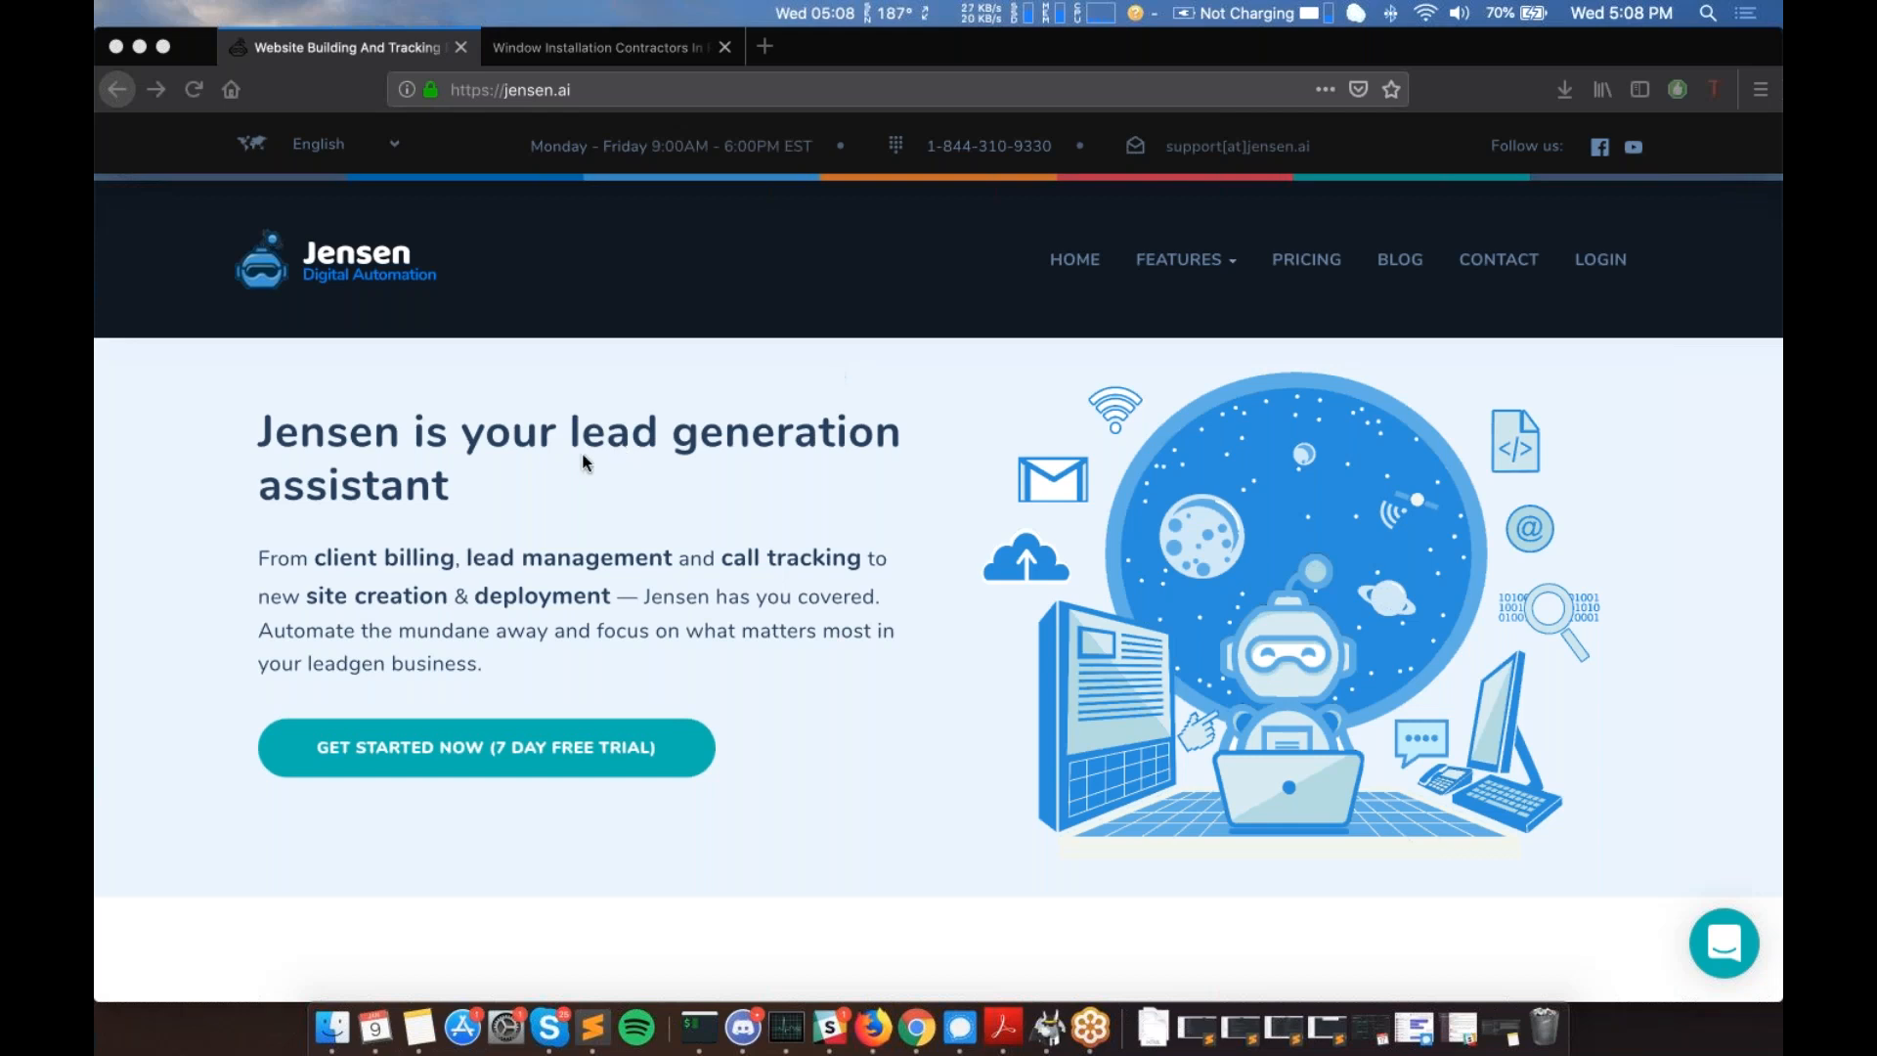
# - Preview the FEATURES product panel, then go to the Jensen.ai sign-in page via LOGIN
pyautogui.moveTo(1234, 332)
pyautogui.moveTo(1218, 297)
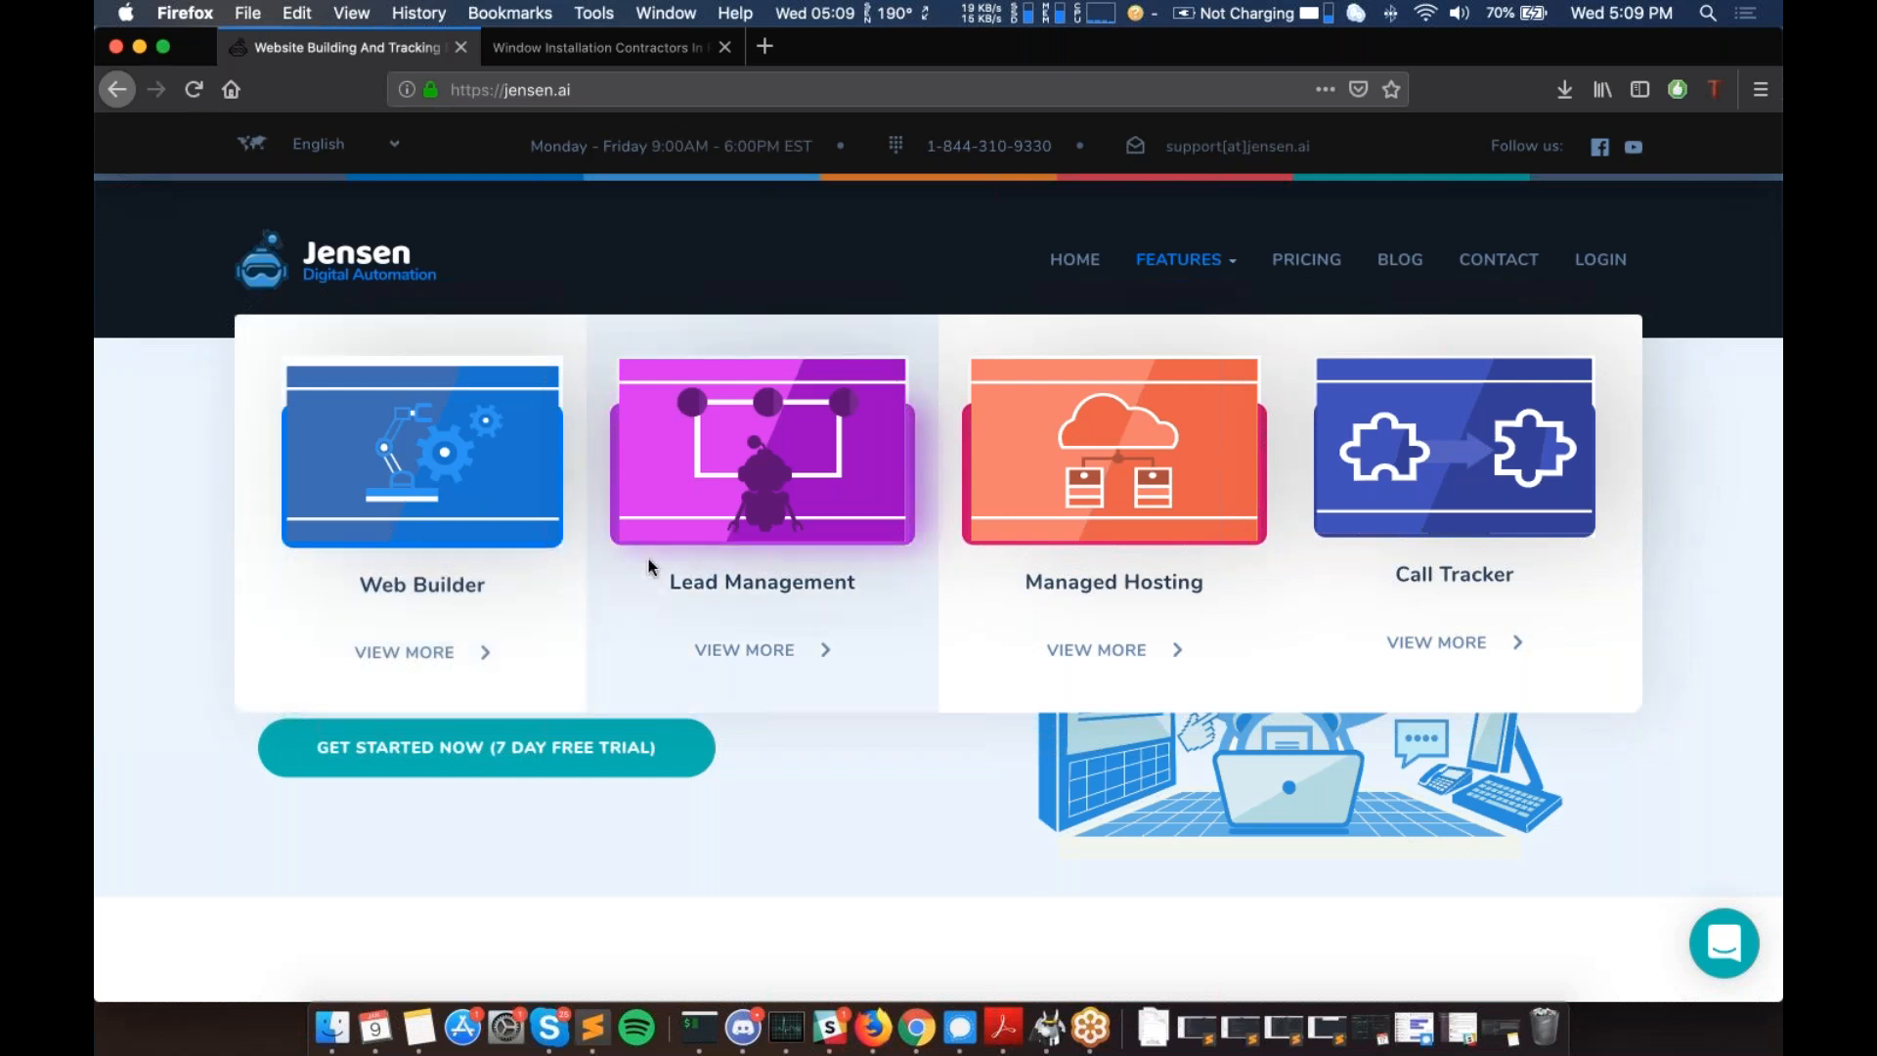
pyautogui.click(1616, 268)
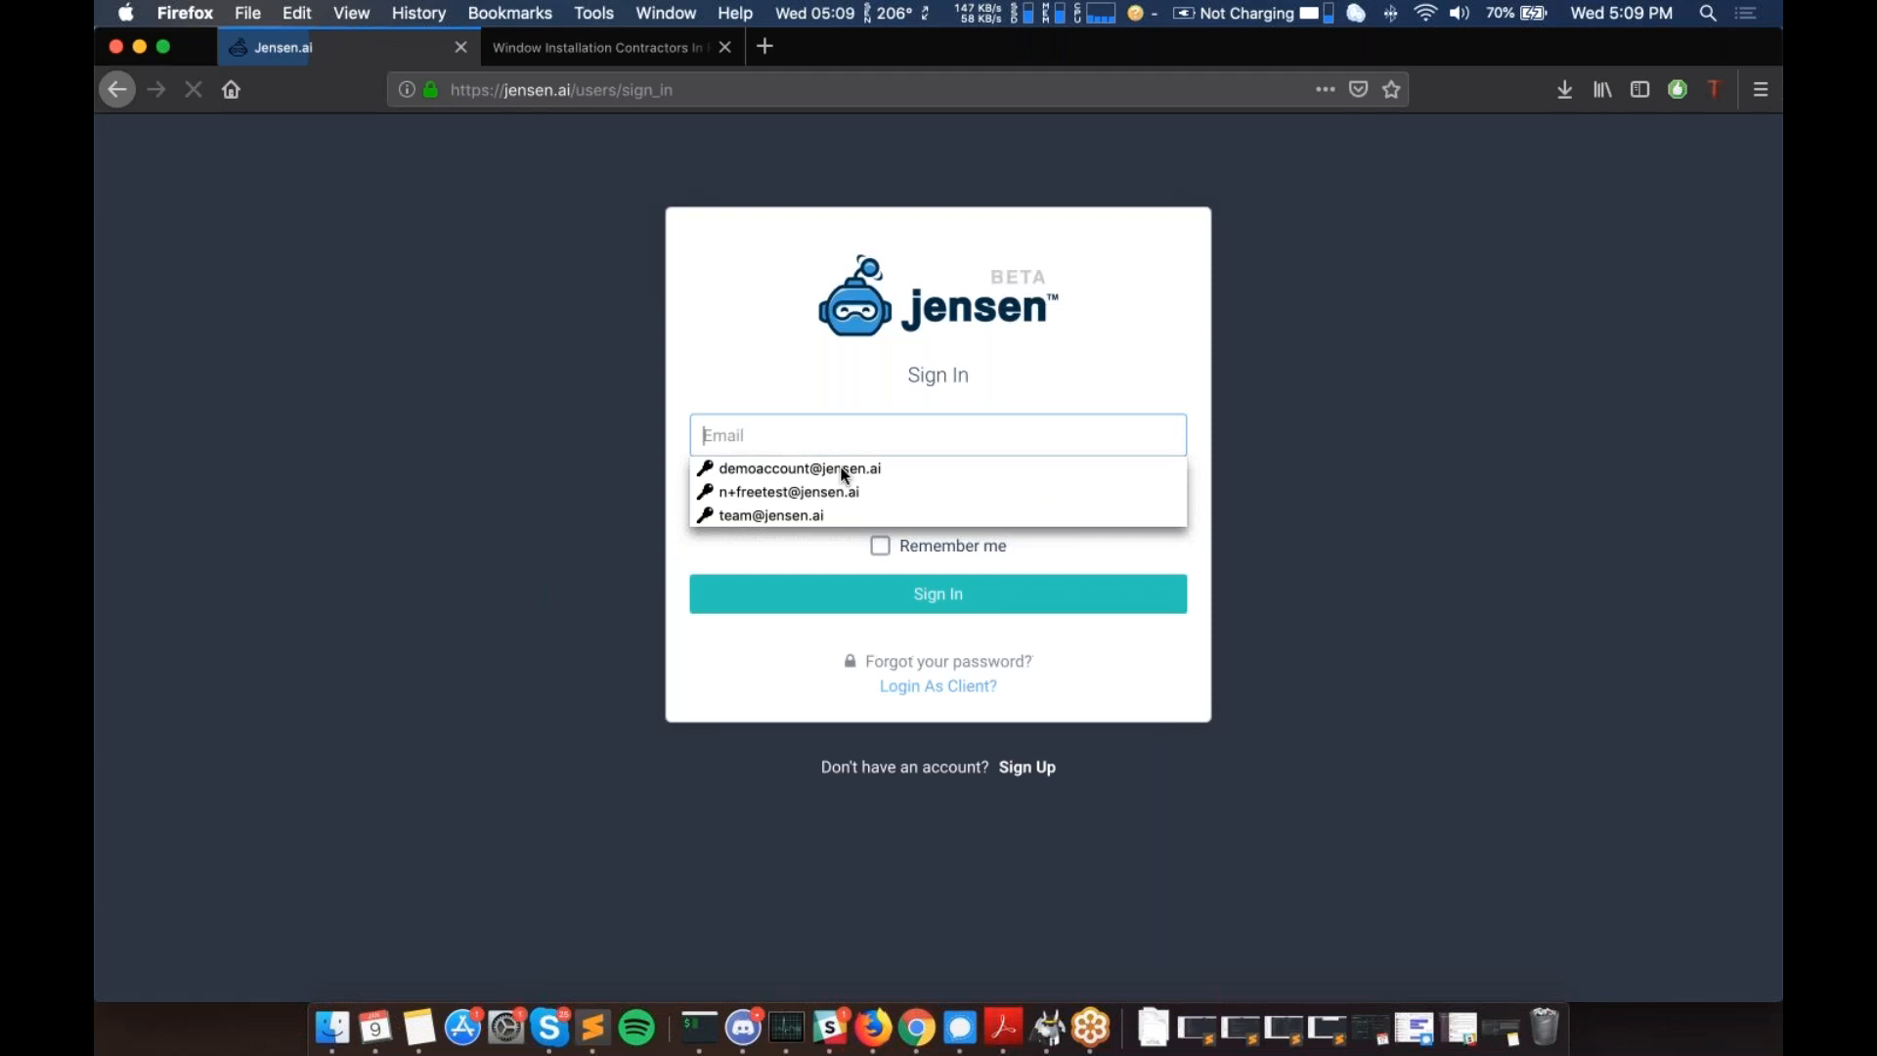
# - Sign in with the first saved login and scroll the dashboard's stats and traffic chart
pyautogui.click(848, 471)
pyautogui.click(898, 599)
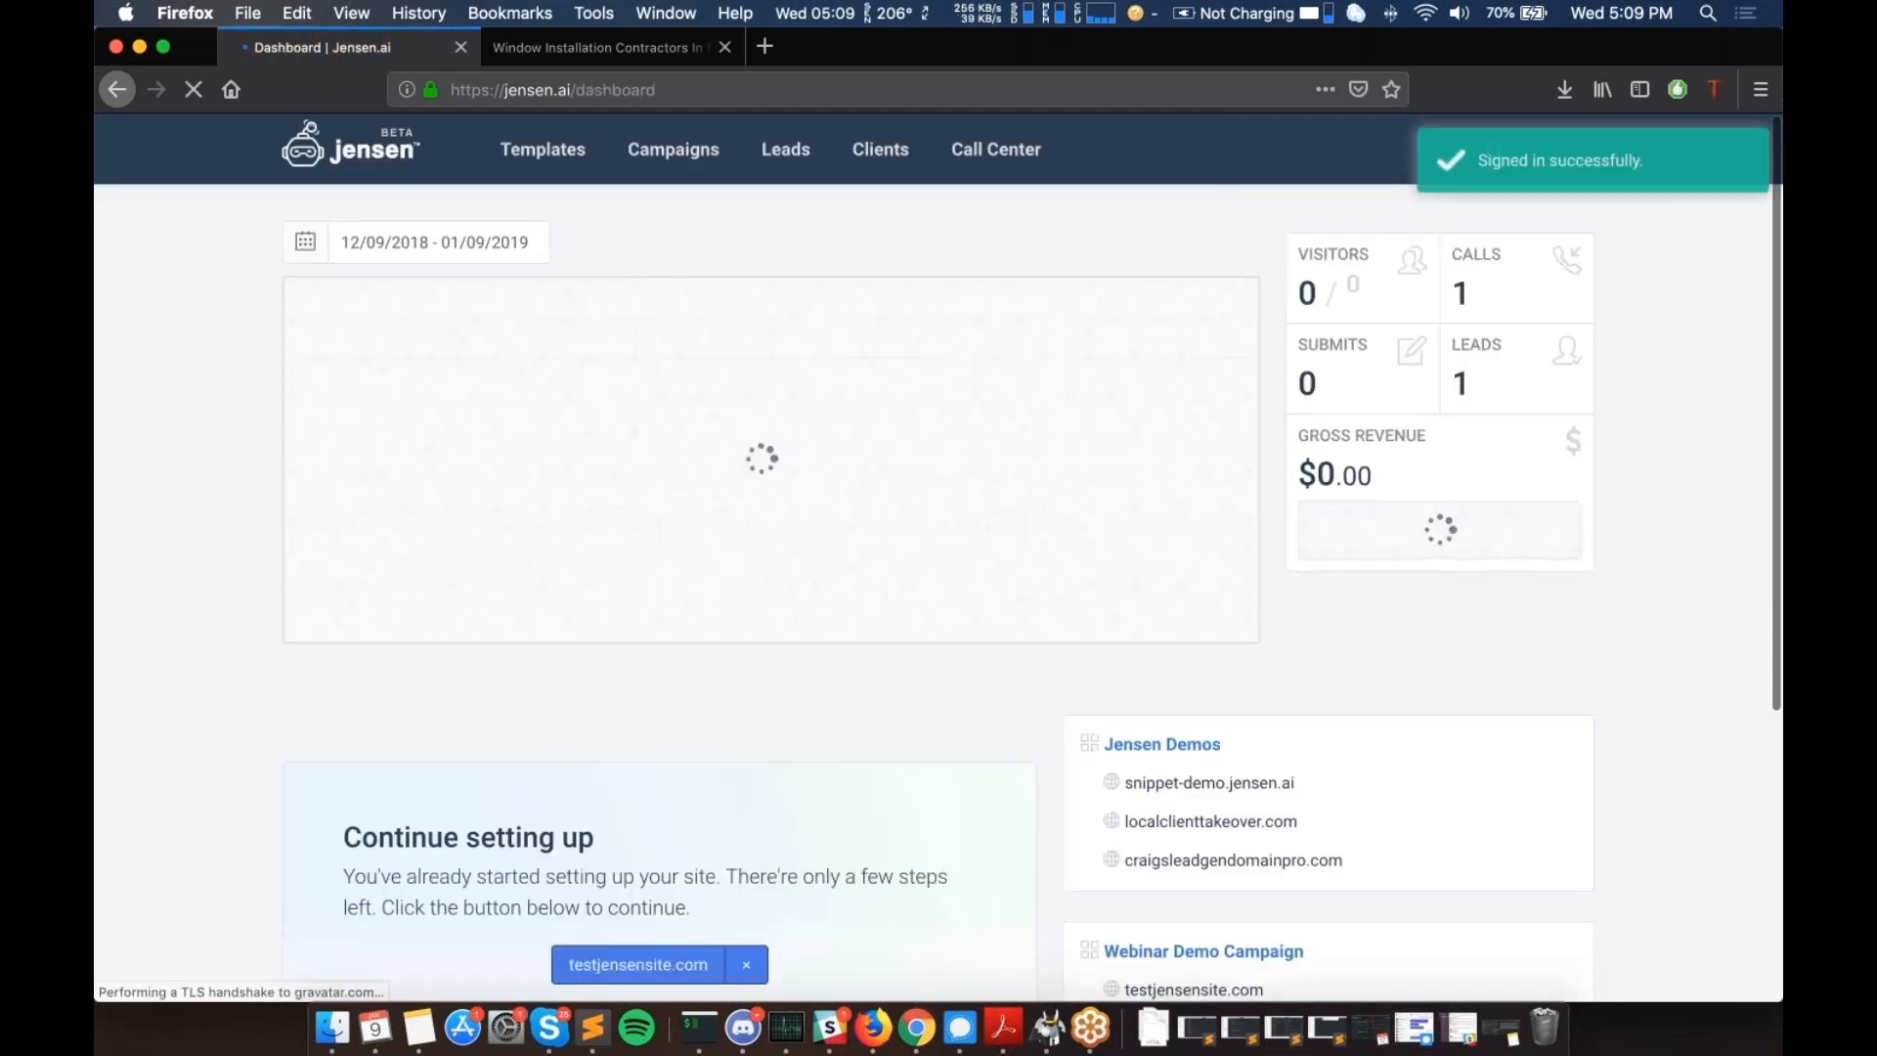
pyautogui.scroll(-2, 249, 547)
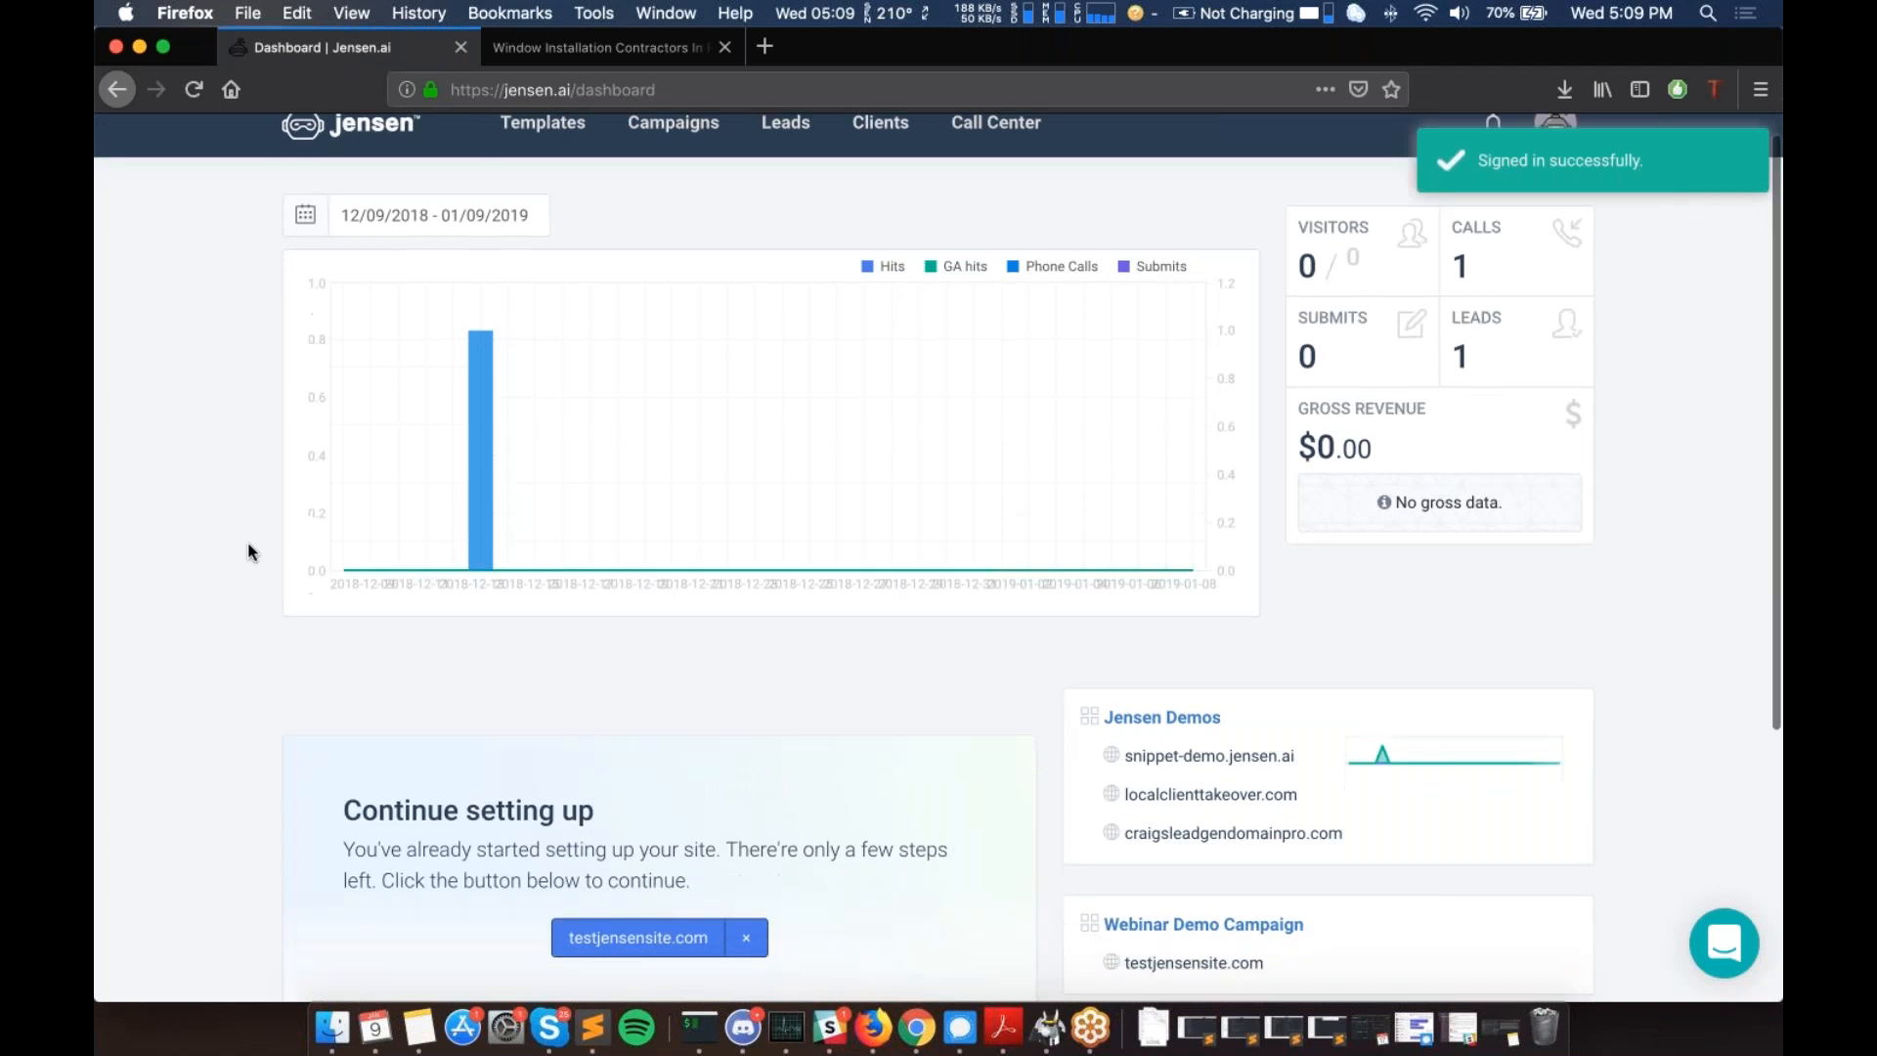
pyautogui.scroll(-6, 251, 548)
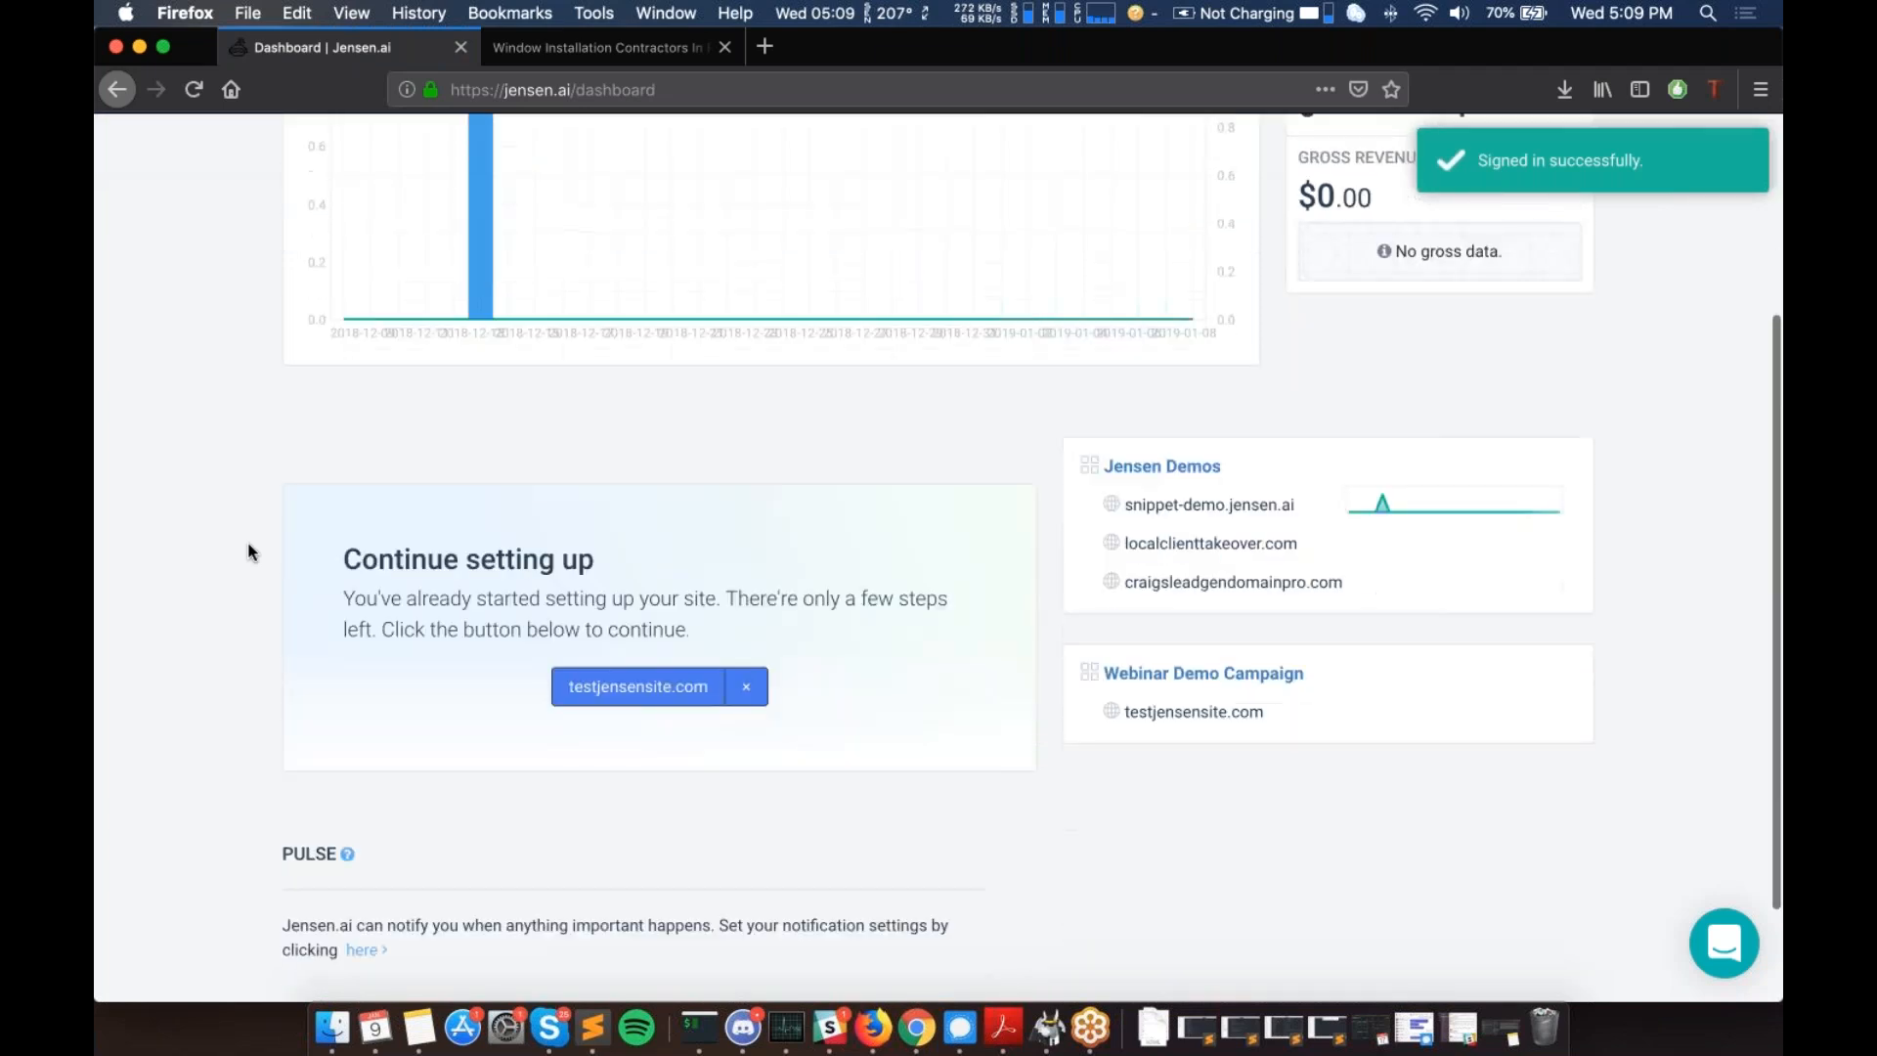
pyautogui.scroll(8, 251, 547)
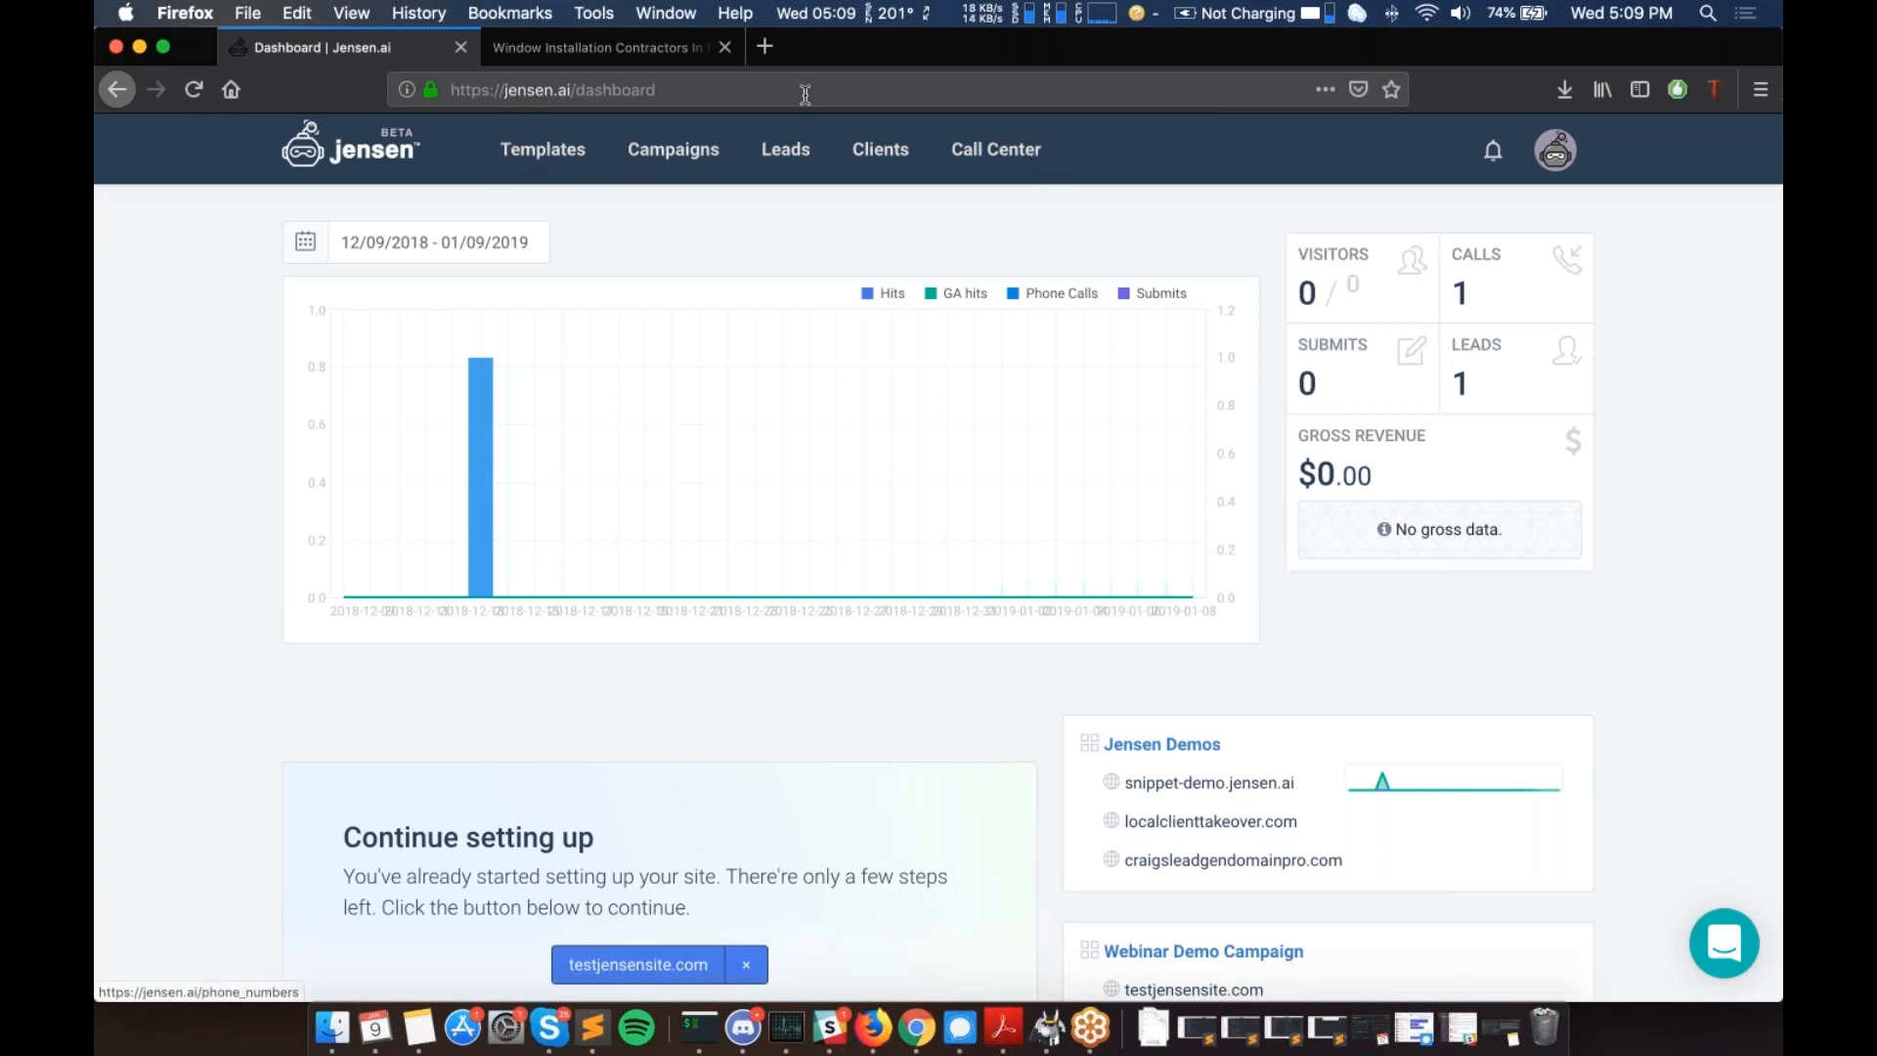
# - Review the saved template cards, then switch to the Campaigns list
pyautogui.click(526, 166)
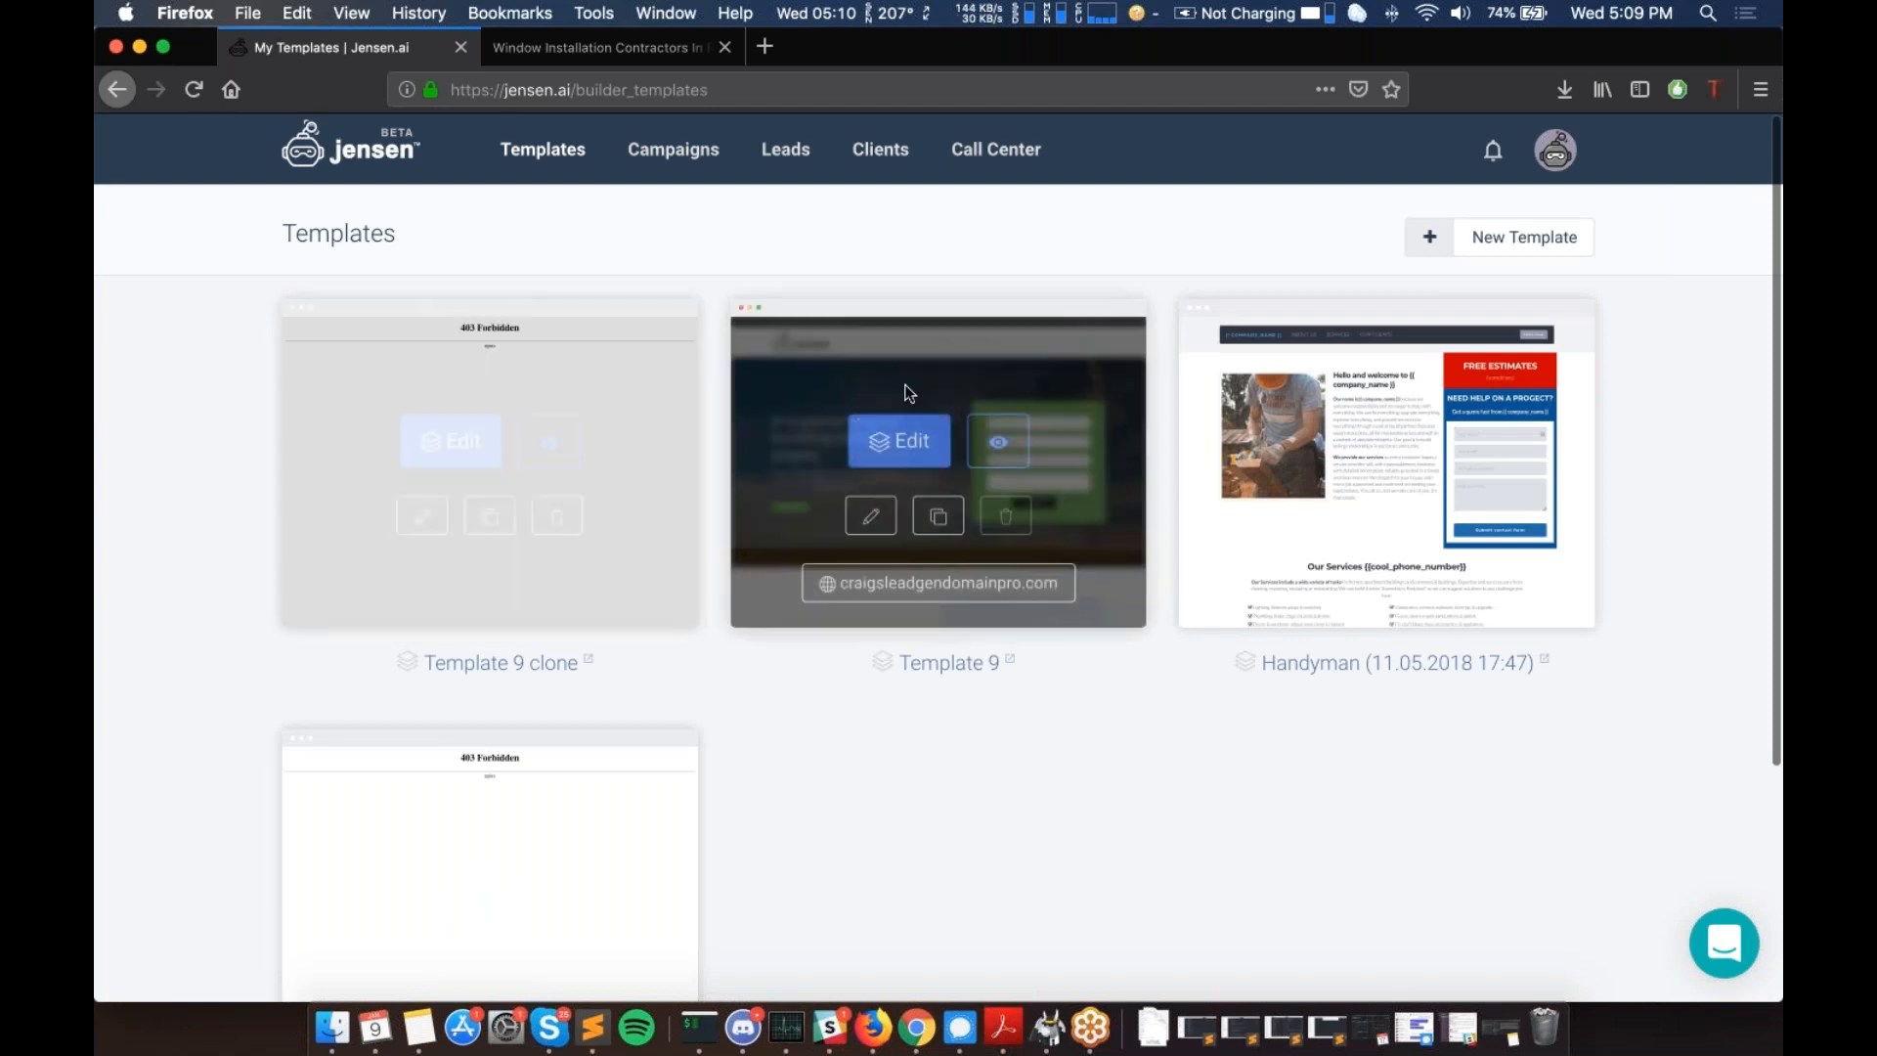
pyautogui.click(669, 157)
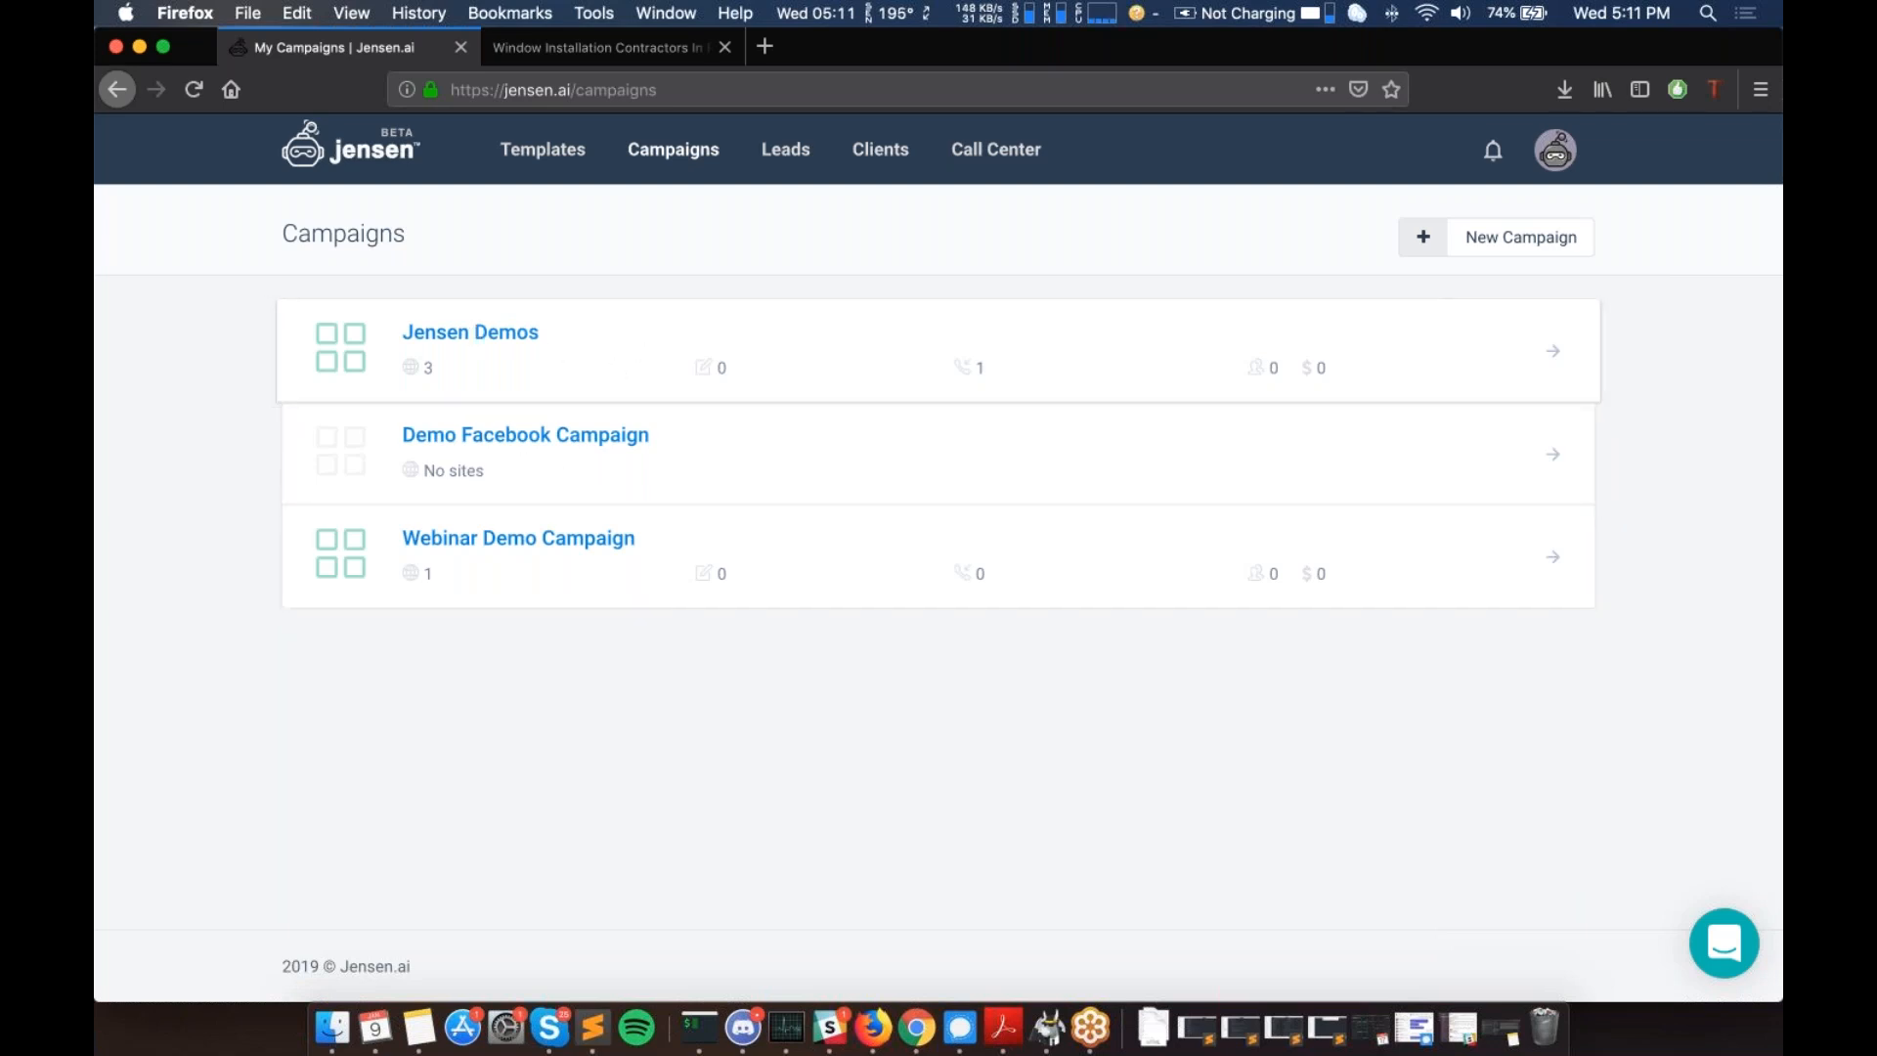
# - Open the Leads page showing 143 leads and 46 calls
pyautogui.click(787, 156)
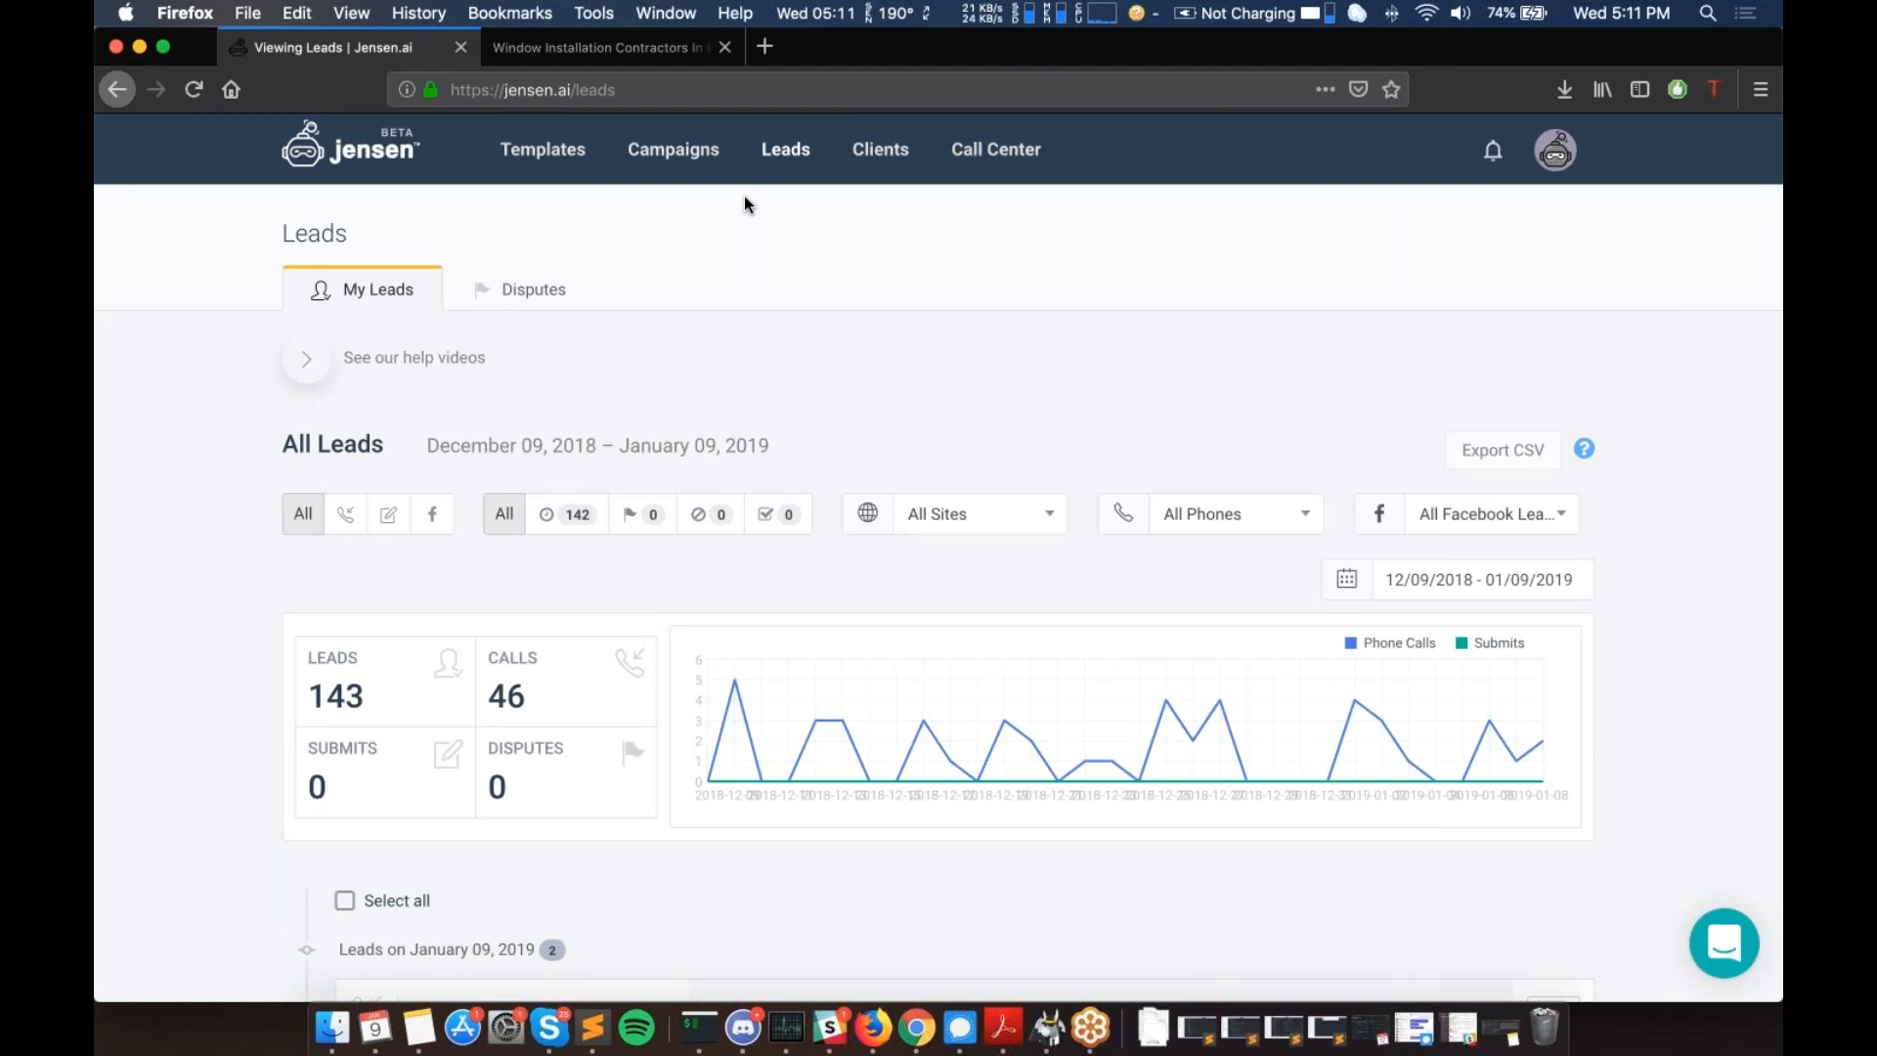
# - Scroll through the lead entries, apply the Disputed status filter, then open the Clients list
pyautogui.scroll(-5, 743, 205)
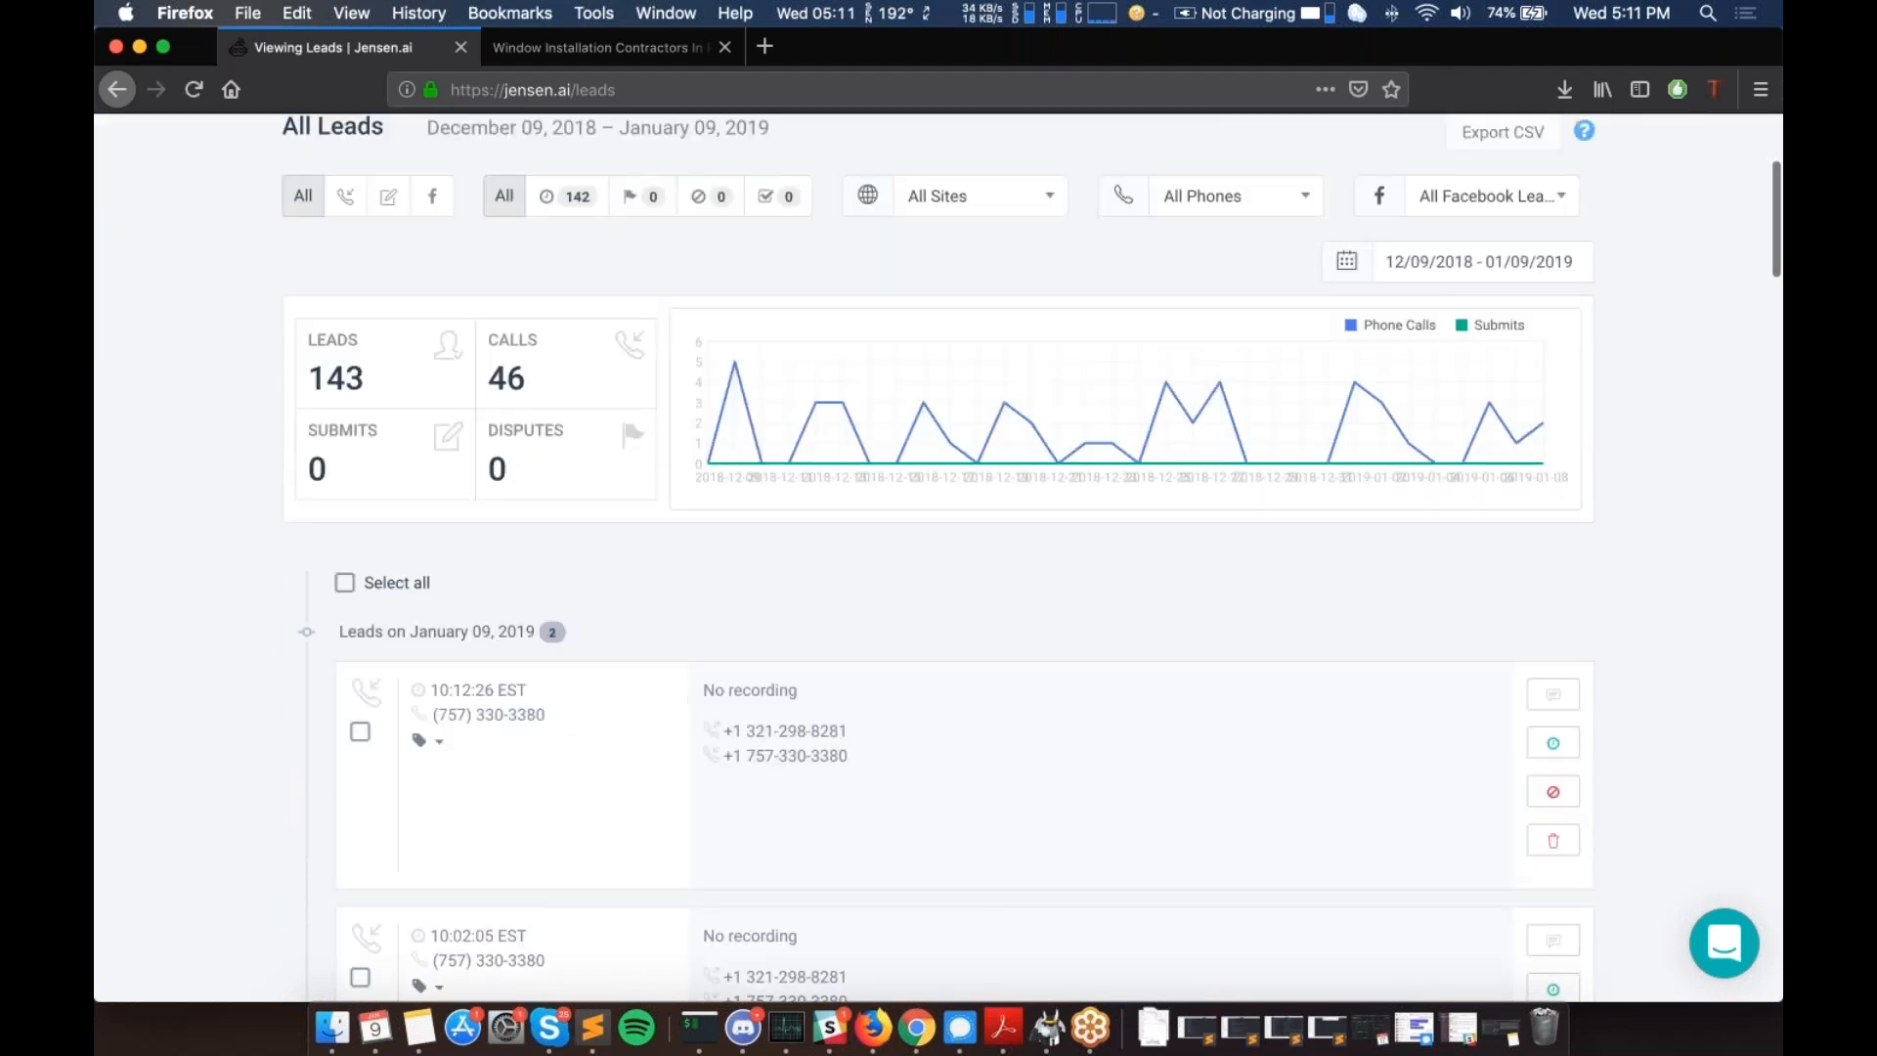
pyautogui.scroll(3, 938, 558)
pyautogui.scroll(1, 889, 624)
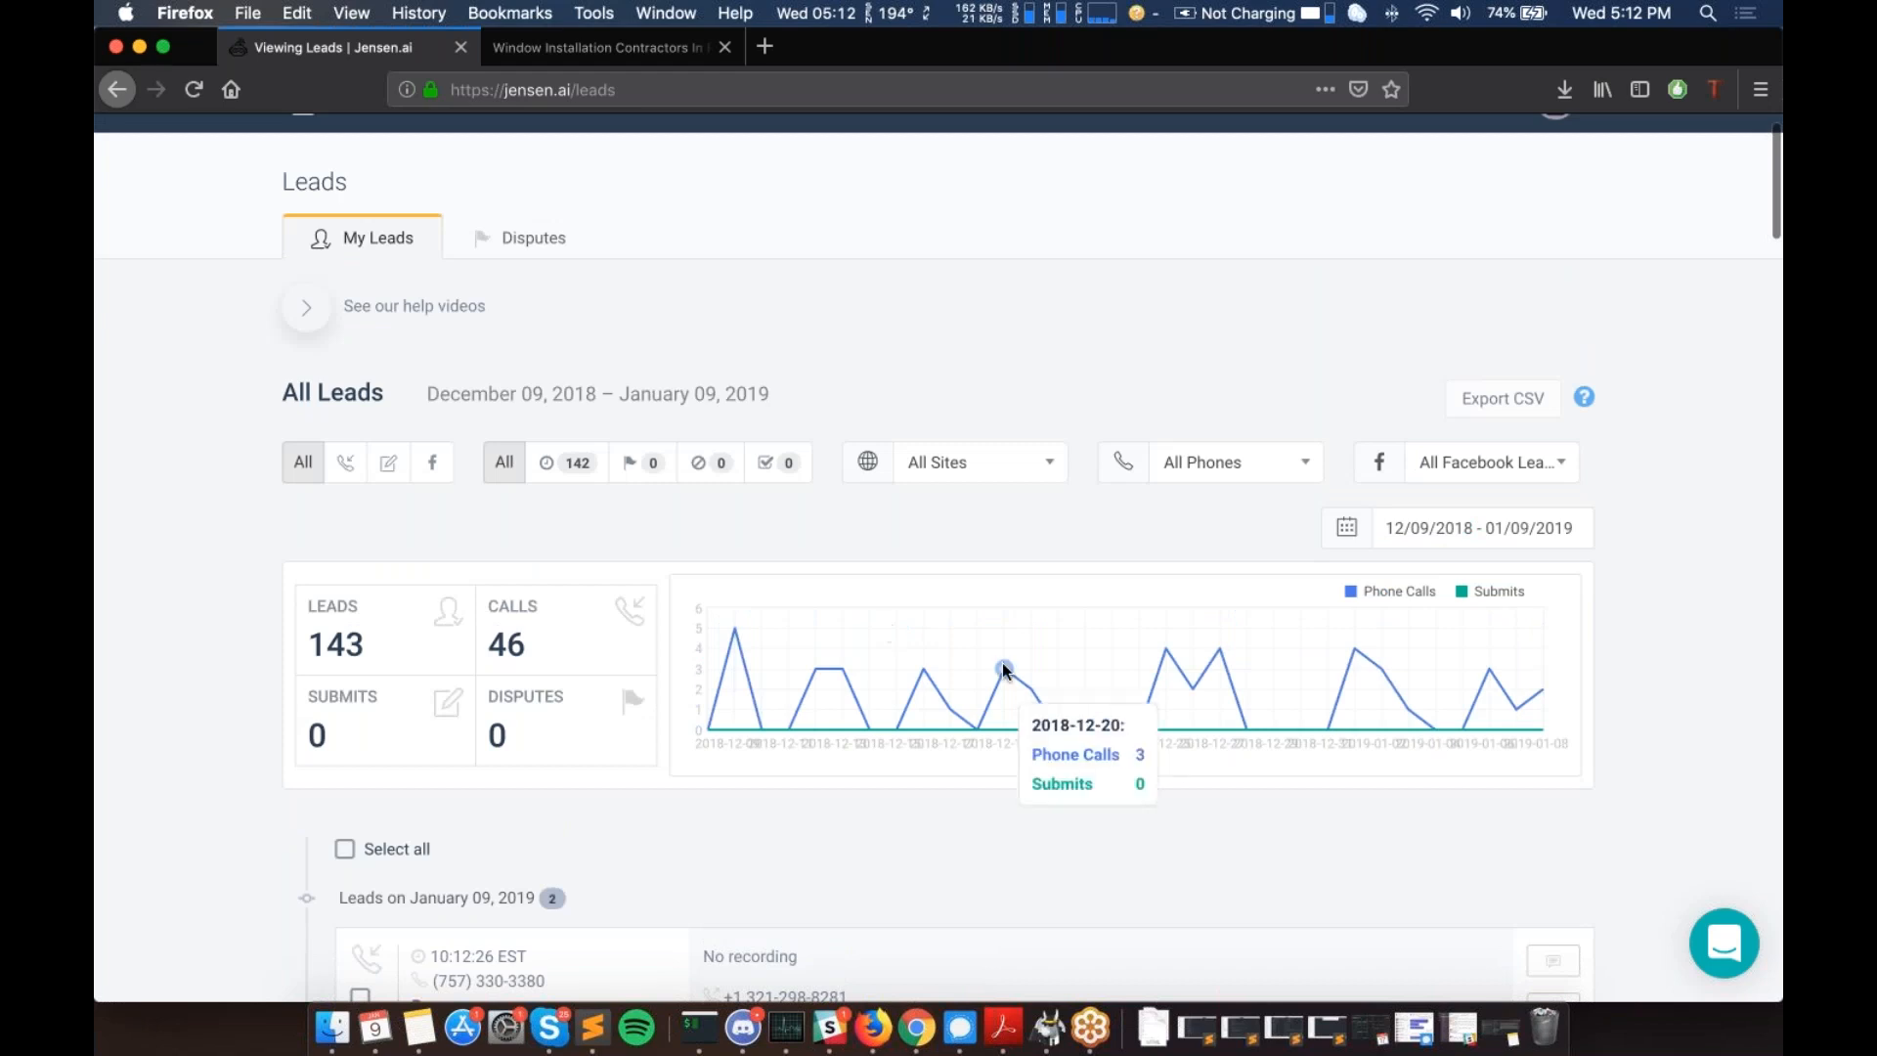
pyautogui.scroll(-5, 1001, 661)
pyautogui.scroll(5, 610, 644)
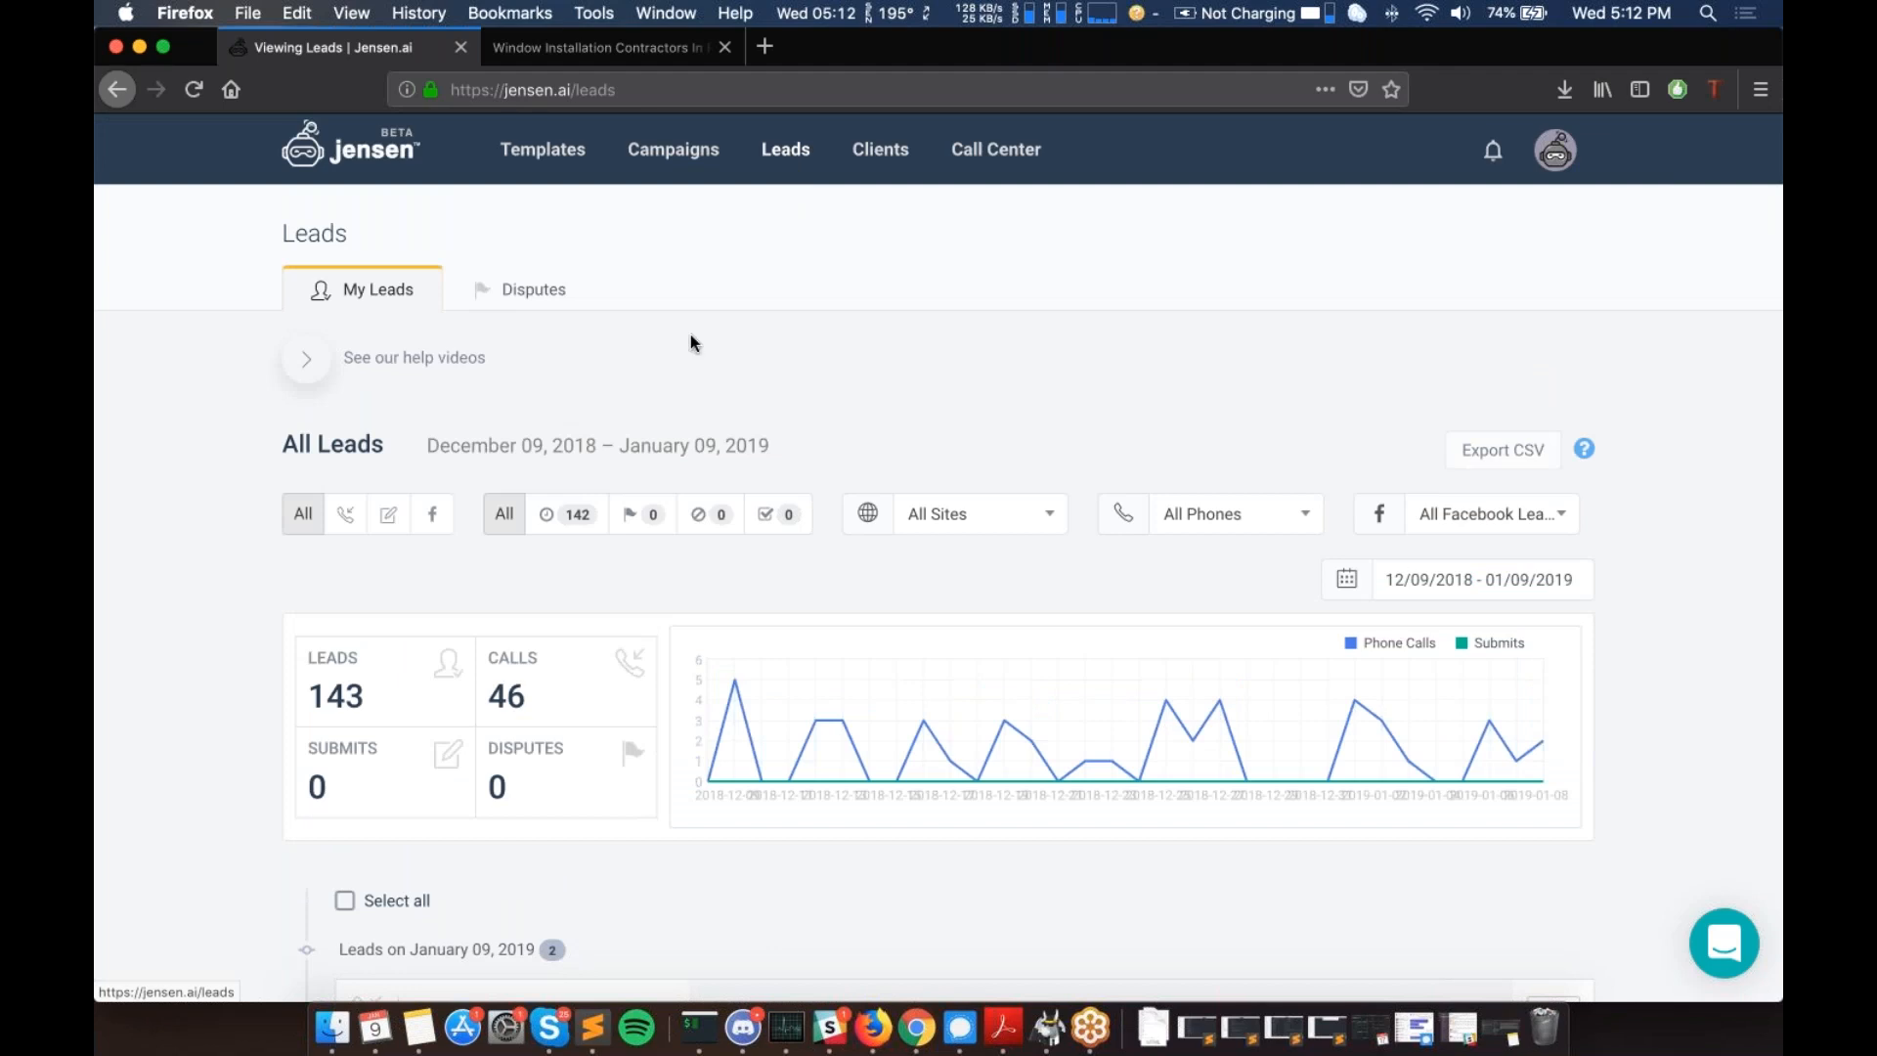
pyautogui.scroll(-5, 691, 335)
pyautogui.scroll(-15, 690, 334)
pyautogui.scroll(20, 1312, 653)
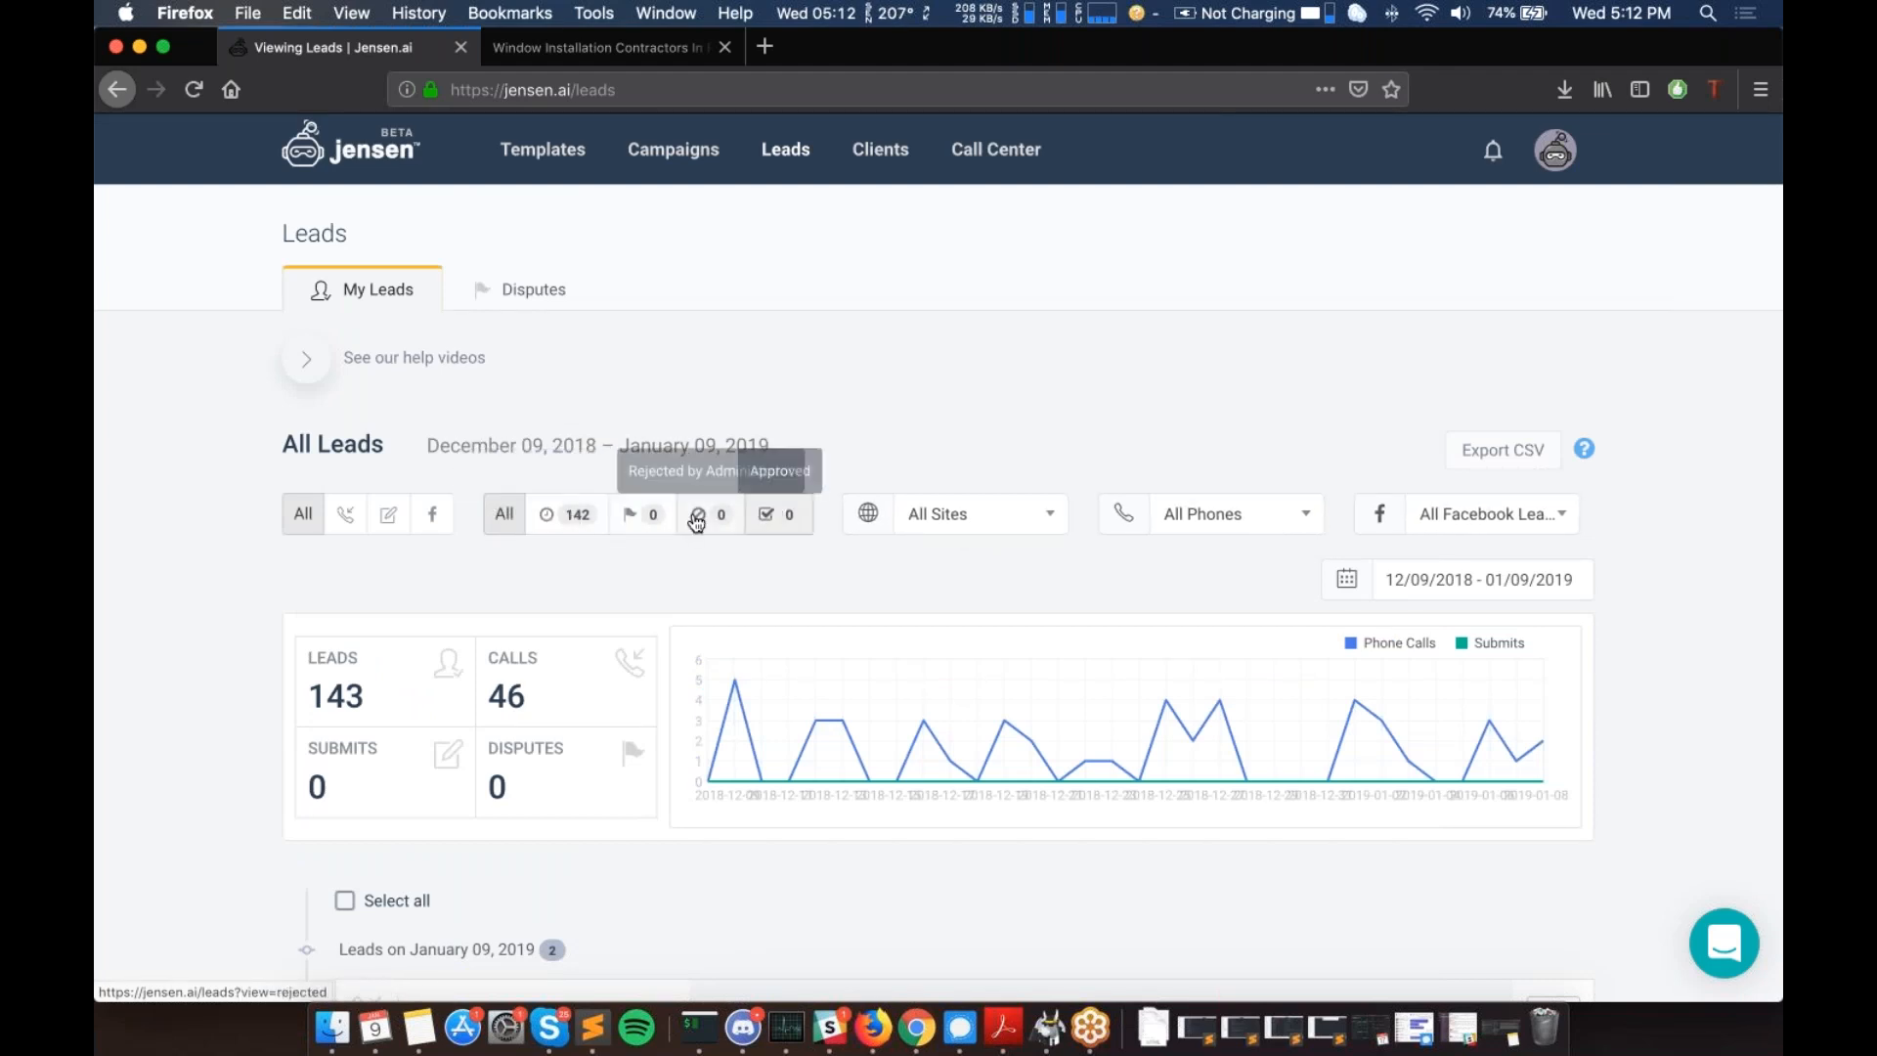
pyautogui.click(650, 516)
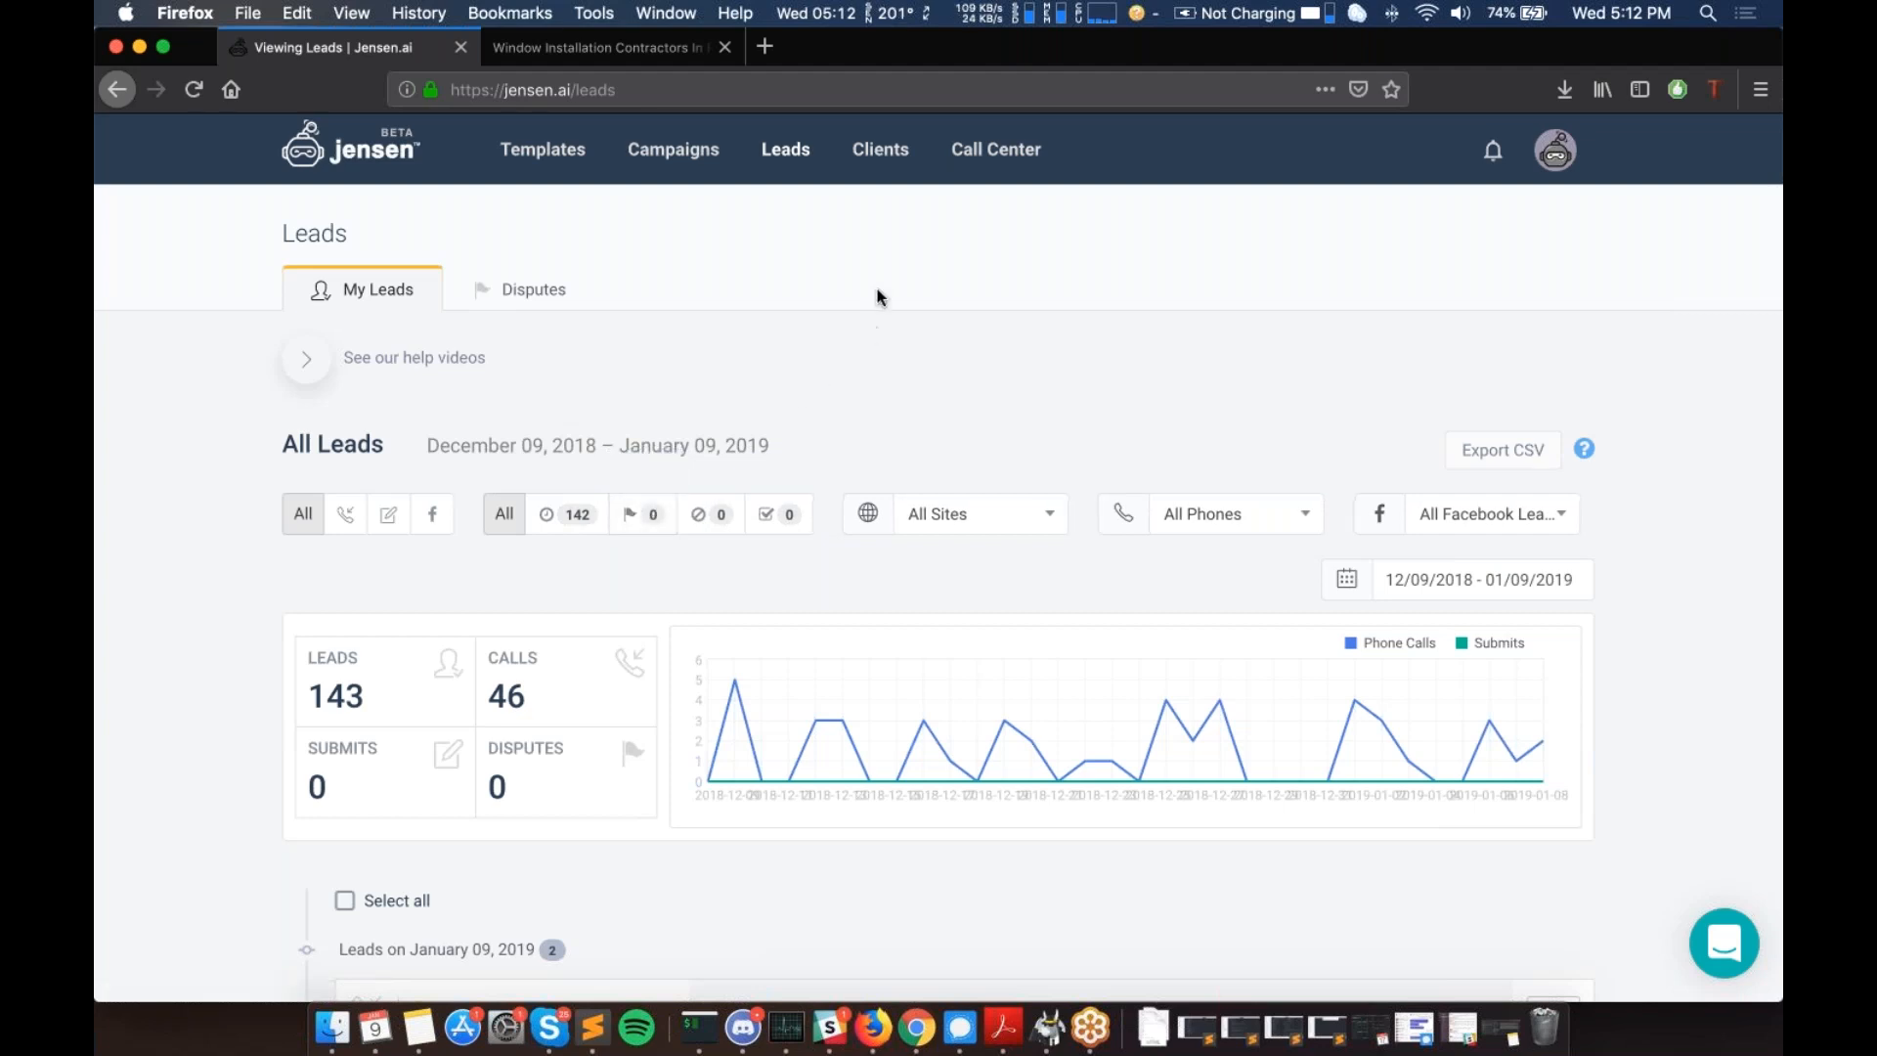
pyautogui.click(871, 152)
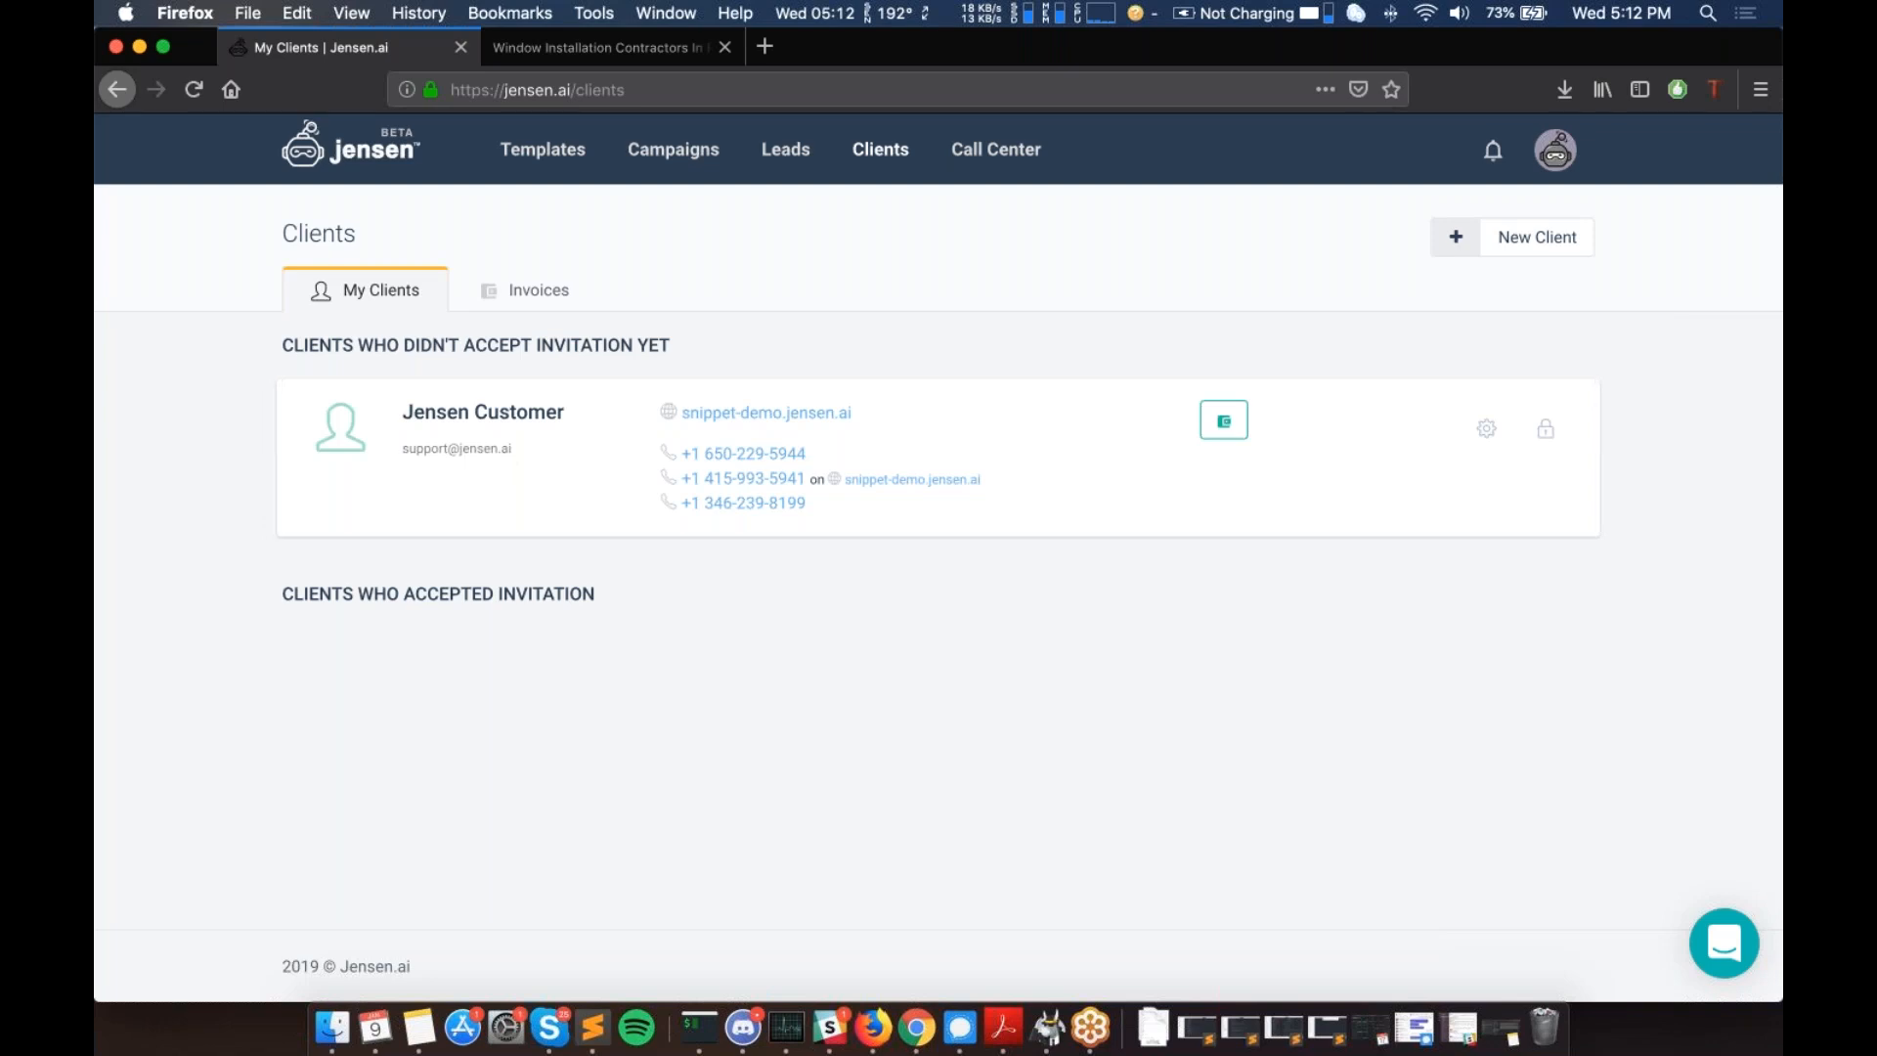
# - Open the Call Center and scroll through its daily calls chart and phone-number table
pyautogui.click(996, 152)
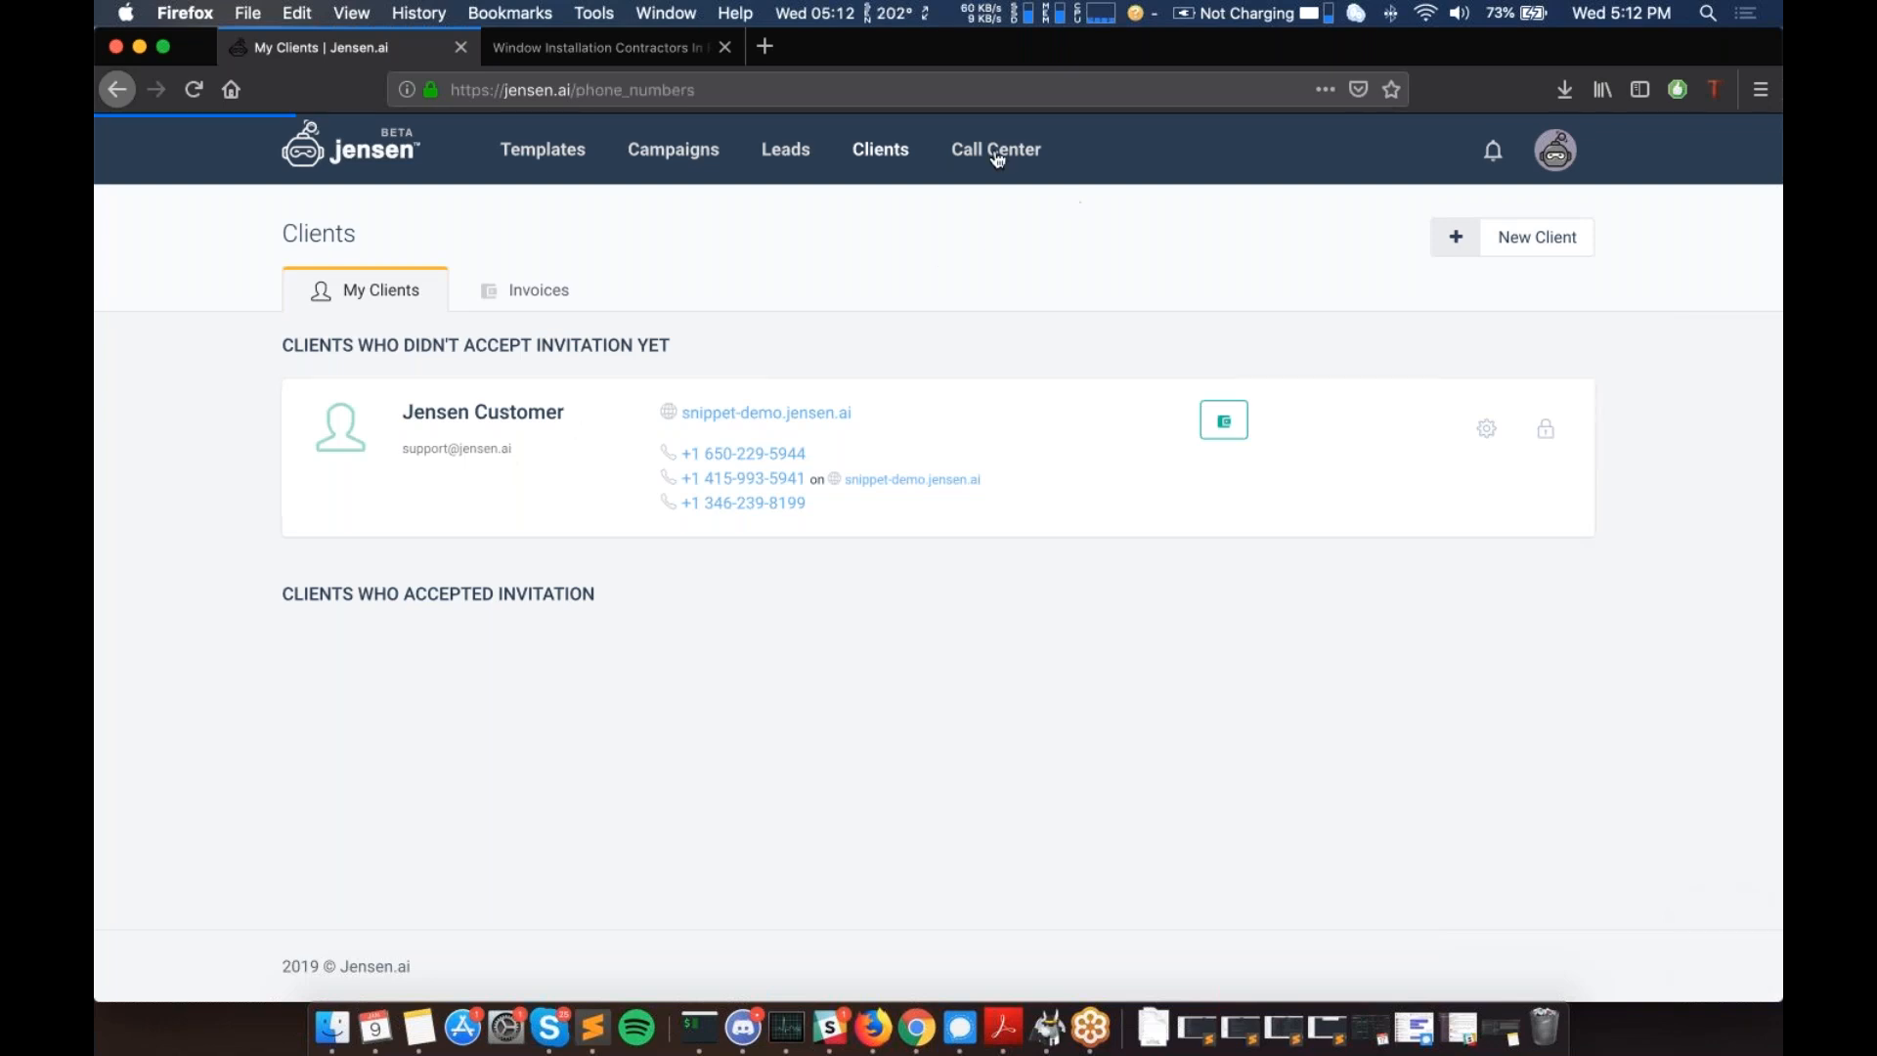
pyautogui.scroll(-10, 678, 370)
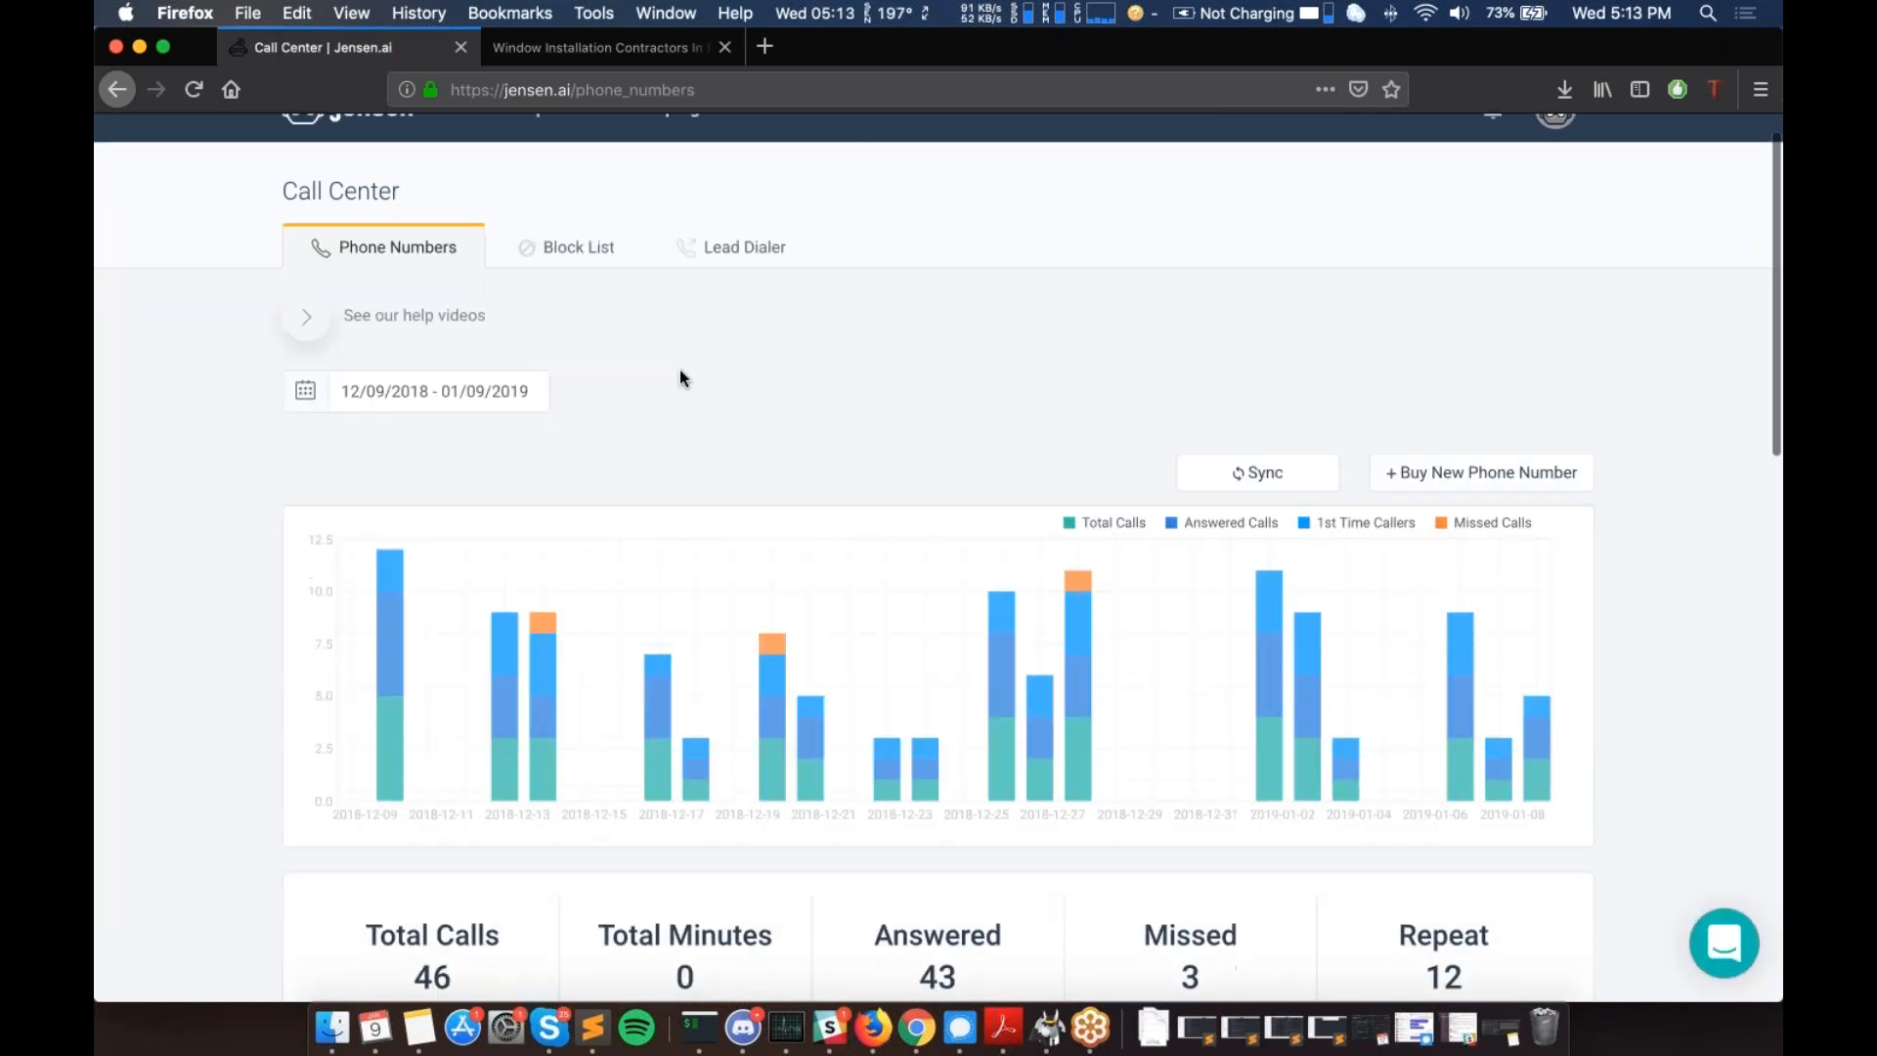
pyautogui.scroll(-5, 679, 378)
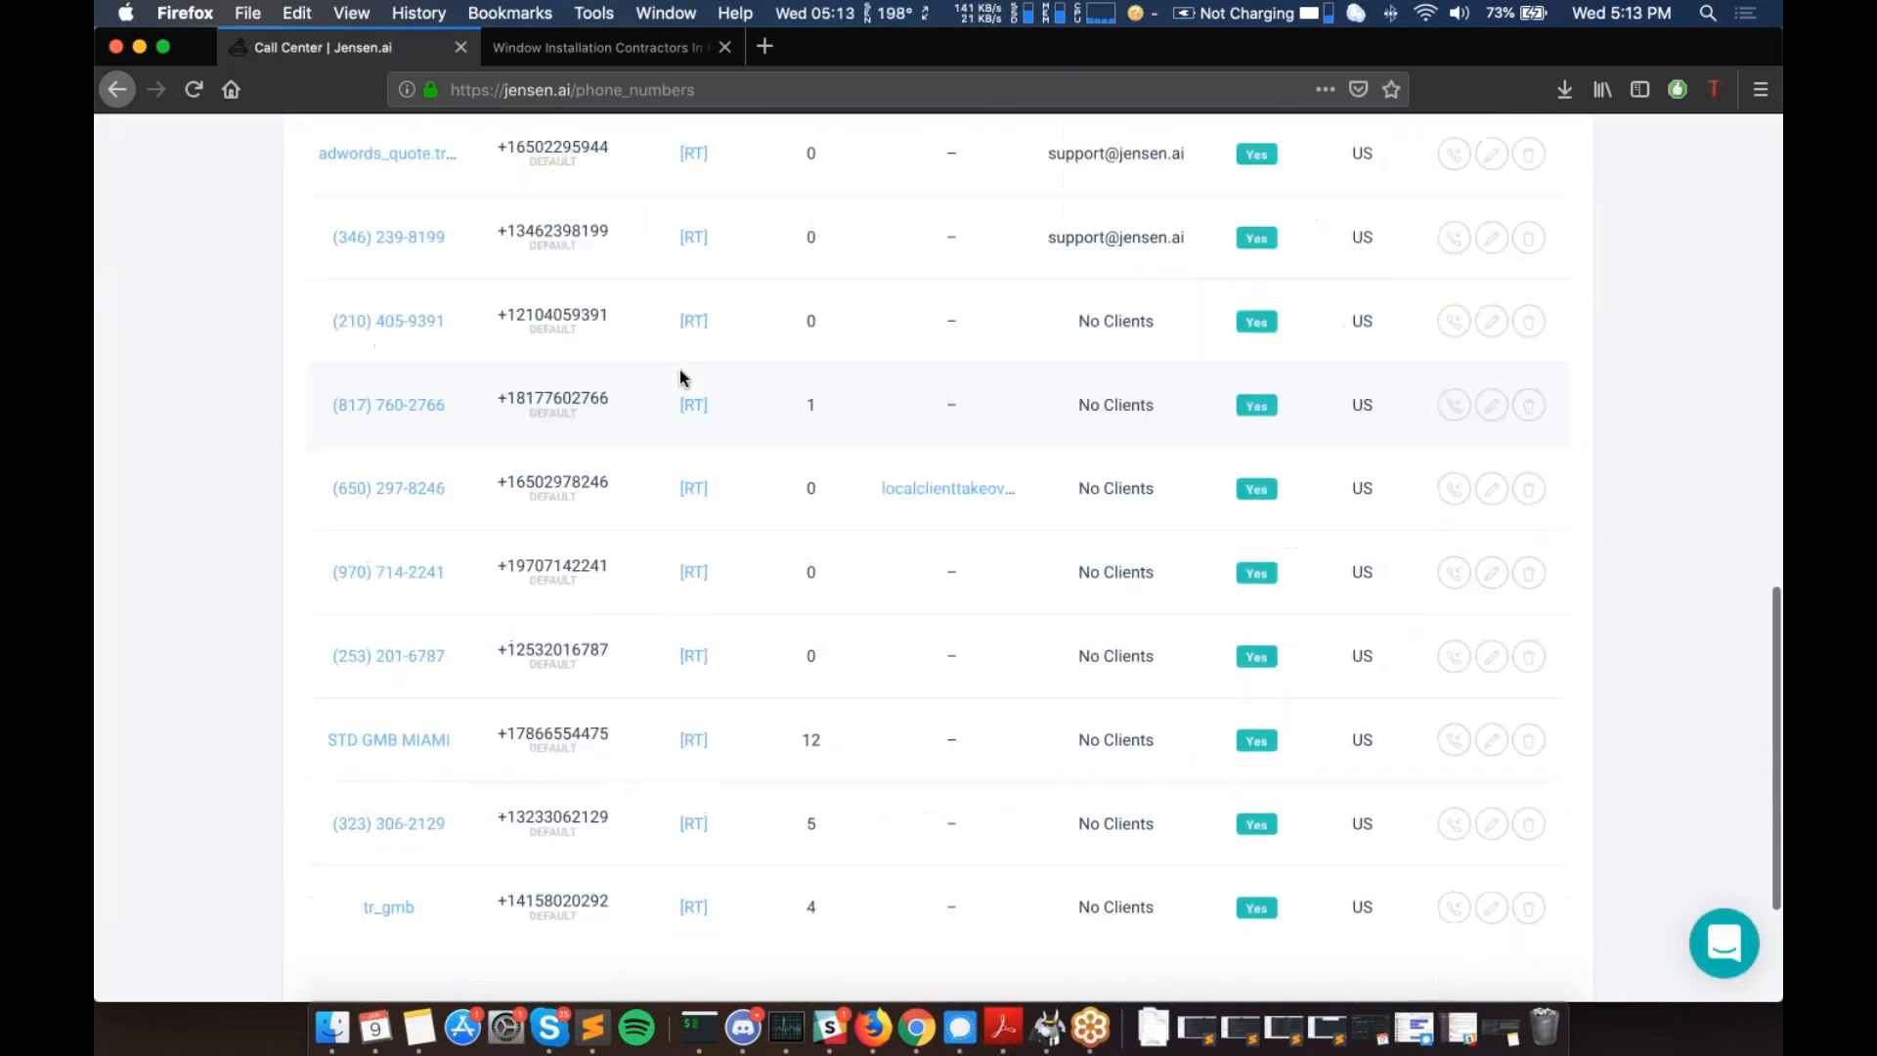
pyautogui.scroll(6, 680, 377)
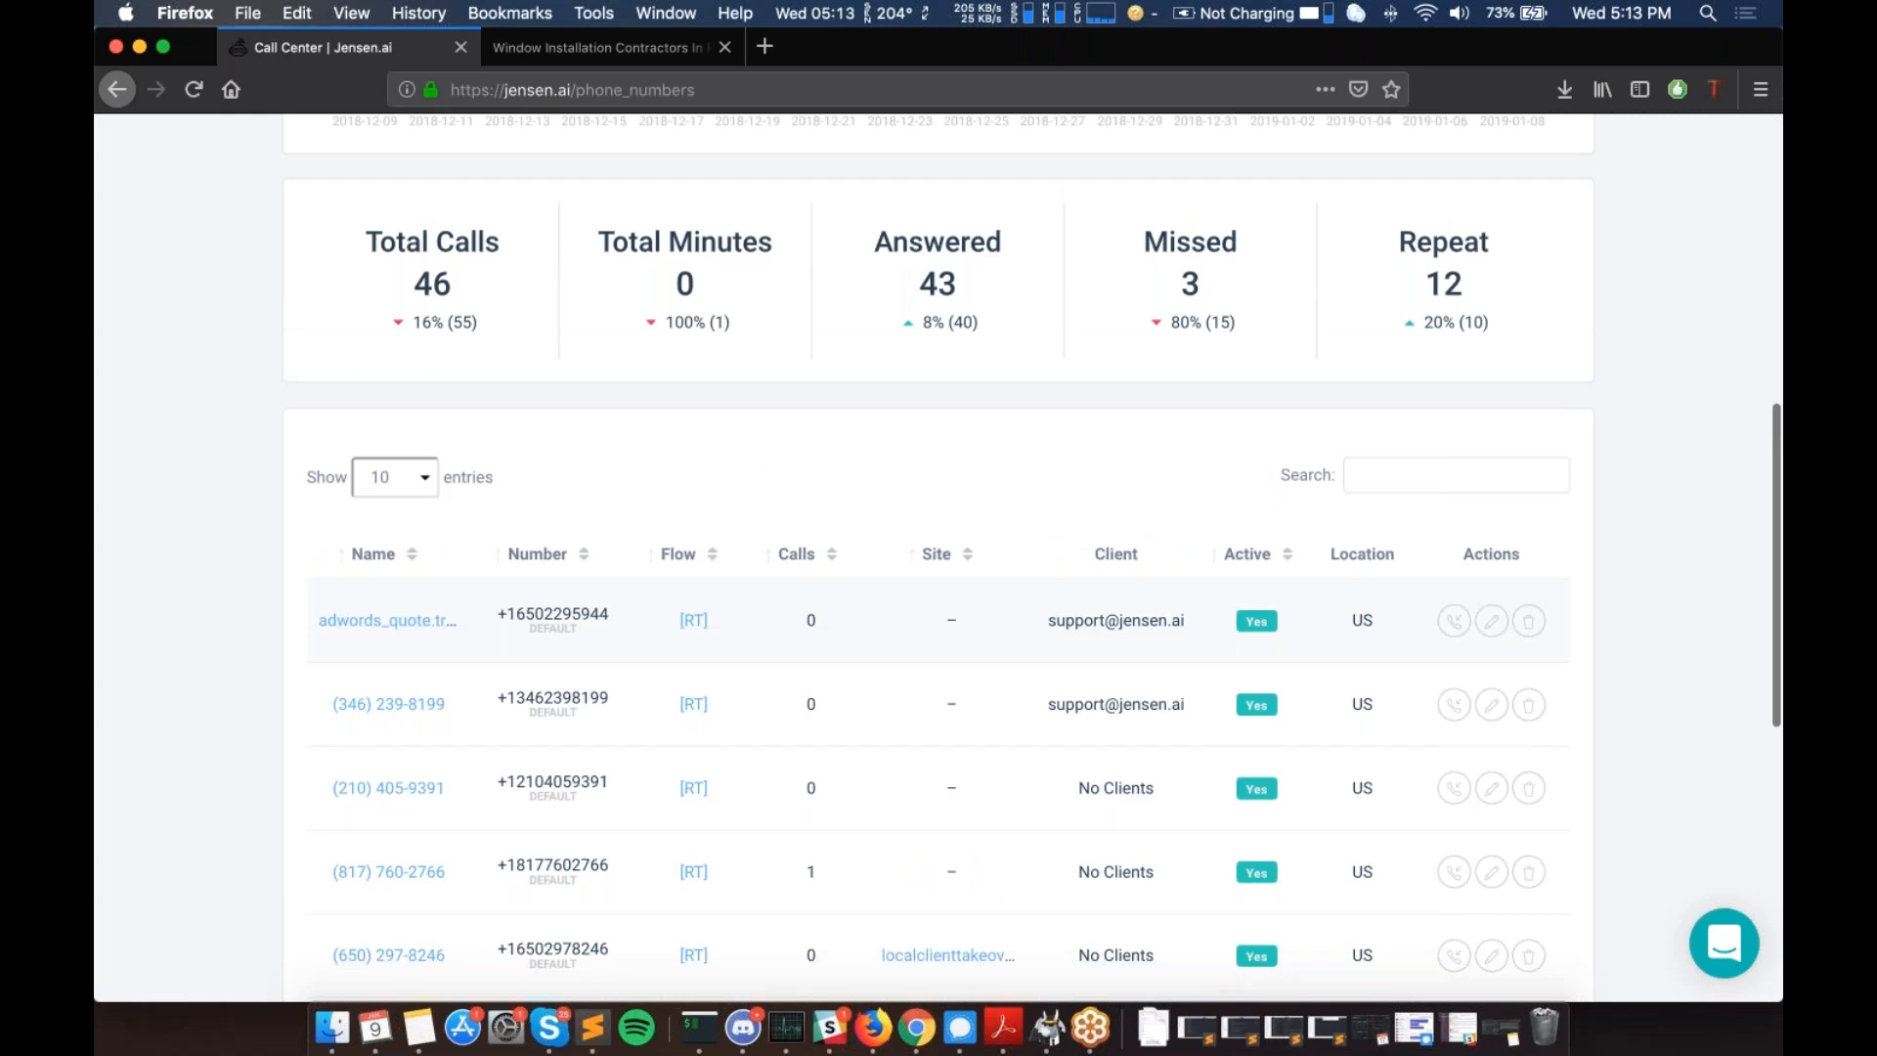
pyautogui.scroll(2, 939, 558)
pyautogui.scroll(10, 450, 453)
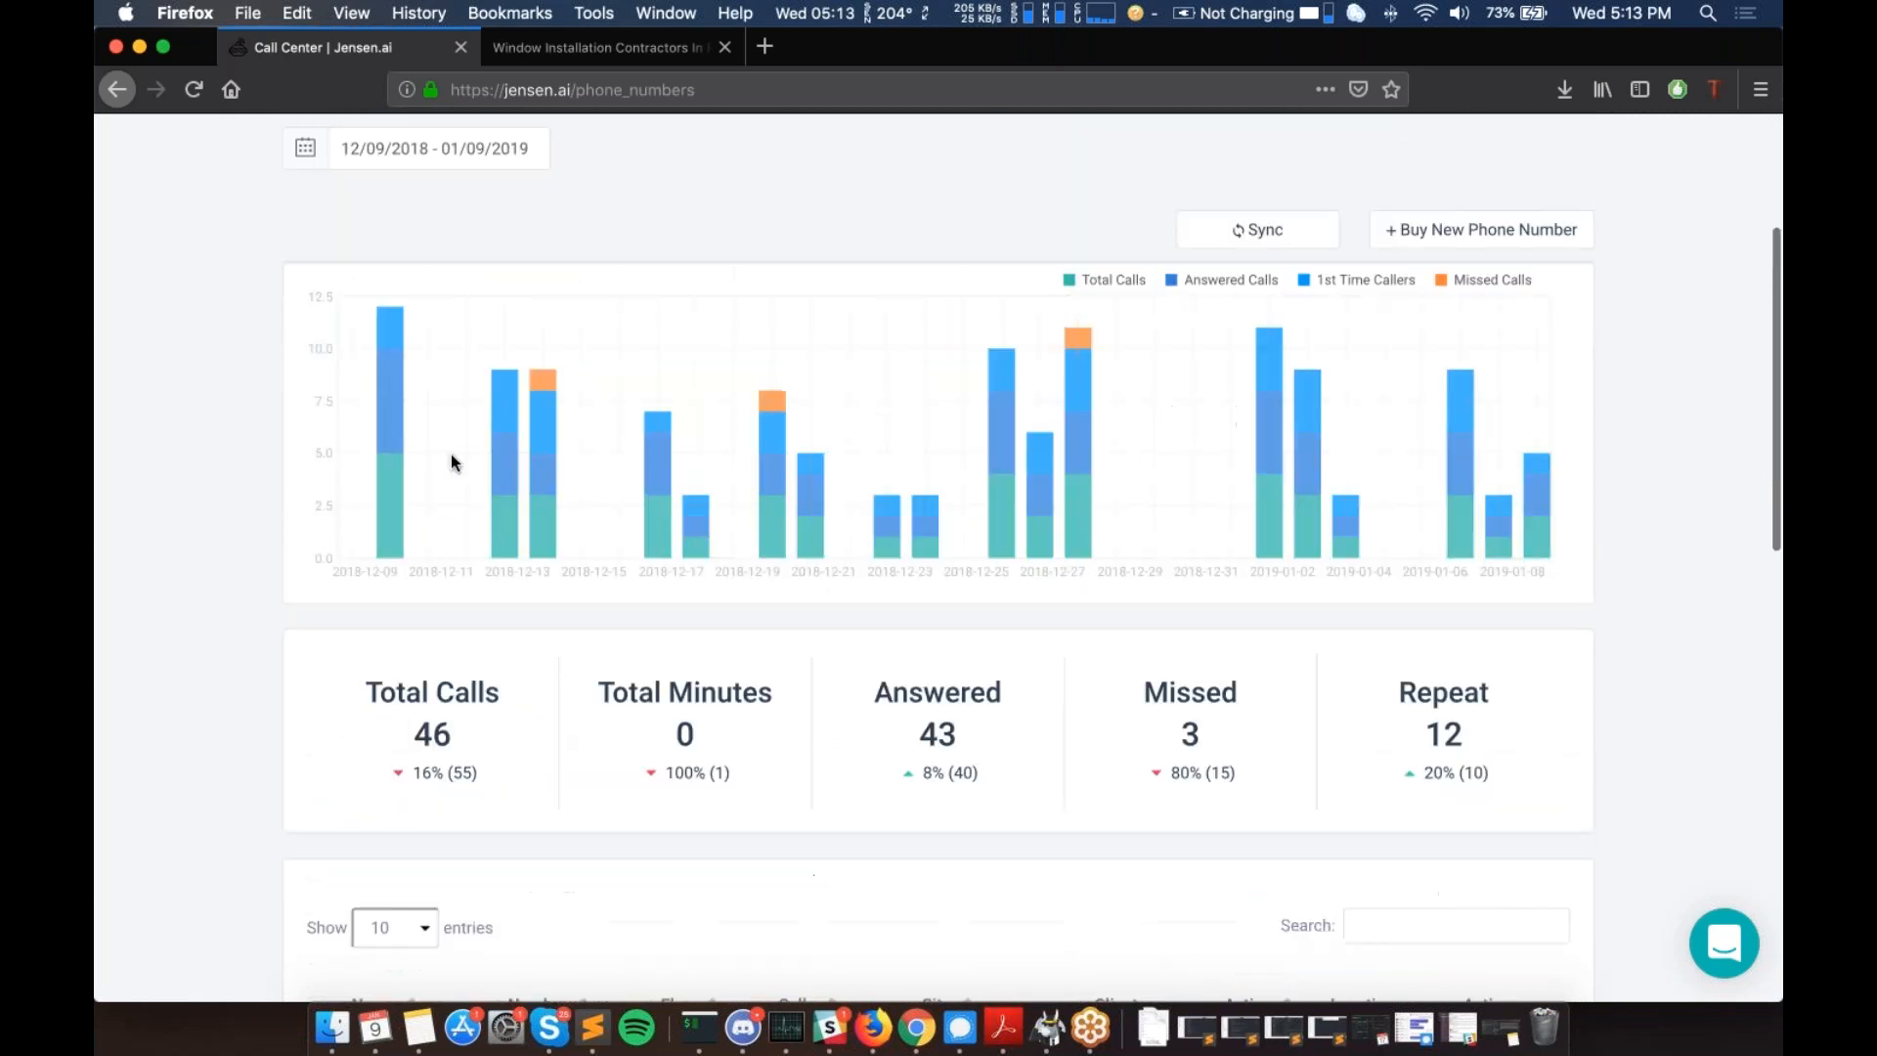
pyautogui.scroll(-7, 573, 513)
pyautogui.scroll(-2, 573, 513)
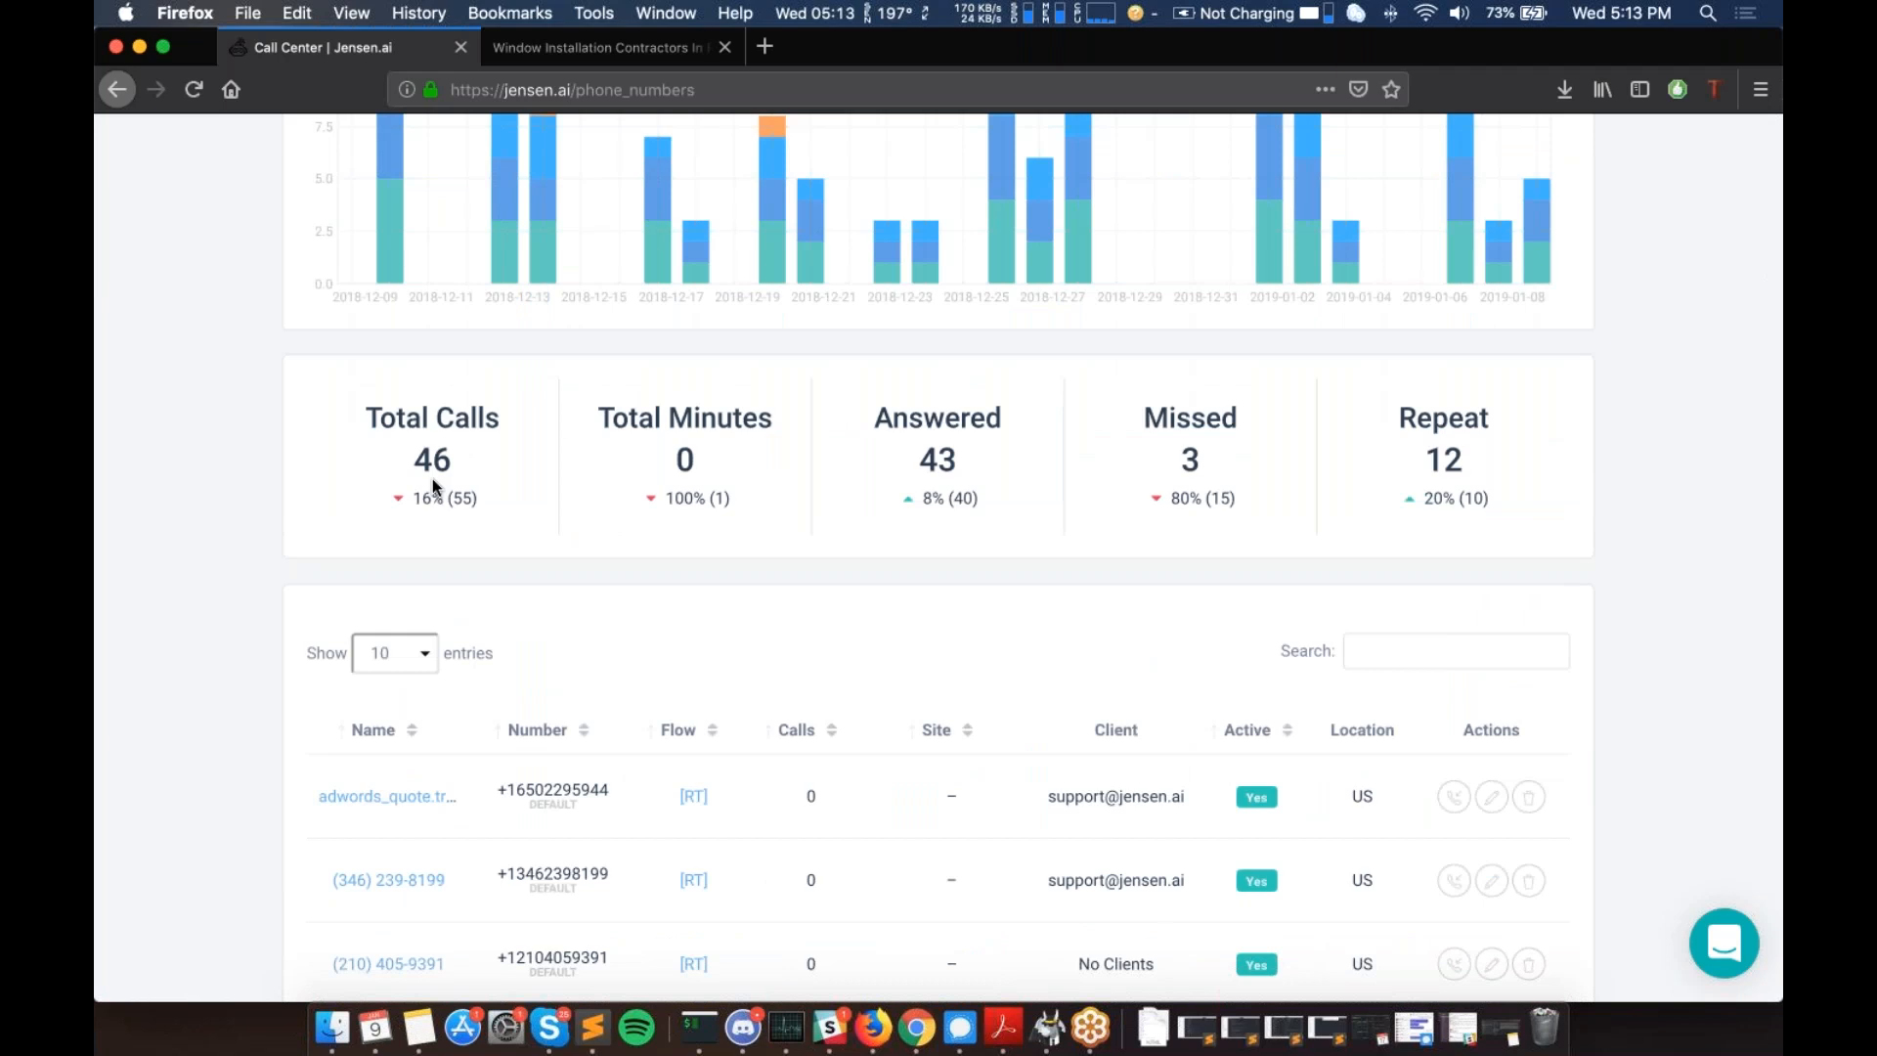
# - Review the rest of the phone numbers table, then check notifications and the account menu
pyautogui.scroll(-1, 435, 486)
pyautogui.scroll(-2, 436, 486)
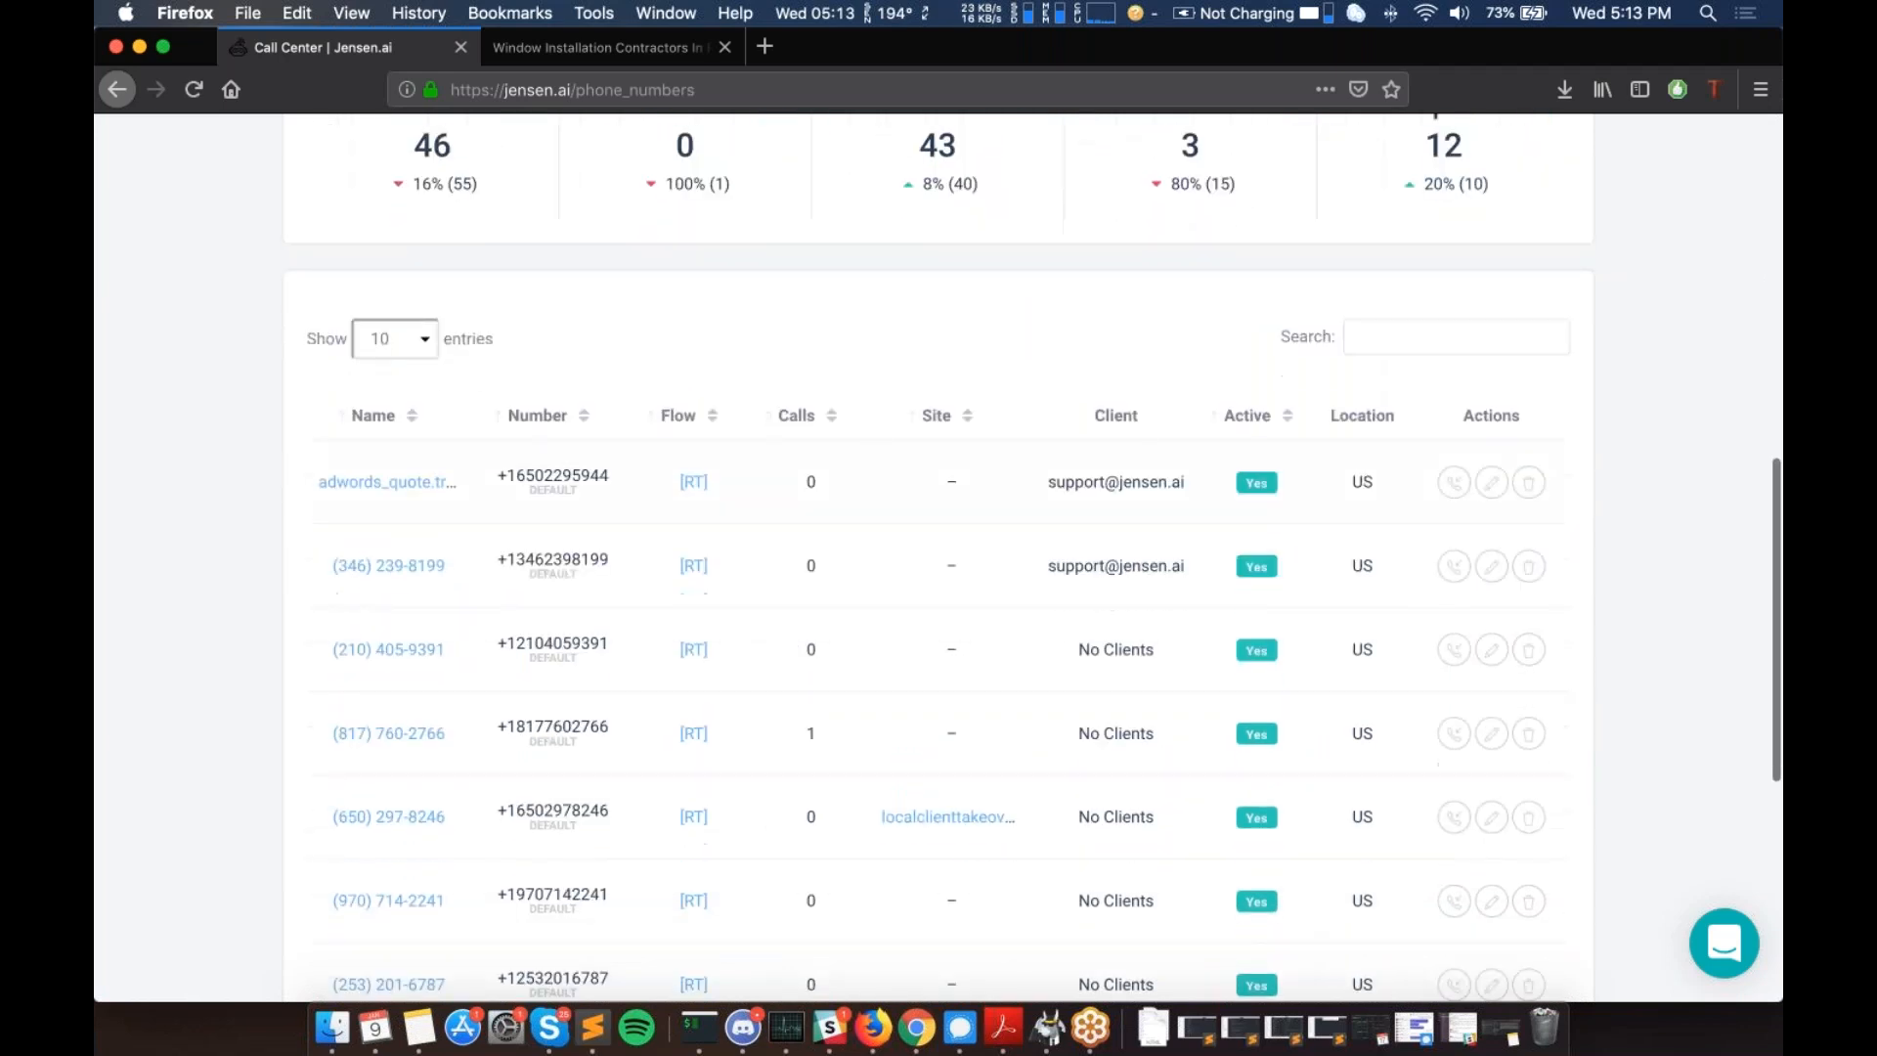
pyautogui.scroll(1, 380, 567)
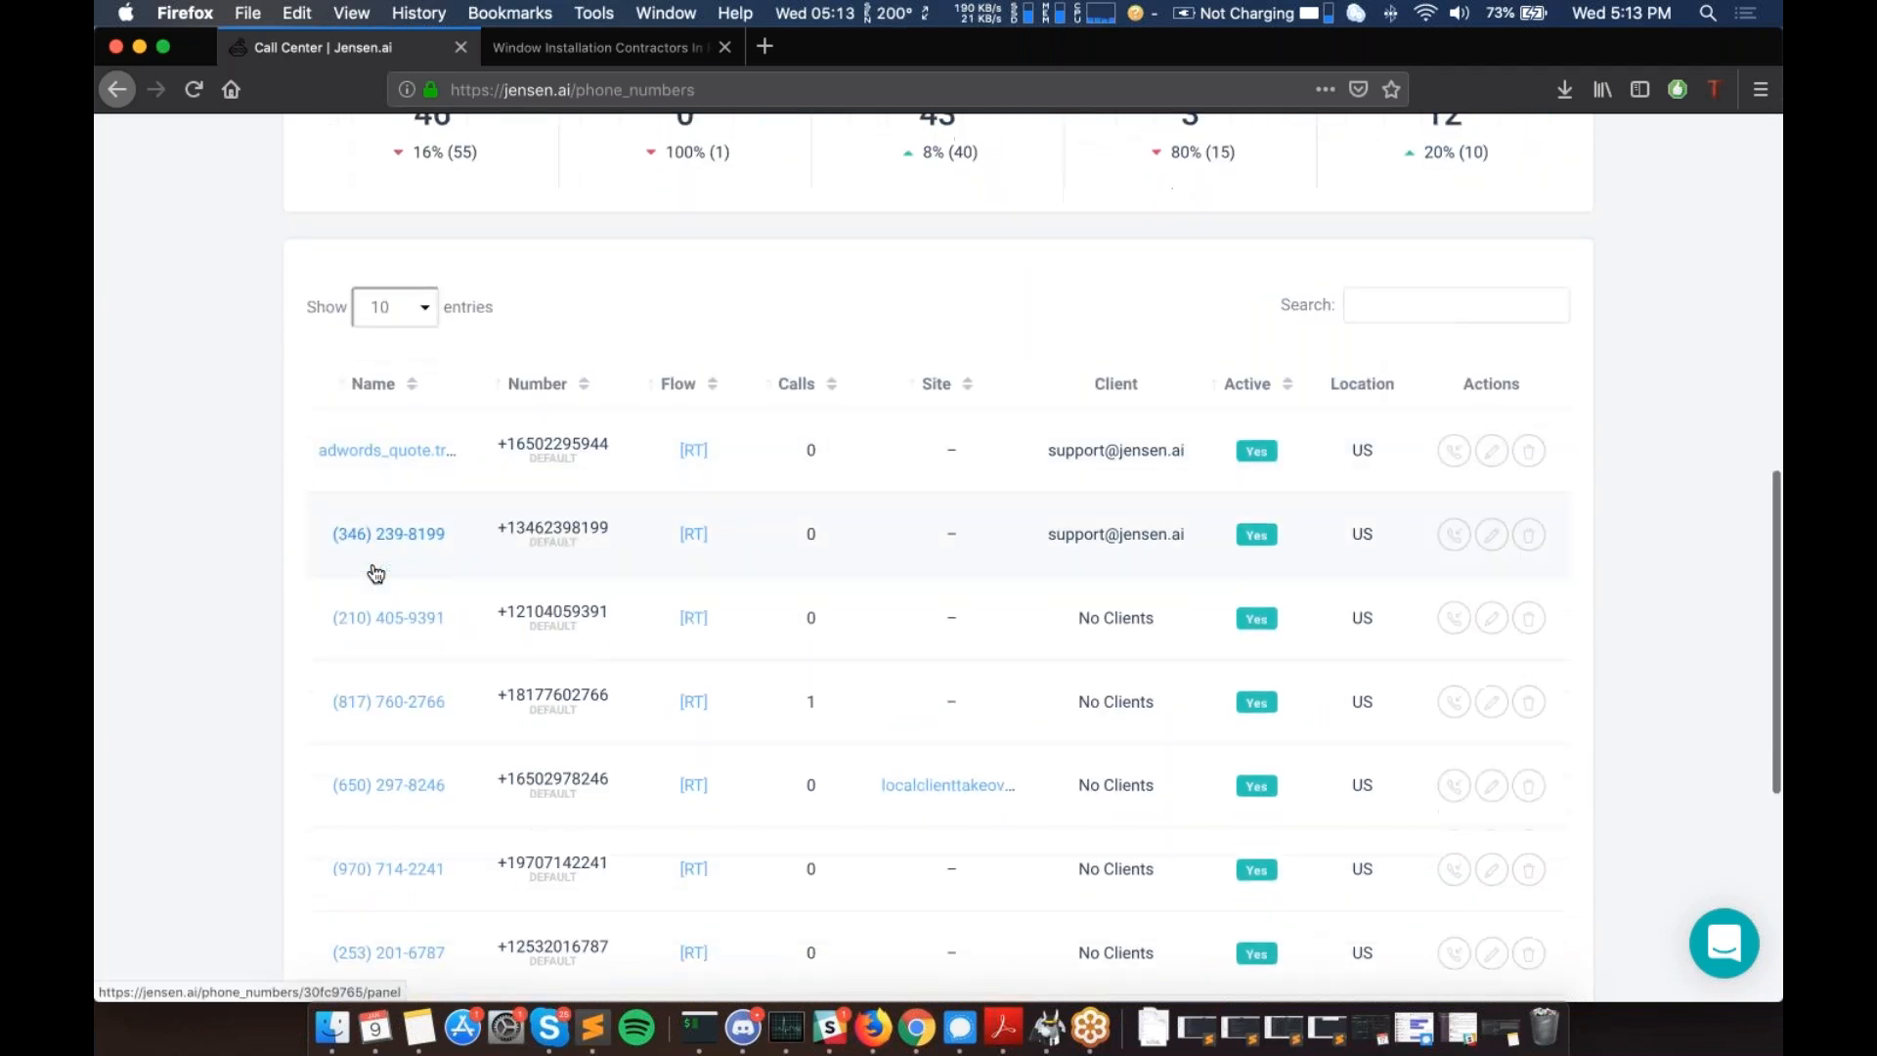
pyautogui.scroll(8, 746, 310)
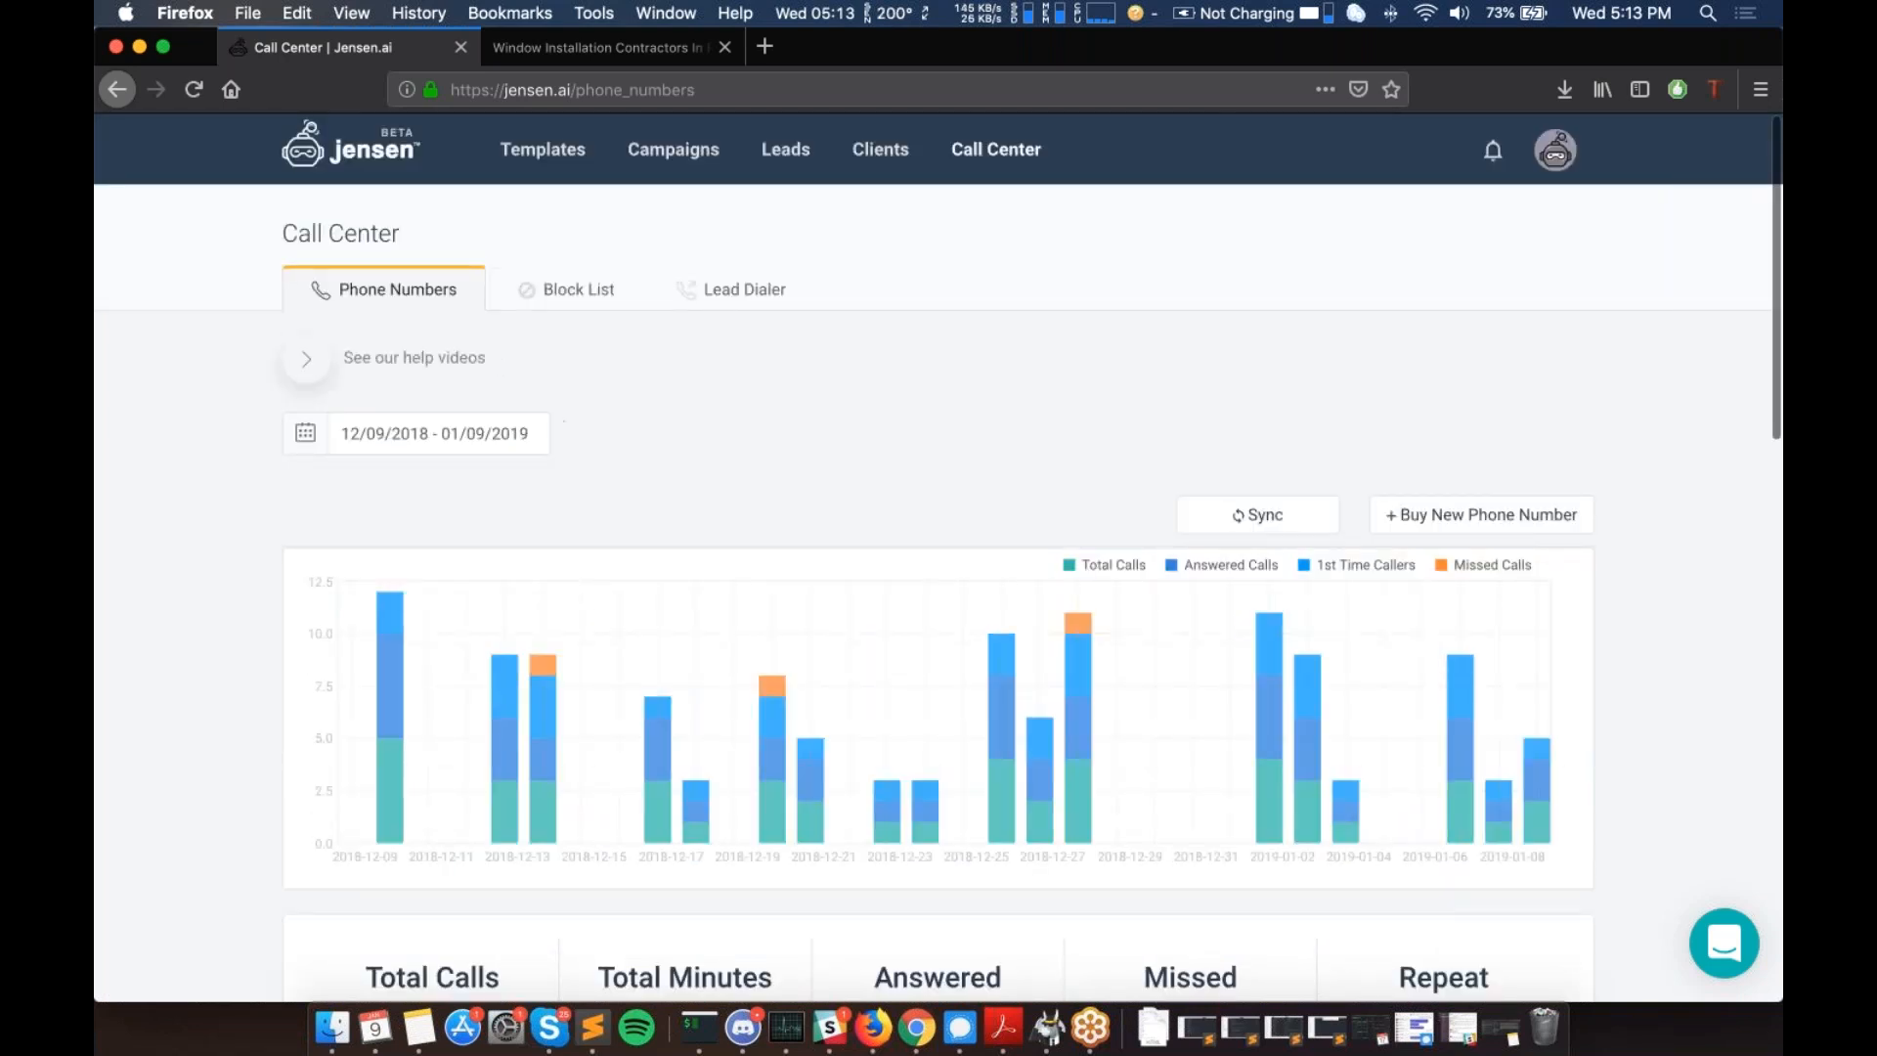
pyautogui.click(1493, 151)
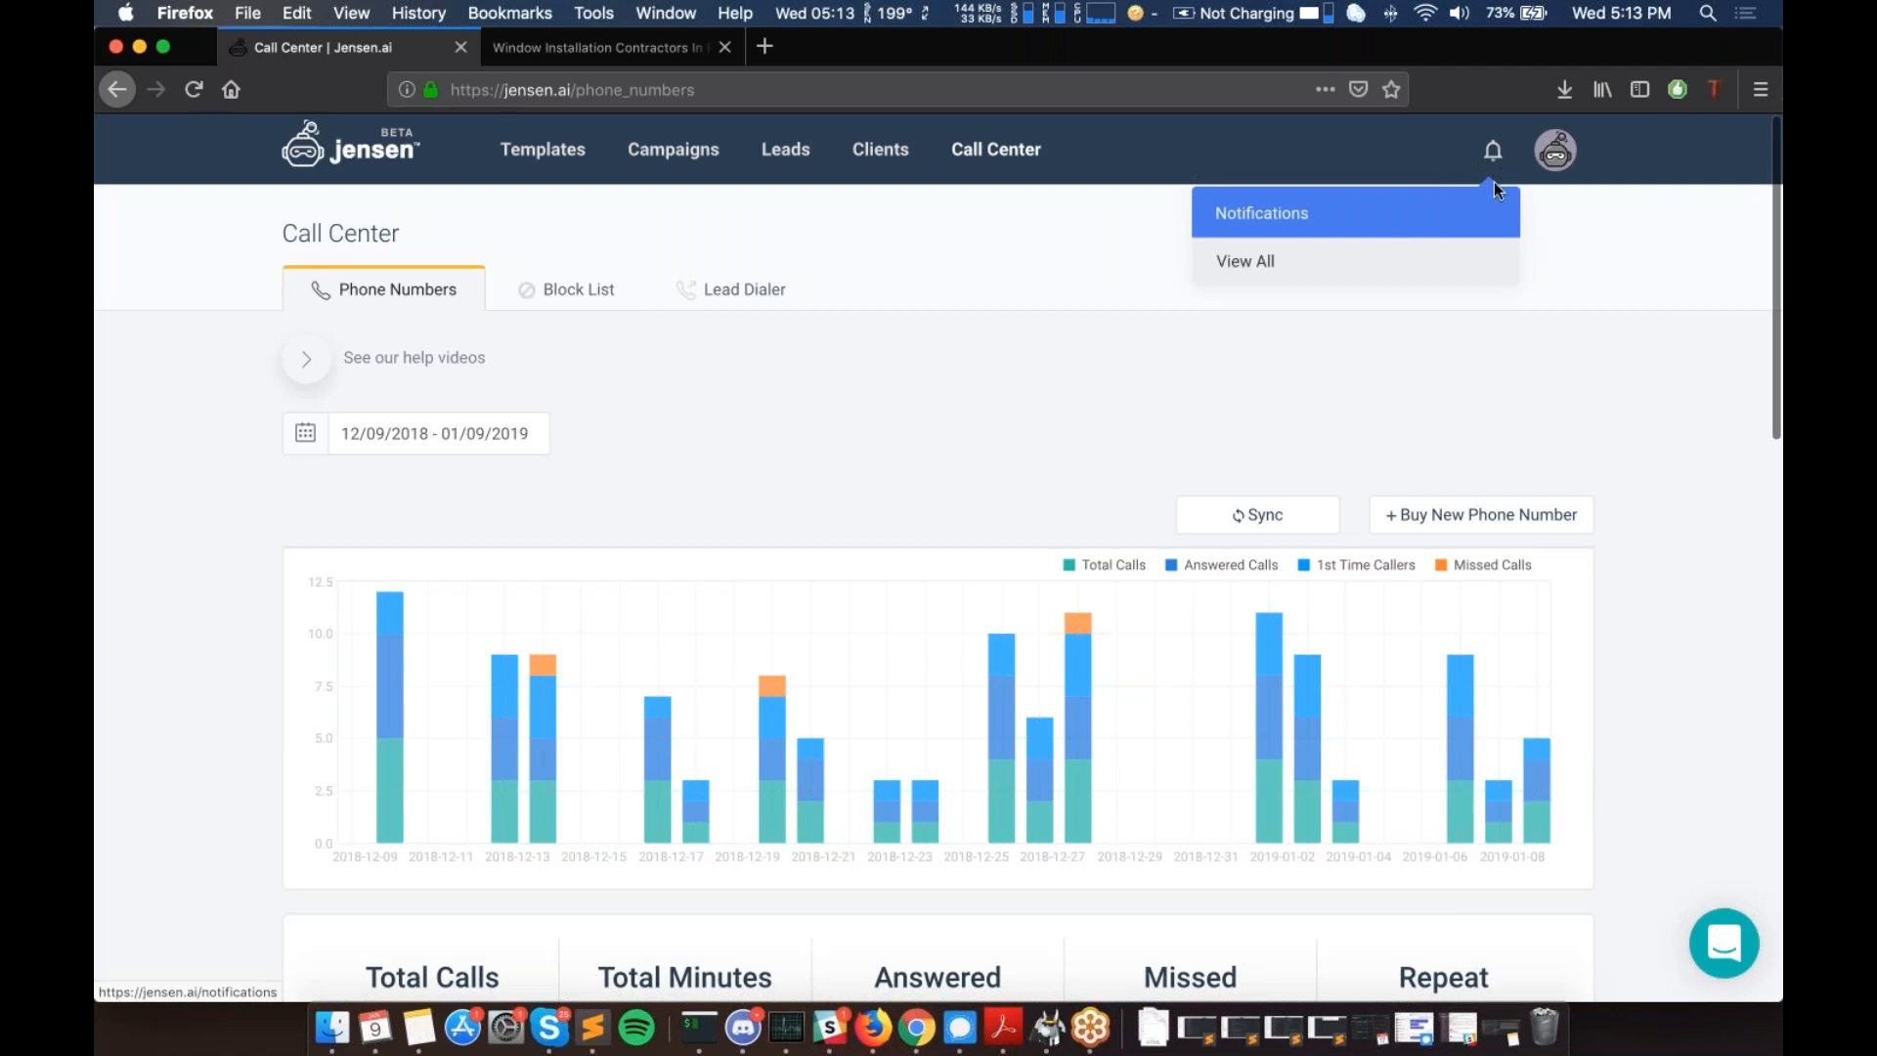
pyautogui.click(1557, 157)
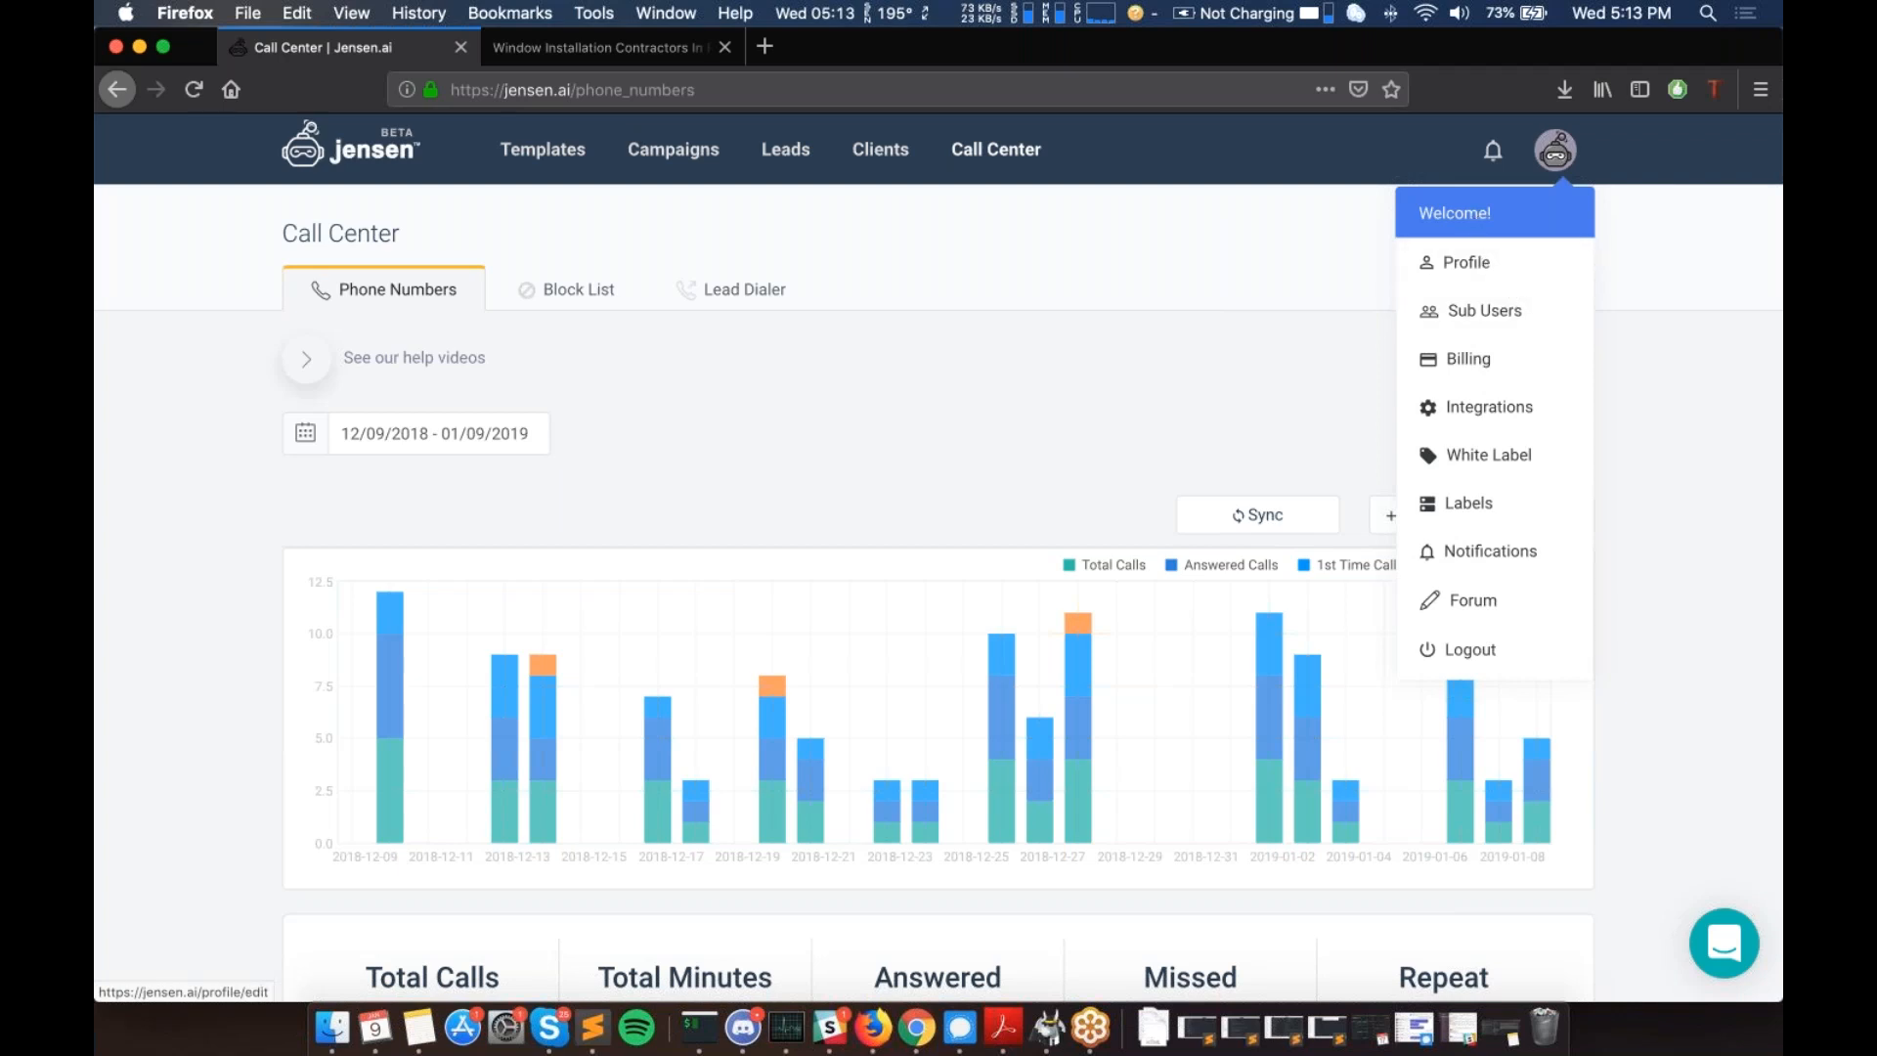
# - Scroll through Profile Settings' personal info, time zone and password fields, then go to Sub Users
pyautogui.click(1466, 262)
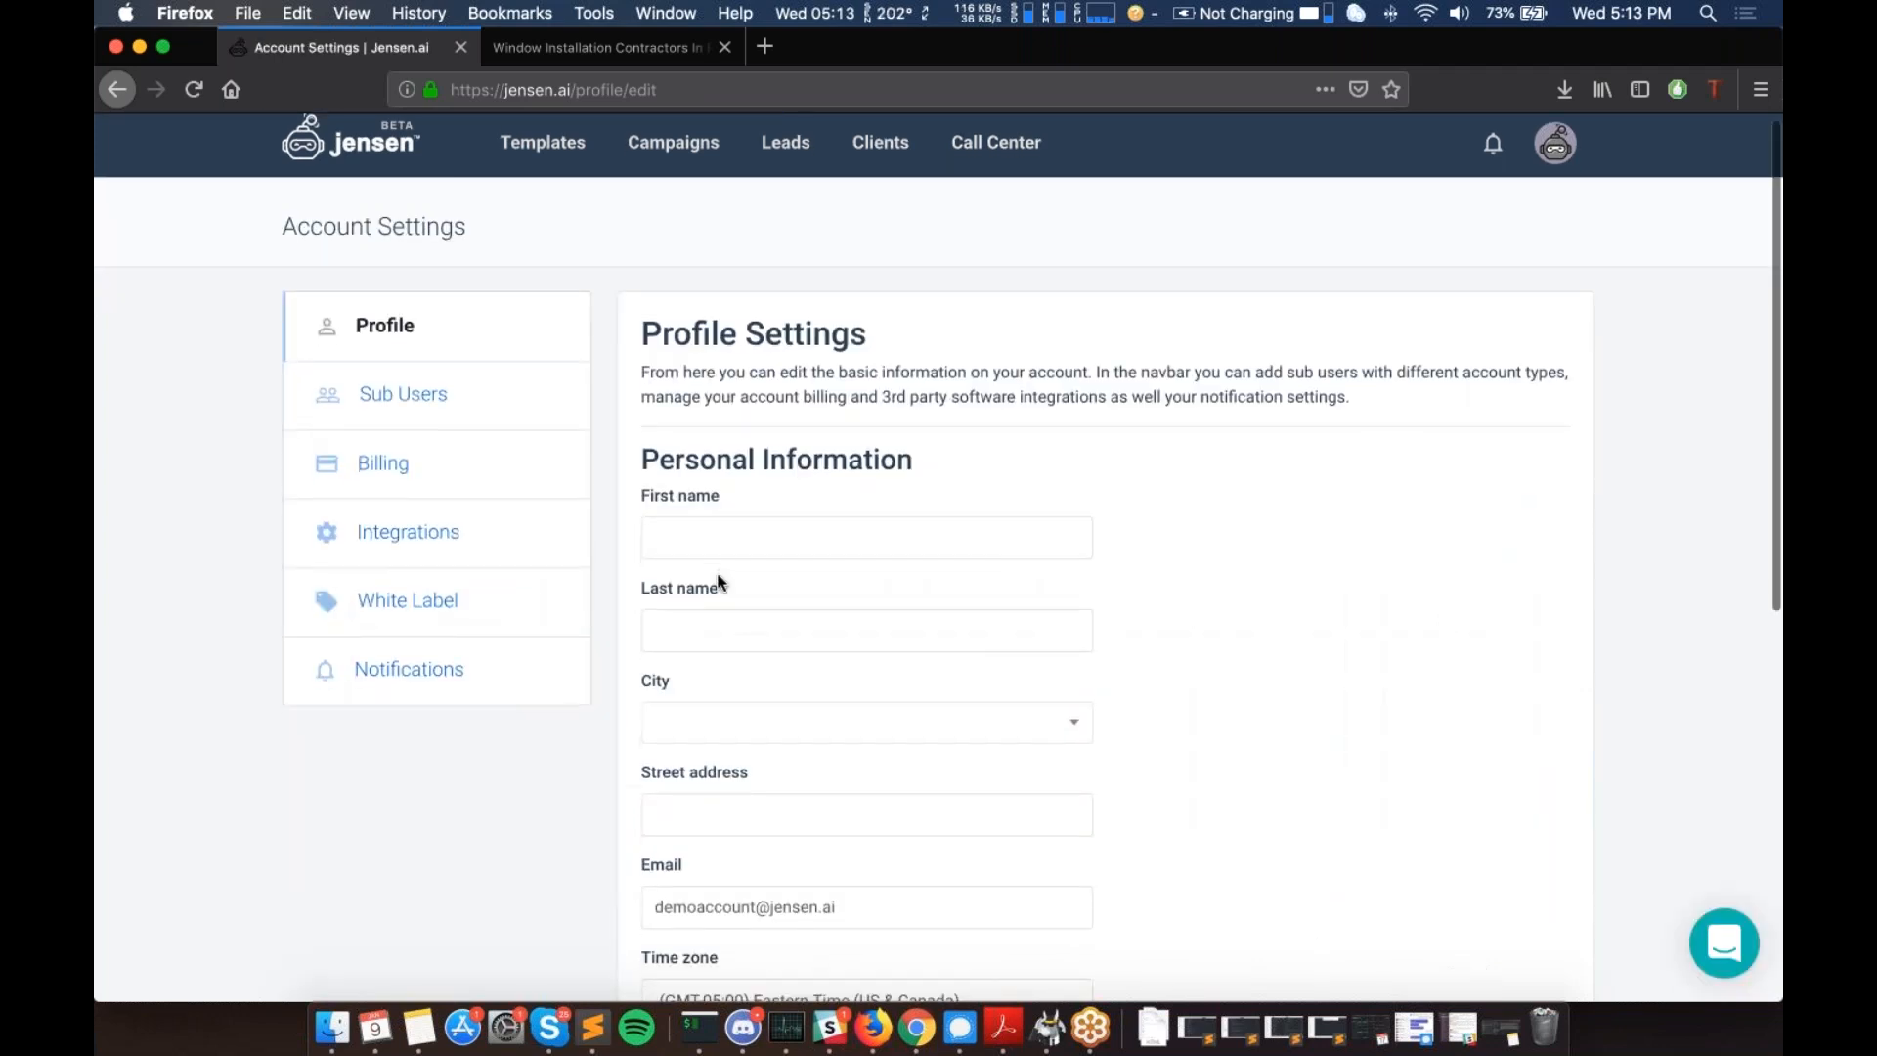
pyautogui.scroll(-1, 719, 584)
pyautogui.scroll(-2, 816, 500)
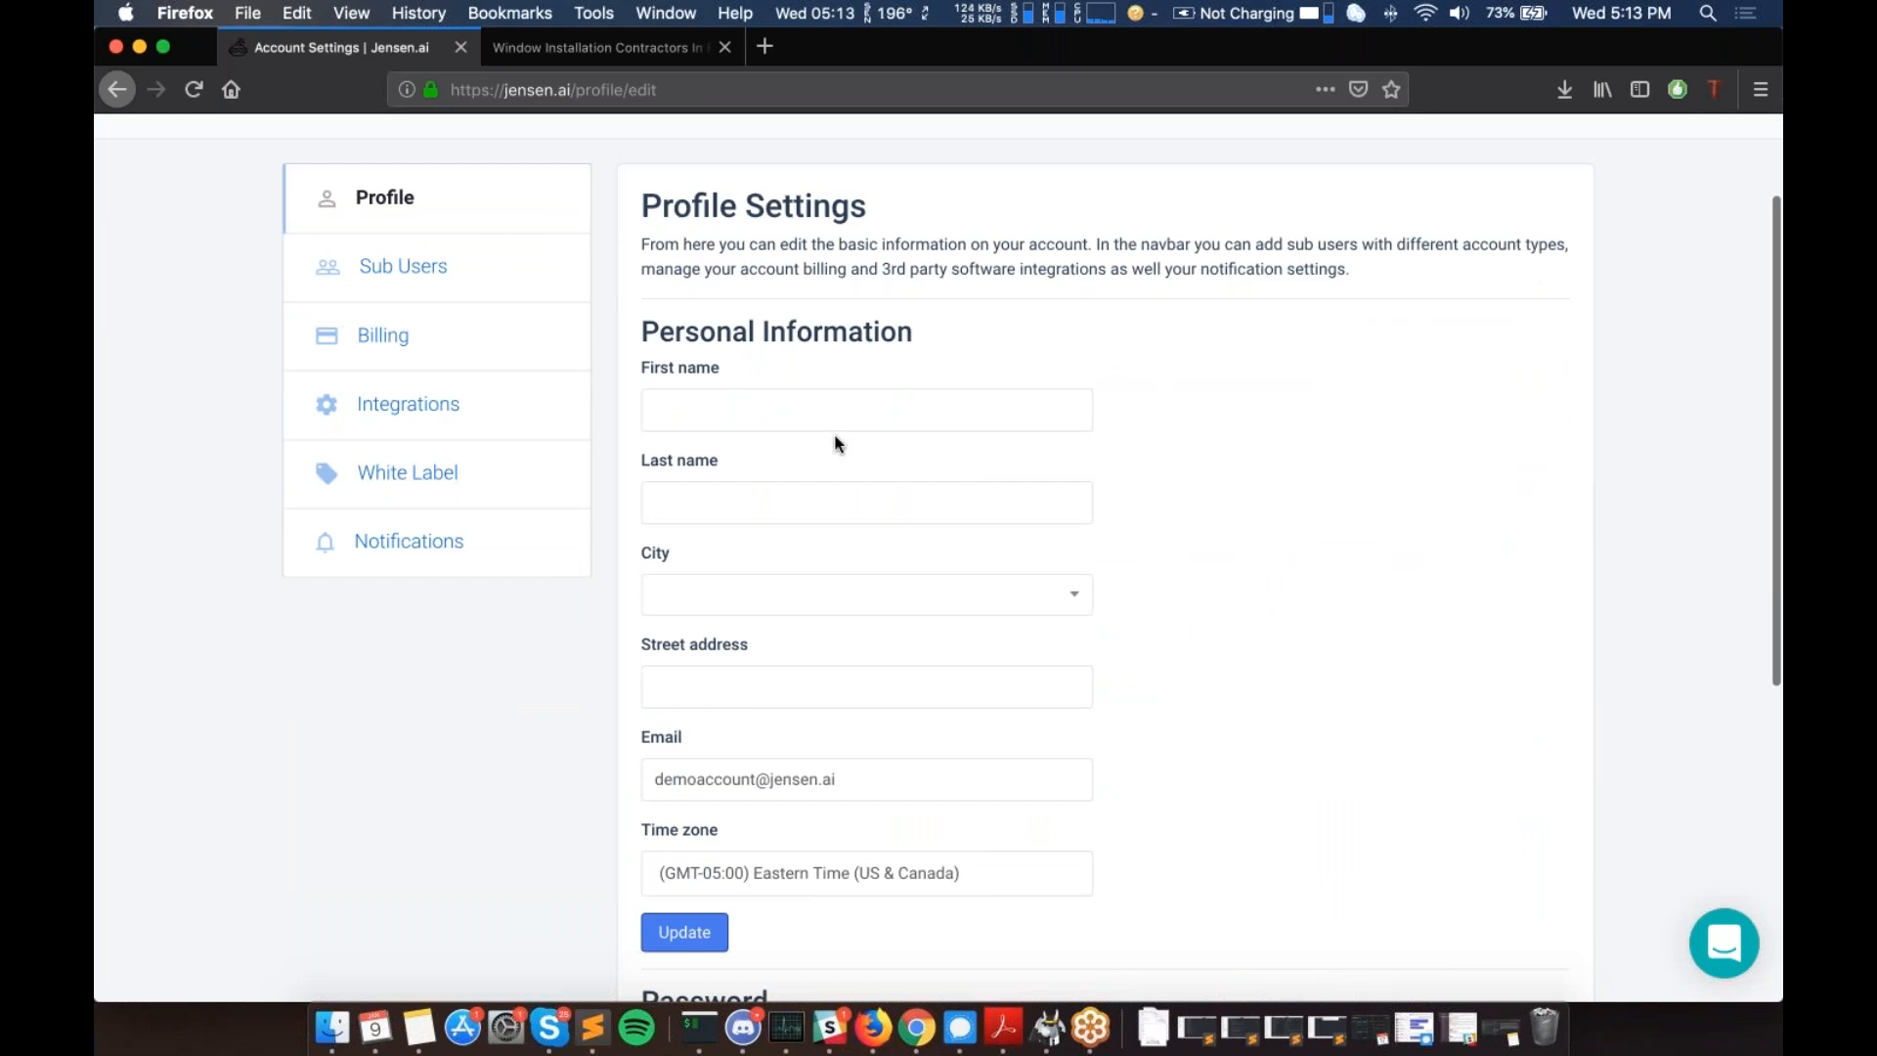
pyautogui.scroll(-3, 826, 513)
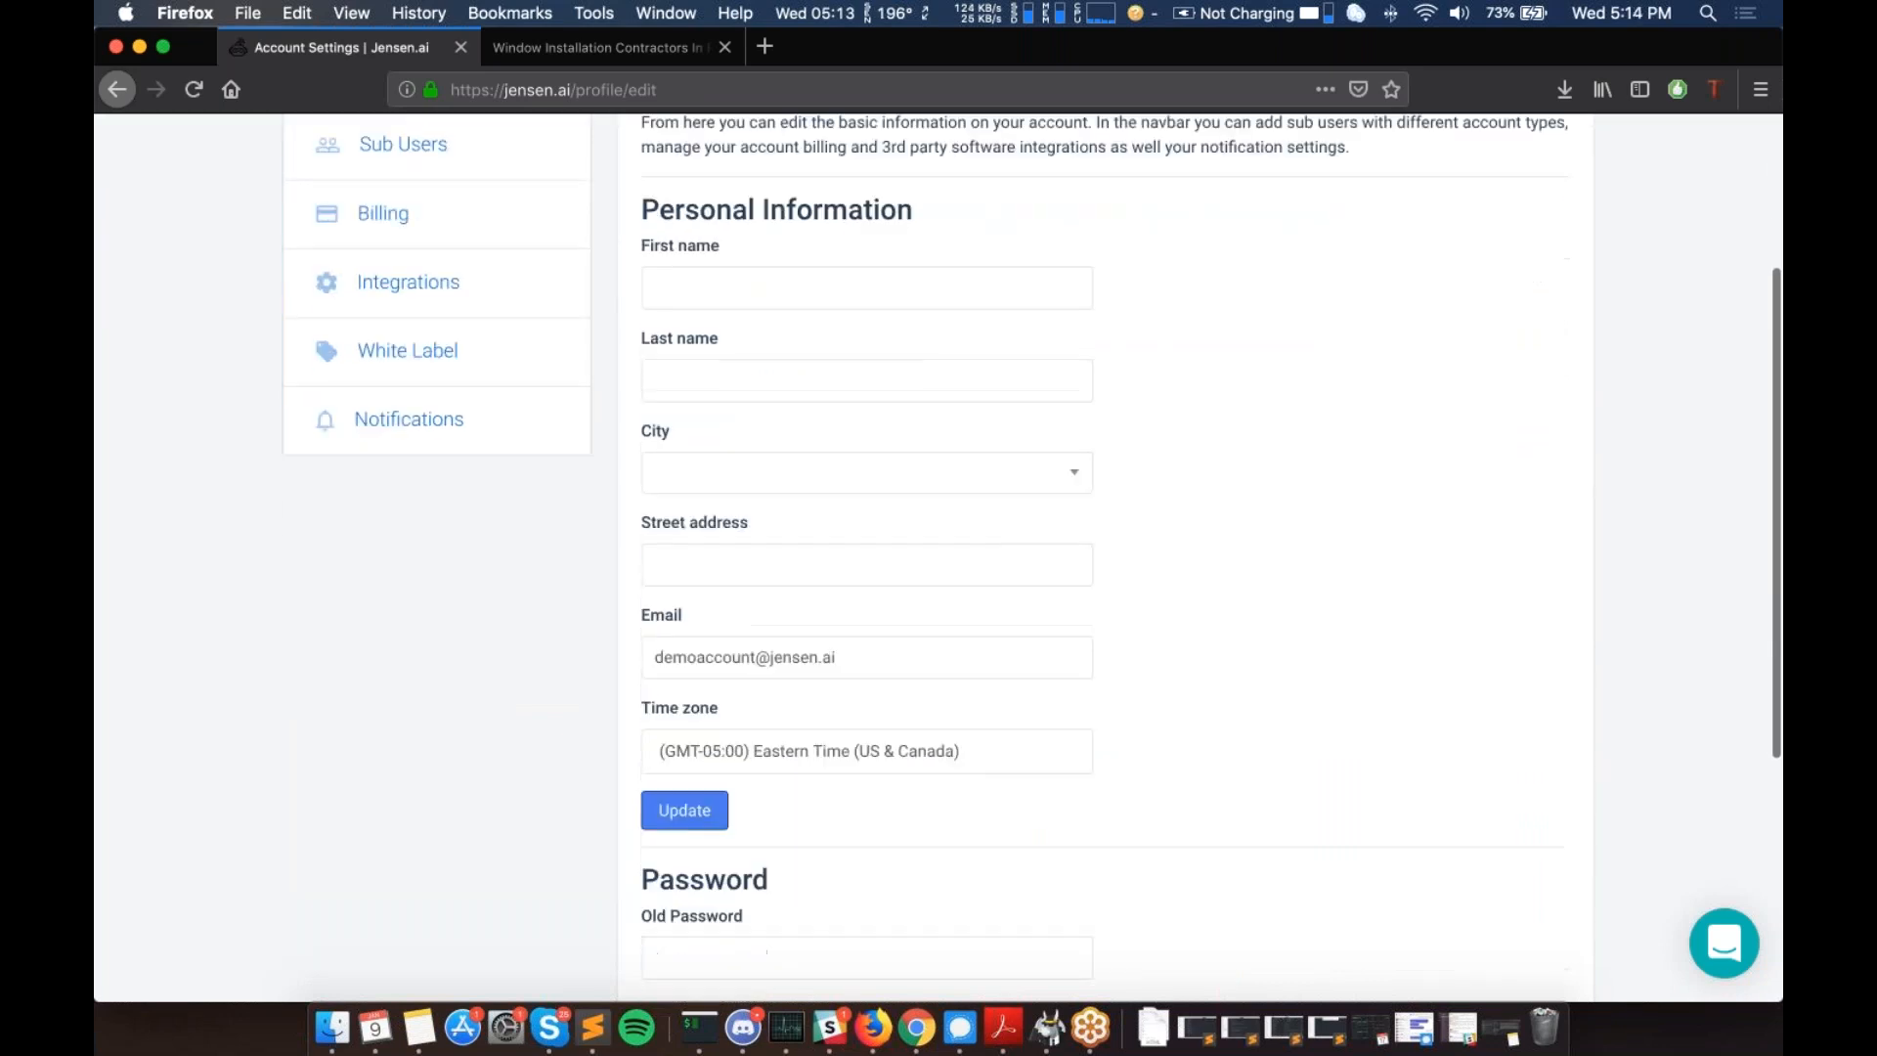
pyautogui.scroll(-5, 725, 618)
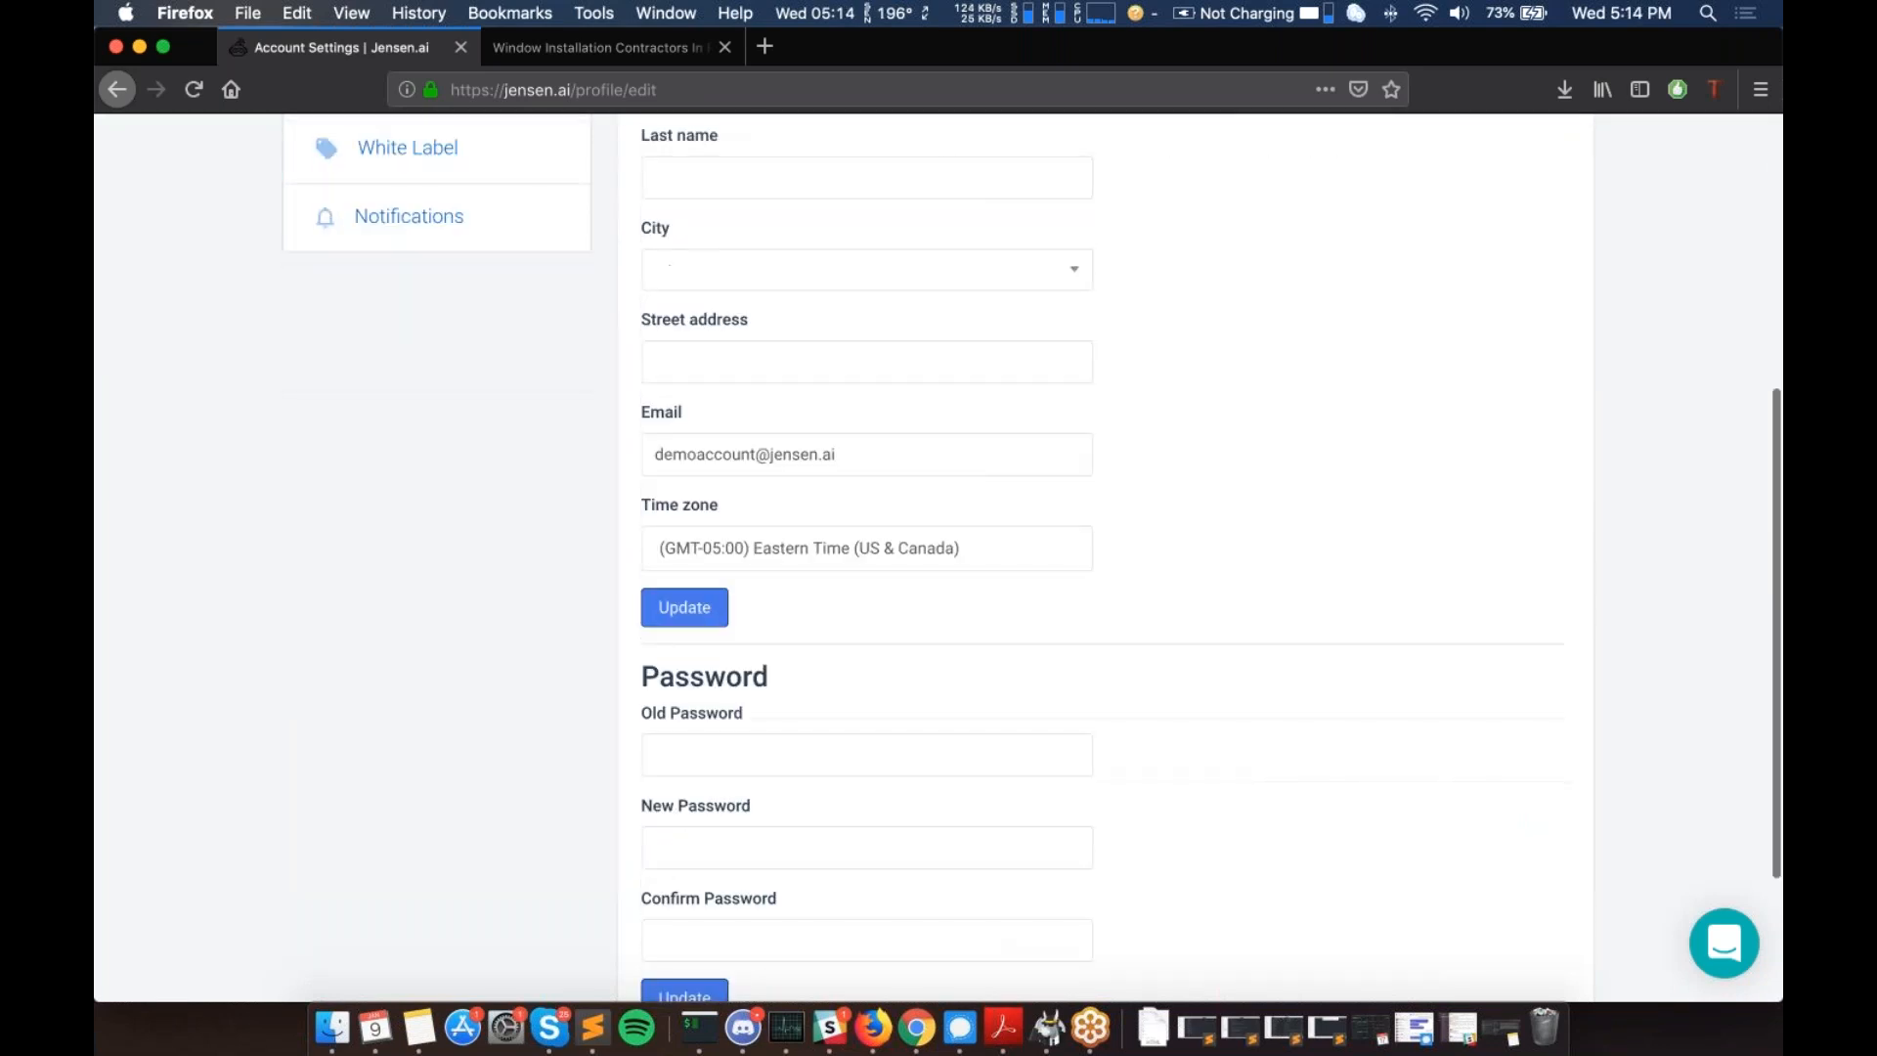
pyautogui.scroll(3, 726, 617)
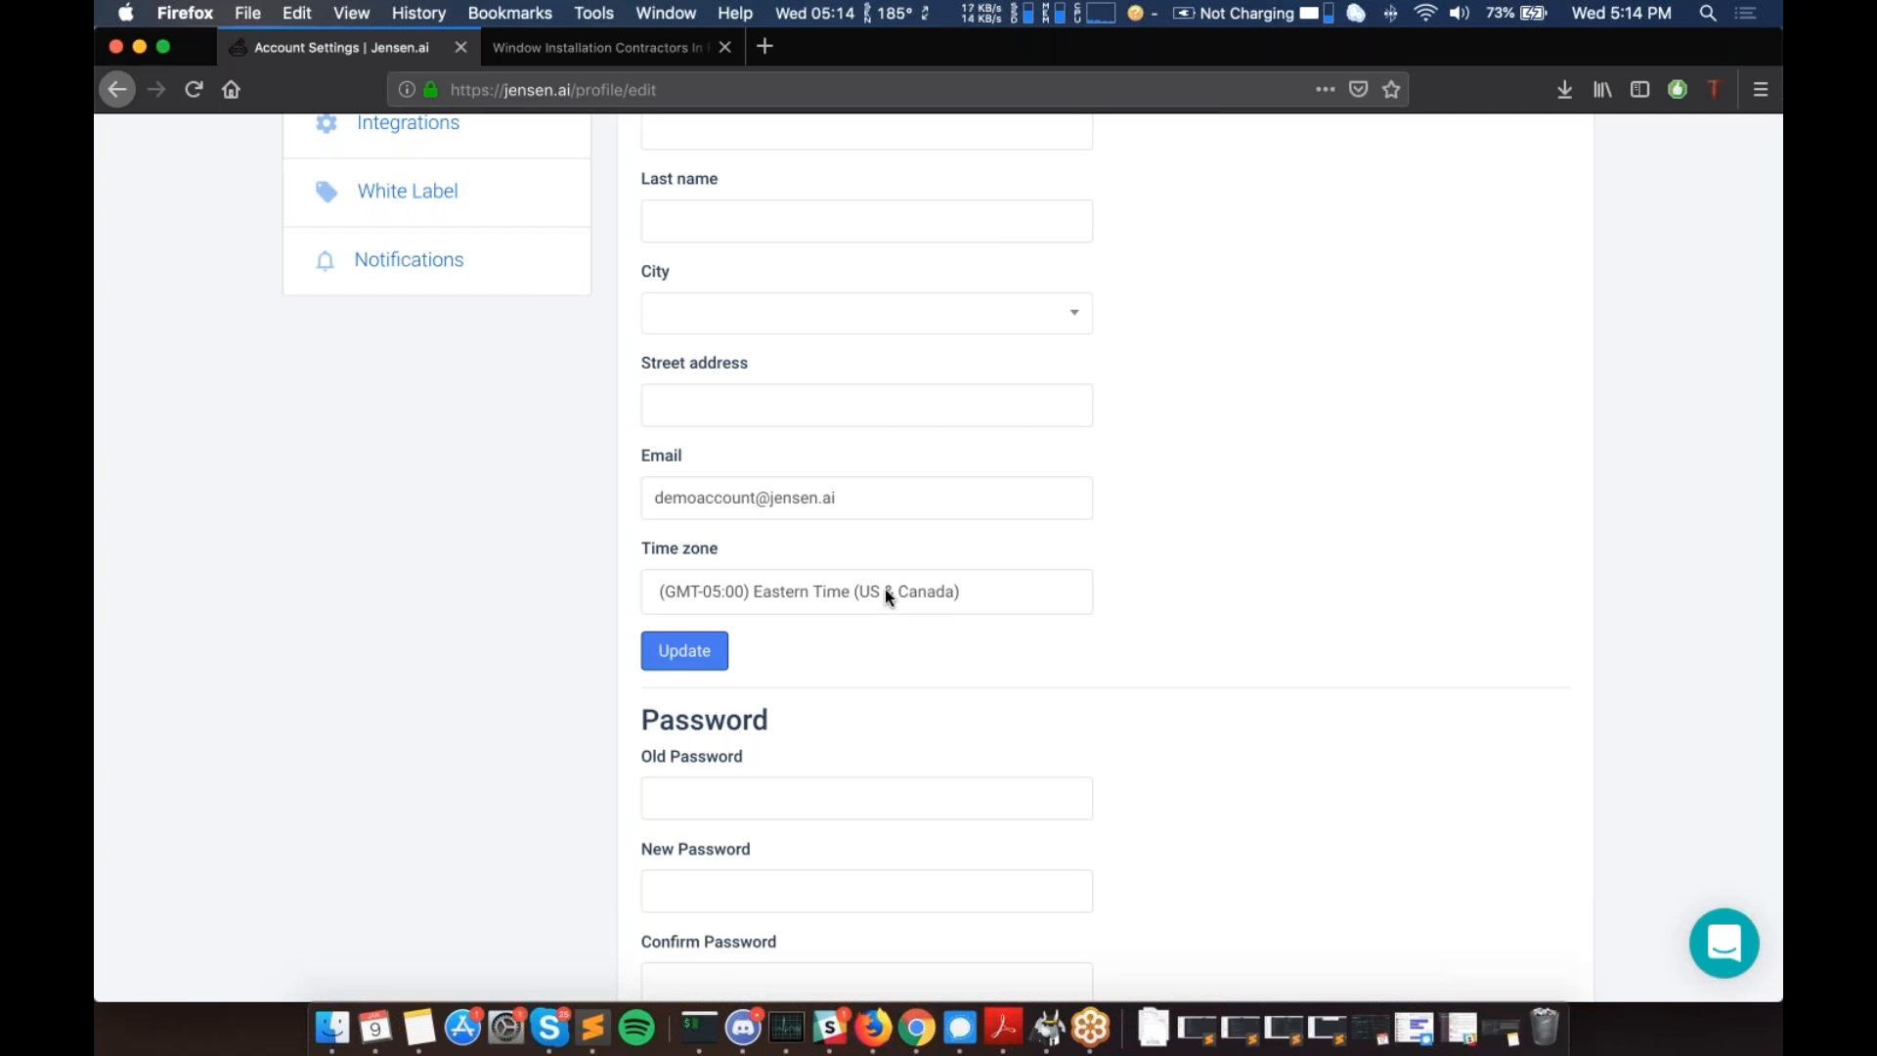
pyautogui.scroll(5, 883, 594)
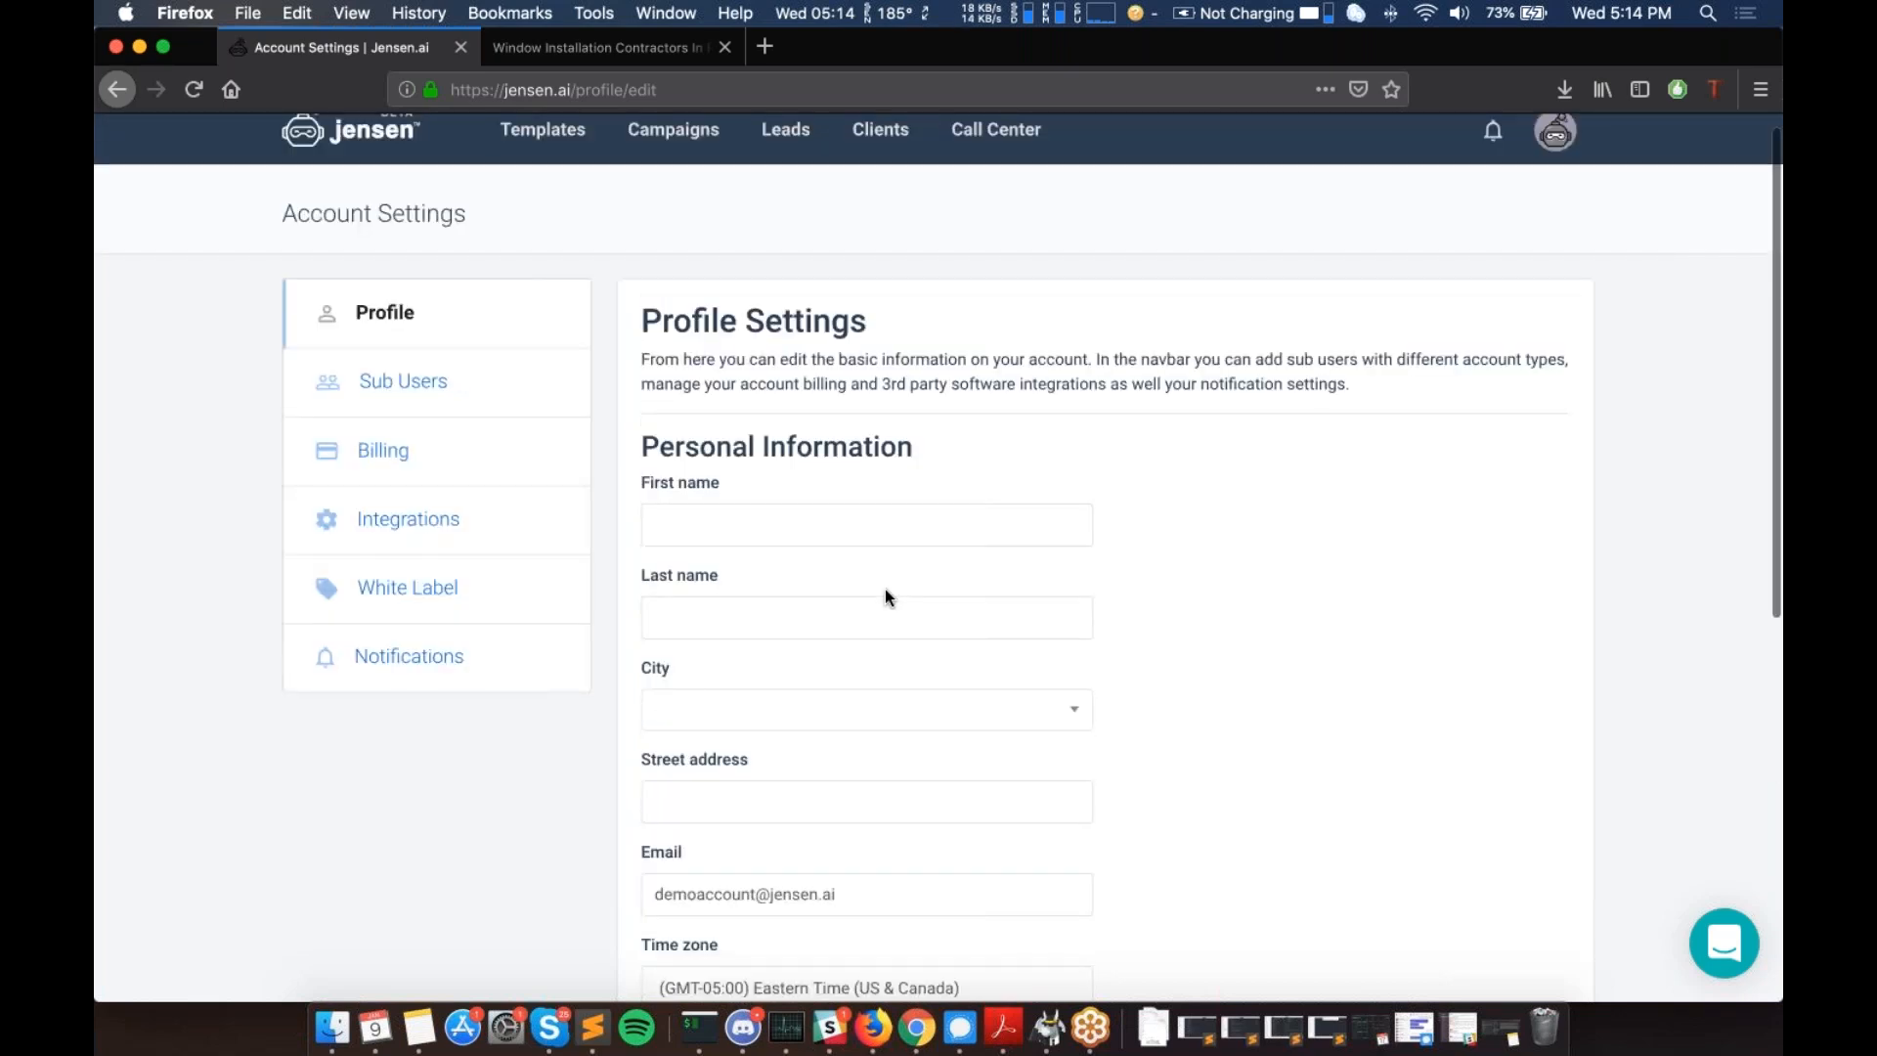
pyautogui.scroll(-7, 885, 591)
pyautogui.scroll(7, 885, 591)
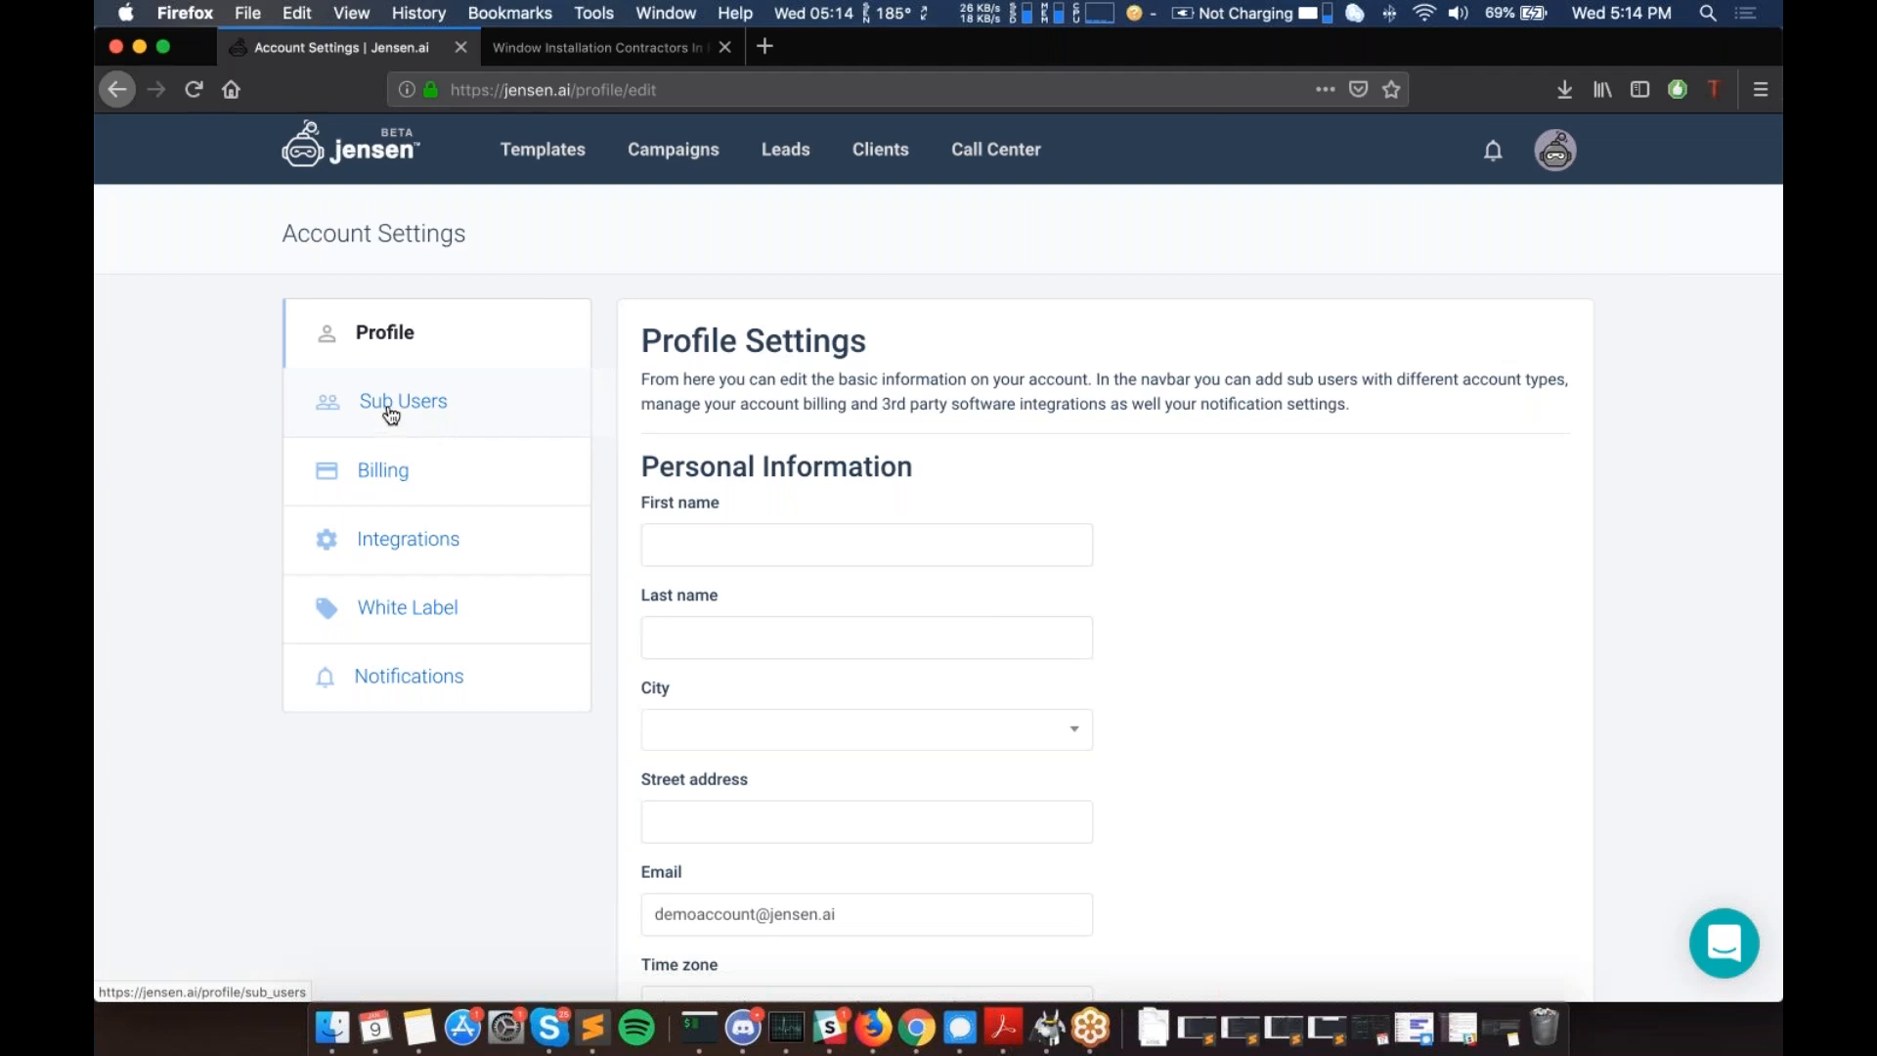
pyautogui.click(391, 413)
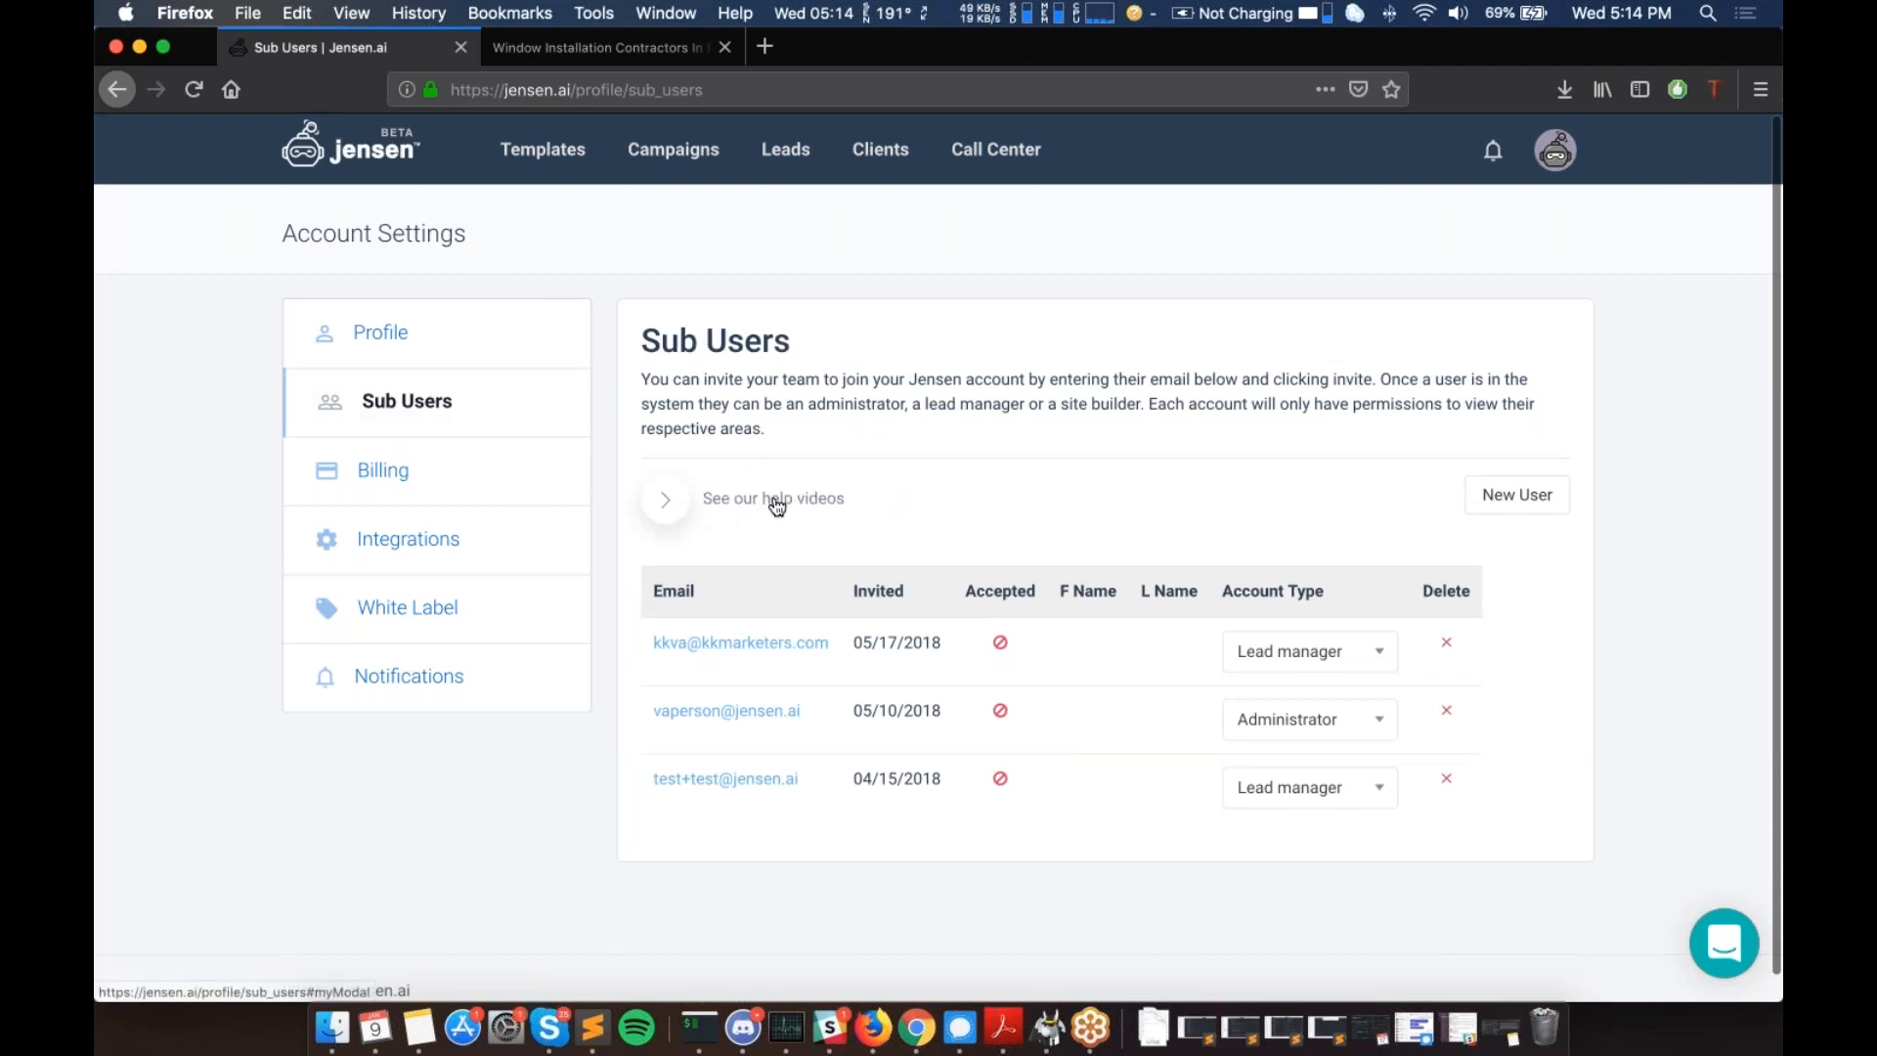
pyautogui.click(680, 502)
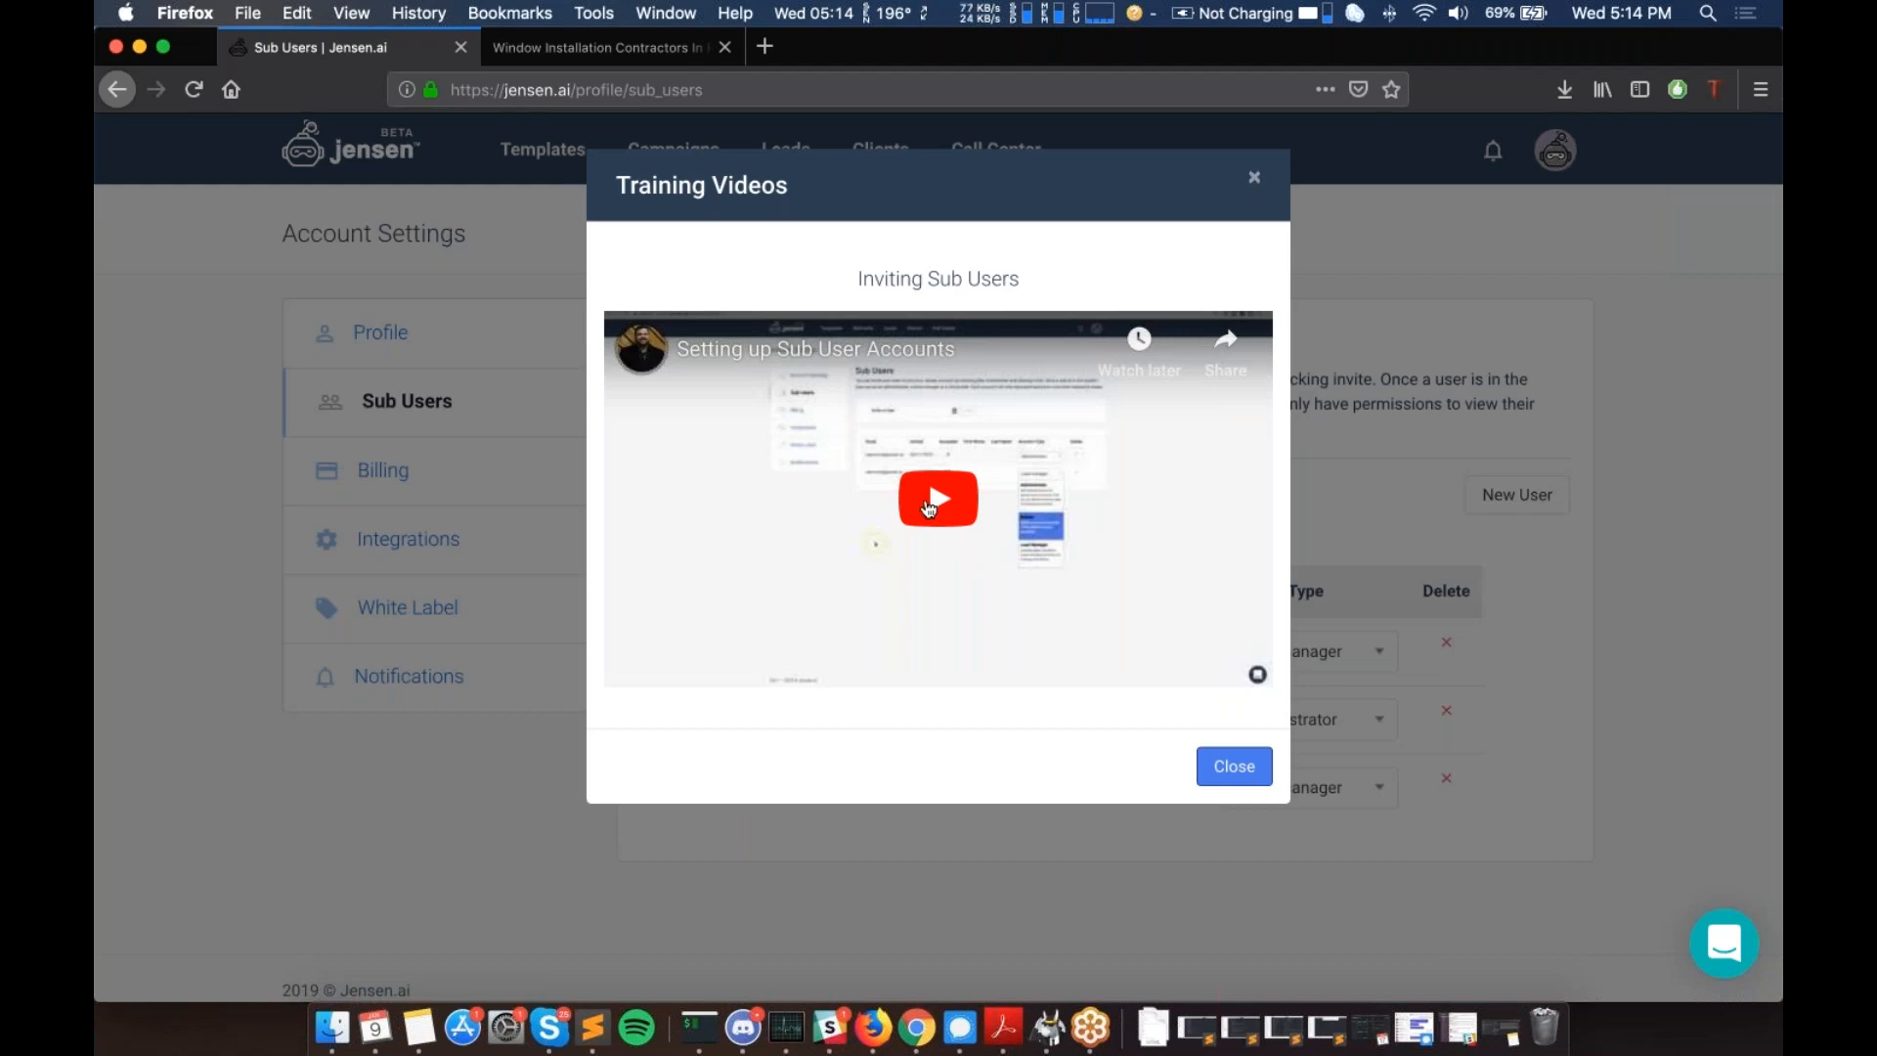
pyautogui.moveTo(651, 365)
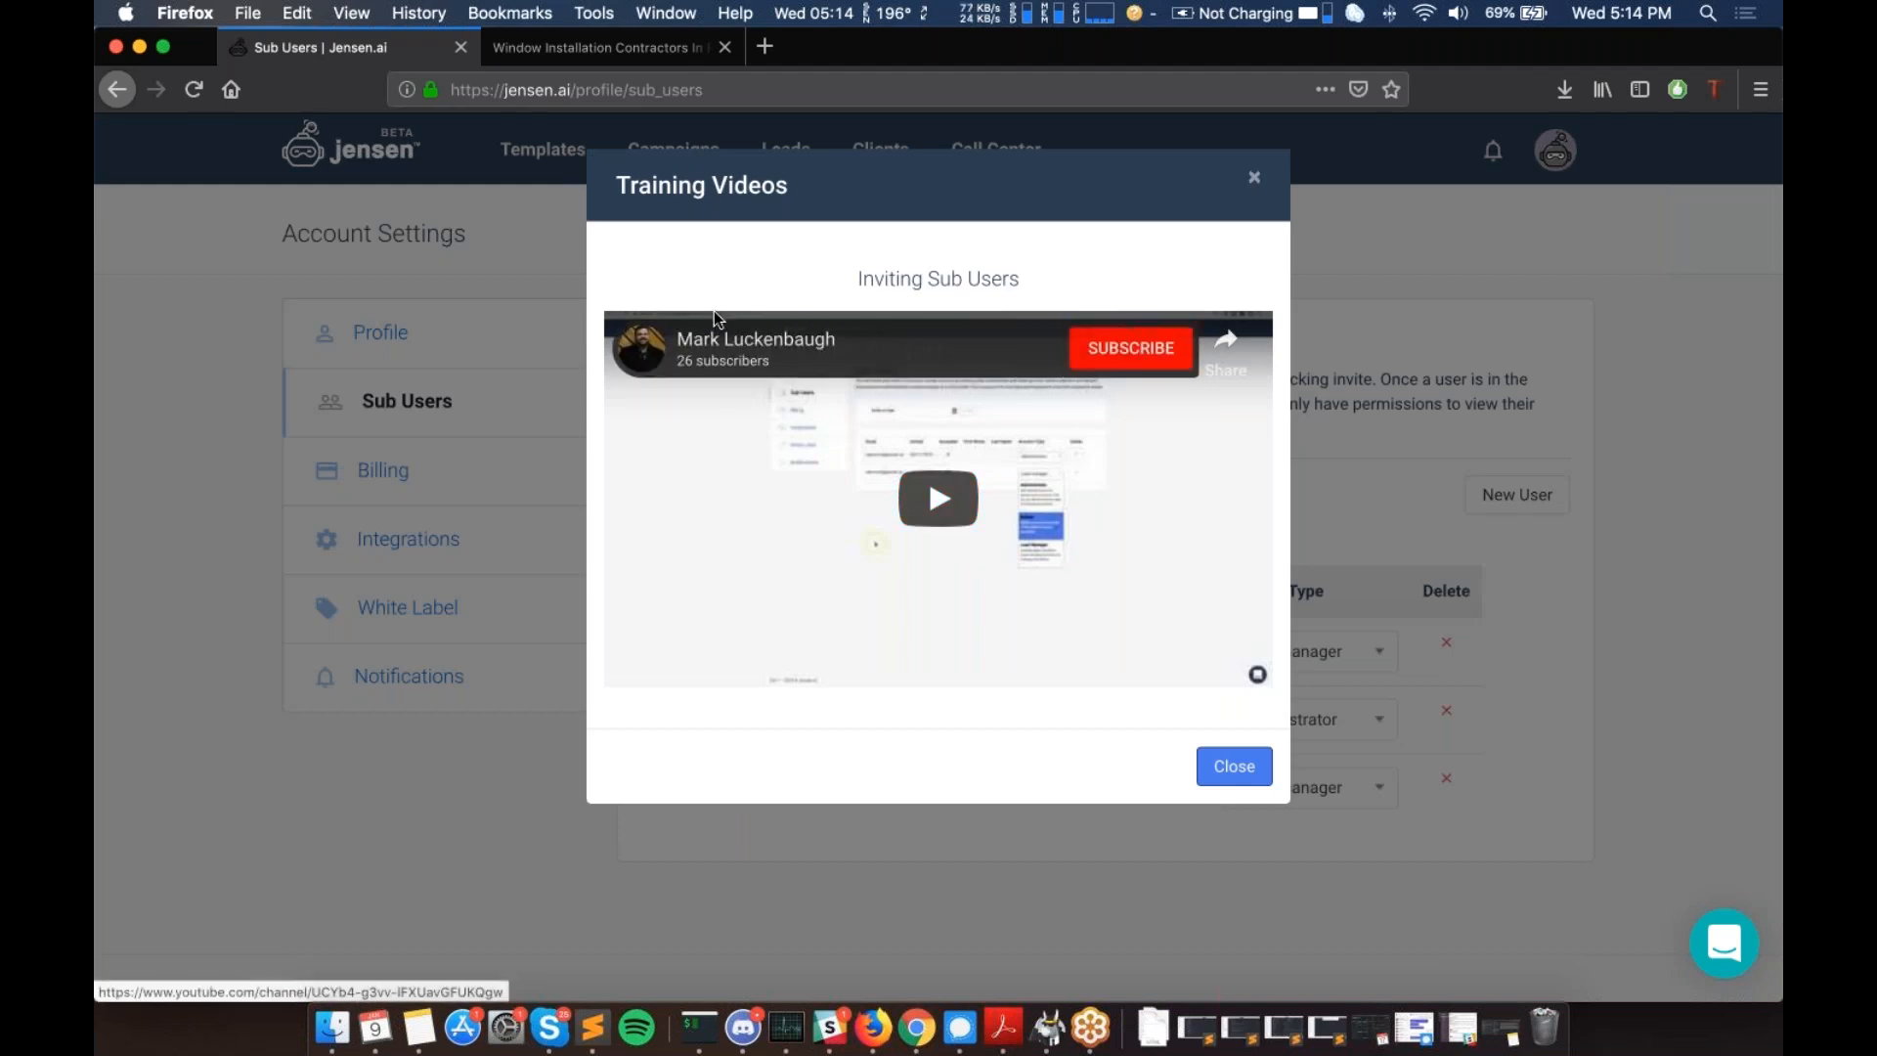
pyautogui.click(1256, 184)
pyautogui.scroll(-1, 1003, 526)
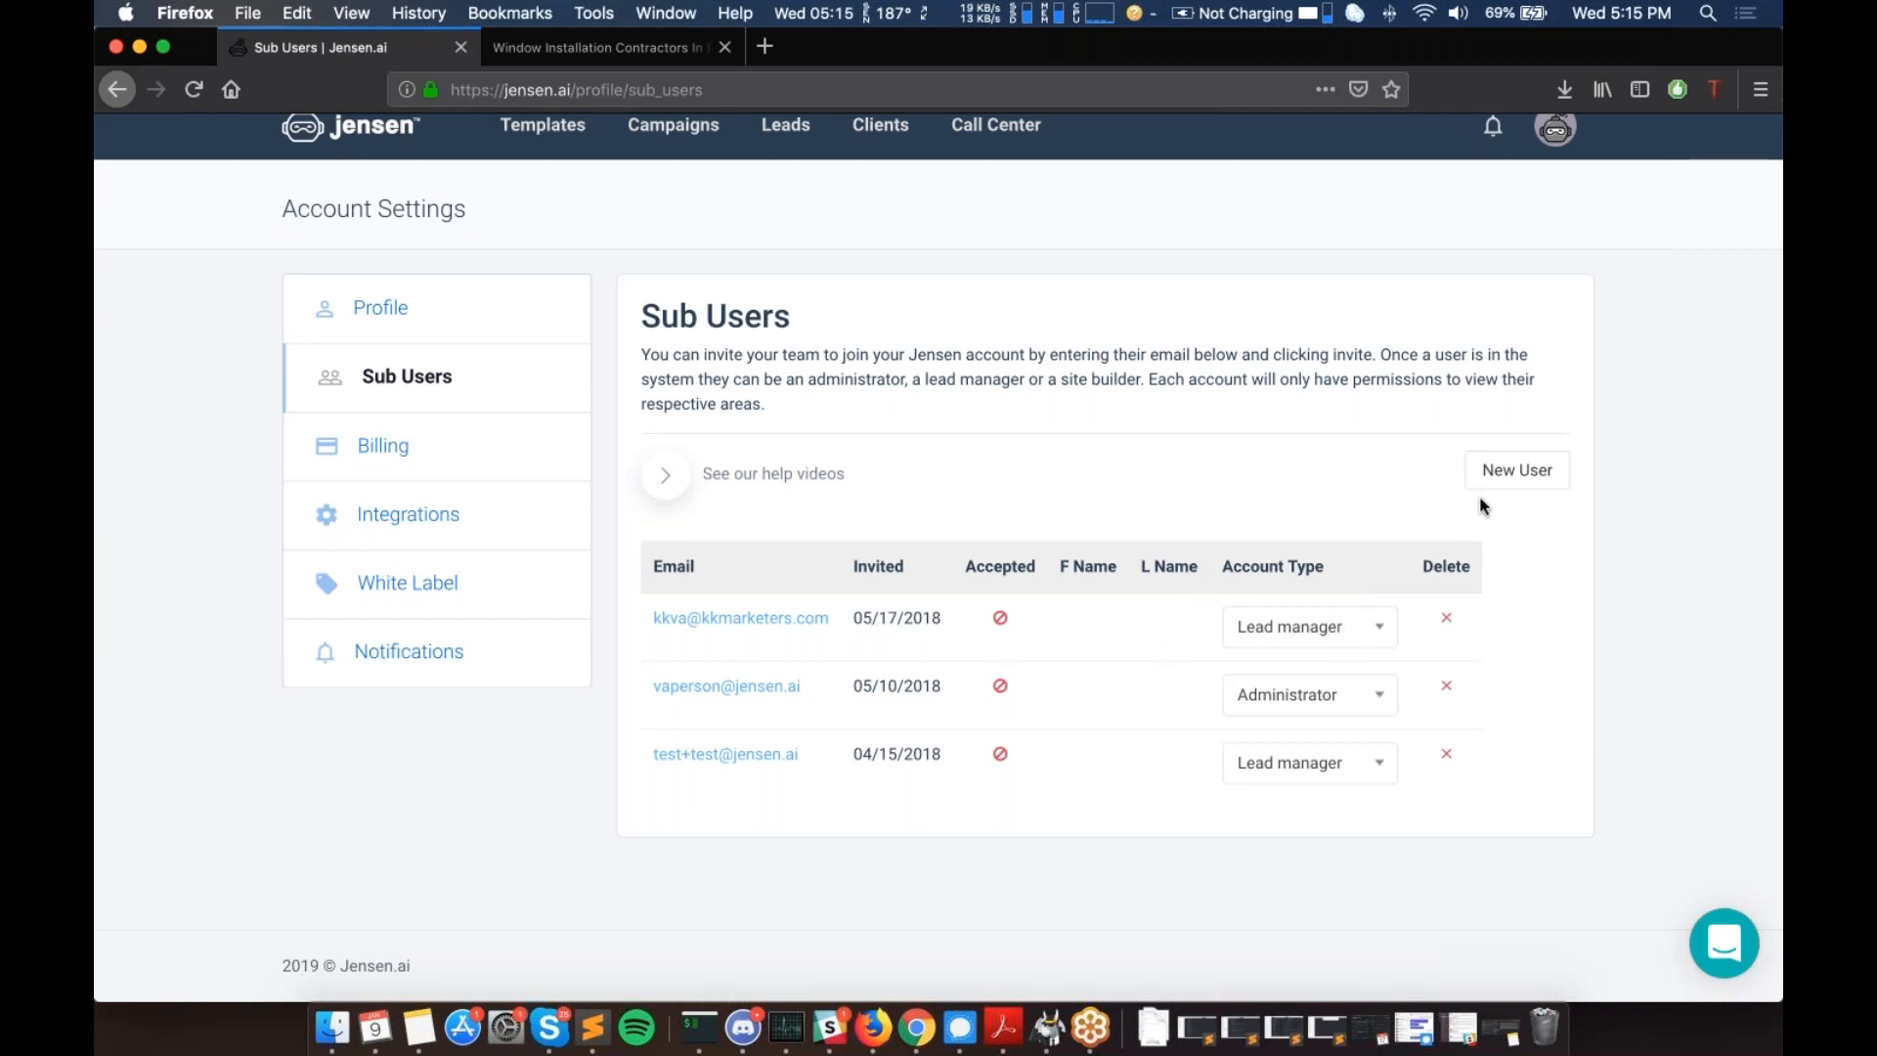
pyautogui.click(1529, 477)
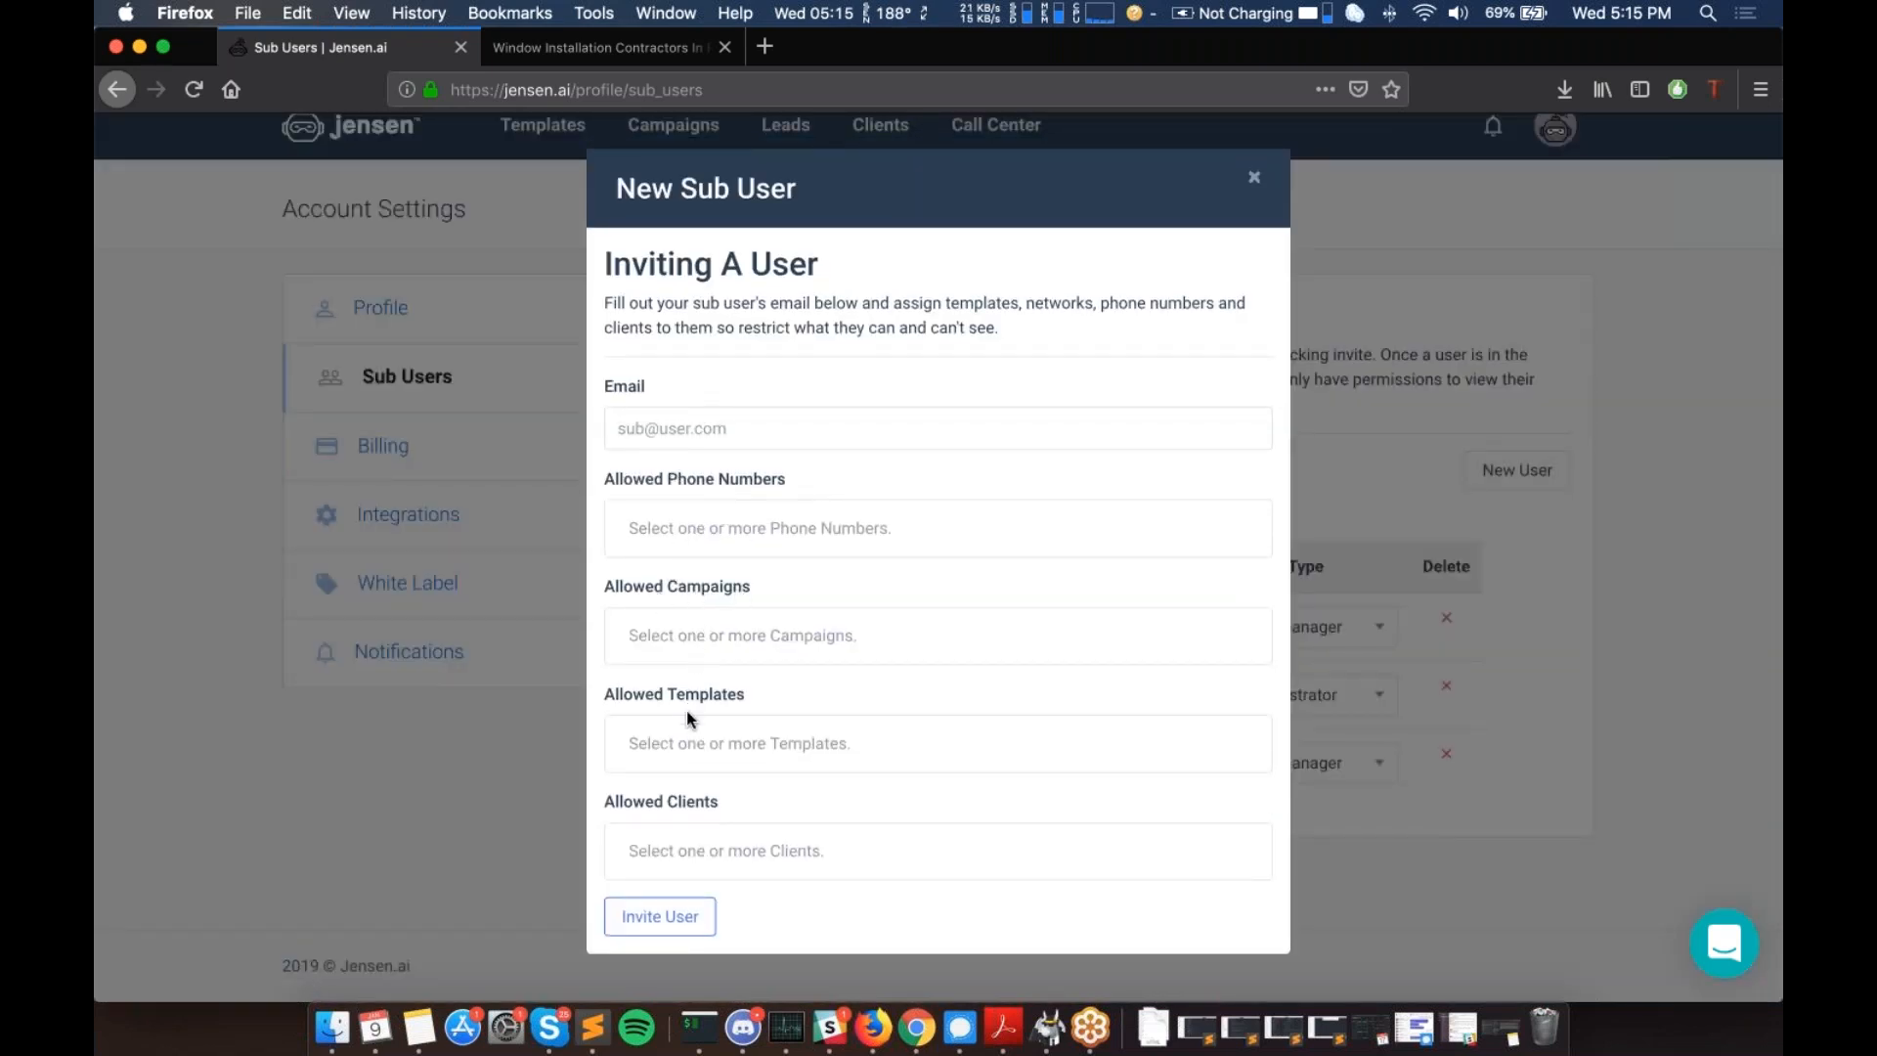
pyautogui.click(1256, 180)
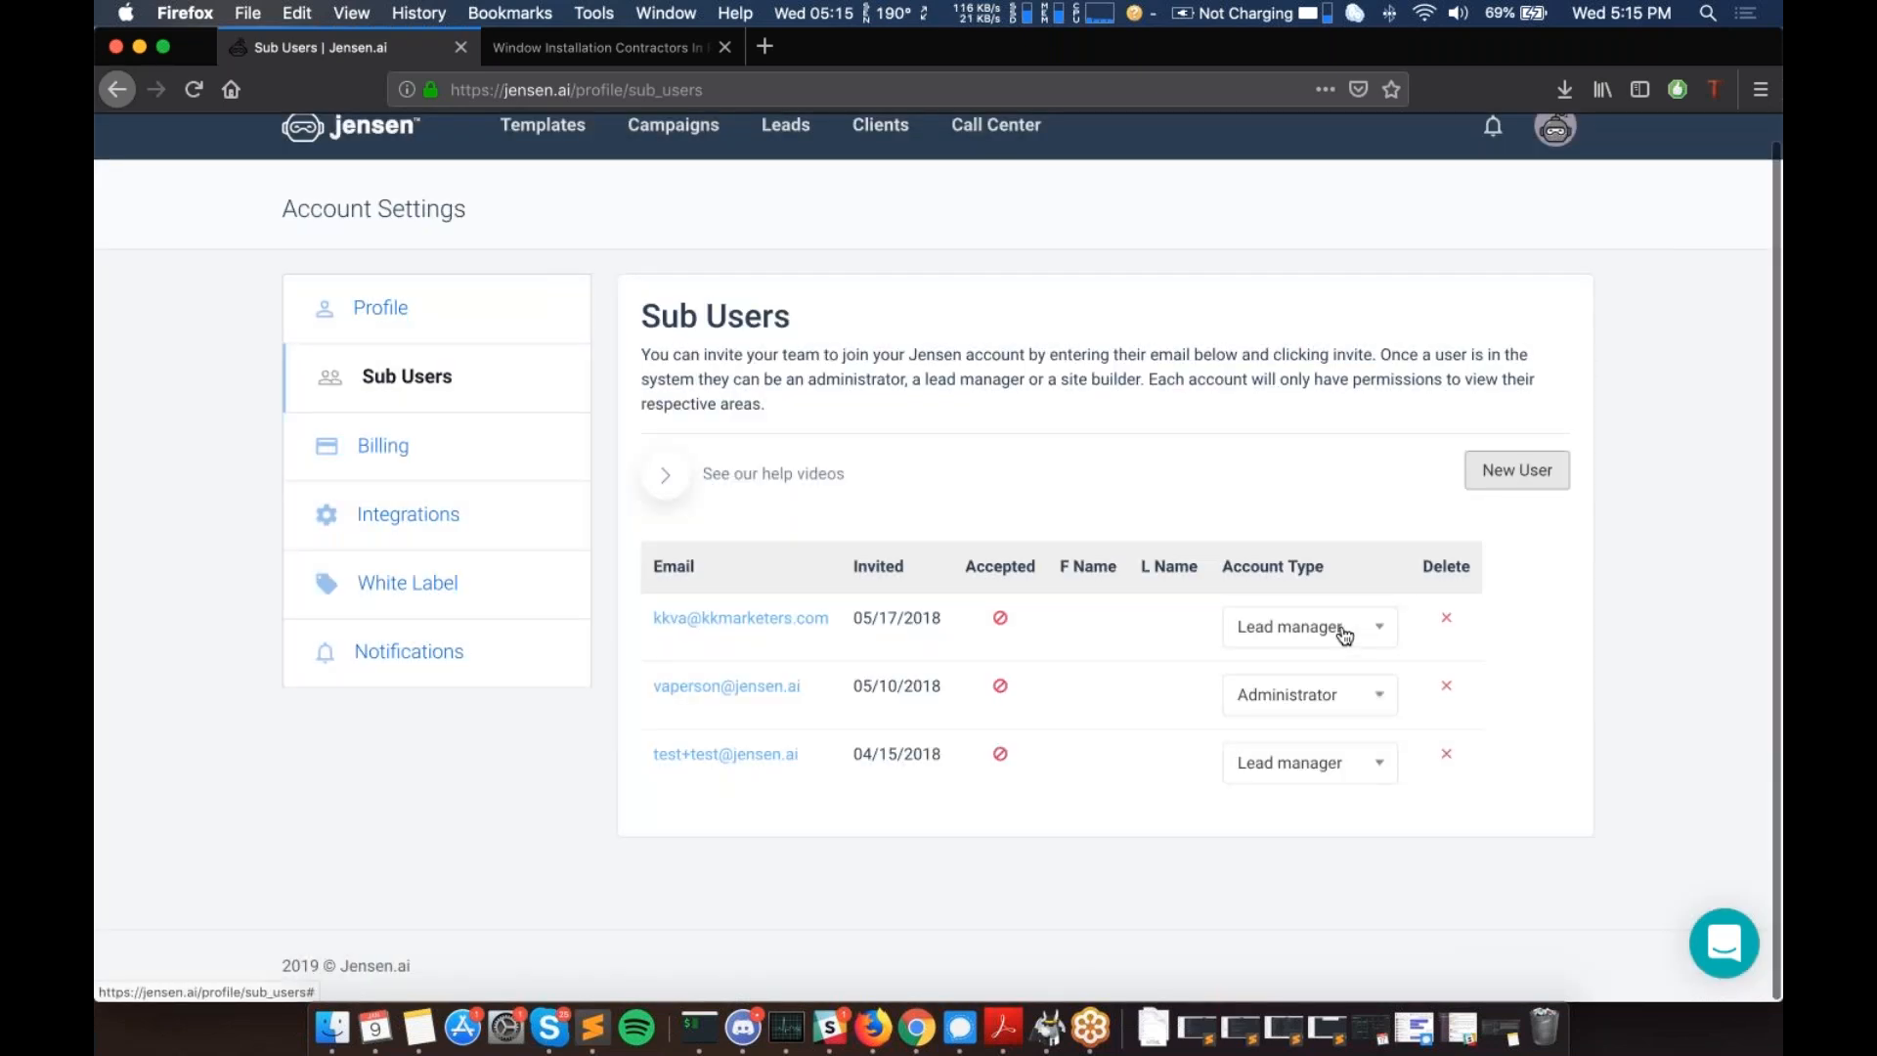
pyautogui.click(1306, 627)
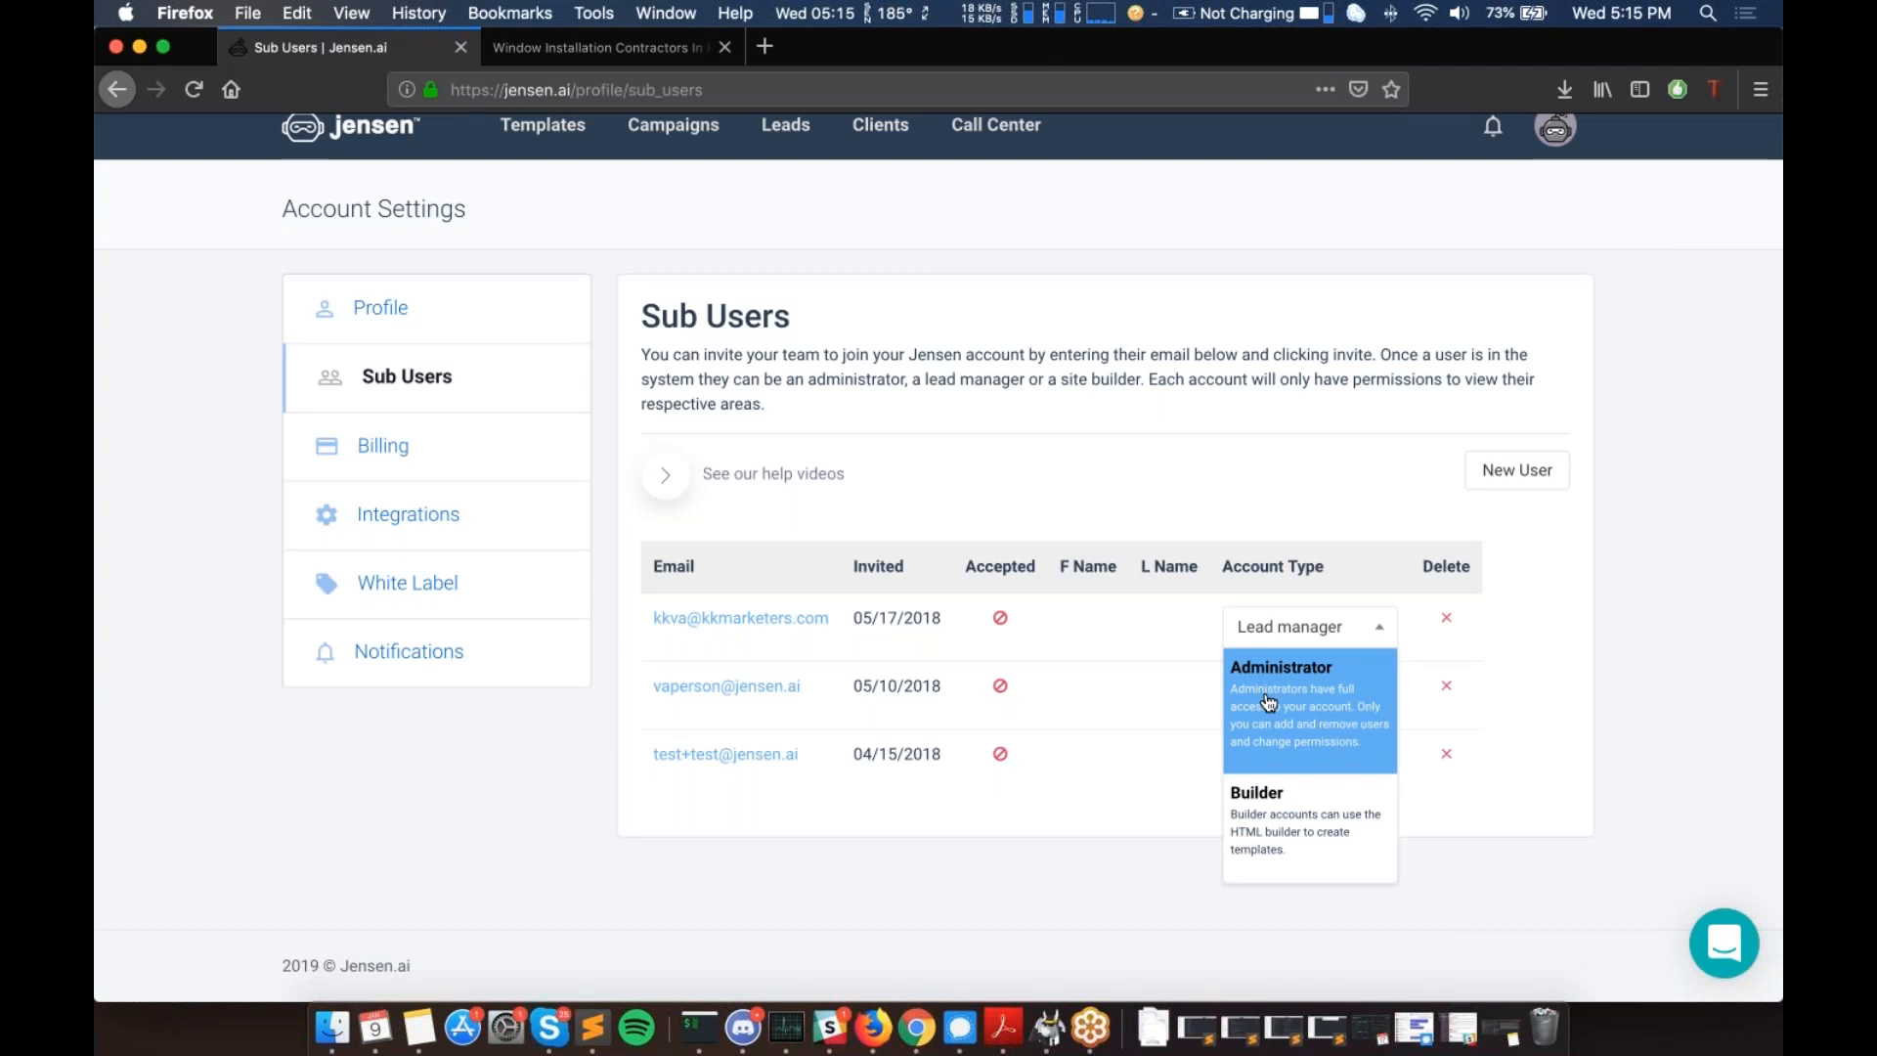
pyautogui.scroll(-2, 1301, 724)
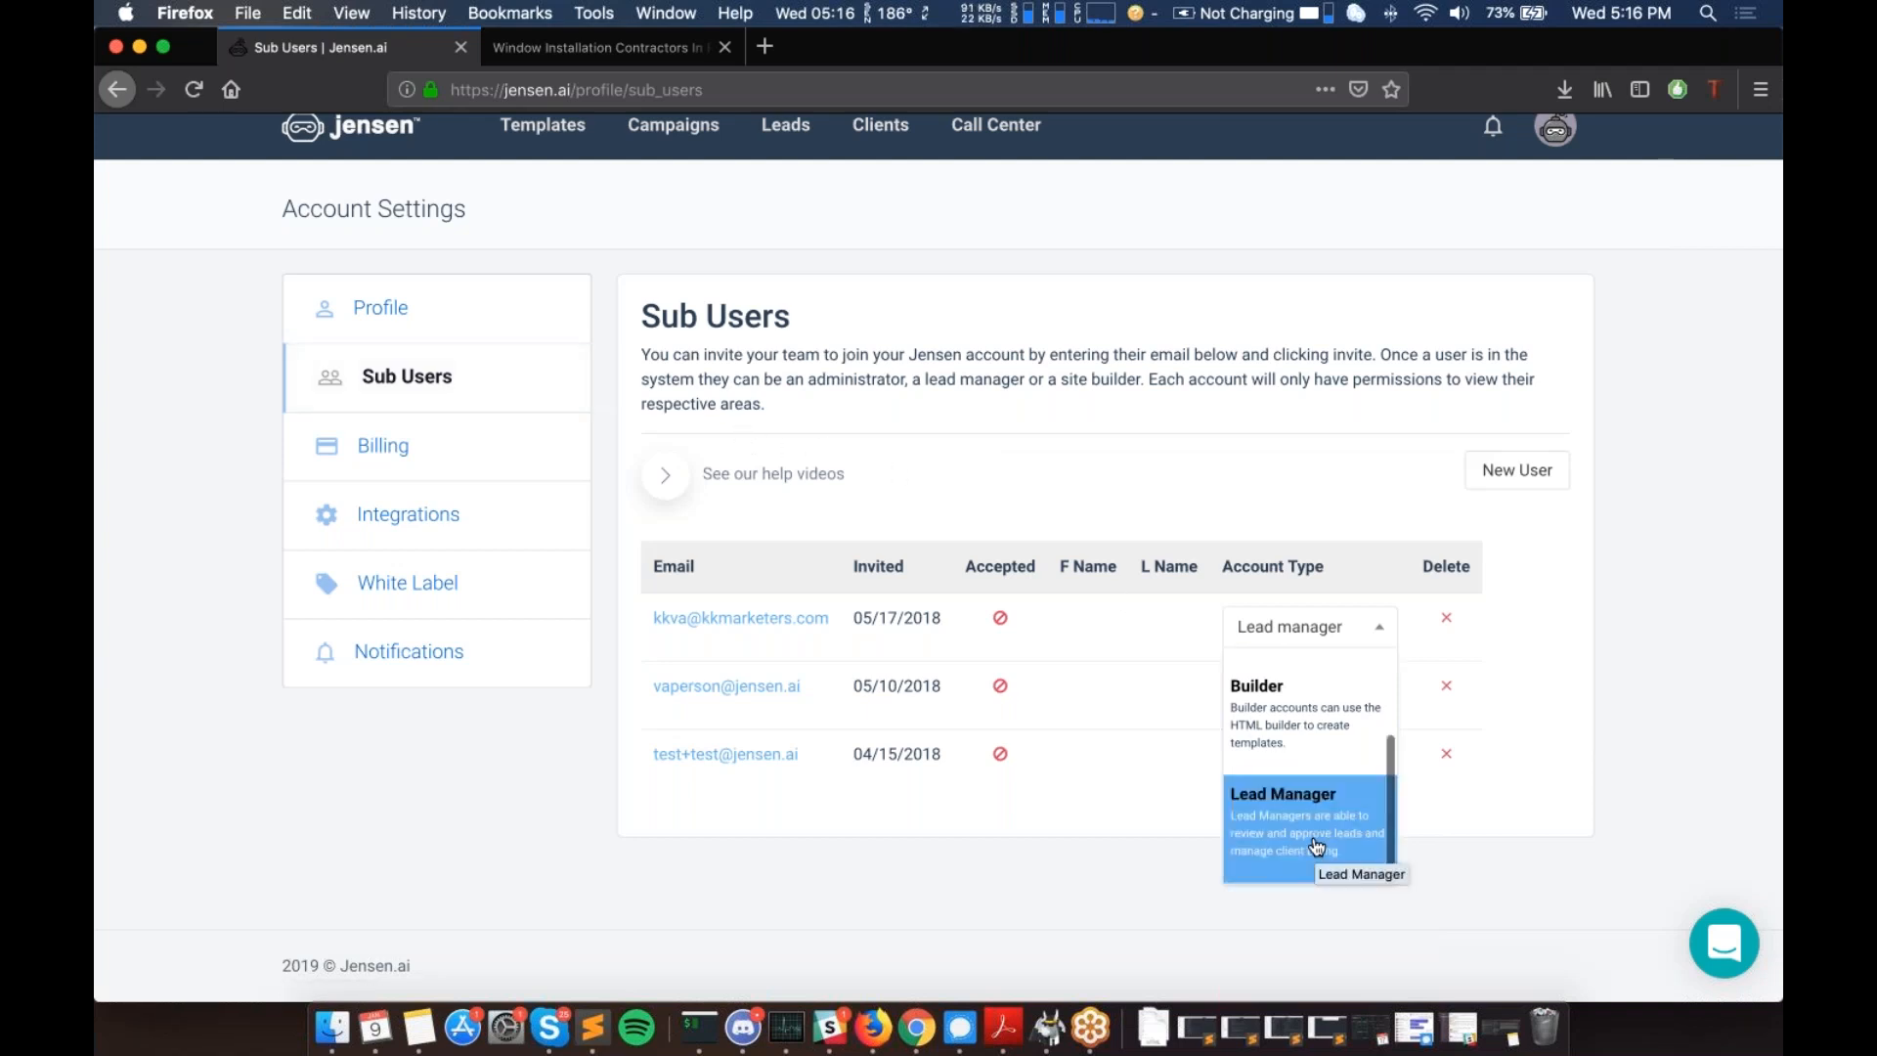
pyautogui.click(948, 858)
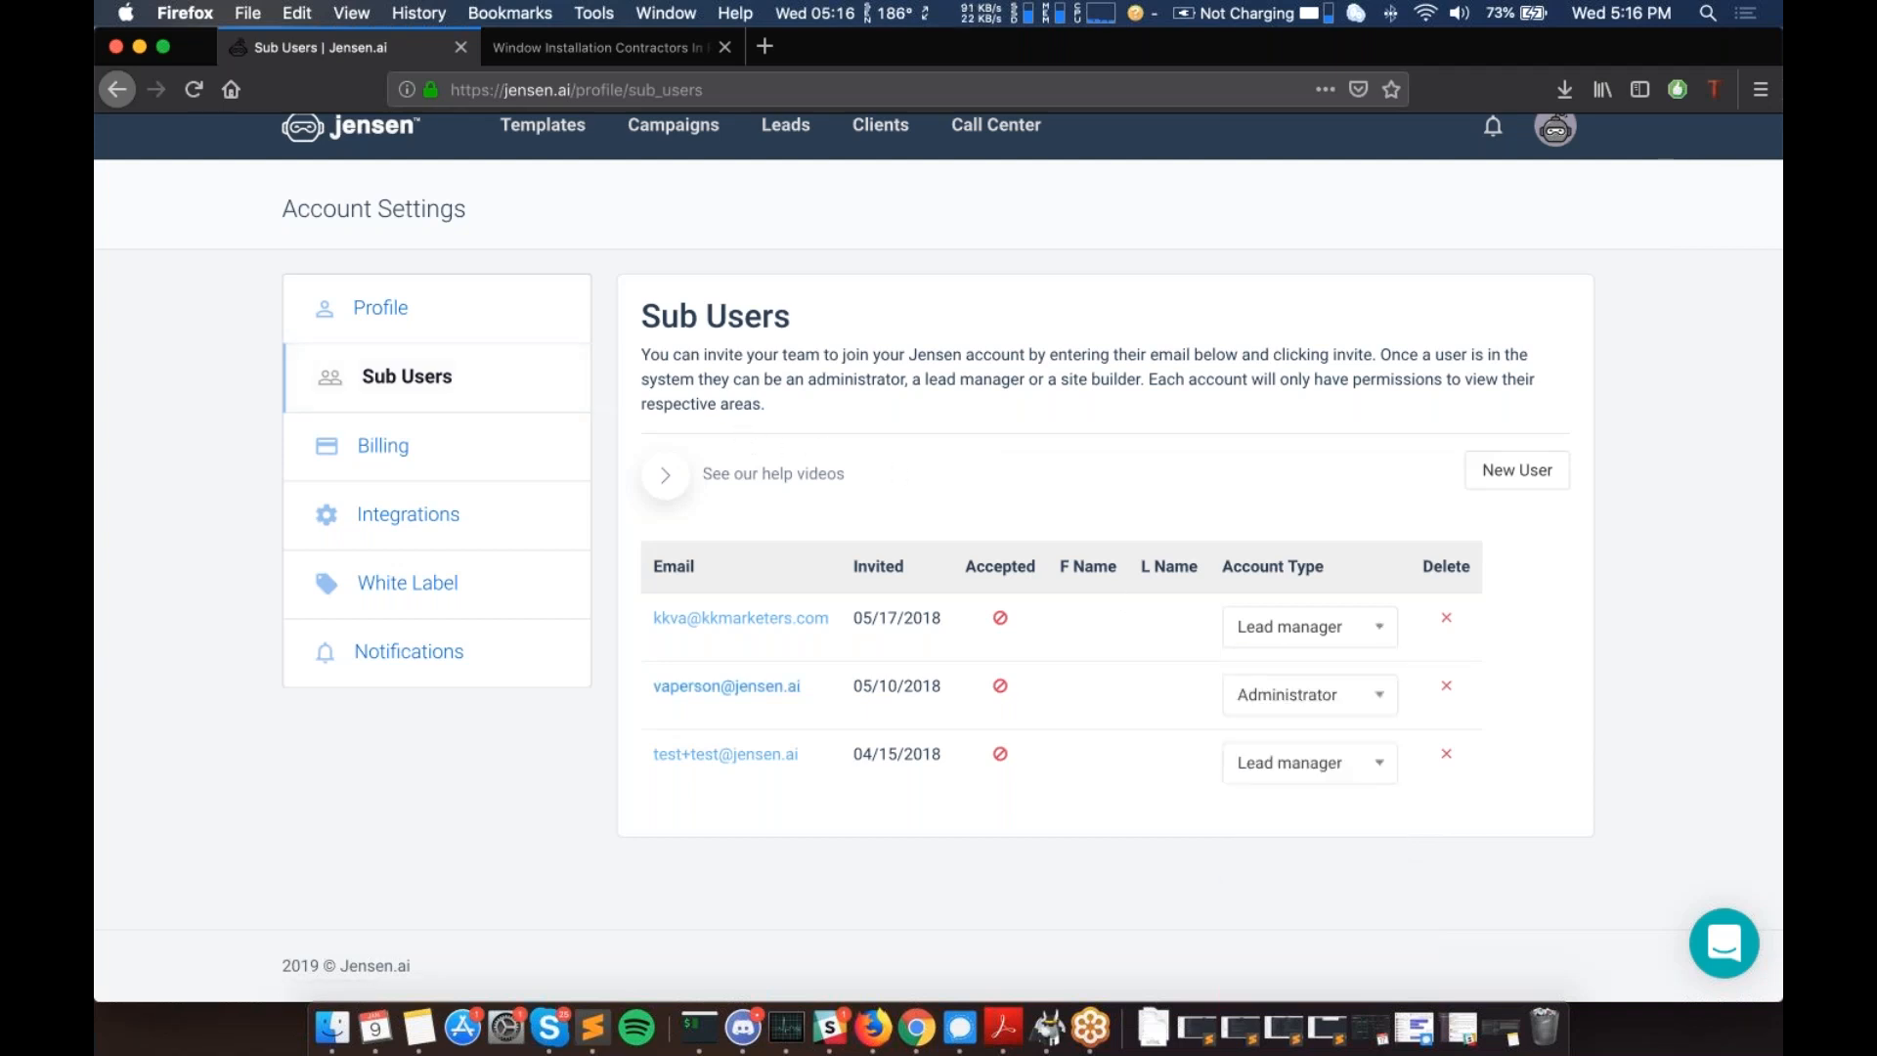
# - Open the Billing page and highlight the Billing overview heading for the Starter plan
pyautogui.click(404, 467)
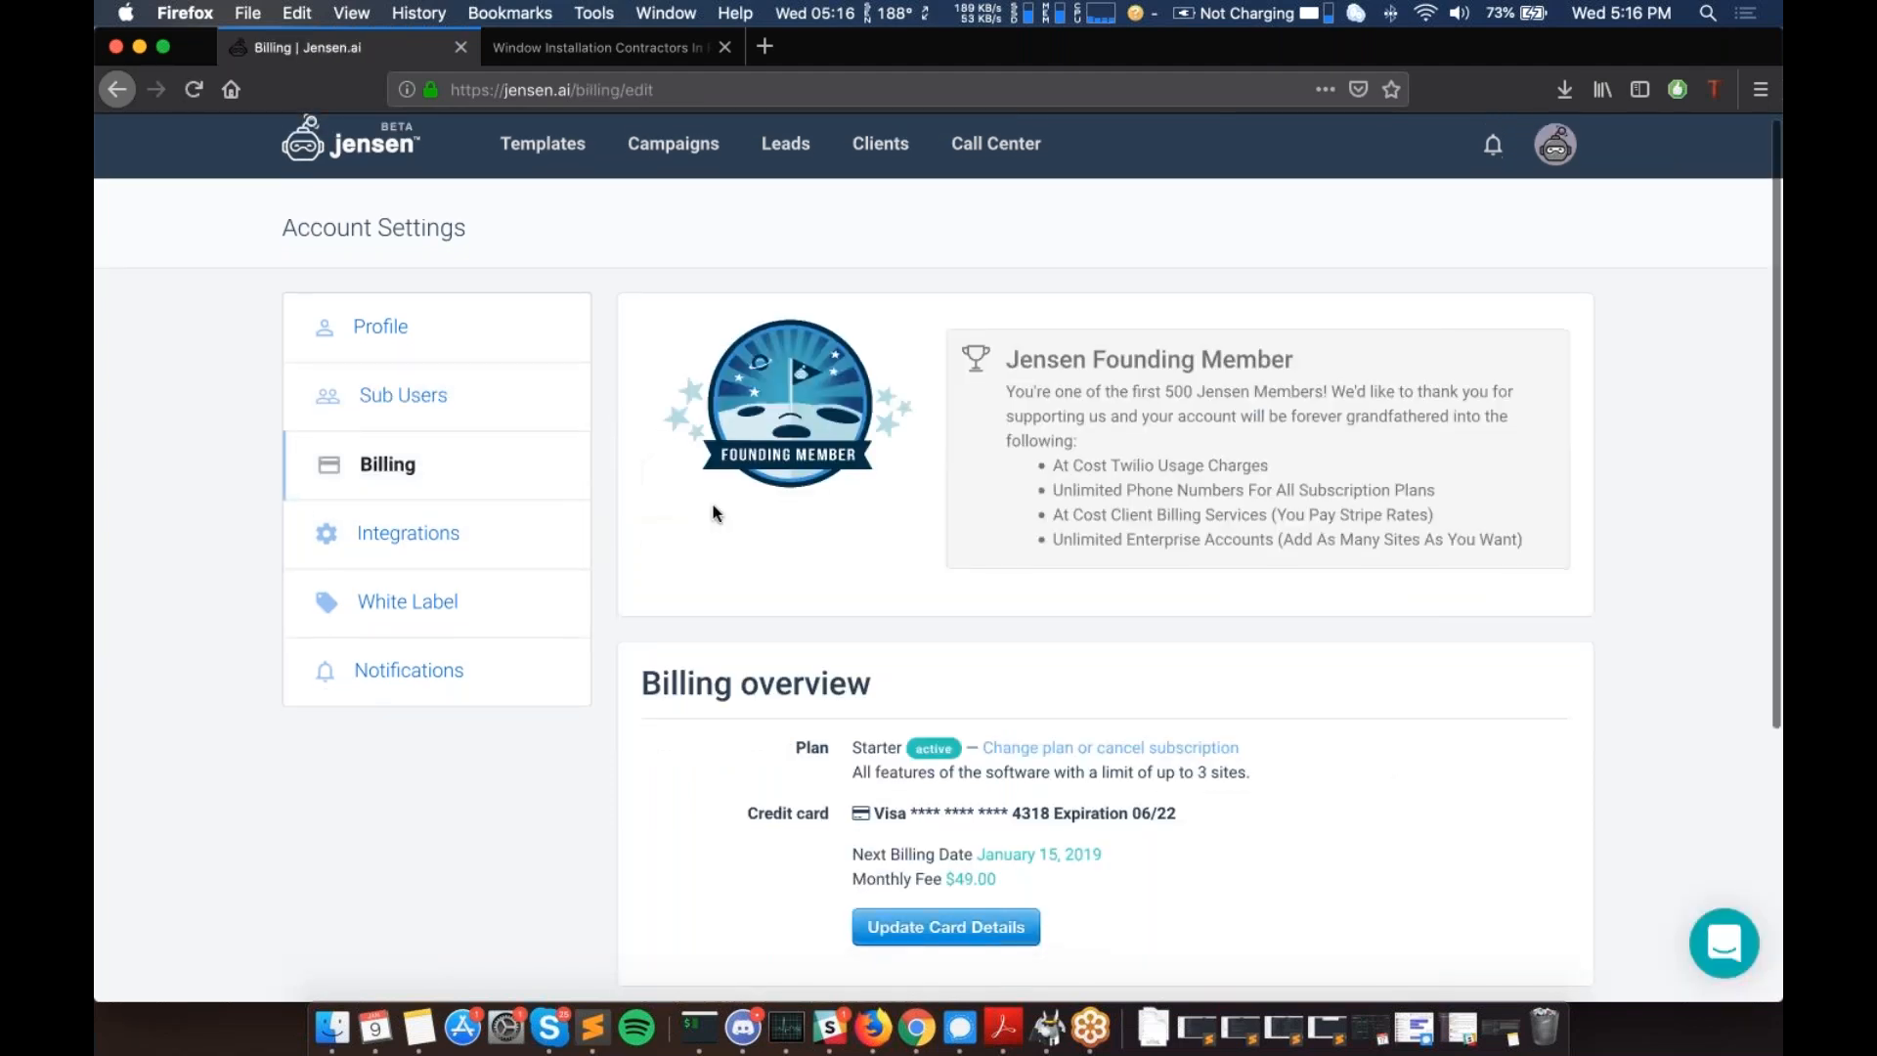
pyautogui.scroll(-5, 714, 512)
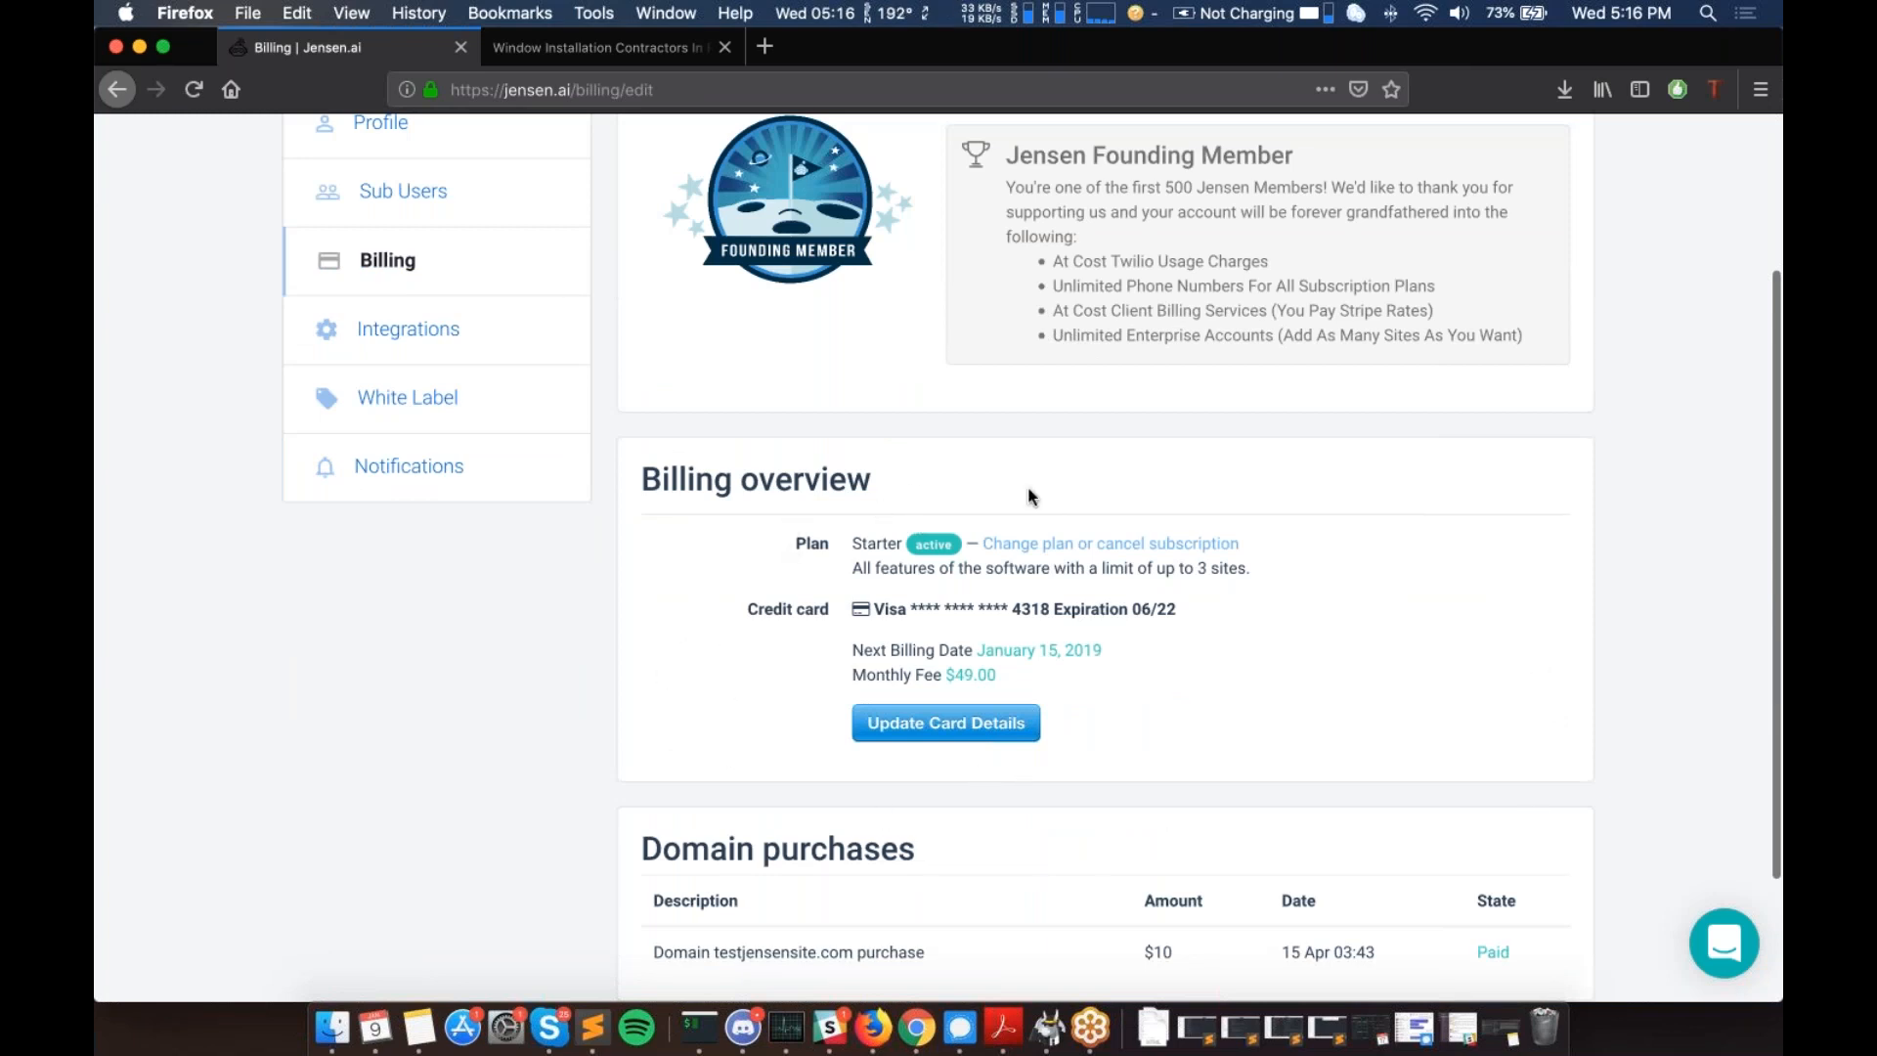
pyautogui.moveTo(650, 478); pyautogui.dragTo(790, 481)
pyautogui.click(790, 481)
# - Review Domain purchases and highlight the purchased domain name testjensensite
pyautogui.scroll(-2, 791, 552)
pyautogui.moveTo(643, 748); pyautogui.dragTo(934, 762)
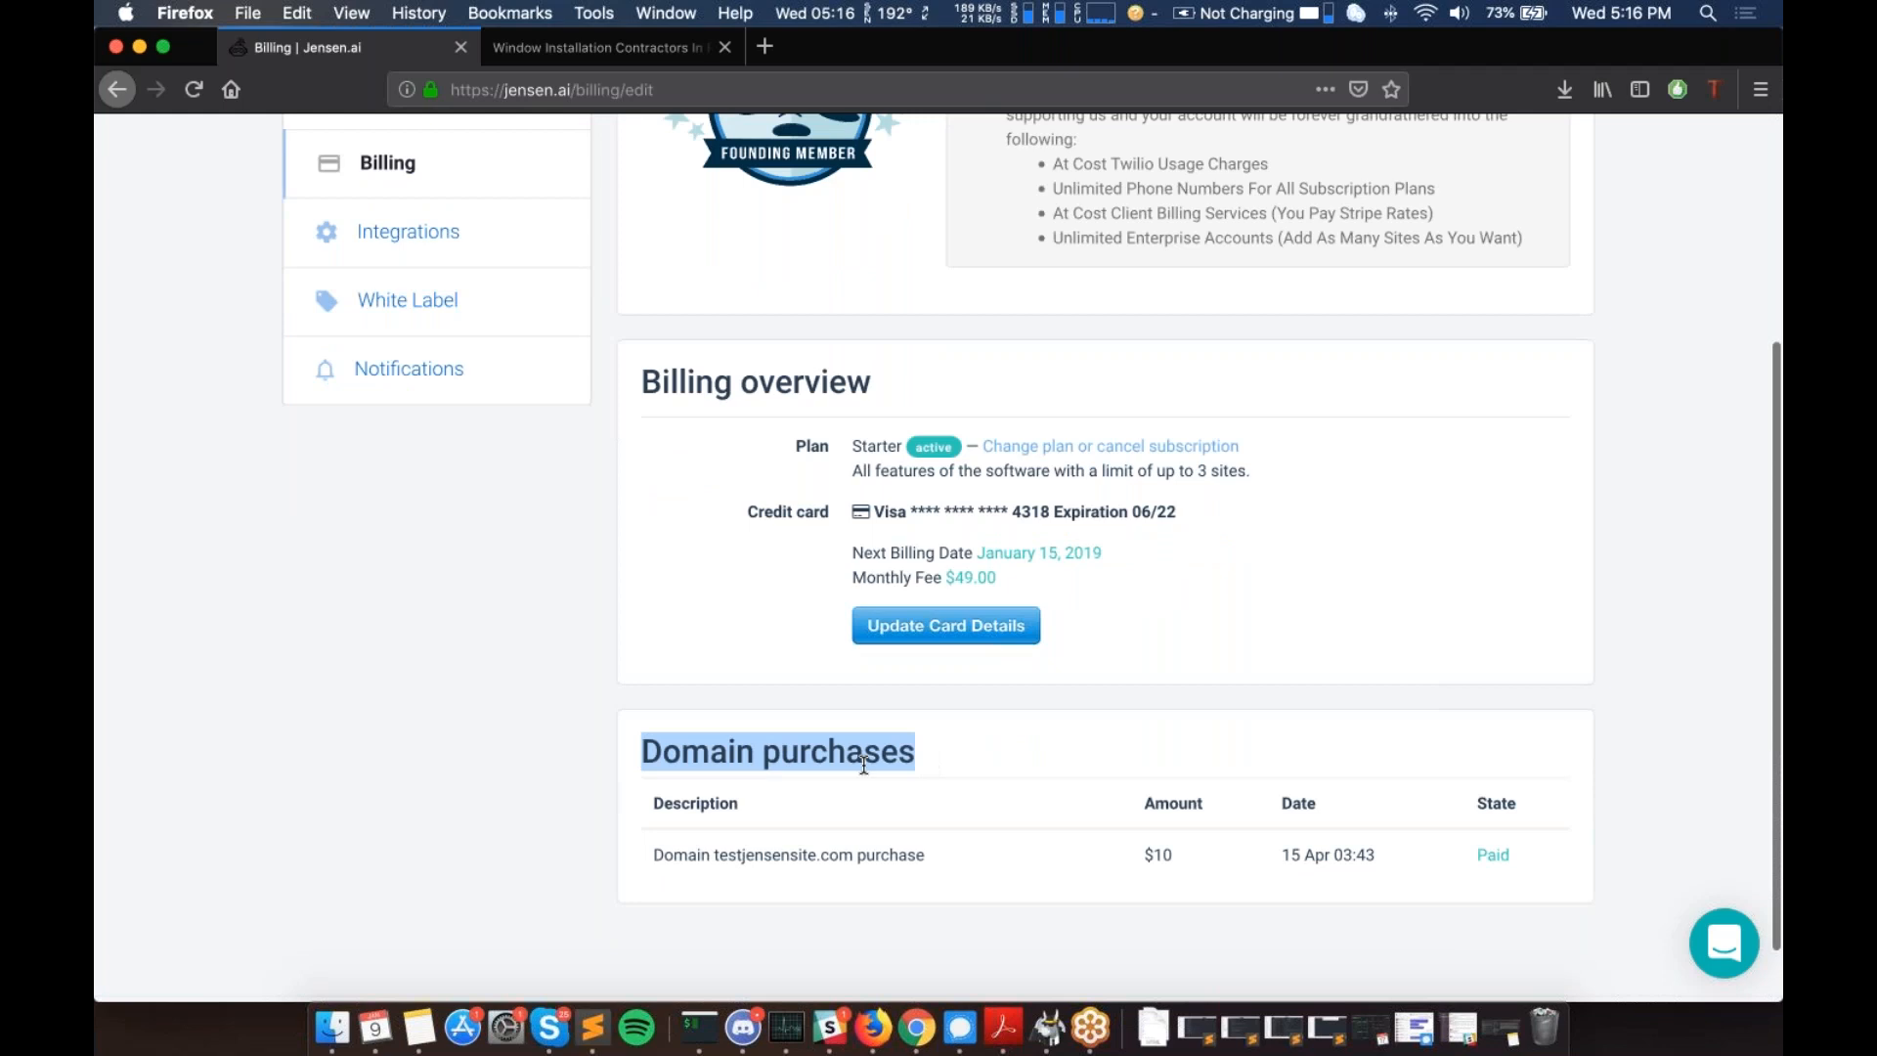
pyautogui.scroll(2, 864, 766)
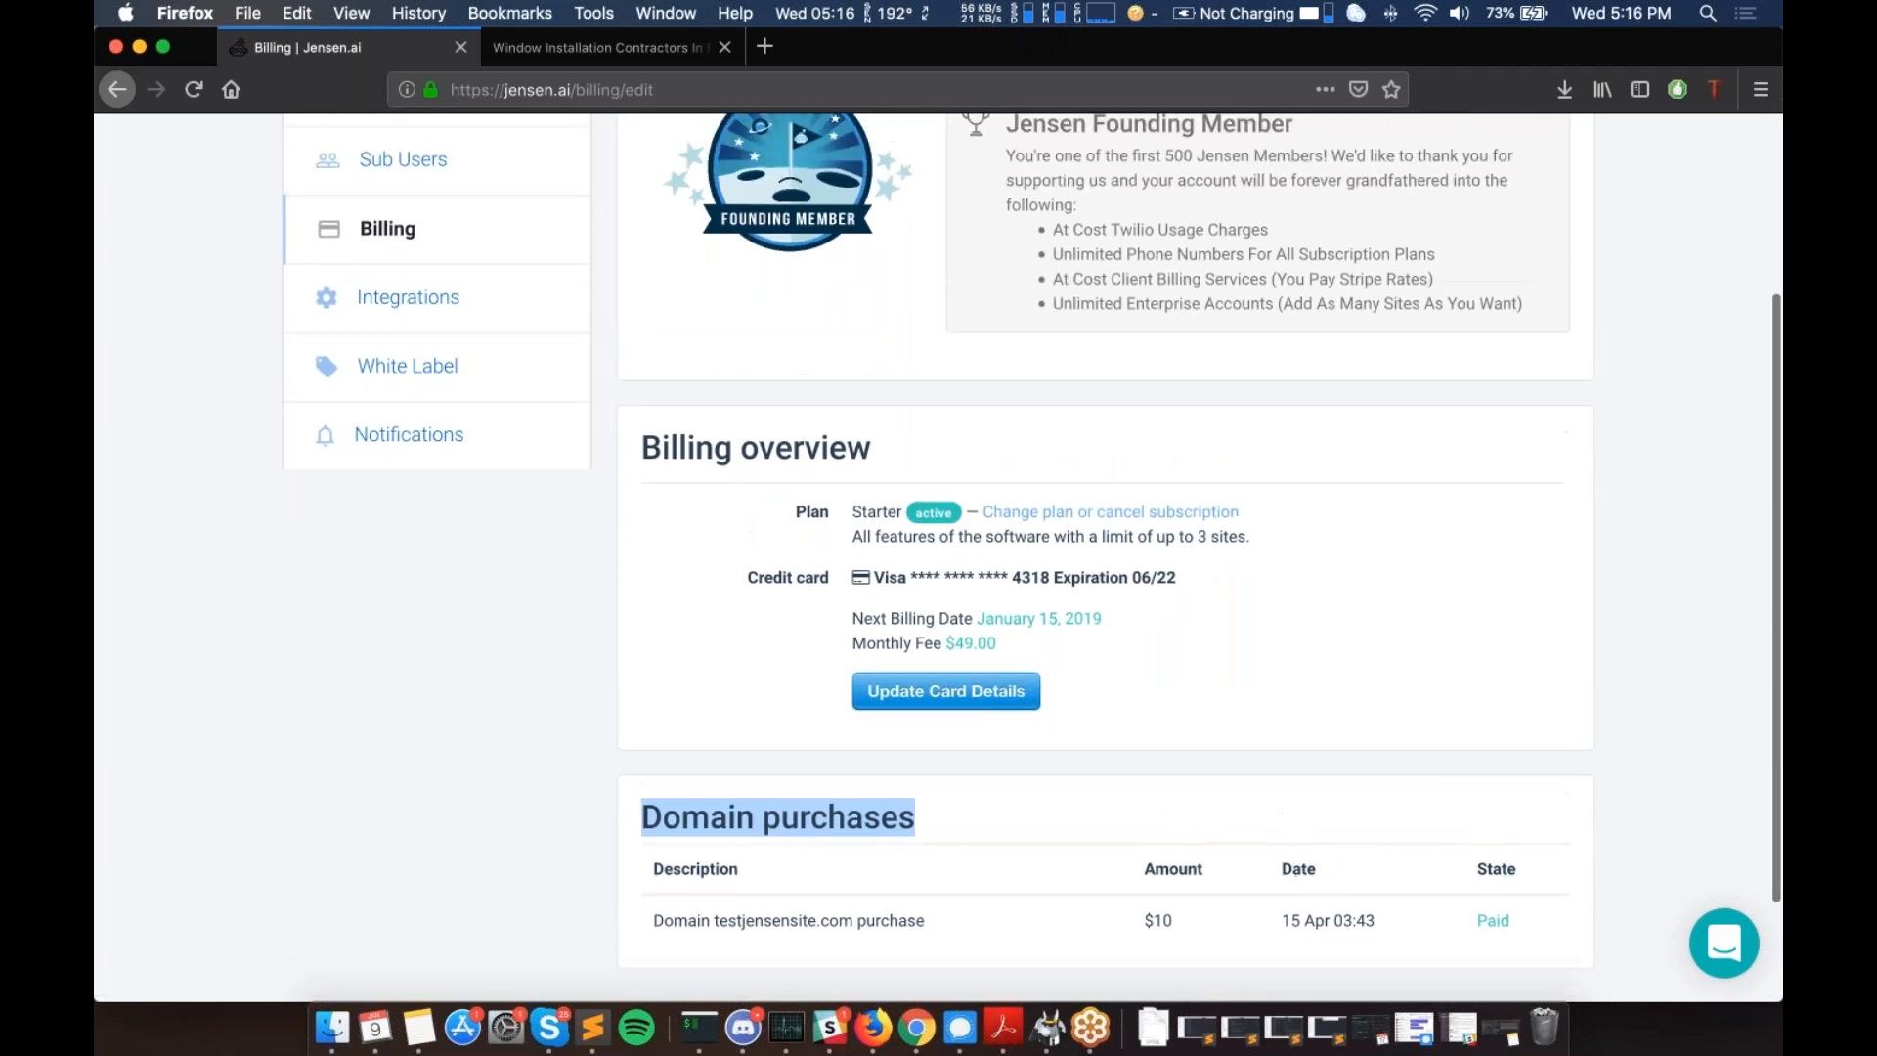
pyautogui.scroll(3, 864, 765)
pyautogui.scroll(-1, 864, 765)
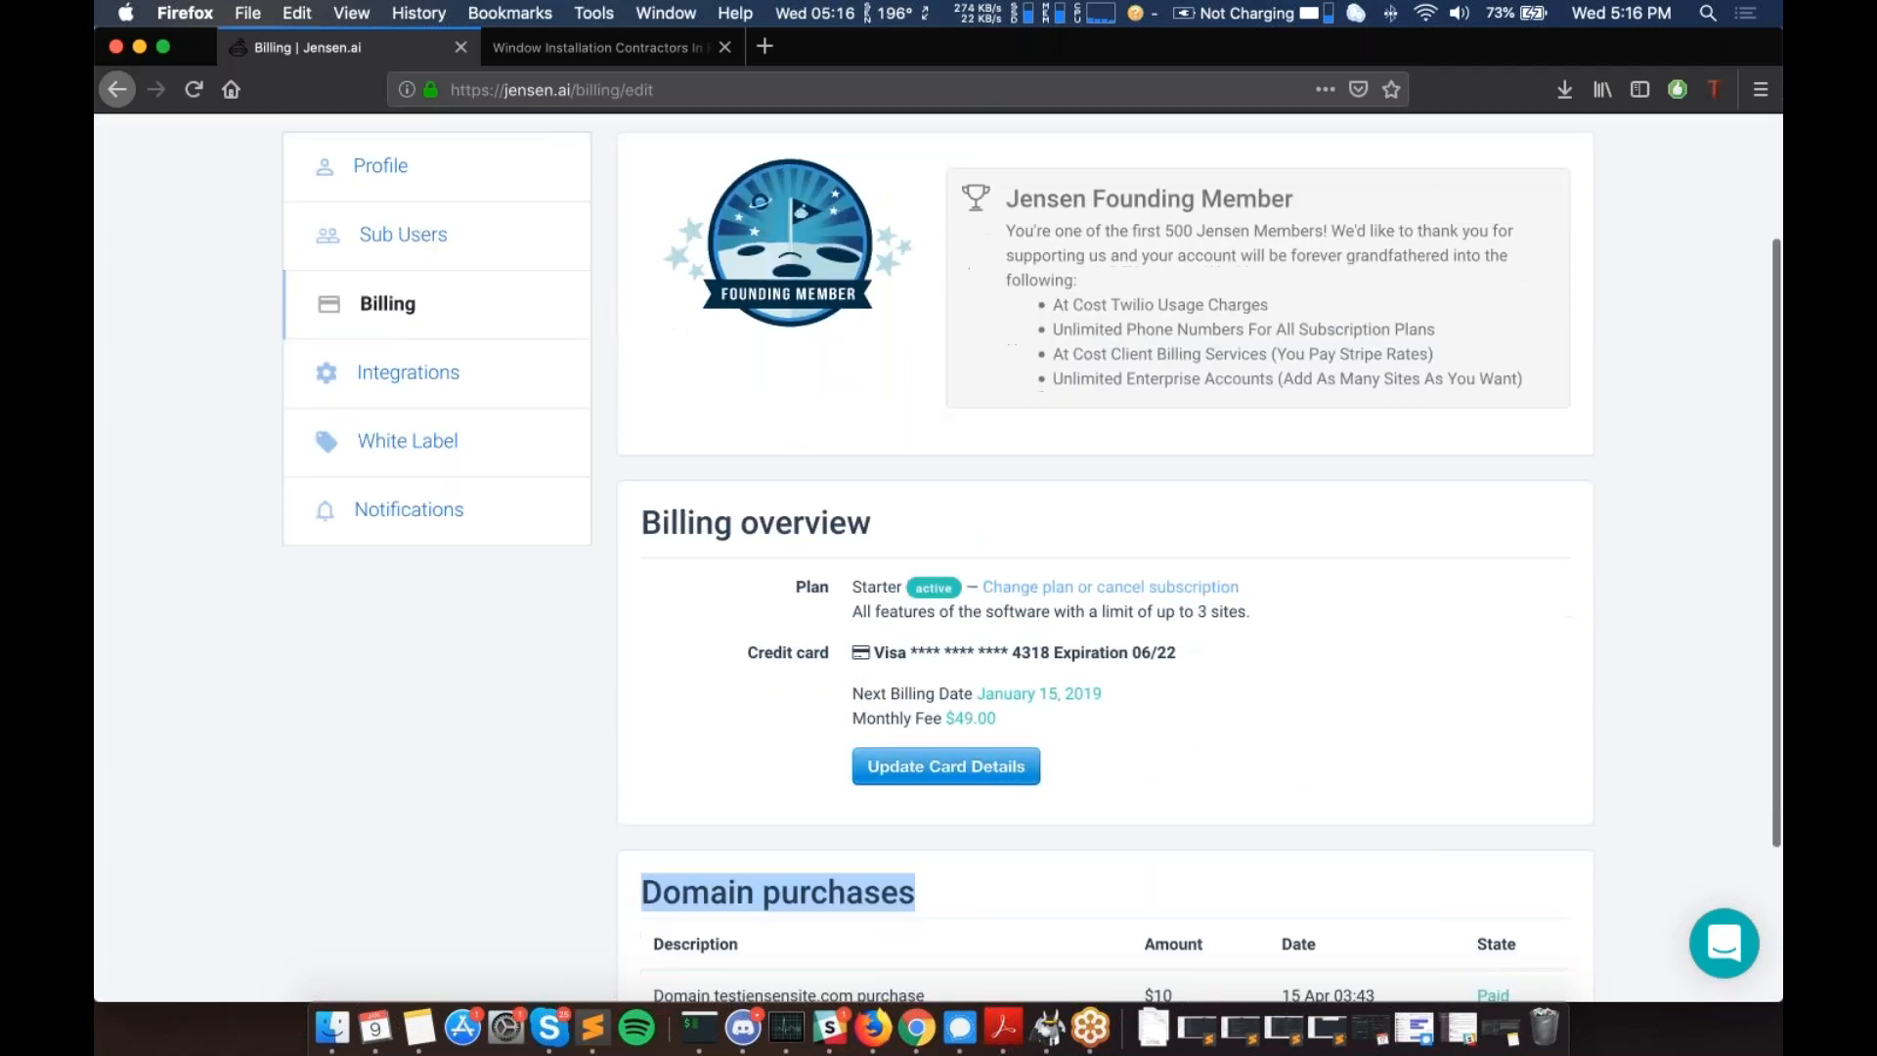
pyautogui.scroll(-2, 721, 995)
pyautogui.click(716, 868)
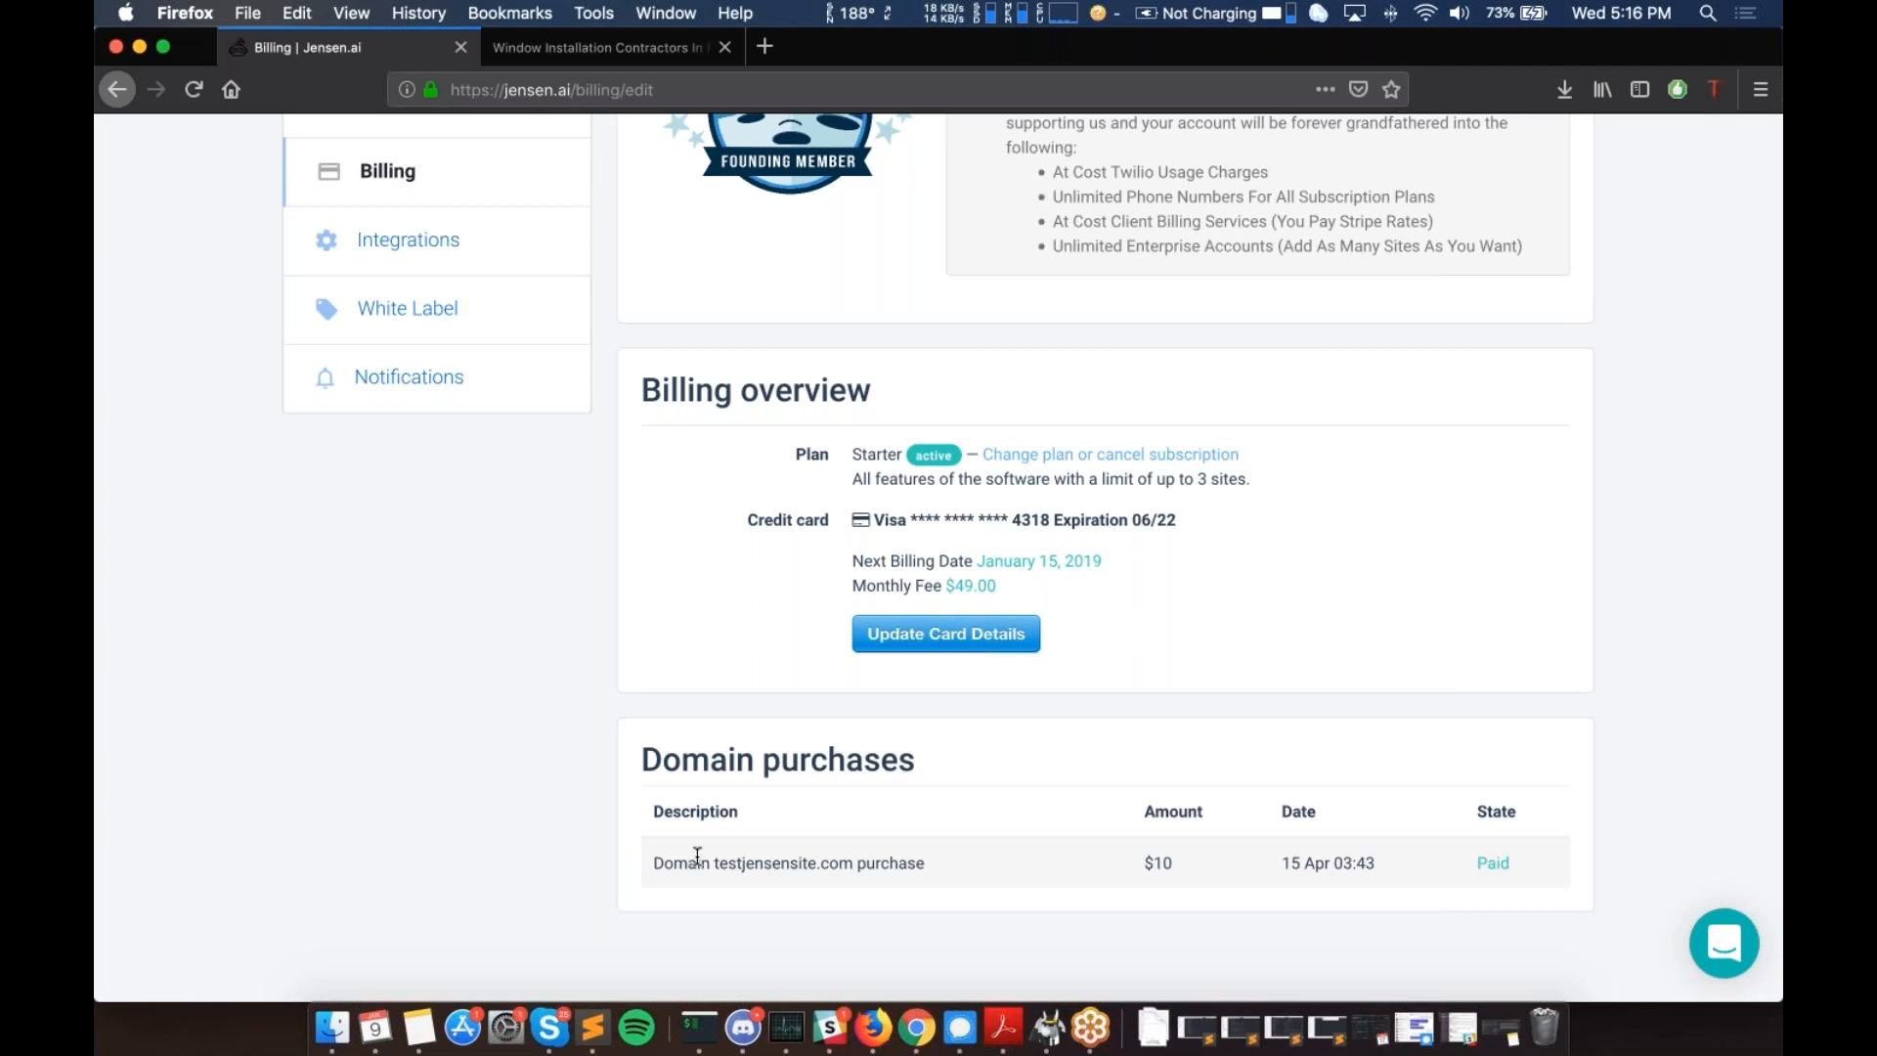
pyautogui.doubleClick(721, 863)
pyautogui.scroll(-1, 762, 856)
pyautogui.scroll(5, 628, 594)
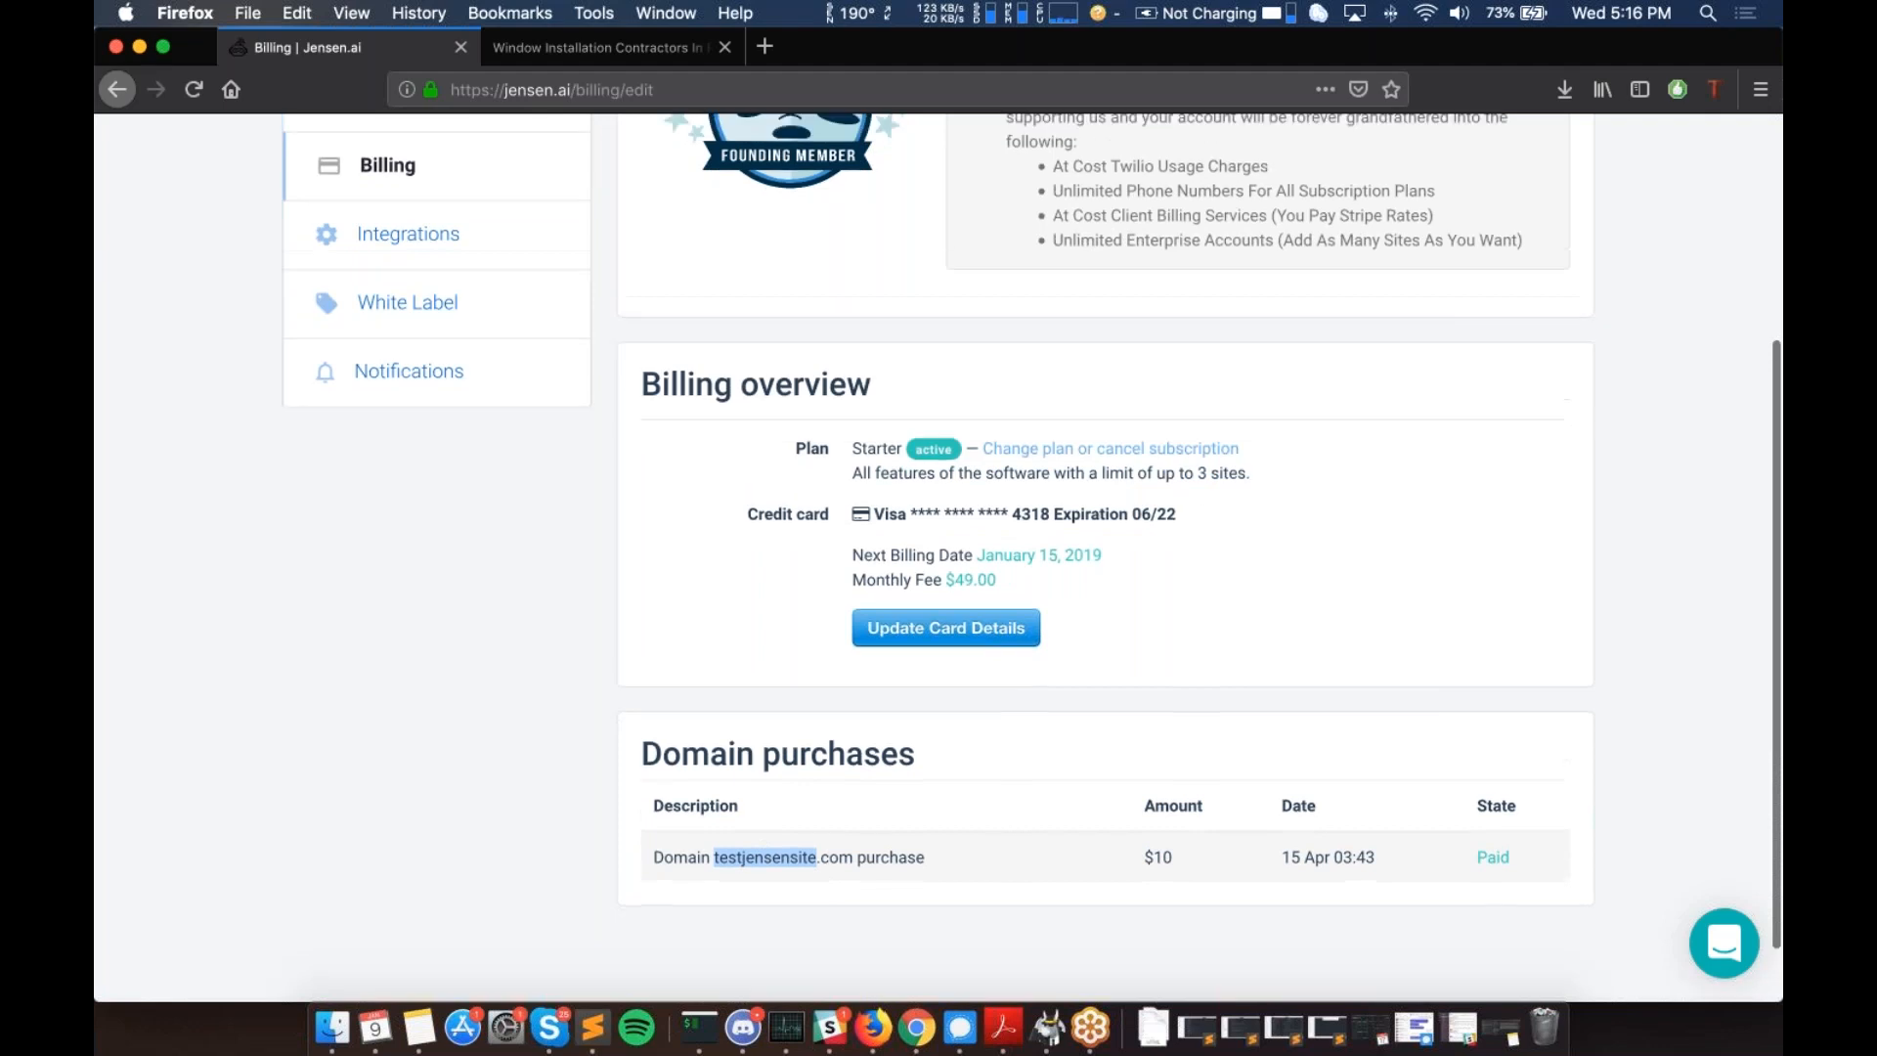
pyautogui.scroll(-2, 584, 434)
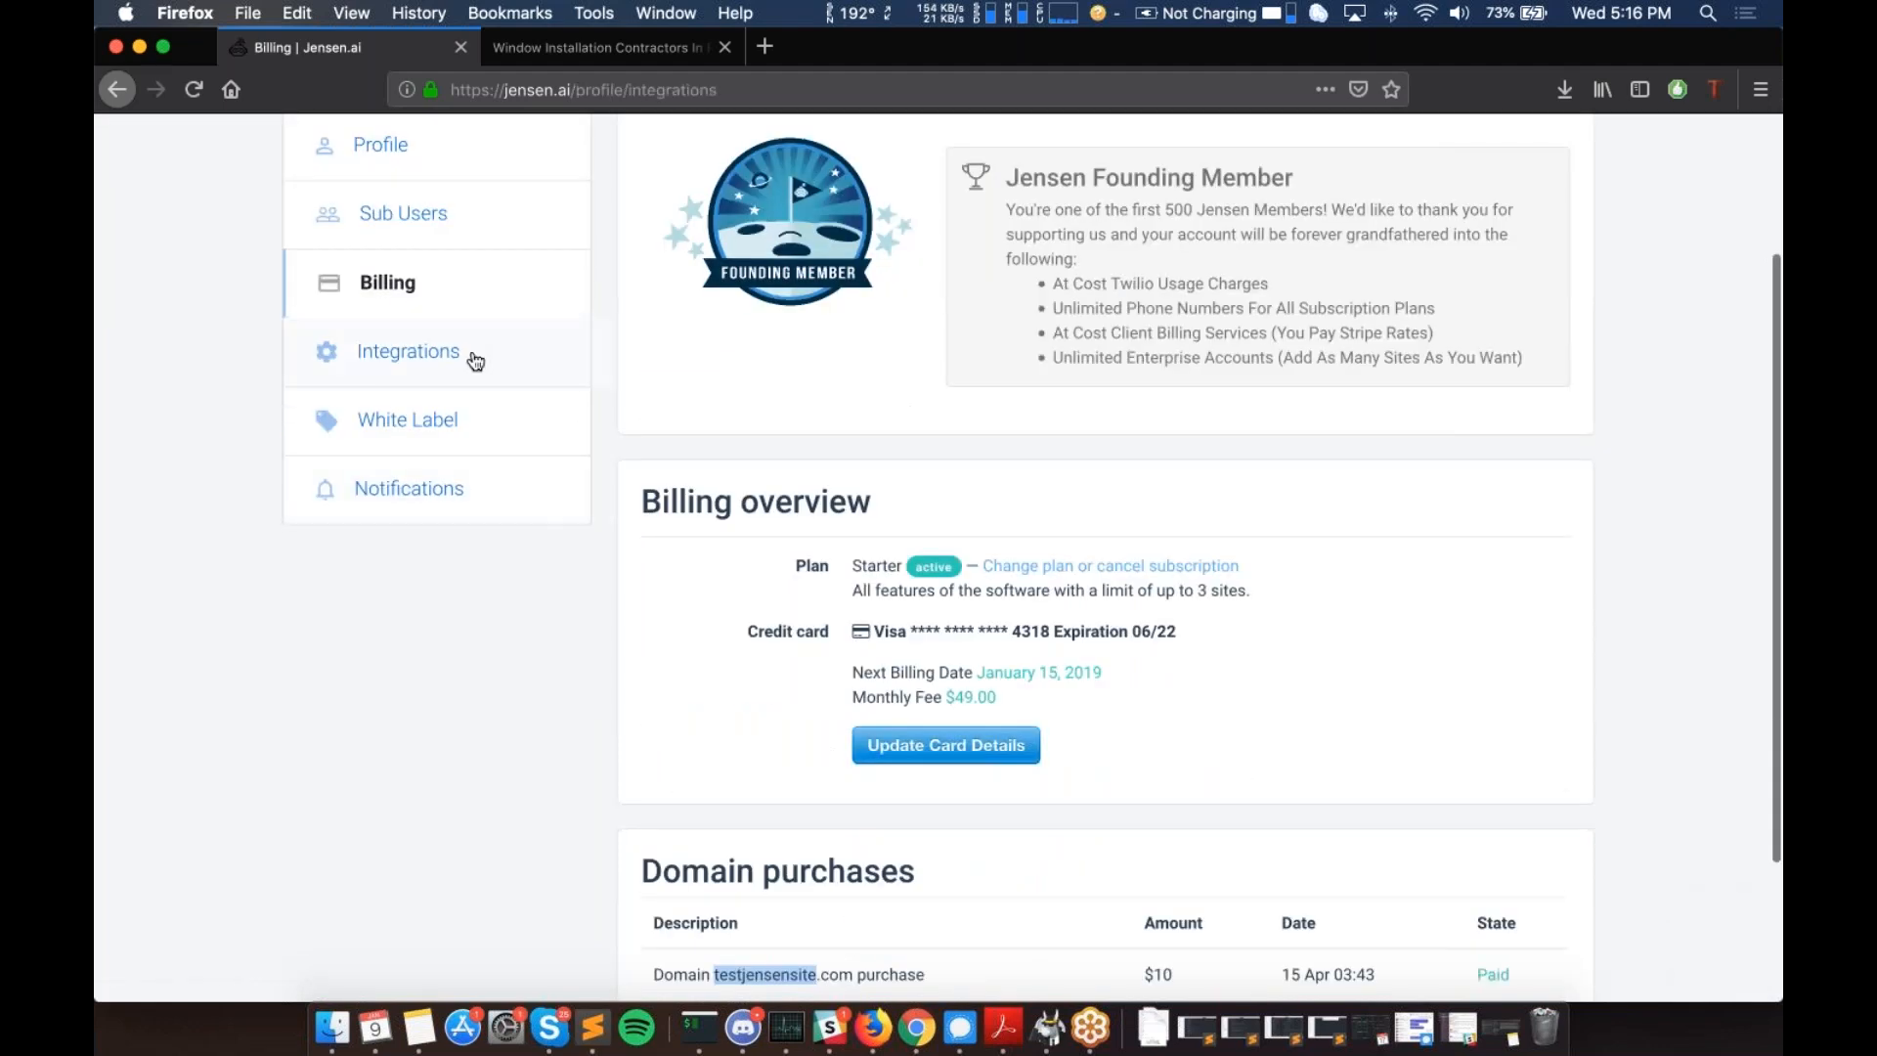
pyautogui.click(474, 358)
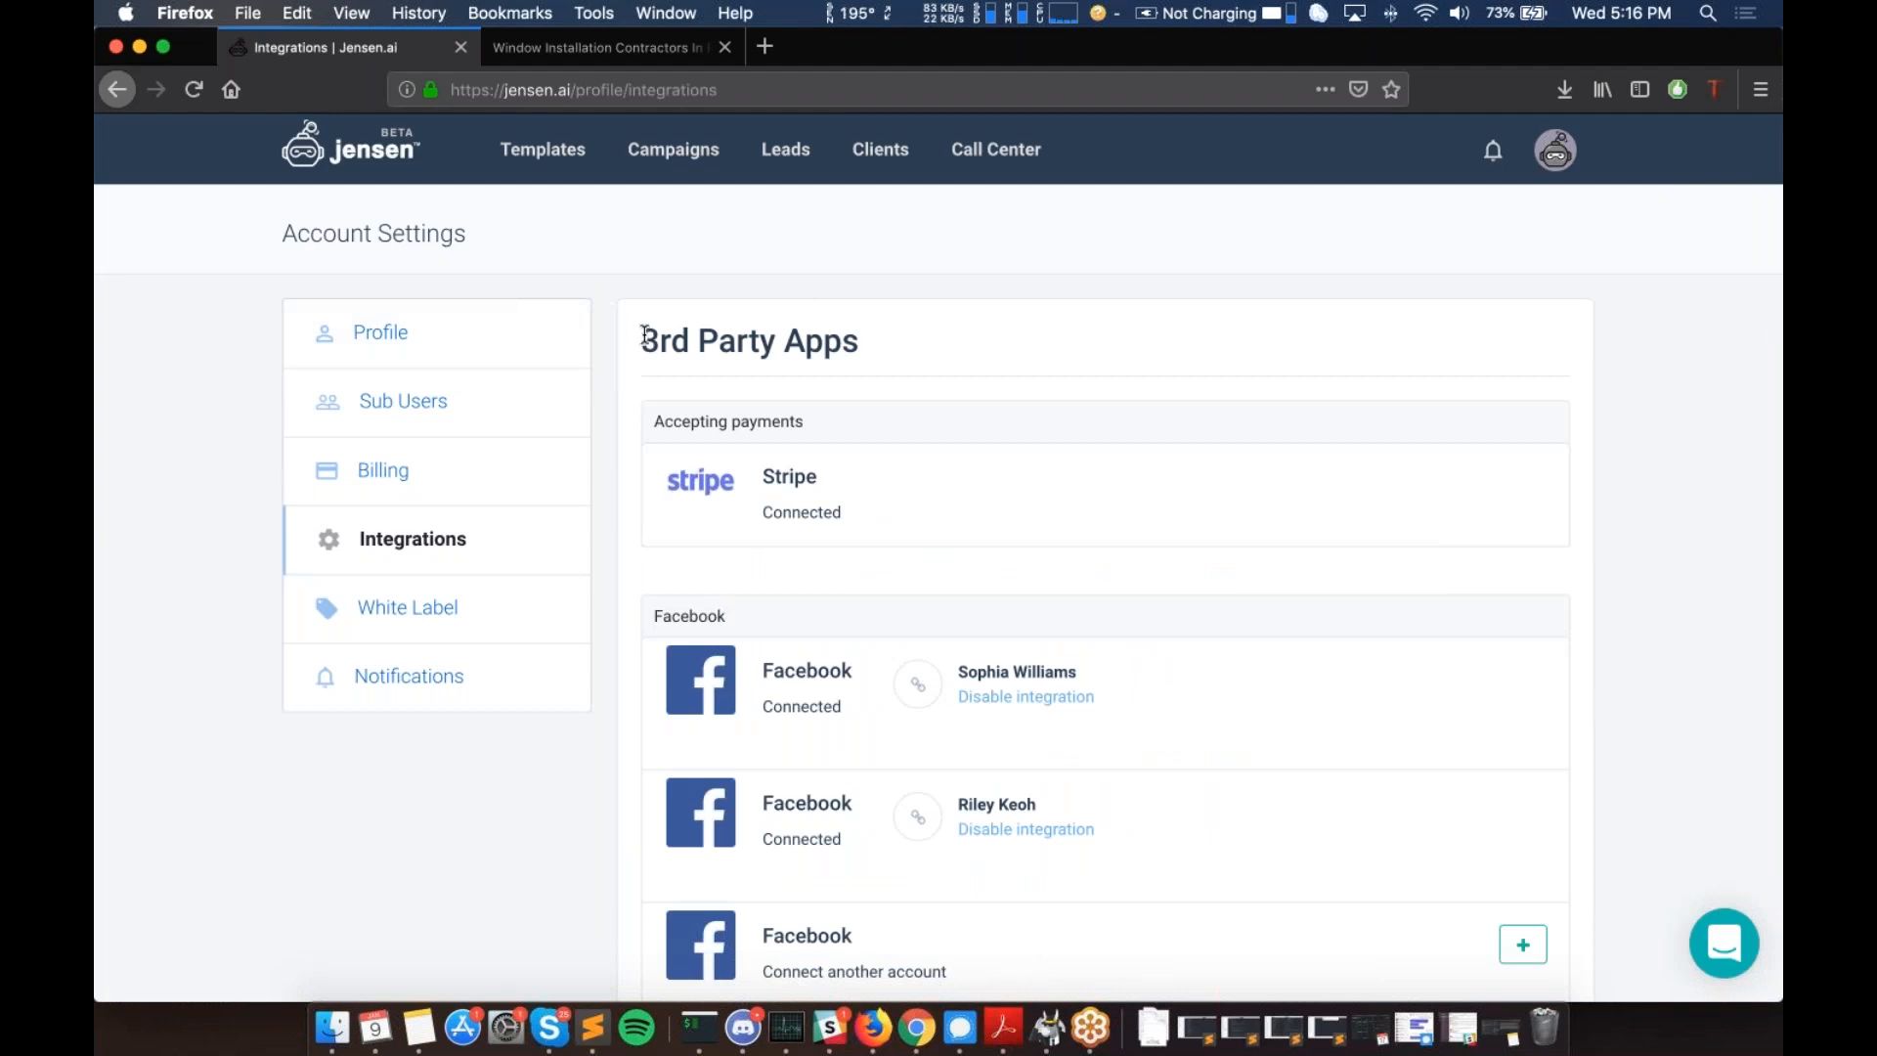
pyautogui.scroll(-2, 645, 337)
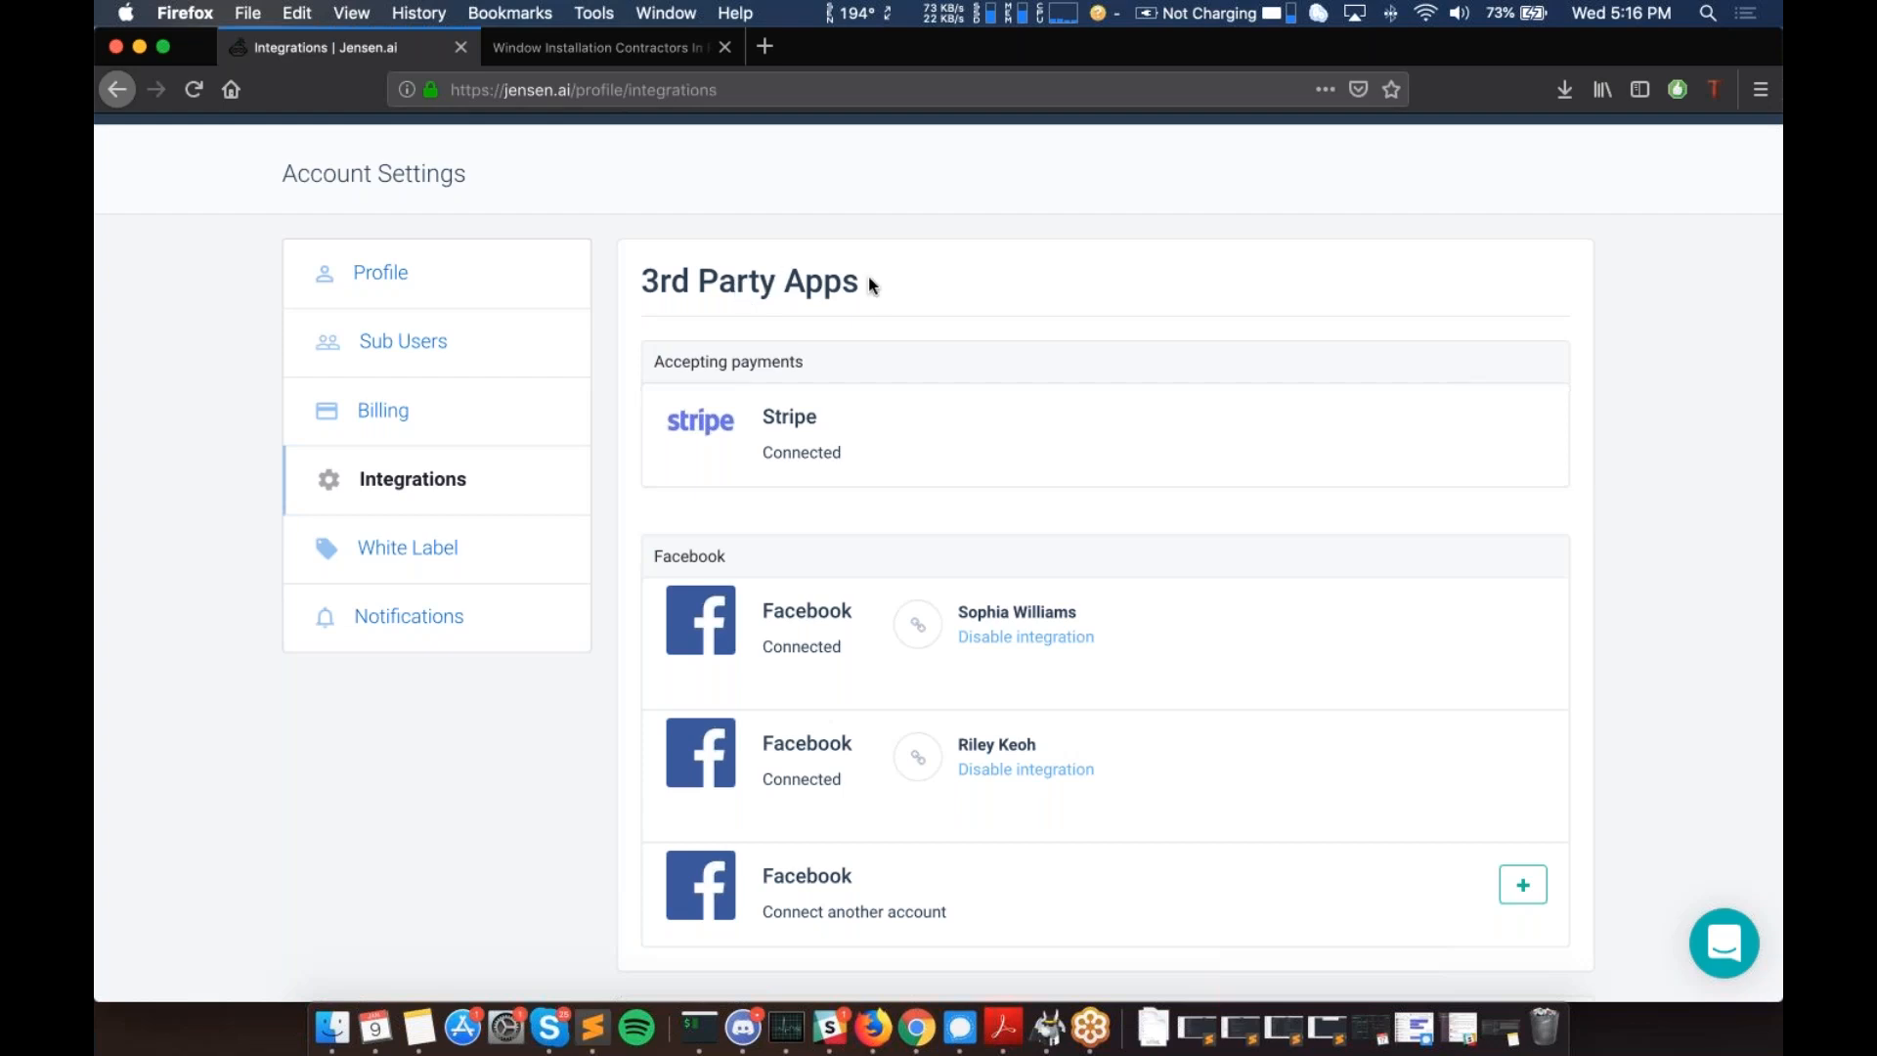
pyautogui.scroll(-2, 869, 285)
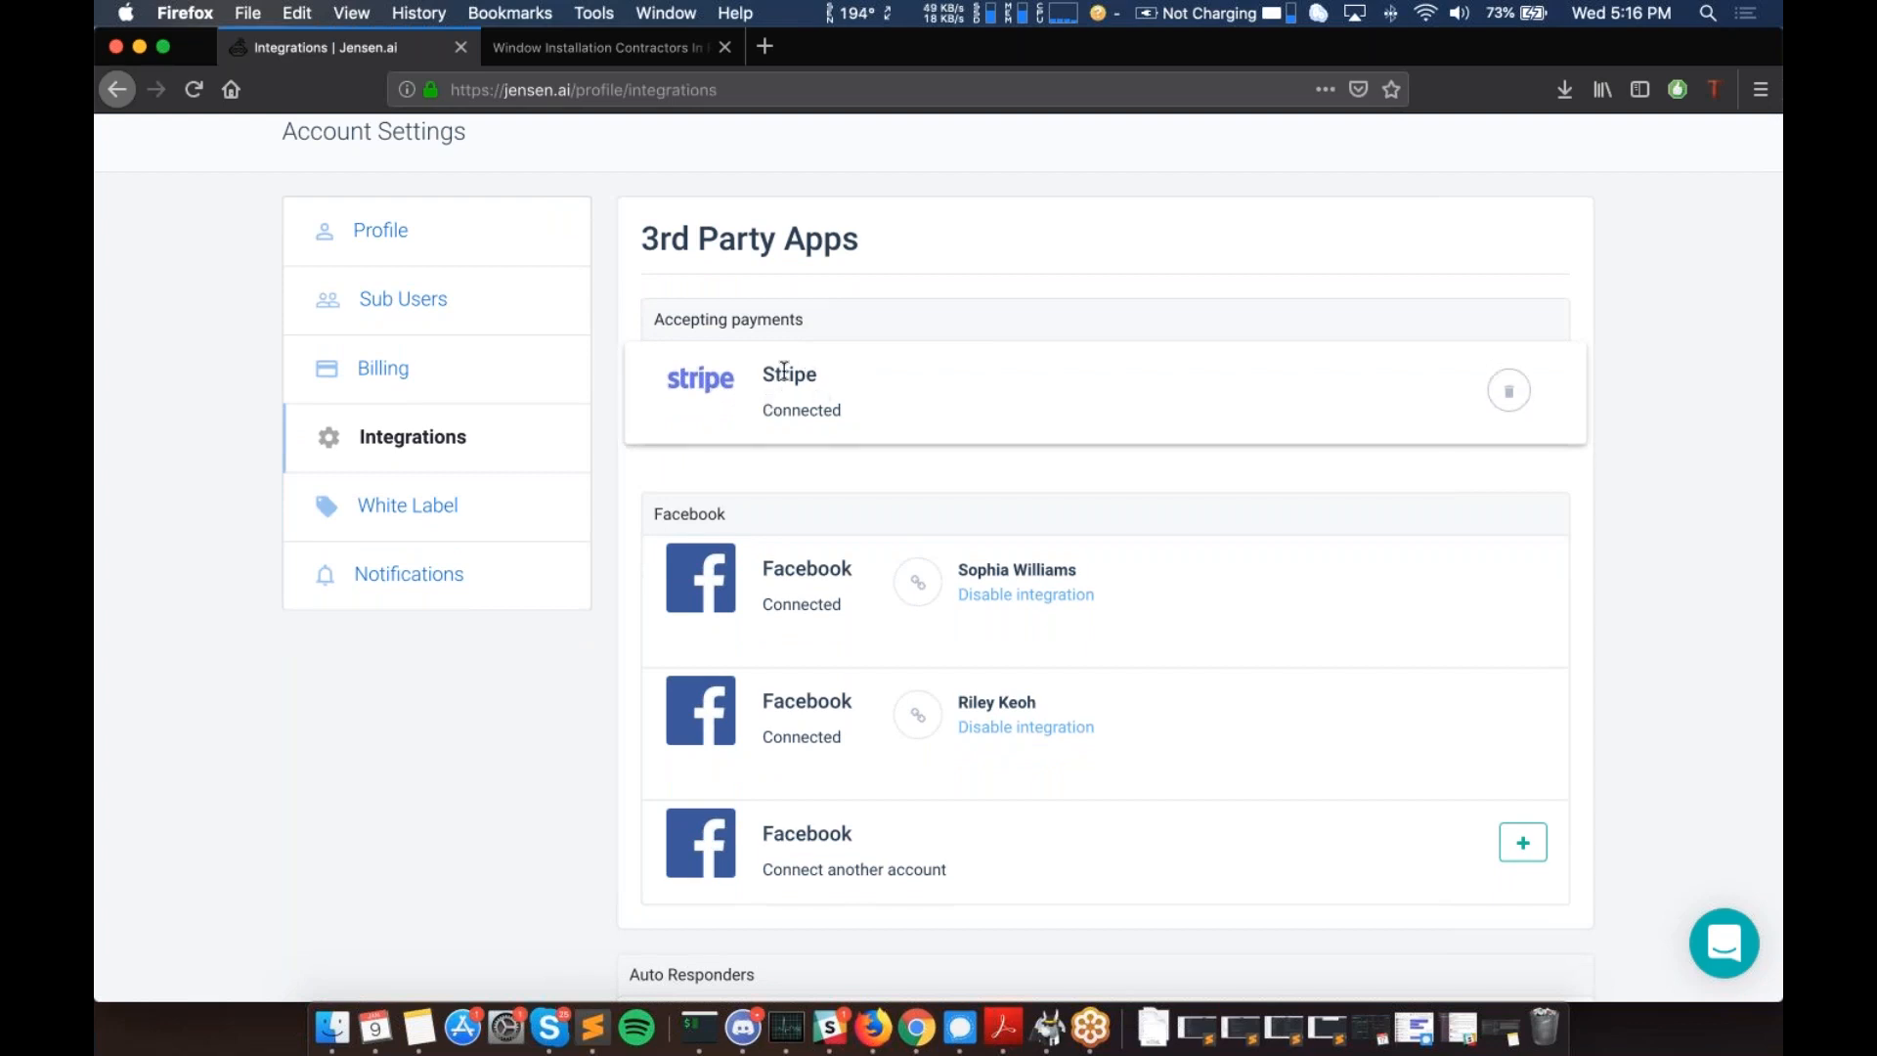
pyautogui.scroll(-1, 785, 371)
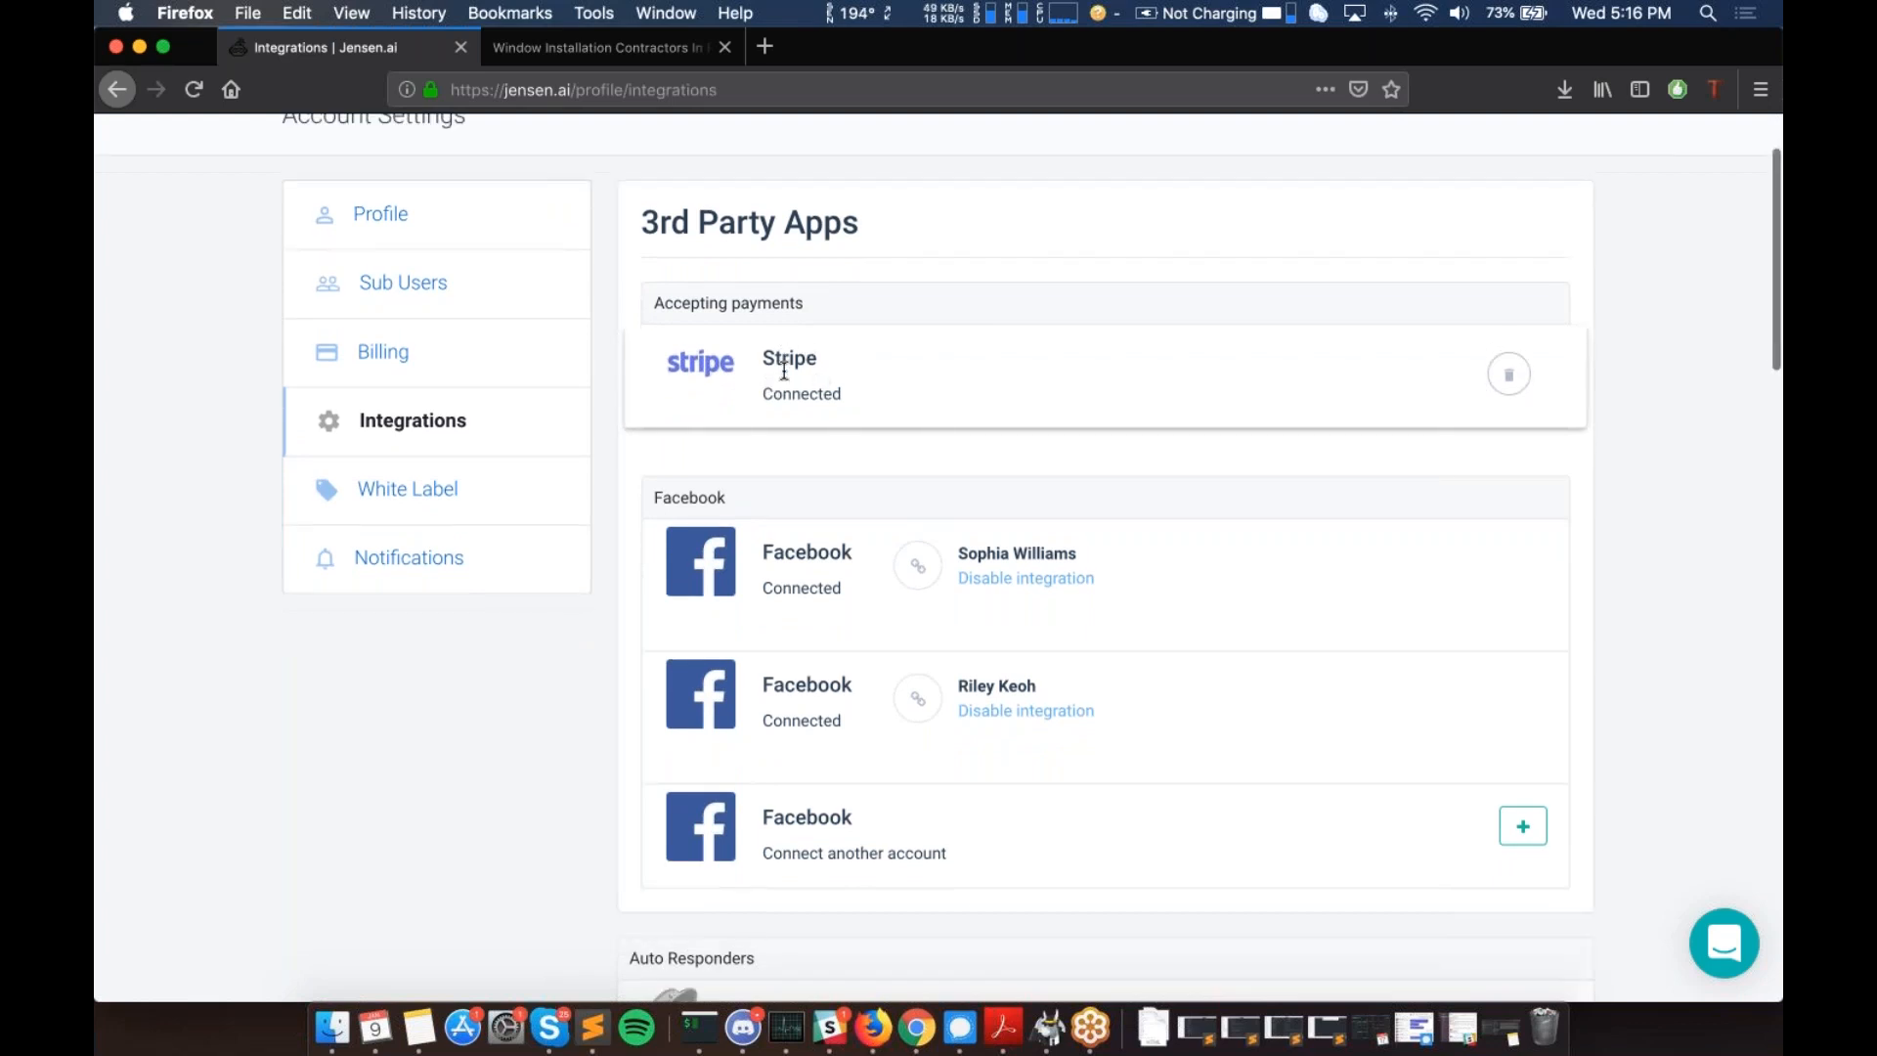
pyautogui.scroll(-1, 784, 370)
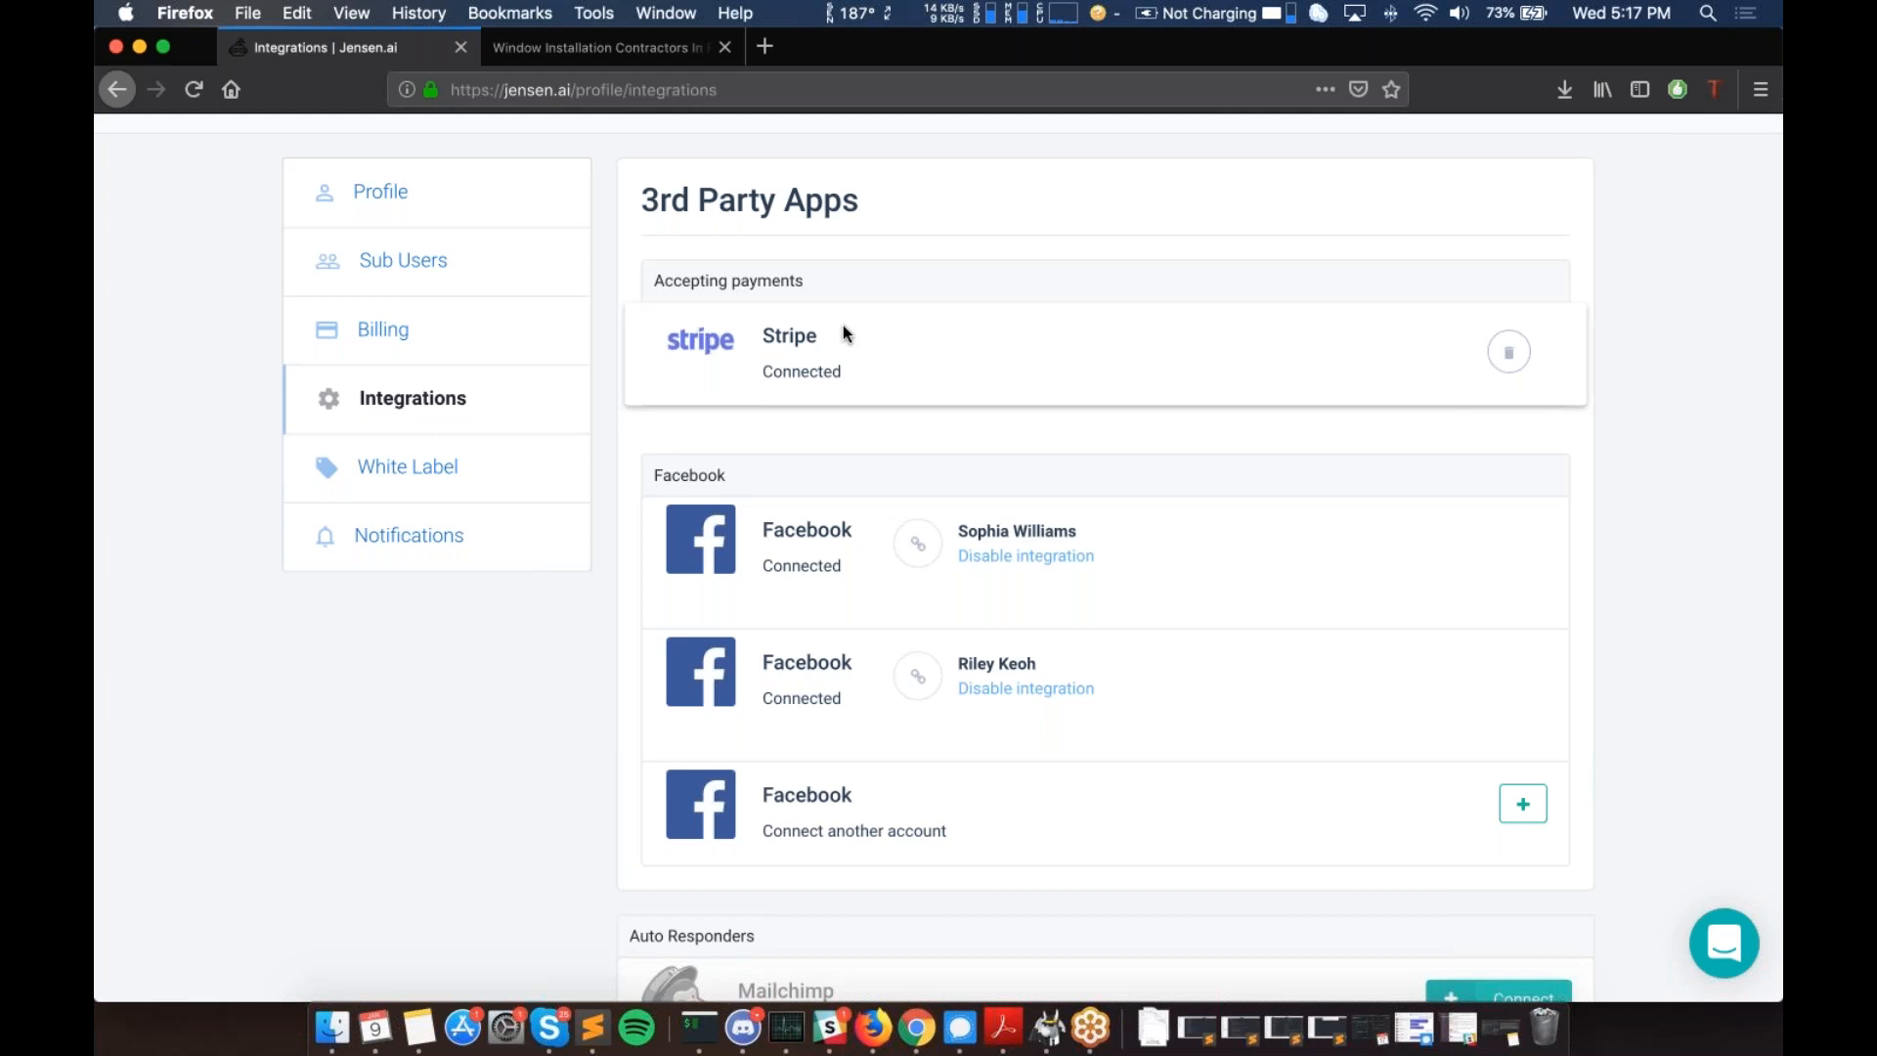
pyautogui.scroll(-2, 843, 325)
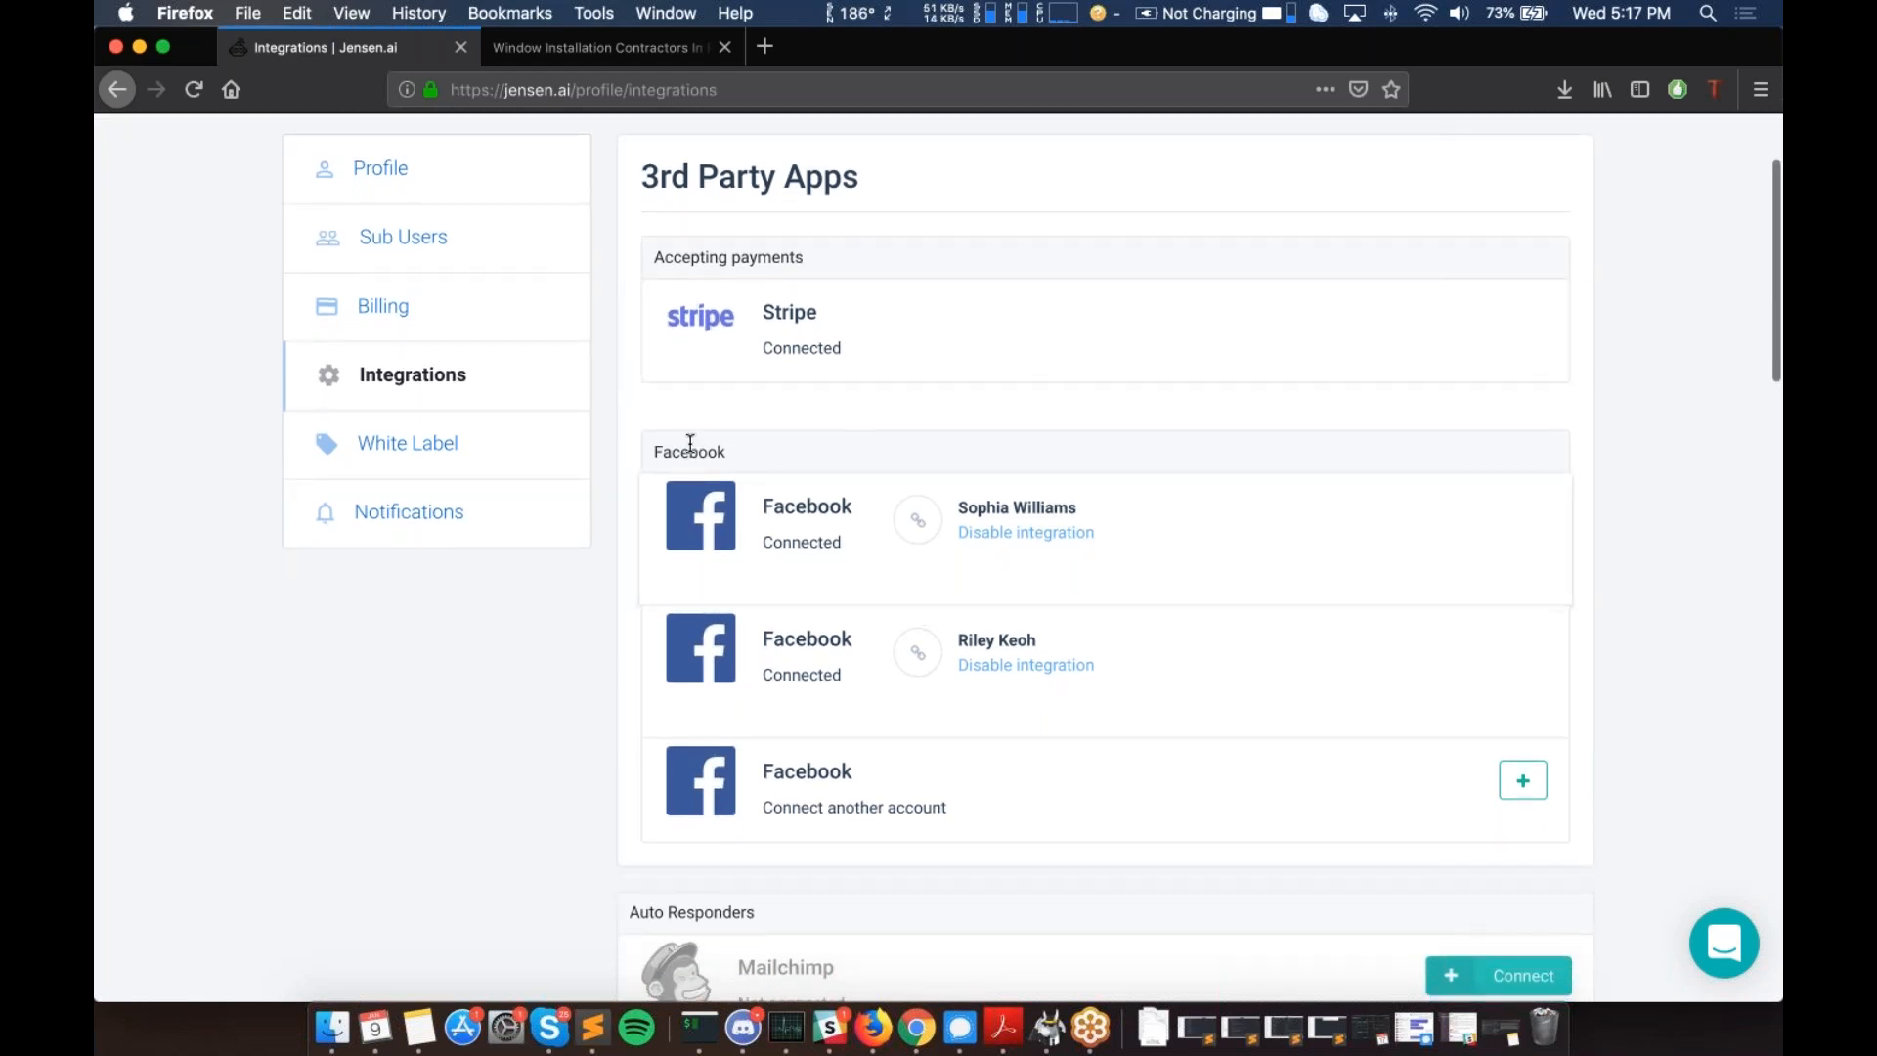
pyautogui.moveTo(649, 448); pyautogui.dragTo(731, 458)
pyautogui.scroll(-1, 731, 457)
pyautogui.scroll(-2, 732, 456)
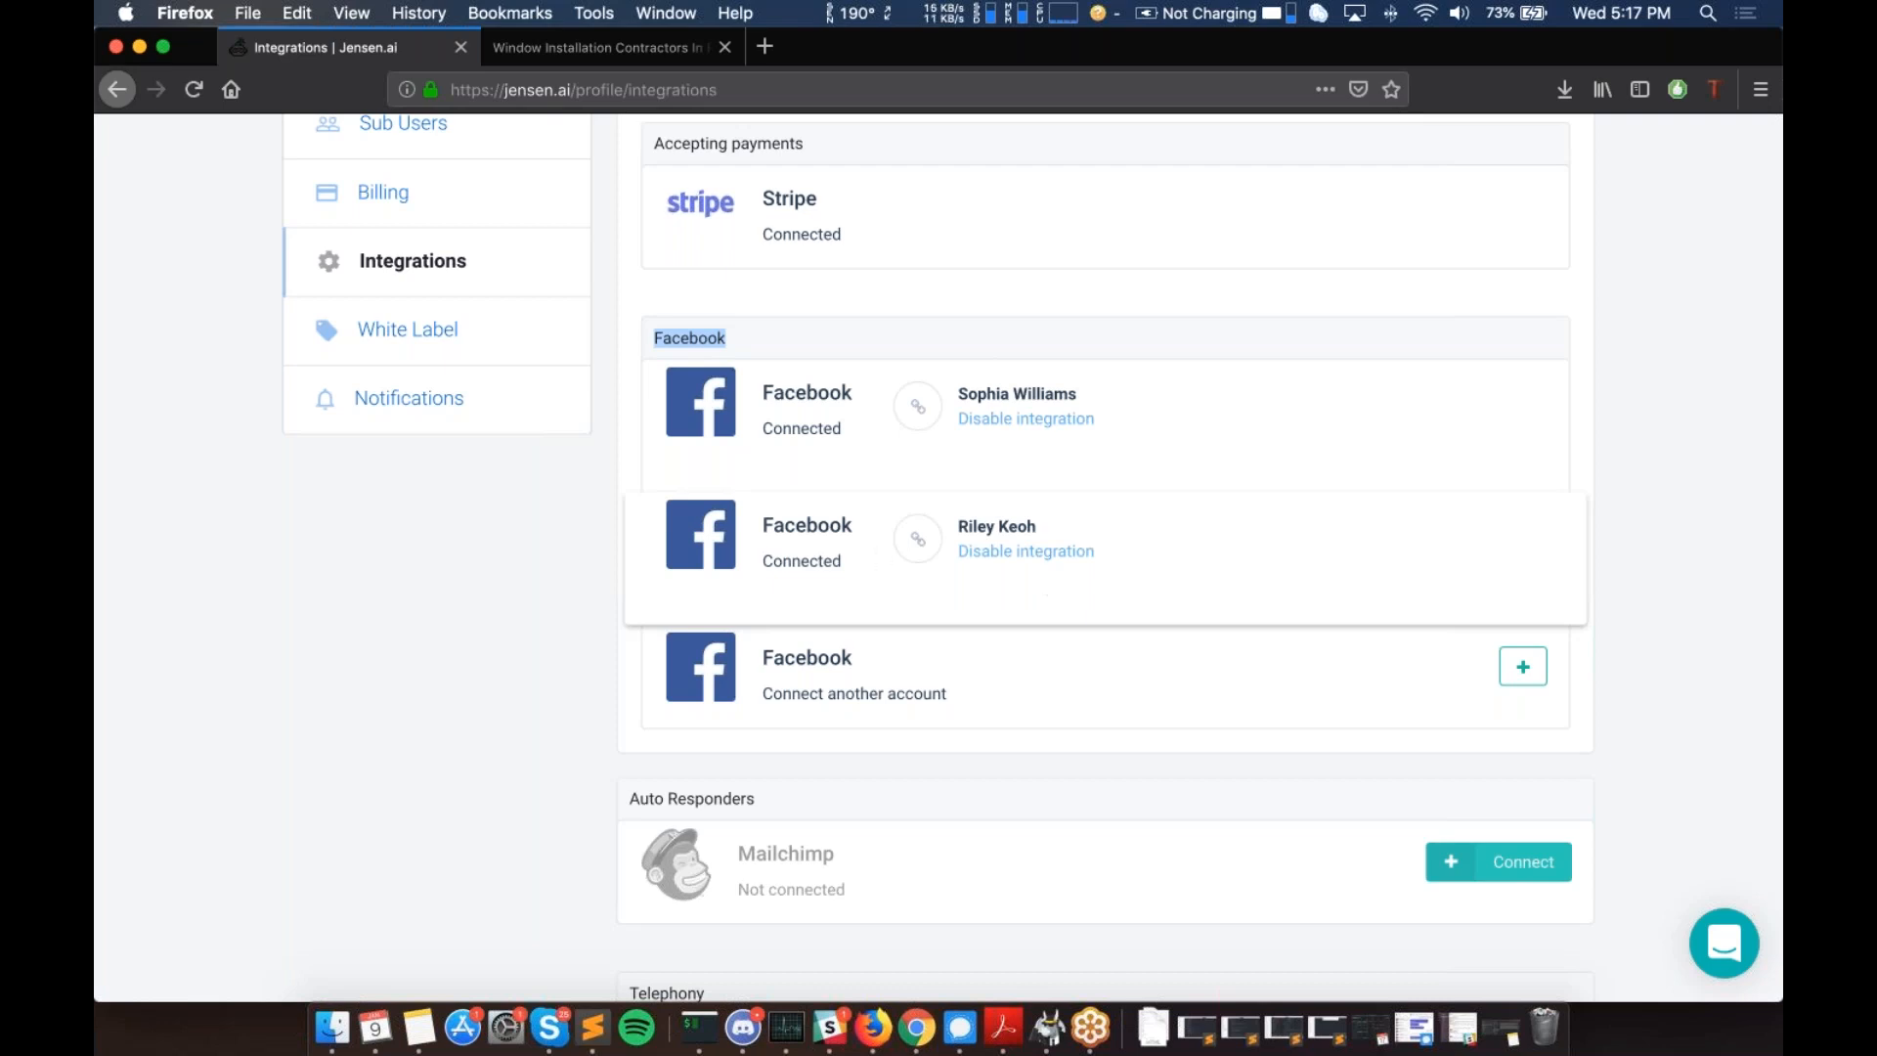
pyautogui.scroll(1, 586, 484)
pyautogui.scroll(3, 1033, 562)
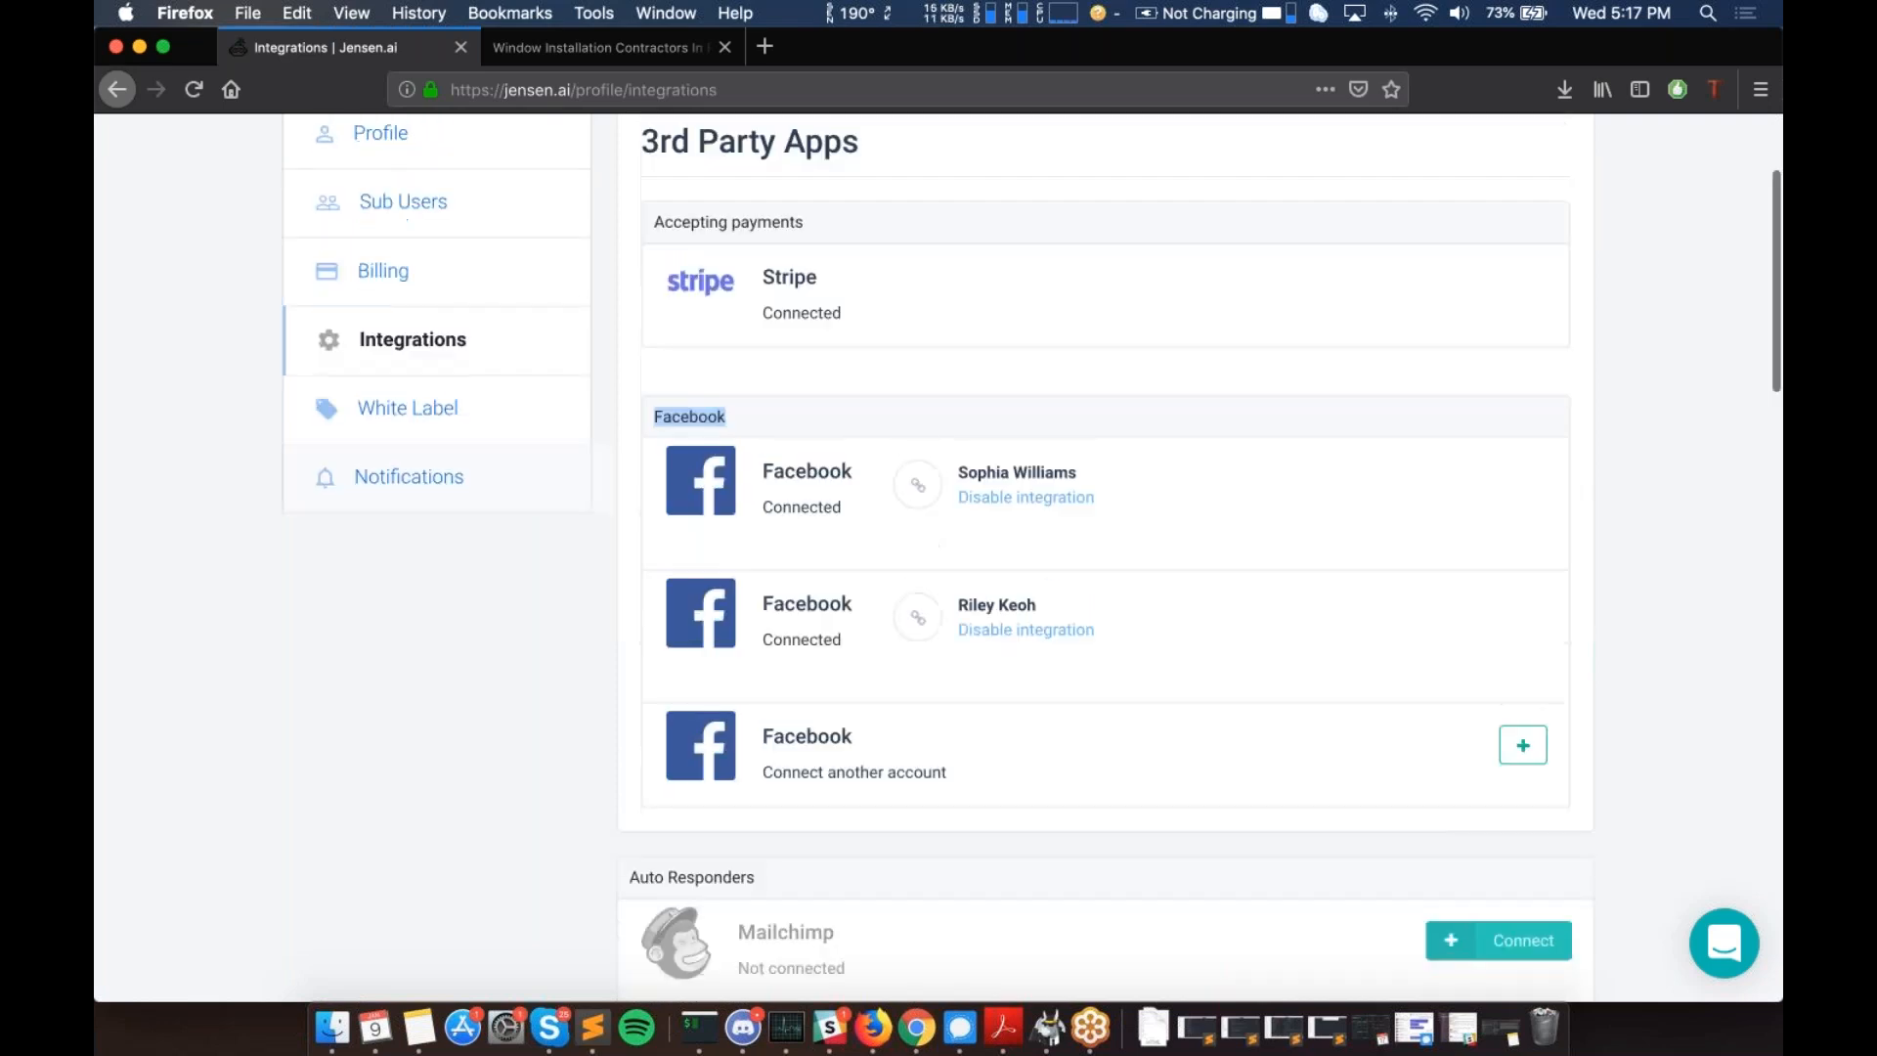
pyautogui.scroll(3, 672, 582)
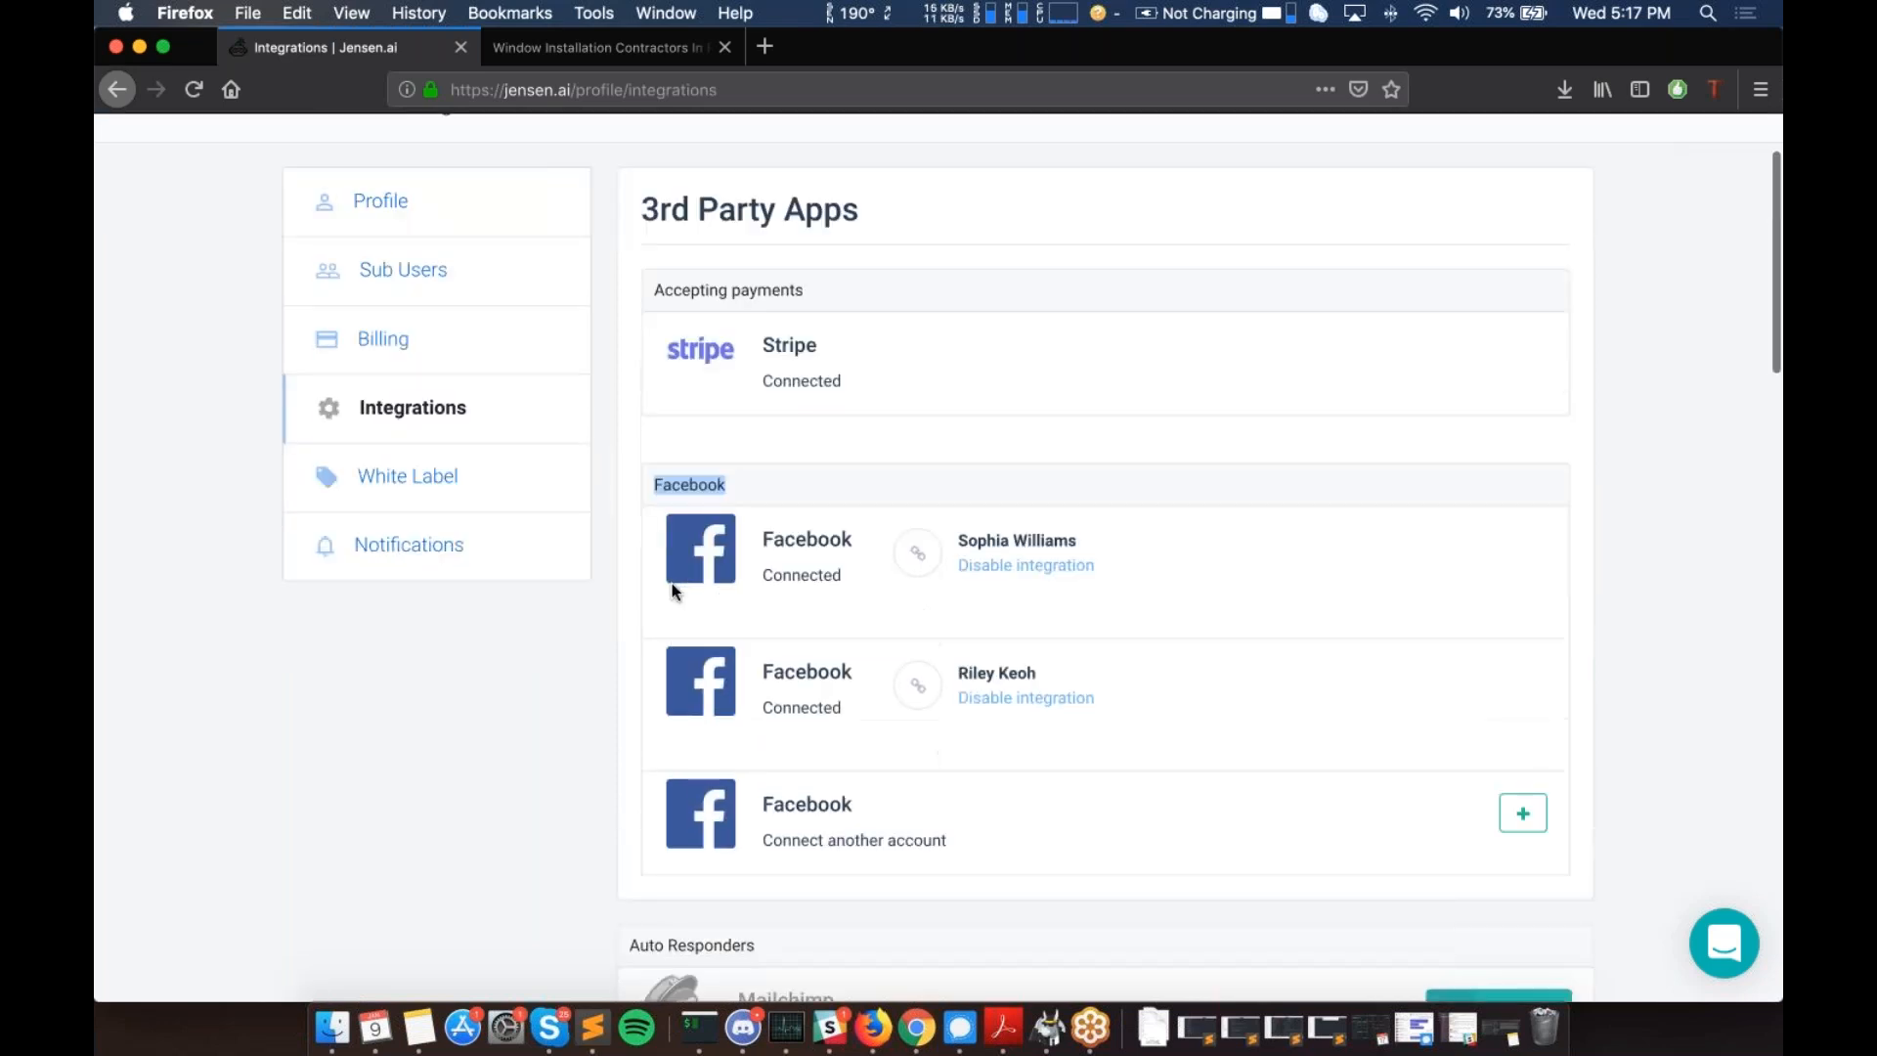
pyautogui.scroll(-8, 848, 645)
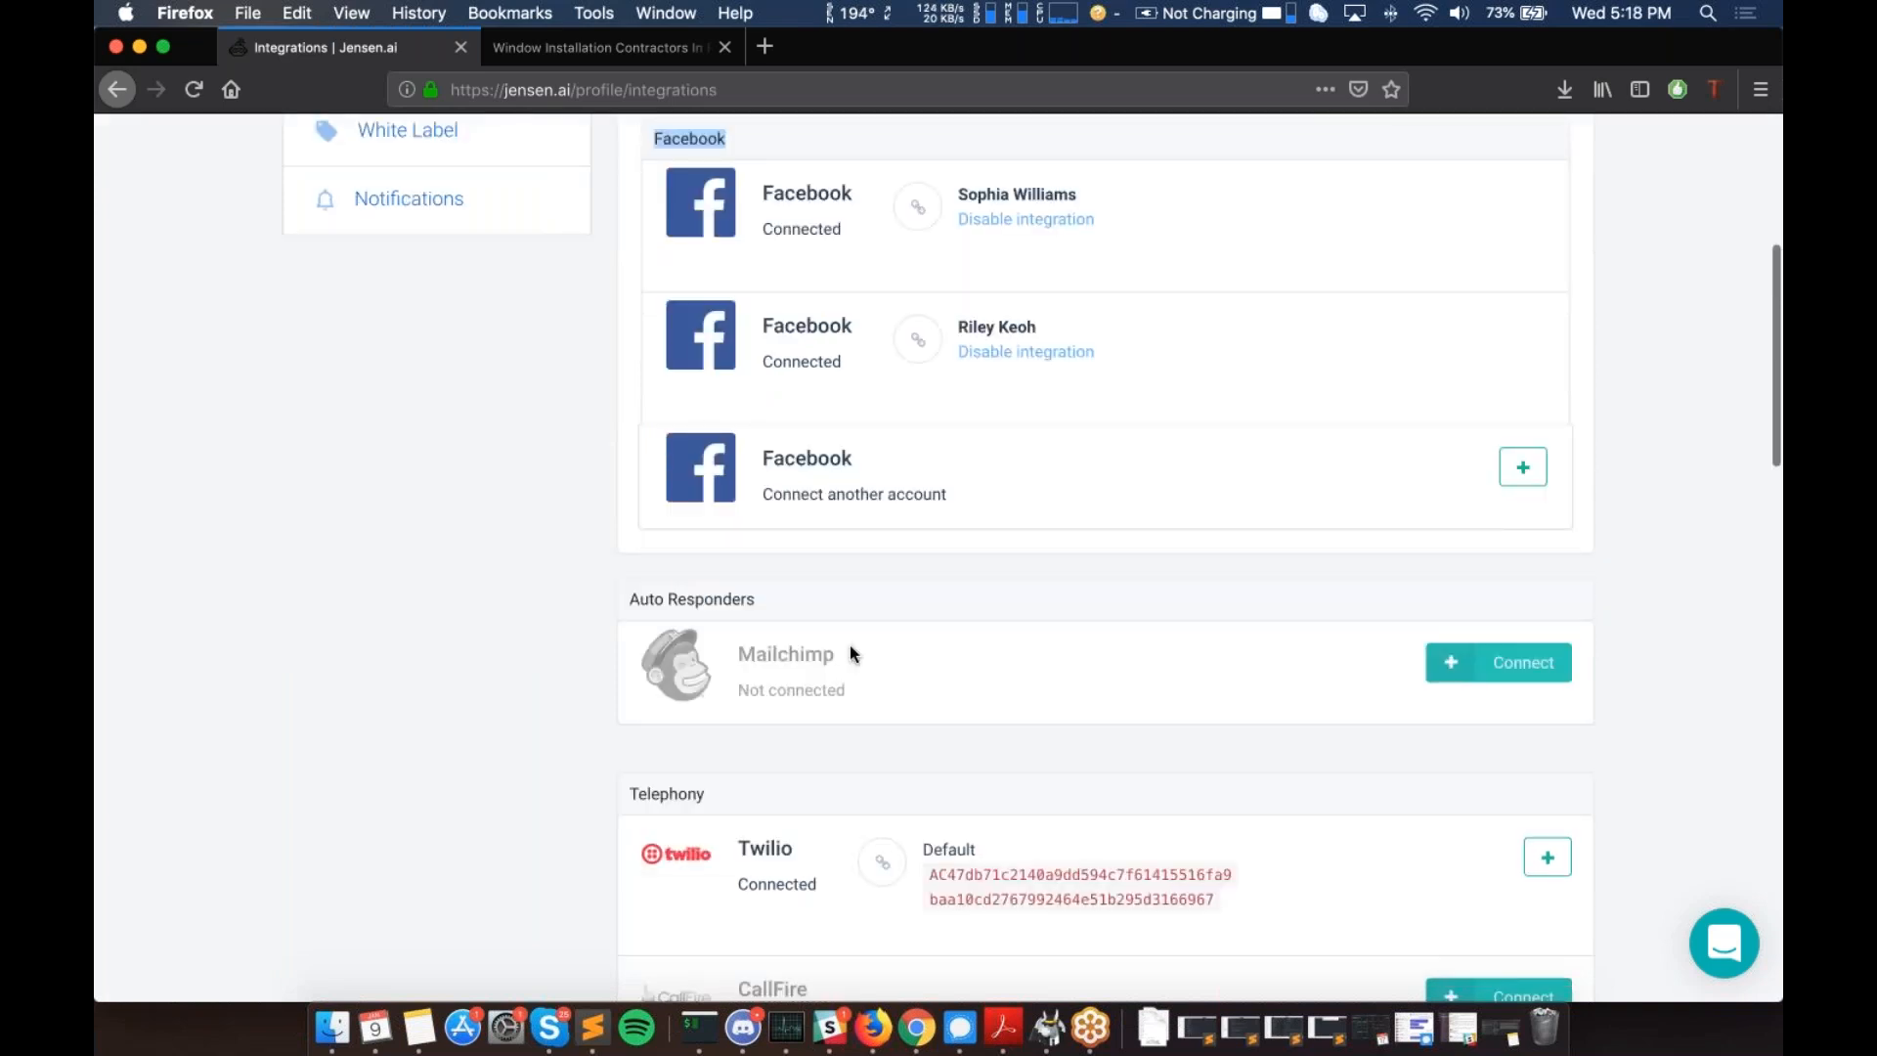
pyautogui.scroll(-4, 763, 662)
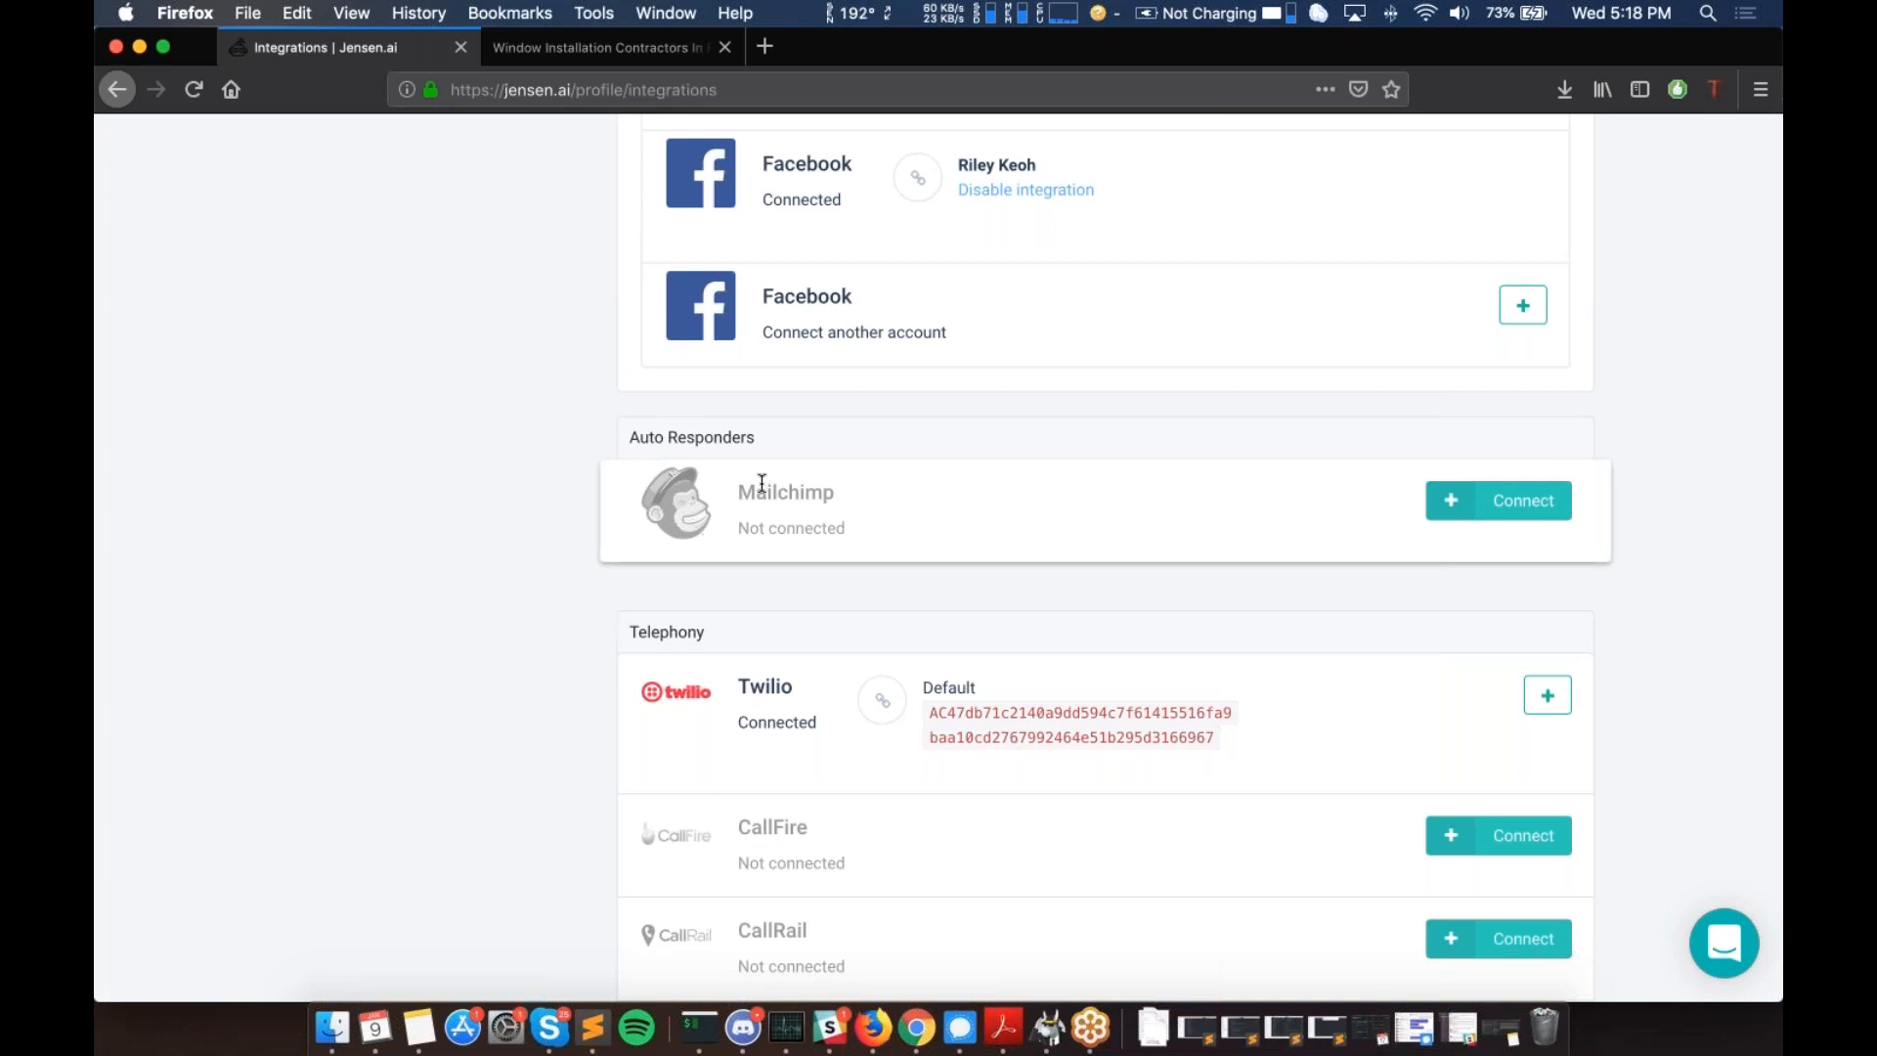
pyautogui.scroll(-1, 761, 482)
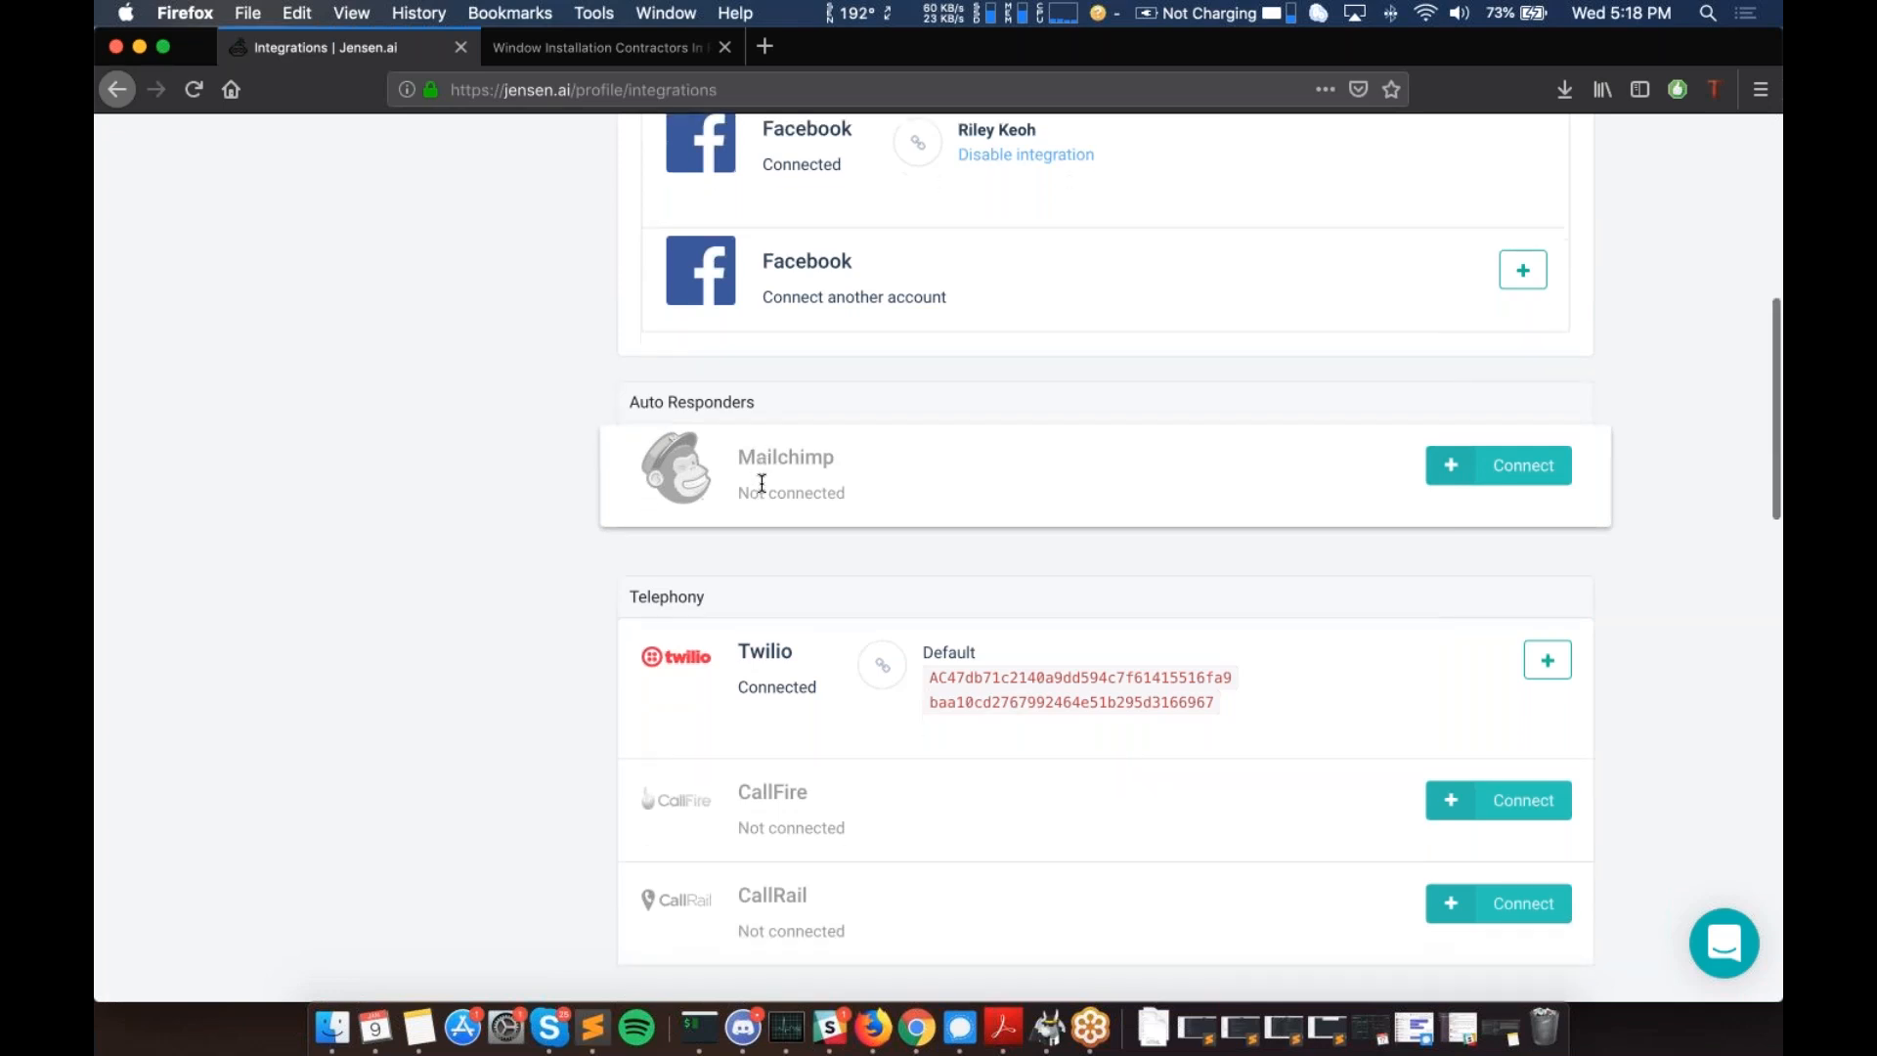
pyautogui.scroll(-1, 775, 430)
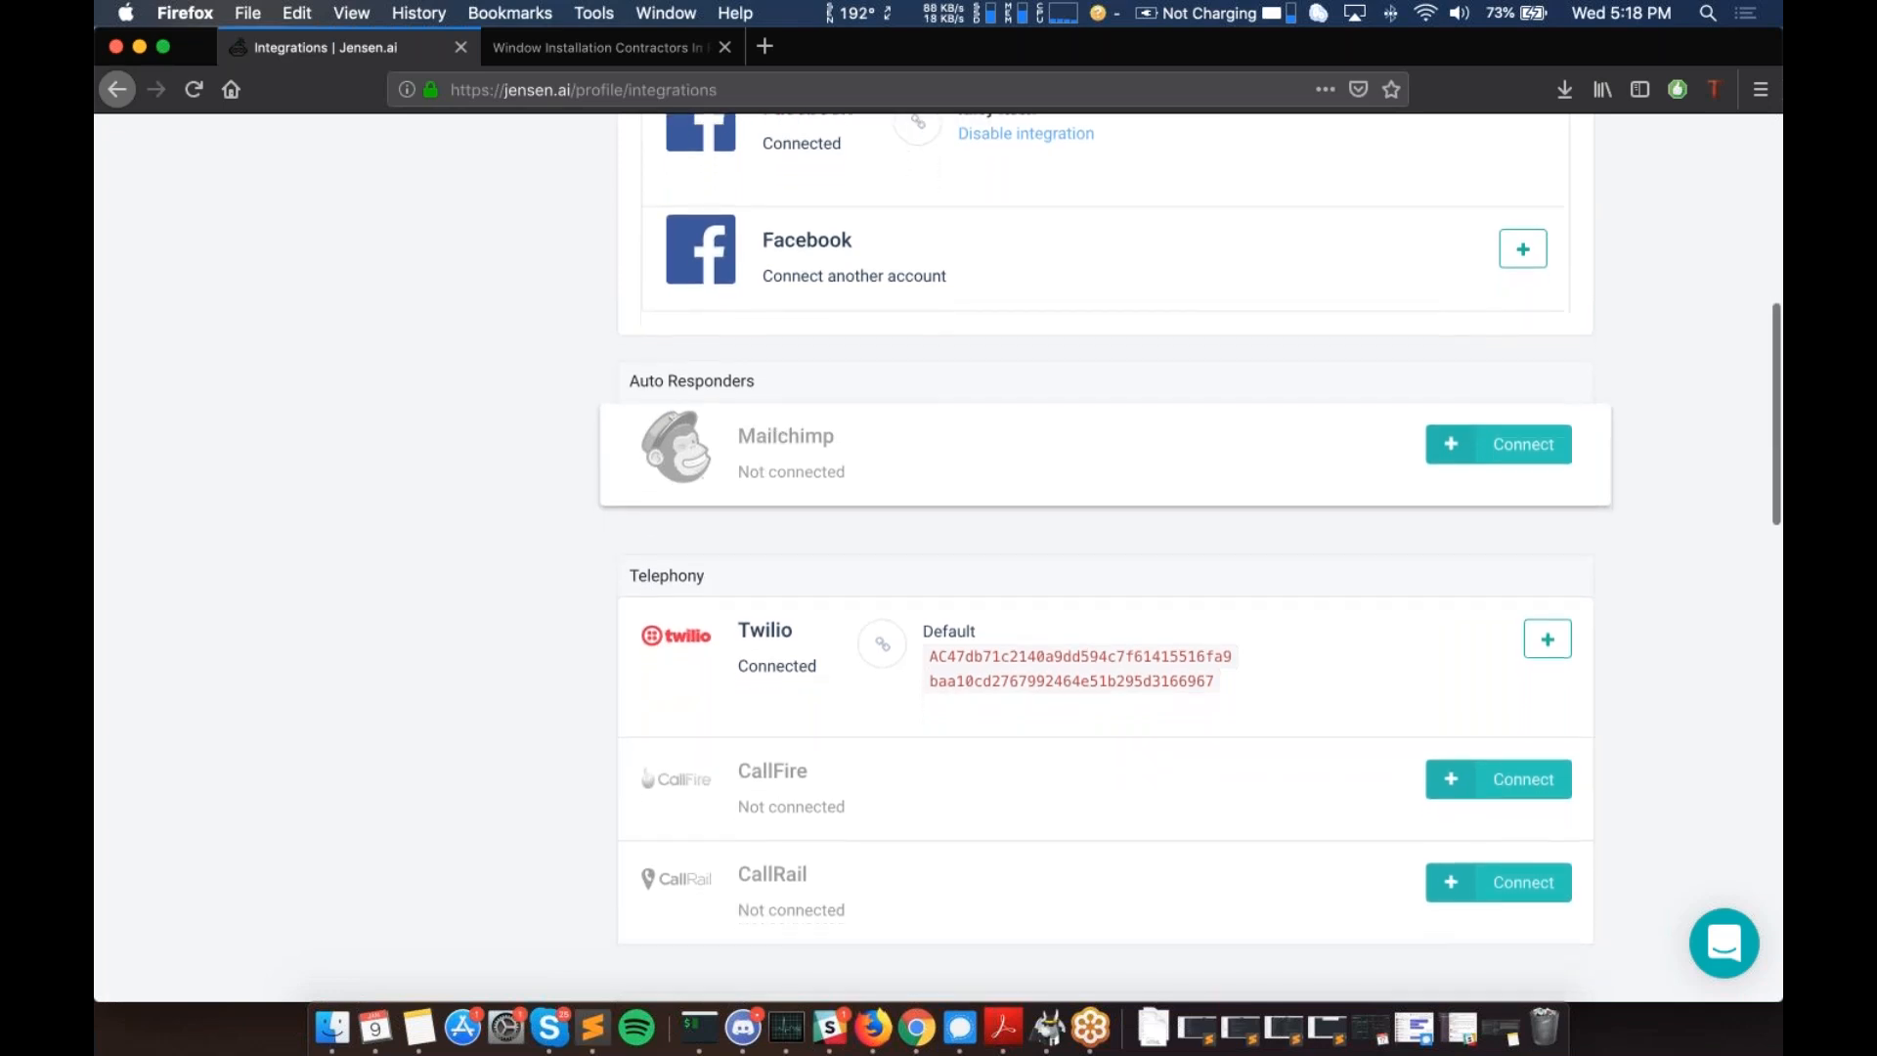
pyautogui.scroll(-1, 774, 431)
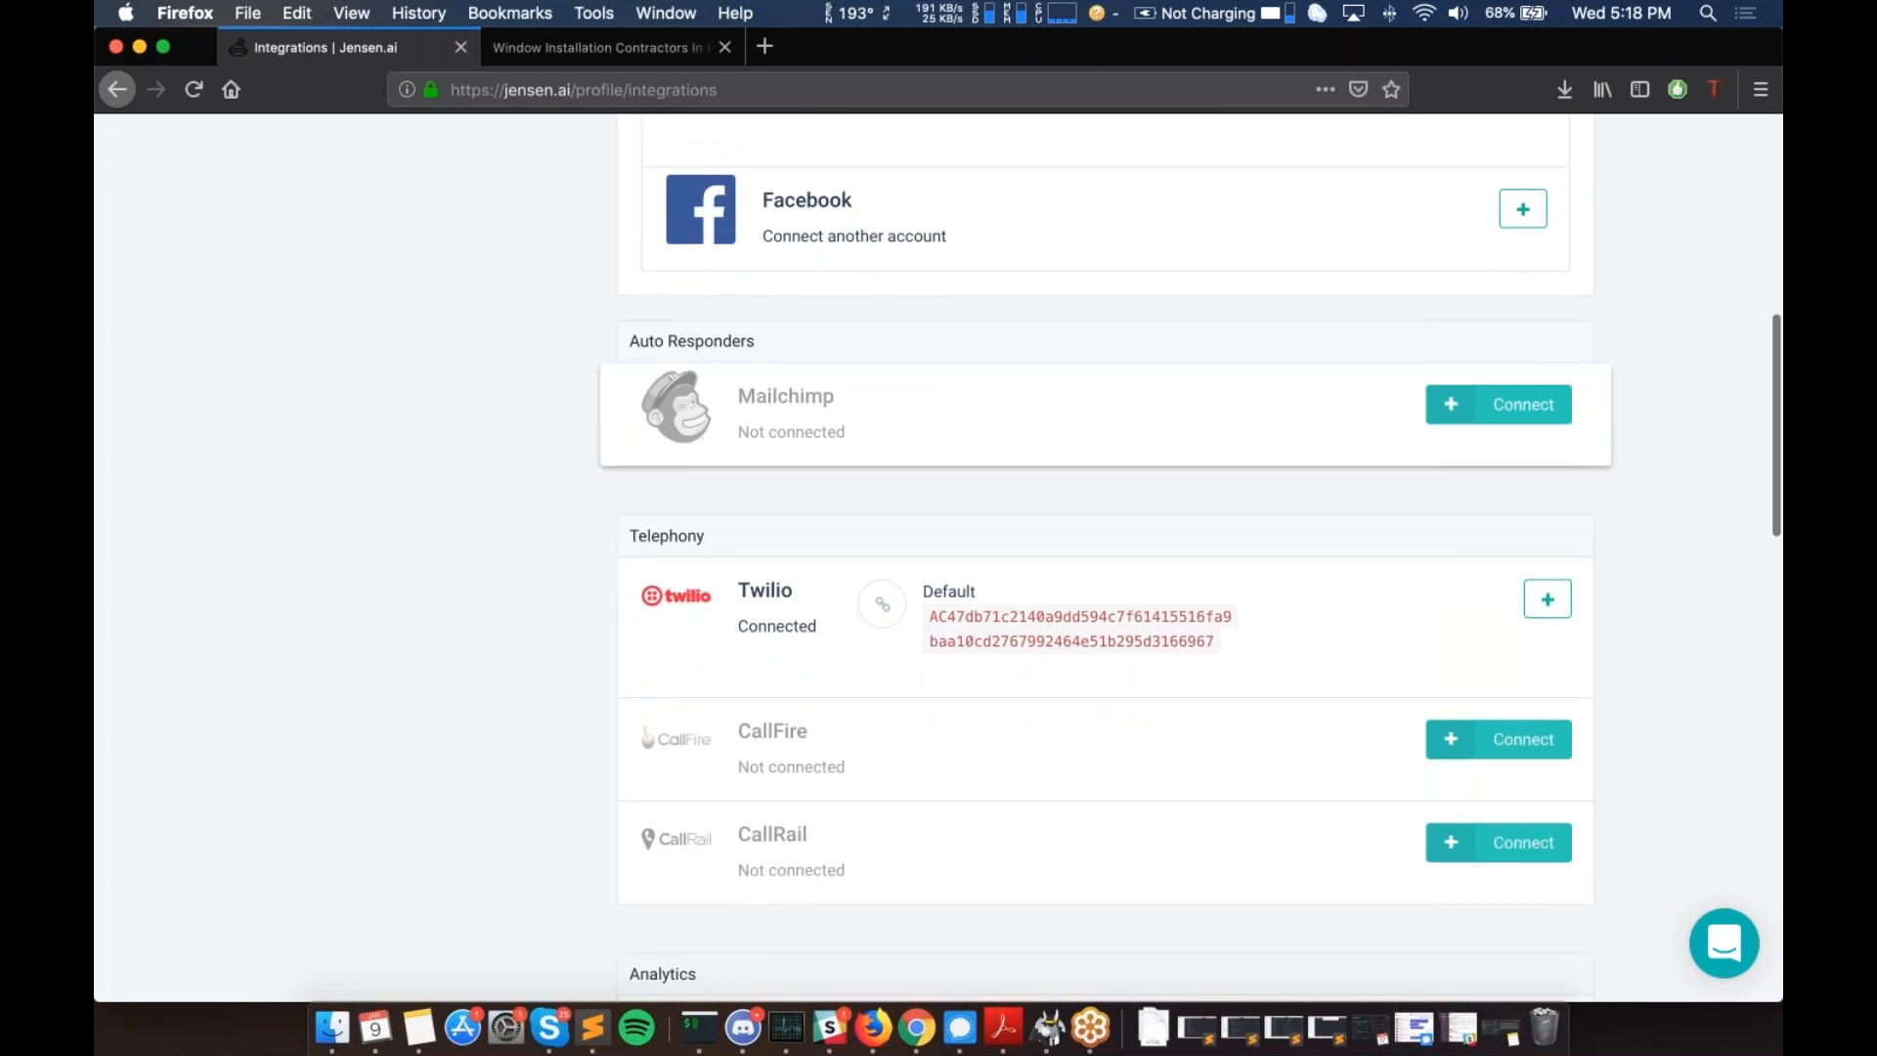
pyautogui.scroll(-3, 690, 411)
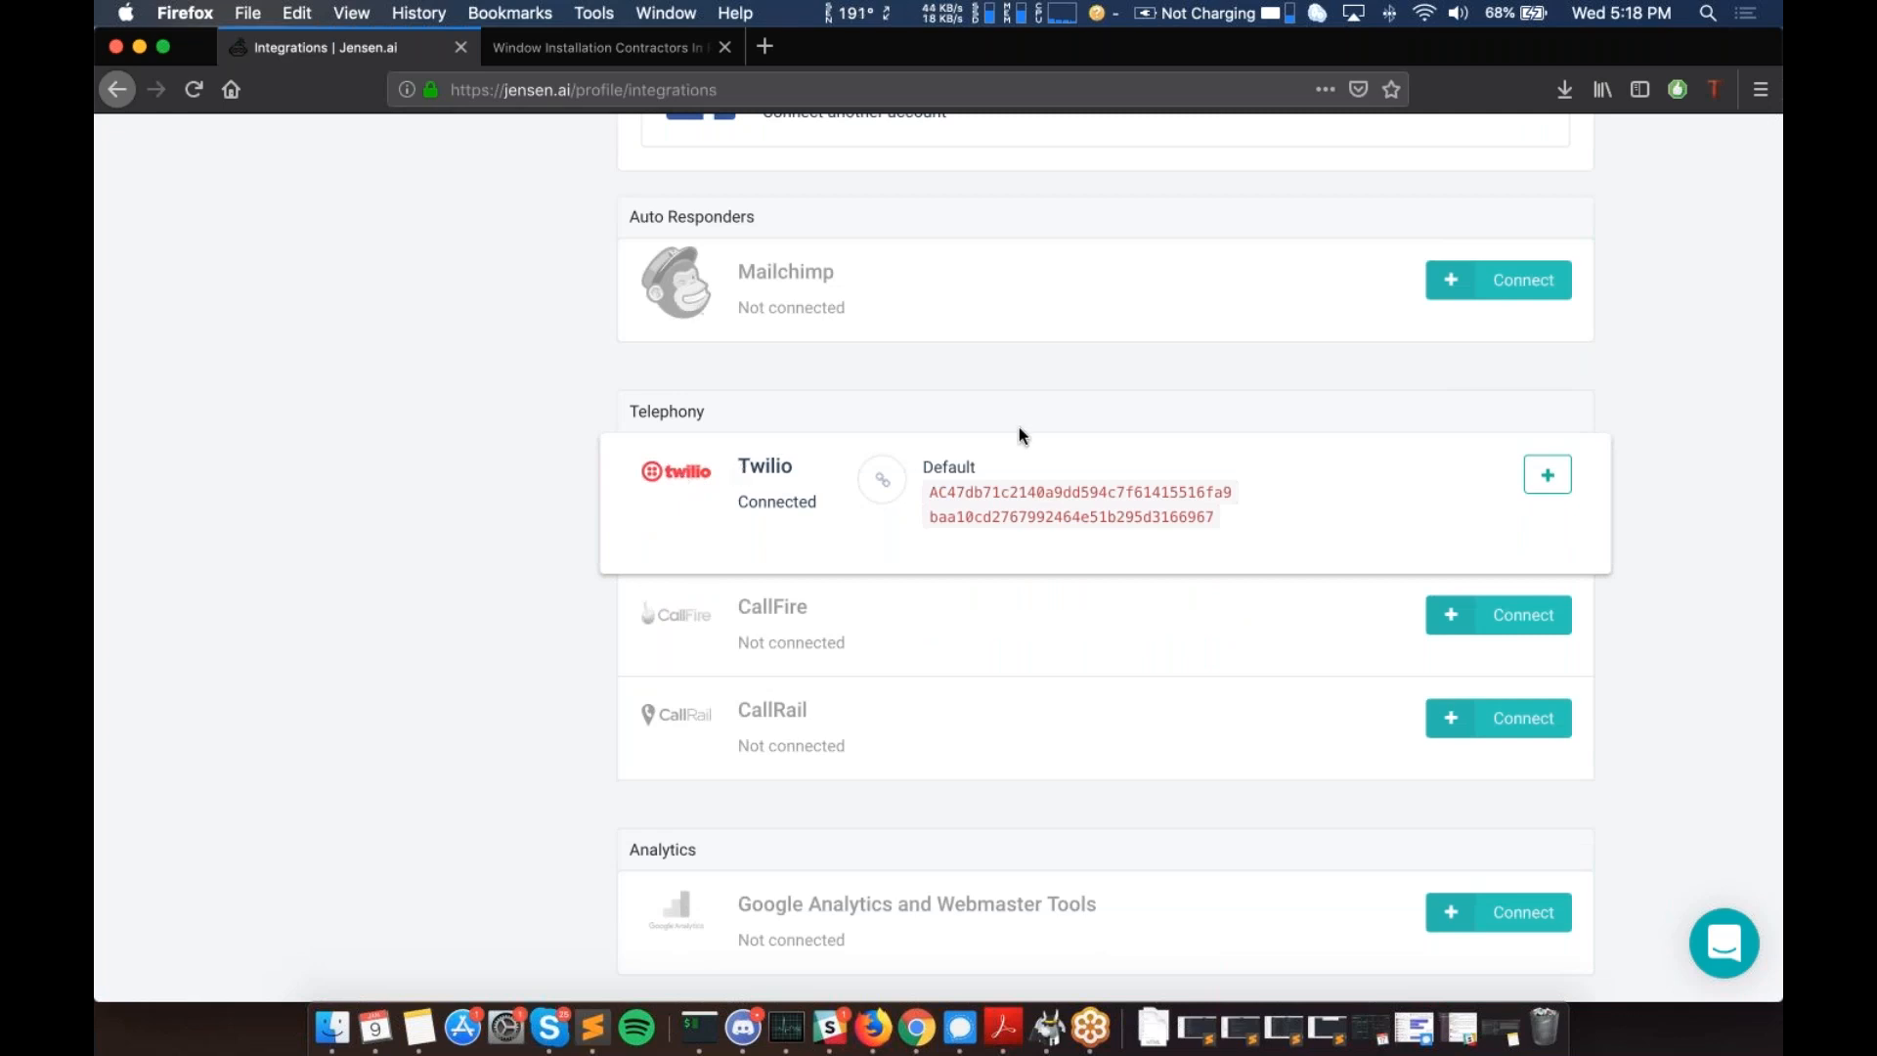
pyautogui.scroll(-1, 1097, 469)
pyautogui.doubleClick(1097, 475)
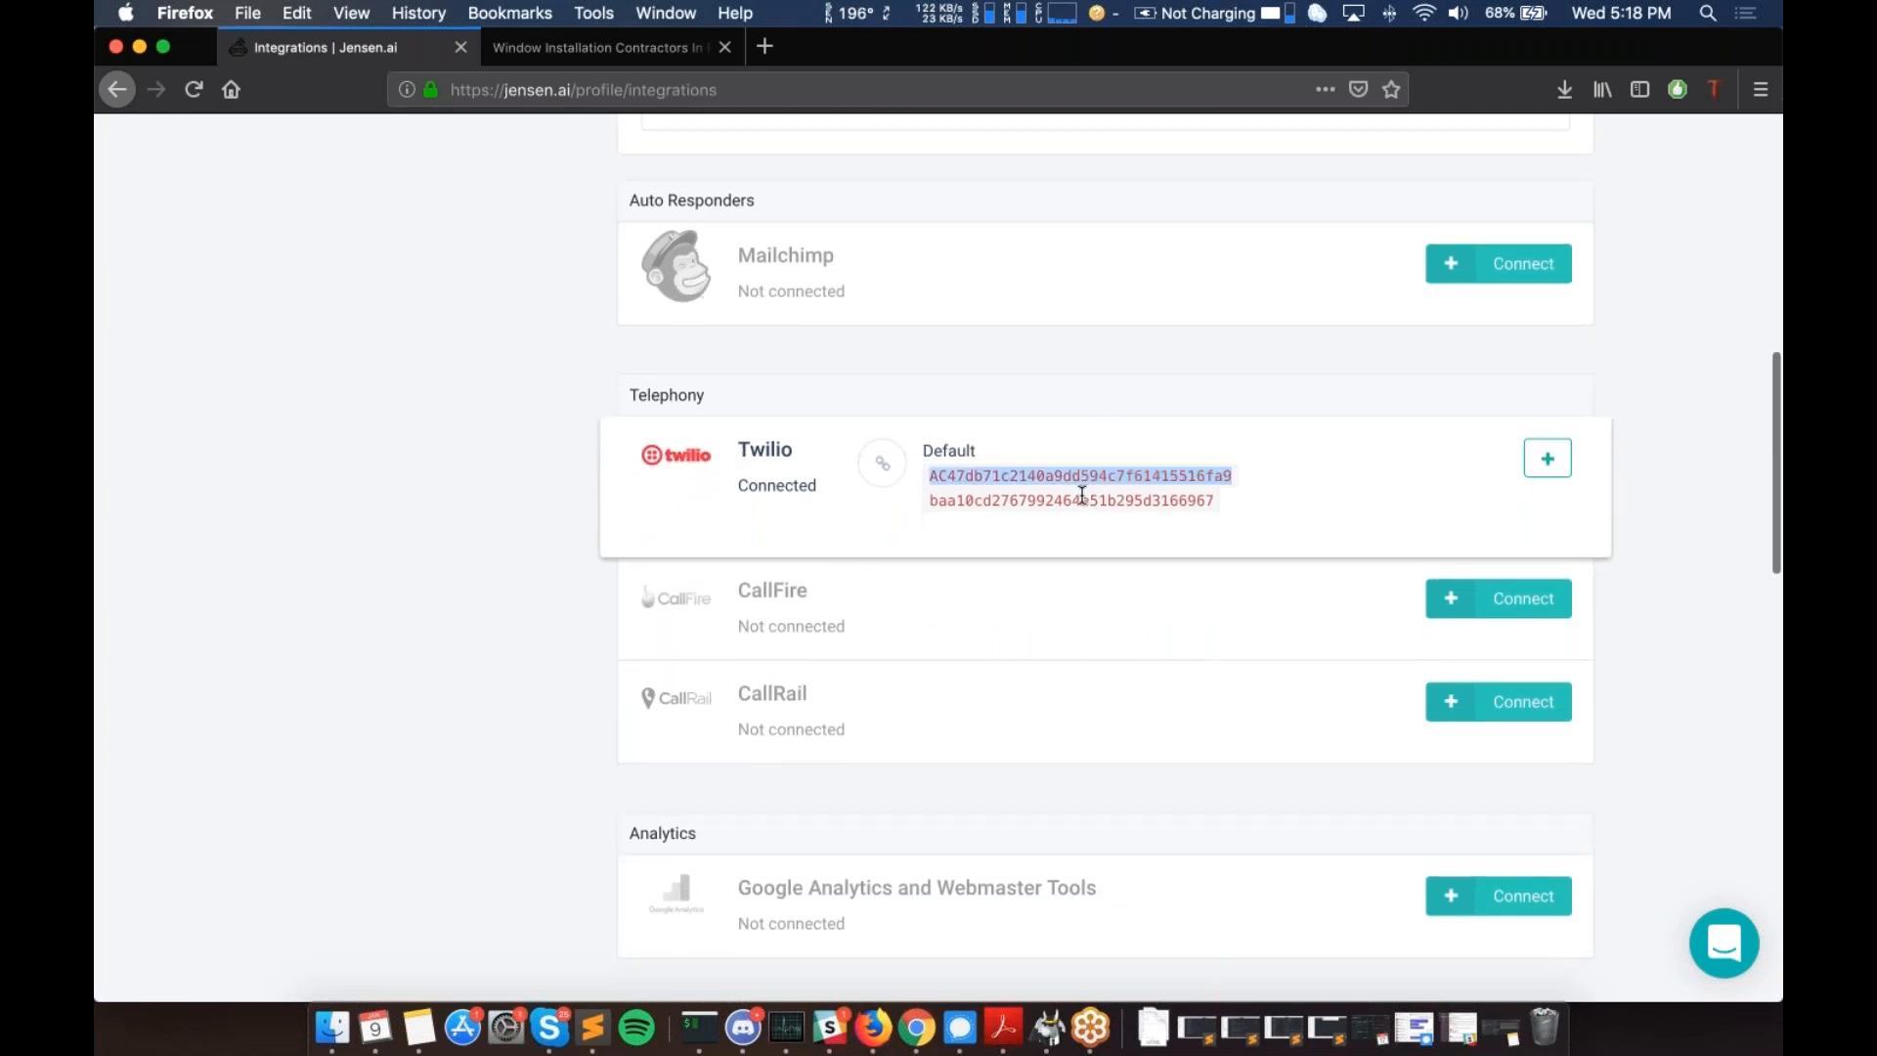
pyautogui.doubleClick(1083, 499)
pyautogui.doubleClick(1049, 475)
pyautogui.scroll(-2, 1022, 471)
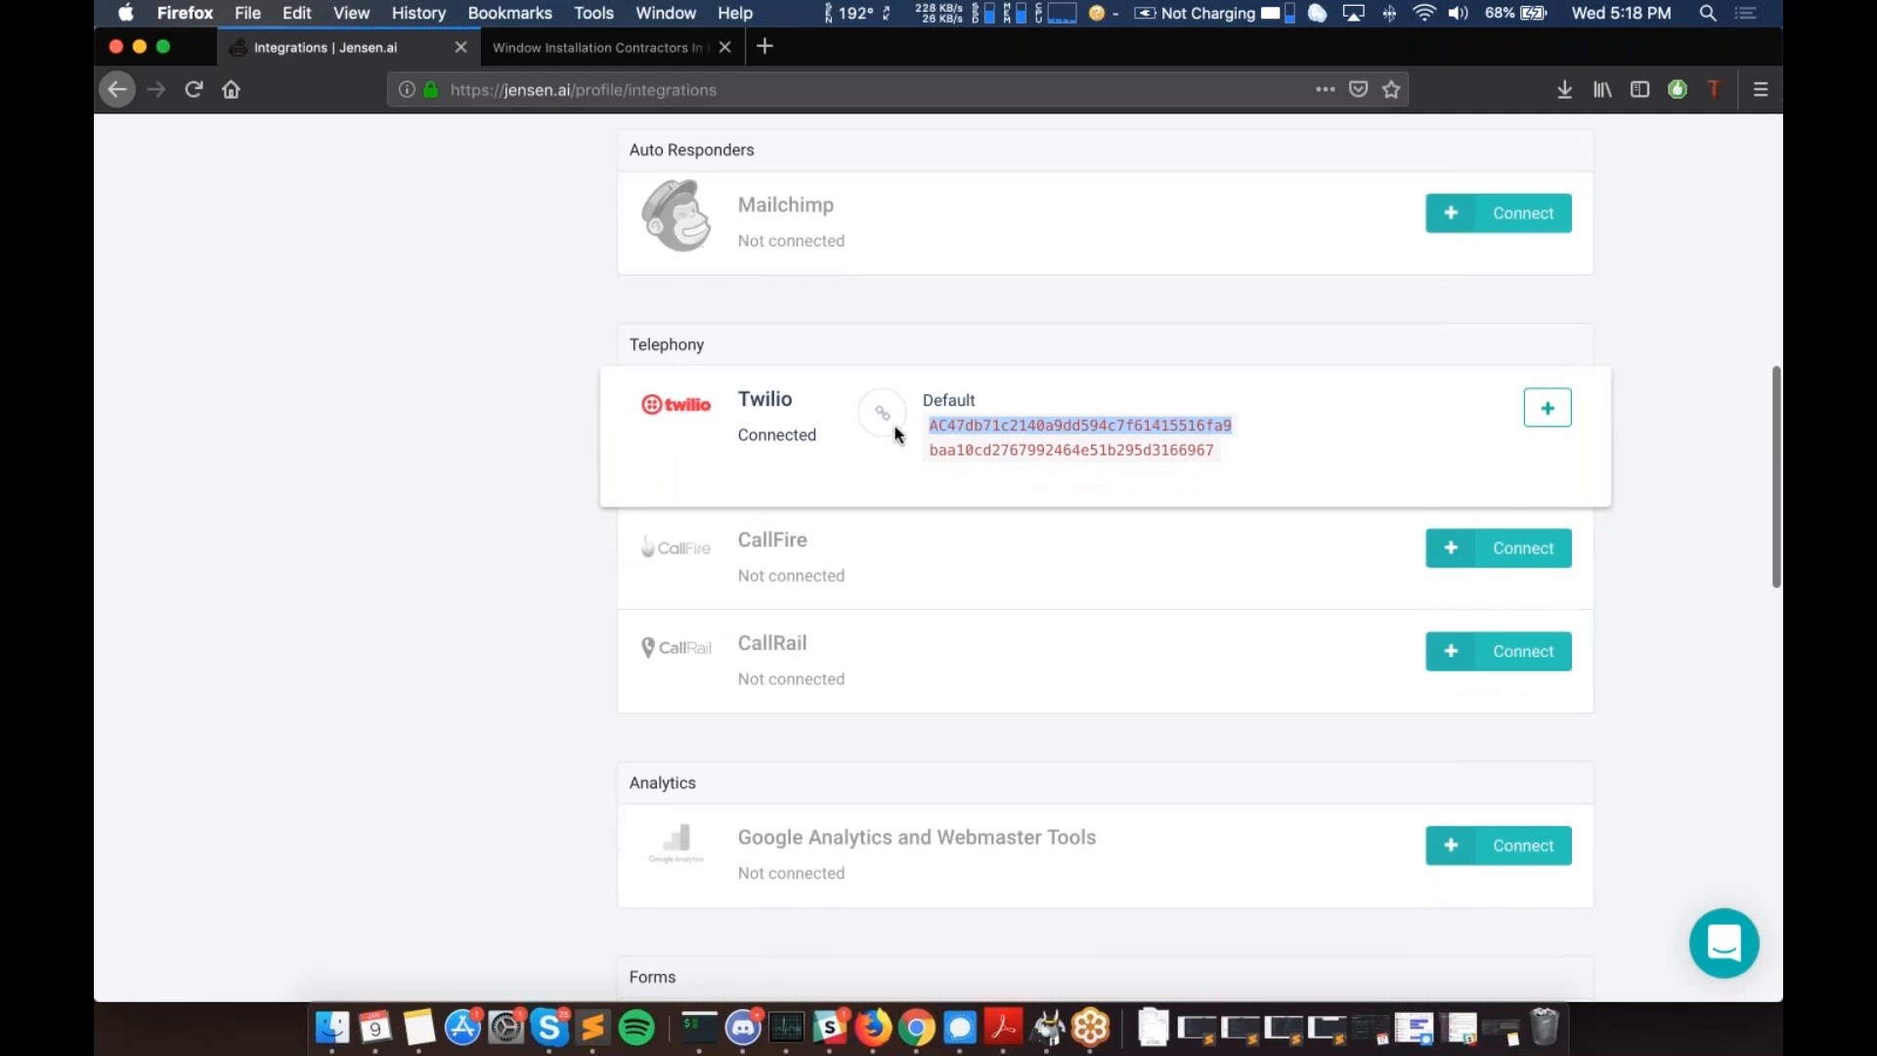
pyautogui.click(1092, 451)
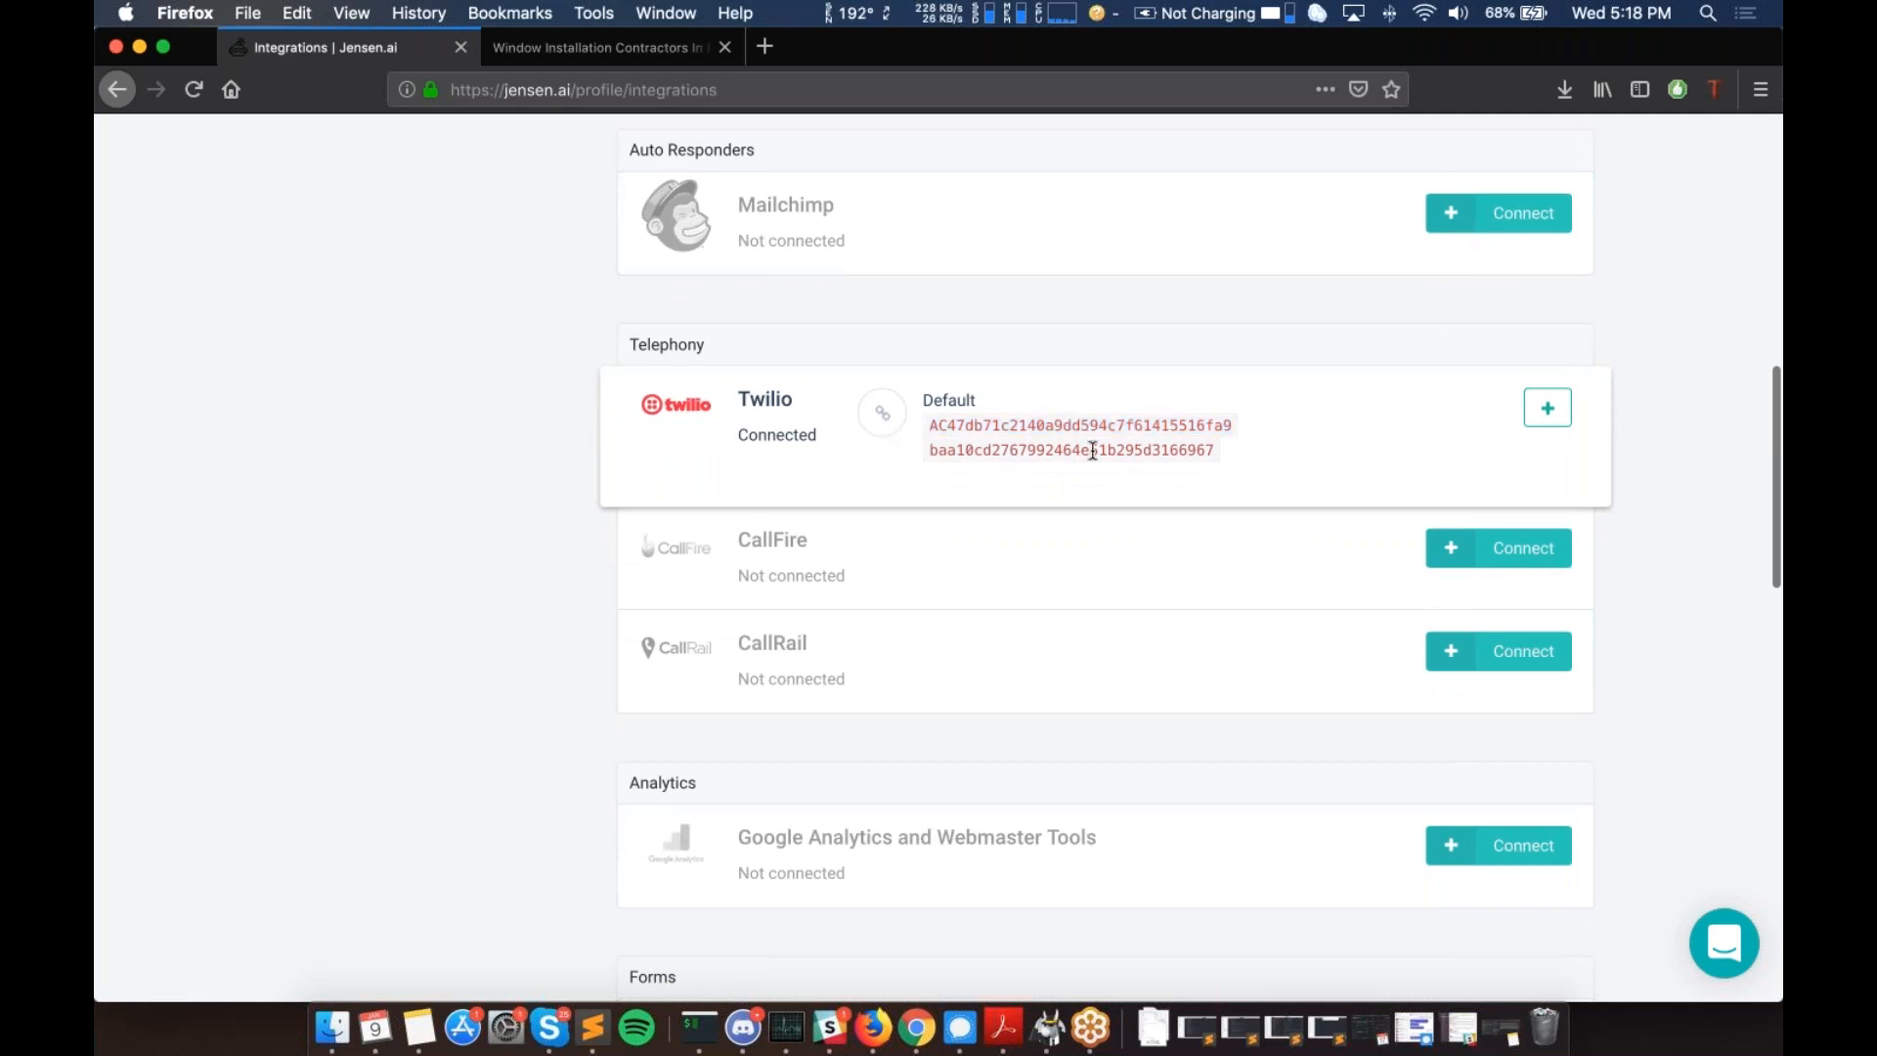
pyautogui.scroll(-1, 1092, 451)
pyautogui.click(1538, 400)
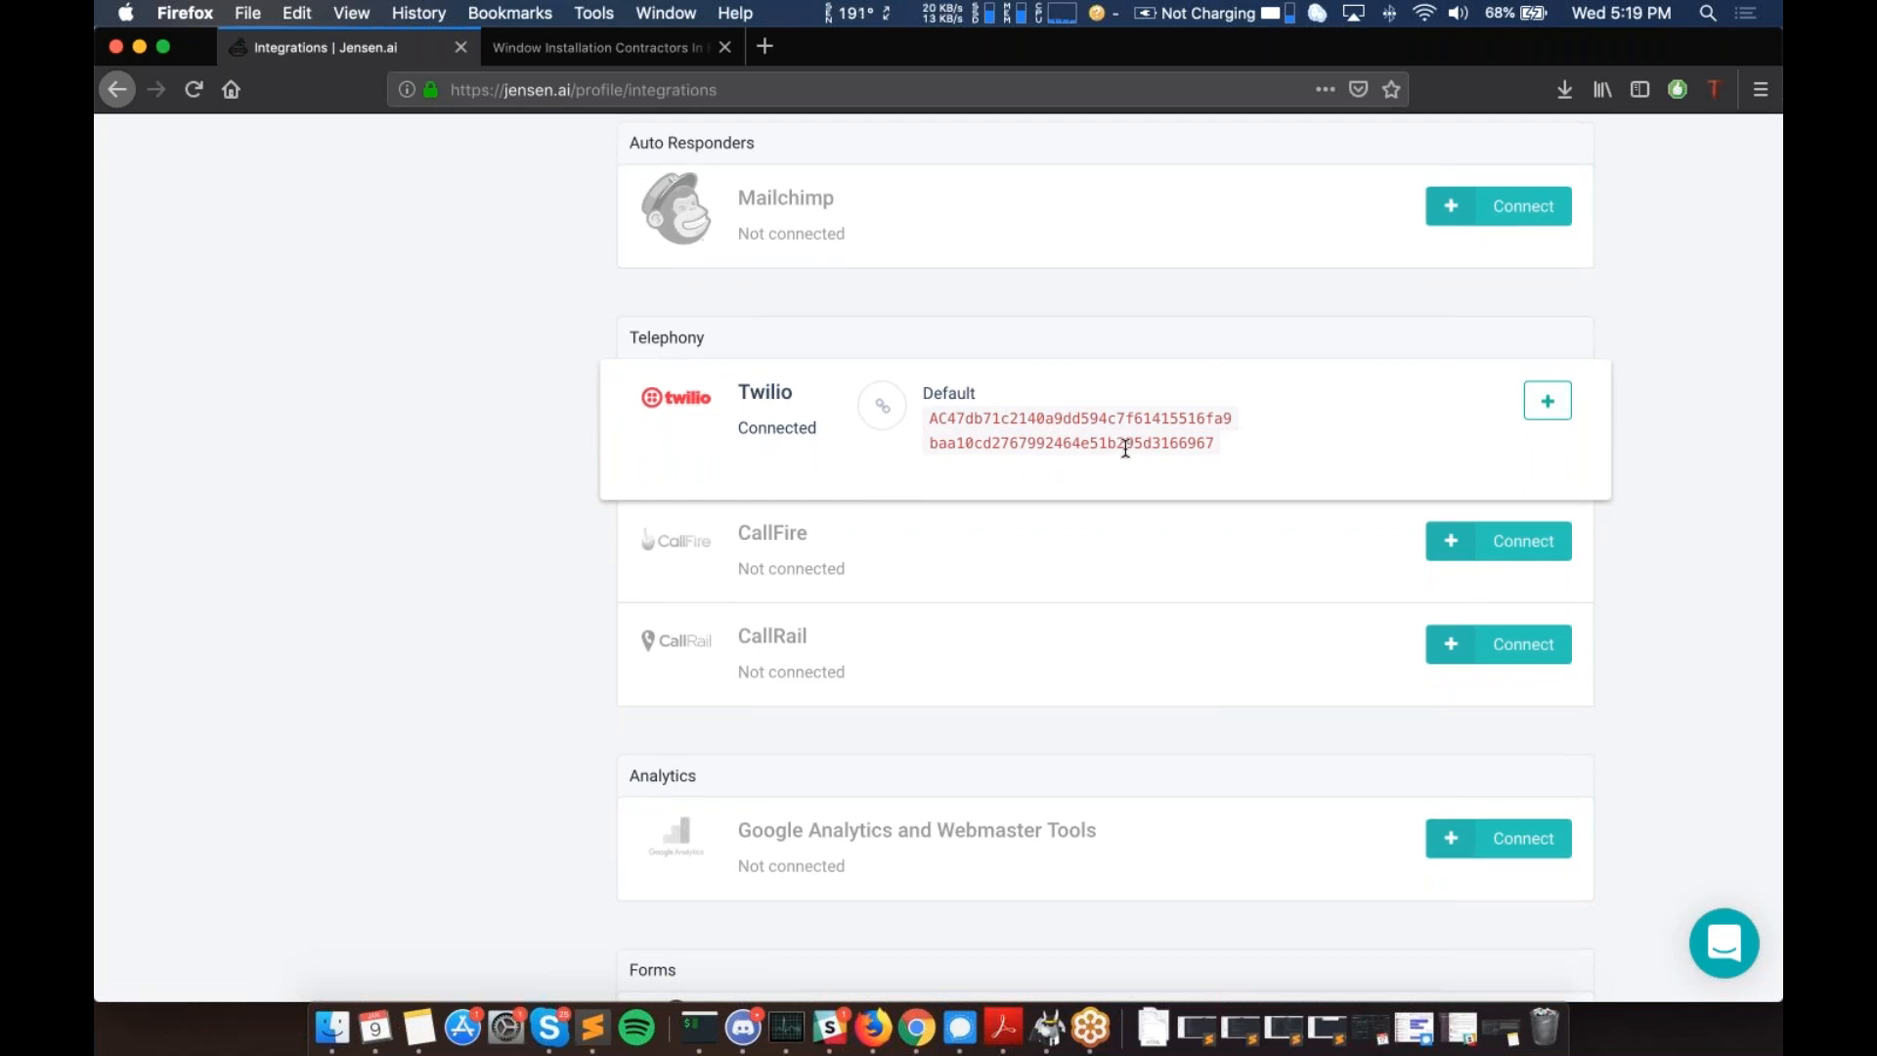
pyautogui.scroll(-1, 1125, 449)
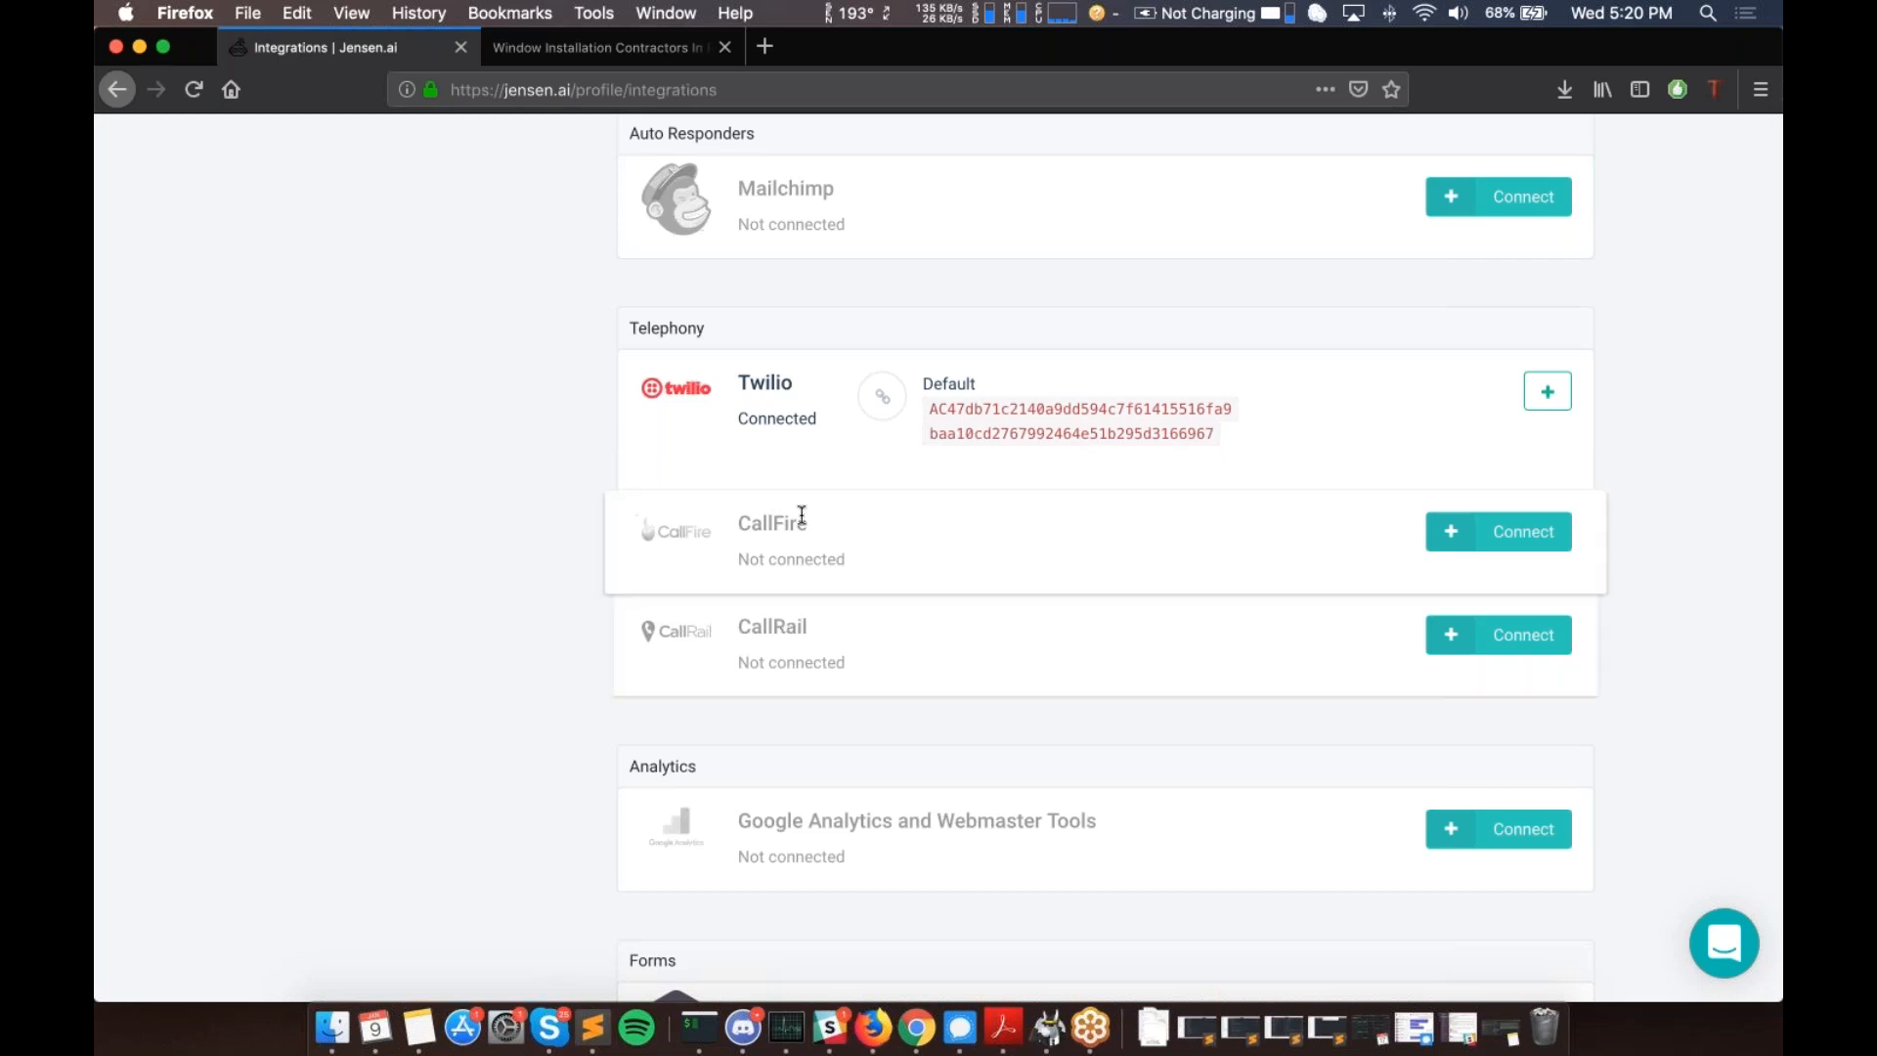
pyautogui.scroll(-2, 825, 607)
pyautogui.scroll(-5, 814, 539)
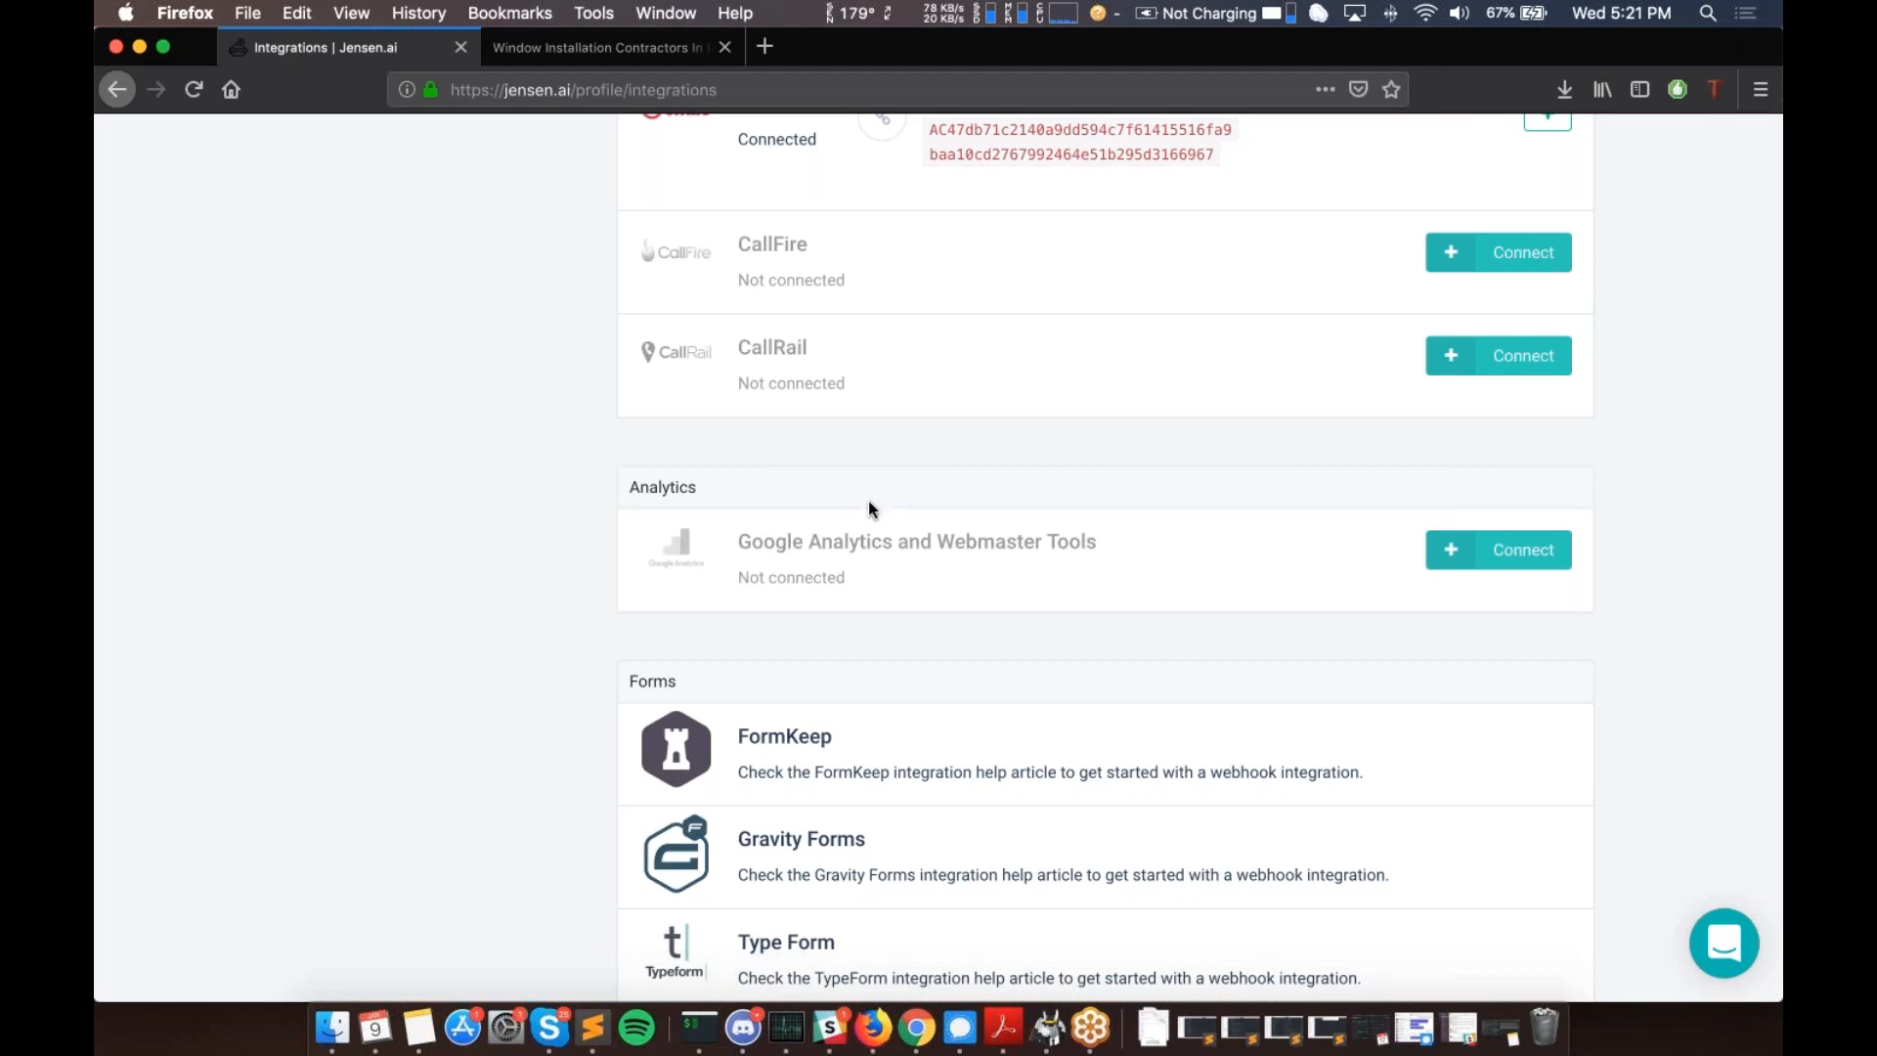
pyautogui.scroll(-5, 869, 506)
pyautogui.scroll(-2, 868, 500)
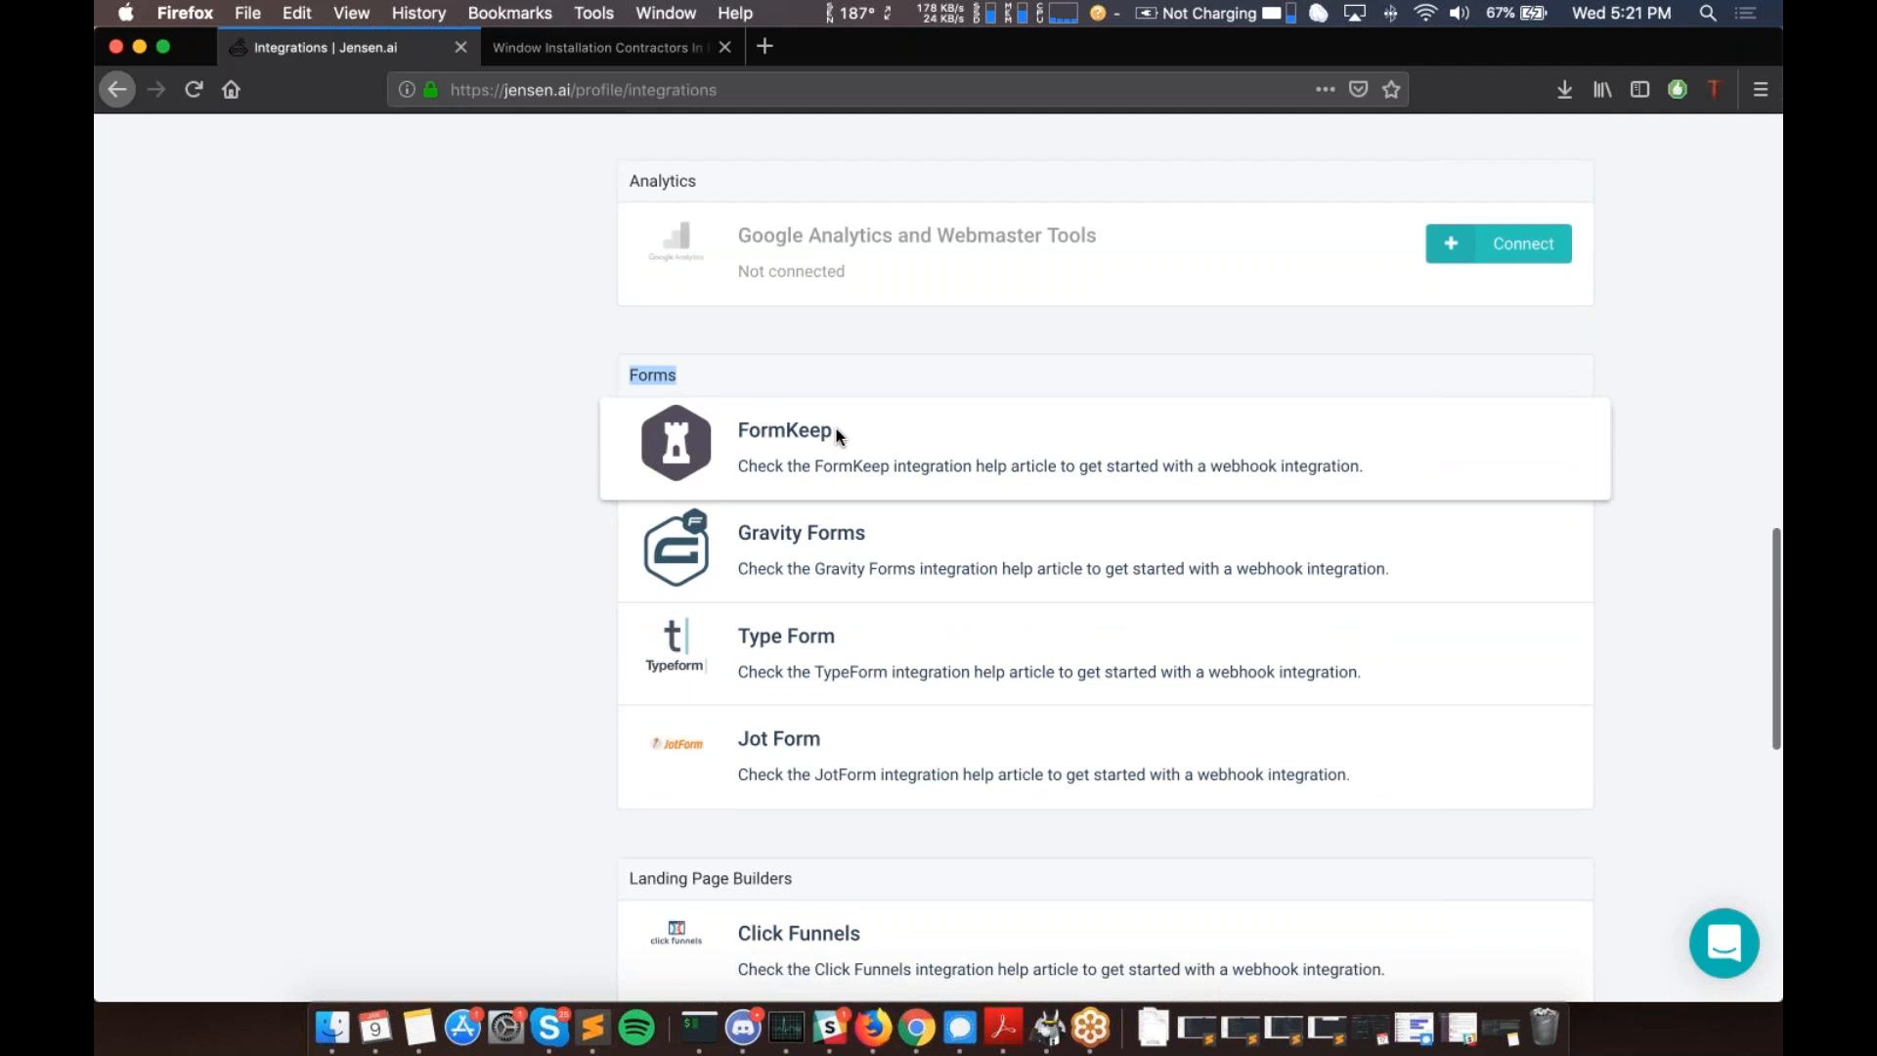
pyautogui.scroll(-1, 837, 433)
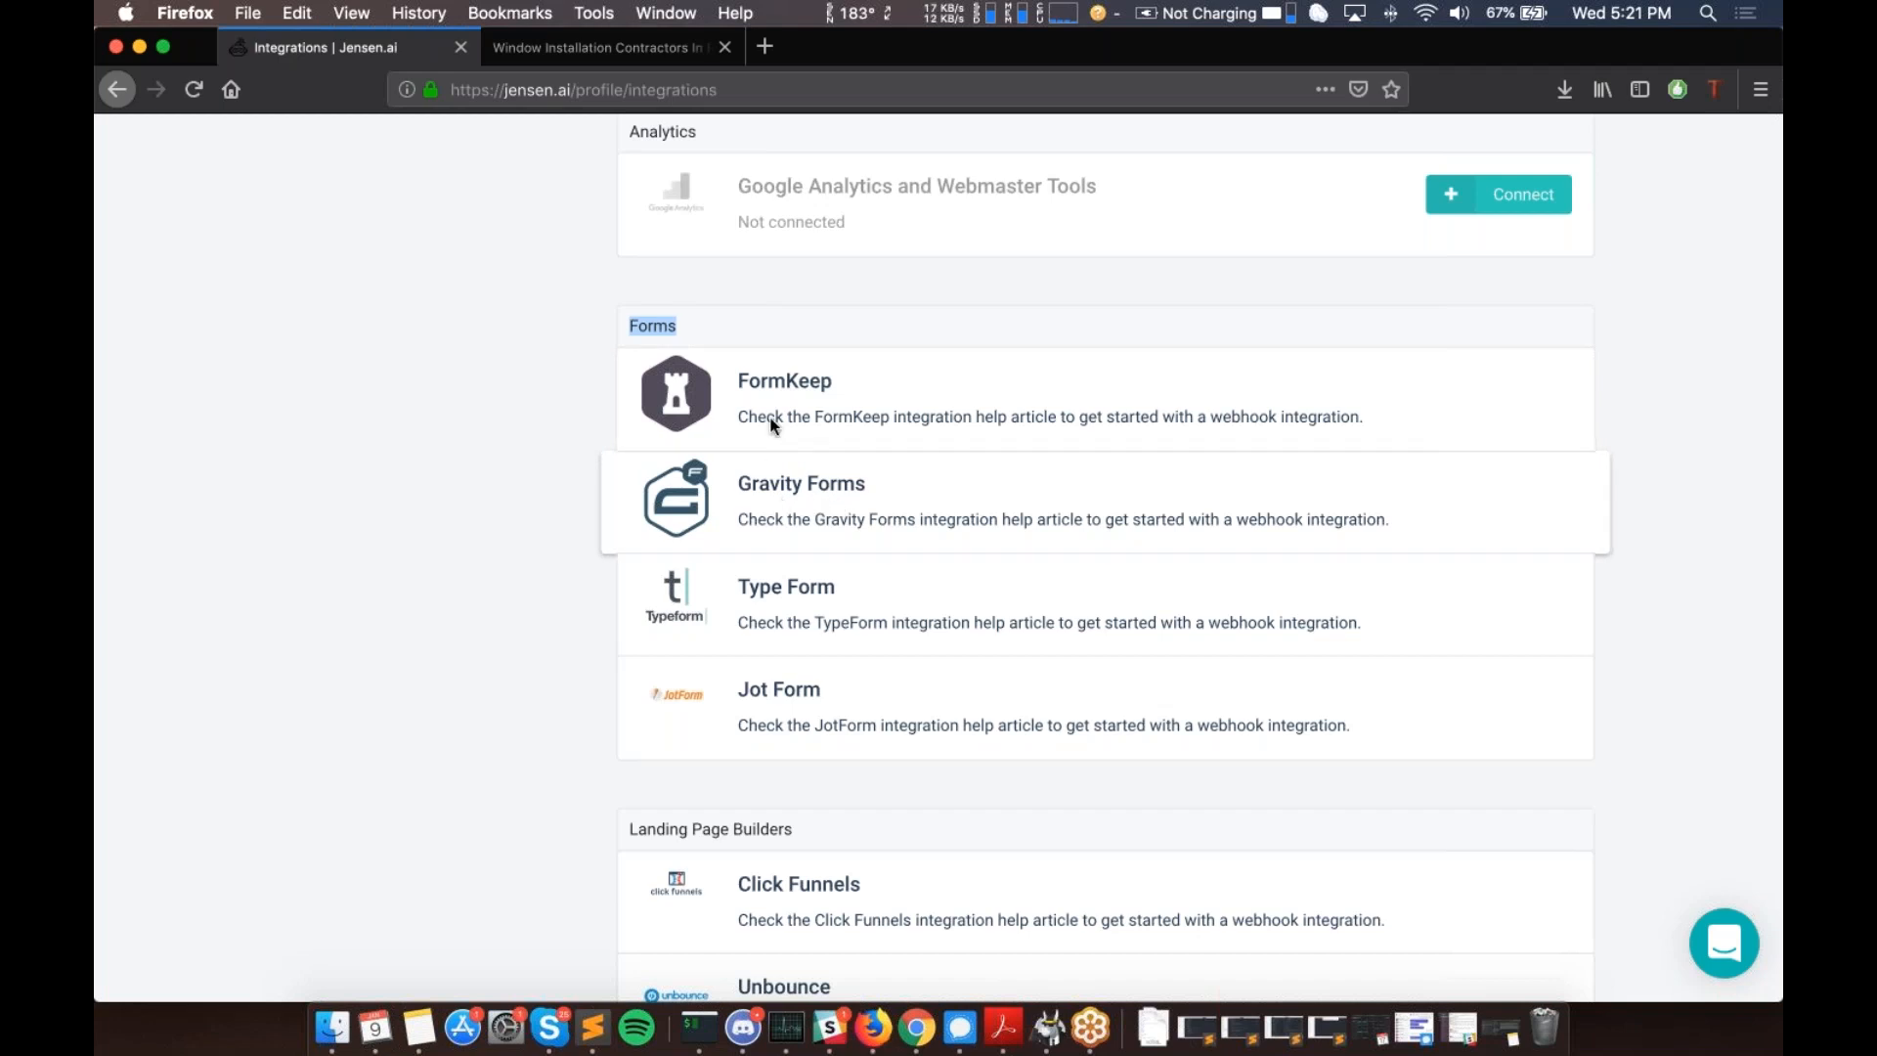
pyautogui.click(783, 389)
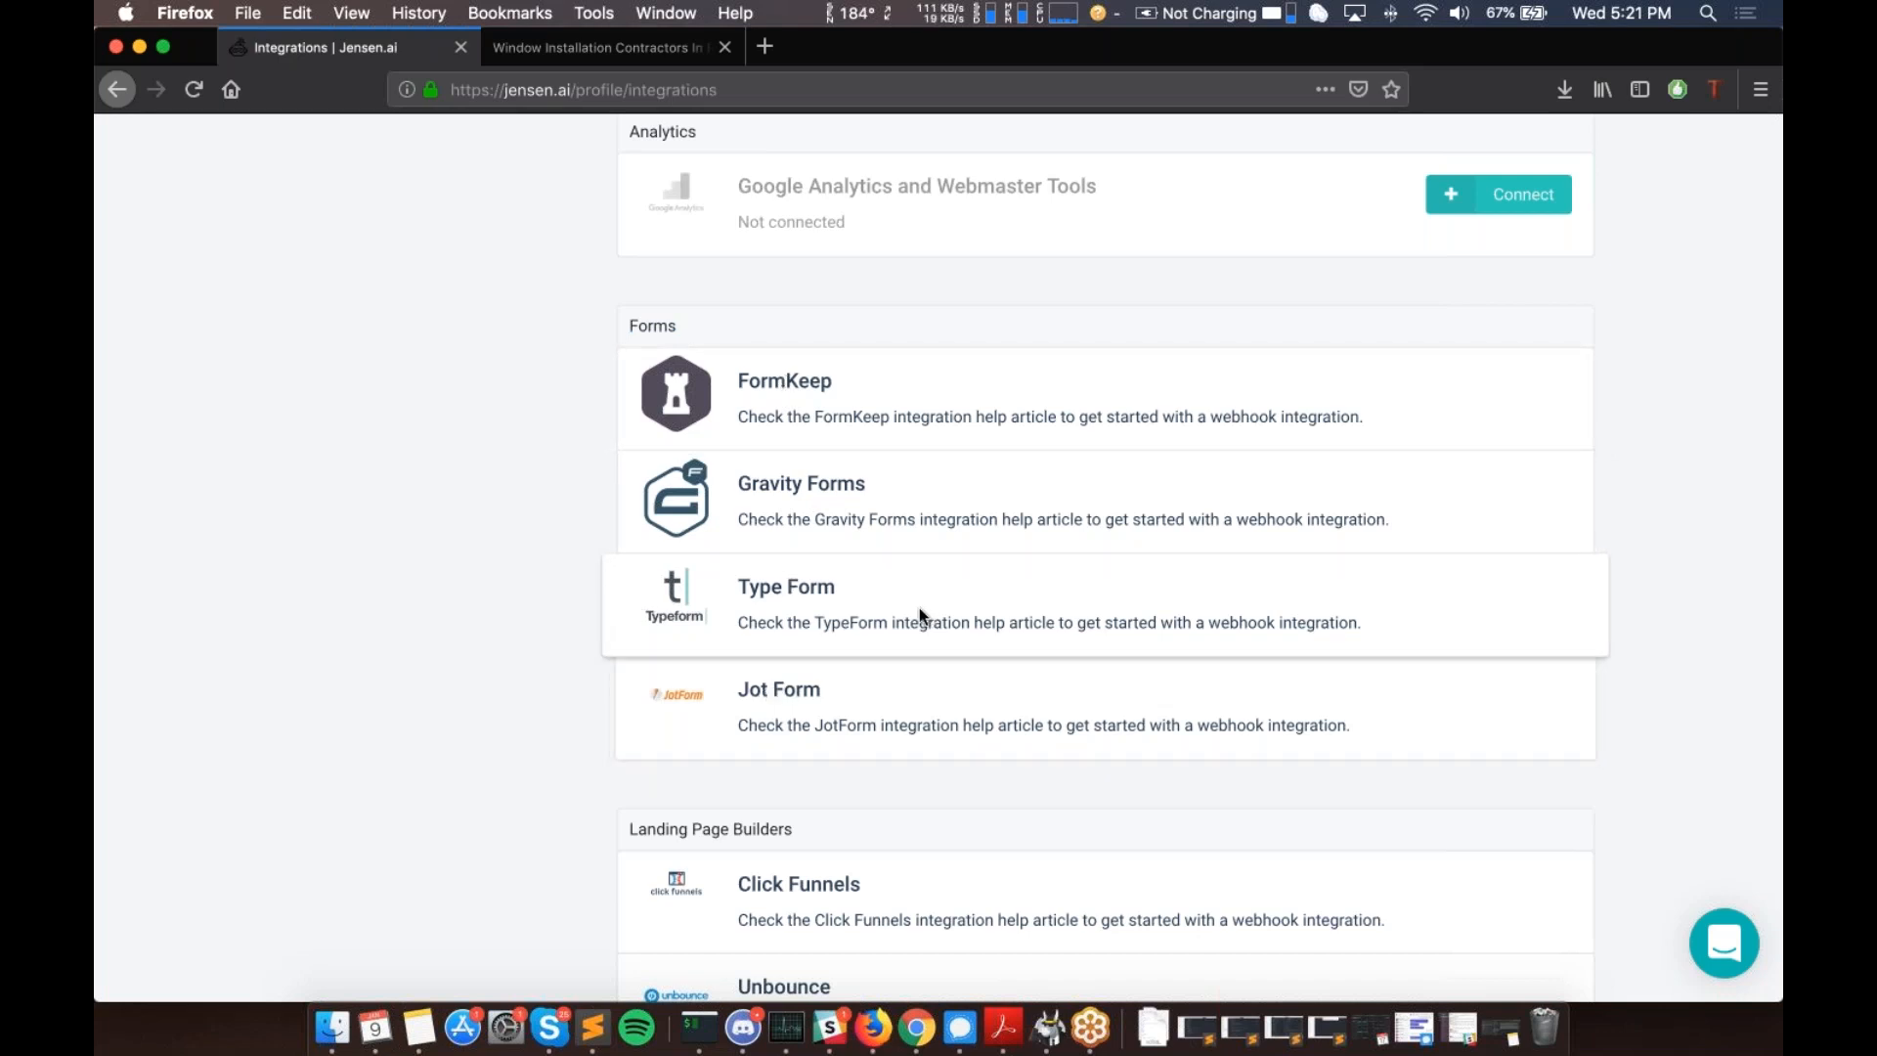
pyautogui.moveTo(837, 585); pyautogui.dragTo(751, 583)
pyautogui.click(751, 581)
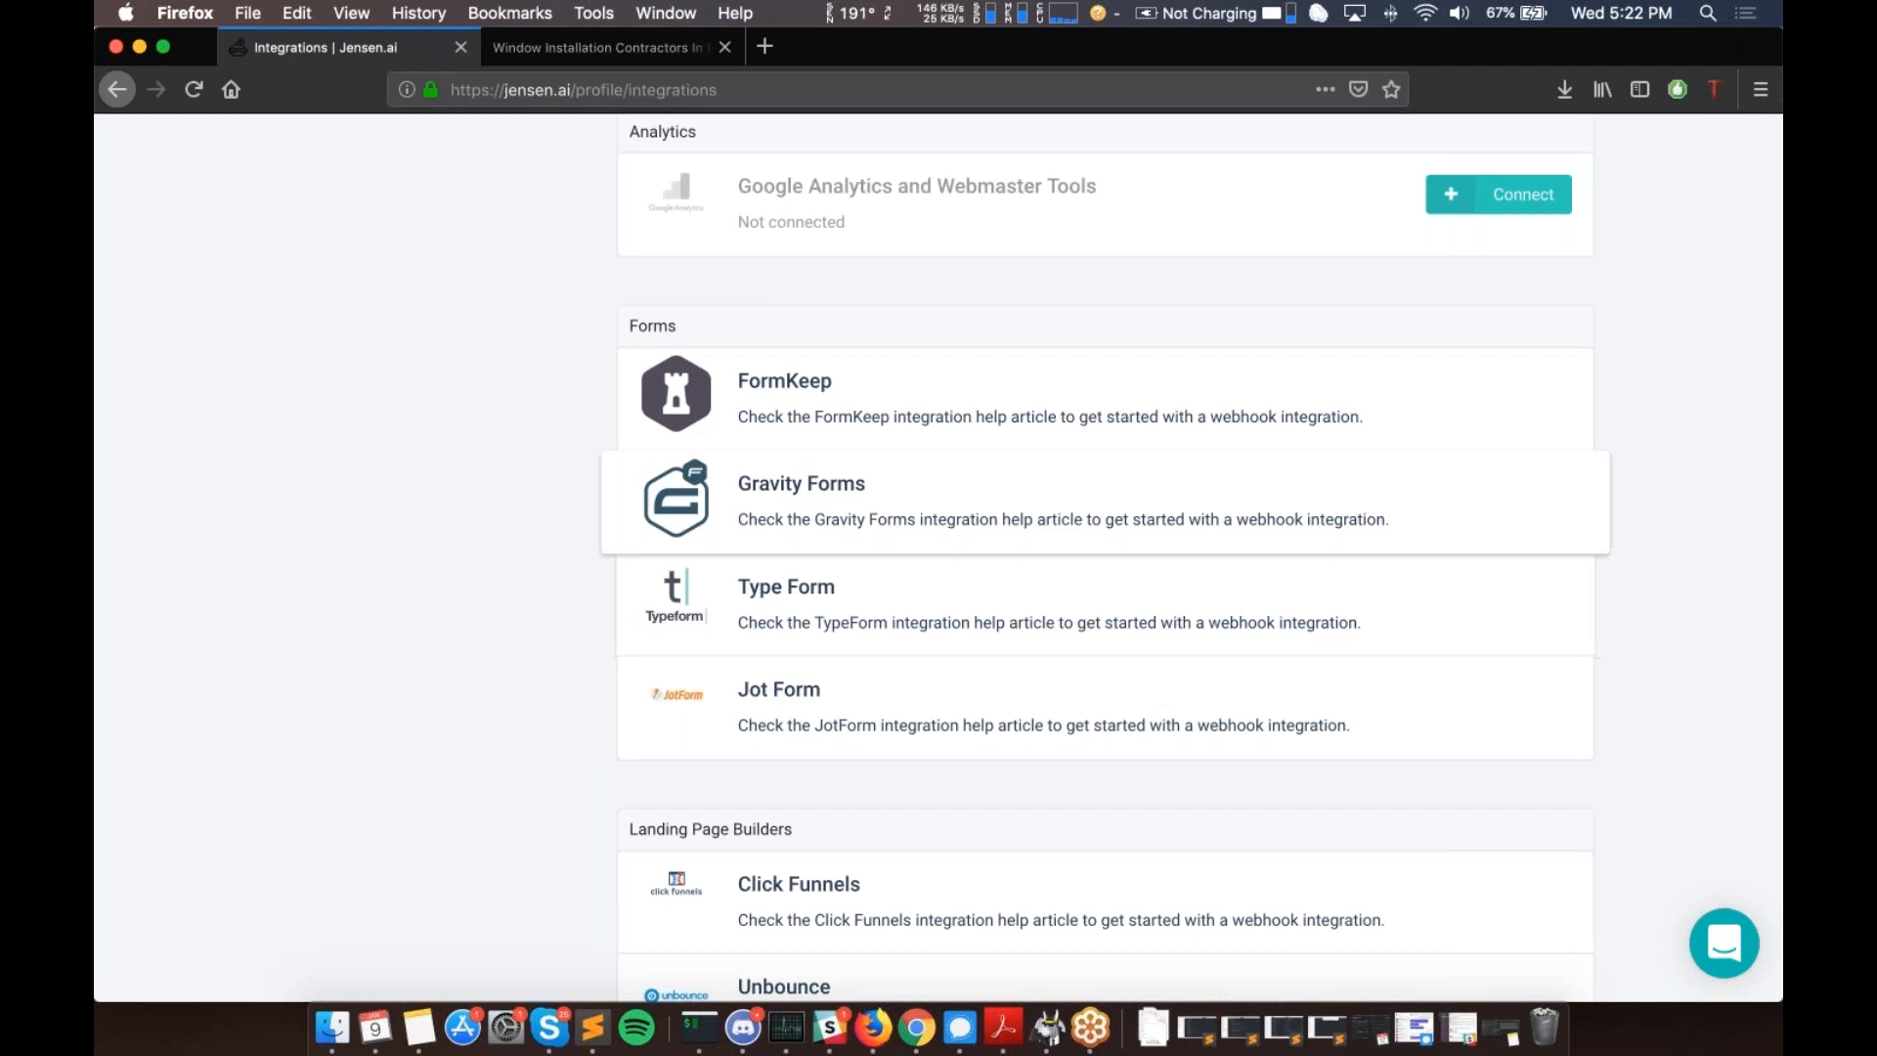
pyautogui.doubleClick(651, 325)
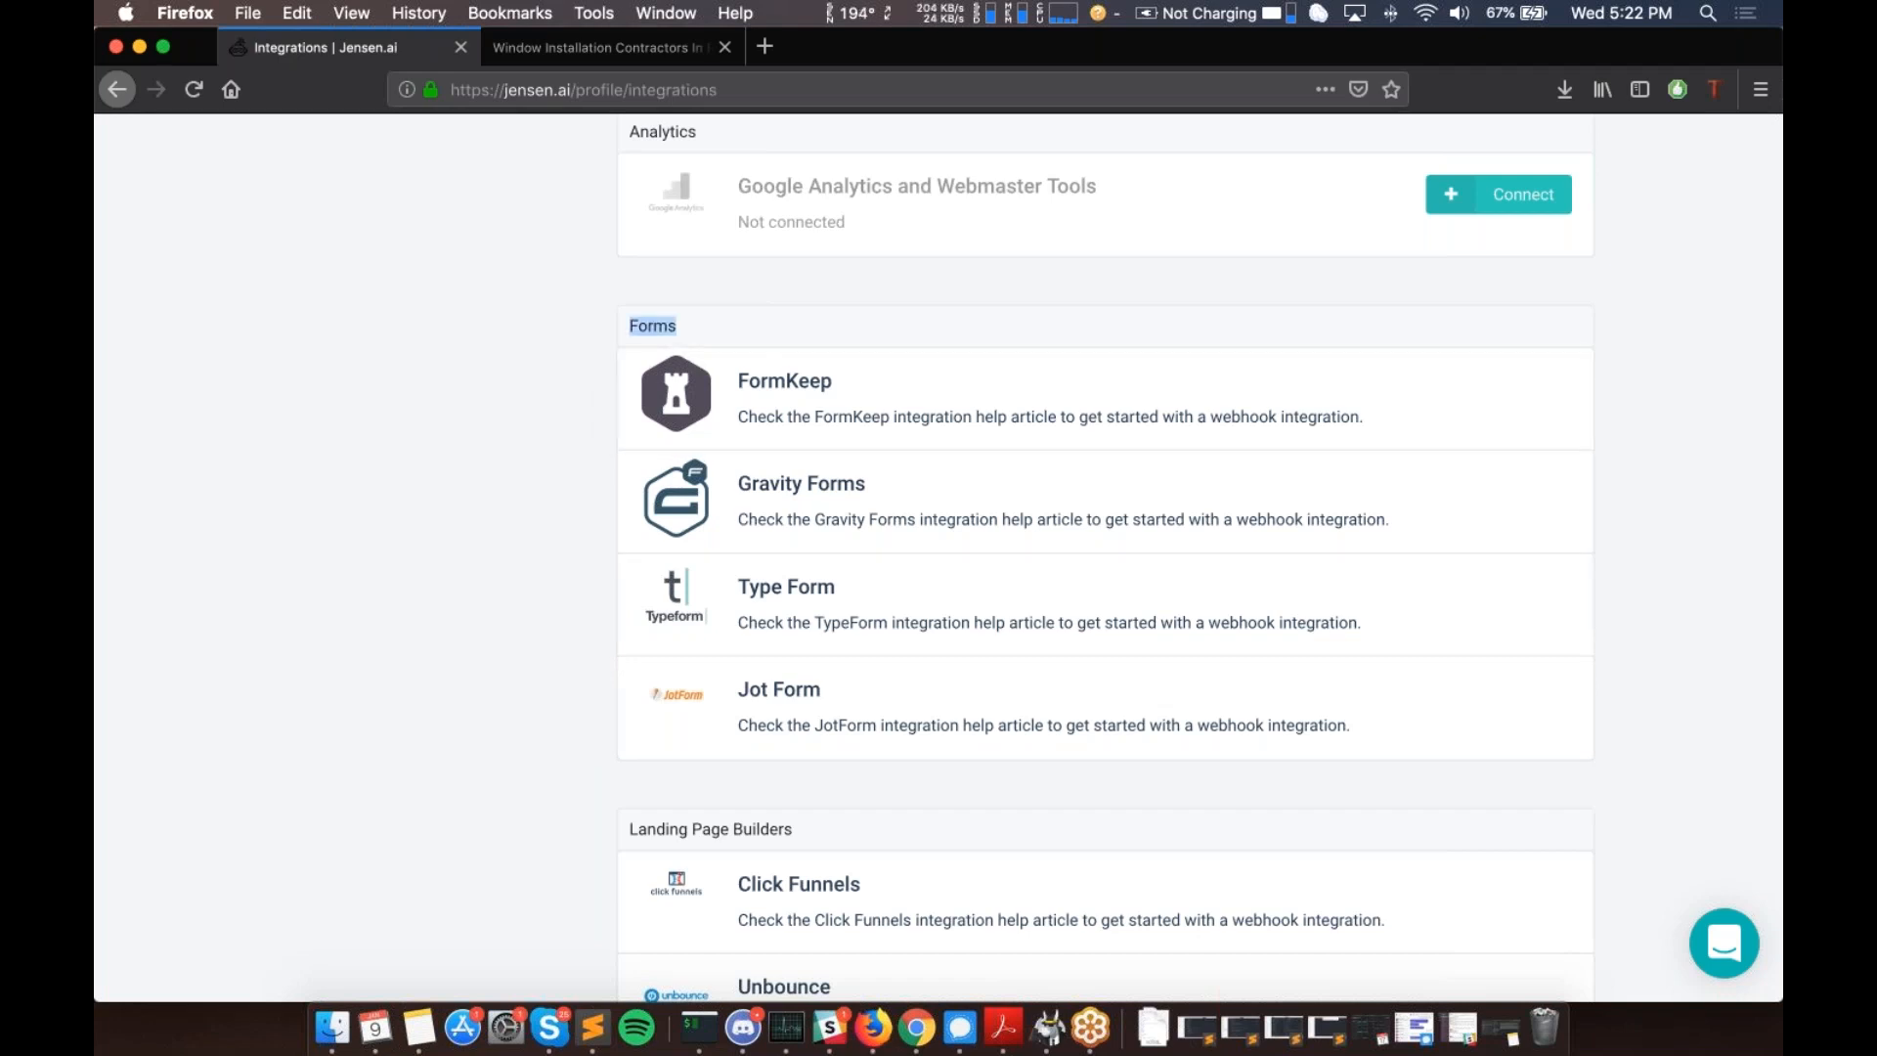
pyautogui.scroll(-2, 1105, 362)
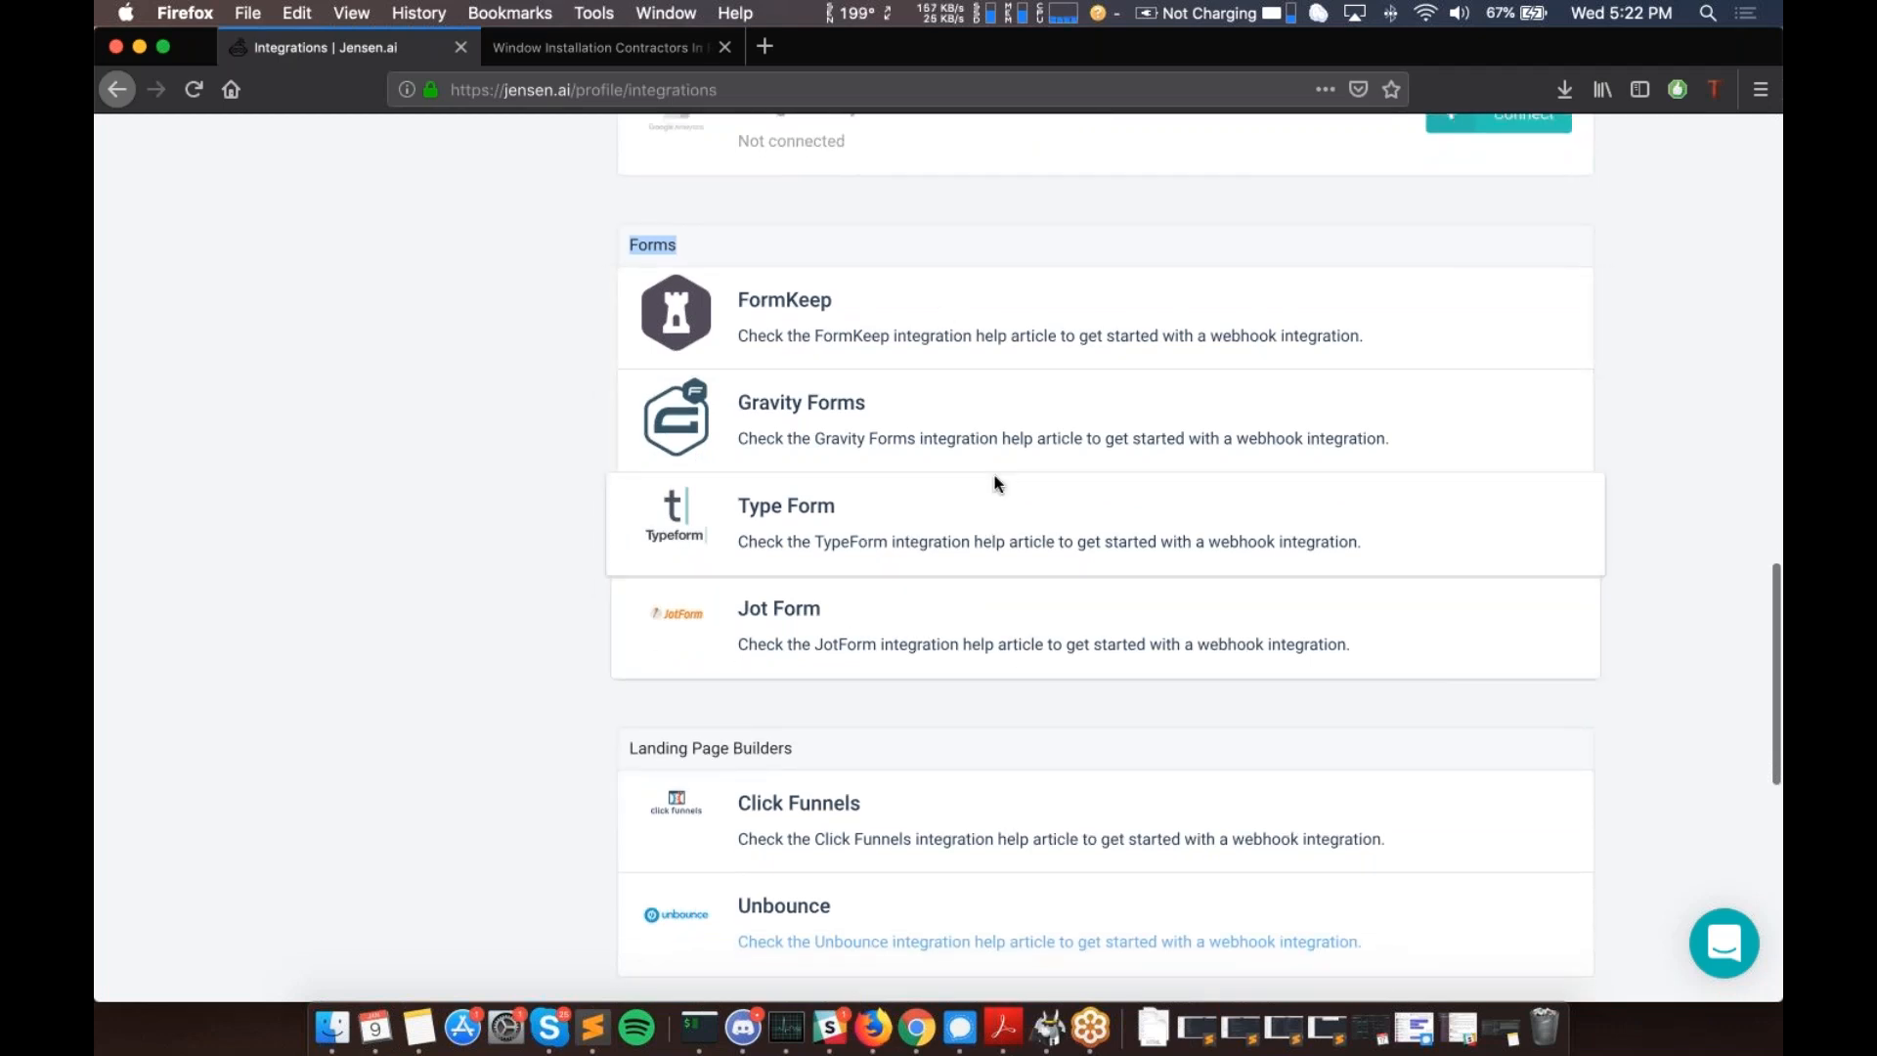
pyautogui.scroll(-1, 974, 611)
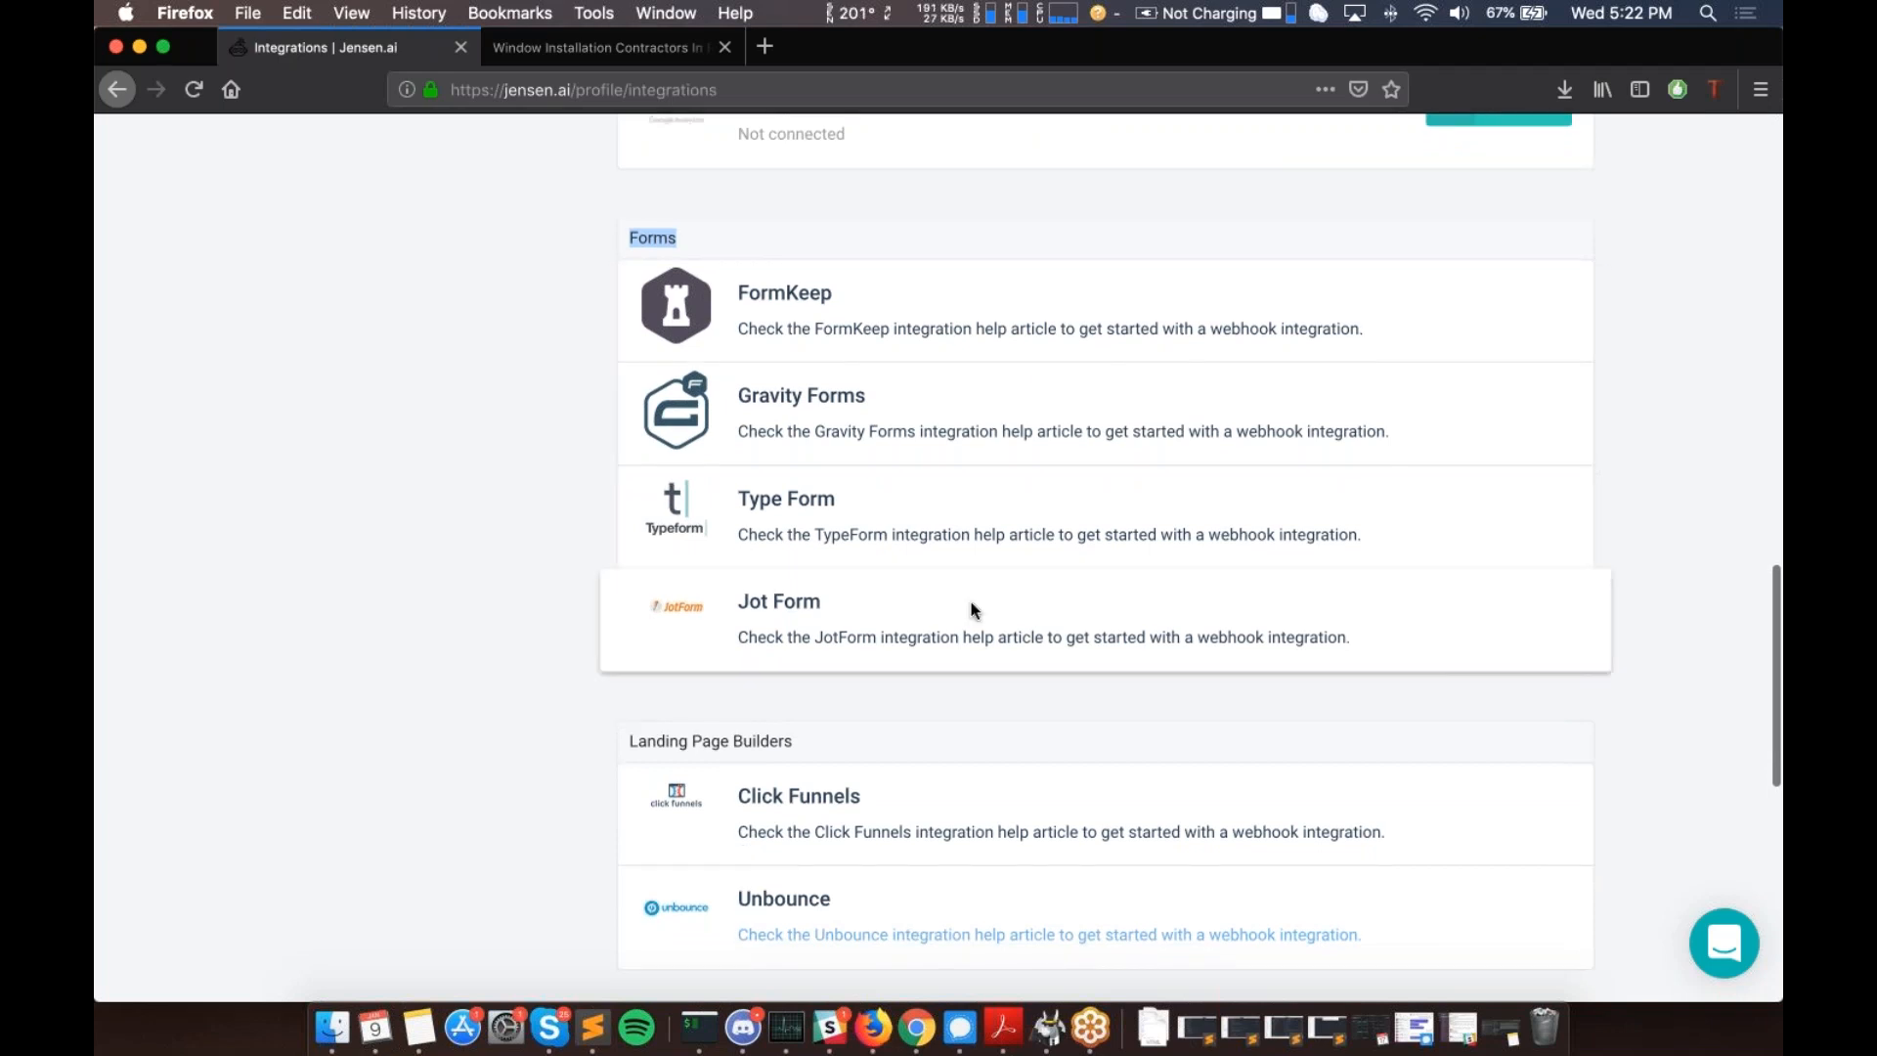
pyautogui.scroll(-5, 974, 611)
pyautogui.moveTo(629, 454); pyautogui.dragTo(792, 460)
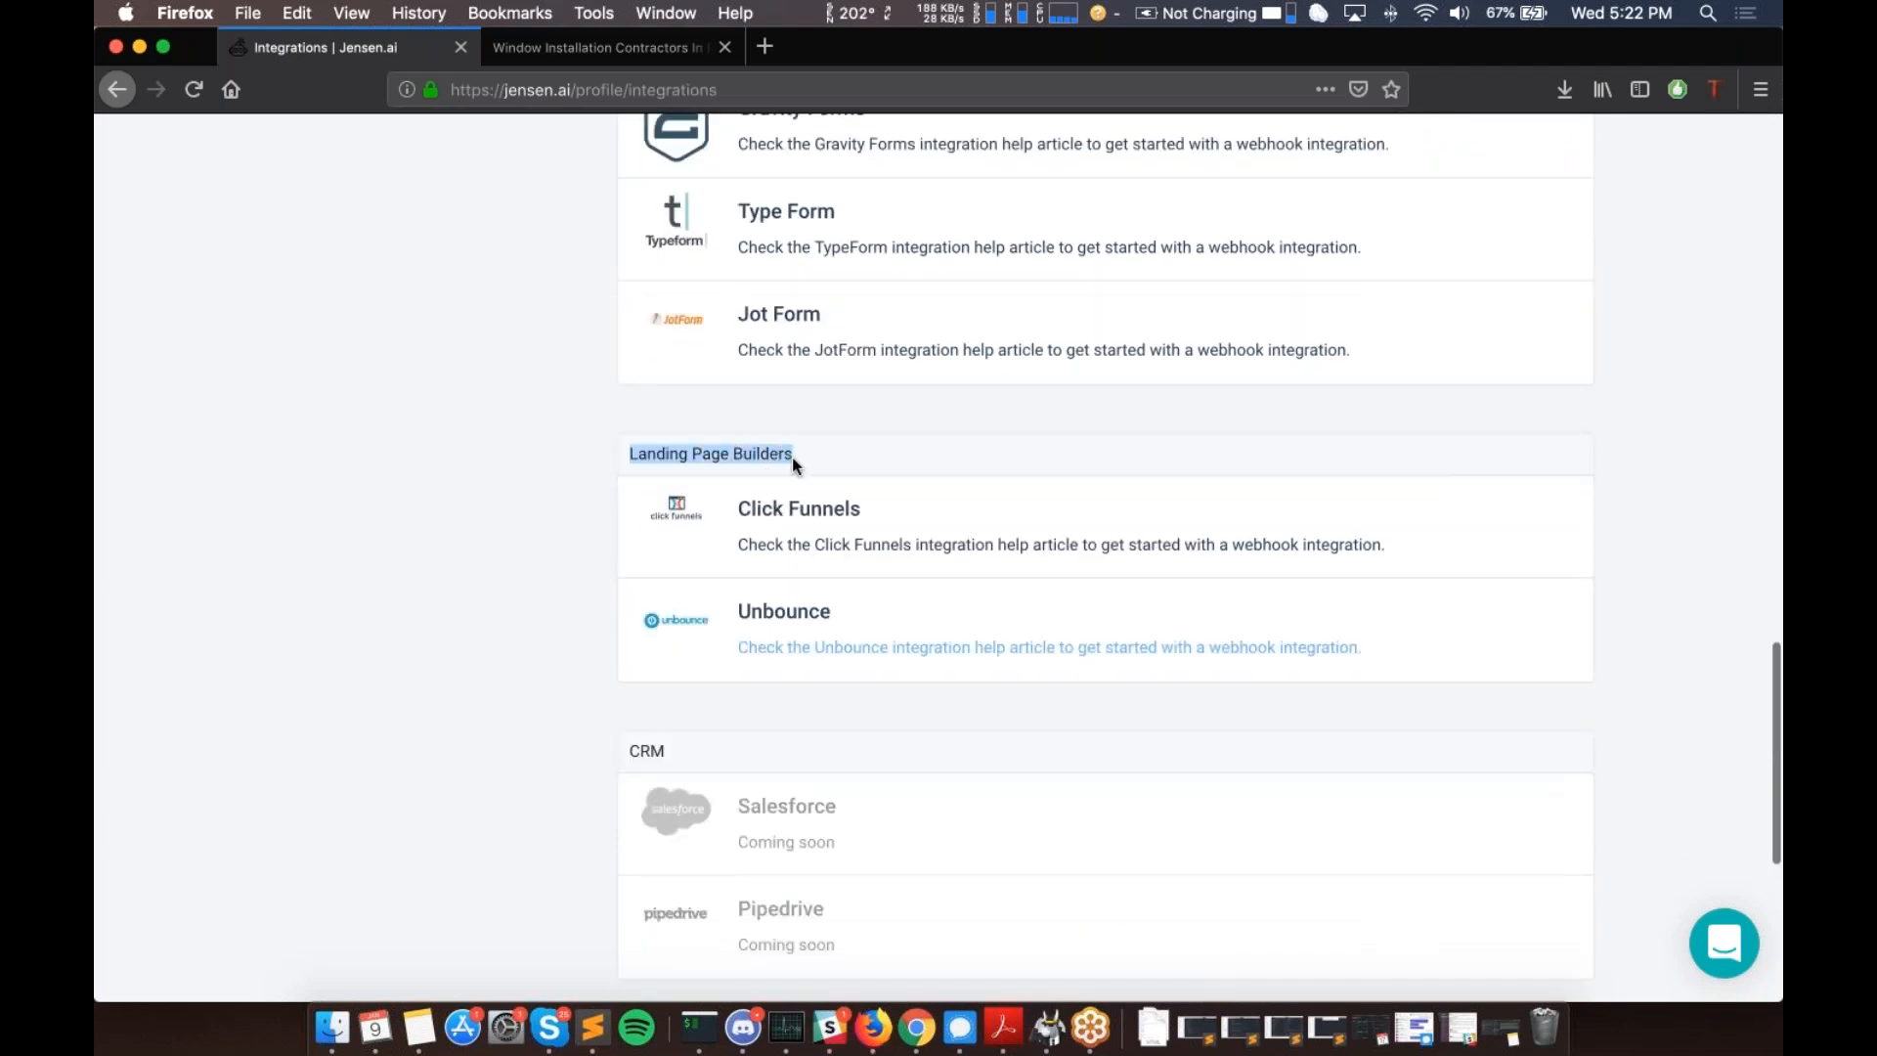
pyautogui.click(785, 455)
pyautogui.scroll(-2, 785, 456)
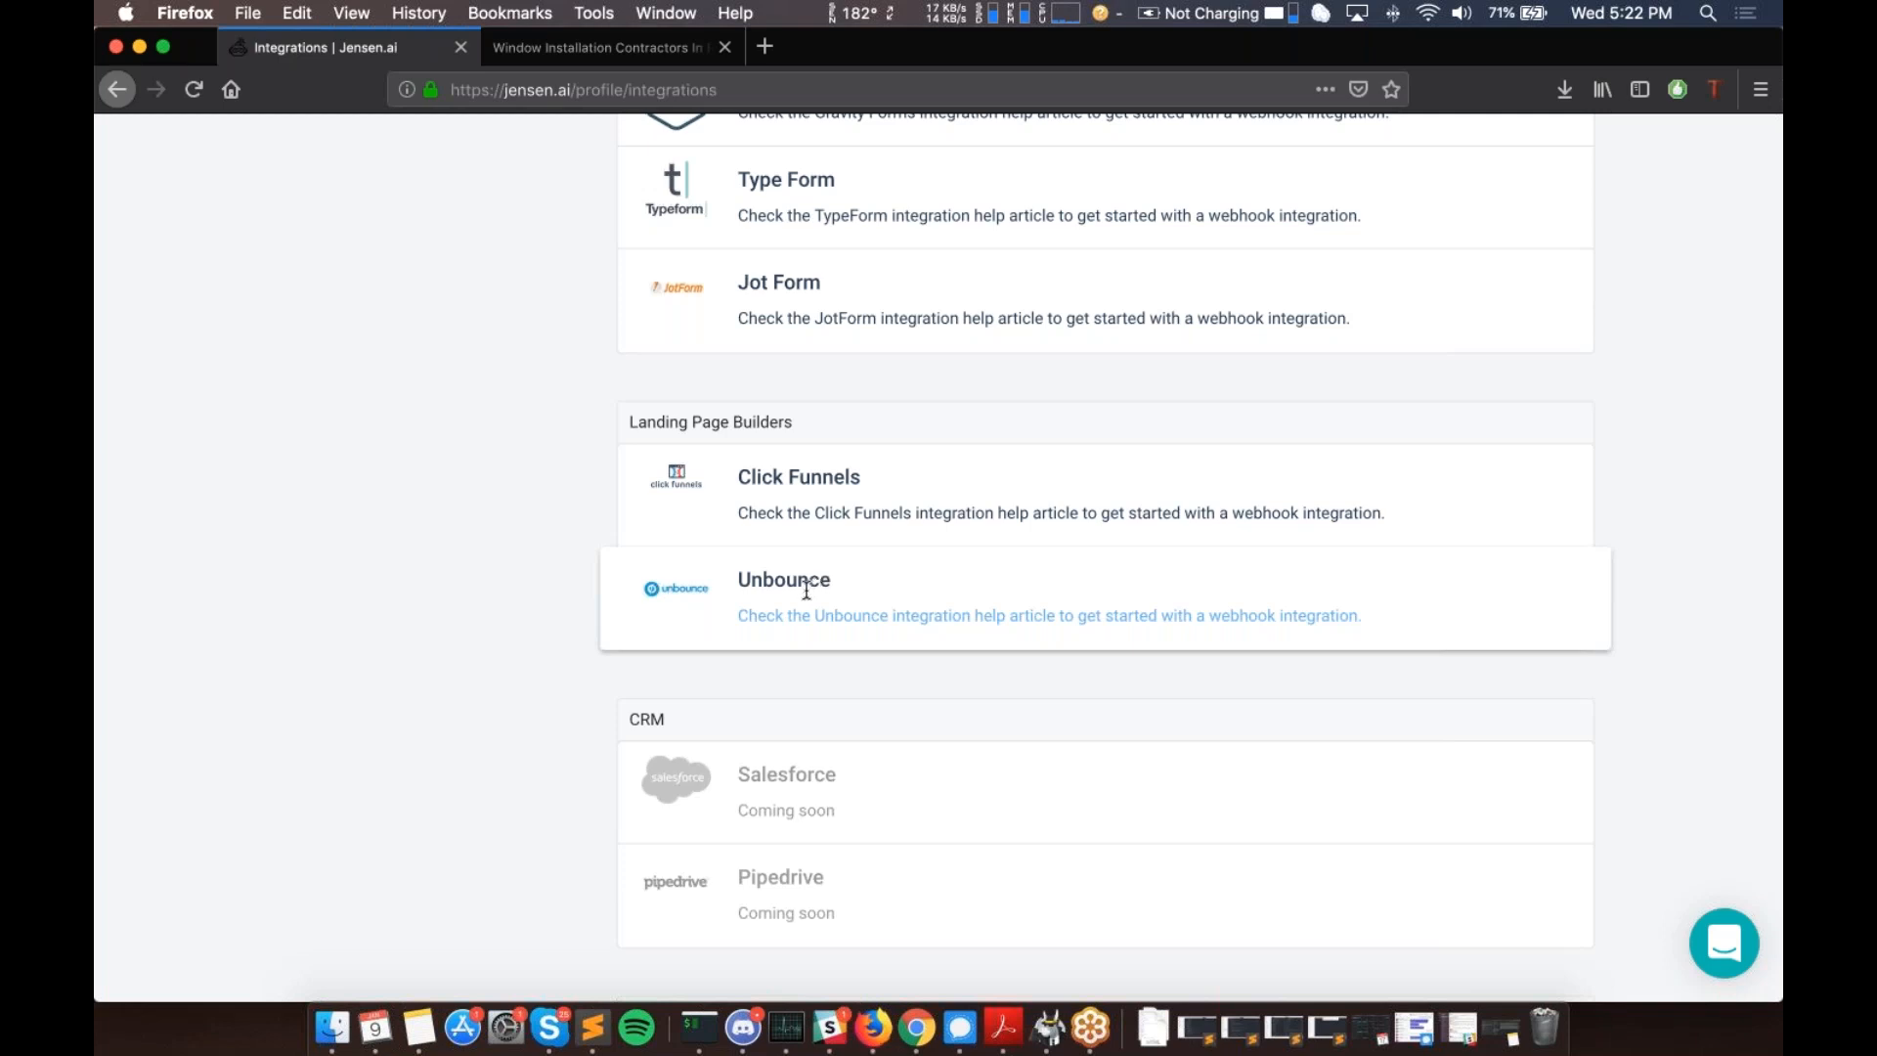
pyautogui.scroll(-2, 807, 591)
pyautogui.scroll(-5, 788, 496)
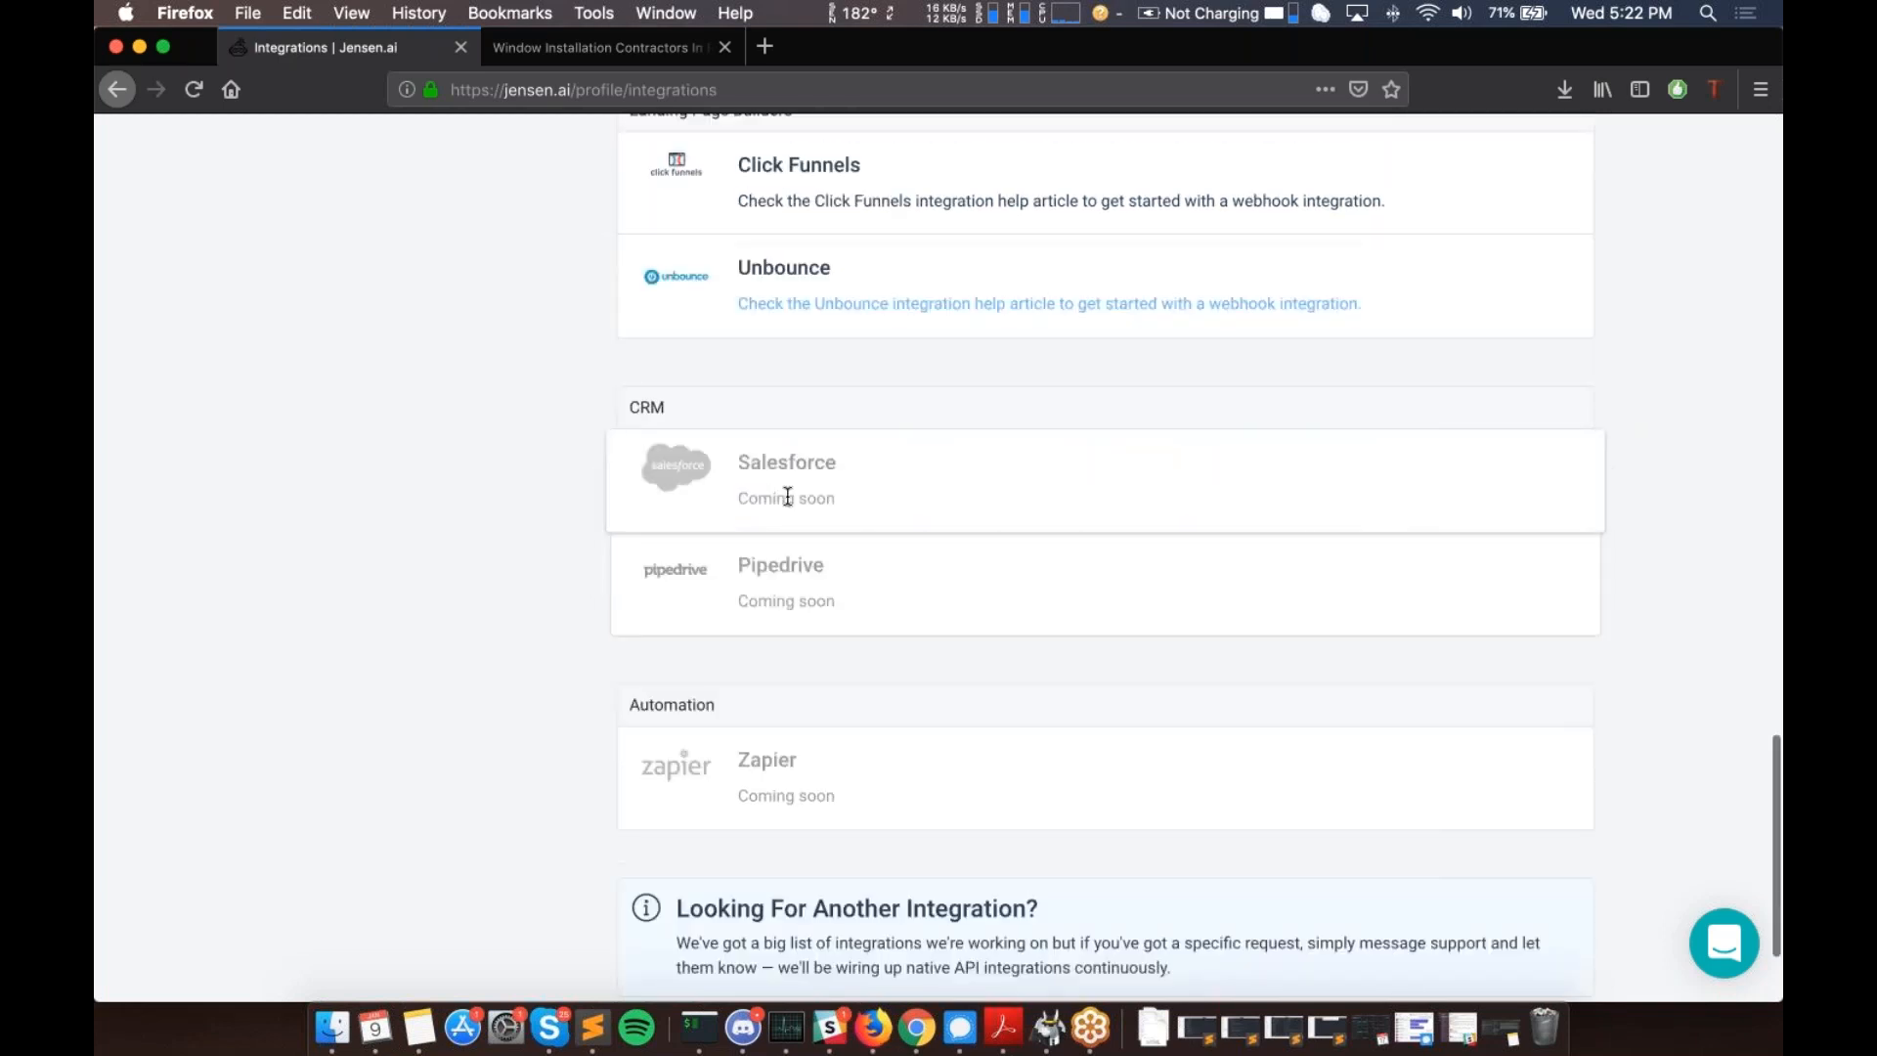
pyautogui.scroll(-1, 788, 497)
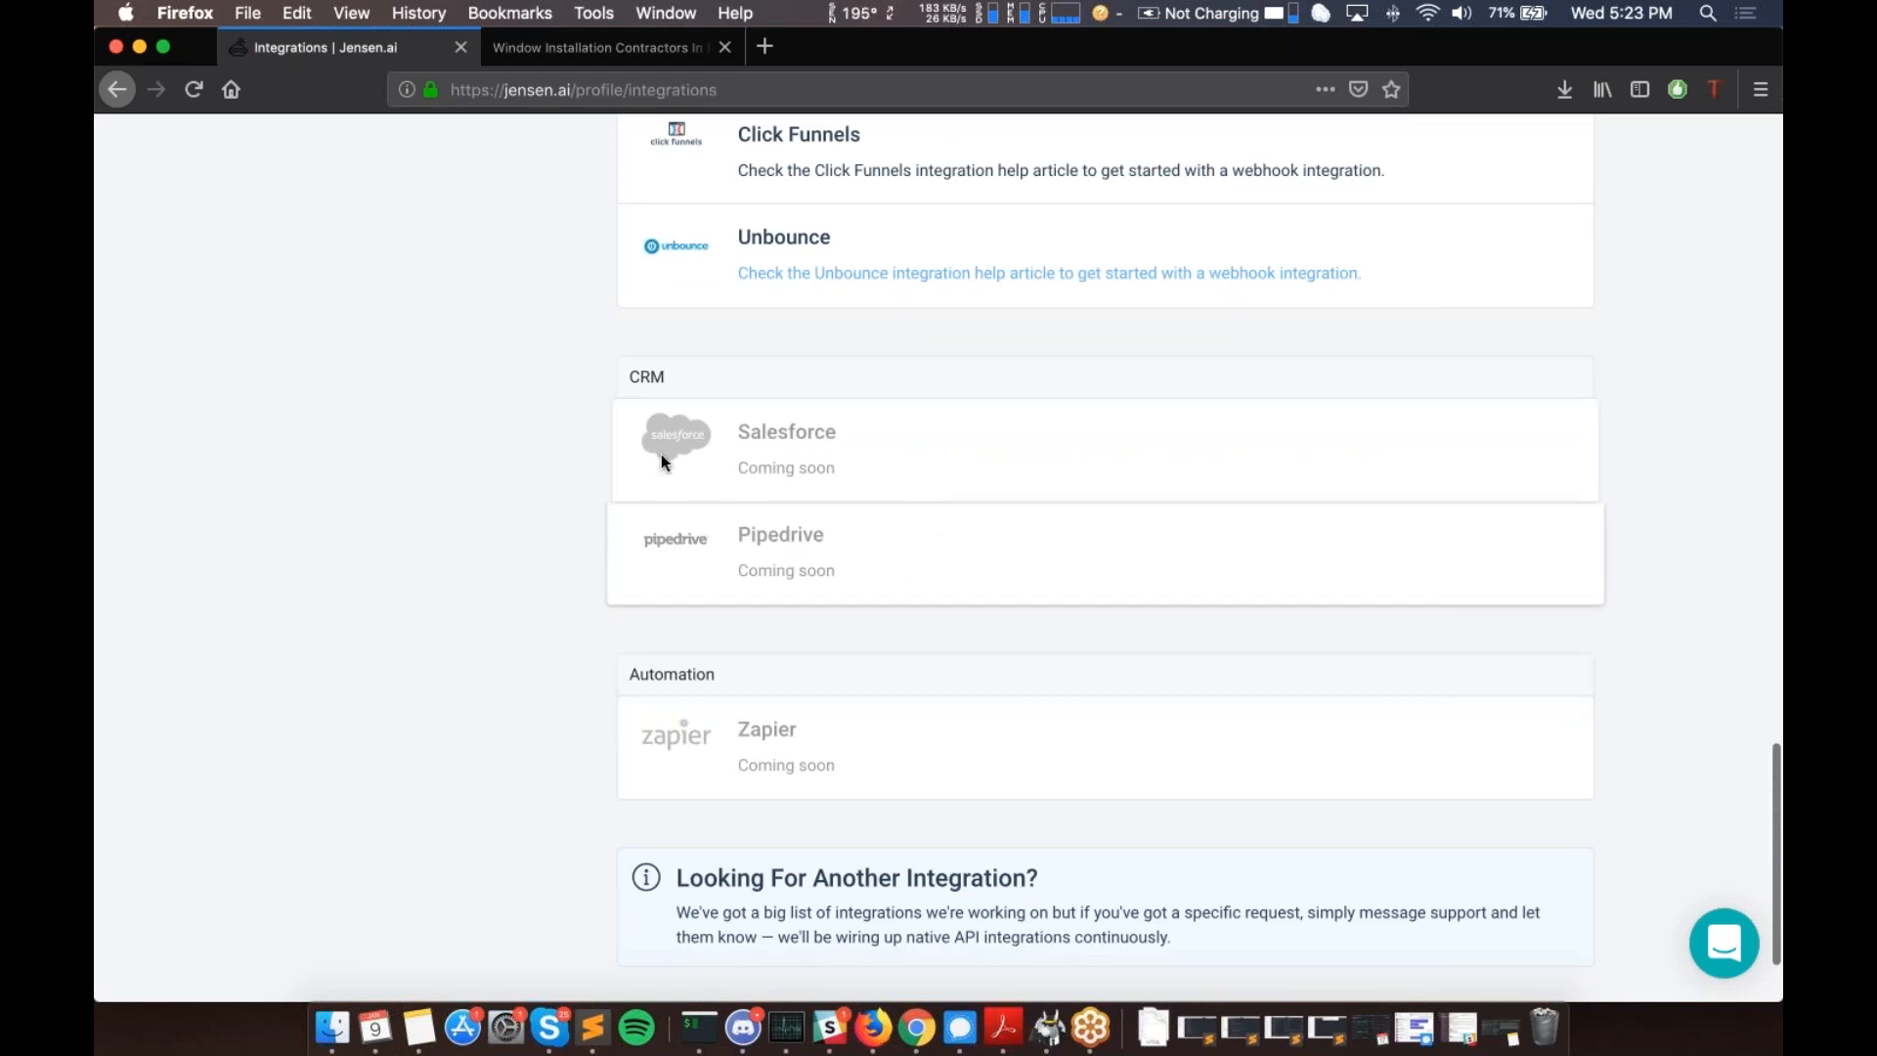
pyautogui.scroll(-1, 661, 456)
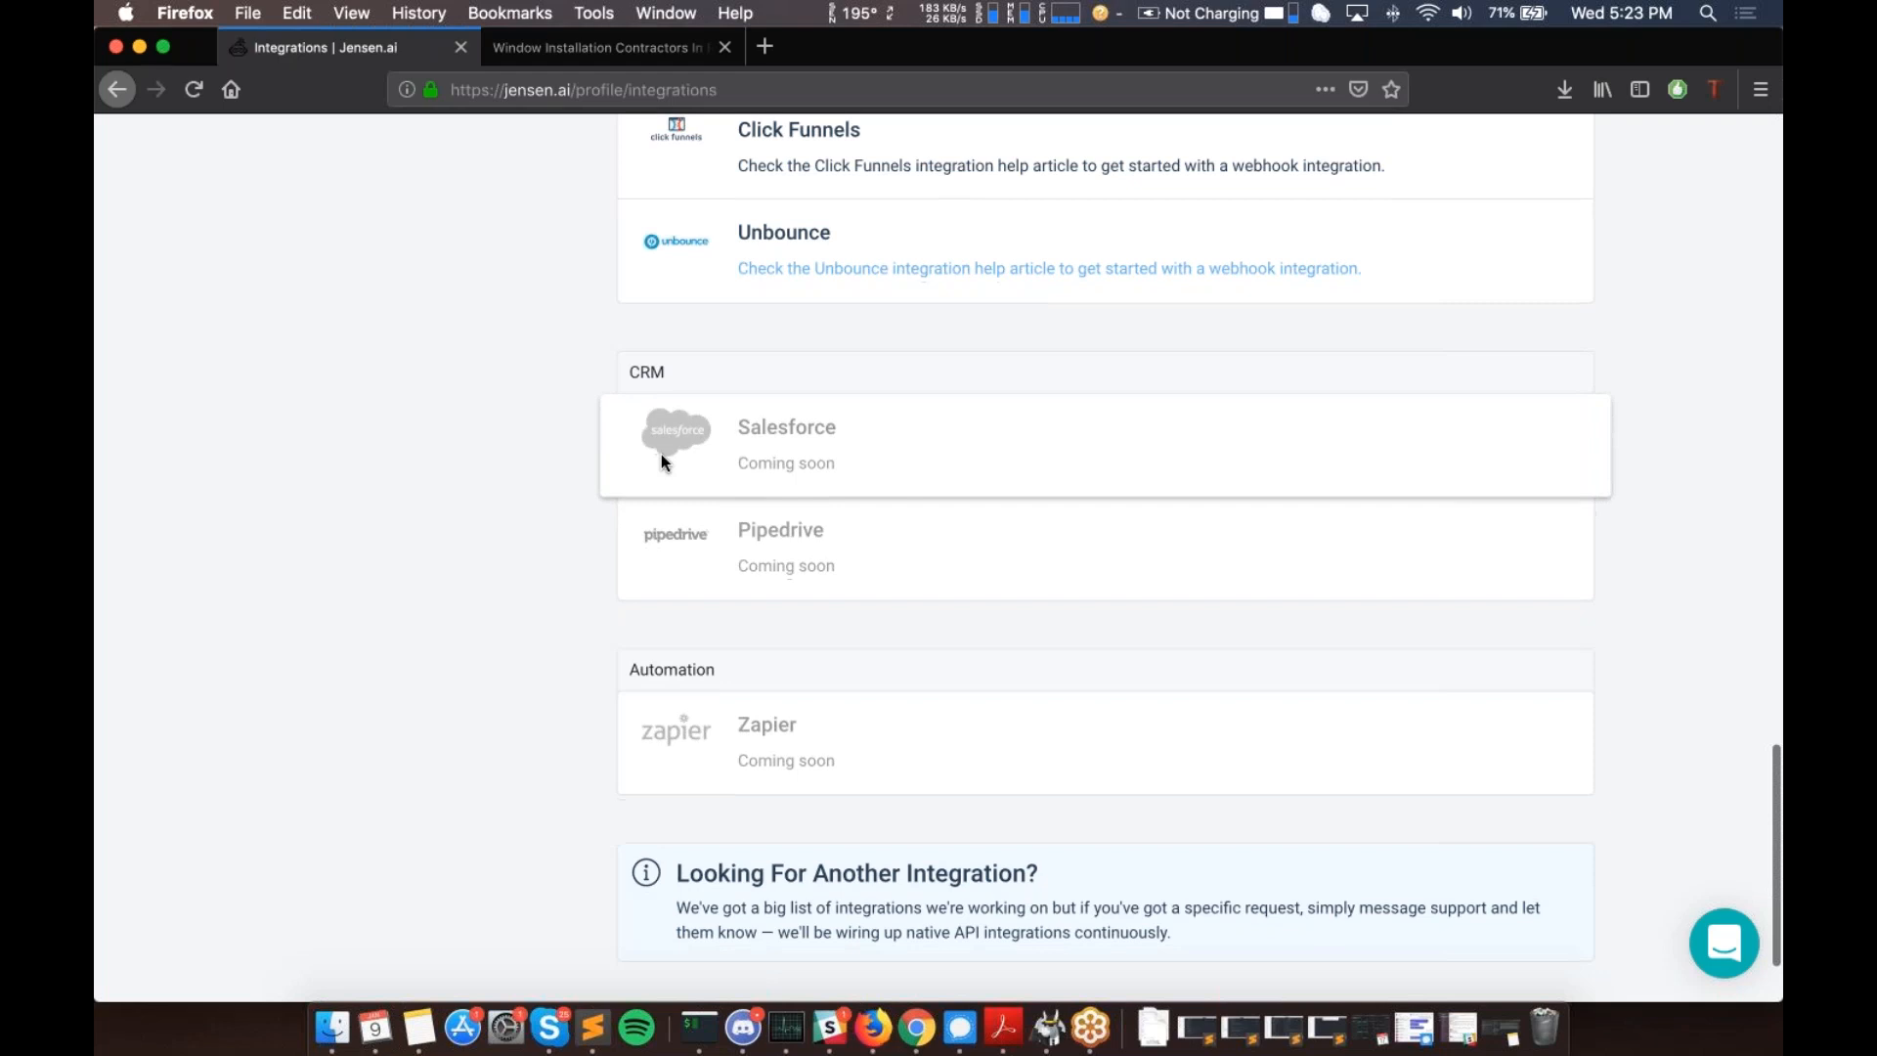
pyautogui.scroll(-3, 661, 455)
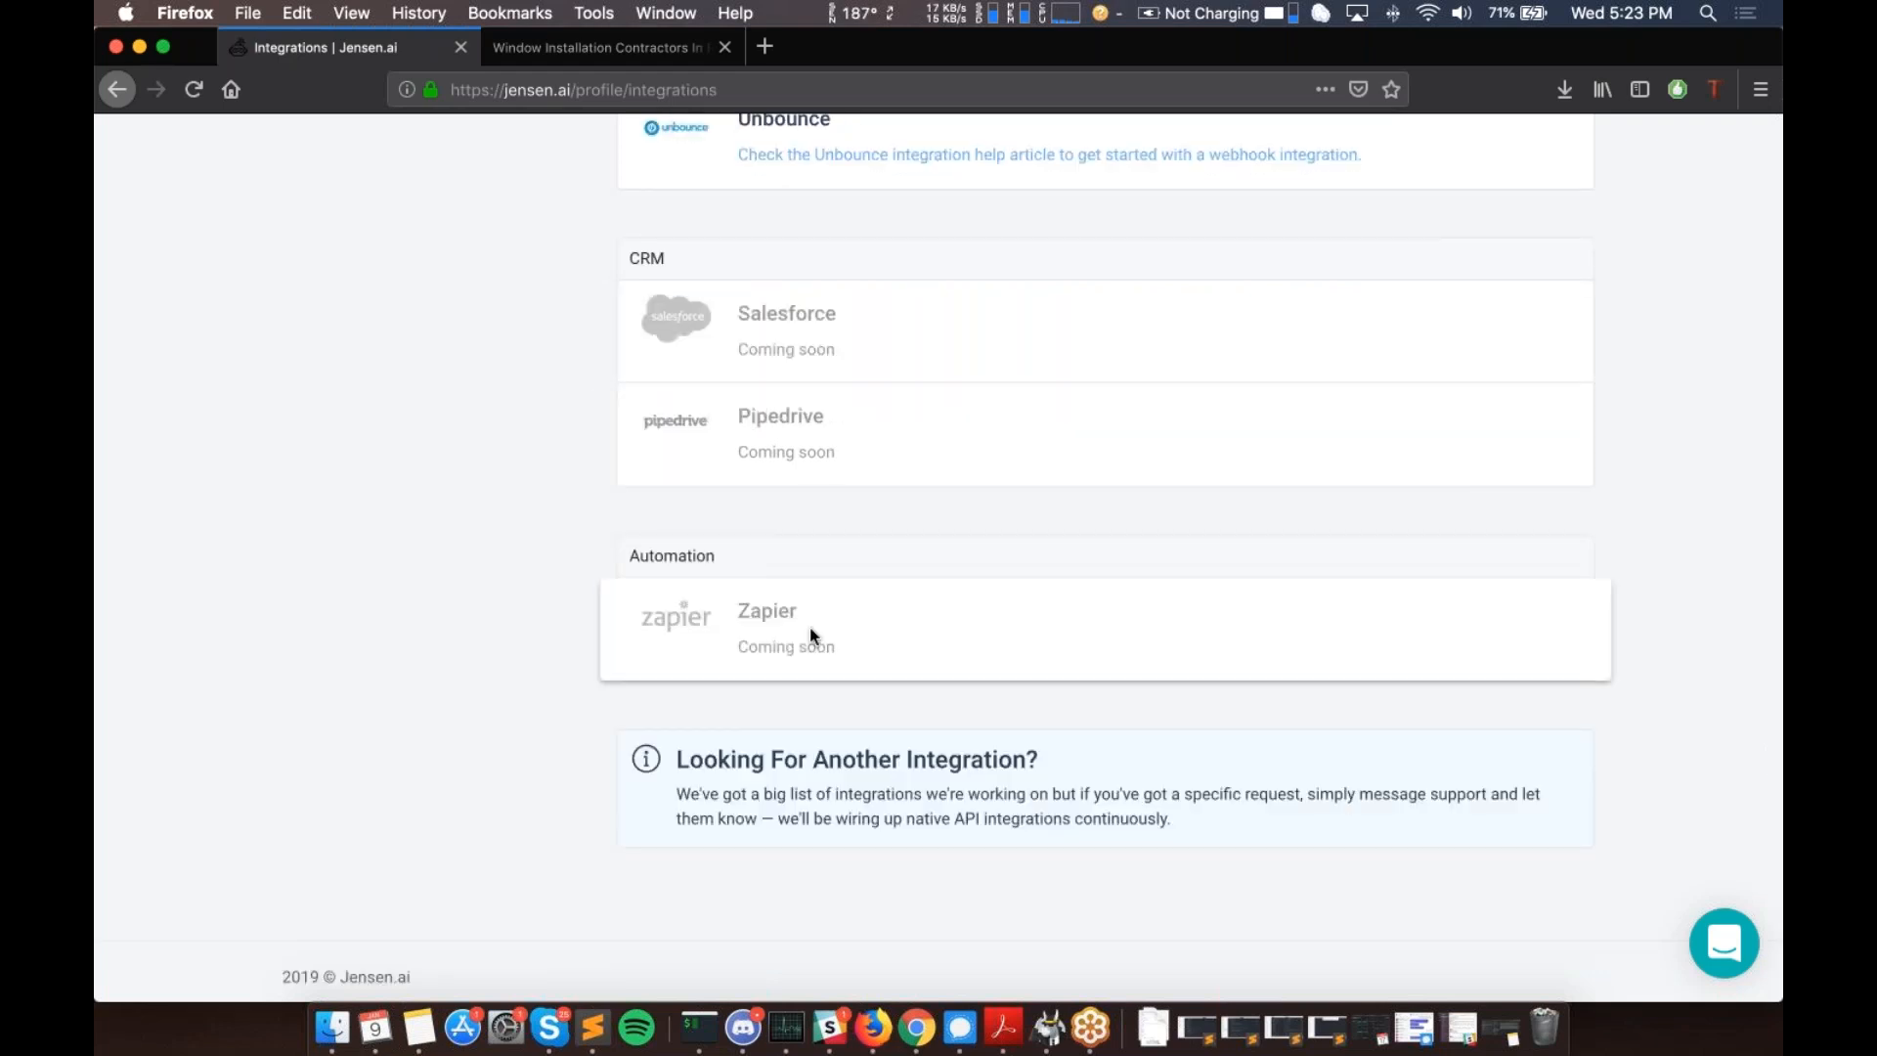
pyautogui.scroll(-1, 812, 636)
pyautogui.doubleClick(896, 642)
pyautogui.click(881, 641)
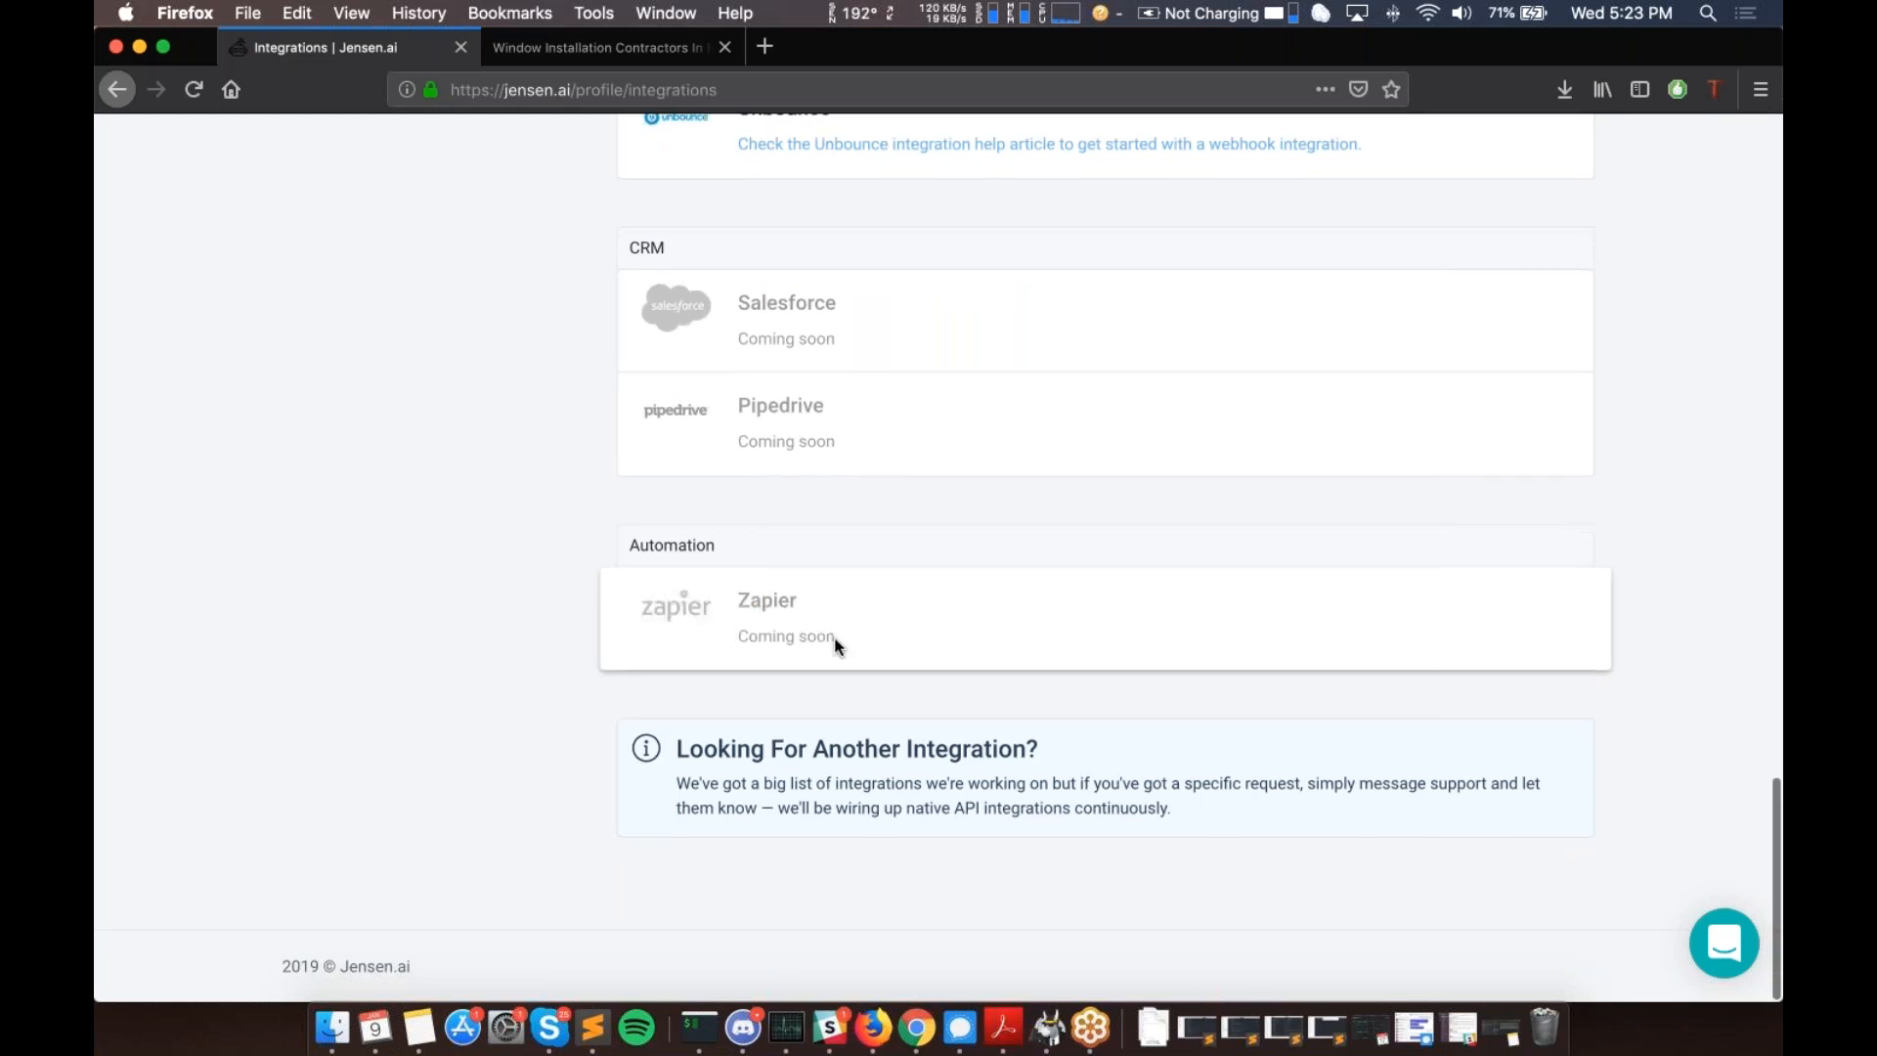
pyautogui.moveTo(837, 645); pyautogui.dragTo(723, 630)
pyautogui.click(738, 598)
pyautogui.scroll(1, 739, 602)
pyautogui.doubleClick(745, 619)
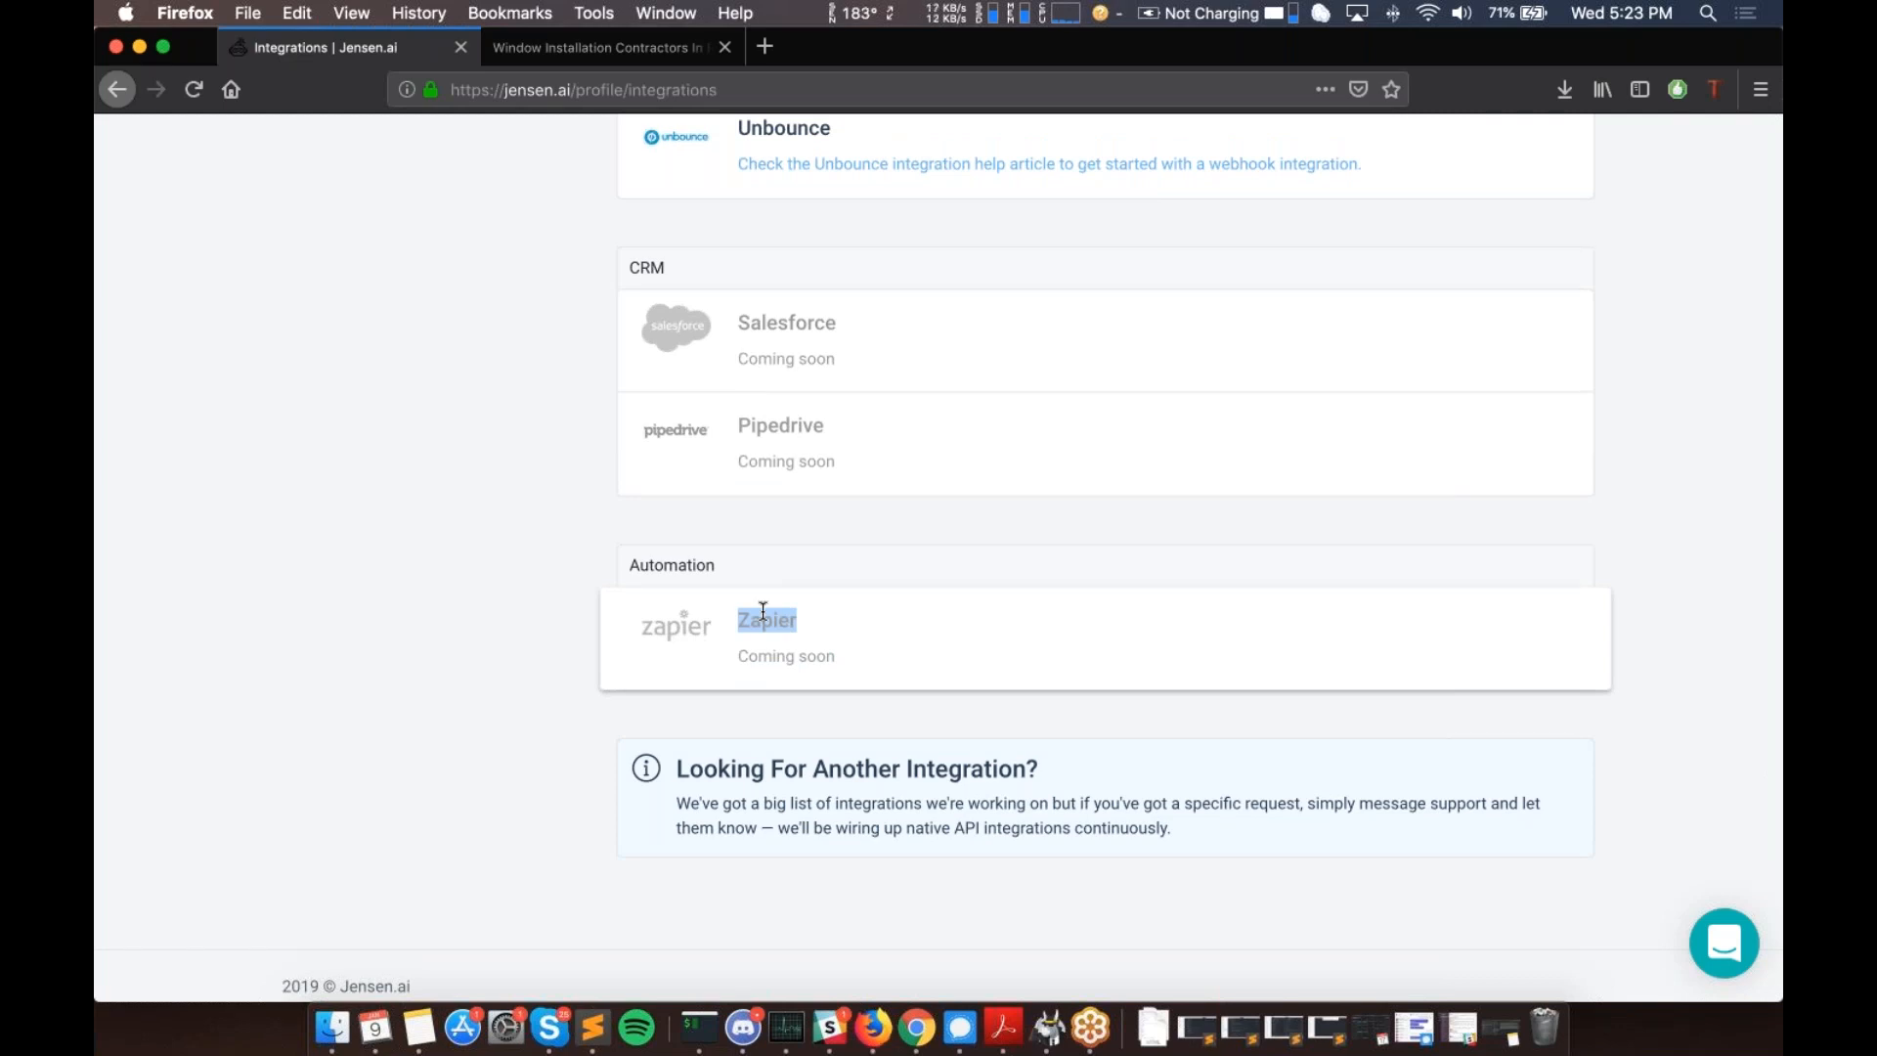
pyautogui.click(719, 724)
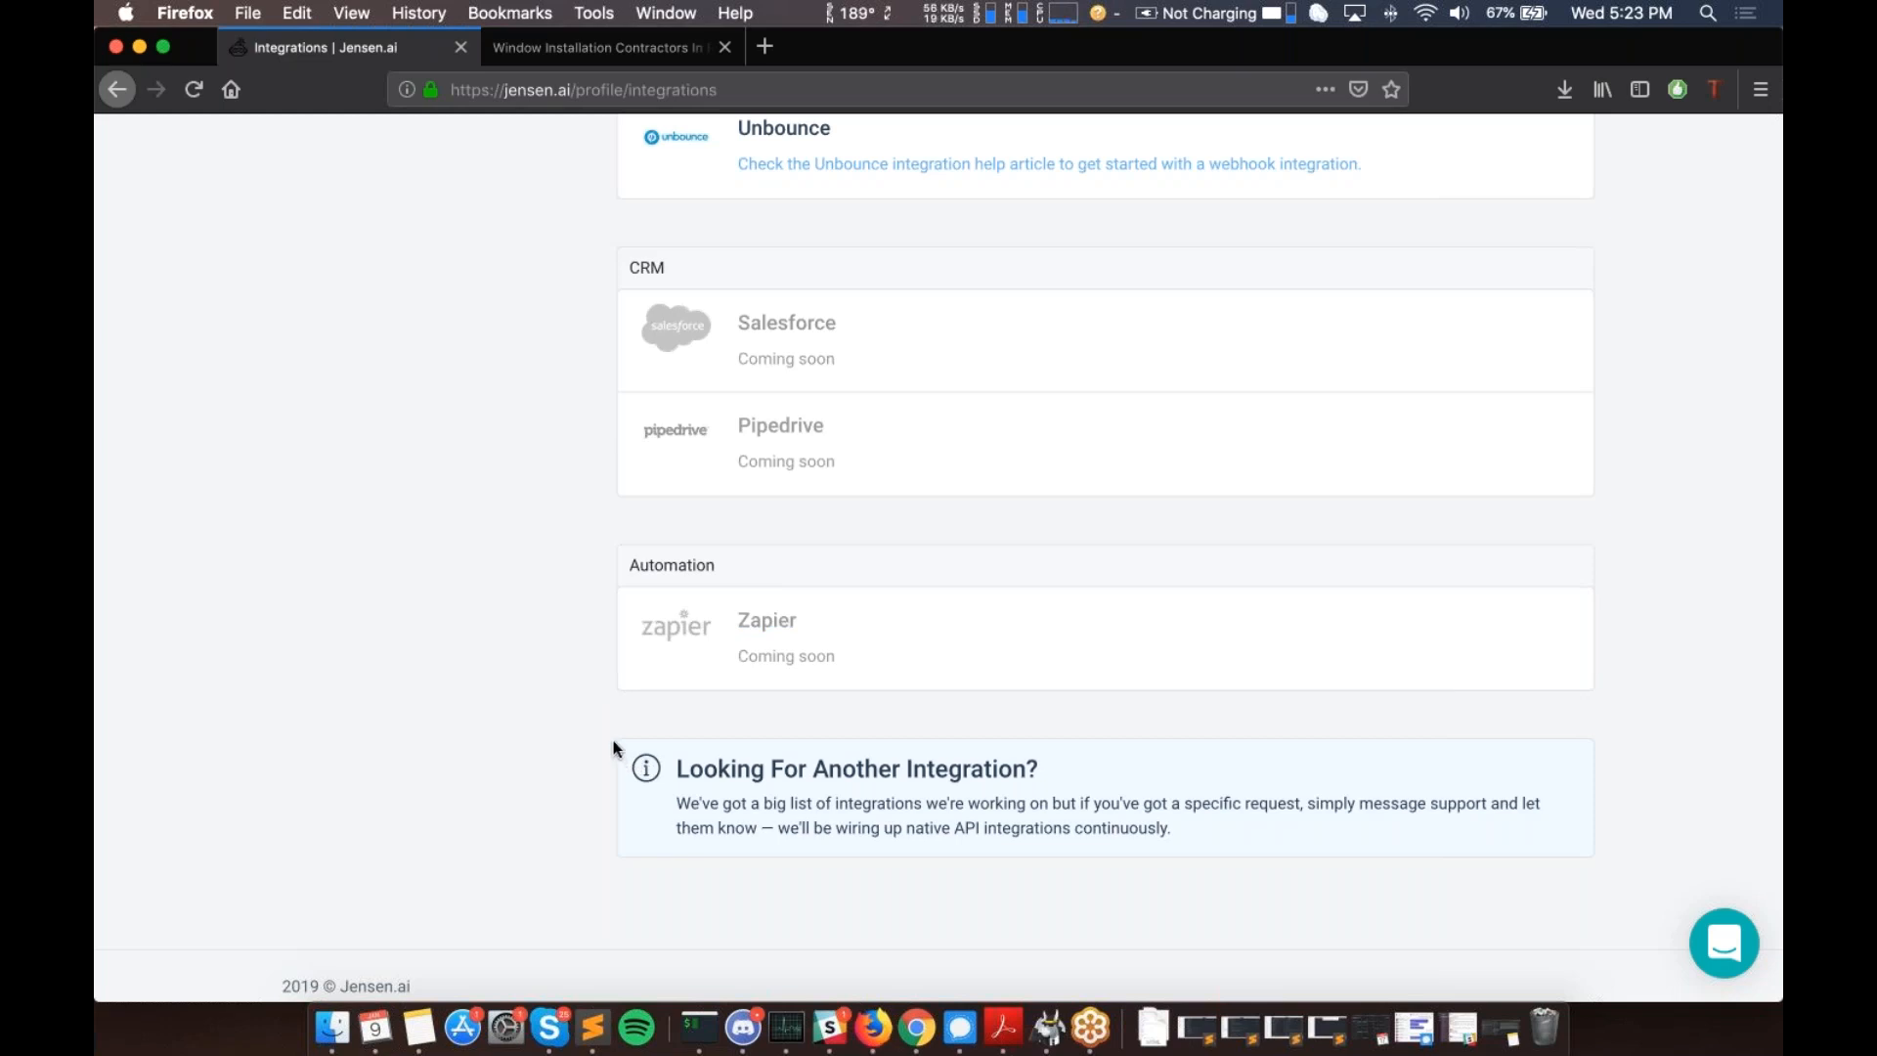
pyautogui.moveTo(650, 747); pyautogui.dragTo(1201, 830)
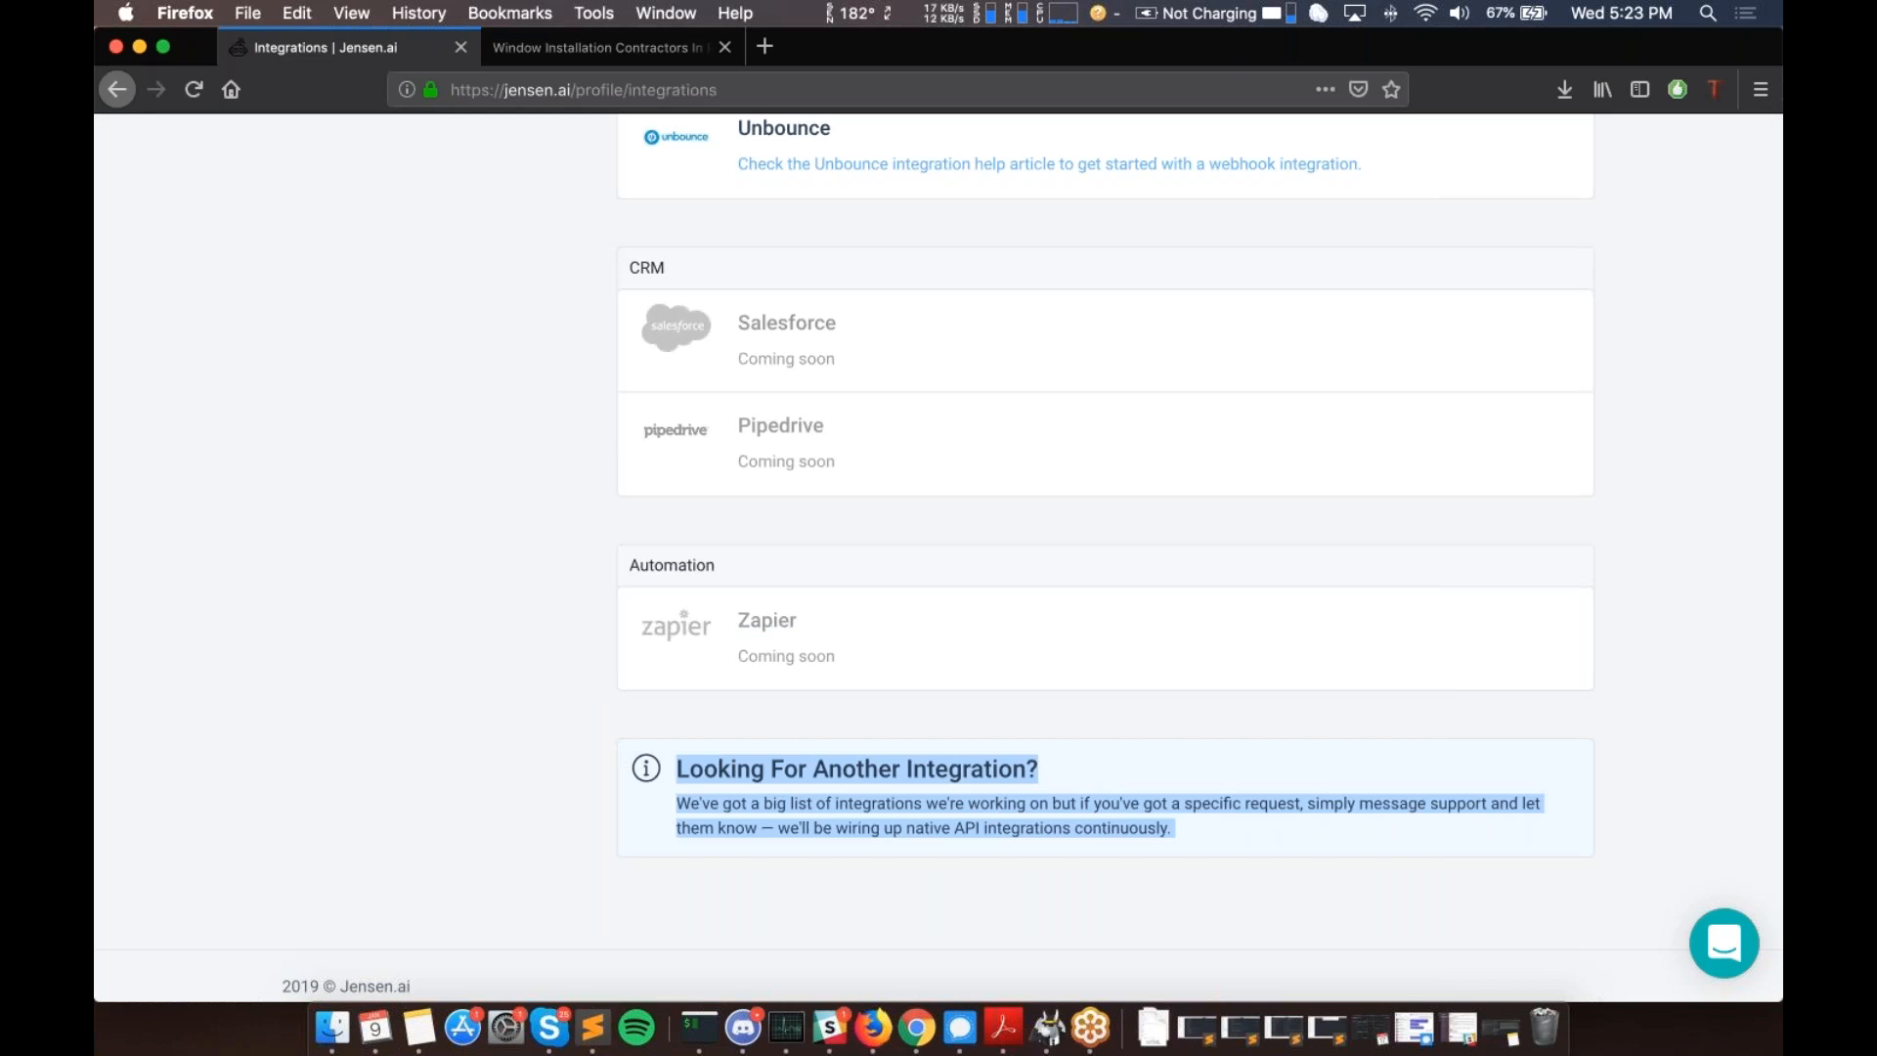
pyautogui.scroll(1, 1032, 560)
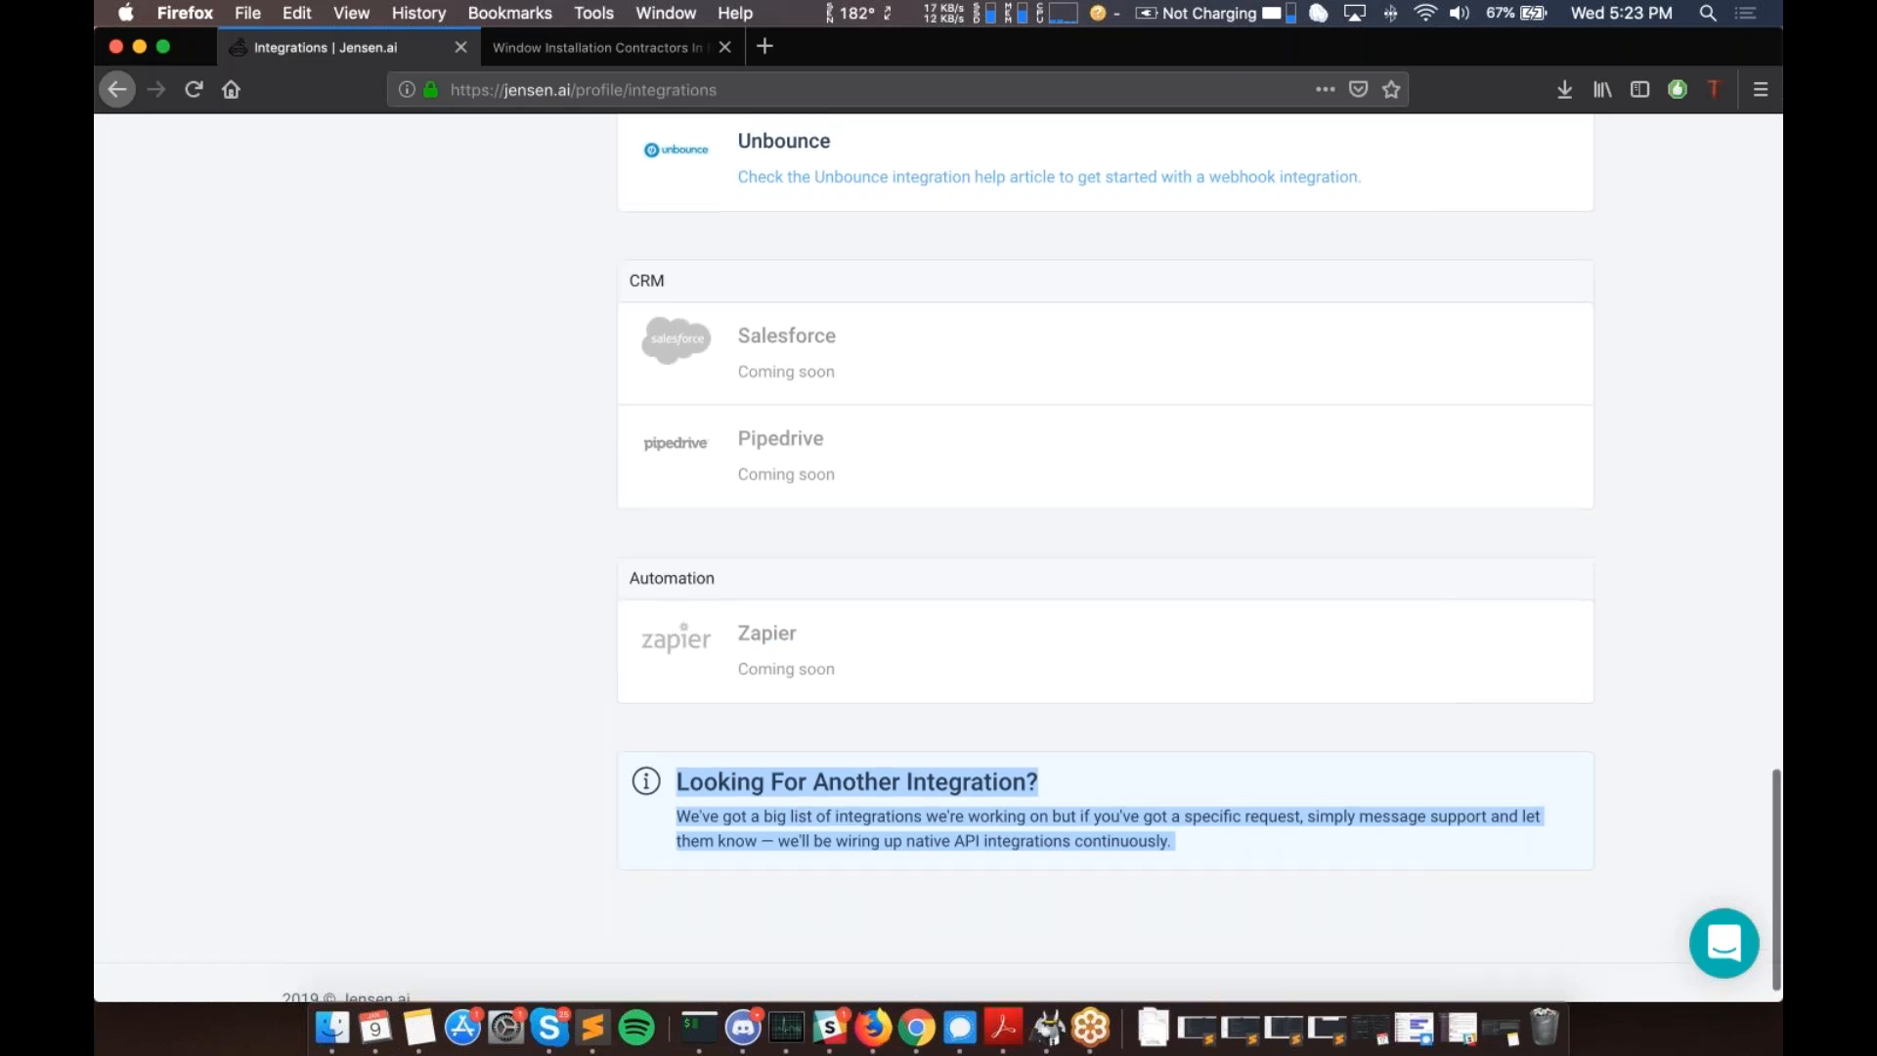
pyautogui.scroll(2, 1032, 560)
pyautogui.scroll(4, 1105, 557)
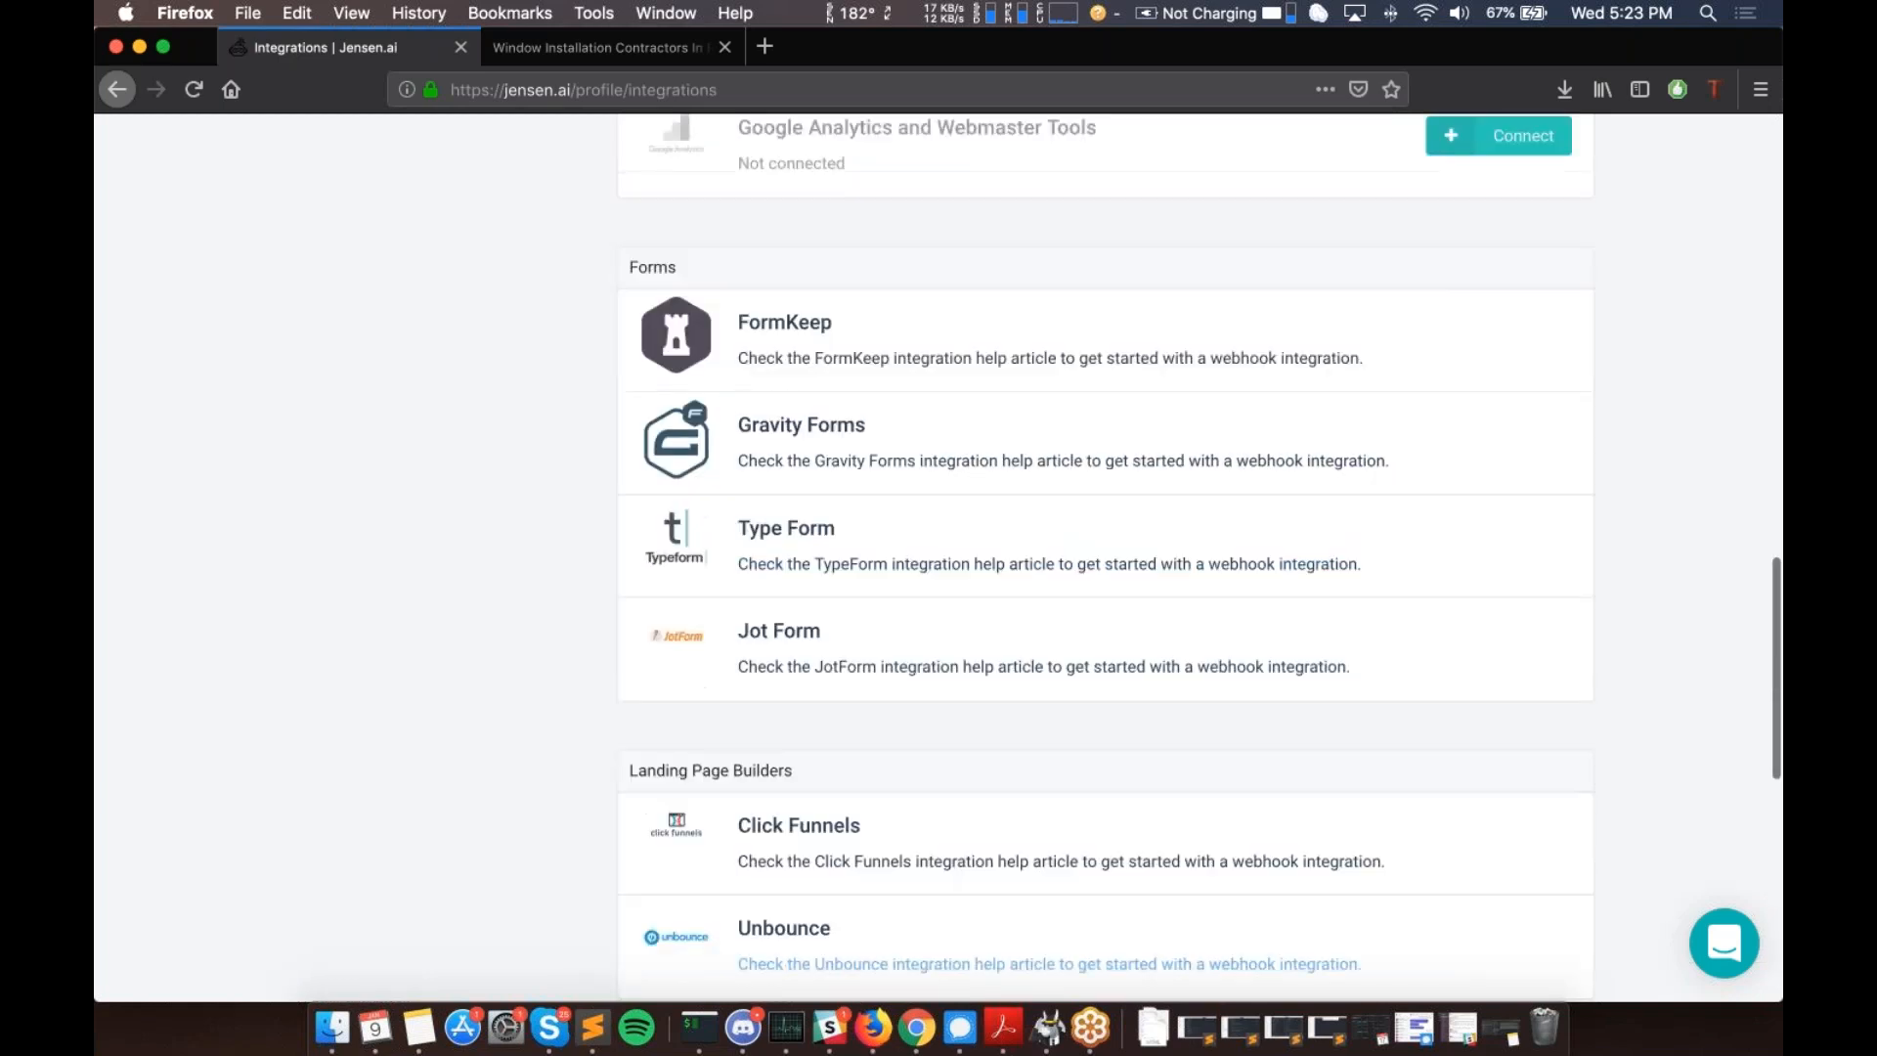
pyautogui.scroll(6, 1104, 557)
pyautogui.scroll(5, 420, 606)
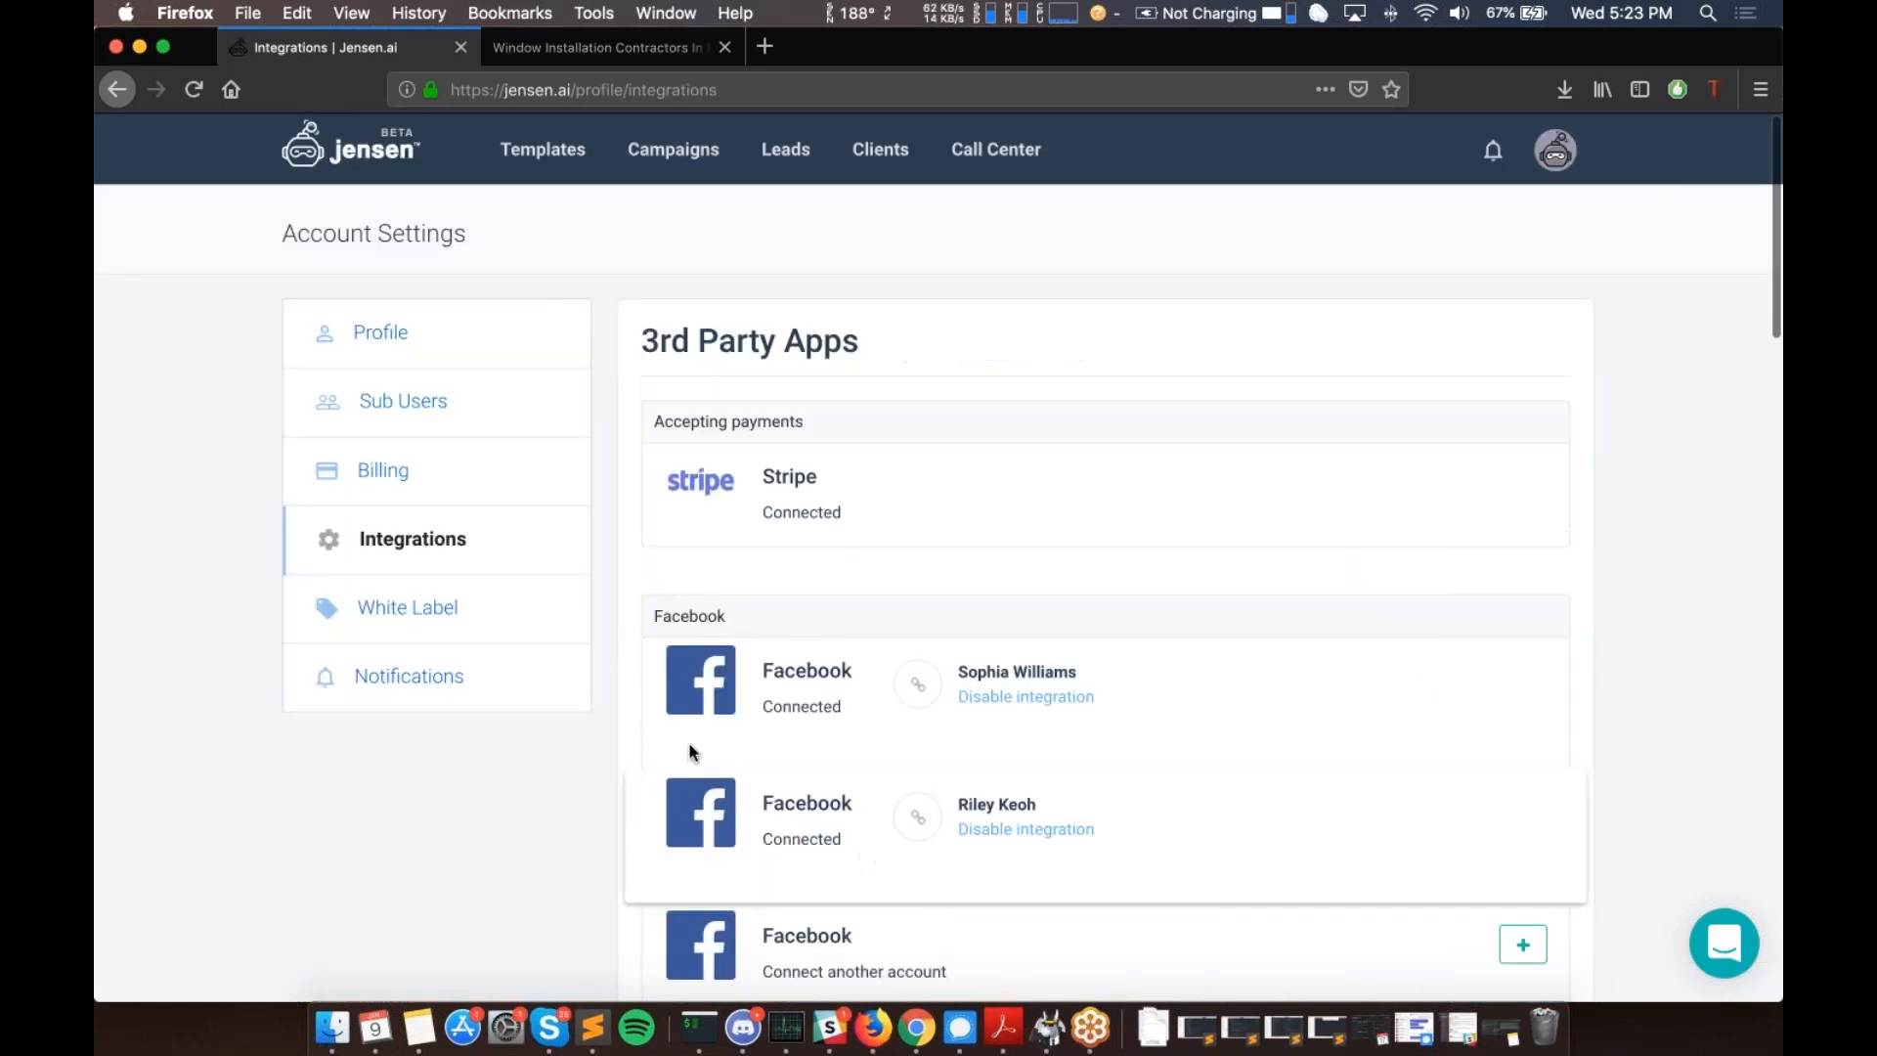
pyautogui.moveTo(641, 342); pyautogui.dragTo(861, 344)
pyautogui.click(860, 345)
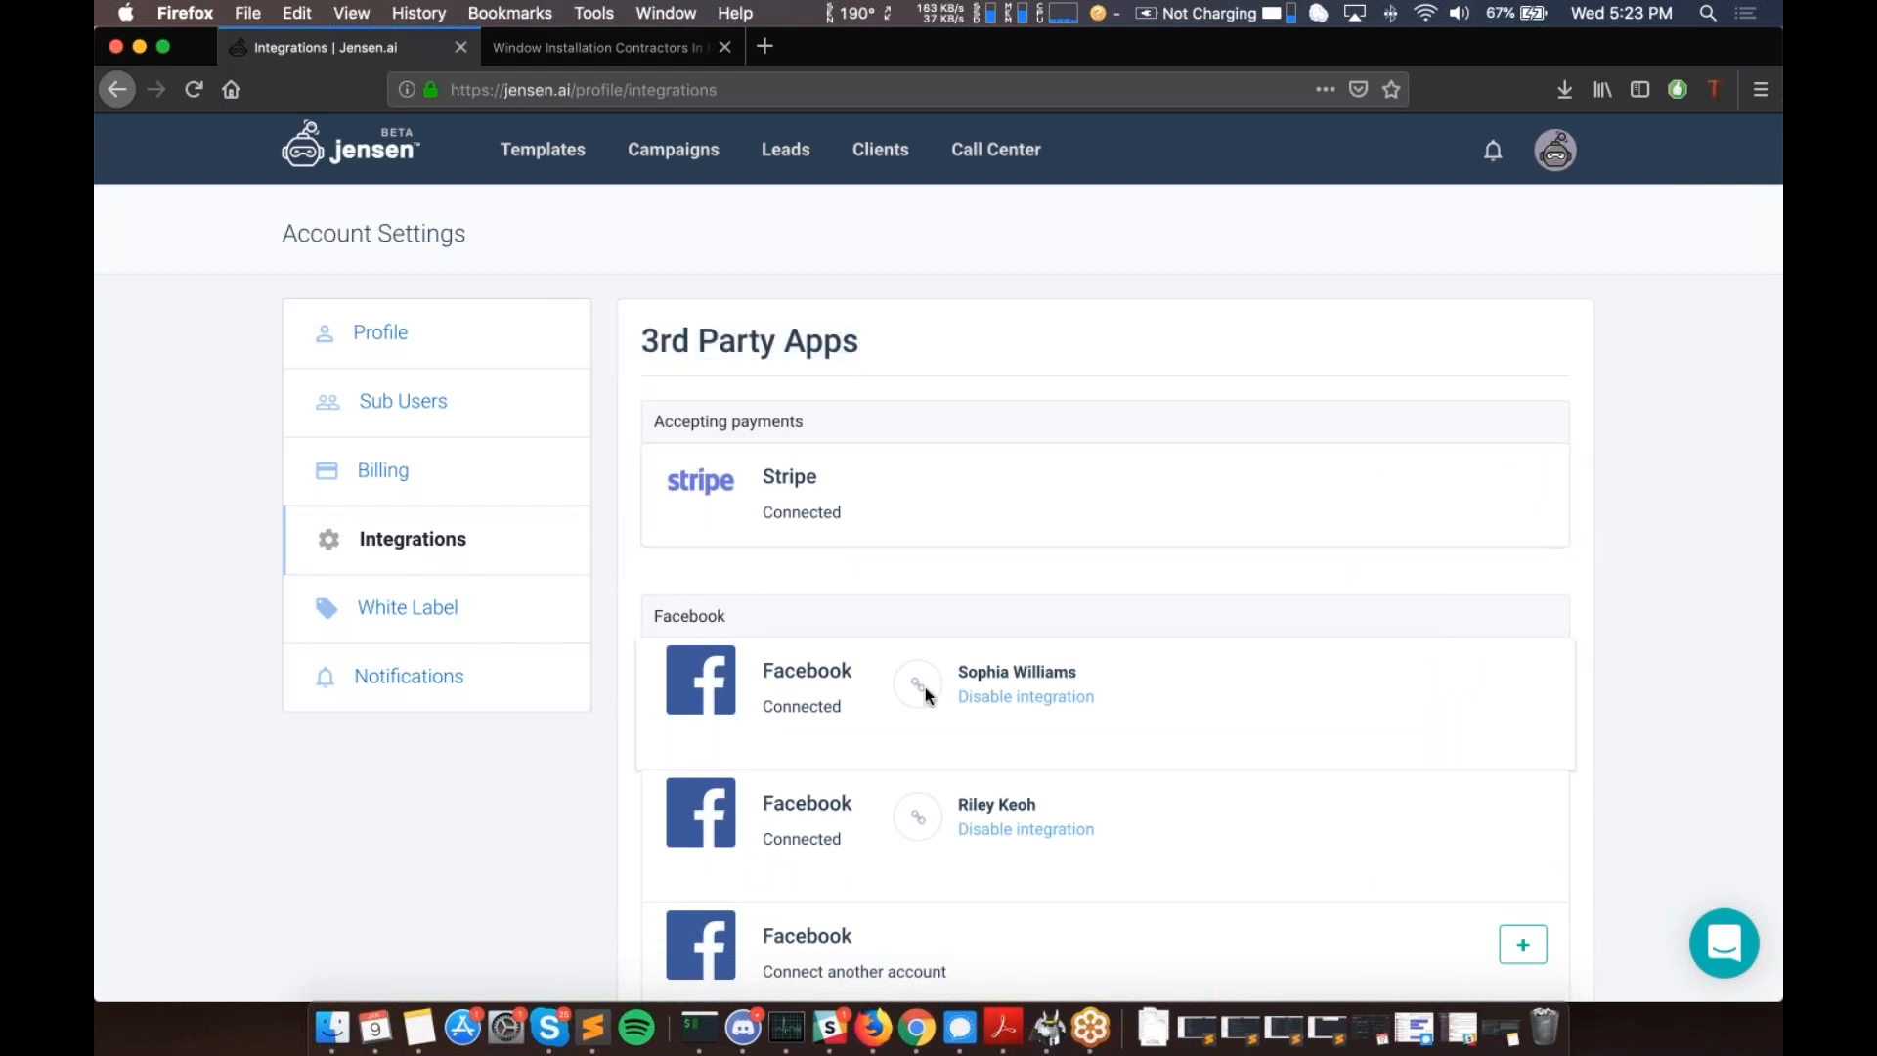
pyautogui.scroll(-2, 1105, 684)
pyautogui.scroll(-2, 913, 547)
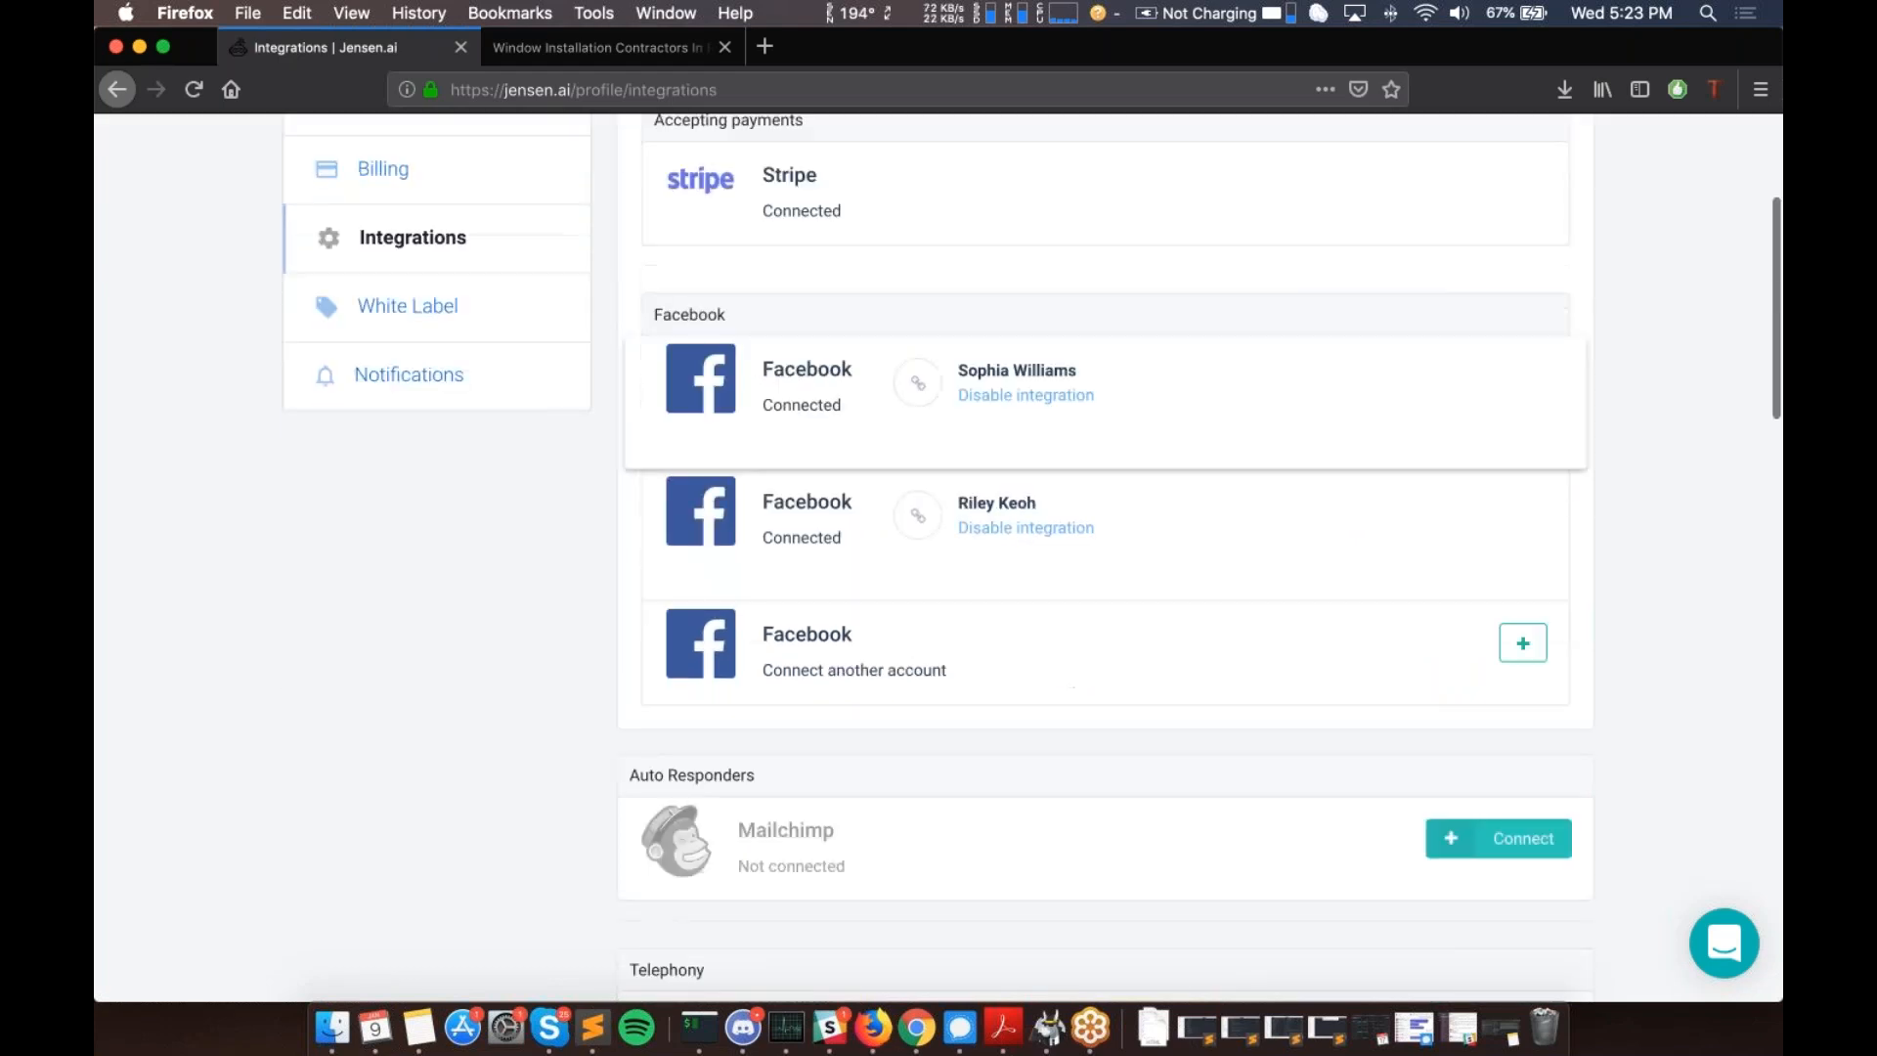
pyautogui.scroll(5, 913, 532)
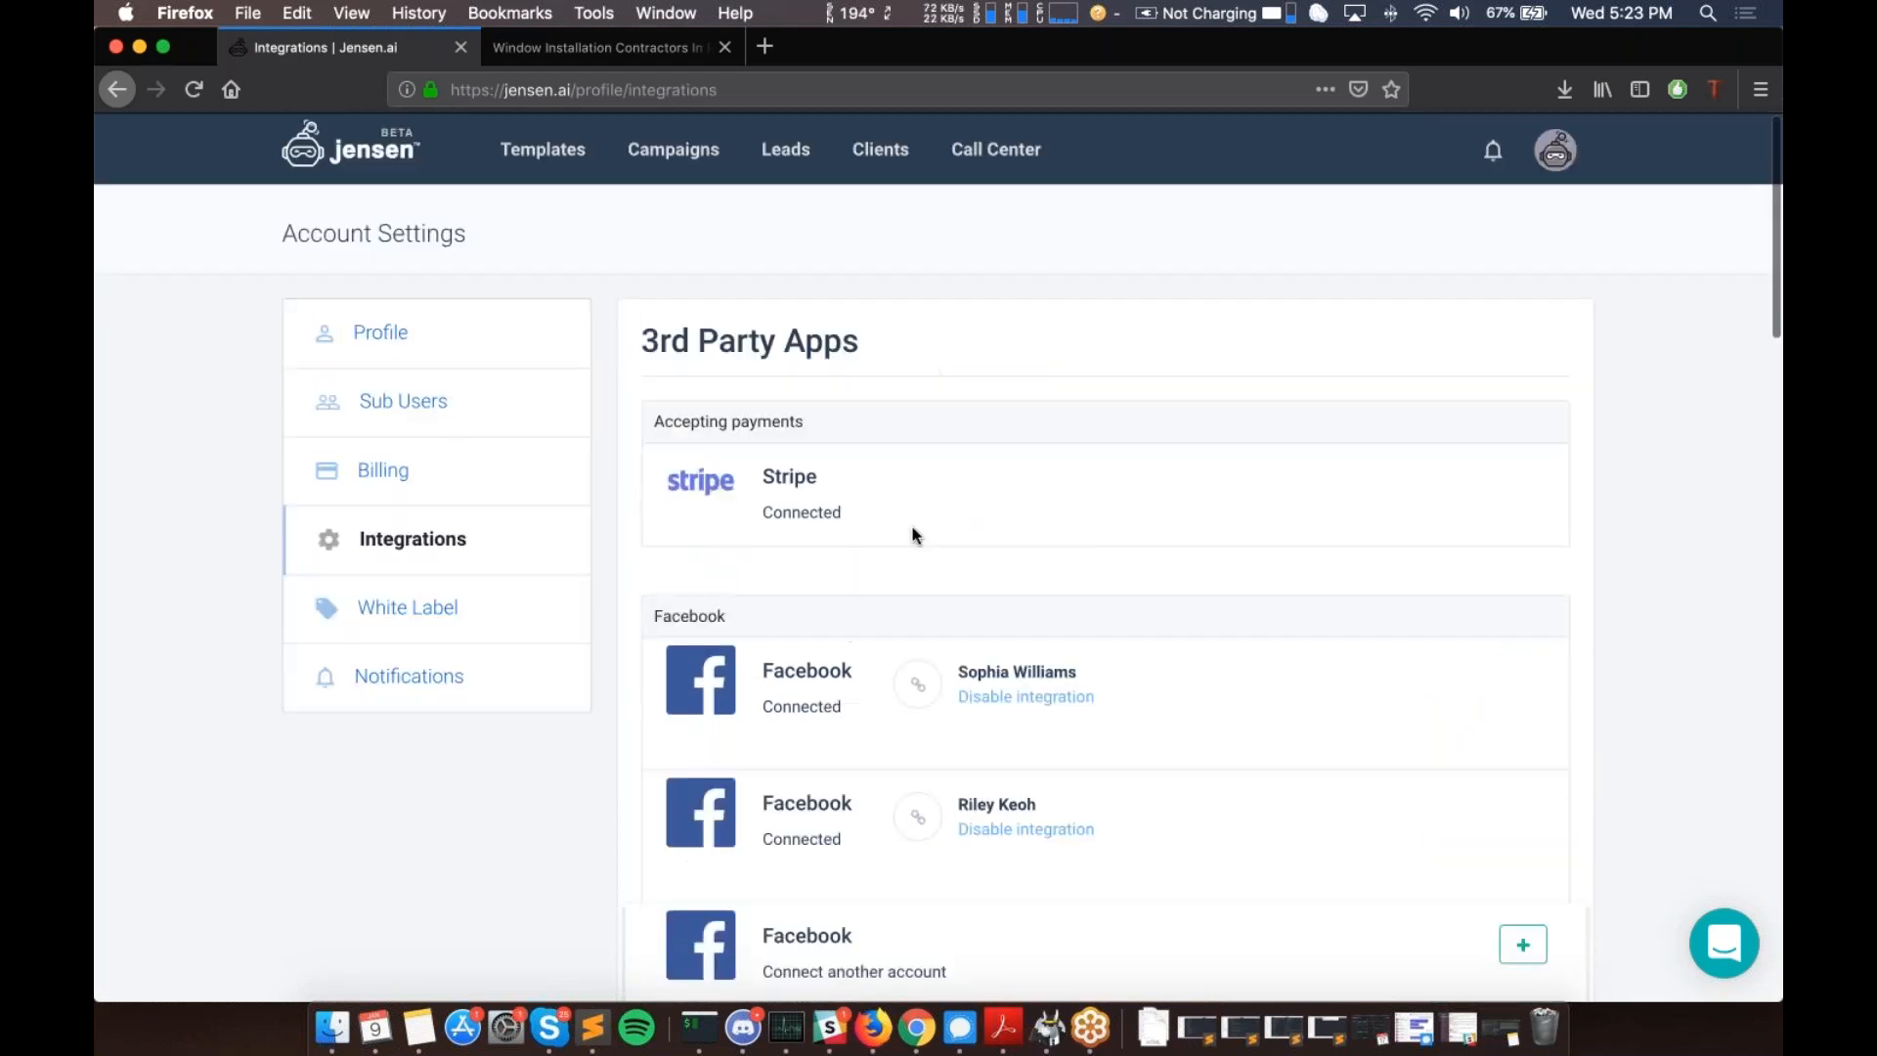
# - Open White Label Settings and scroll through the brand, domain, from-email and address fields
pyautogui.click(402, 609)
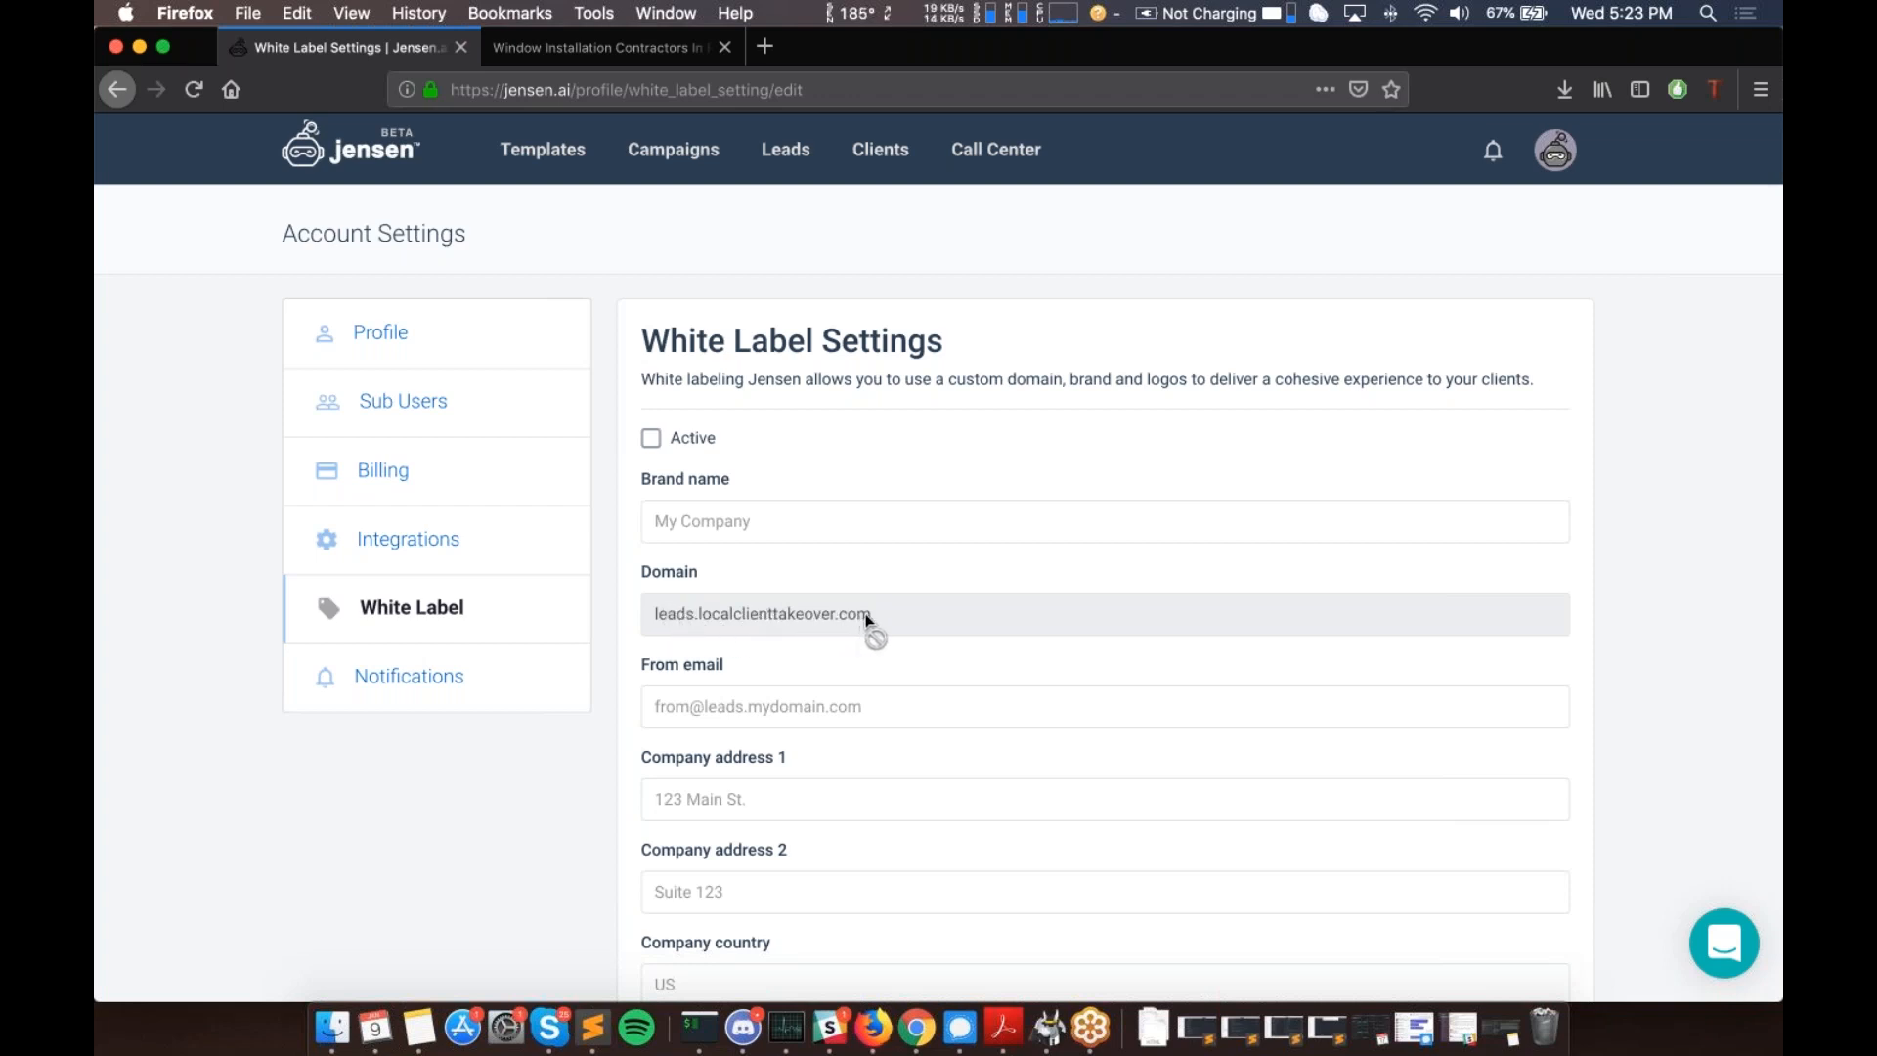
pyautogui.scroll(-2, 868, 613)
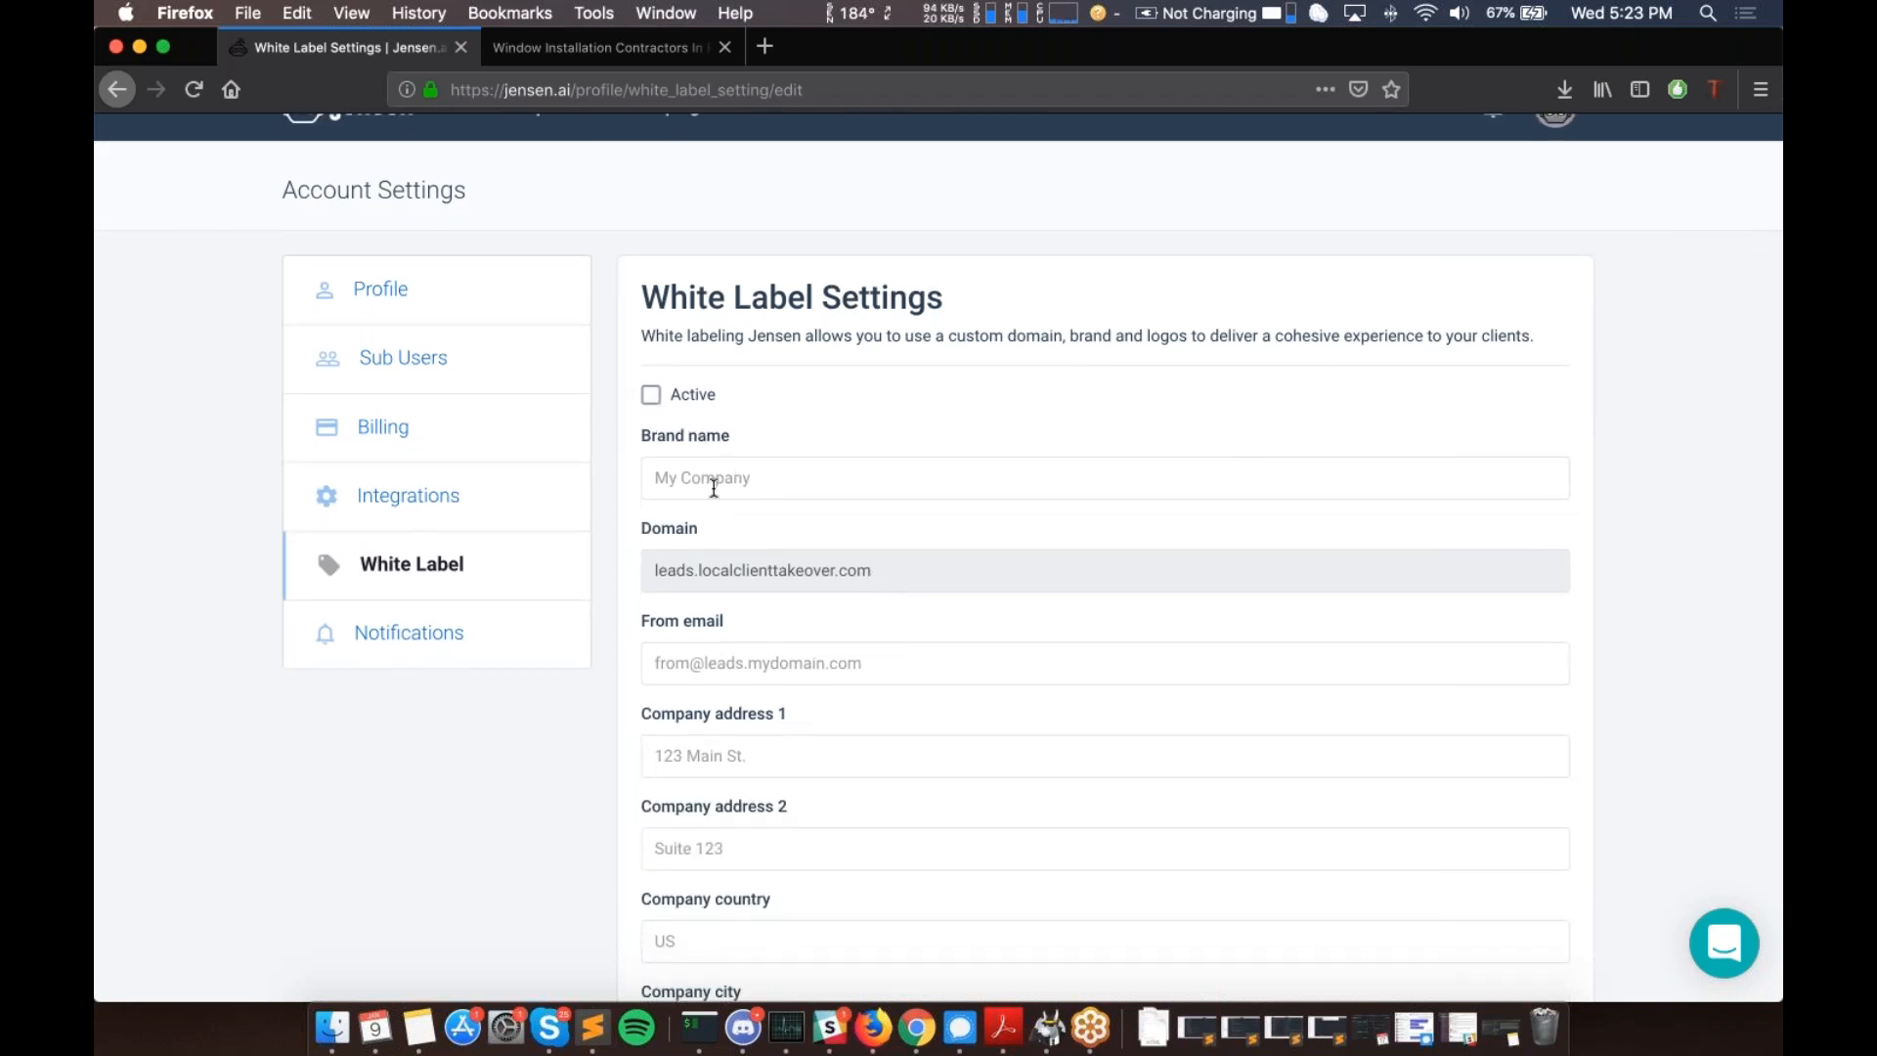
pyautogui.scroll(-1, 714, 488)
pyautogui.scroll(-15, 713, 488)
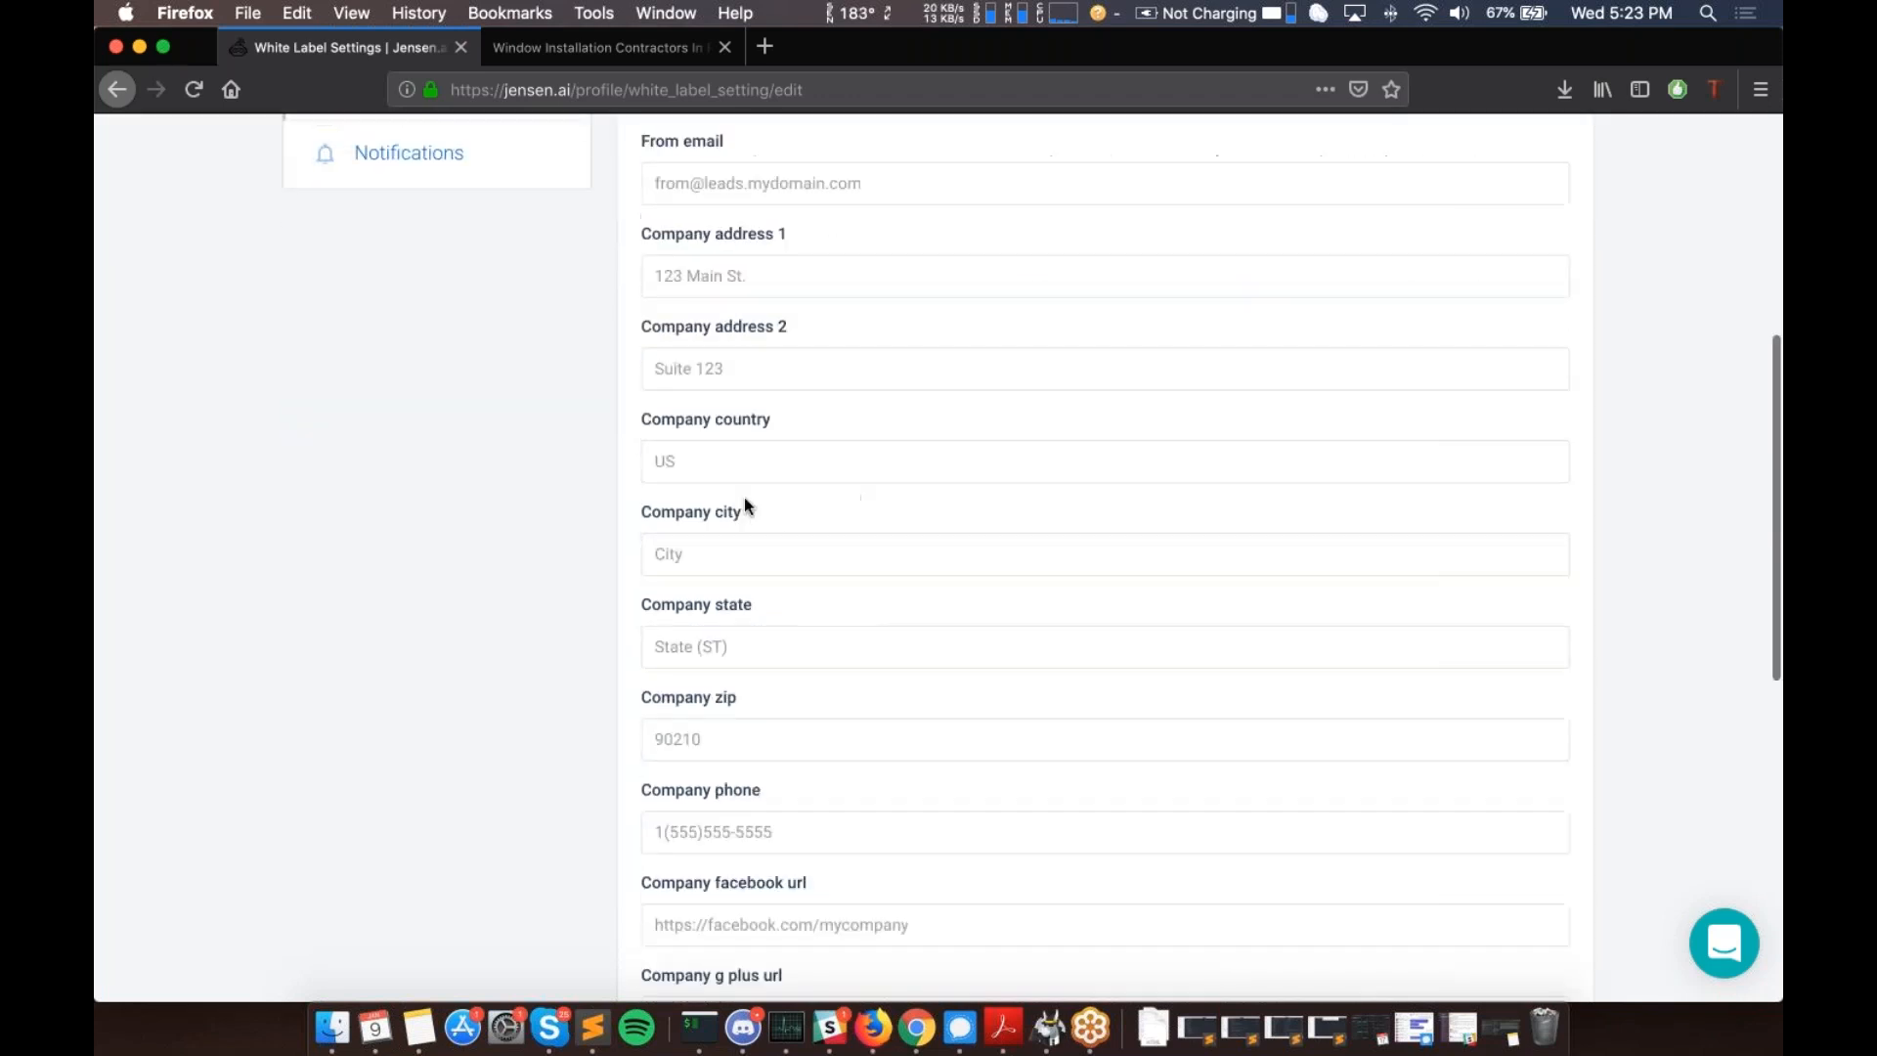
pyautogui.scroll(20, 595, 148)
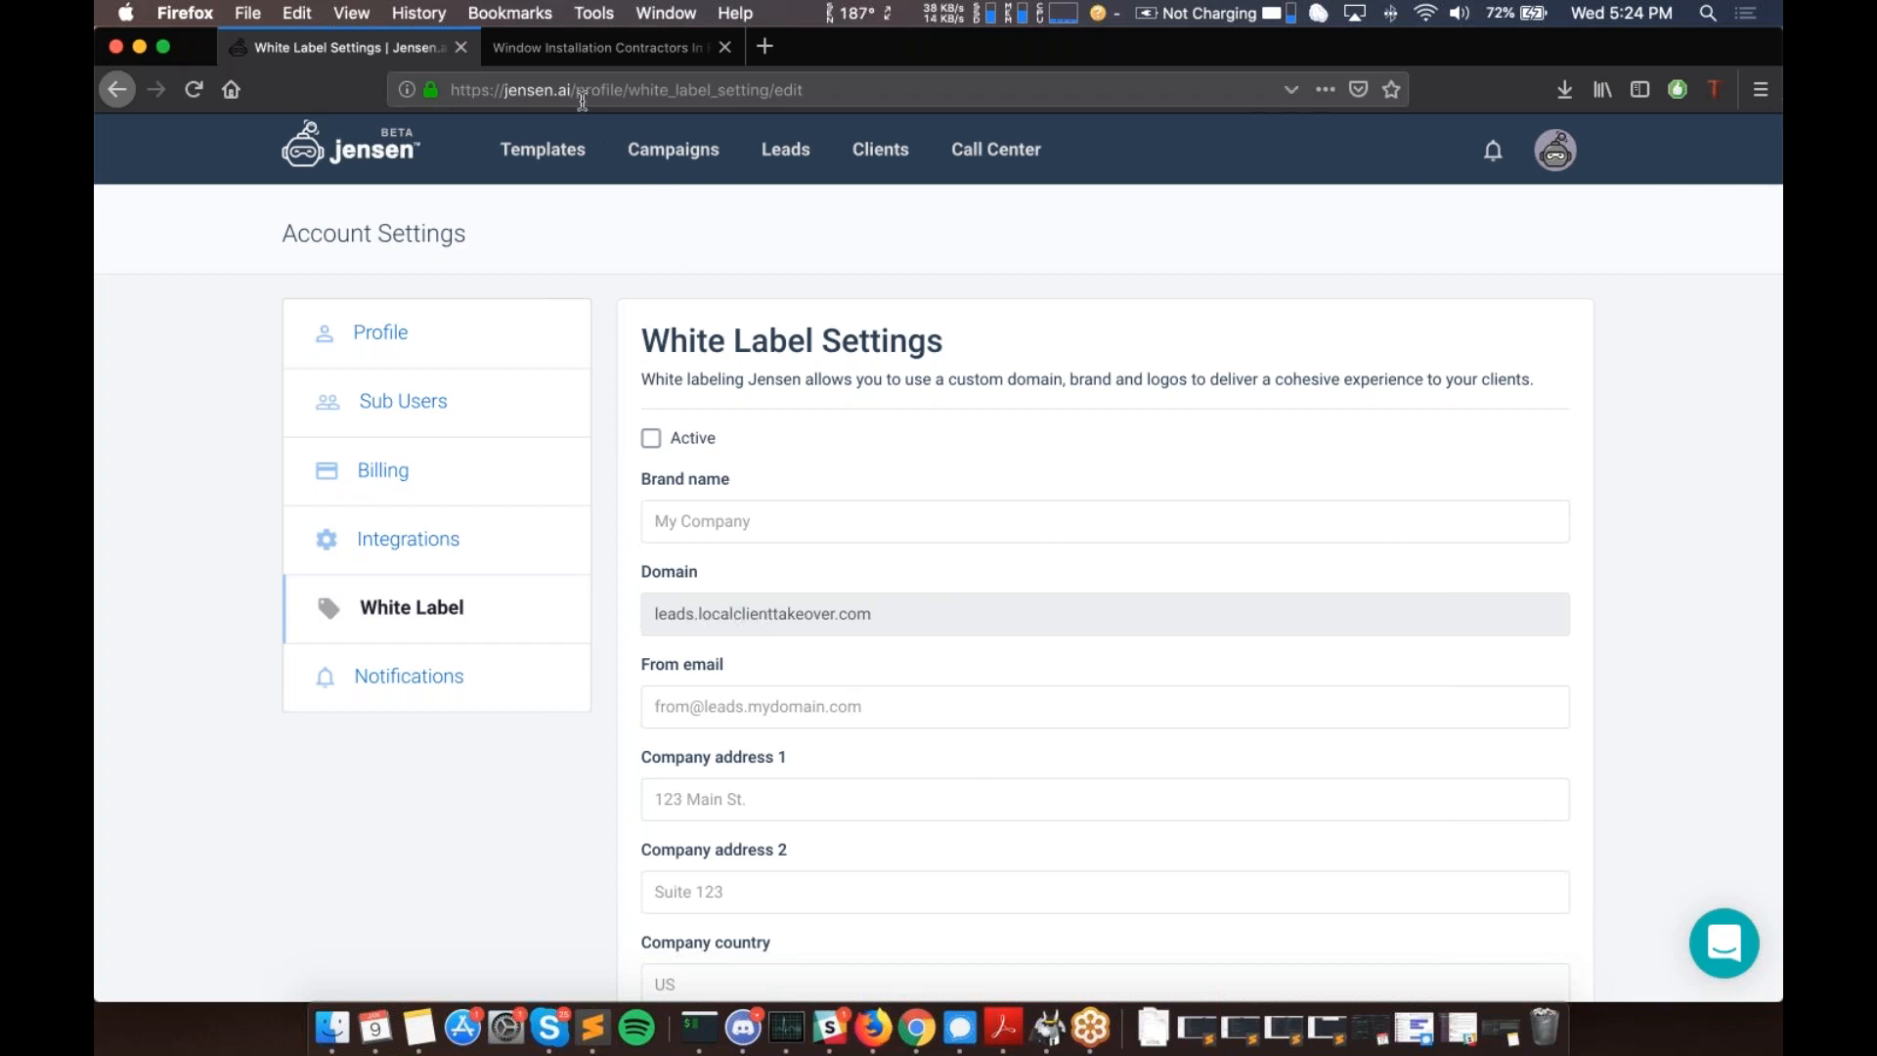
pyautogui.scroll(-5, 939, 556)
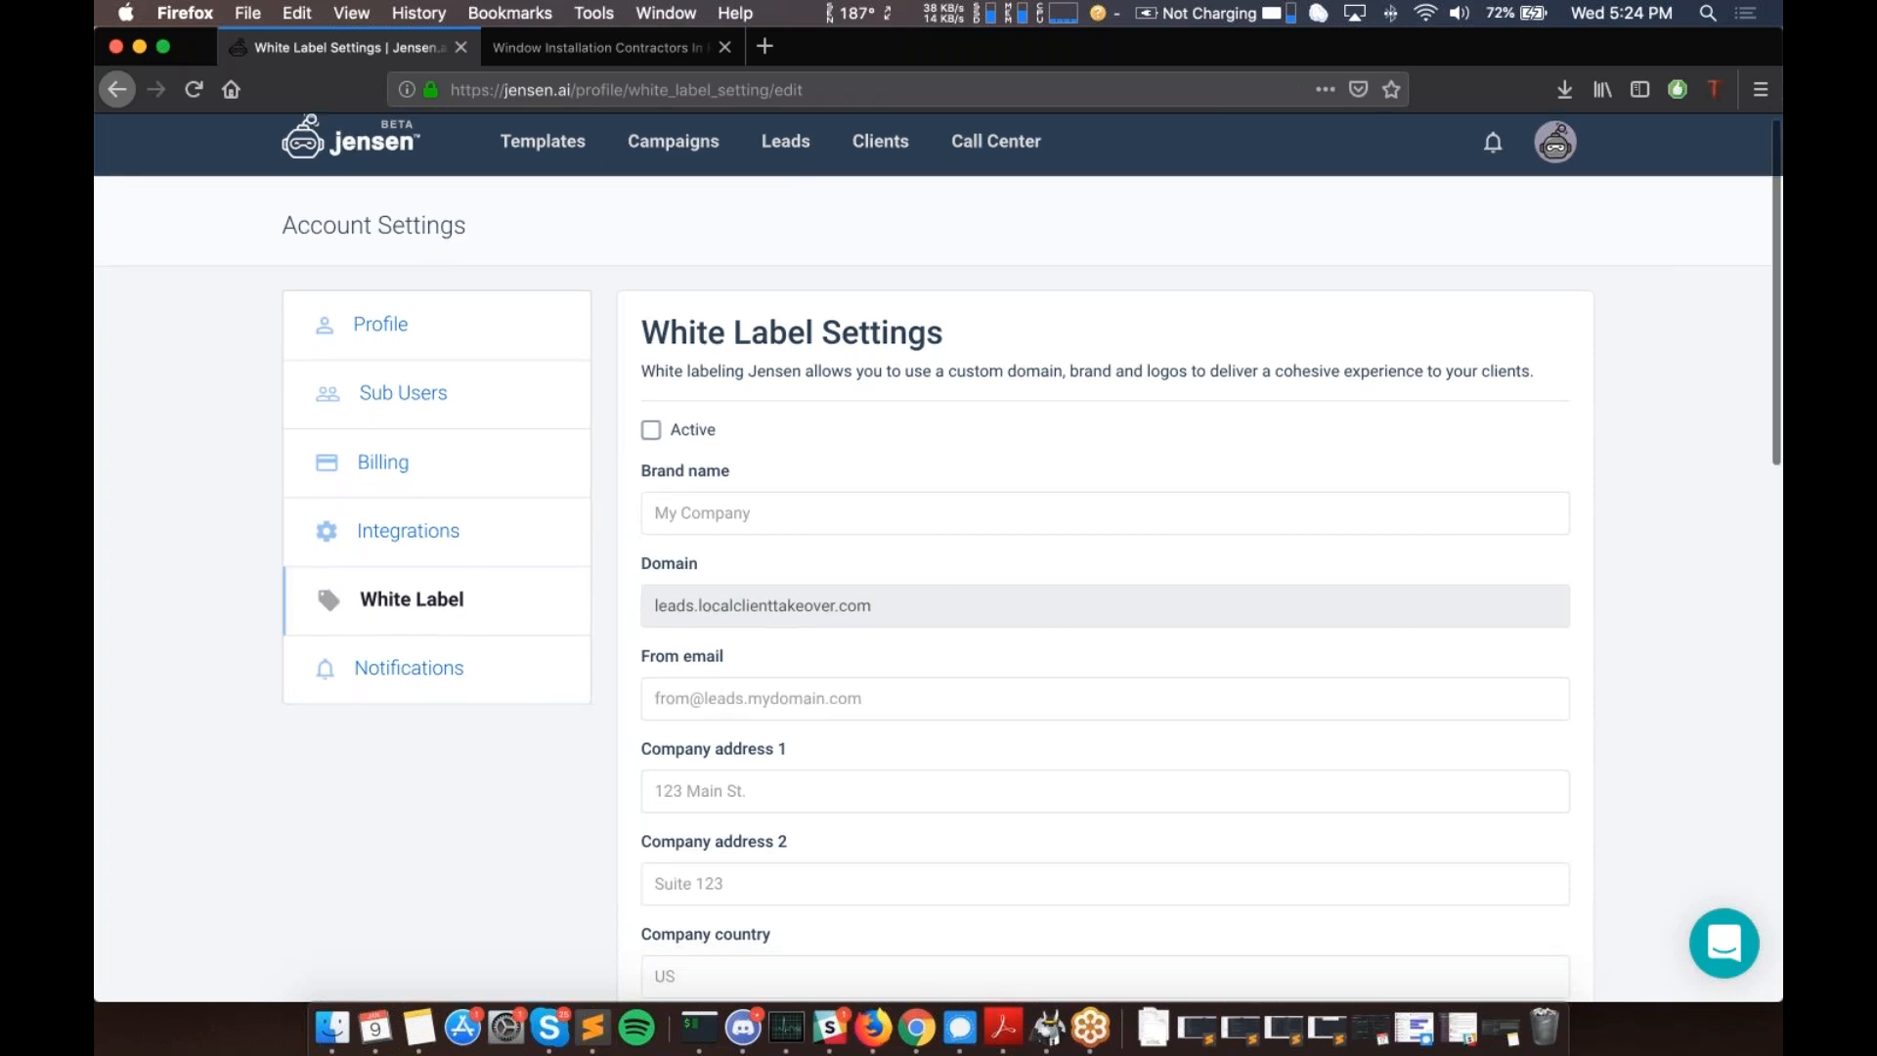
pyautogui.scroll(-8, 882, 812)
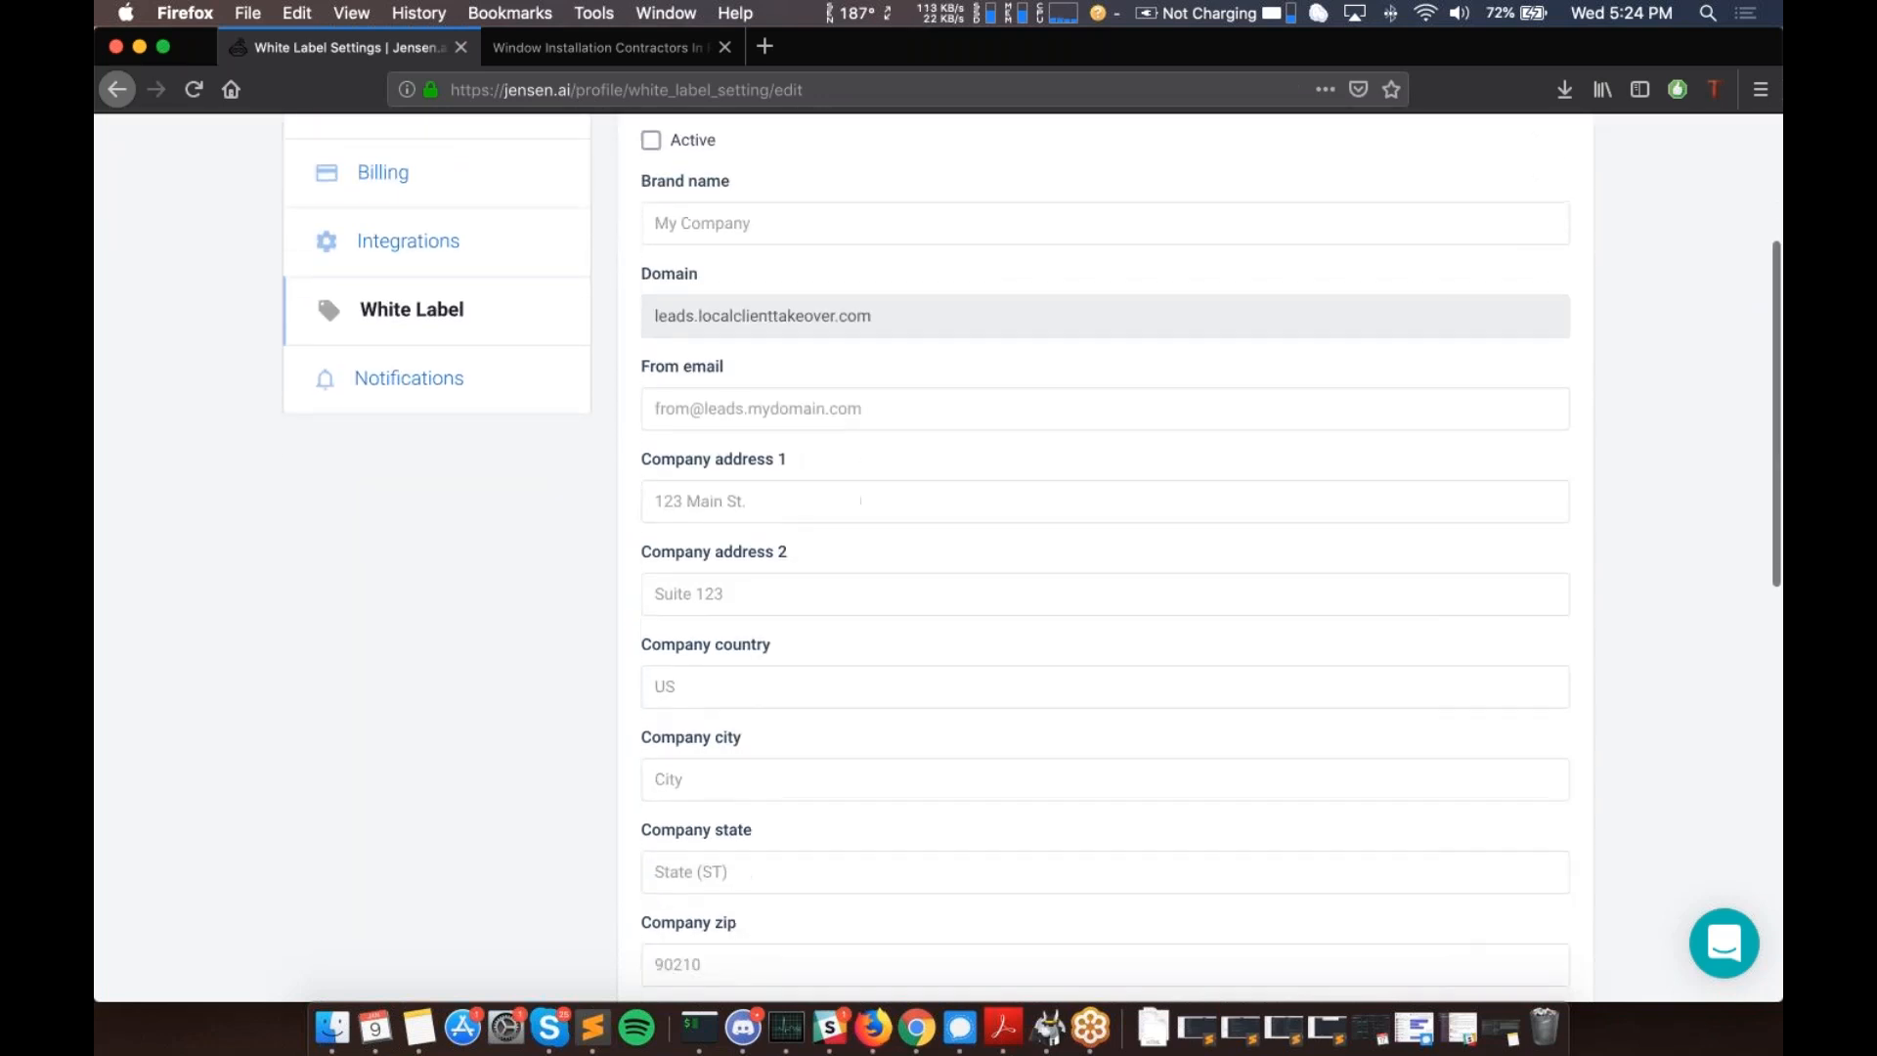
pyautogui.scroll(-8, 885, 814)
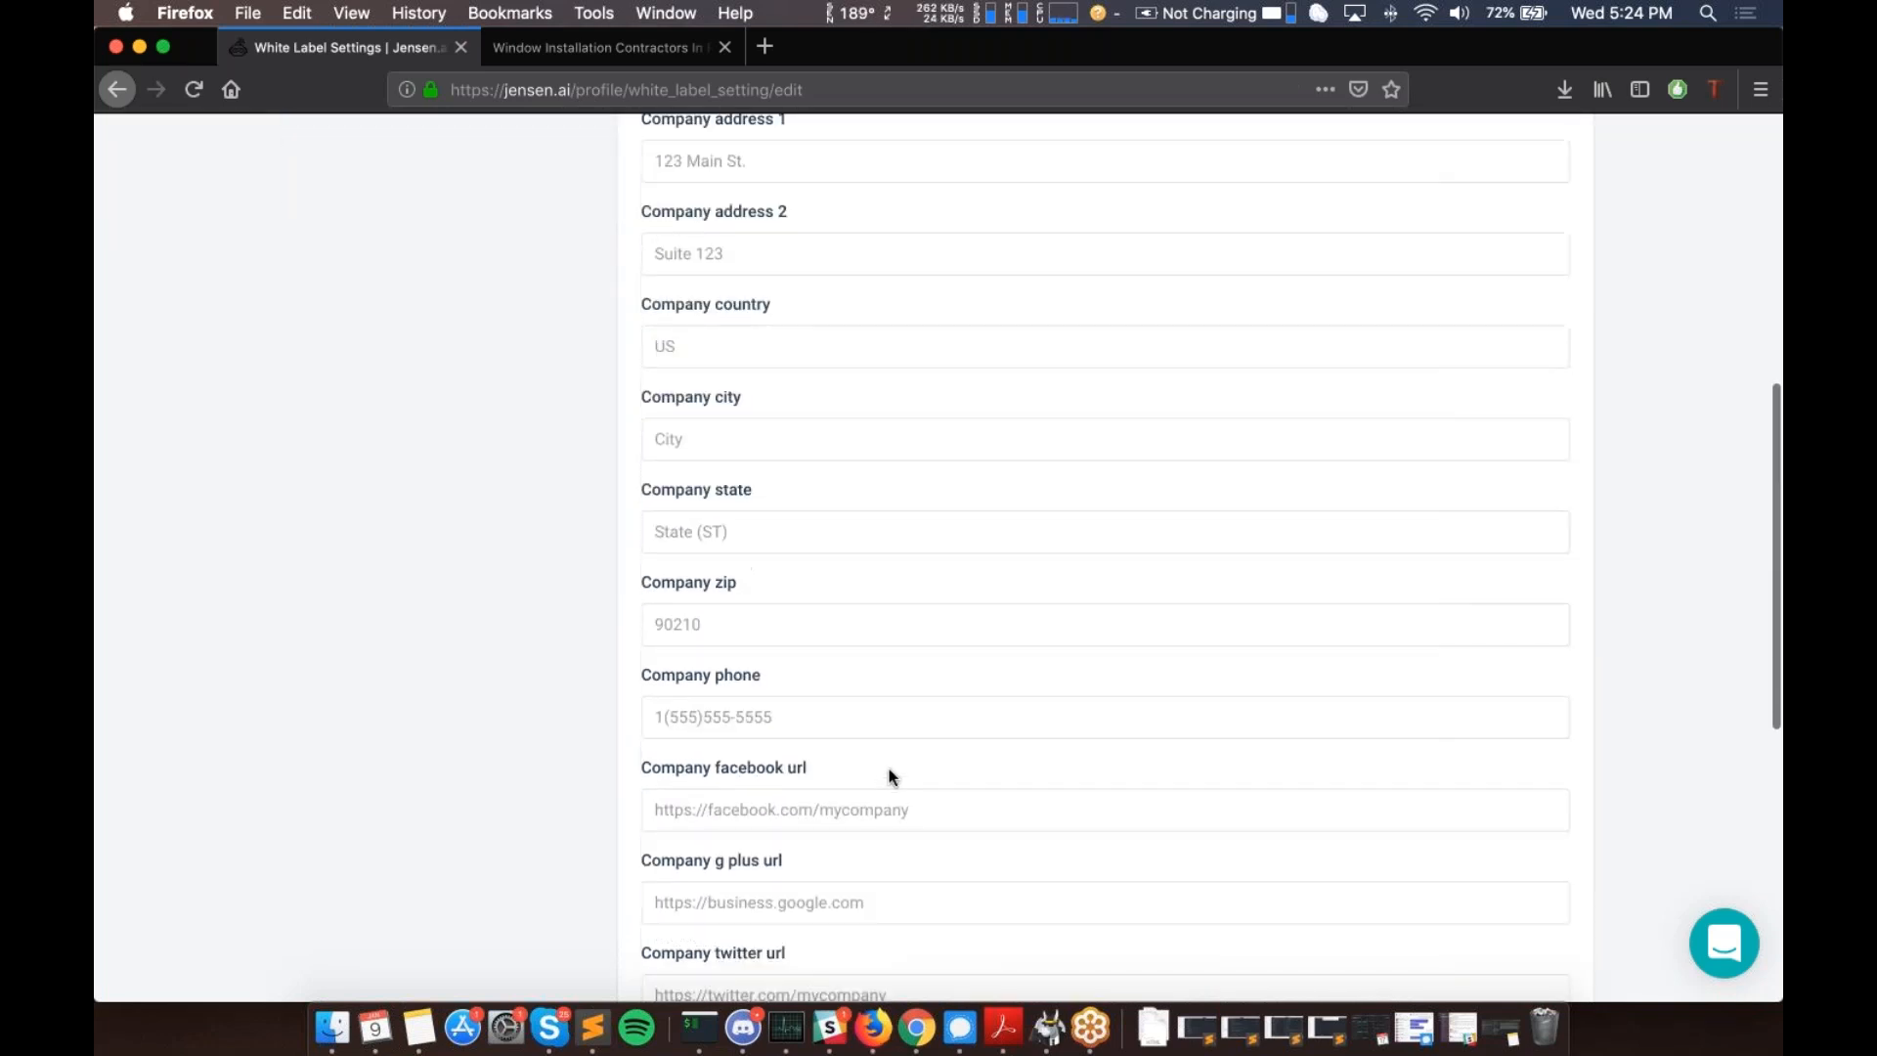
pyautogui.scroll(-7, 870, 486)
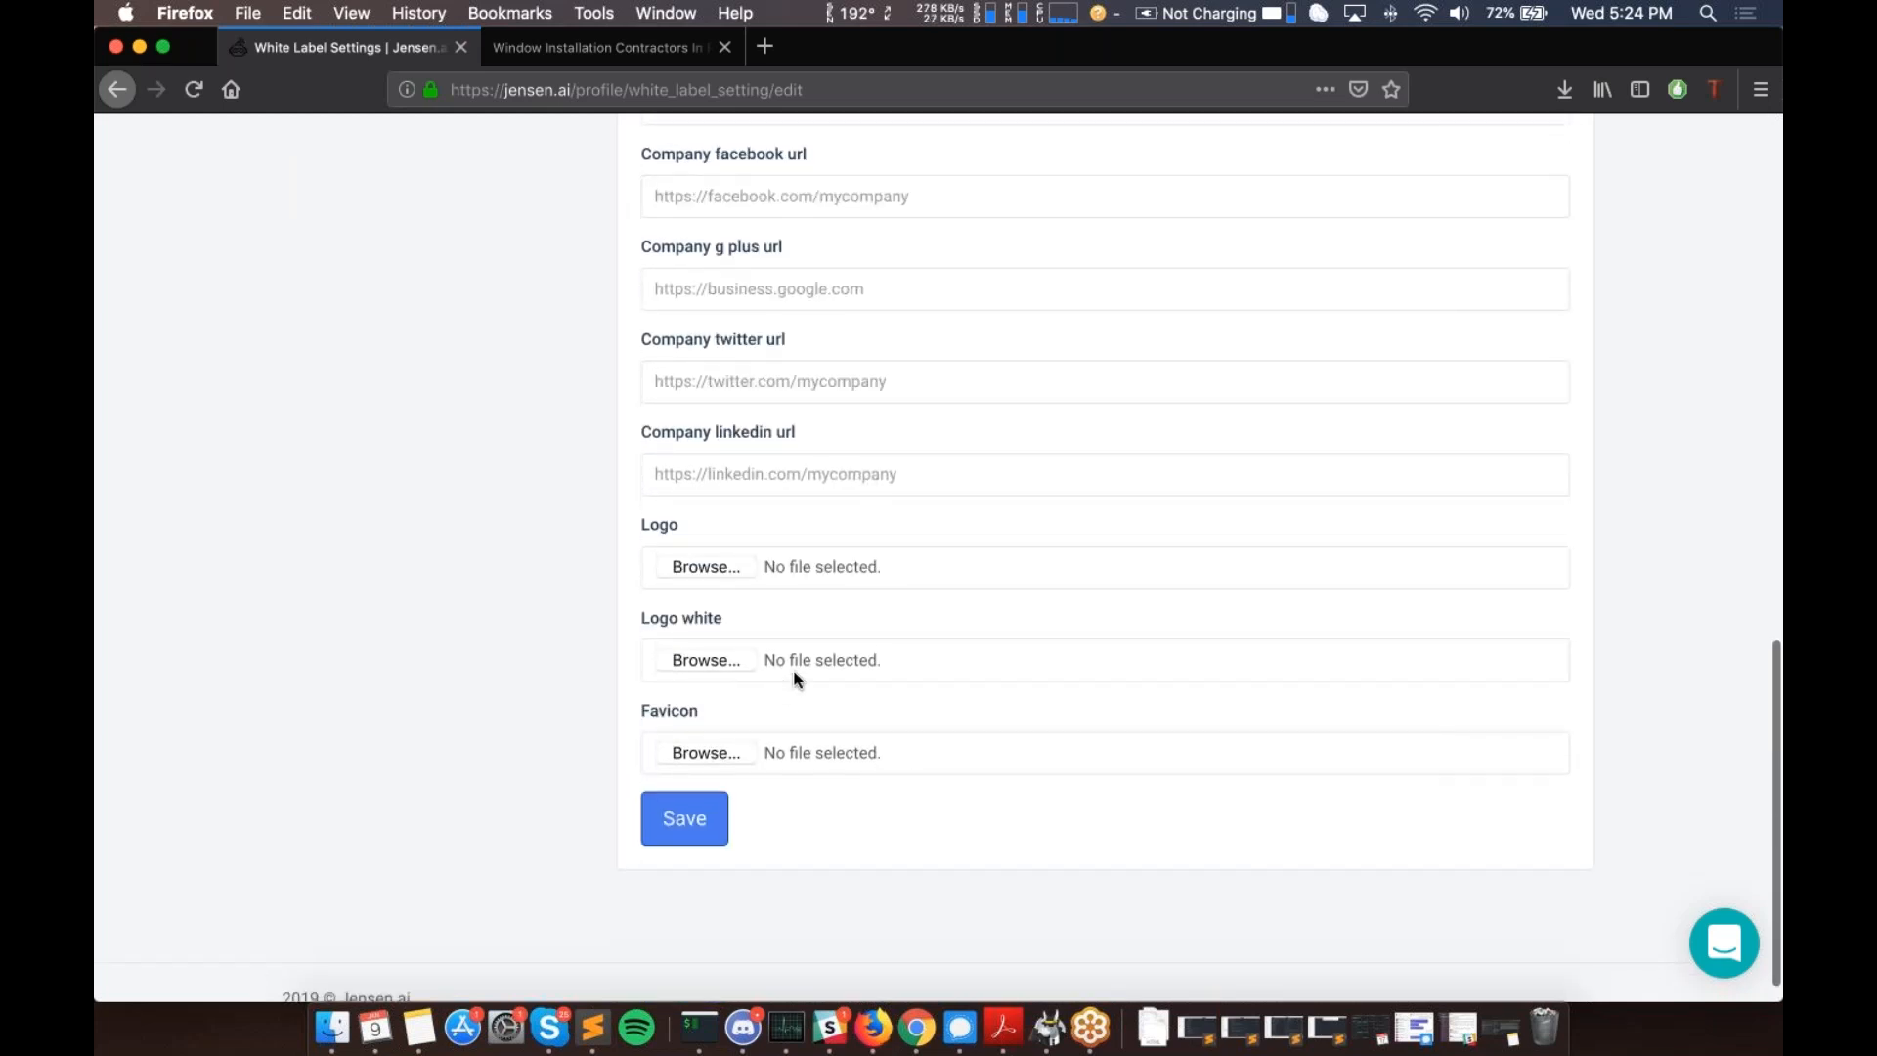
pyautogui.scroll(20, 794, 677)
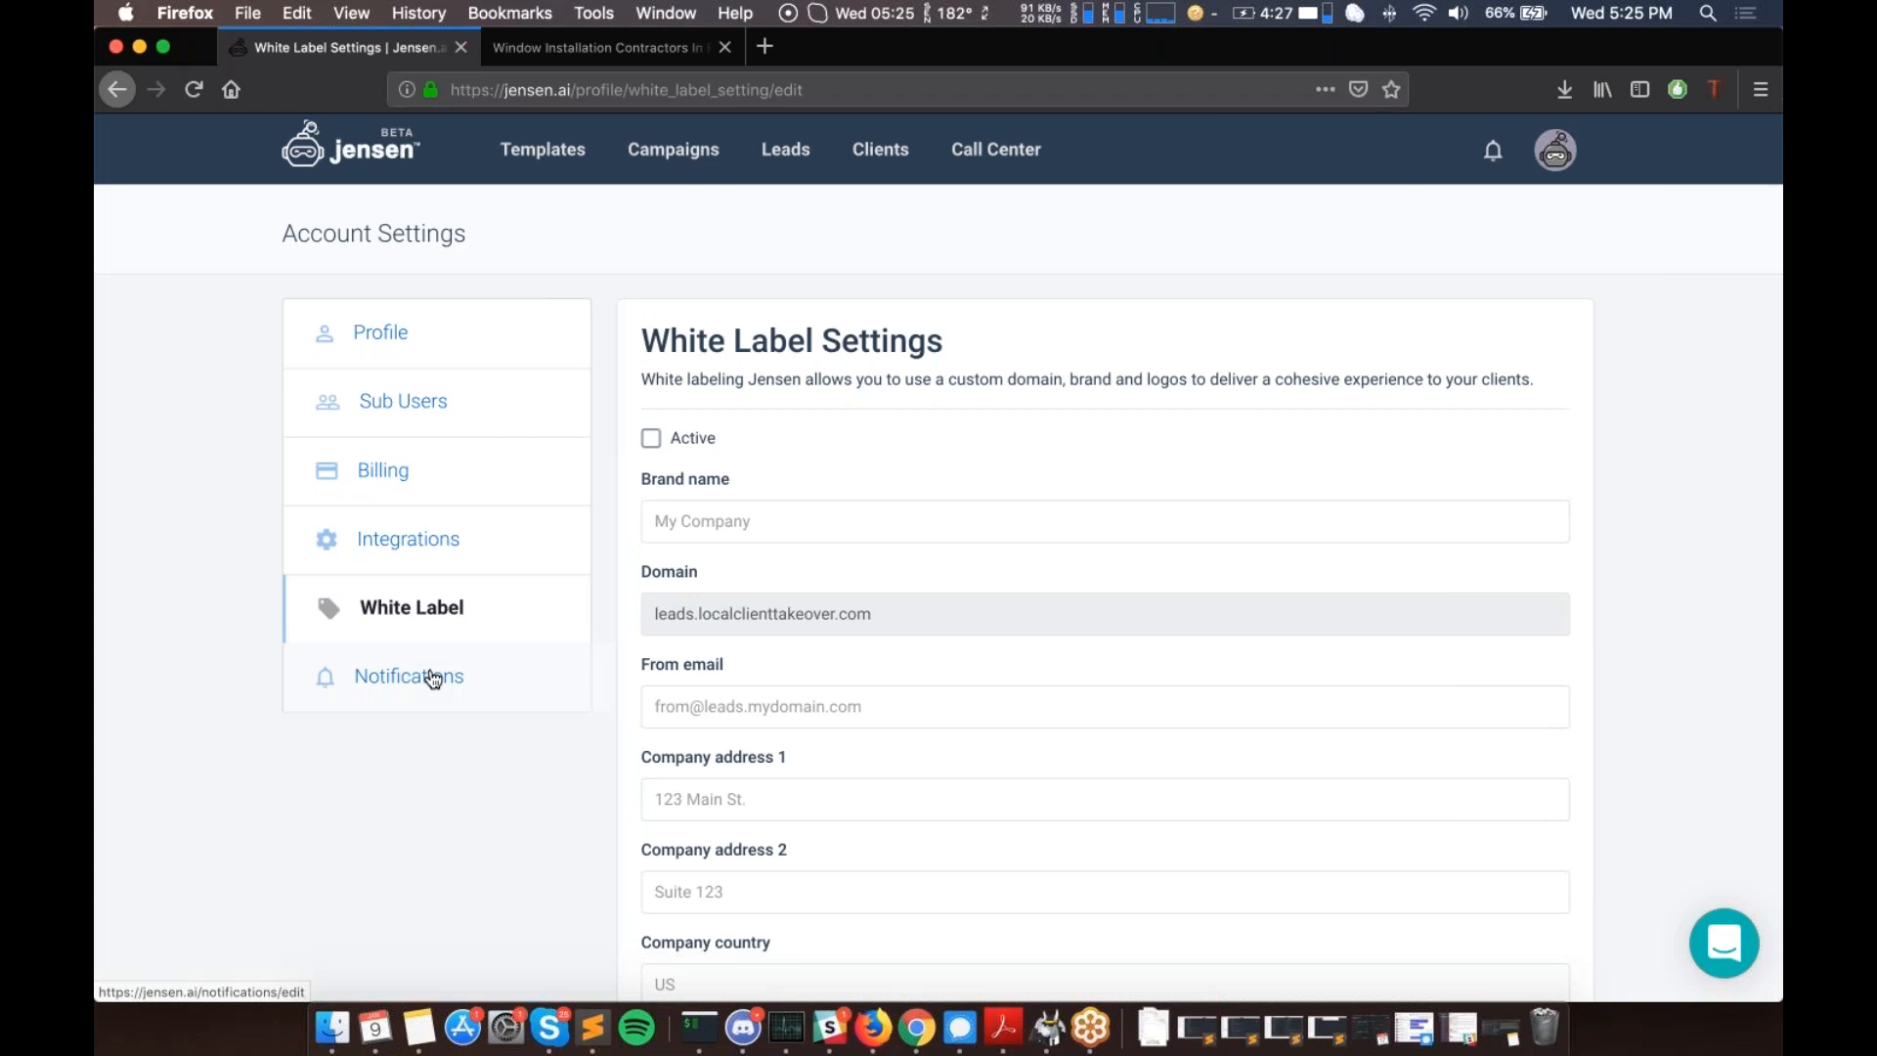
pyautogui.click(433, 679)
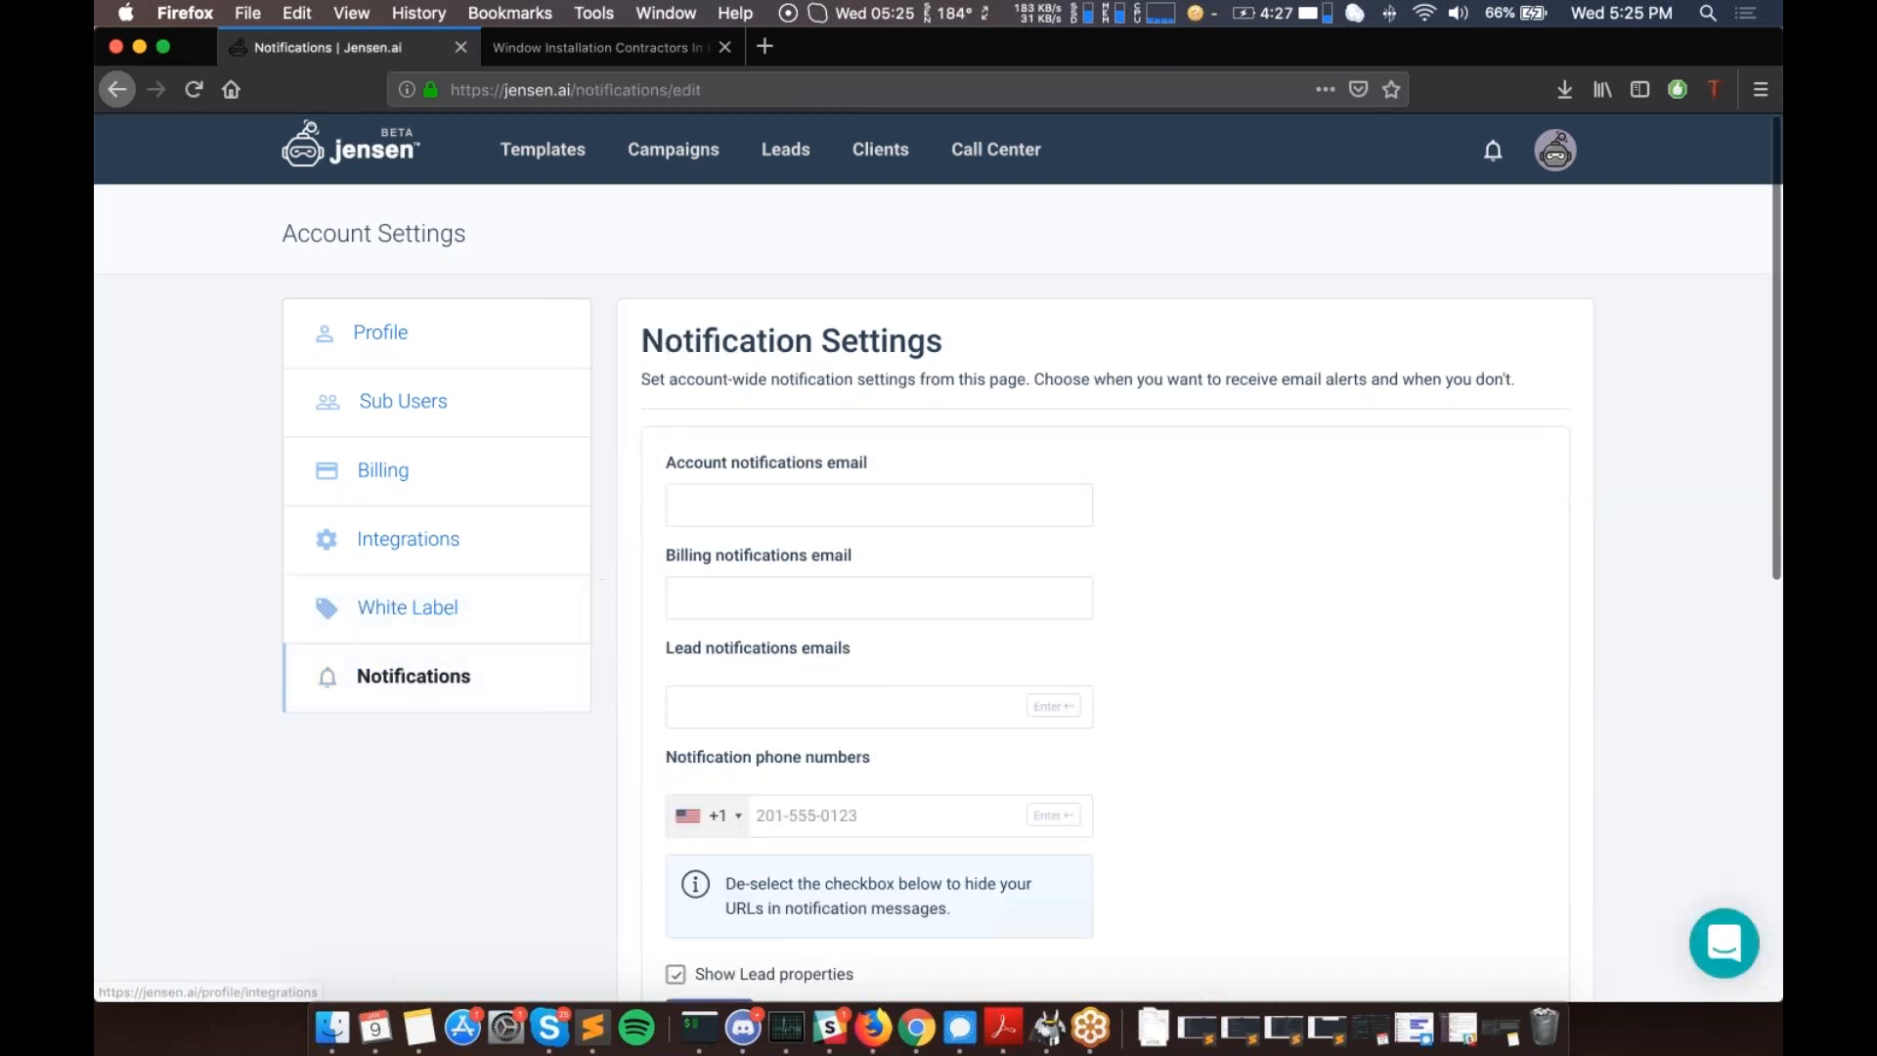
pyautogui.scroll(-1, 939, 587)
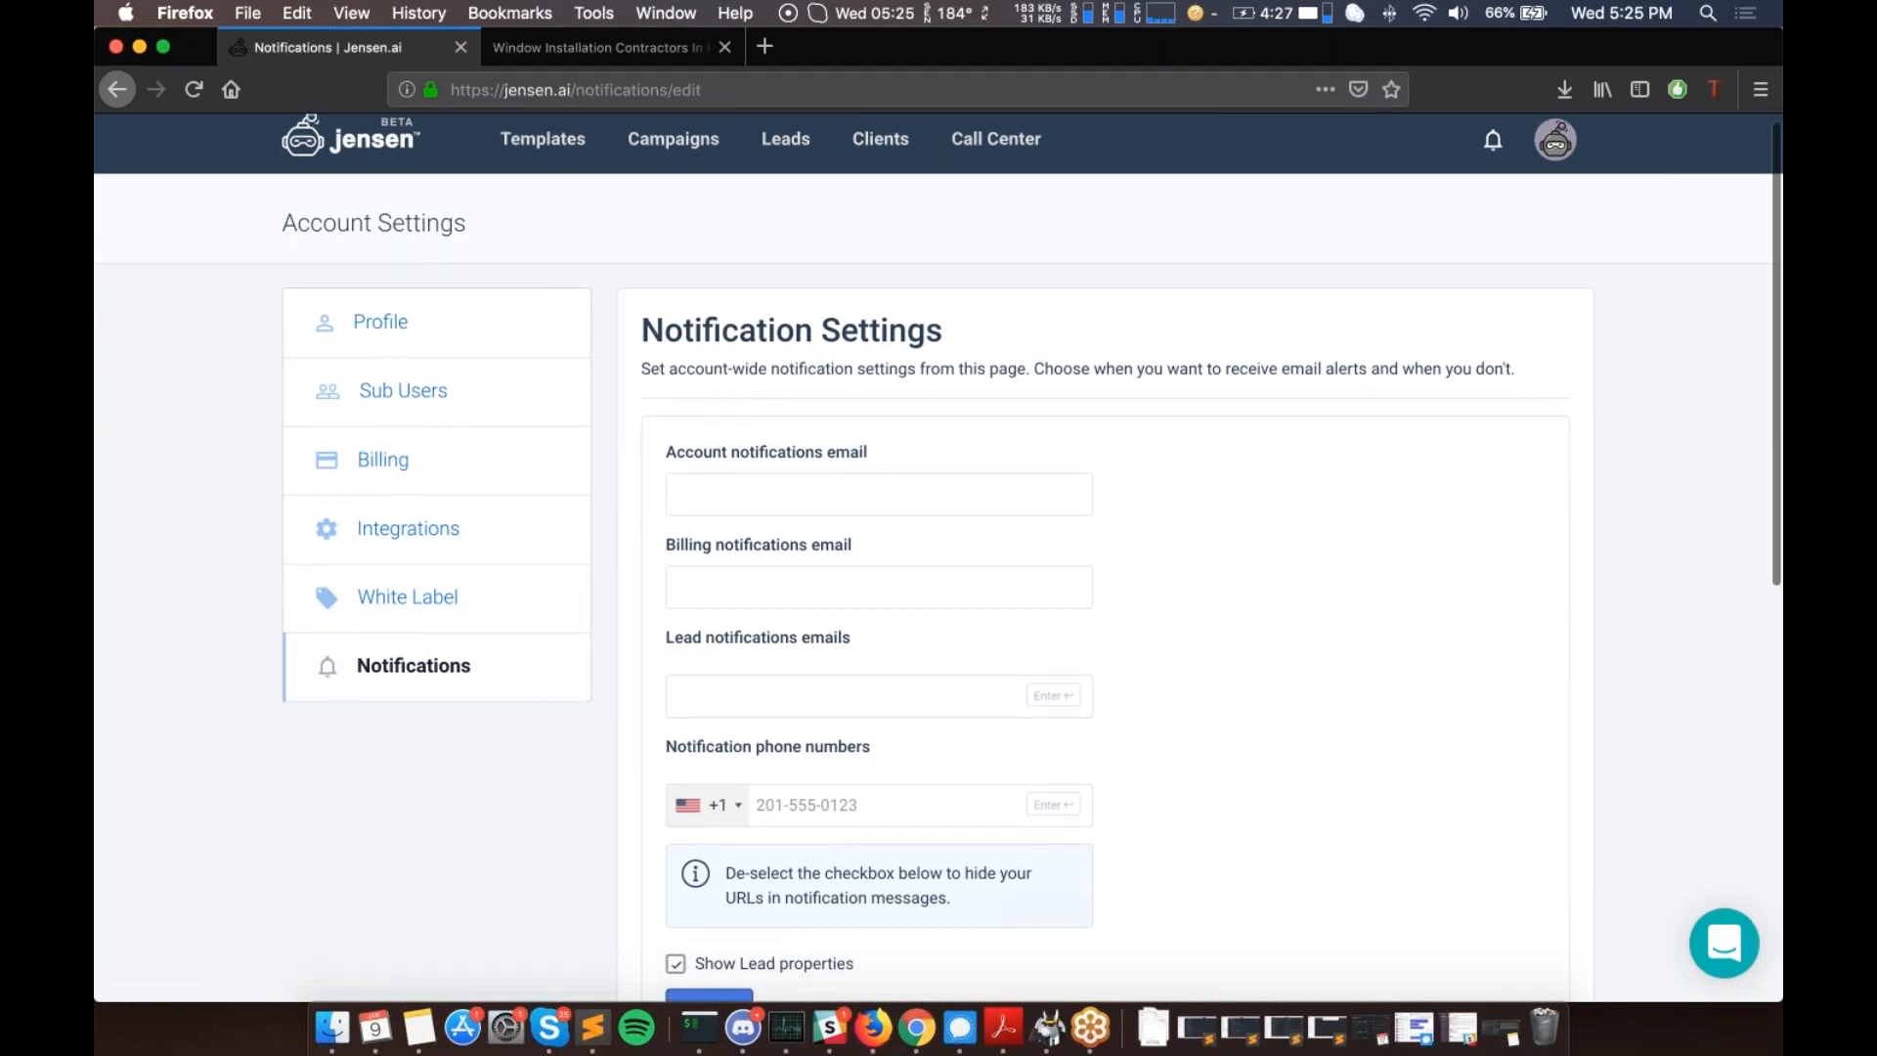
pyautogui.scroll(-10, 939, 558)
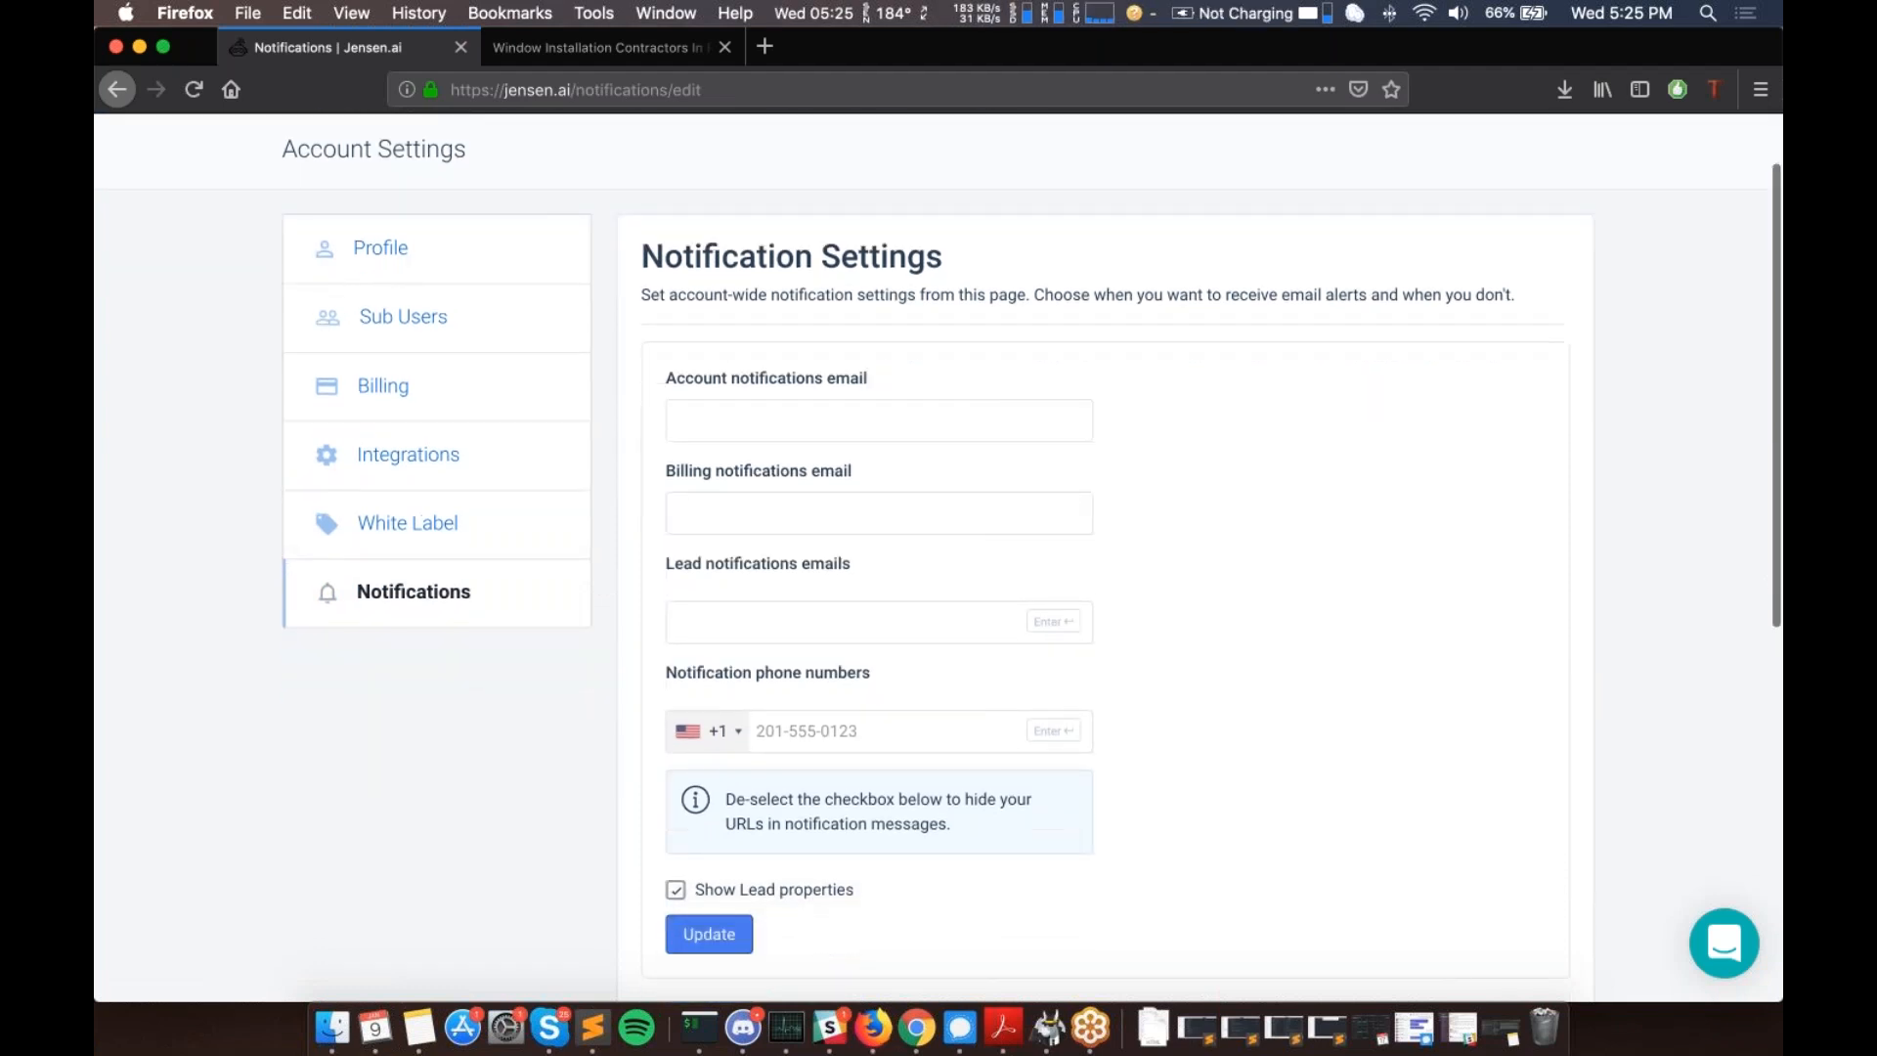
pyautogui.scroll(-2, 939, 558)
pyautogui.scroll(12, 939, 558)
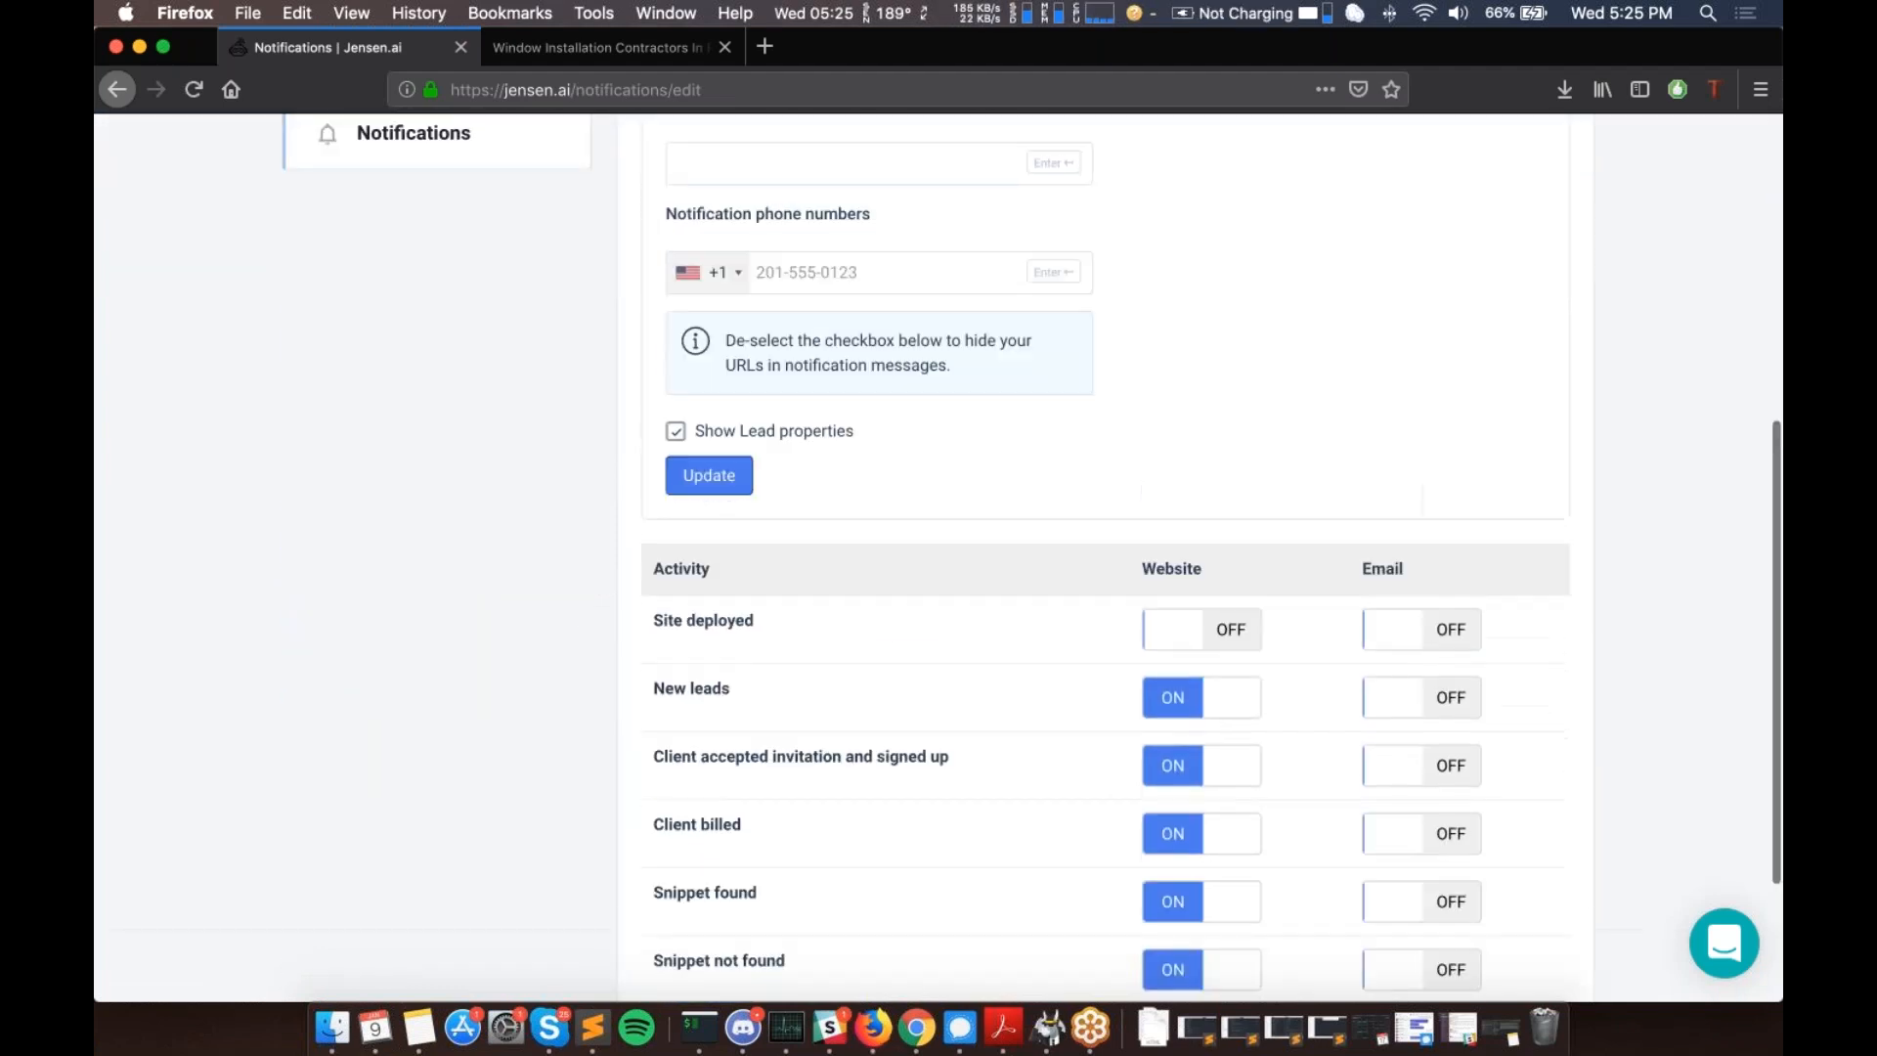
pyautogui.scroll(1, 938, 557)
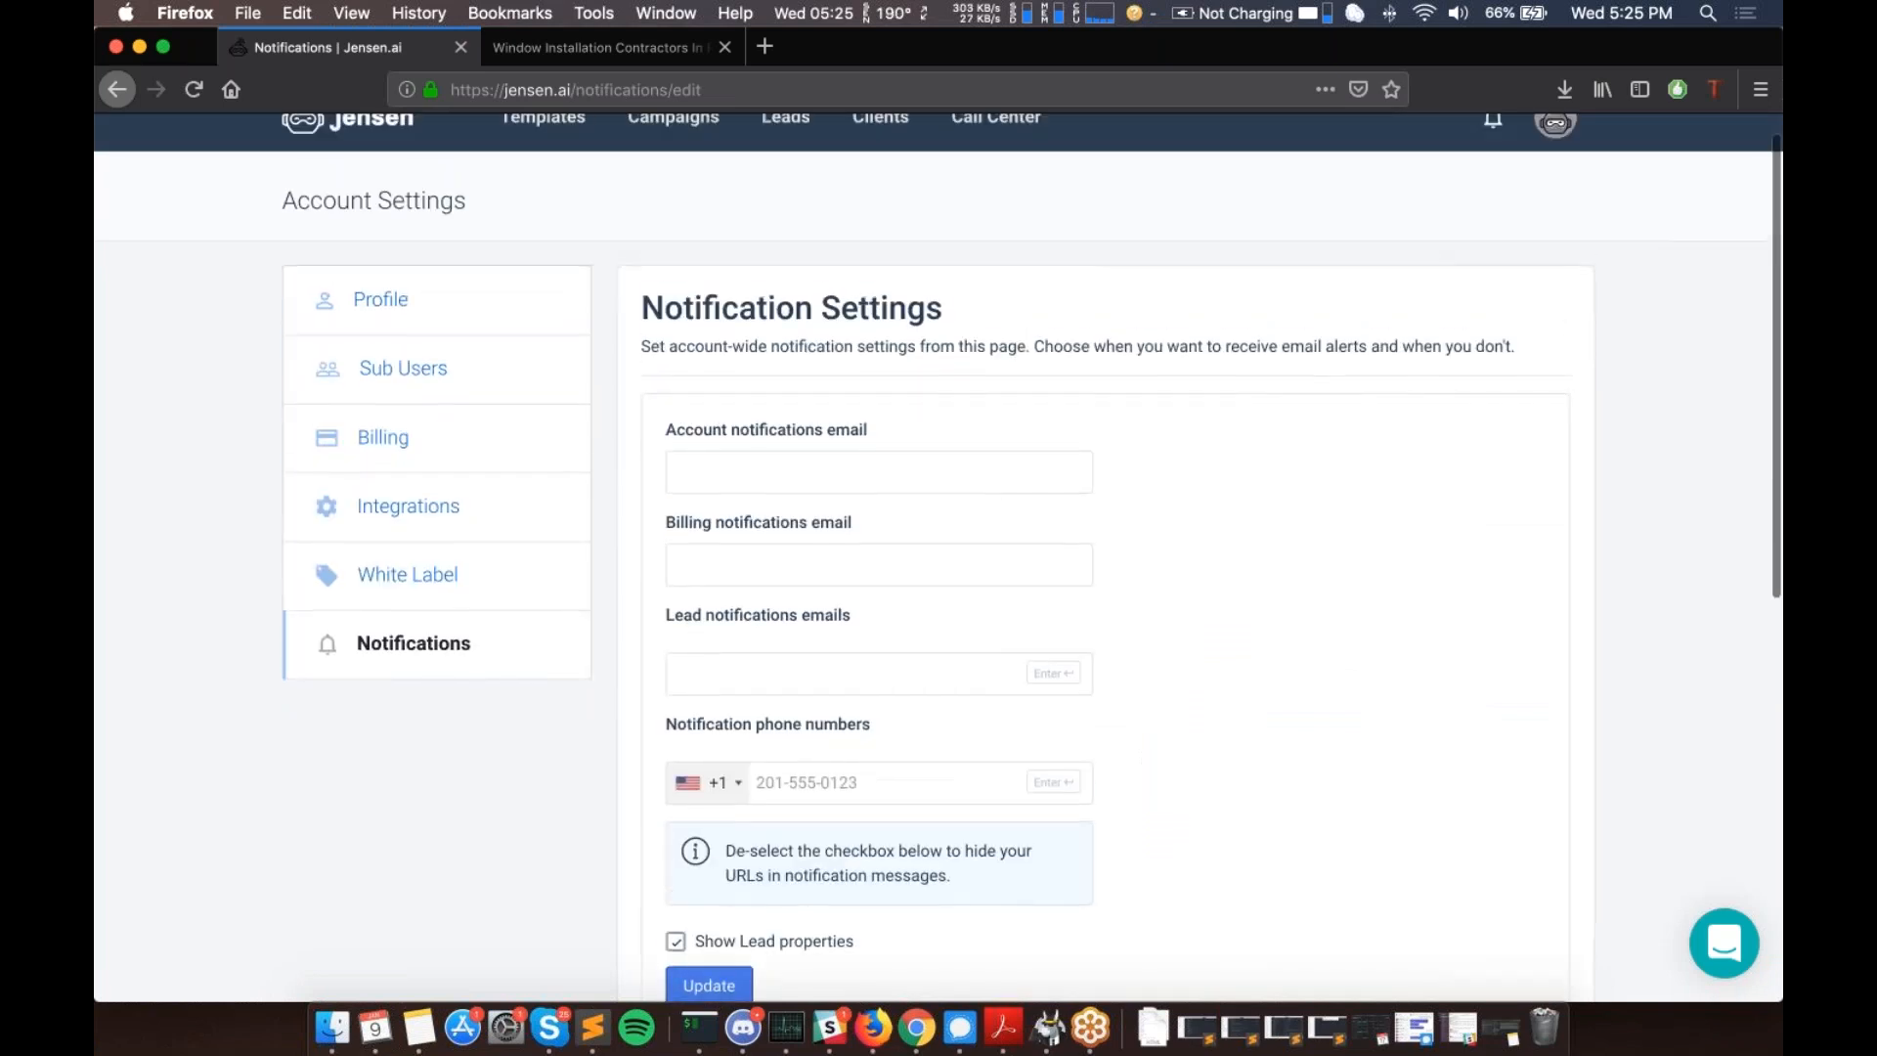
pyautogui.scroll(-1, 779, 436)
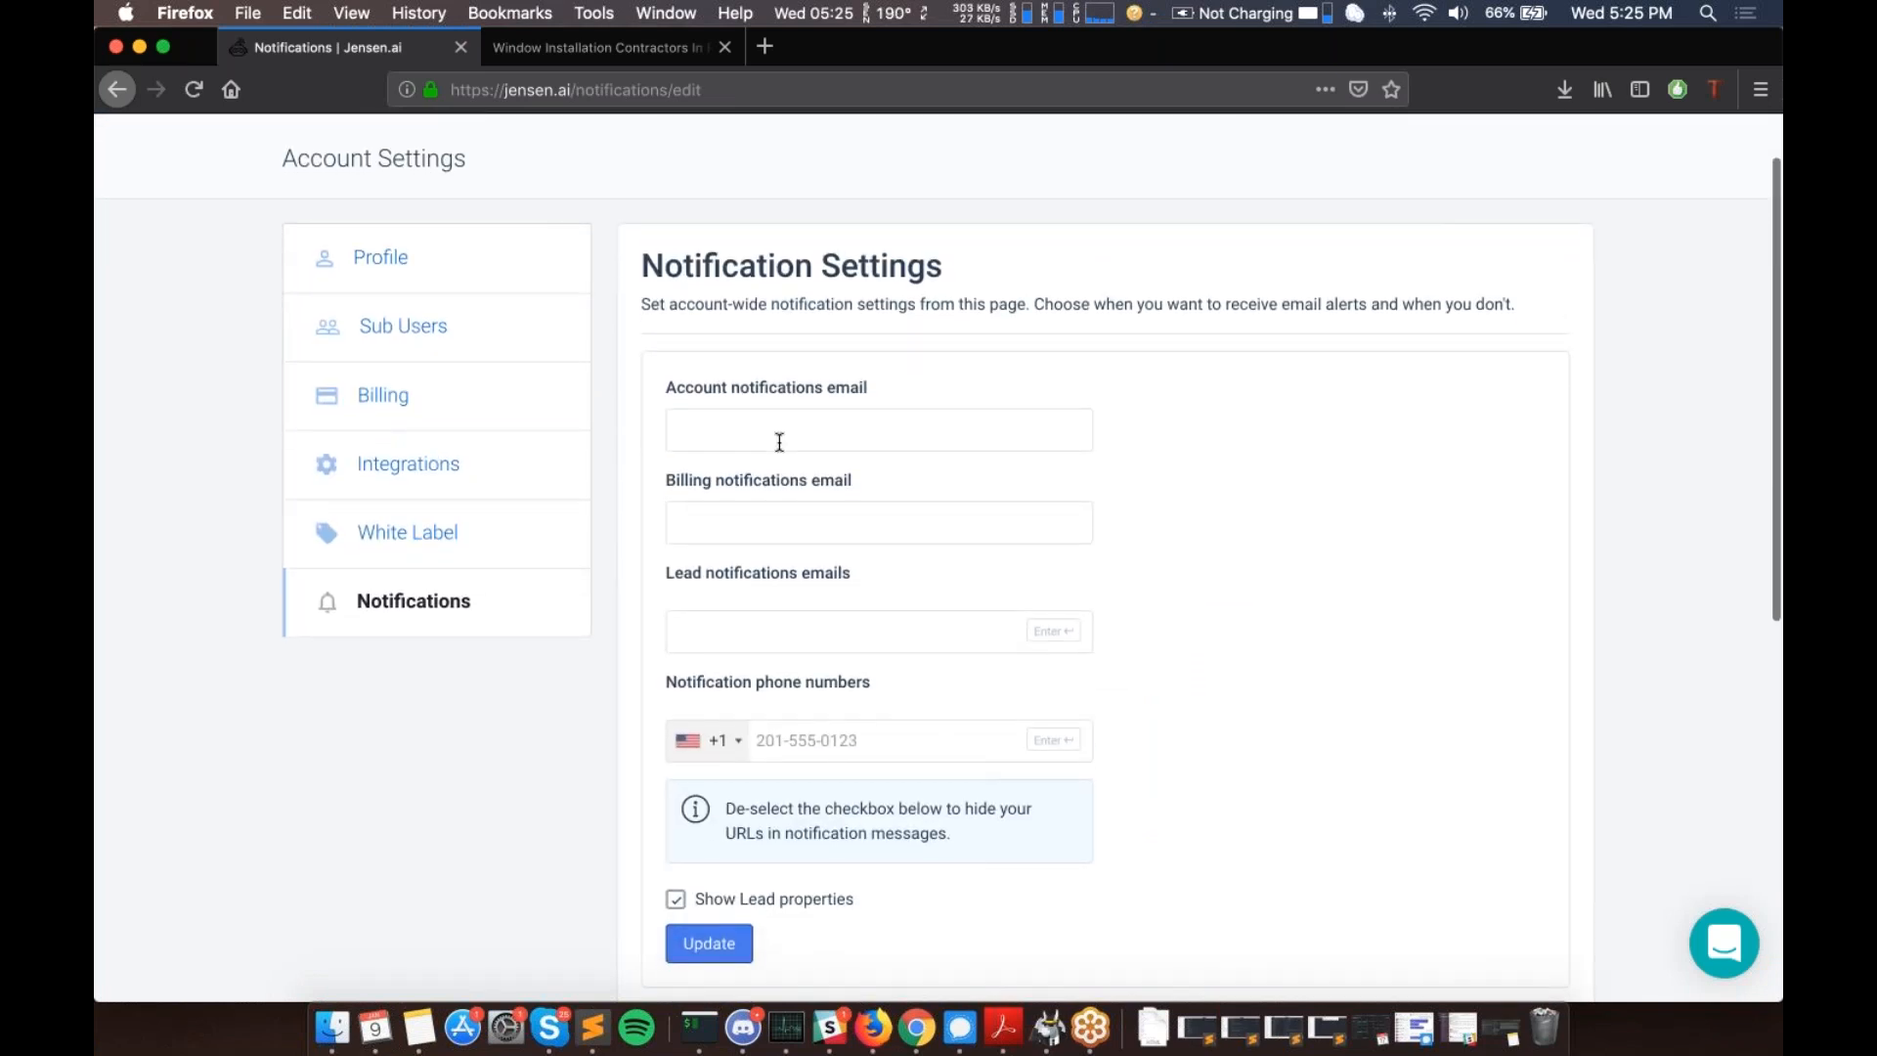
pyautogui.scroll(-3, 862, 661)
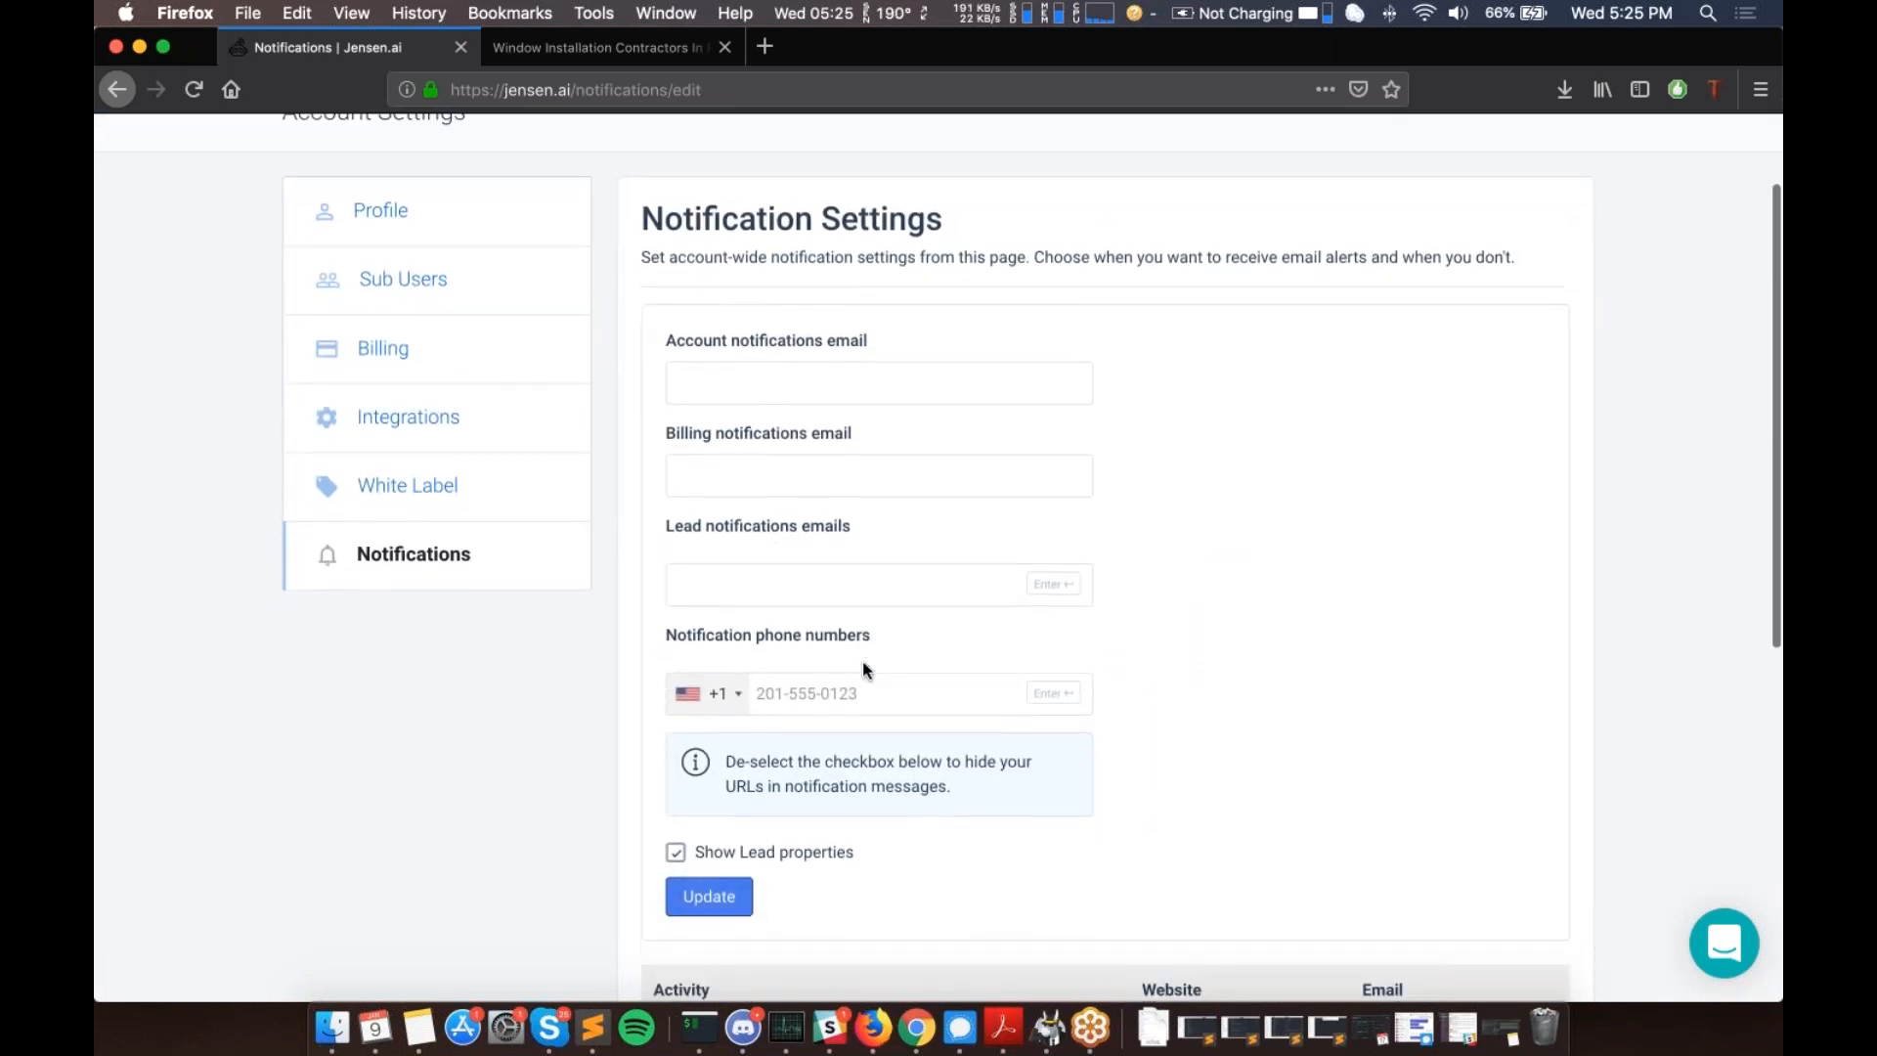
pyautogui.scroll(-7, 1487, 612)
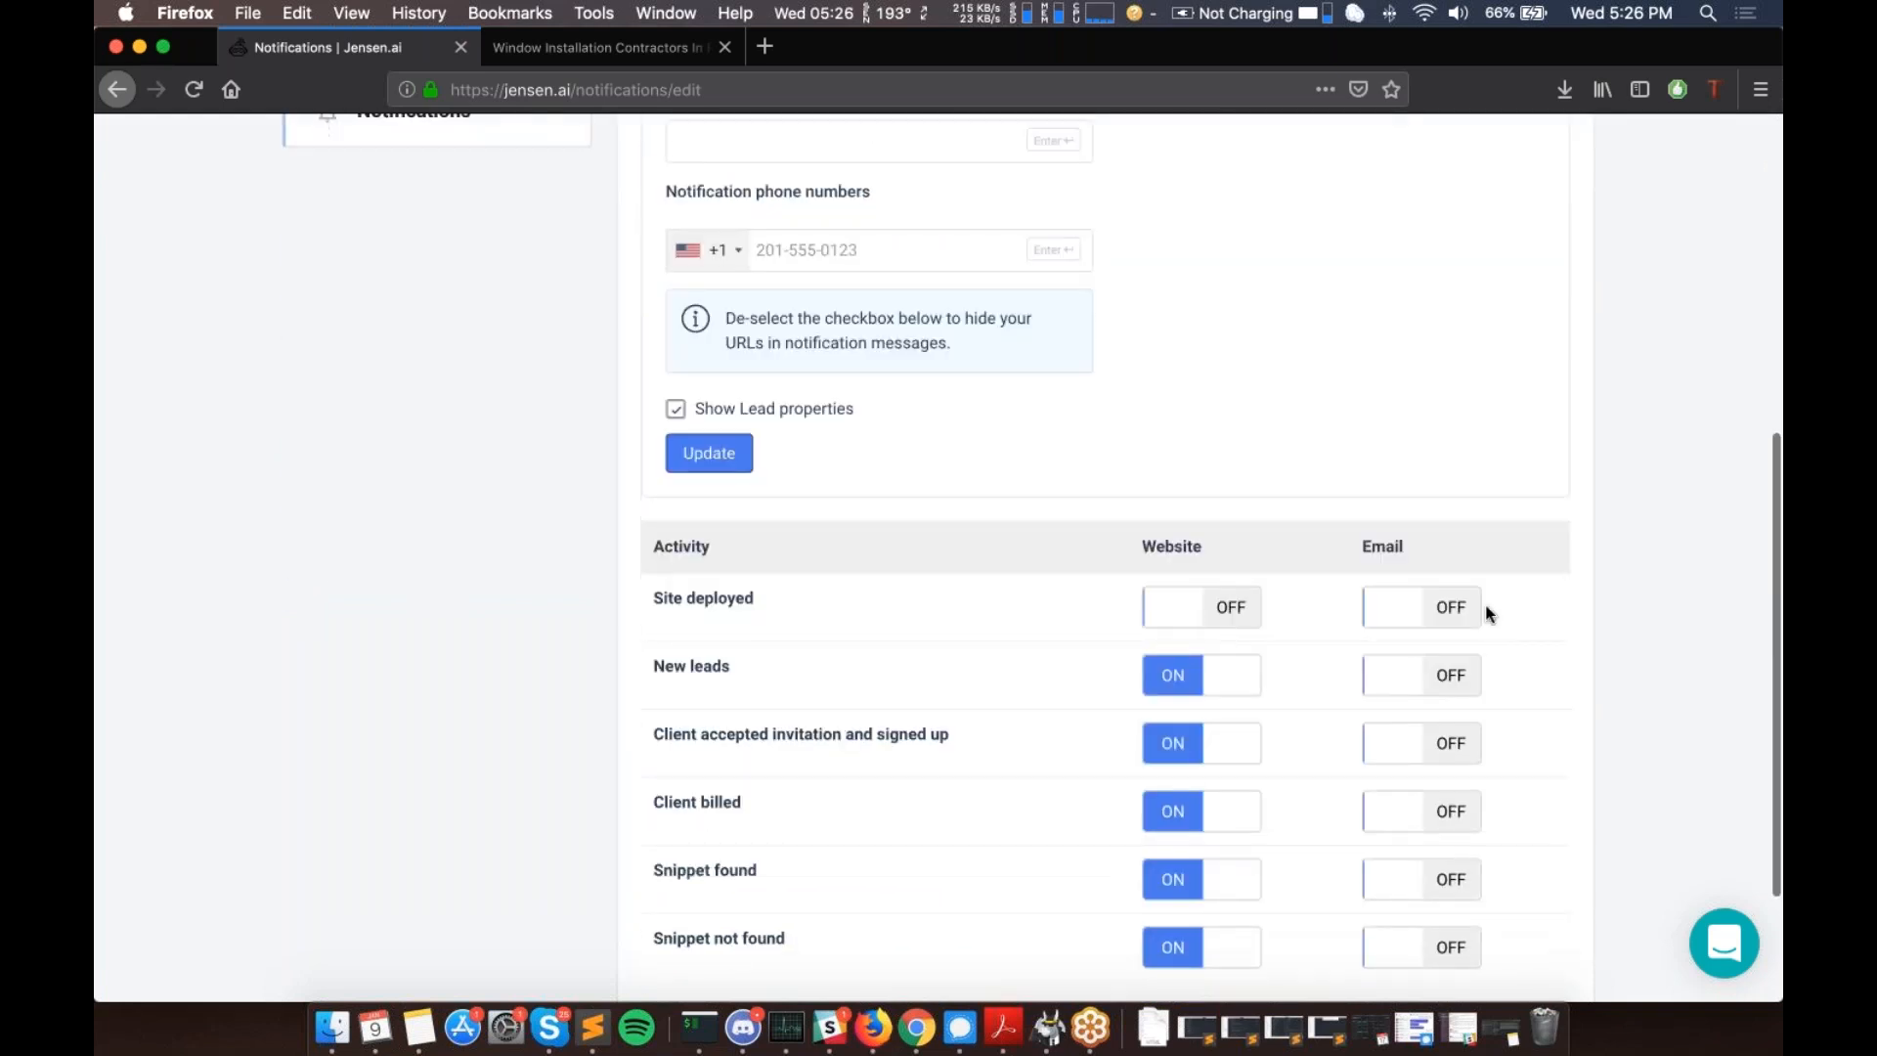
pyautogui.scroll(-3, 1449, 701)
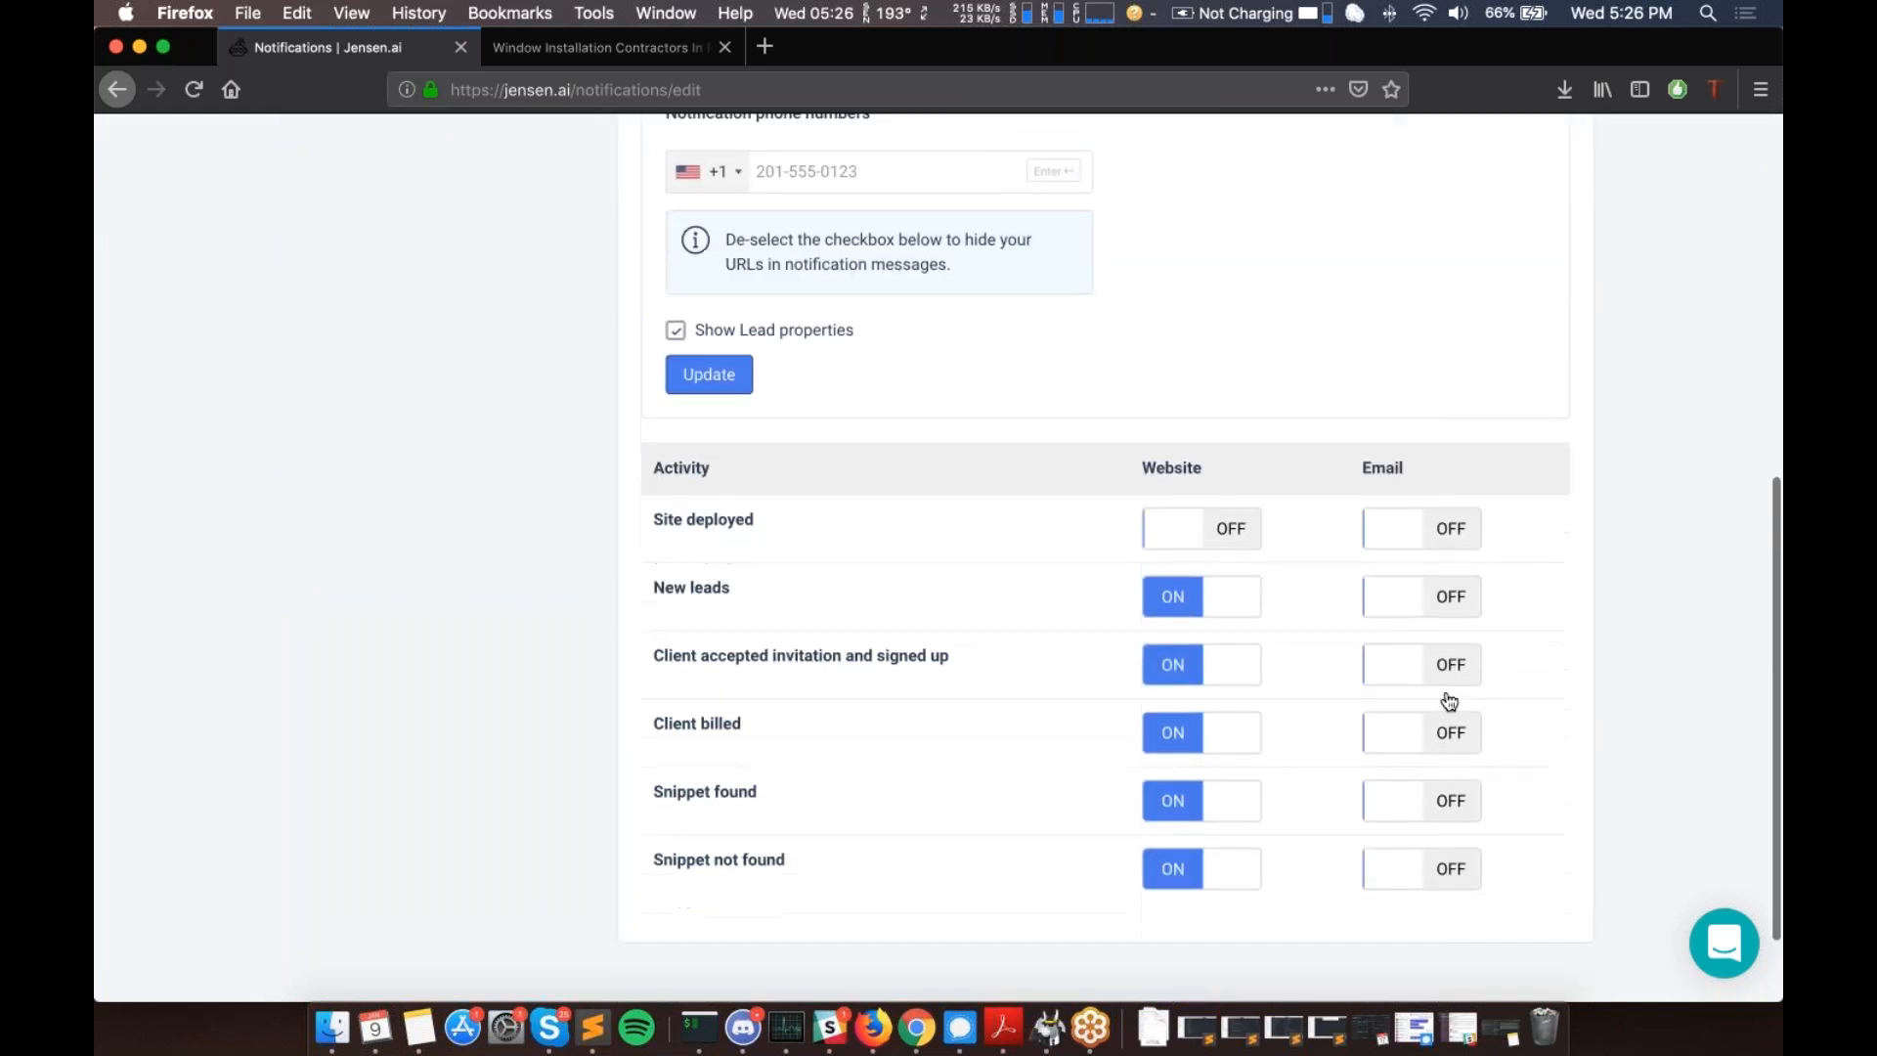
pyautogui.doubleClick(1148, 402)
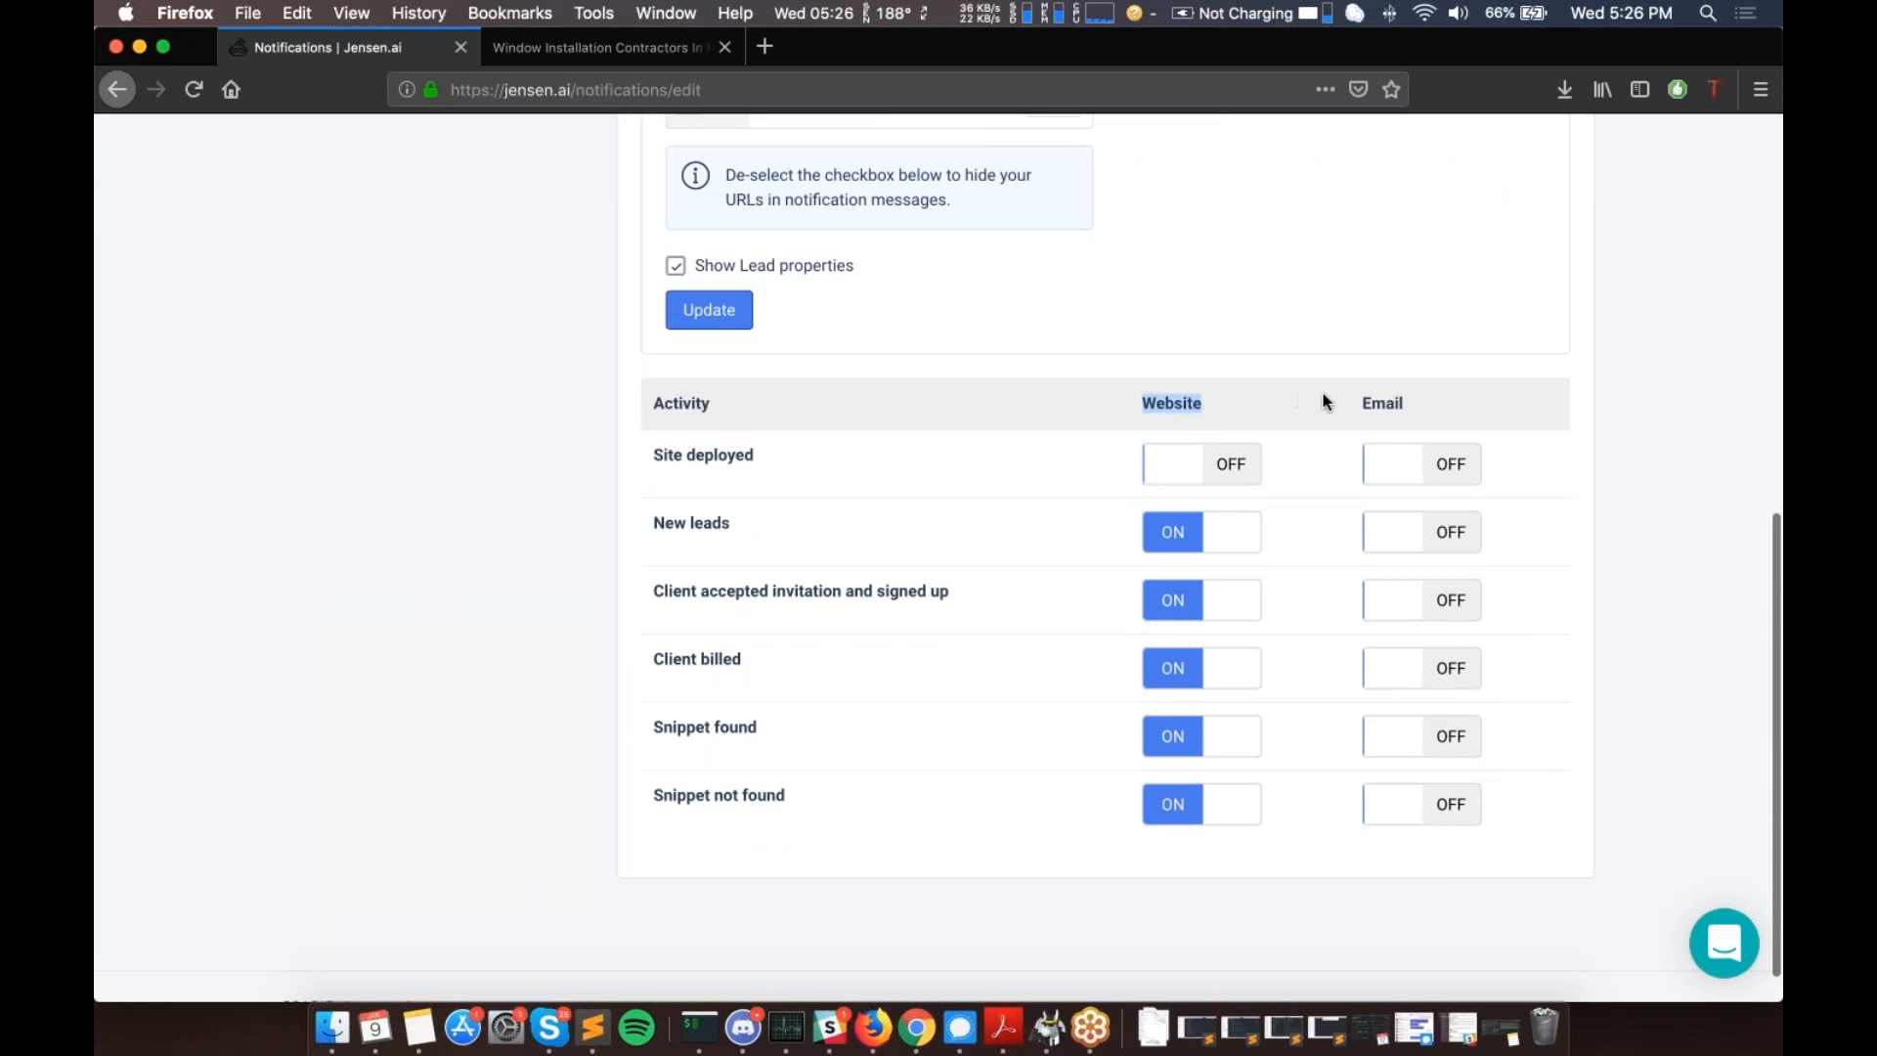
pyautogui.moveTo(1352, 401); pyautogui.dragTo(1508, 411)
pyautogui.scroll(3, 1051, 374)
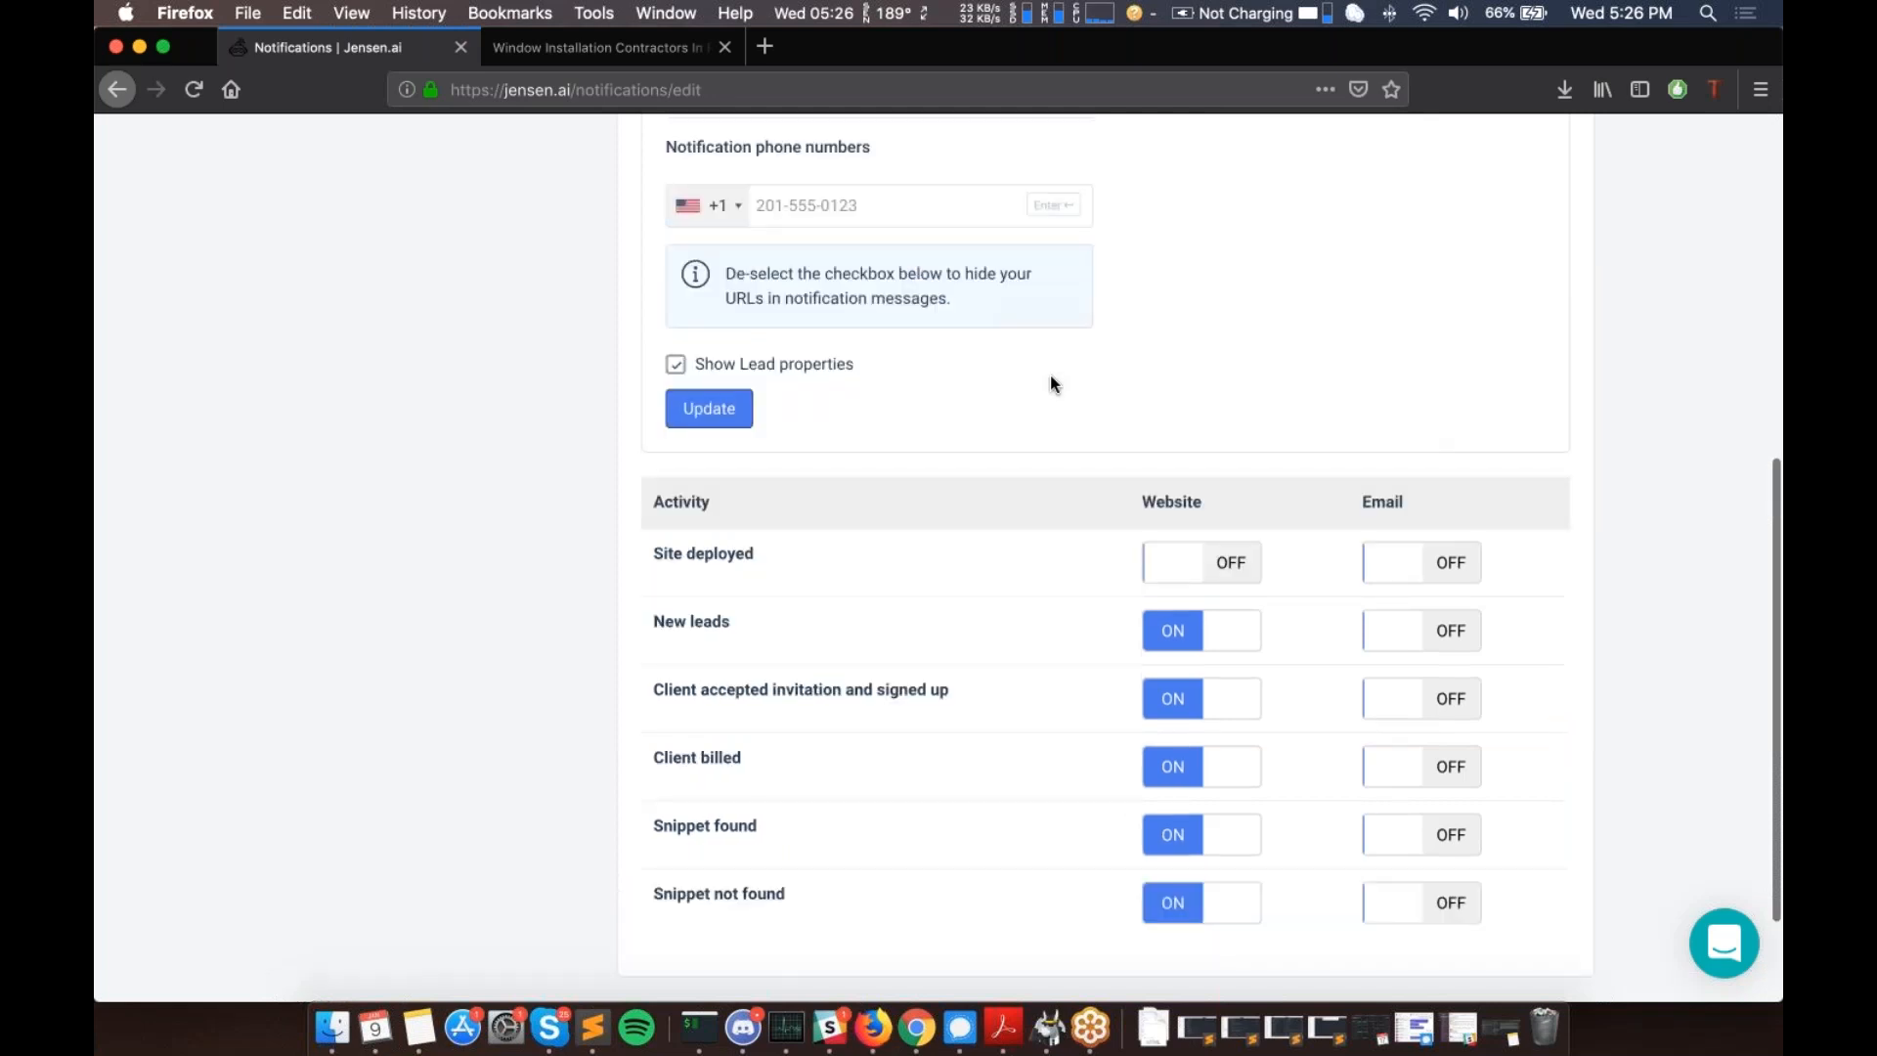
pyautogui.scroll(2, 1050, 377)
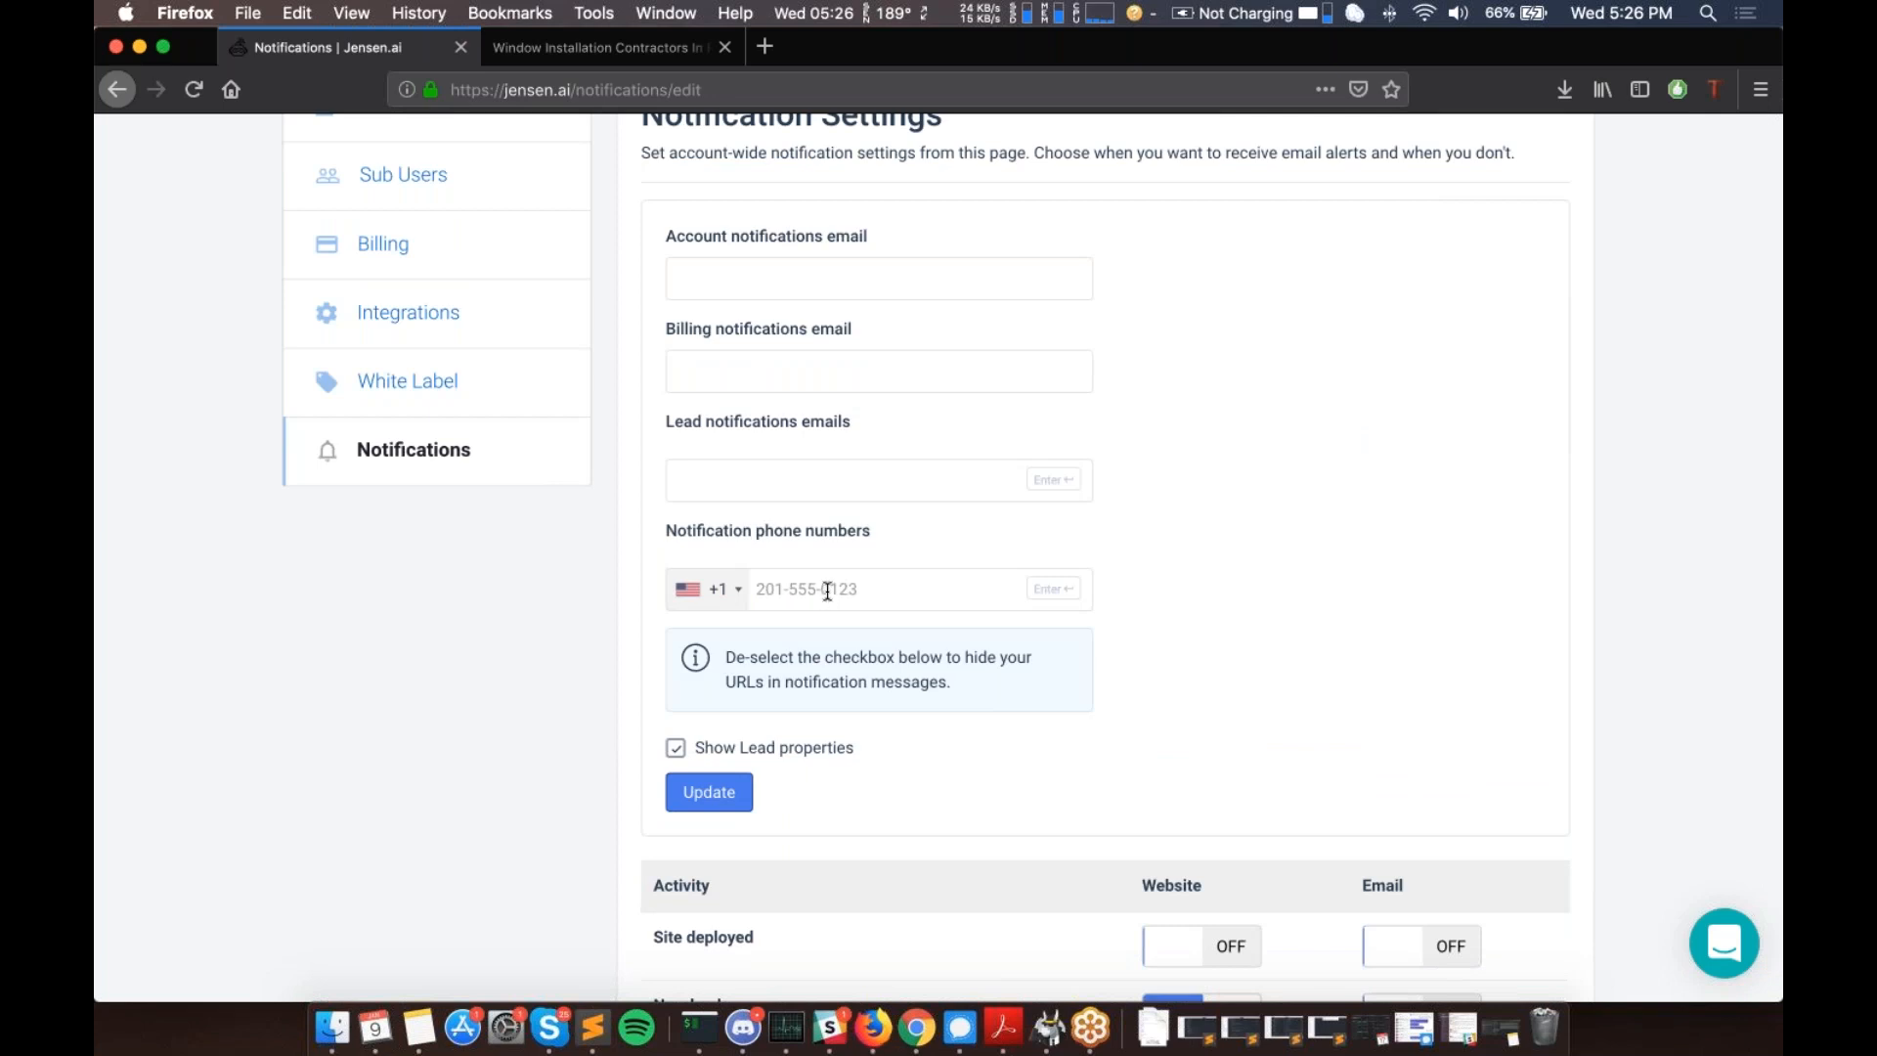
pyautogui.scroll(1, 849, 500)
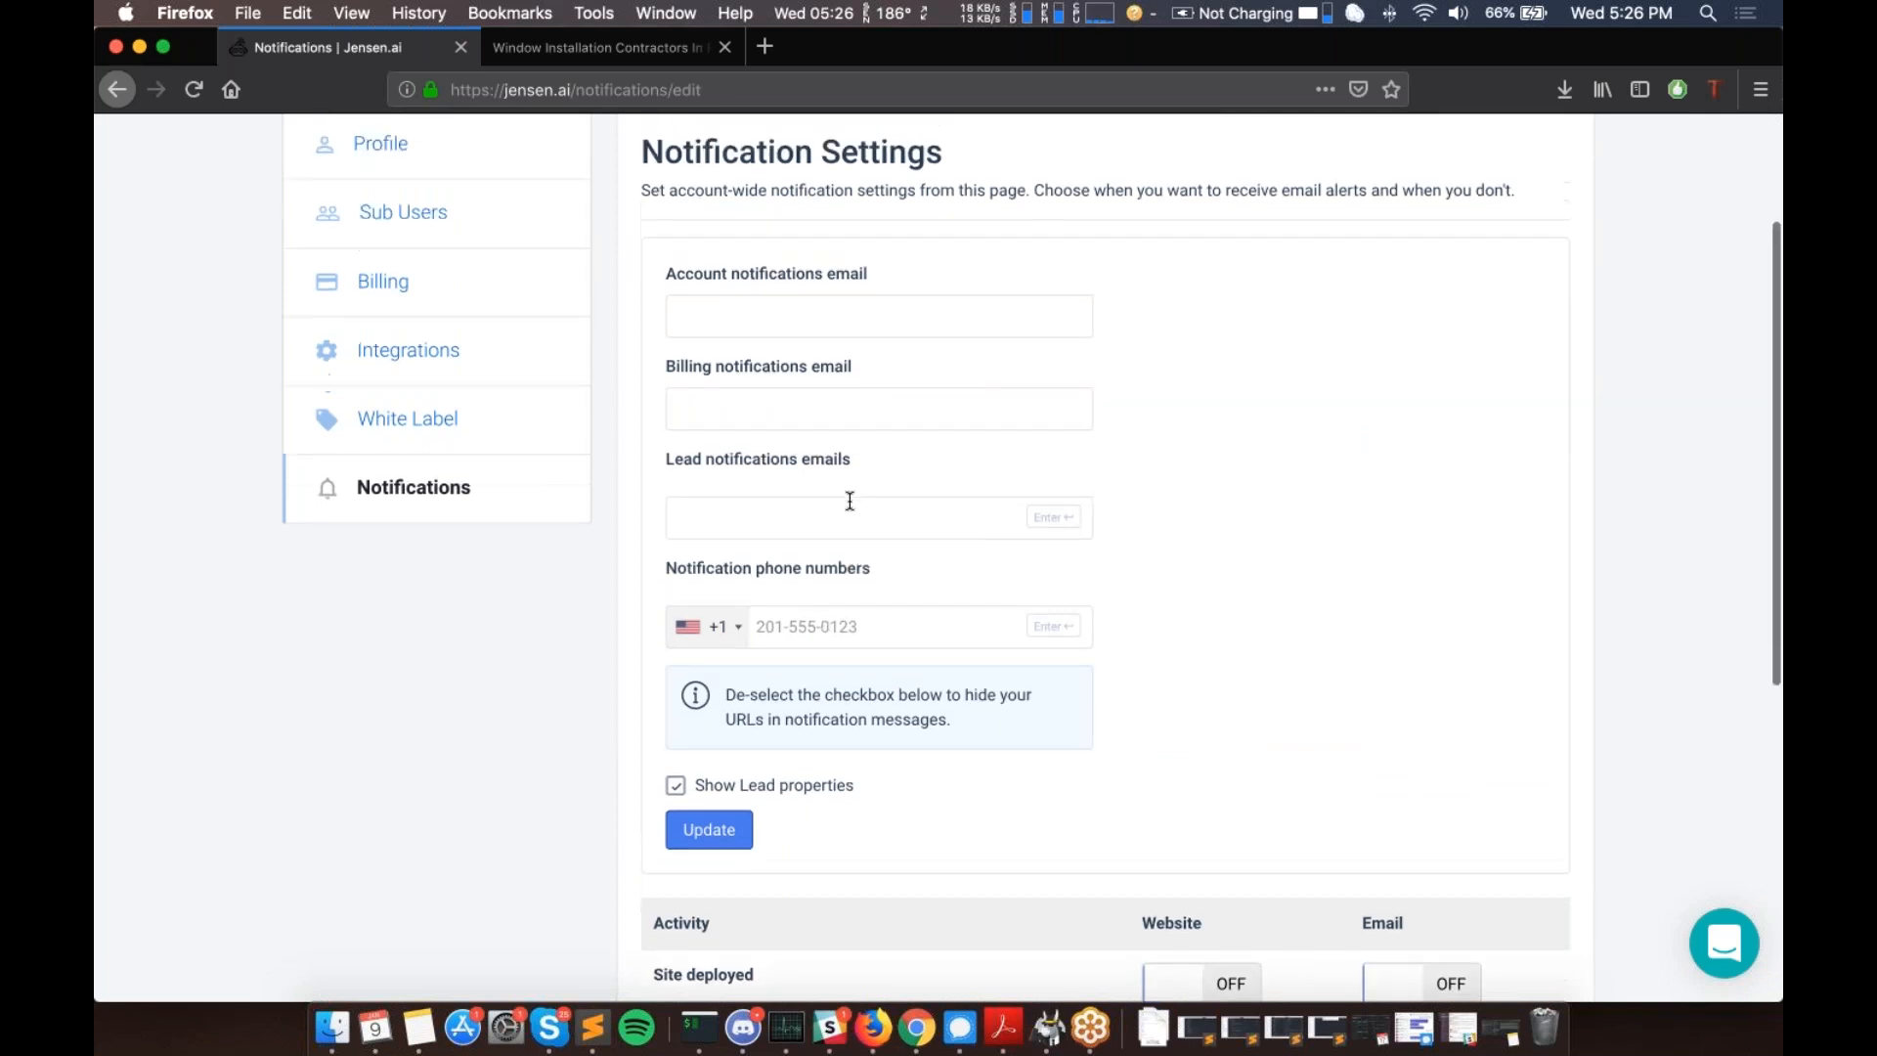
pyautogui.scroll(1, 850, 501)
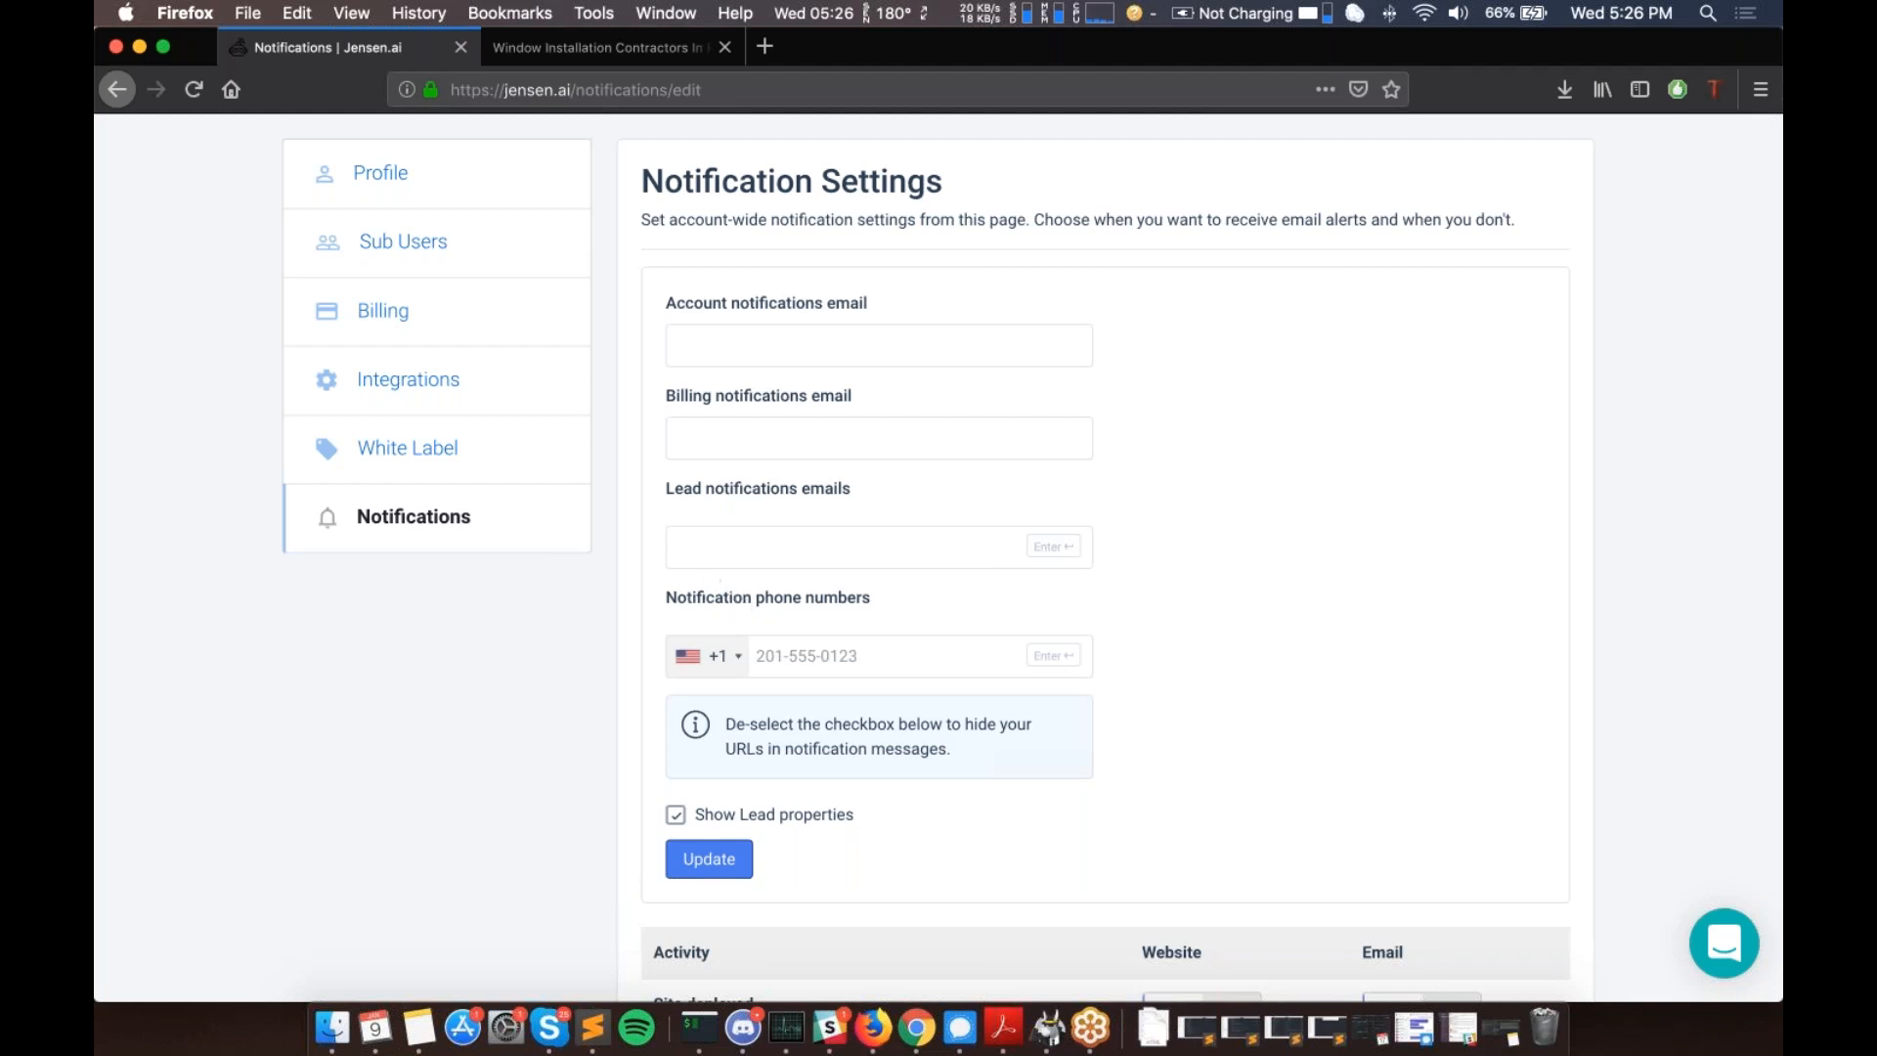
pyautogui.scroll(-1, 1032, 564)
pyautogui.scroll(-10, 1210, 699)
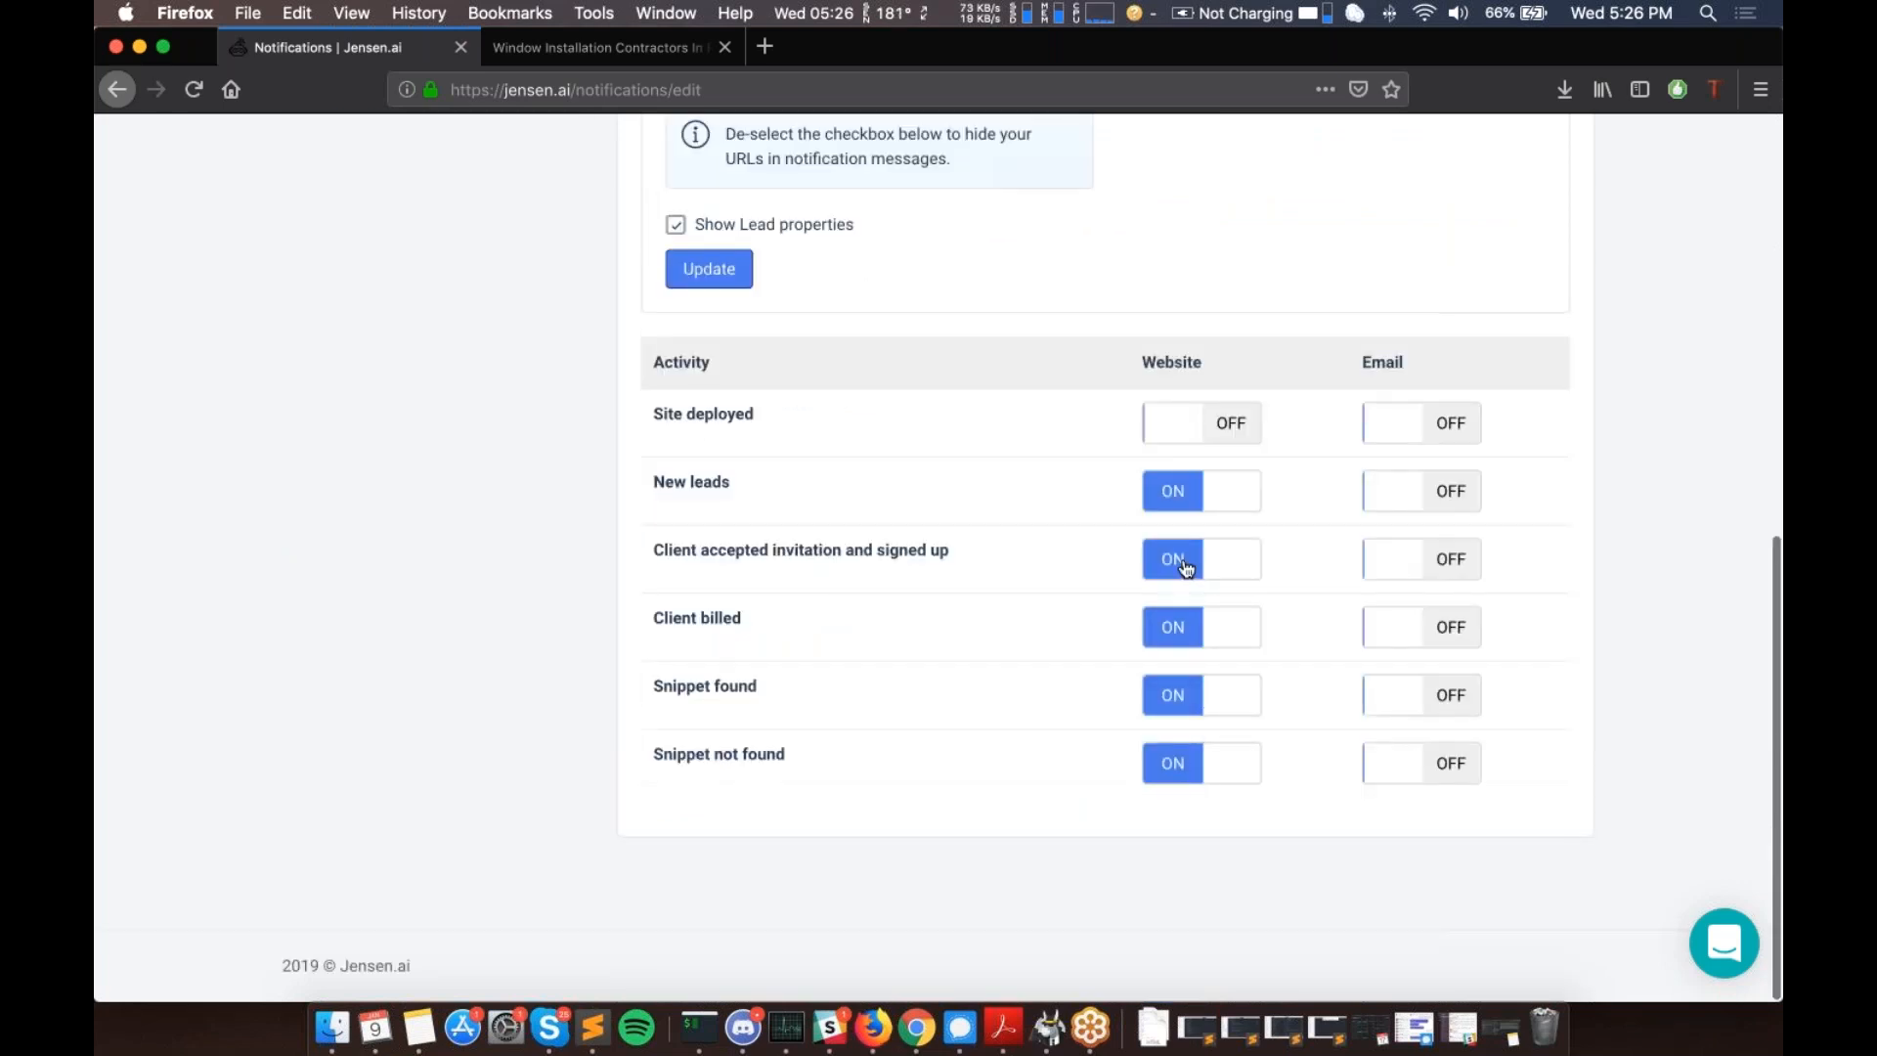
pyautogui.scroll(6, 1185, 567)
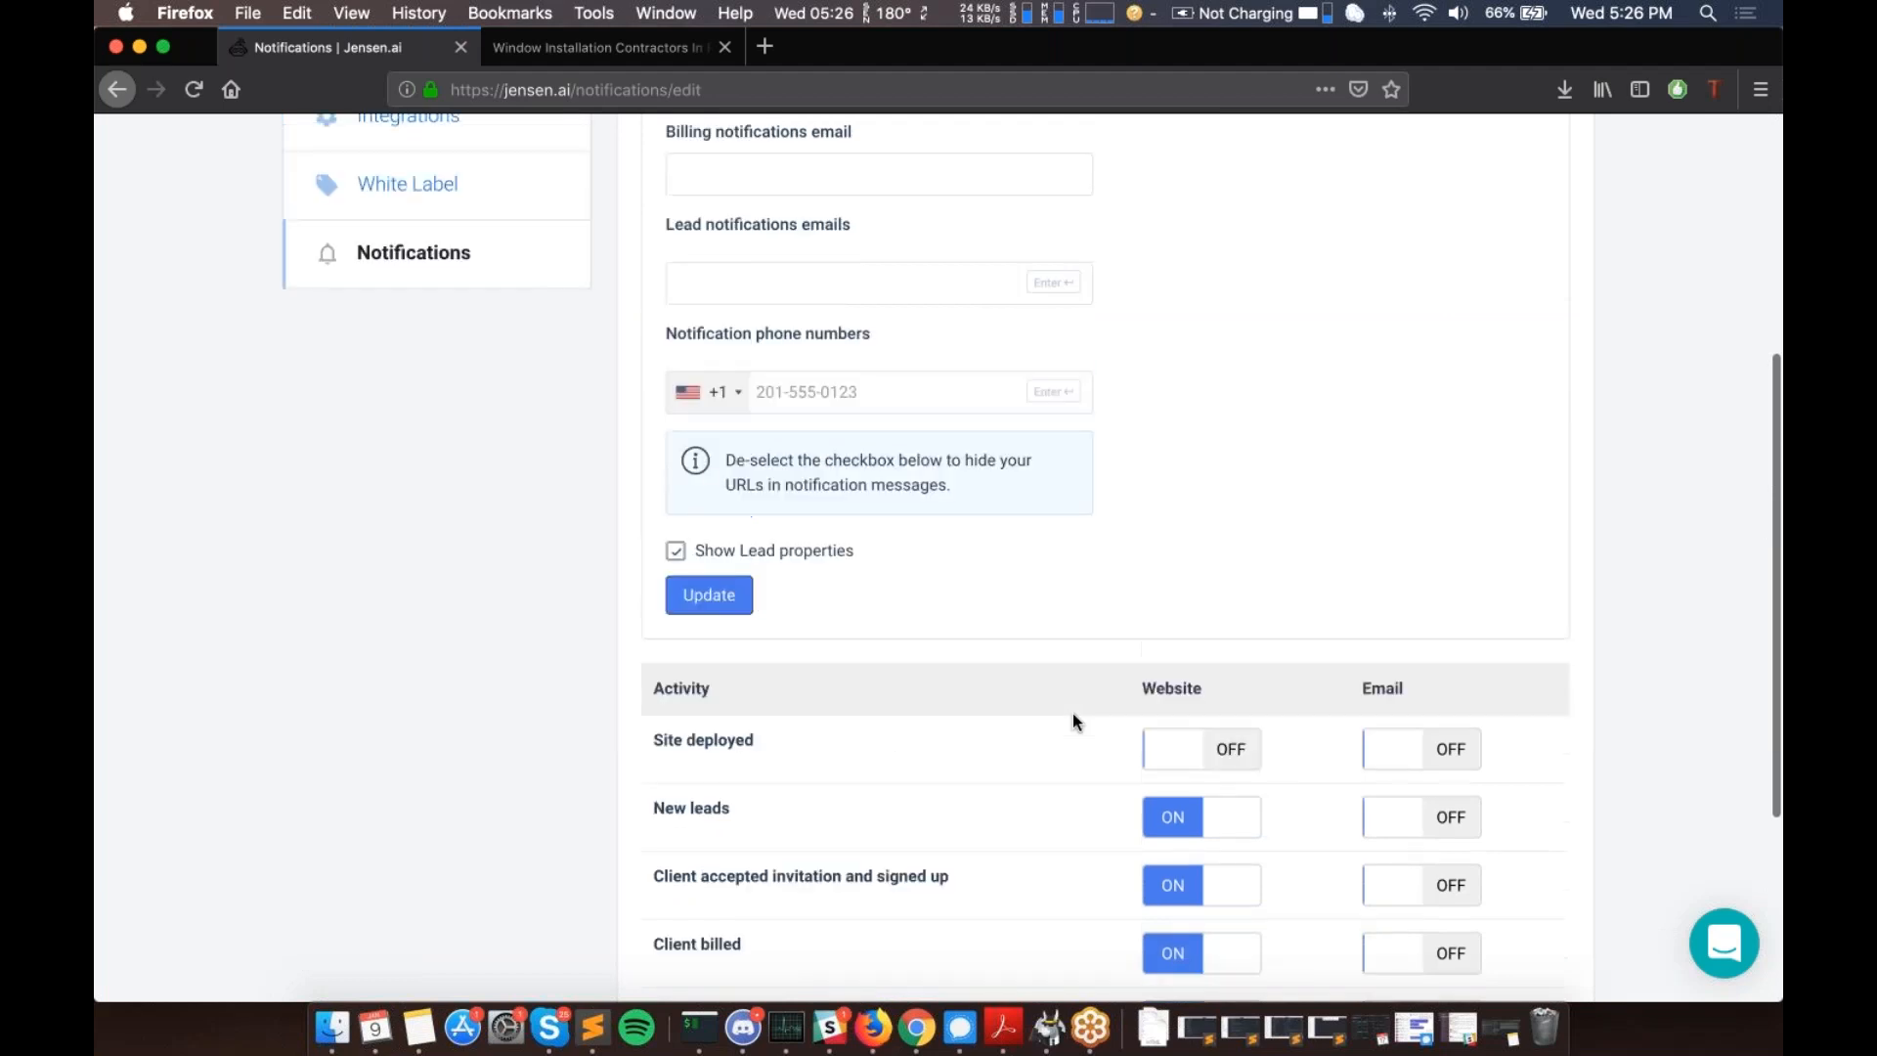
pyautogui.scroll(8, 1072, 721)
pyautogui.scroll(-1, 804, 765)
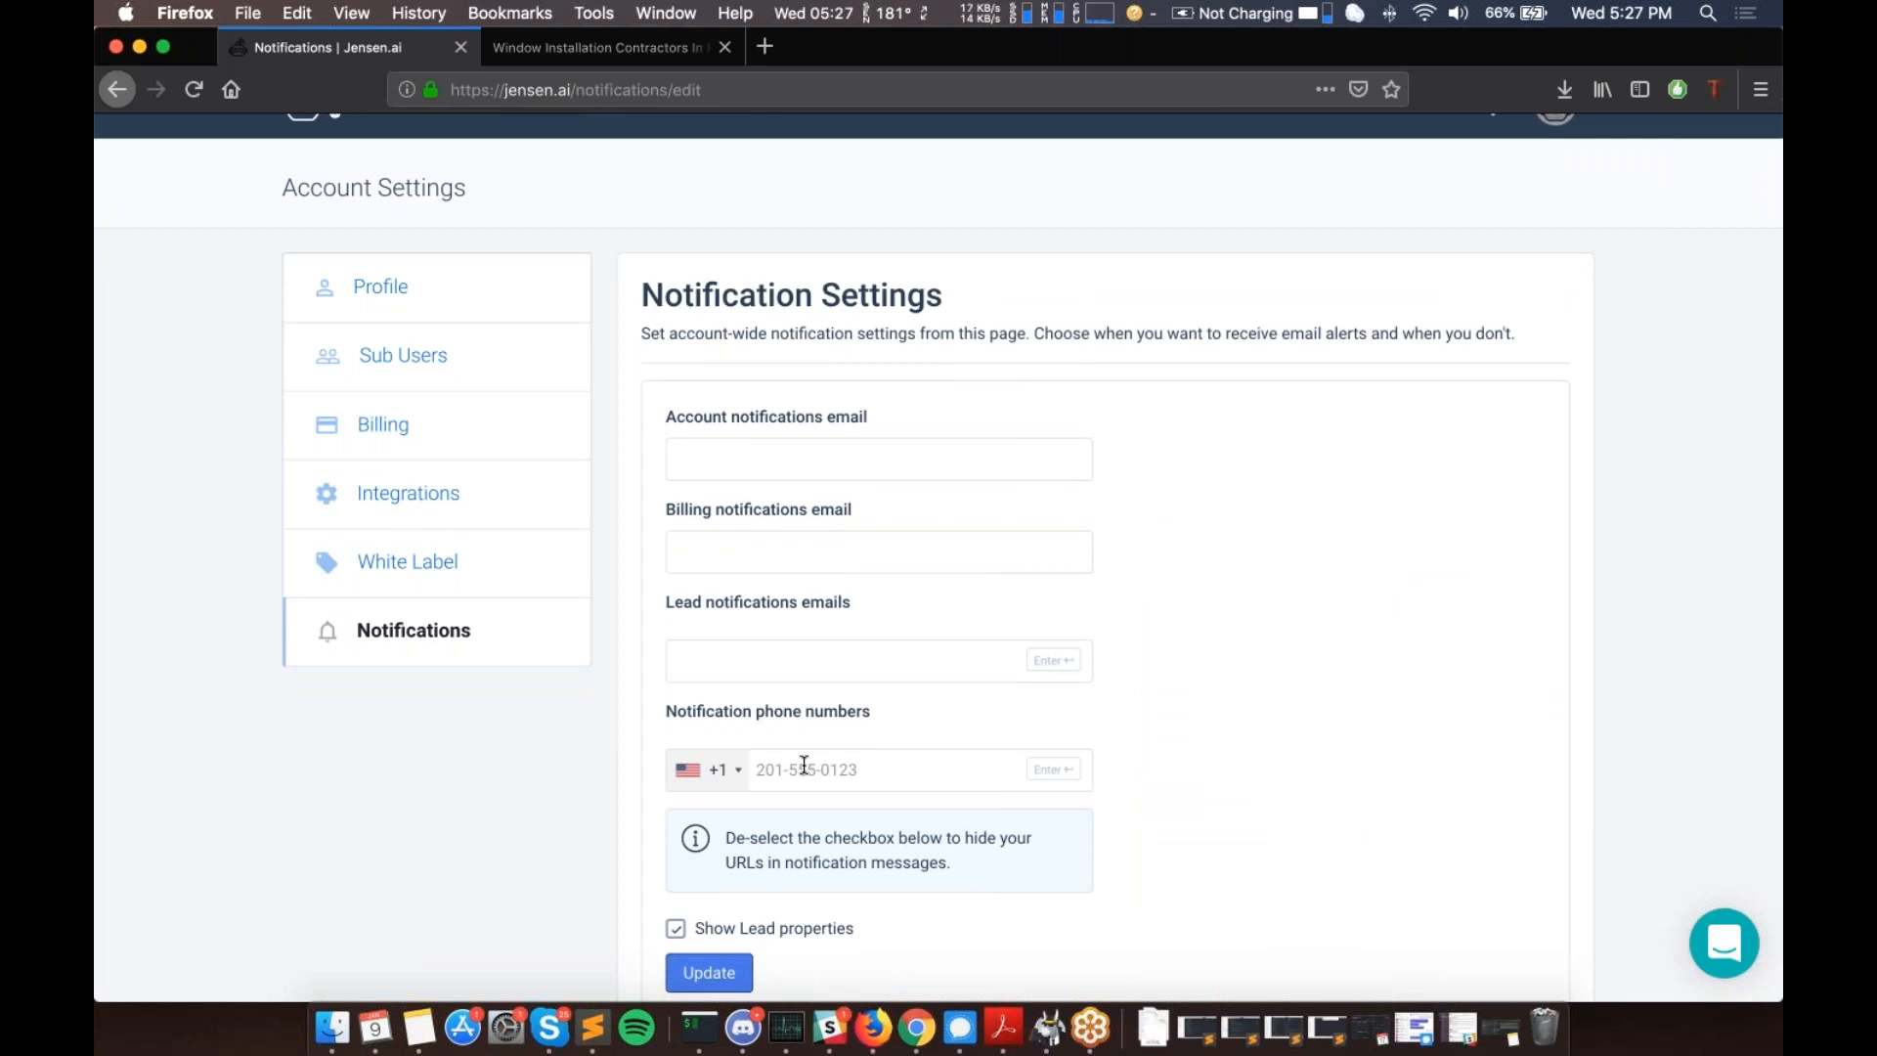
pyautogui.scroll(-1, 804, 764)
pyautogui.scroll(-1, 804, 764)
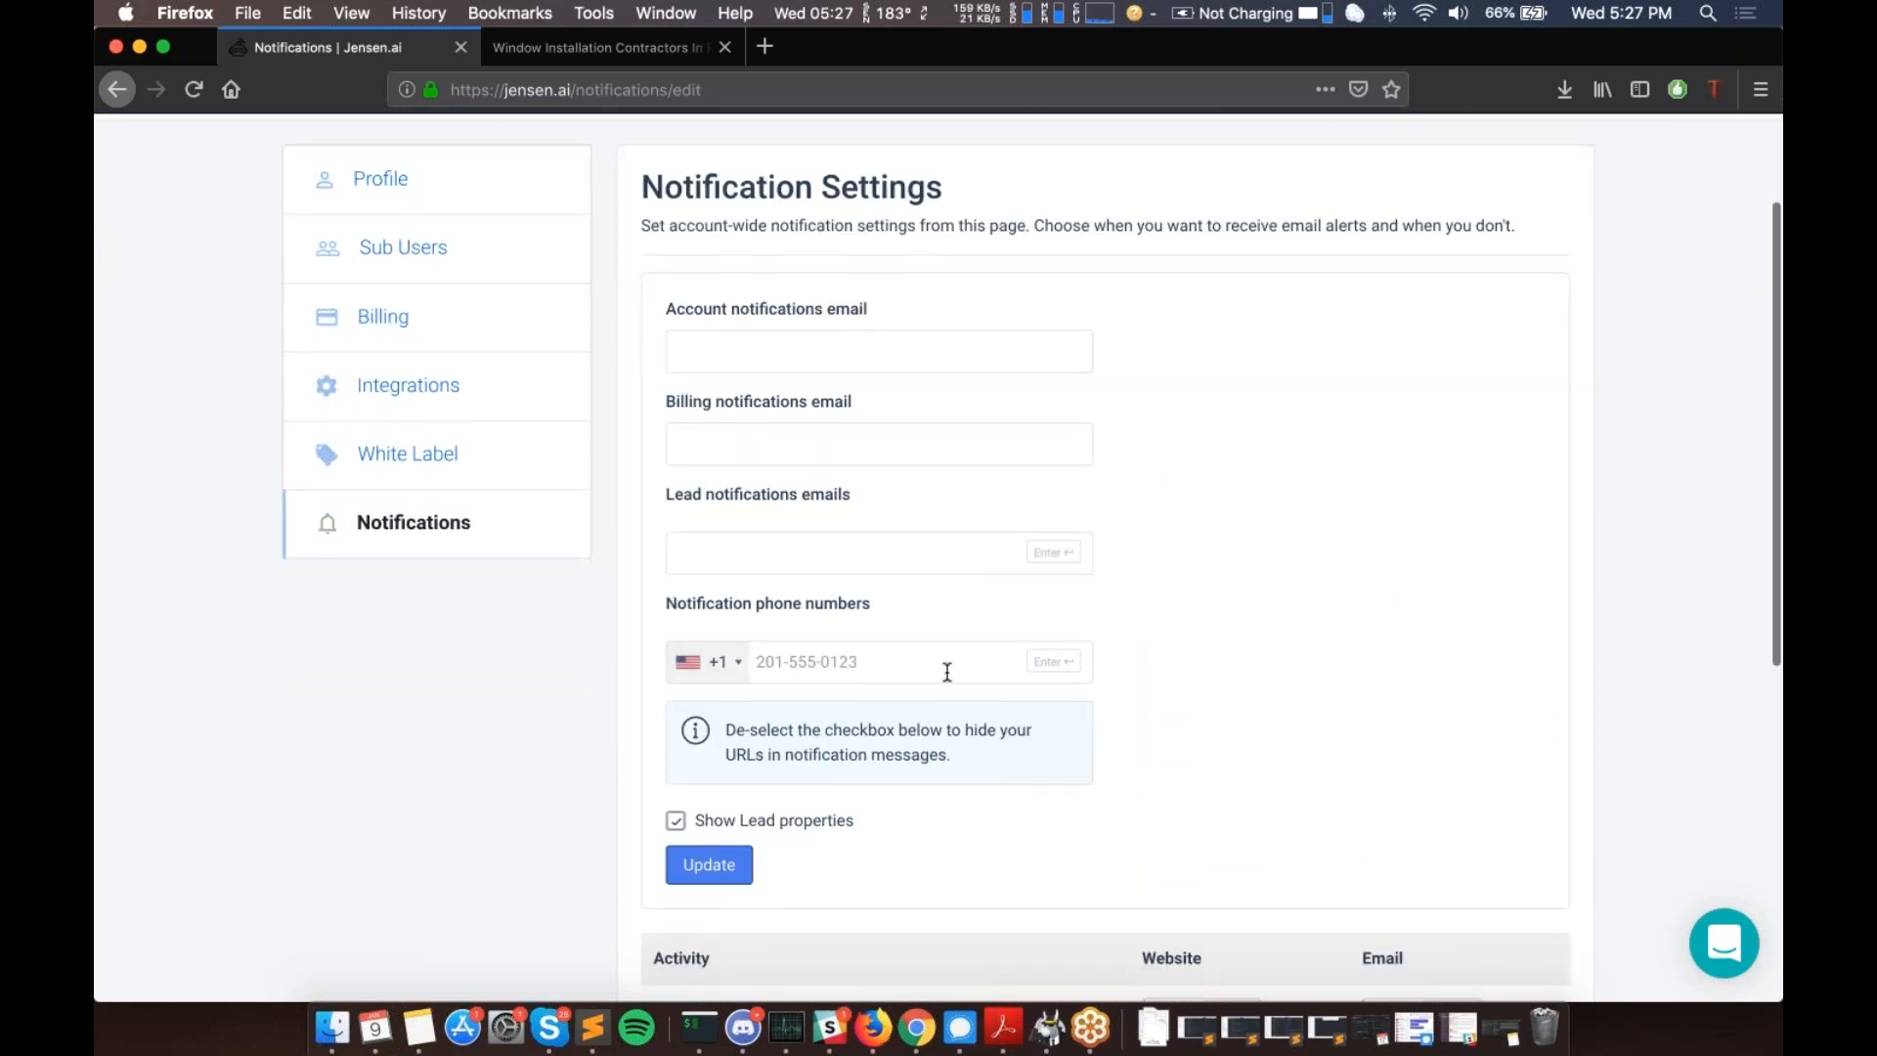
# - Add two phone numbers to the Notification phone numbers field
pyautogui.click(934, 670)
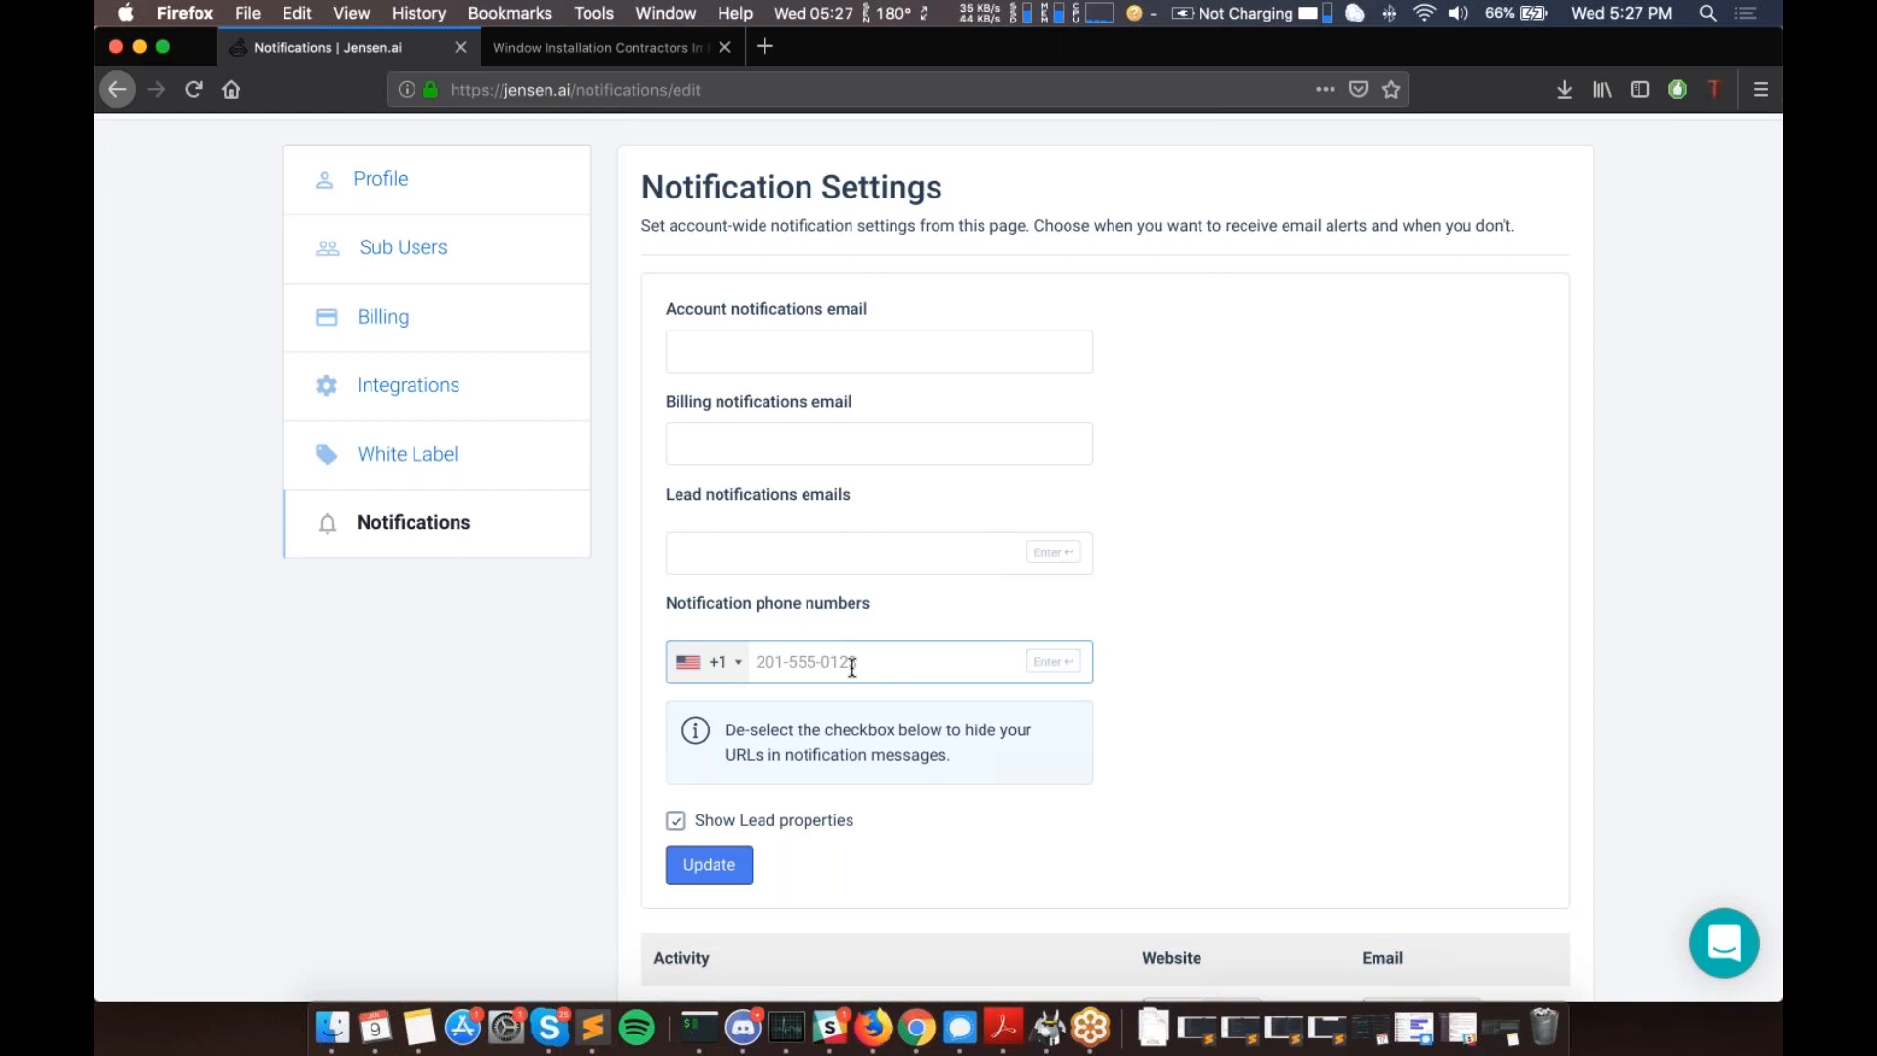
pyautogui.press('Return')
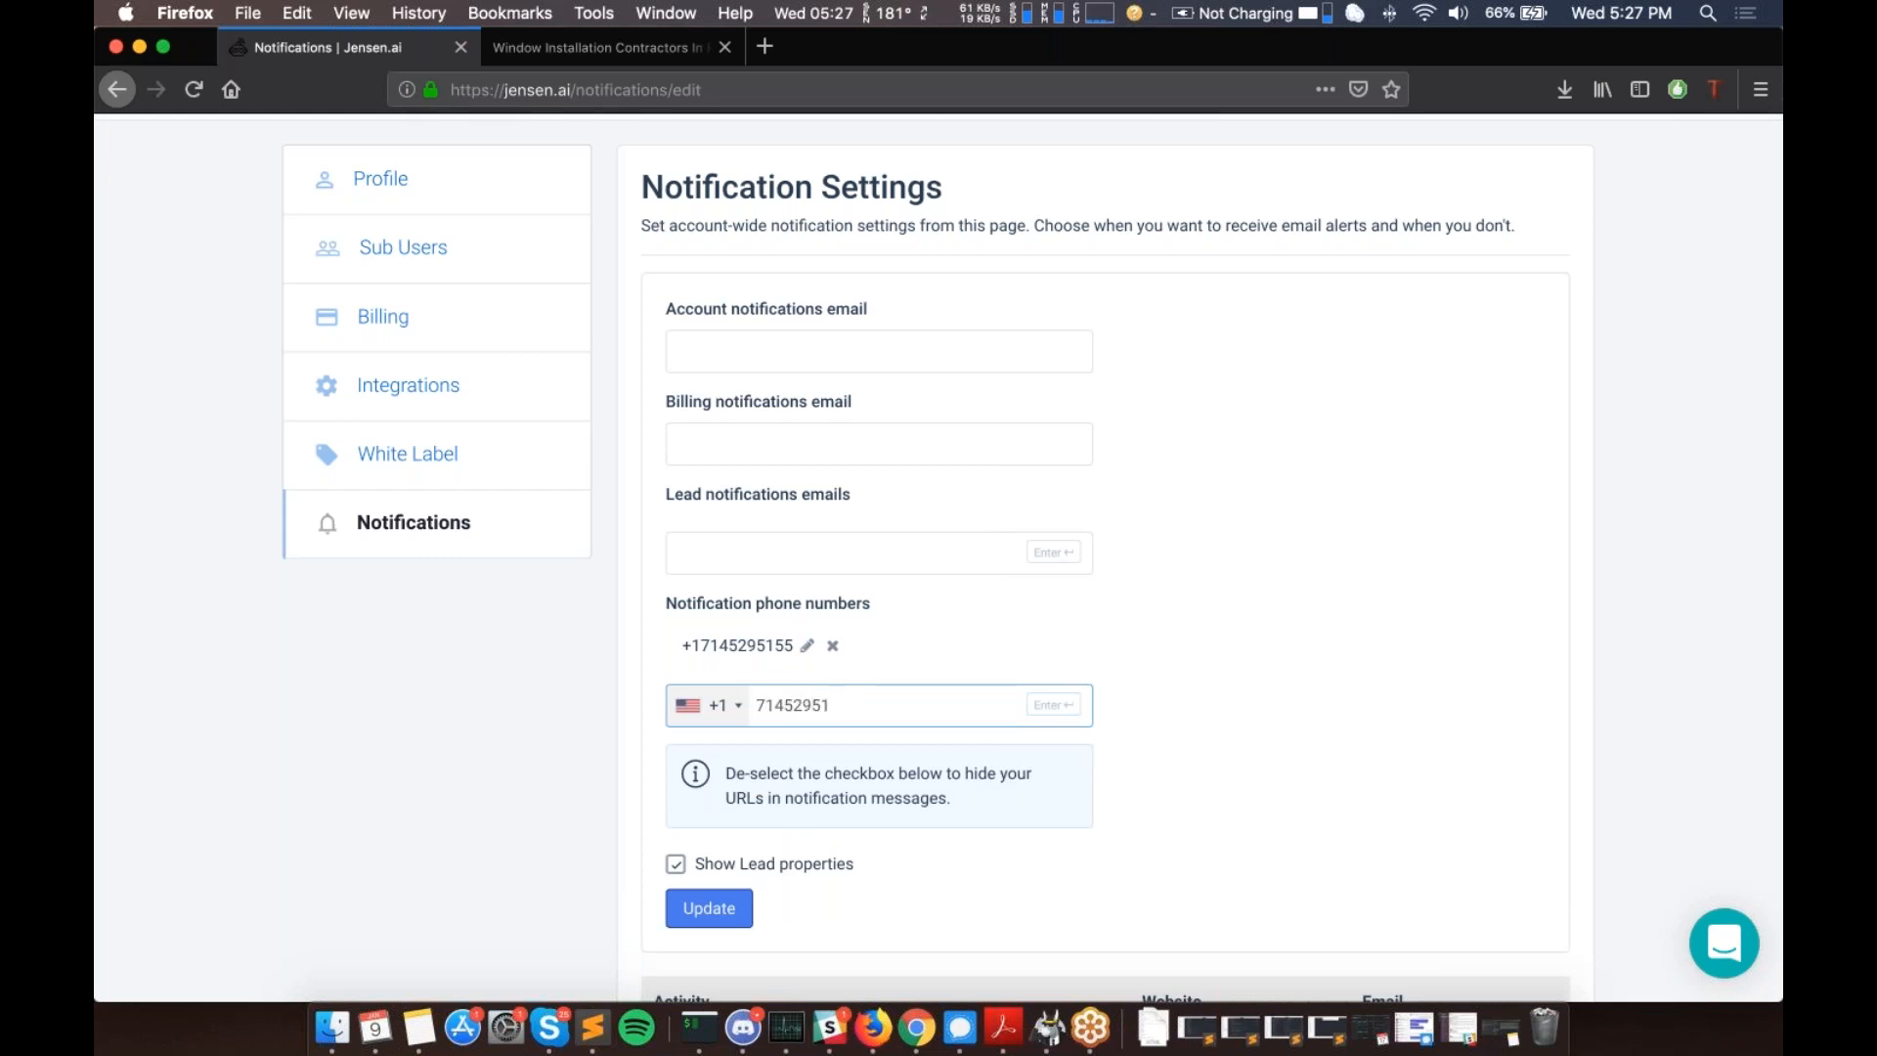
pyautogui.press('Return')
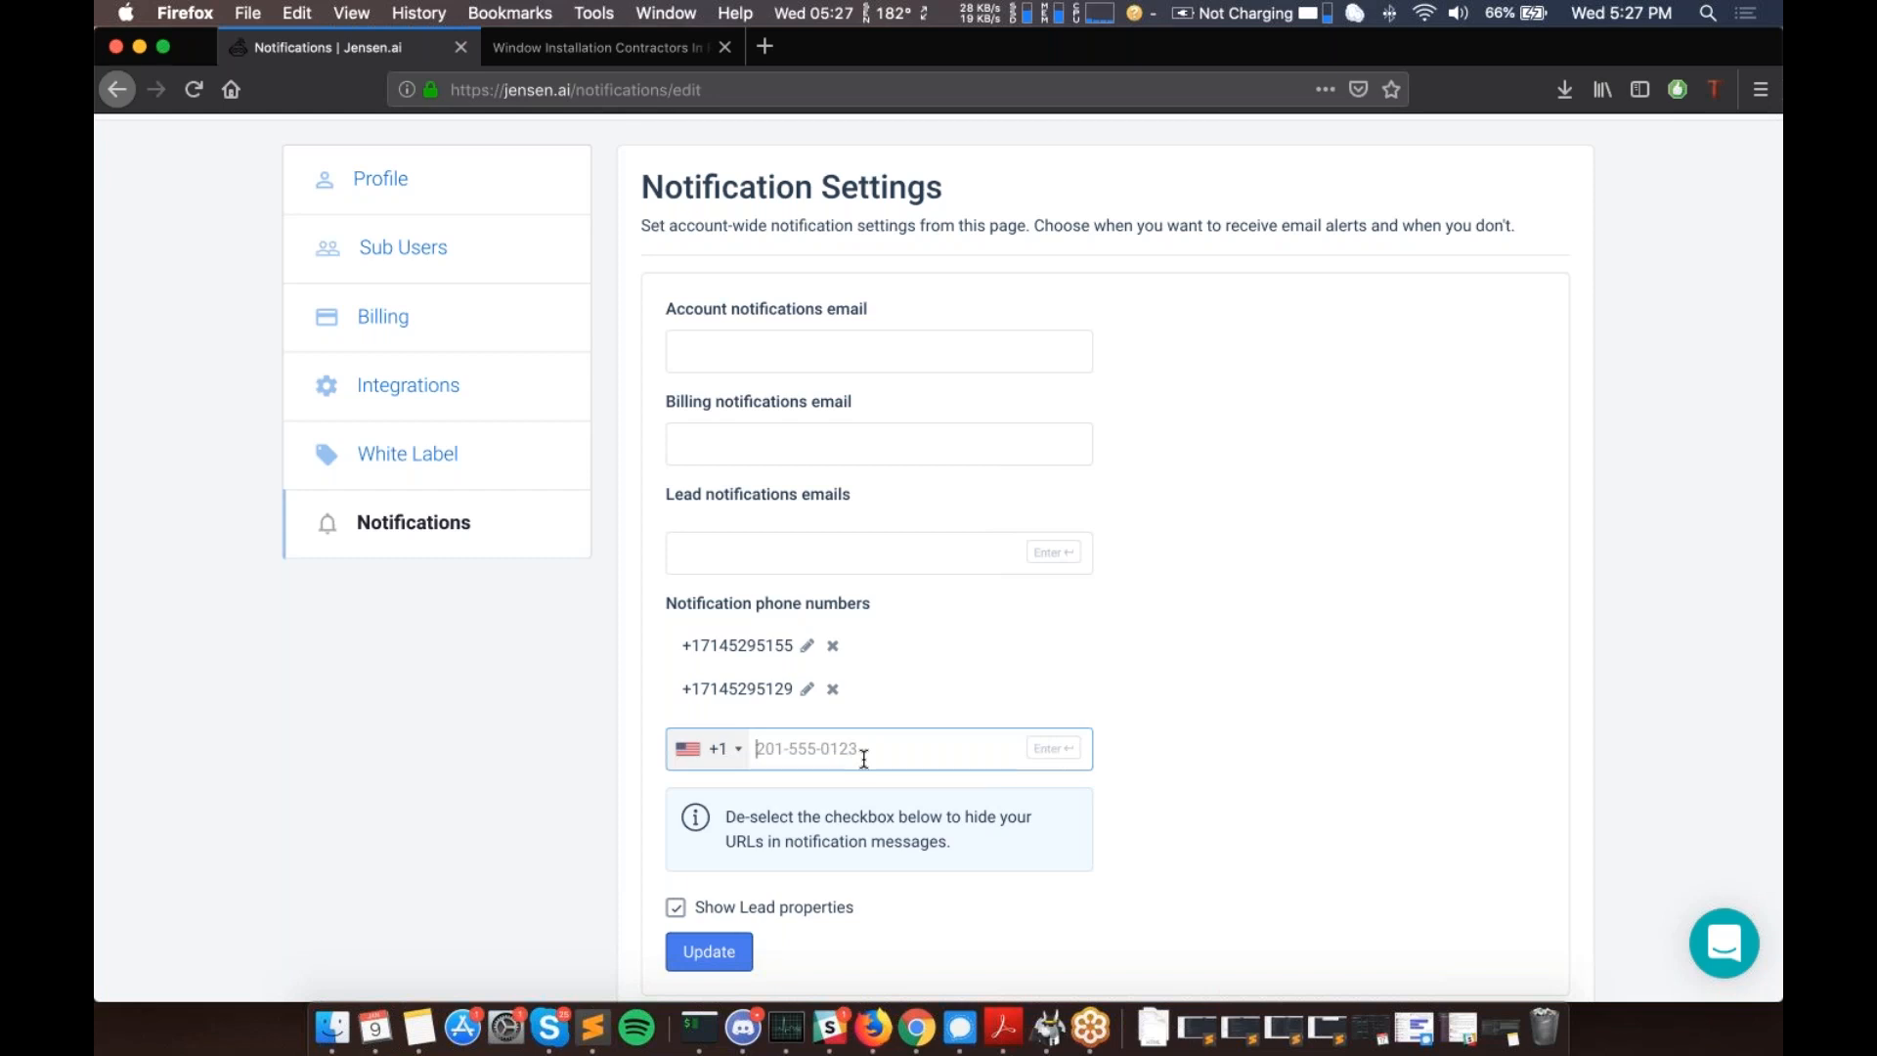
# - Discard a third typed phone number, leaving the add-number field empty
pyautogui.scroll(-2, 864, 759)
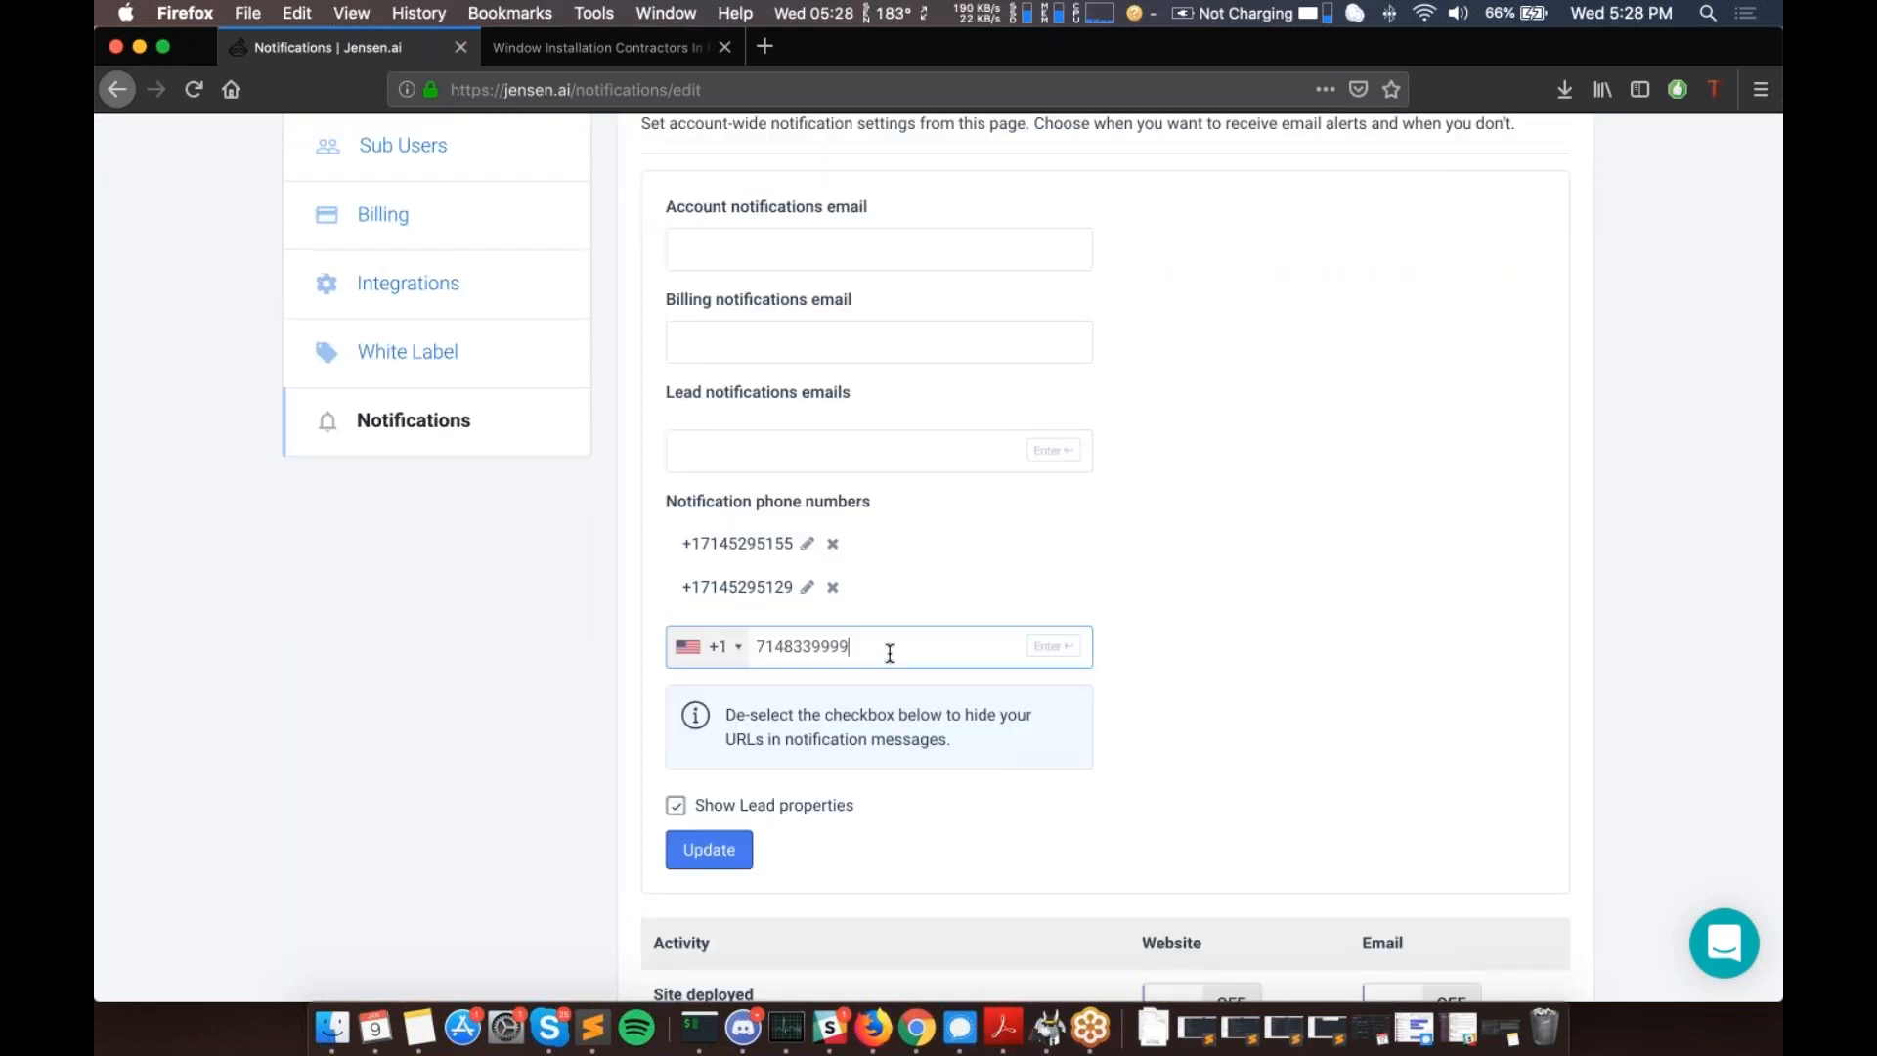
pyautogui.doubleClick(890, 653)
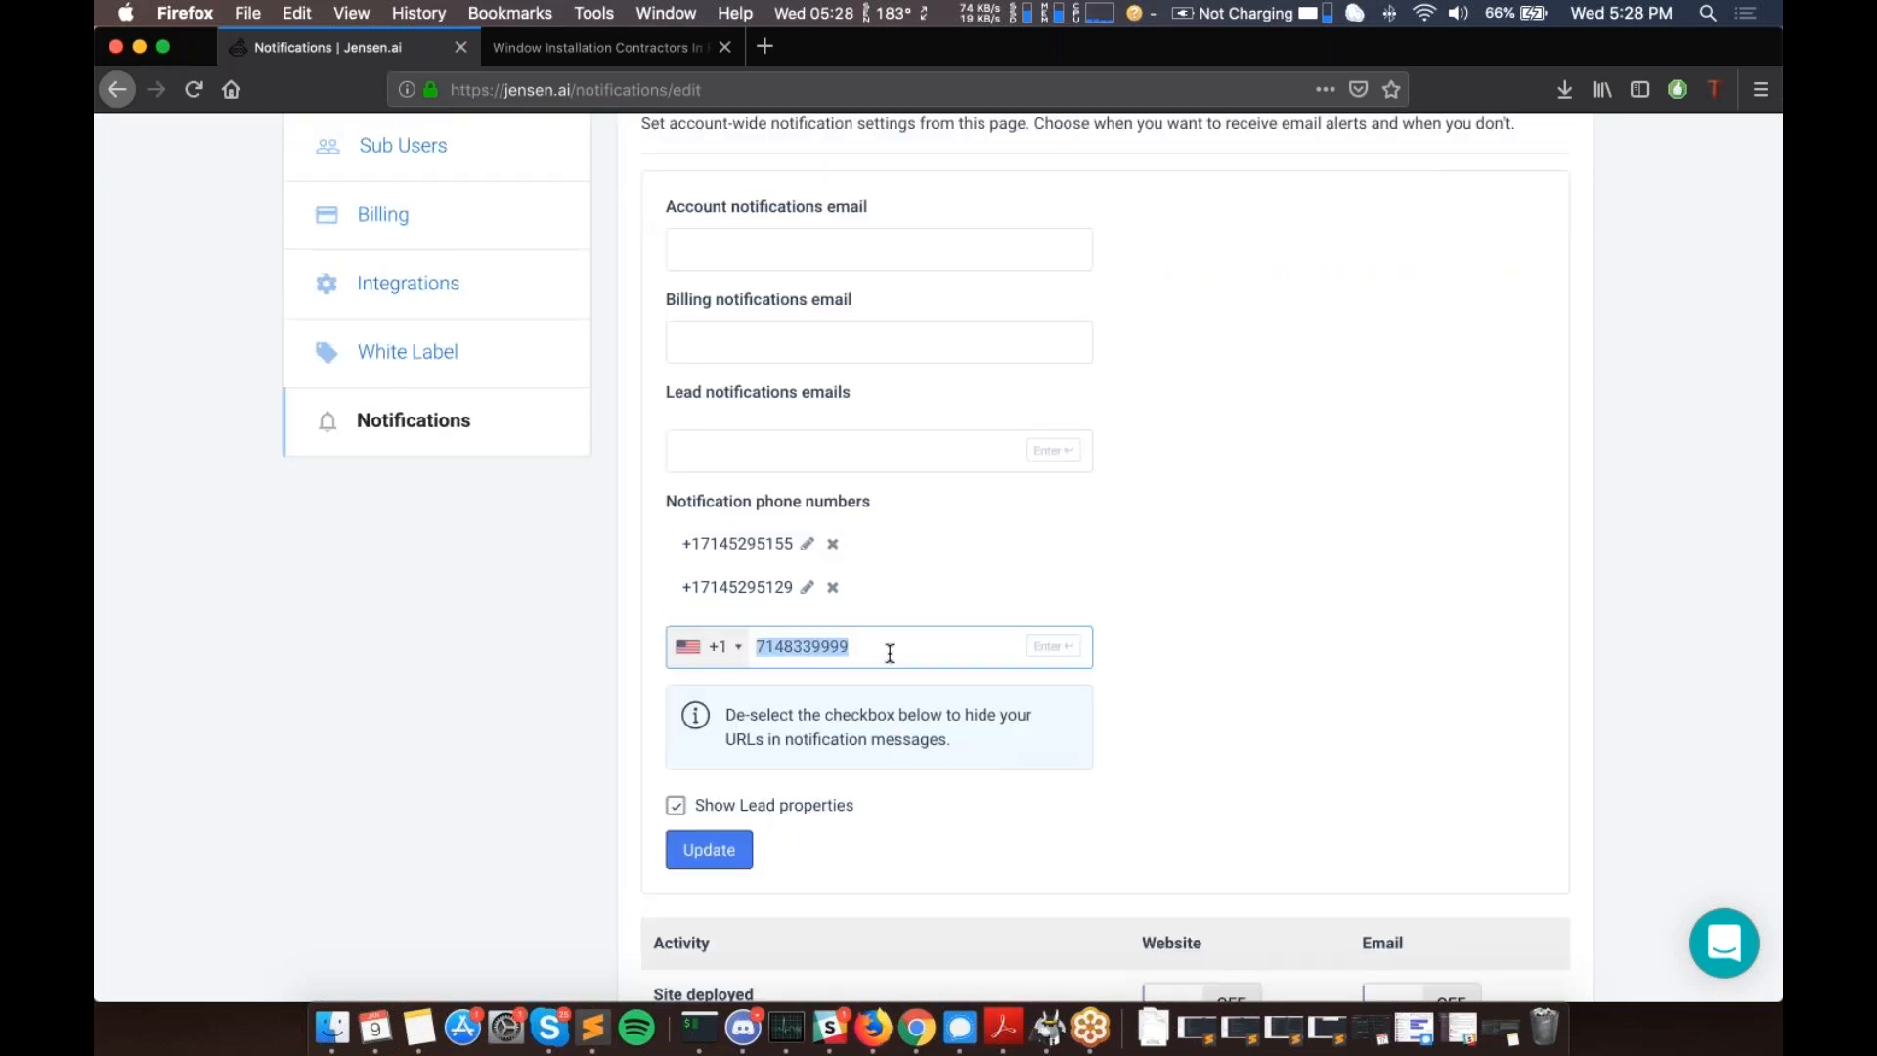
pyautogui.press('BackSpace')
pyautogui.click(864, 698)
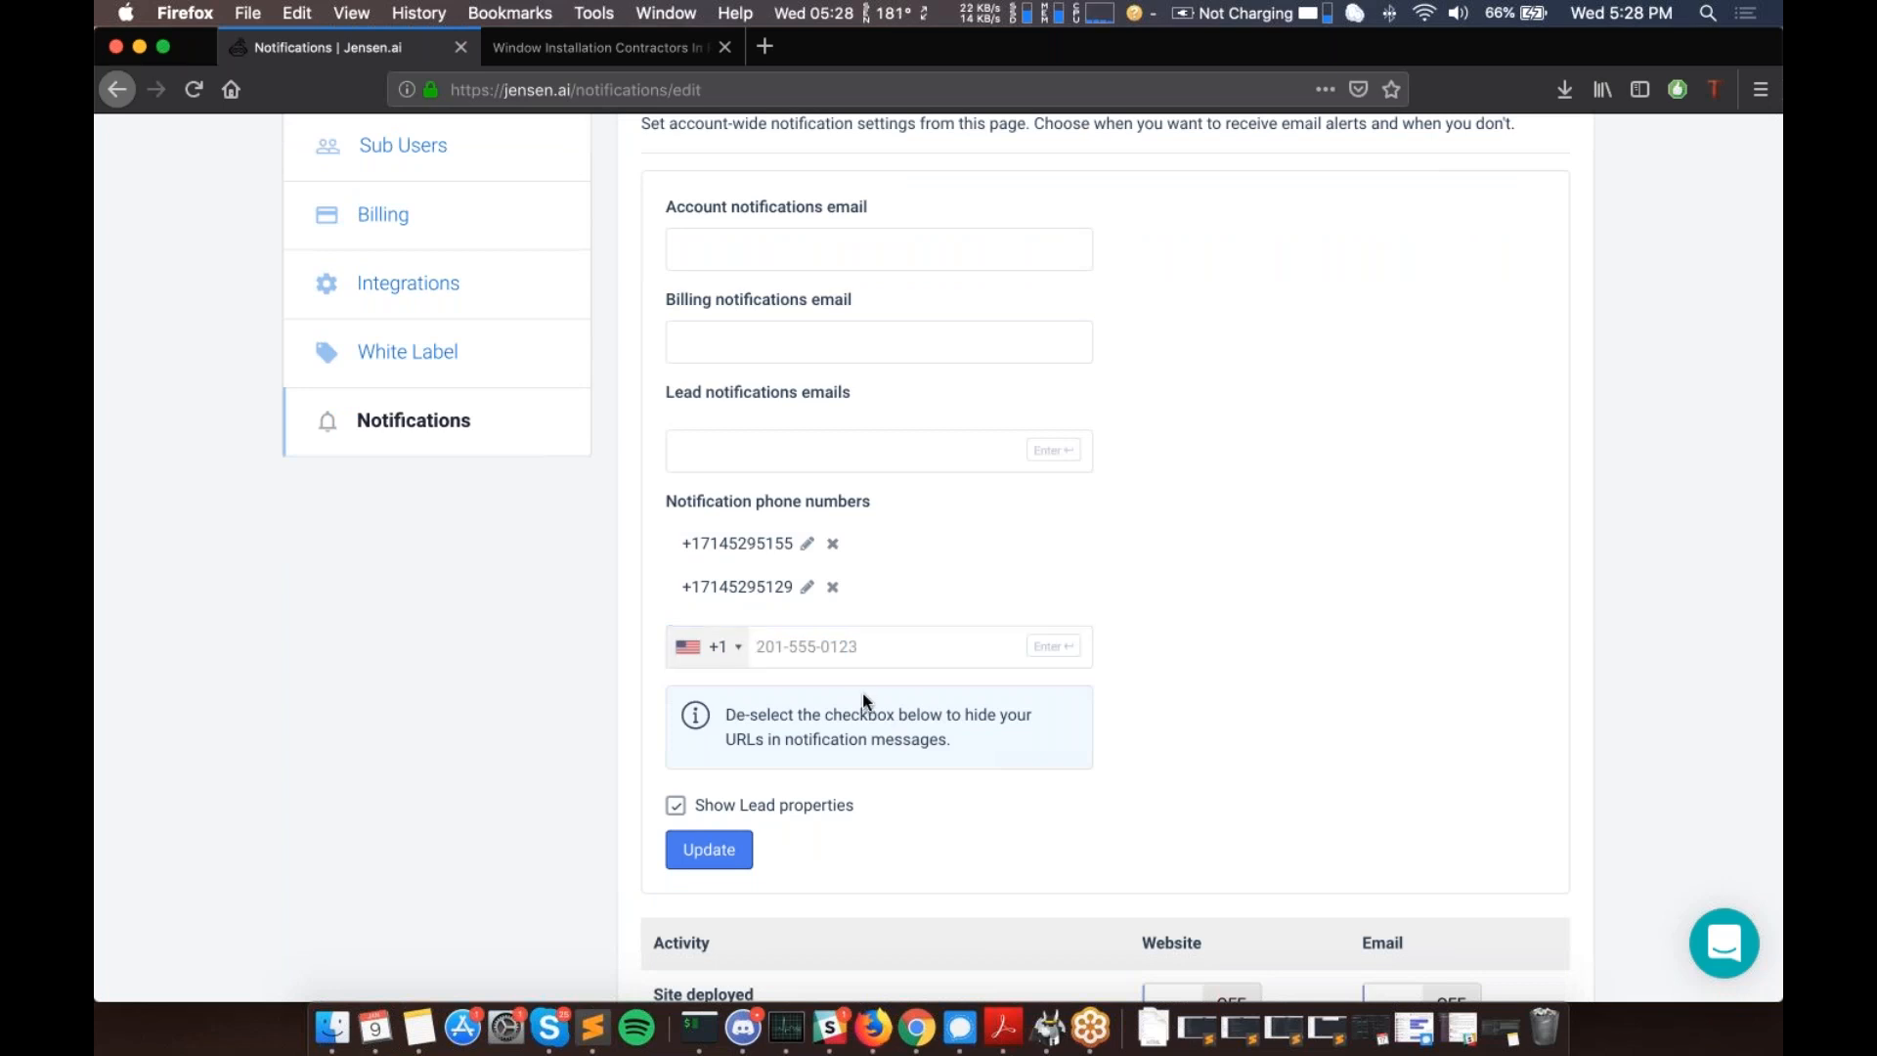
pyautogui.scroll(-1, 863, 700)
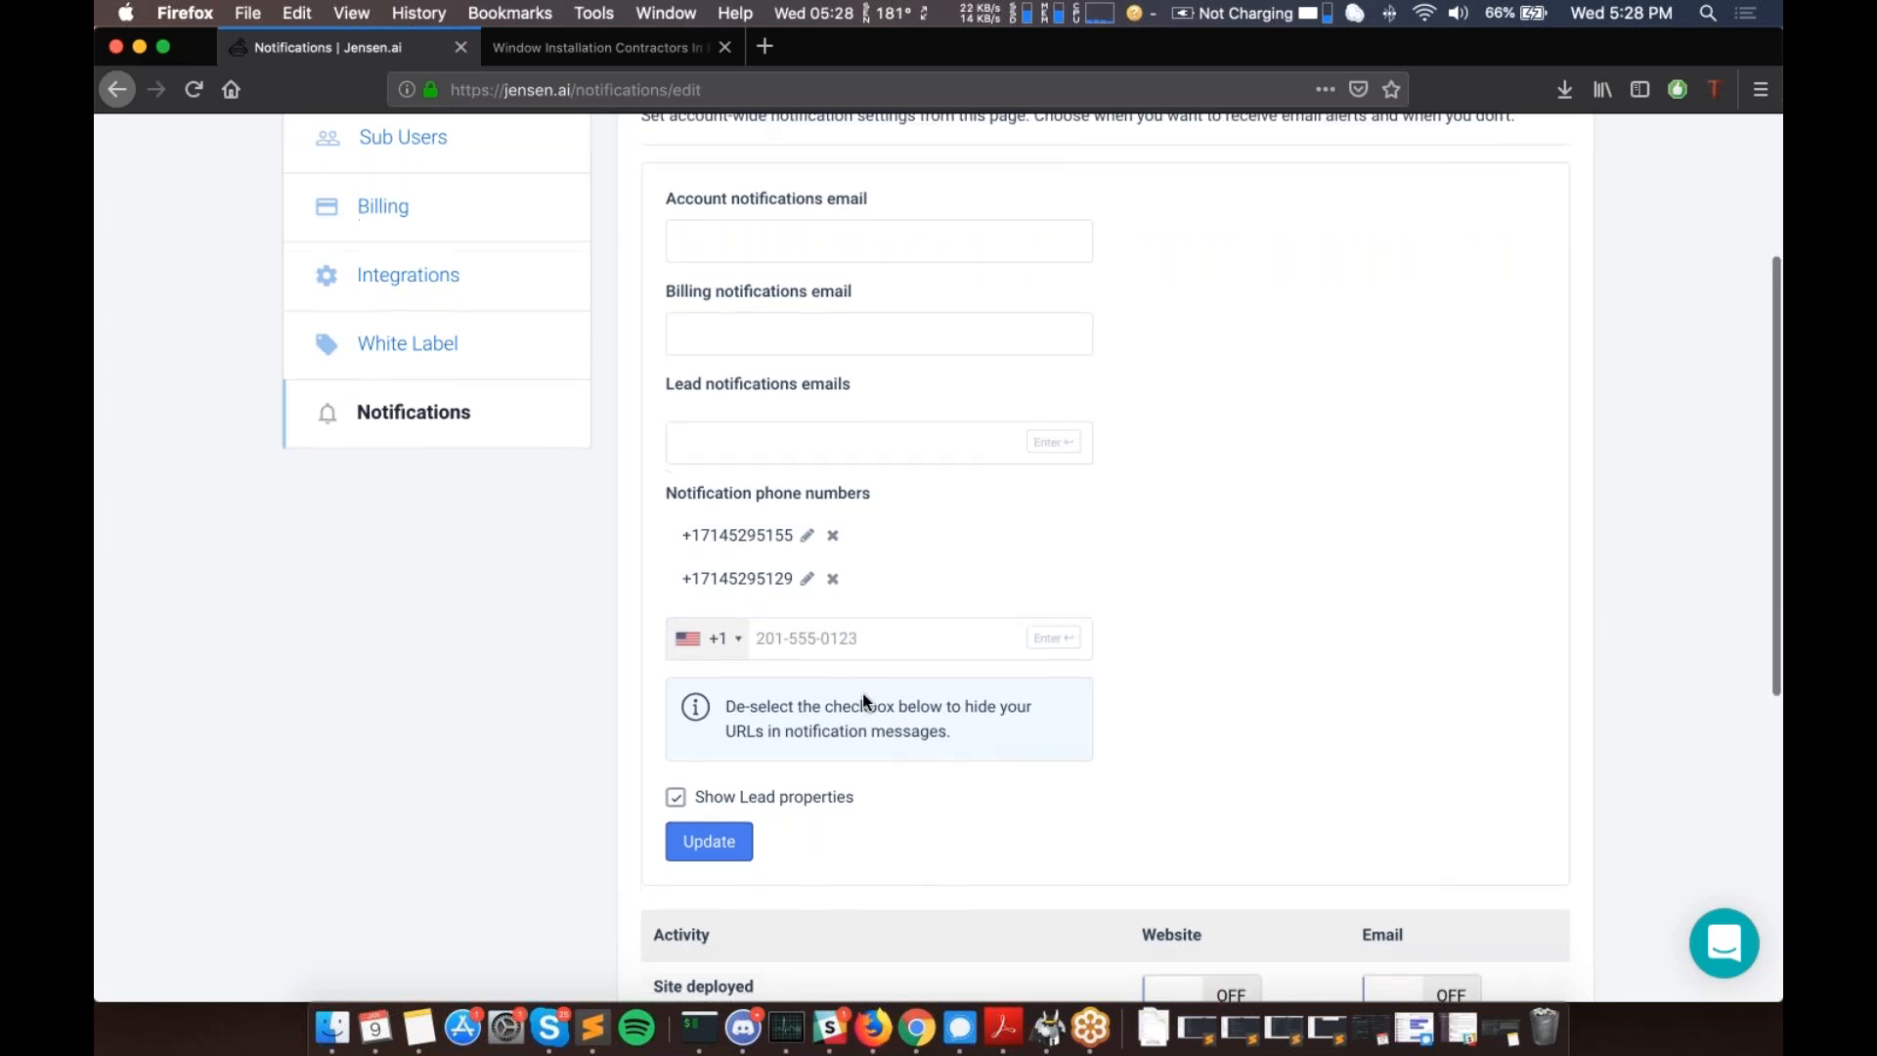
pyautogui.scroll(-3, 862, 694)
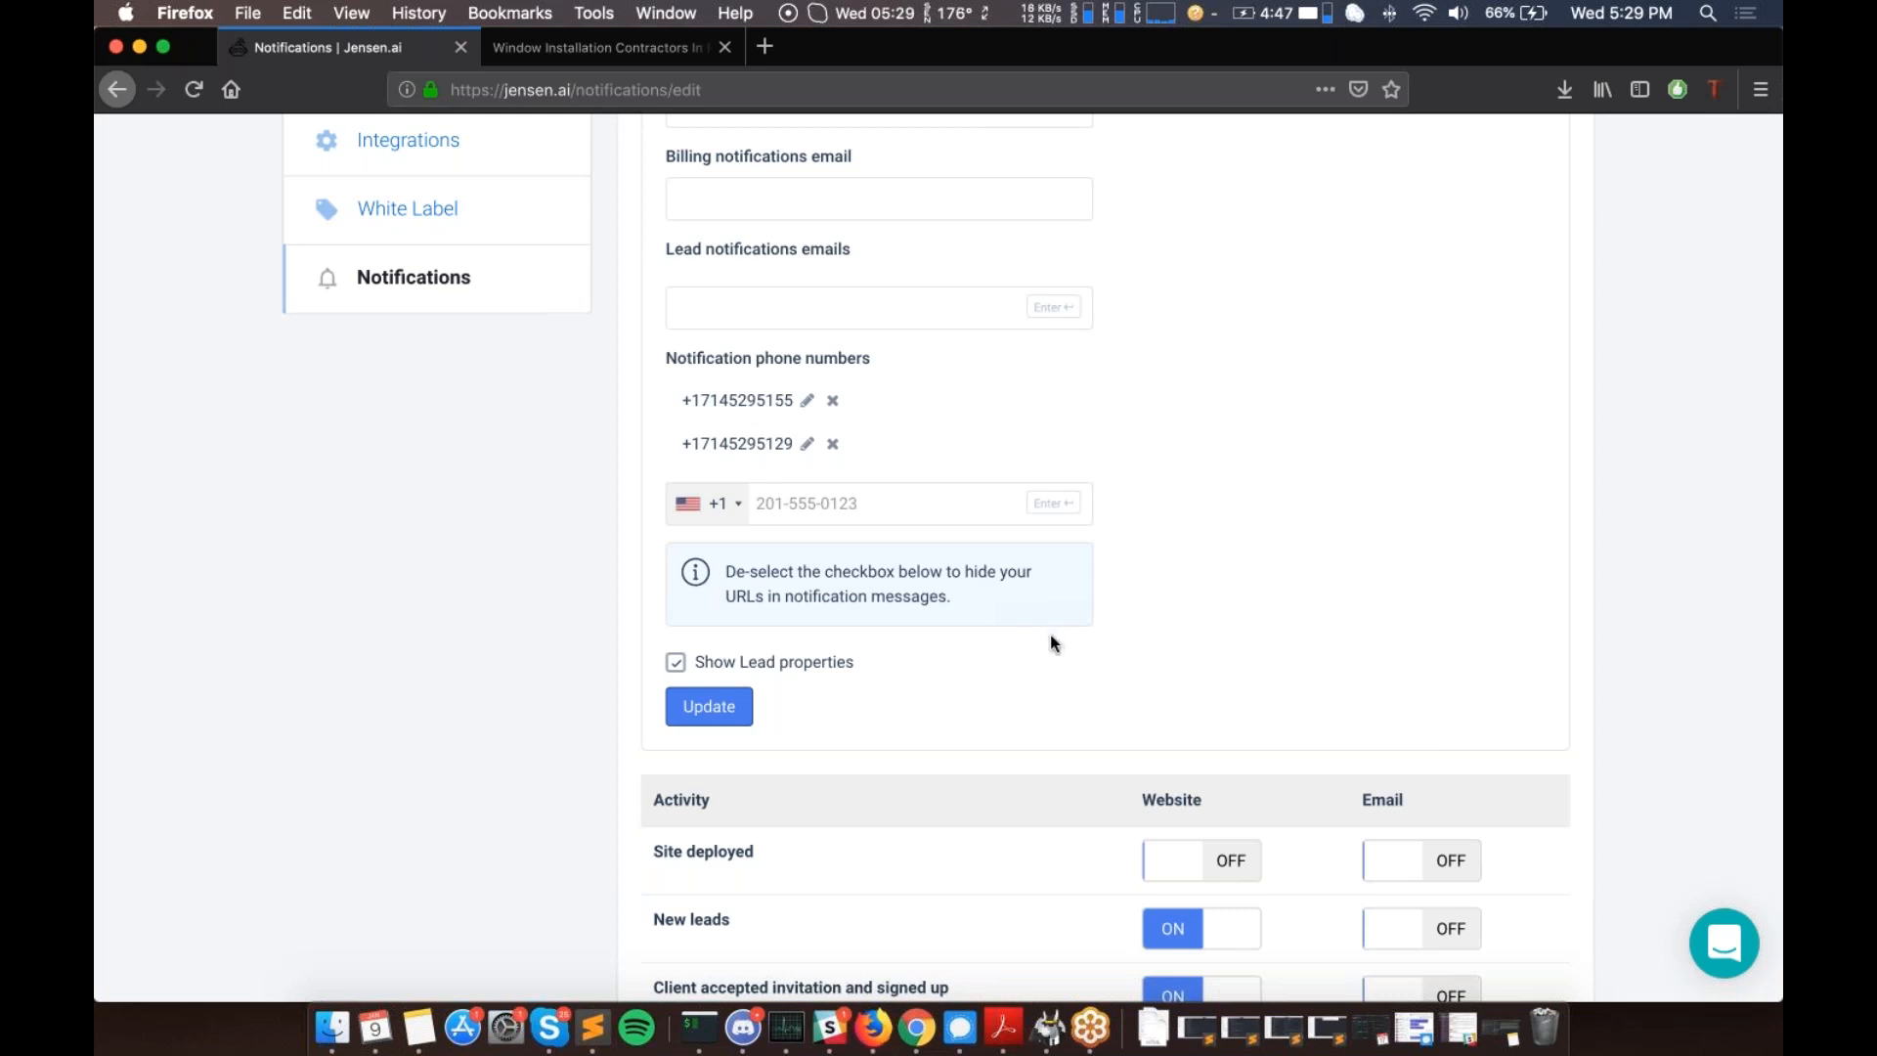
pyautogui.scroll(5, 1052, 642)
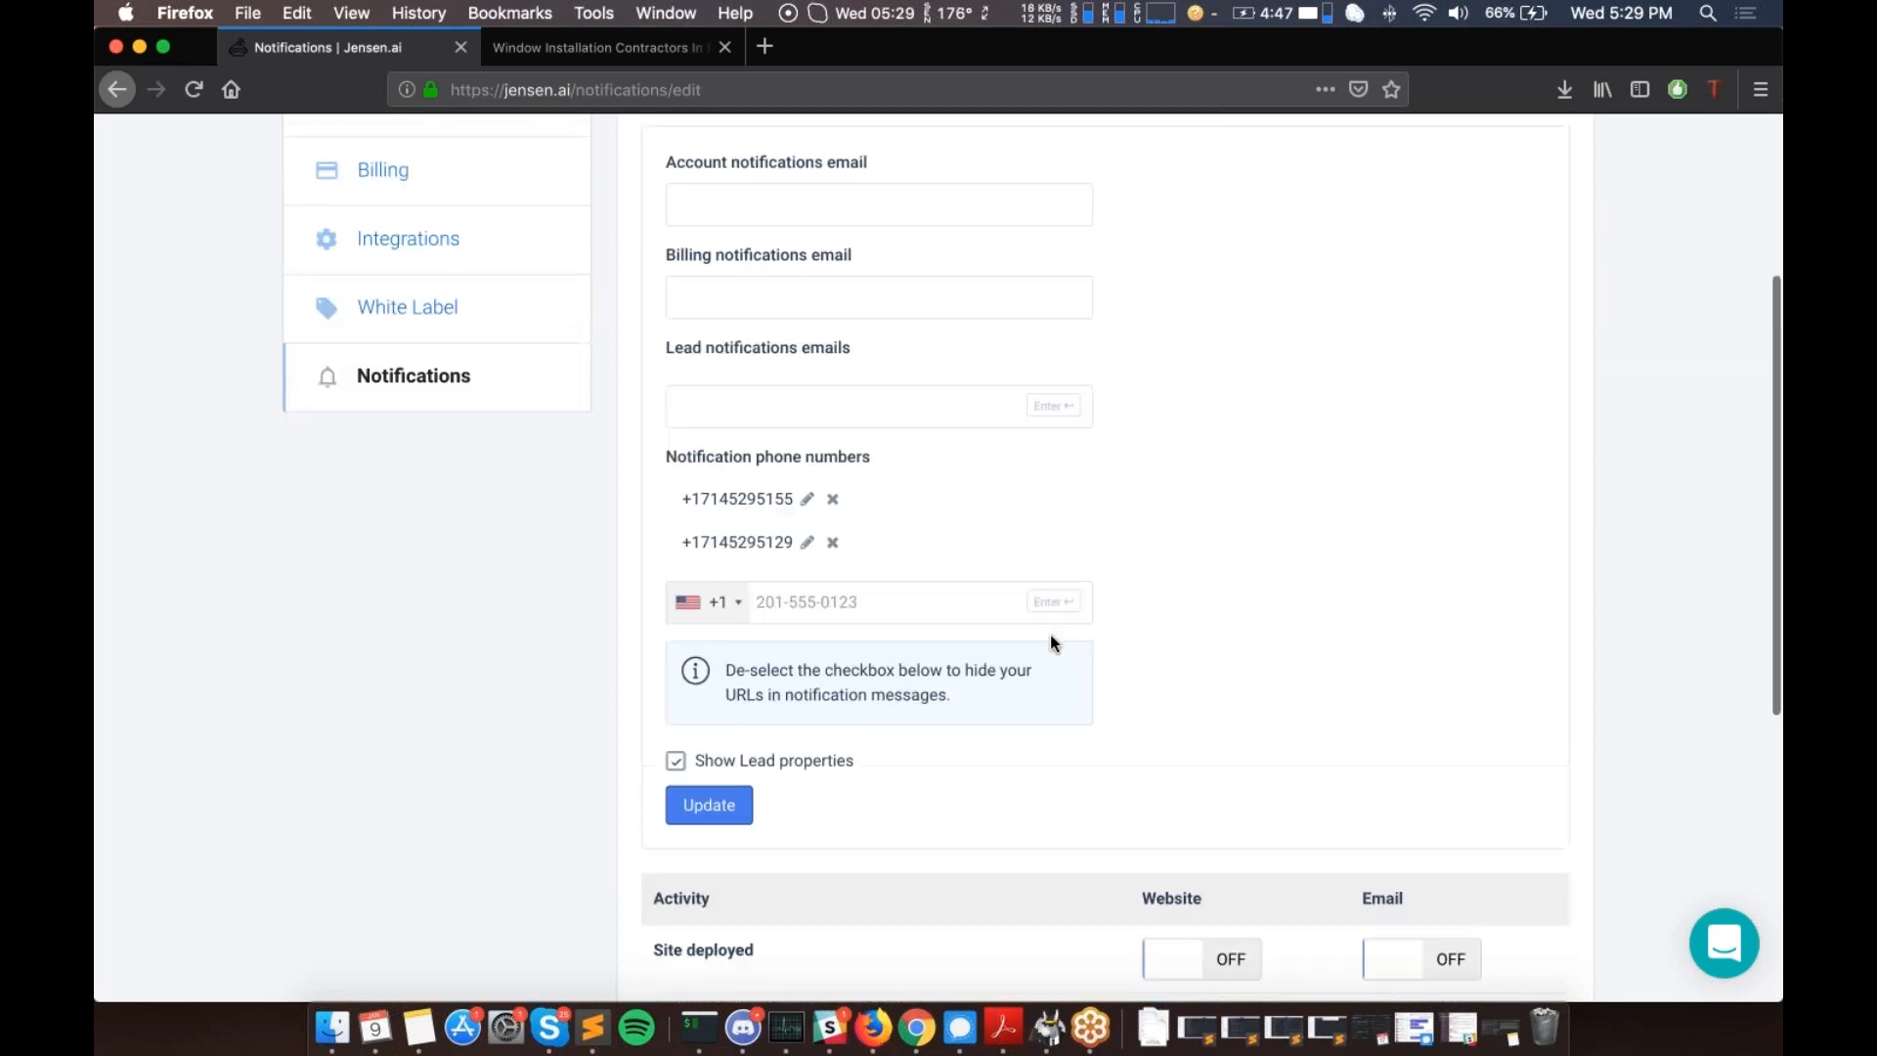
pyautogui.scroll(4, 1050, 643)
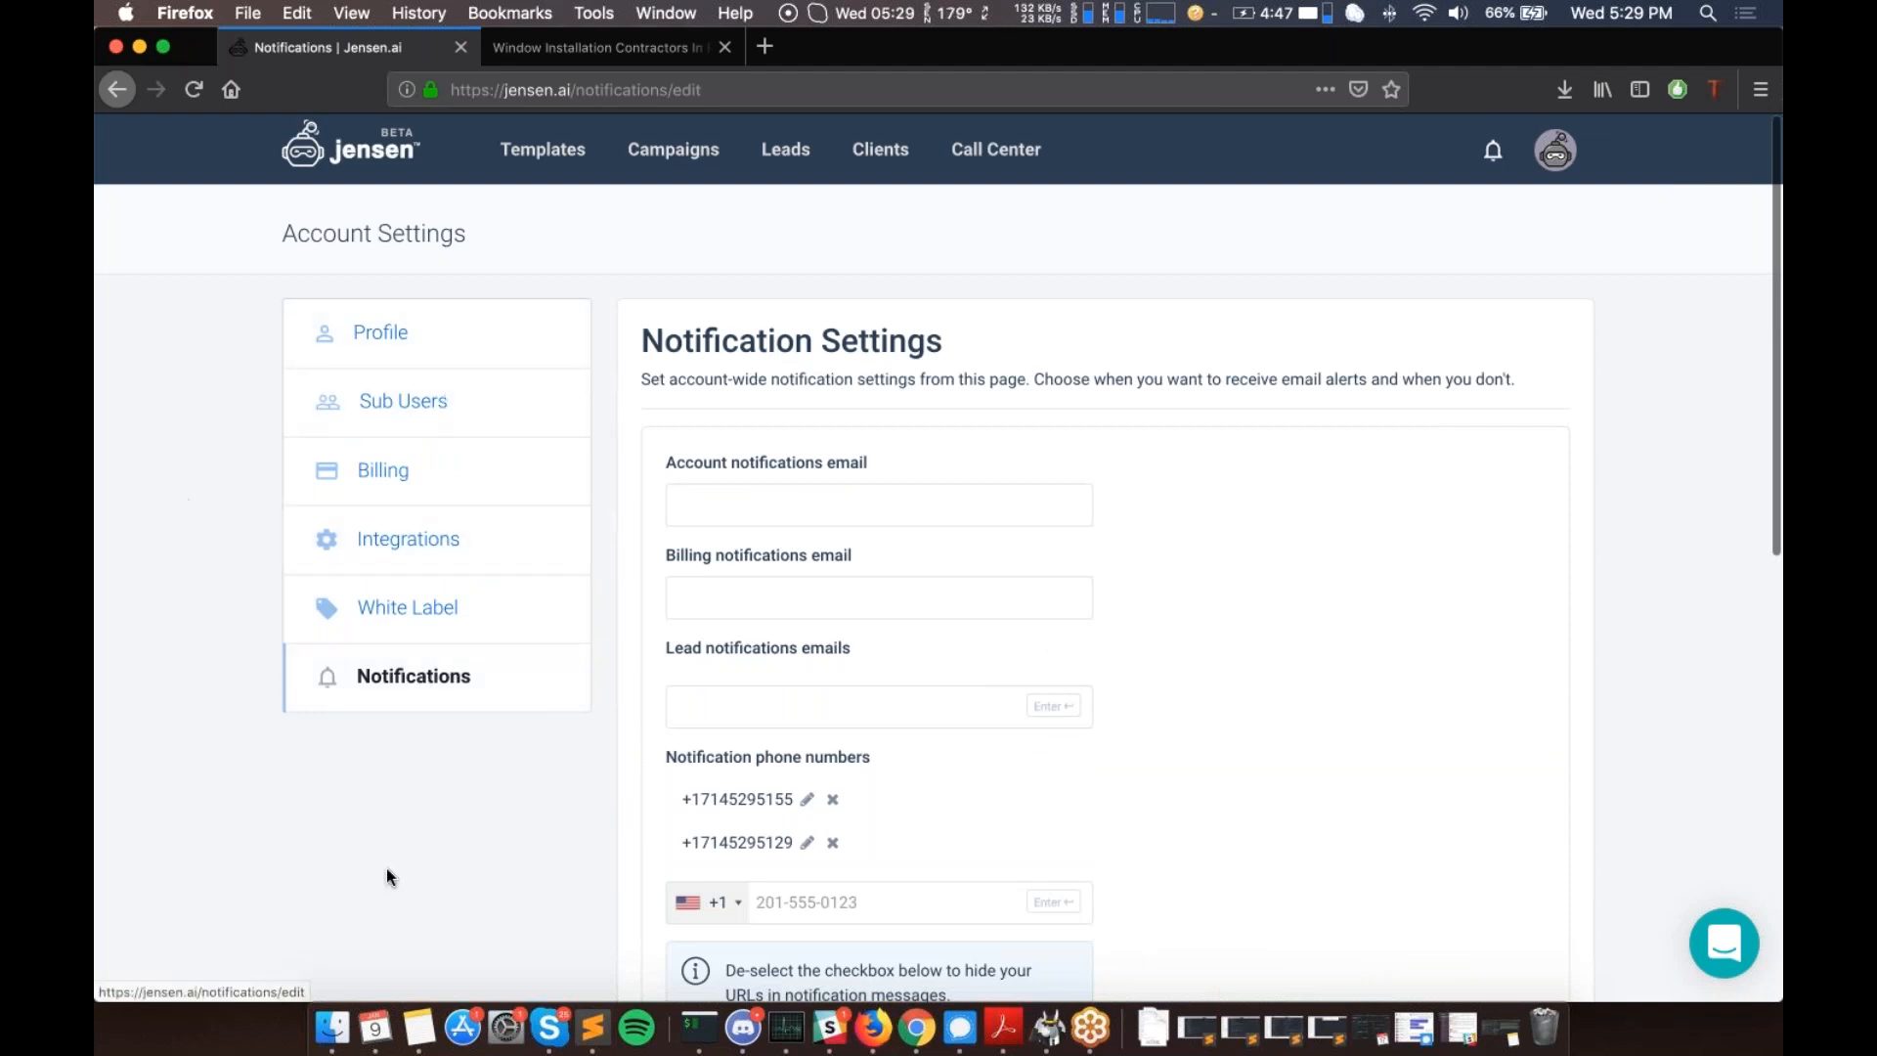
pyautogui.click(1752, 367)
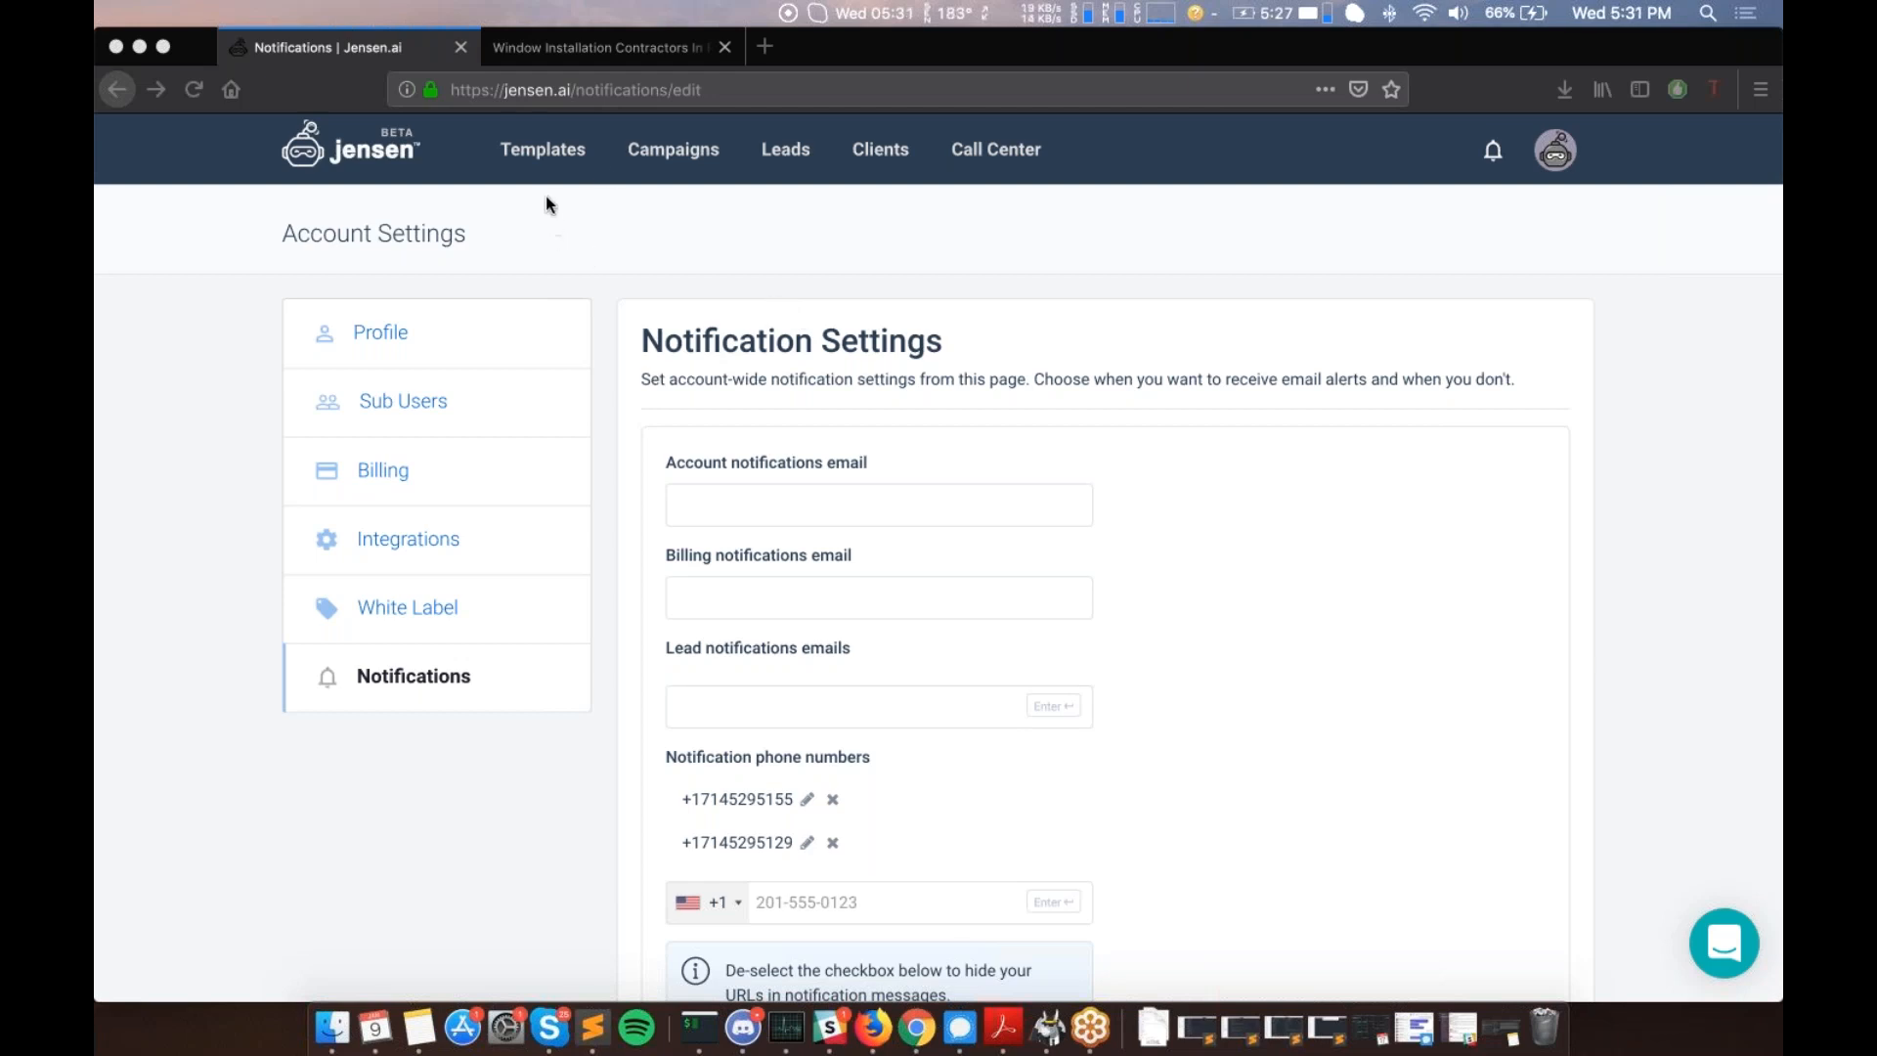
# - Go to Campaigns and open the Webinar Demo Campaign overview
pyautogui.click(655, 151)
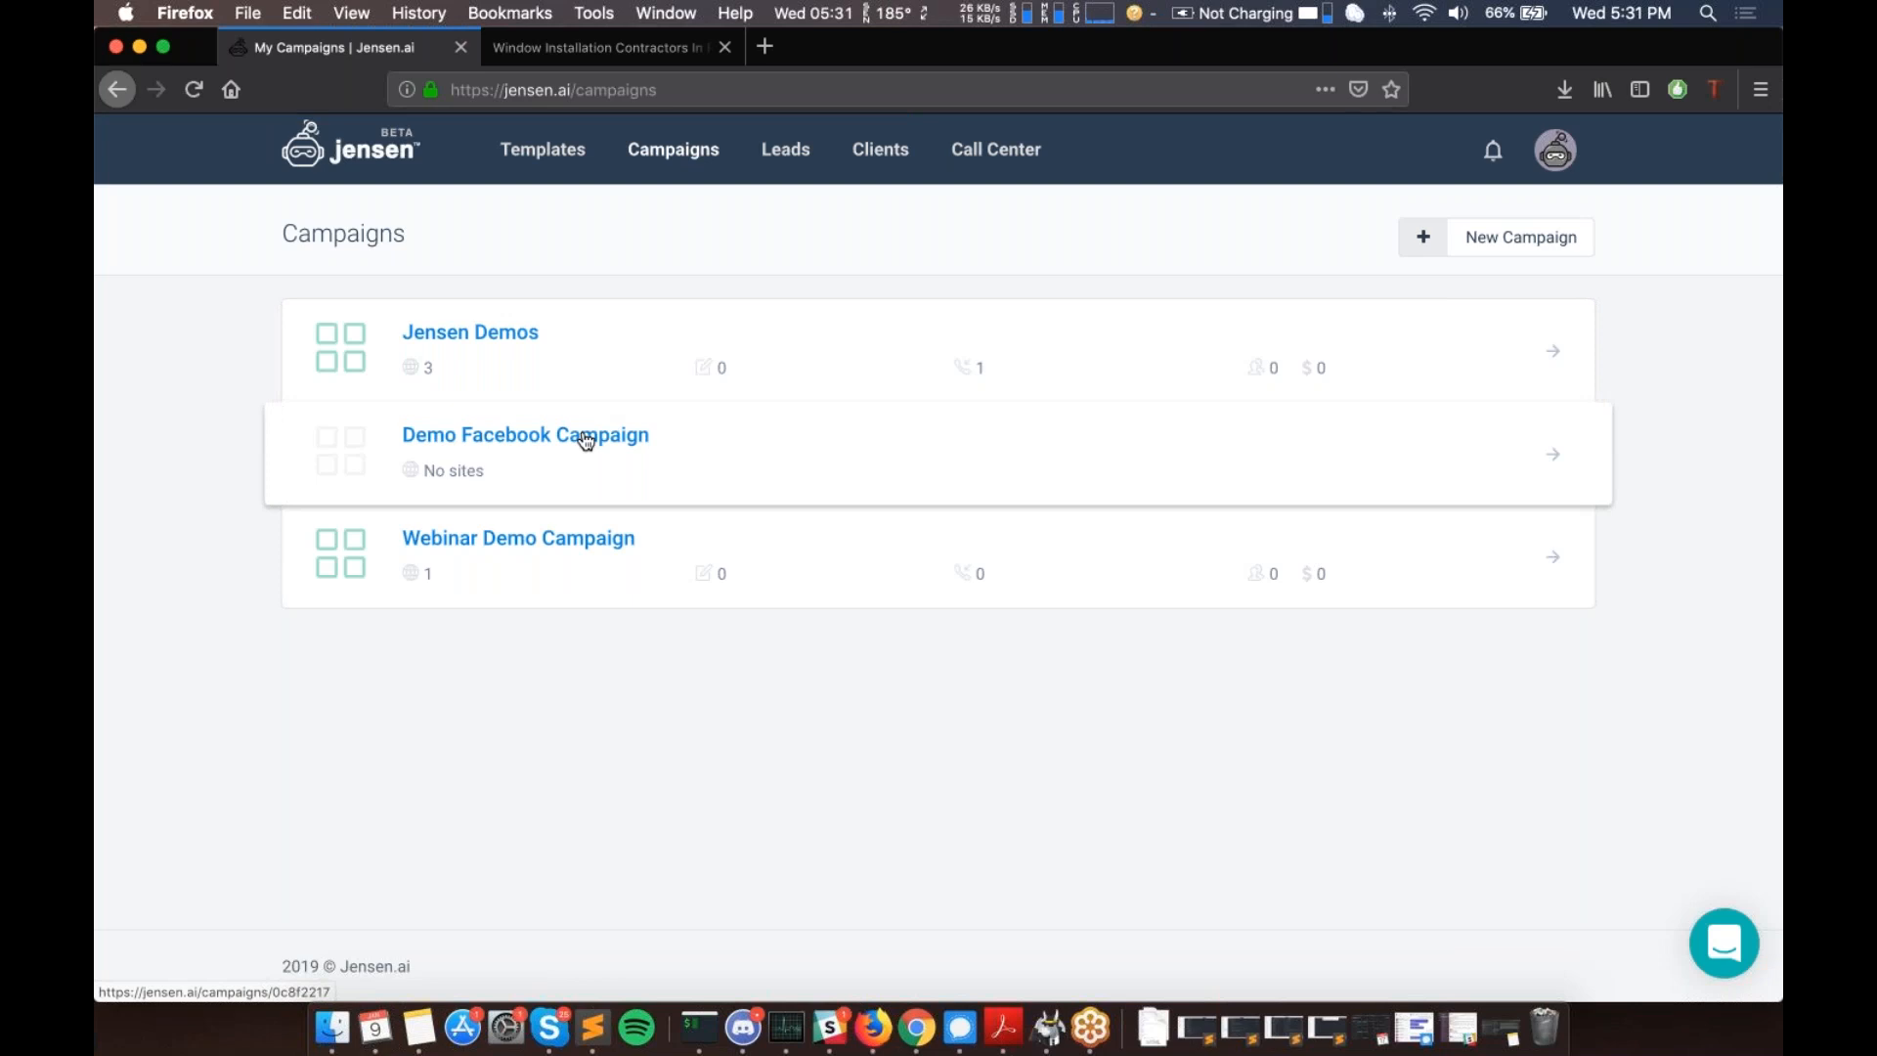
pyautogui.click(517, 544)
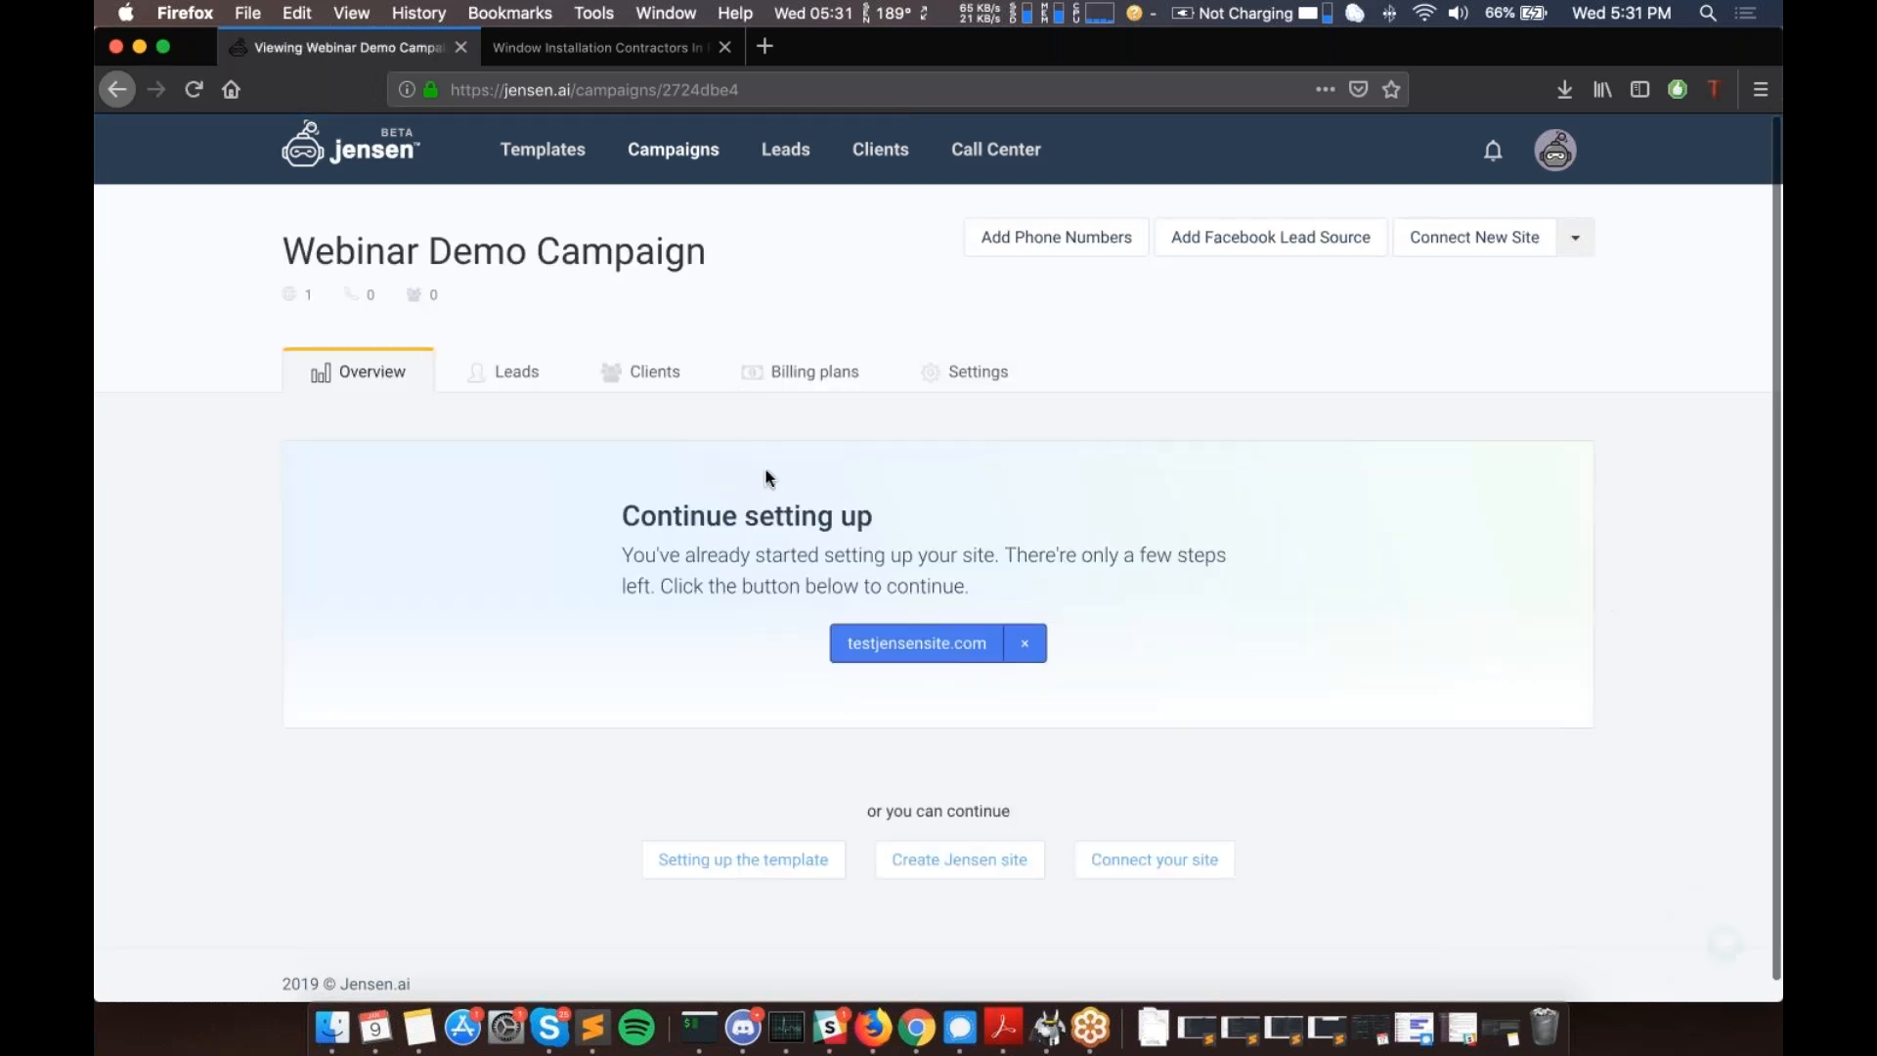
pyautogui.scroll(-1, 766, 471)
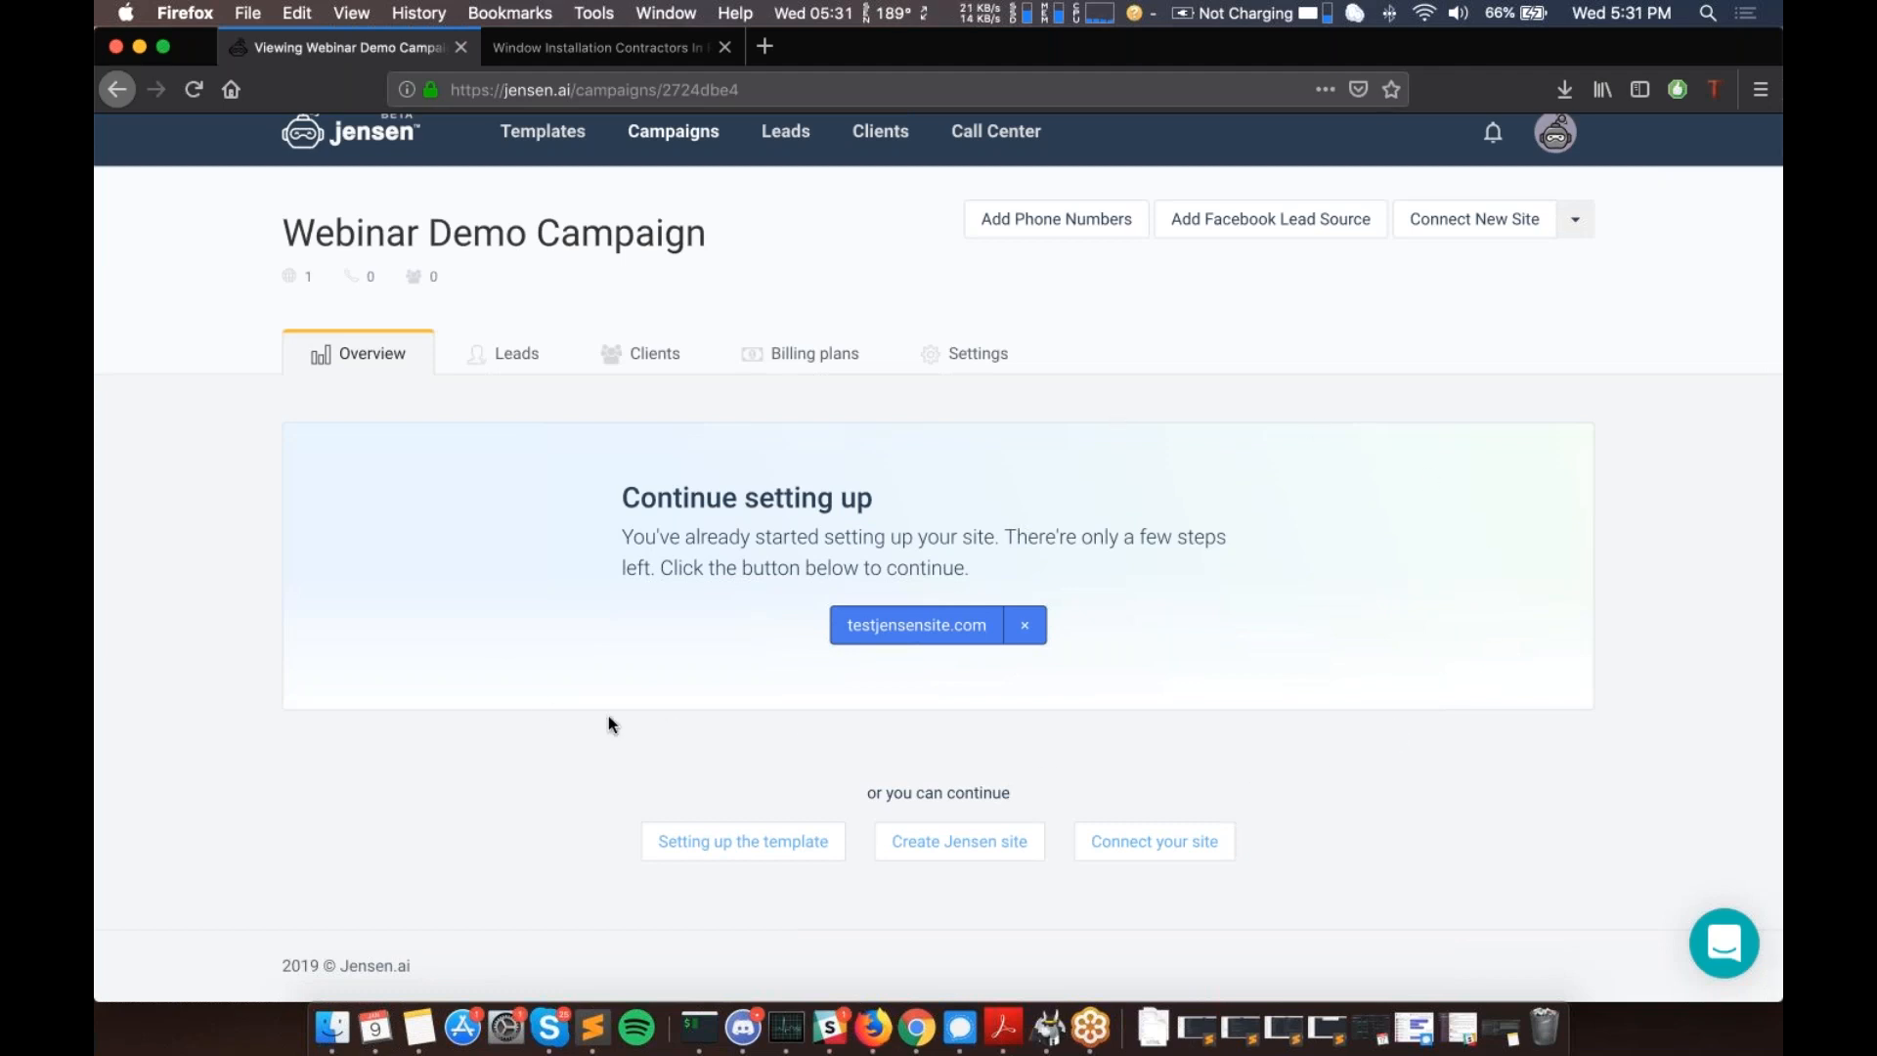
pyautogui.scroll(1, 608, 719)
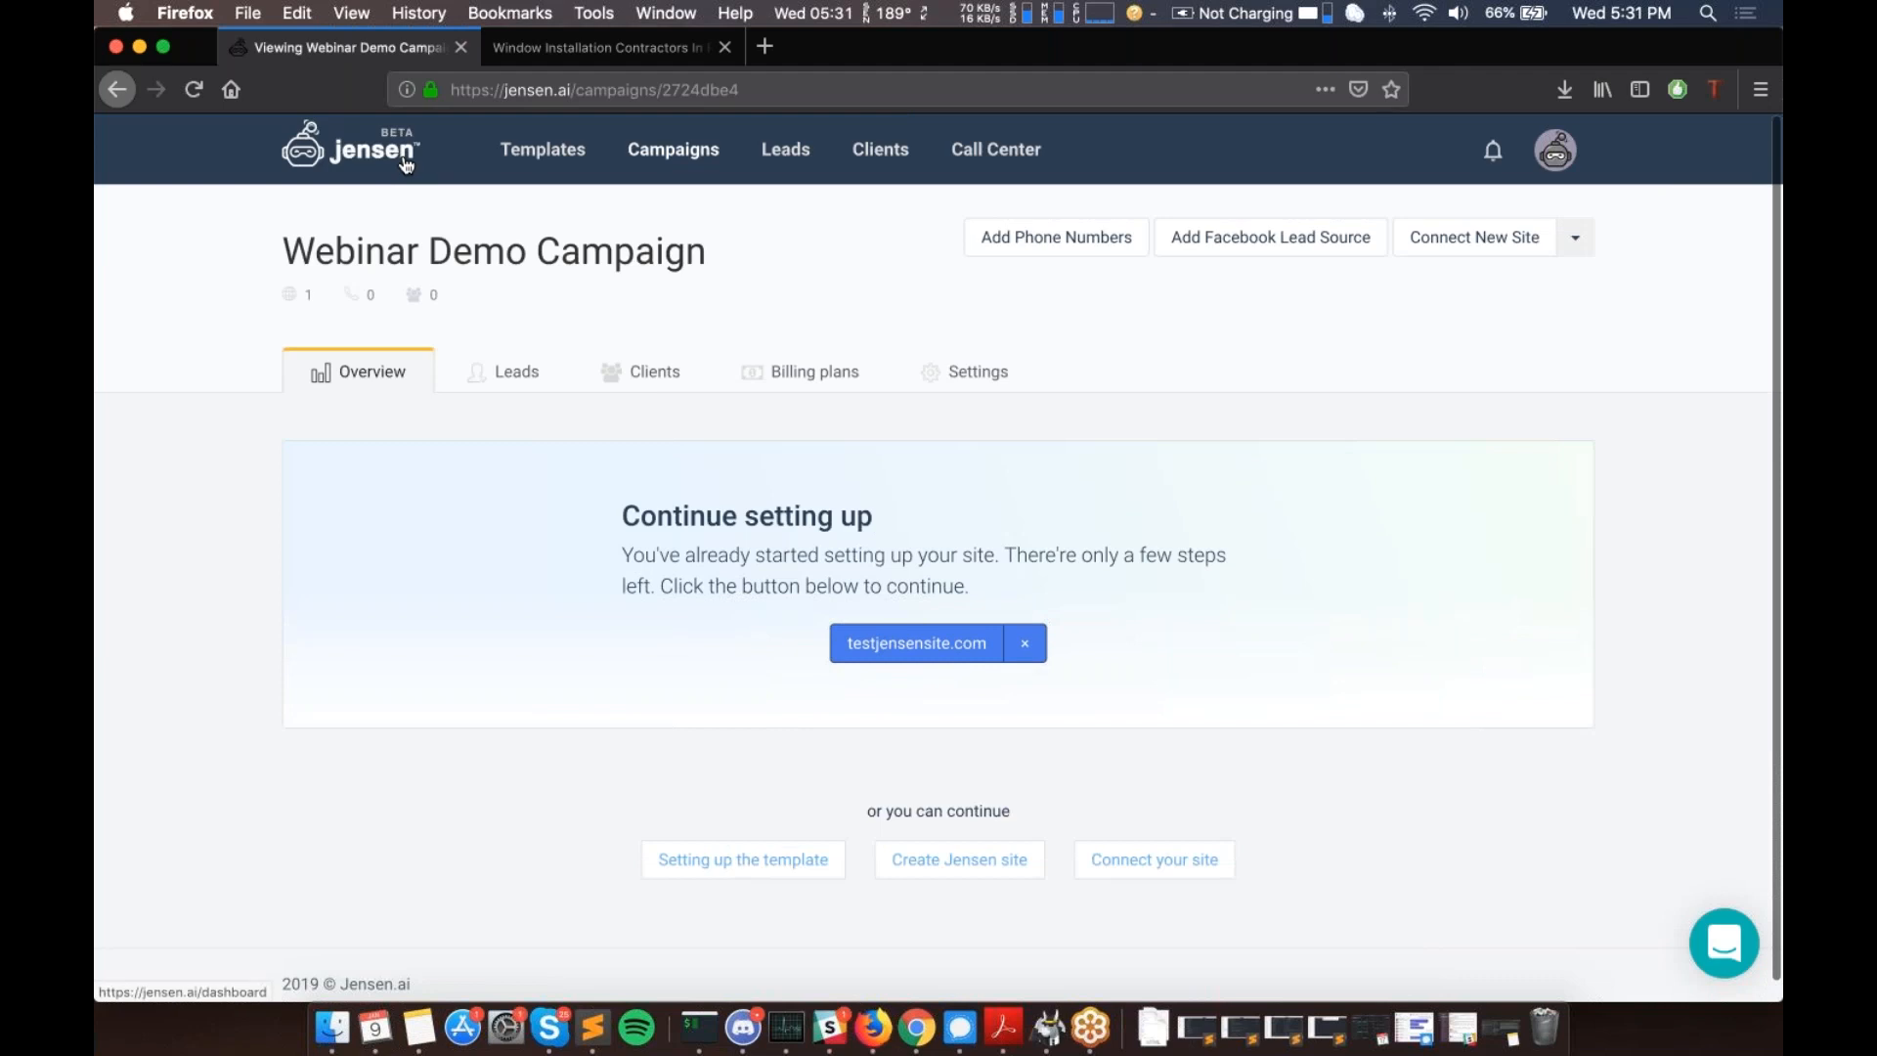
pyautogui.click(521, 150)
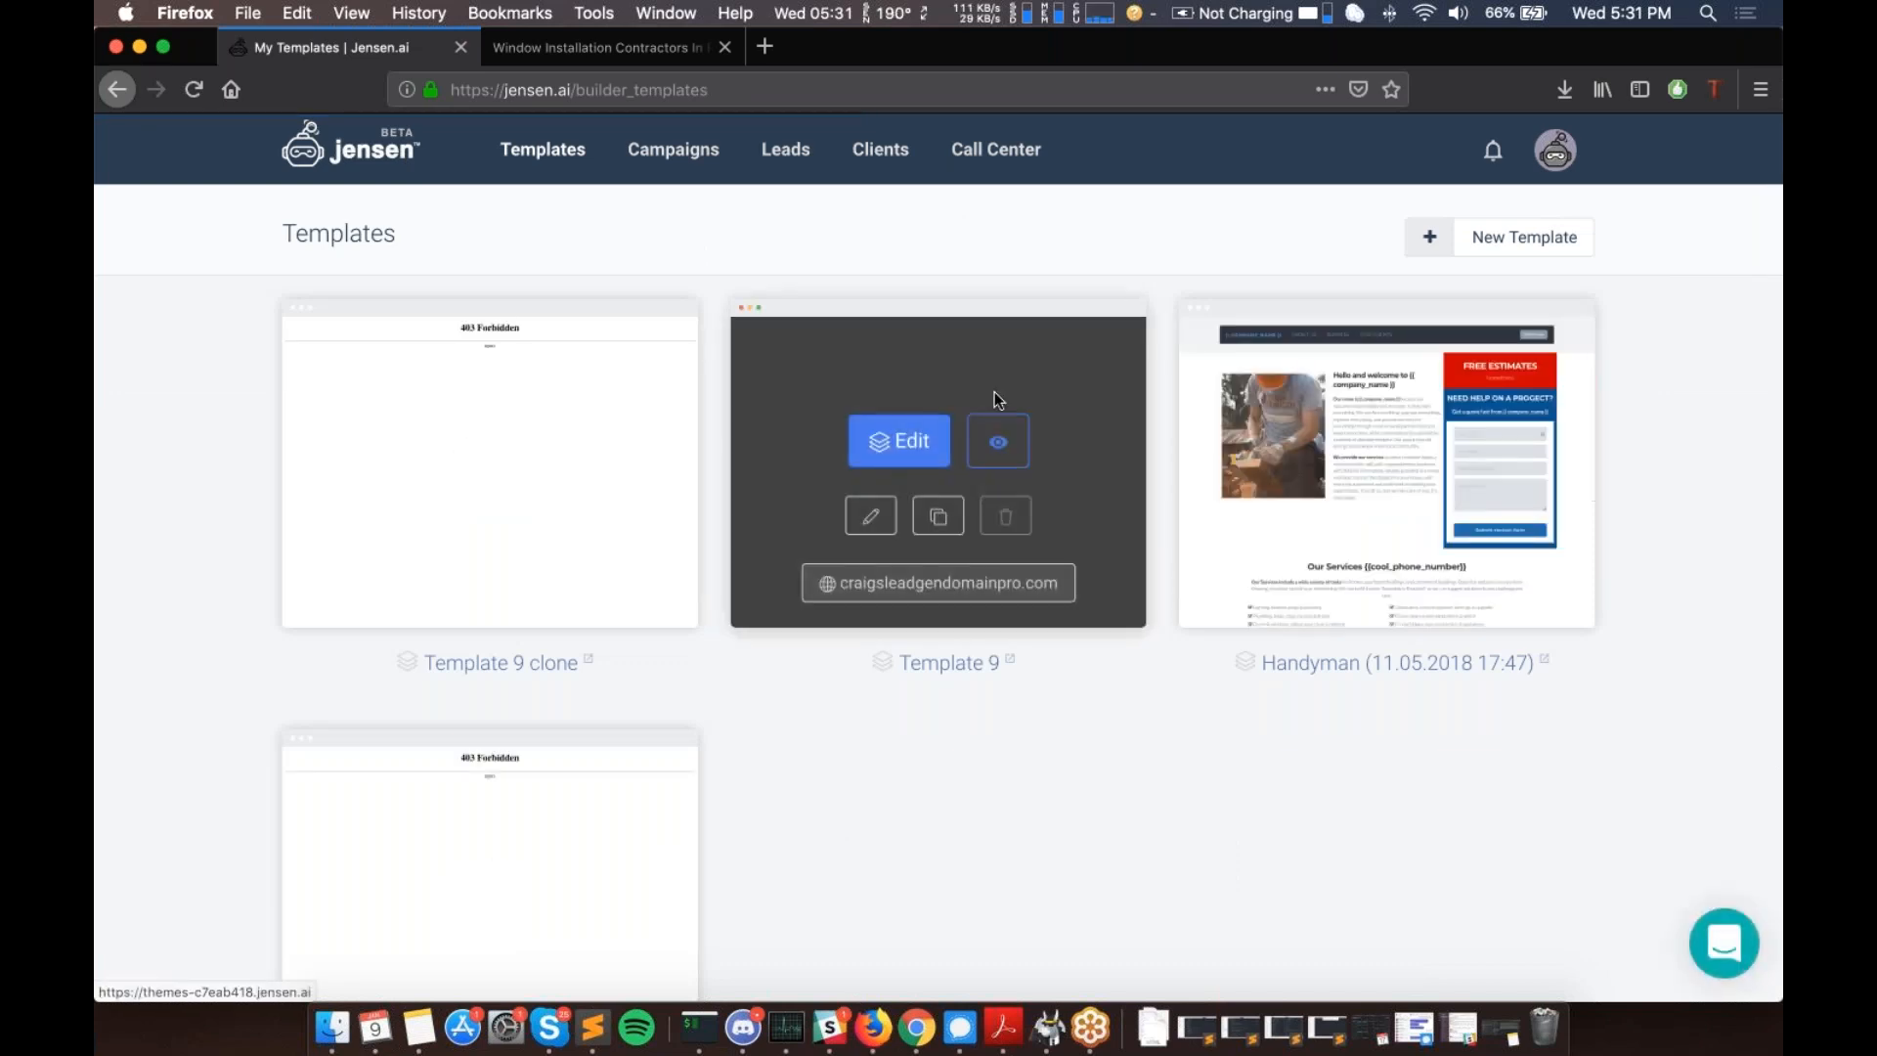
pyautogui.click(1522, 245)
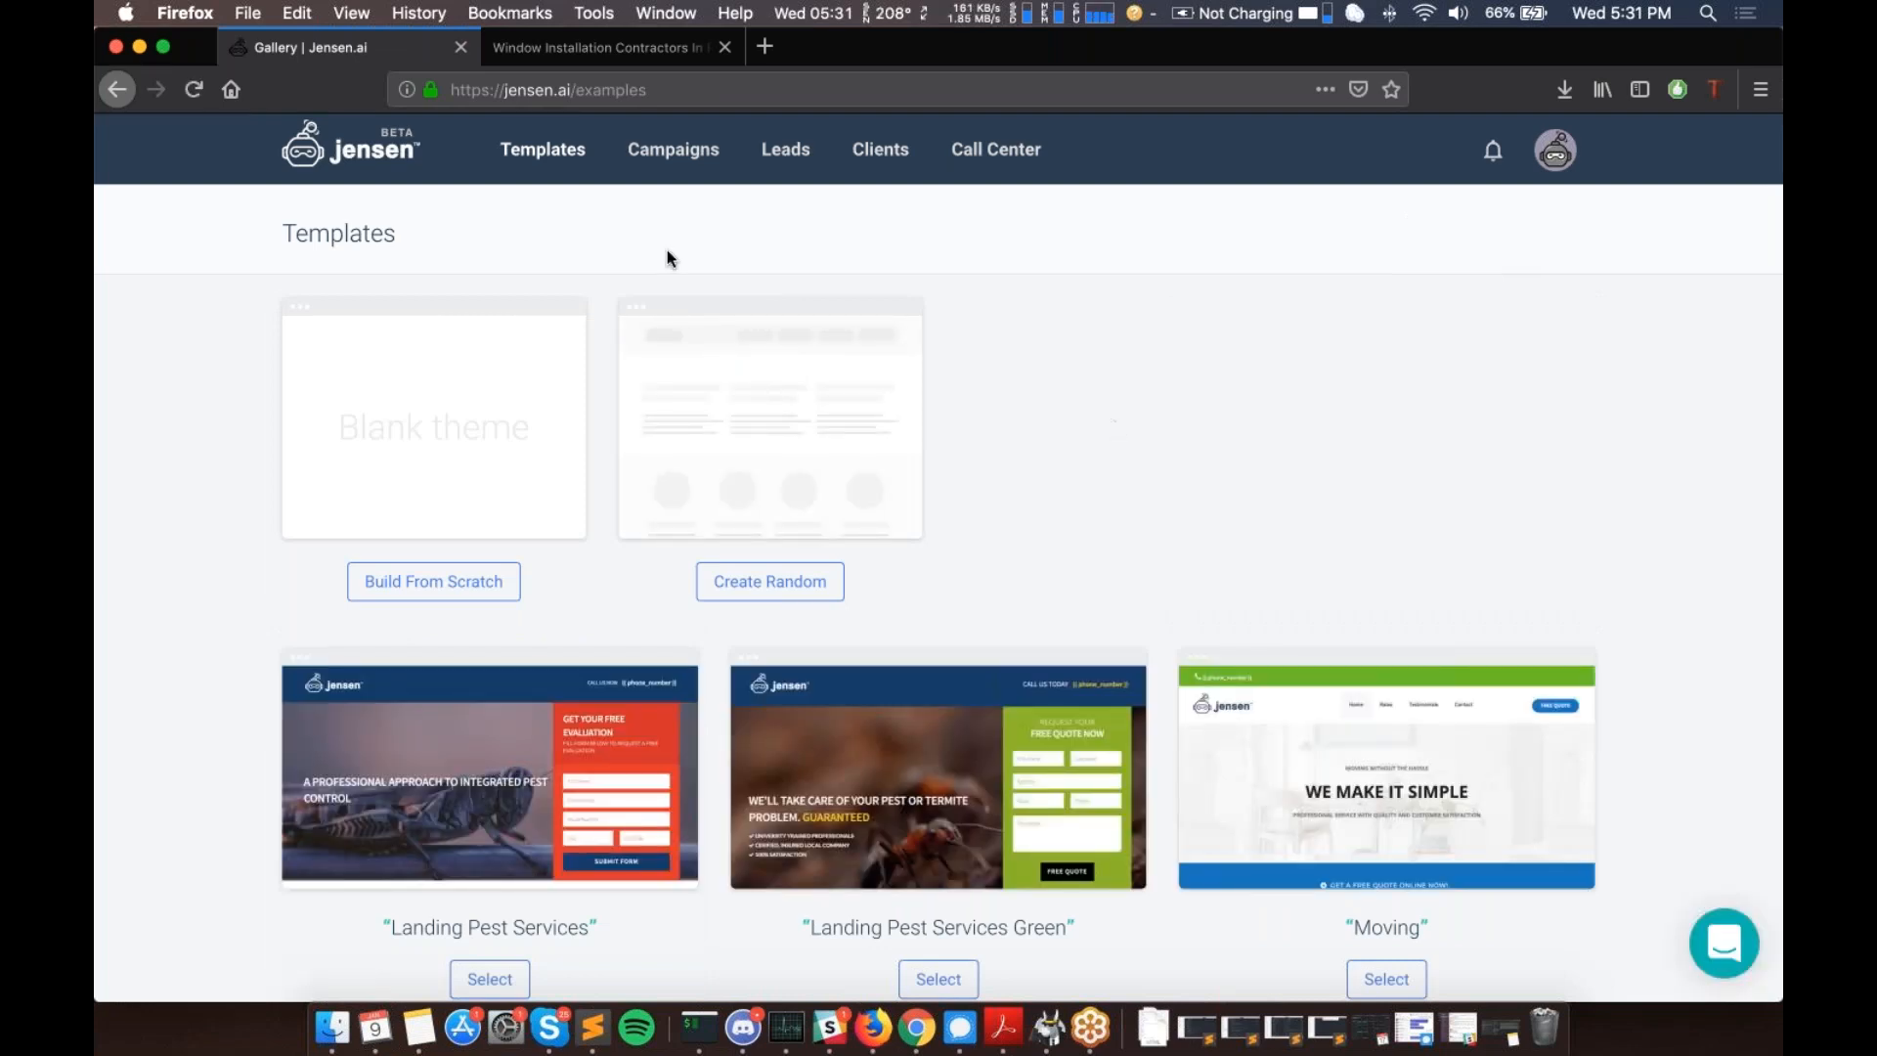
pyautogui.scroll(-3, 667, 257)
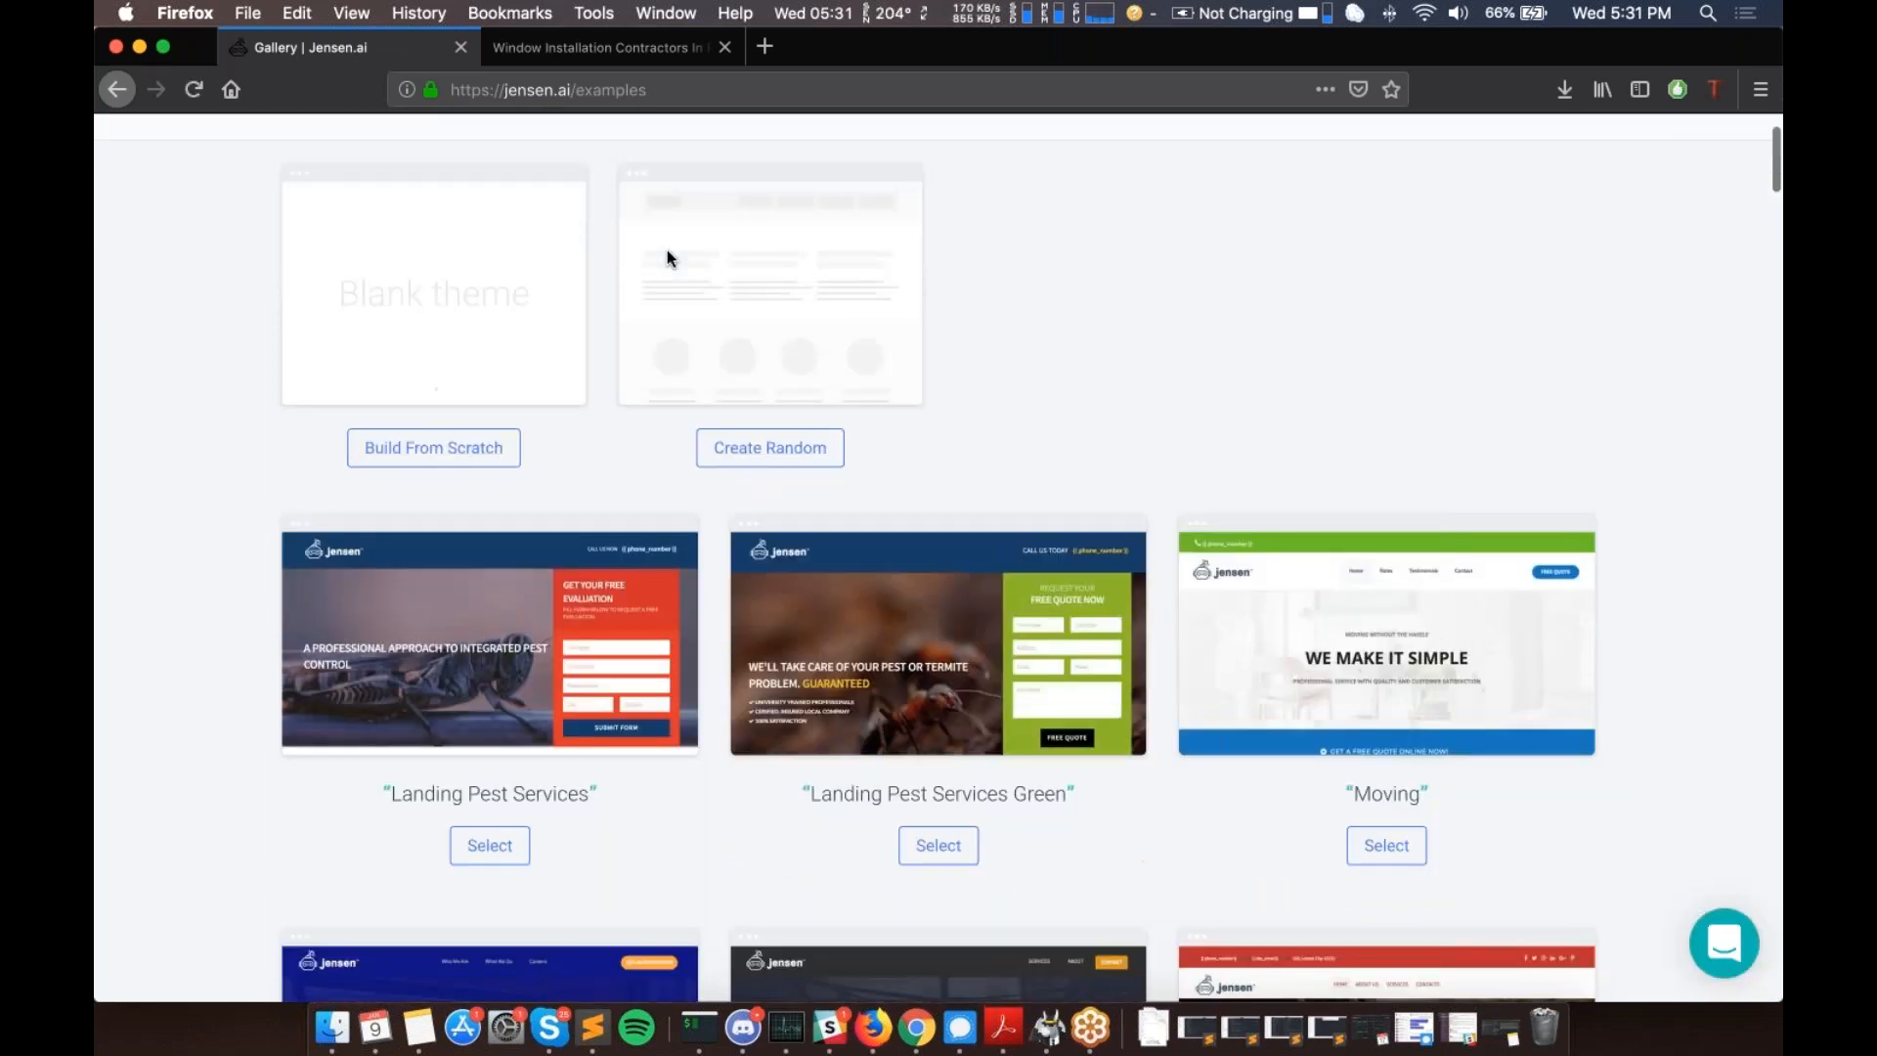
pyautogui.scroll(-3, 667, 257)
pyautogui.moveTo(501, 532)
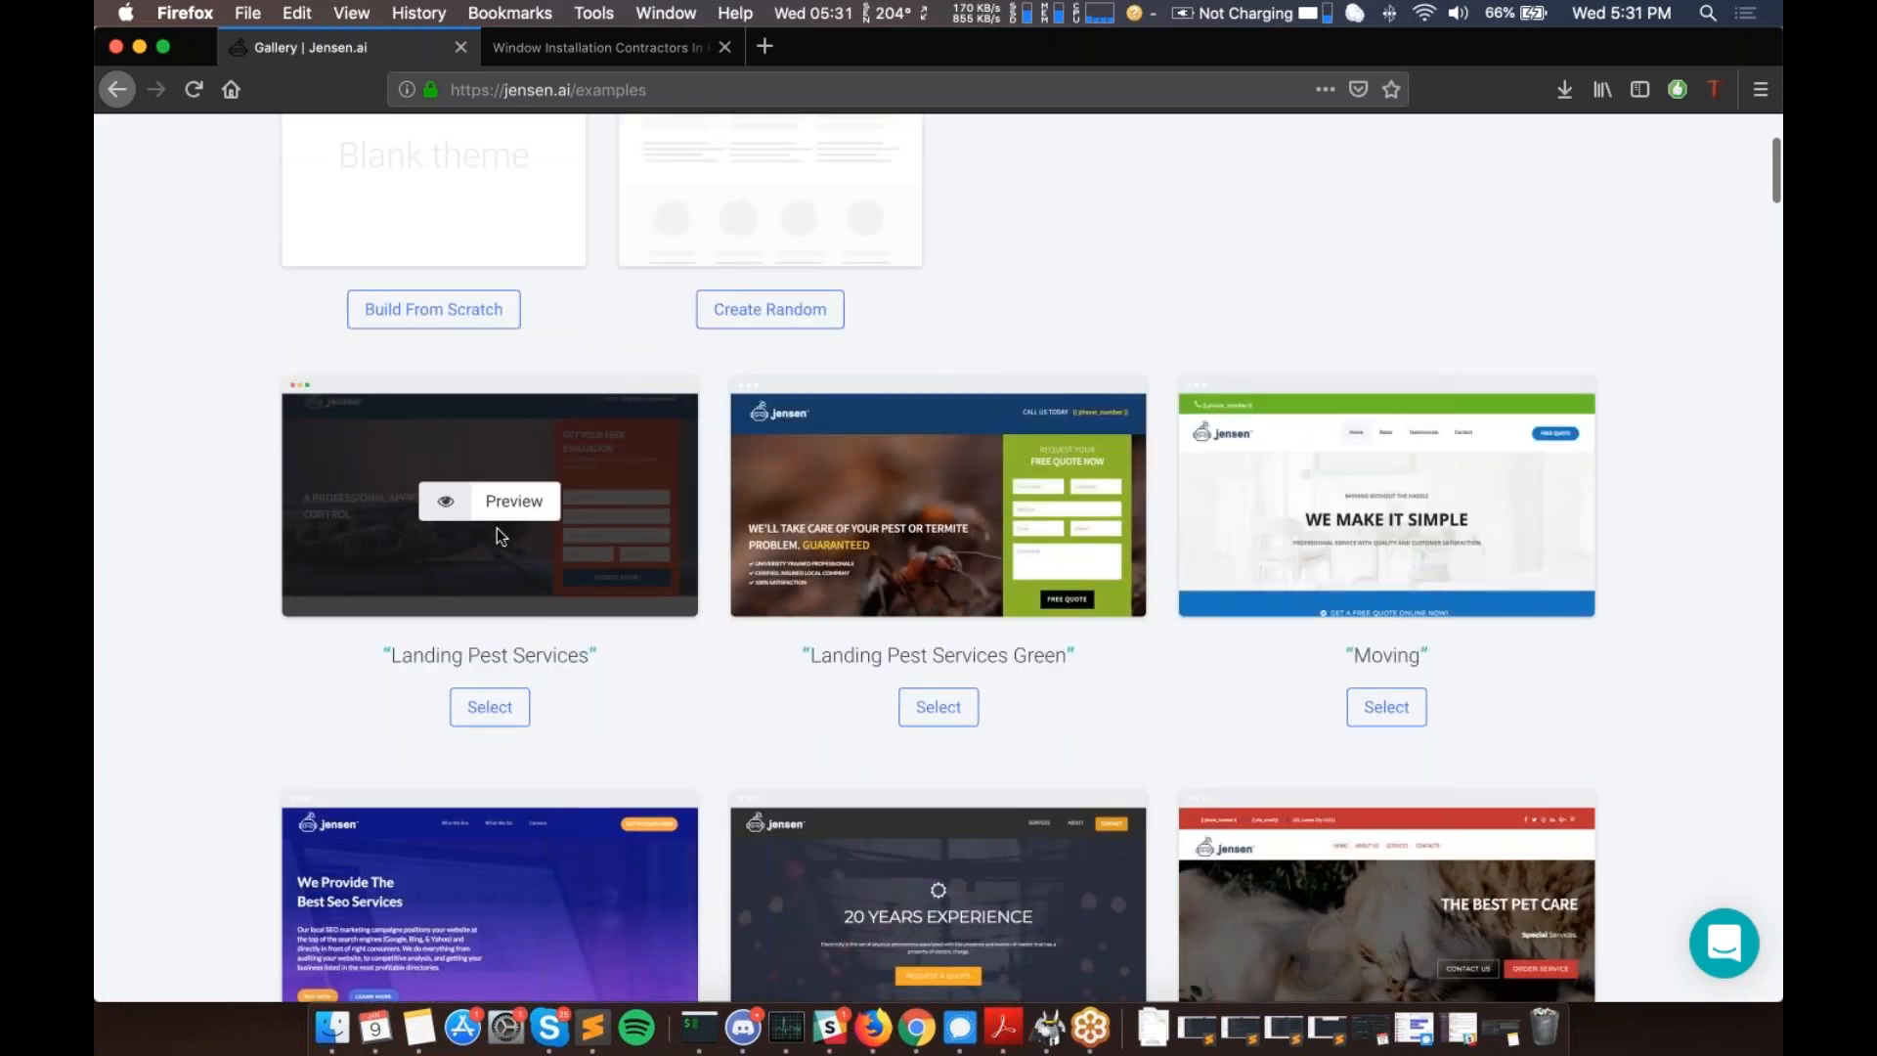
pyautogui.scroll(-15, 497, 528)
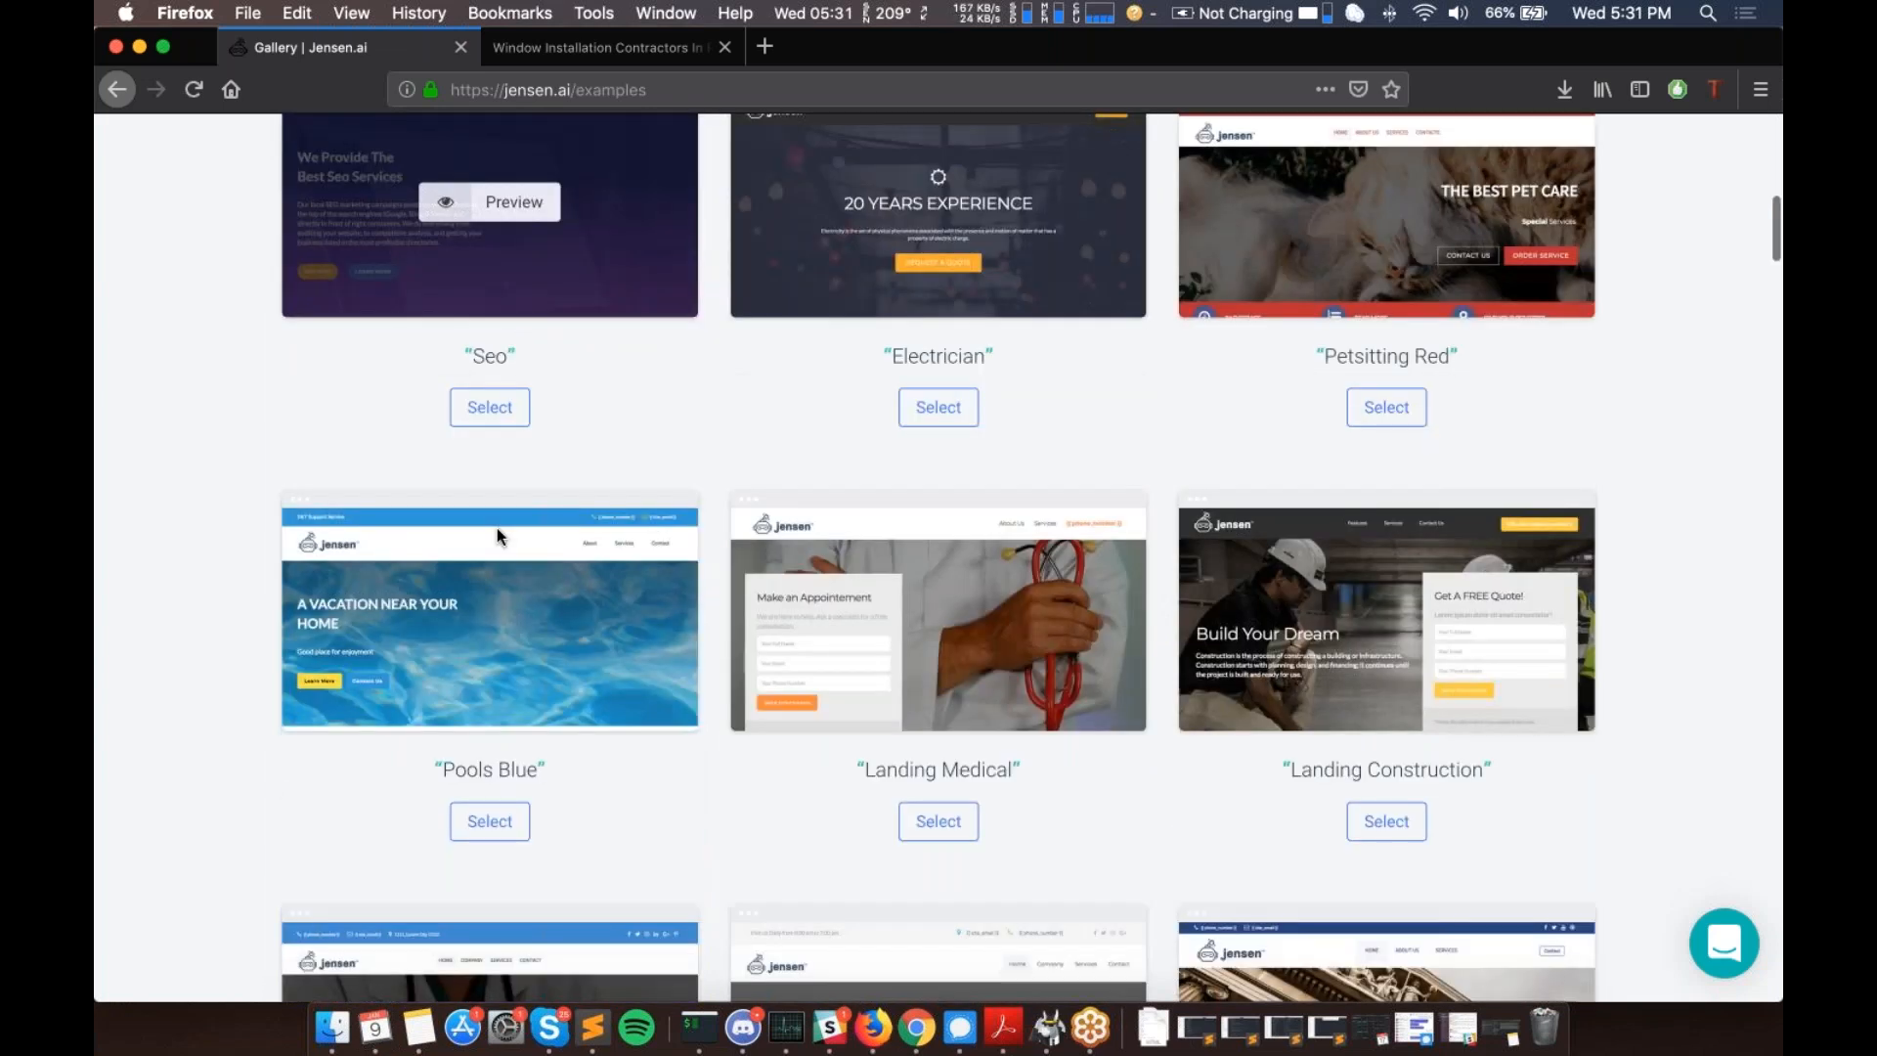
pyautogui.scroll(-15, 497, 528)
pyautogui.scroll(-10, 939, 557)
pyautogui.scroll(-10, 938, 558)
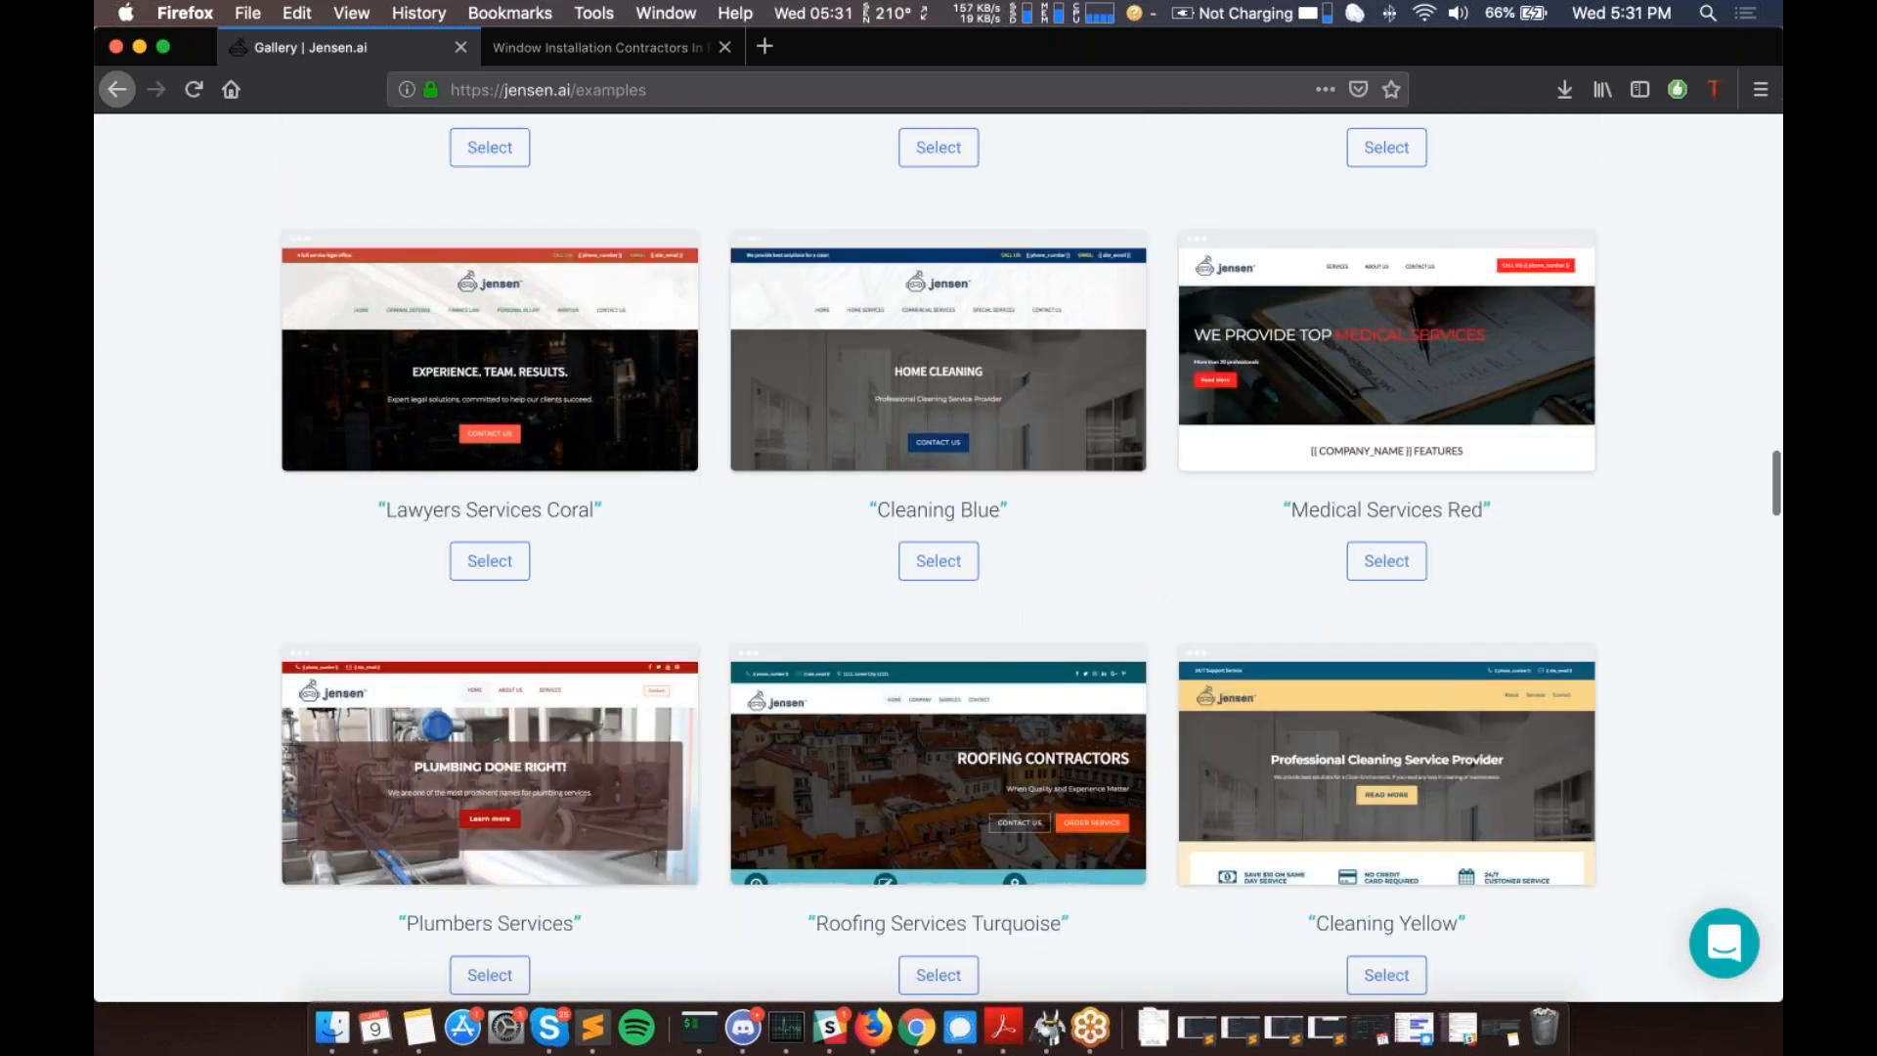
pyautogui.scroll(-8, 938, 557)
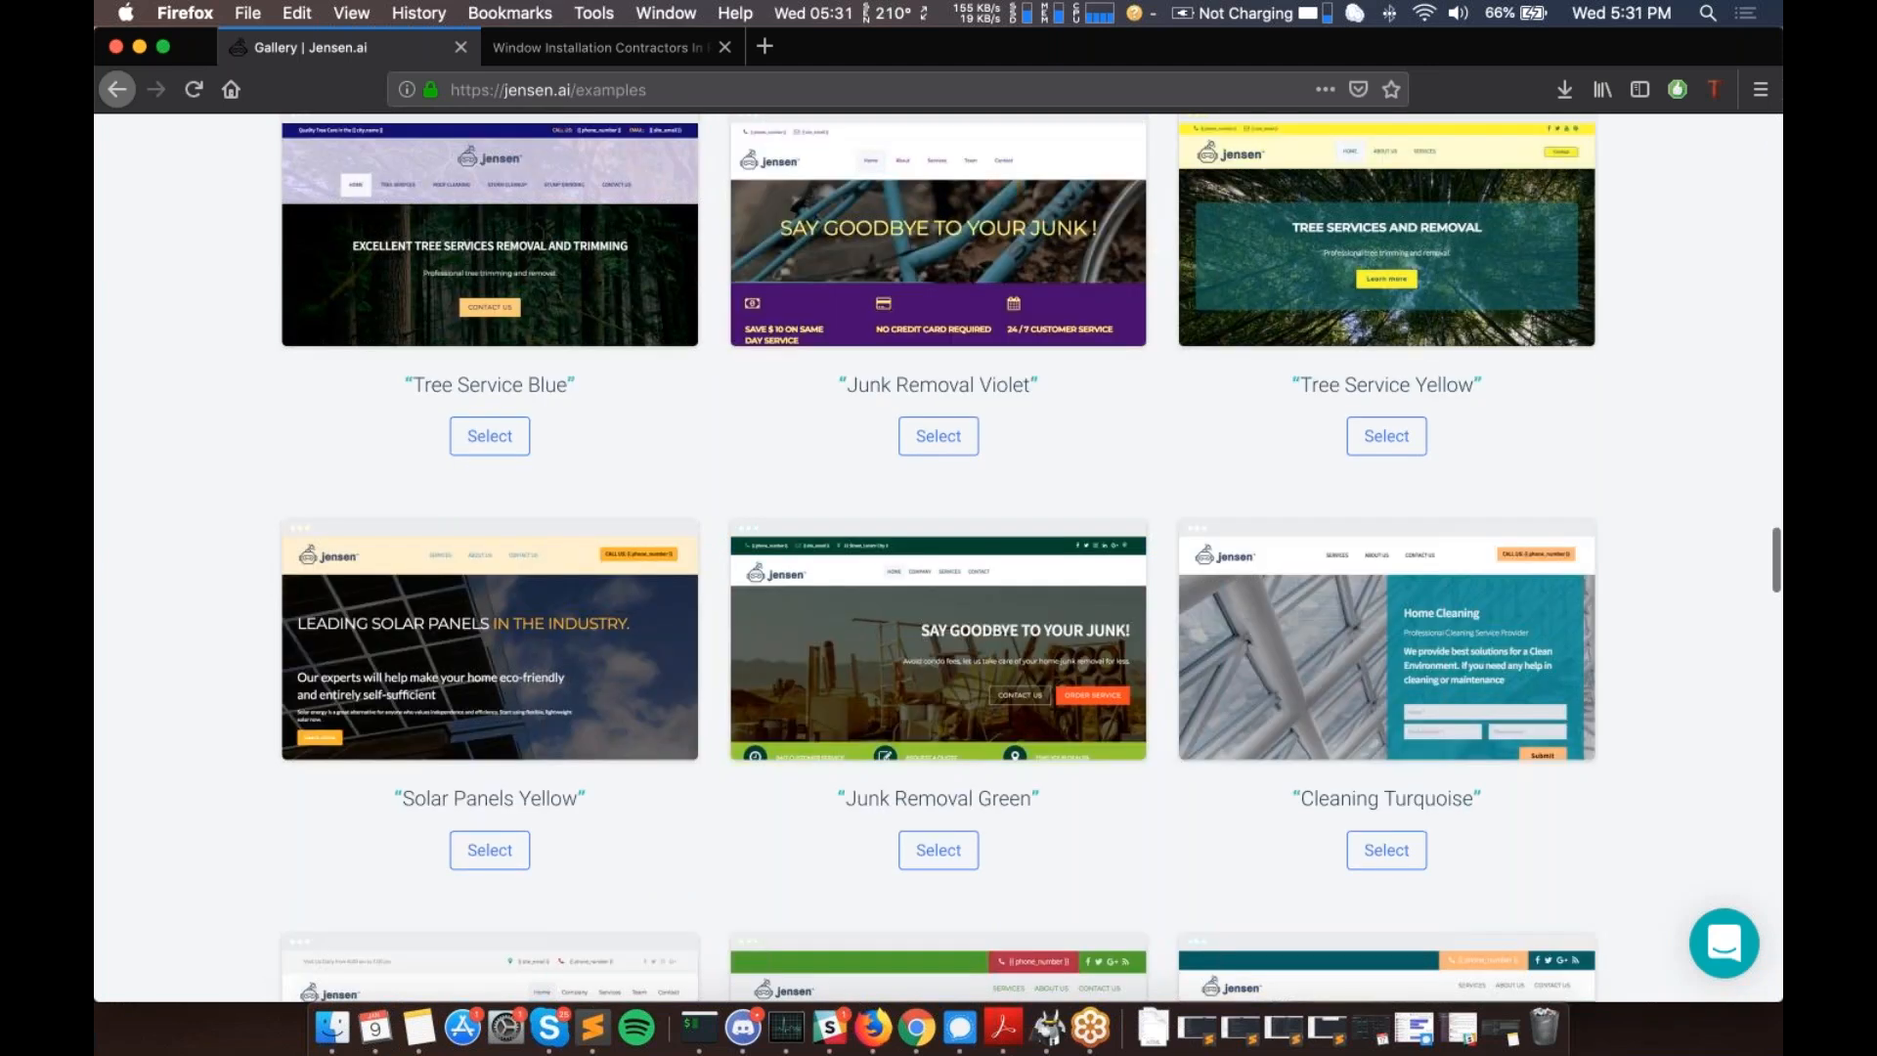
pyautogui.scroll(-15, 516, 524)
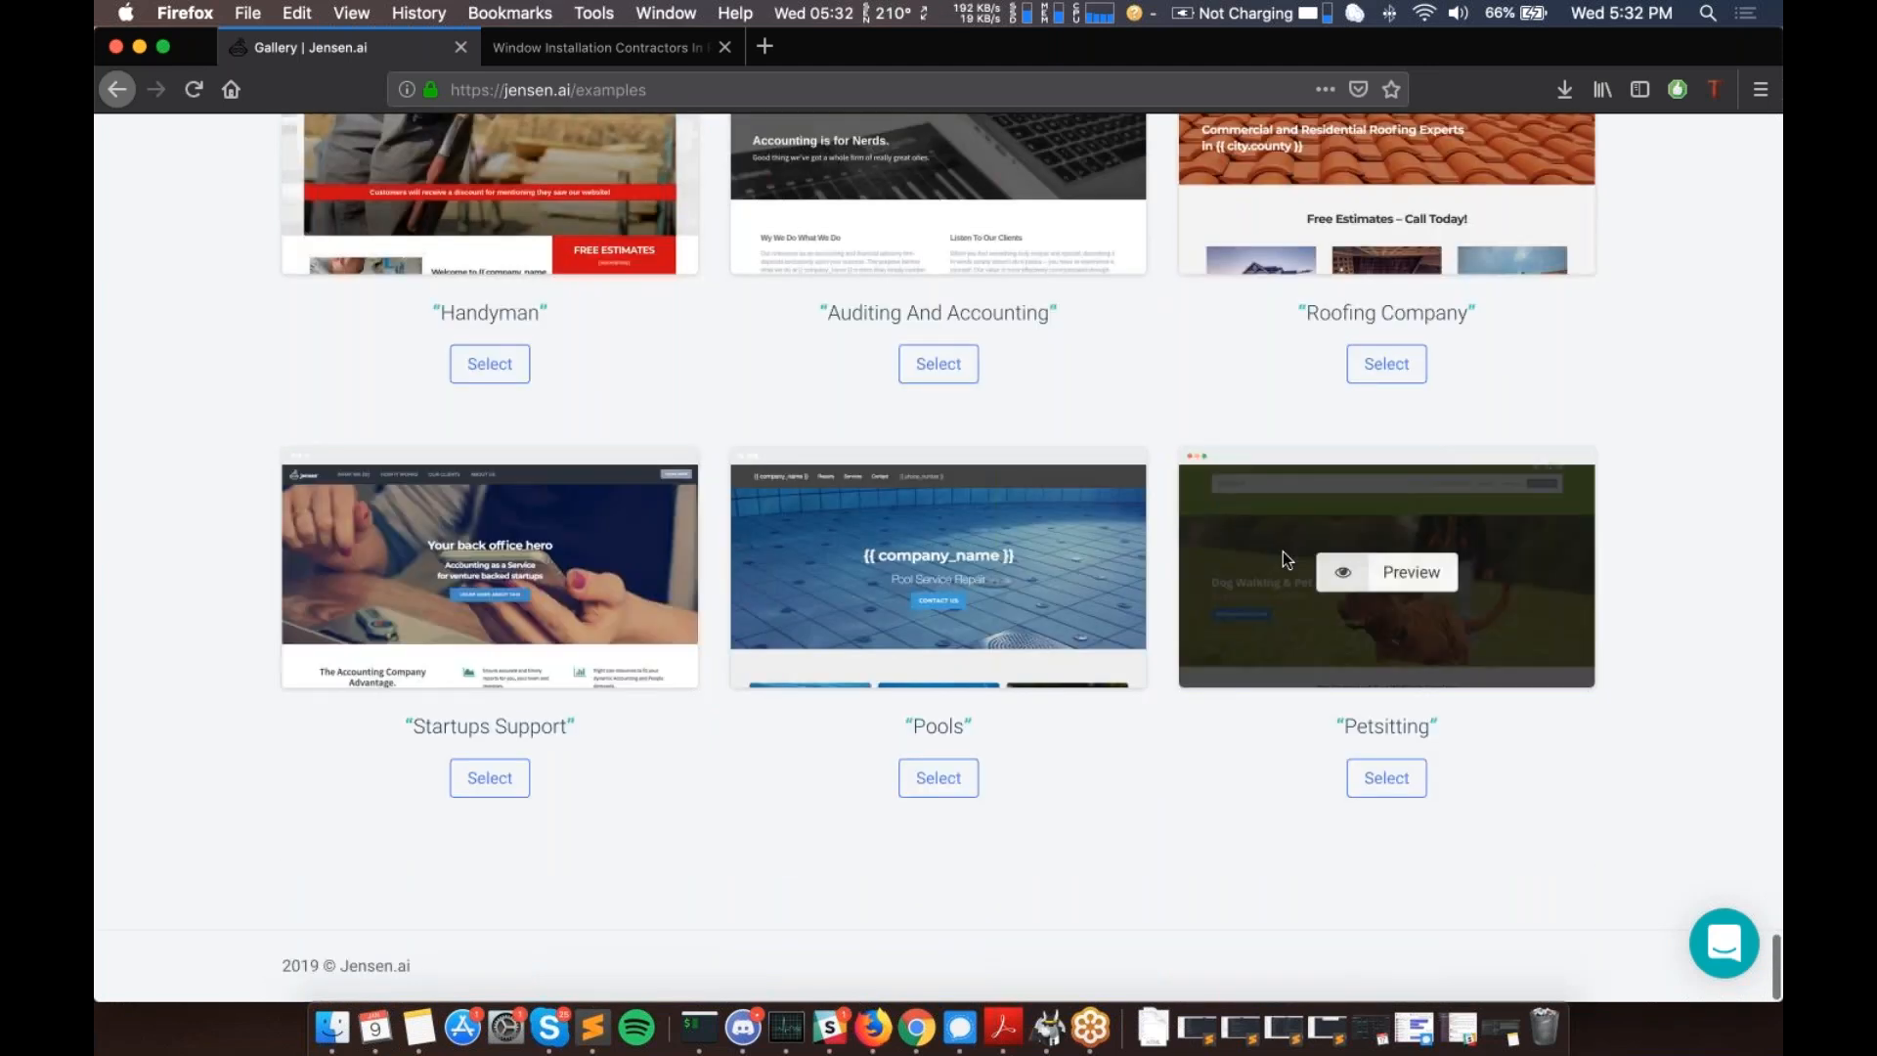
pyautogui.scroll(4, 1283, 552)
pyautogui.scroll(1, 883, 530)
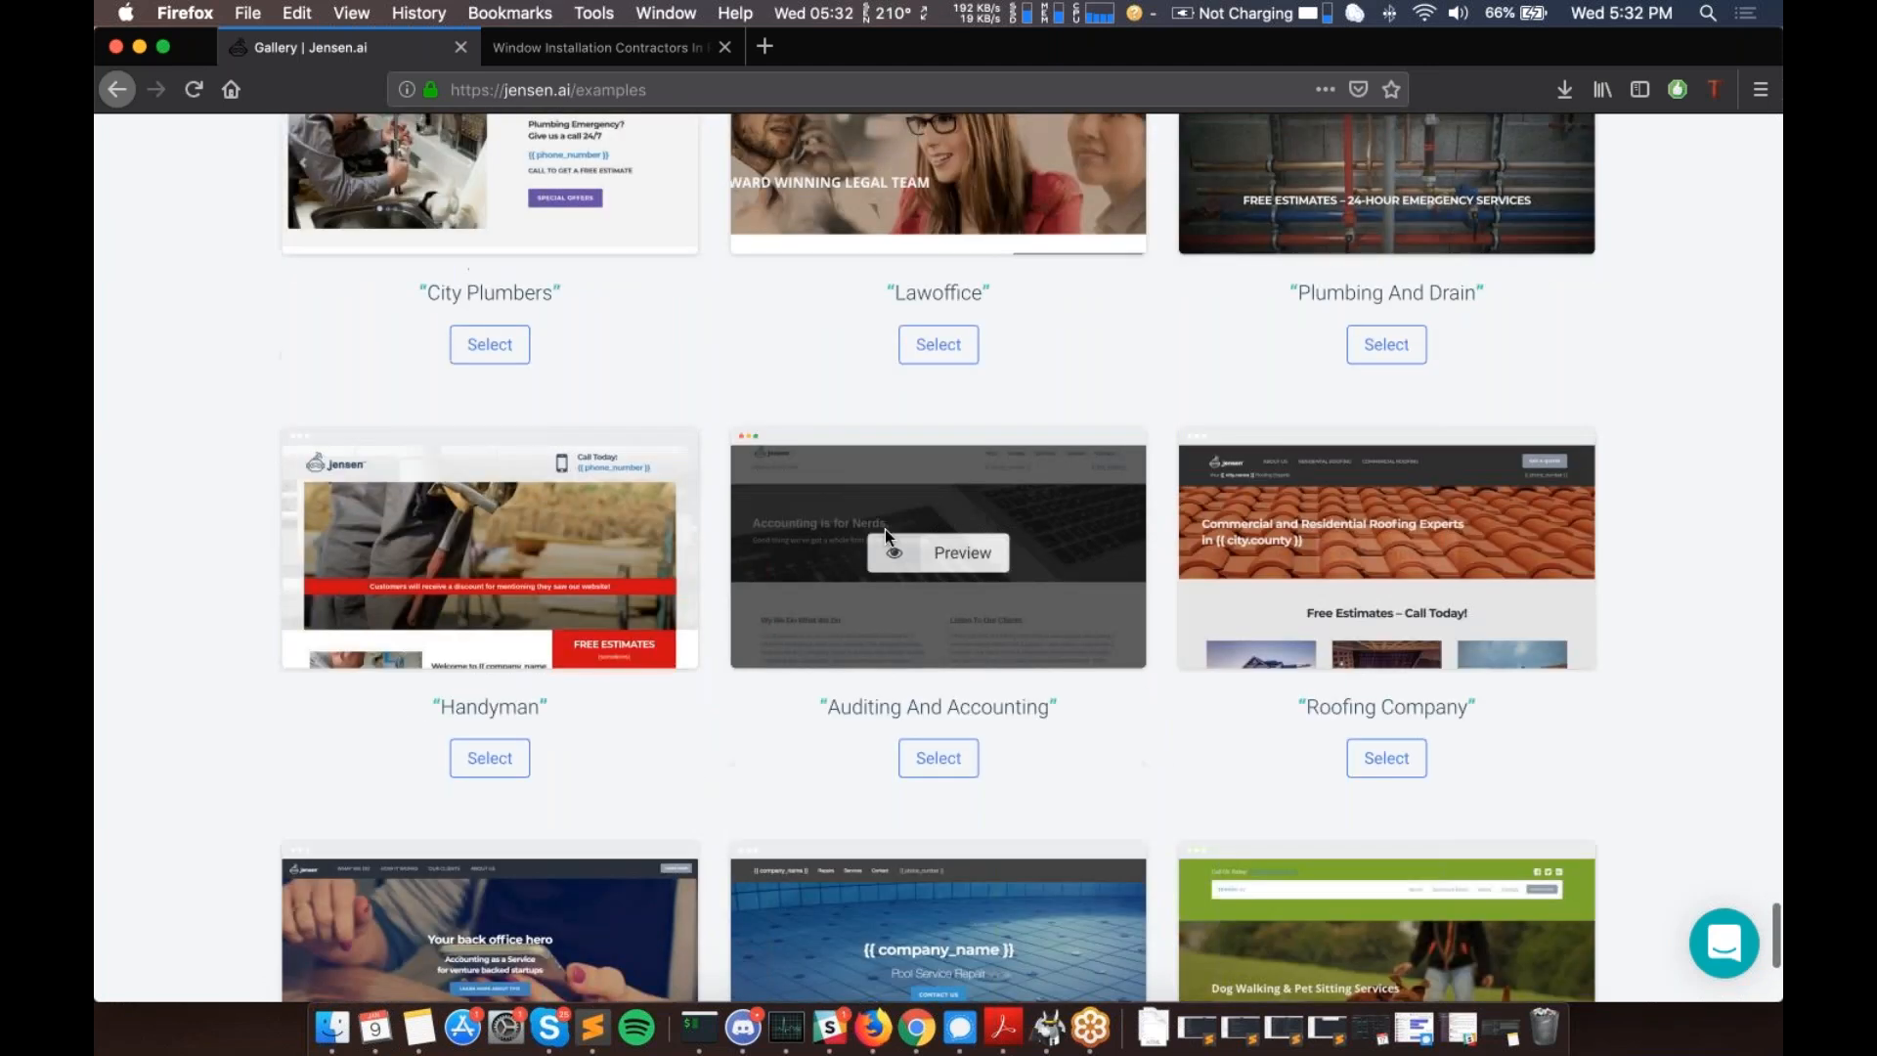
pyautogui.scroll(1, 489, 587)
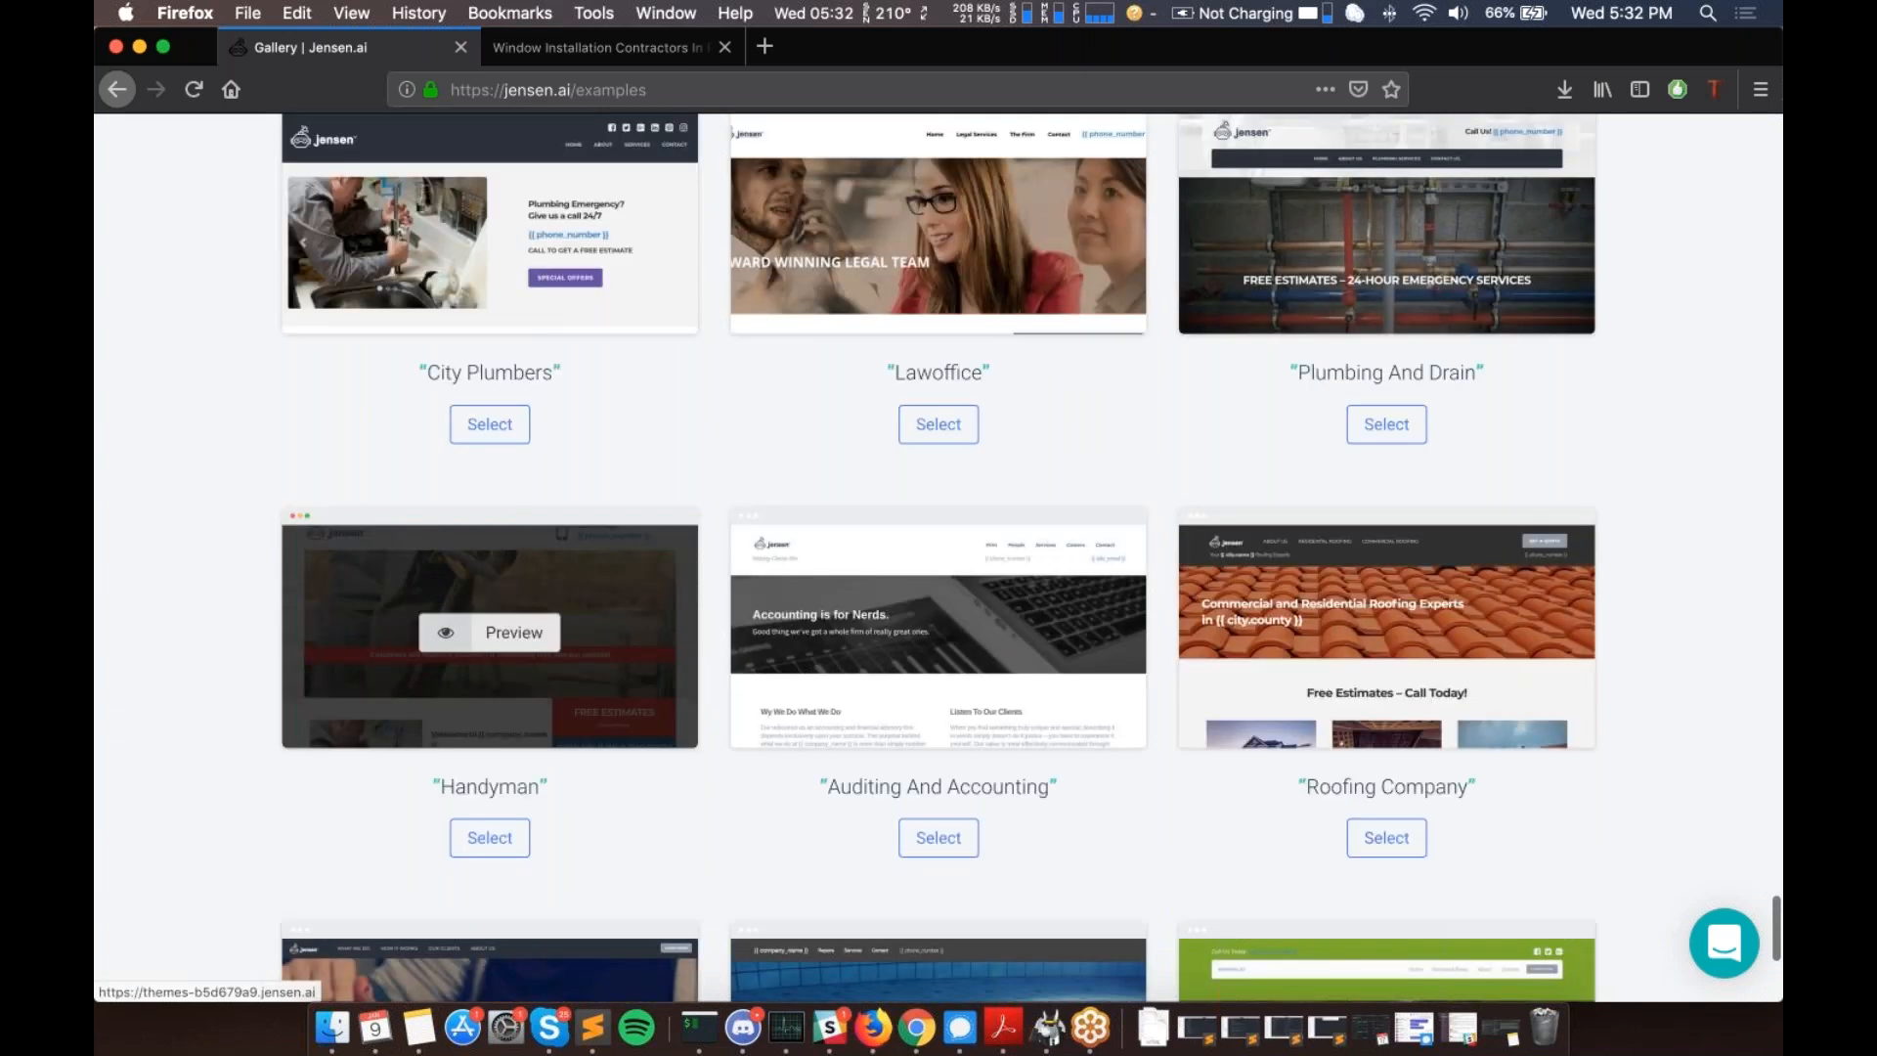
pyautogui.scroll(3, 1585, 536)
pyautogui.scroll(4, 550, 444)
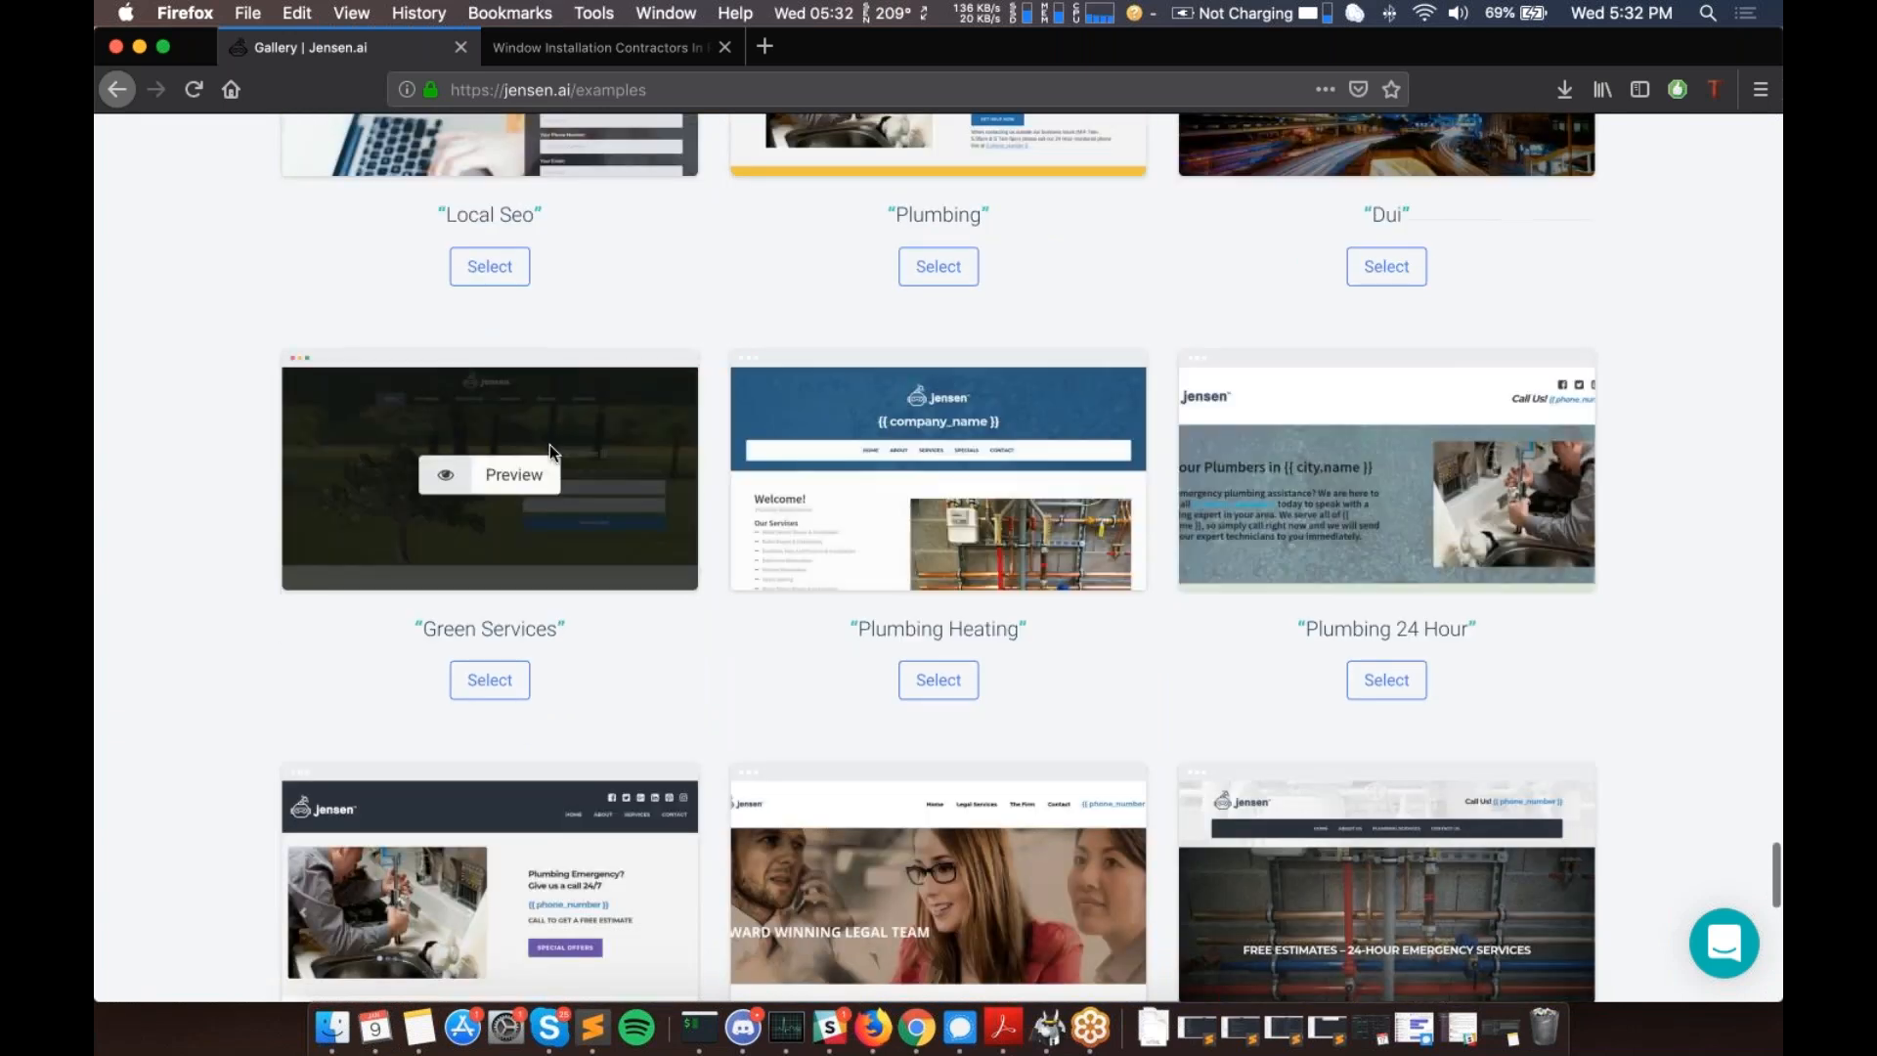
pyautogui.scroll(1, 550, 444)
pyautogui.scroll(4, 549, 444)
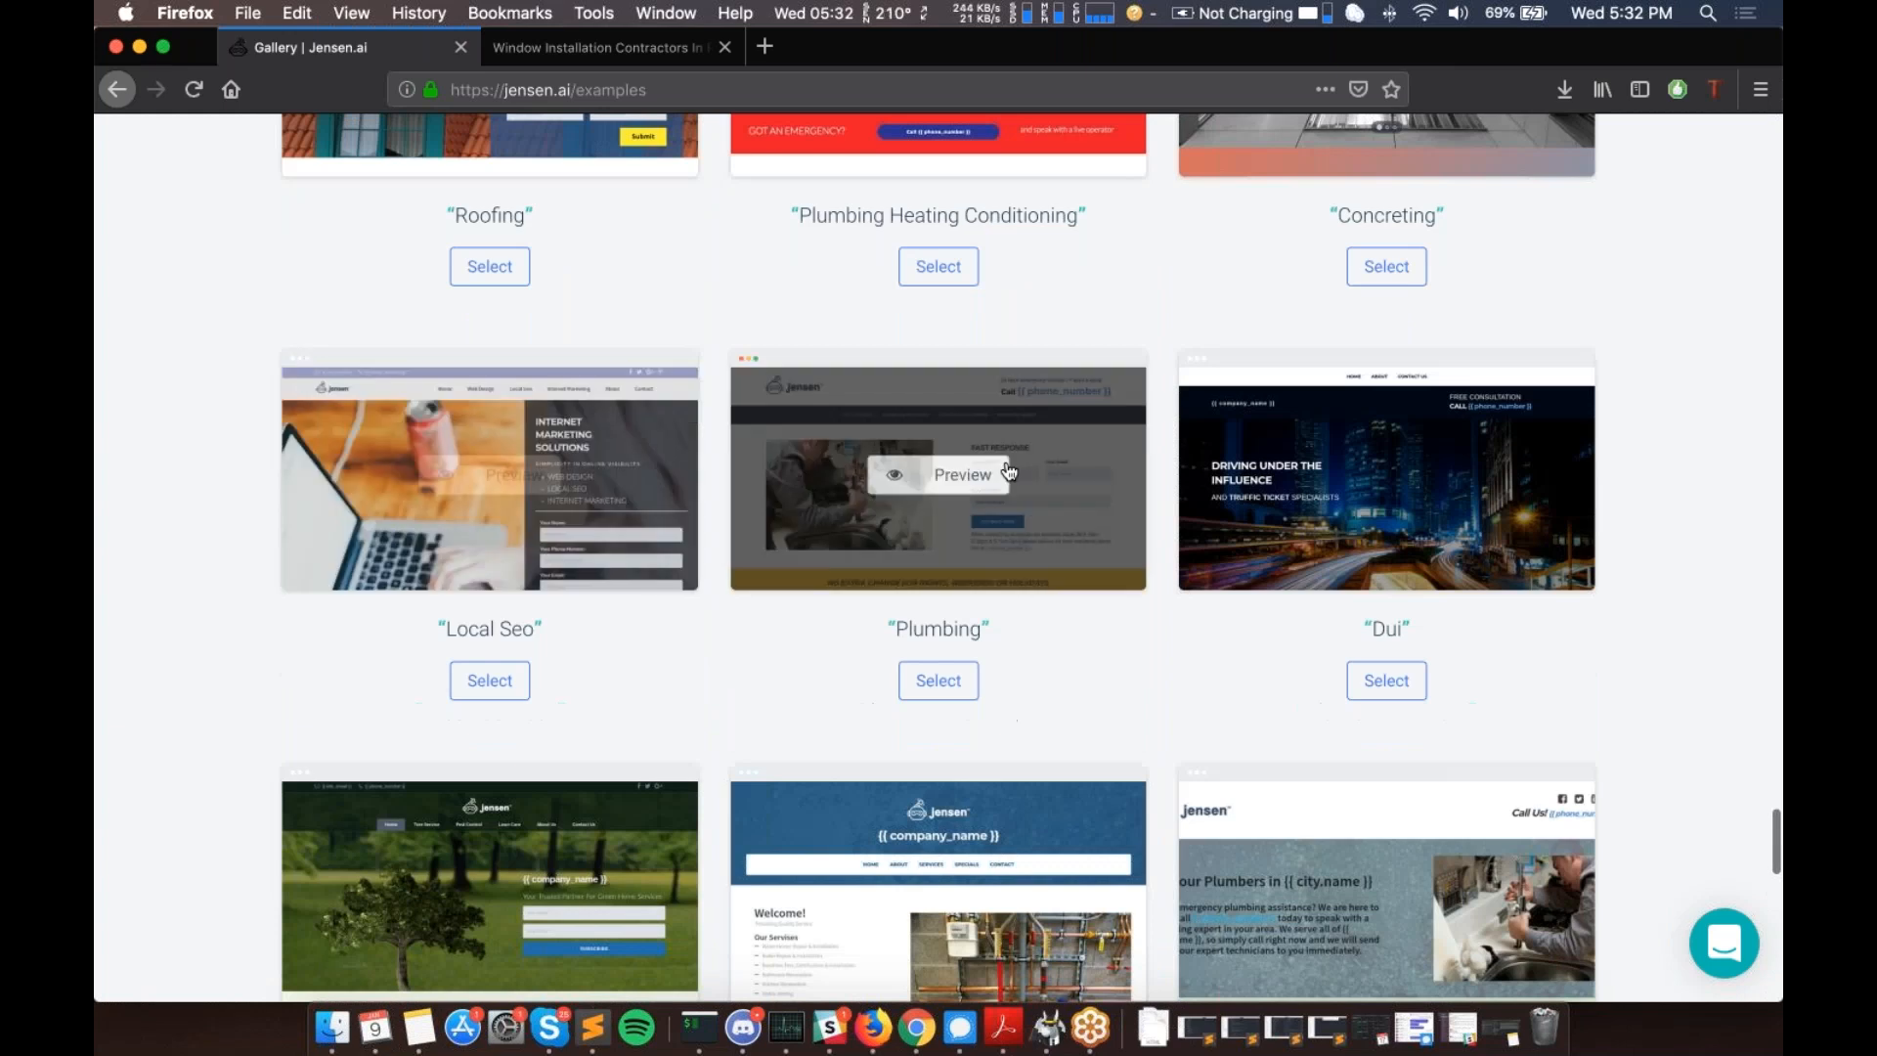
pyautogui.scroll(2, 1009, 472)
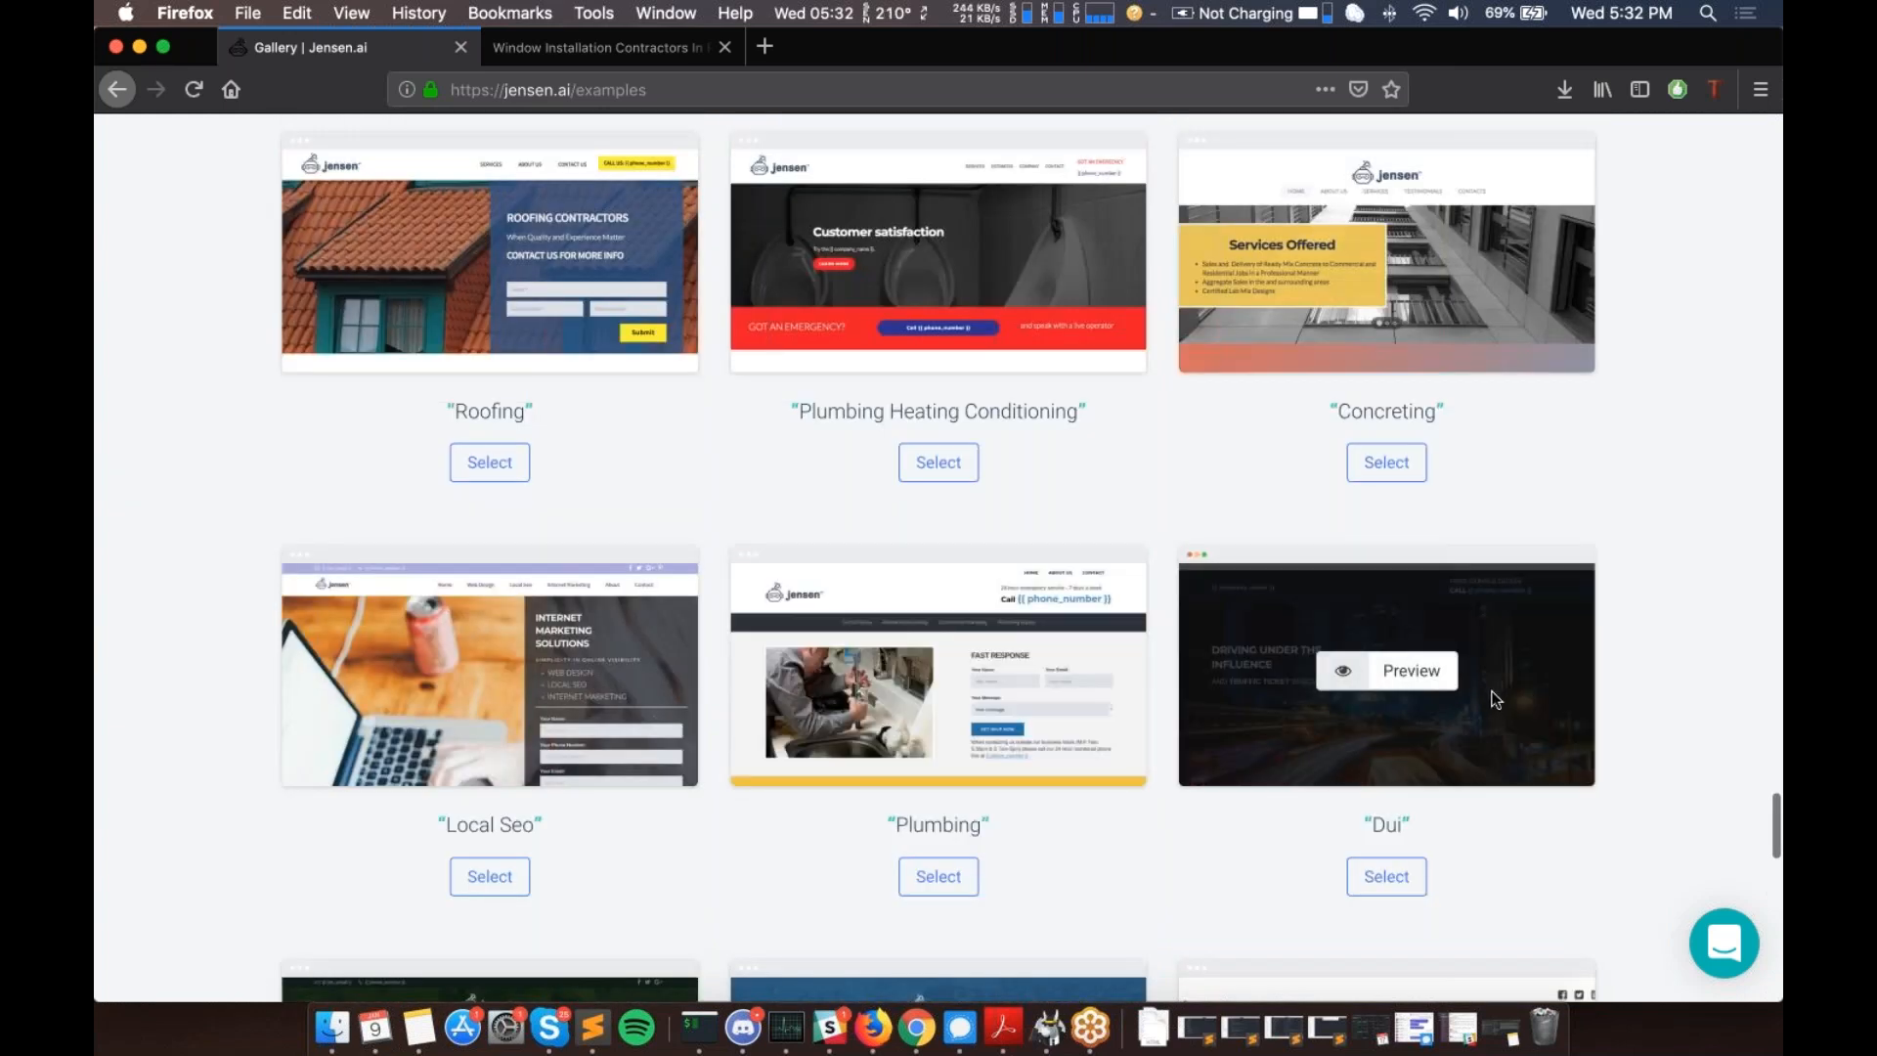
pyautogui.scroll(4, 1482, 665)
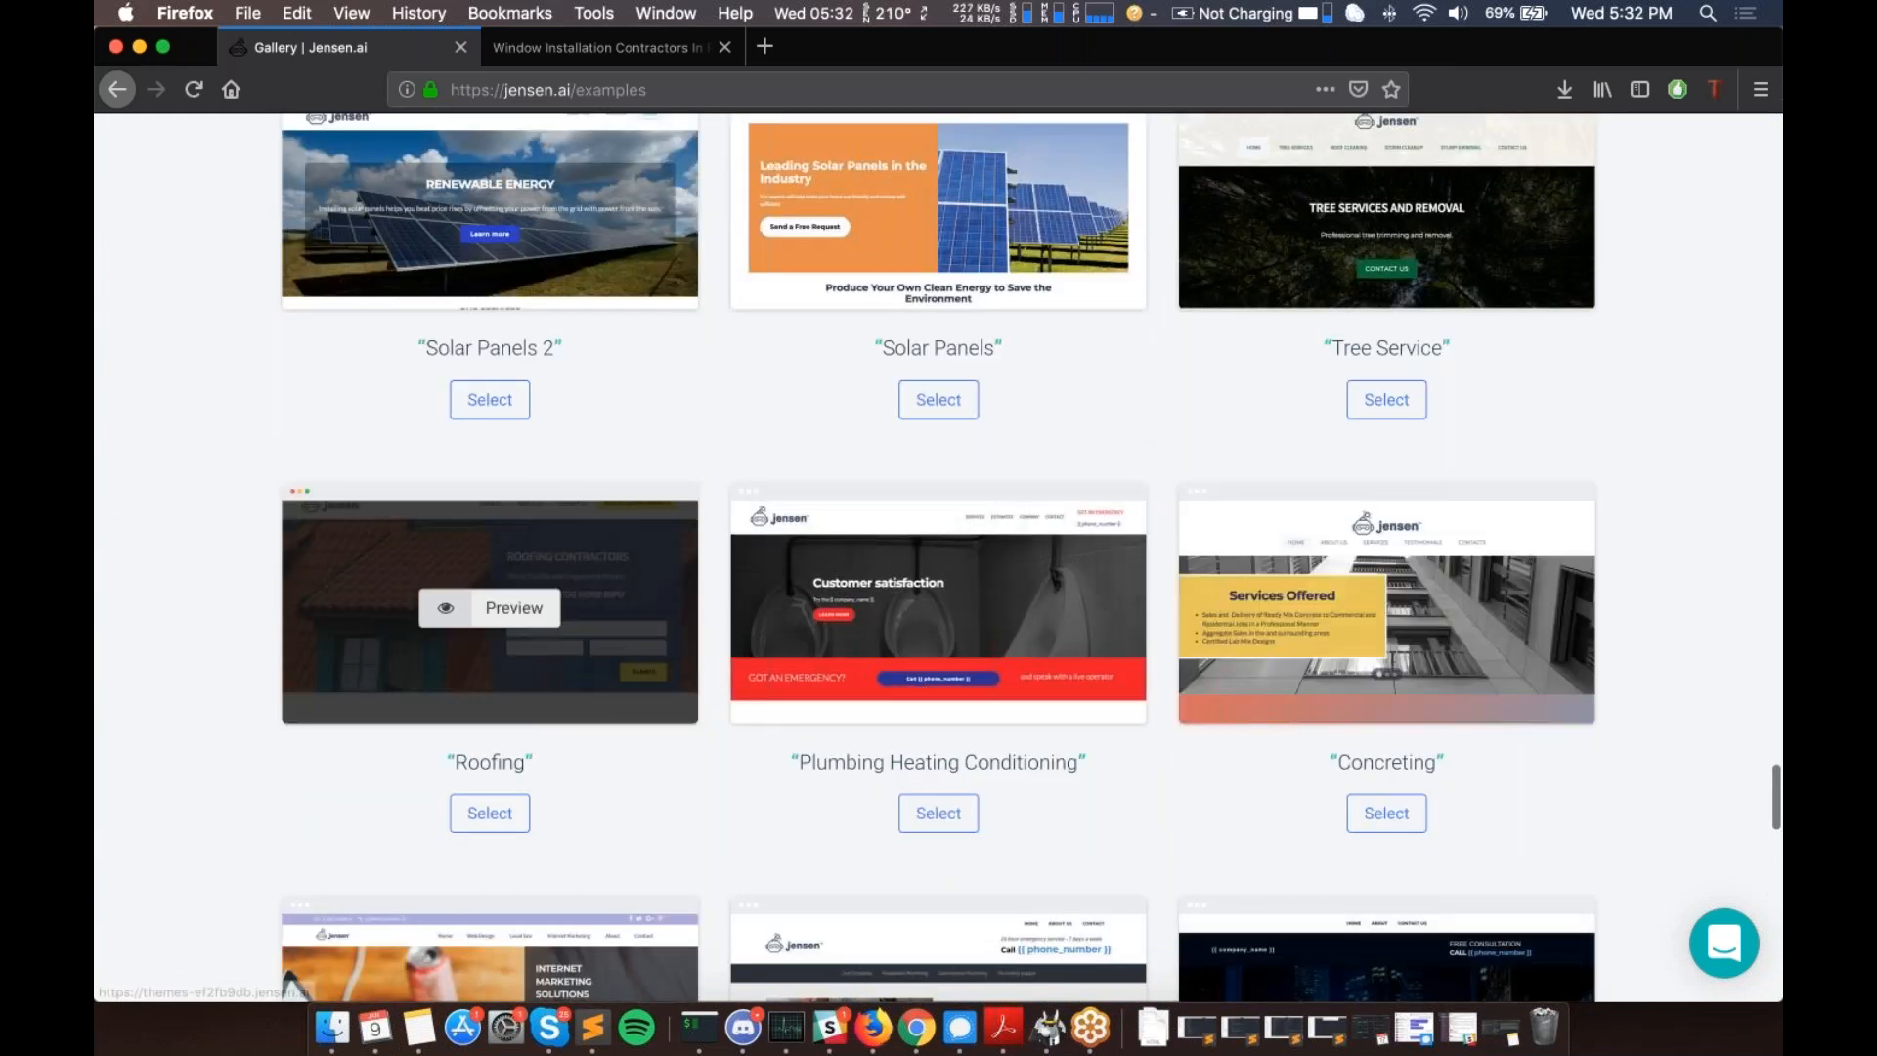
pyautogui.scroll(5, 966, 612)
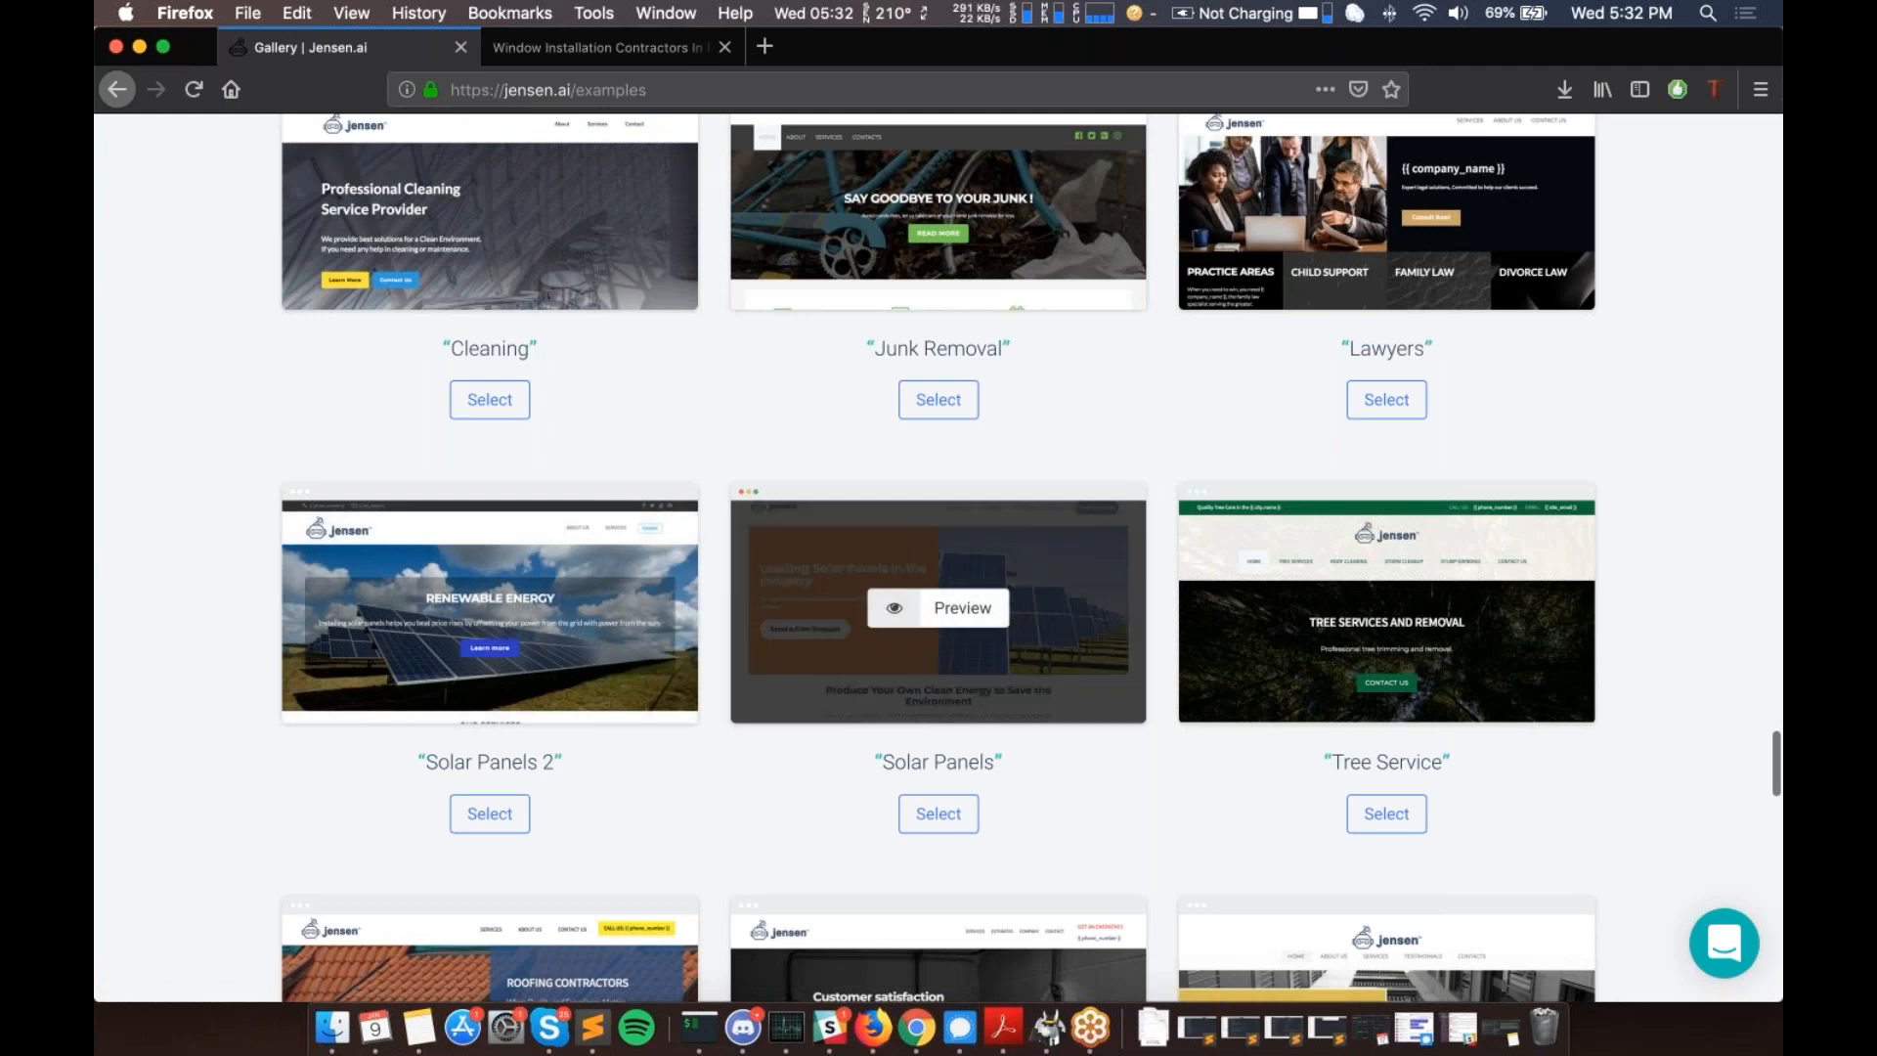
pyautogui.scroll(1, 966, 613)
pyautogui.scroll(2, 966, 611)
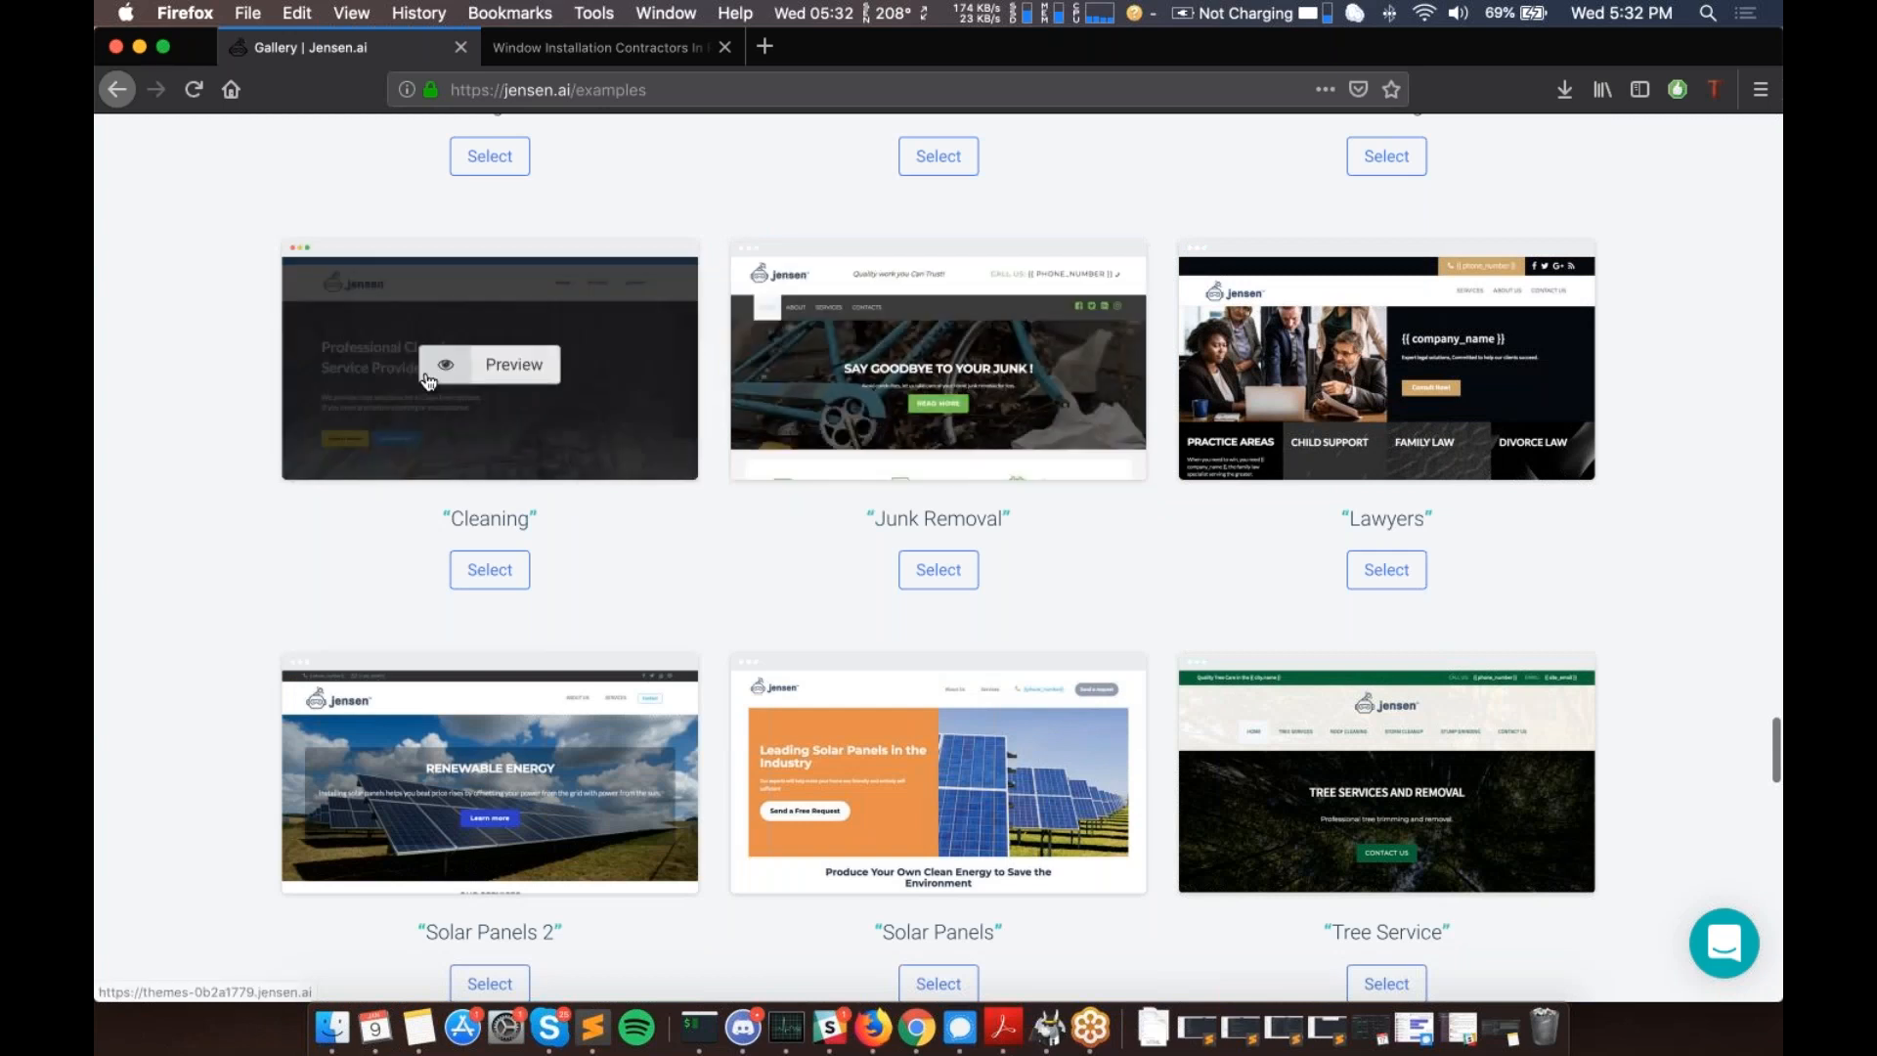
pyautogui.scroll(3, 427, 382)
pyautogui.scroll(5, 427, 381)
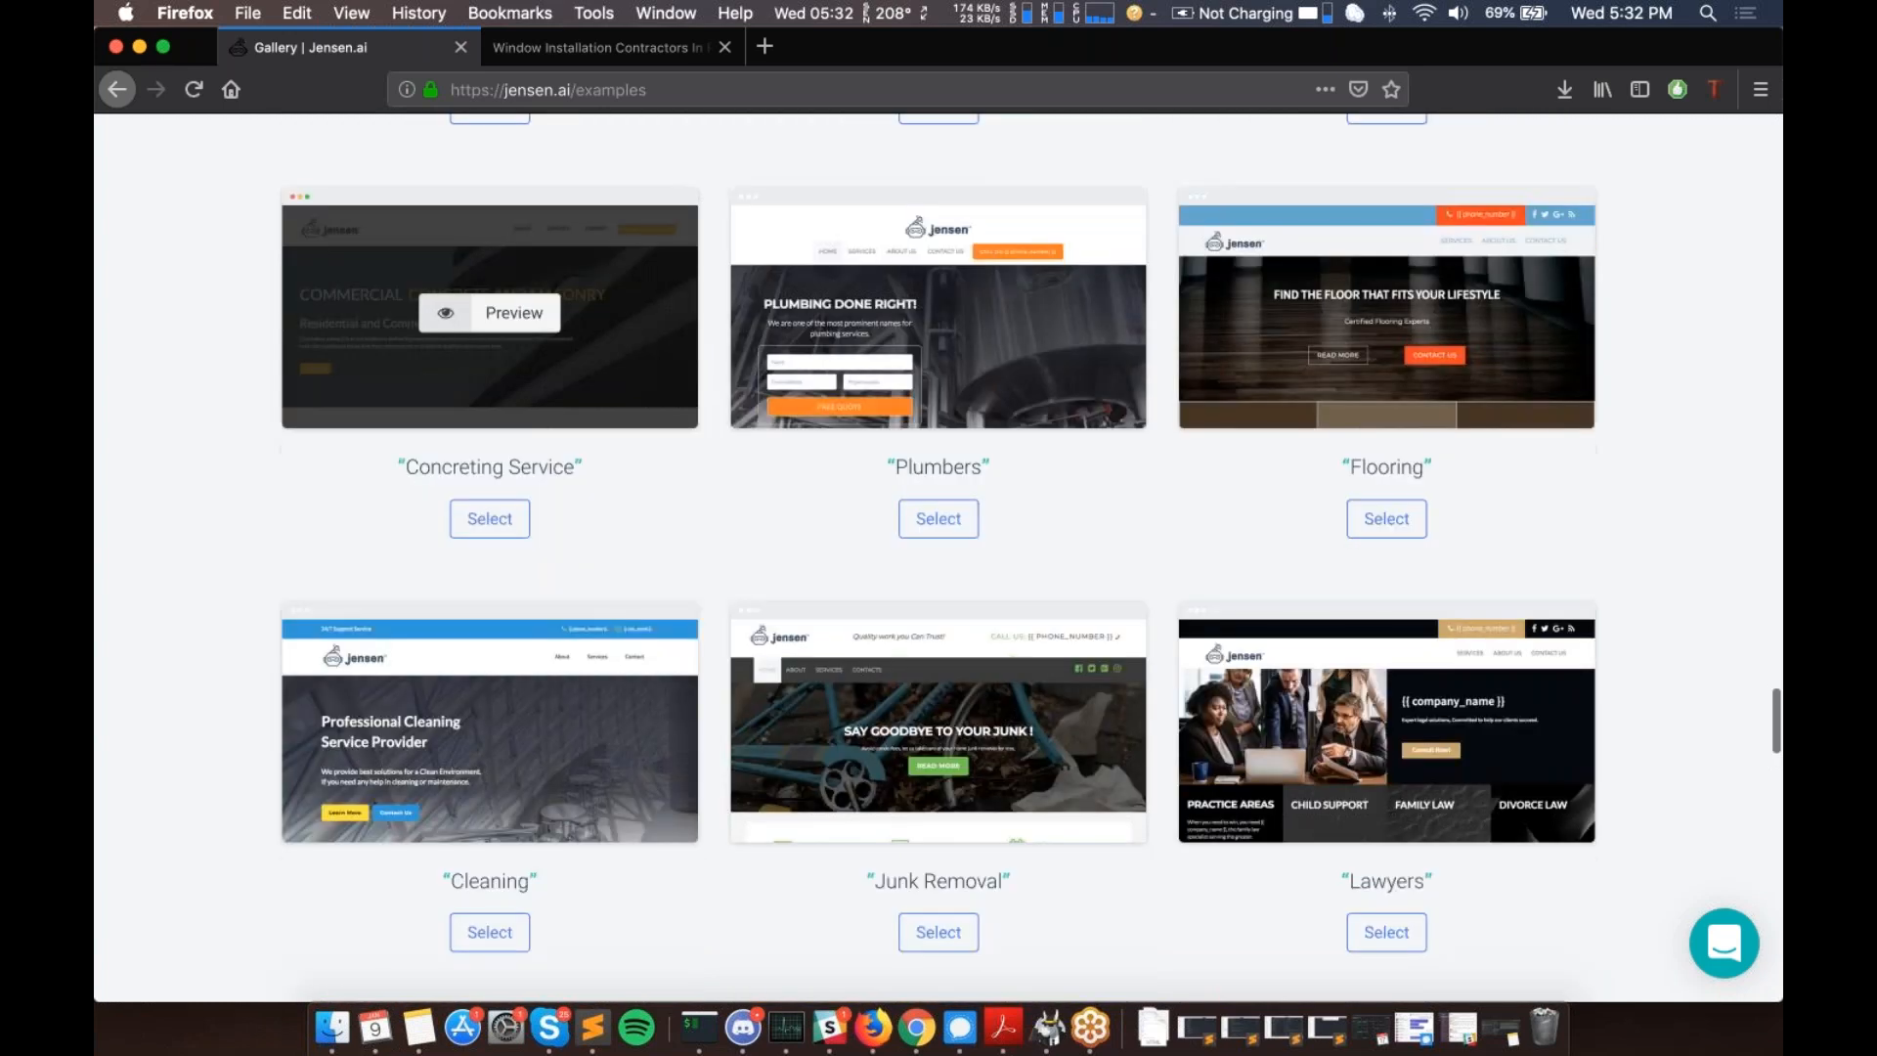
pyautogui.scroll(5, 967, 472)
pyautogui.scroll(2, 880, 491)
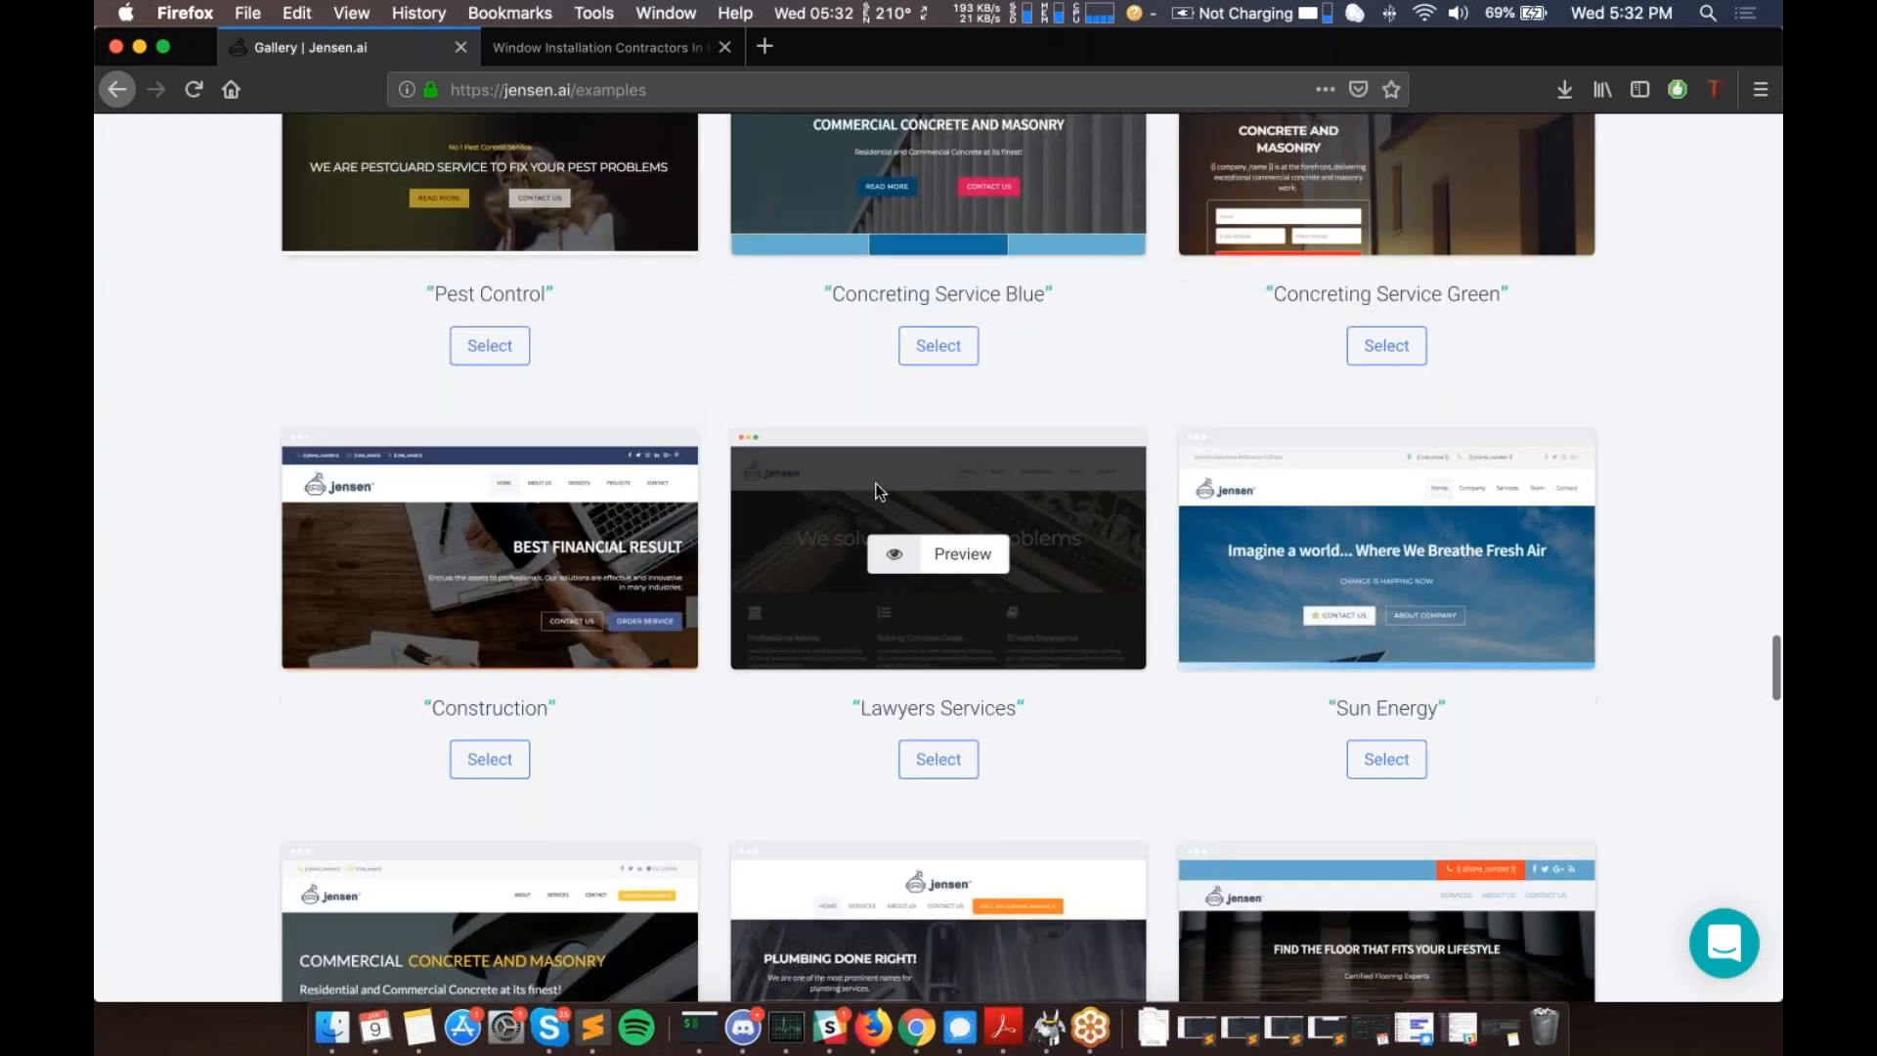
pyautogui.scroll(3, 1260, 618)
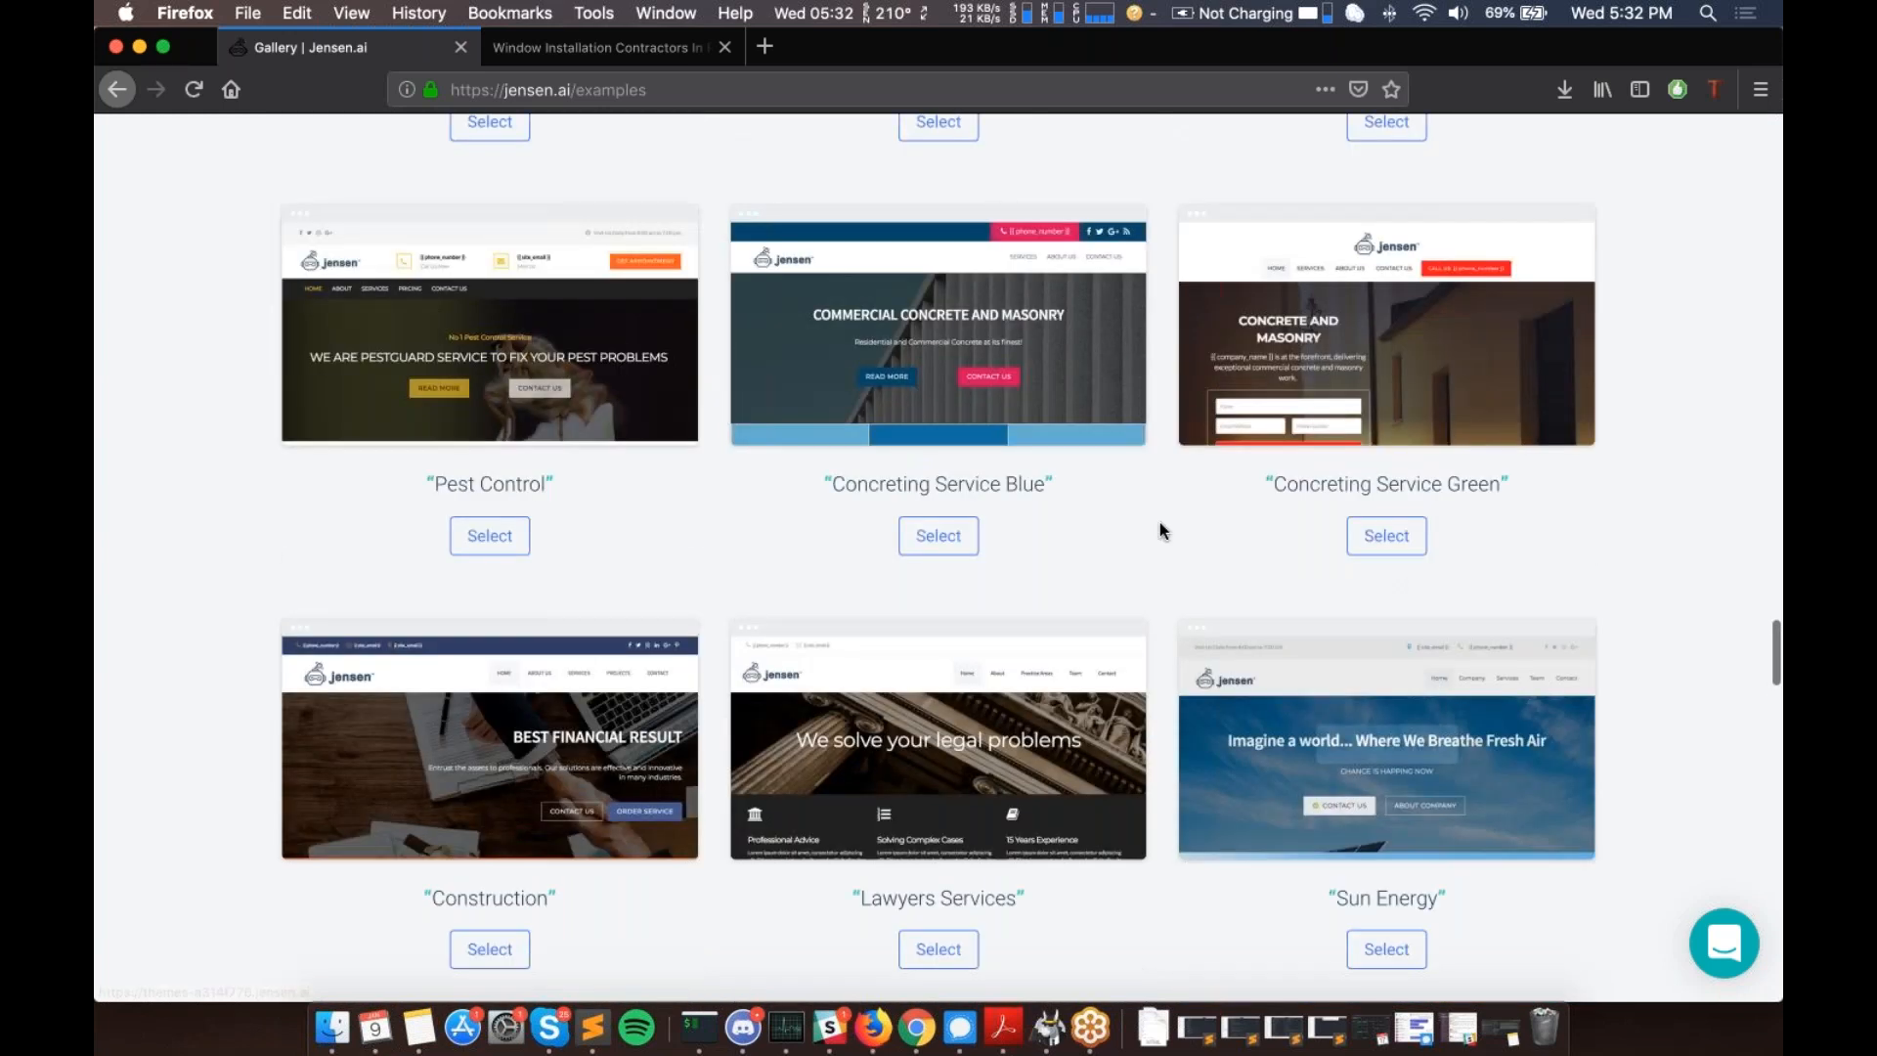
pyautogui.scroll(3, 1159, 522)
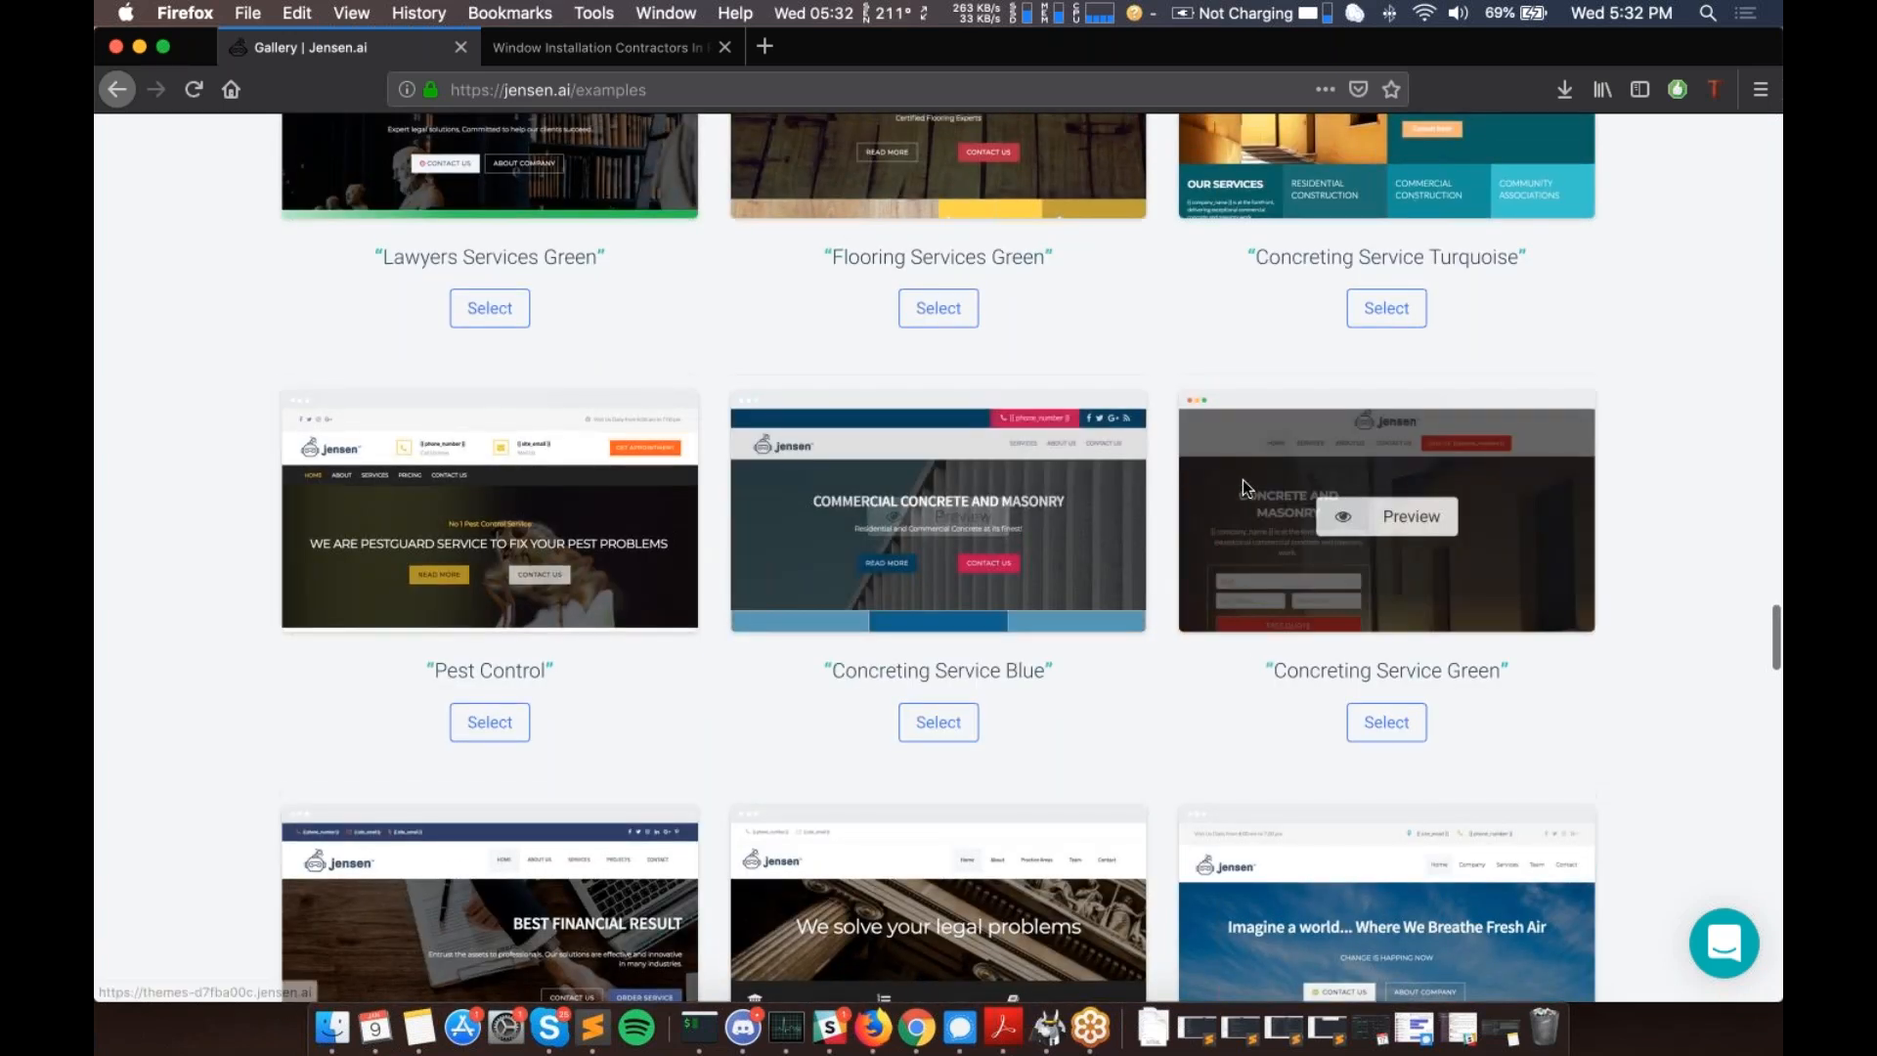
pyautogui.scroll(3, 946, 313)
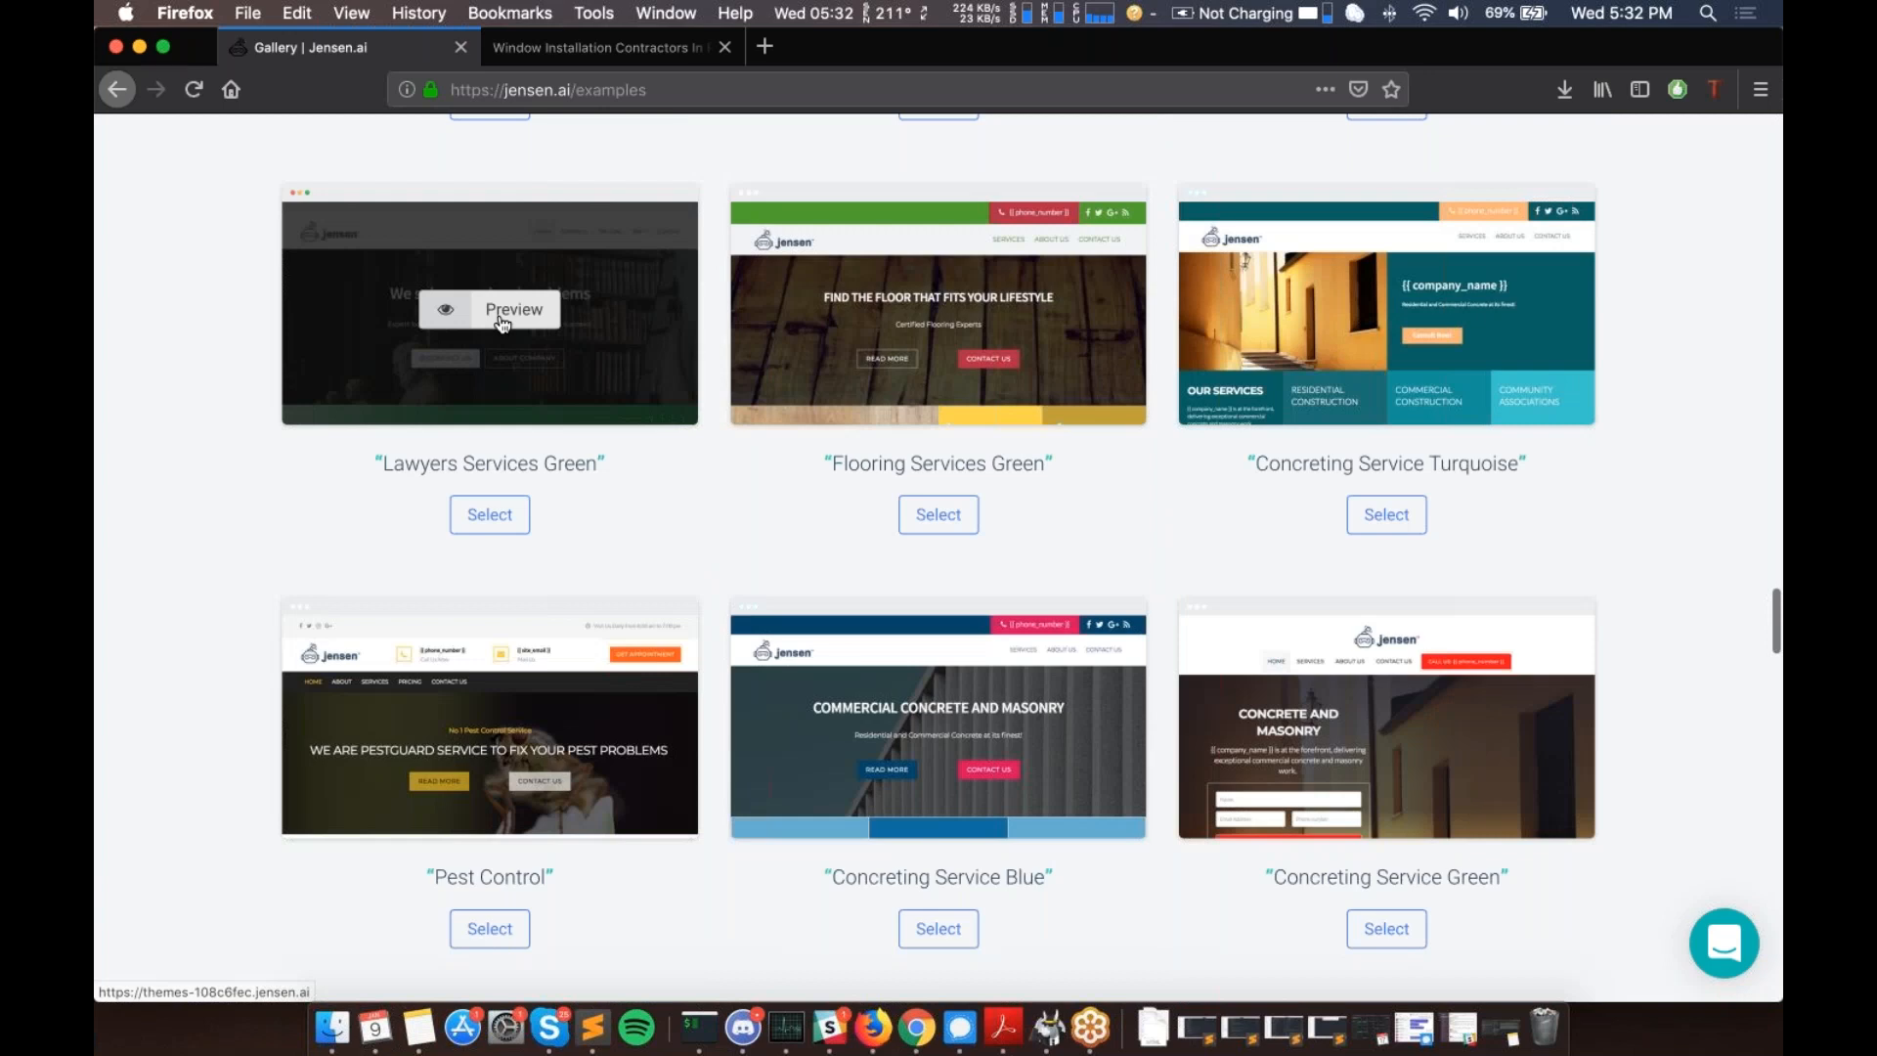
pyautogui.scroll(6, 503, 323)
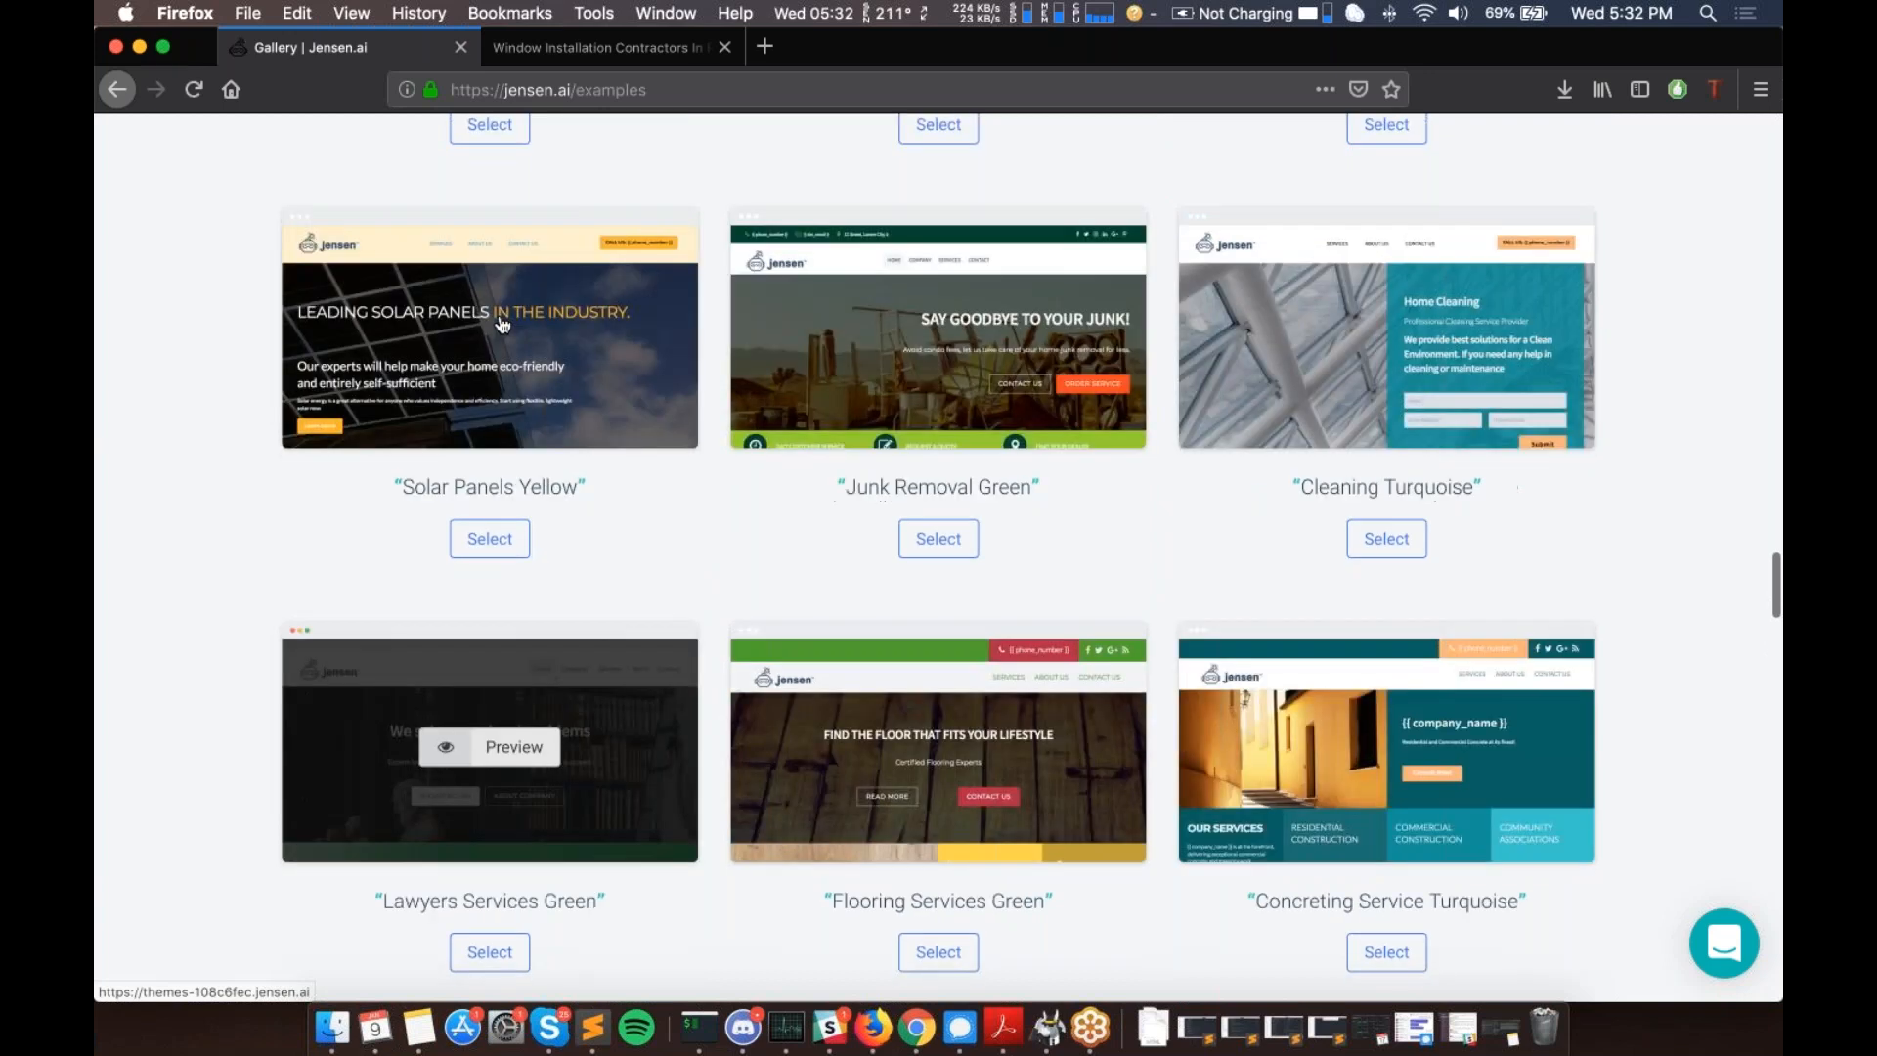
pyautogui.scroll(4, 503, 323)
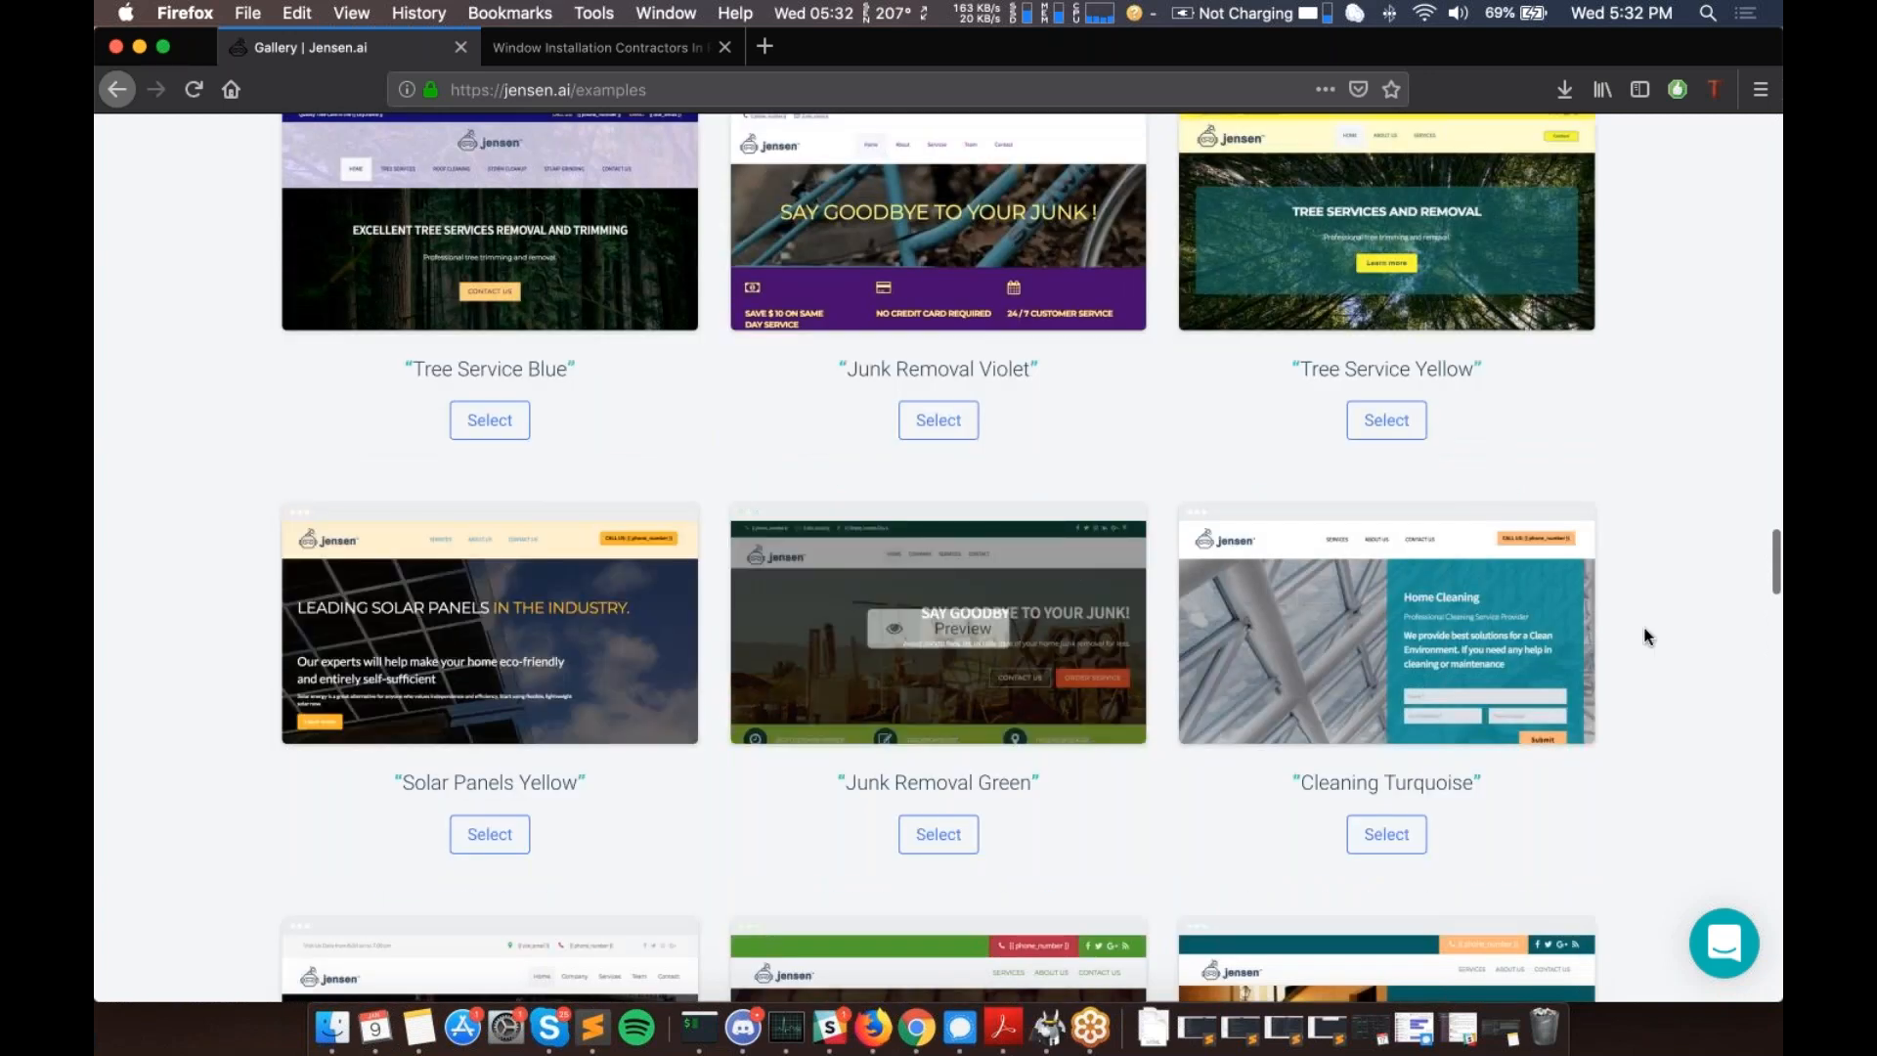
pyautogui.scroll(3, 1457, 516)
pyautogui.scroll(2, 585, 473)
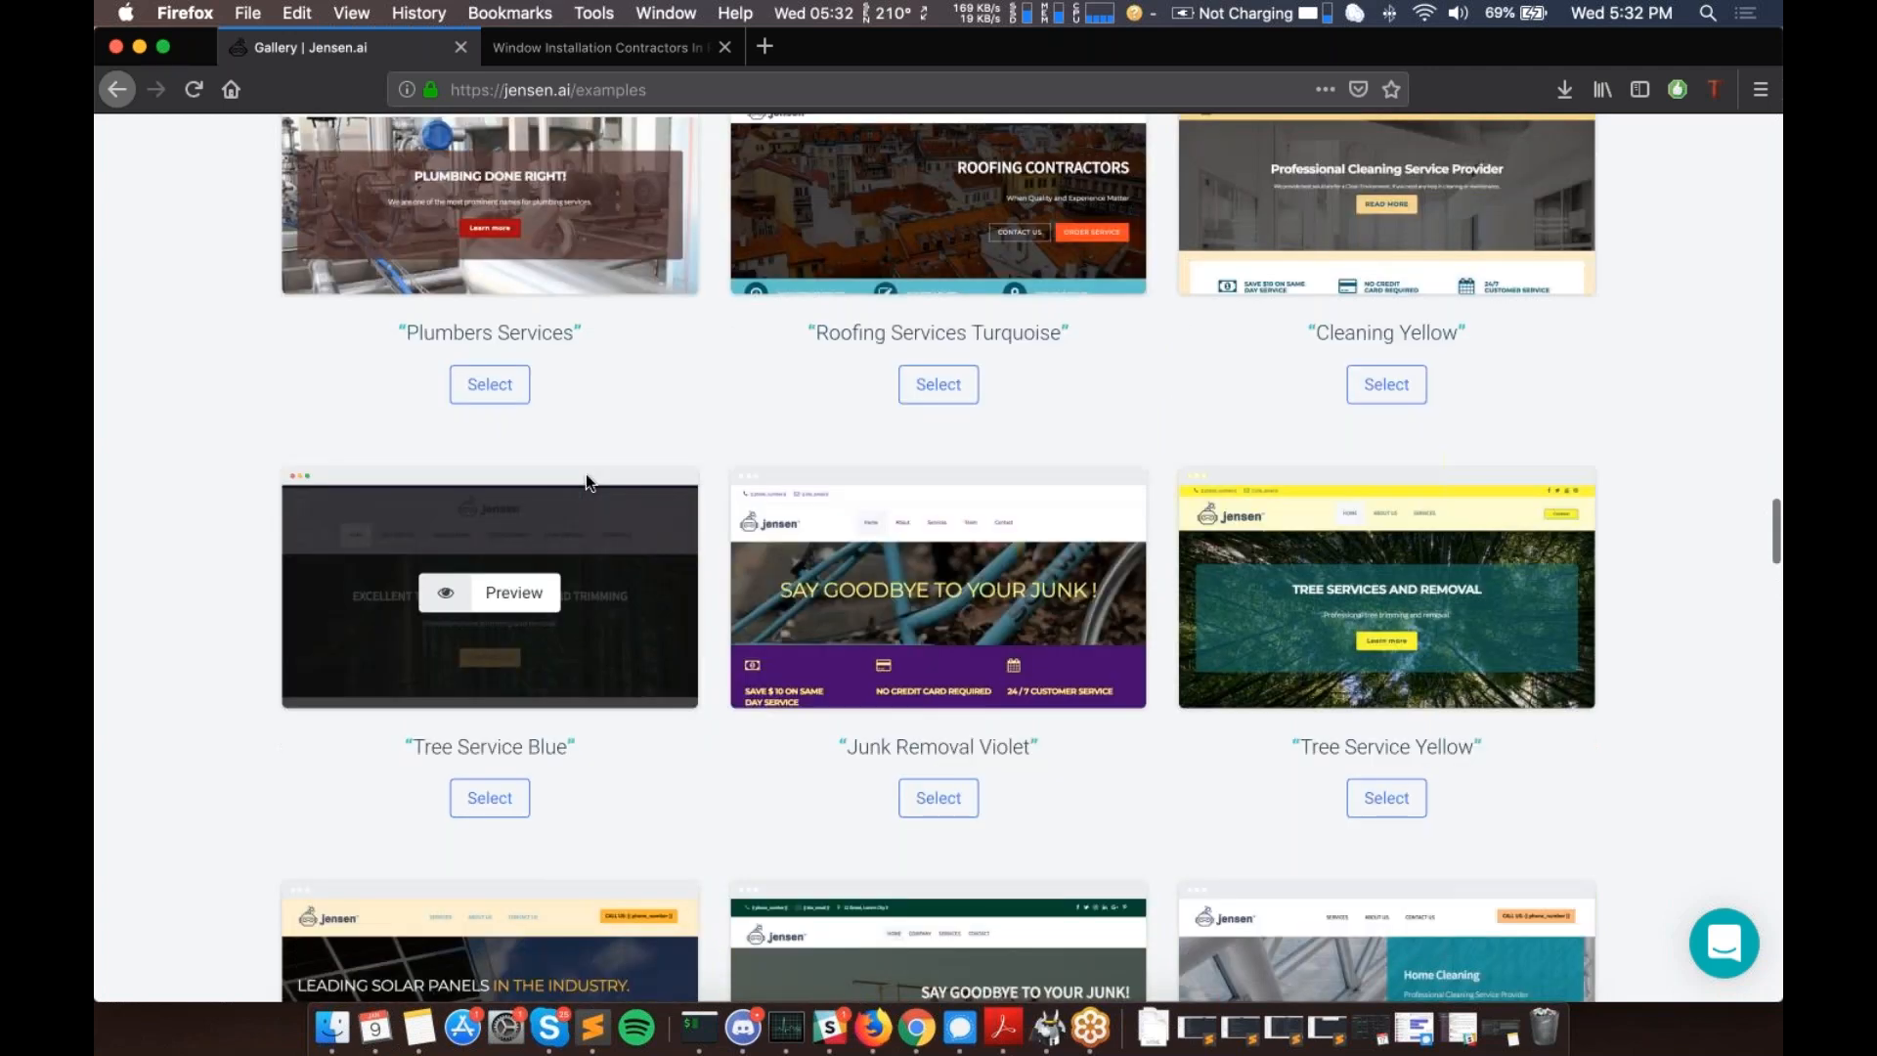
pyautogui.scroll(3, 585, 474)
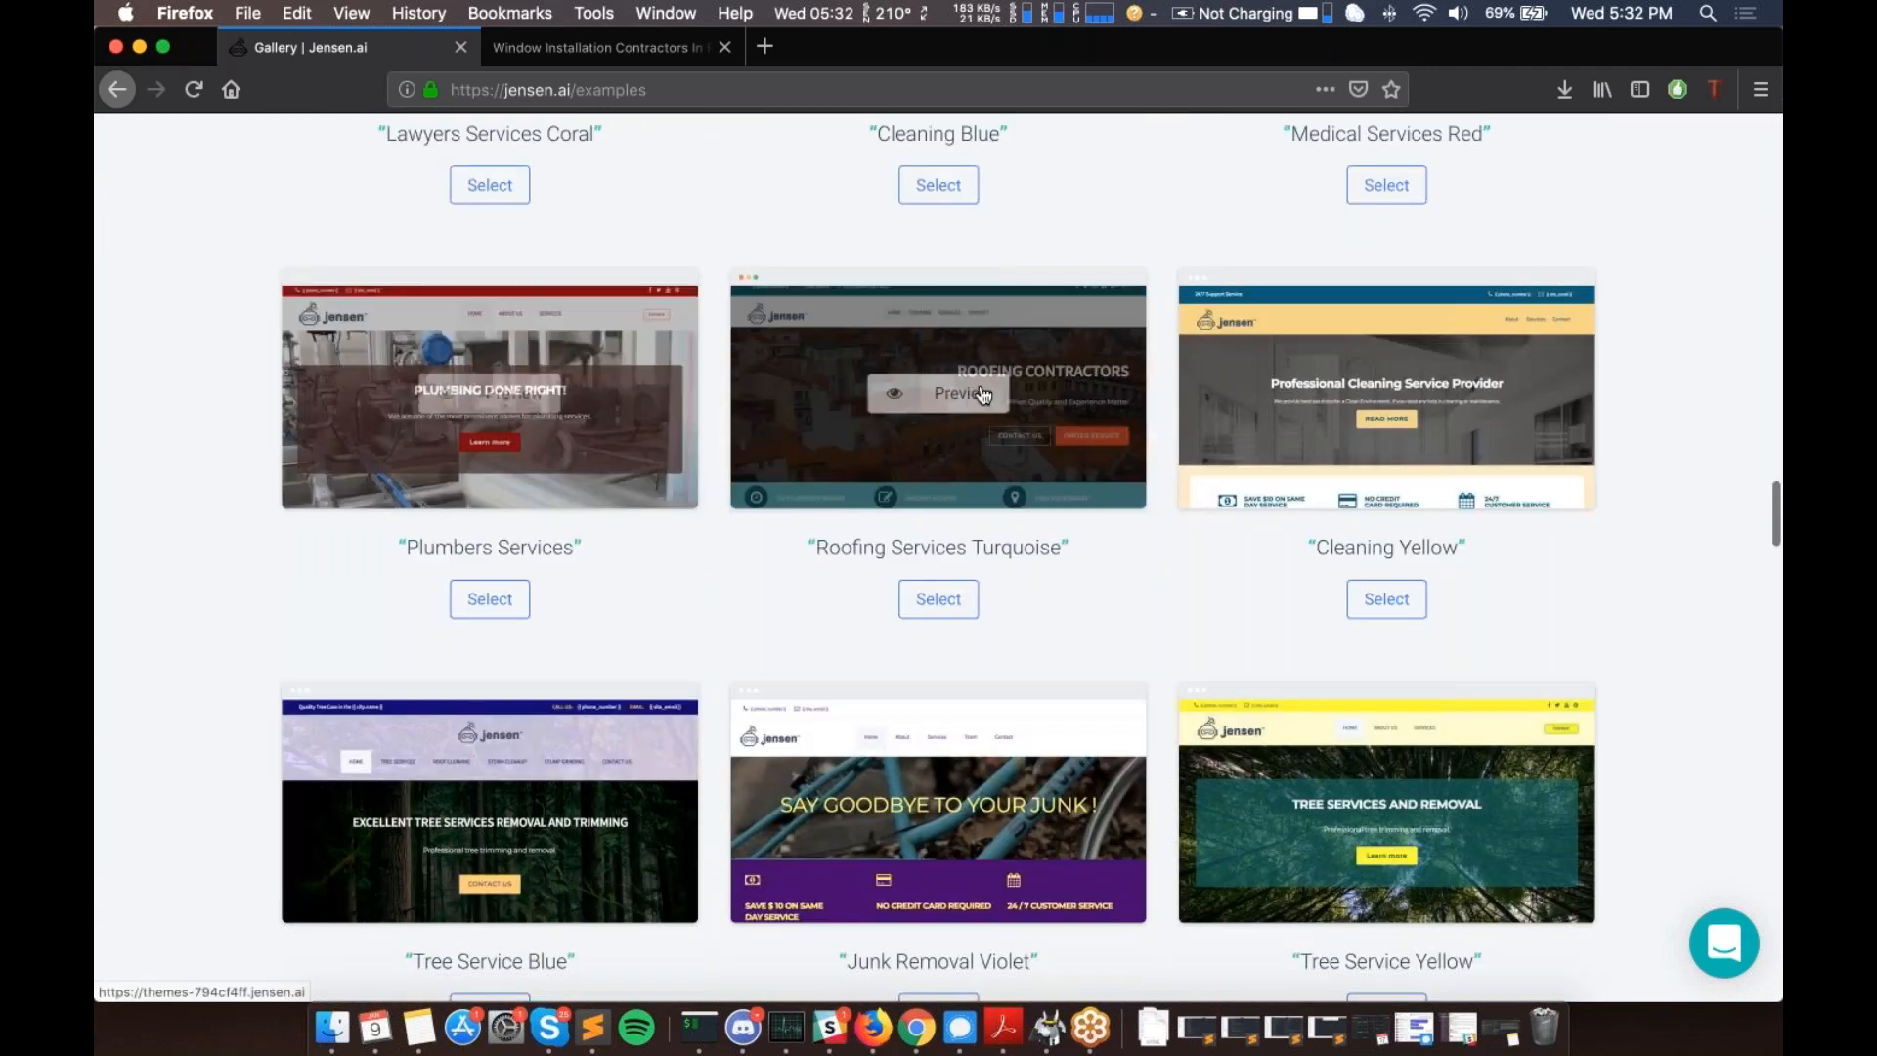
pyautogui.scroll(20, 982, 393)
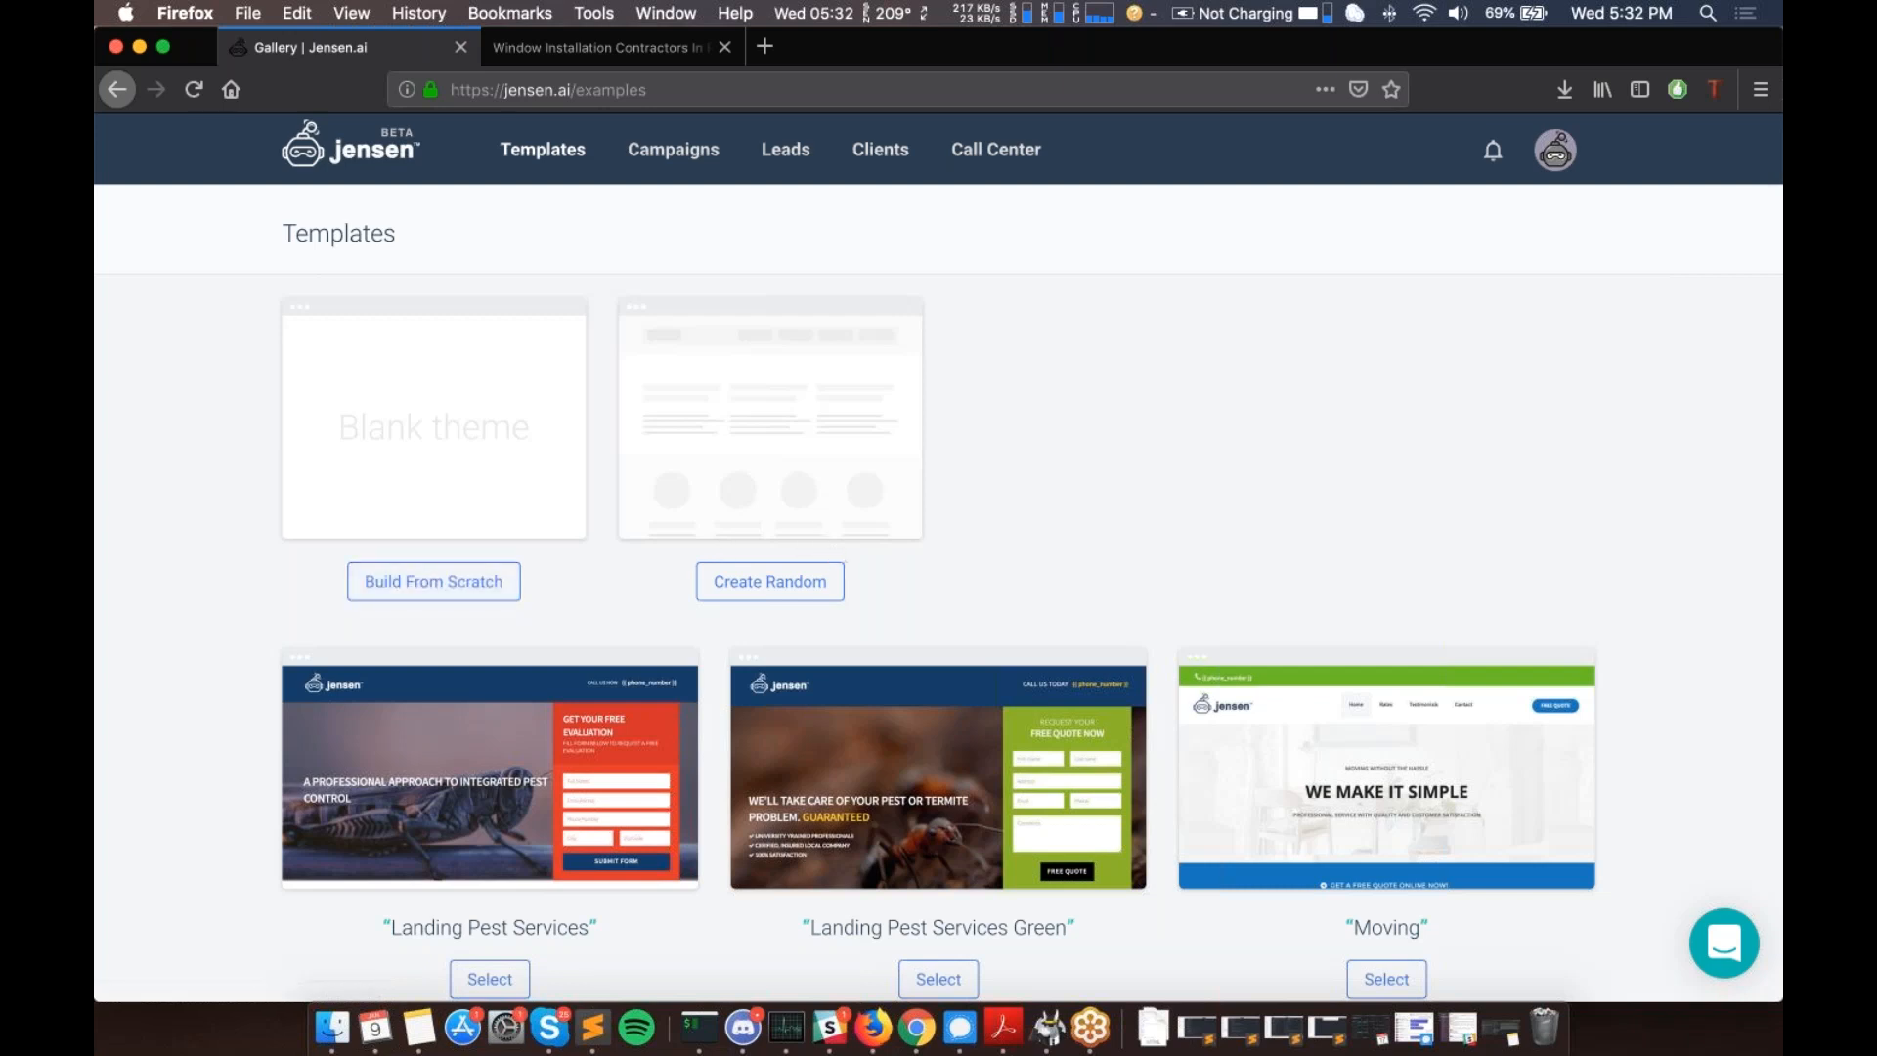
pyautogui.click(451, 583)
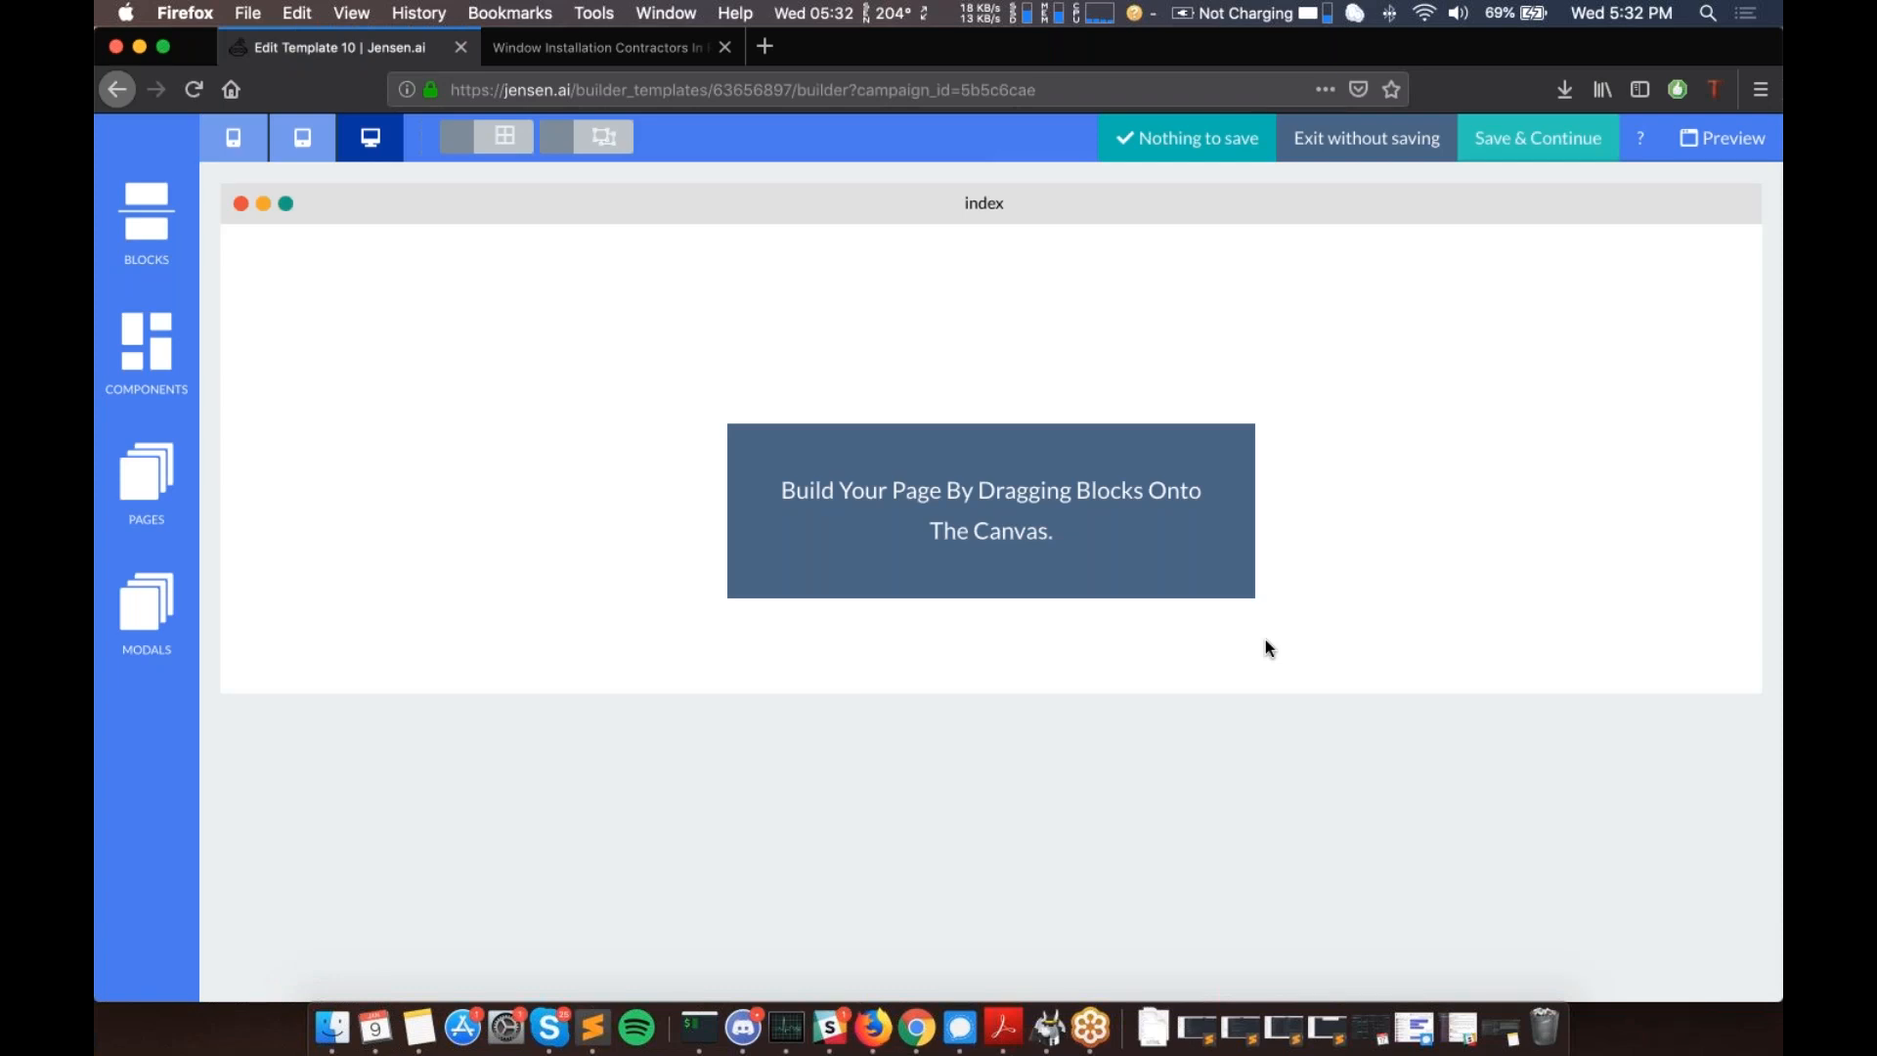
pyautogui.click(302, 159)
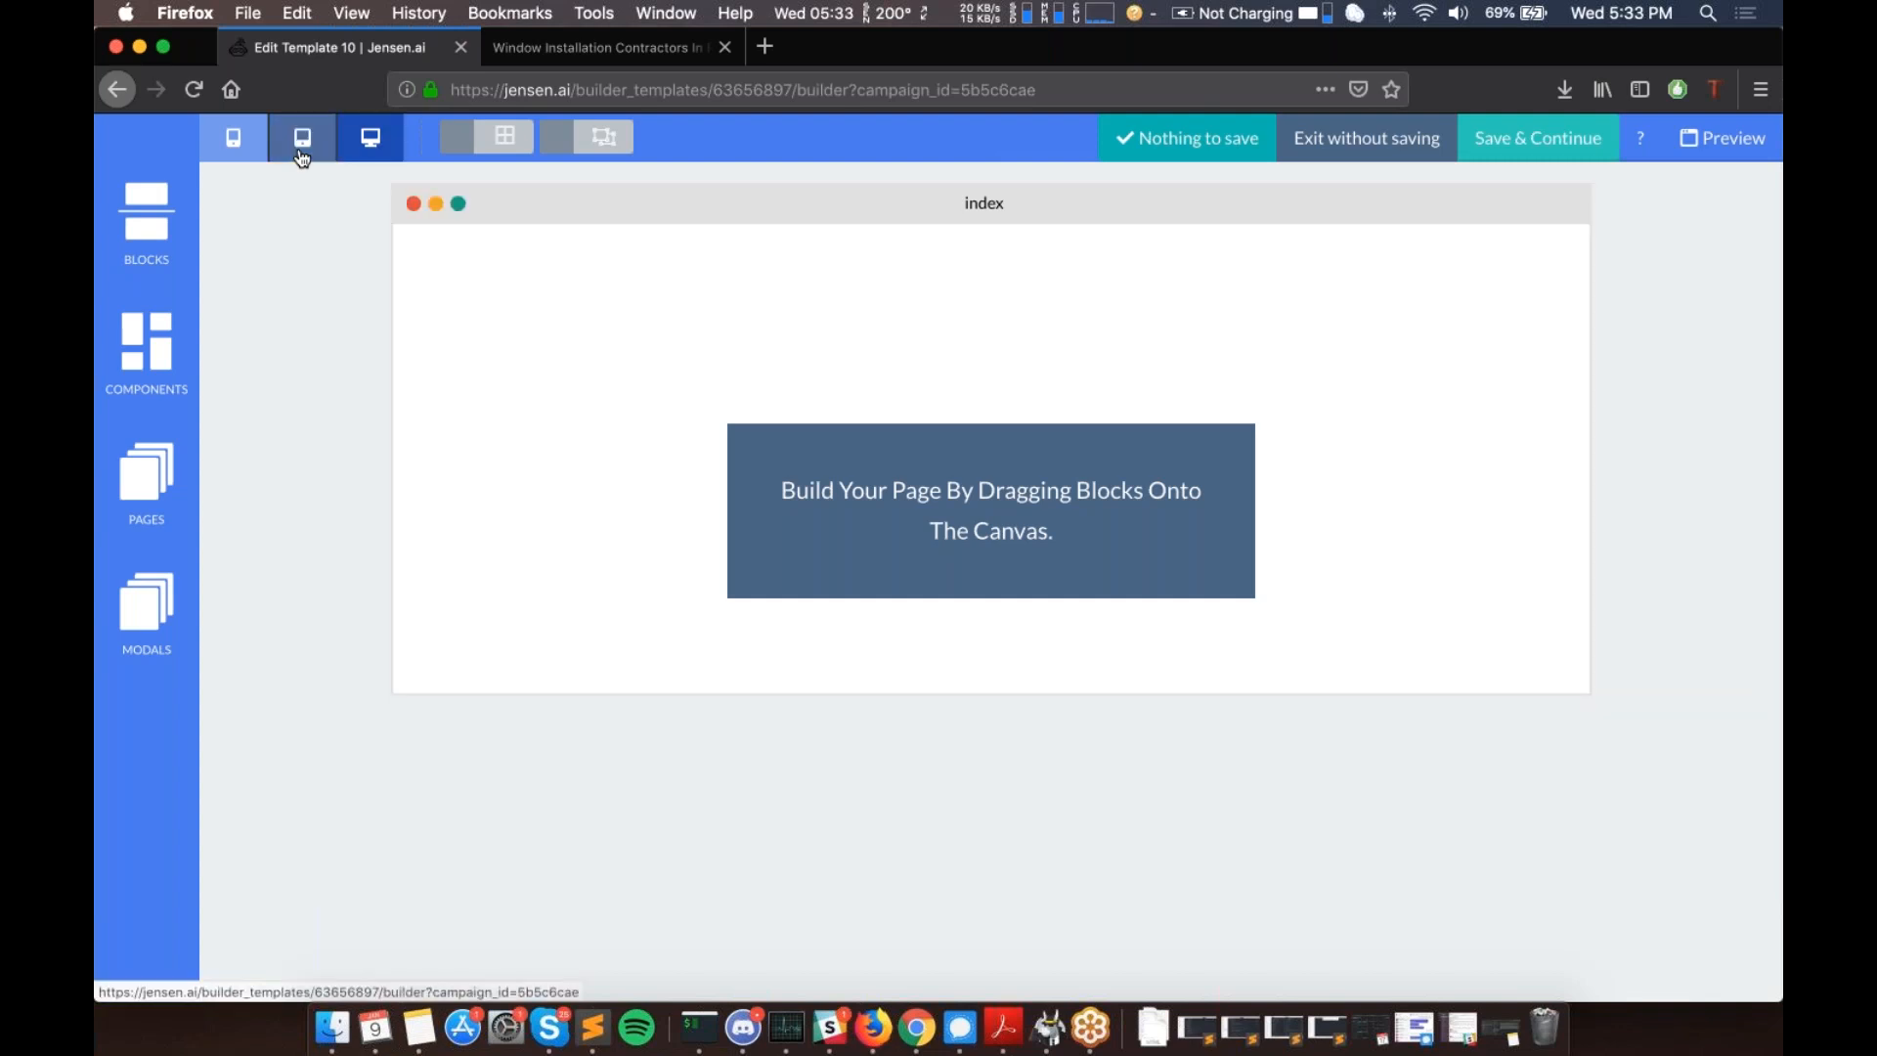
pyautogui.click(362, 149)
pyautogui.click(244, 142)
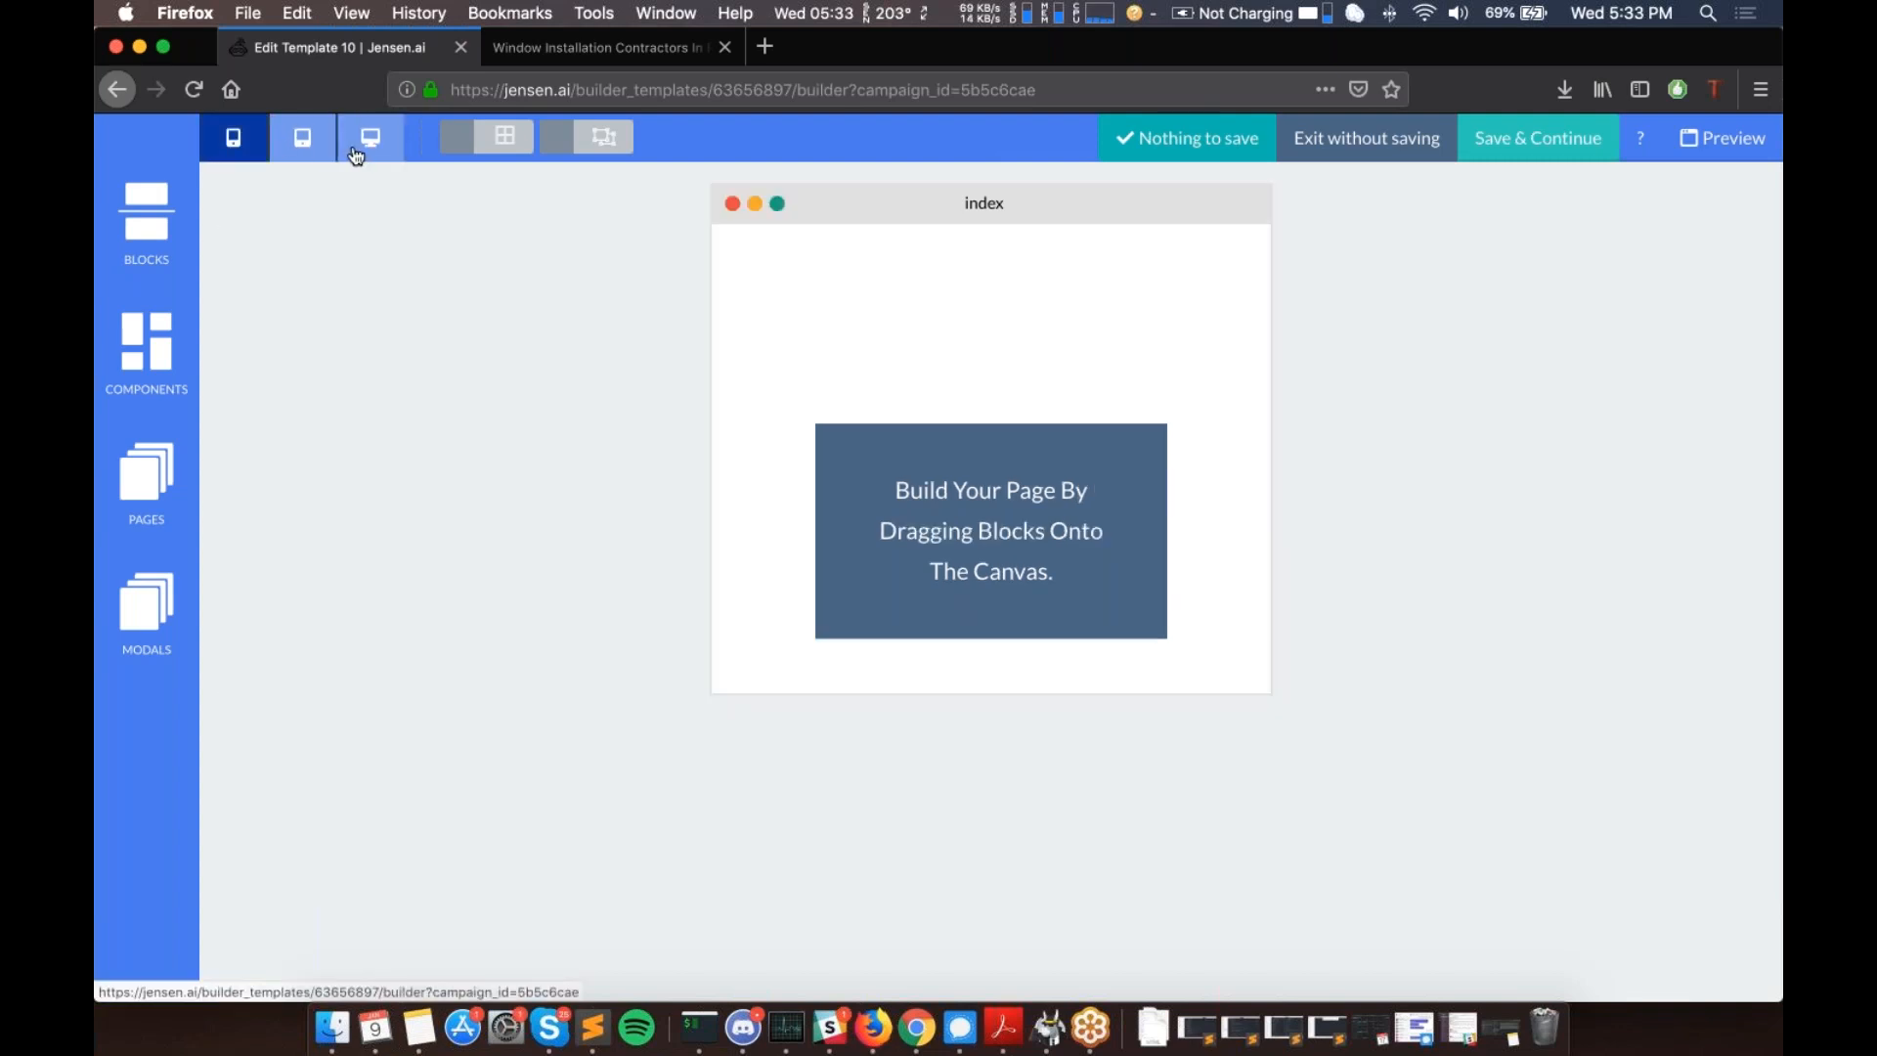
pyautogui.click(358, 155)
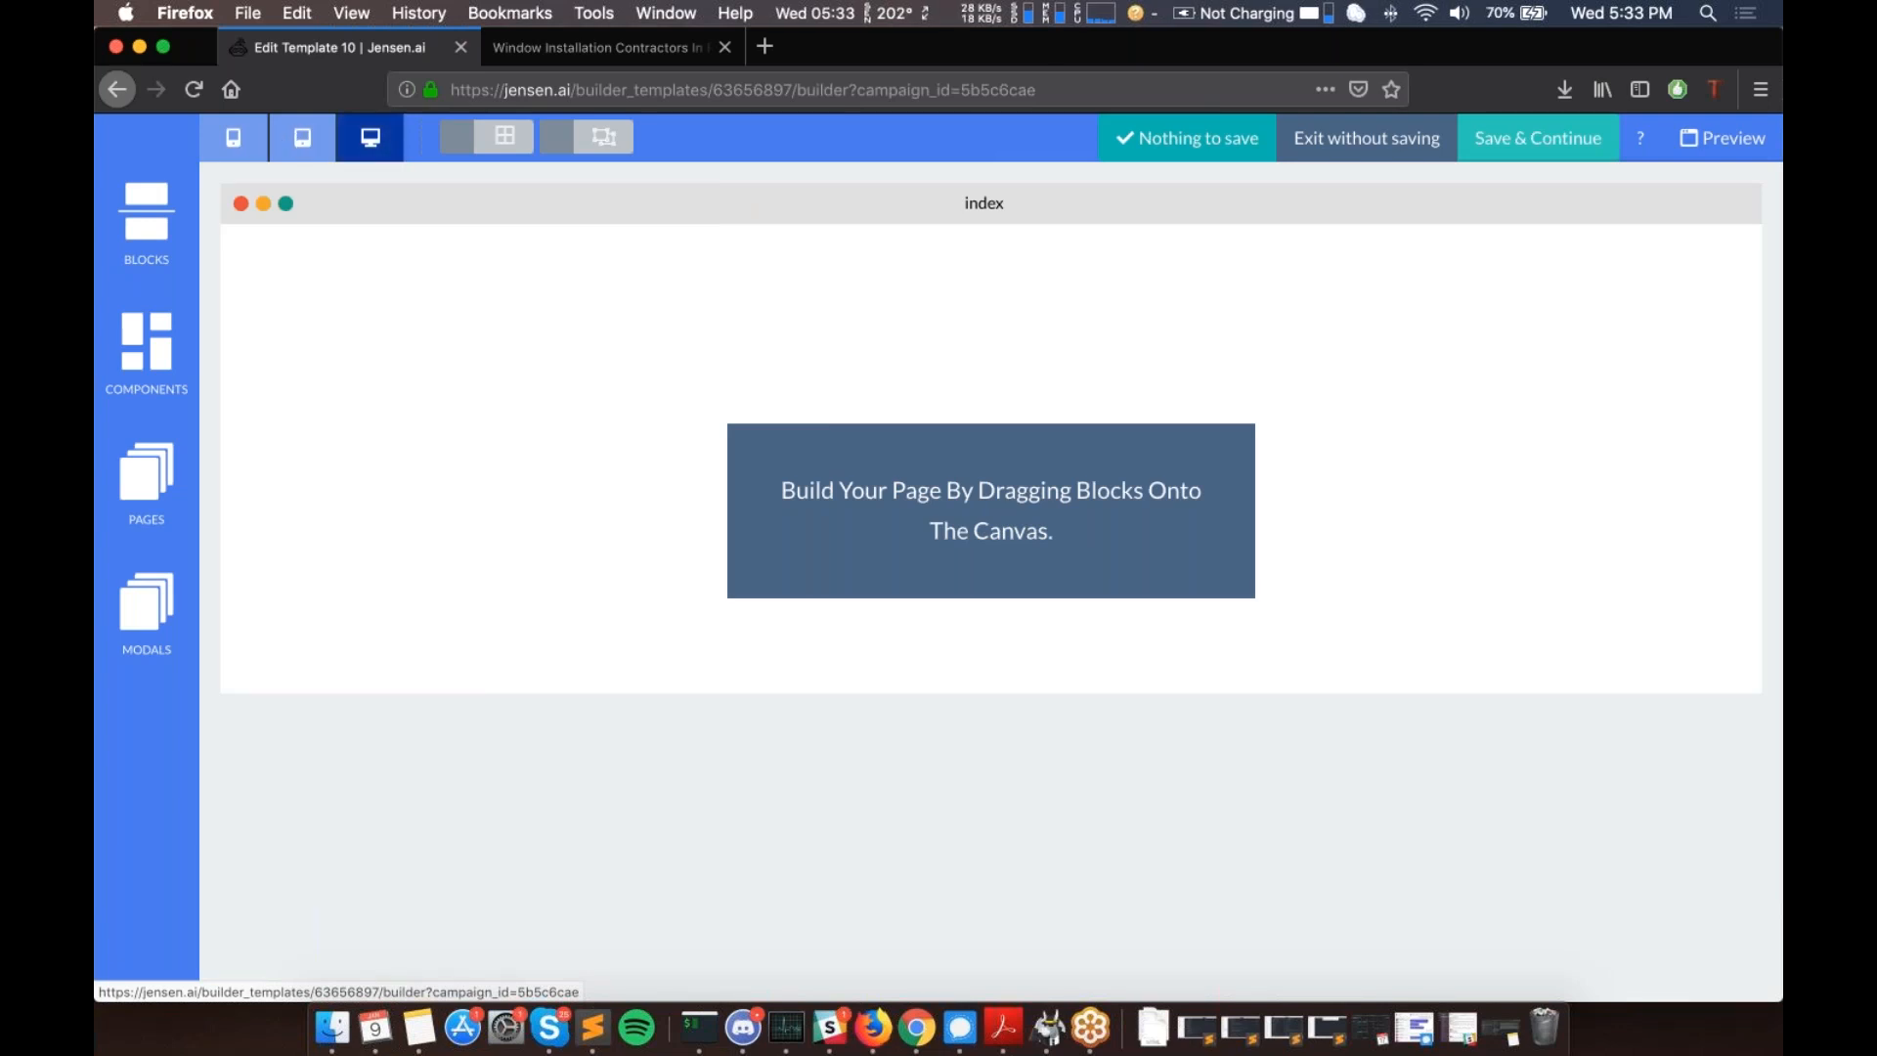
pyautogui.click(510, 145)
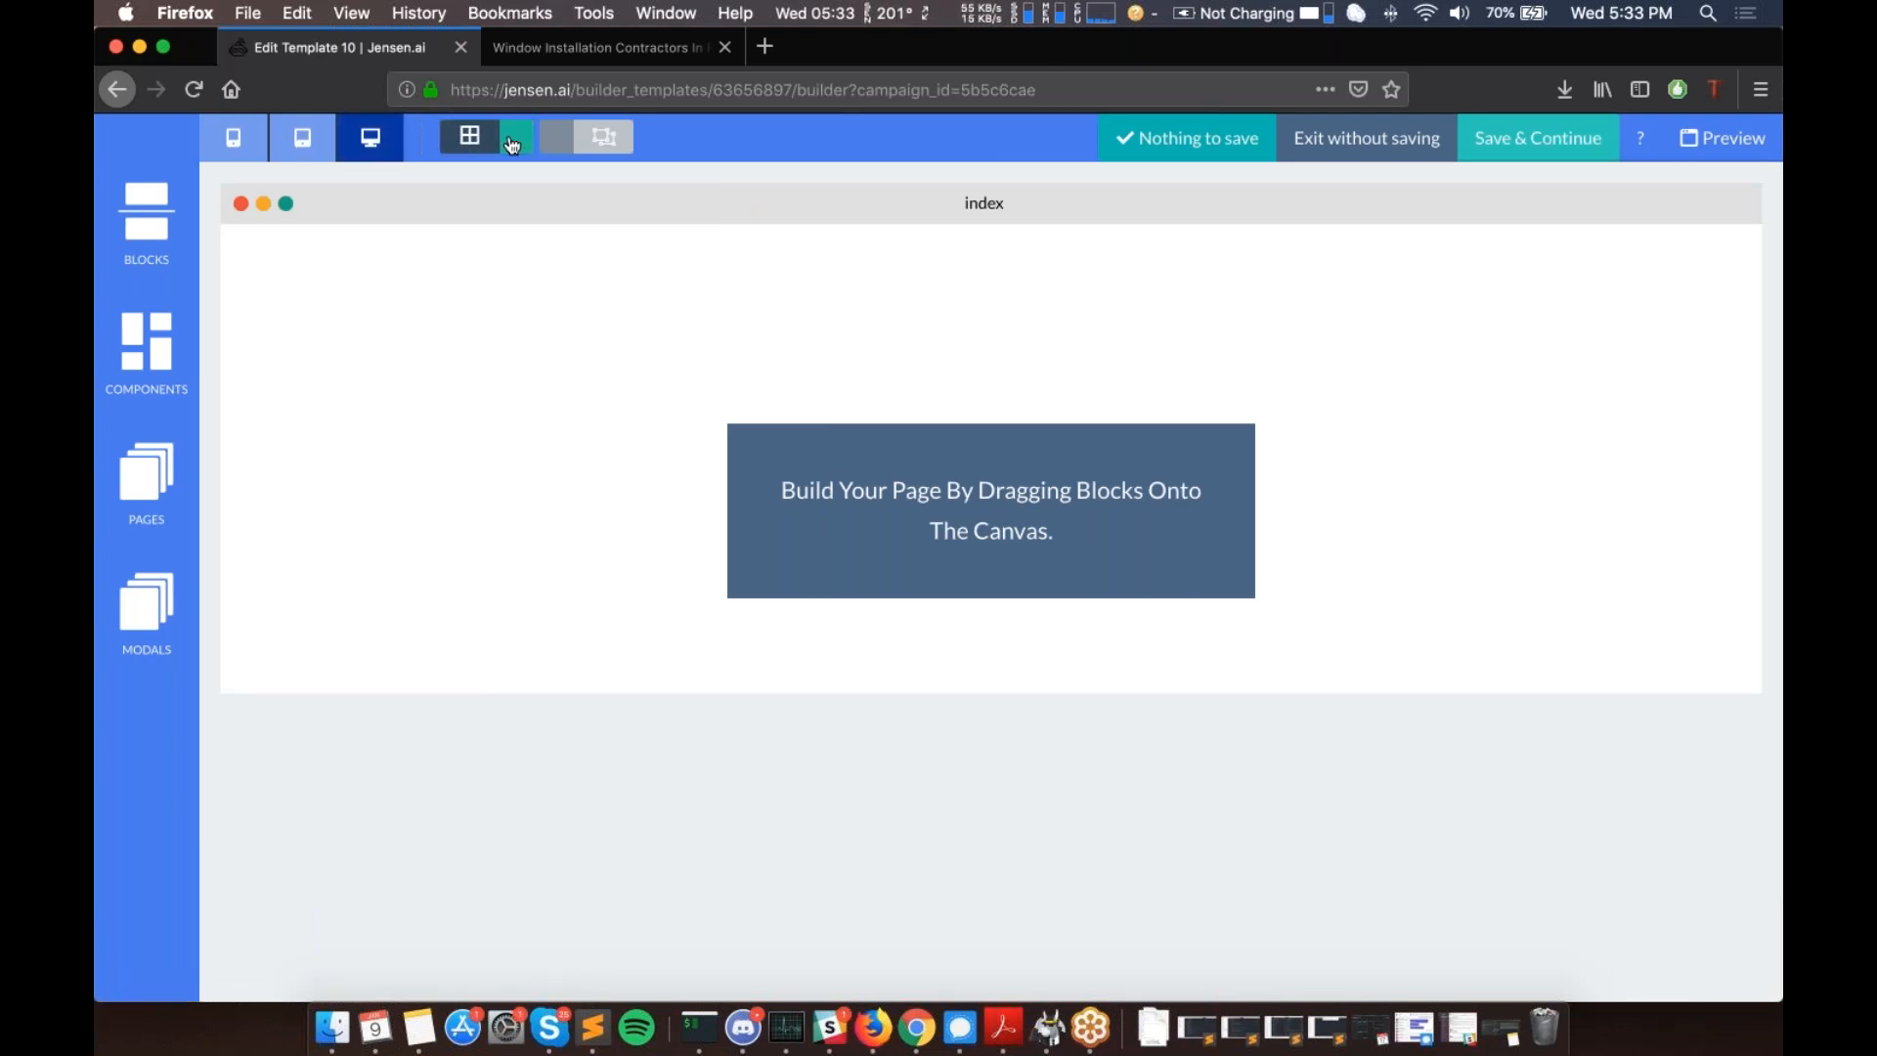
pyautogui.click(510, 145)
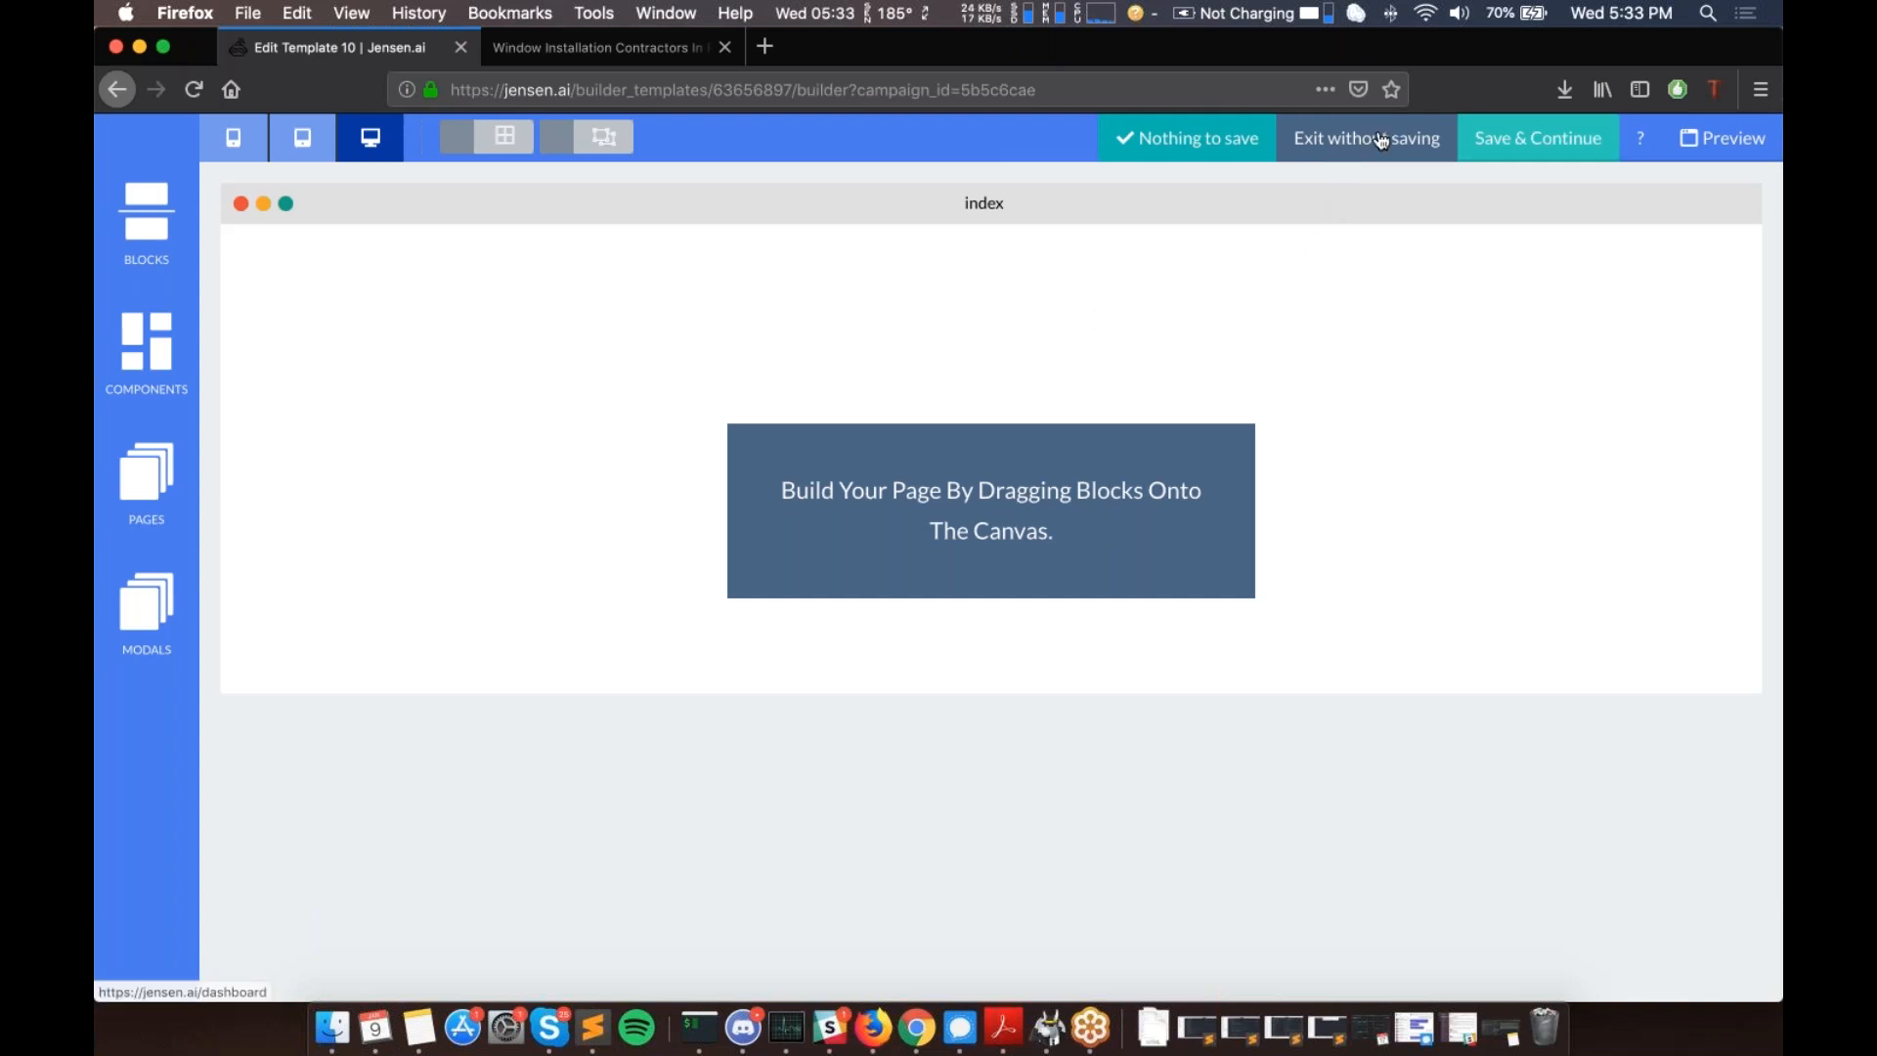
pyautogui.click(1640, 142)
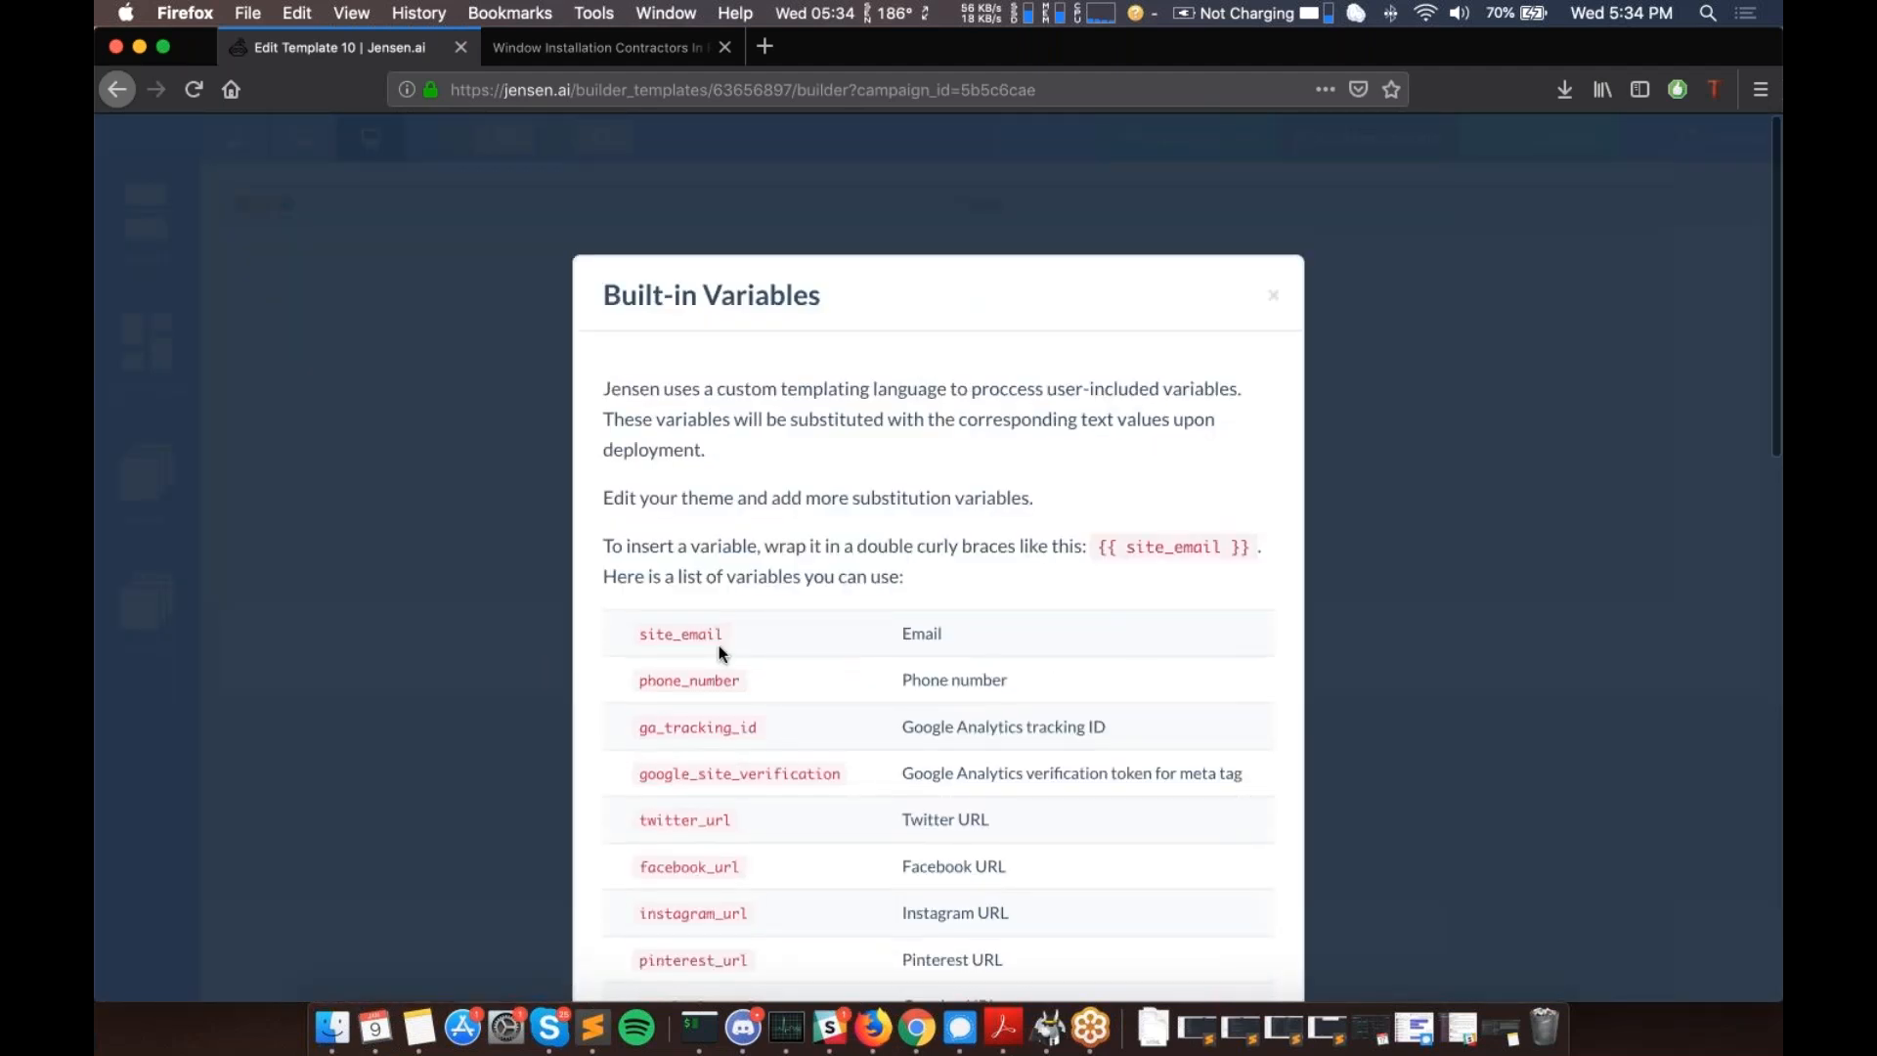
pyautogui.scroll(-5, 718, 653)
pyautogui.scroll(-4, 719, 654)
pyautogui.scroll(-4, 938, 277)
pyautogui.scroll(-7, 957, 860)
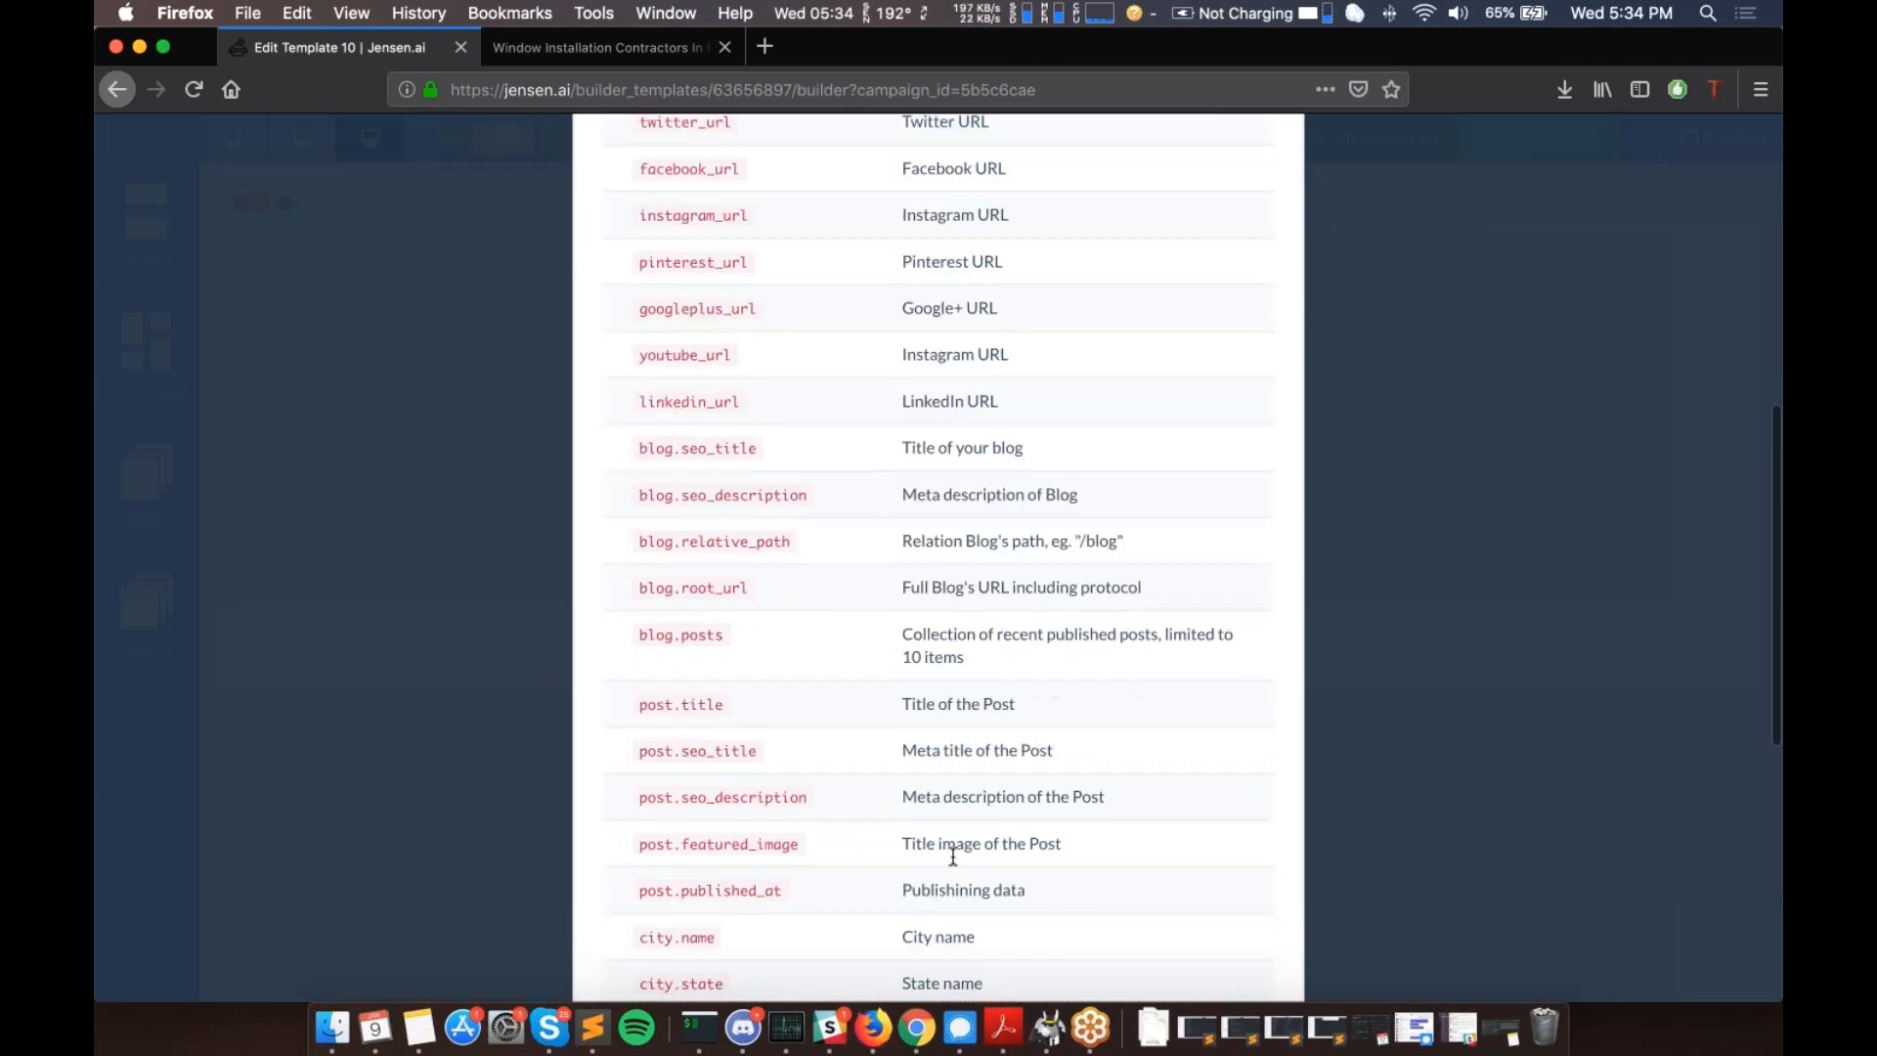
pyautogui.scroll(-6, 968, 802)
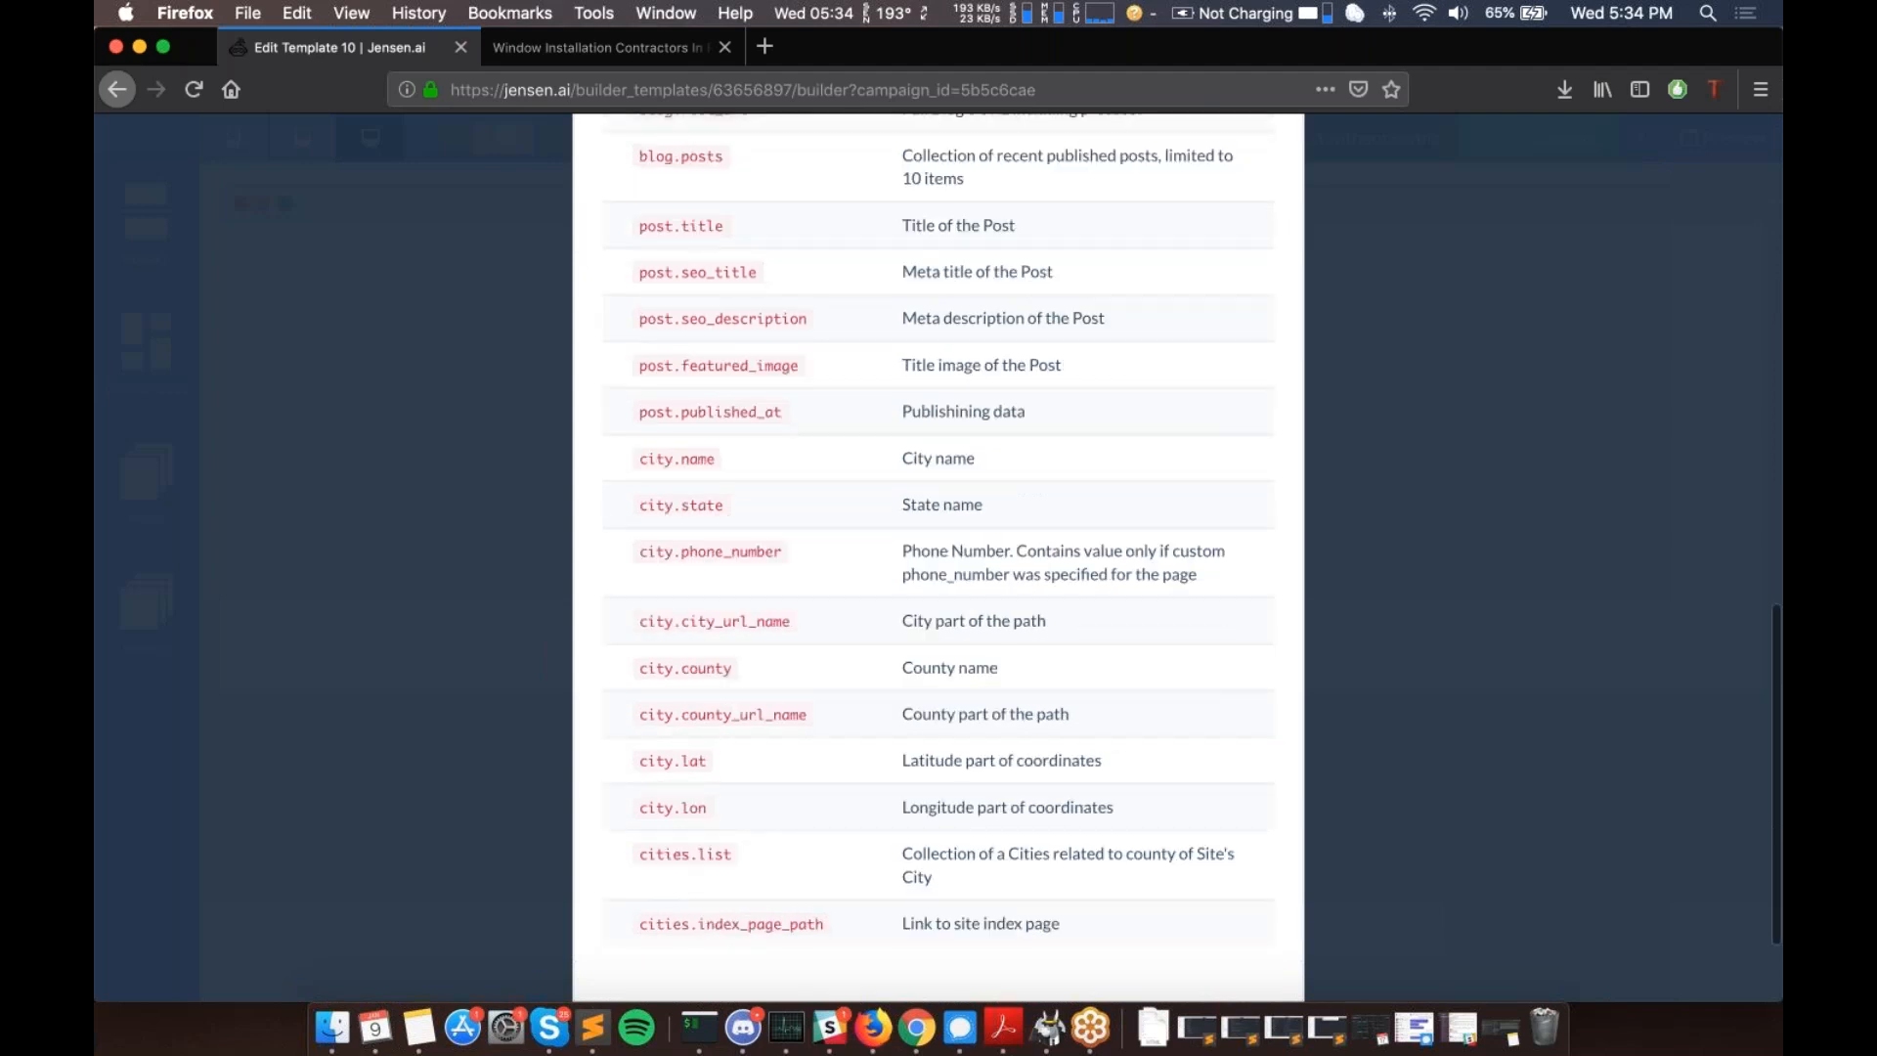
pyautogui.scroll(-1, 968, 802)
pyautogui.scroll(6, 970, 796)
pyautogui.scroll(18, 971, 794)
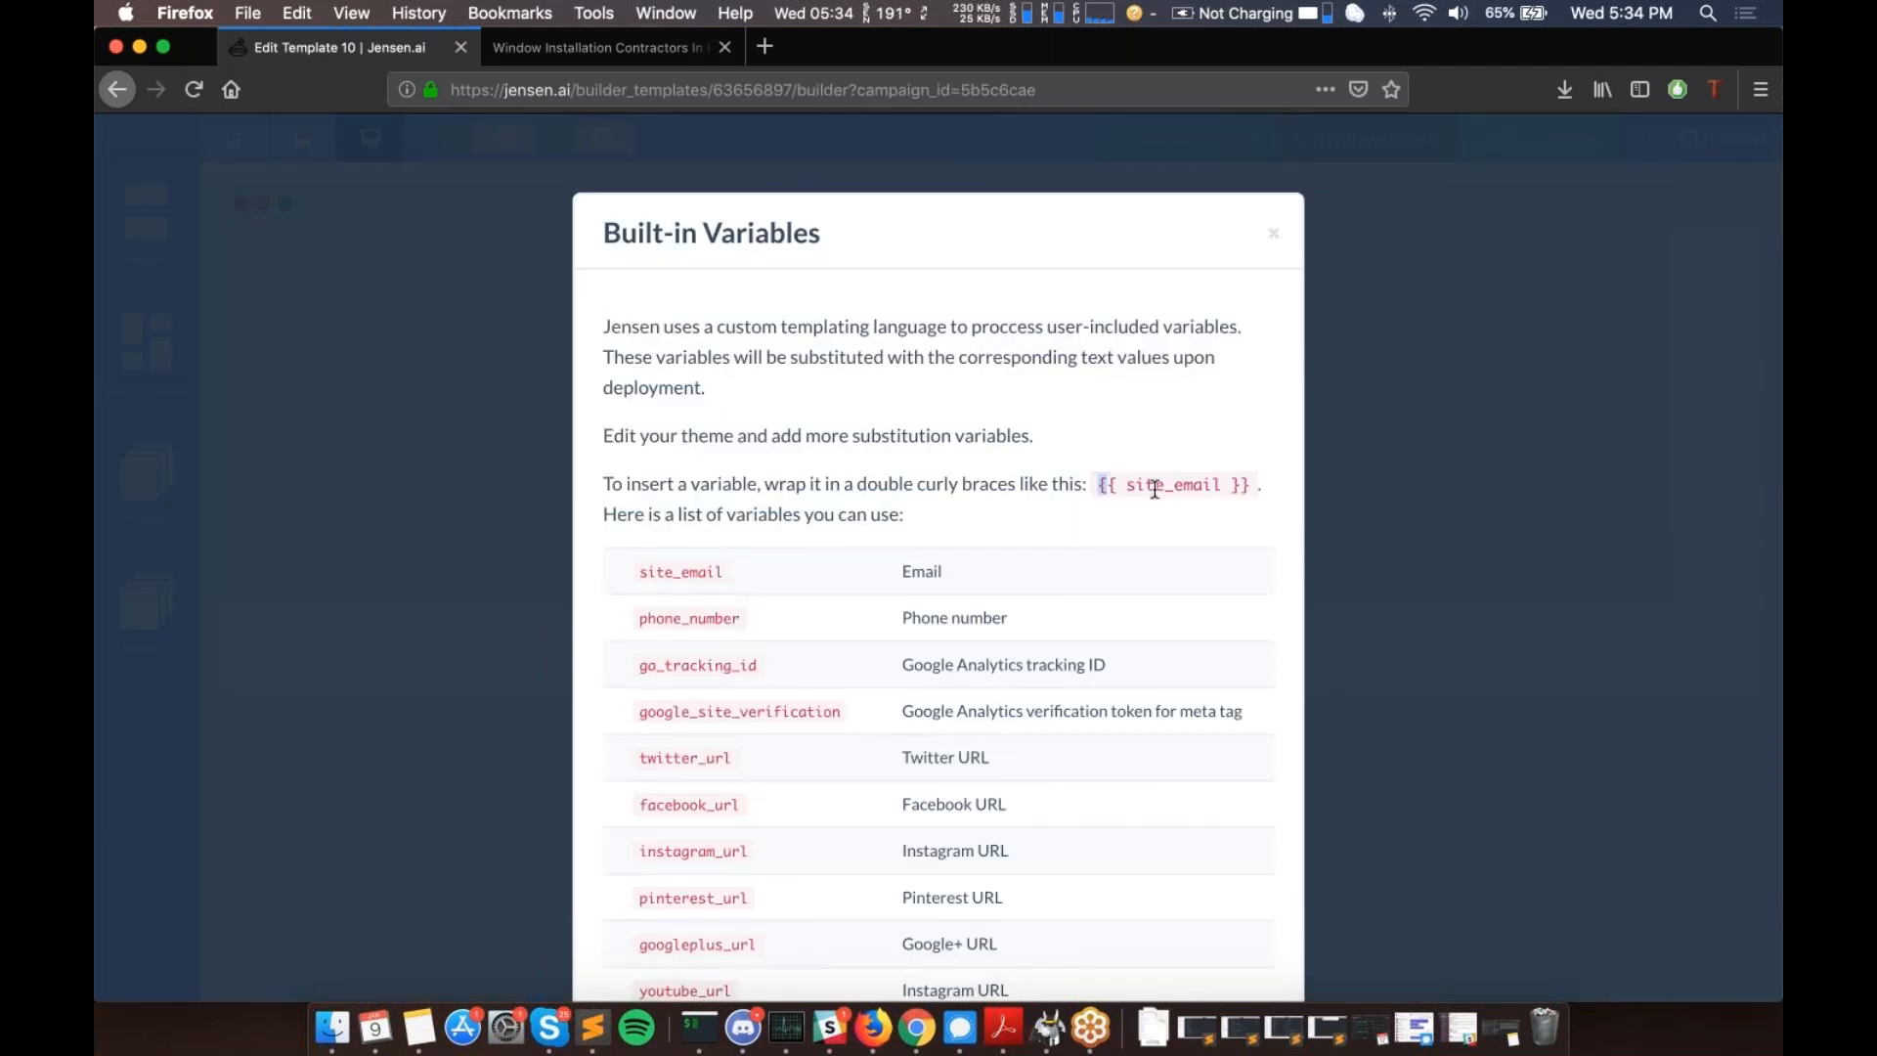
pyautogui.moveTo(1154, 489); pyautogui.dragTo(1240, 499)
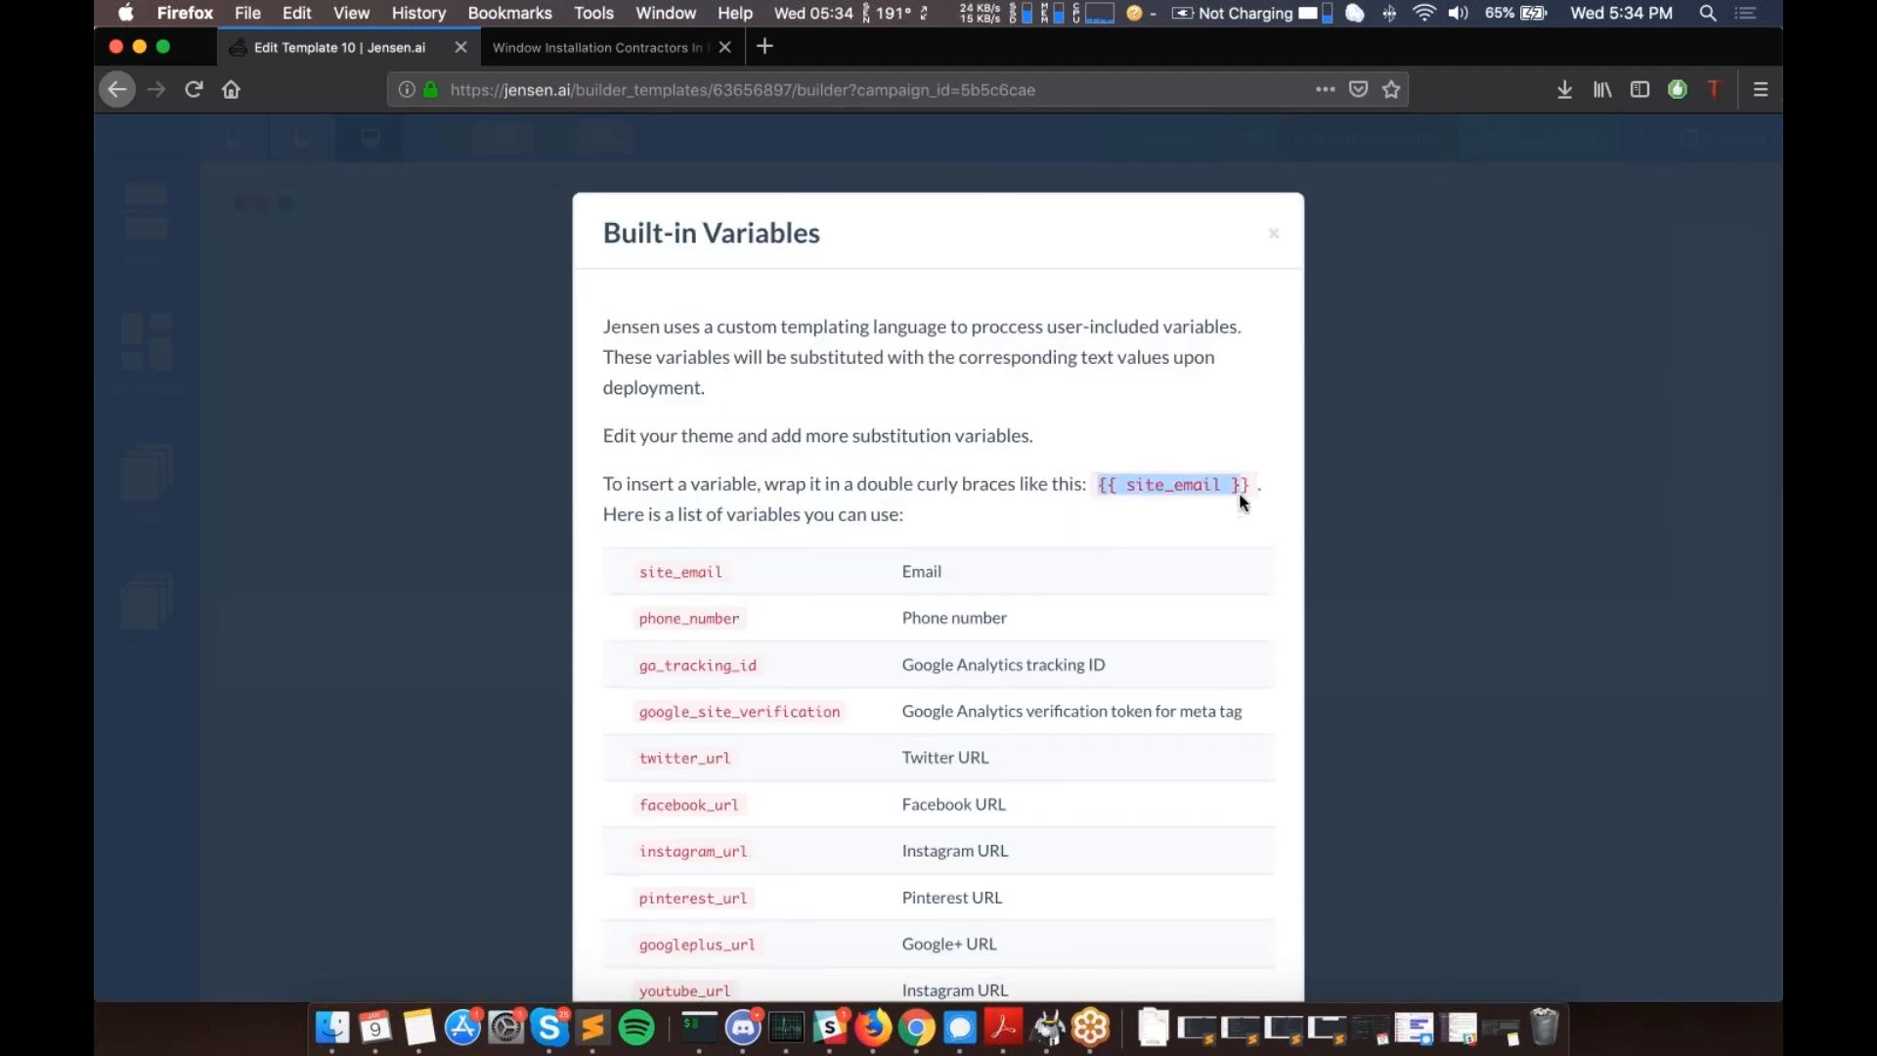
pyautogui.click(1277, 238)
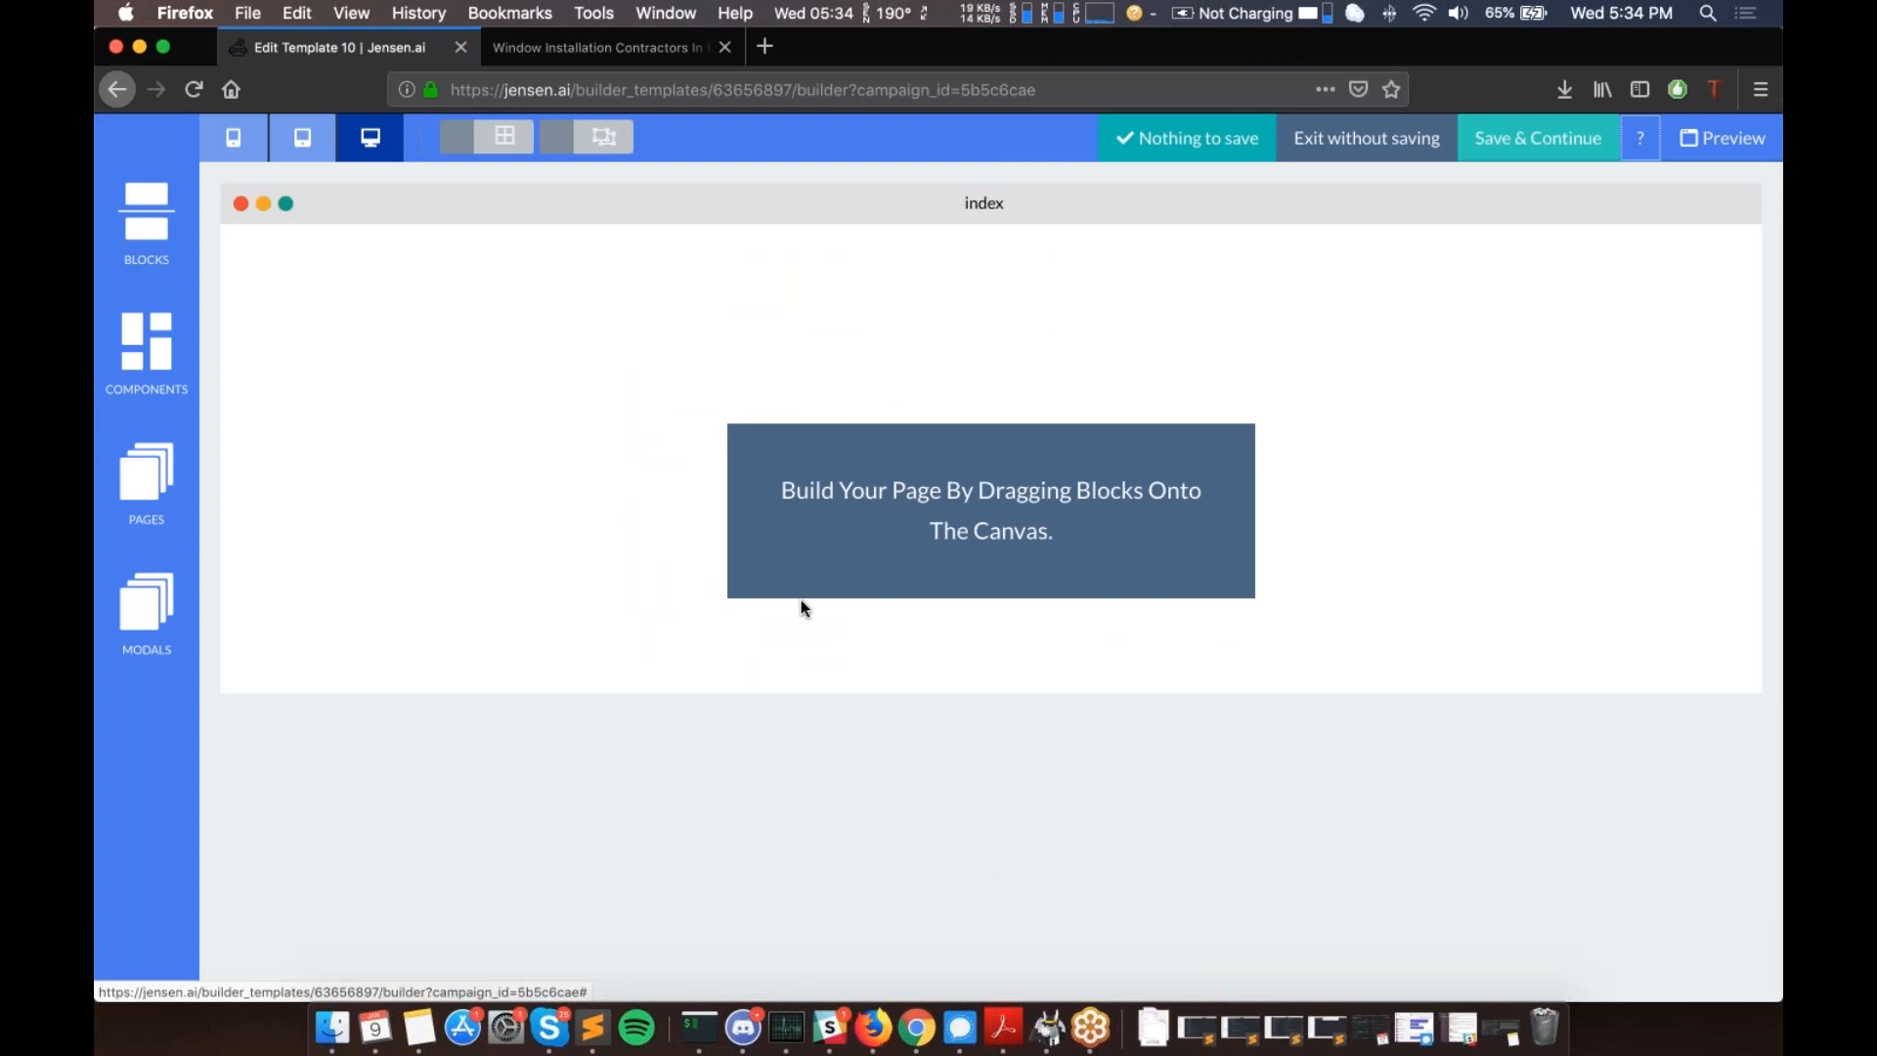
# - Open the Blocks library and briefly view the Empty block layouts
pyautogui.click(137, 267)
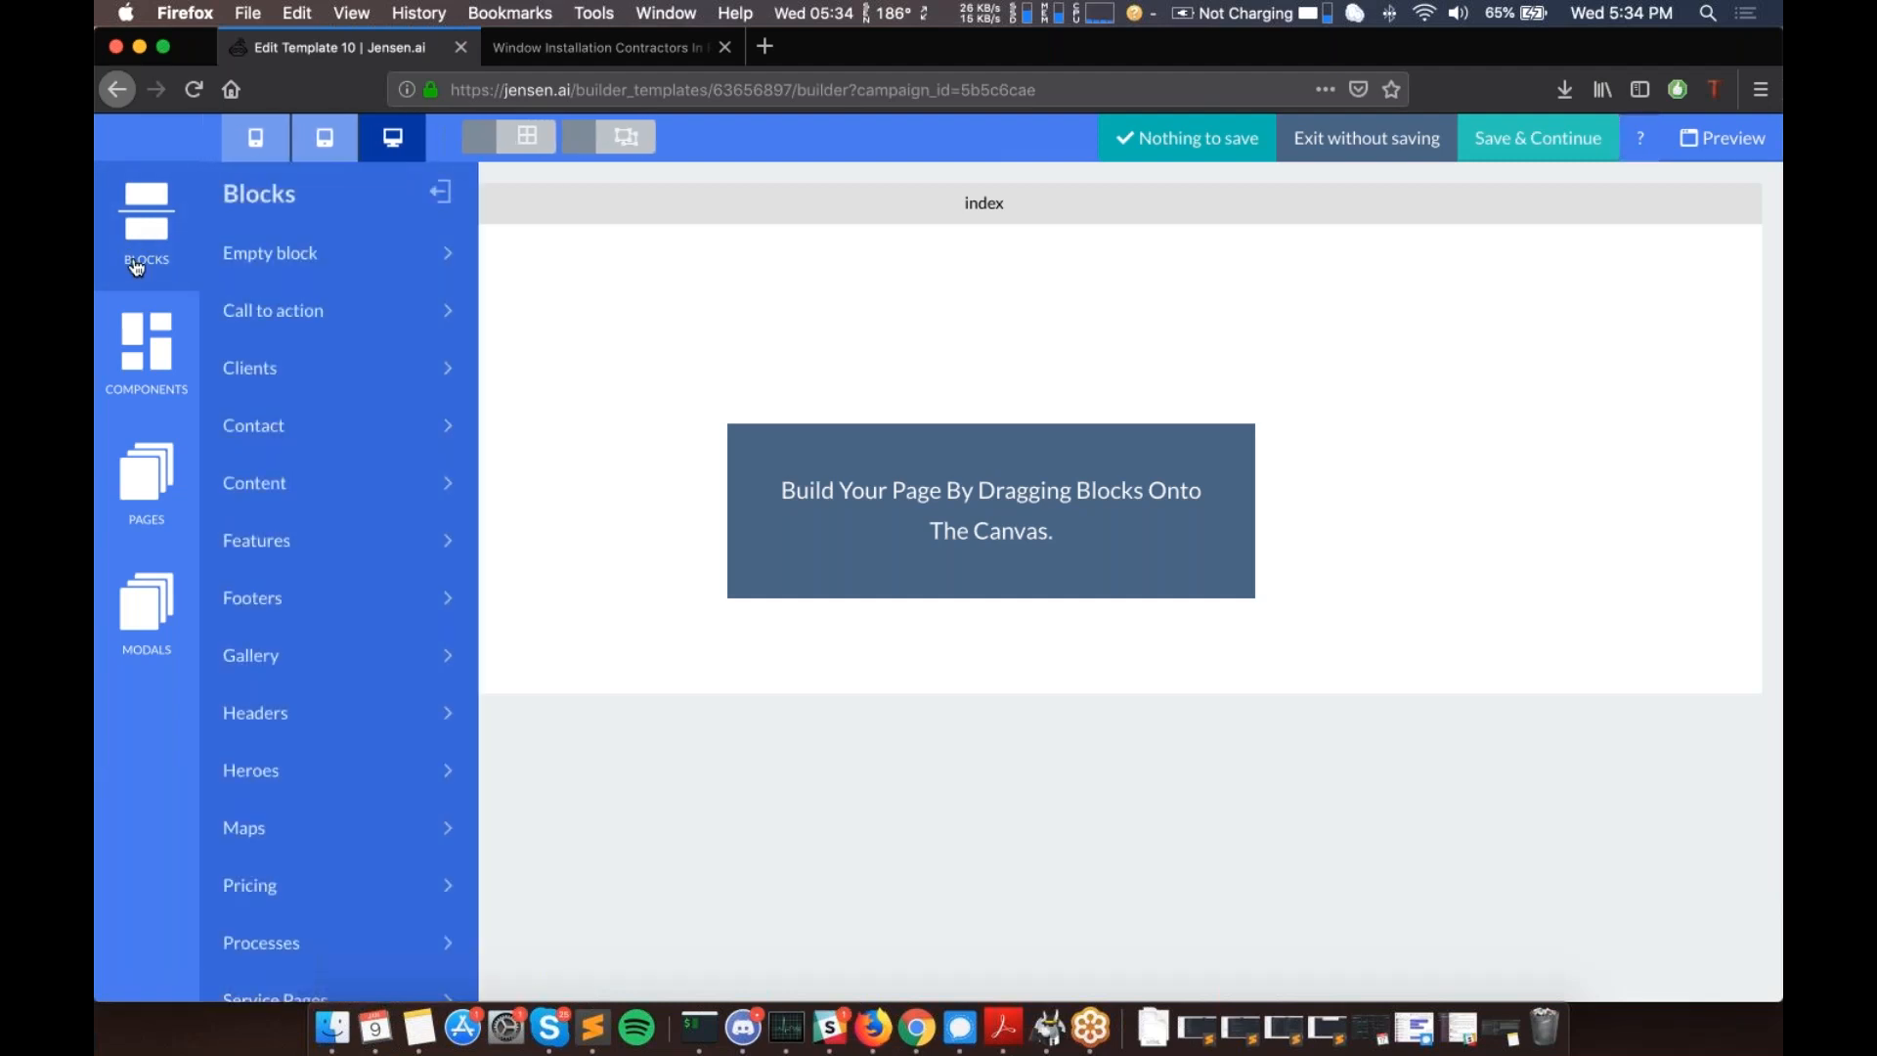
pyautogui.scroll(-1, 309, 285)
pyautogui.scroll(-6, 309, 286)
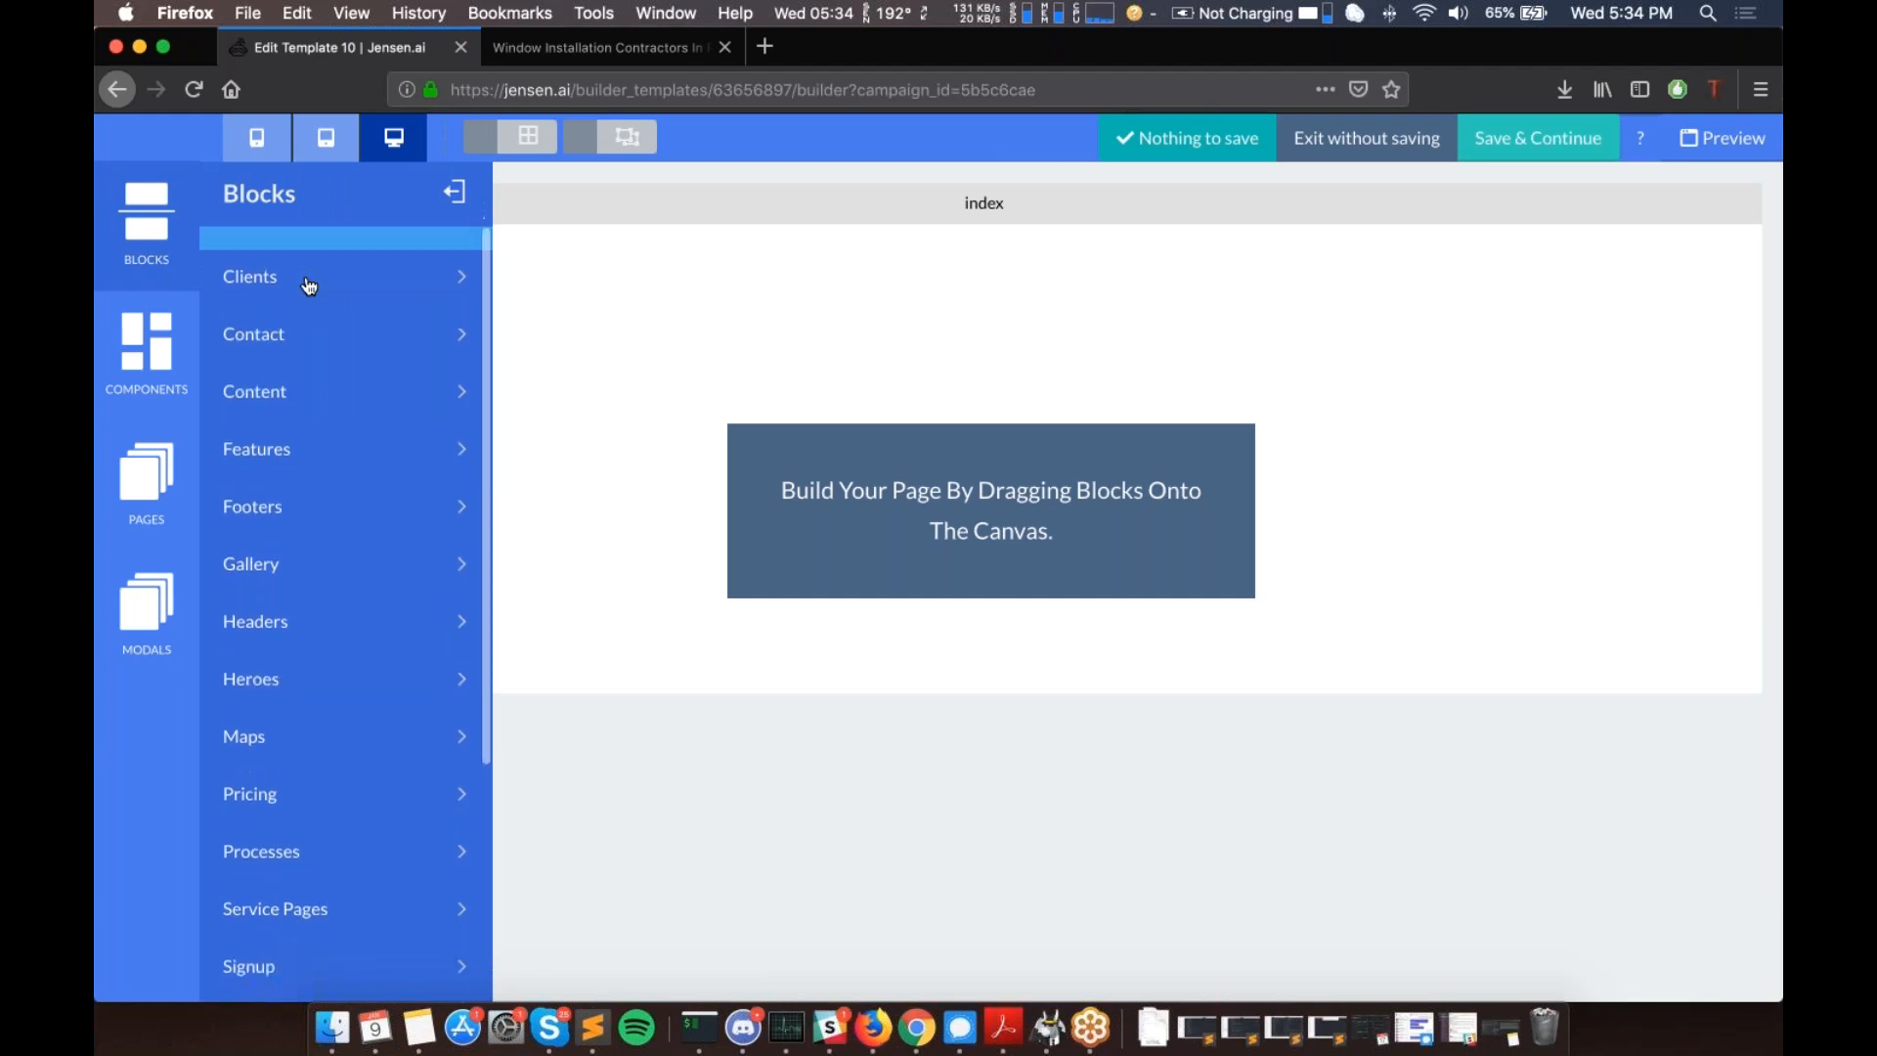
pyautogui.scroll(7, 356, 491)
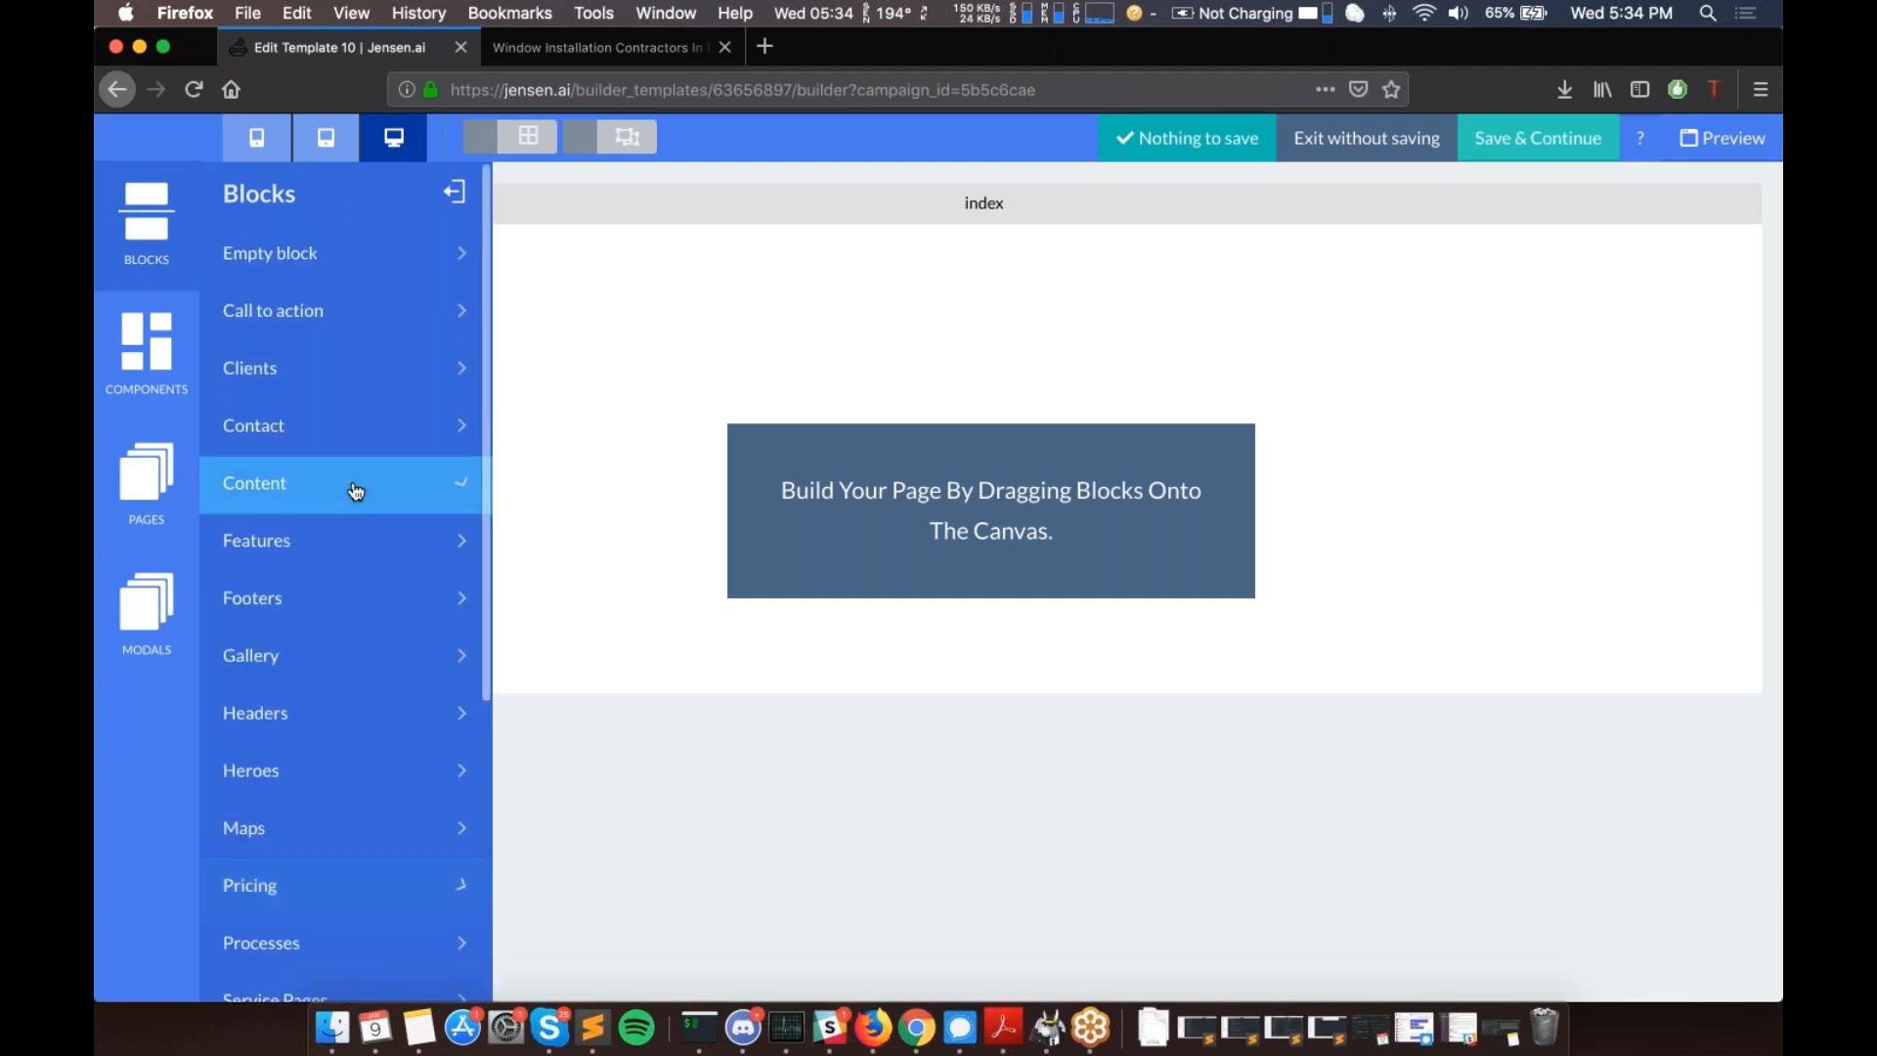
pyautogui.click(381, 262)
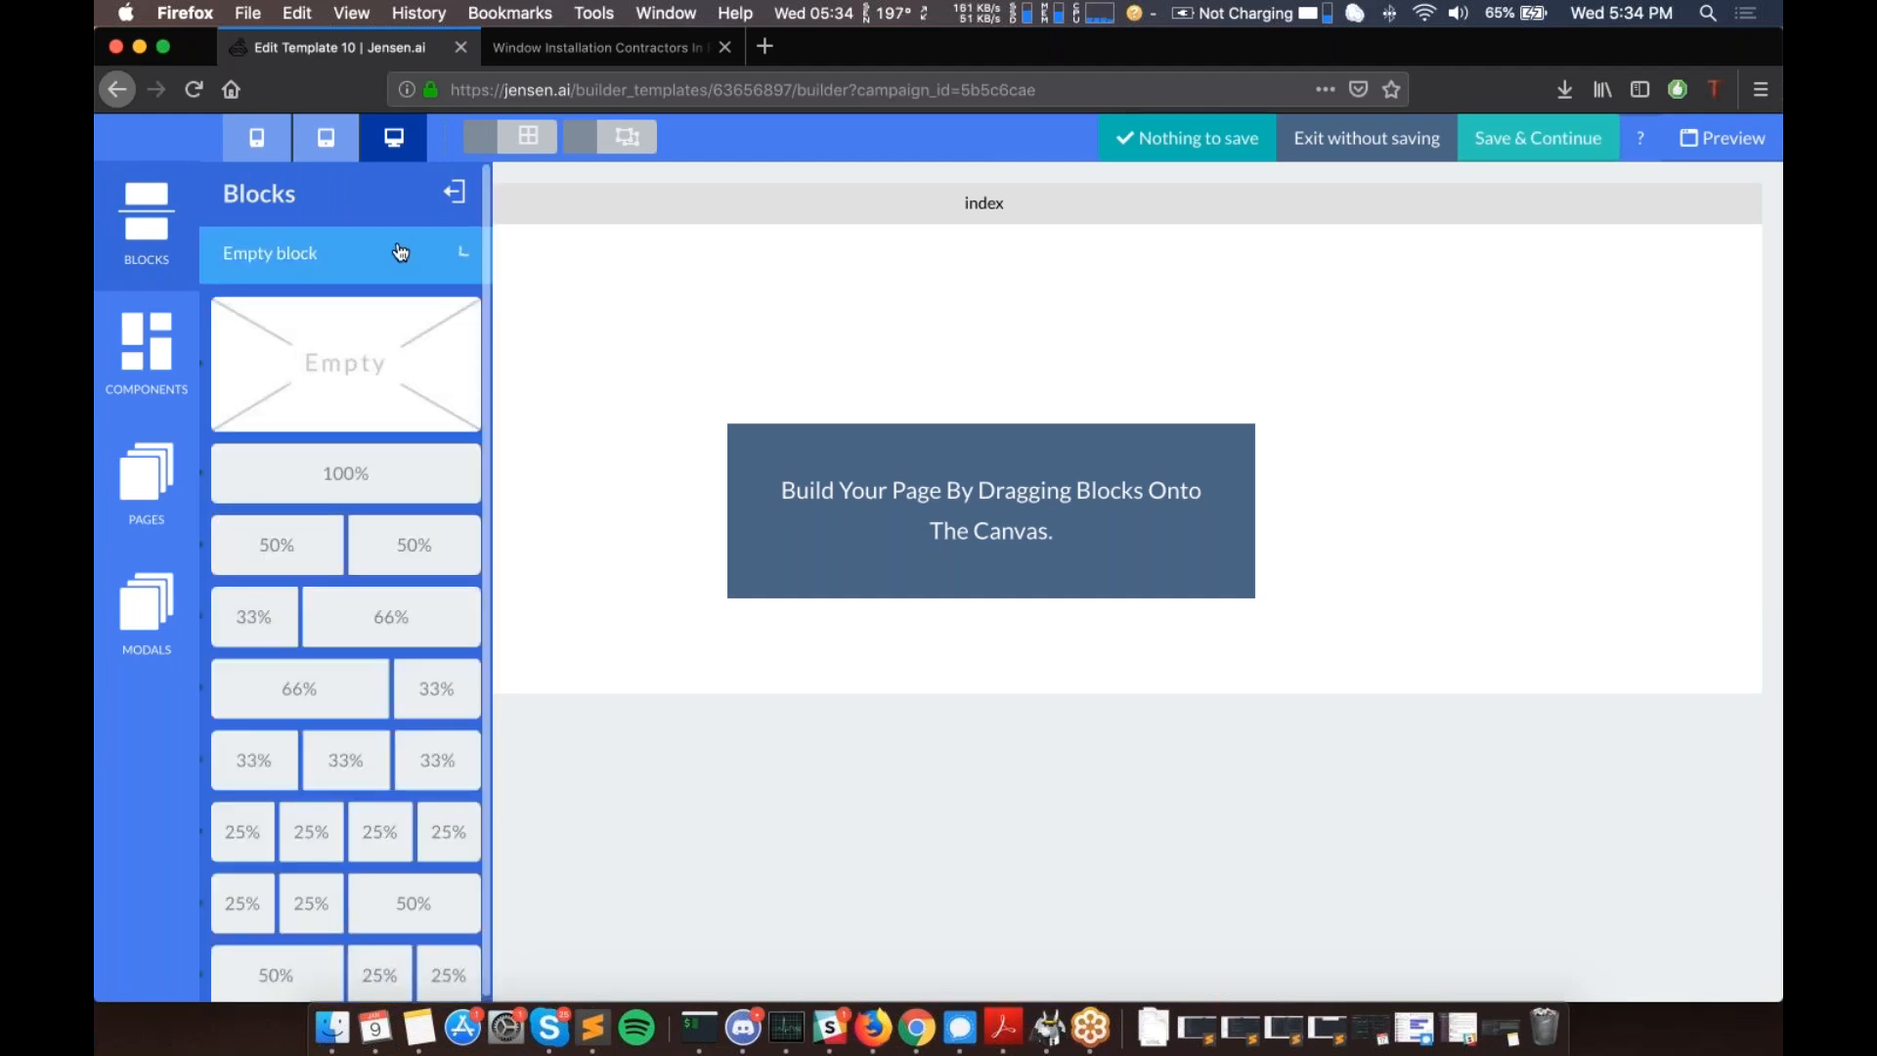
pyautogui.click(401, 253)
# - Browse through the Call to action block designs
pyautogui.click(331, 328)
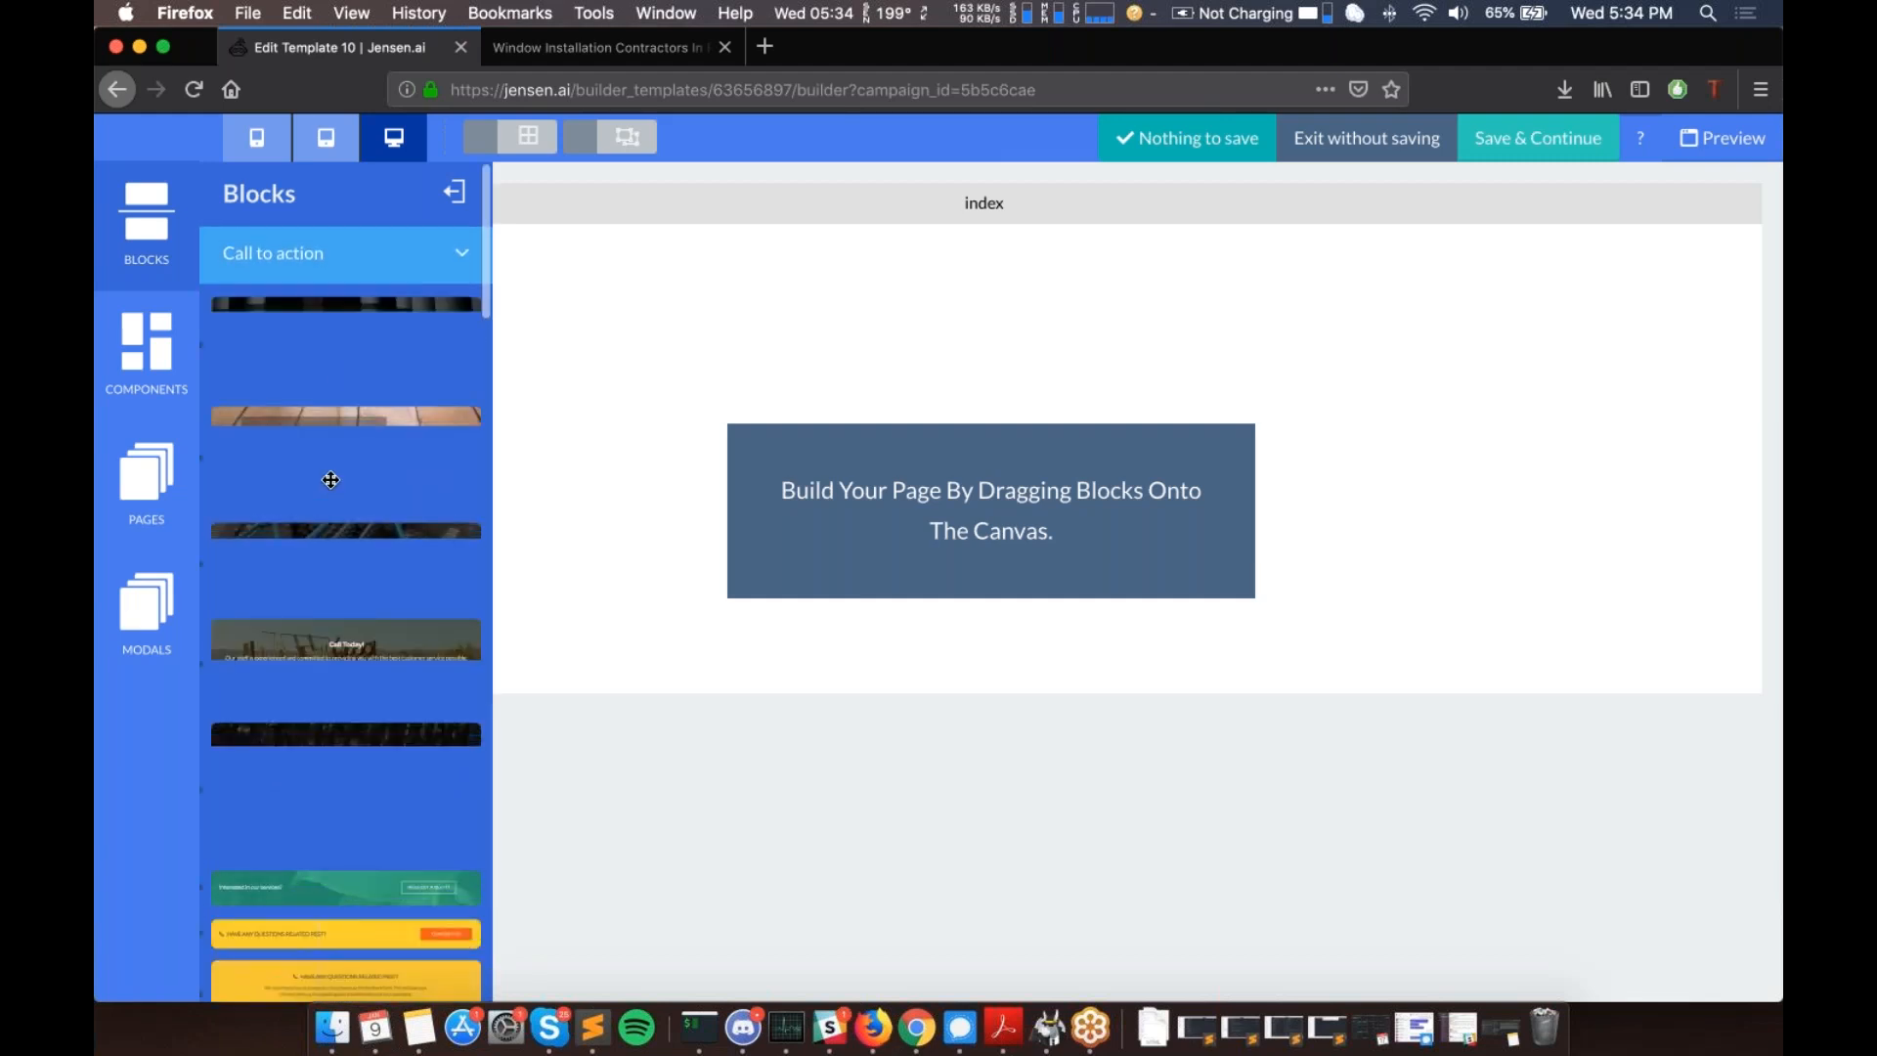
pyautogui.scroll(-5, 330, 480)
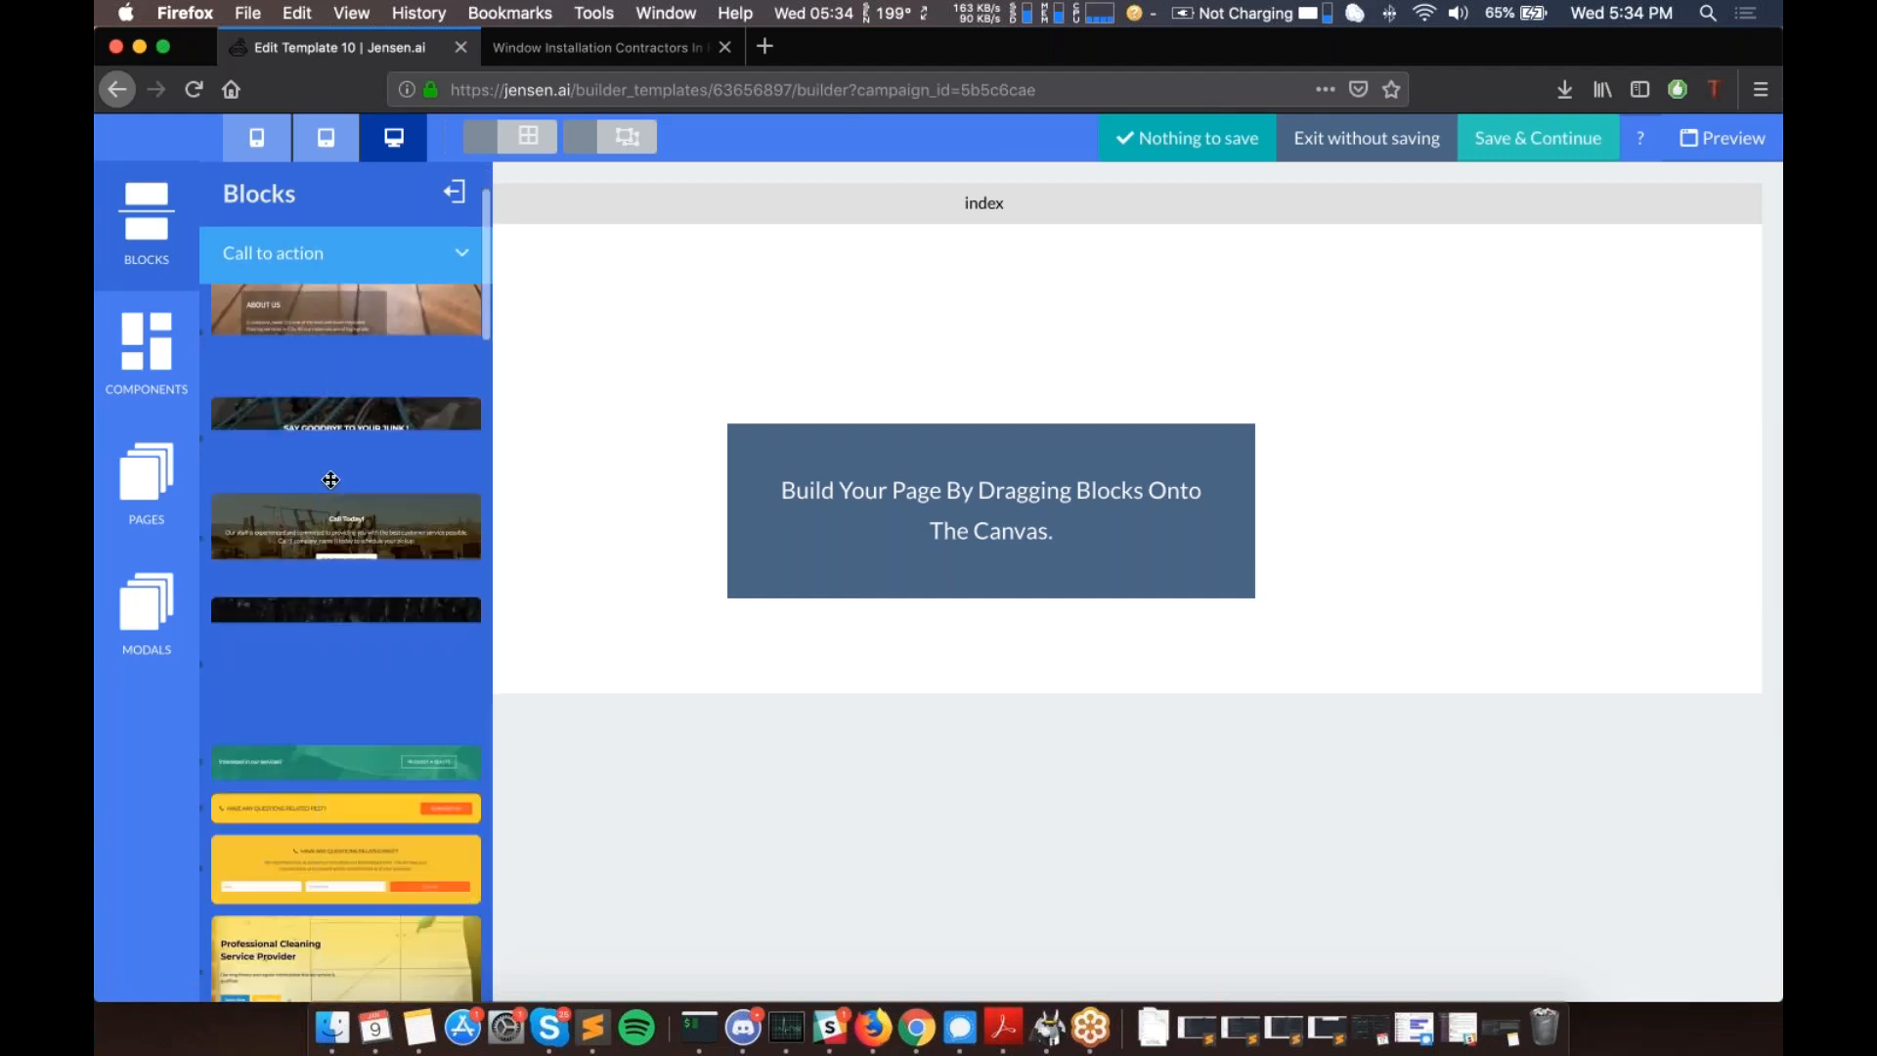
pyautogui.scroll(-5, 346, 606)
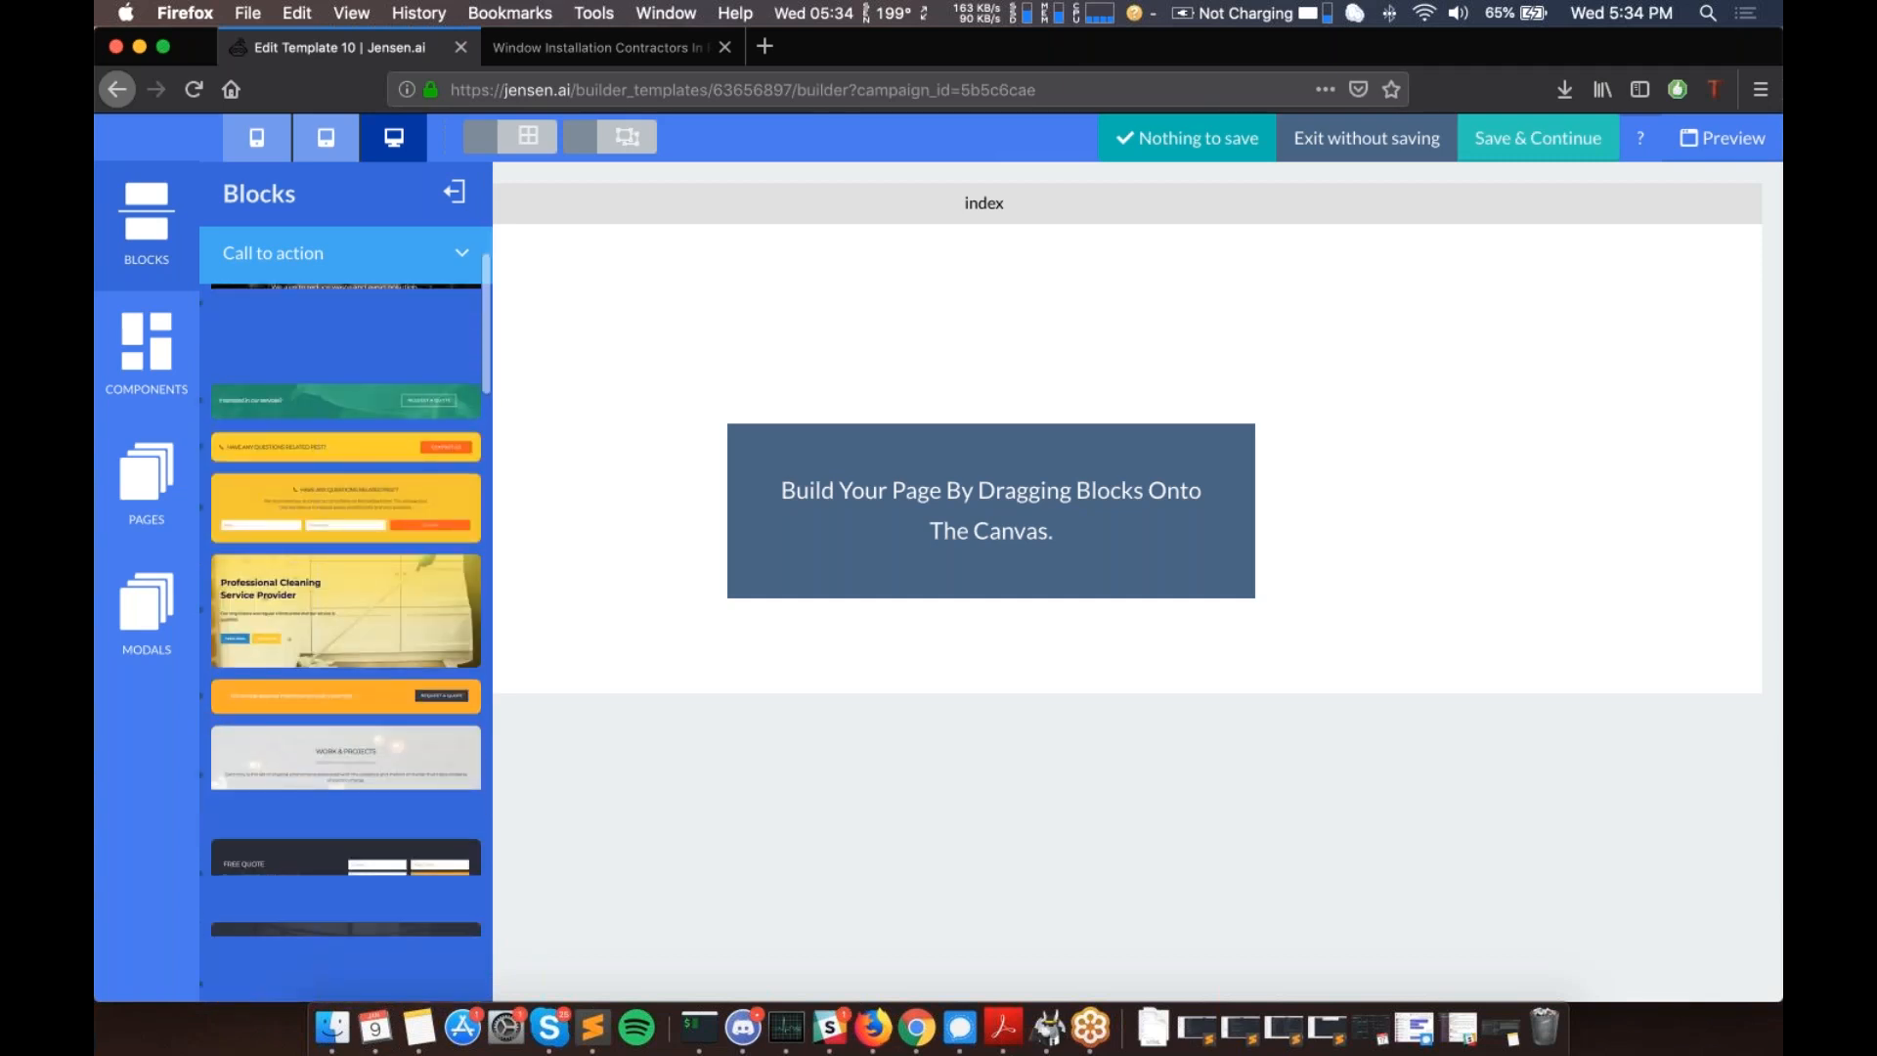
pyautogui.scroll(-5, 346, 586)
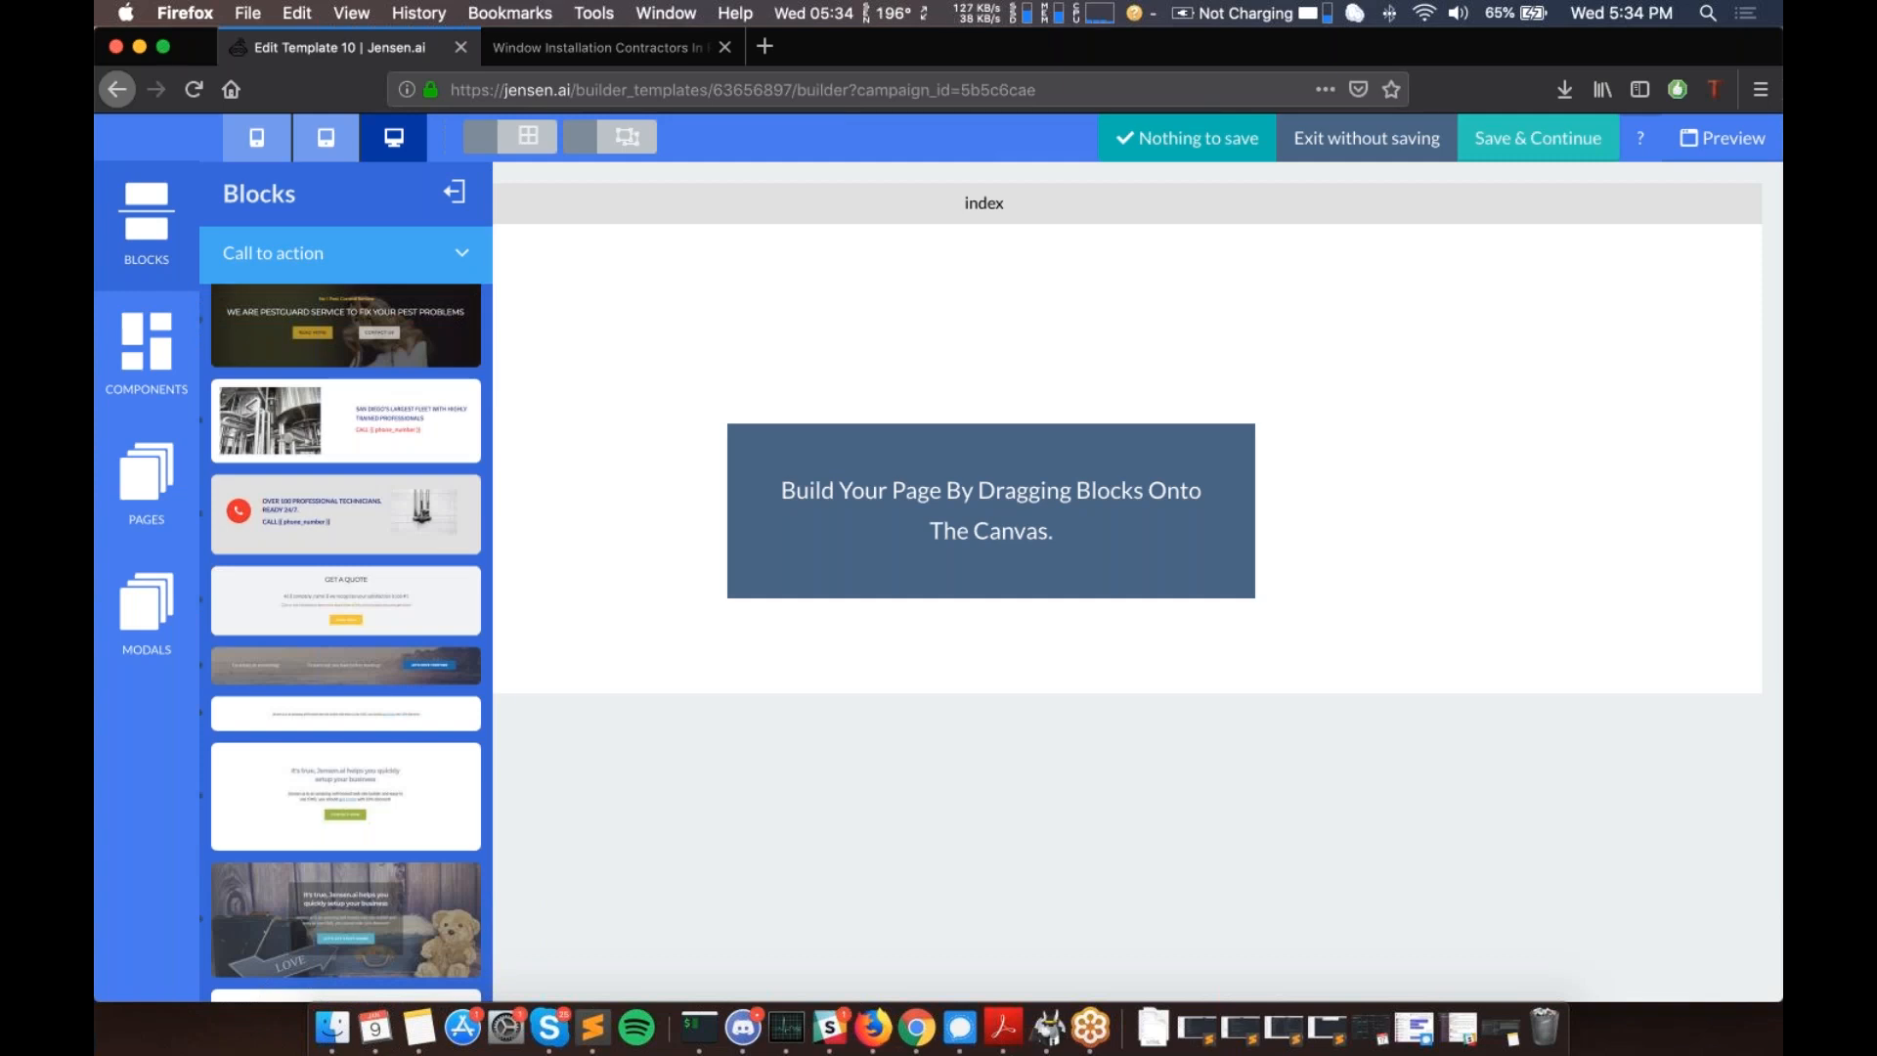
pyautogui.scroll(-10, 346, 641)
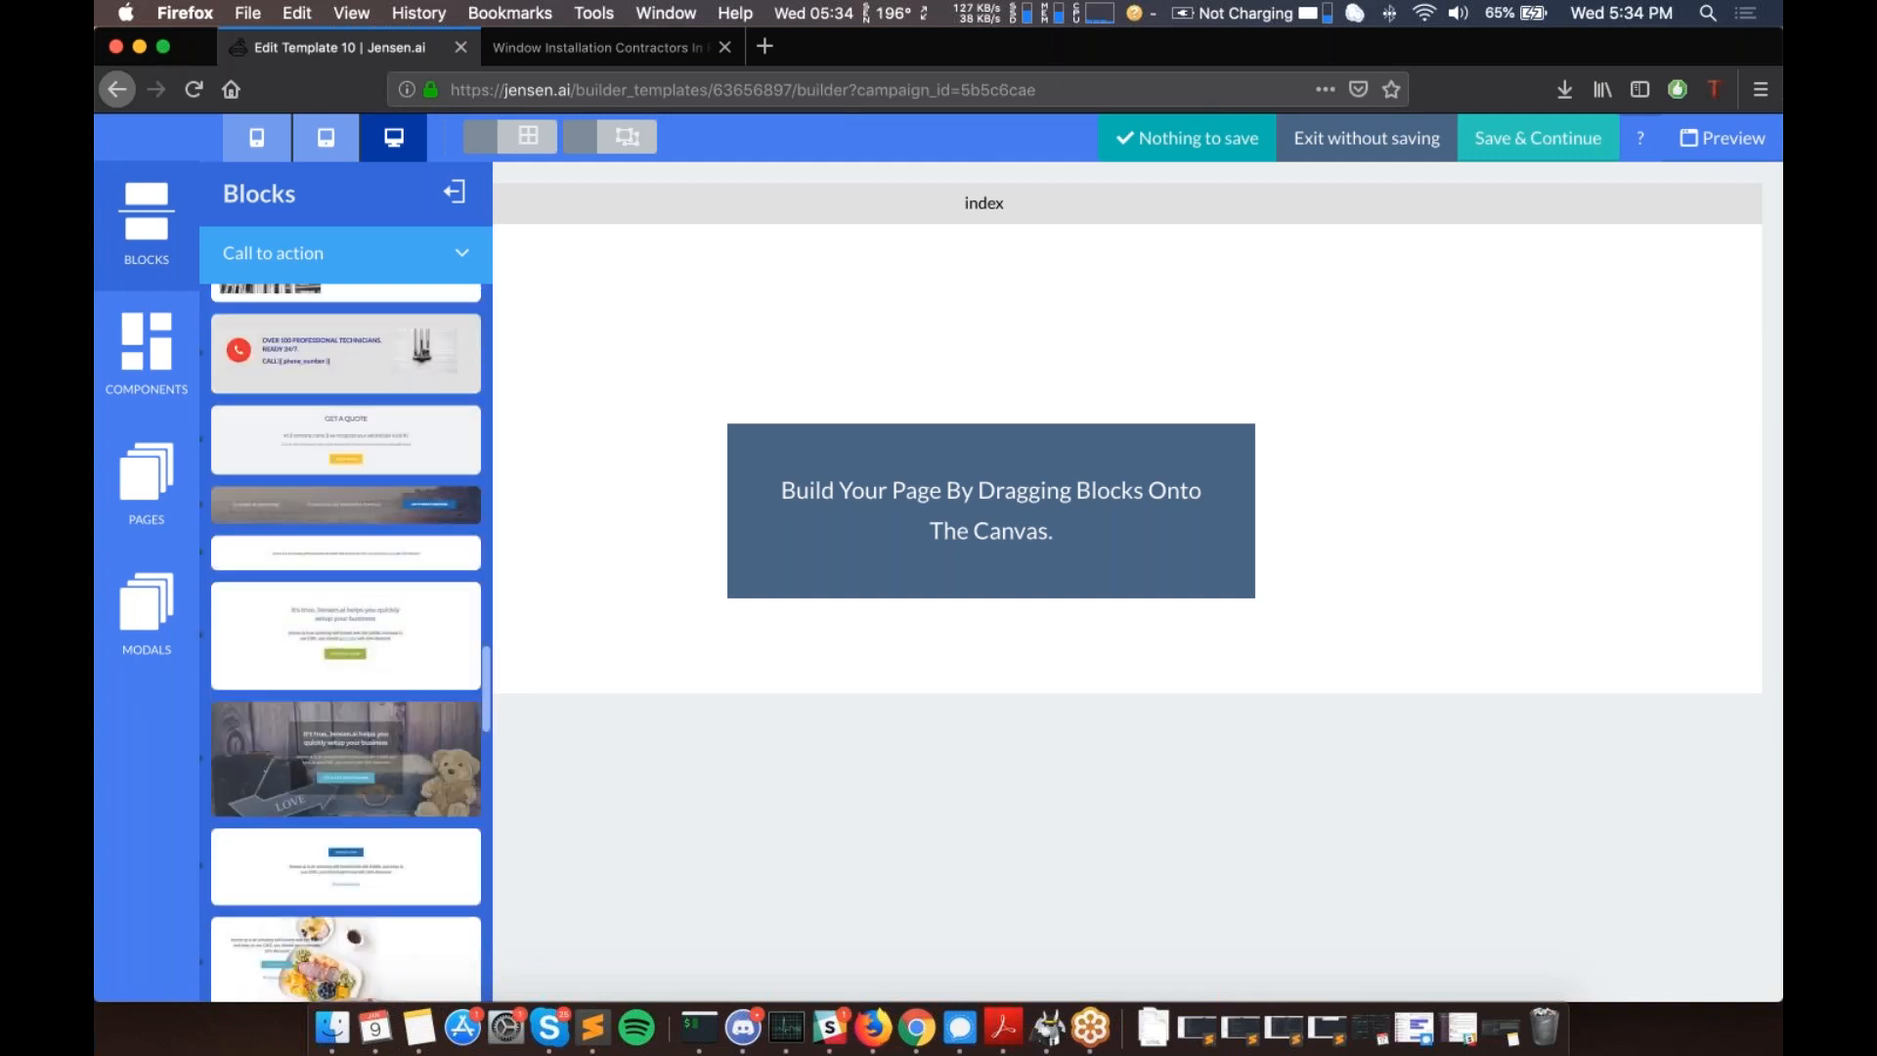
pyautogui.scroll(-15, 346, 640)
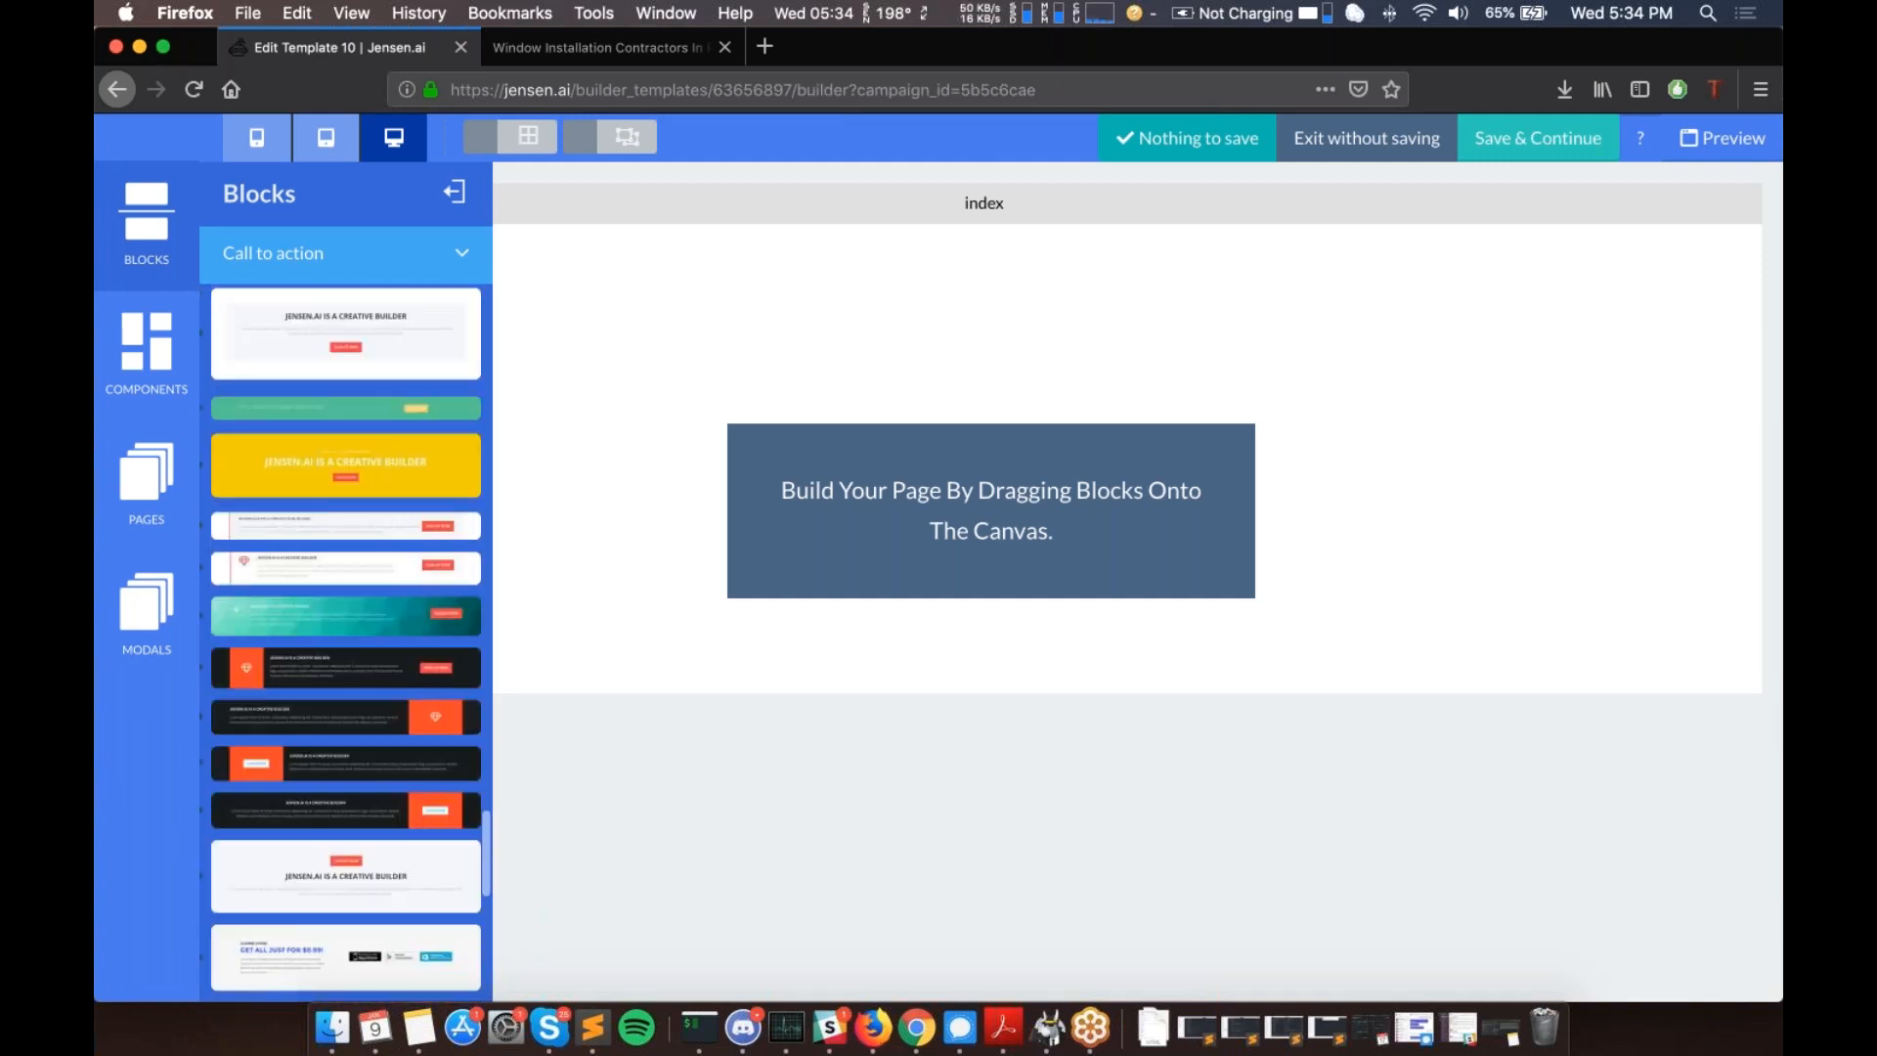
pyautogui.scroll(-5, 346, 641)
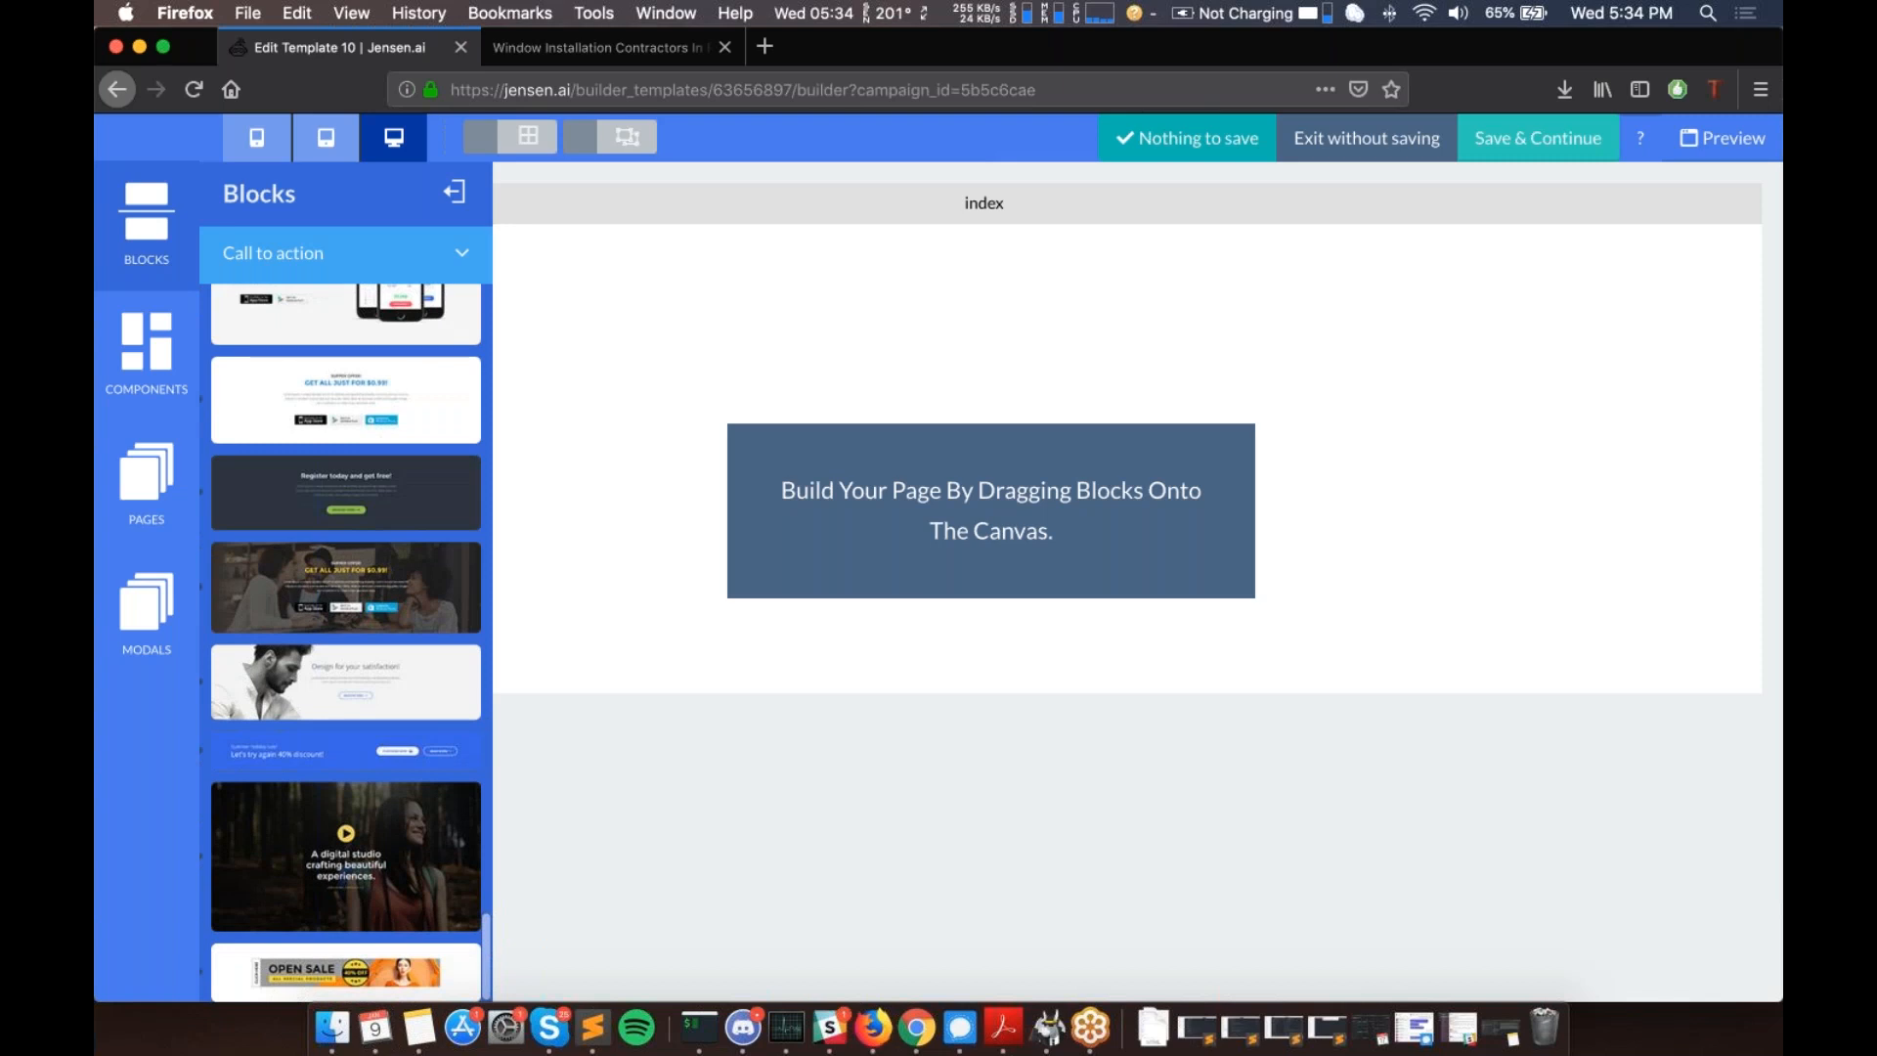
pyautogui.scroll(-20, 346, 640)
pyautogui.scroll(-10, 346, 641)
# - Return to the block categories and expand Features, then Gallery
pyautogui.click(420, 269)
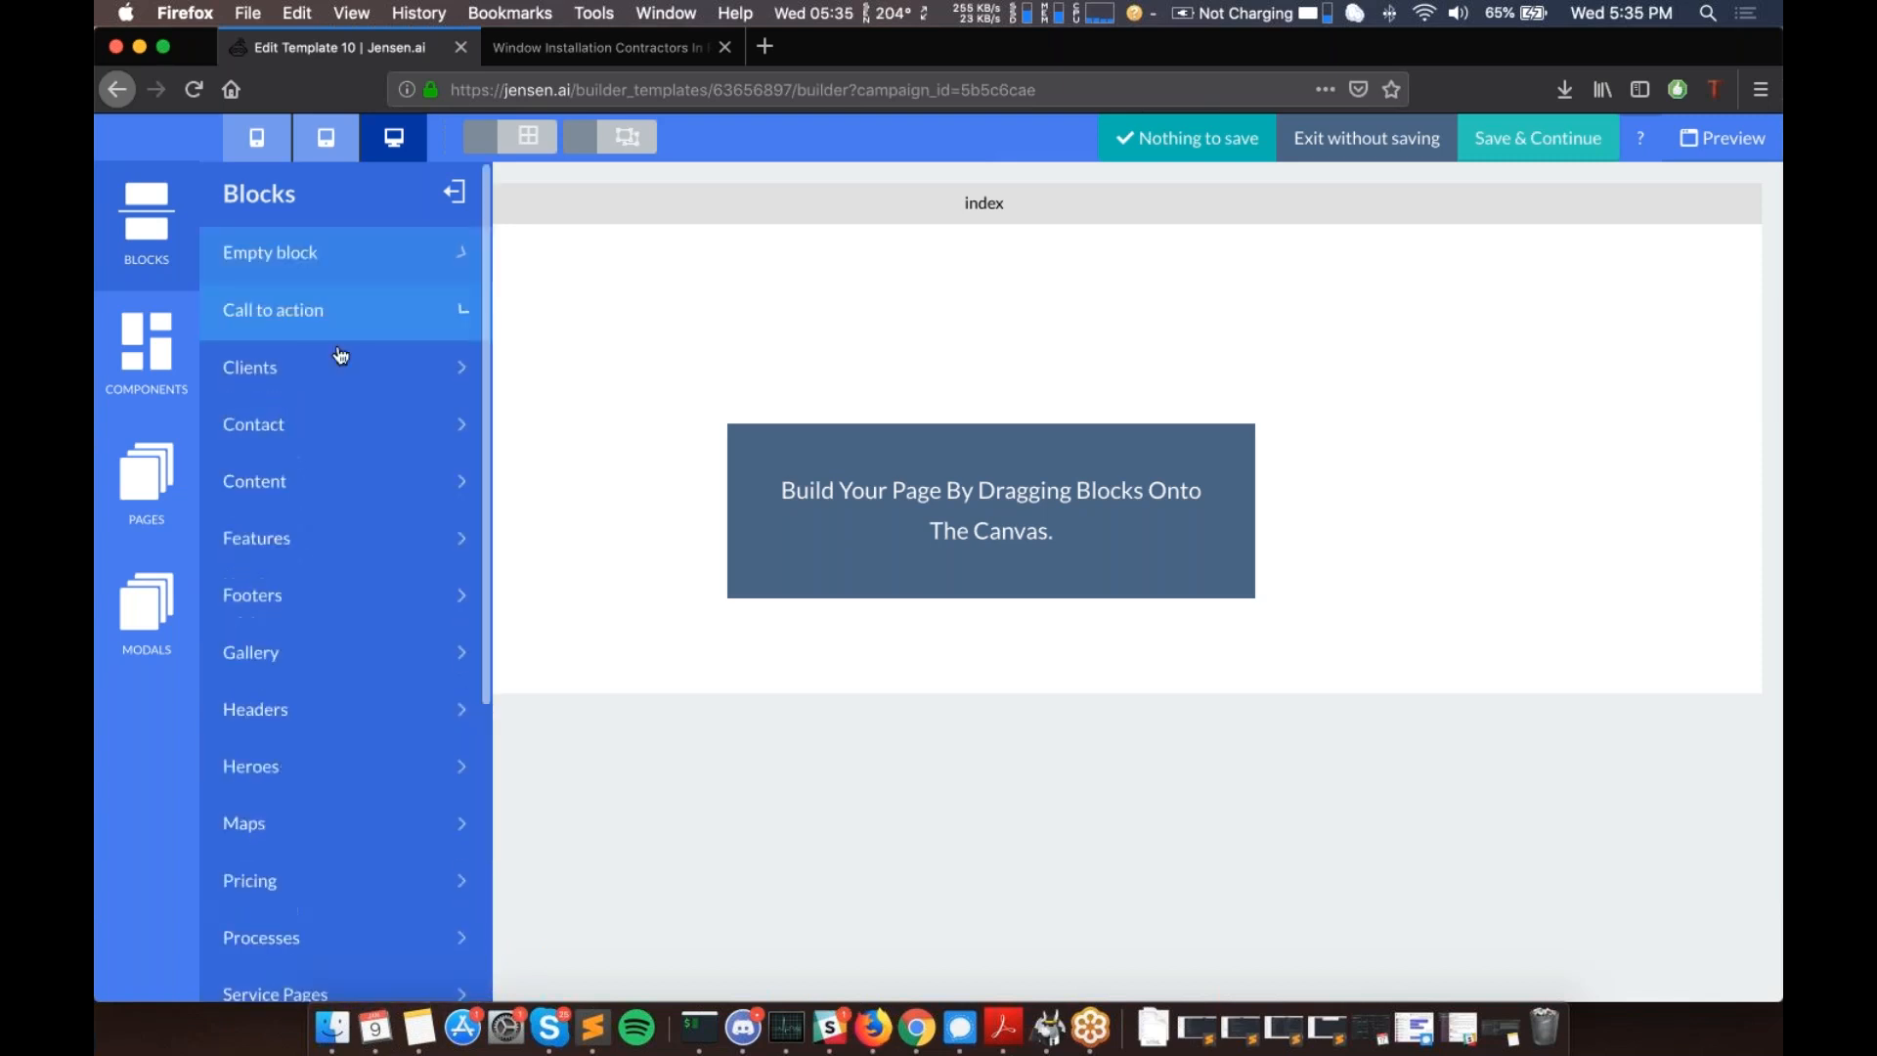
pyautogui.click(314, 518)
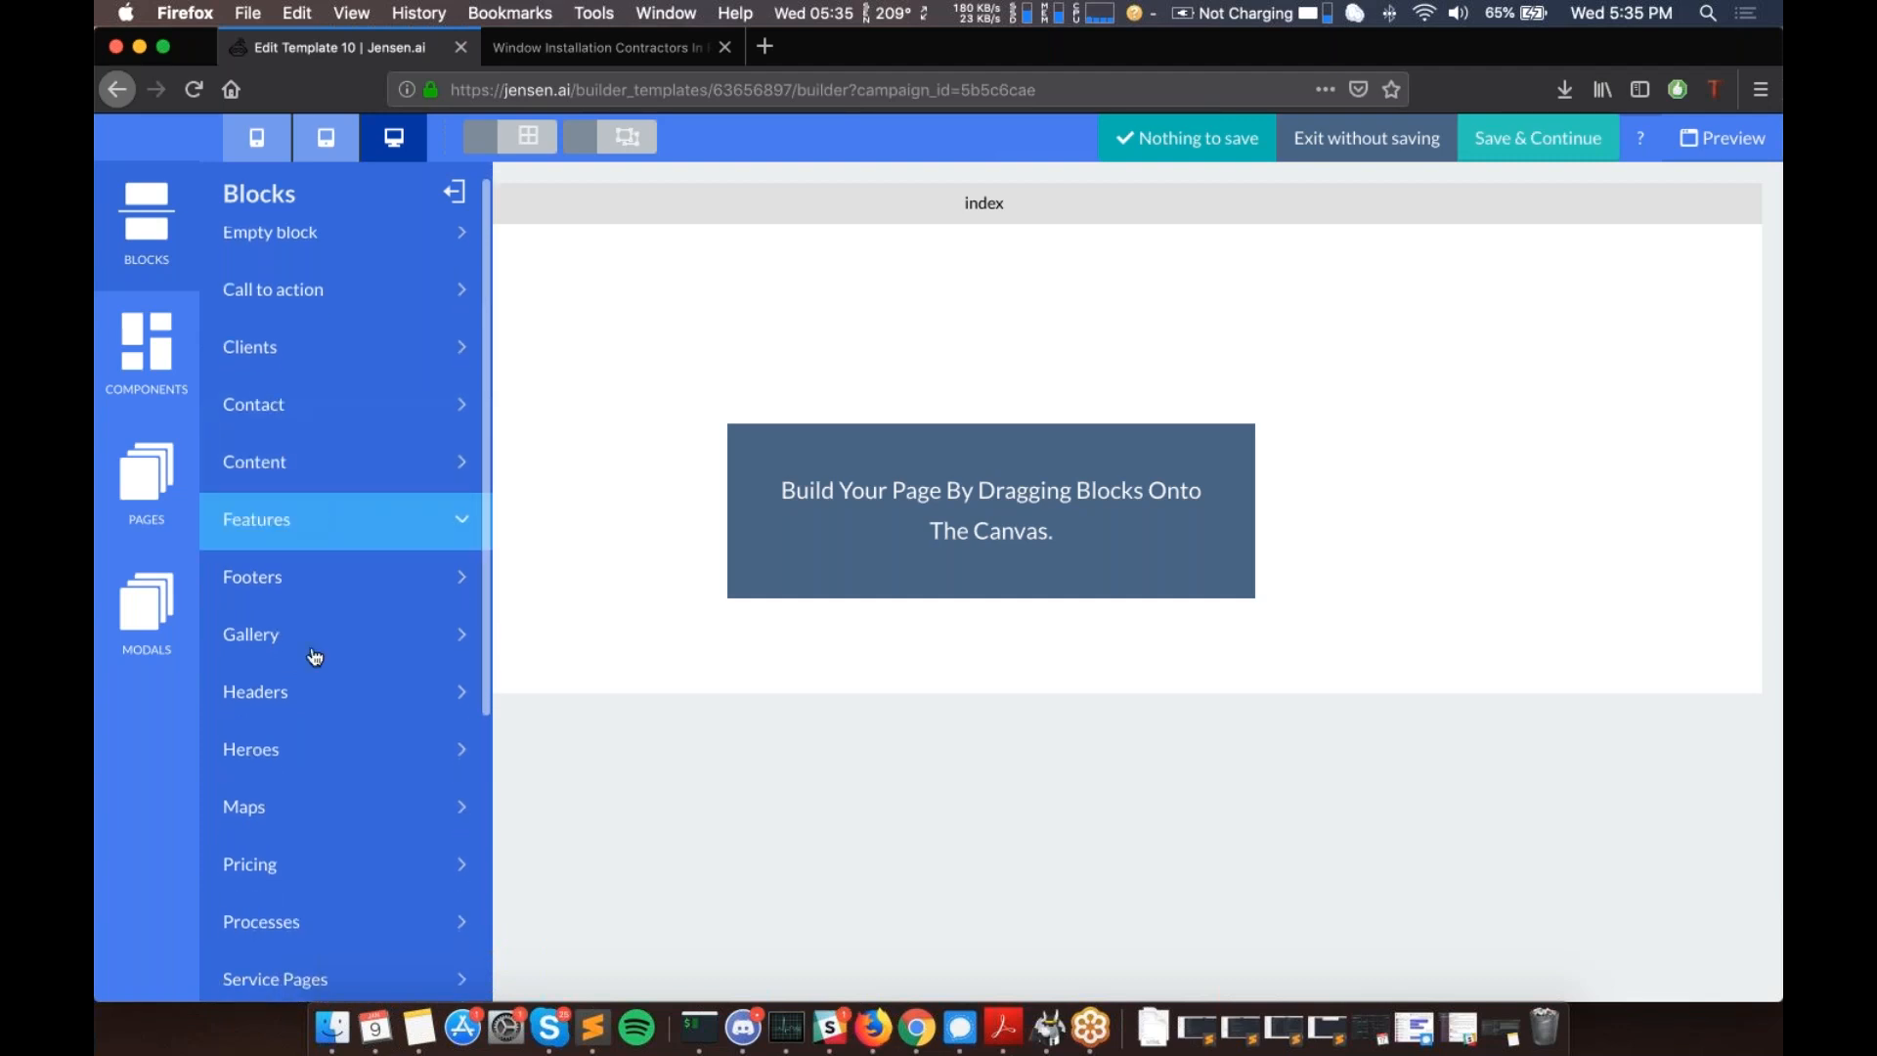
pyautogui.click(378, 654)
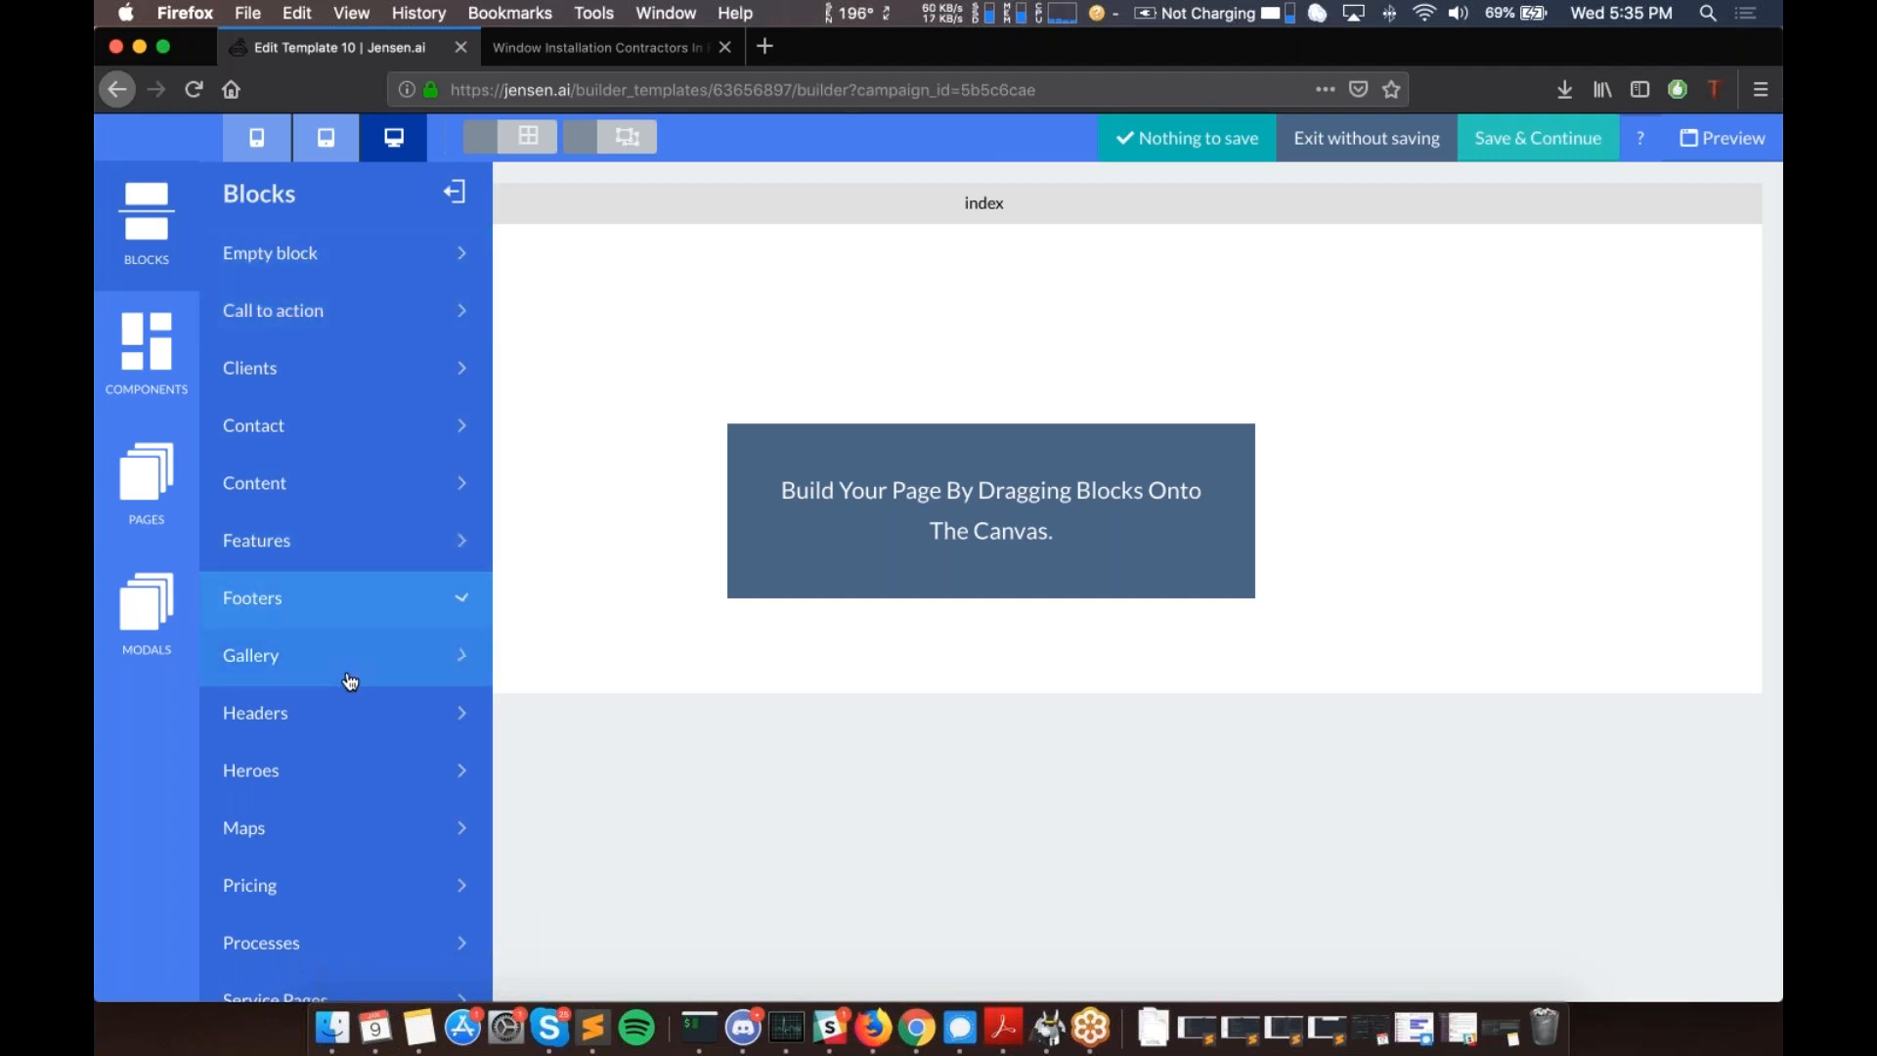
# - Drag a Headers design with logo, About/Services/Contact links and Call button onto the page top
pyautogui.click(360, 712)
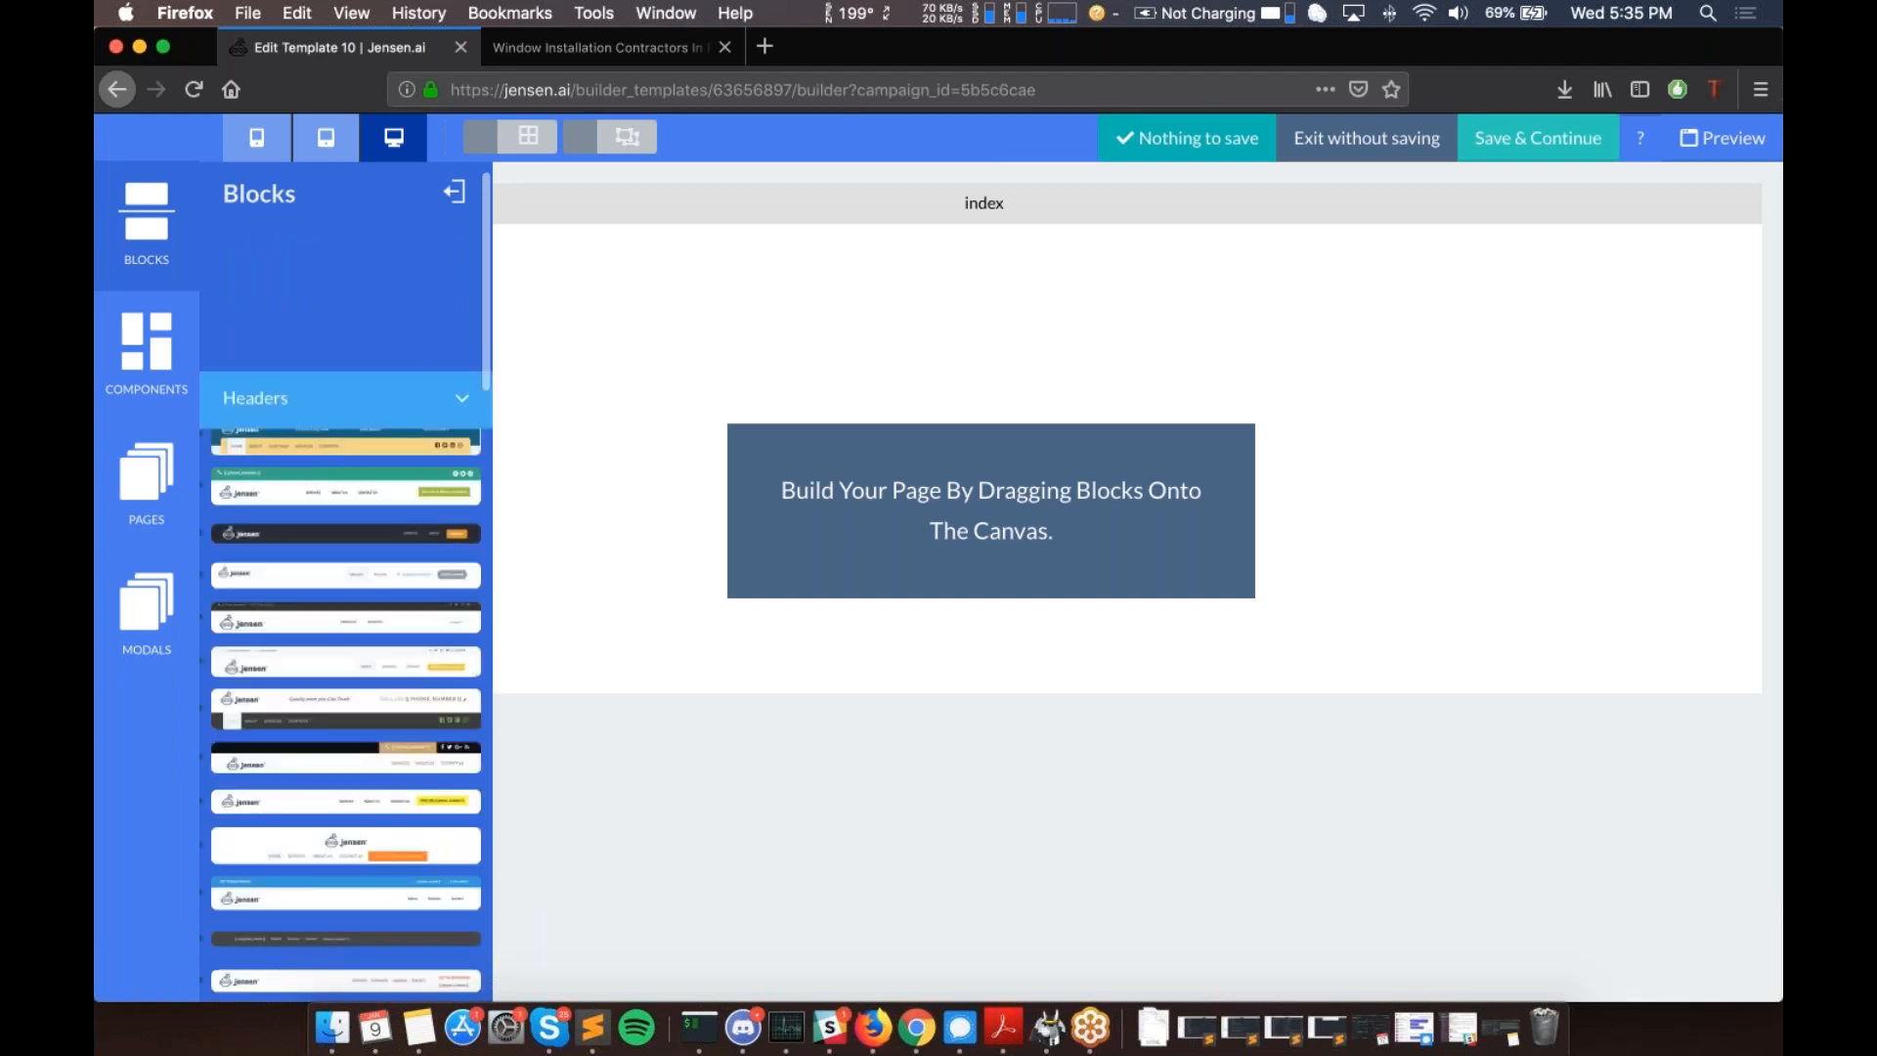
pyautogui.scroll(-10, 376, 460)
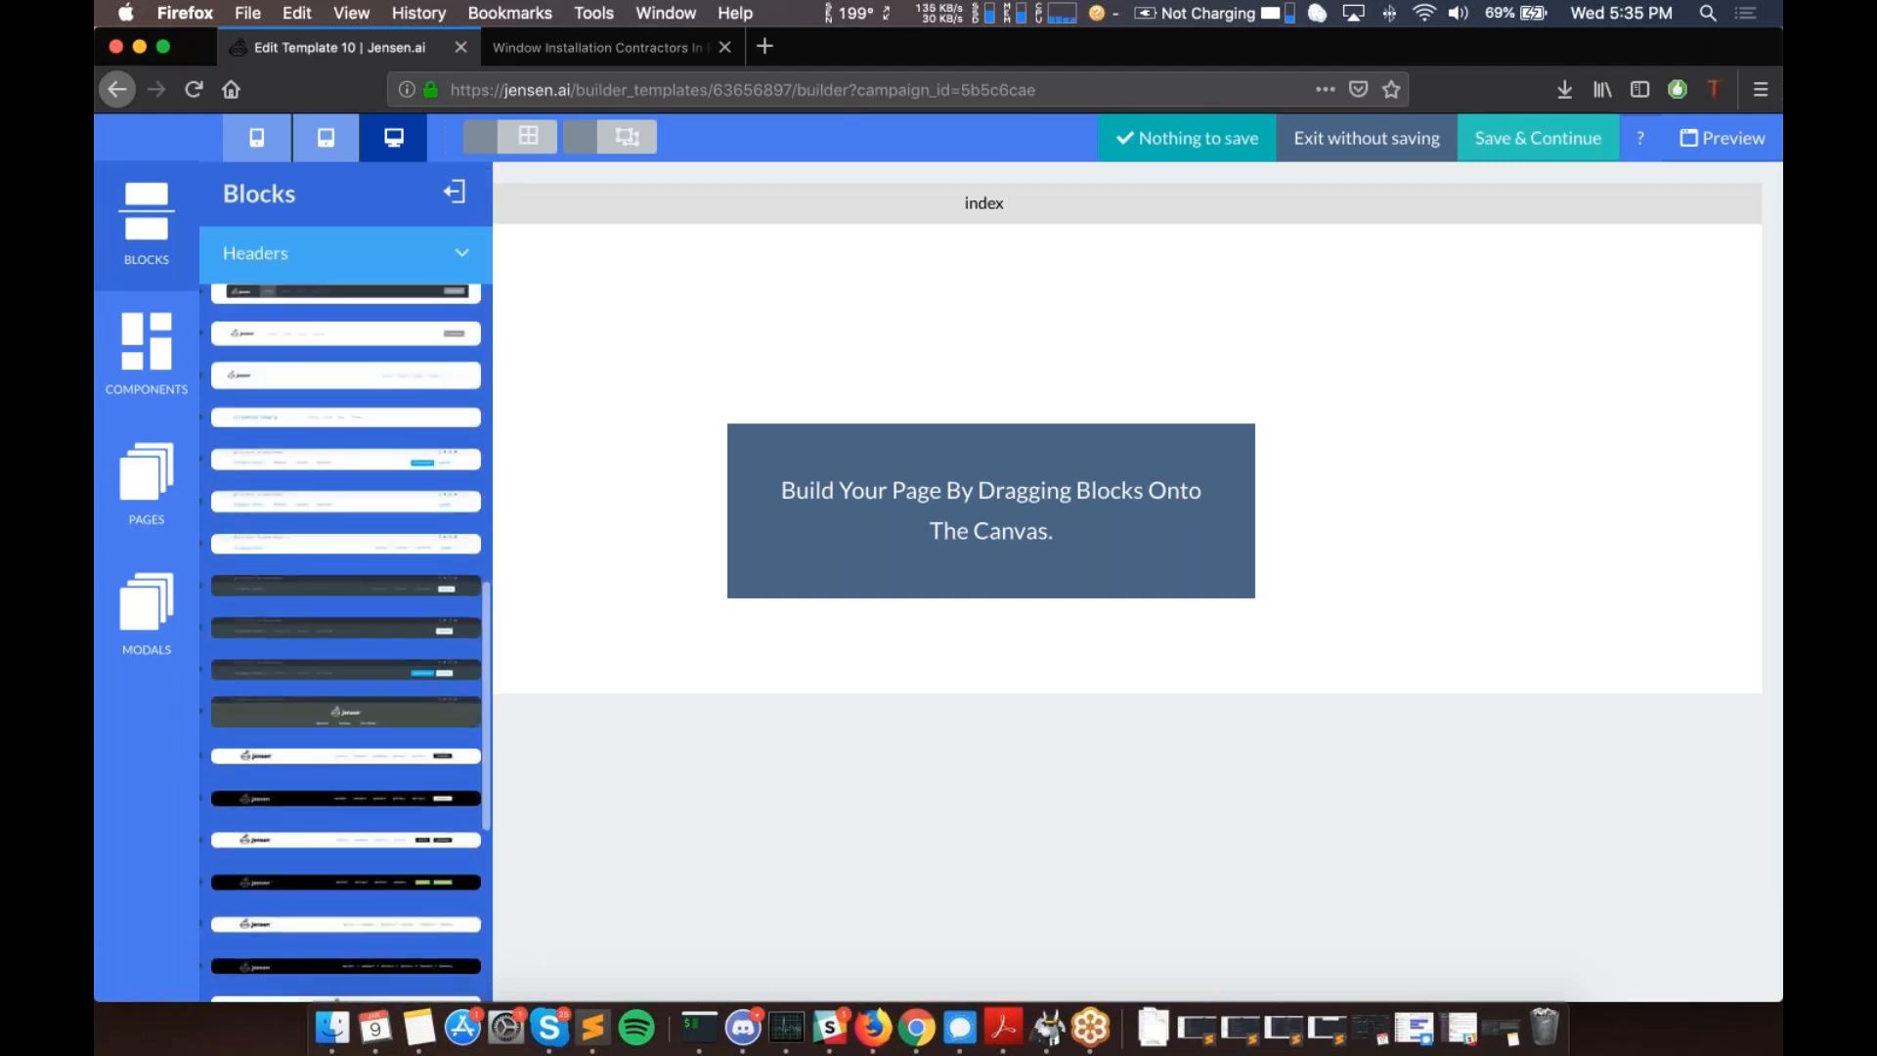
pyautogui.scroll(10, 352, 541)
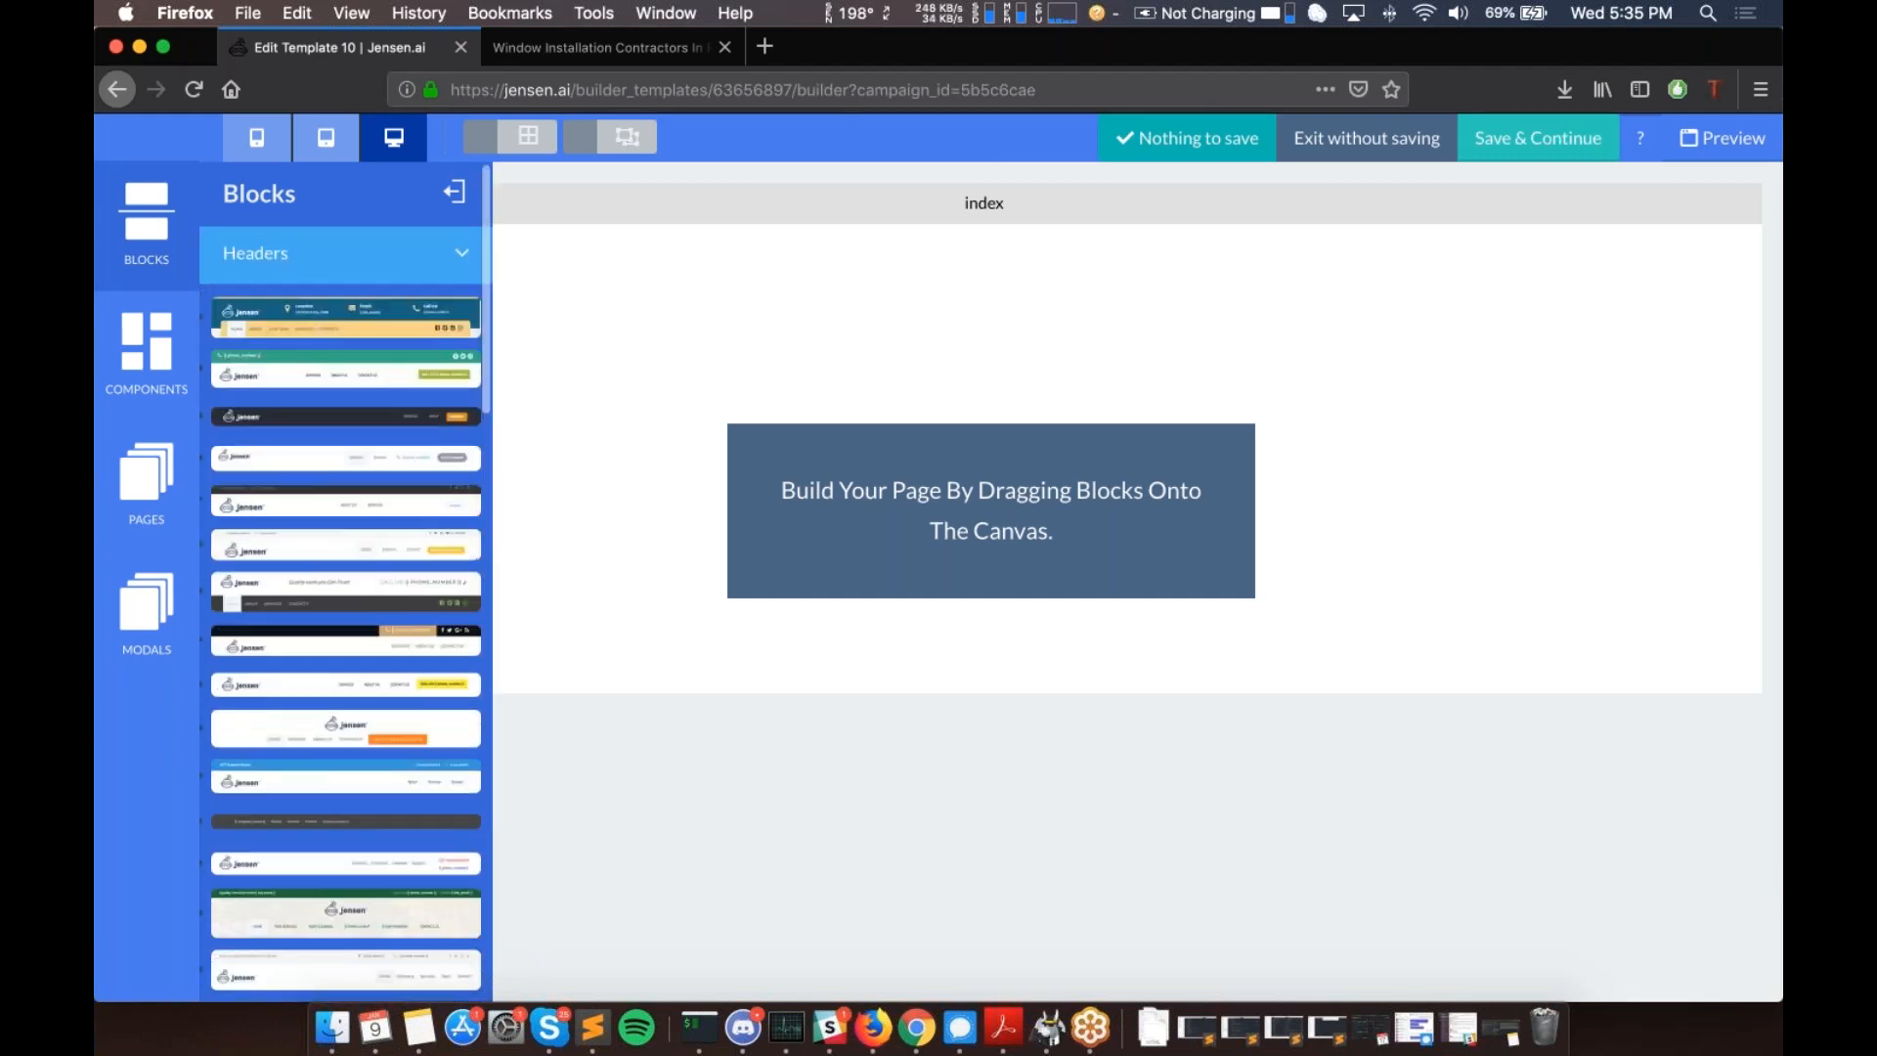
pyautogui.moveTo(789, 438); pyautogui.dragTo(989, 290)
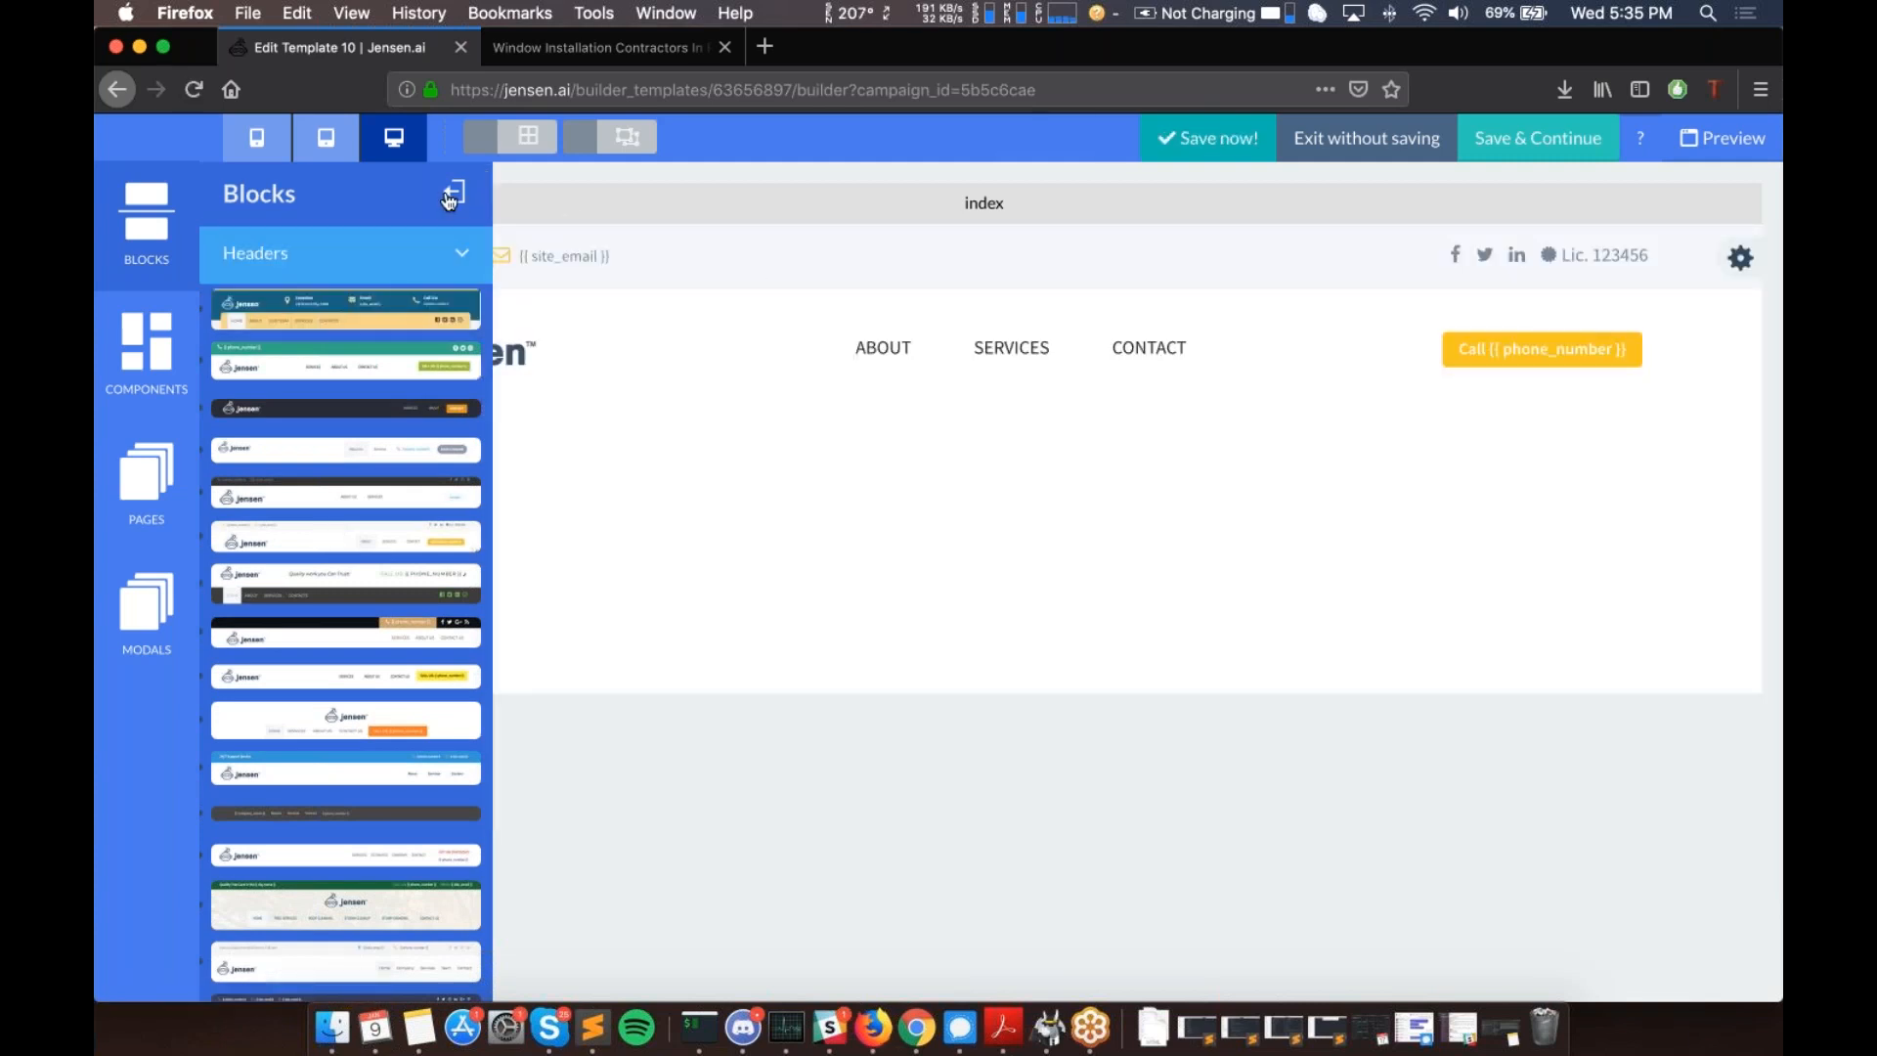
pyautogui.click(449, 200)
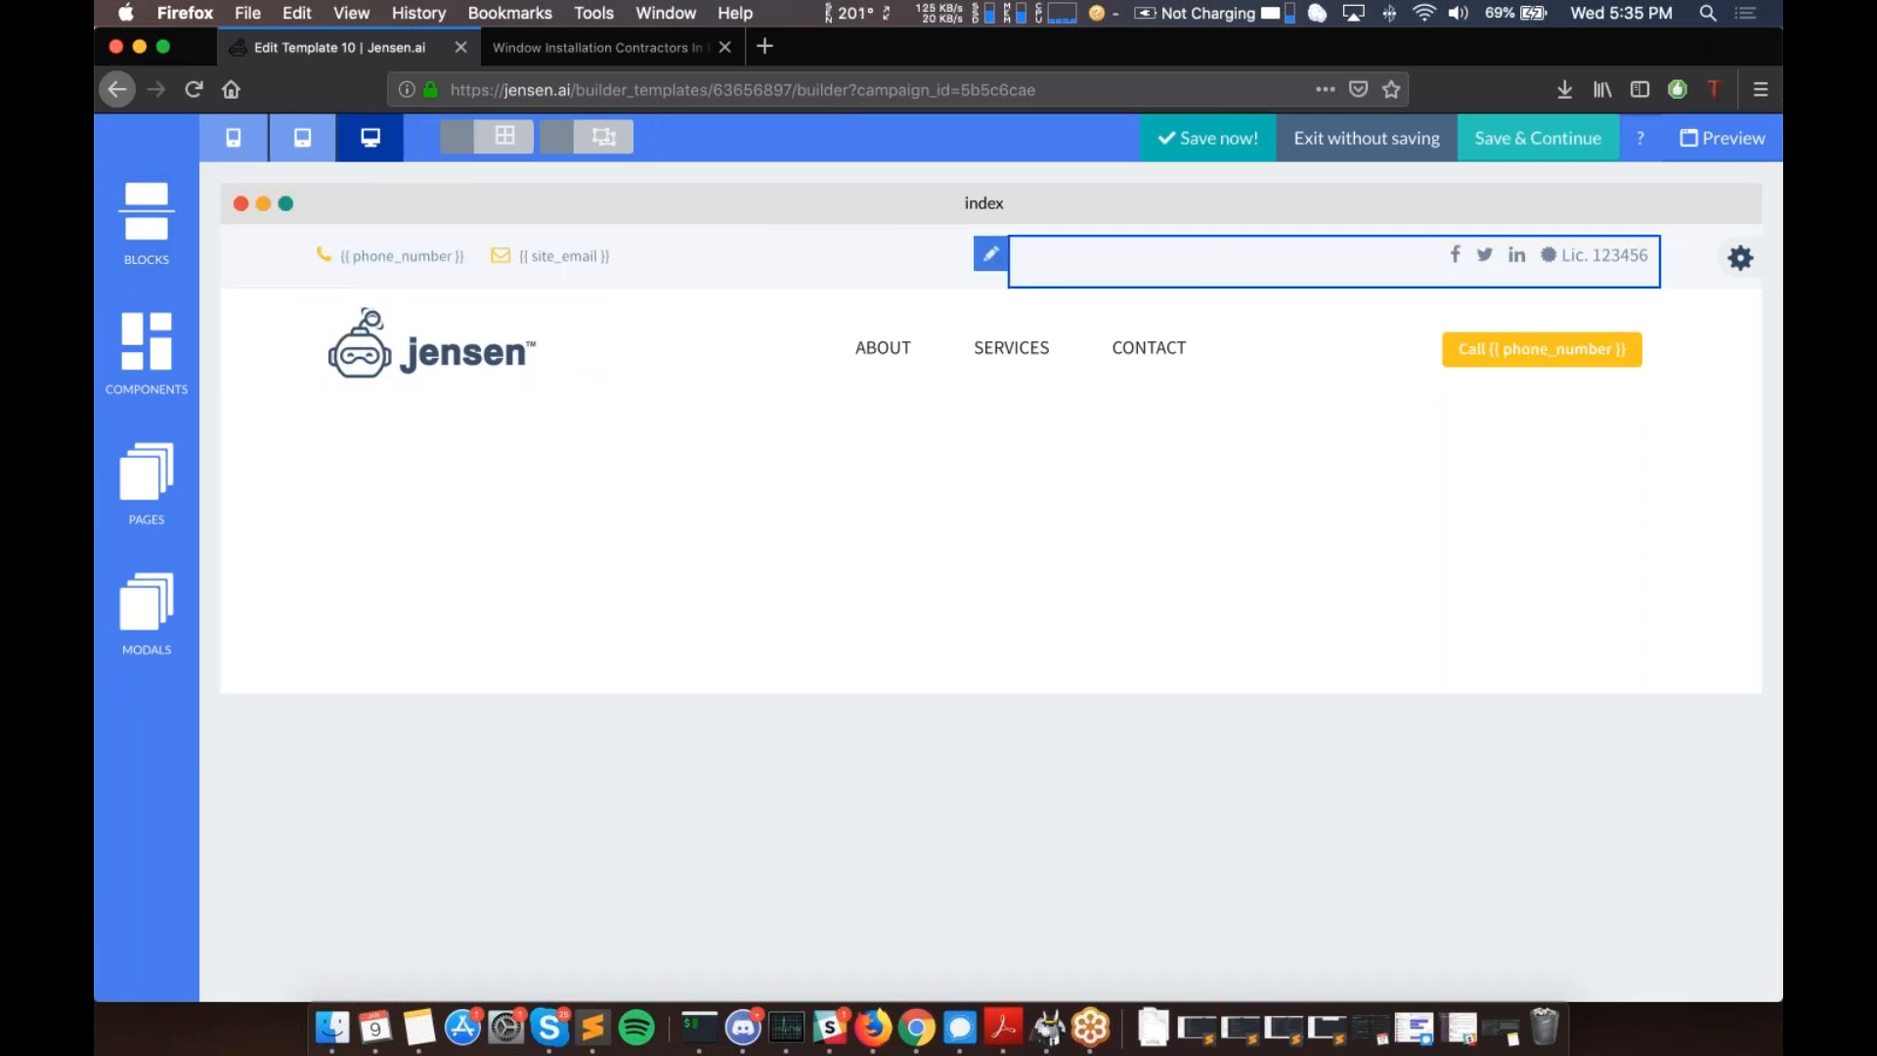
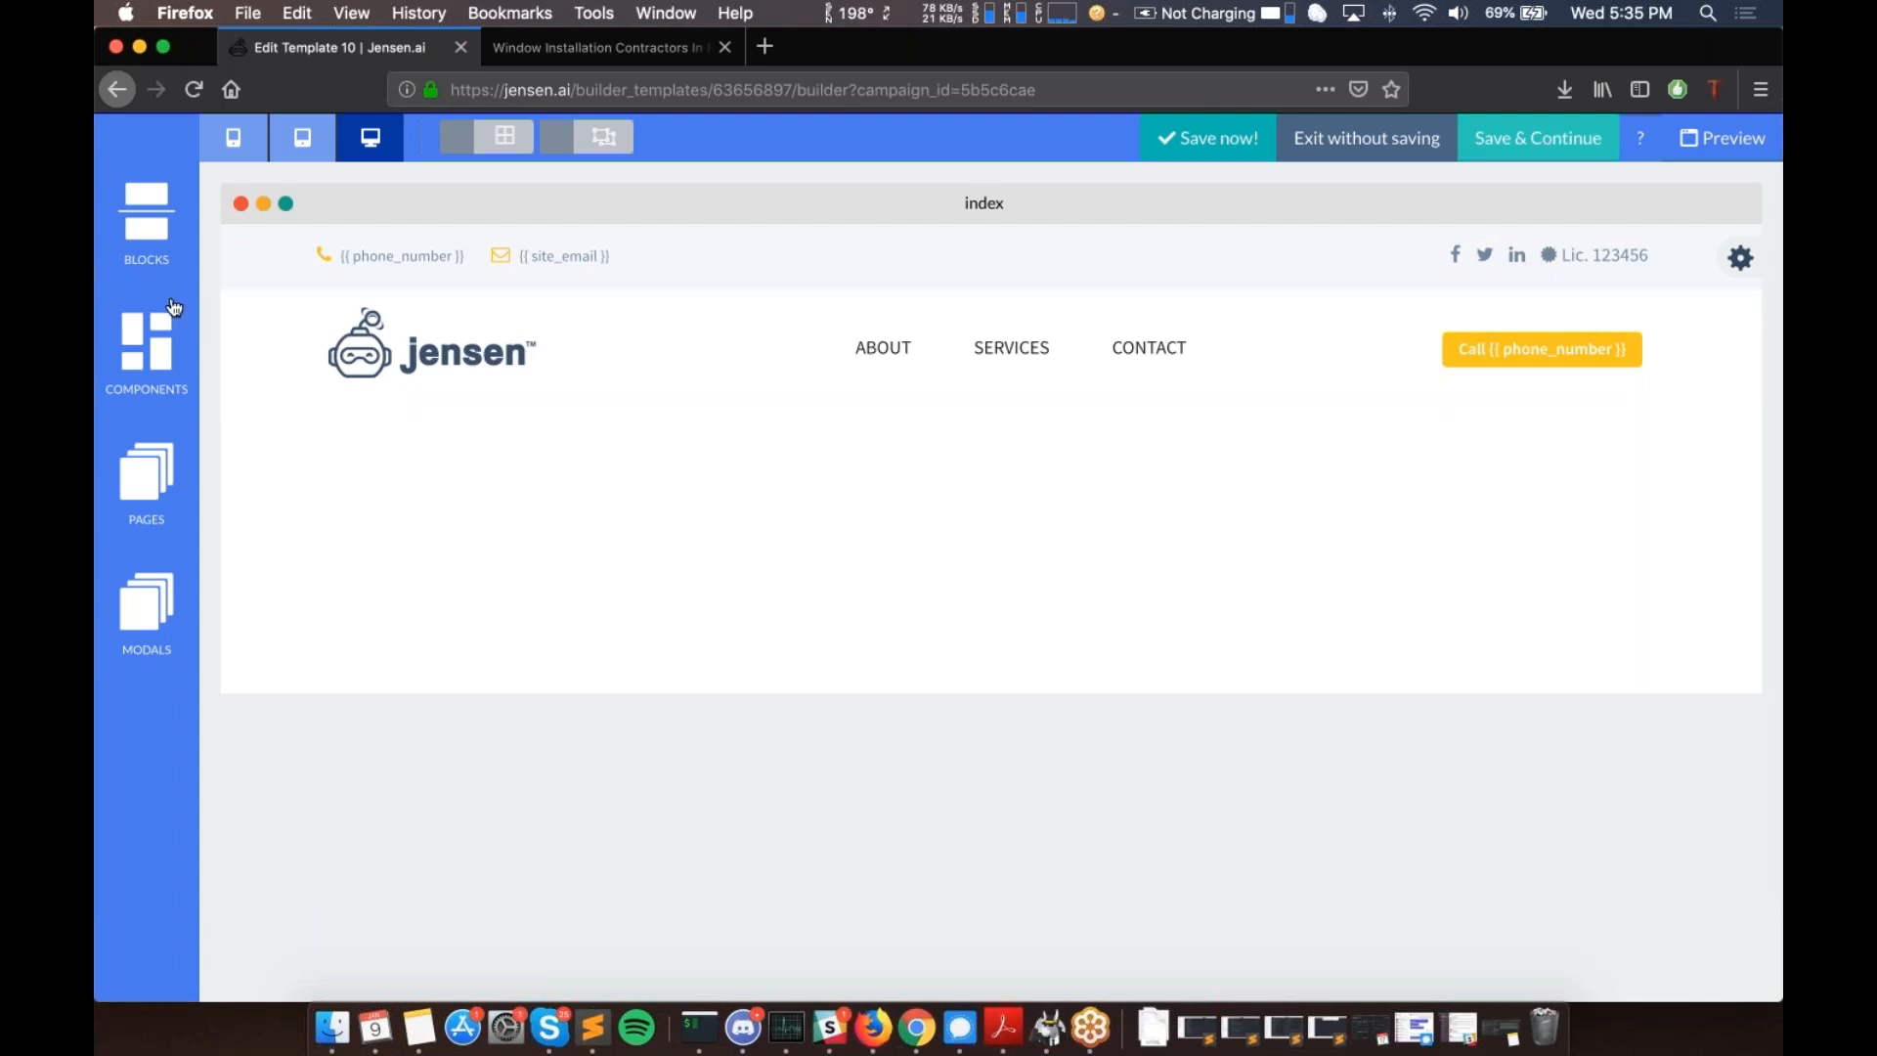
# - Drag the green contact-form hero from the Heroes blocks onto the page, directly below the header
pyautogui.click(165, 265)
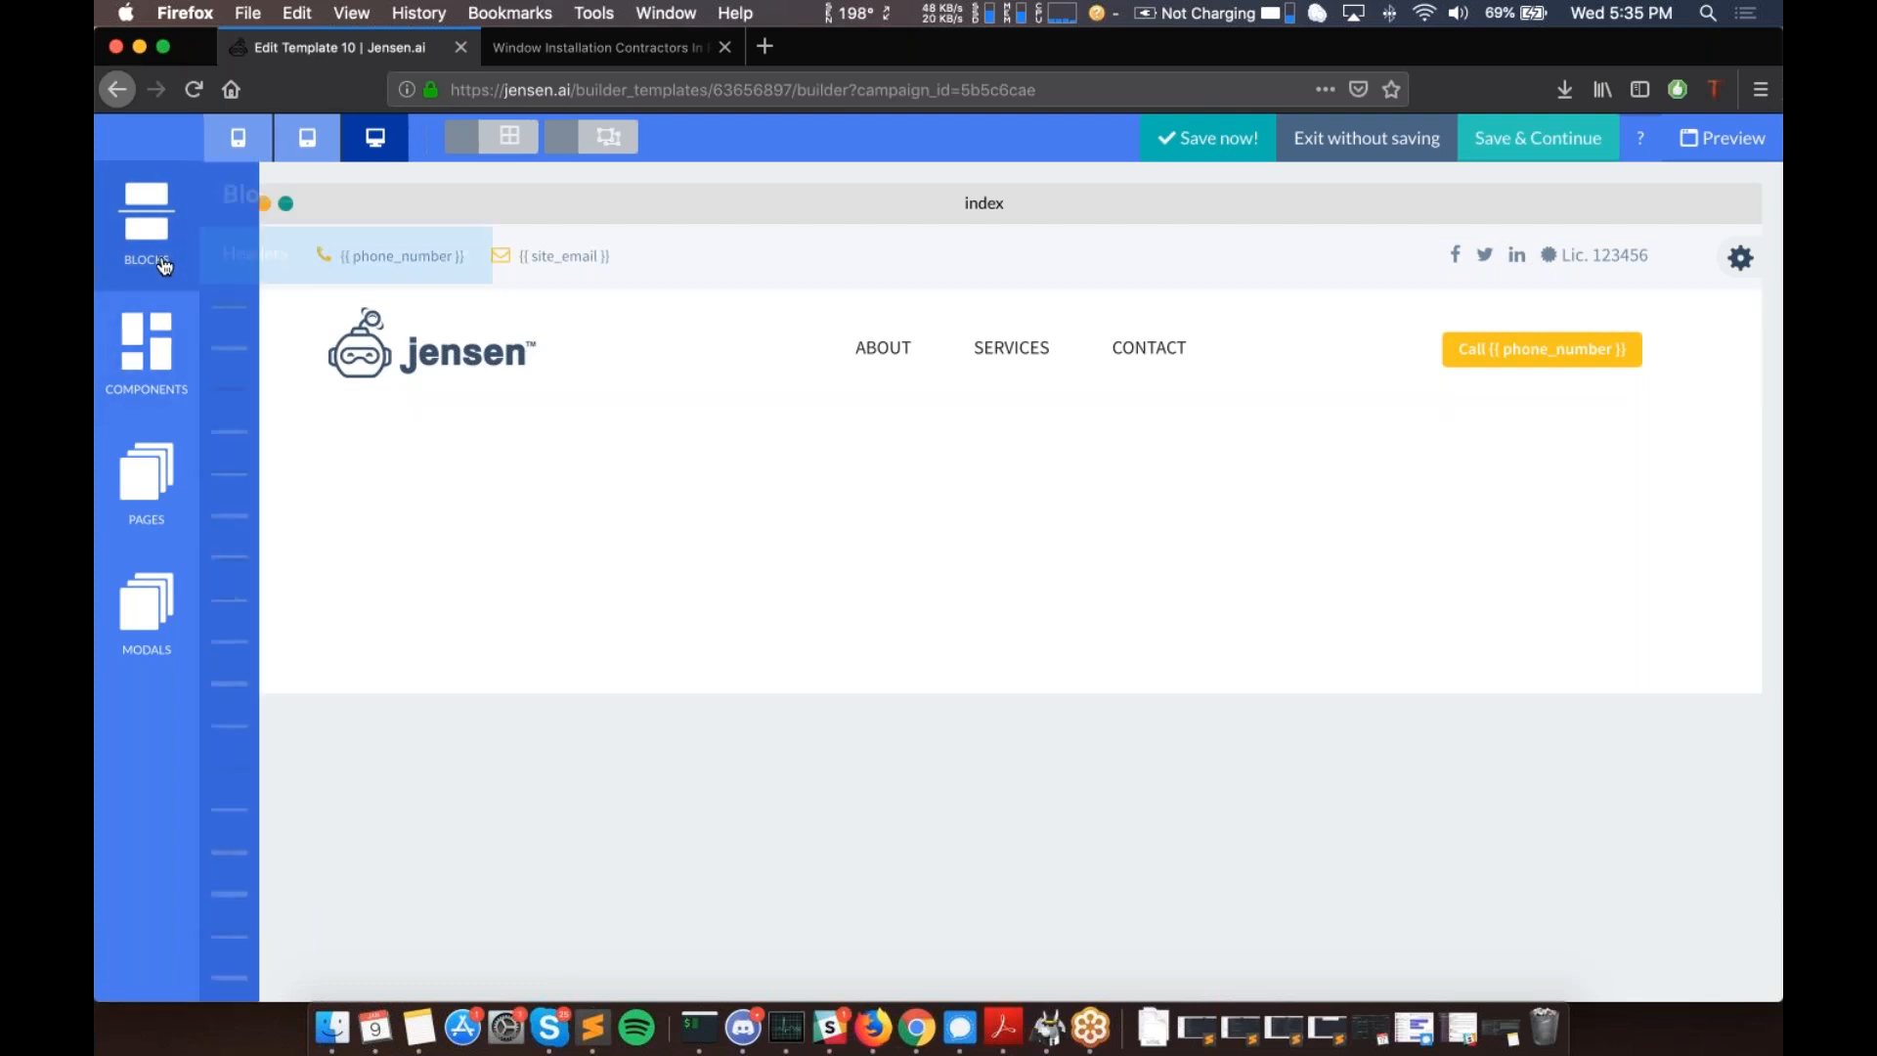
pyautogui.click(309, 252)
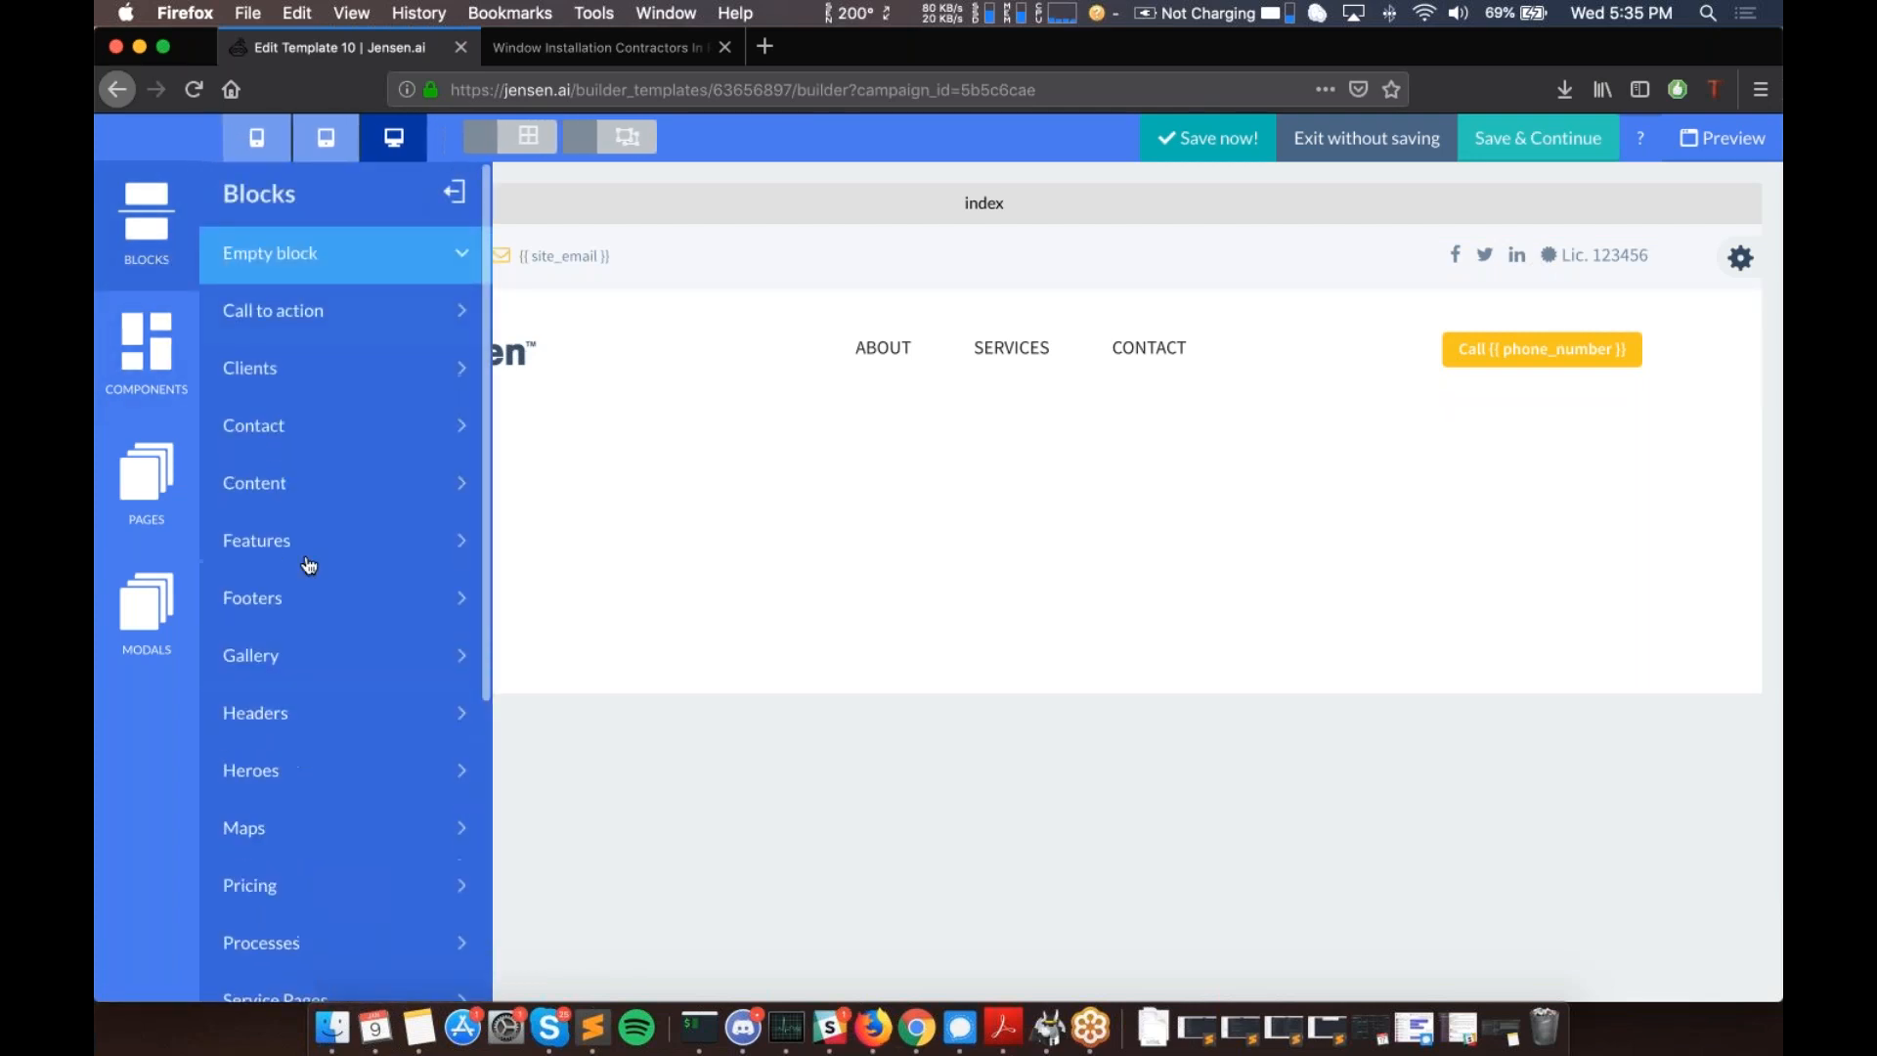
pyautogui.click(306, 590)
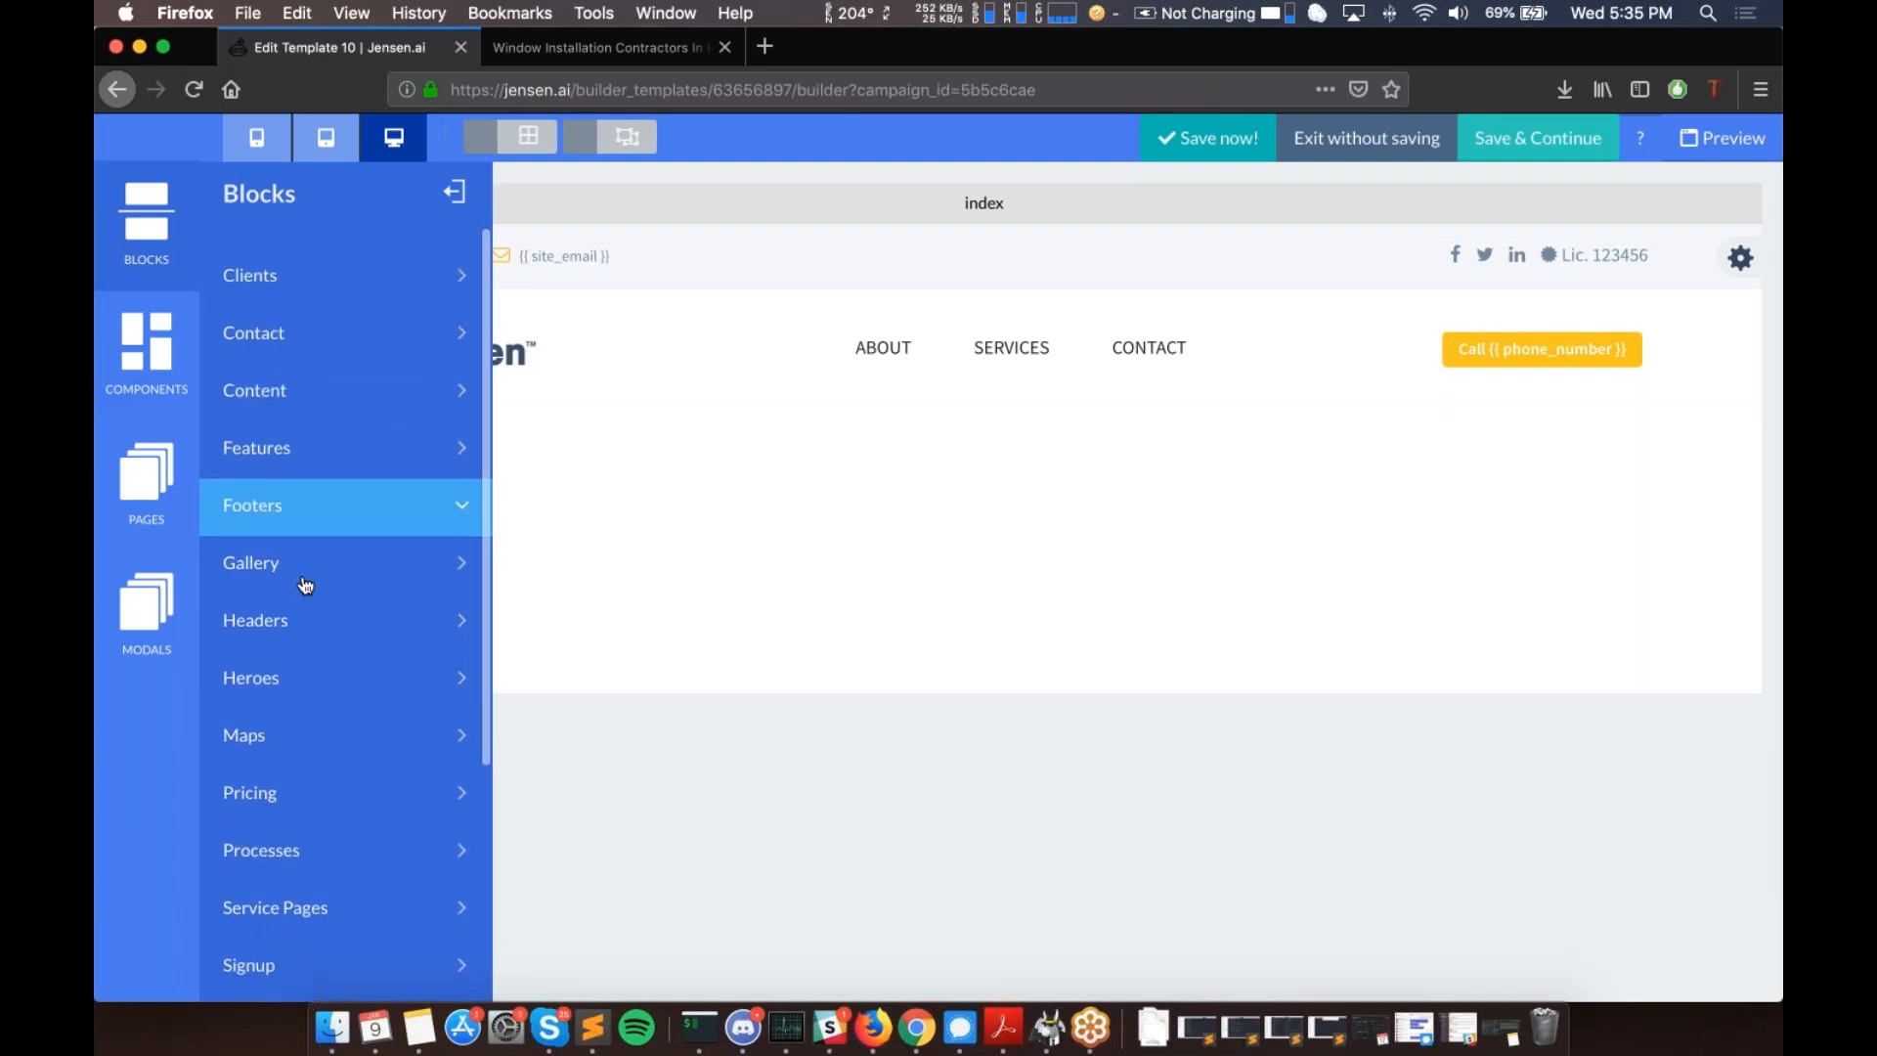
pyautogui.click(306, 591)
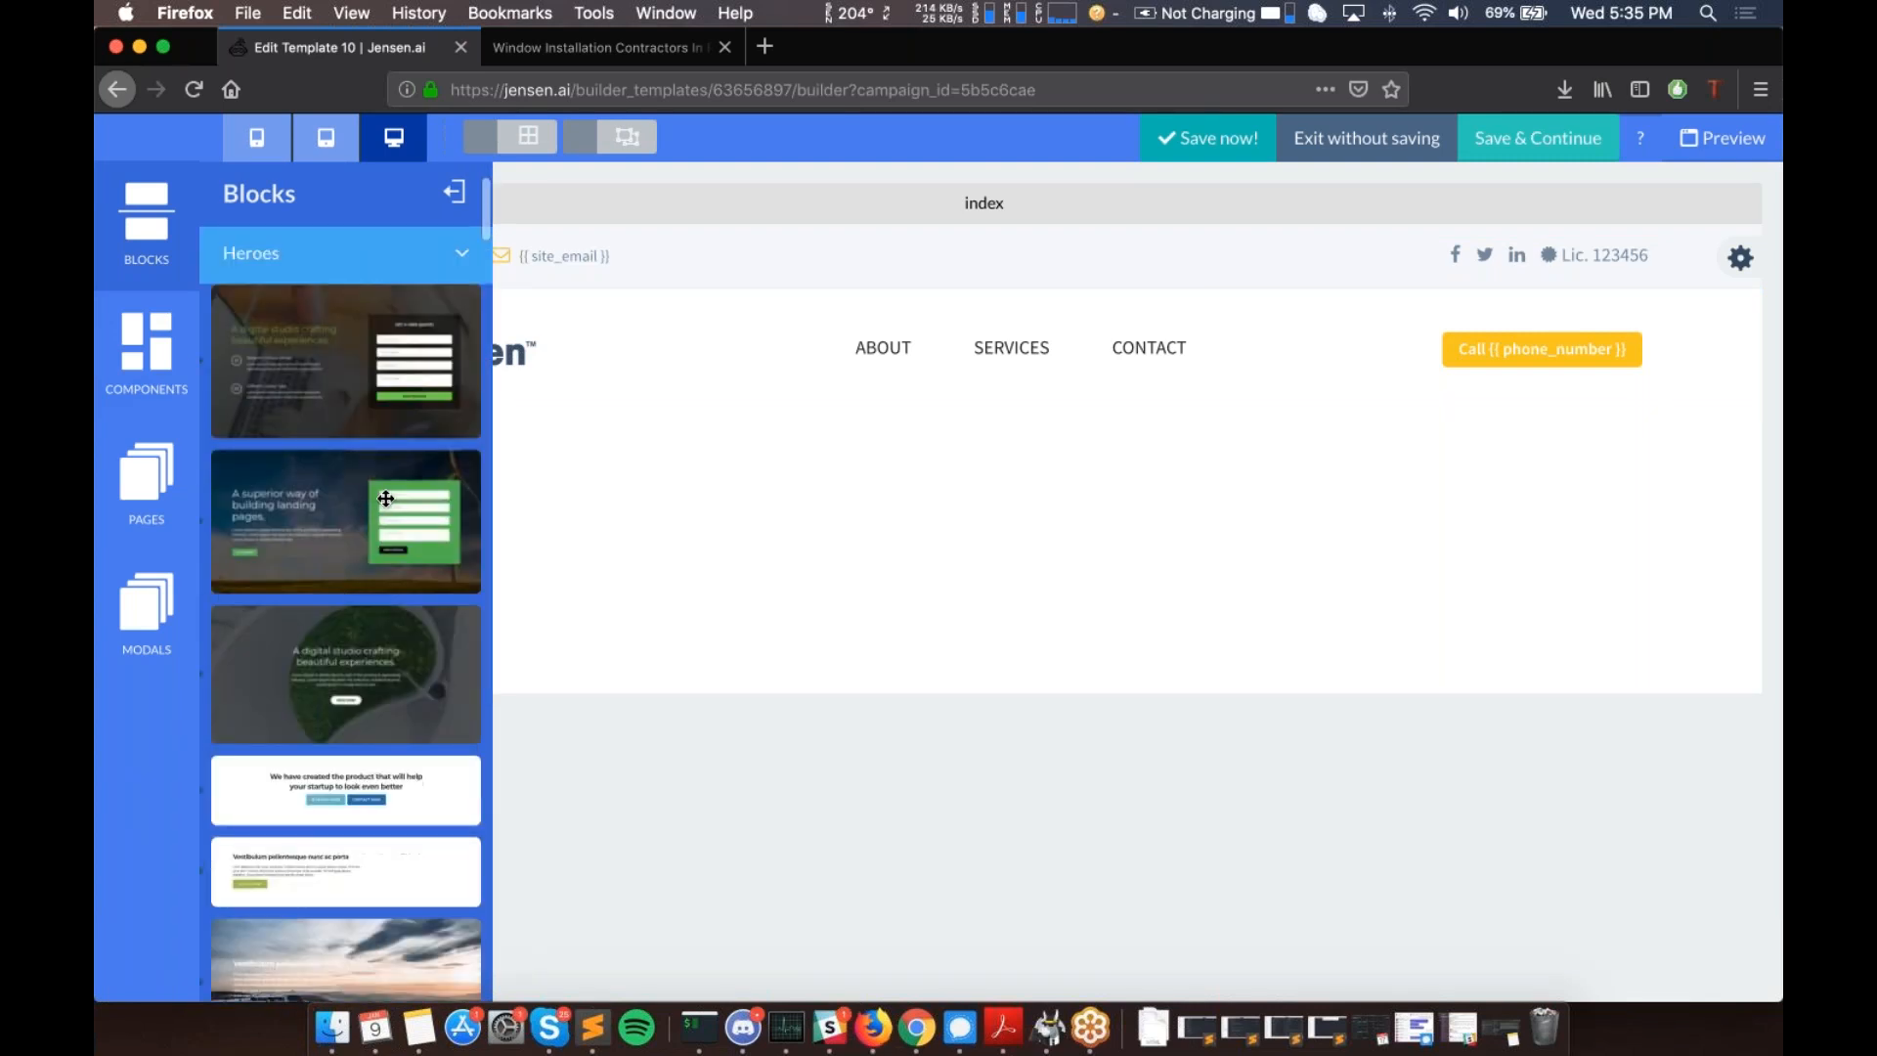
pyautogui.moveTo(299, 512); pyautogui.dragTo(930, 460)
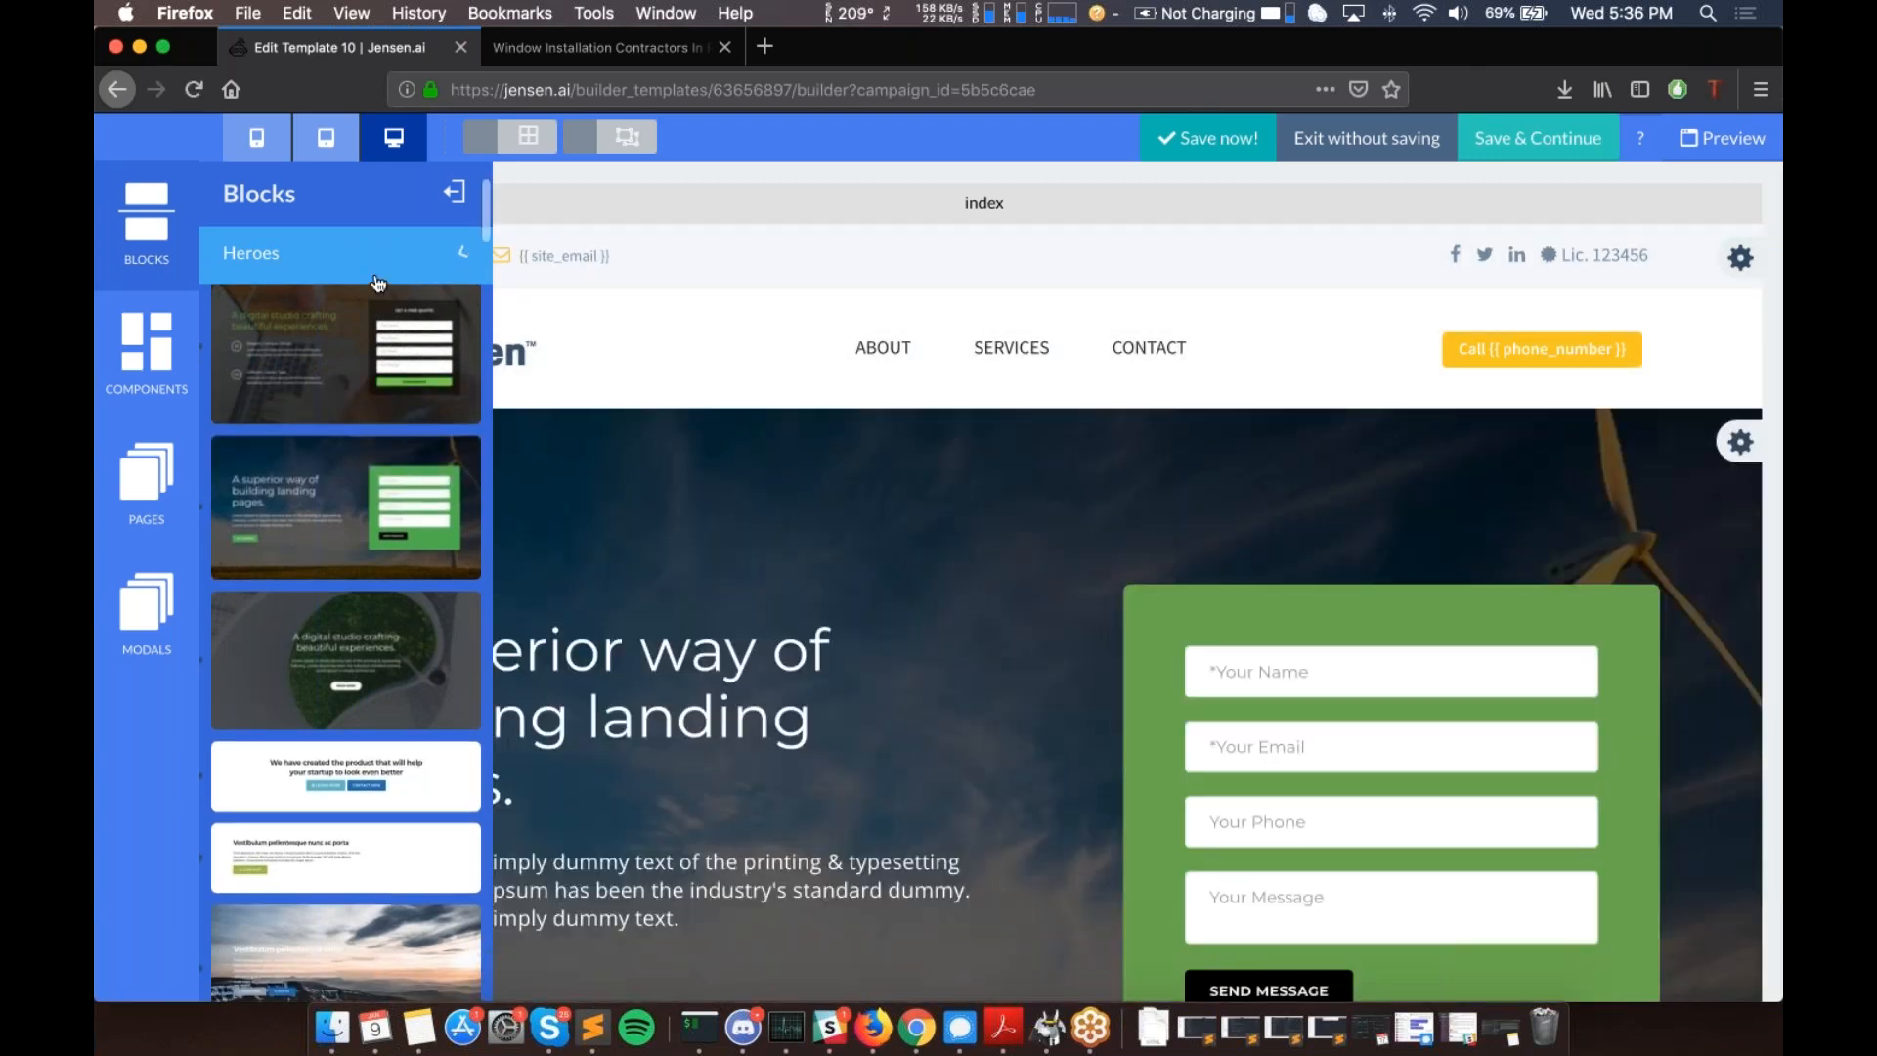
pyautogui.click(378, 266)
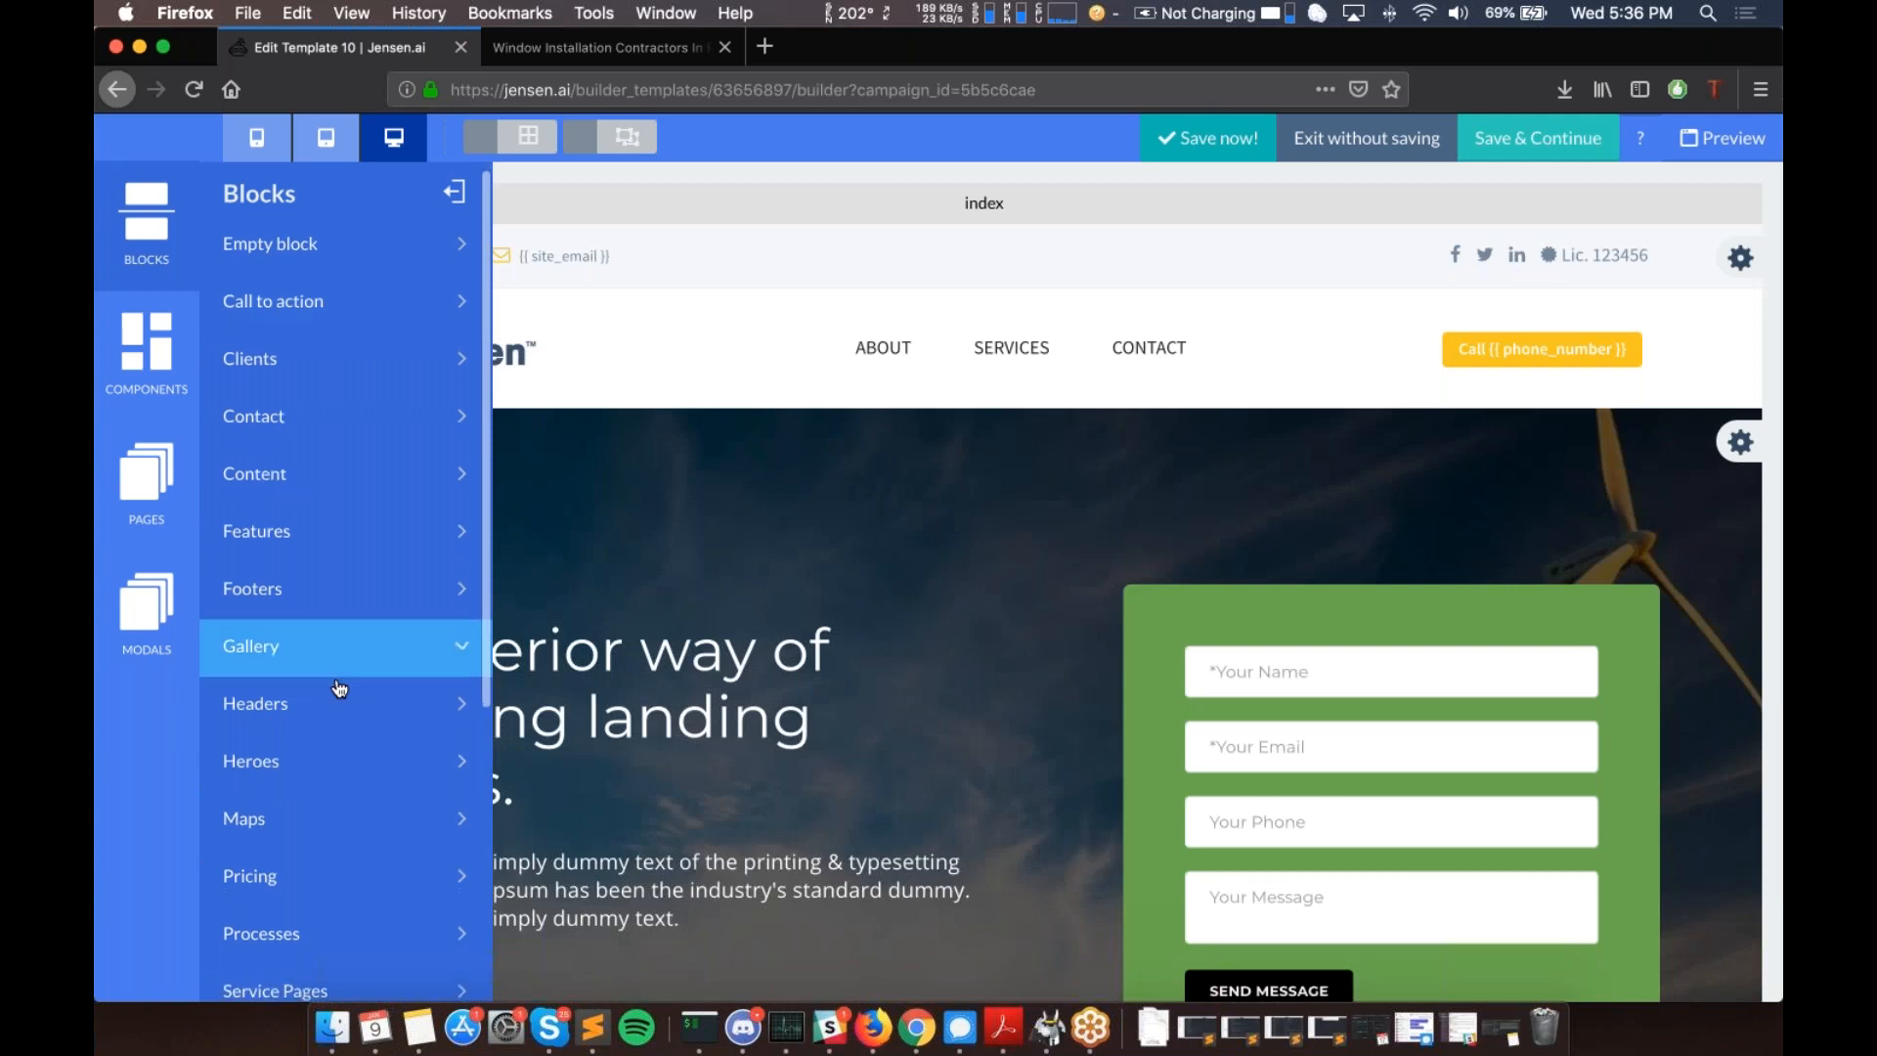
# - Place the 'We are Builders of Future' Content section with the wind-turbine photo below the hero
pyautogui.scroll(-2, 338, 684)
pyautogui.click(348, 457)
pyautogui.click(349, 422)
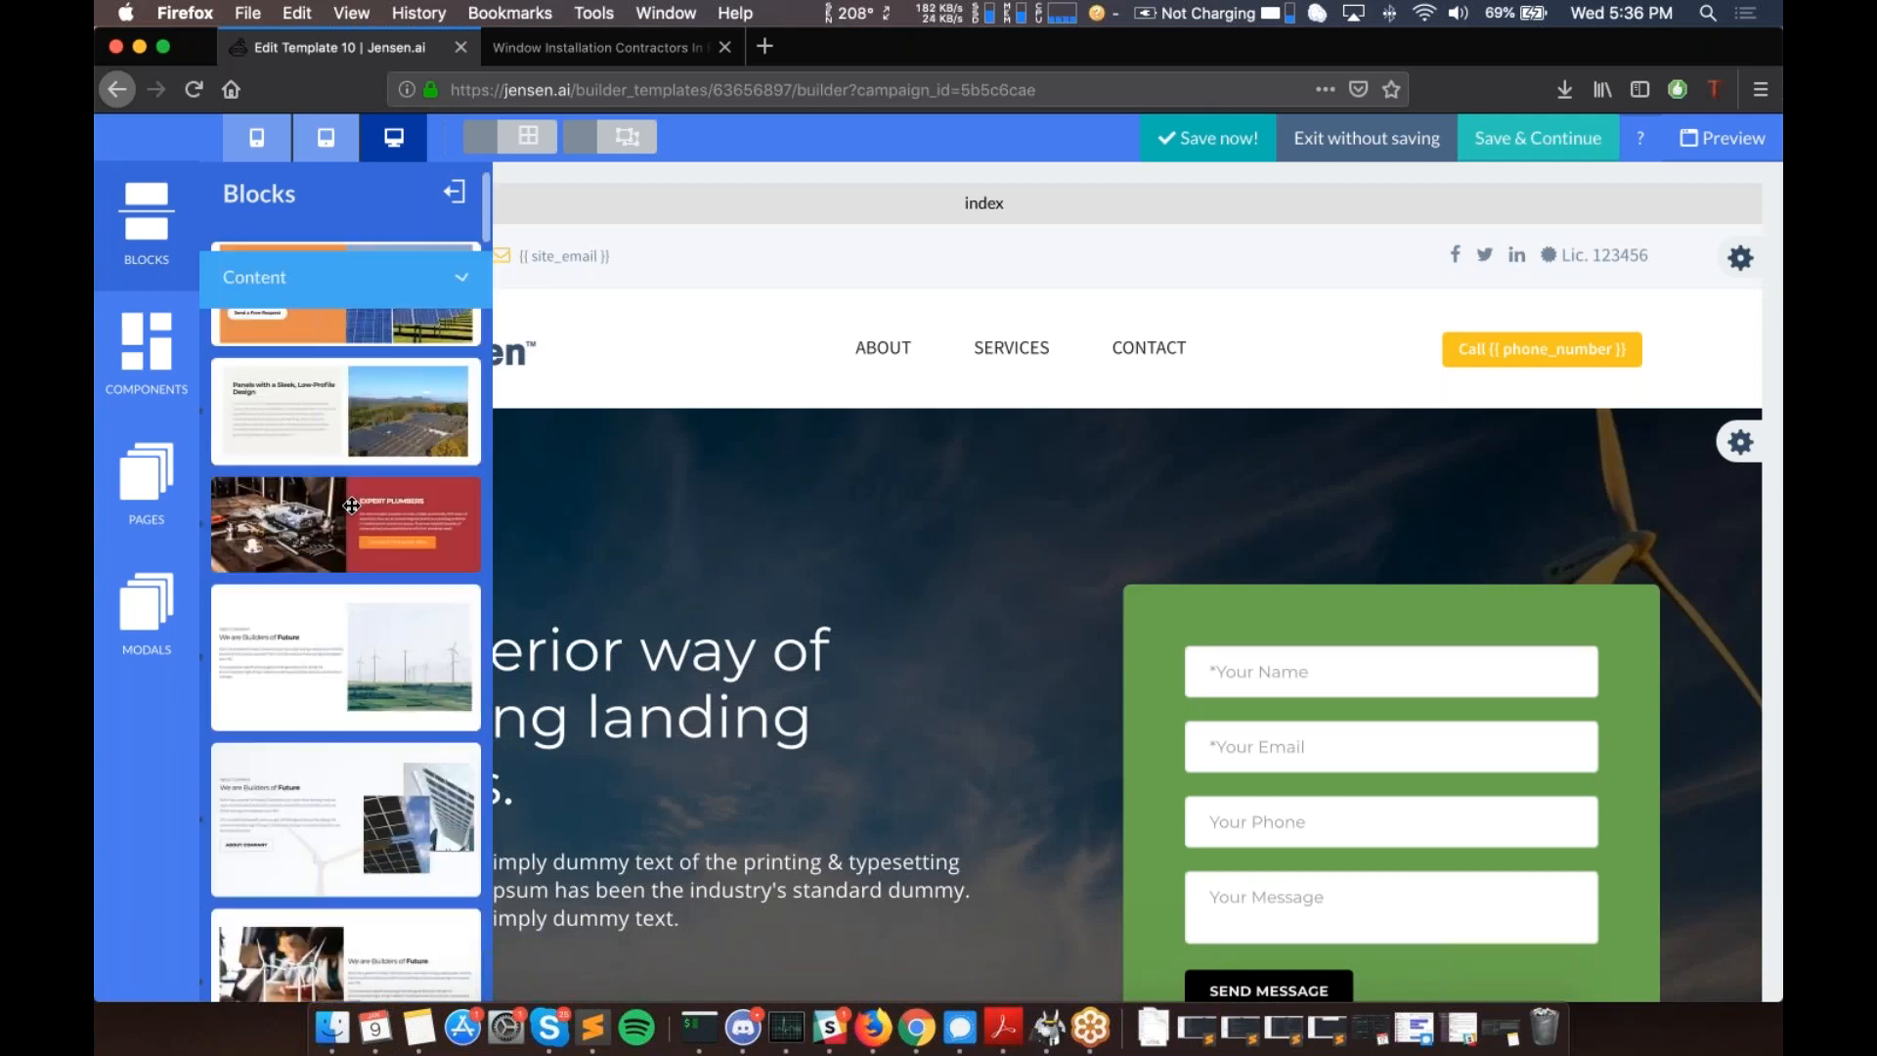
pyautogui.scroll(-3, 384, 594)
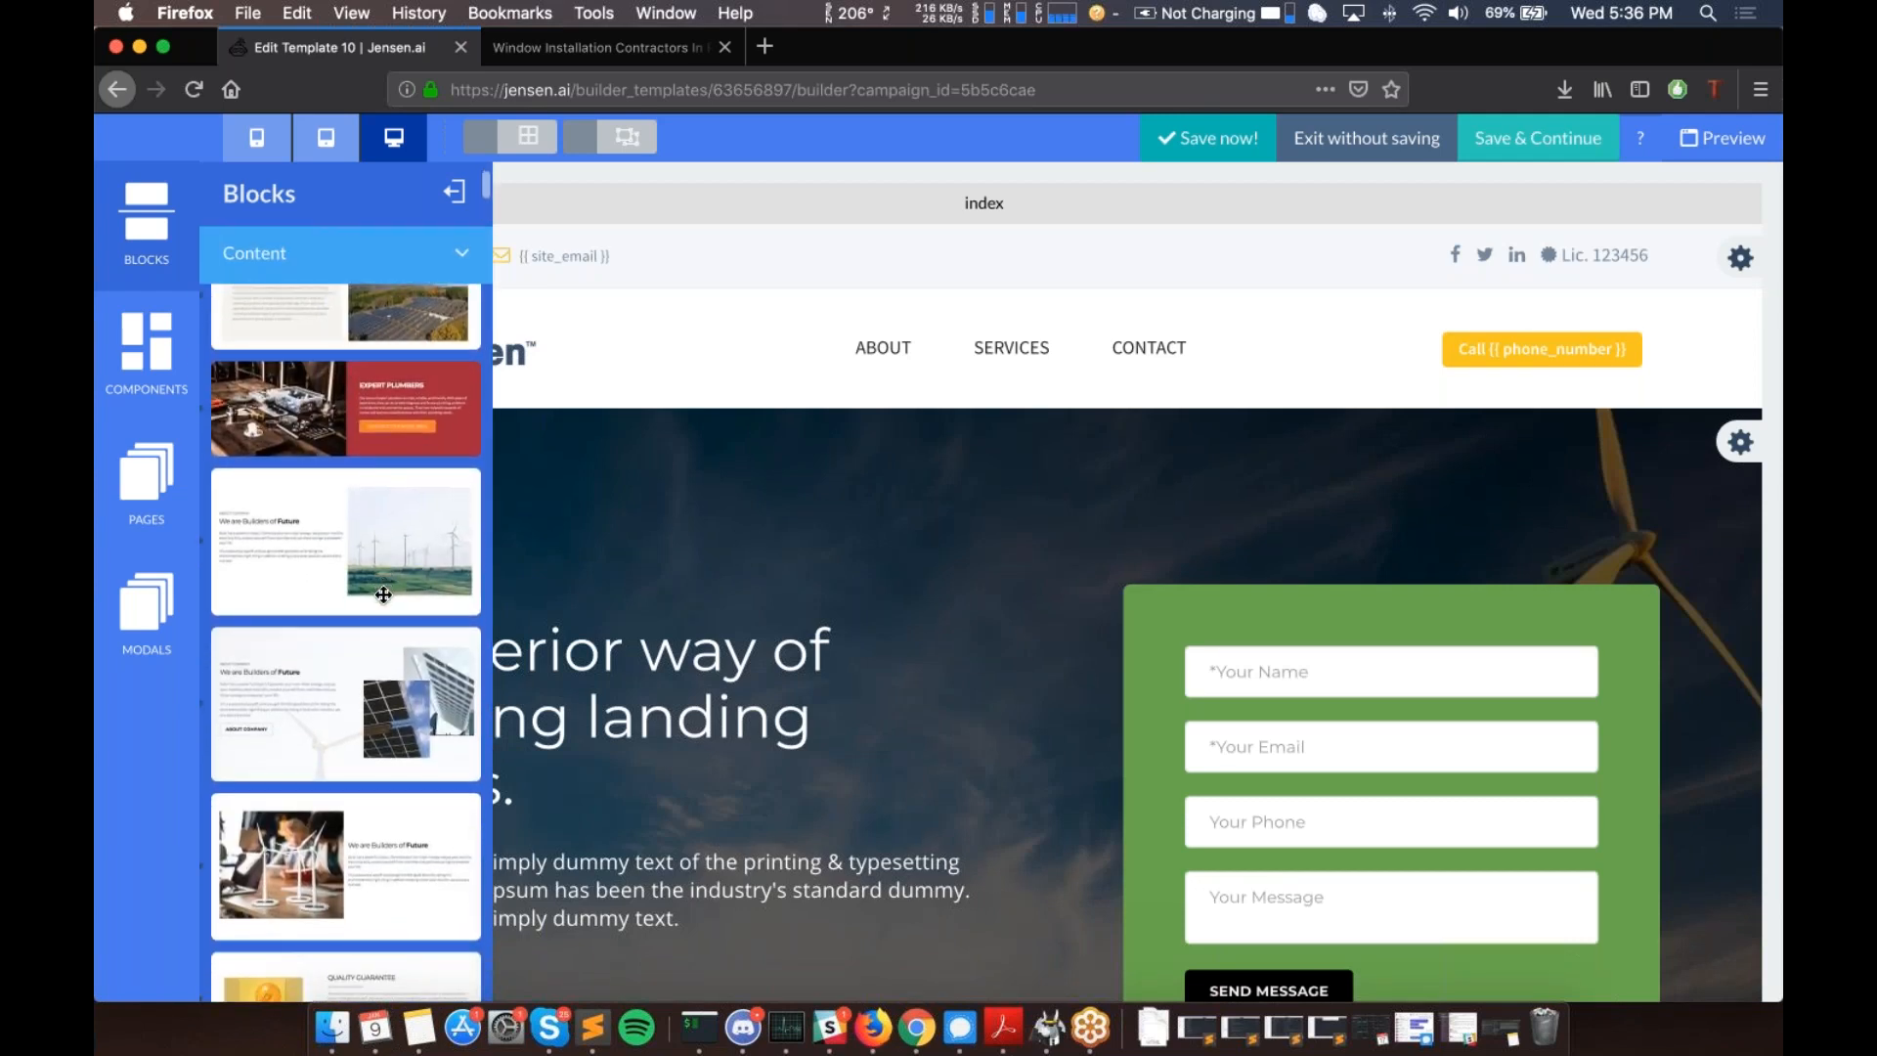
pyautogui.scroll(-3, 647, 612)
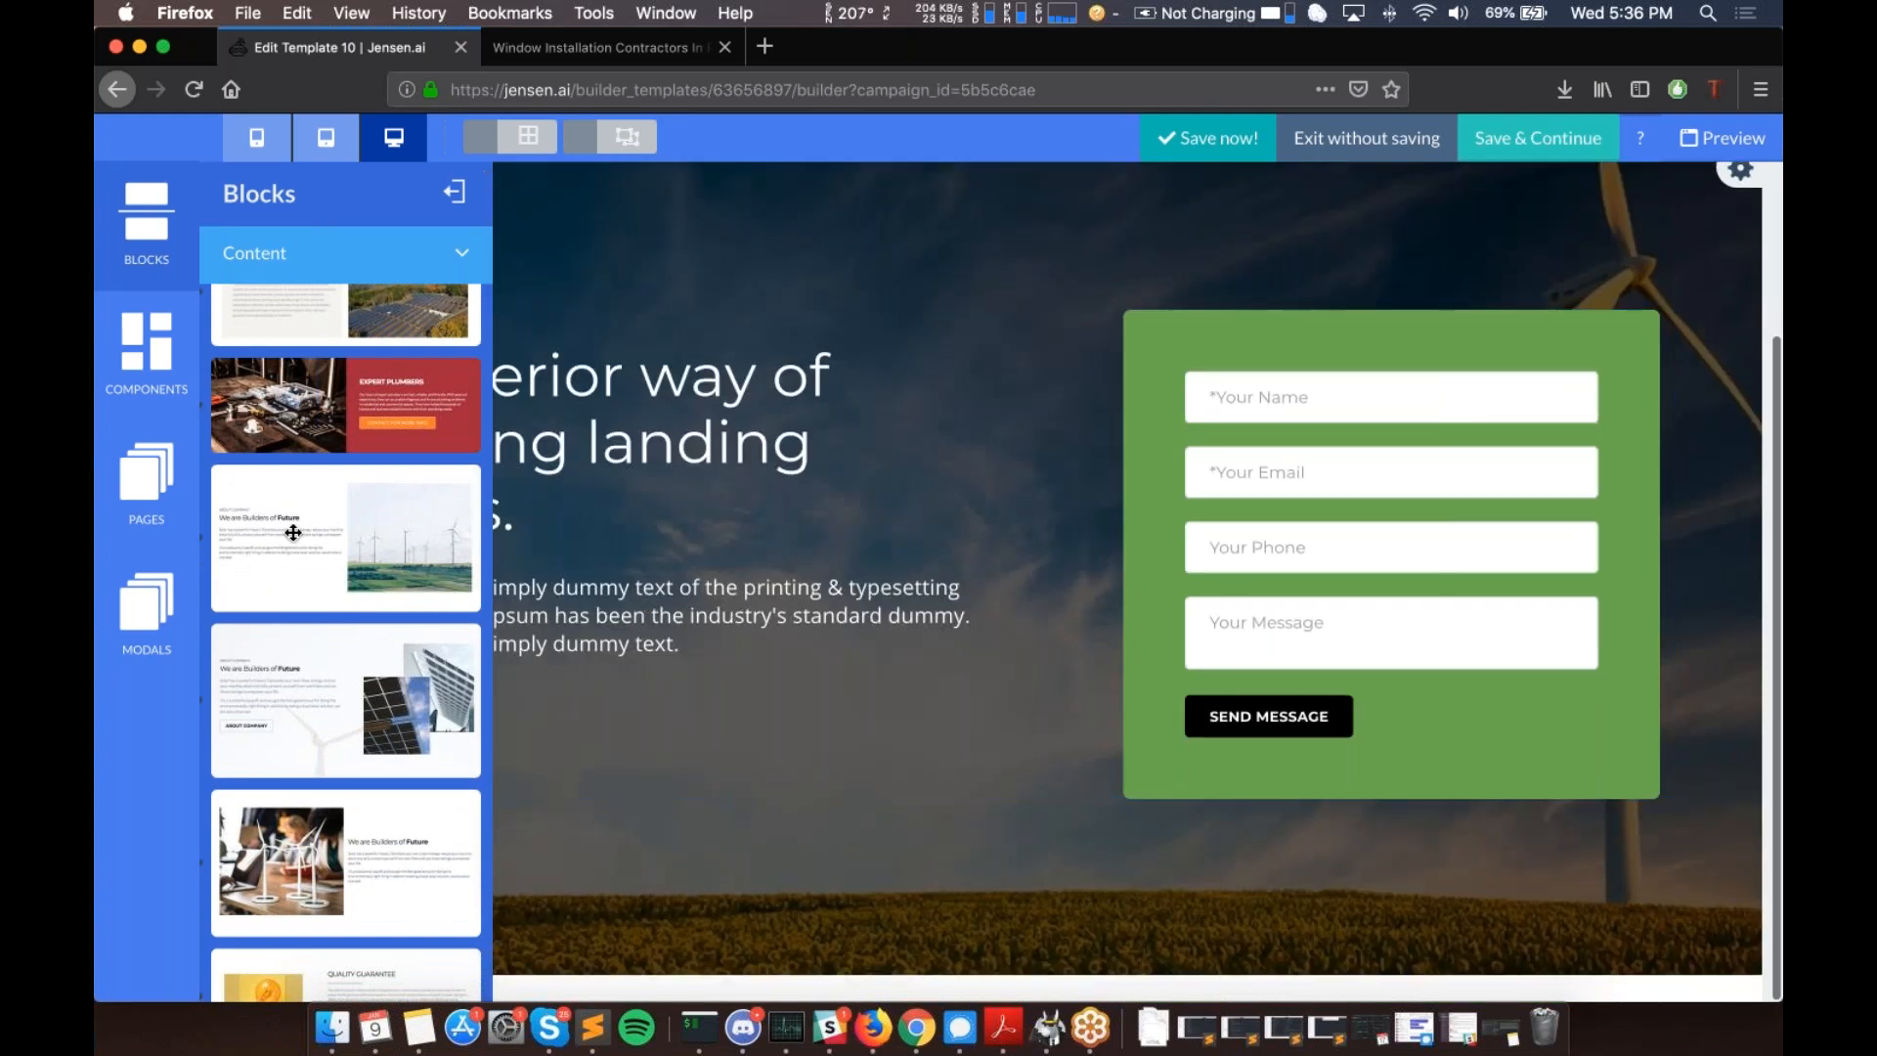
pyautogui.moveTo(494, 638); pyautogui.dragTo(819, 917)
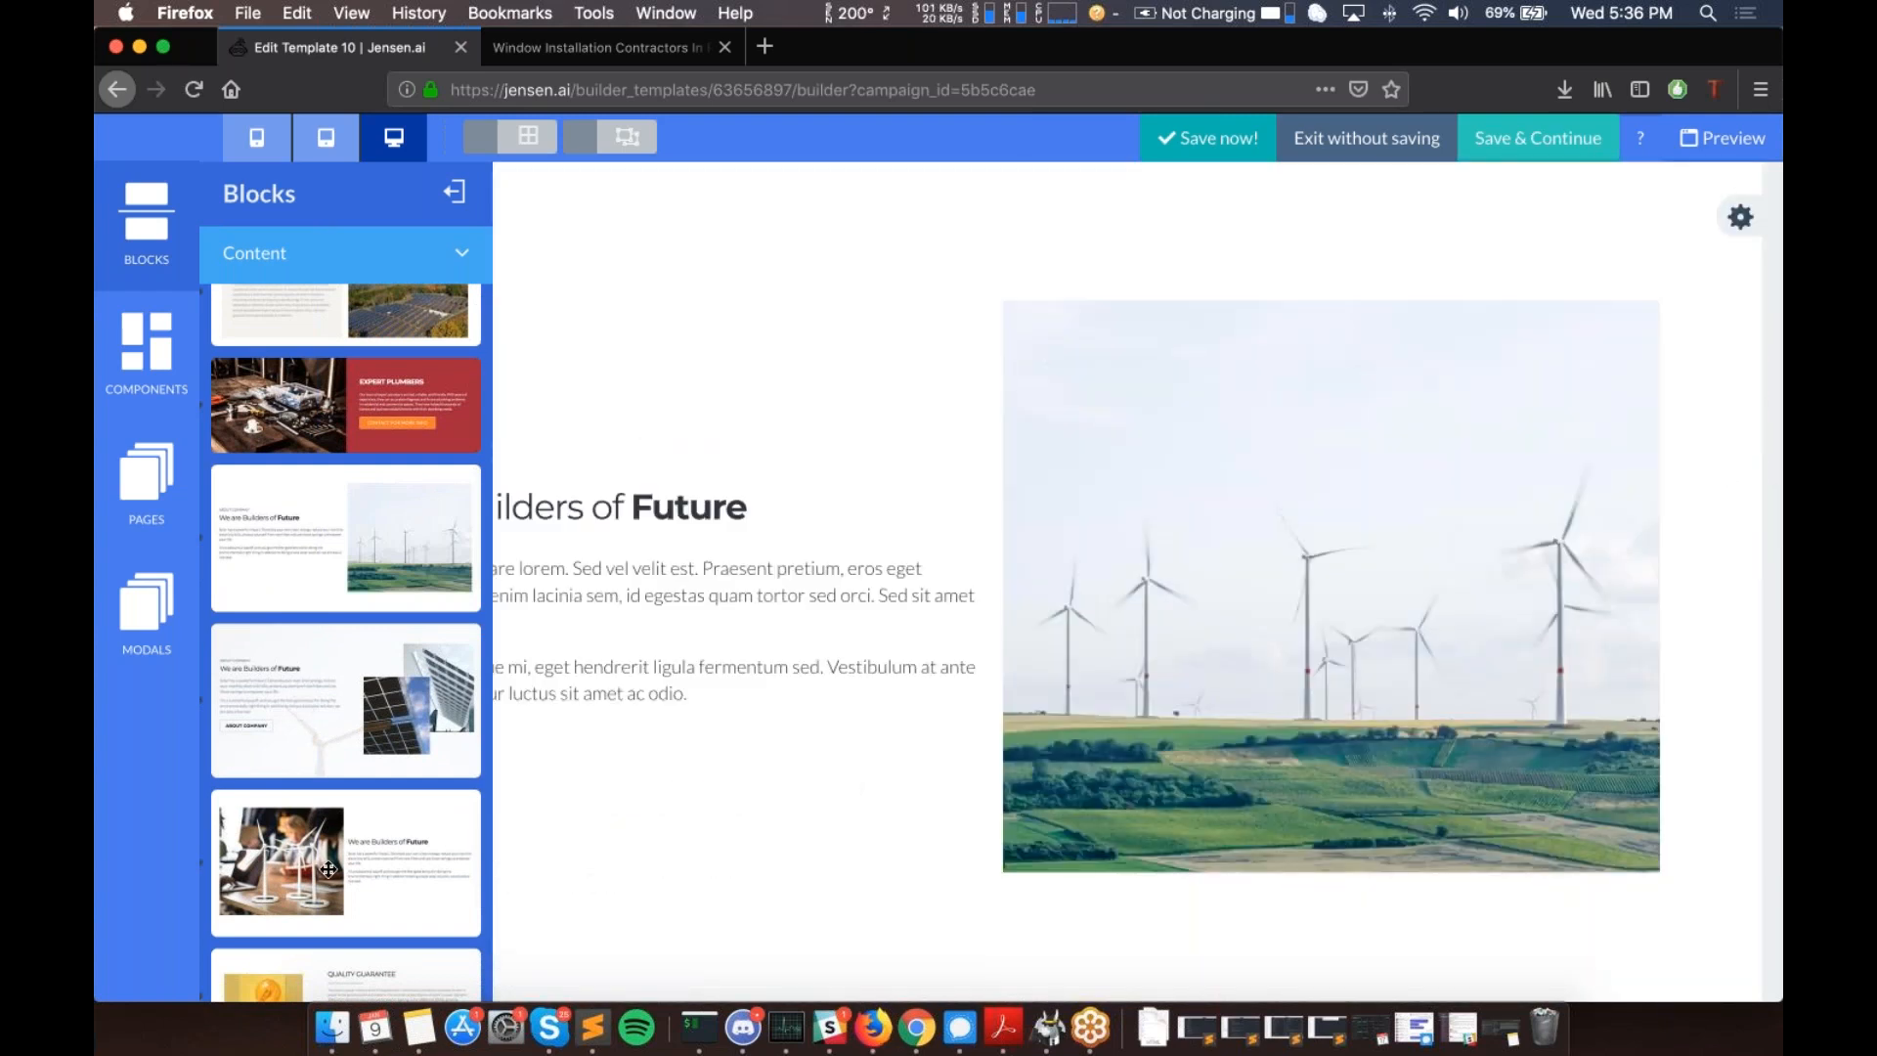
pyautogui.moveTo(328, 869); pyautogui.dragTo(649, 981)
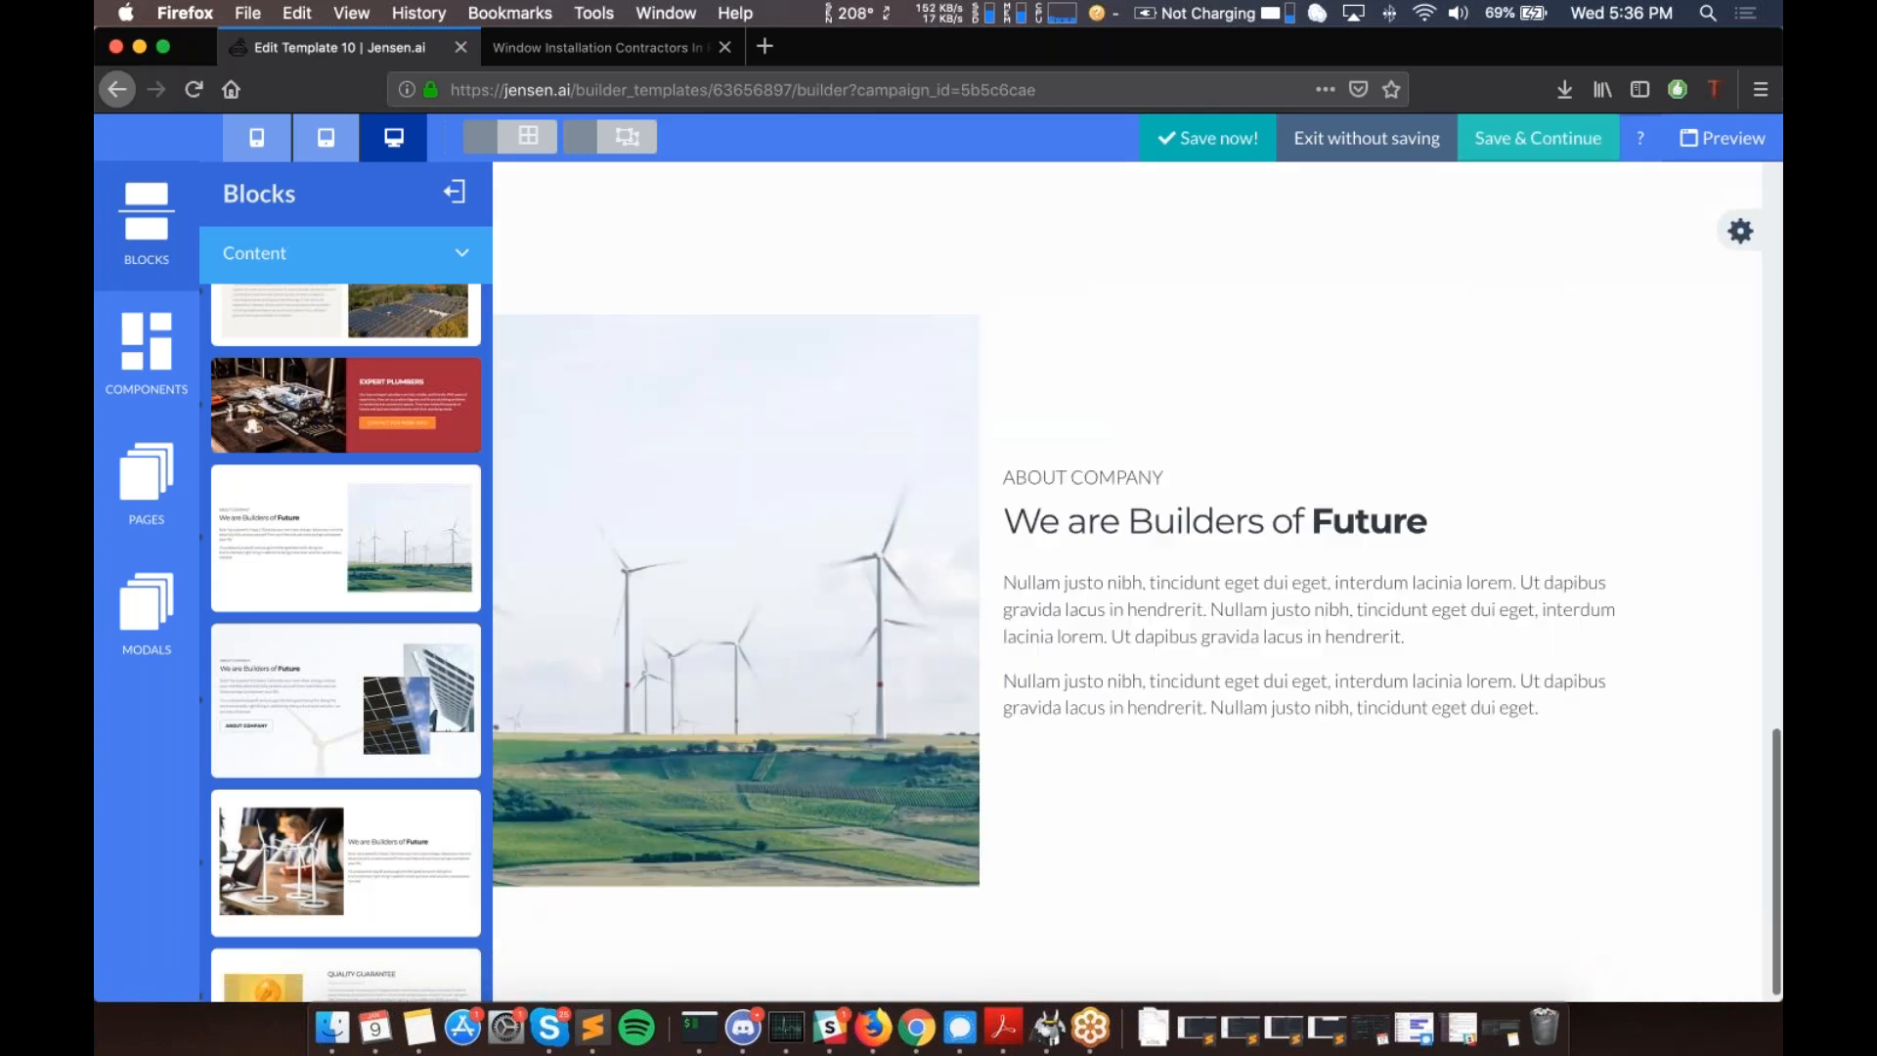
pyautogui.scroll(-2, 374, 581)
# - Add the Features block with Waste Management, Recycling Services and Environmental cards below About Company
pyautogui.click(411, 252)
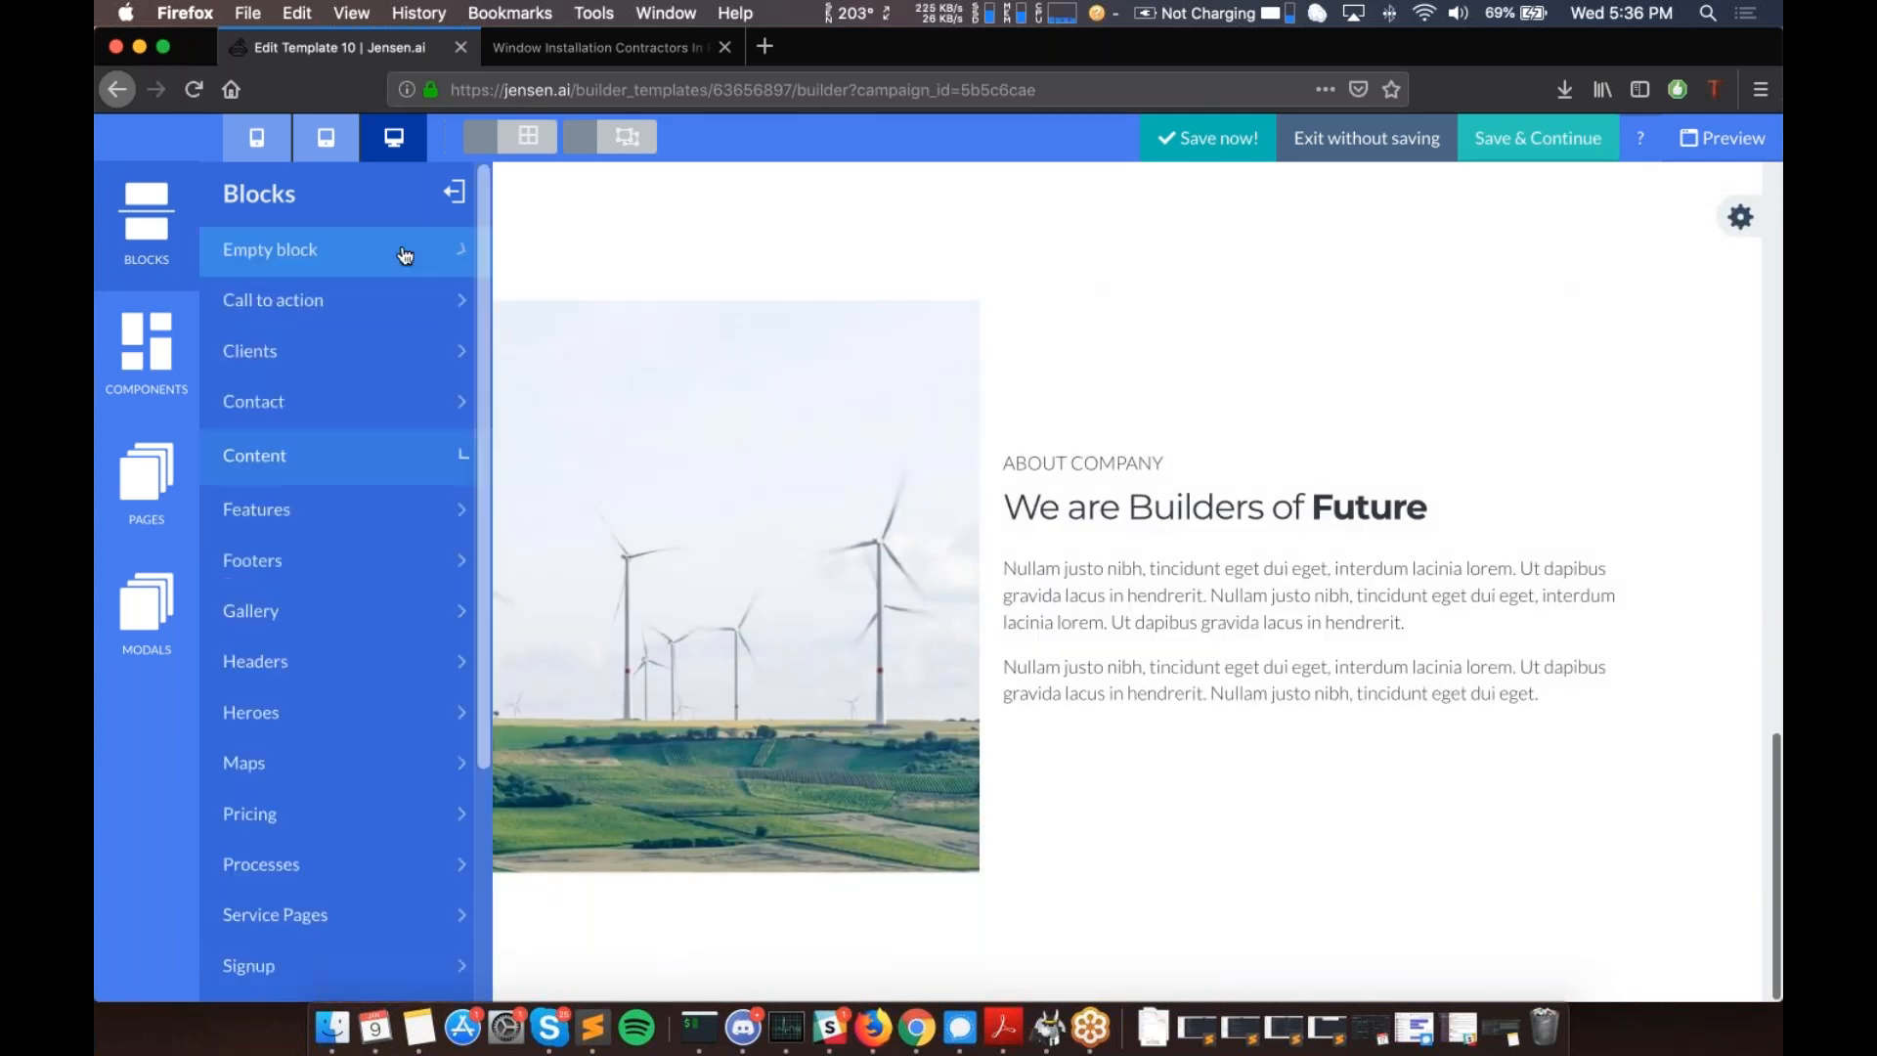
pyautogui.click(281, 540)
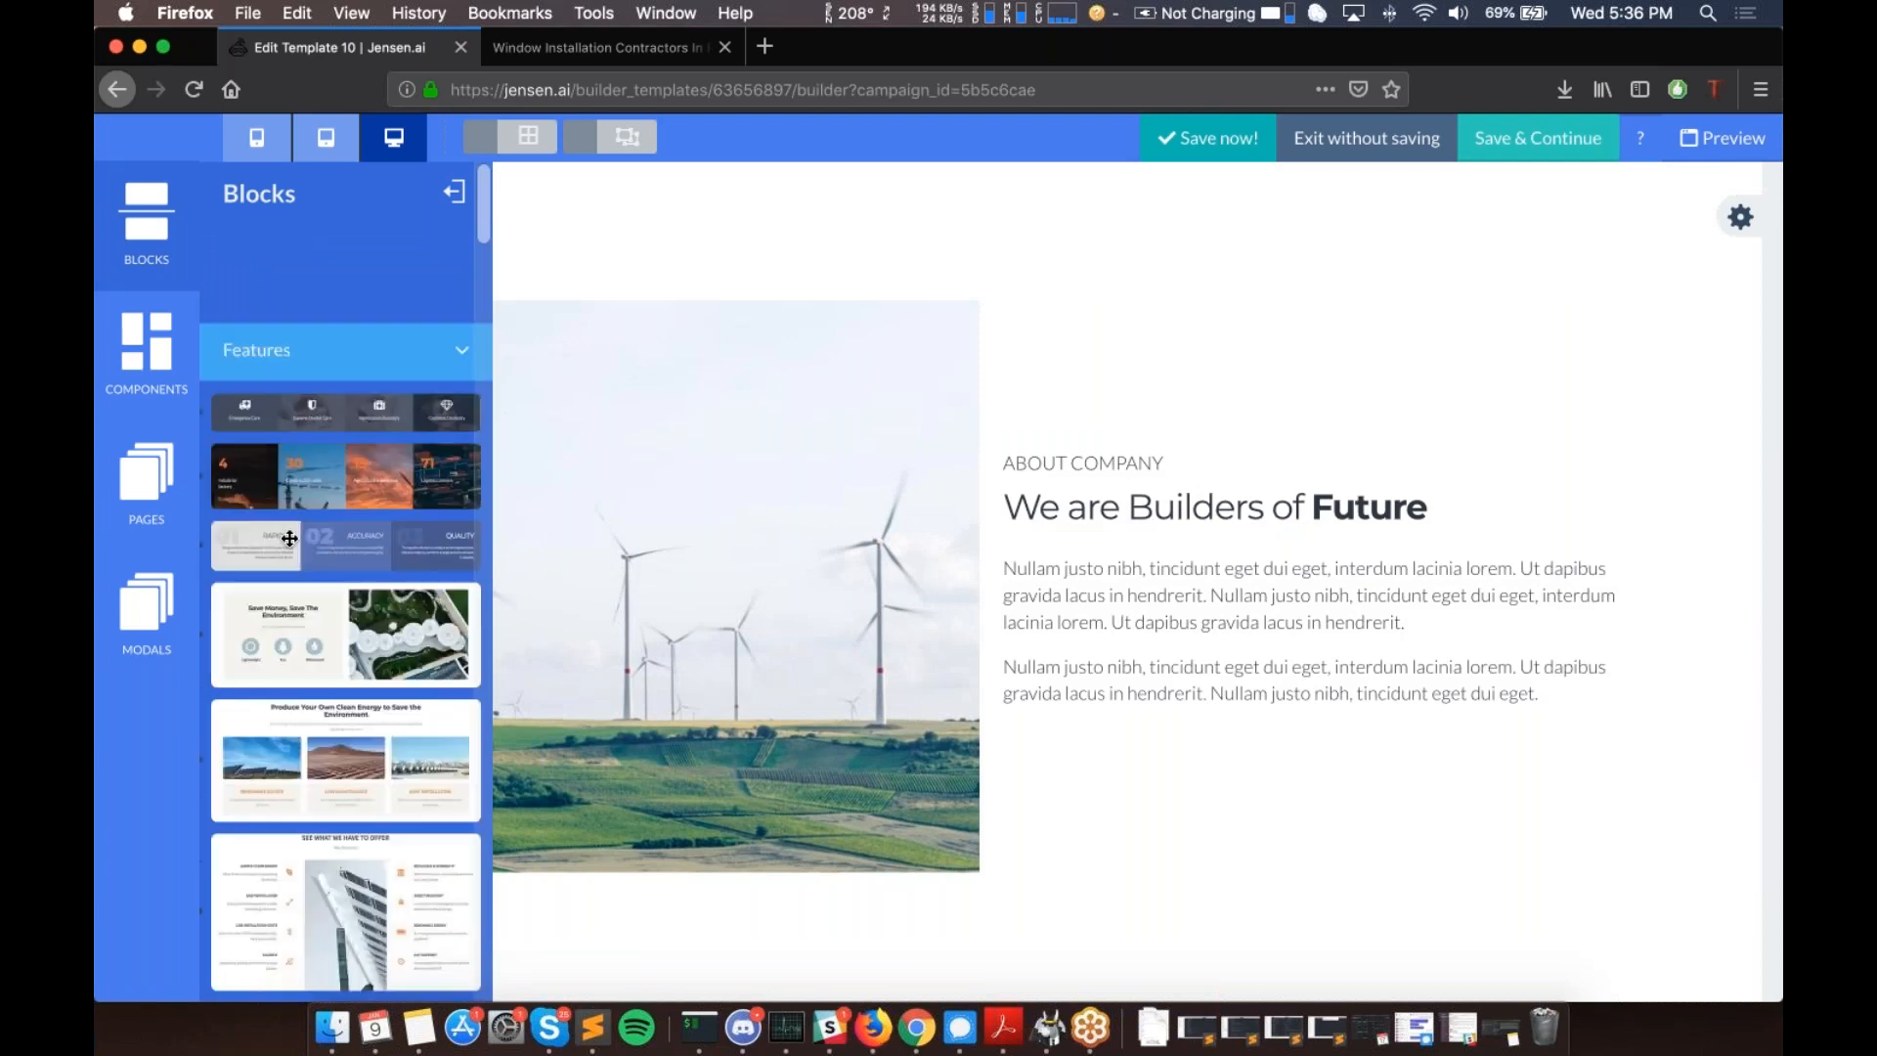
pyautogui.scroll(-10, 307, 548)
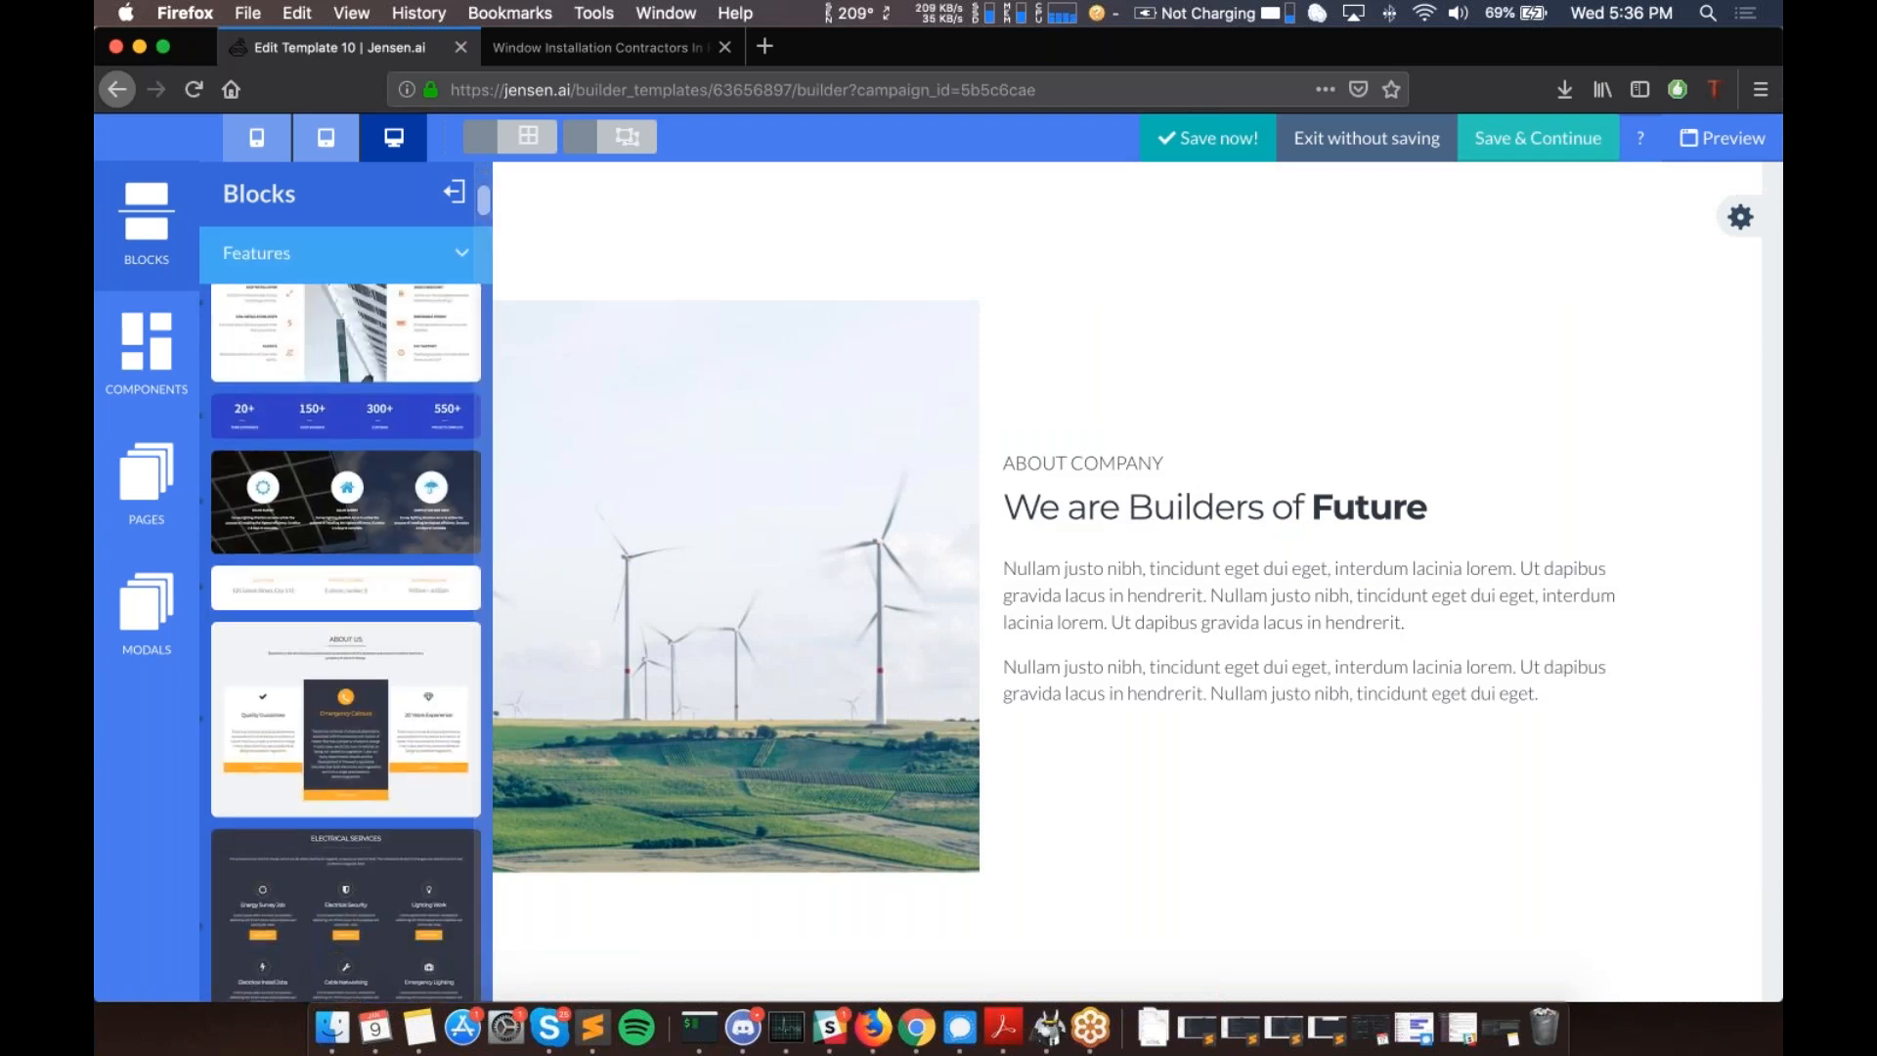
pyautogui.scroll(-10, 346, 642)
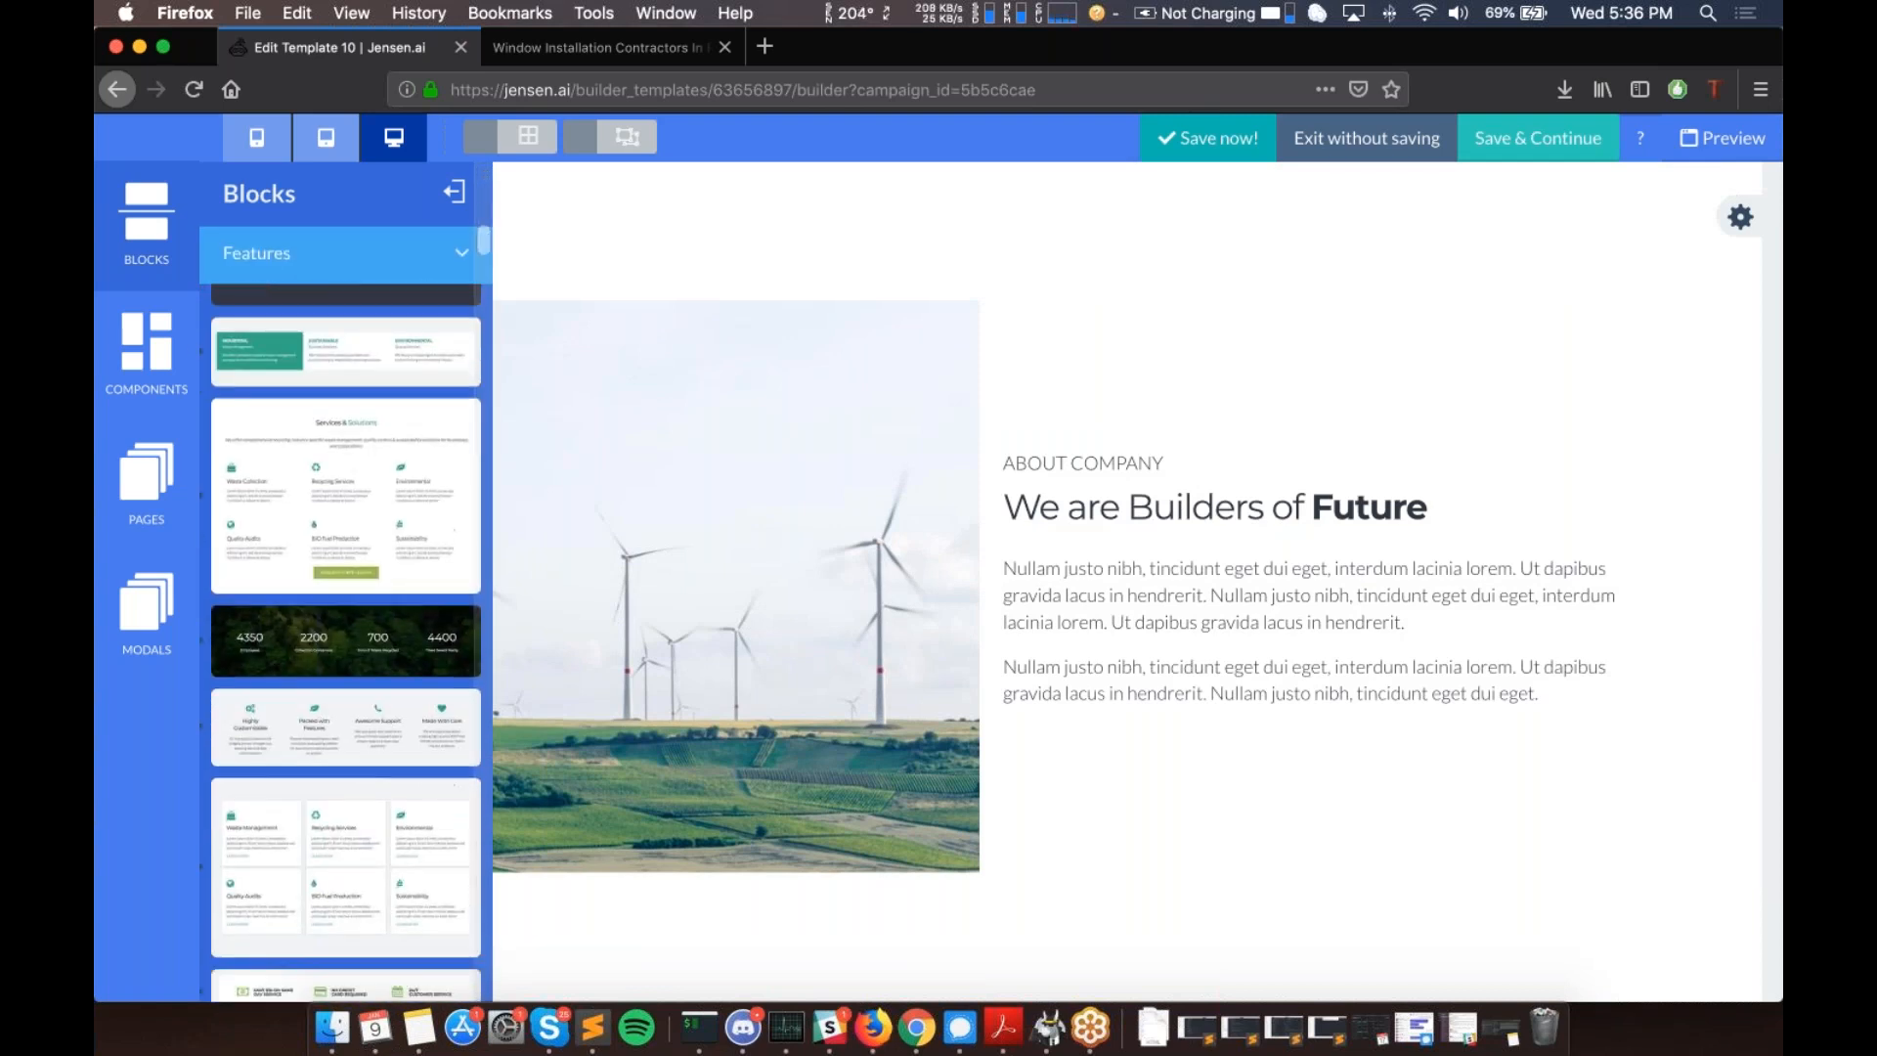
pyautogui.scroll(-2, 333, 558)
pyautogui.moveTo(331, 555); pyautogui.dragTo(826, 884)
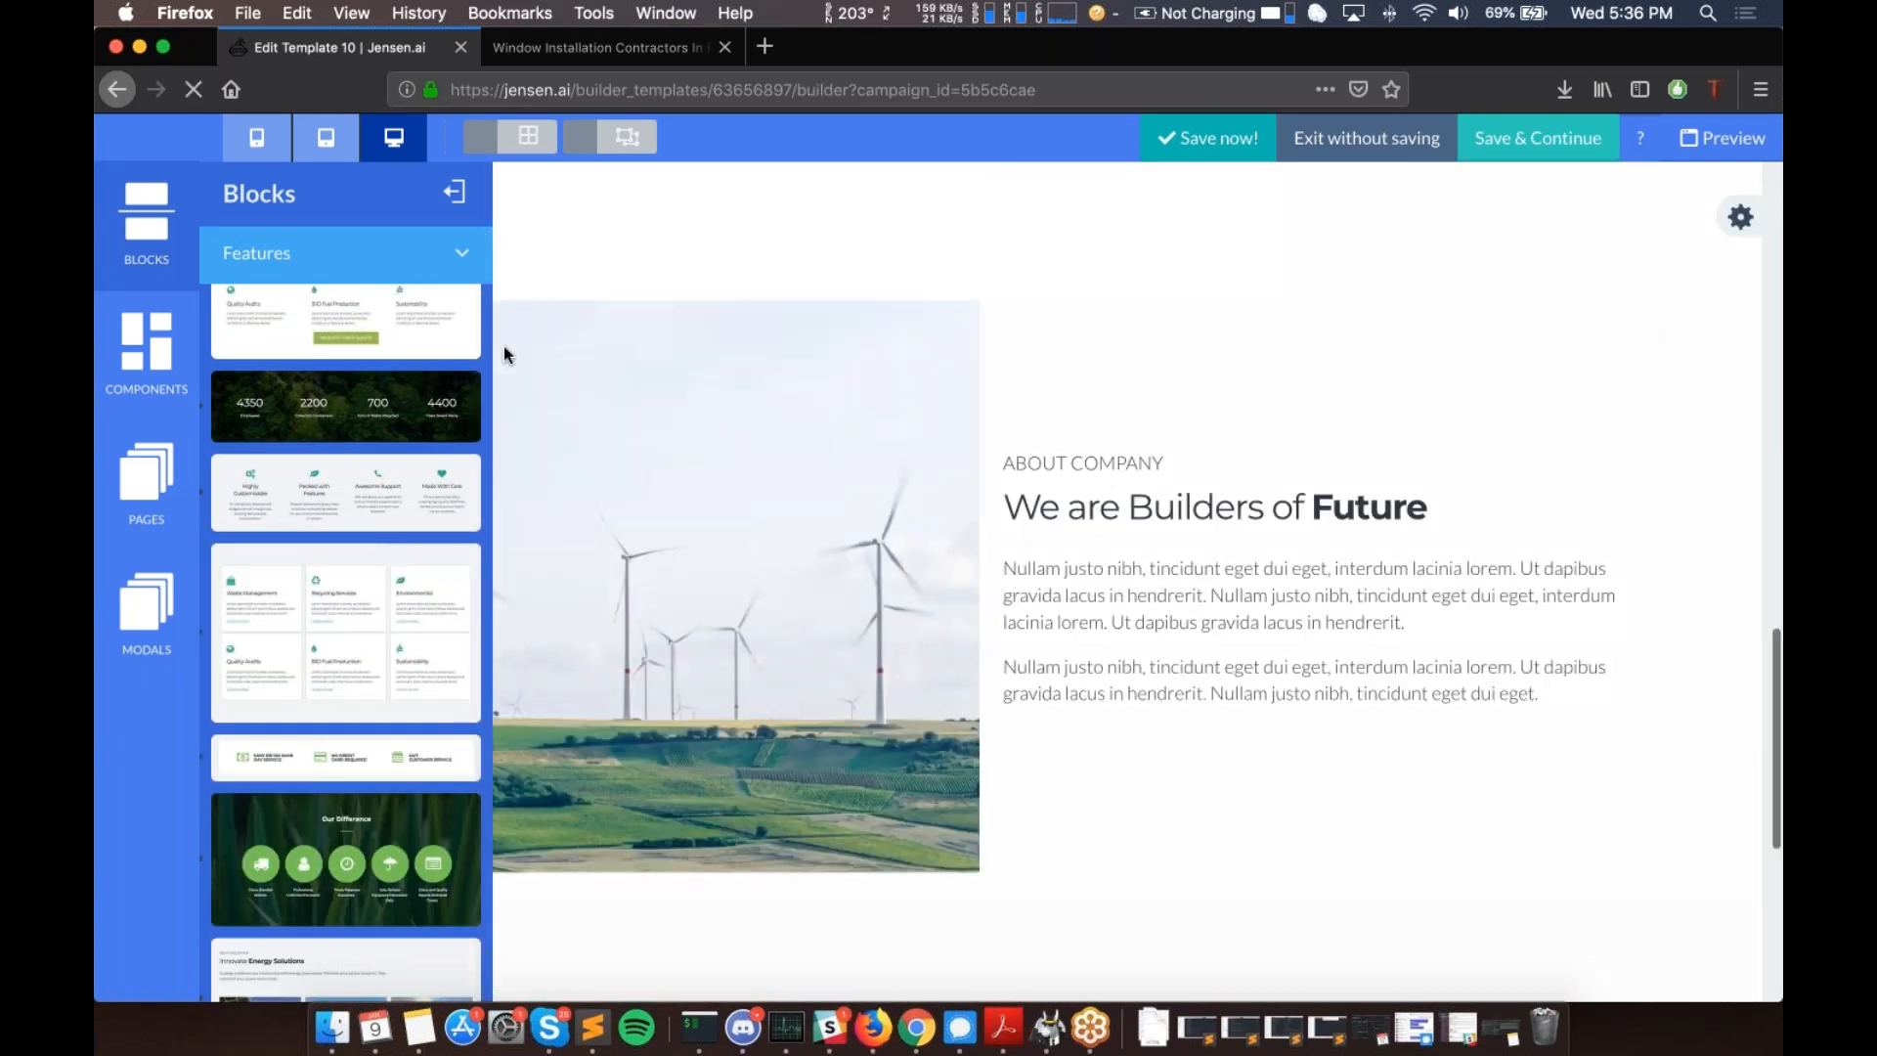
pyautogui.click(378, 256)
pyautogui.scroll(-7, 286, 573)
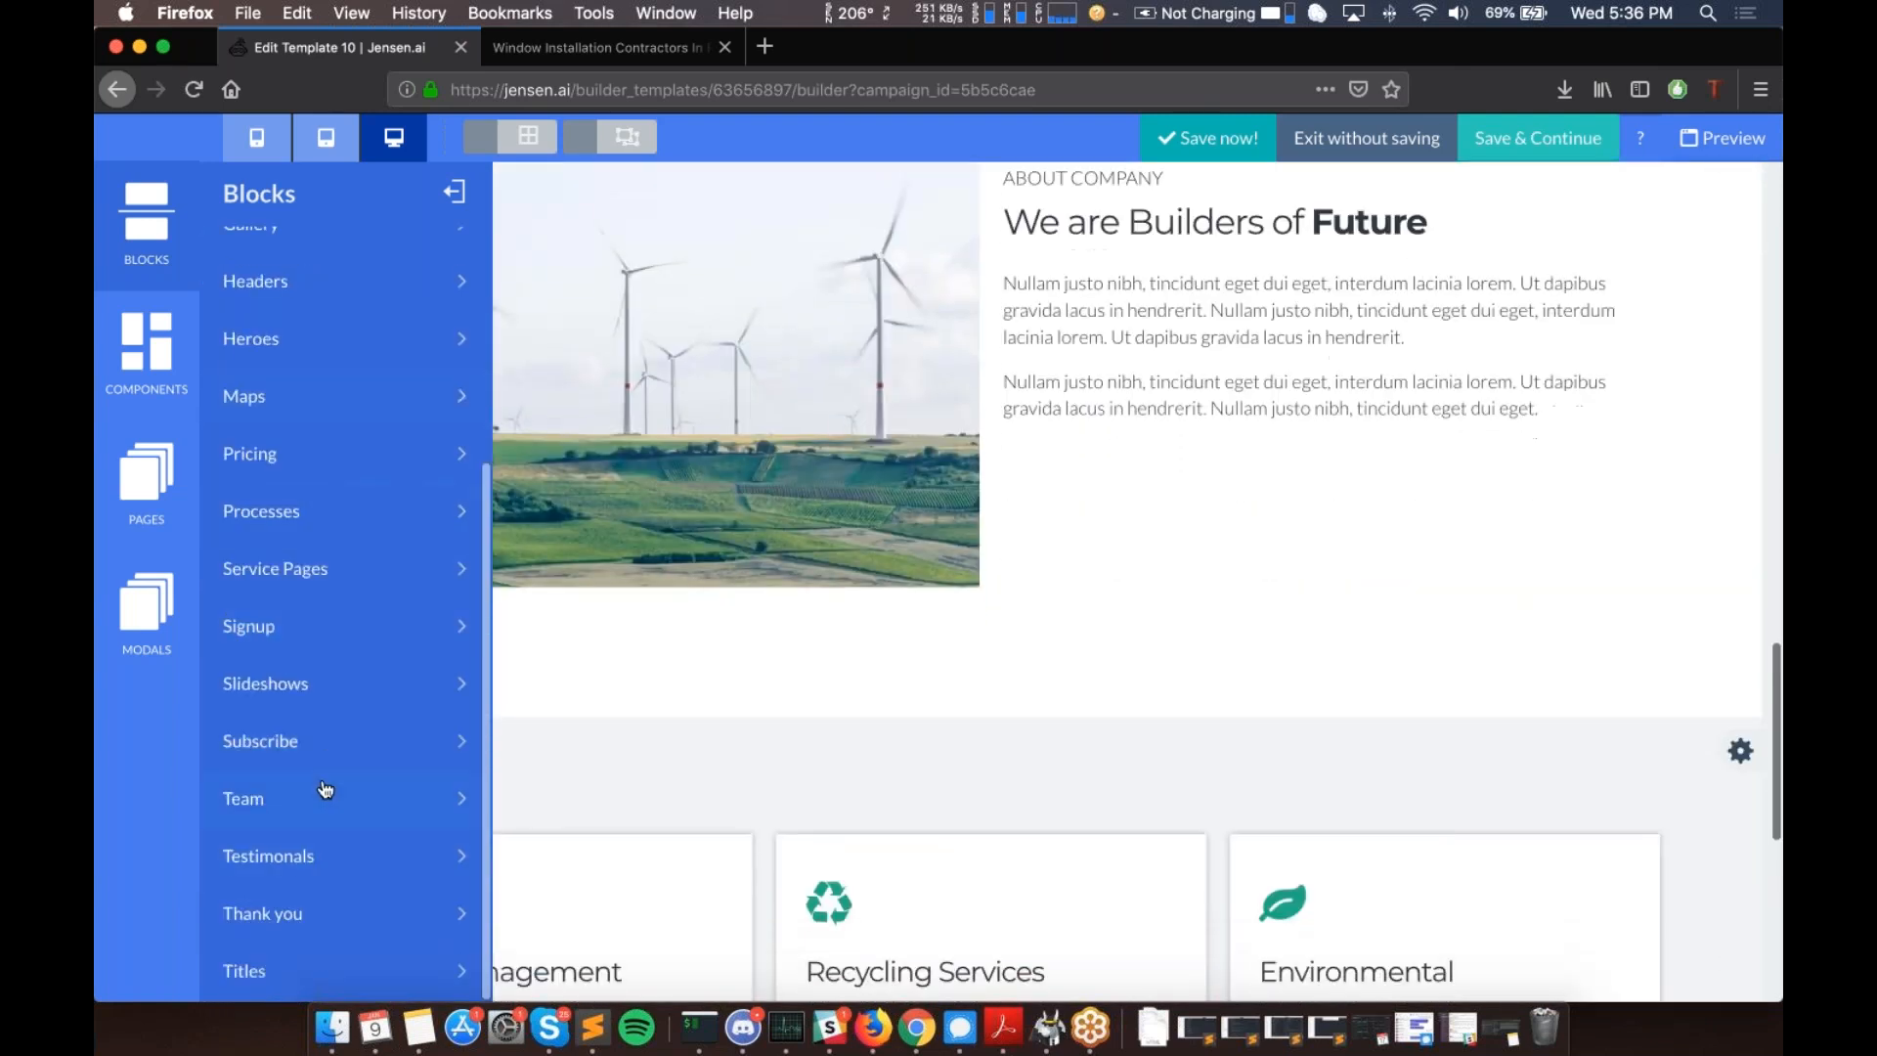
pyautogui.scroll(5, 352, 533)
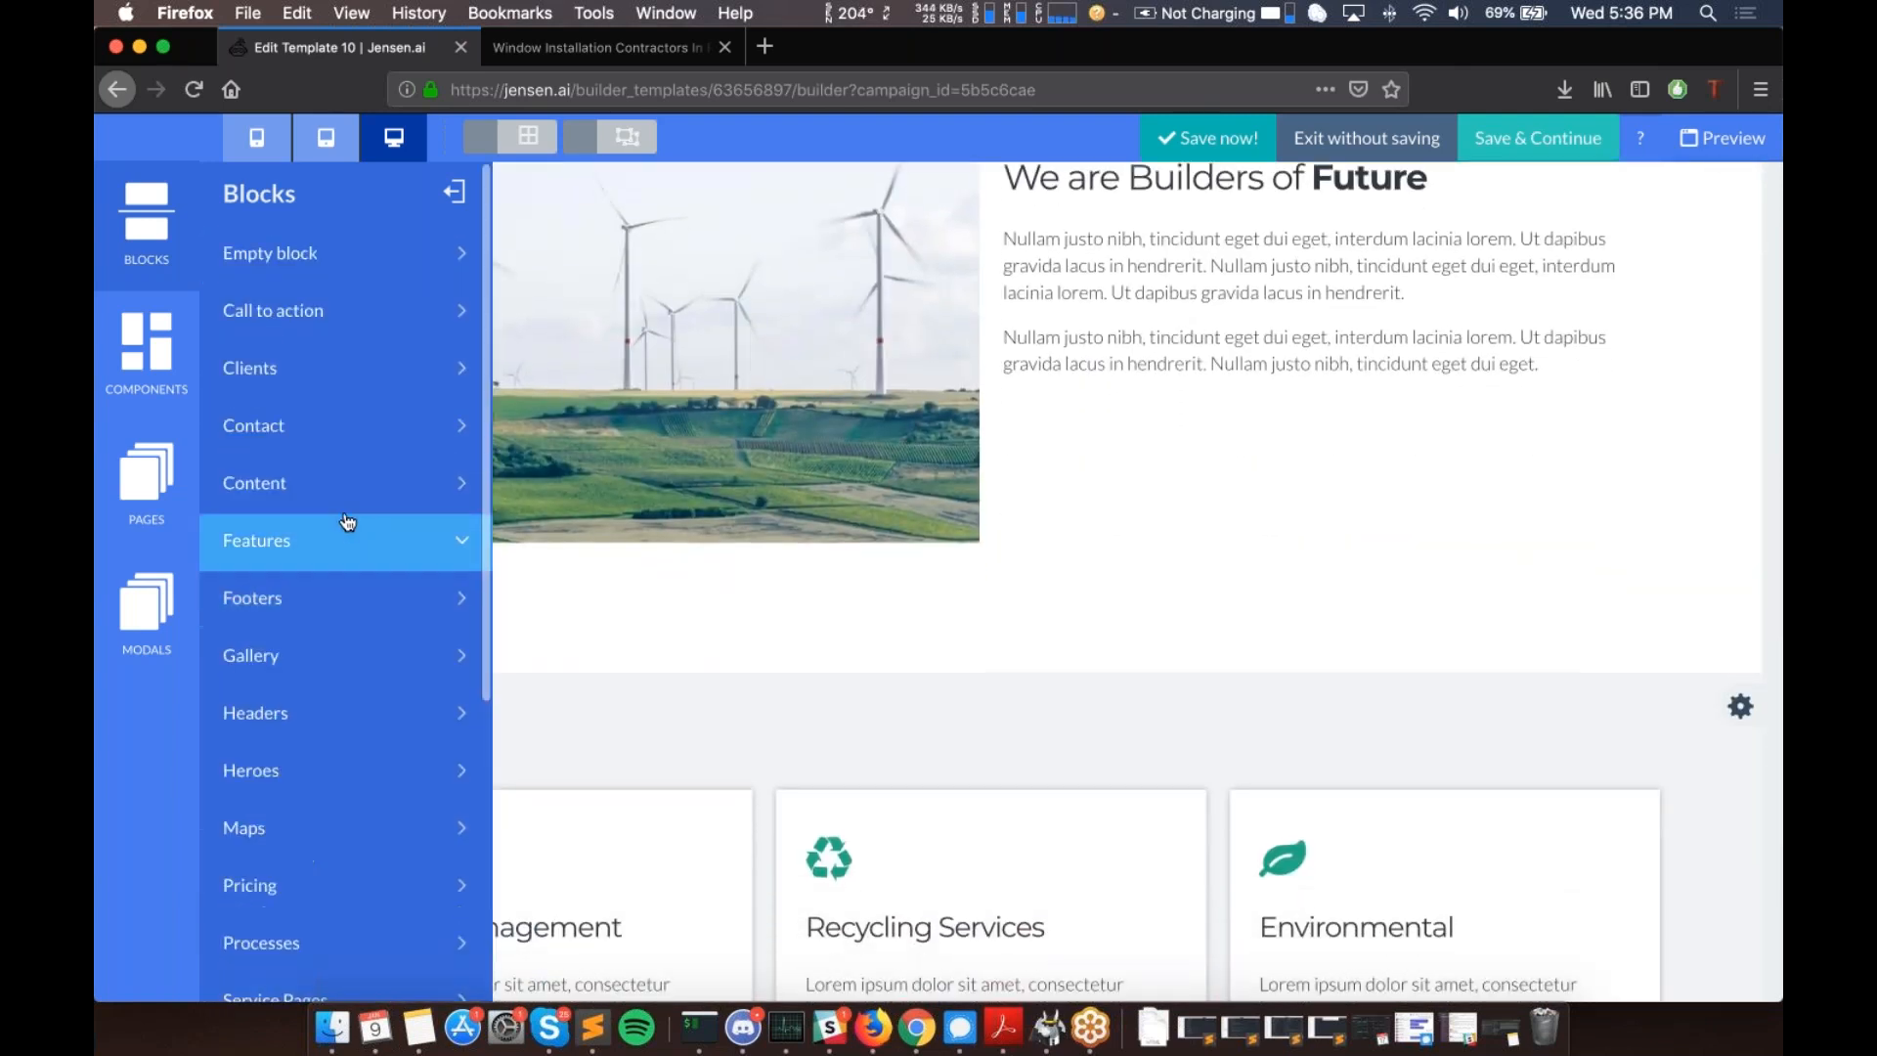
pyautogui.scroll(-5, 342, 575)
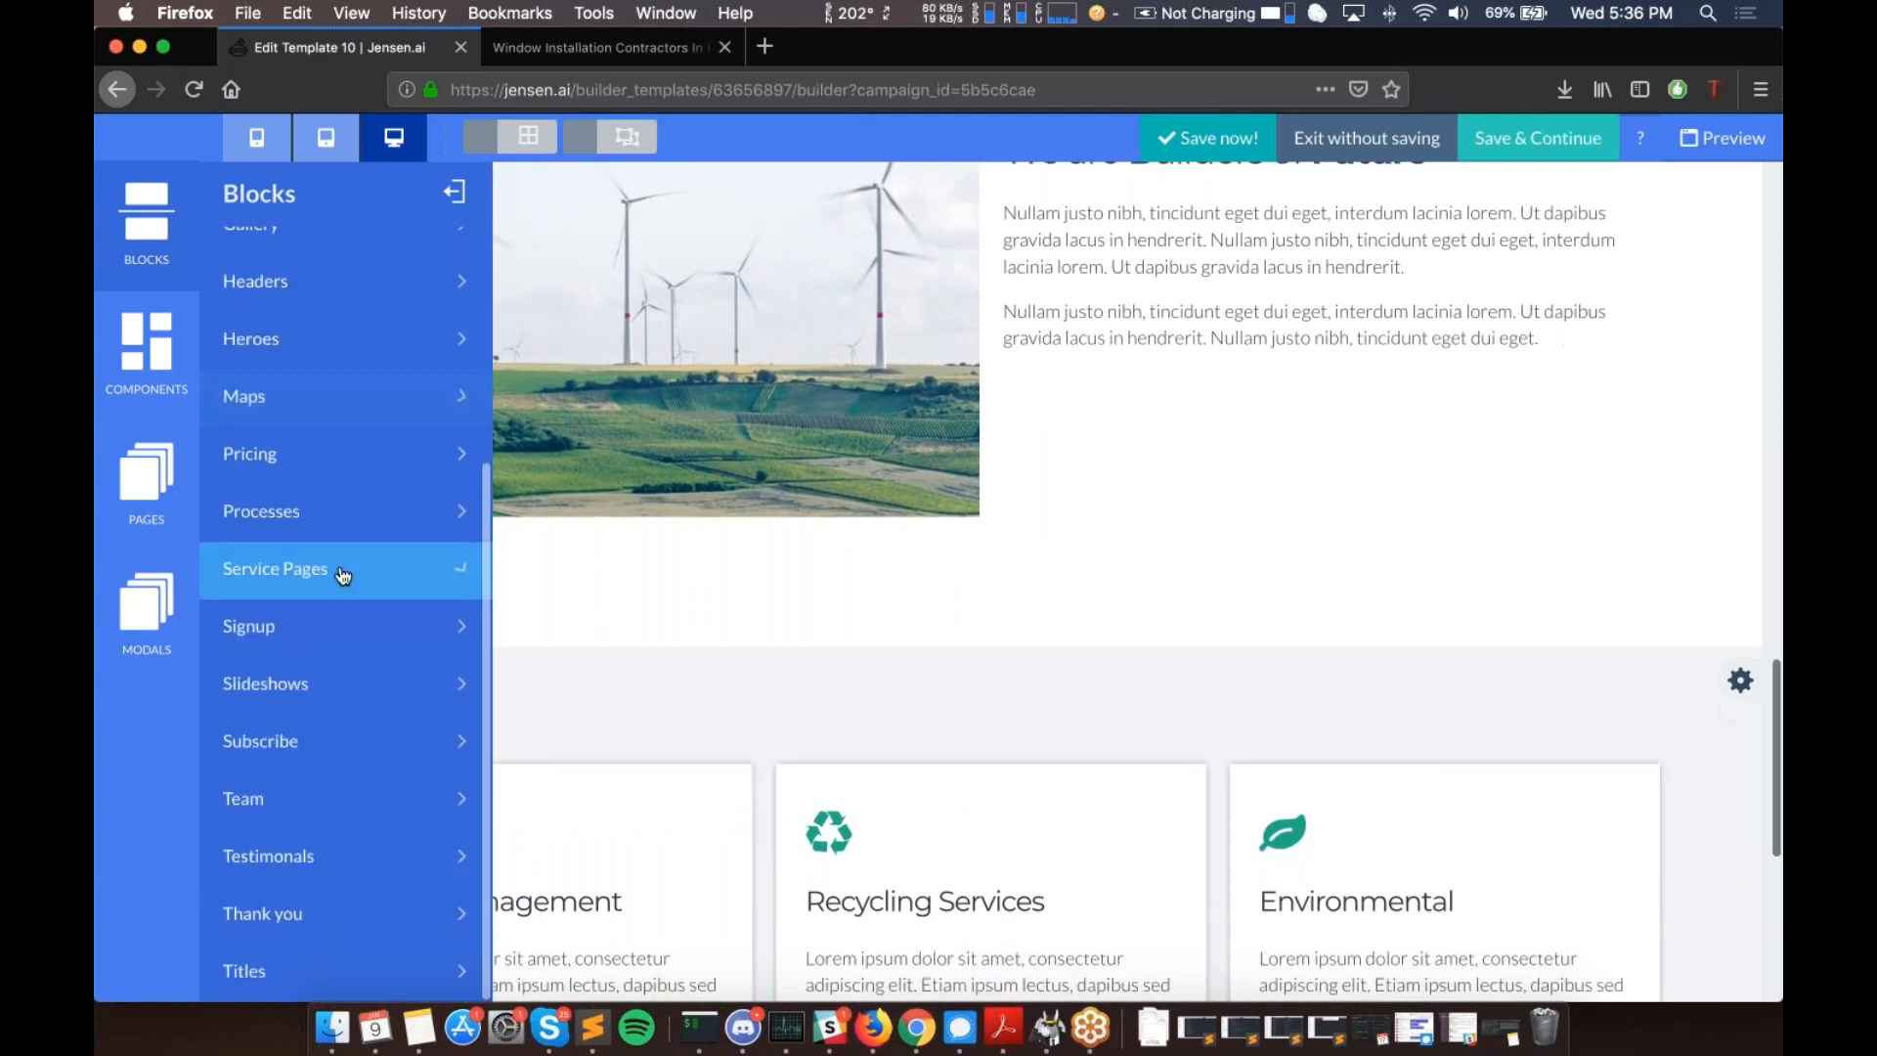
# - Drag the Jensen footer with Extra Links and Company Info onto the page
pyautogui.scroll(3, 335, 691)
pyautogui.click(324, 499)
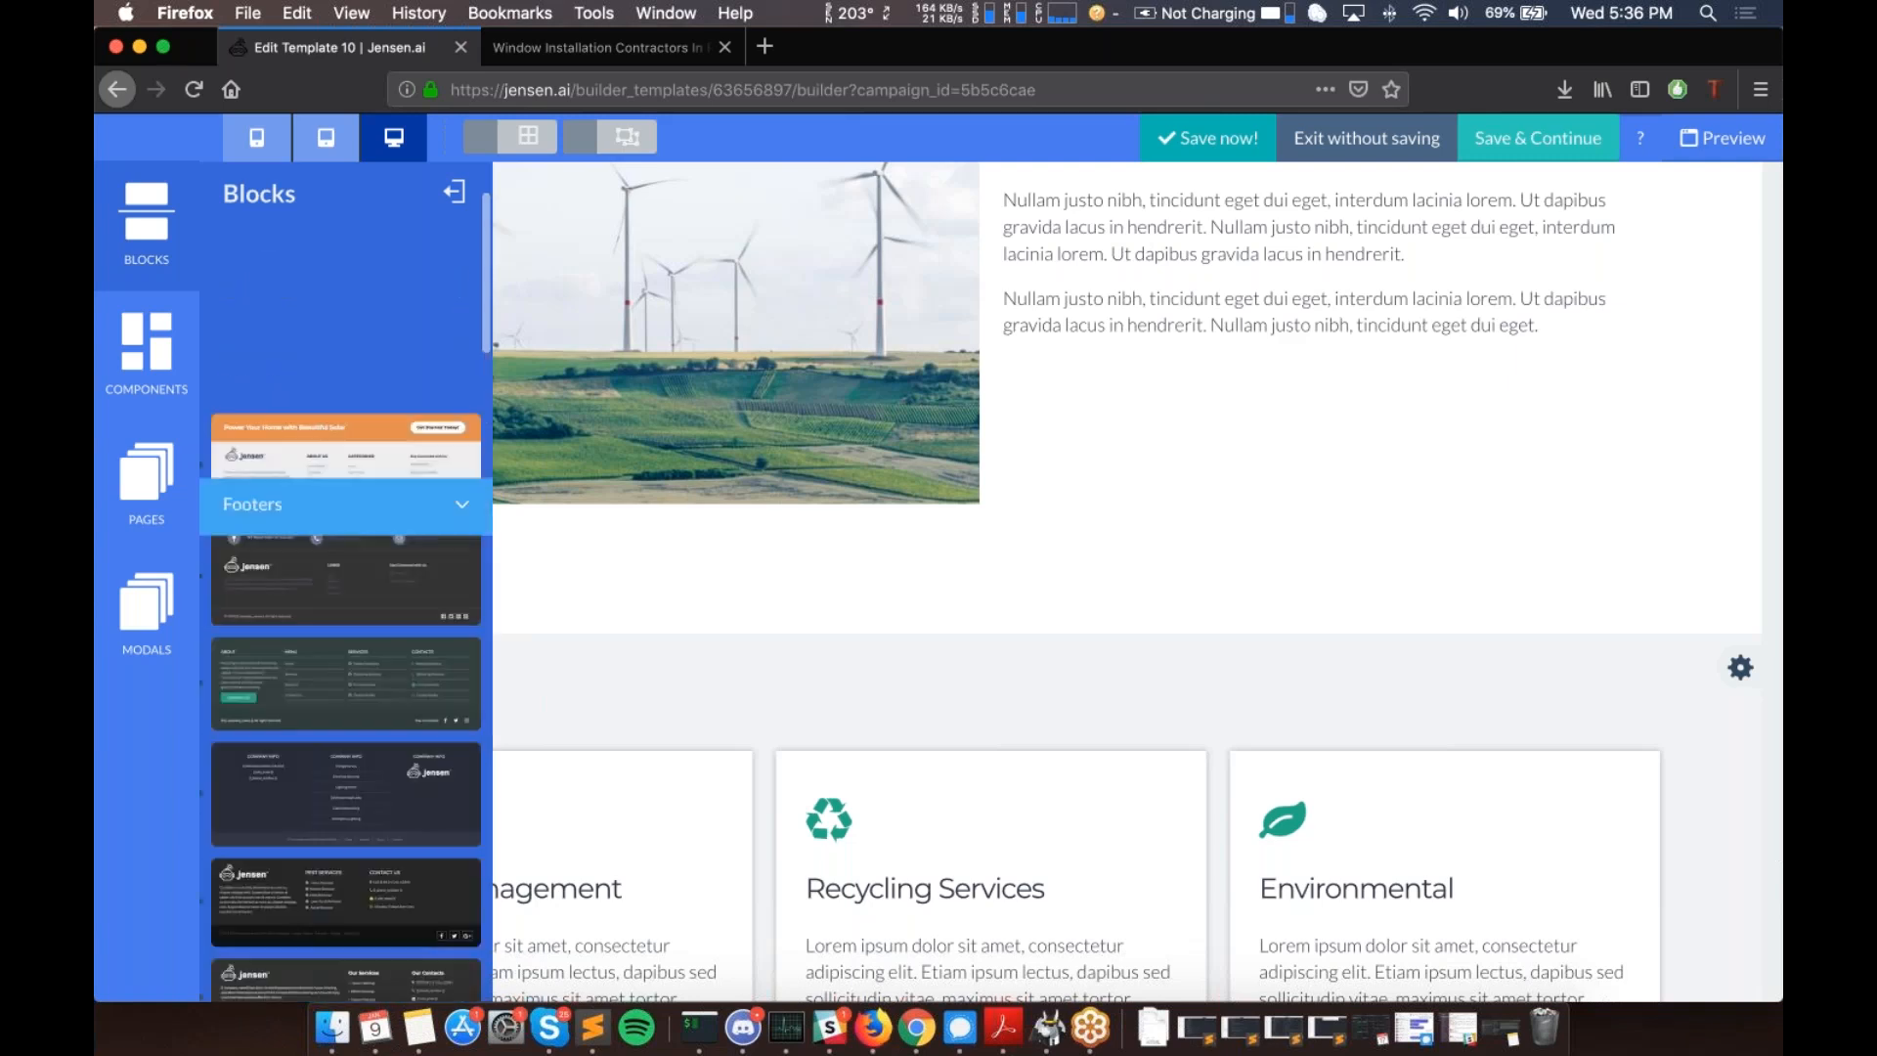
pyautogui.scroll(-5, 358, 524)
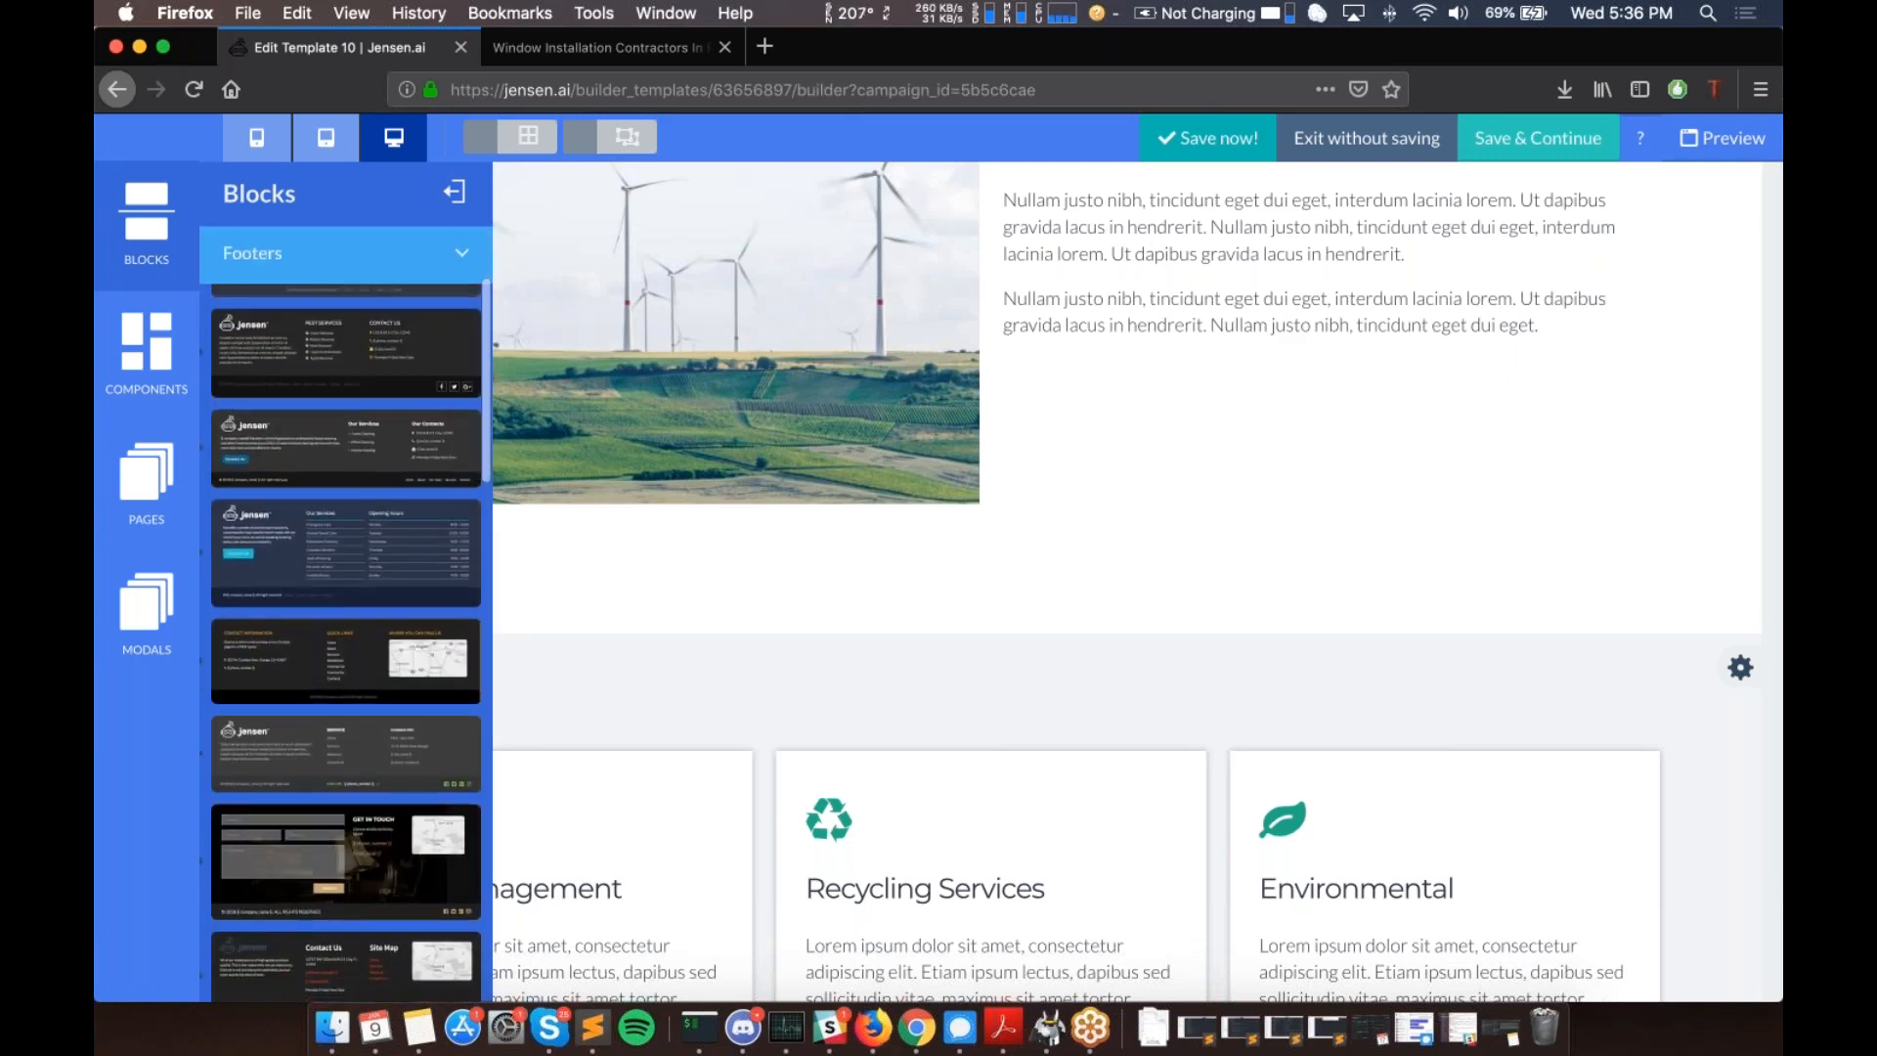
pyautogui.moveTo(326, 684); pyautogui.dragTo(759, 720)
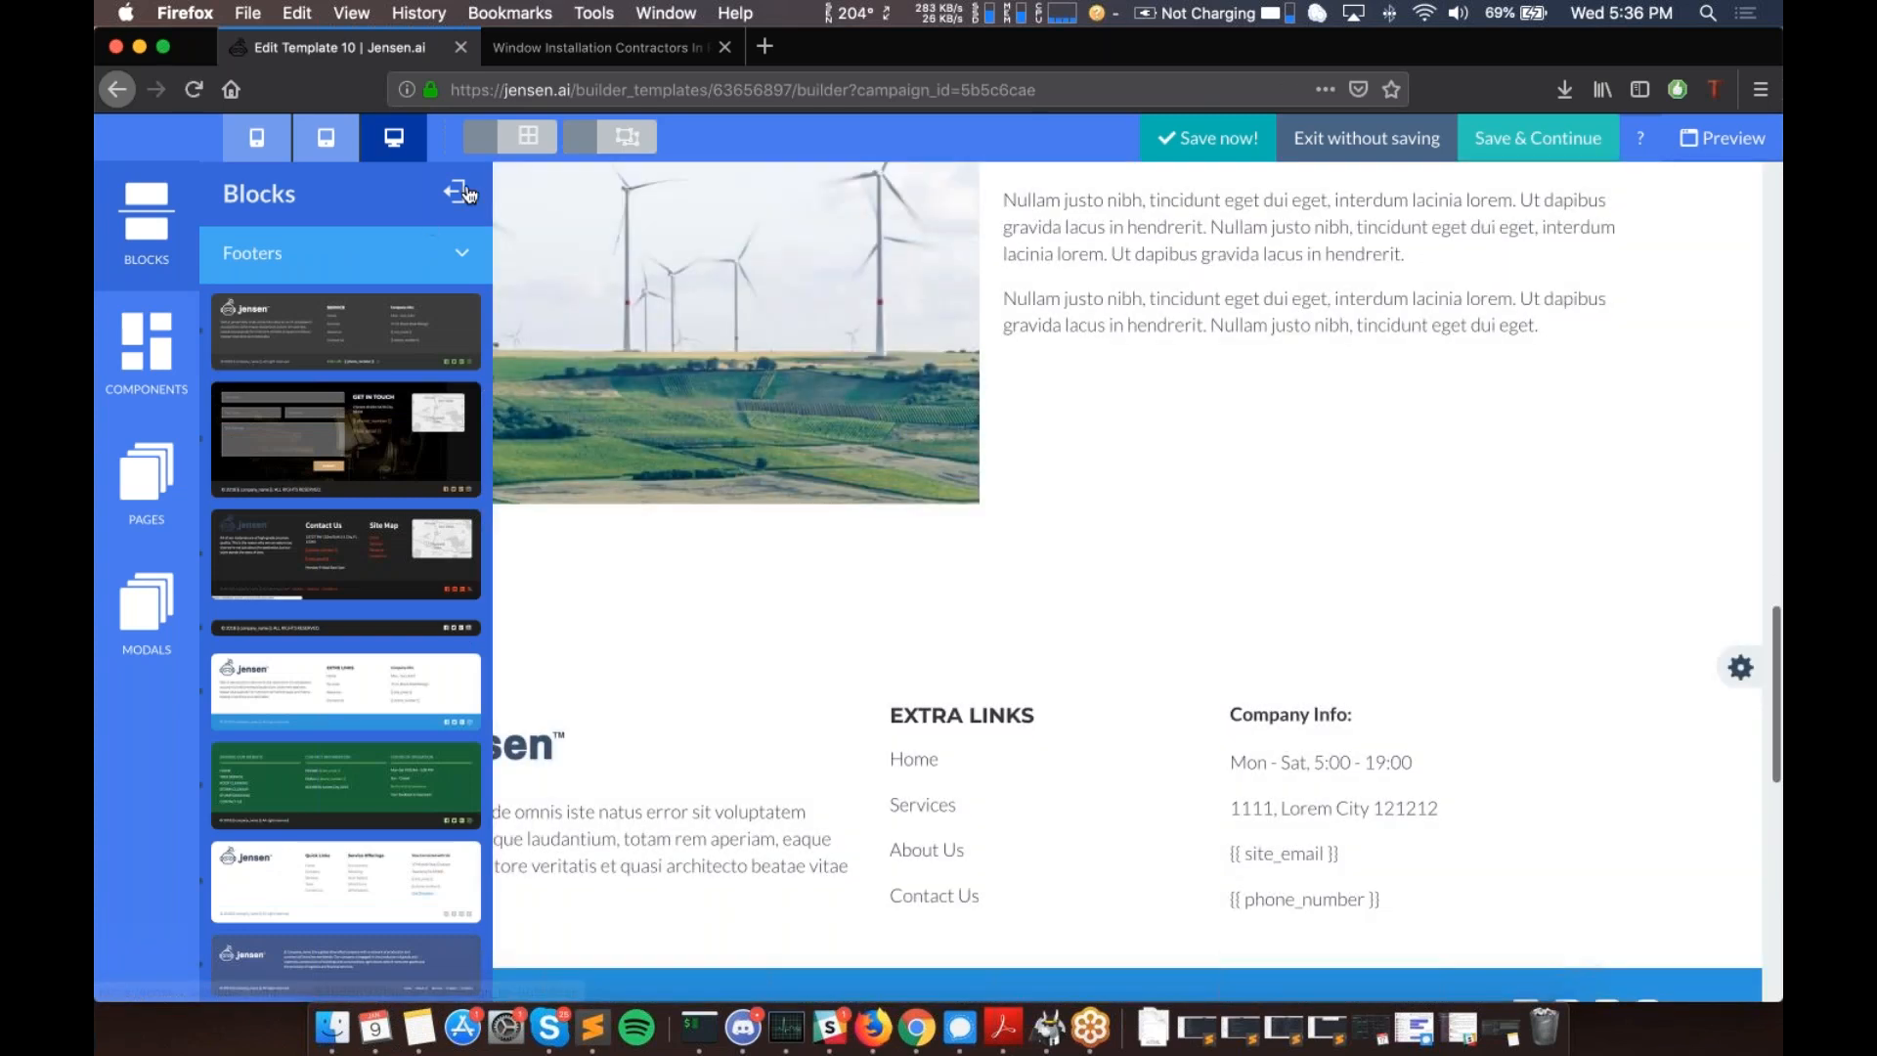
# - Move the footer to the very bottom of the page, below the service cards
pyautogui.click(457, 193)
pyautogui.scroll(-2, 1236, 700)
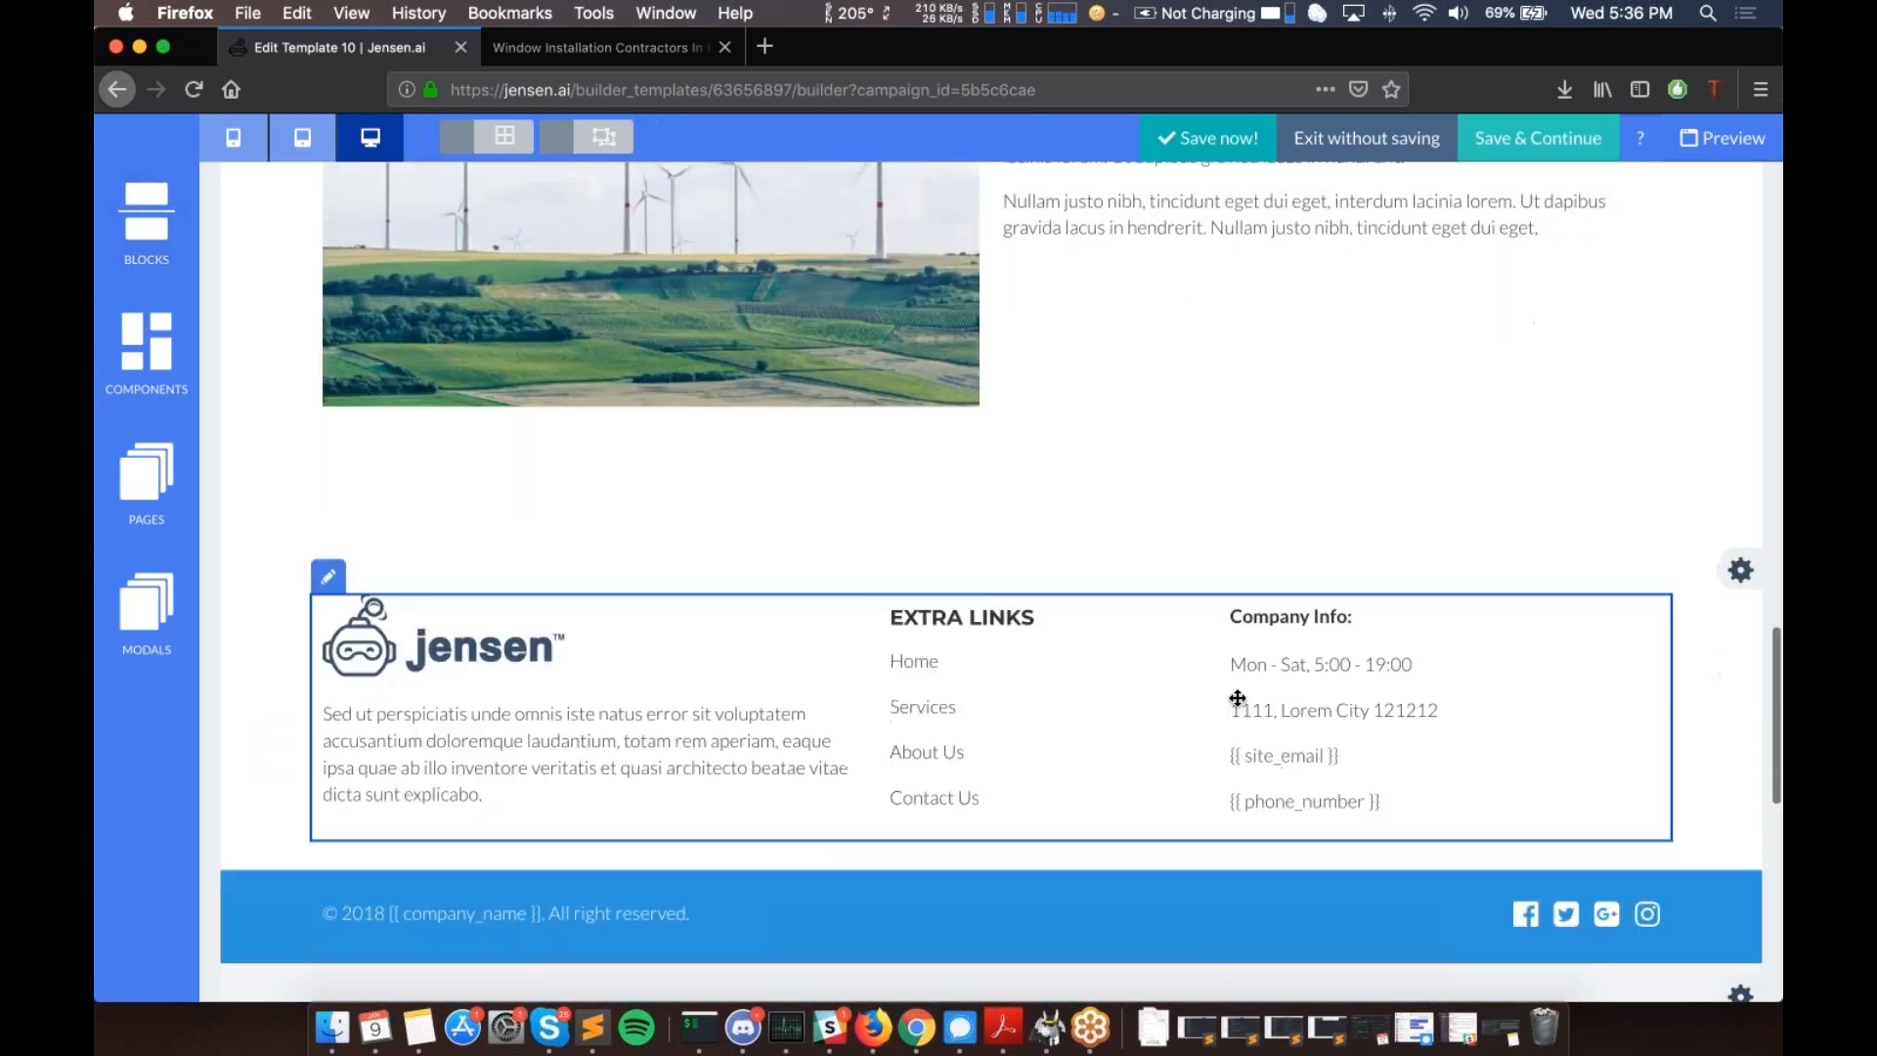
pyautogui.scroll(-3, 1607, 230)
pyautogui.moveTo(1607, 229)
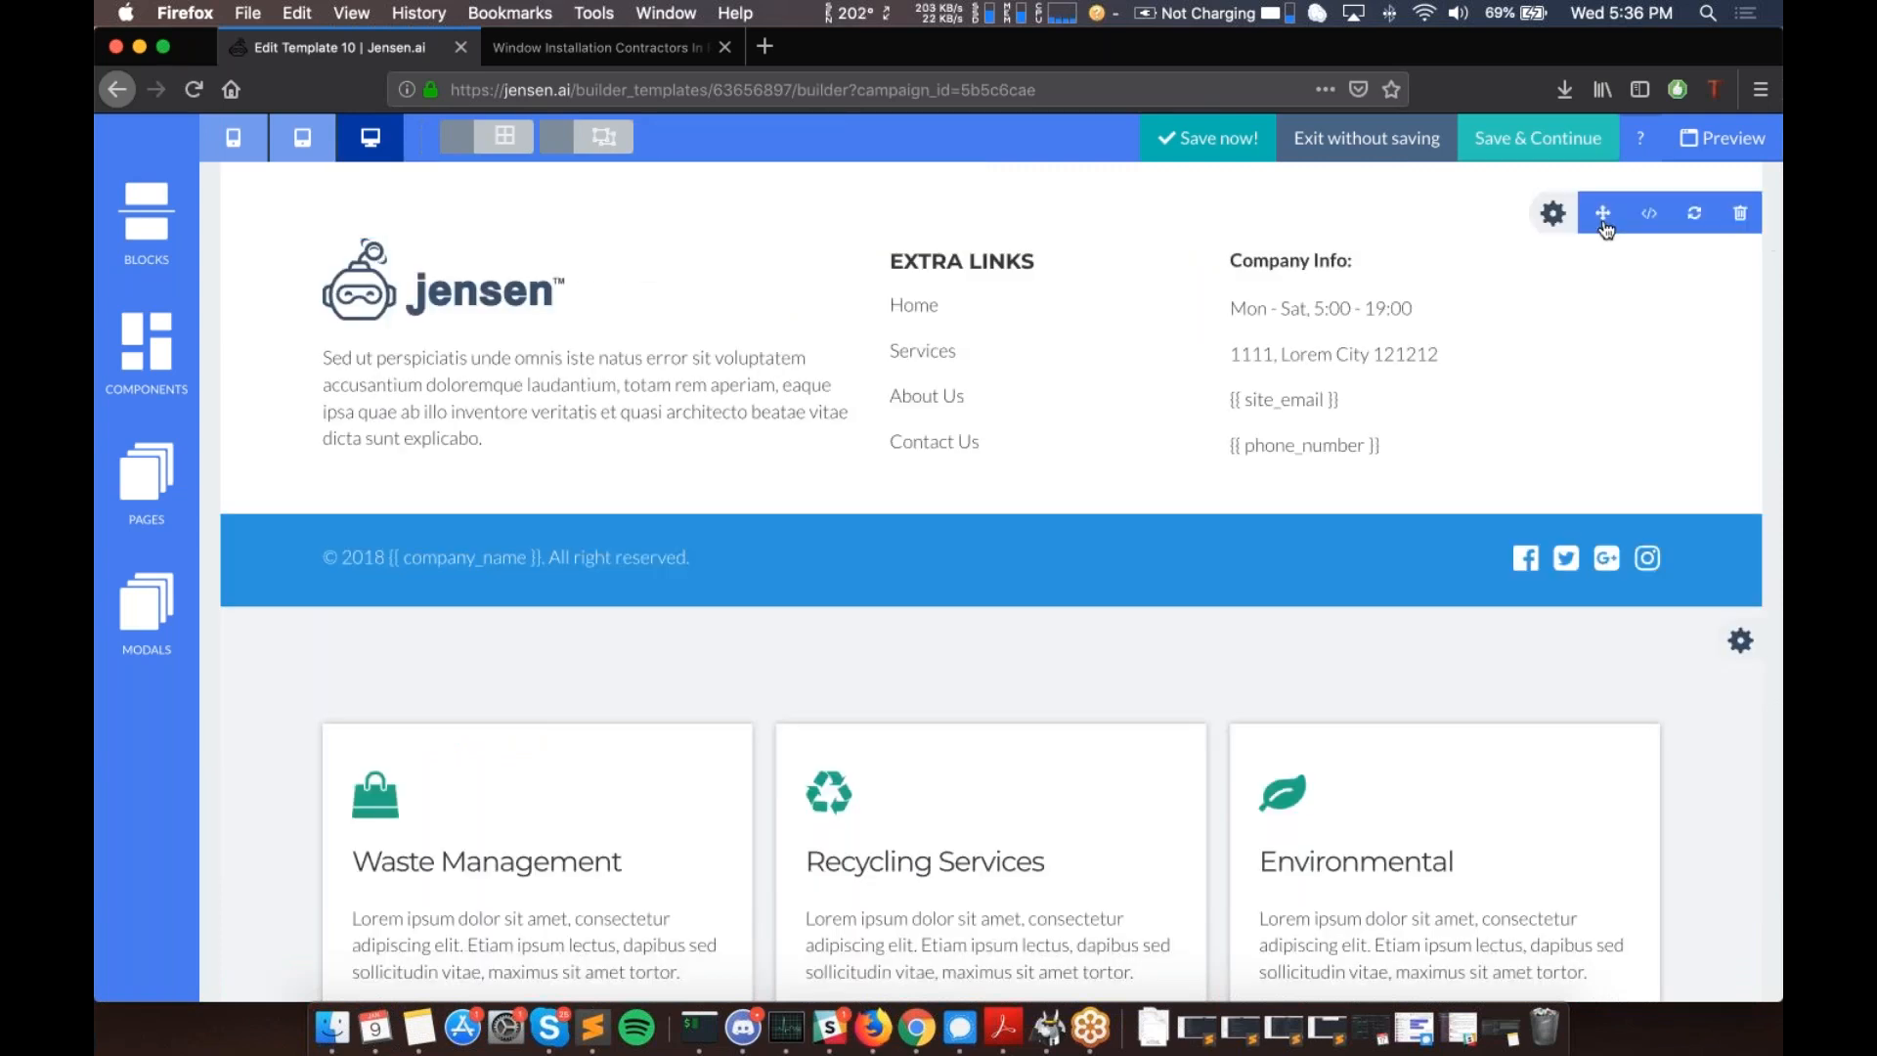
pyautogui.moveTo(1606, 230); pyautogui.dragTo(1545, 585)
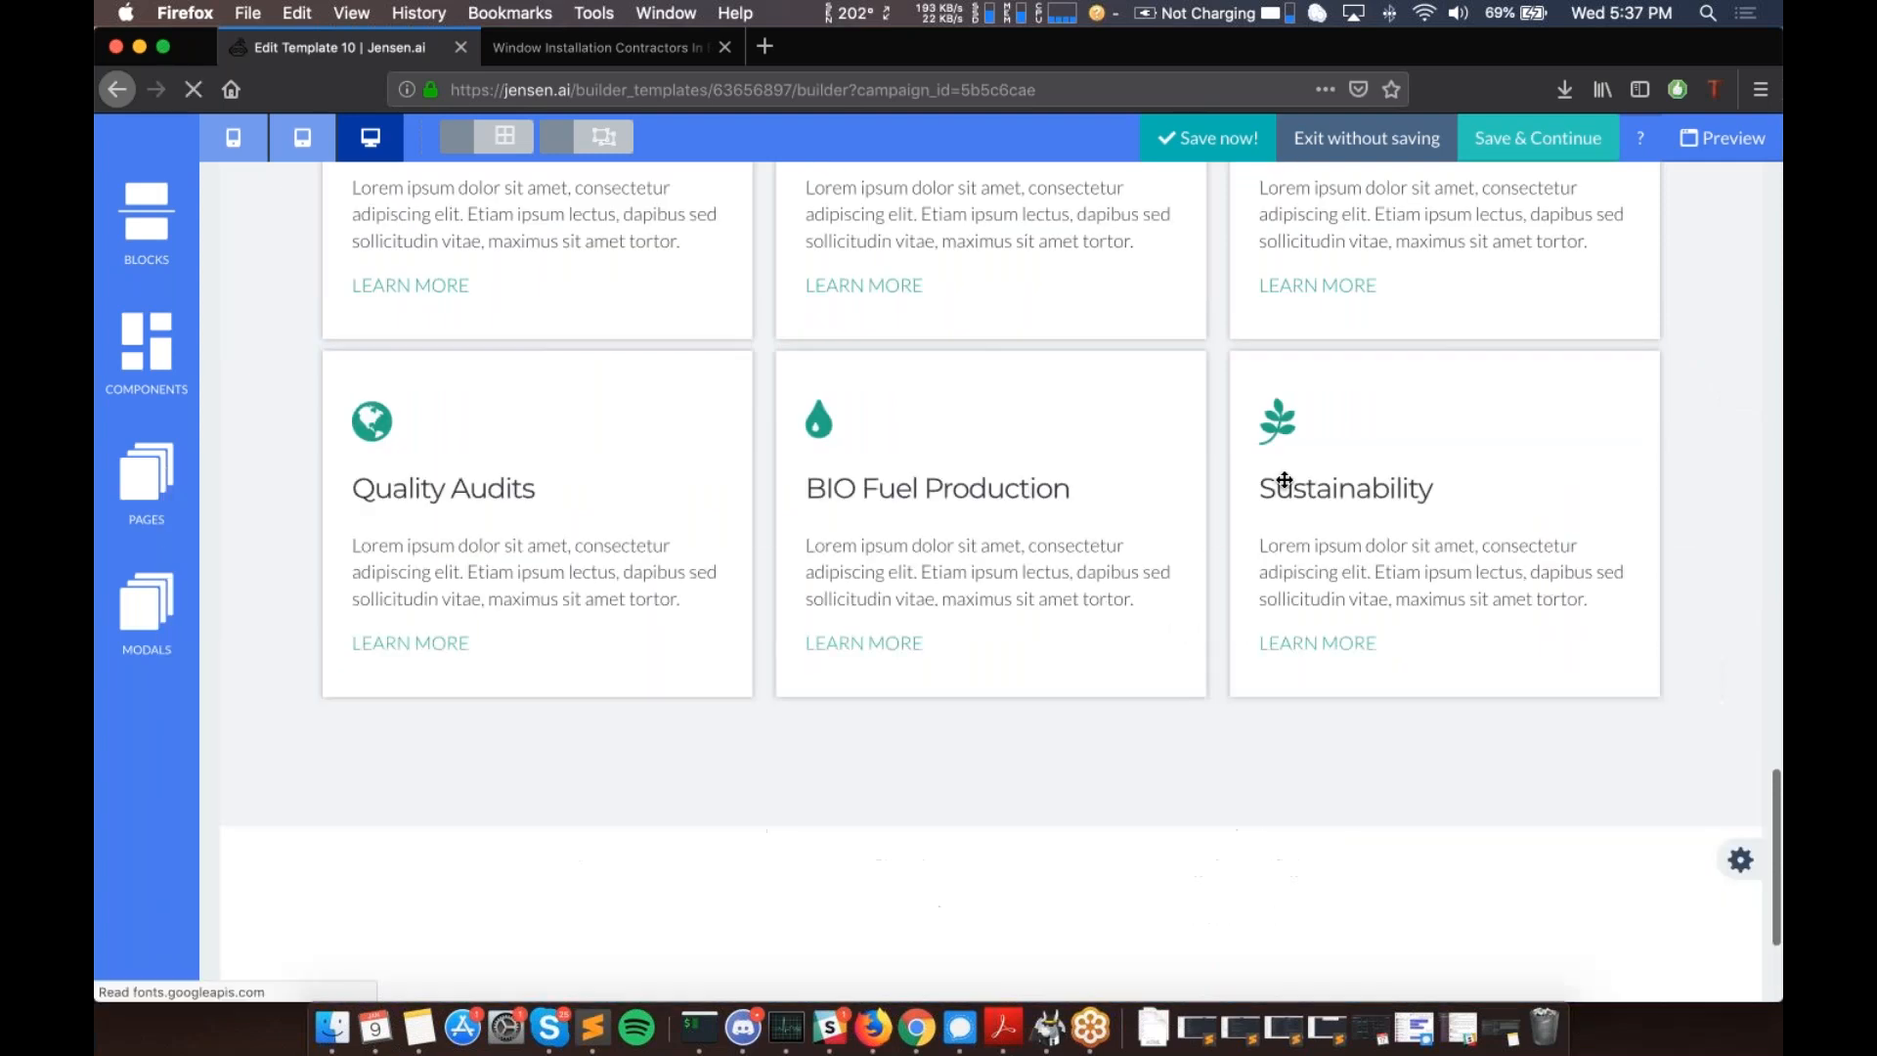
pyautogui.scroll(-3, 1282, 479)
pyautogui.click(1728, 616)
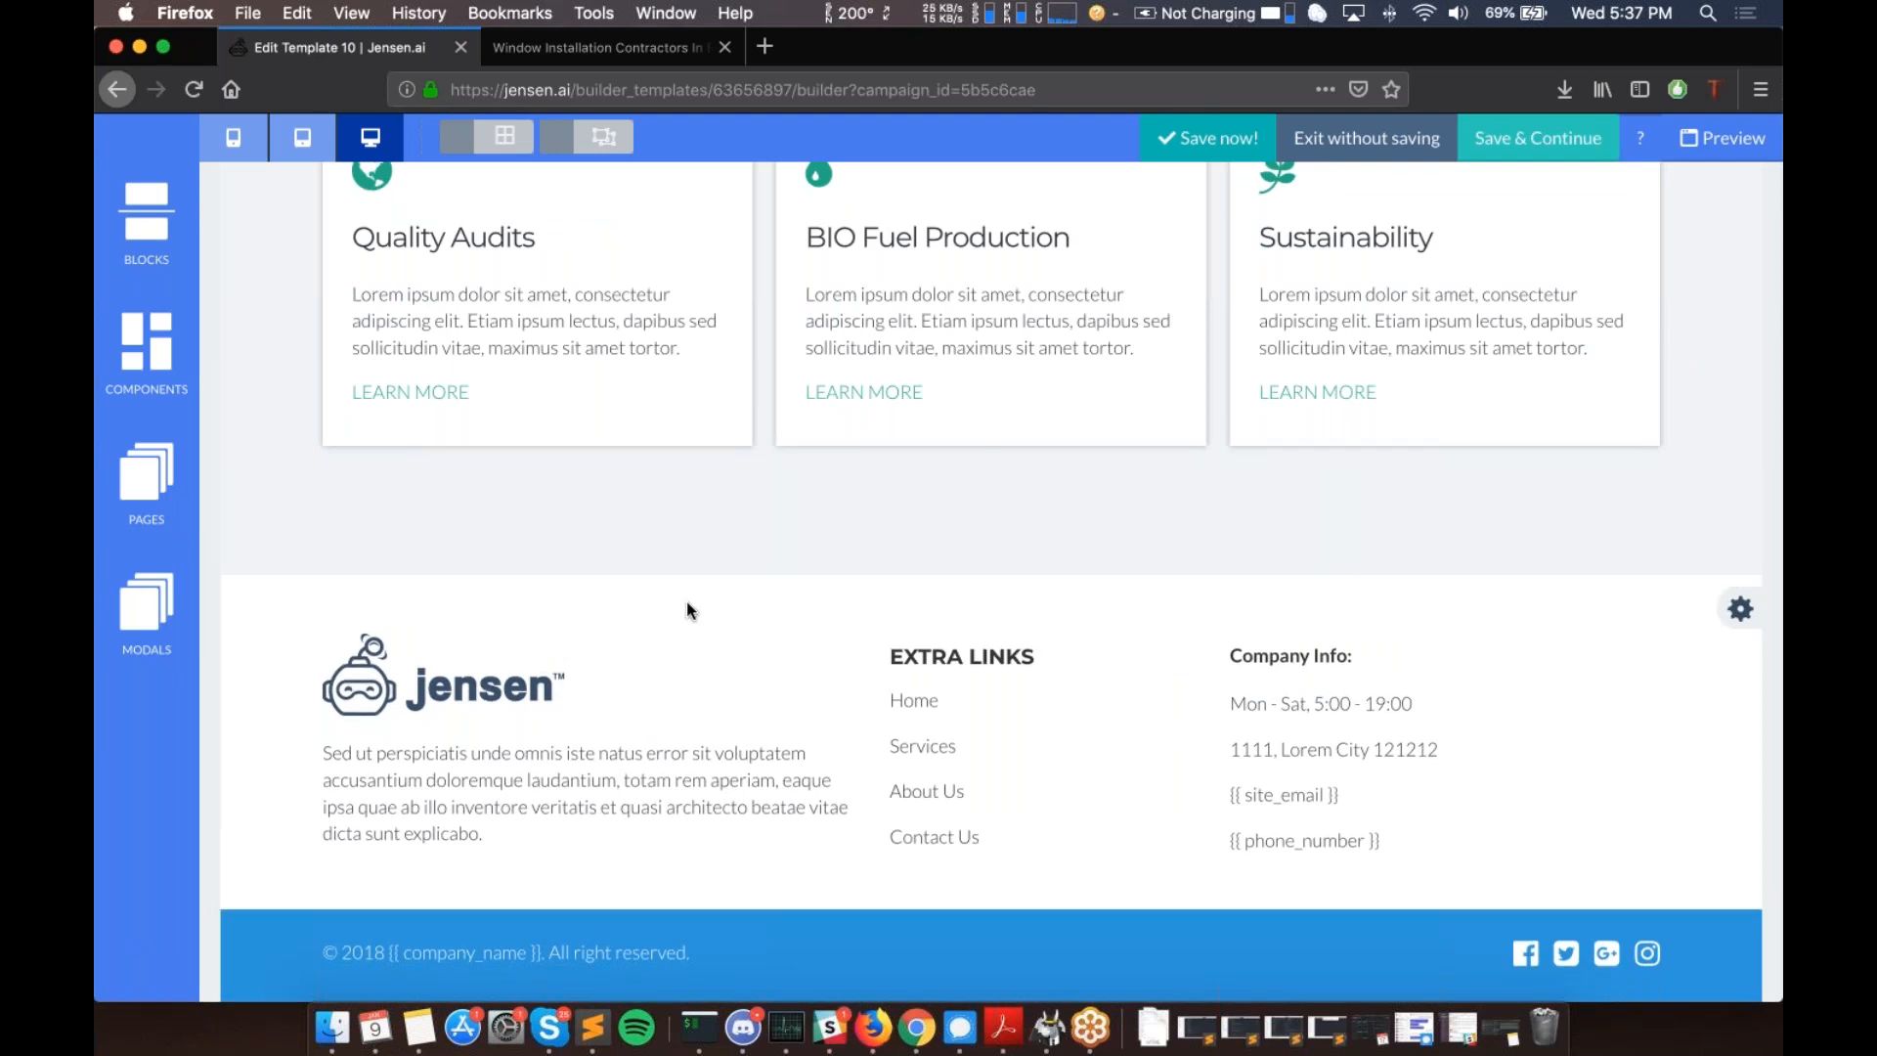
pyautogui.scroll(2, 686, 610)
pyautogui.scroll(5, 686, 608)
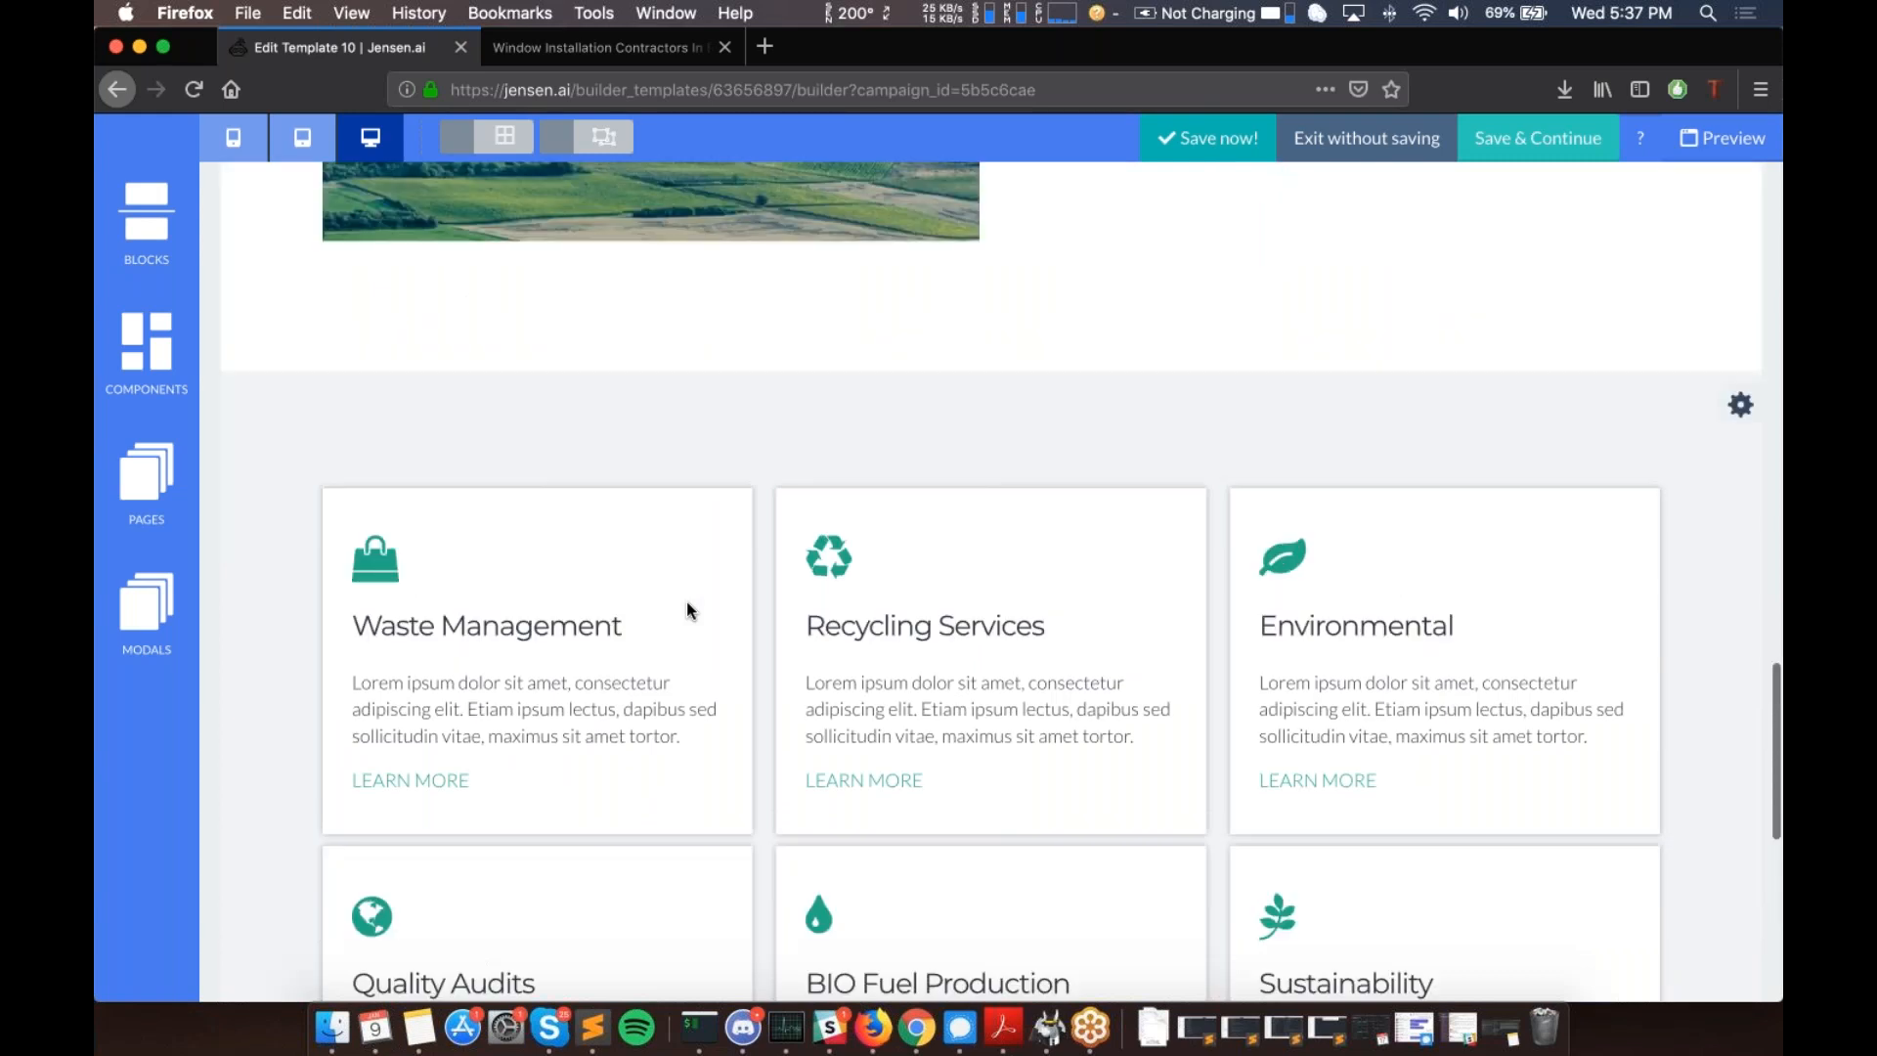
pyautogui.scroll(6, 687, 608)
pyautogui.scroll(10, 686, 602)
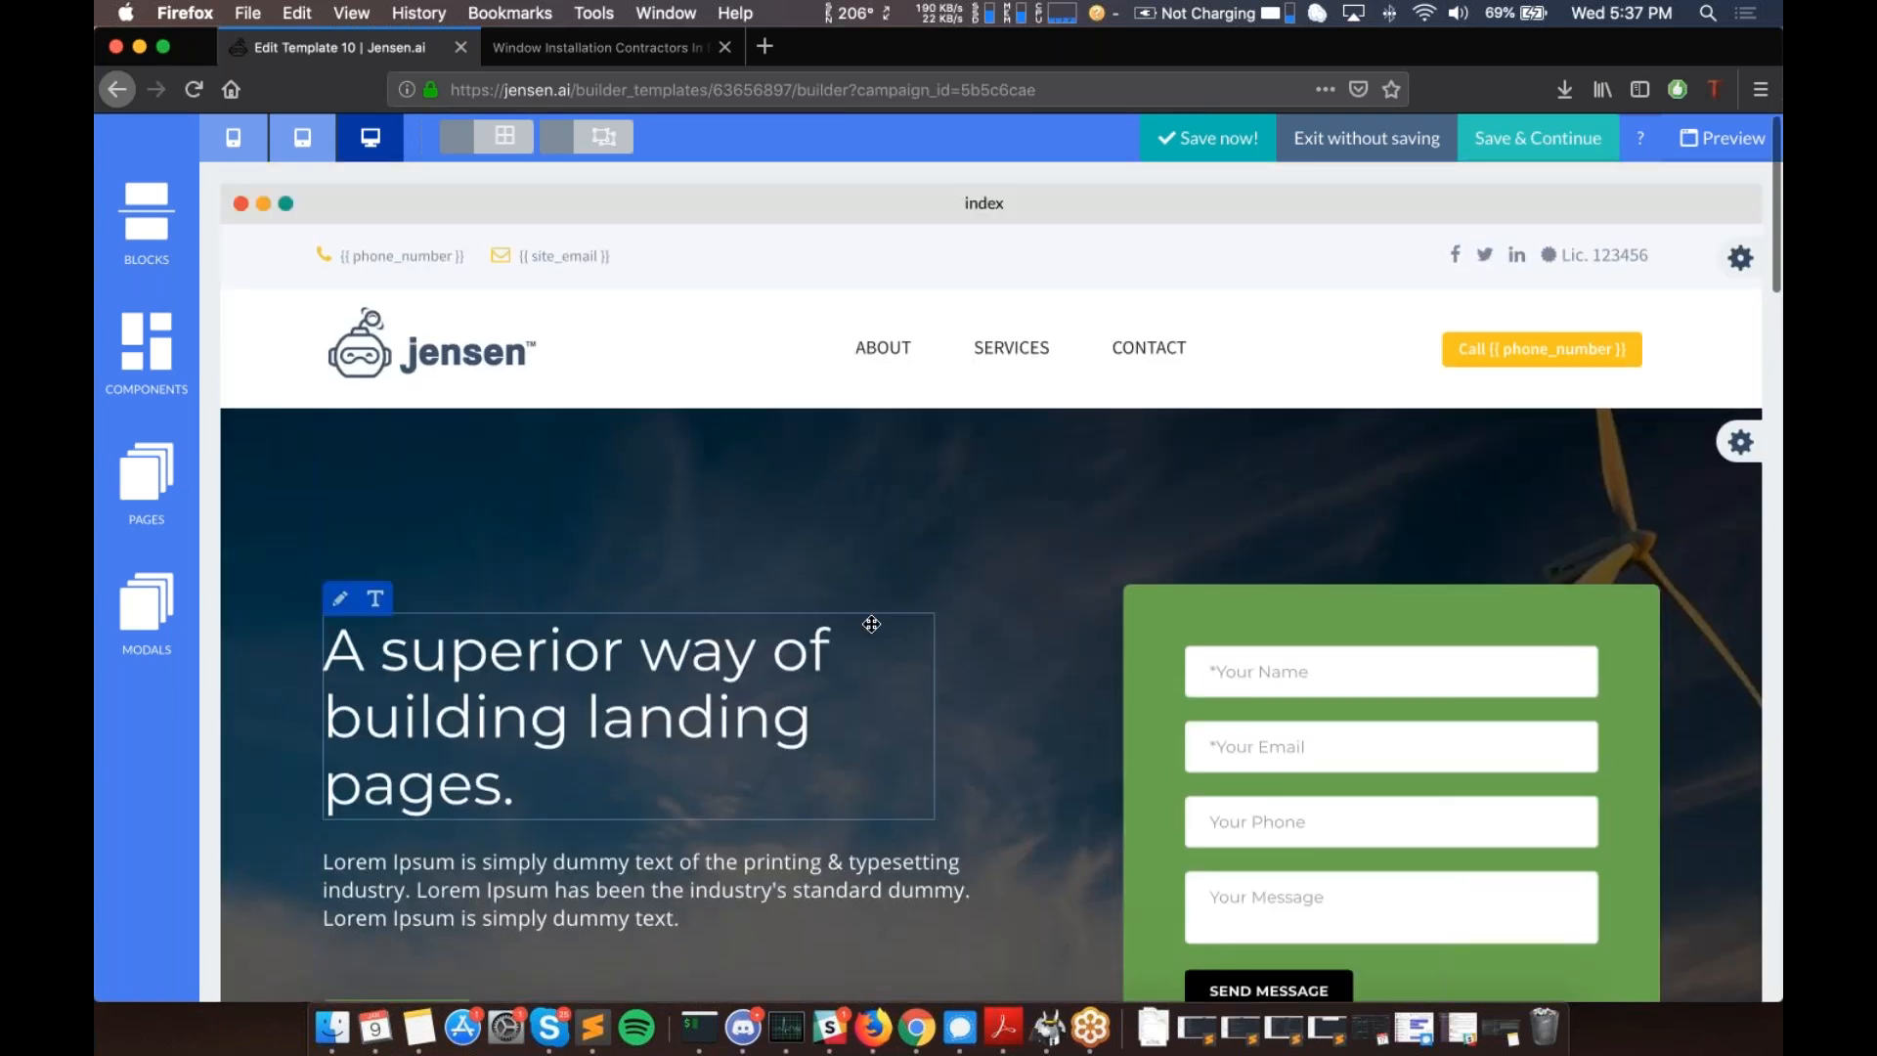
pyautogui.scroll(-10, 871, 624)
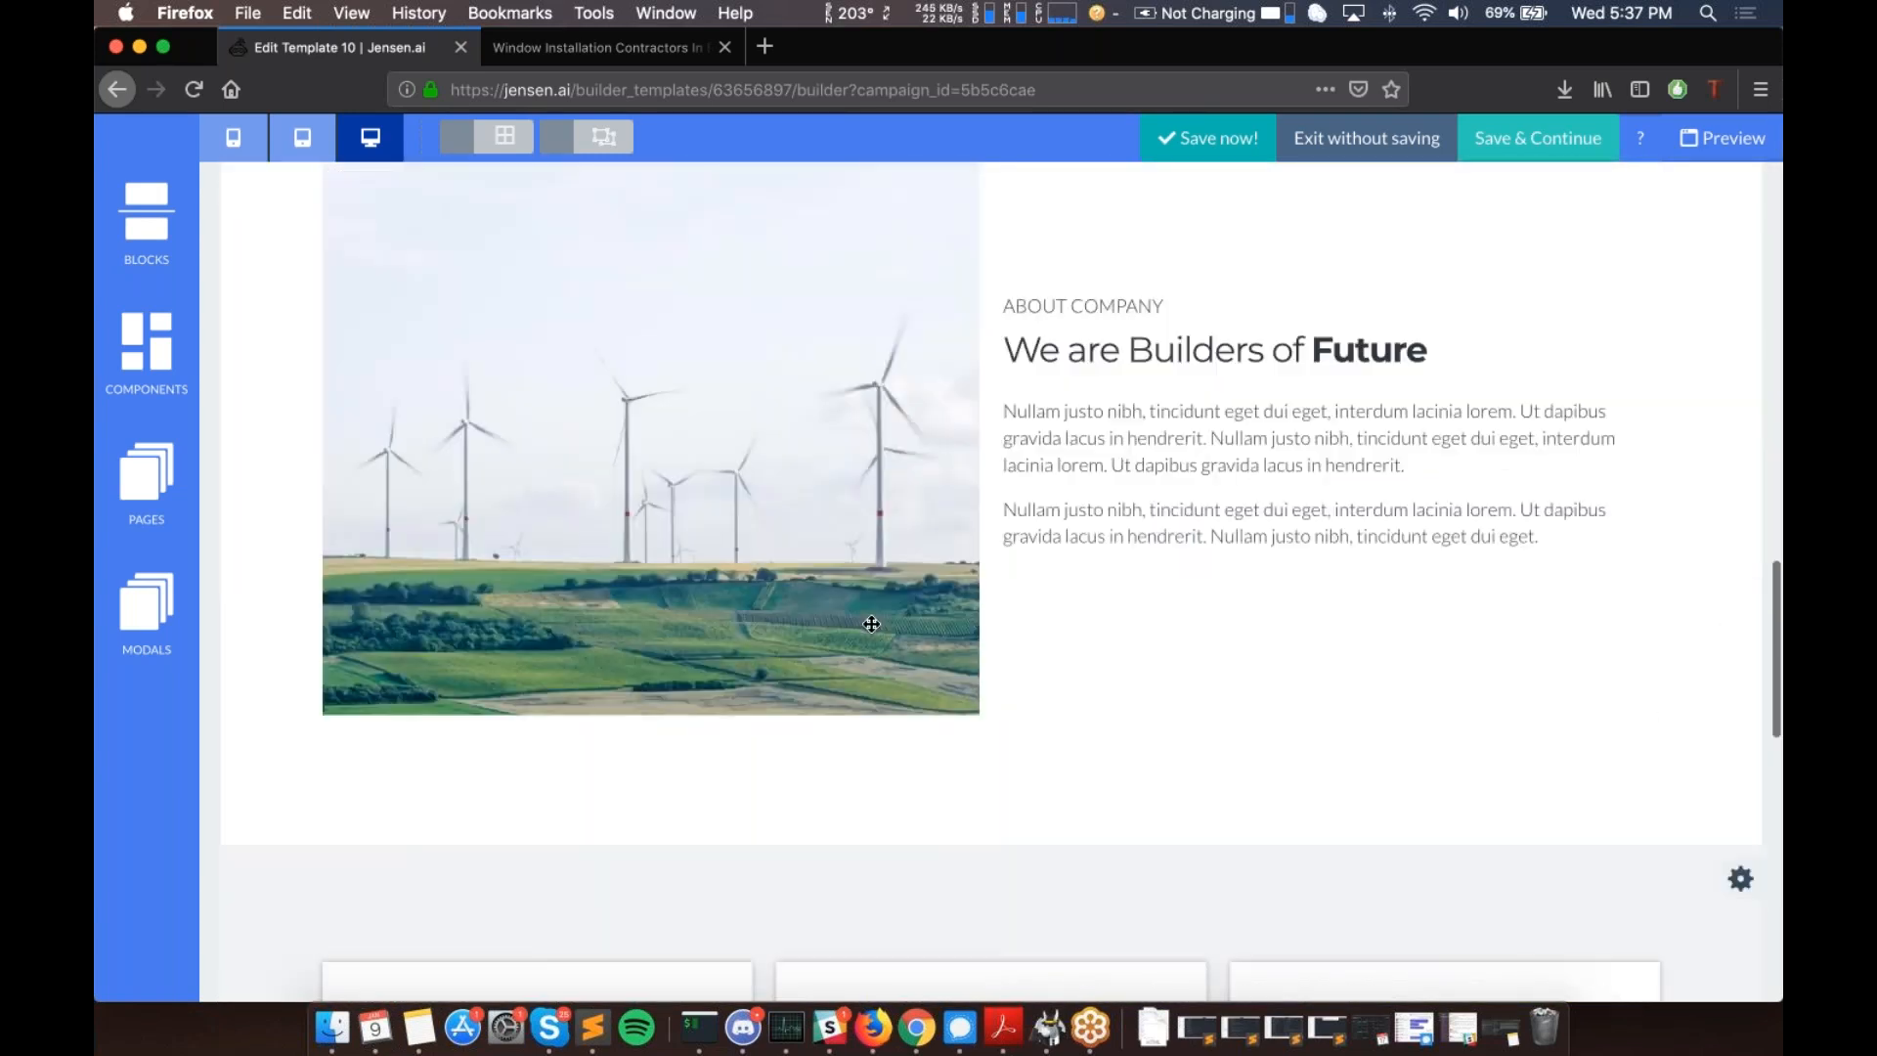
pyautogui.scroll(-3, 872, 624)
pyautogui.scroll(13, 991, 582)
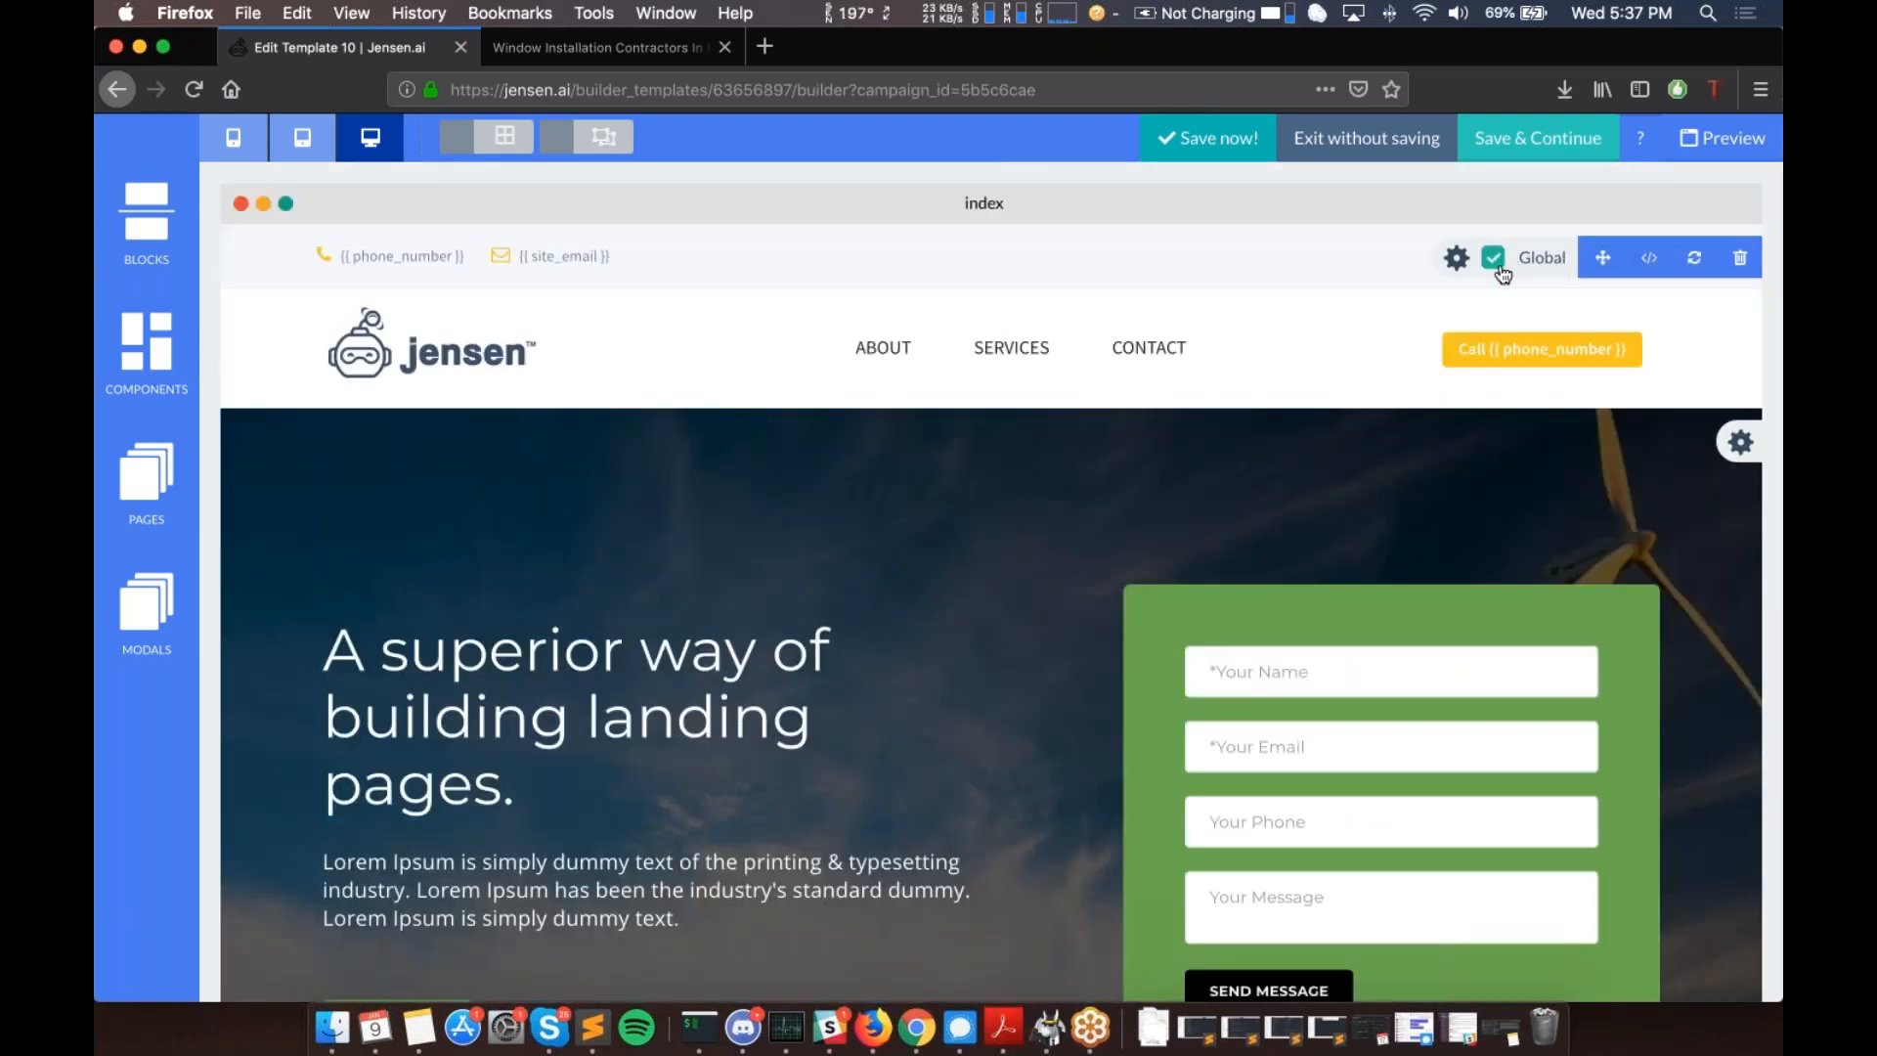
pyautogui.scroll(-20, 1648, 732)
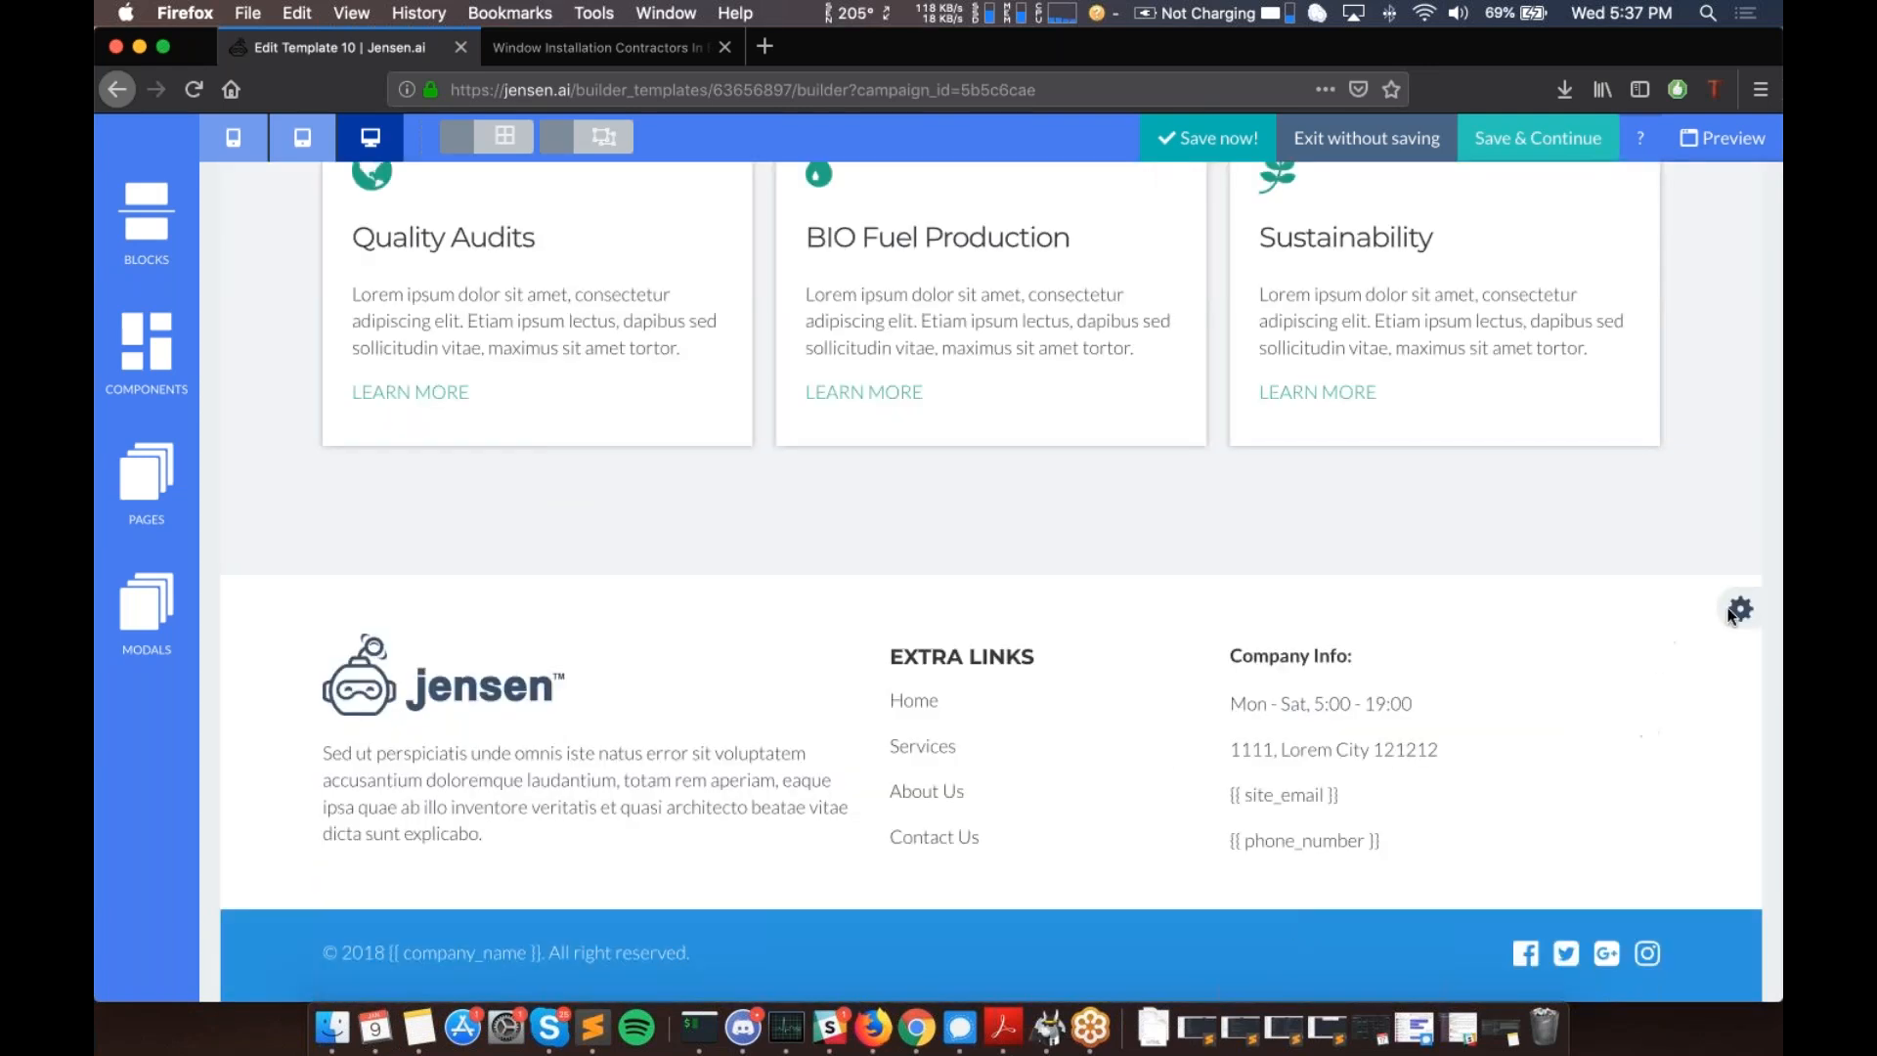
pyautogui.moveTo(1741, 612)
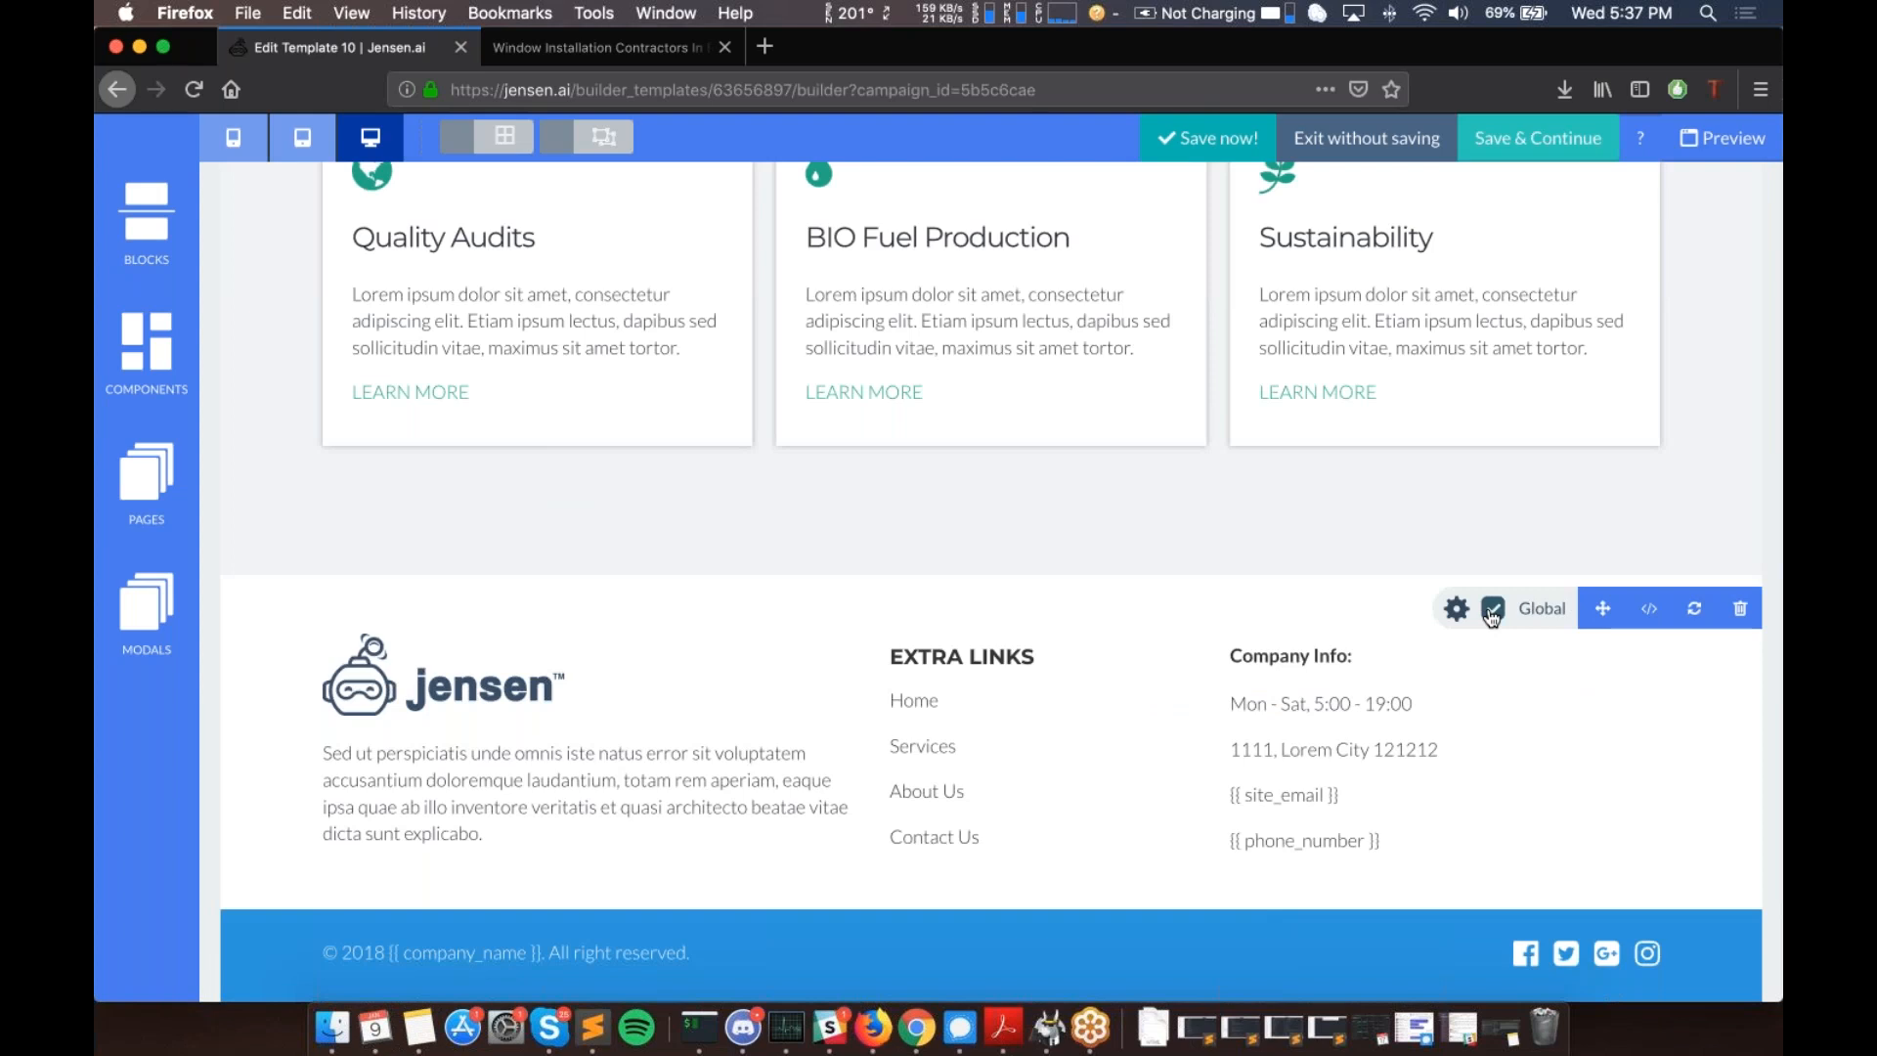
pyautogui.scroll(20, 956, 571)
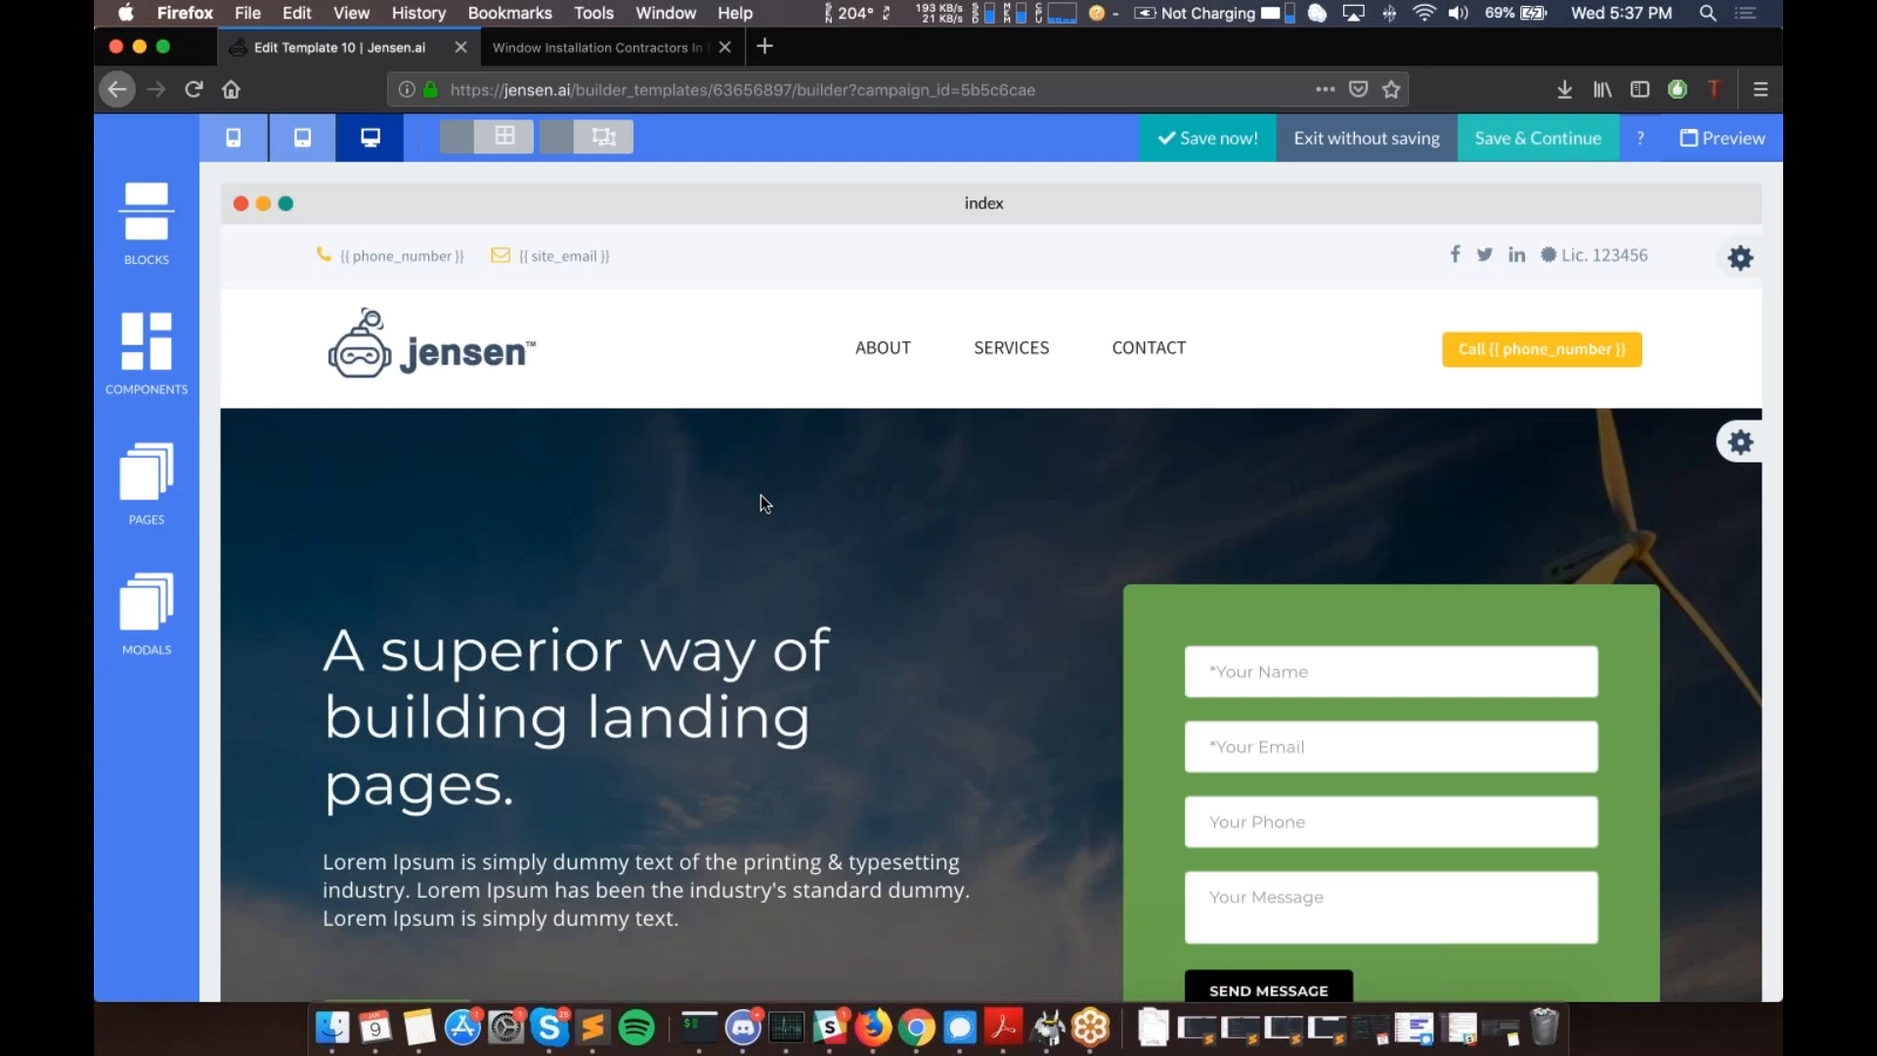
pyautogui.scroll(-1, 760, 495)
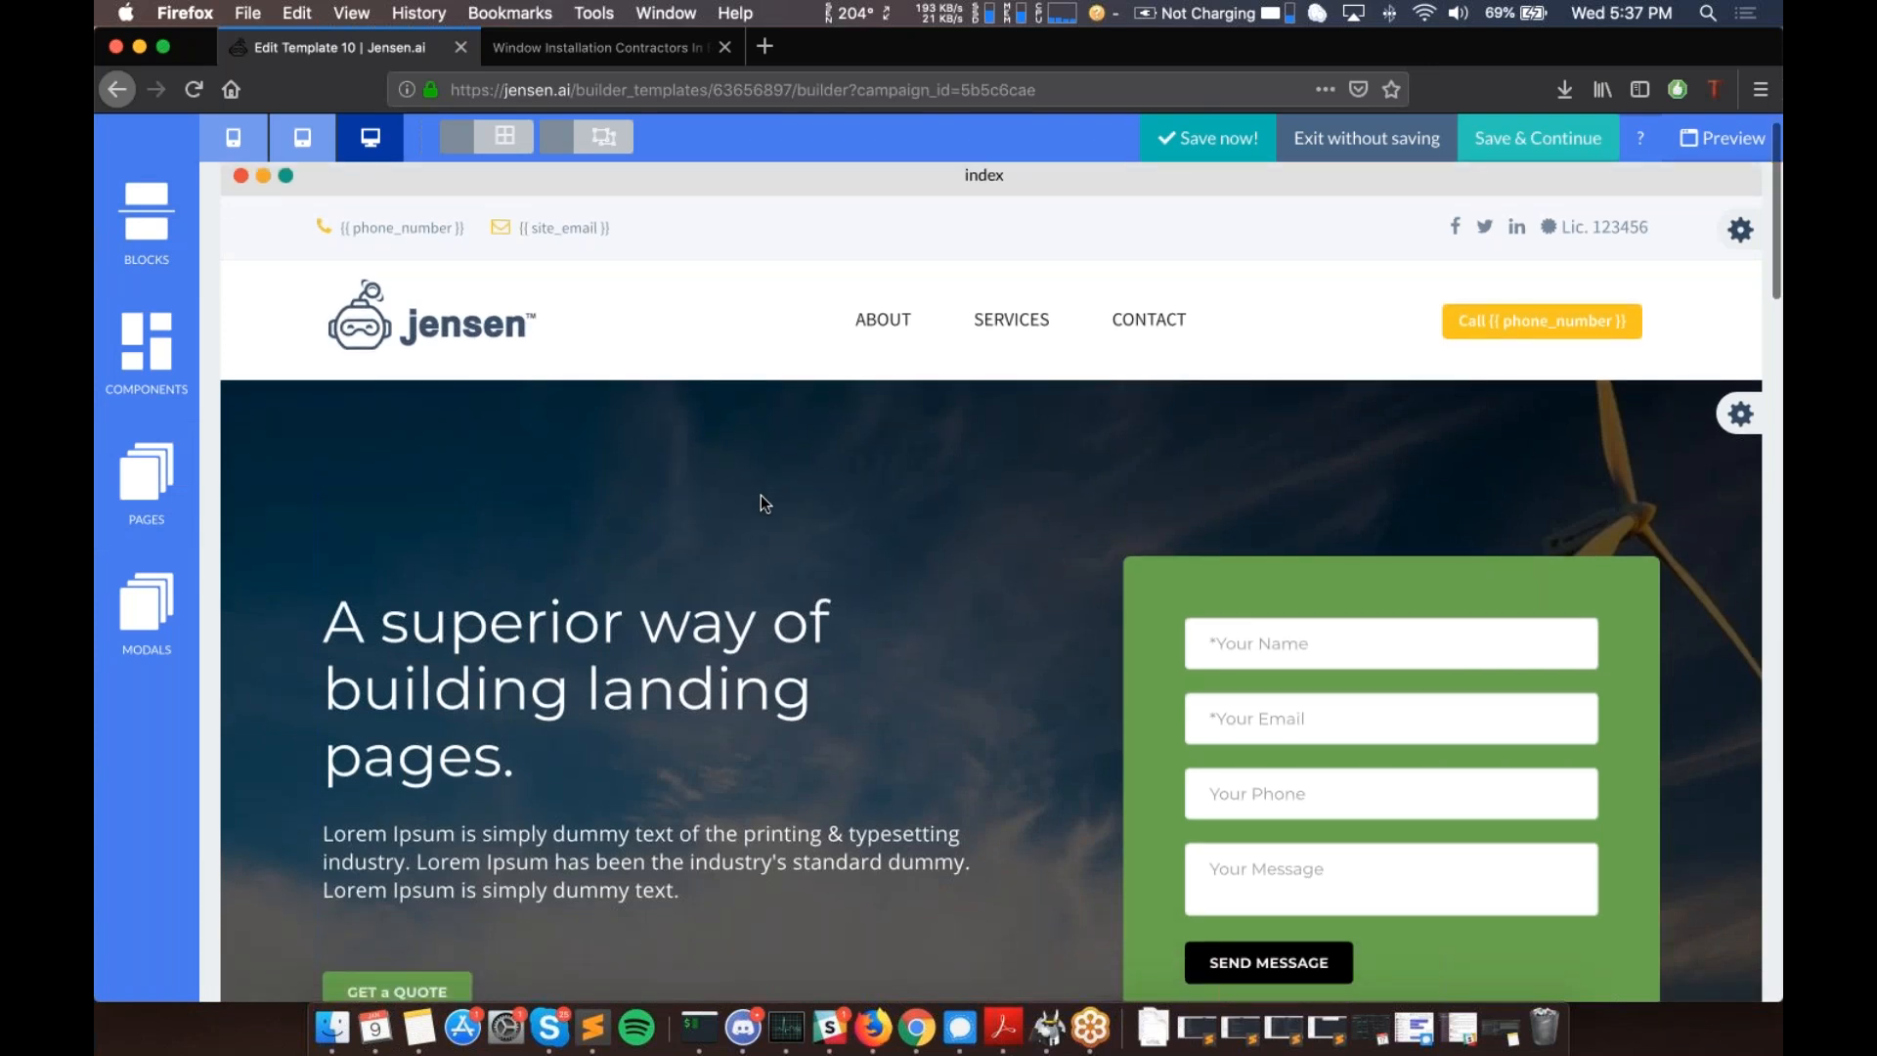
pyautogui.scroll(-20, 761, 495)
pyautogui.scroll(3, 761, 495)
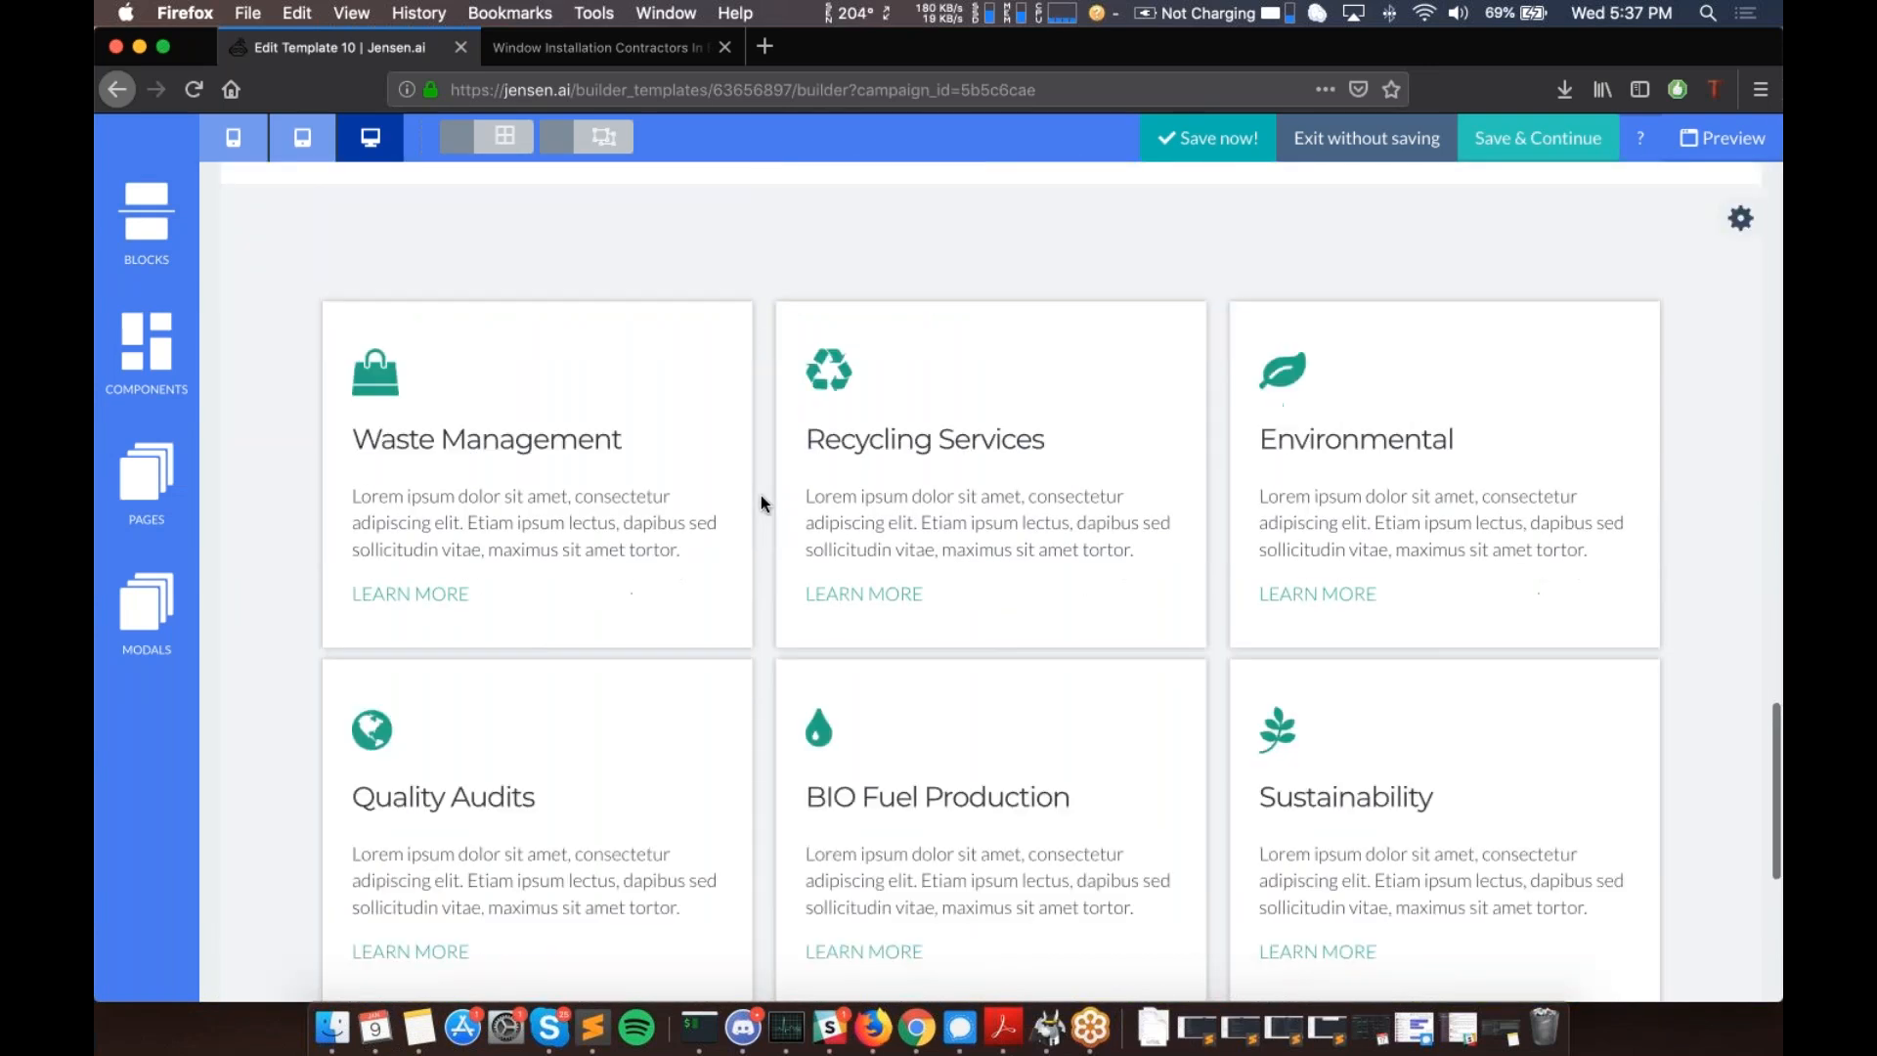
pyautogui.scroll(15, 761, 494)
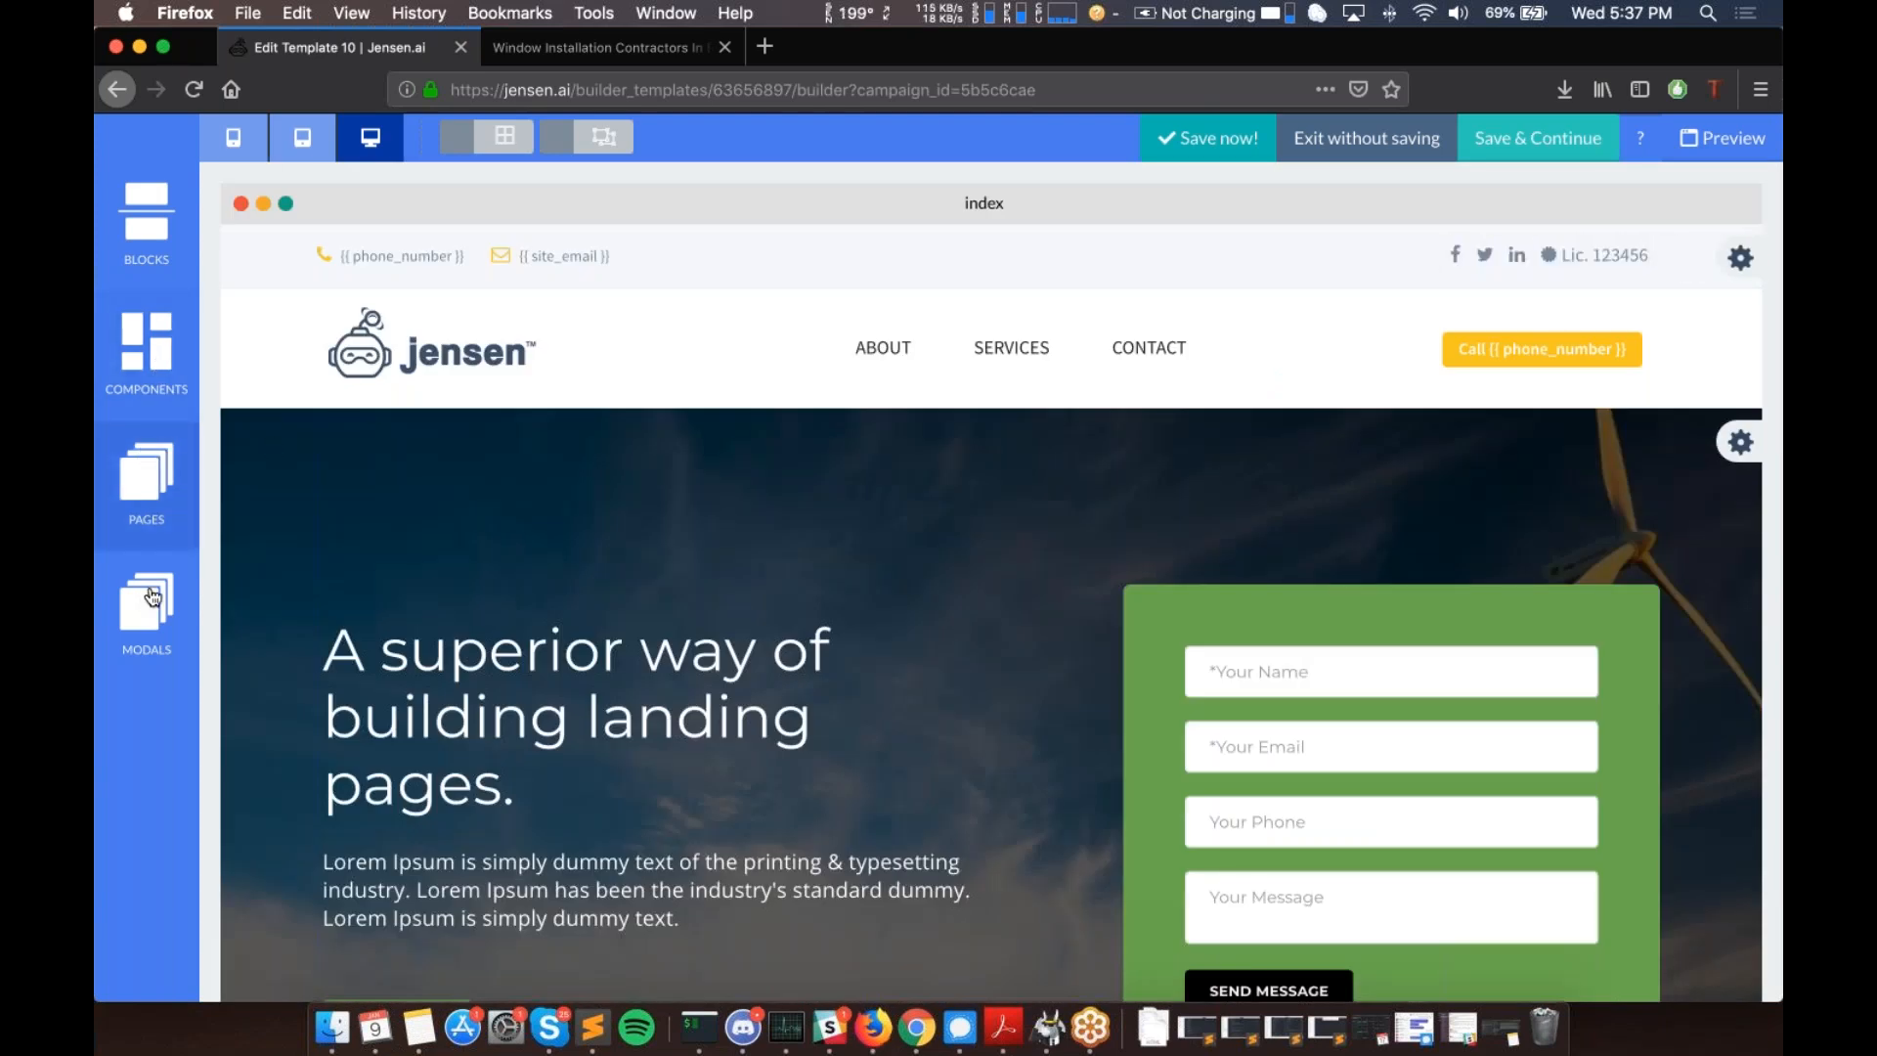
# - Create a new page named 'contact' from the Pages panel
pyautogui.click(144, 489)
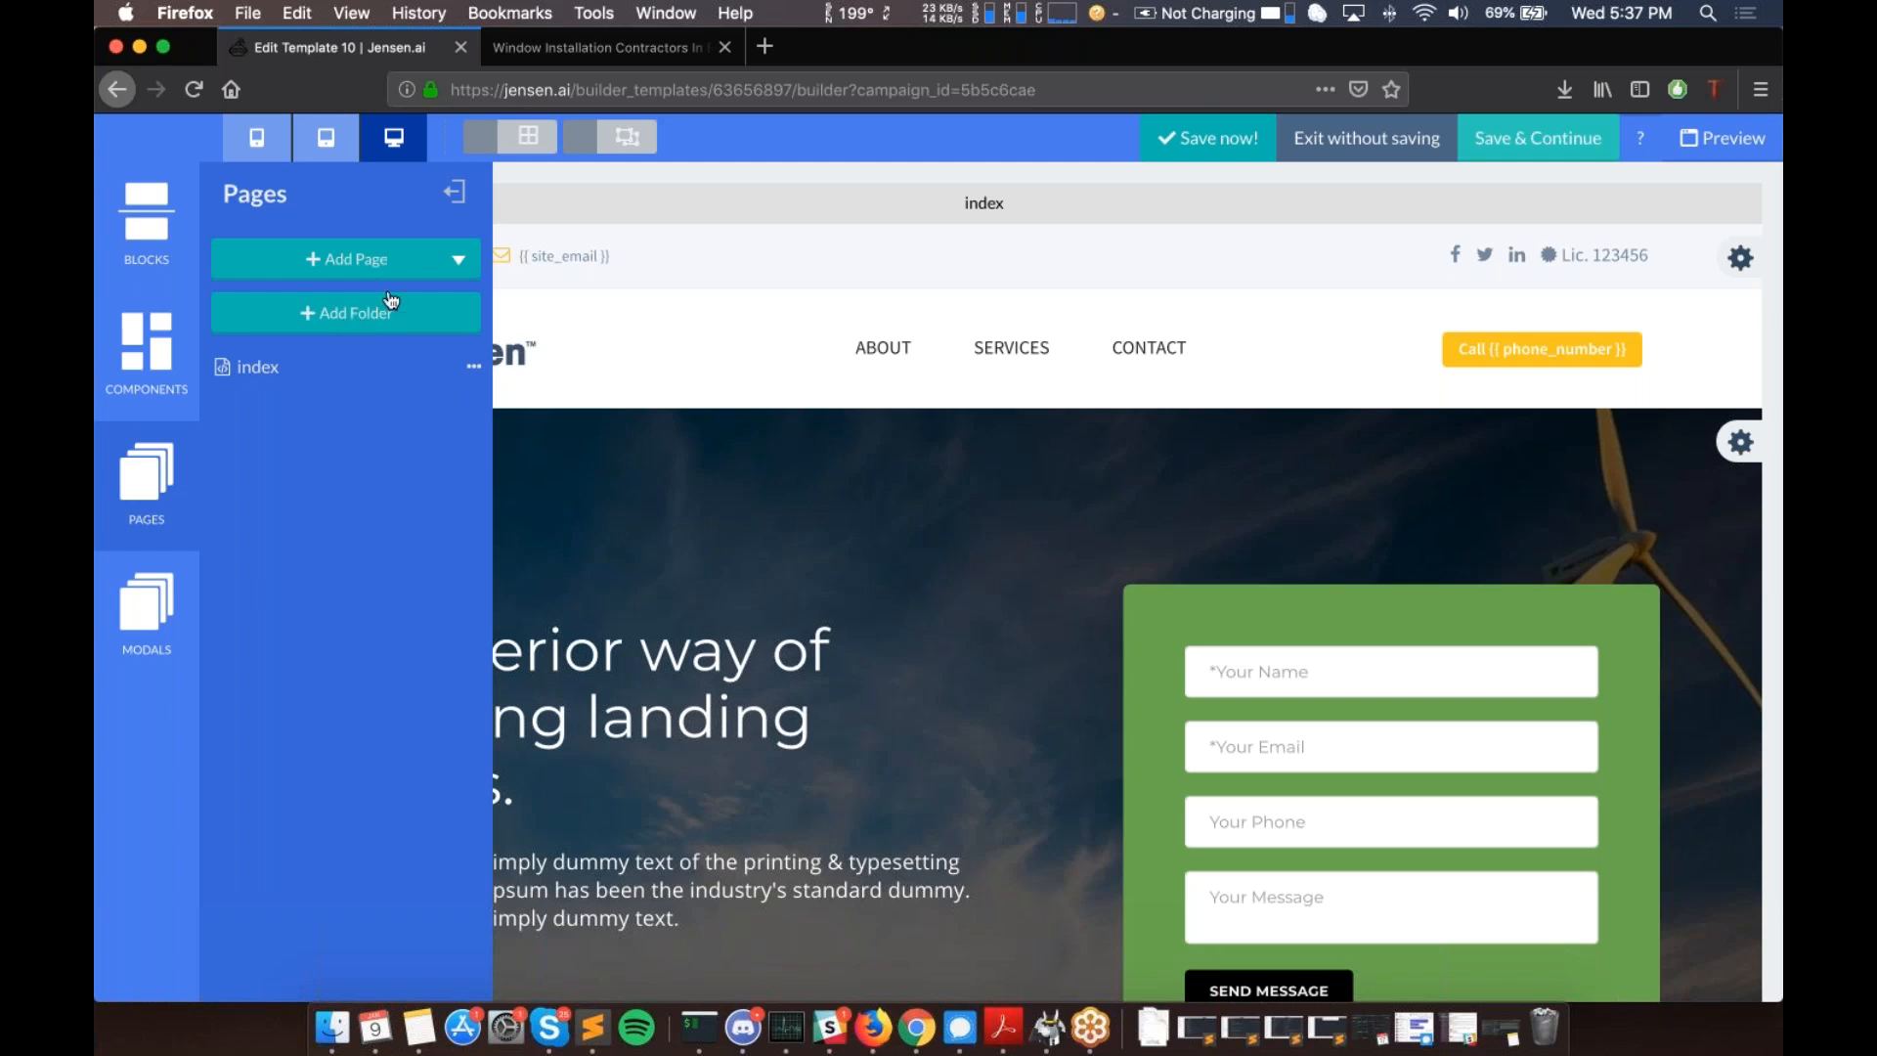
pyautogui.click(456, 262)
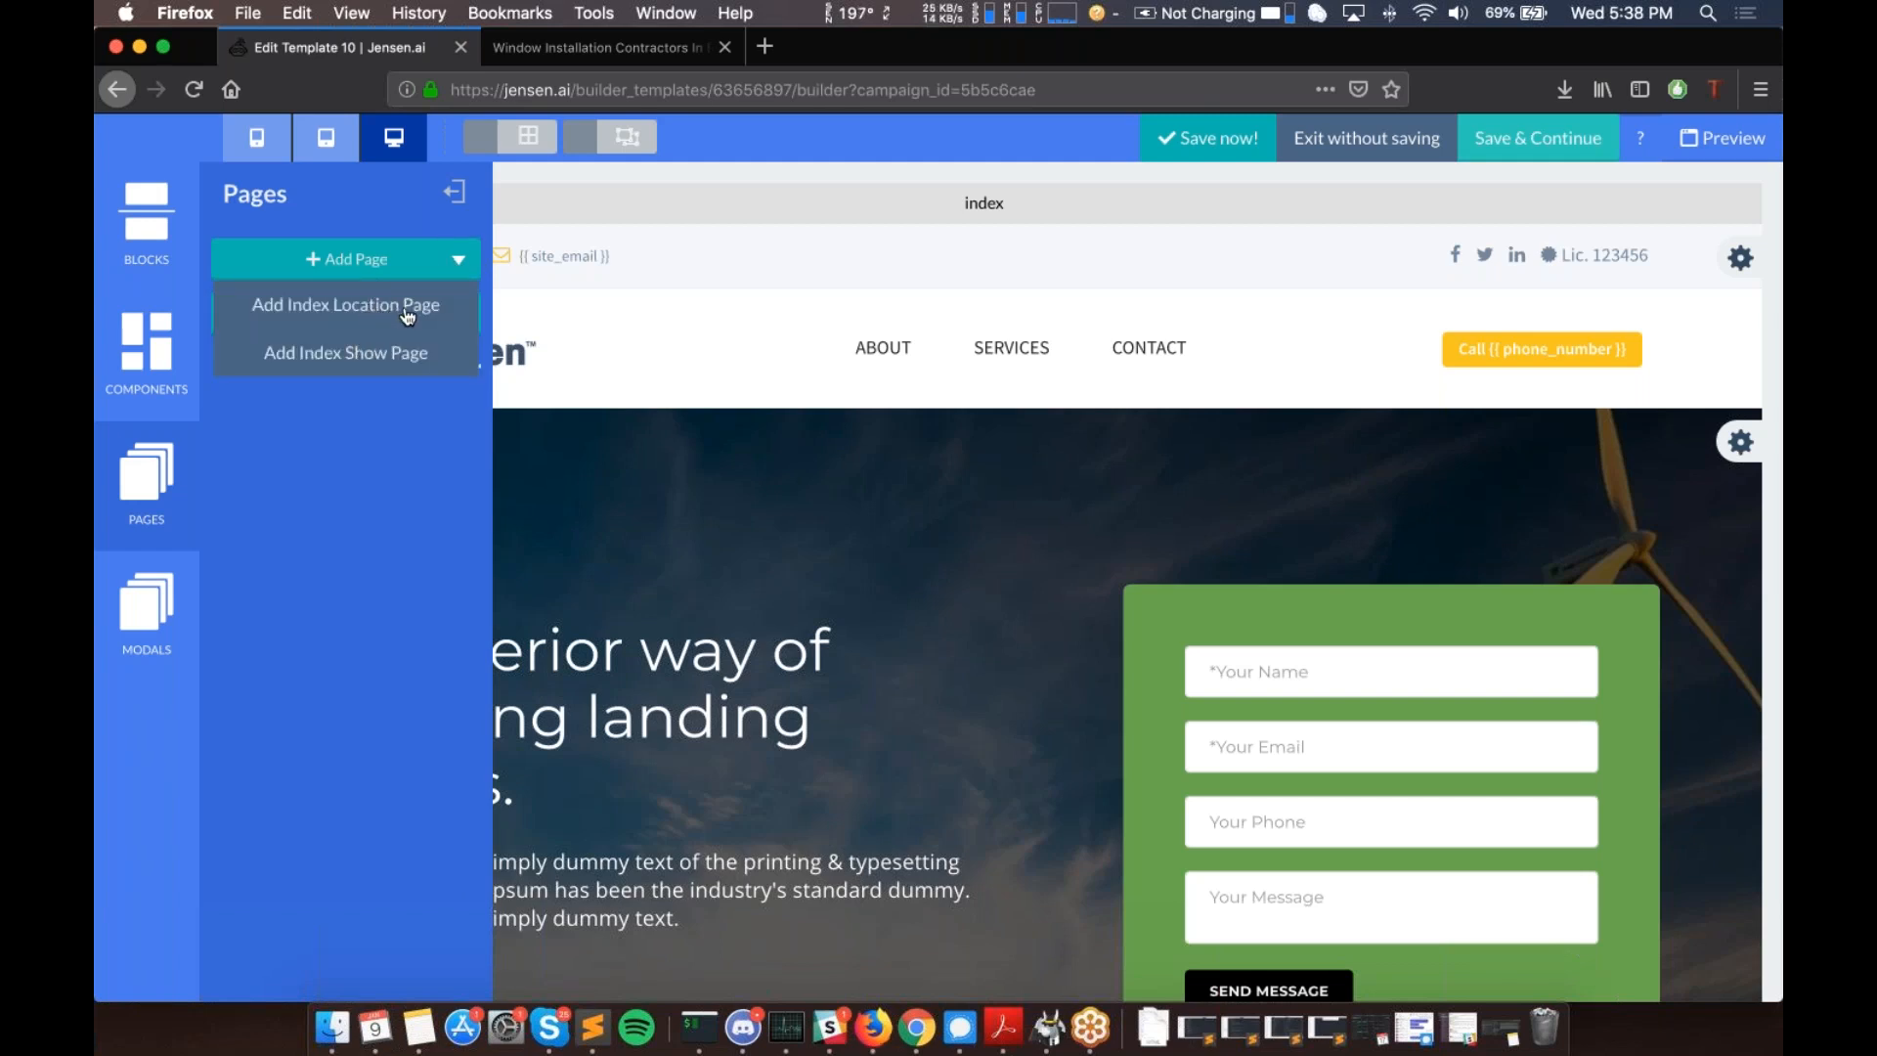
pyautogui.click(367, 364)
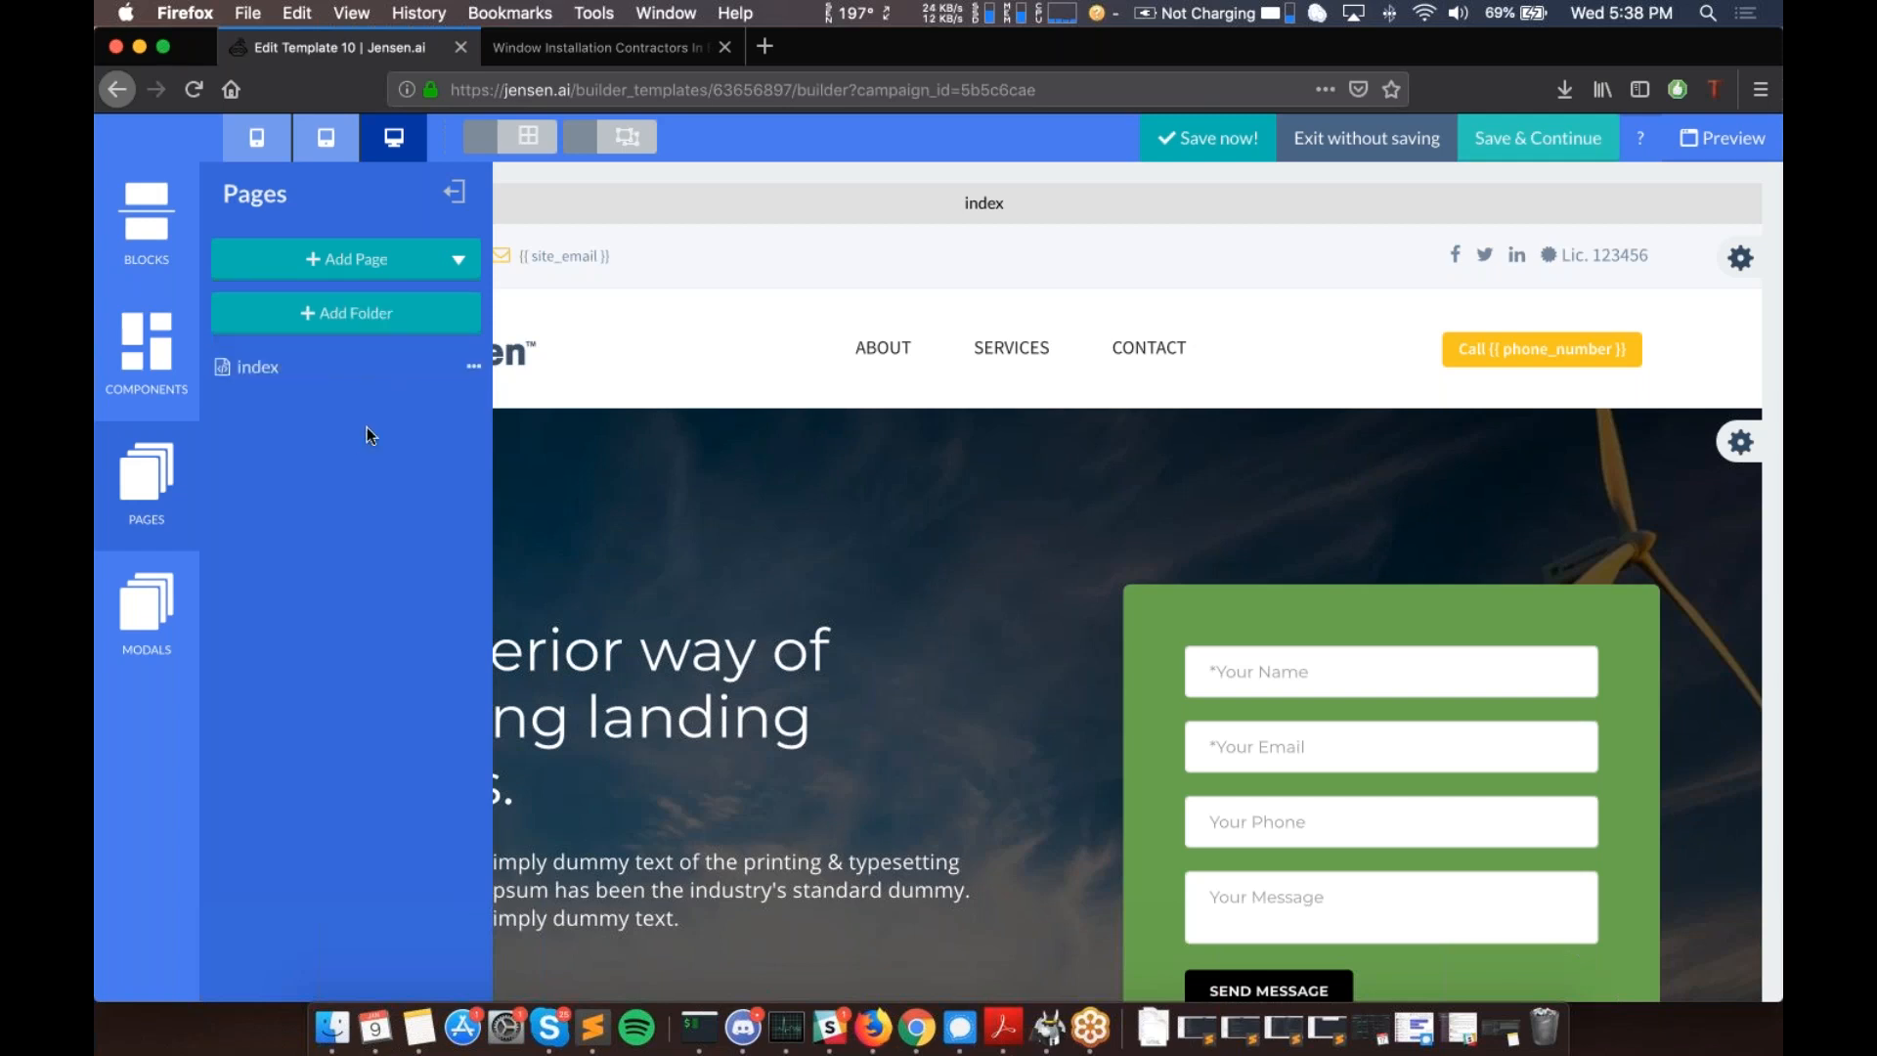
pyautogui.click(323, 262)
pyautogui.write('c')
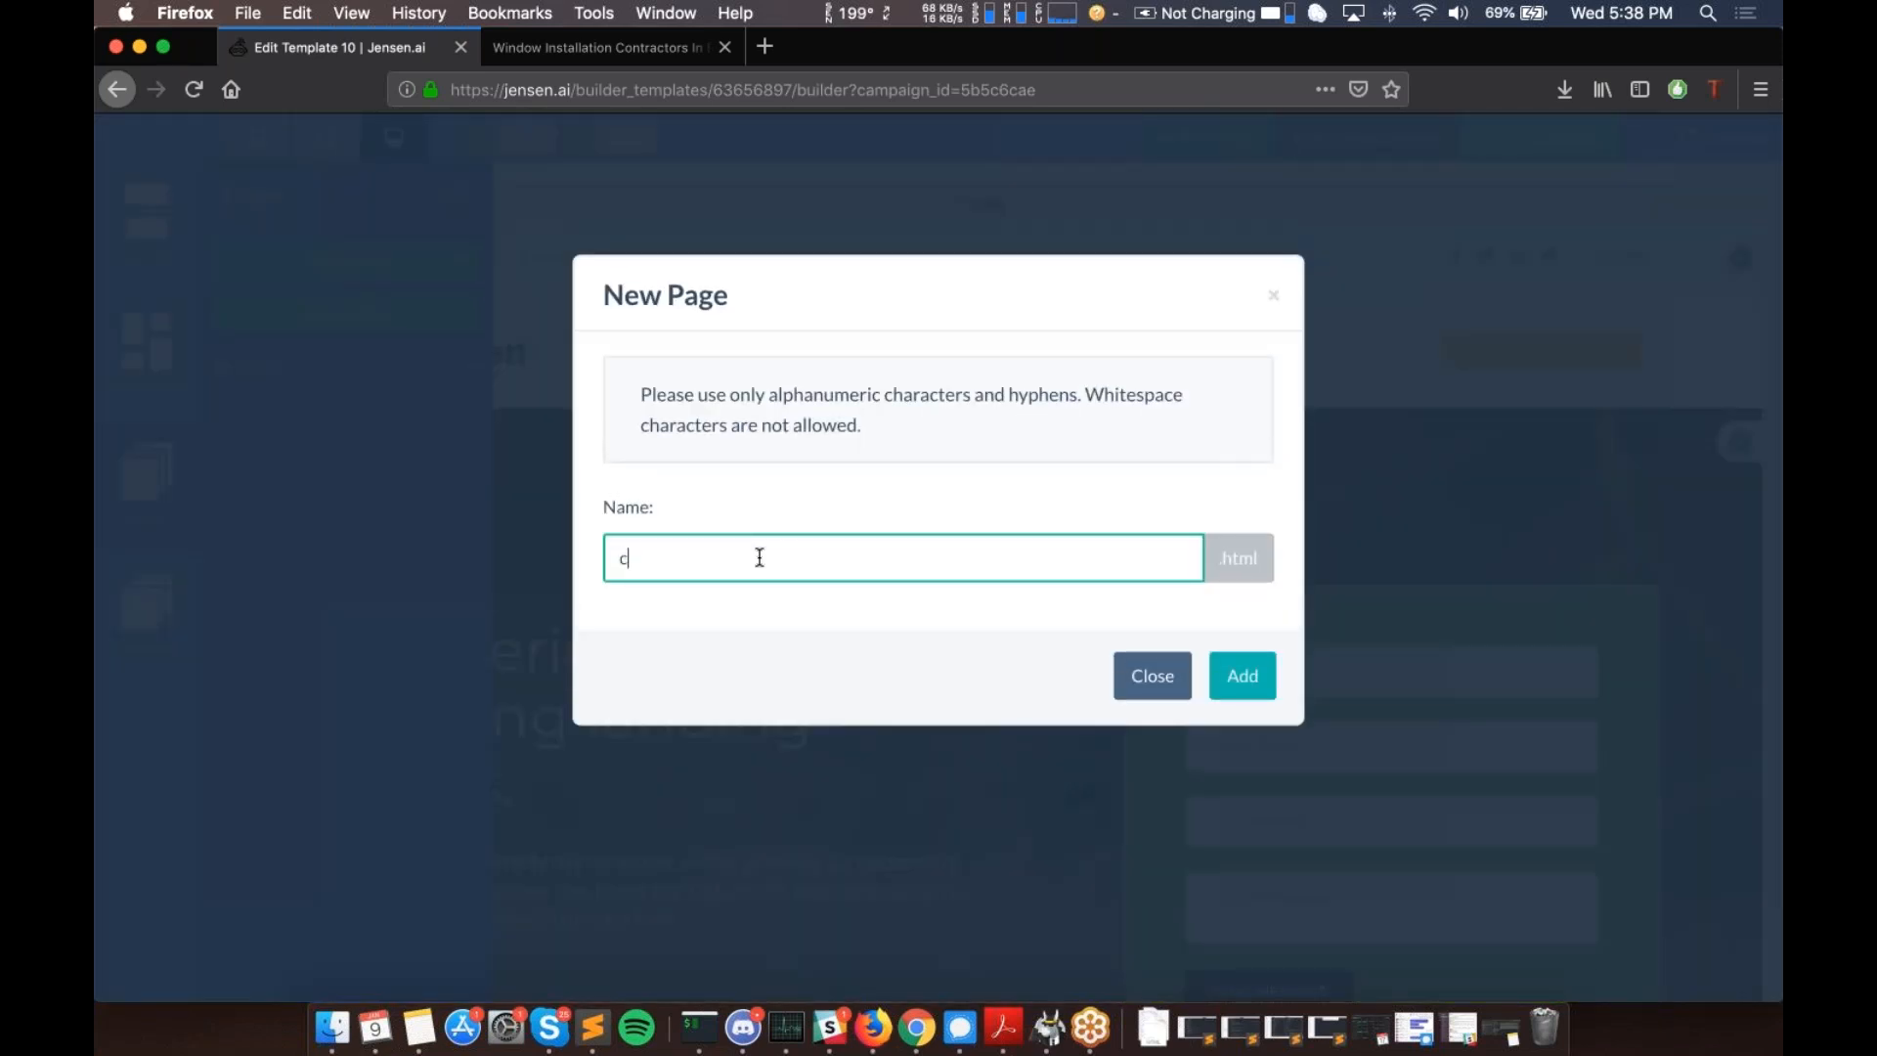
pyautogui.write('ontact')
pyautogui.click(811, 593)
pyautogui.click(1238, 685)
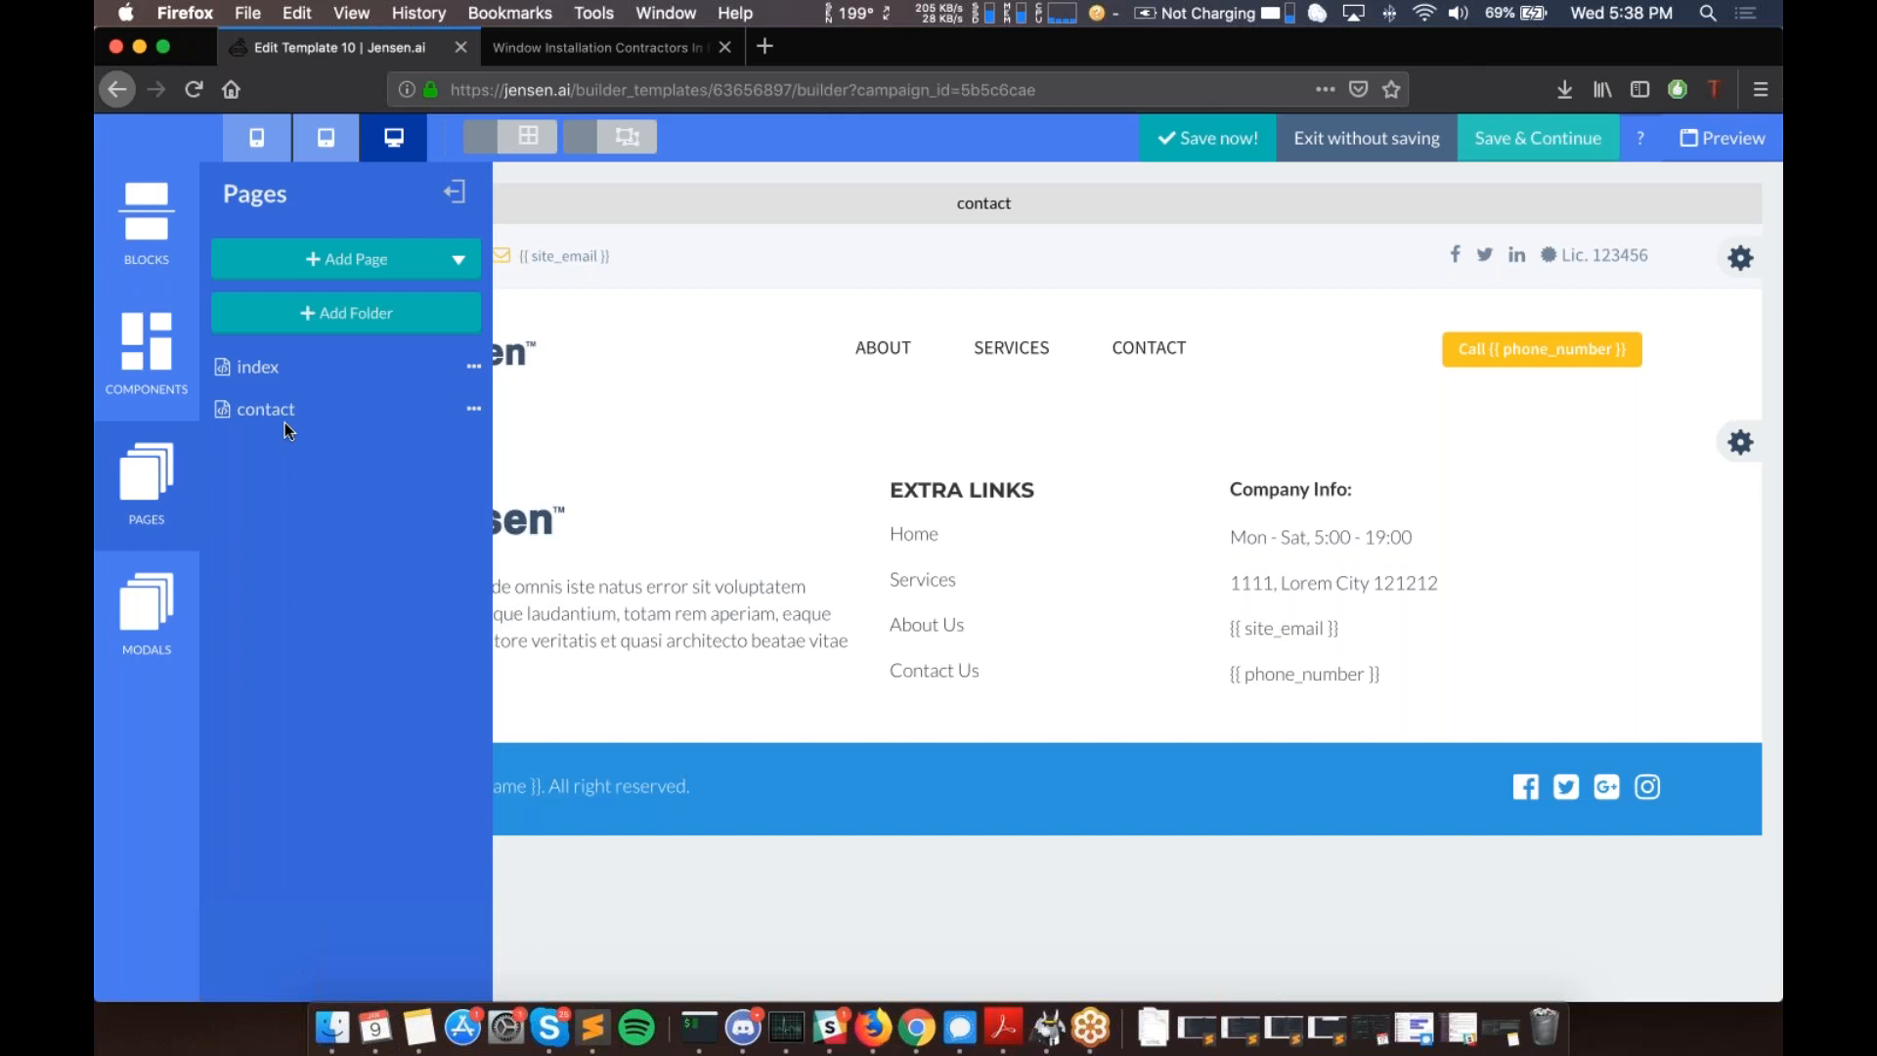
# - Place the street-photo 'Get in Touch' Contact block, with office hours and form, above the footer
pyautogui.click(452, 192)
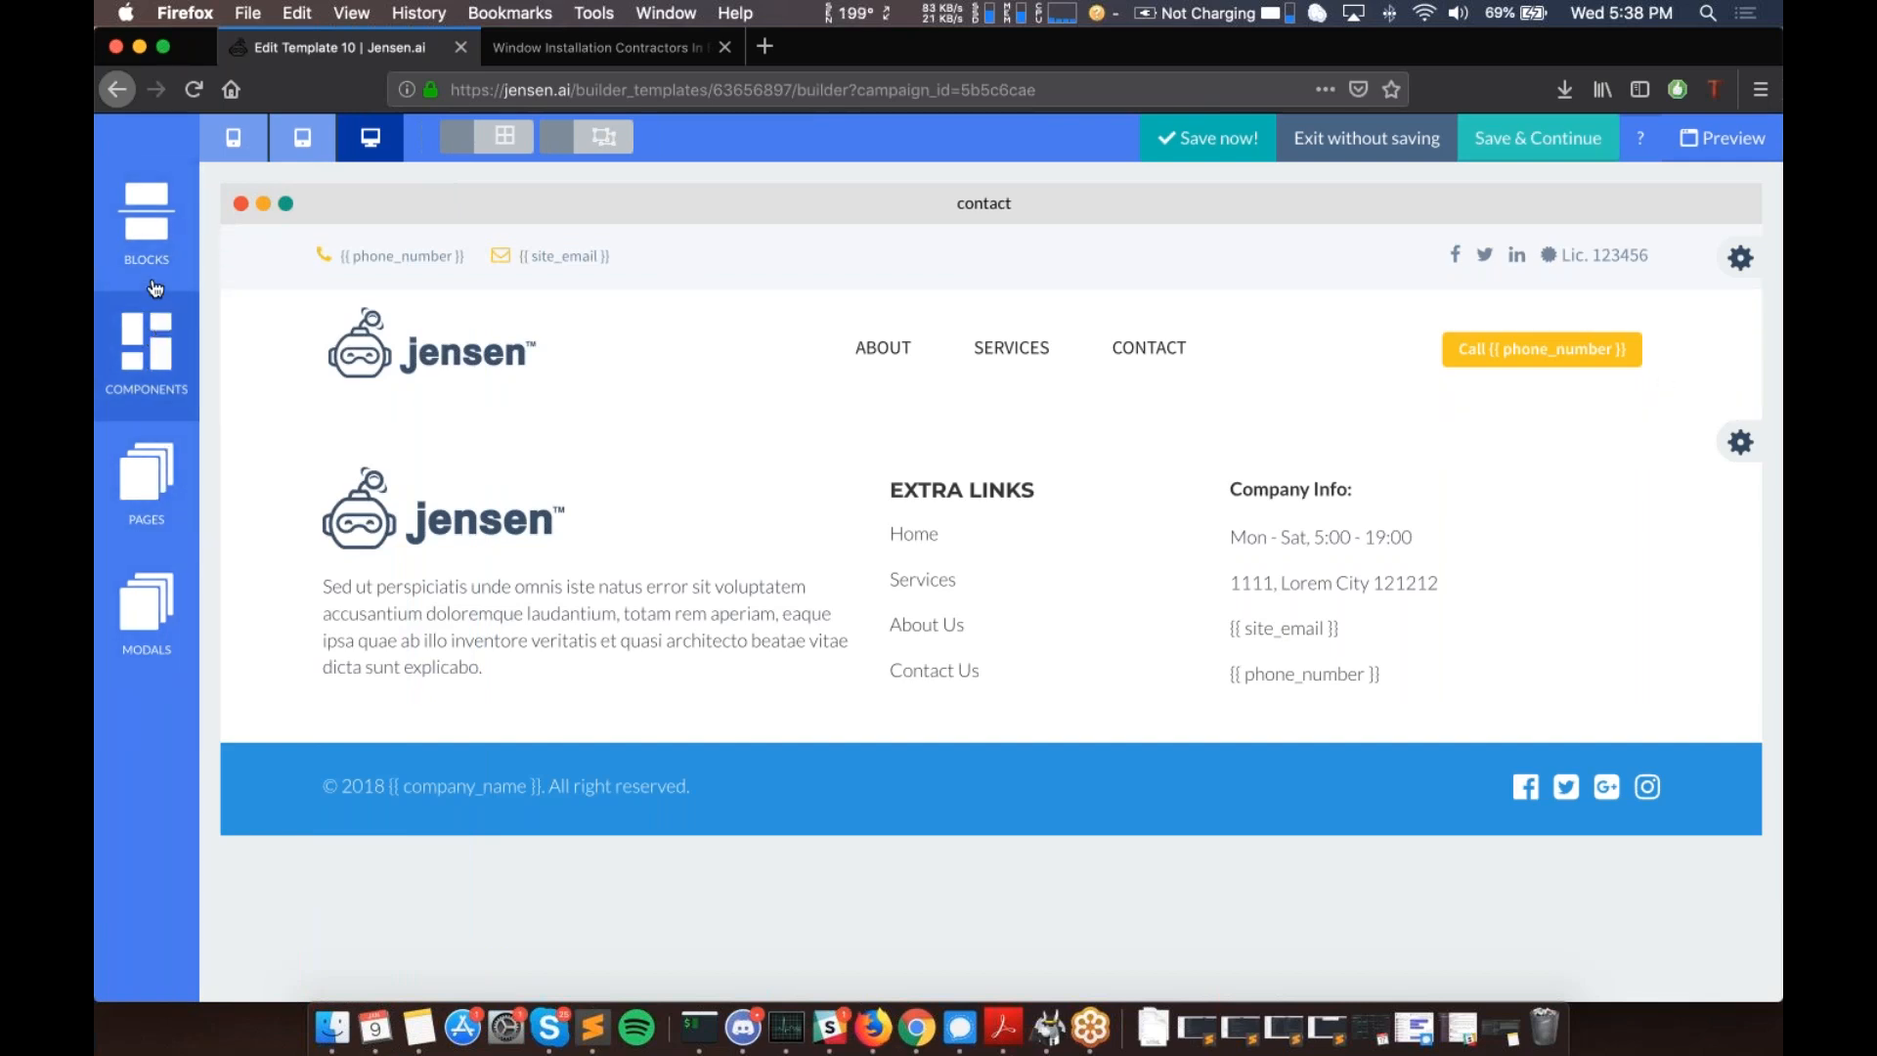
pyautogui.click(149, 333)
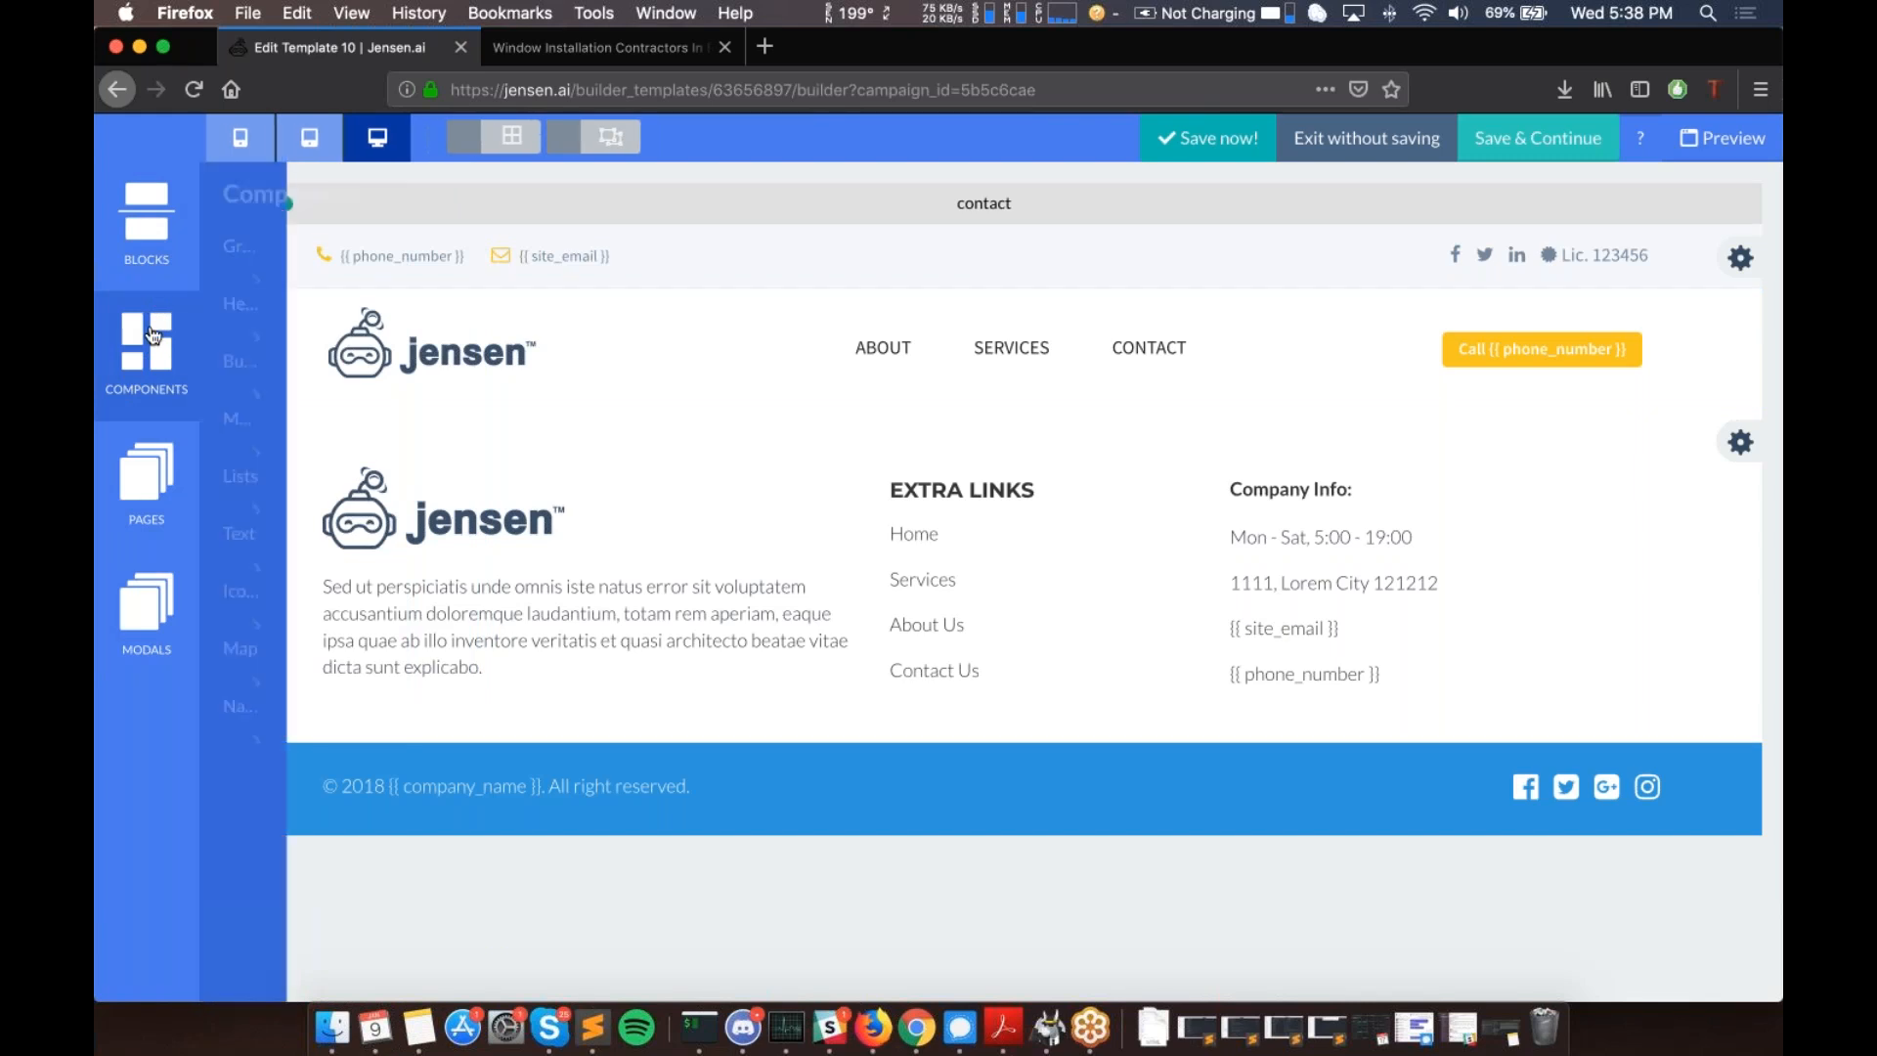
pyautogui.click(150, 231)
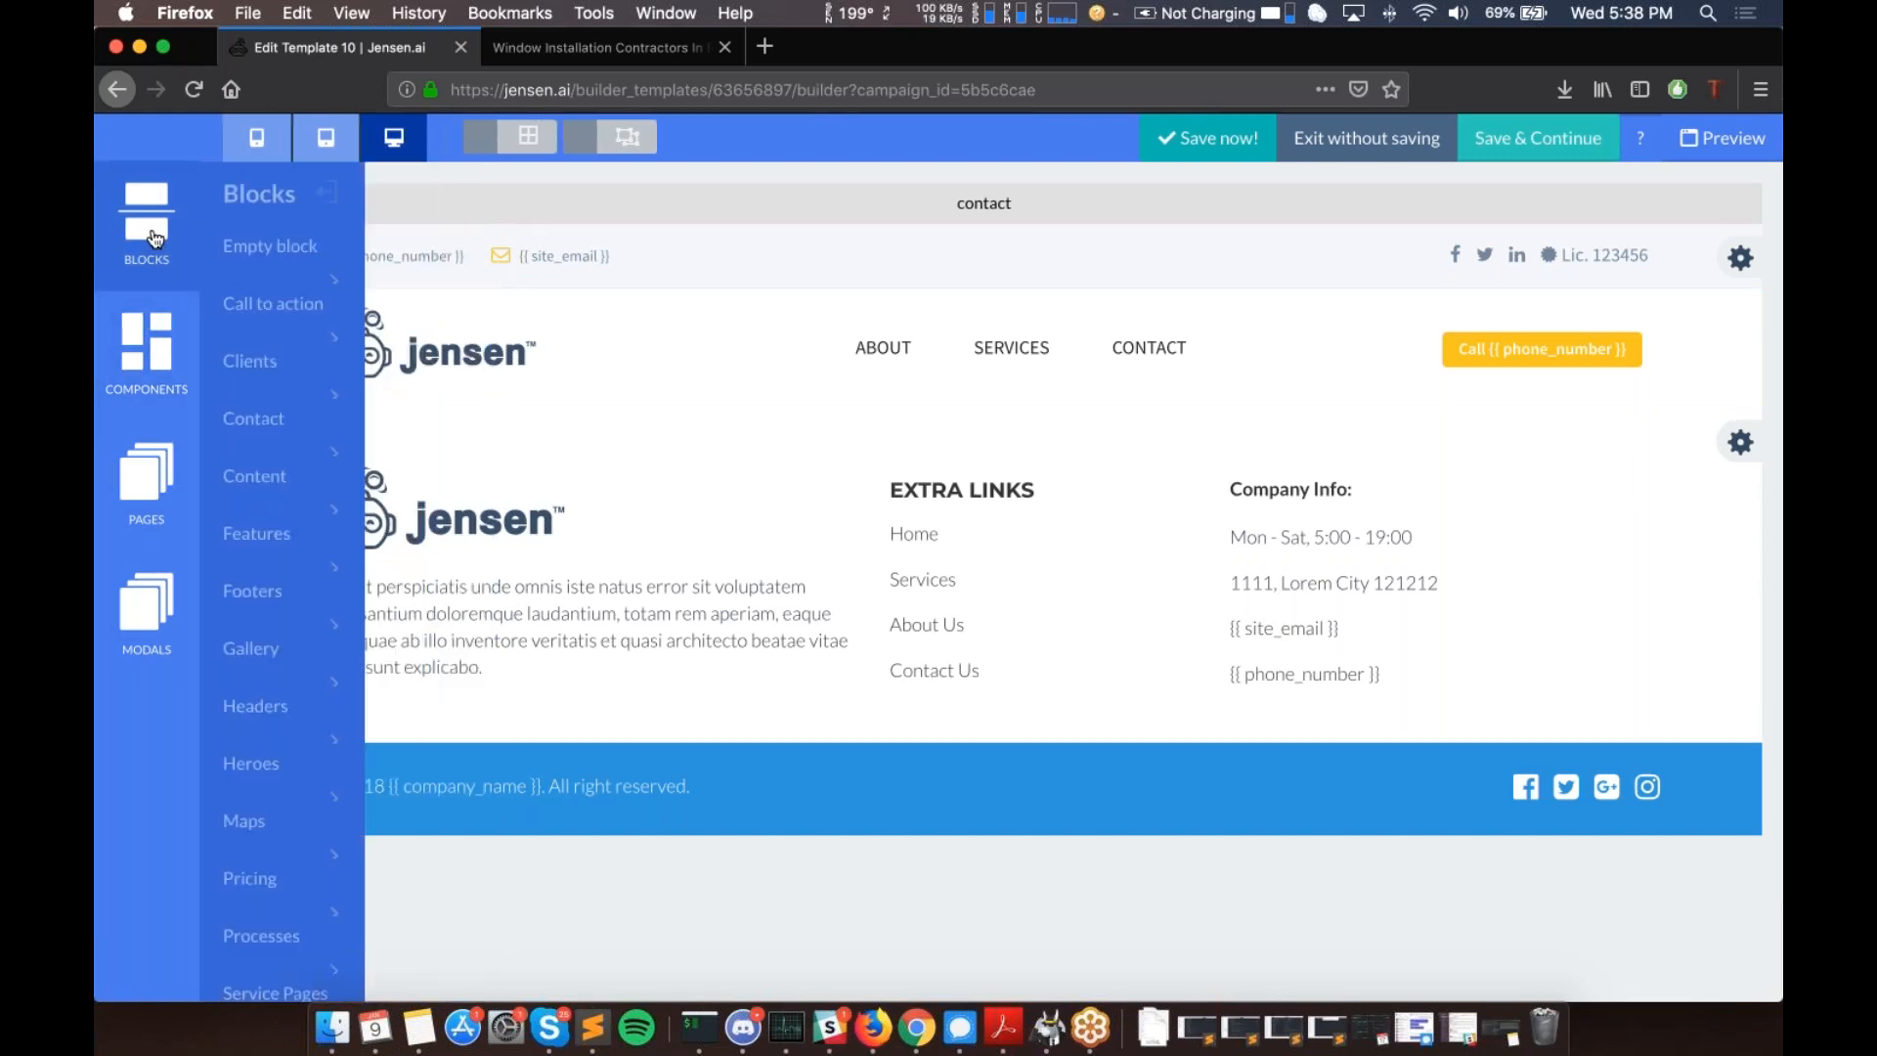
pyautogui.click(309, 430)
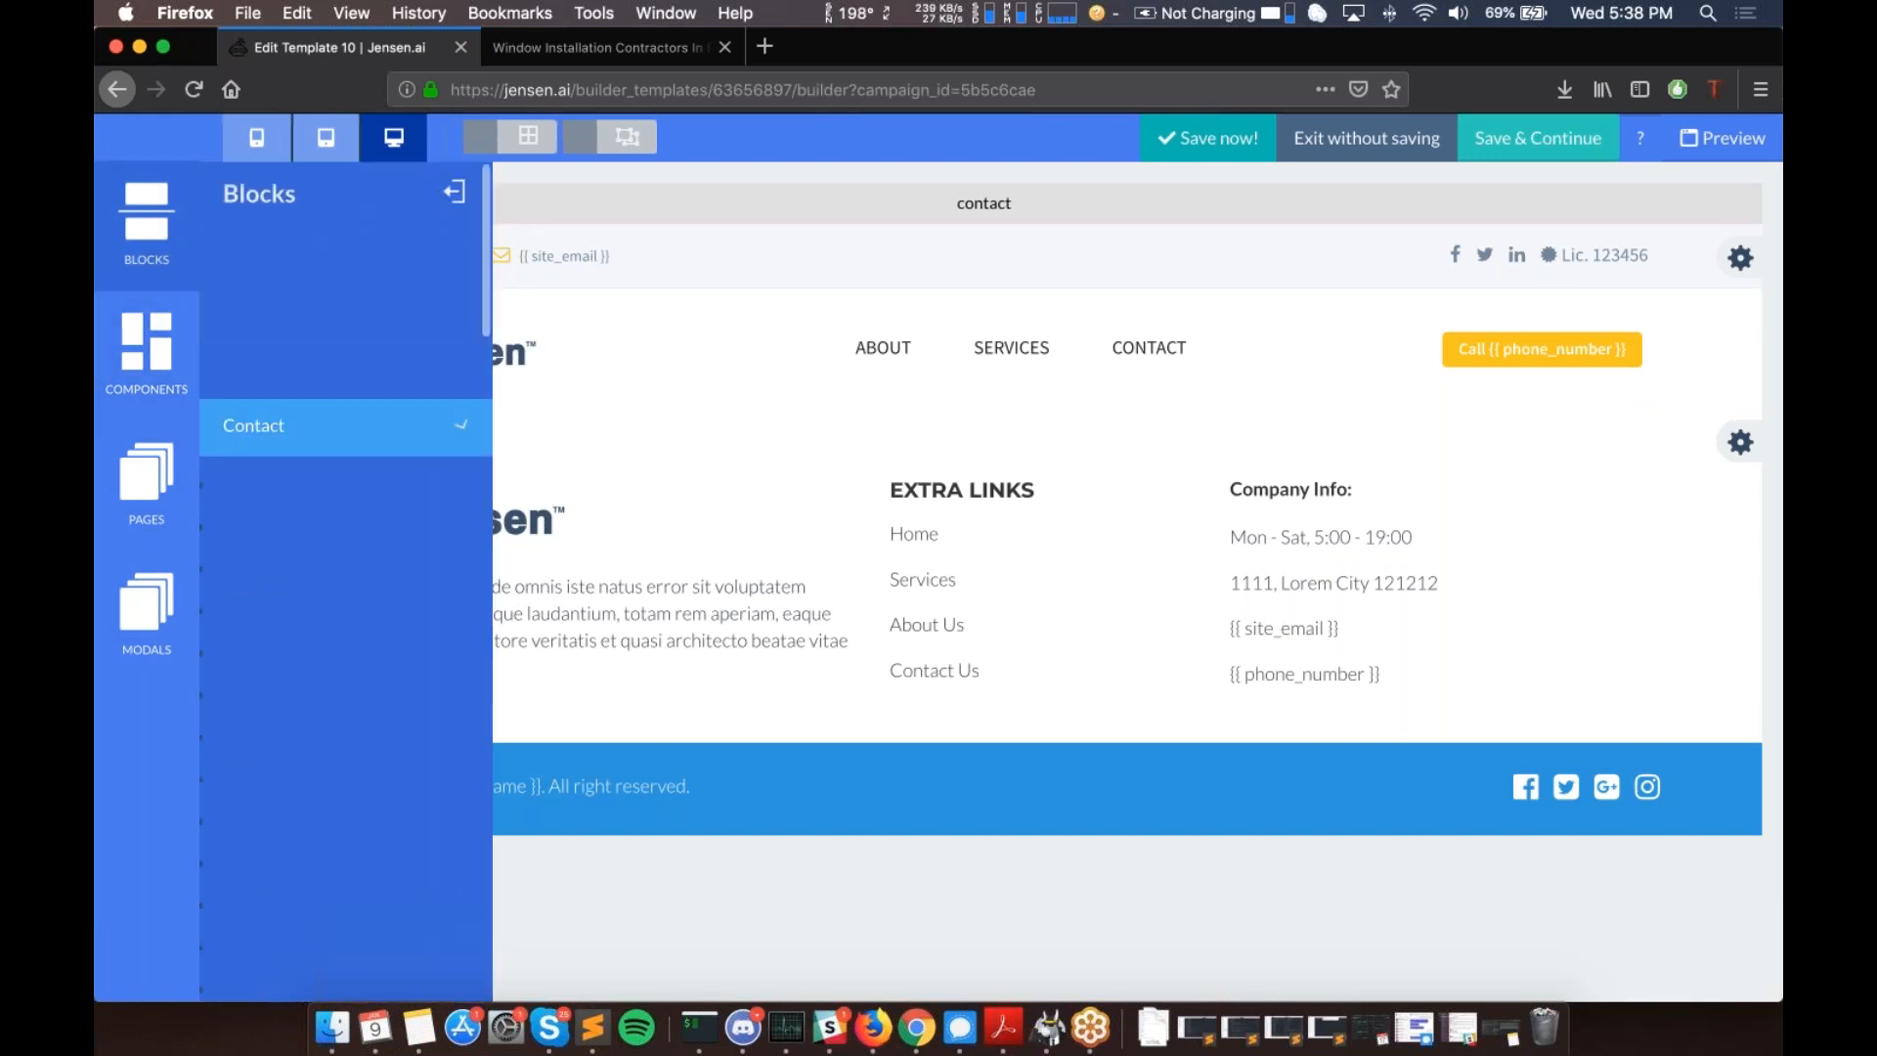
pyautogui.scroll(-3, 349, 524)
pyautogui.scroll(-10, 349, 524)
pyautogui.scroll(1, 349, 524)
pyautogui.moveTo(349, 524); pyautogui.dragTo(578, 202)
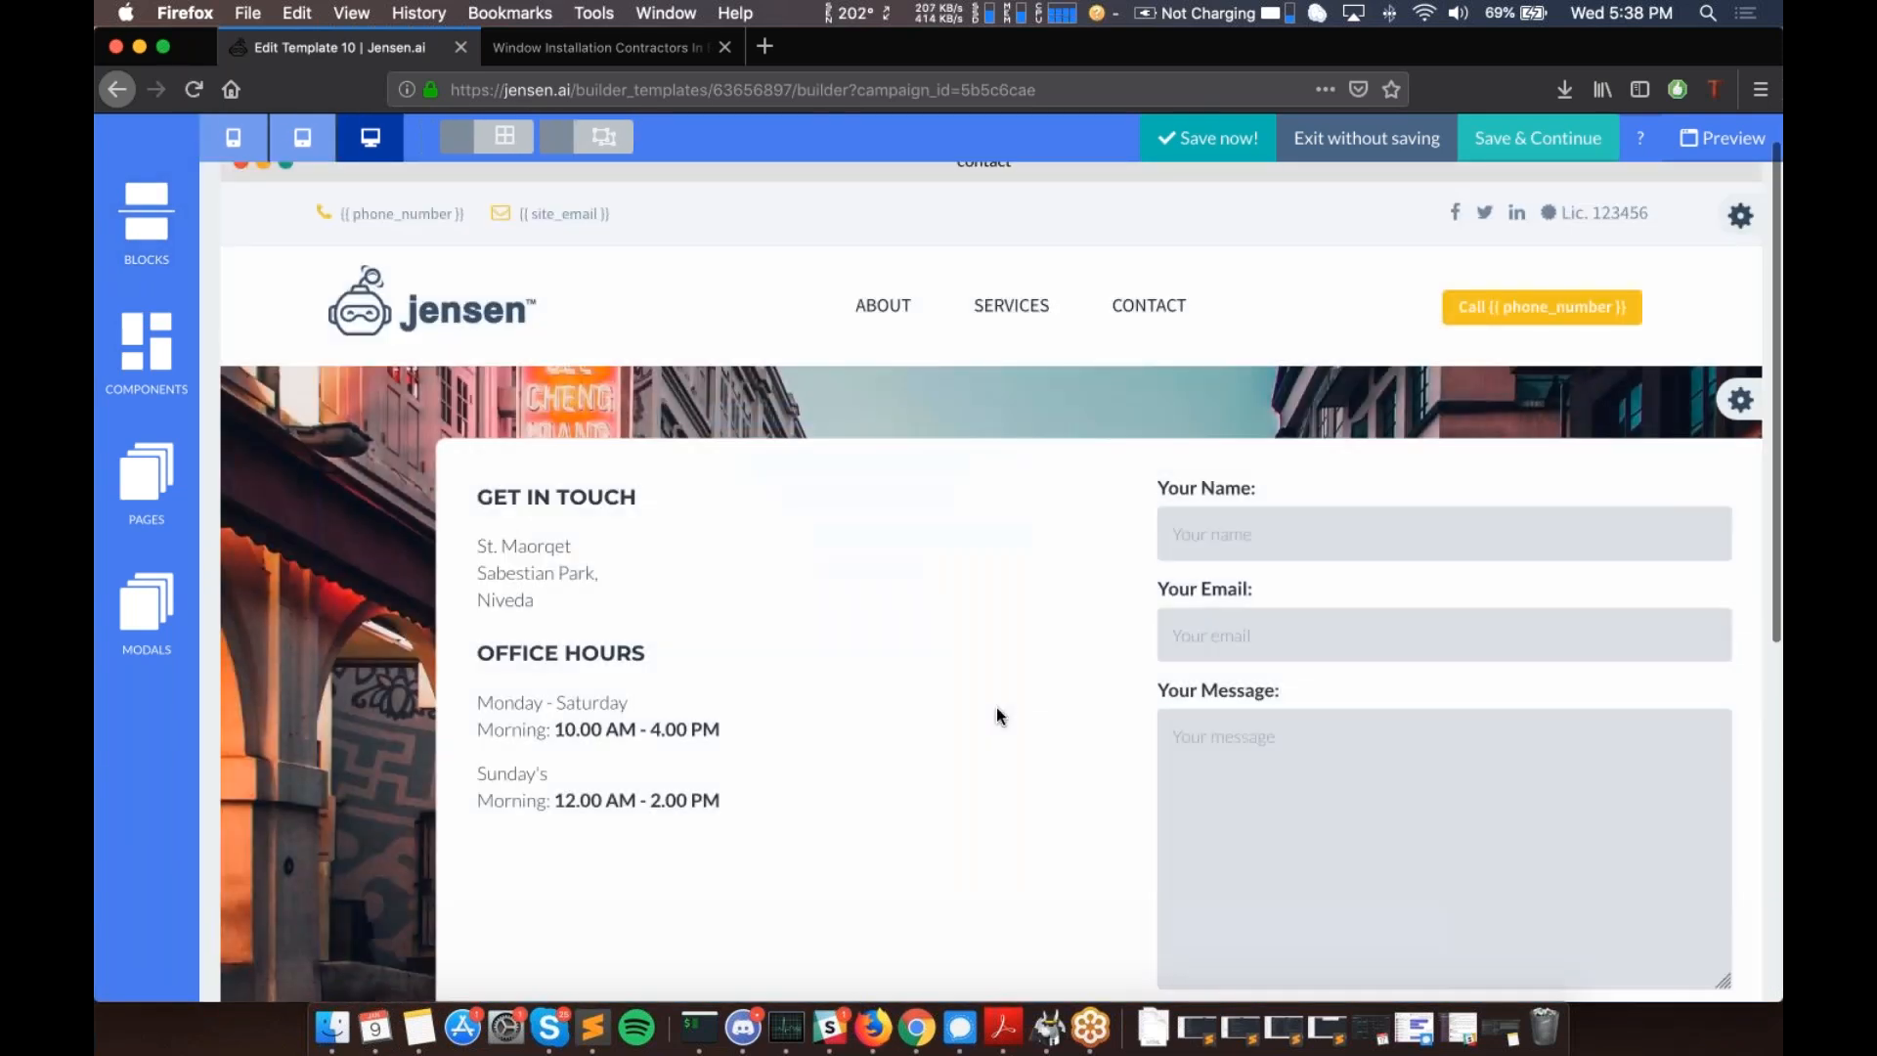
pyautogui.scroll(-4, 996, 708)
pyautogui.scroll(5, 996, 708)
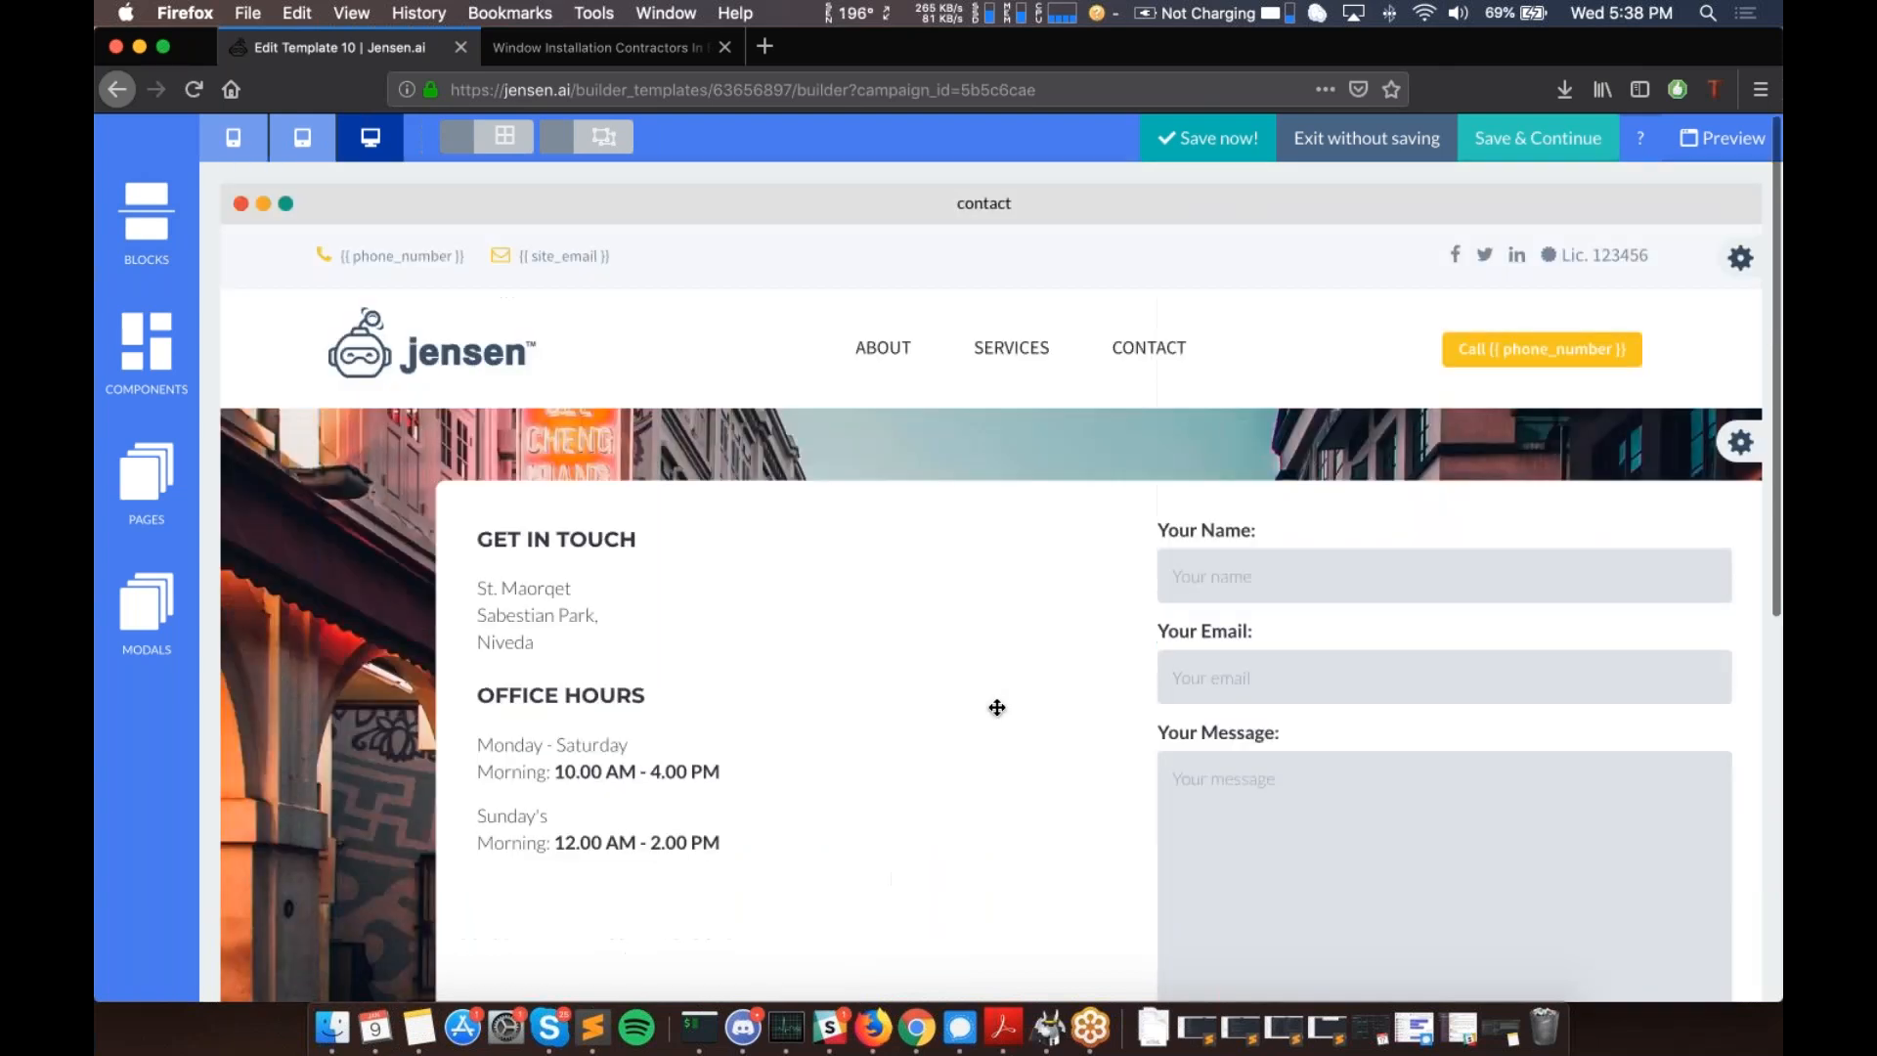
pyautogui.hscroll(1, 996, 708)
pyautogui.hscroll(-1, 802, 533)
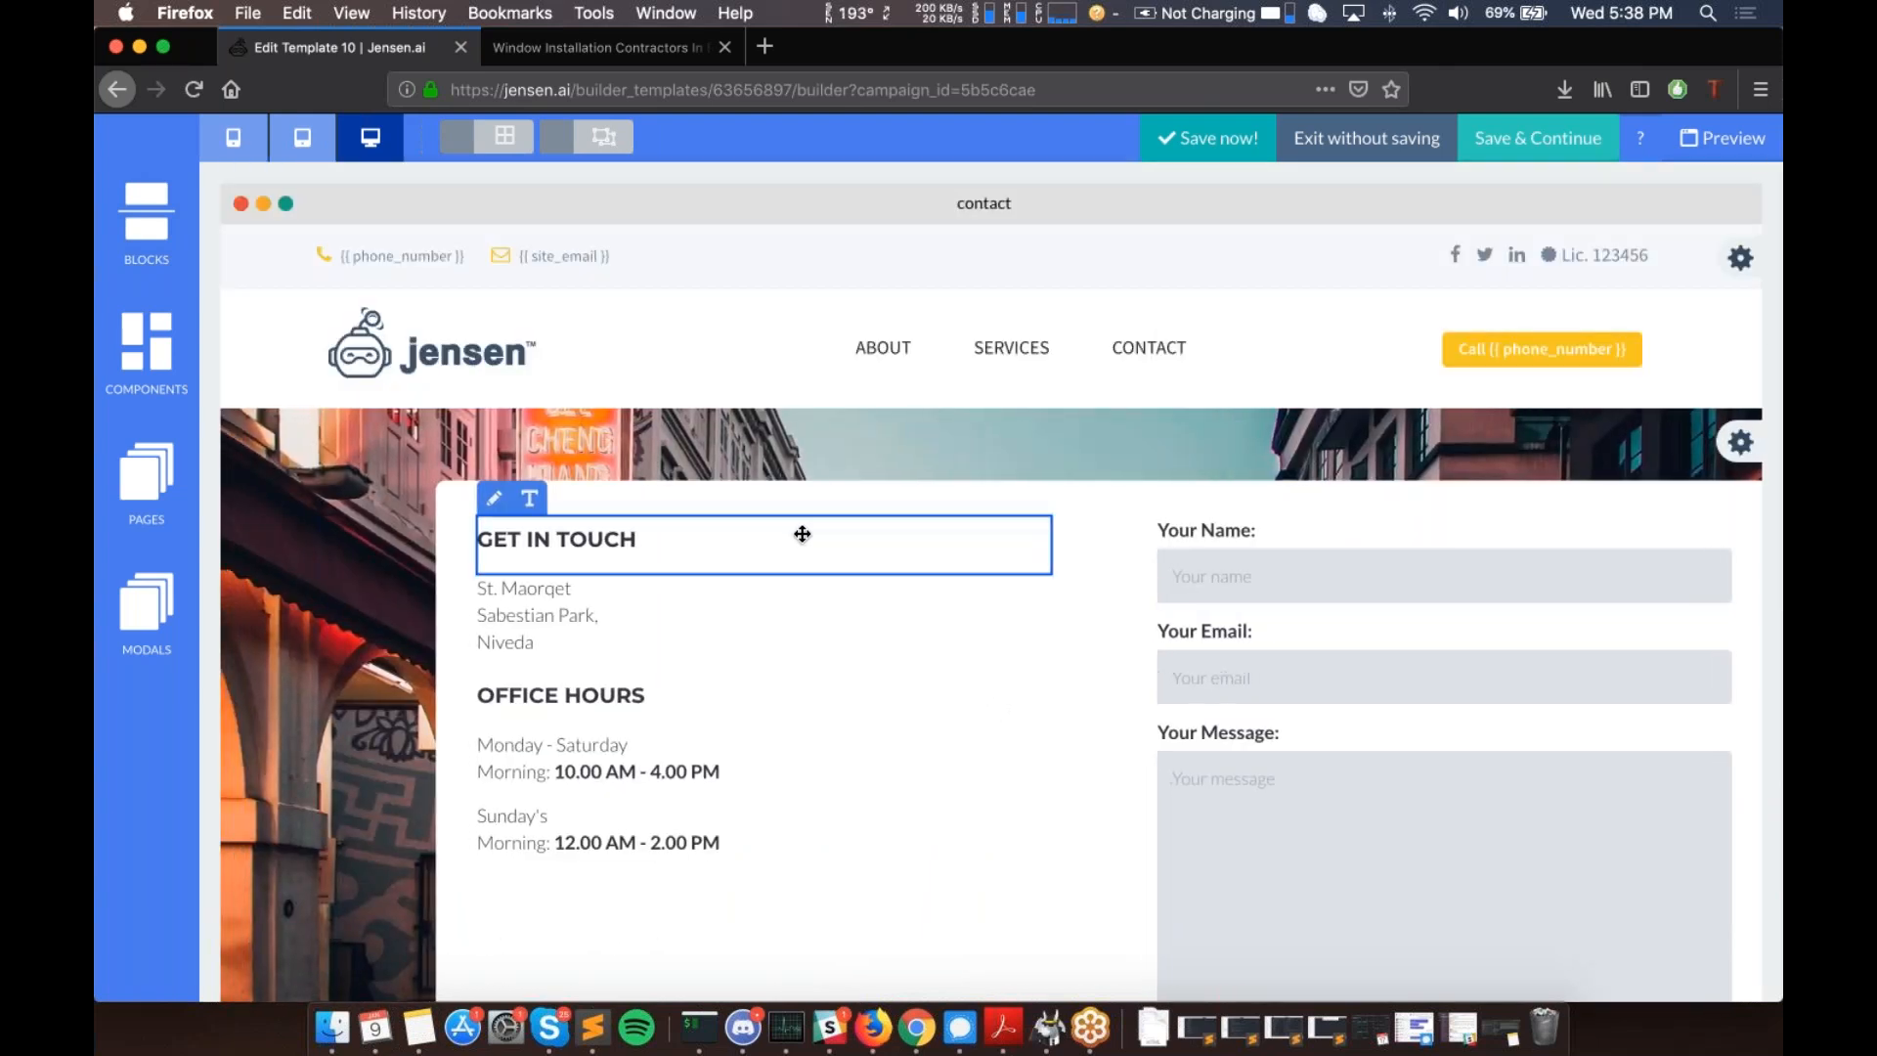
pyautogui.scroll(-1, 802, 534)
pyautogui.scroll(-5, 801, 534)
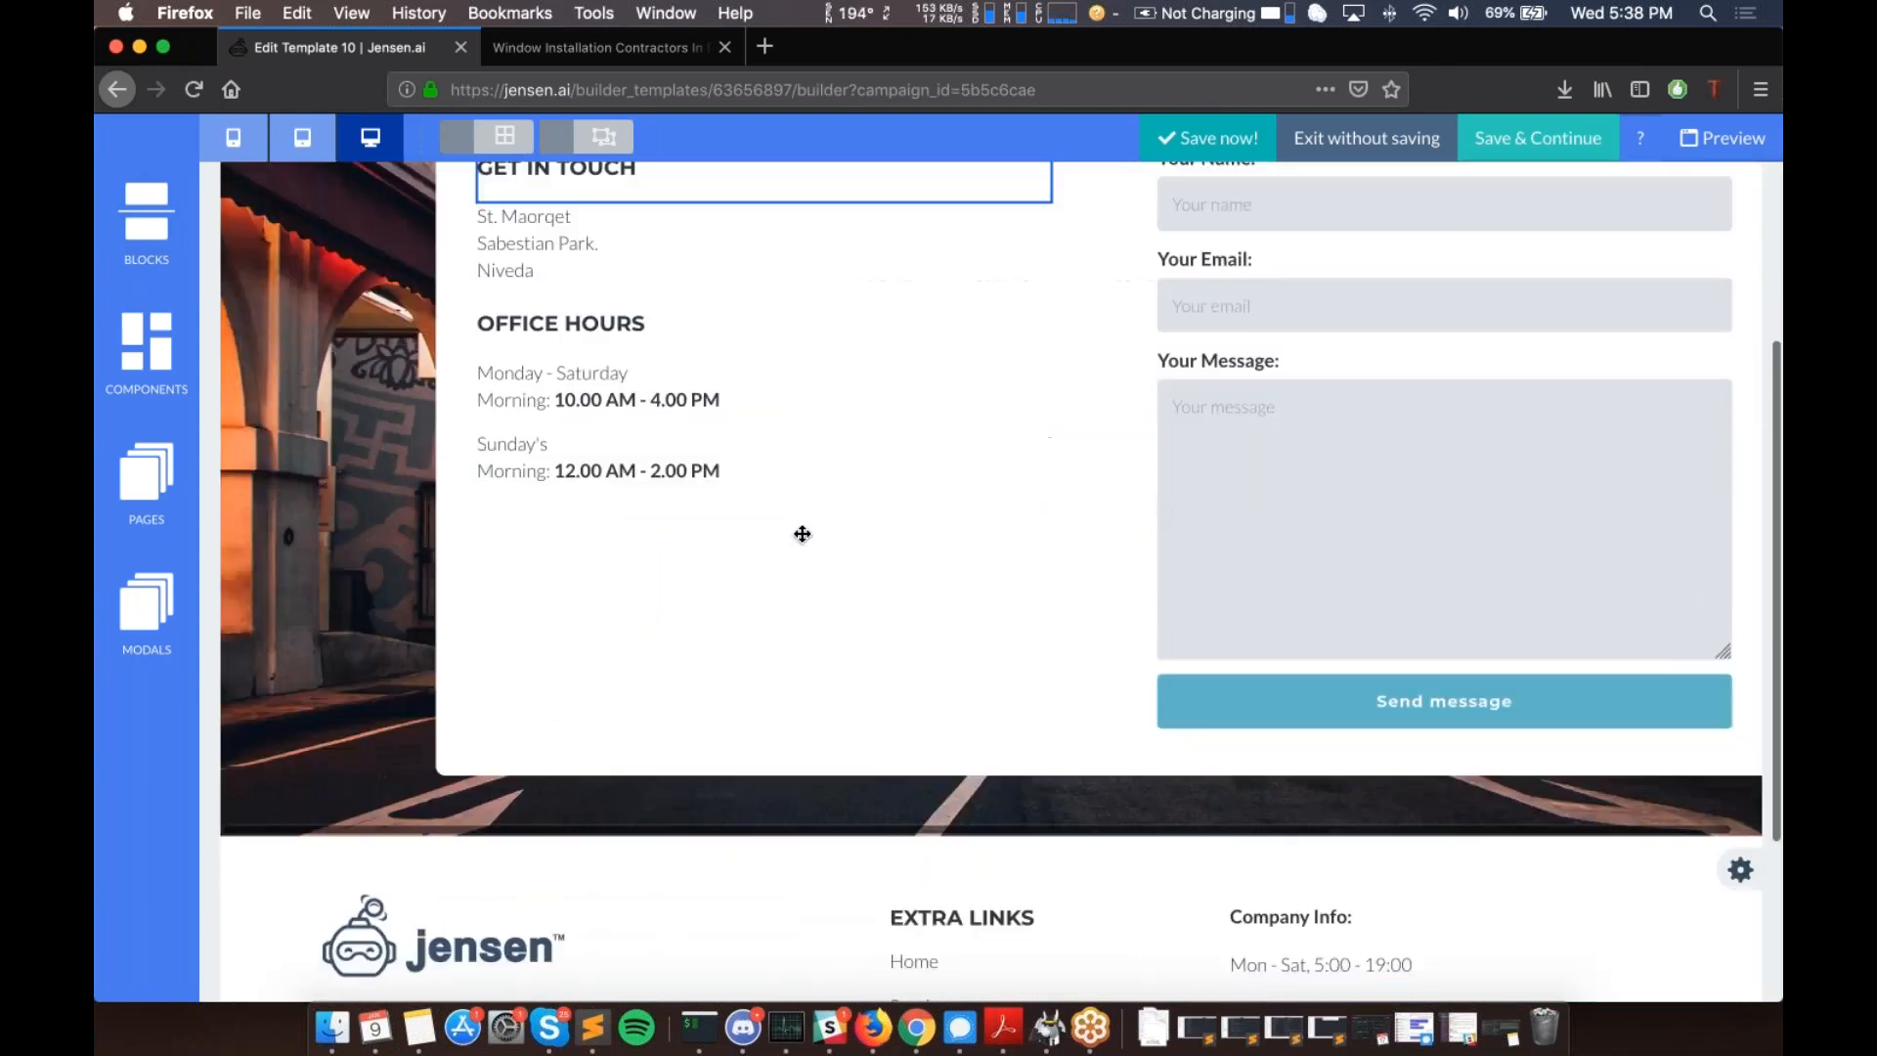
pyautogui.scroll(6, 481, 530)
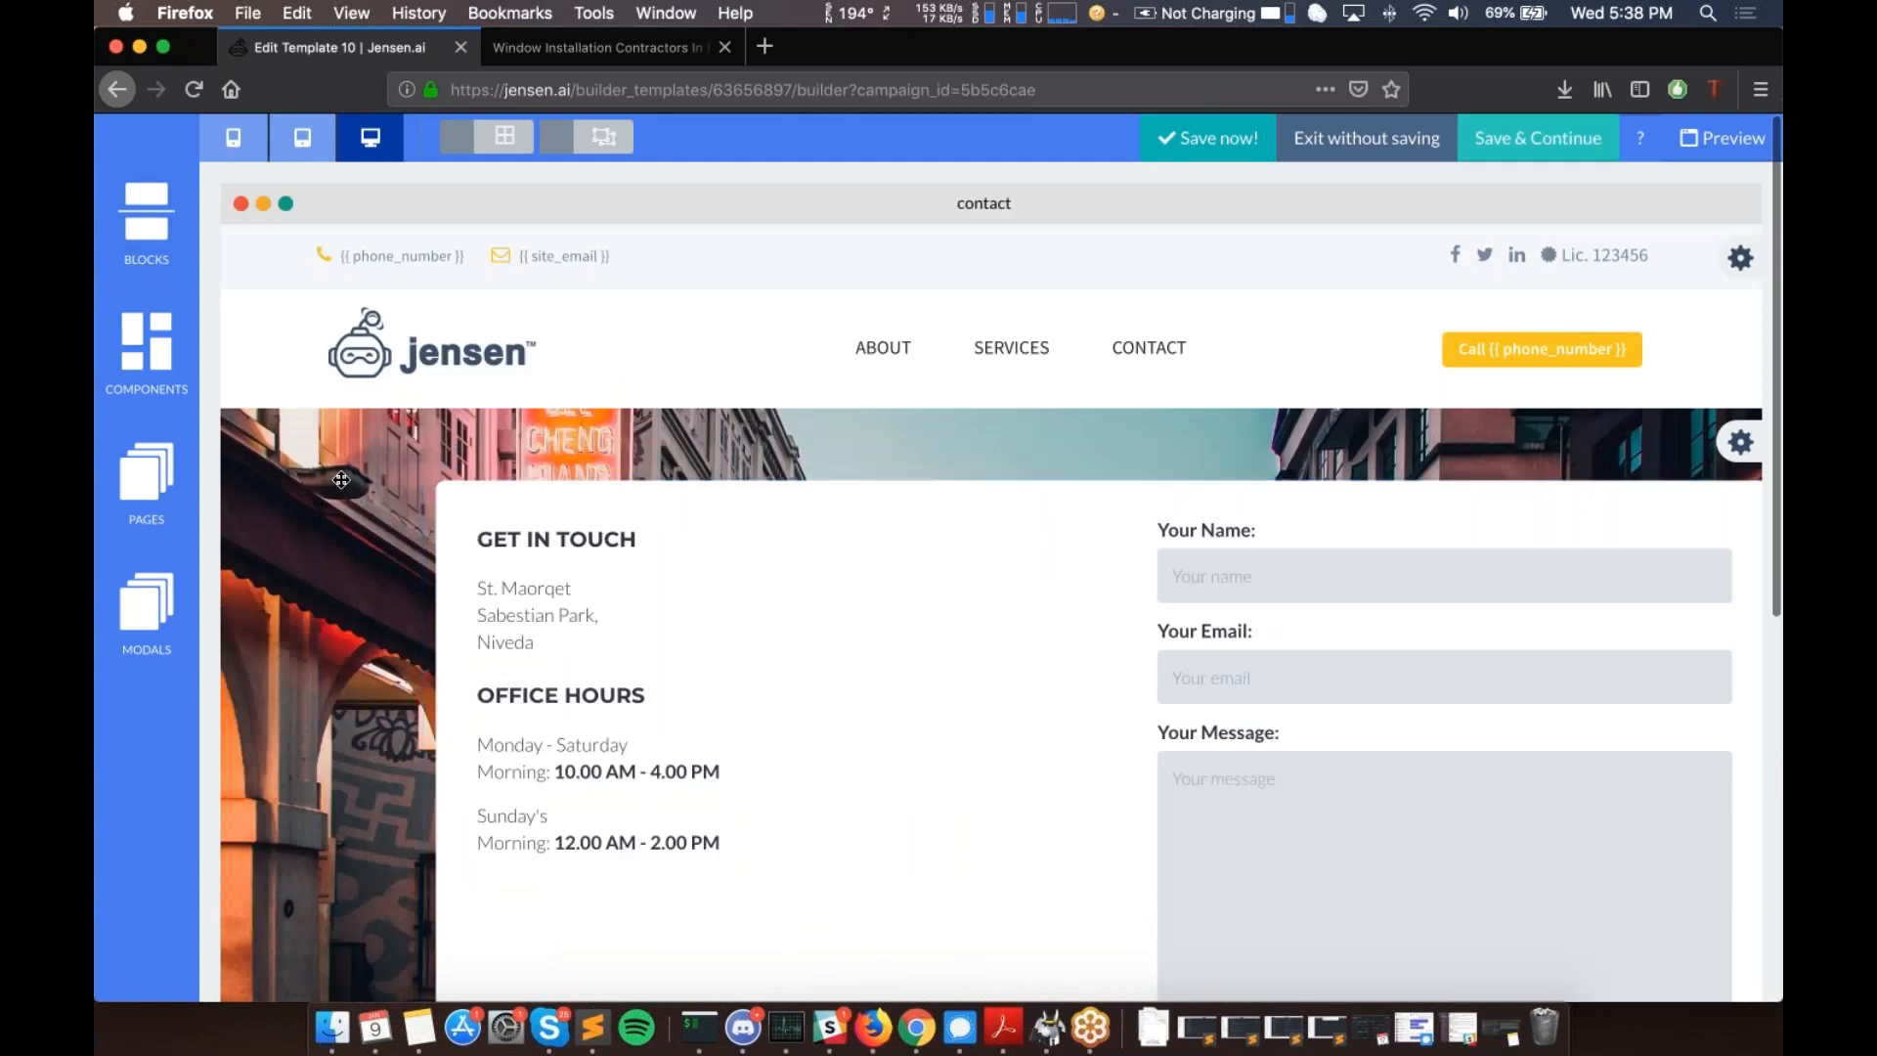
pyautogui.scroll(-9, 341, 480)
pyautogui.scroll(9, 788, 826)
pyautogui.scroll(-9, 788, 827)
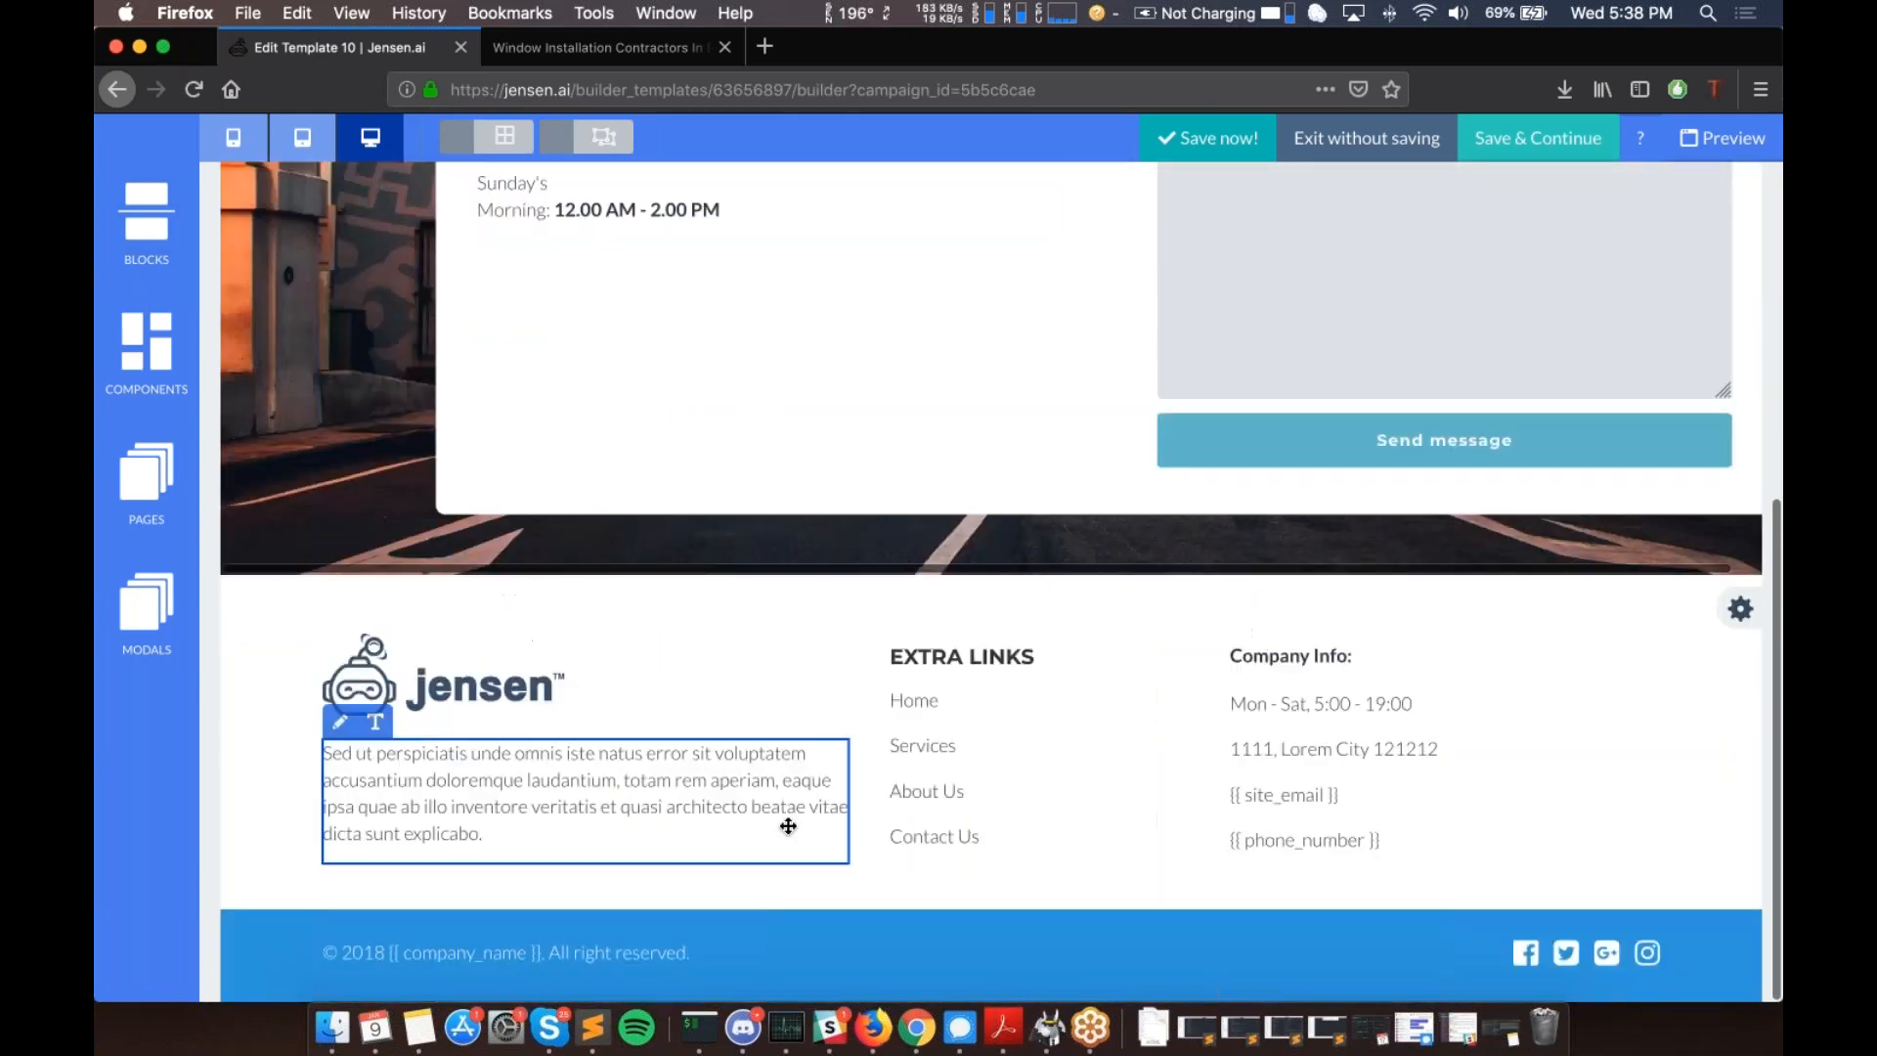
pyautogui.scroll(10, 788, 511)
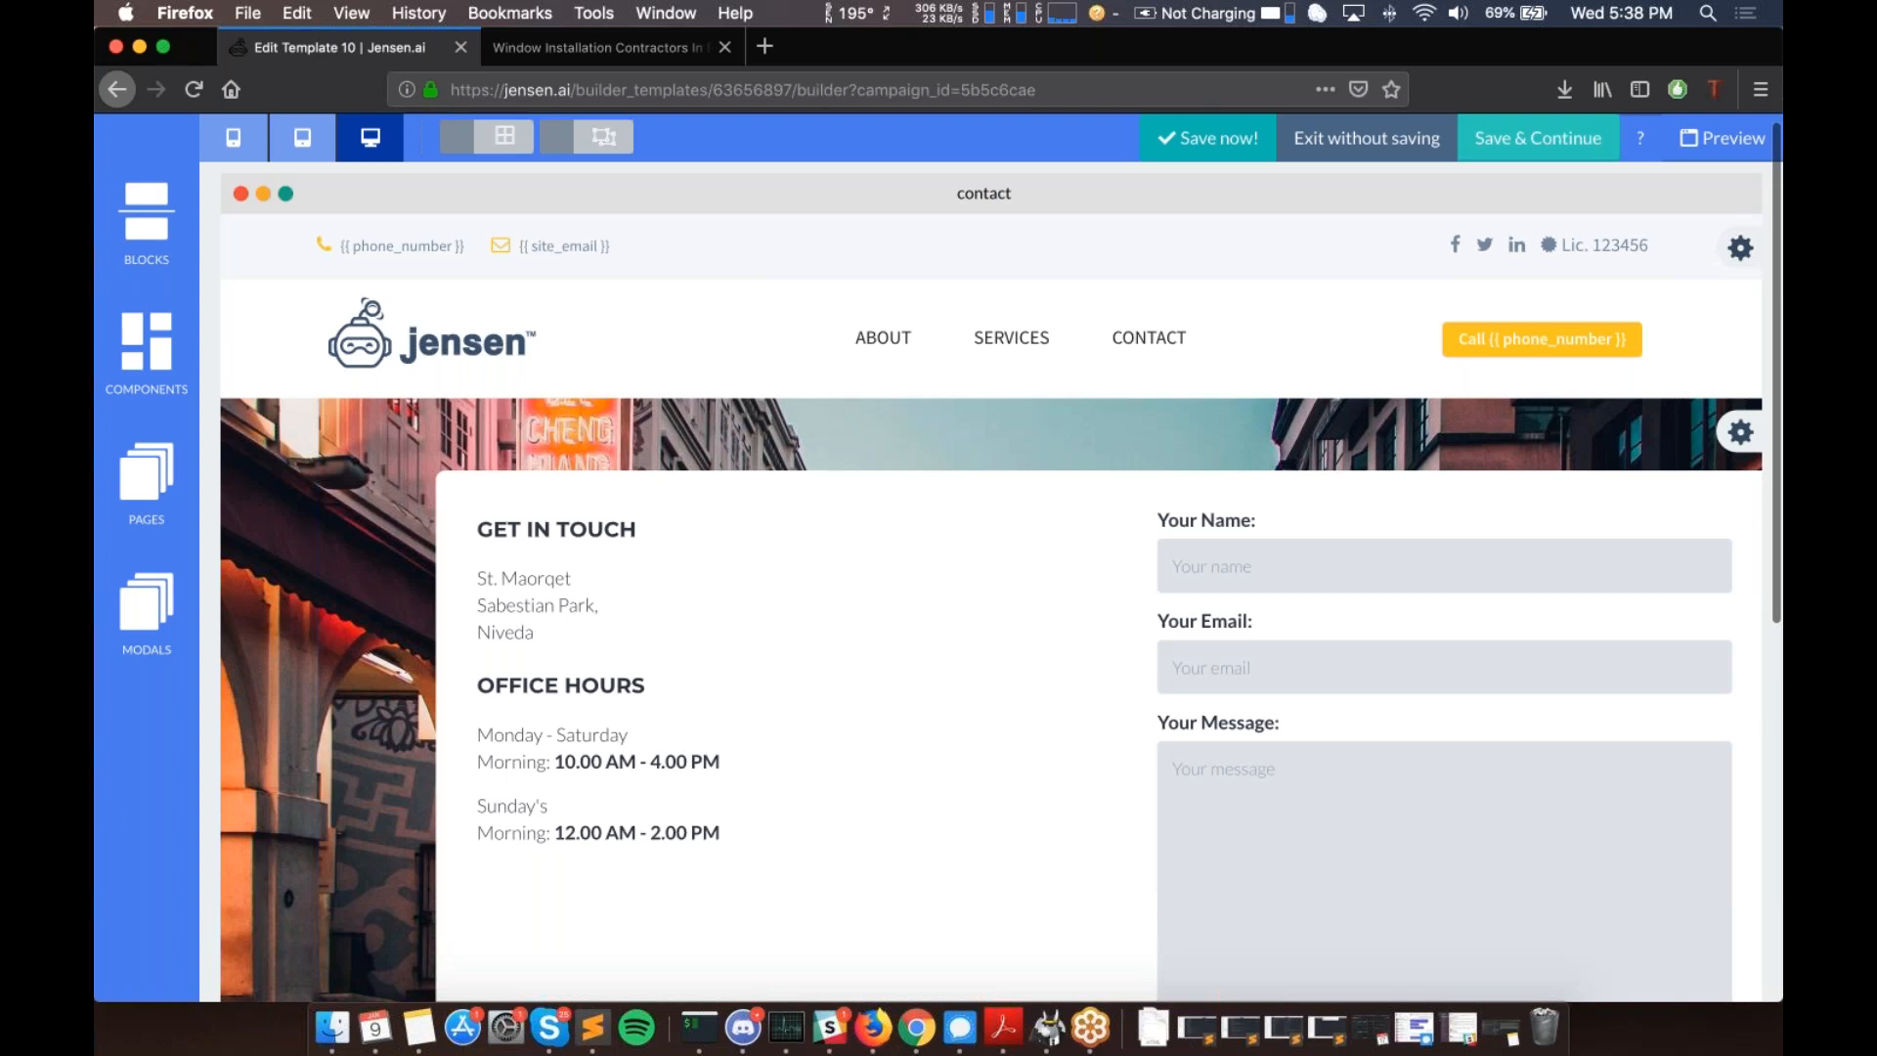
# - On the index page, link the header's CONTACT menu item to the 'contact' page
pyautogui.click(147, 479)
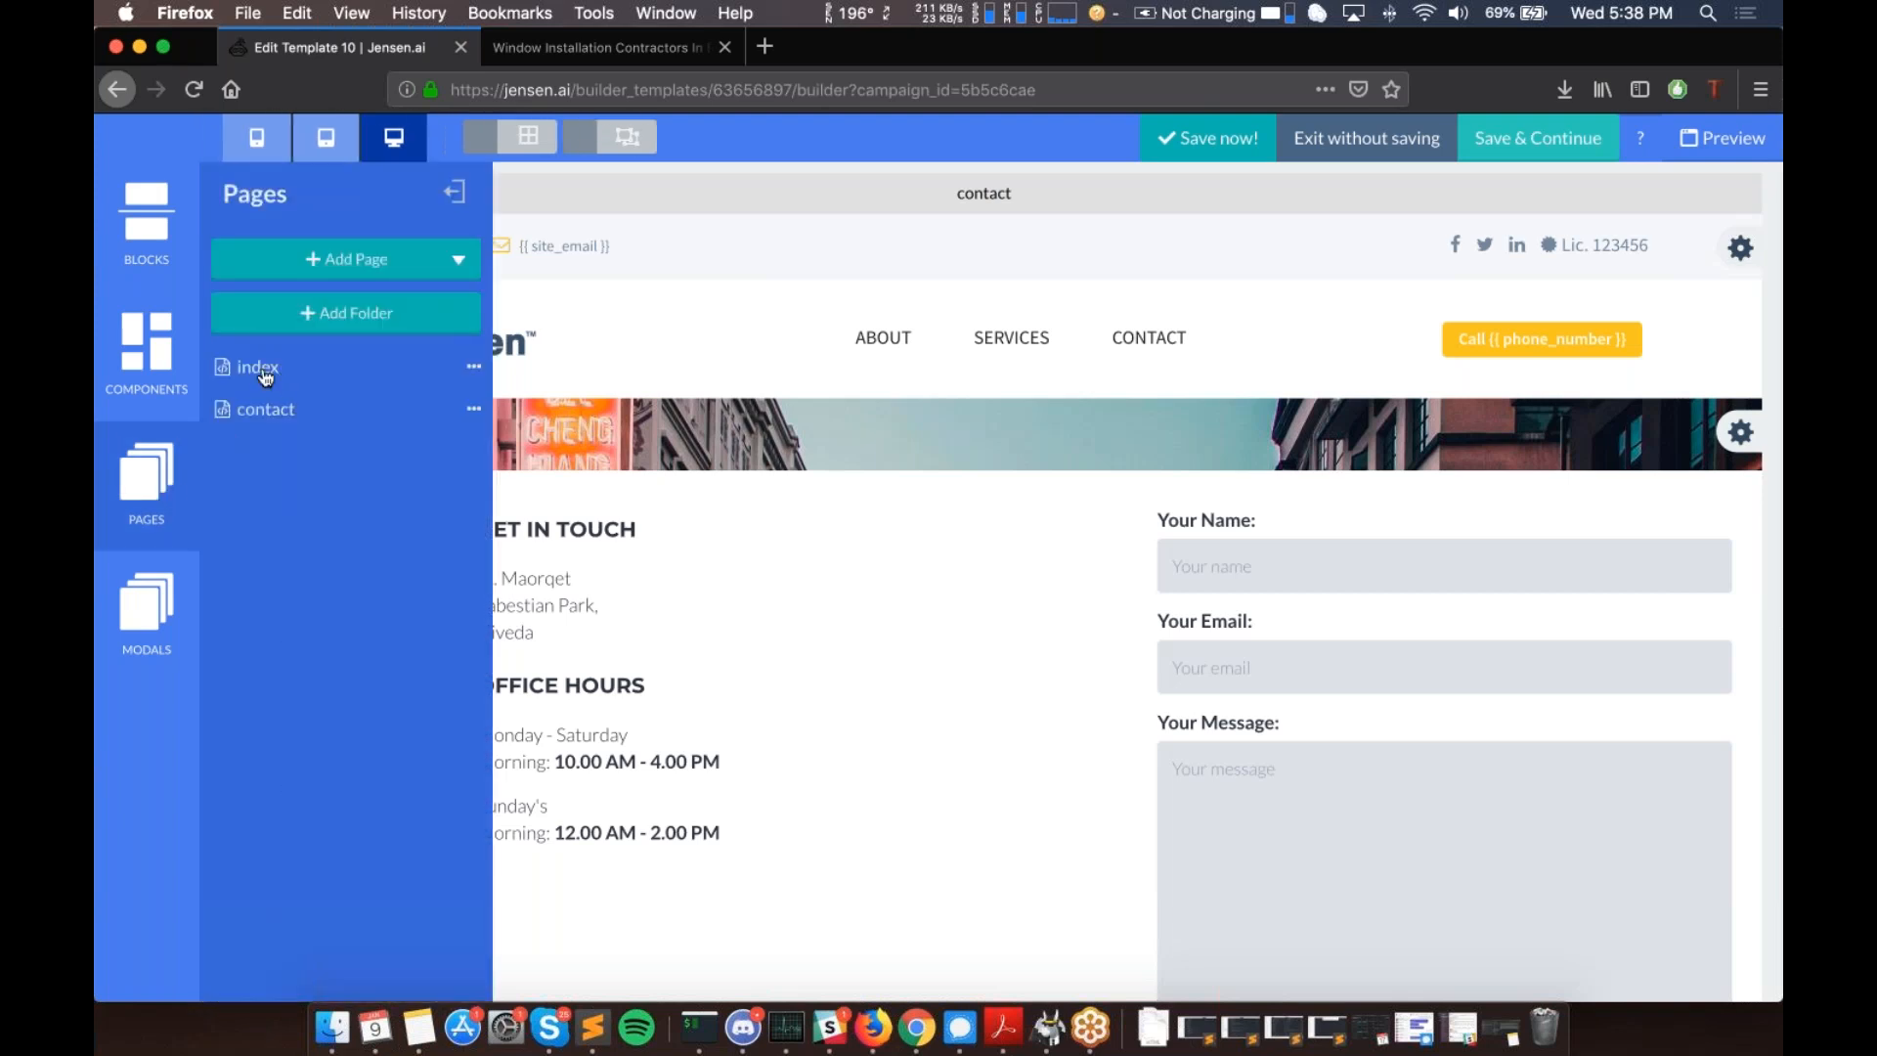
pyautogui.click(259, 369)
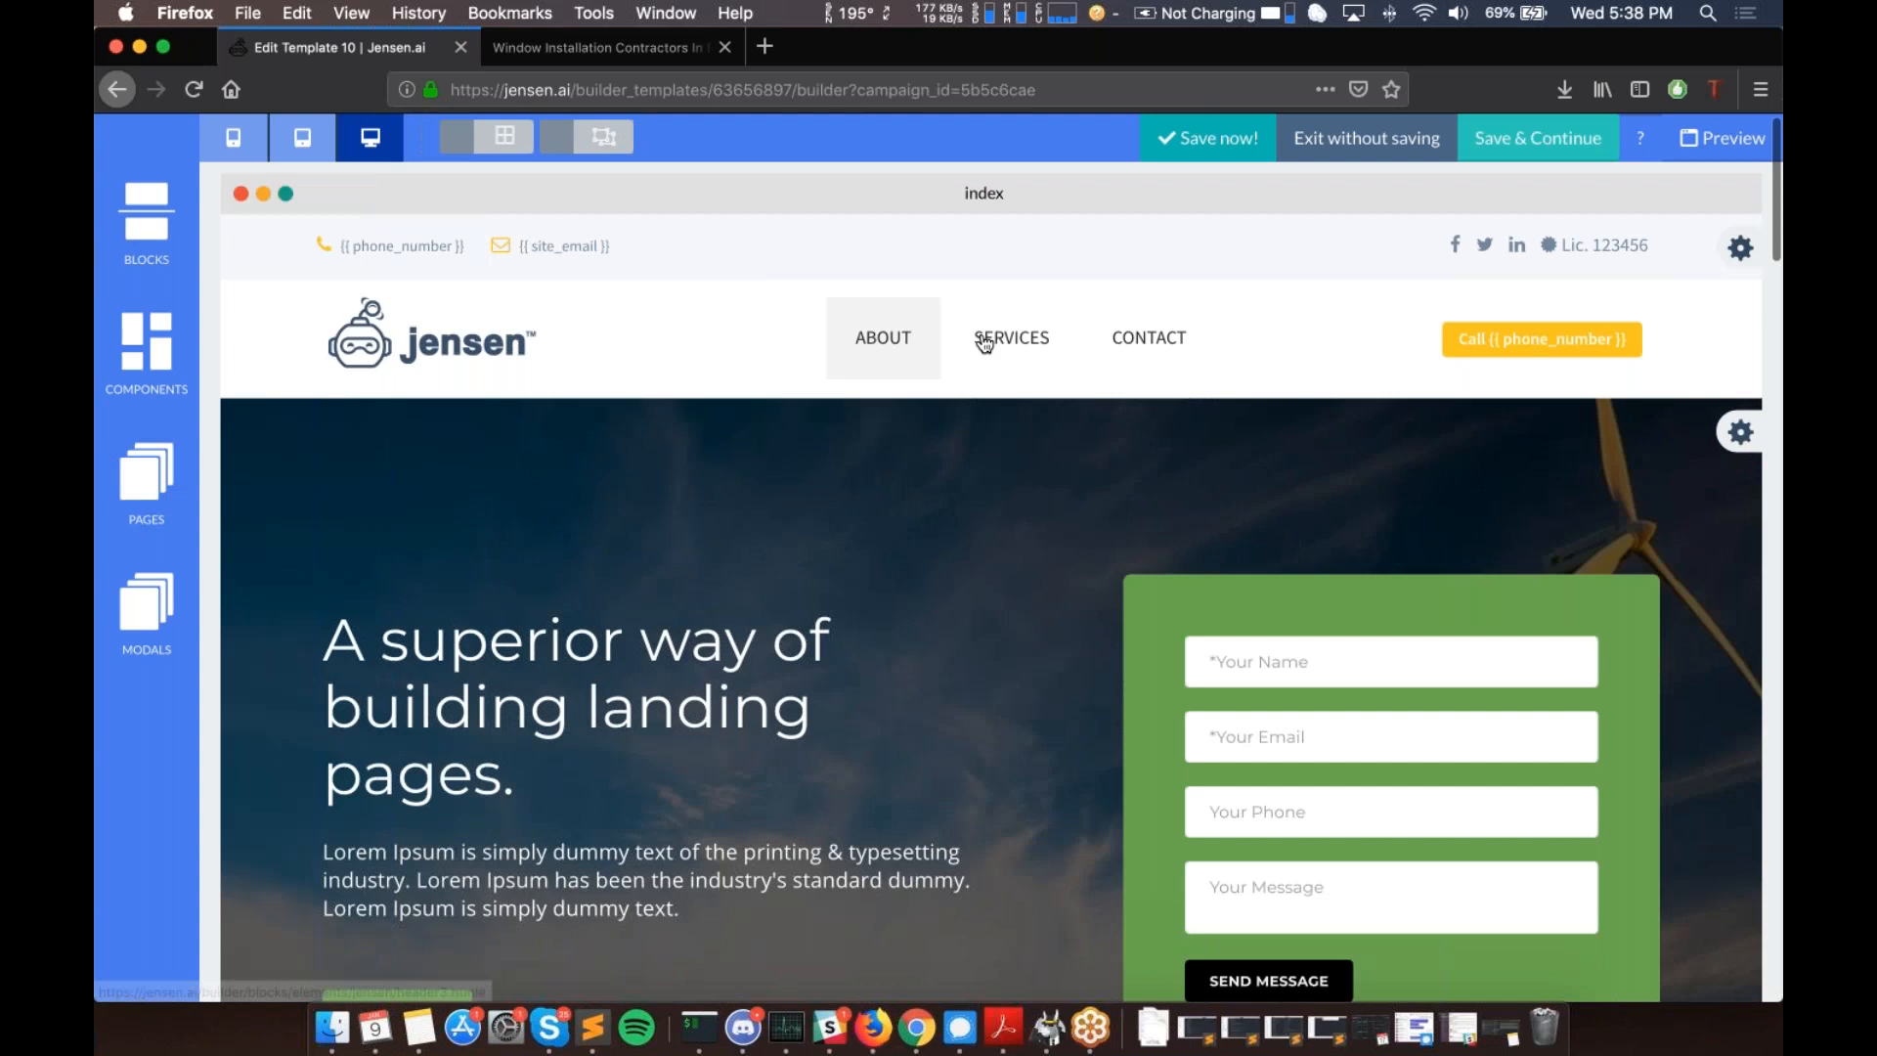
pyautogui.click(1169, 339)
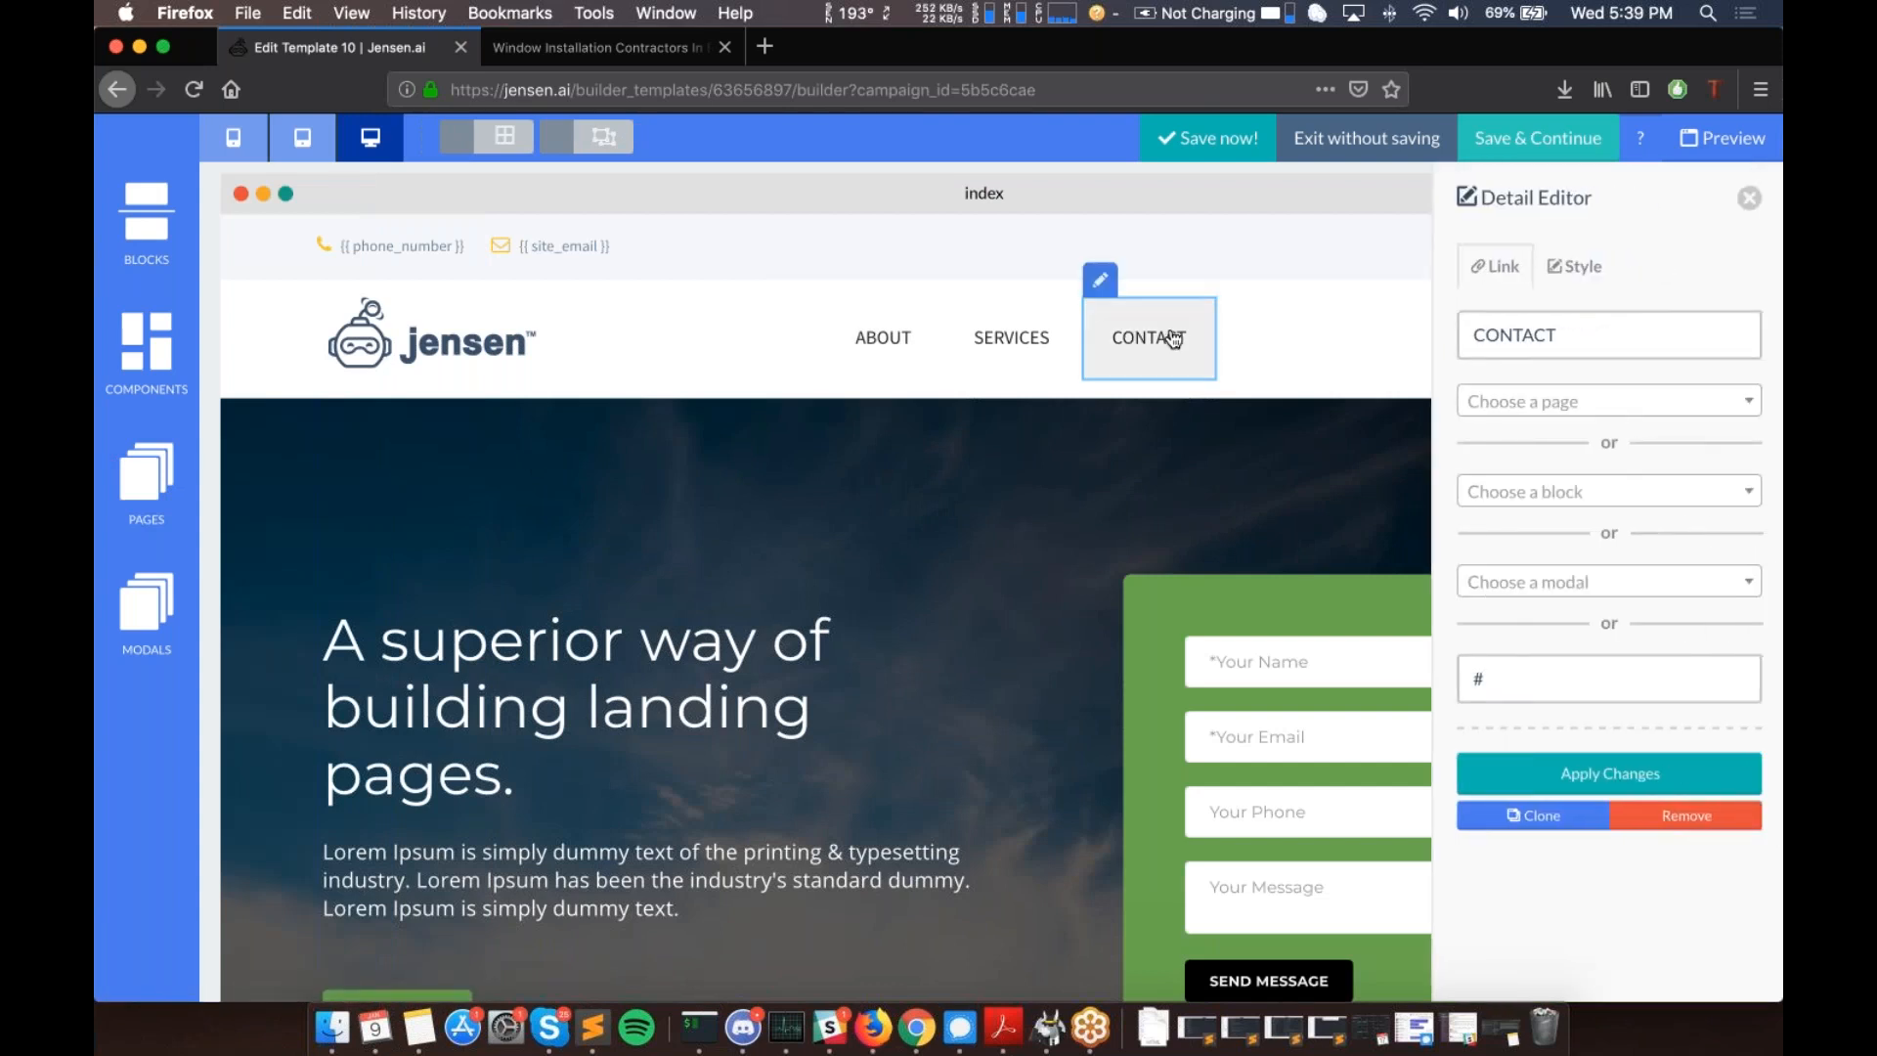
pyautogui.click(1581, 422)
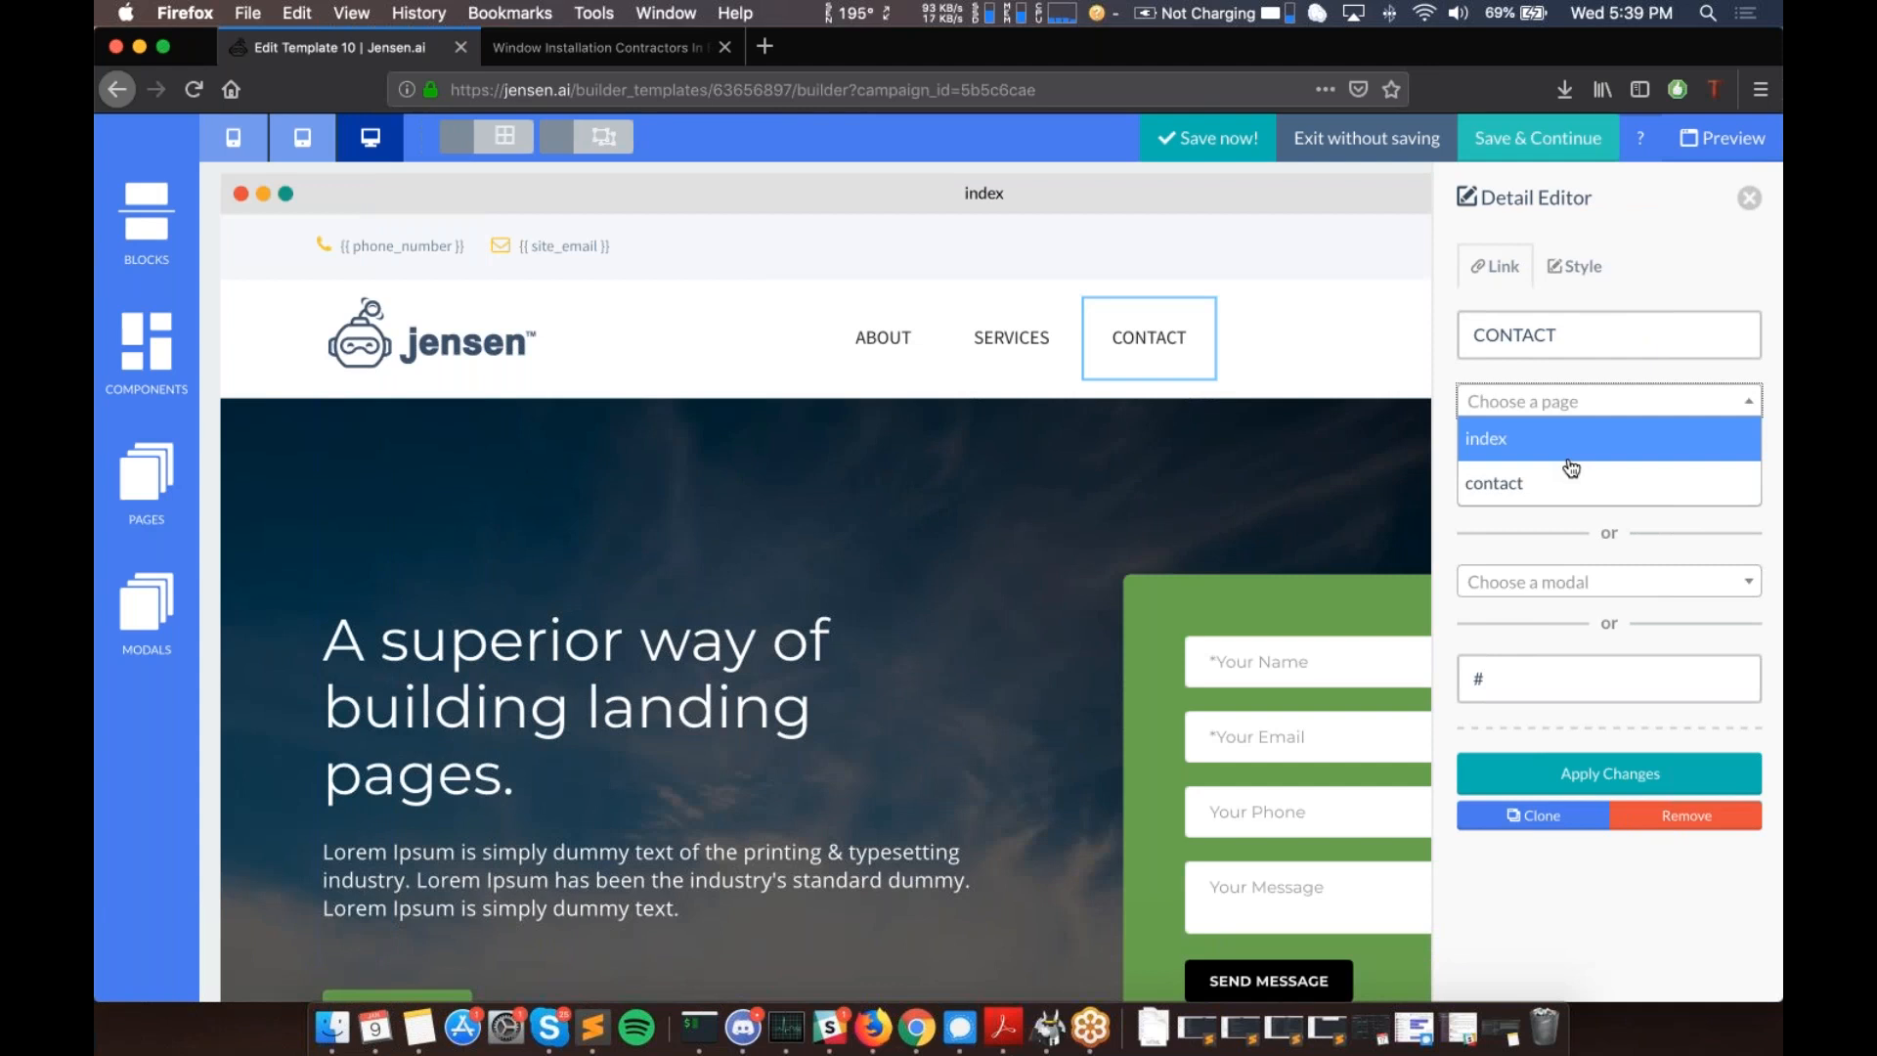
pyautogui.click(1504, 374)
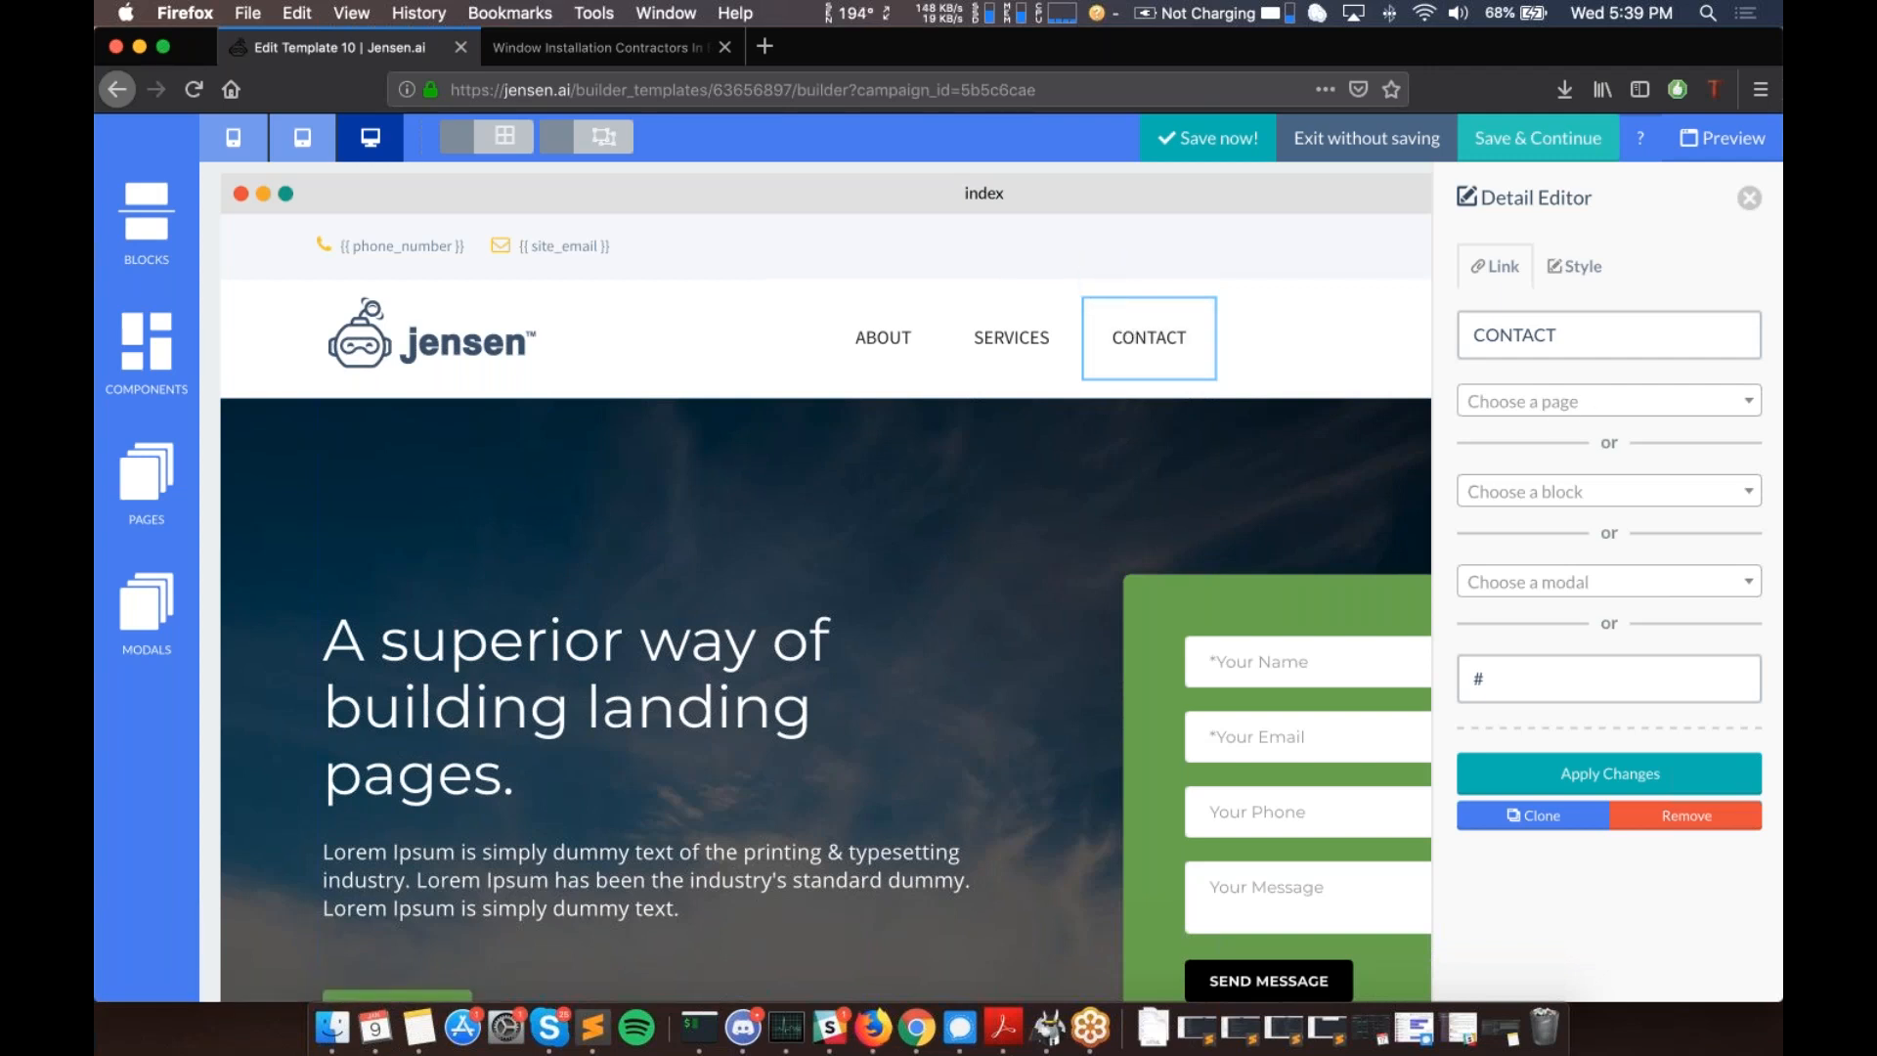
pyautogui.click(1565, 409)
pyautogui.click(1521, 486)
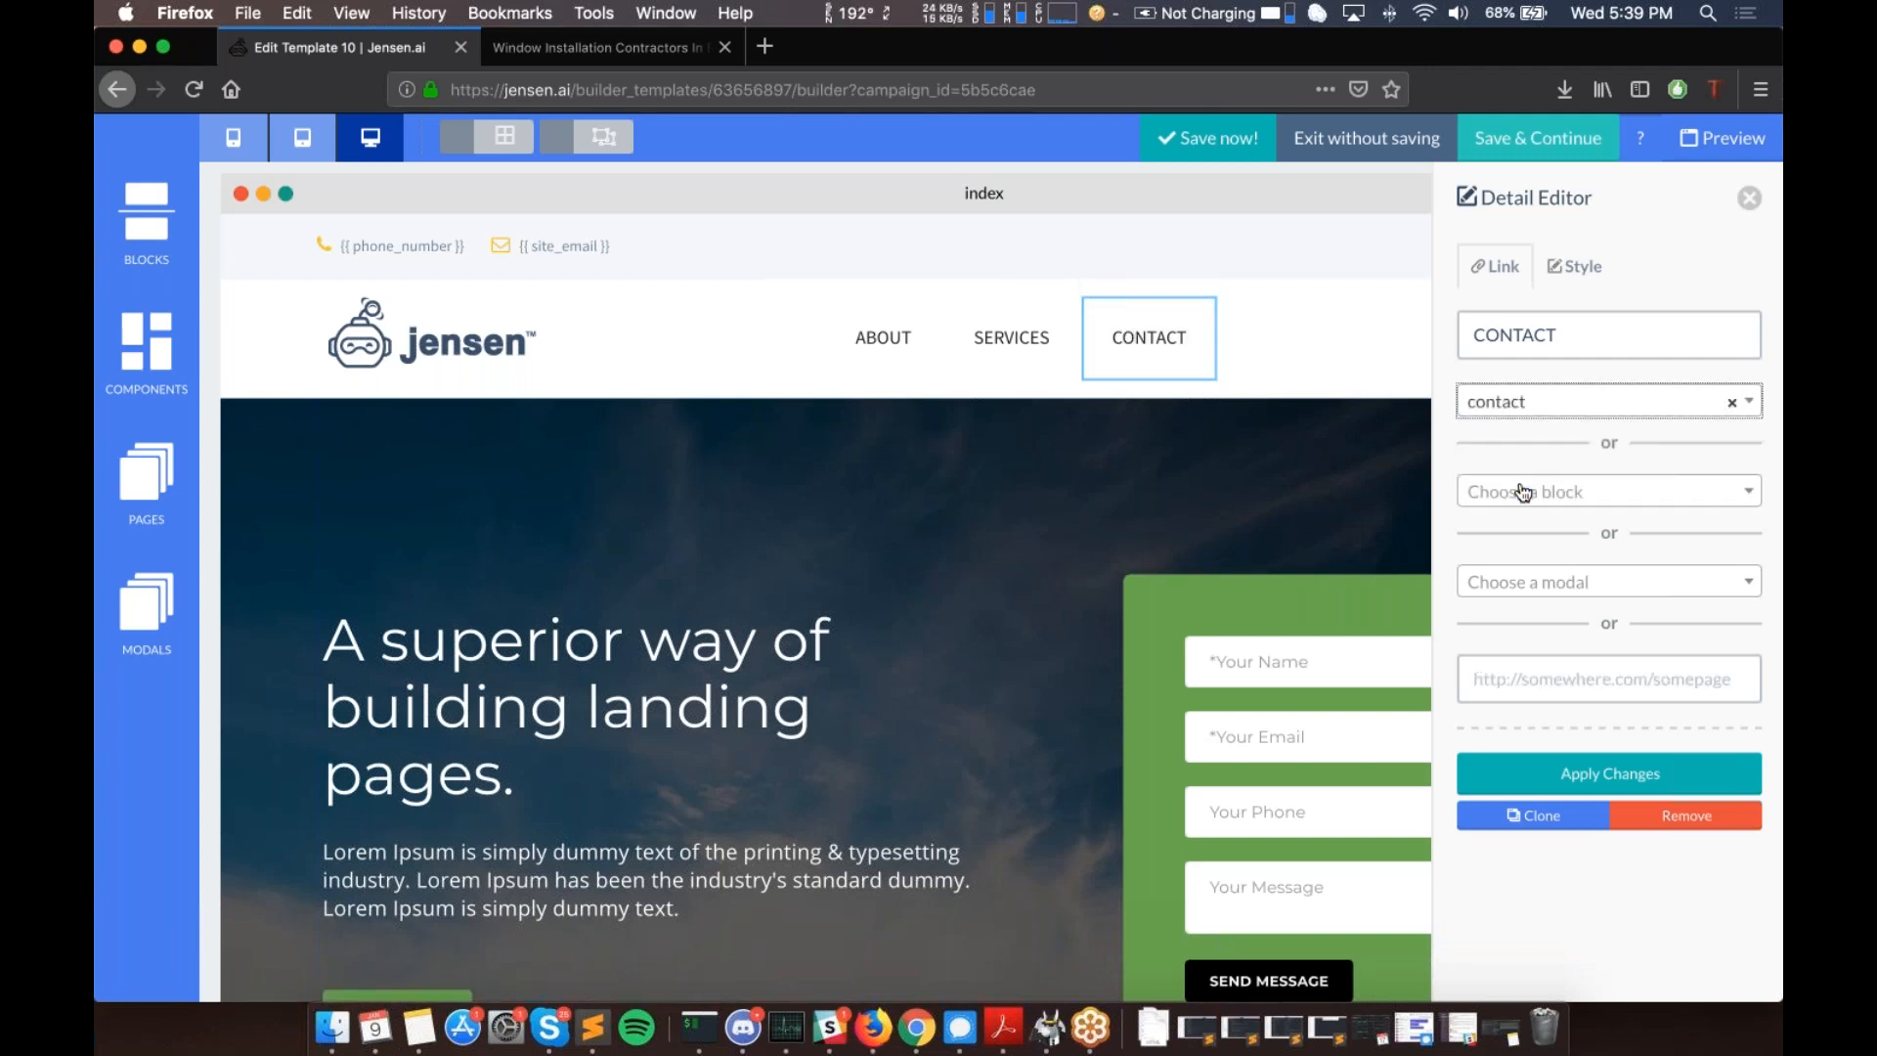
pyautogui.click(1603, 779)
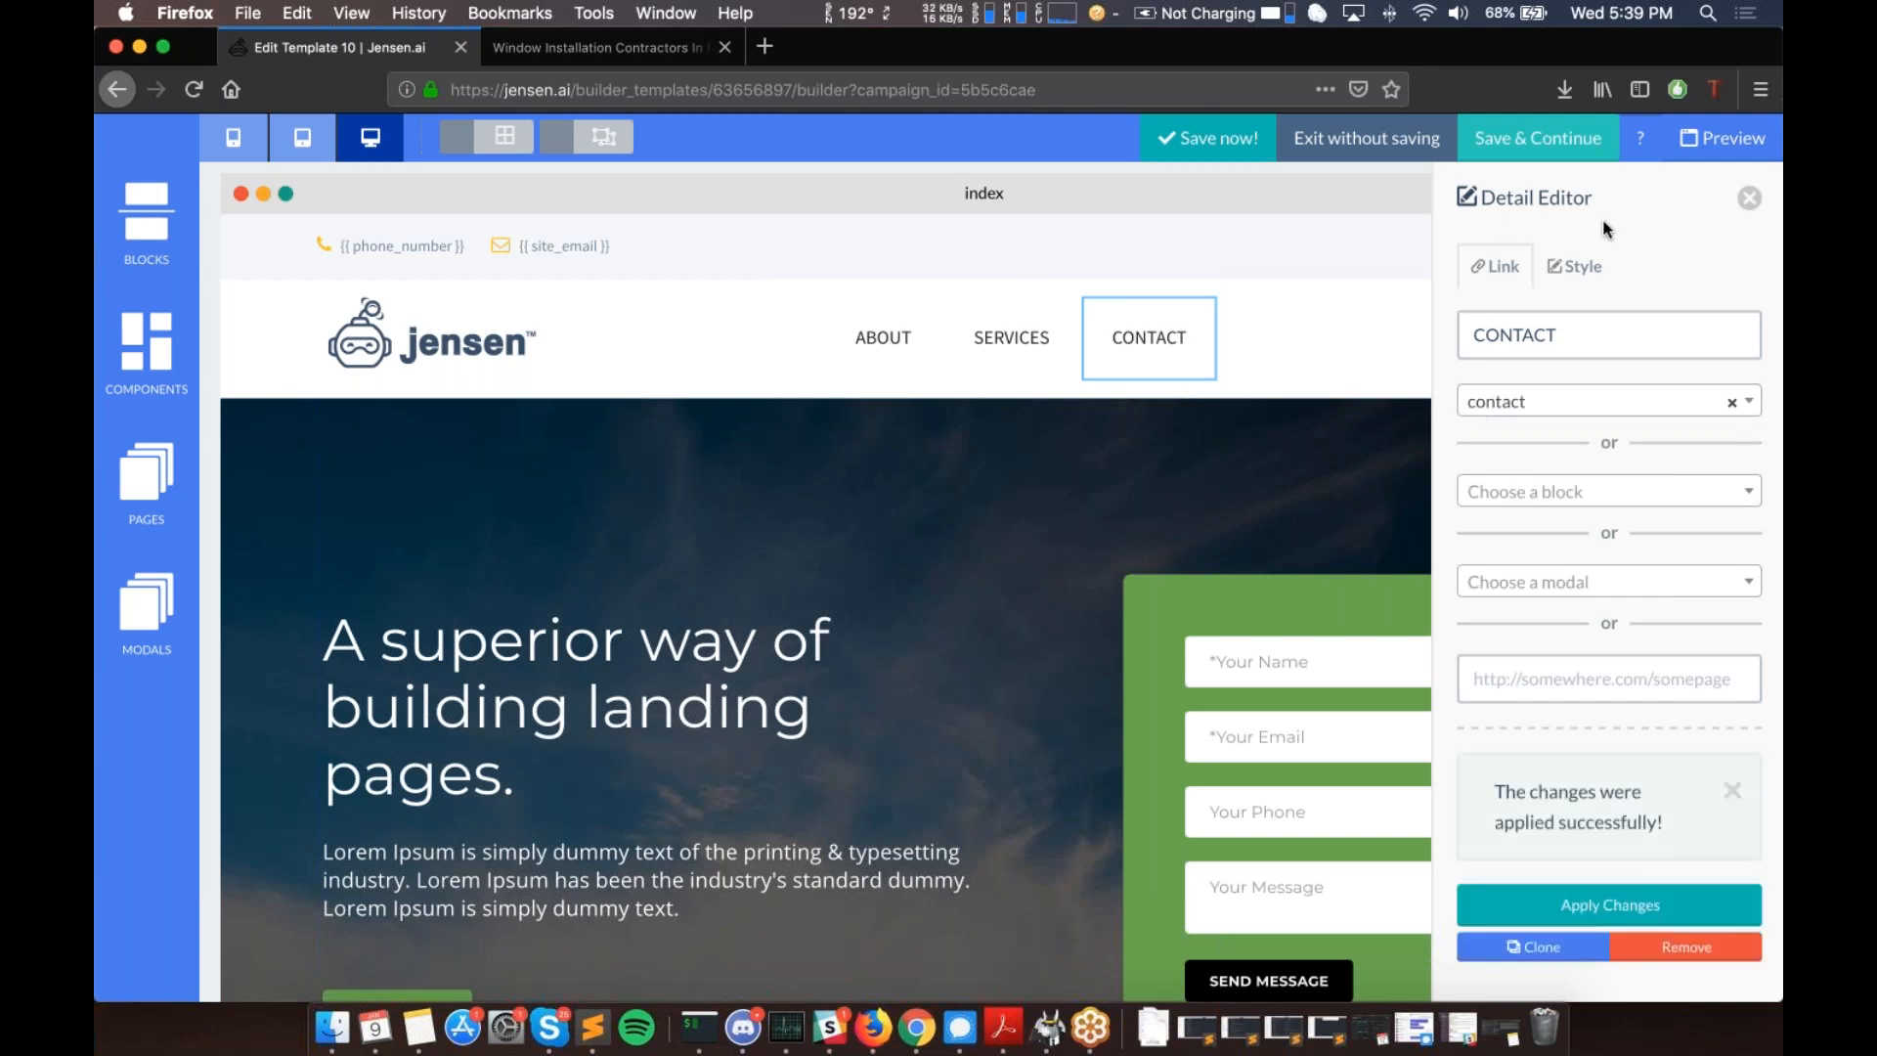
pyautogui.click(1749, 200)
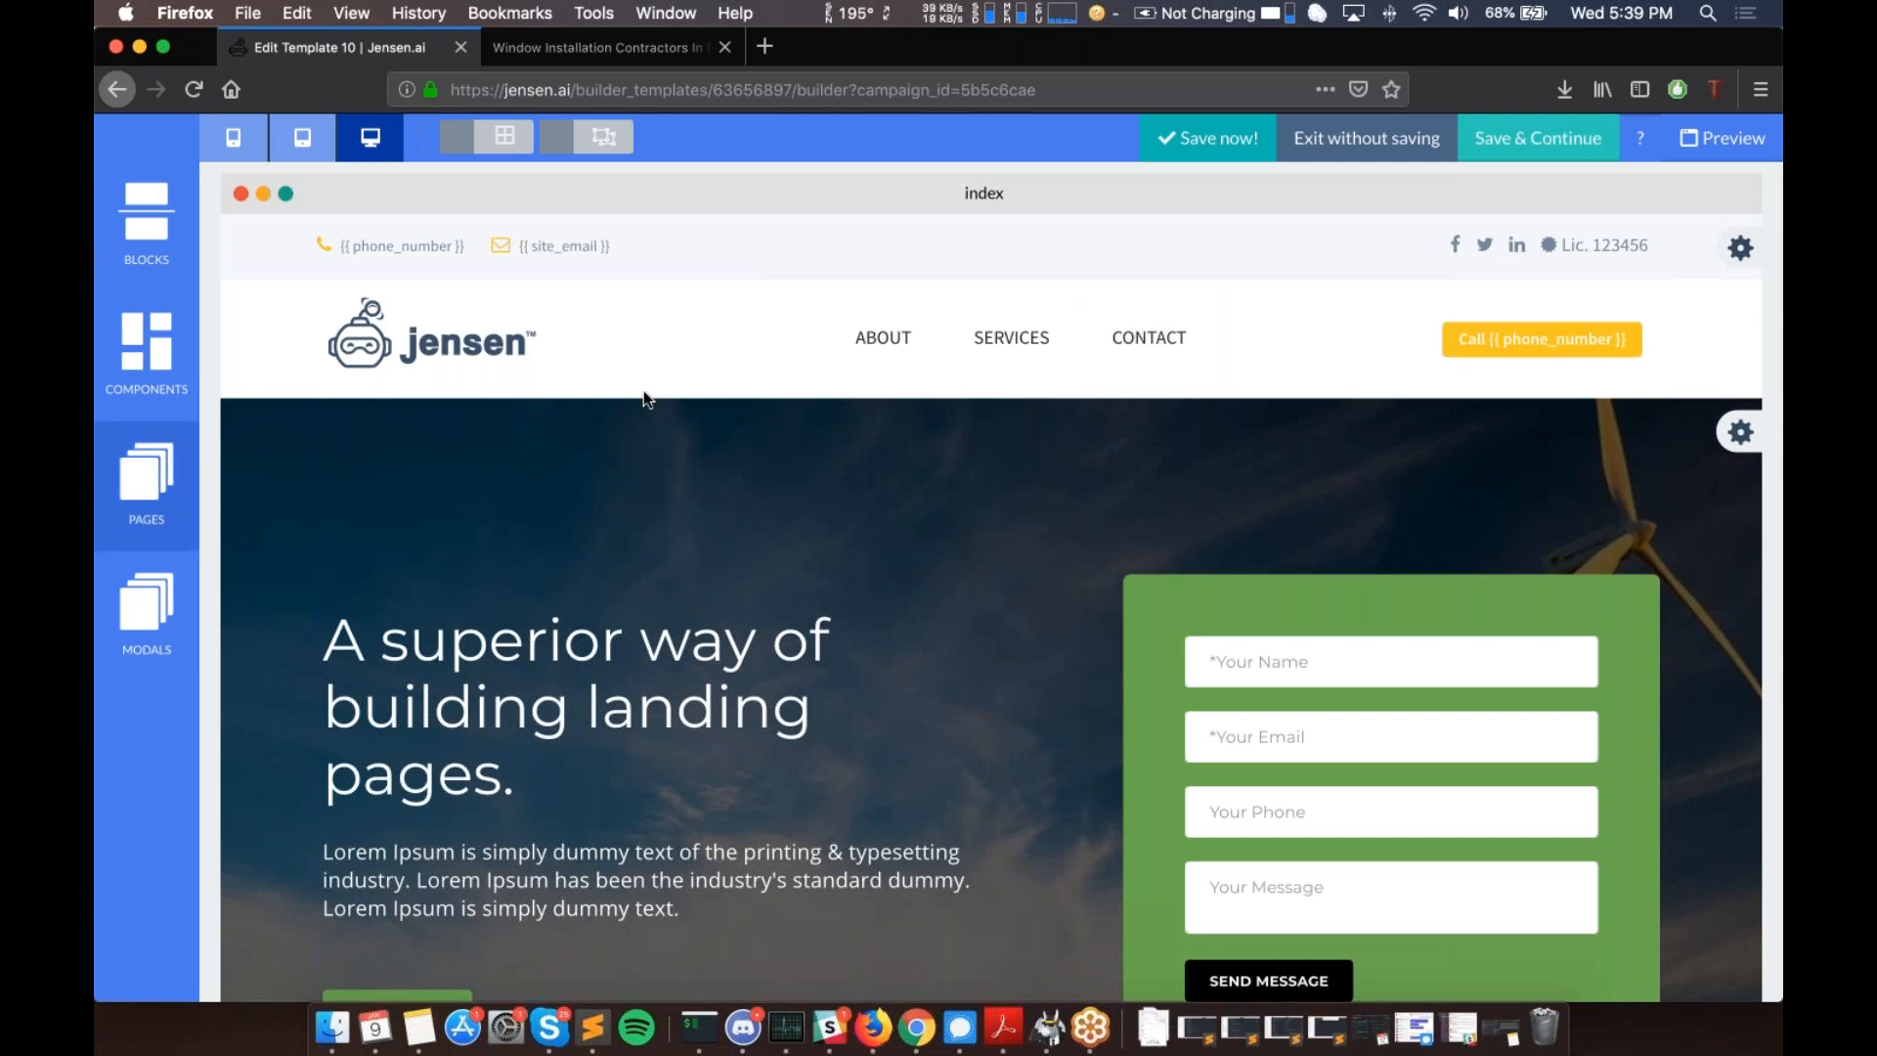
pyautogui.scroll(-1, 918, 496)
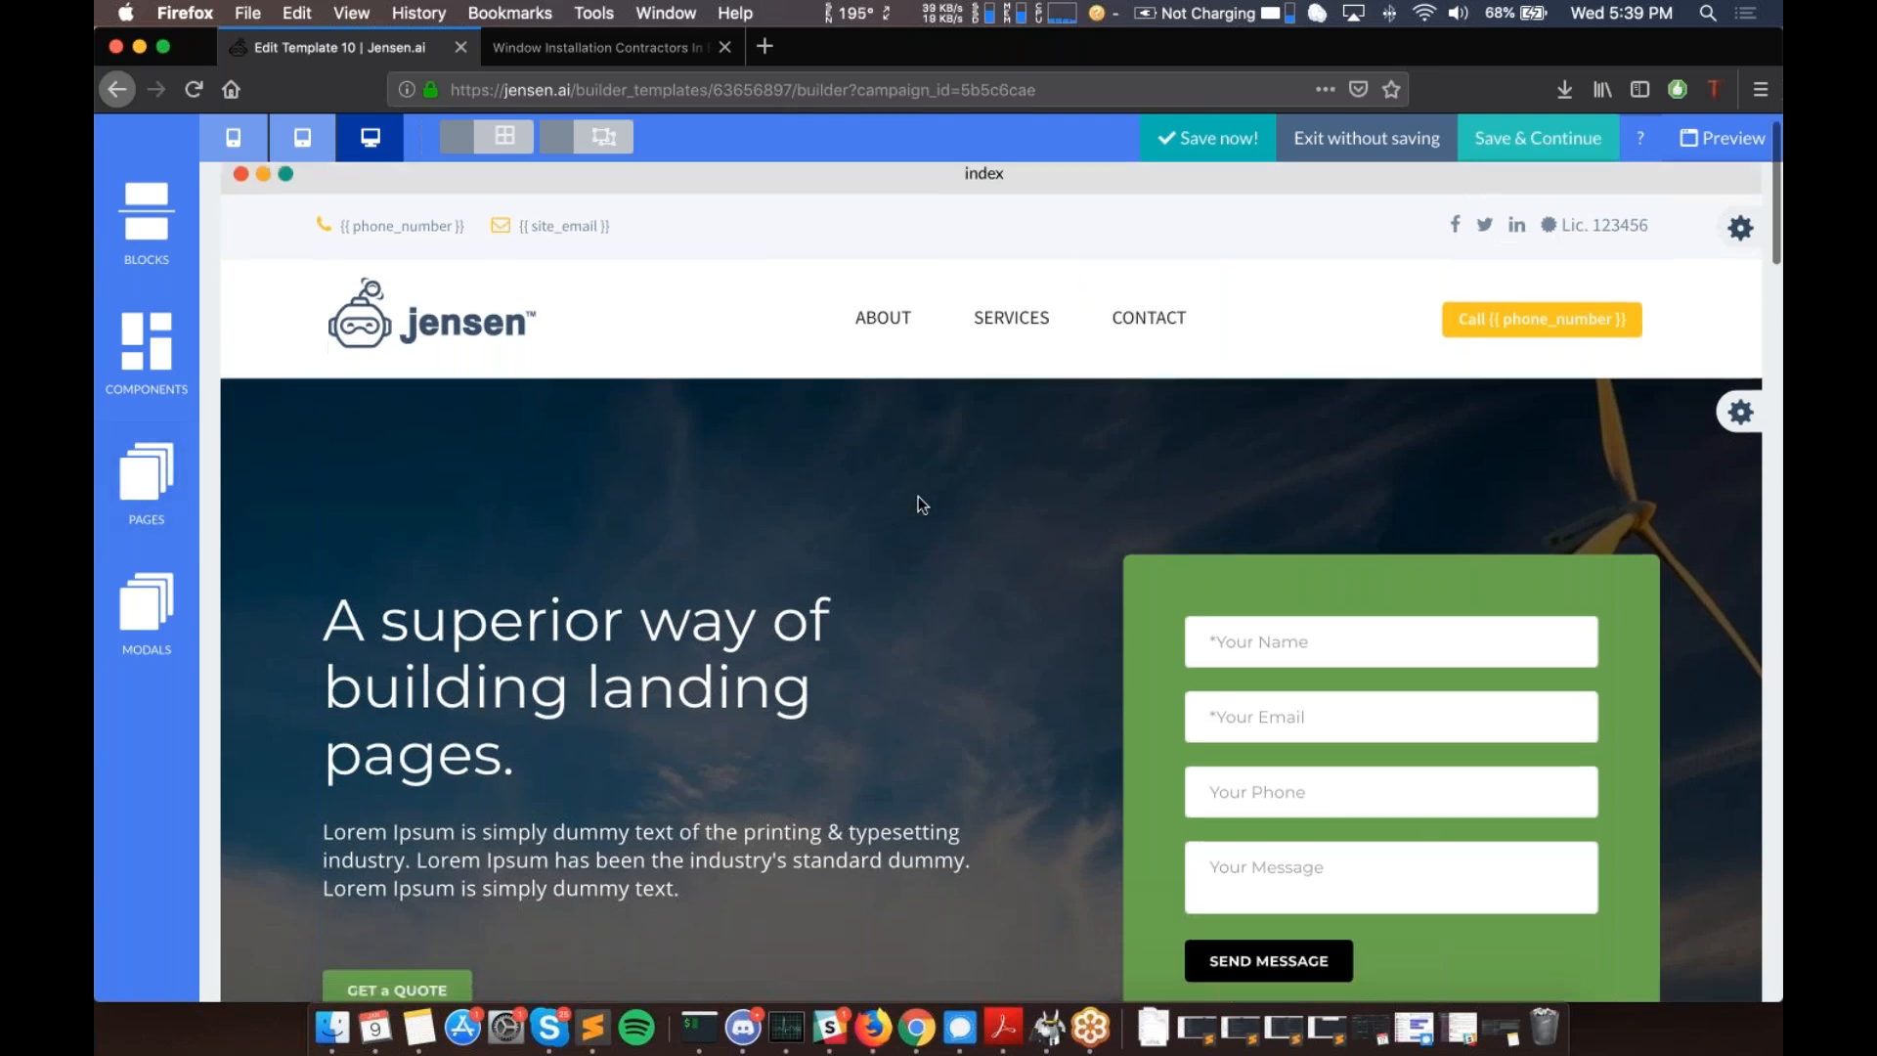
pyautogui.scroll(-10, 918, 495)
pyautogui.scroll(6, 918, 496)
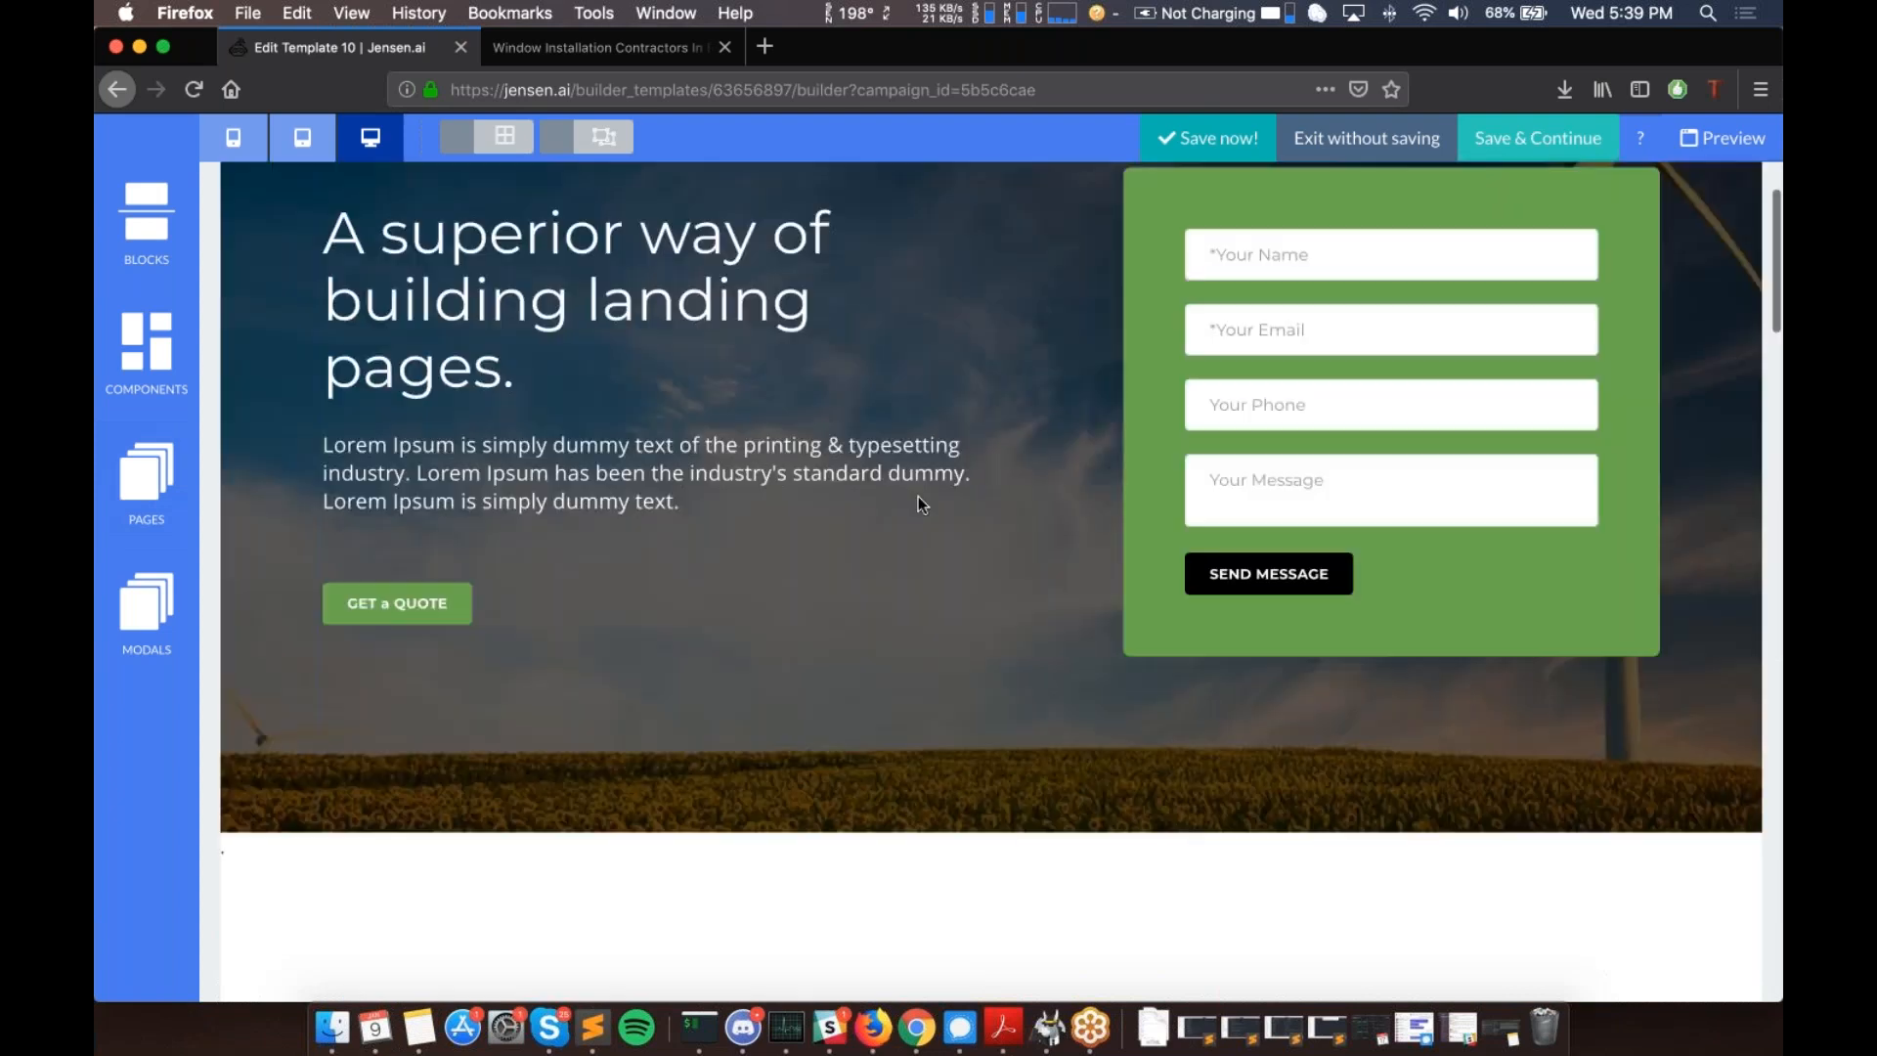
pyautogui.scroll(5, 918, 495)
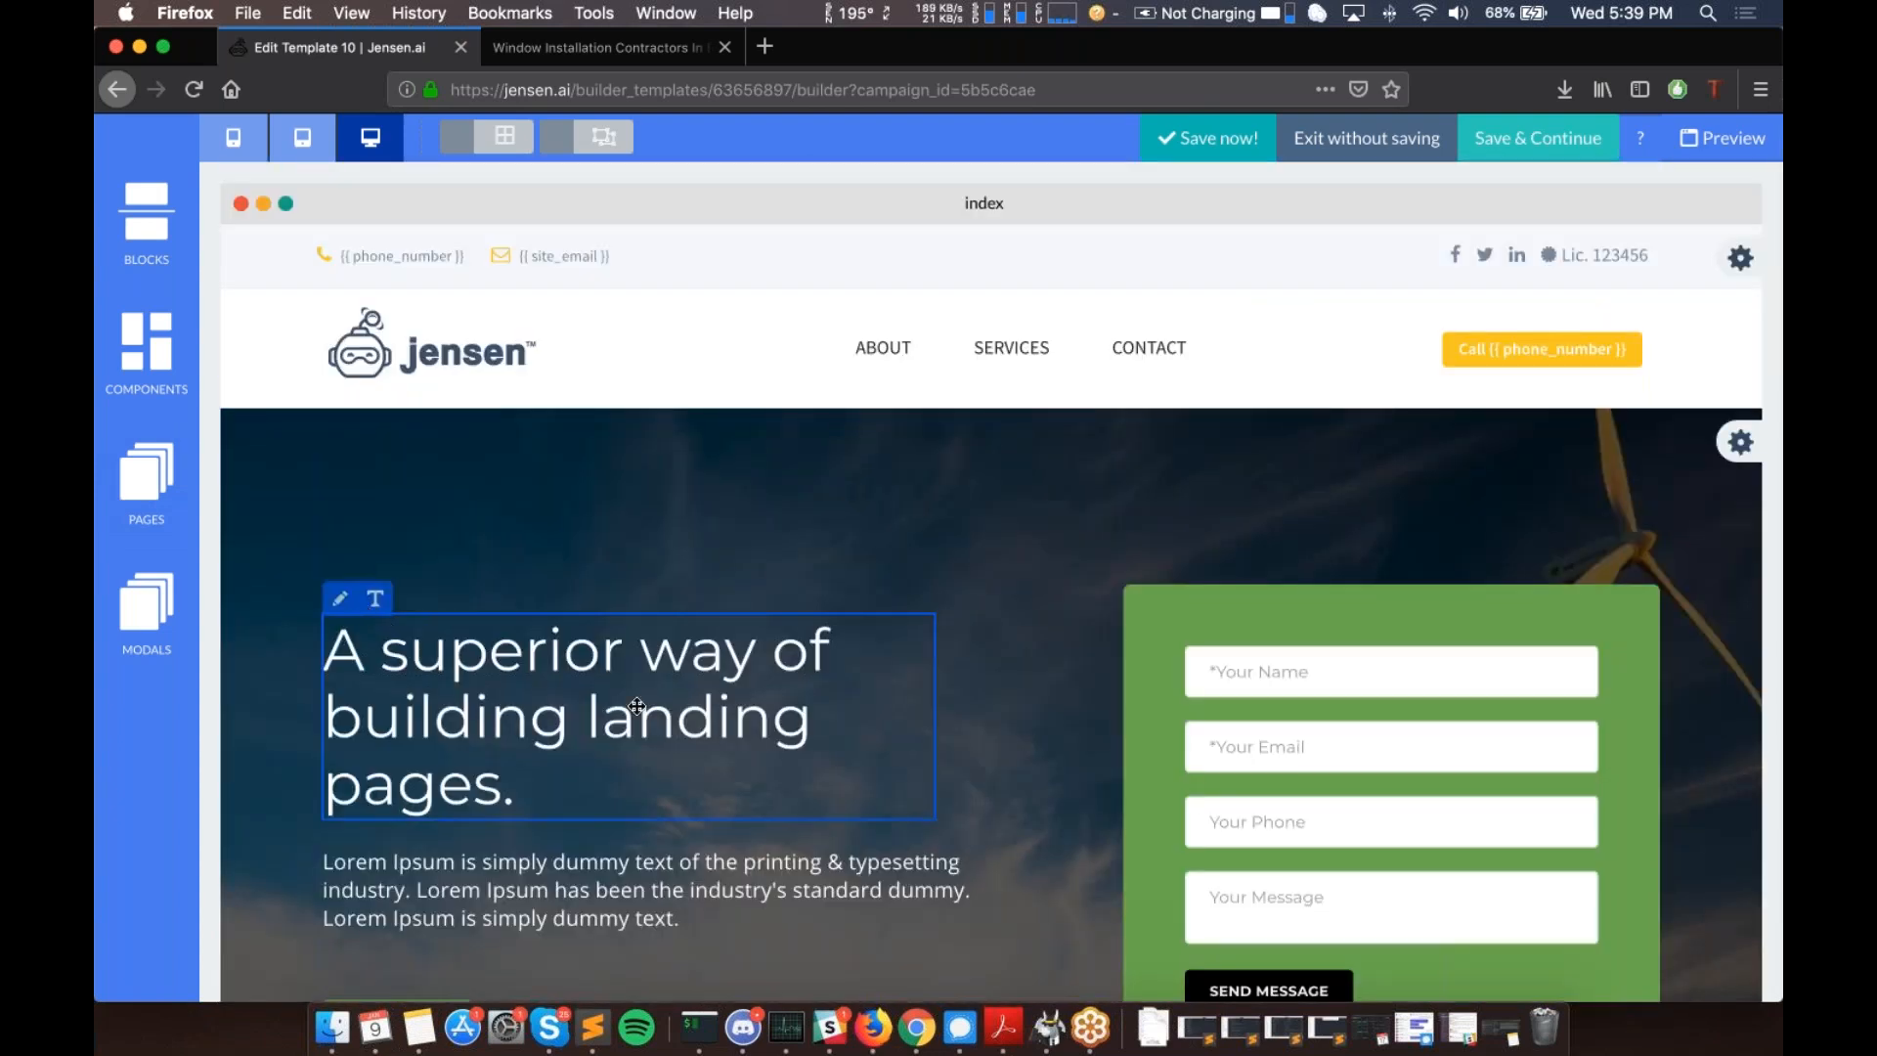
pyautogui.scroll(-8, 715, 525)
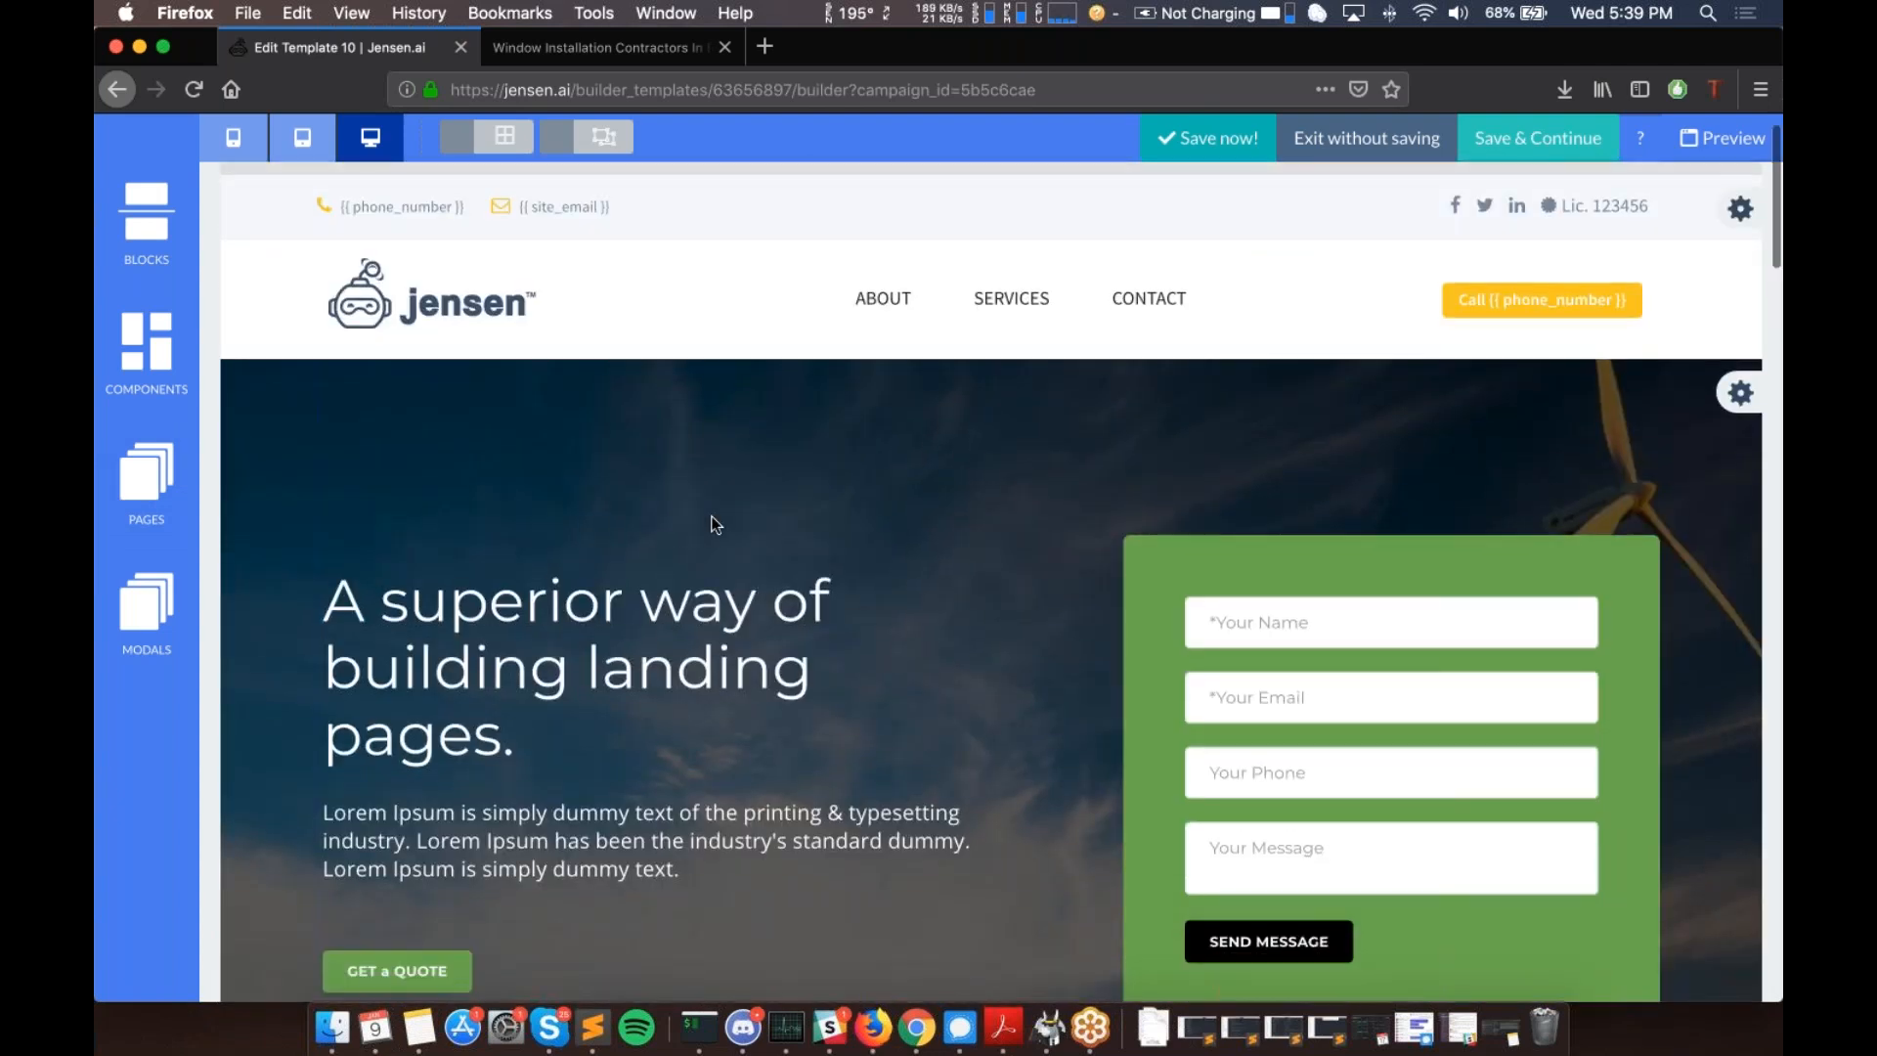
pyautogui.scroll(8, 715, 525)
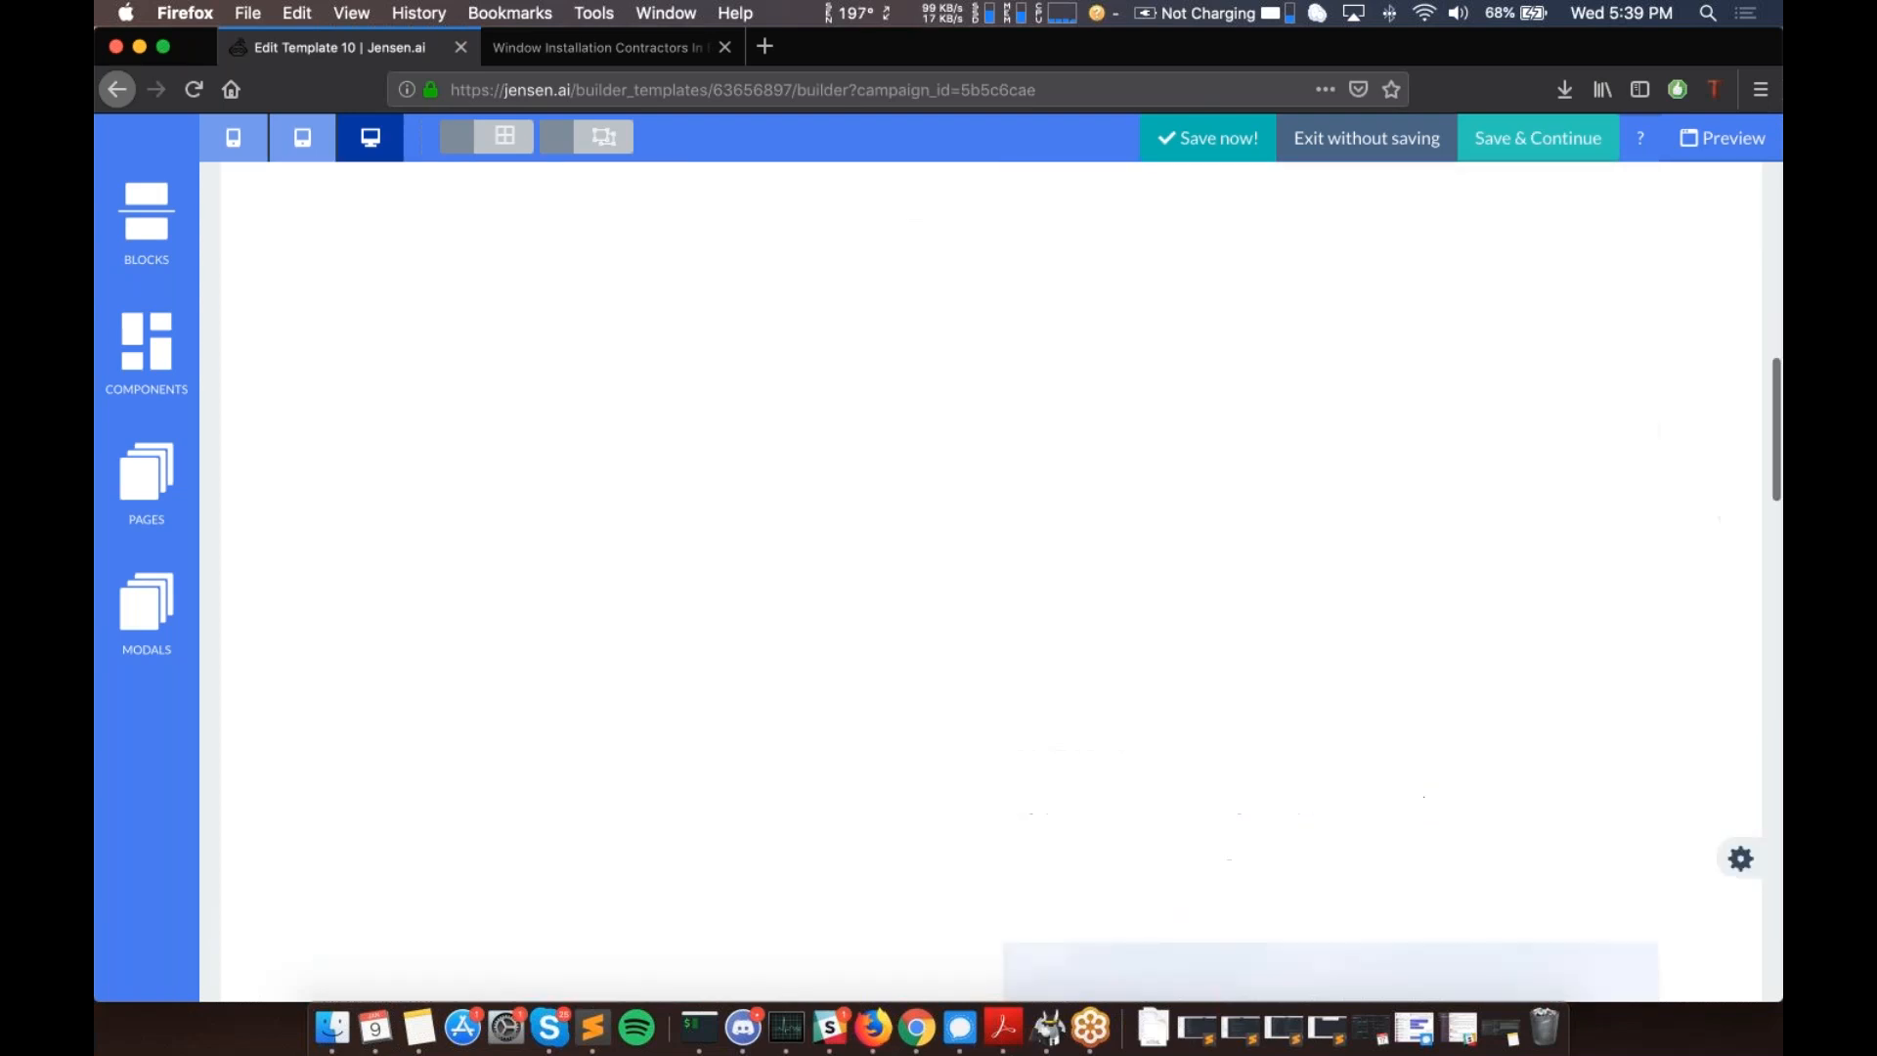
pyautogui.scroll(6, 715, 525)
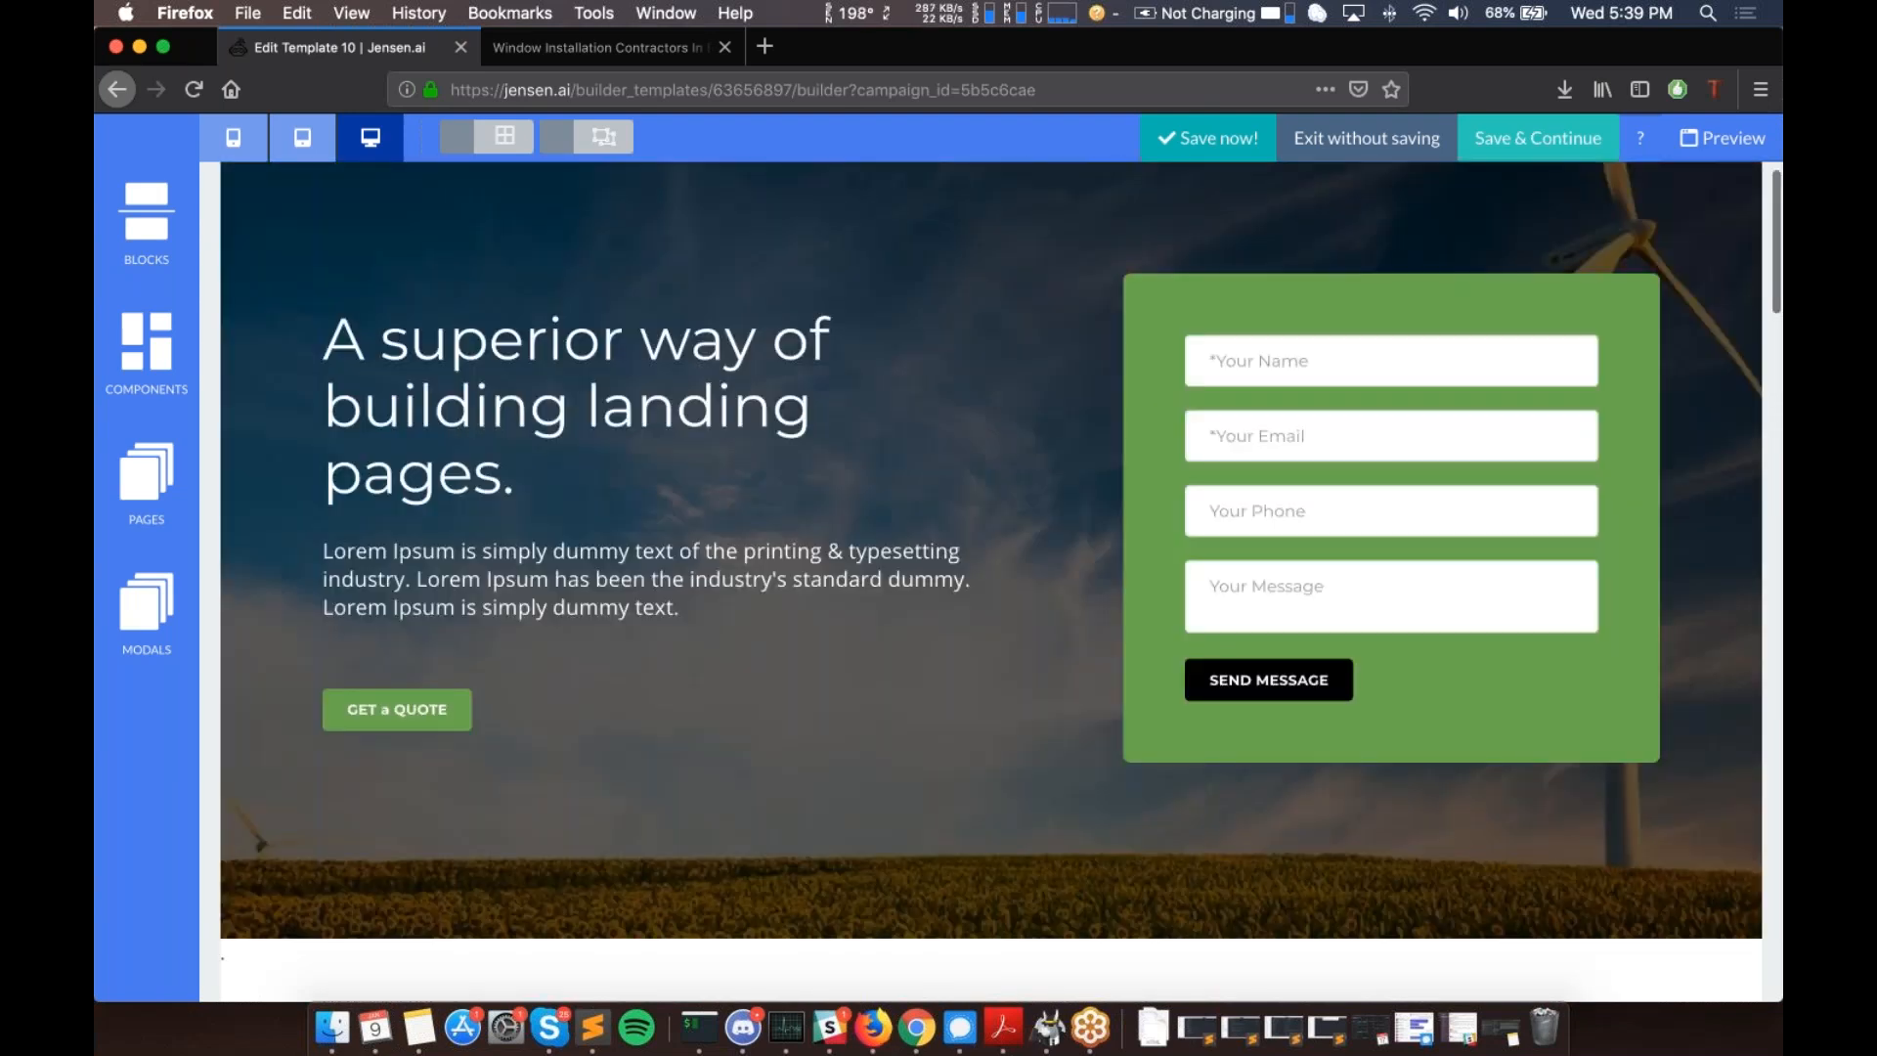
pyautogui.scroll(-5, 715, 525)
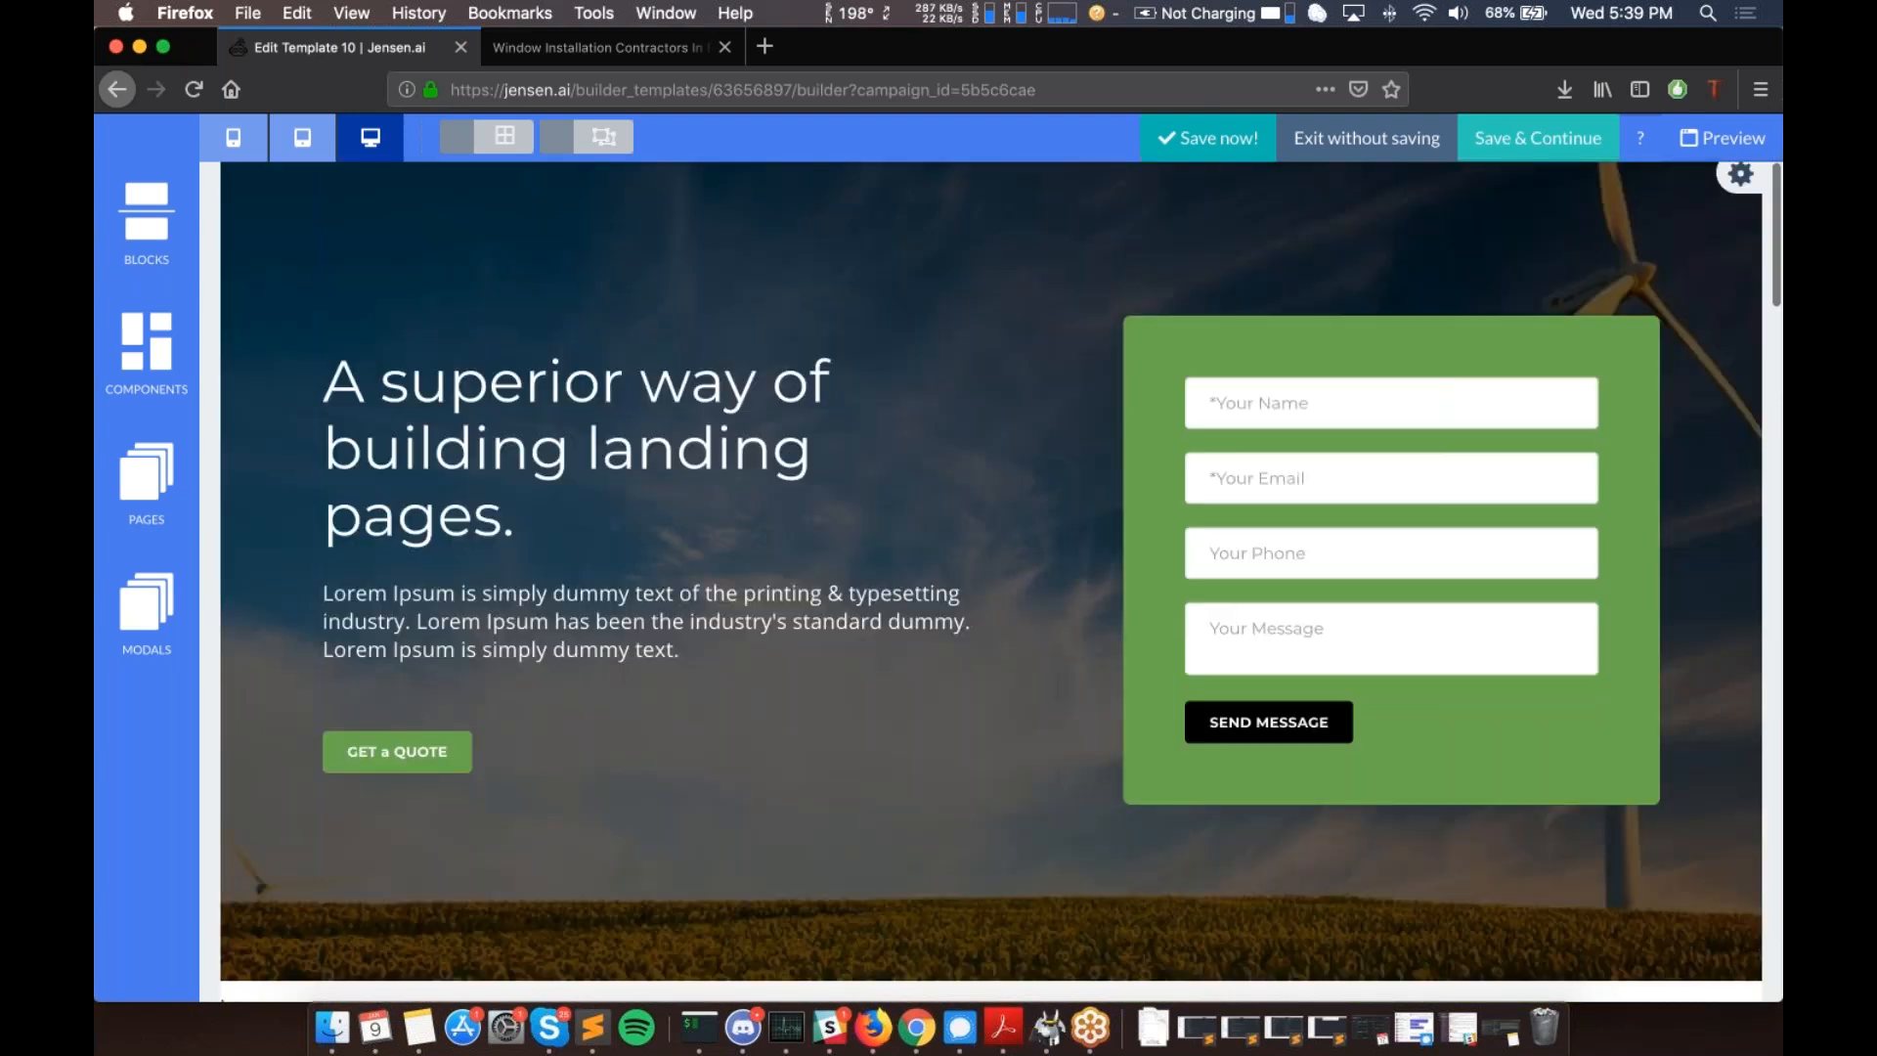
pyautogui.scroll(4, 715, 525)
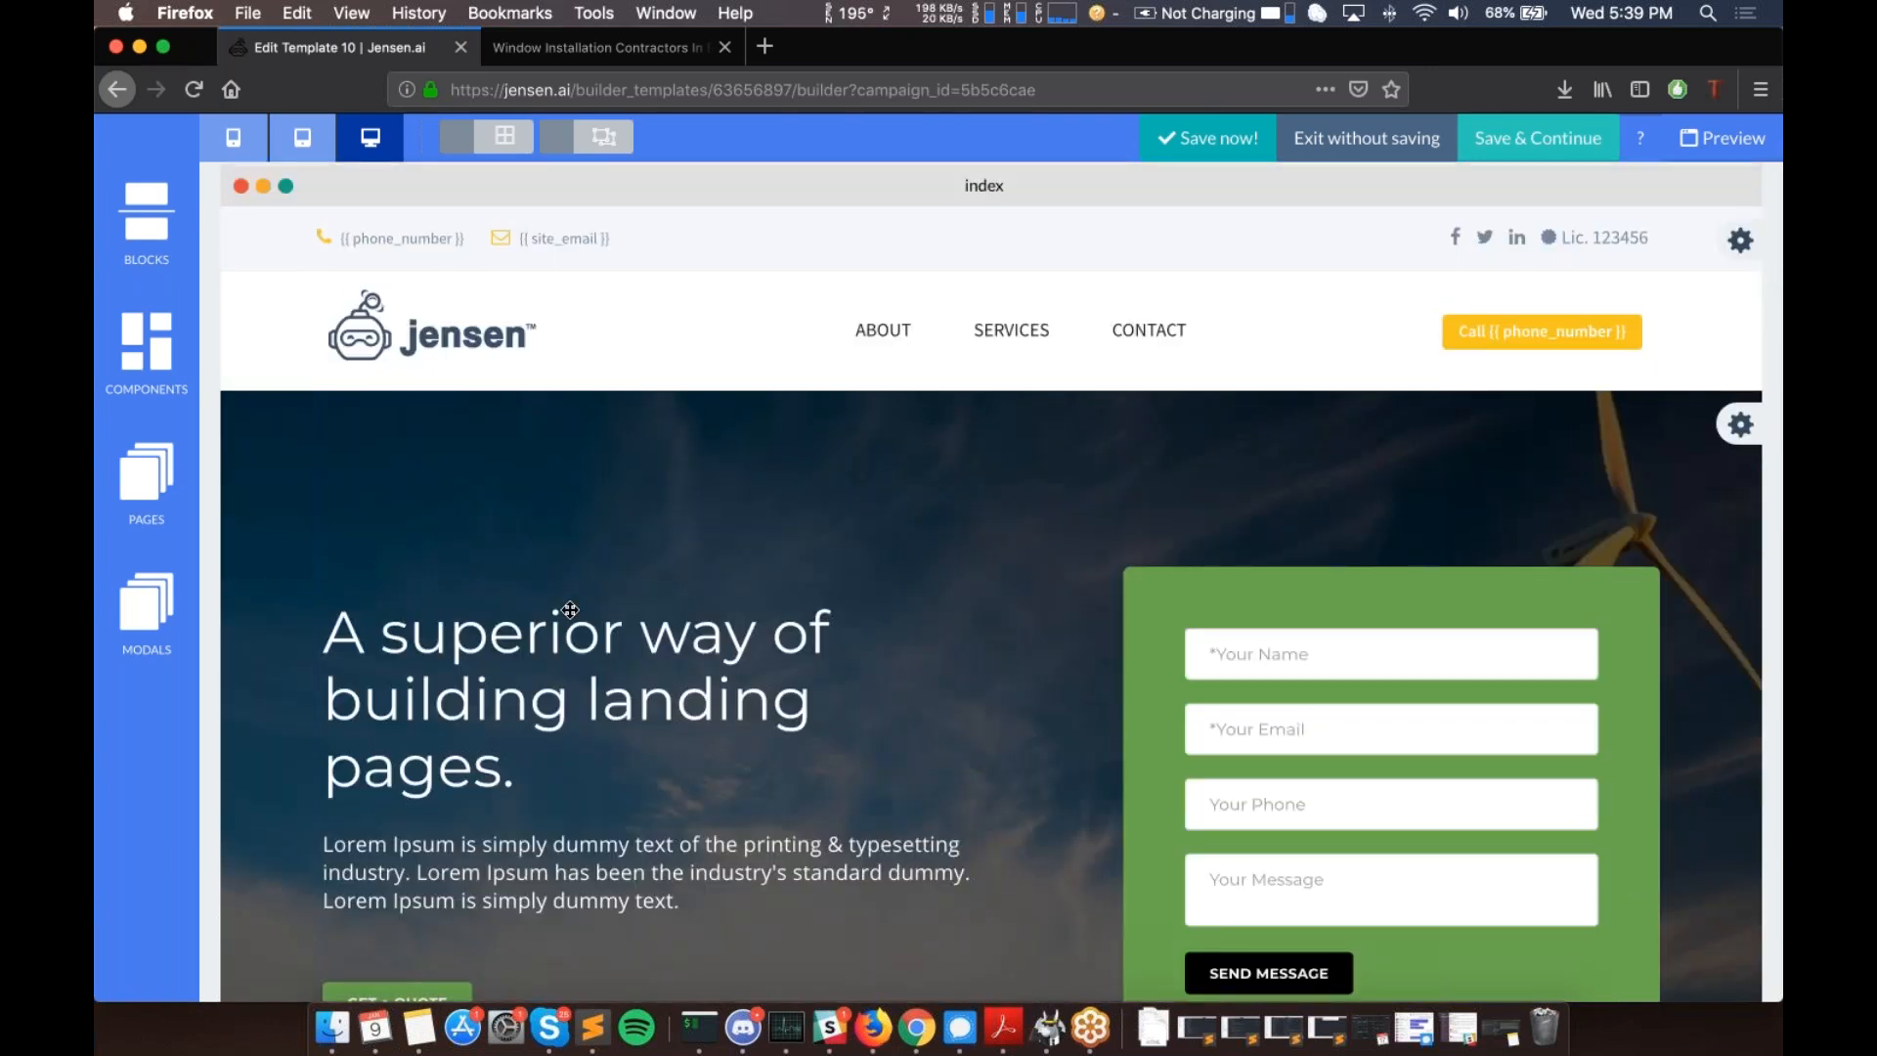
pyautogui.moveTo(529, 650)
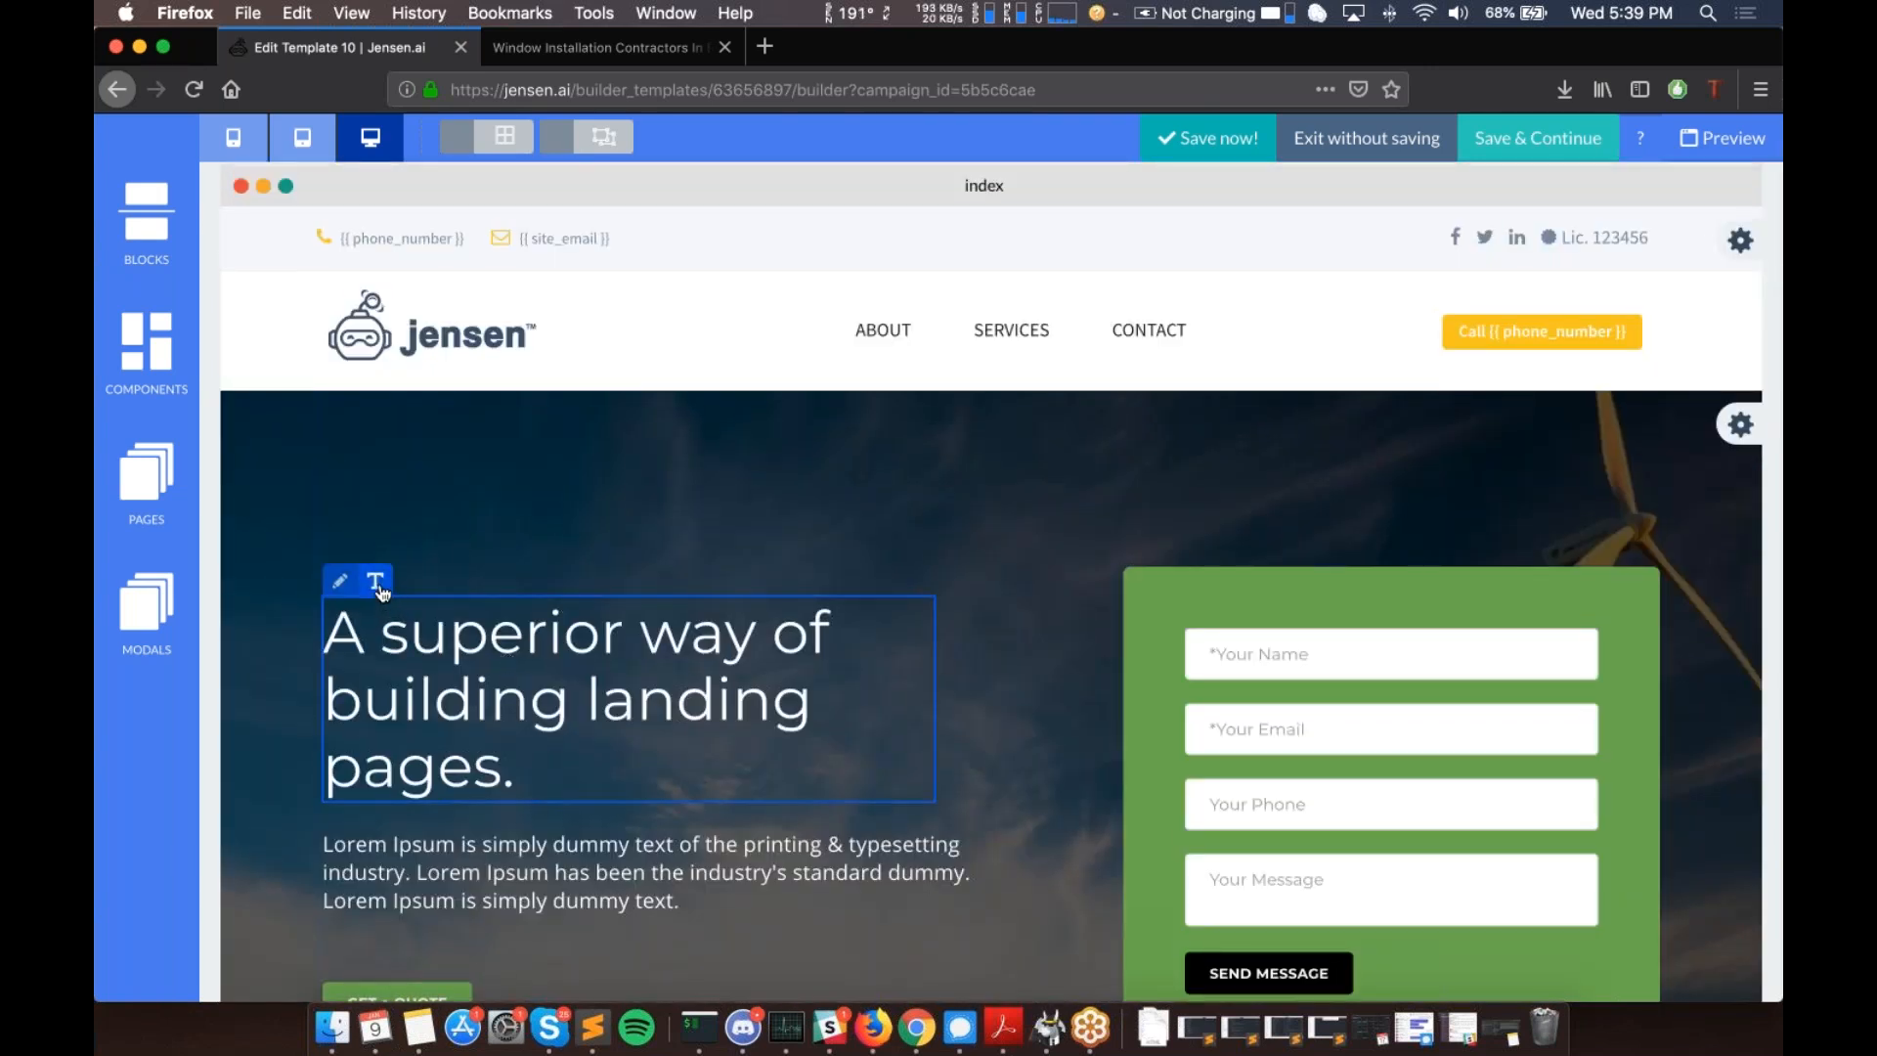
pyautogui.scroll(-2, 391, 587)
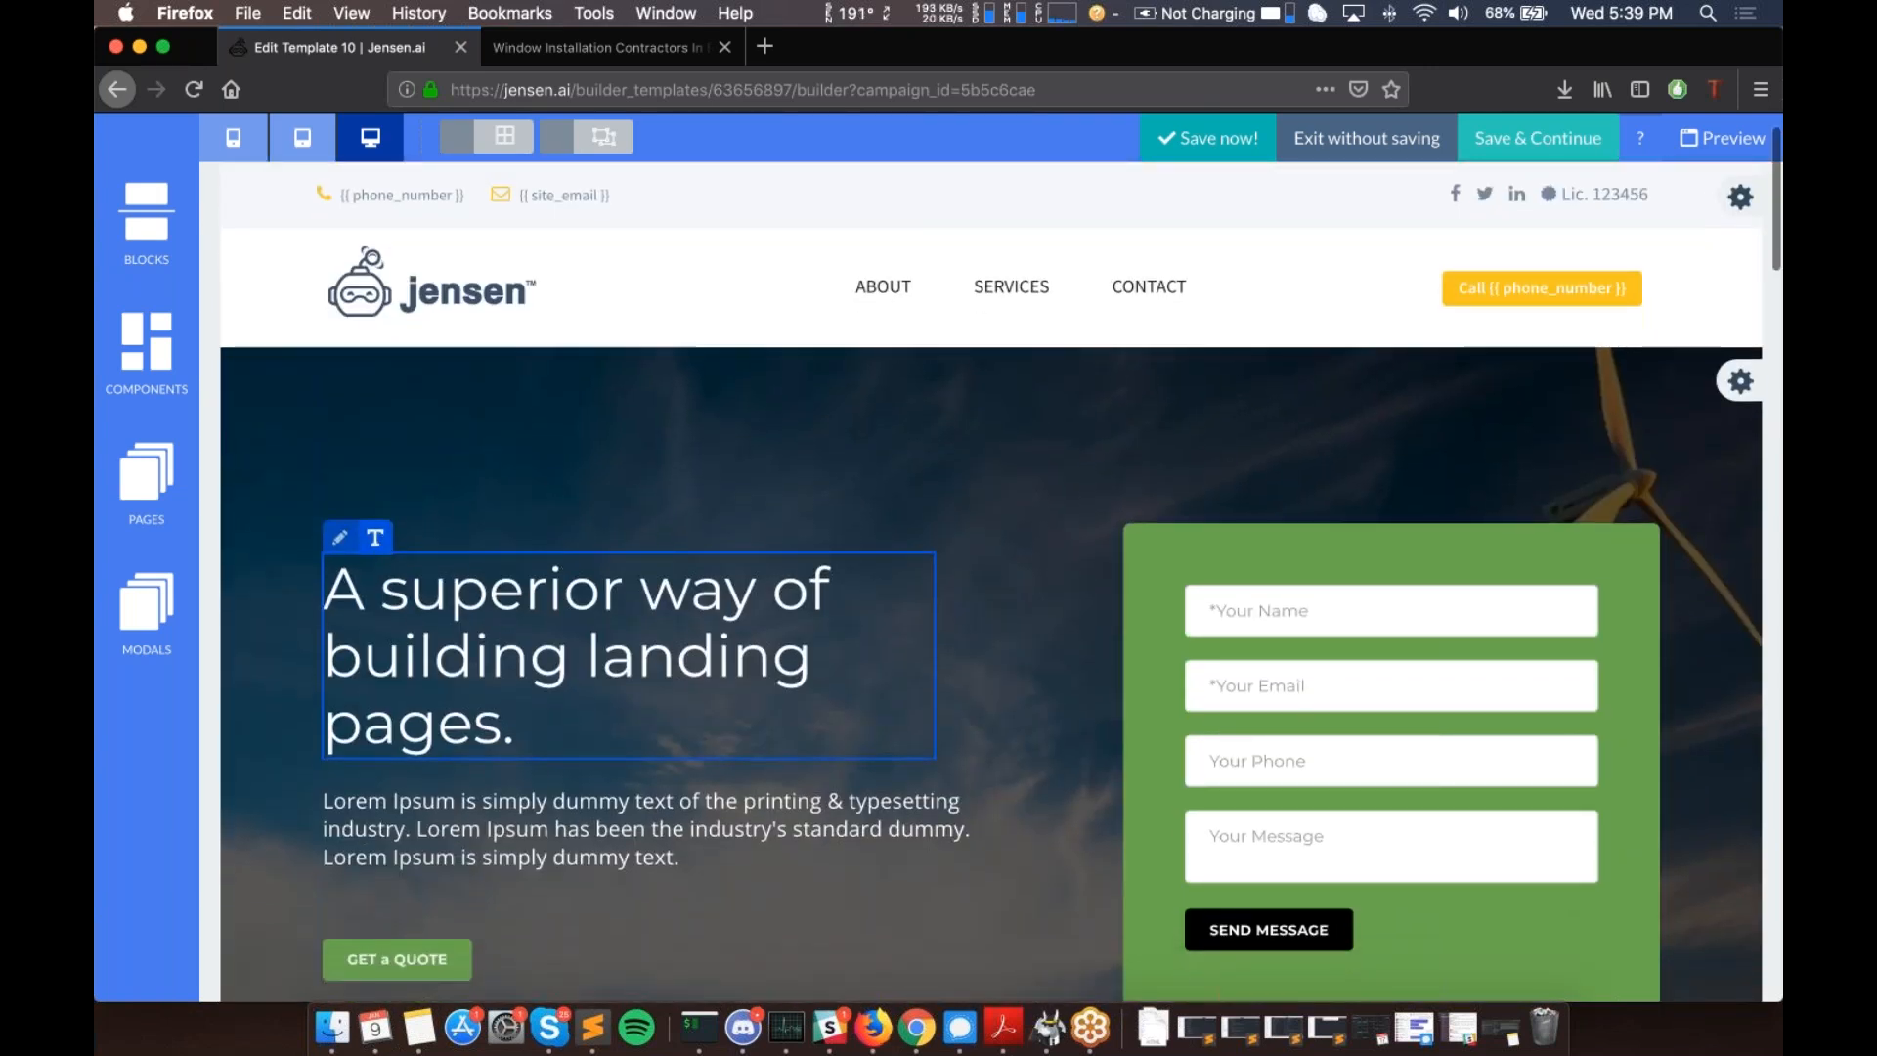
pyautogui.moveTo(404, 580)
pyautogui.scroll(-1, 411, 530)
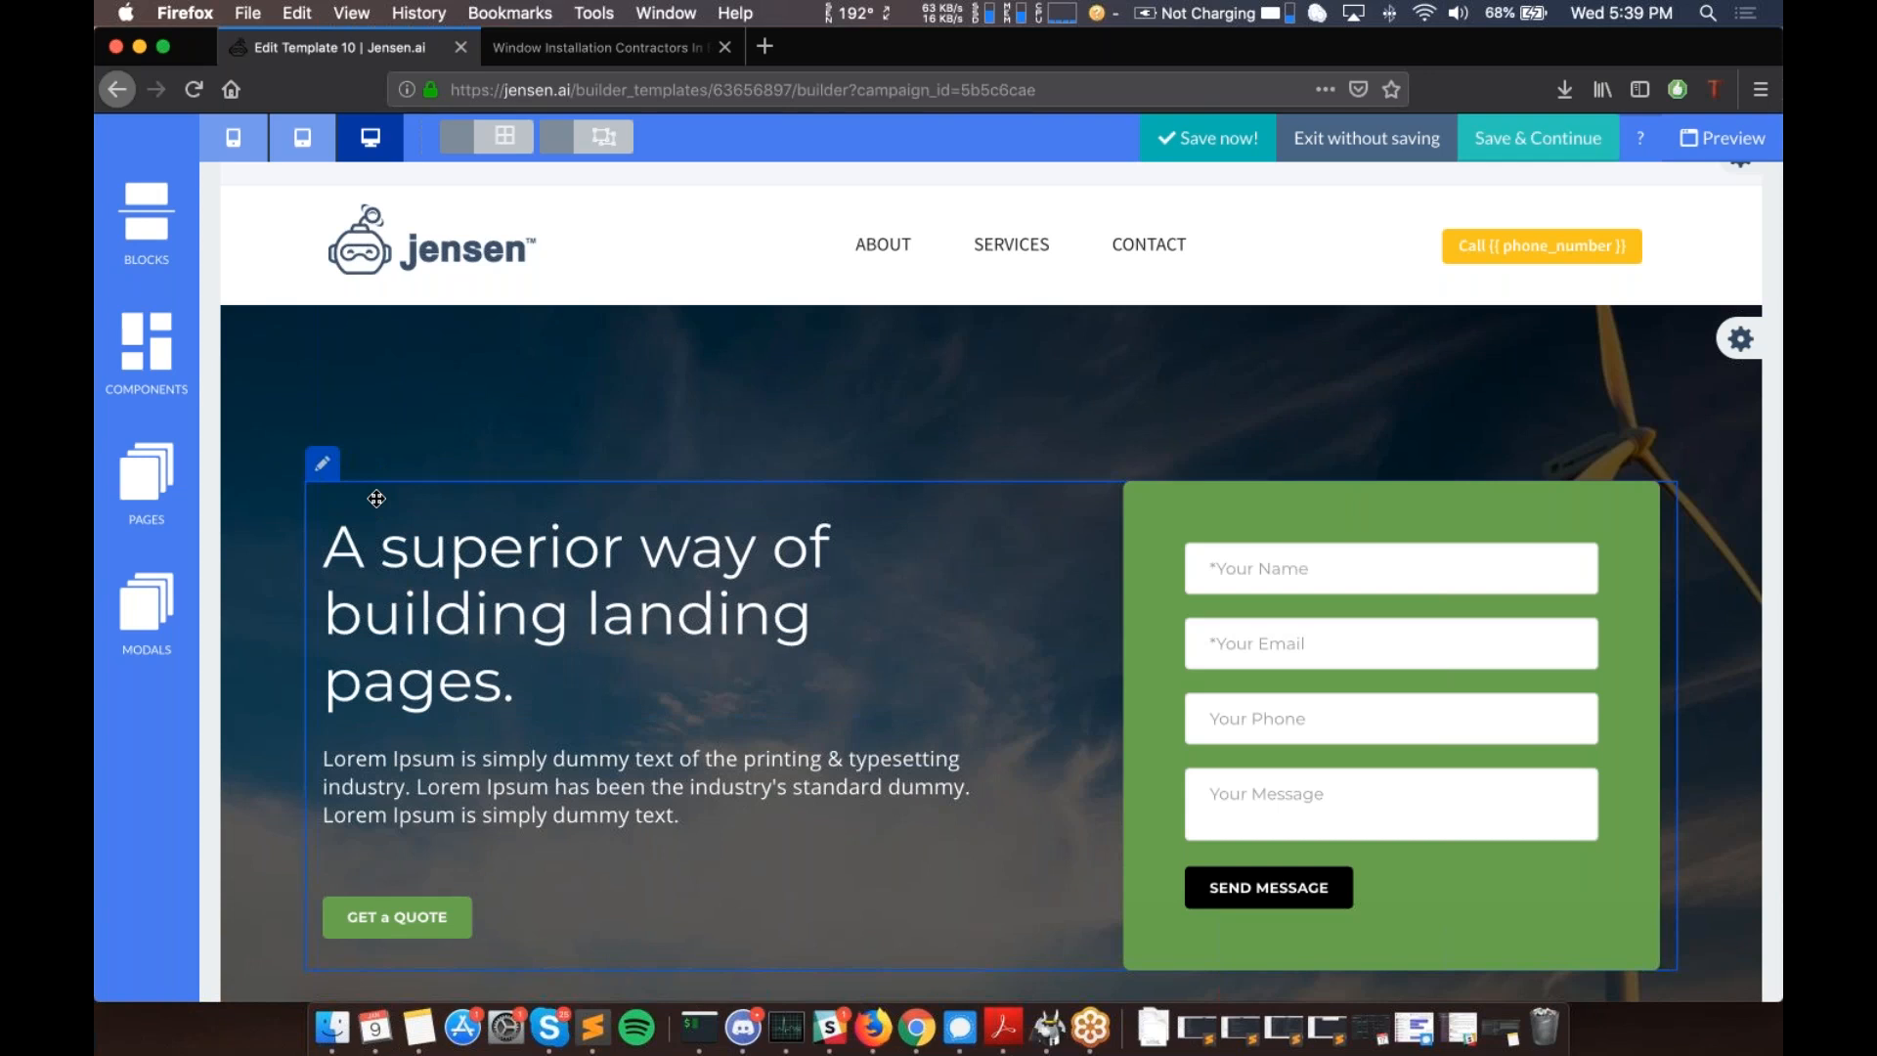
# - Put the hero headline into content-editing mode via Change content
pyautogui.click(391, 566)
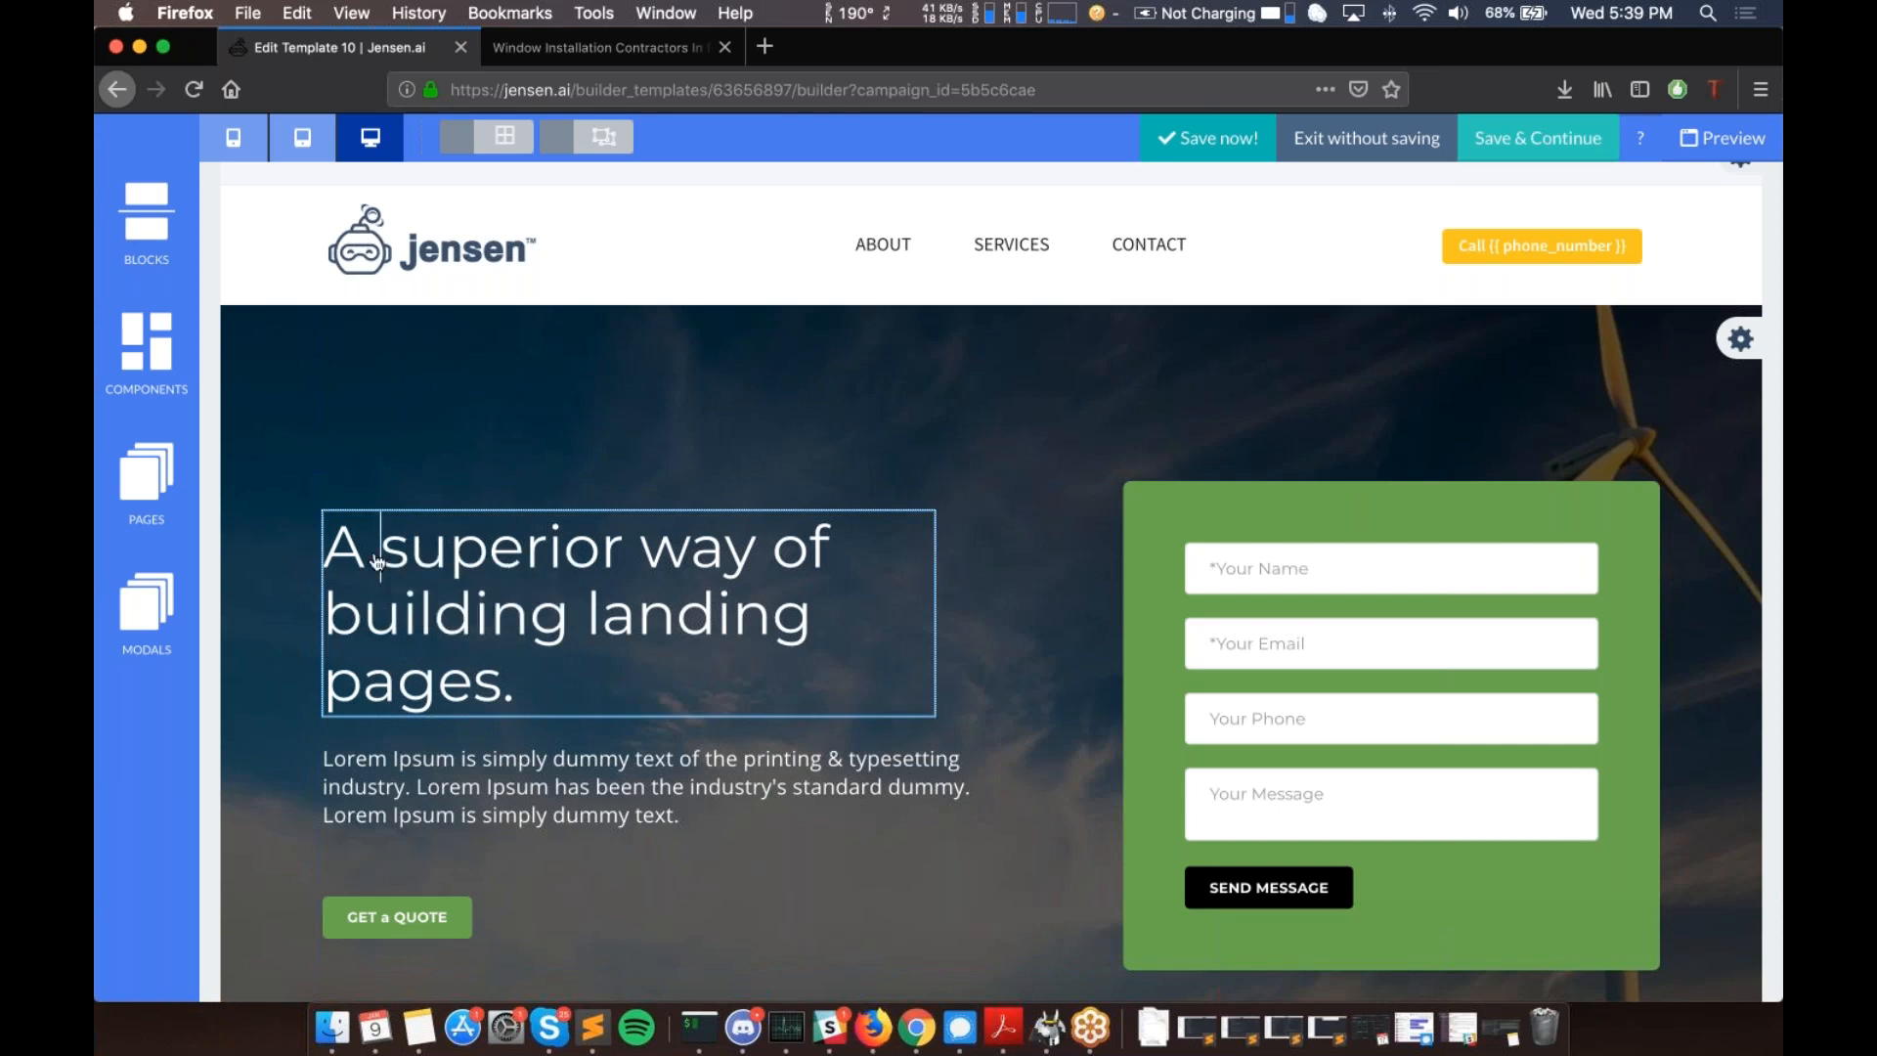
pyautogui.moveTo(379, 562)
pyautogui.mouseDown()
pyautogui.moveTo(486, 609)
pyautogui.moveTo(418, 545)
pyautogui.moveTo(399, 544)
pyautogui.moveTo(401, 571)
pyautogui.mouseUp()
pyautogui.click(370, 553)
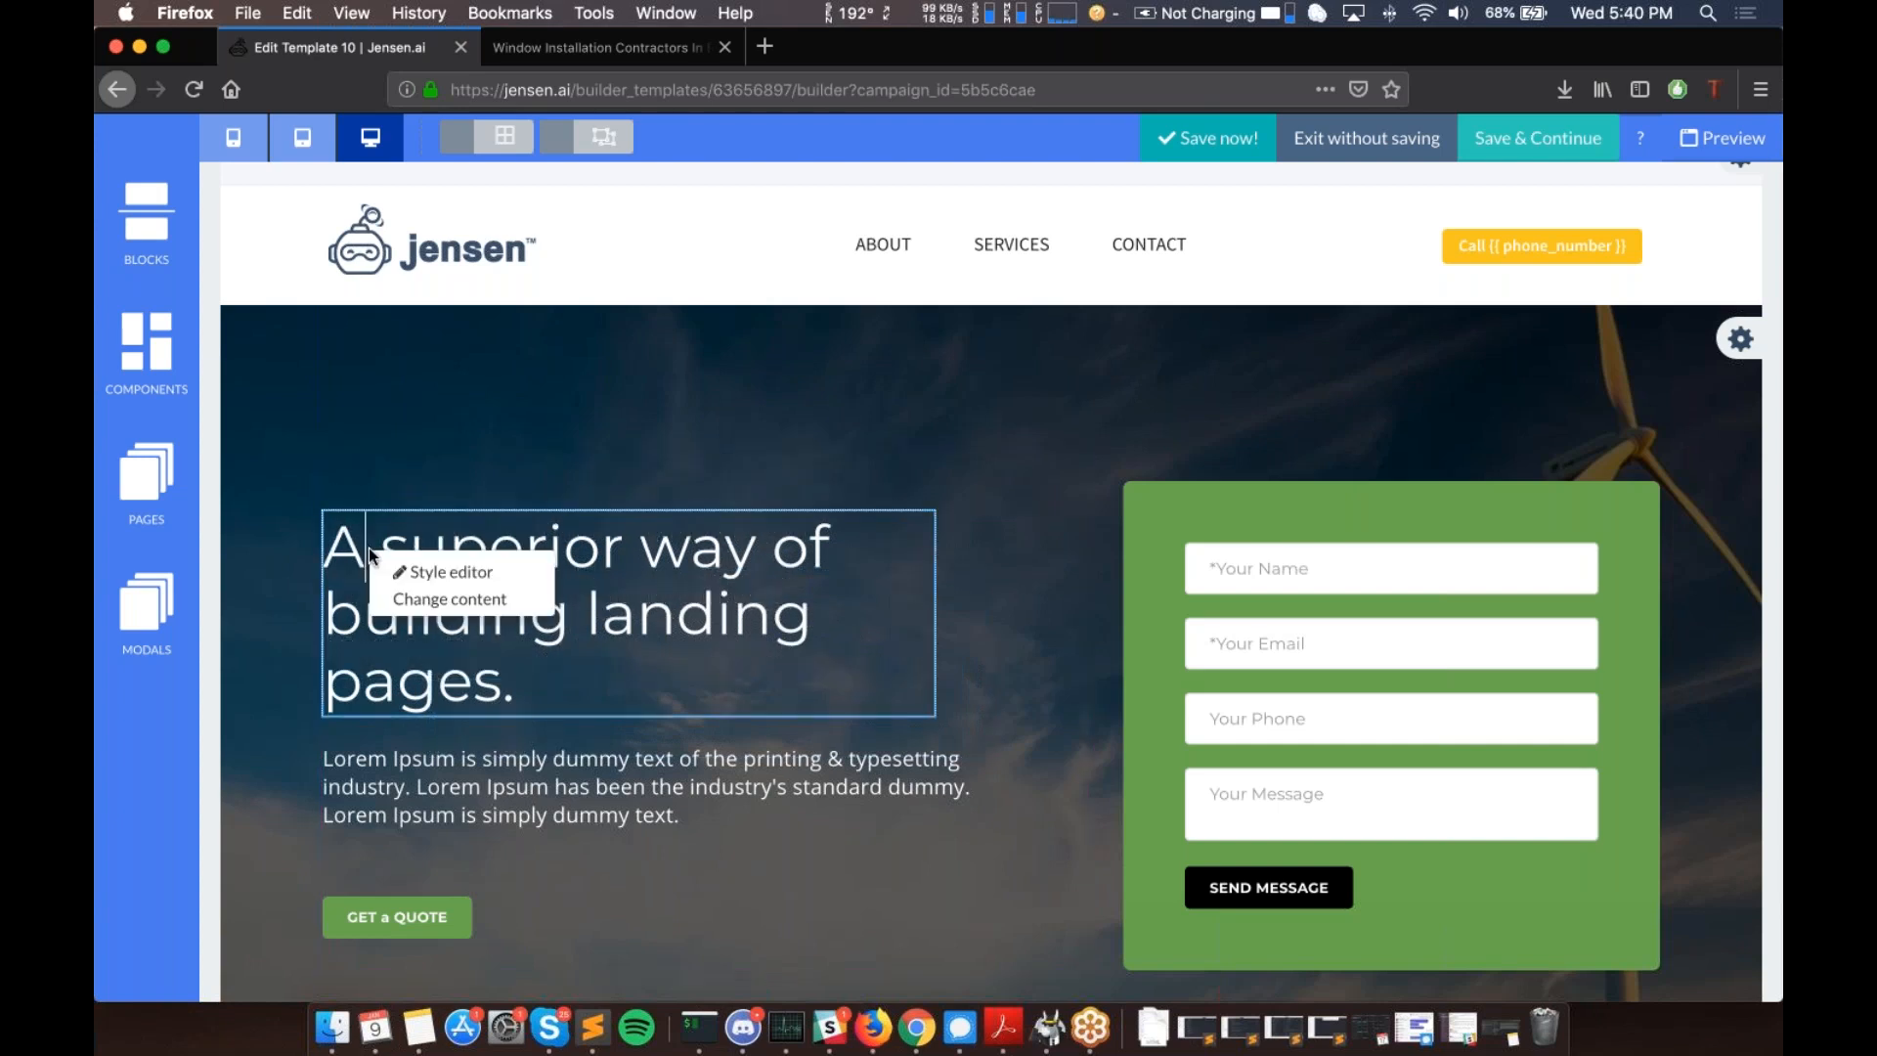
pyautogui.click(456, 608)
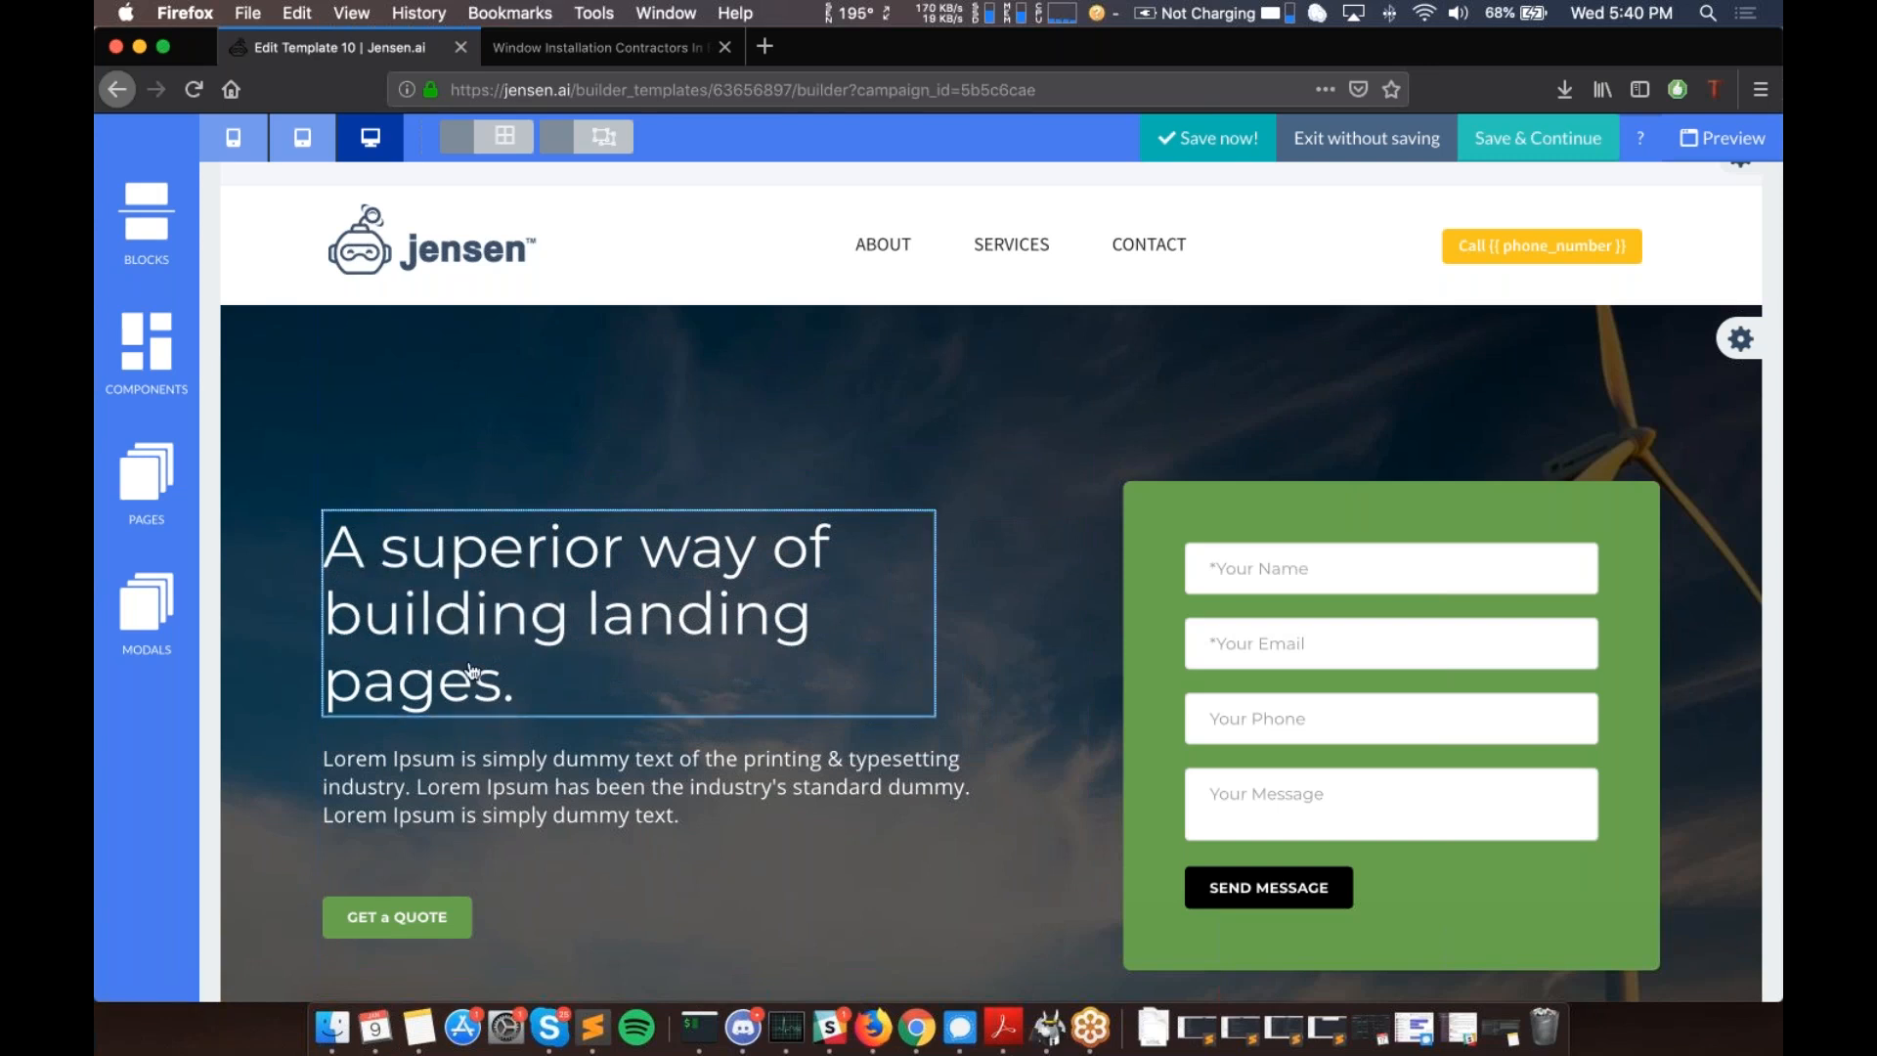
pyautogui.click(510, 695)
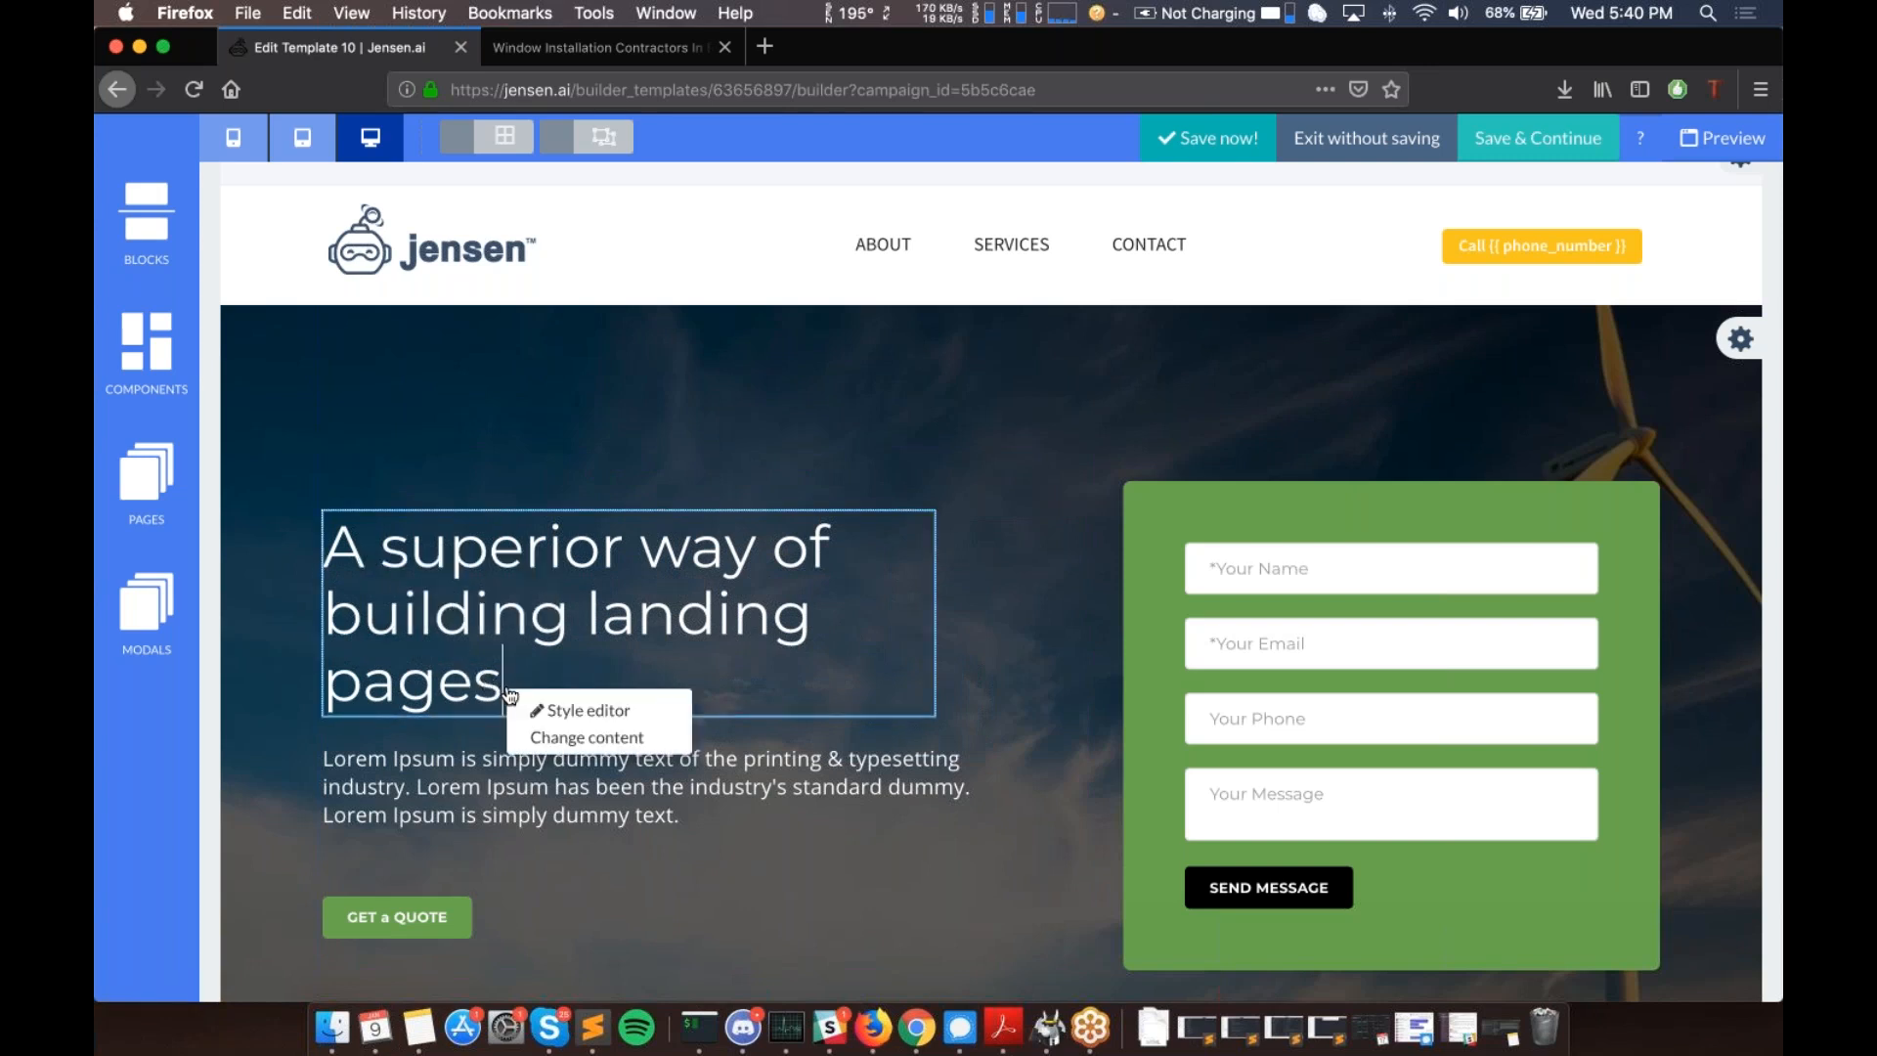
pyautogui.click(576, 740)
# - Replace the placeholder headline text with 'This is my headline'
pyautogui.press('Right')
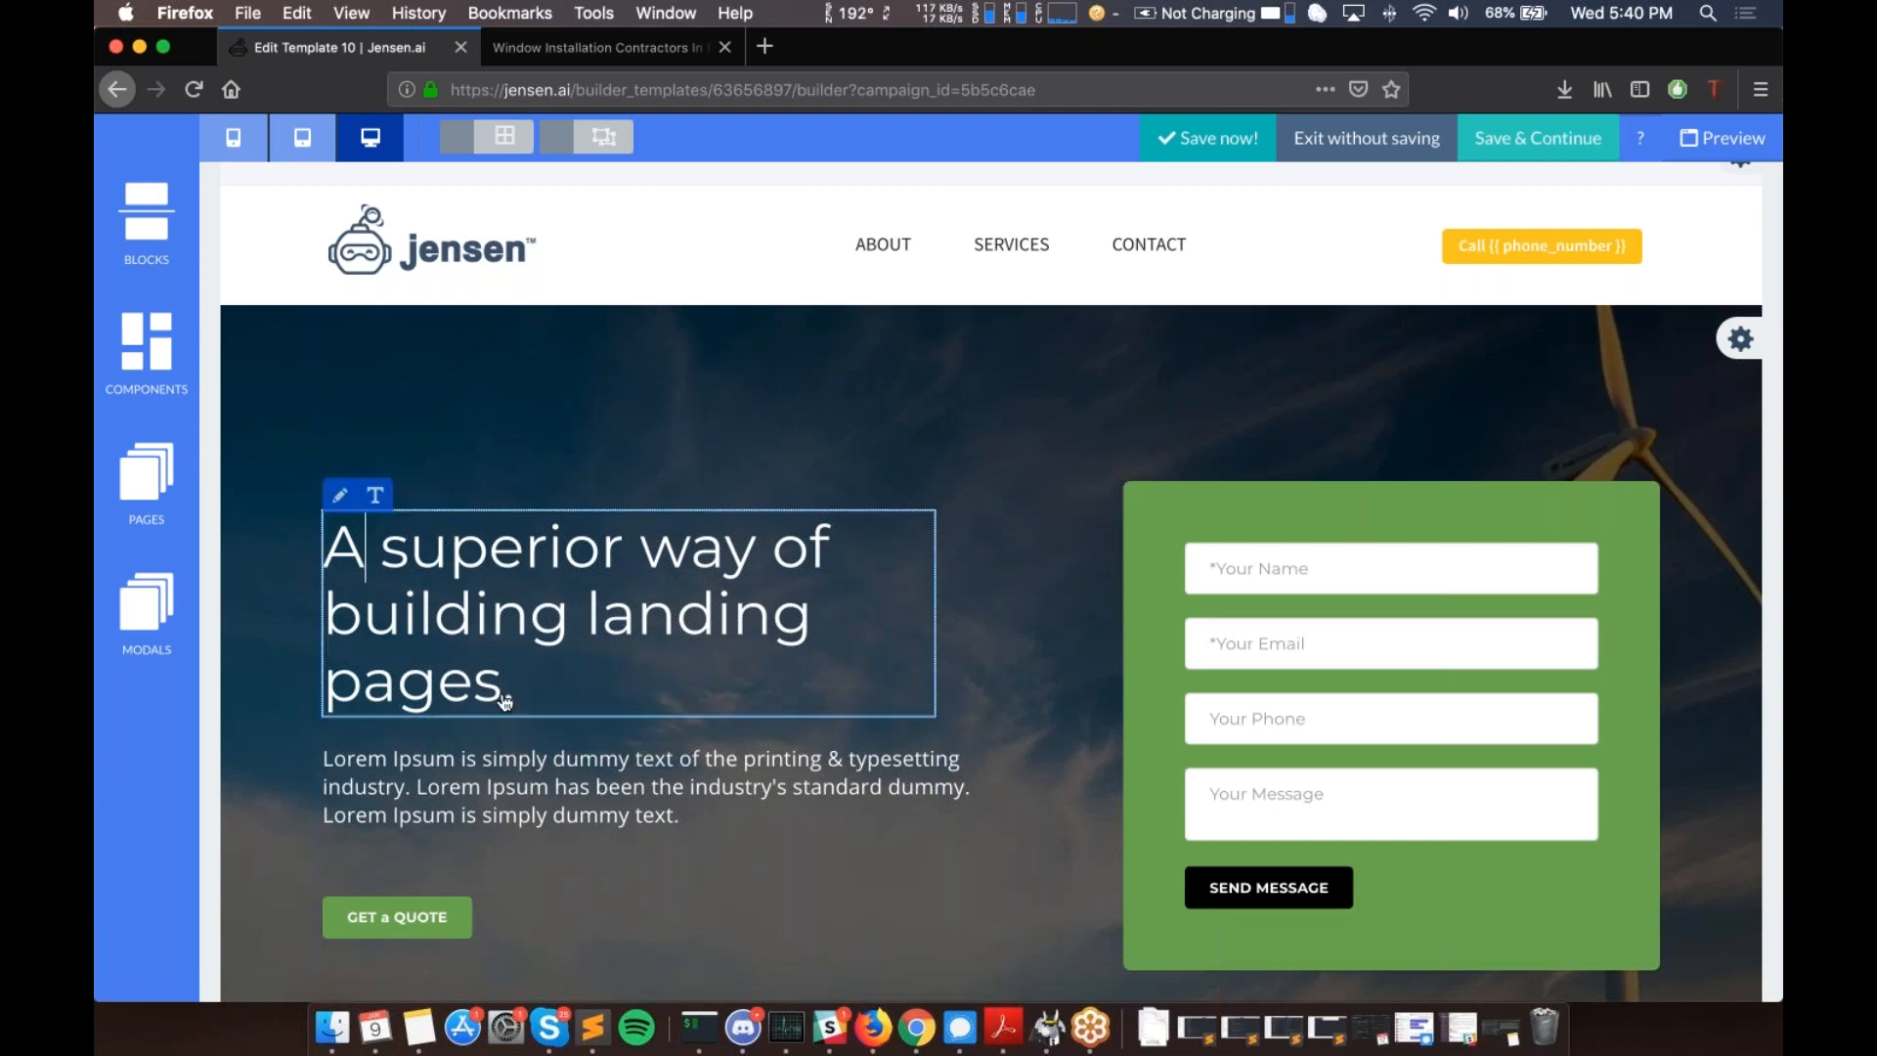
pyautogui.hotkey('shift', 'Right')
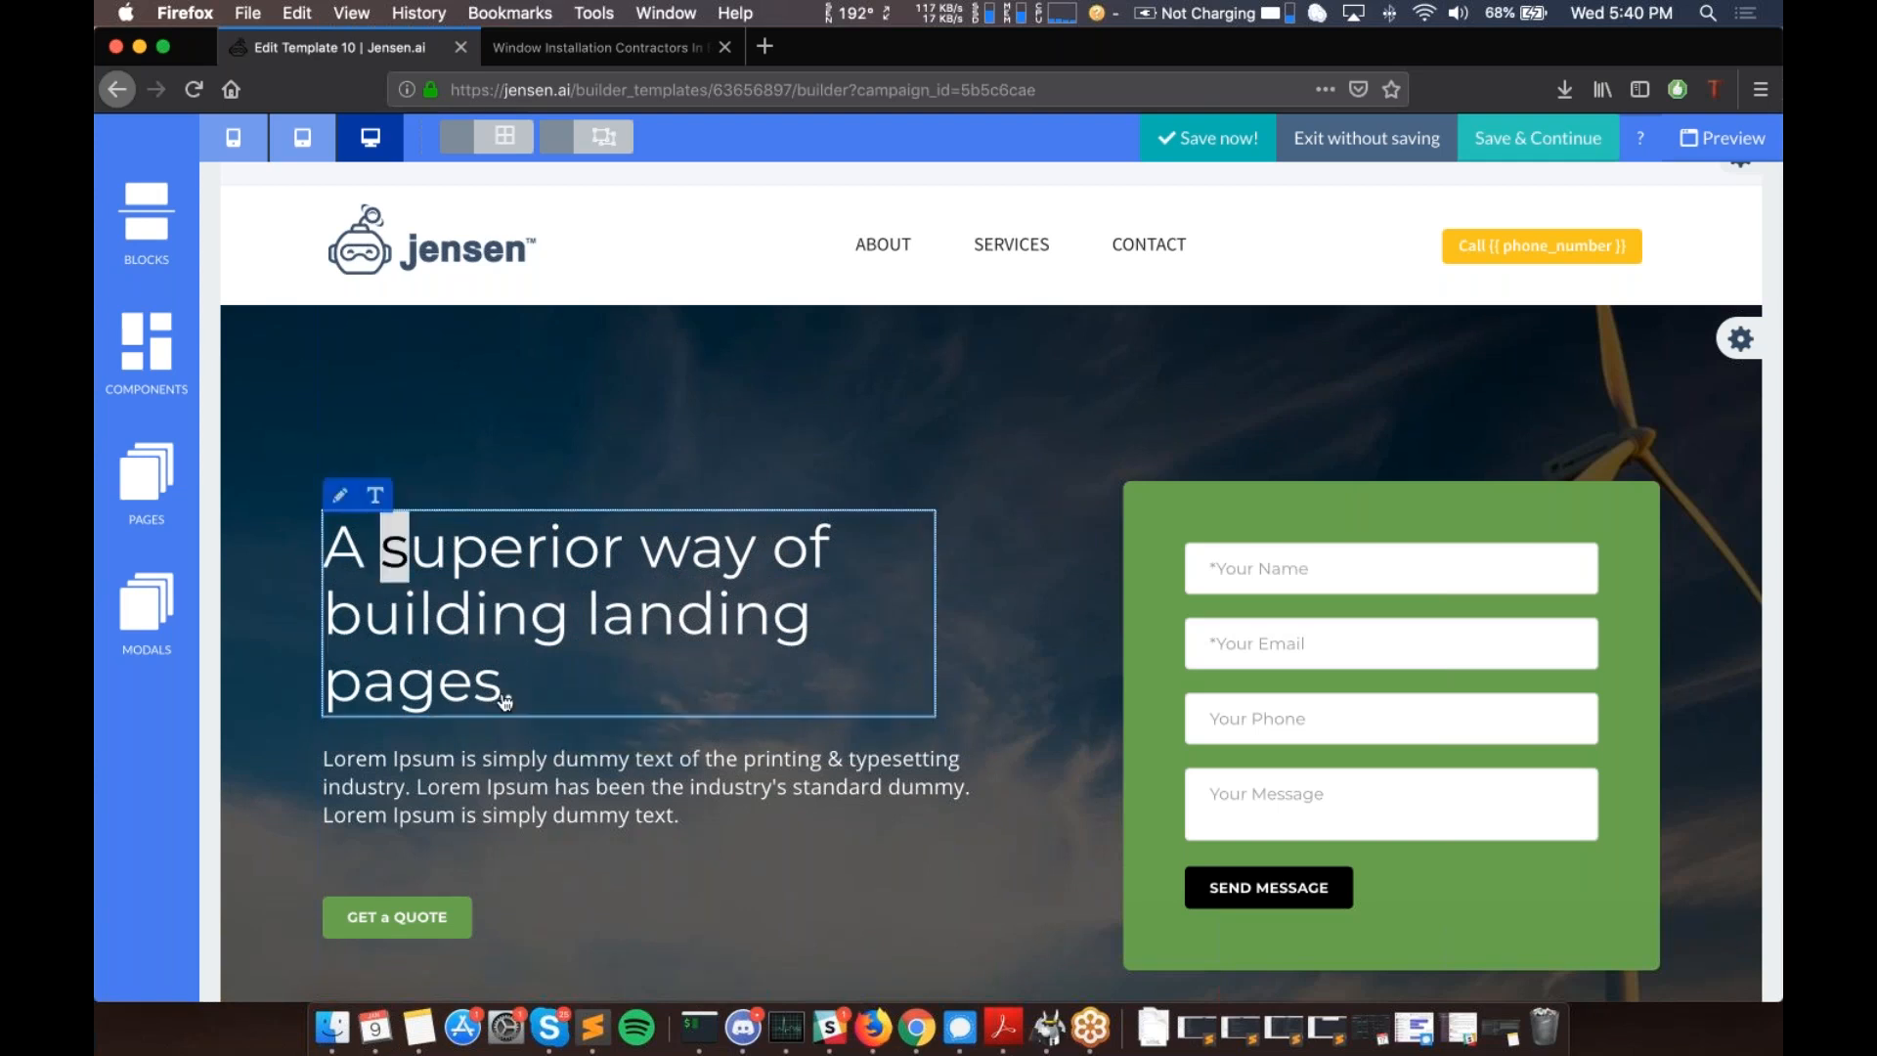
pyautogui.hotkey('shift', 'Down')
pyautogui.hotkey('shift', 'Down')
pyautogui.hotkey('shift', 'Right')
pyautogui.hotkey('shift', 'Right')
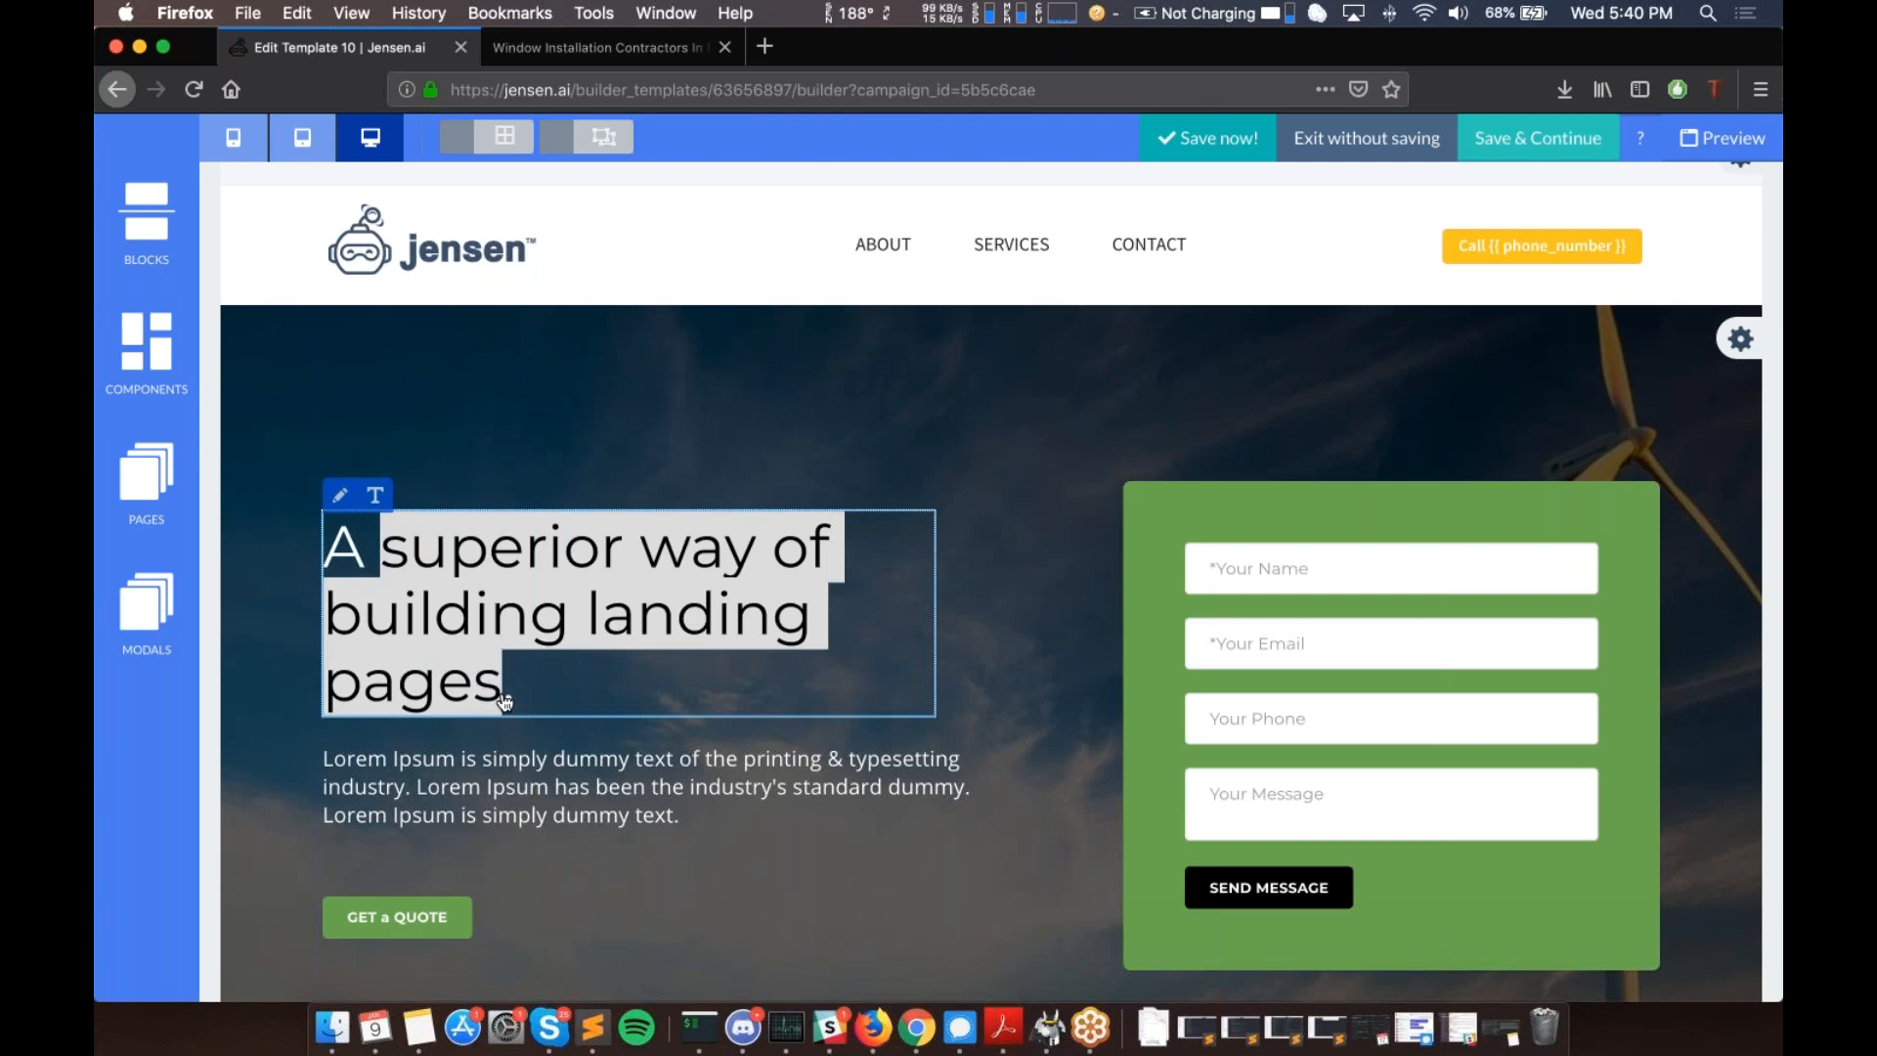
pyautogui.hotkey('shift', 'Right')
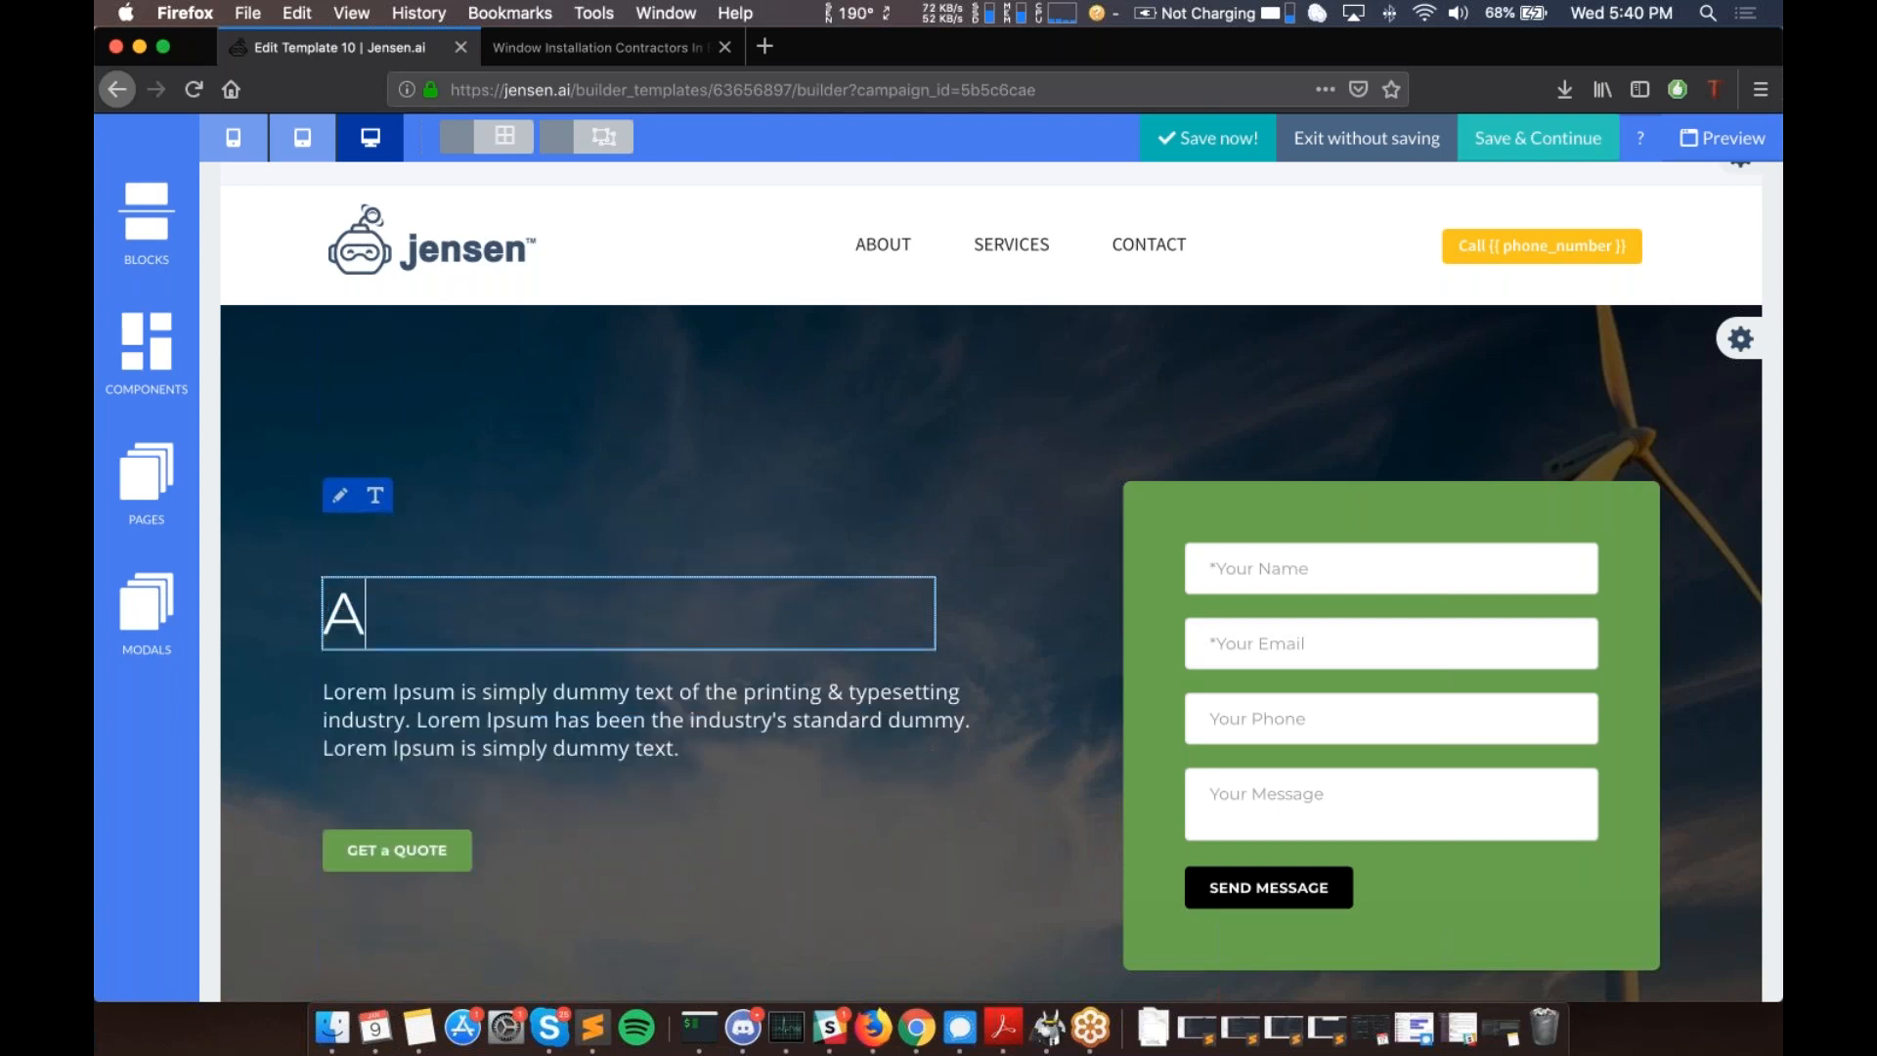
pyautogui.press('BackSpace')
pyautogui.write('This is my headline')
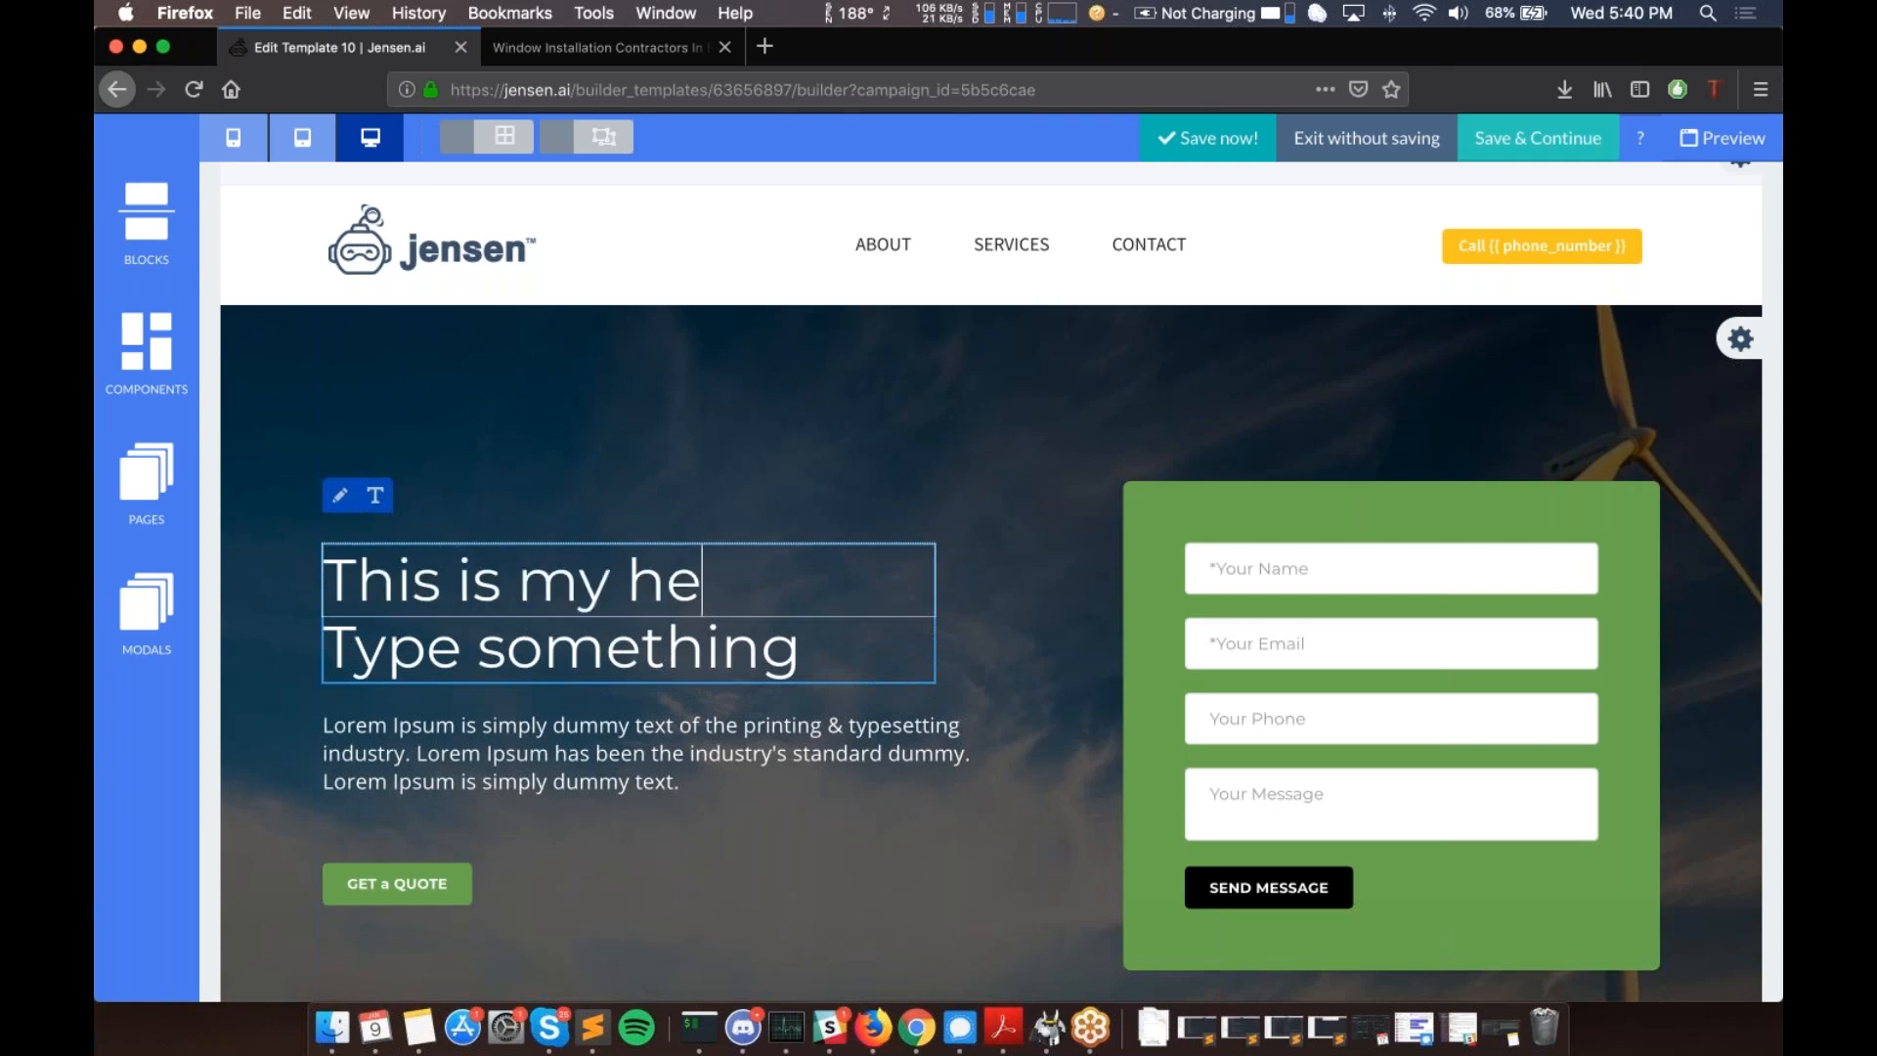
pyautogui.click(557, 405)
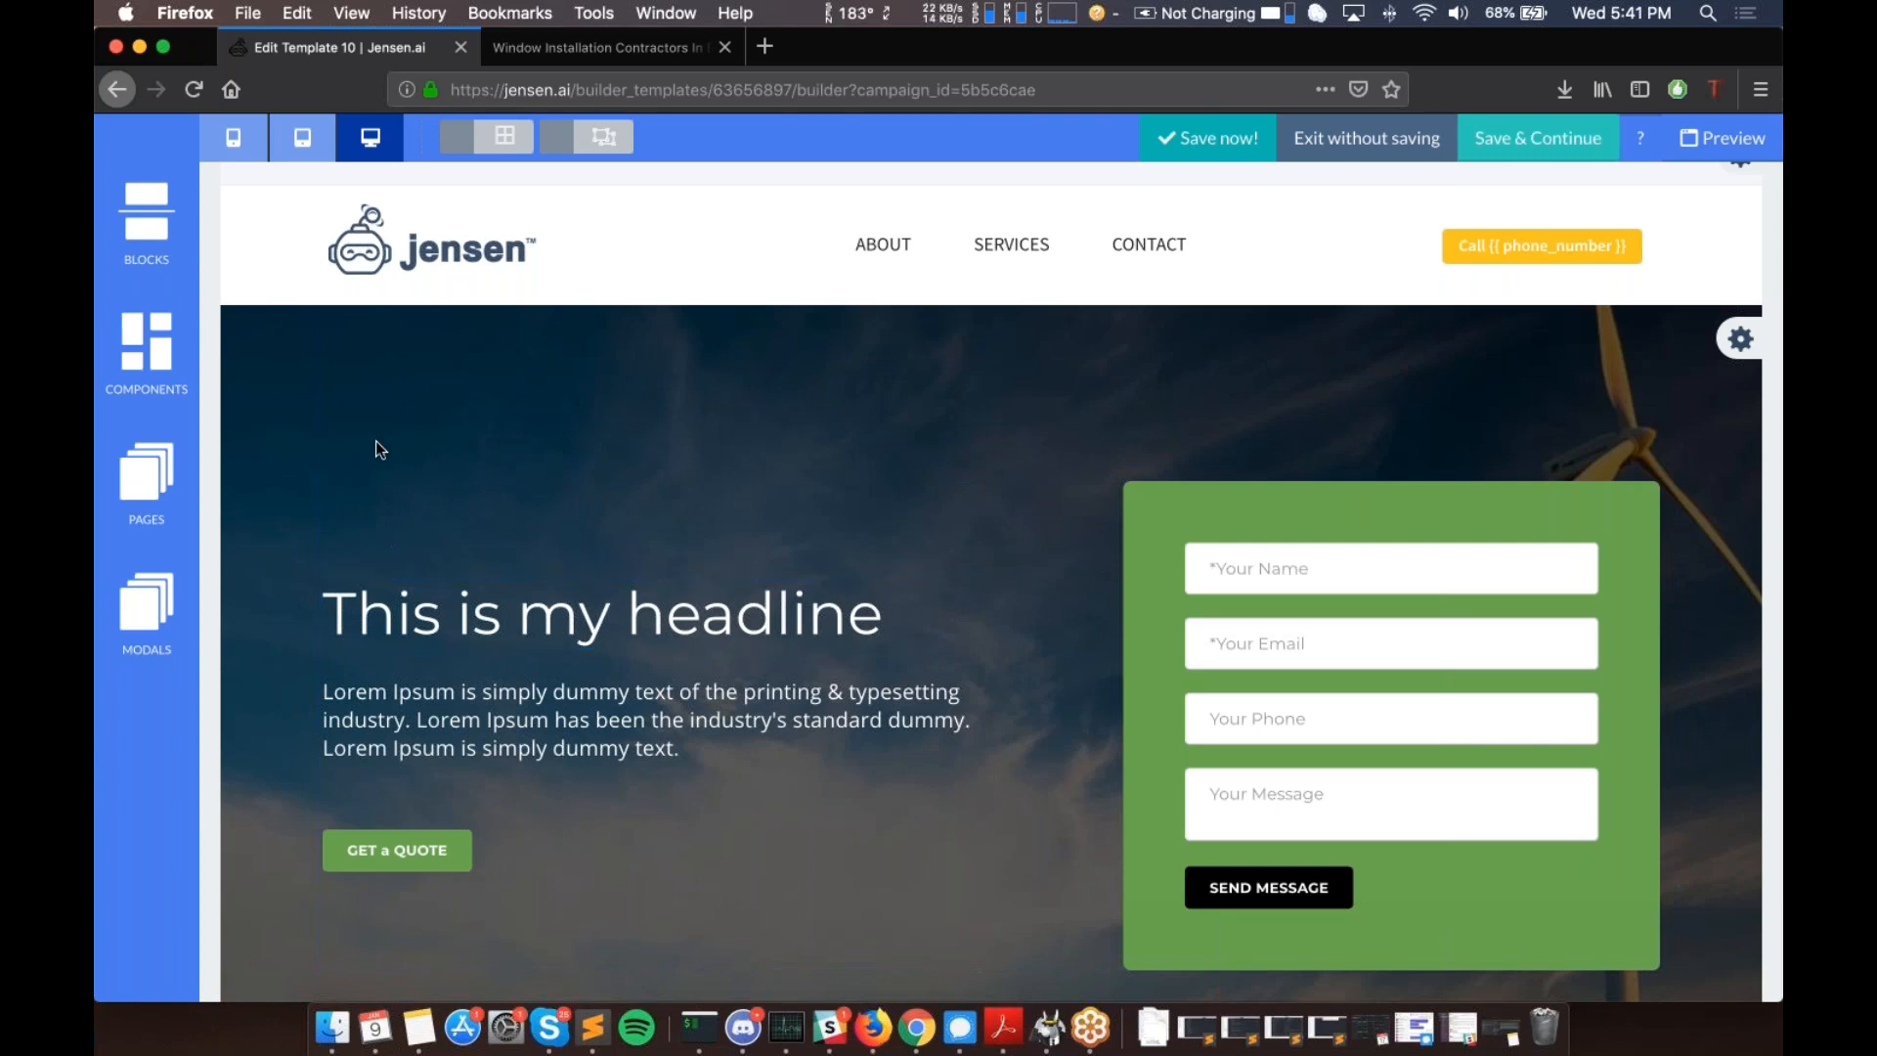
# - Set the header Call button's background-color to green in its Style settings
pyautogui.scroll(-2, 376, 441)
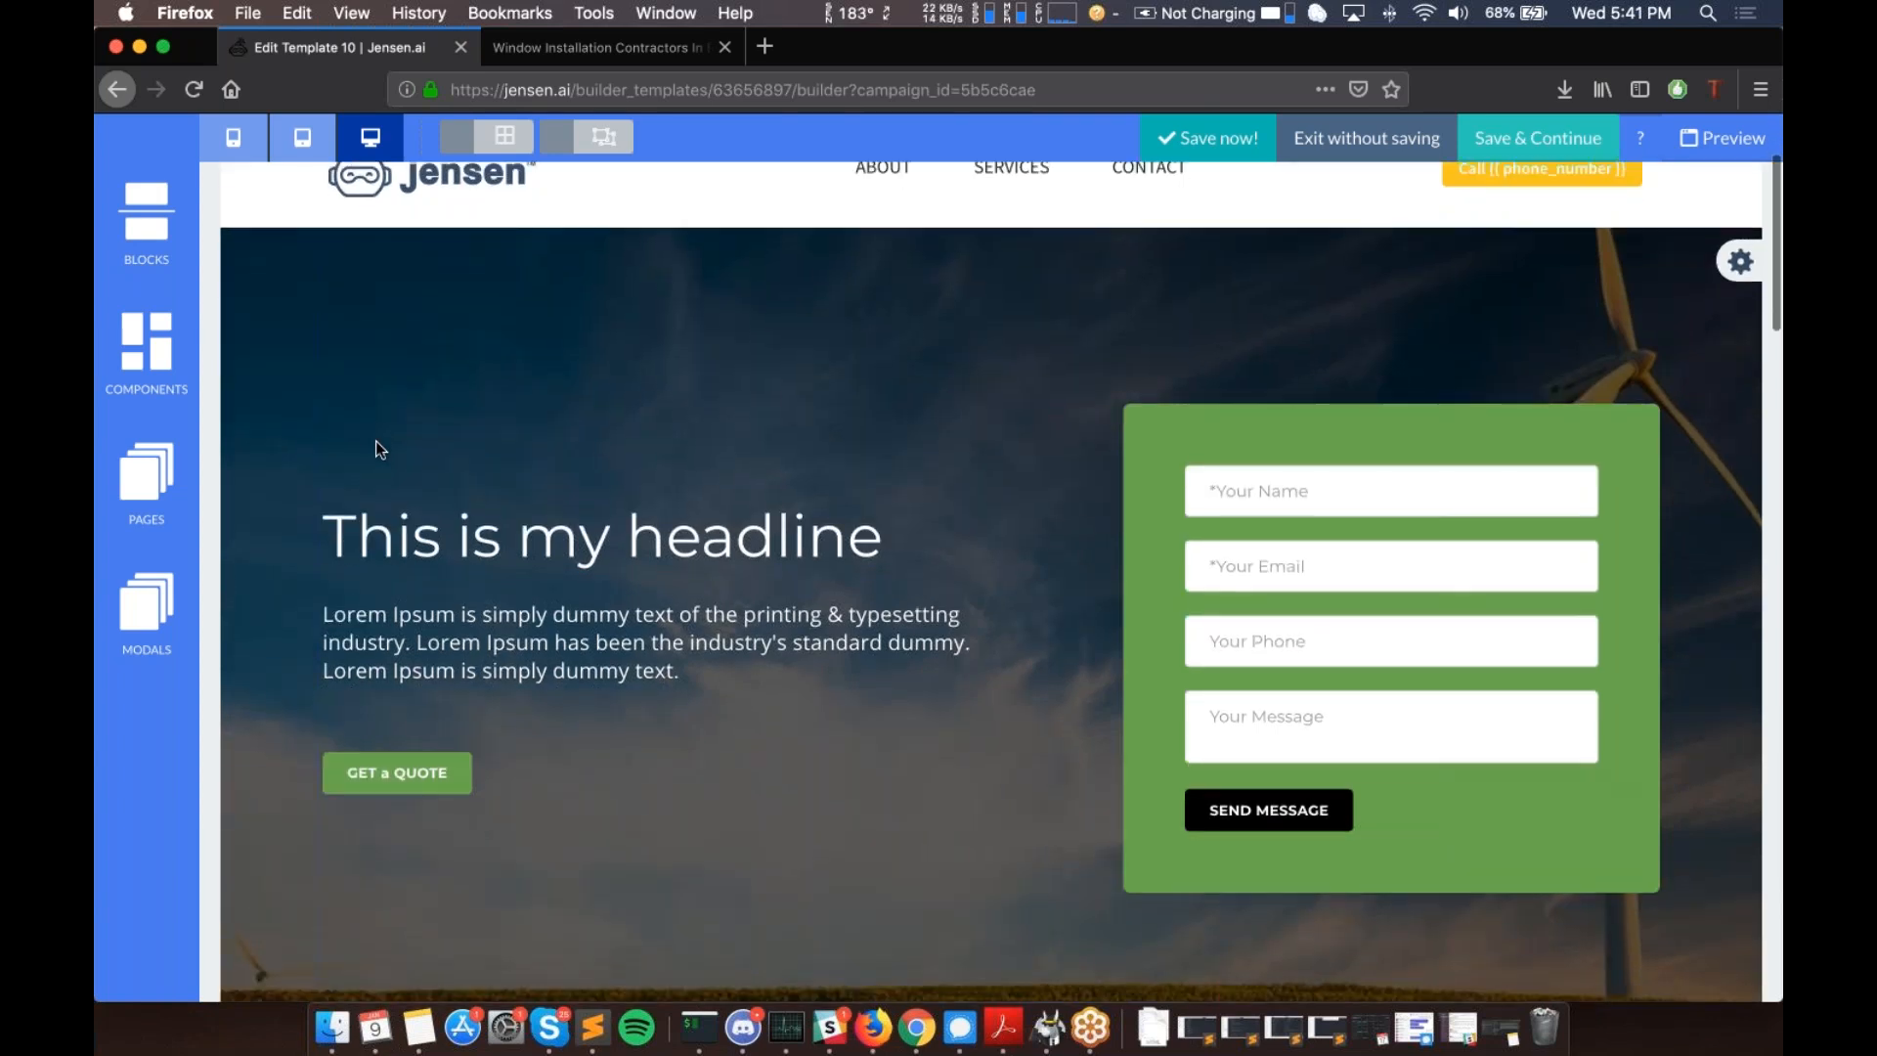
pyautogui.scroll(1, 376, 442)
pyautogui.scroll(-10, 375, 442)
pyautogui.scroll(3, 376, 442)
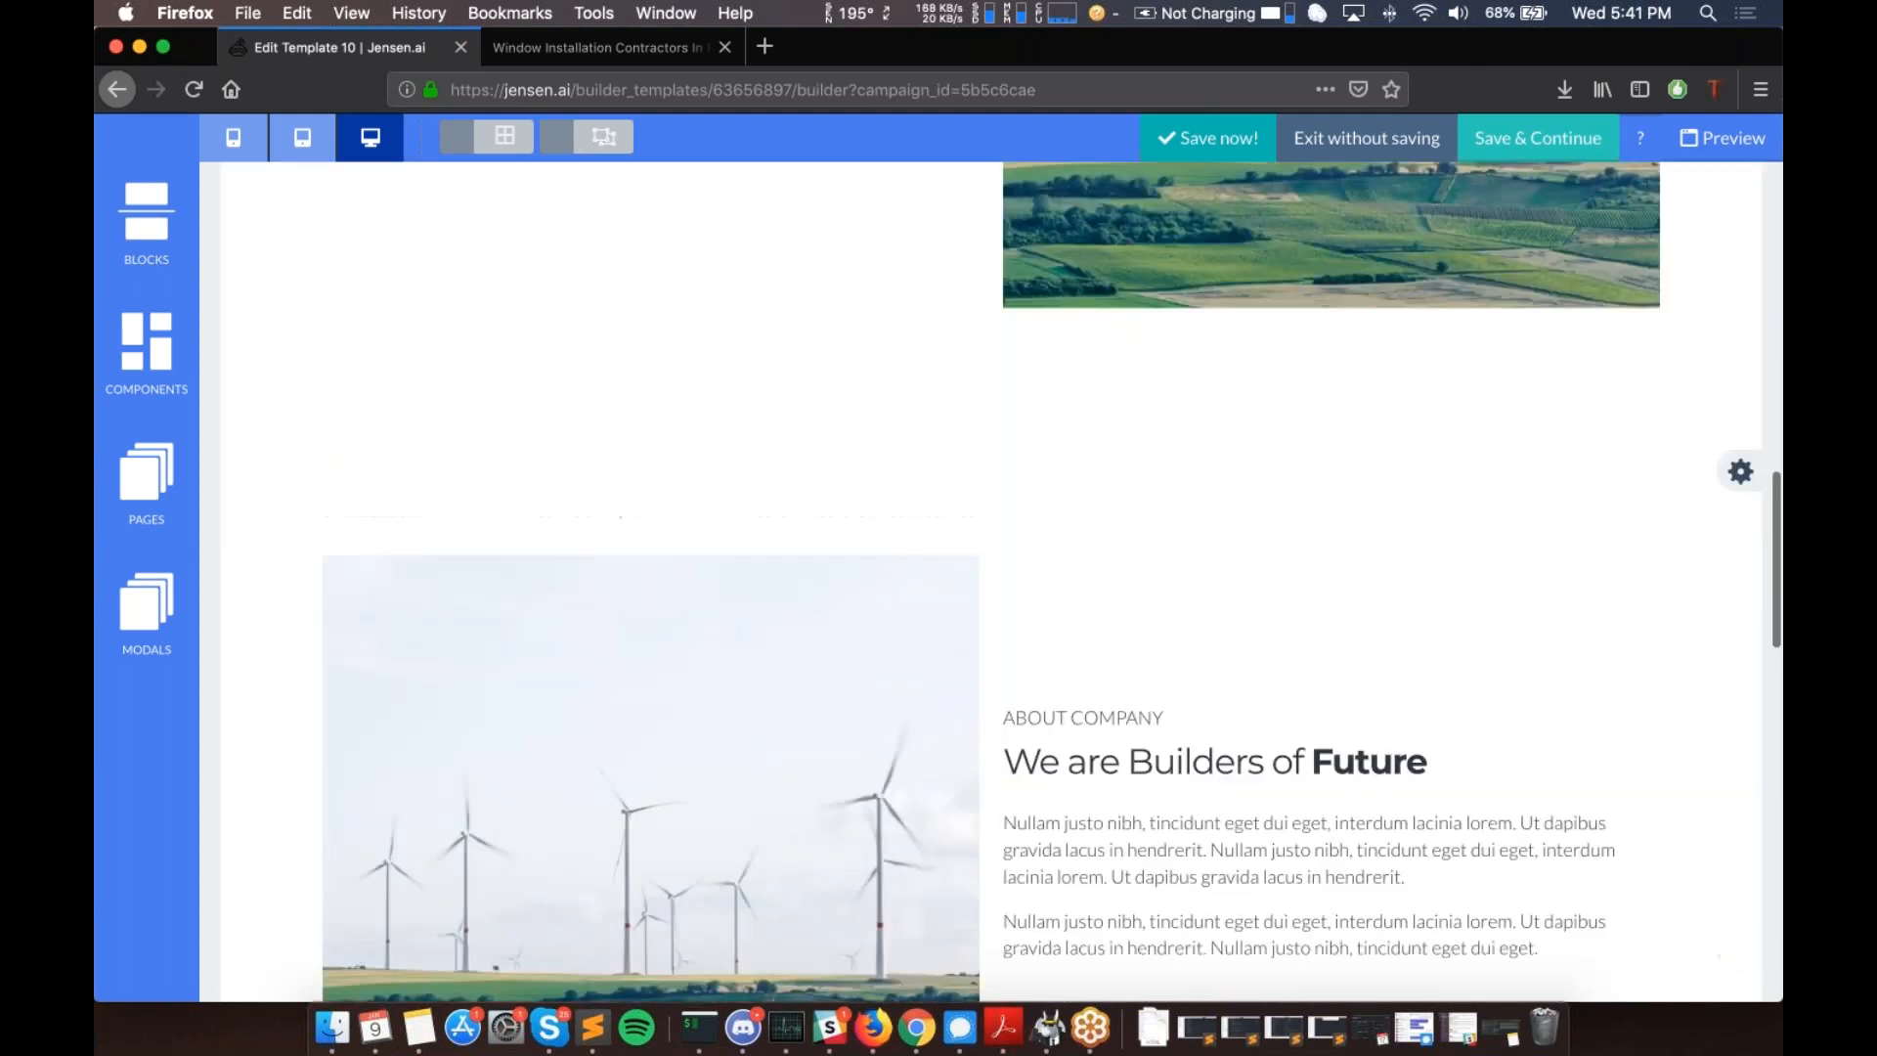
pyautogui.scroll(-10, 992, 581)
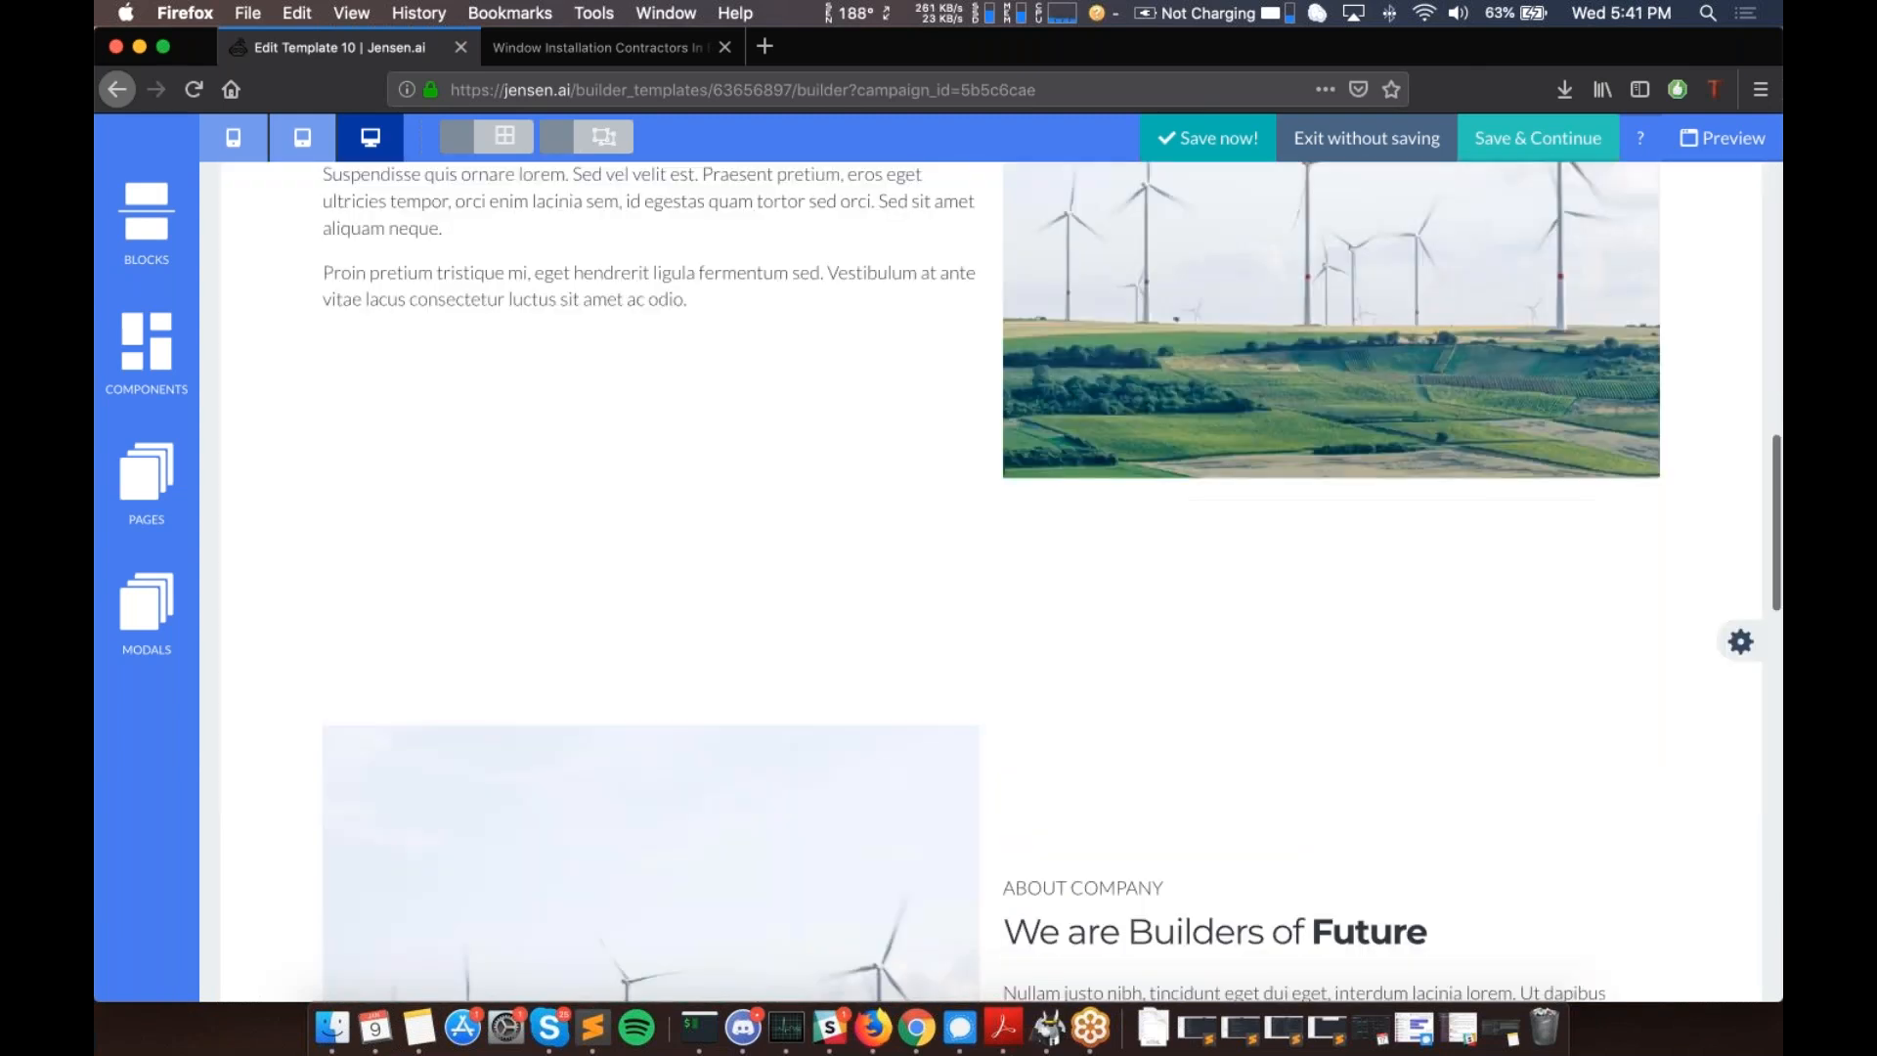
pyautogui.scroll(15, 991, 582)
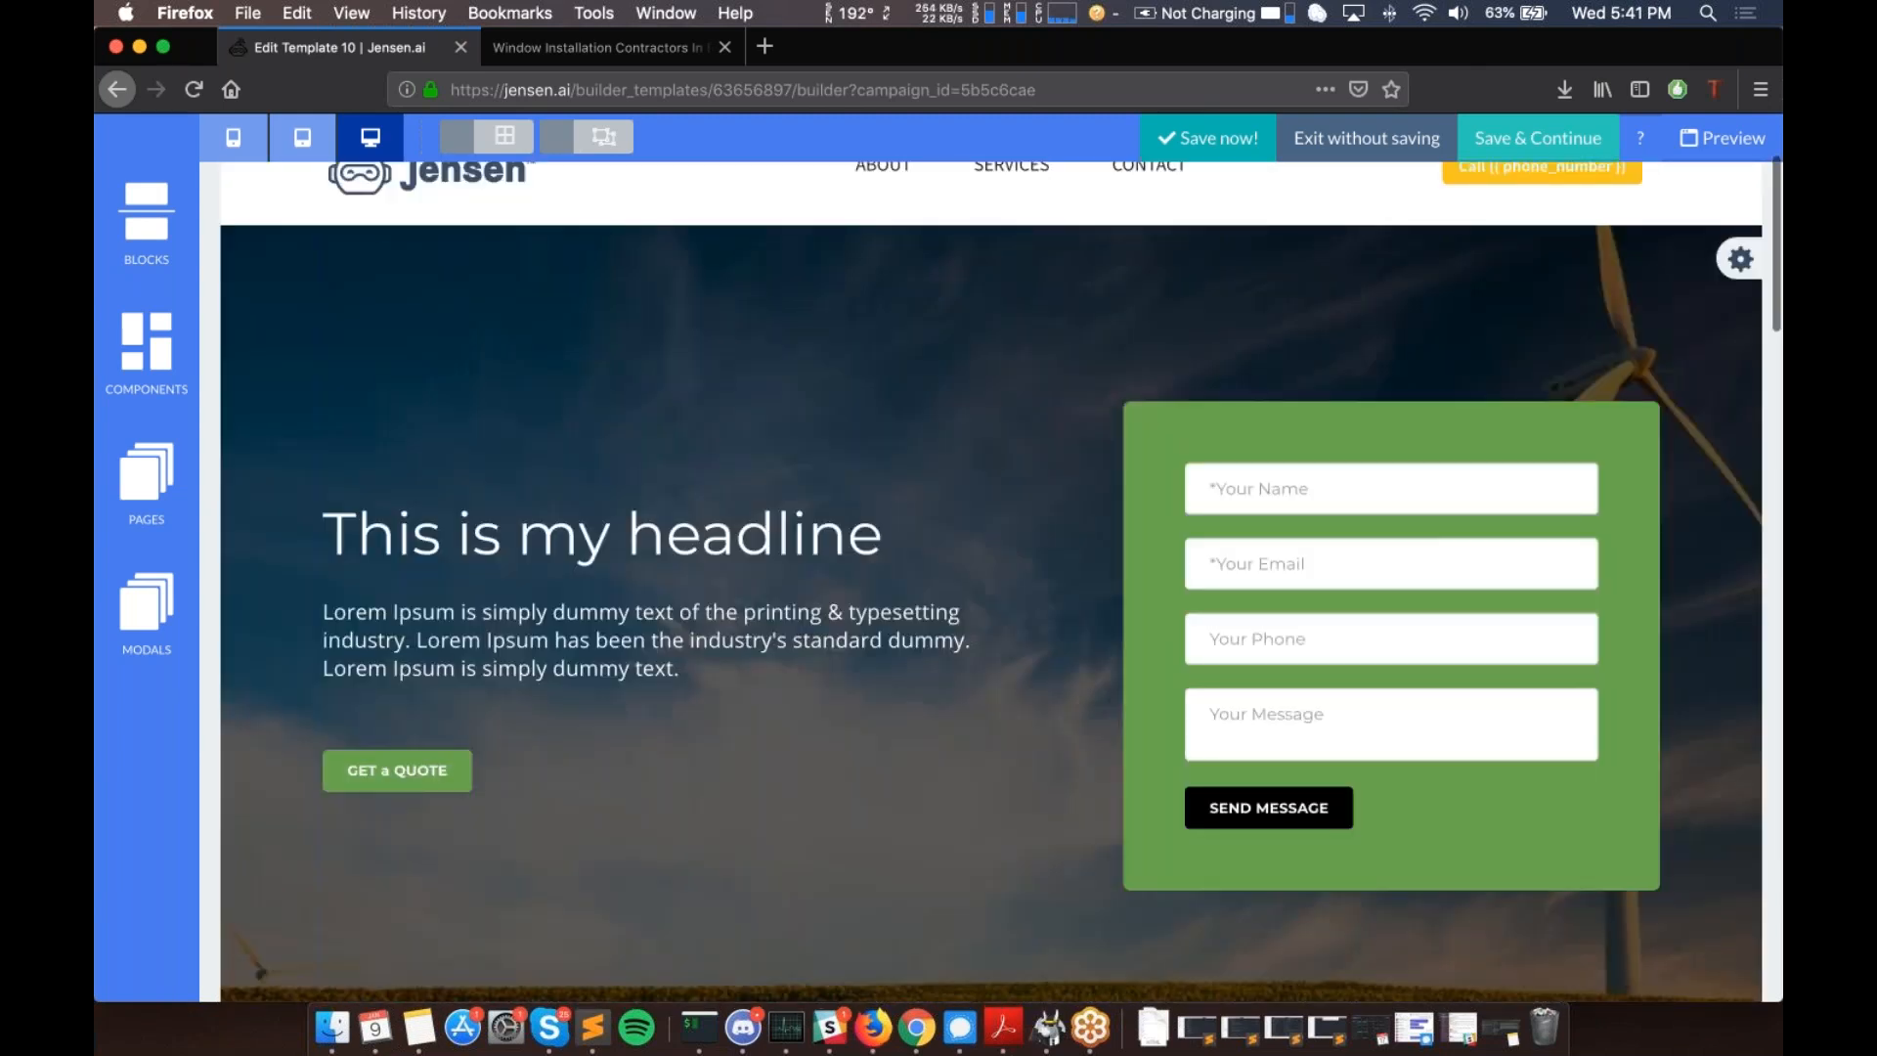
pyautogui.scroll(3, 1053, 536)
pyautogui.moveTo(1464, 342)
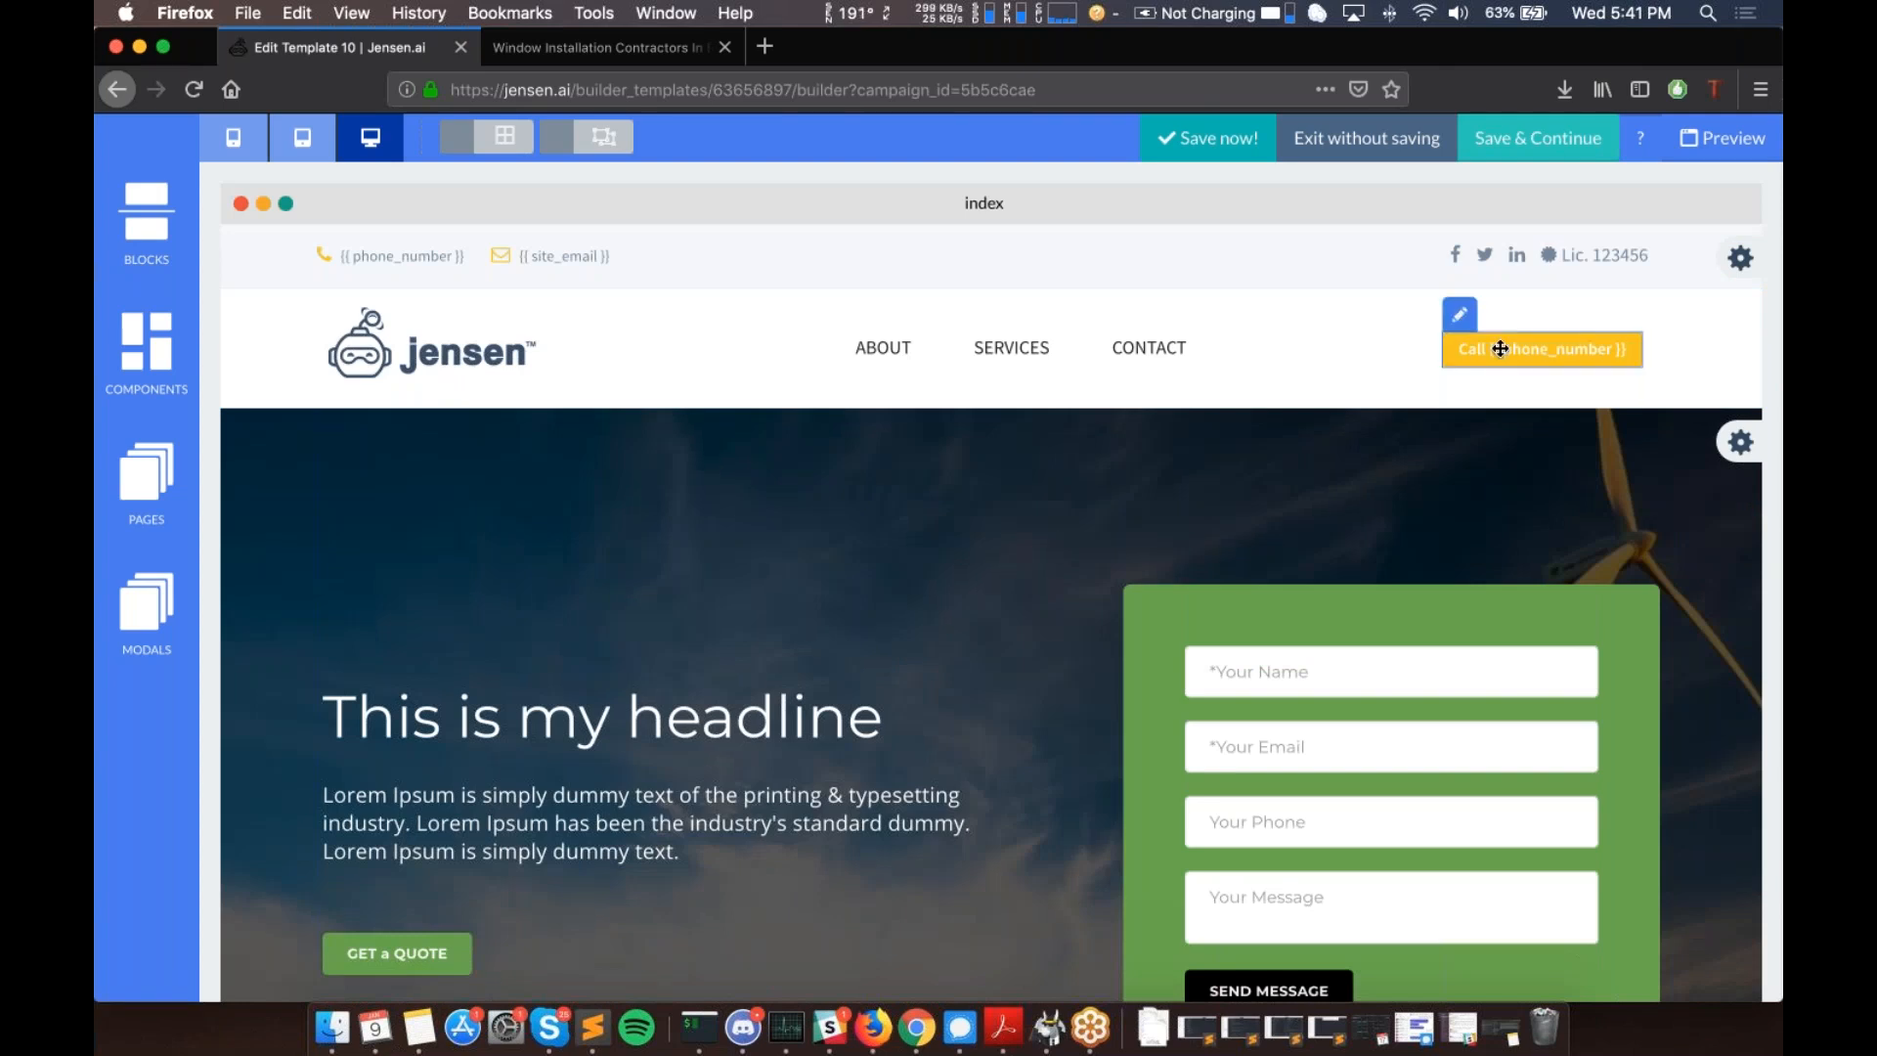
pyautogui.click(1461, 316)
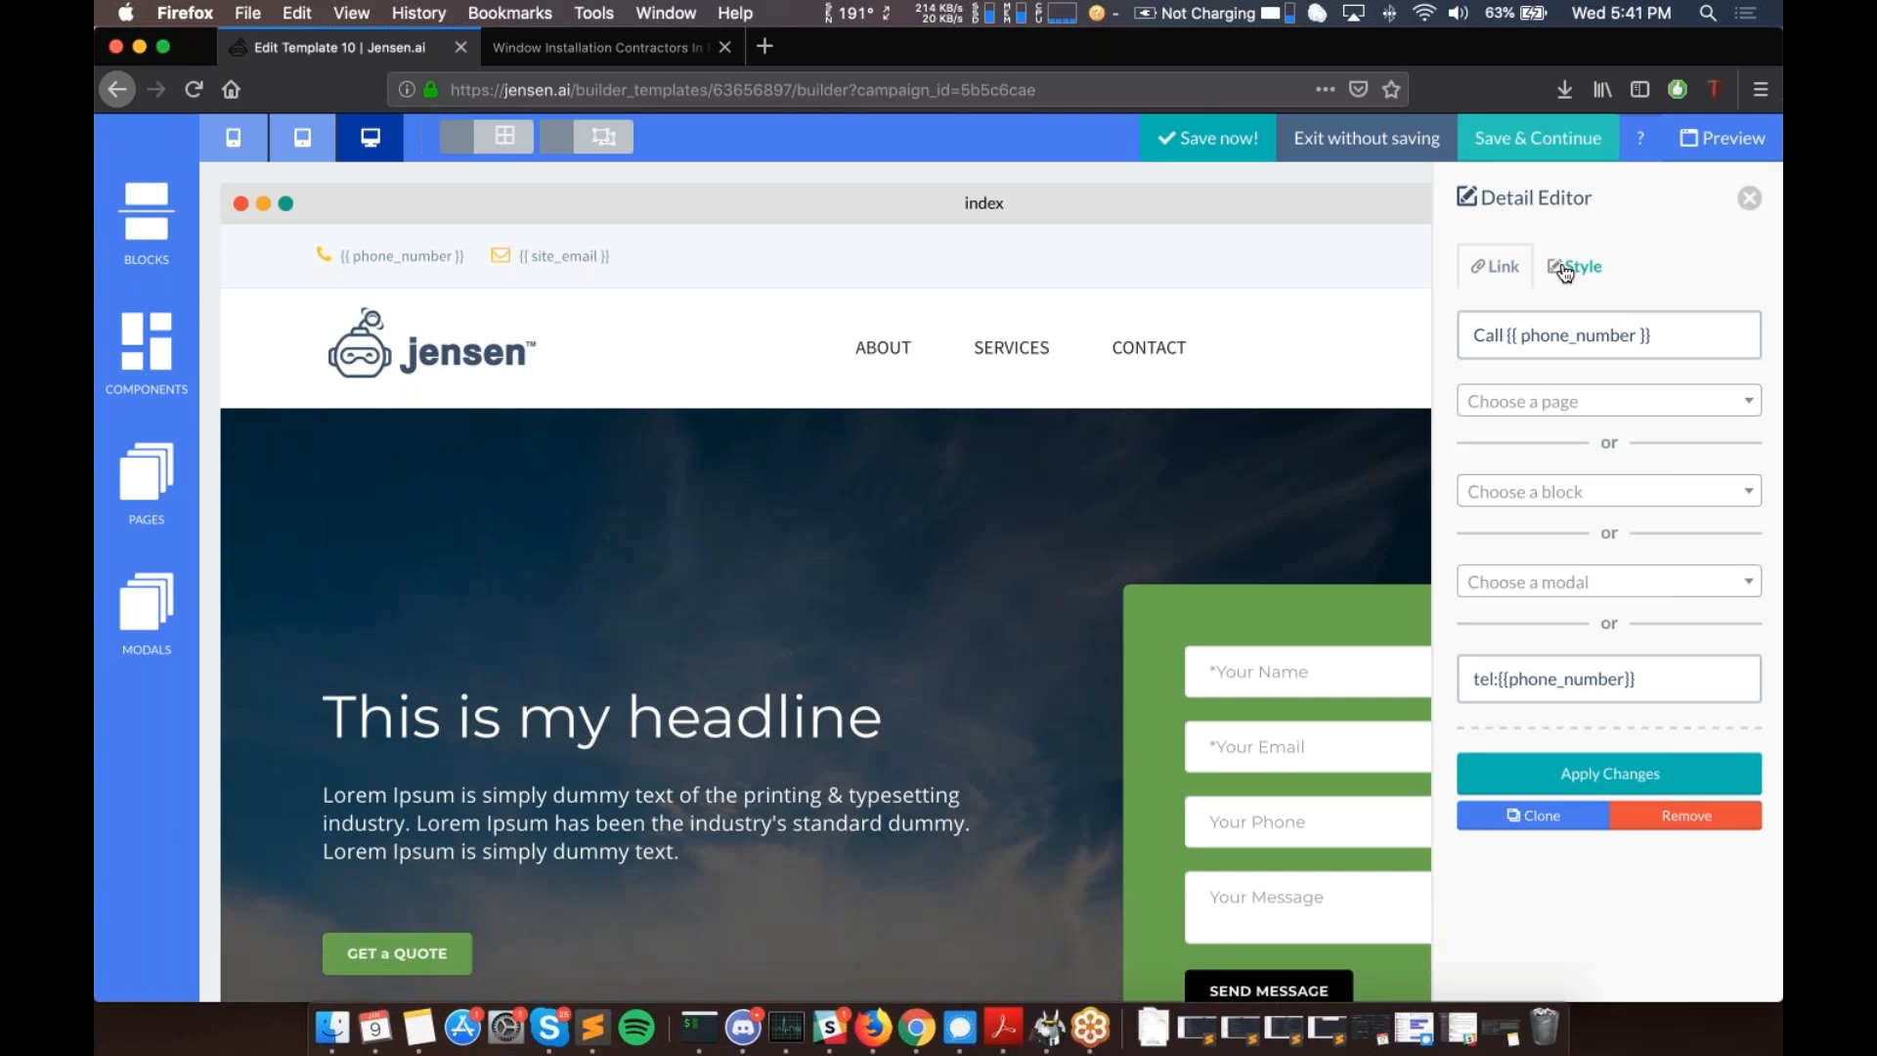
pyautogui.click(1565, 270)
pyautogui.click(1697, 507)
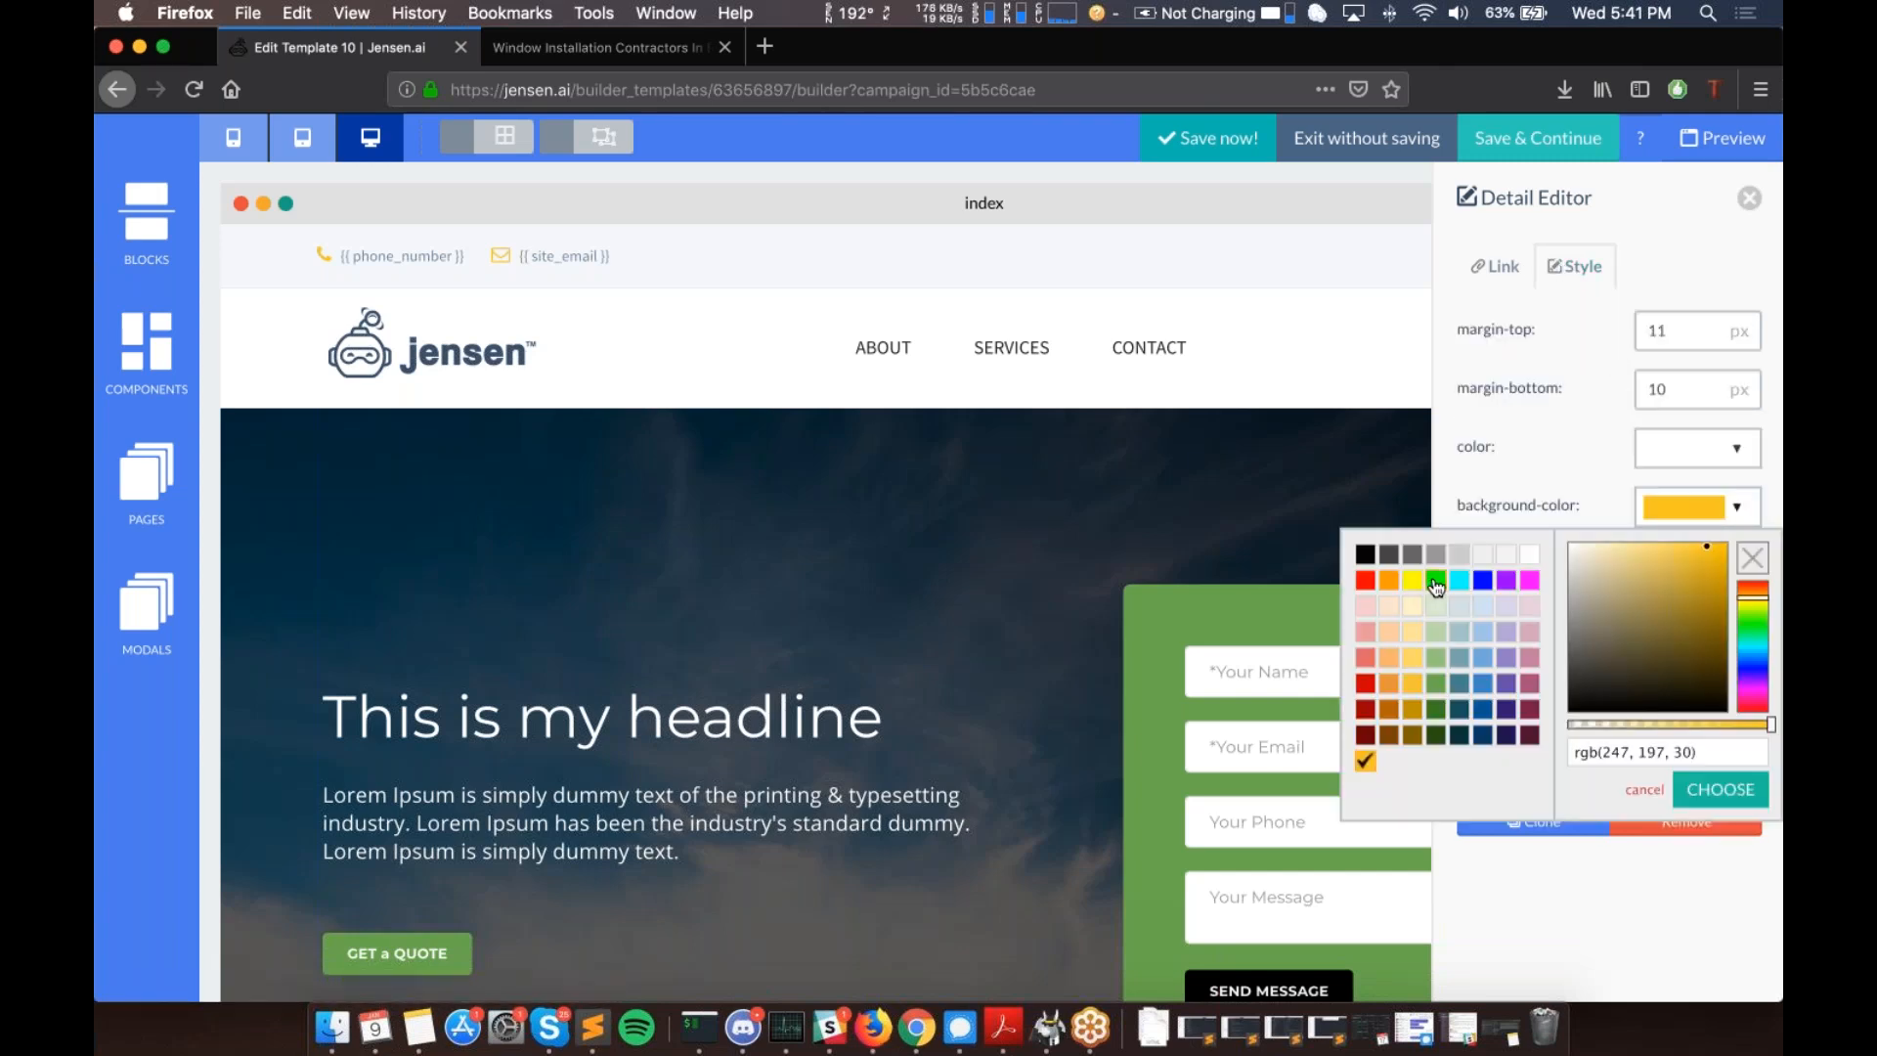
pyautogui.click(1435, 582)
pyautogui.click(1684, 782)
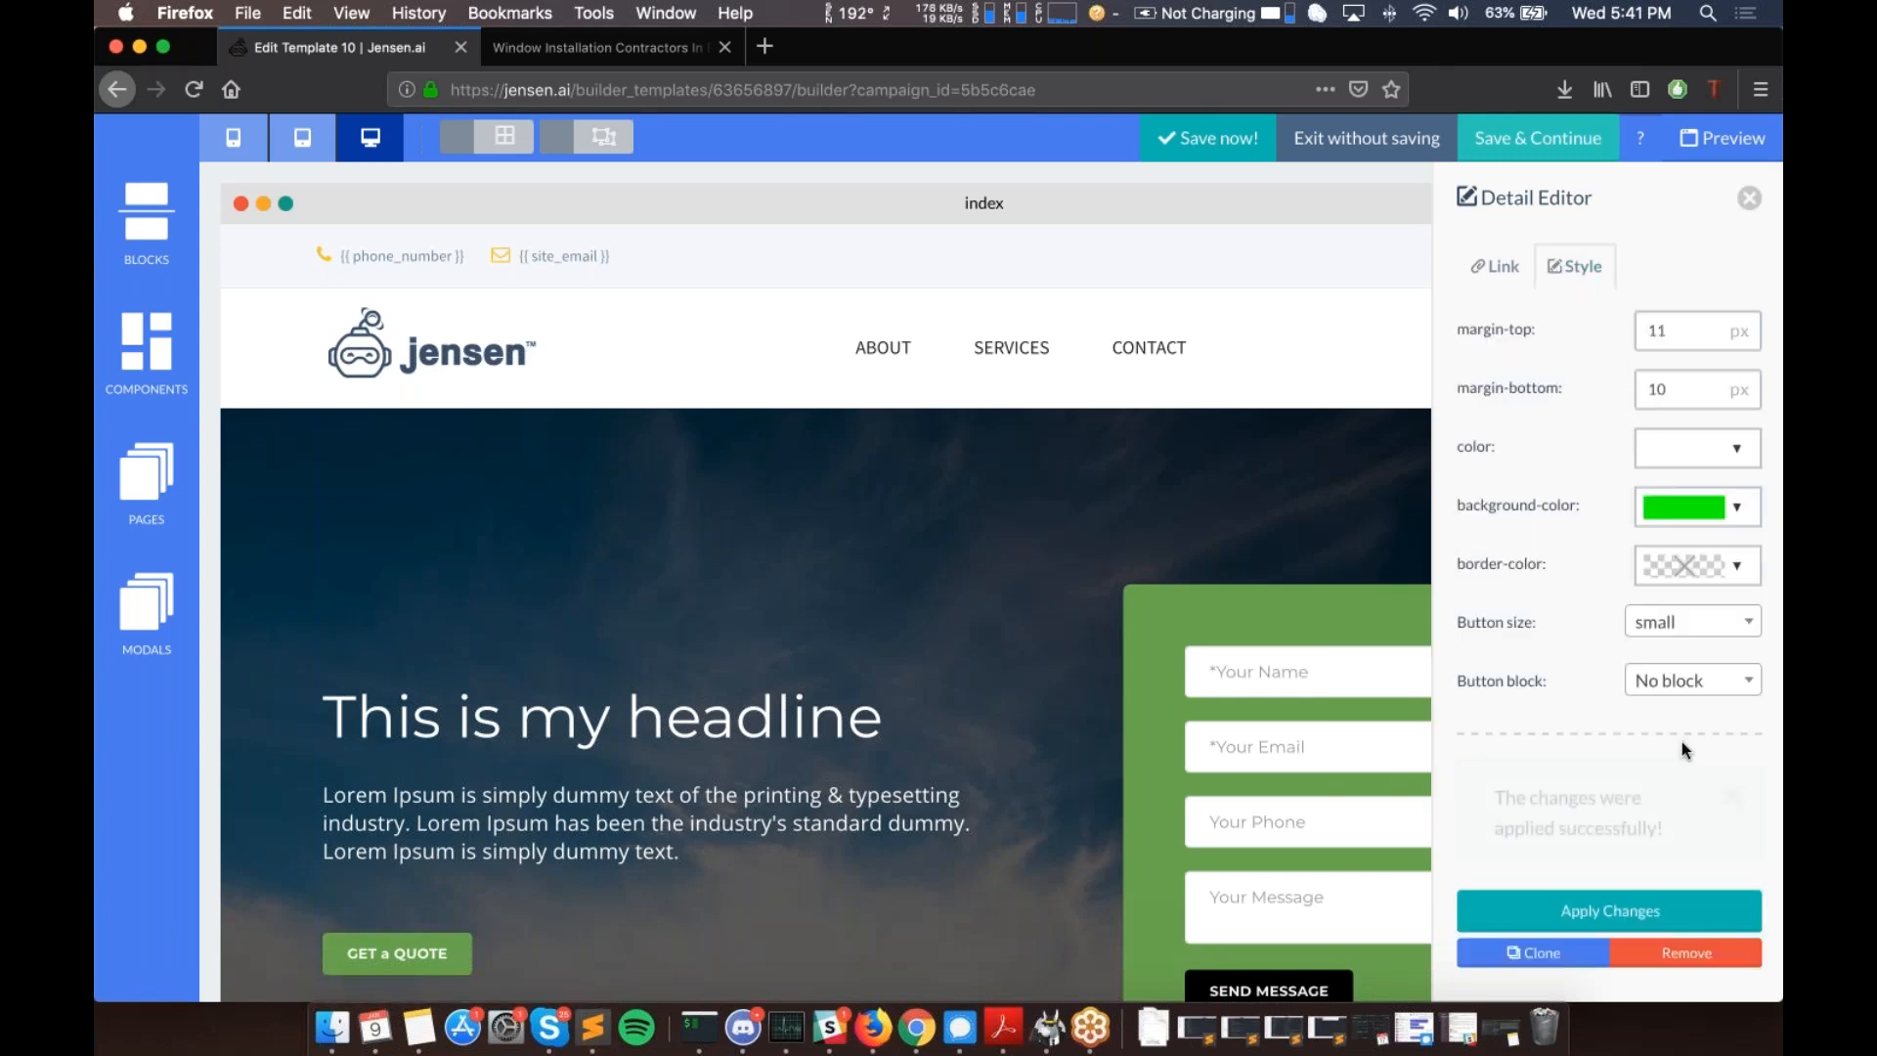
pyautogui.click(1751, 200)
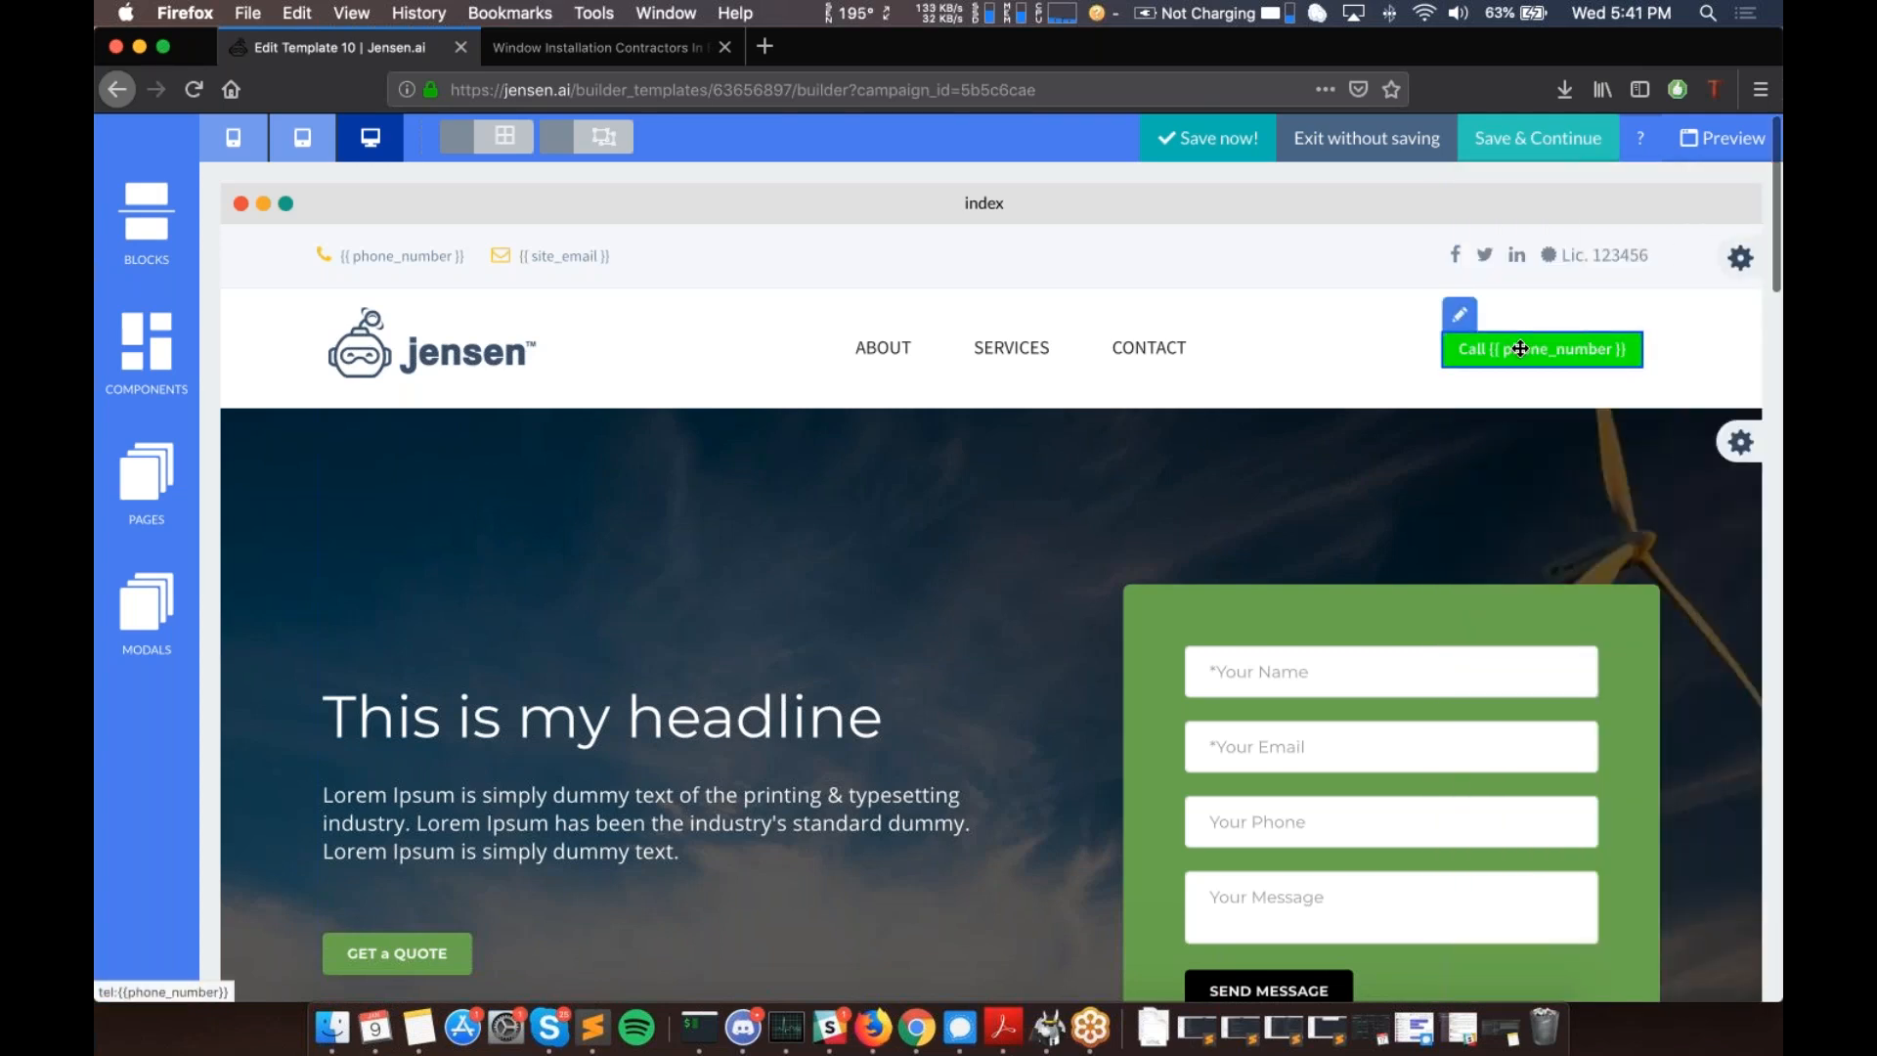
pyautogui.scroll(-4, 1520, 349)
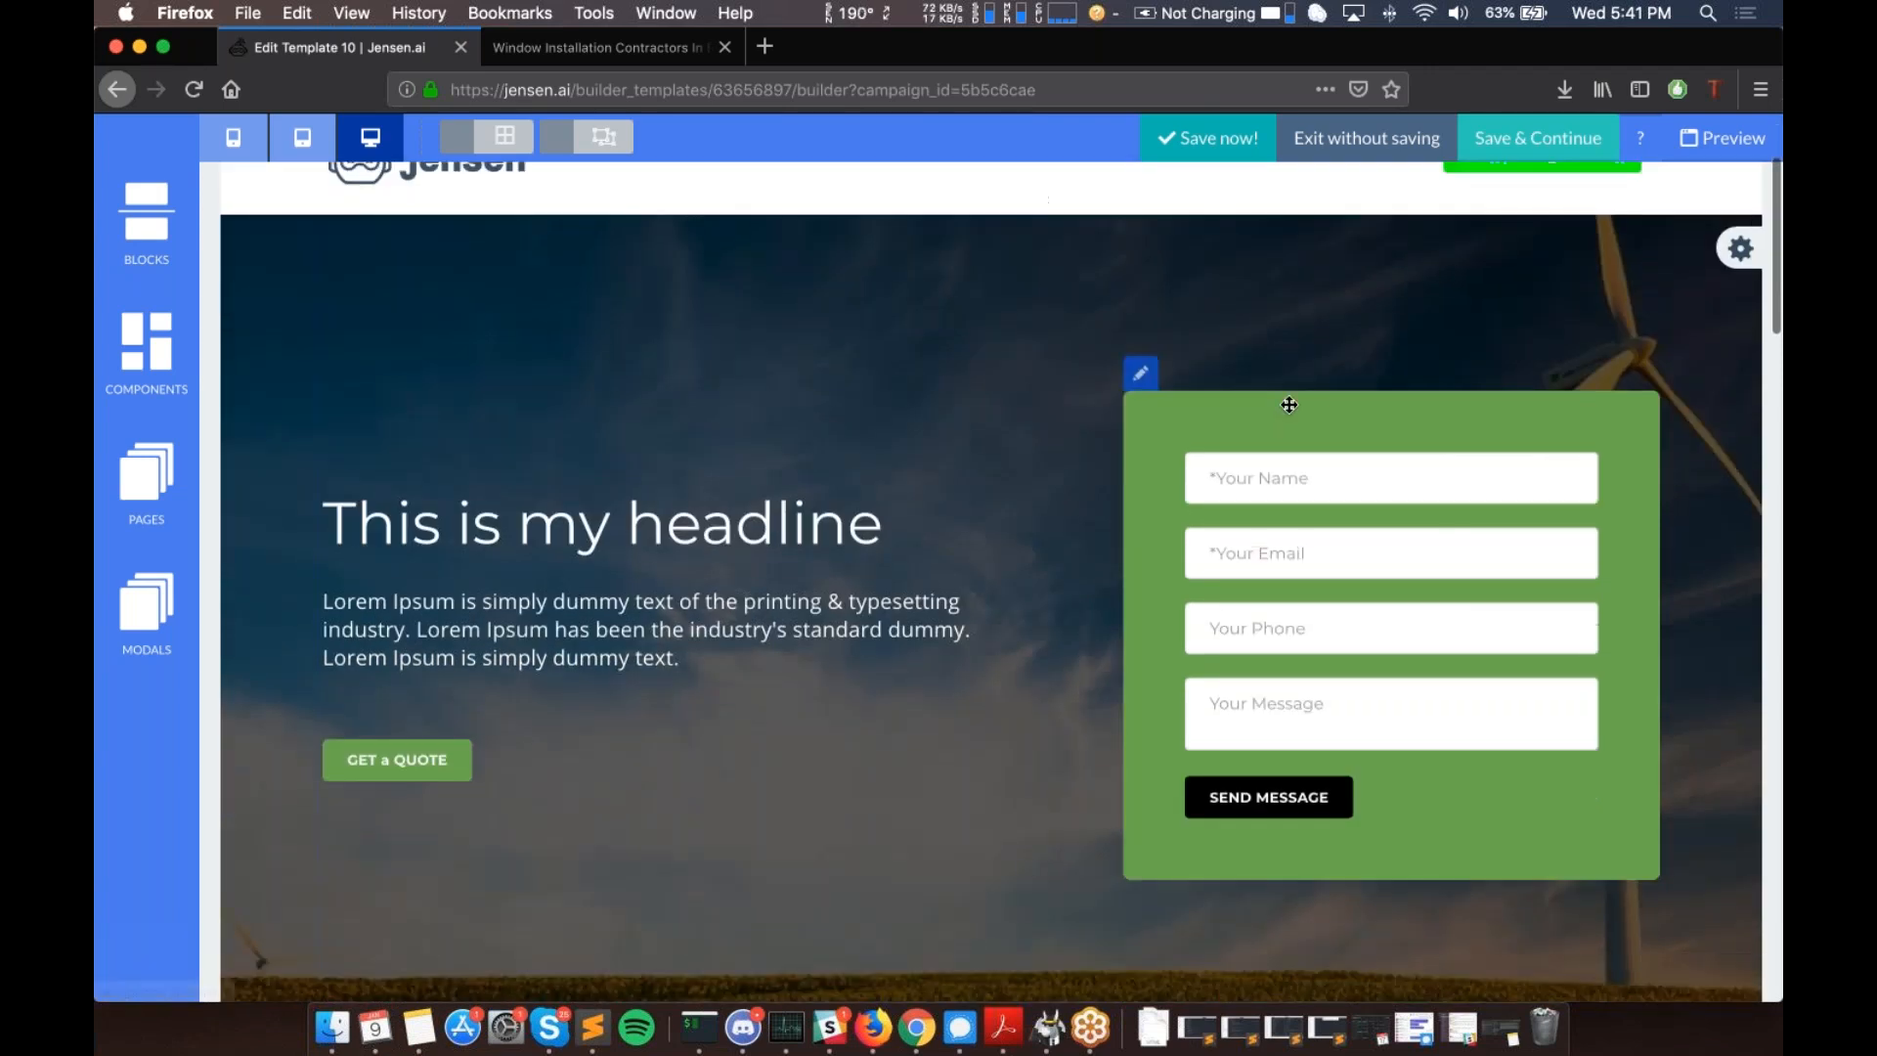
pyautogui.click(1141, 383)
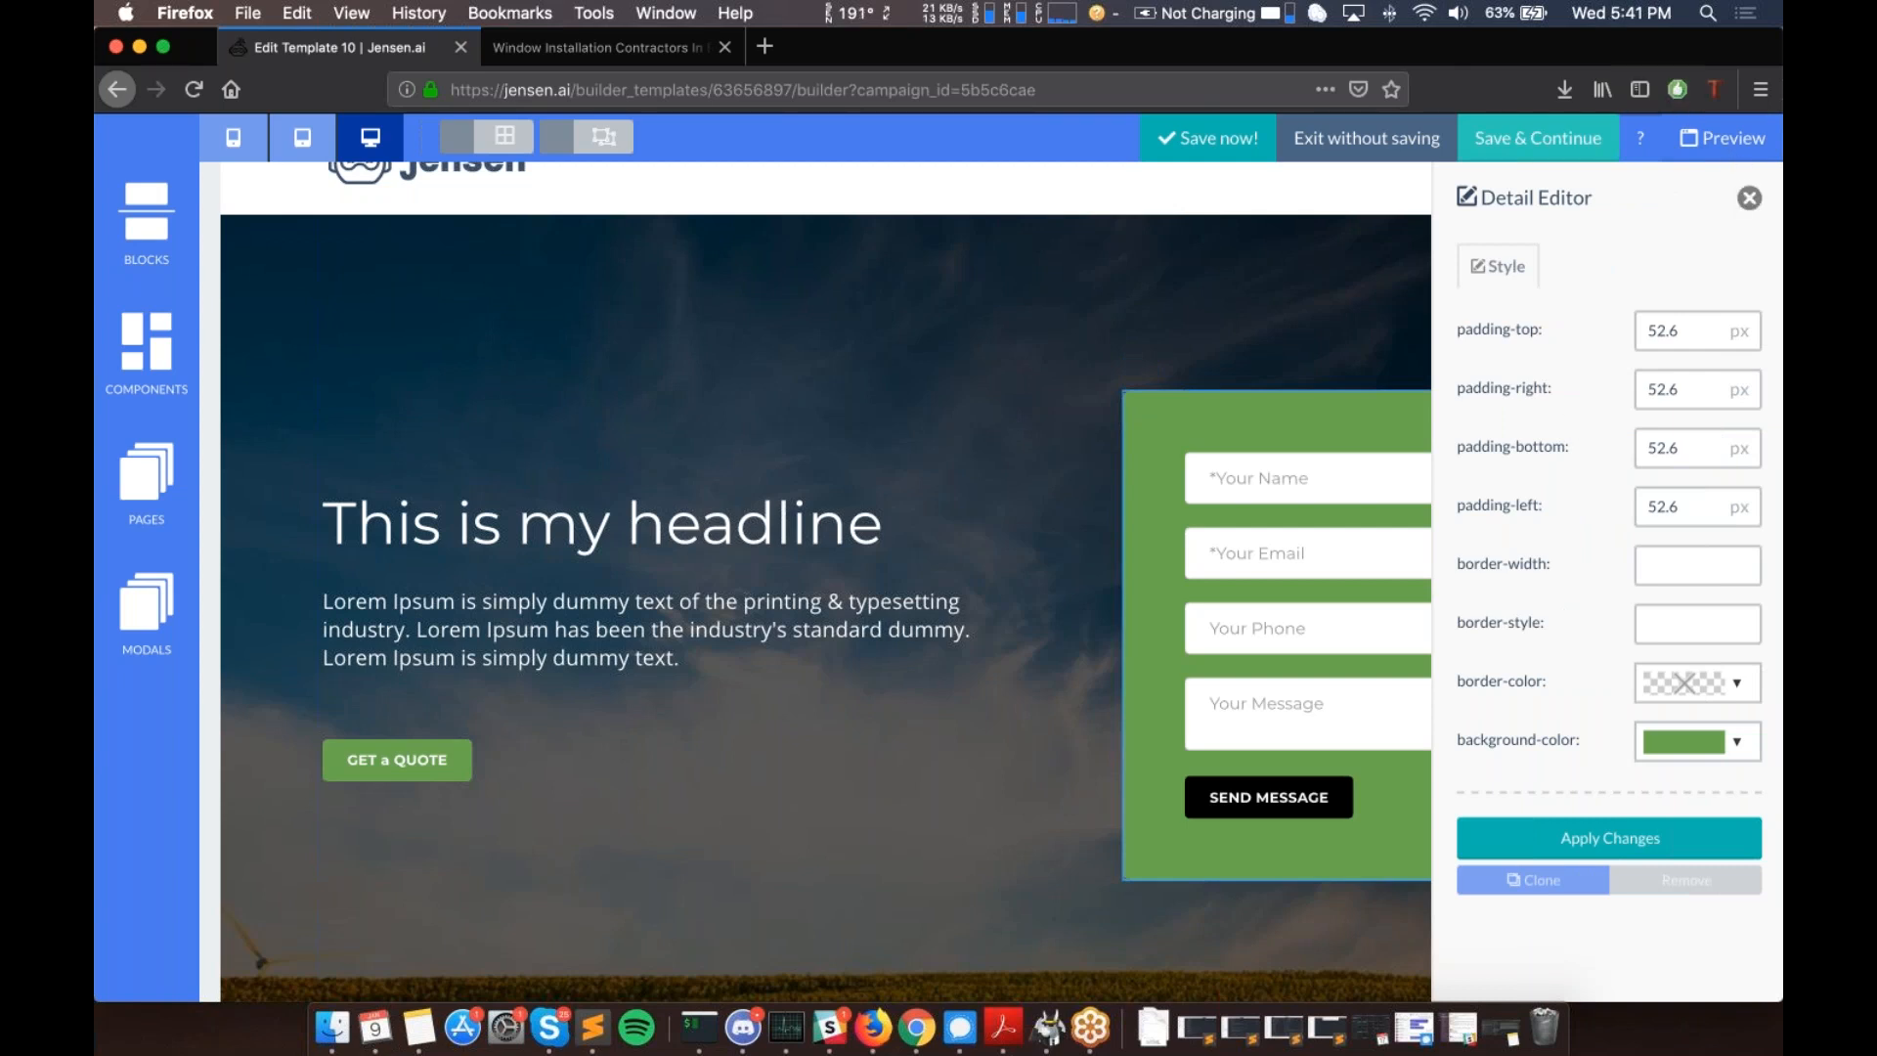
pyautogui.click(1749, 198)
pyautogui.rightClick(1170, 451)
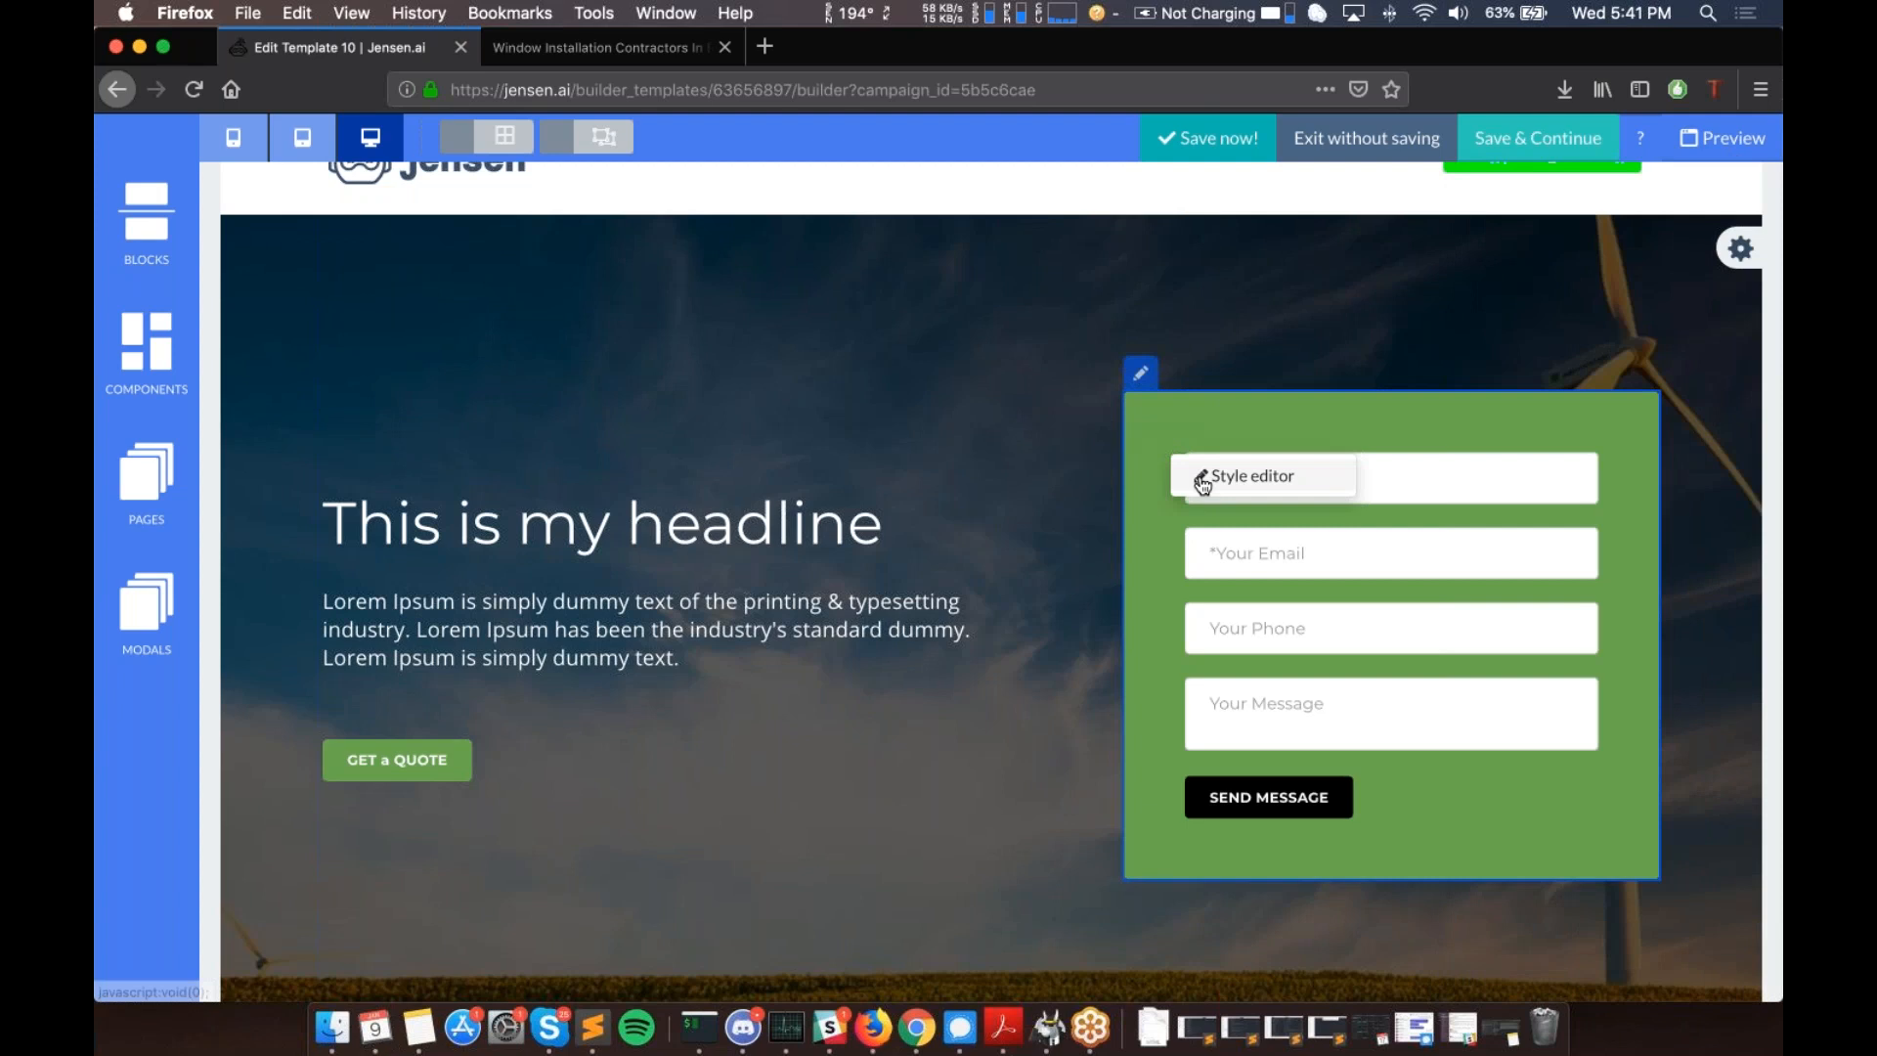
pyautogui.click(1203, 479)
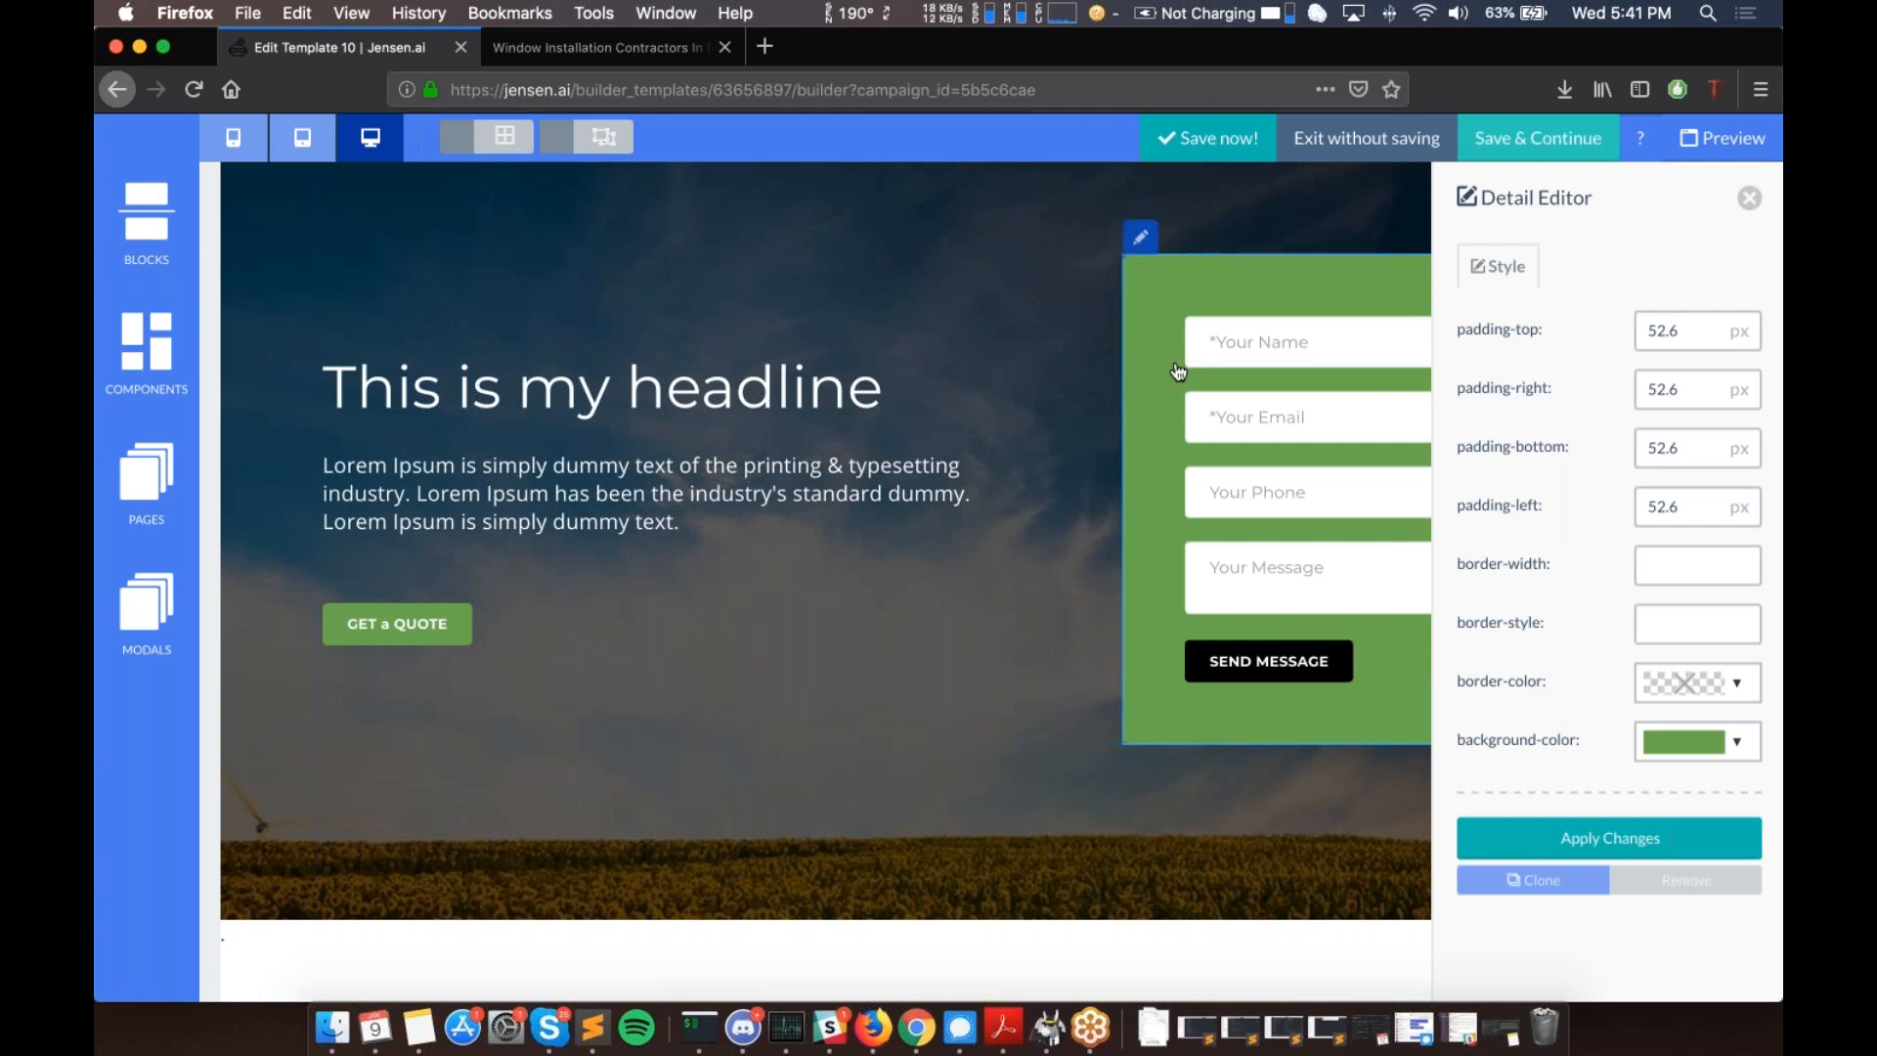
pyautogui.scroll(1, 1173, 371)
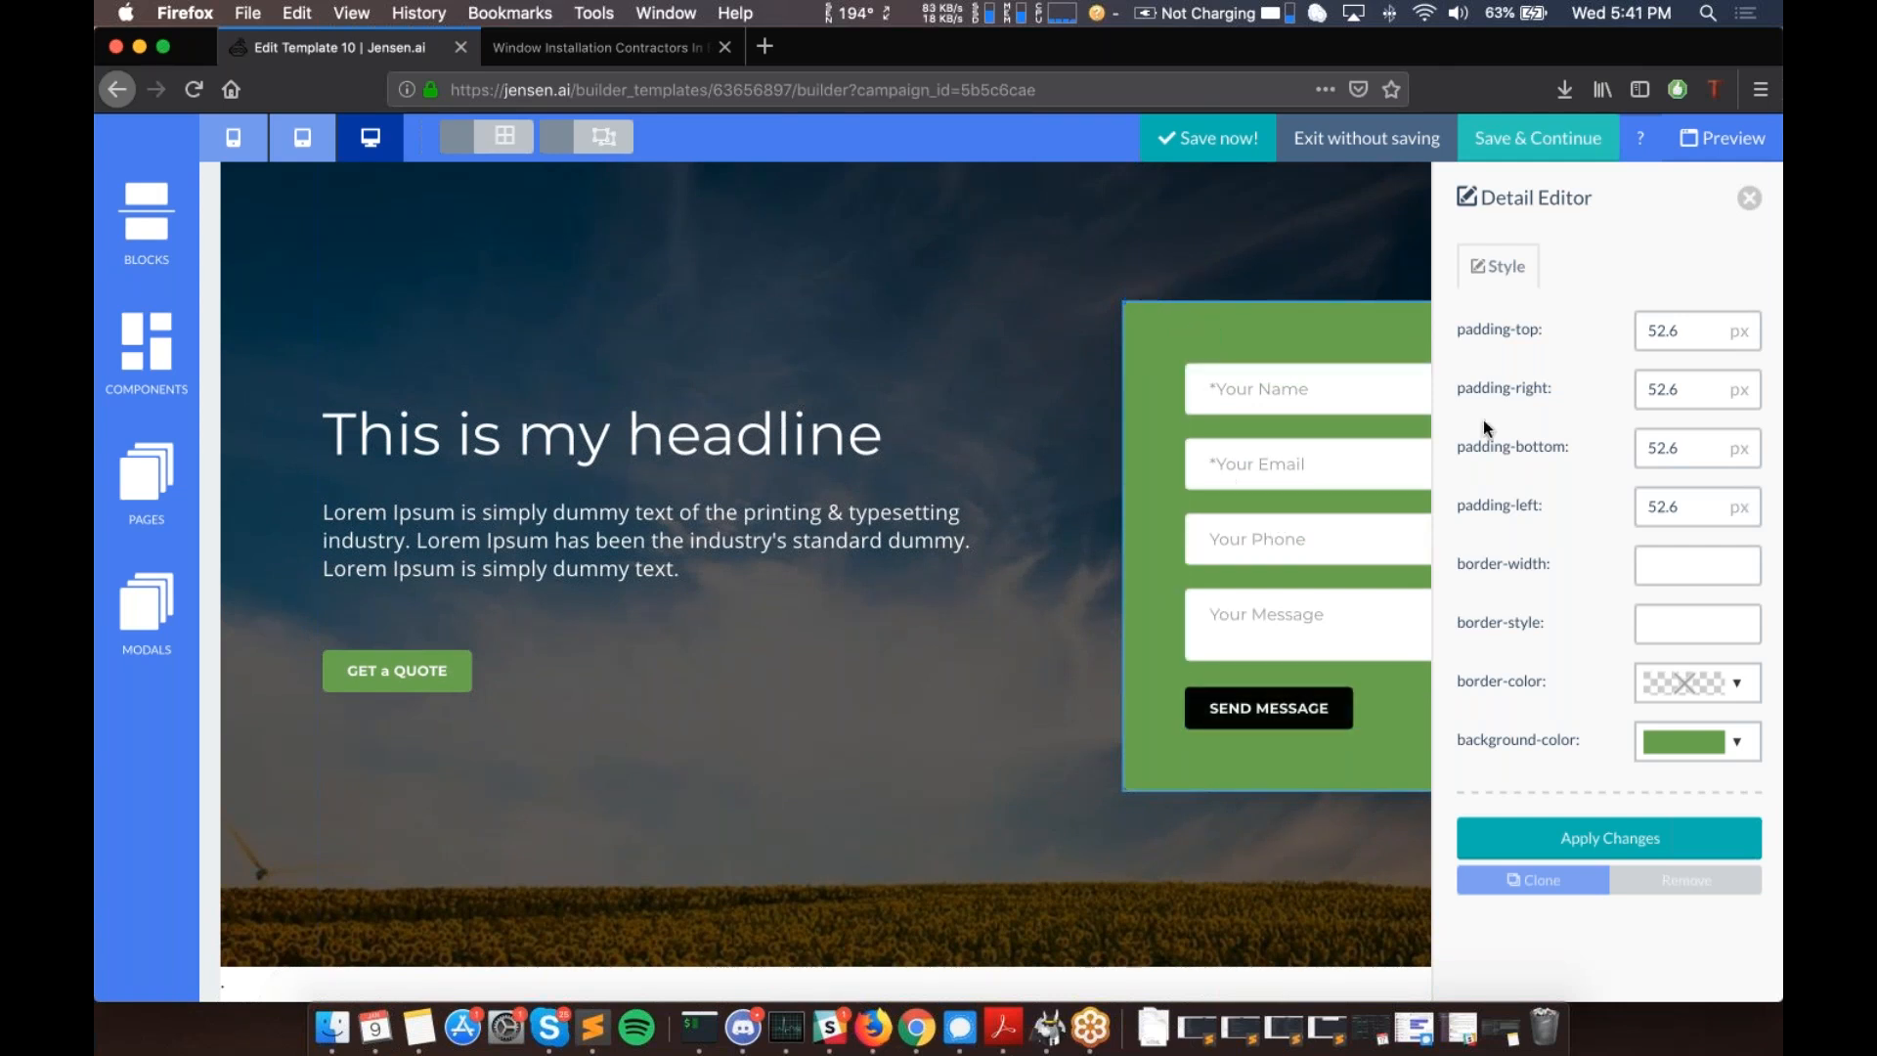
pyautogui.click(1750, 200)
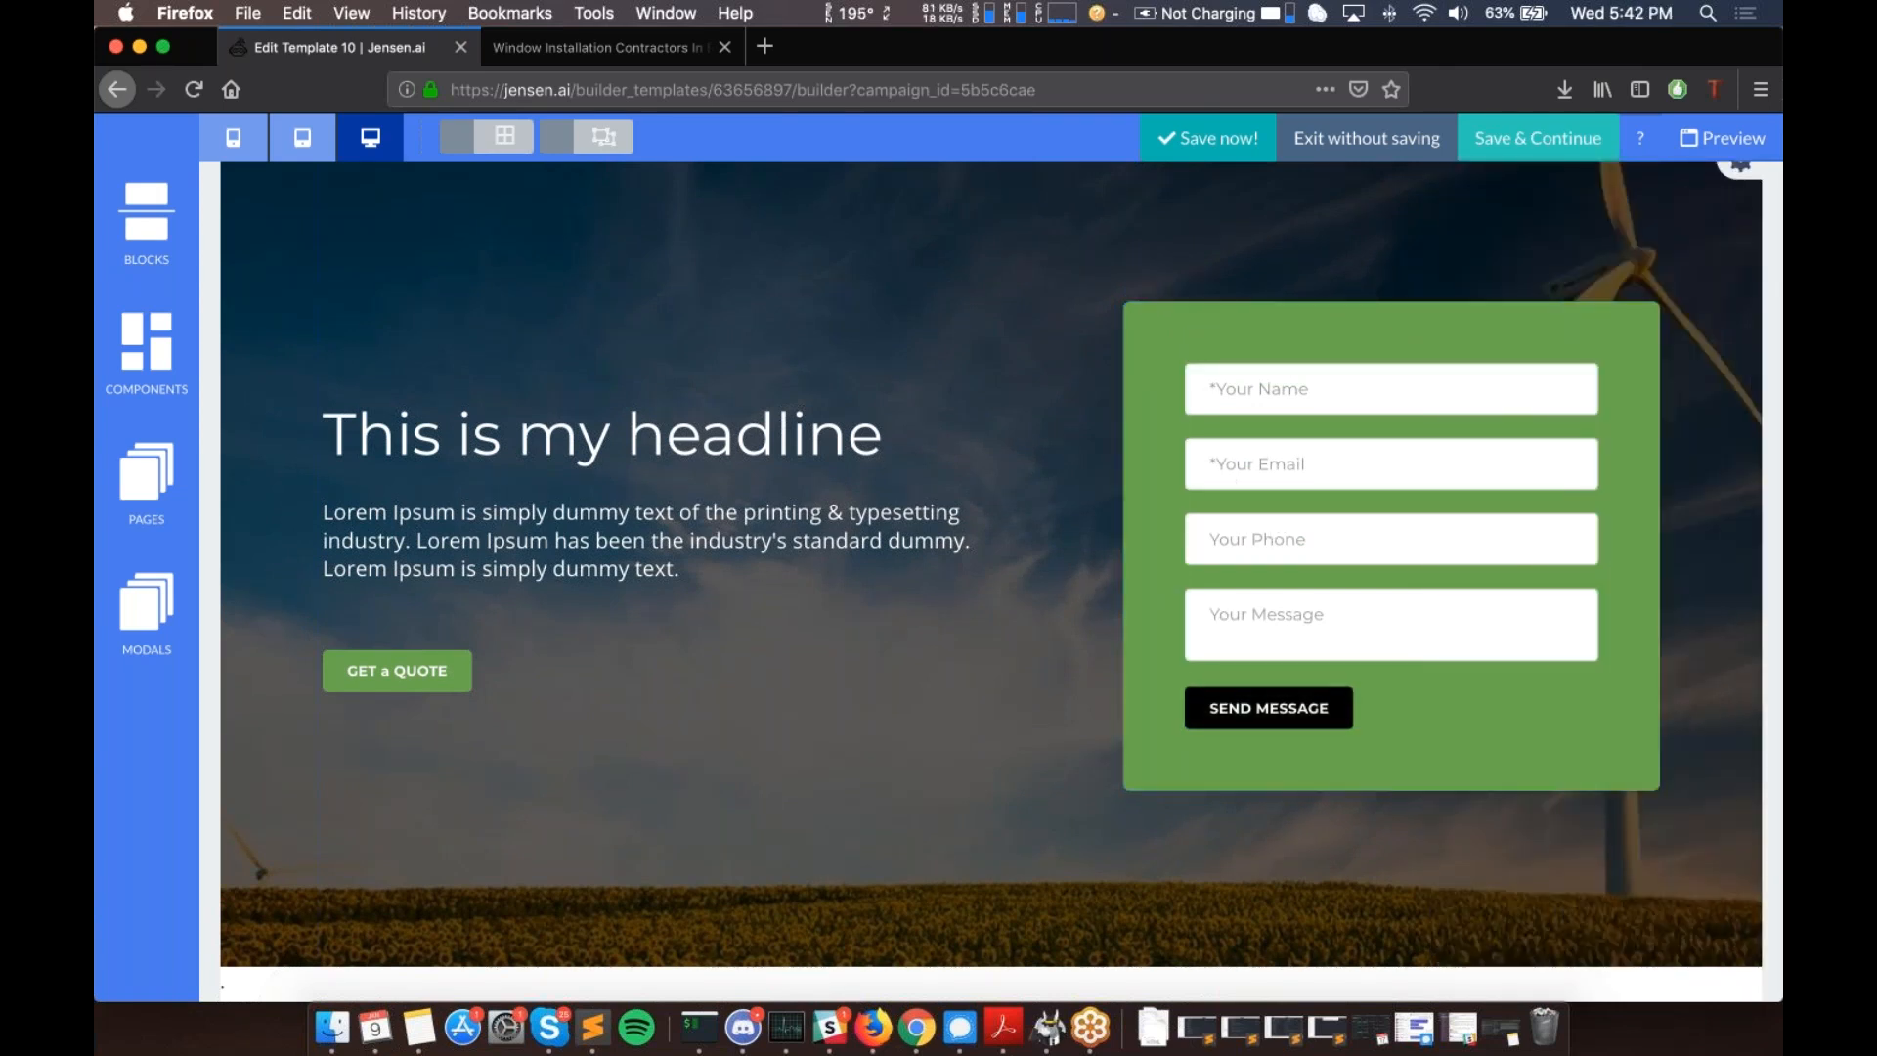
# - Scroll down to the footer showing the {{ site_email }} and {{ phone_number }} placeholders
pyautogui.scroll(4, 1095, 435)
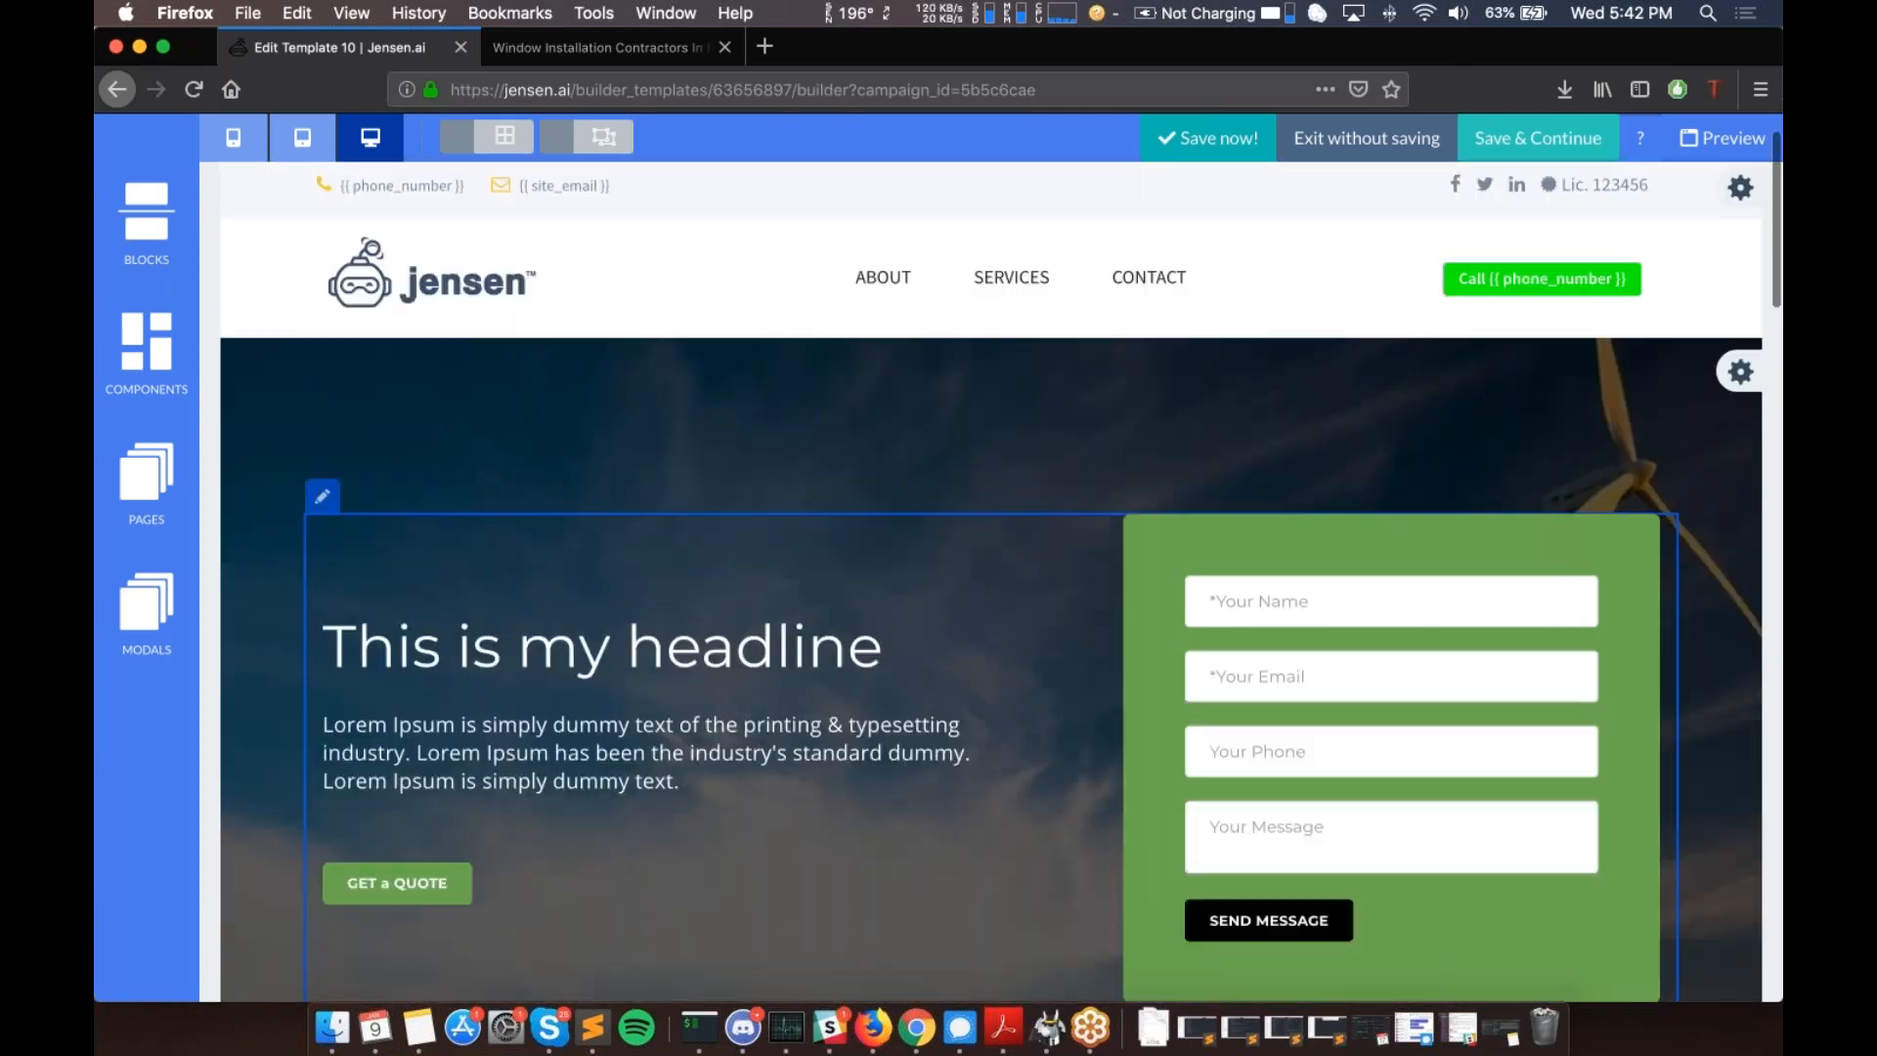
pyautogui.scroll(-2, 1169, 432)
pyautogui.scroll(-2, 991, 582)
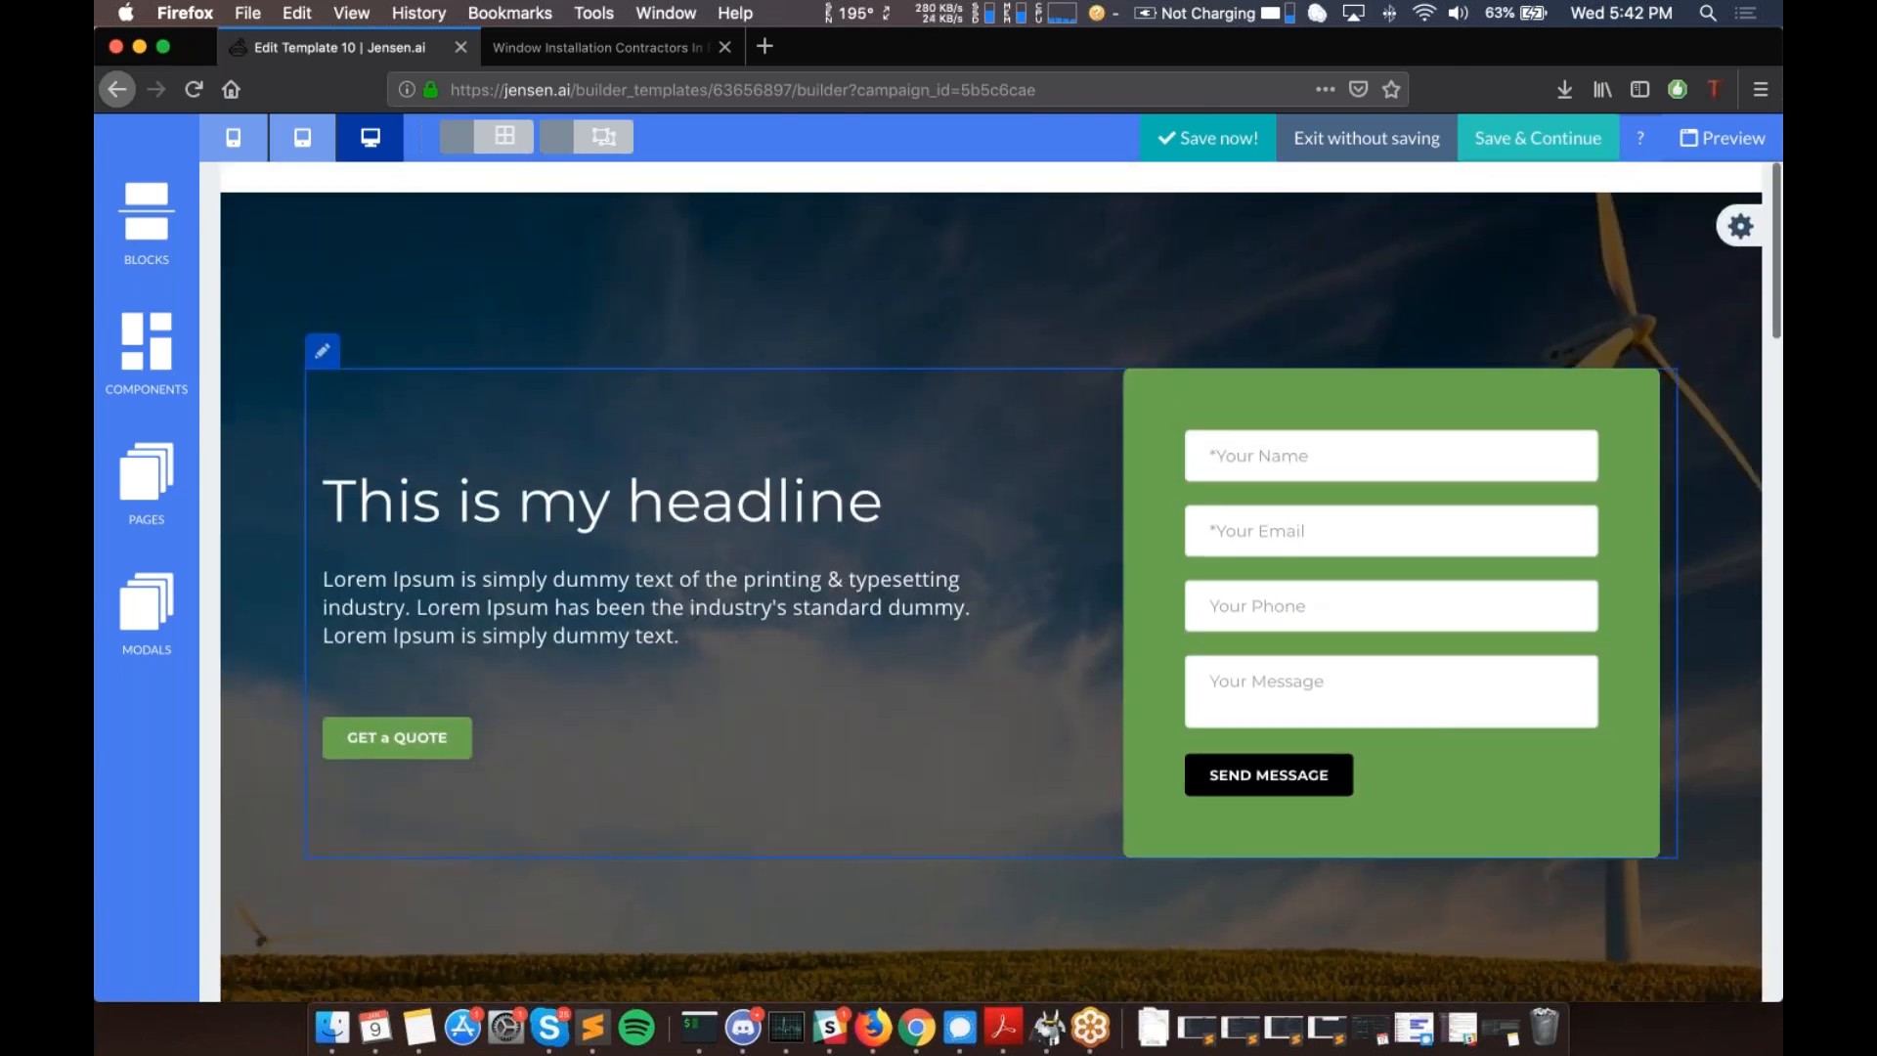
pyautogui.scroll(-10, 991, 582)
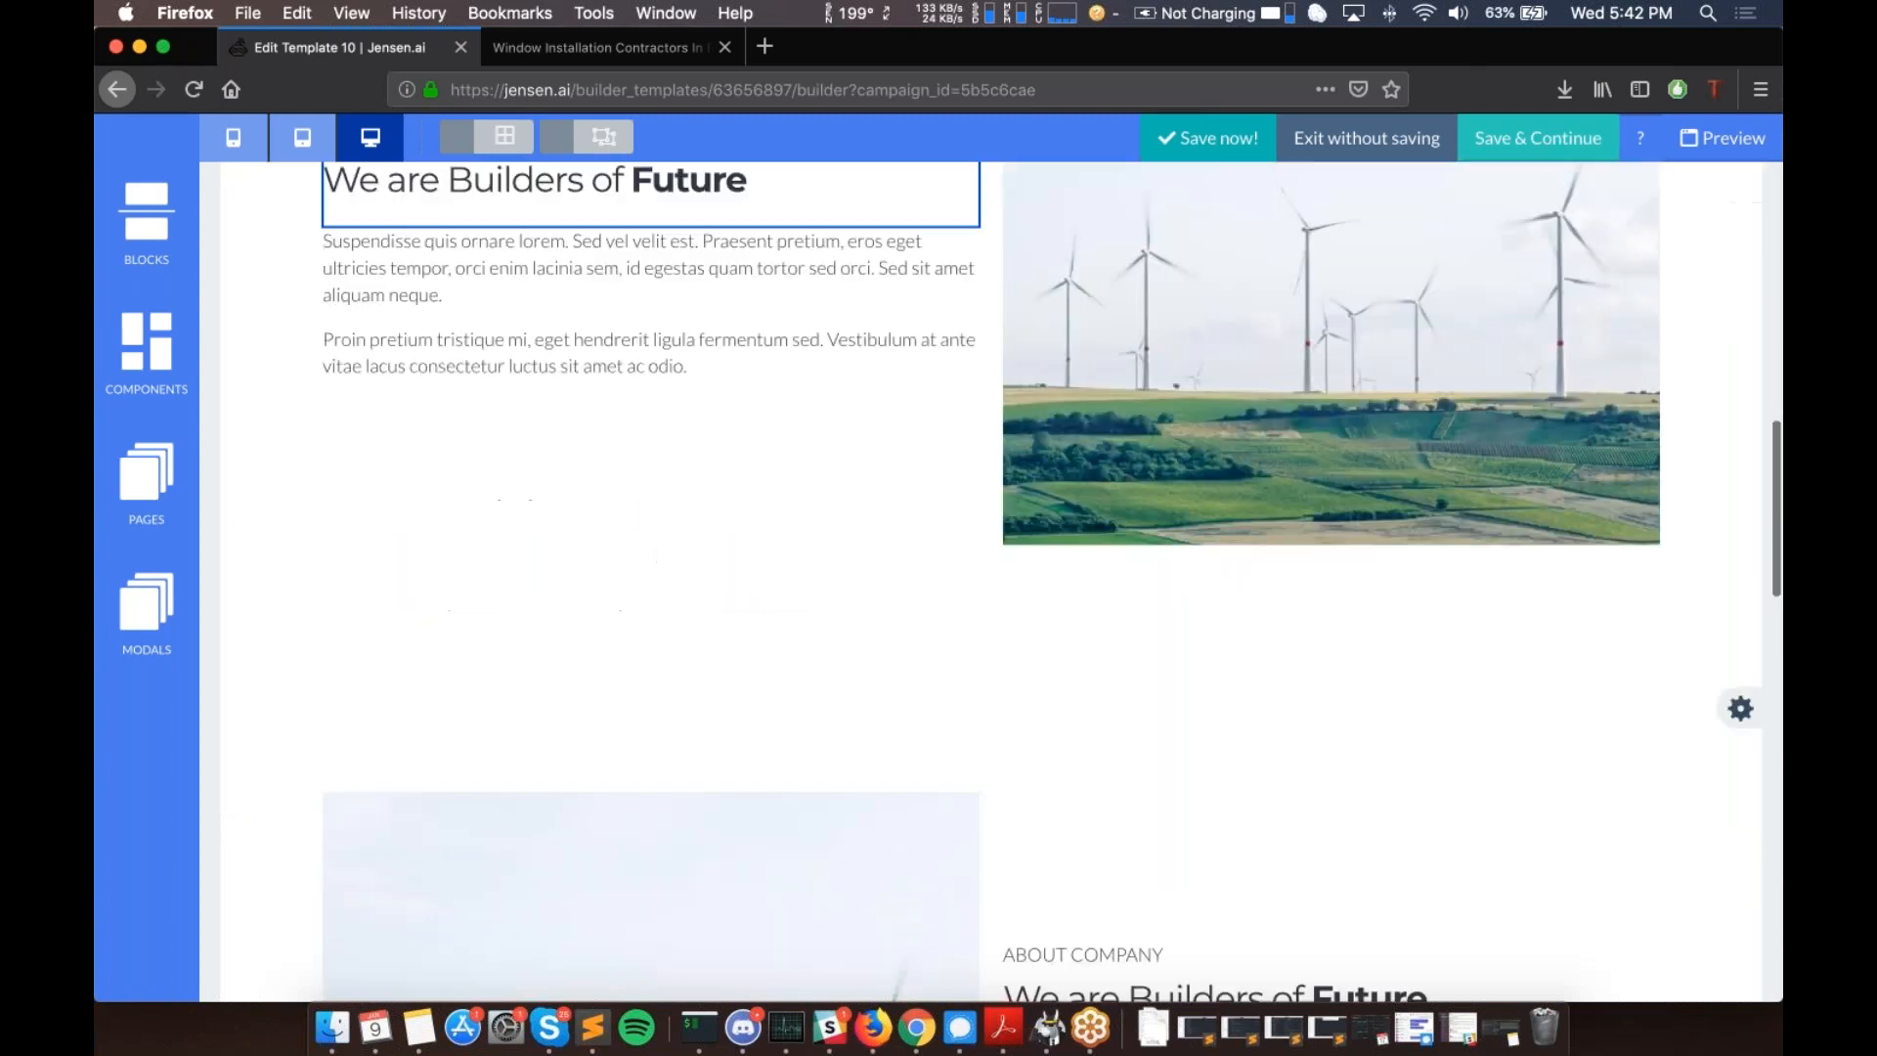
pyautogui.scroll(-4, 991, 582)
pyautogui.scroll(-1, 991, 581)
pyautogui.scroll(-8, 991, 581)
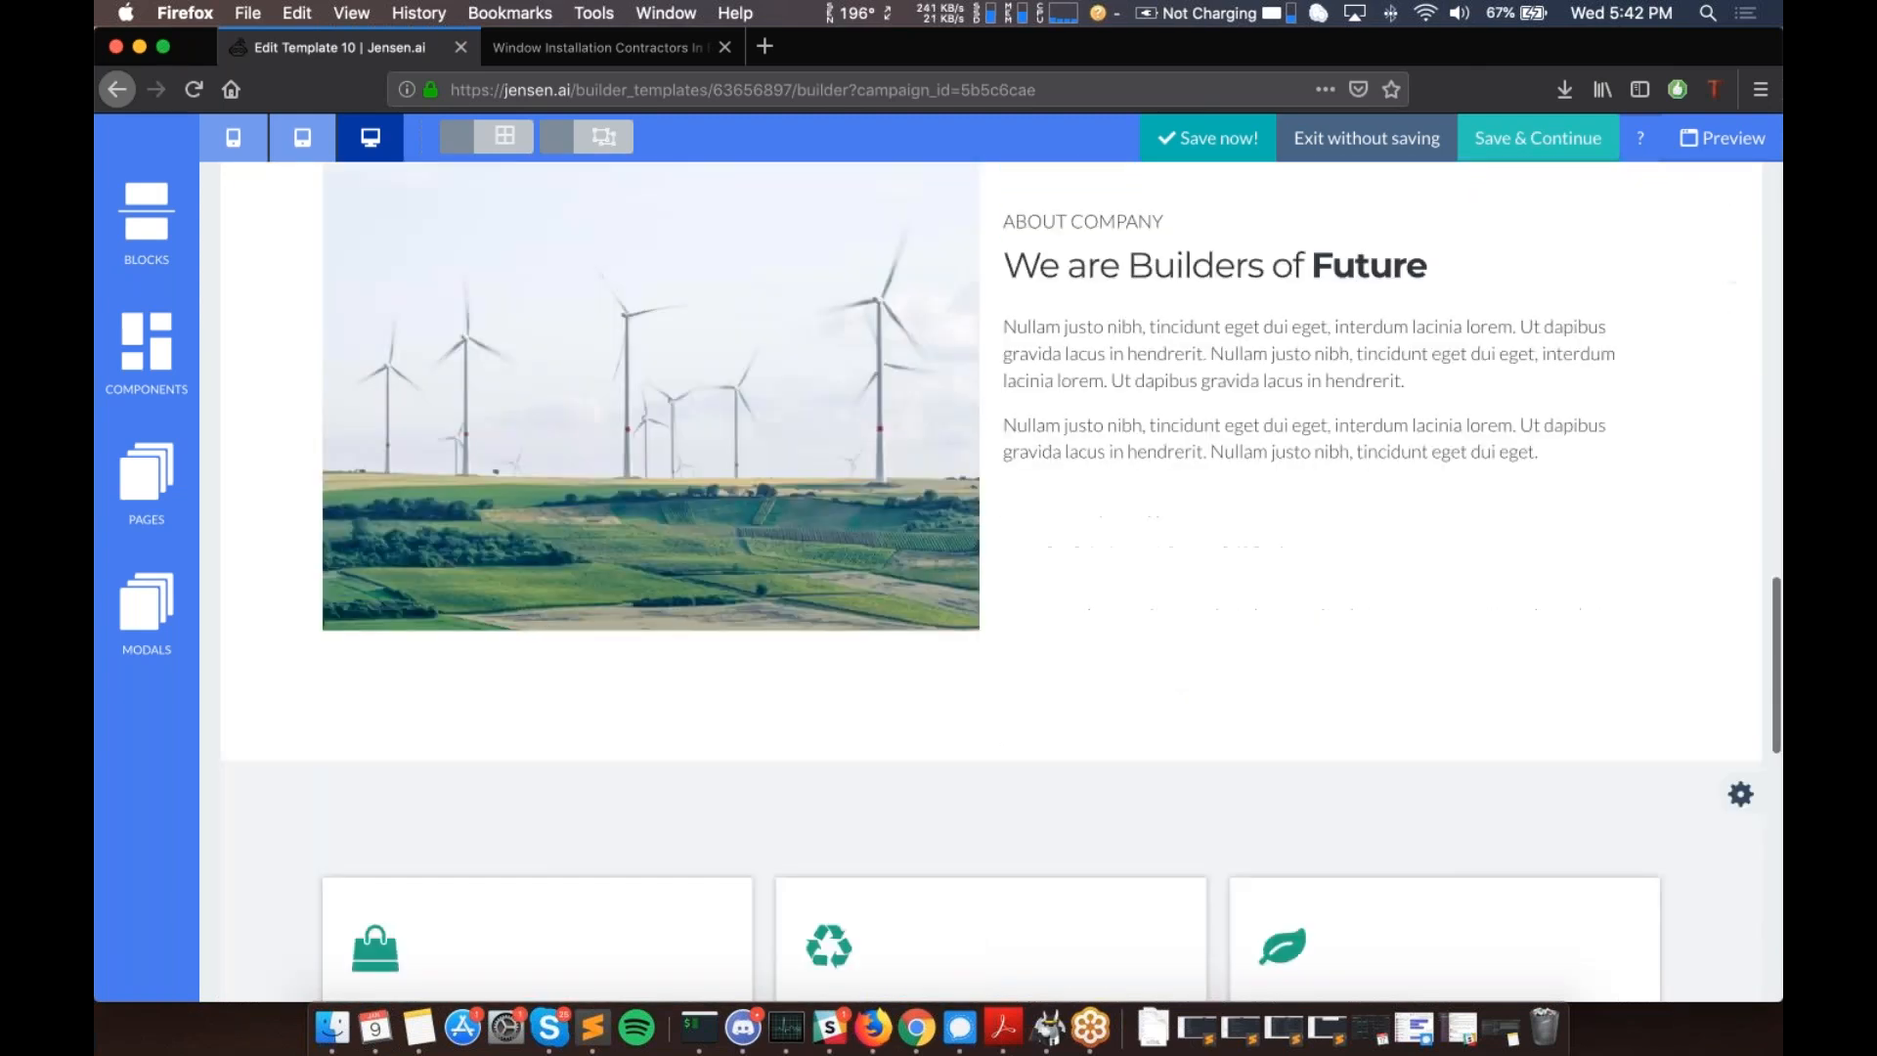
pyautogui.scroll(-9, 991, 582)
pyautogui.scroll(-15, 769, 626)
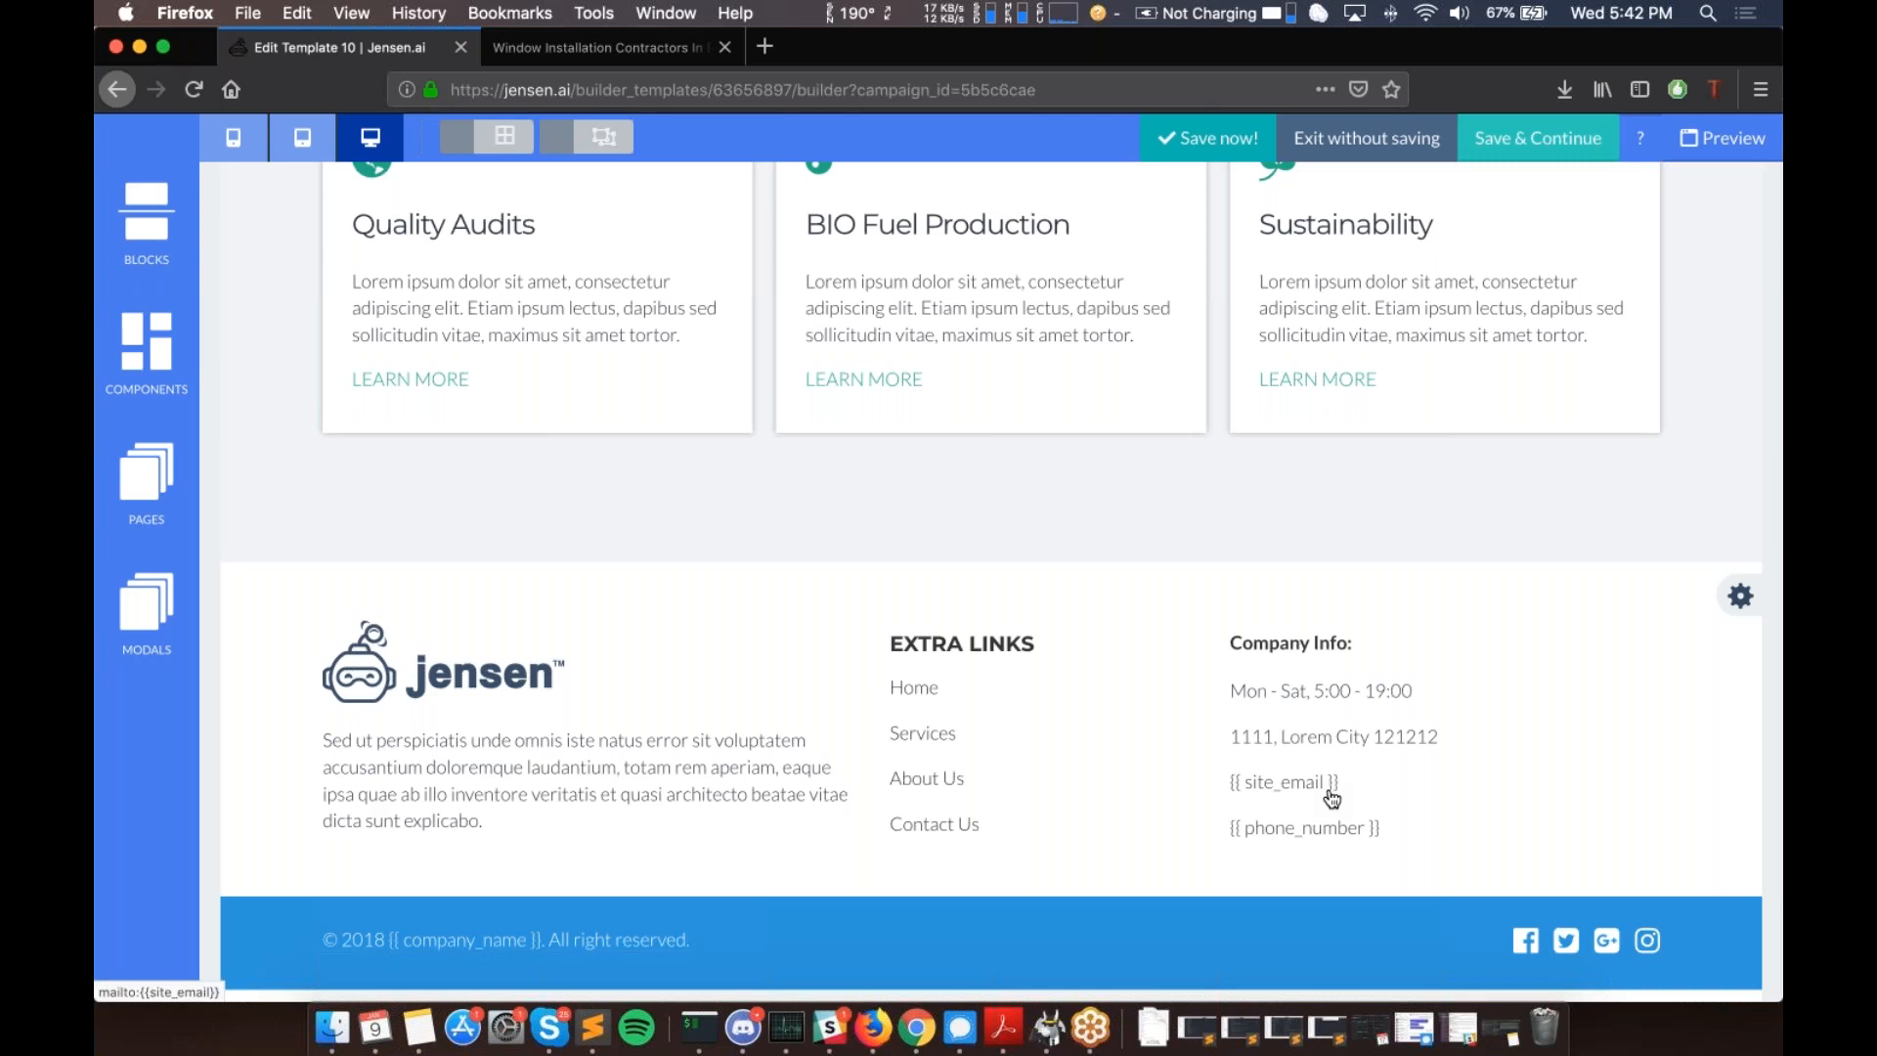
pyautogui.scroll(15, 1332, 799)
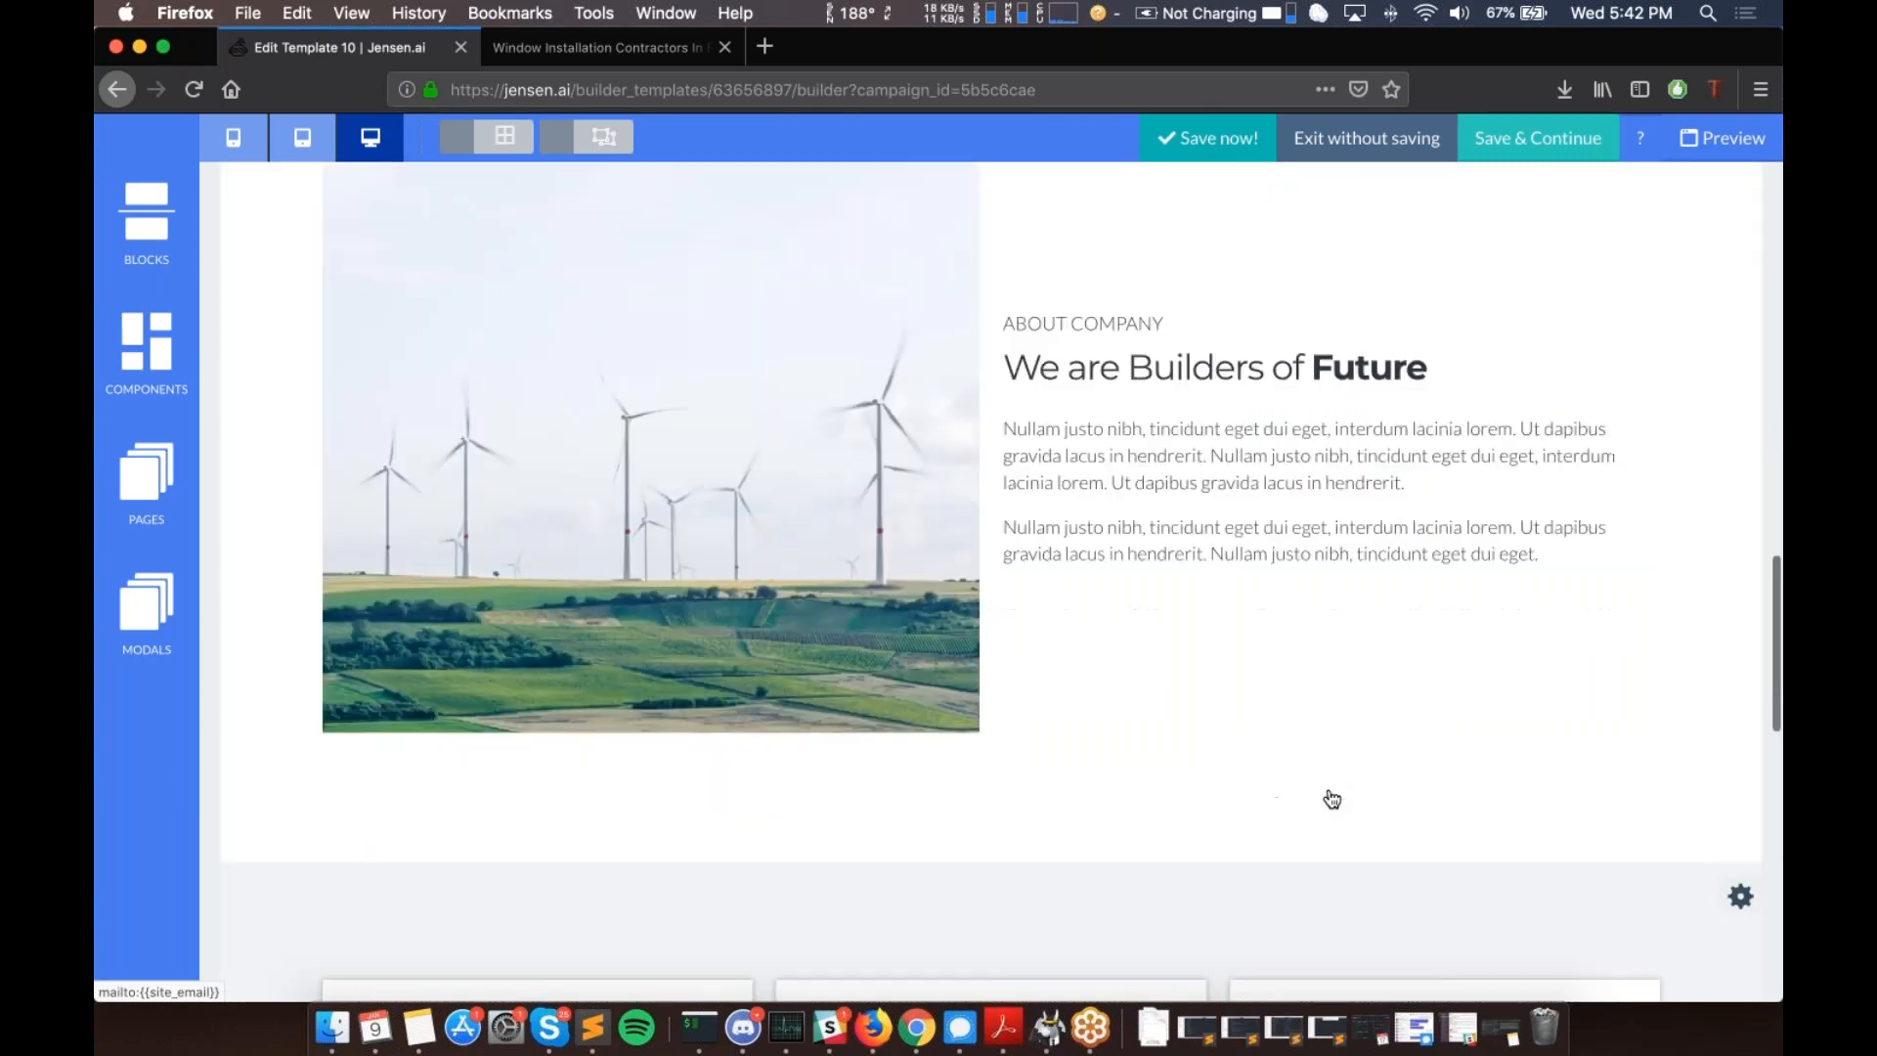
pyautogui.scroll(10, 1332, 799)
pyautogui.scroll(-15, 768, 543)
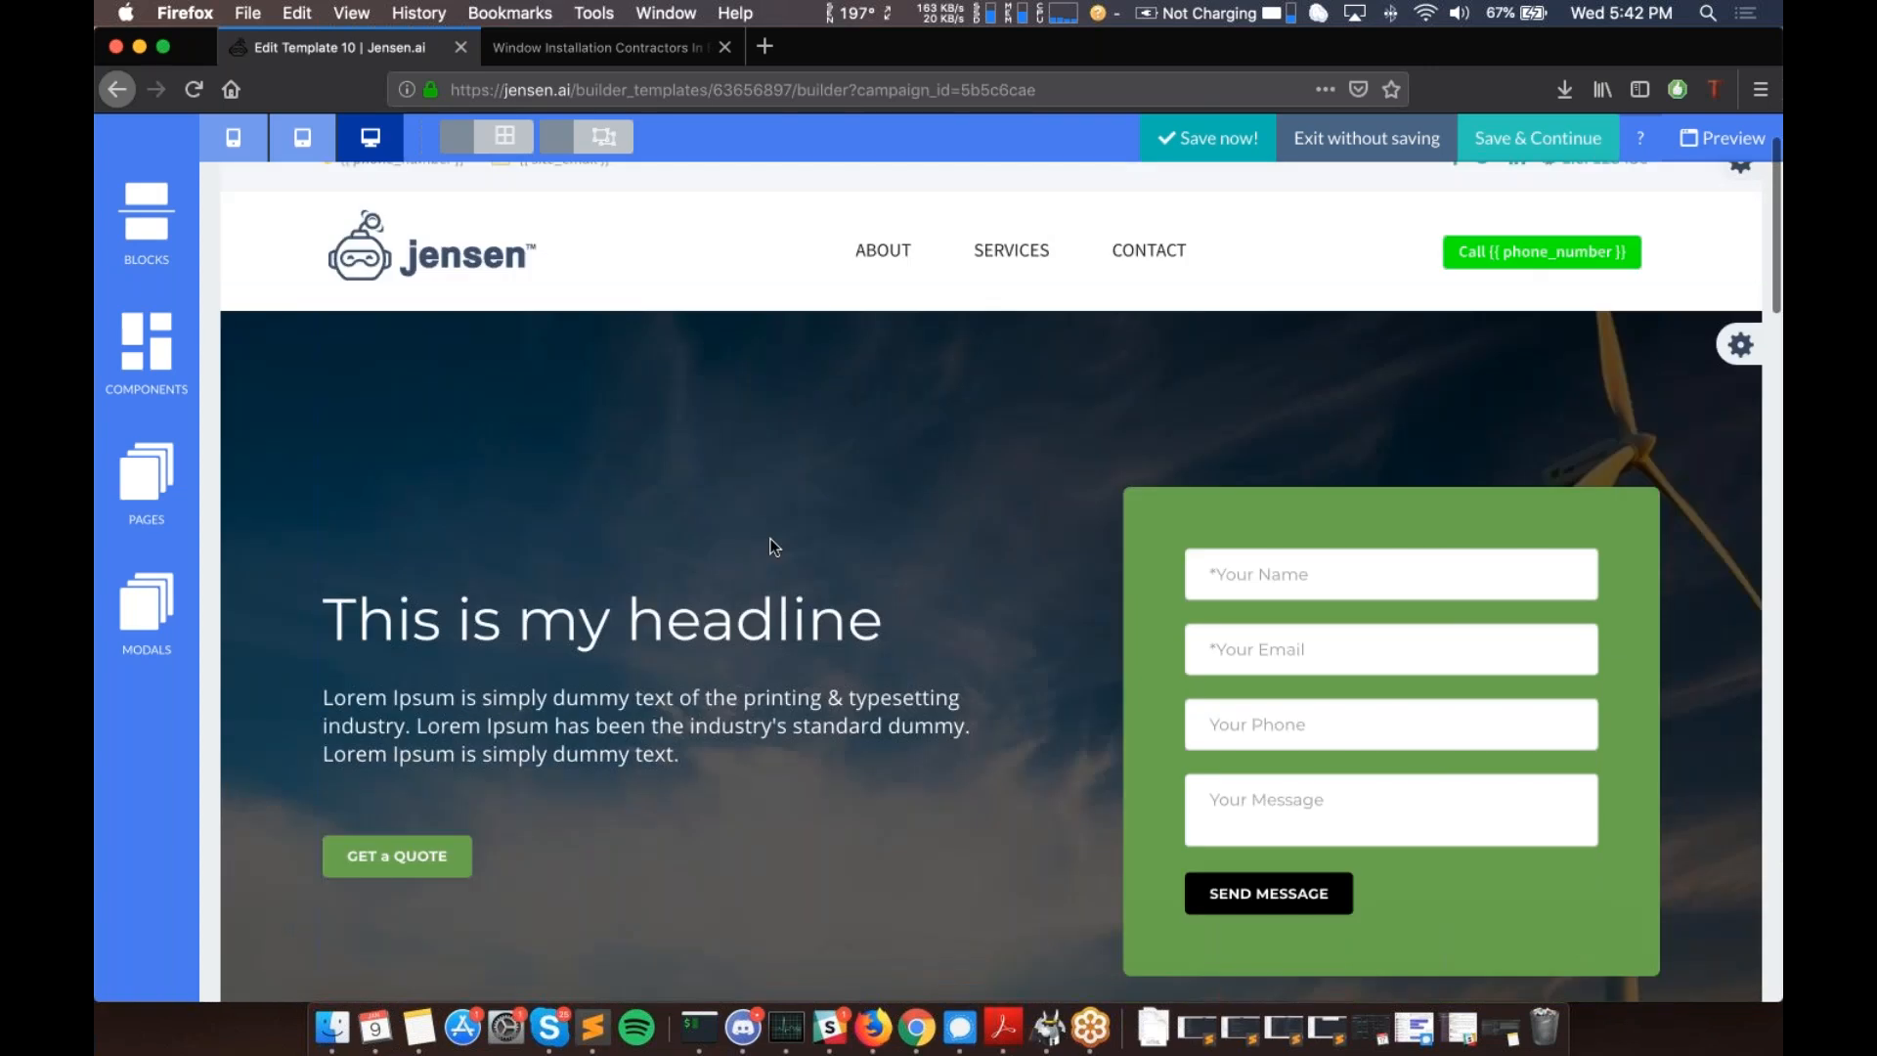
pyautogui.scroll(10, 1374, 678)
pyautogui.scroll(-13, 1375, 678)
pyautogui.scroll(-10, 1038, 642)
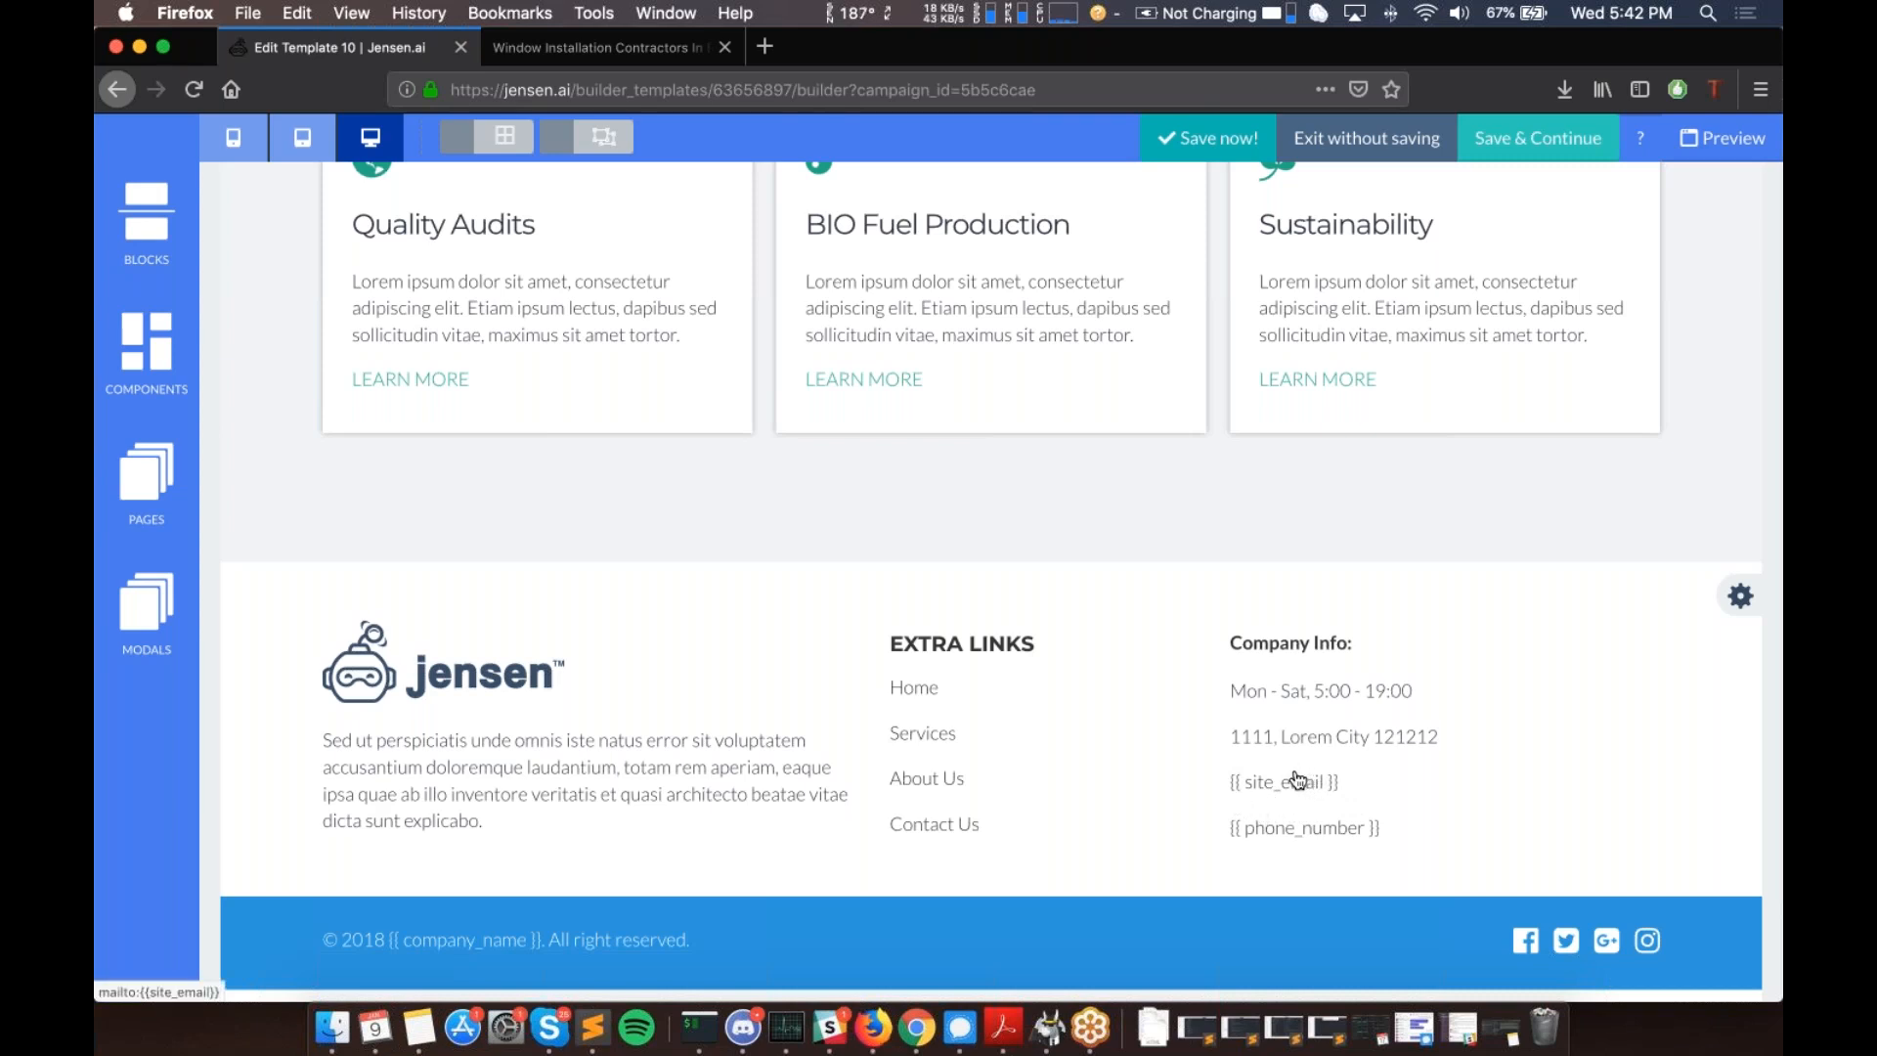
pyautogui.scroll(1, 1298, 794)
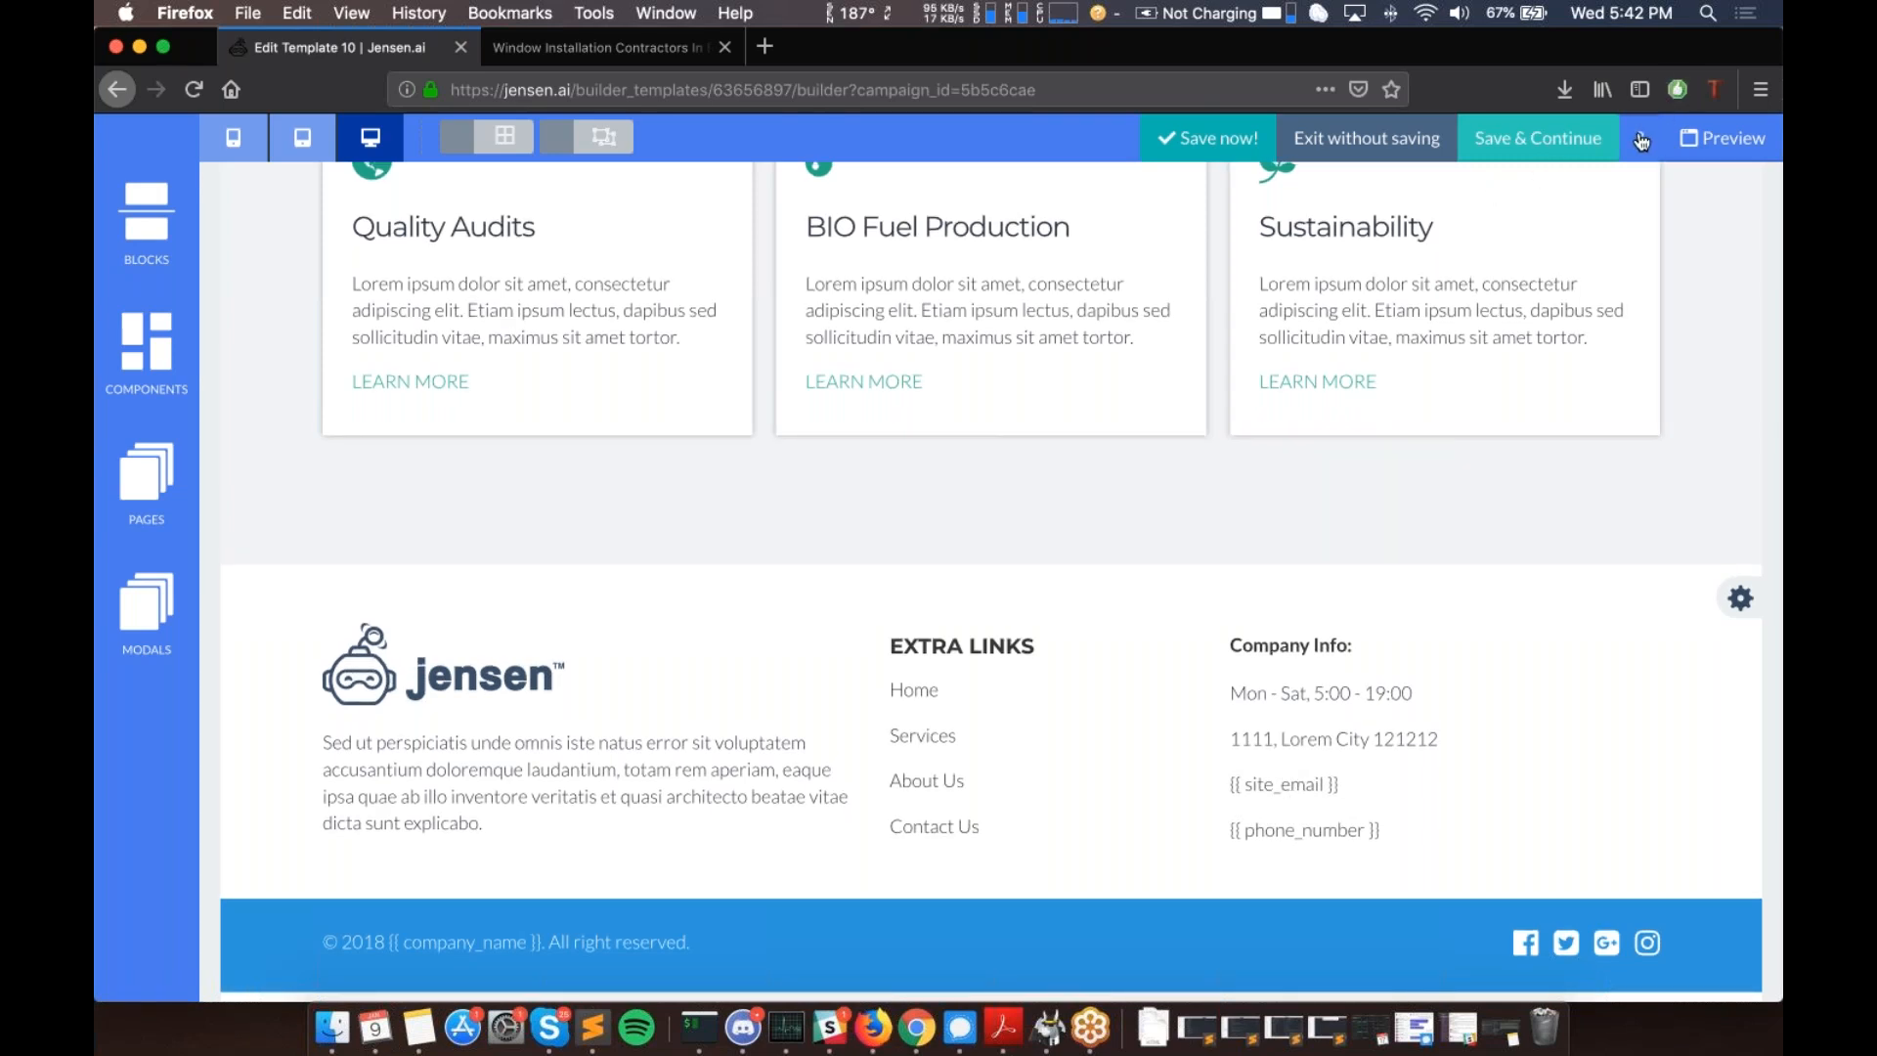
pyautogui.click(1642, 143)
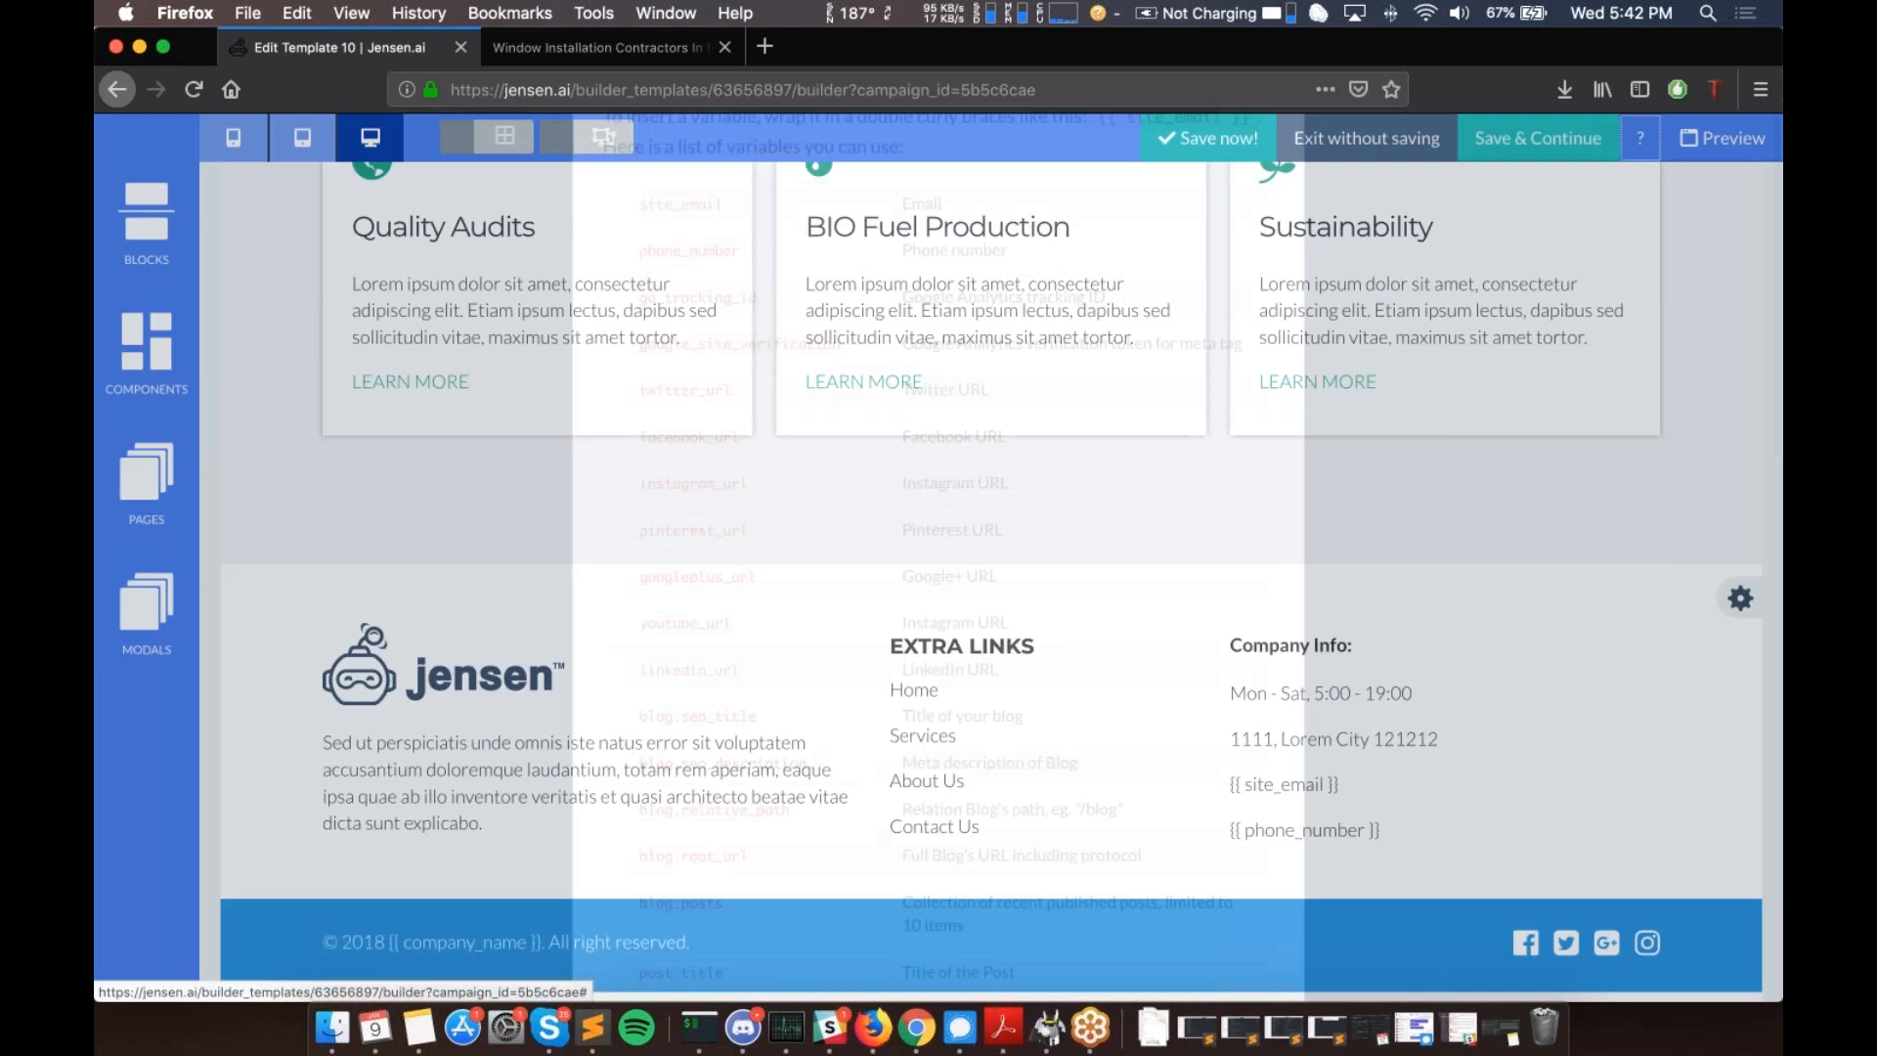
pyautogui.scroll(-5, 733, 293)
pyautogui.doubleClick(721, 266)
pyautogui.moveTo(723, 276); pyautogui.dragTo(722, 281)
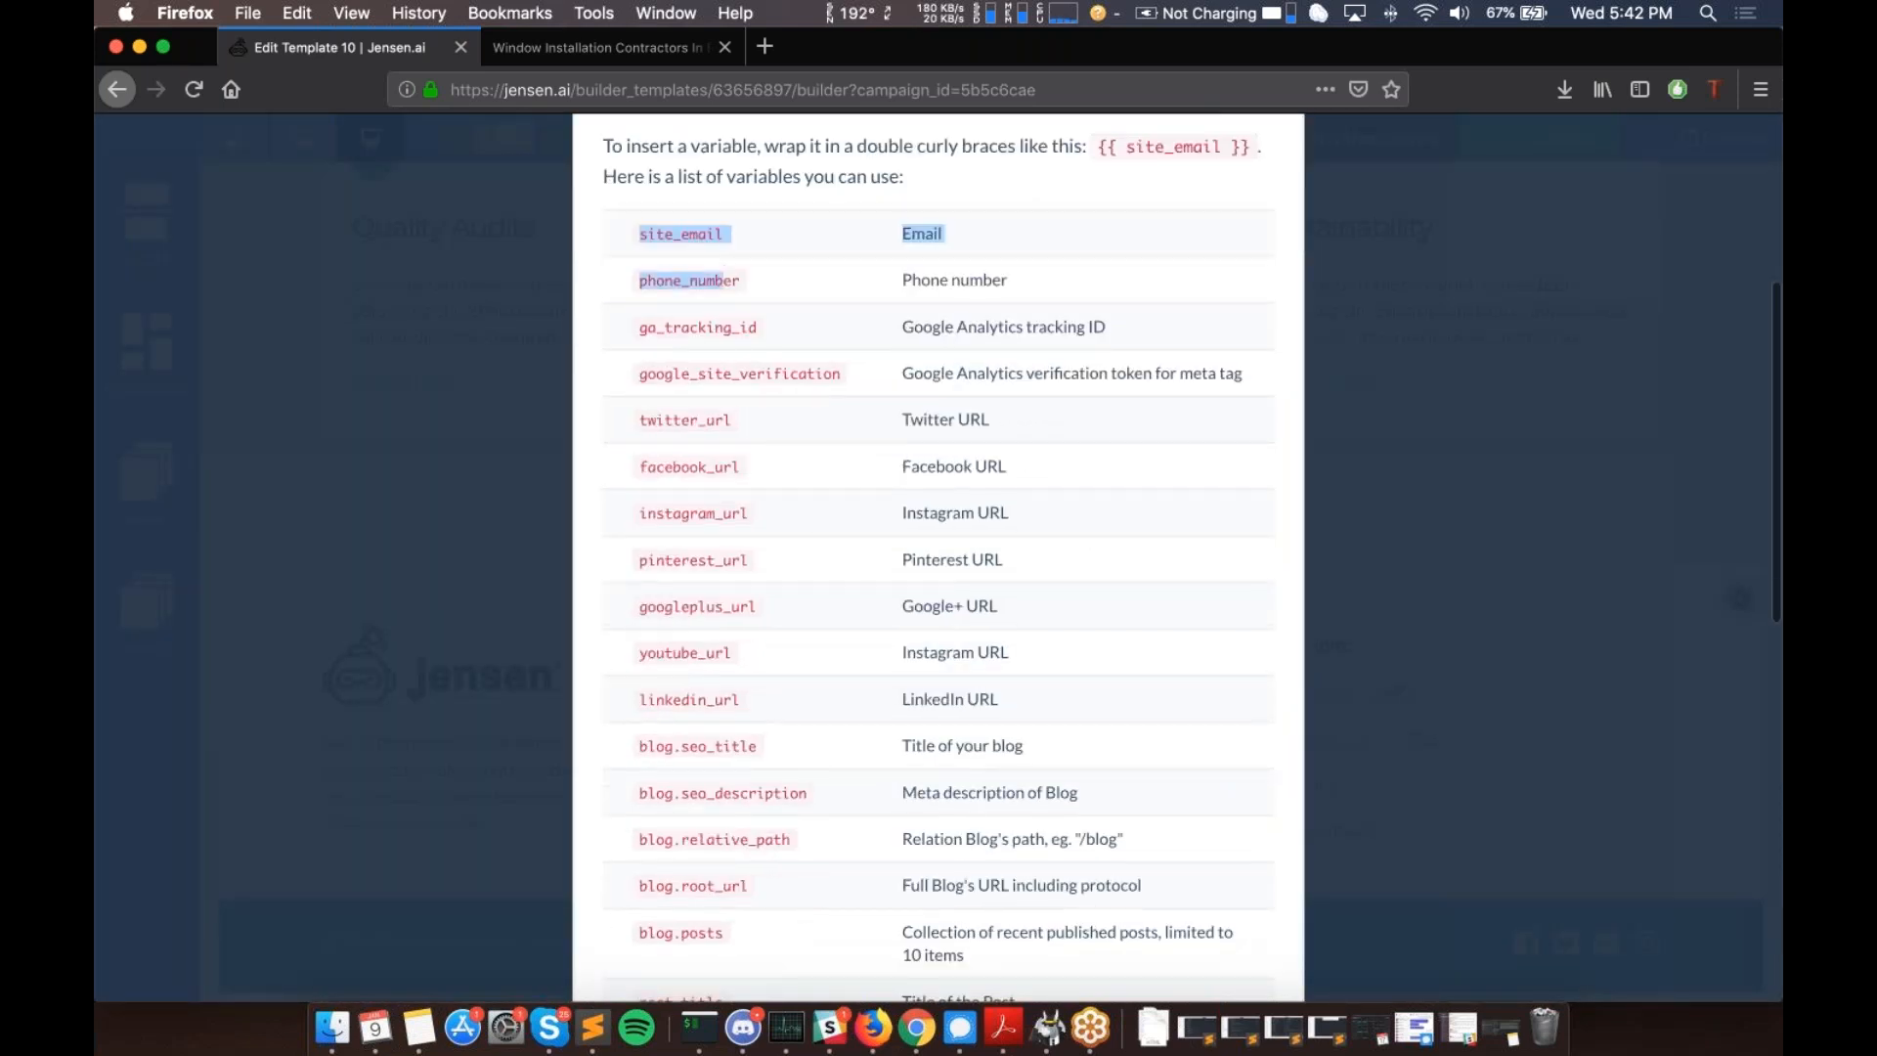
pyautogui.click(672, 286)
pyautogui.scroll(-10, 672, 286)
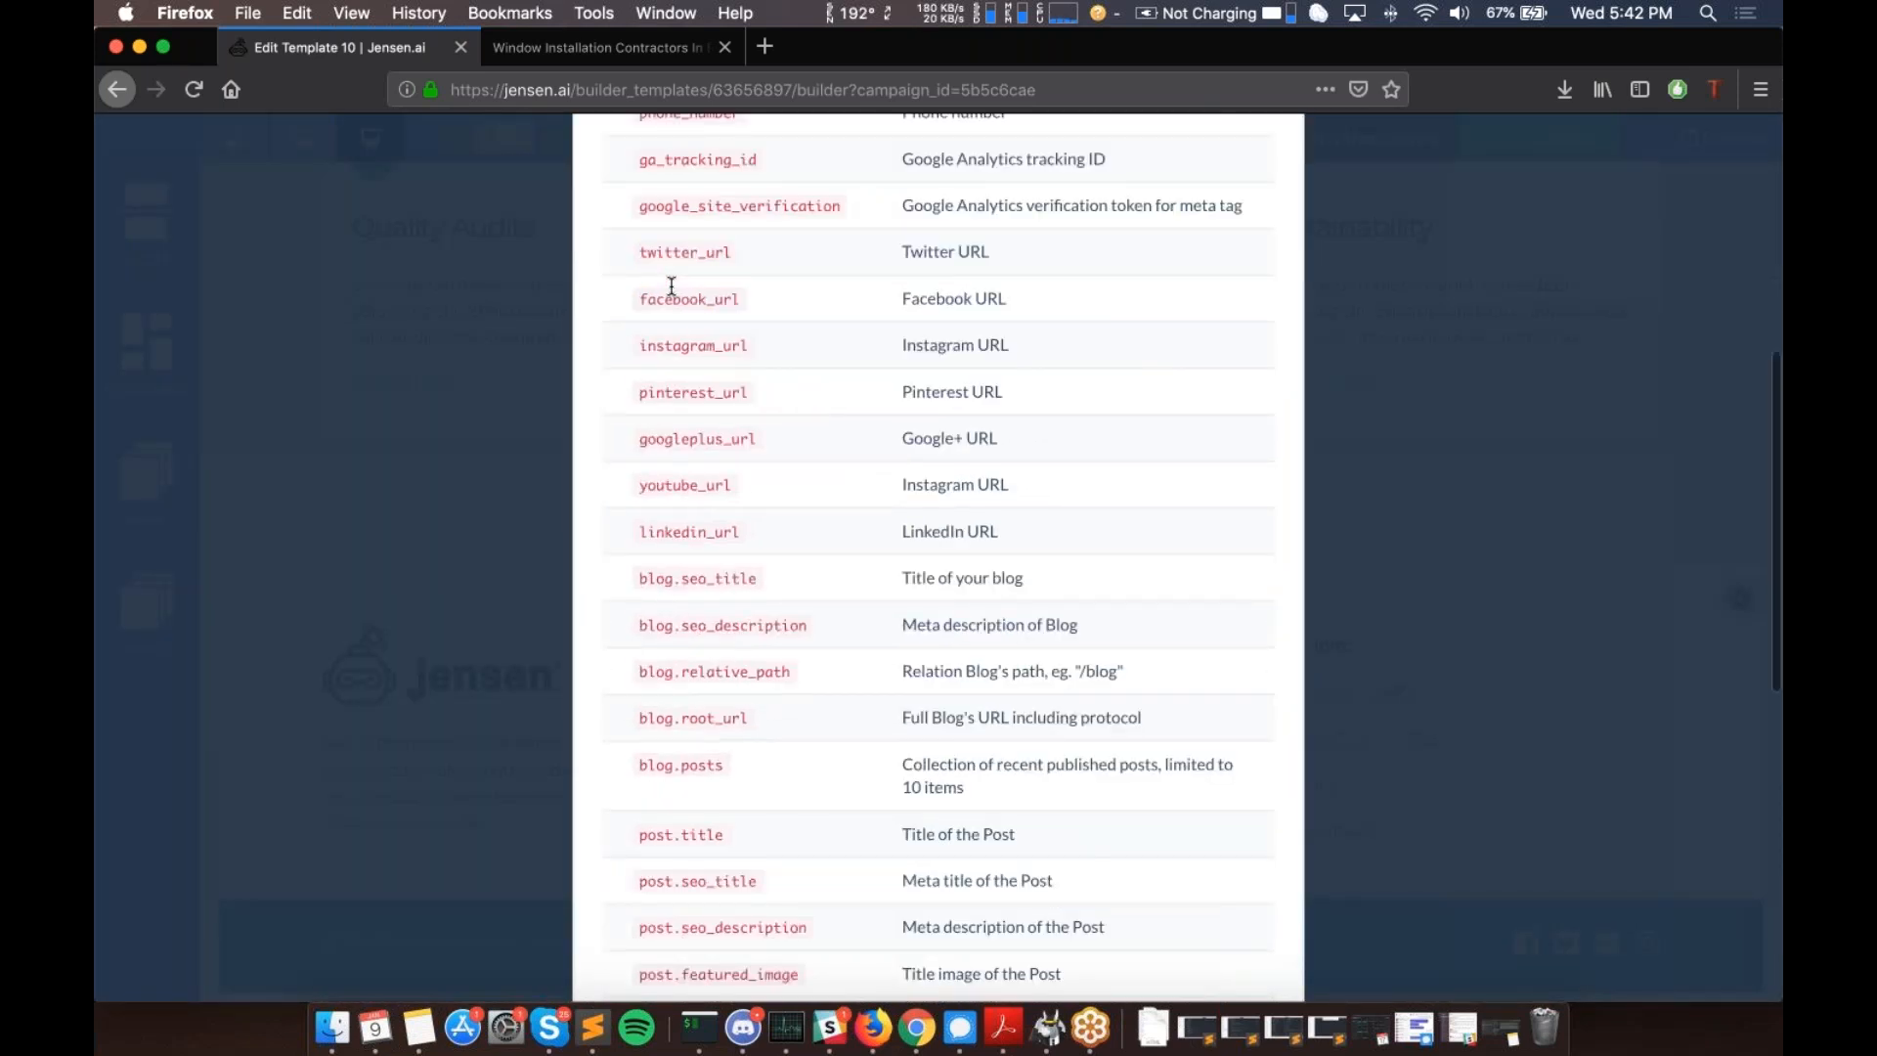
pyautogui.scroll(10, 939, 558)
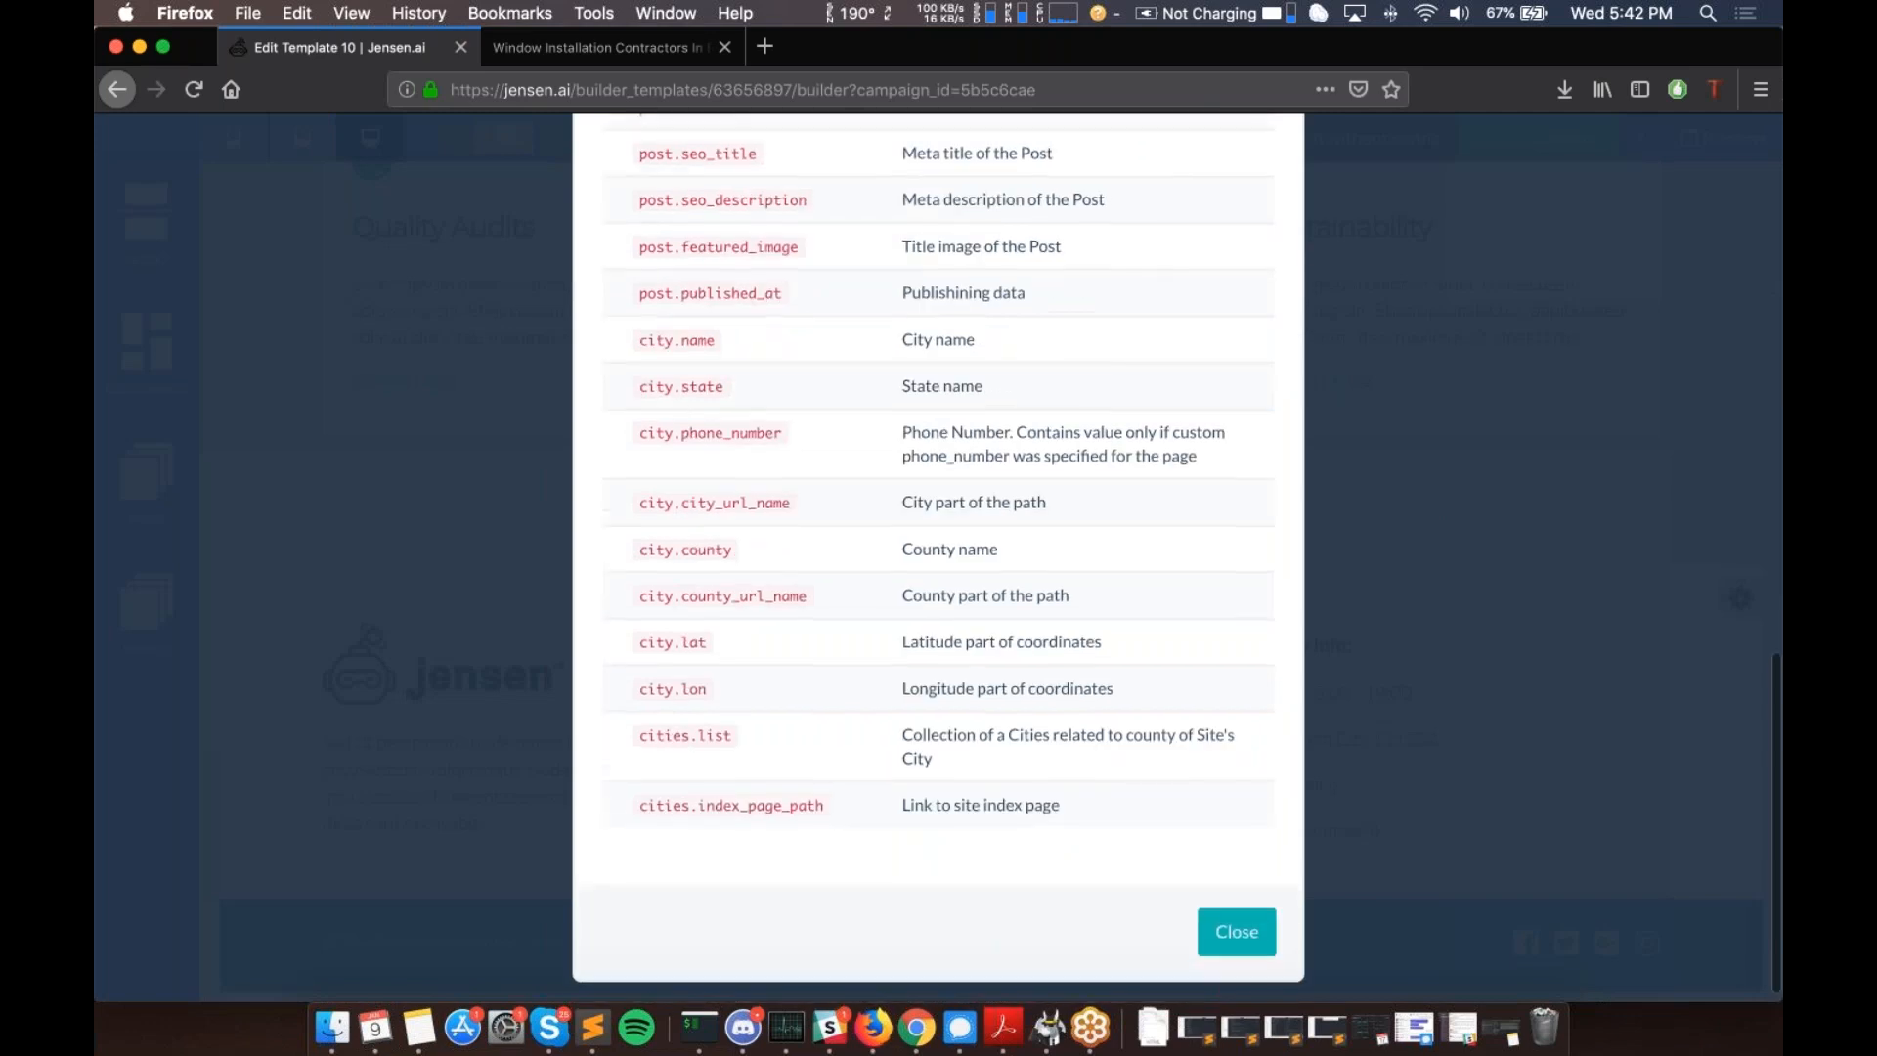
pyautogui.scroll(4, 938, 557)
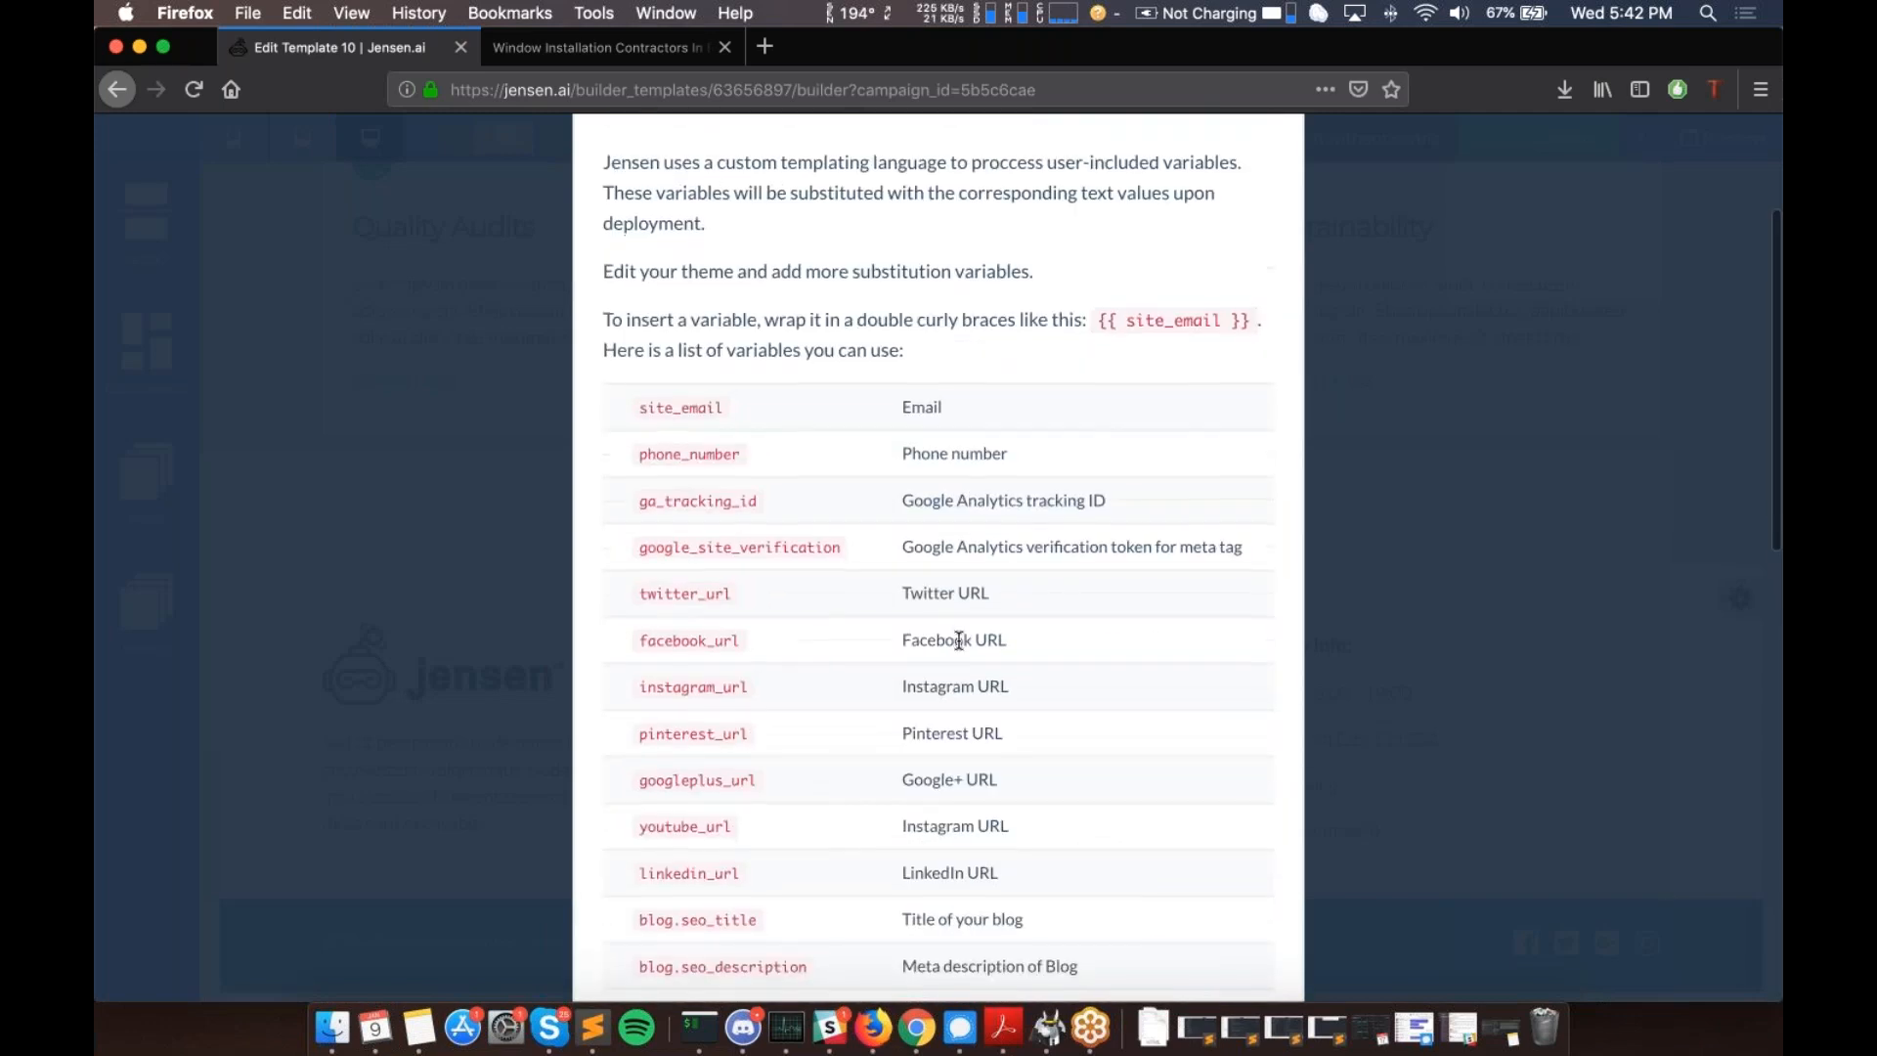
pyautogui.scroll(-6, 938, 557)
pyautogui.scroll(-3, 955, 557)
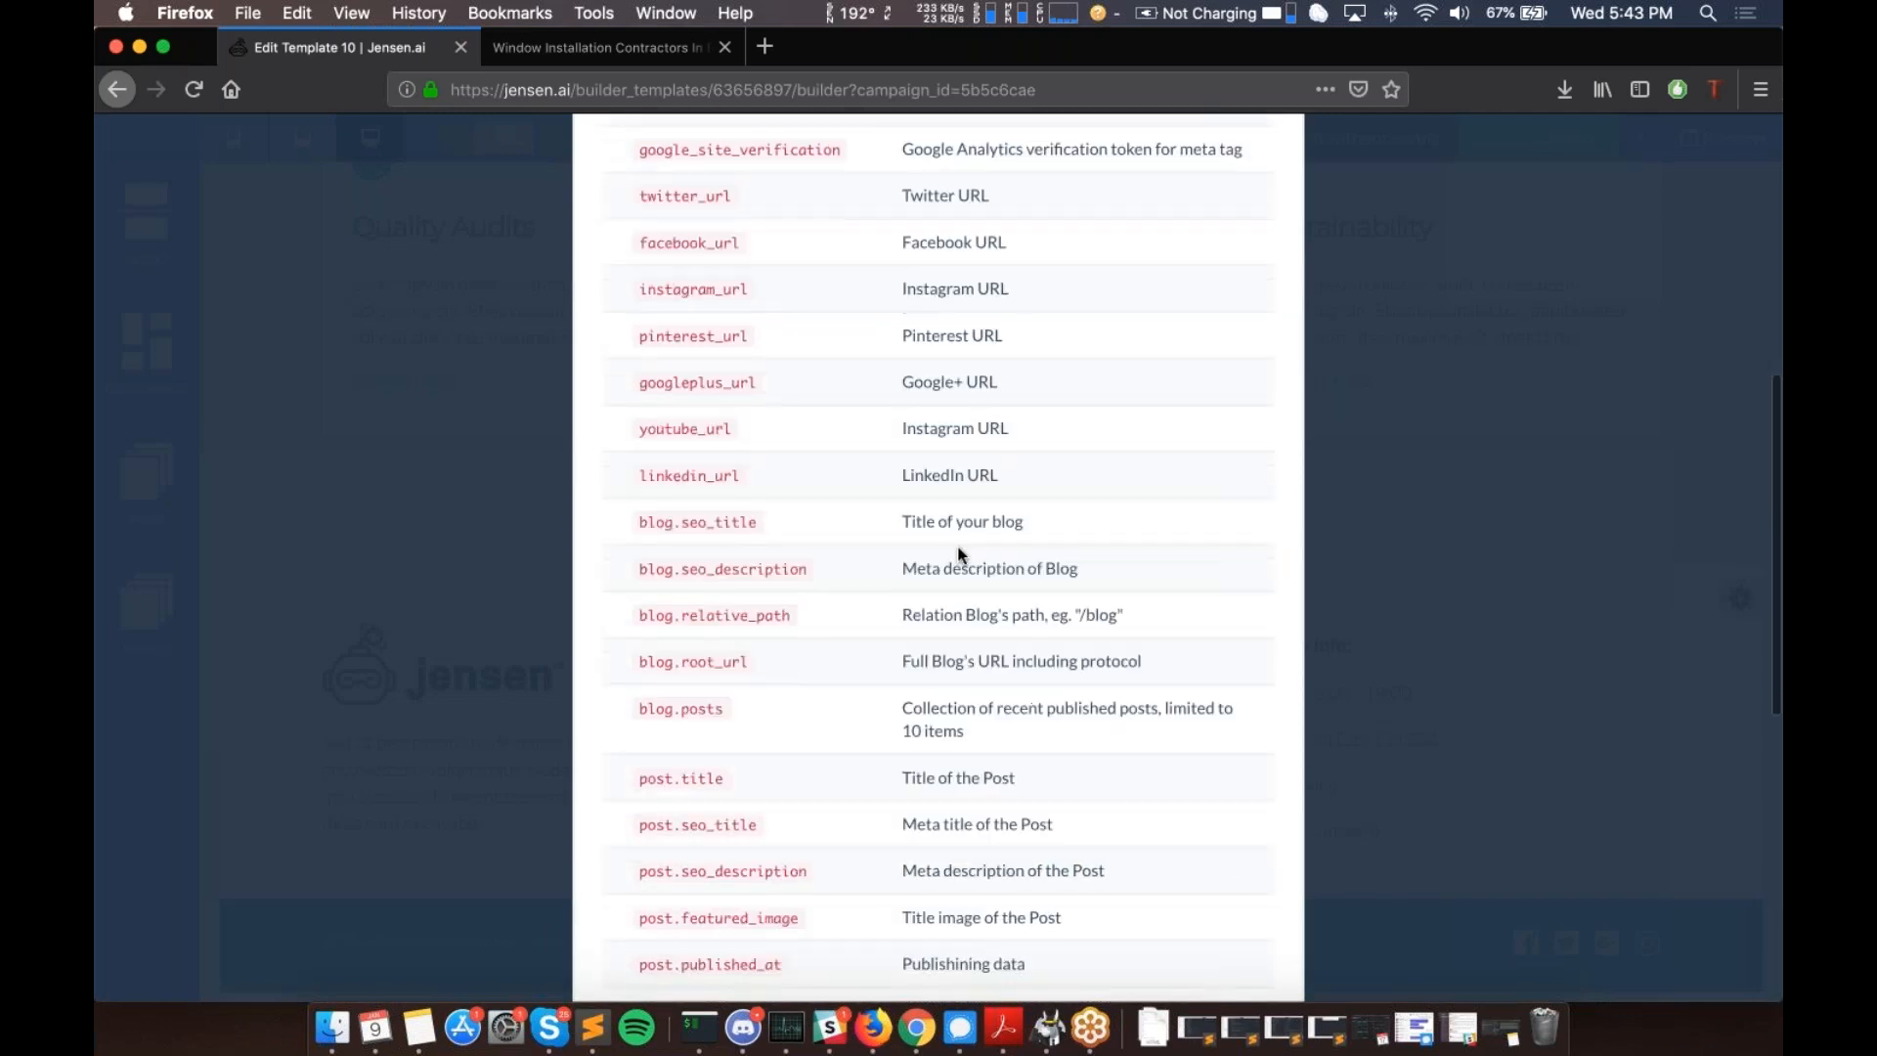
pyautogui.click(1490, 600)
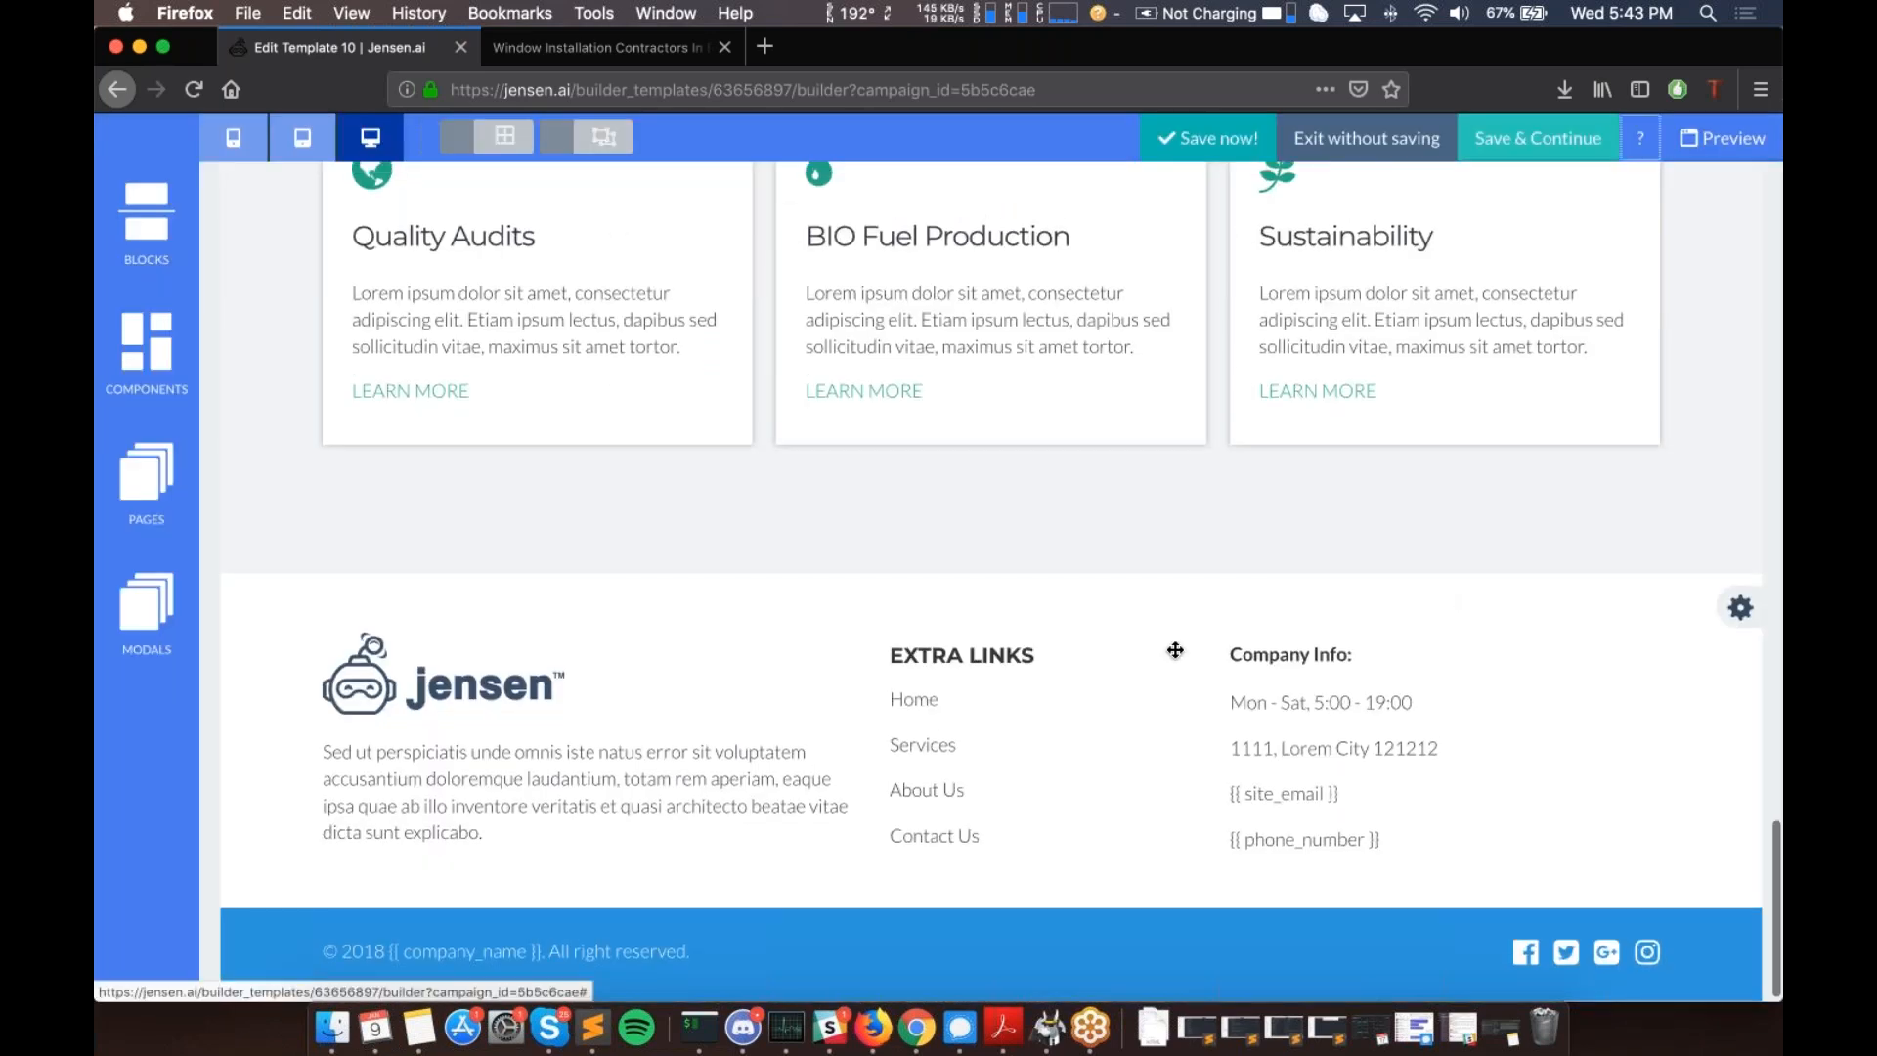
# - Swap the first Lorem paragraph under 'We are Builders of Future' for {{homepage_content_1}}
pyautogui.scroll(10, 1173, 649)
pyautogui.scroll(15, 1175, 649)
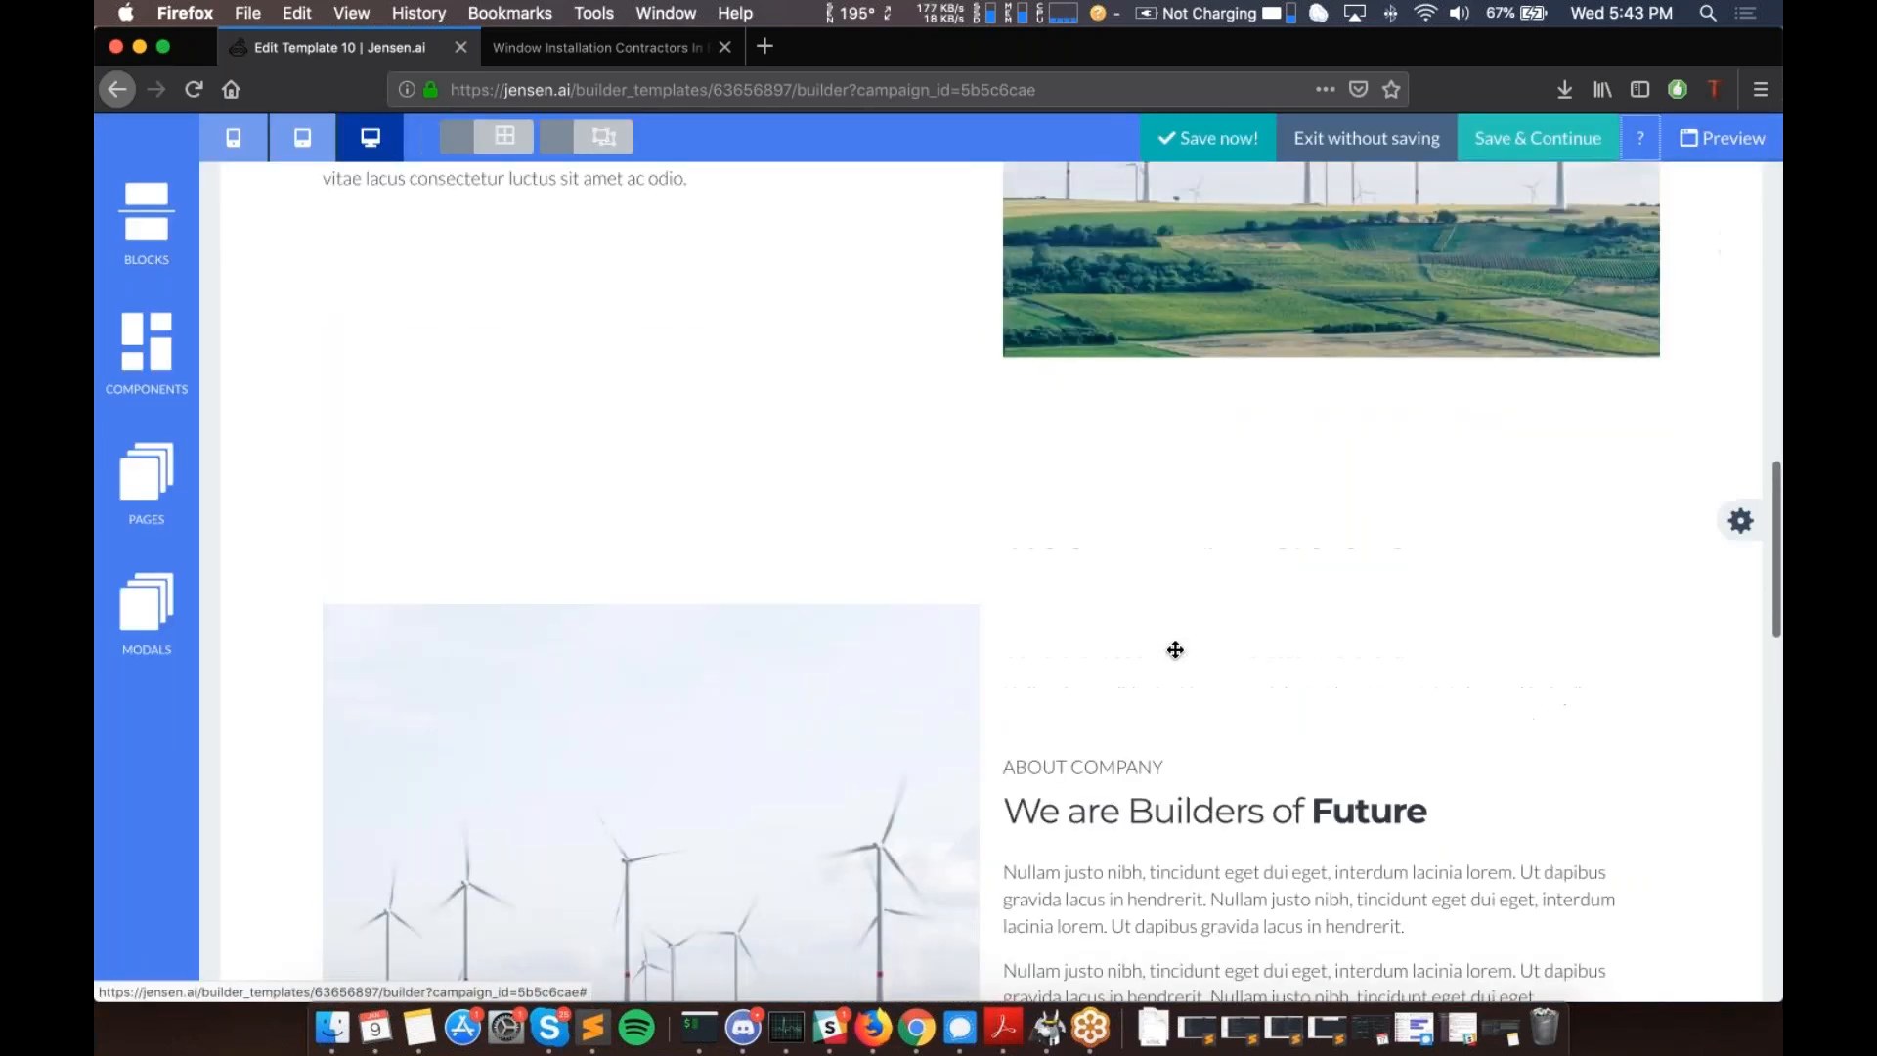
pyautogui.scroll(-10, 957, 622)
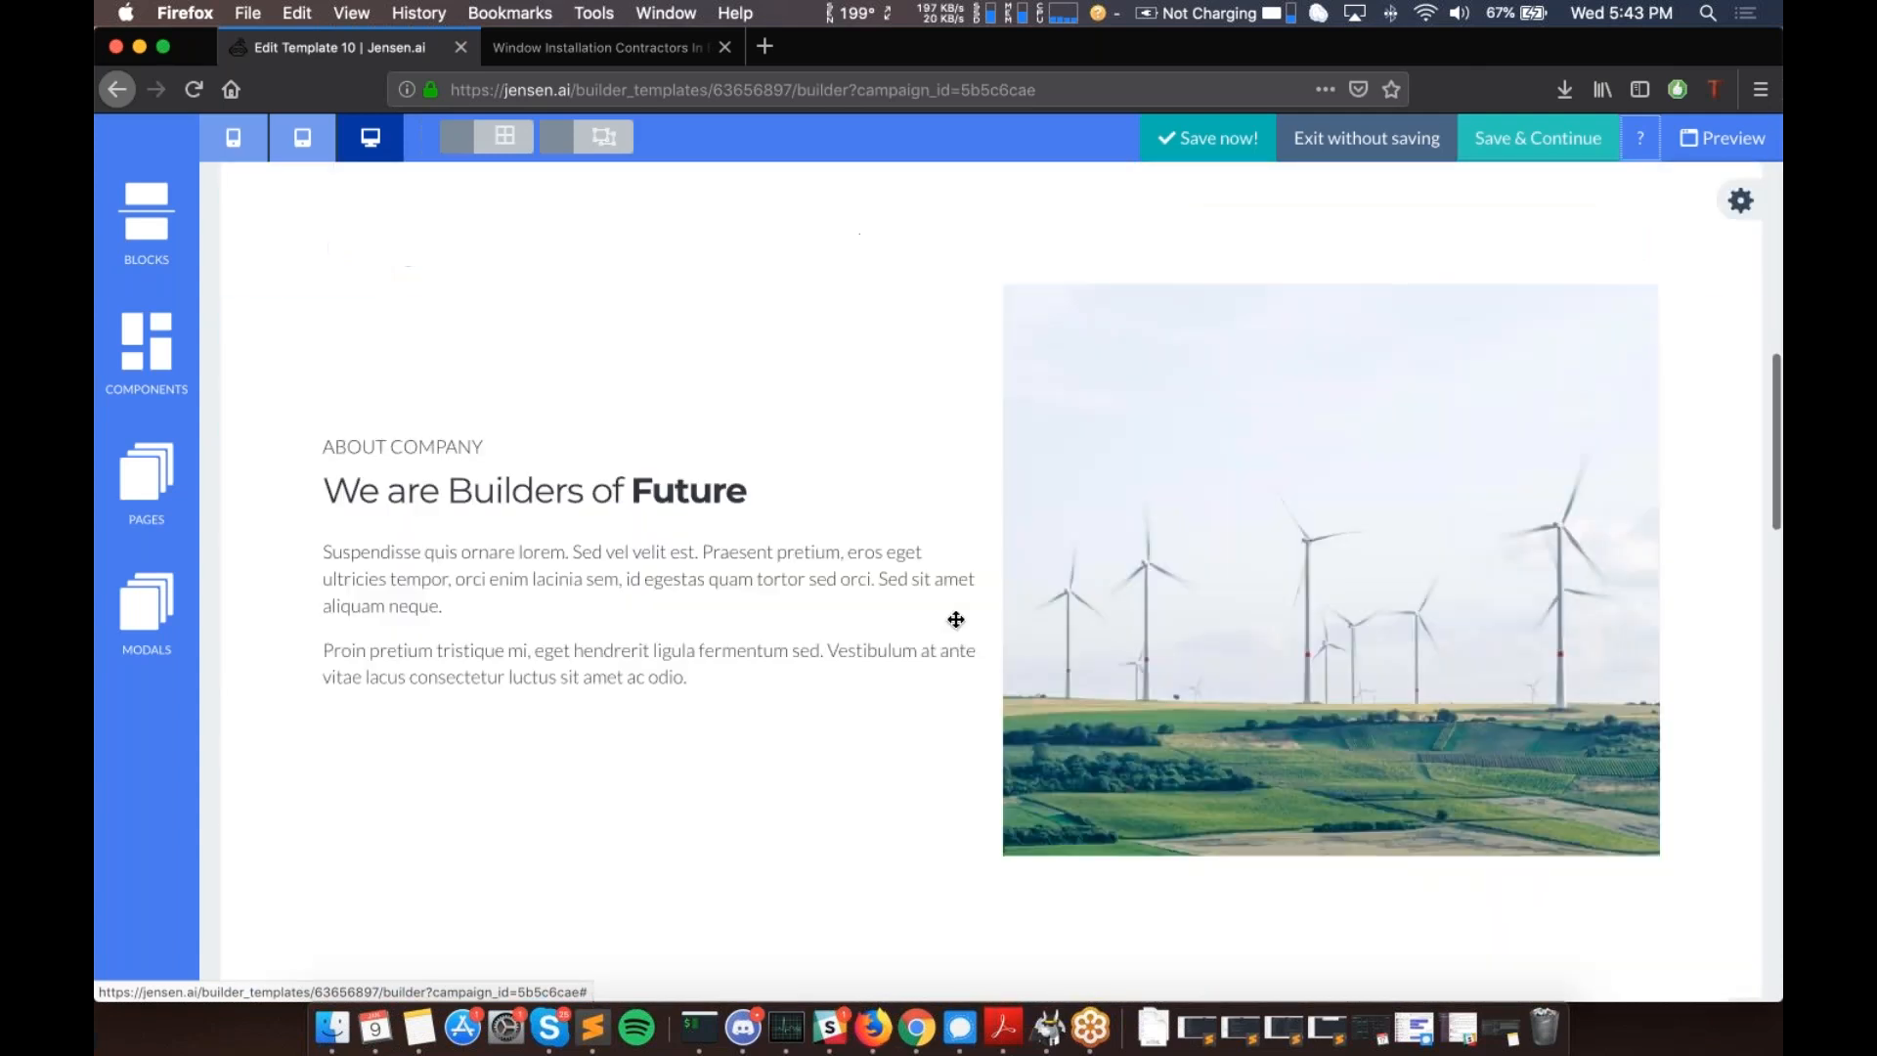
pyautogui.click(376, 524)
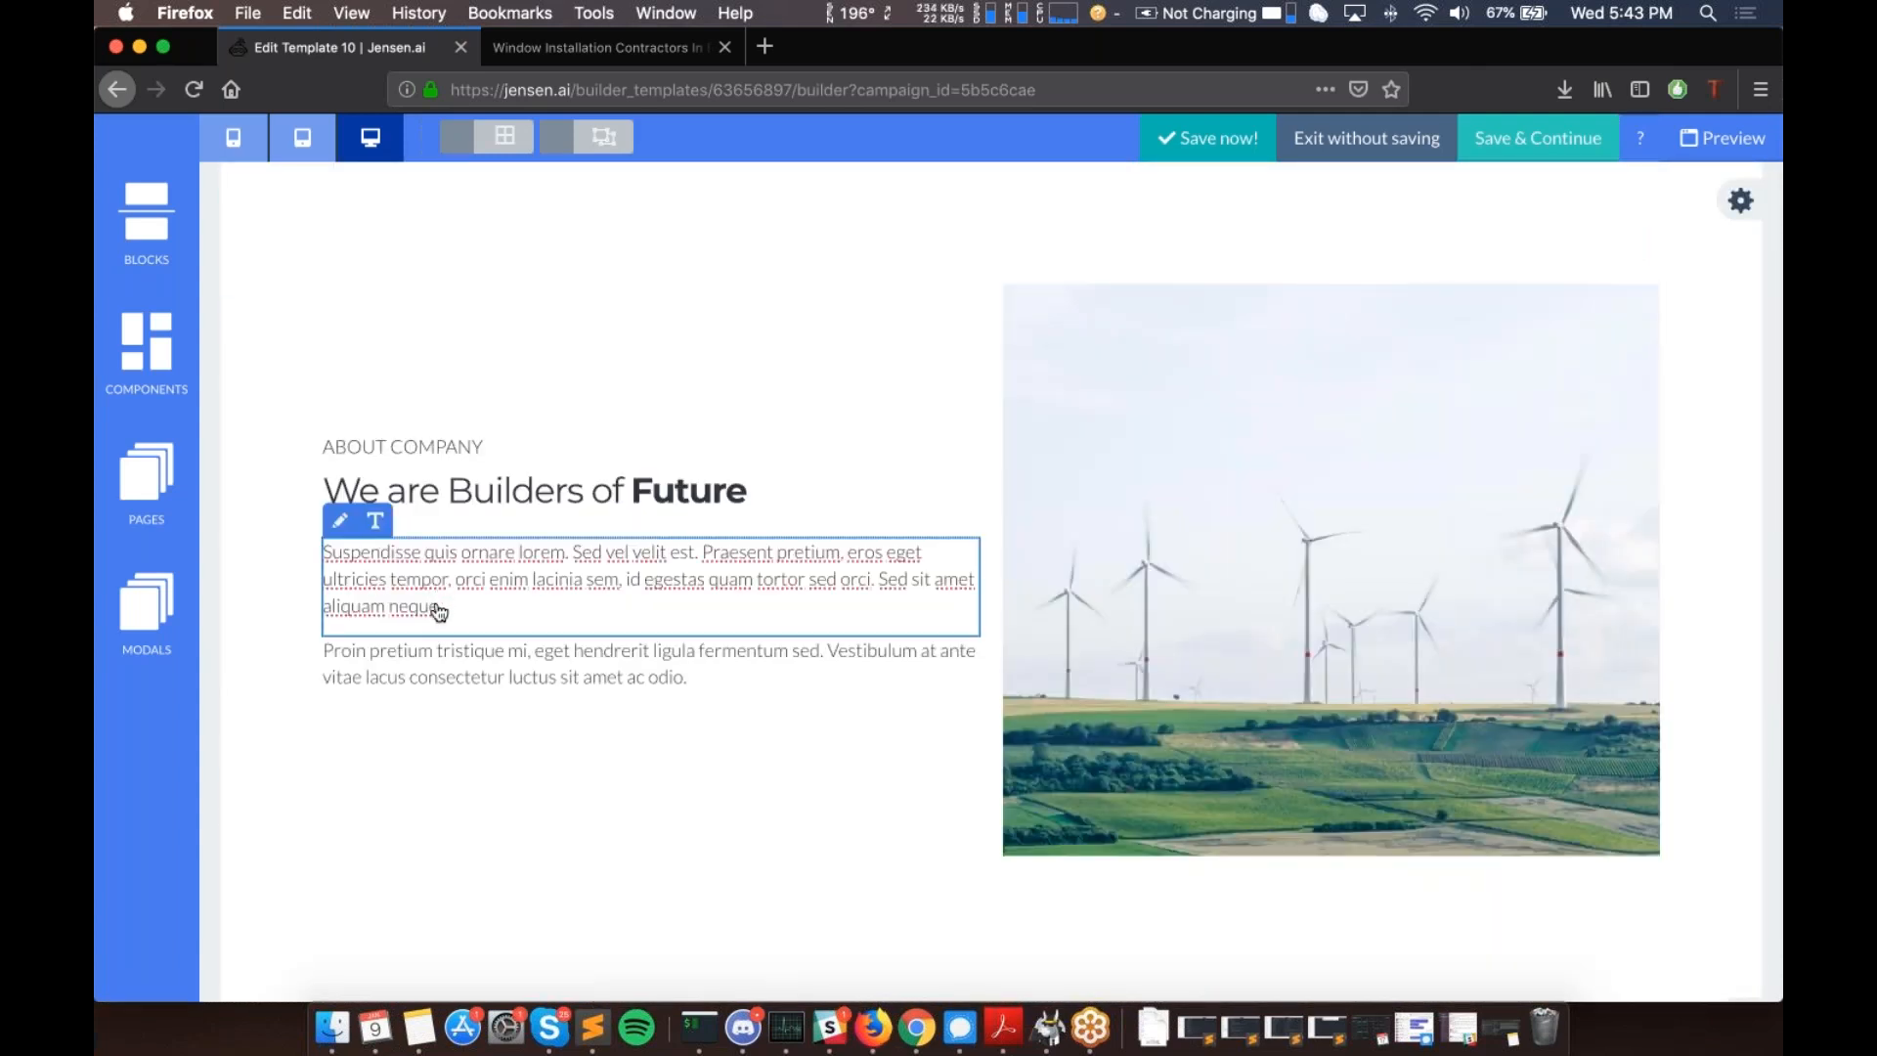
pyautogui.click(333, 559)
pyautogui.tripleClick(335, 564)
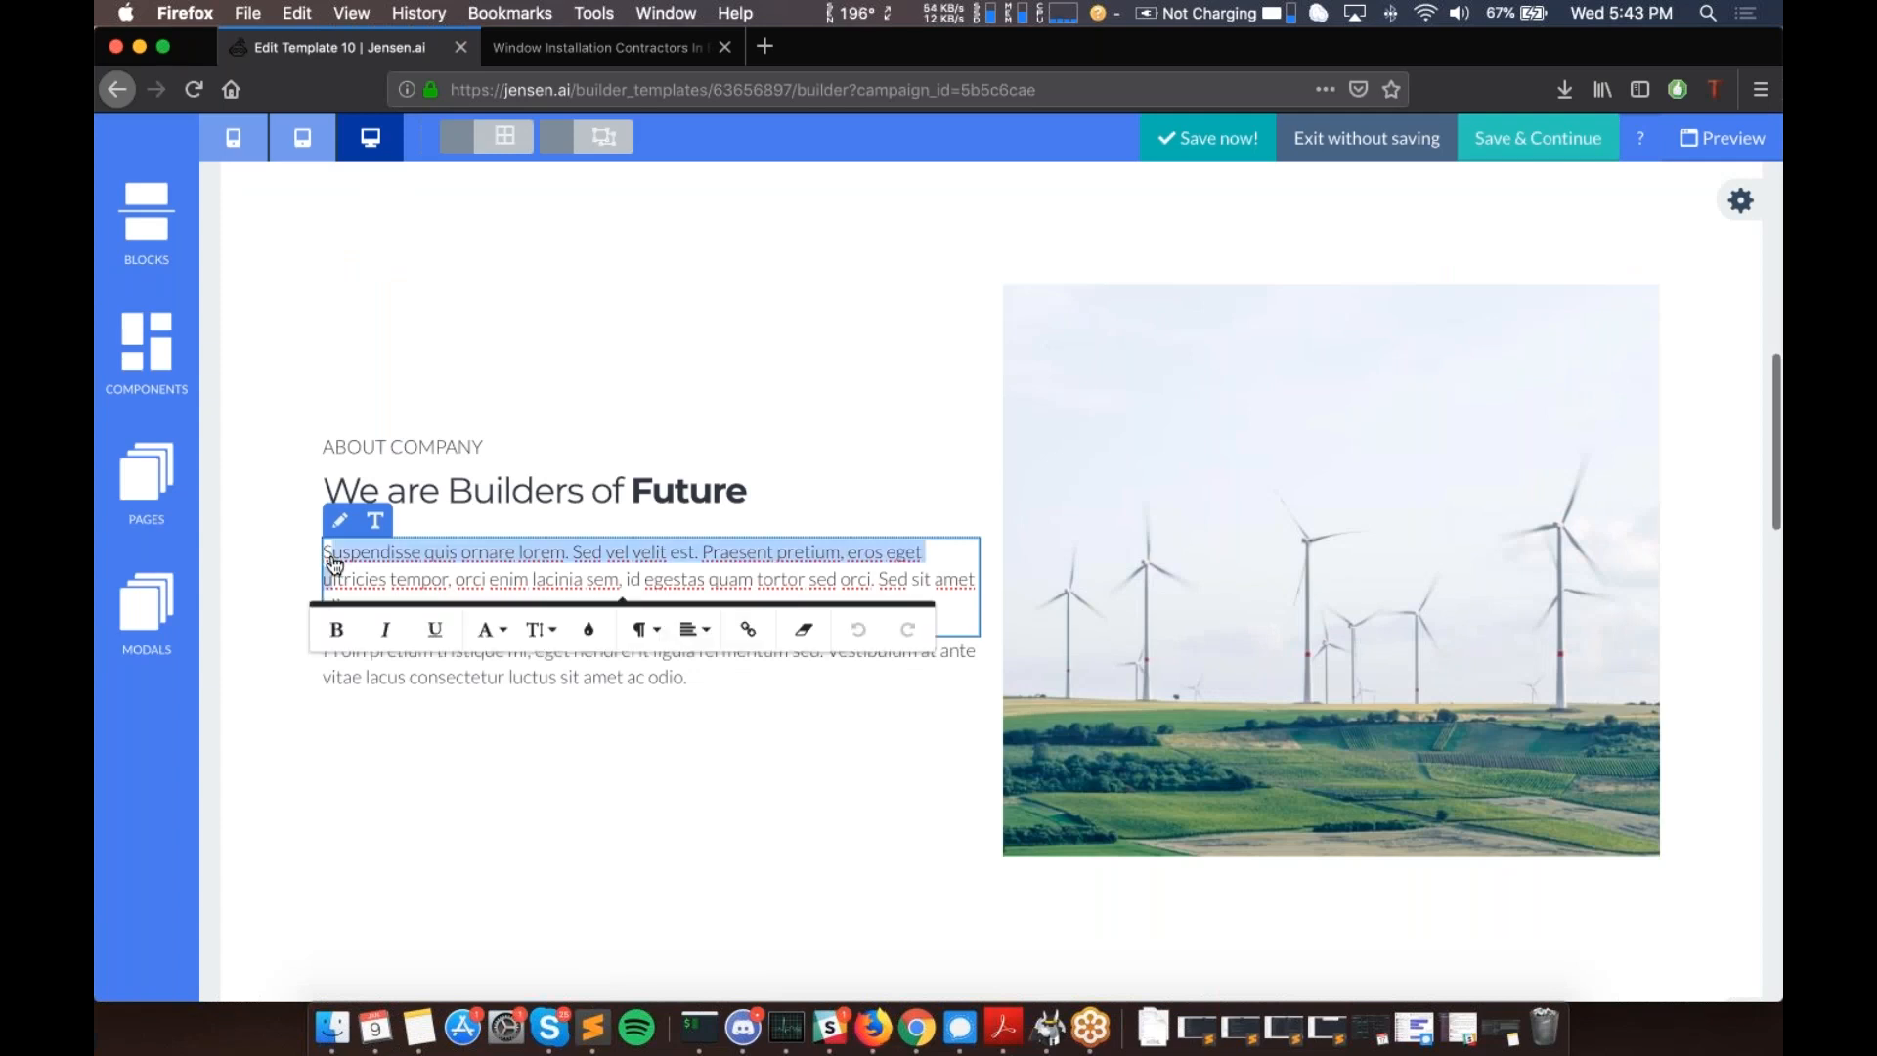
pyautogui.write('S')
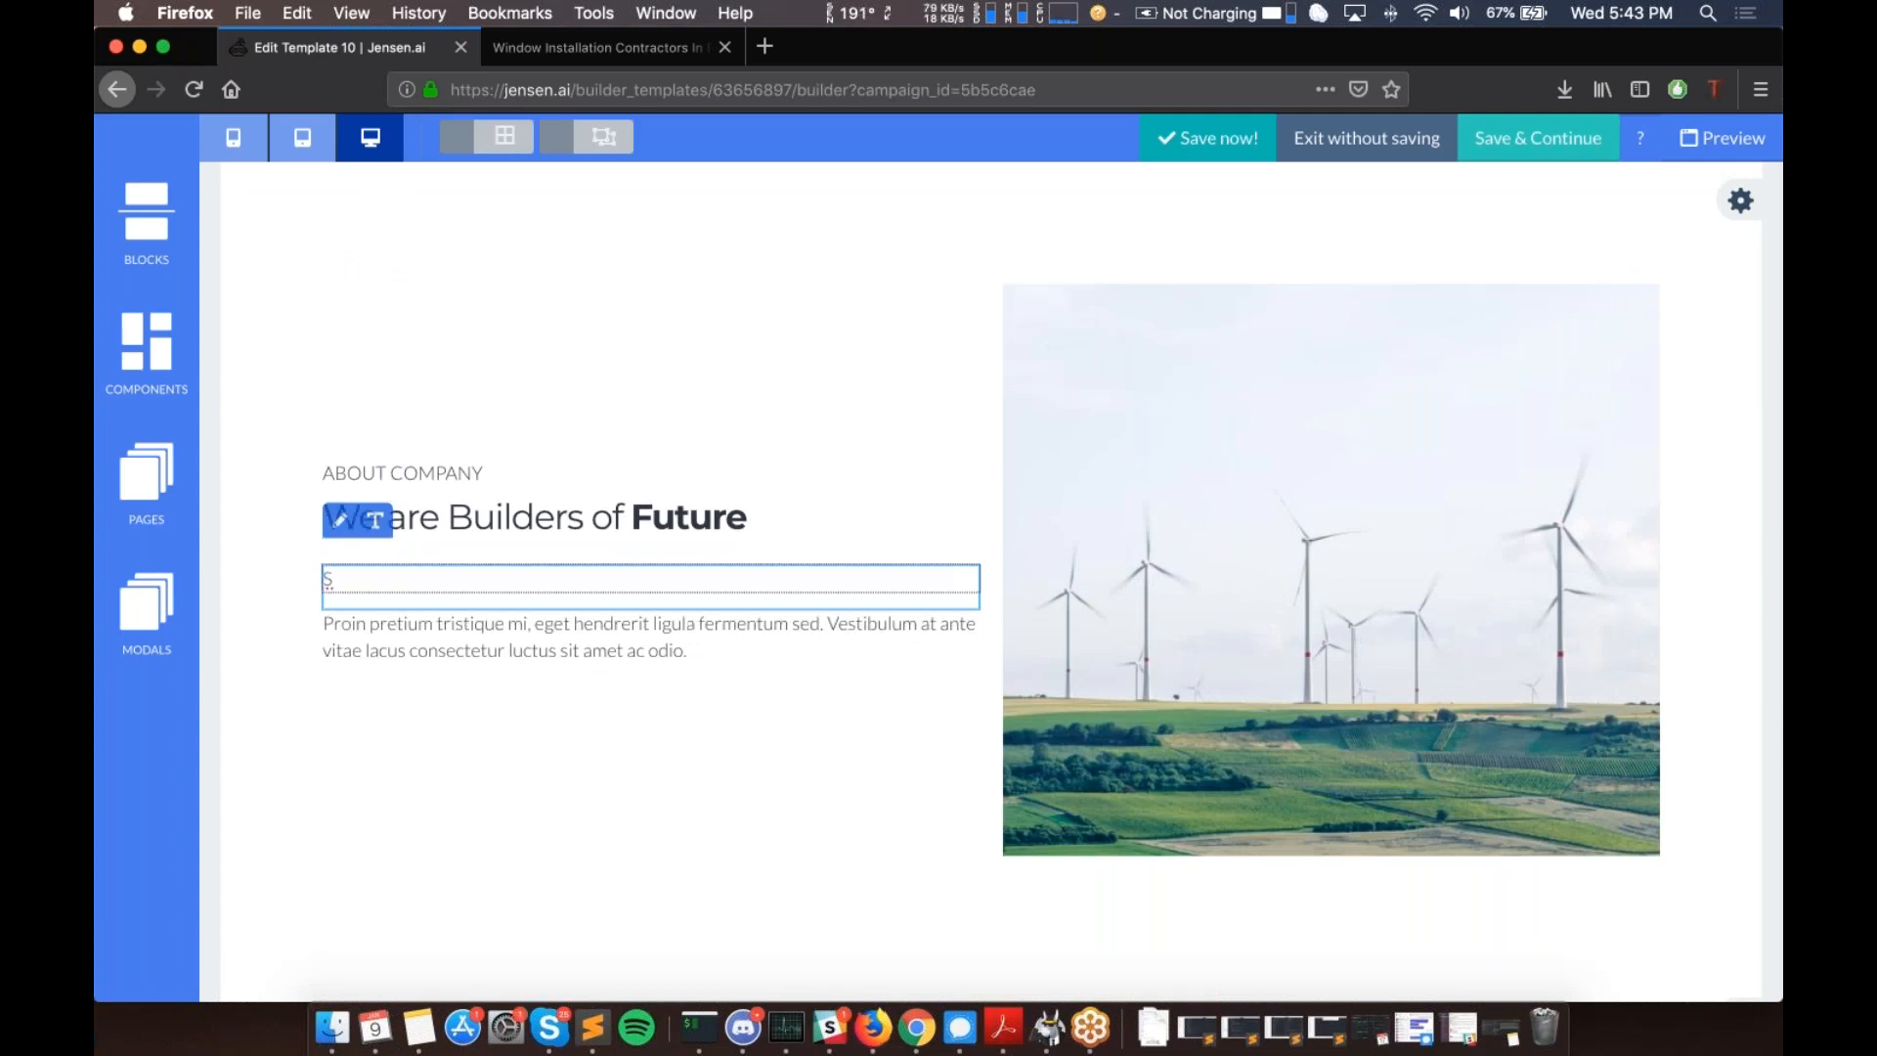
pyautogui.press('BackSpace')
pyautogui.write('{{home_pag')
pyautogui.press('BackSpace')
pyautogui.press('BackSpace')
pyautogui.write('page_con')
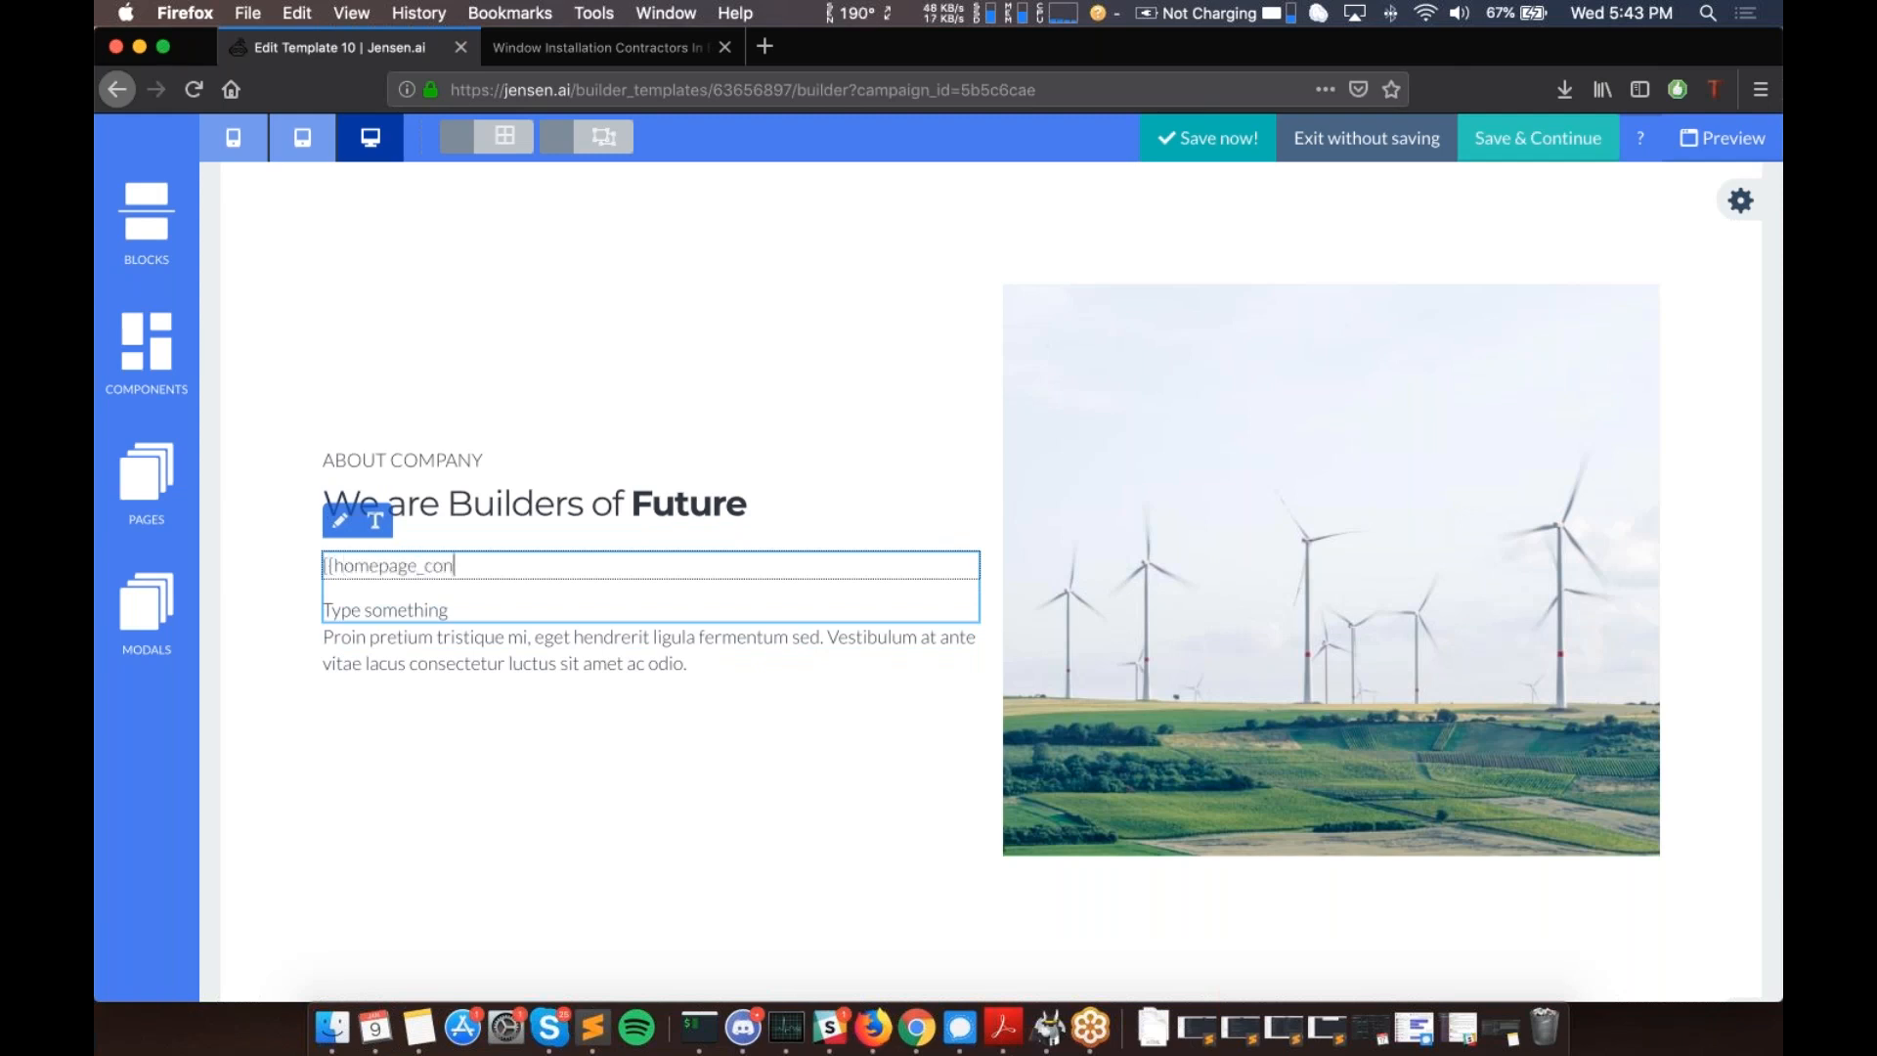
pyautogui.write('tent_1}}')
# - Change the 'We are Builders of Future' heading text to {{homepage_heading1}}
pyautogui.click(500, 564)
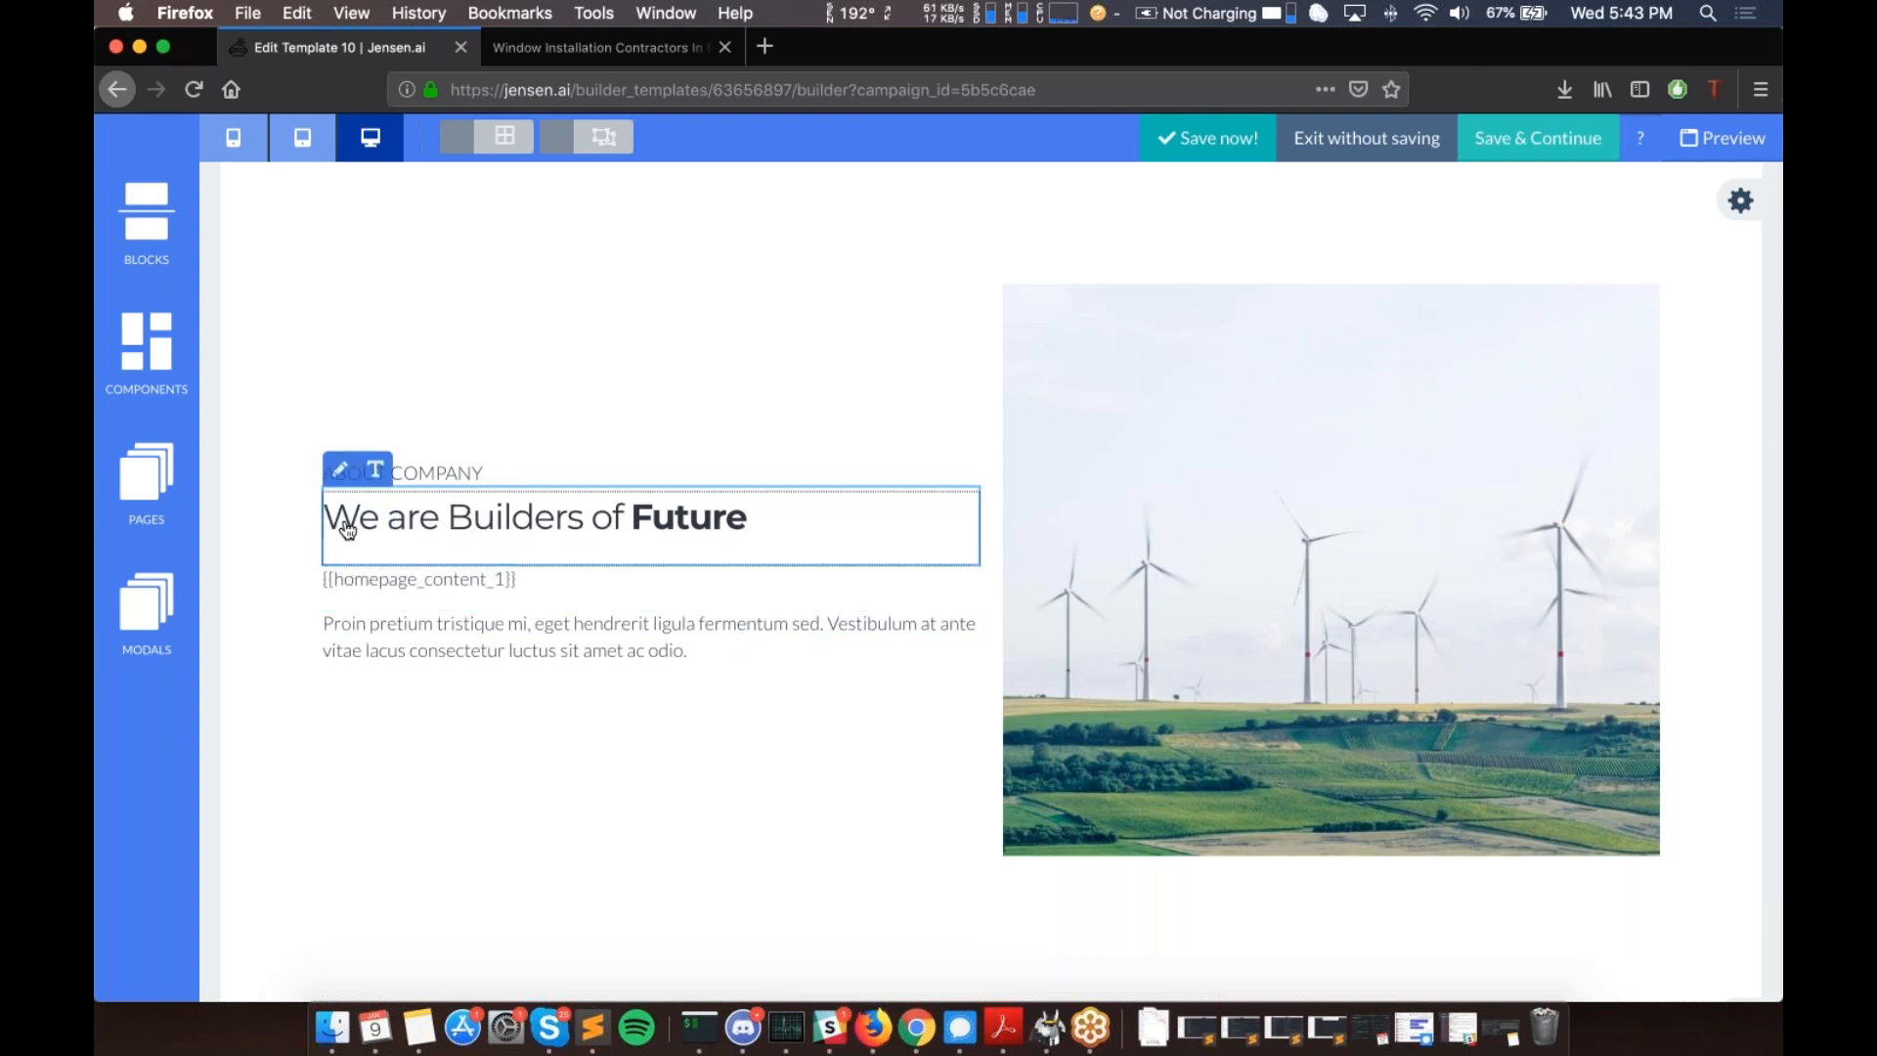
pyautogui.press('Right')
pyautogui.hotkey('shift', 'Right')
pyautogui.hotkey('shift', 'Right')
pyautogui.hotkey('shift', 'Right')
pyautogui.hotkey('shift', 'Right')
pyautogui.hotkey('shift', 'Right')
pyautogui.hotkey('shift', 'Right')
pyautogui.hotkey('shift', 'Right')
pyautogui.hotkey('shift', 'Right')
pyautogui.hotkey('shift', 'Right')
pyautogui.hotkey('shift', 'Right')
pyautogui.hotkey('shift', 'Right')
pyautogui.hotkey('shift', 'Right')
pyautogui.hotkey('shift', 'Right')
pyautogui.hotkey('shift', 'Right')
pyautogui.hotkey('shift', 'Right')
pyautogui.hotkey('shift', 'Right')
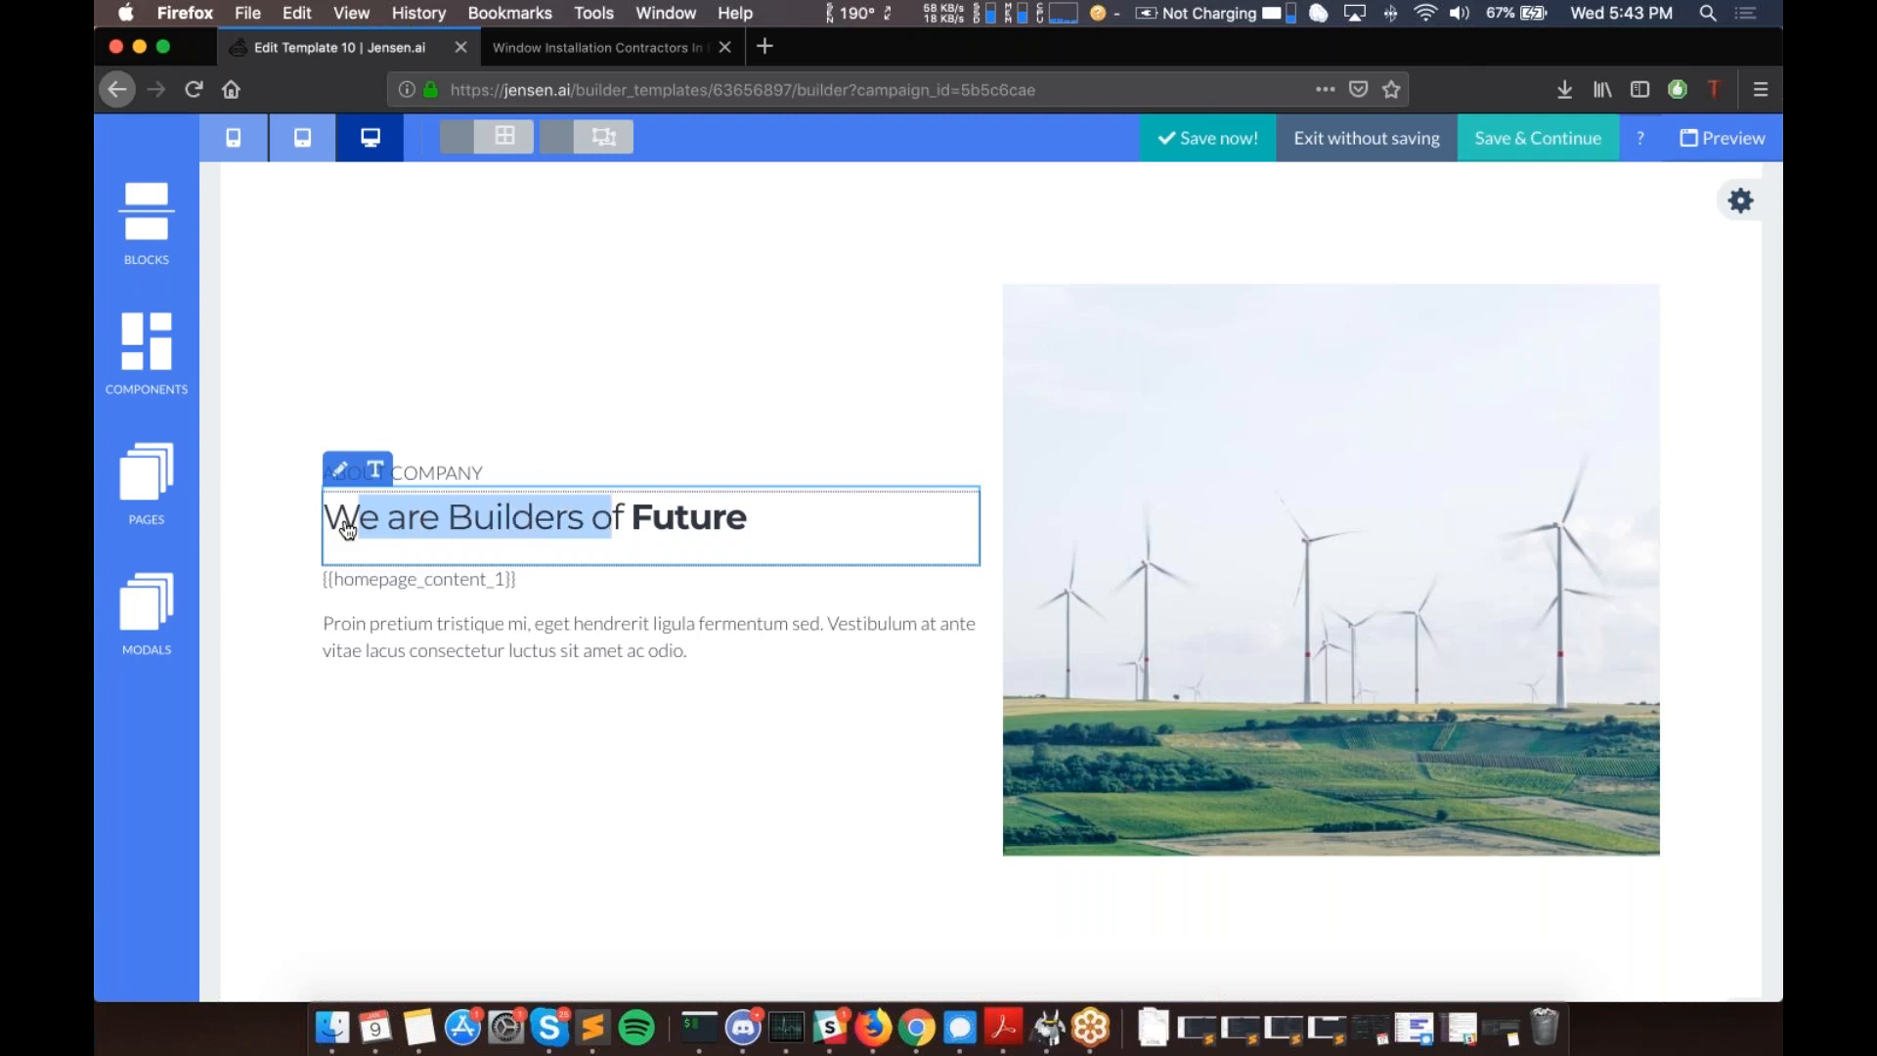
pyautogui.hotkey('shift', 'Right')
pyautogui.hotkey('shift', 'Right')
pyautogui.hotkey('shift', 'Right')
pyautogui.hotkey('shift', 'Right')
pyautogui.hotkey('shift', 'Right')
pyautogui.hotkey('shift', 'Right')
pyautogui.hotkey('shift', 'Right')
pyautogui.hotkey('shift', 'Right')
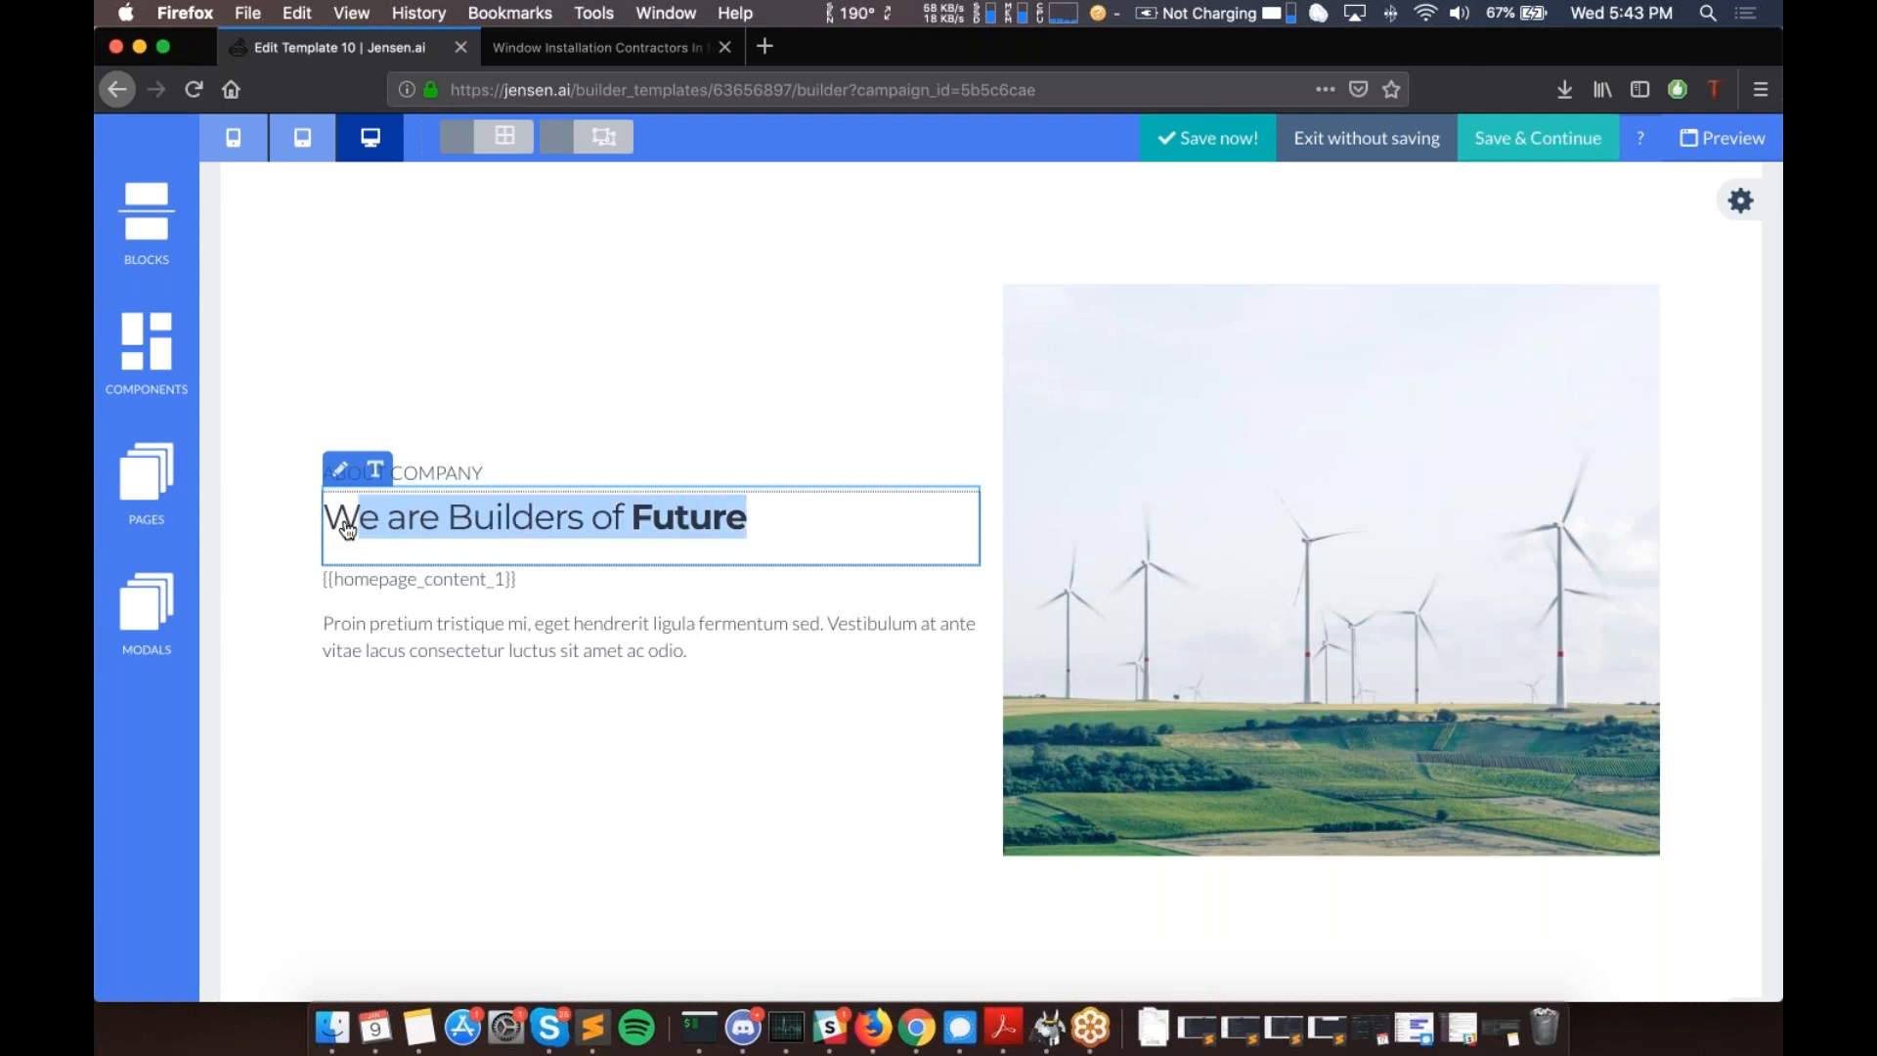
pyautogui.press('BackSpace')
pyautogui.press('BackSpace')
pyautogui.write('{{home')
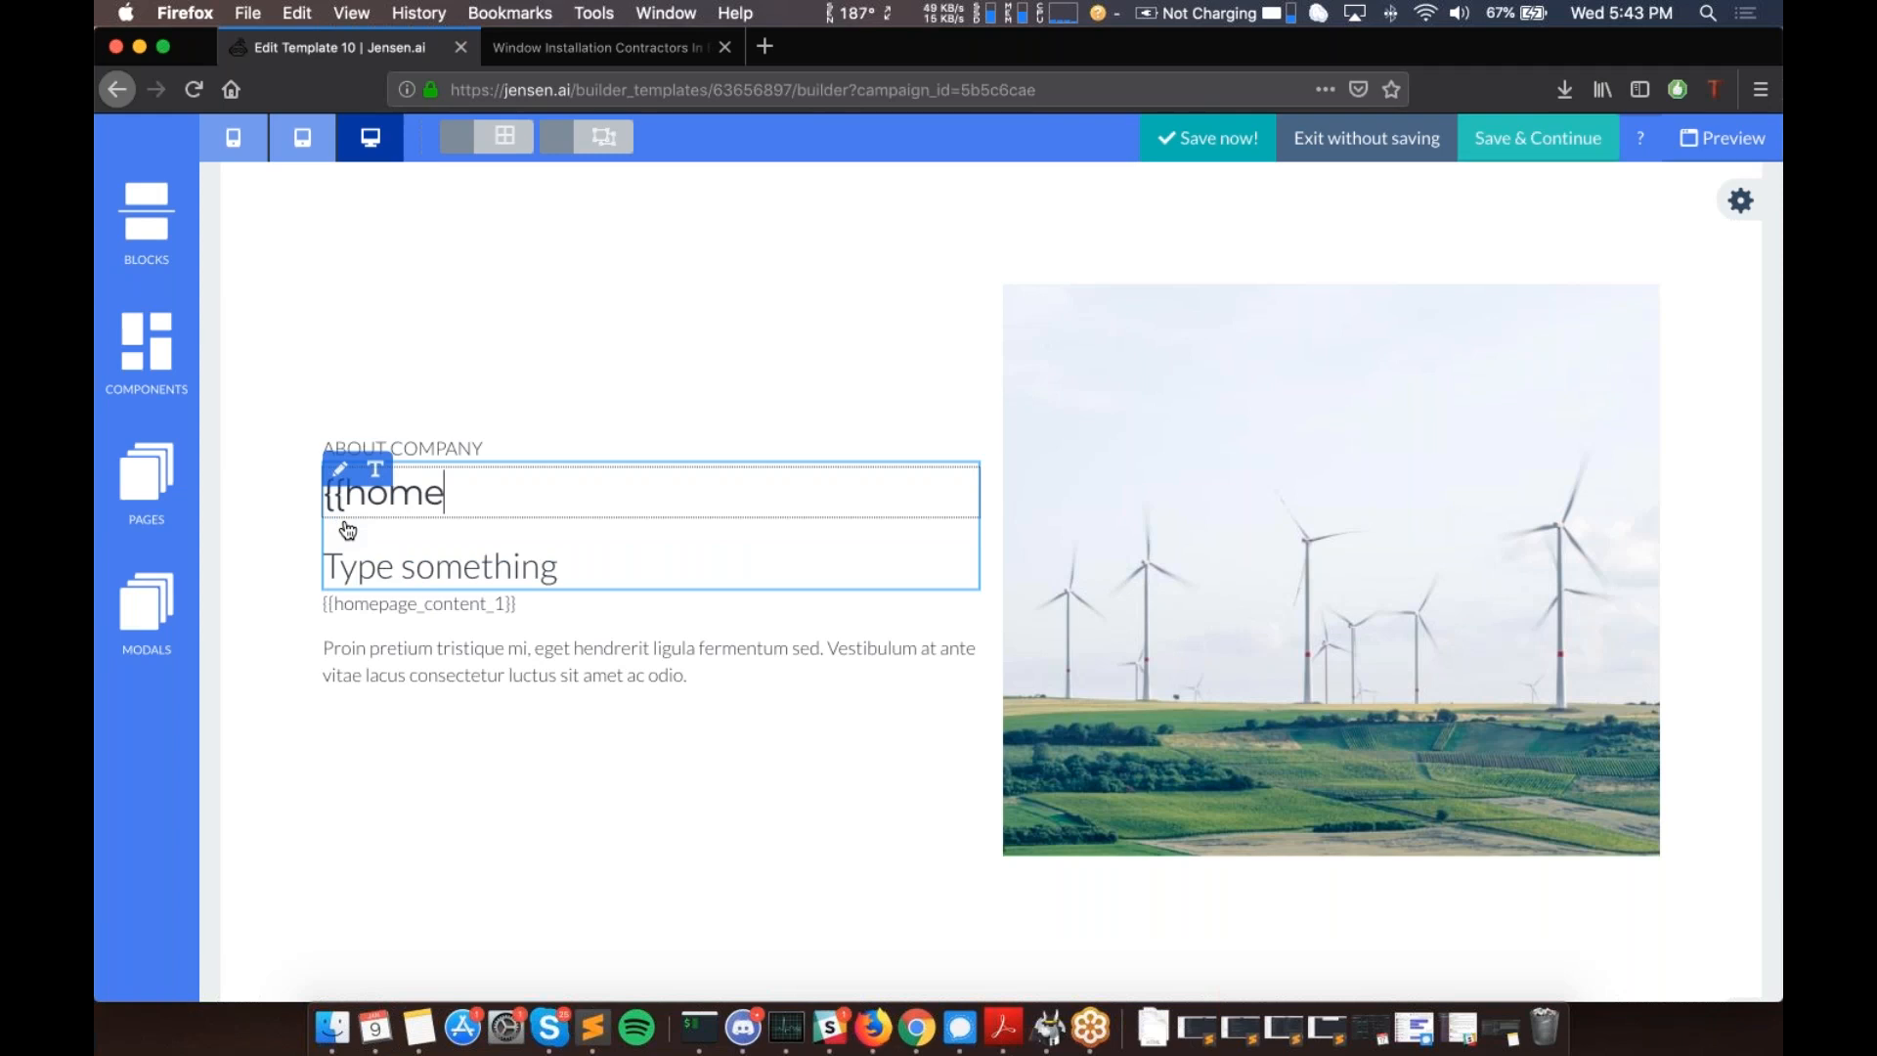
pyautogui.write('page_heading1}}')
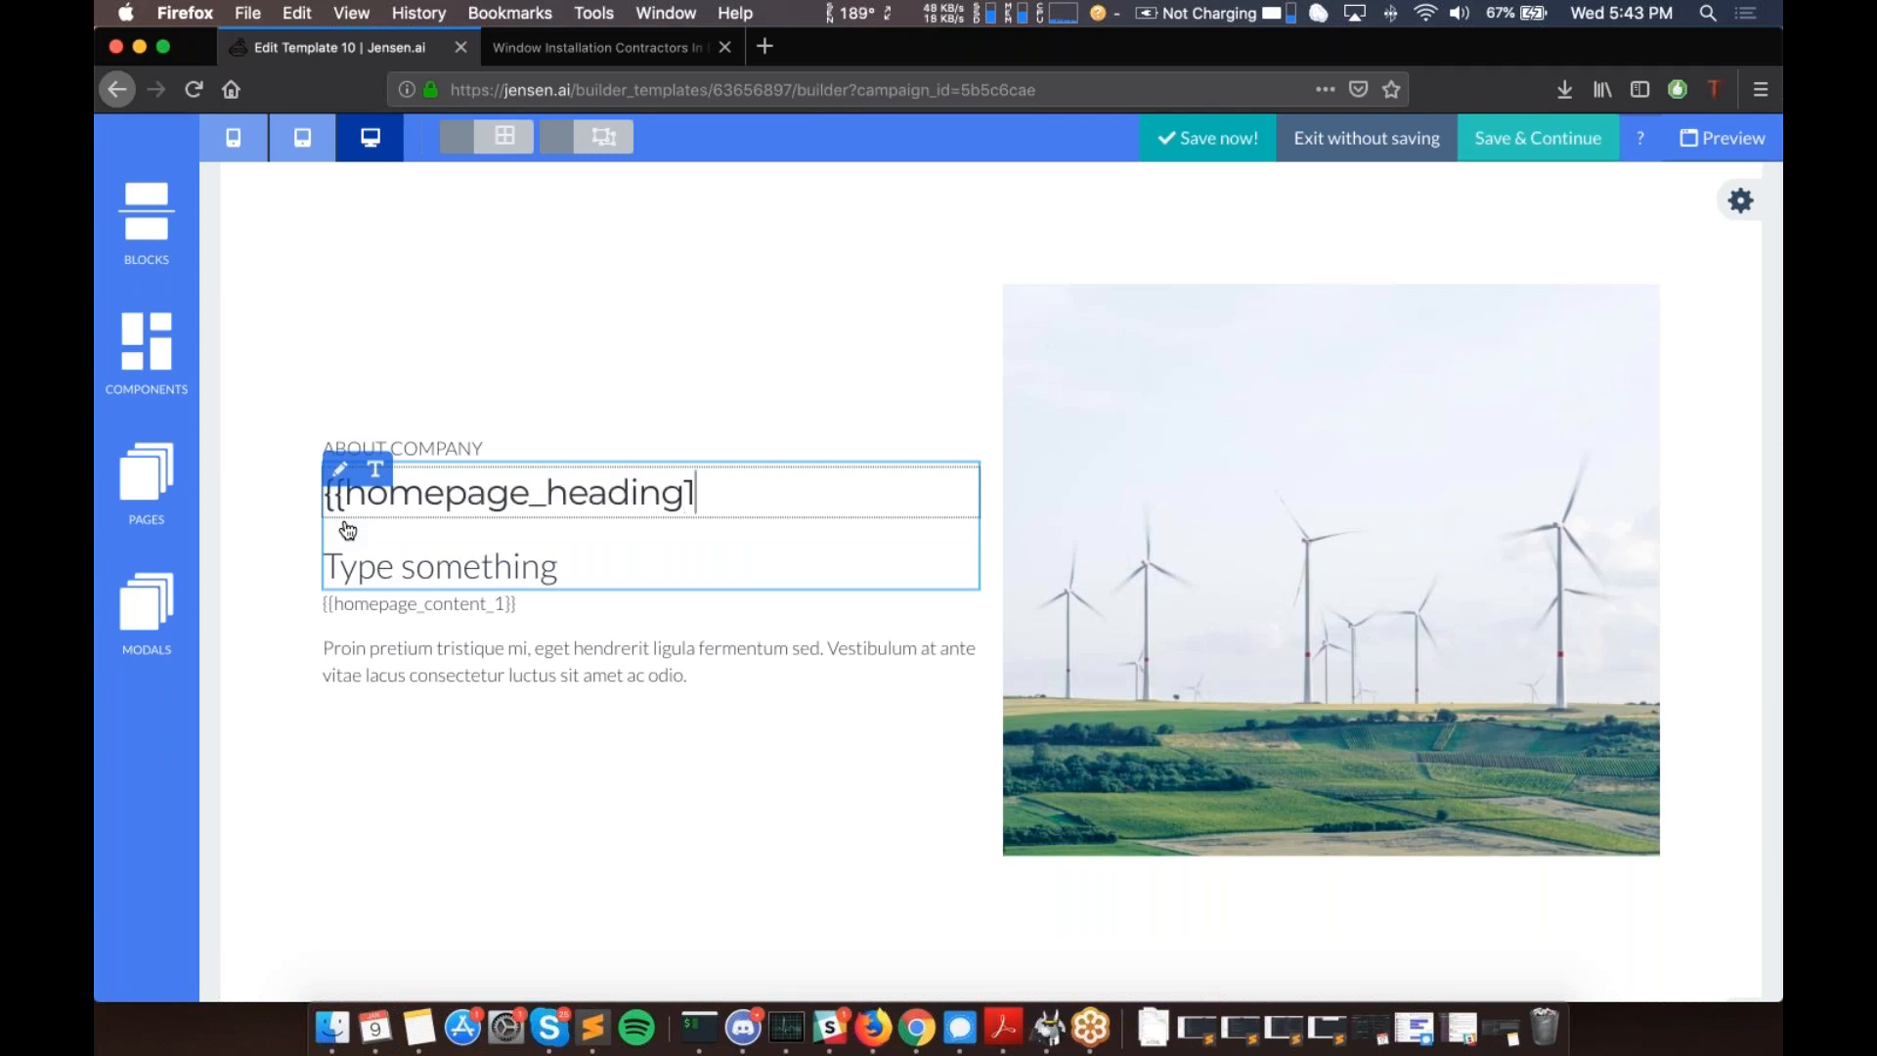
pyautogui.click(428, 390)
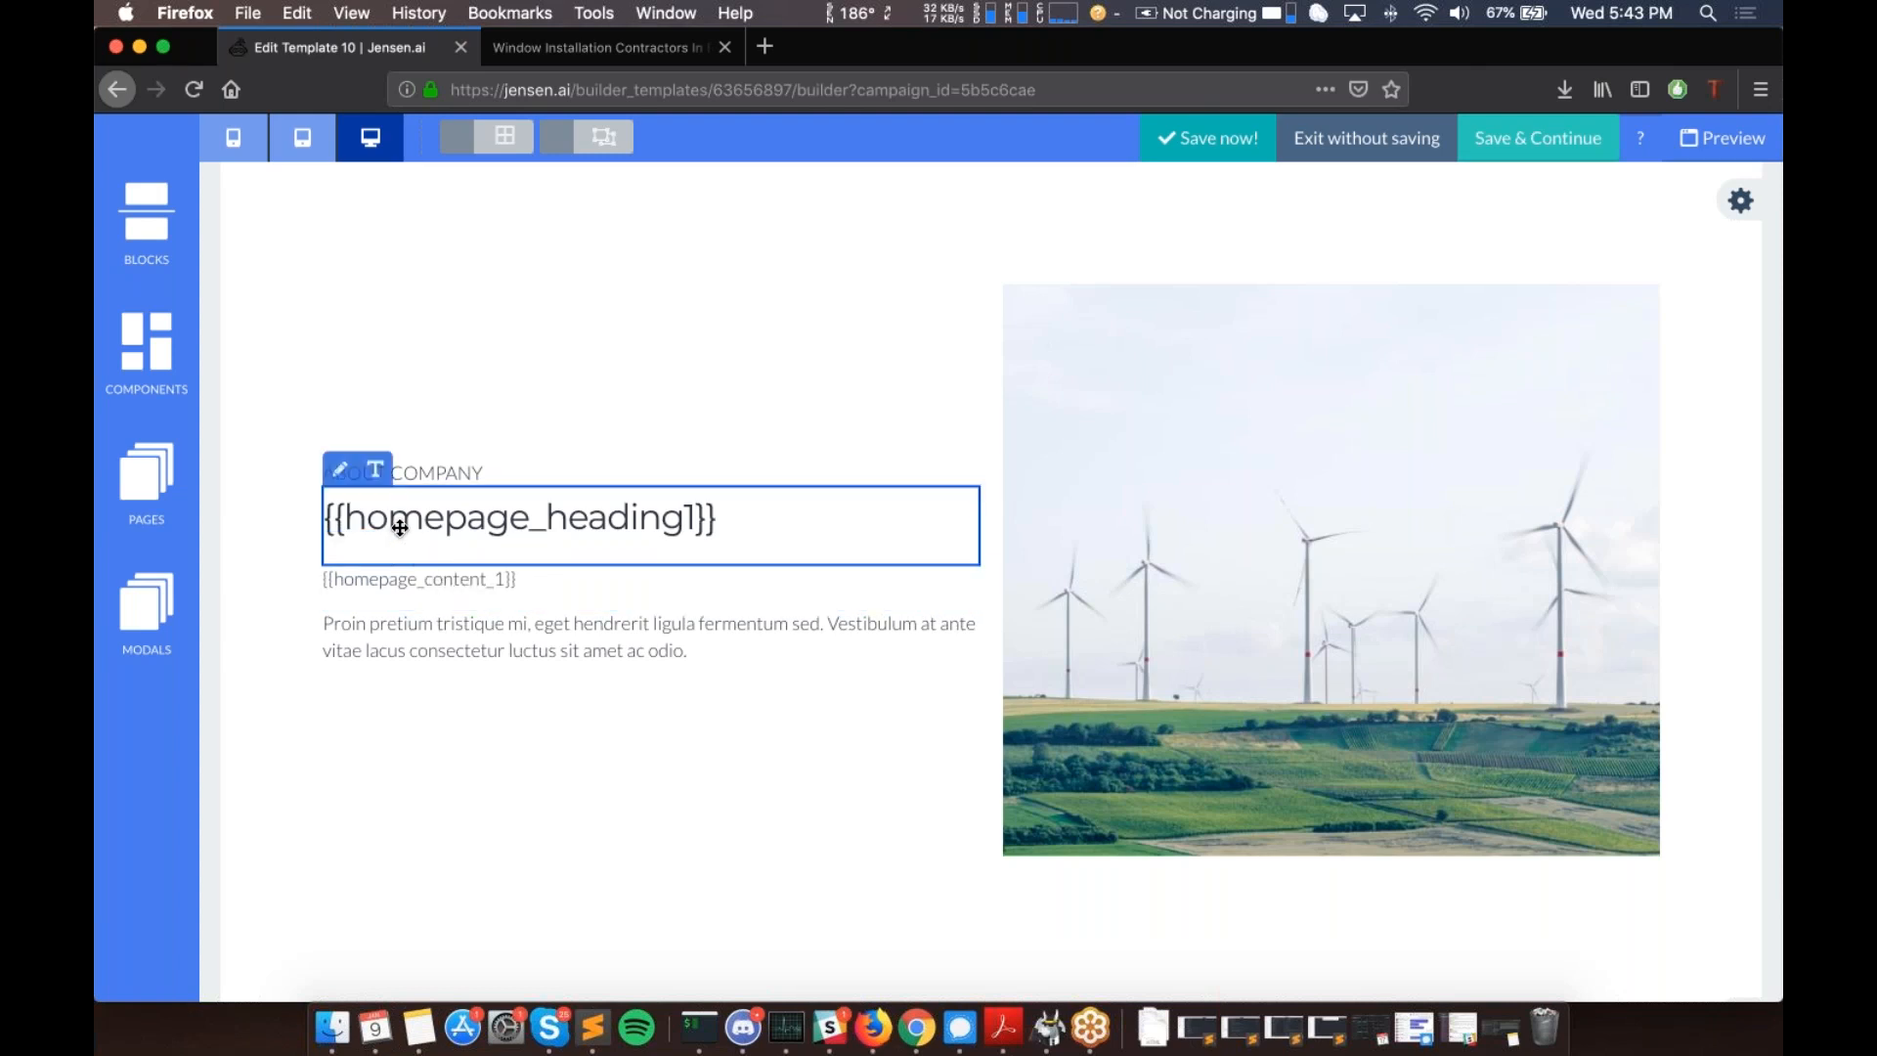
pyautogui.scroll(5, 400, 528)
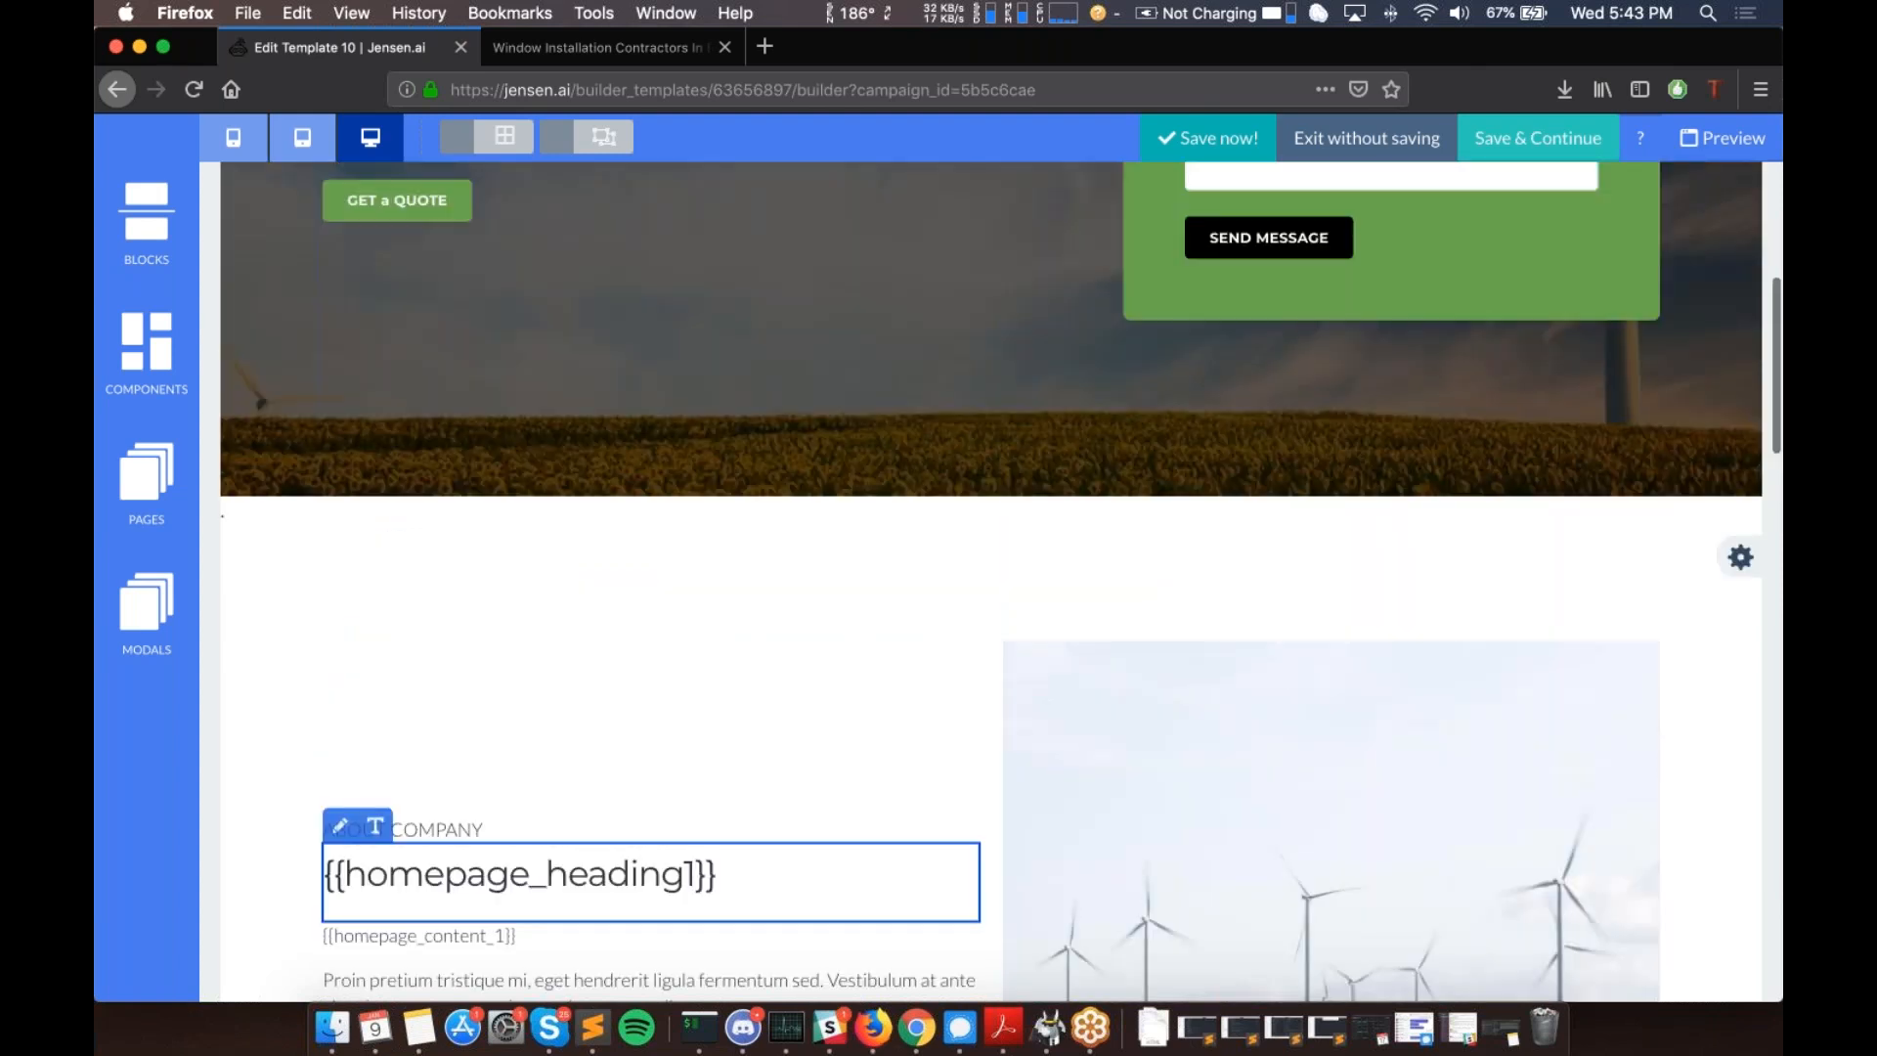
pyautogui.scroll(3, 991, 582)
pyautogui.scroll(1, 991, 581)
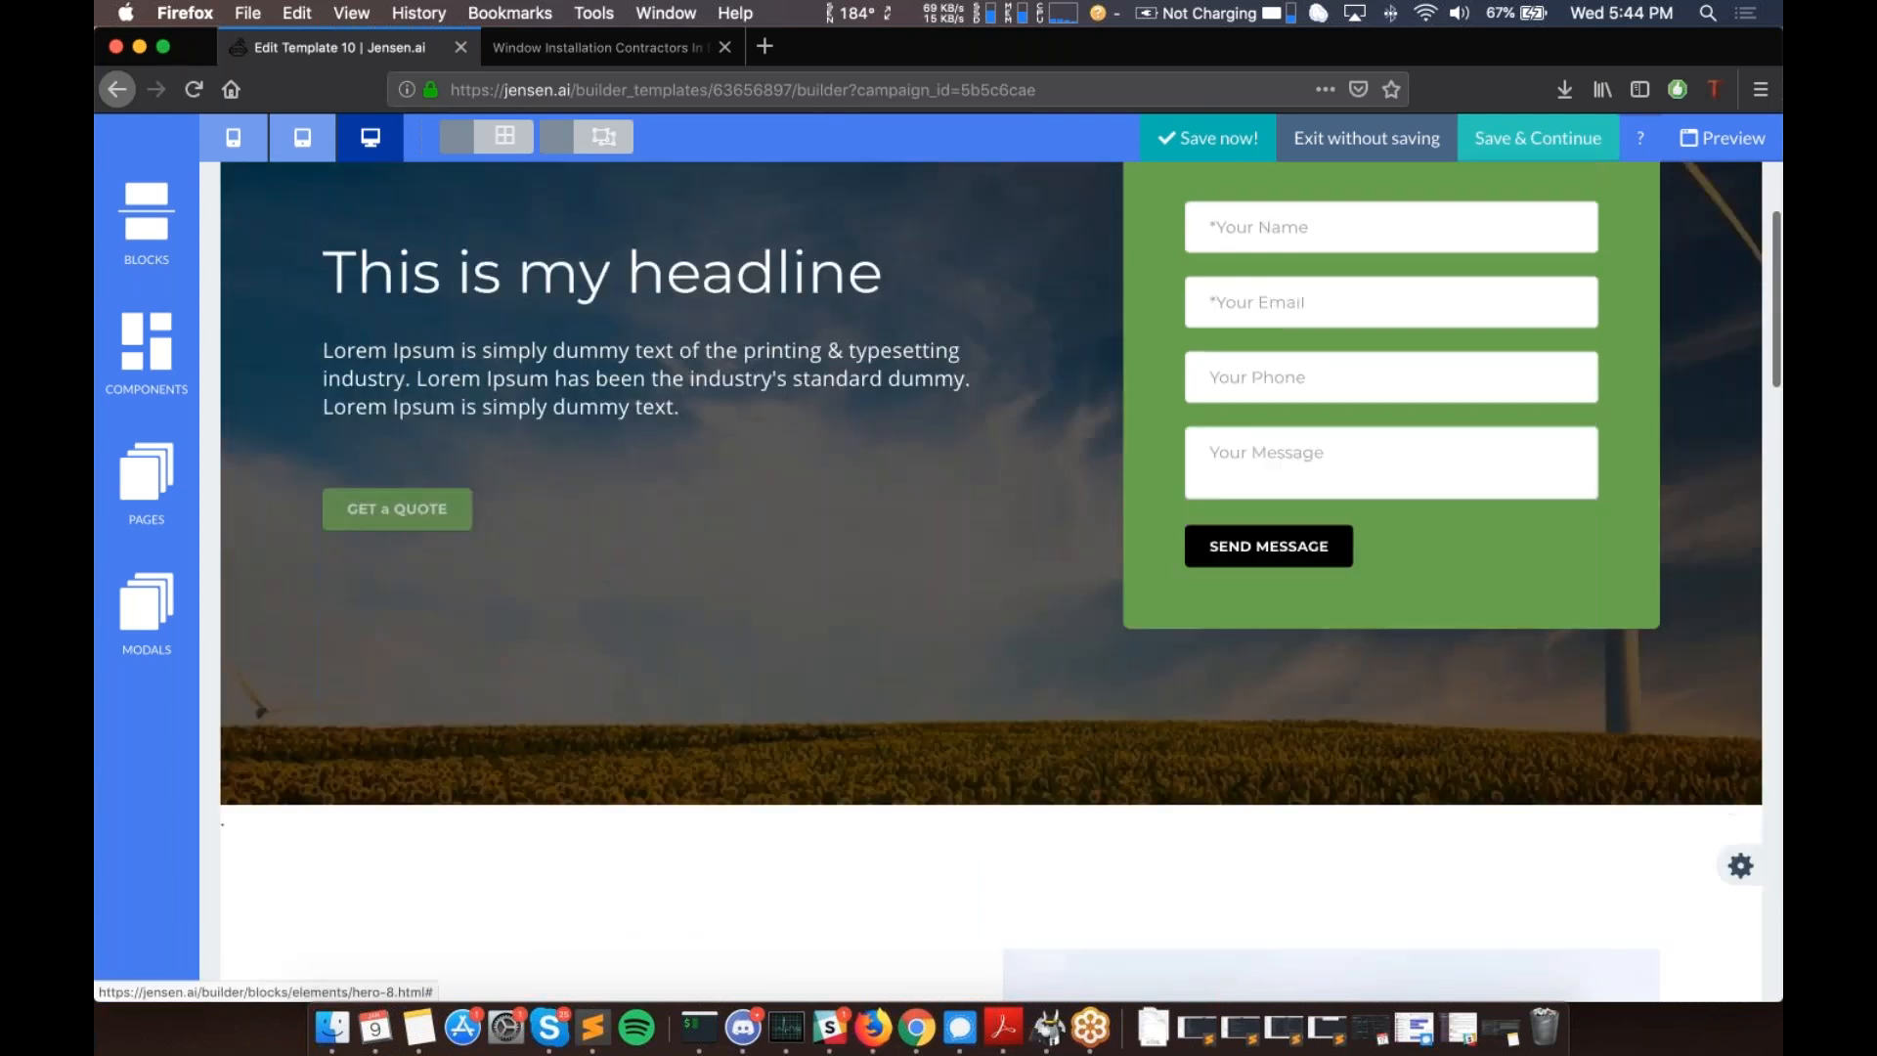
pyautogui.scroll(-18, 991, 581)
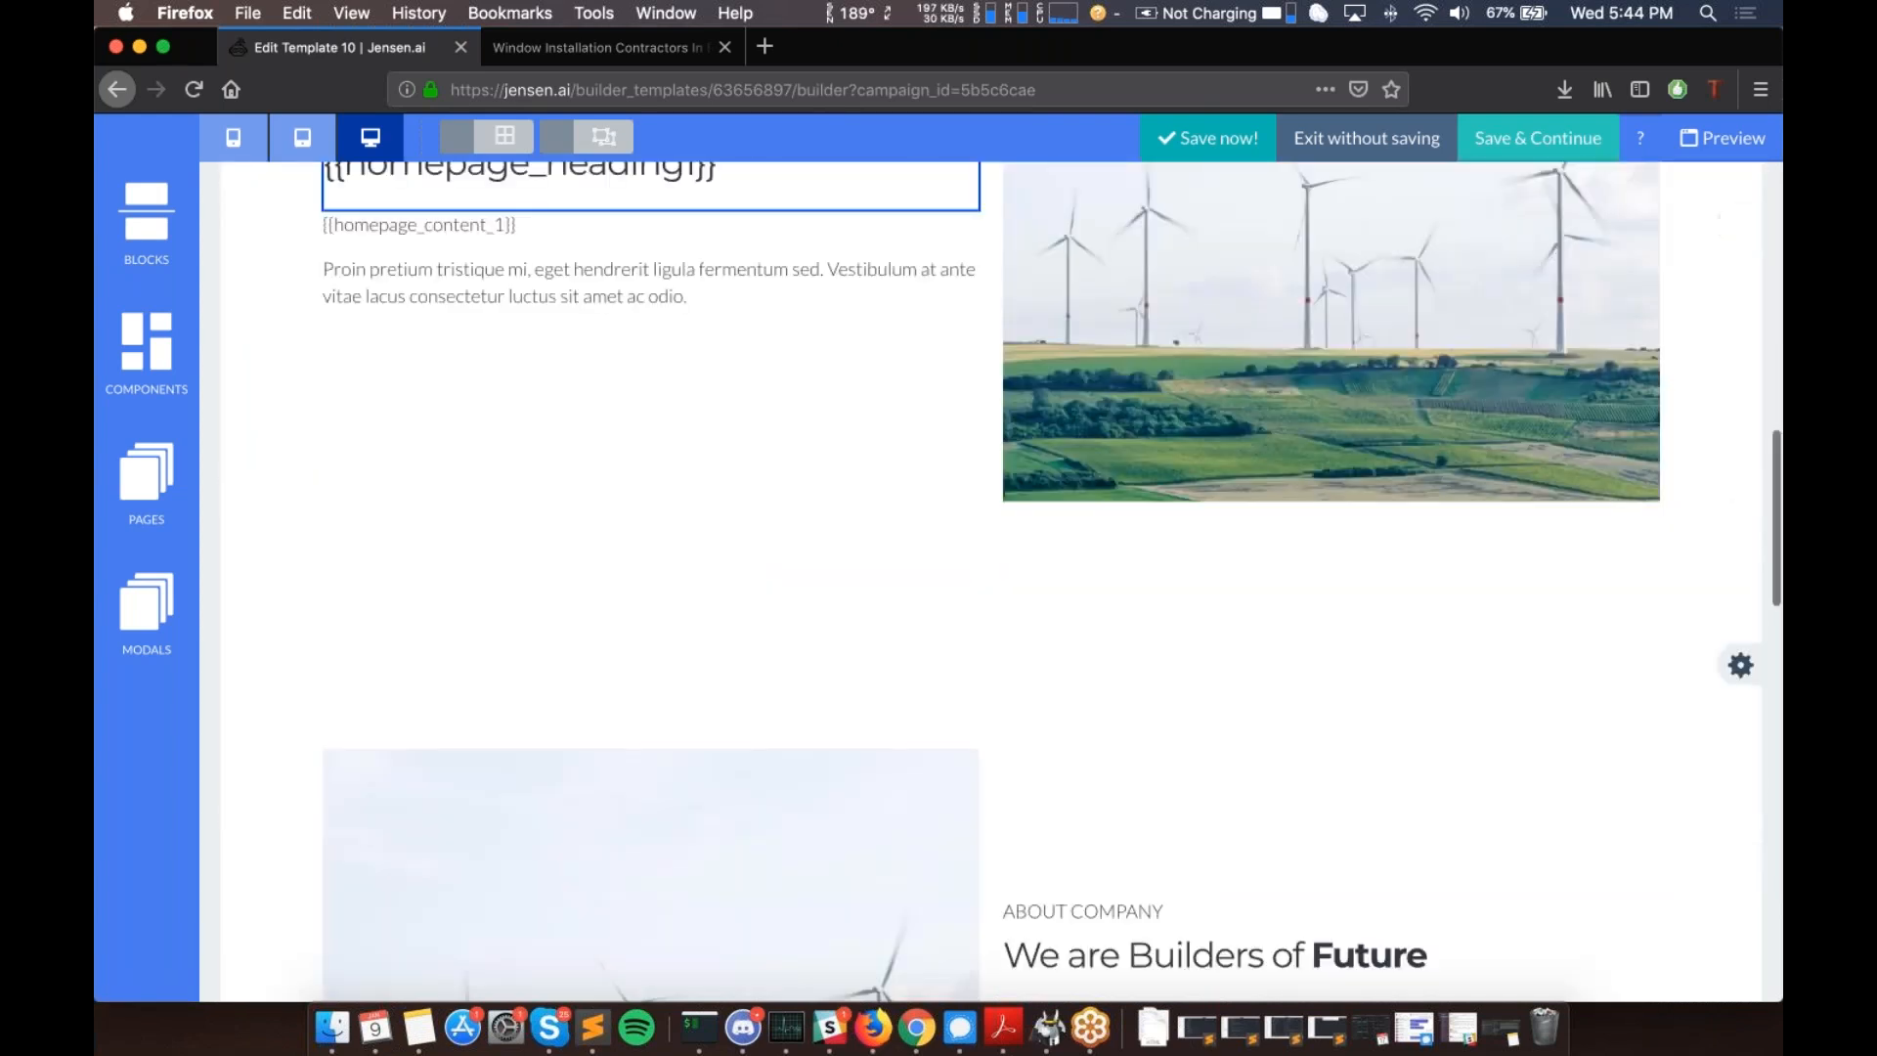
pyautogui.scroll(-15, 992, 582)
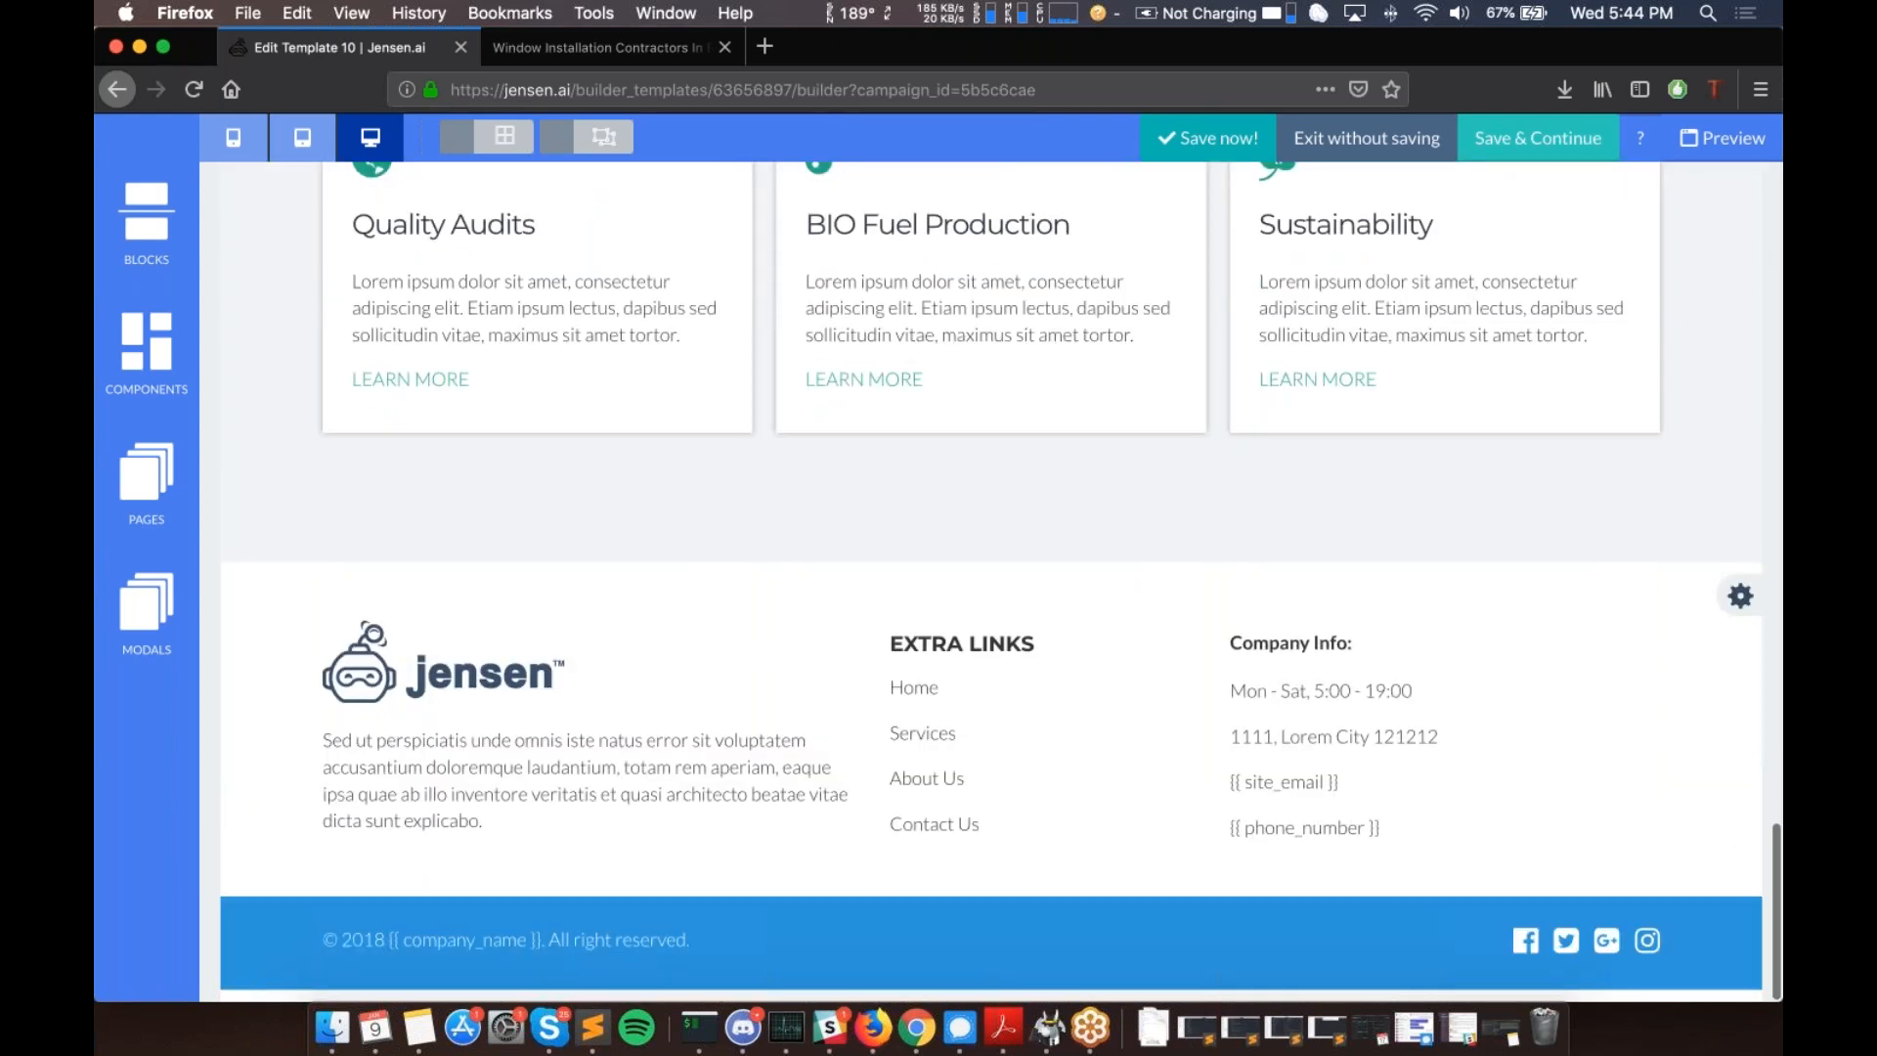
pyautogui.scroll(2, 991, 582)
pyautogui.scroll(12, 1447, 470)
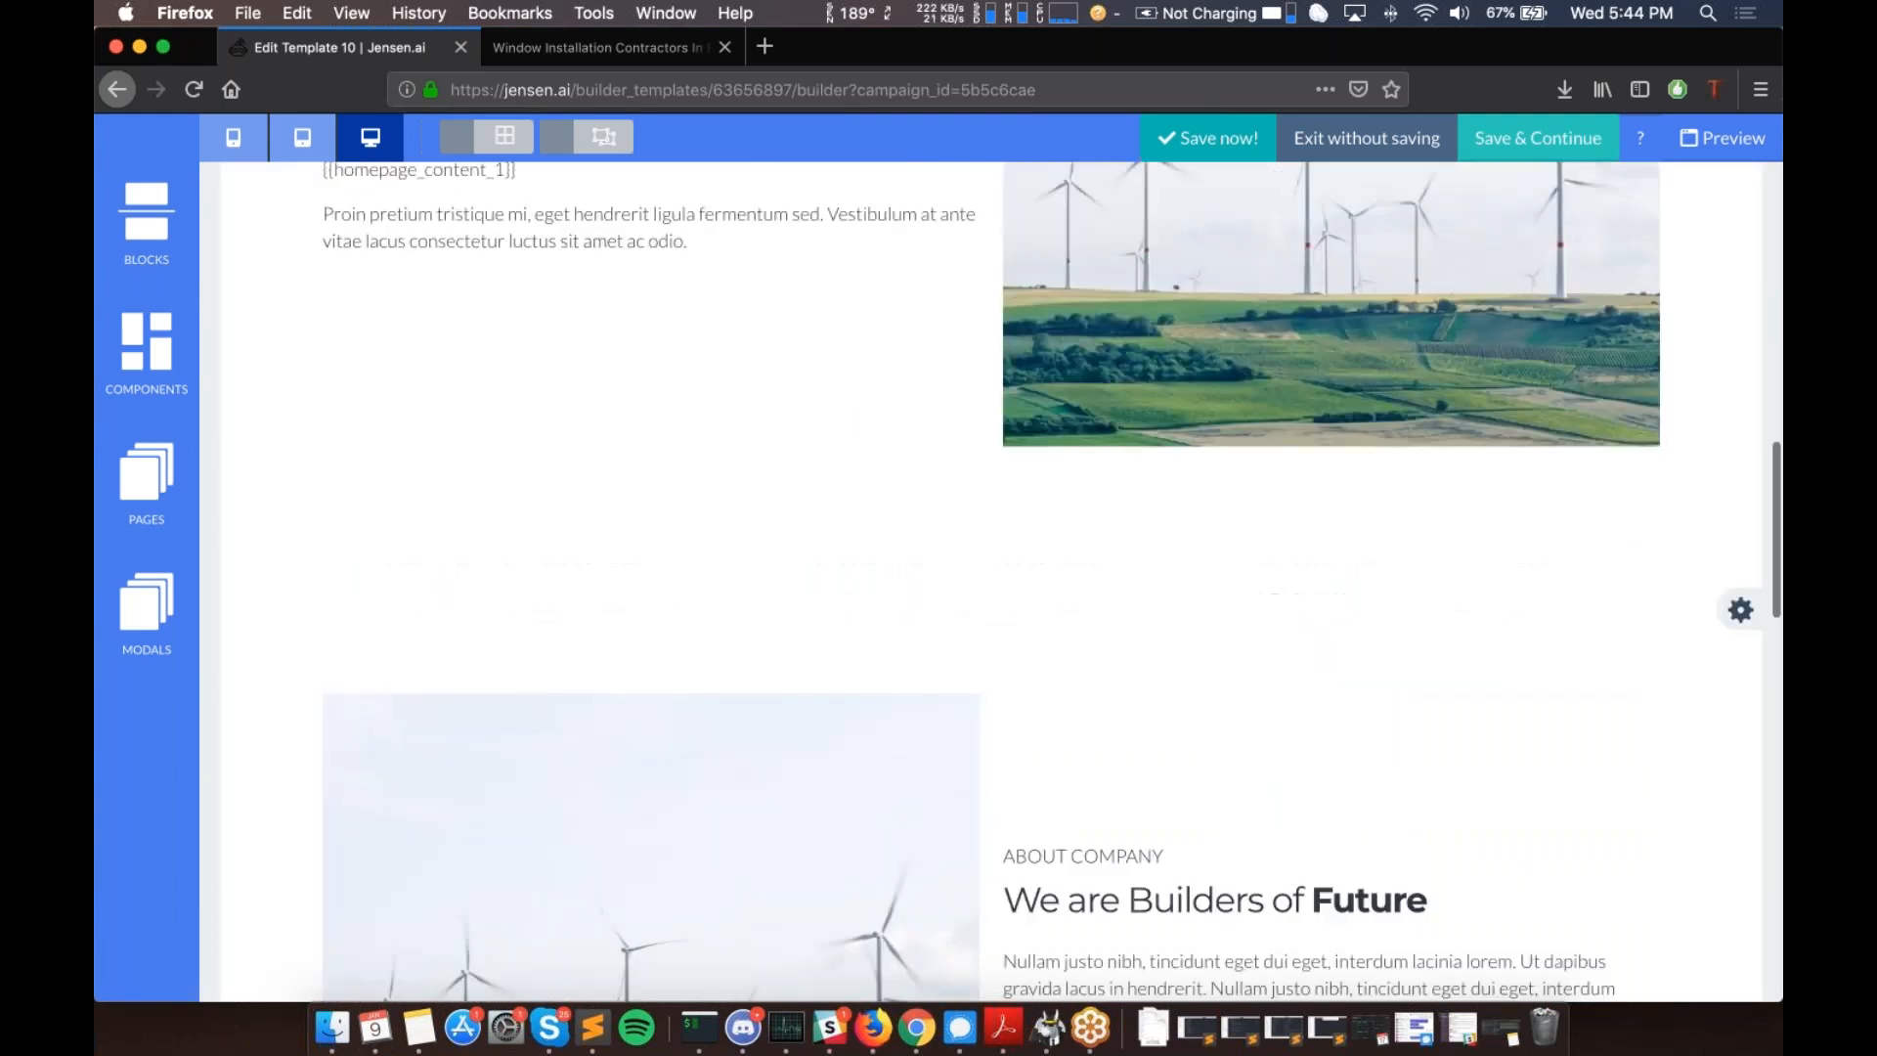
pyautogui.scroll(12, 992, 582)
pyautogui.scroll(-8, 991, 581)
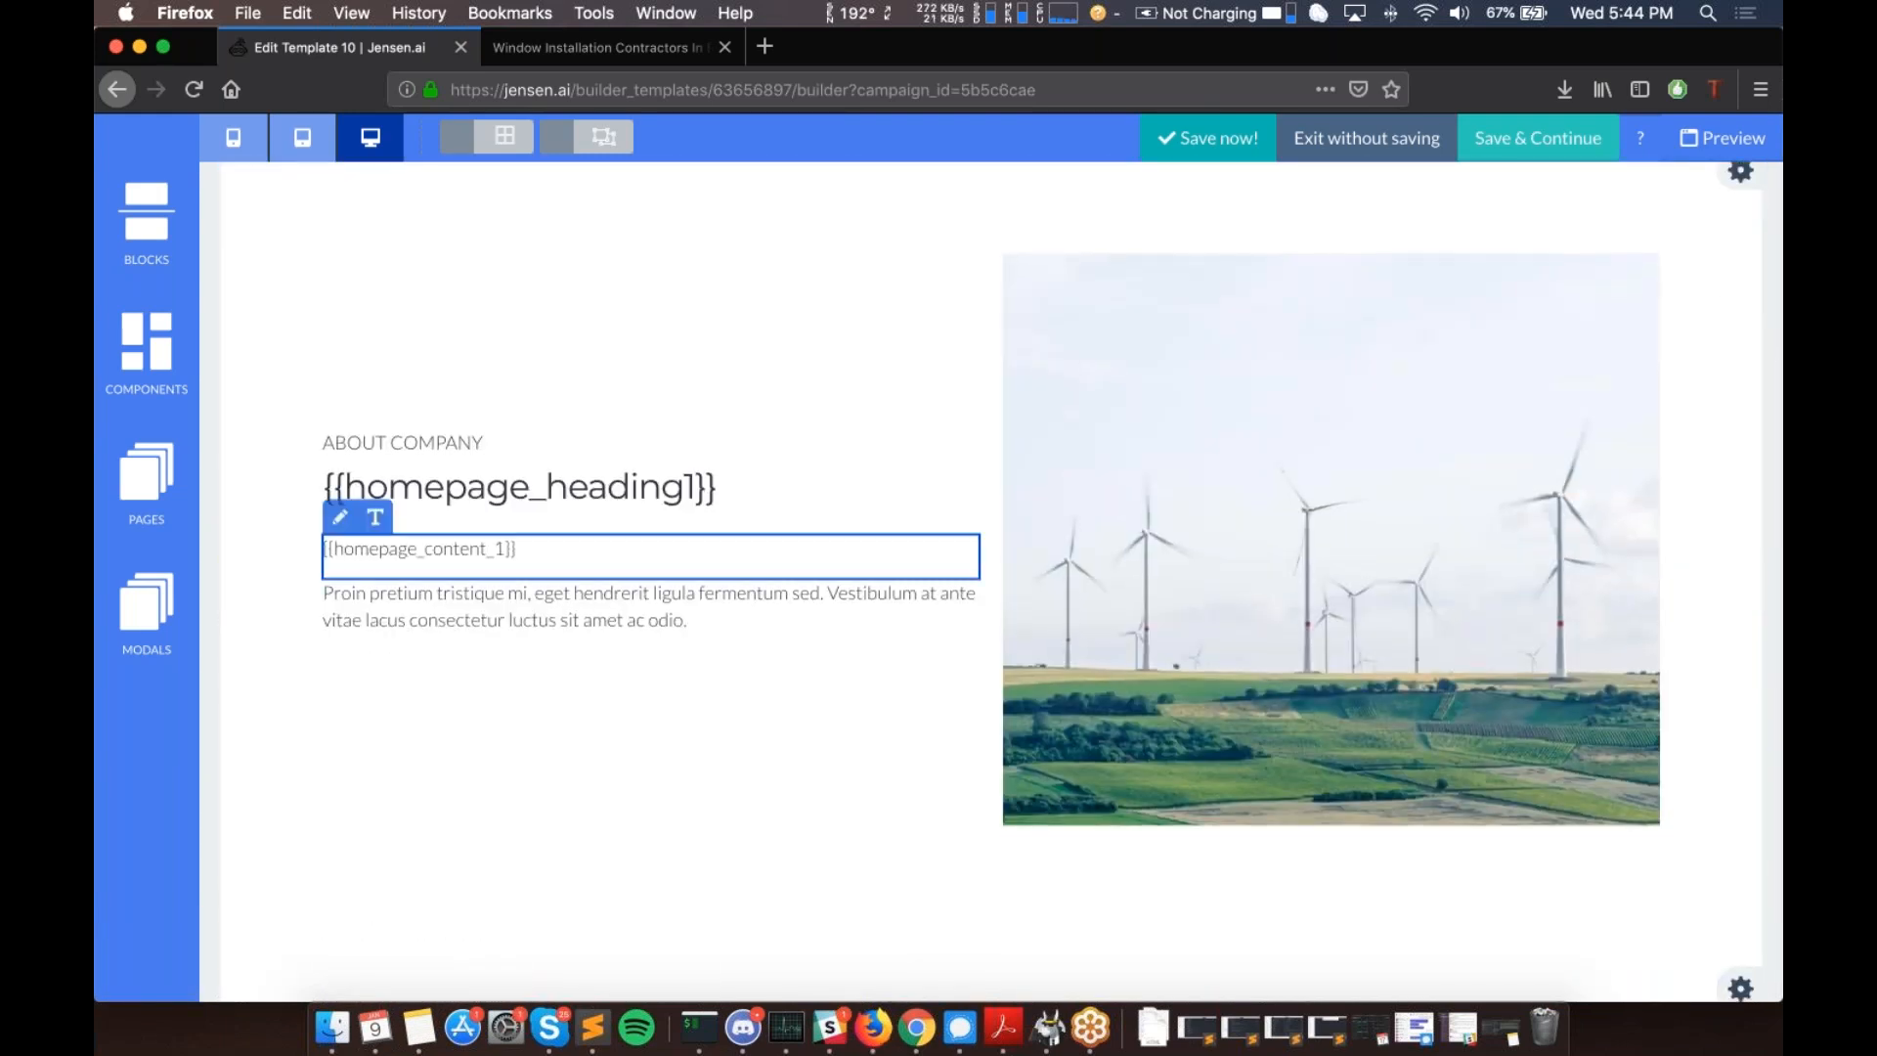
pyautogui.scroll(-12, 991, 582)
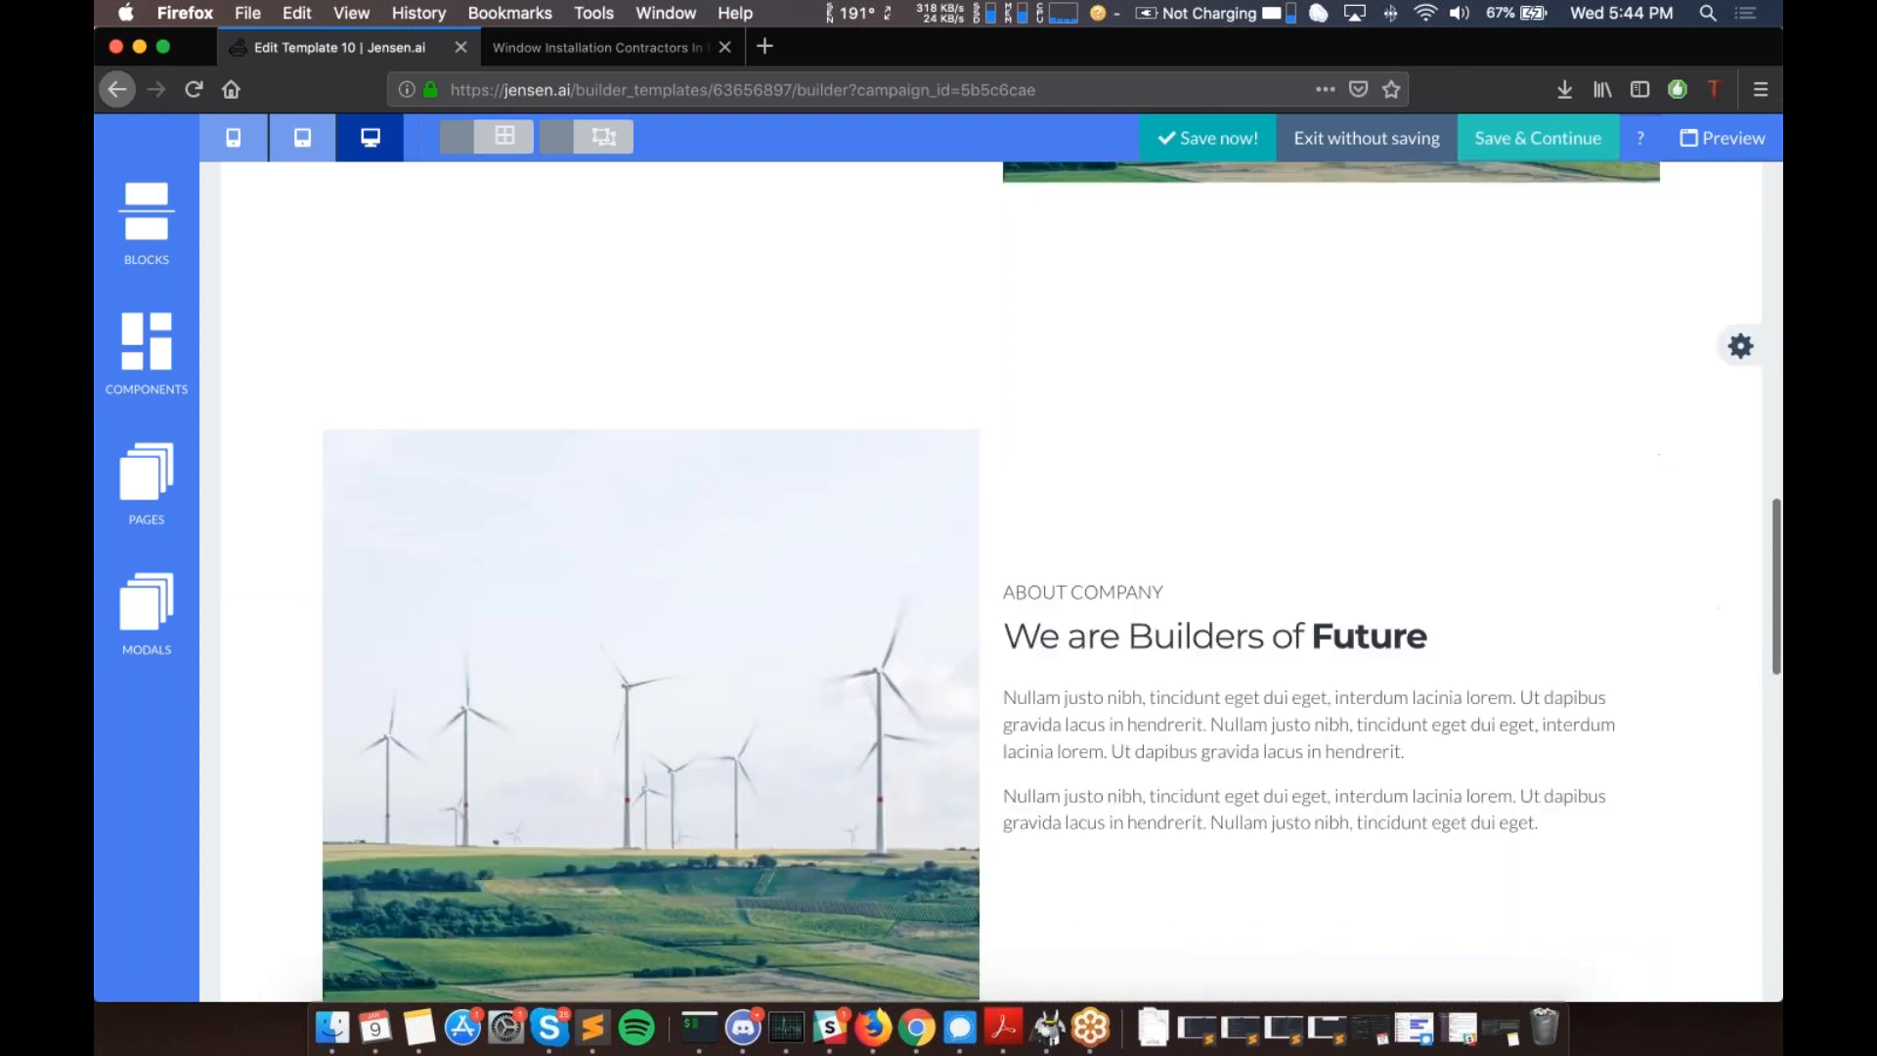
pyautogui.scroll(-3, 217, 362)
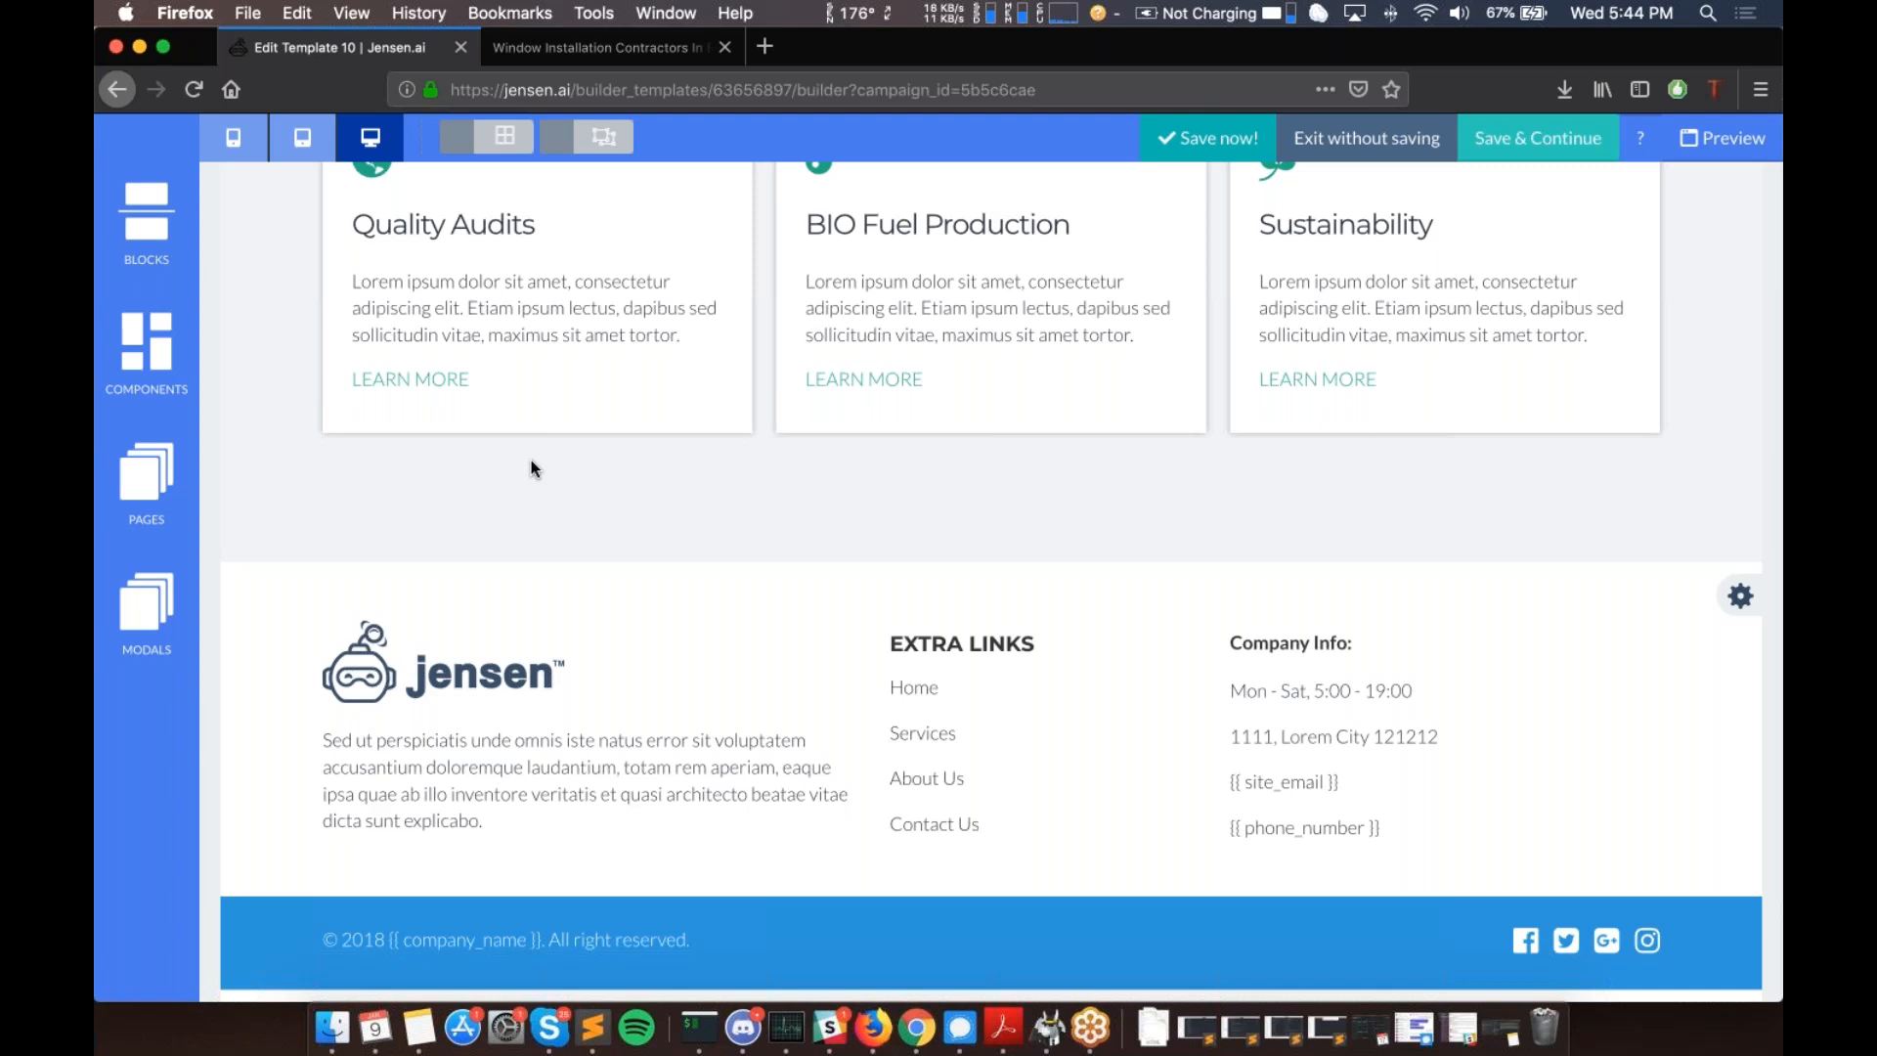
# - Show the Pages panel listing the index and contact pages
pyautogui.click(139, 483)
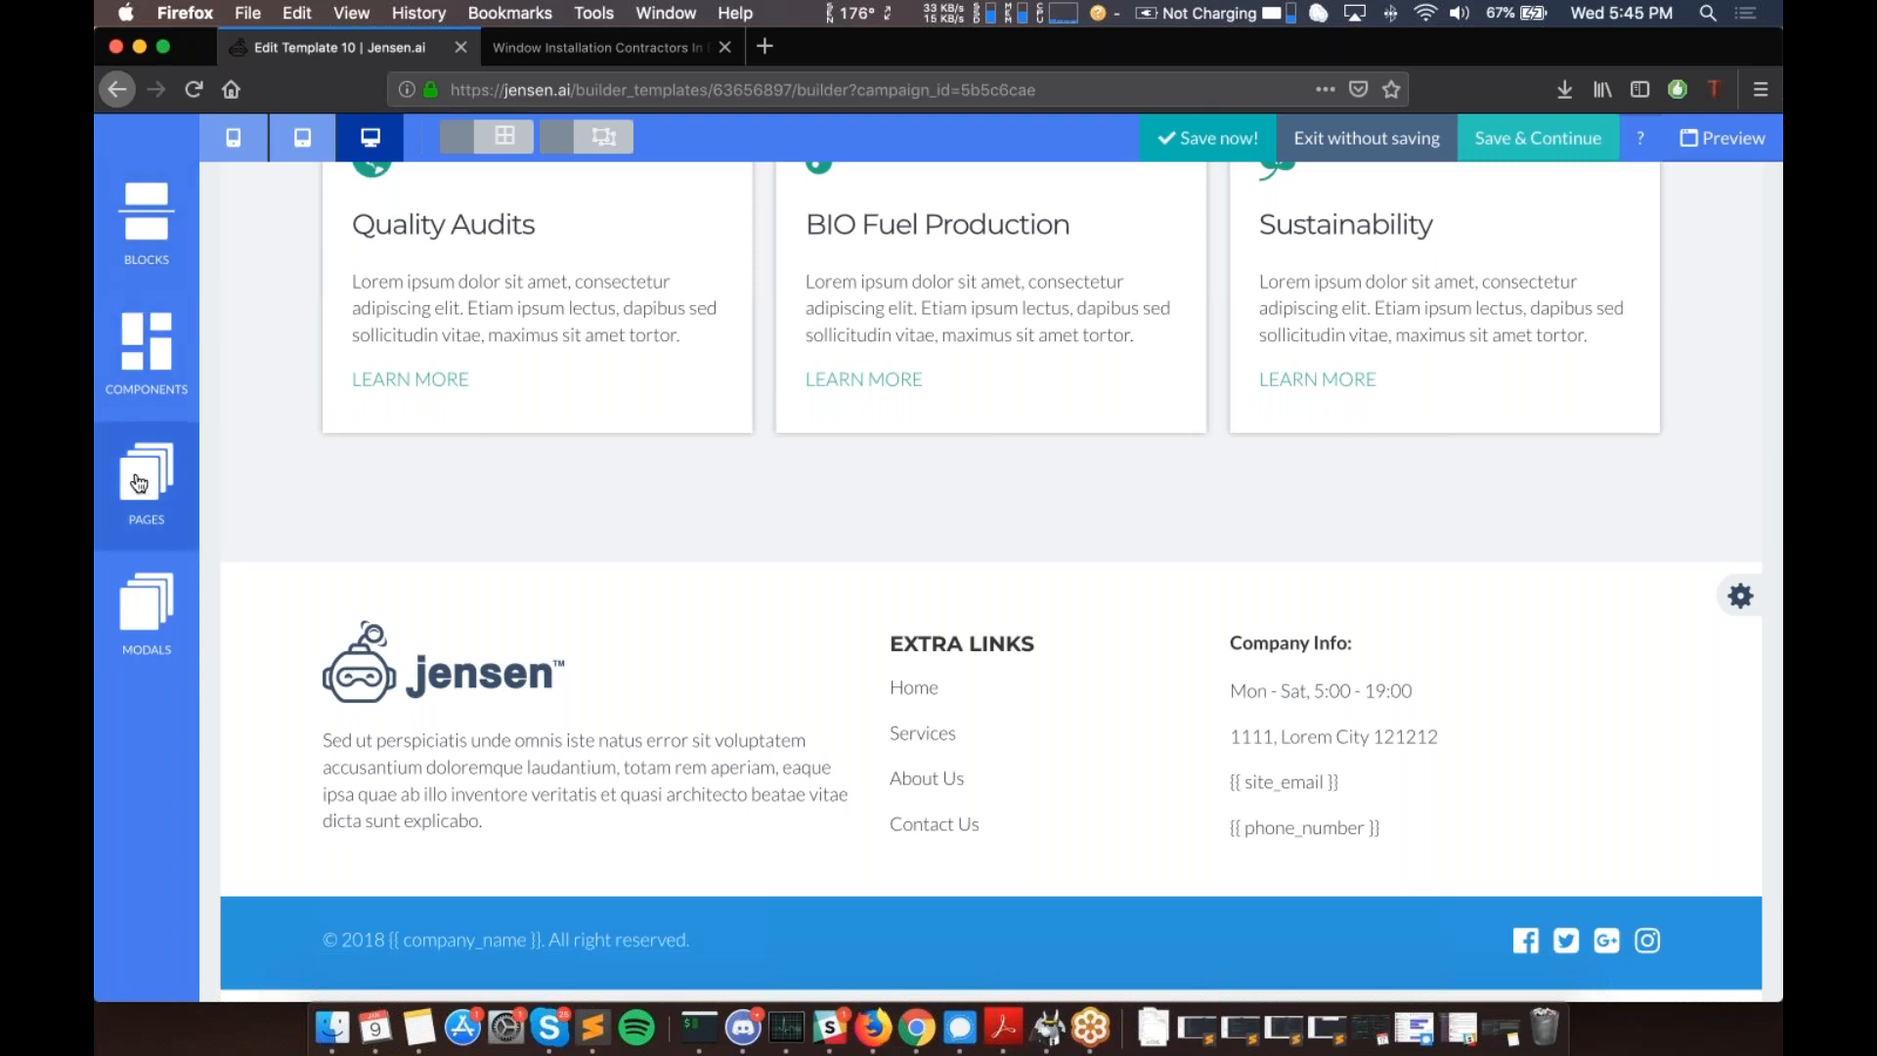
pyautogui.scroll(20, 139, 483)
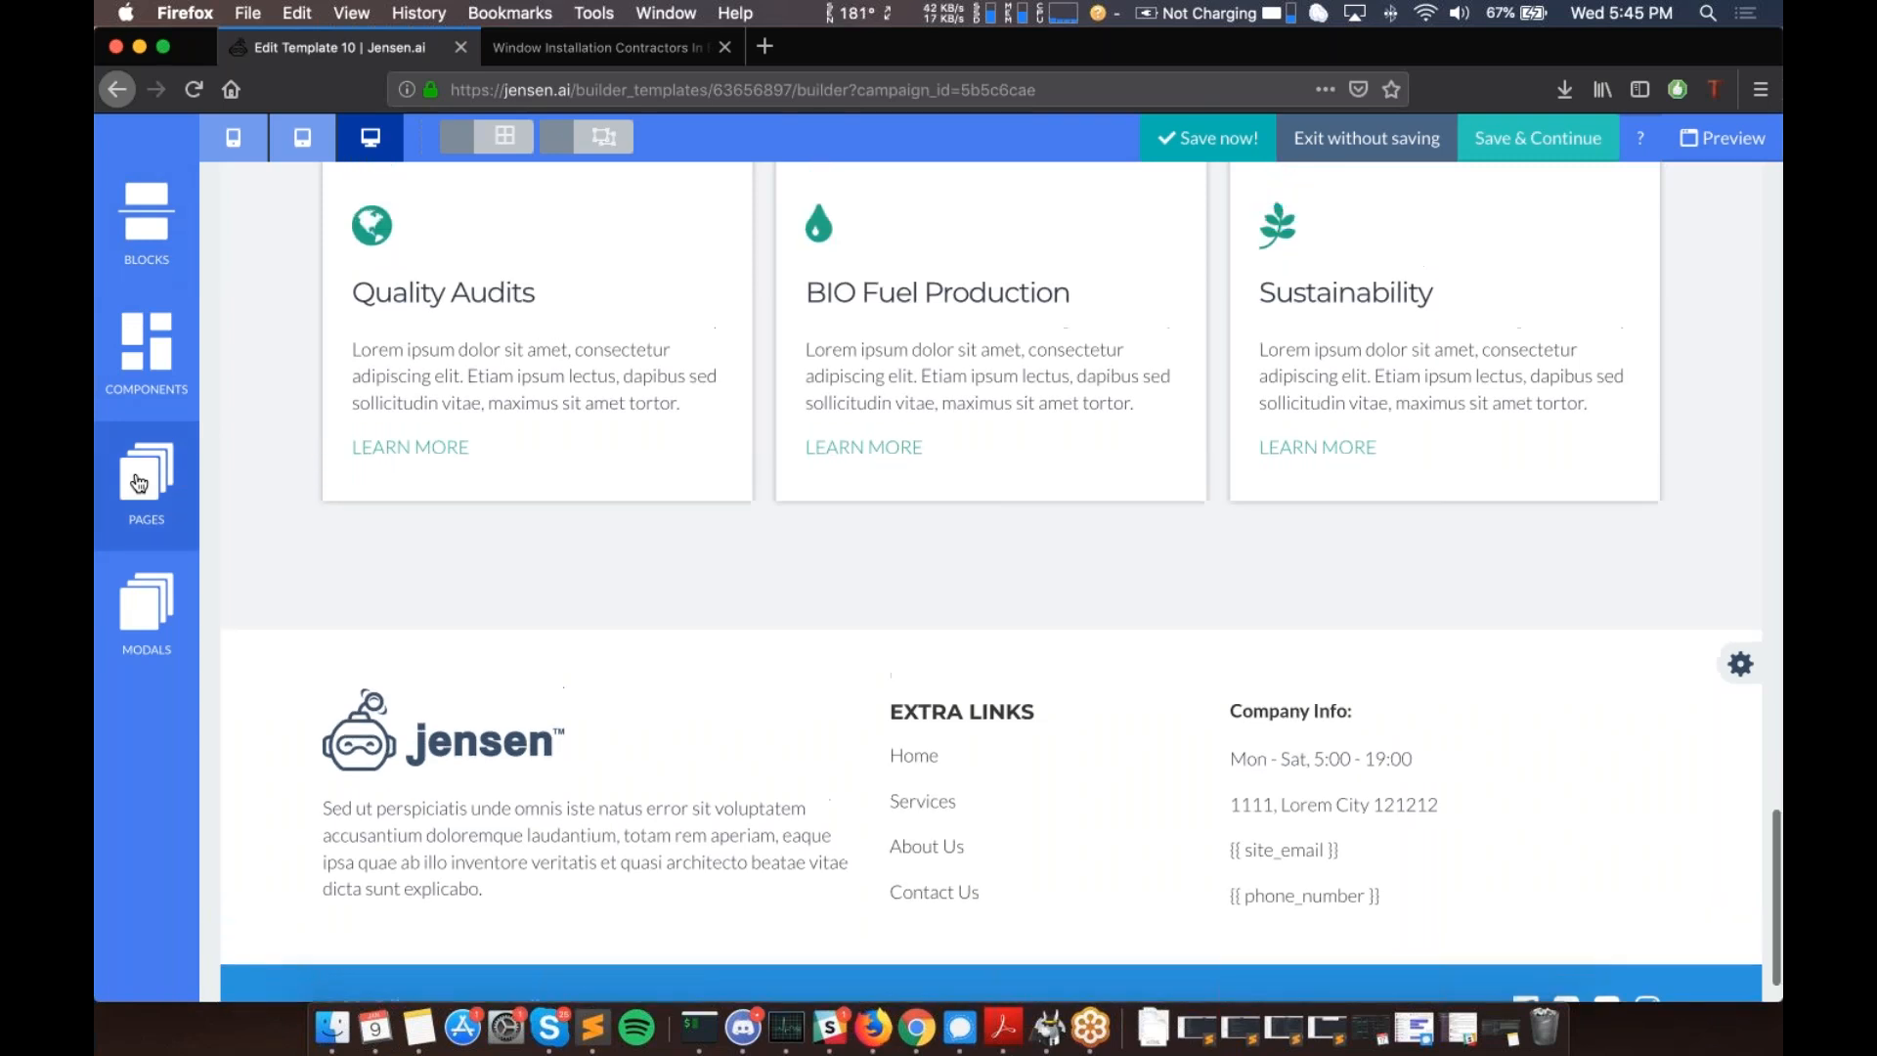
pyautogui.scroll(10, 217, 504)
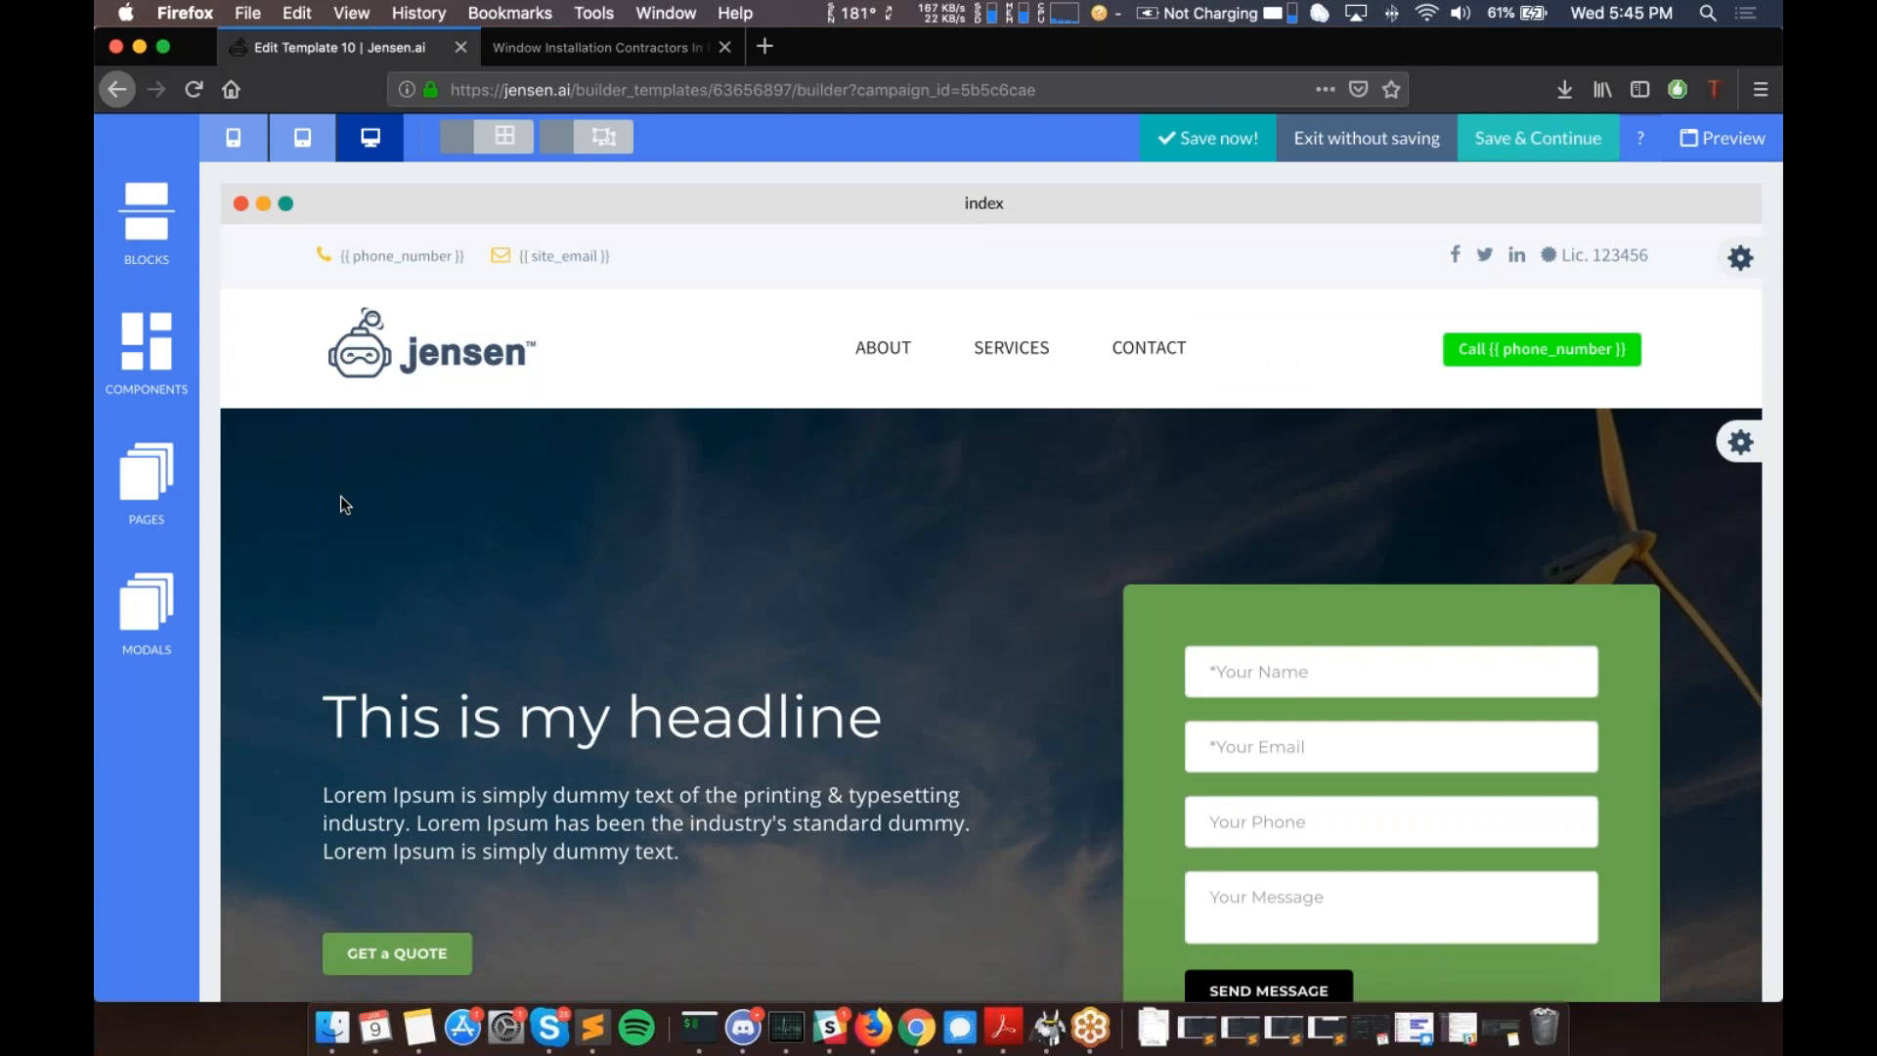
pyautogui.click(153, 477)
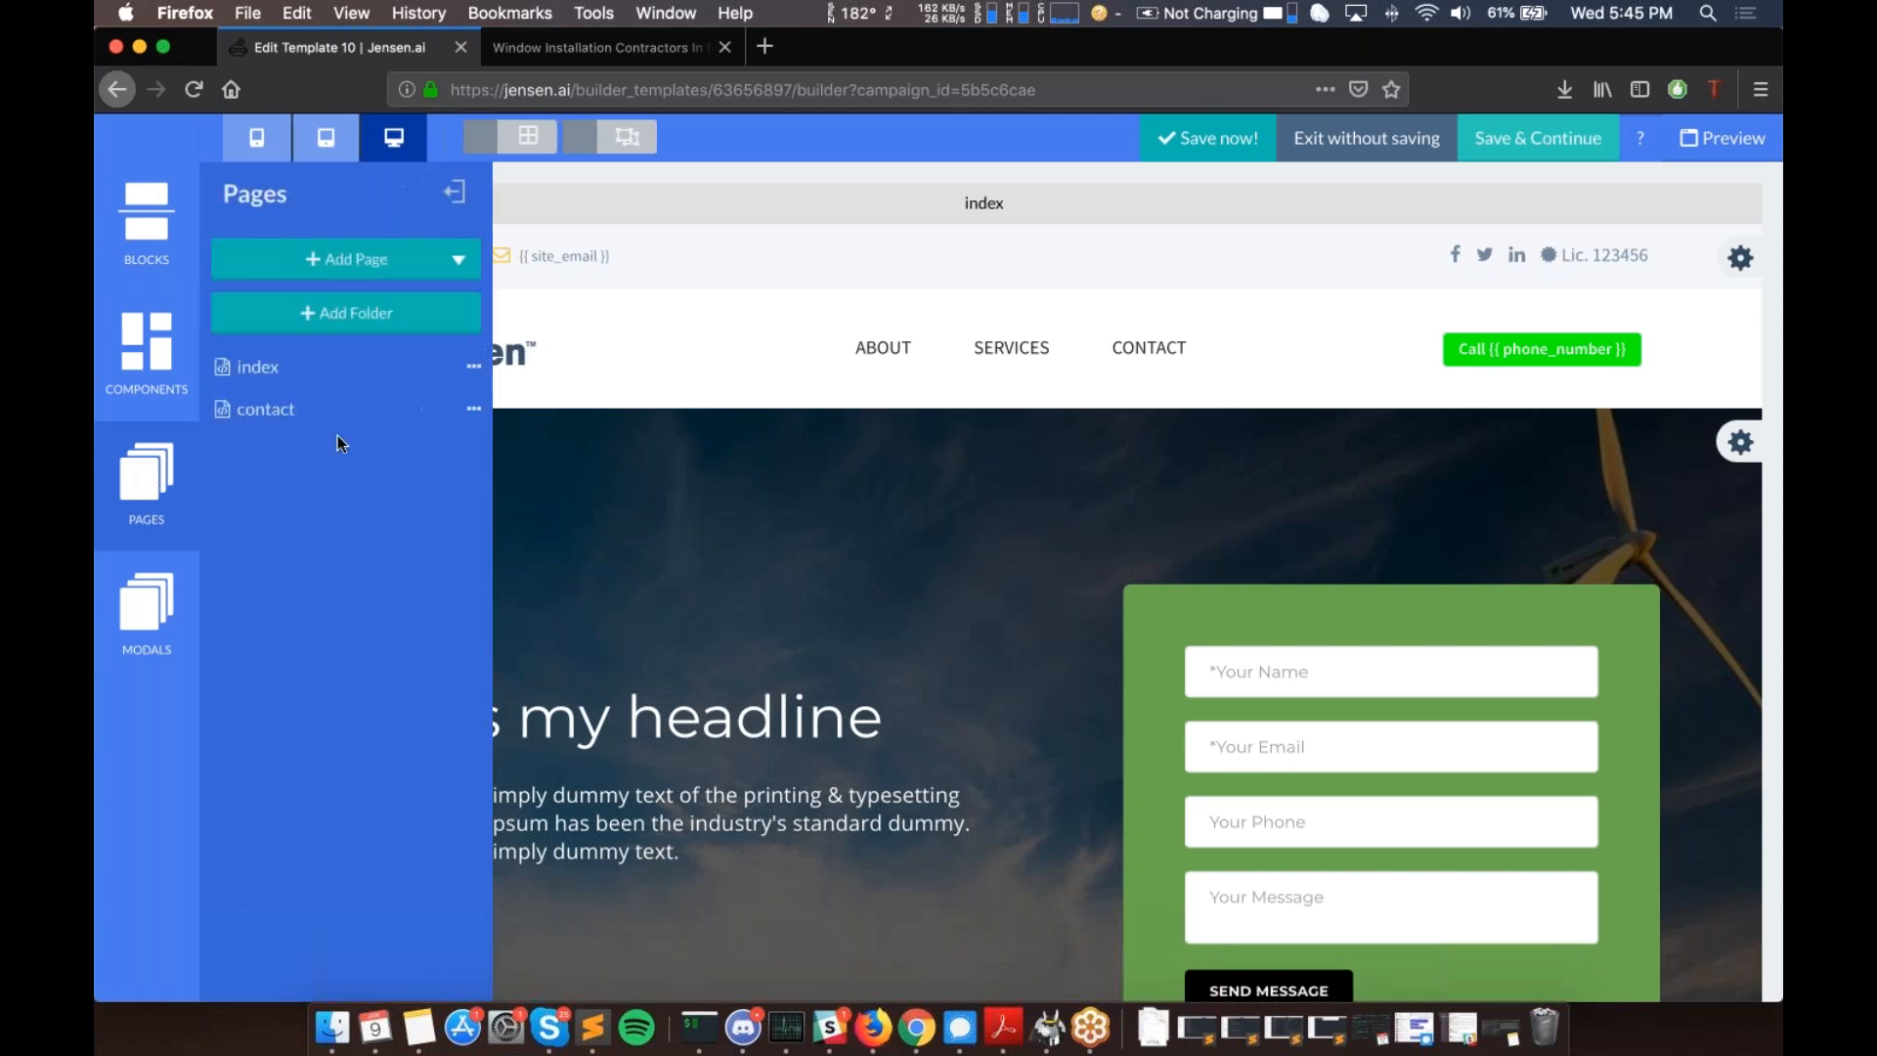
# - Add an Index Location page, creating service-location-index
pyautogui.click(458, 262)
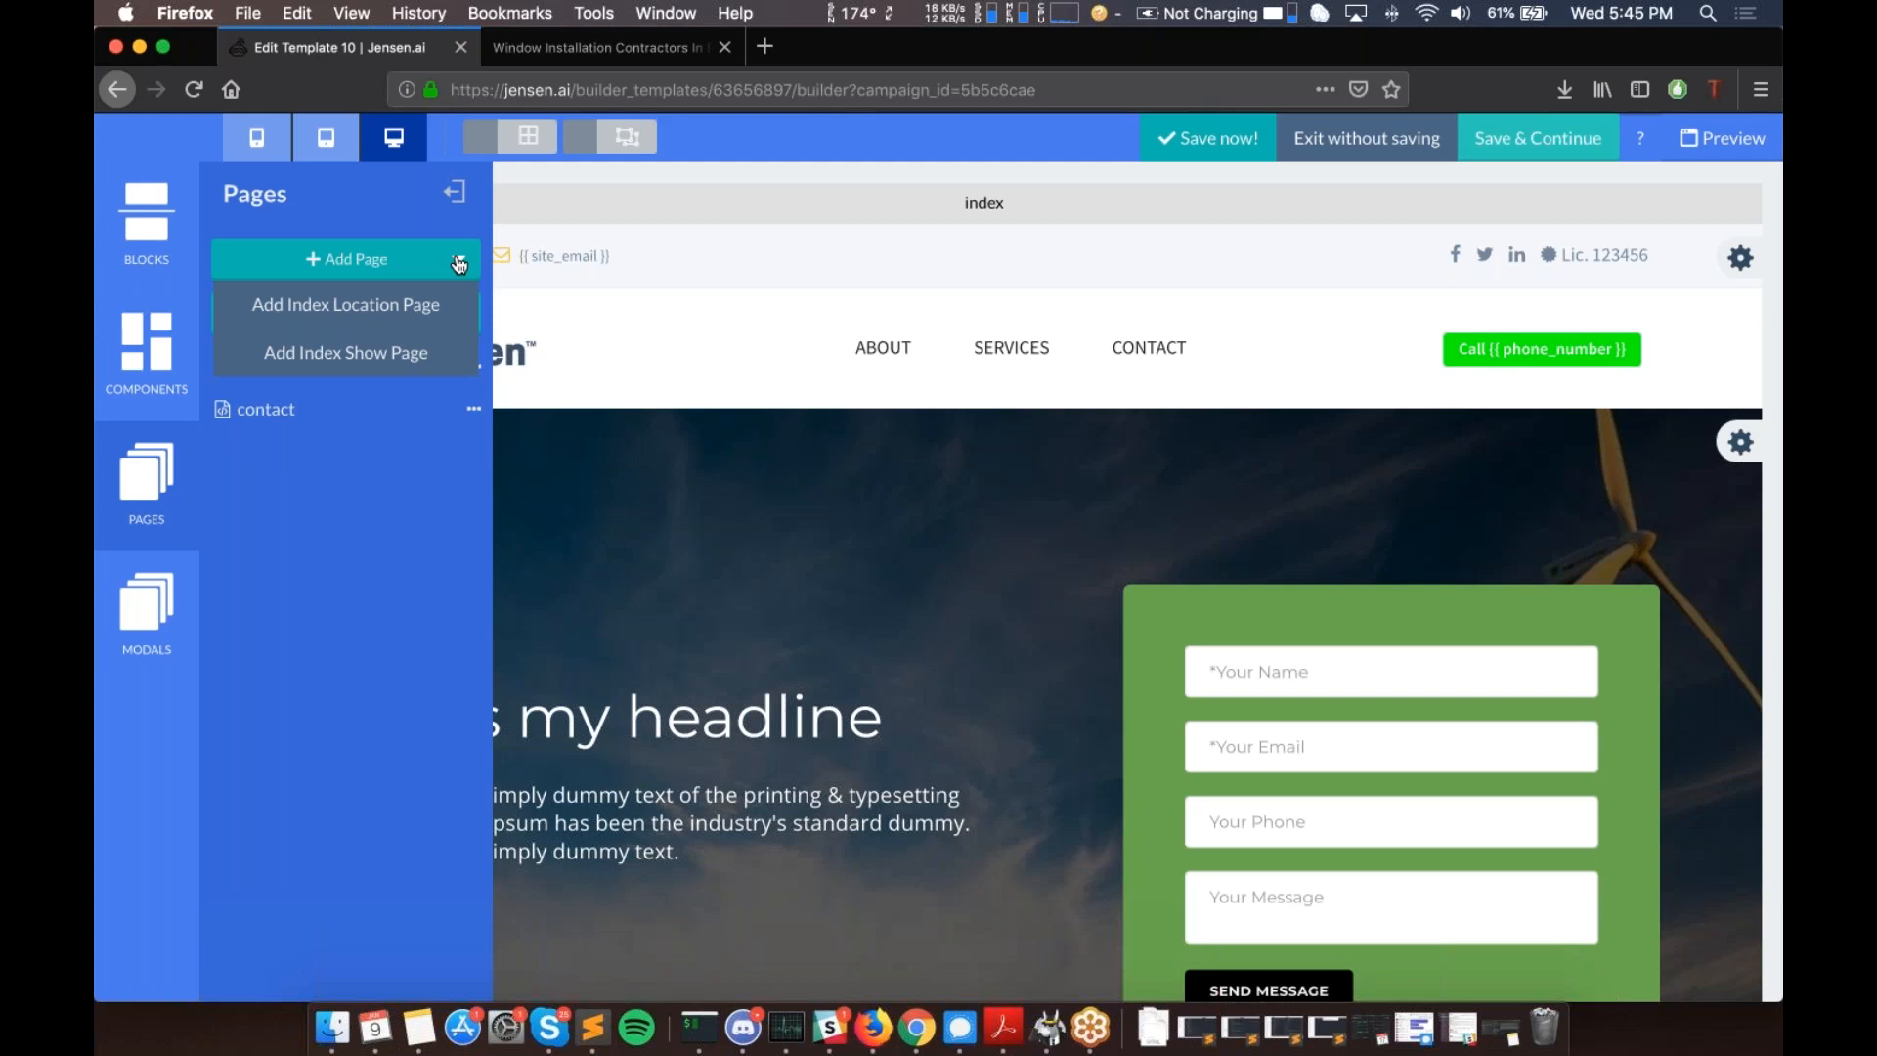
pyautogui.click(375, 311)
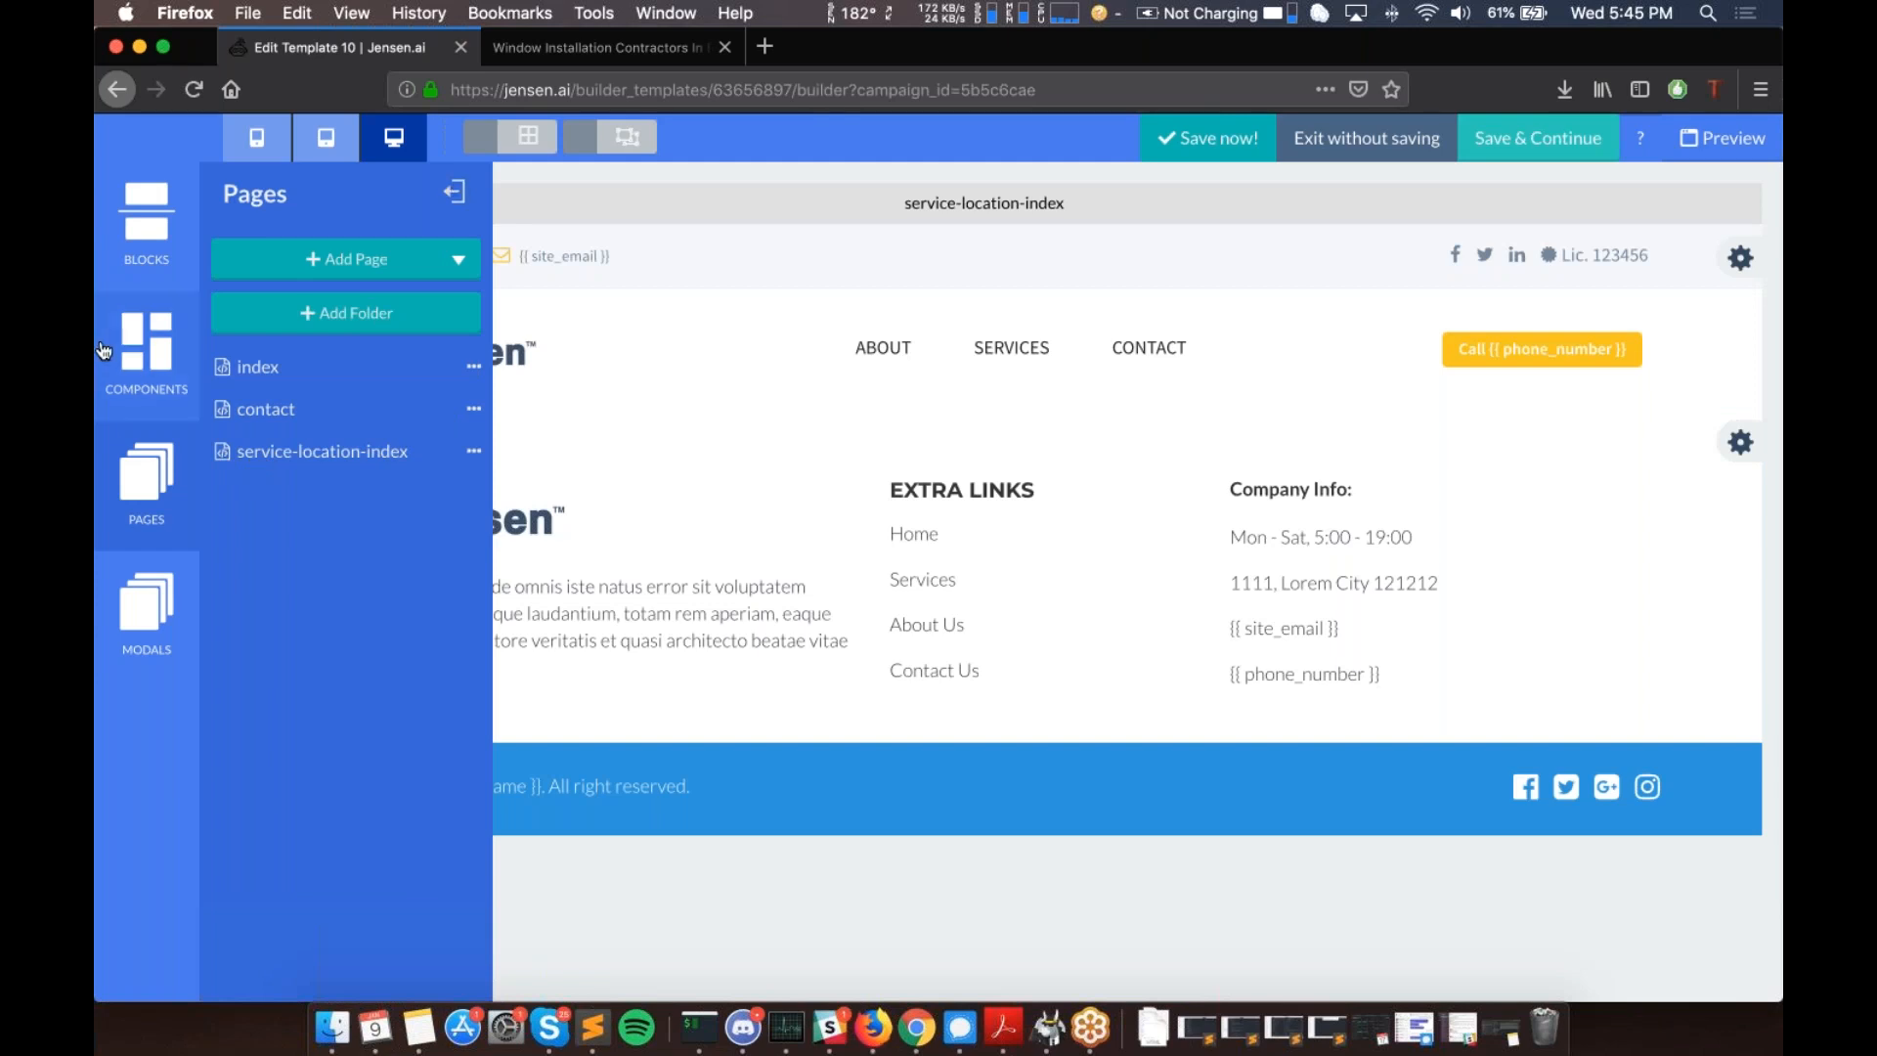
# - Place the Quality Guarantee content block with the light-bulb photo above the footer
pyautogui.click(136, 198)
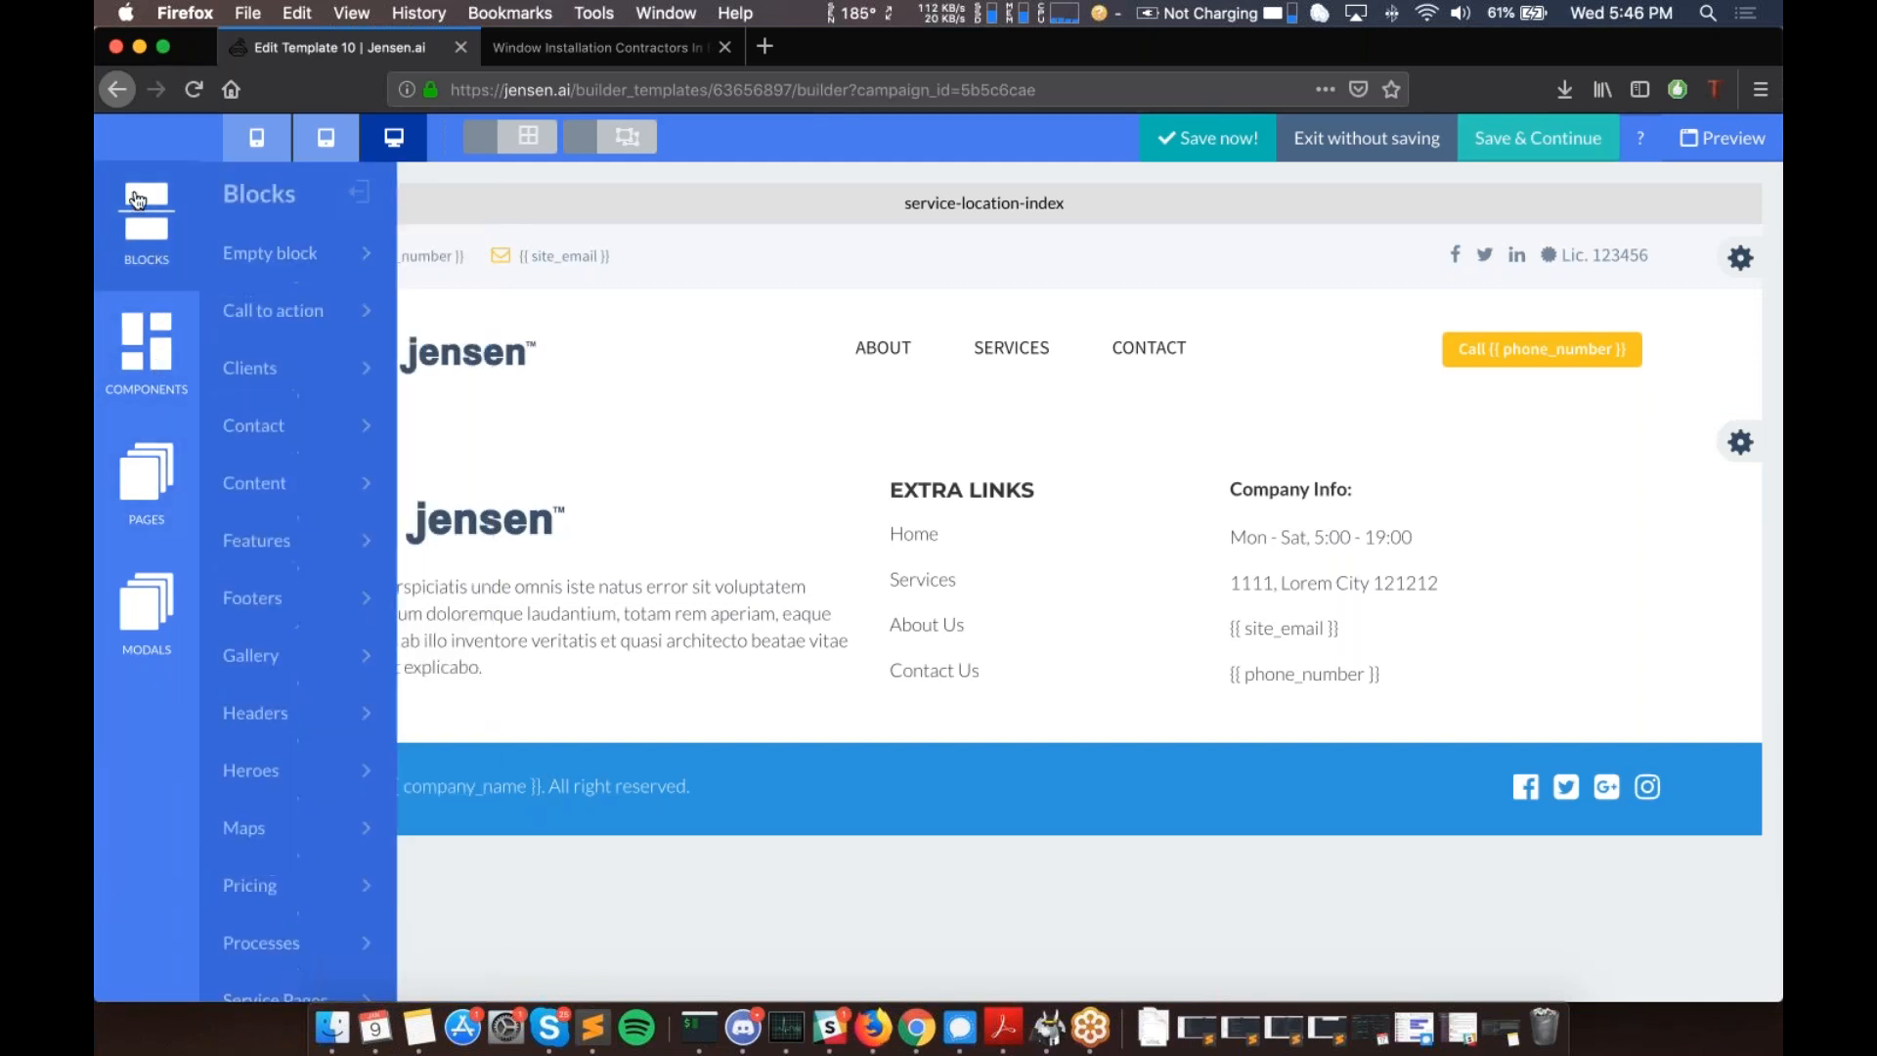
pyautogui.click(283, 483)
pyautogui.scroll(-8, 324, 681)
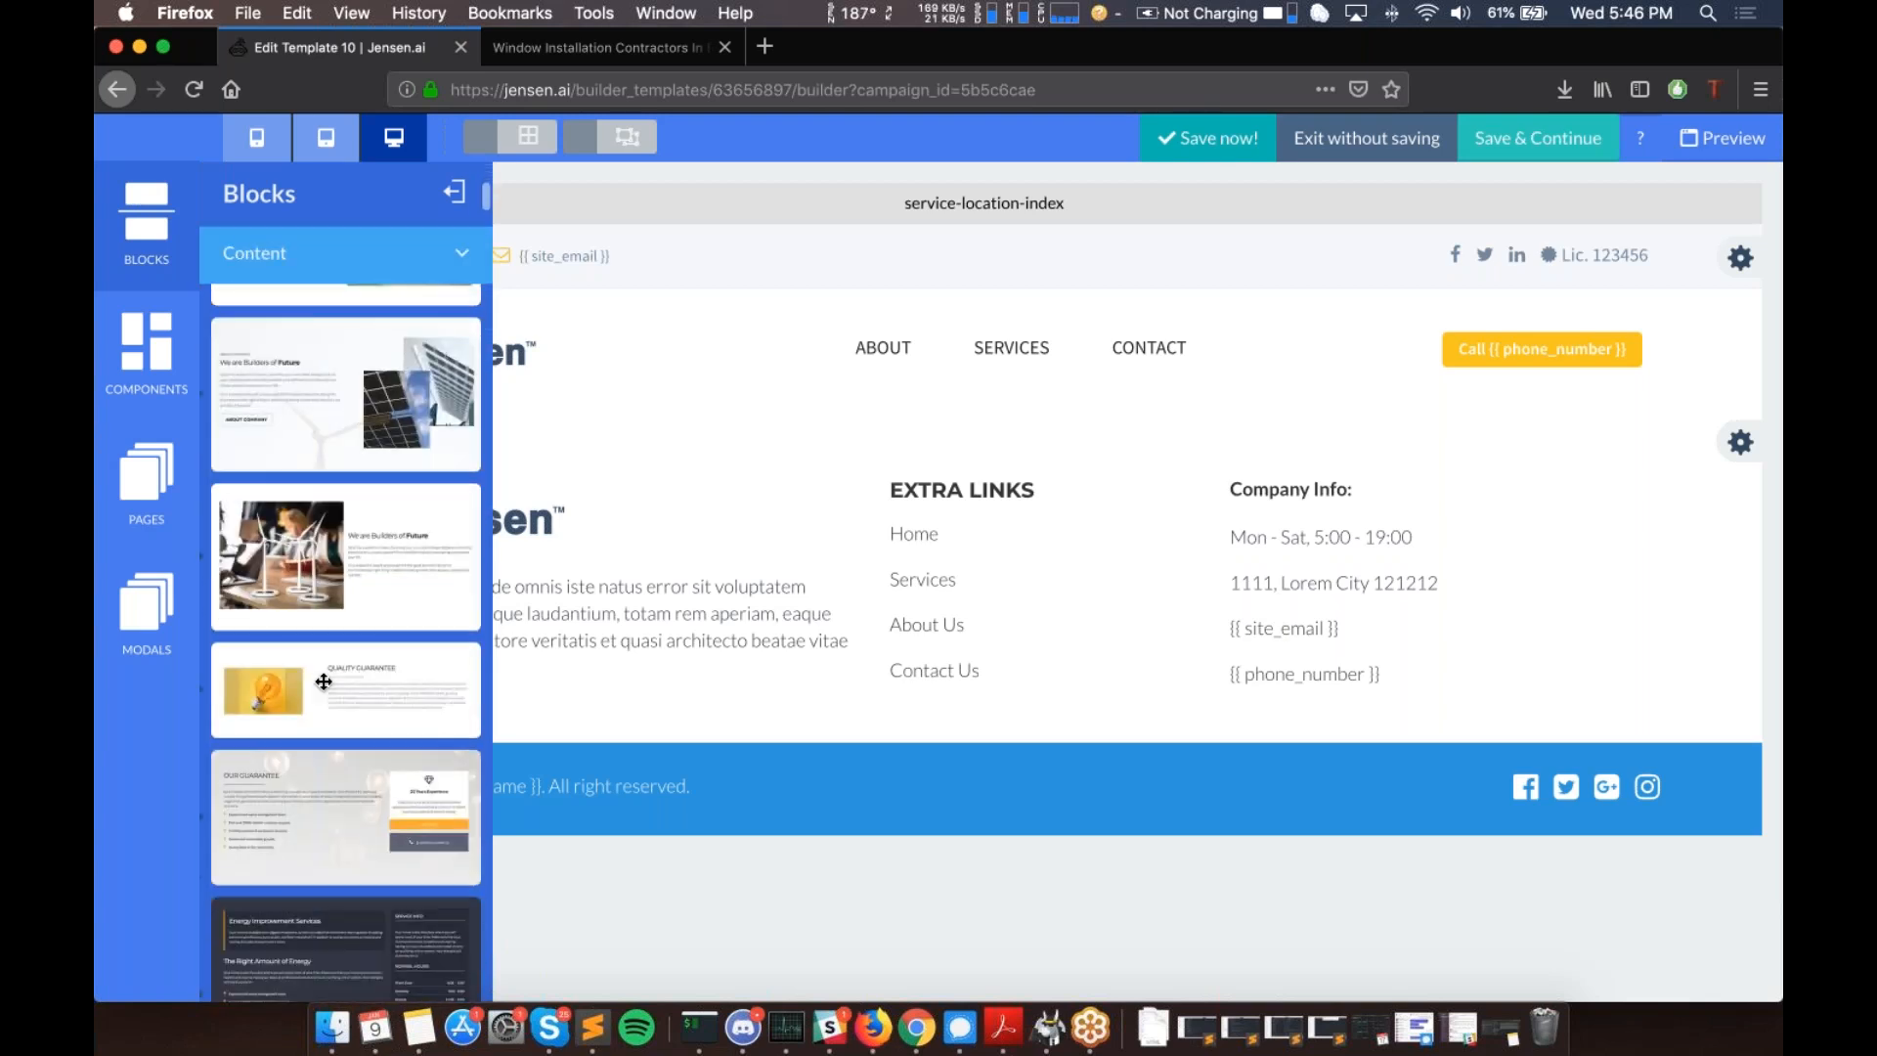
pyautogui.scroll(-2, 324, 681)
pyautogui.moveTo(398, 637); pyautogui.dragTo(1081, 465)
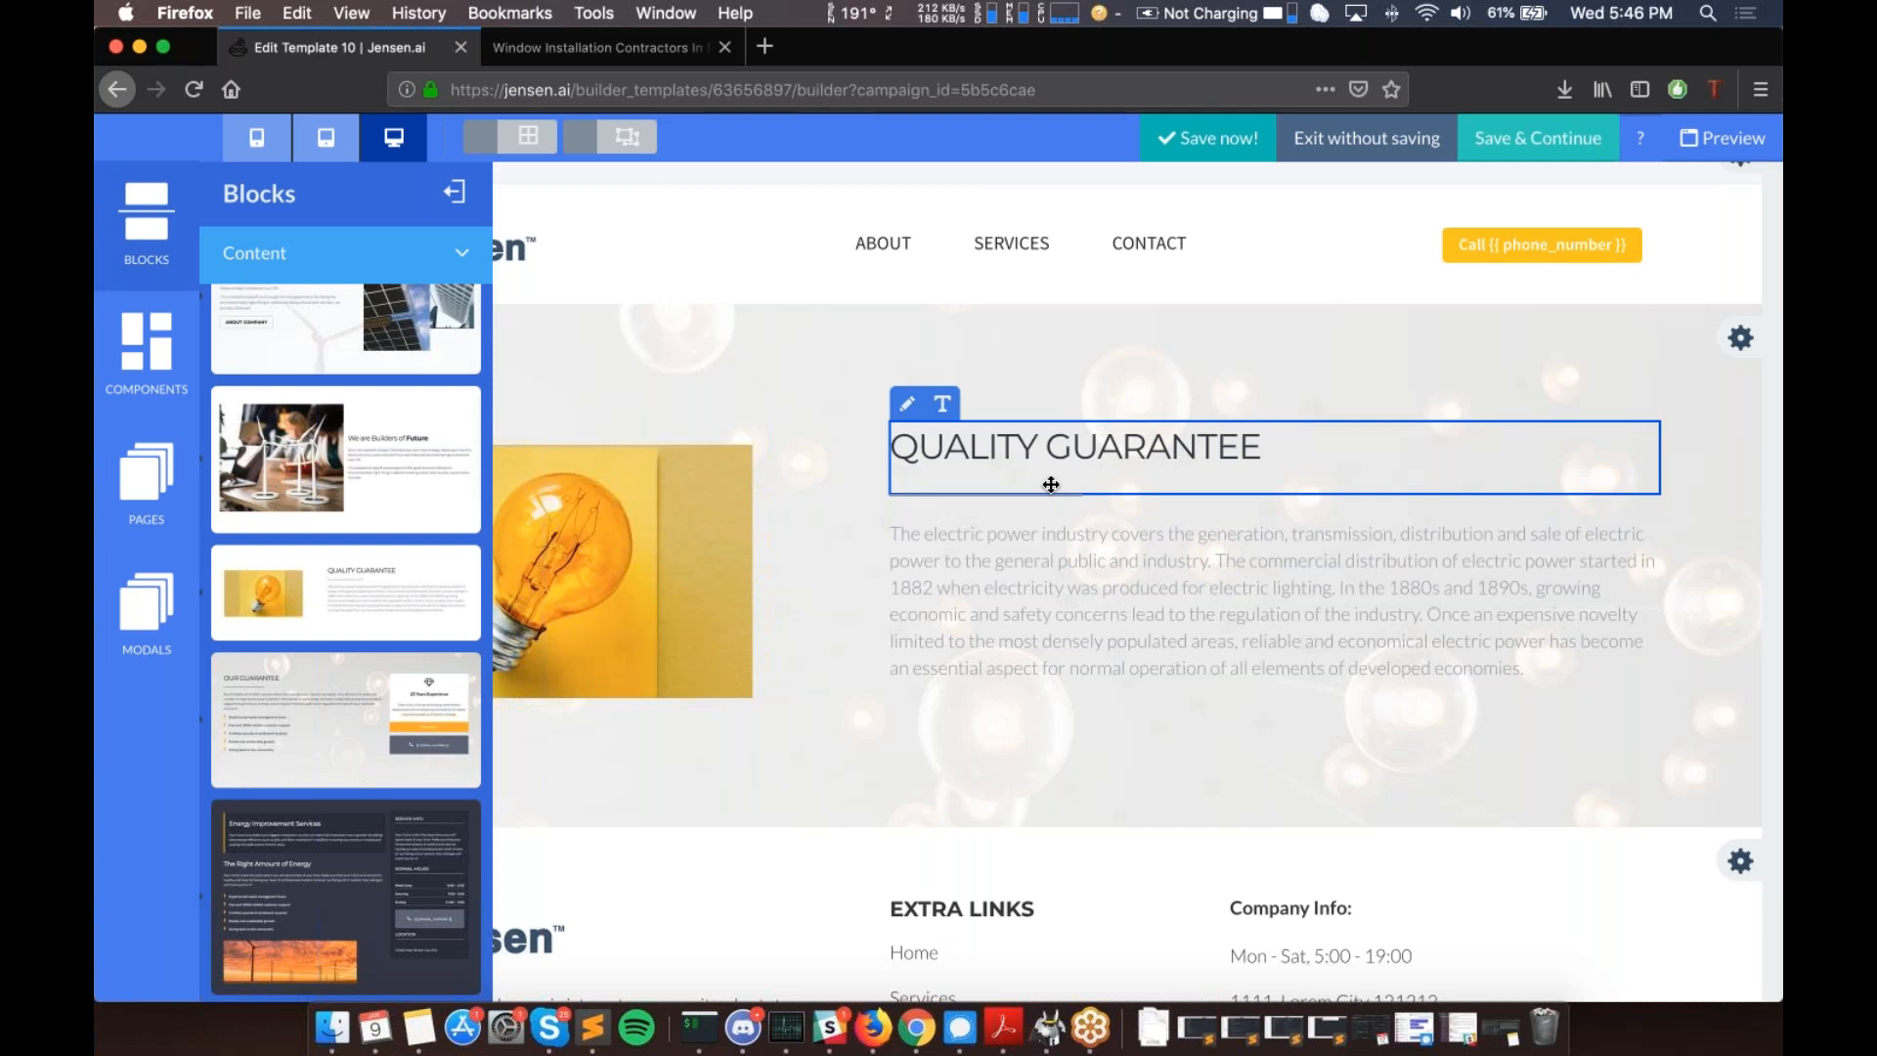
pyautogui.scroll(-2, 1051, 484)
pyautogui.click(394, 273)
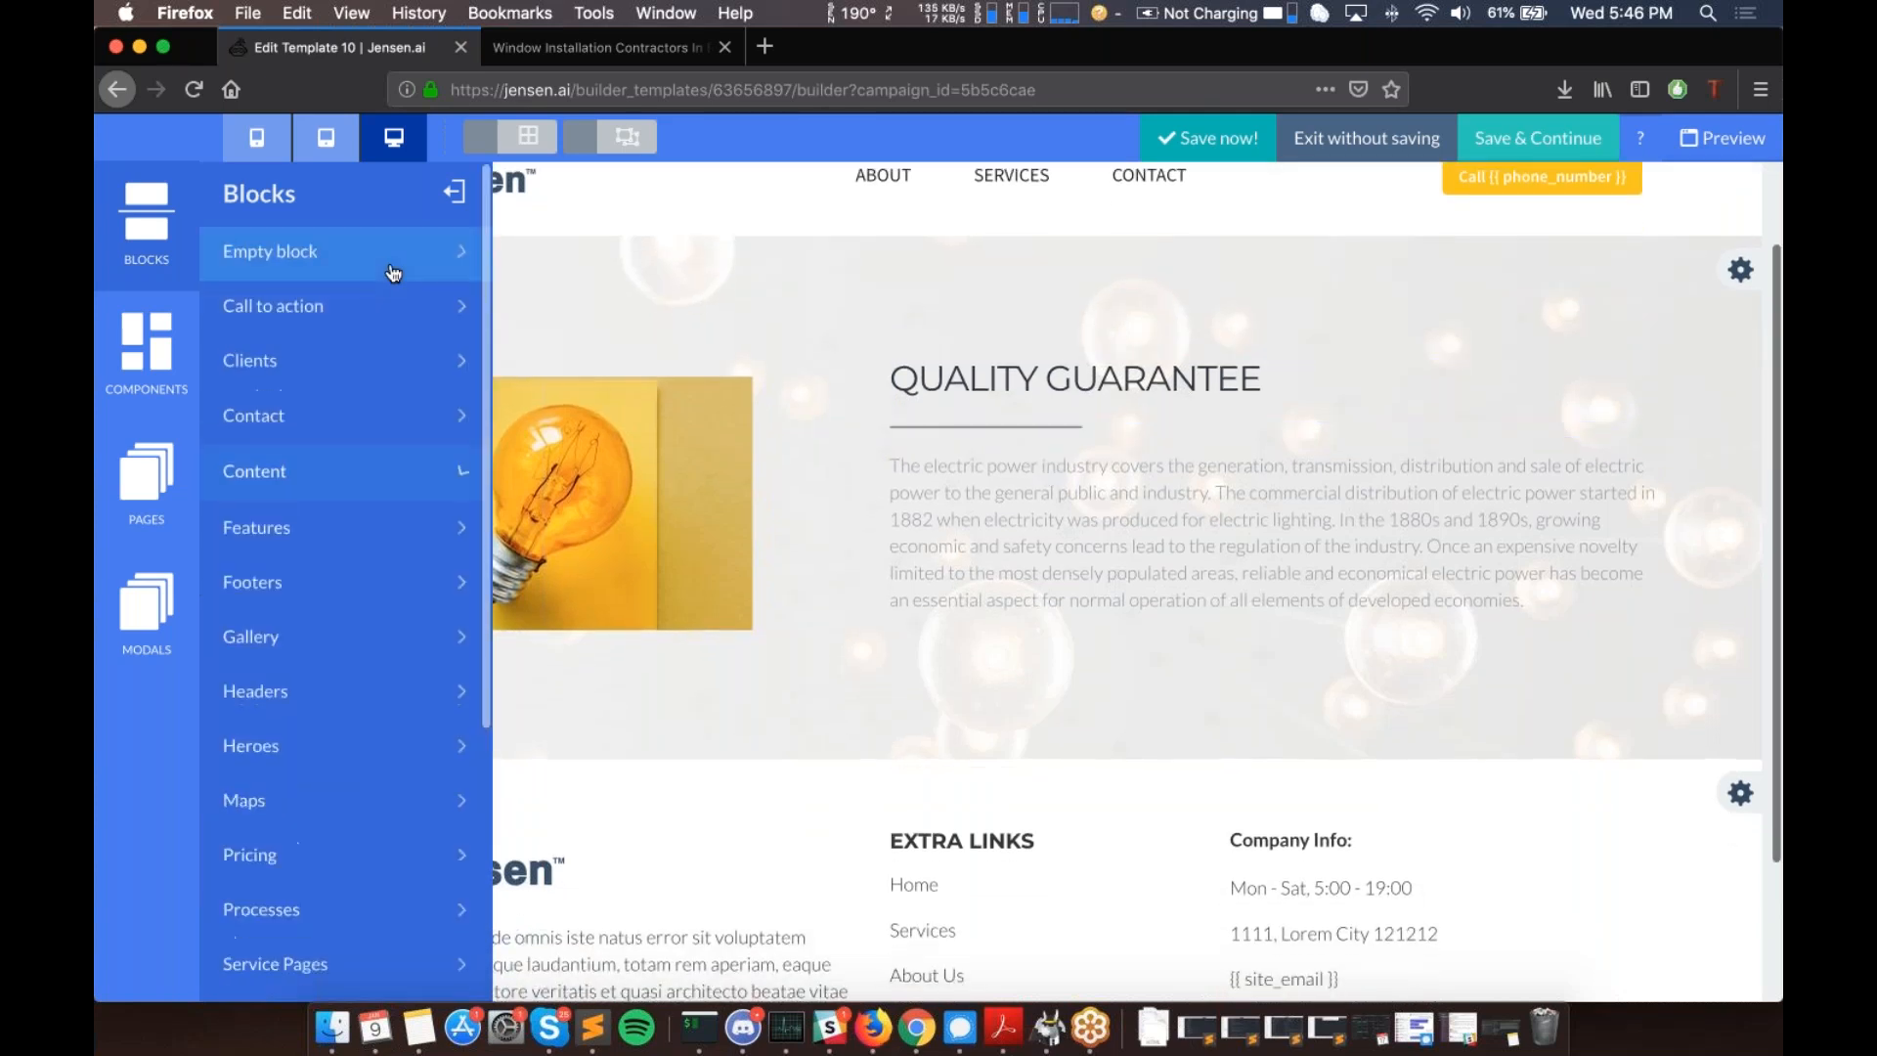
# - Add the Service Pages Locations list (Agua Dulce, Arleta, Baldwin Hills) below Quality Guarantee
pyautogui.scroll(-3, 303, 772)
pyautogui.click(312, 740)
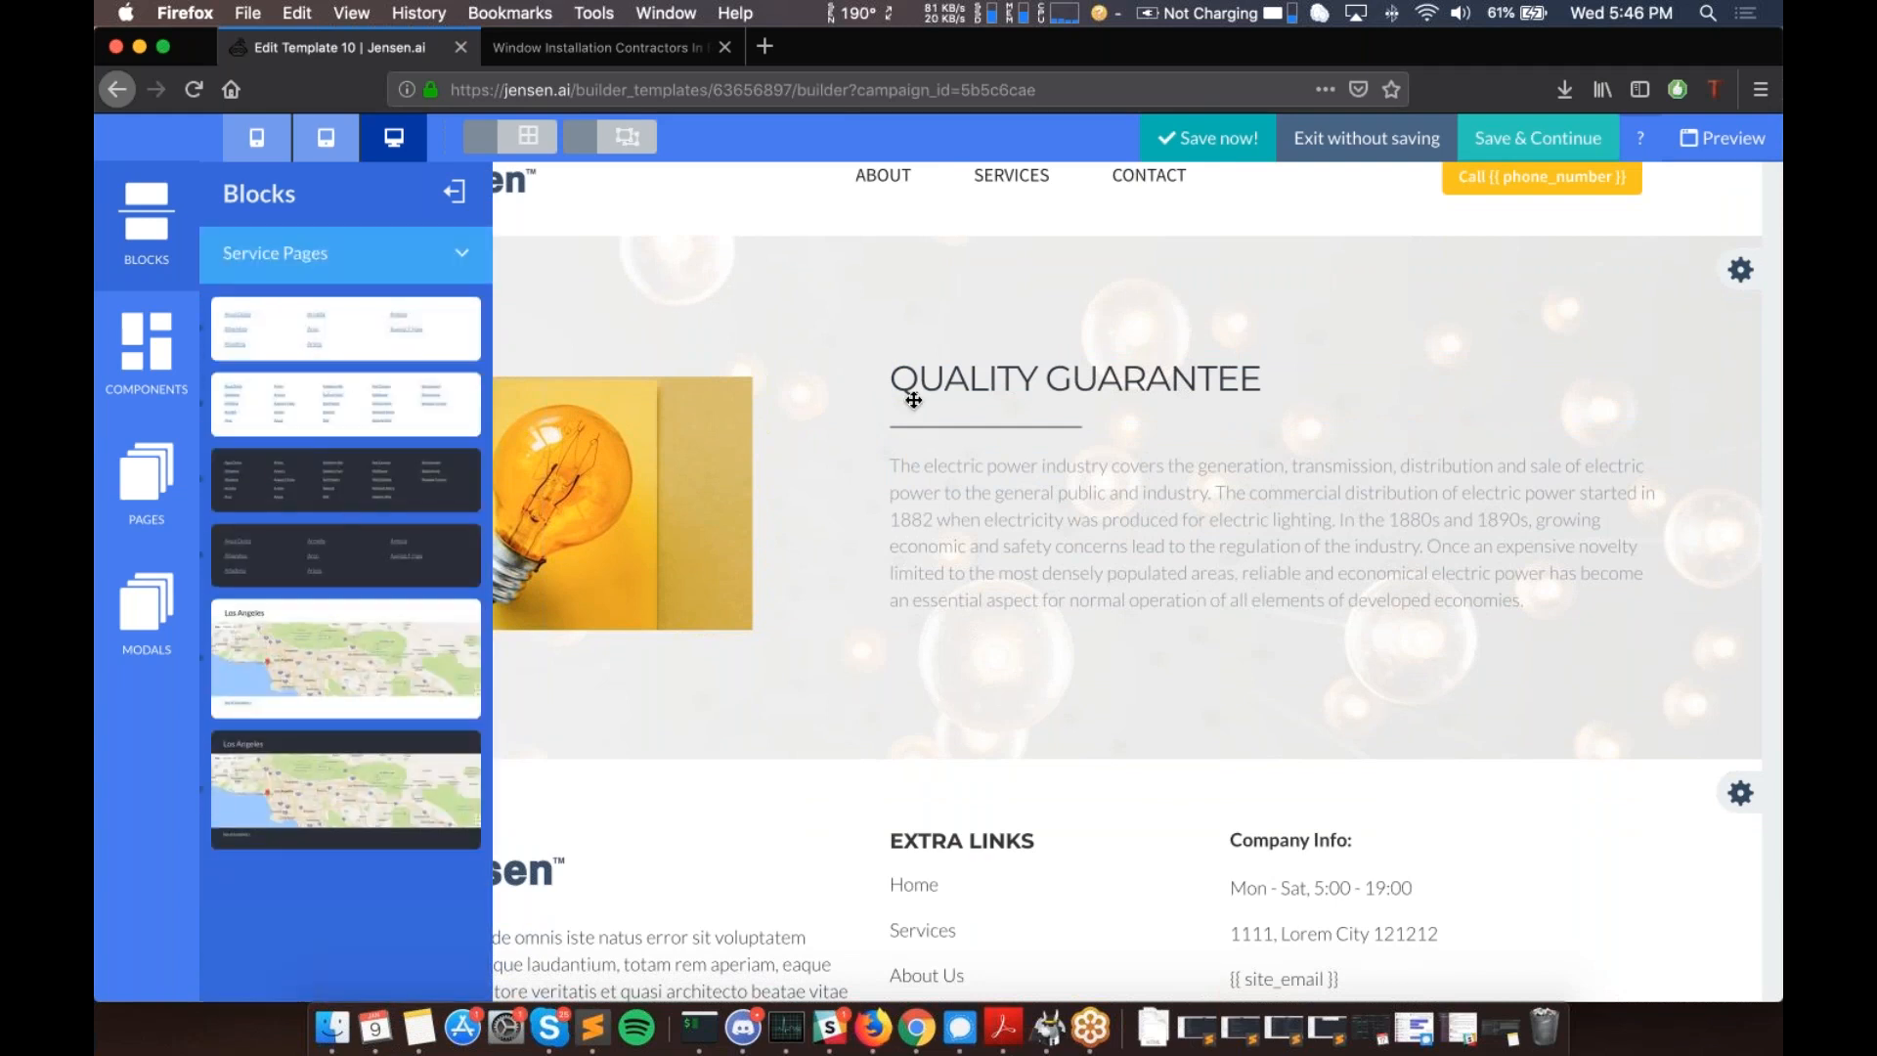
pyautogui.scroll(-1, 905, 401)
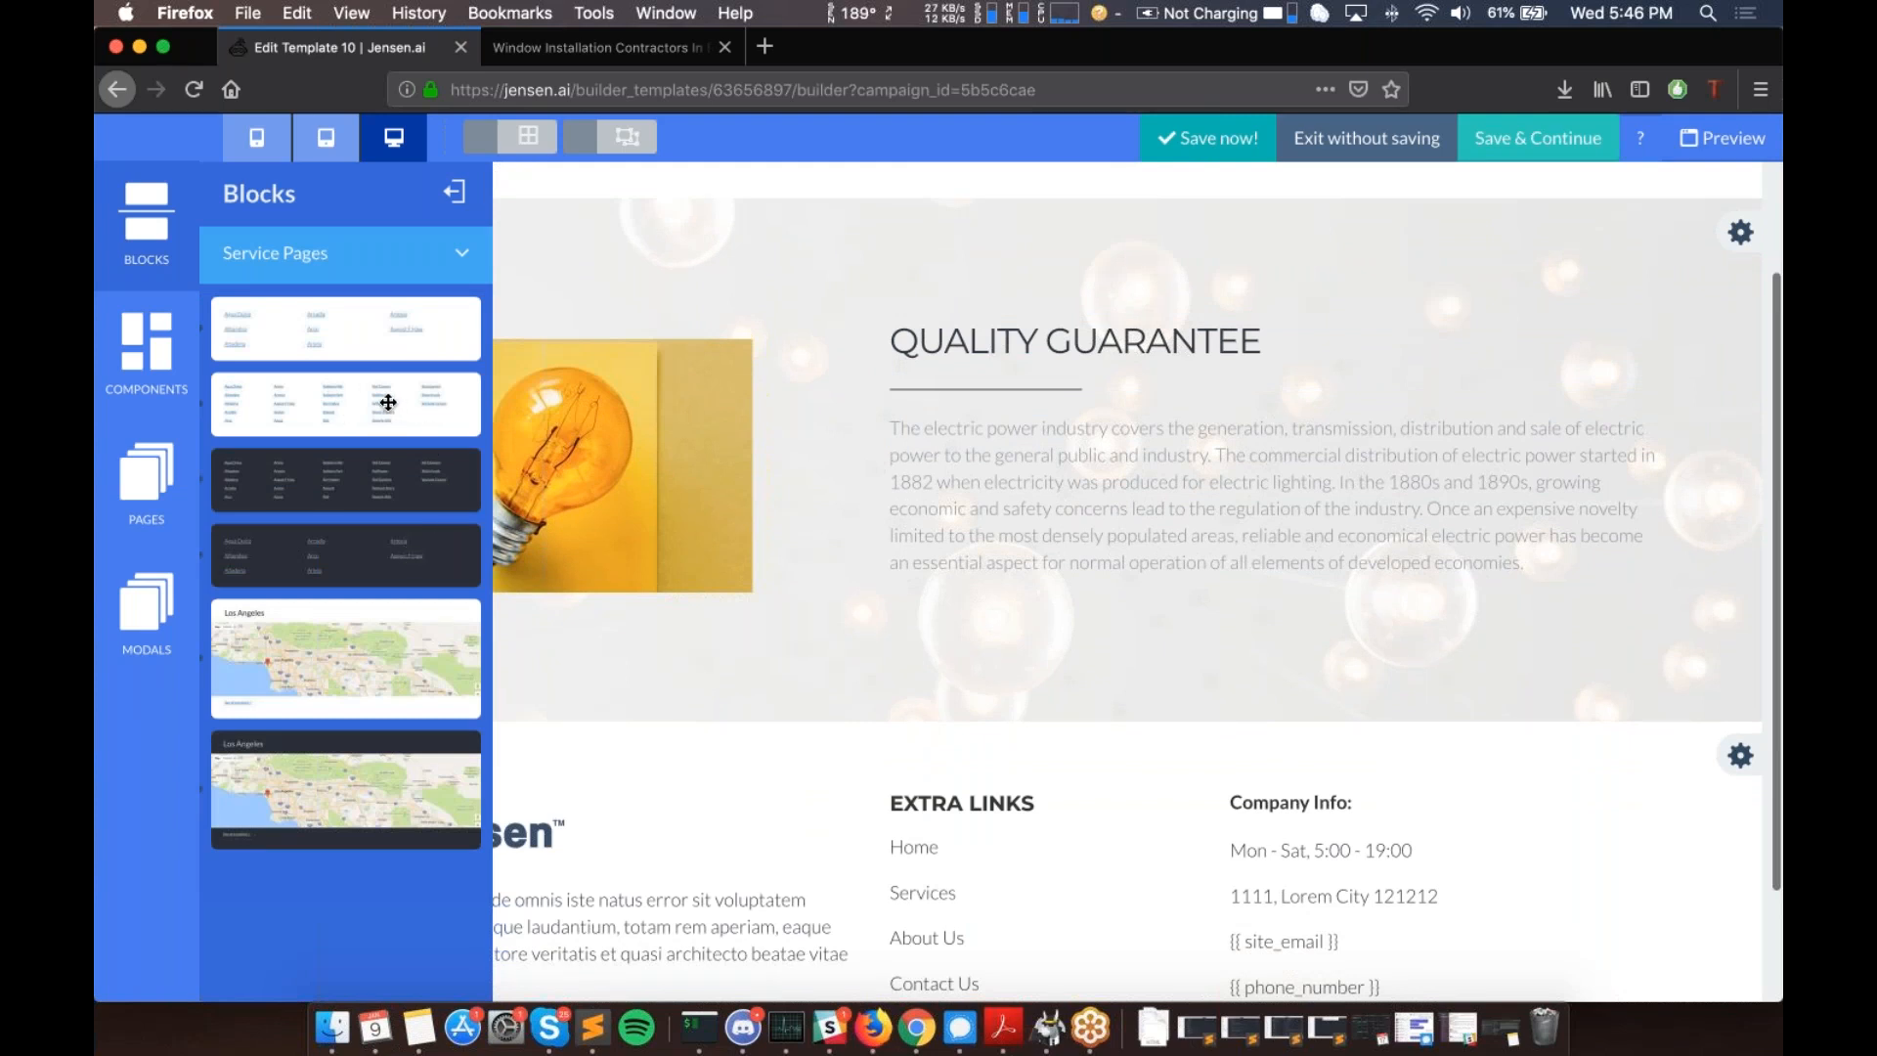
pyautogui.moveTo(398, 414); pyautogui.dragTo(890, 719)
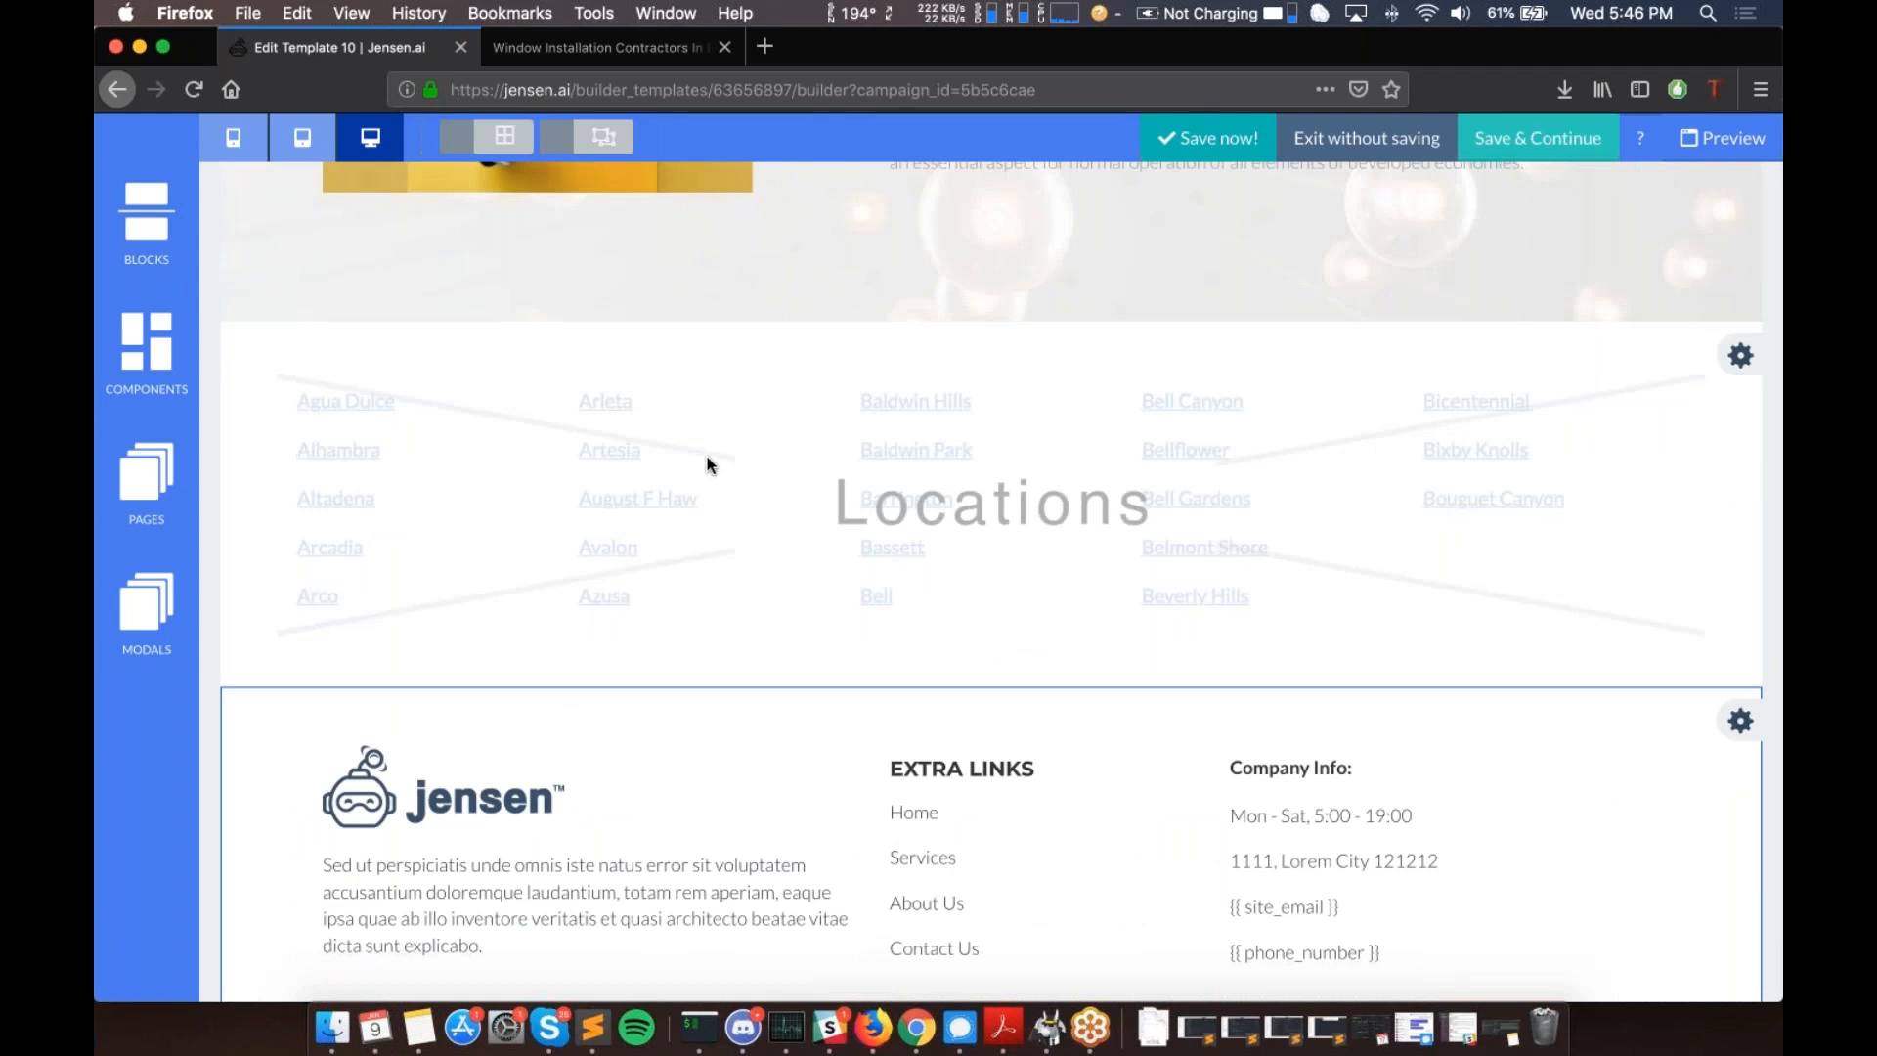
pyautogui.scroll(5, 561, 520)
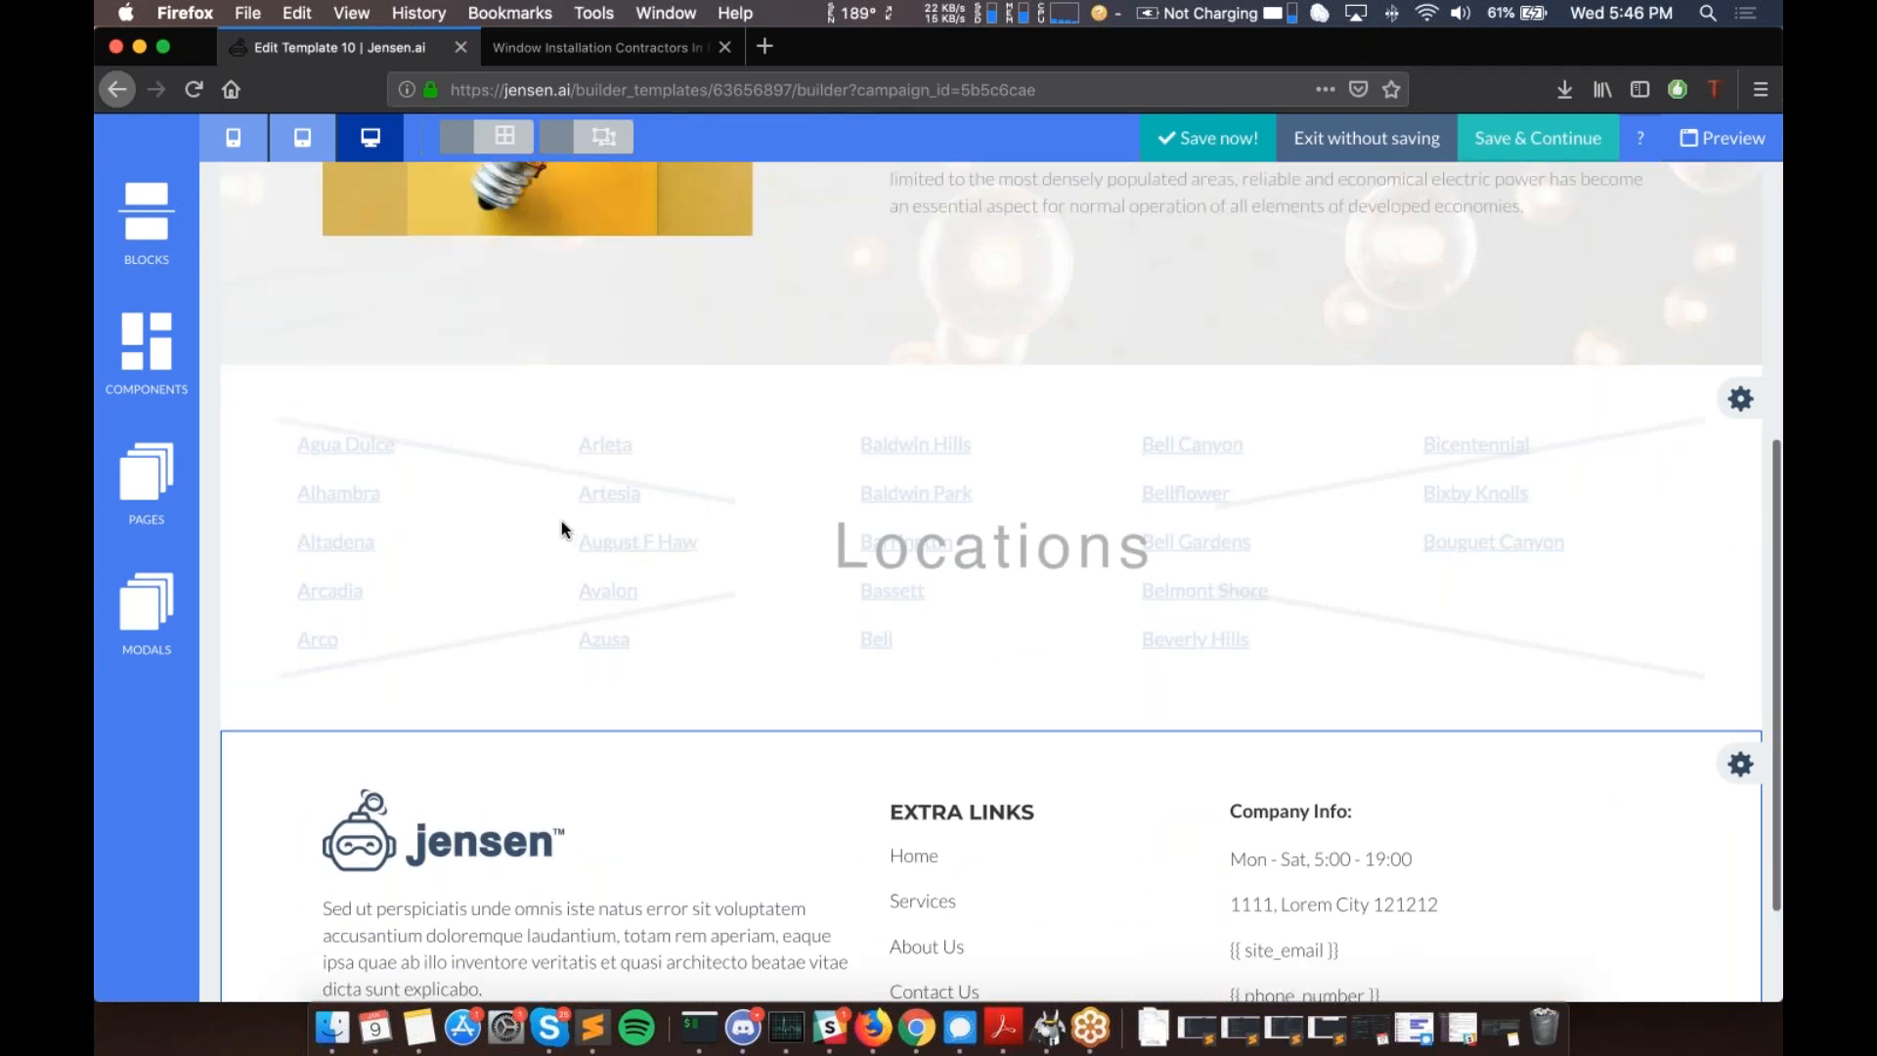
pyautogui.scroll(-4, 746, 586)
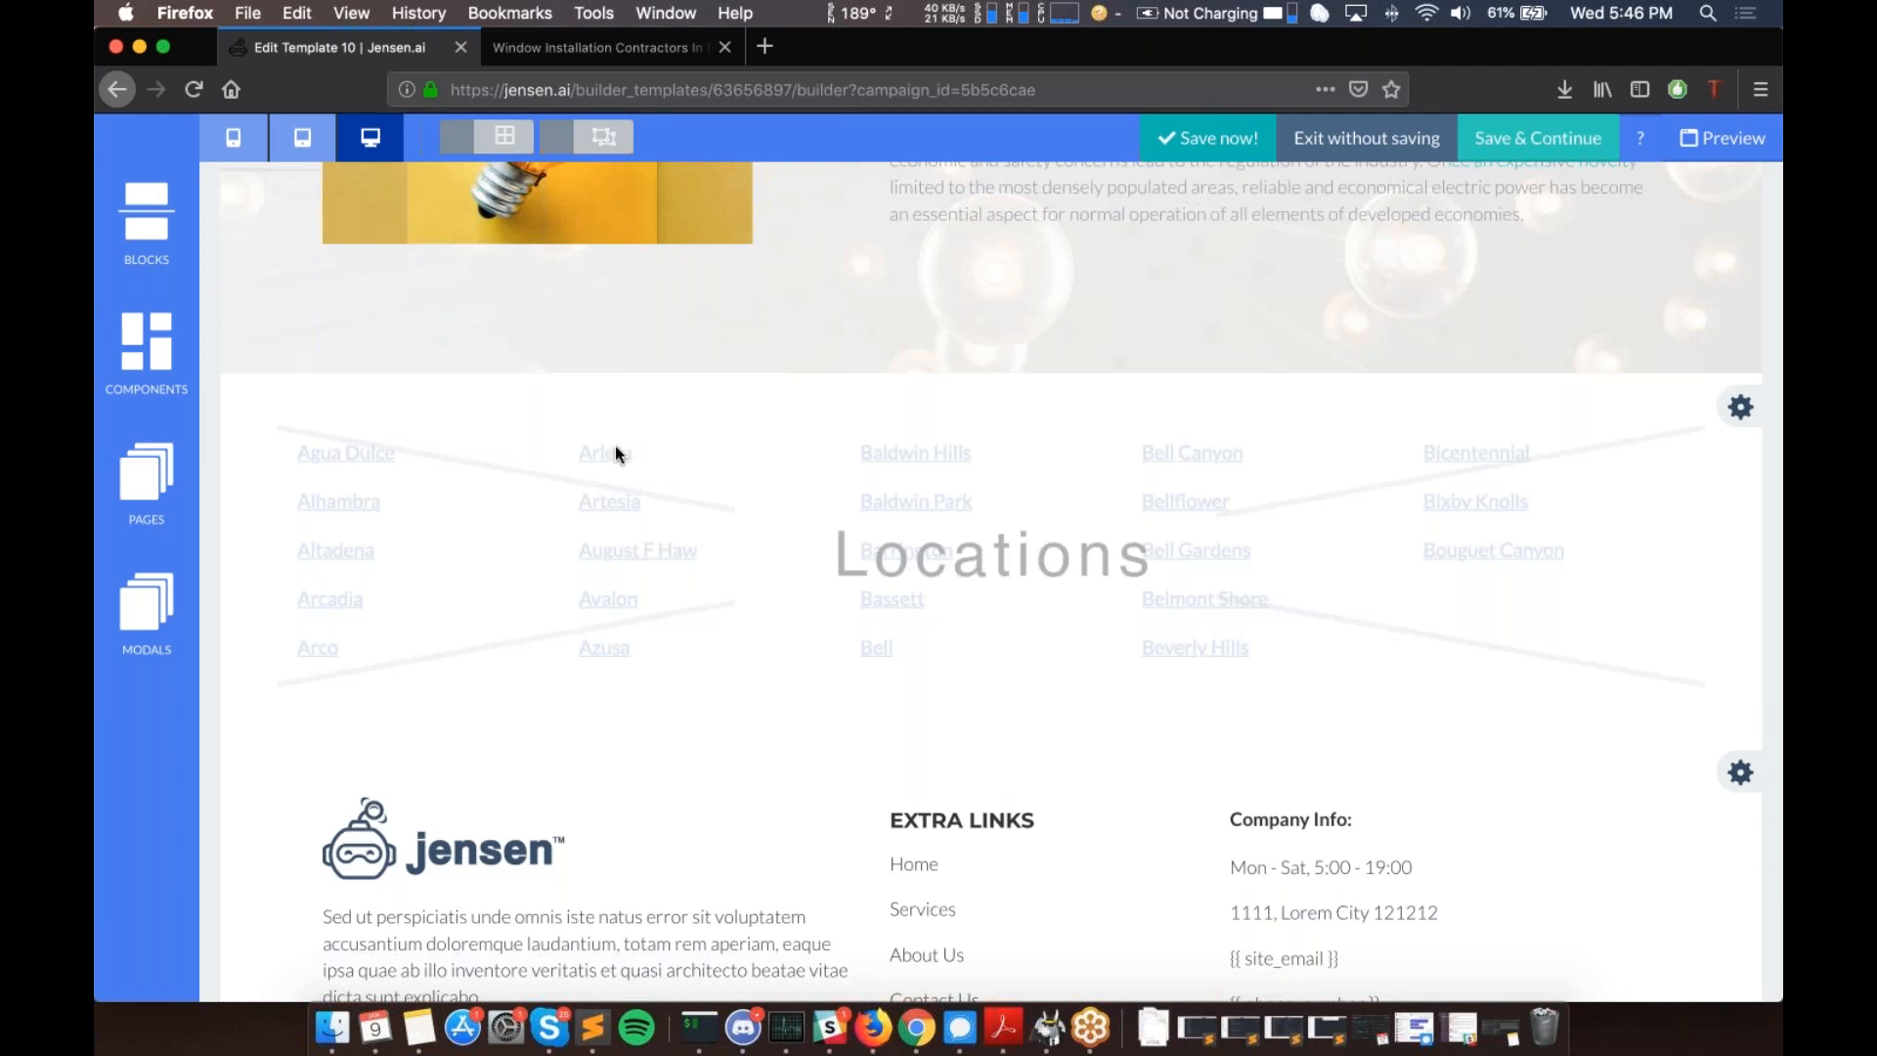
# - Add a Show Location page named service-location-show from the Add Page options
pyautogui.click(136, 479)
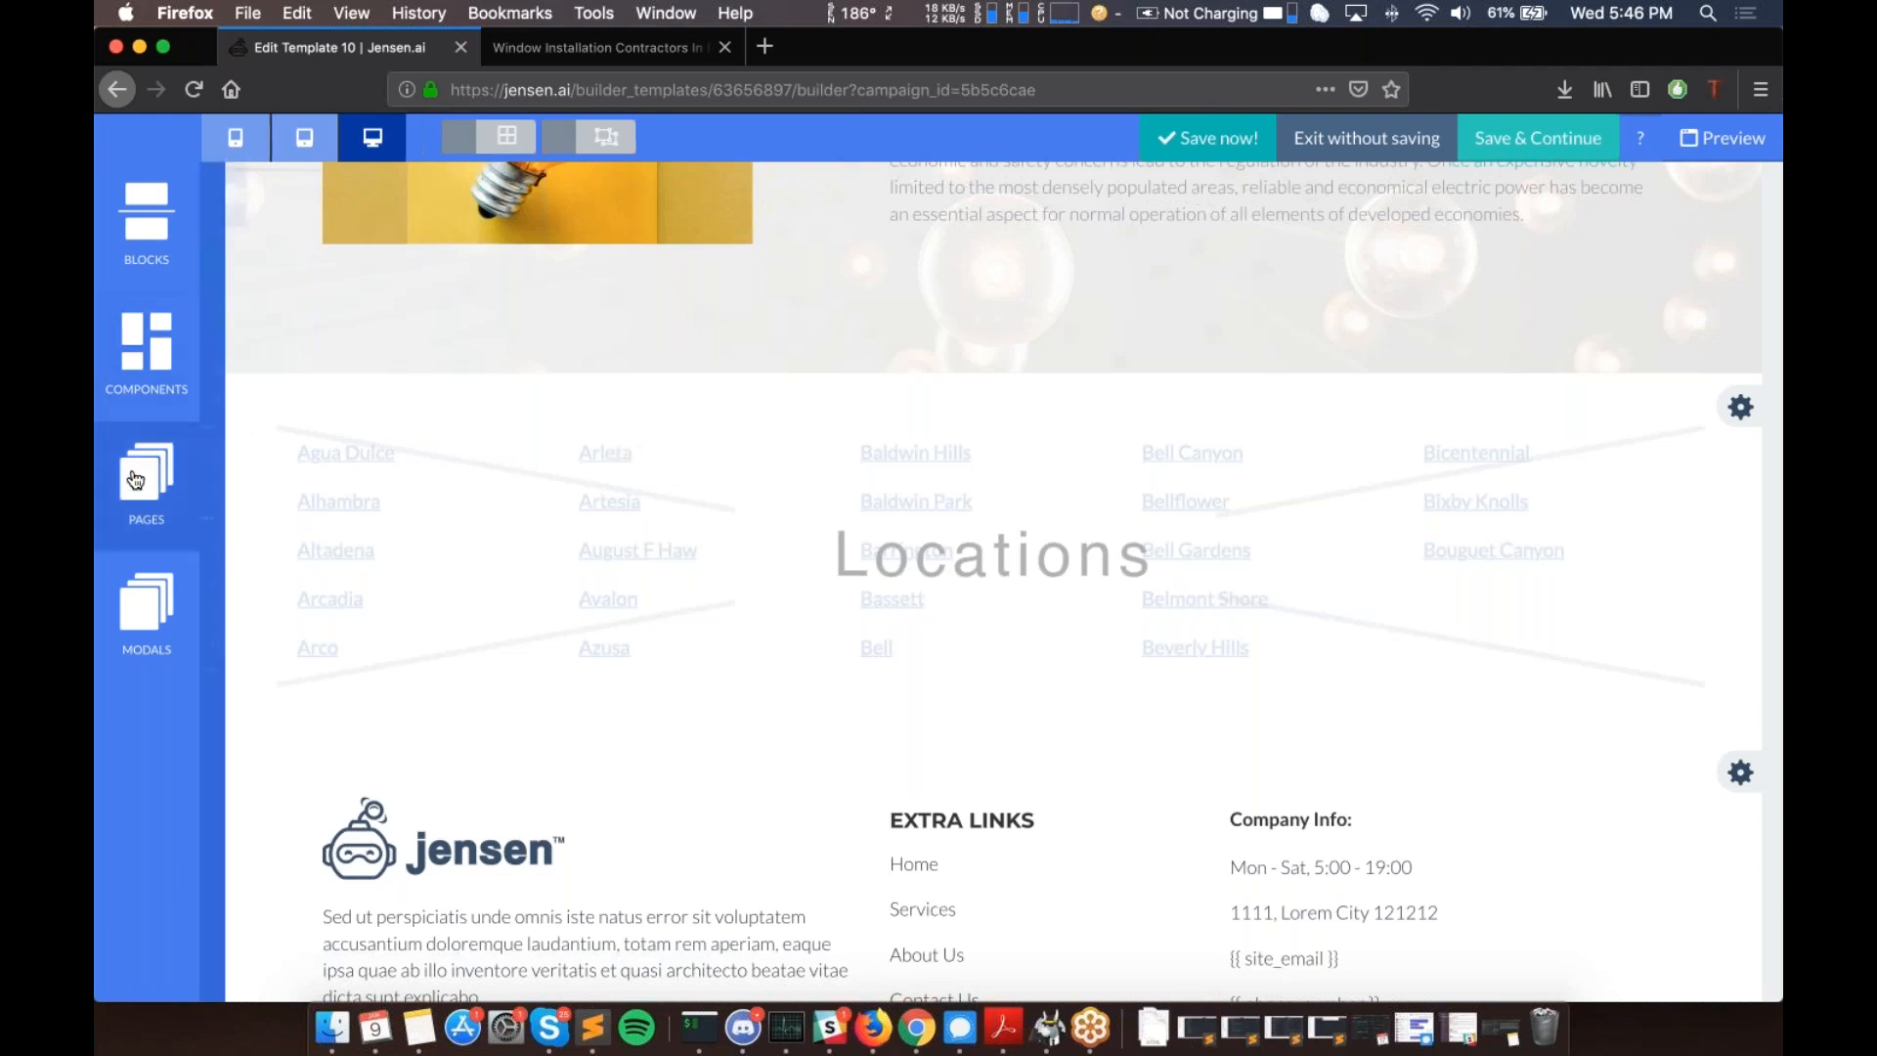
pyautogui.click(457, 260)
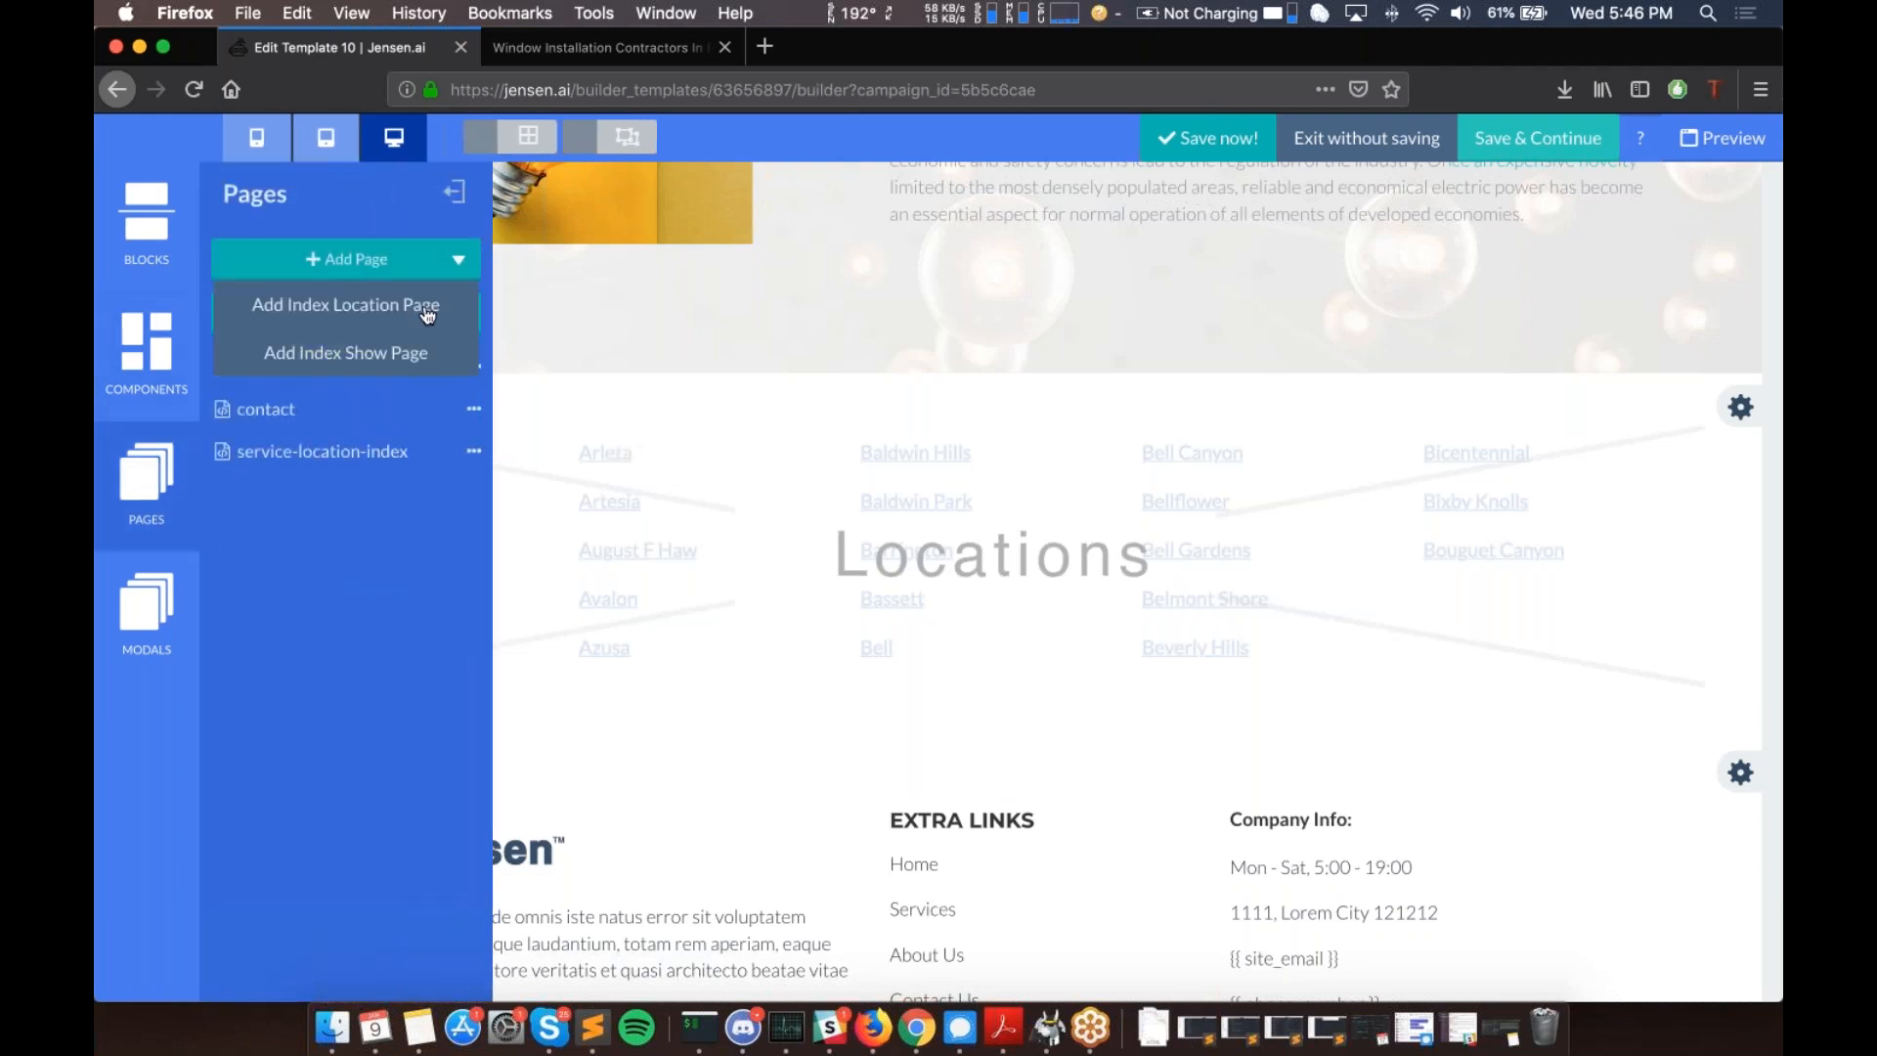
pyautogui.click(344, 358)
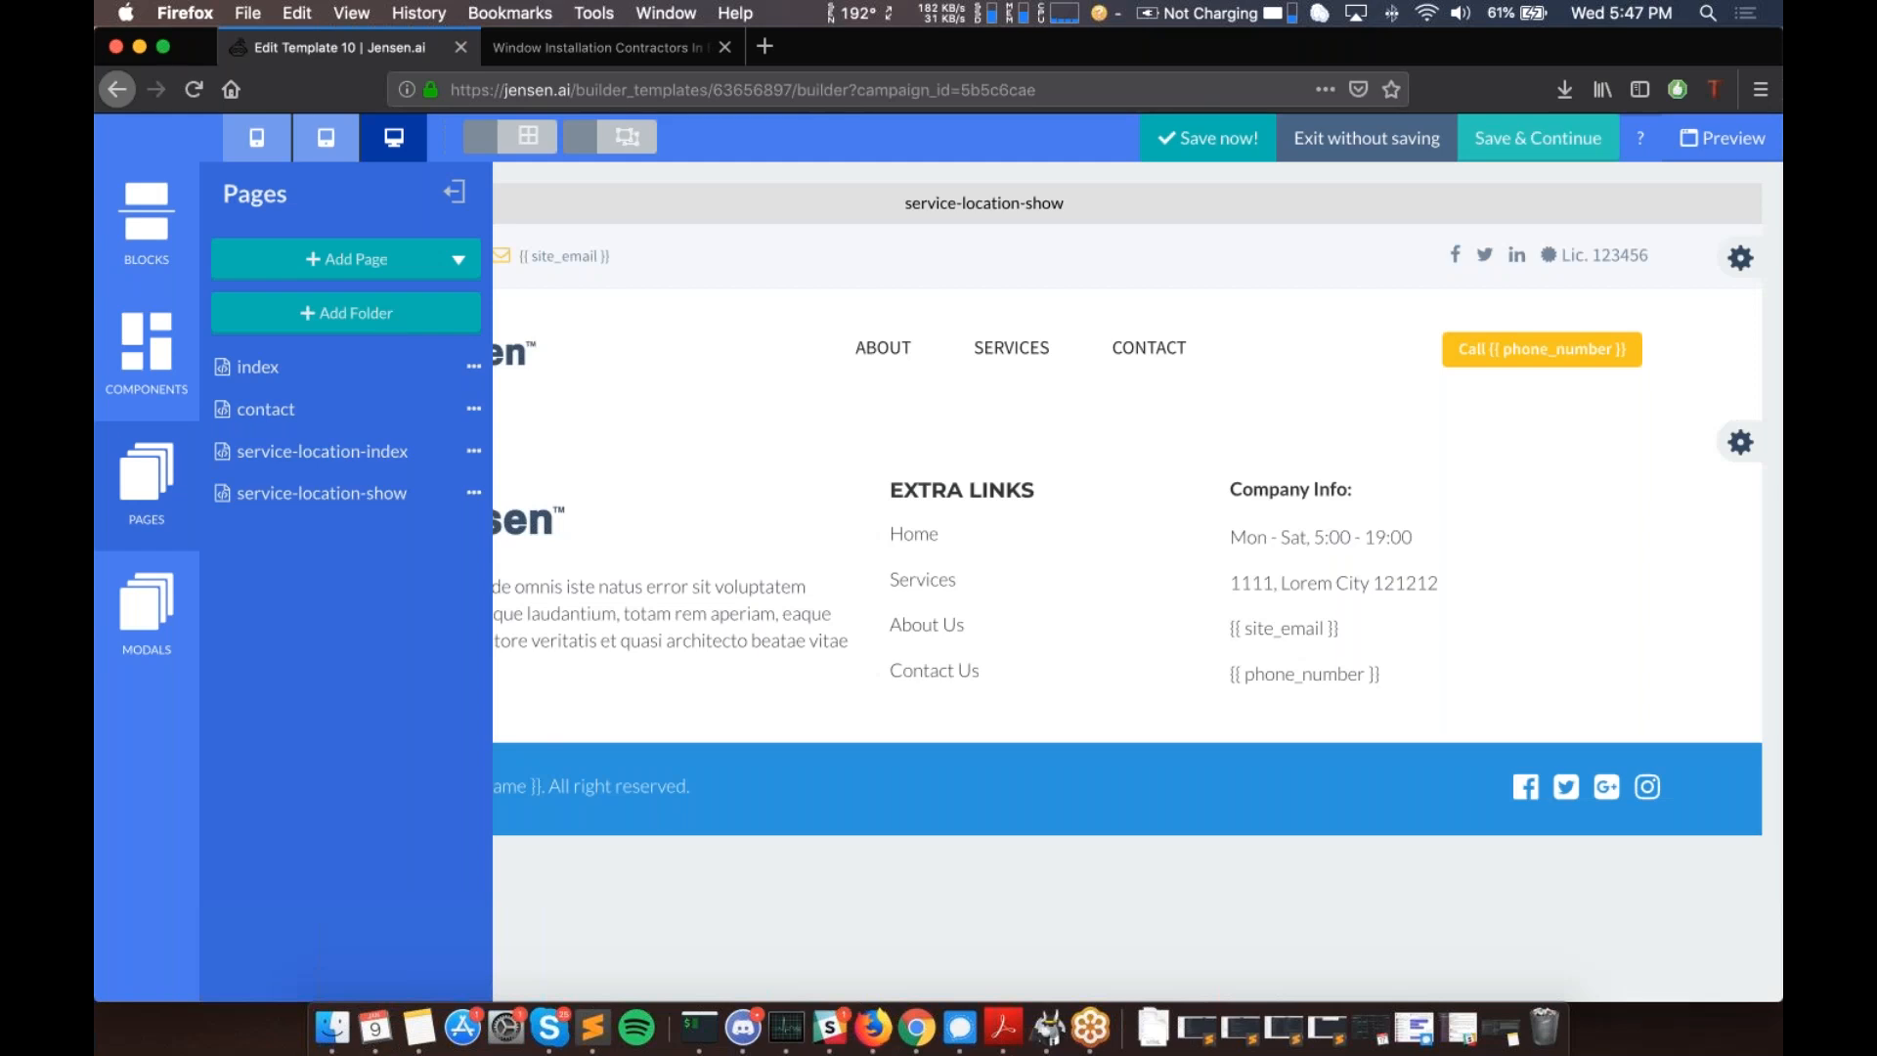
# - Open service-location-show for editing and collapse the Pages panel to view it whole
pyautogui.click(356, 459)
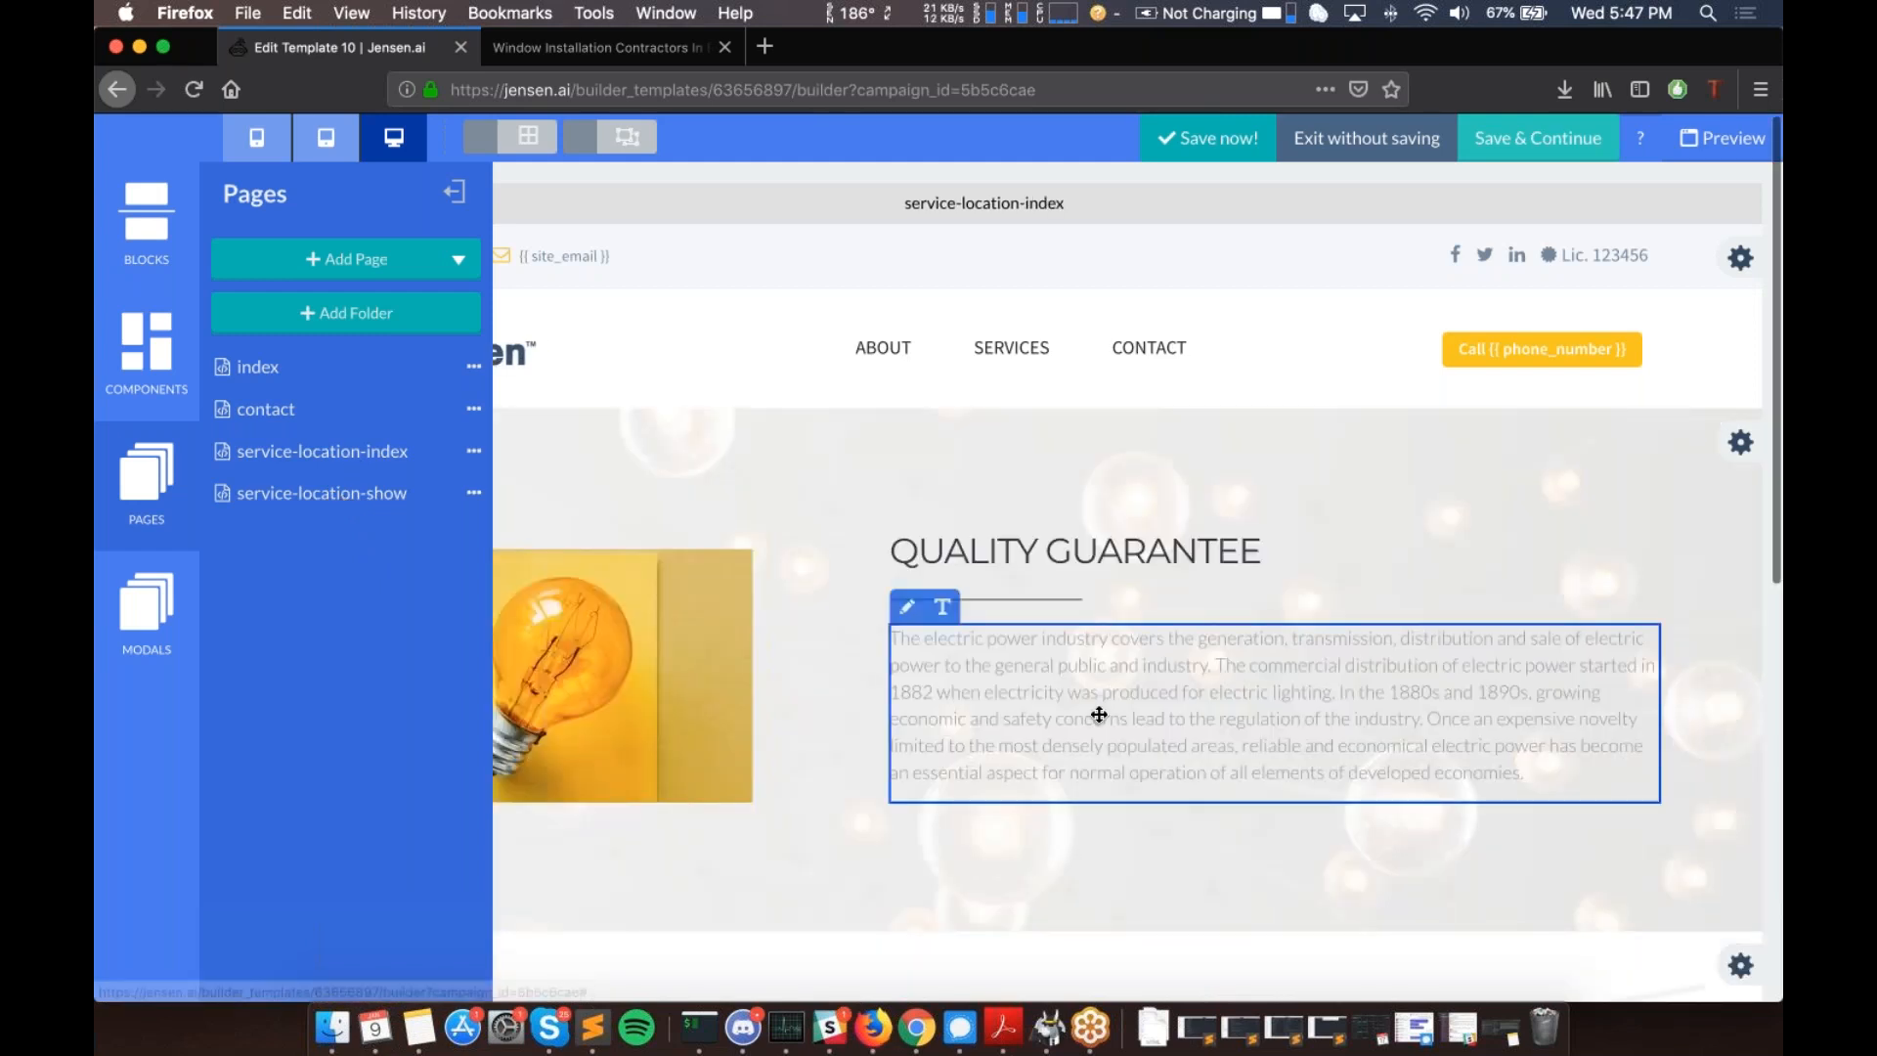
pyautogui.scroll(-5, 1098, 713)
pyautogui.click(323, 493)
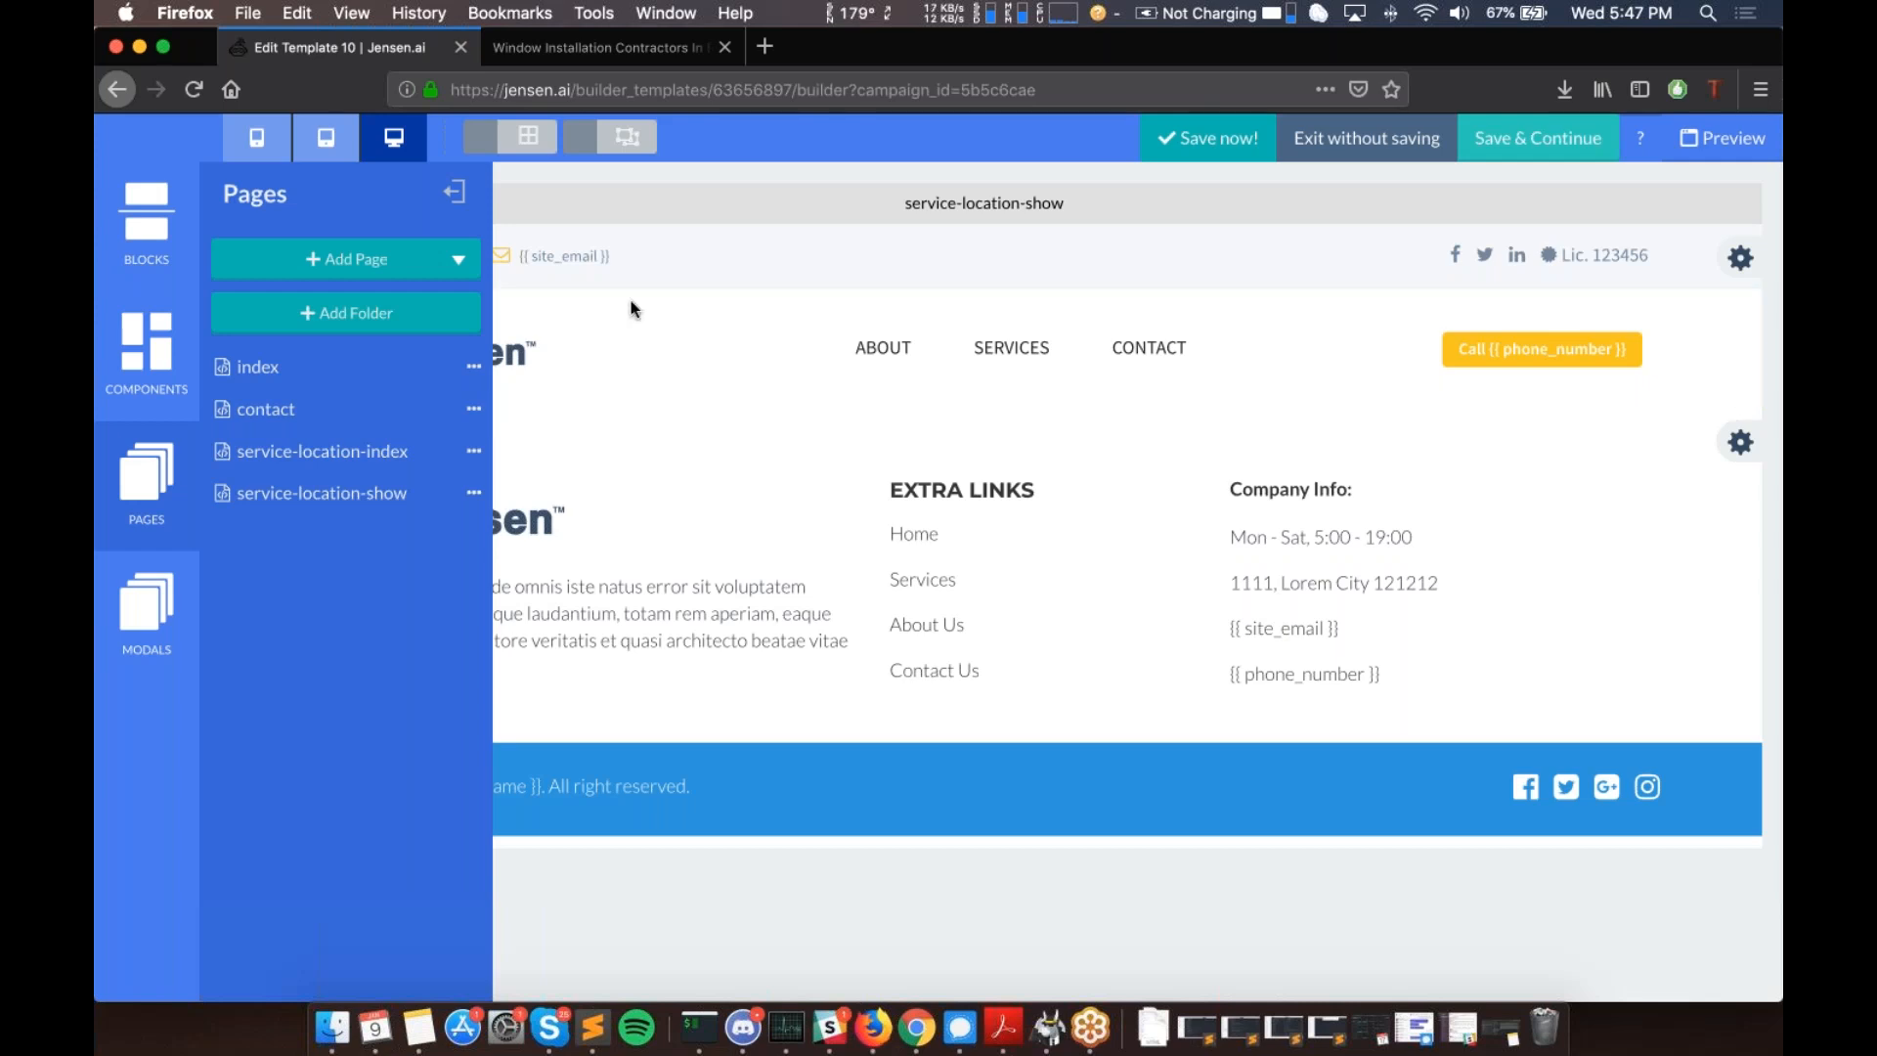
pyautogui.click(458, 193)
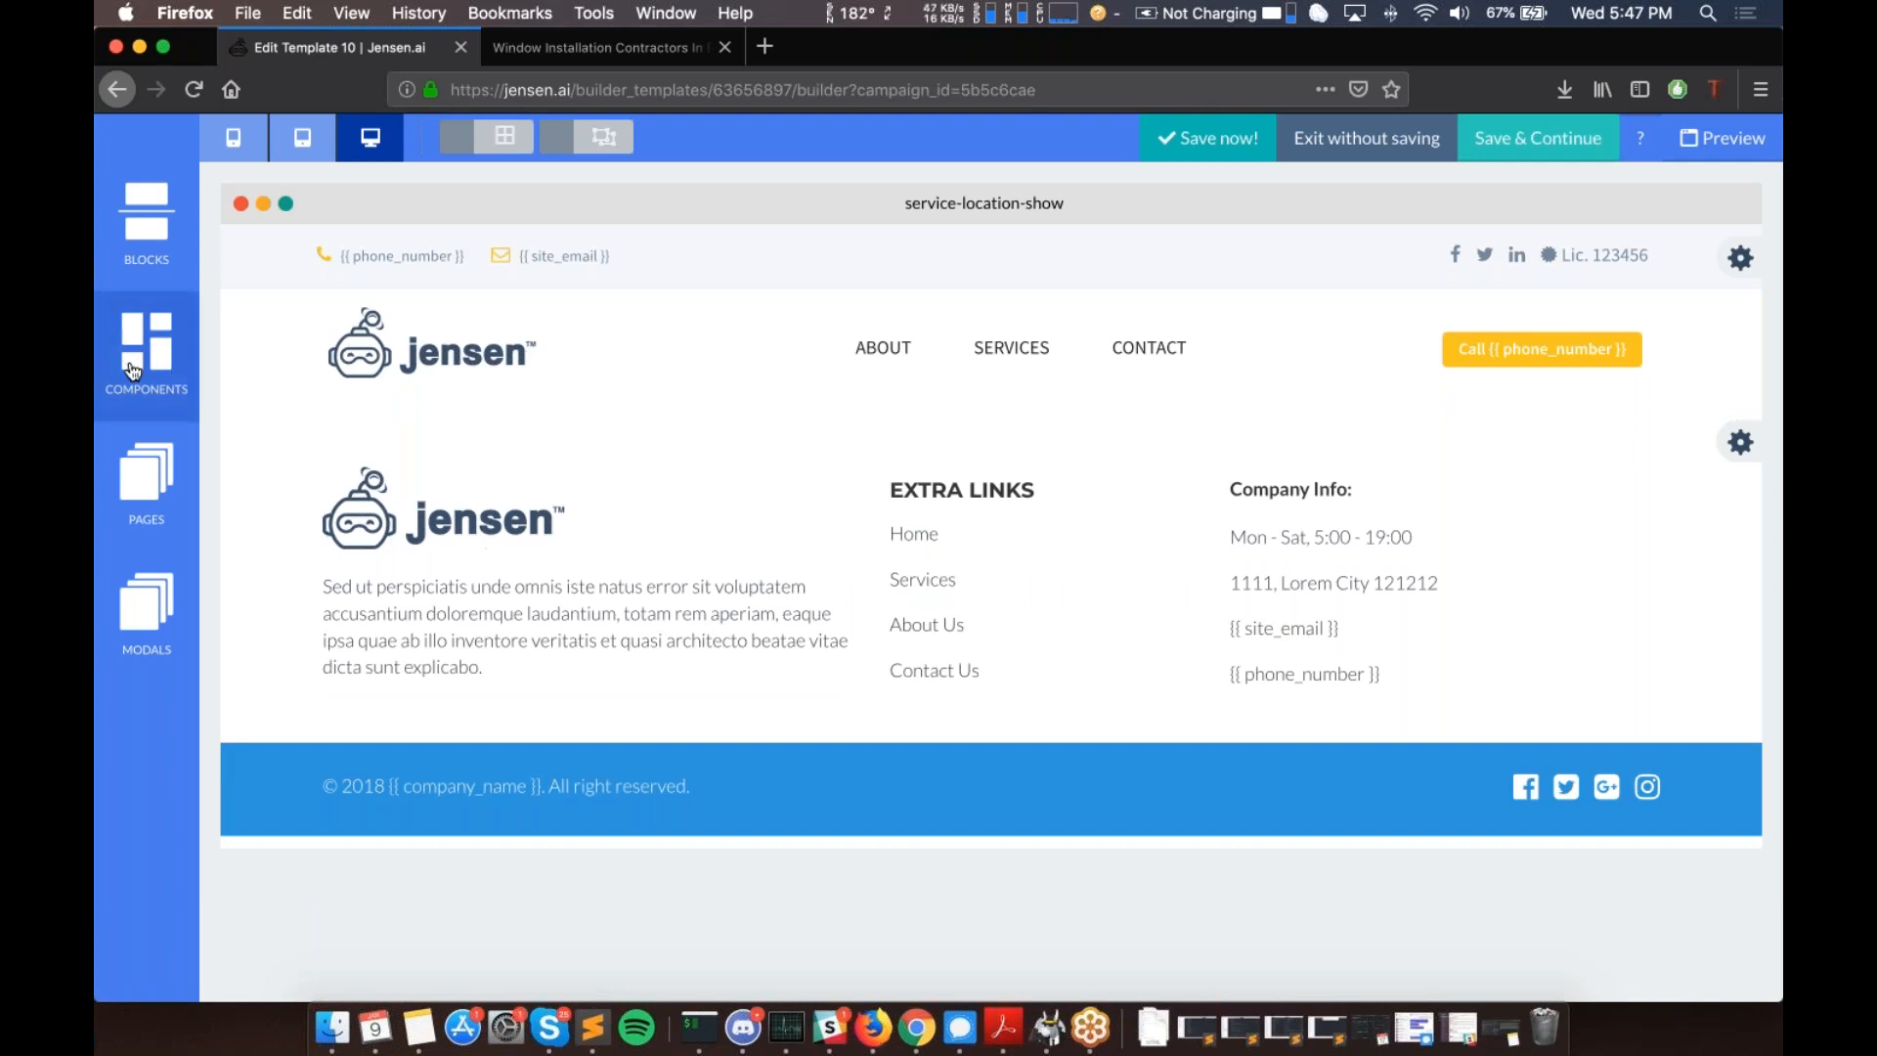
# - Drop the Our Purpose & Values content block onto the service-location-show page
pyautogui.click(167, 232)
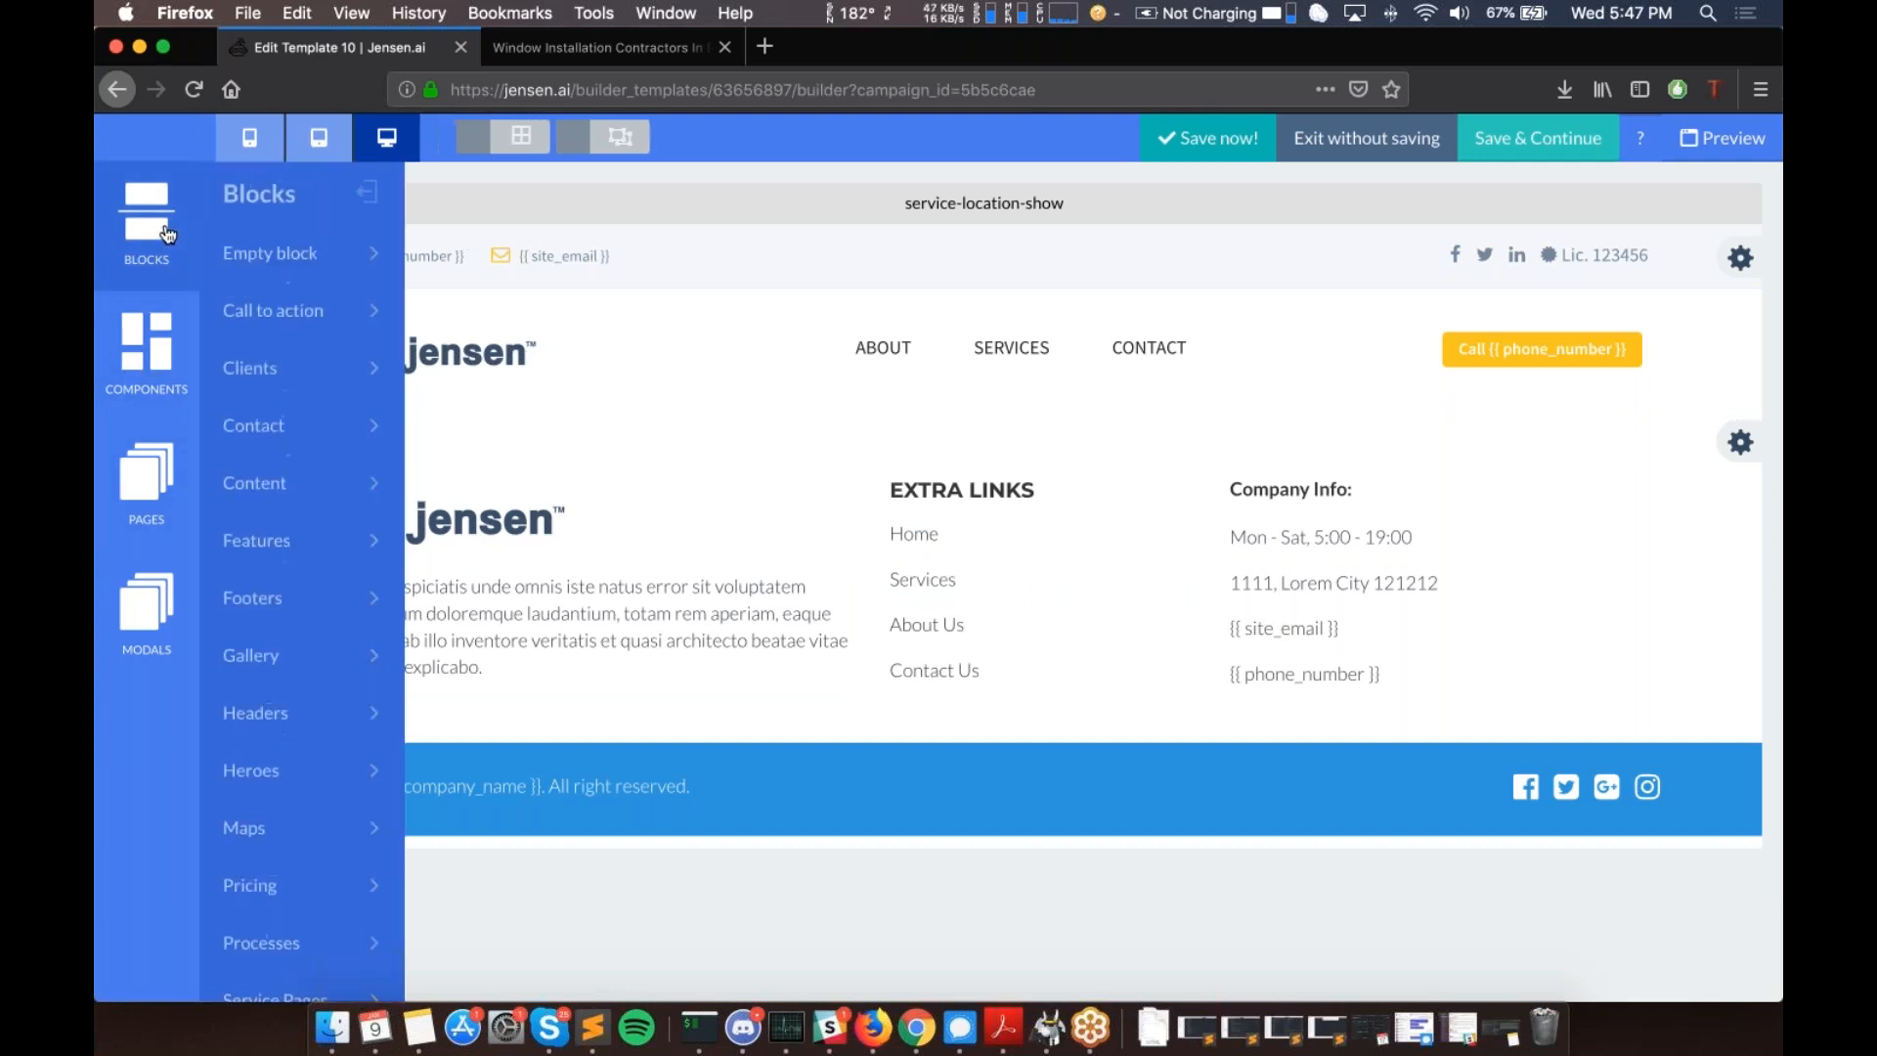
pyautogui.click(338, 424)
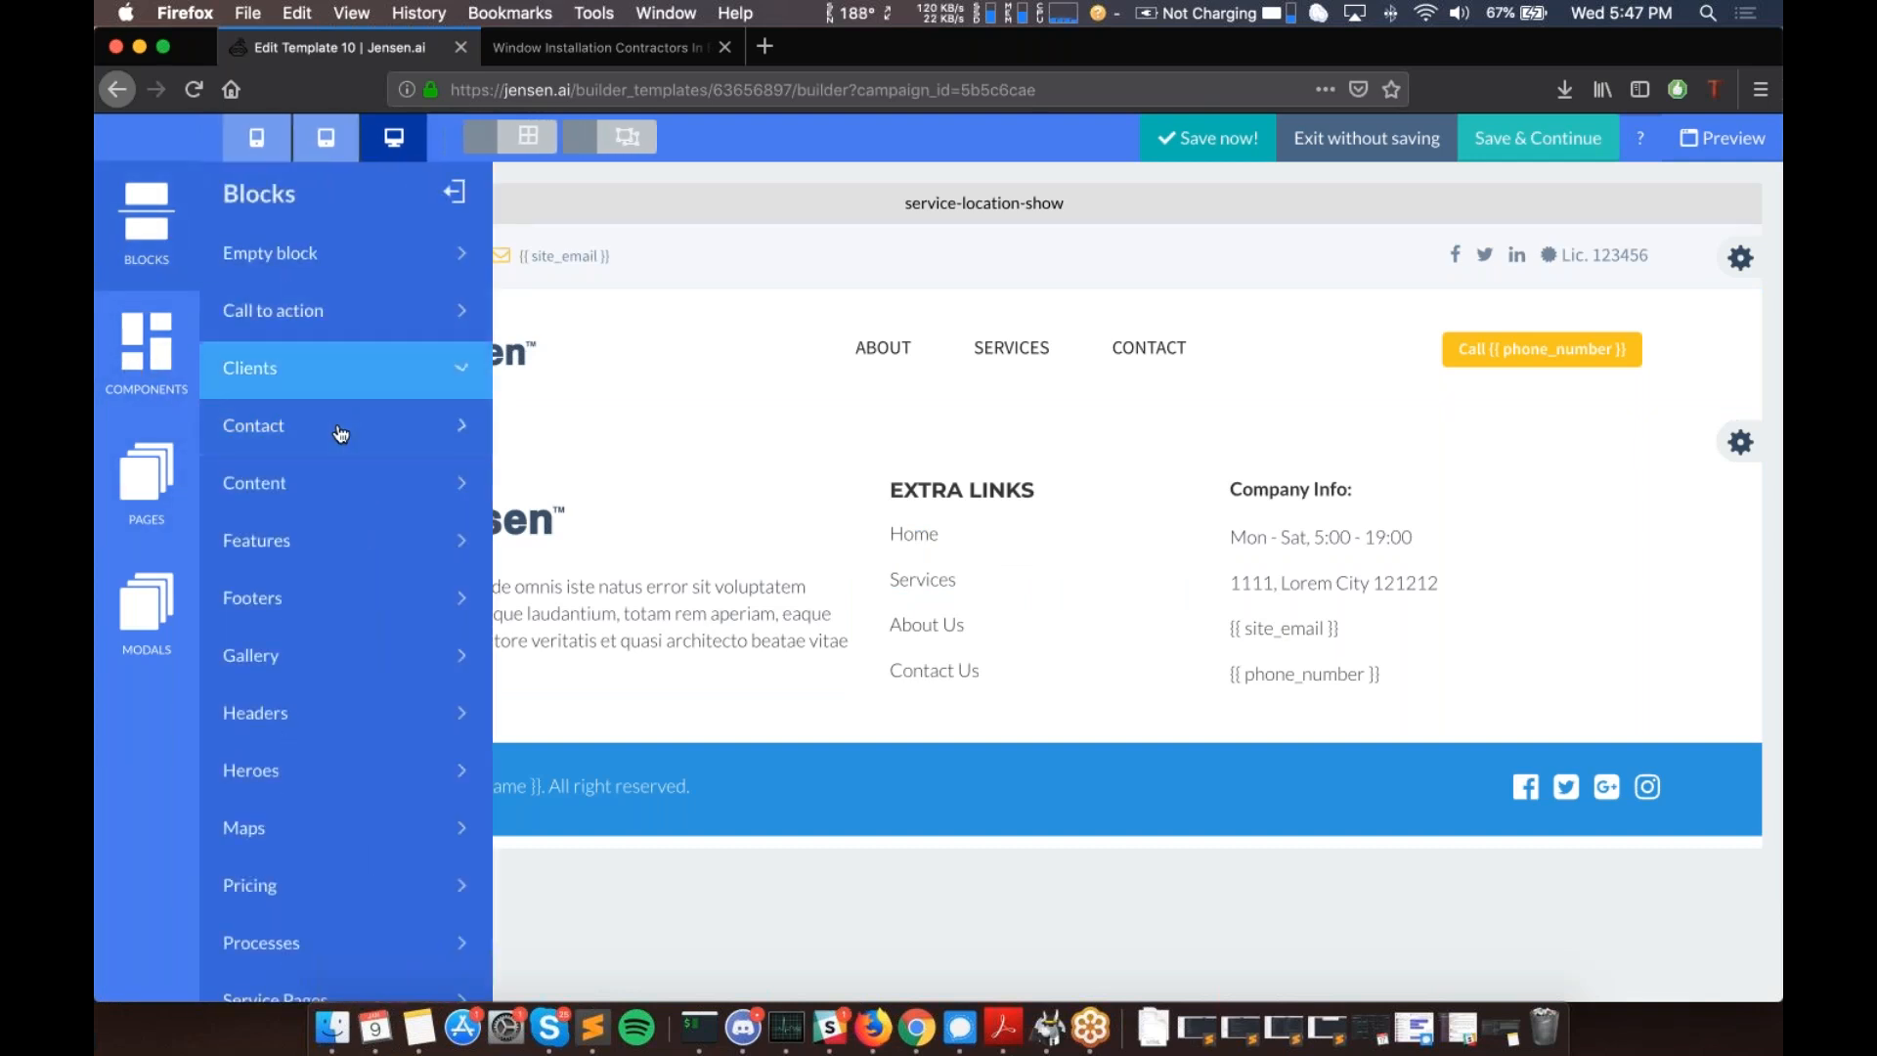
pyautogui.click(436, 477)
pyautogui.scroll(-15, 336, 617)
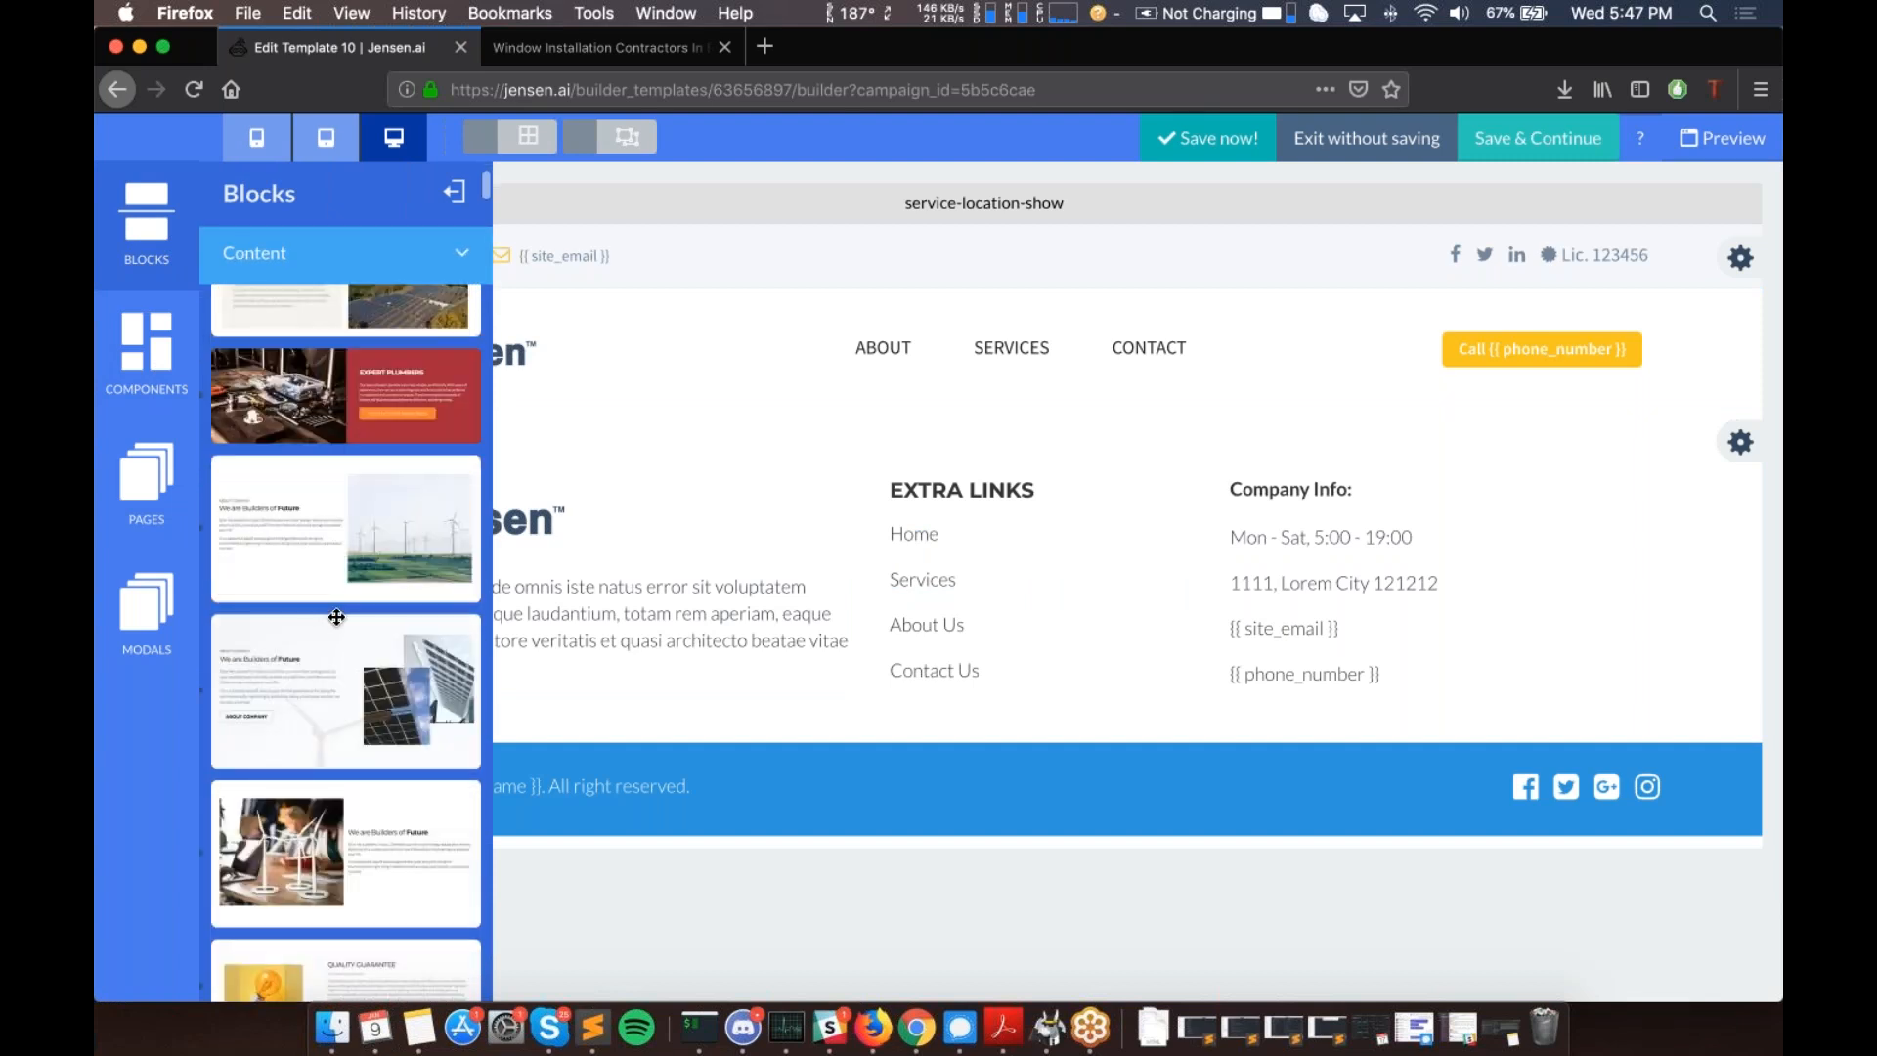
pyautogui.scroll(-5, 336, 617)
pyautogui.scroll(5, 336, 616)
pyautogui.scroll(-1, 346, 690)
pyautogui.moveTo(346, 690); pyautogui.dragTo(977, 434)
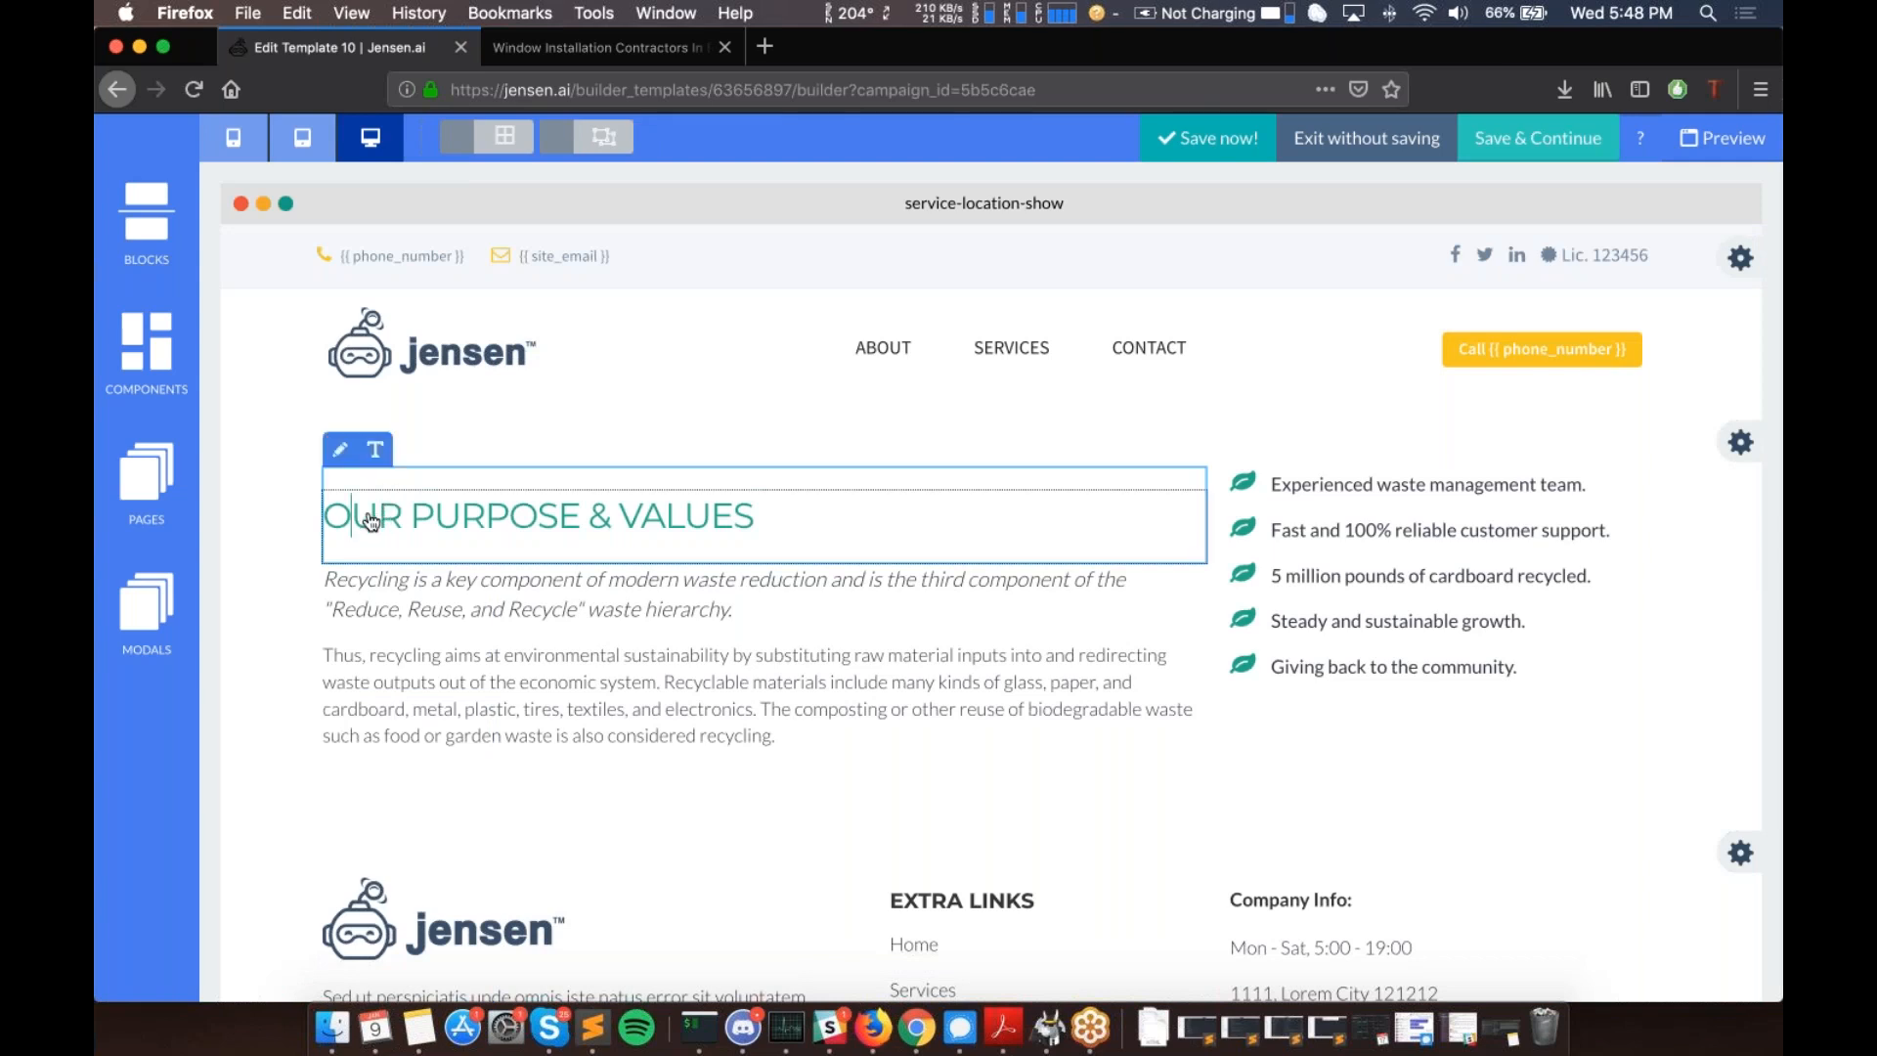
# - Replace the OUR PURPOSE & VALUES heading with '{{city.name}} Plumbing'
pyautogui.hotkey('shift', 'Right')
pyautogui.hotkey('shift', 'Right')
pyautogui.hotkey('shift', 'Right')
pyautogui.hotkey('shift', 'Right')
pyautogui.hotkey('shift', 'Right')
pyautogui.hotkey('shift', 'Right')
pyautogui.hotkey('shift', 'Right')
pyautogui.hotkey('shift', 'Right')
pyautogui.hotkey('shift', 'Right')
pyautogui.hotkey('shift', 'Right')
pyautogui.hotkey('shift', 'Right')
pyautogui.hotkey('shift', 'Right')
pyautogui.hotkey('shift', 'Right')
pyautogui.hotkey('shift', 'Right')
pyautogui.hotkey('shift', 'Right')
pyautogui.hotkey('shift', 'Right')
pyautogui.hotkey('shift', 'Right')
pyautogui.hotkey('shift', 'Right')
pyautogui.hotkey('shift', 'Right')
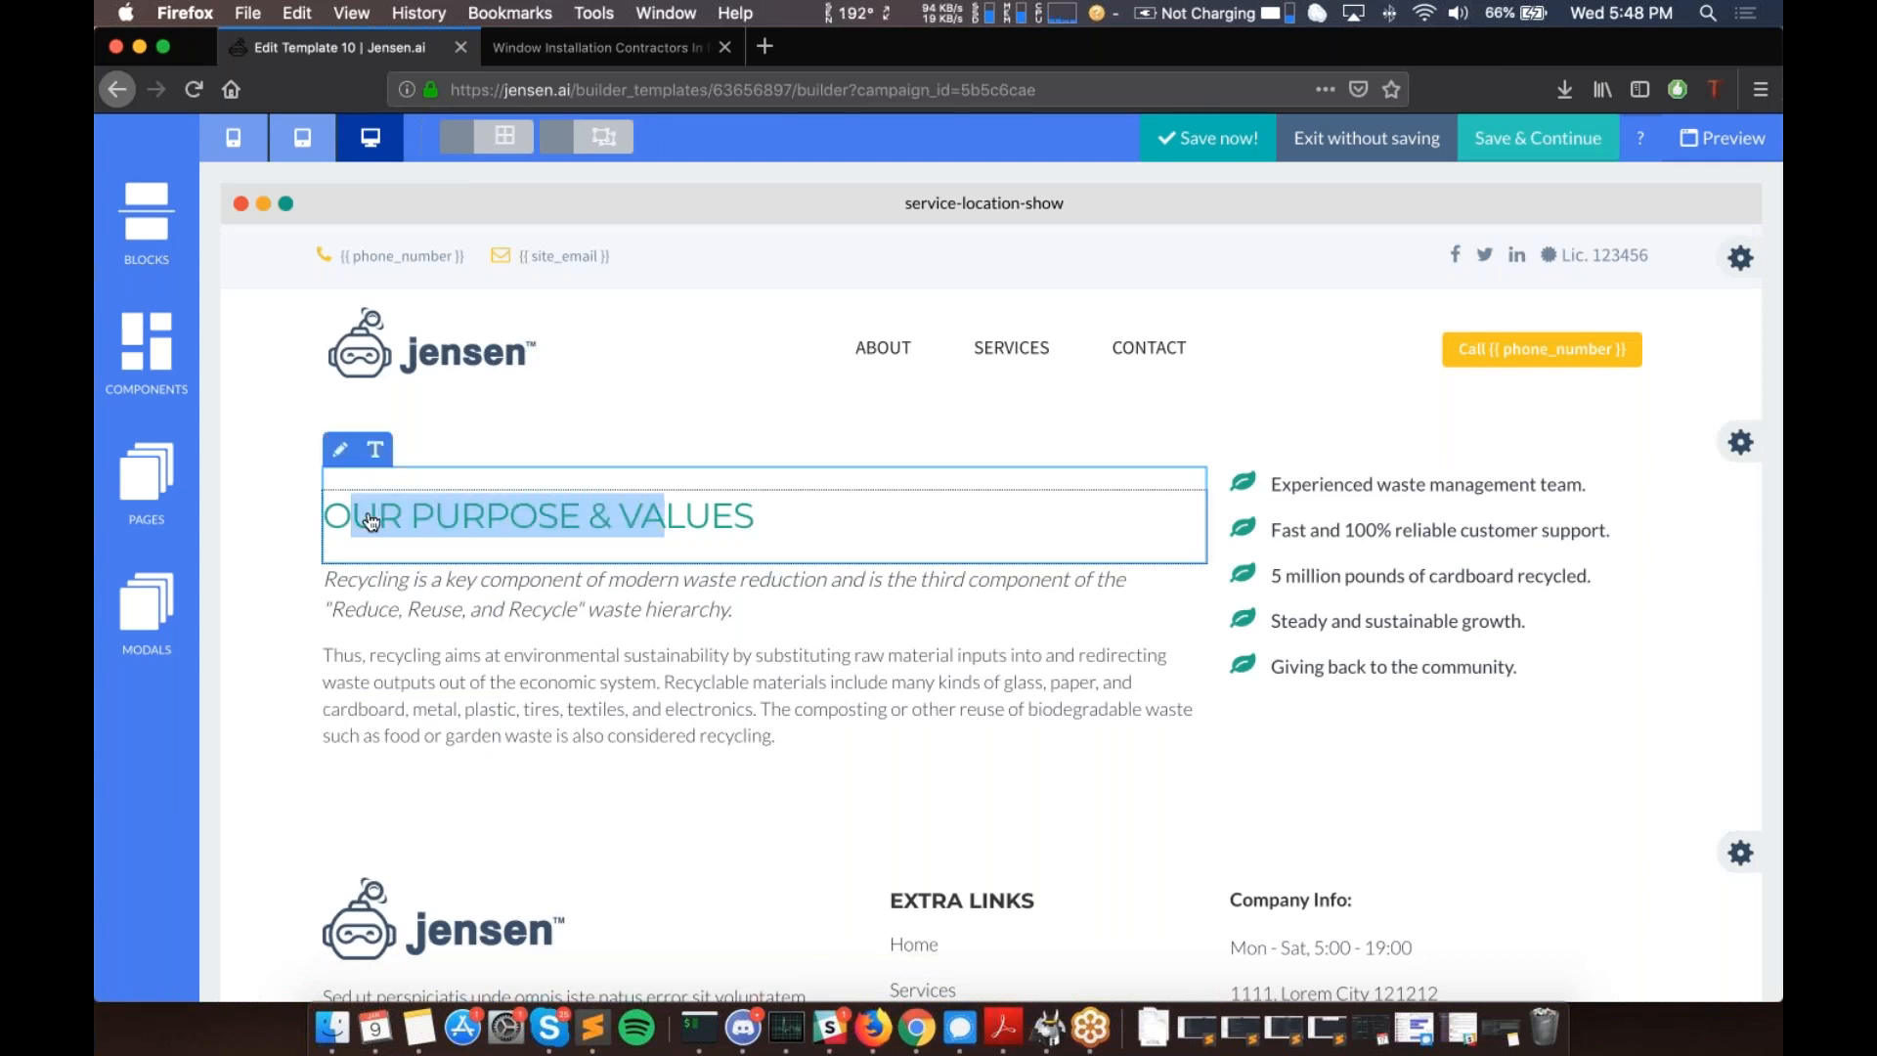
pyautogui.press('BackSpace')
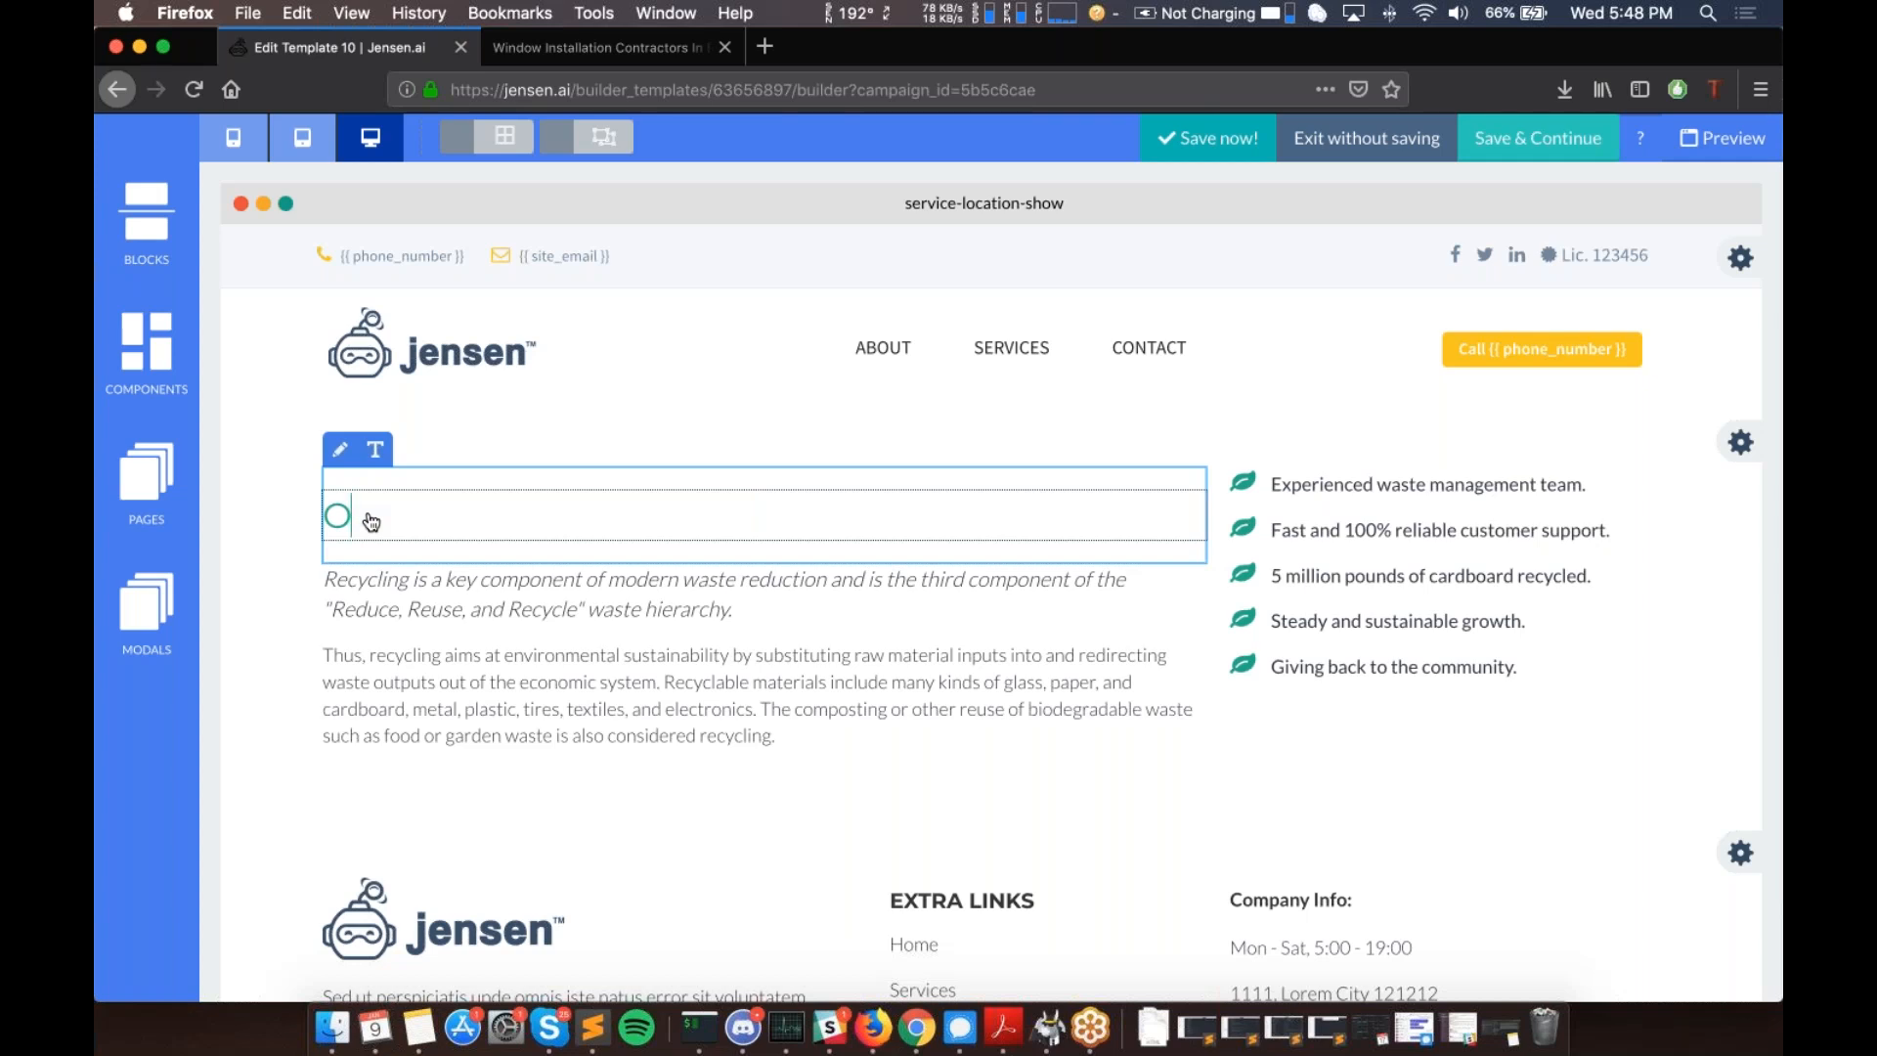
pyautogui.press('BackSpace')
pyautogui.write('{{city.')
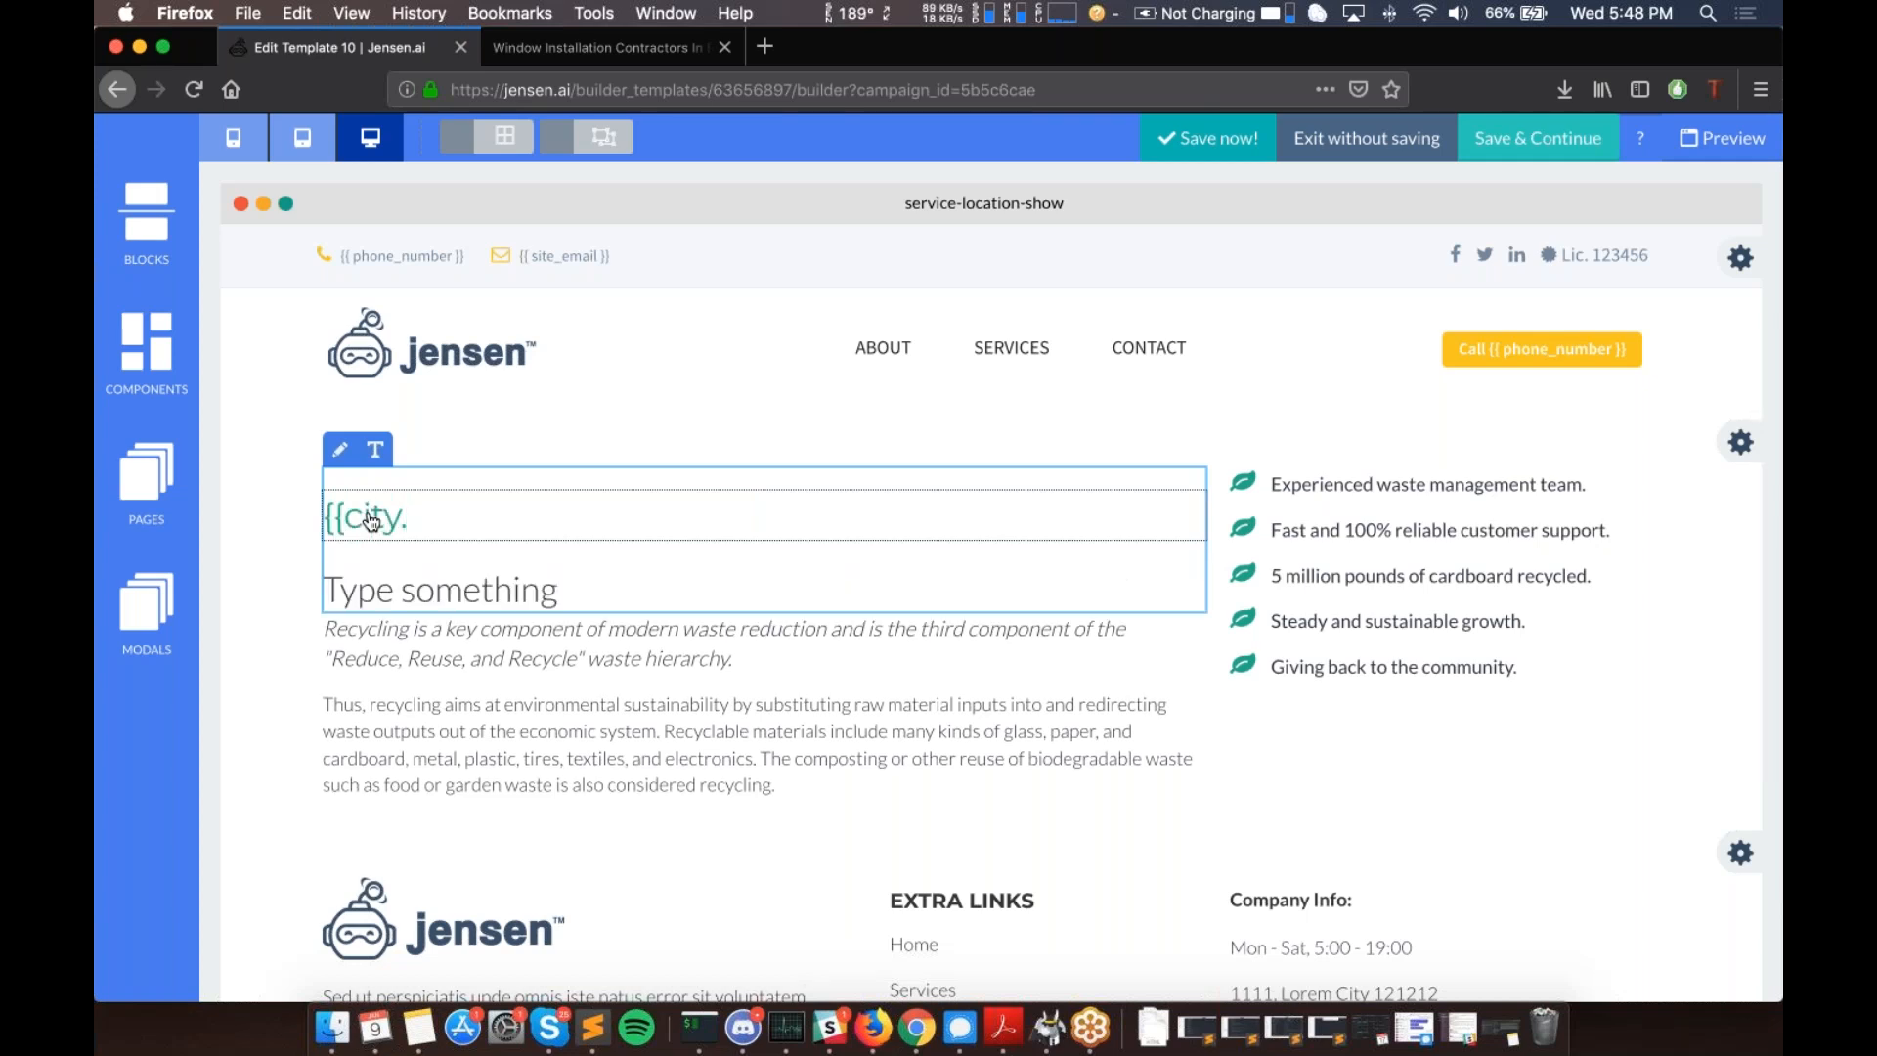
pyautogui.write('name}} Plumbing')
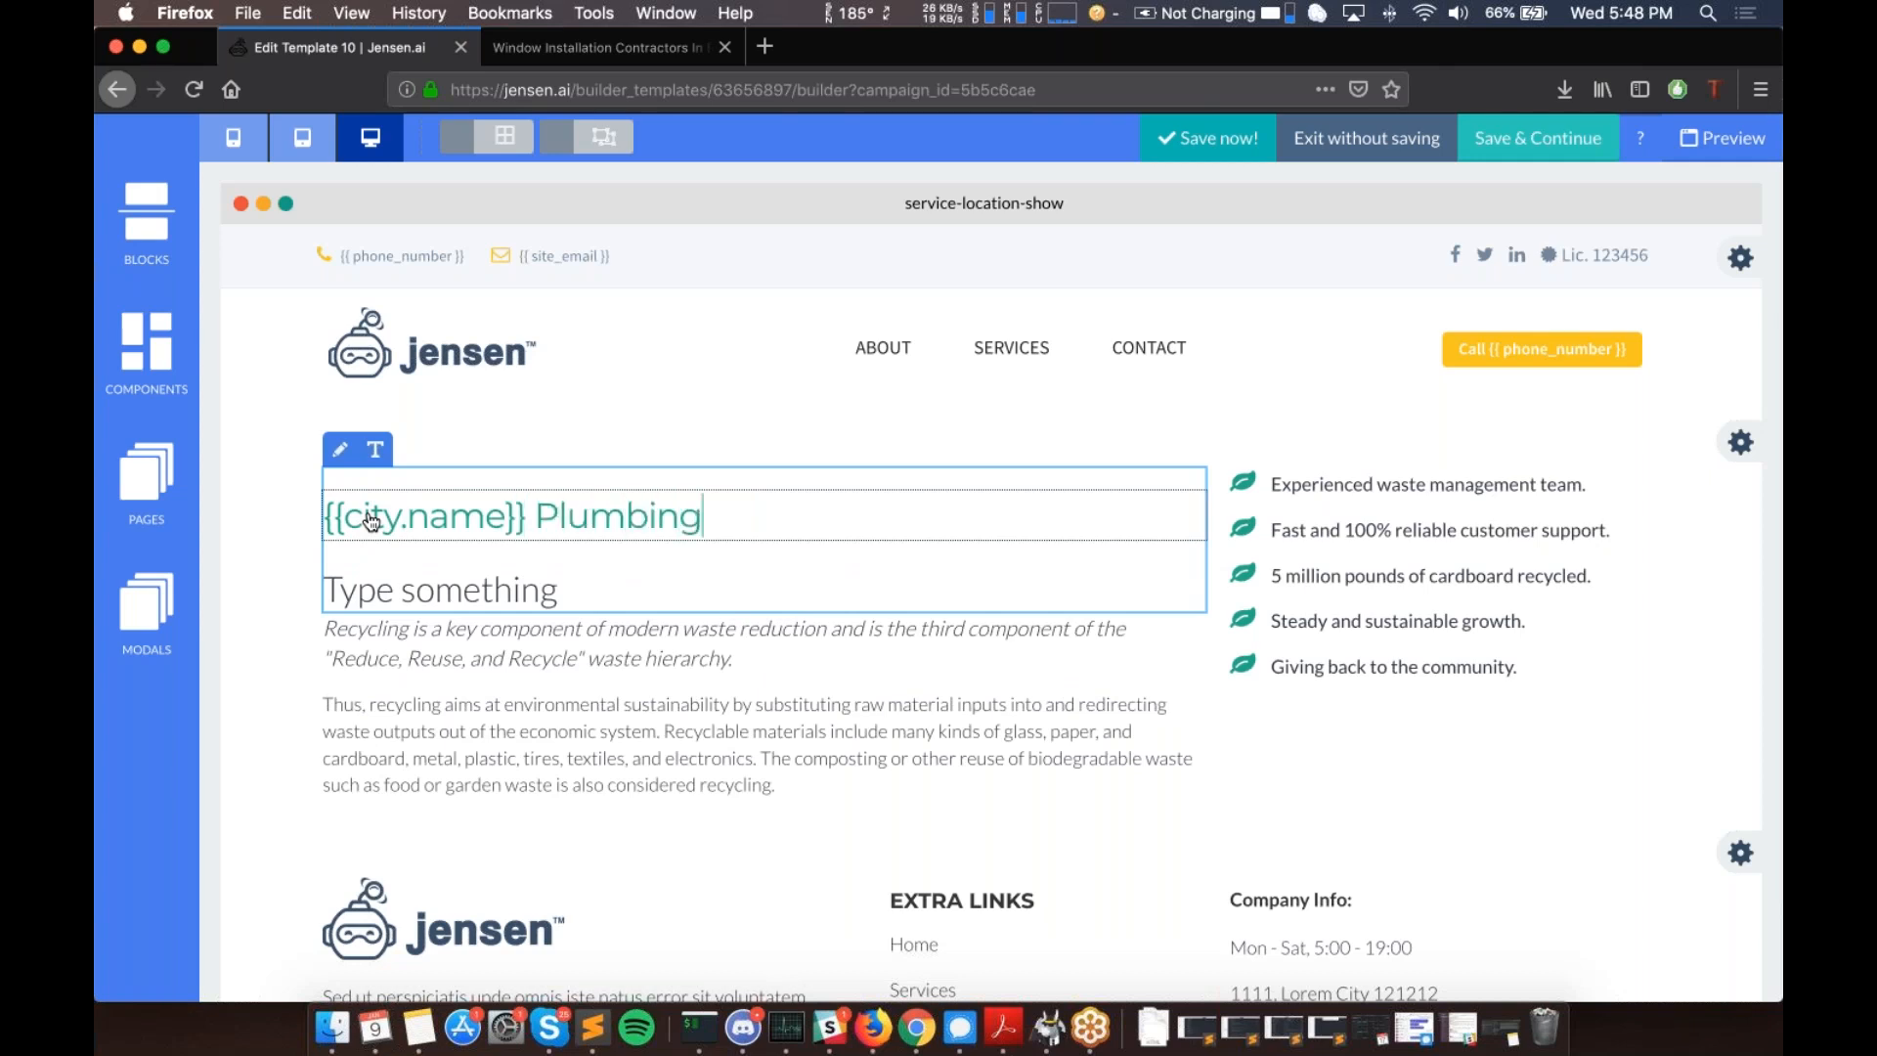
pyautogui.click(519, 424)
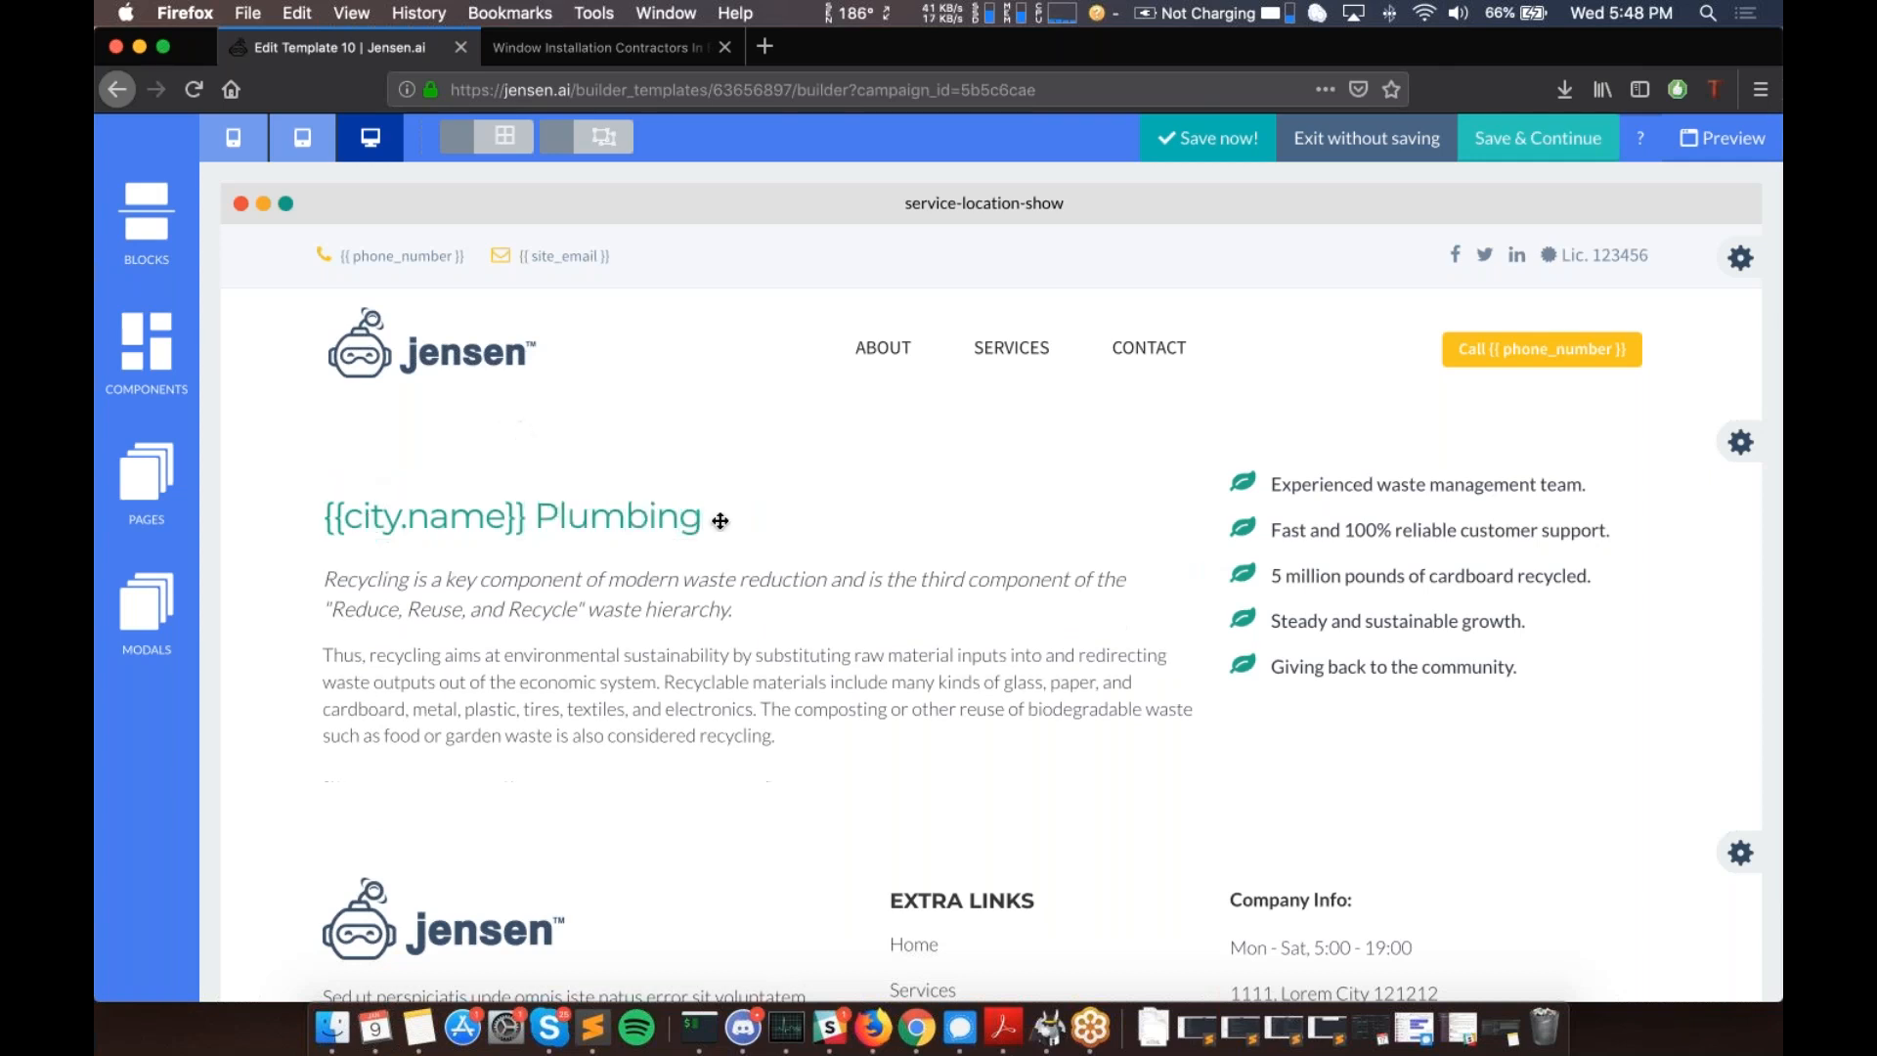
# - Add the Service Pages Los Angeles location map block below the {{city.name}} Plumbing section
pyautogui.click(156, 227)
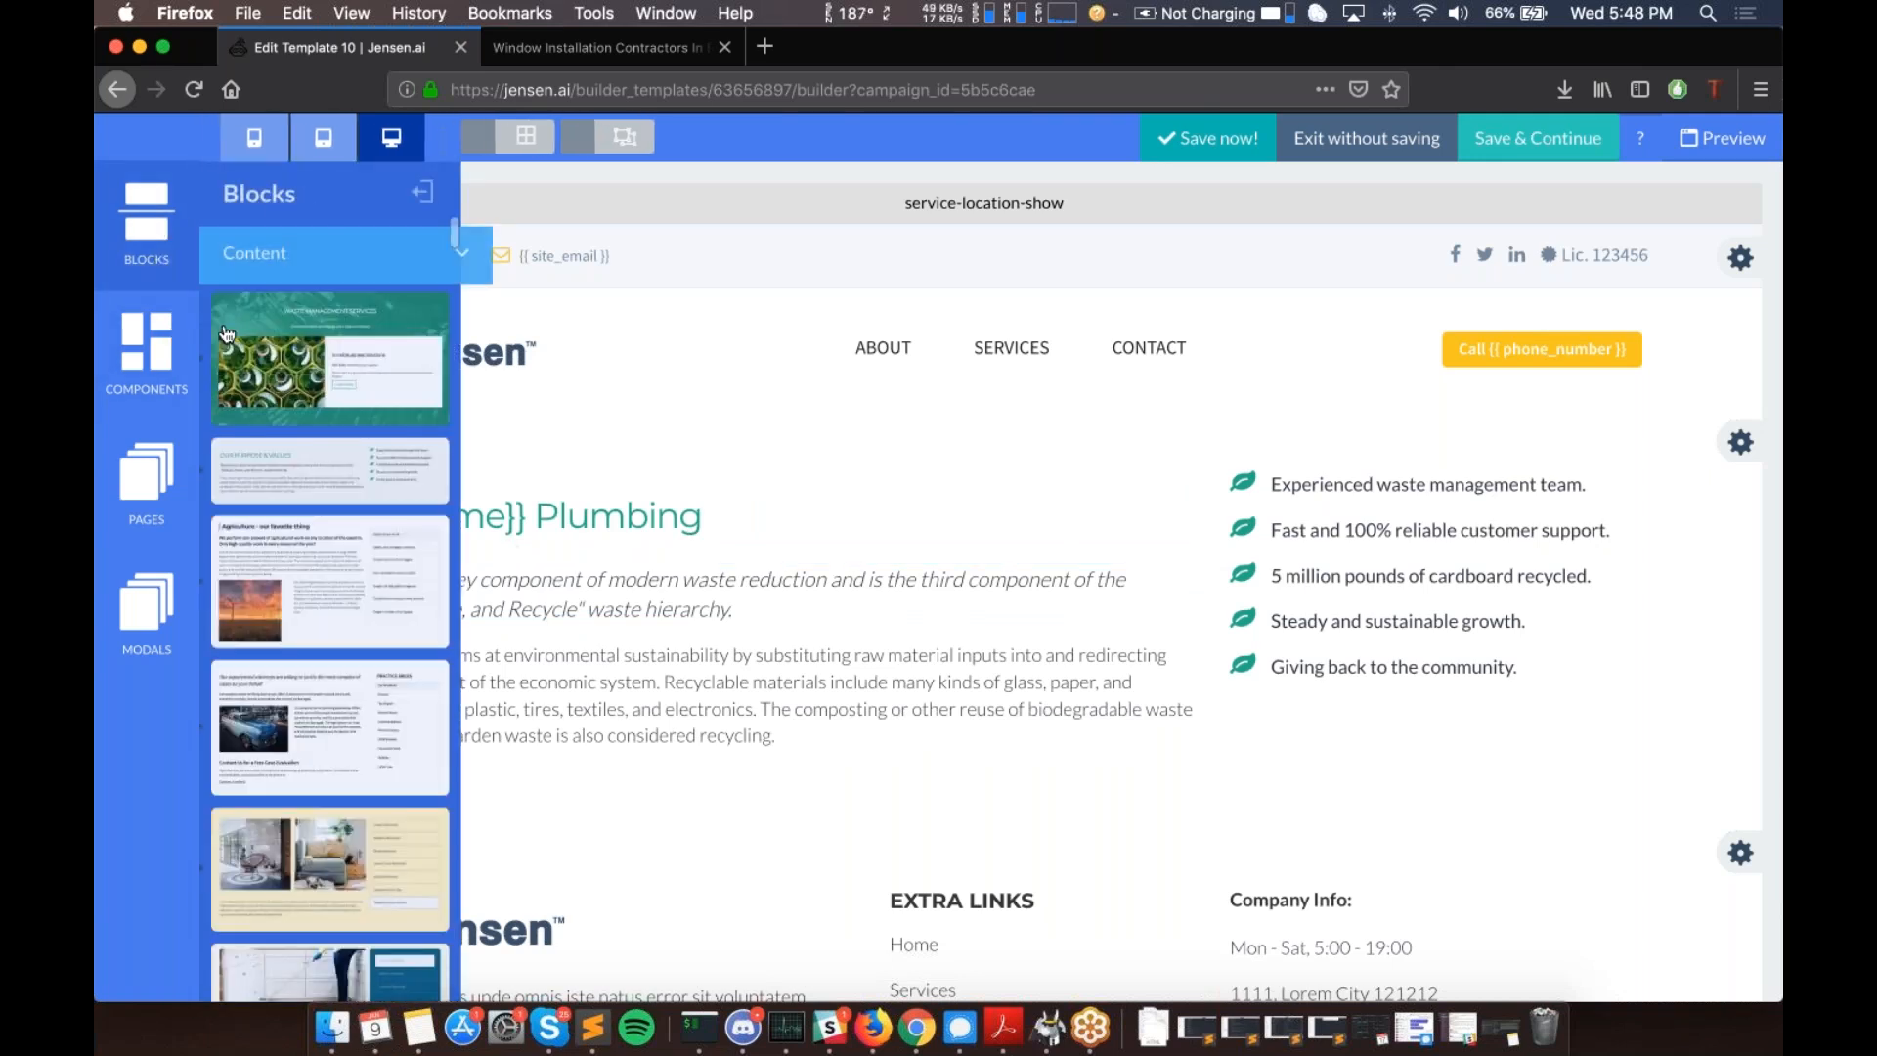
pyautogui.click(385, 253)
pyautogui.scroll(-3, 339, 399)
pyautogui.click(318, 569)
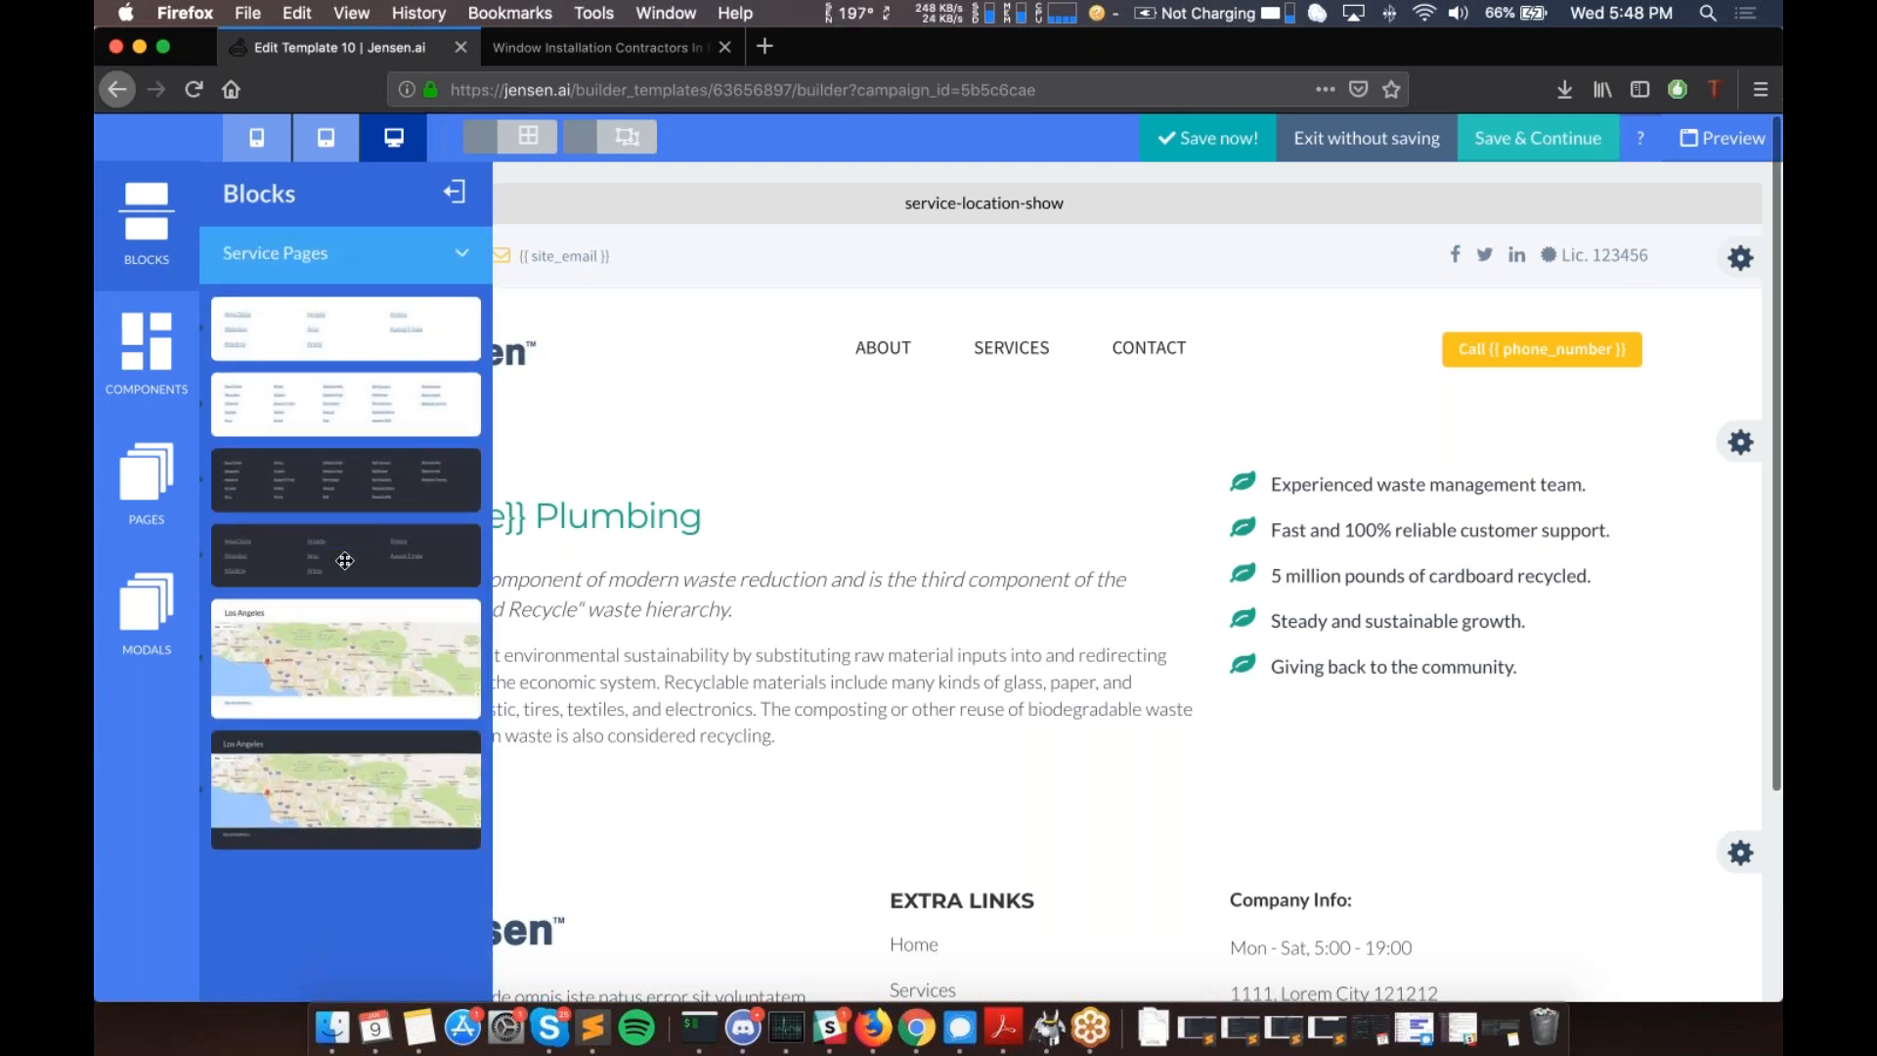
pyautogui.moveTo(345, 561); pyautogui.dragTo(762, 733)
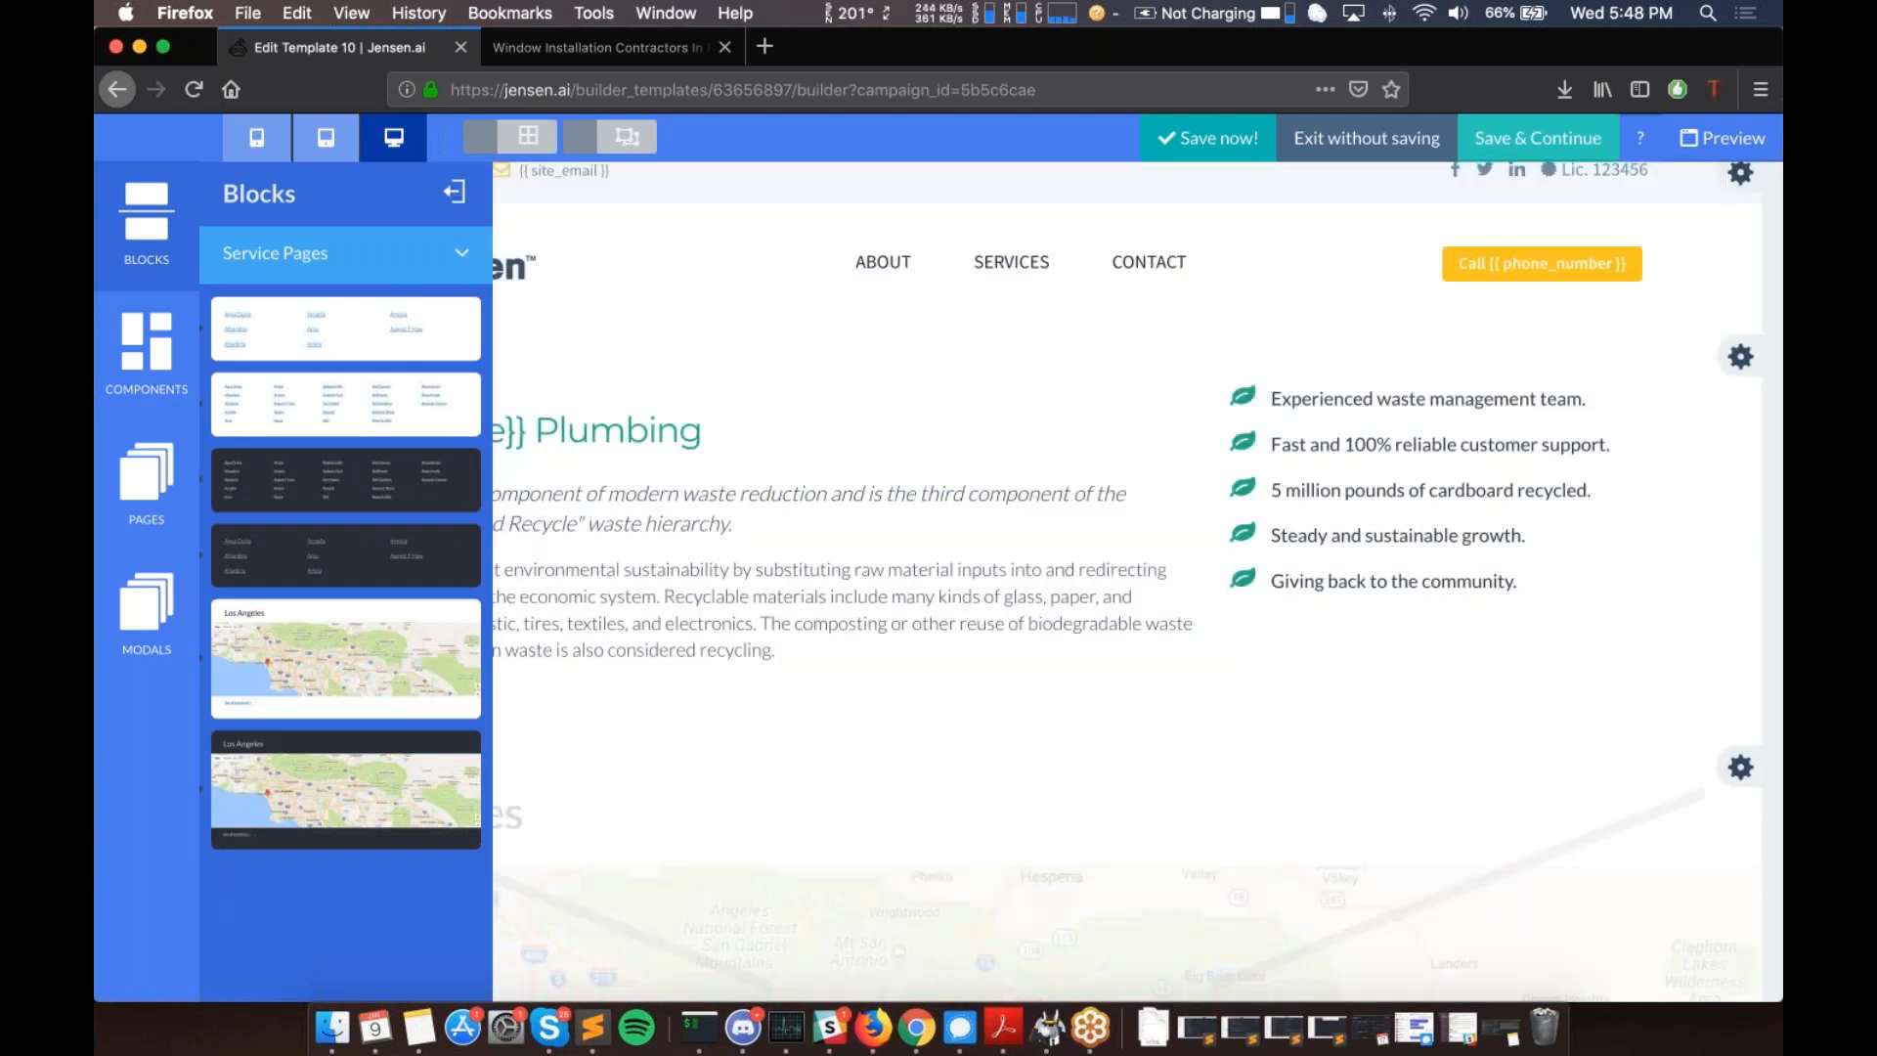
pyautogui.click(454, 192)
pyautogui.scroll(-2, 626, 479)
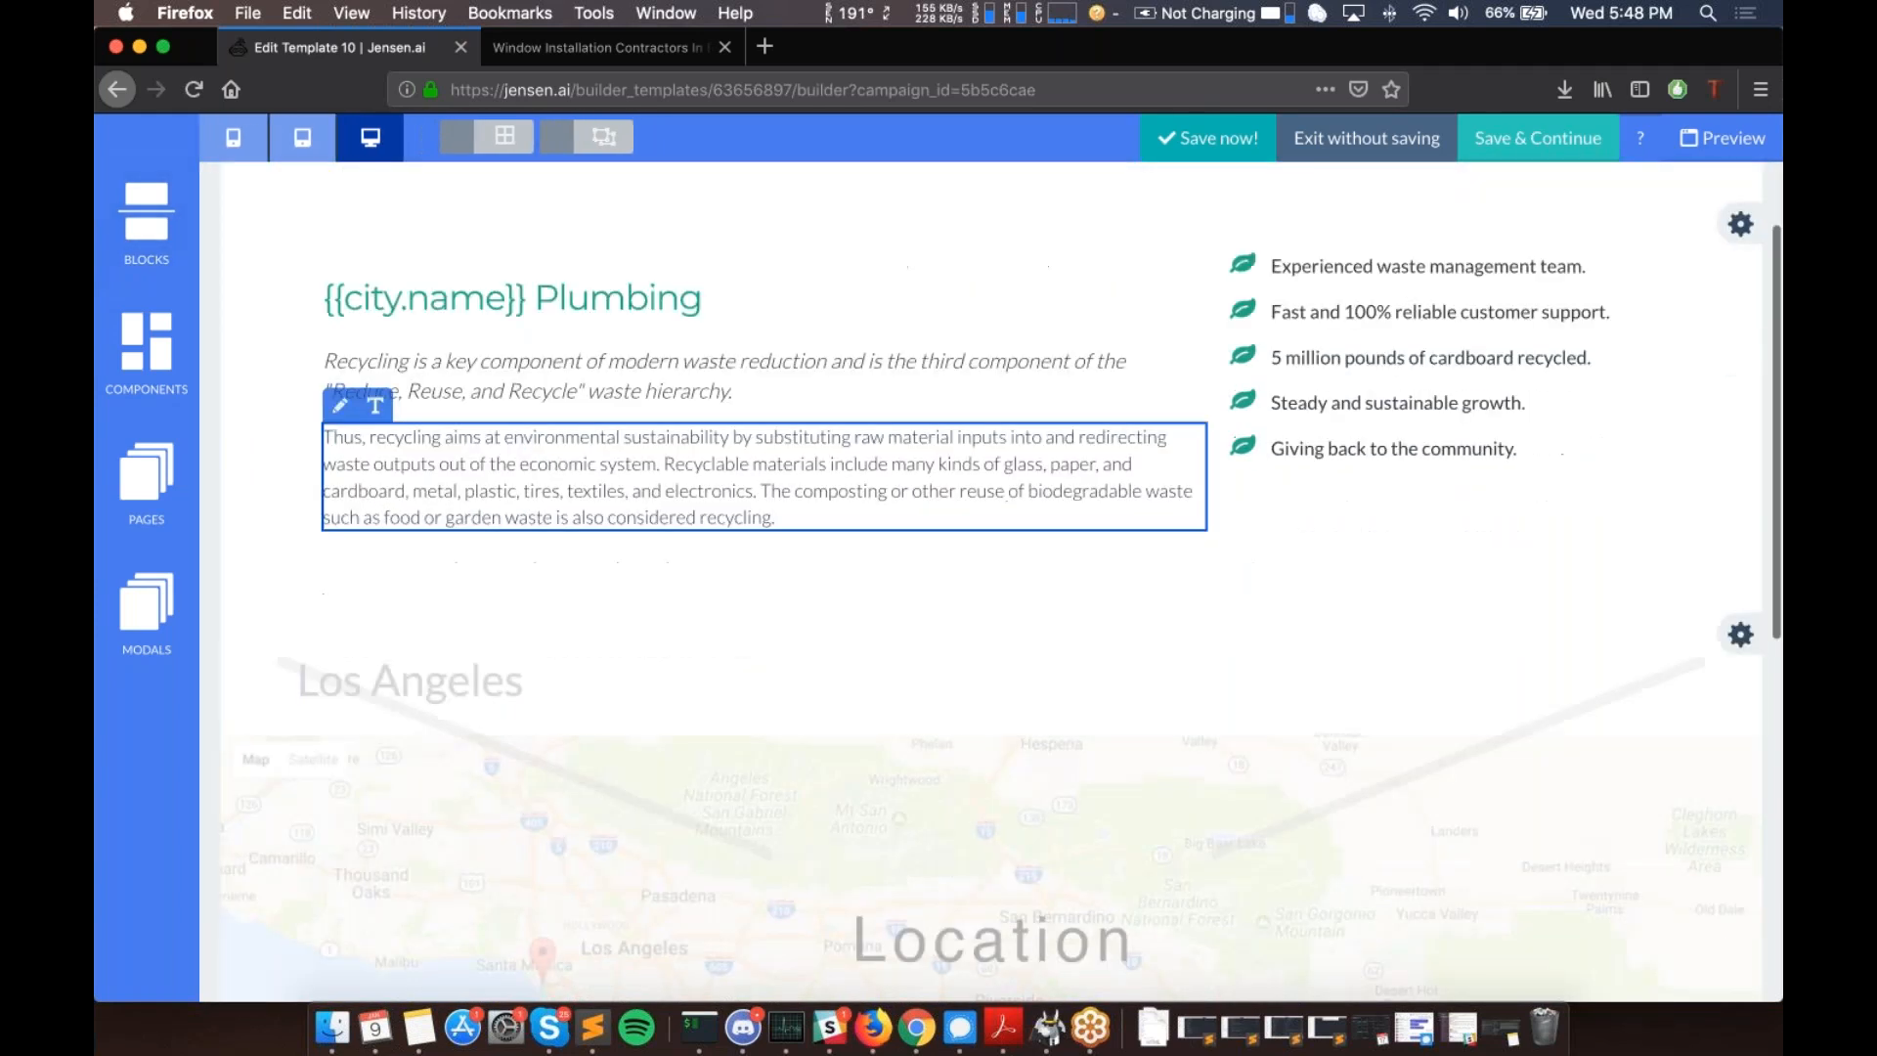
pyautogui.scroll(-4, 737, 575)
pyautogui.scroll(1, 827, 659)
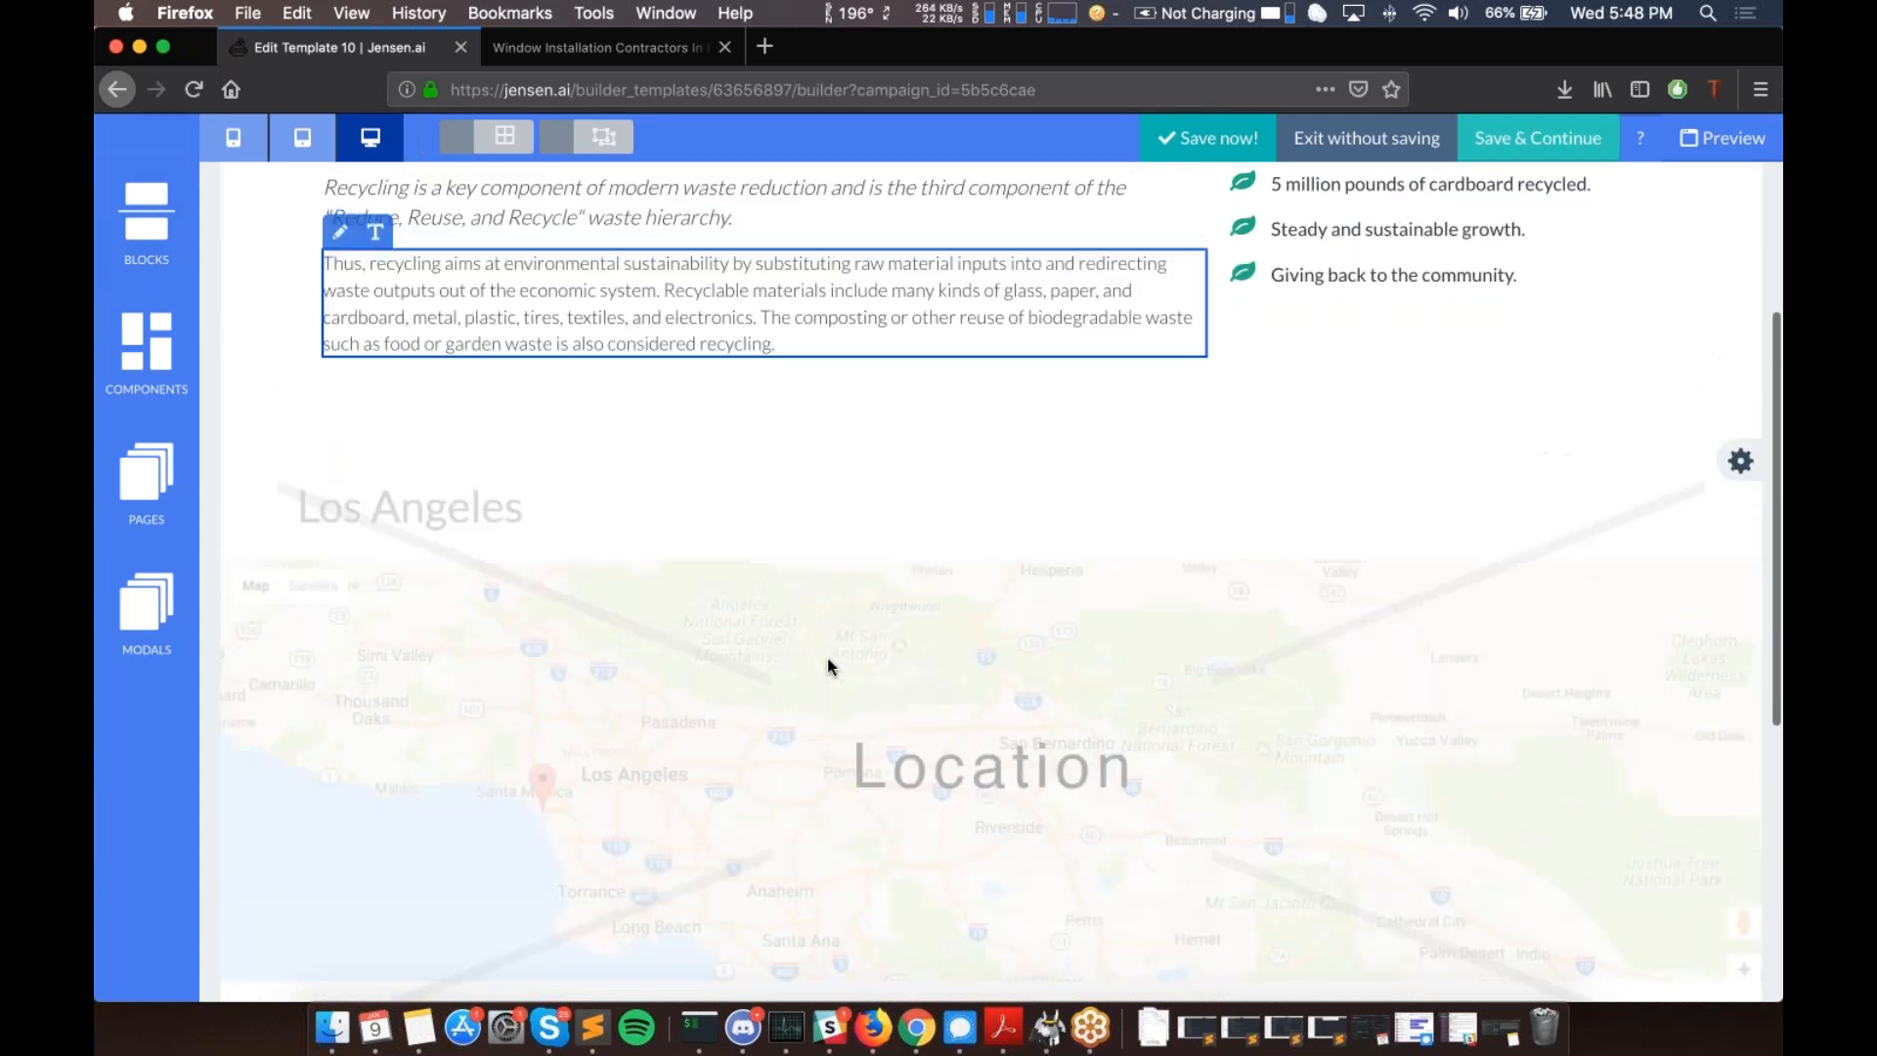
pyautogui.scroll(6, 827, 659)
pyautogui.scroll(-8, 374, 595)
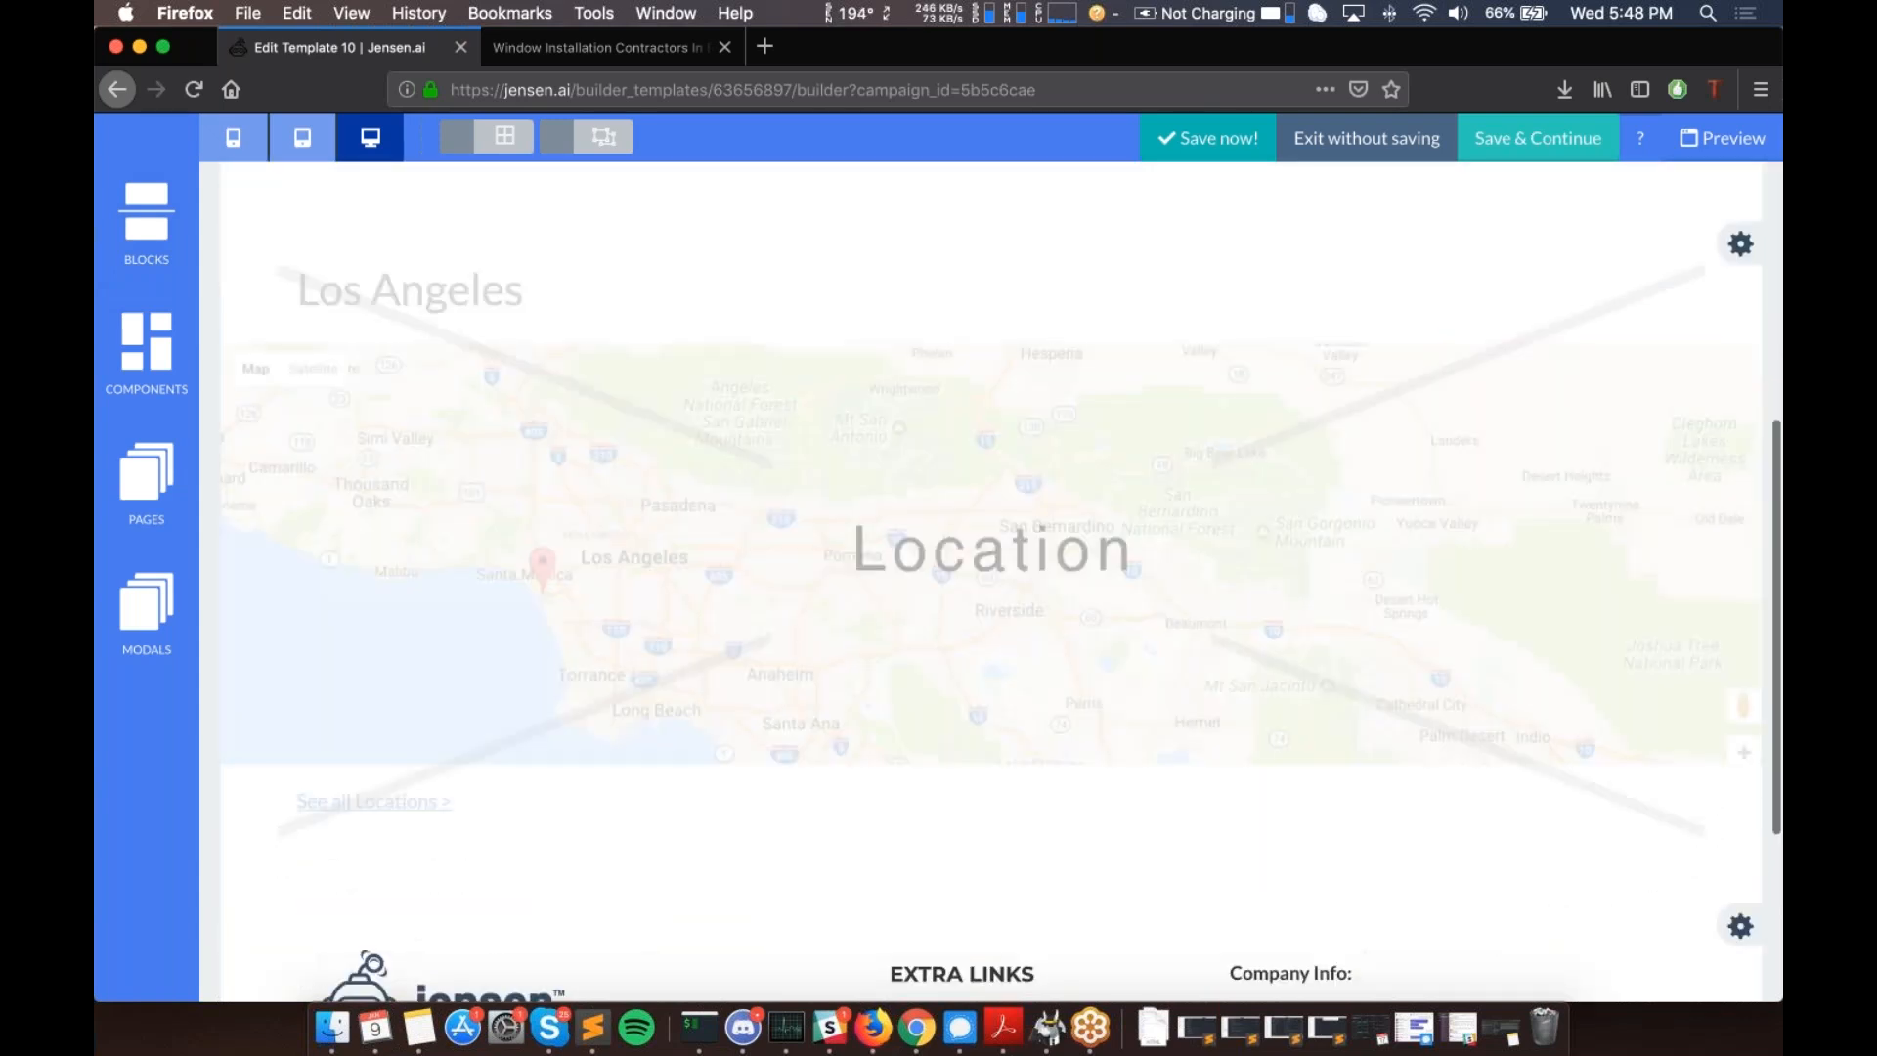
pyautogui.scroll(8, 375, 595)
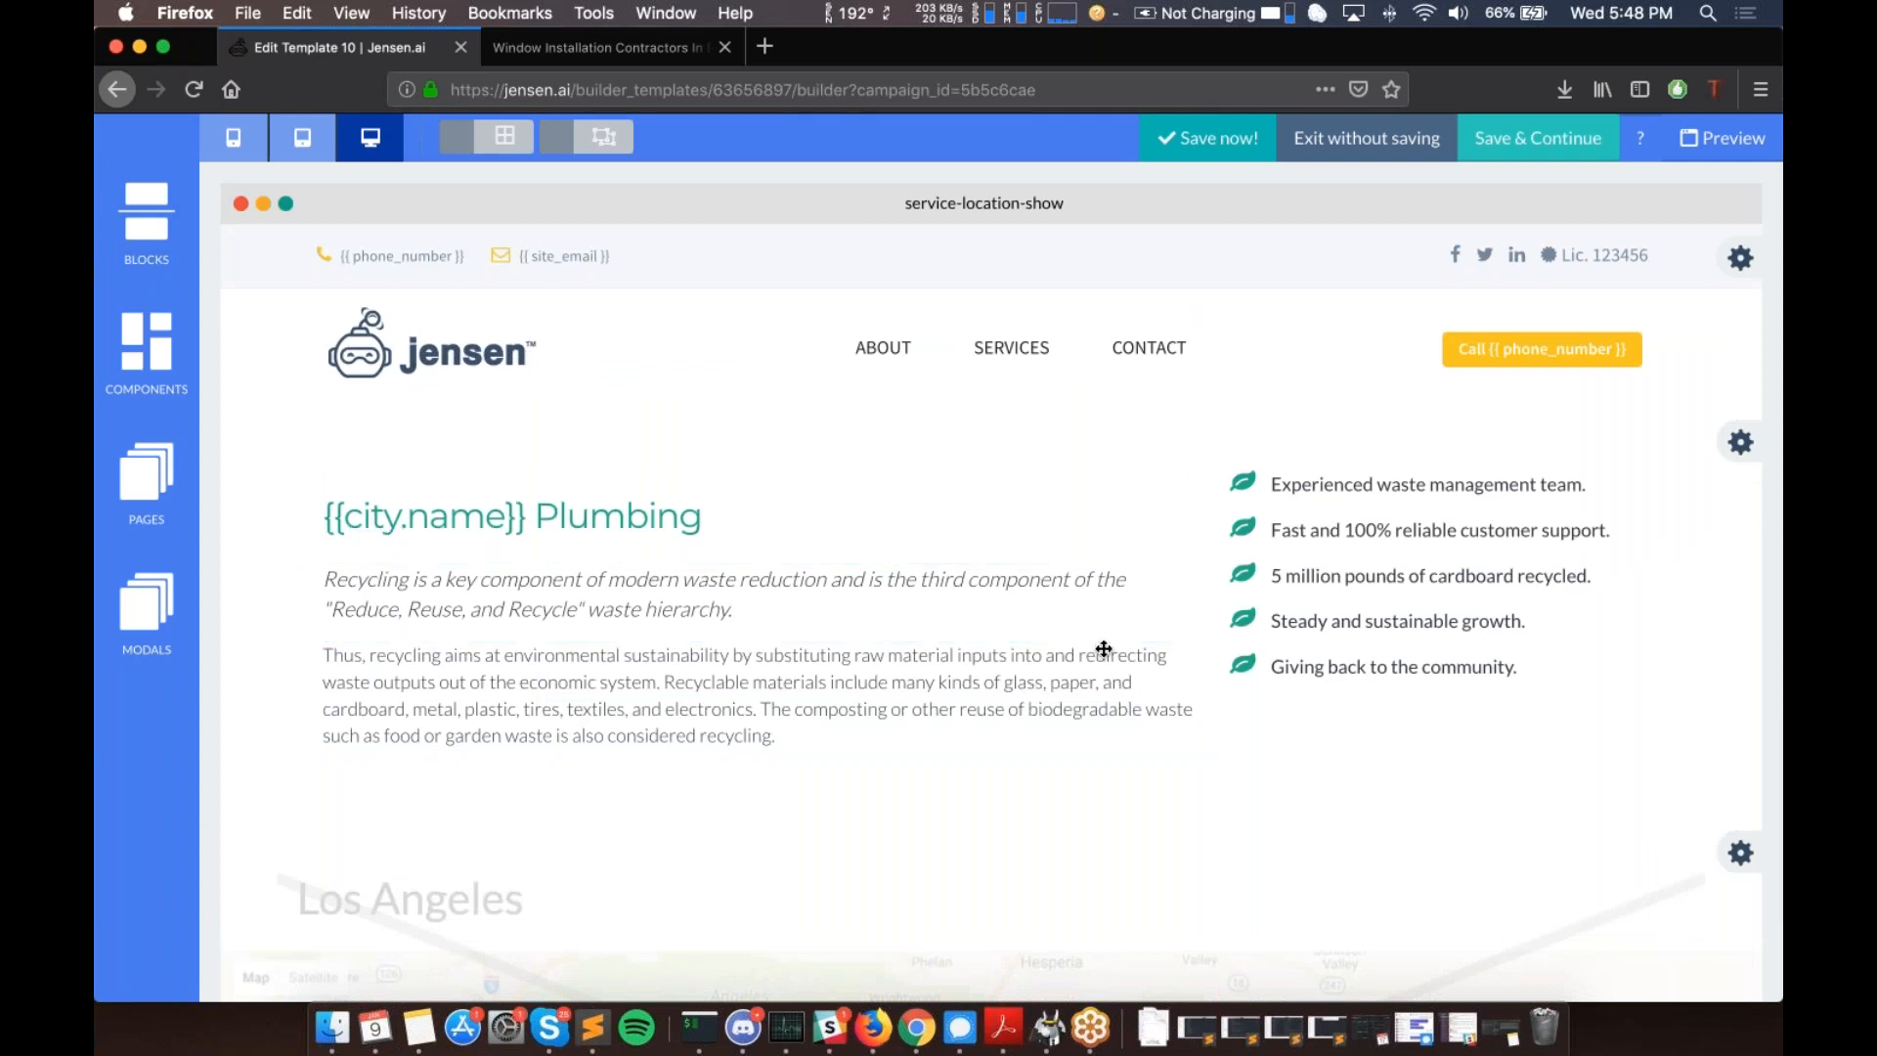
# - Review the Built-in Variables list, picking out city.phone_number and city.name, then close it
pyautogui.click(1642, 140)
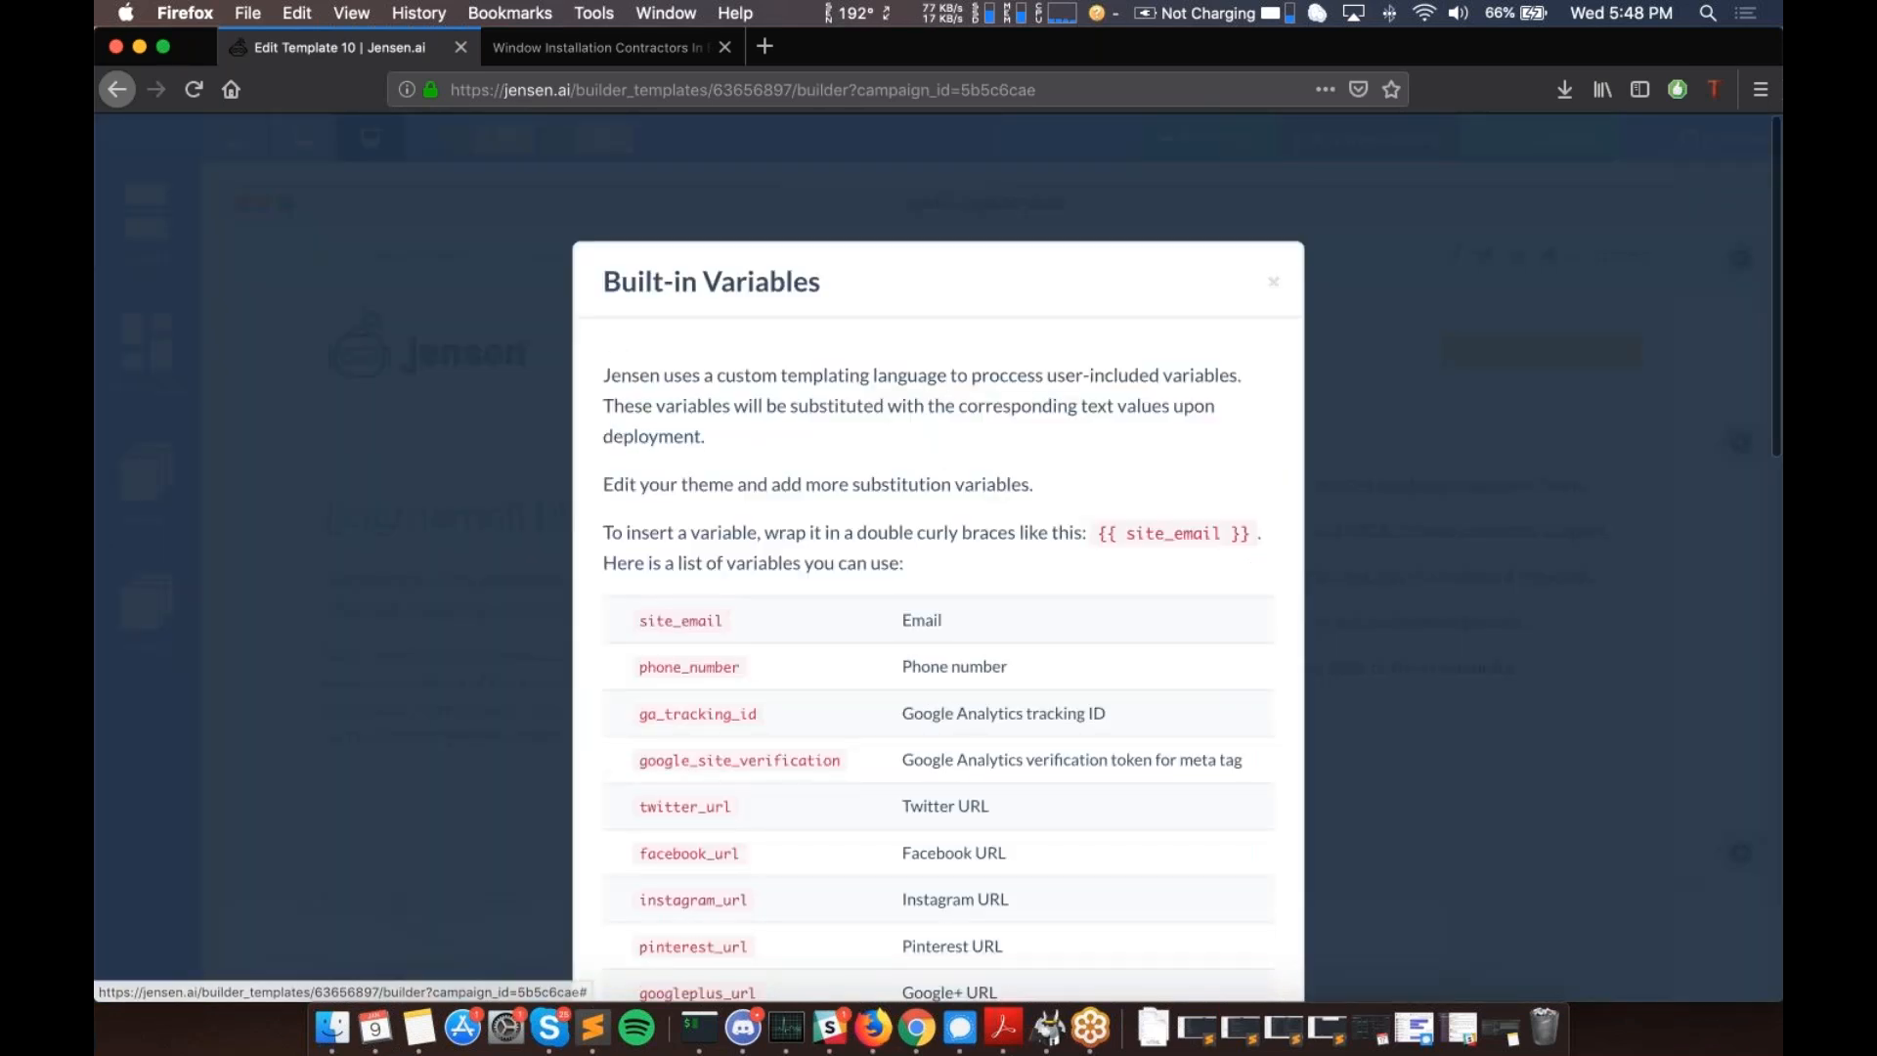
pyautogui.scroll(-15, 939, 587)
pyautogui.moveTo(641, 450); pyautogui.dragTo(1073, 936)
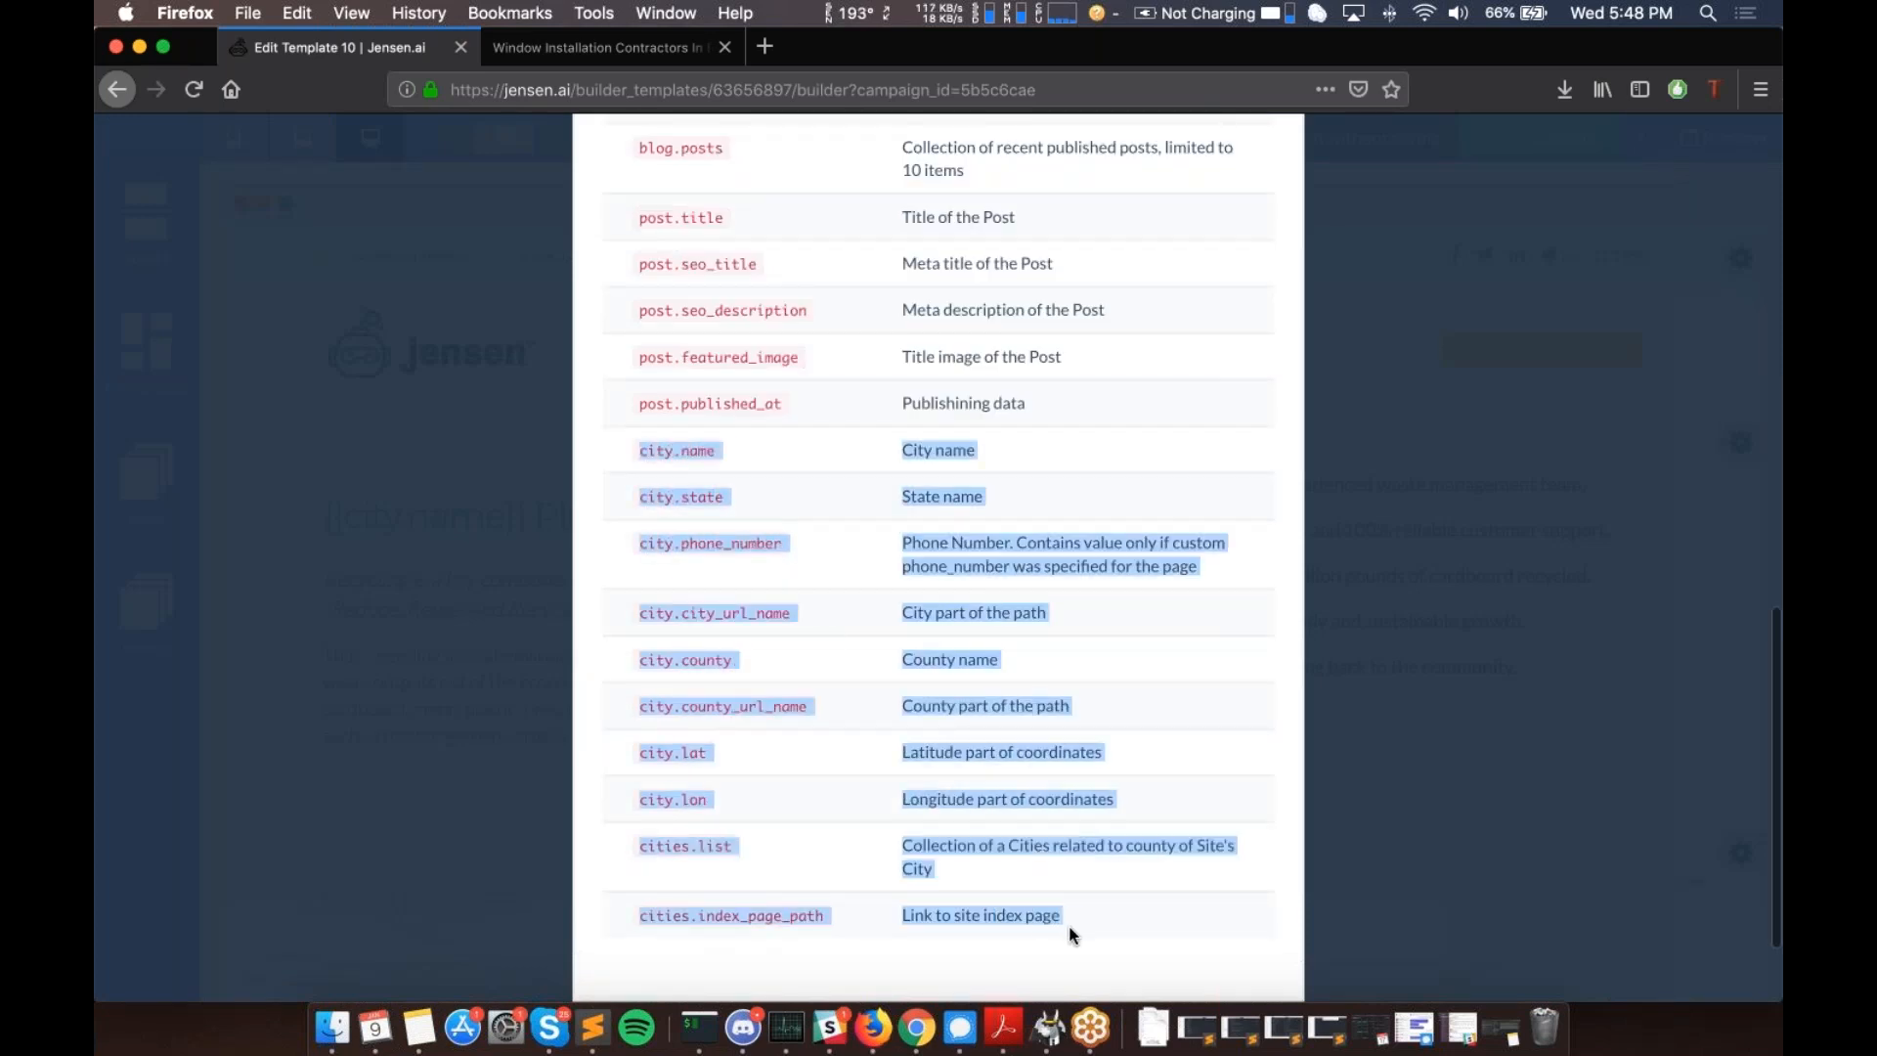
pyautogui.scroll(-3, 1073, 935)
pyautogui.click(696, 421)
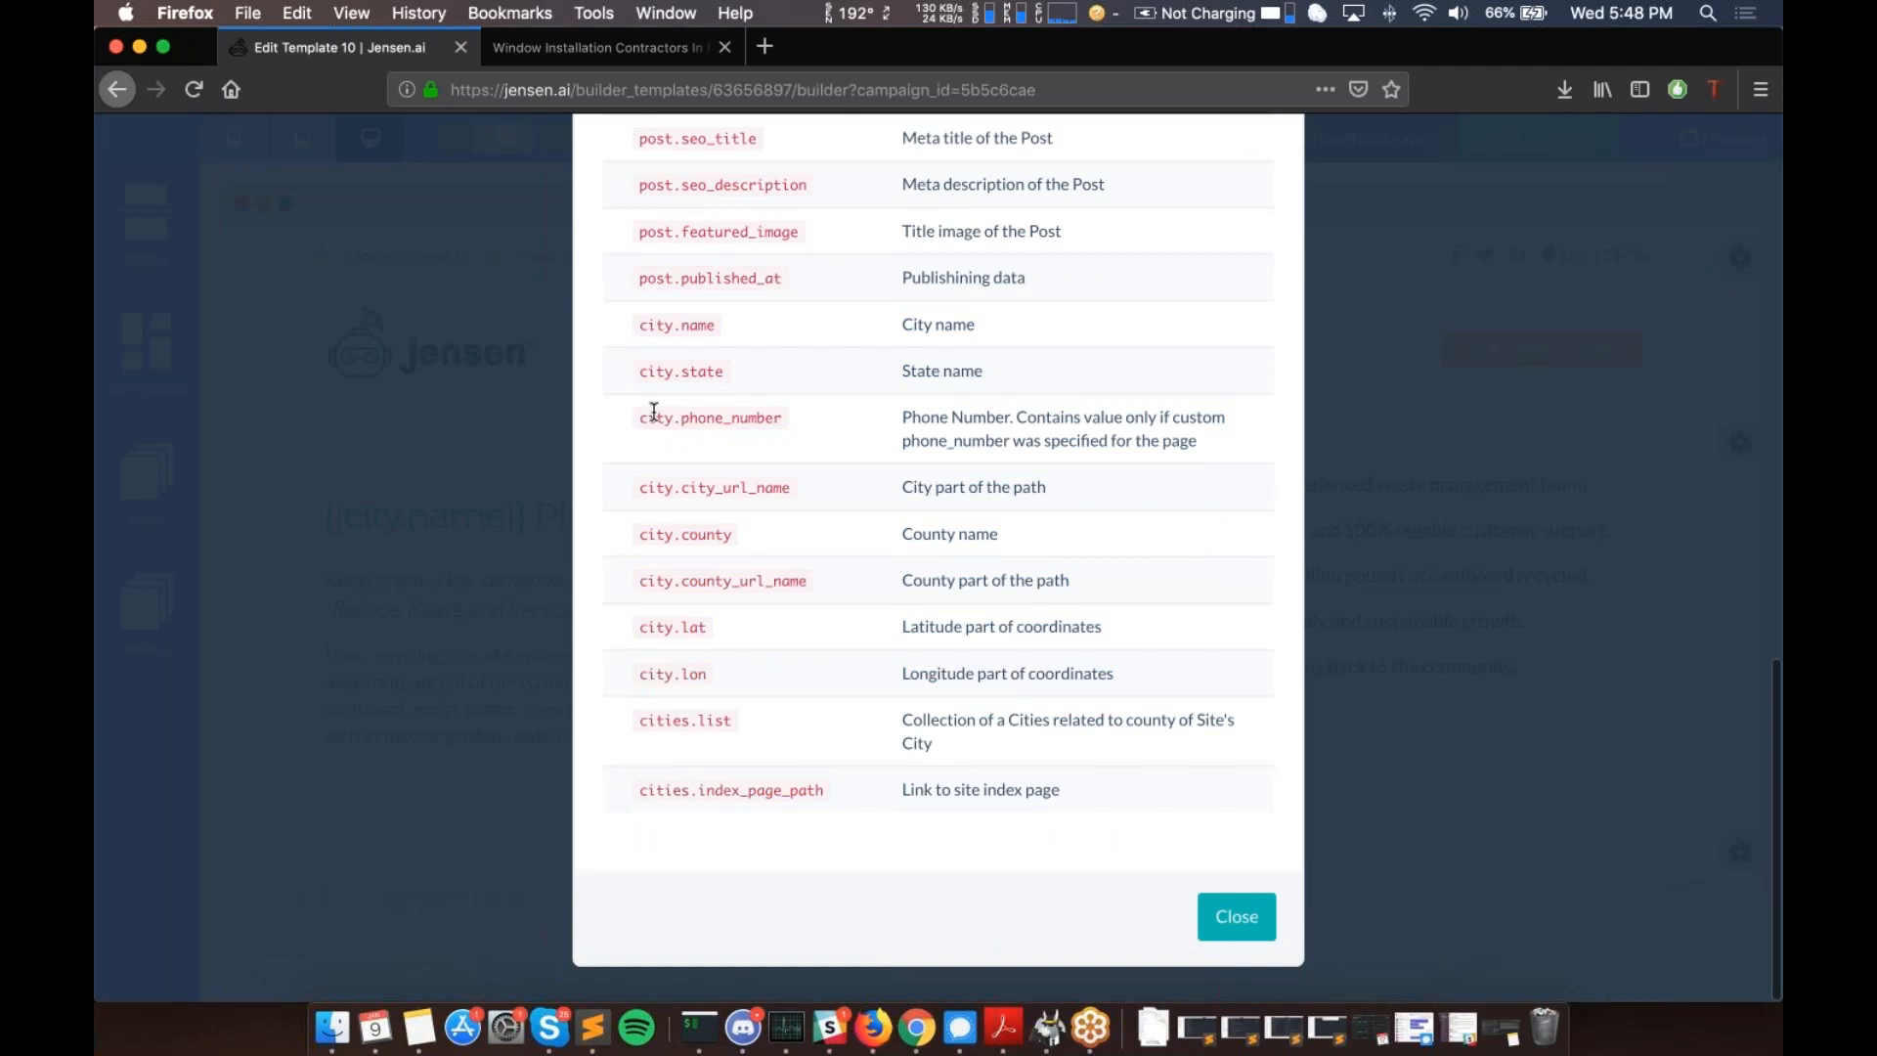
pyautogui.doubleClick(726, 415)
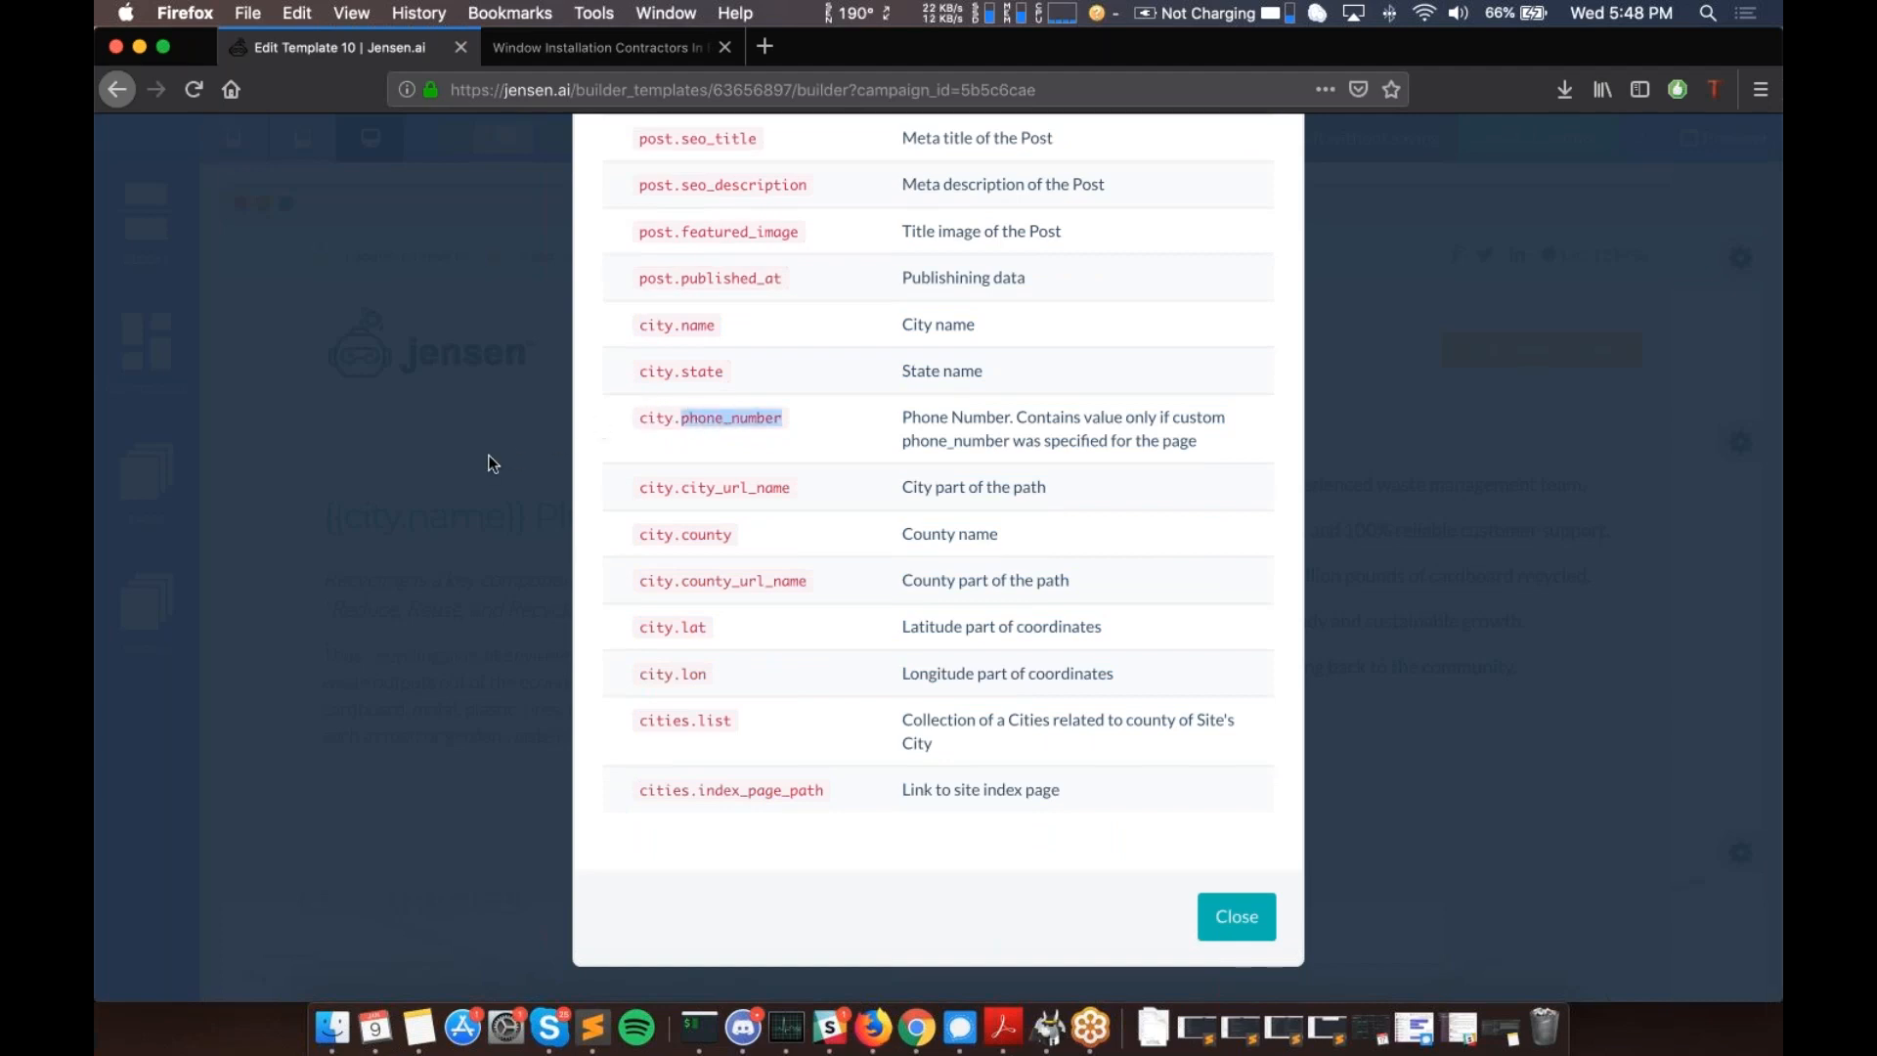
pyautogui.click(718, 366)
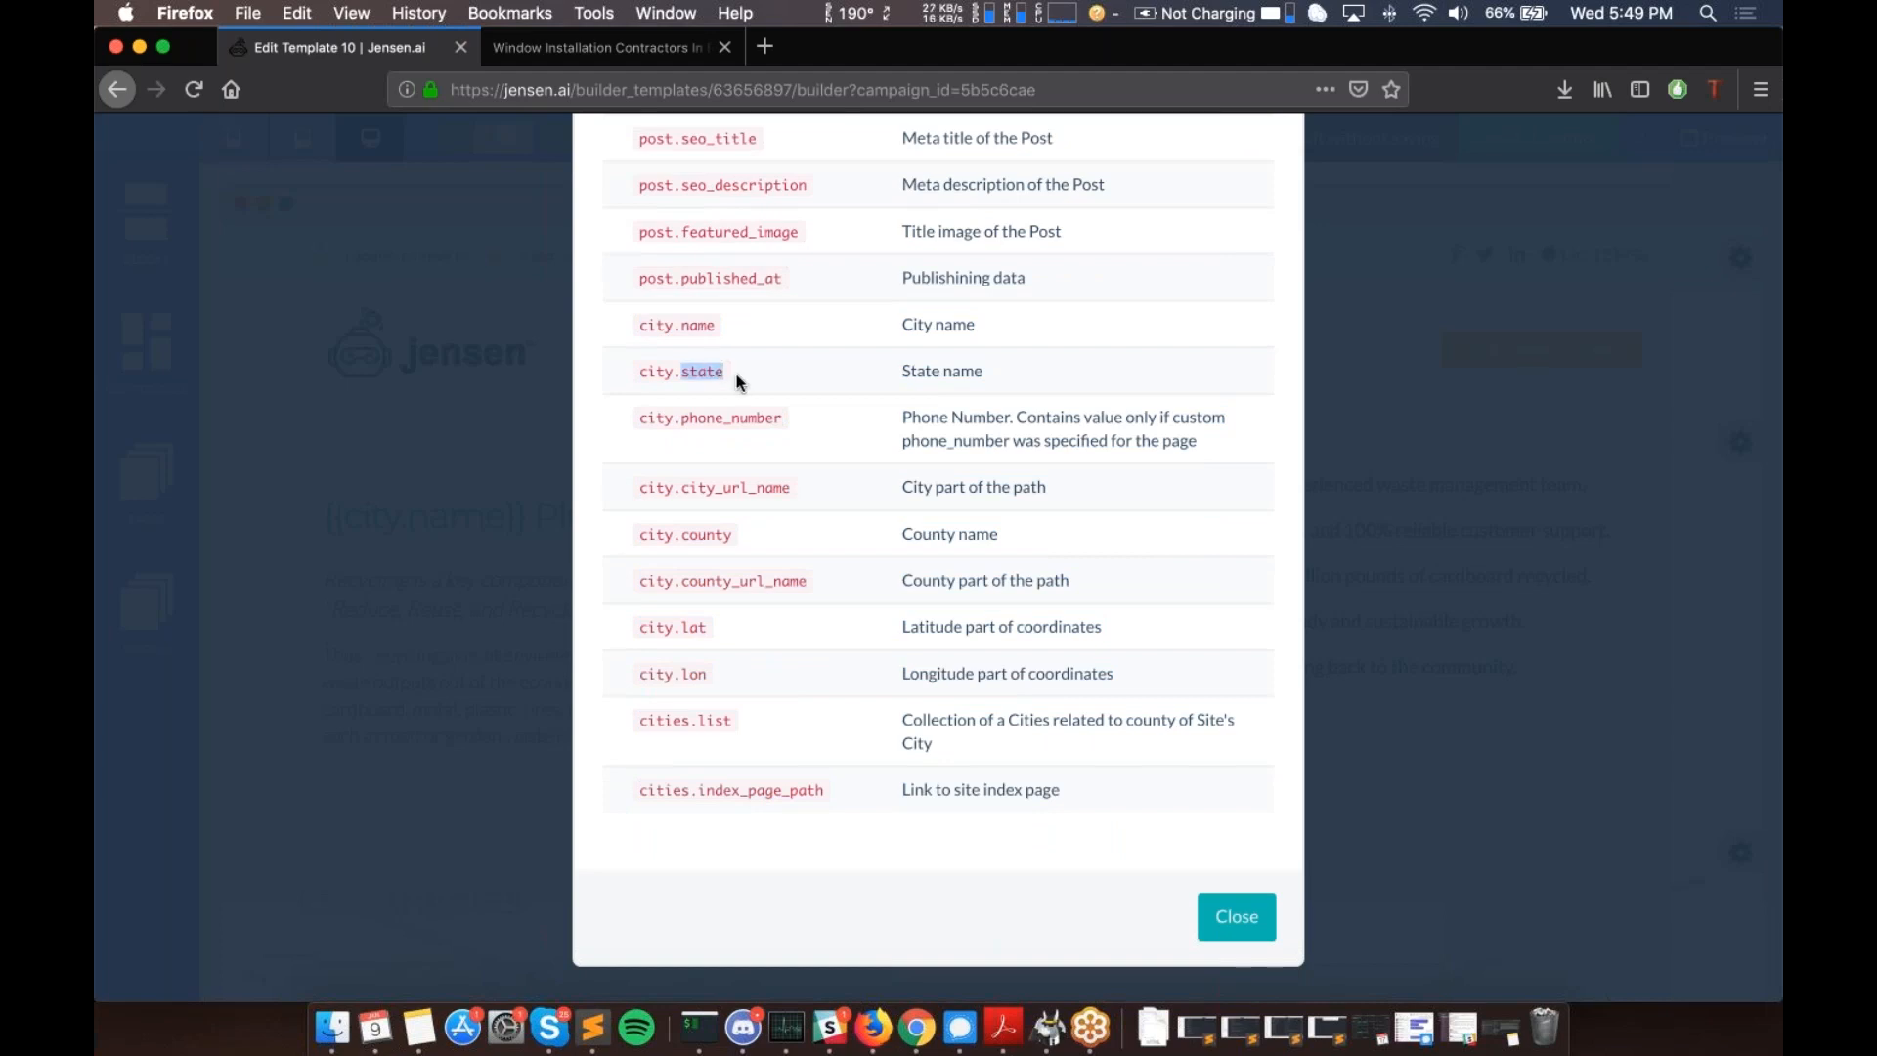
pyautogui.click(691, 344)
pyautogui.doubleClick(692, 332)
pyautogui.scroll(3, 713, 554)
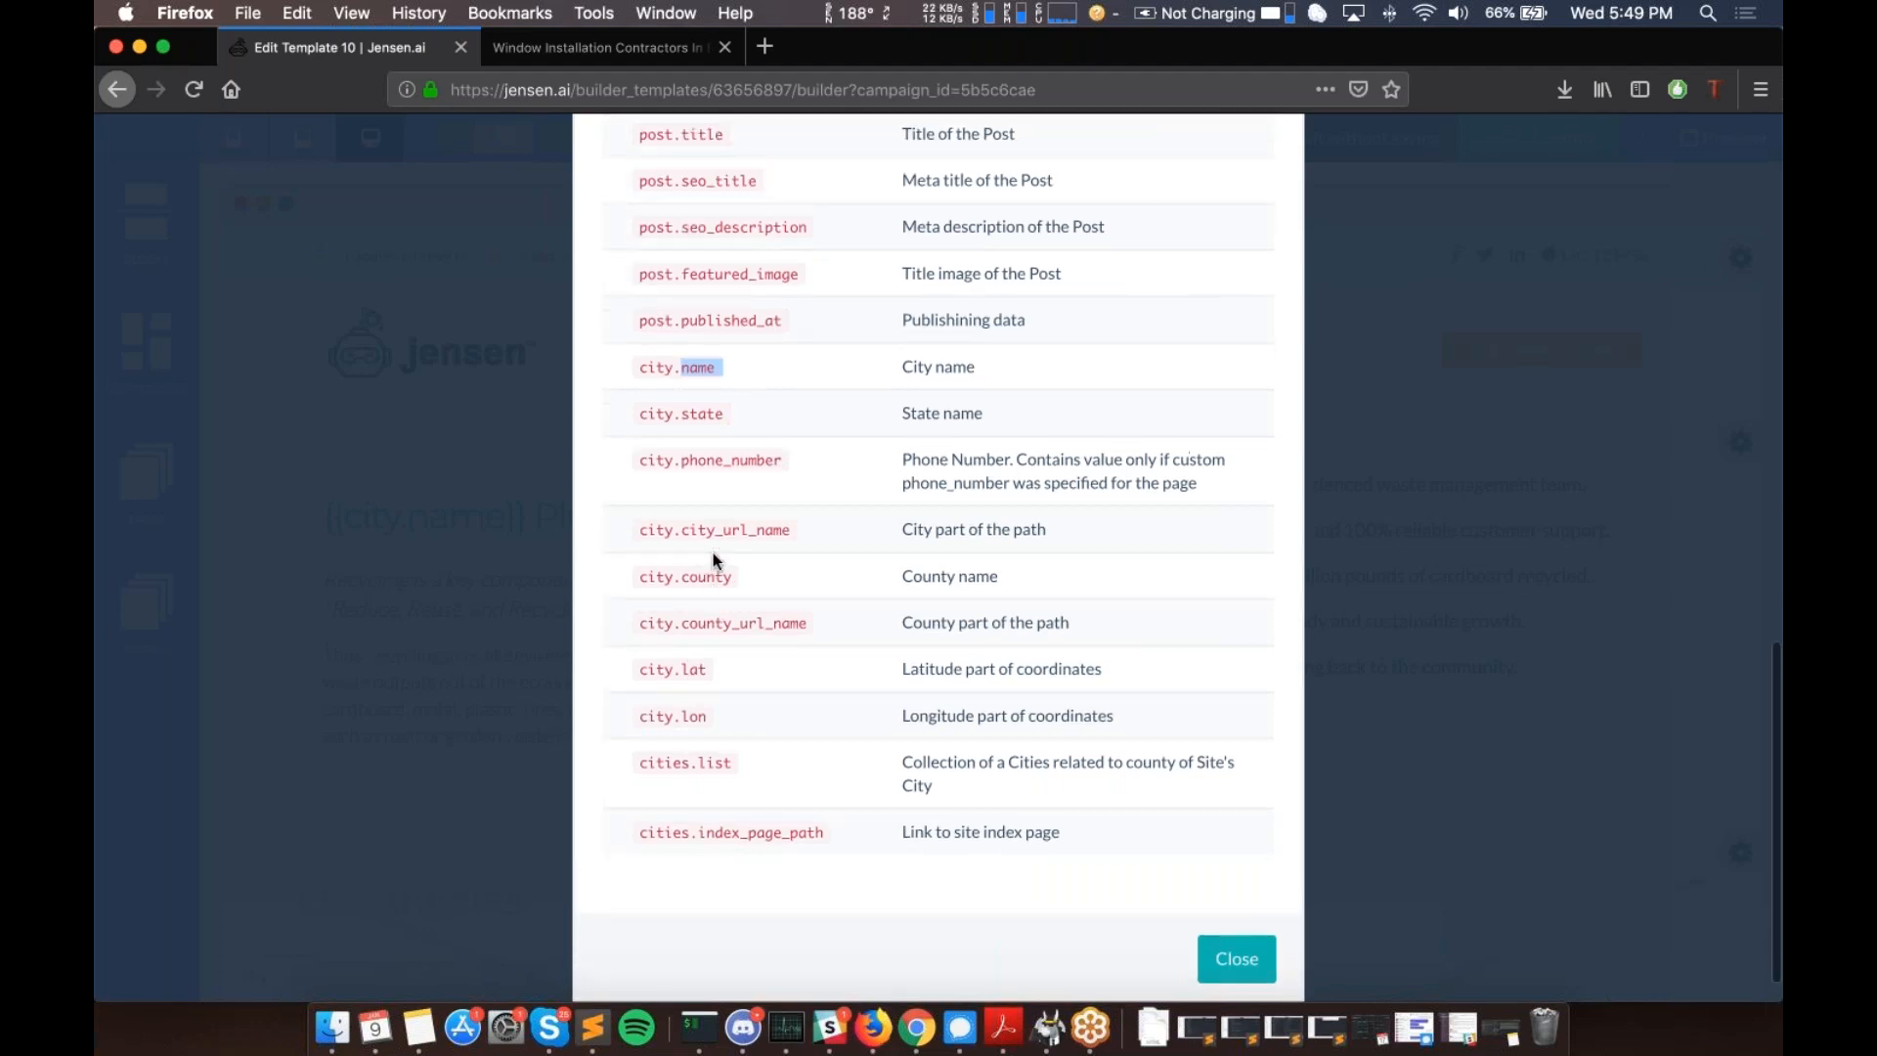
pyautogui.scroll(-2, 733, 542)
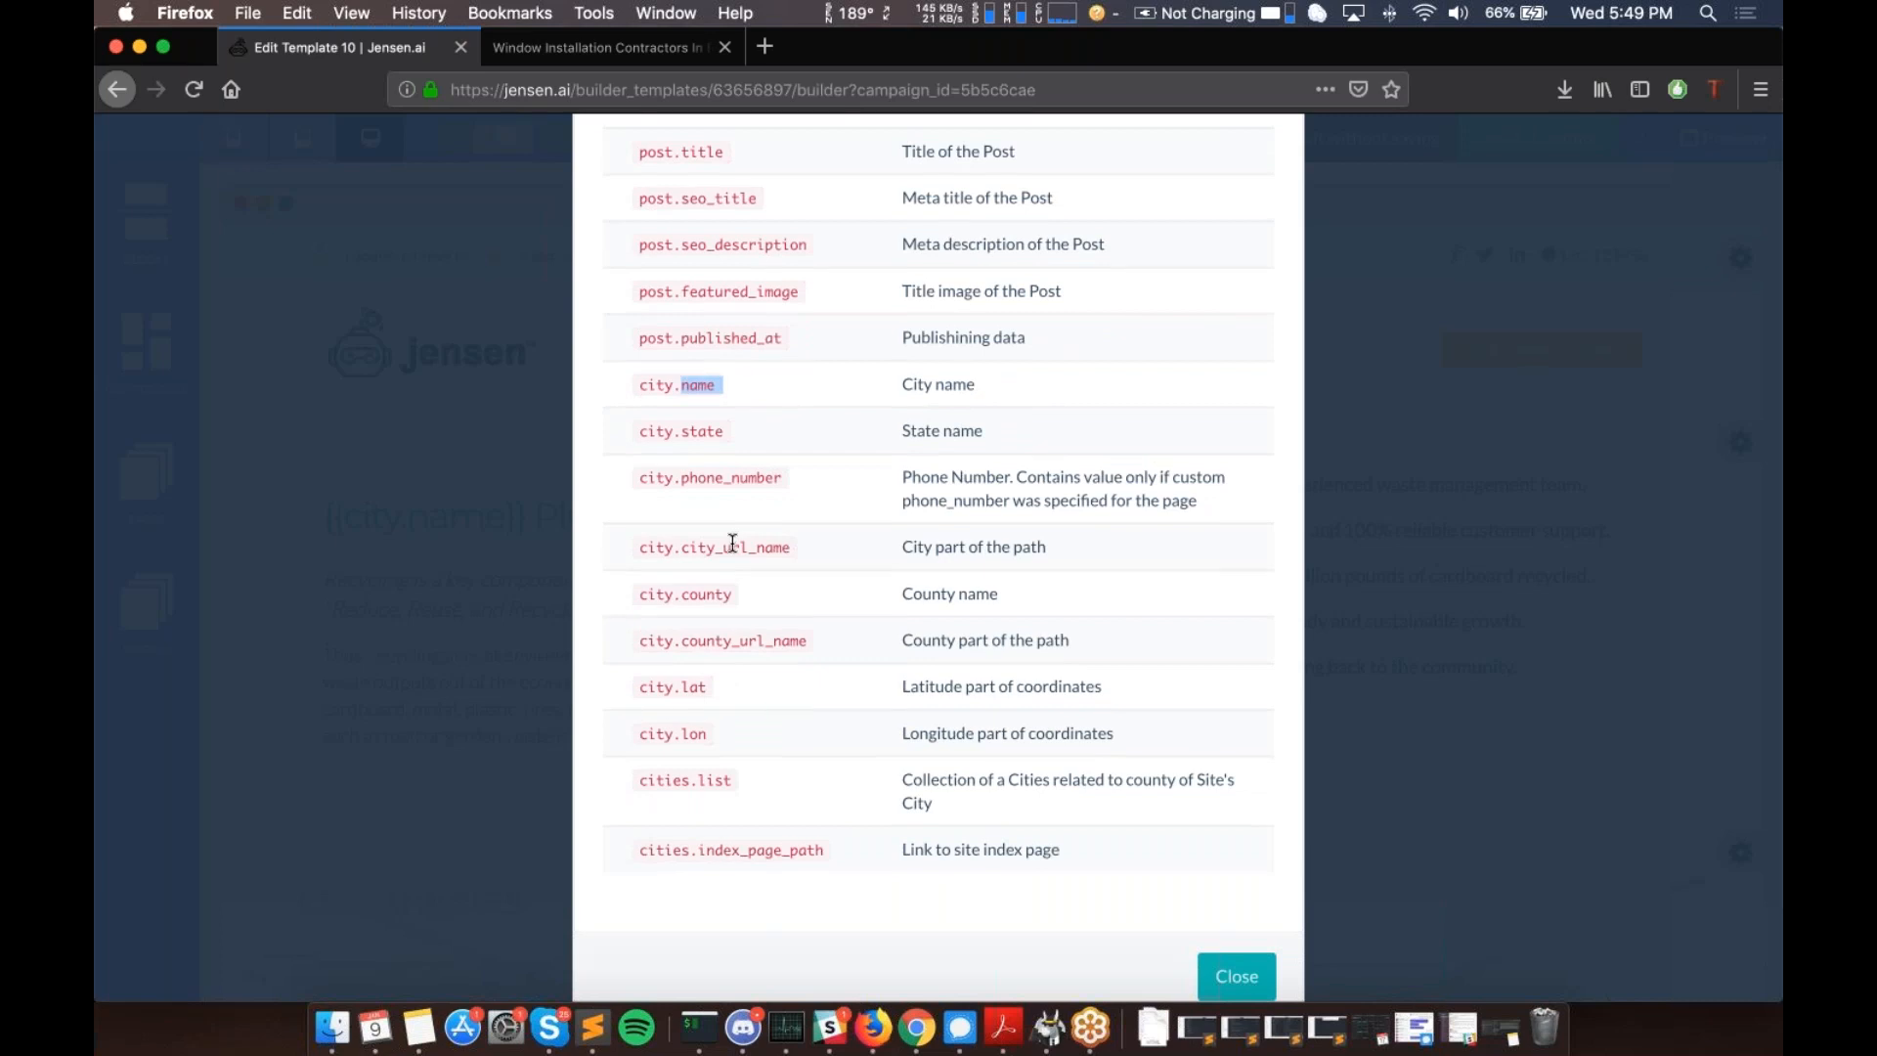
pyautogui.click(511, 560)
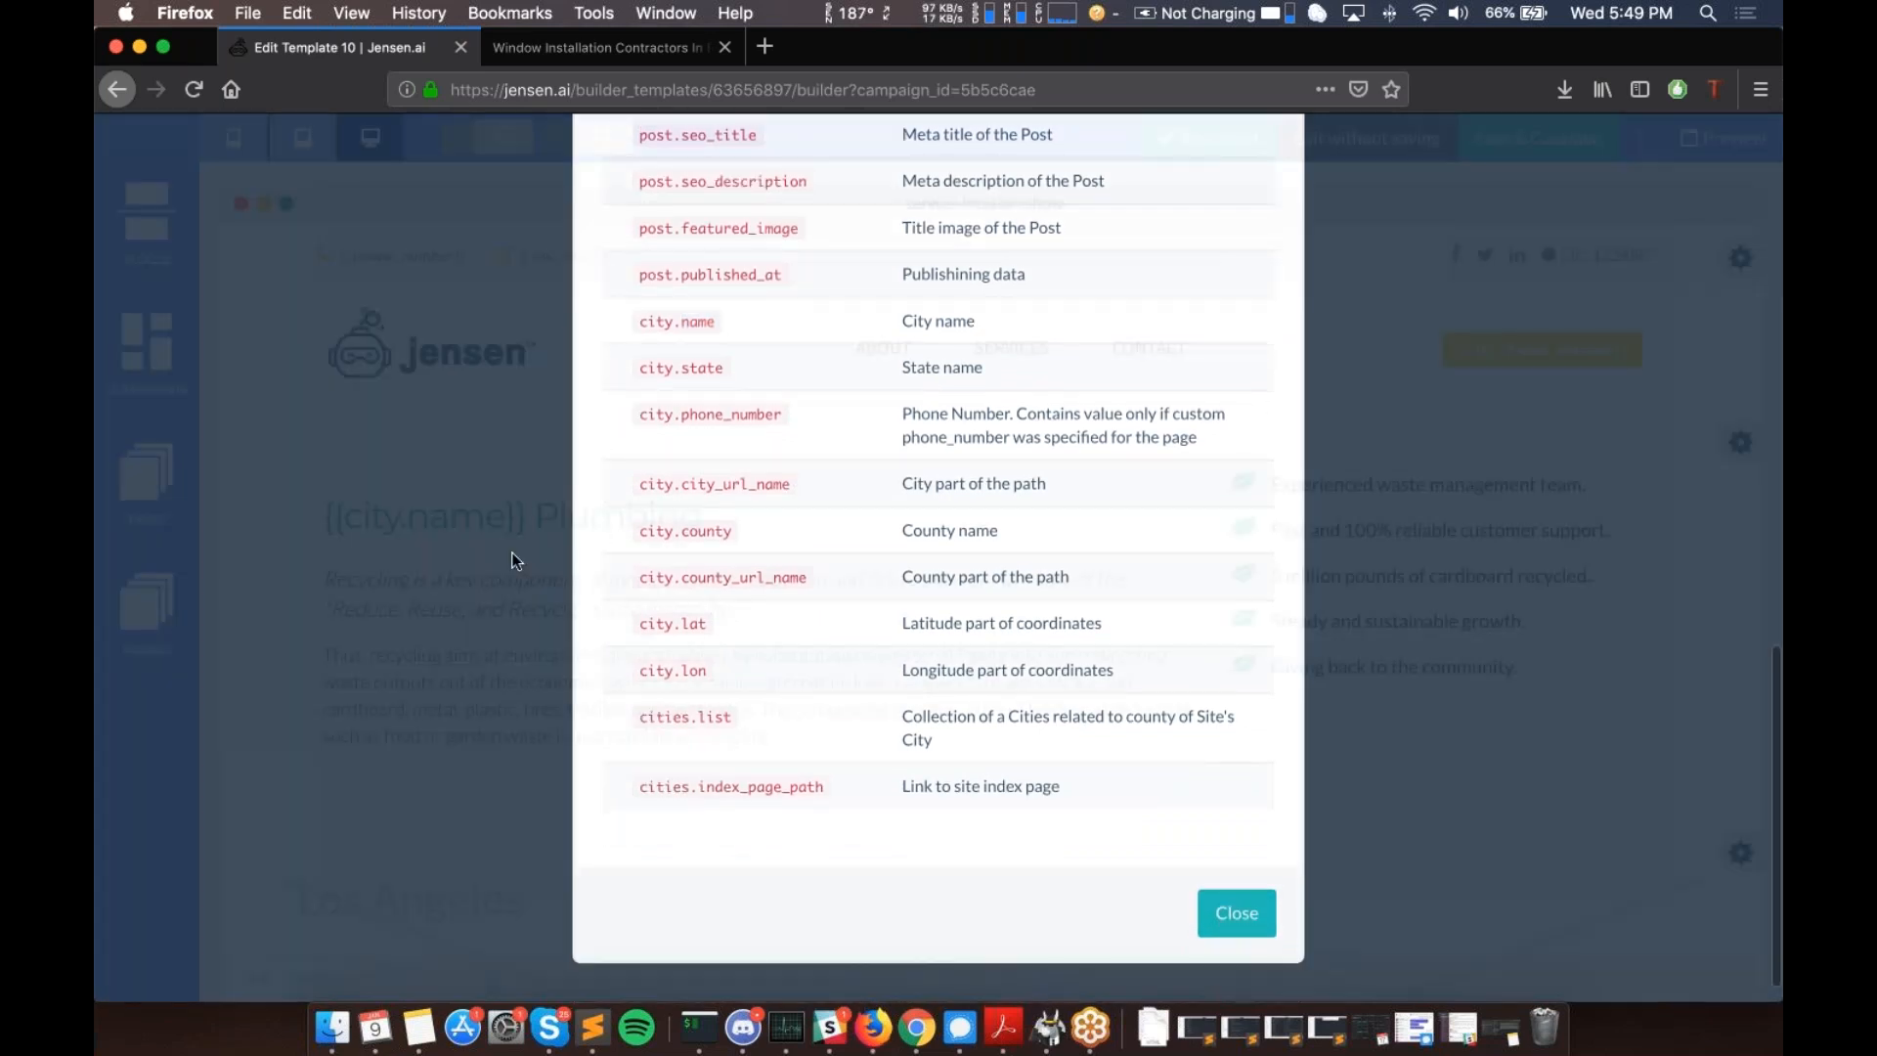
# - Show the Pages list with index, contact, service-location-index and service-location-show
pyautogui.scroll(-10, 782, 538)
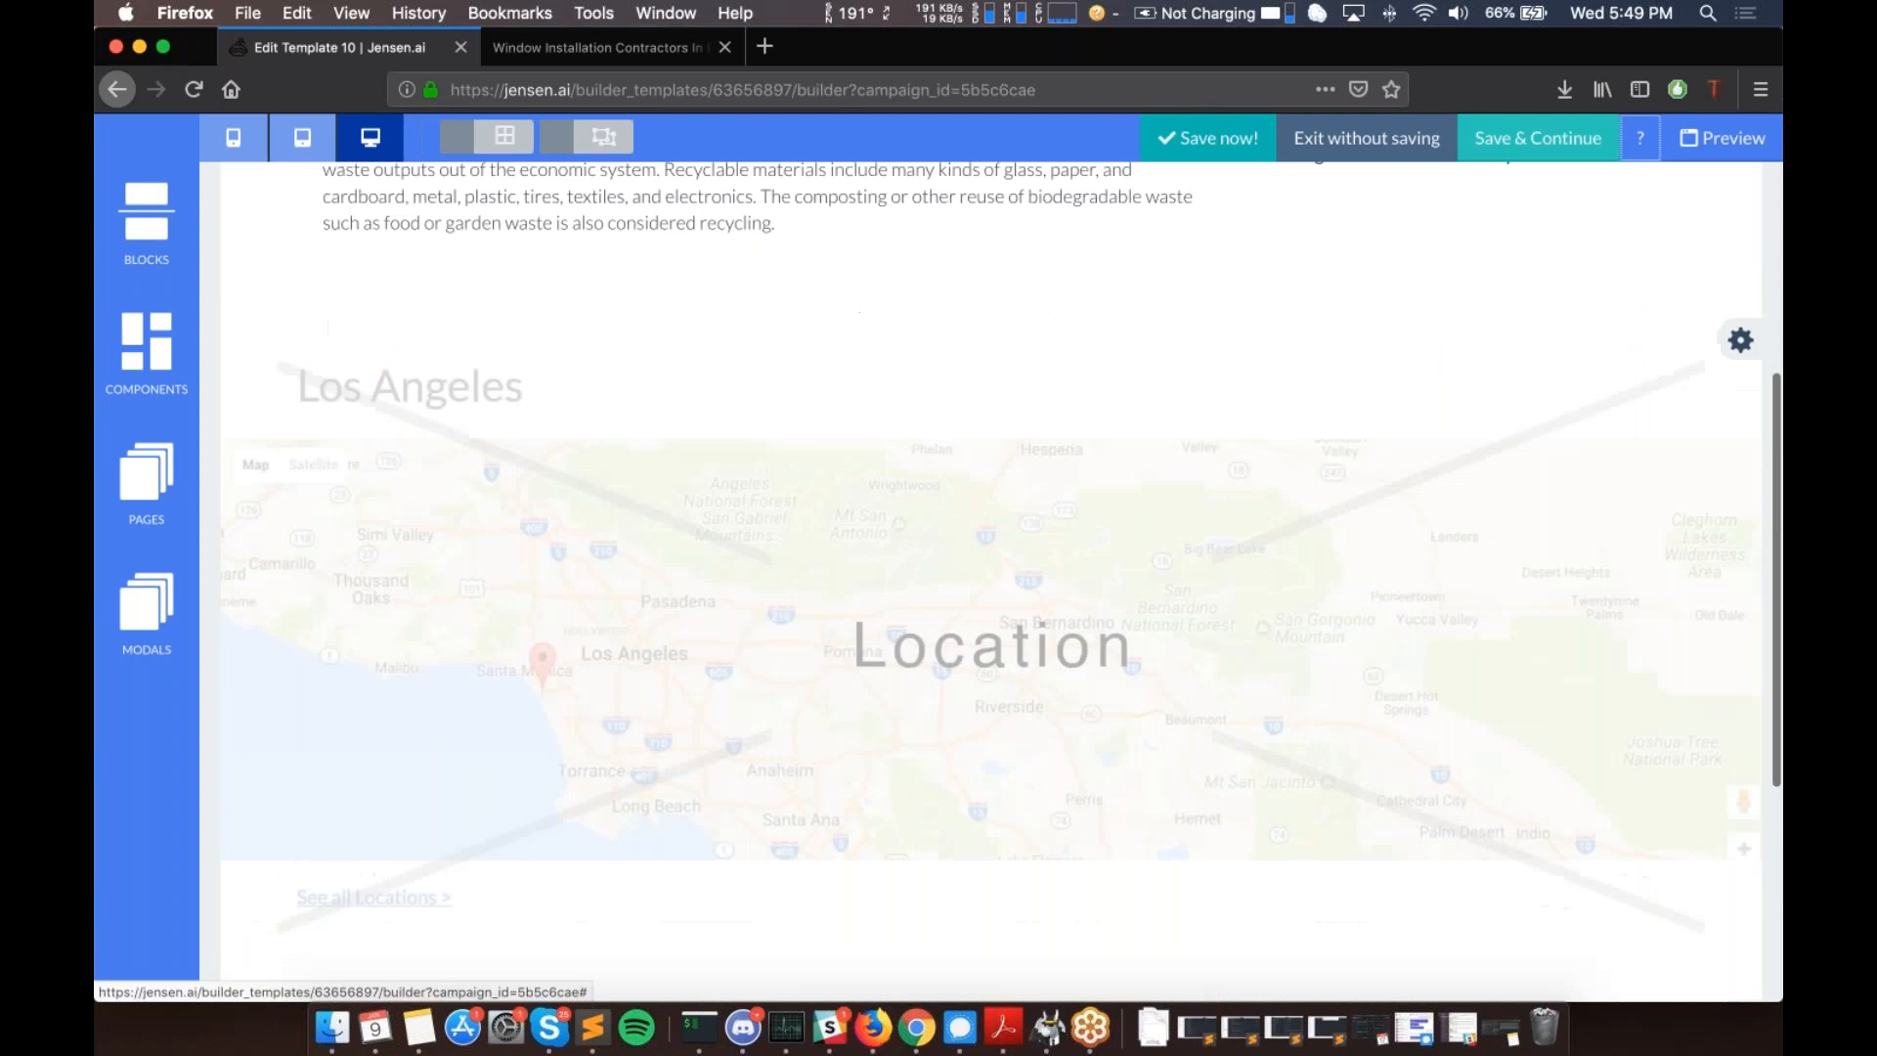
pyautogui.scroll(10, 782, 538)
pyautogui.scroll(-1, 824, 551)
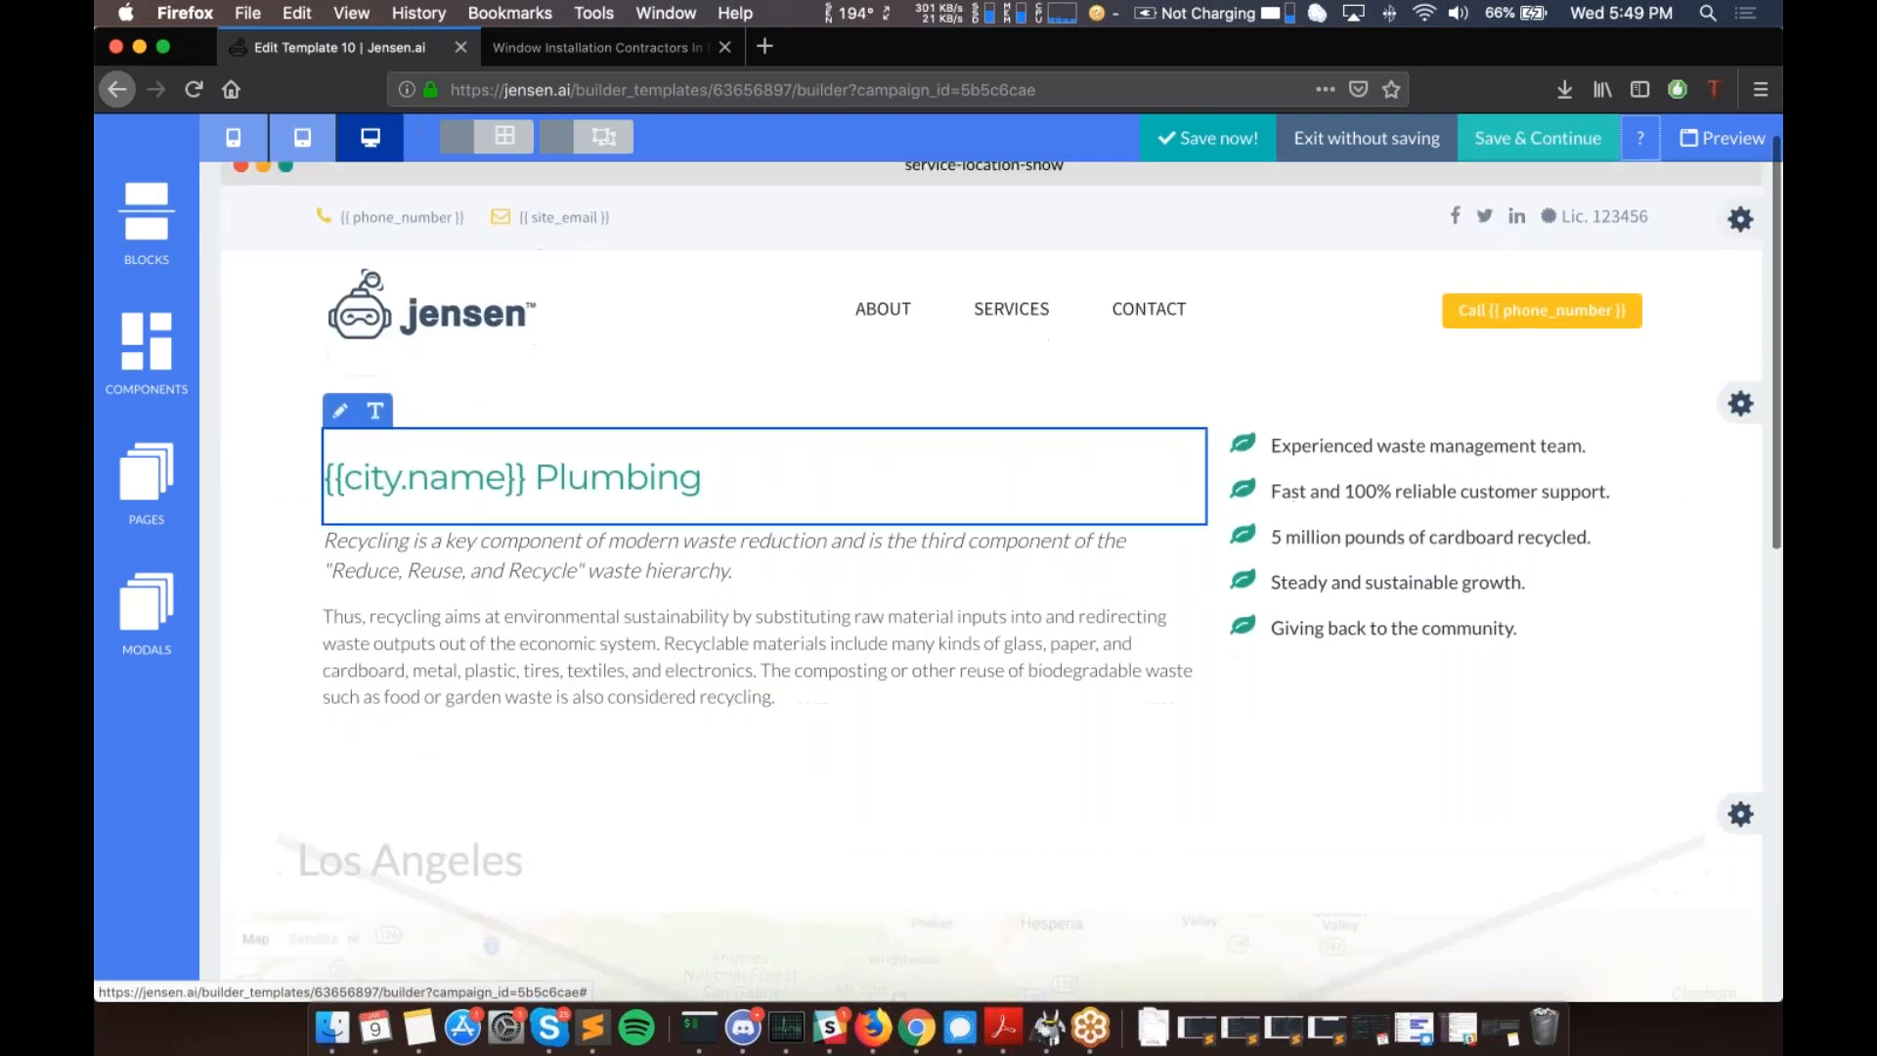
pyautogui.scroll(-5, 730, 636)
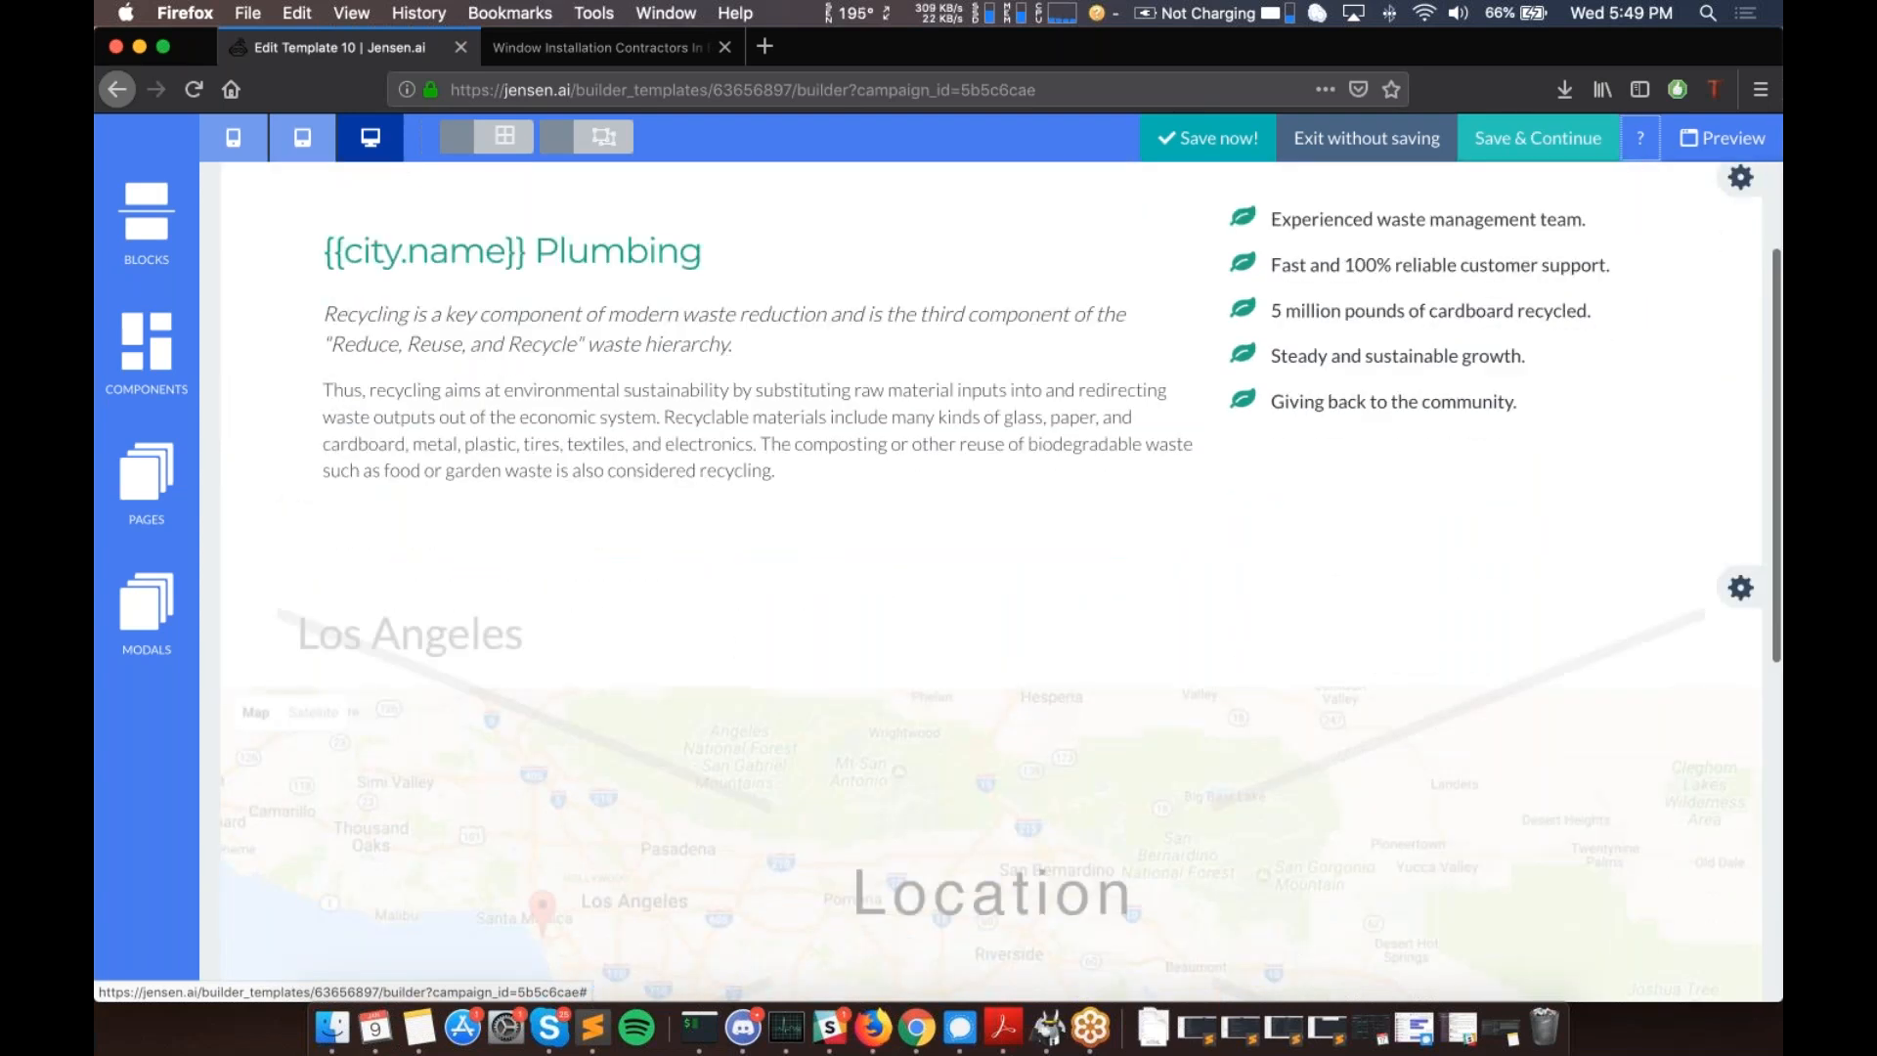
pyautogui.click(182, 501)
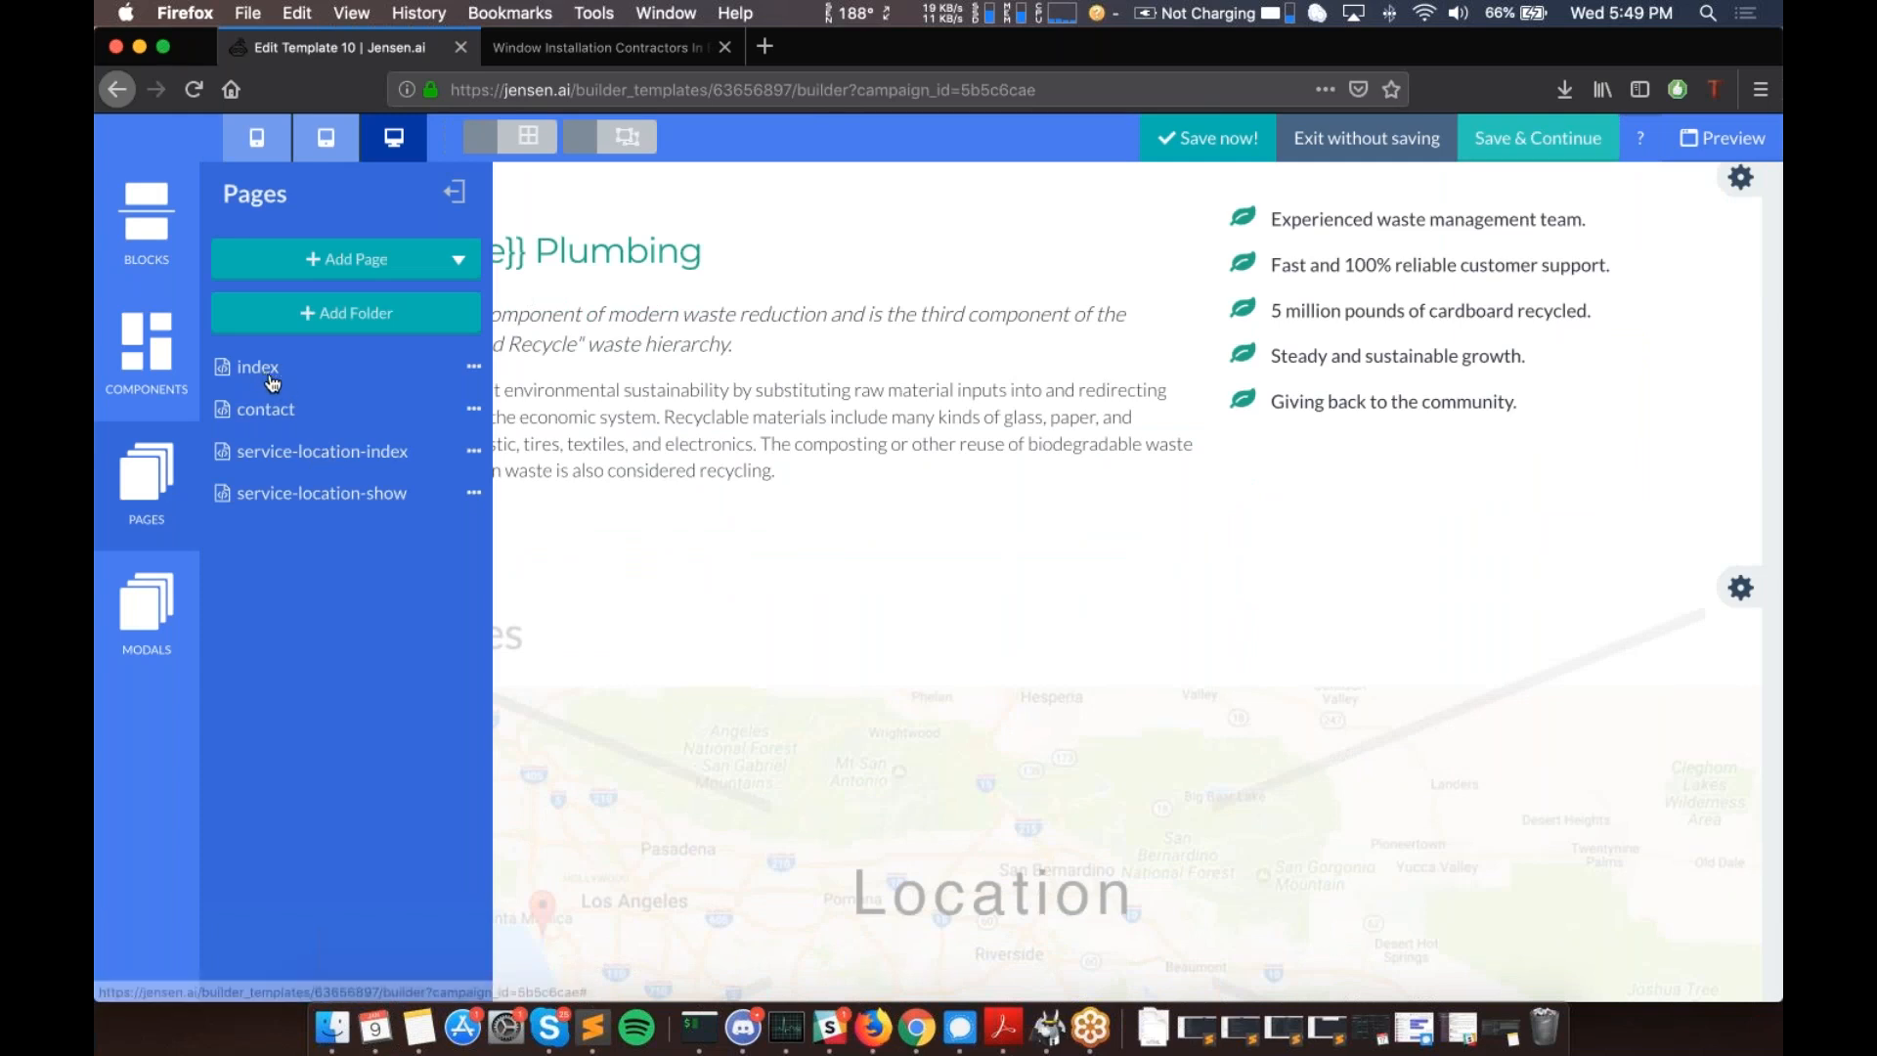
# - Collapse the Pages panel, then switch to the 'Window Installation Contractors' (flwindowpros.com) tab
pyautogui.click(454, 192)
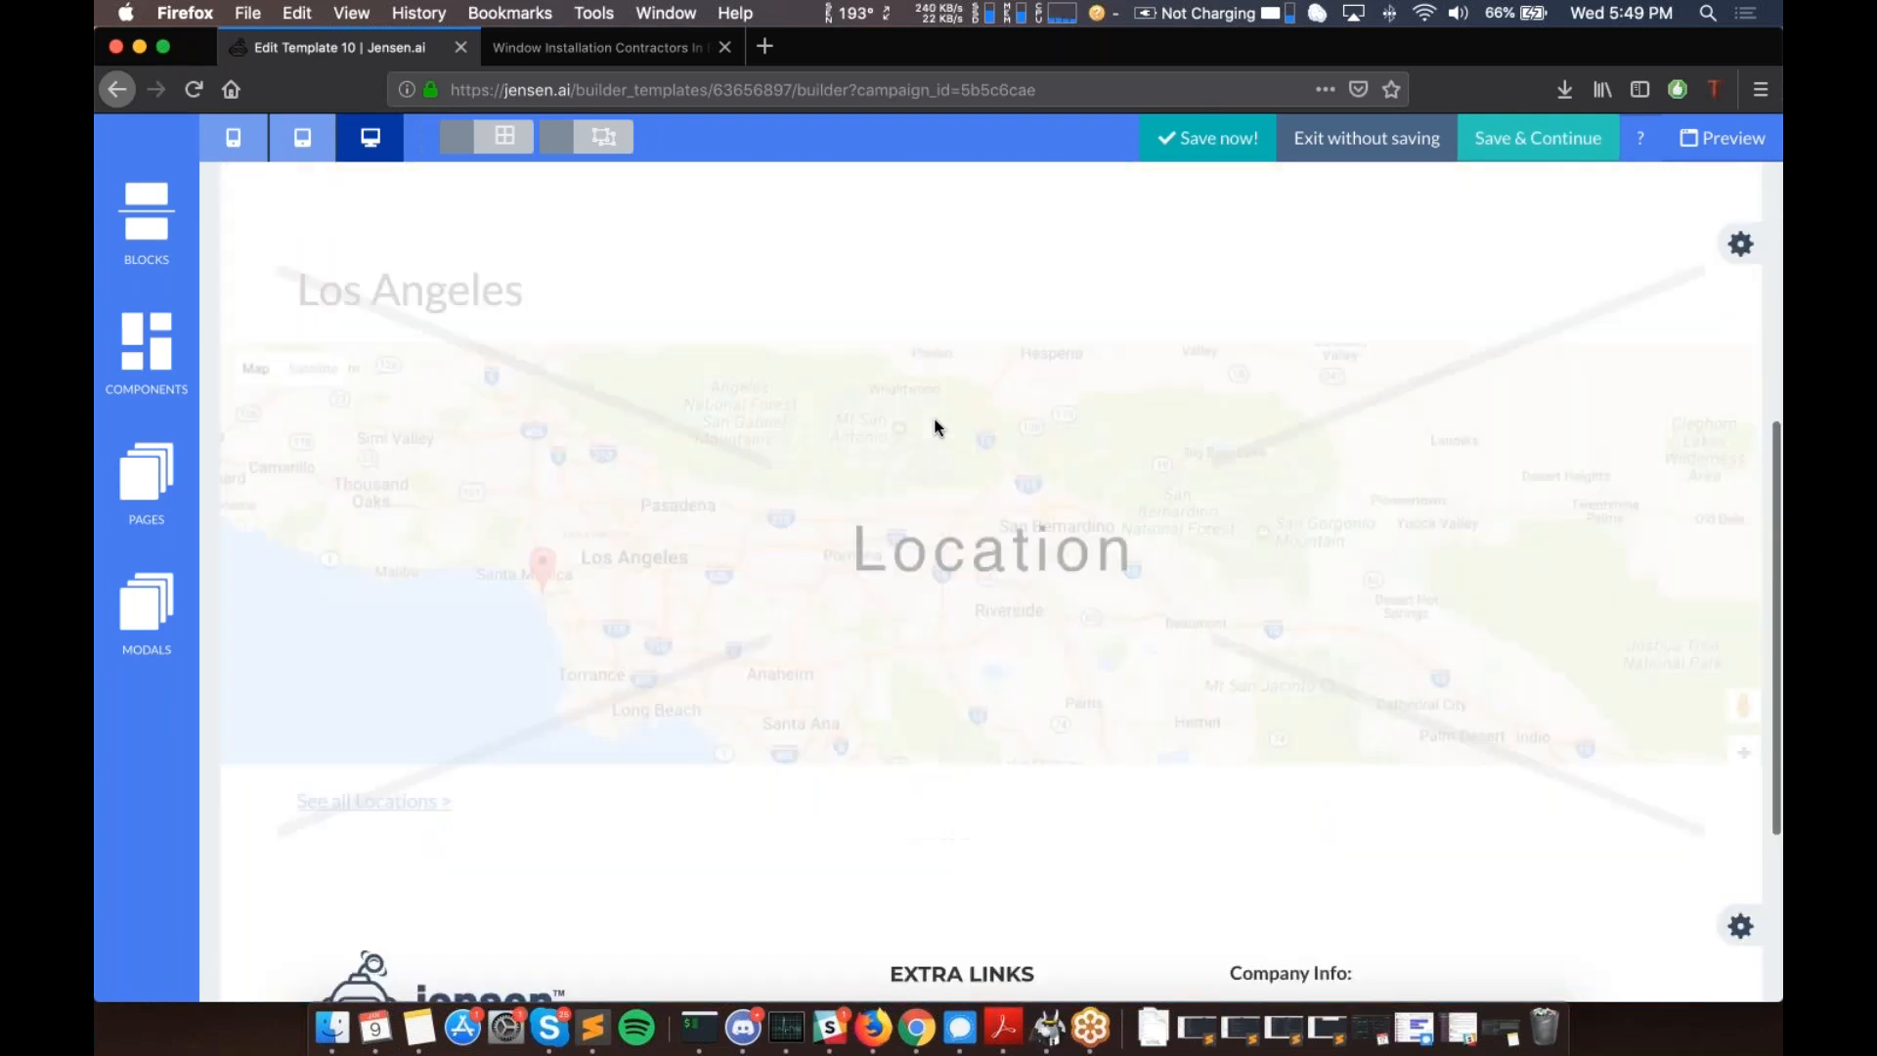
pyautogui.scroll(-5, 749, 497)
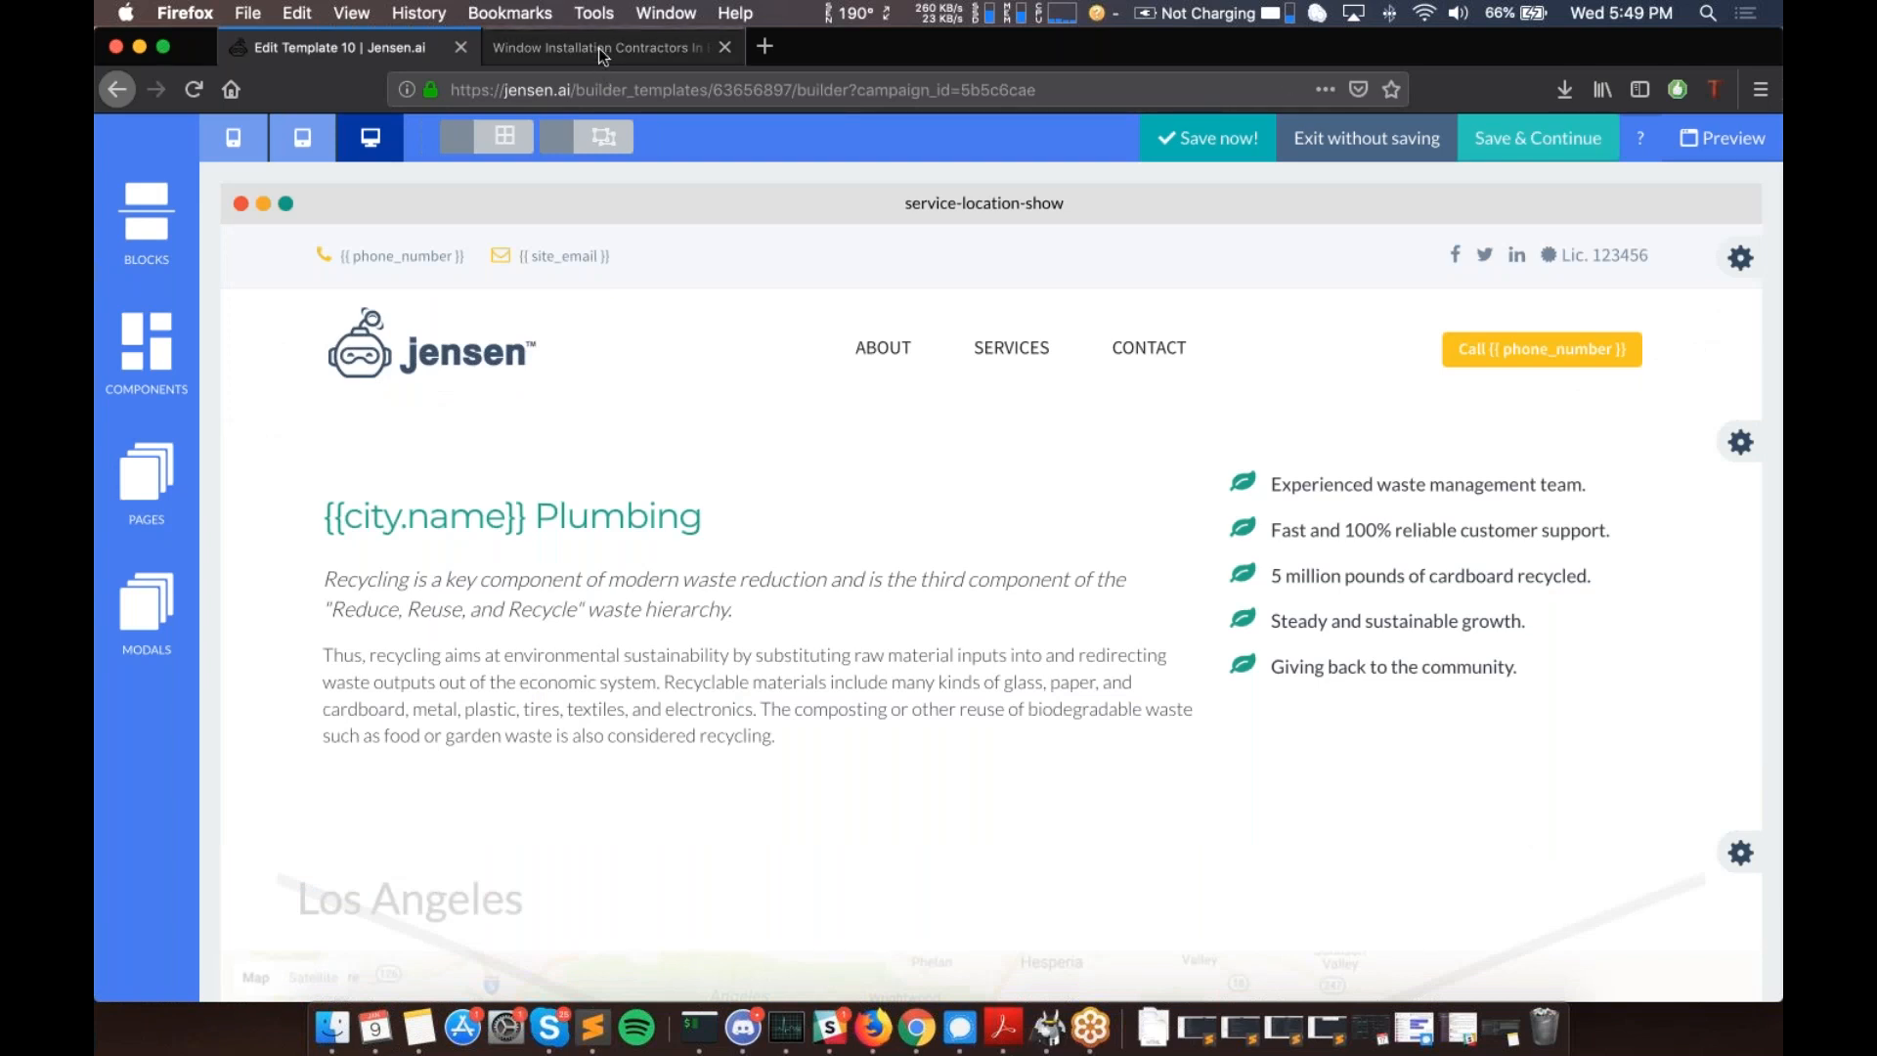
pyautogui.click(599, 49)
# - Scroll through the 'New Window Replacement In Philadelphia' homepage and back toward the top
pyautogui.scroll(-2, 753, 411)
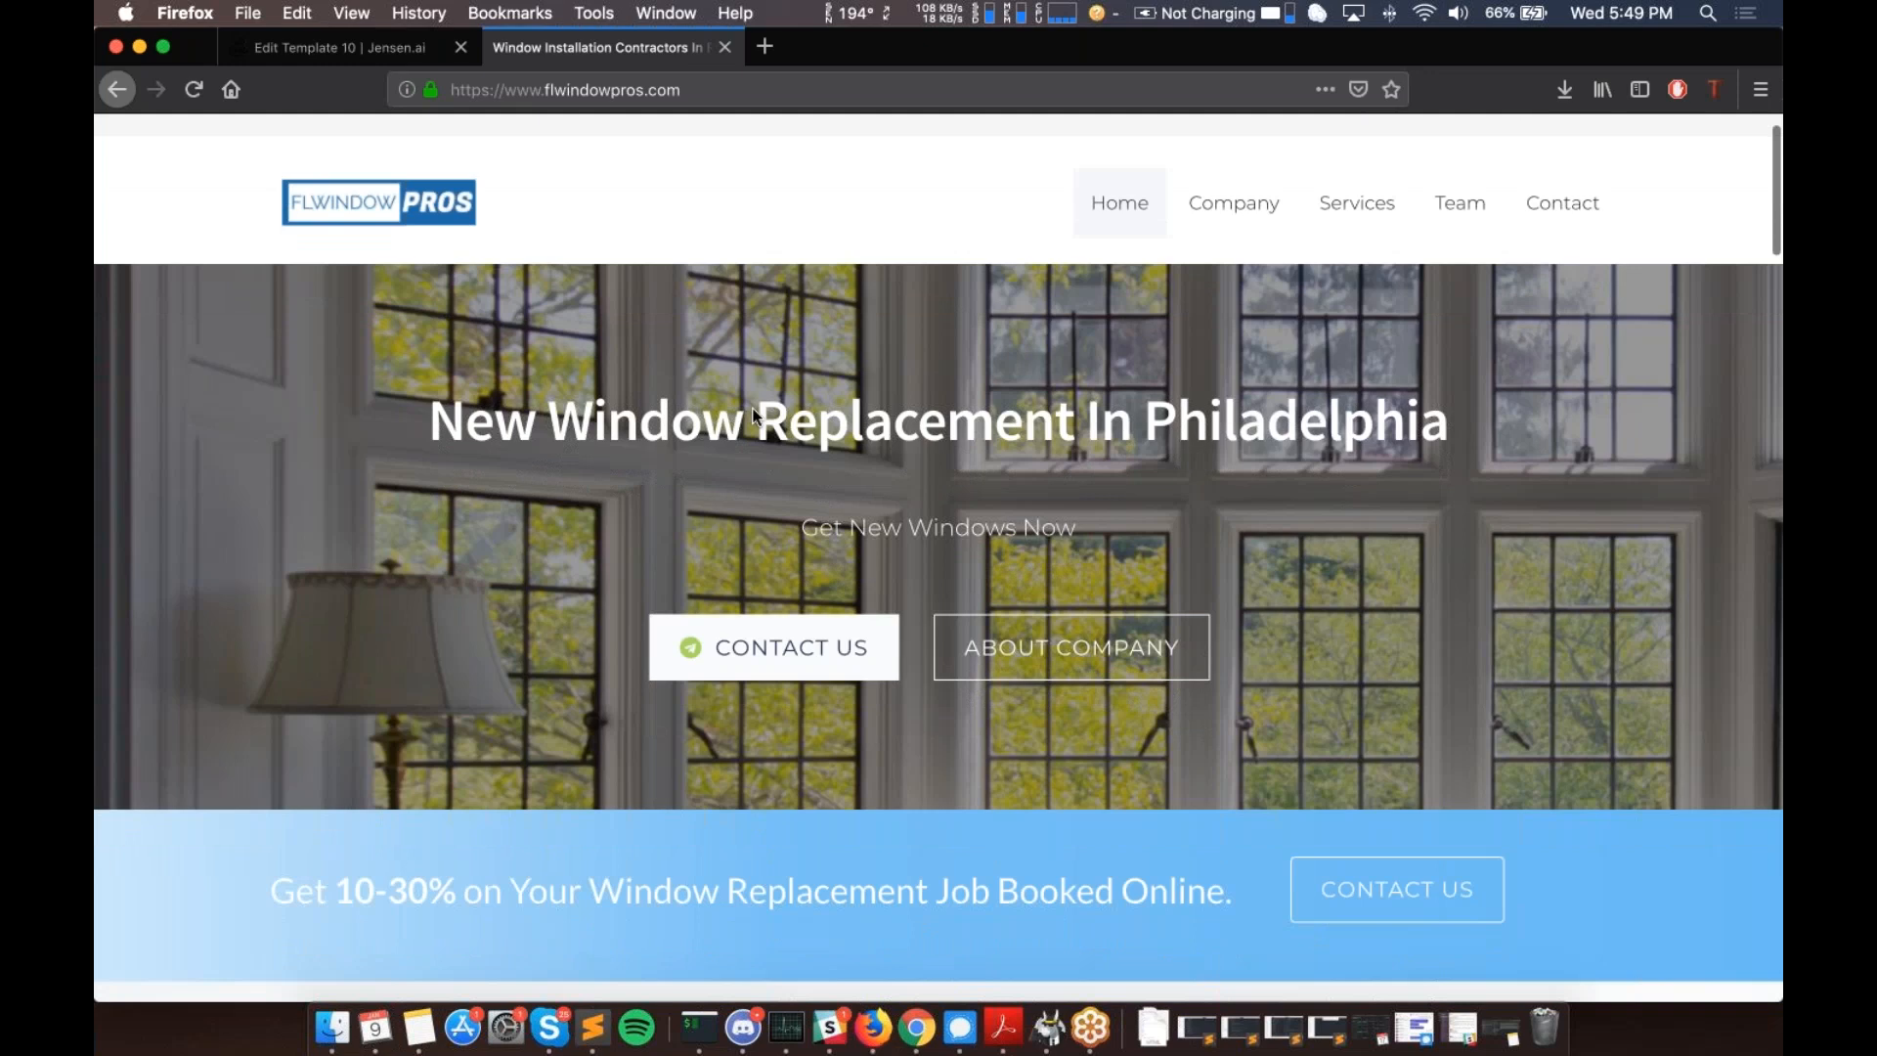
pyautogui.scroll(-4, 753, 412)
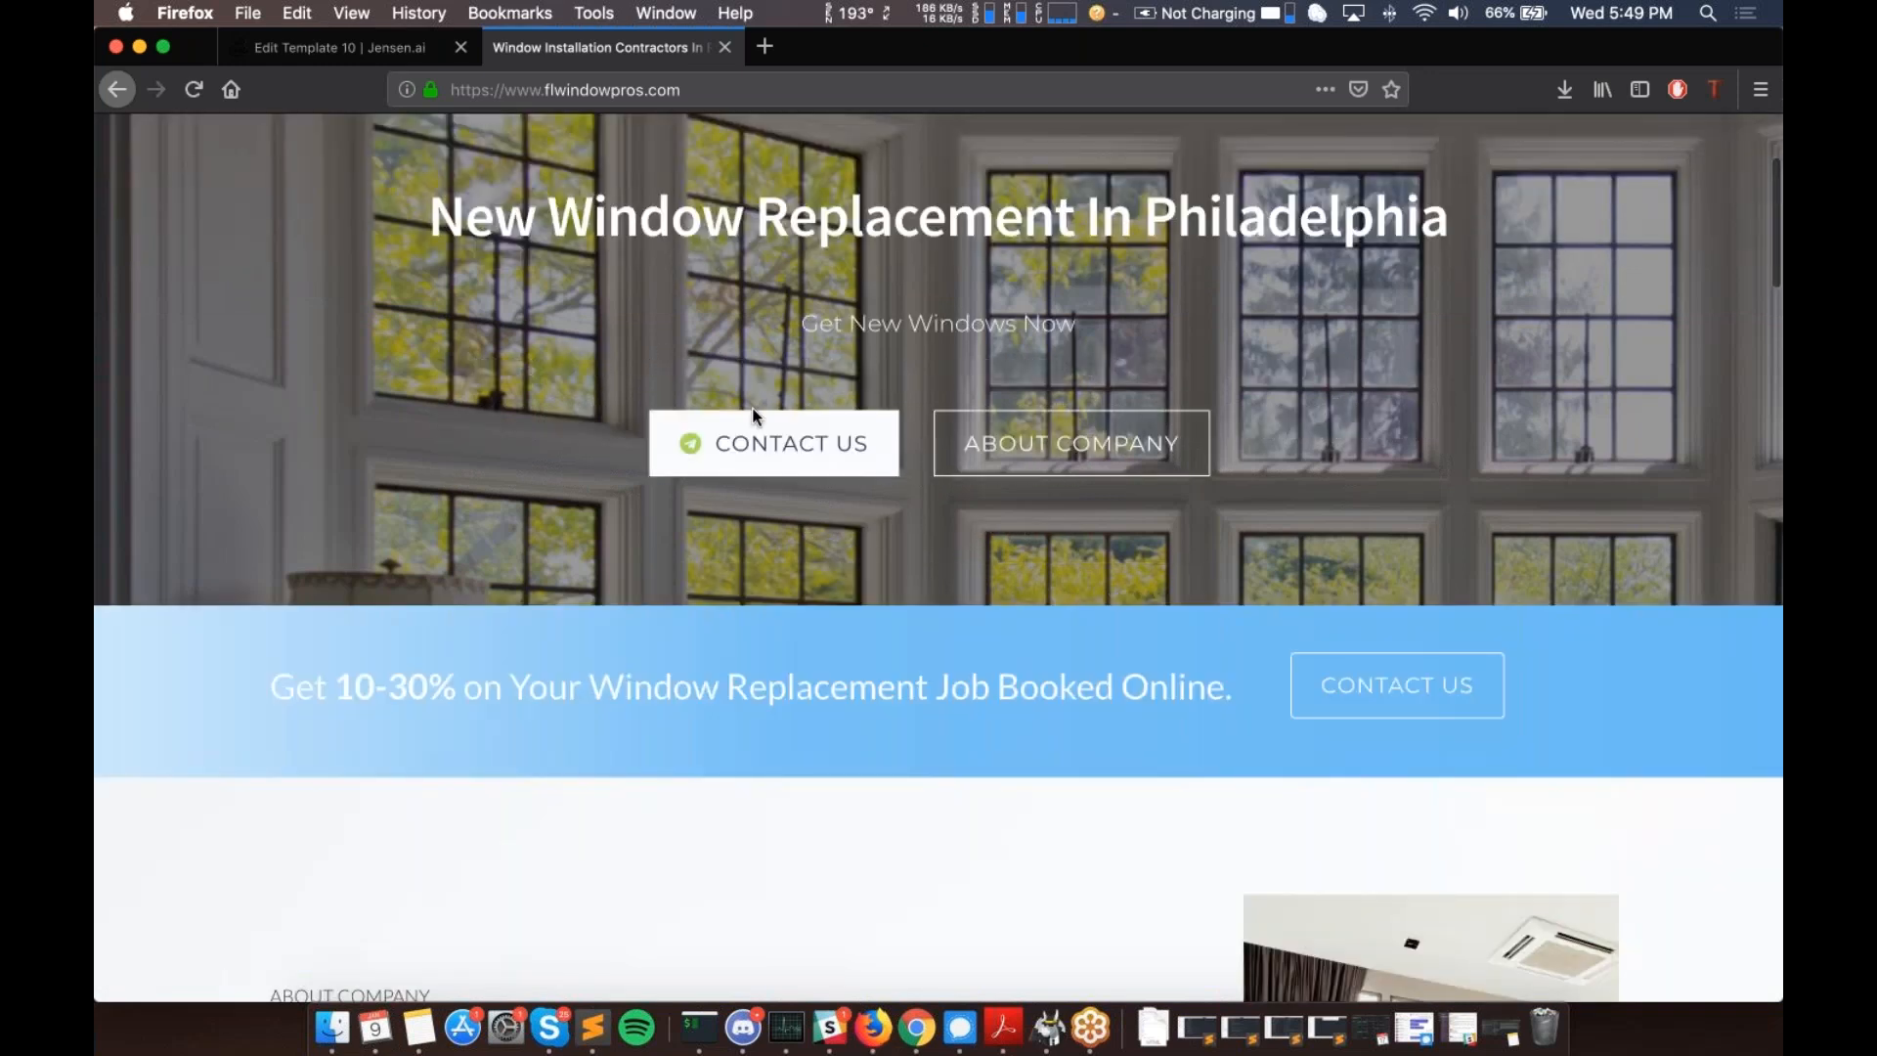
pyautogui.scroll(5, 753, 406)
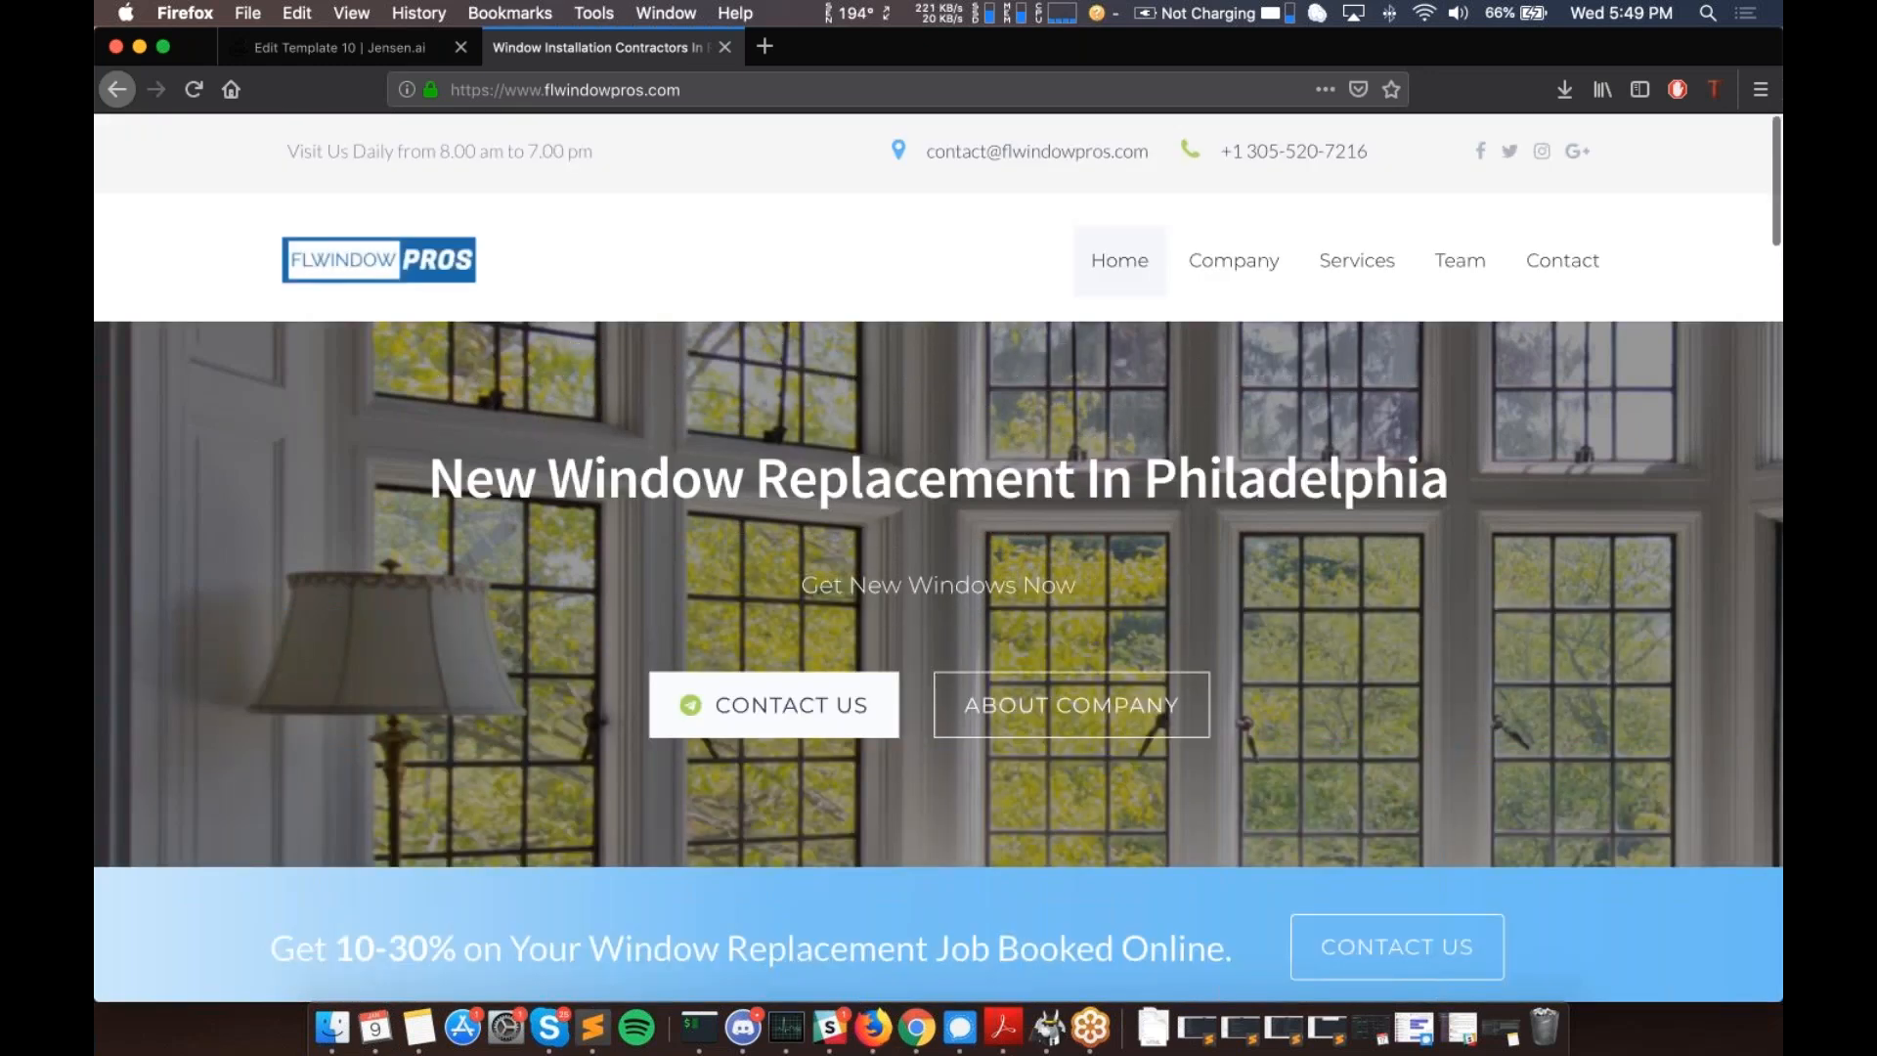
pyautogui.scroll(-2, 938, 558)
pyautogui.scroll(-15, 939, 558)
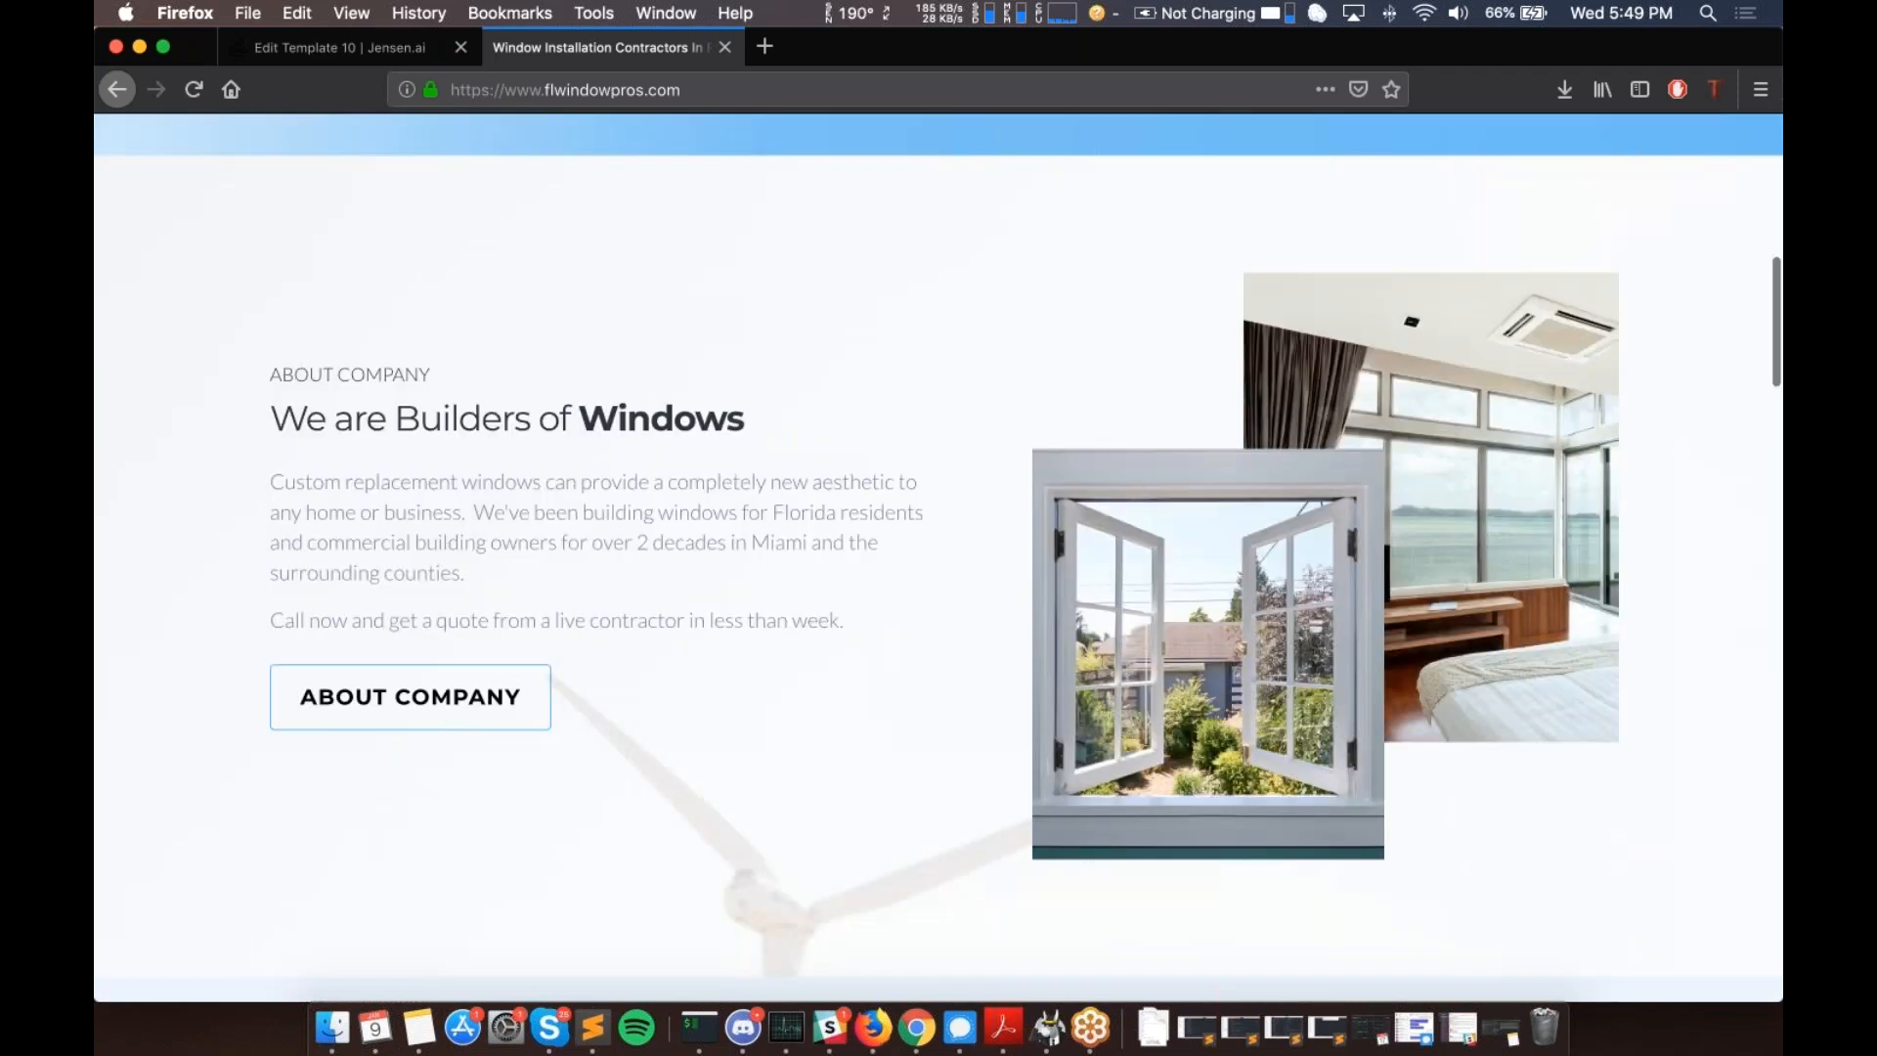
pyautogui.scroll(-15, 938, 558)
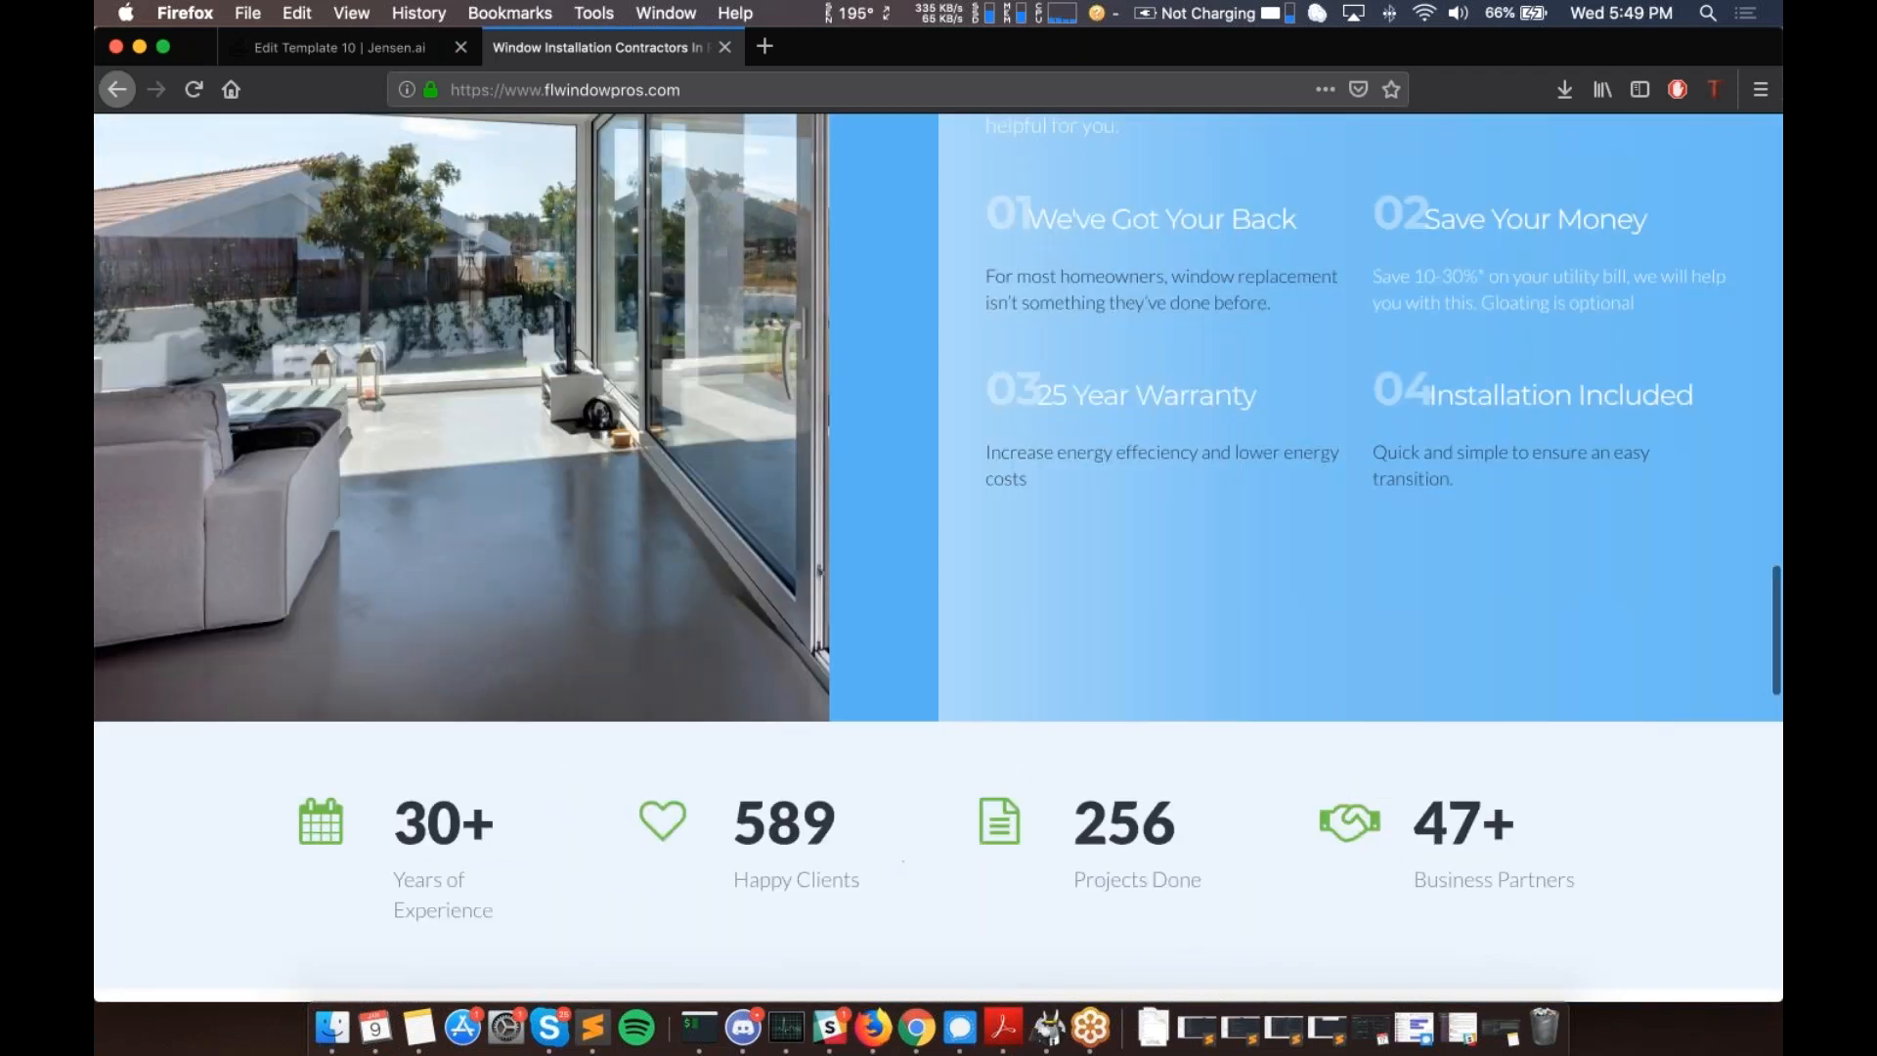
pyautogui.scroll(-13, 939, 557)
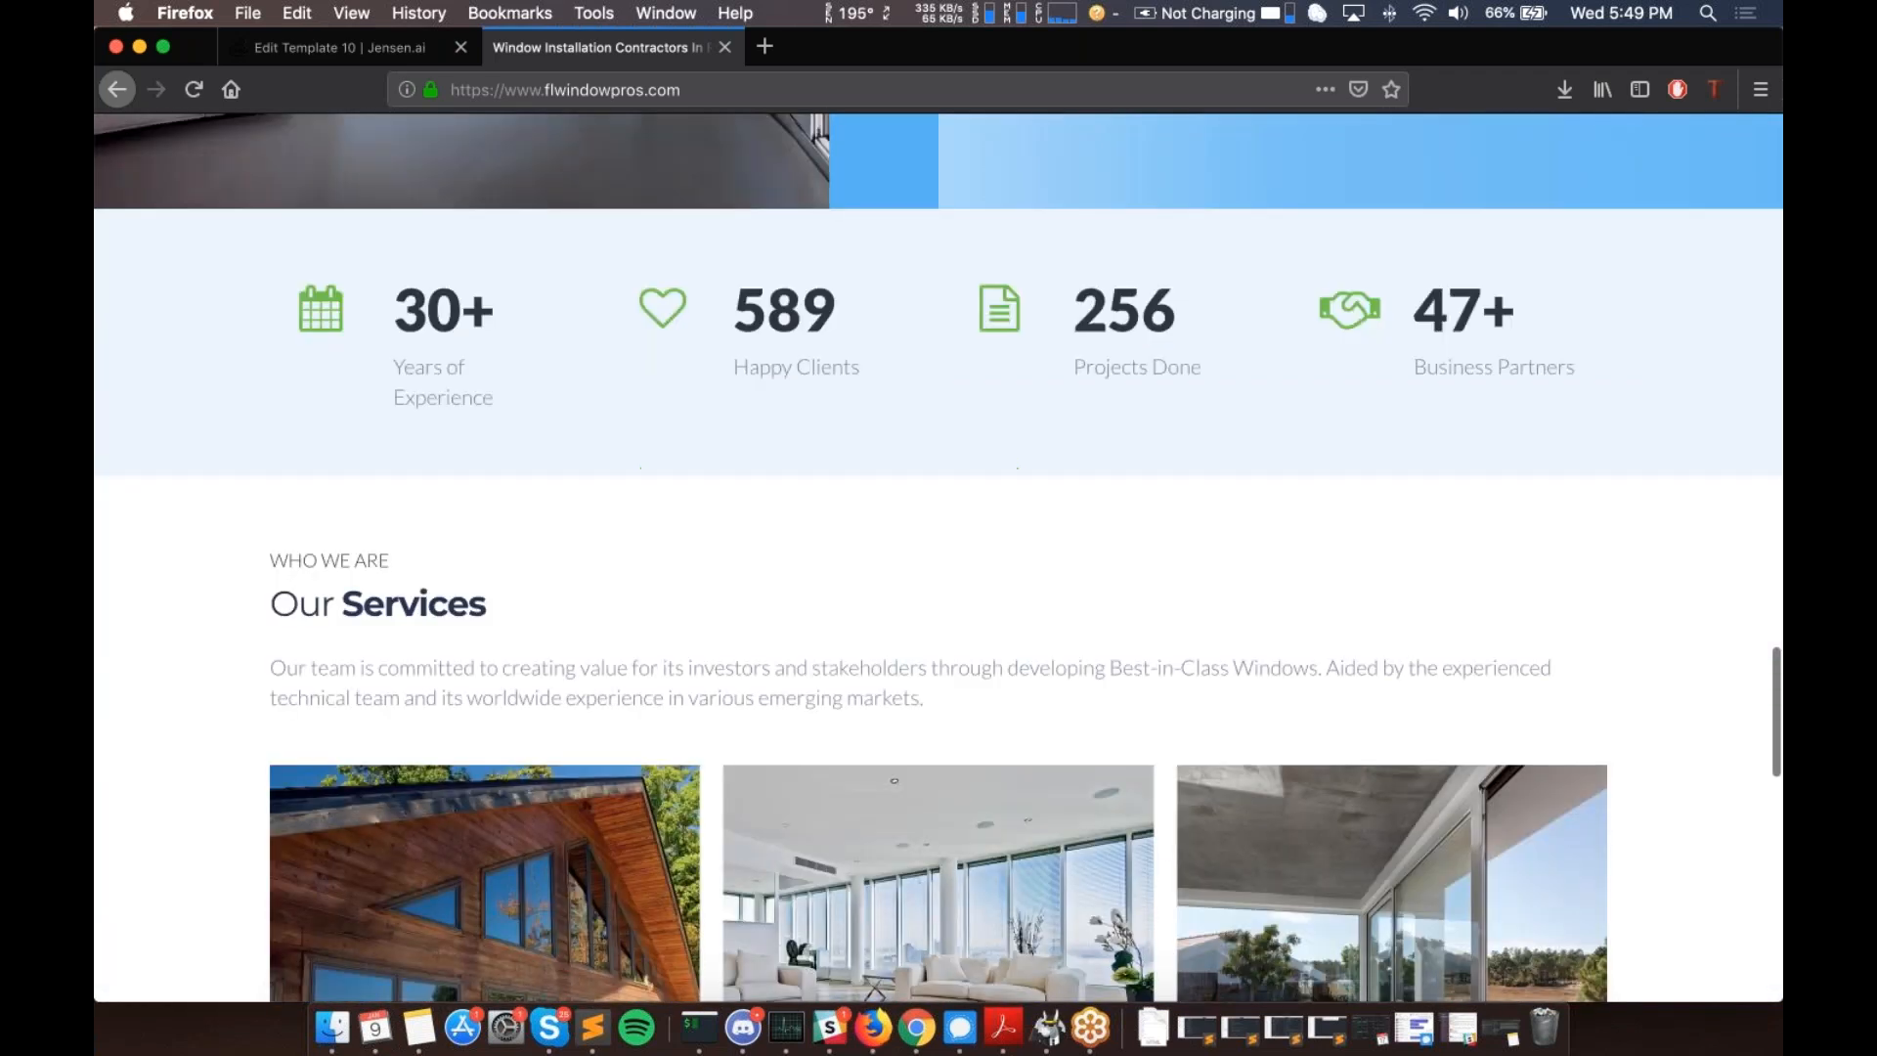
pyautogui.scroll(-18, 1206, 595)
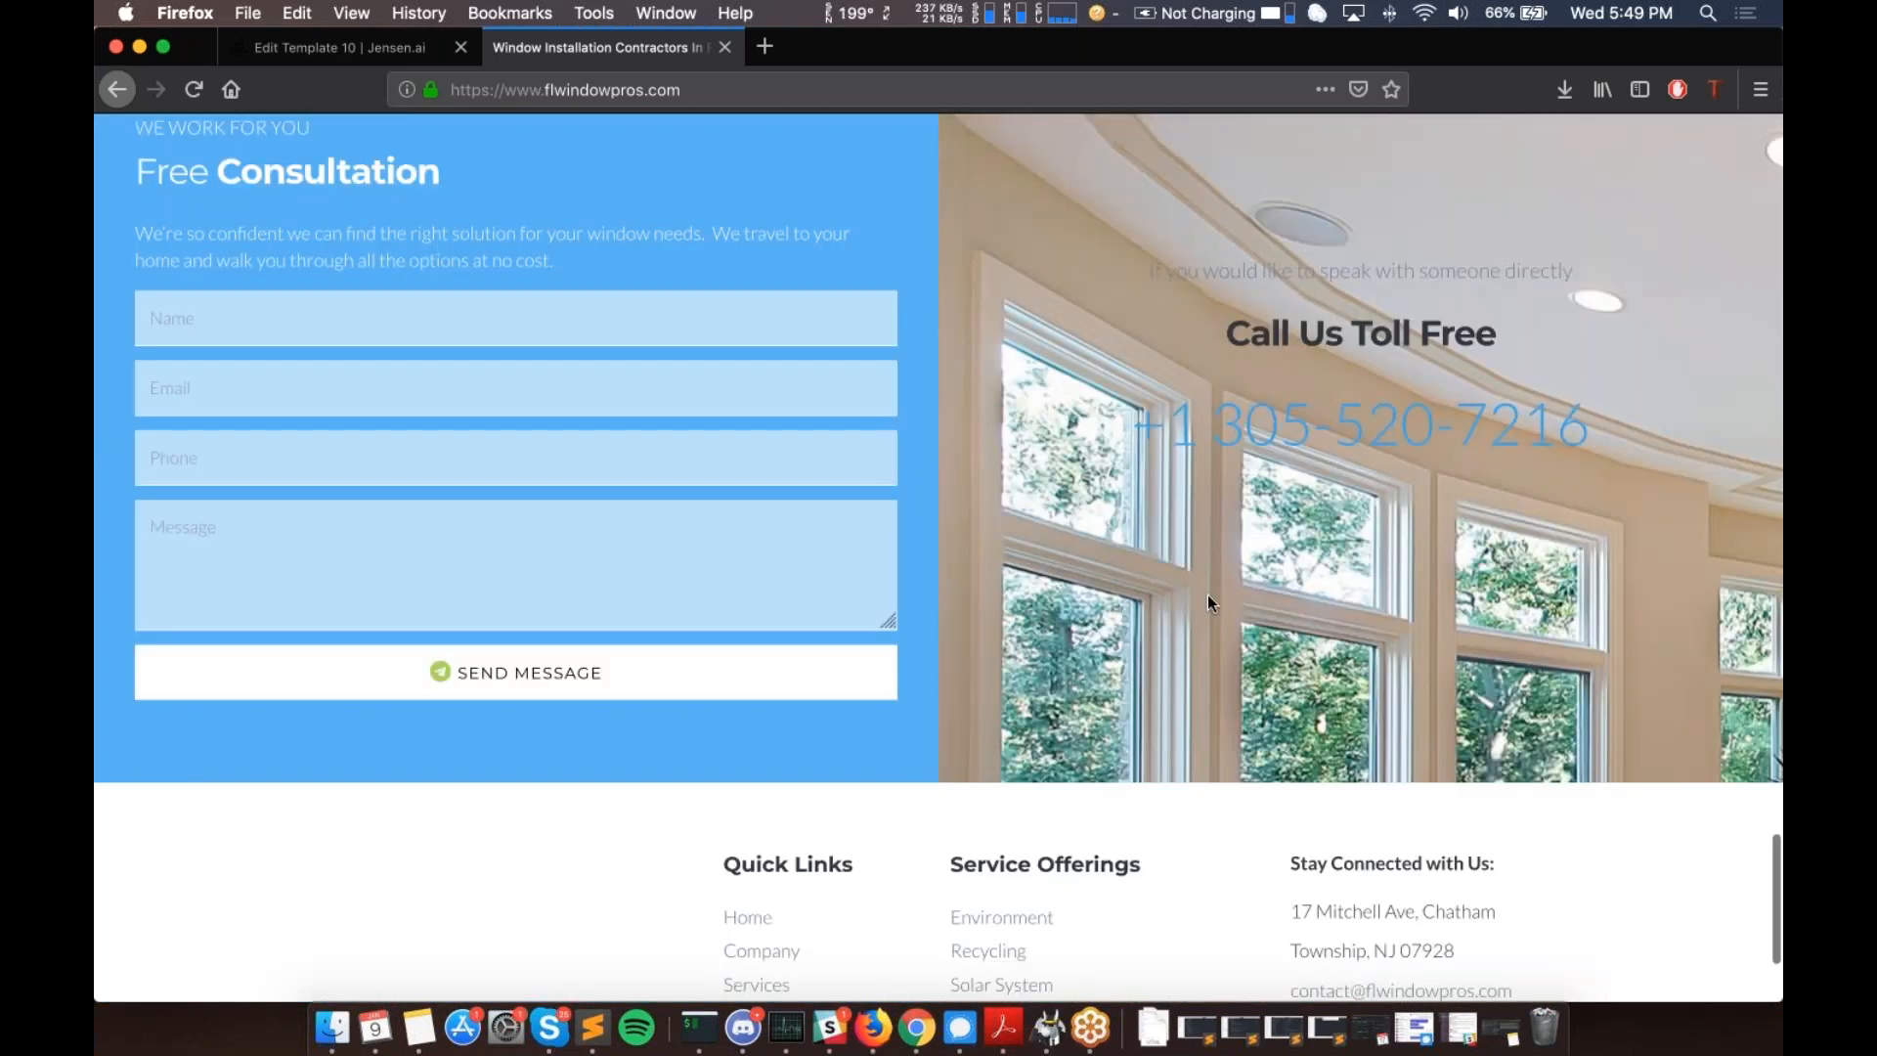
pyautogui.scroll(20, 445, 709)
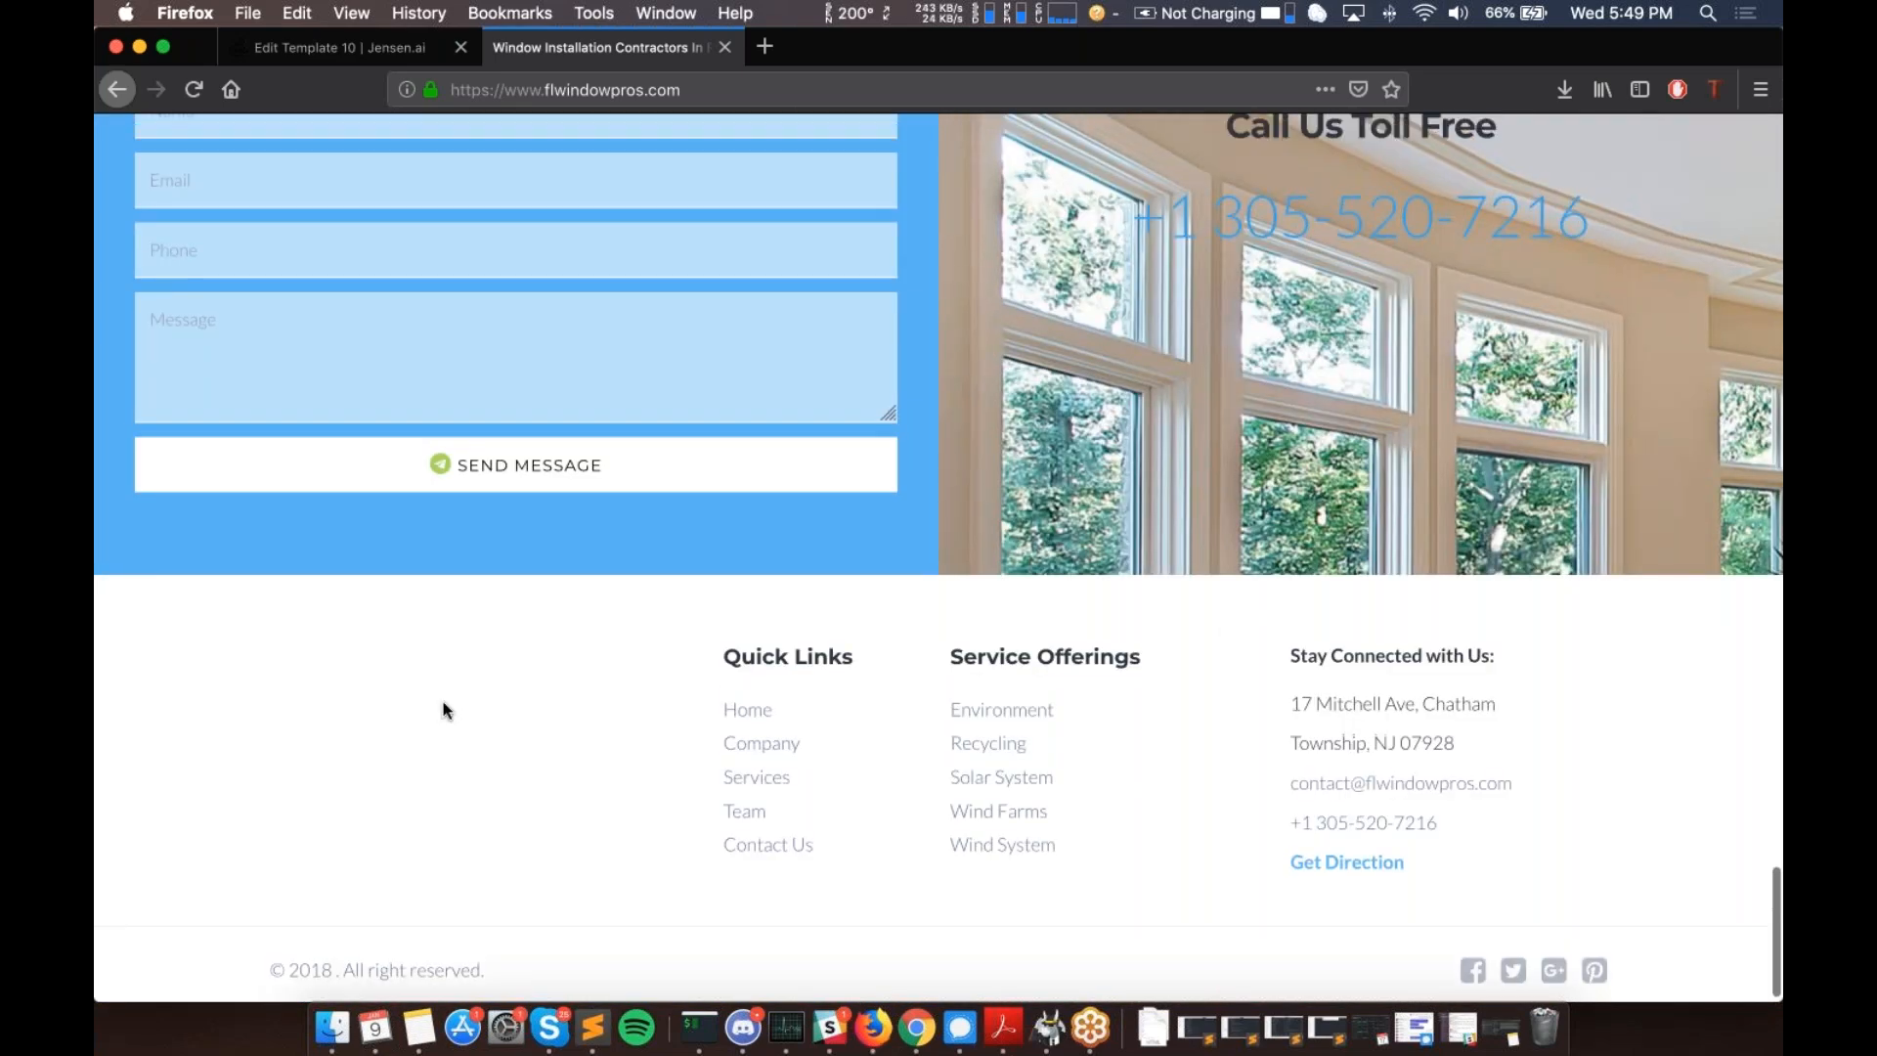
pyautogui.scroll(20, 444, 709)
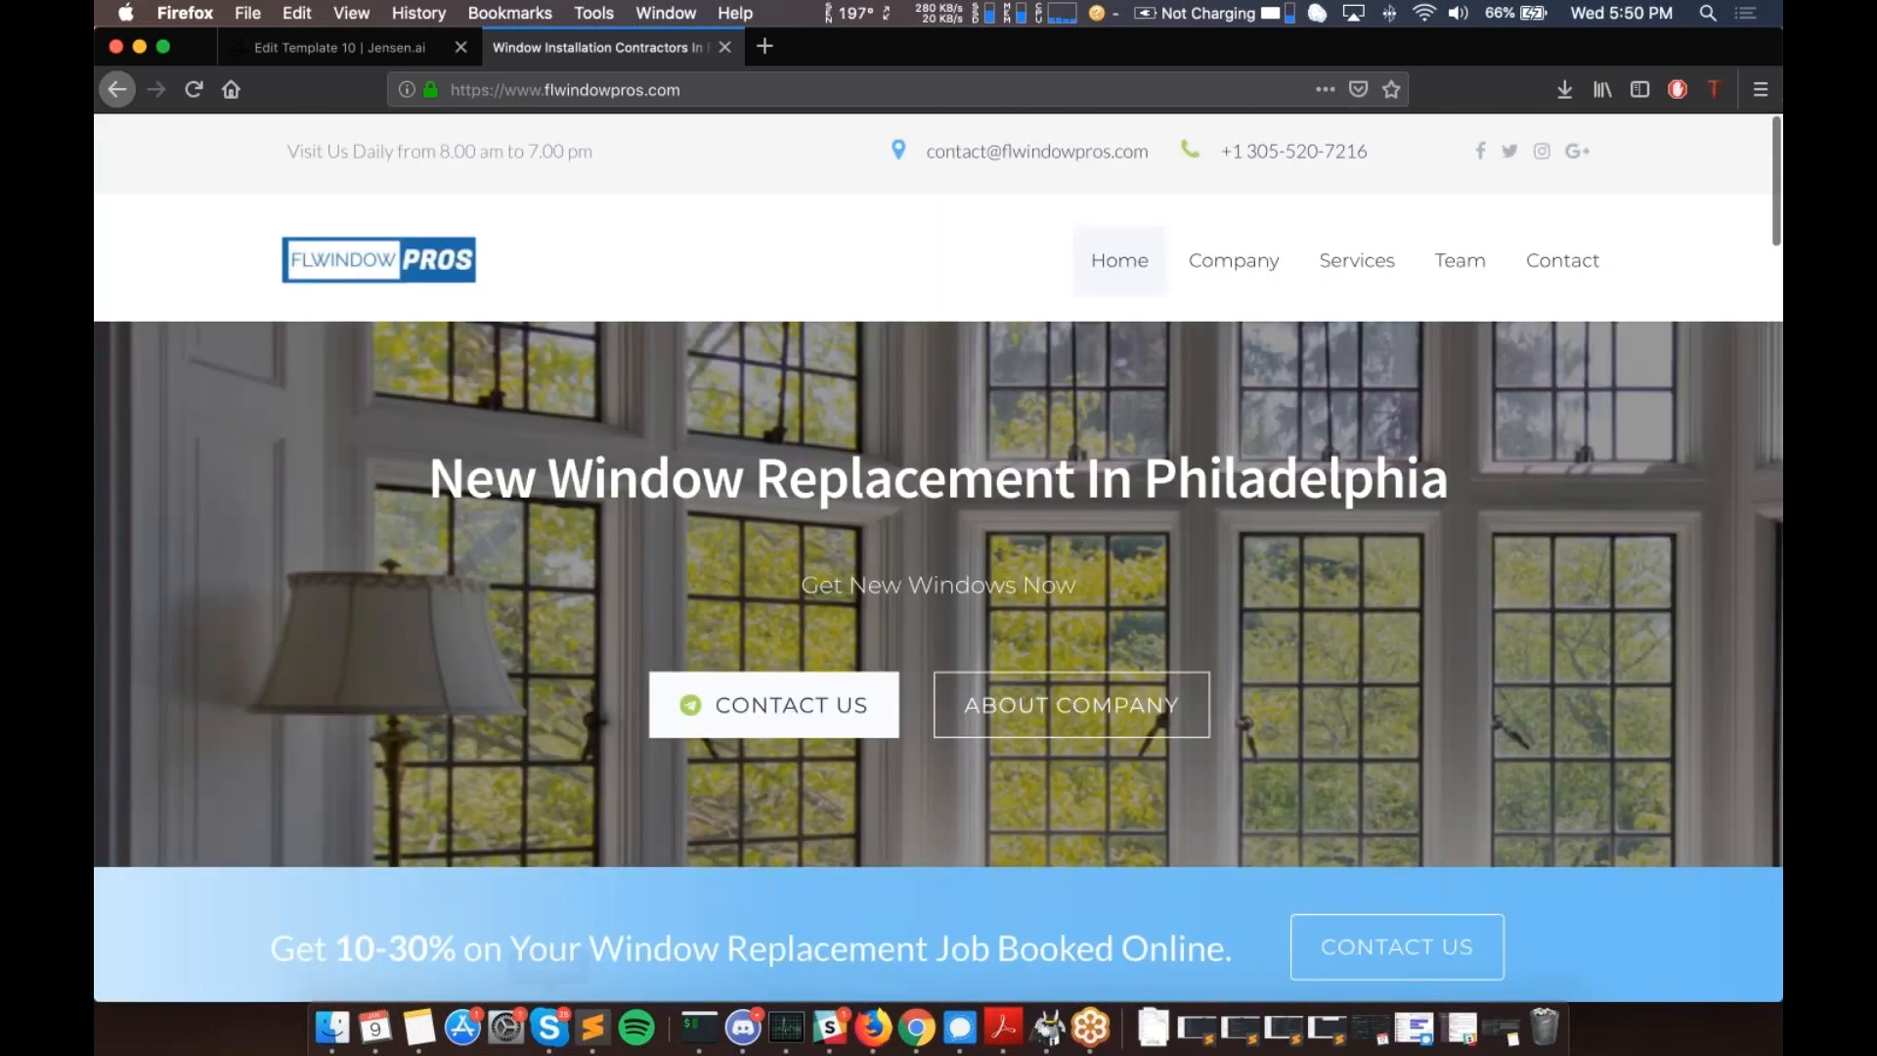
pyautogui.click(376, 55)
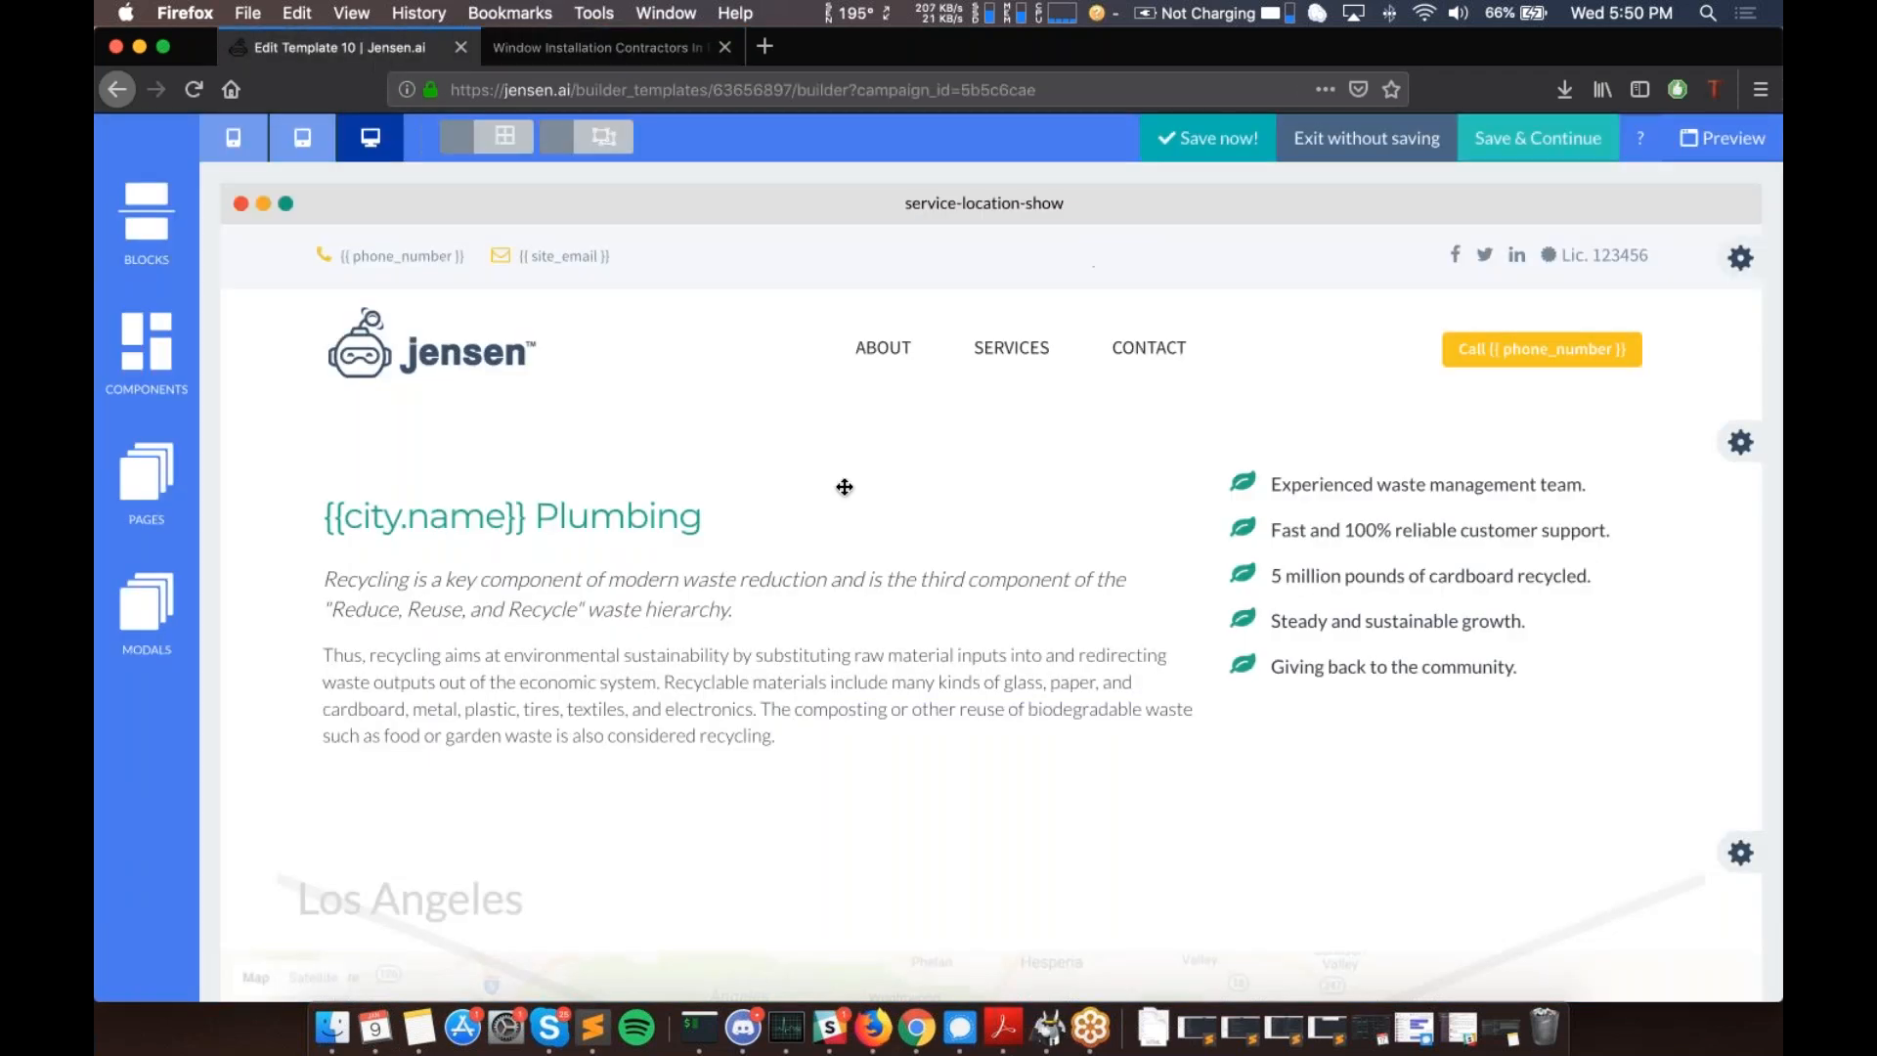
pyautogui.scroll(-1, 845, 487)
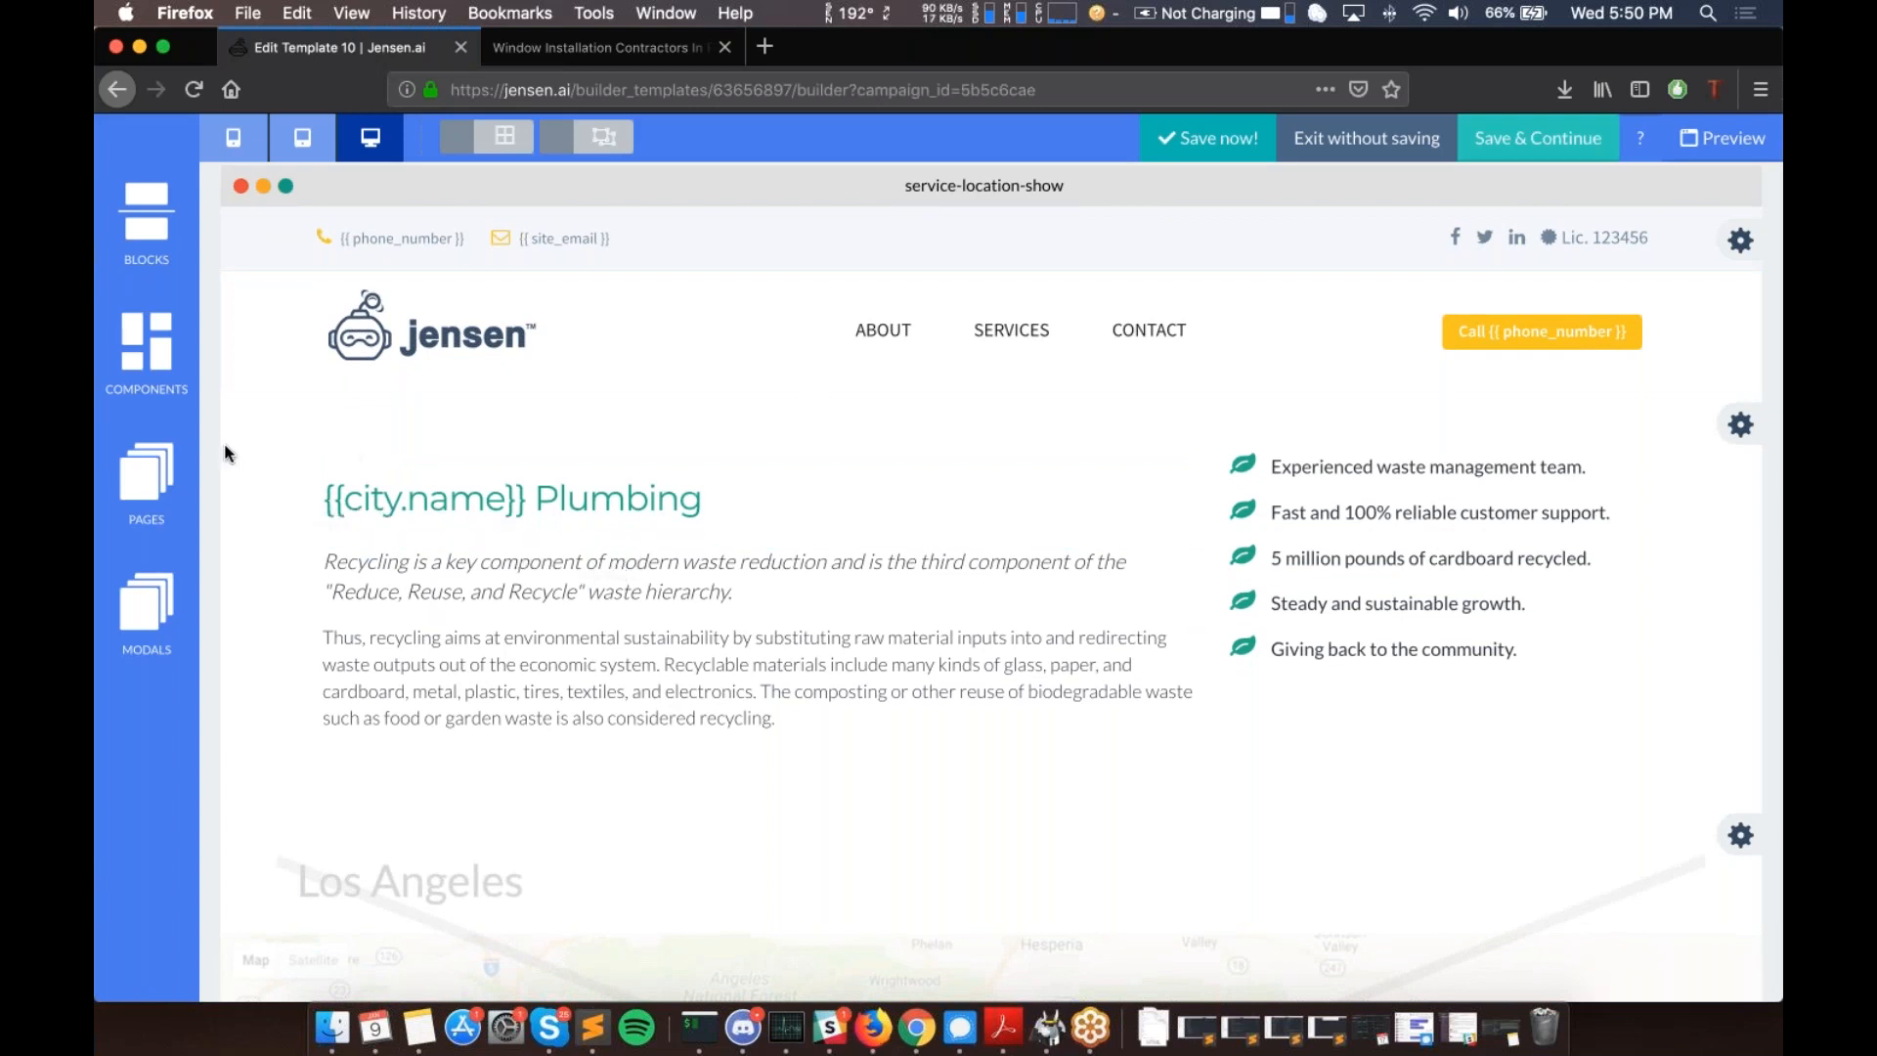
pyautogui.scroll(-10, 913, 516)
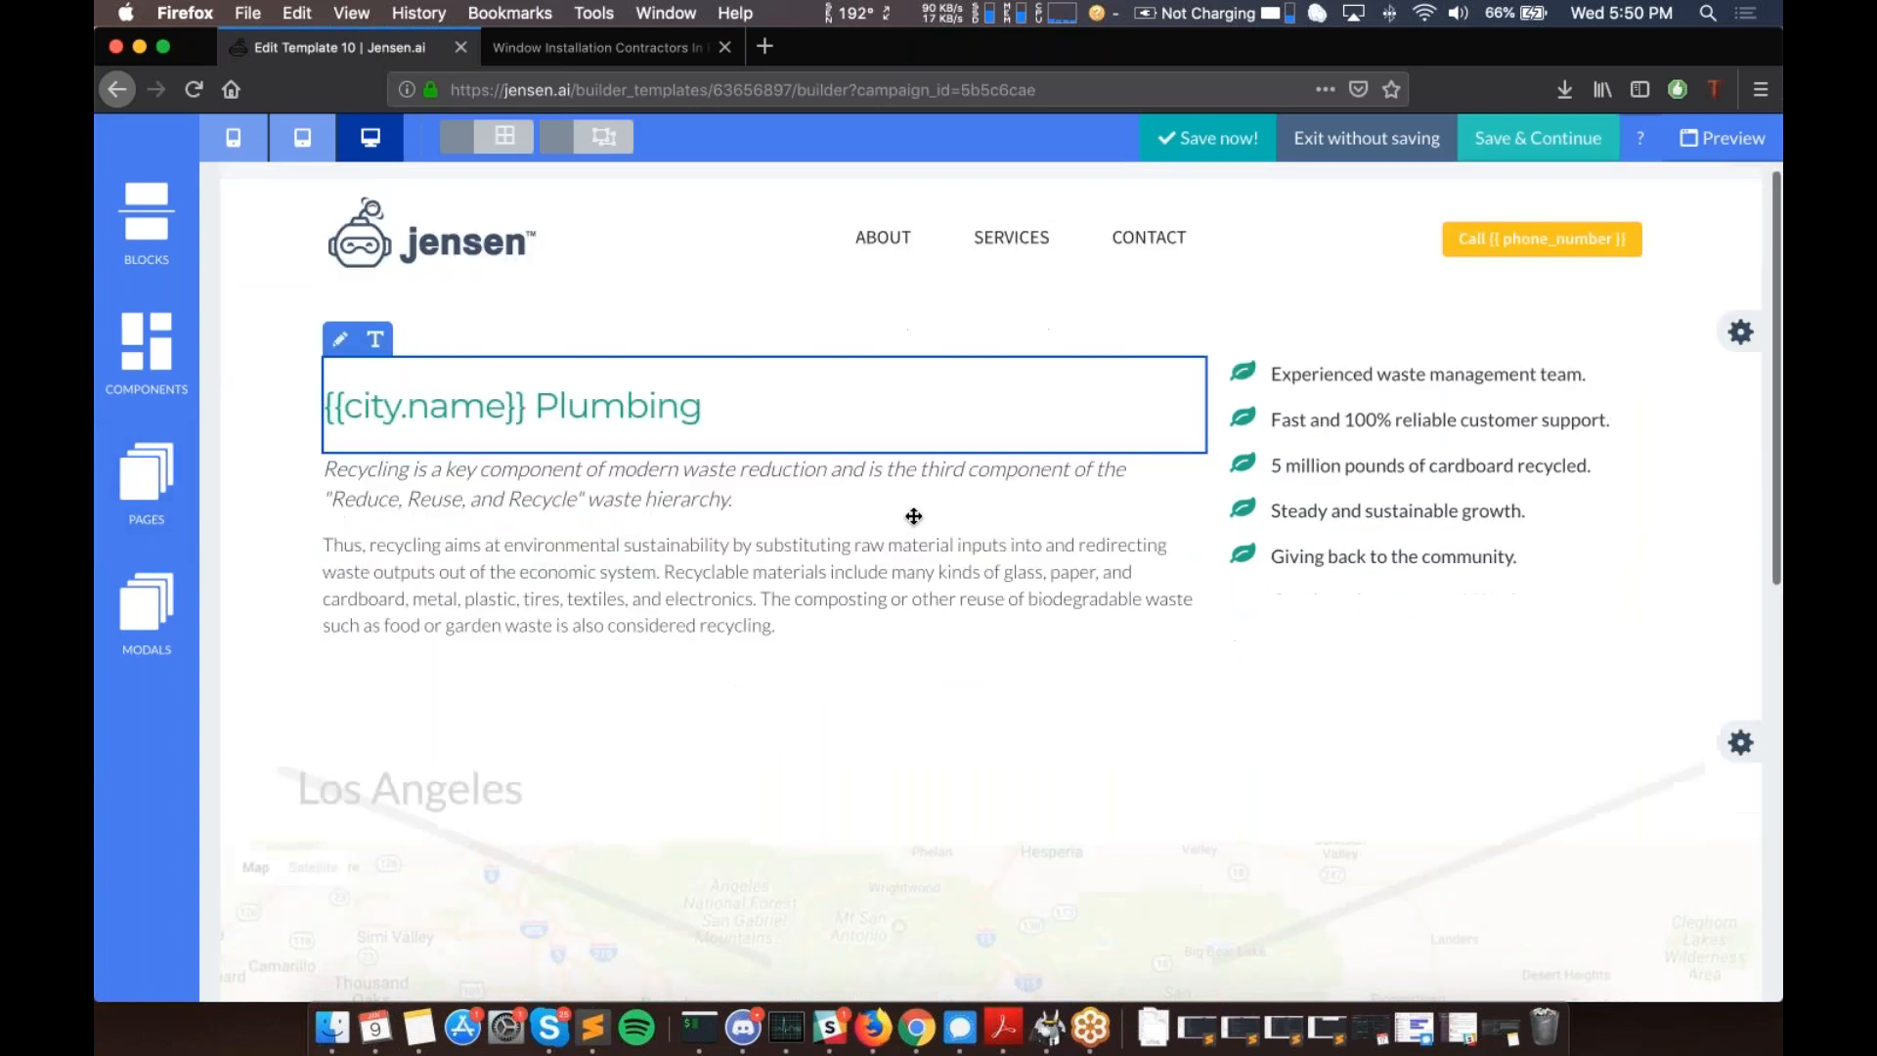
pyautogui.scroll(15, 1041, 364)
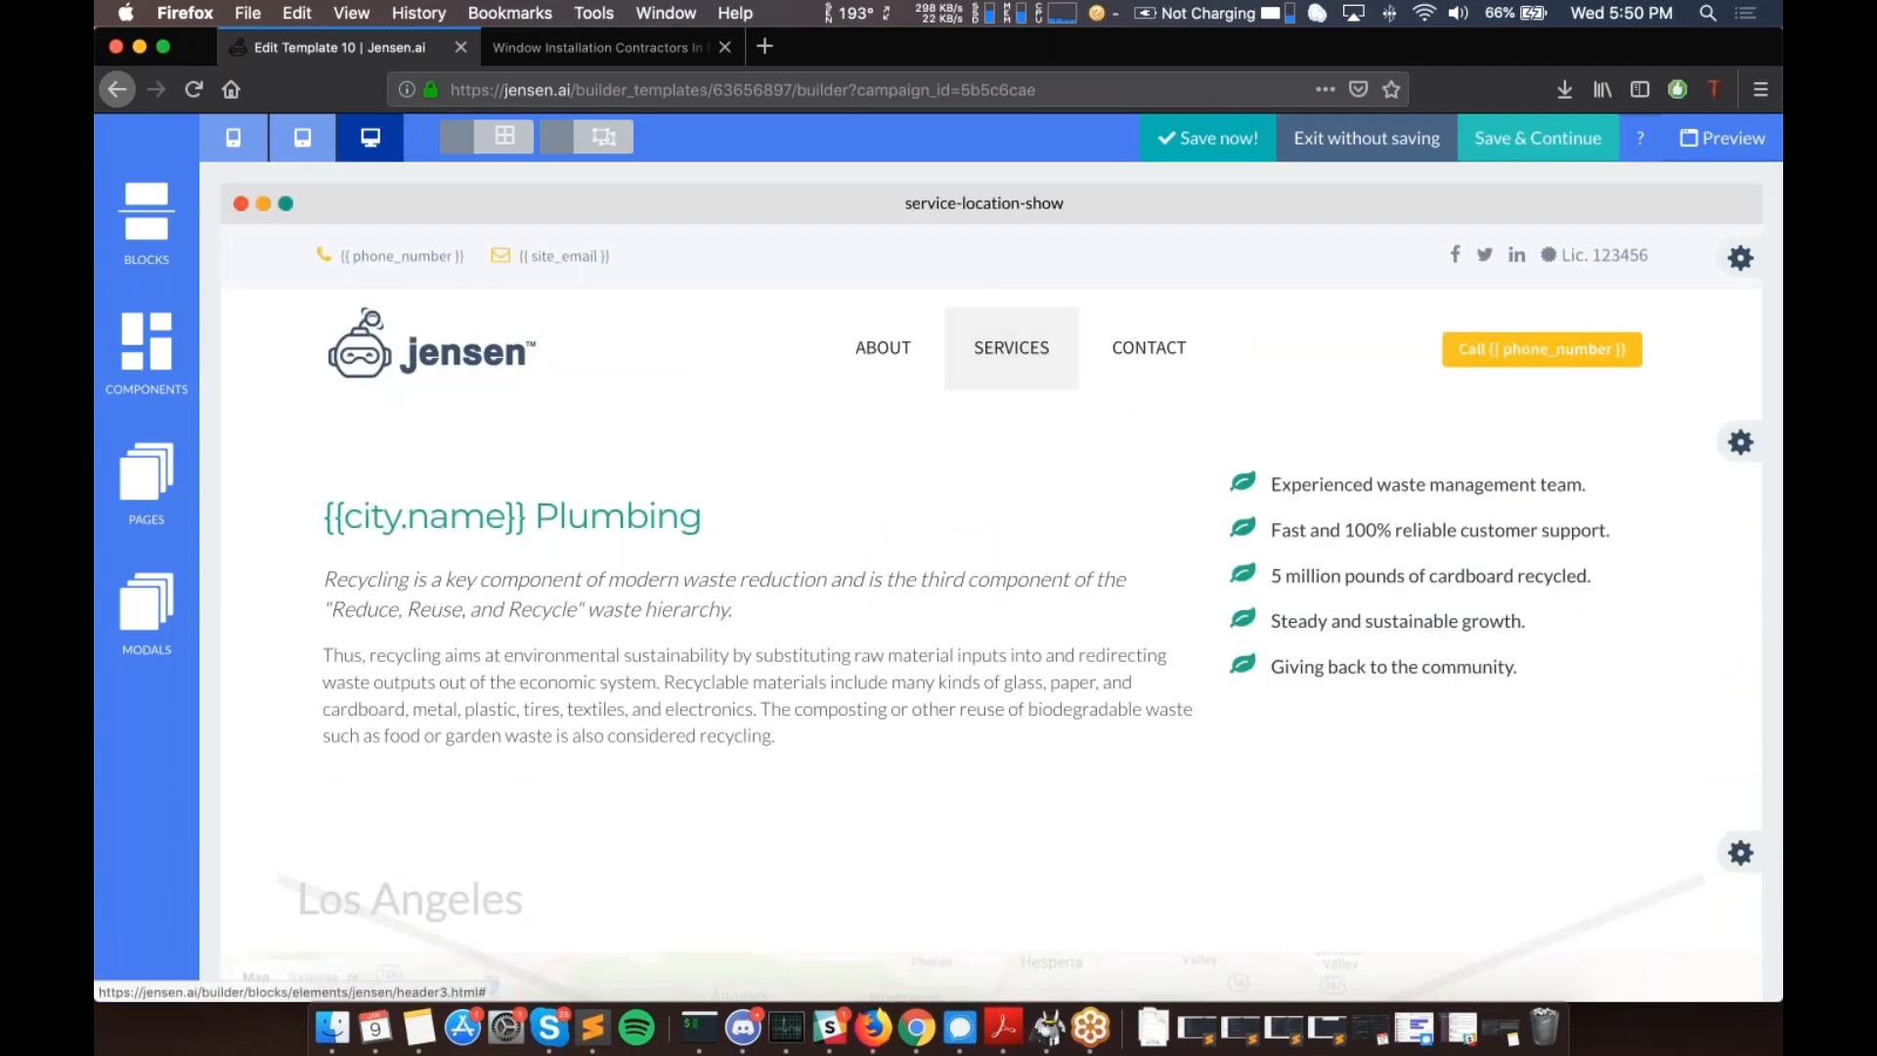
pyautogui.scroll(-1, 675, 476)
pyautogui.click(676, 477)
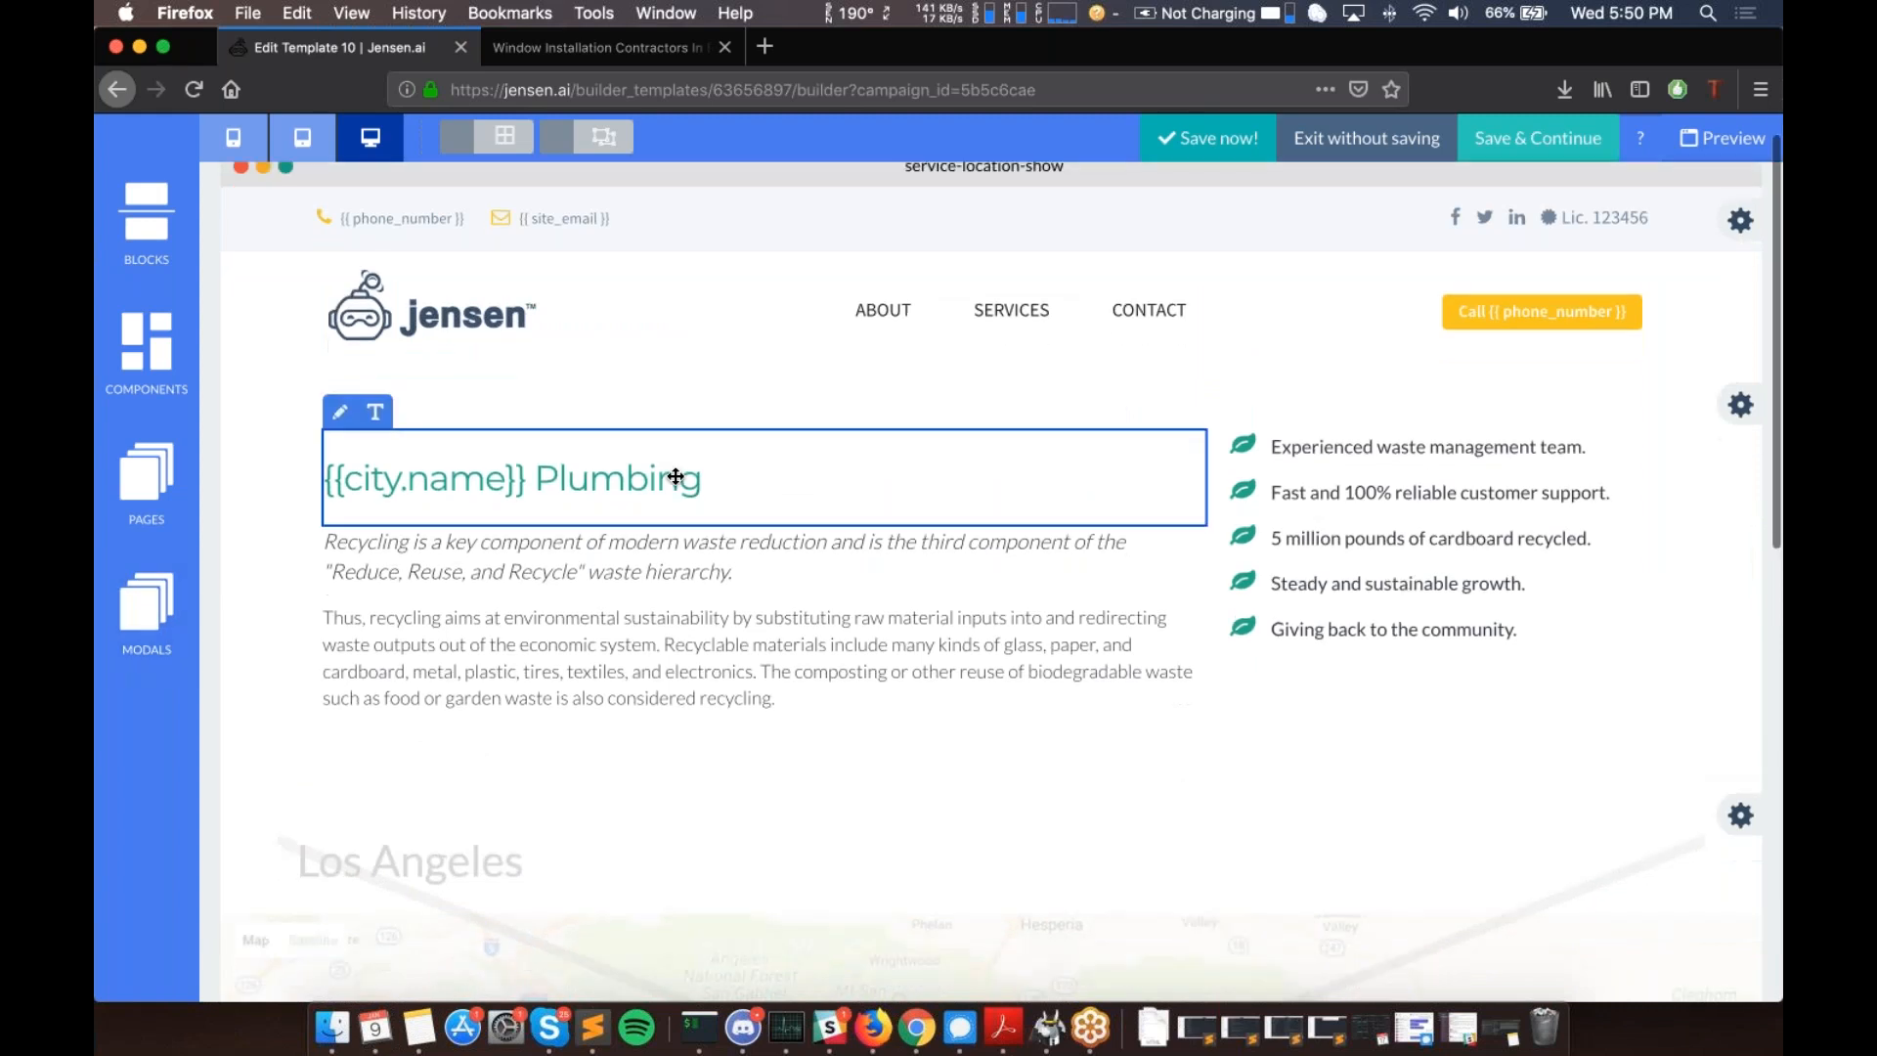
pyautogui.scroll(1, 146, 327)
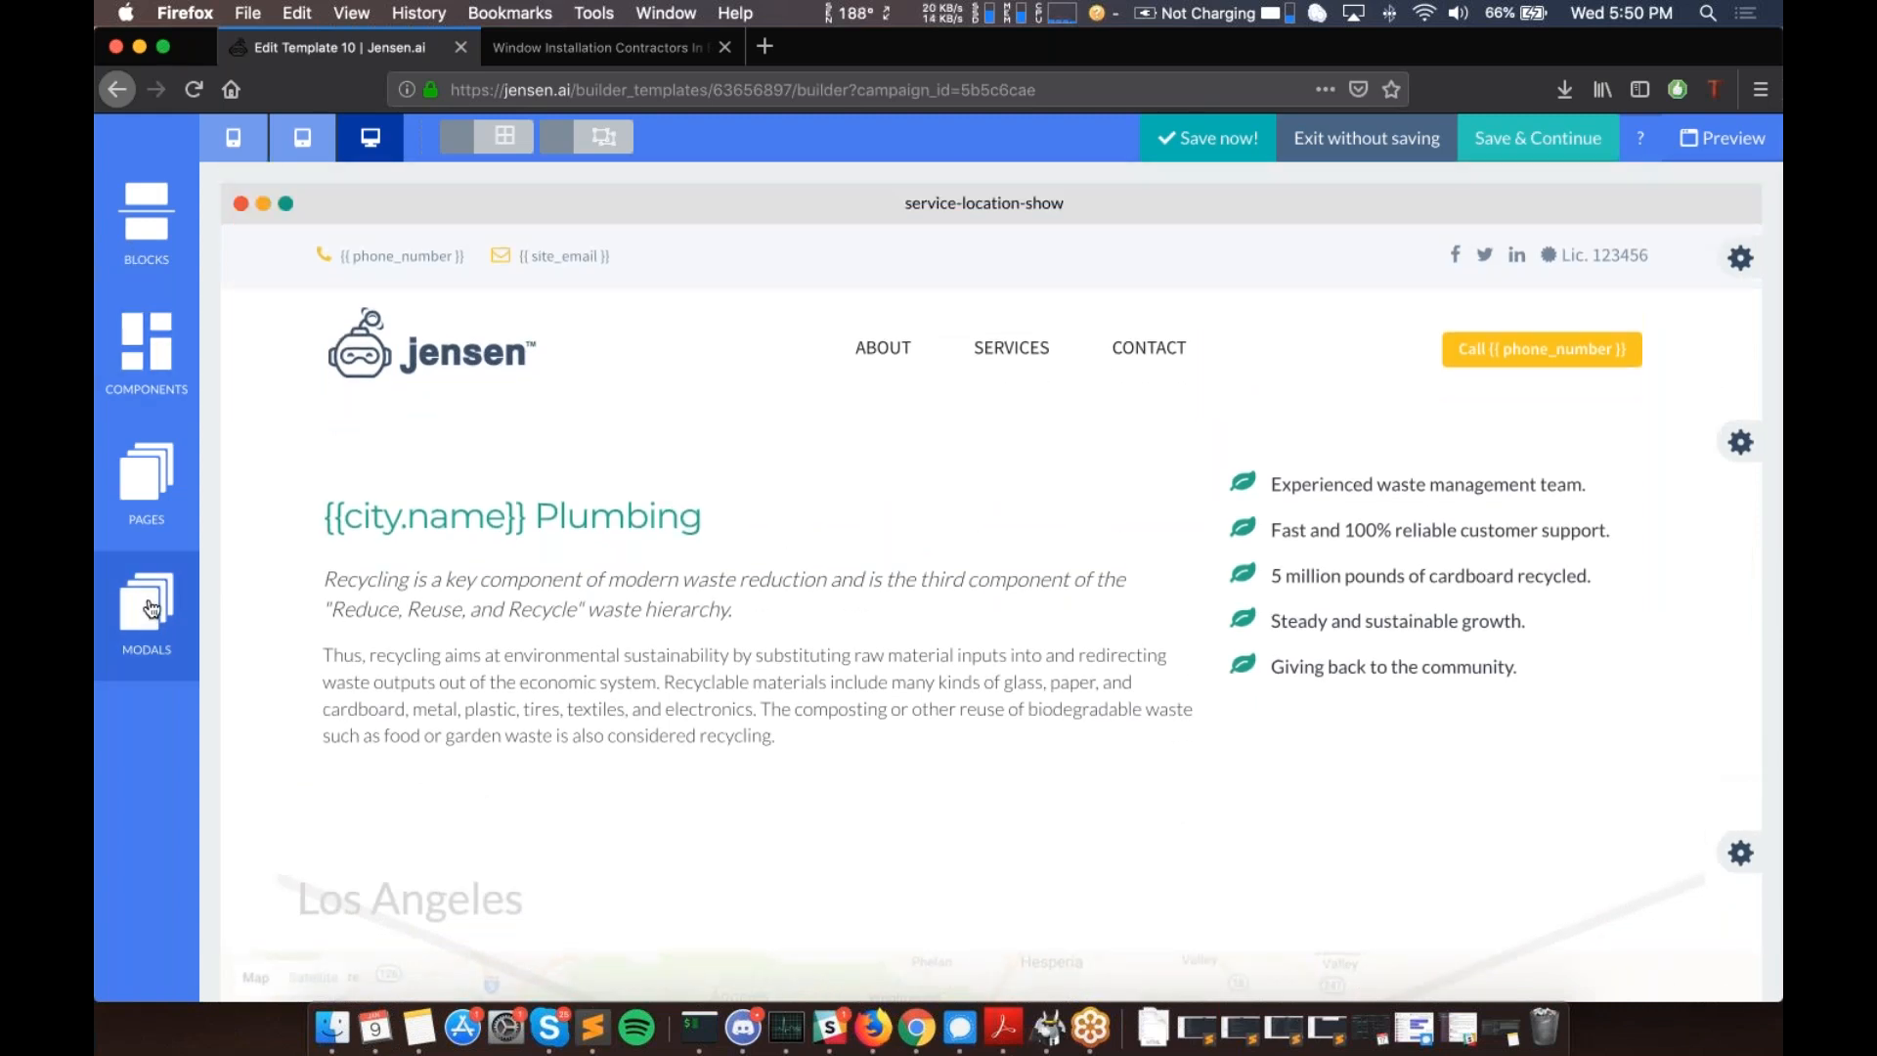
# - Add a new modal named 'demo-modal' from the Modals list and save it
pyautogui.click(157, 636)
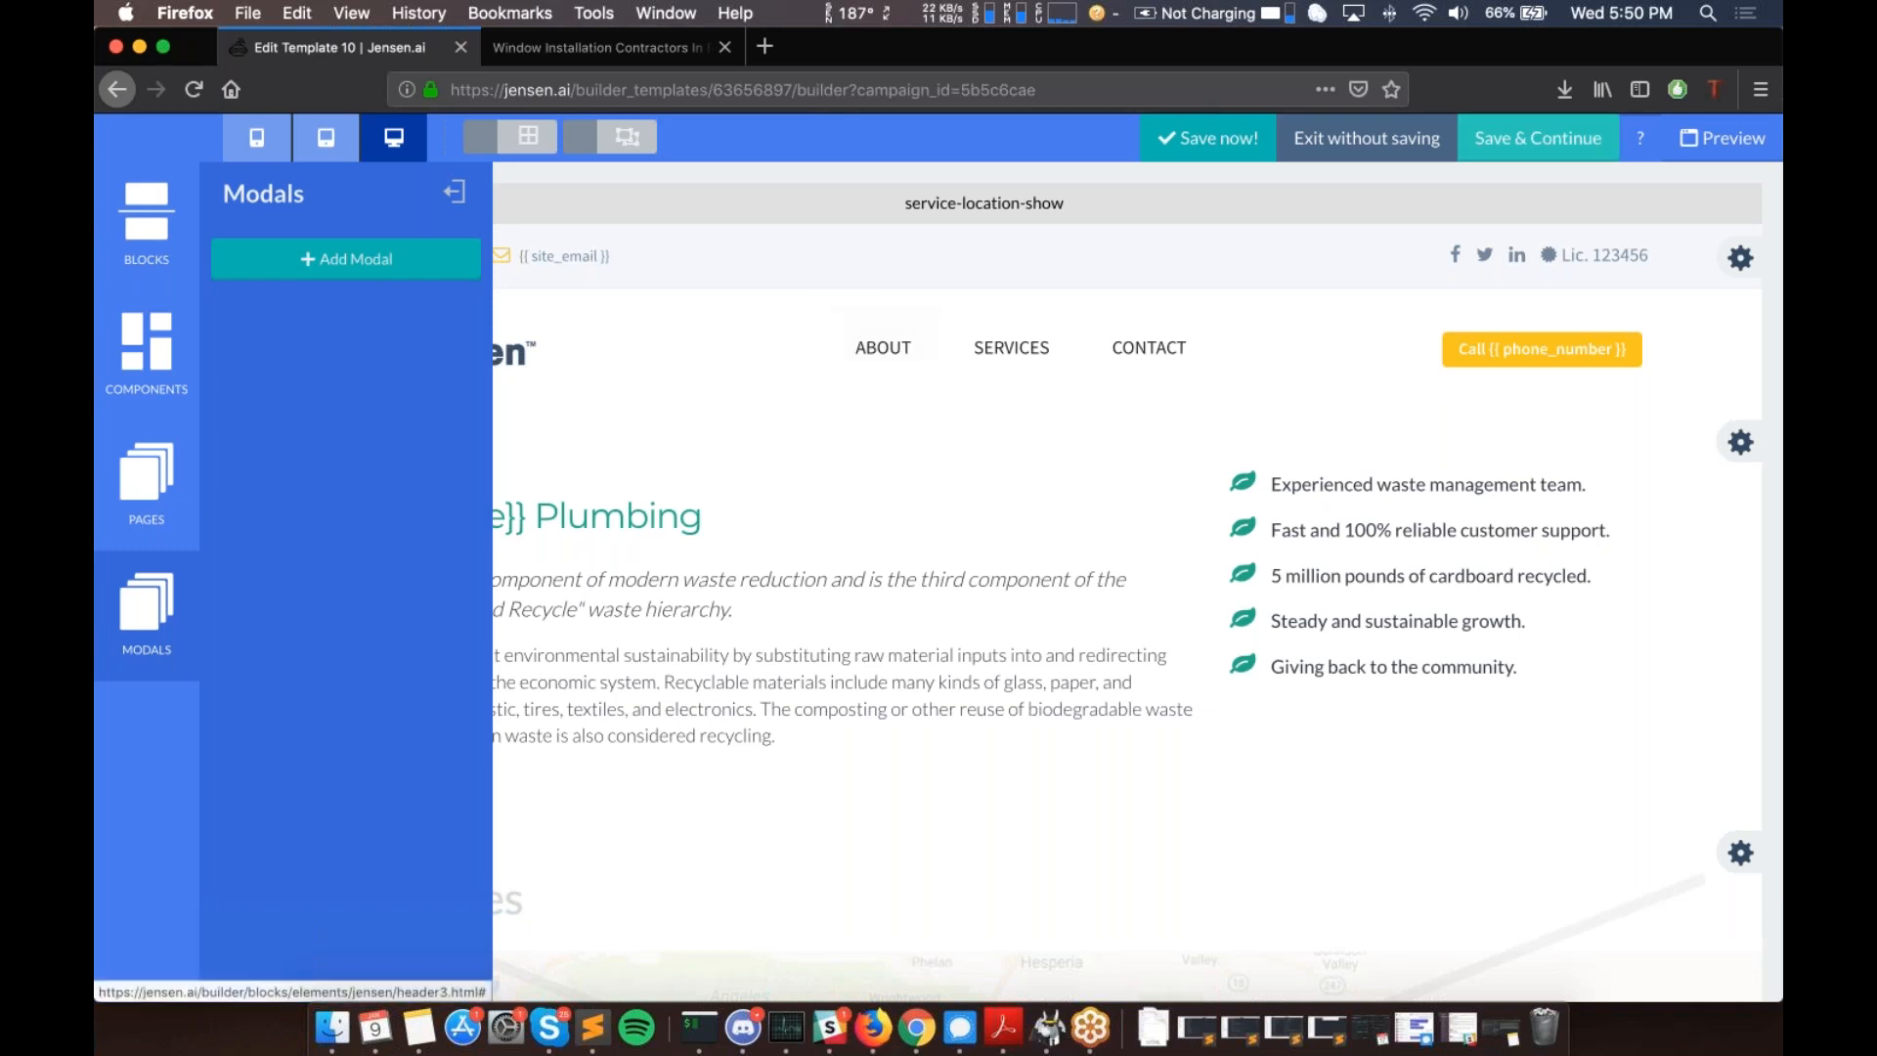
pyautogui.click(346, 259)
pyautogui.write('demo-modal')
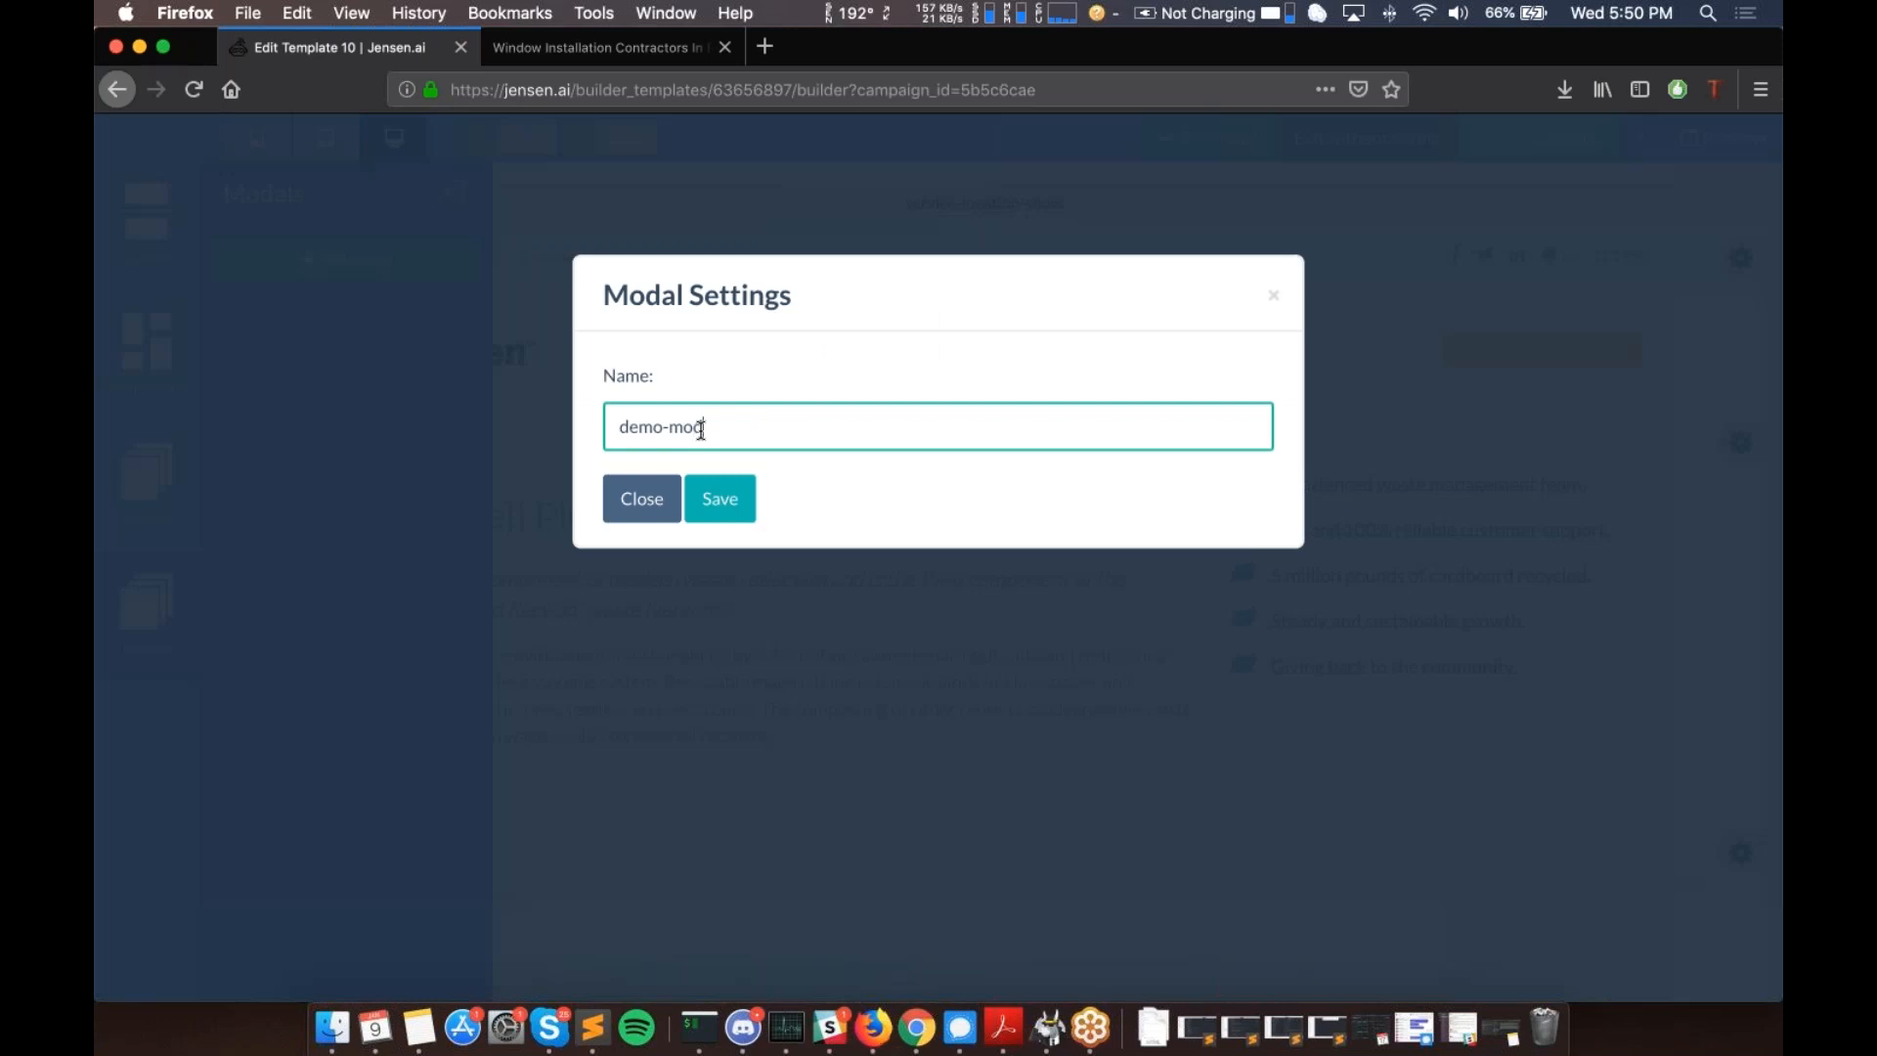
pyautogui.click(738, 521)
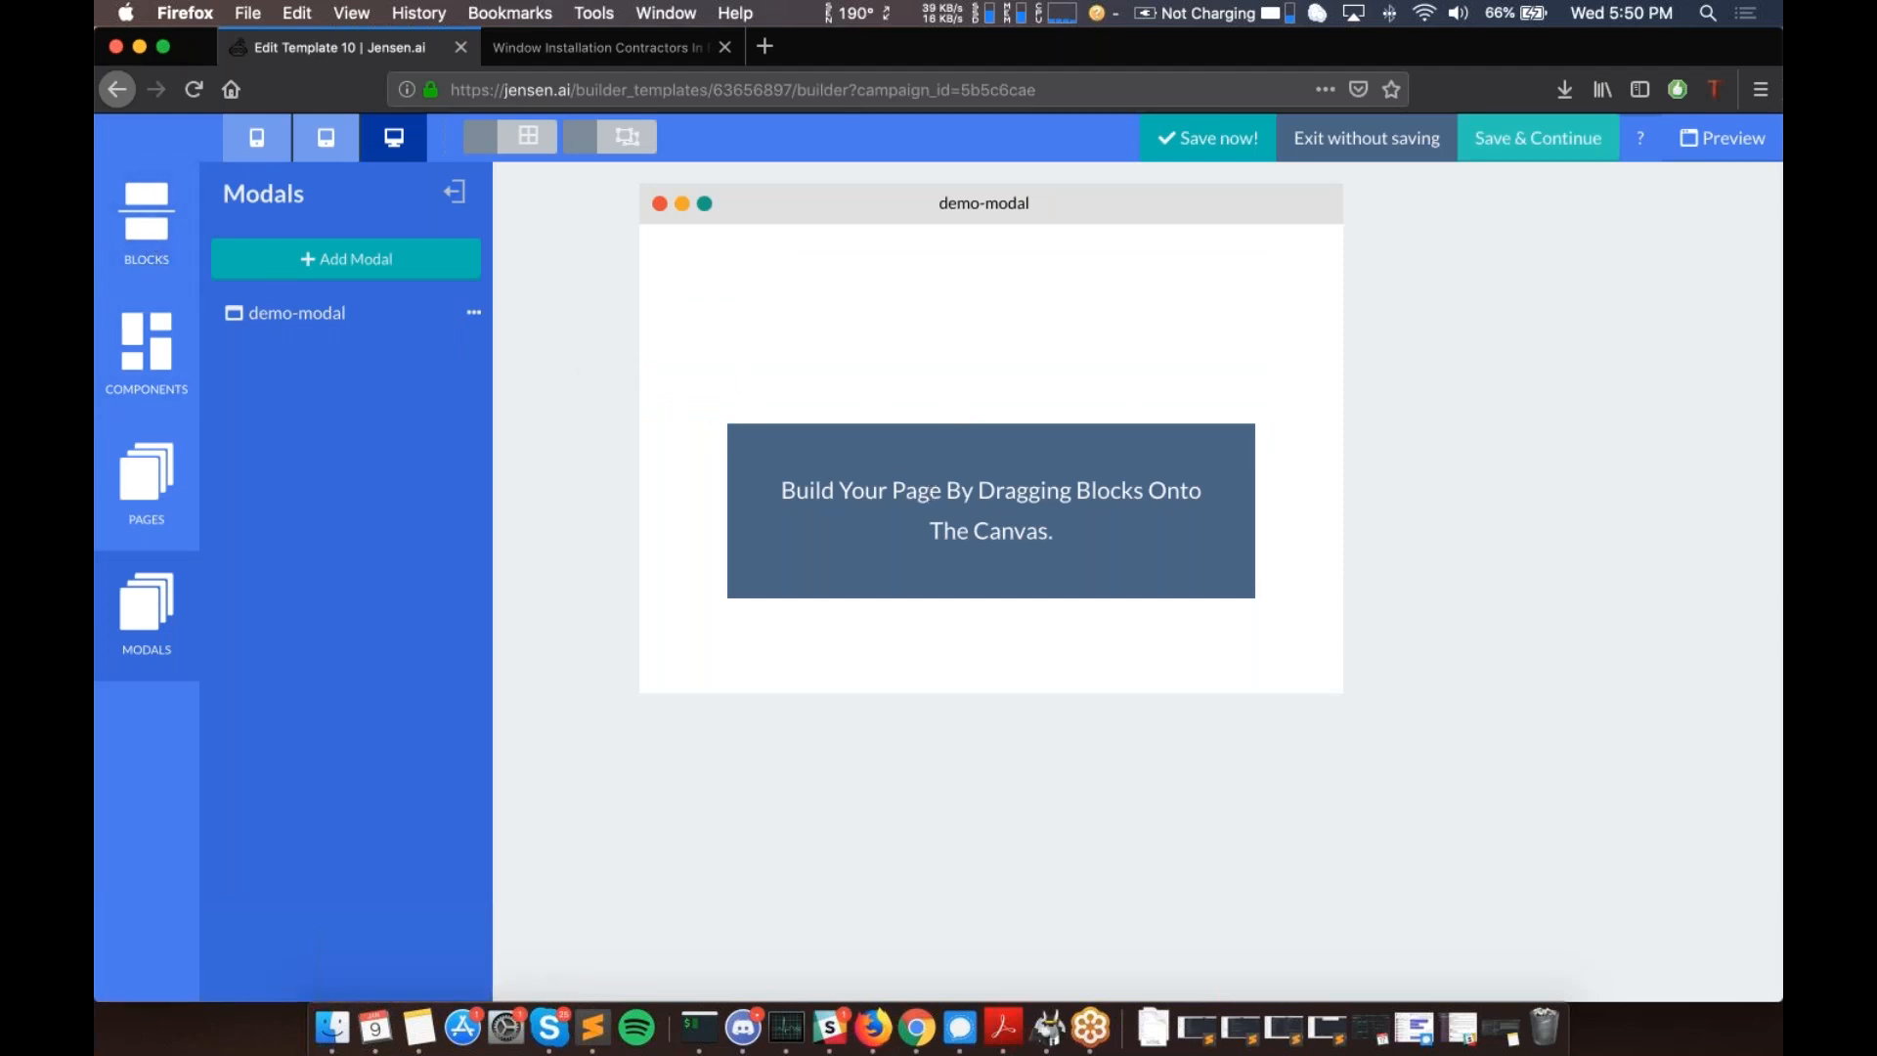
# - Drag the 'Ready to Get Started?' form from Blocks > Forms into demo-modal and open its Detail Editor
pyautogui.click(122, 210)
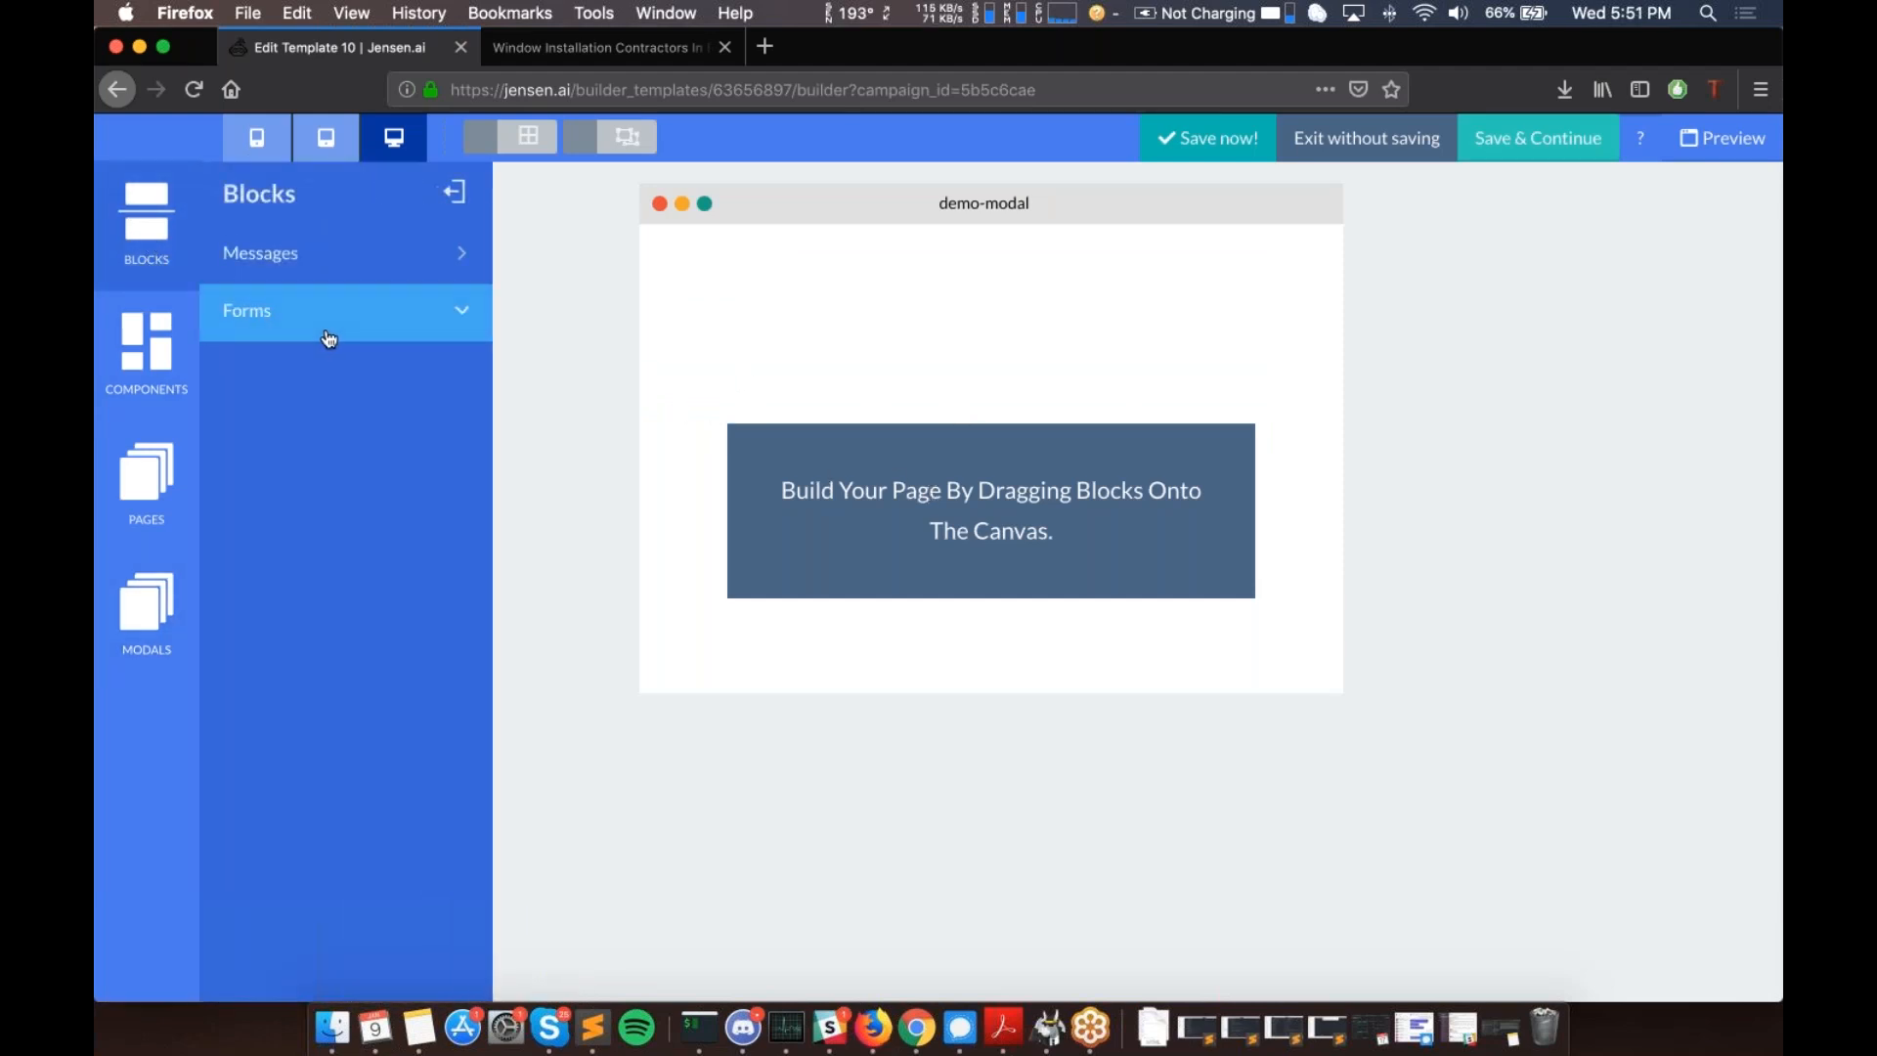
pyautogui.click(328, 338)
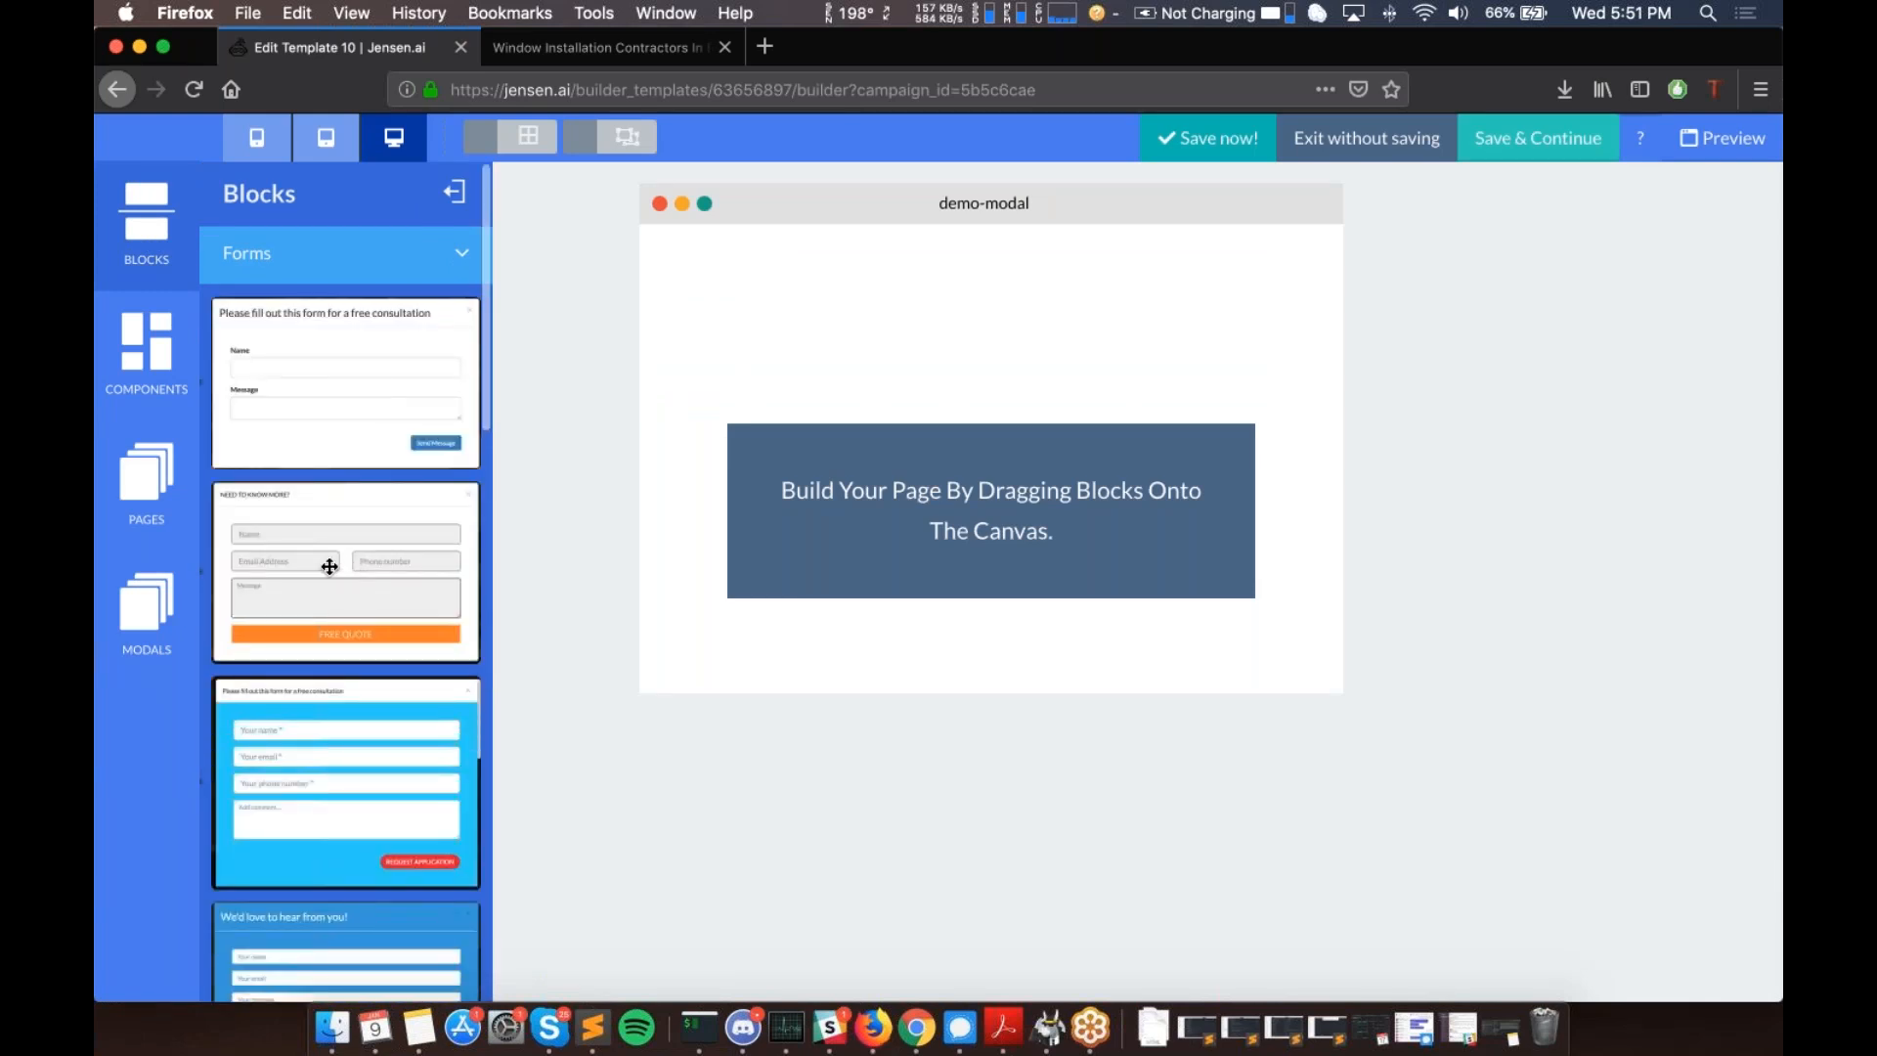
pyautogui.scroll(-5, 305, 559)
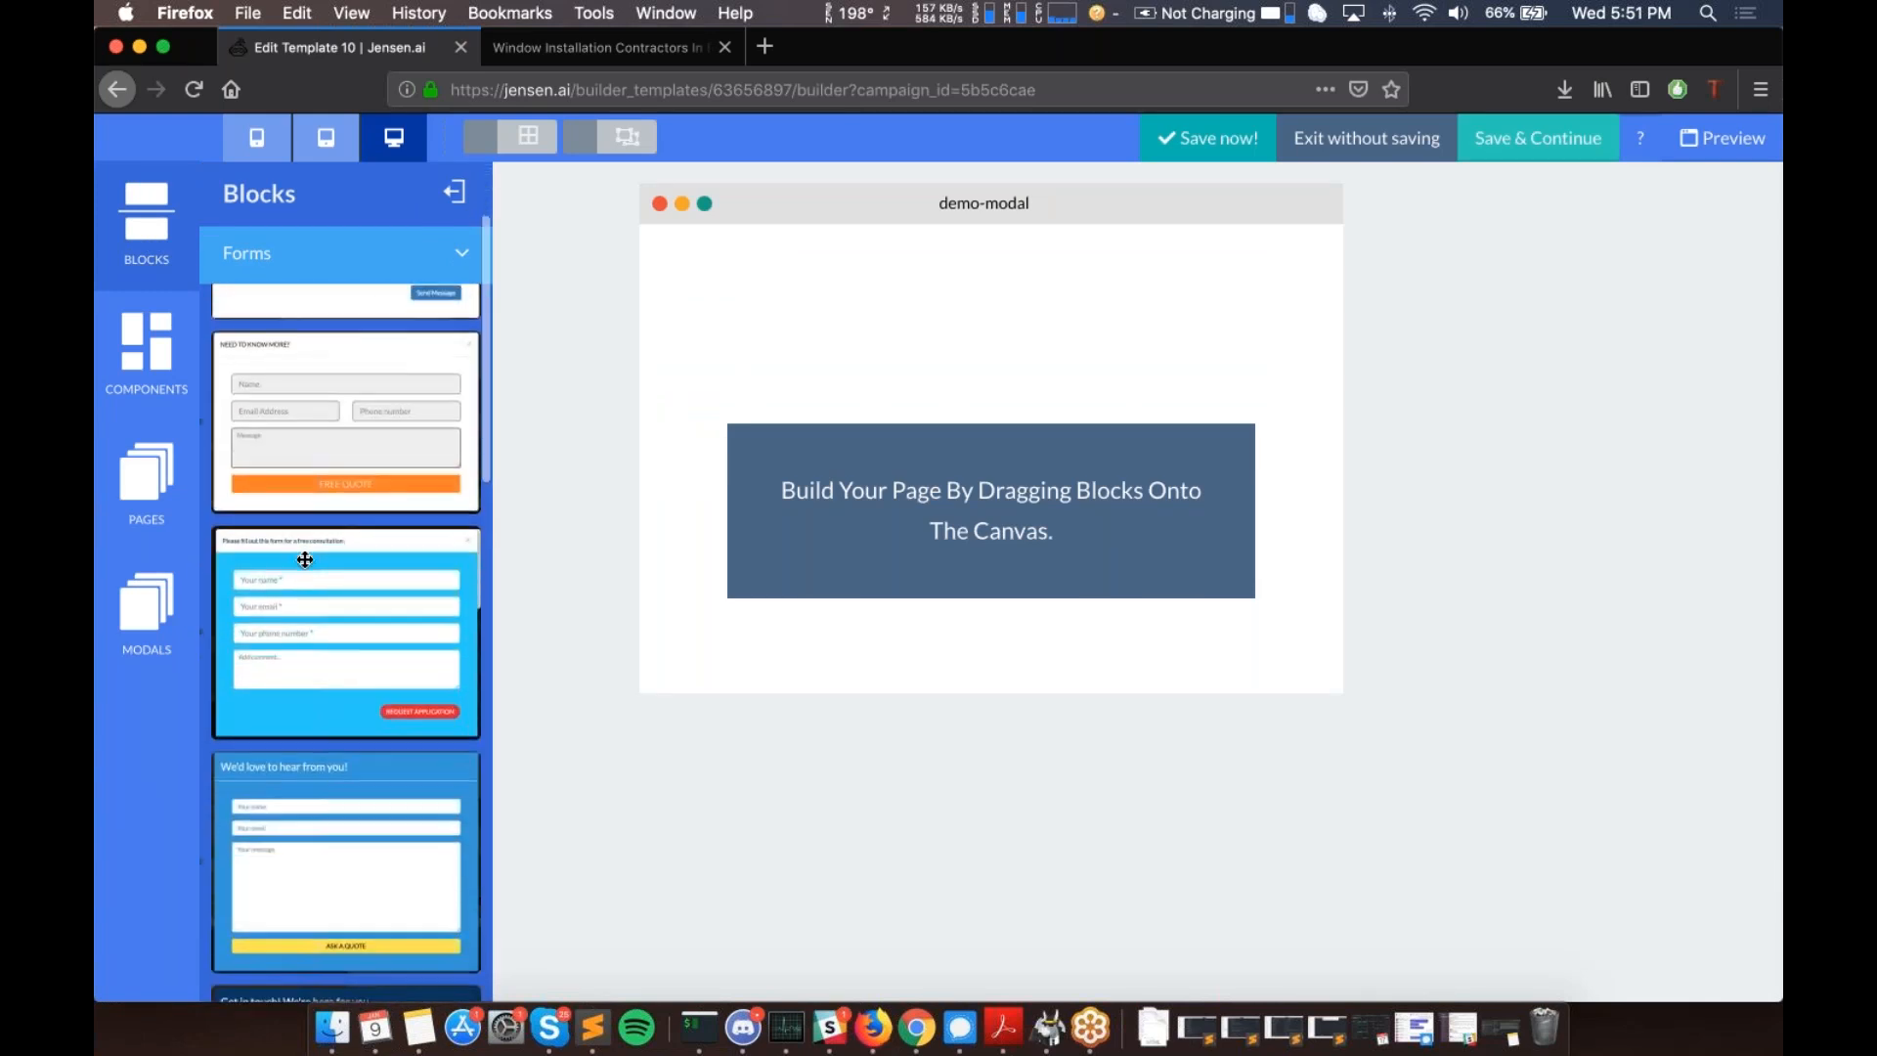
pyautogui.scroll(-8, 305, 560)
pyautogui.scroll(8, 305, 559)
pyautogui.scroll(-3, 305, 560)
pyautogui.scroll(-10, 305, 559)
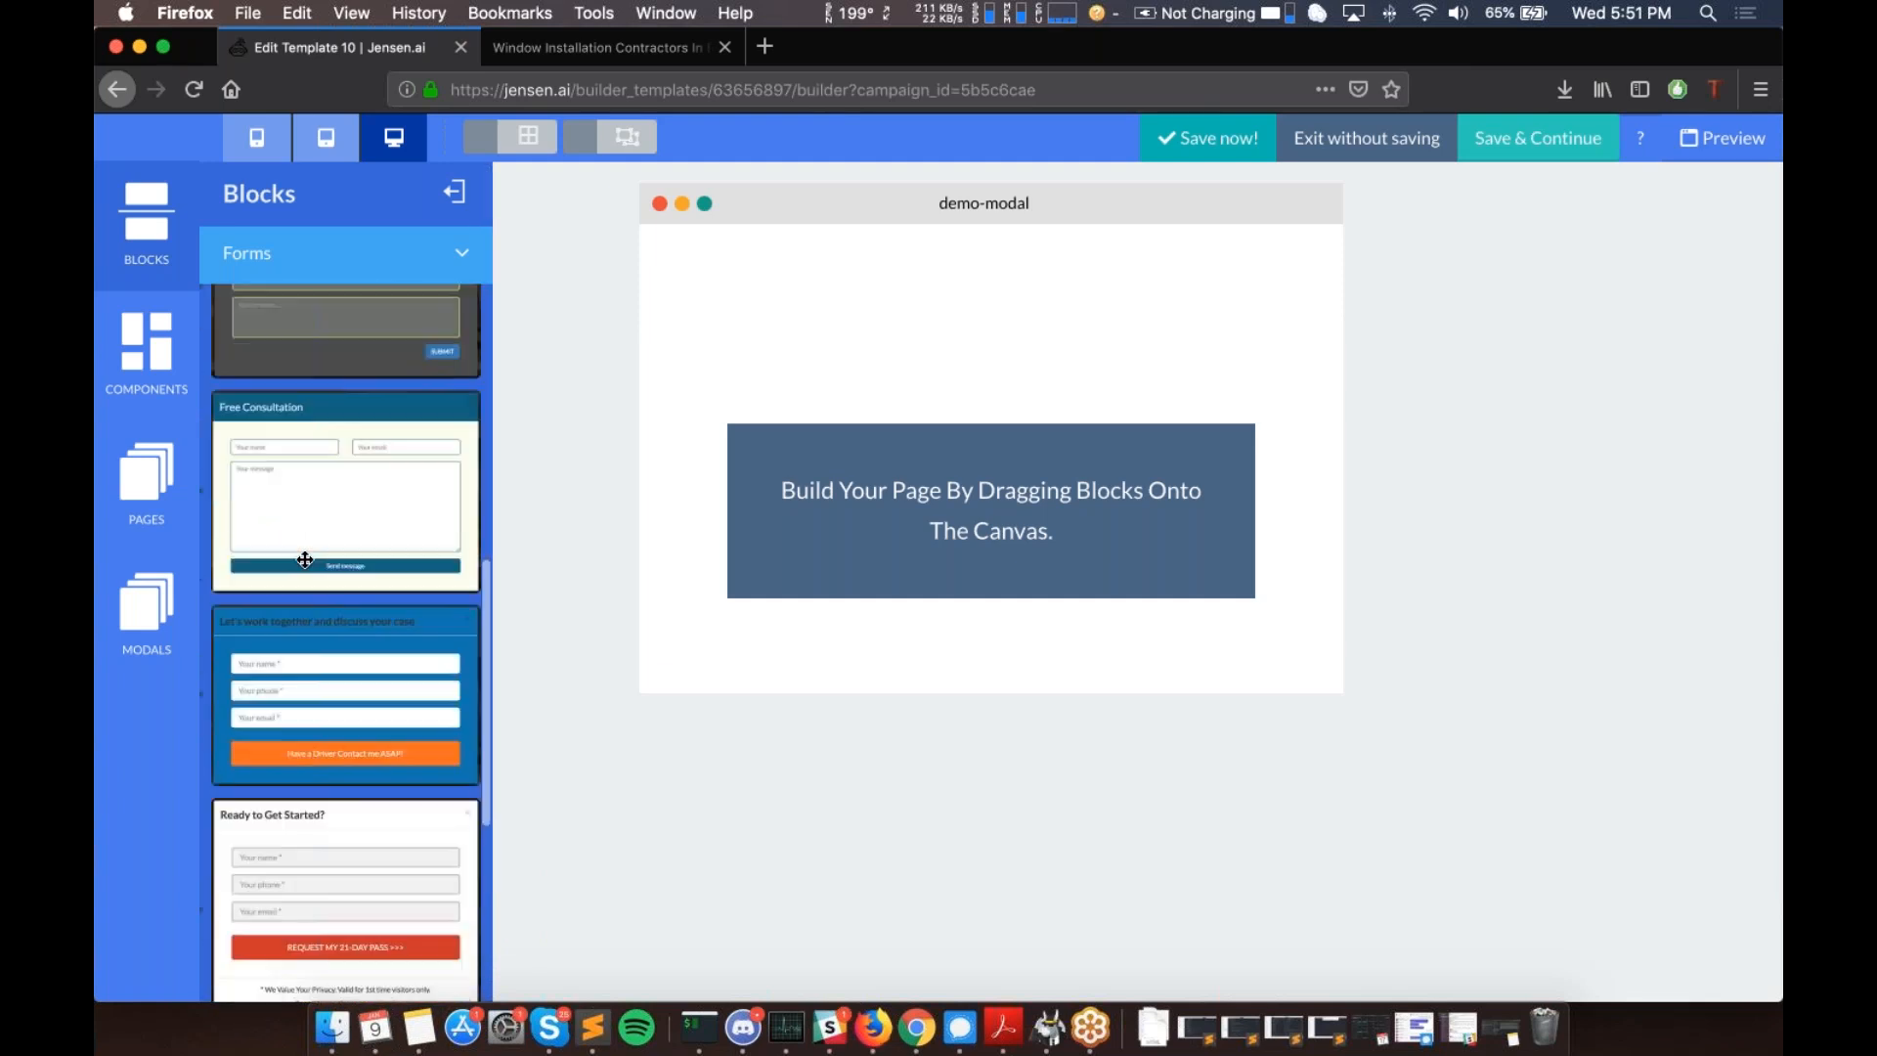
pyautogui.moveTo(302, 549); pyautogui.dragTo(1017, 457)
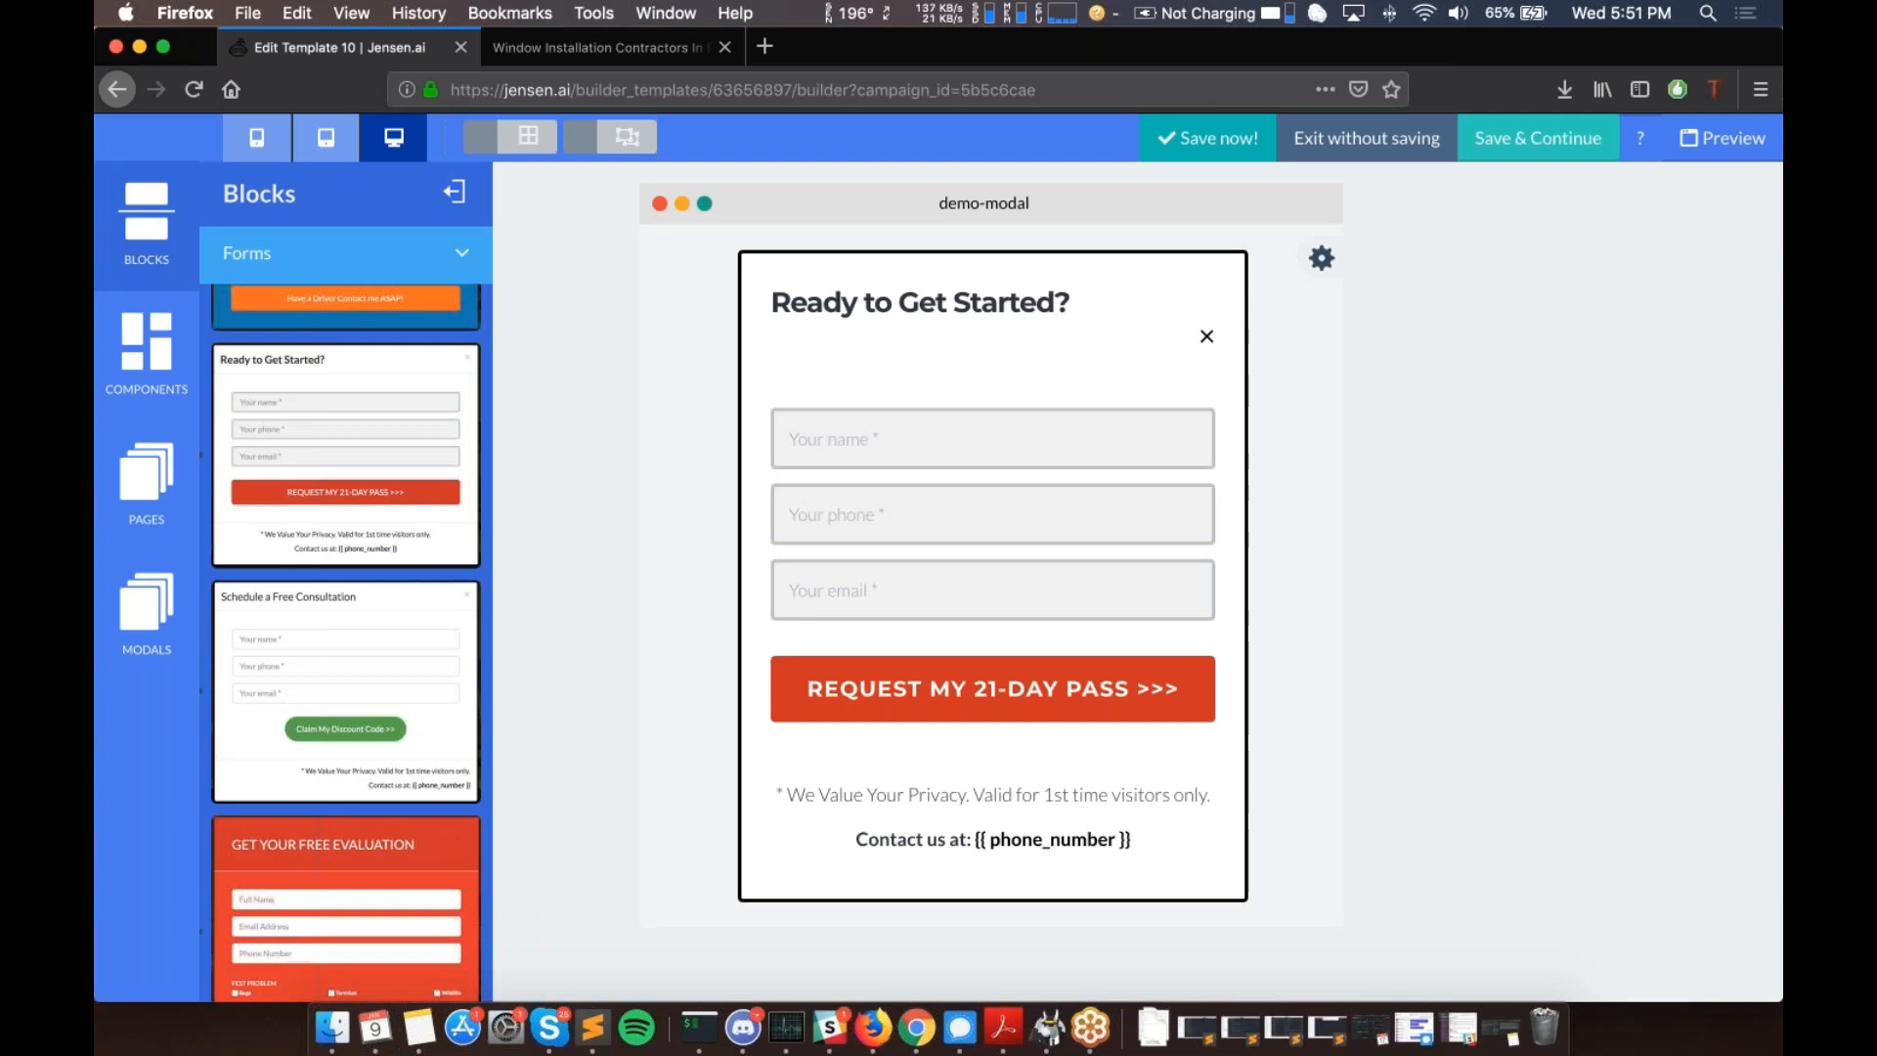
pyautogui.moveTo(855, 452)
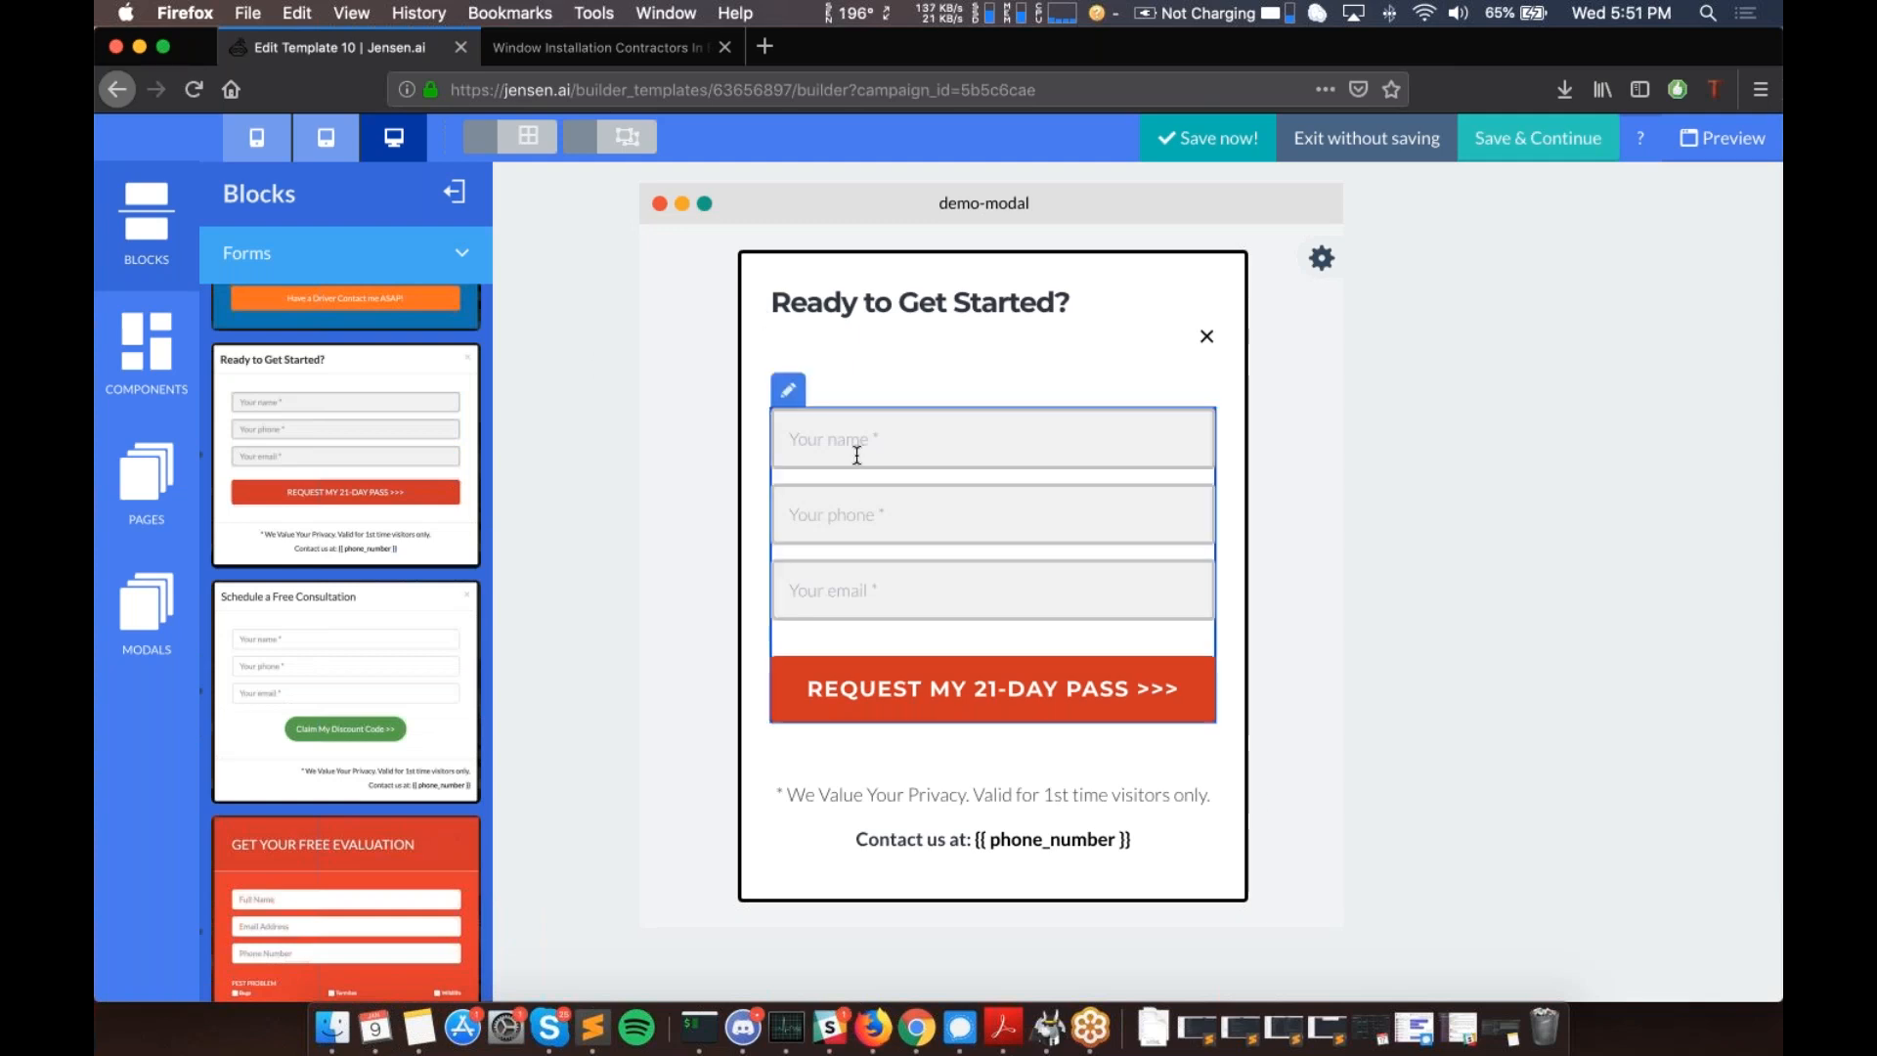
pyautogui.click(788, 391)
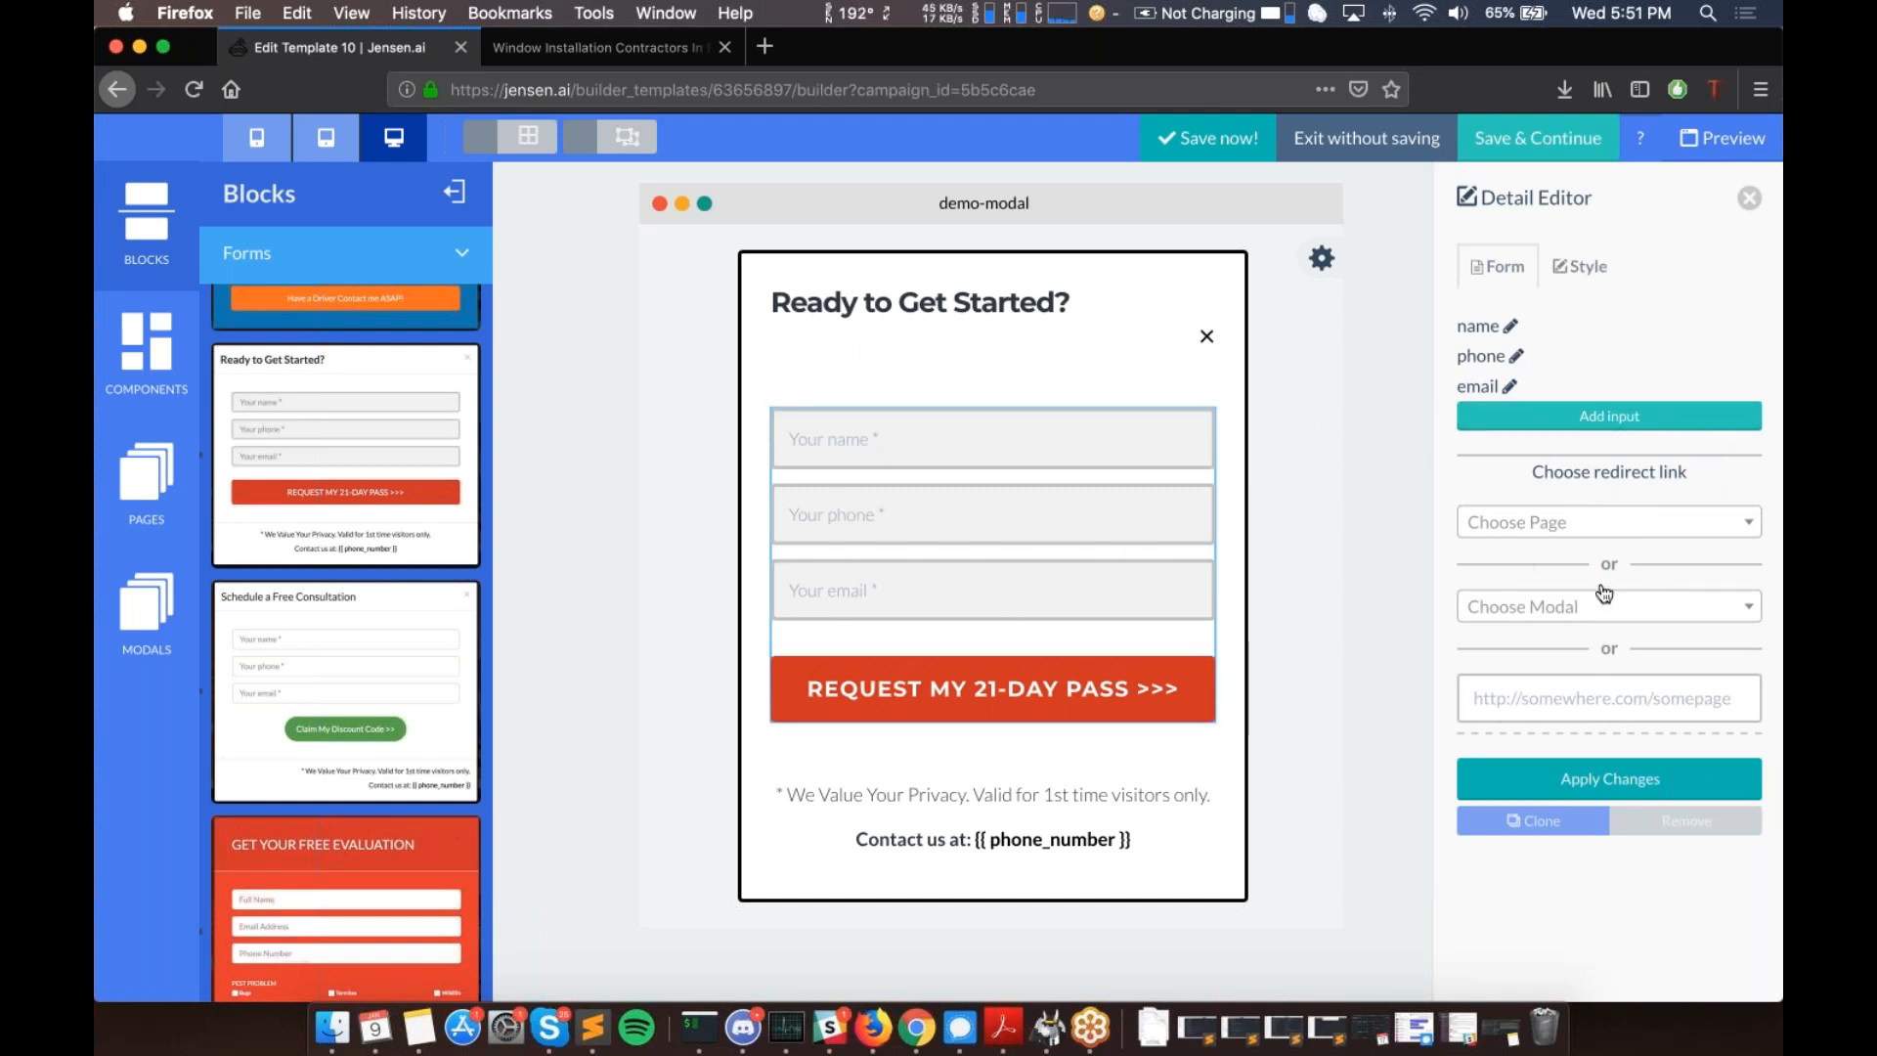
# - Review the form's style and input settings, close them, and browse the Forms and Messages blocks
pyautogui.click(1583, 279)
pyautogui.click(1497, 270)
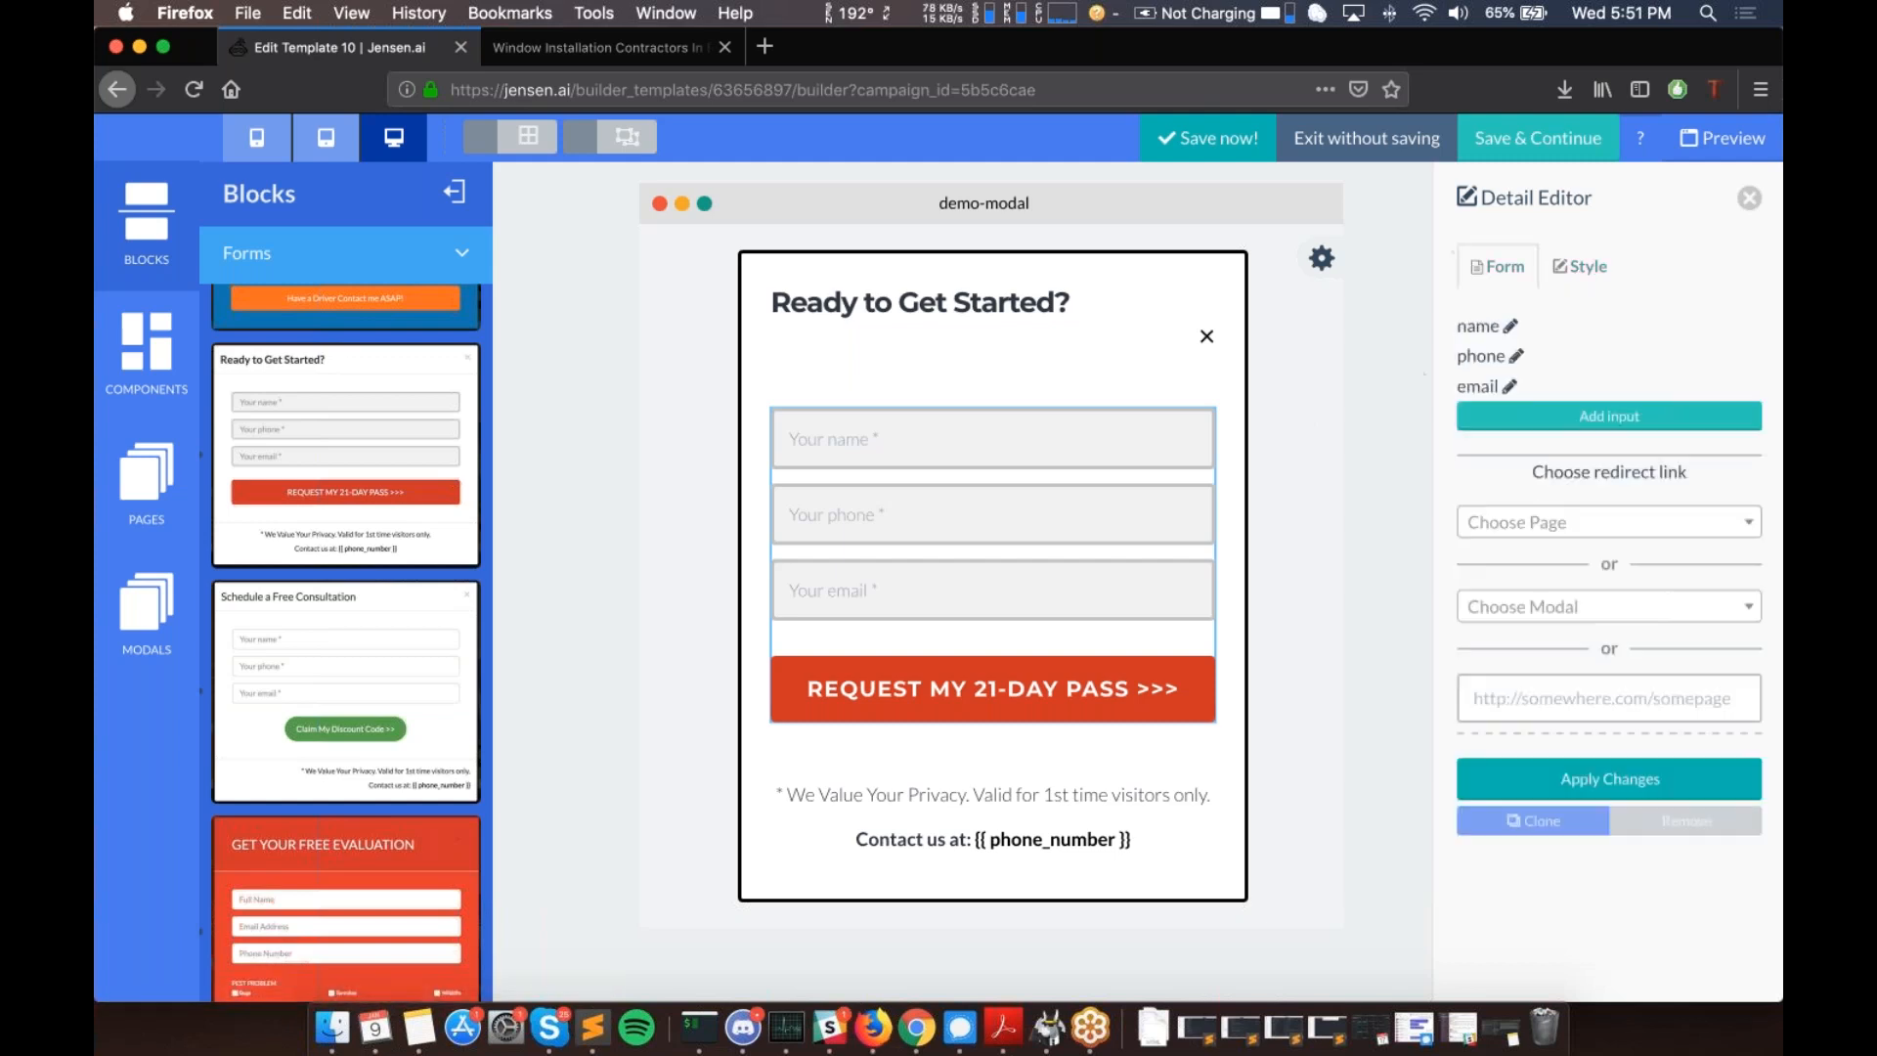
pyautogui.click(1748, 201)
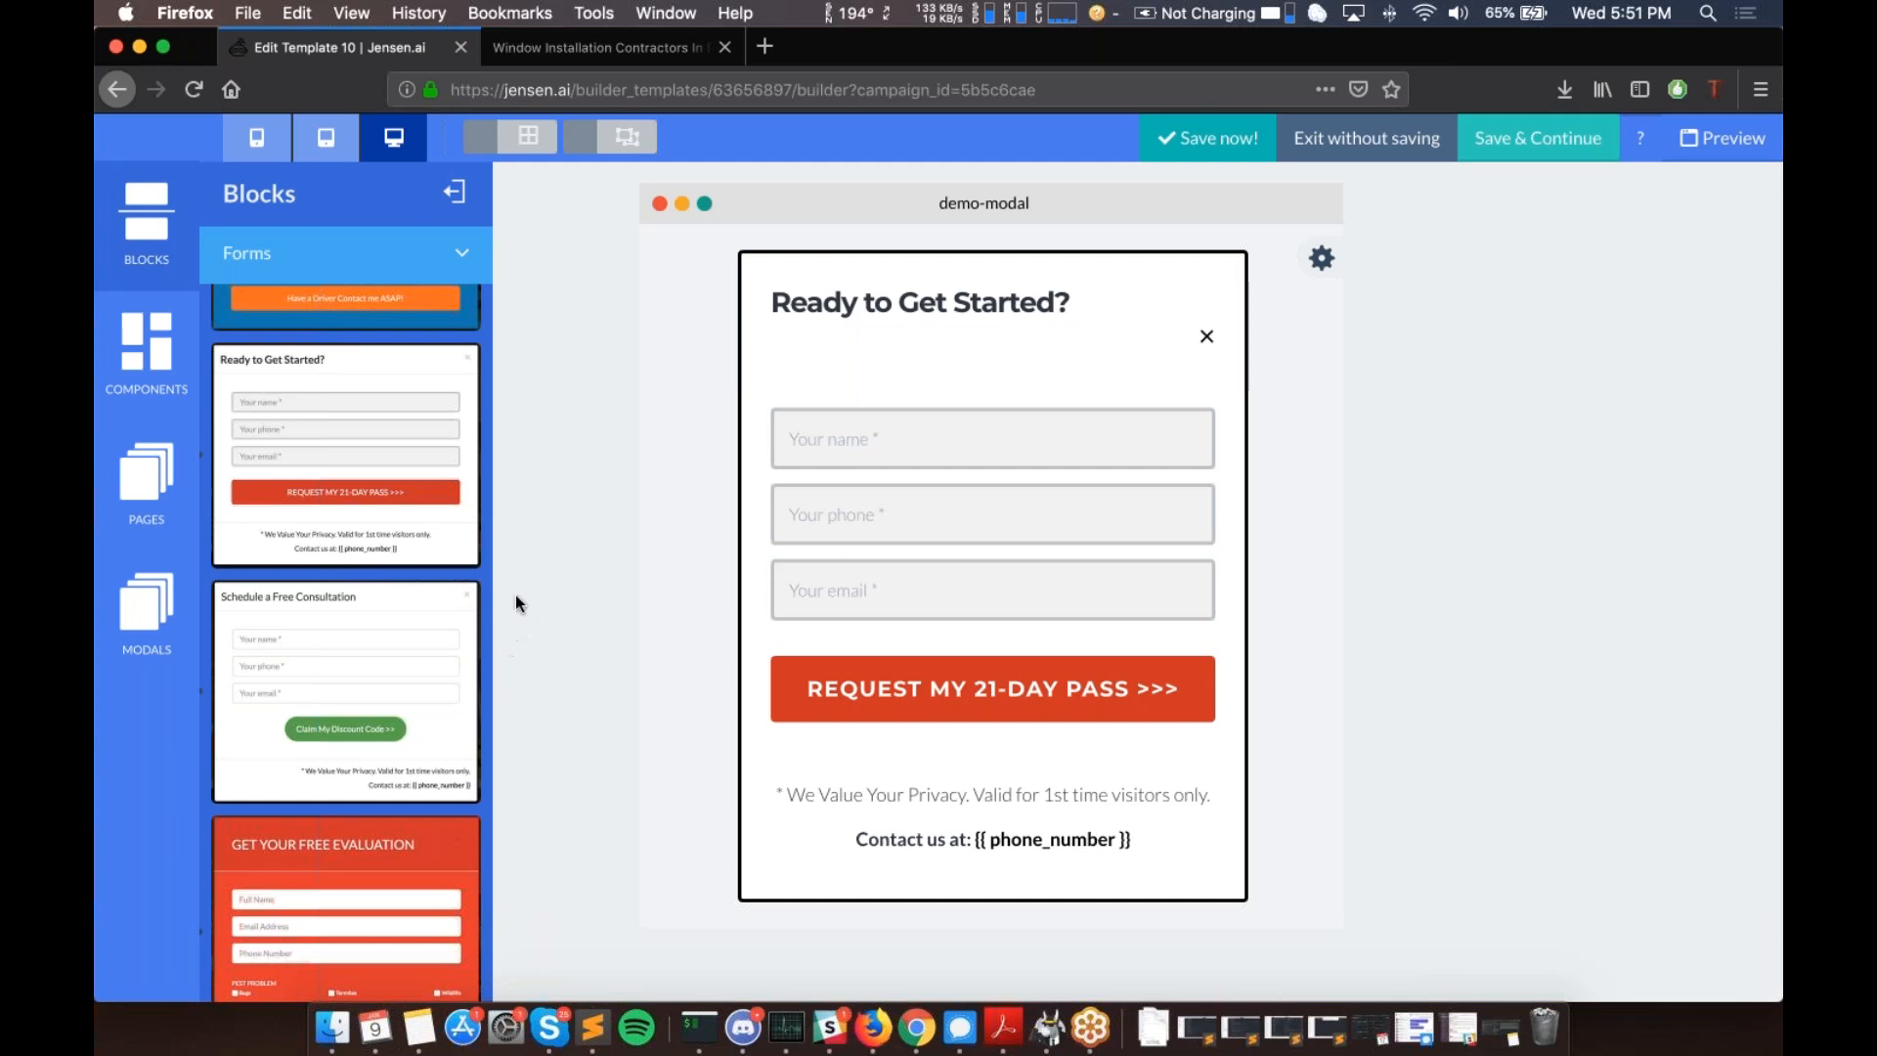
pyautogui.click(459, 252)
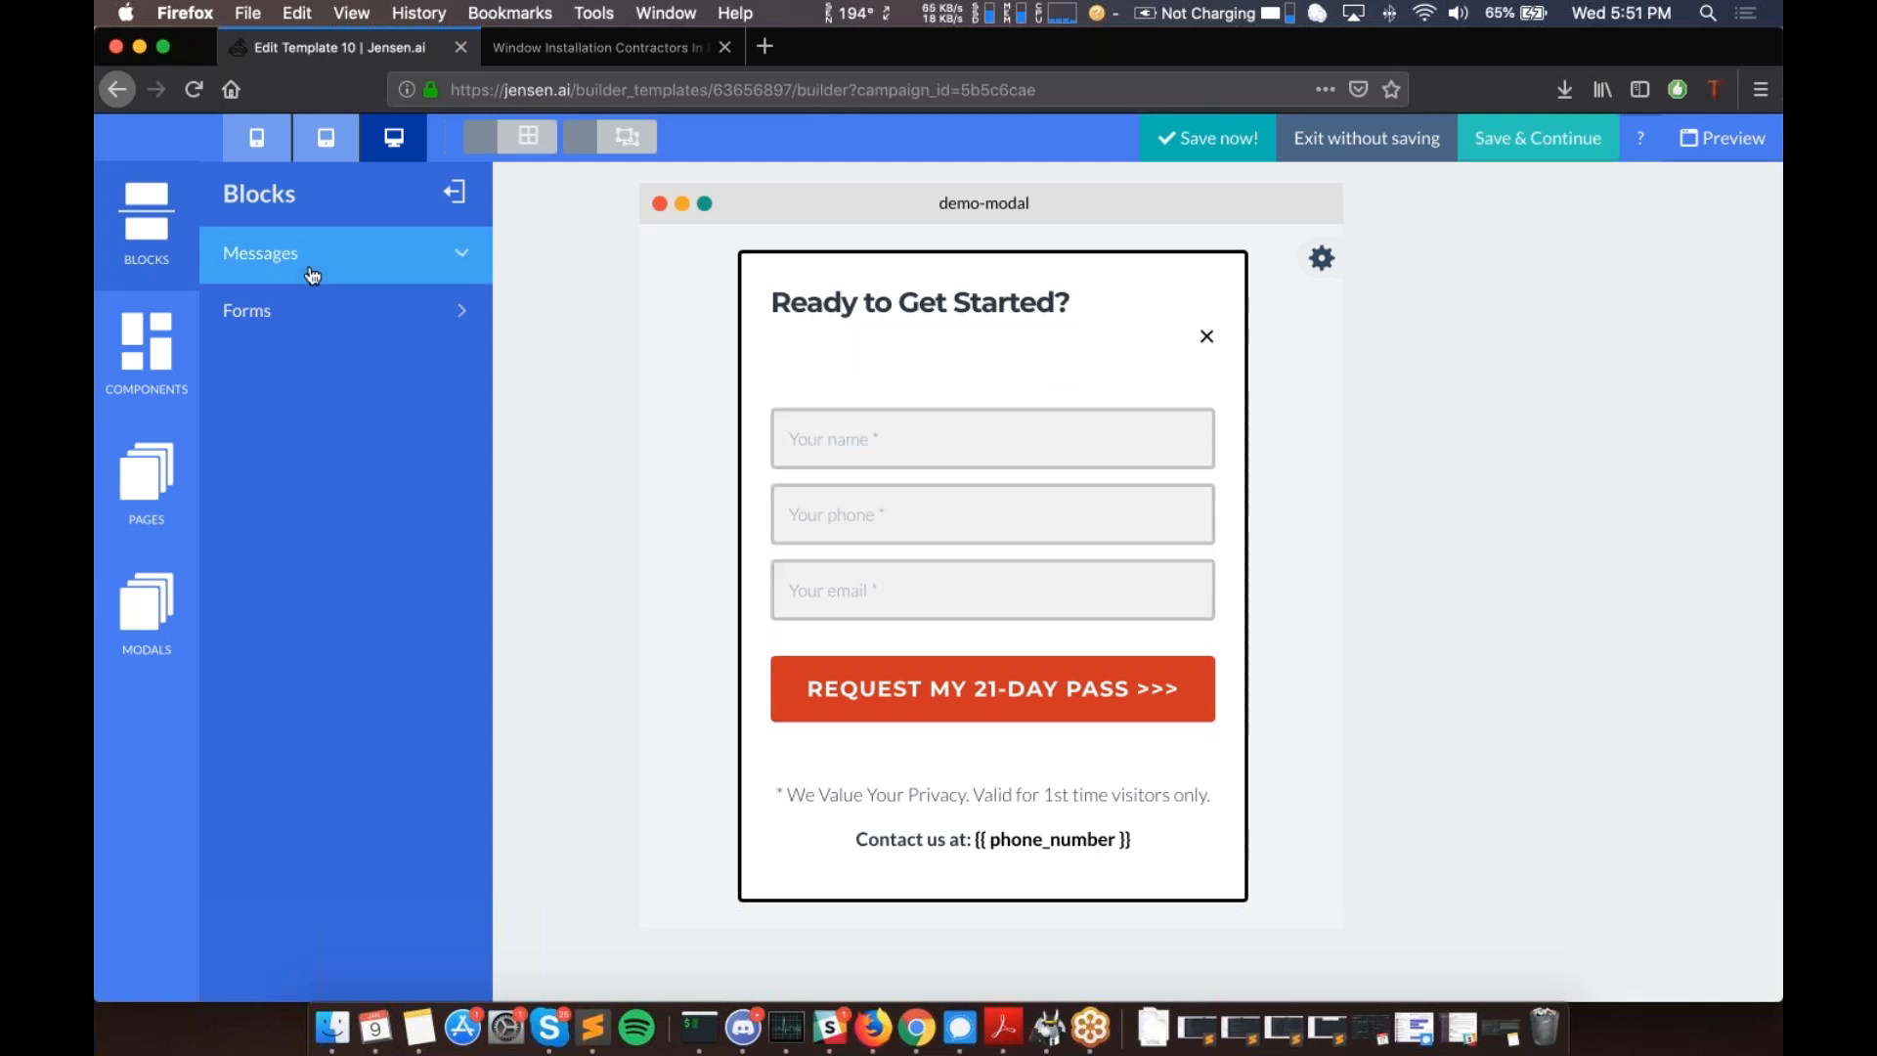
pyautogui.click(427, 266)
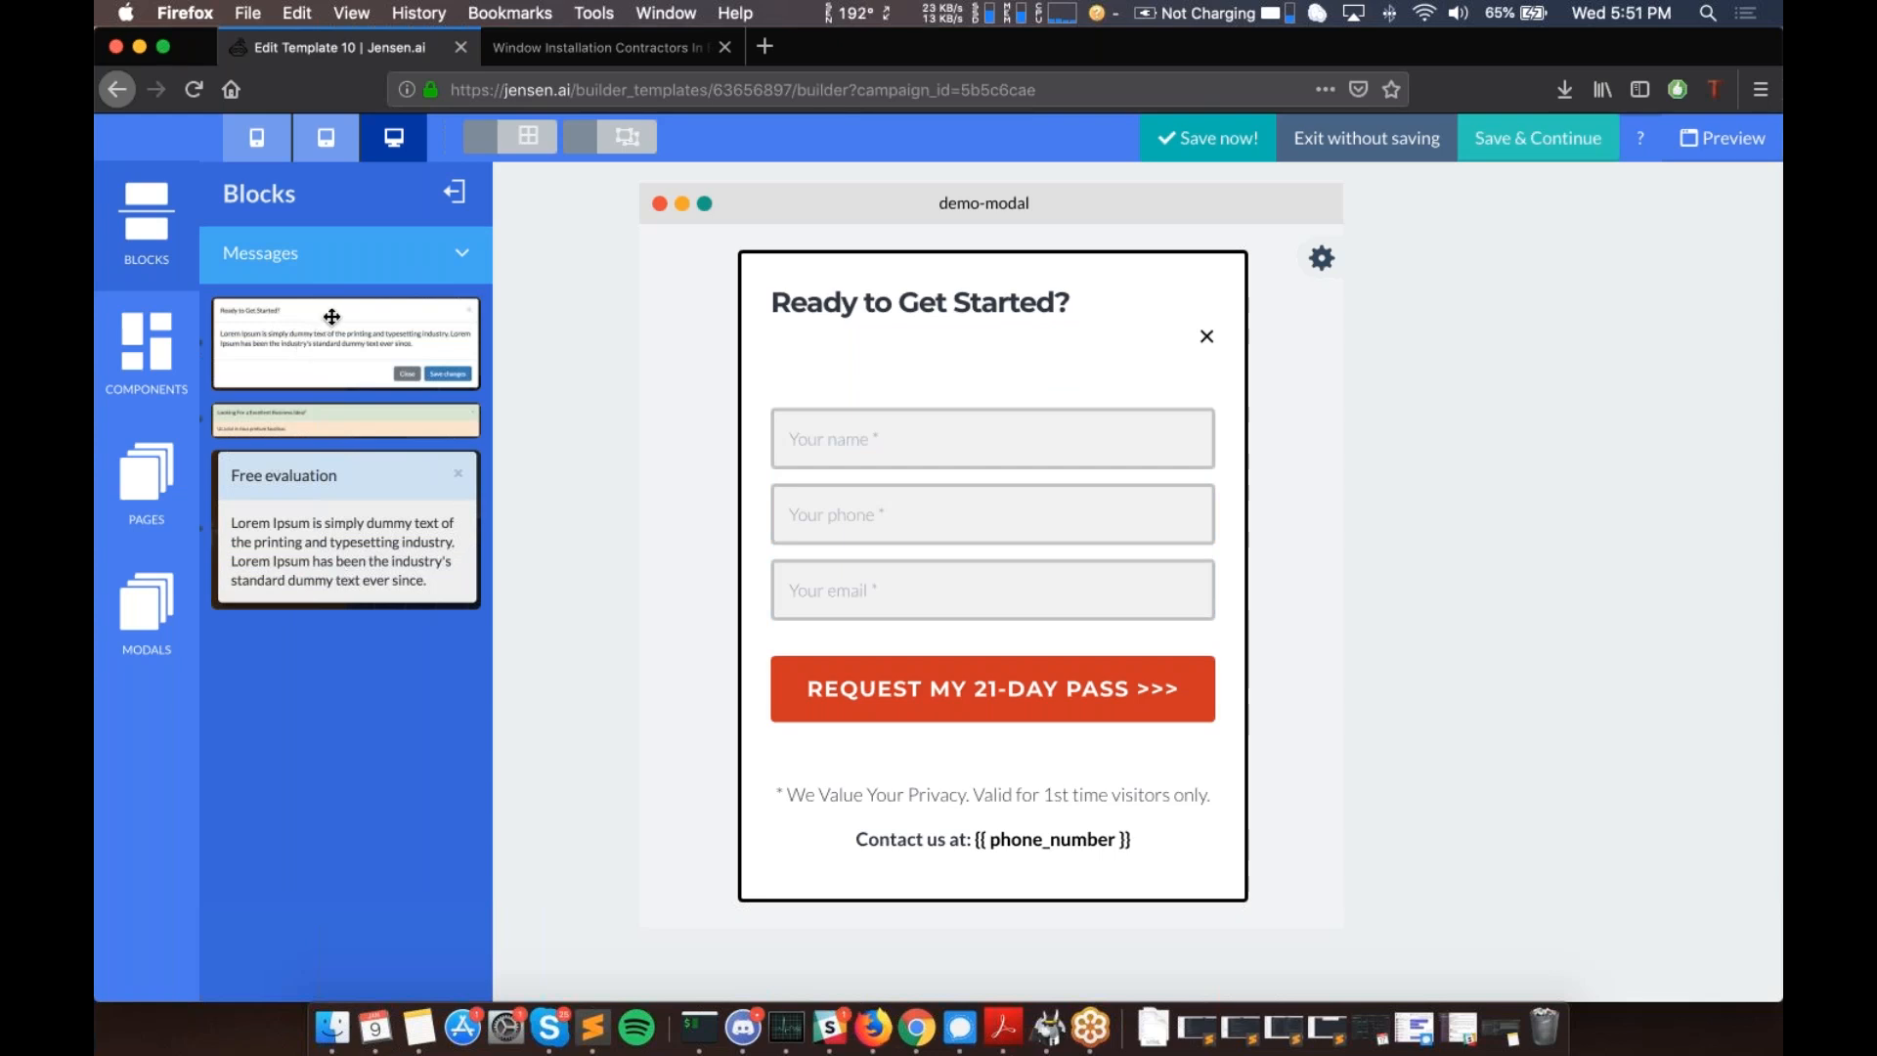
pyautogui.click(142, 266)
# - Look over the Modals and Components lists, then open the index page from Pages
pyautogui.click(107, 613)
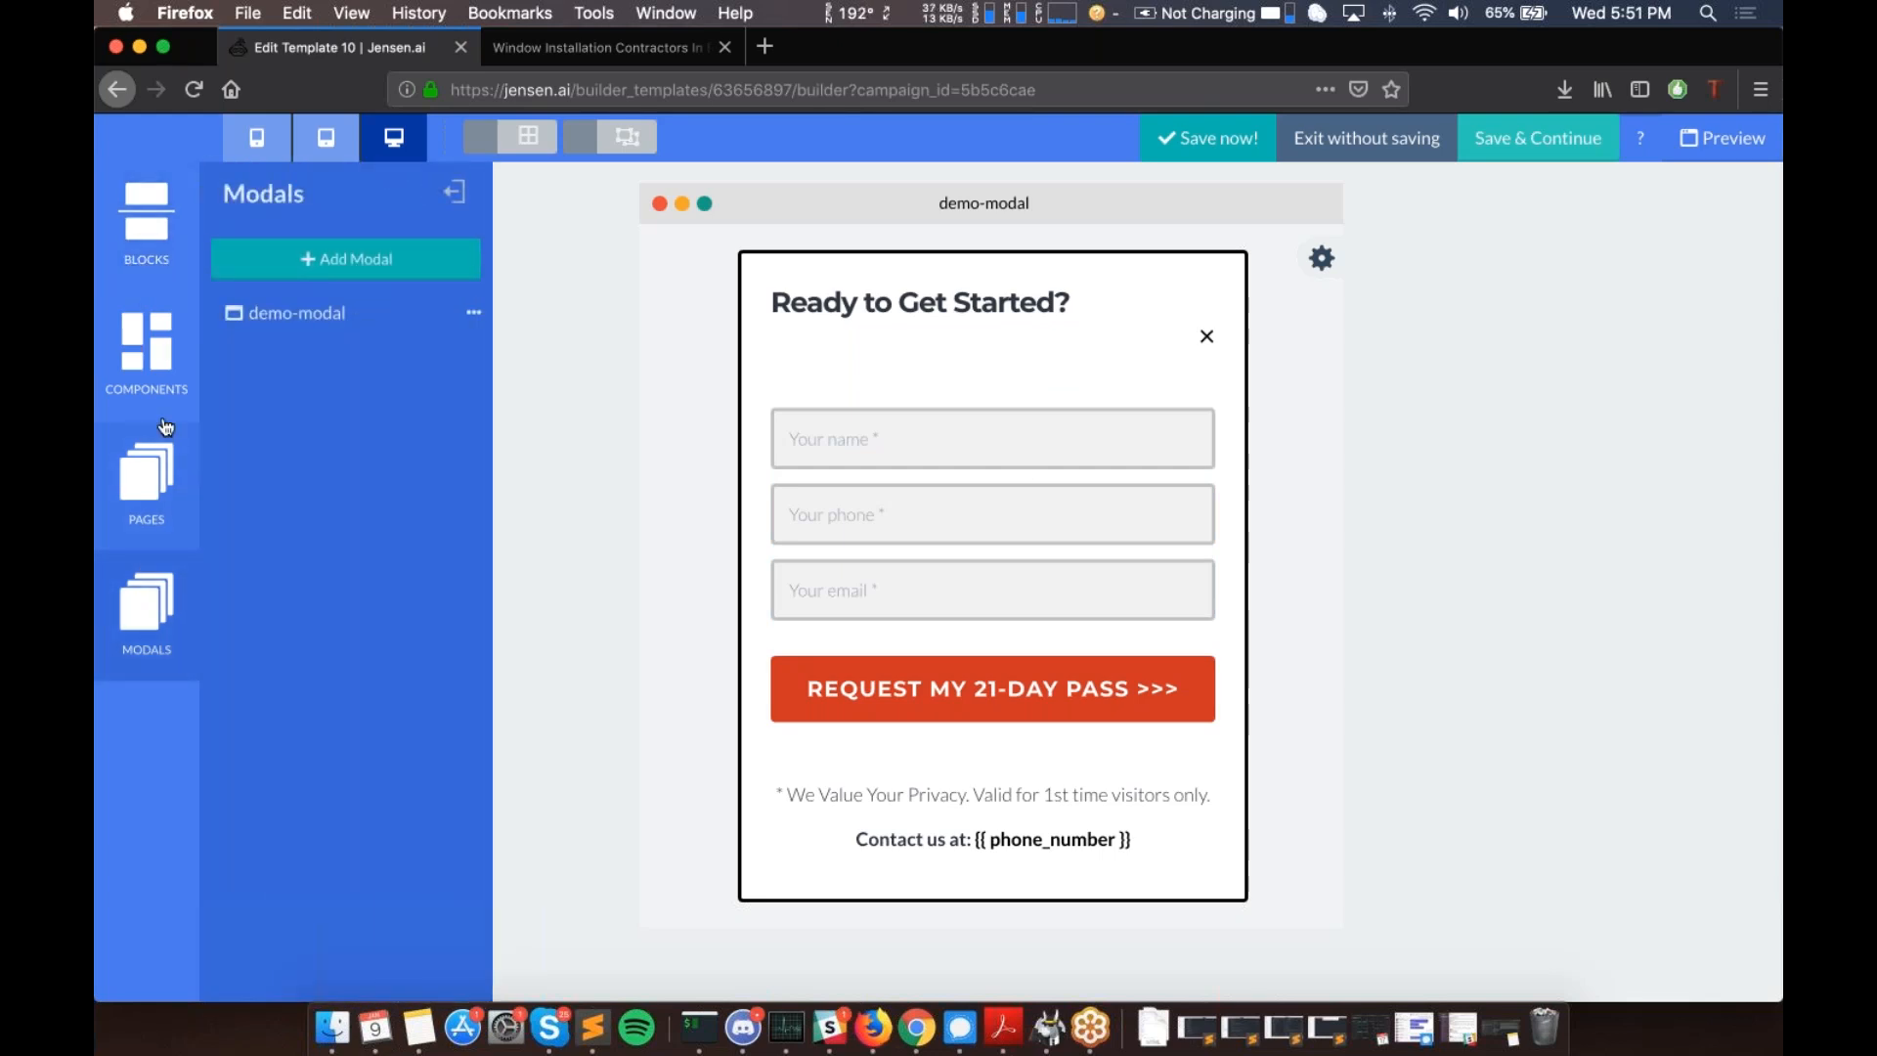
pyautogui.click(154, 231)
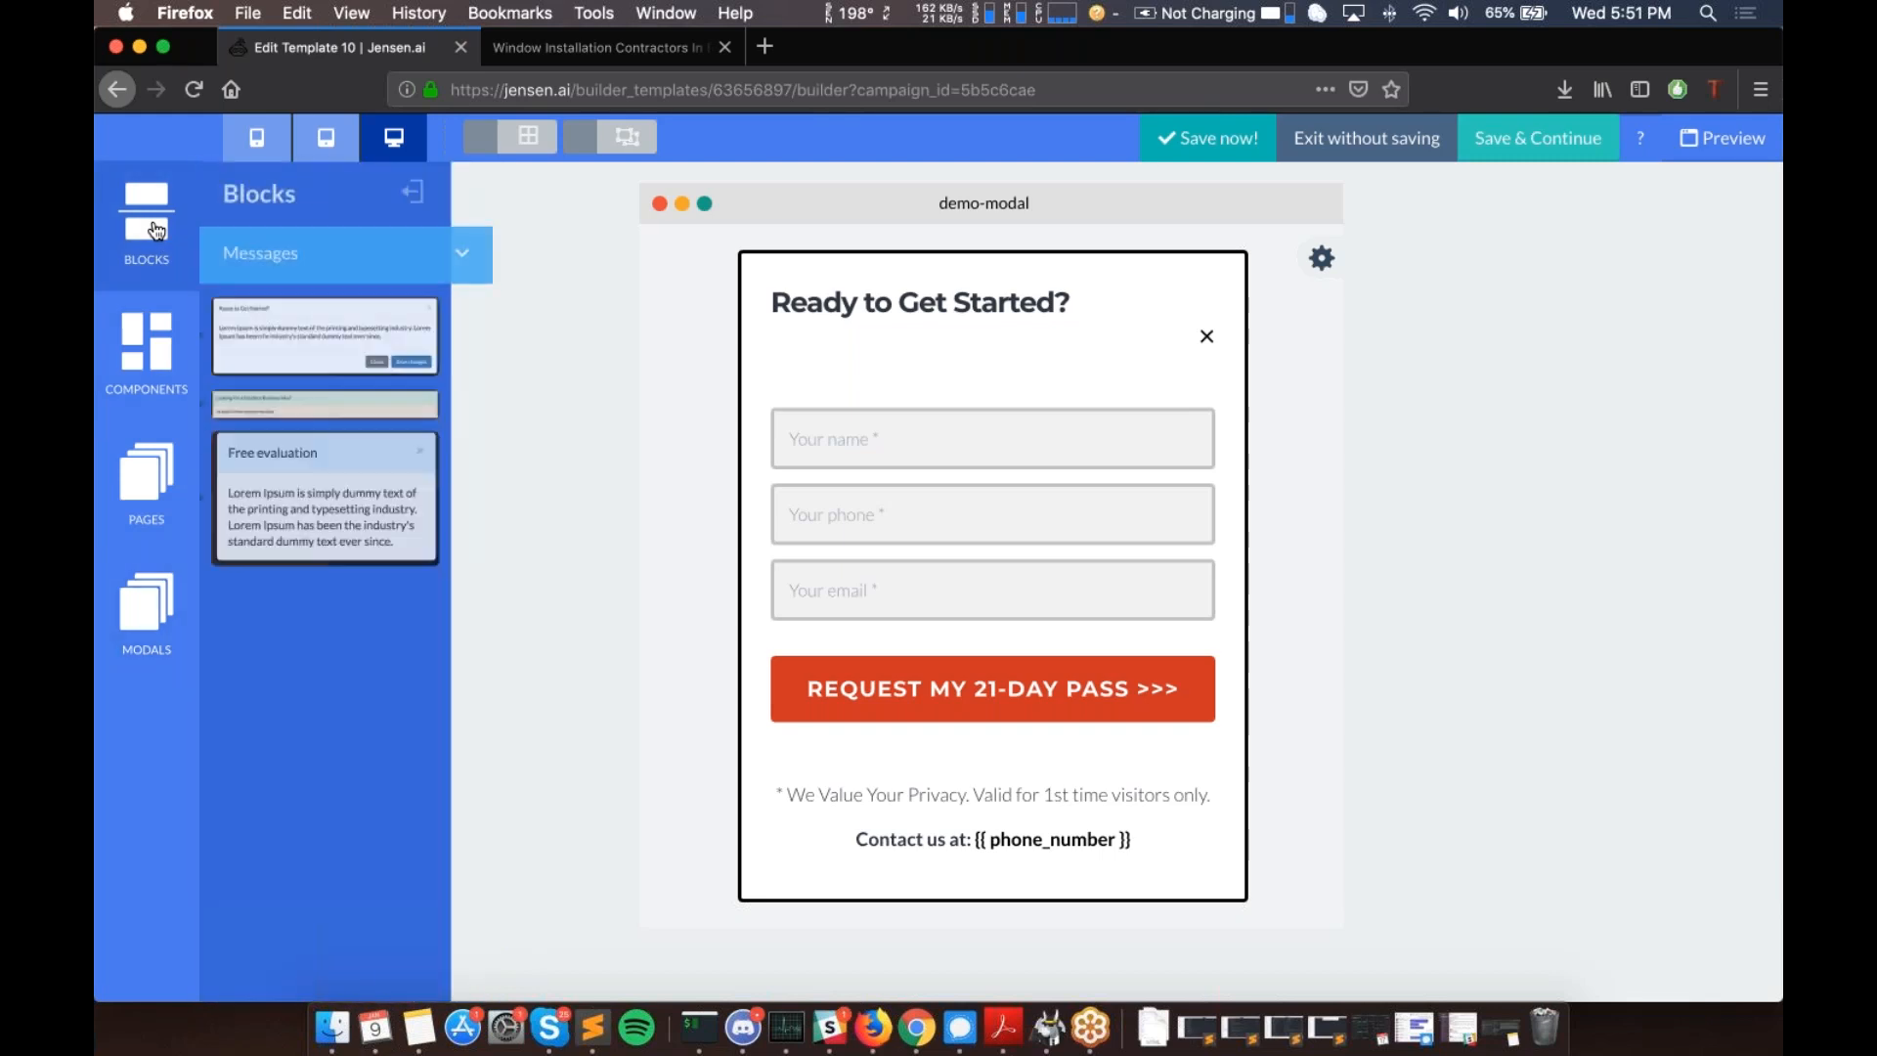
pyautogui.click(147, 347)
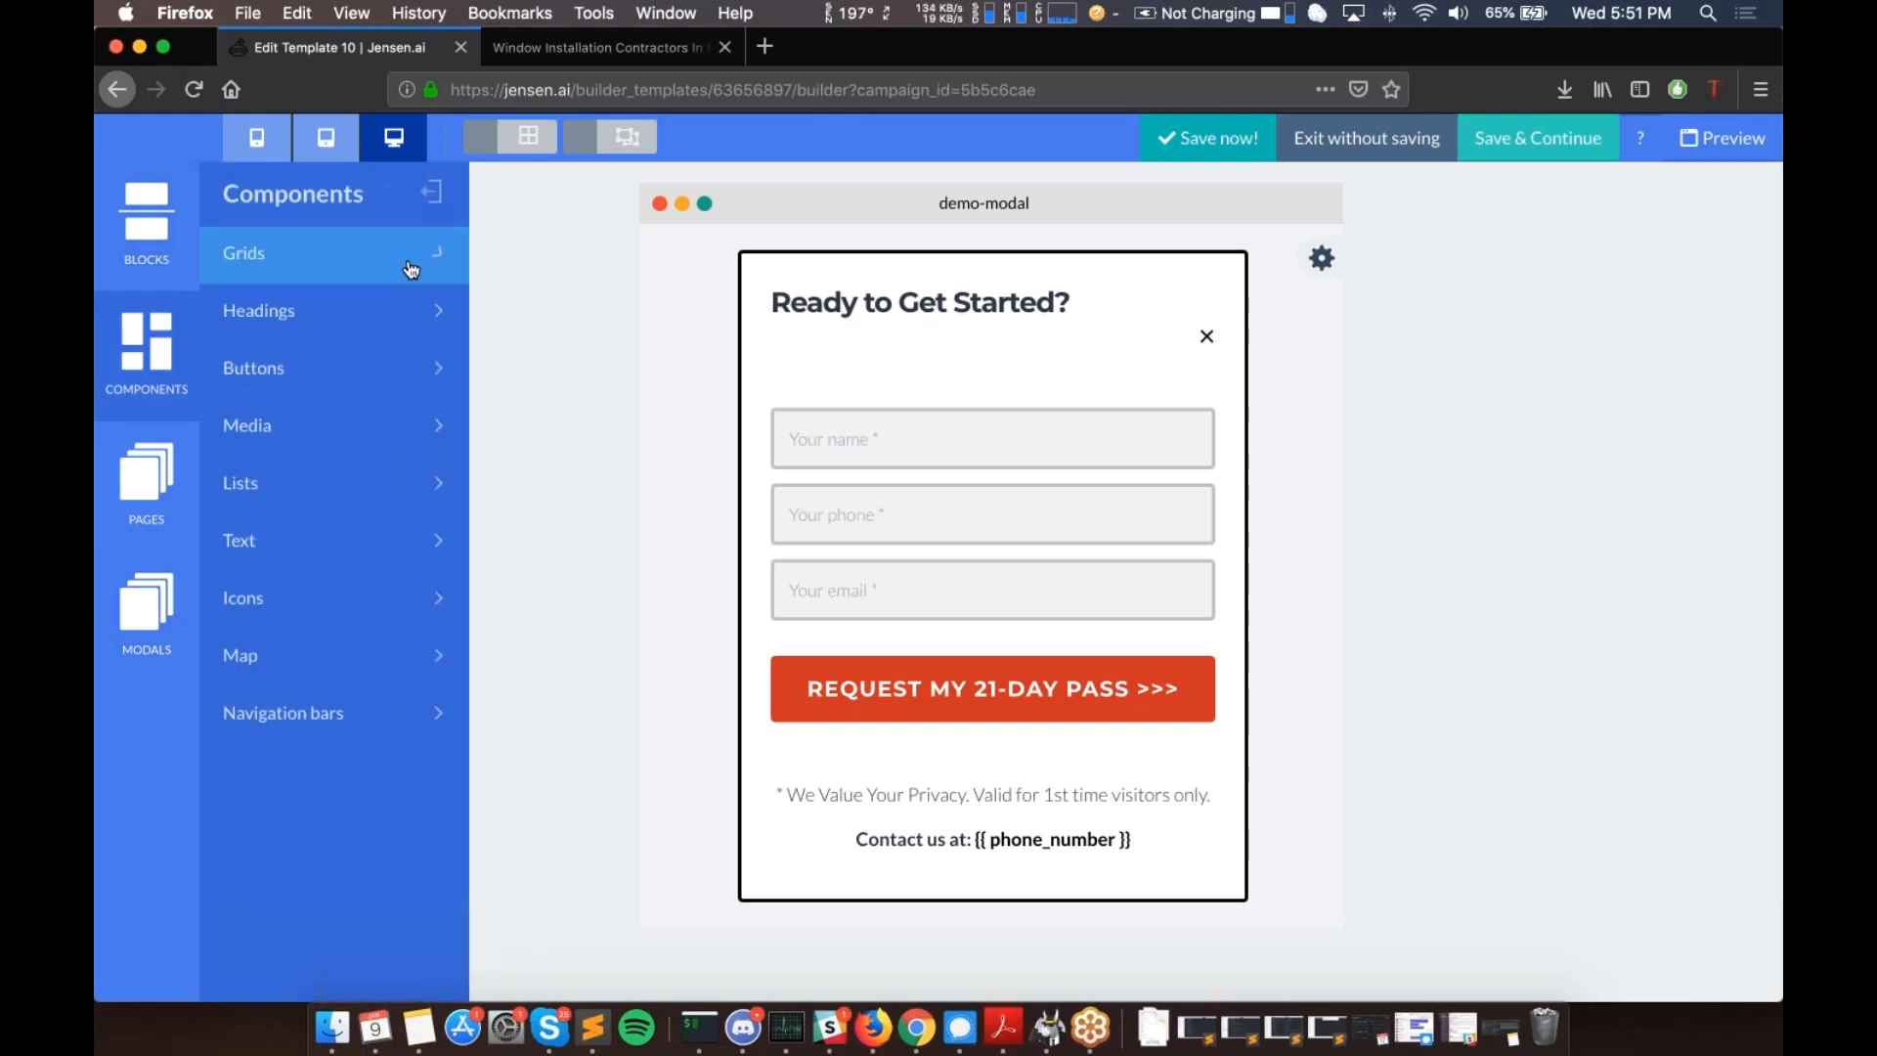
pyautogui.click(140, 481)
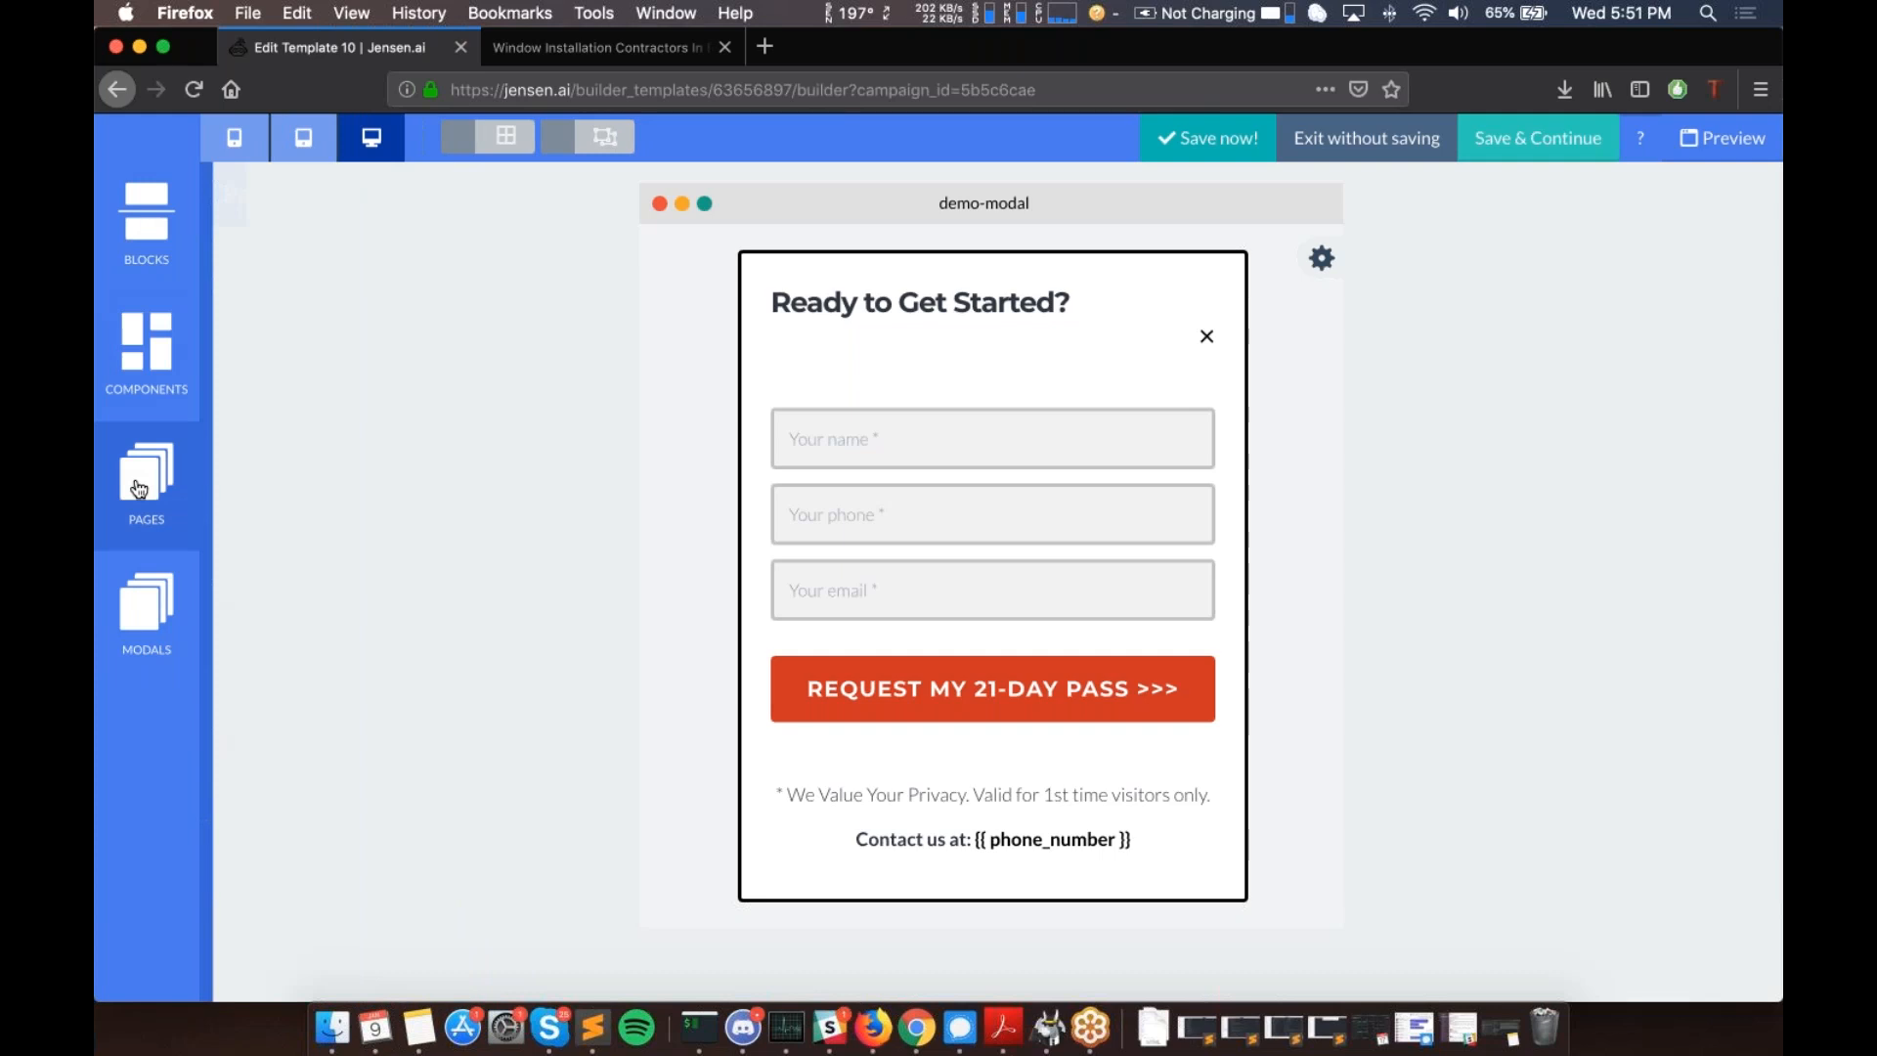
pyautogui.click(251, 366)
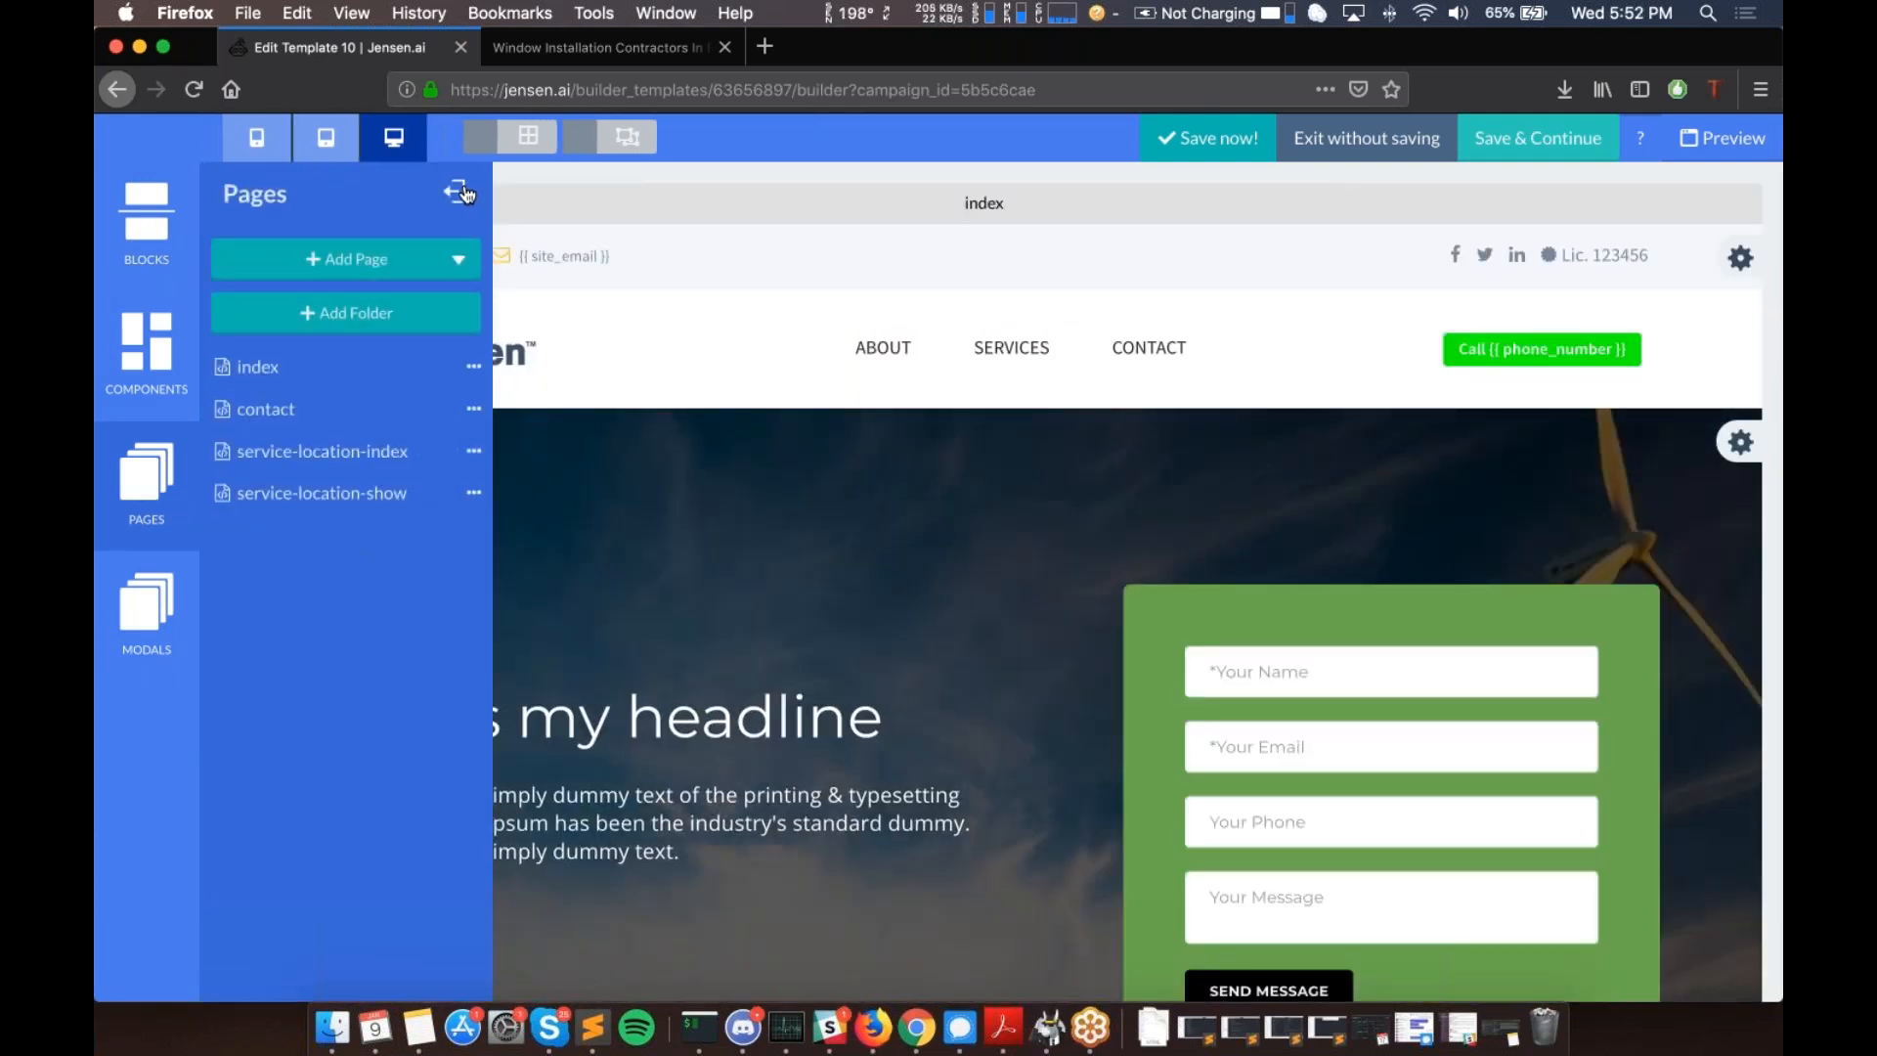
# - Collapse the Pages panel and briefly inspect, then close, the contact form's settings
pyautogui.click(461, 192)
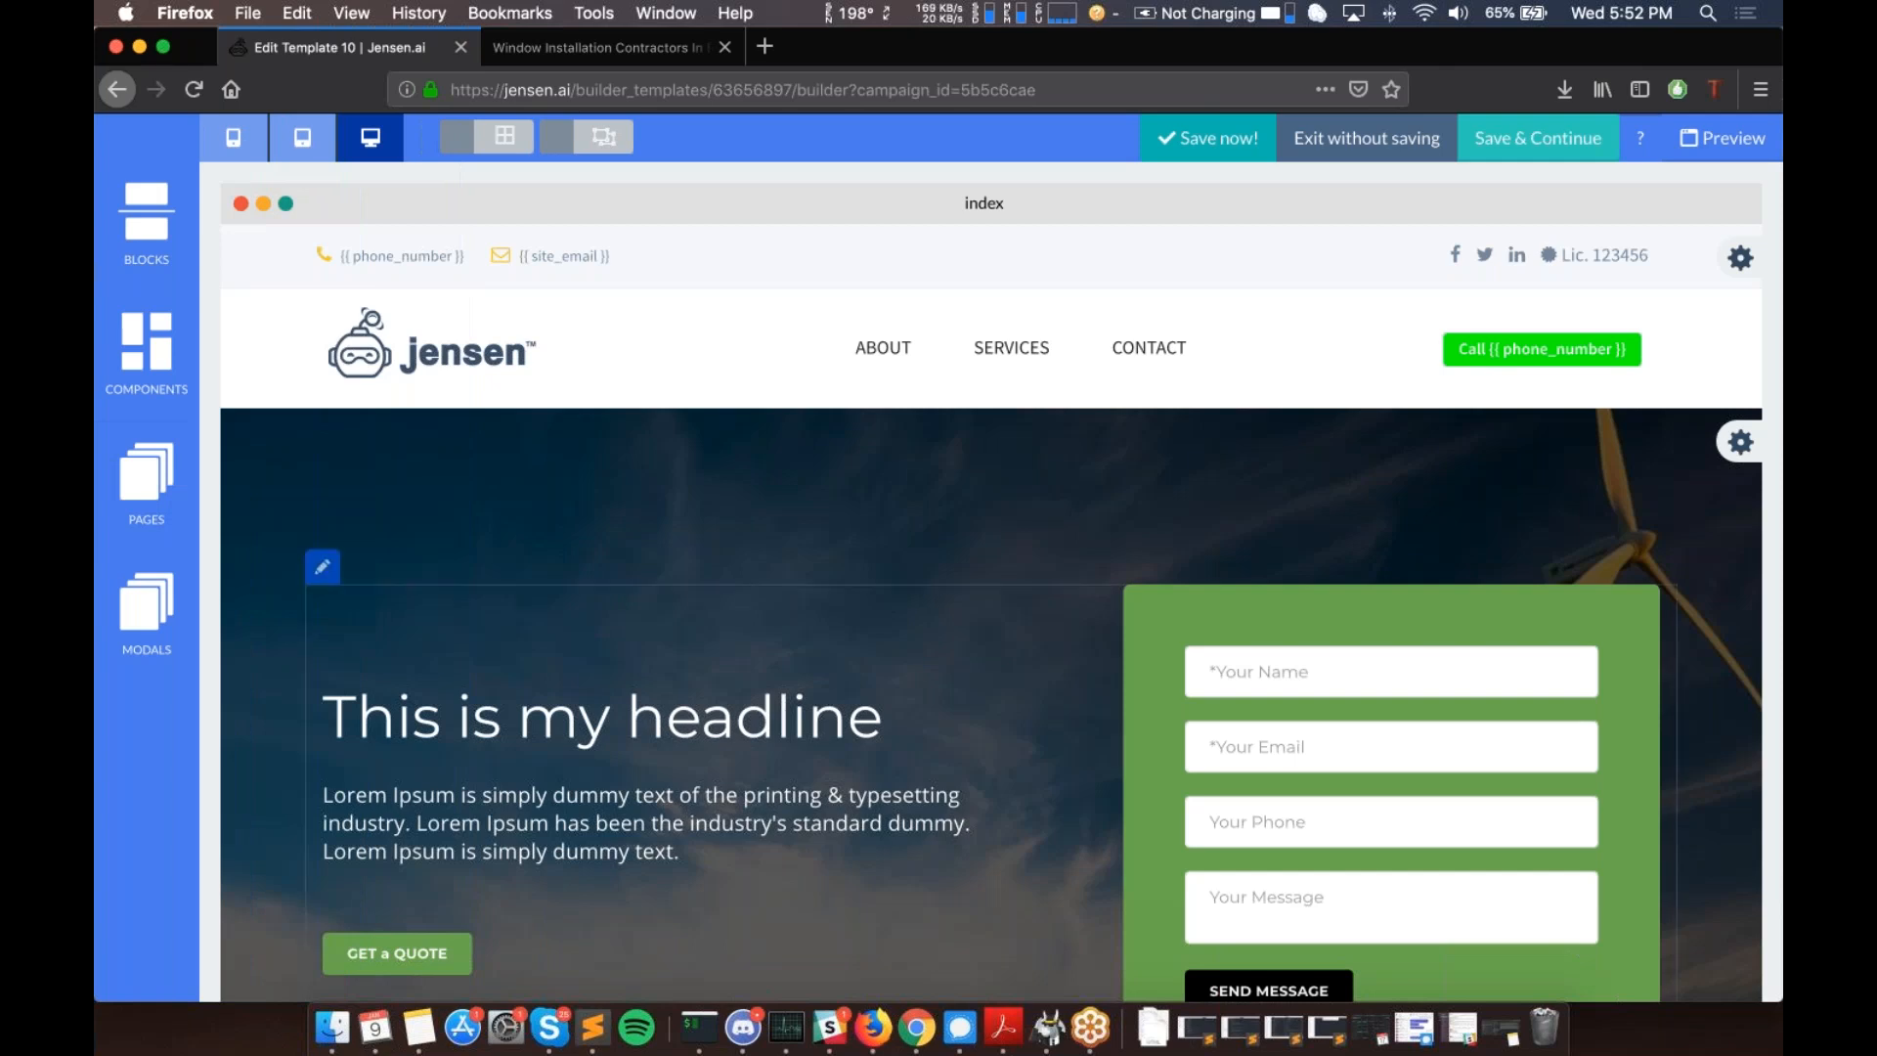
pyautogui.scroll(-7, 884, 590)
pyautogui.scroll(7, 1054, 642)
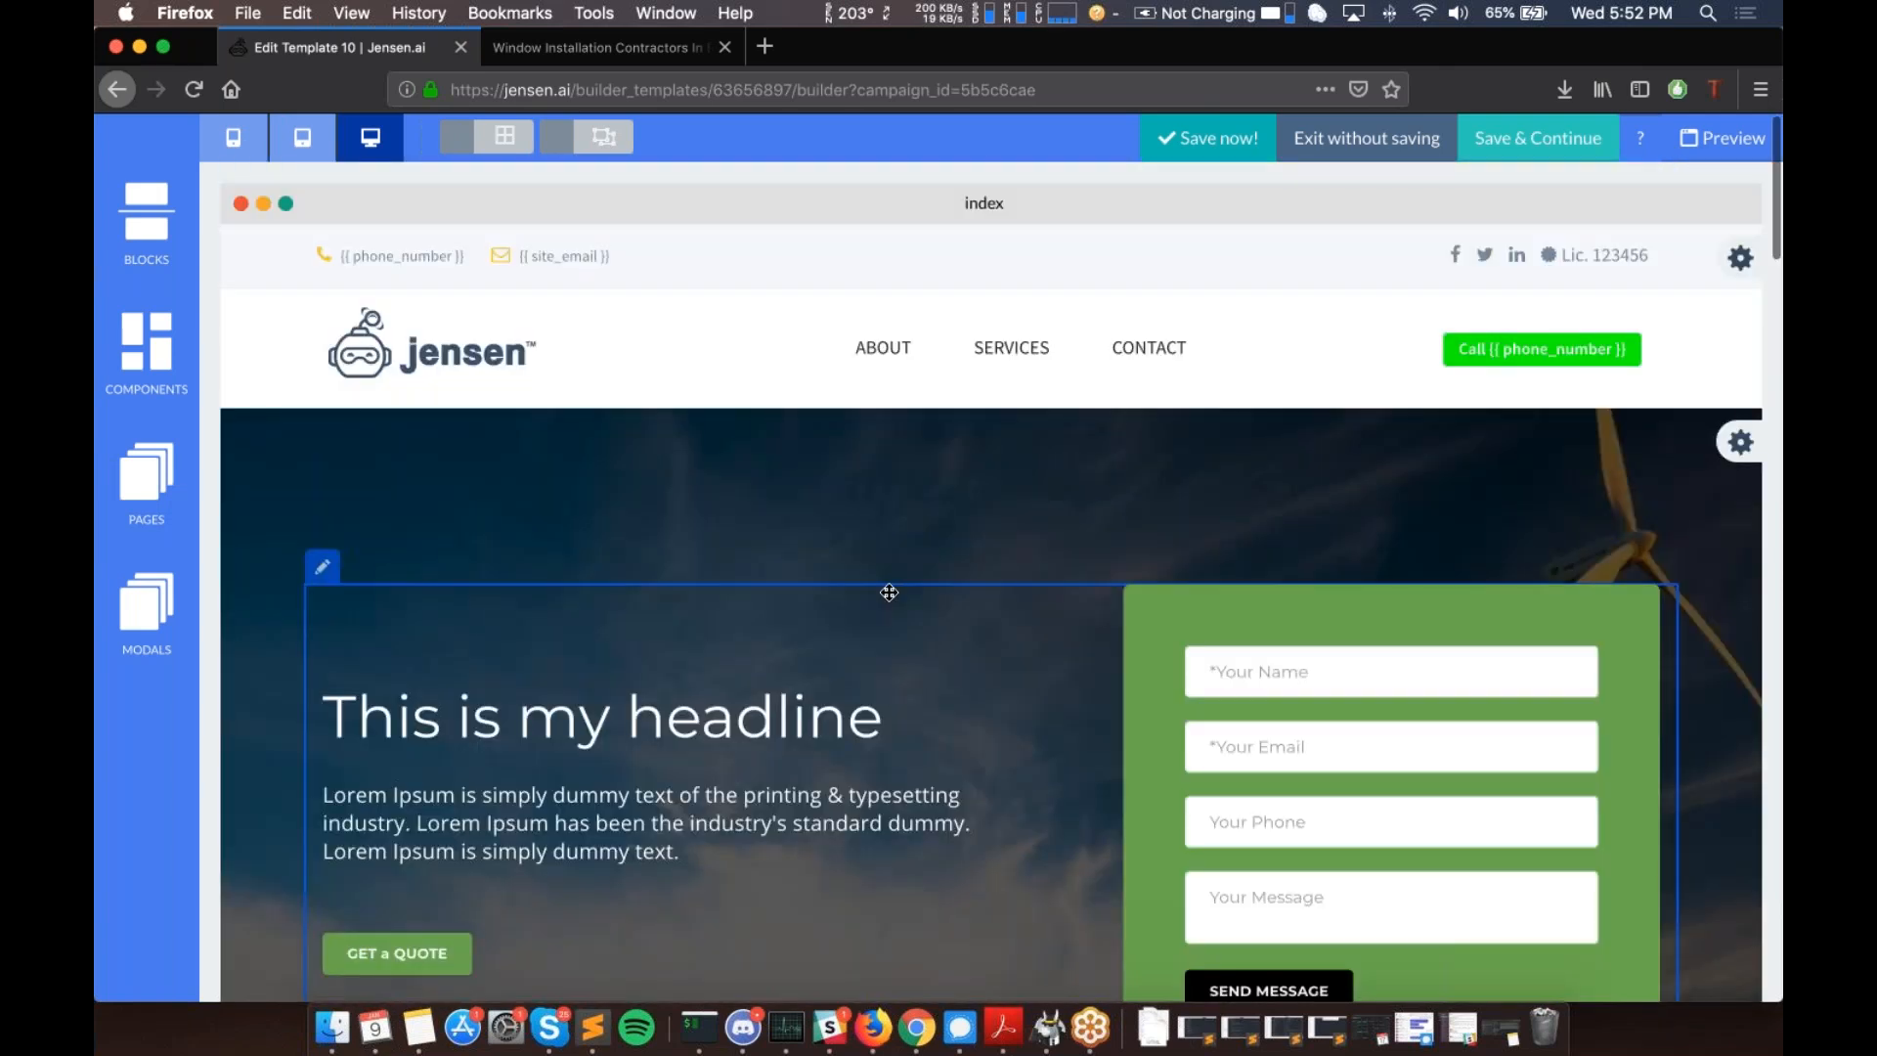
pyautogui.scroll(-3, 1054, 641)
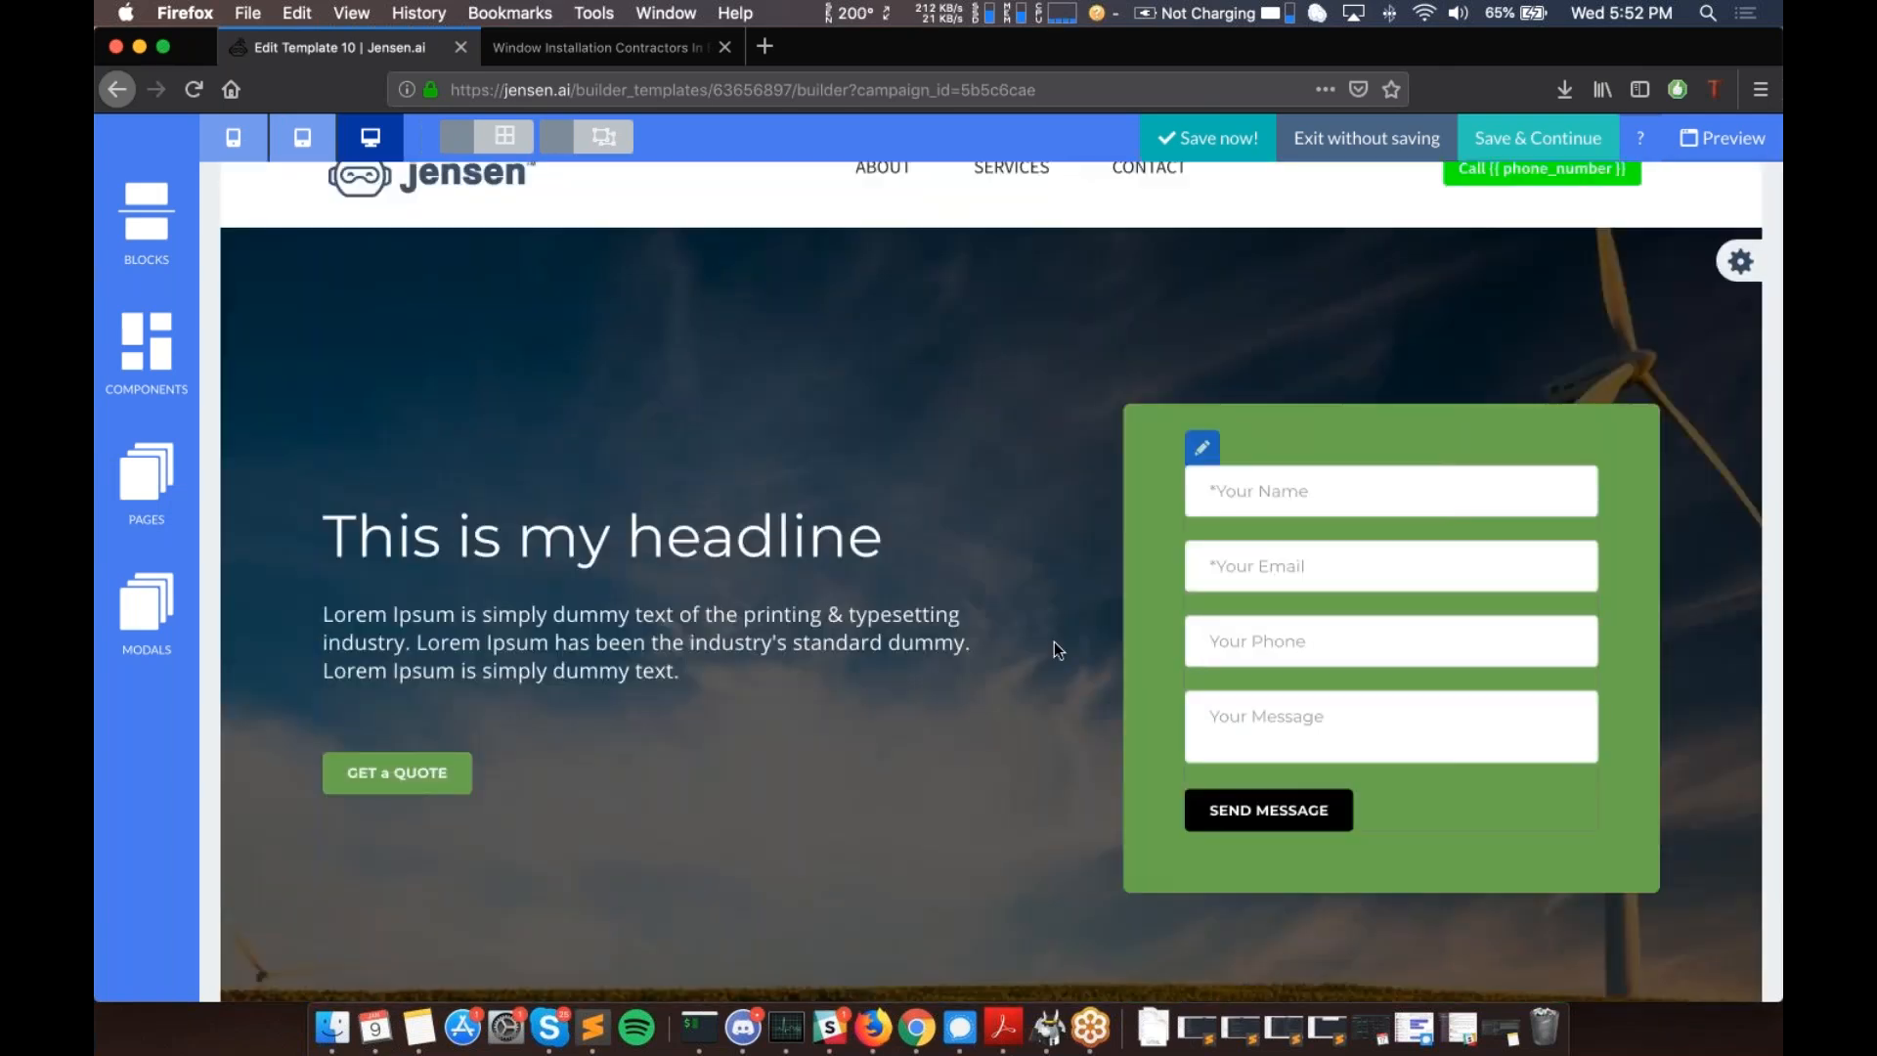
pyautogui.click(1202, 448)
pyautogui.moveTo(1214, 484)
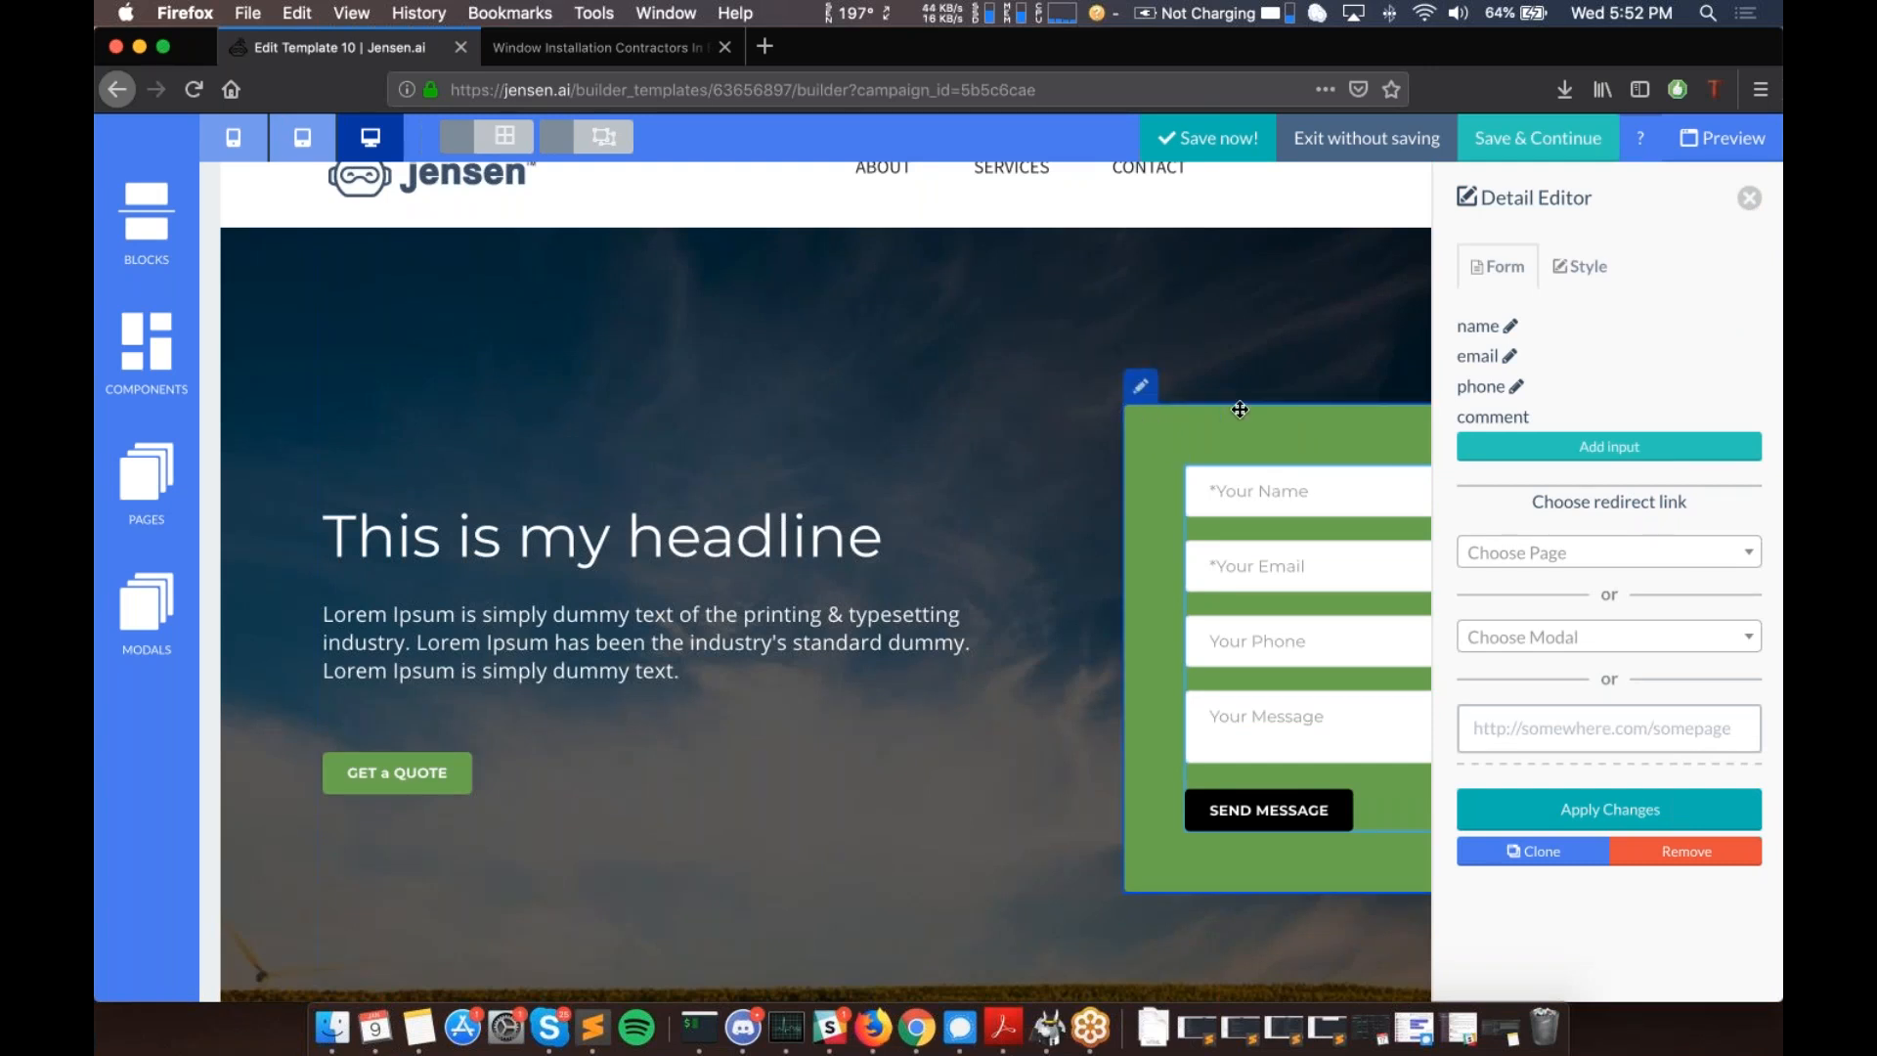
pyautogui.click(1749, 200)
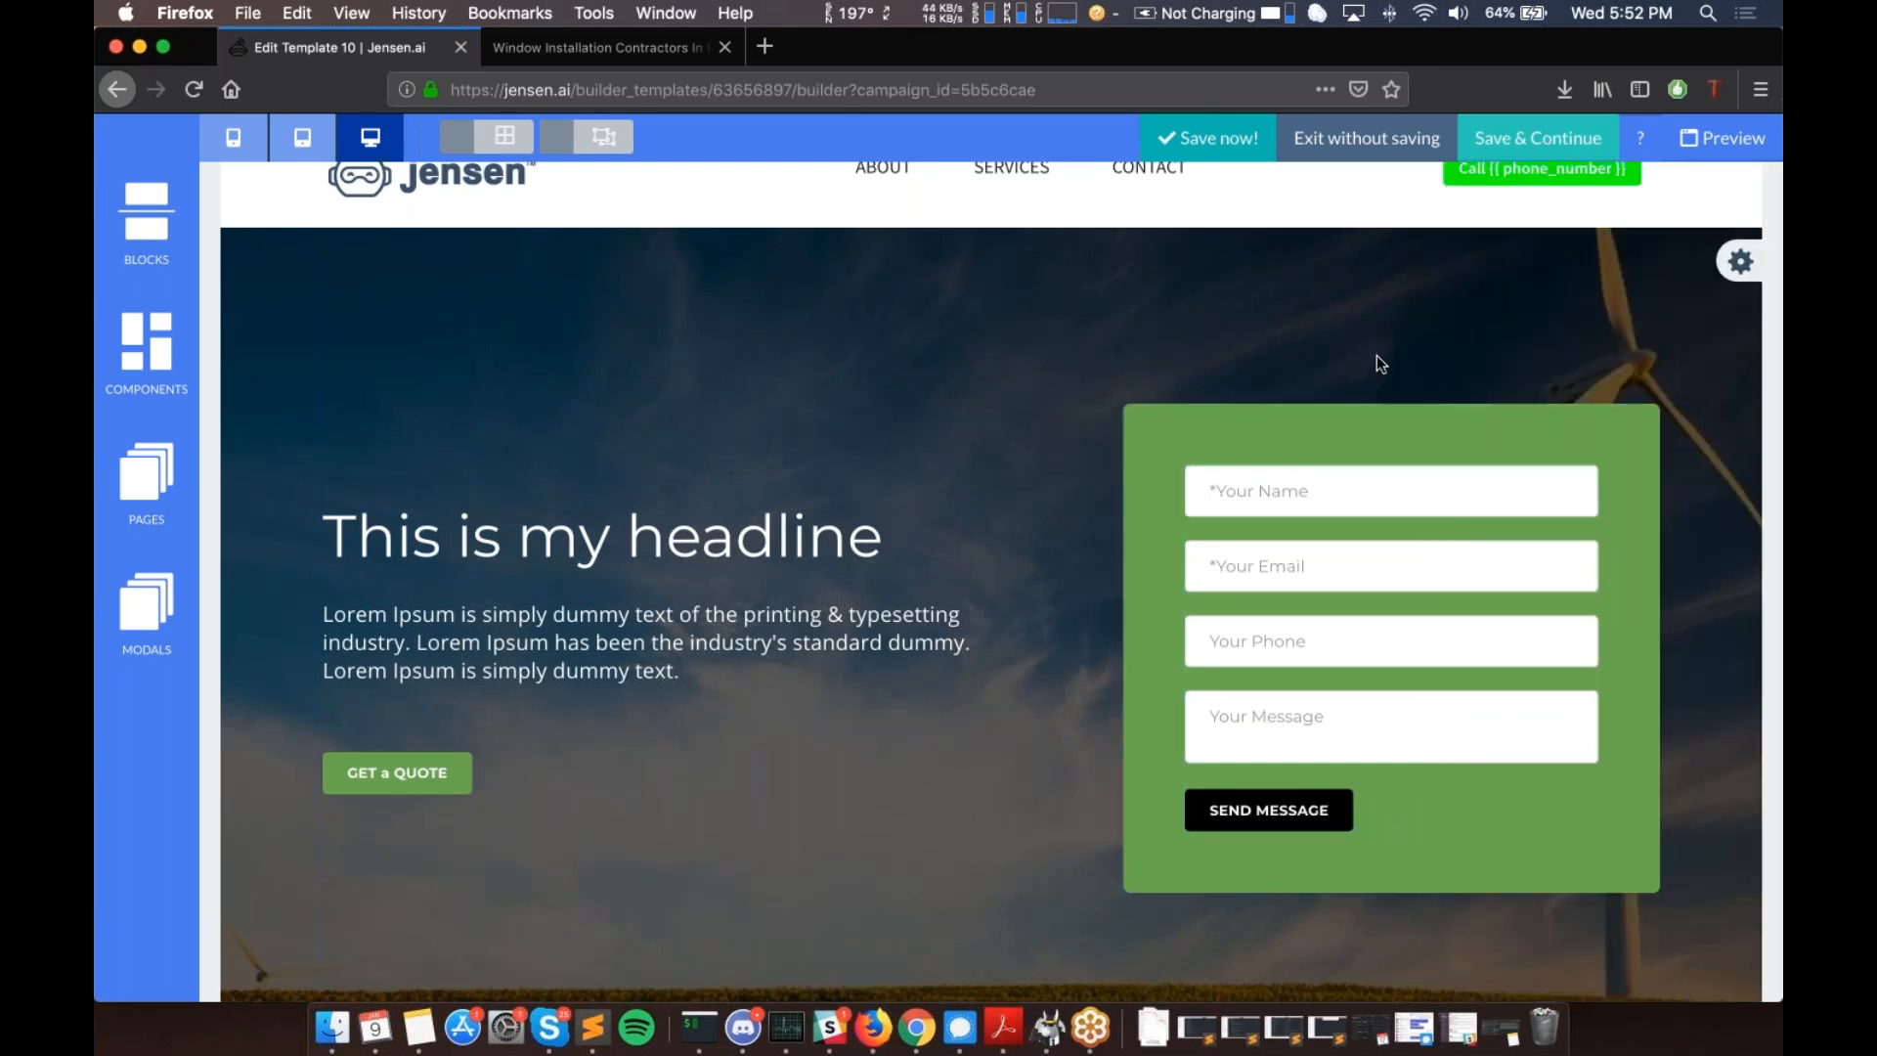
# - Open the header Call button's link settings, showing its tel:{{phone_number}} target
pyautogui.scroll(4, 1377, 355)
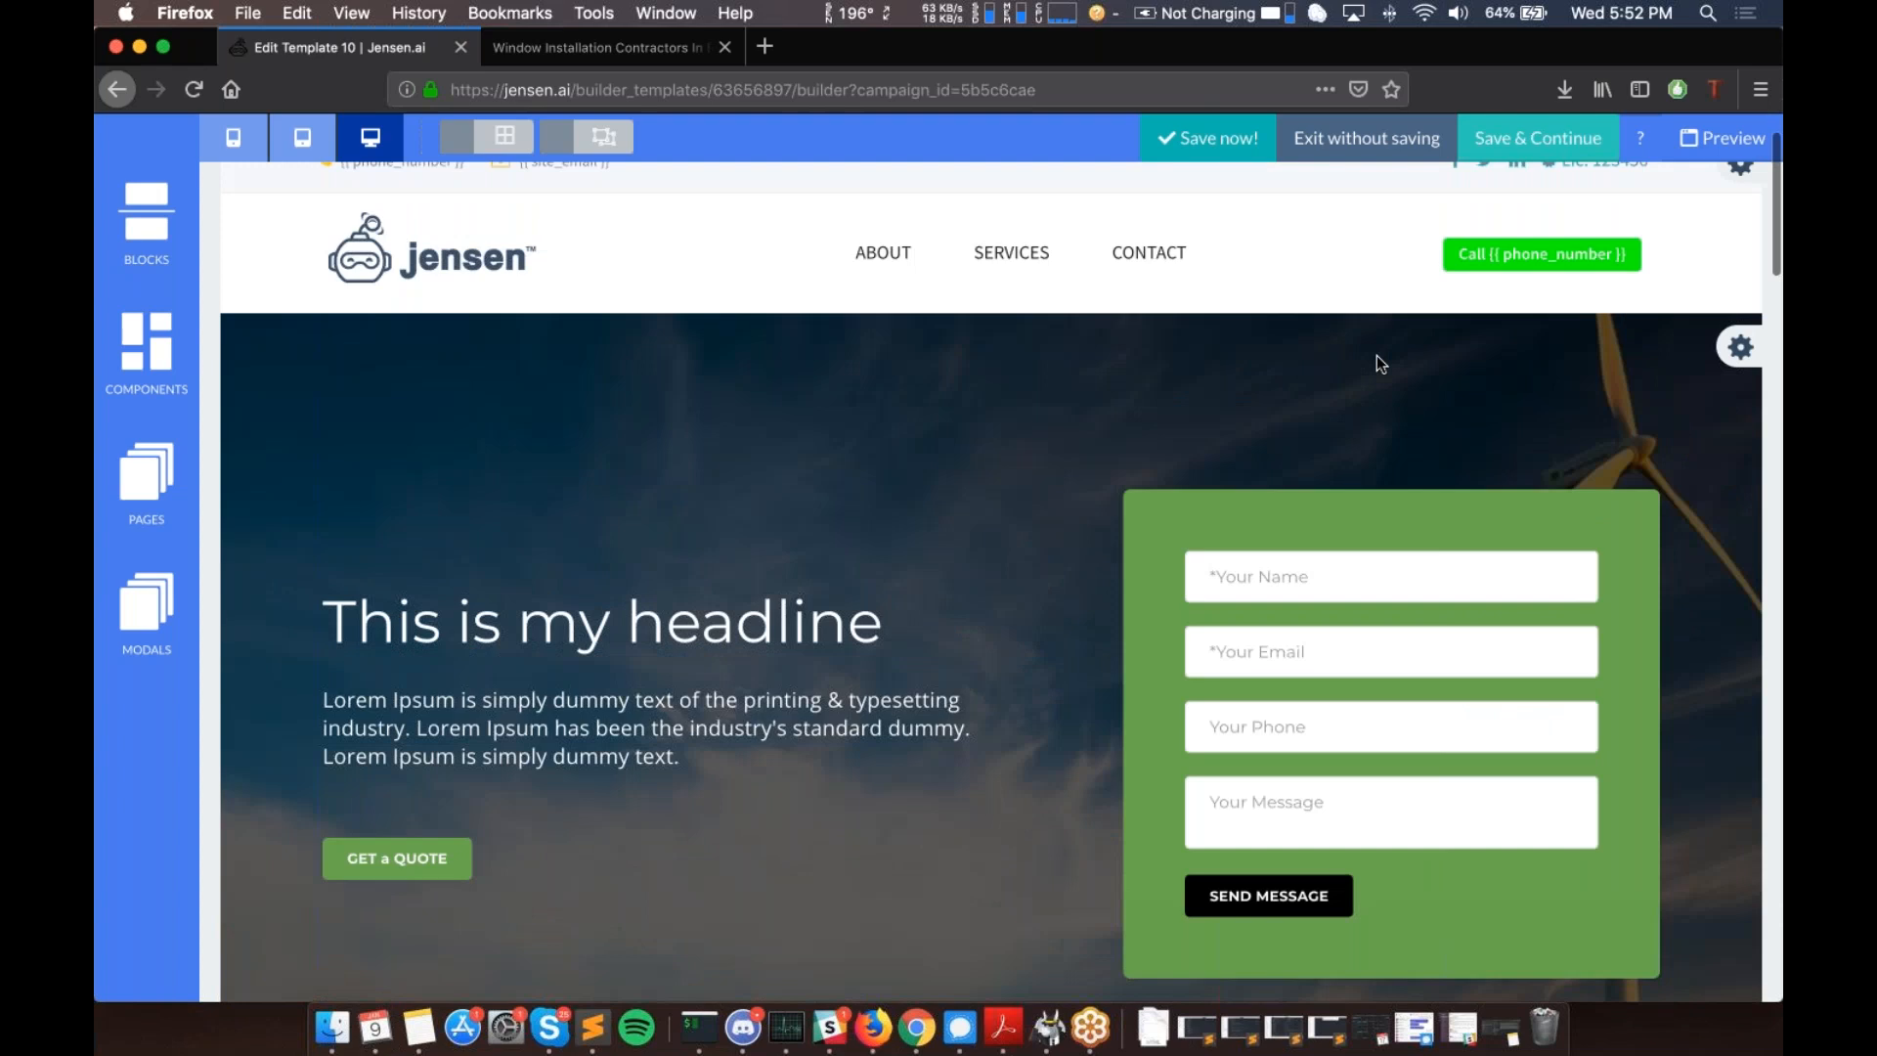
pyautogui.scroll(-3, 991, 581)
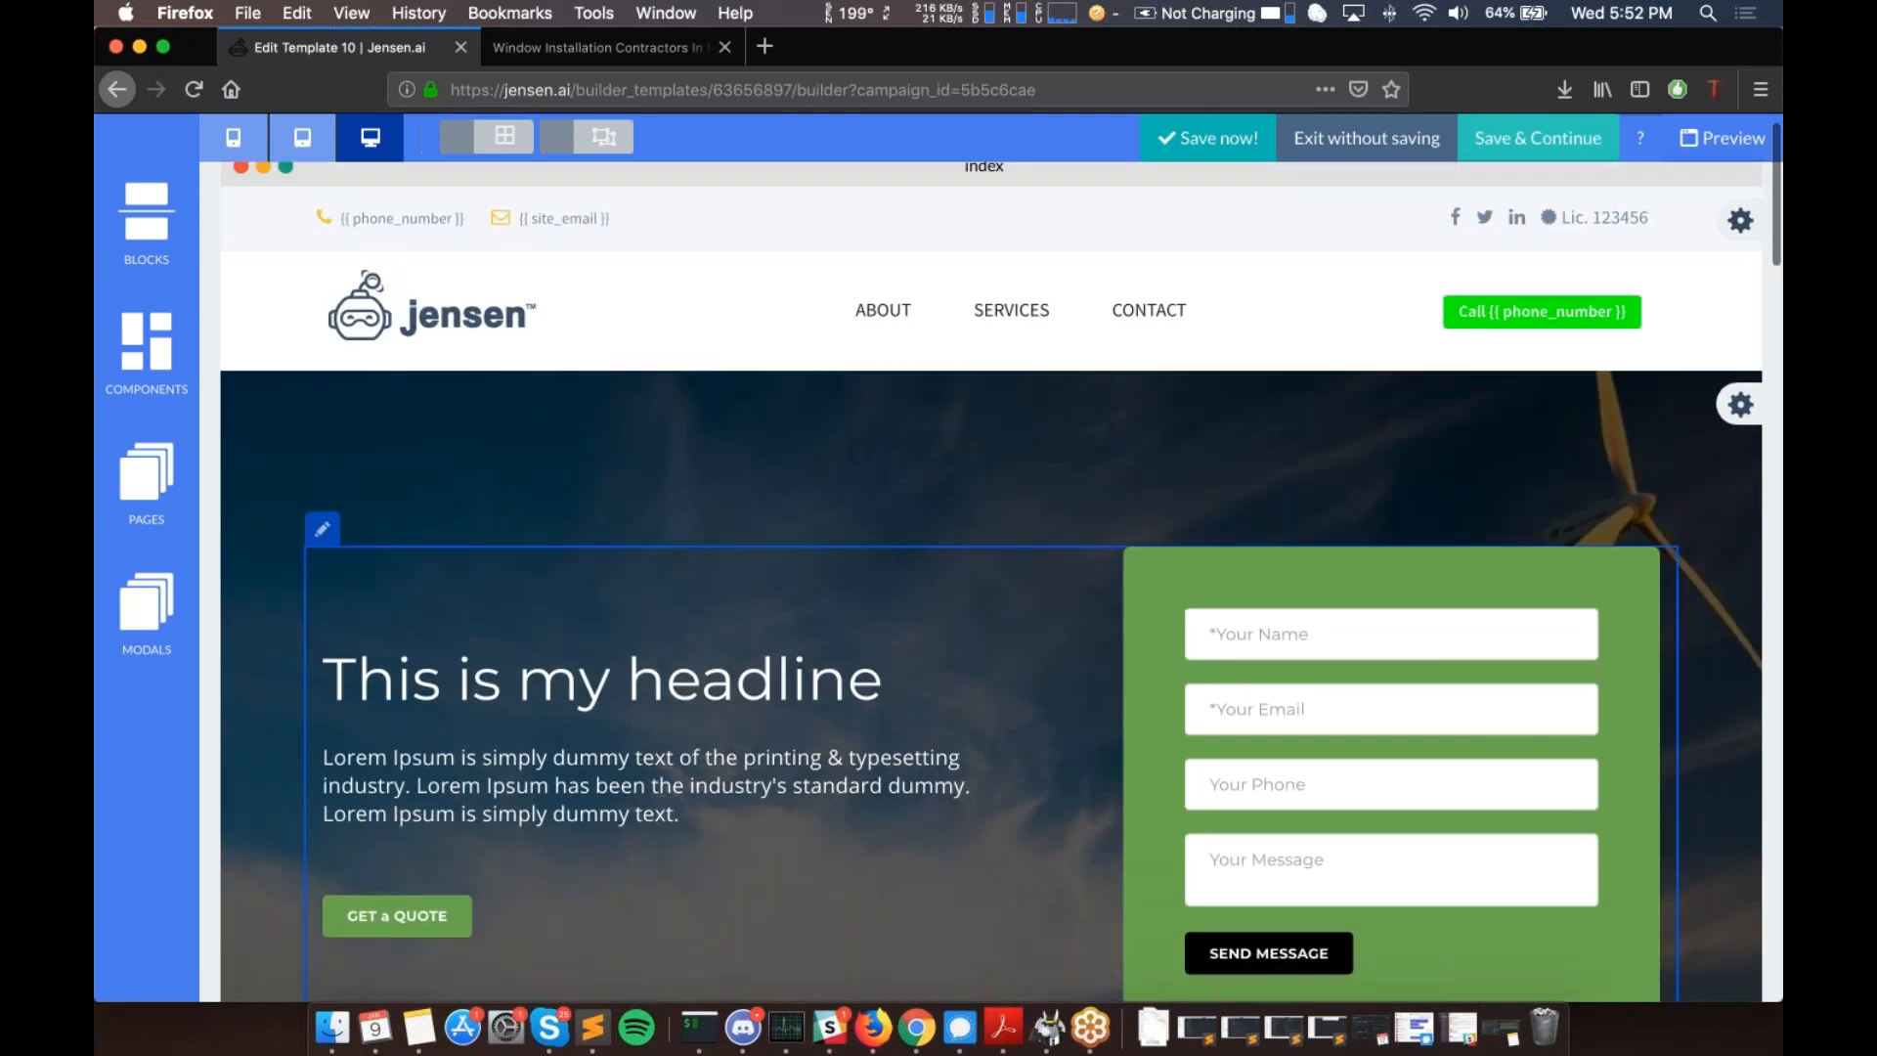
pyautogui.scroll(1, 991, 581)
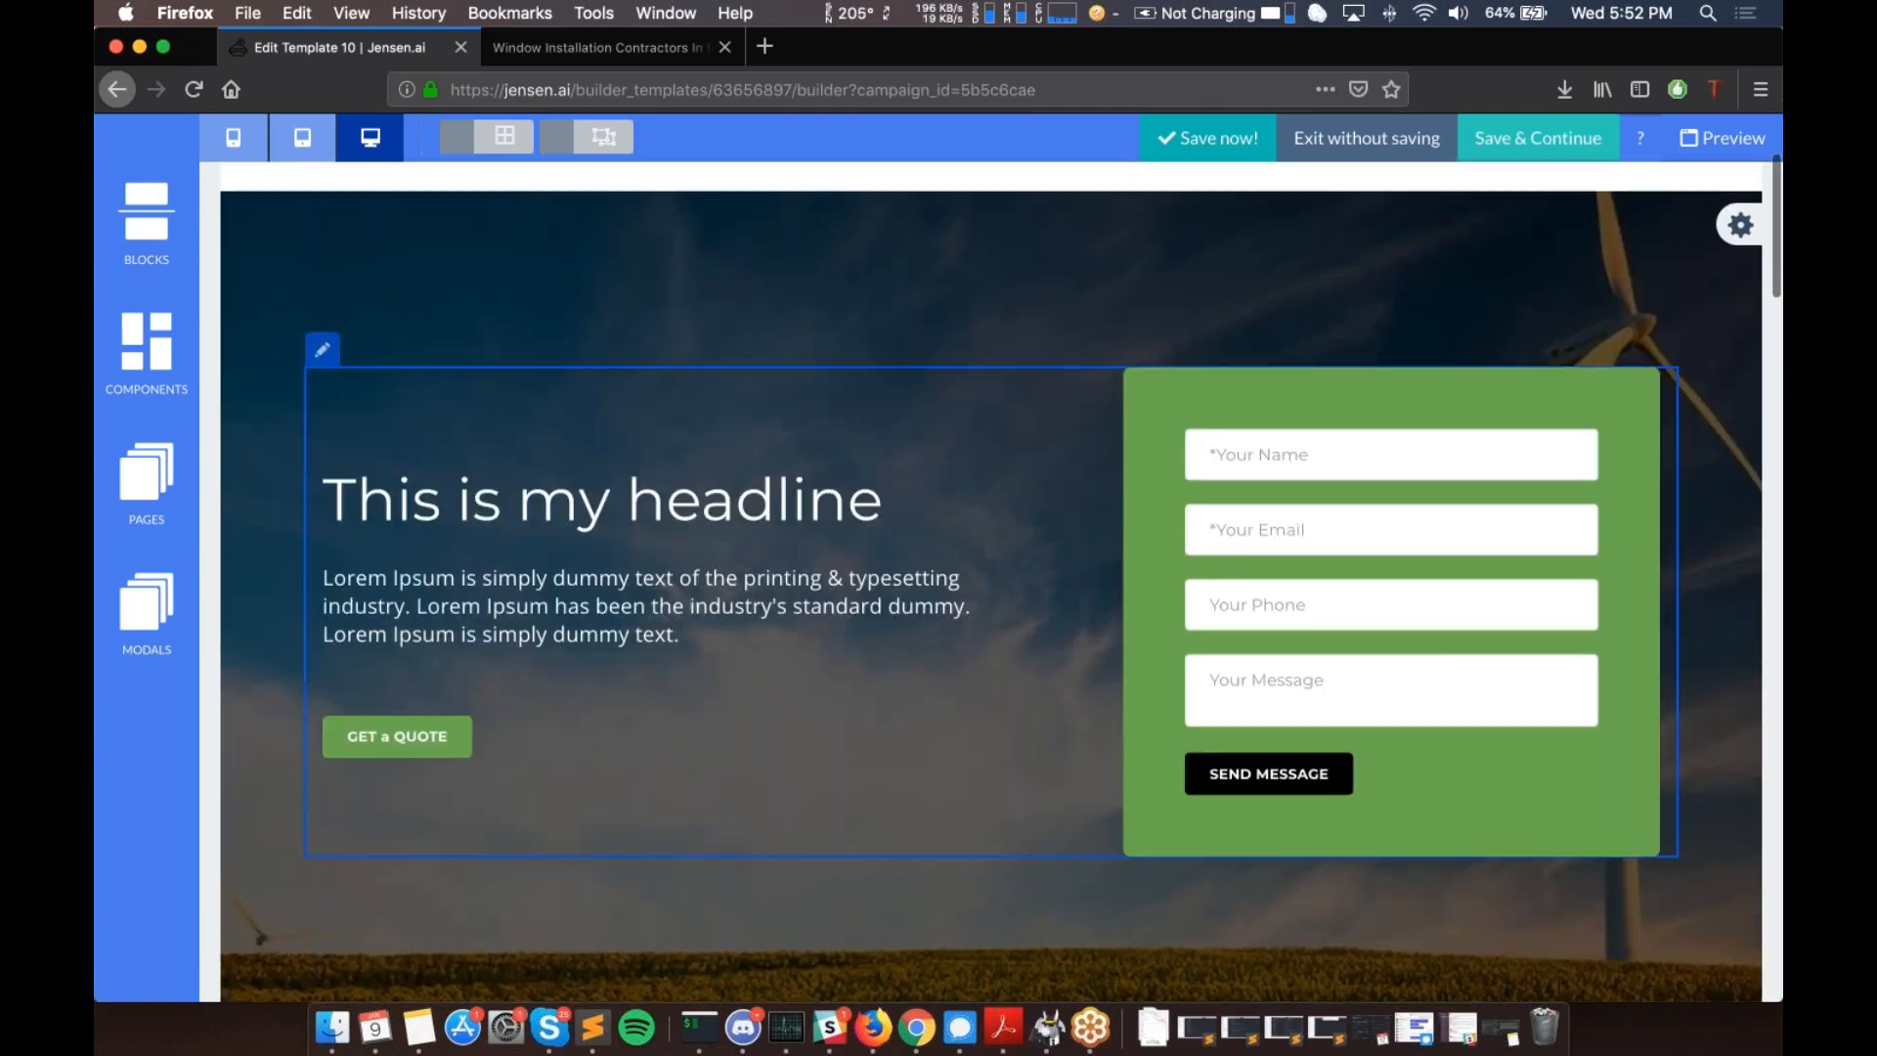
pyautogui.scroll(3, 991, 580)
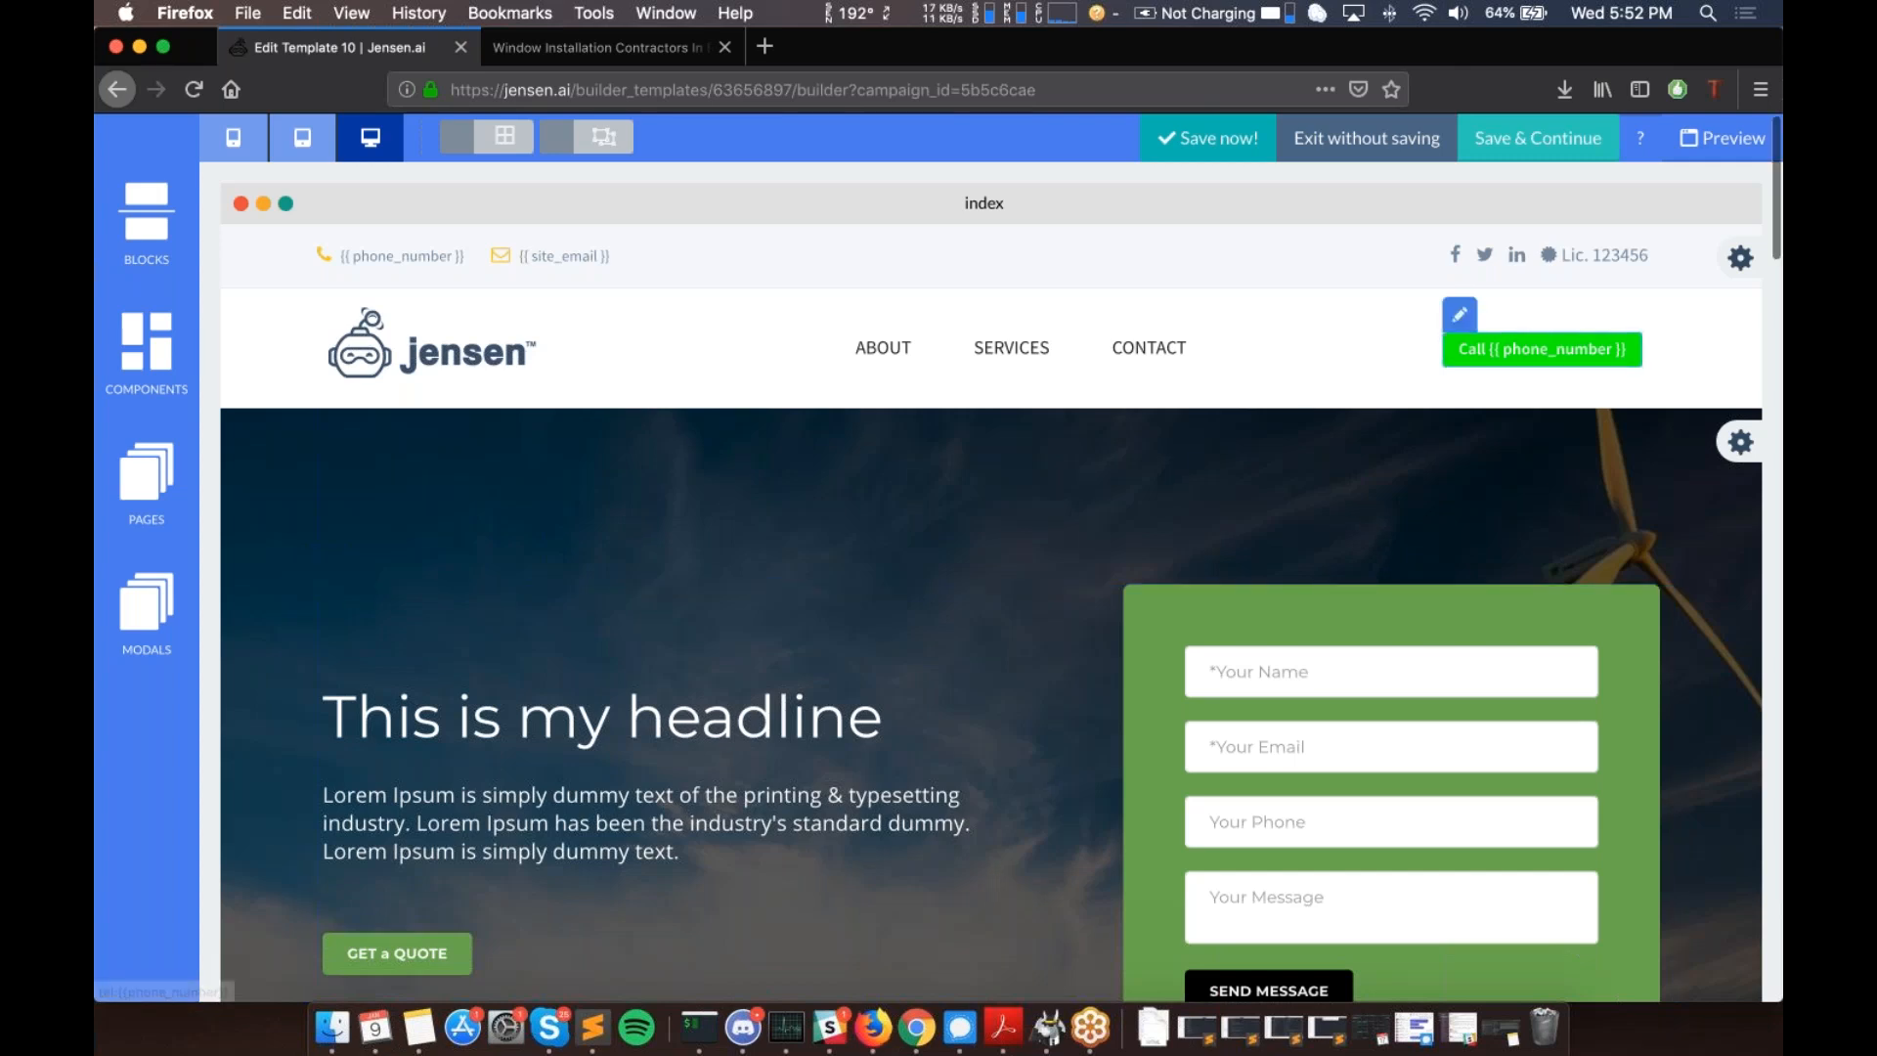
pyautogui.click(1459, 315)
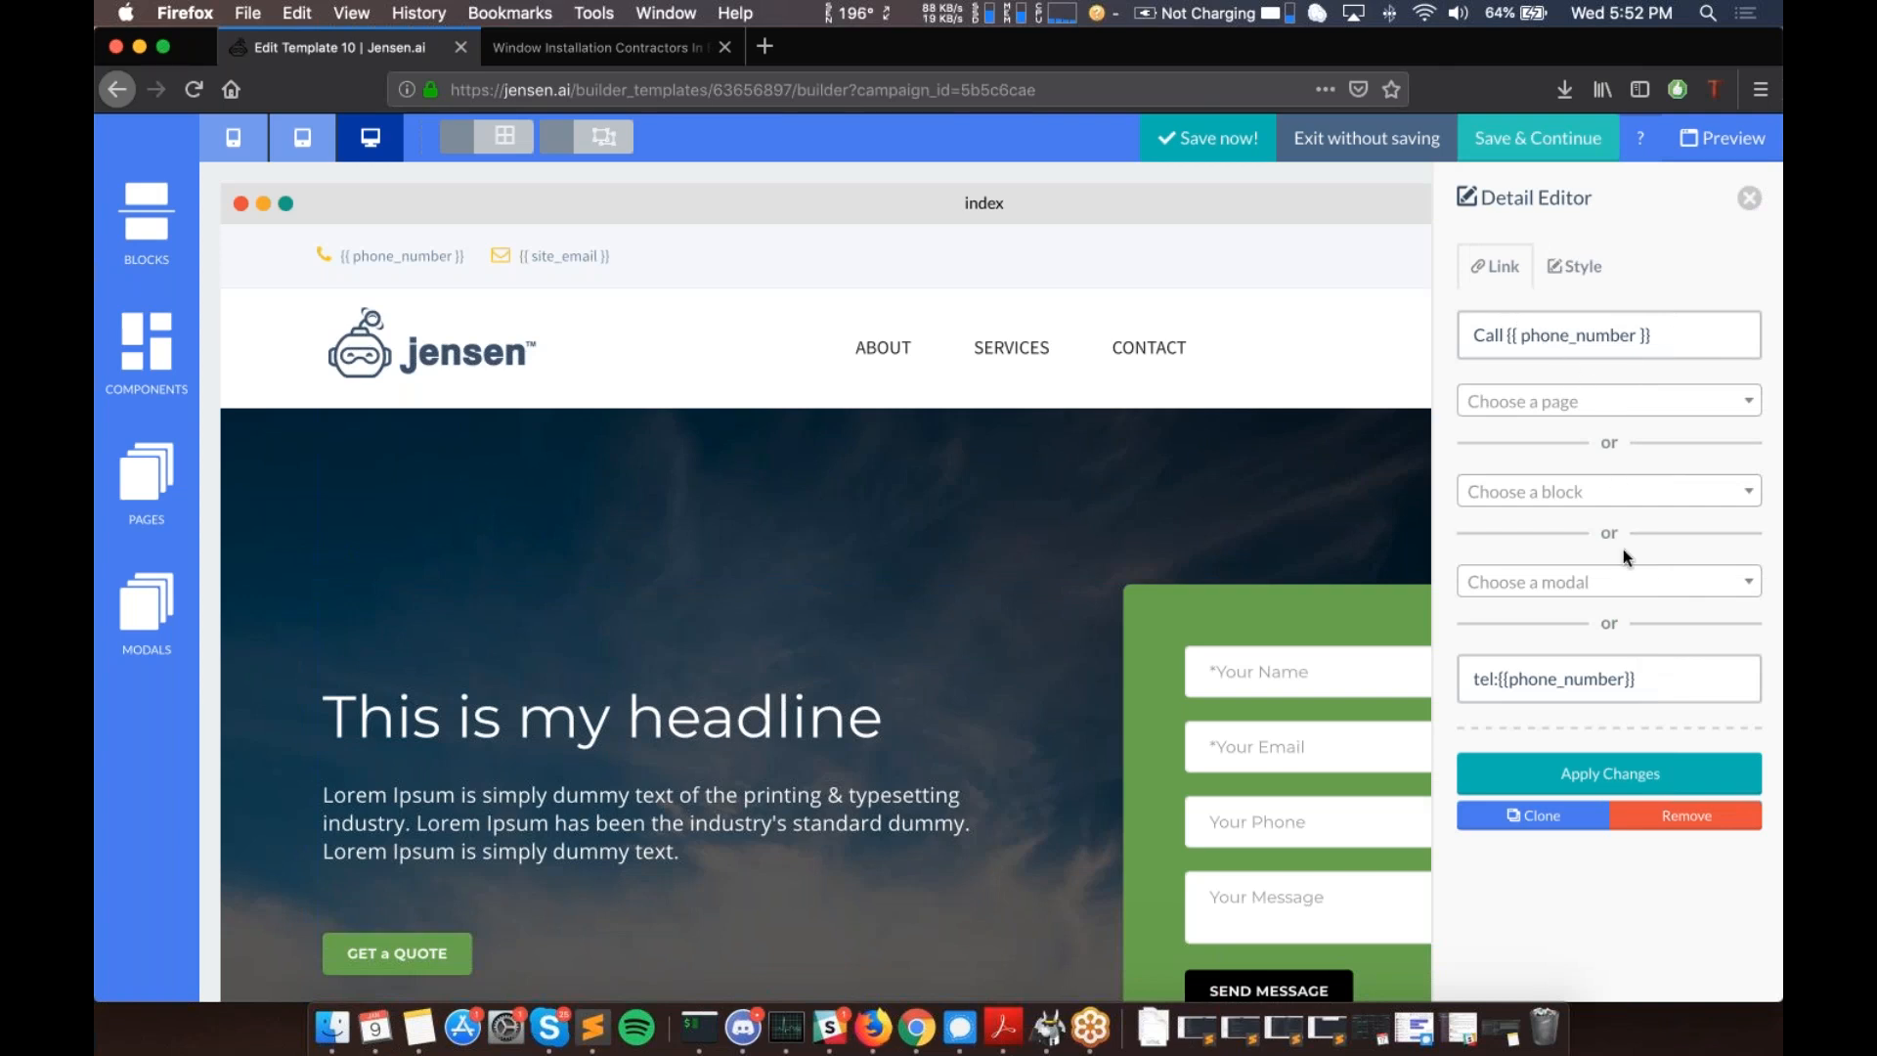
# - Pick demo-modal under 'Choose a modal' so the Call button opens it instead of dialing
pyautogui.click(1592, 590)
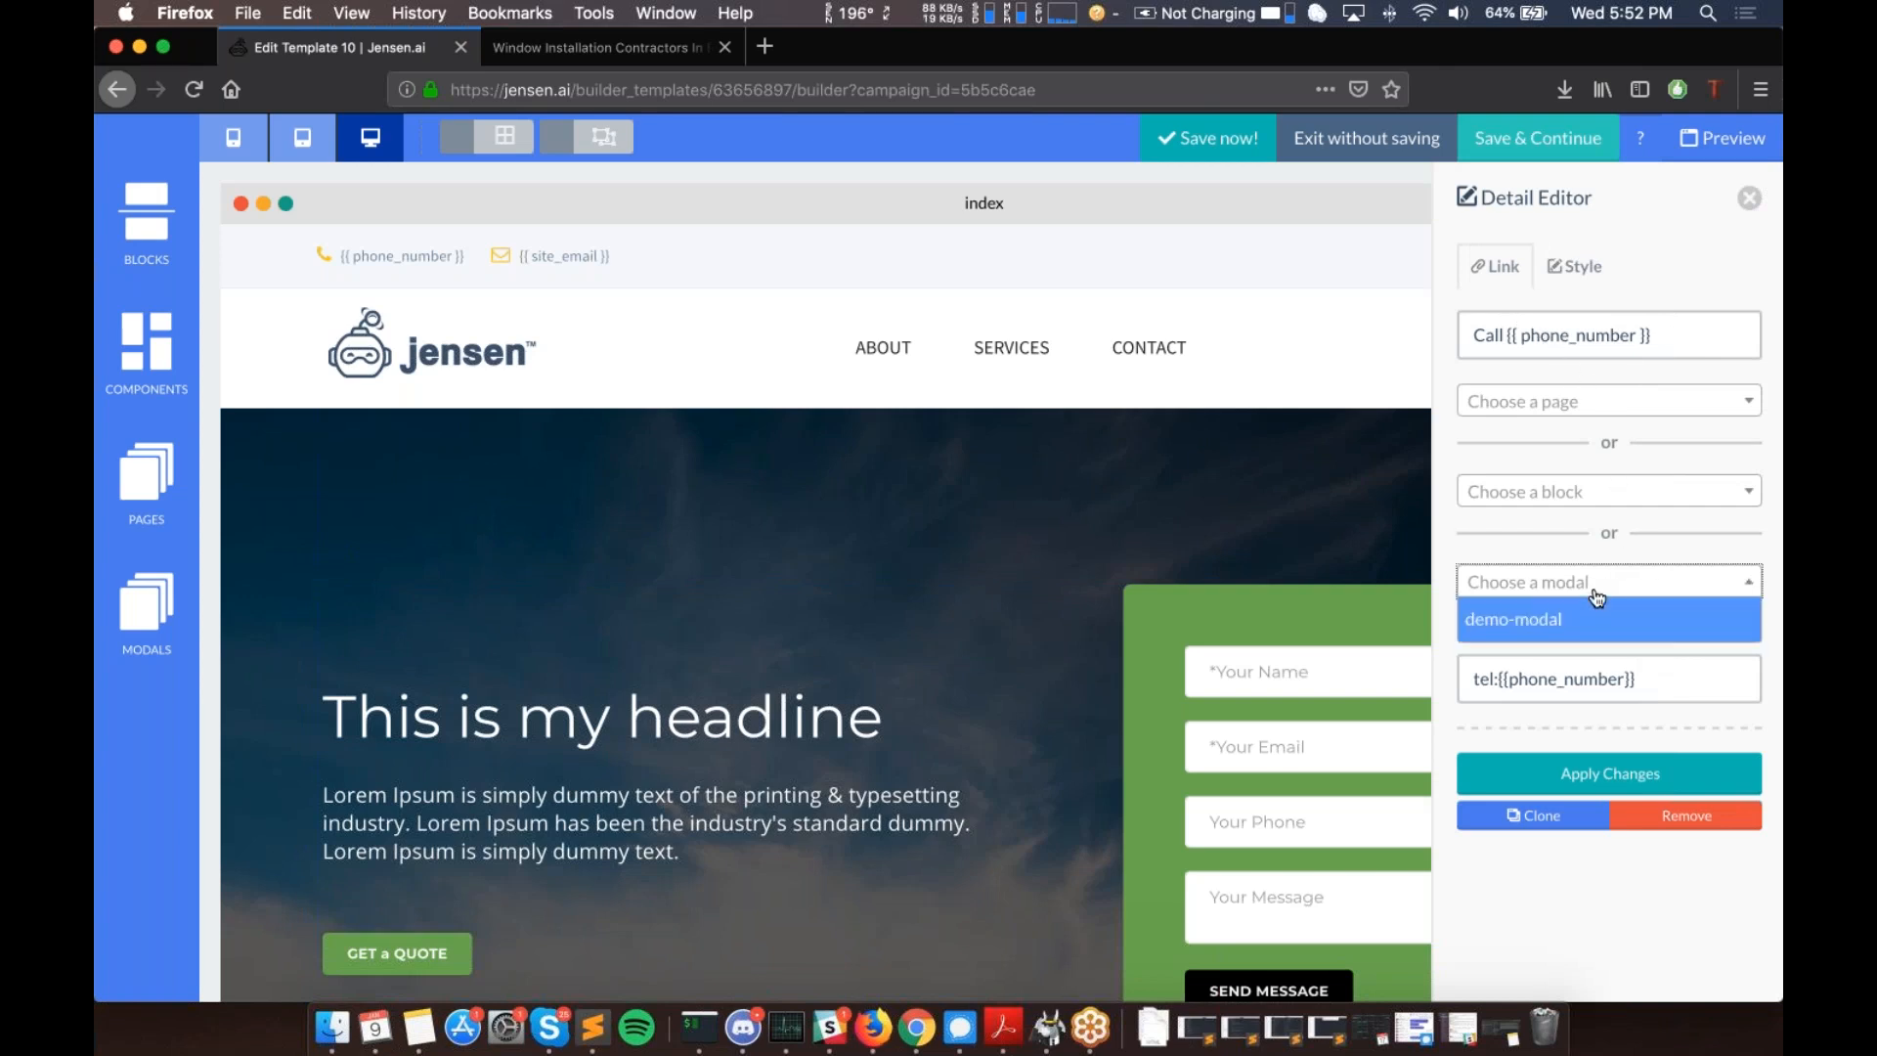
pyautogui.click(1514, 622)
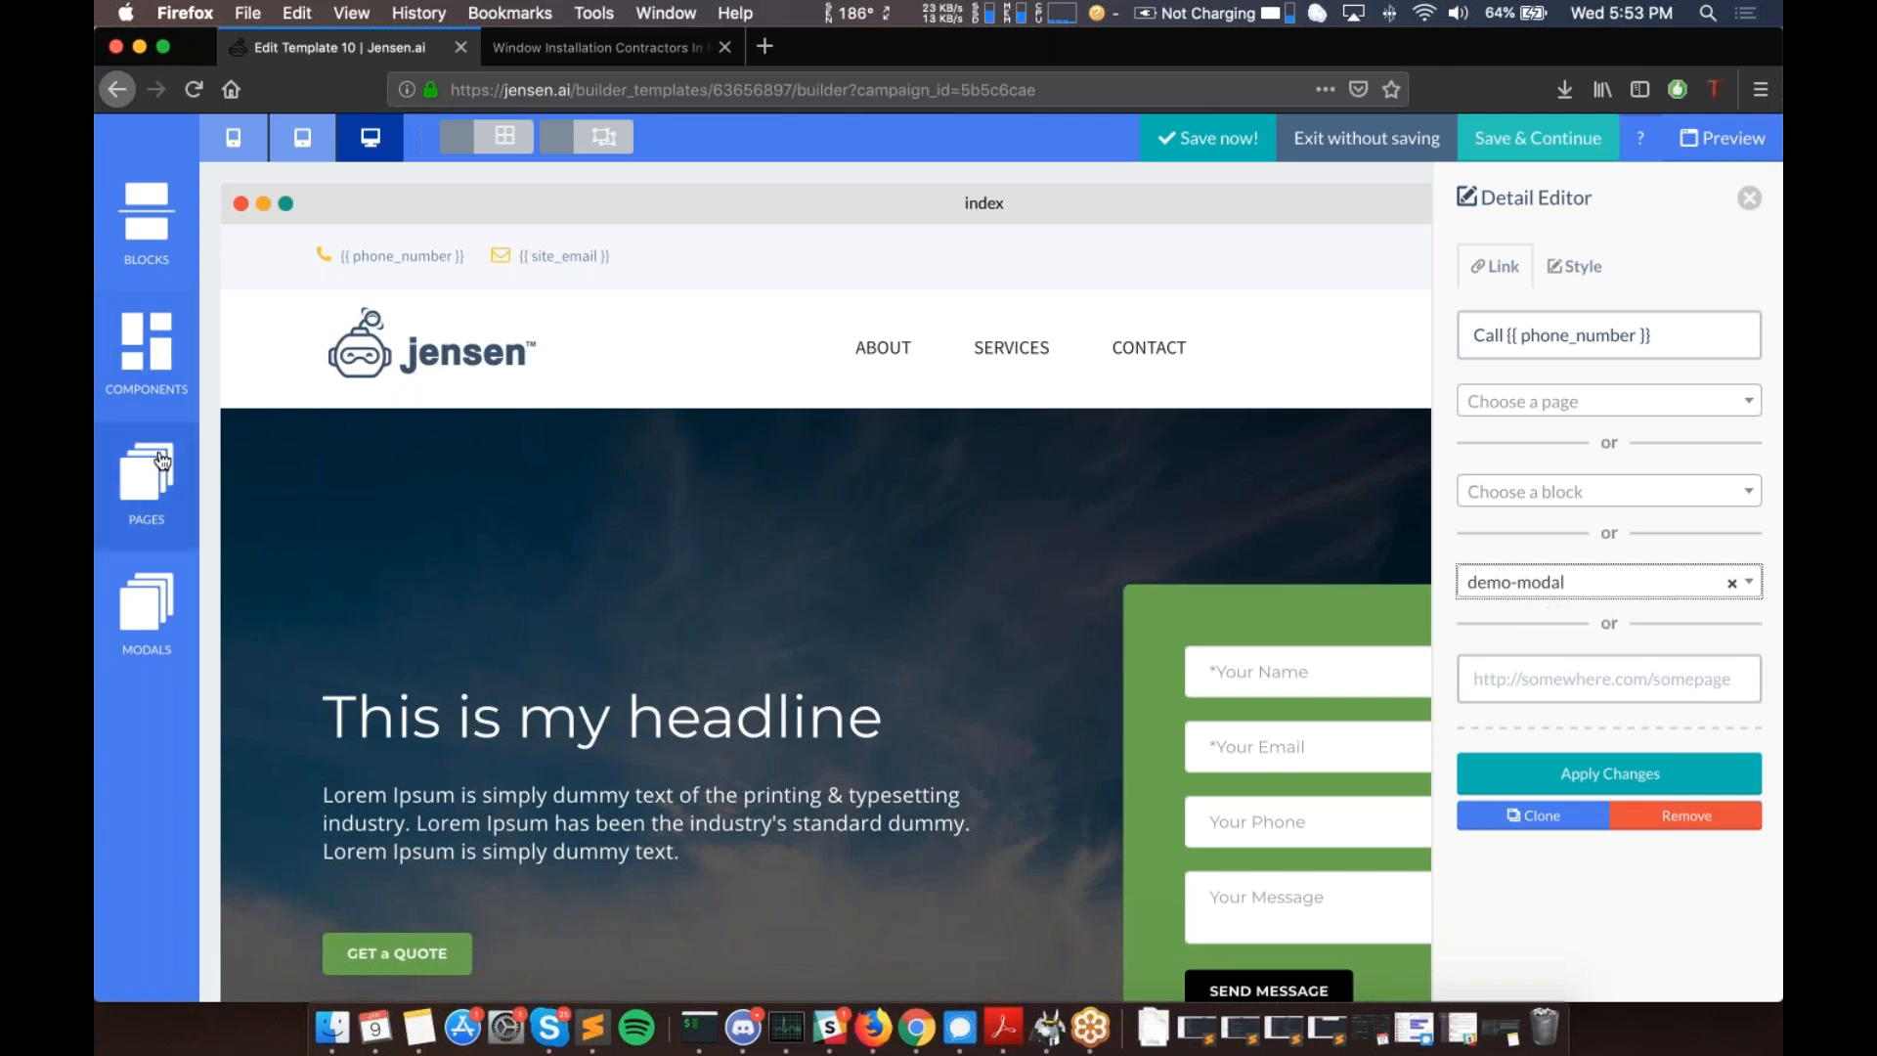
pyautogui.click(162, 459)
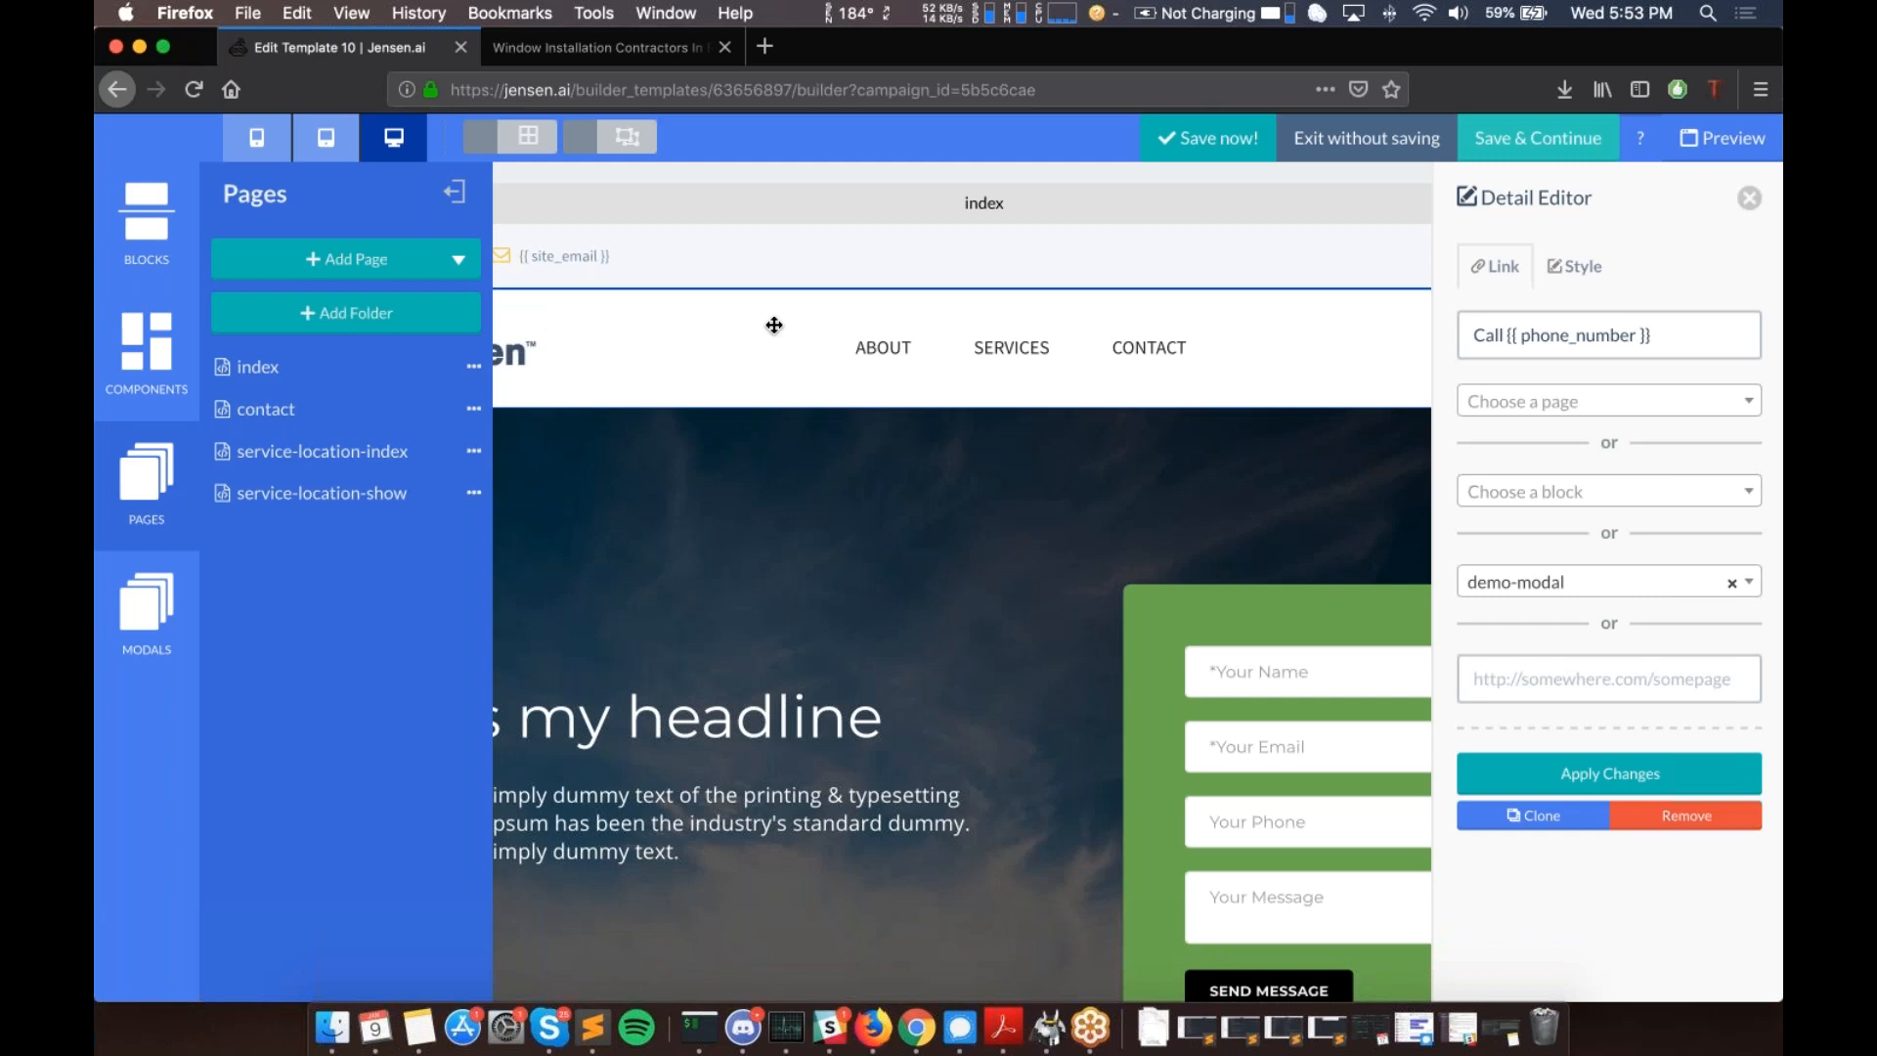
# - Collapse the Pages panel, close the Call button's settings, and scroll over the index page
pyautogui.scroll(-1, 775, 325)
pyautogui.scroll(1, 775, 325)
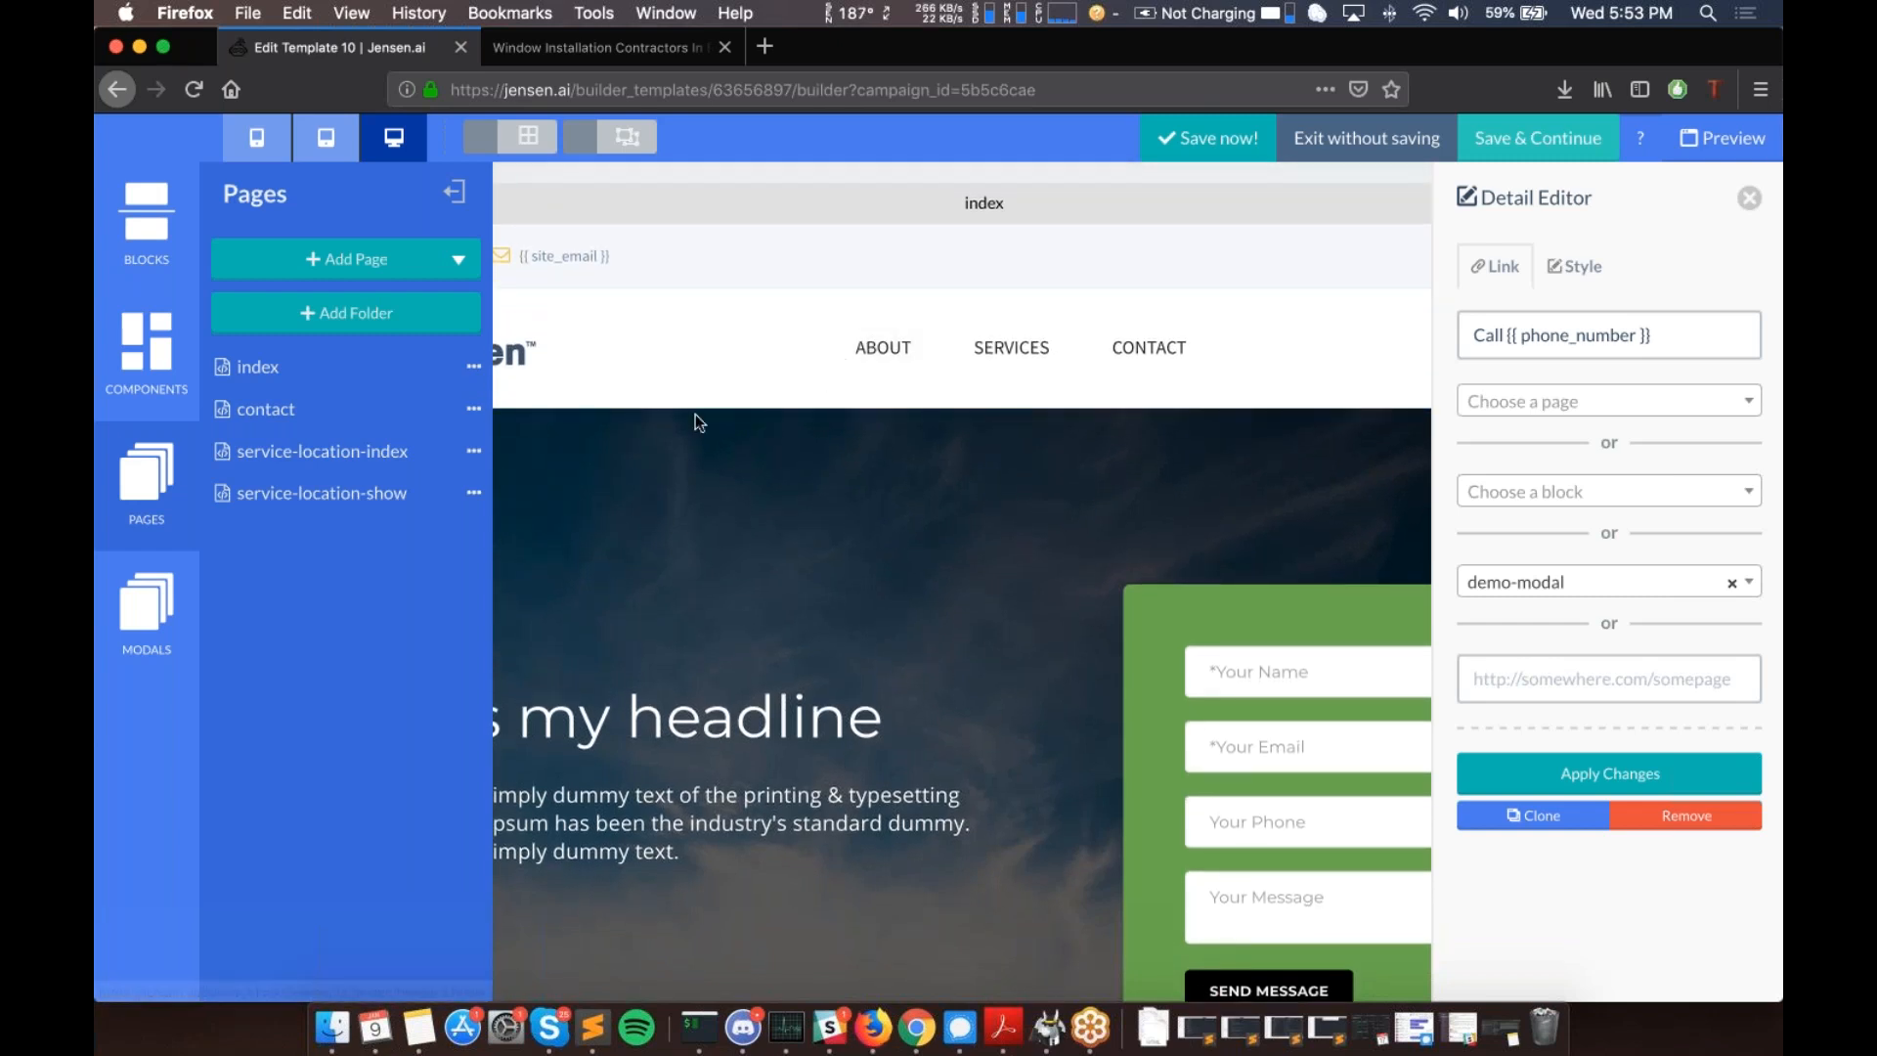
pyautogui.click(453, 191)
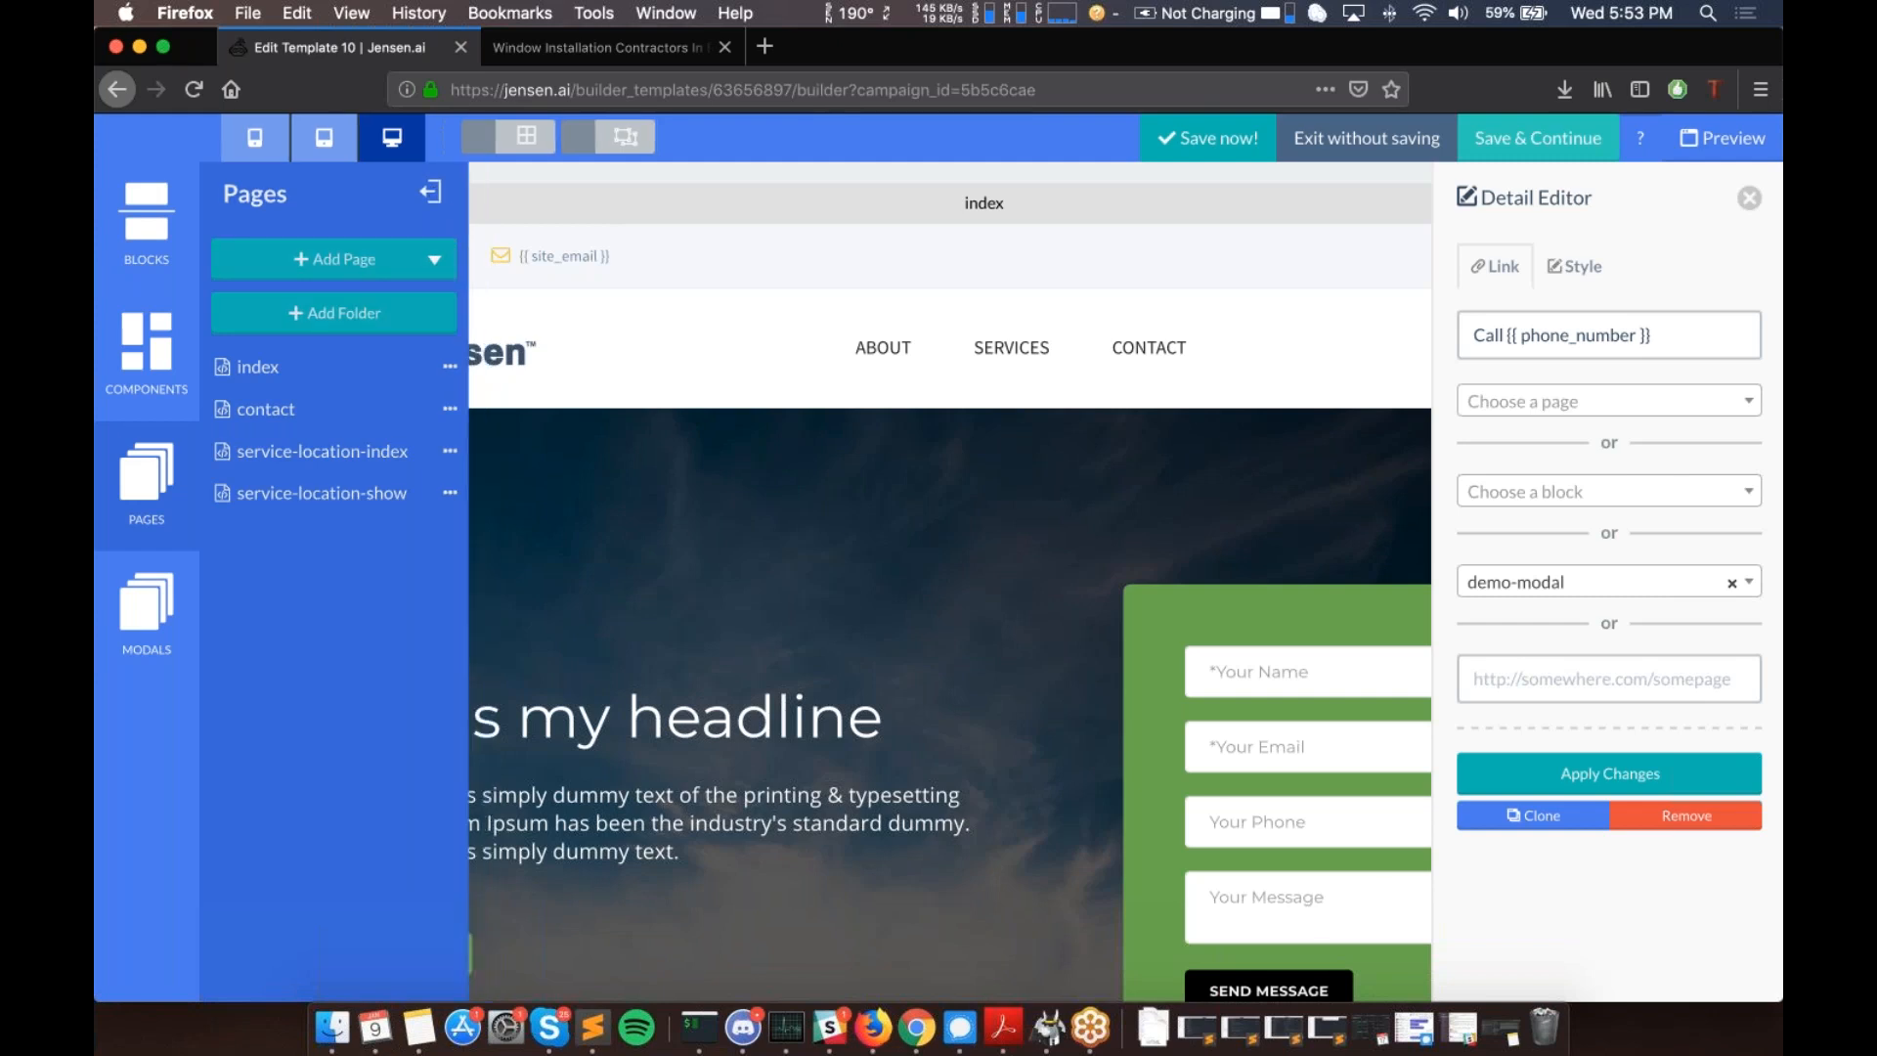
pyautogui.click(1747, 201)
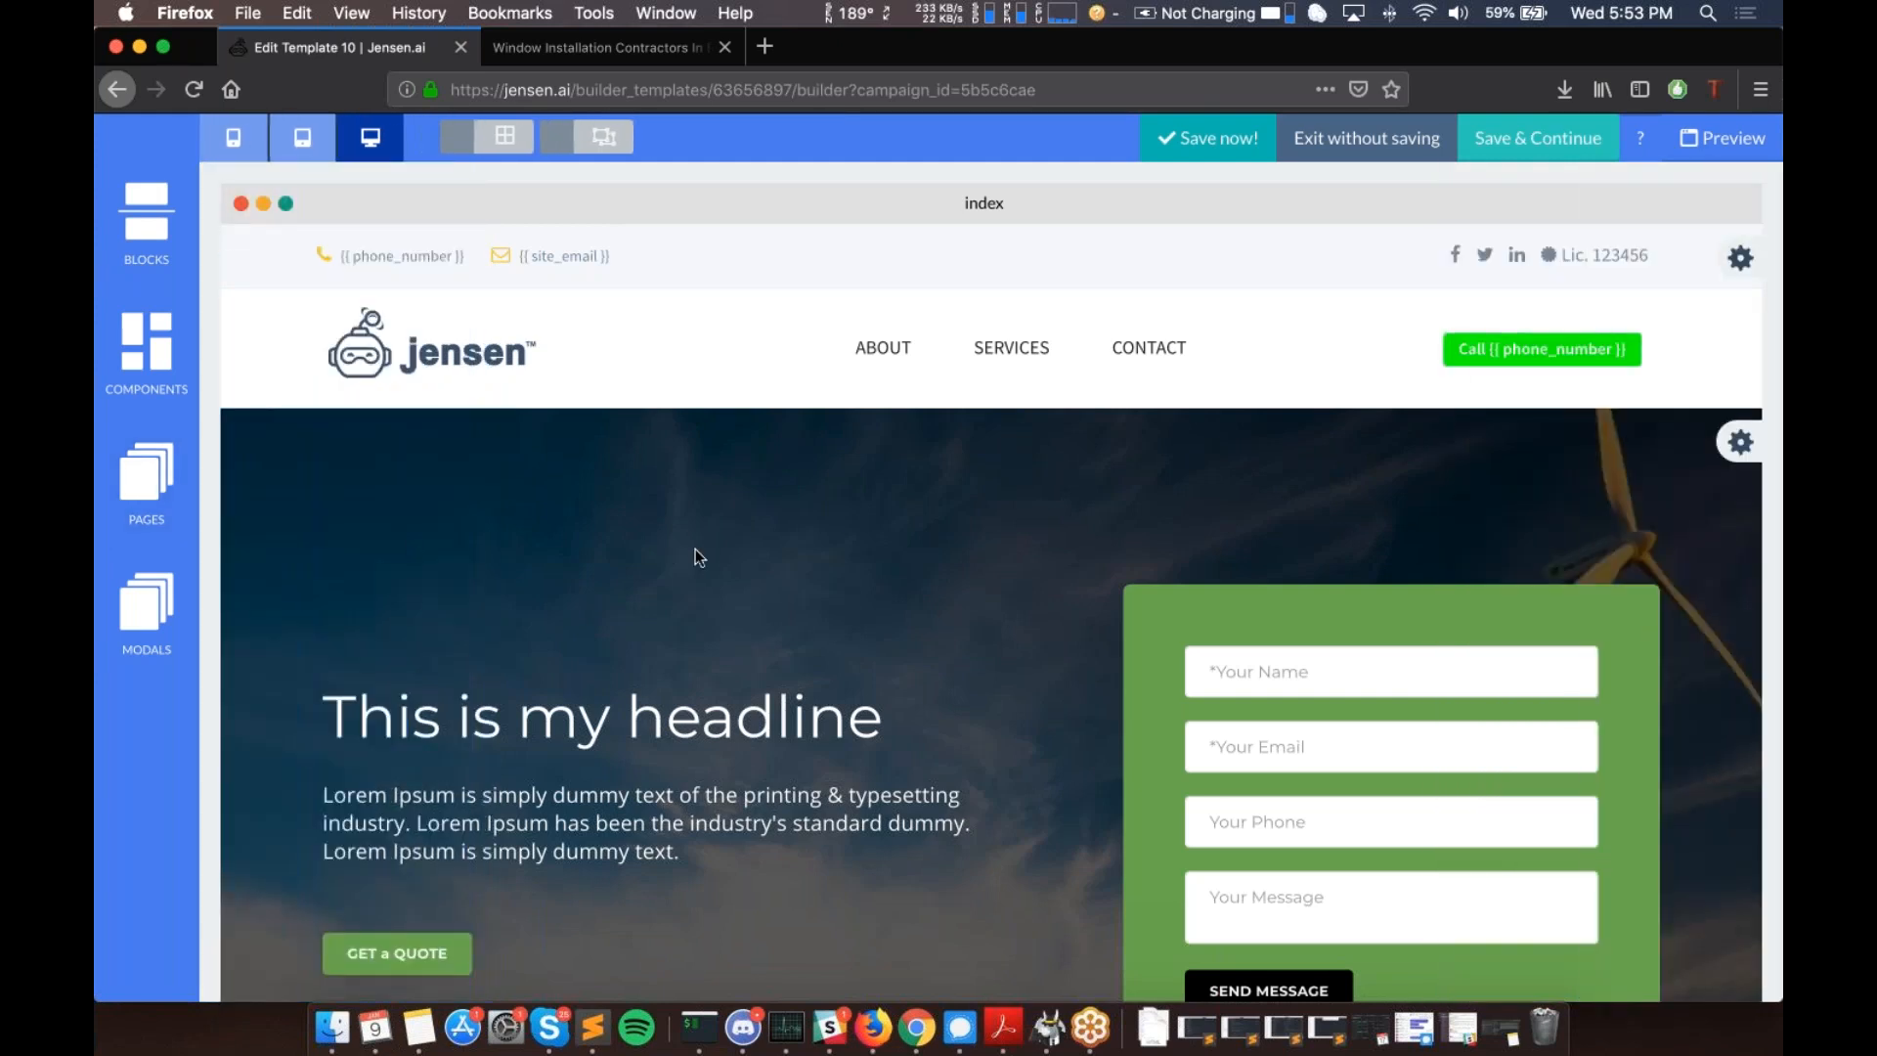
pyautogui.scroll(-7, 695, 549)
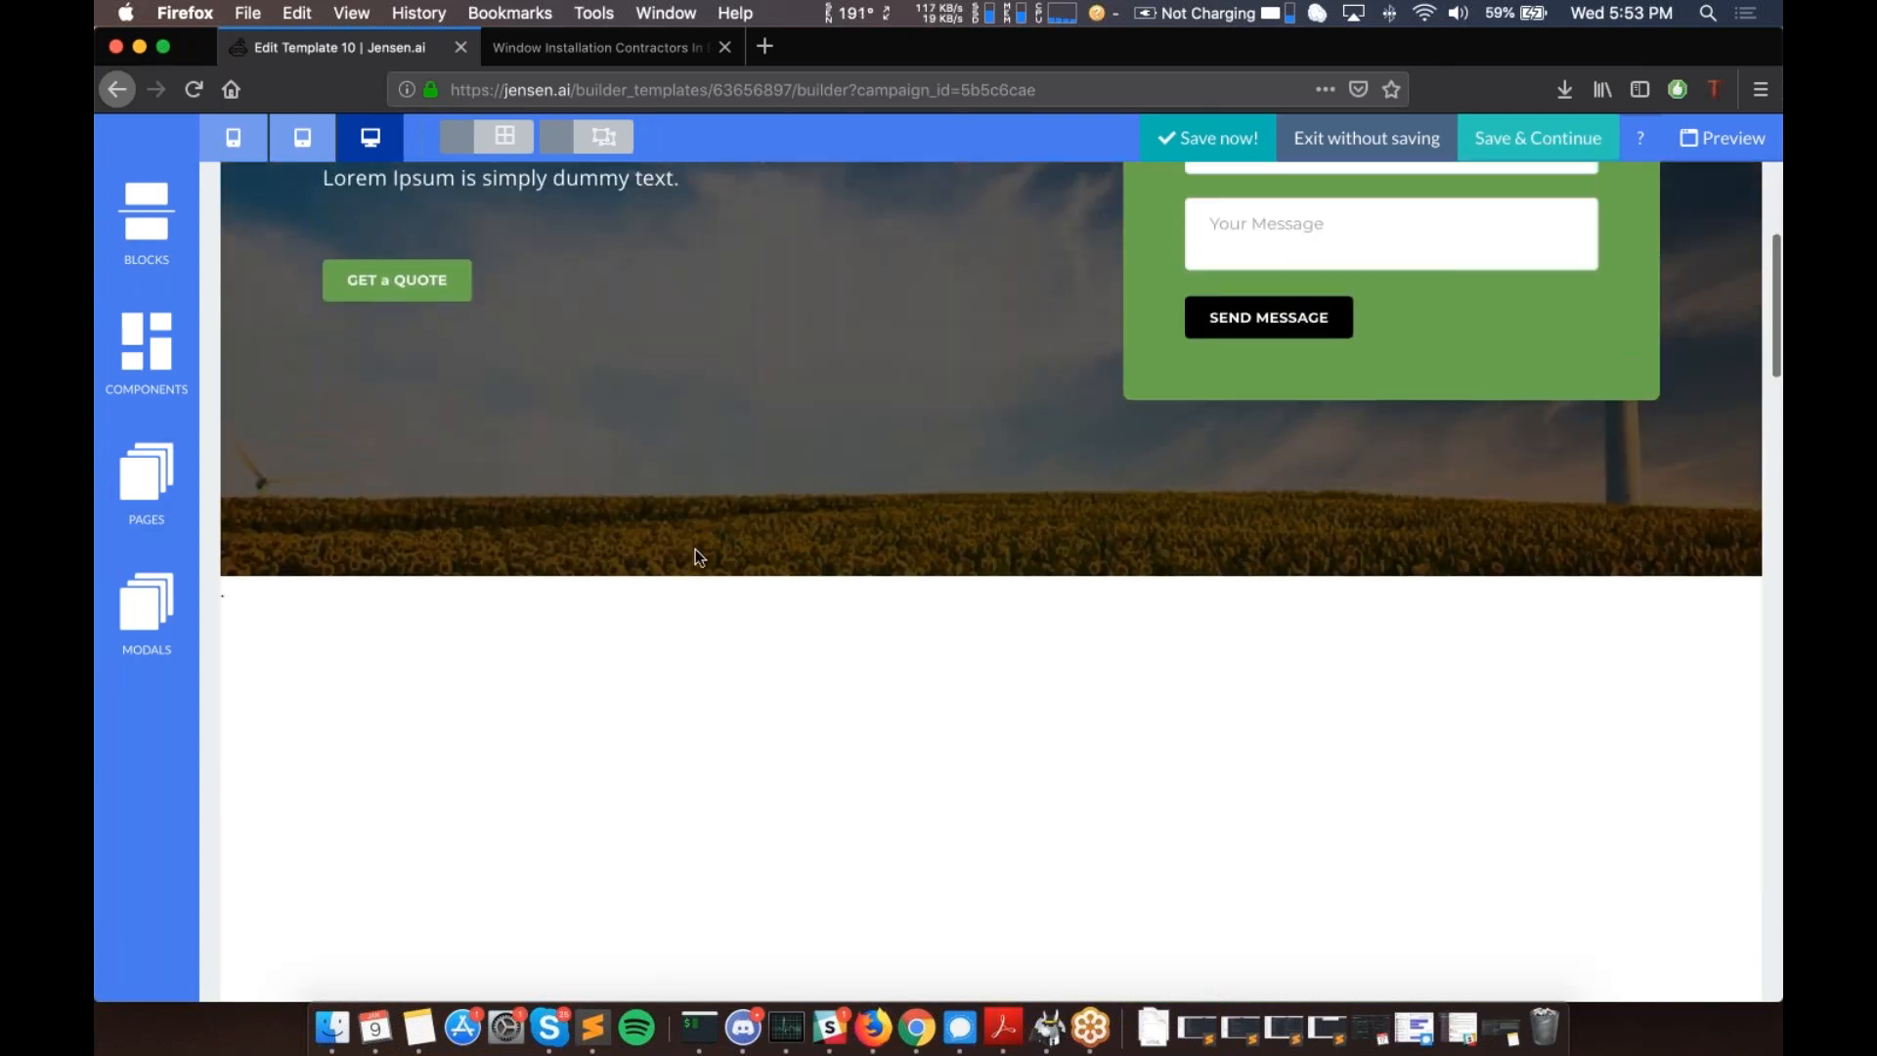
pyautogui.scroll(3, 695, 552)
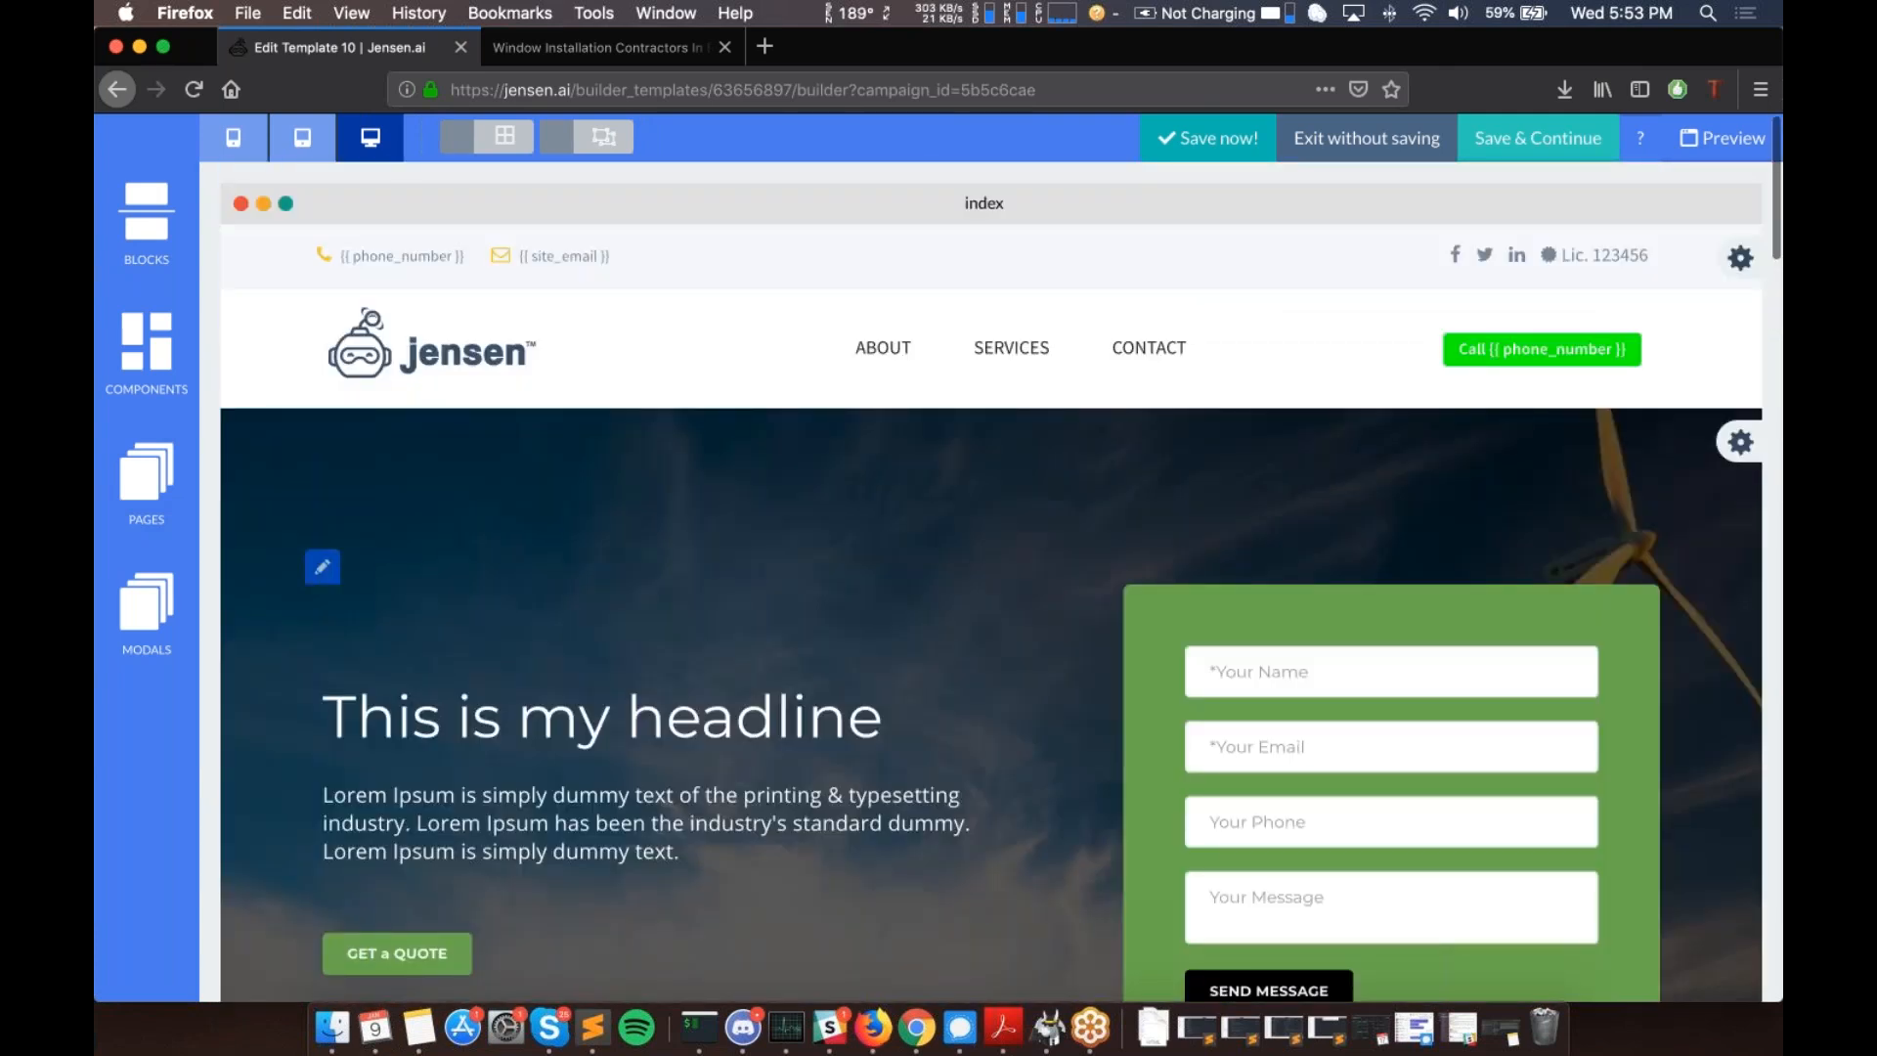
pyautogui.scroll(-10, 992, 582)
pyautogui.scroll(15, 992, 582)
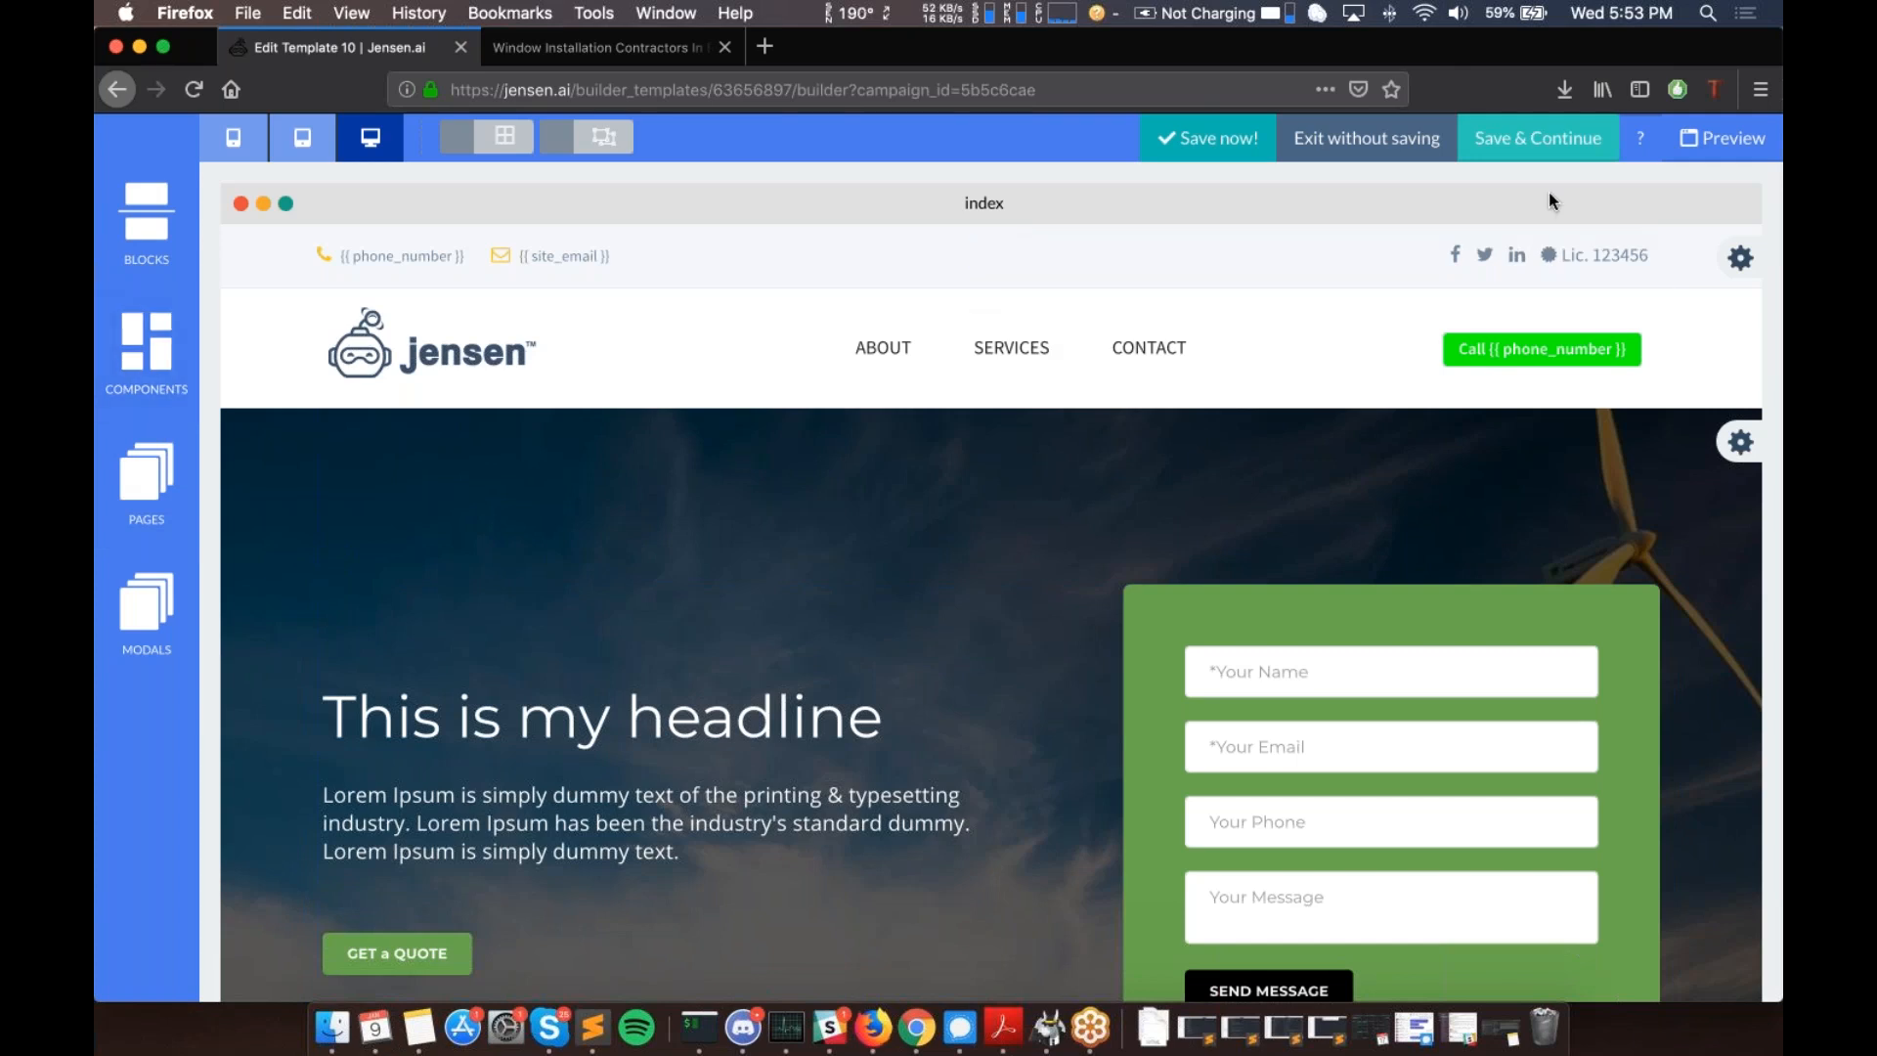
# - Save and preview the site, allowing Firefox pop-ups, and inspect the preview's themes subdomain address
pyautogui.click(1726, 143)
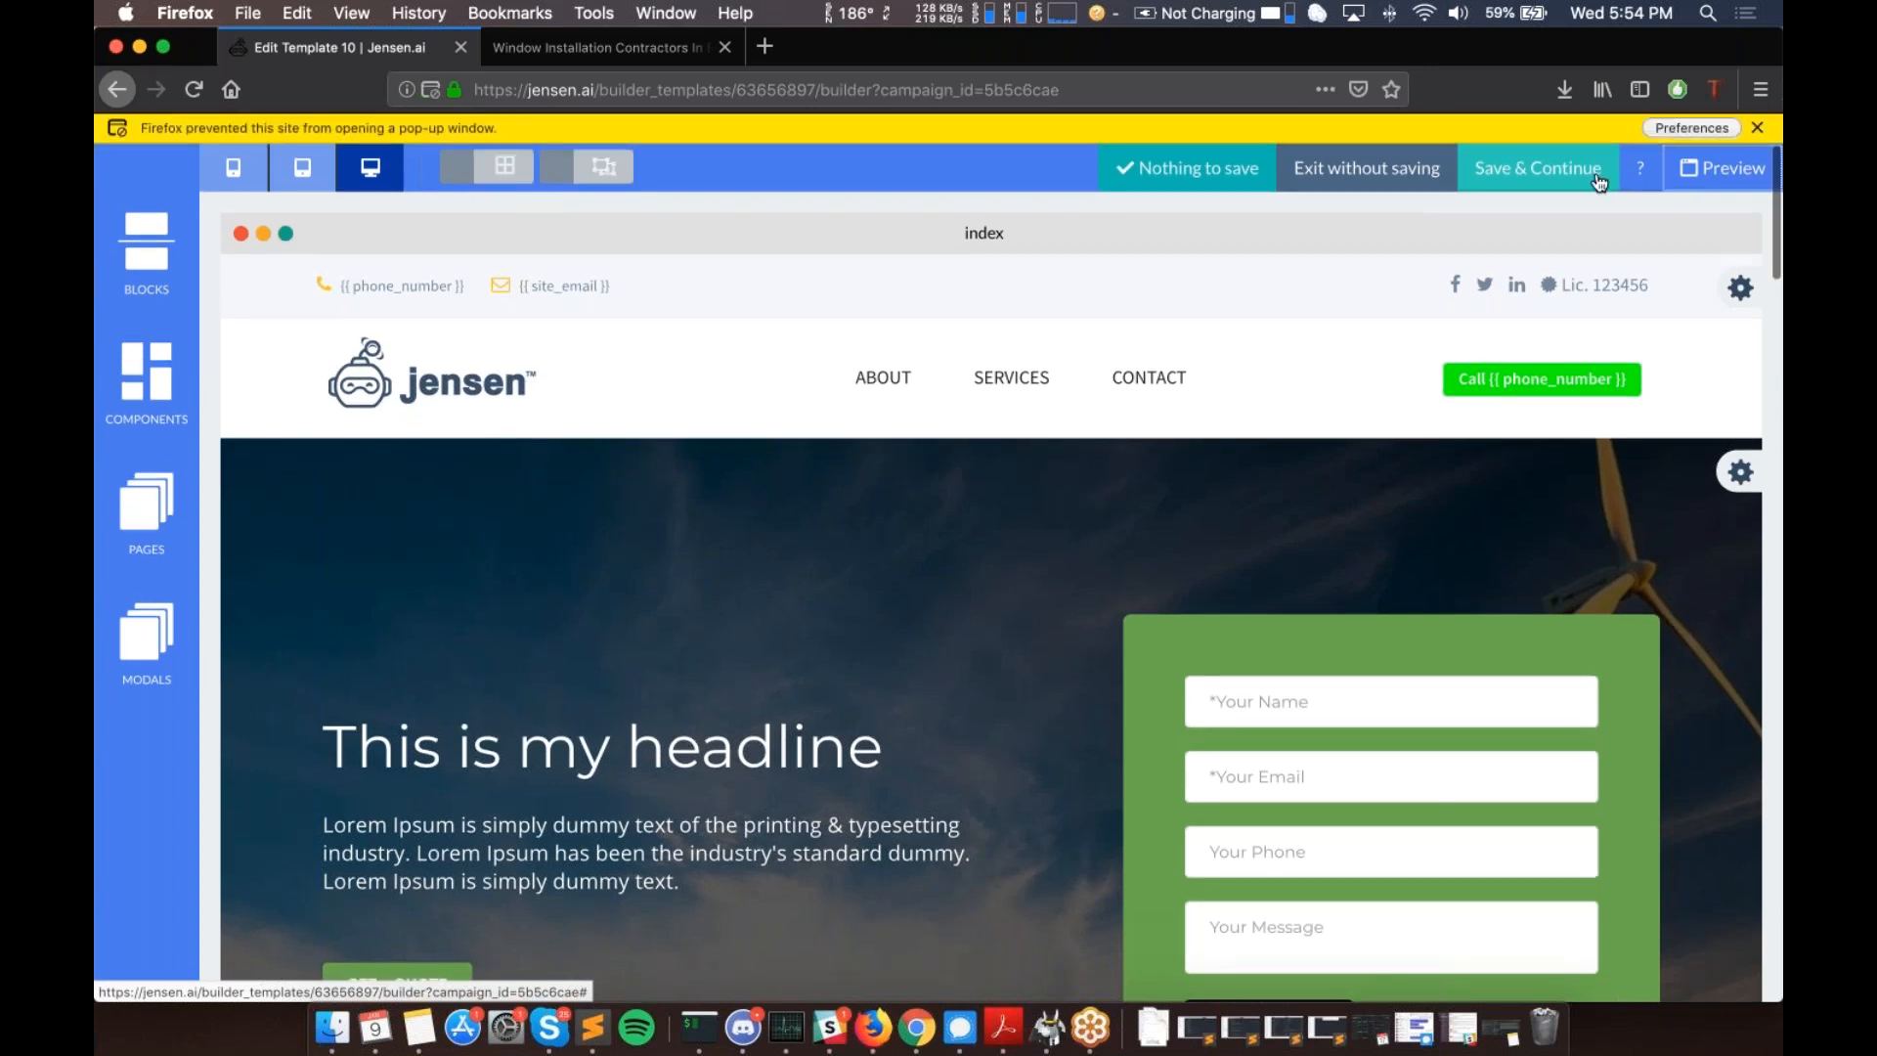
pyautogui.click(1688, 126)
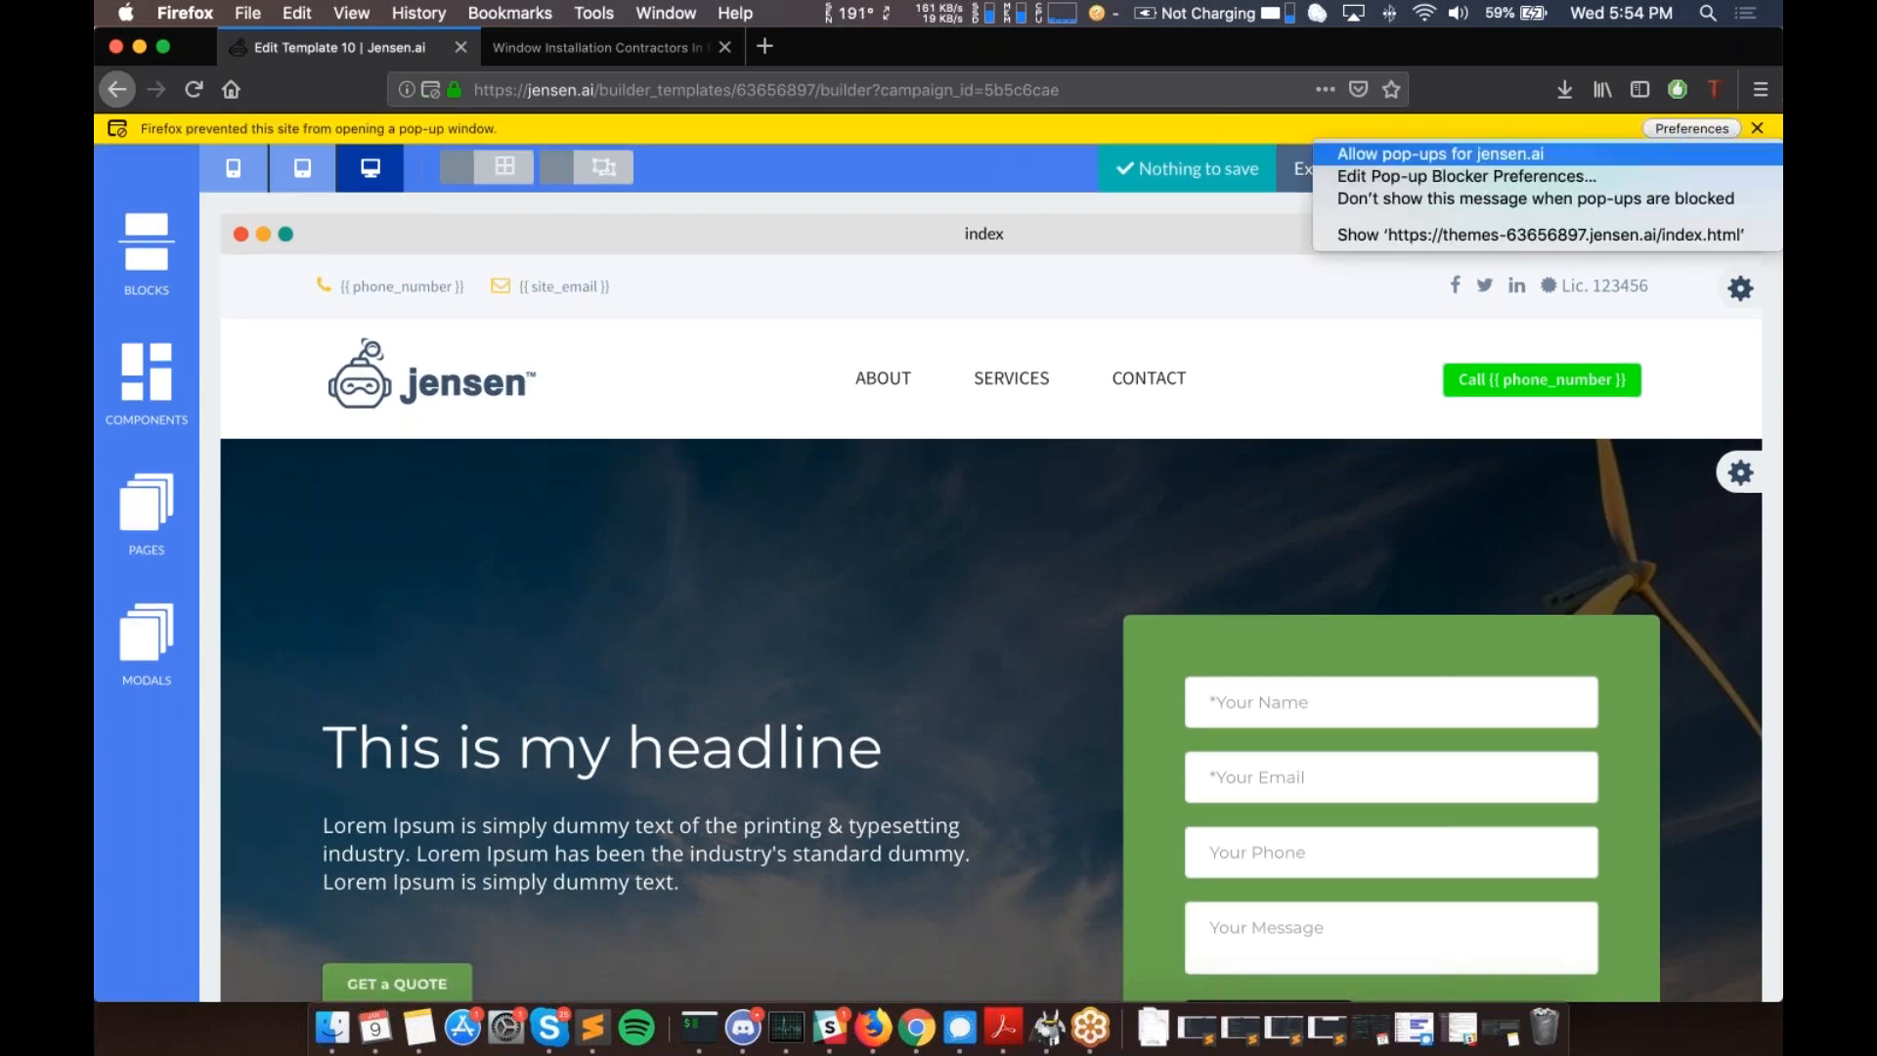
pyautogui.click(1595, 155)
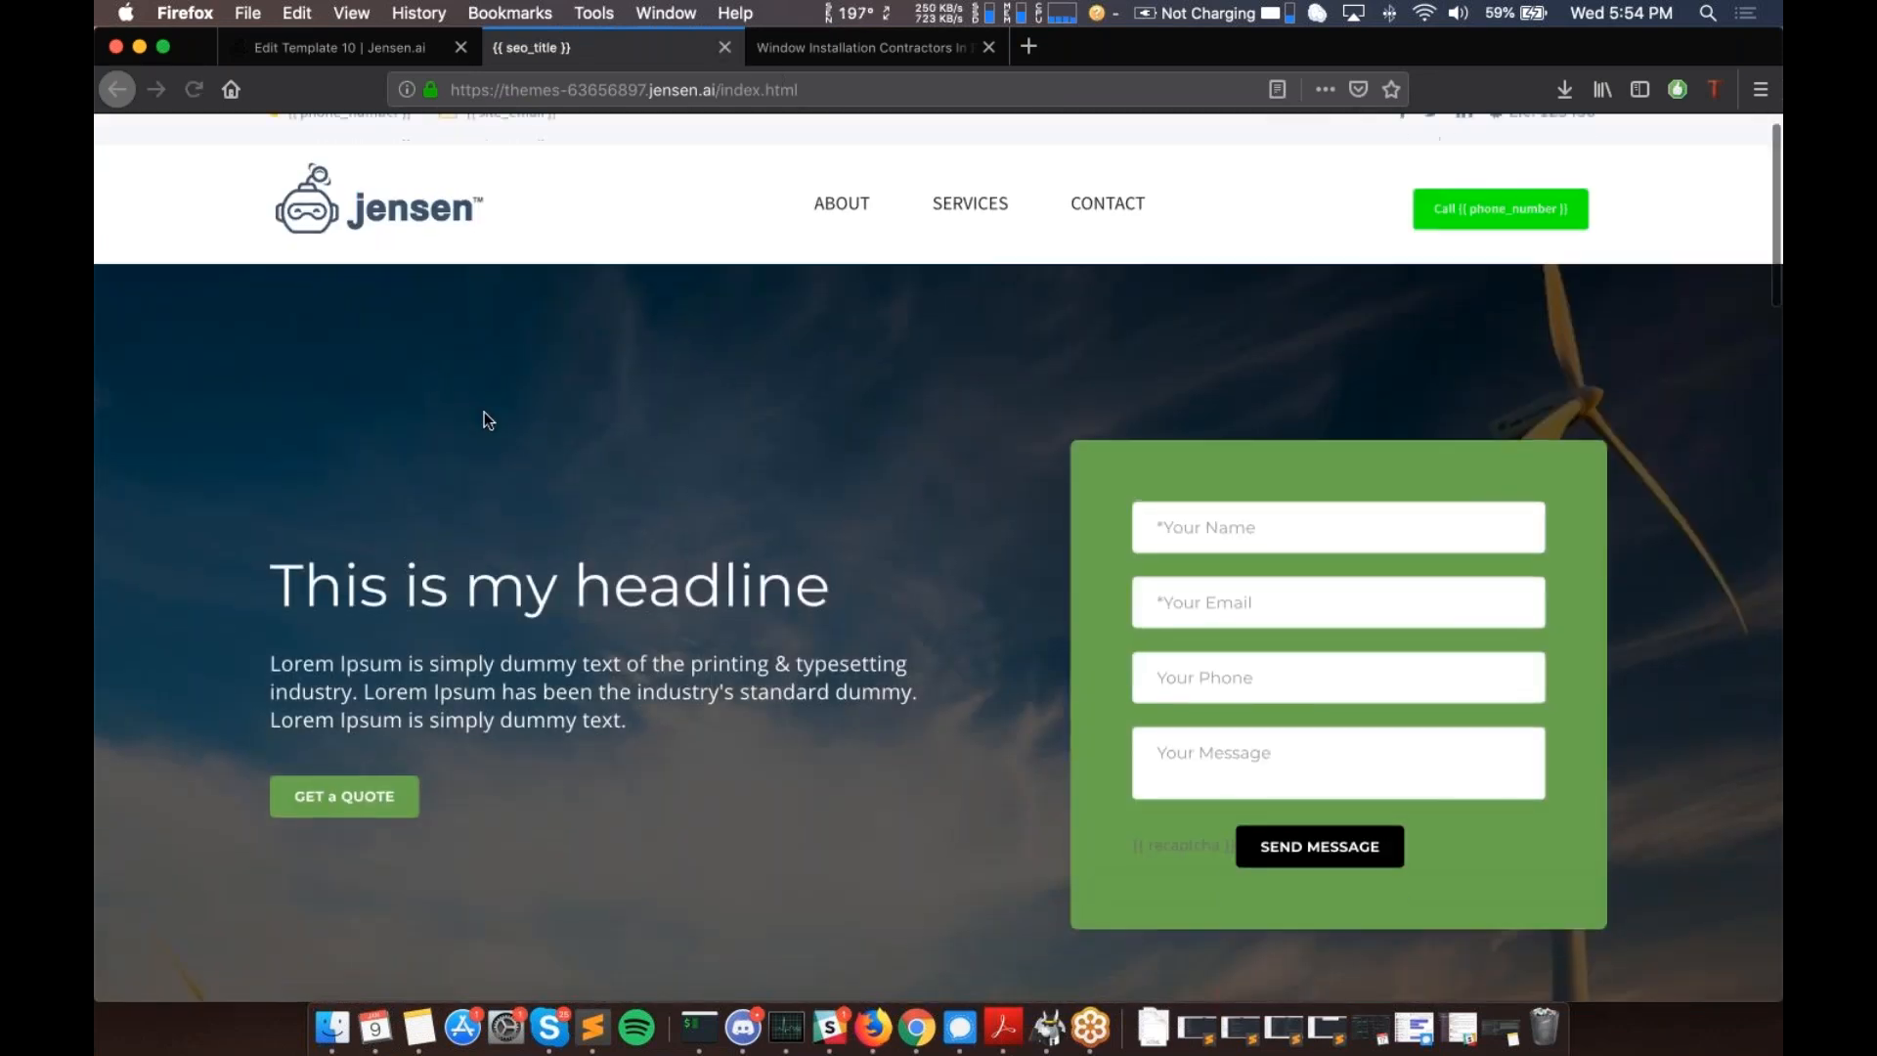
pyautogui.press('super+l')
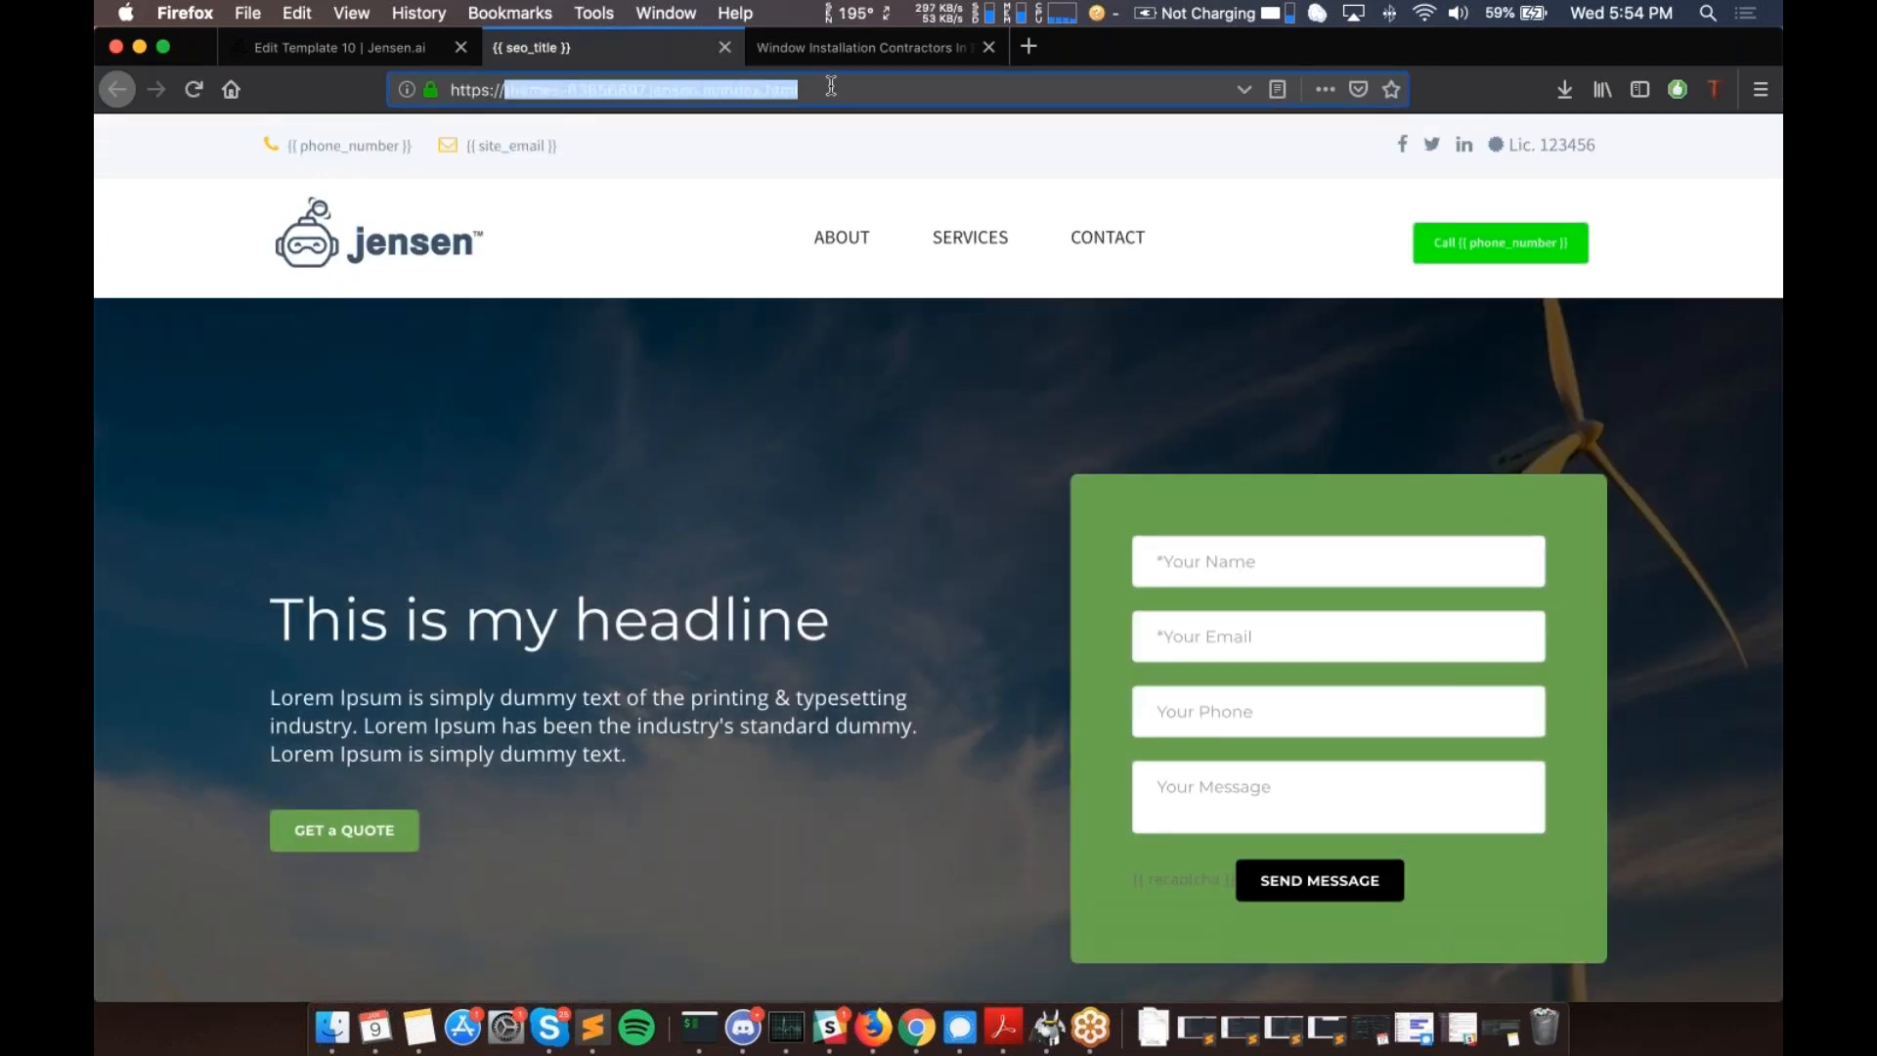
pyautogui.click(600, 417)
pyautogui.moveTo(505, 96); pyautogui.dragTo(647, 98)
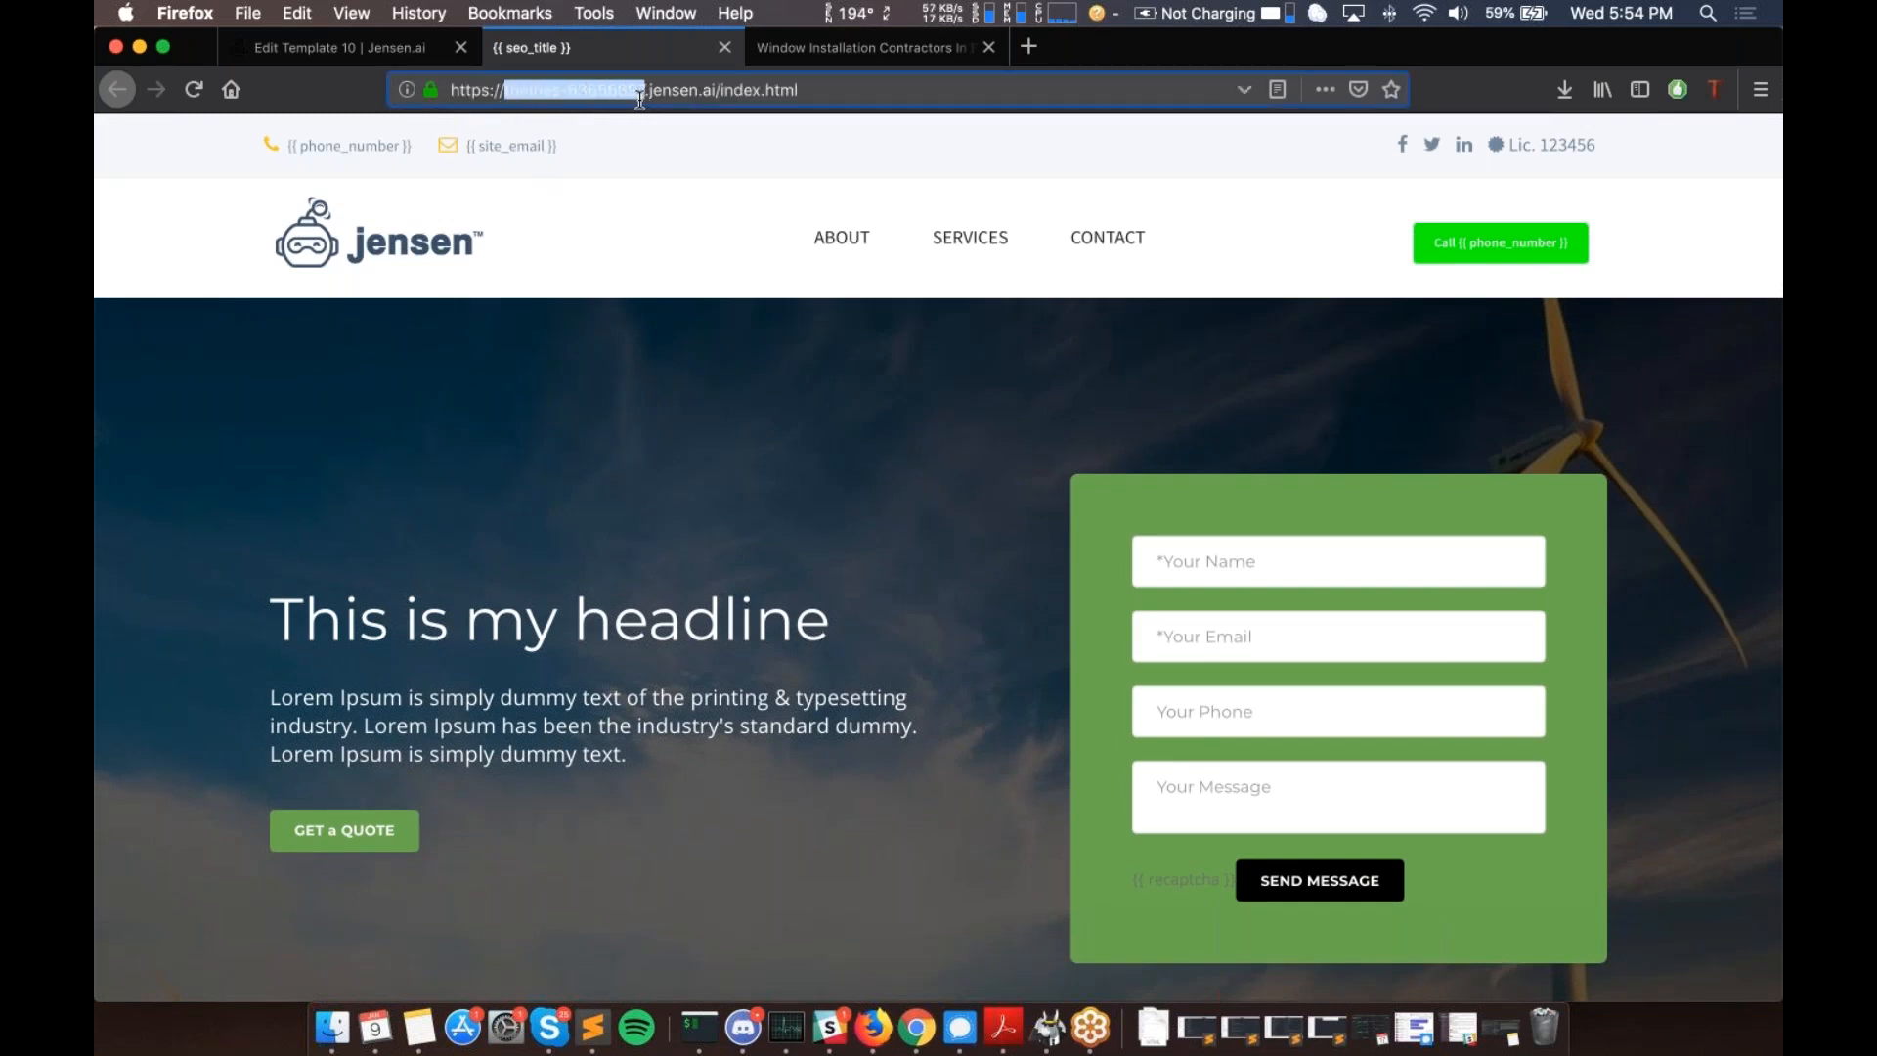
pyautogui.click(585, 395)
# - Scroll through the preview index page, highlighting the form's {{ recaptcha }} placeholder
pyautogui.scroll(-2, 585, 395)
pyautogui.scroll(-5, 586, 396)
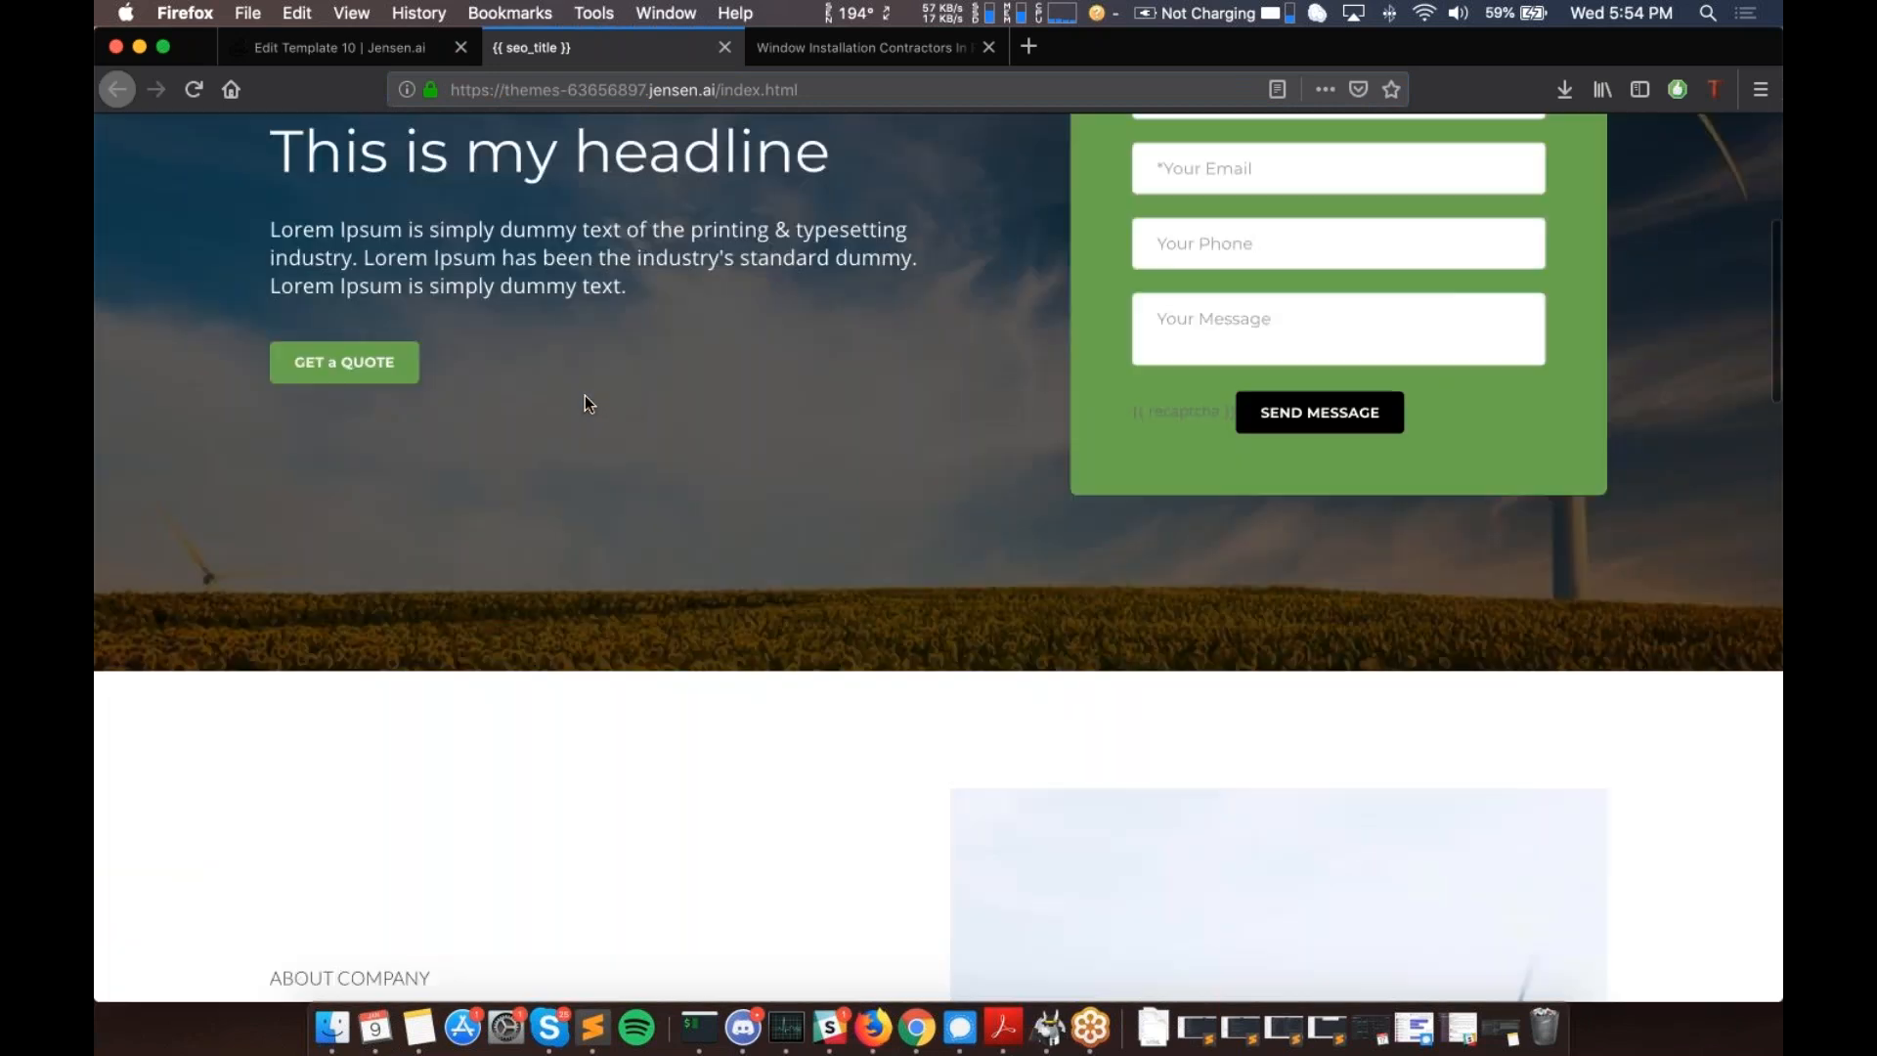
pyautogui.scroll(-12, 585, 396)
pyautogui.scroll(-5, 584, 395)
pyautogui.scroll(20, 585, 395)
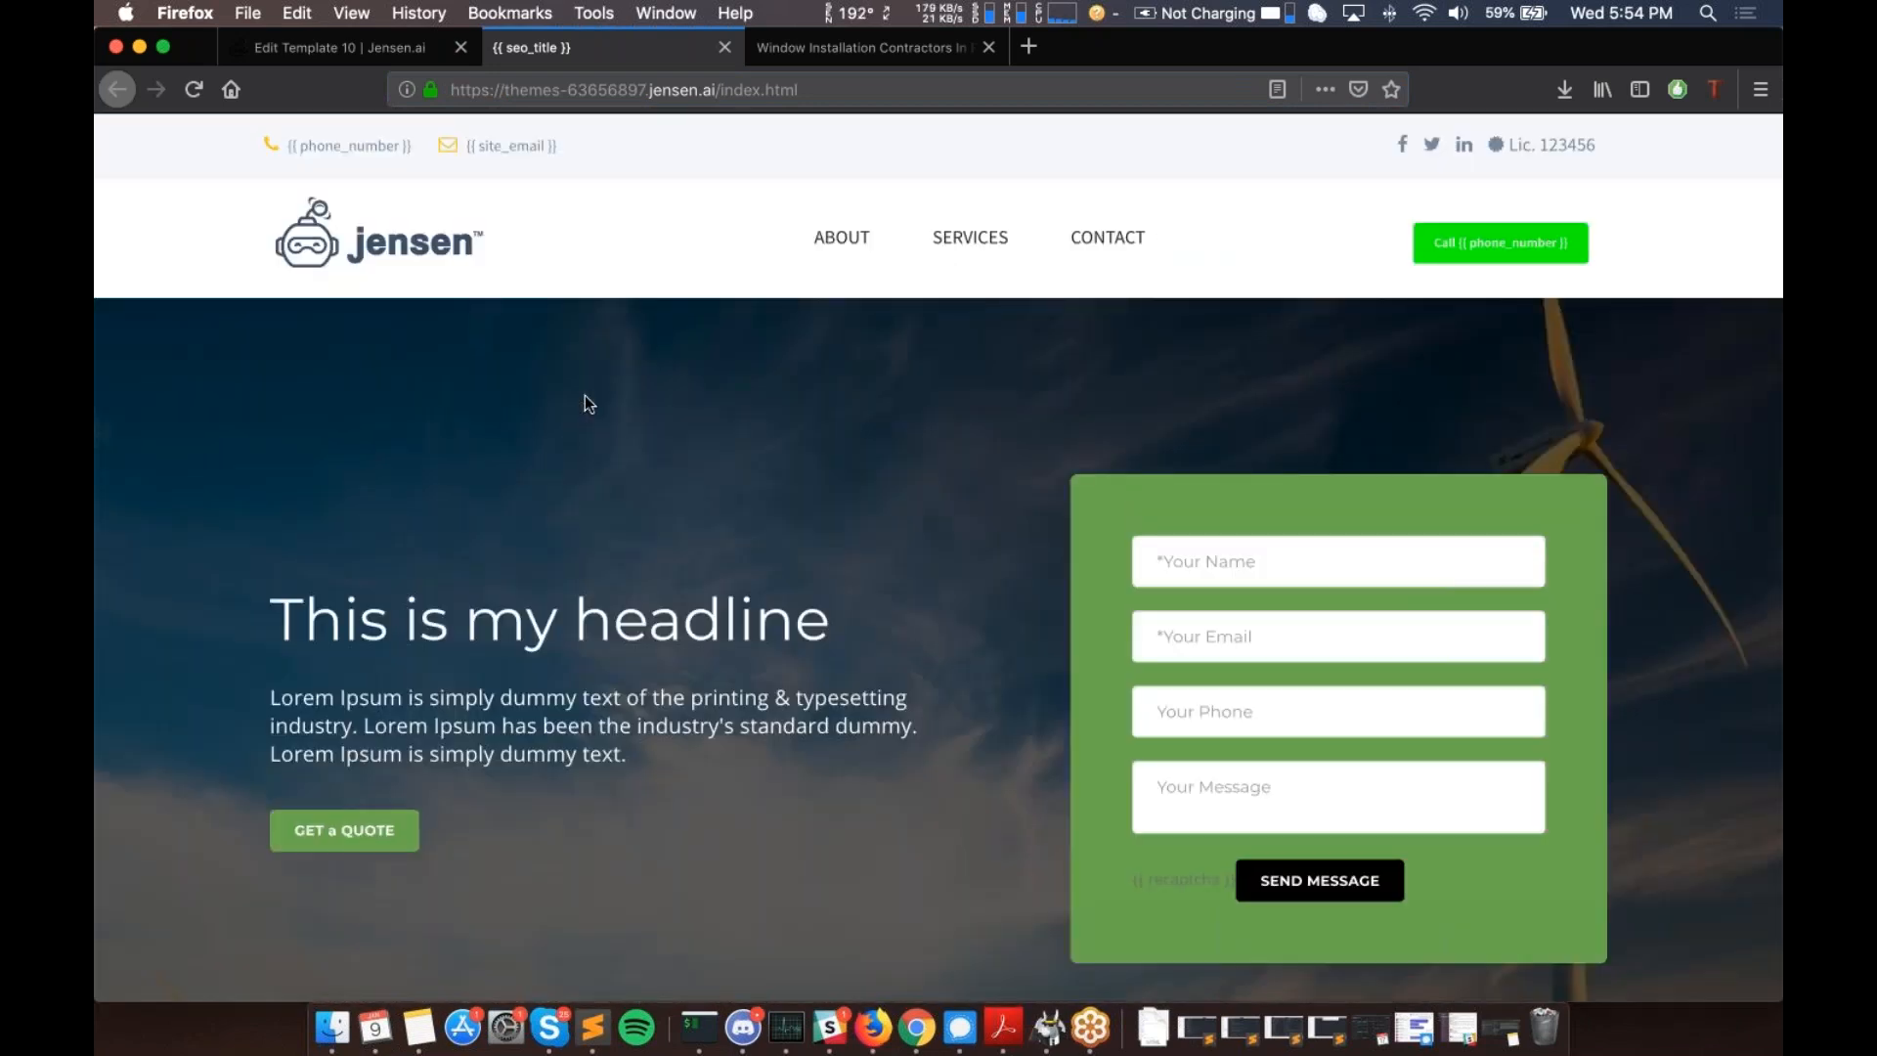
pyautogui.scroll(-1, 585, 395)
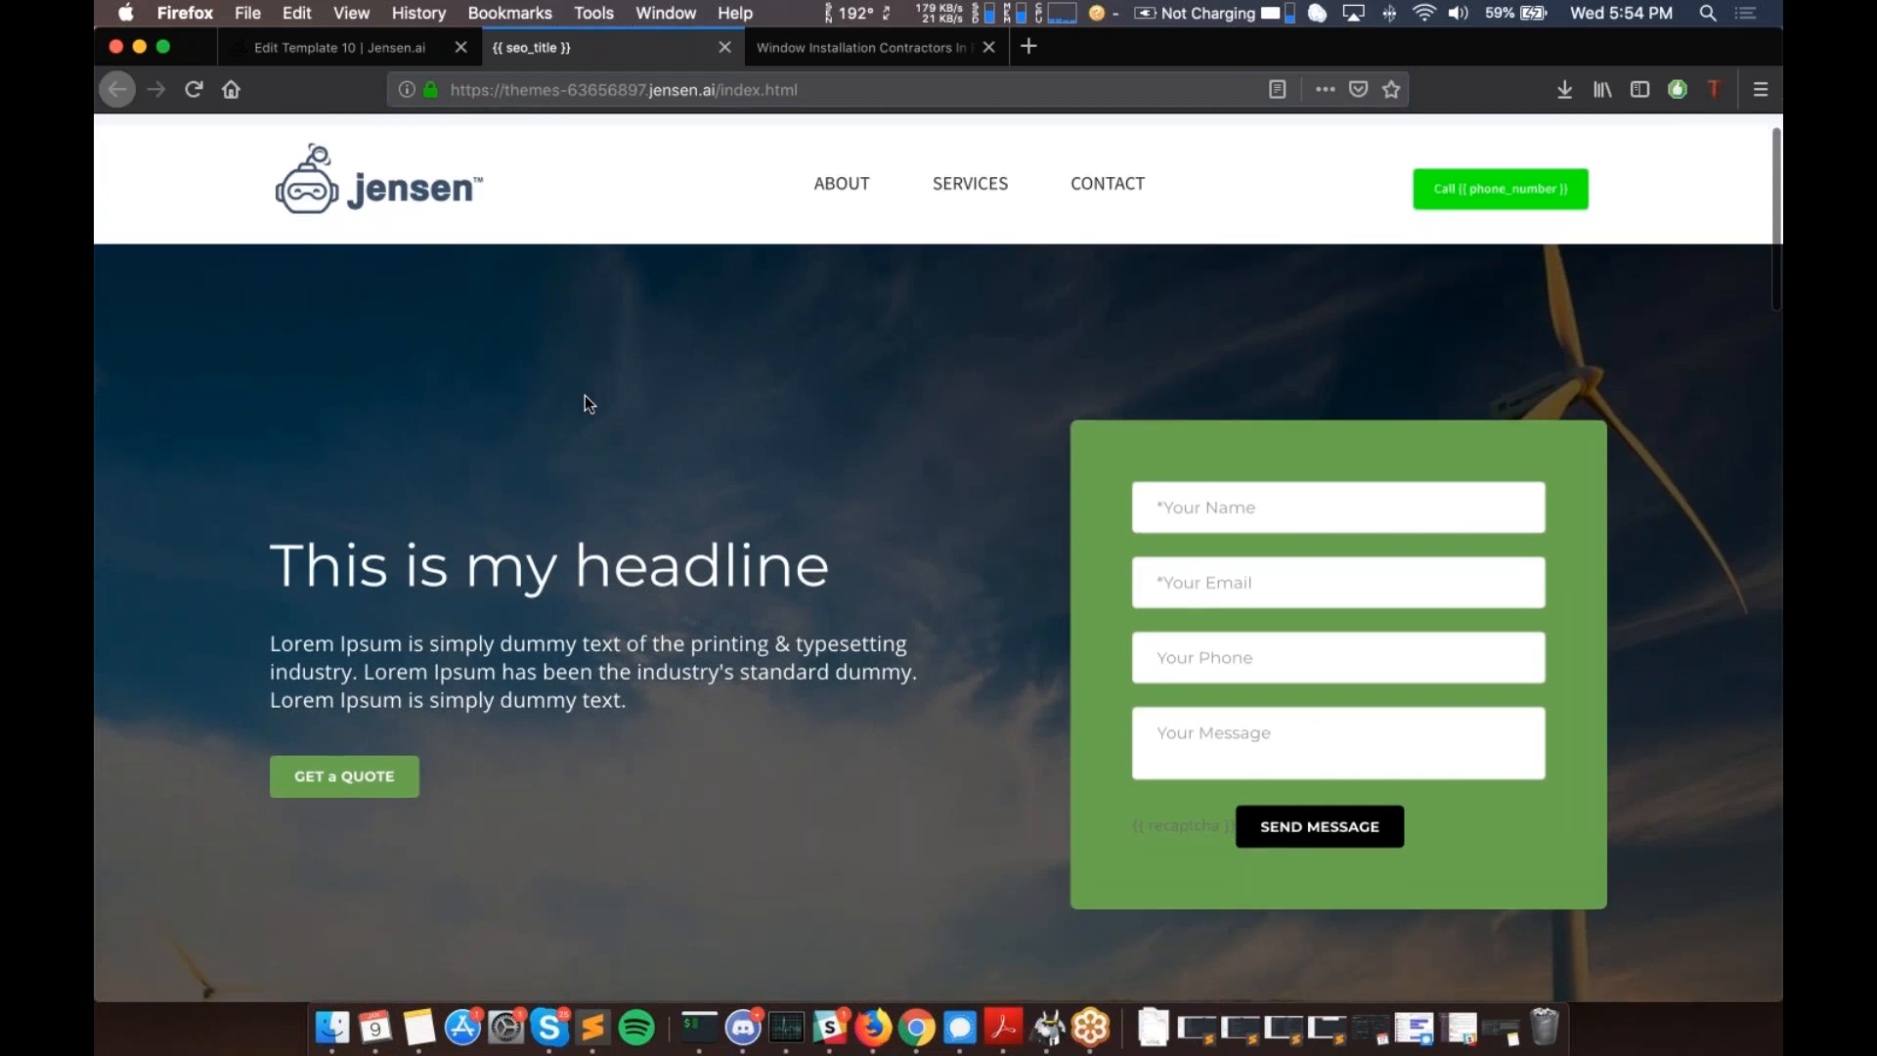
pyautogui.scroll(-5, 585, 395)
pyautogui.scroll(6, 584, 395)
pyautogui.moveTo(95, 382)
pyautogui.mouseDown()
pyautogui.moveTo(1126, 400)
pyautogui.moveTo(240, 346)
pyautogui.moveTo(103, 365)
pyautogui.mouseUp()
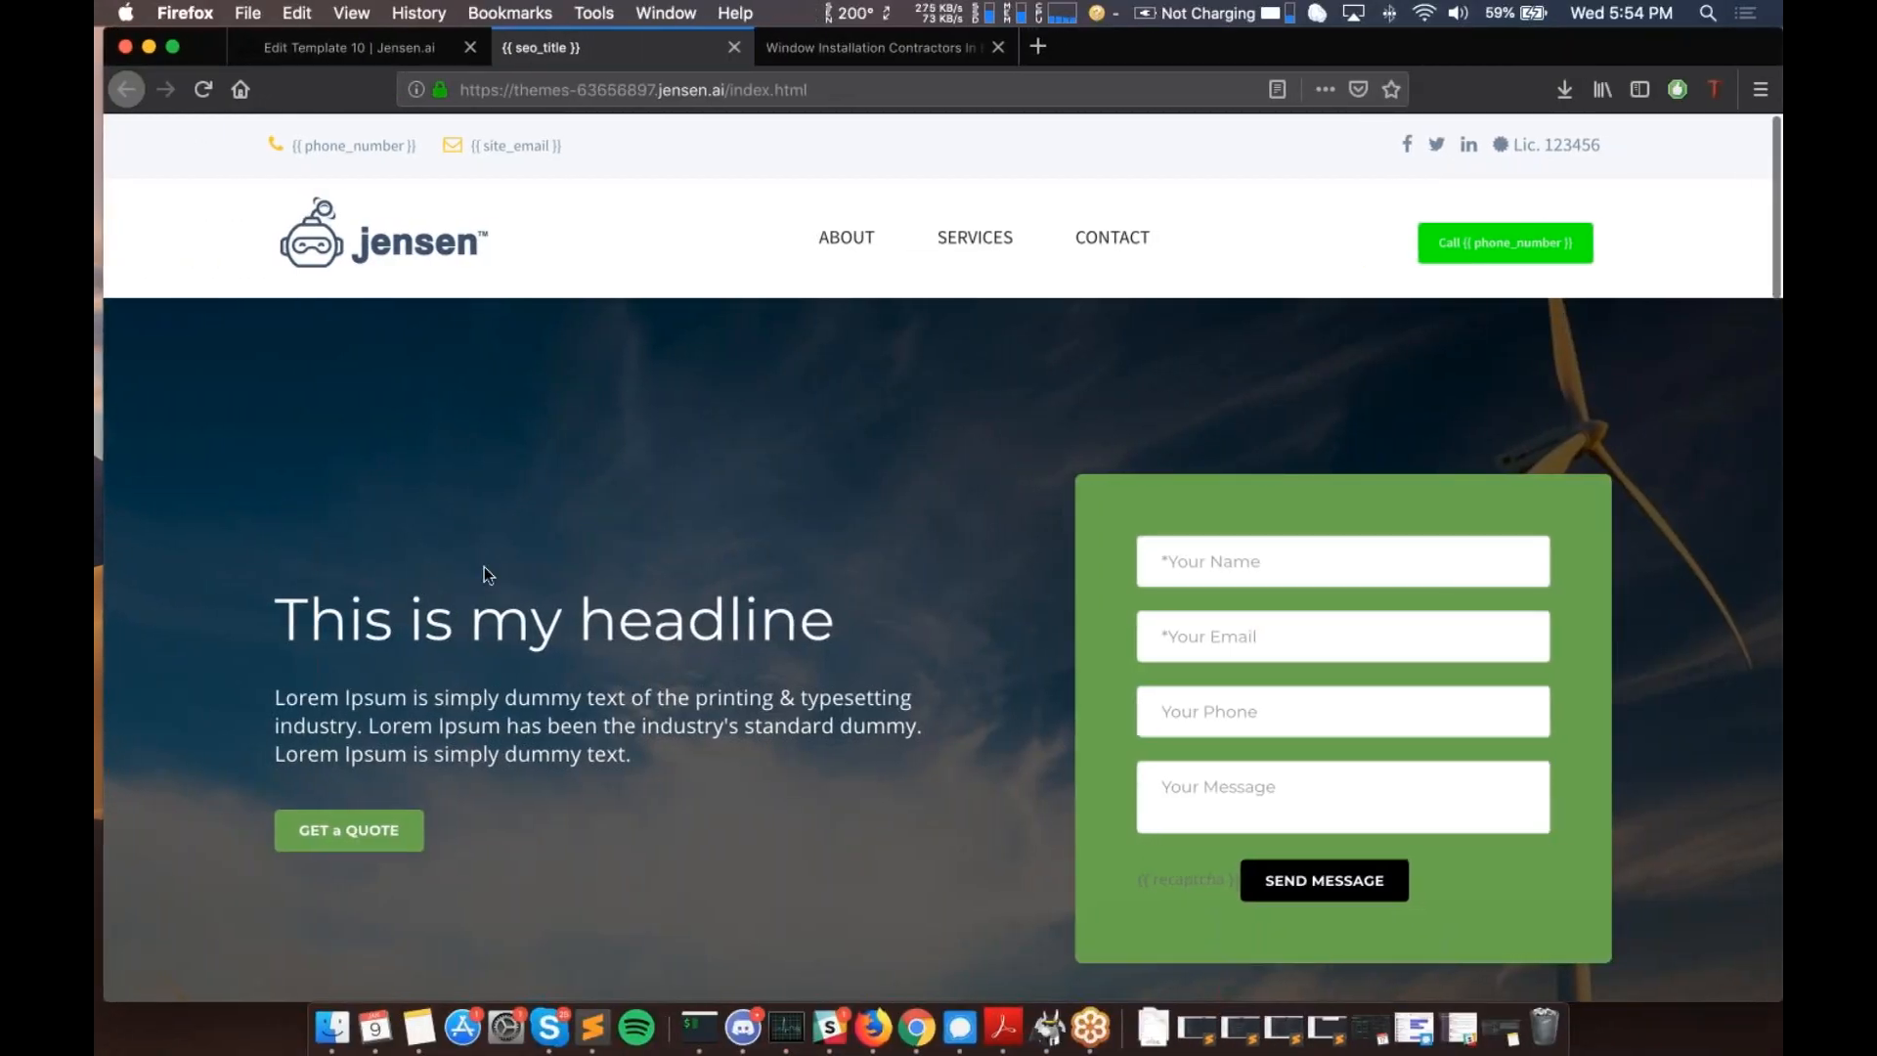
pyautogui.scroll(-5, 484, 567)
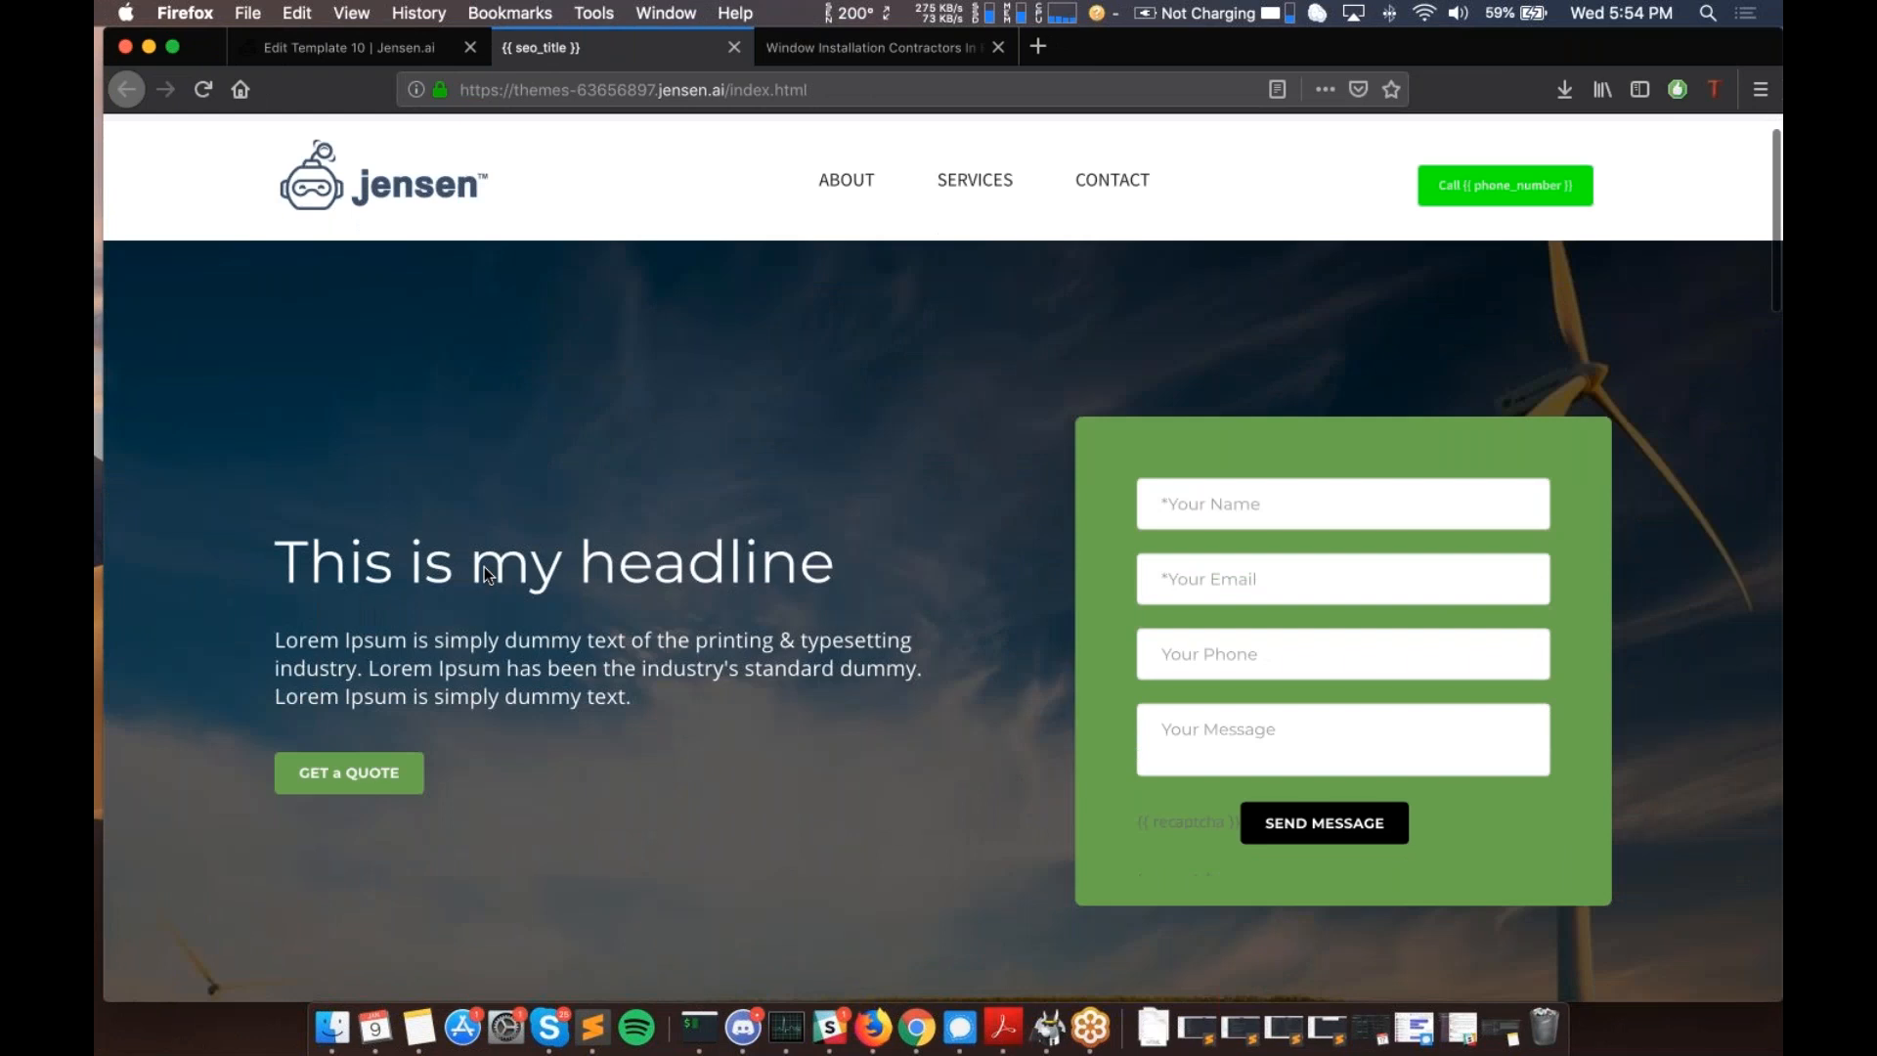
pyautogui.scroll(5, 484, 567)
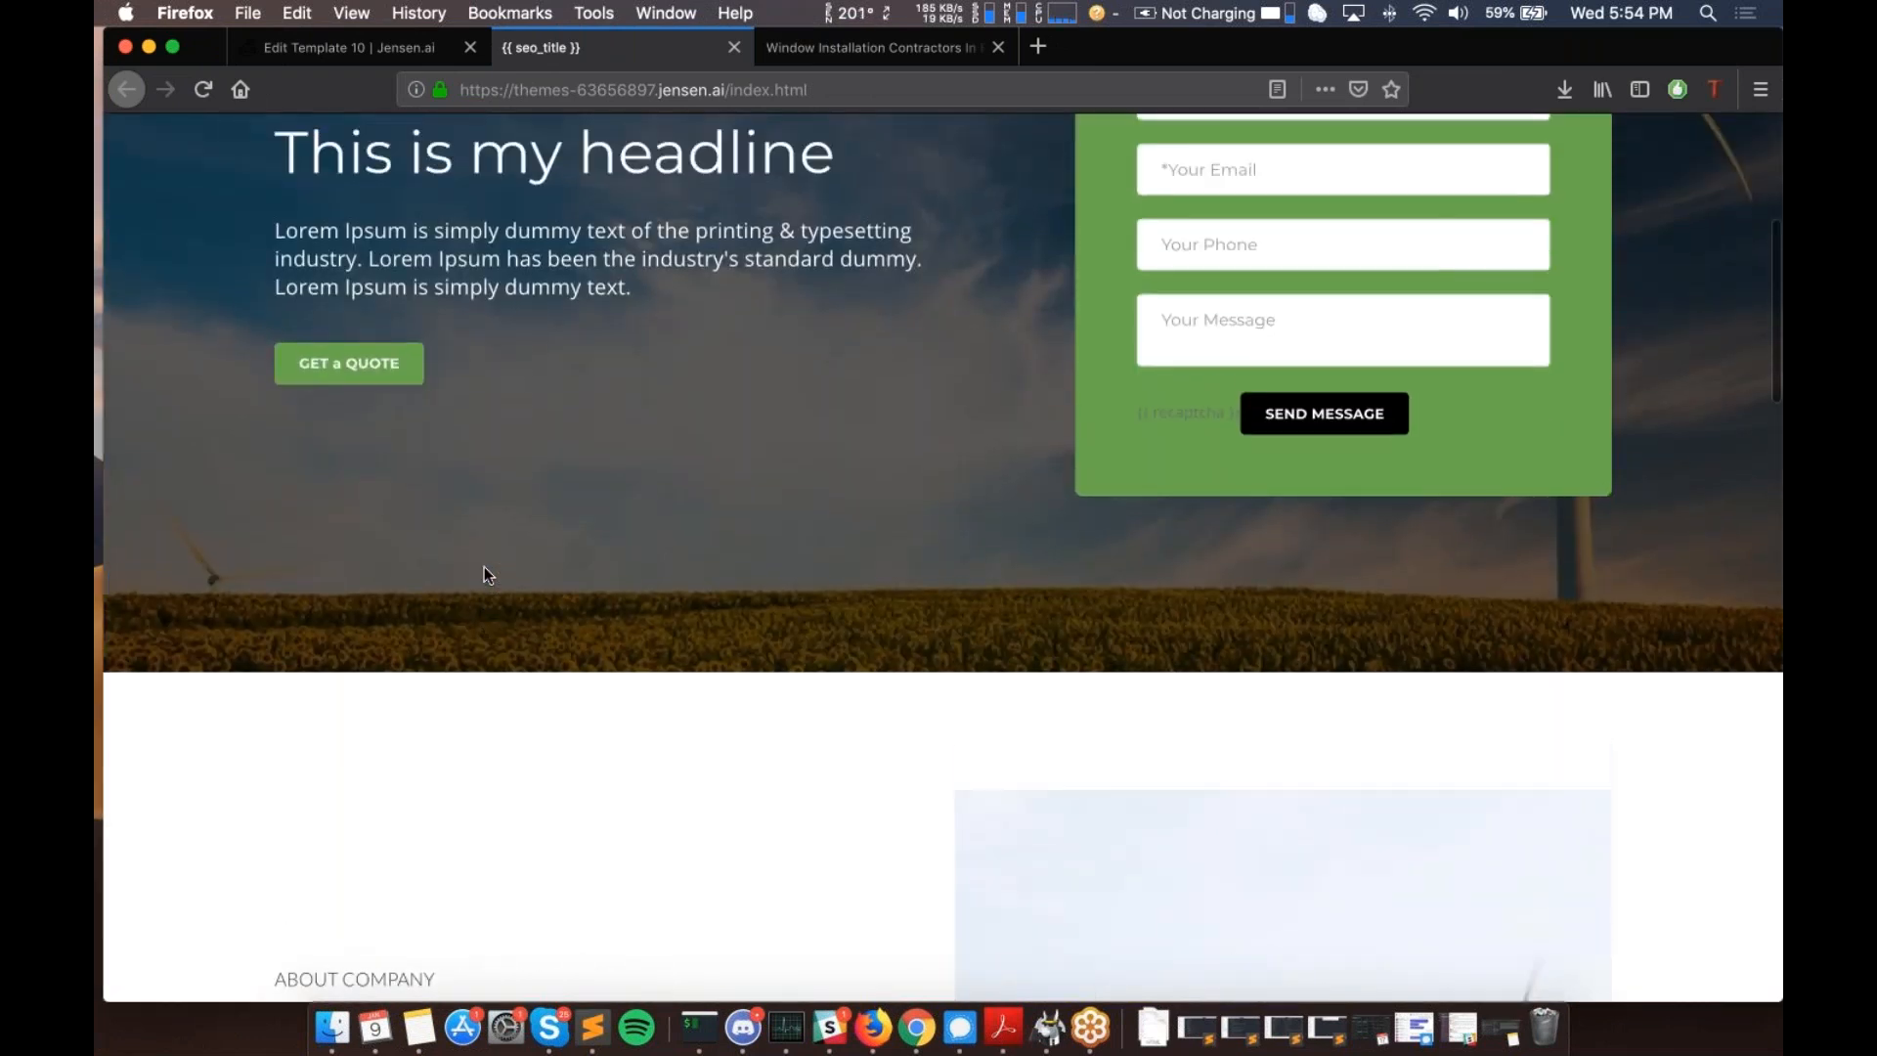
pyautogui.scroll(-1, 1179, 764)
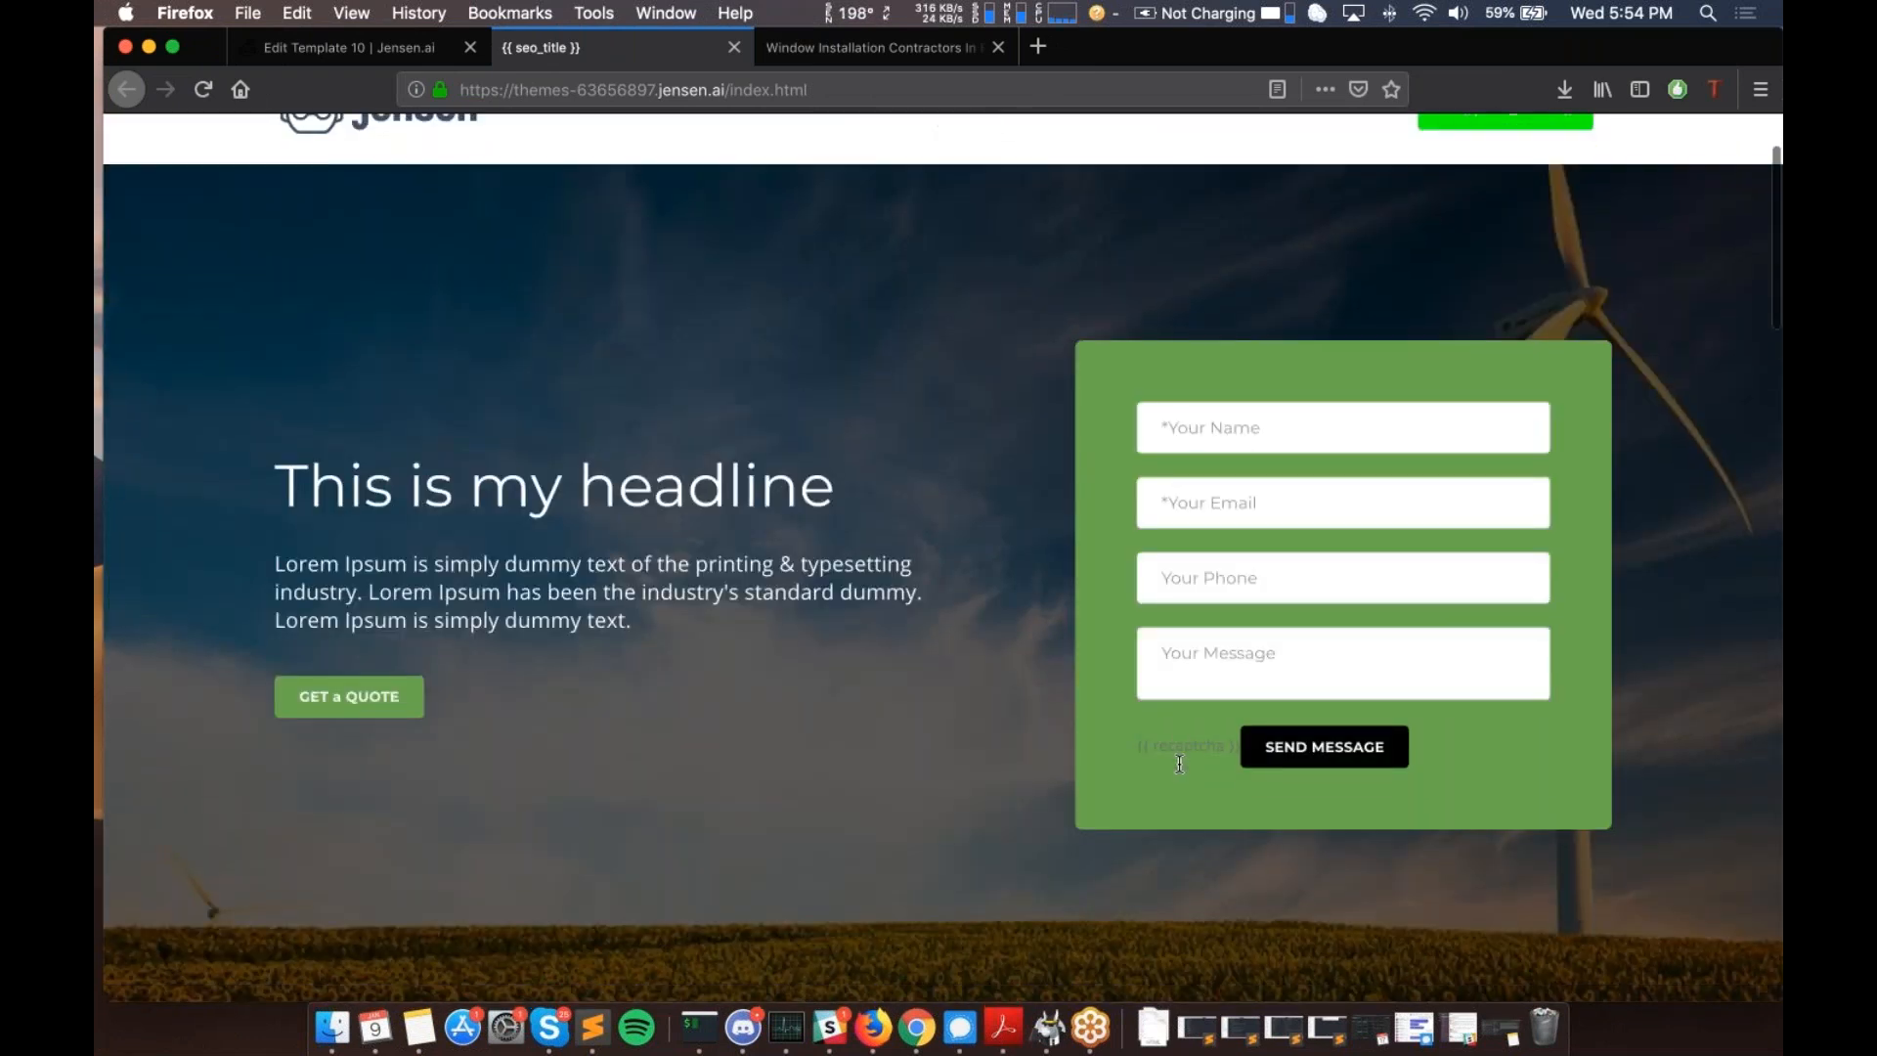
pyautogui.scroll(-1, 1179, 763)
pyautogui.moveTo(1235, 740); pyautogui.dragTo(963, 754)
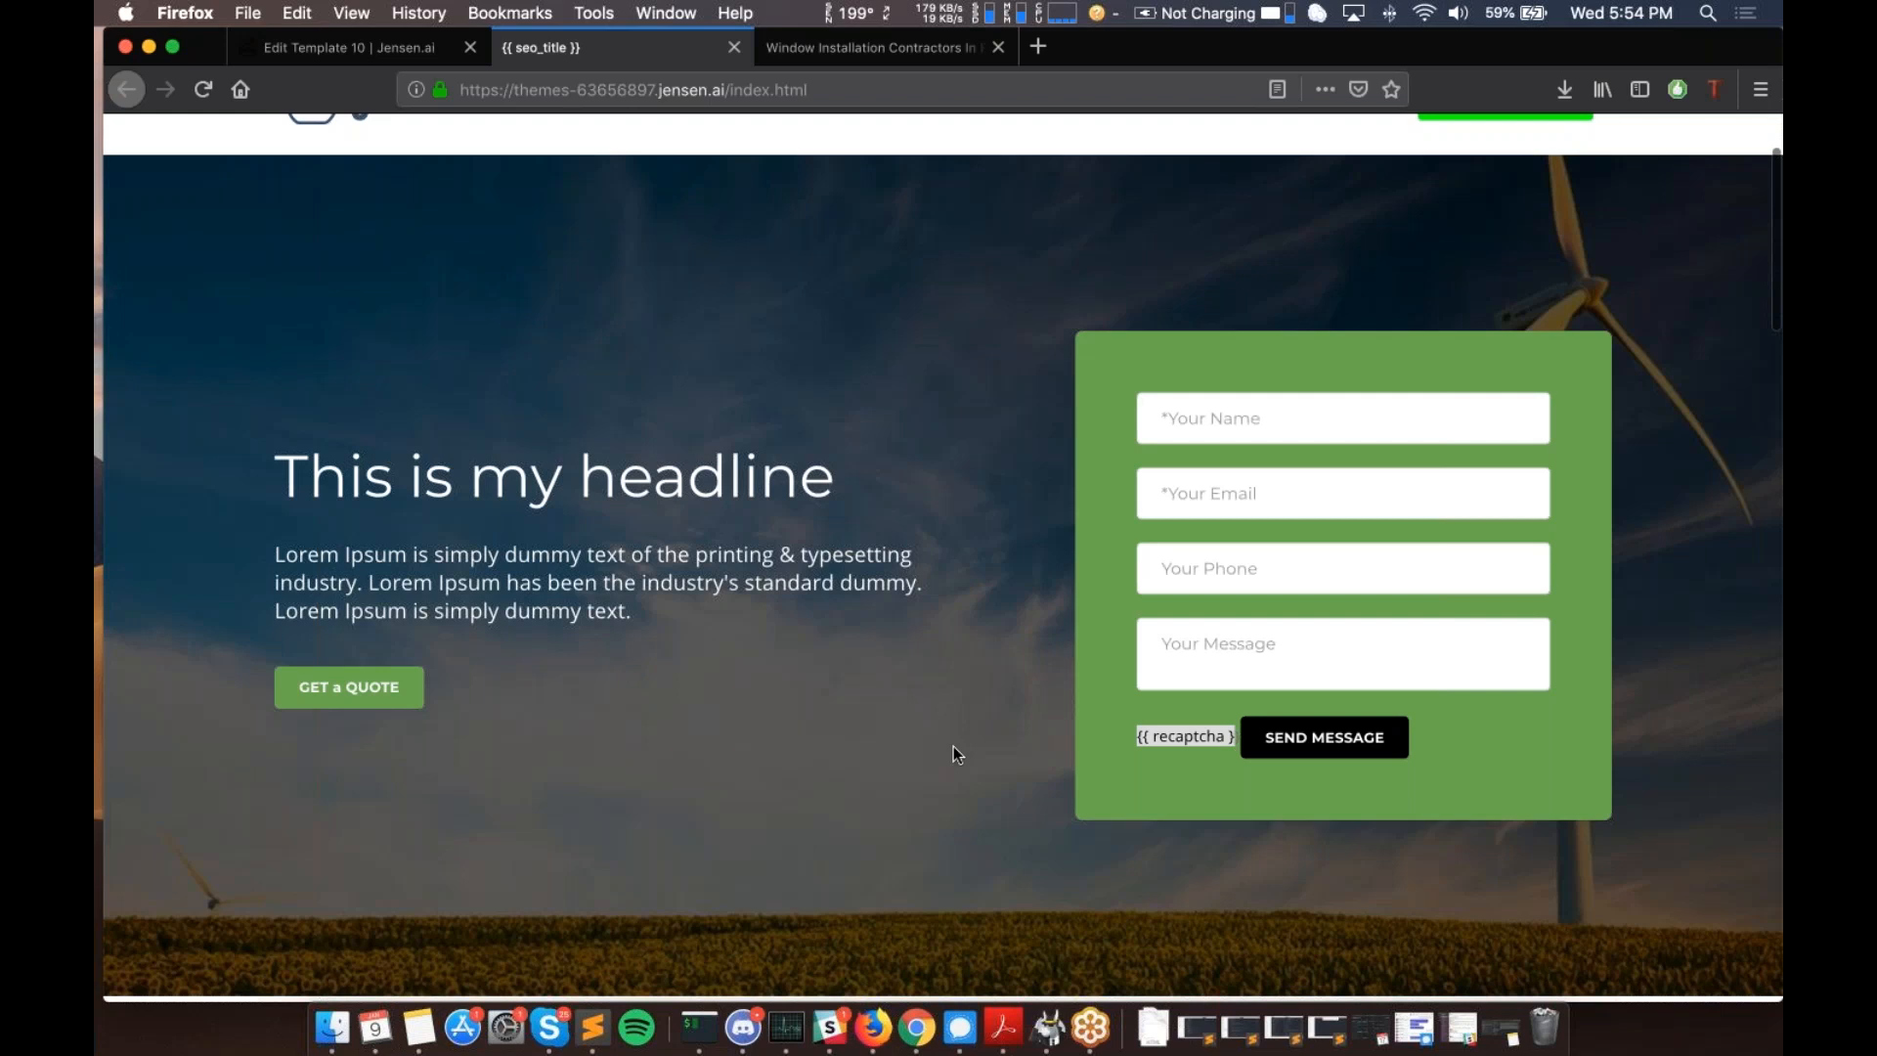
pyautogui.scroll(-5, 953, 747)
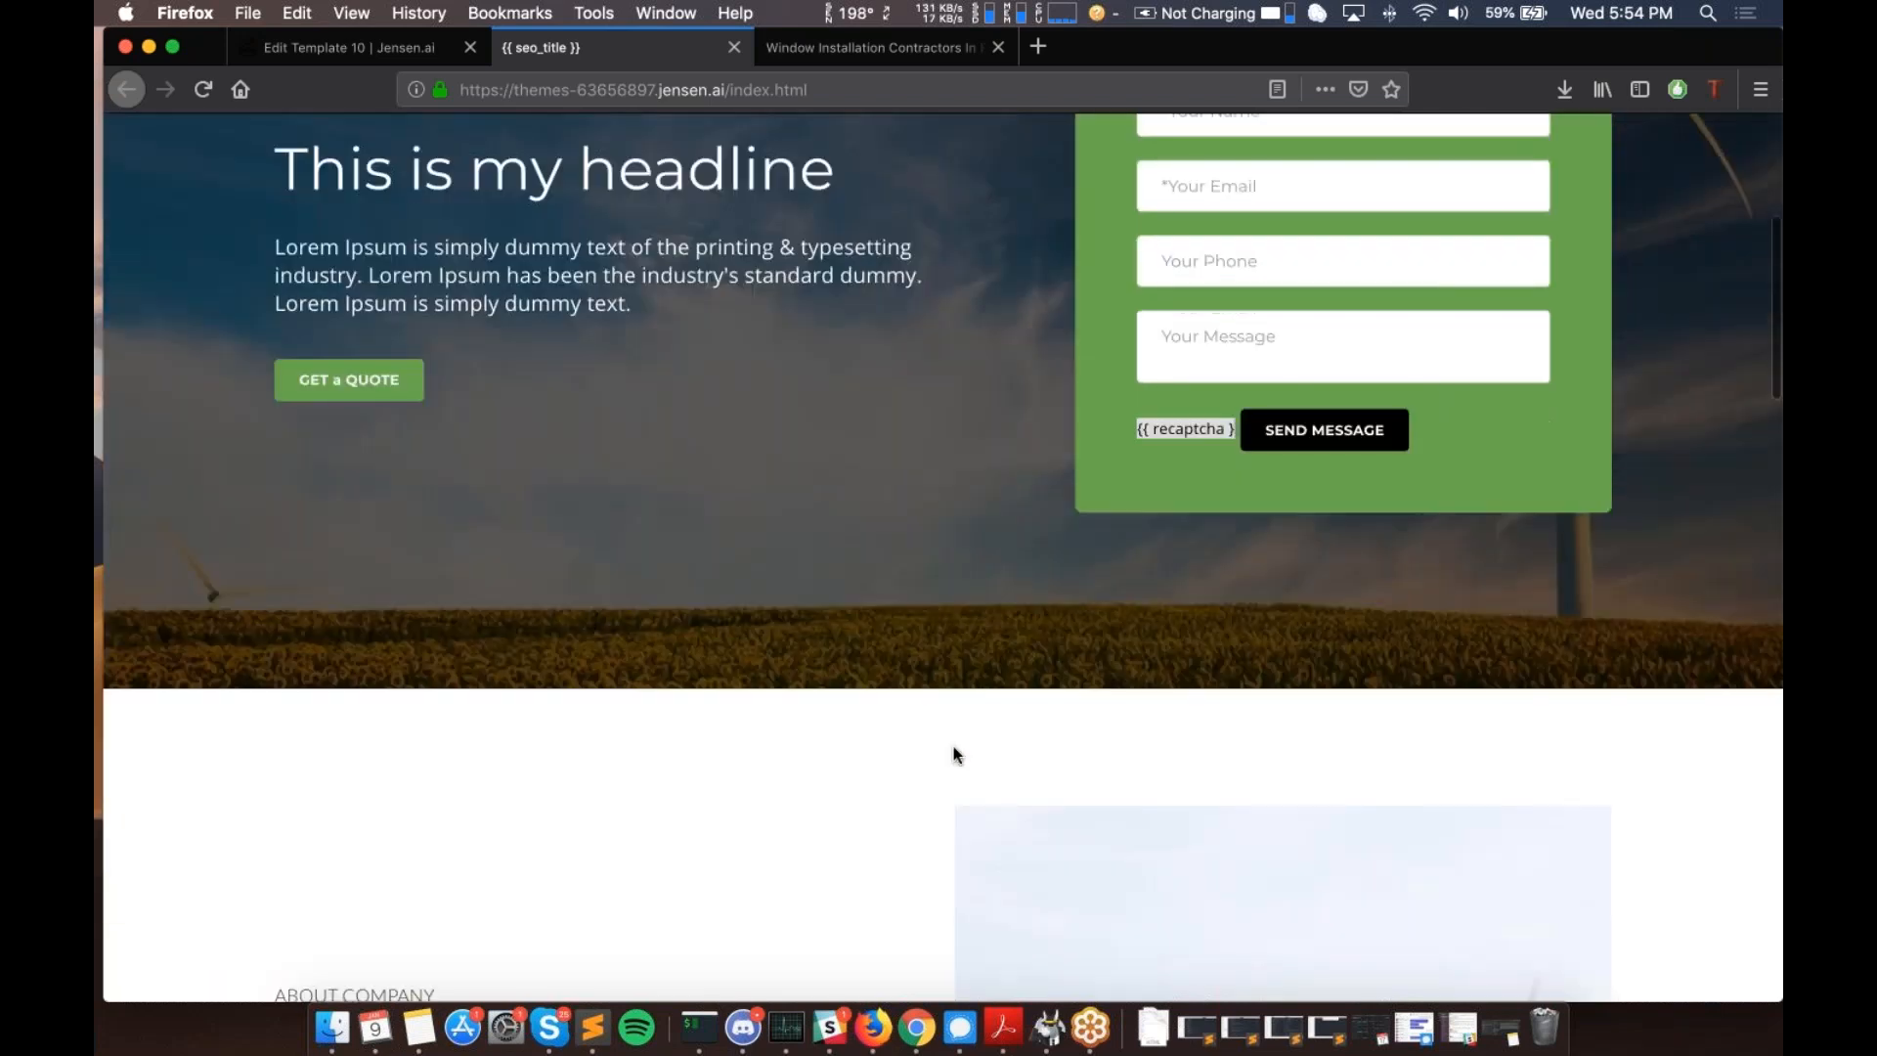
pyautogui.scroll(-20, 953, 753)
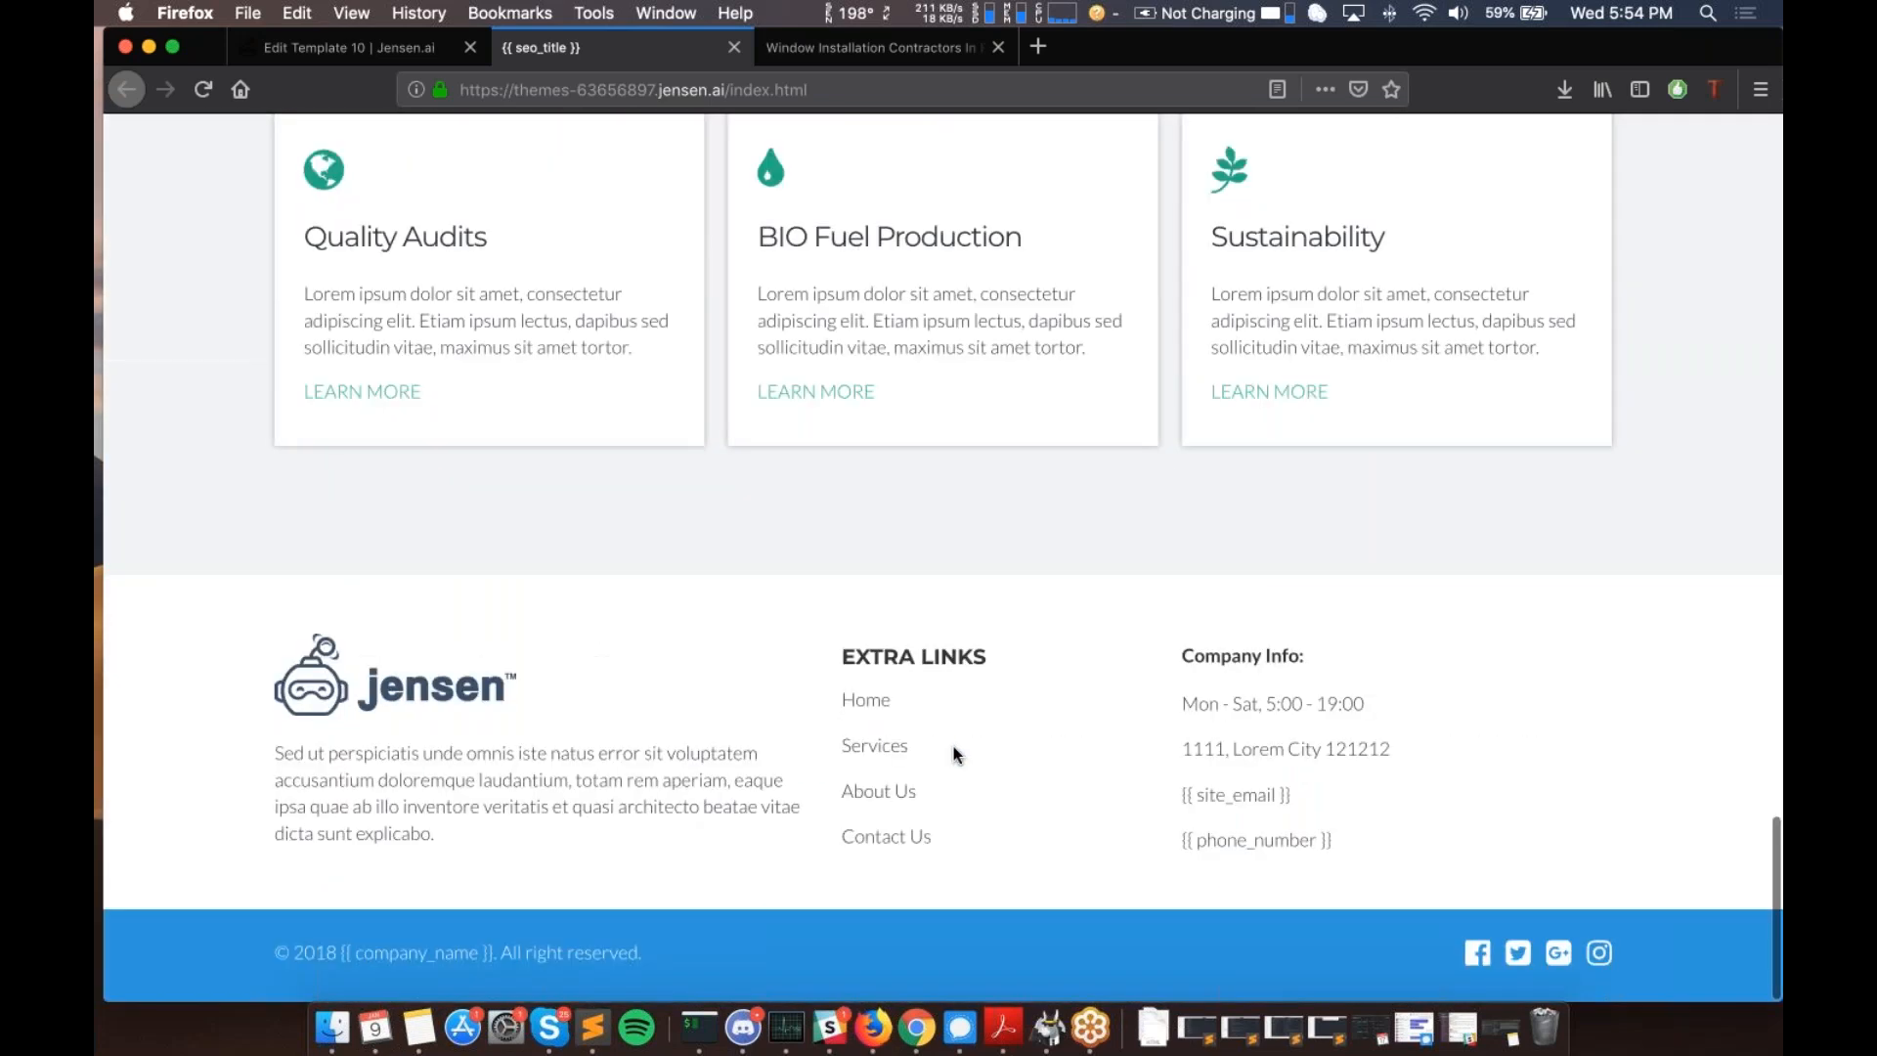
pyautogui.scroll(20, 953, 746)
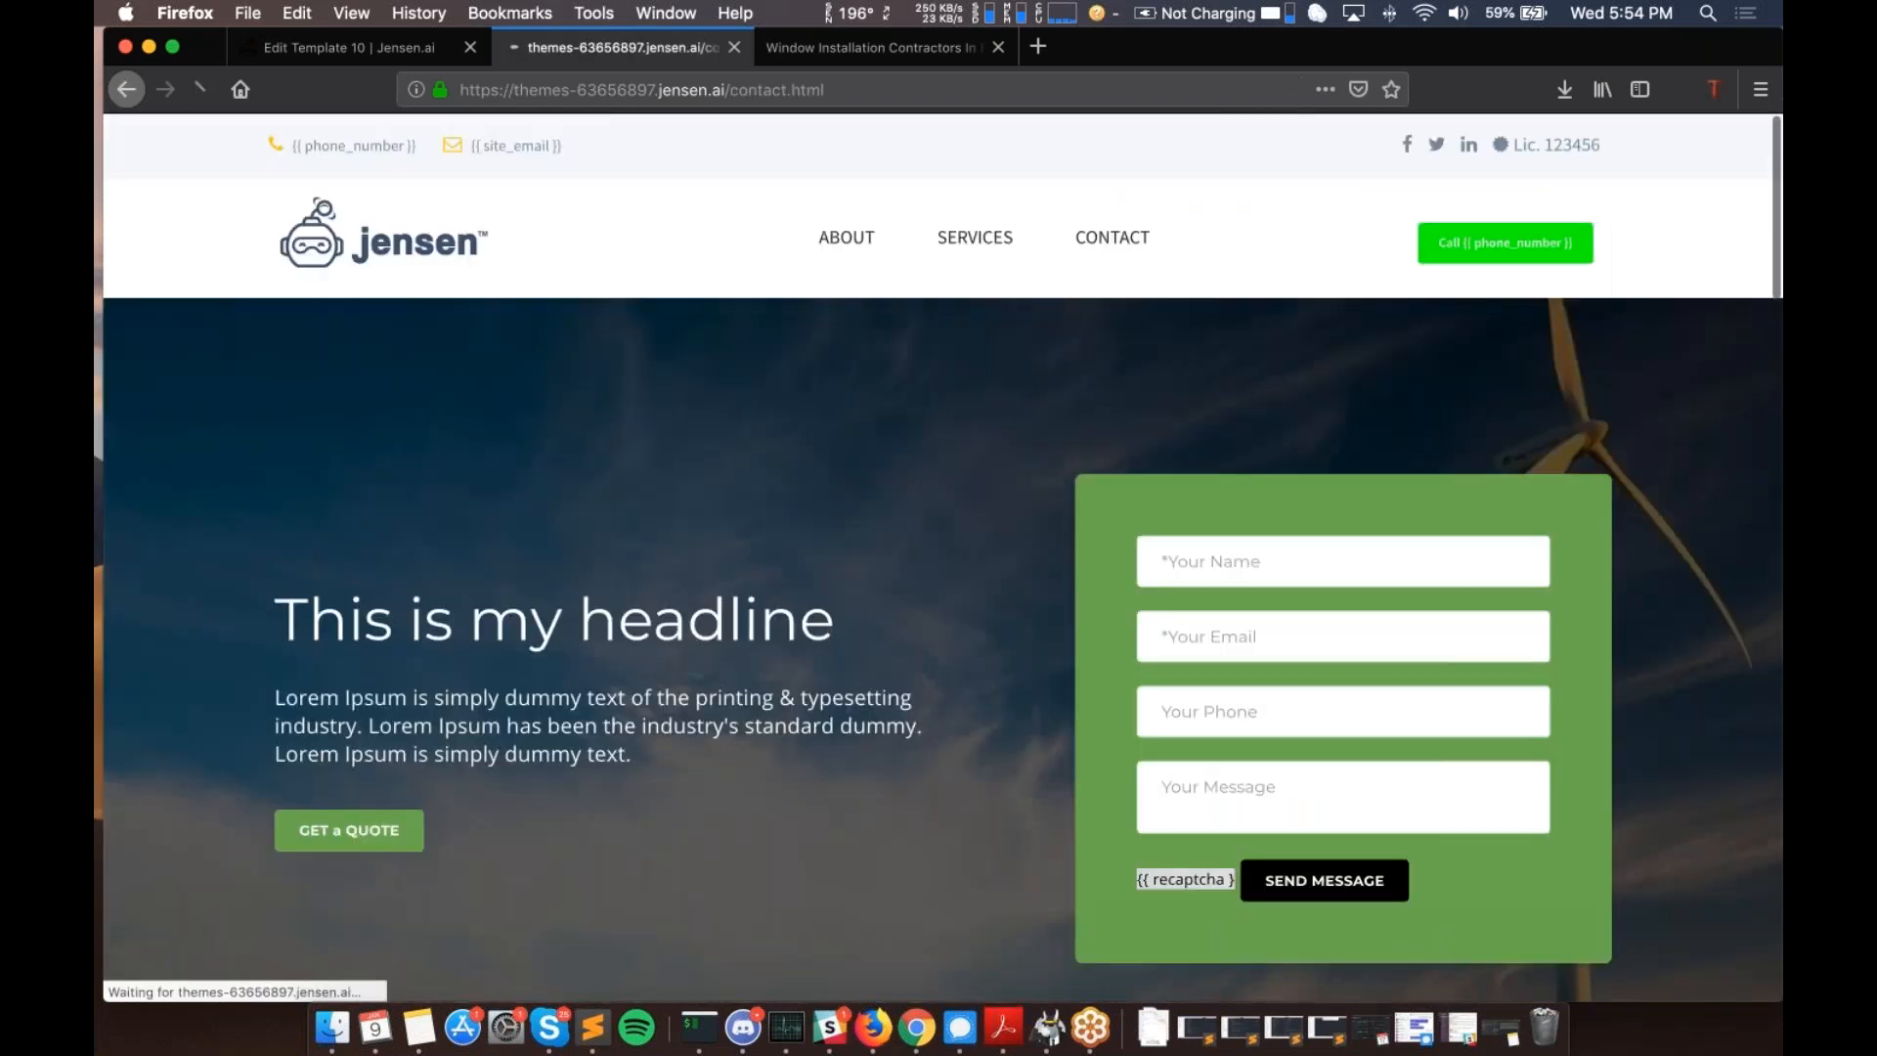
# - Open contact.html from the CONTACT nav link and scroll through its office hours and form
pyautogui.click(1104, 236)
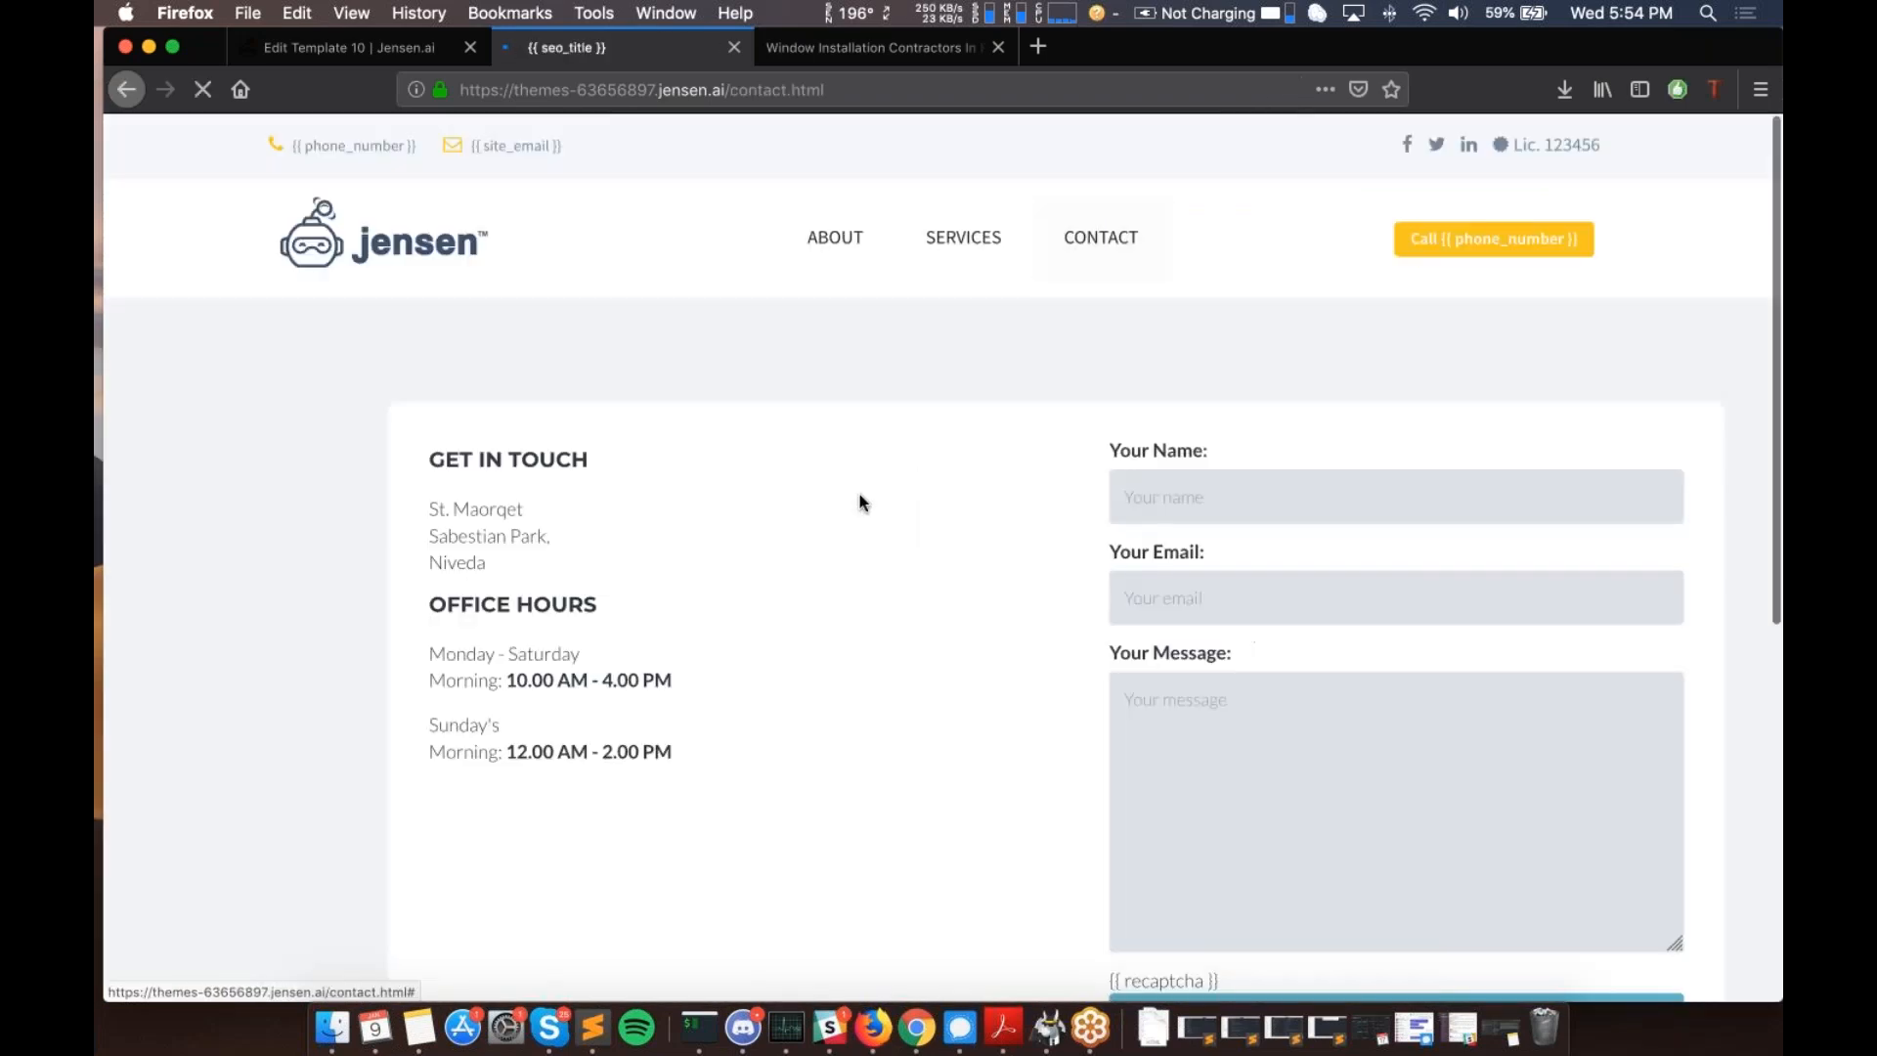
pyautogui.scroll(-5, 833, 511)
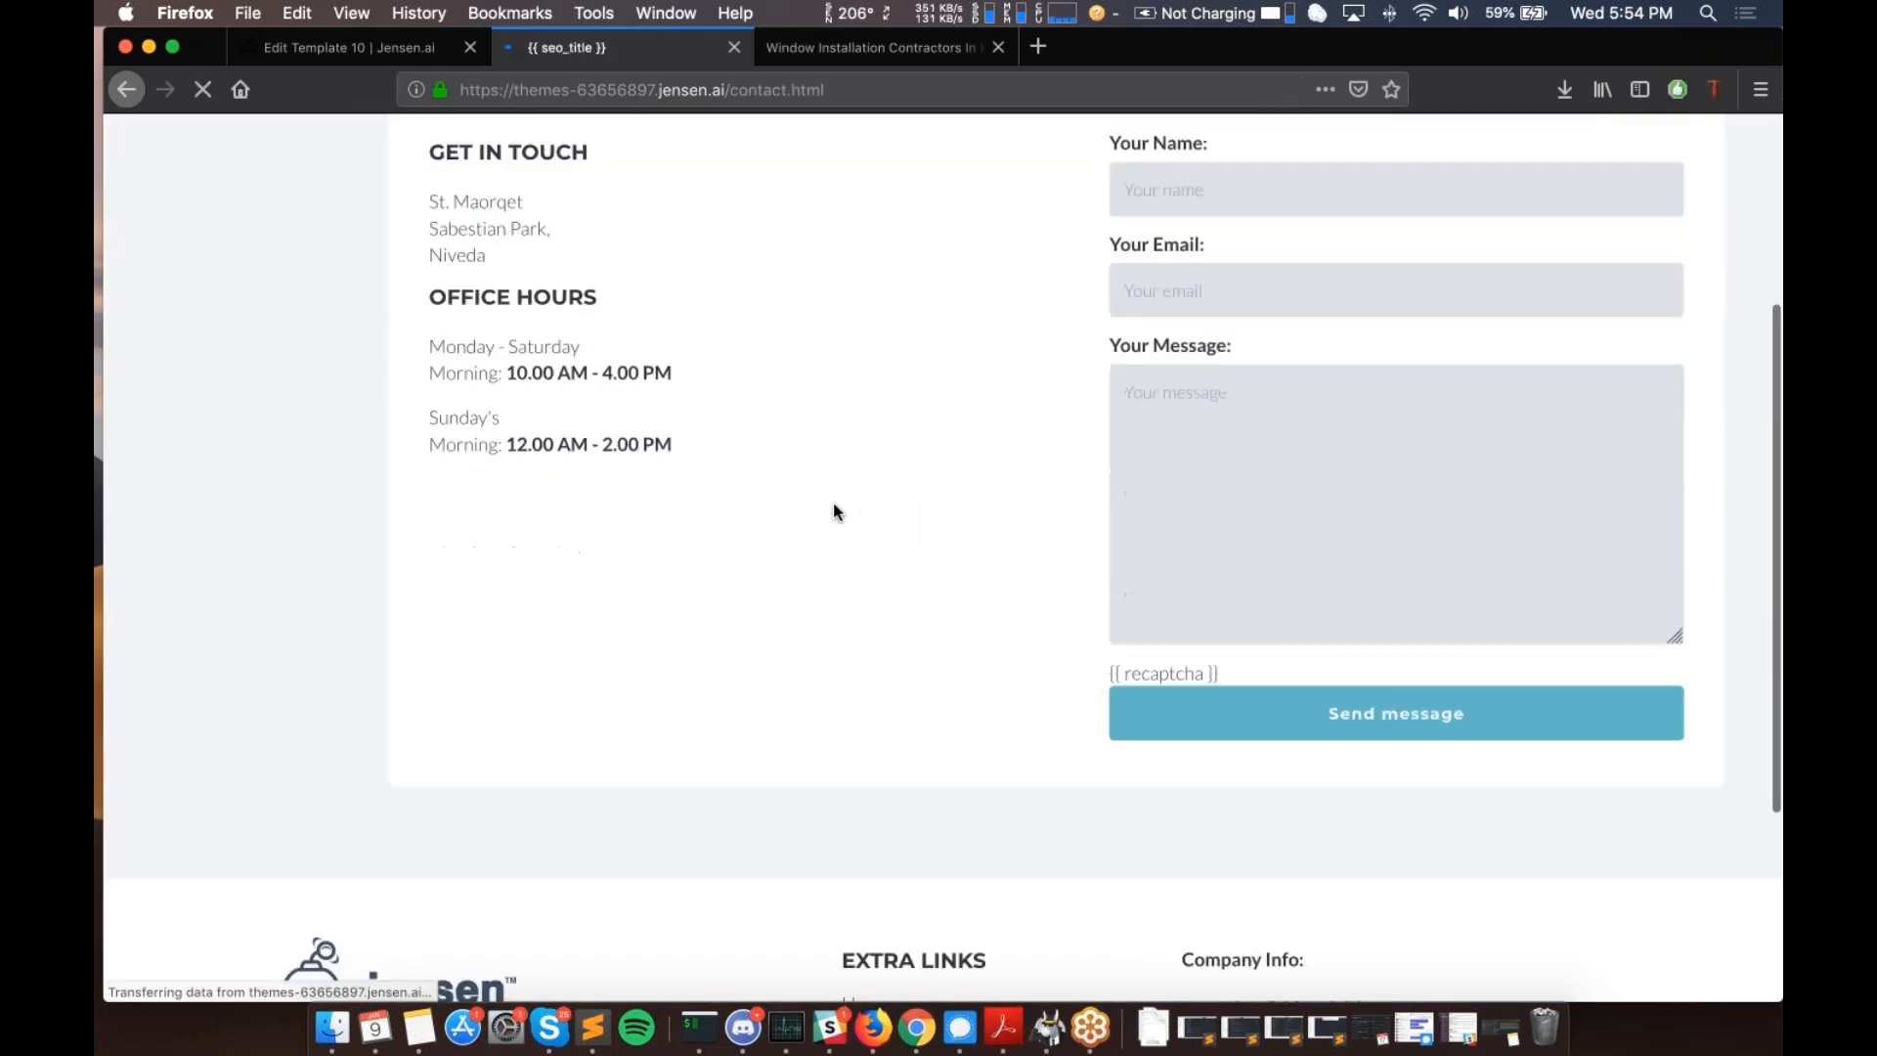
pyautogui.scroll(-5, 834, 504)
pyautogui.scroll(10, 834, 504)
pyautogui.scroll(-10, 834, 504)
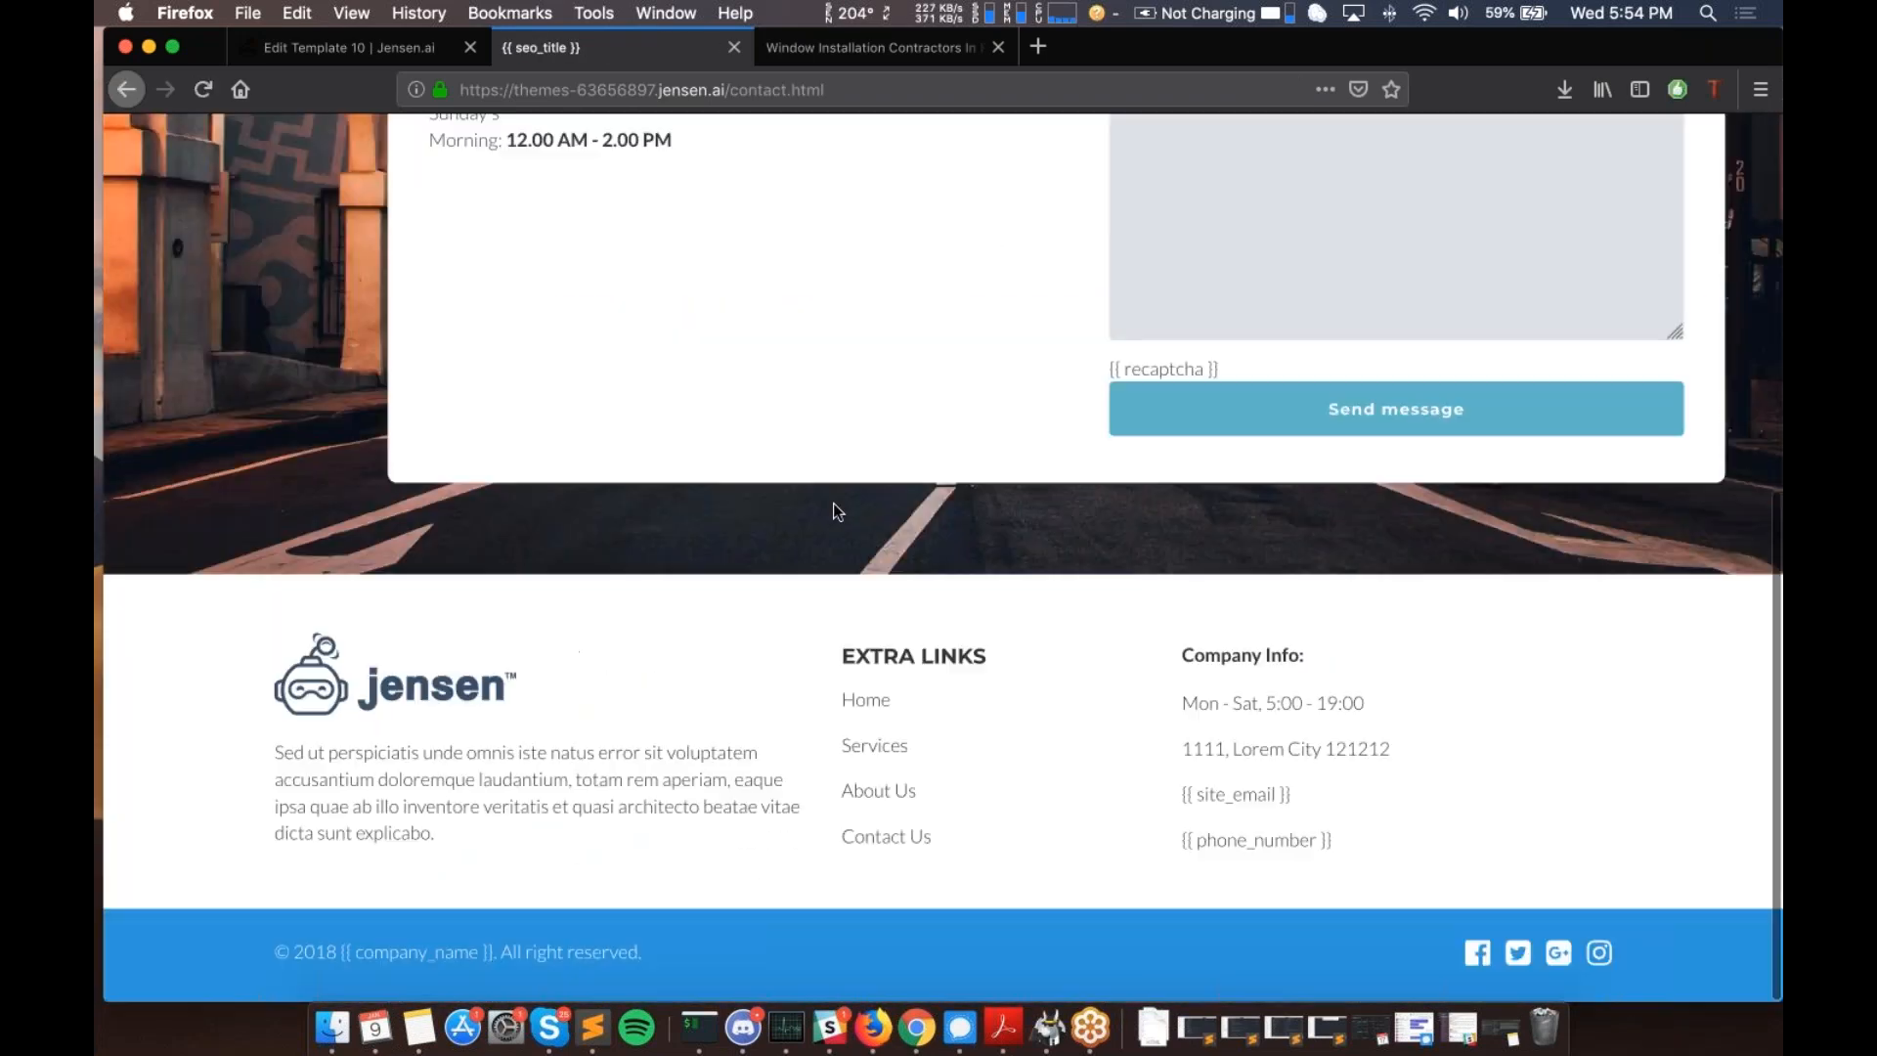
pyautogui.scroll(10, 833, 503)
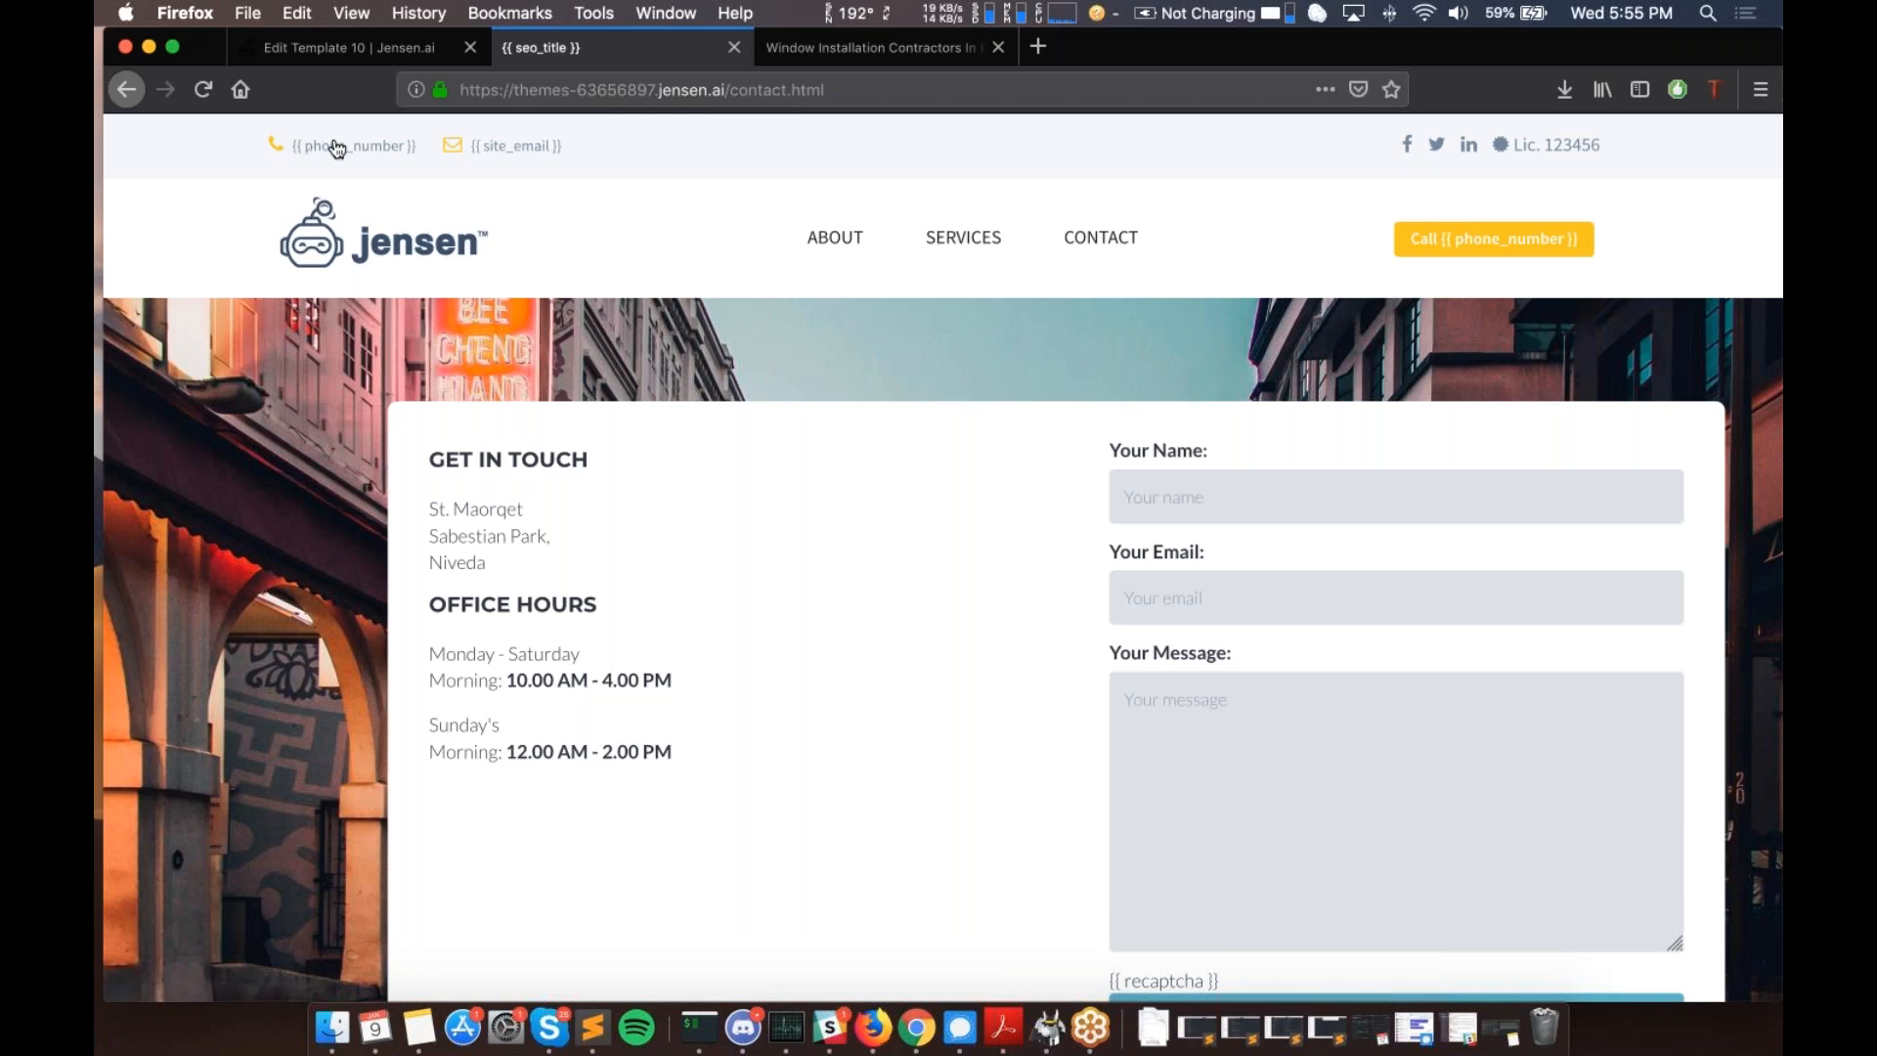
# - Return to the Edit Template 10 tab and Save & Continue into the Configure and deploy wizard
pyautogui.click(361, 43)
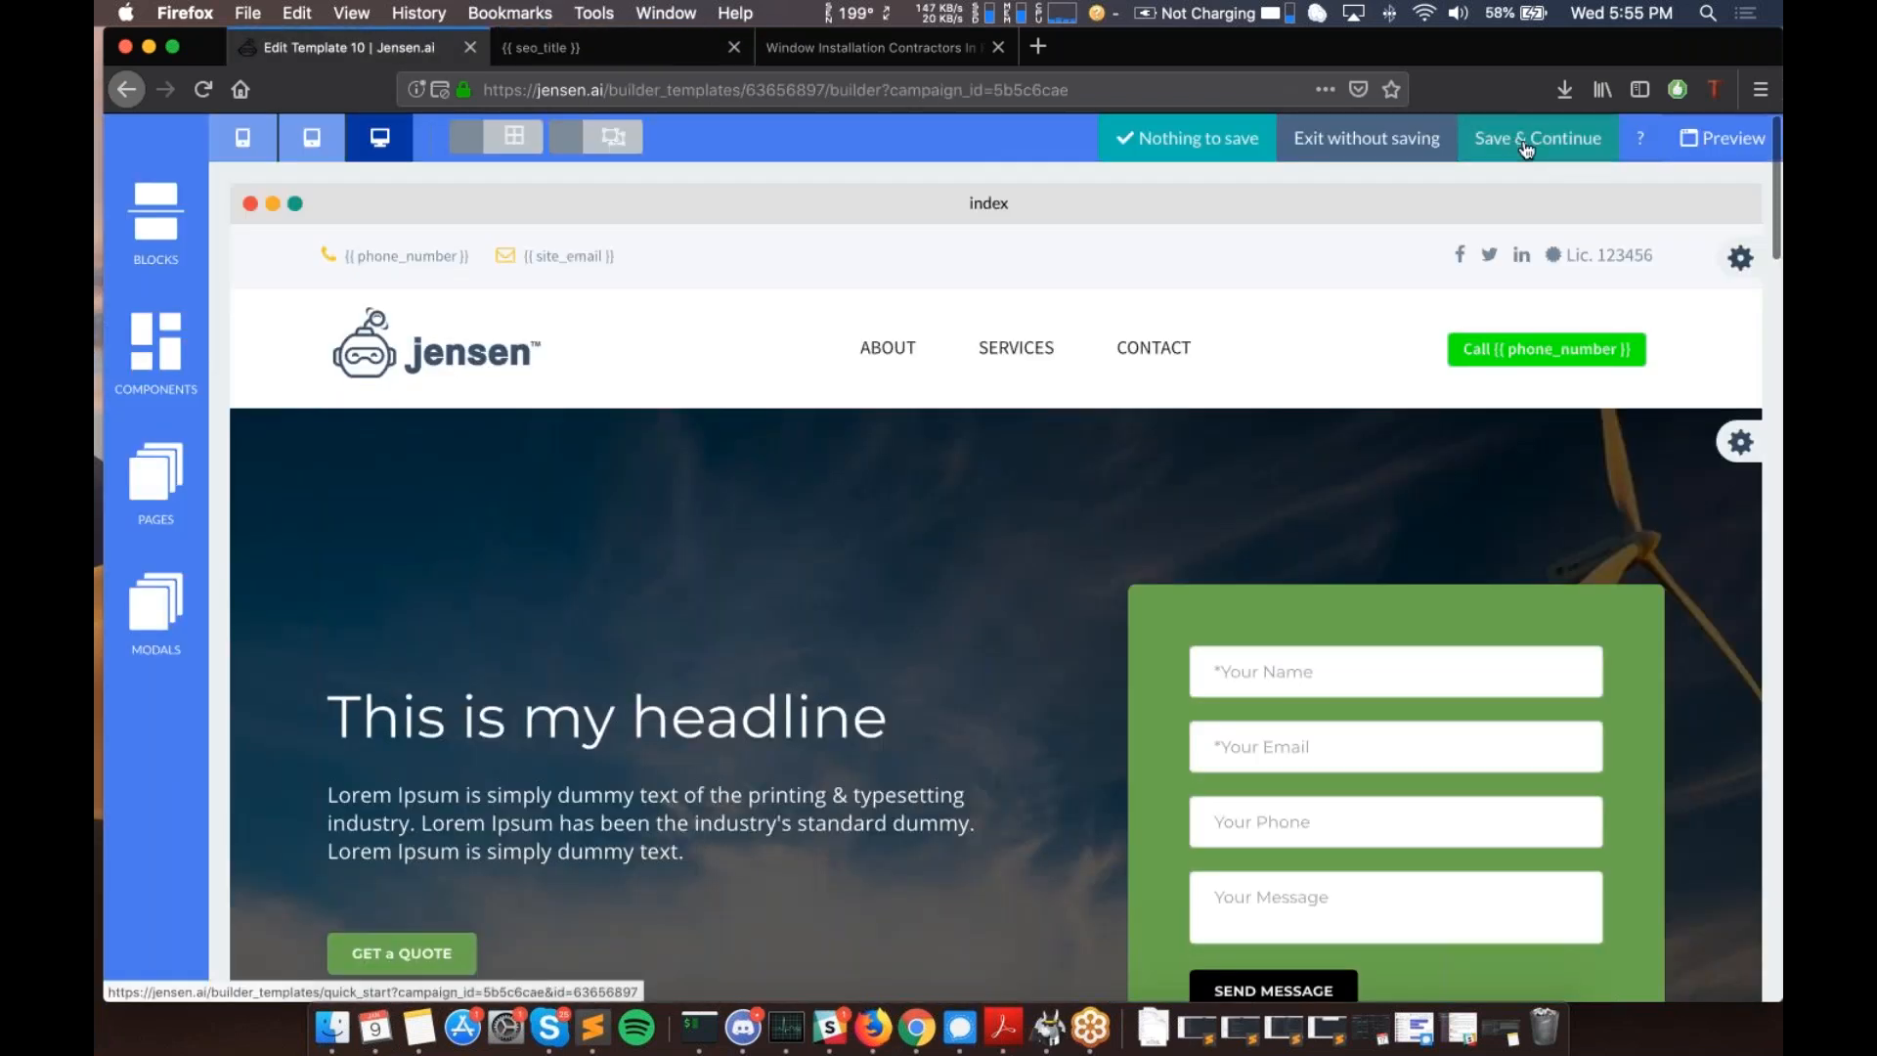
pyautogui.click(1527, 147)
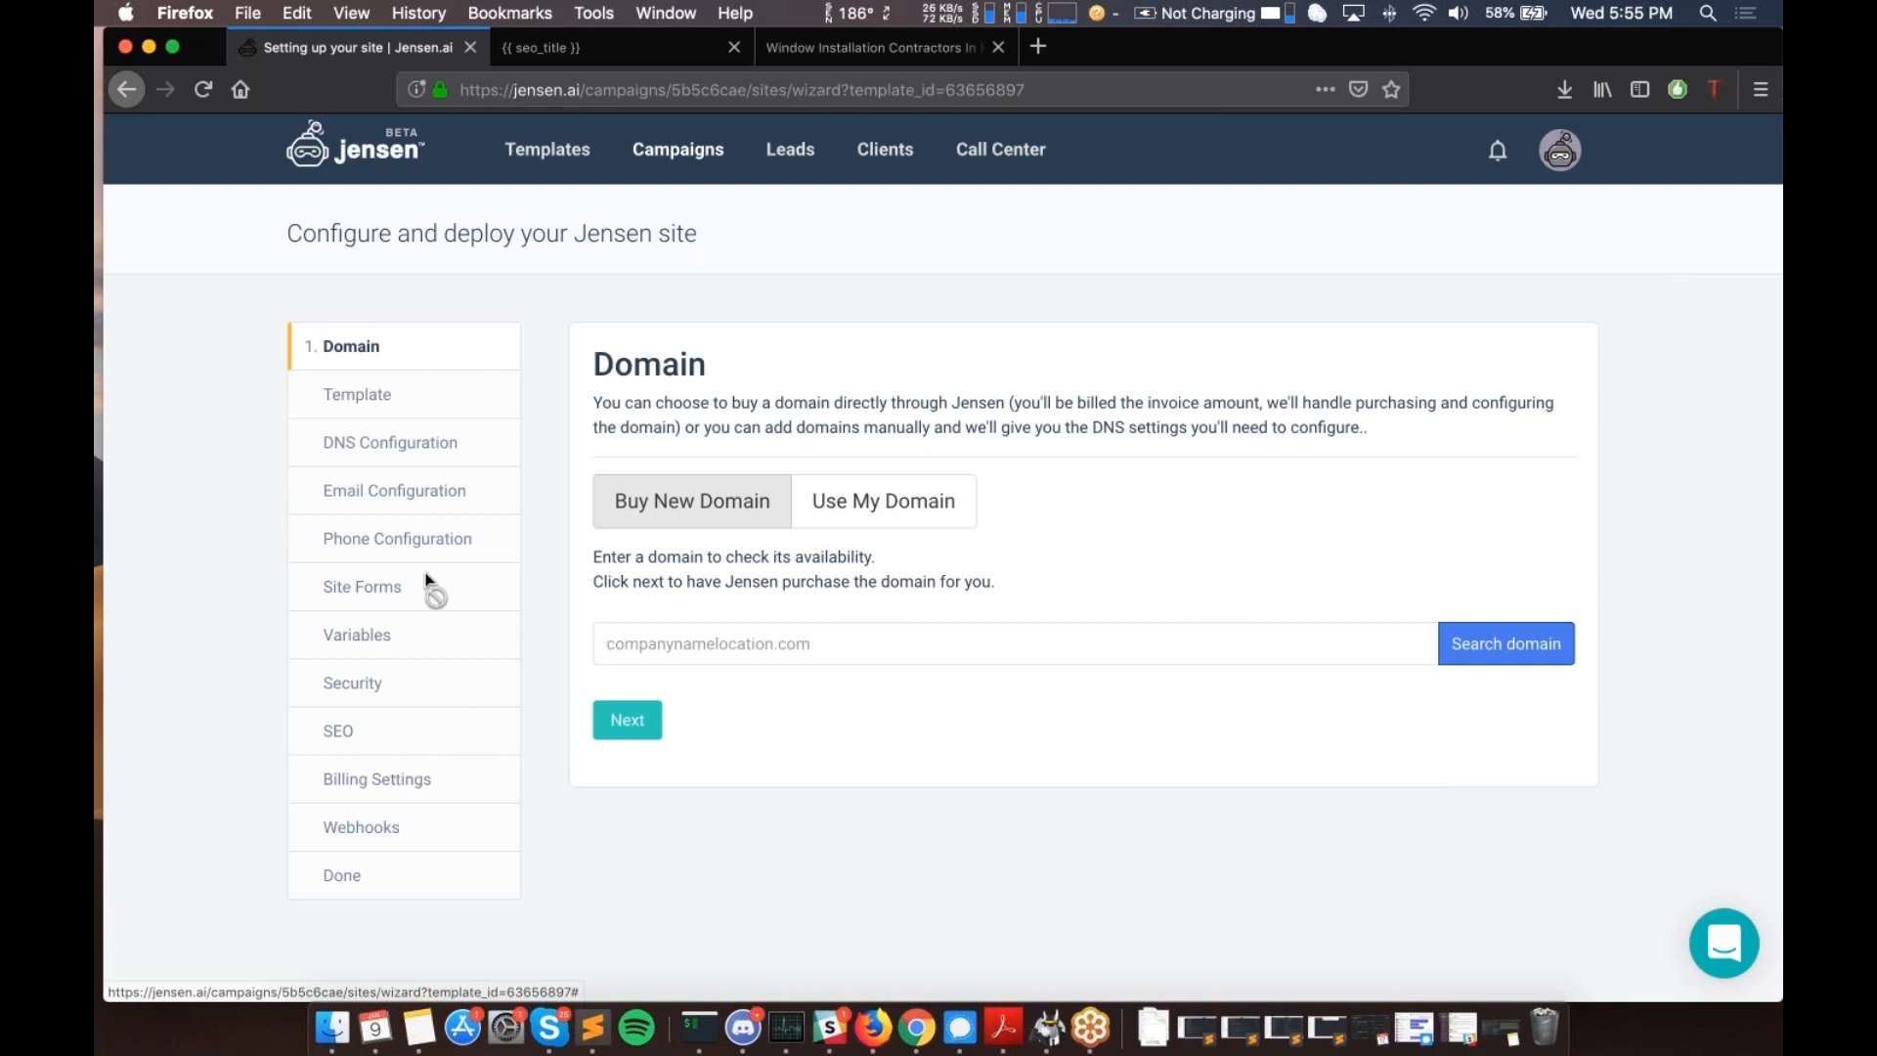
pyautogui.scroll(-1, 436, 726)
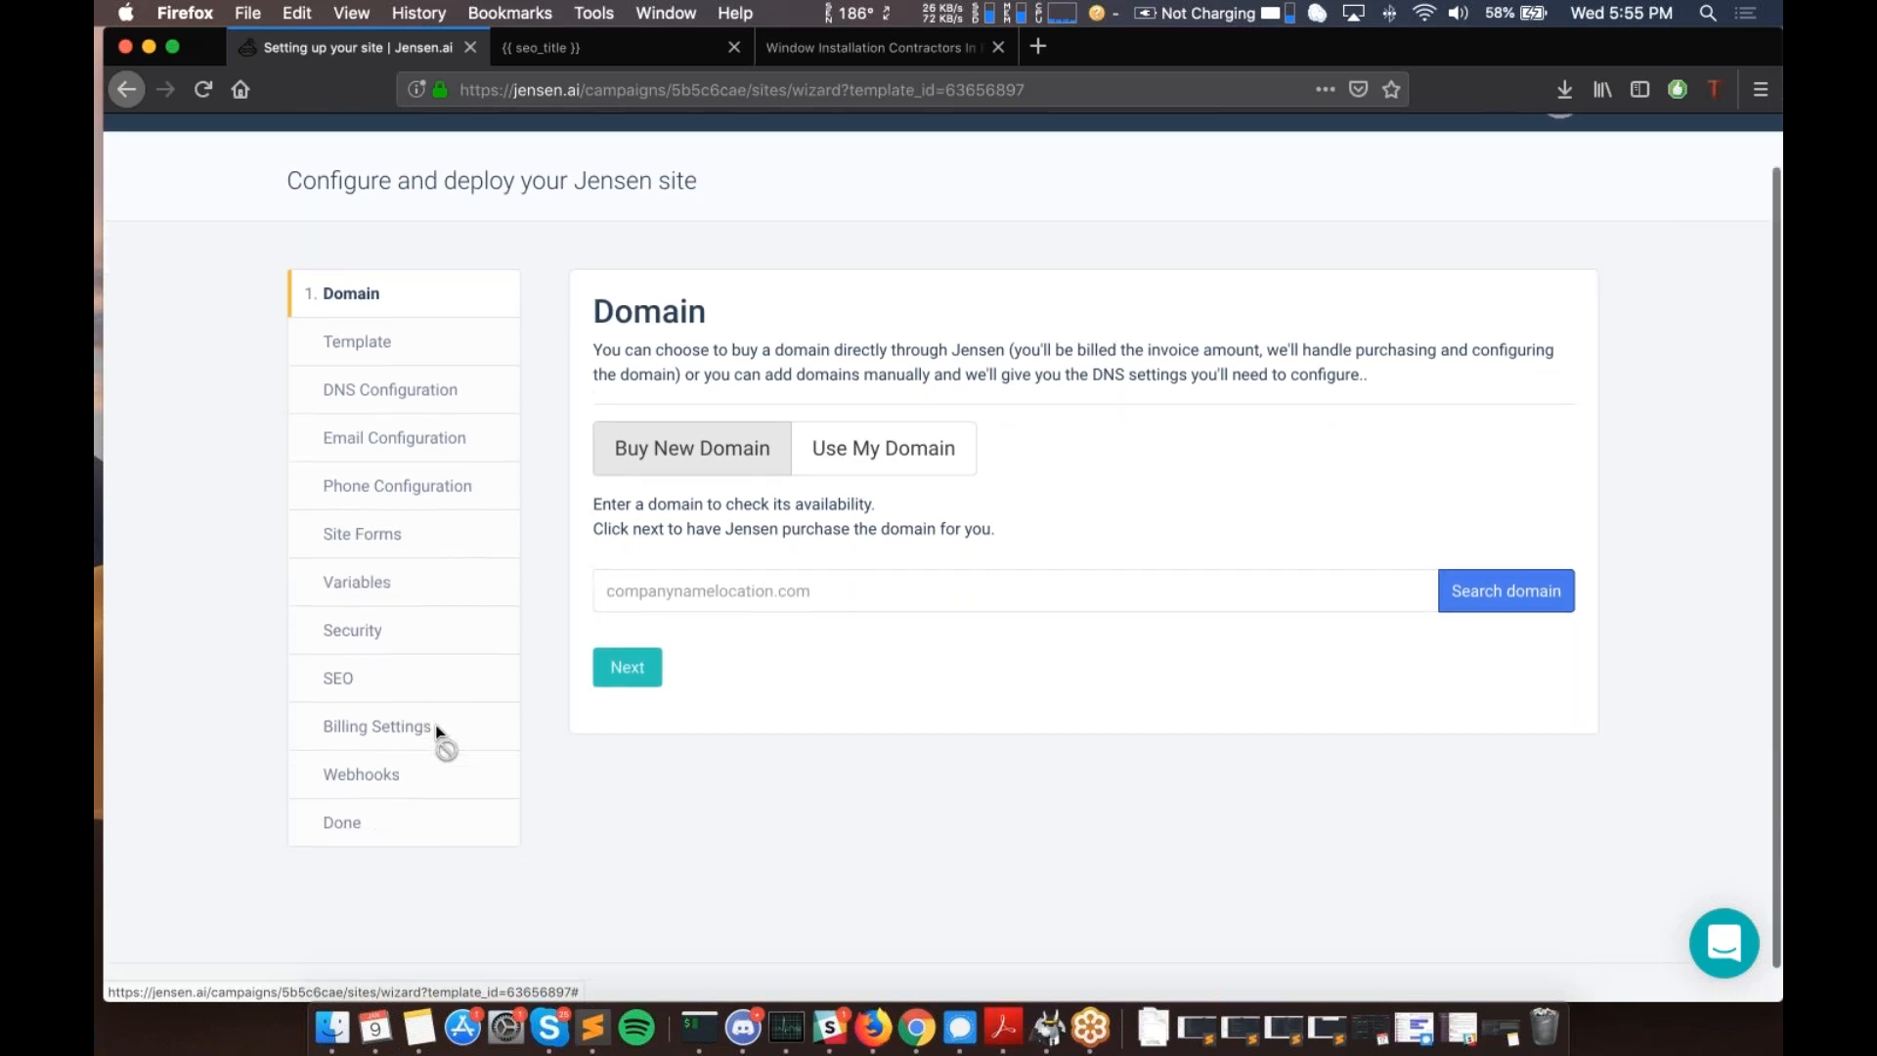
pyautogui.scroll(1, 438, 735)
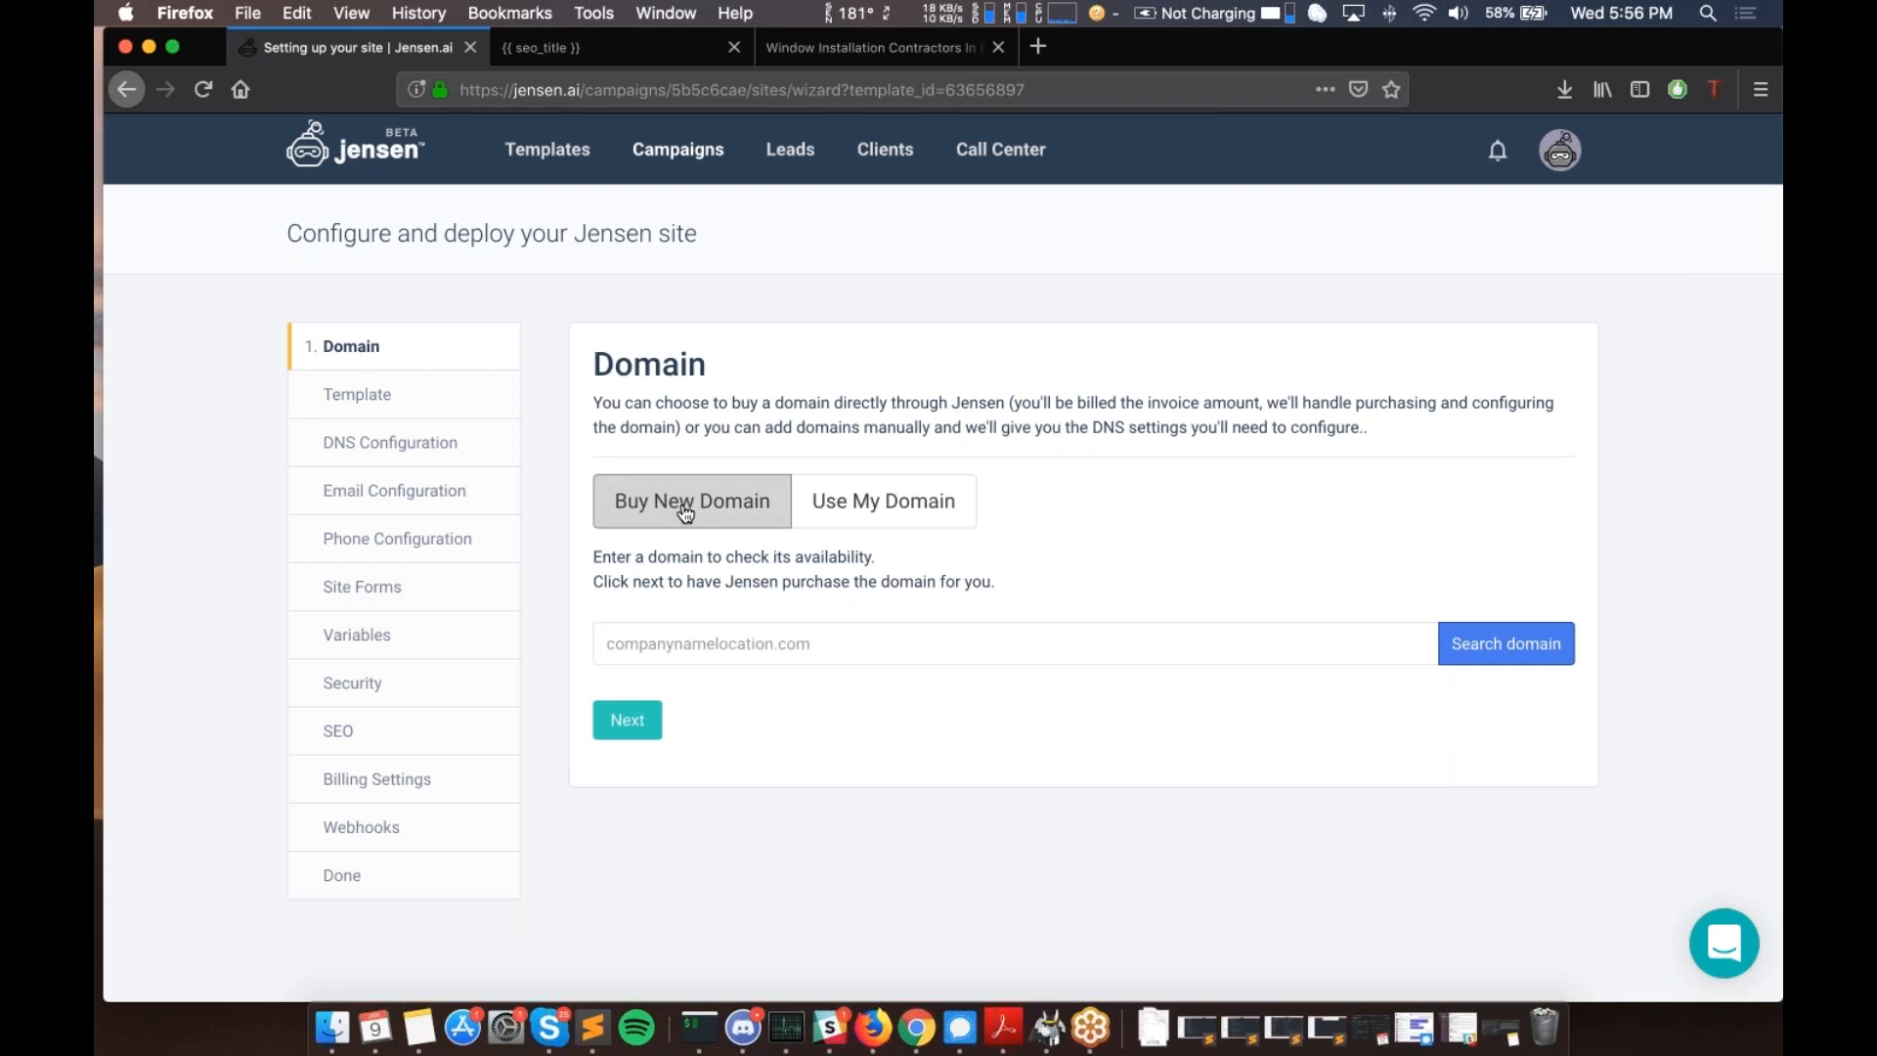
pyautogui.click(876, 518)
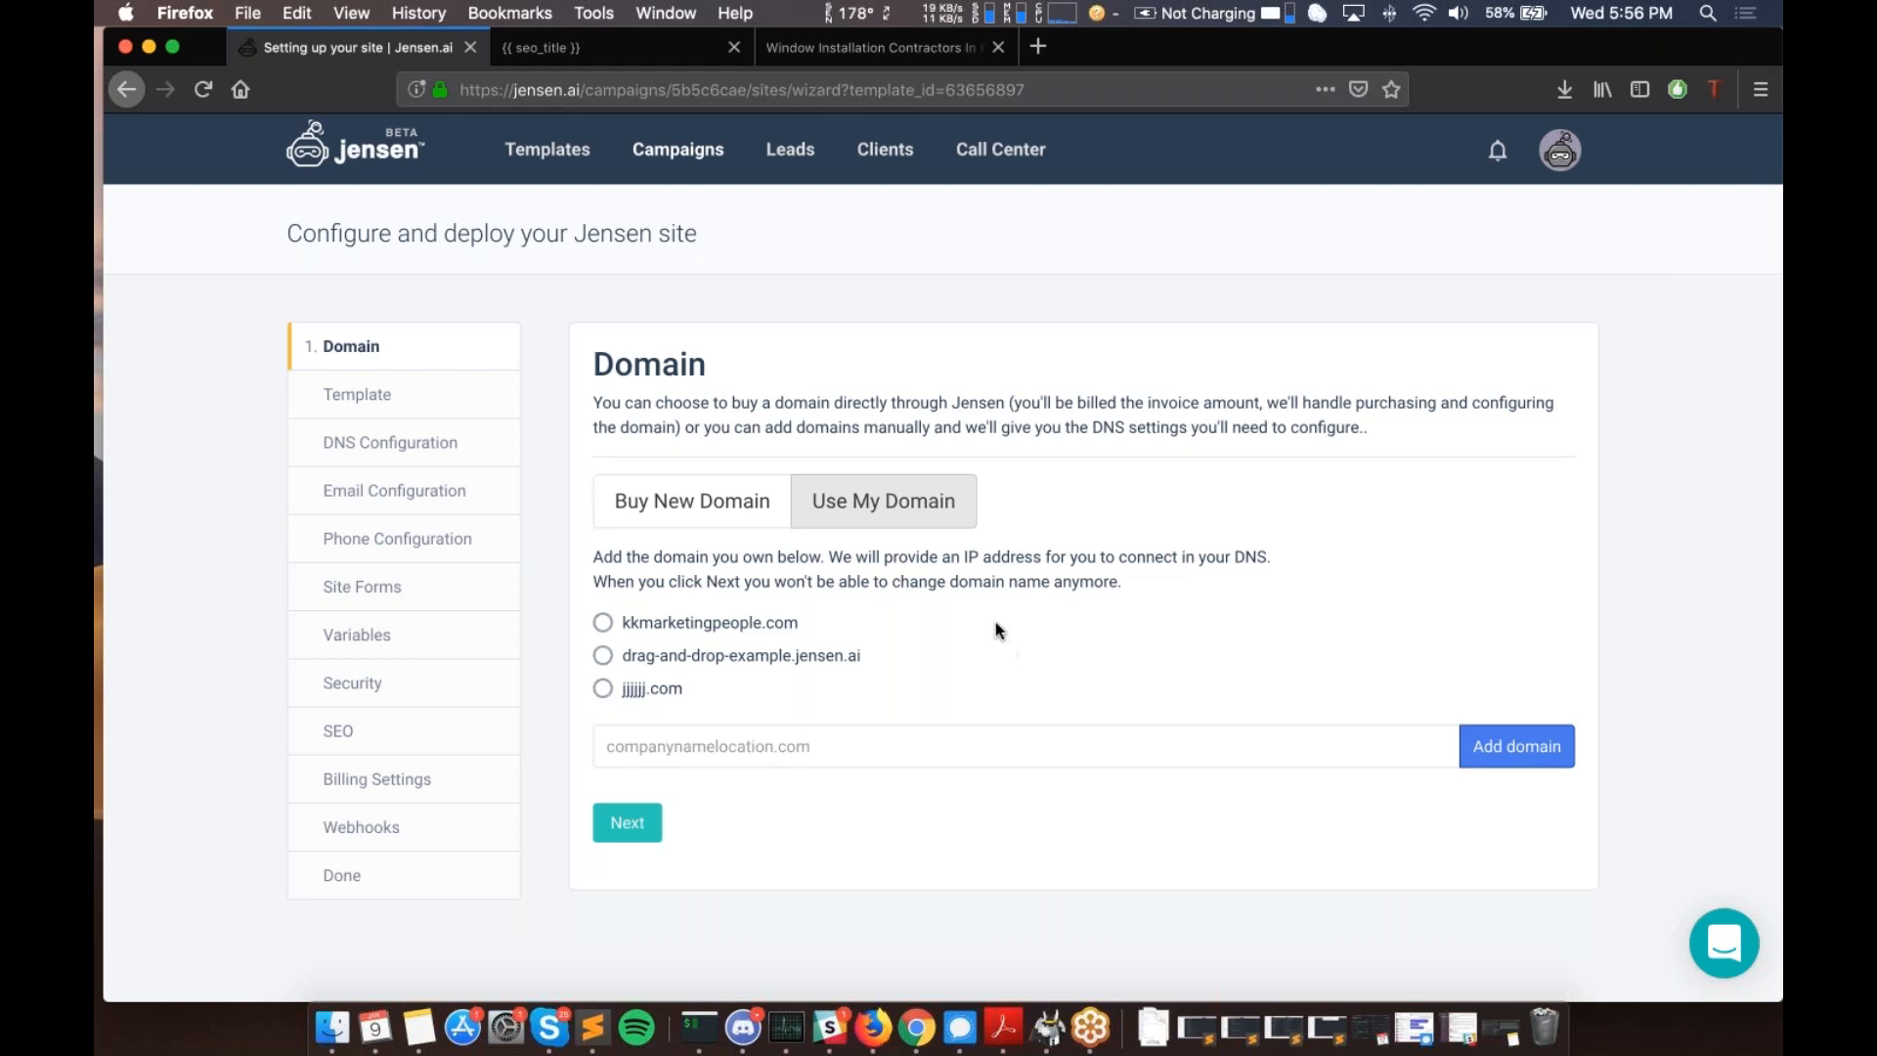
pyautogui.click(662, 500)
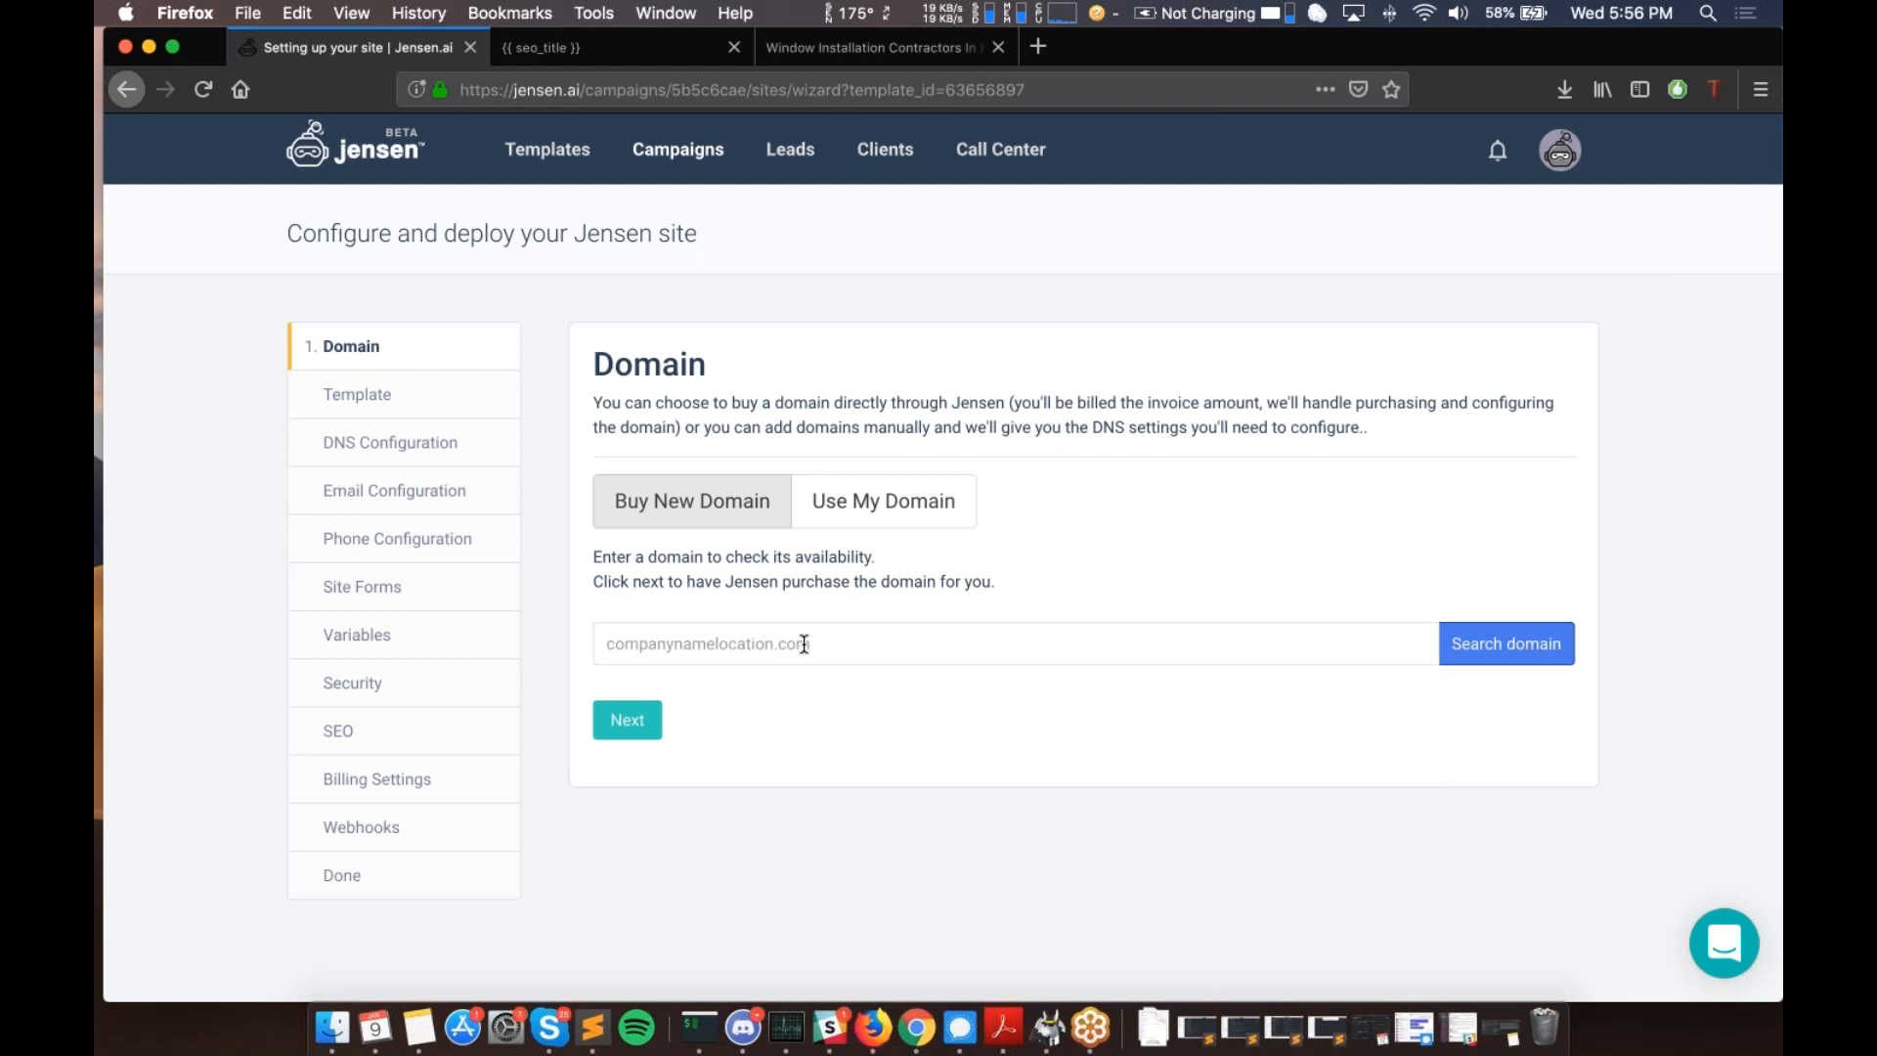
# - Search for testjensenwebinar.com, purchase it, and highlight the purchased domain name
pyautogui.click(804, 645)
pyautogui.write('tes')
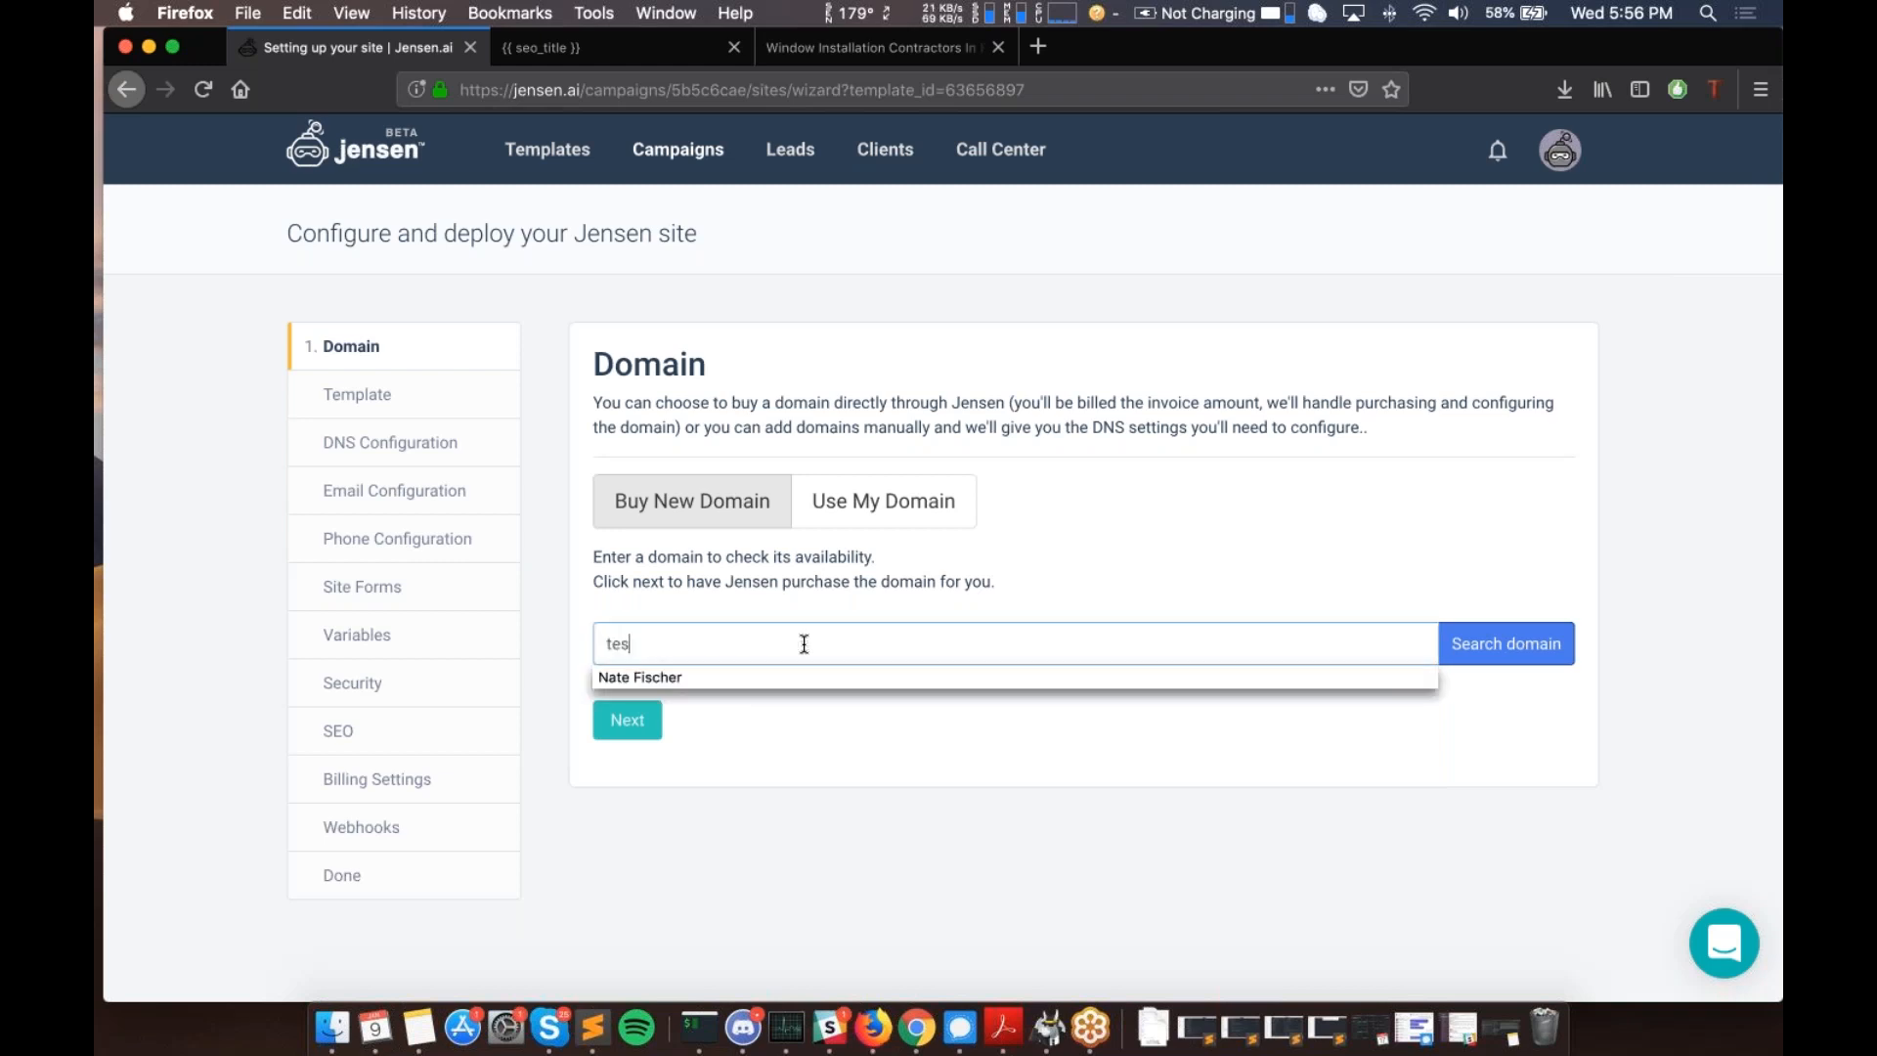
pyautogui.write('tjensenwebinar.com')
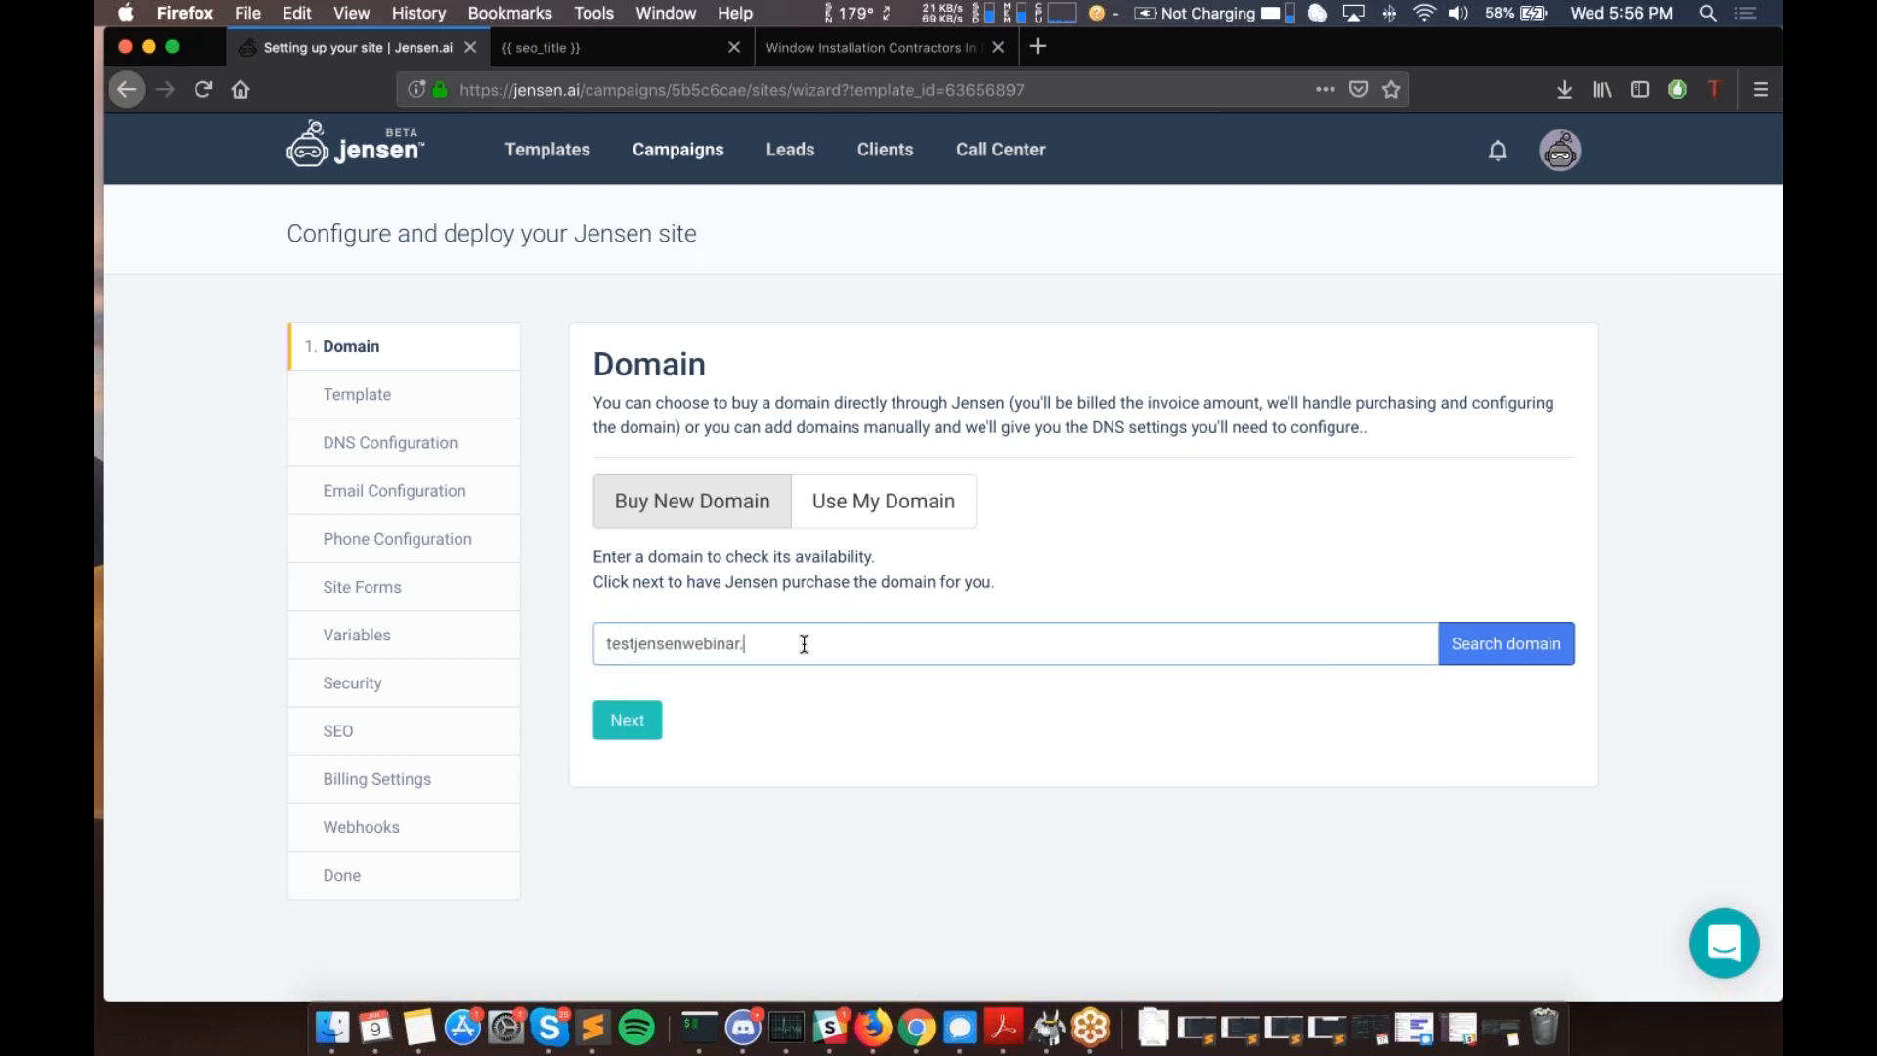
pyautogui.click(1448, 656)
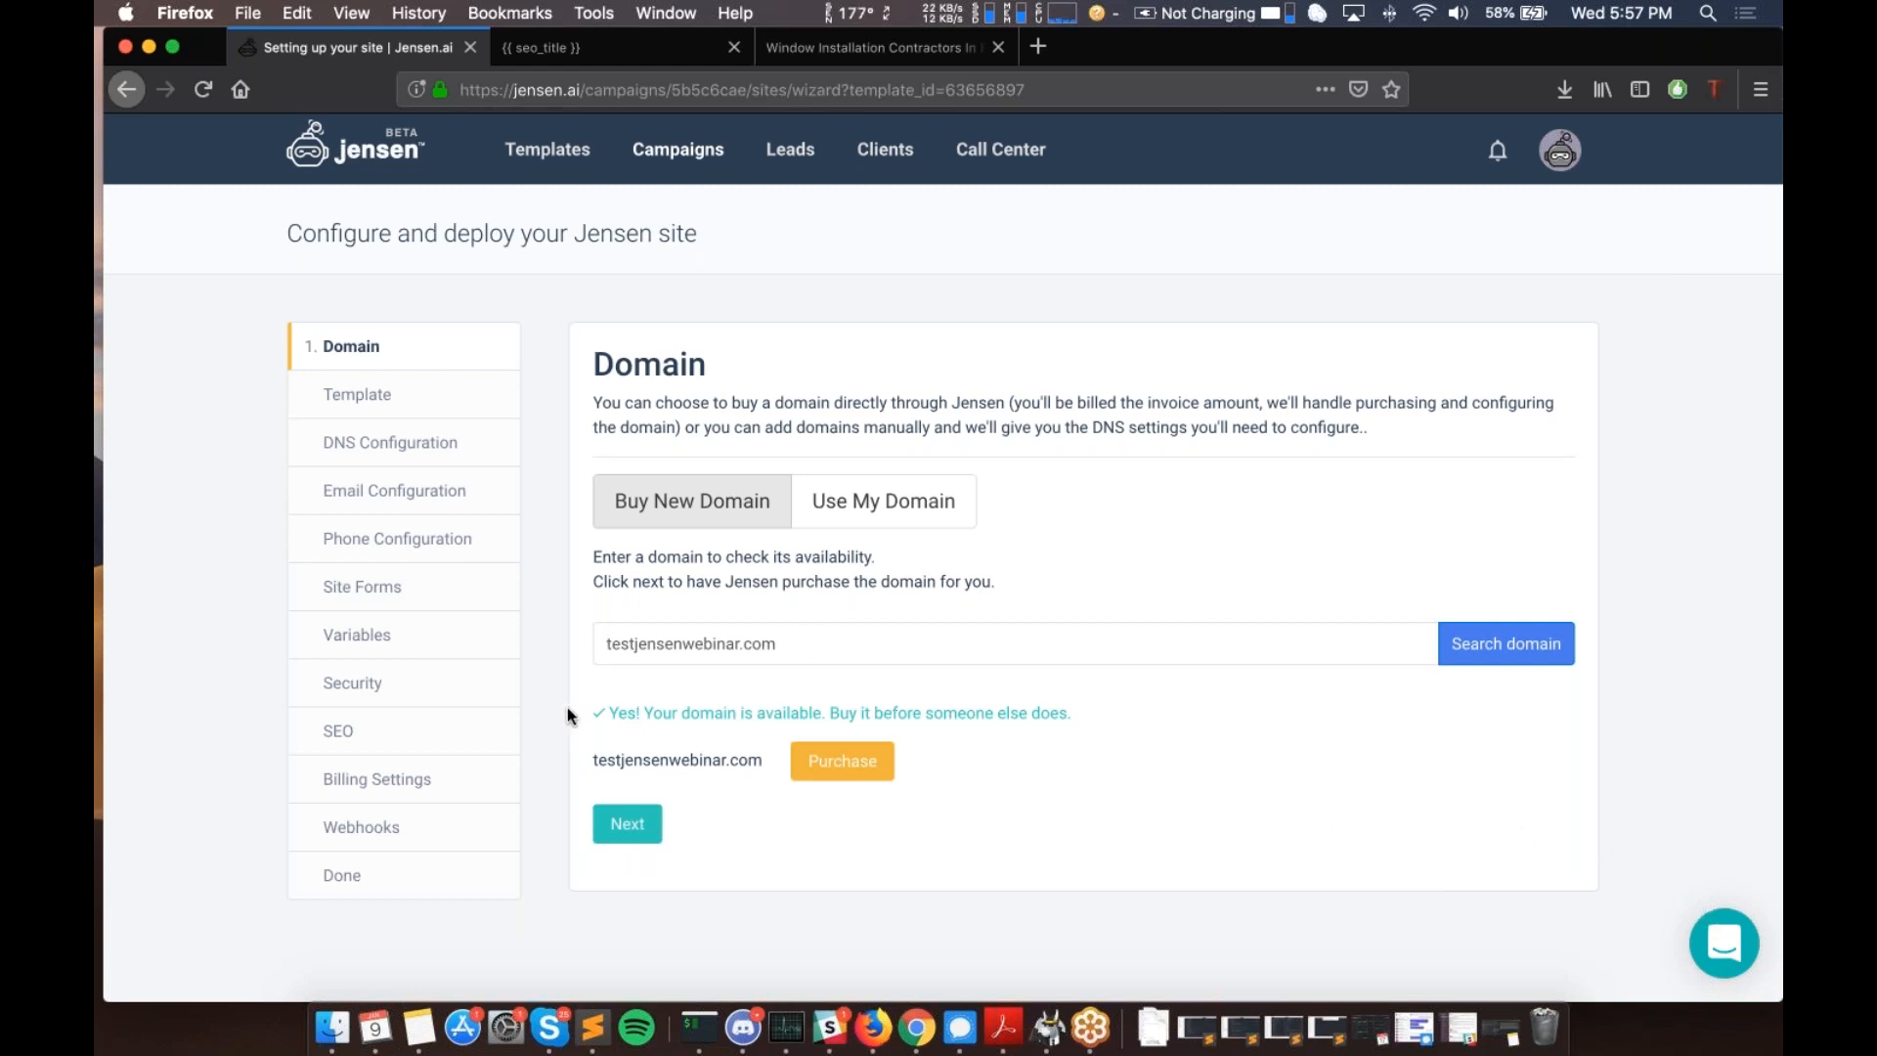
pyautogui.click(846, 768)
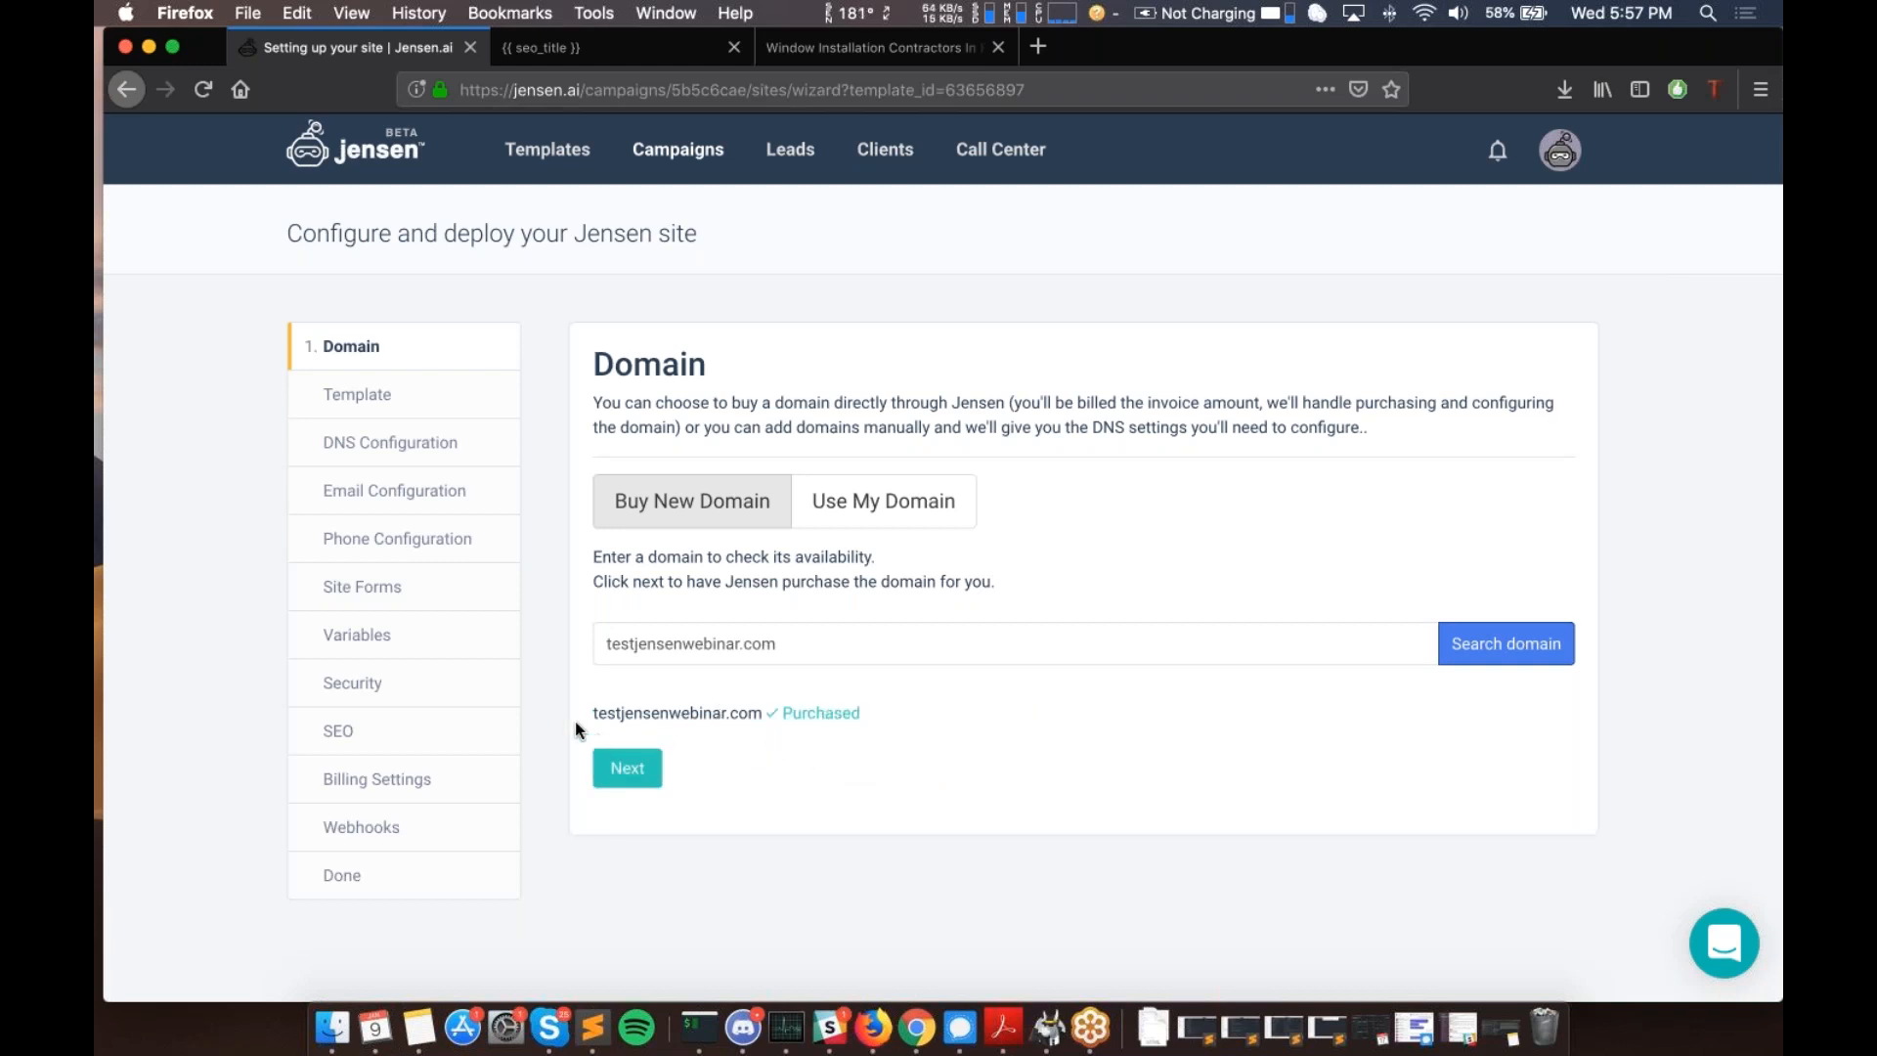
pyautogui.moveTo(590, 712); pyautogui.dragTo(761, 716)
pyautogui.click(797, 713)
pyautogui.moveTo(761, 715); pyautogui.dragTo(591, 714)
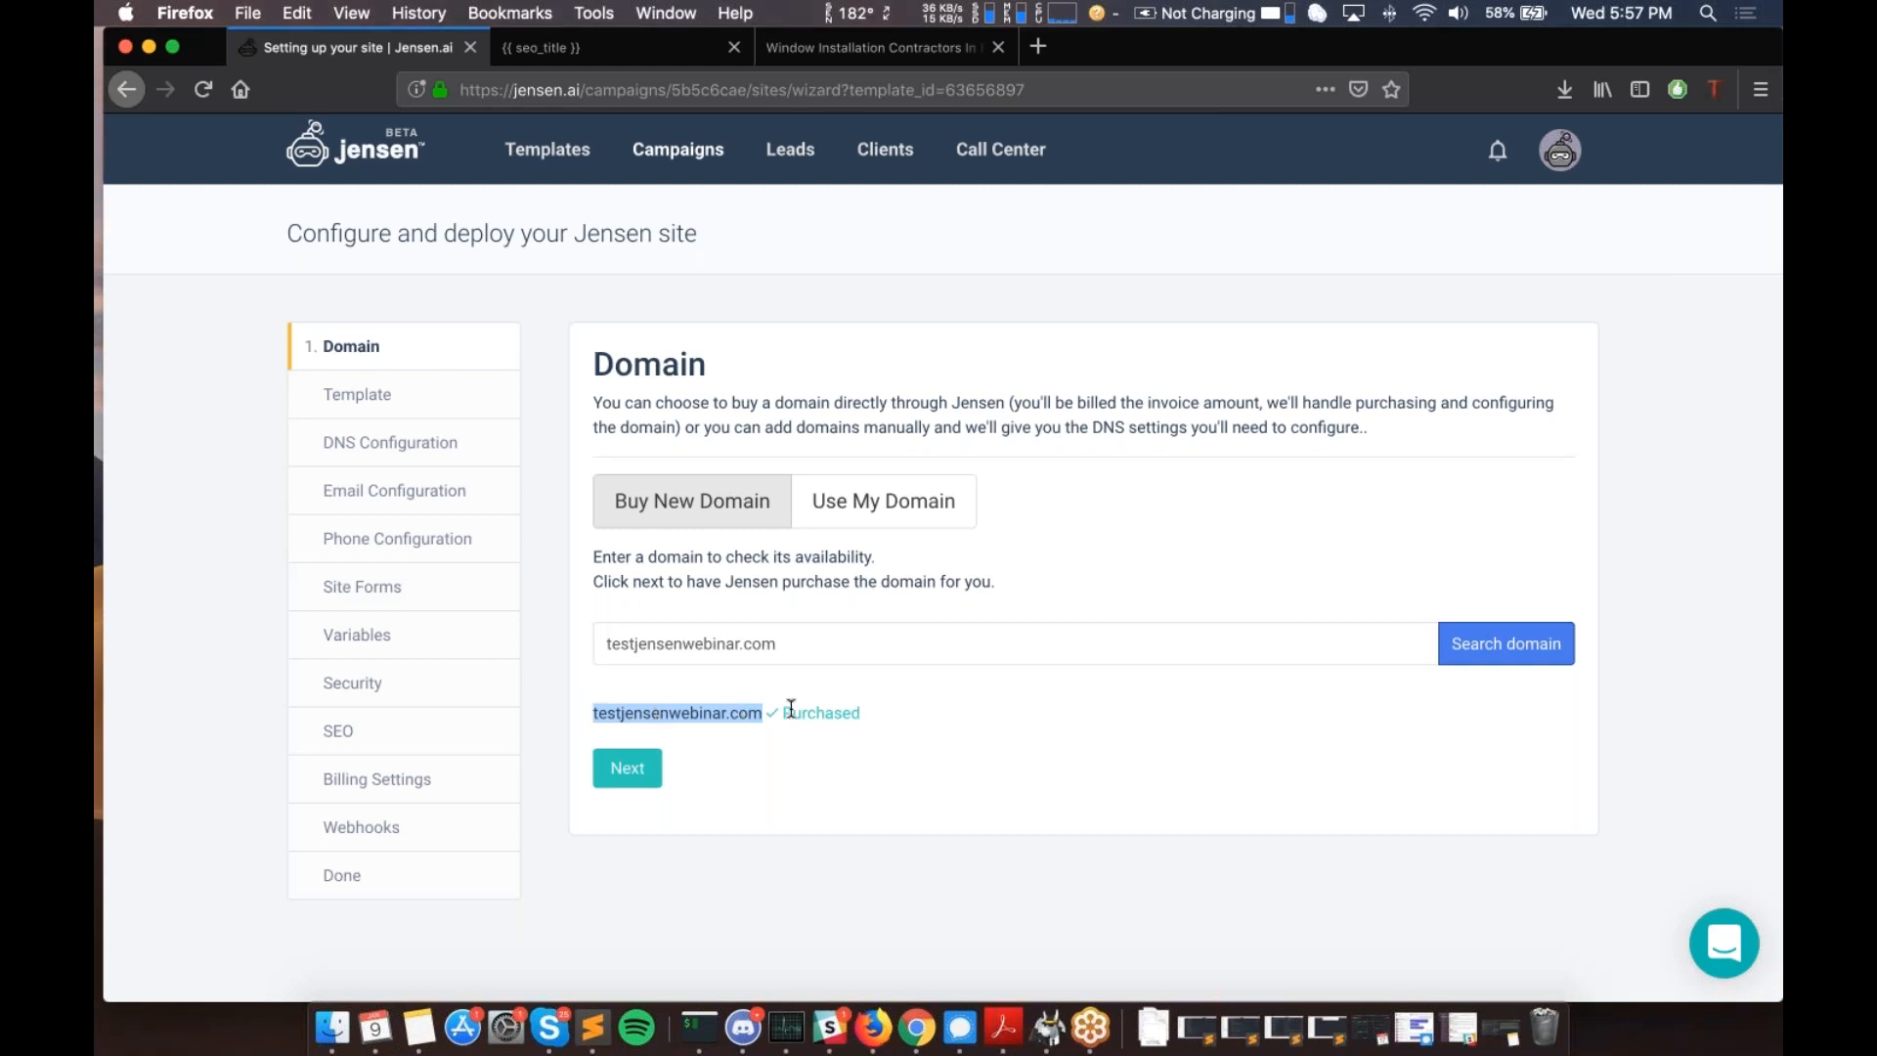
# - Advance from the Domain step, confirm Template 10 is still the chosen template, and continue
pyautogui.click(628, 768)
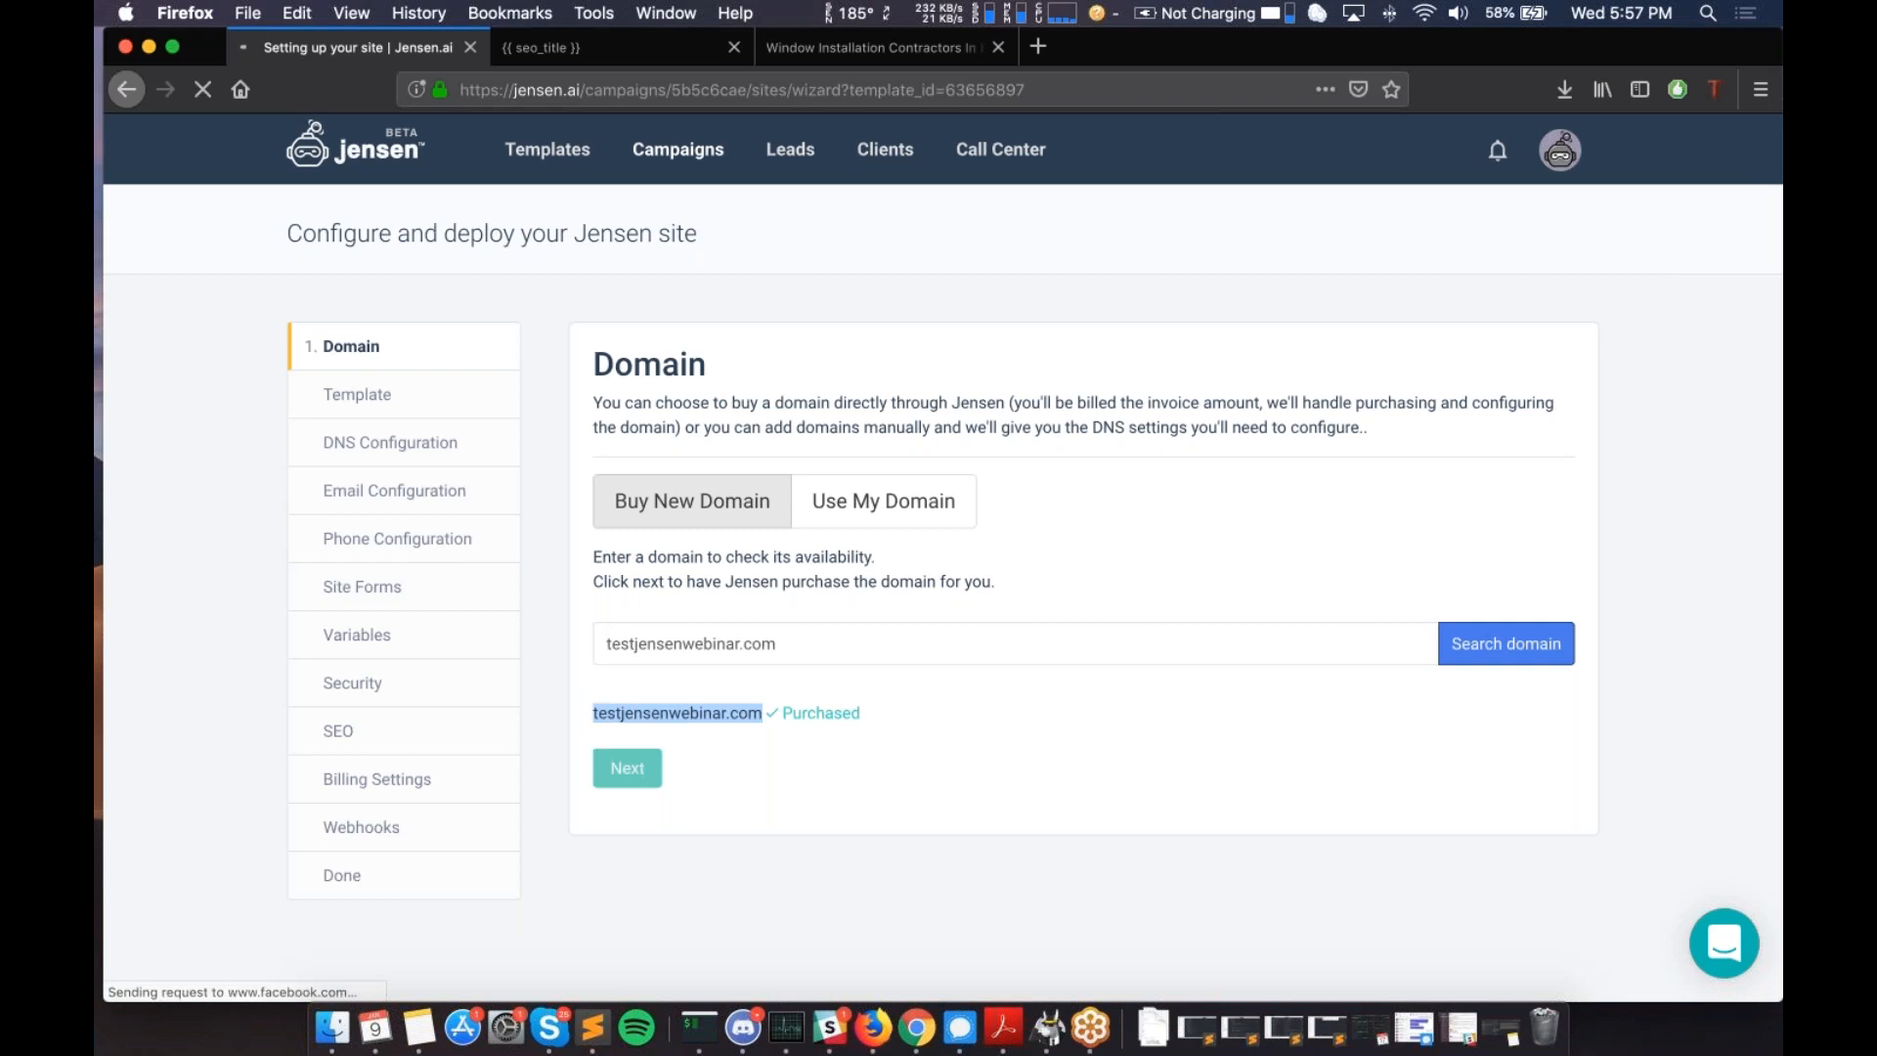
pyautogui.moveTo(837, 516); pyautogui.dragTo(734, 515)
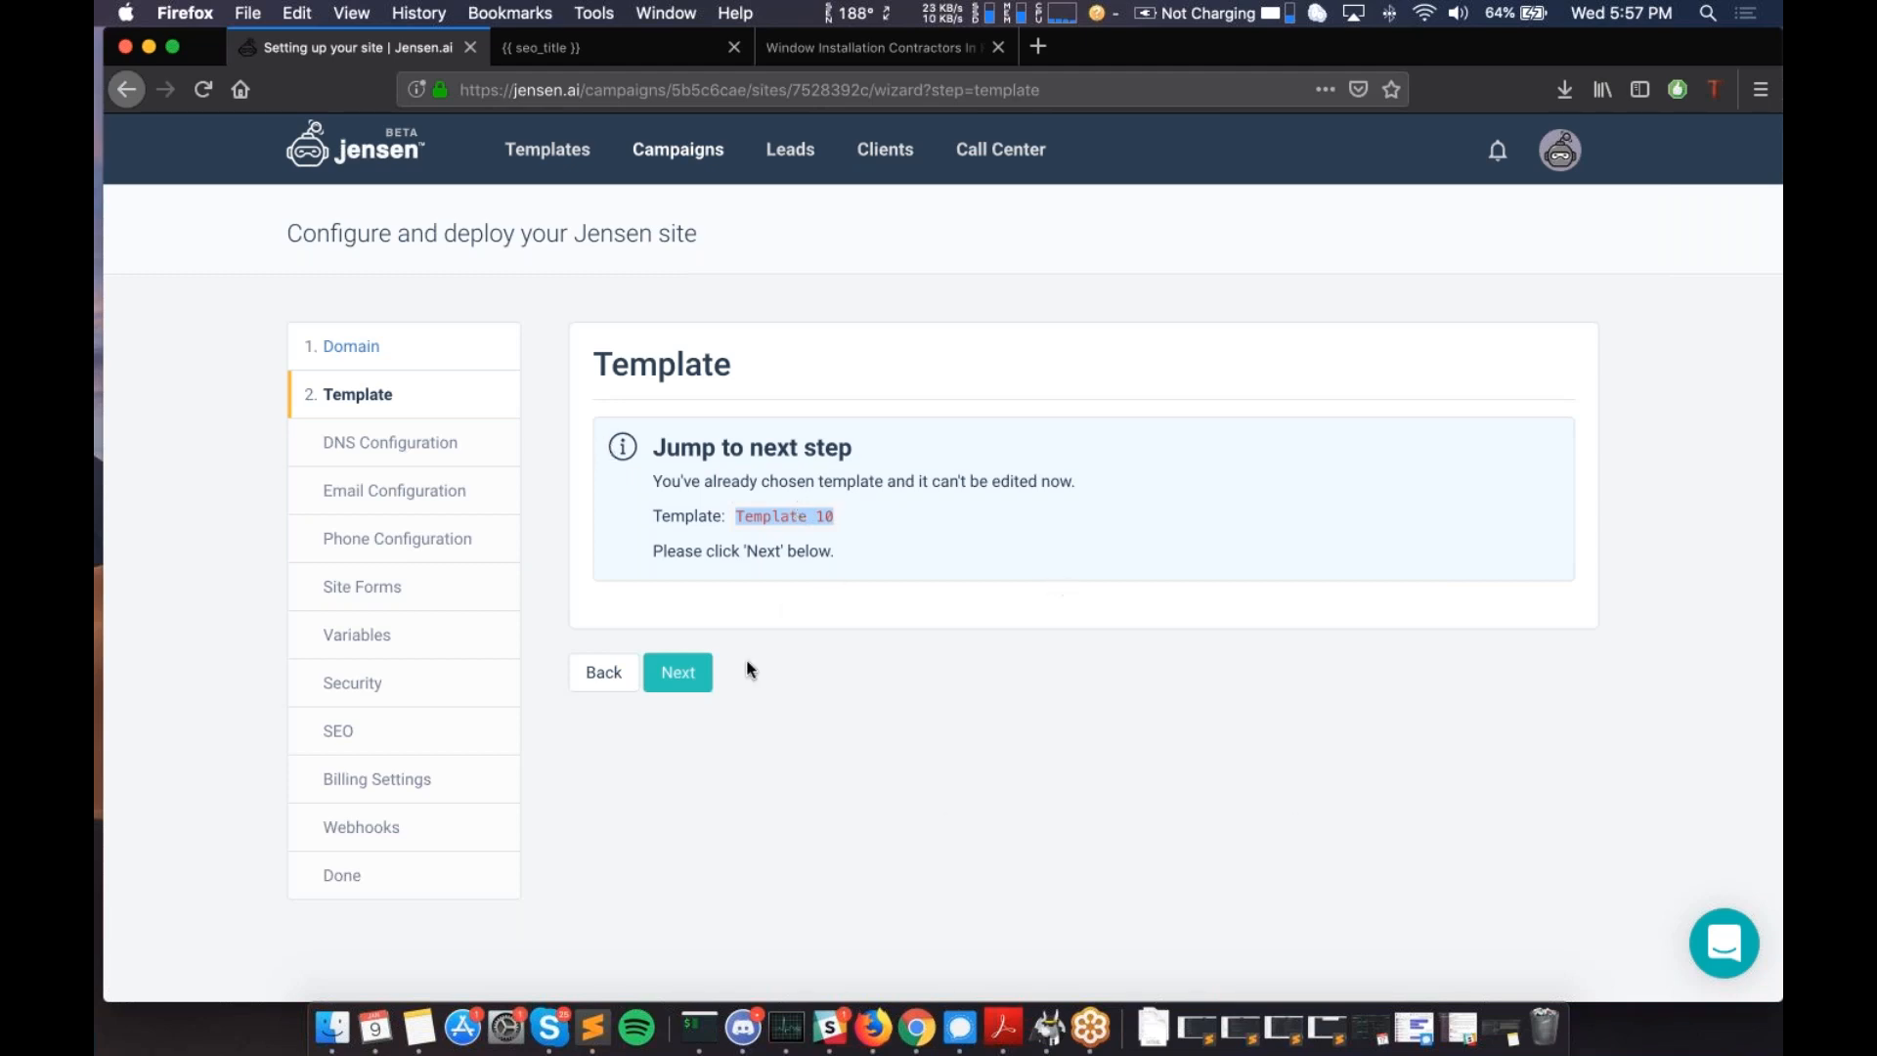
pyautogui.click(681, 673)
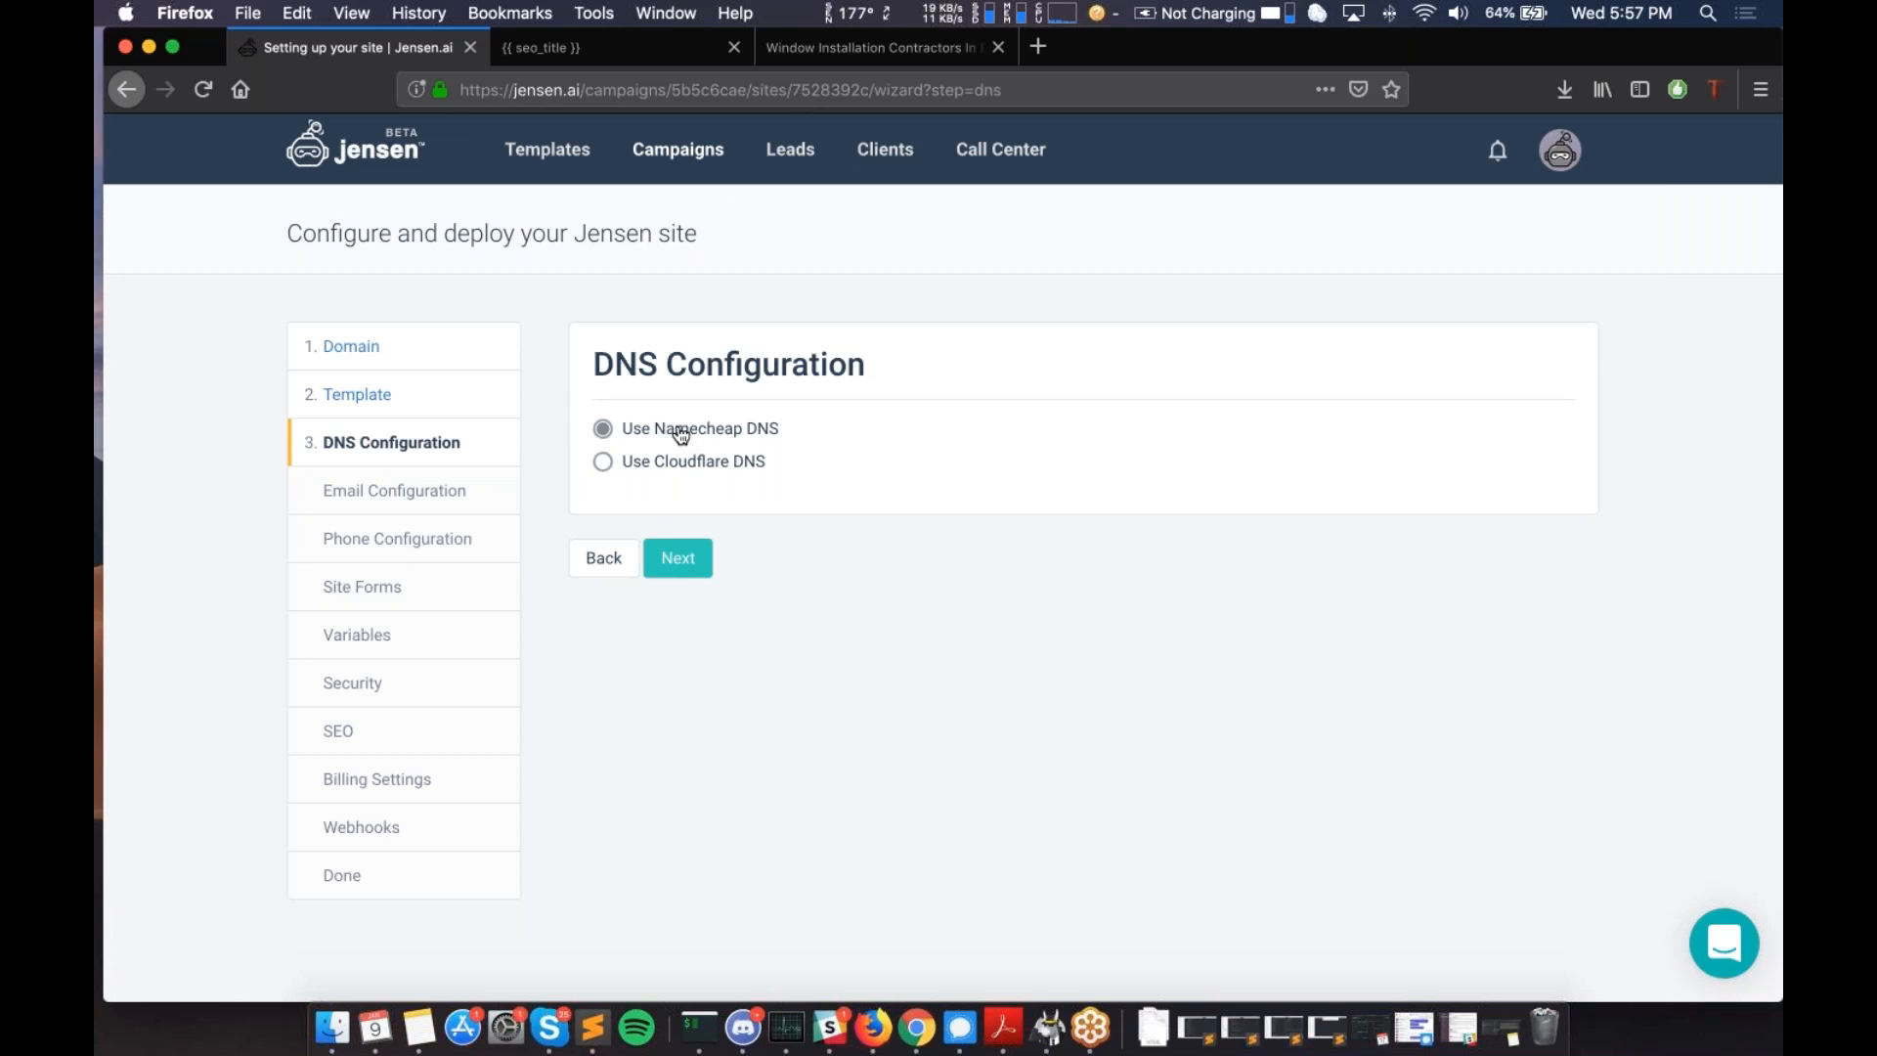
# - Accept the Use Namecheap DNS setting and continue to Email Configuration
pyautogui.click(684, 559)
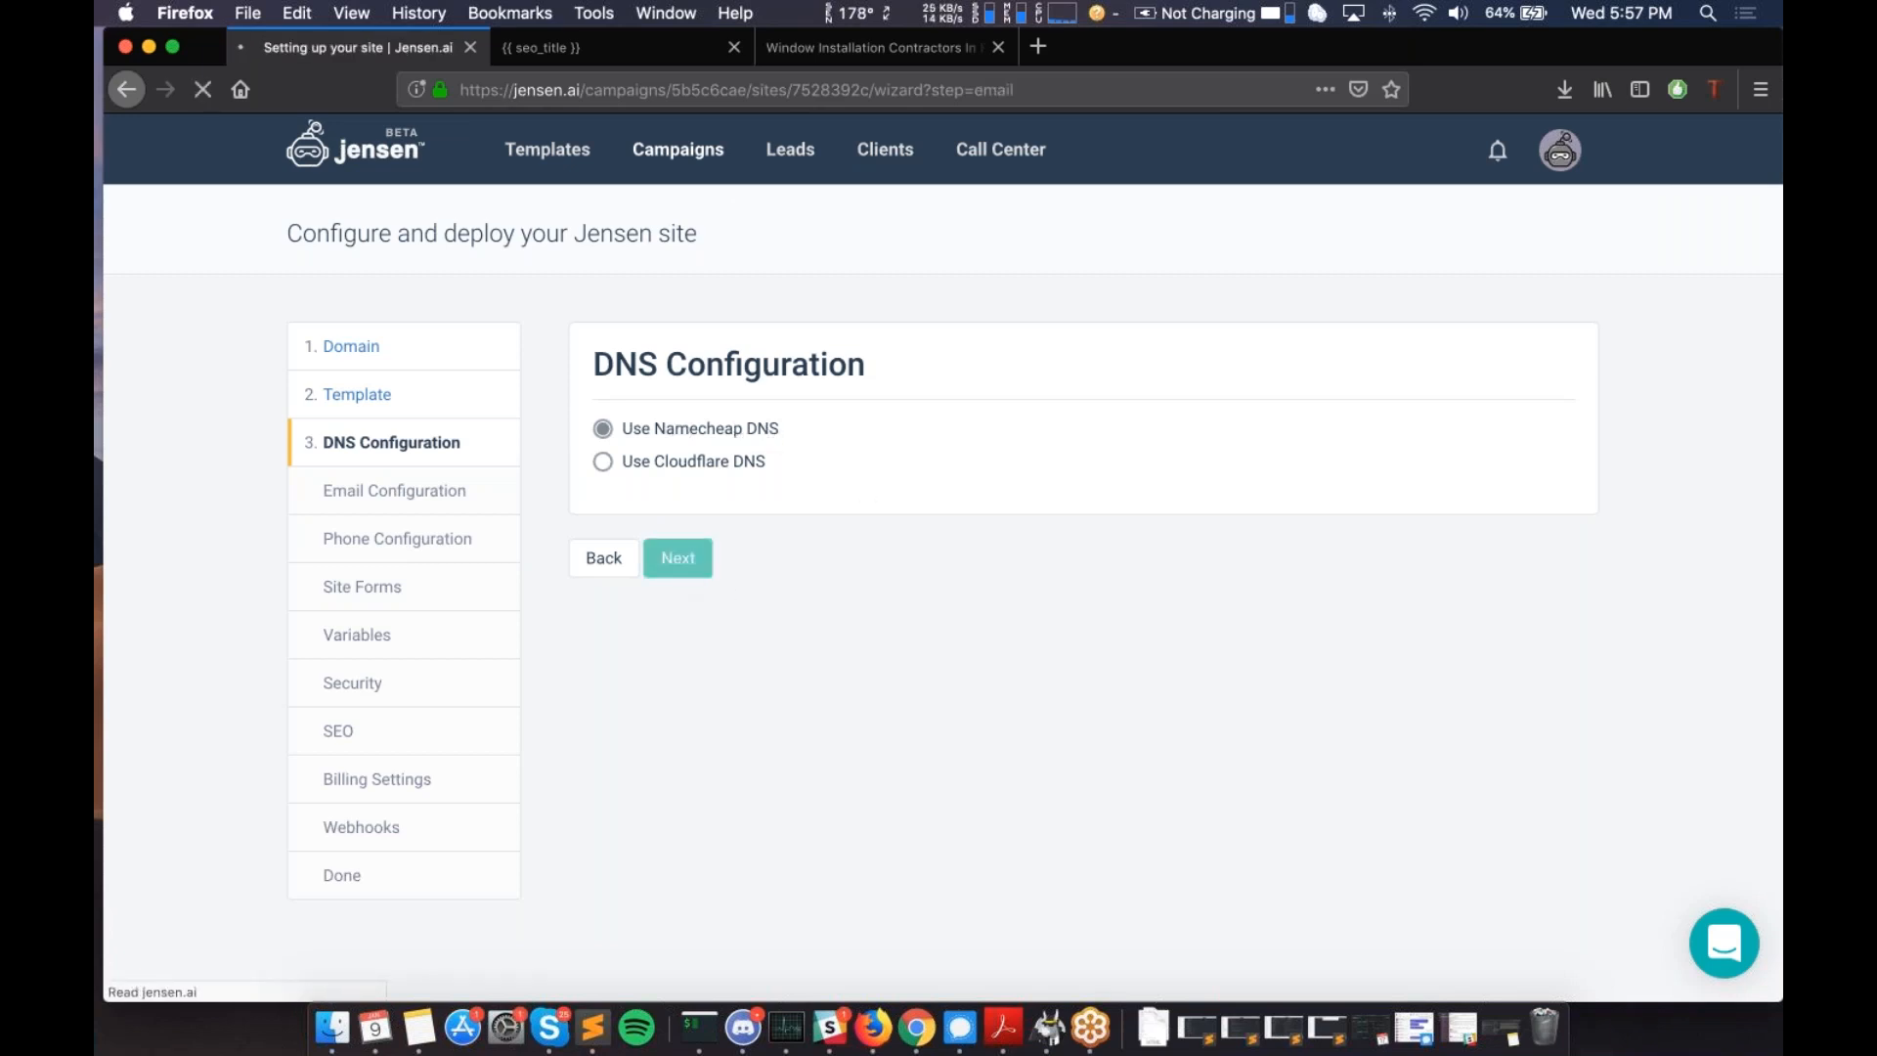
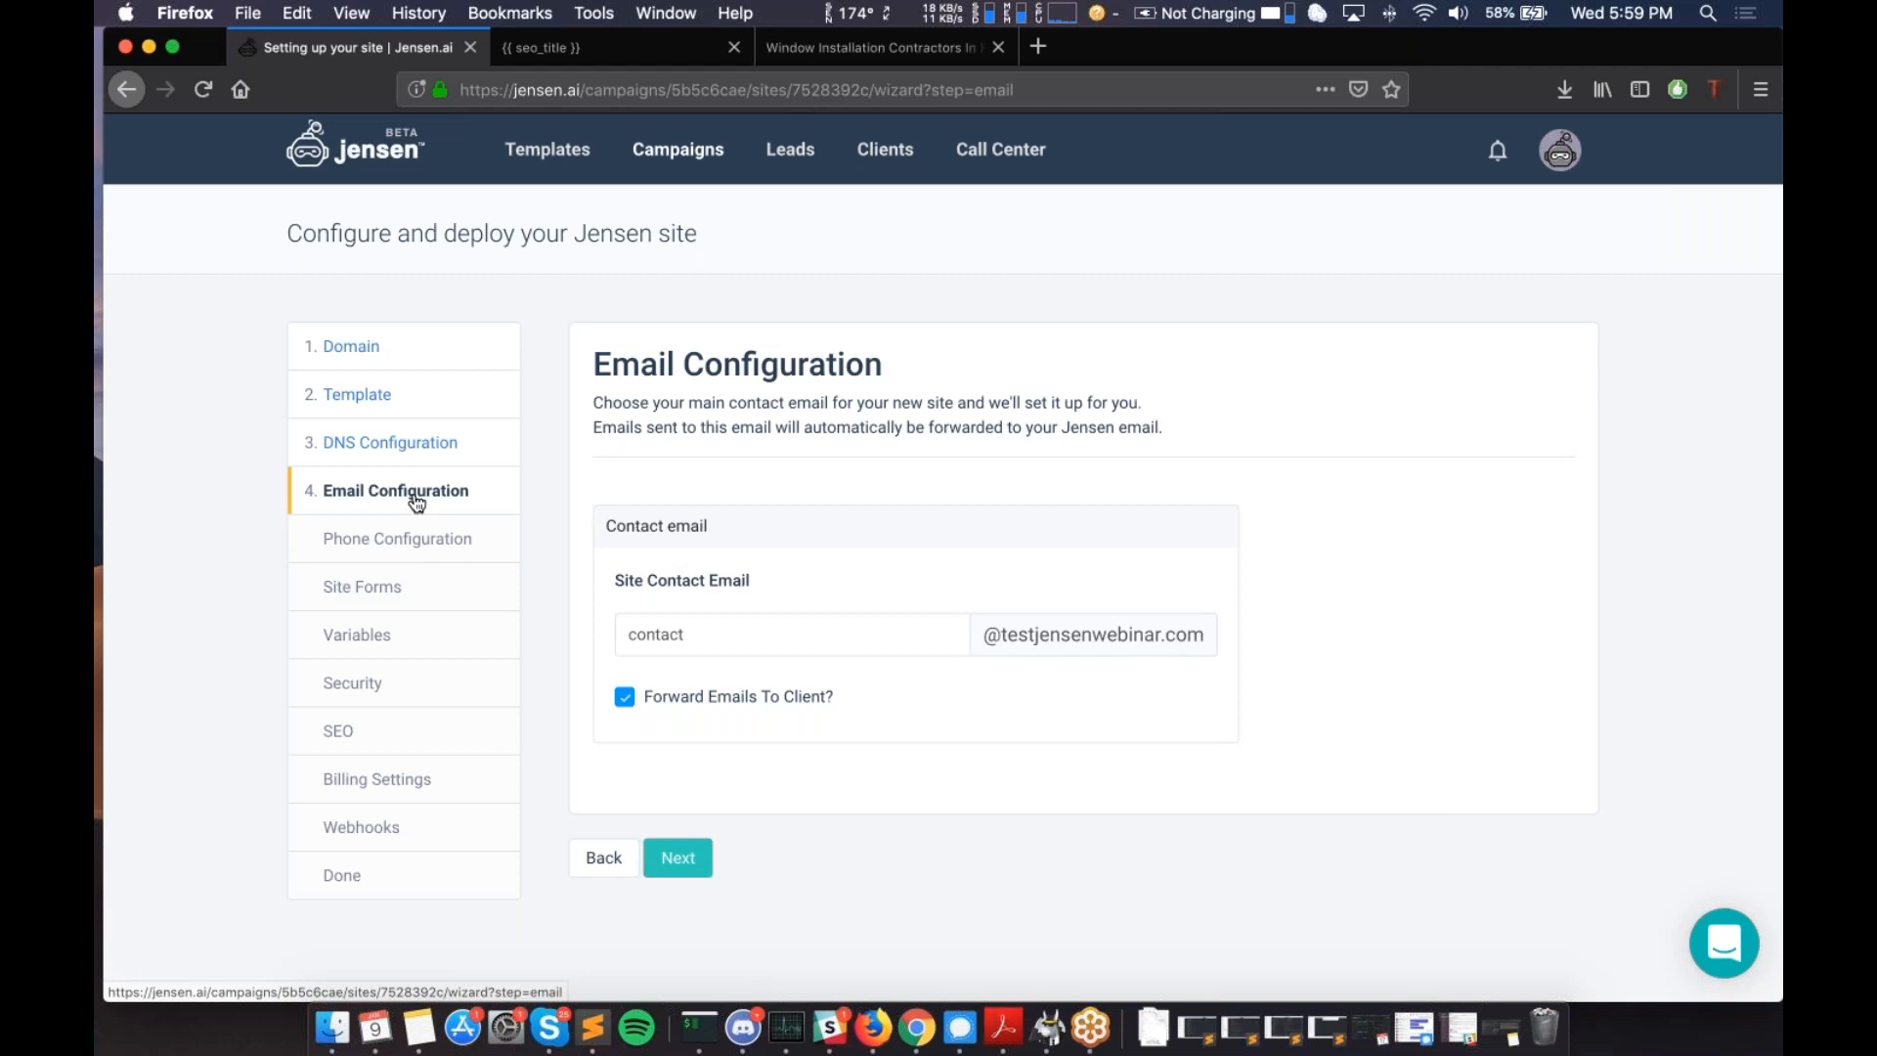
# - Save the email settings and scroll the Phone Configuration page down to Buy New Number
pyautogui.click(676, 873)
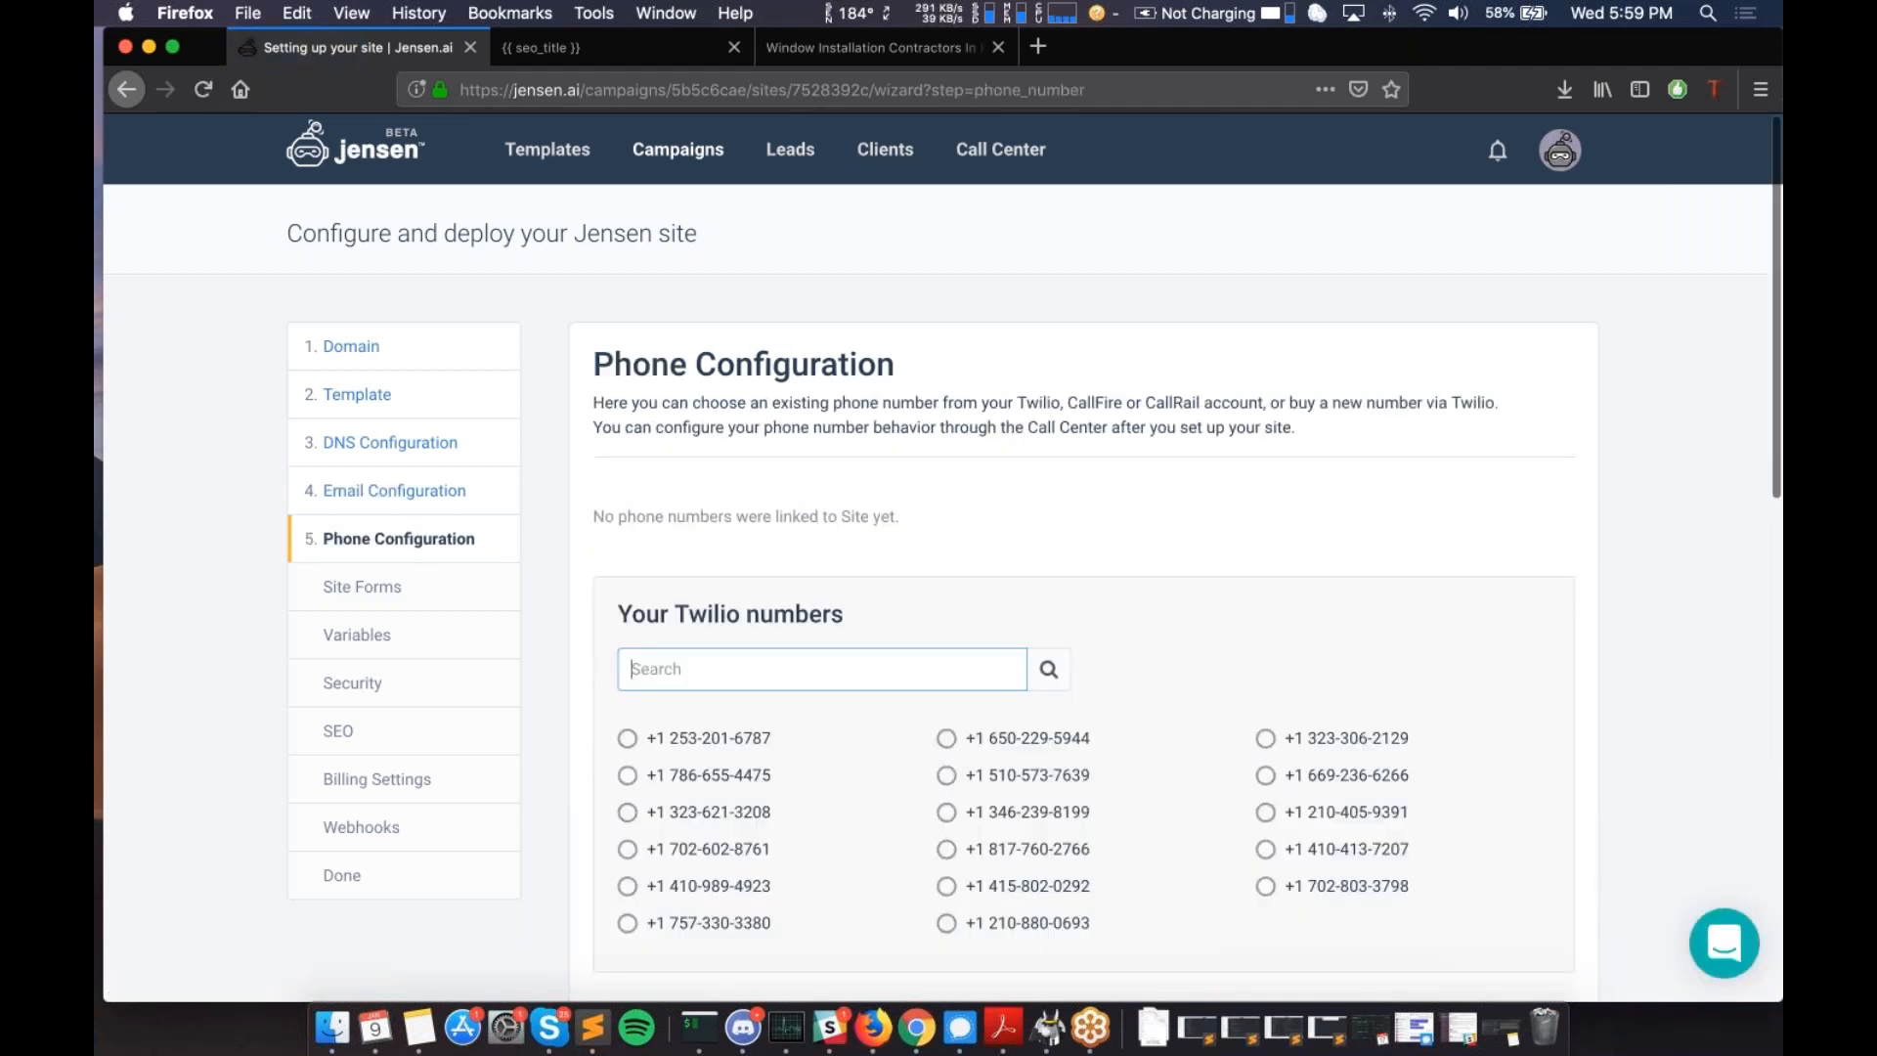
pyautogui.scroll(-1, 580, 229)
pyautogui.scroll(1, 580, 229)
pyautogui.scroll(-1, 785, 322)
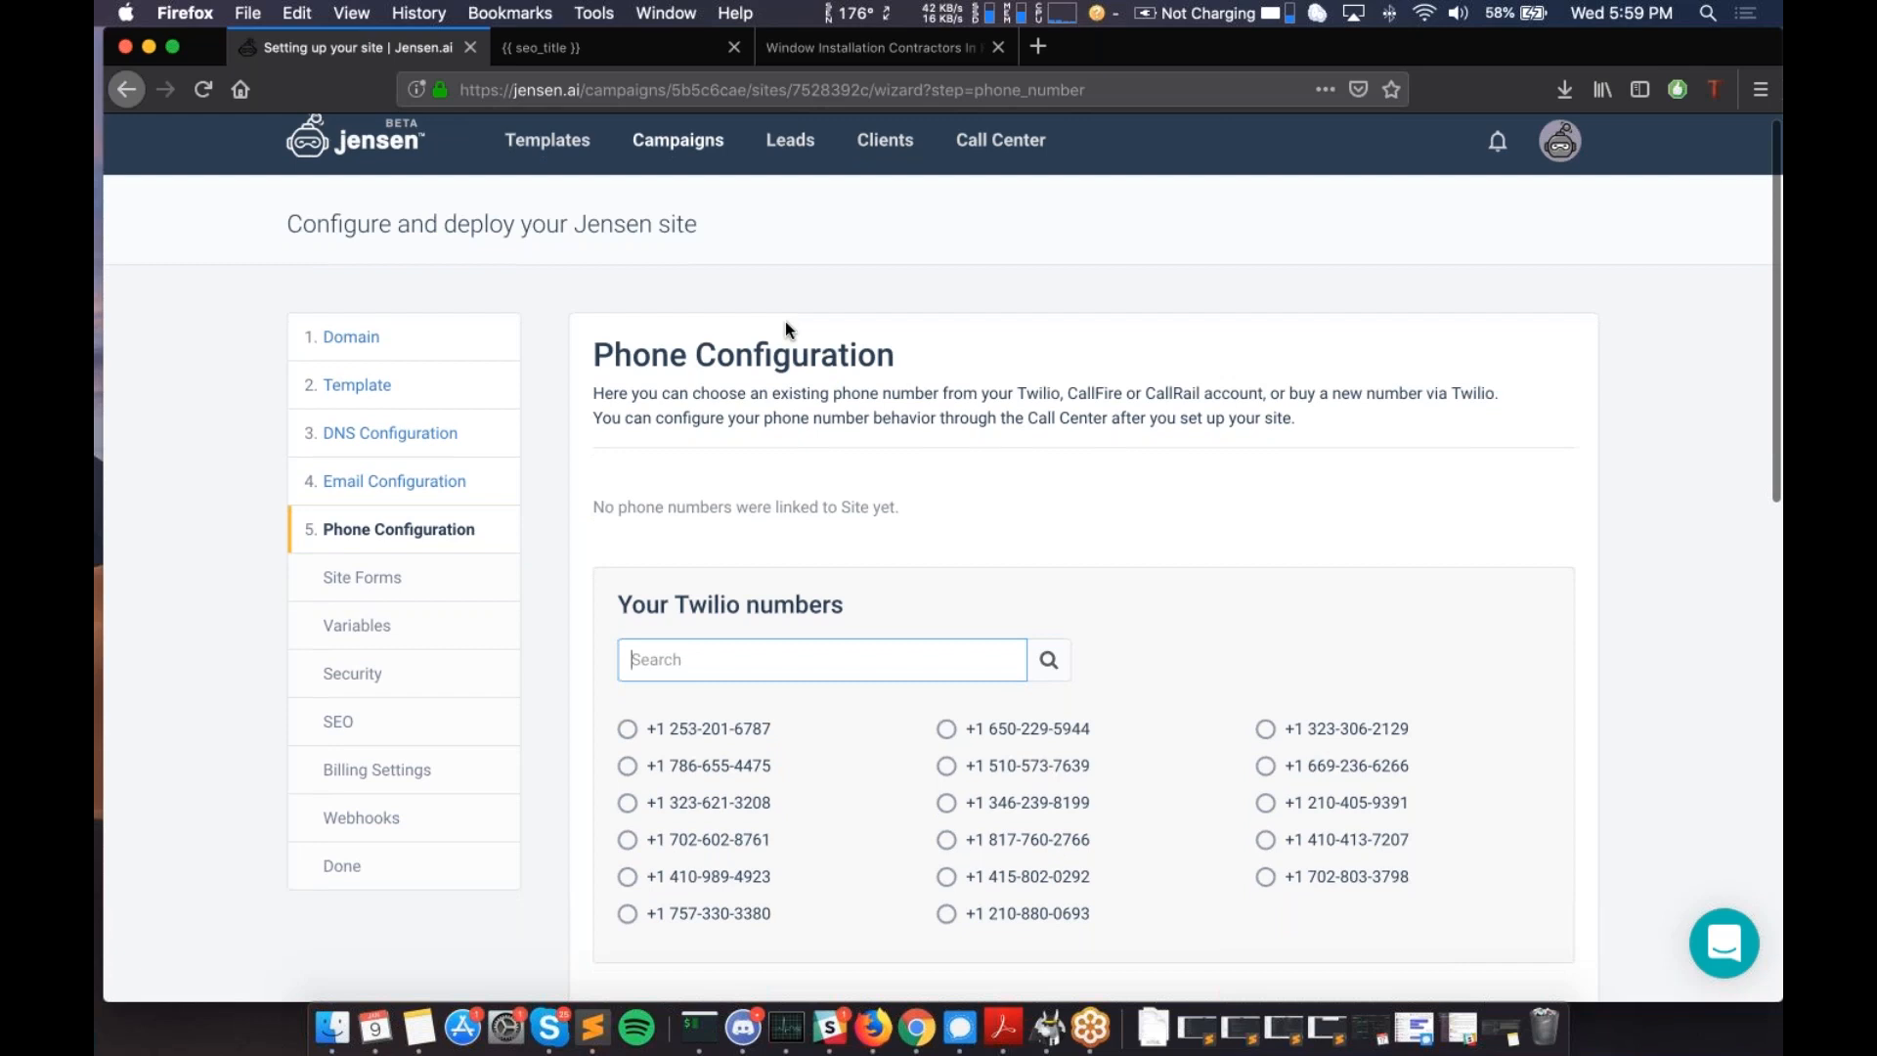
pyautogui.scroll(-4, 784, 320)
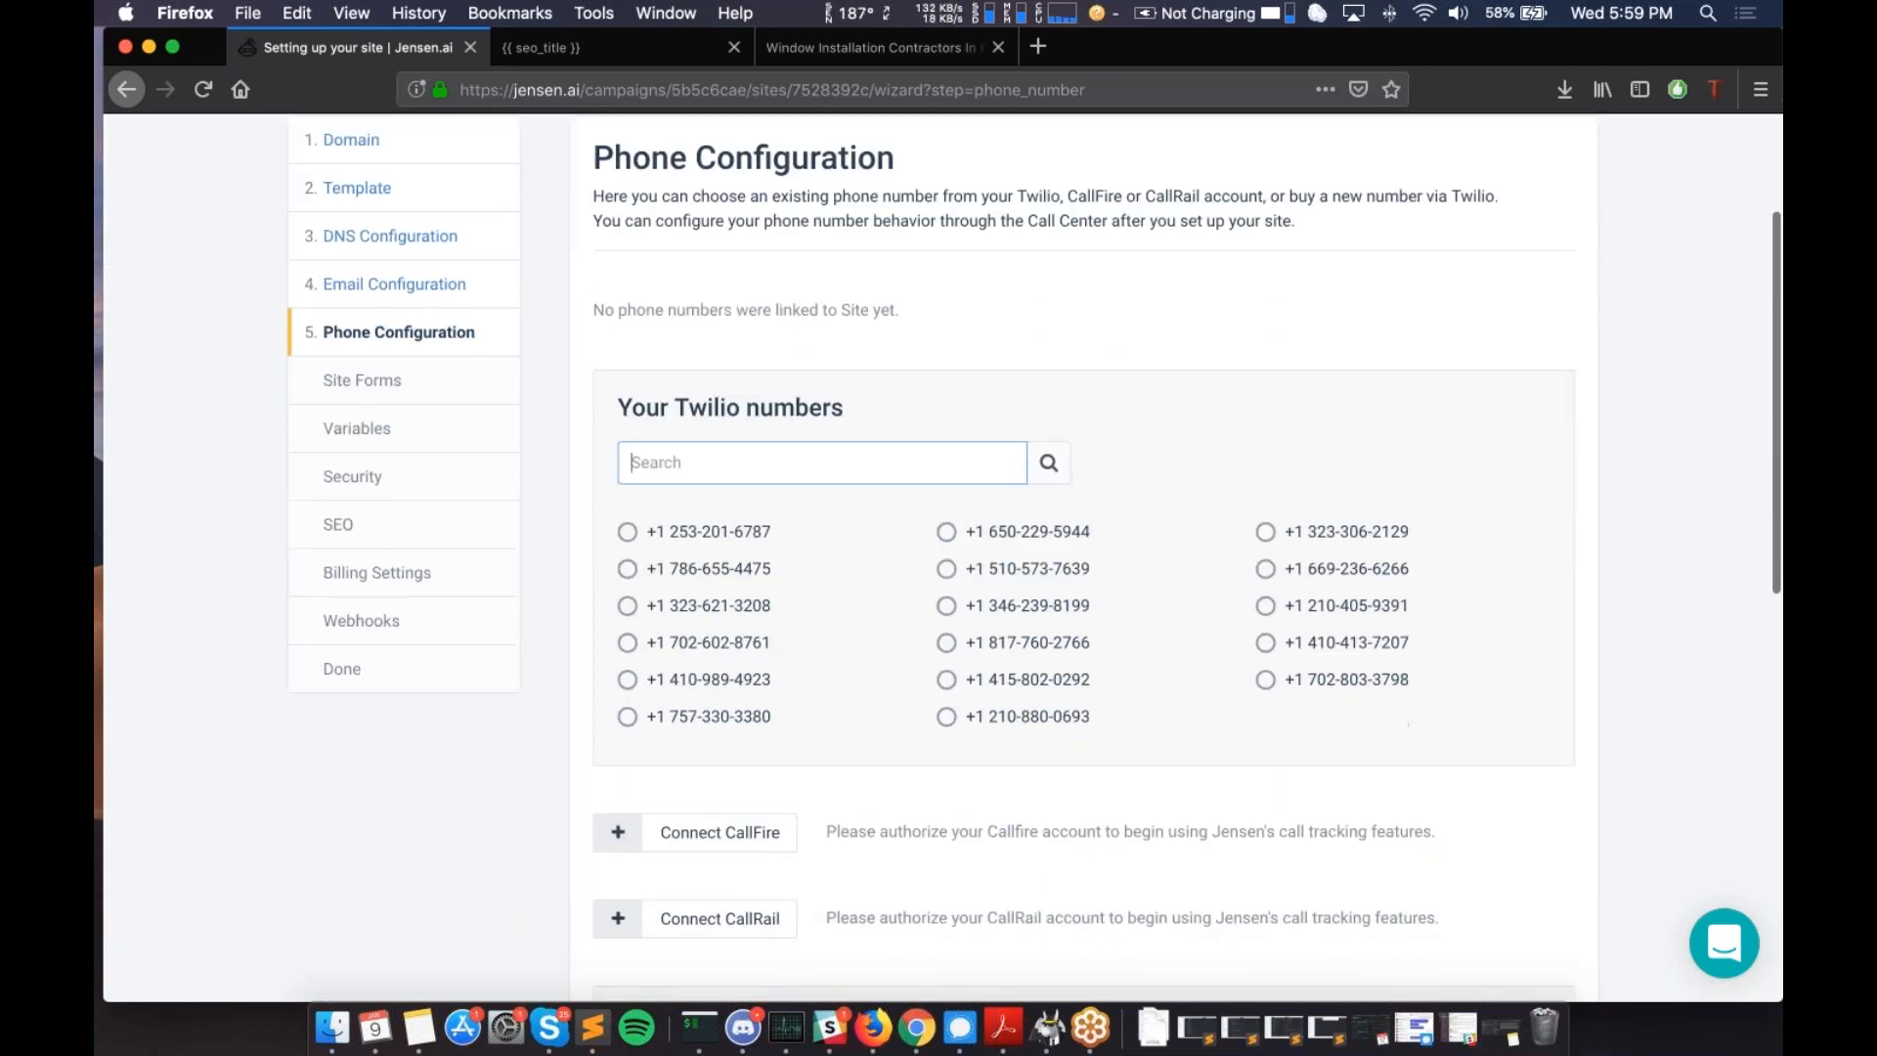
pyautogui.scroll(-2, 637, 533)
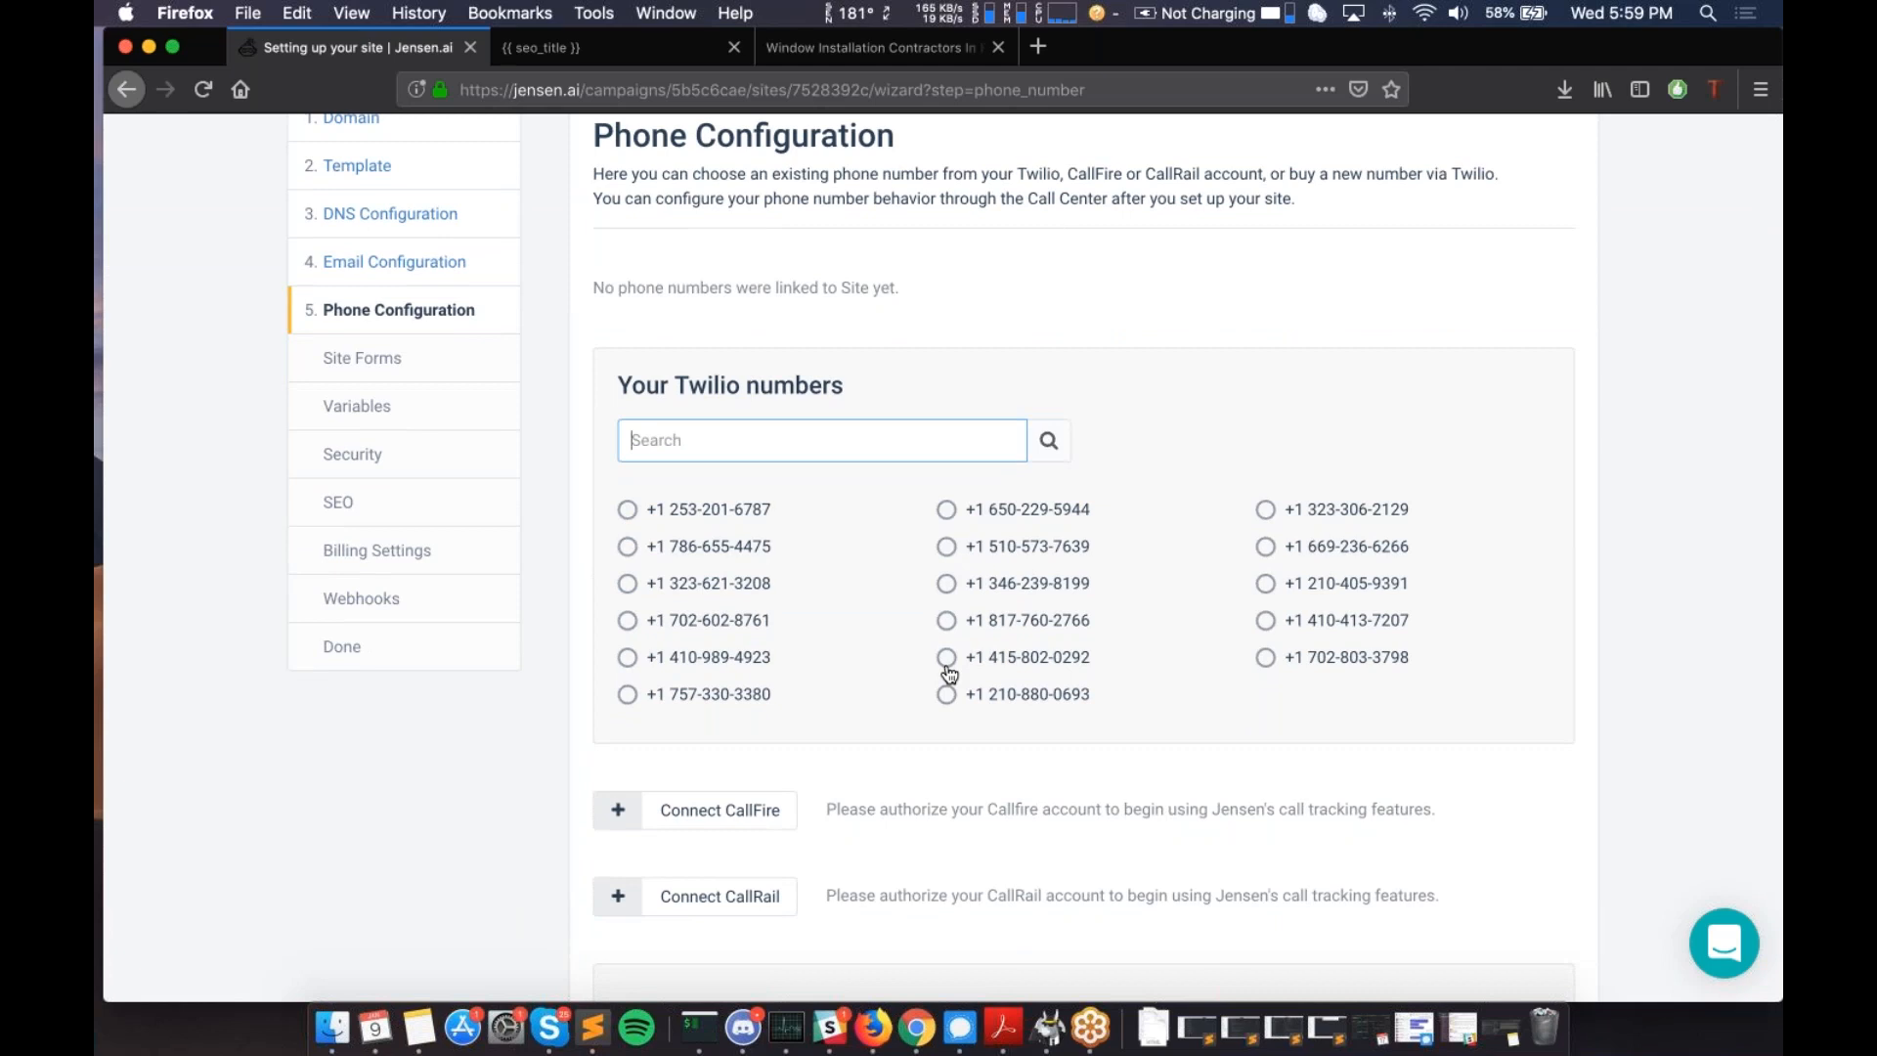
pyautogui.scroll(-2, 948, 674)
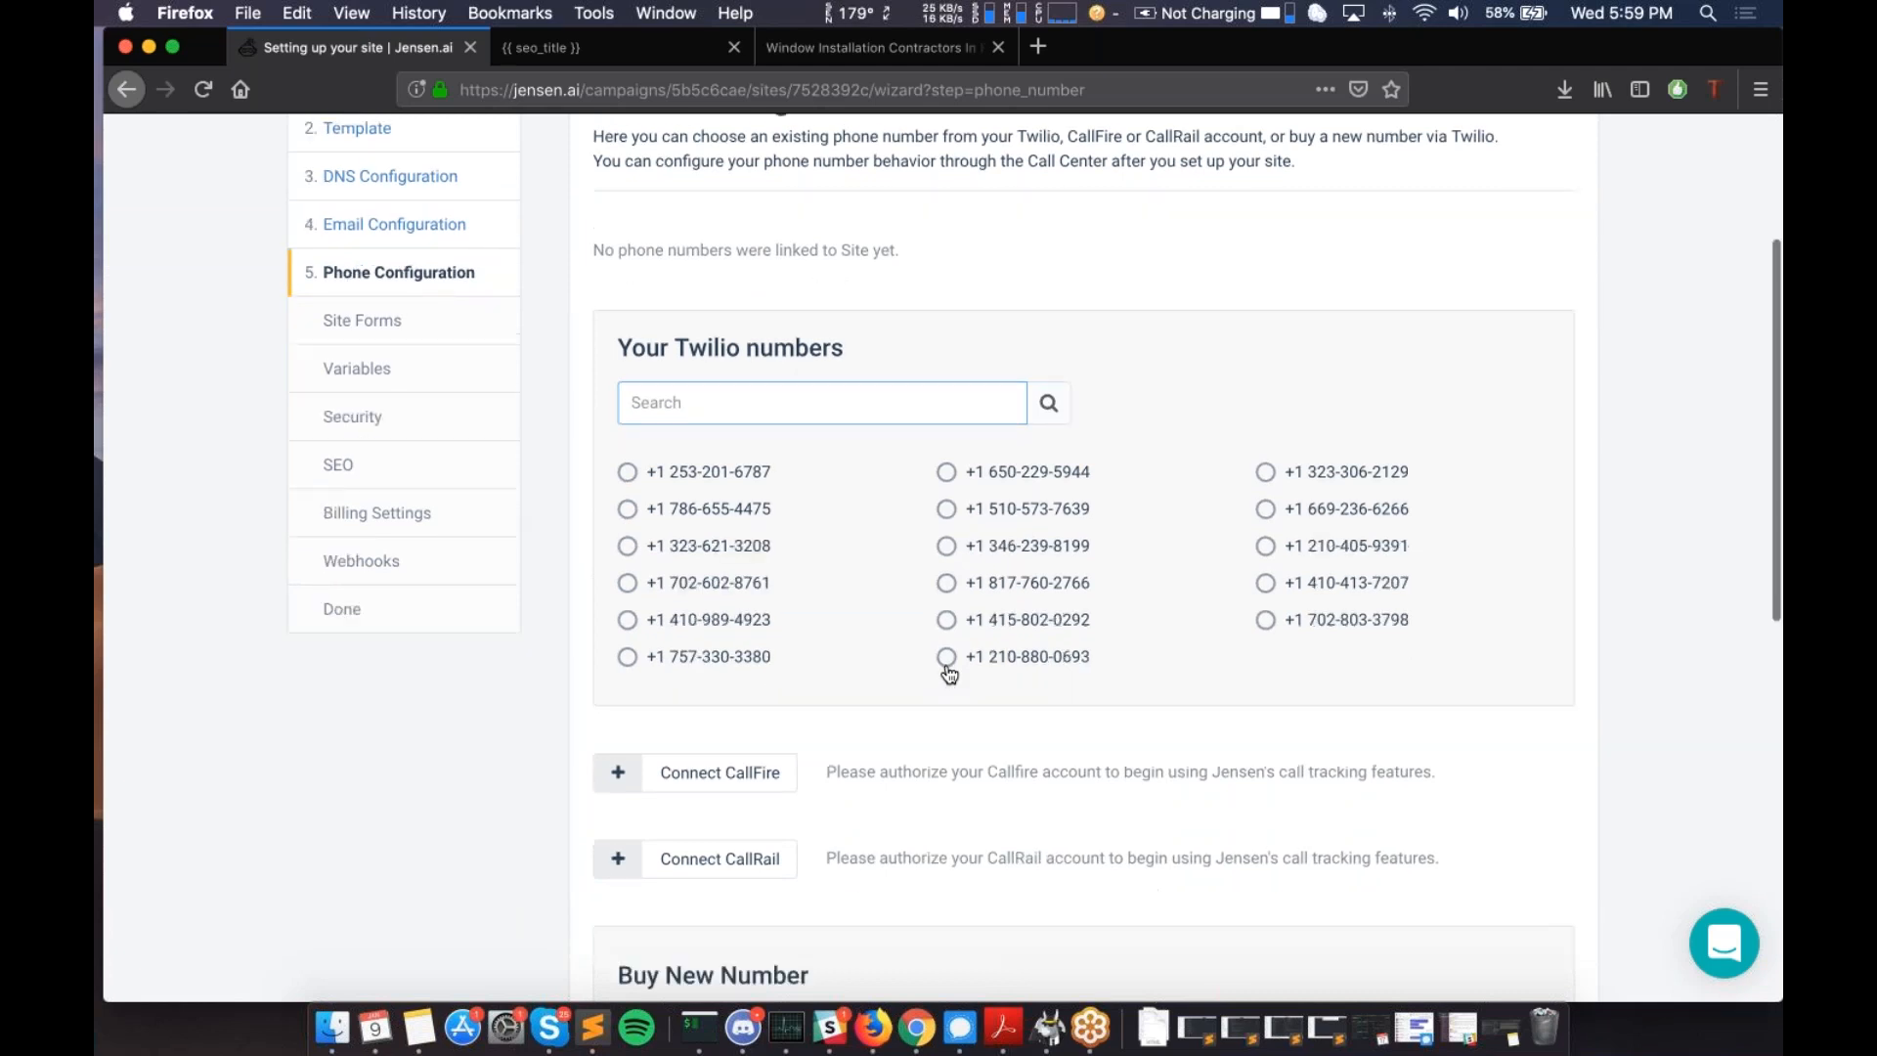
pyautogui.scroll(-5, 947, 670)
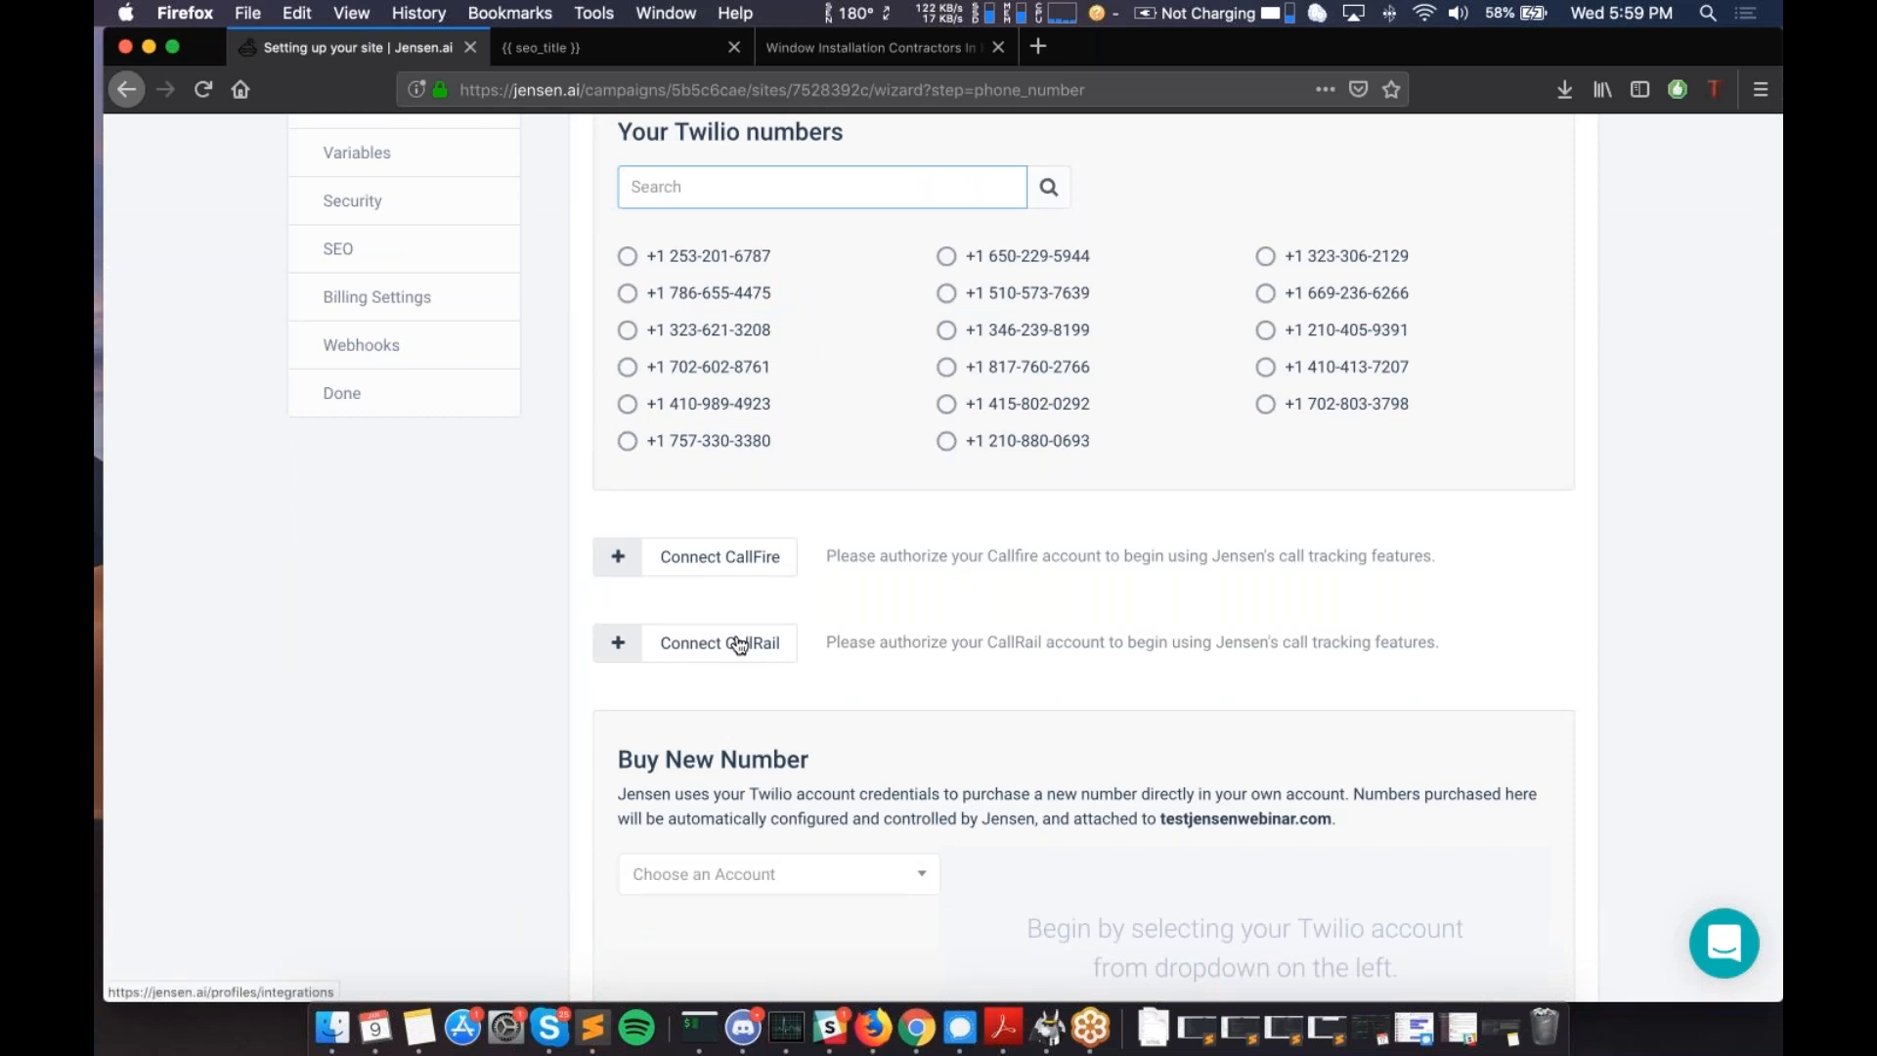
pyautogui.scroll(-6, 738, 640)
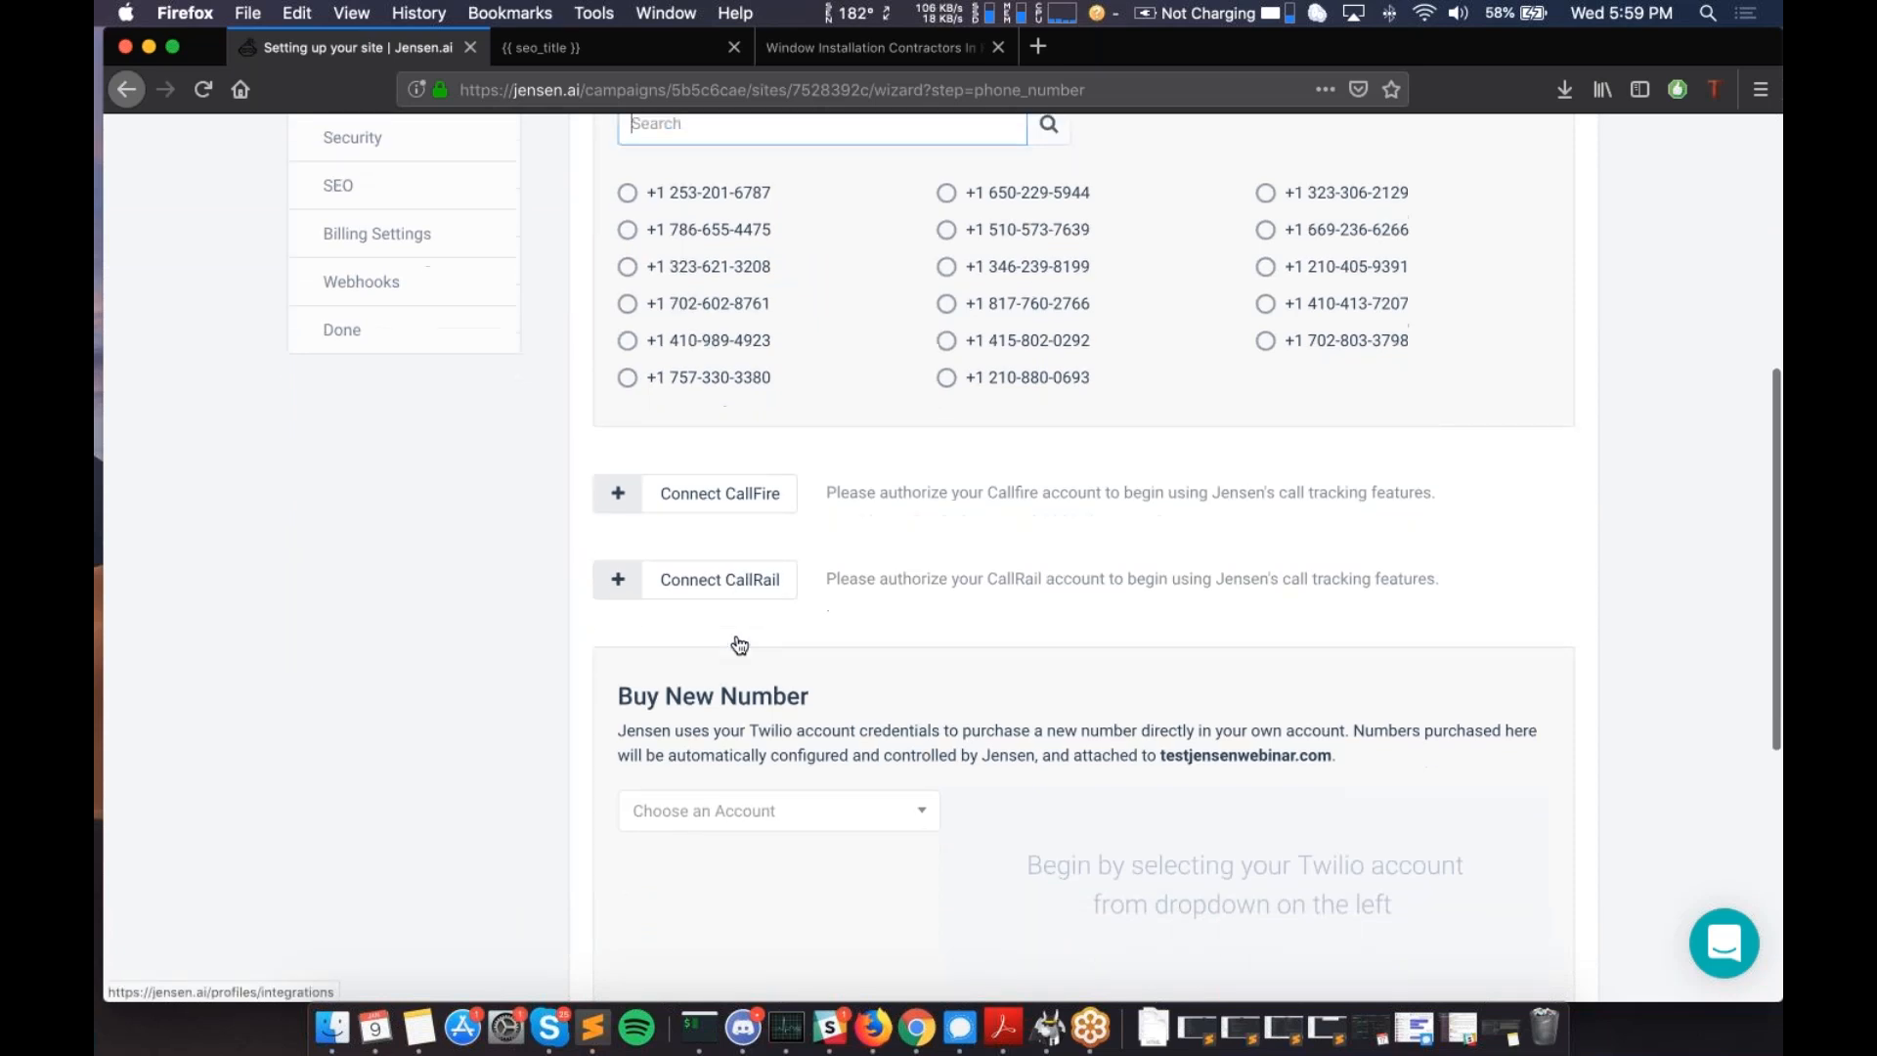
# - Choose the Default Twilio account, then browse the country list to find USA
pyautogui.click(885, 622)
pyautogui.click(844, 653)
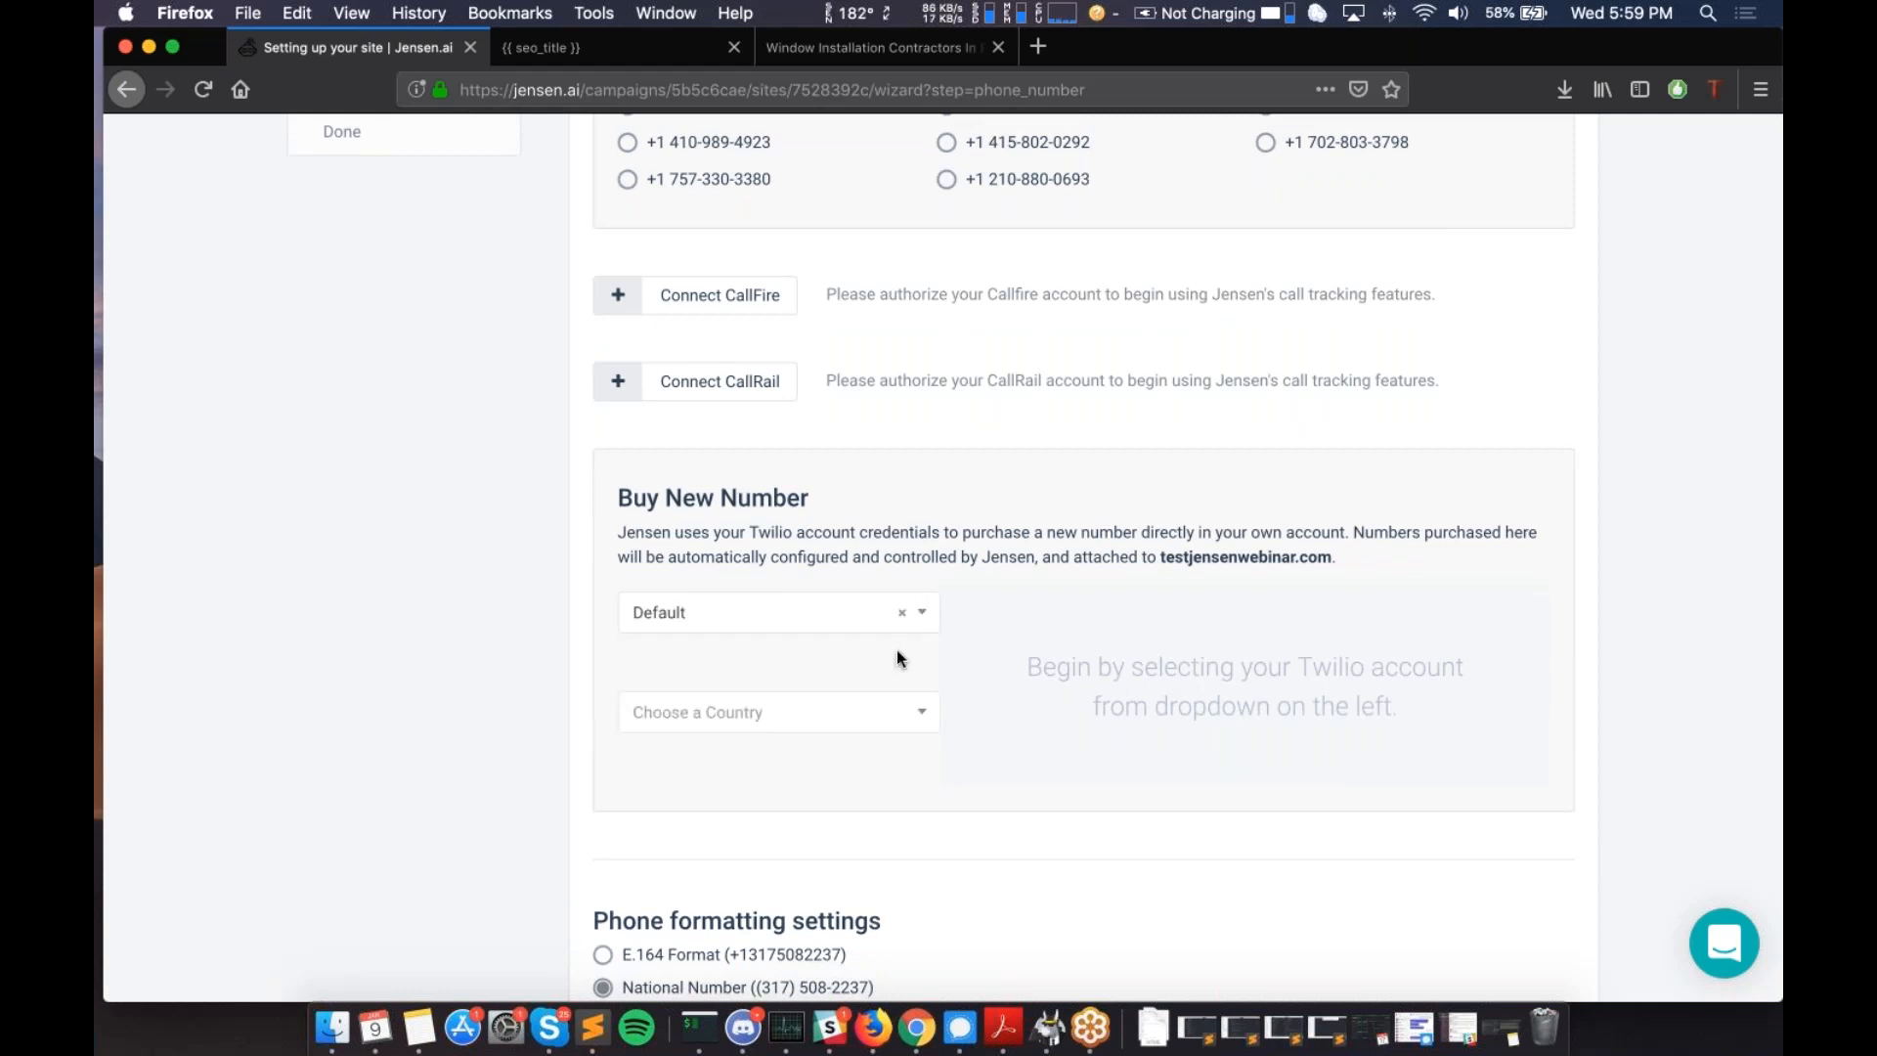
pyautogui.click(825, 713)
pyautogui.scroll(-1, 692, 885)
pyautogui.scroll(1, 692, 885)
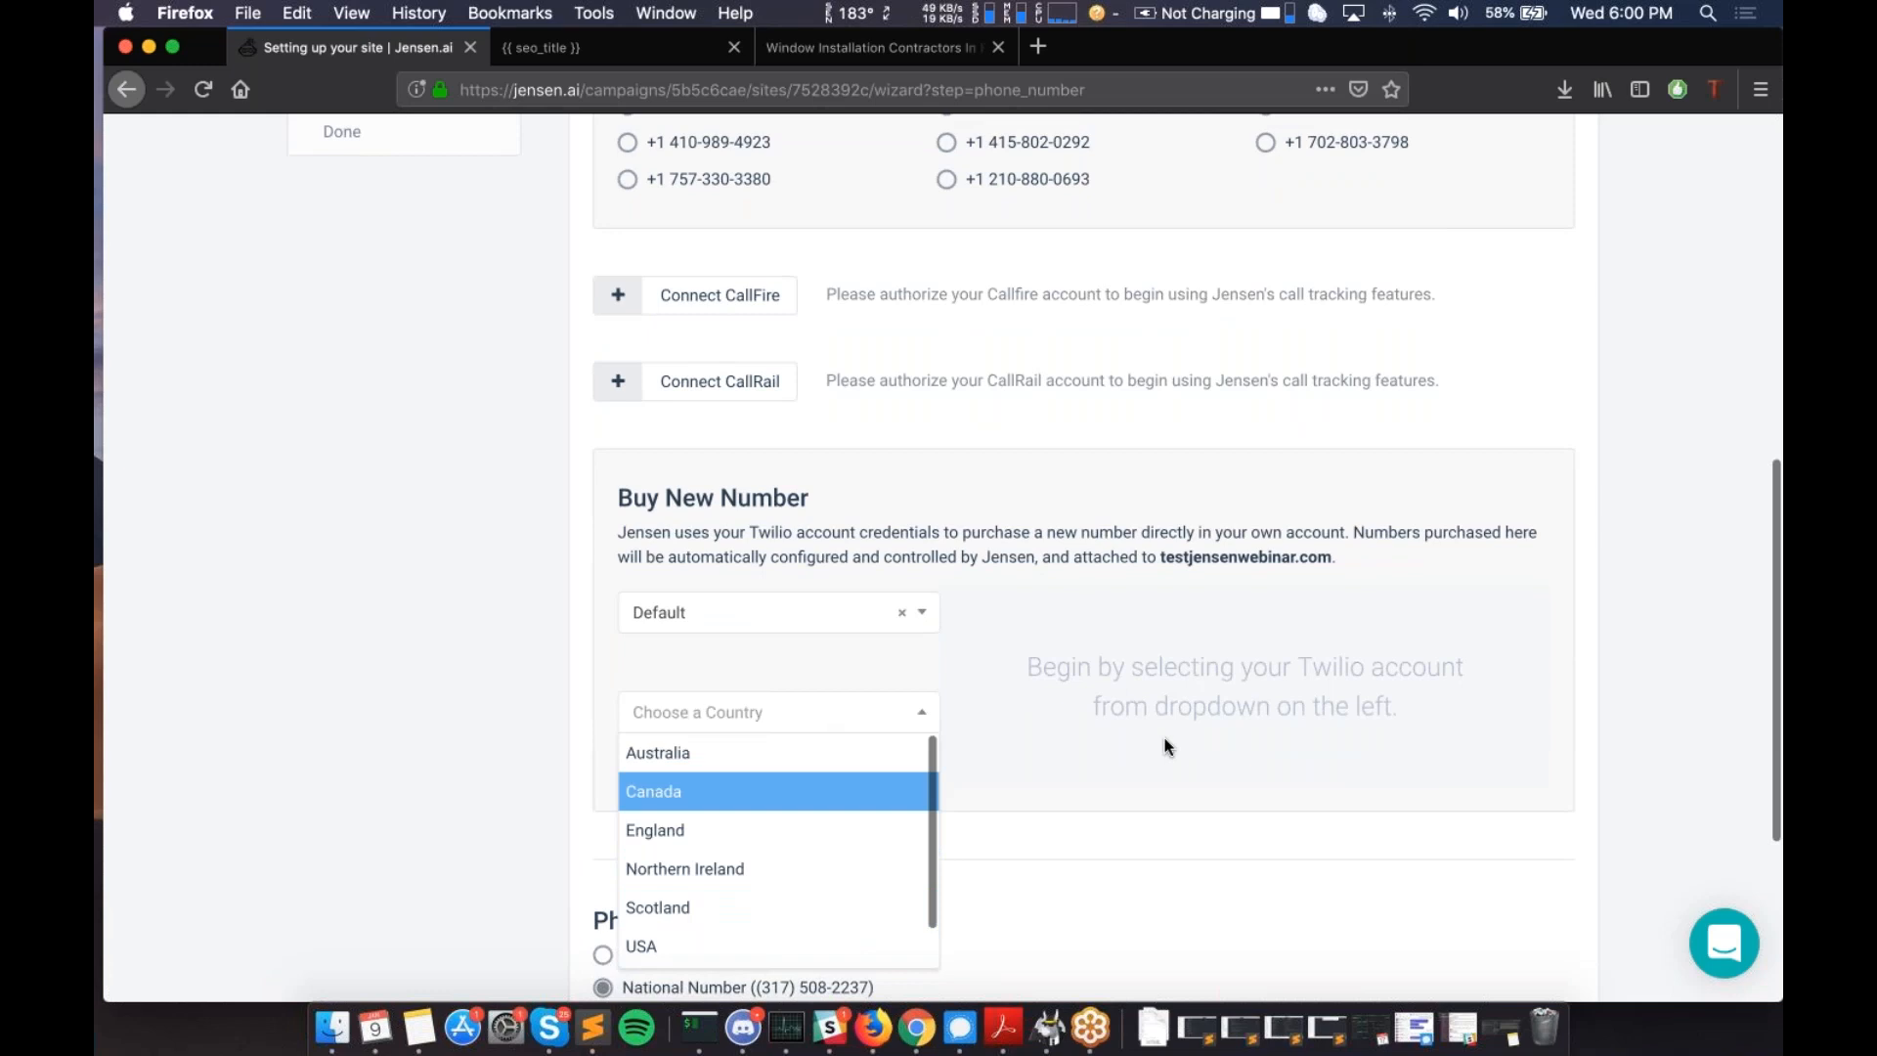
pyautogui.scroll(-3, 1166, 746)
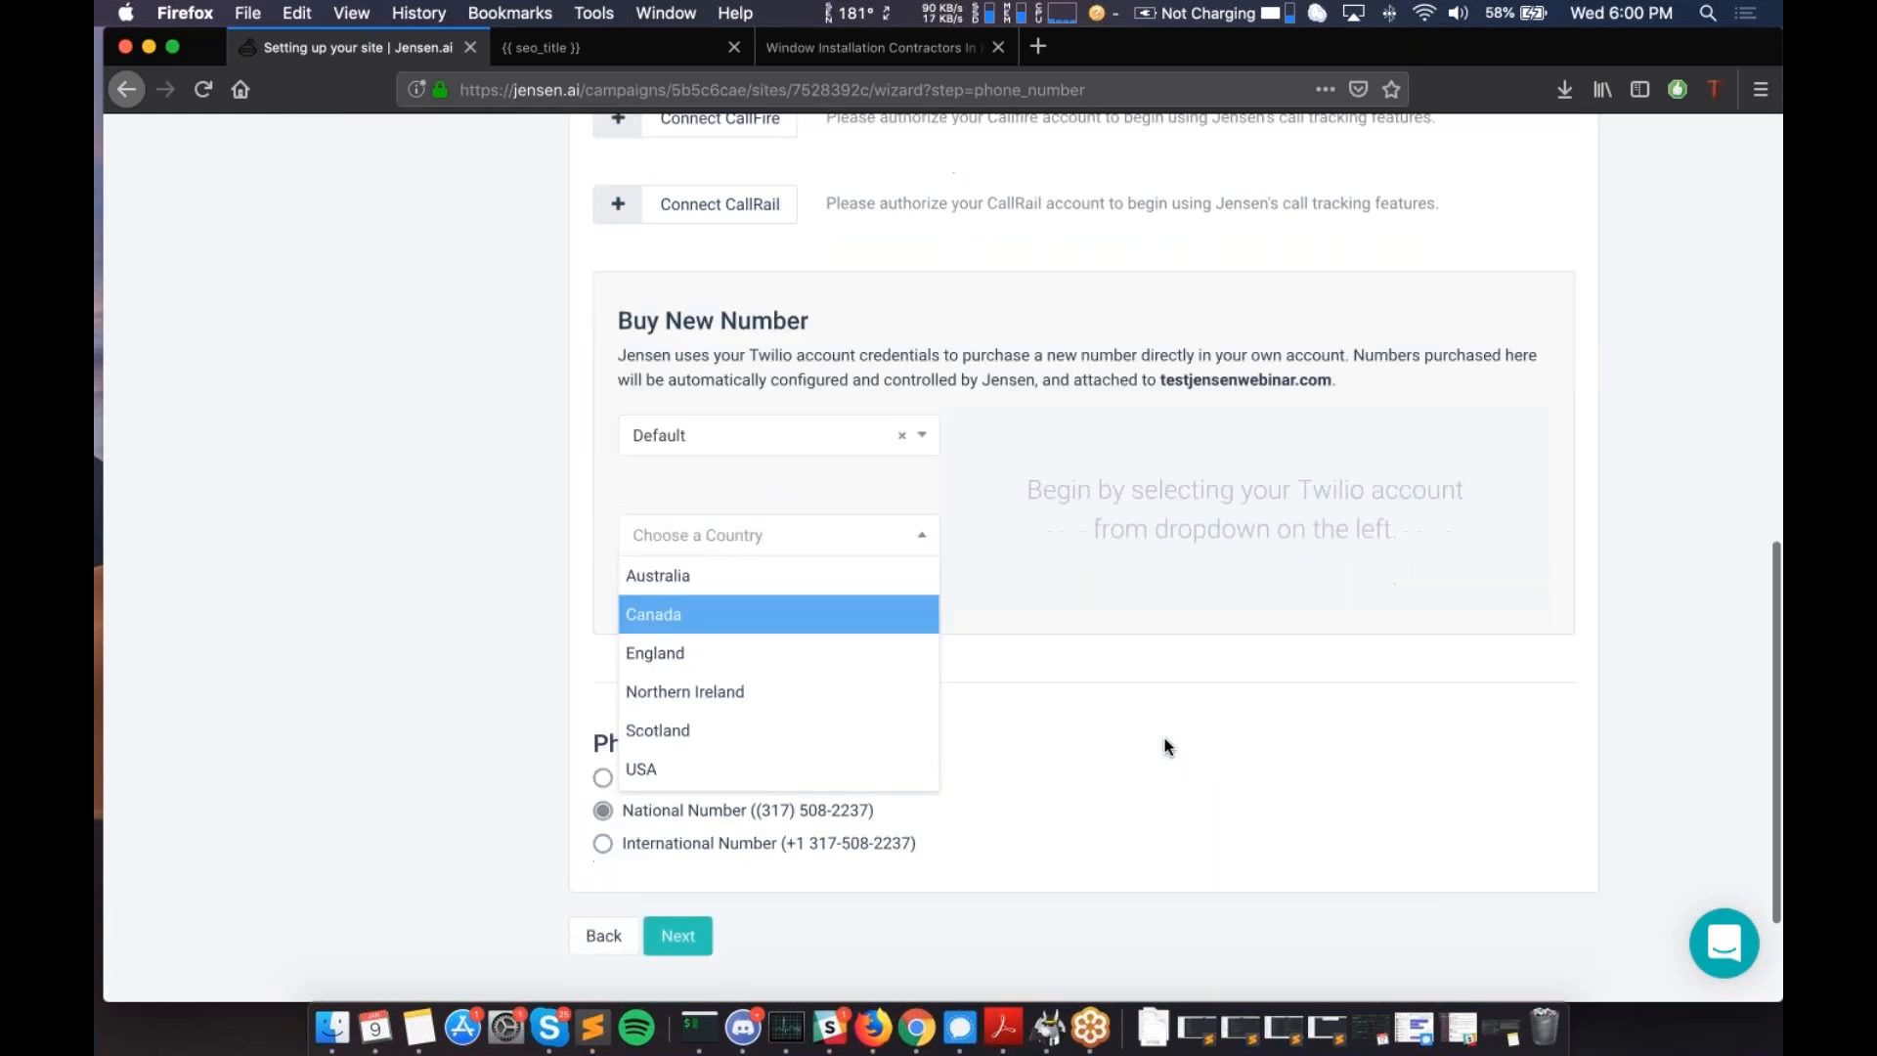
pyautogui.scroll(-2, 716, 671)
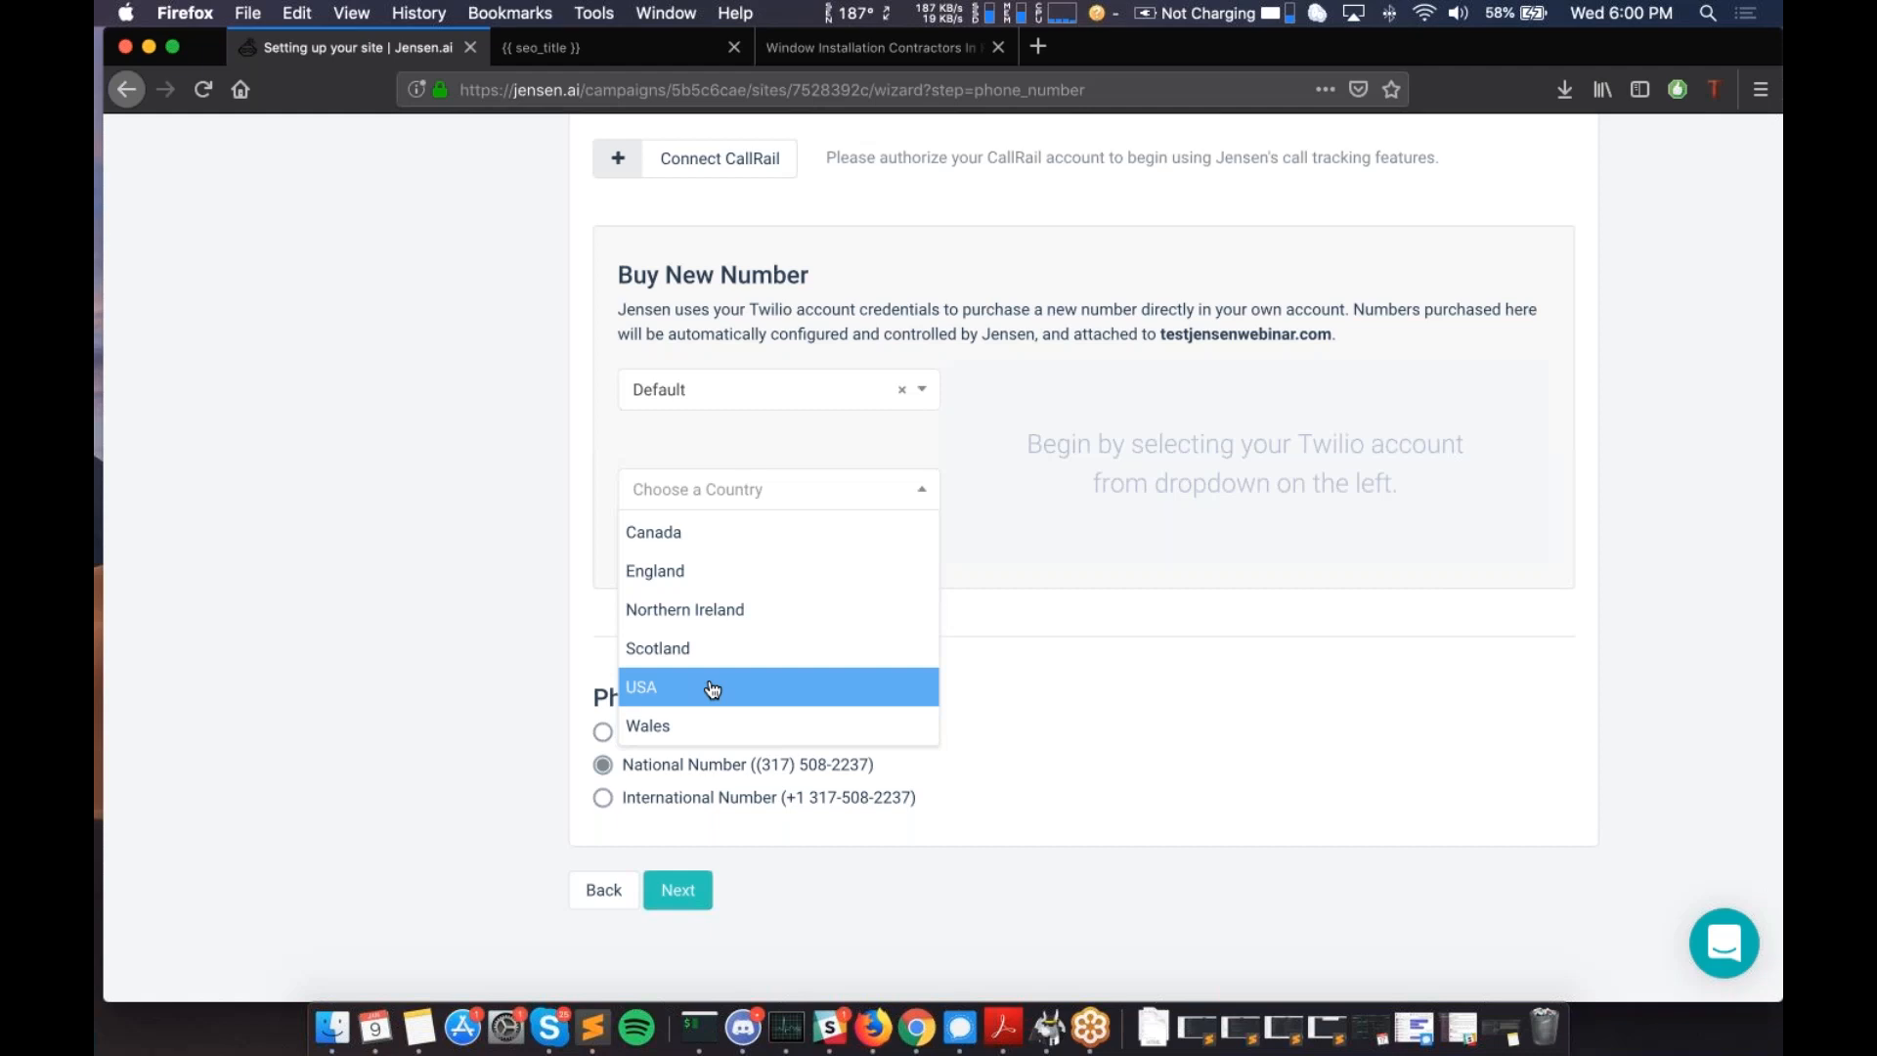
pyautogui.scroll(1, 700, 554)
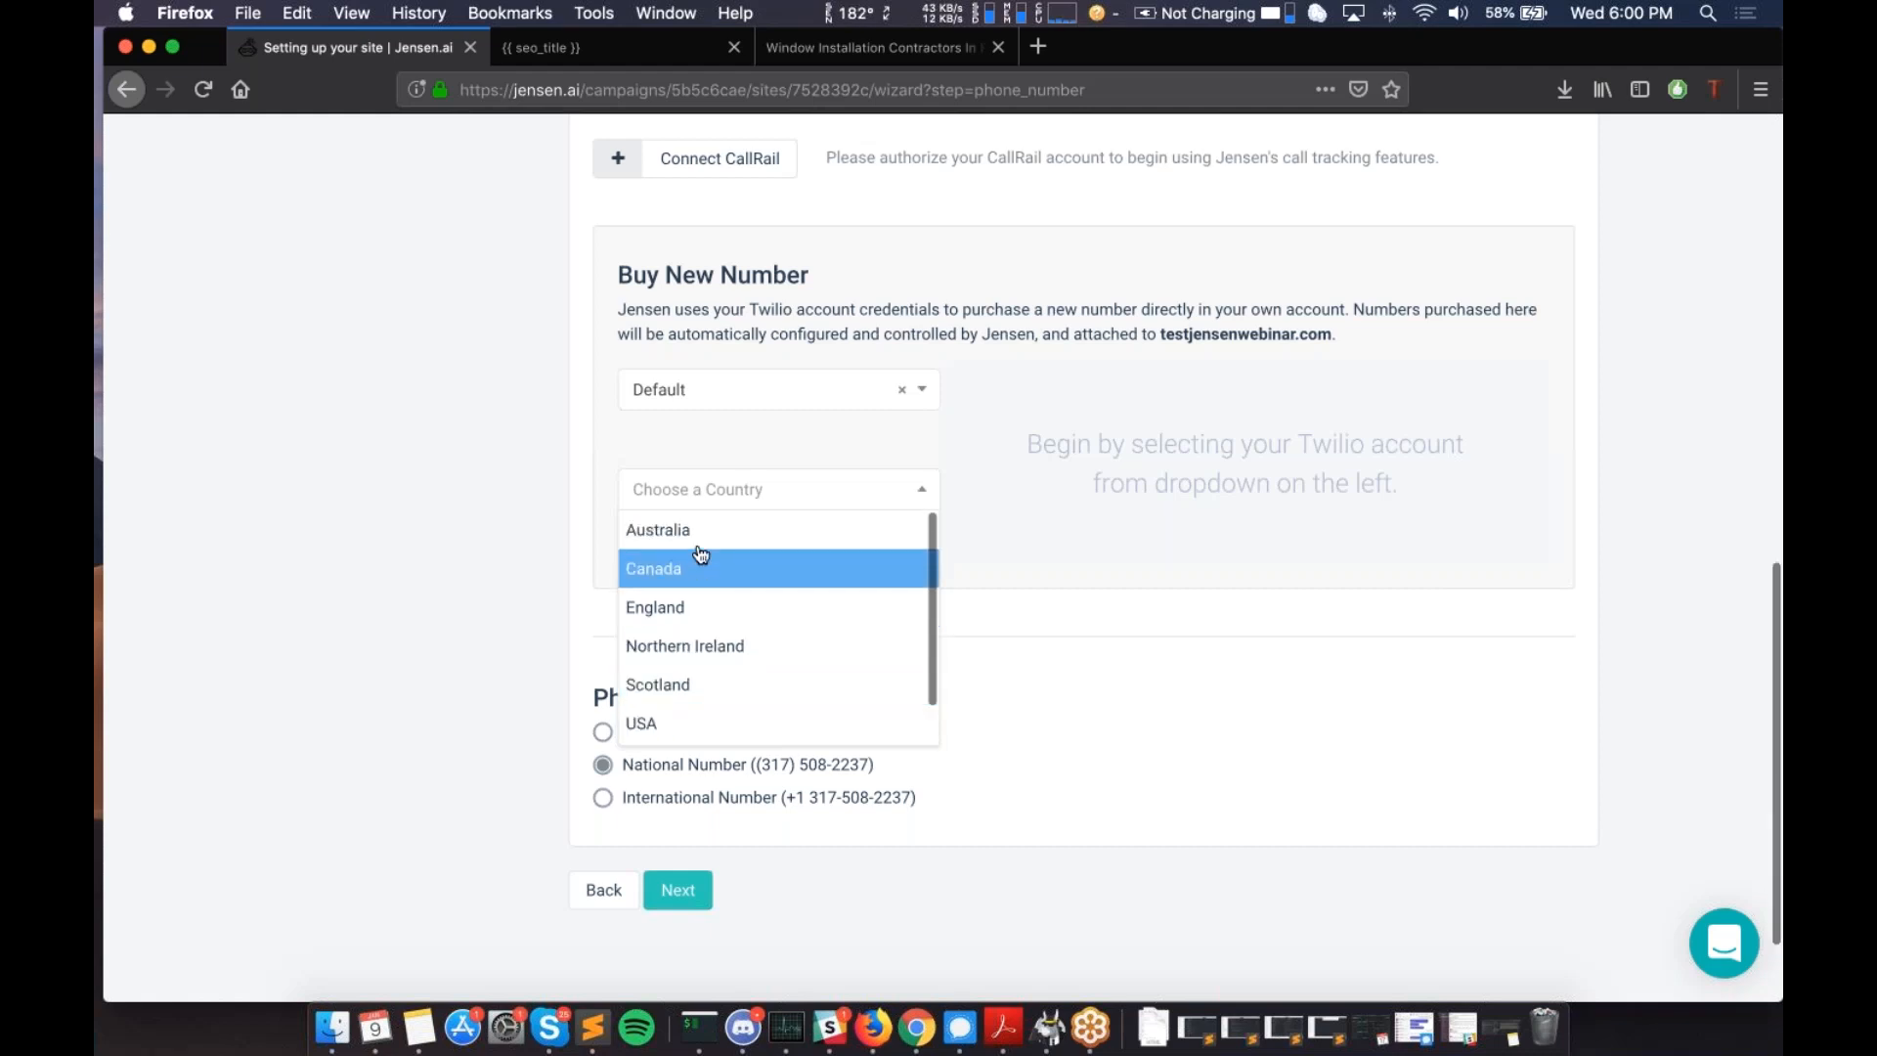
pyautogui.scroll(-1, 701, 553)
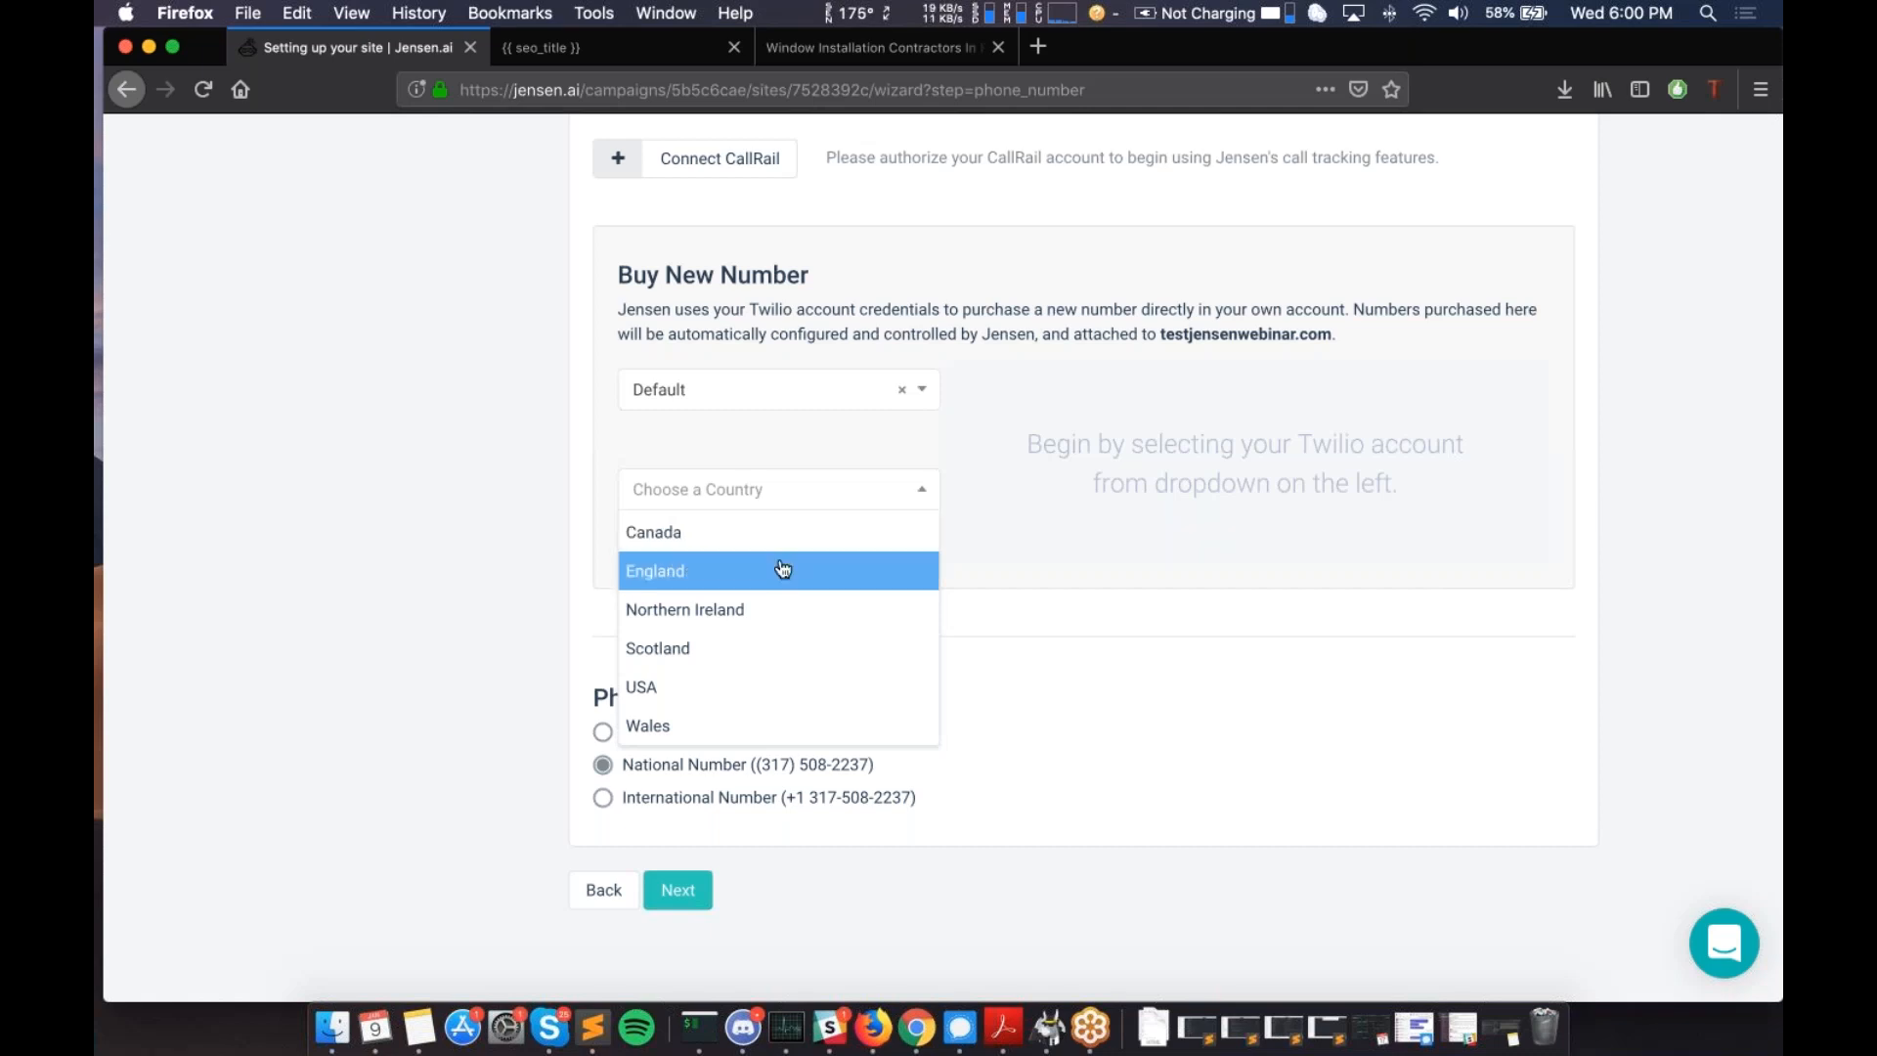
pyautogui.scroll(-3, 783, 569)
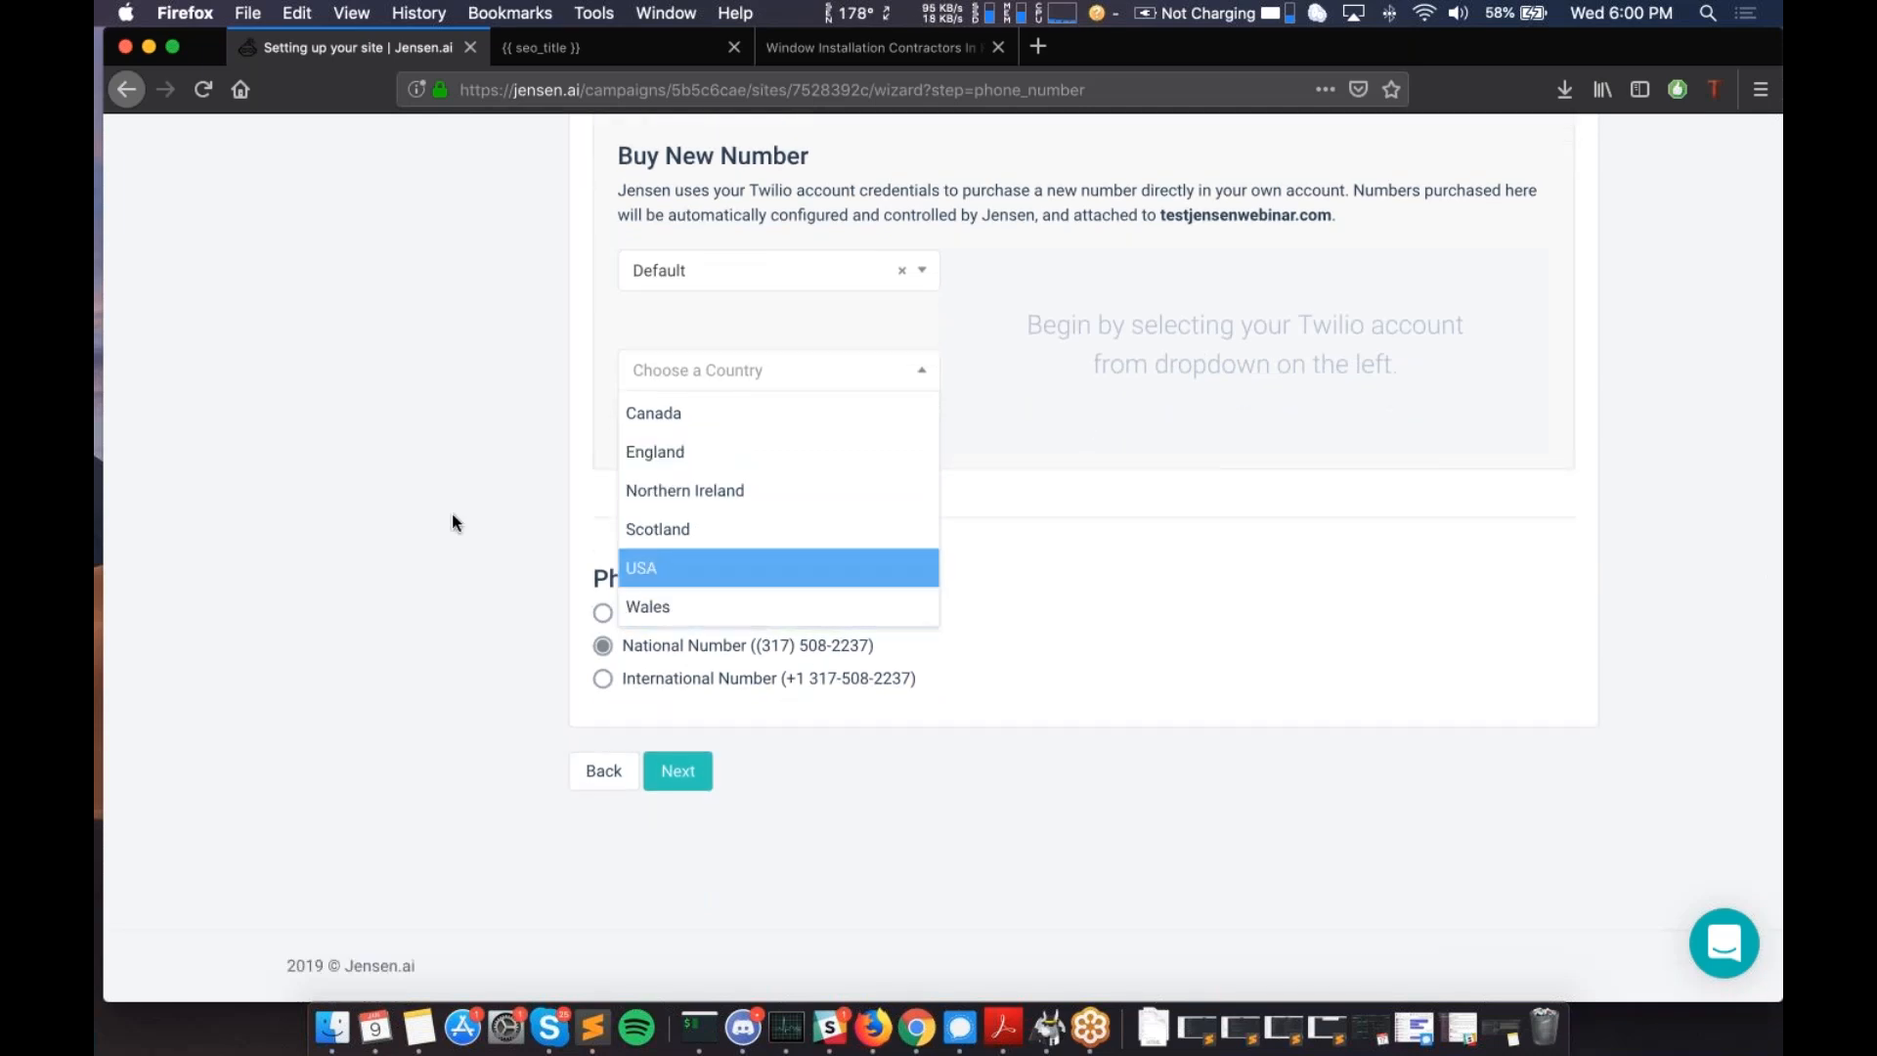
pyautogui.scroll(9, 452, 513)
pyautogui.scroll(8, 569, 371)
pyautogui.scroll(3, 1126, 567)
pyautogui.scroll(-17, 1126, 567)
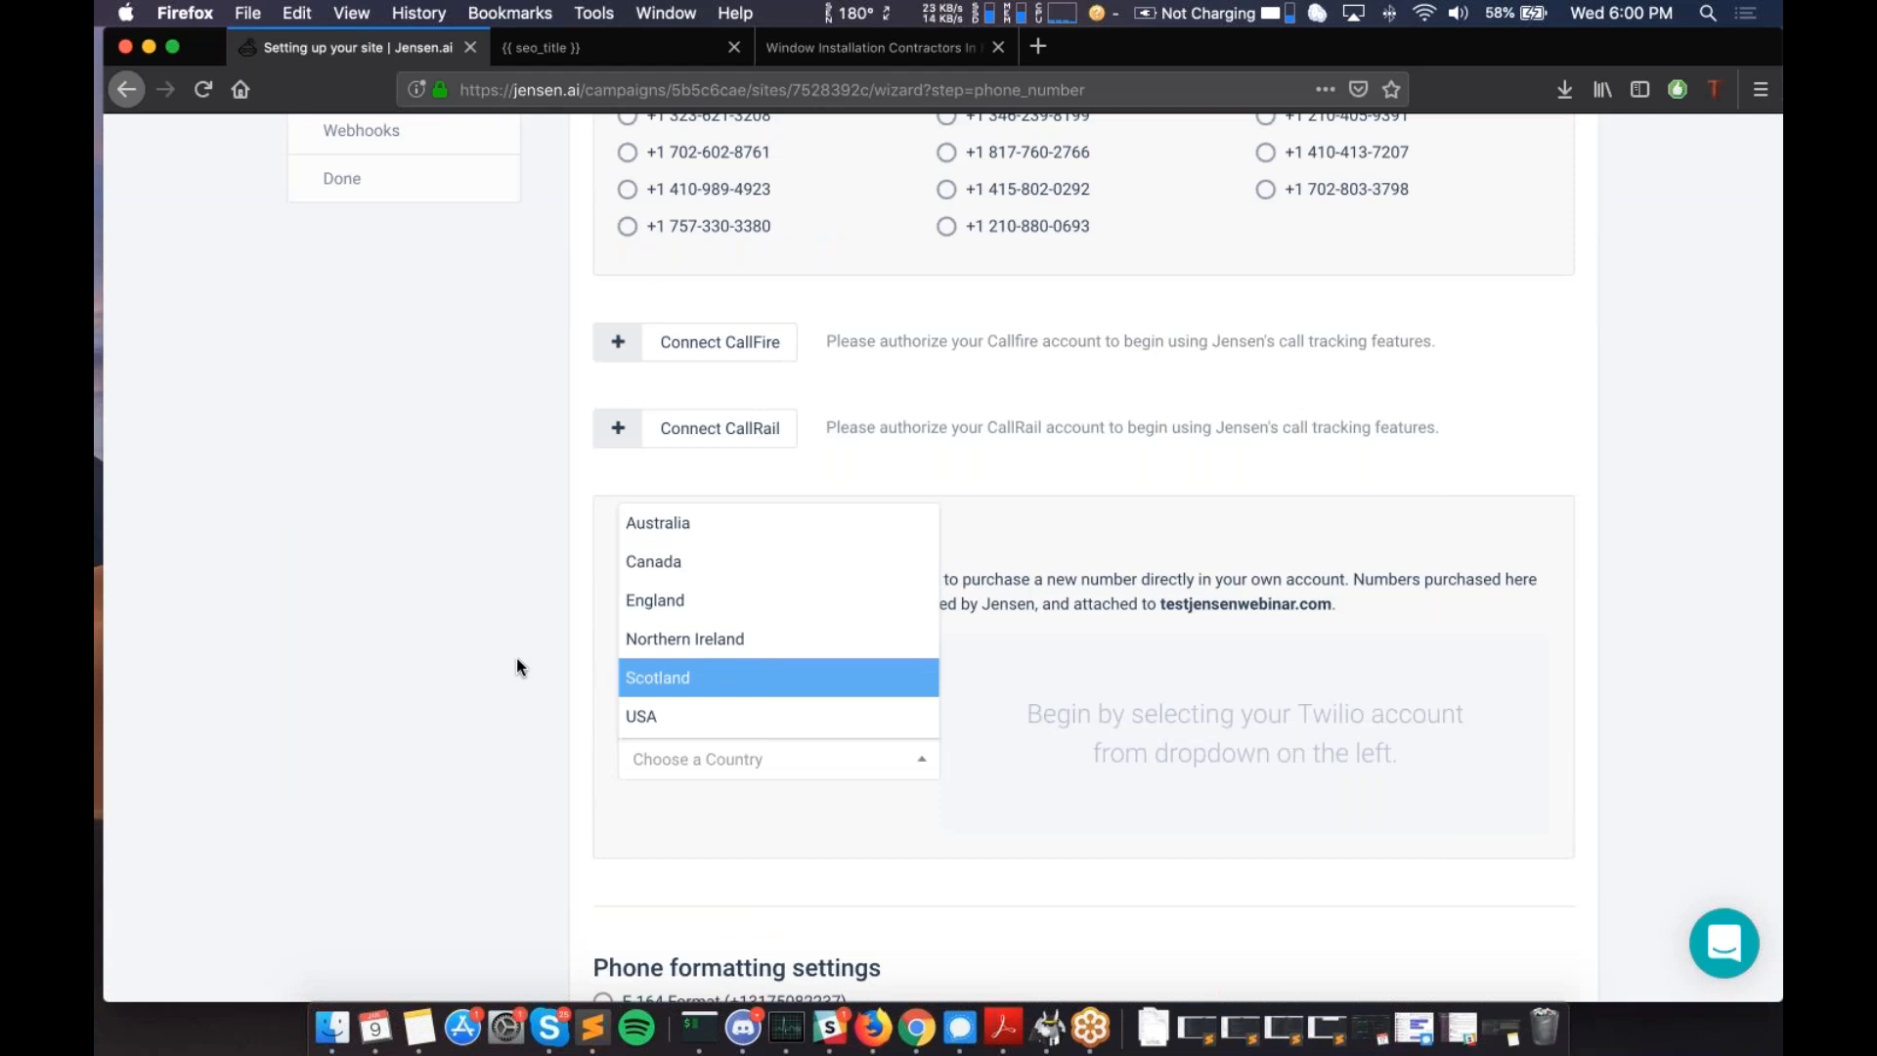
pyautogui.scroll(-1, 735, 653)
pyautogui.scroll(-1, 735, 653)
pyautogui.scroll(2, 735, 649)
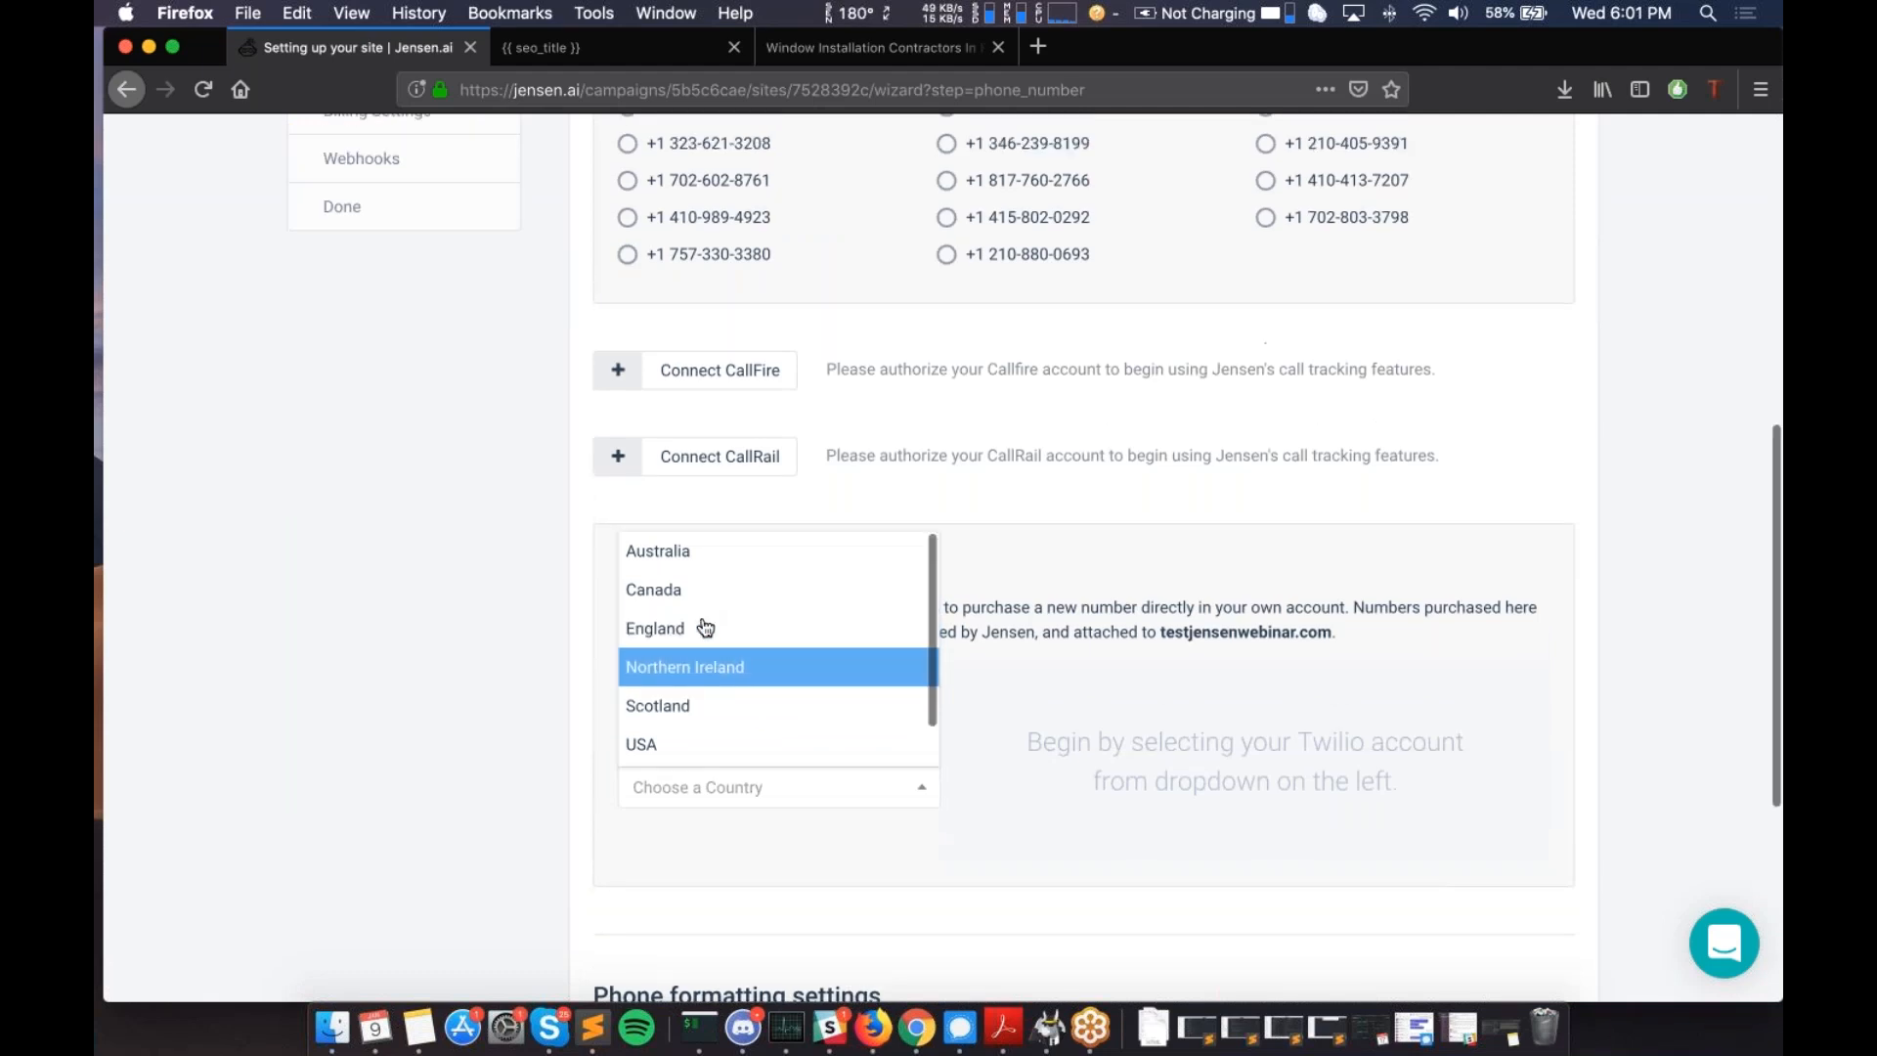
pyautogui.scroll(2, 704, 626)
pyautogui.scroll(-1, 702, 704)
# - Set the new number's country to USA and its city to Los Angeles, CA
pyautogui.click(704, 755)
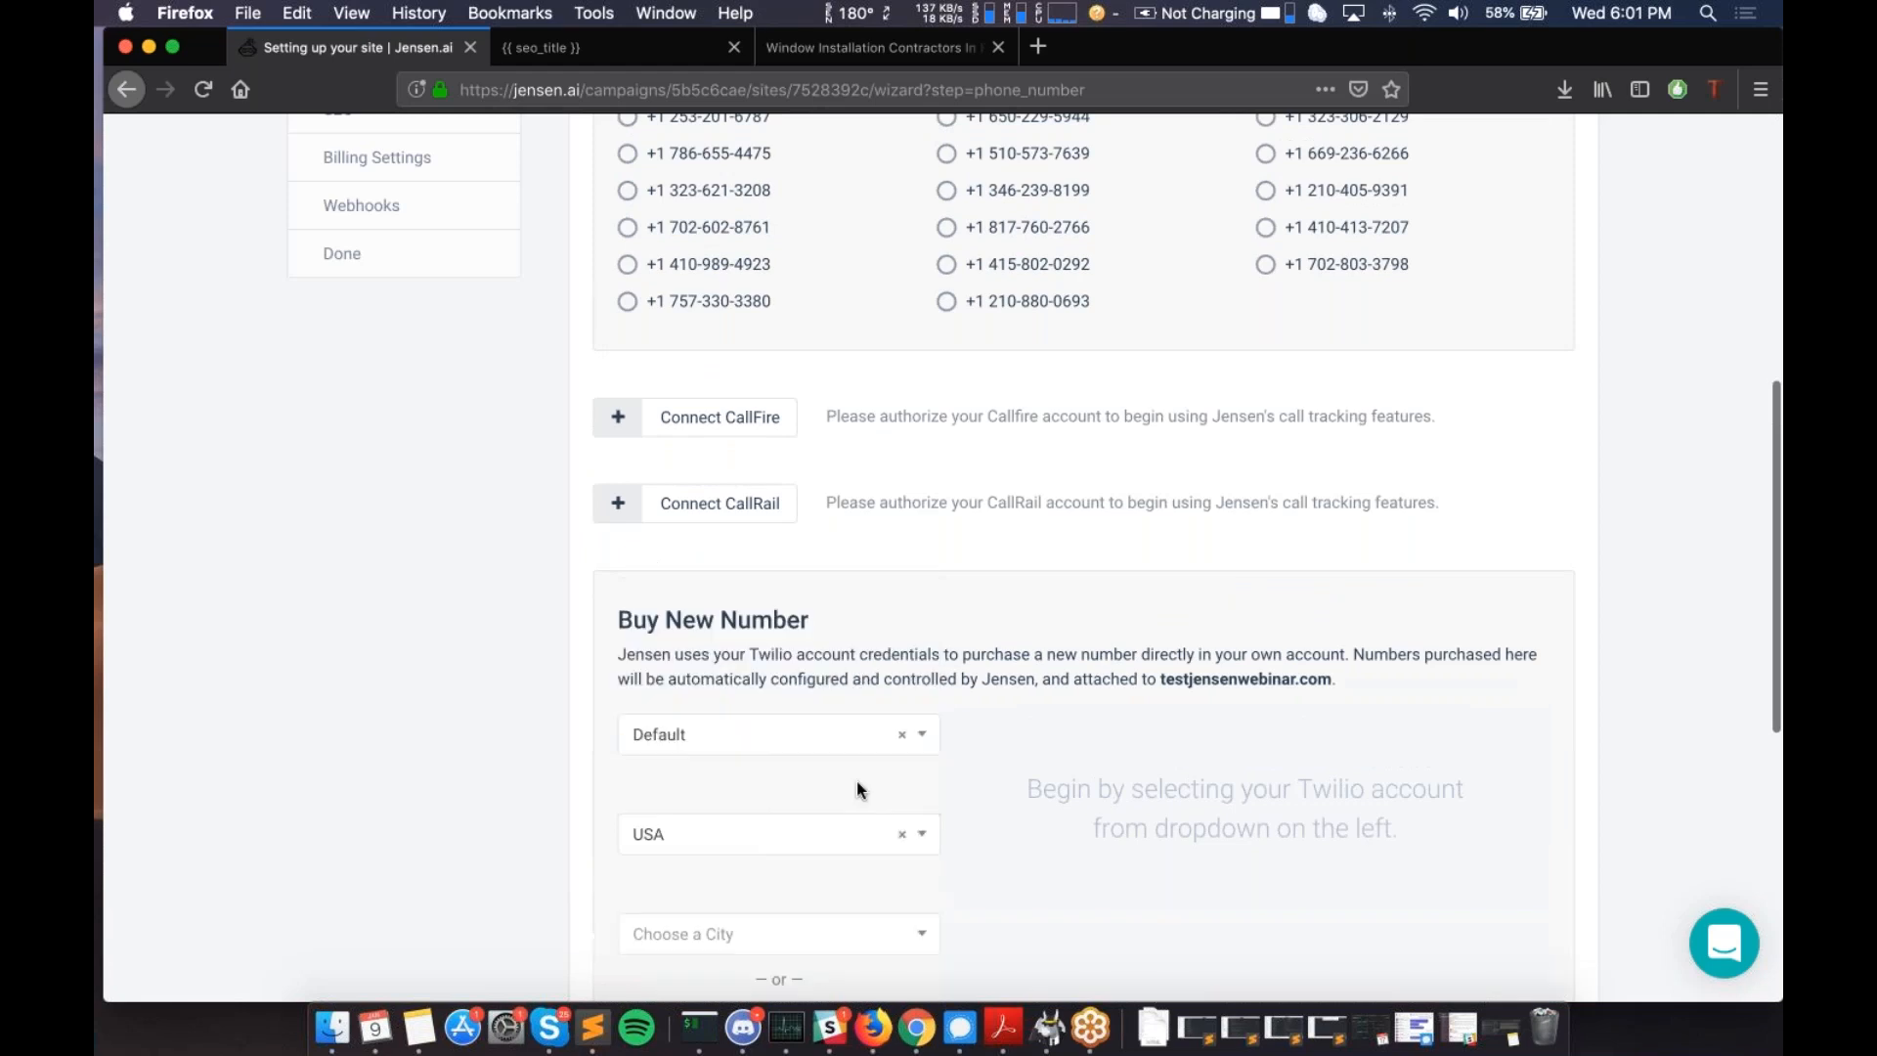
pyautogui.scroll(-3, 857, 780)
pyautogui.scroll(-3, 856, 780)
pyautogui.click(841, 633)
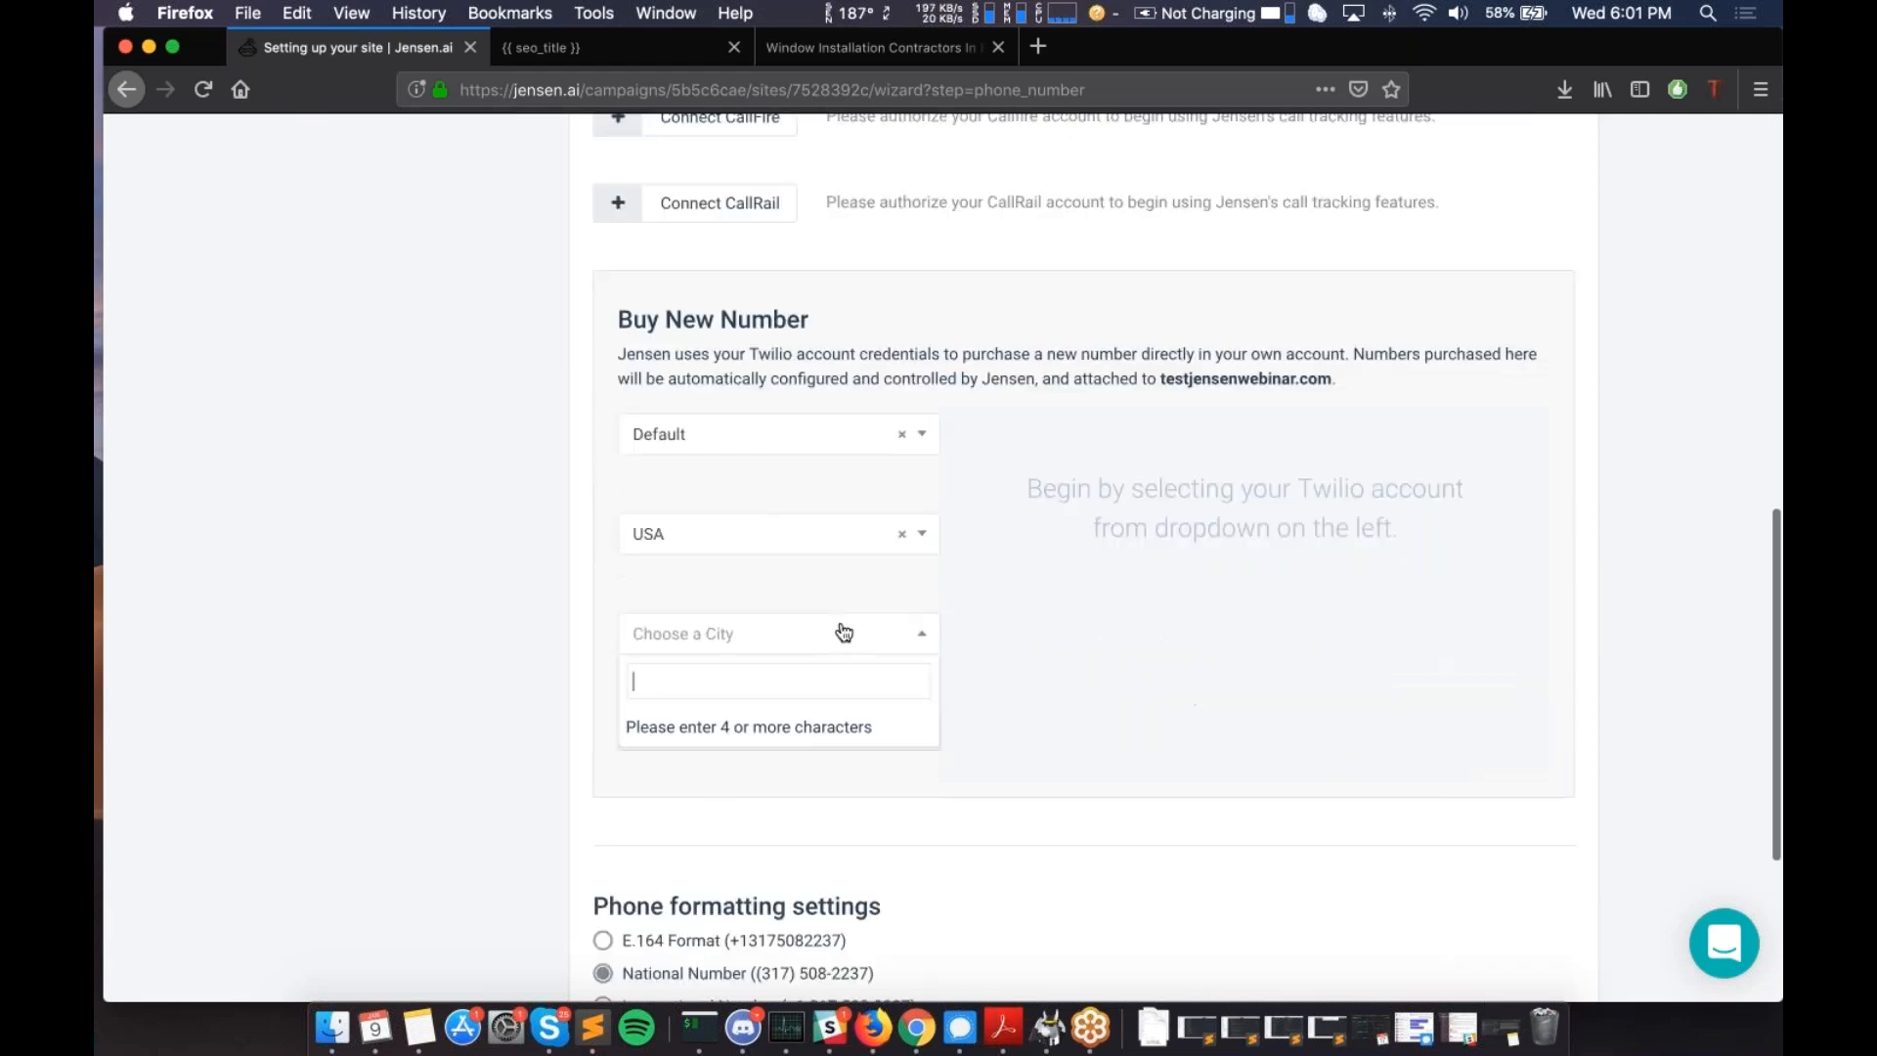
pyautogui.write('los a')
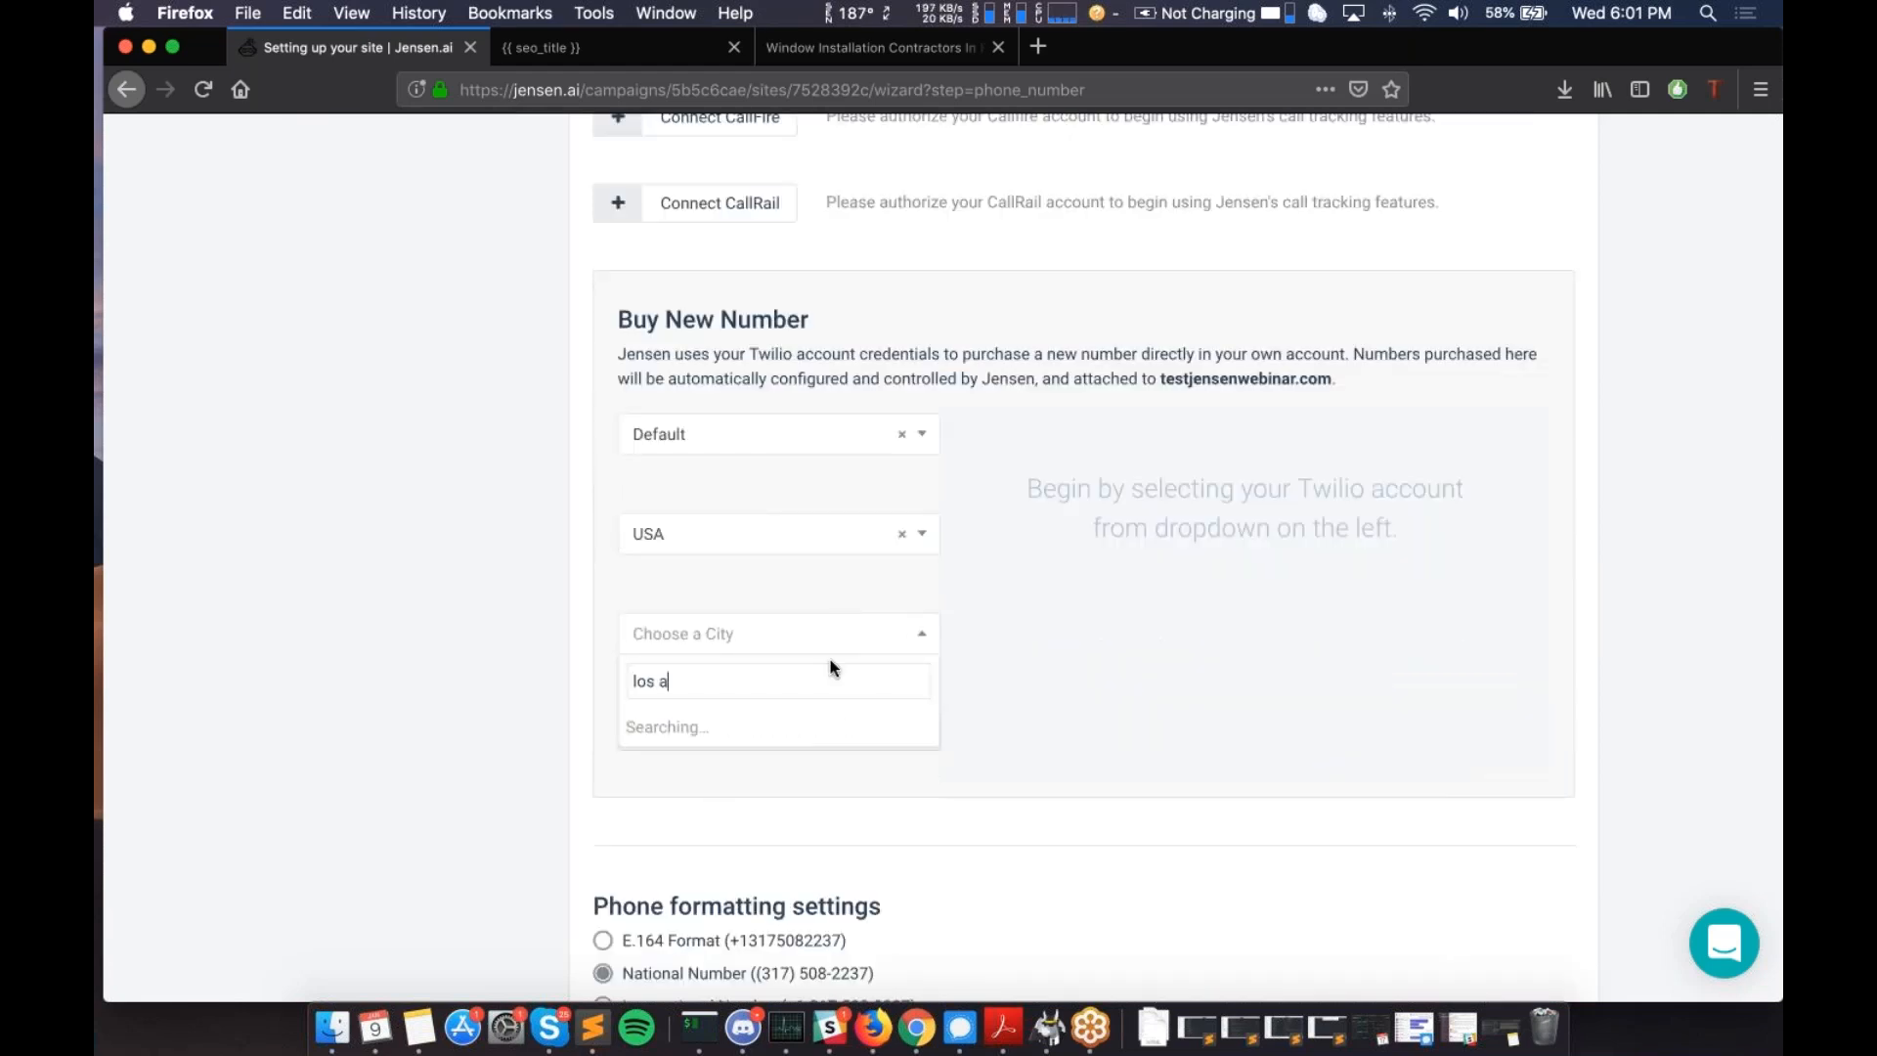
pyautogui.write('ngel')
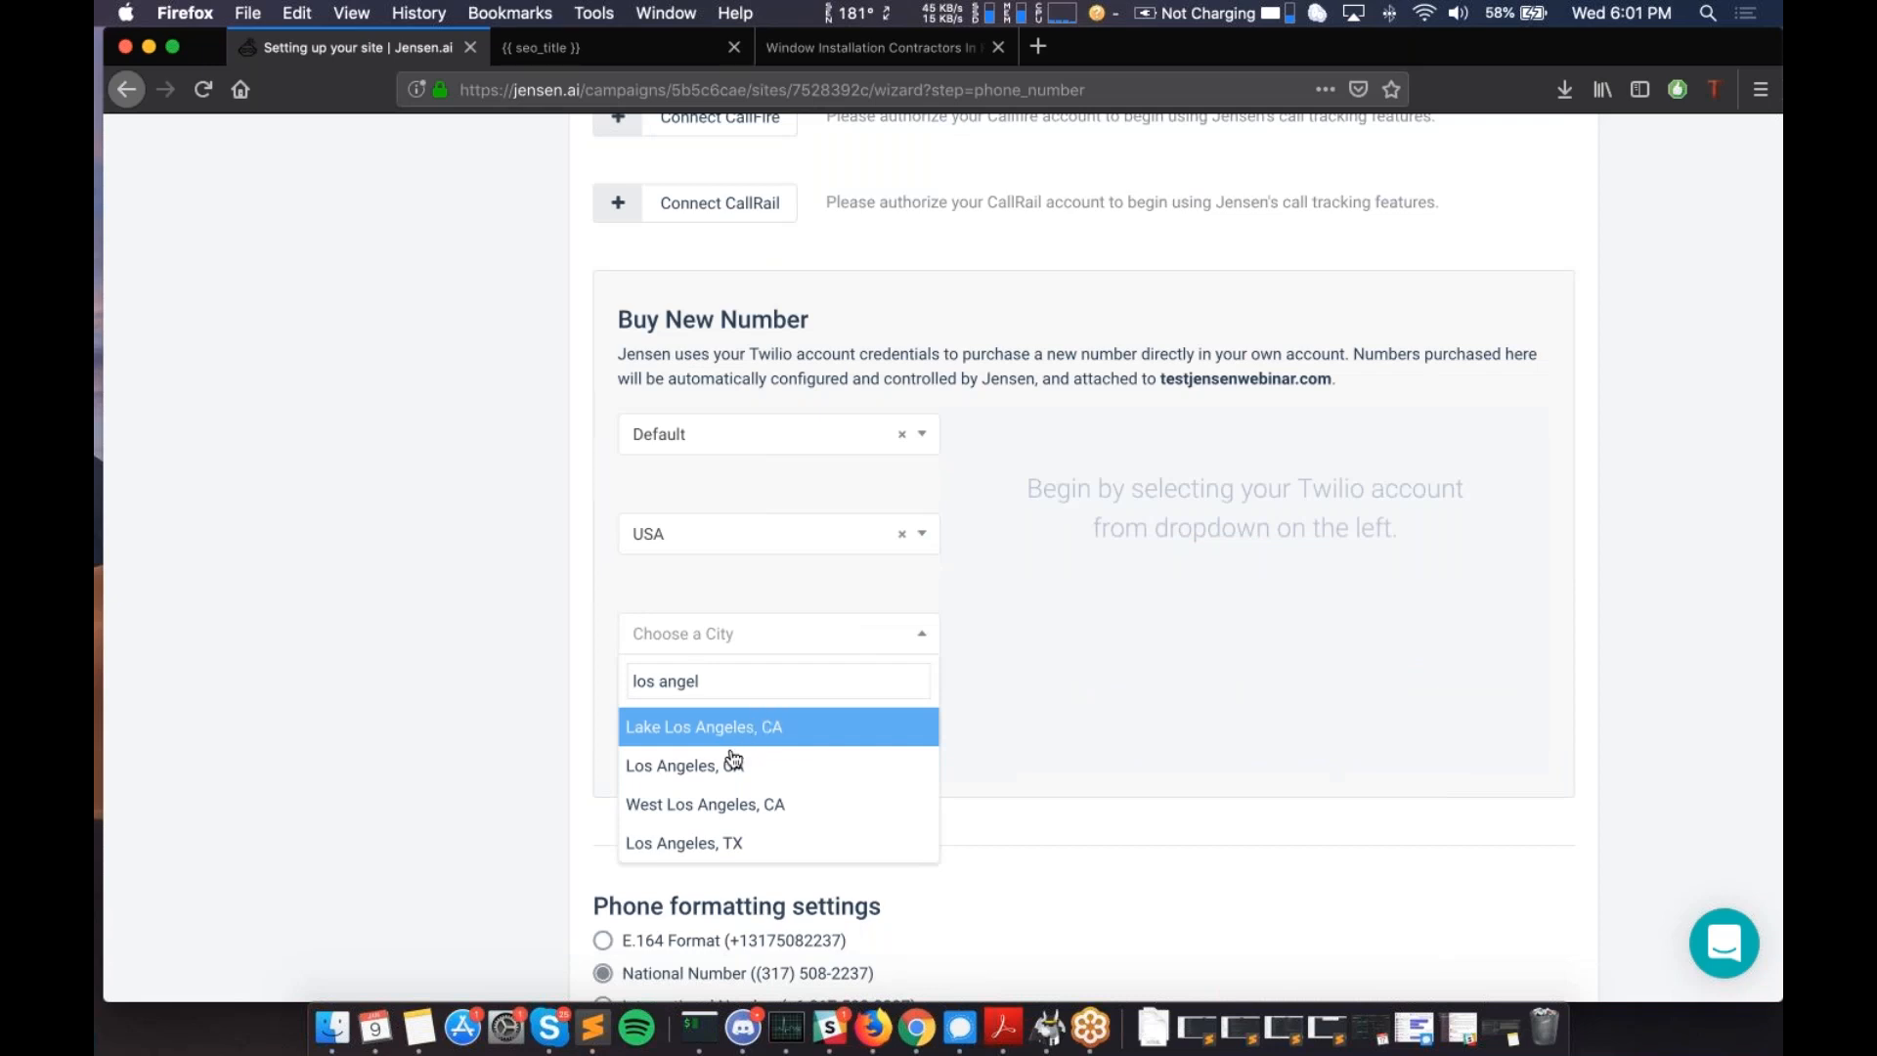
pyautogui.click(724, 766)
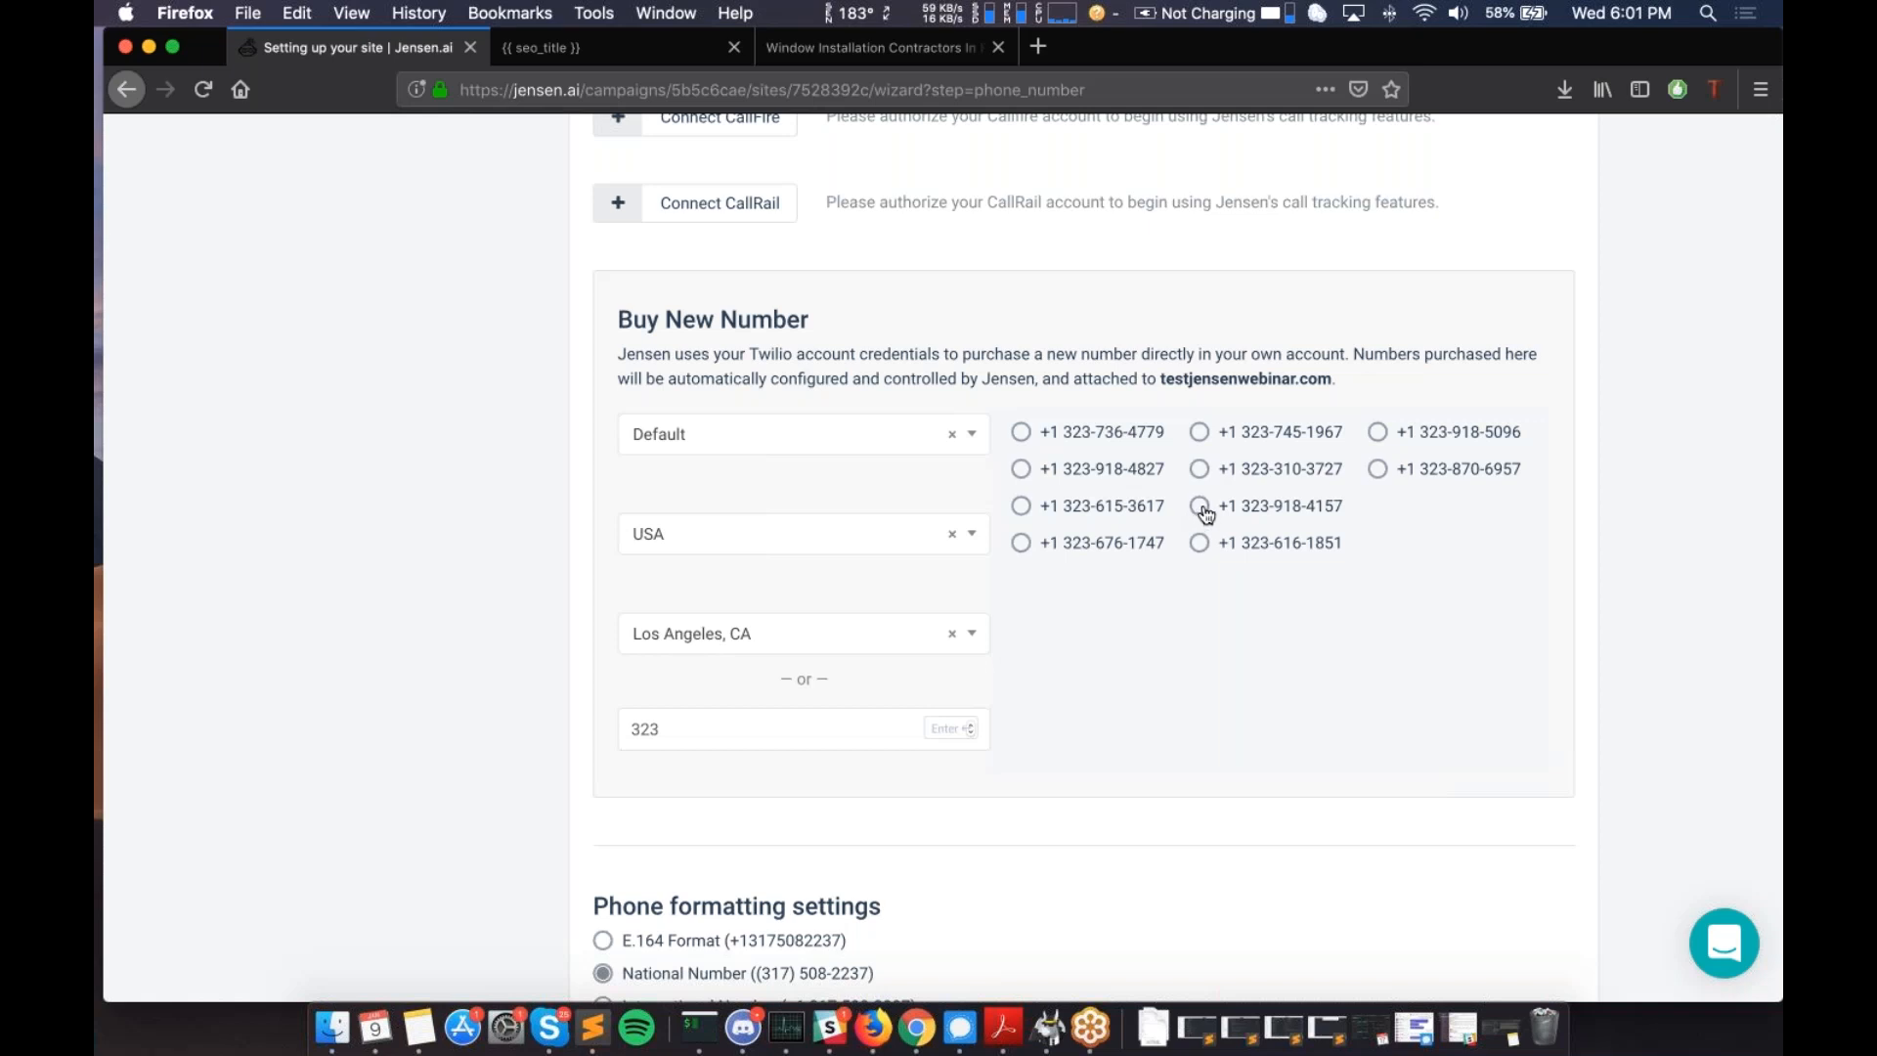
pyautogui.scroll(-5, 1205, 512)
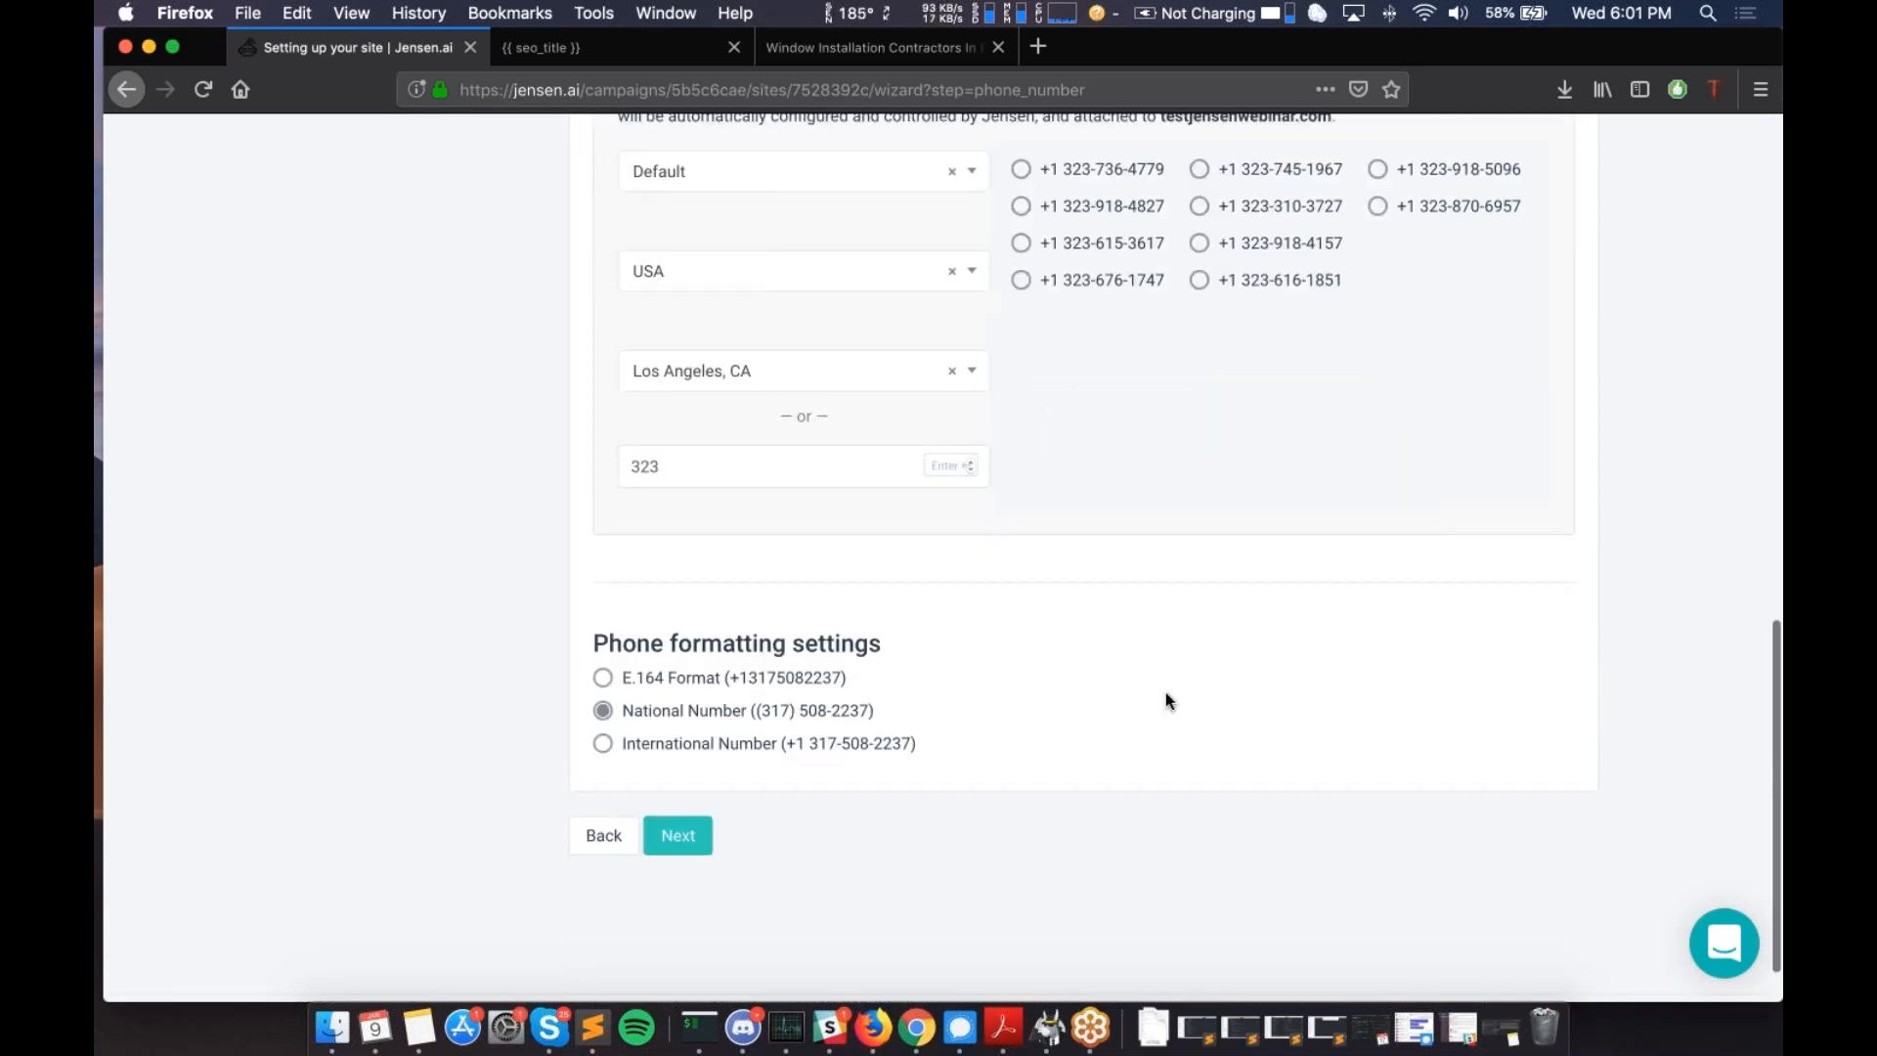
pyautogui.scroll(15, 1166, 700)
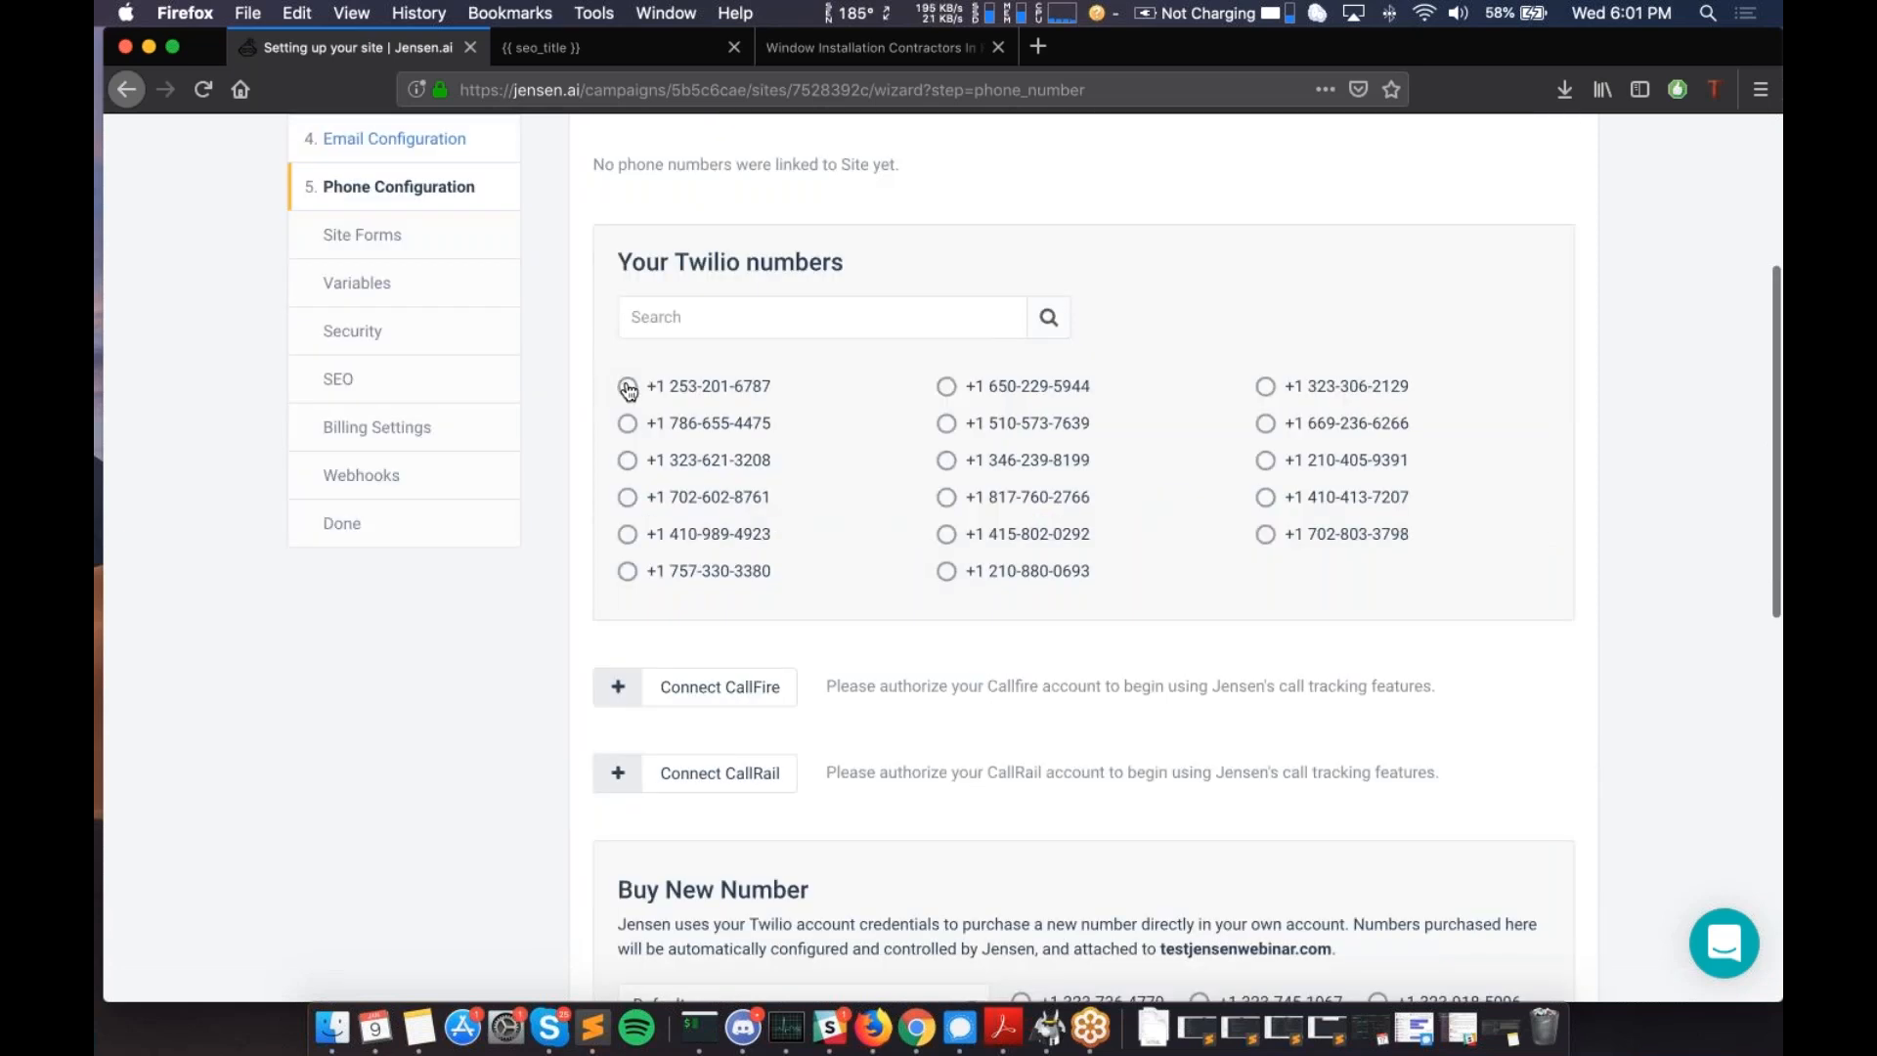
# - Link an existing Twilio number, choose E.164 phone formatting, and submit the phone step
pyautogui.click(946, 389)
pyautogui.scroll(2, 859, 477)
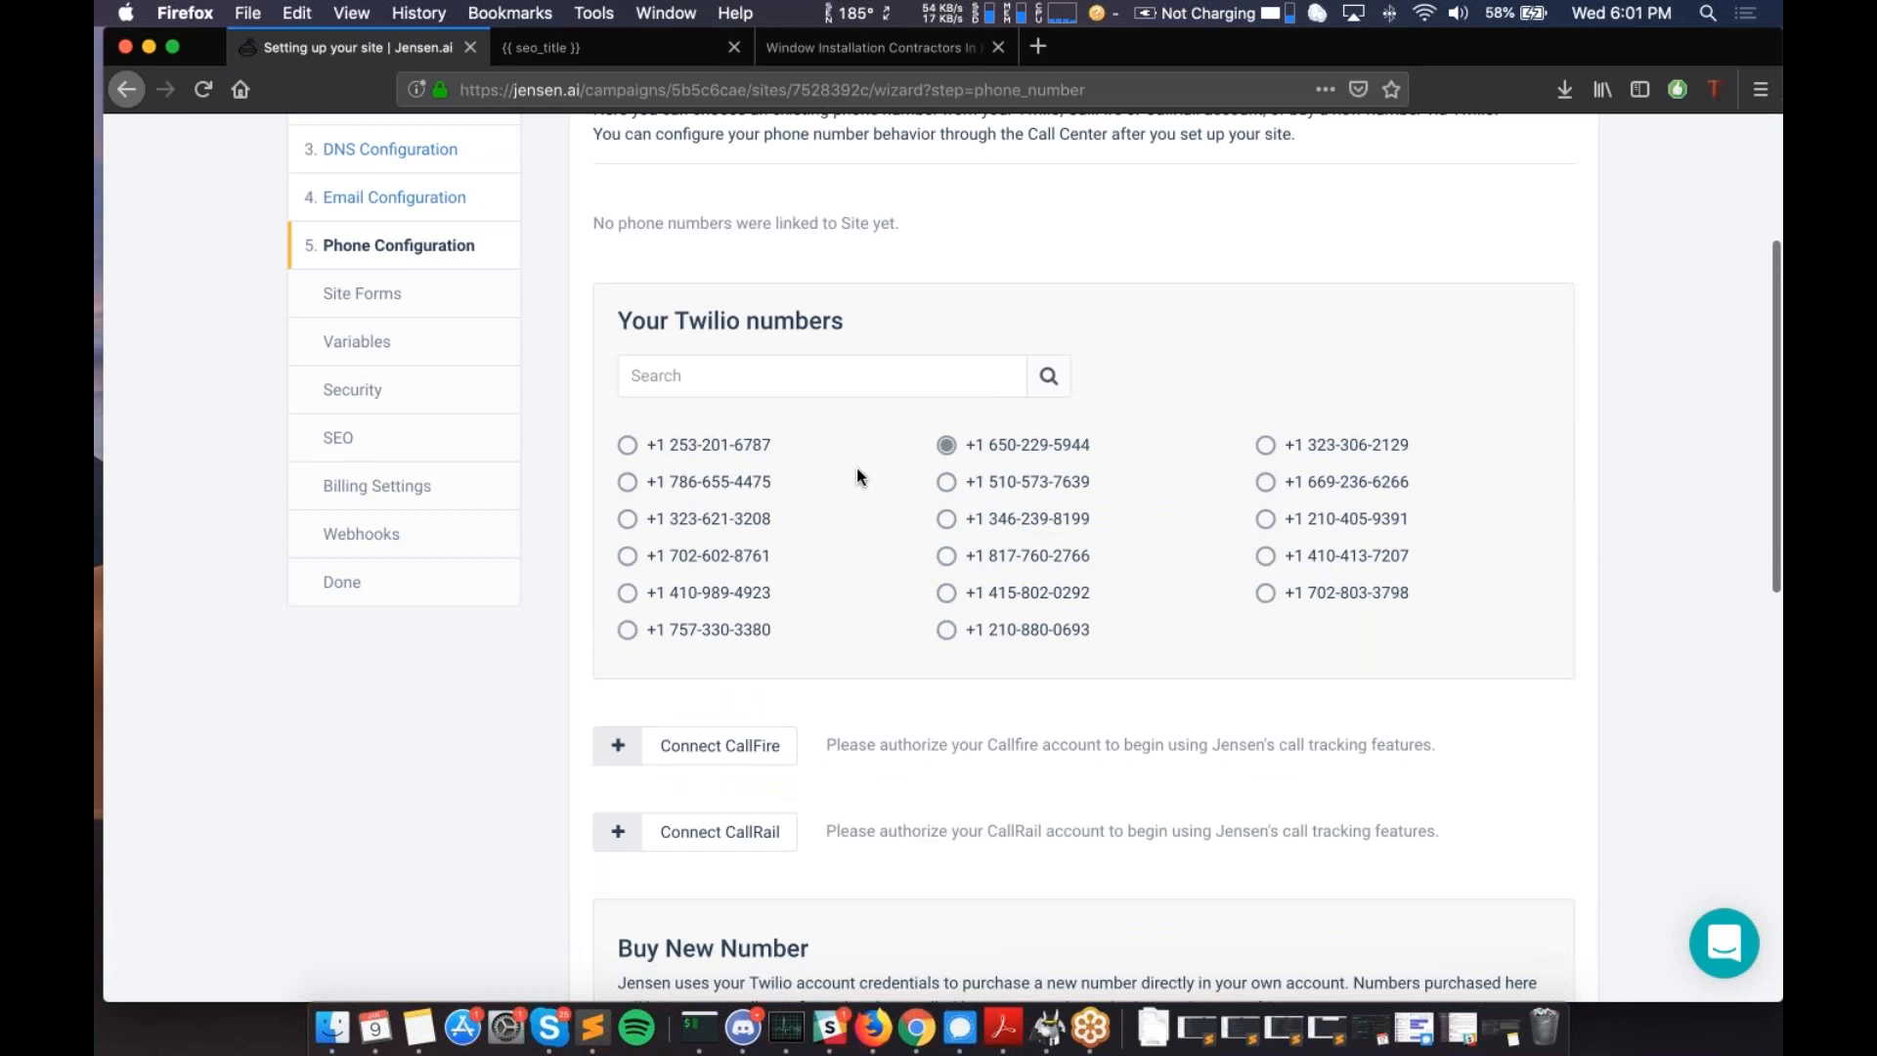
pyautogui.scroll(-10, 857, 468)
pyautogui.moveTo(594, 579); pyautogui.dragTo(884, 586)
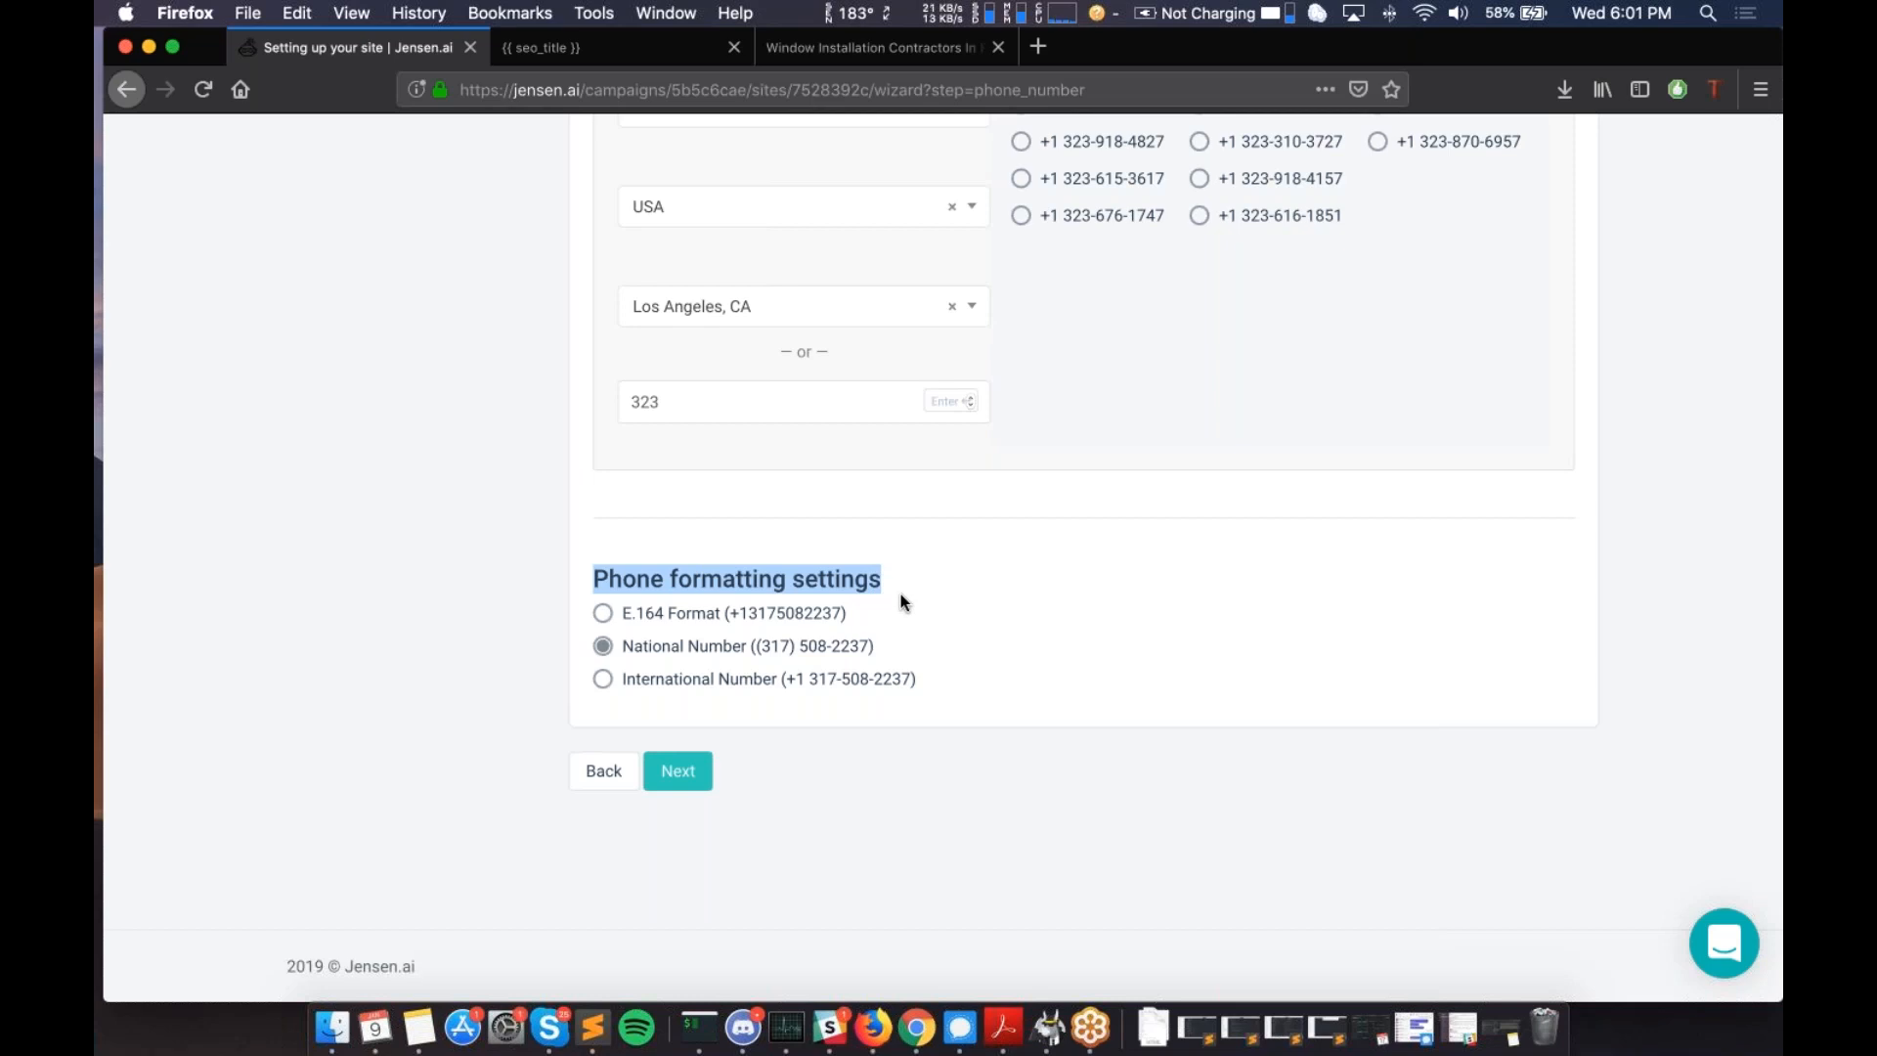
pyautogui.click(603, 614)
pyautogui.click(677, 771)
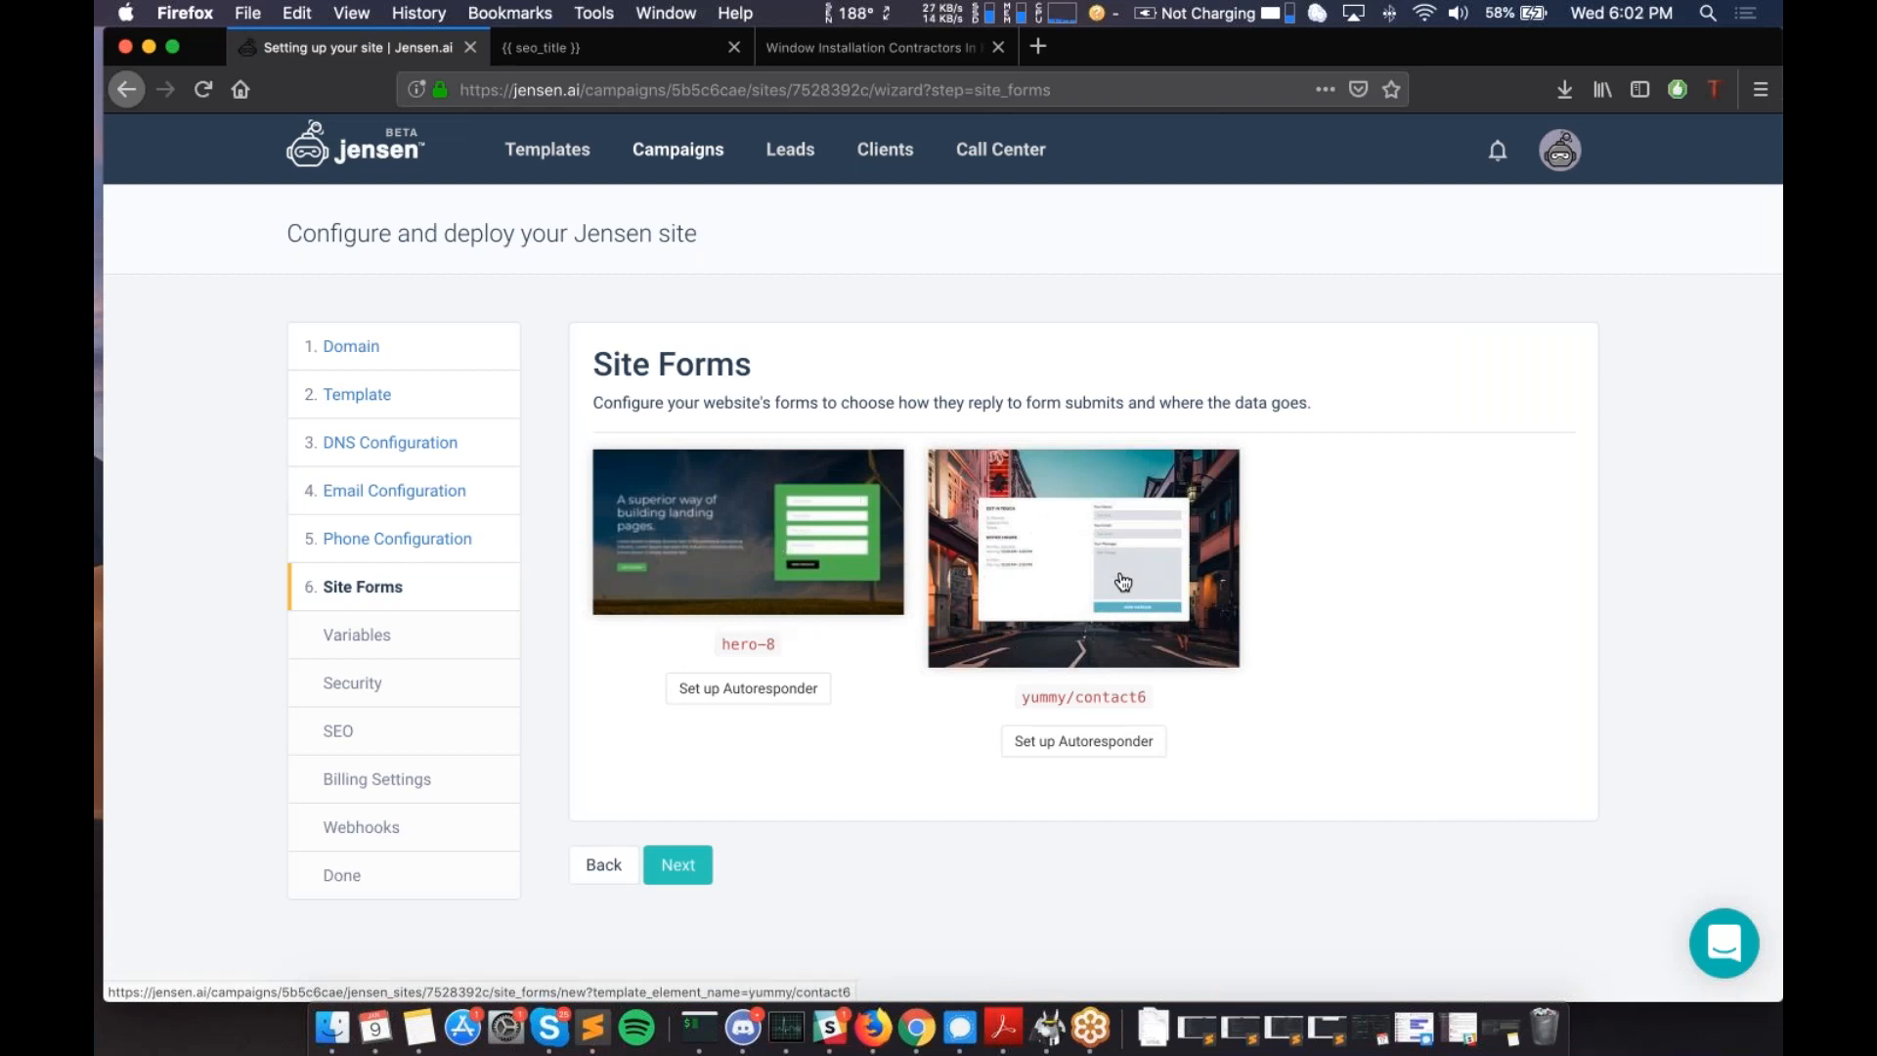
# - Open the autoresponder settings for the hero-8 form
pyautogui.click(747, 690)
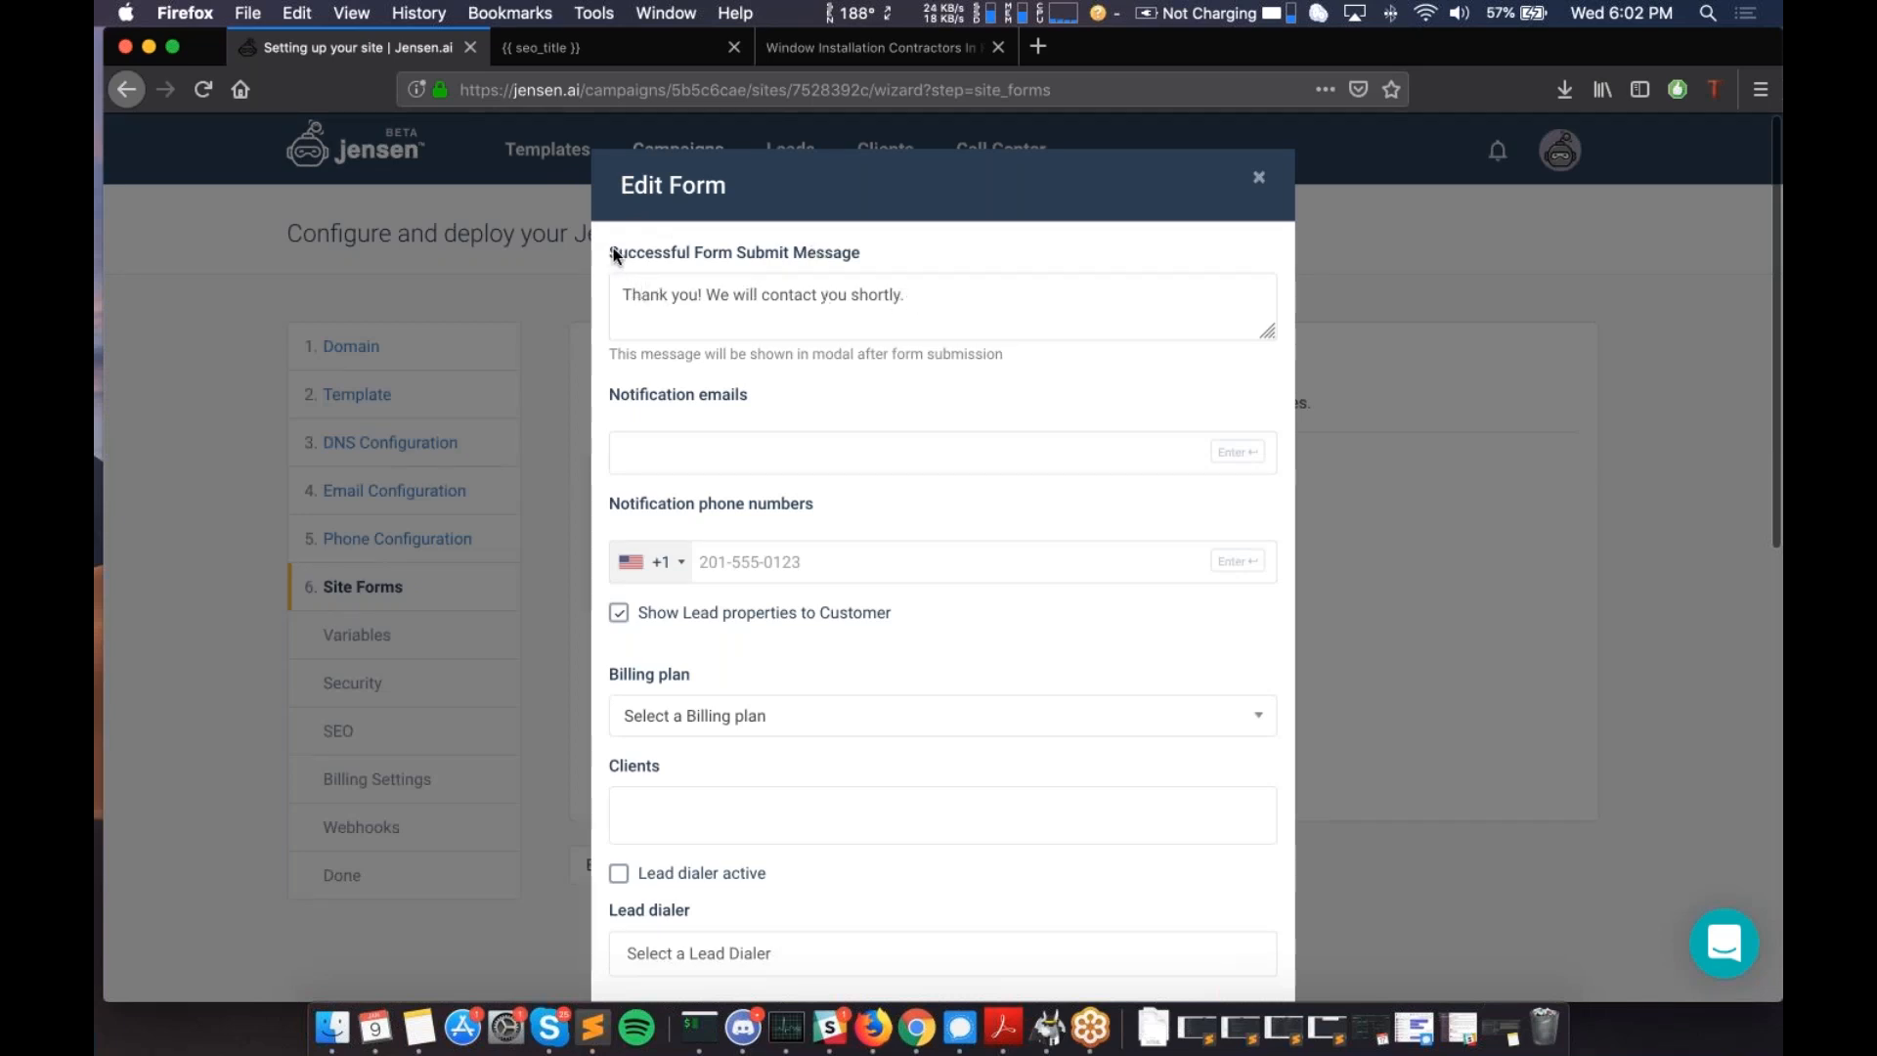
# - Set the hero-8 submit message to 'Thank you! We will contact you shortly.' and review the notification settings
pyautogui.click(949, 298)
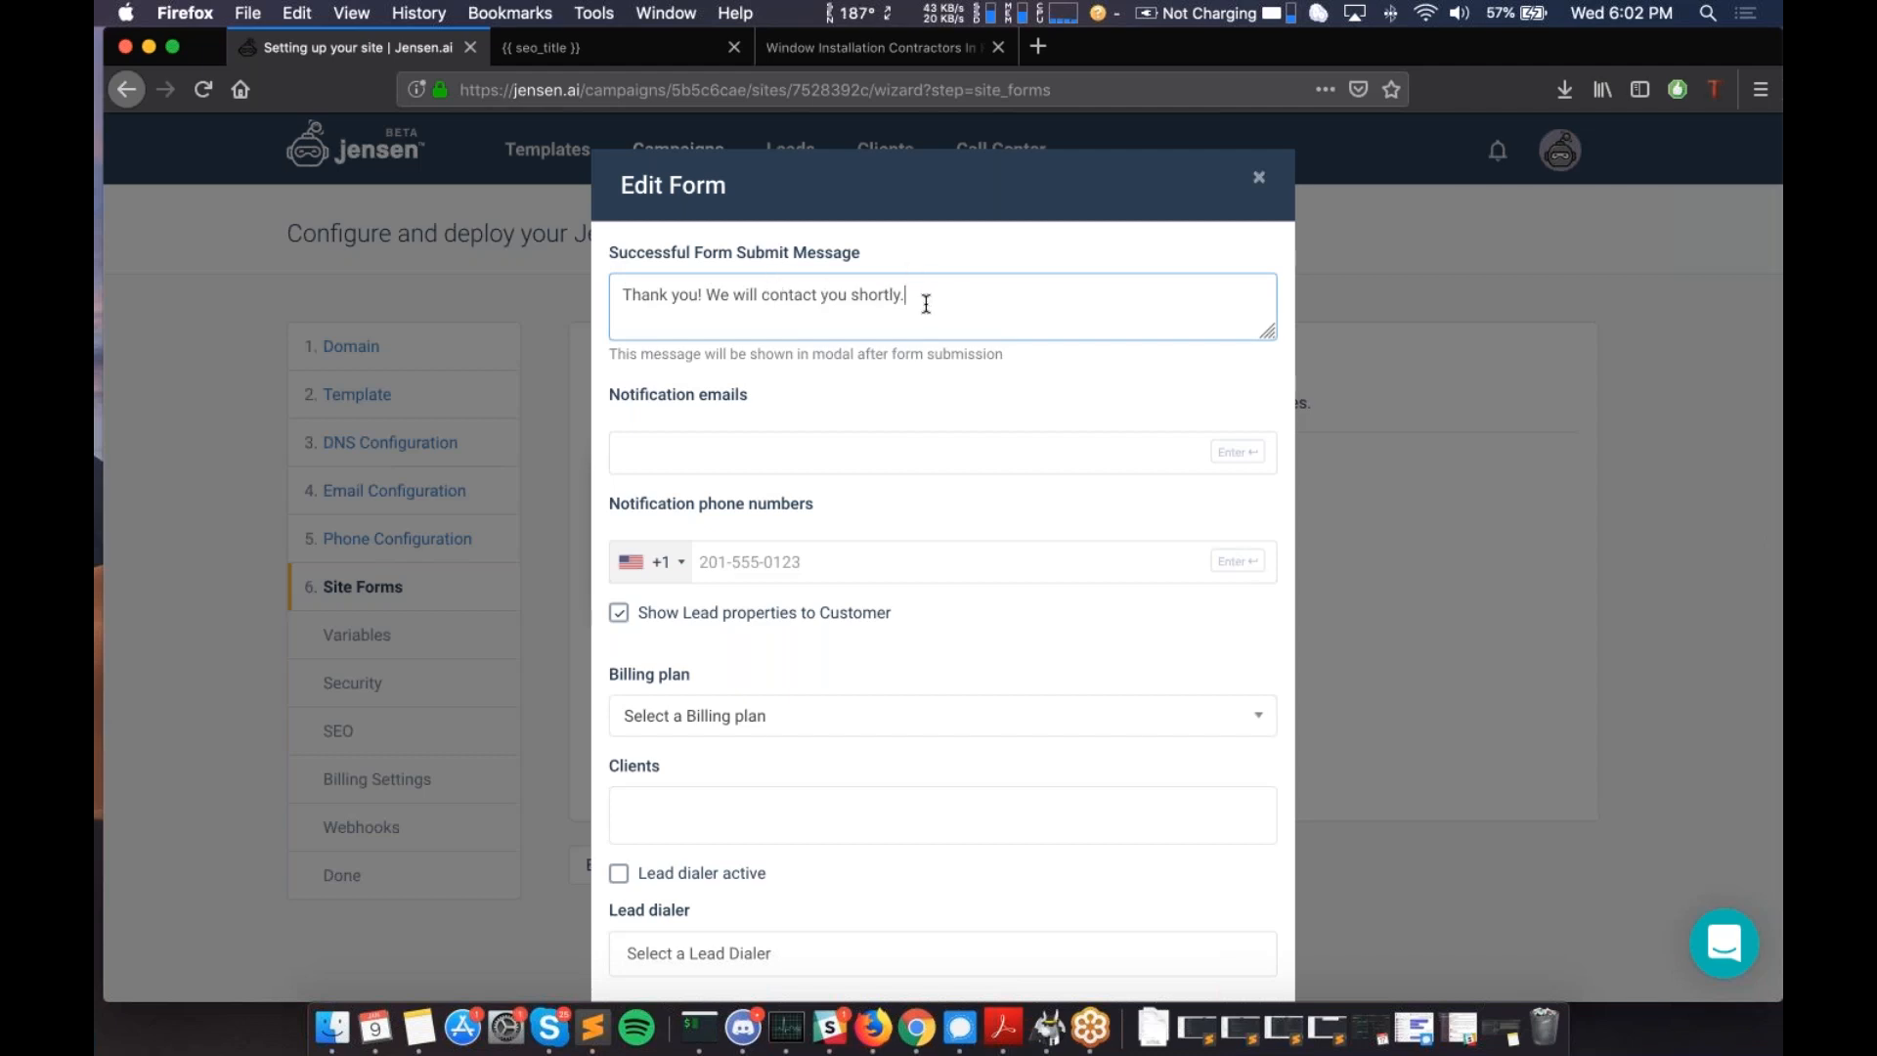
pyautogui.scroll(-3, 925, 304)
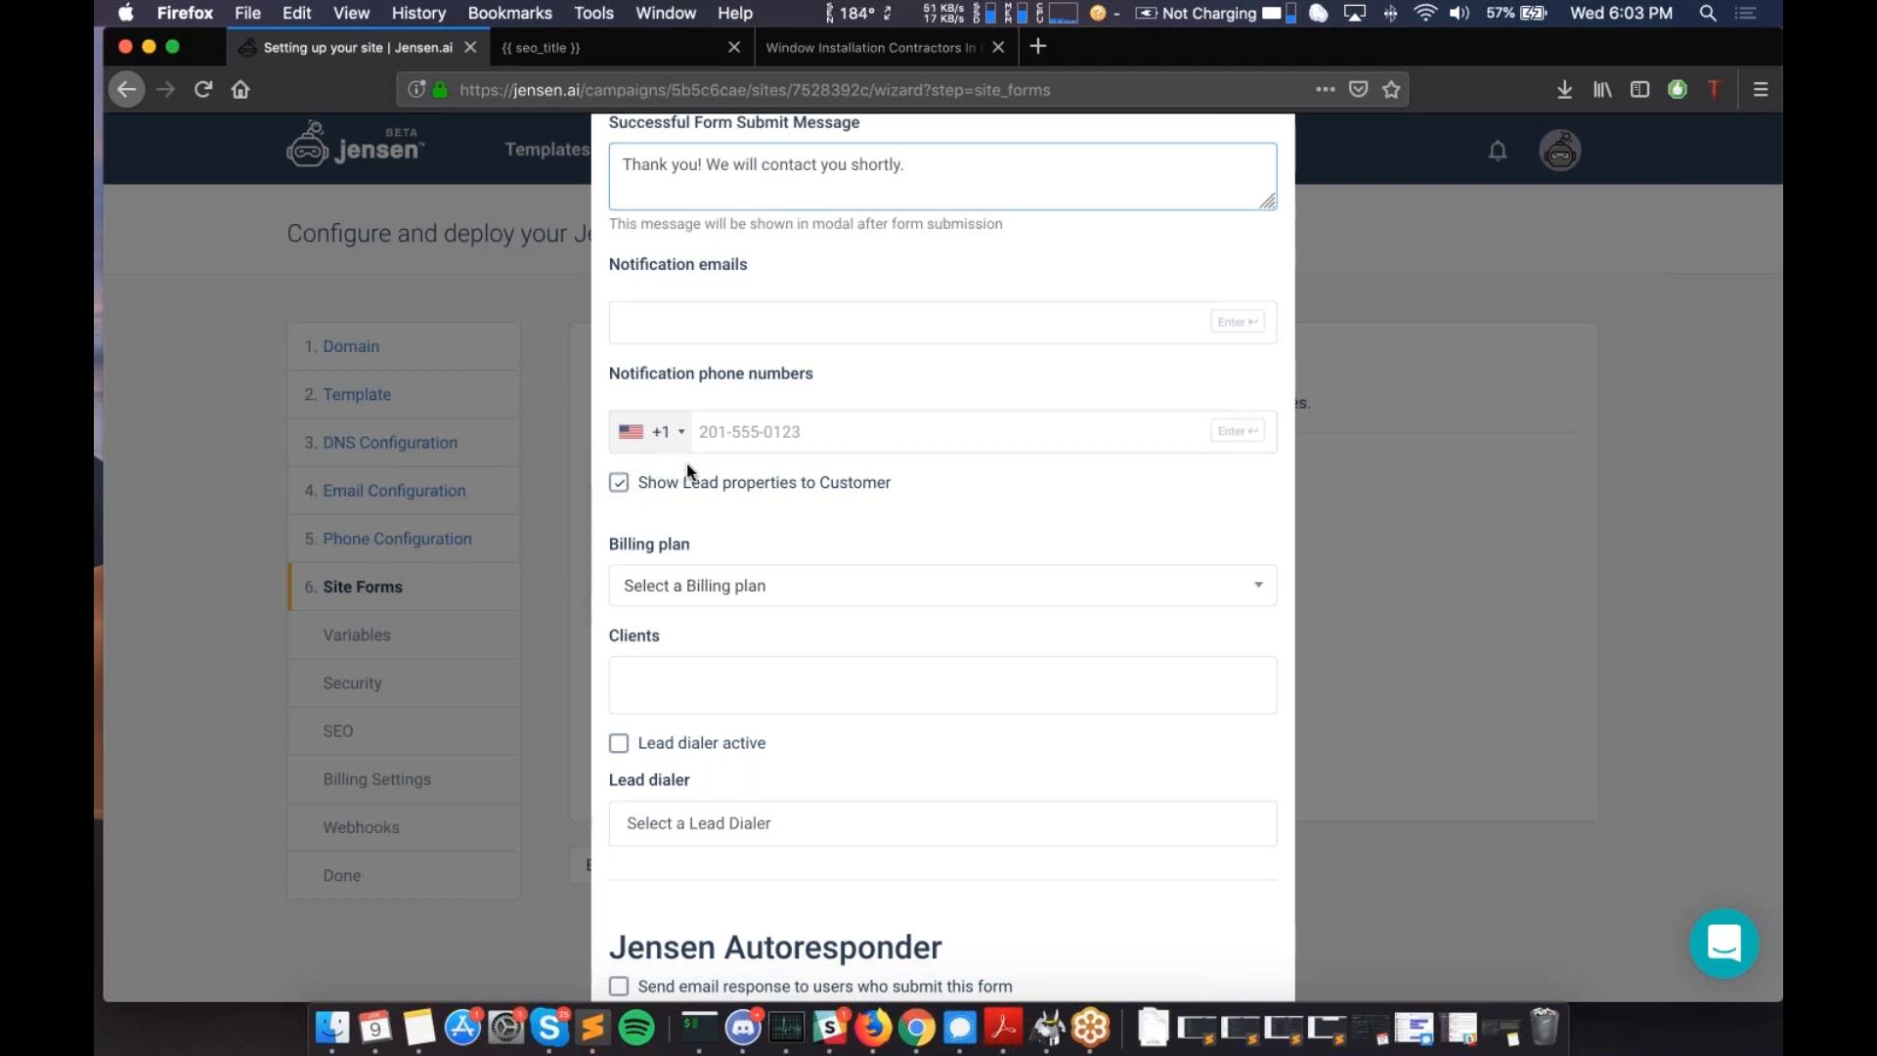
pyautogui.scroll(2, 689, 469)
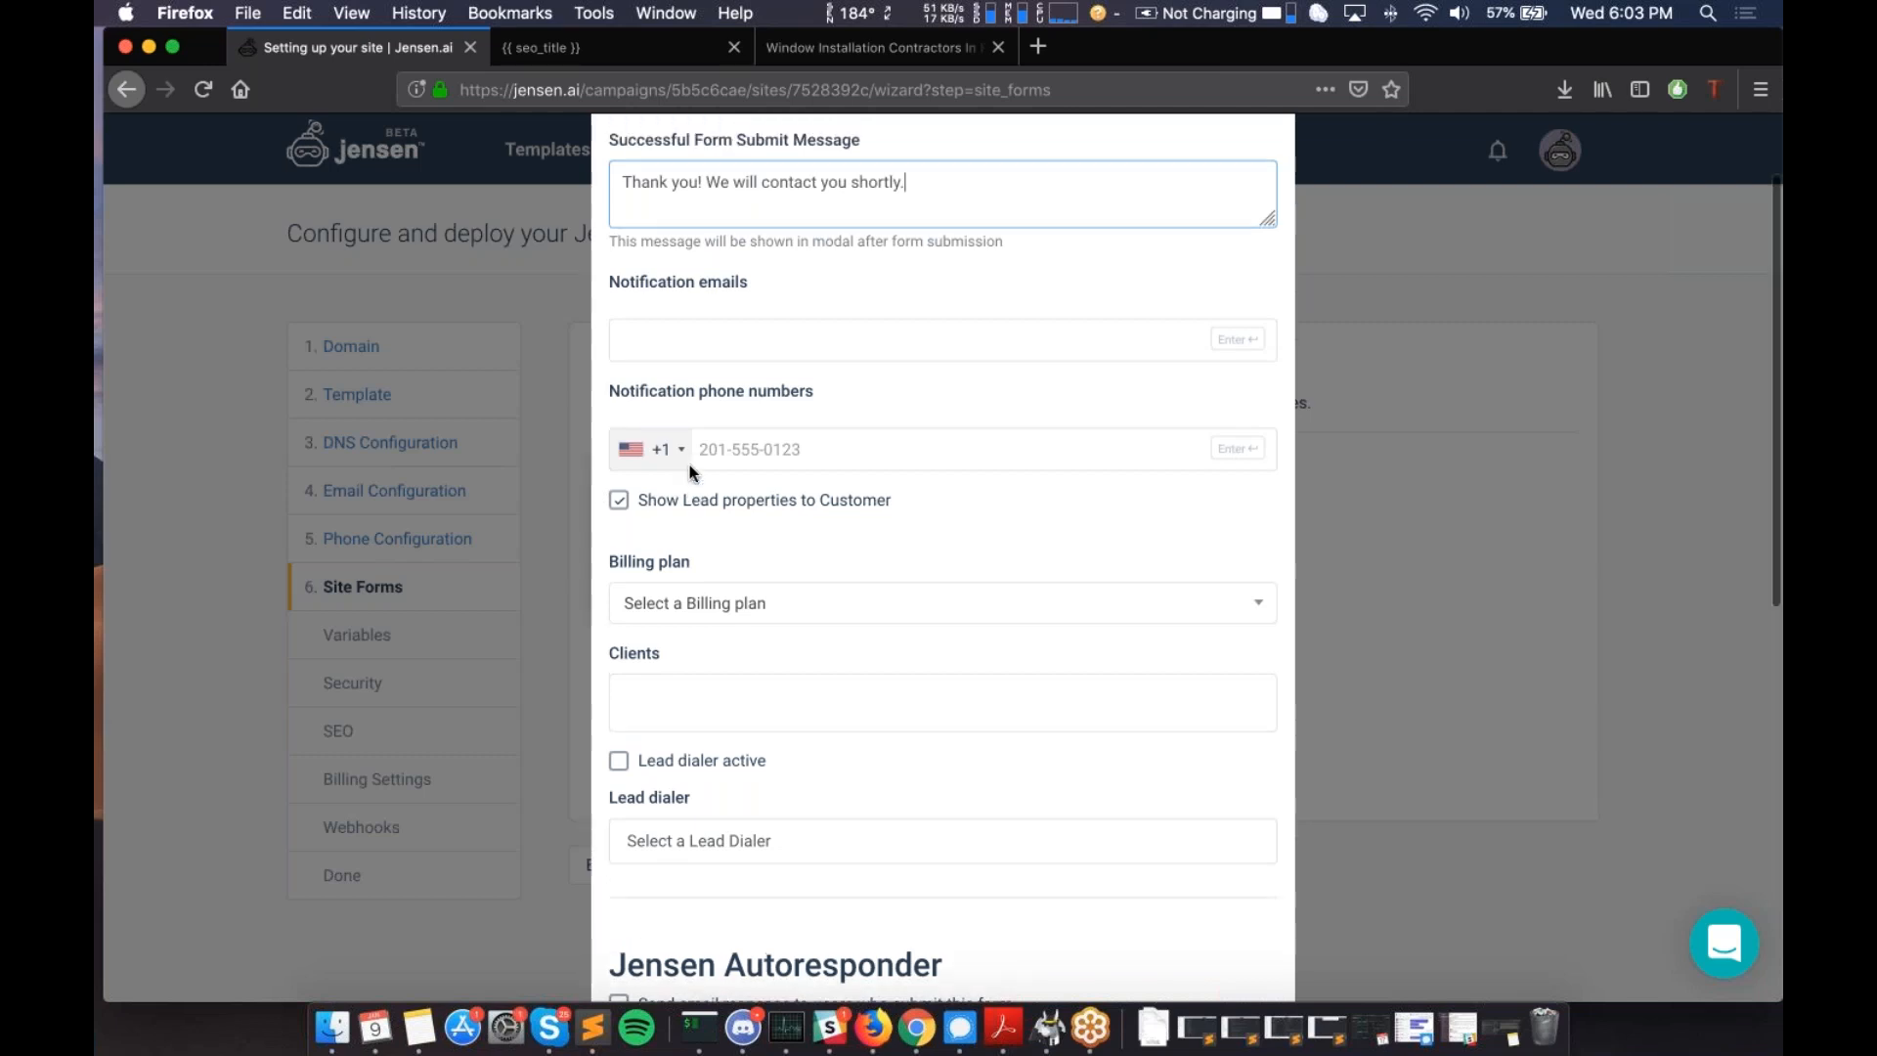
pyautogui.scroll(-2, 692, 469)
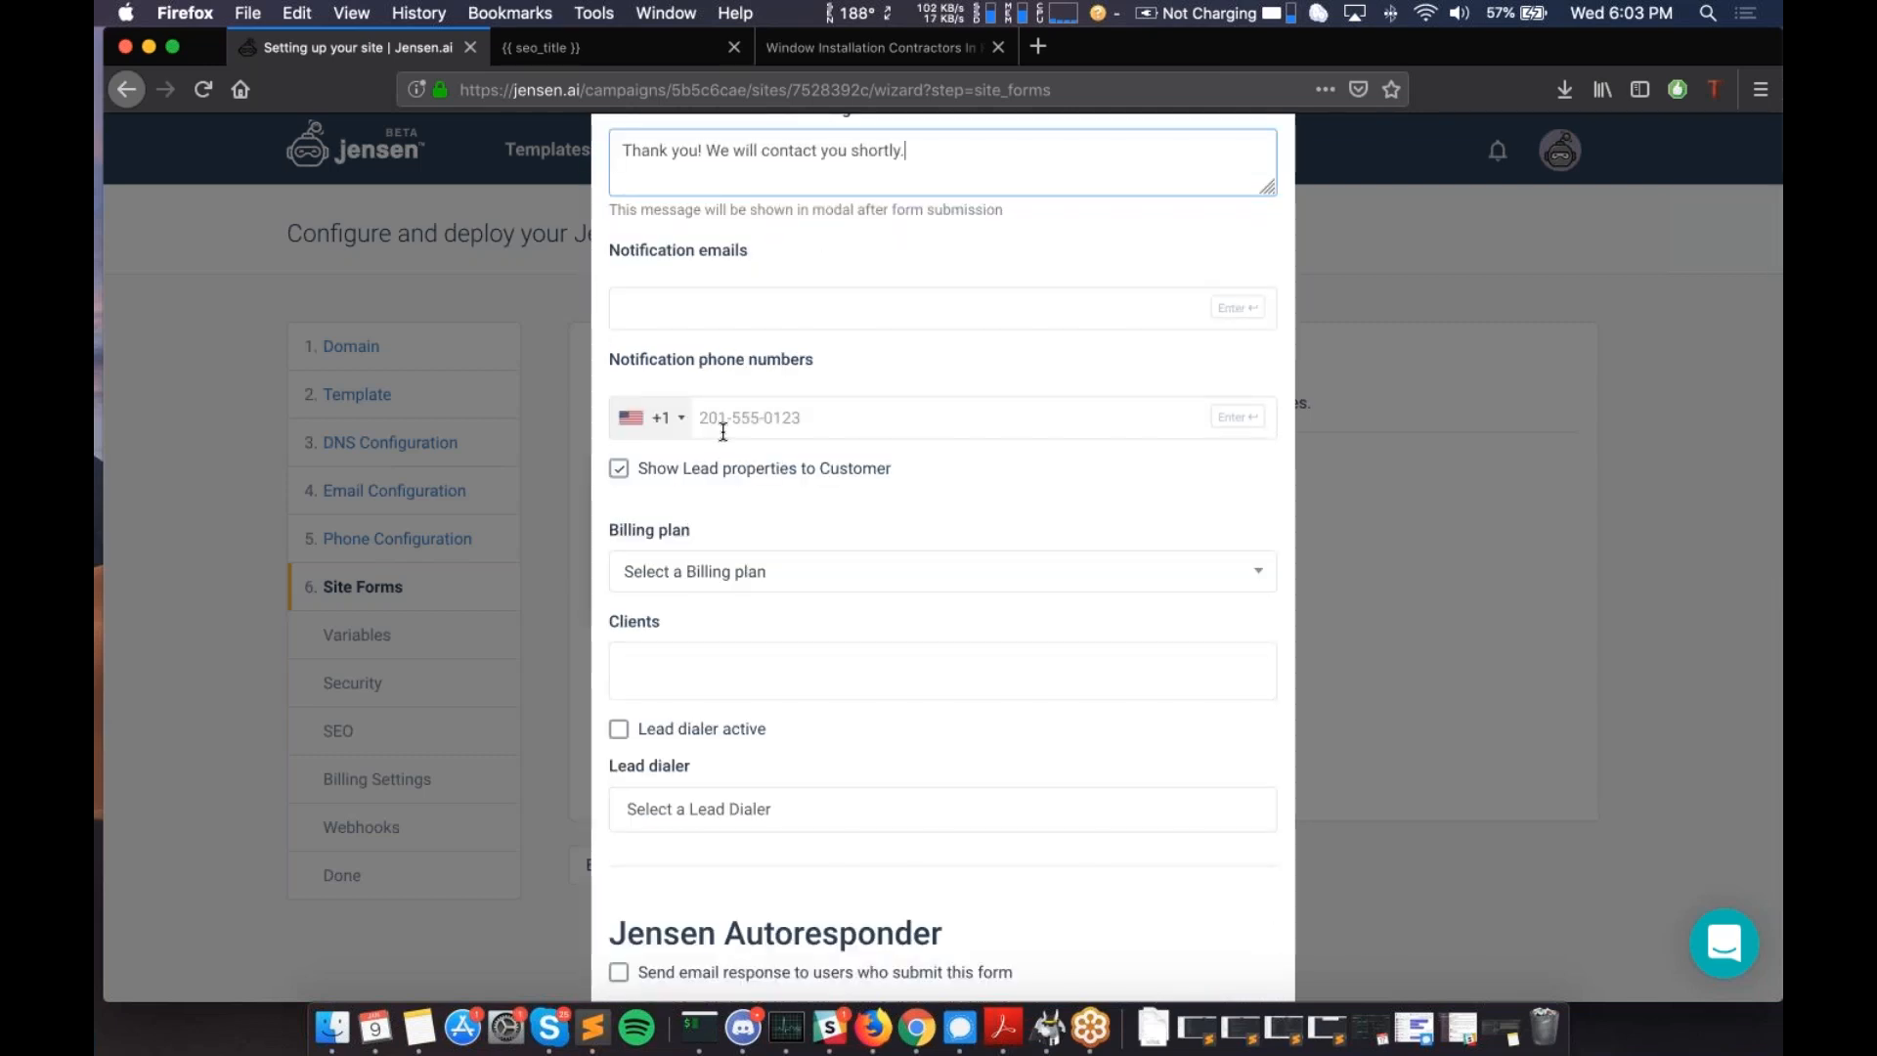
pyautogui.scroll(-1, 724, 431)
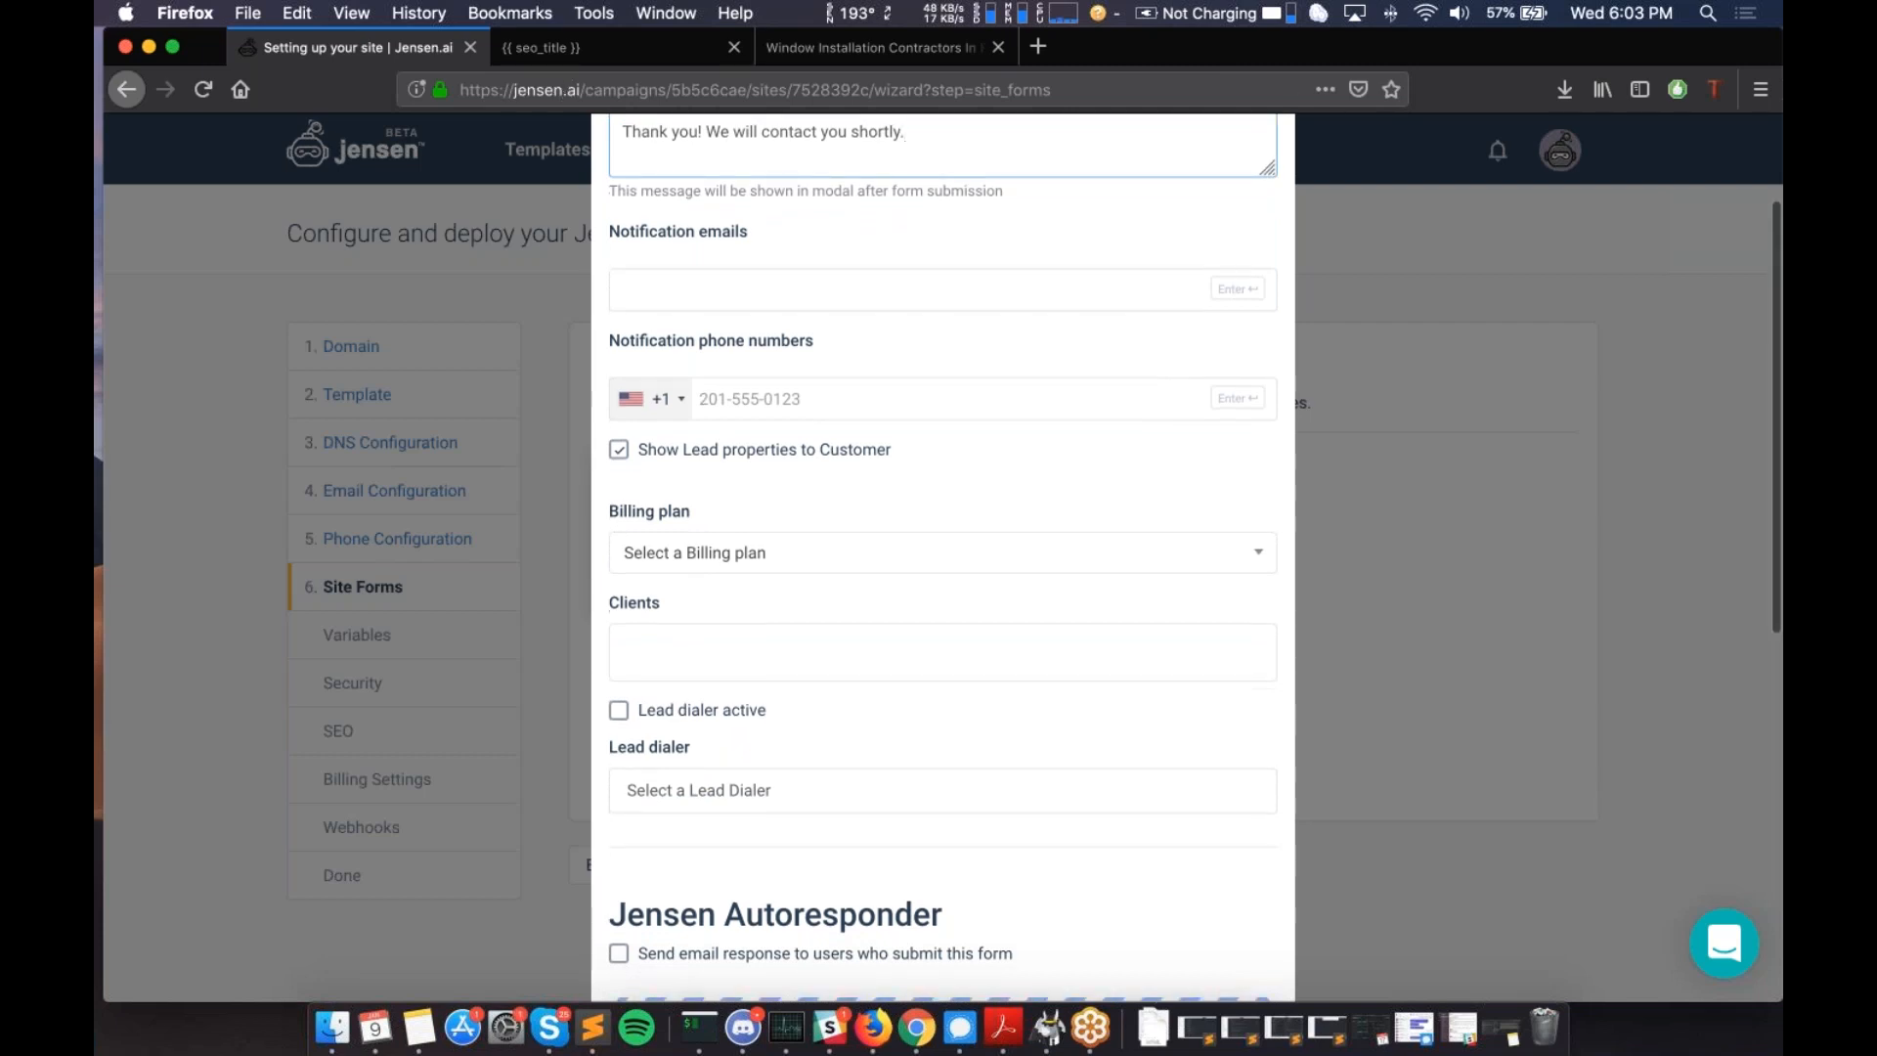
pyautogui.scroll(-3, 943, 557)
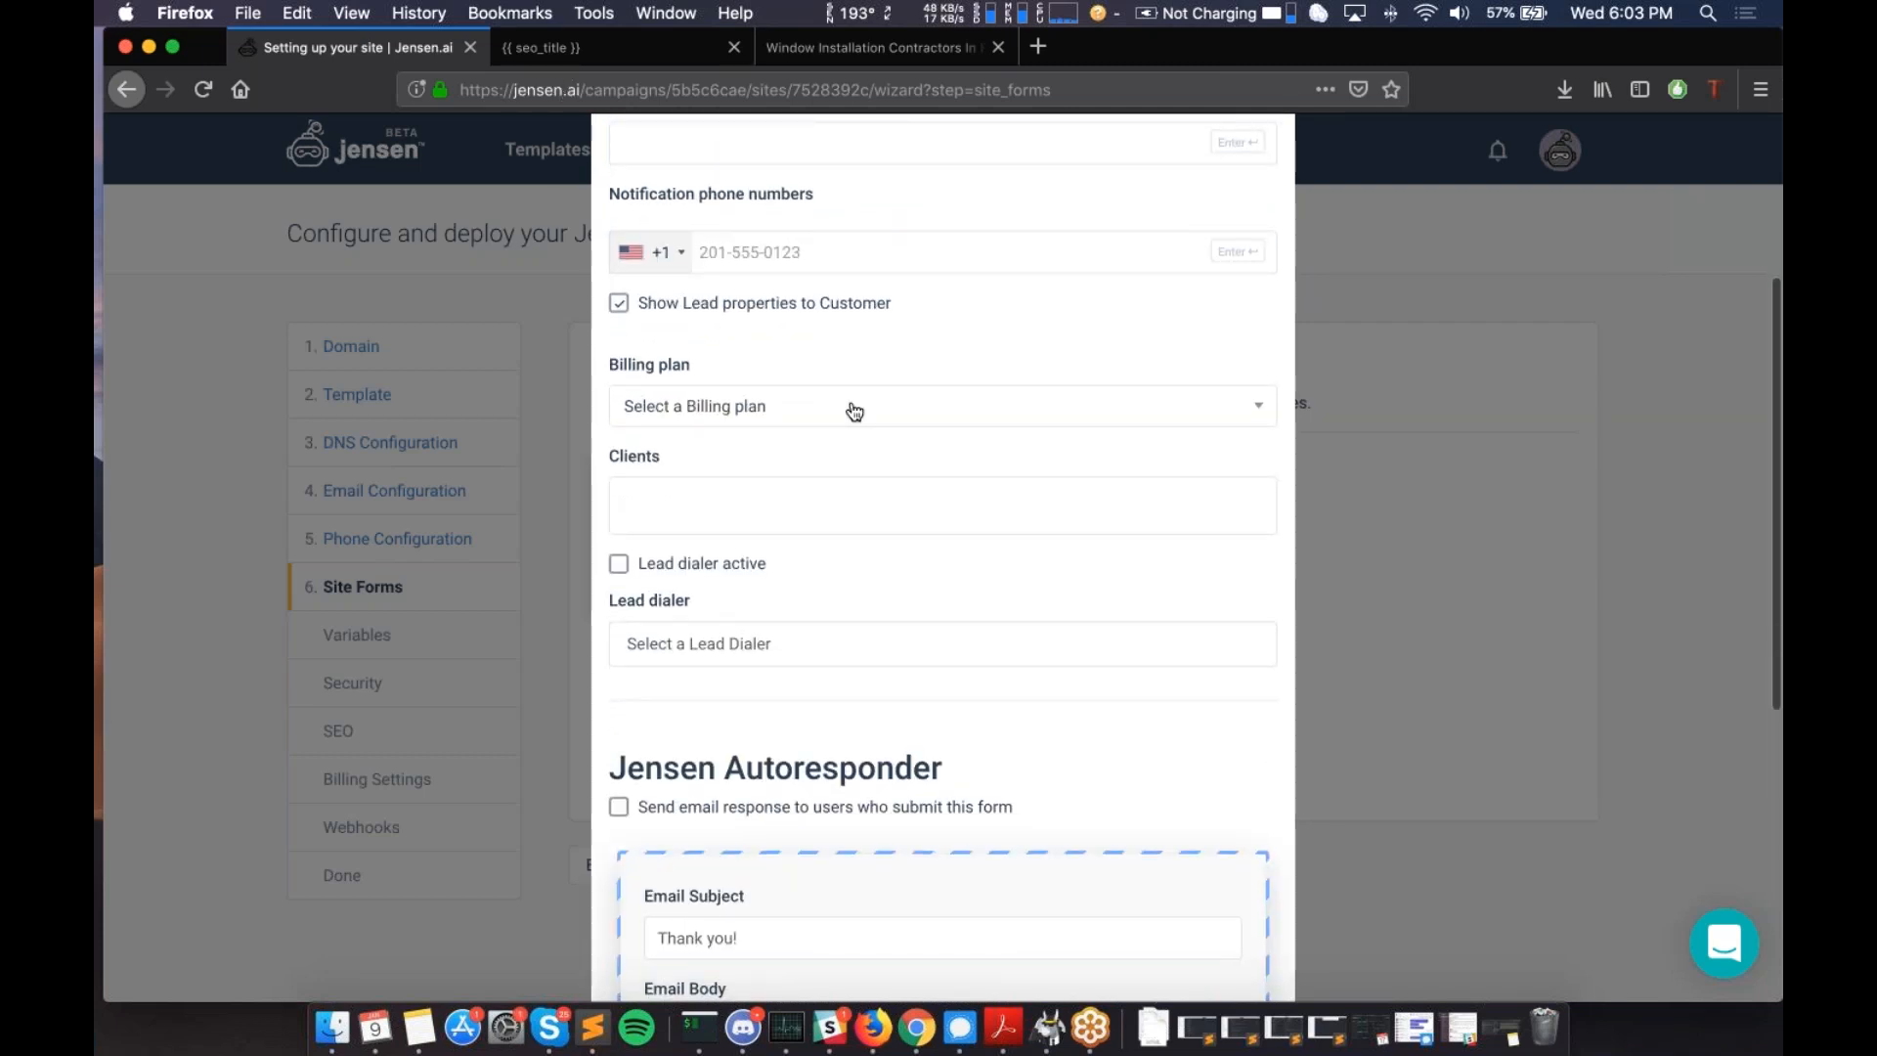
pyautogui.scroll(-1, 841, 401)
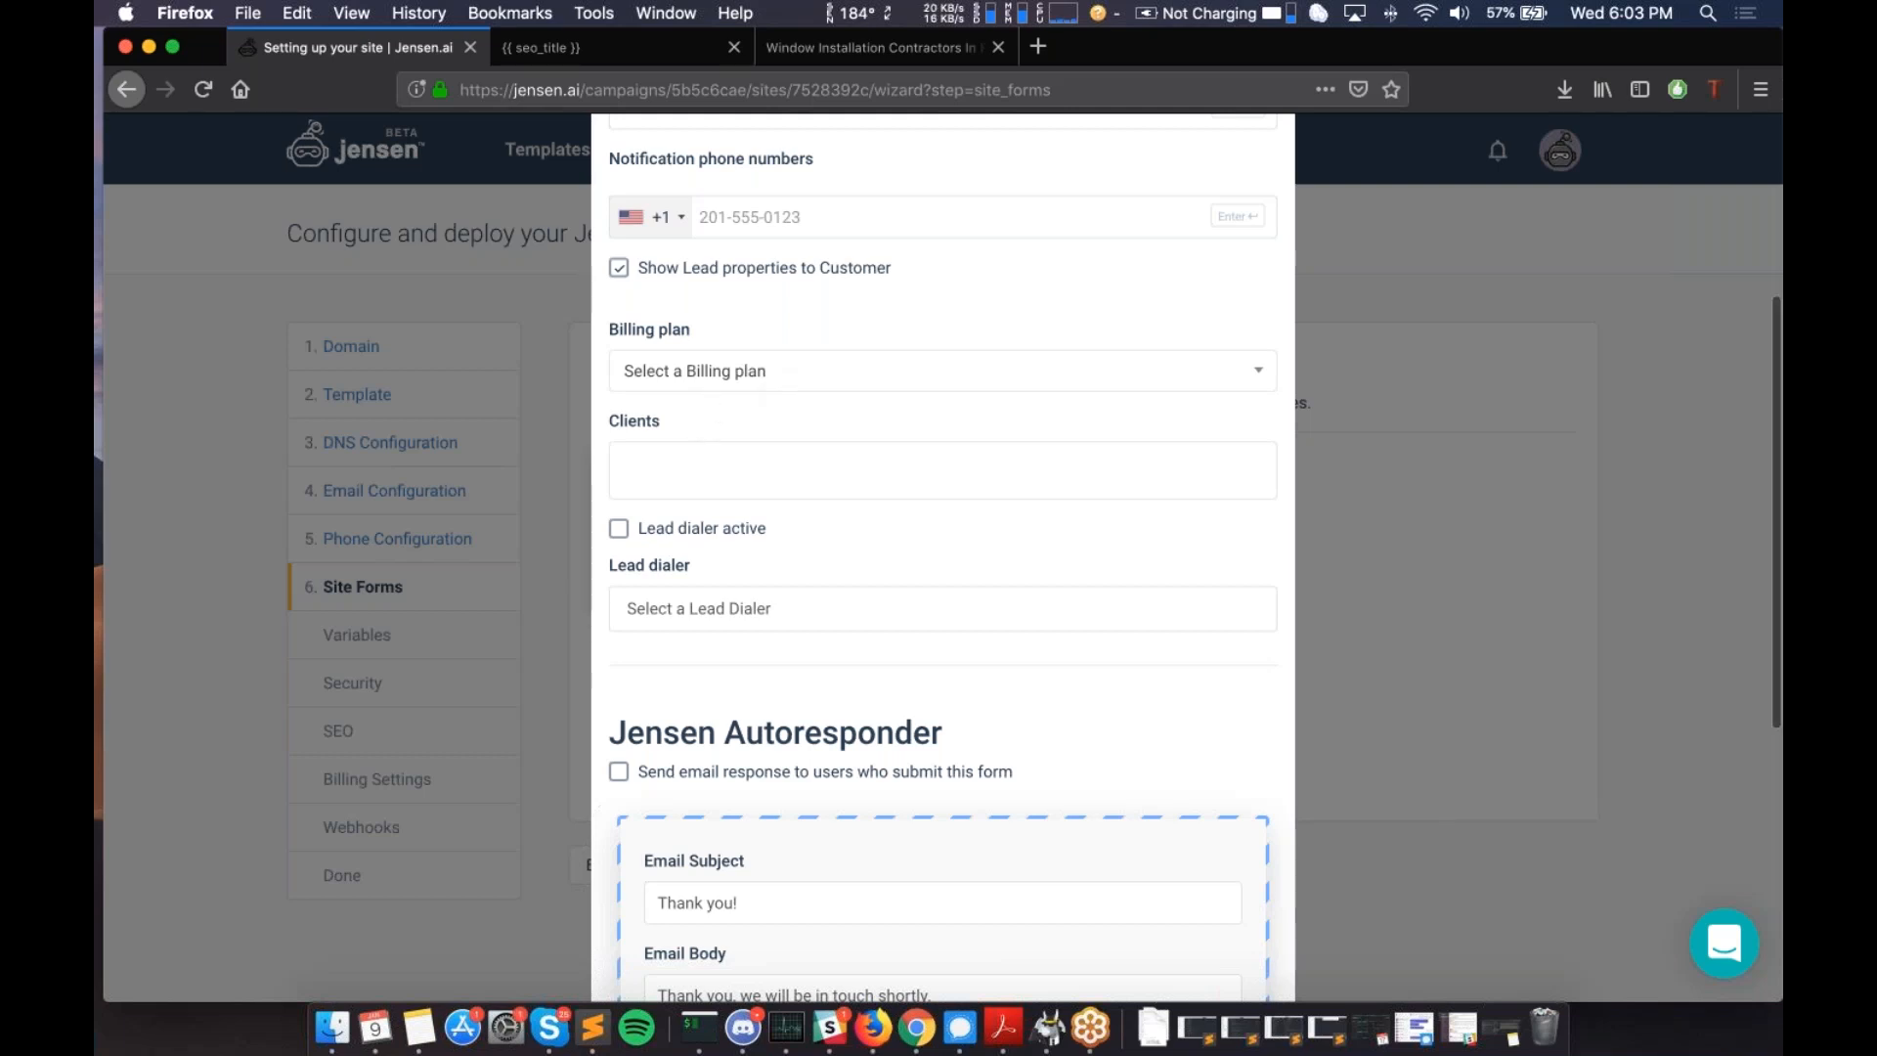
pyautogui.scroll(1, 943, 557)
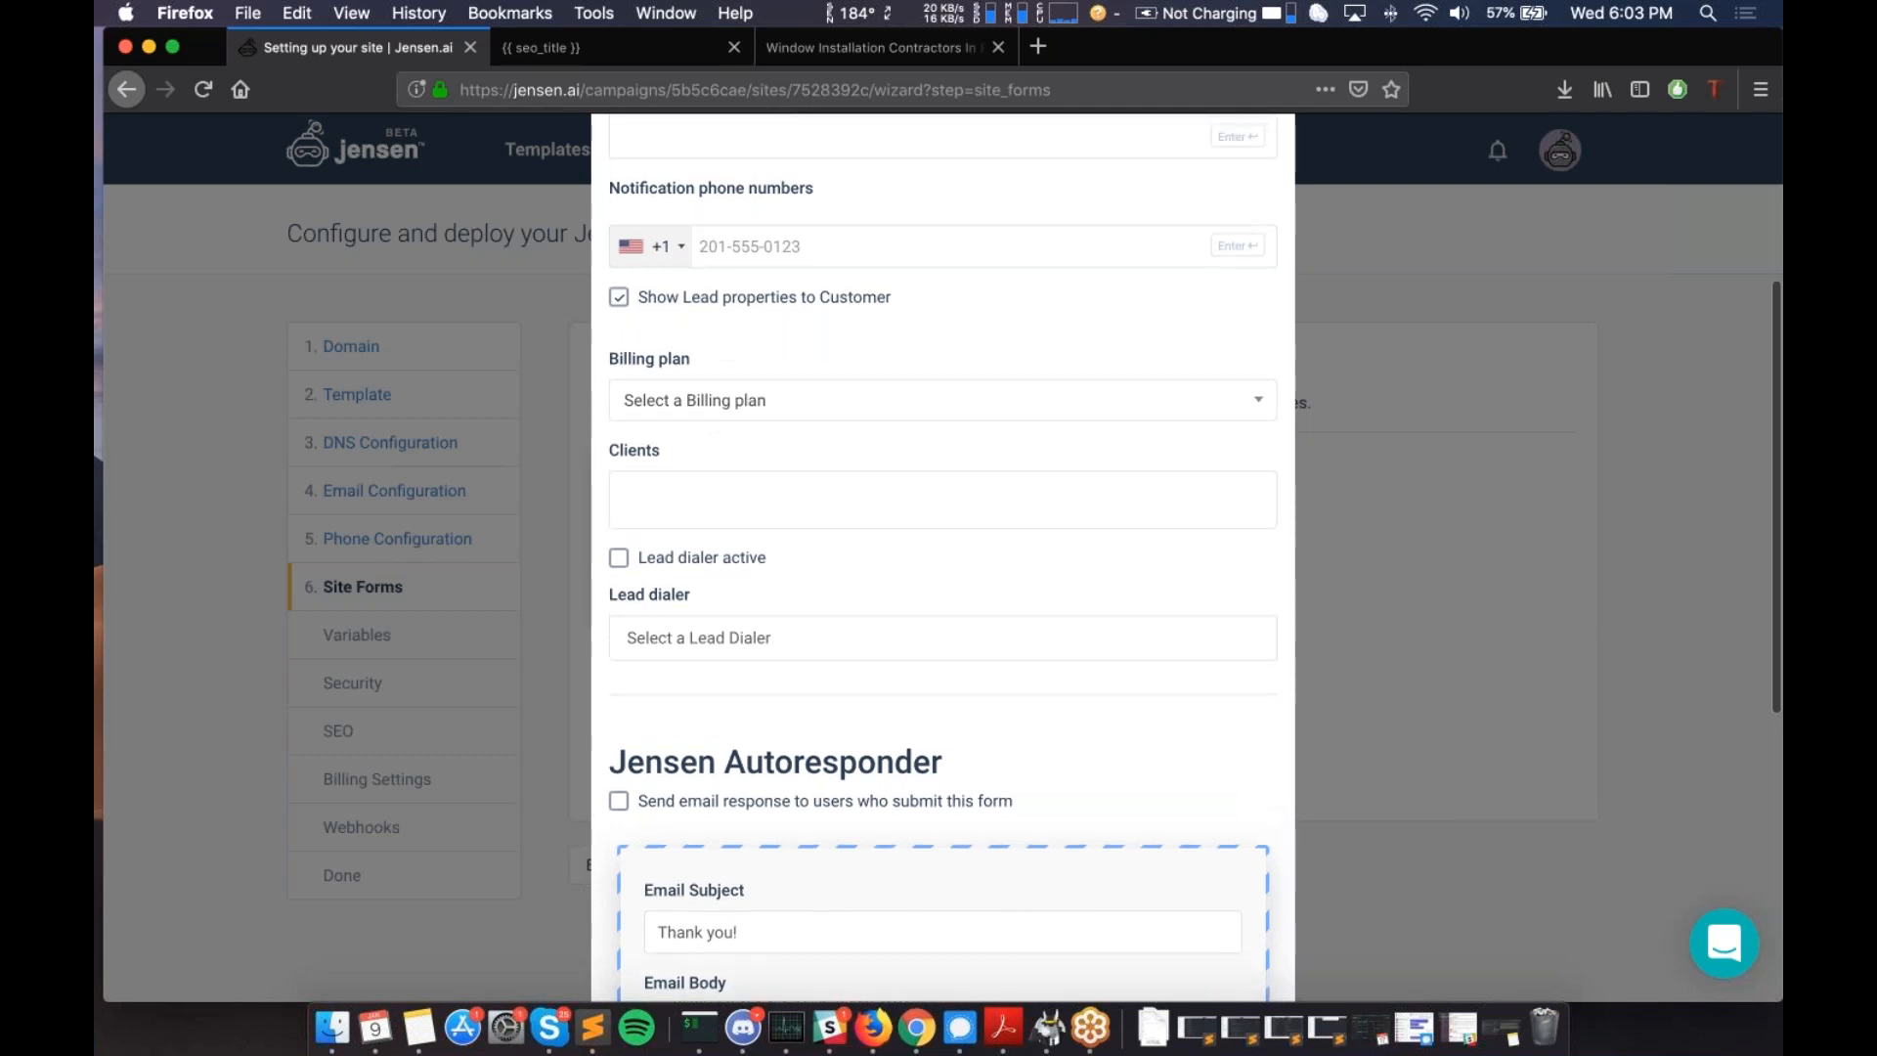
pyautogui.scroll(4, 944, 557)
pyautogui.scroll(-1, 943, 557)
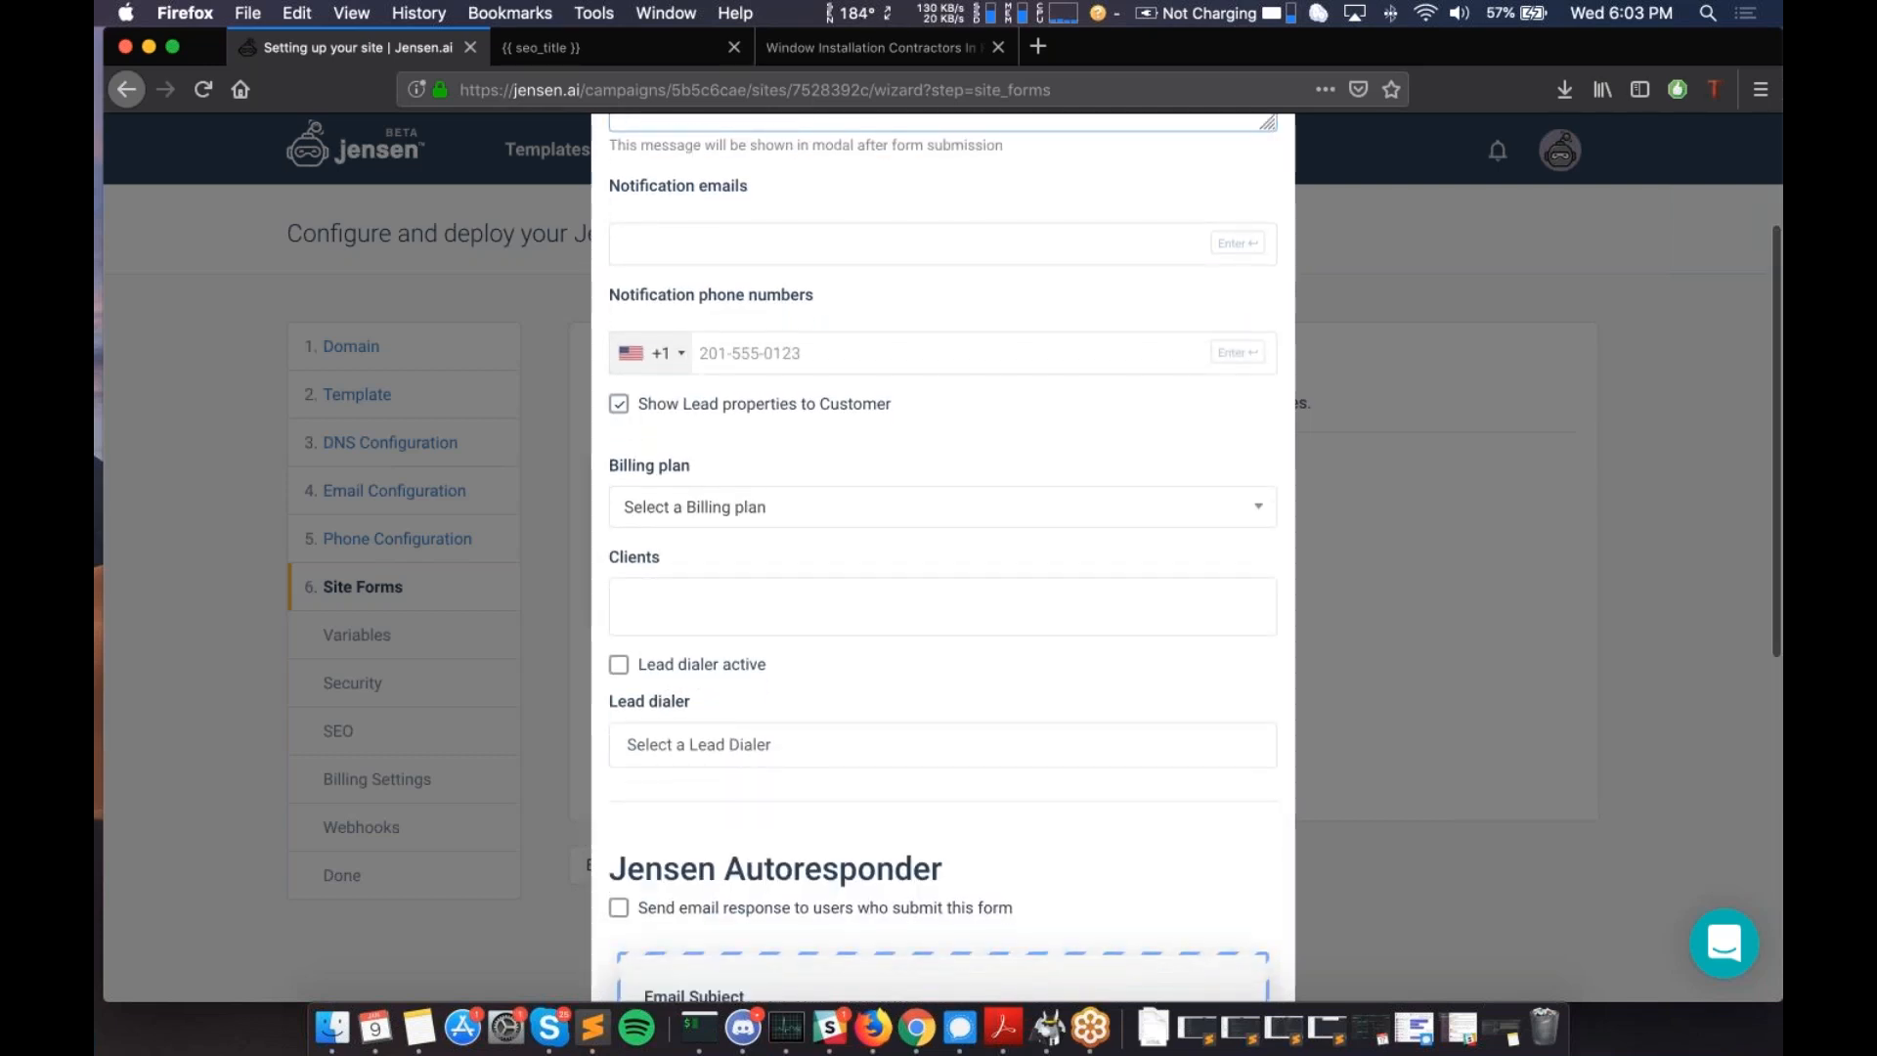
pyautogui.scroll(-1, 943, 558)
pyautogui.scroll(-1, 790, 416)
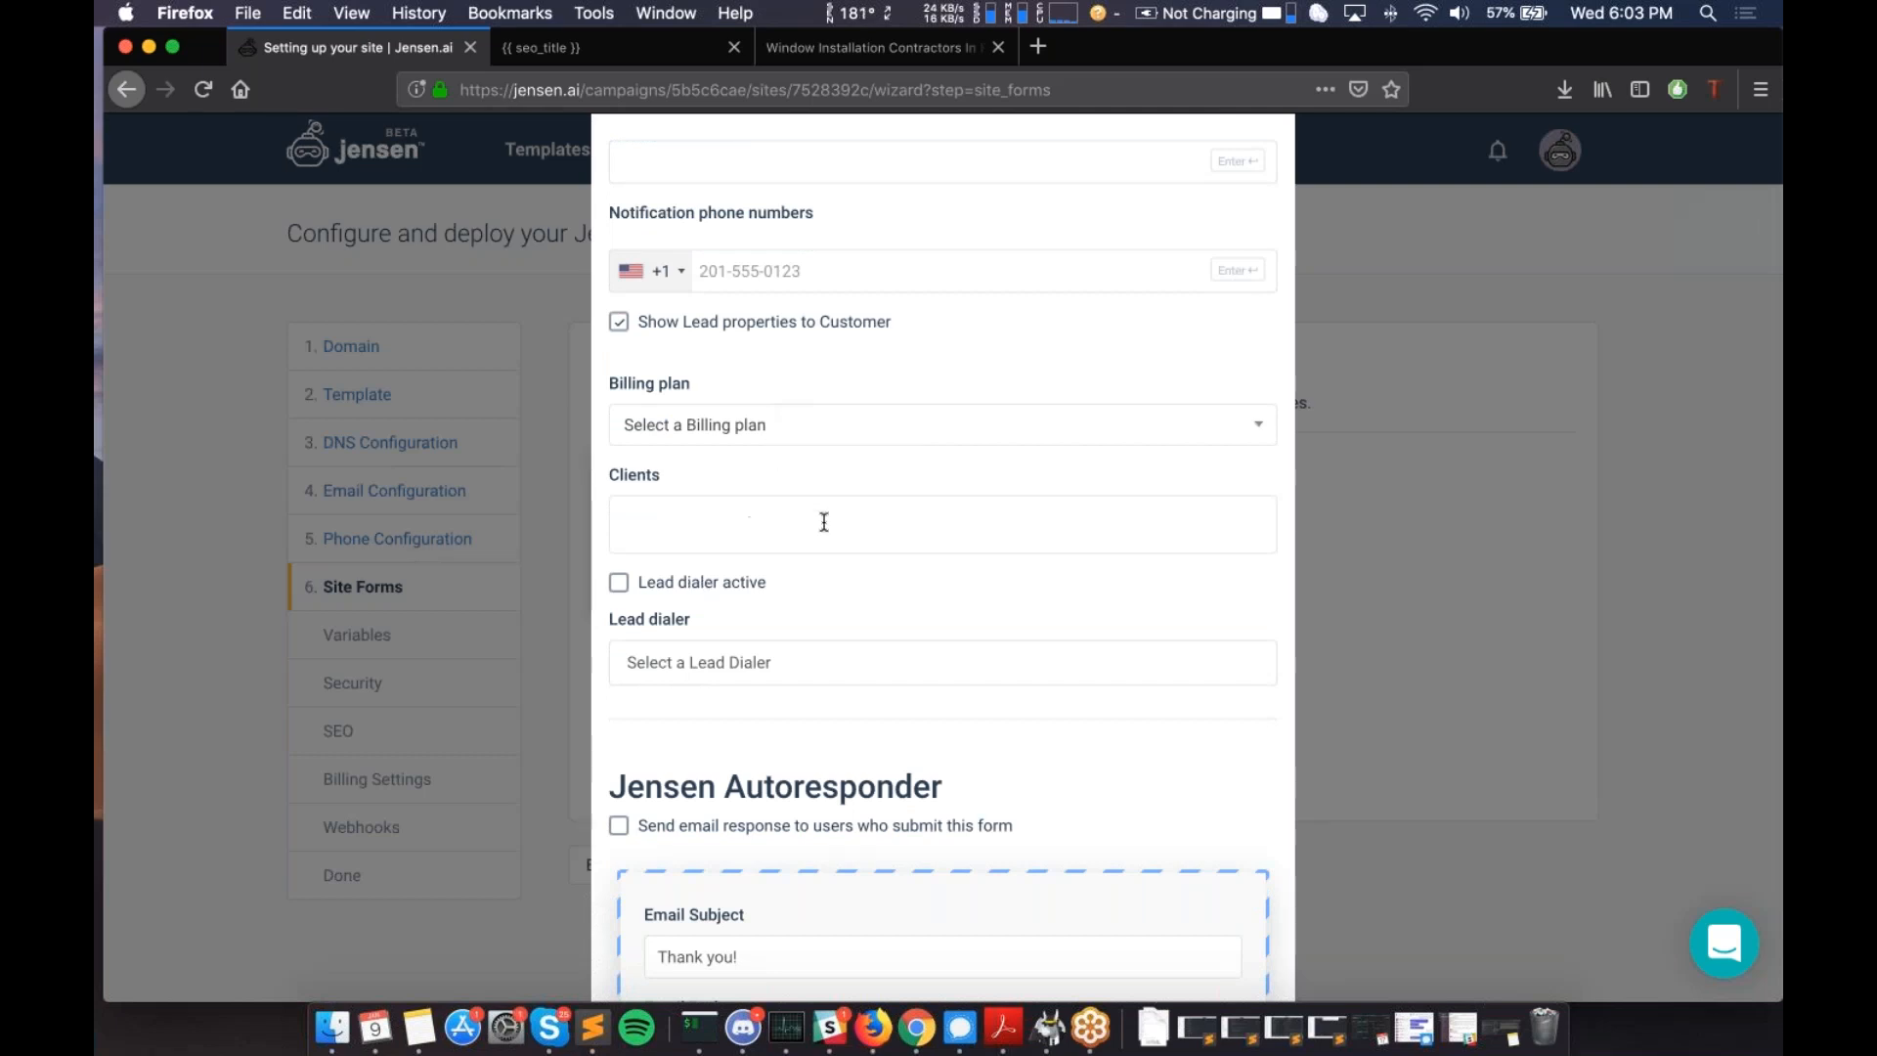
pyautogui.scroll(-2, 823, 520)
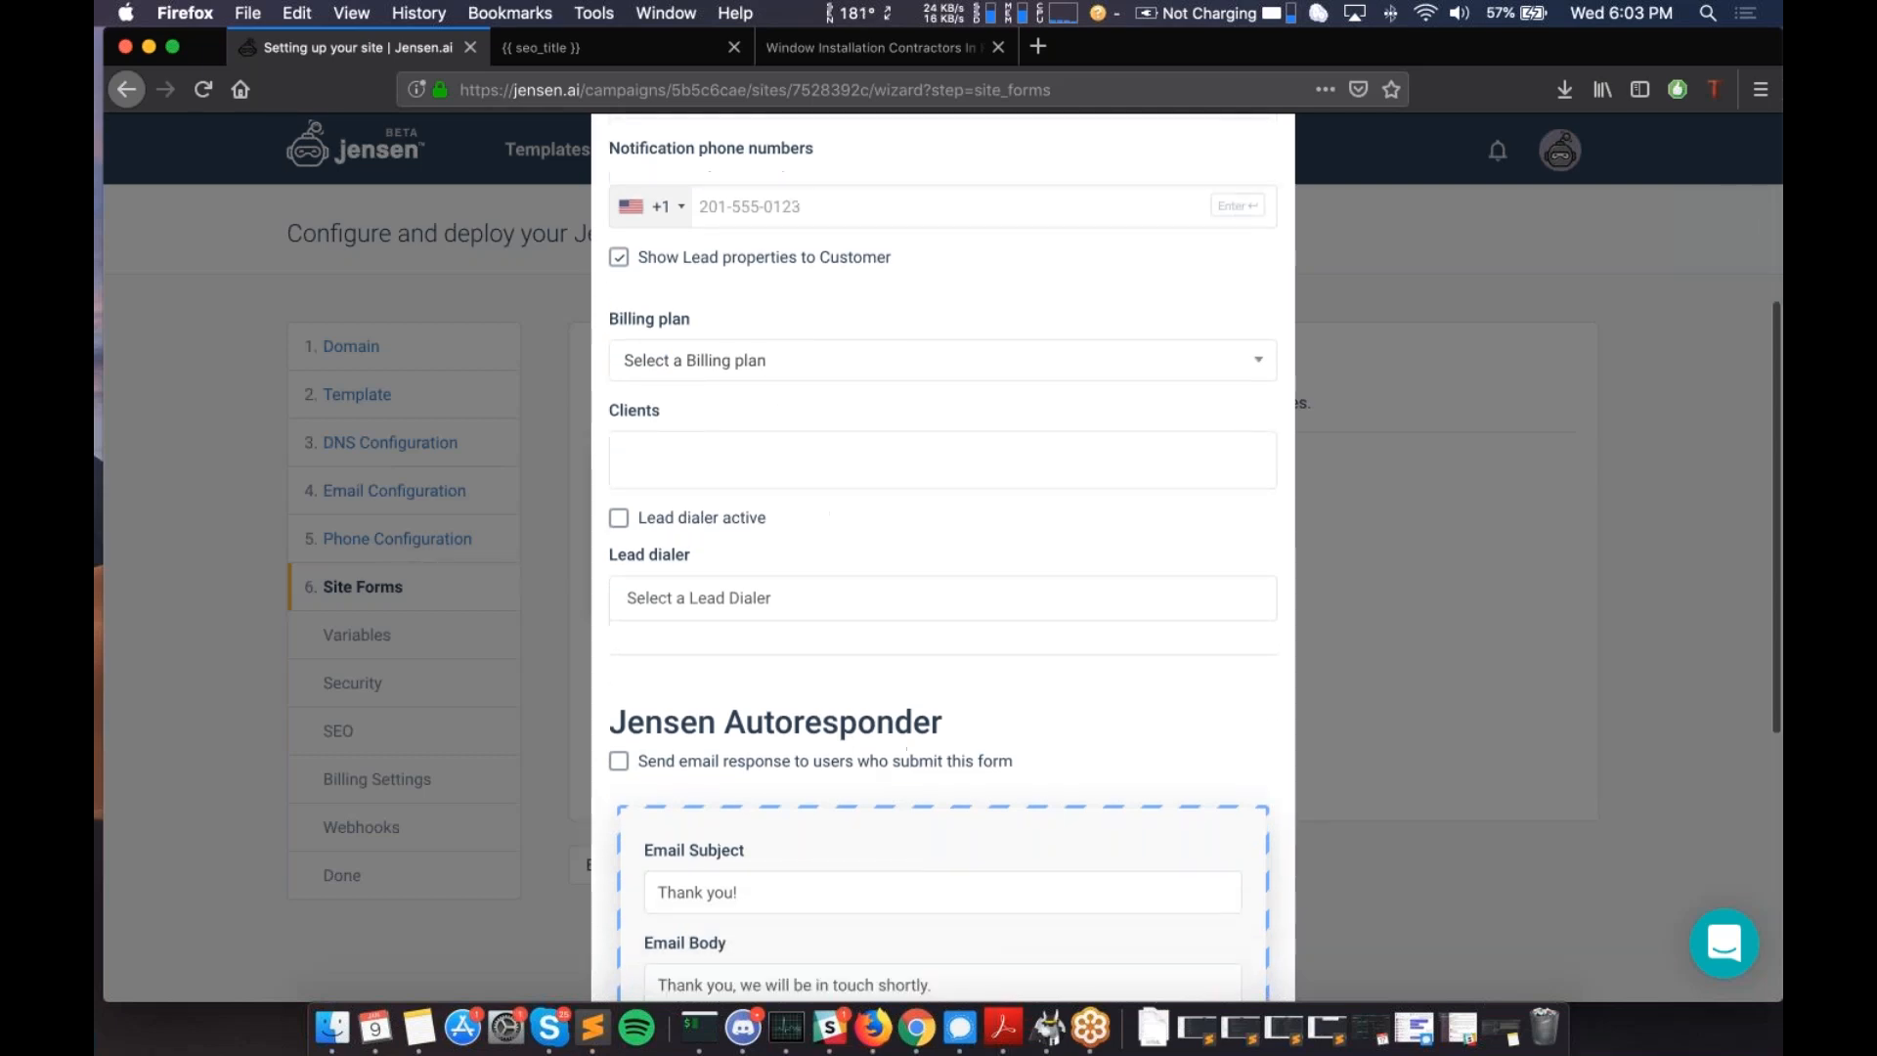
pyautogui.click(696, 460)
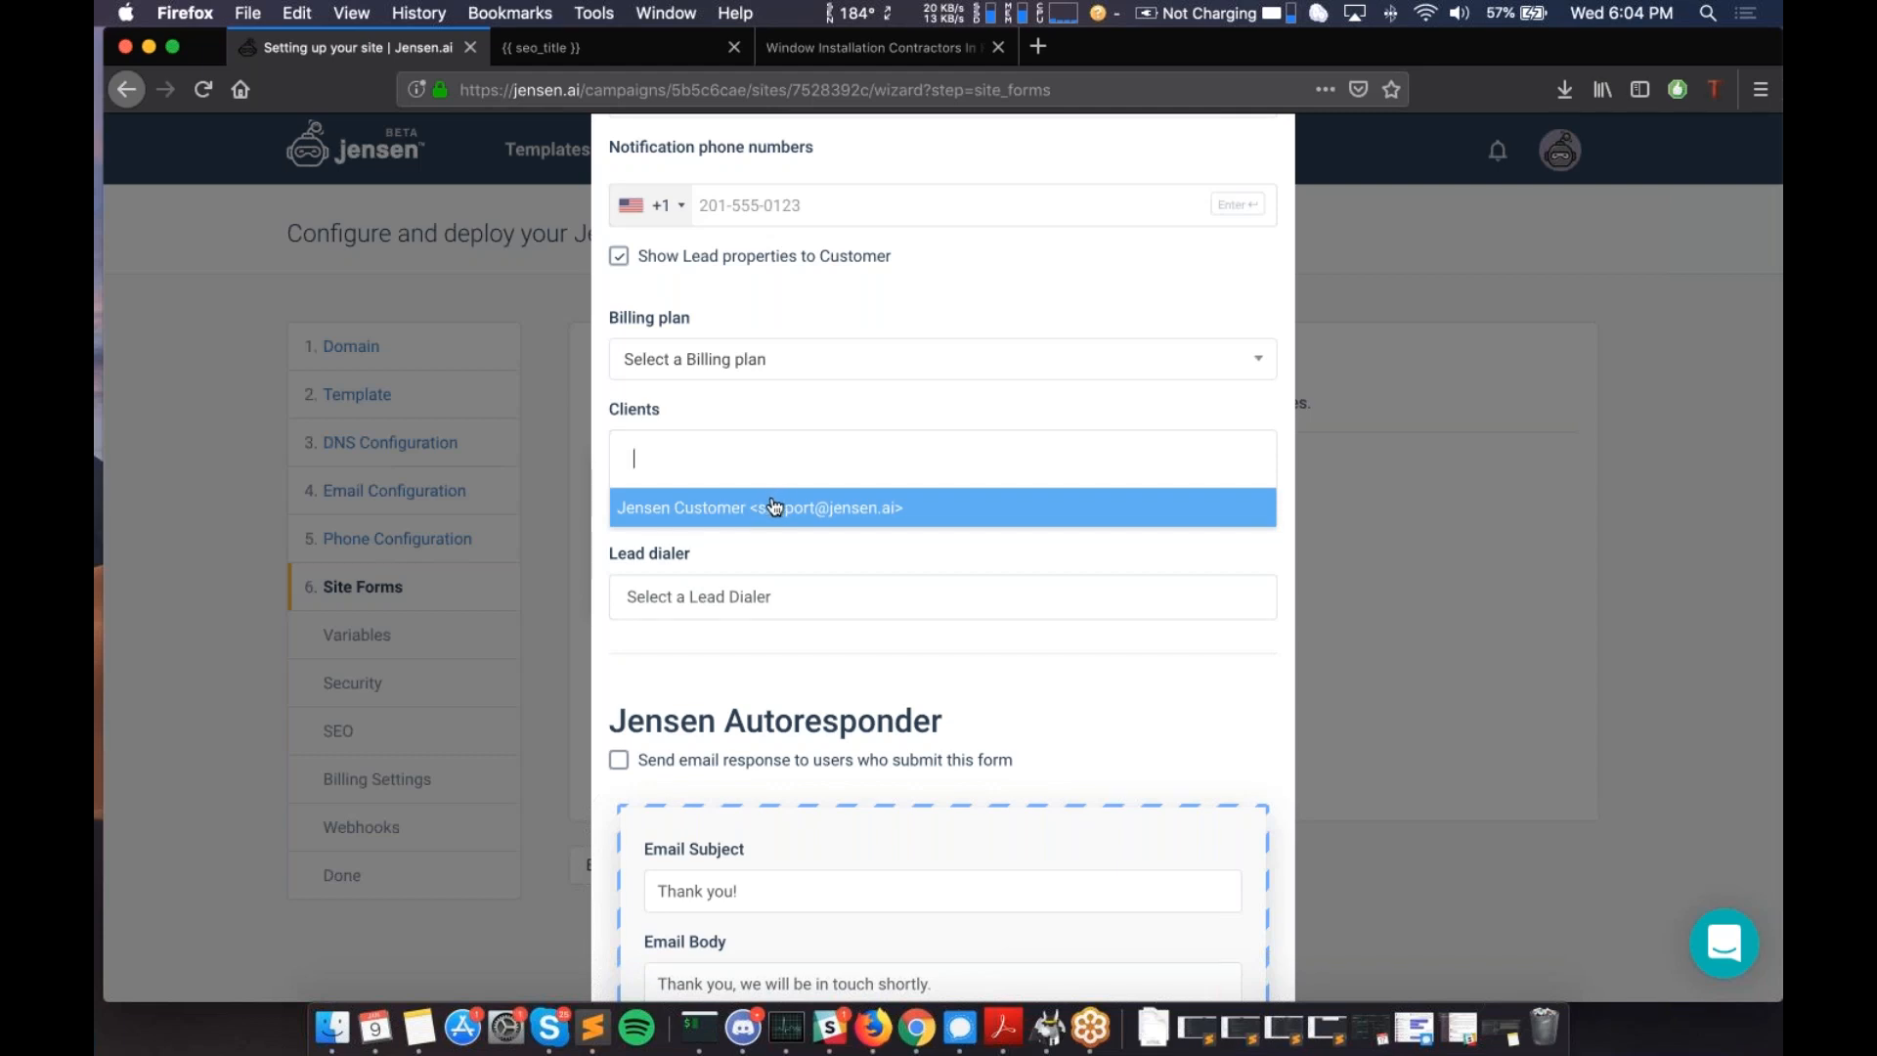
pyautogui.click(846, 413)
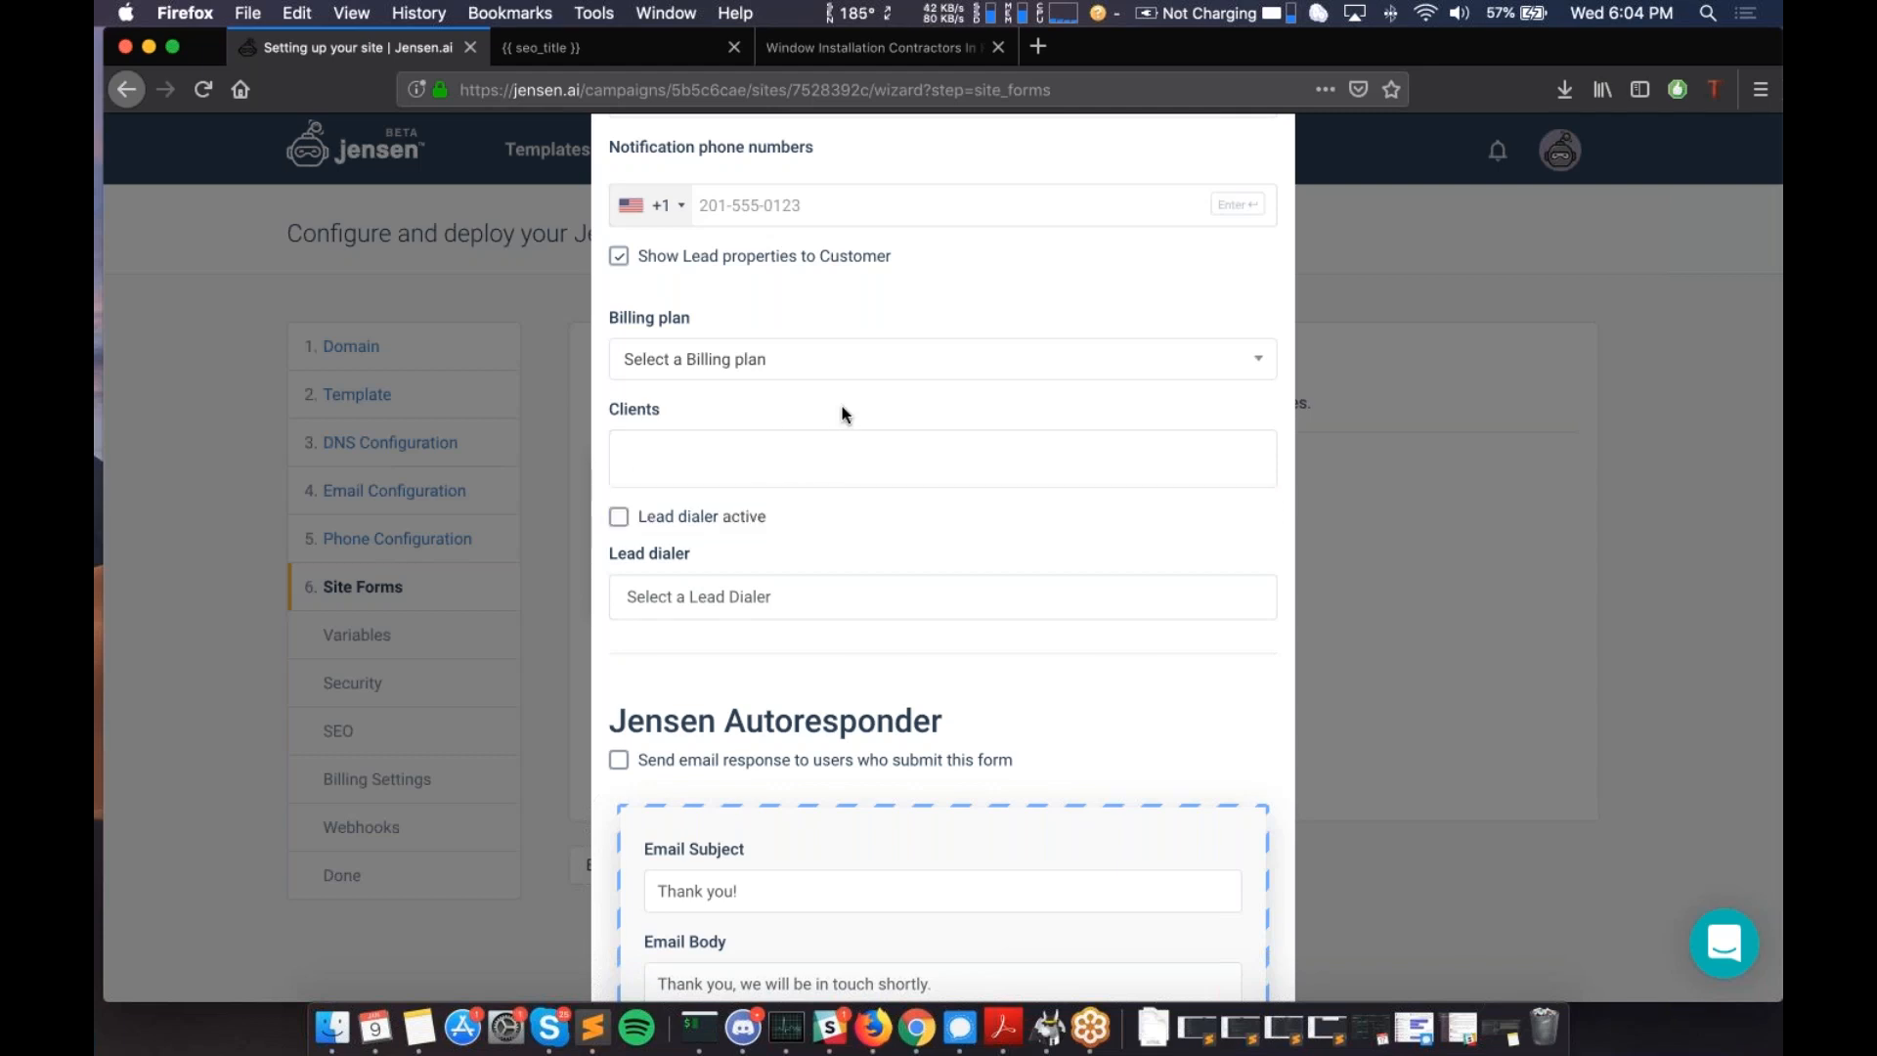
pyautogui.scroll(-3, 846, 413)
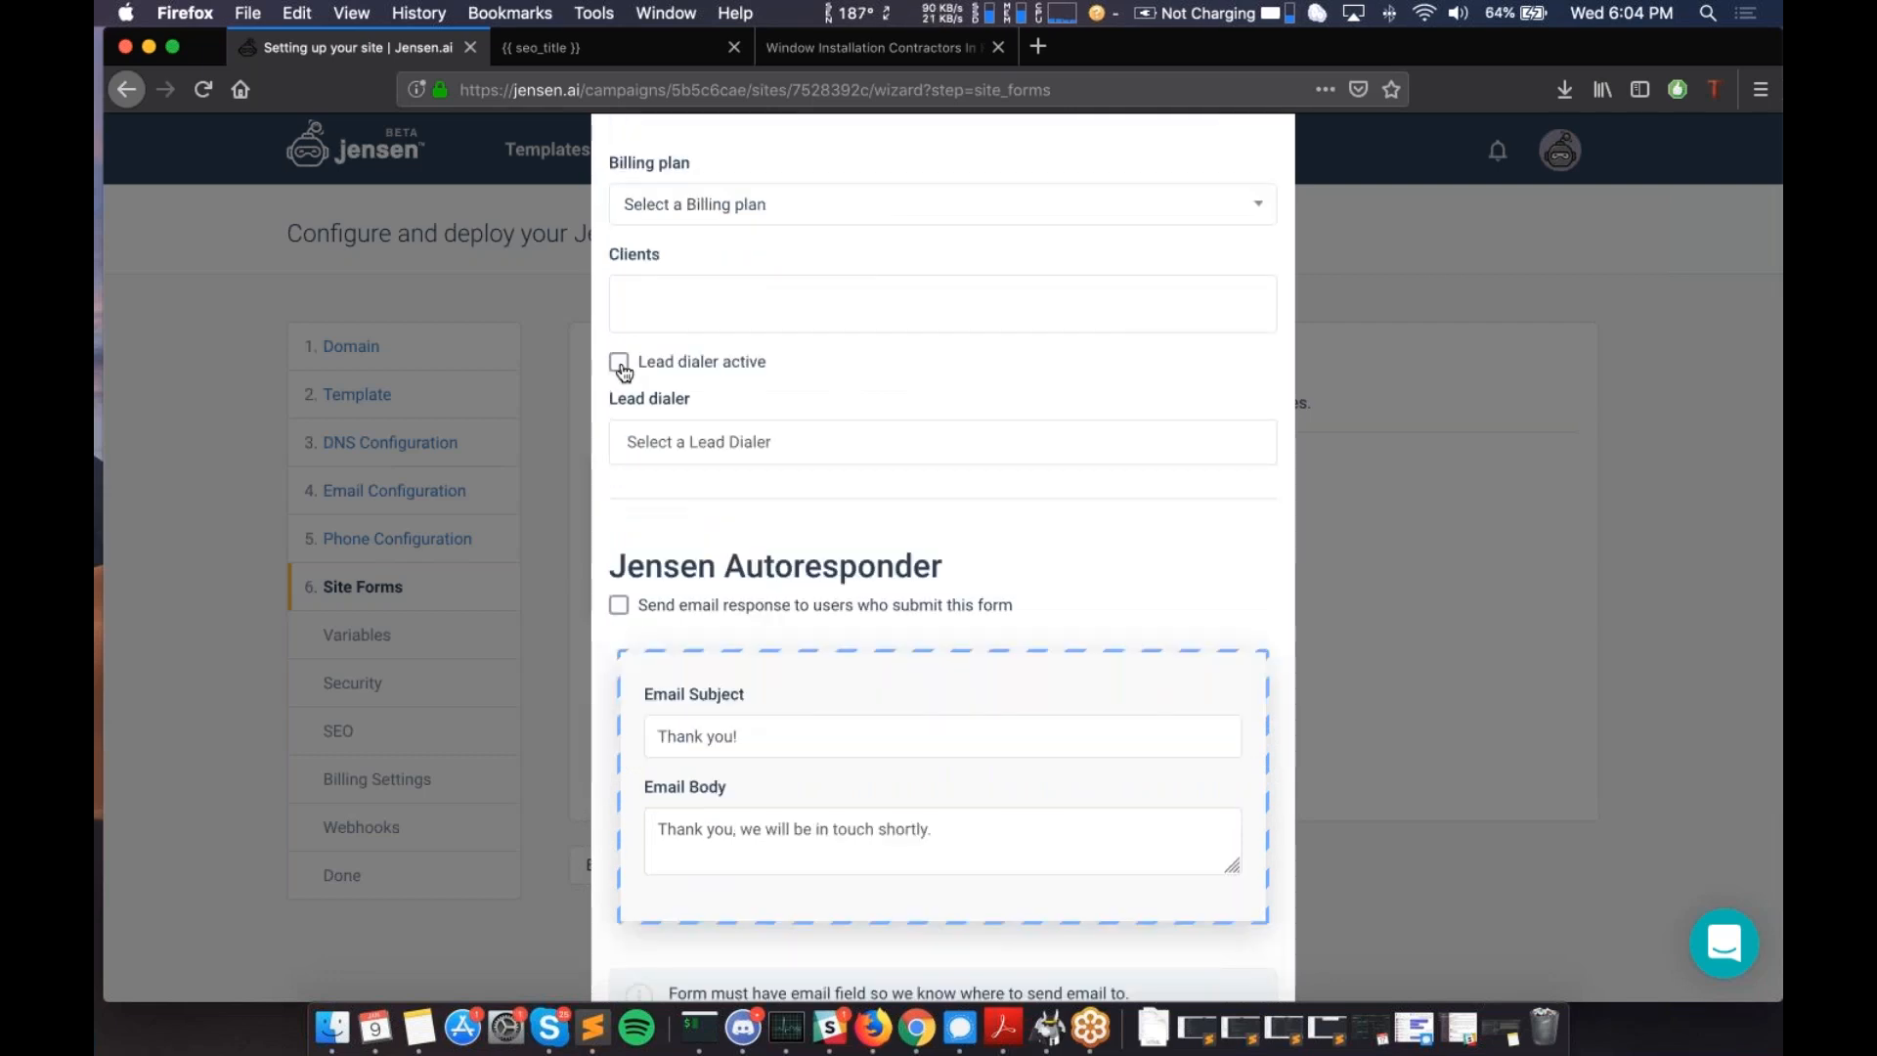
pyautogui.click(733, 445)
pyautogui.click(801, 397)
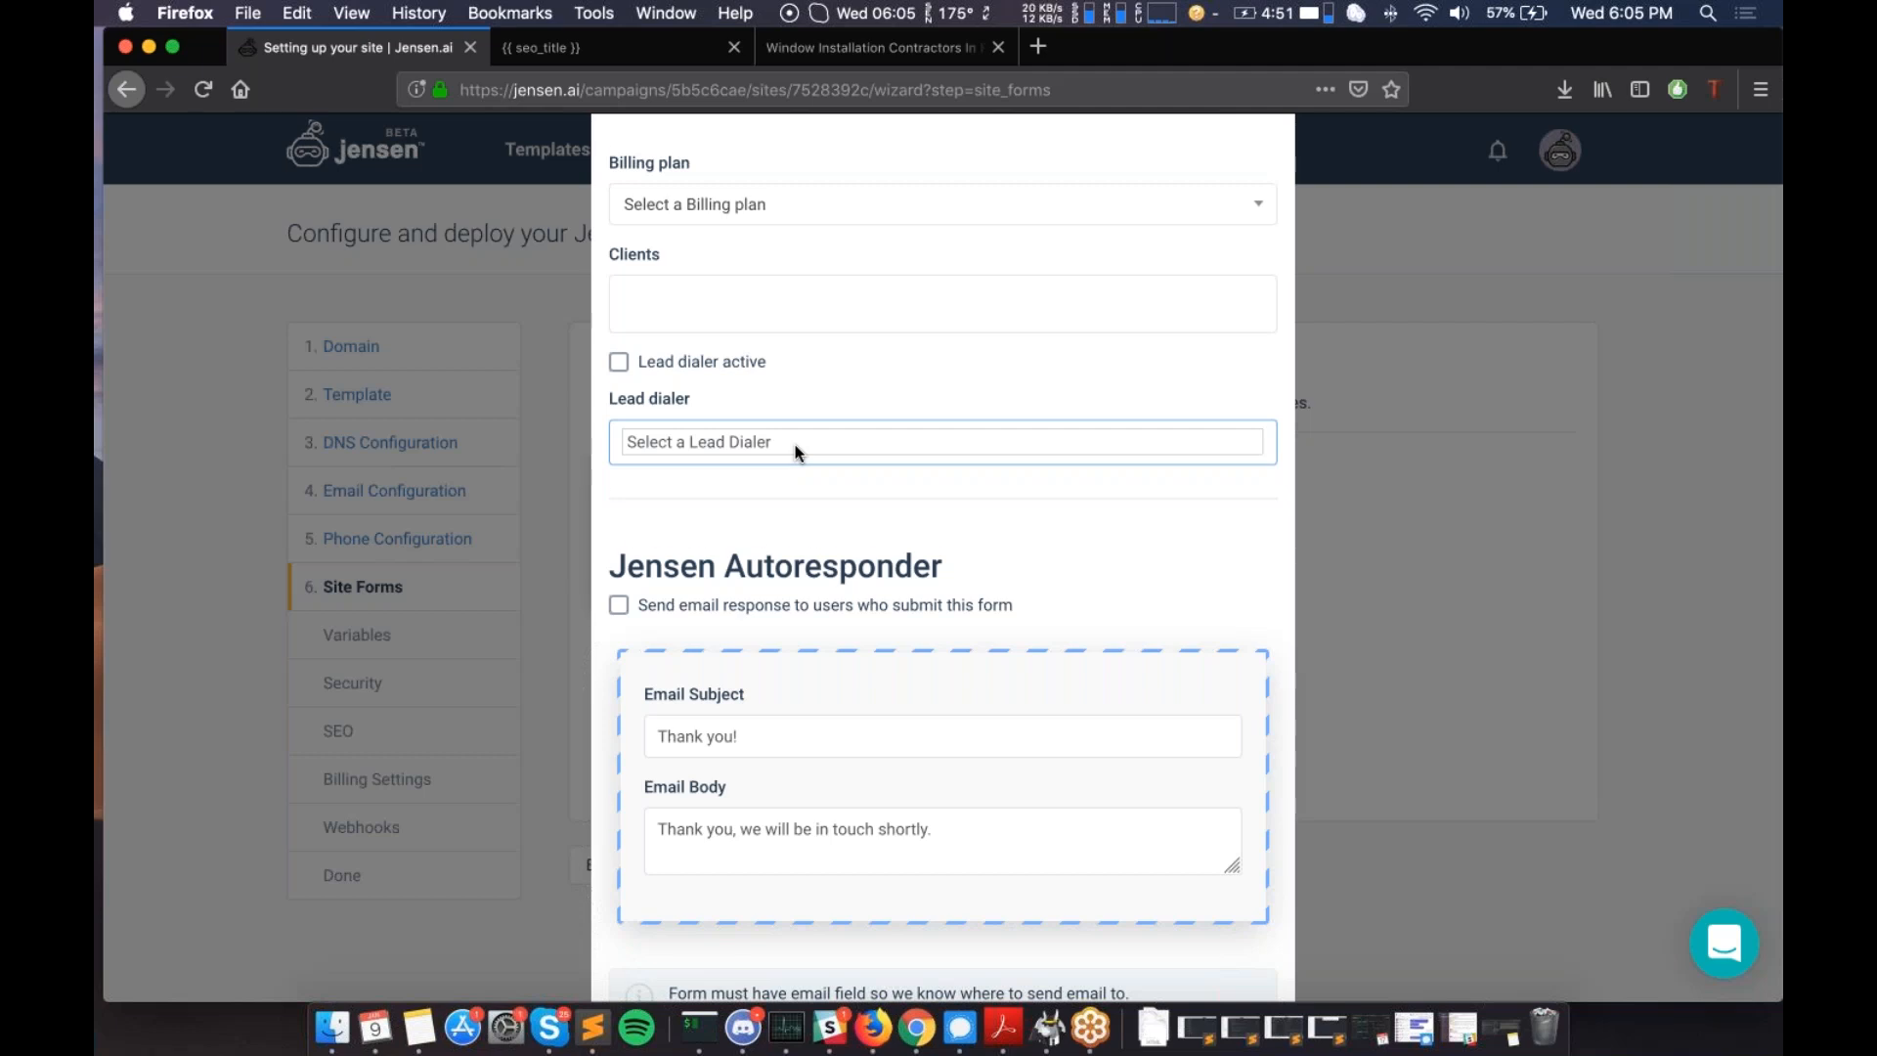
pyautogui.scroll(-5, 797, 452)
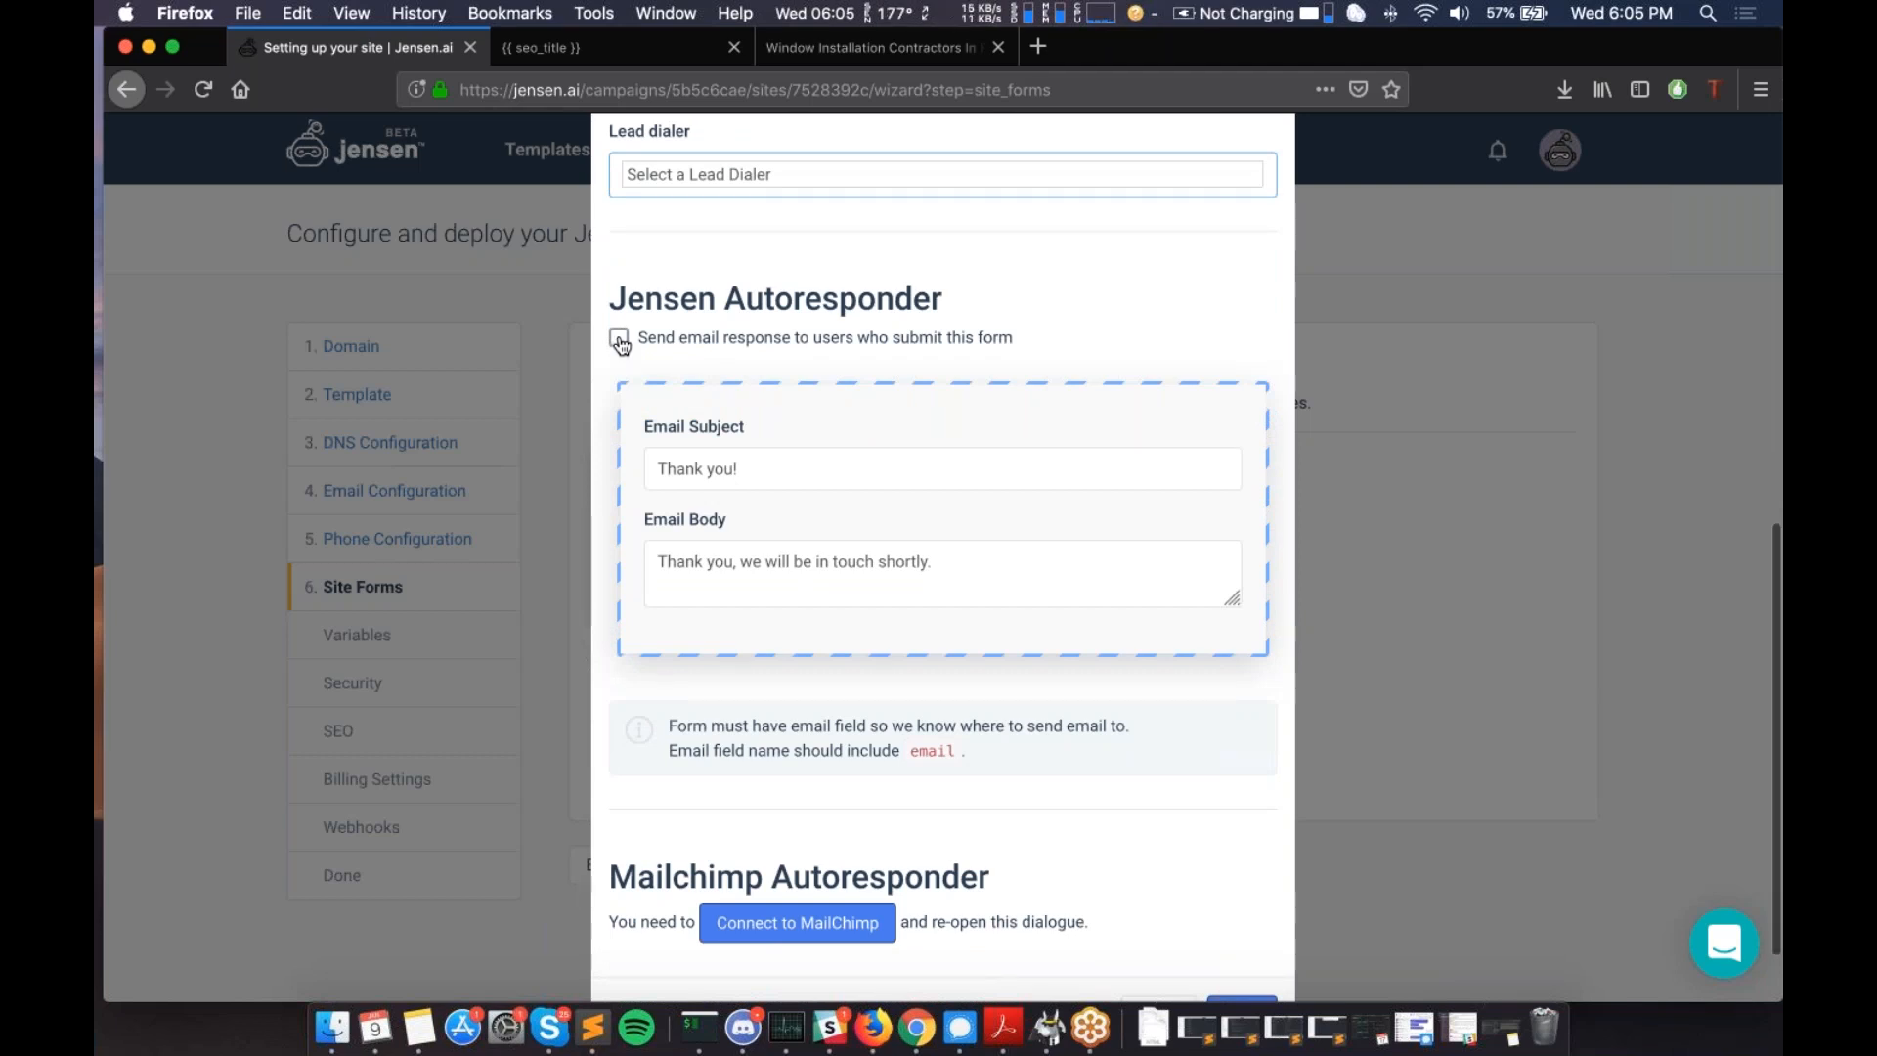
pyautogui.scroll(-1, 621, 344)
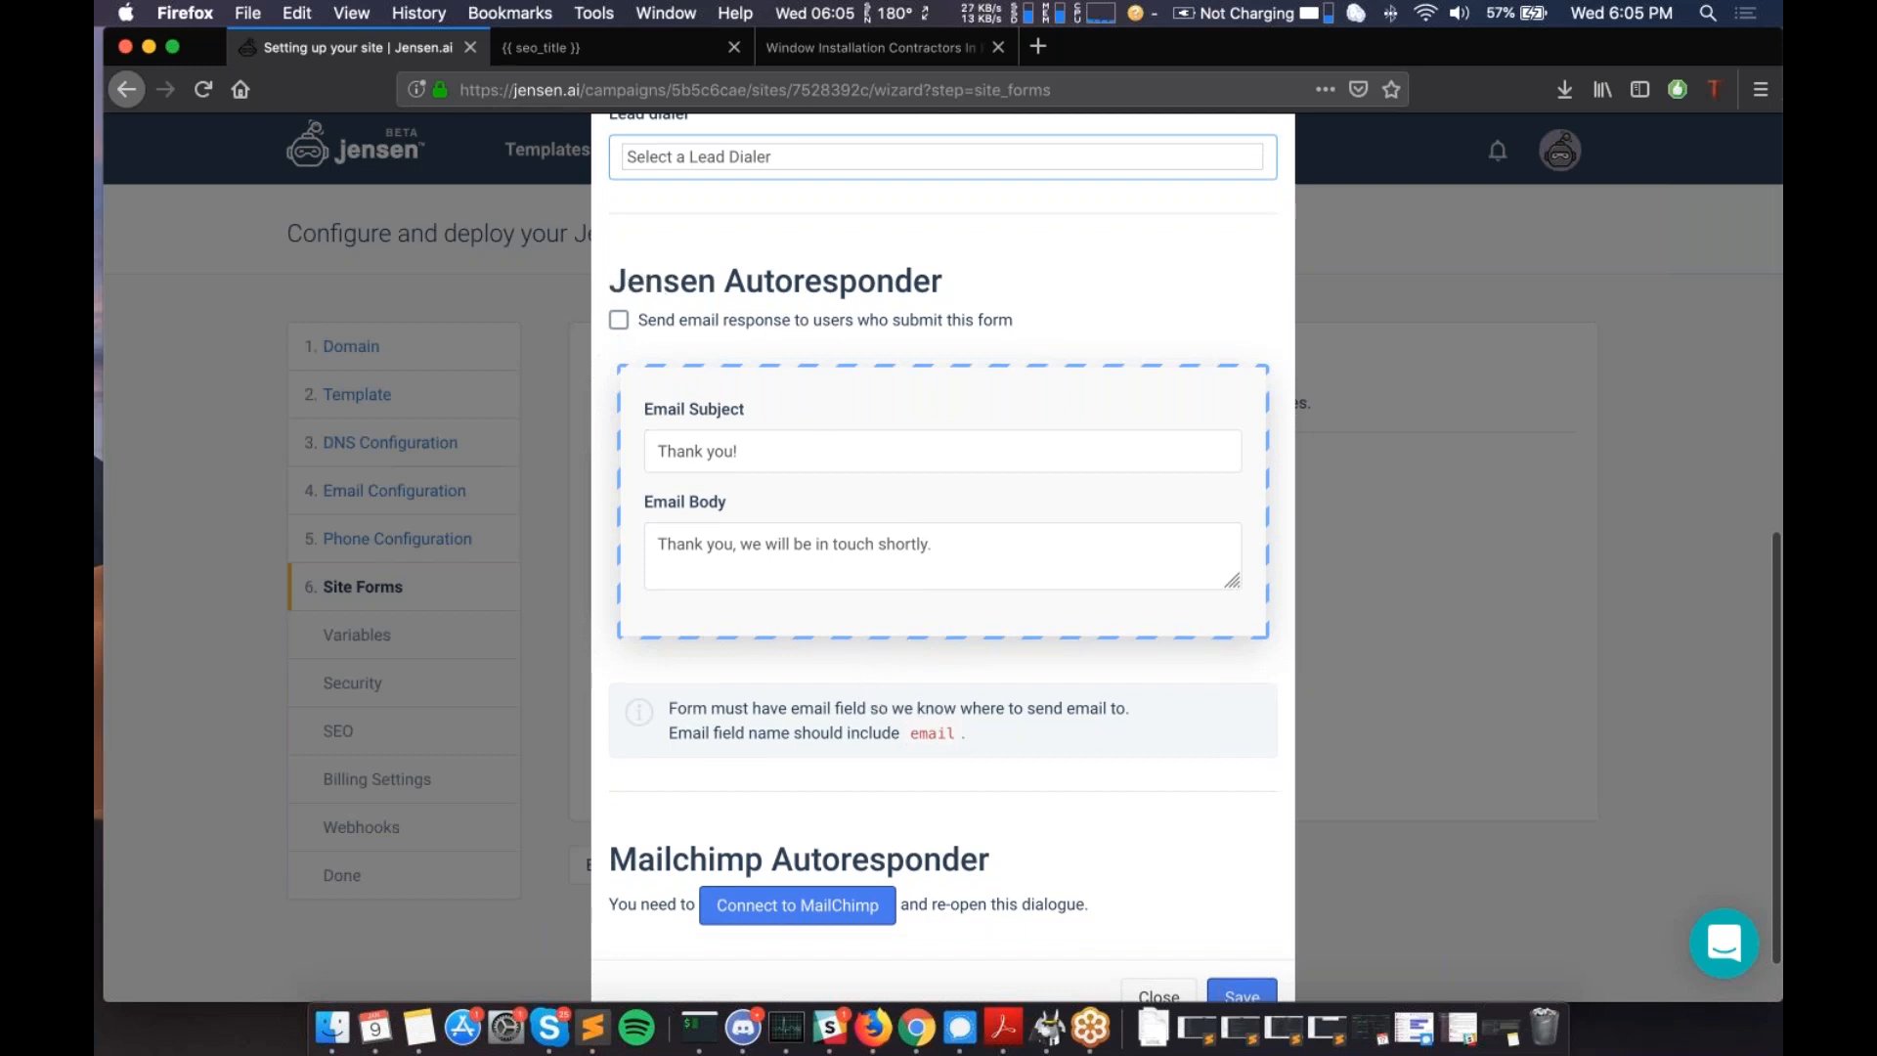
pyautogui.doubleClick(933, 734)
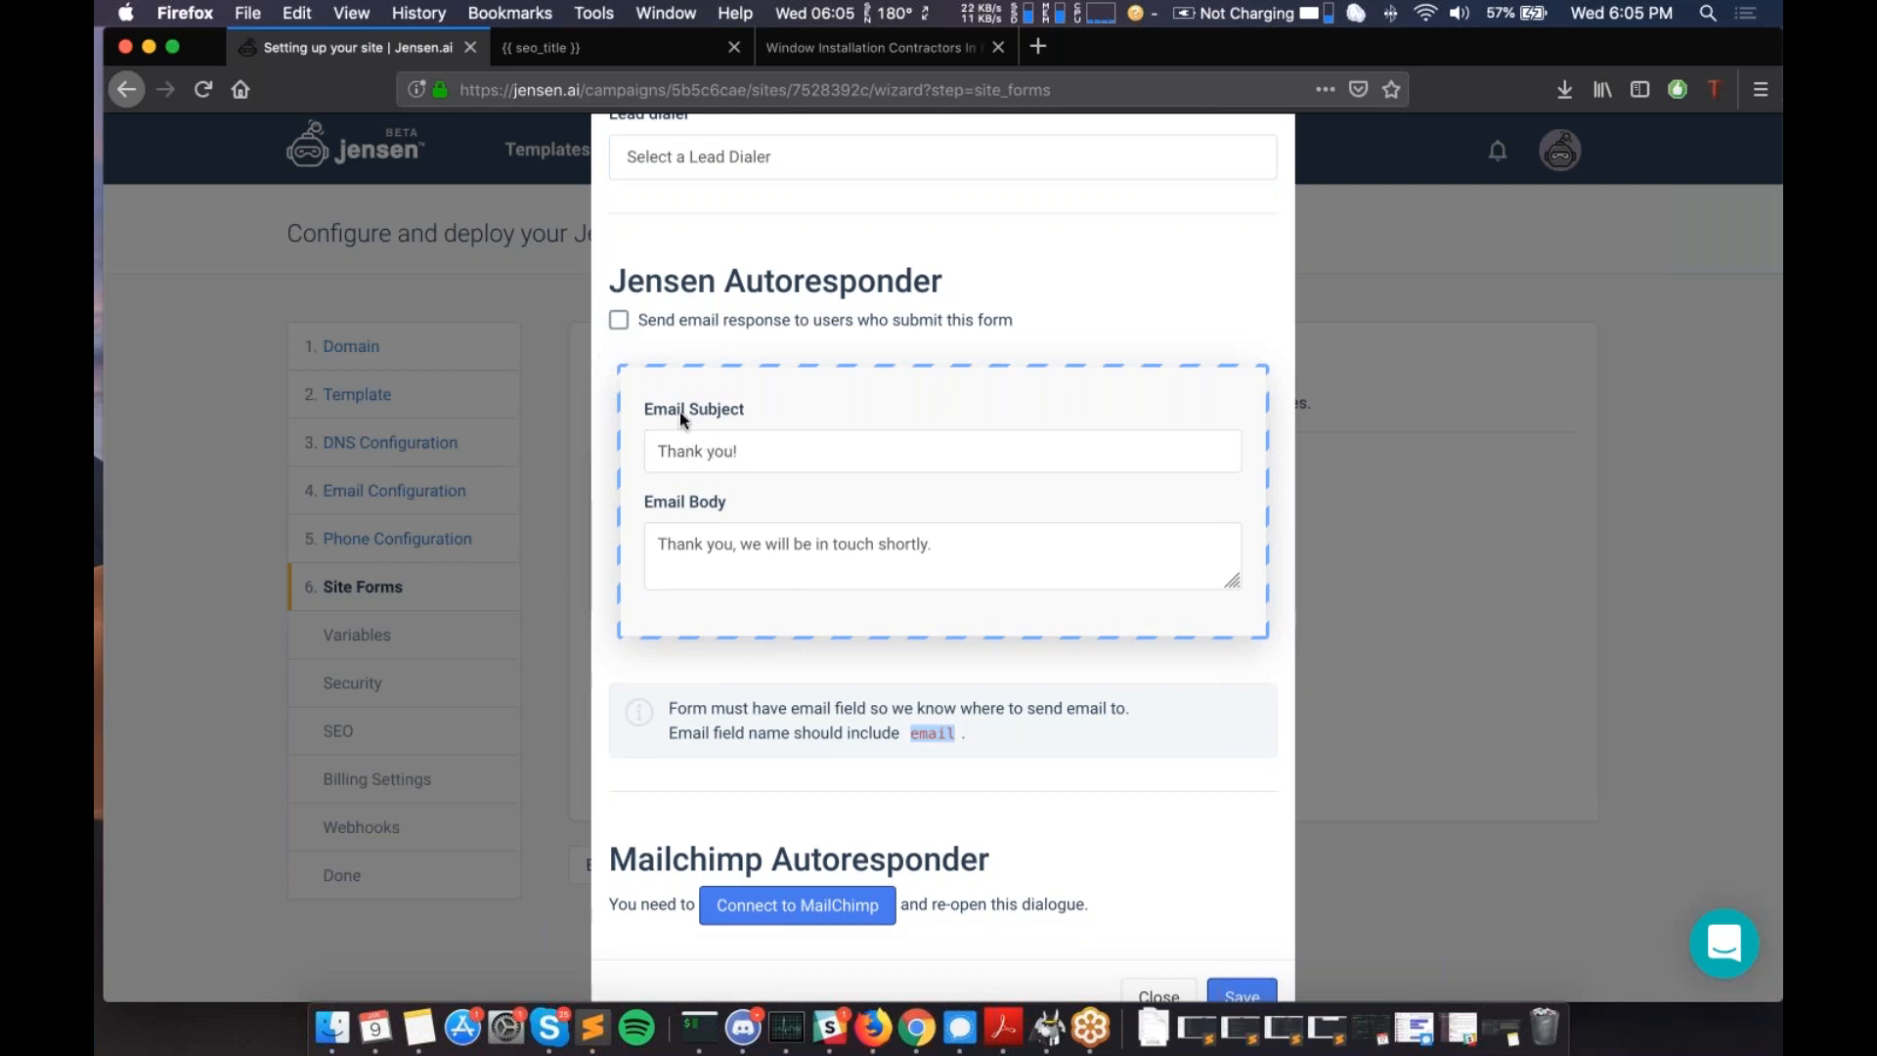
pyautogui.scroll(2, 784, 574)
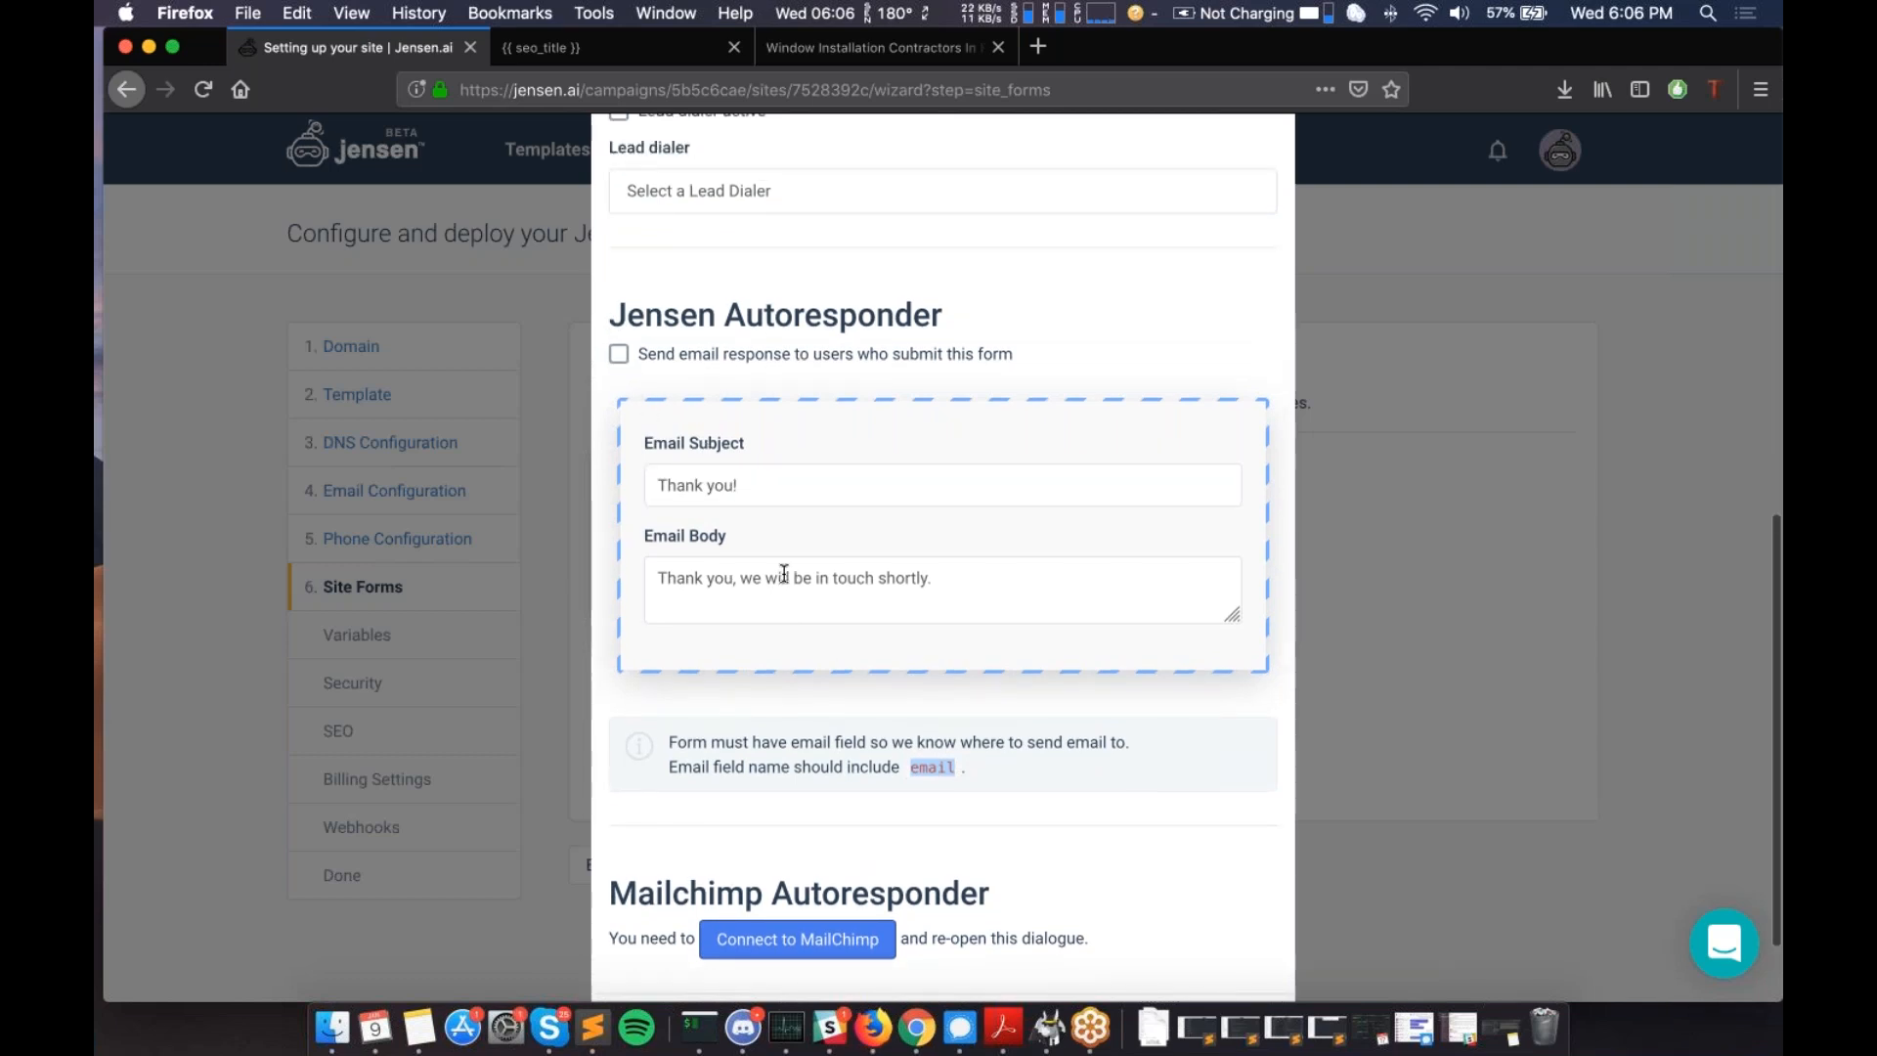
pyautogui.scroll(5, 784, 574)
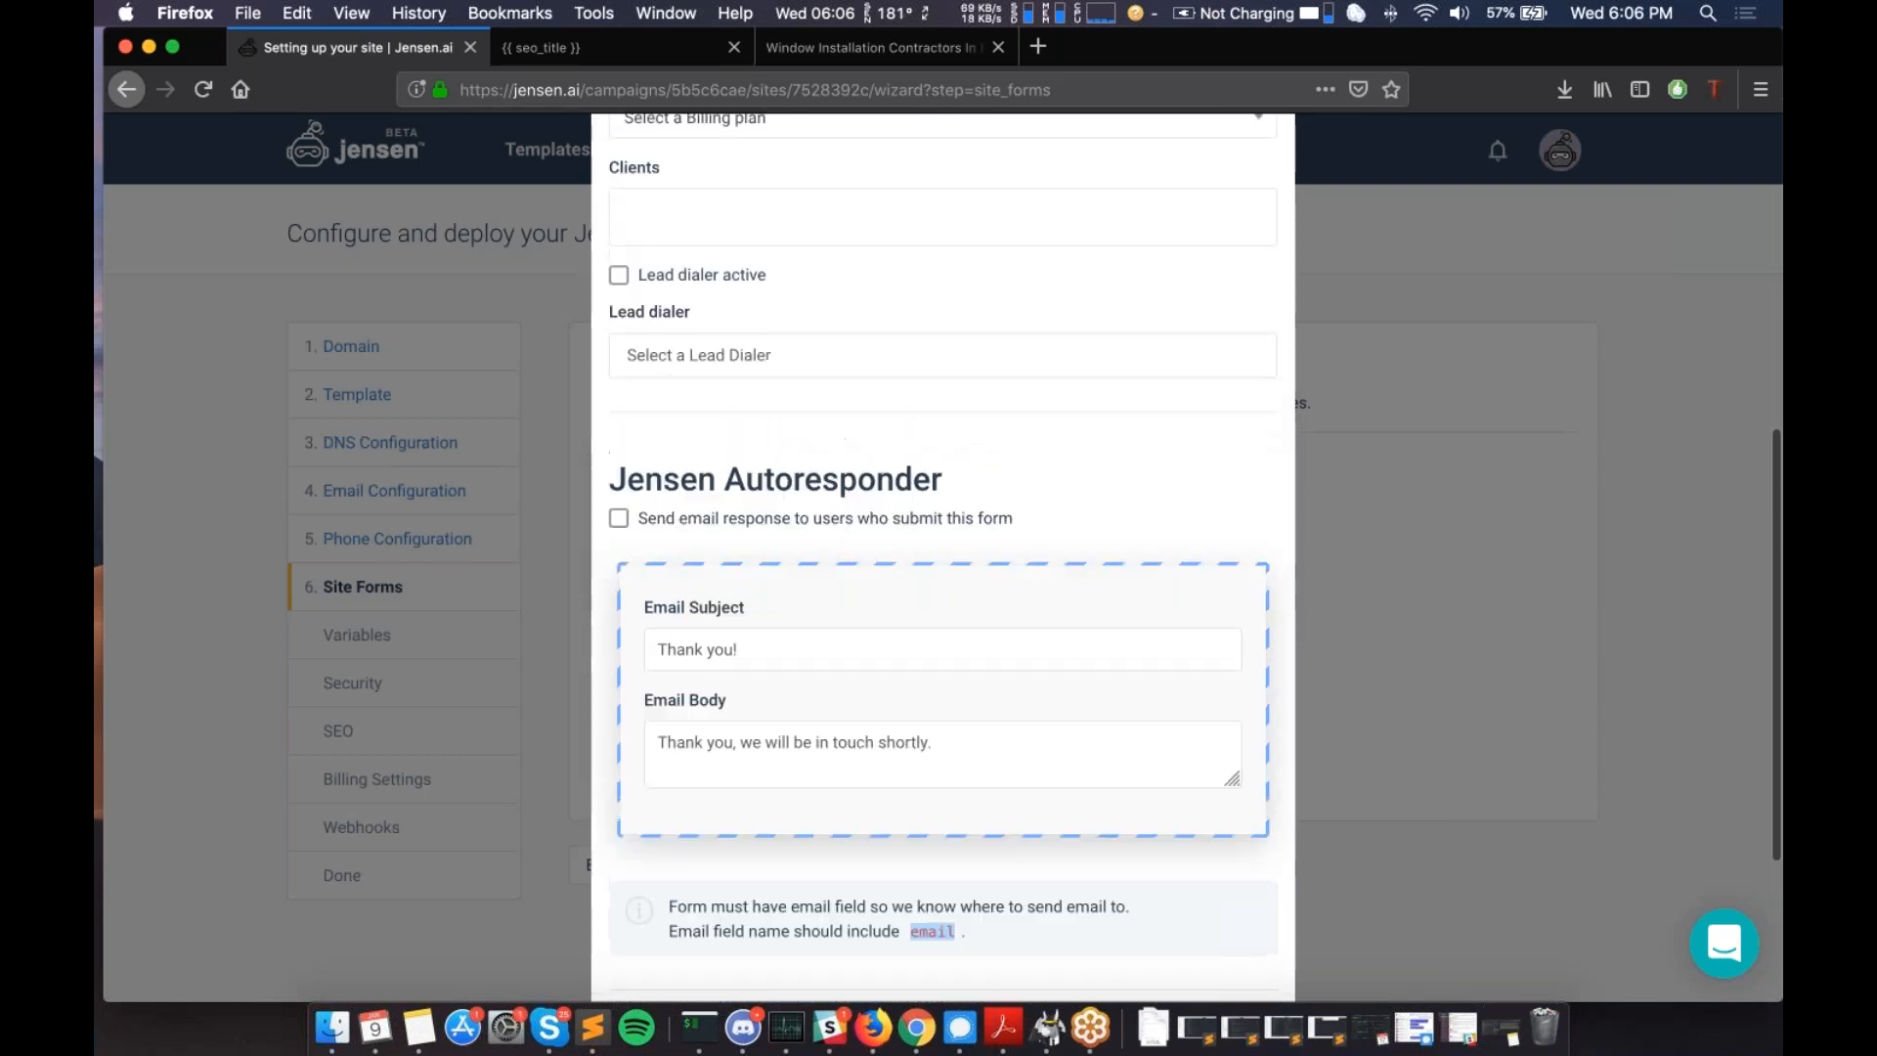
pyautogui.scroll(-2, 784, 574)
pyautogui.scroll(-5, 942, 587)
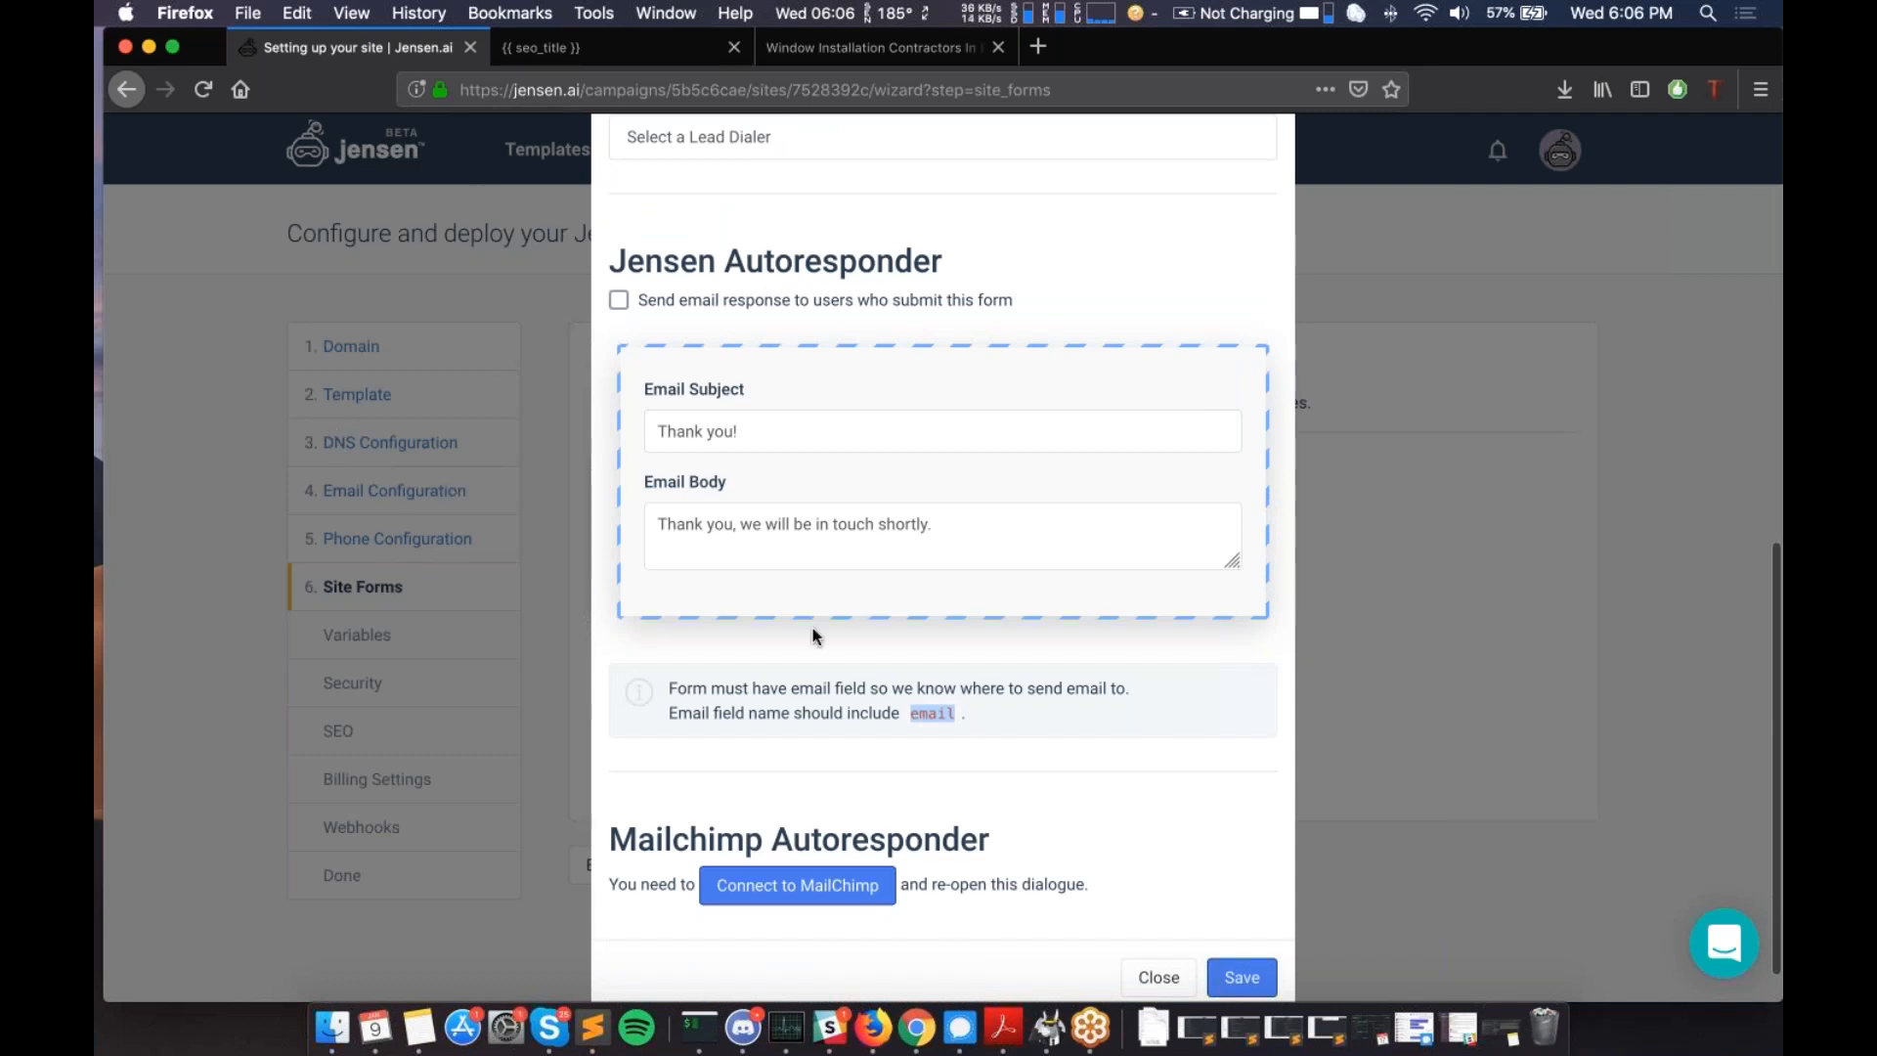
pyautogui.scroll(-1, 814, 635)
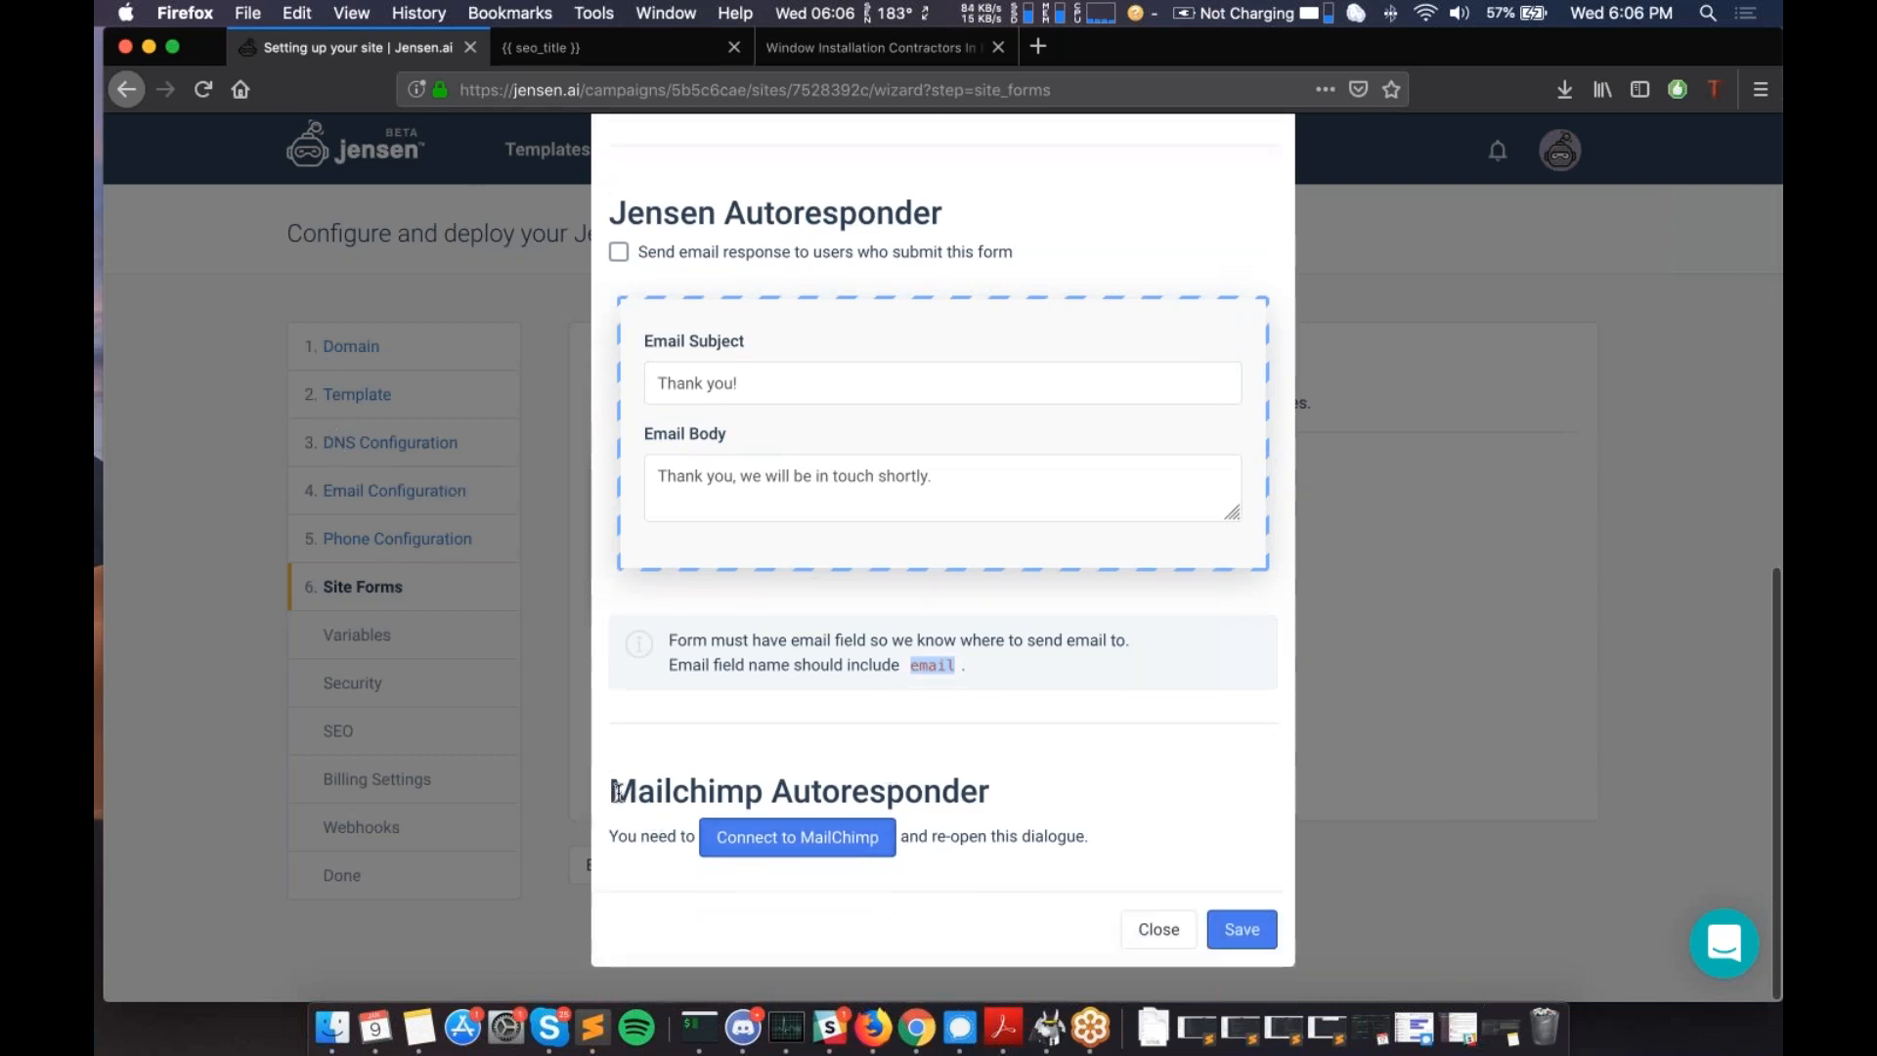
pyautogui.moveTo(615, 792); pyautogui.dragTo(997, 787)
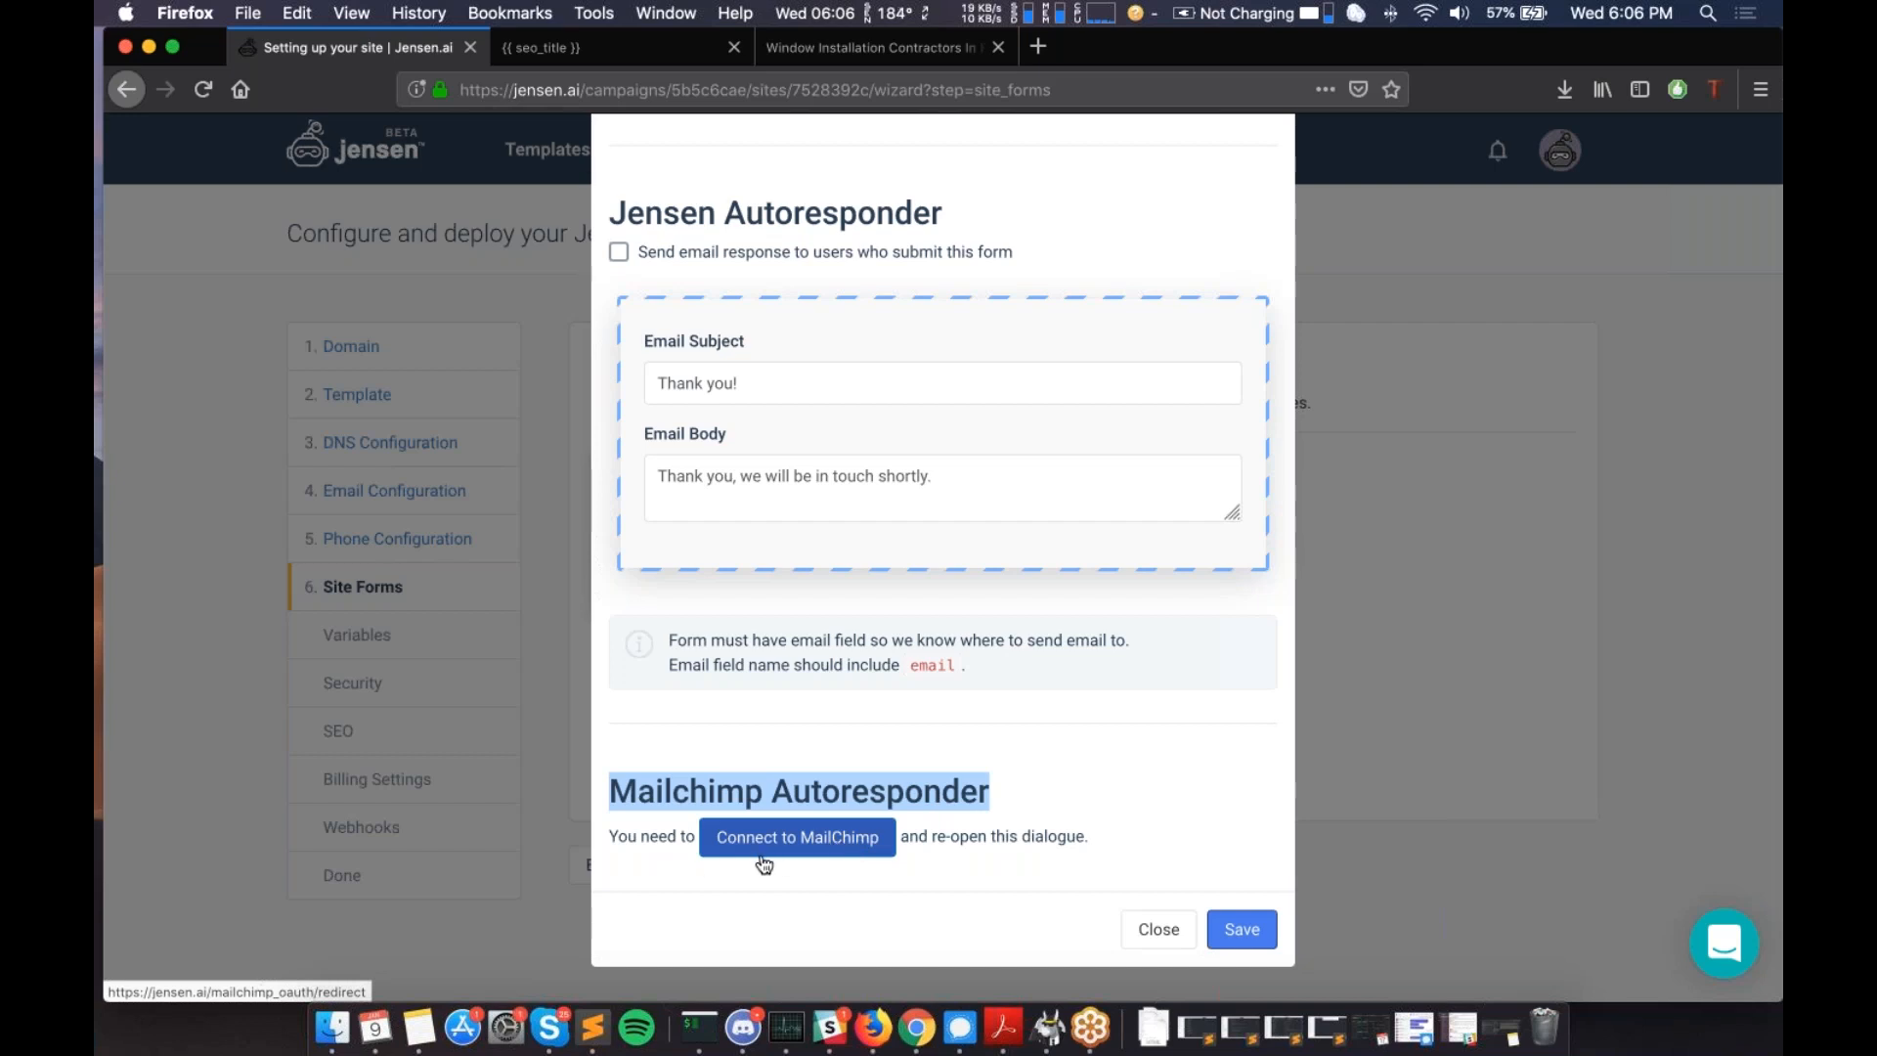
pyautogui.click(689, 847)
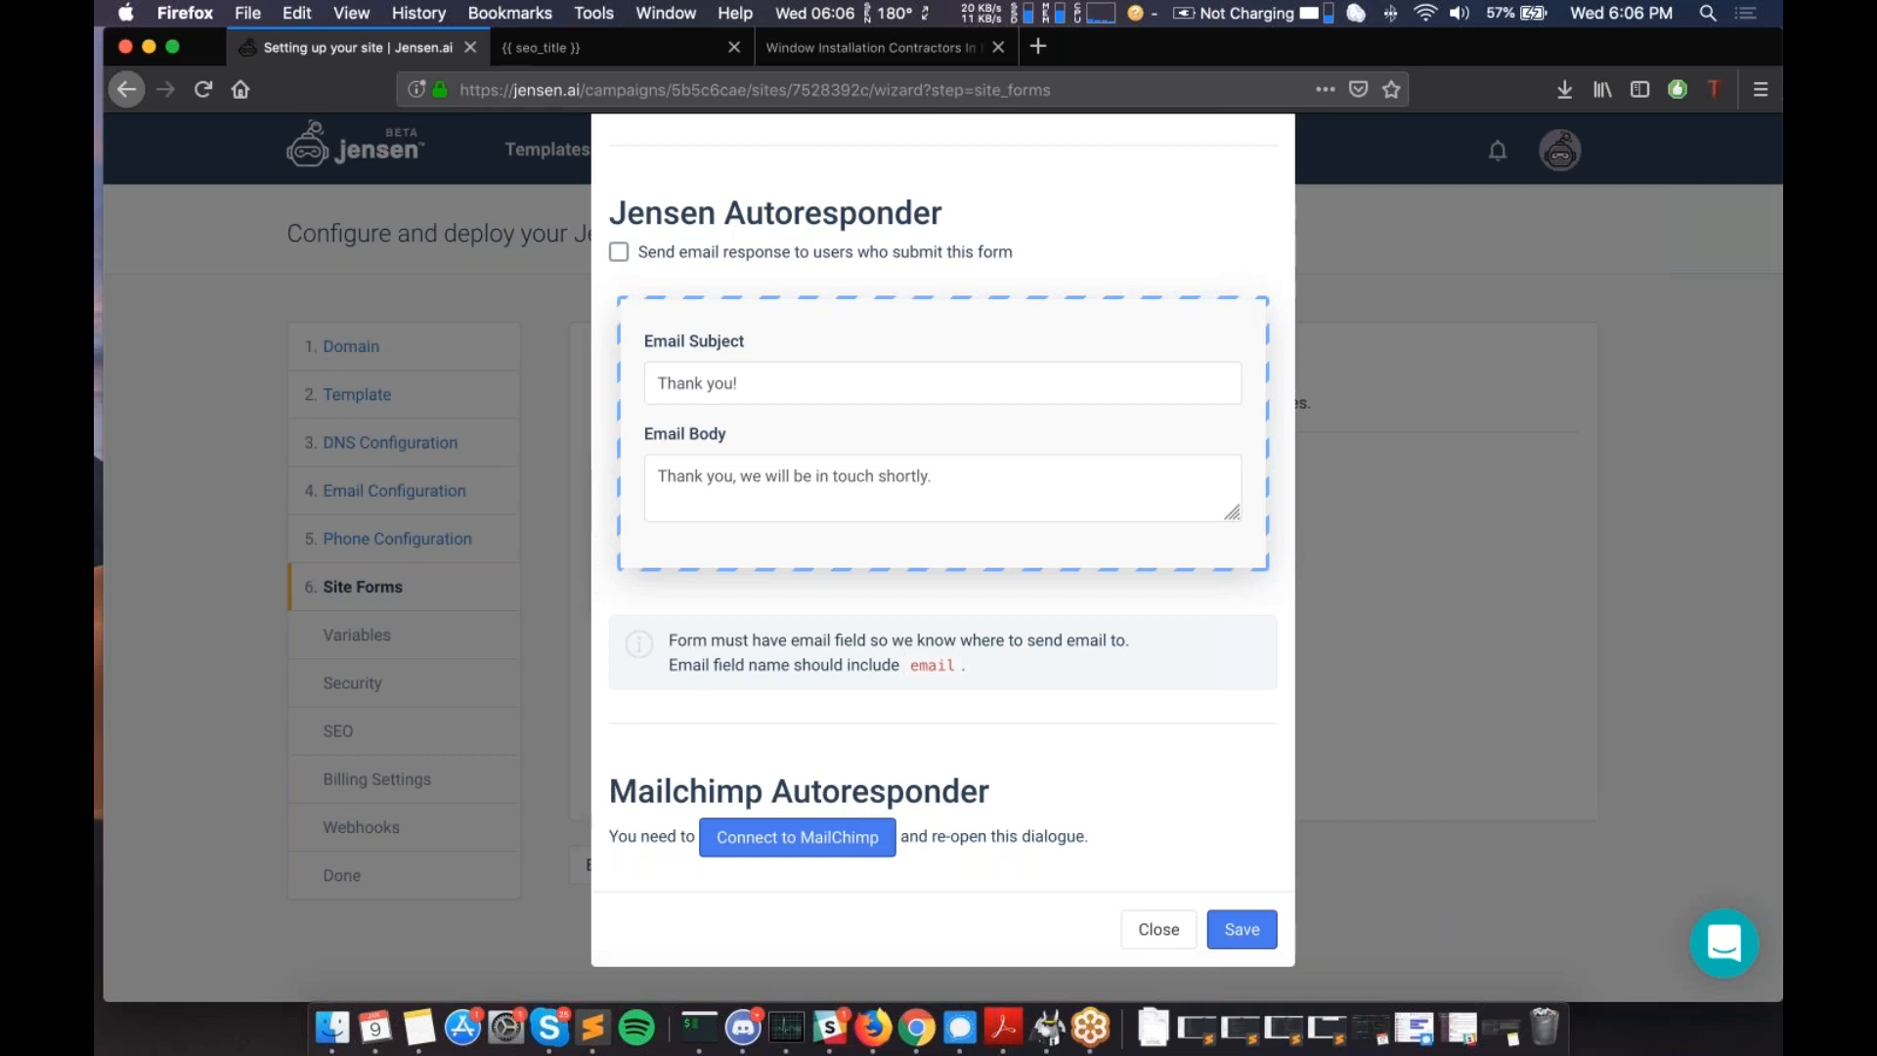
pyautogui.doubleClick(616, 792)
pyautogui.click(955, 771)
pyautogui.moveTo(954, 771); pyautogui.dragTo(993, 790)
pyautogui.click(1248, 887)
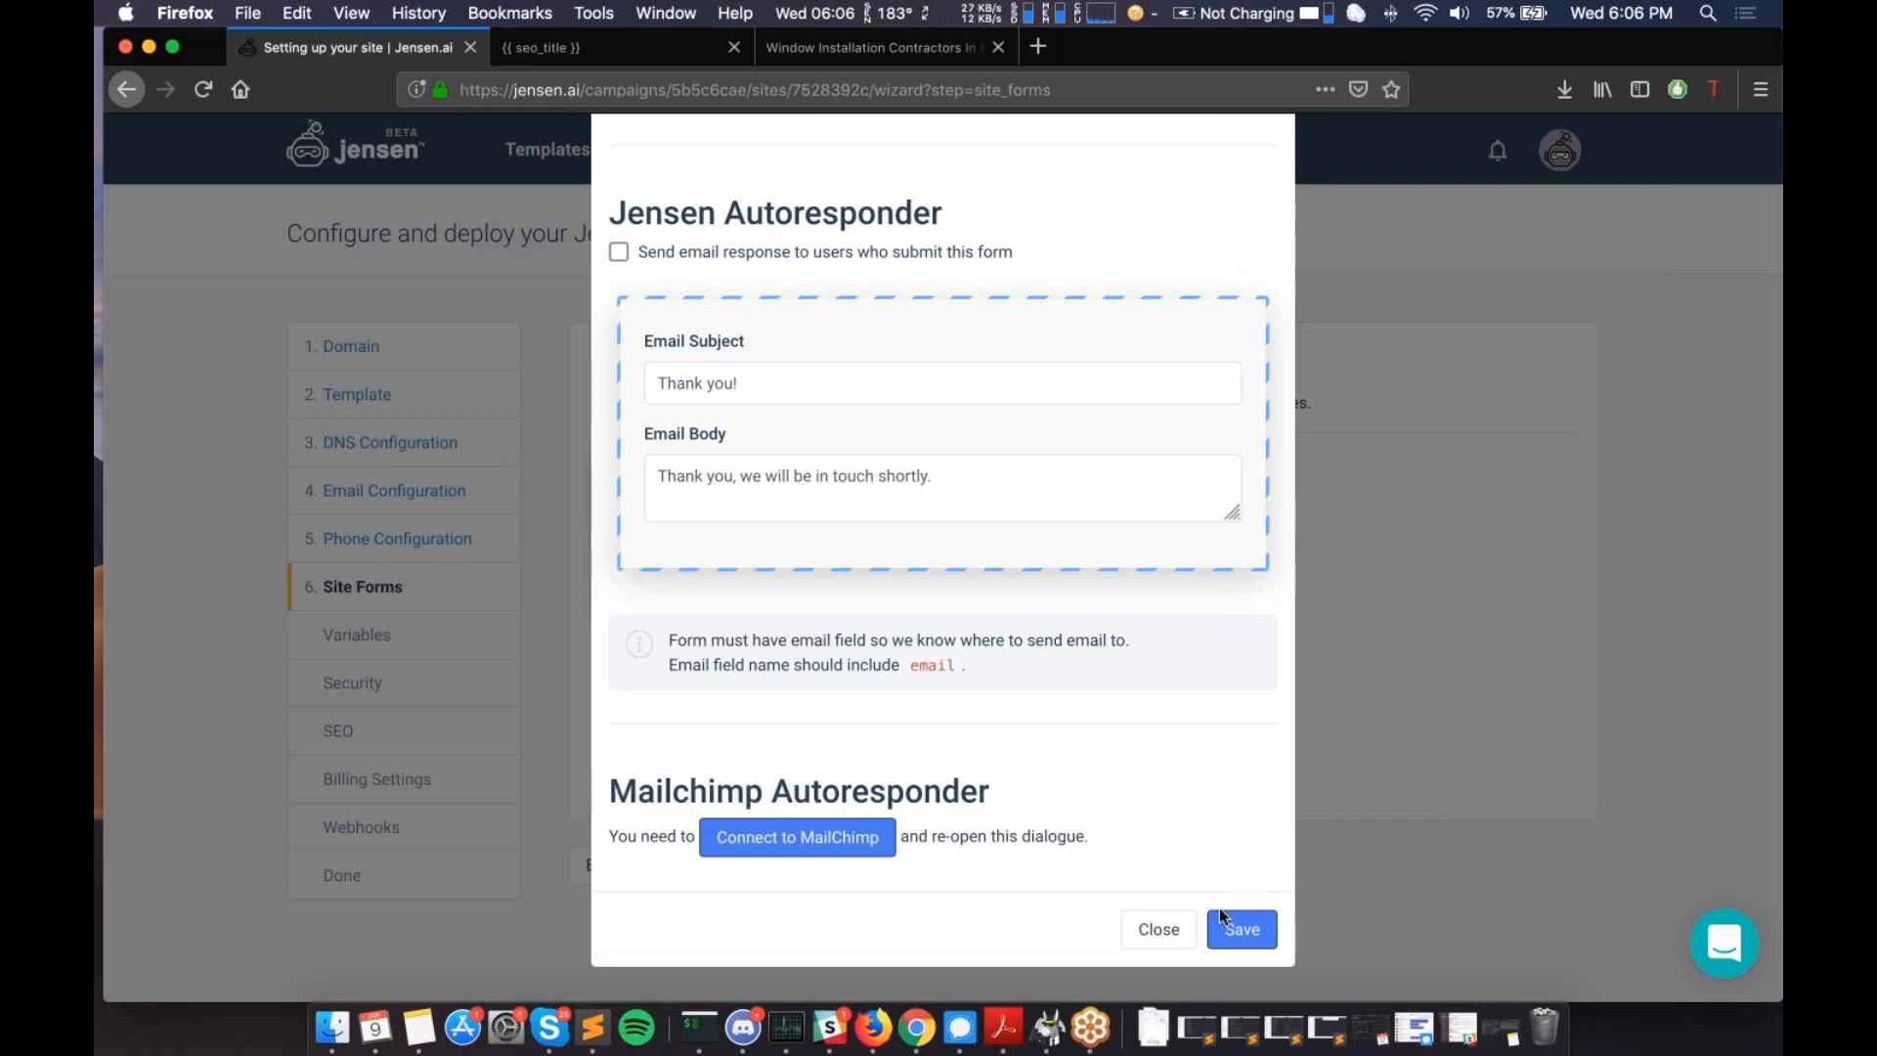
# - Close the hero-8 form settings and continue to the Variables step
pyautogui.click(1164, 929)
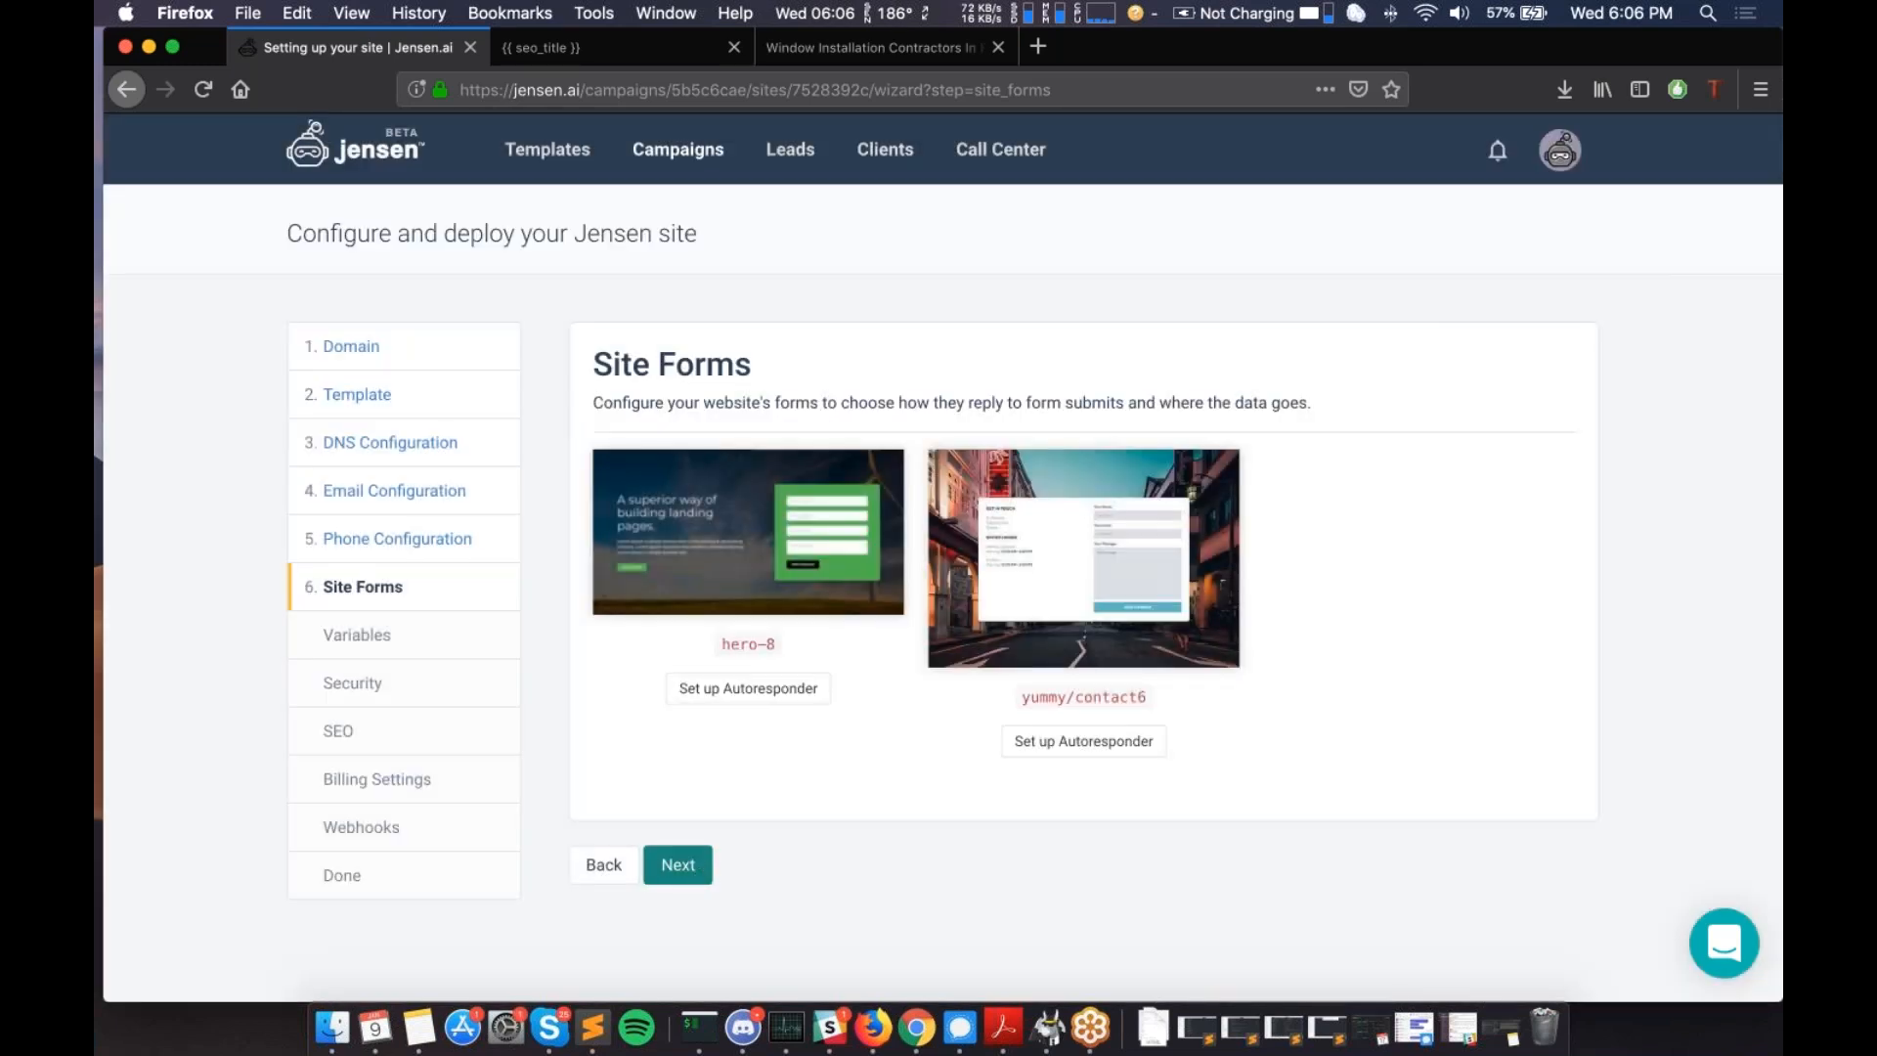
pyautogui.click(684, 867)
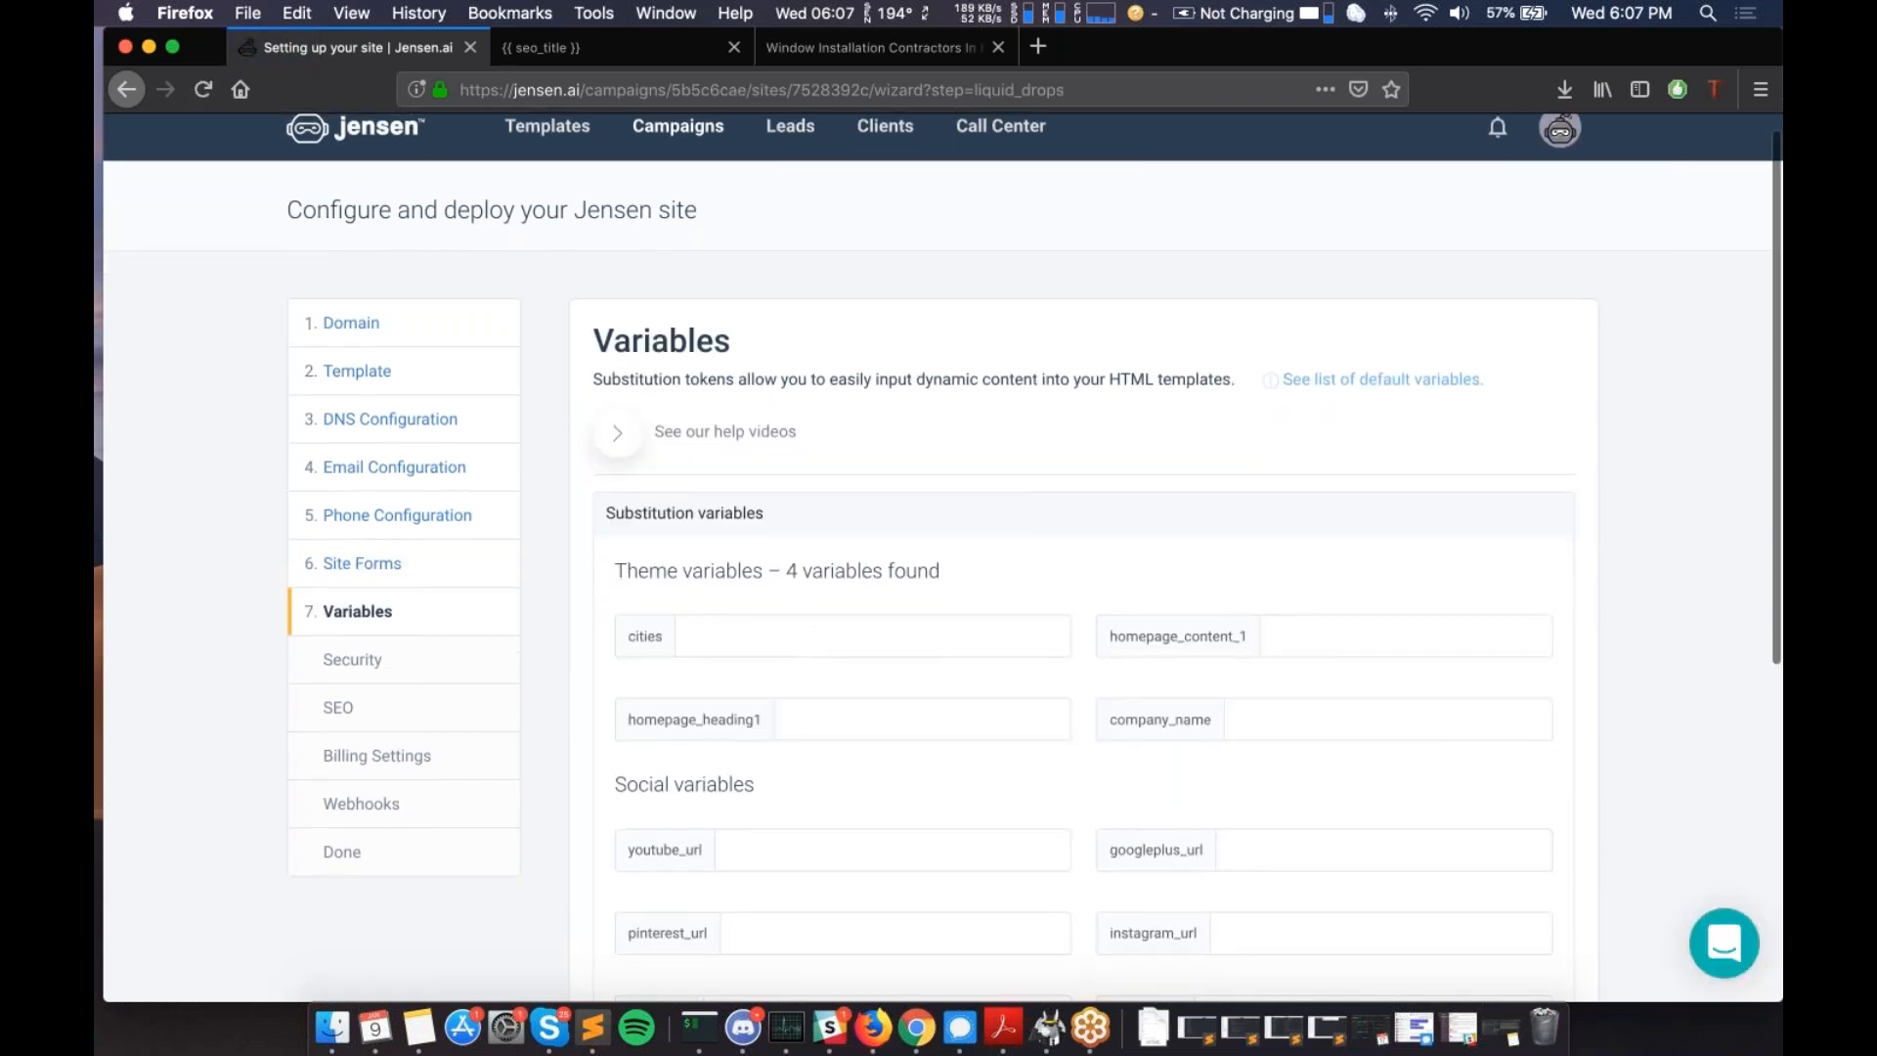
pyautogui.scroll(-1, 411, 587)
pyautogui.scroll(1, 411, 541)
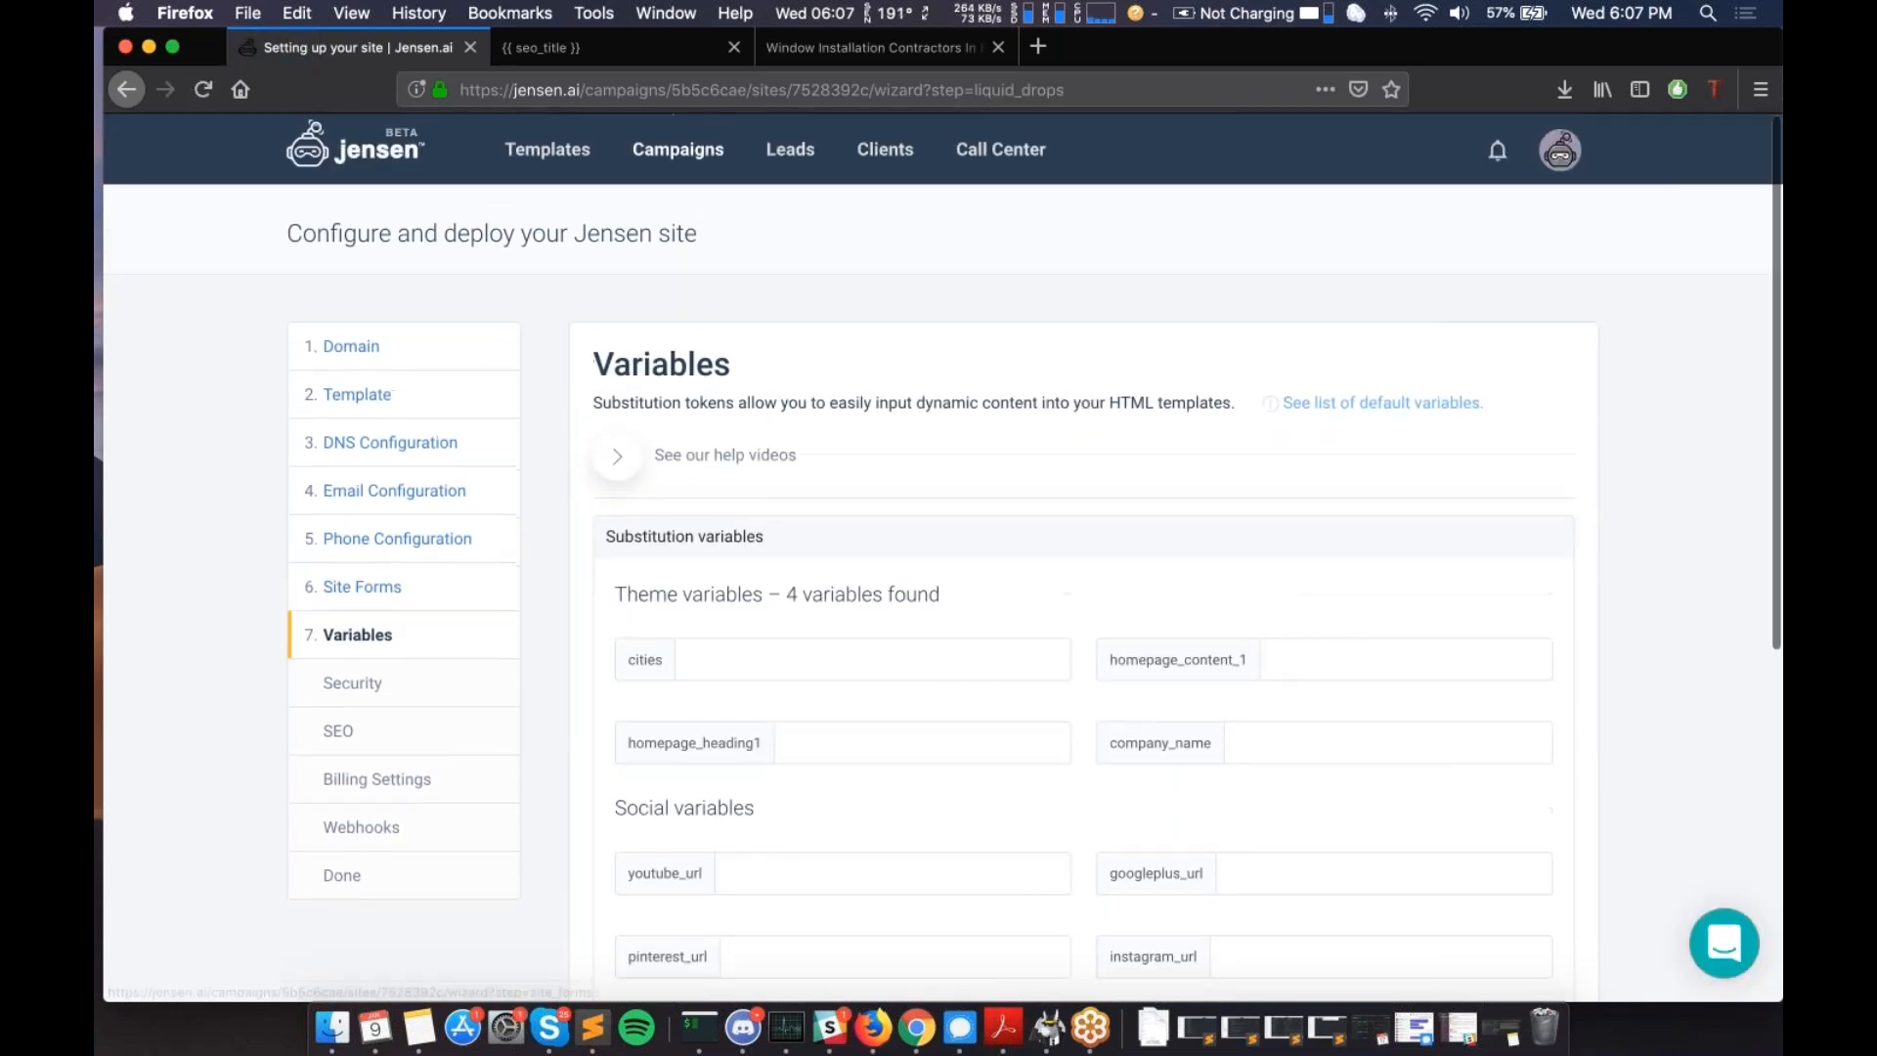
# - View the substitution-variable help videos, then the list of default variables
pyautogui.click(734, 474)
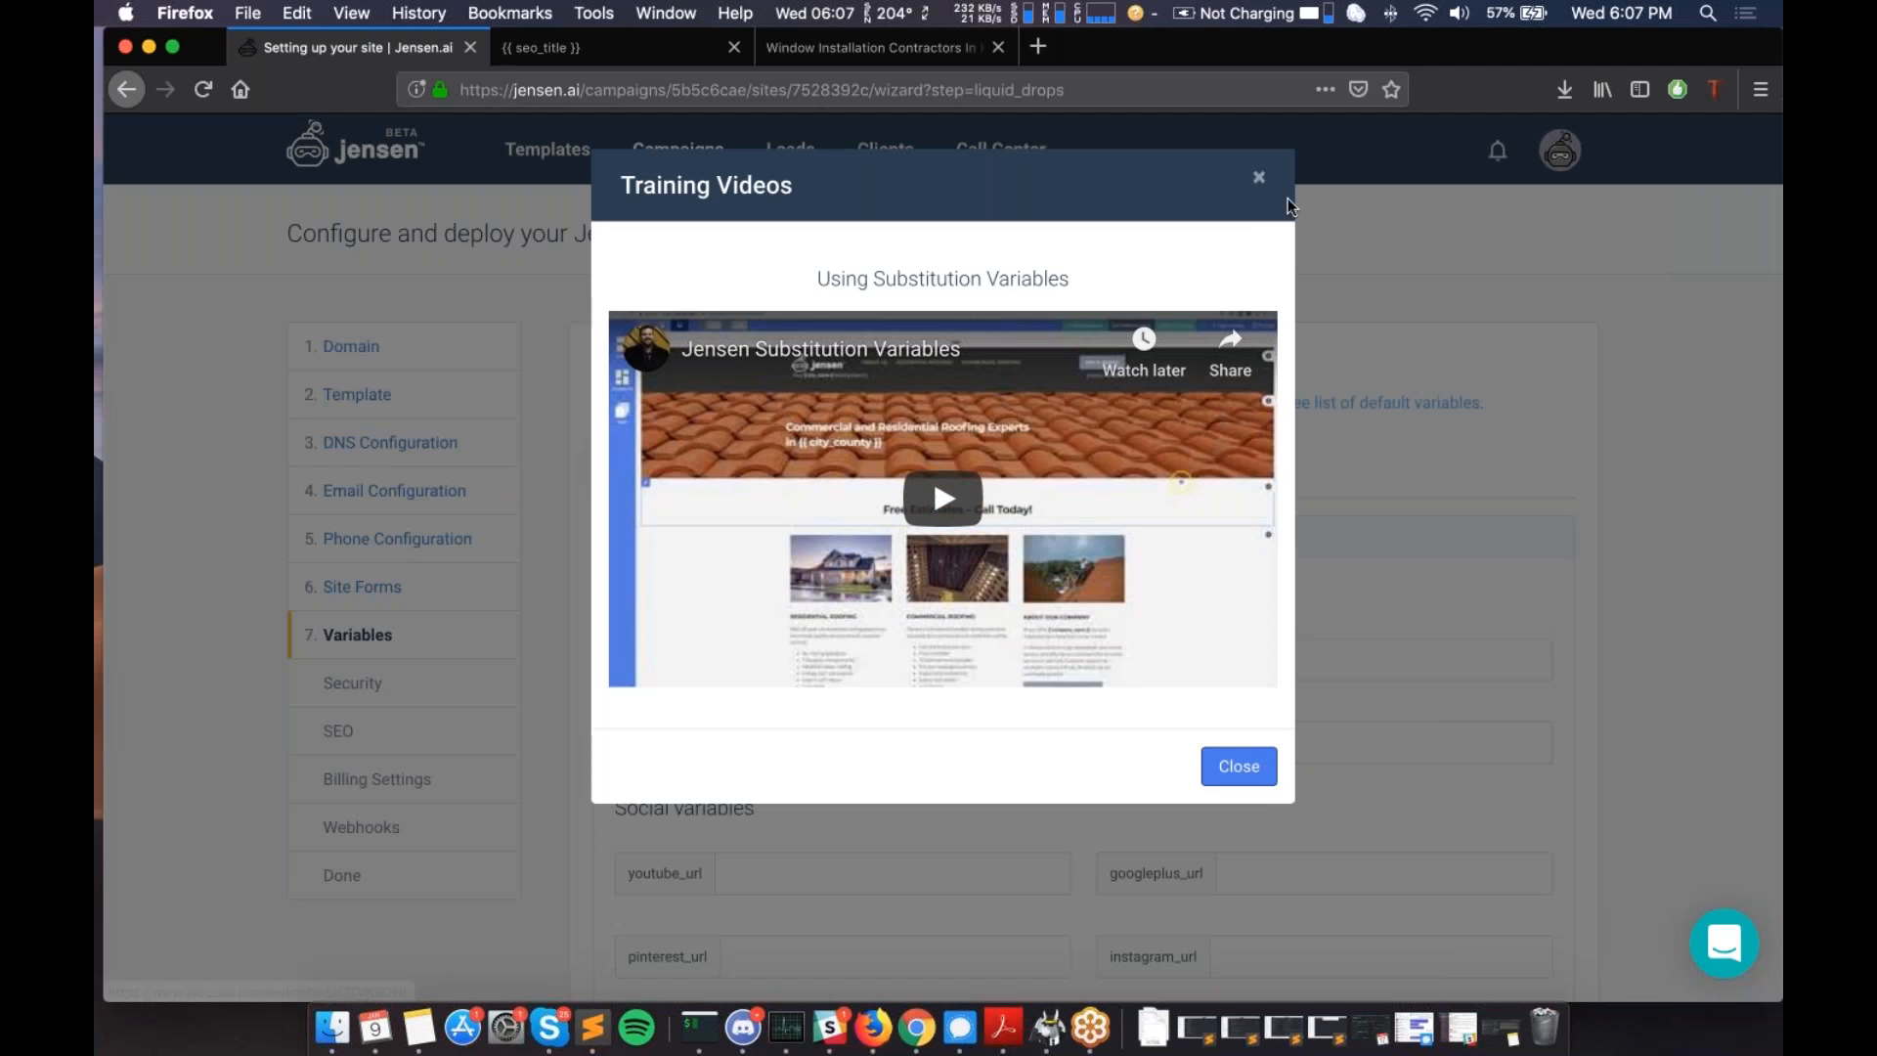
pyautogui.click(1259, 177)
pyautogui.click(1343, 409)
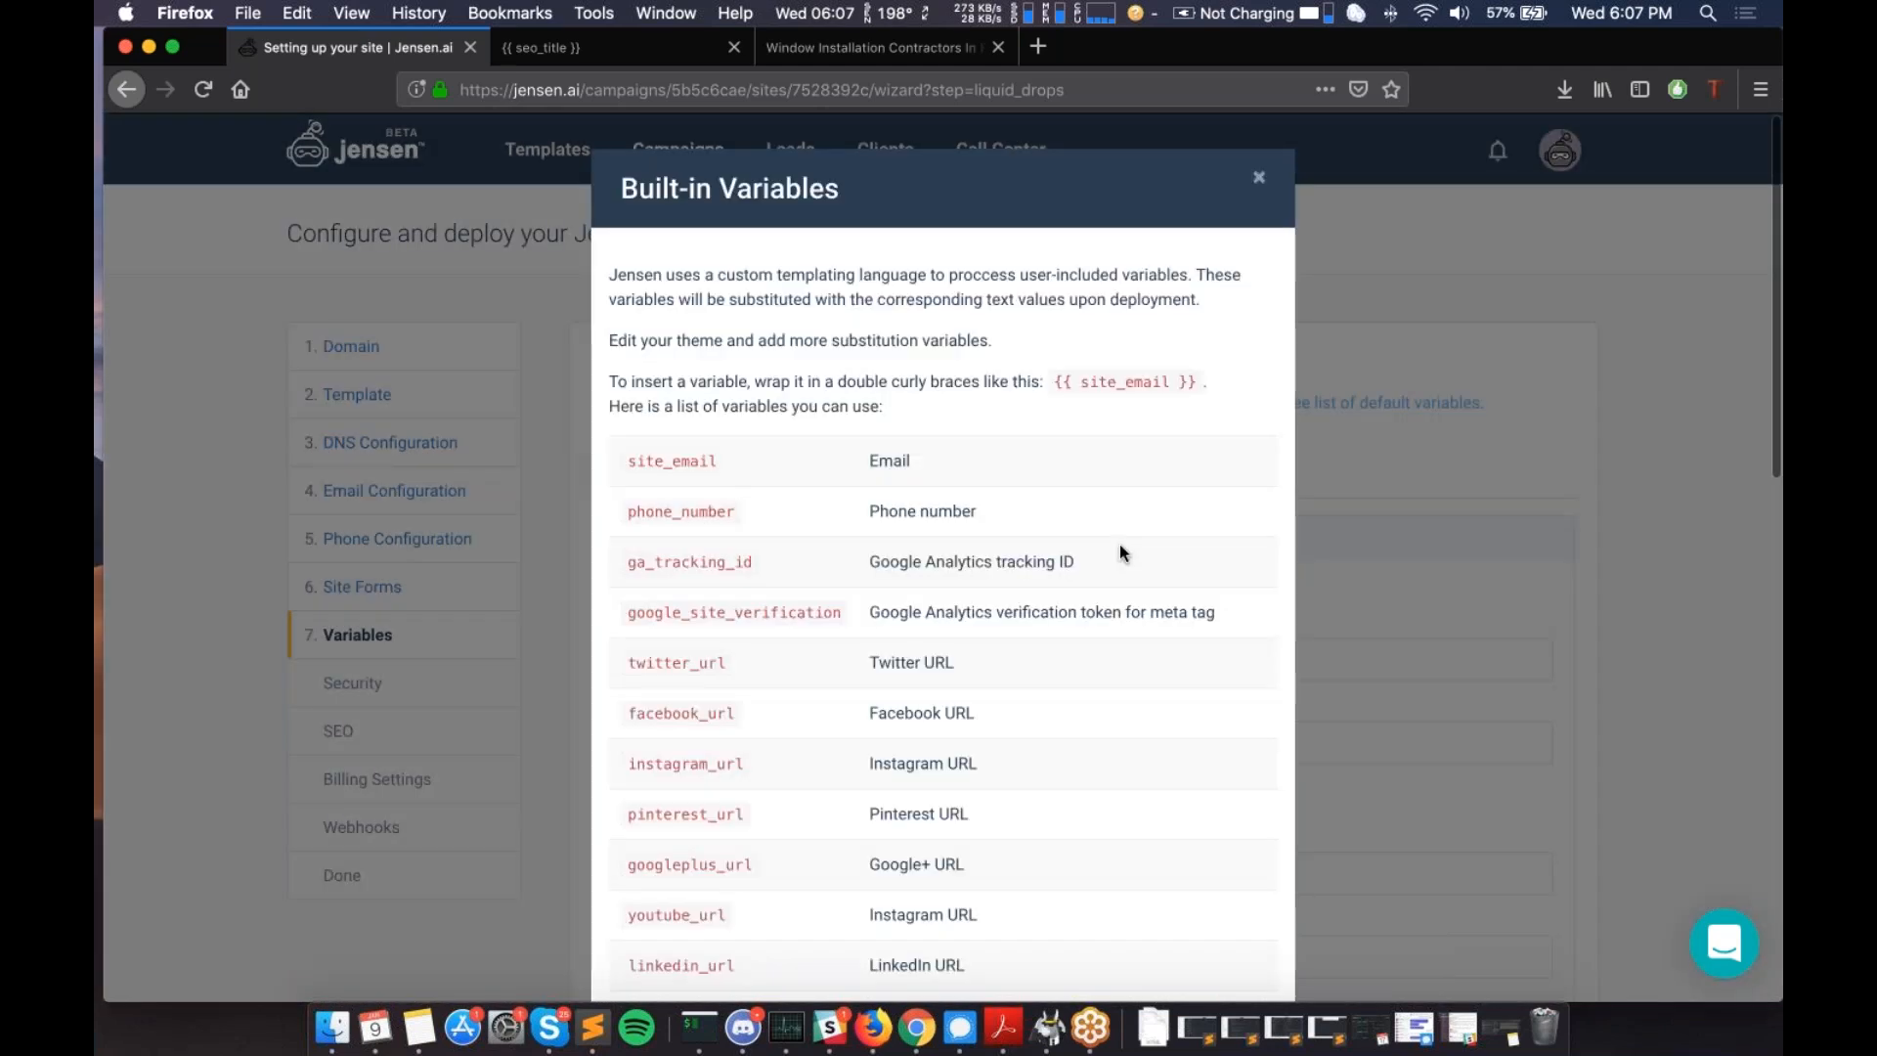
pyautogui.scroll(-15, 1119, 552)
pyautogui.scroll(8, 1051, 592)
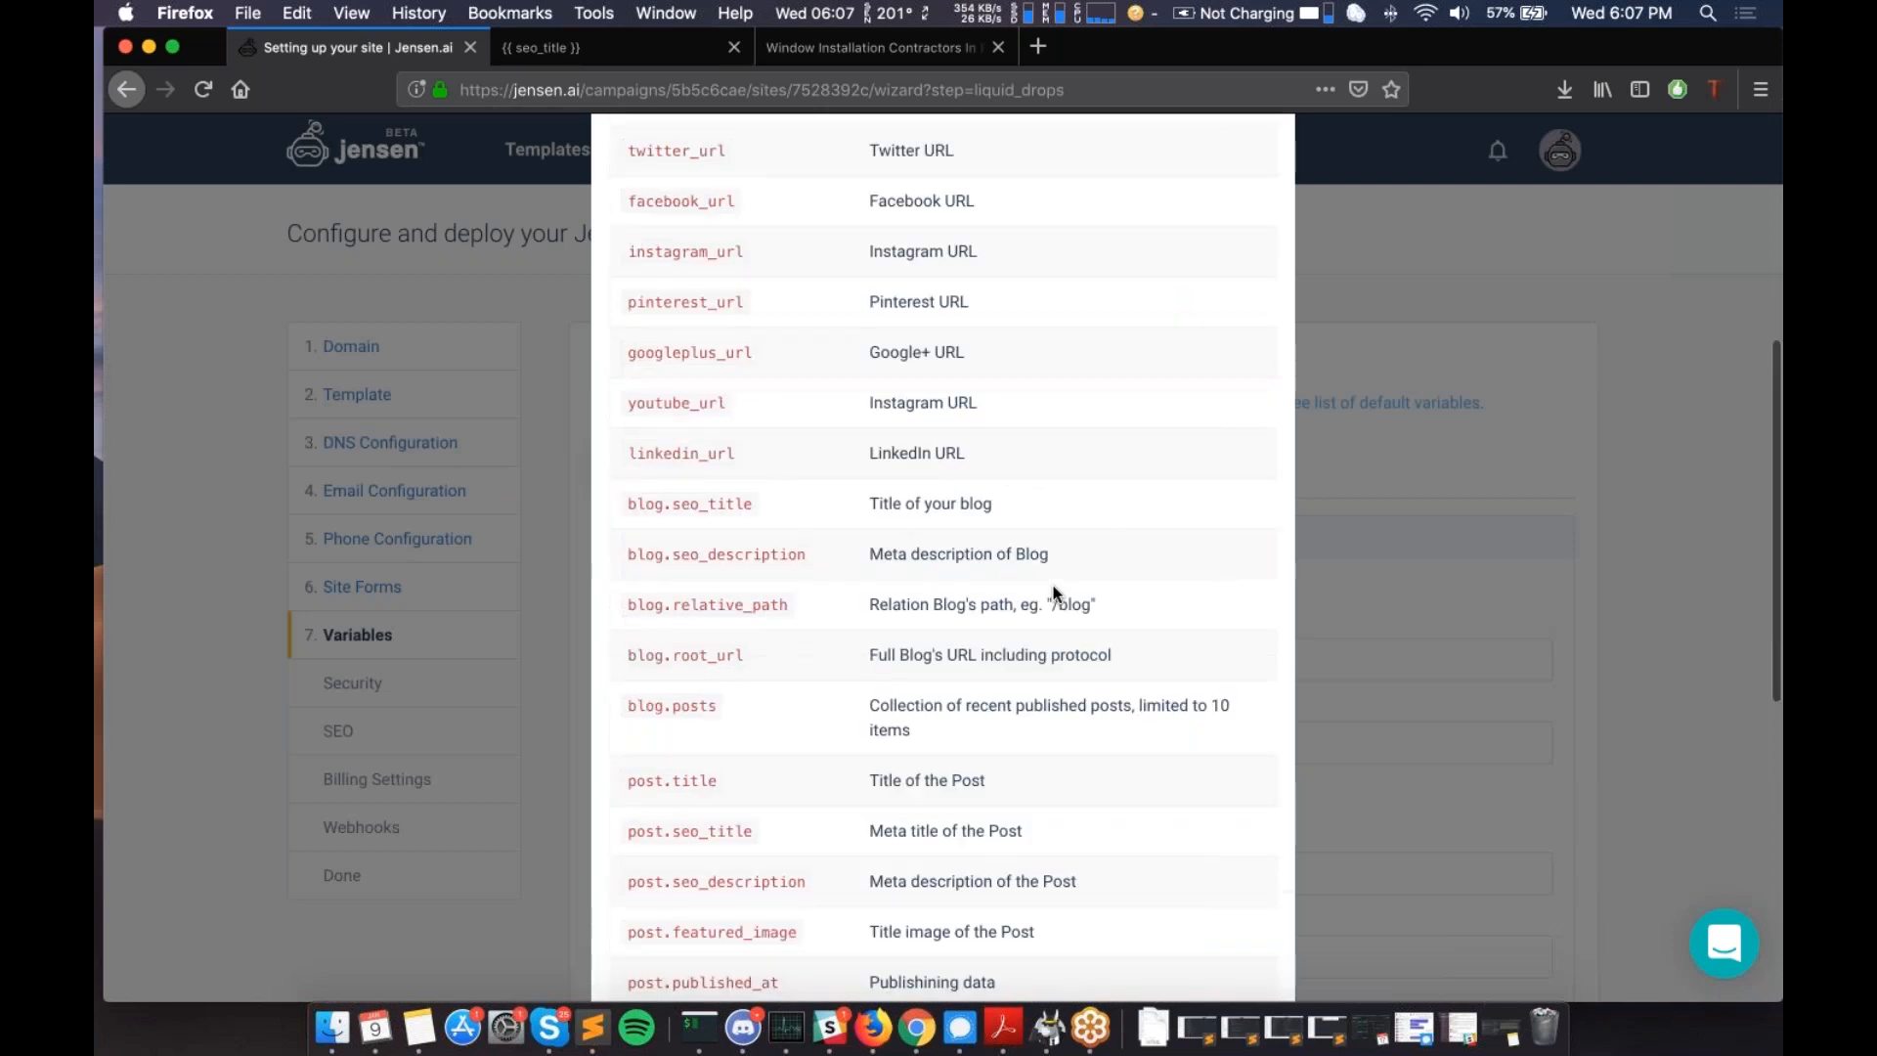
pyautogui.scroll(5, 1054, 592)
pyautogui.click(1262, 177)
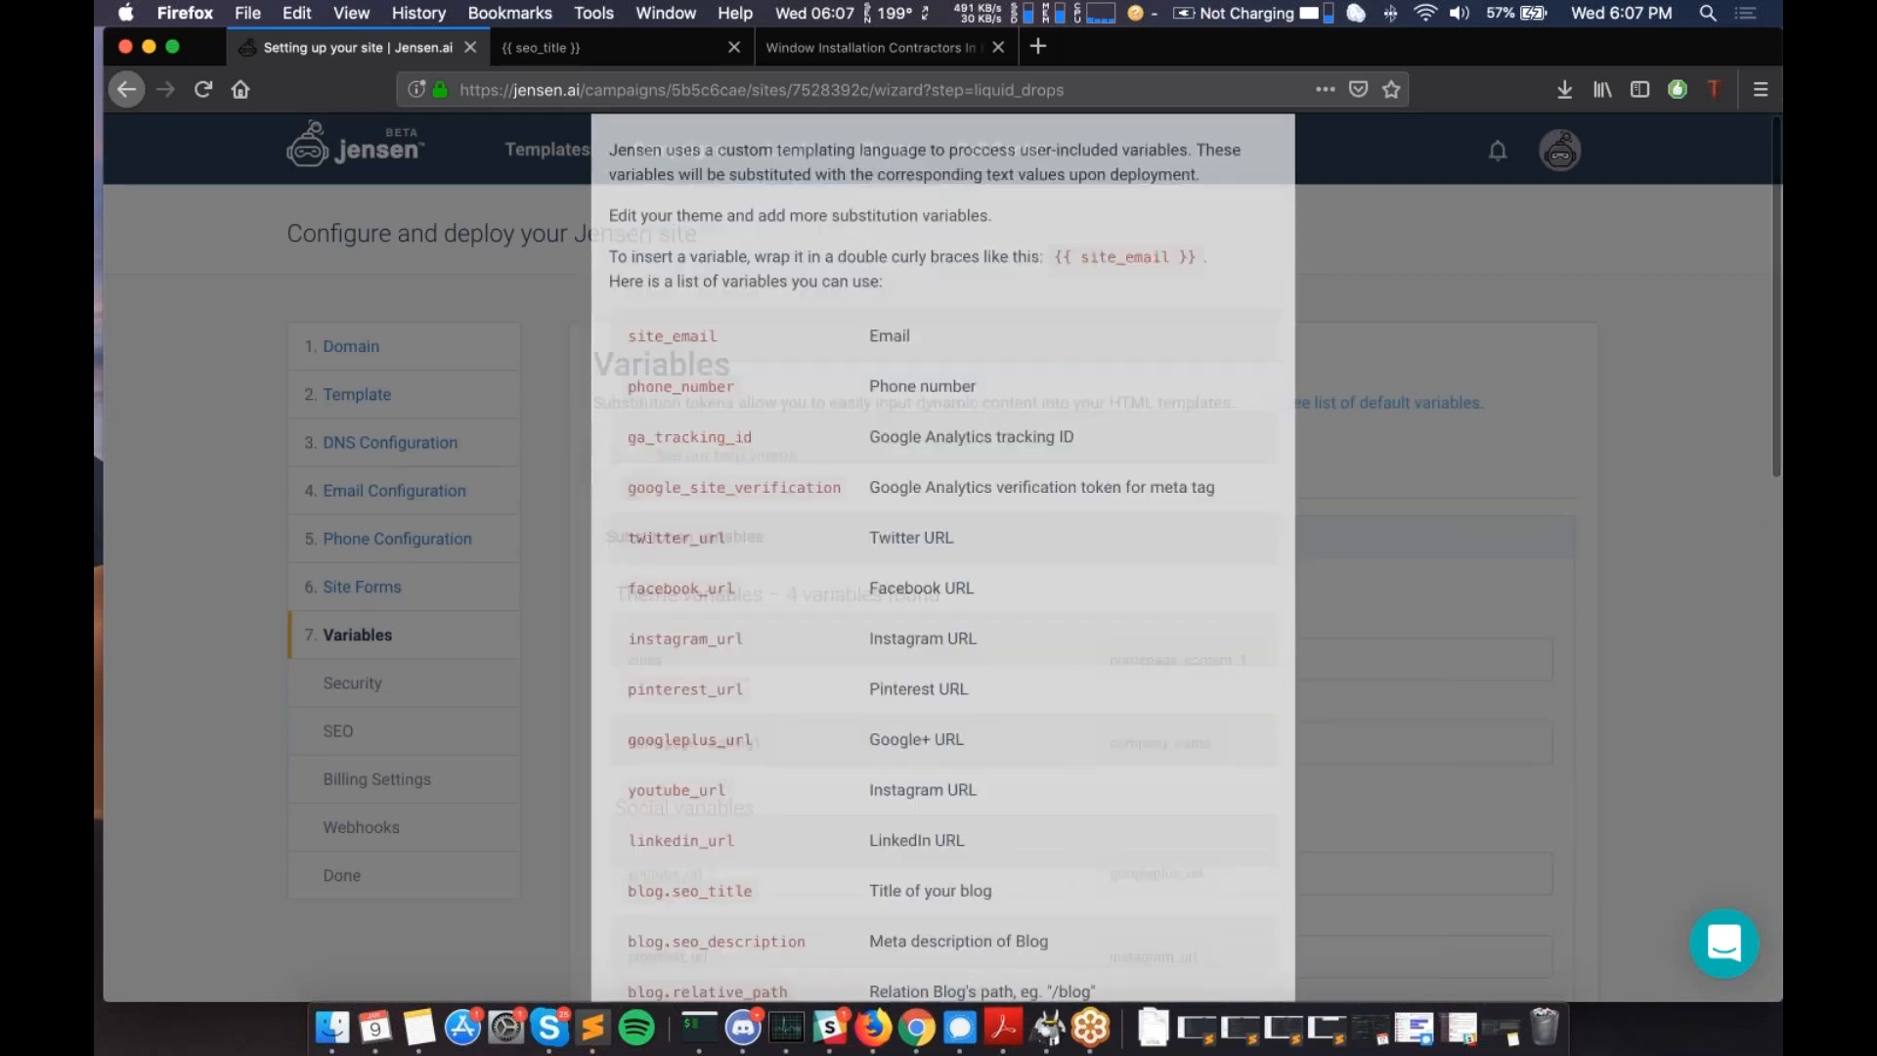
# - Set homepage_heading1 to 'Site #1 Heading' and homepage_content_1 to 'Site #1 Content'
pyautogui.scroll(-3, 1236, 262)
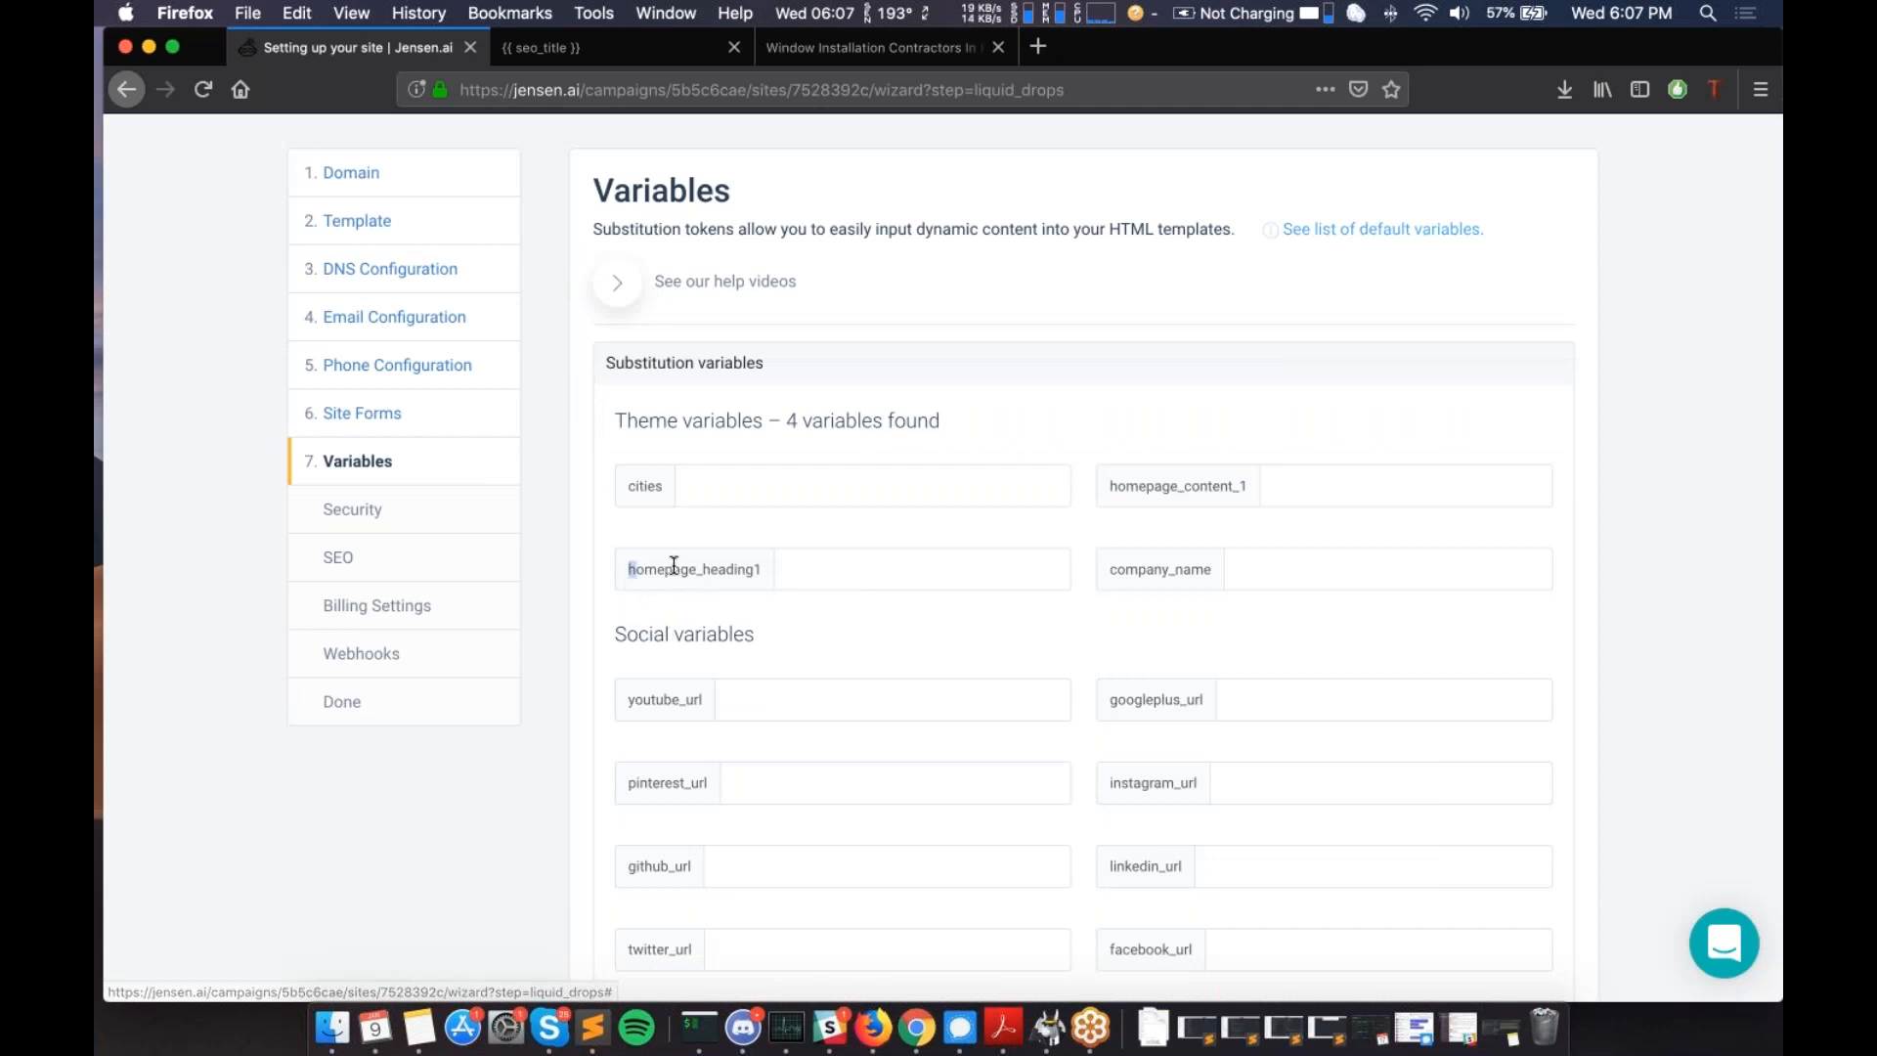
pyautogui.moveTo(630, 567); pyautogui.dragTo(759, 566)
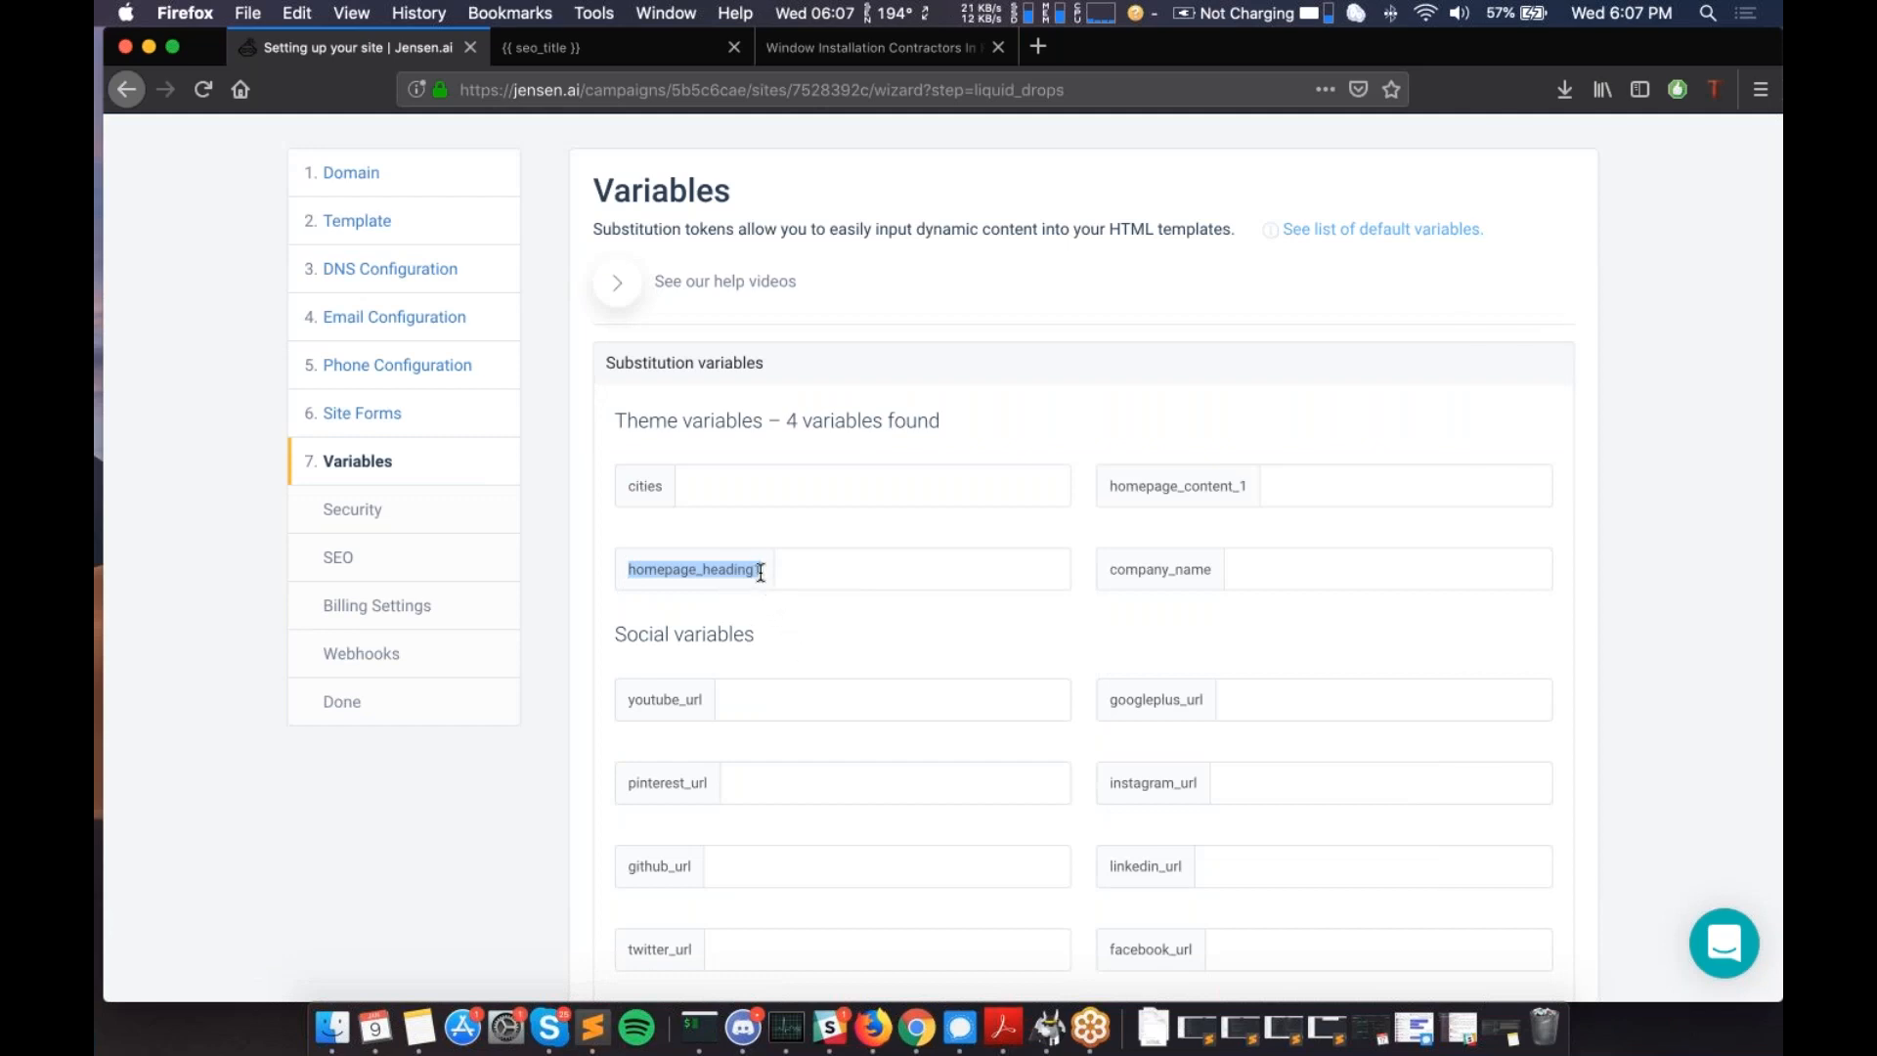
pyautogui.click(758, 571)
pyautogui.doubleClick(1159, 483)
pyautogui.click(1159, 478)
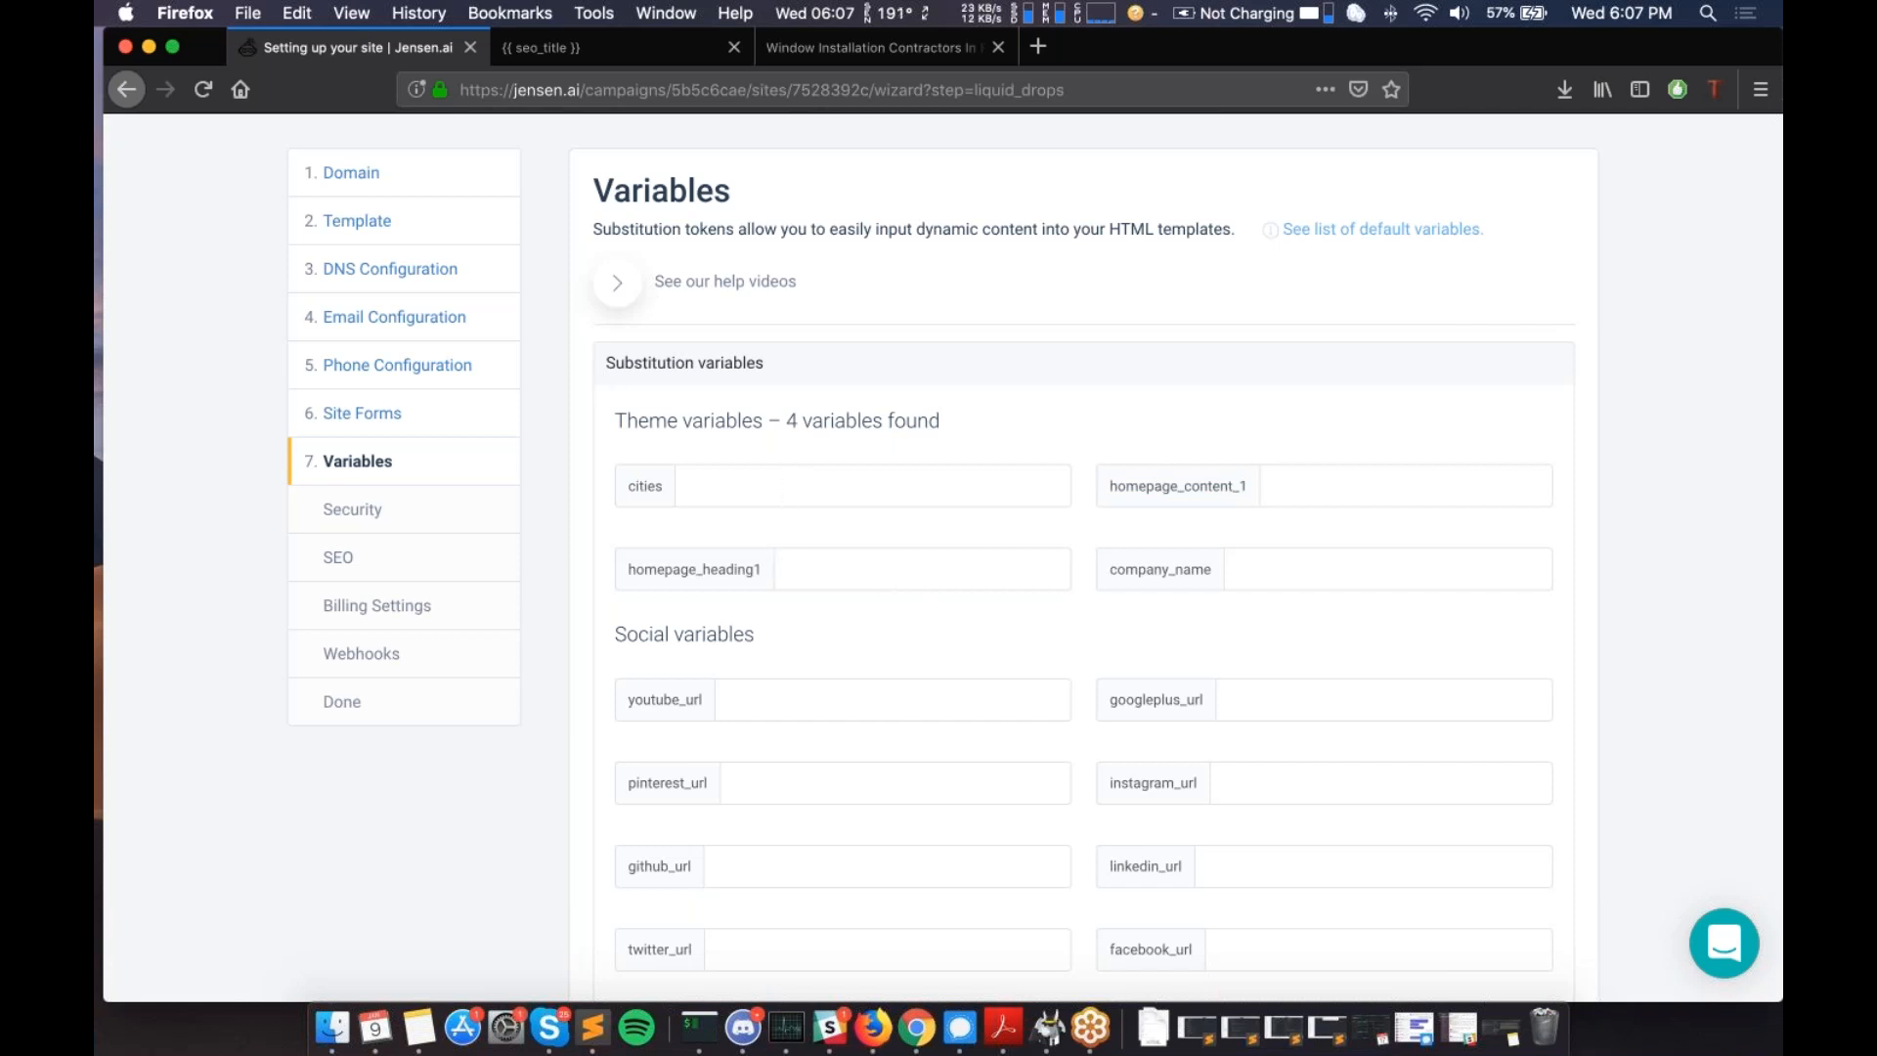
pyautogui.click(880, 571)
pyautogui.write('asdfasdfasdfasdf')
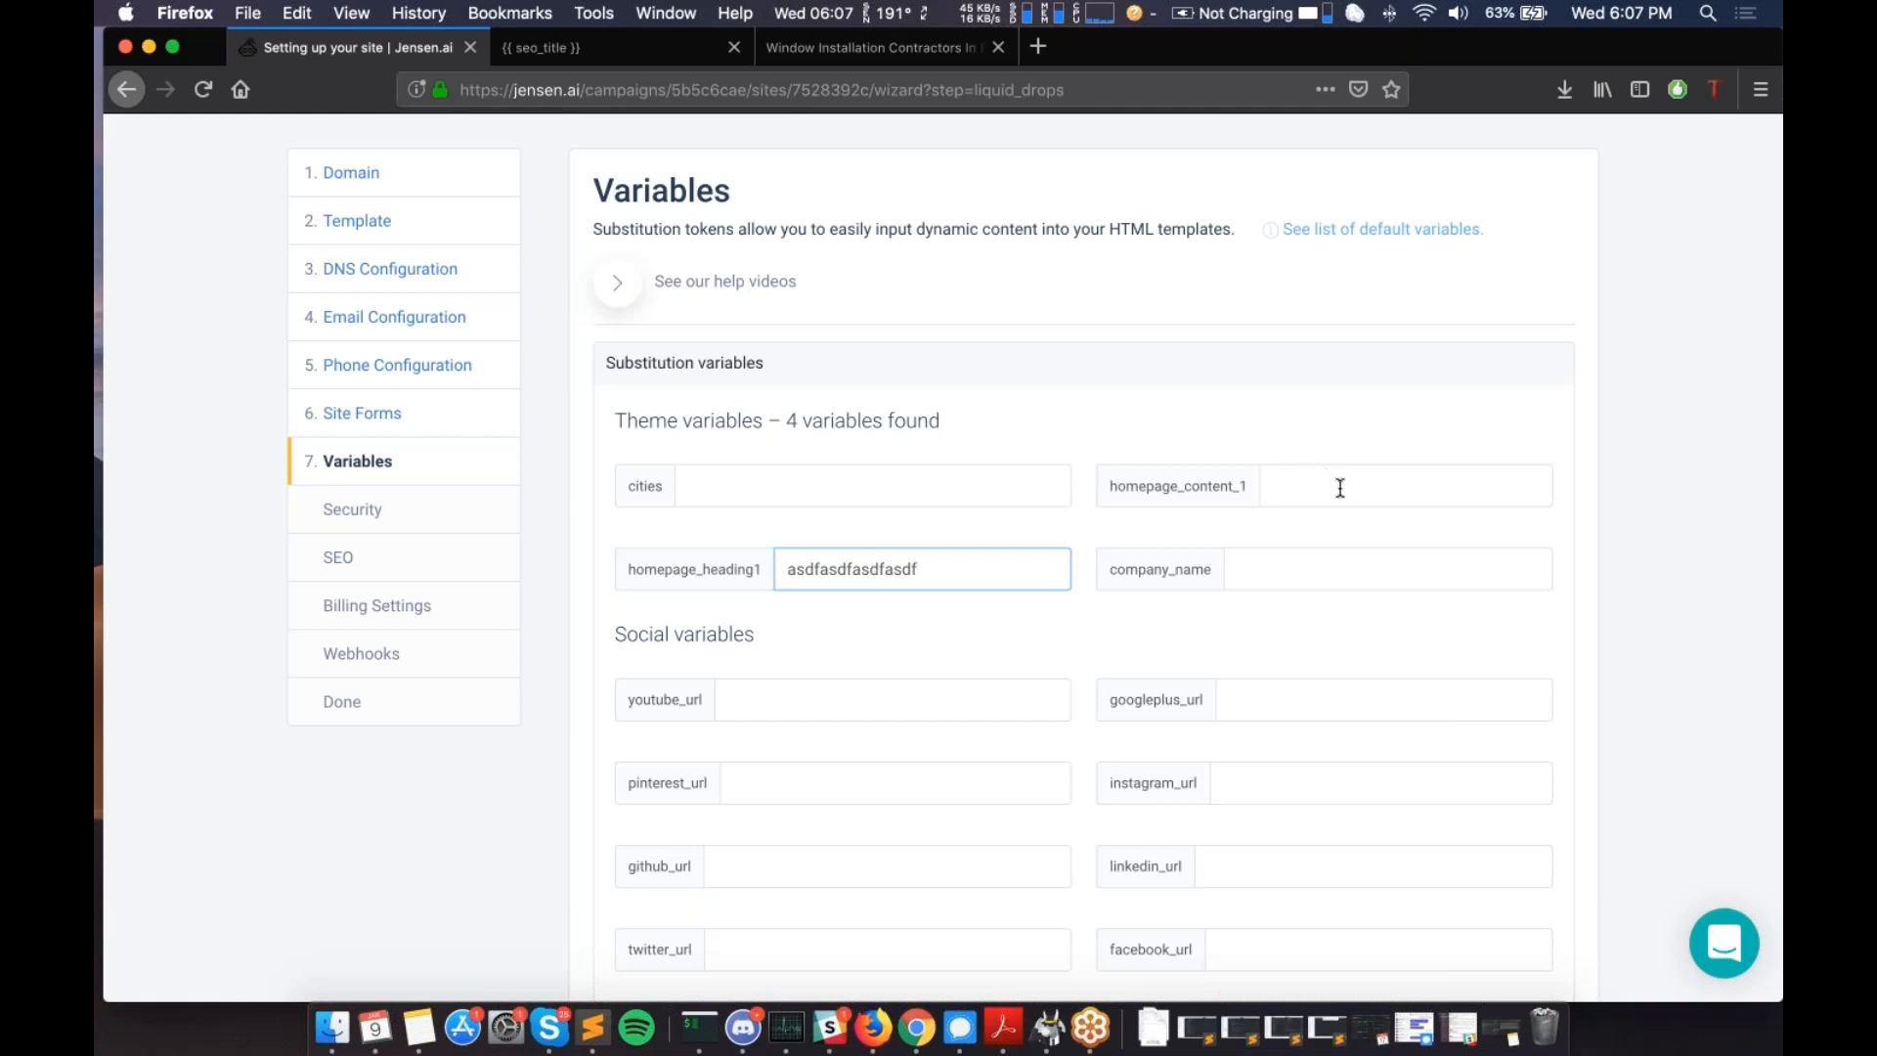
pyautogui.doubleClick(884, 574)
pyautogui.write('Site #1 Heading')
pyautogui.click(1389, 486)
pyautogui.write('Site #1 Content')
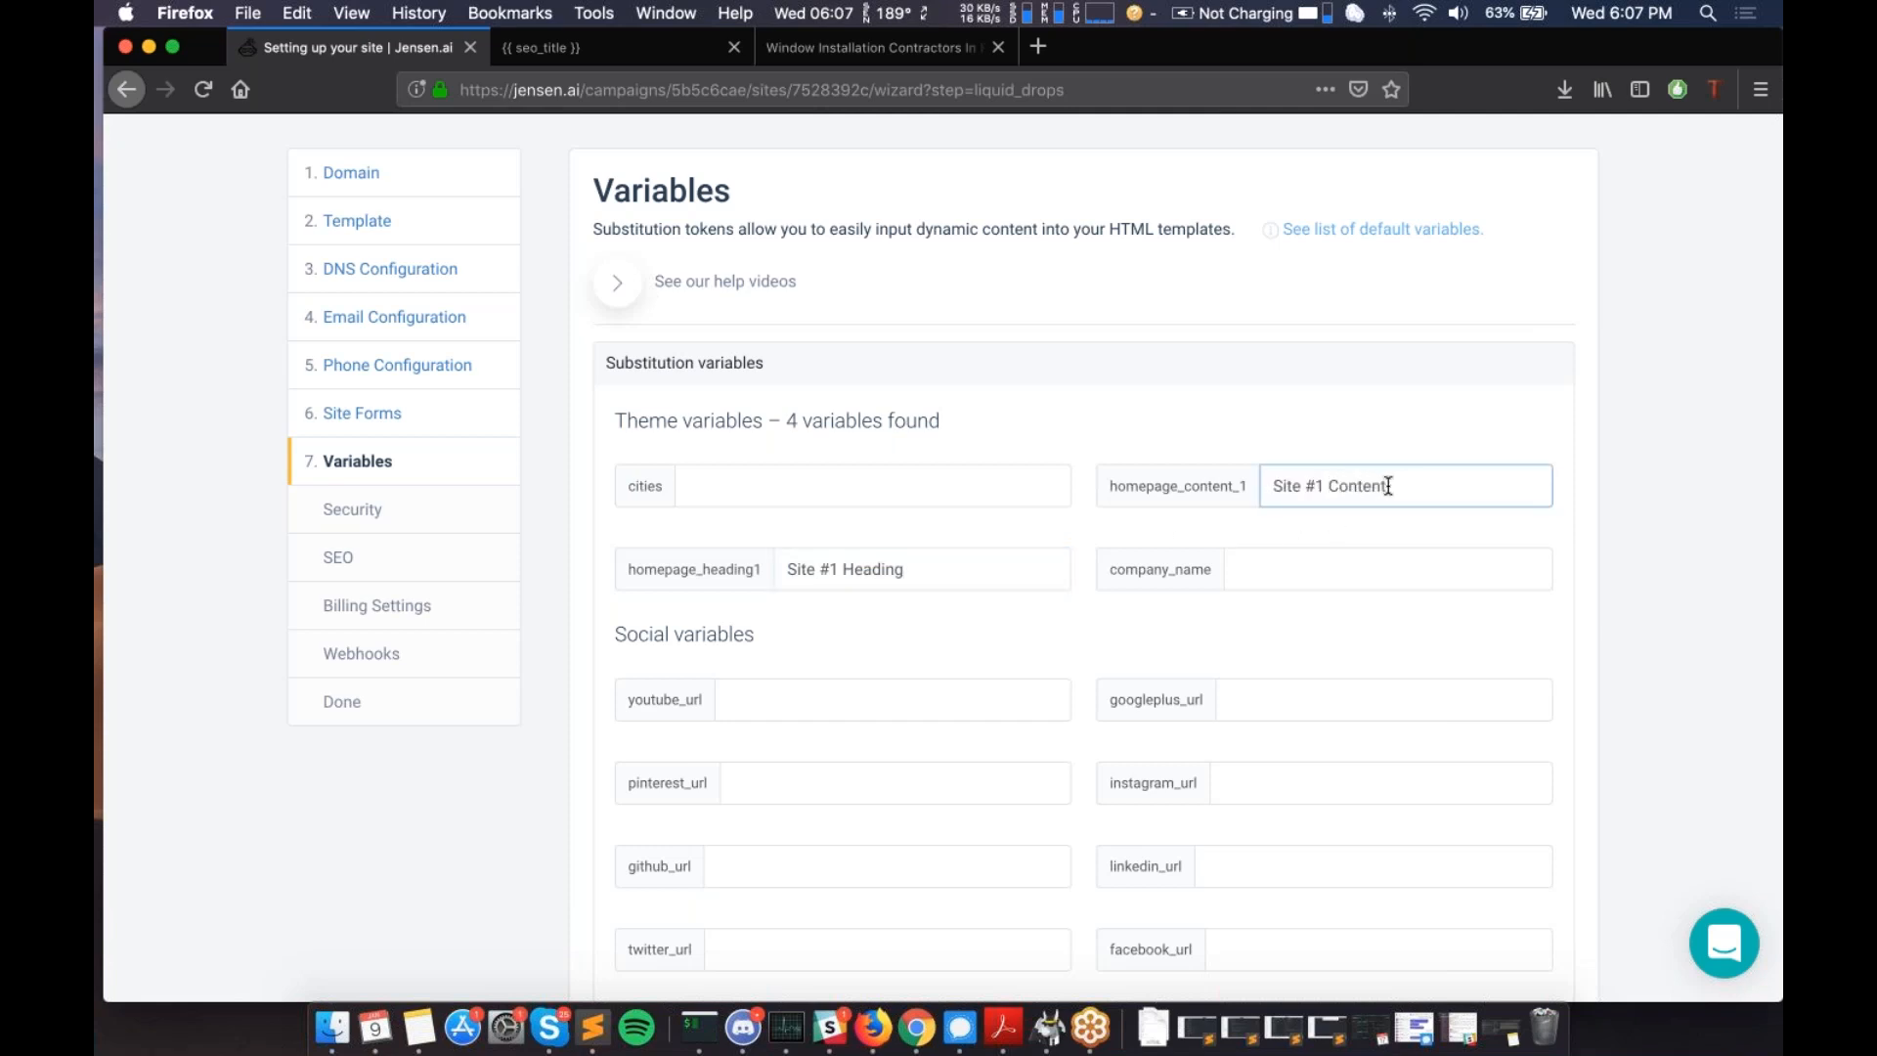
pyautogui.hotkey('shift', 'Tab')
# - Set company_name to 'Jensen Webinar Test'
pyautogui.click(1369, 570)
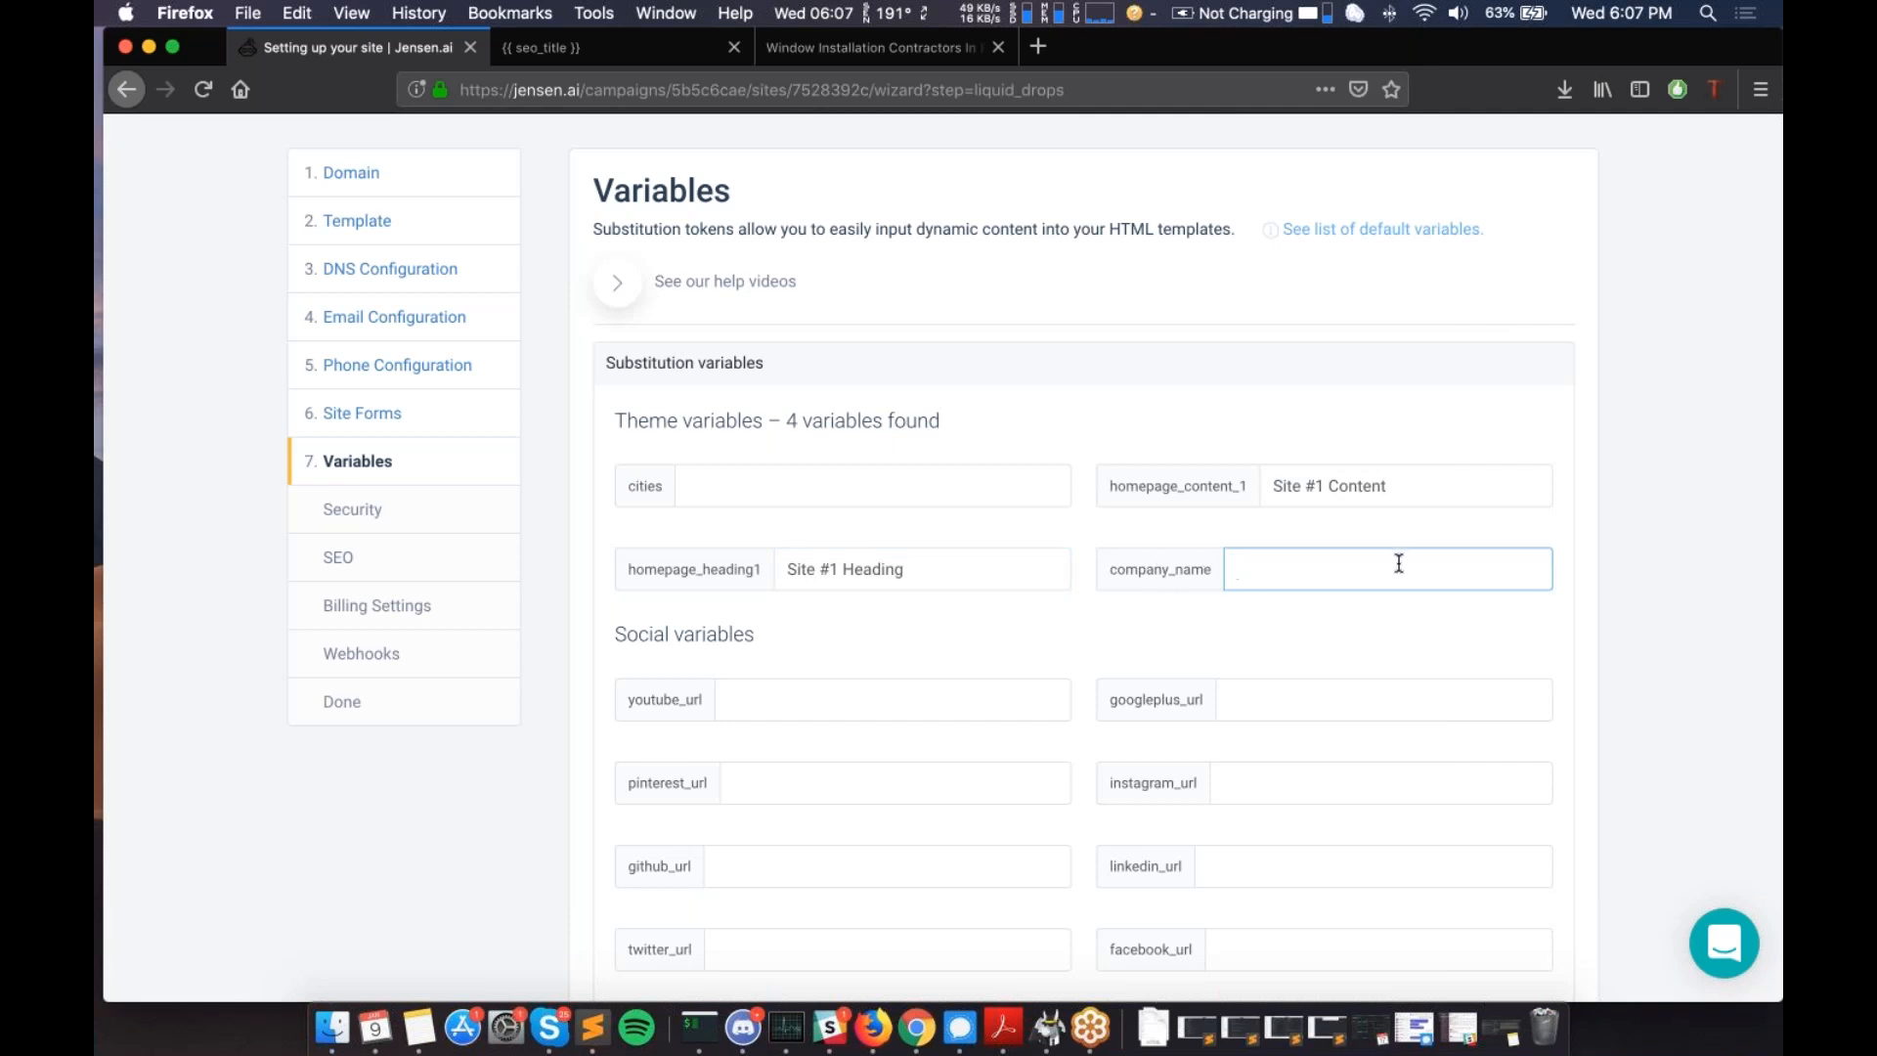
pyautogui.write('Jensen Webinar Test')
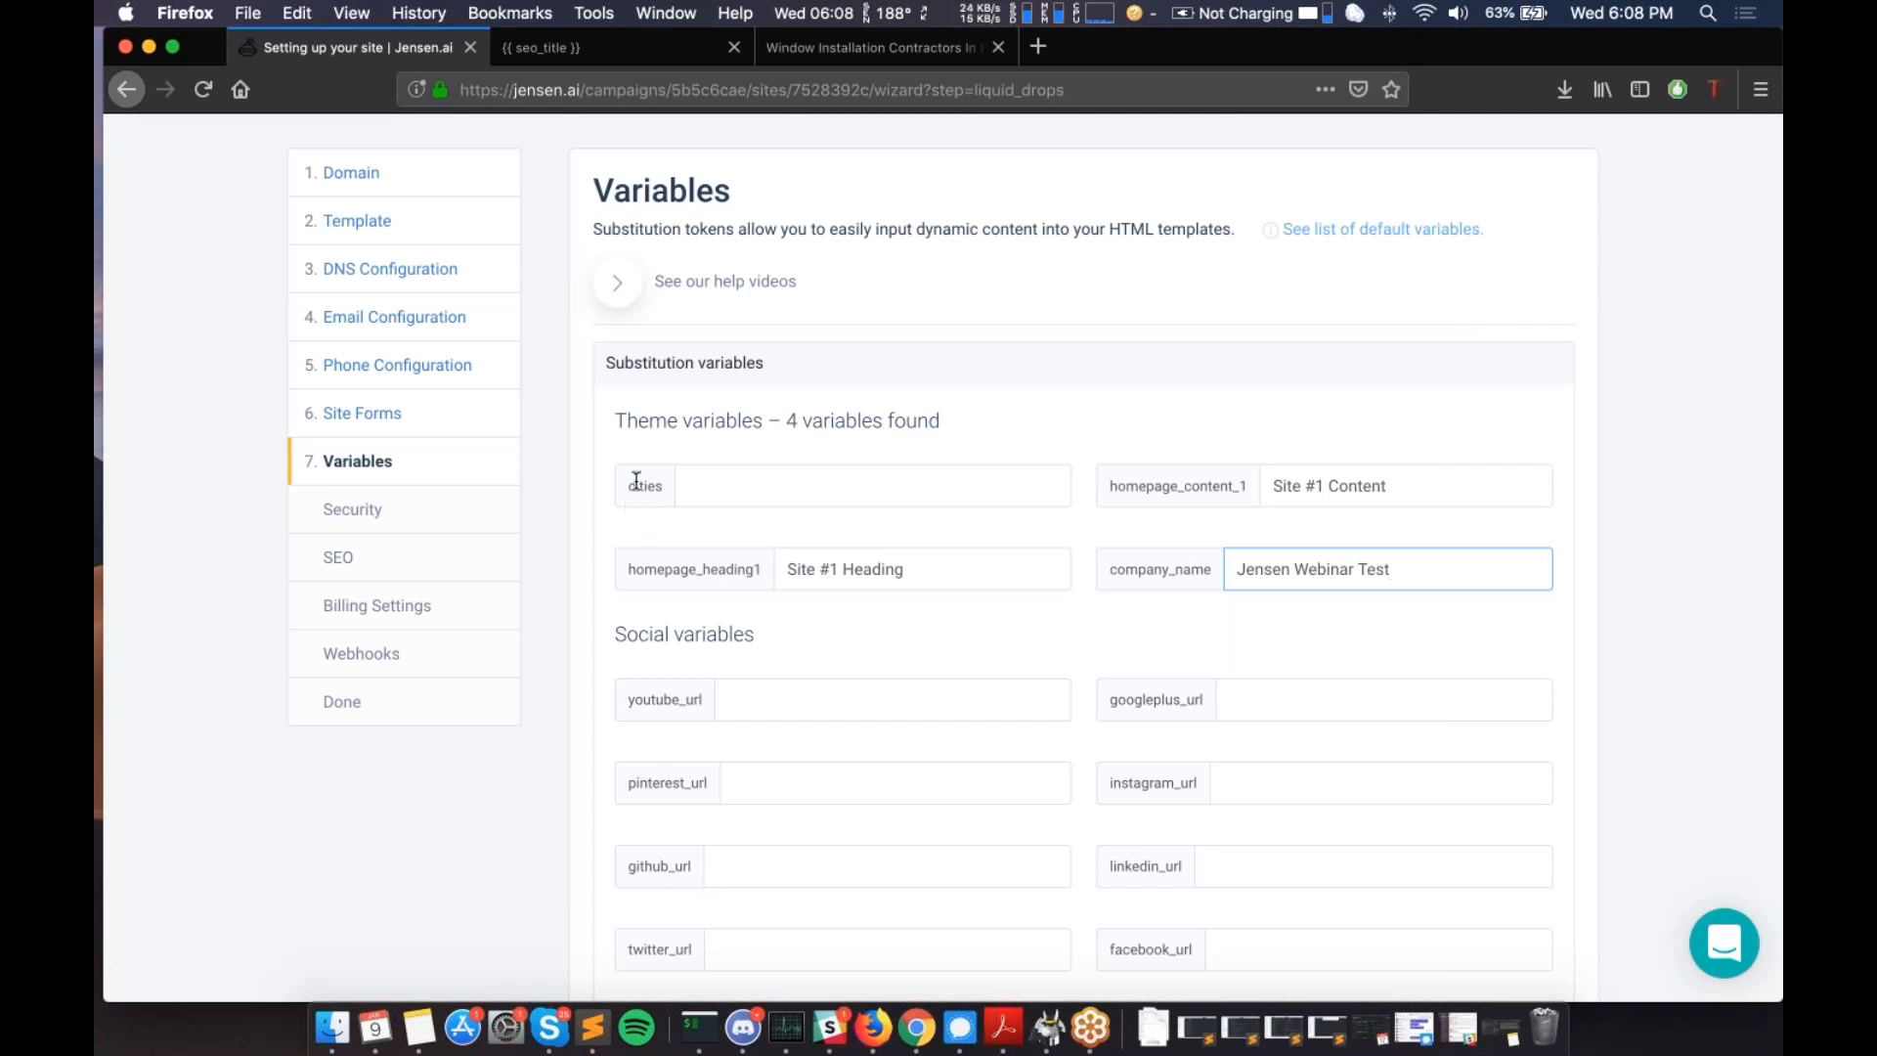
# - Leave the YouTube, Google+, Instagram and LinkedIn URL variables empty and save the variables
pyautogui.scroll(-3, 637, 483)
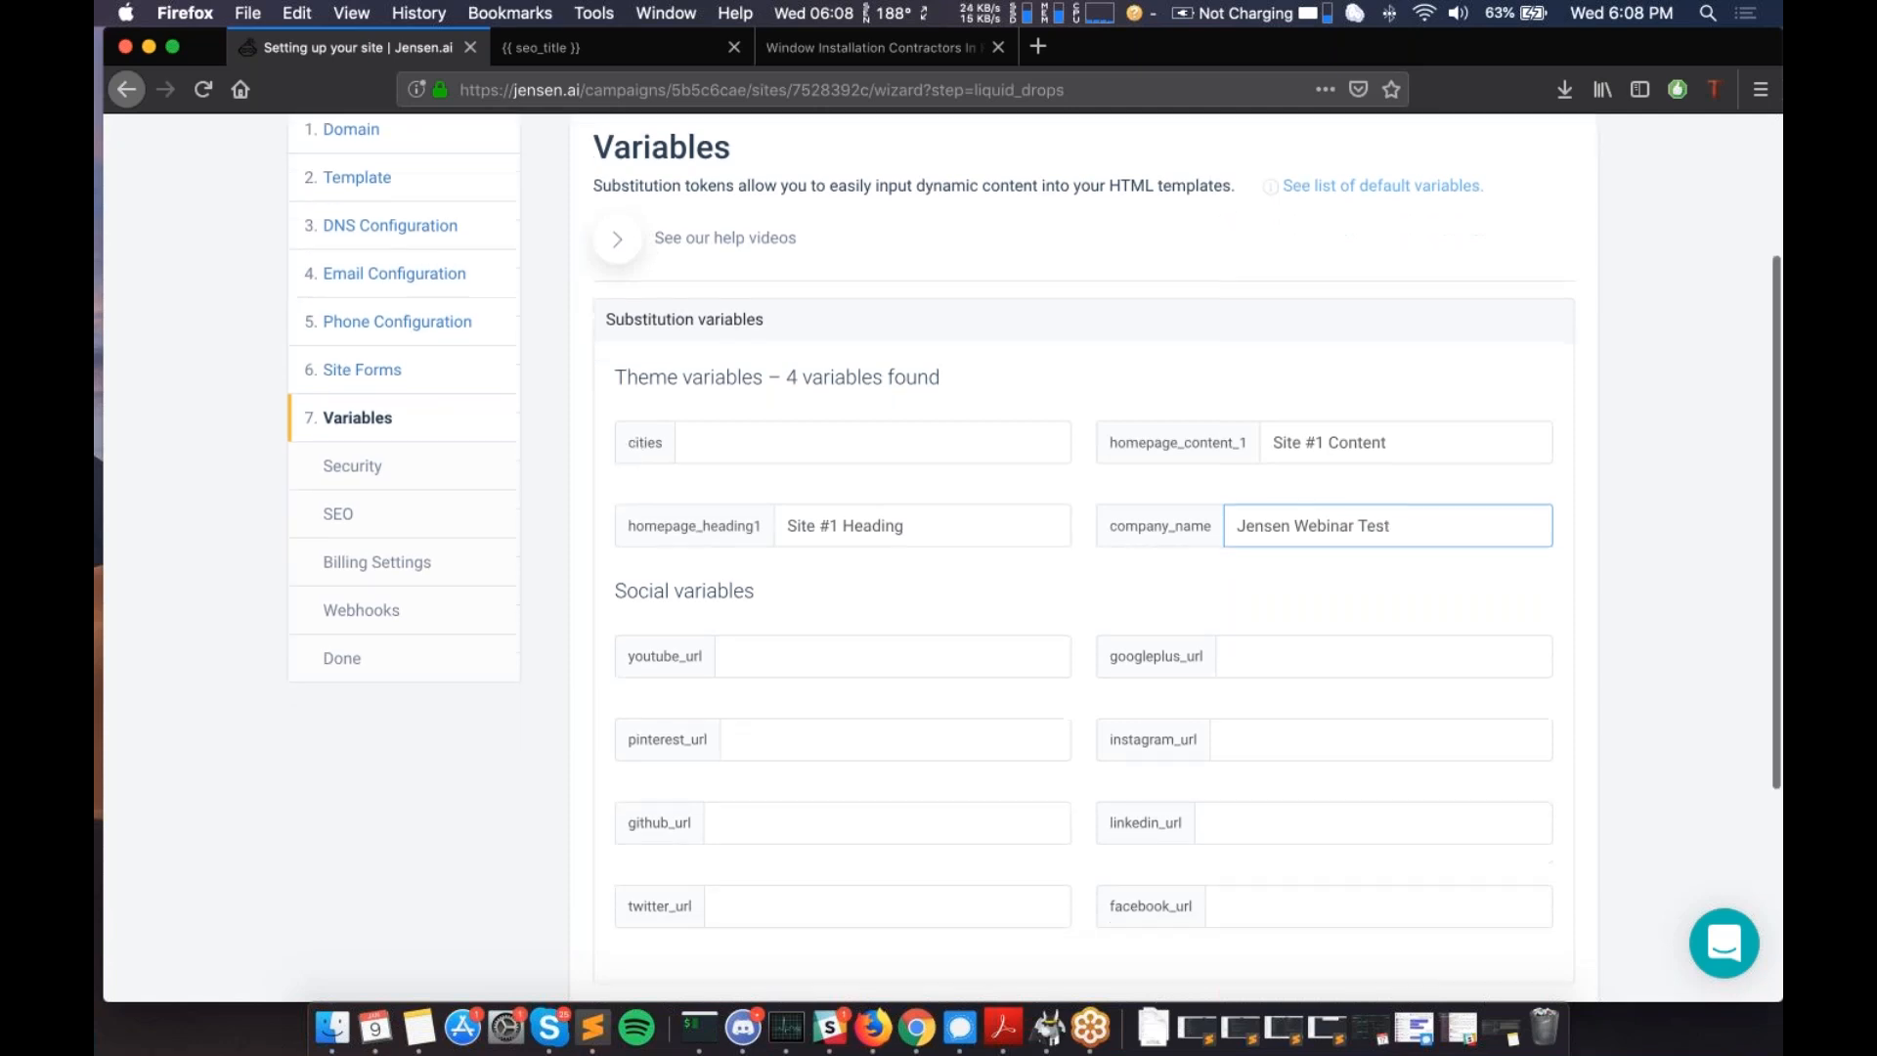
pyautogui.doubleClick(680, 568)
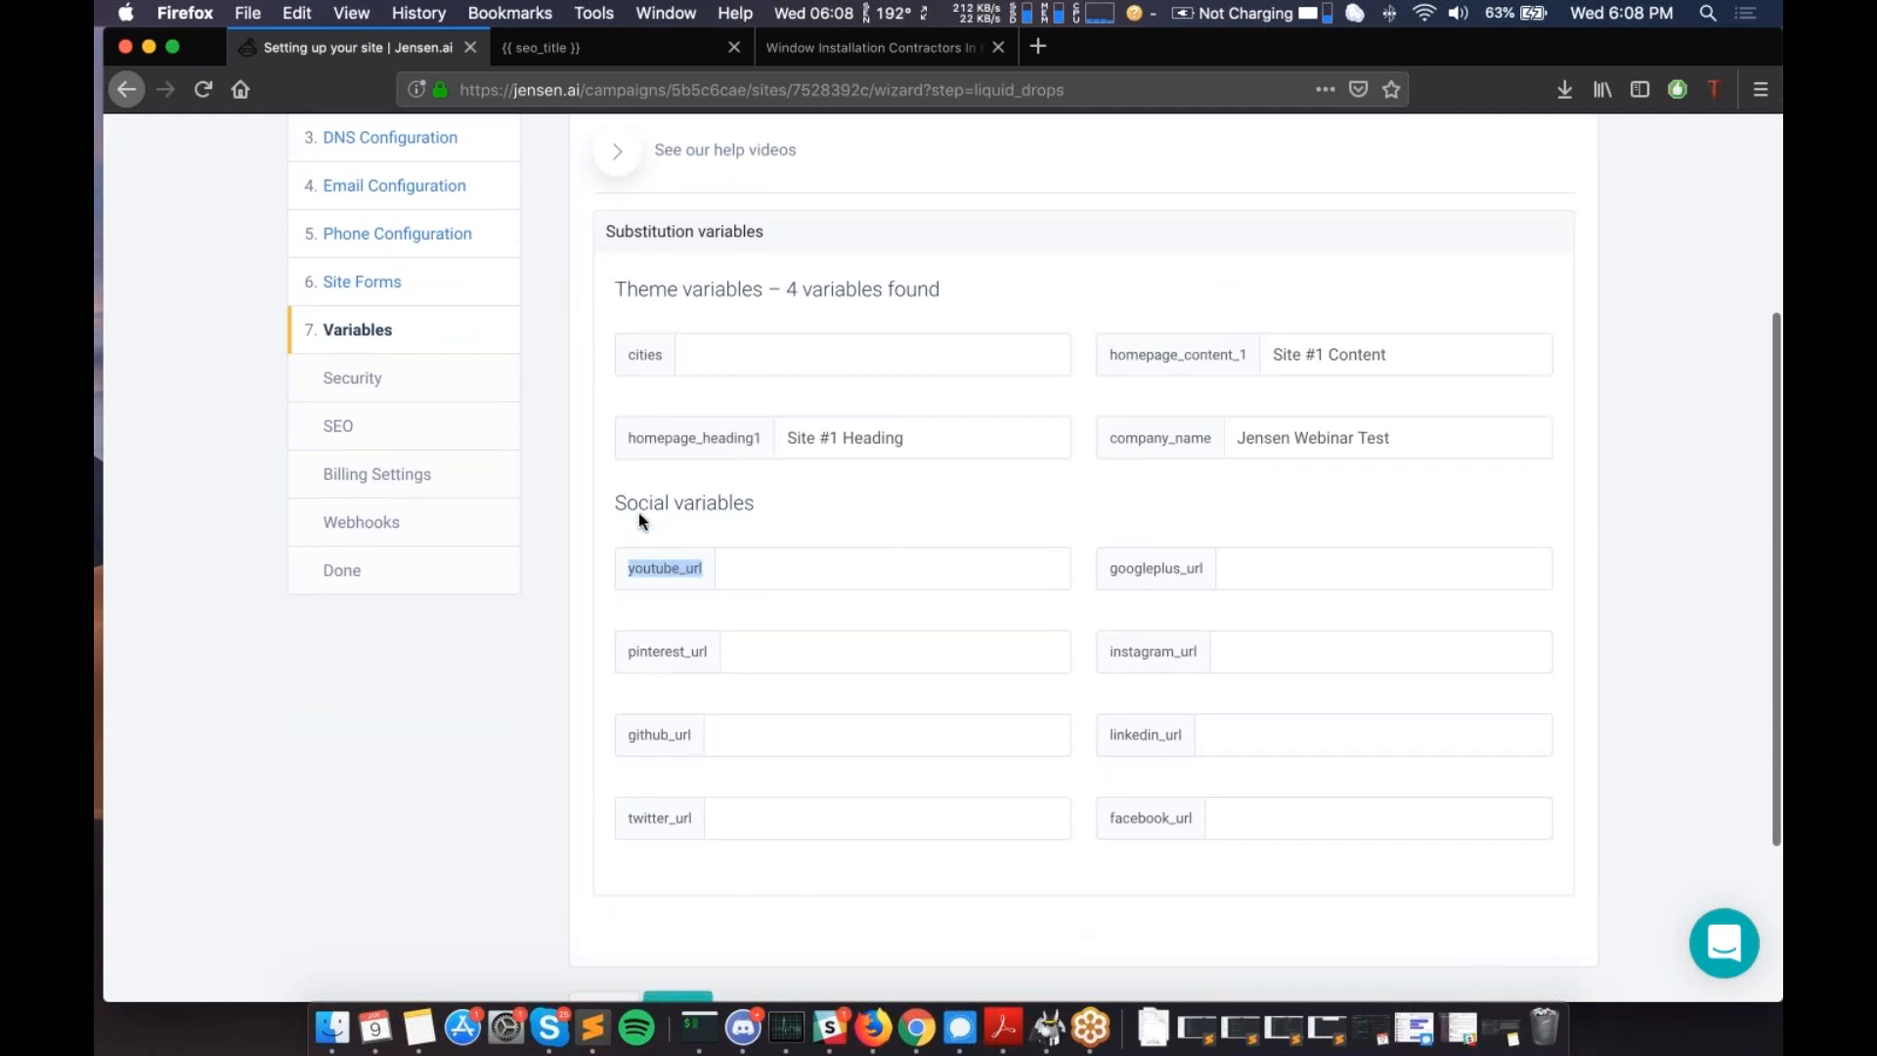
pyautogui.doubleClick(1166, 569)
pyautogui.doubleClick(1162, 656)
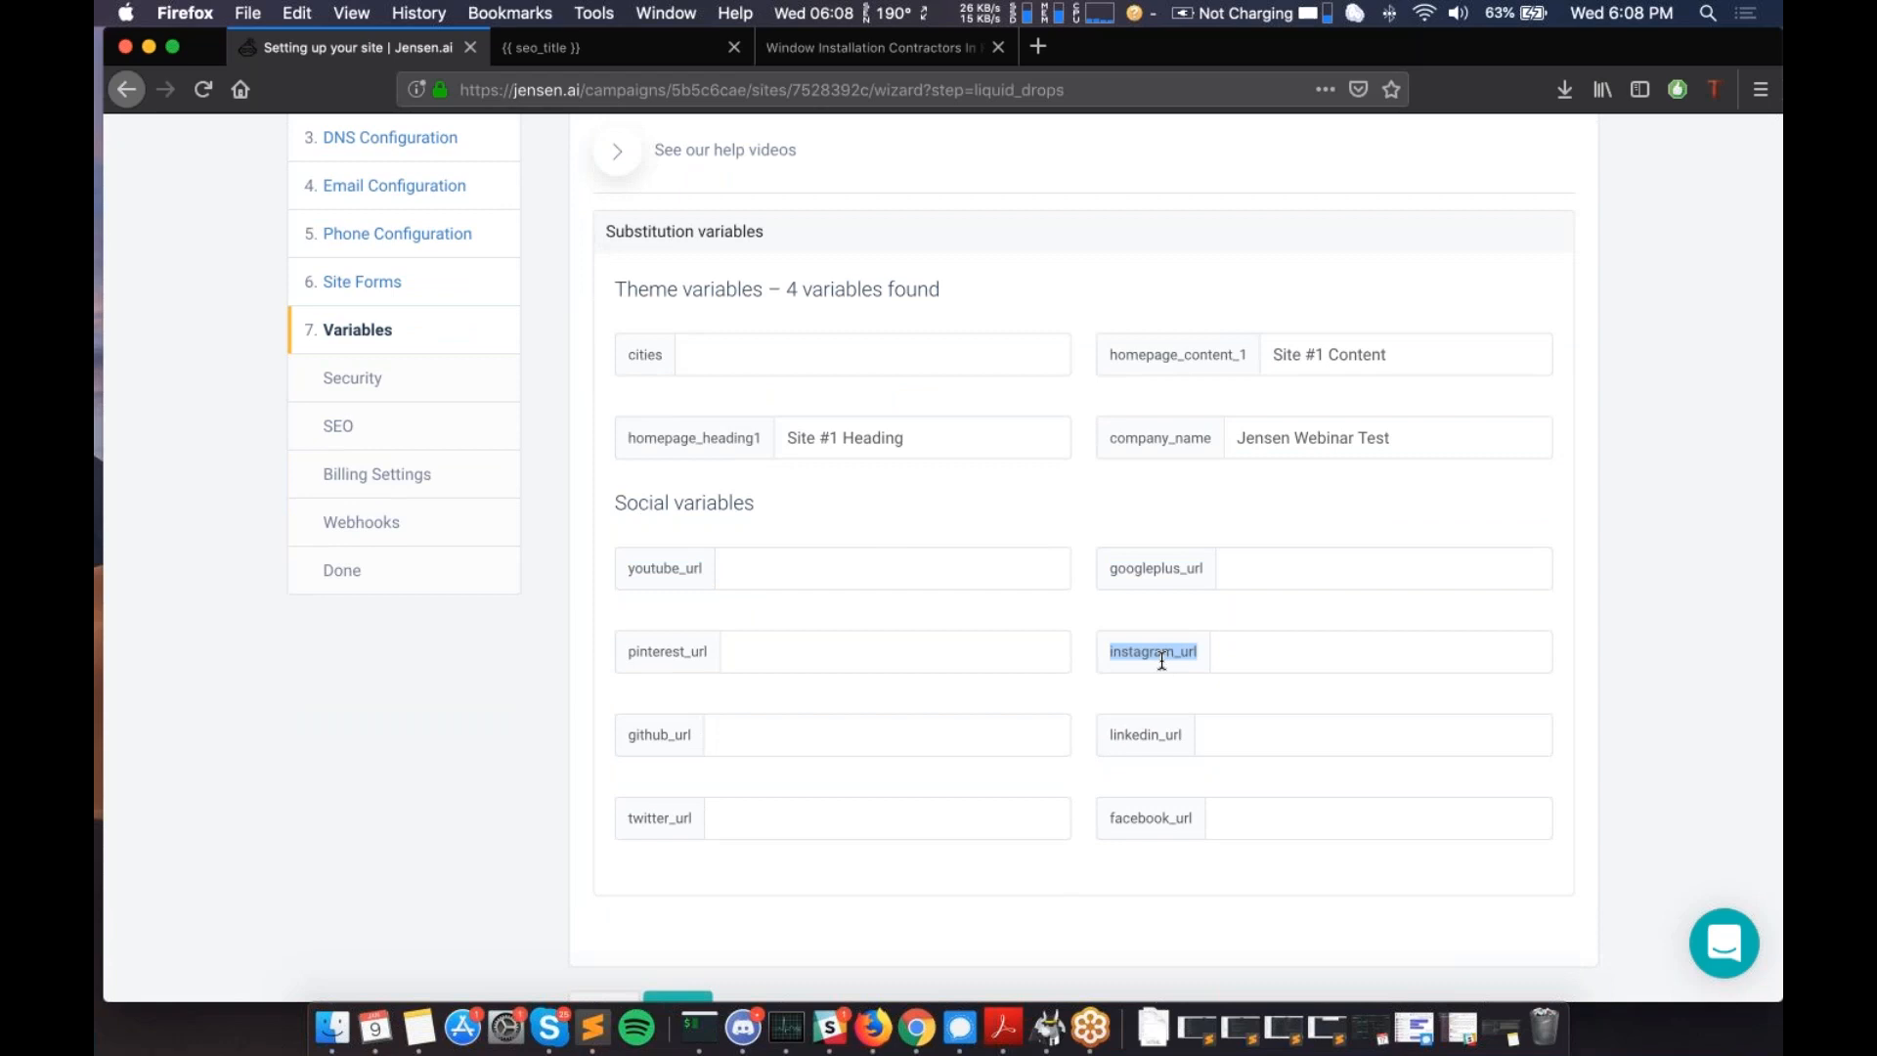
pyautogui.doubleClick(1160, 736)
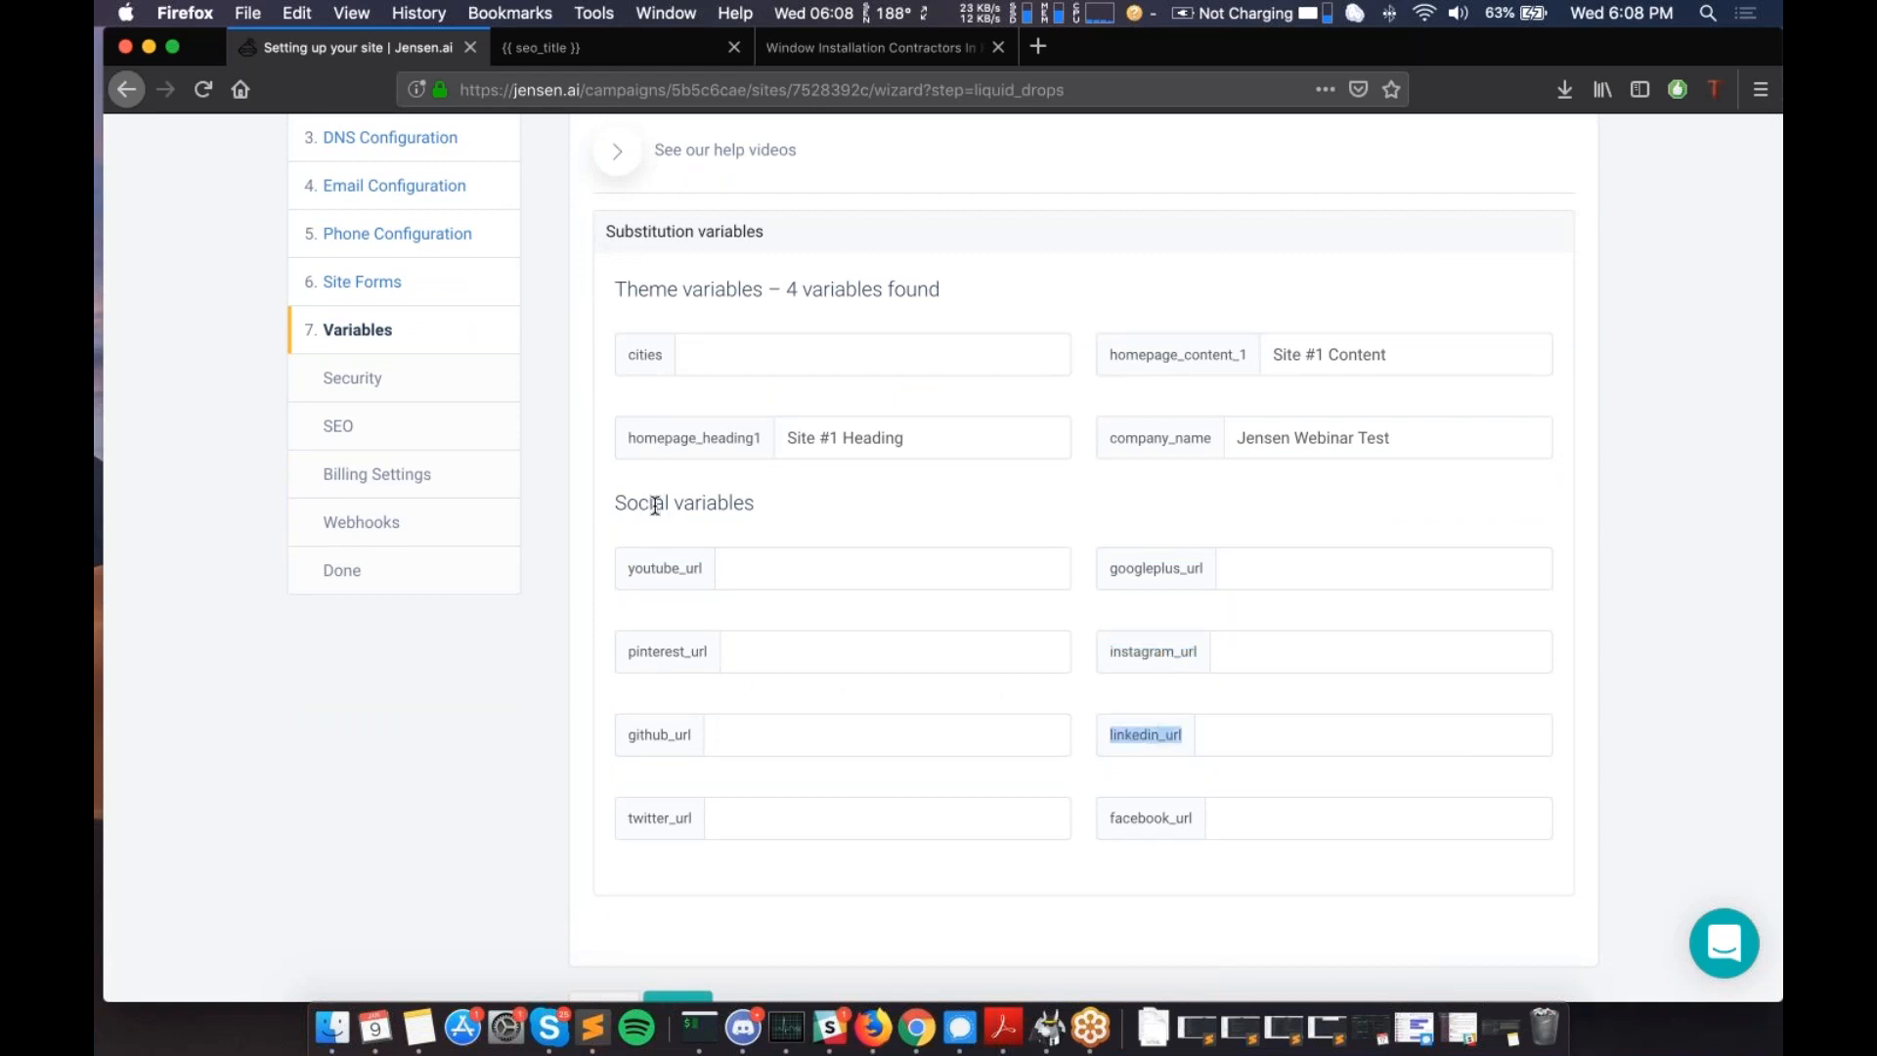
pyautogui.click(764, 558)
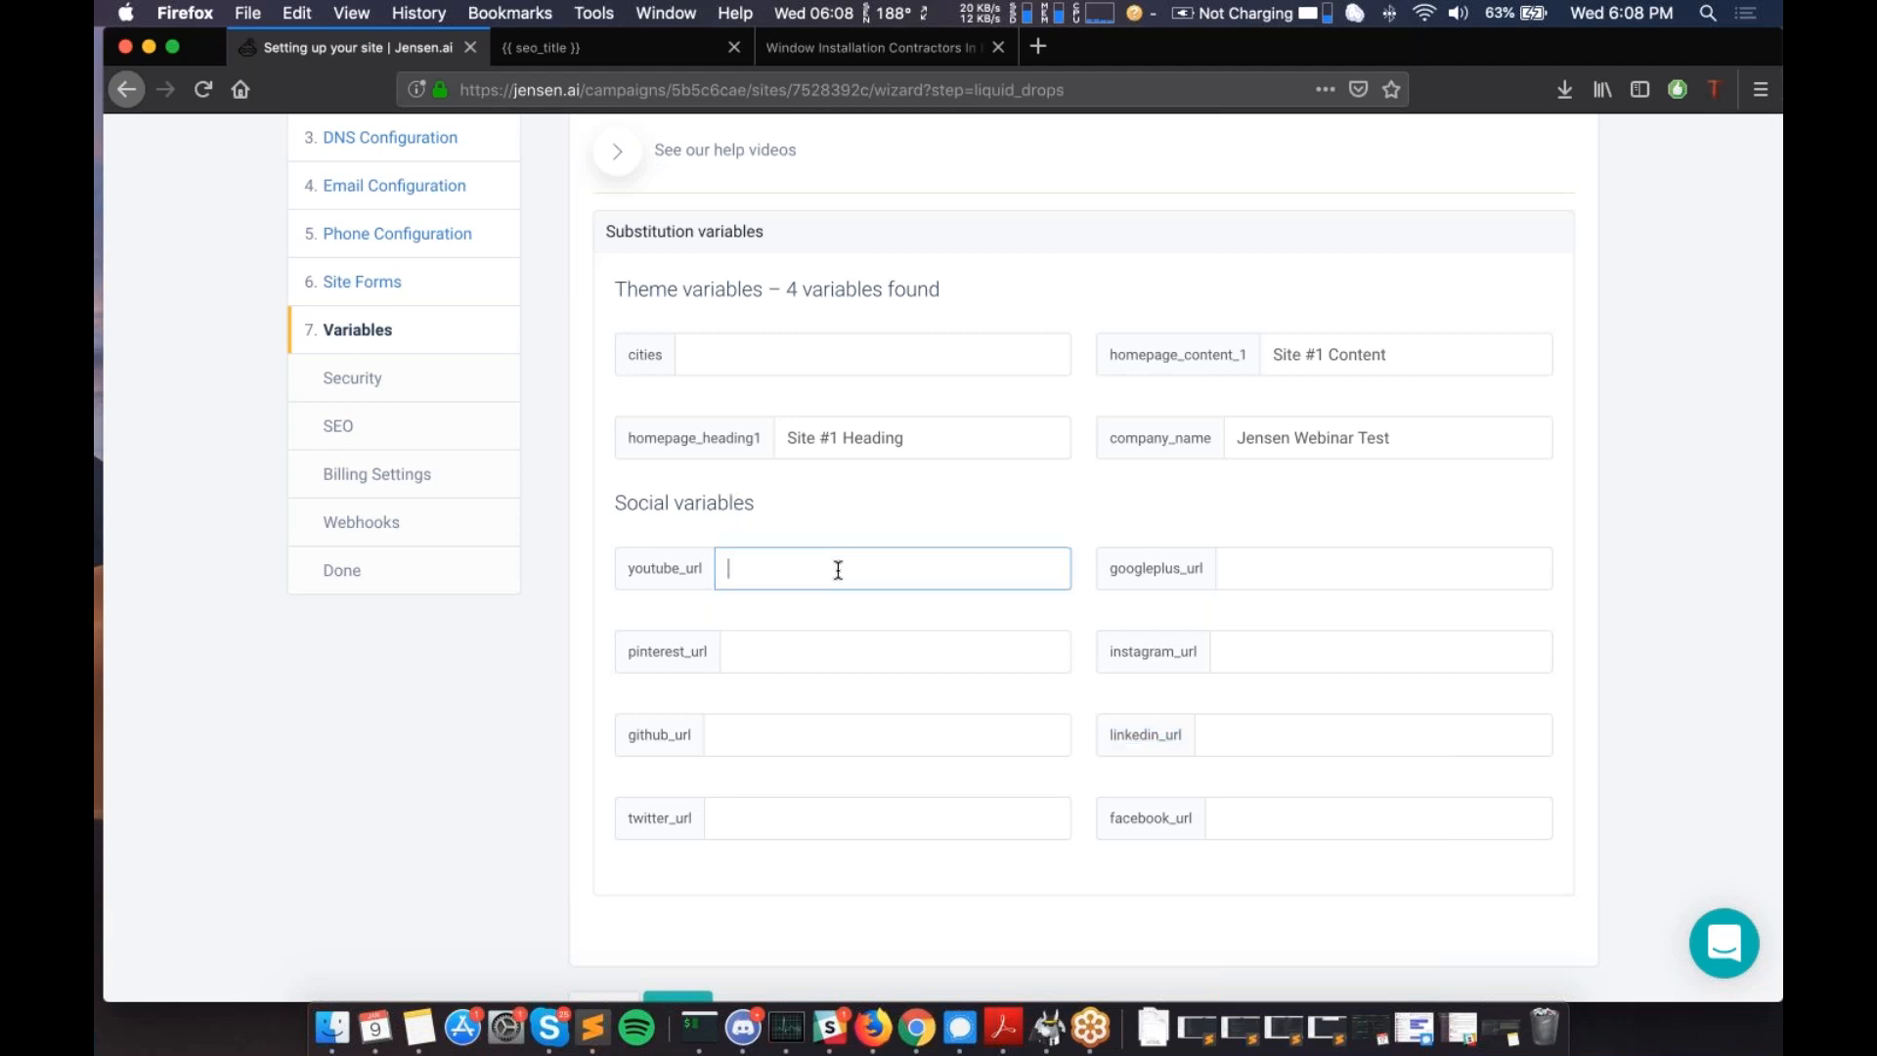
pyautogui.scroll(-3, 834, 584)
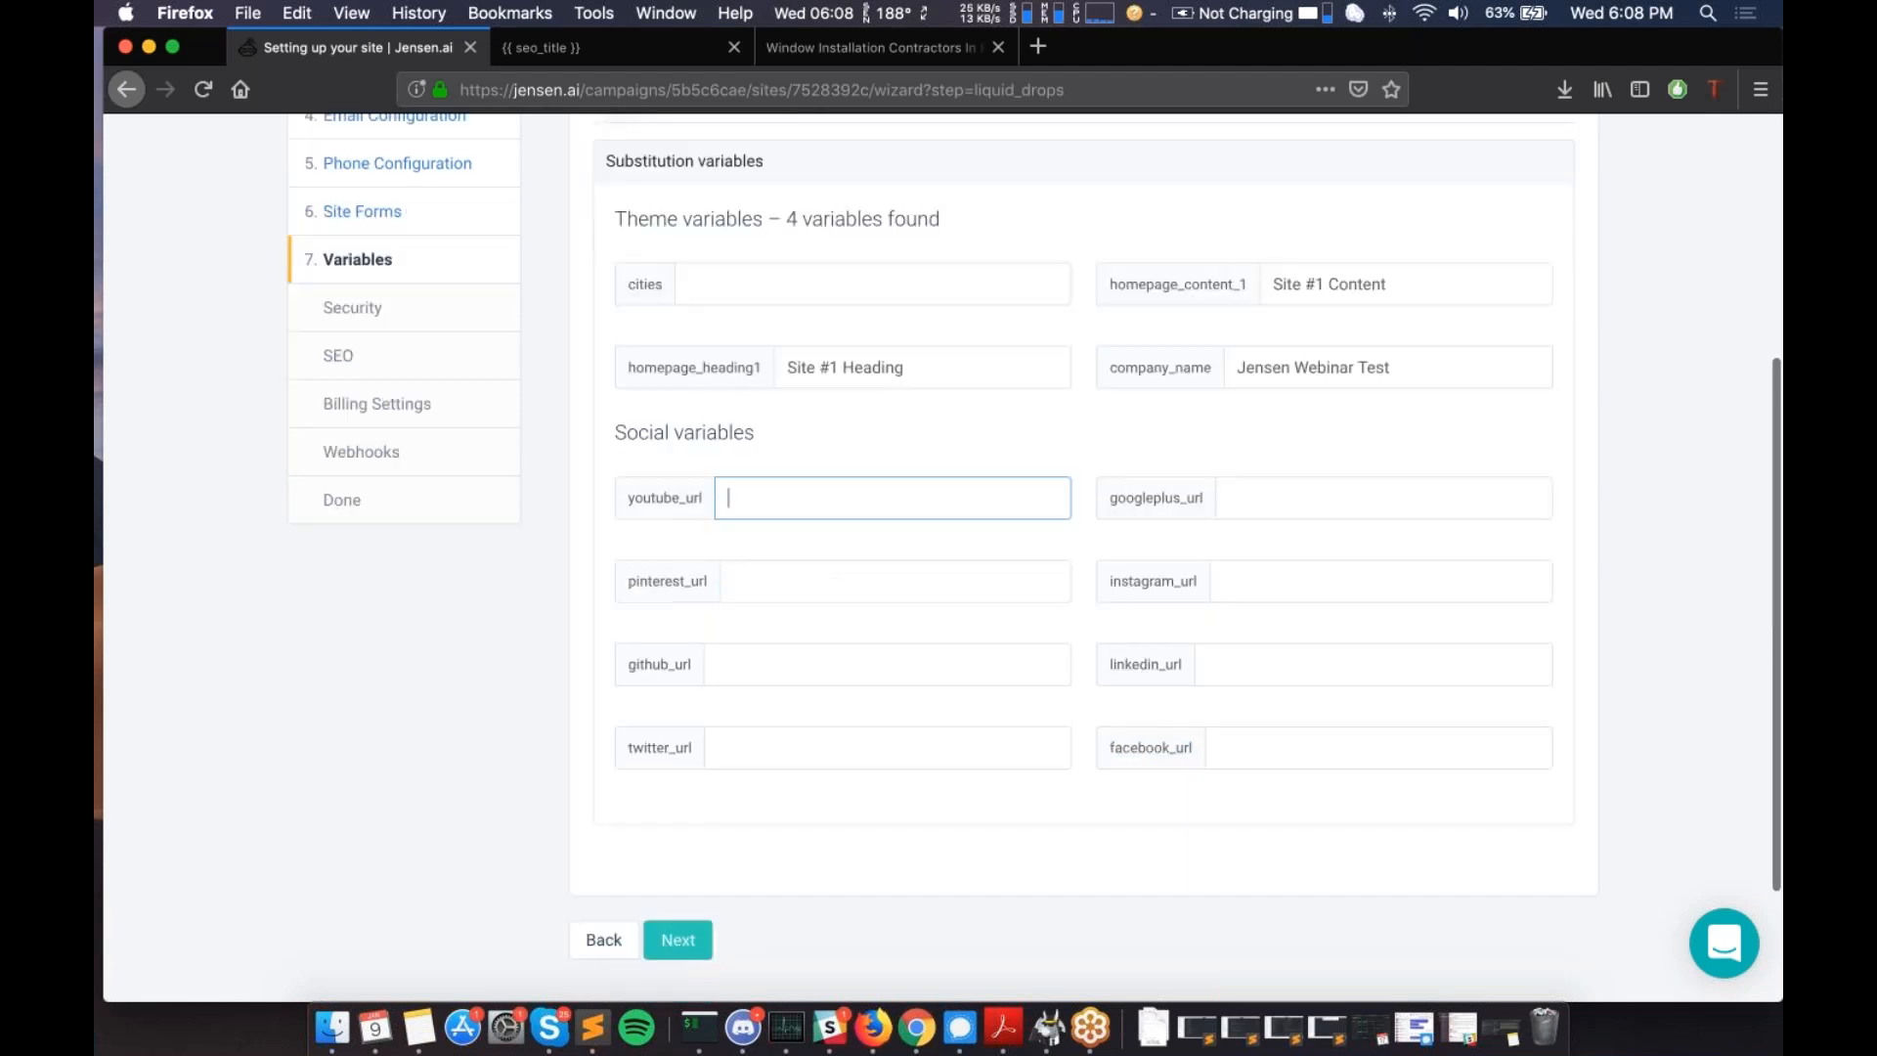
pyautogui.click(678, 771)
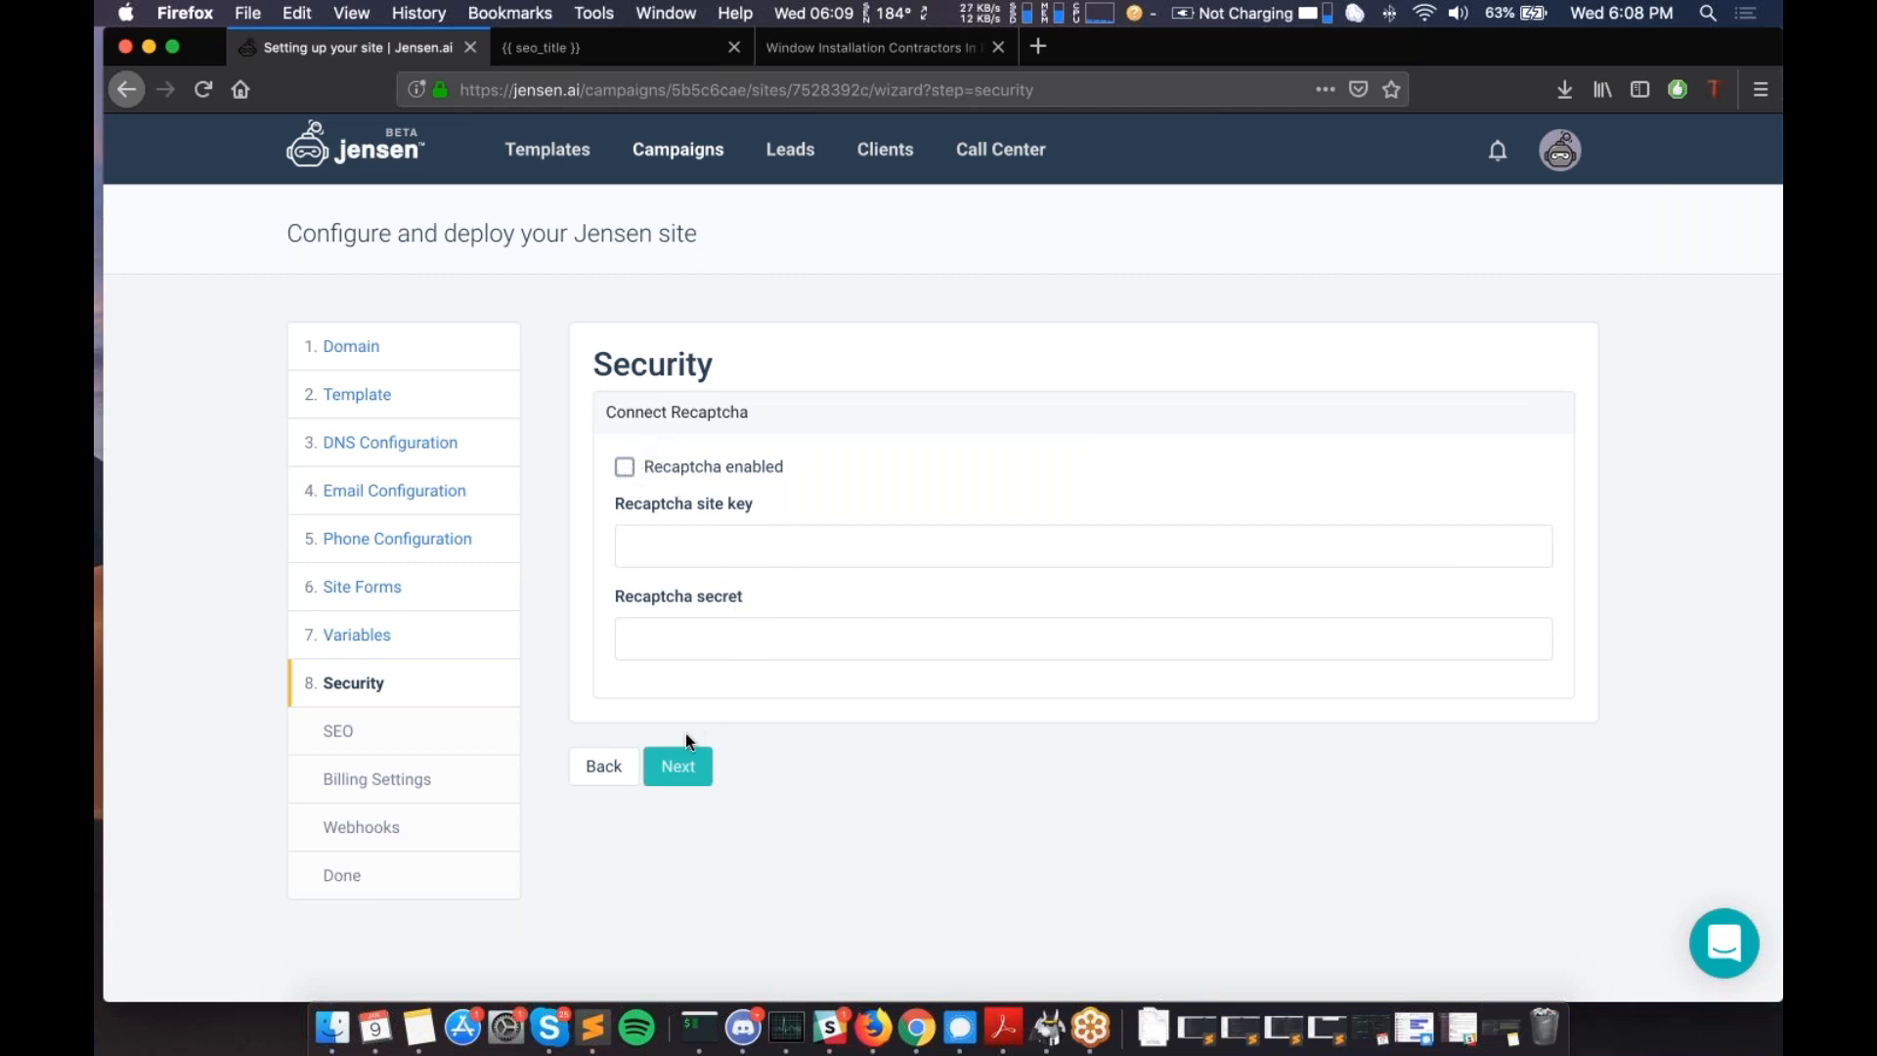
# - Keep Recaptcha unchecked on the Security step and proceed to SEO
pyautogui.click(678, 767)
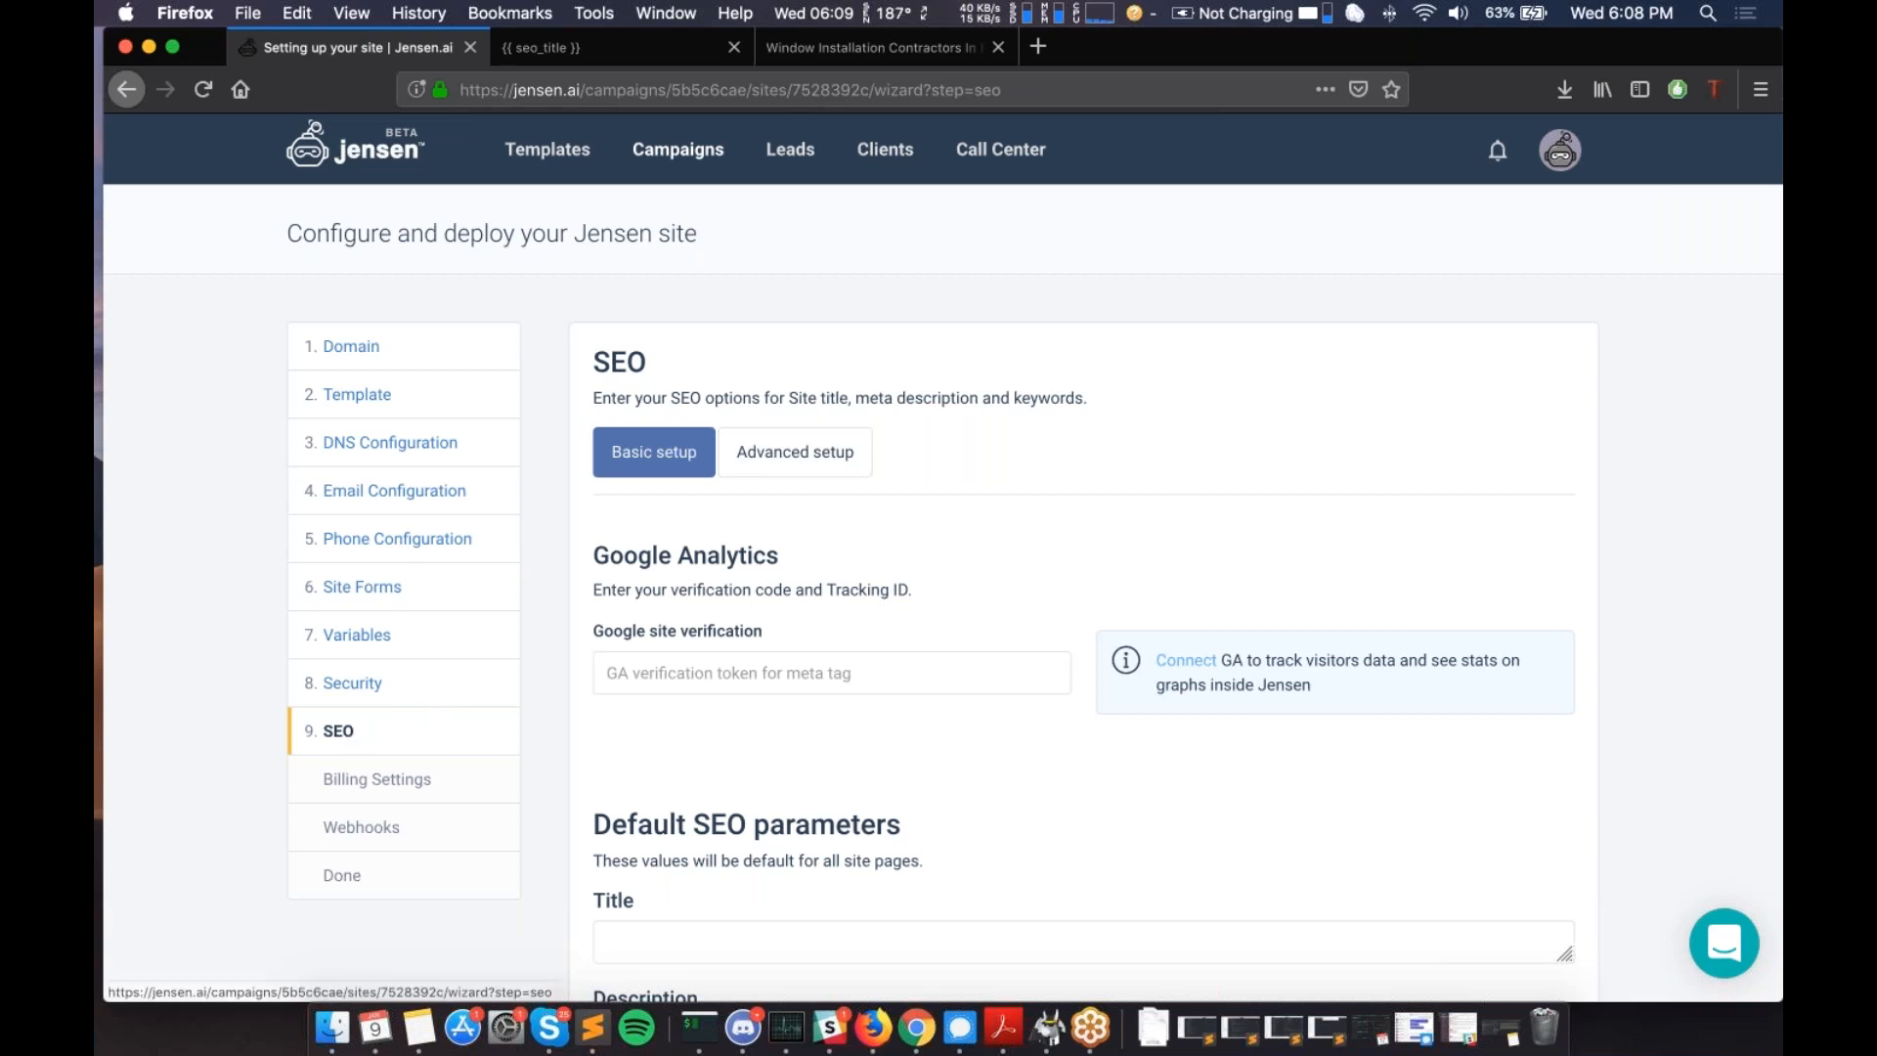
# - Scroll through the SEO basic setup, leaving the Google verification token and default Title, Description and Keywords fields blank
pyautogui.scroll(-2, 909, 684)
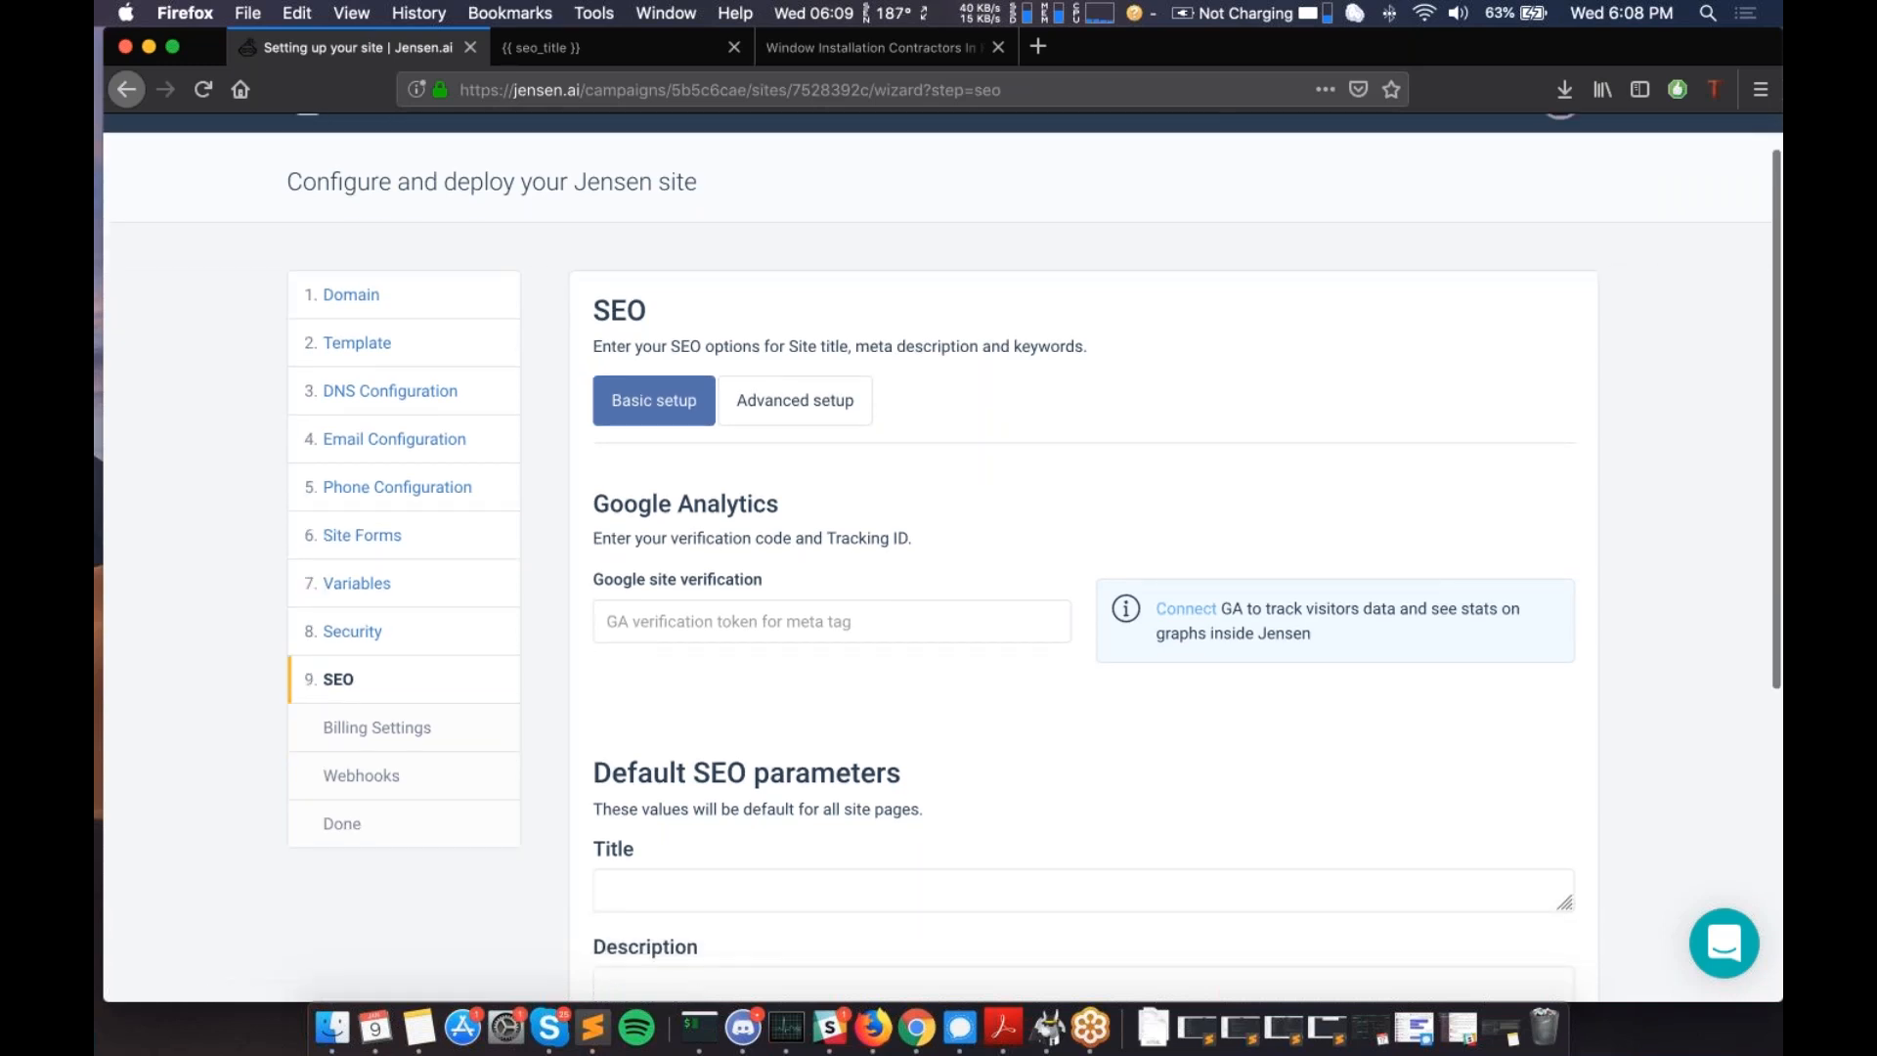
pyautogui.scroll(-2, 909, 684)
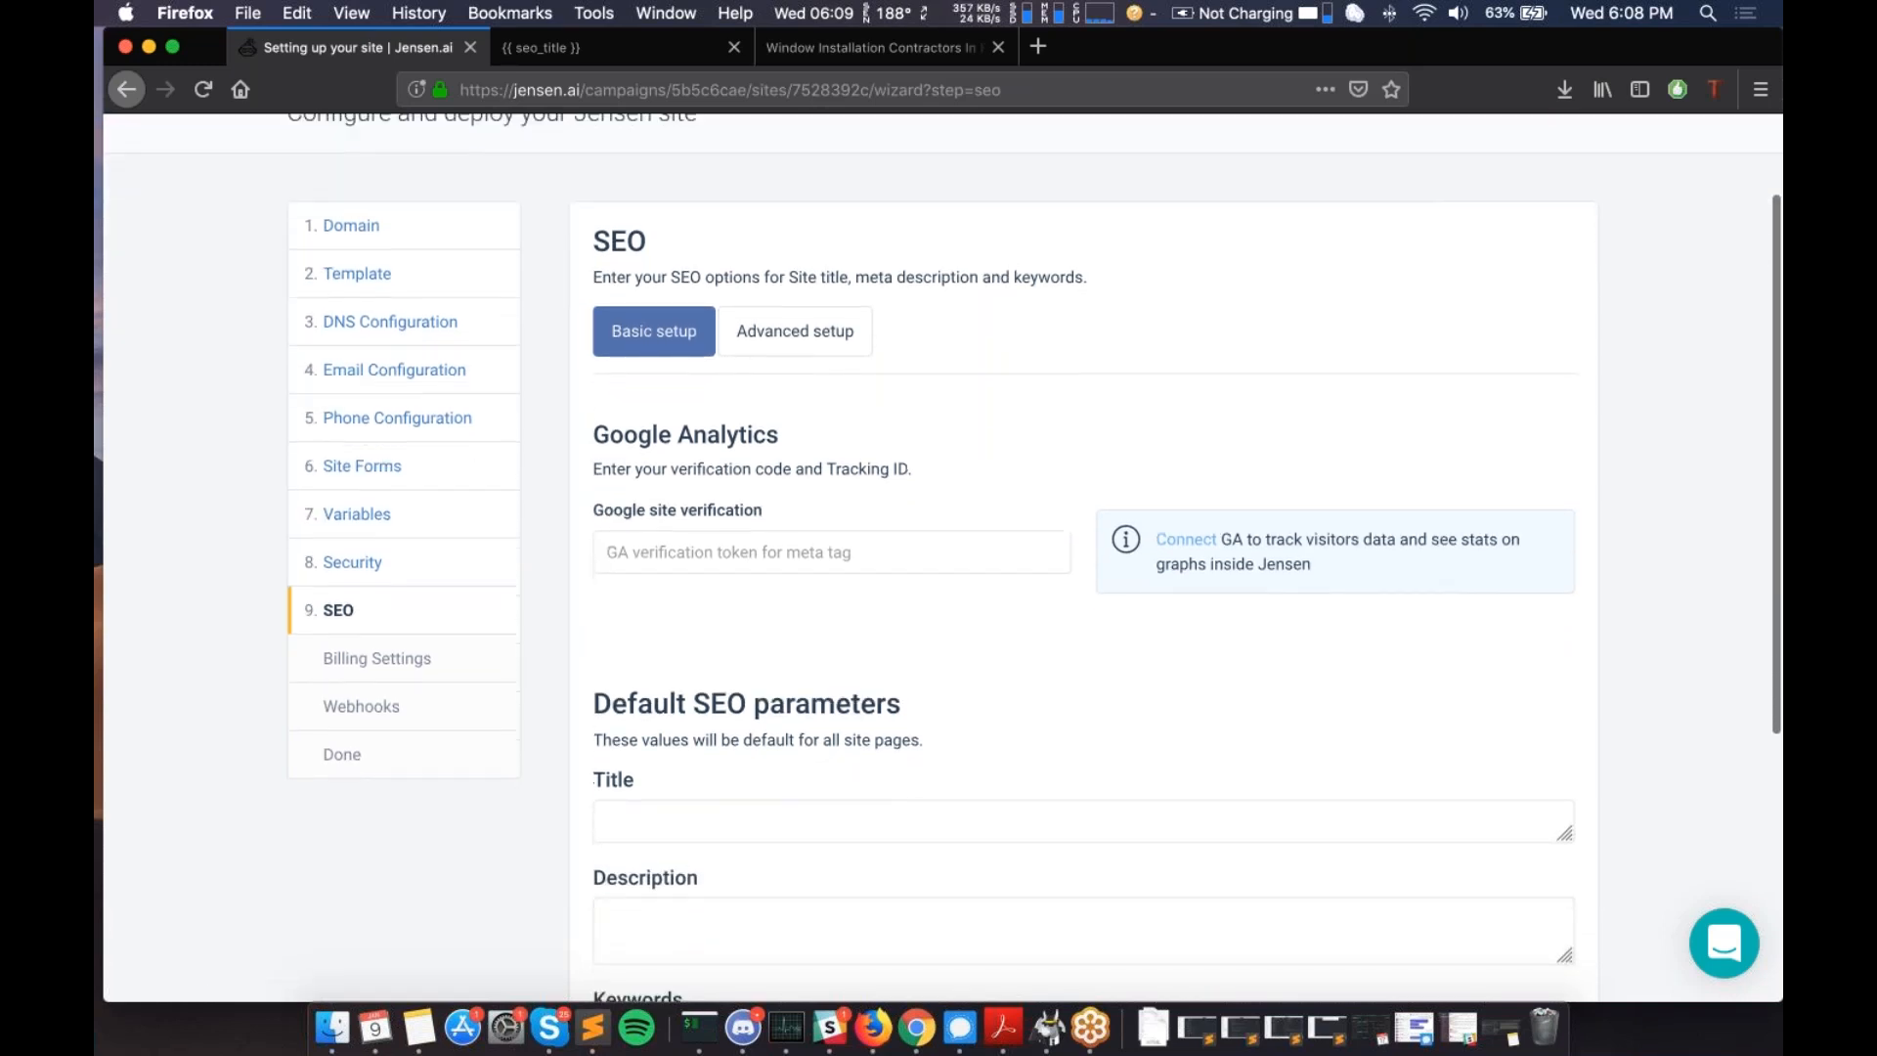
pyautogui.scroll(-5, 939, 557)
pyautogui.scroll(10, 939, 558)
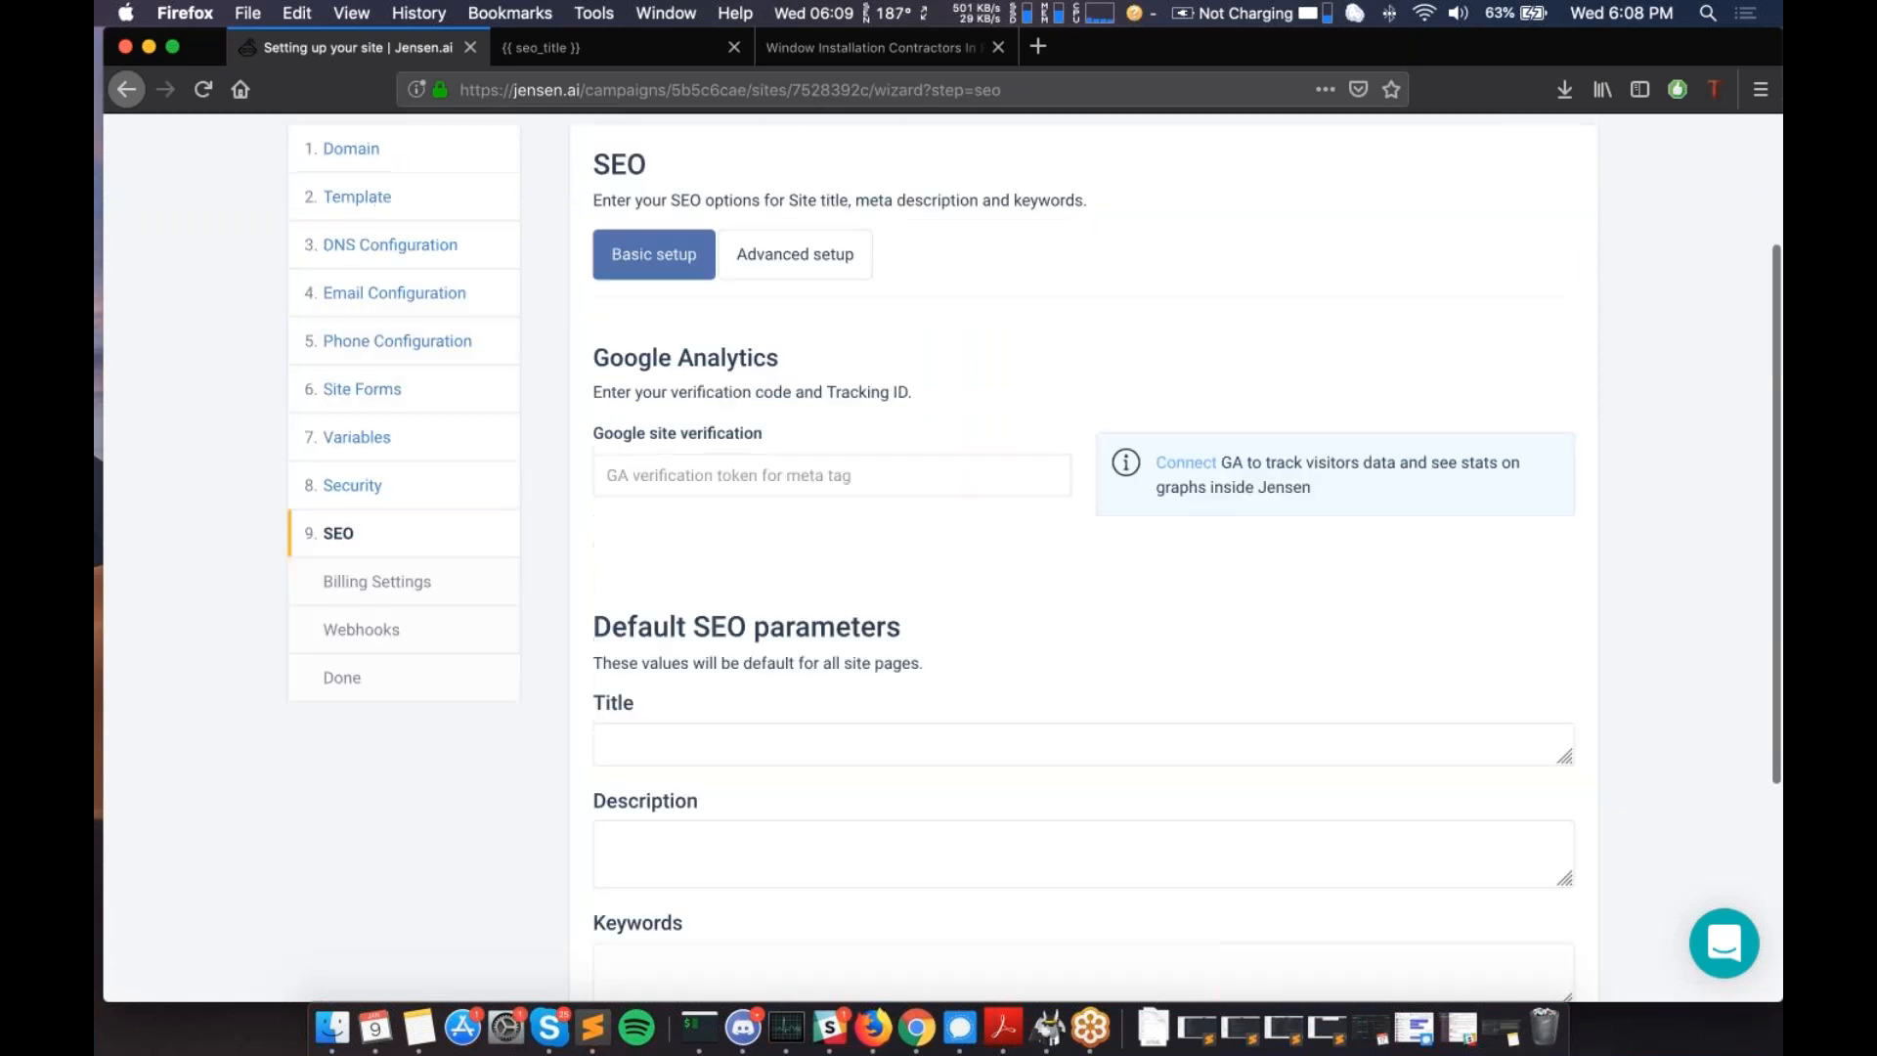
pyautogui.scroll(-1, 784, 619)
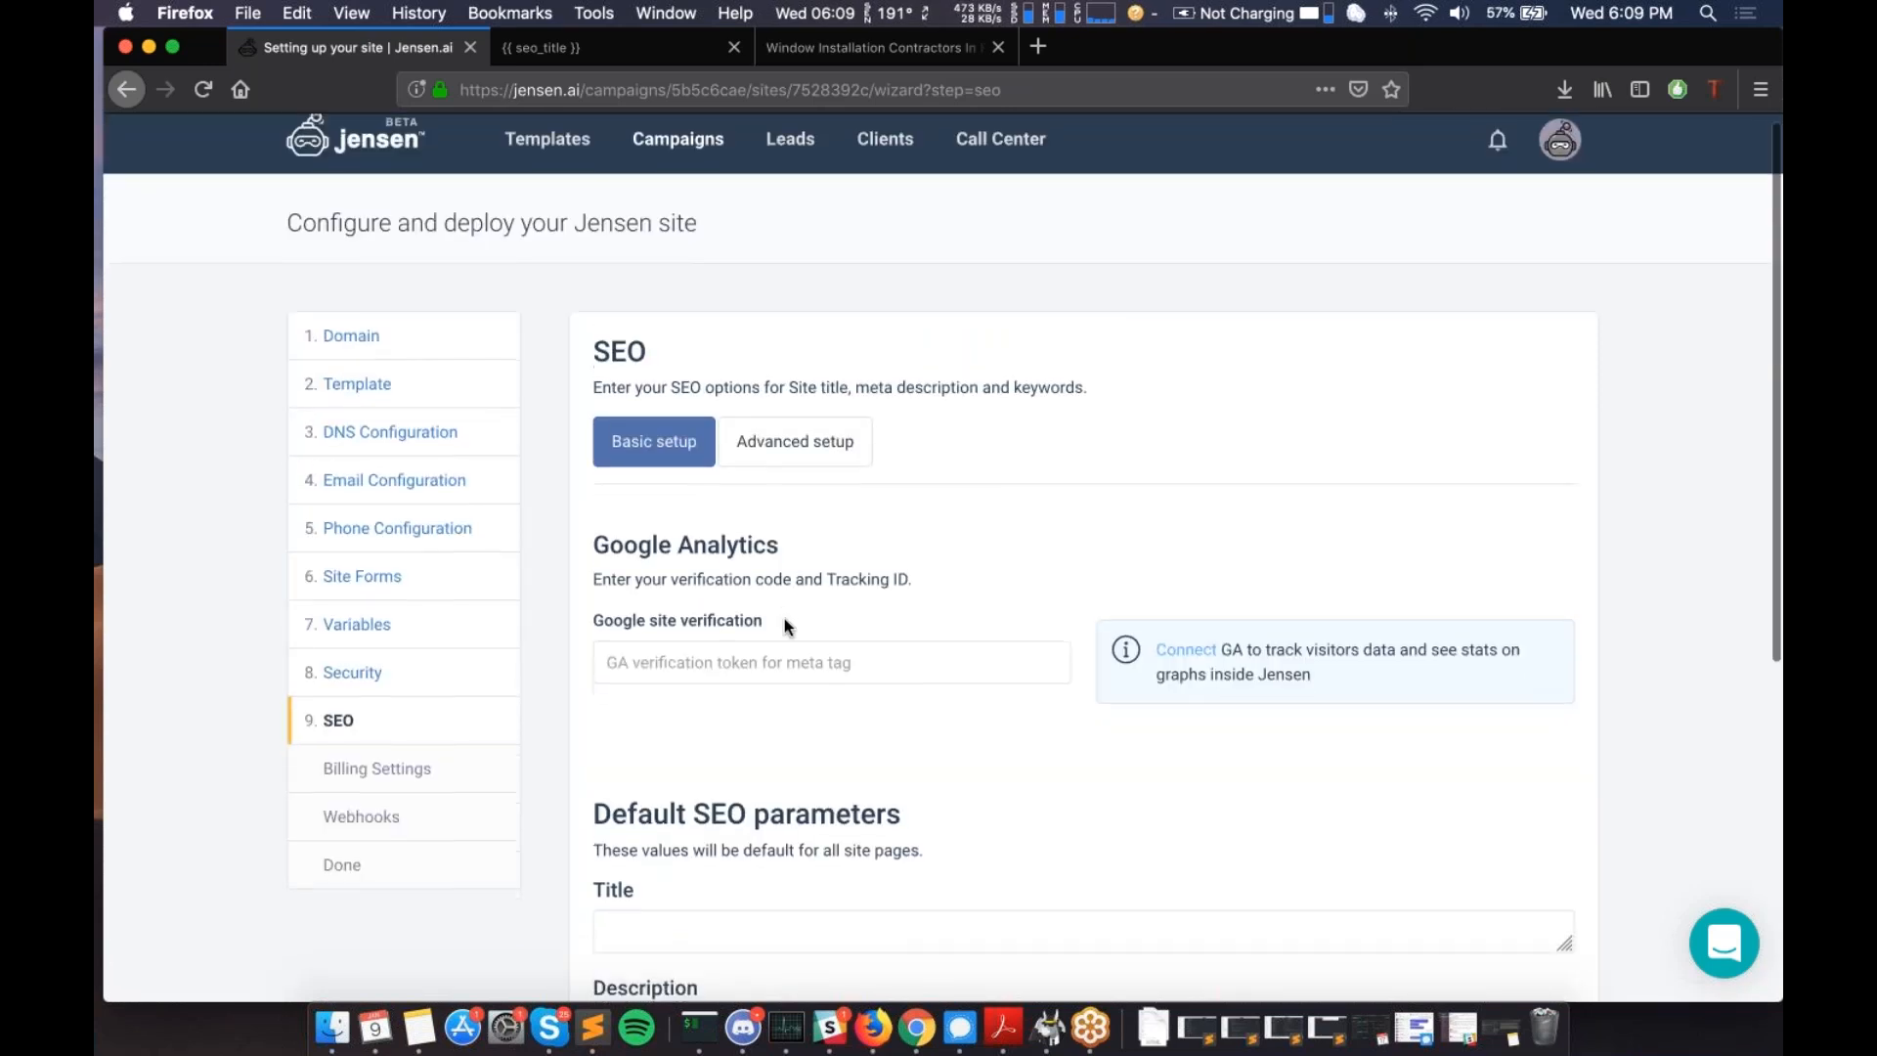
pyautogui.scroll(-1, 784, 618)
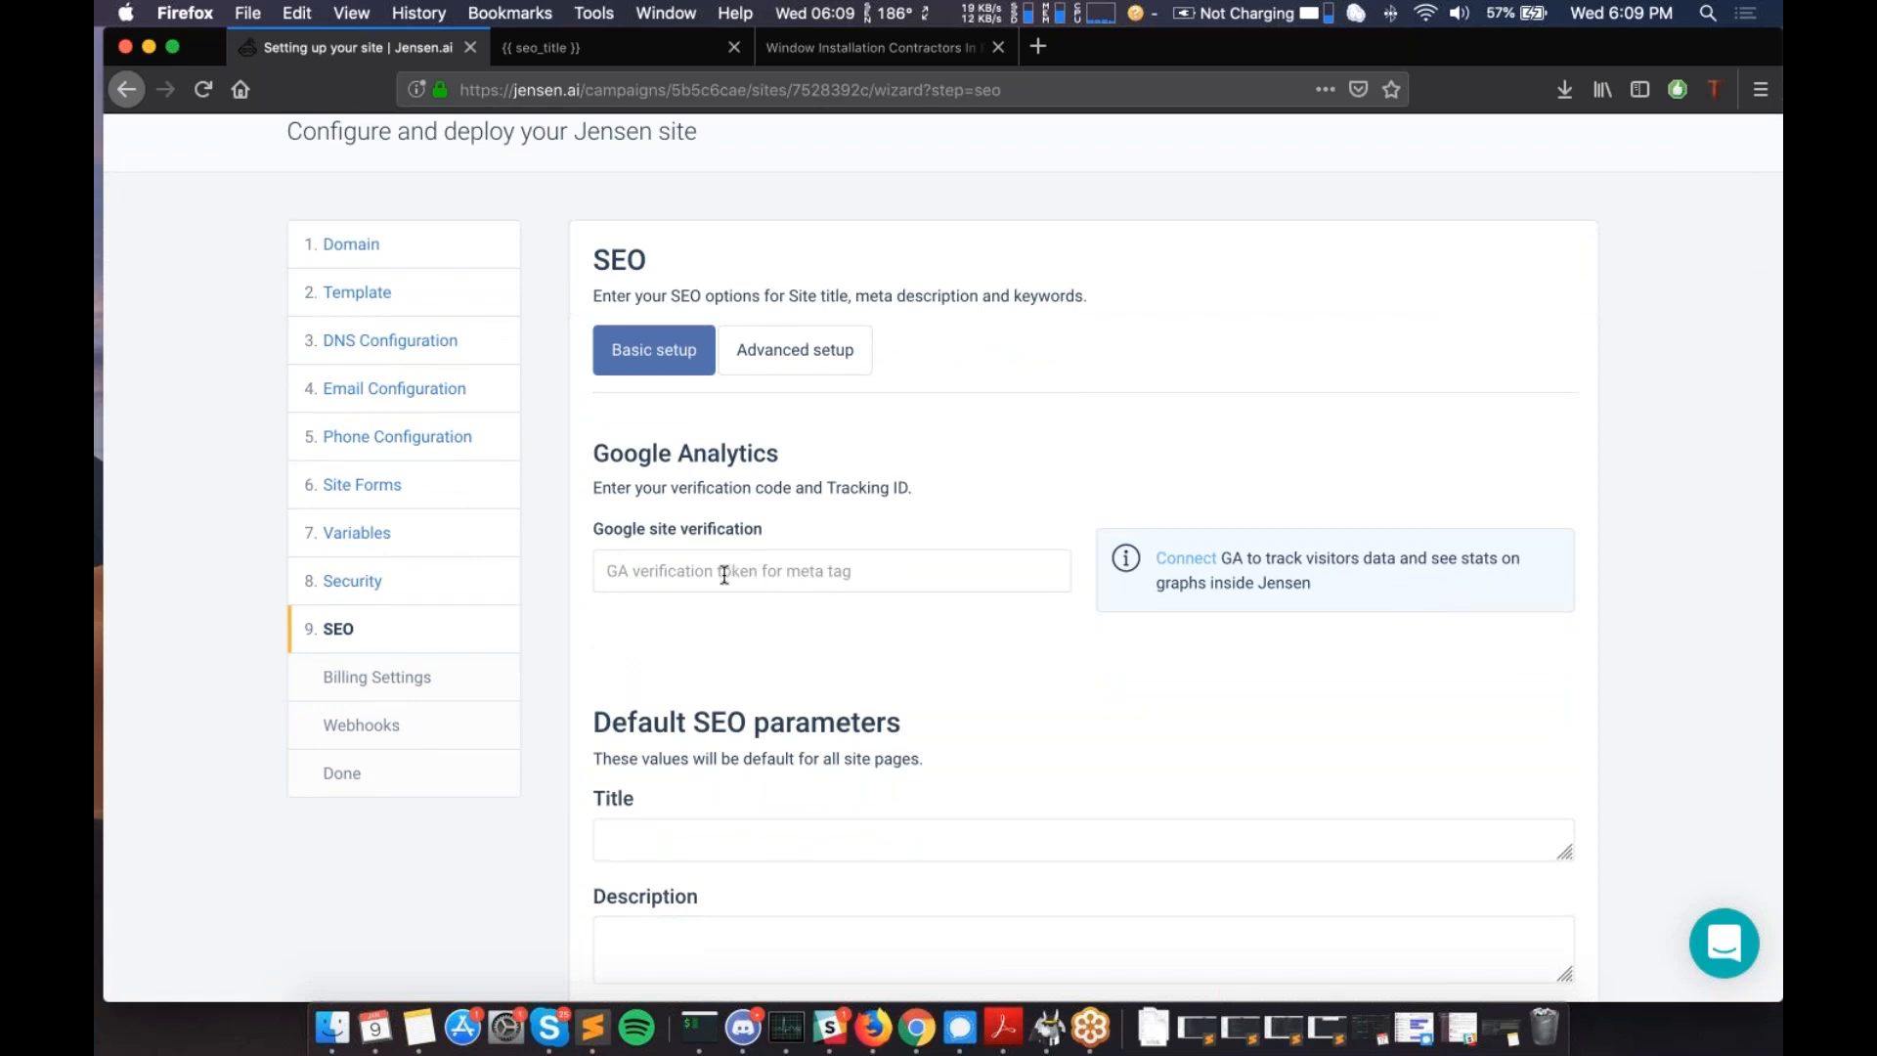
pyautogui.scroll(-2, 725, 574)
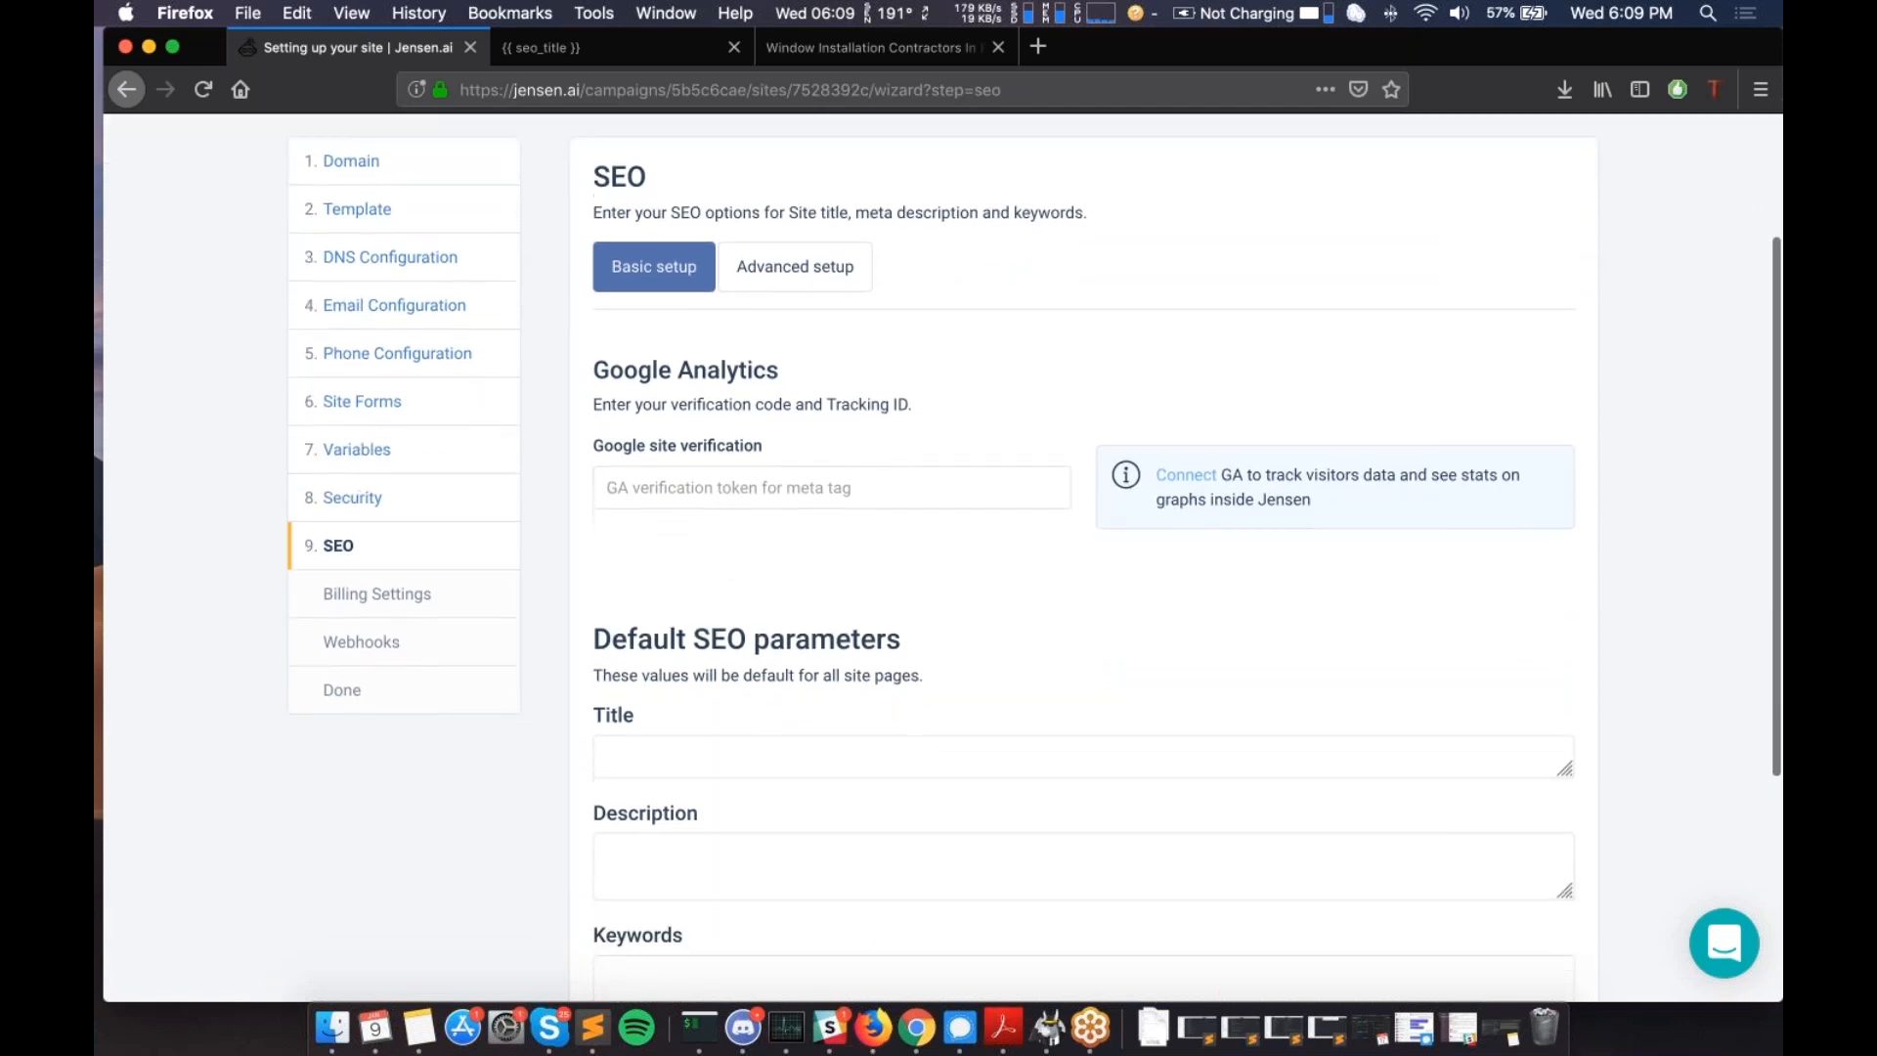
pyautogui.scroll(-1, 599, 590)
pyautogui.moveTo(596, 592); pyautogui.dragTo(900, 585)
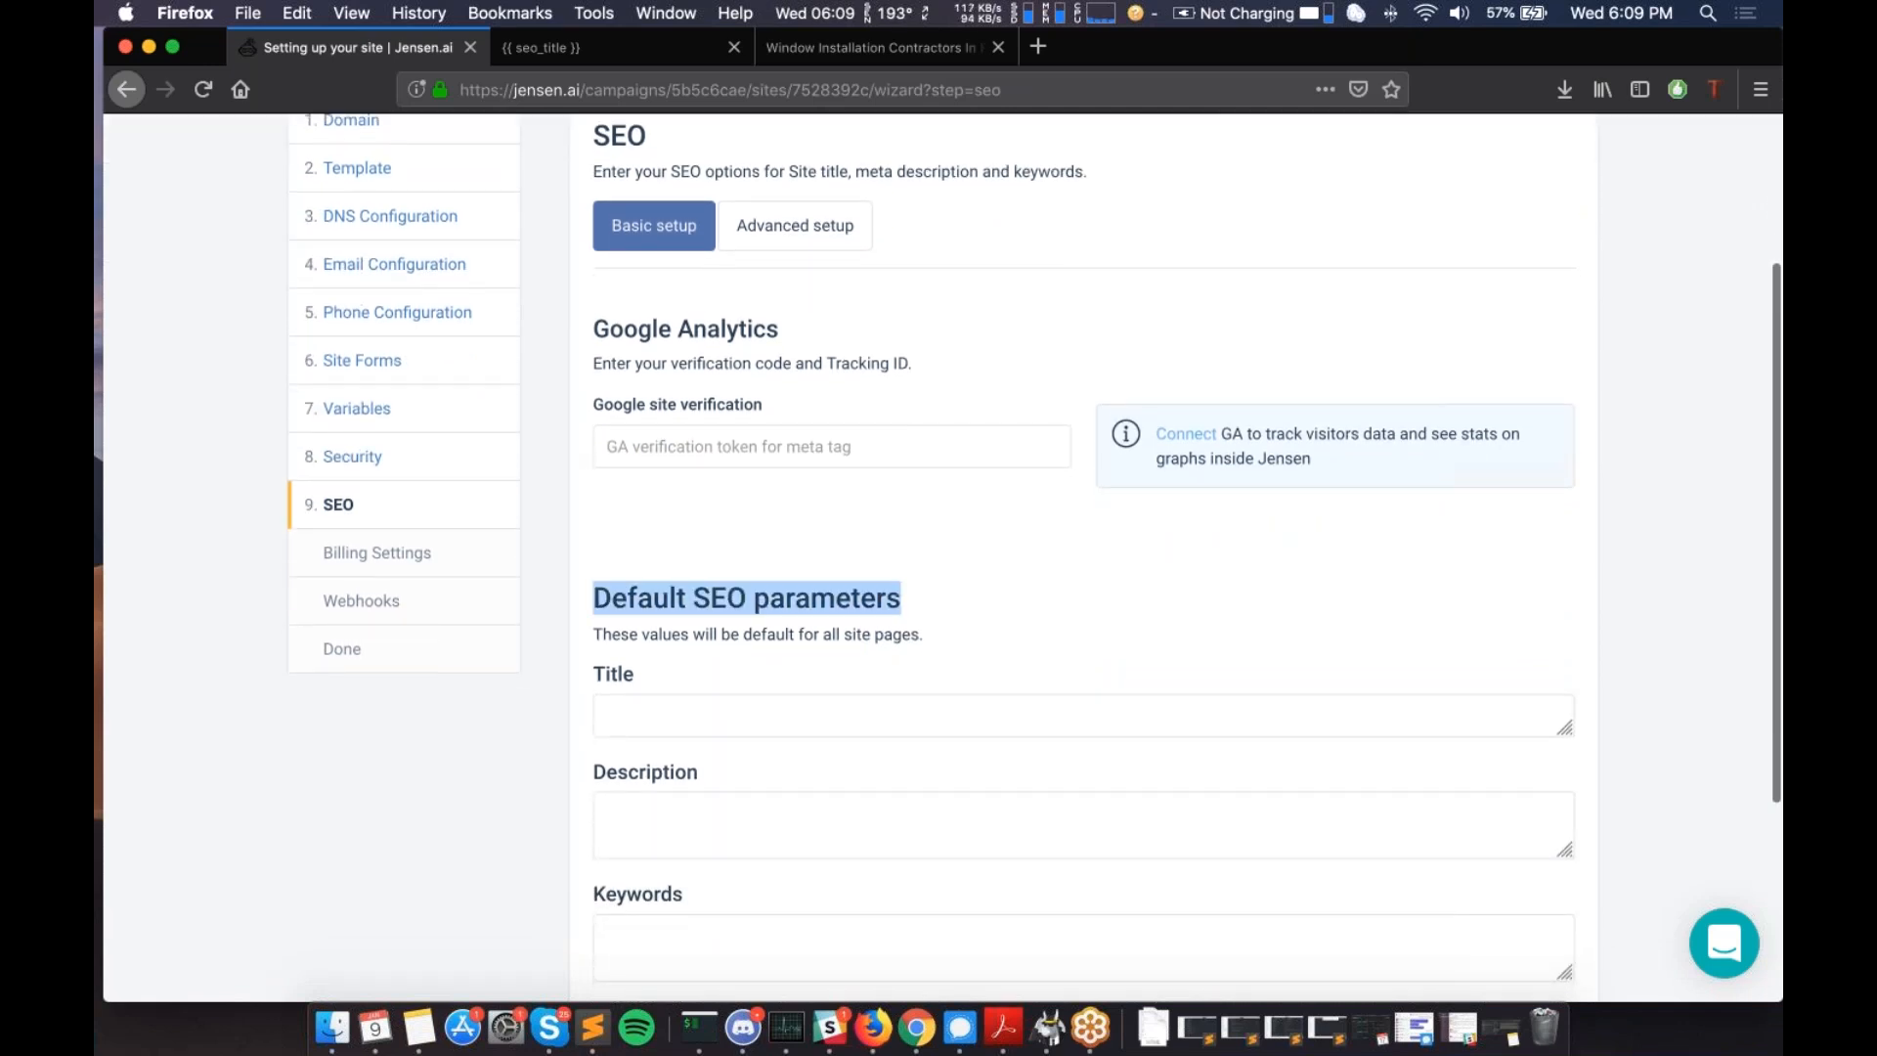
pyautogui.scroll(-3, 725, 636)
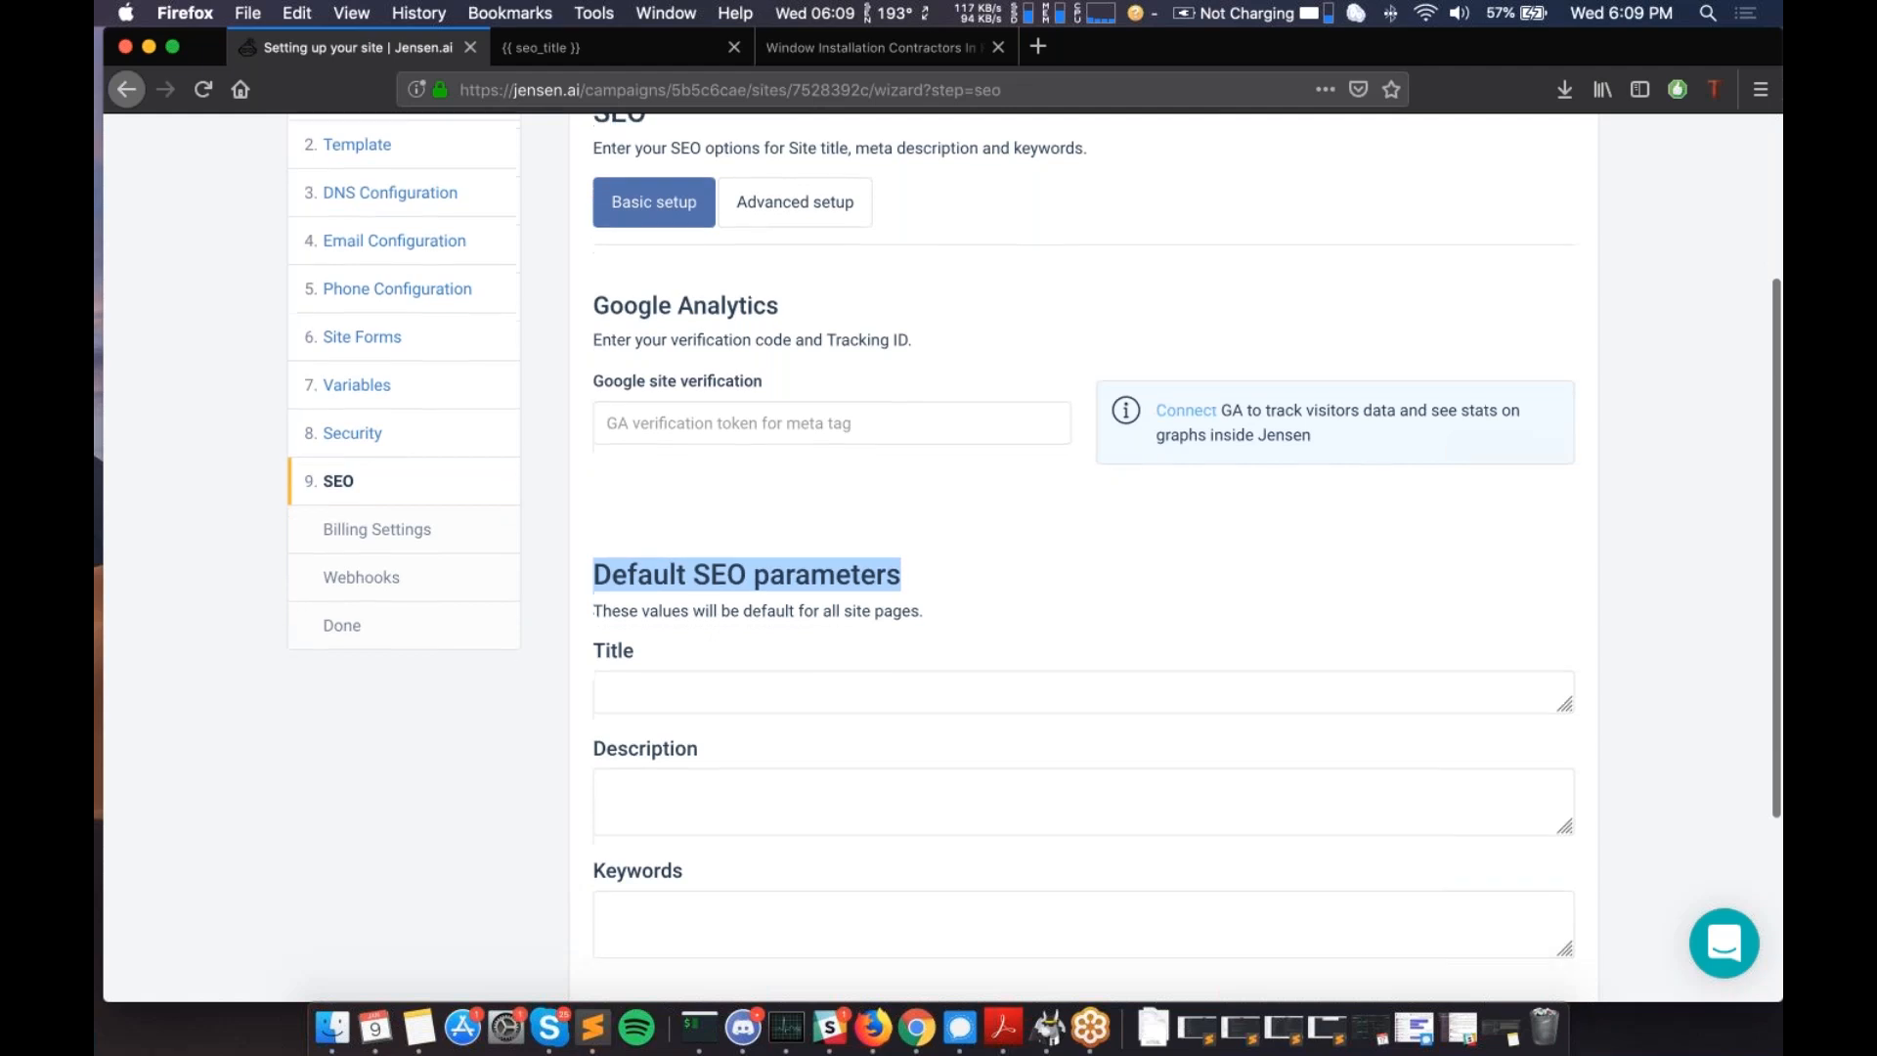
pyautogui.scroll(-1, 725, 636)
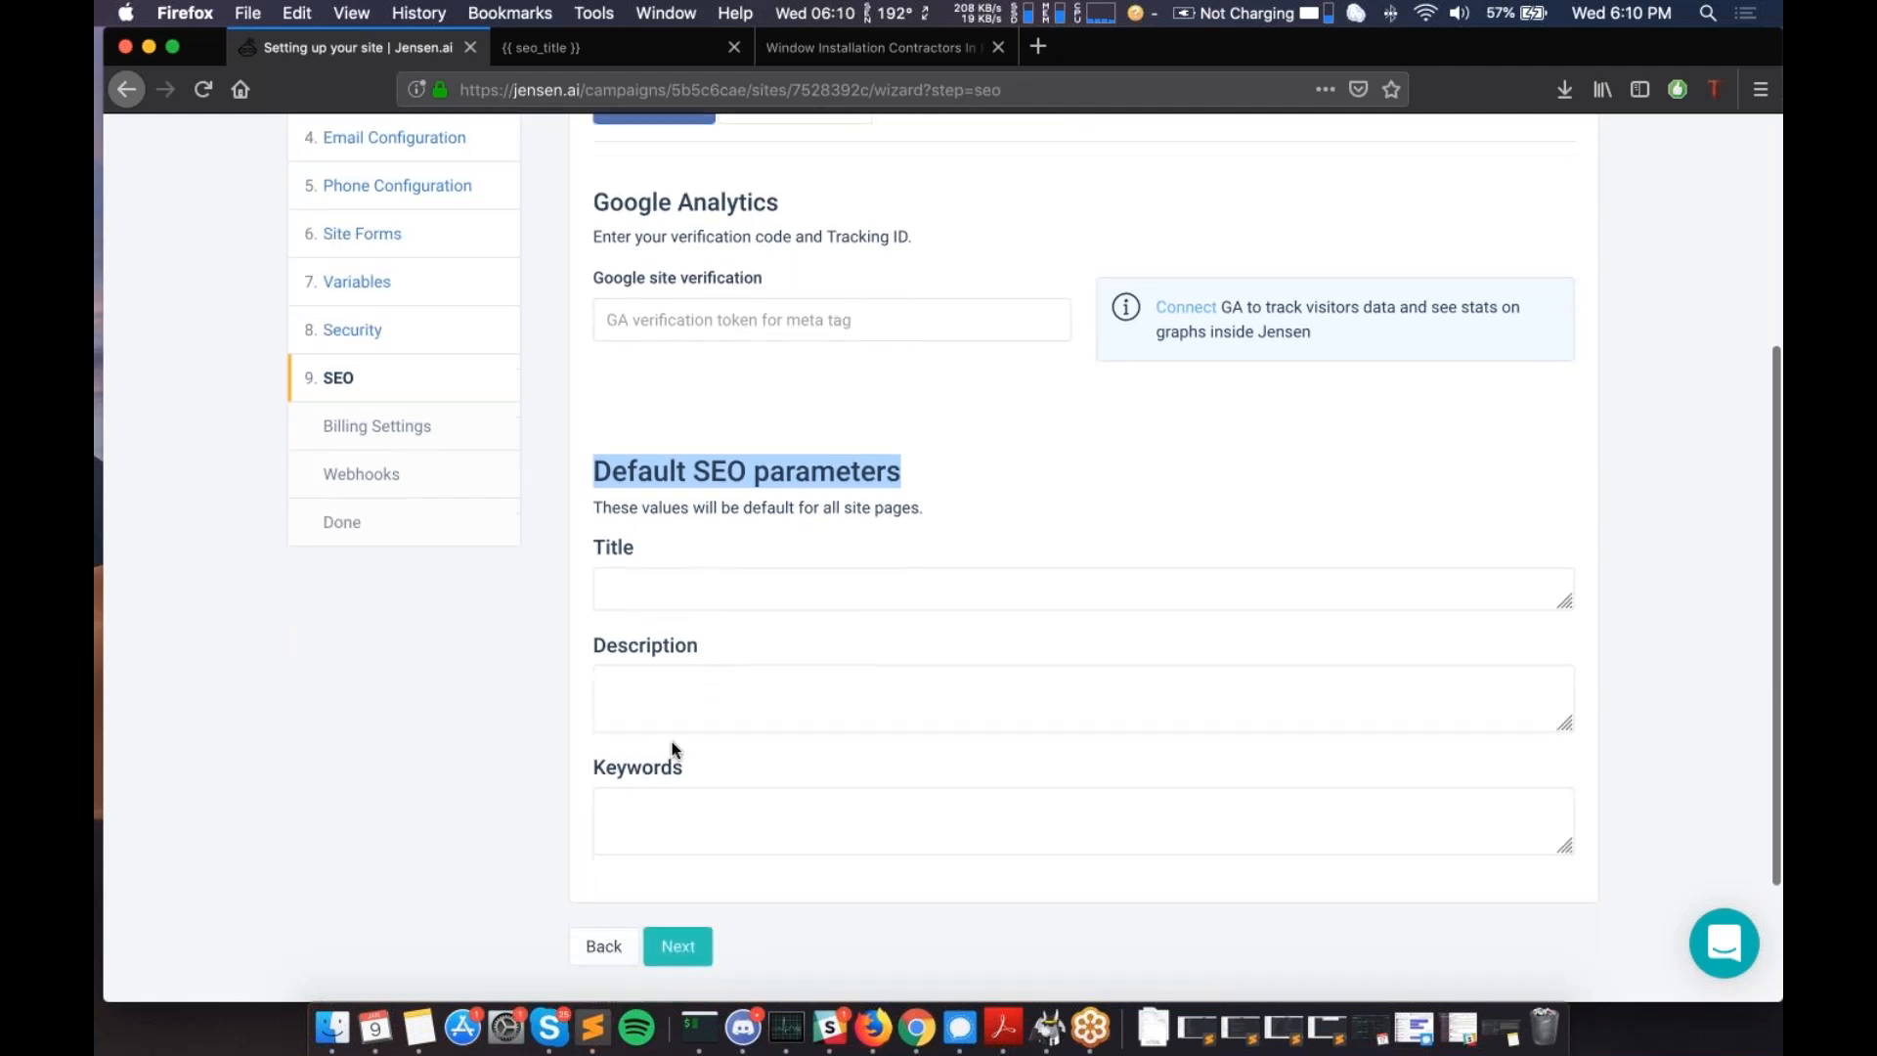
pyautogui.scroll(-1, 672, 743)
pyautogui.scroll(5, 671, 743)
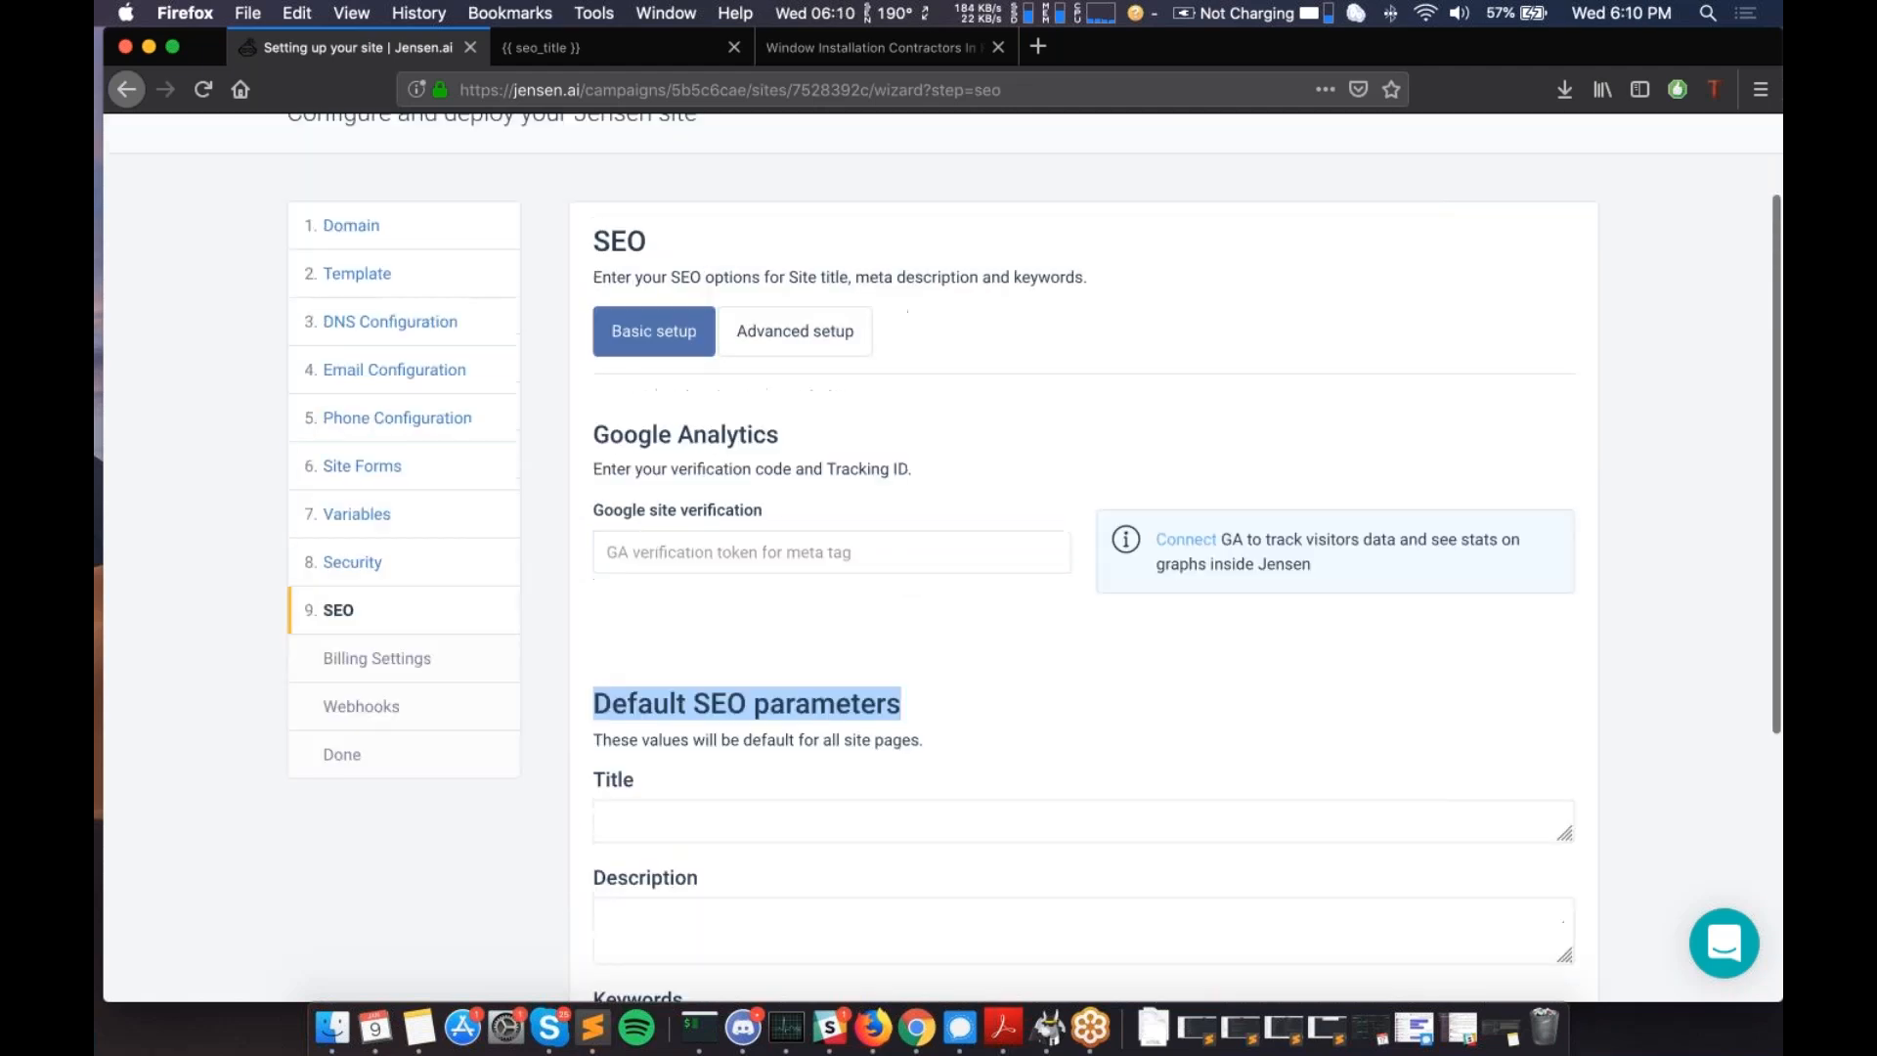
pyautogui.scroll(2, 768, 450)
# - Switch to advanced SEO options and scroll to the index page's custom SEO parameters
pyautogui.click(771, 459)
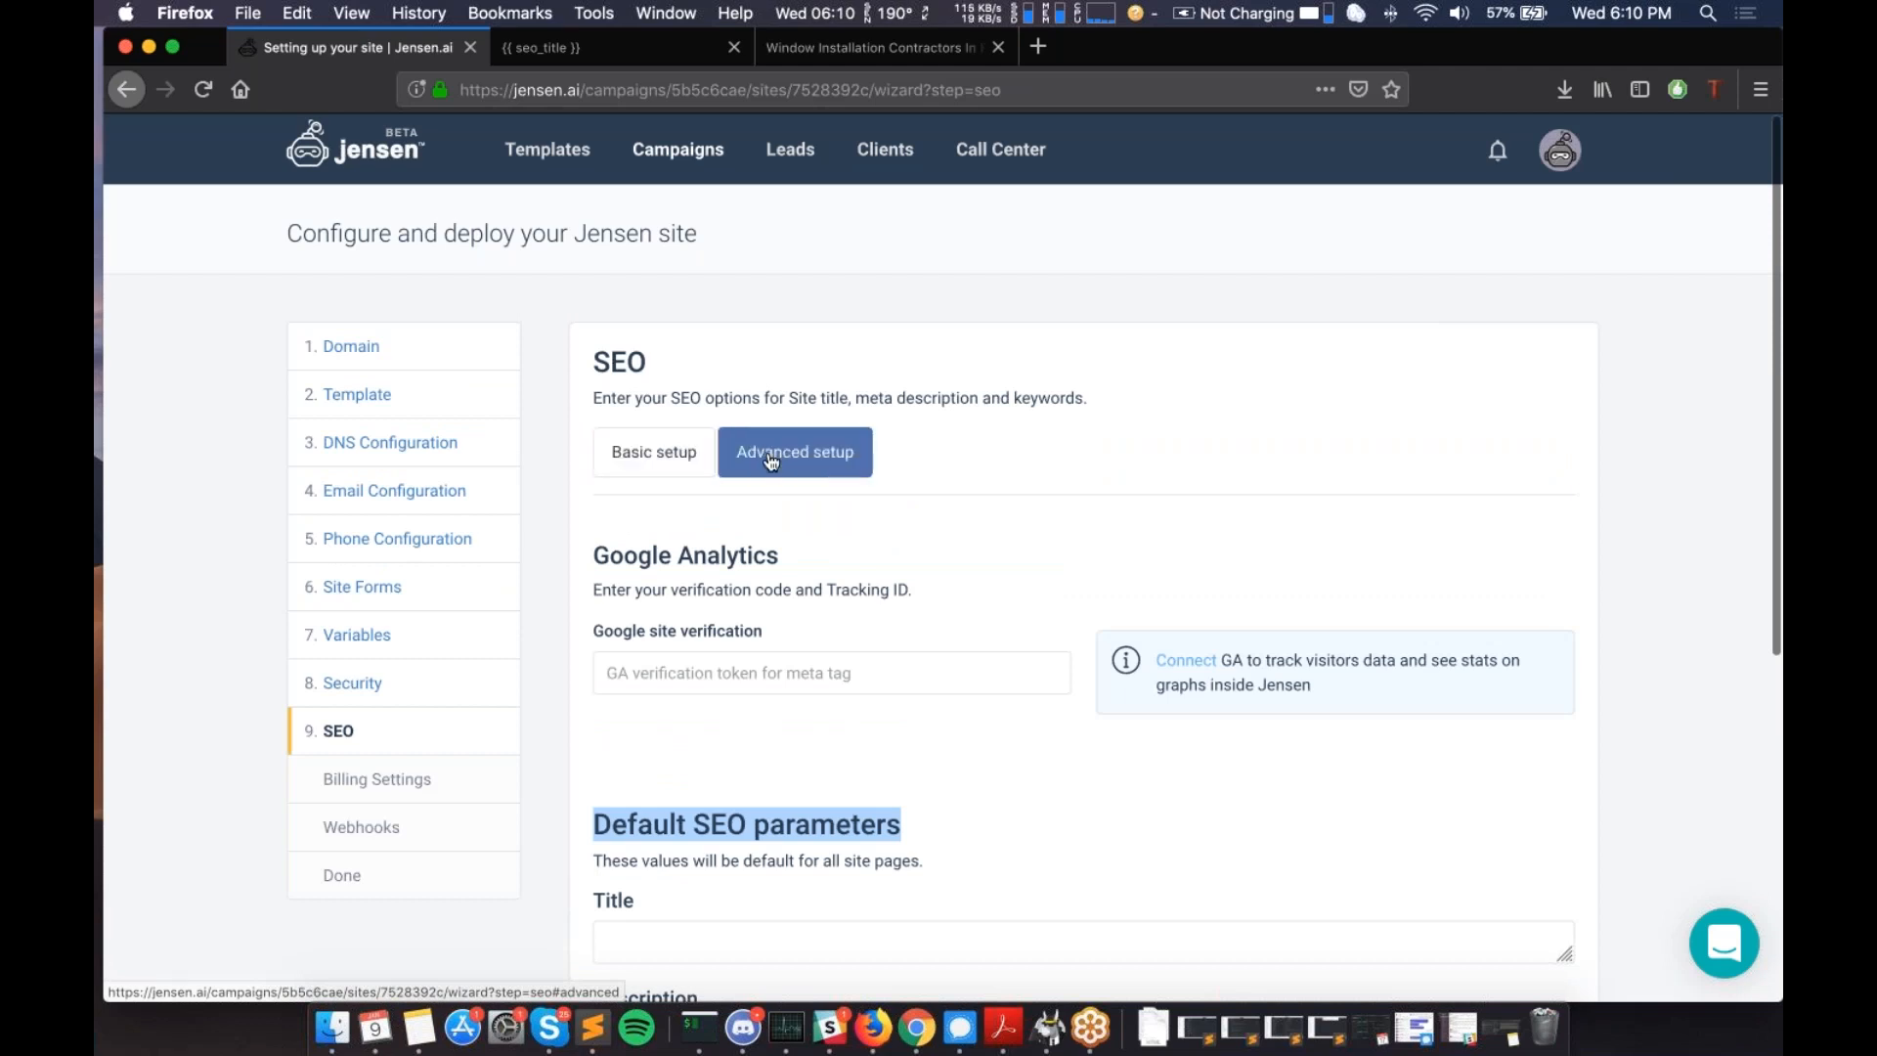
pyautogui.scroll(-6, 821, 601)
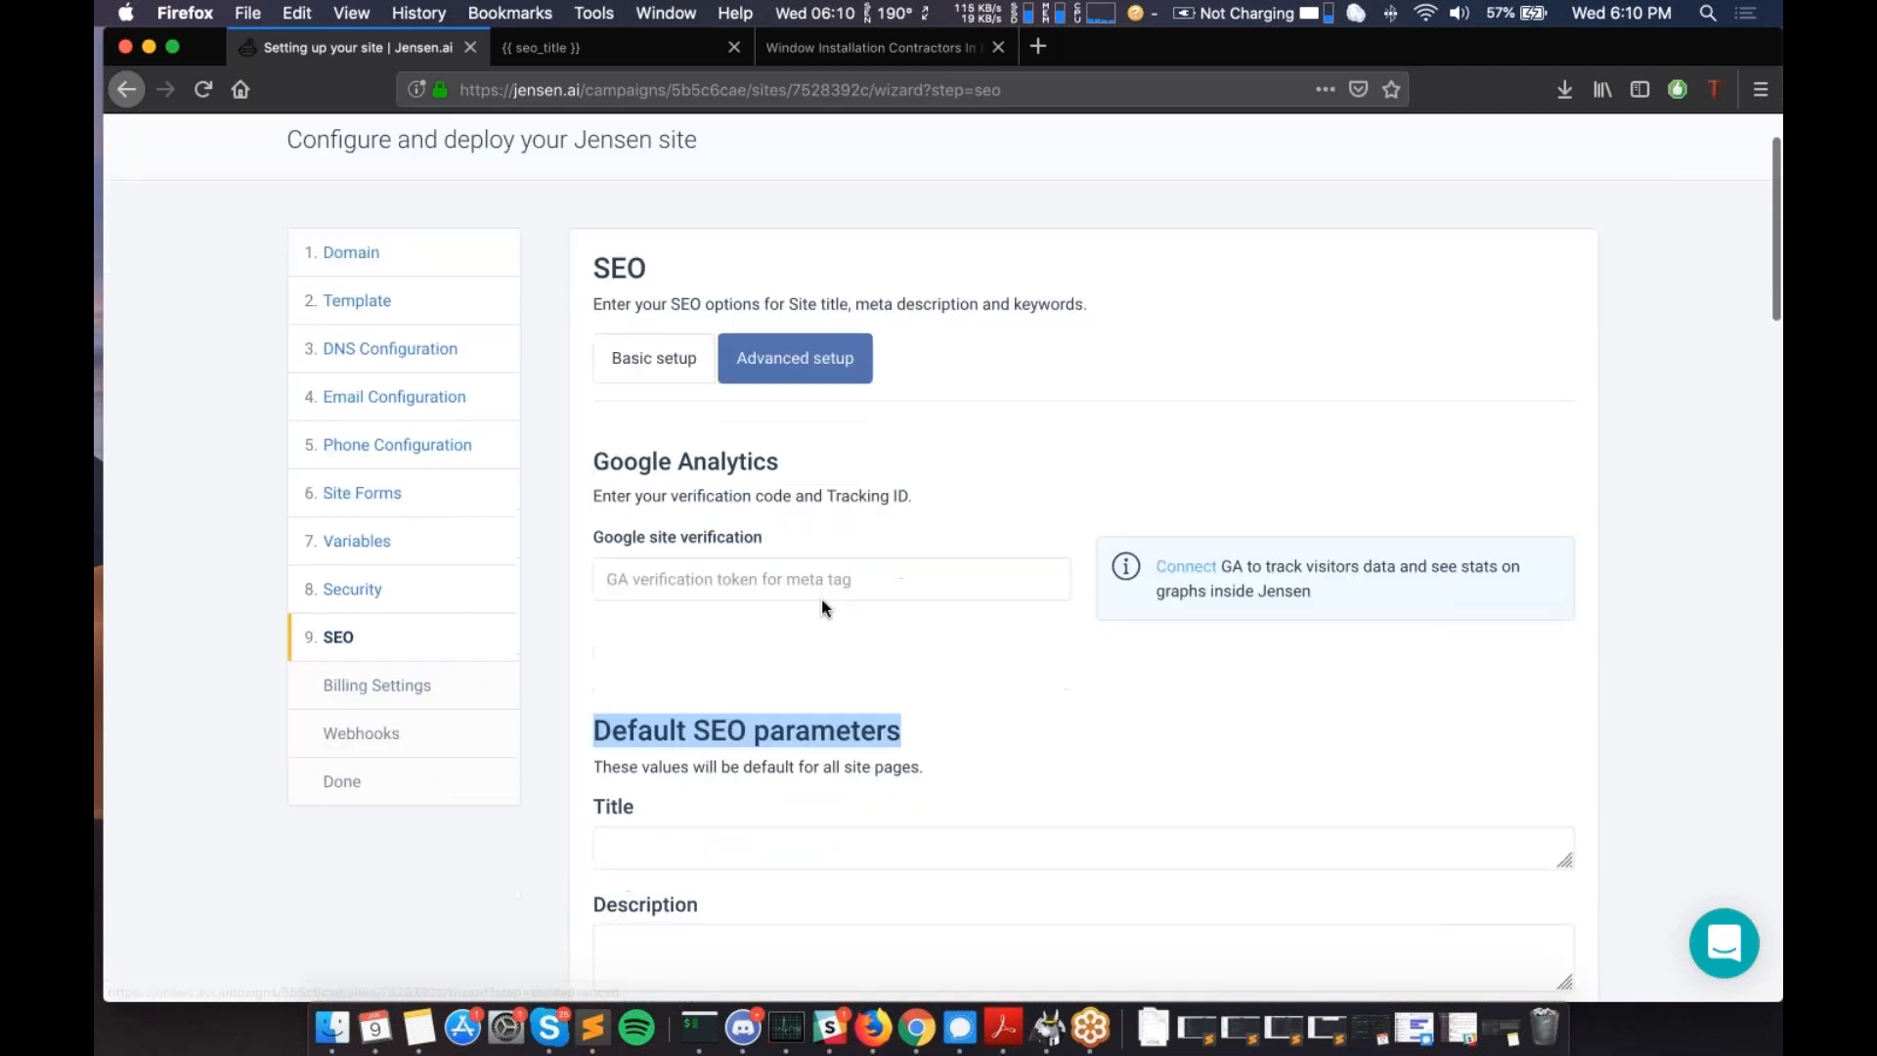
pyautogui.scroll(-4, 1084, 558)
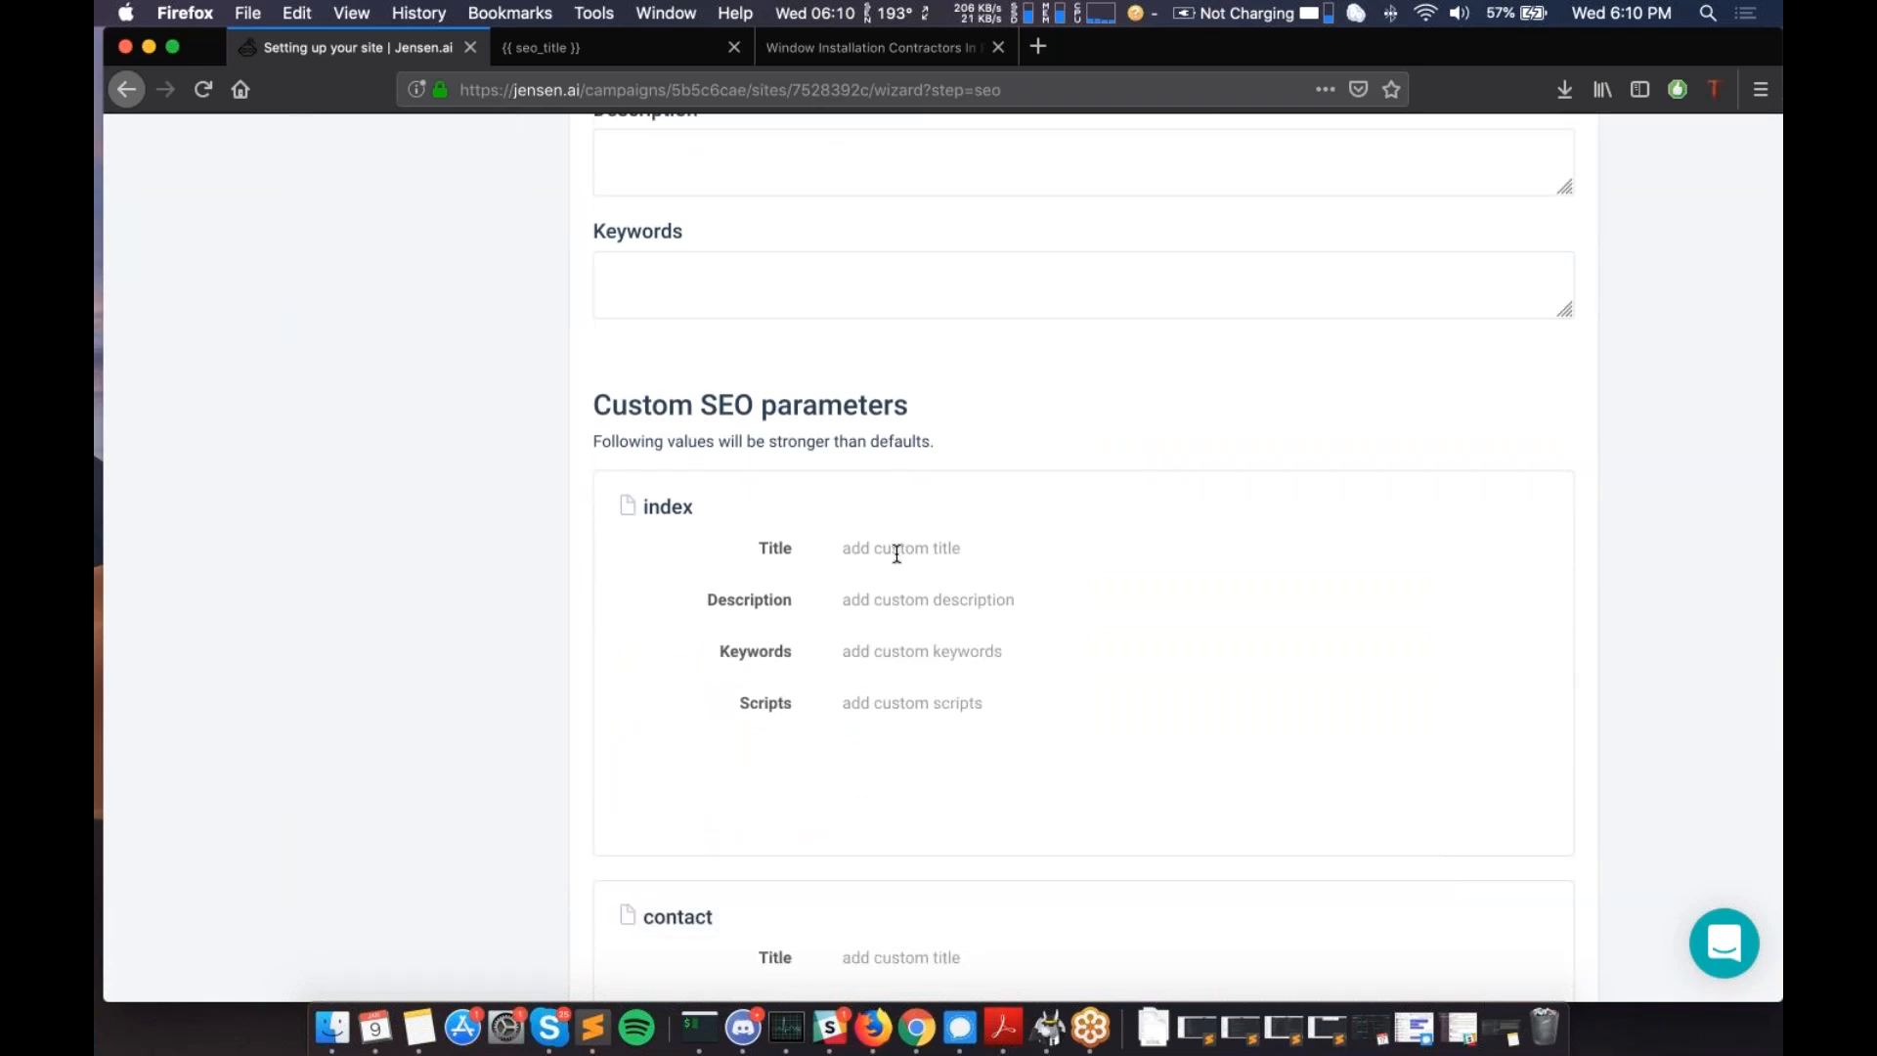
pyautogui.scroll(-1, 871, 551)
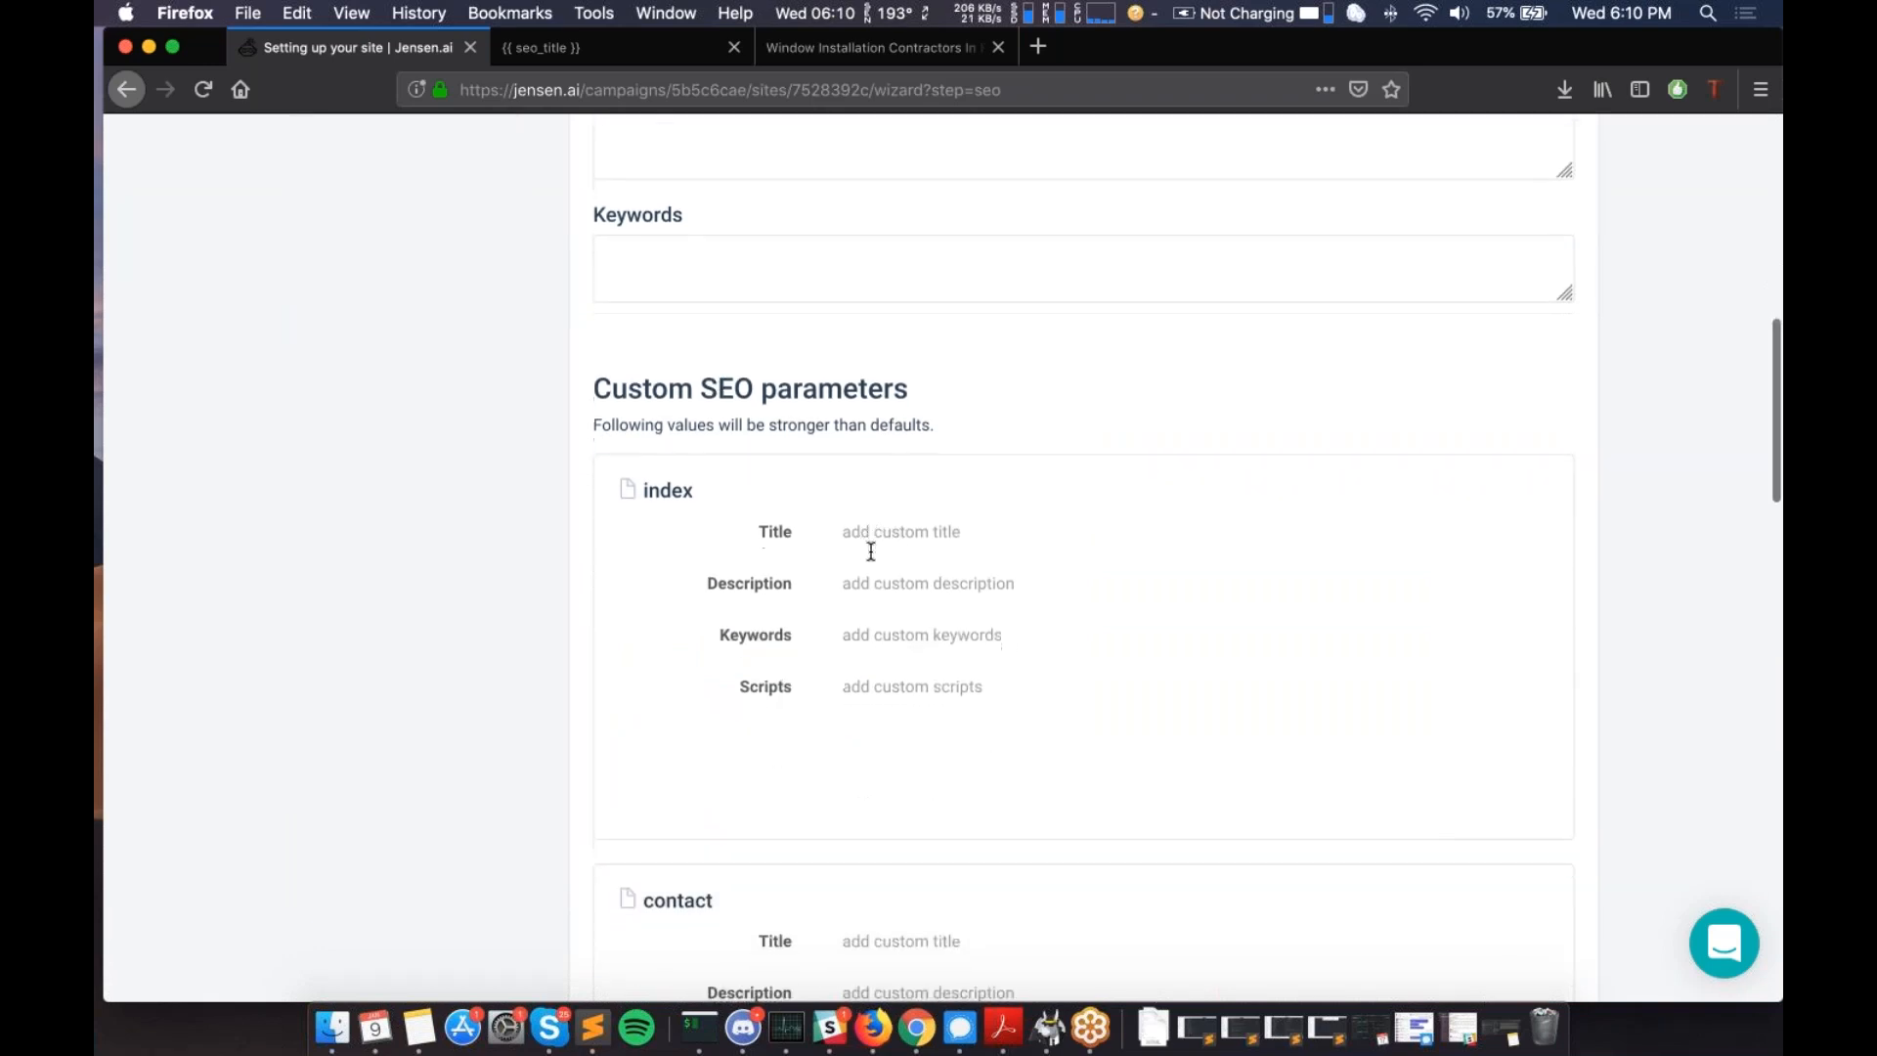
pyautogui.scroll(-4, 1083, 558)
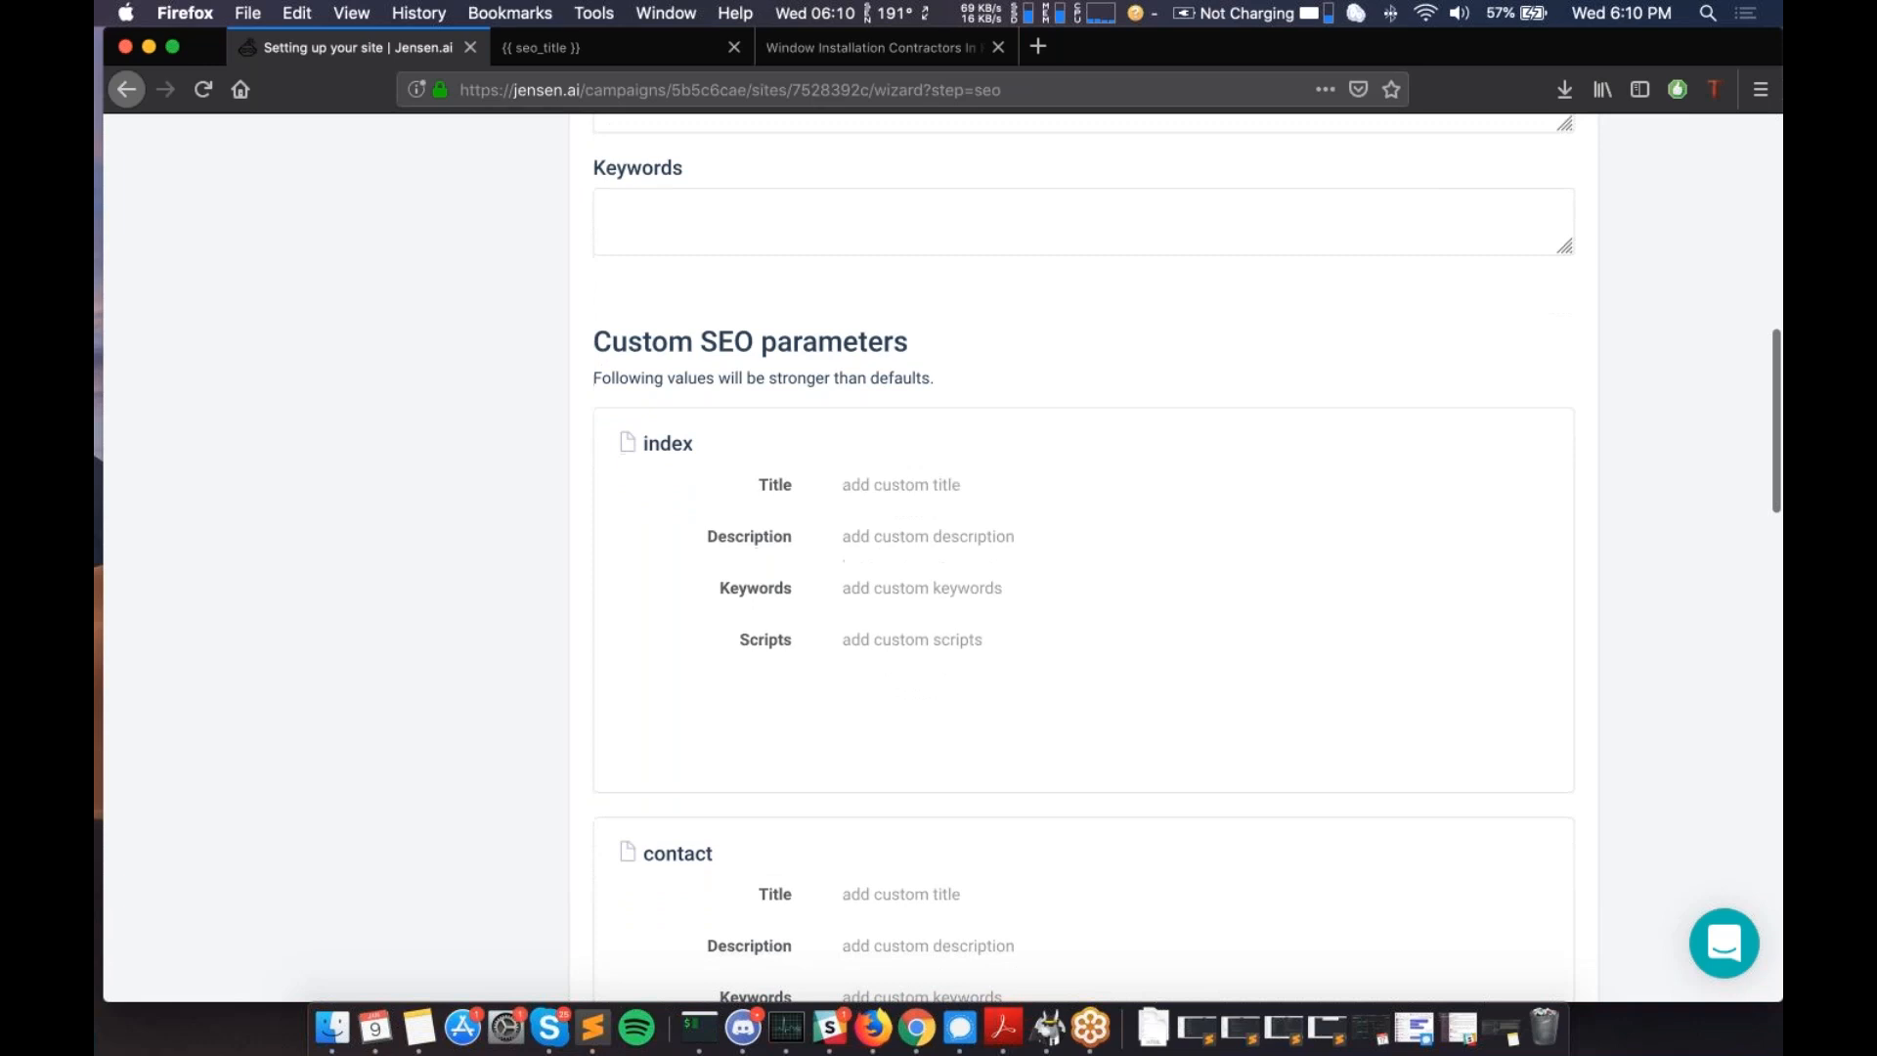
pyautogui.scroll(-2, 1084, 558)
pyautogui.scroll(5, 1083, 557)
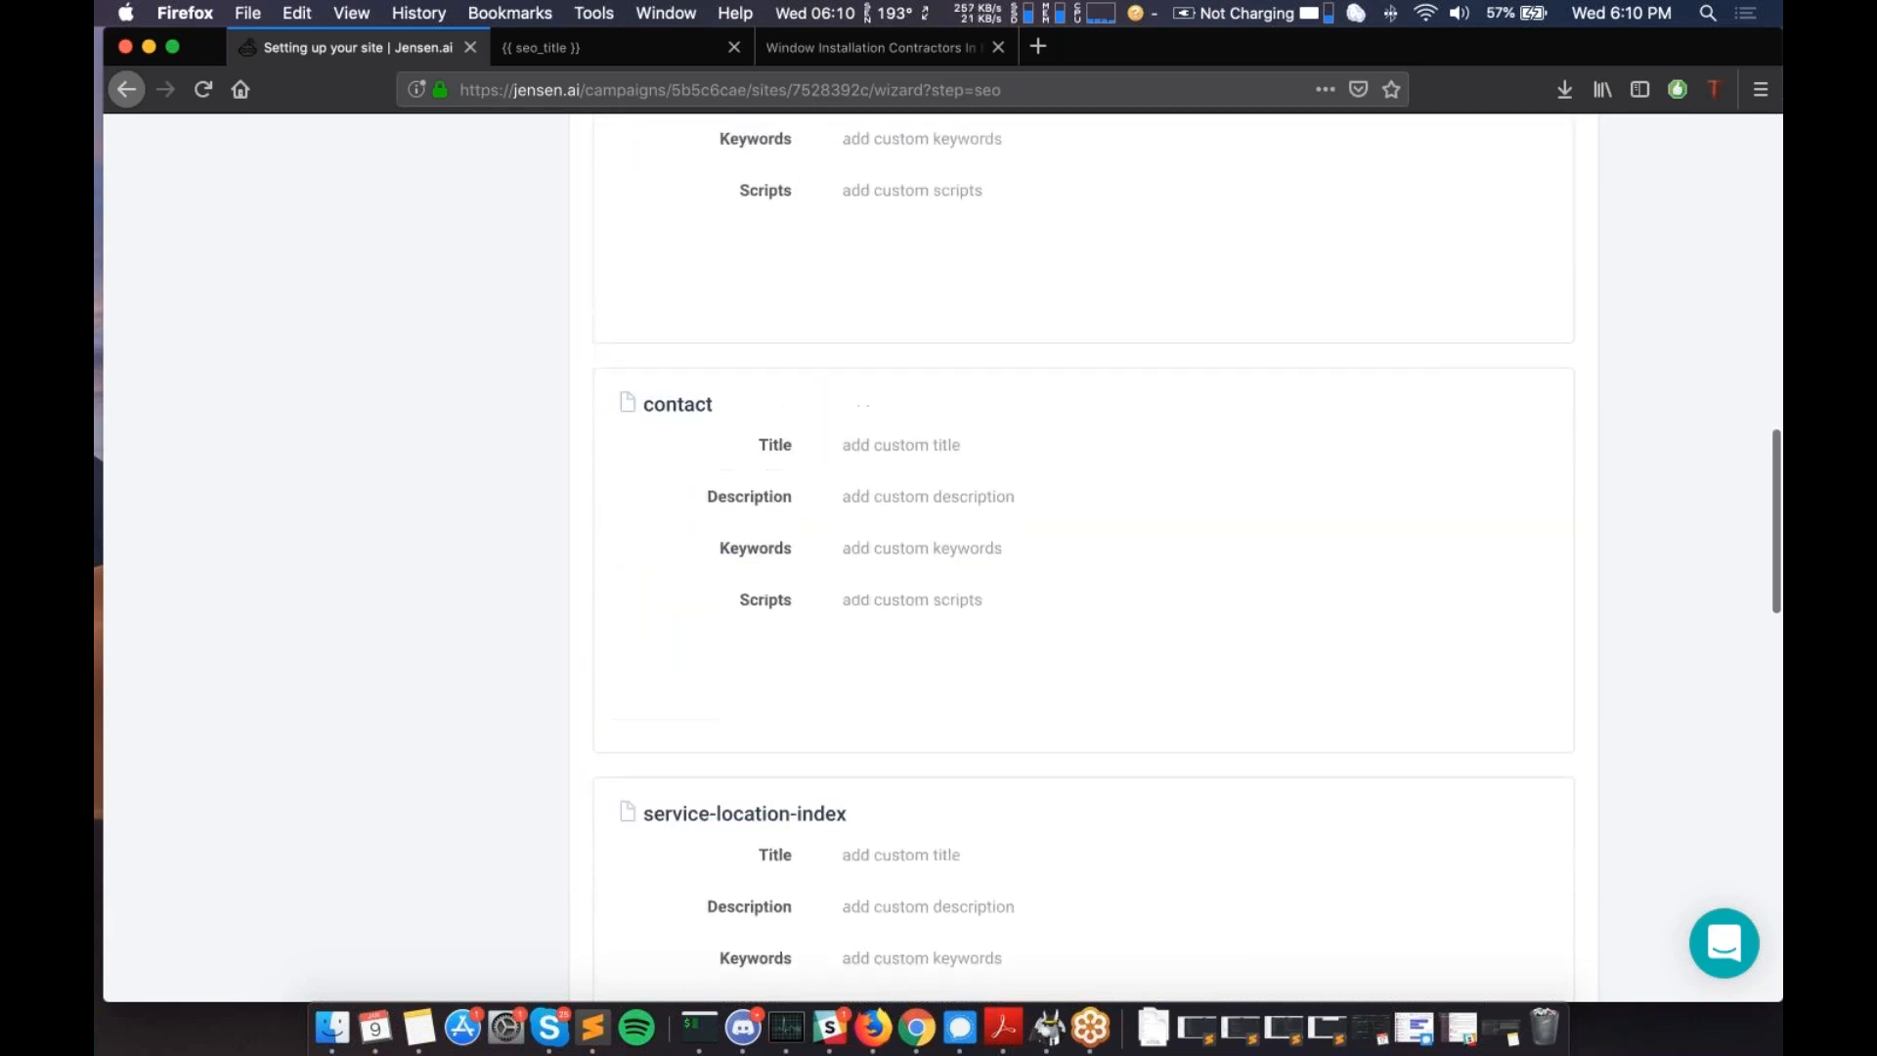
pyautogui.scroll(-3, 645, 370)
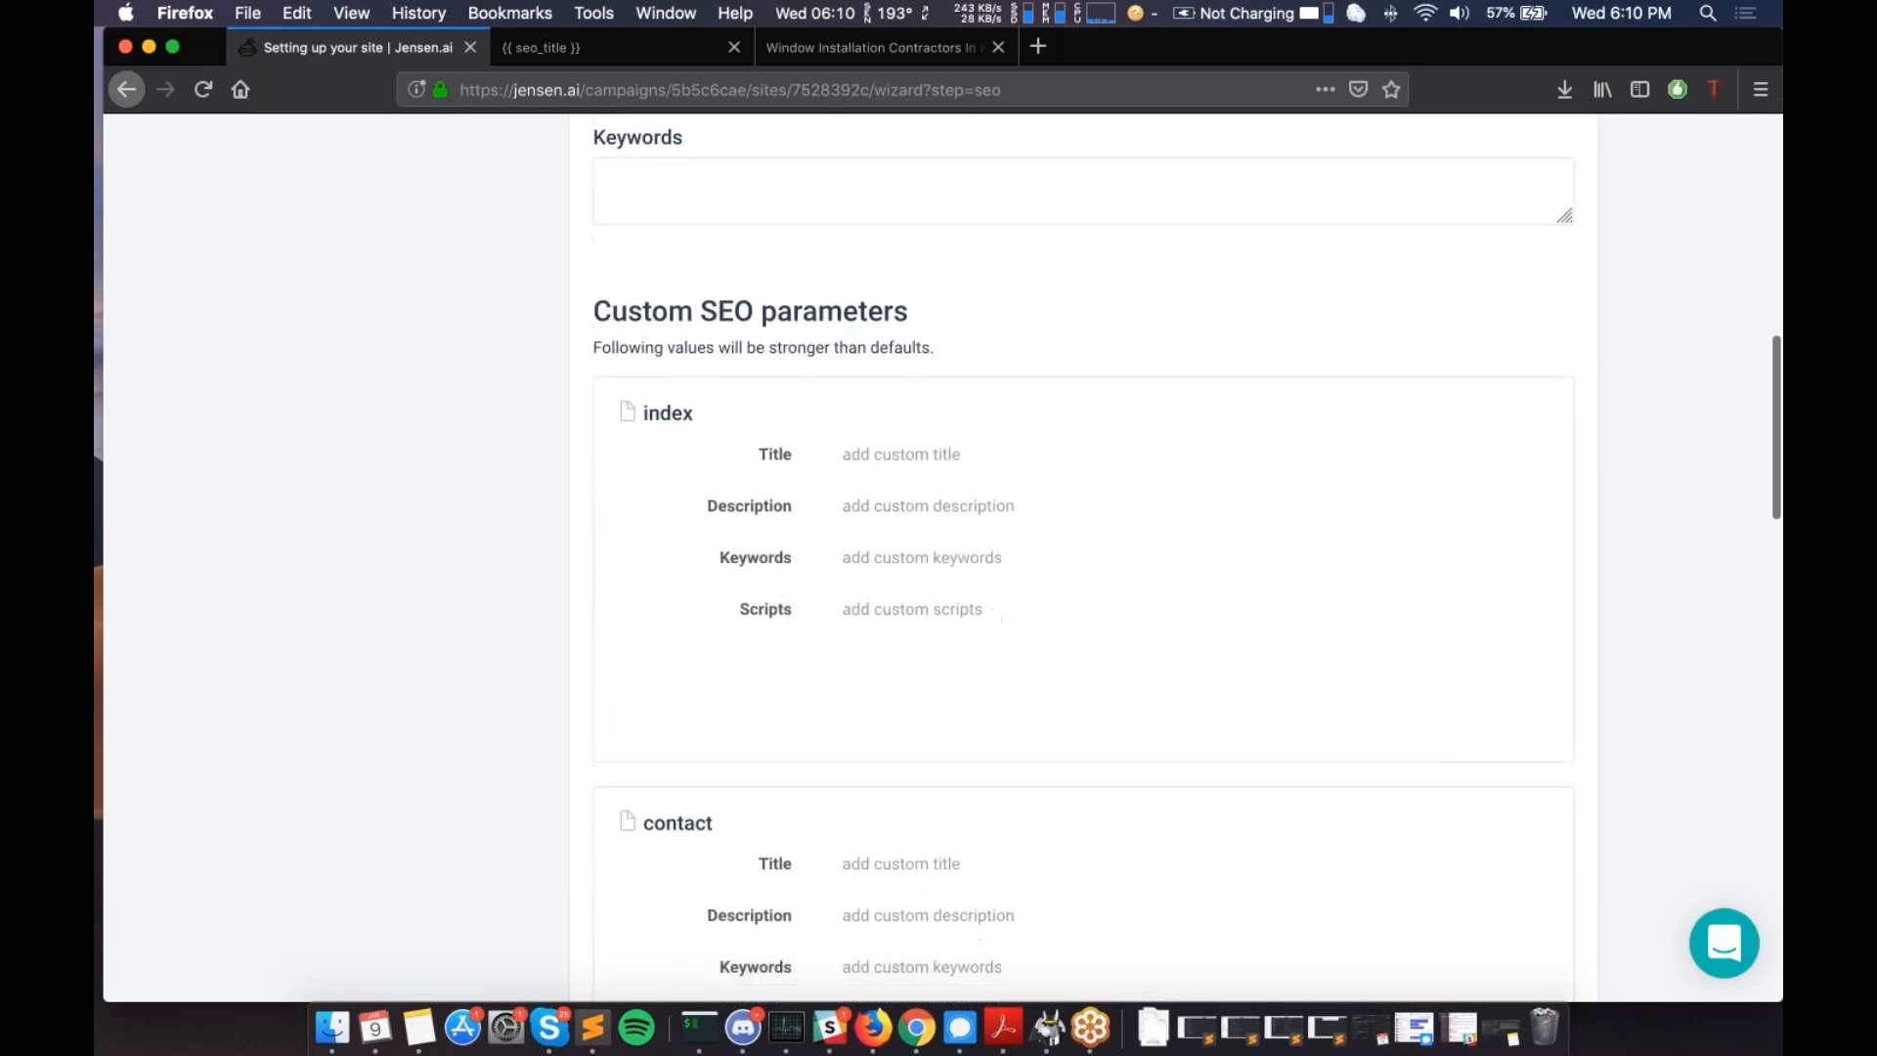
pyautogui.moveTo(636, 348); pyautogui.dragTo(698, 348)
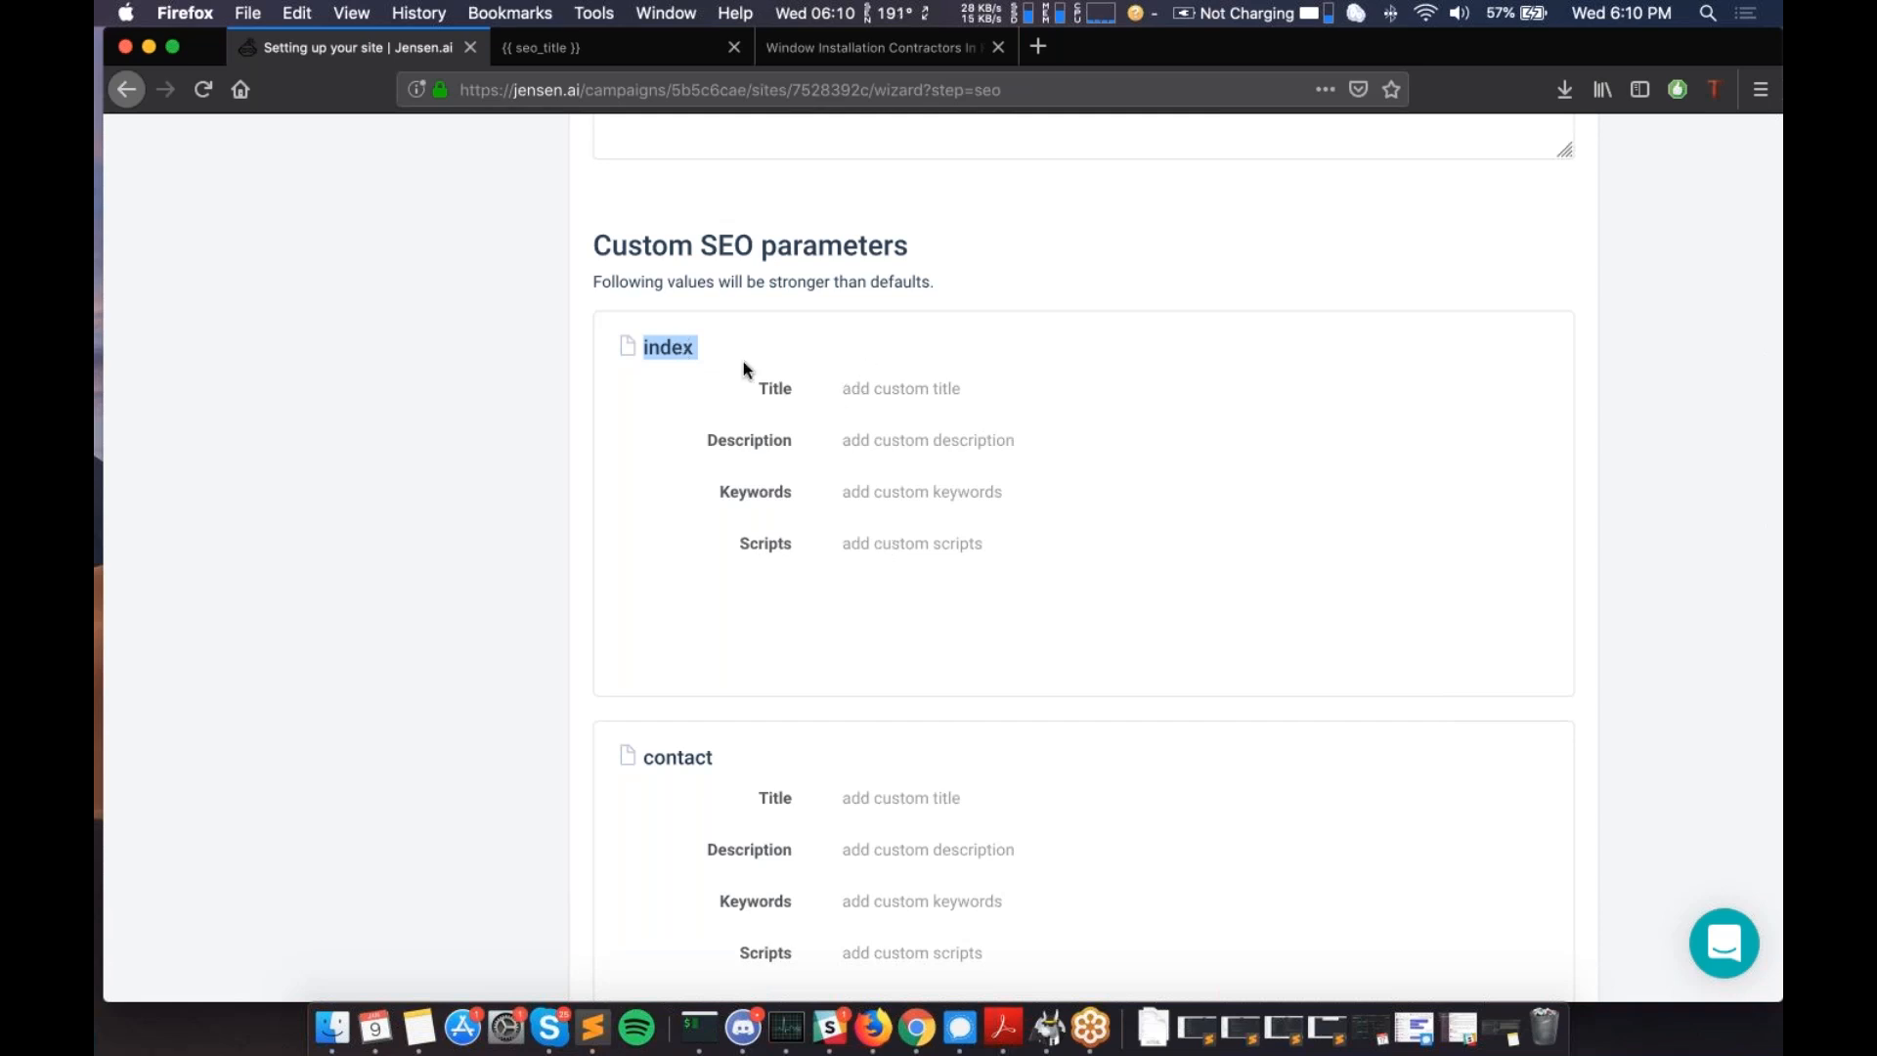
# - Enter index title 'Hello this is my homepage title' and description 'Hello this is my homepage description', leaving keywords and scripts empty
pyautogui.click(889, 390)
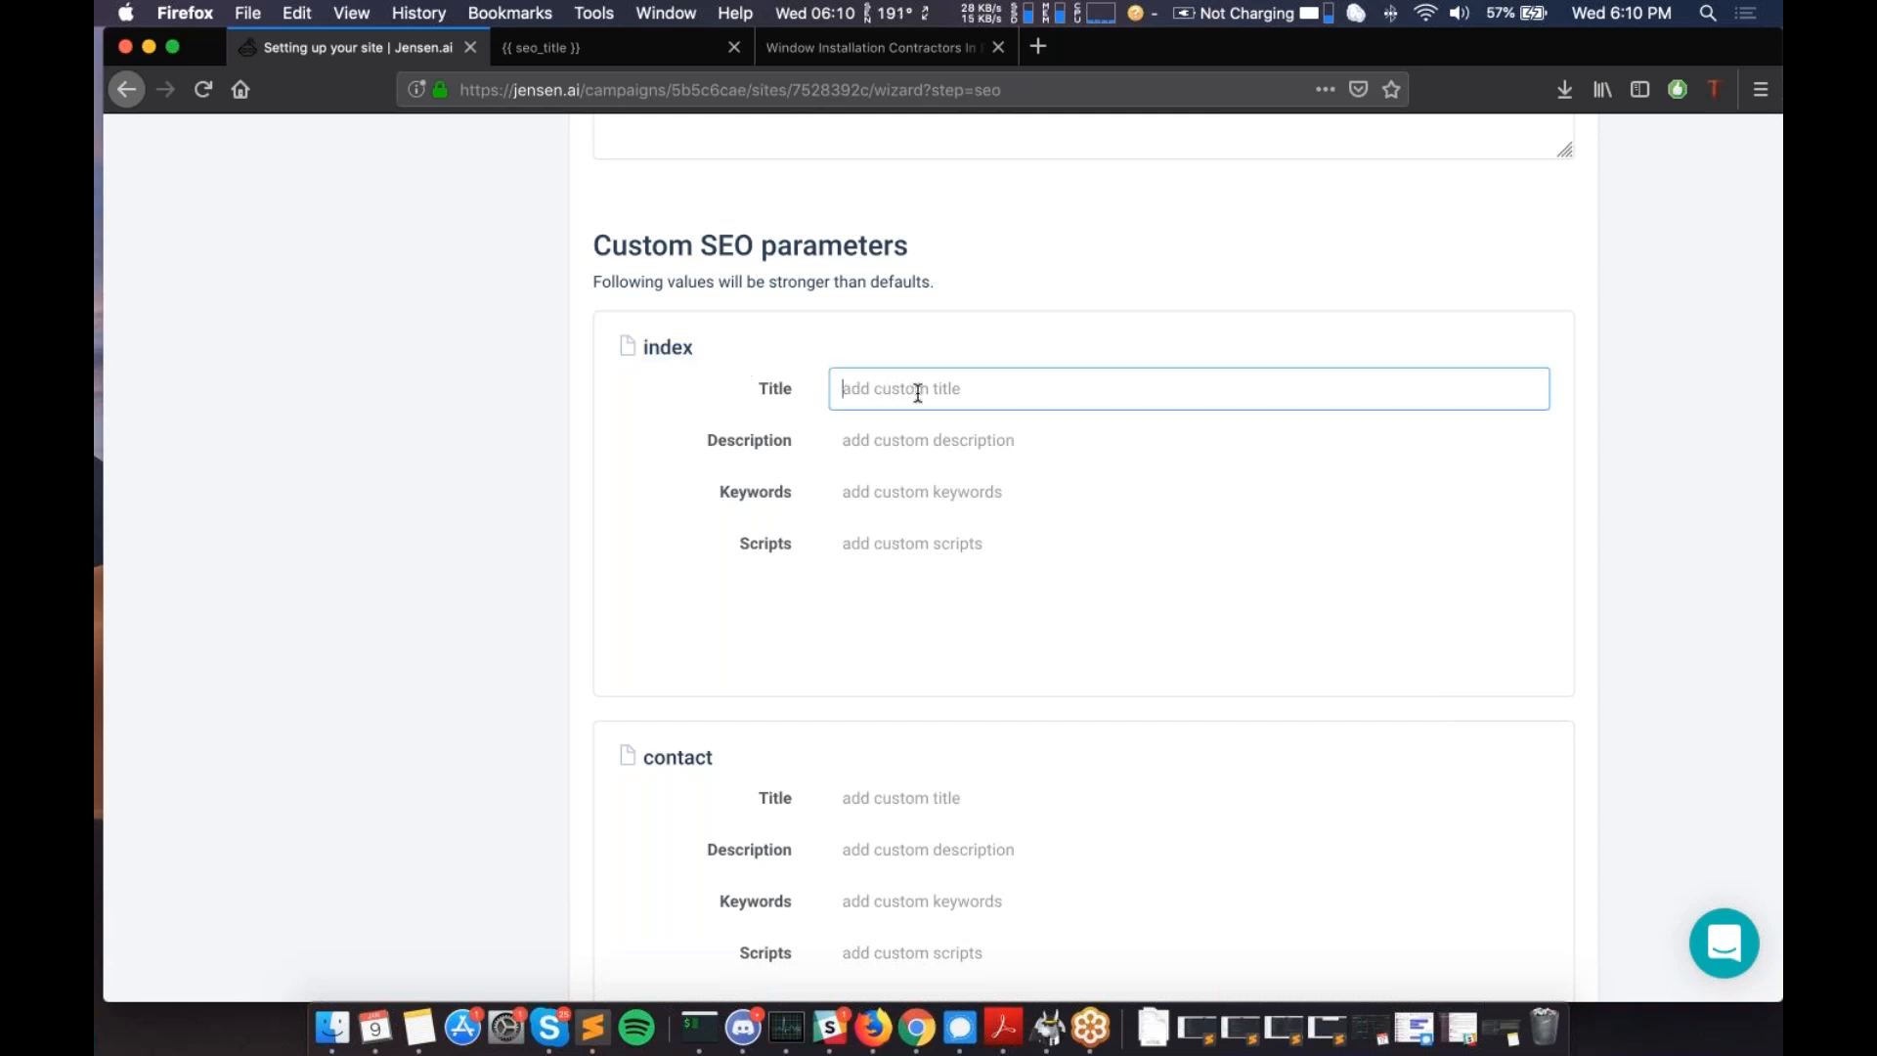
pyautogui.write('Hello this is my homepage title')
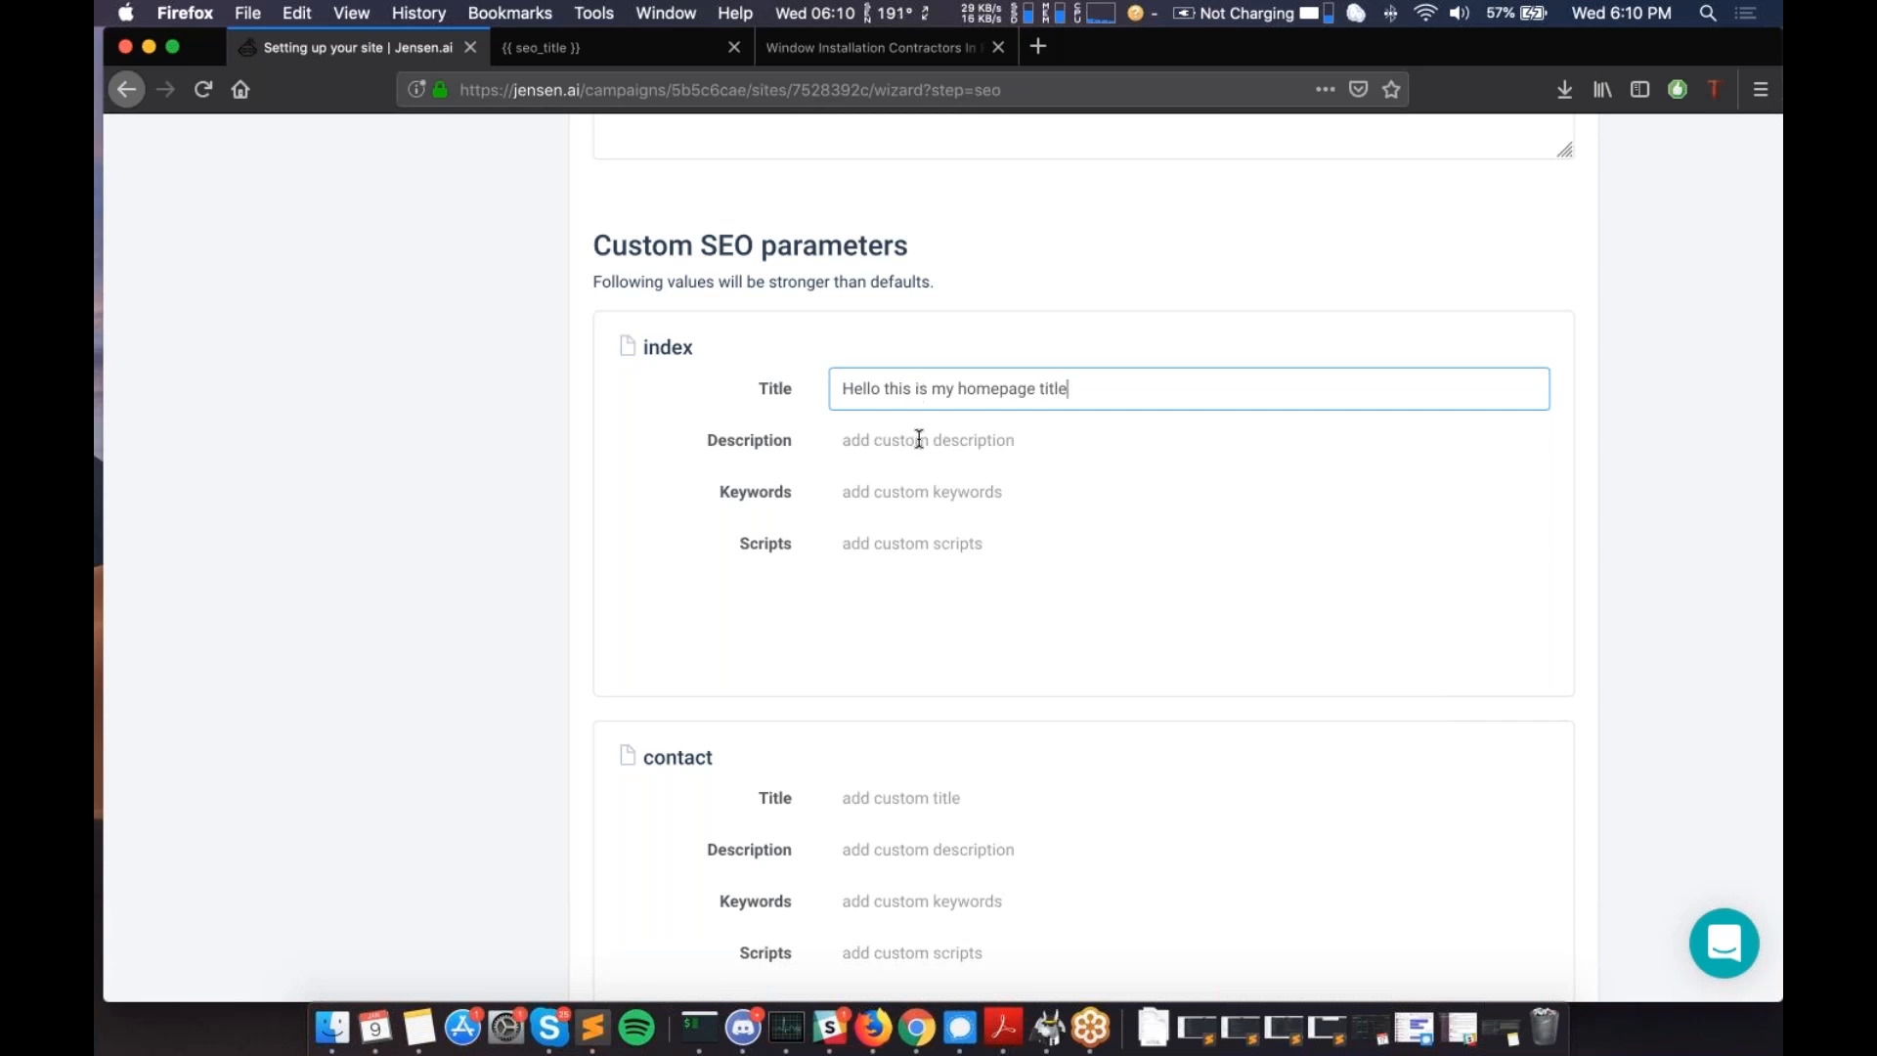
pyautogui.click(924, 440)
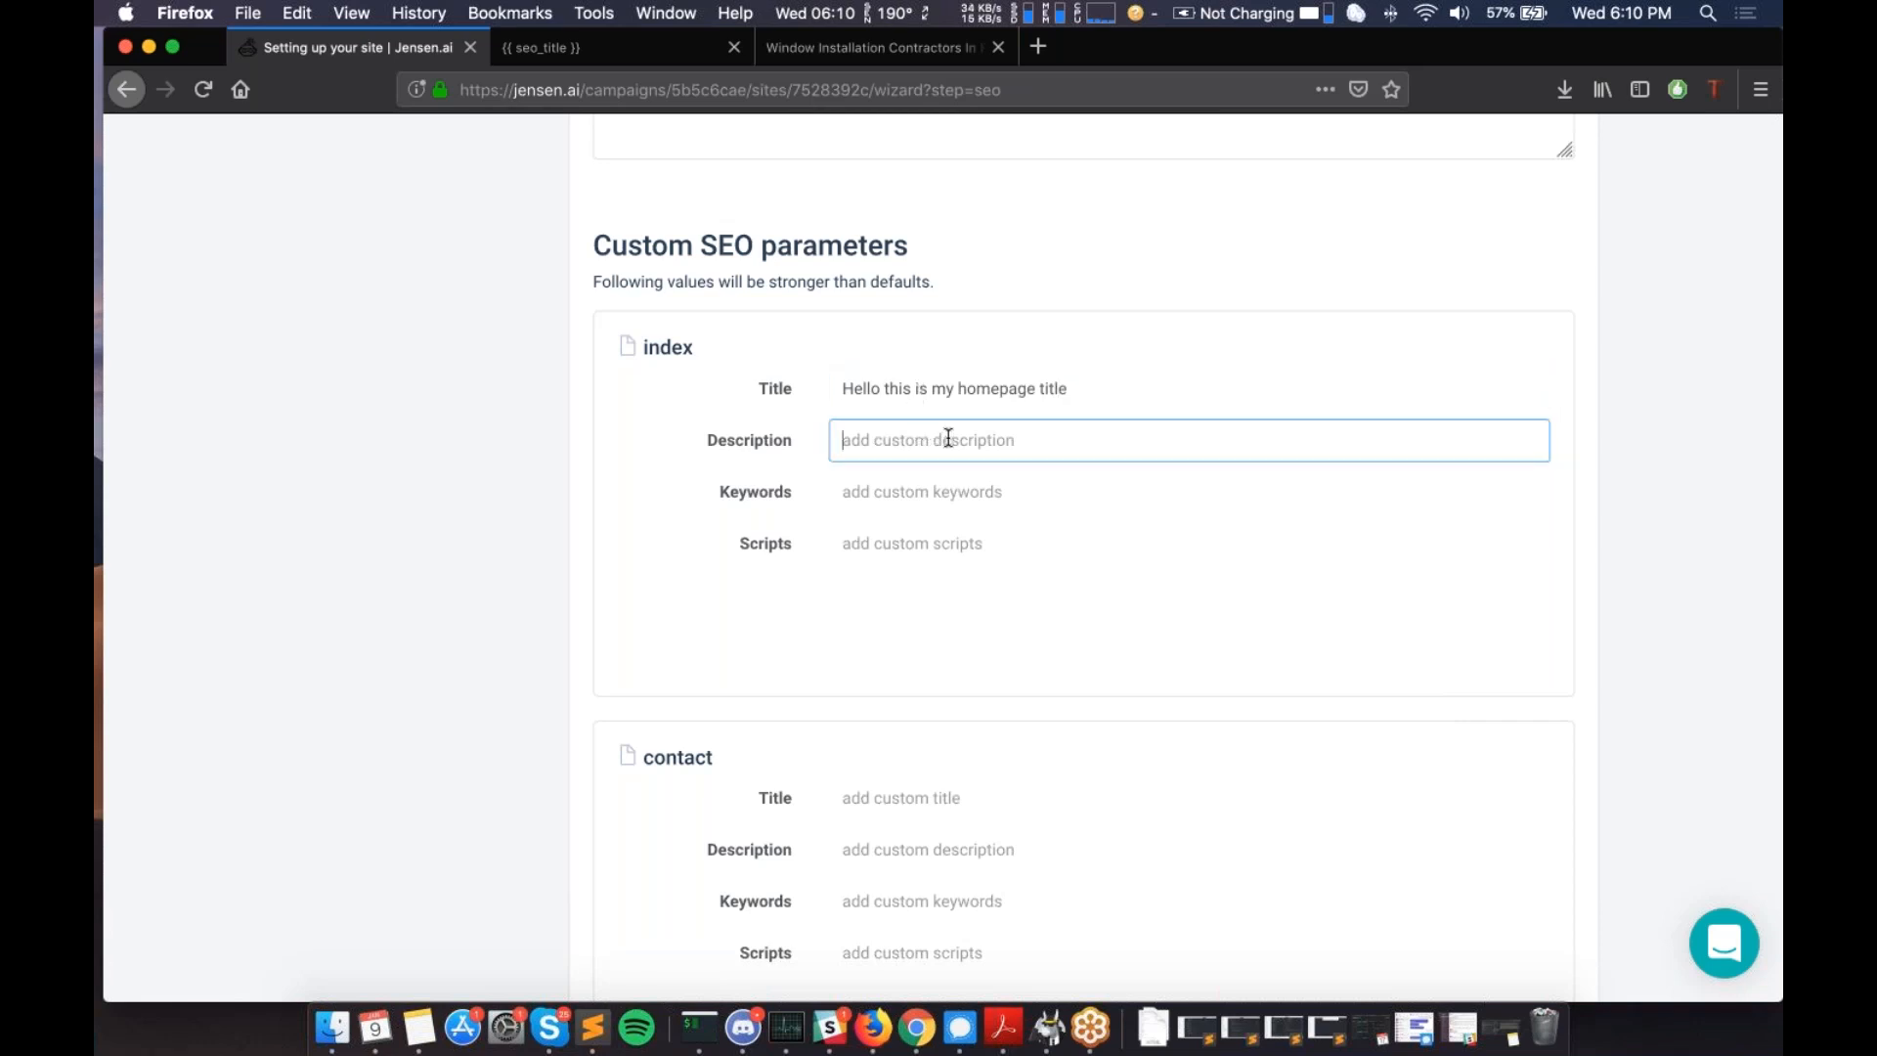
pyautogui.write('Hello t')
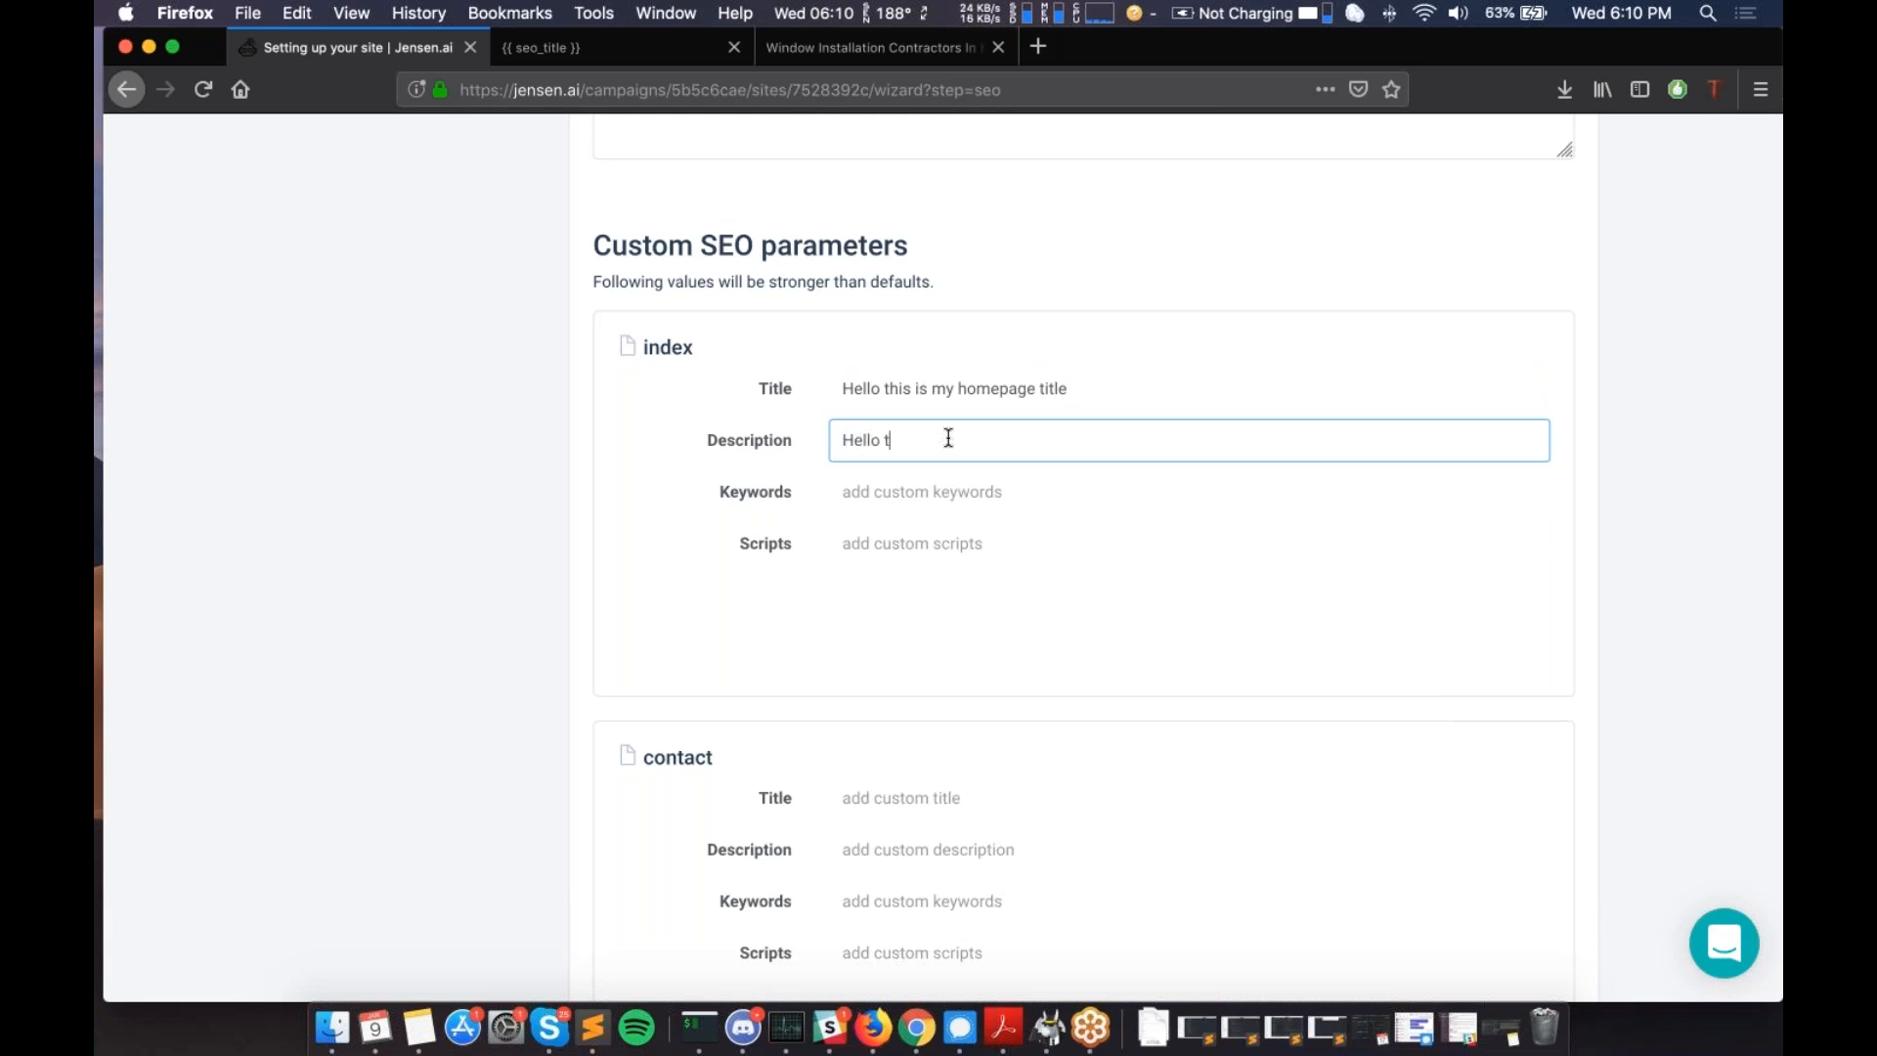
pyautogui.write('his is my homepage description')
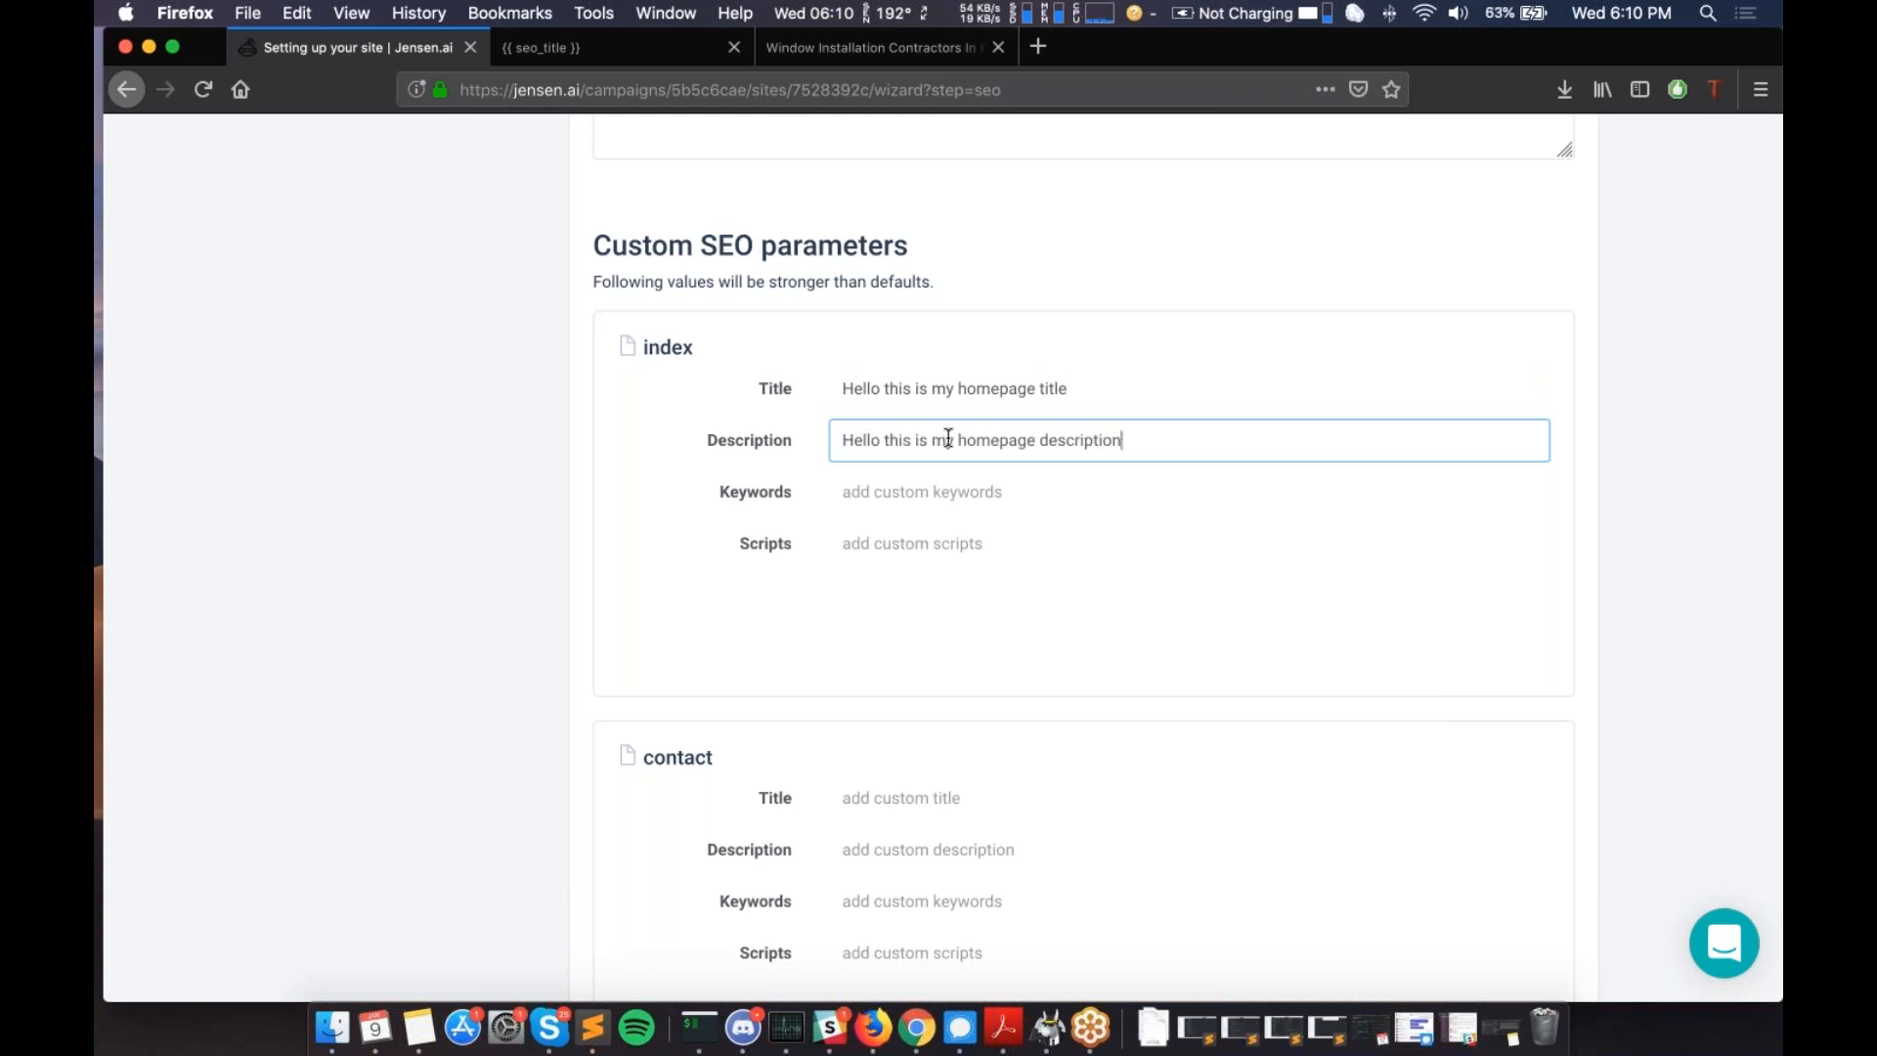
pyautogui.click(933, 501)
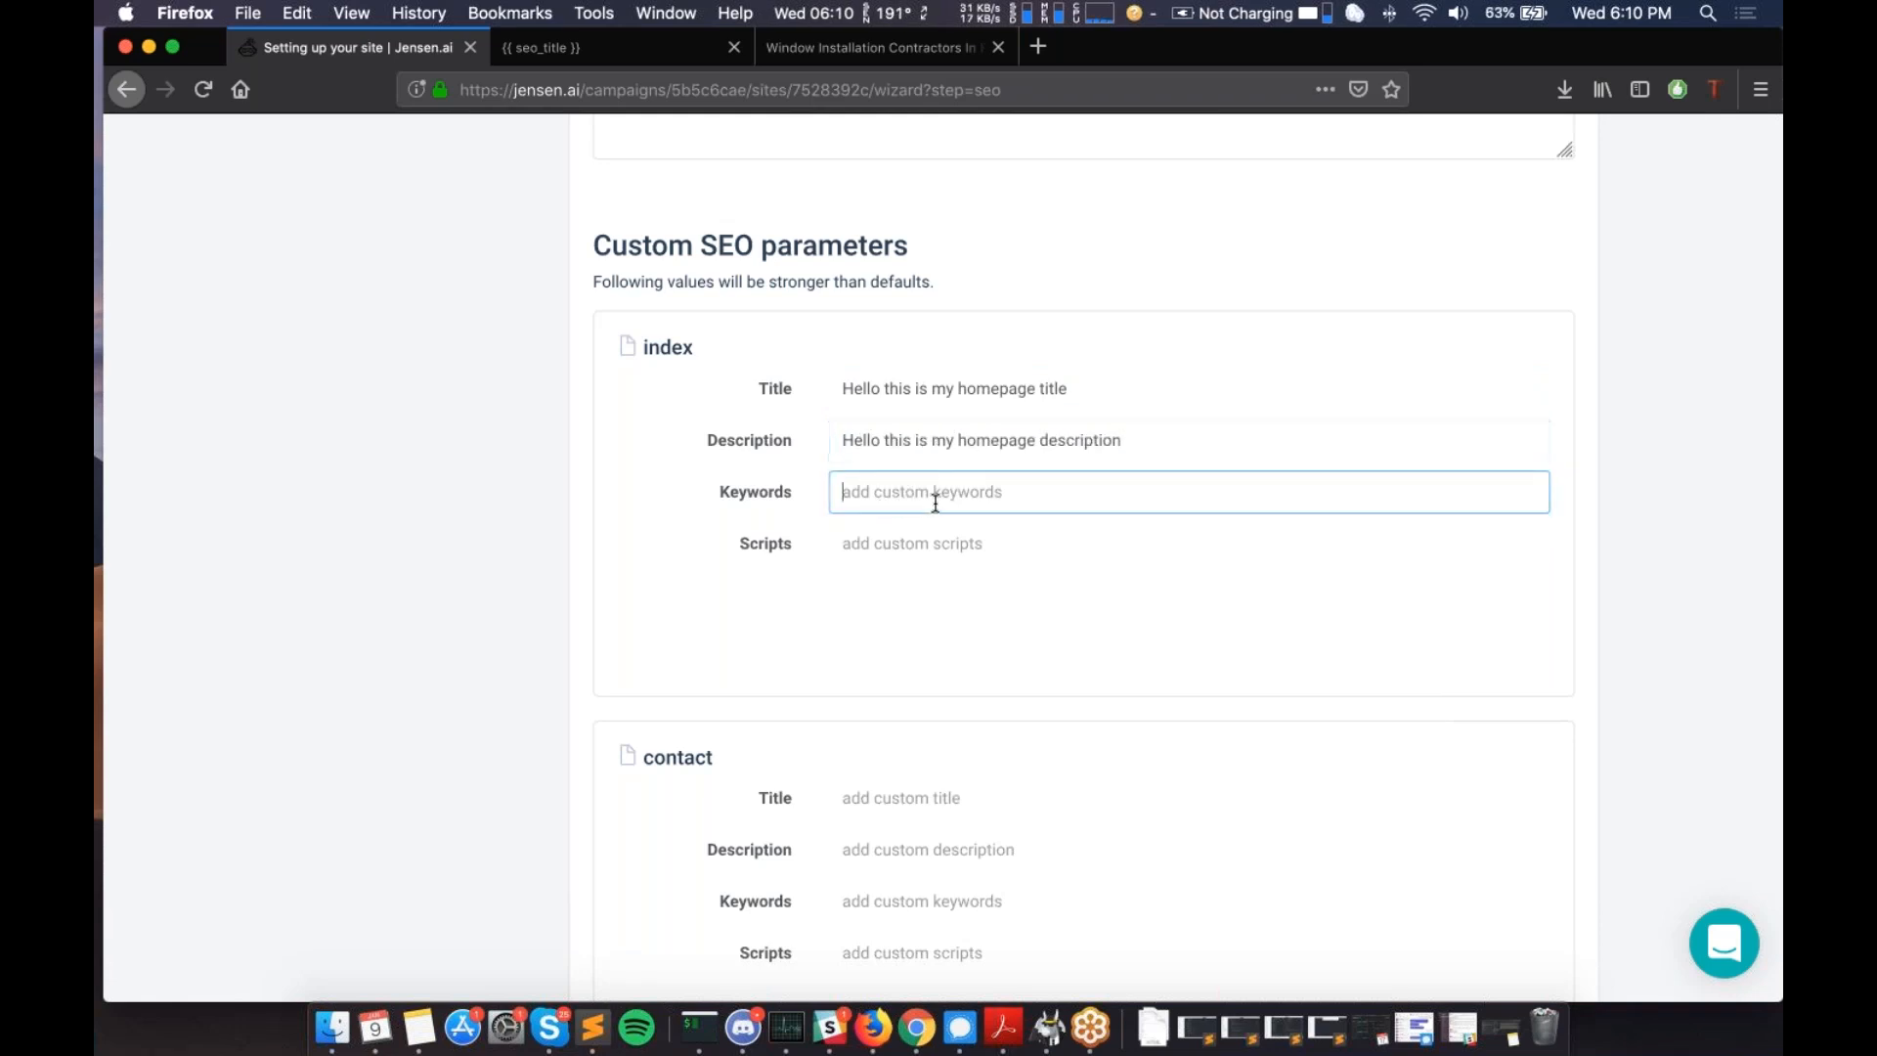
pyautogui.click(973, 541)
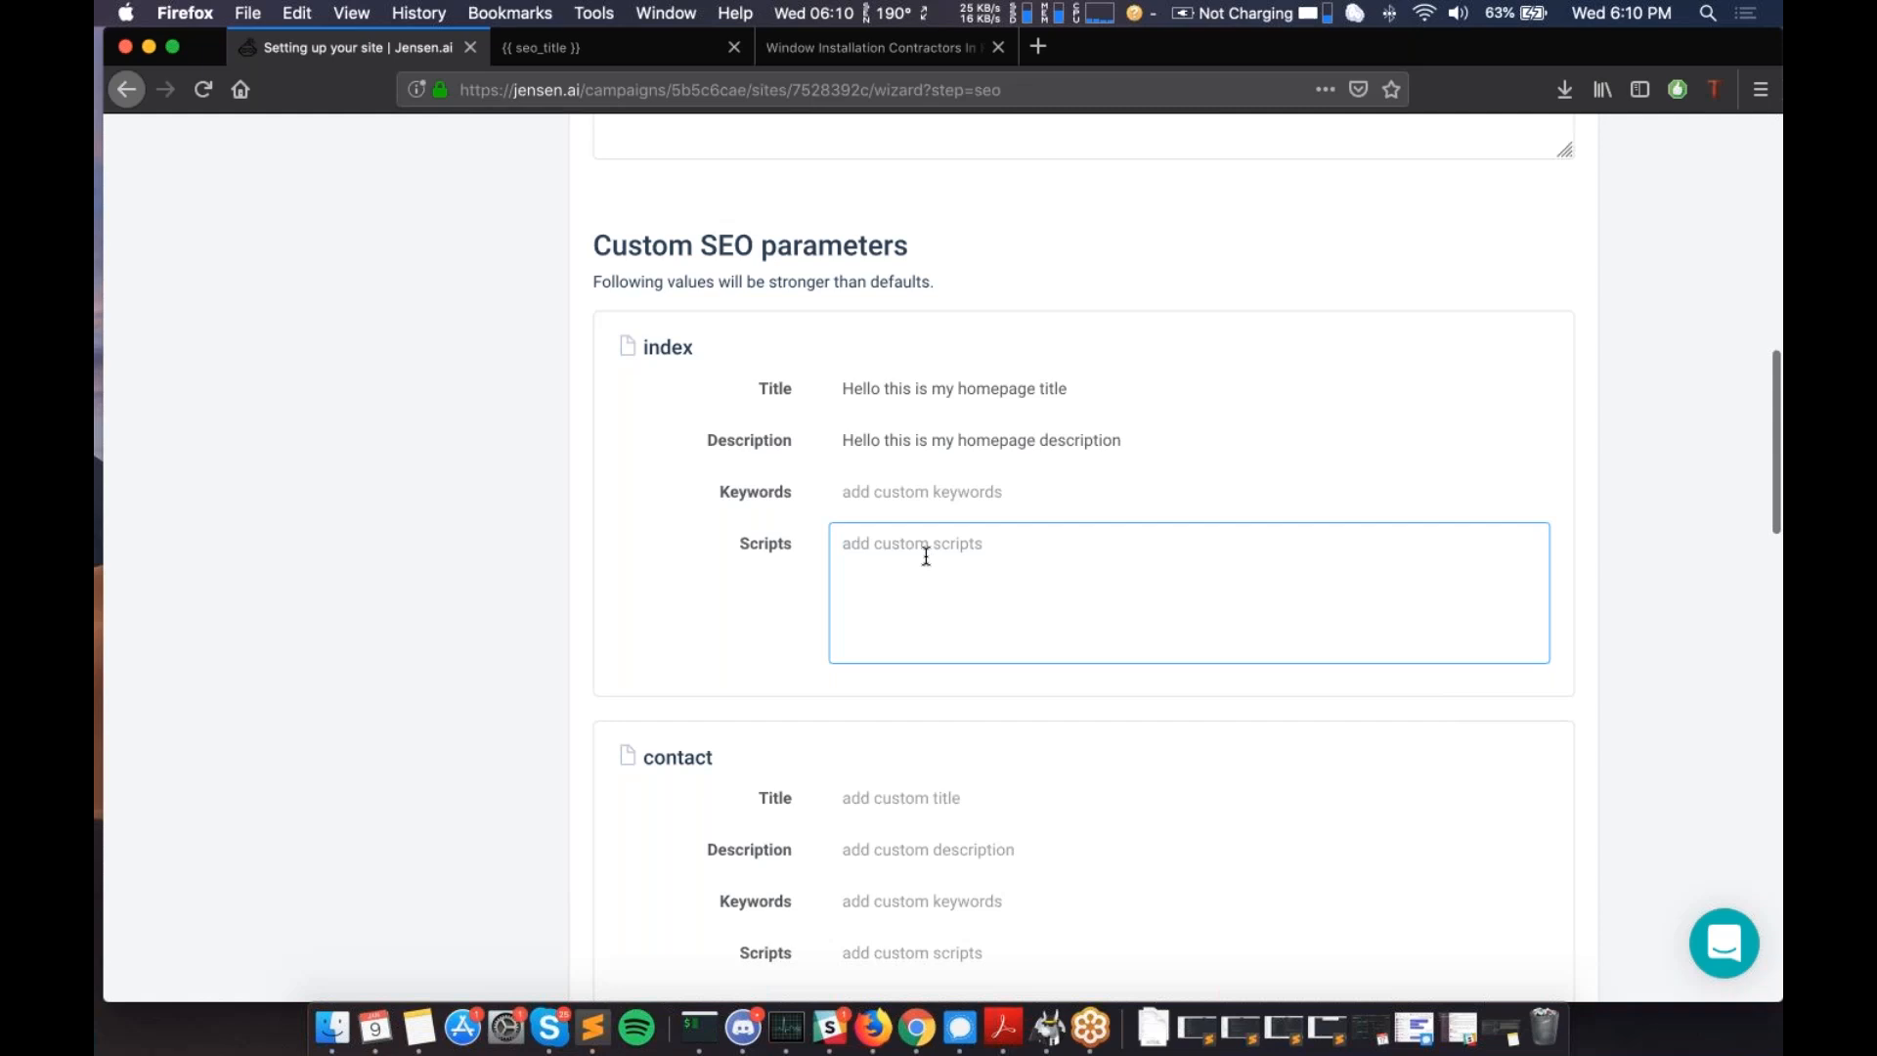
pyautogui.scroll(-1, 926, 557)
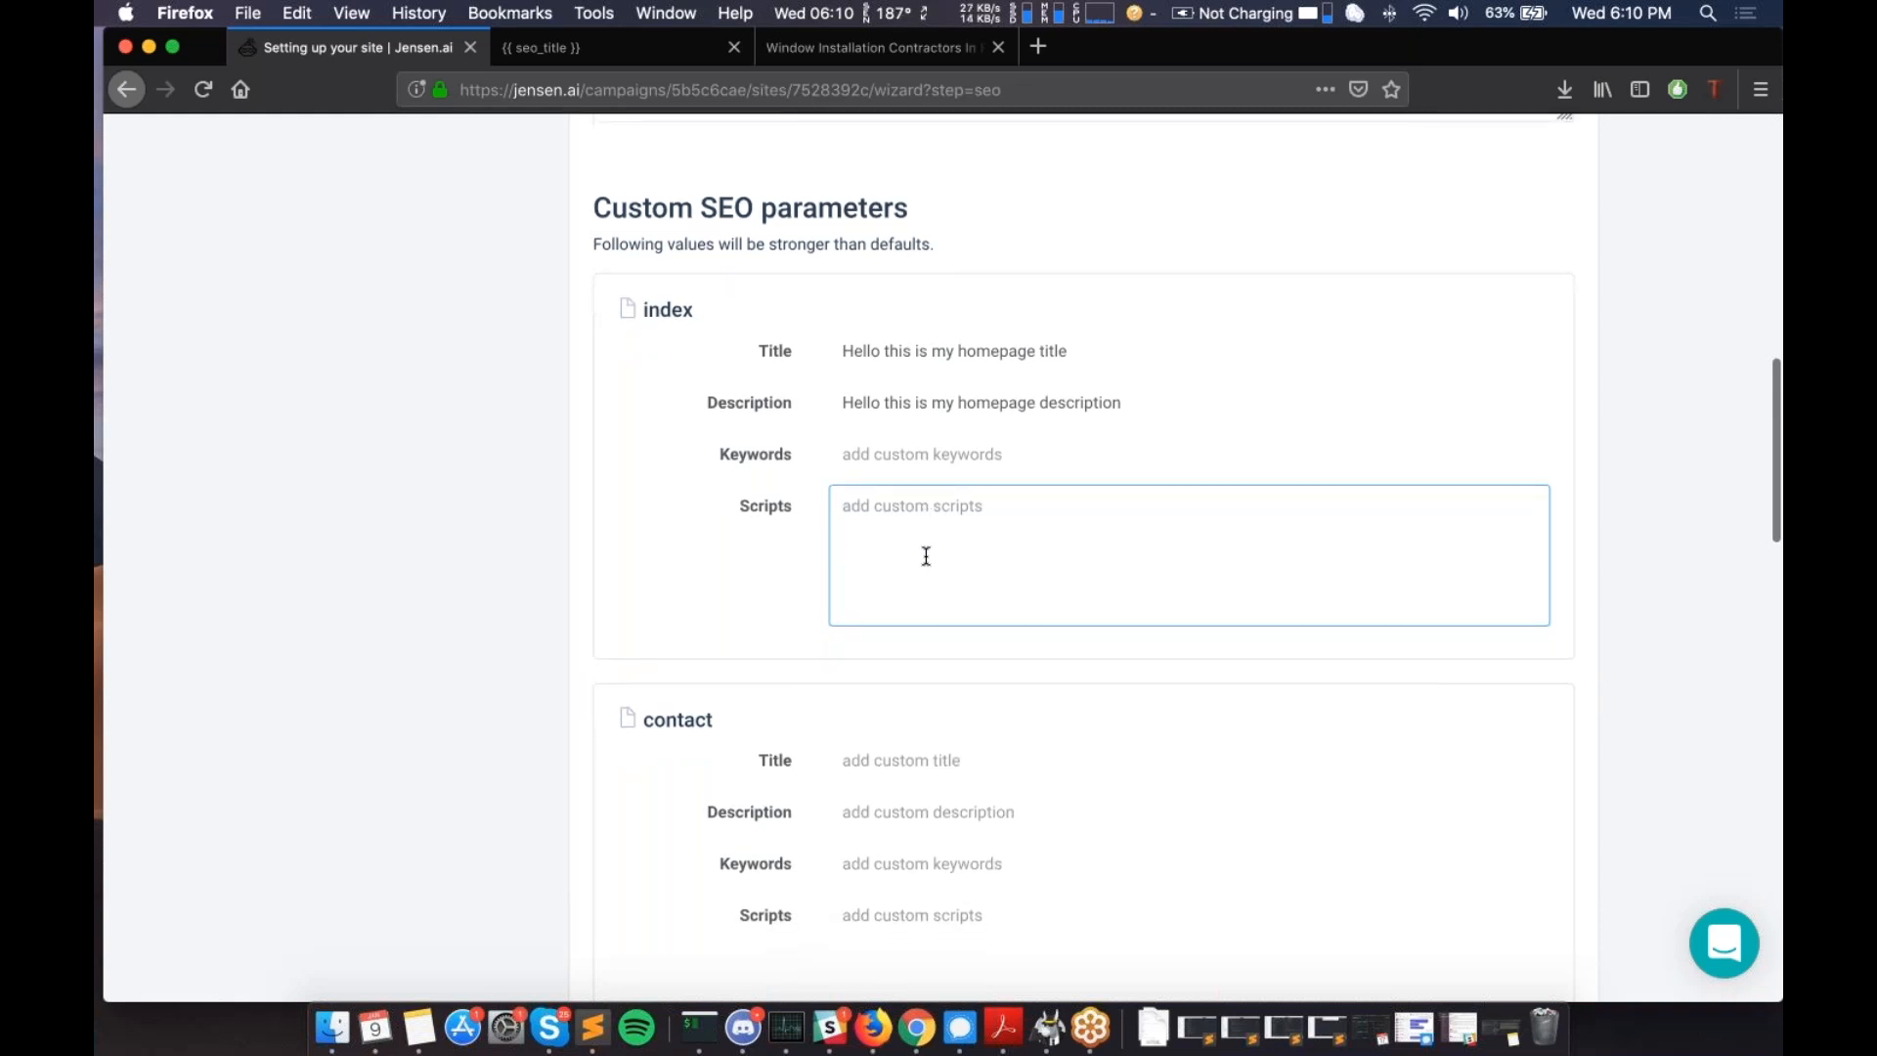
pyautogui.scroll(-5, 926, 557)
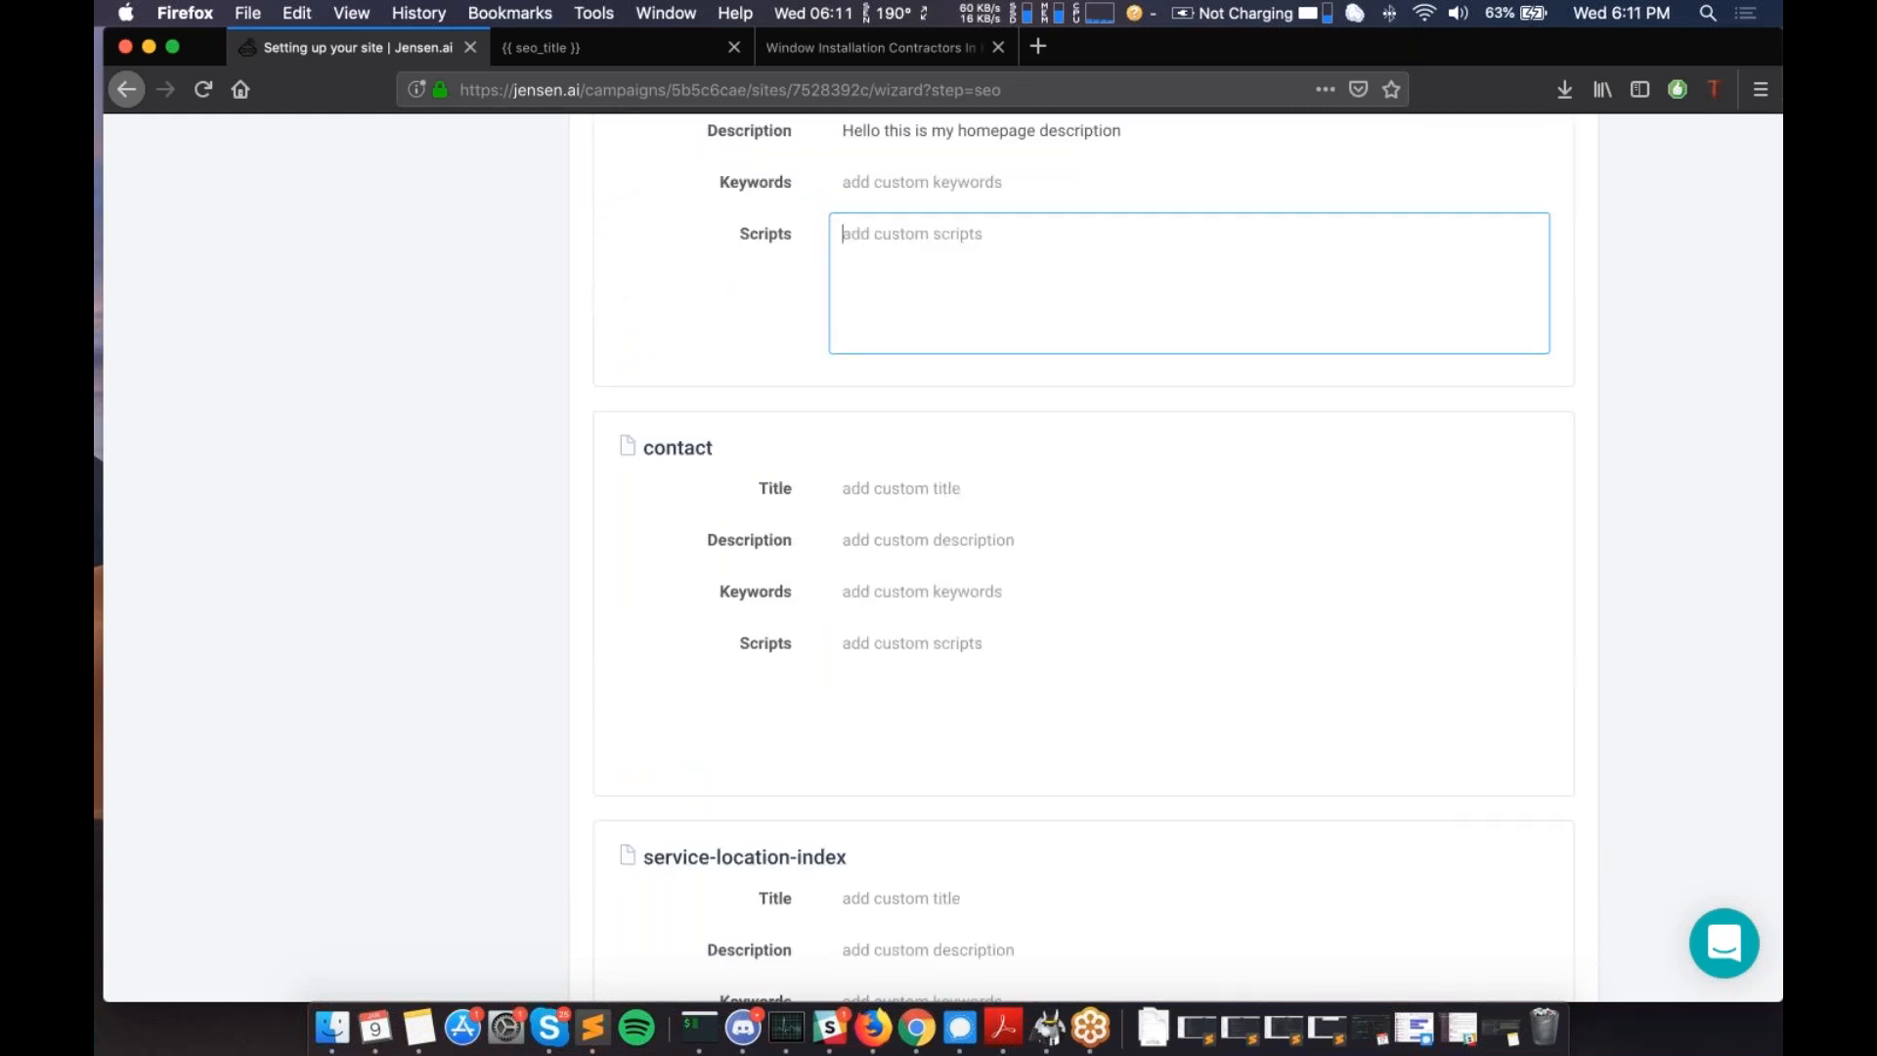
pyautogui.scroll(-1, 1085, 558)
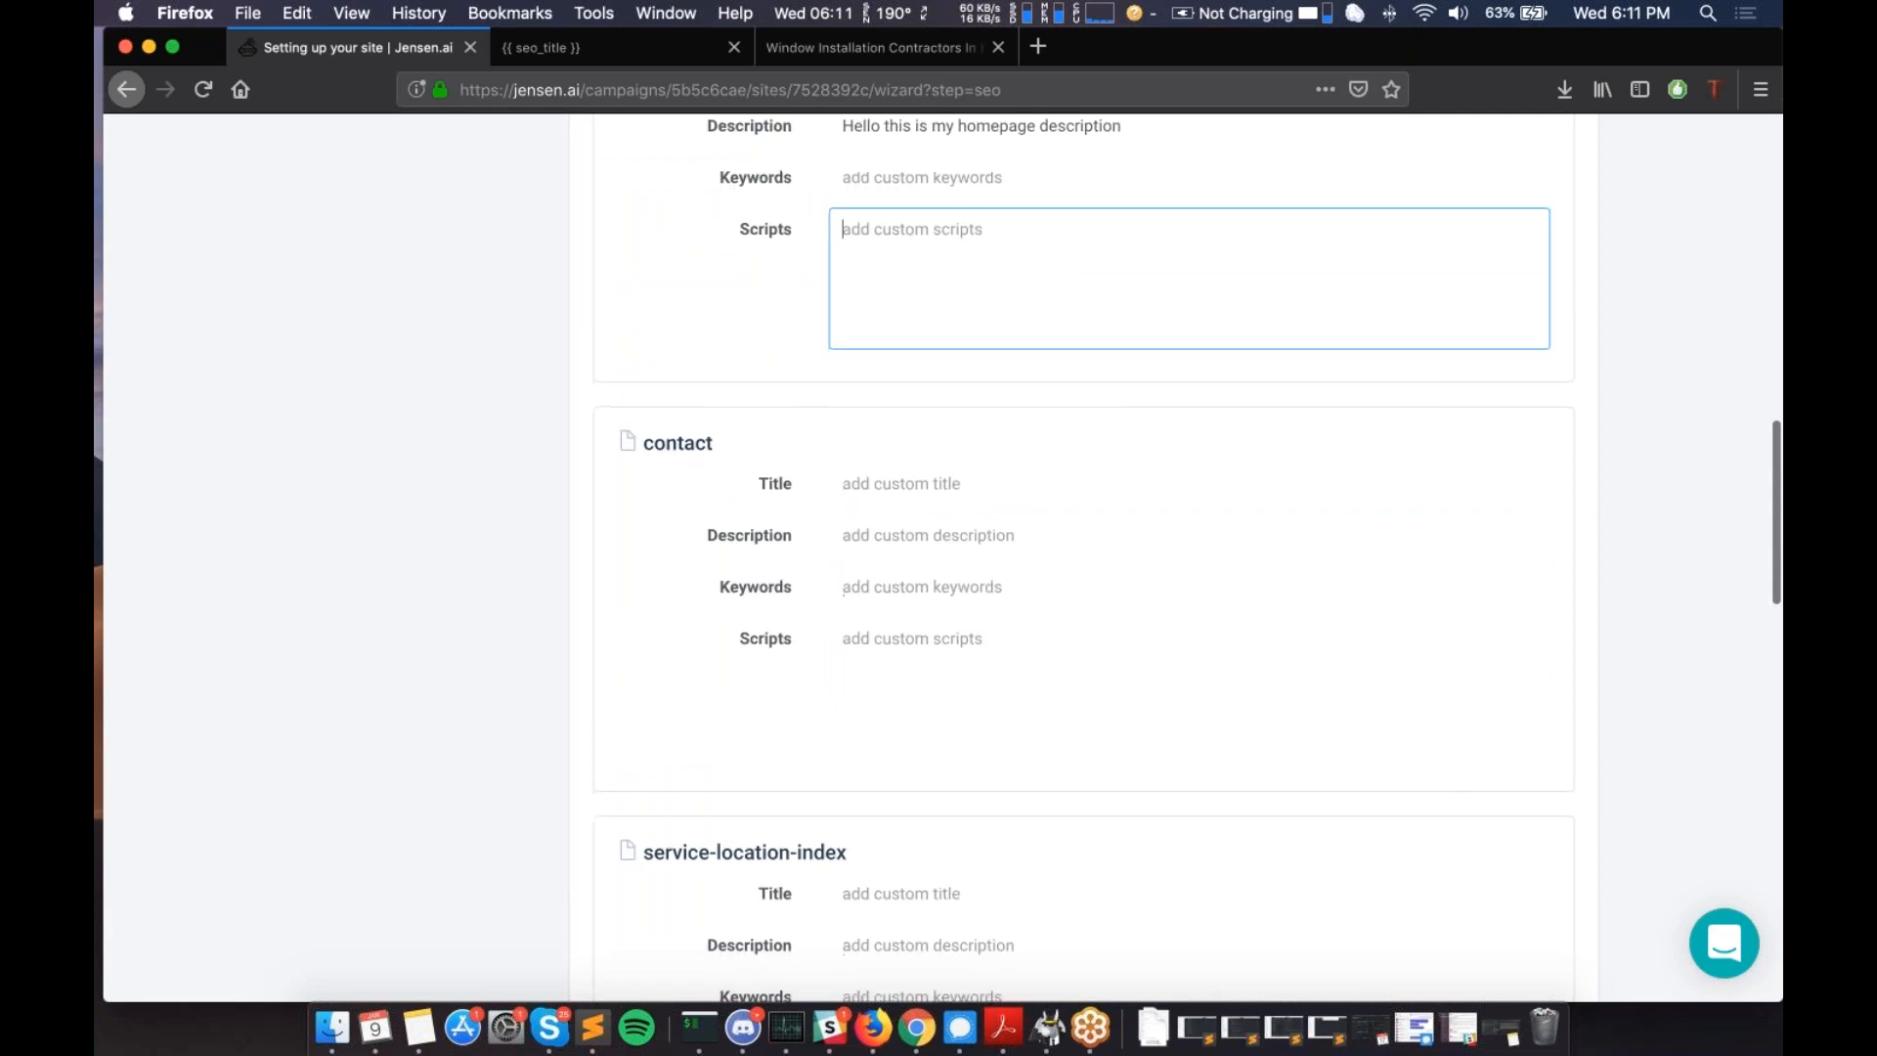
pyautogui.scroll(-5, 1085, 557)
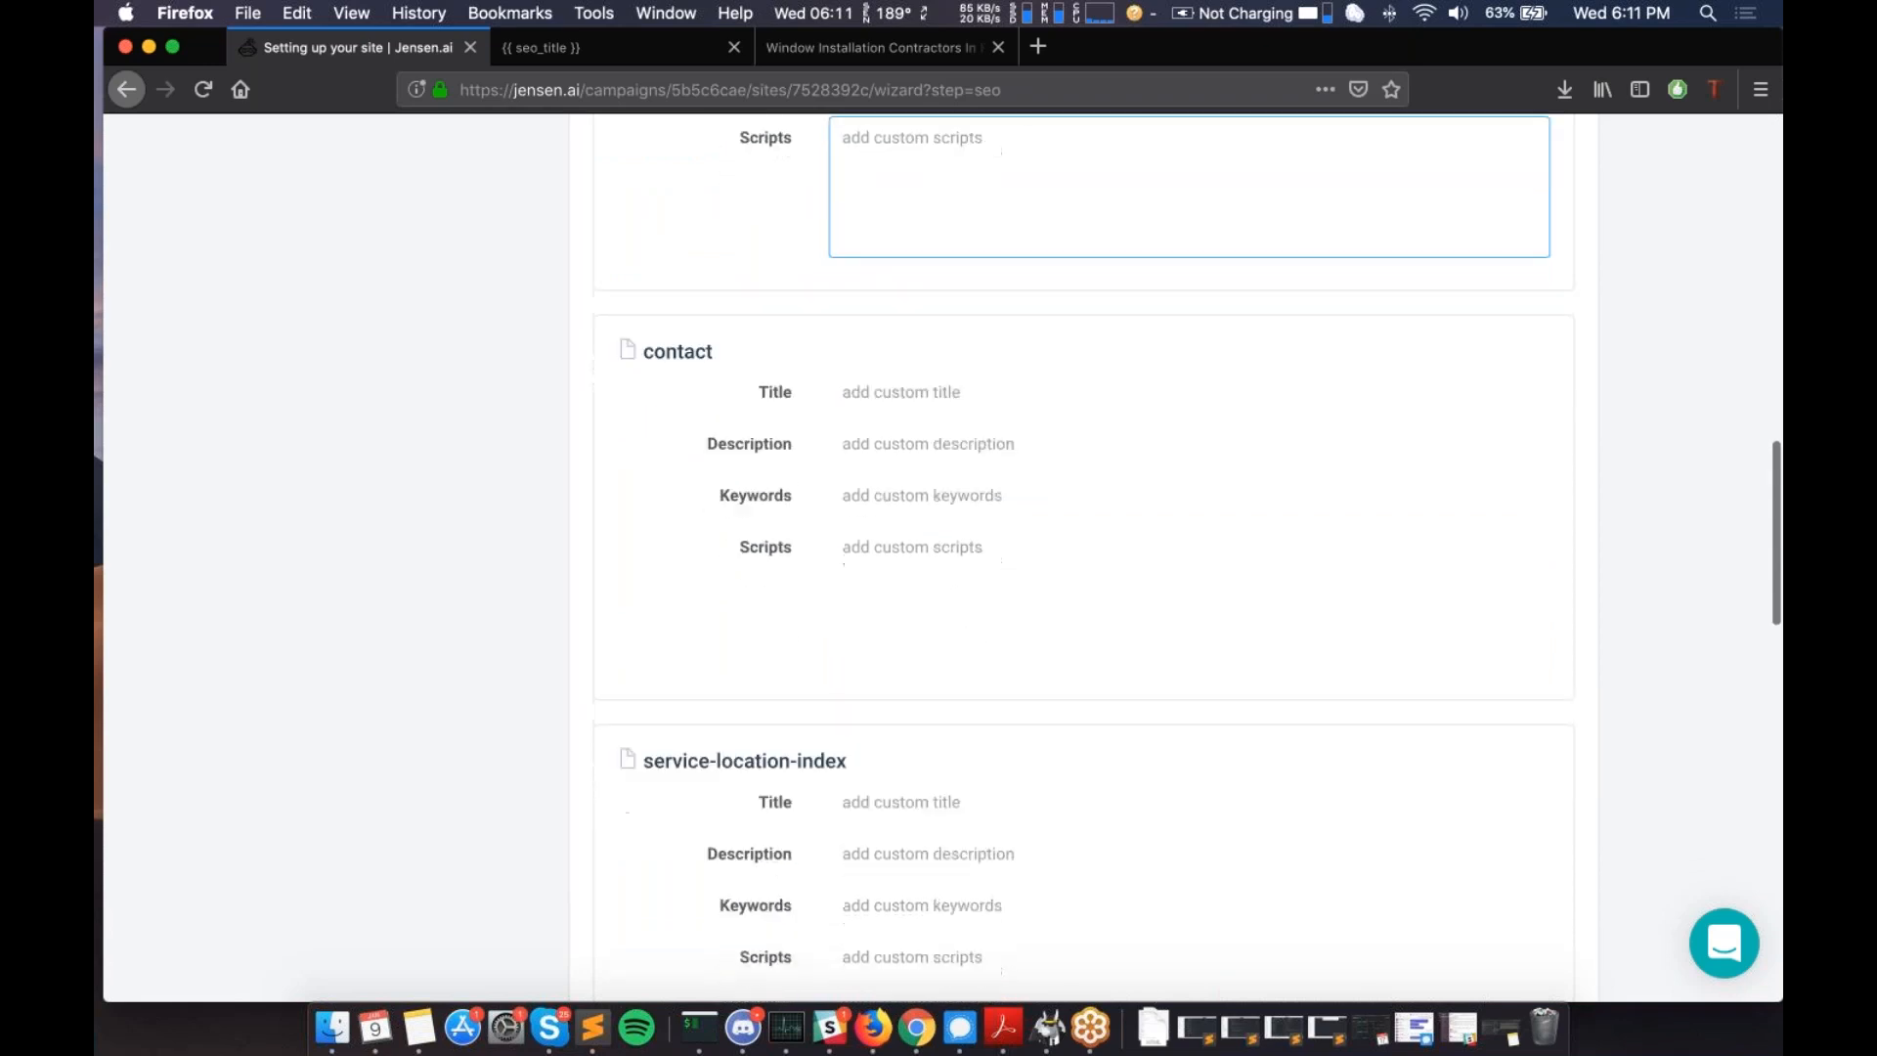
pyautogui.scroll(-4, 775, 394)
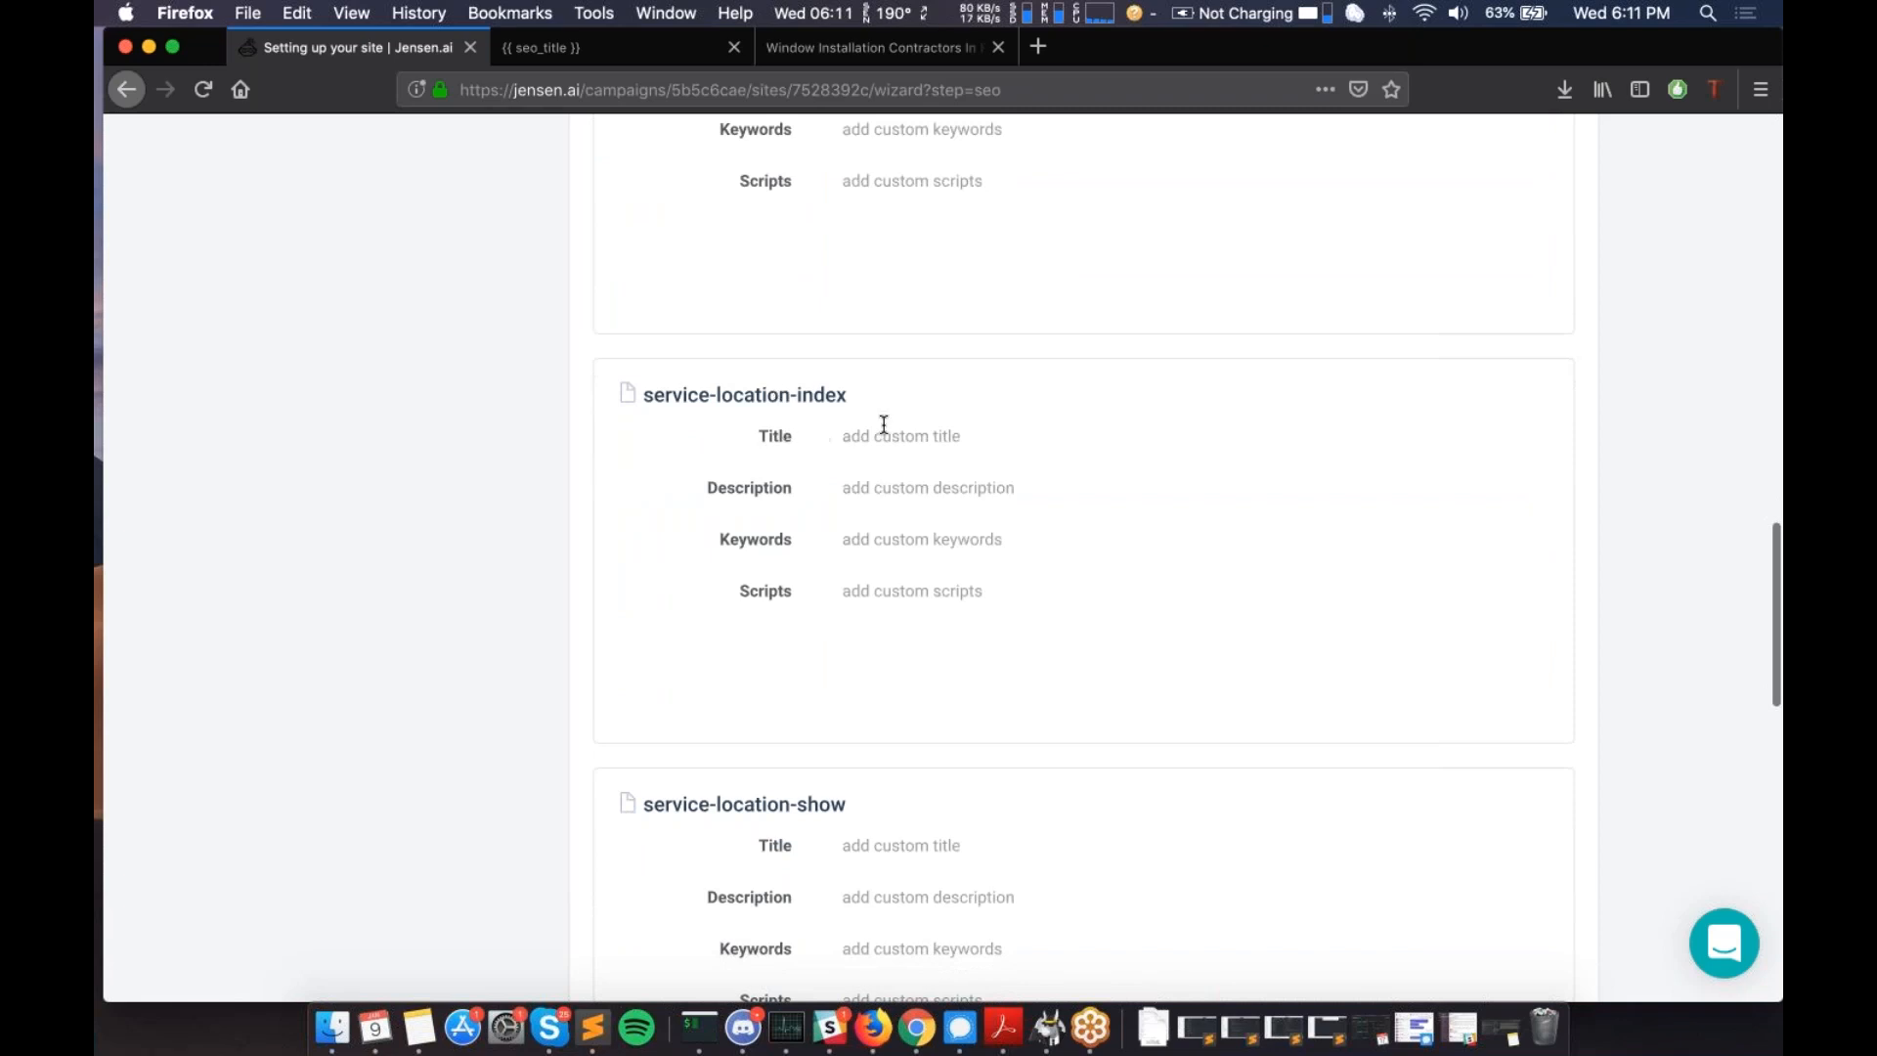
pyautogui.scroll(-7, 785, 538)
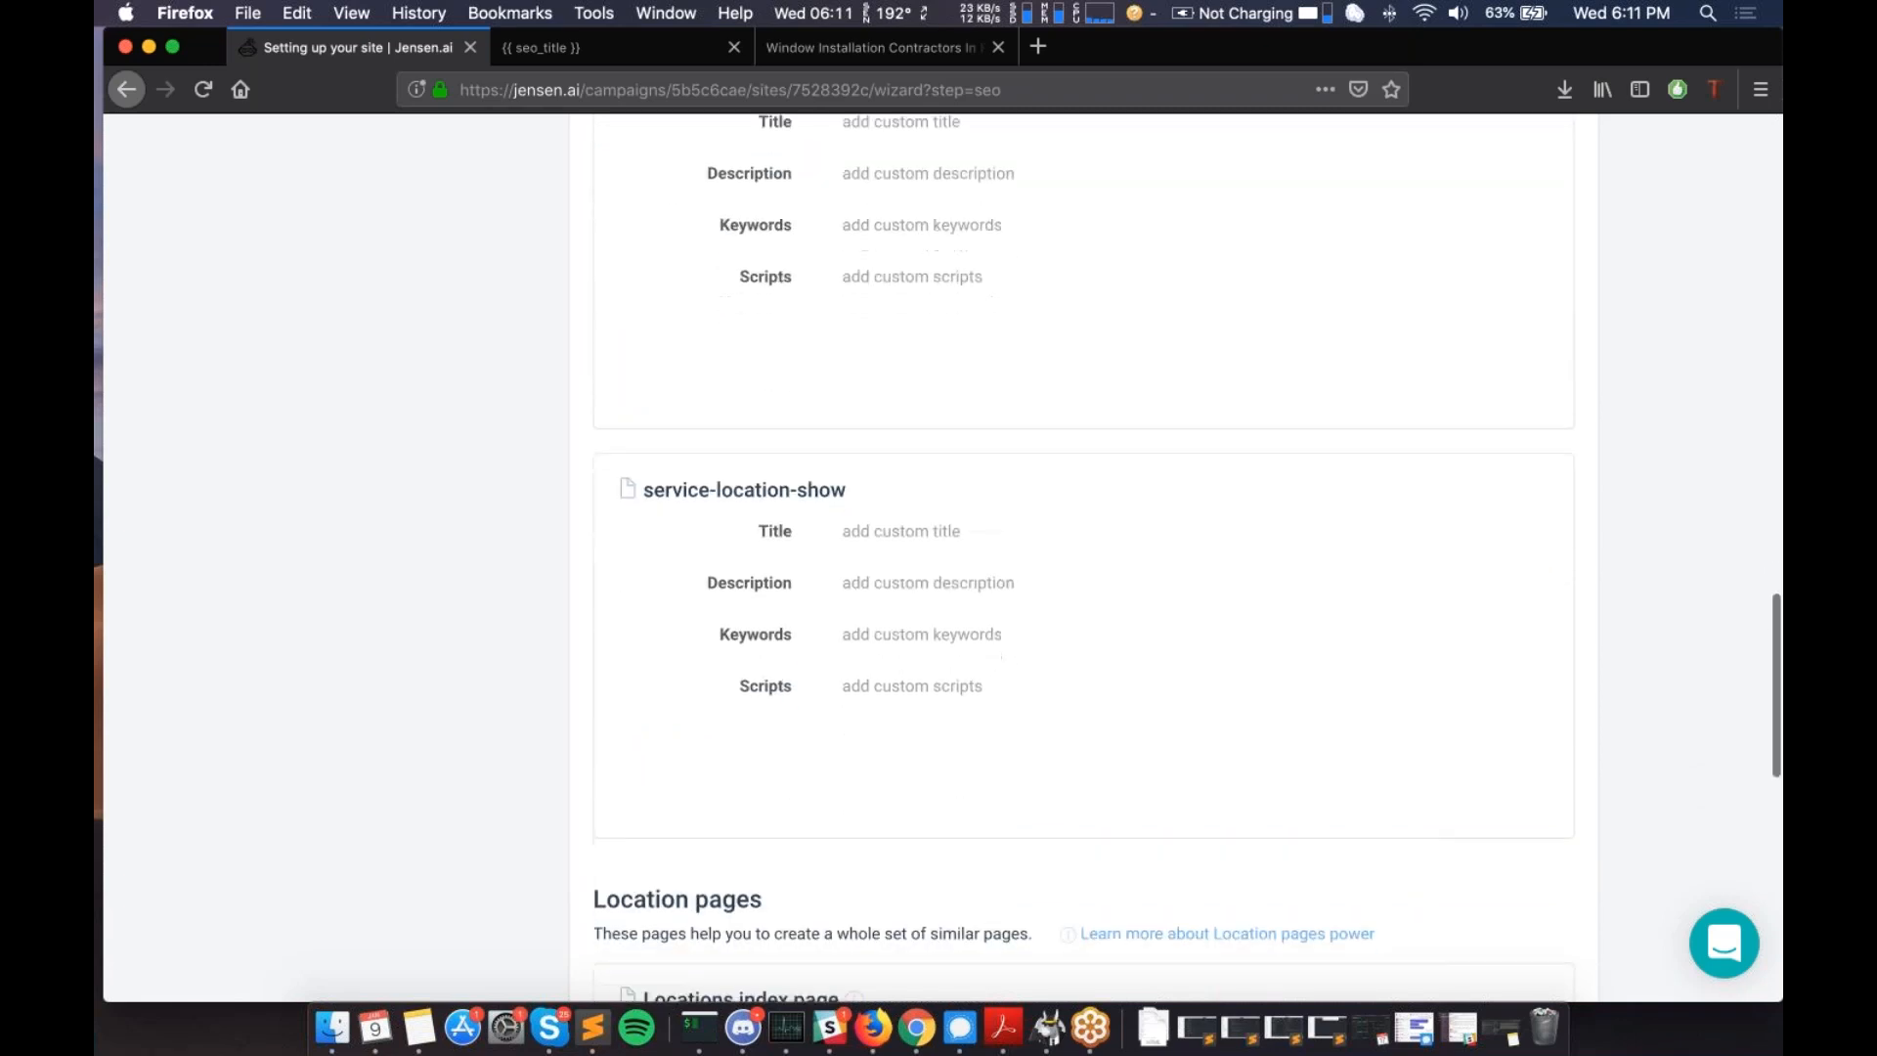
pyautogui.scroll(-3, 1084, 557)
pyautogui.scroll(-5, 1083, 558)
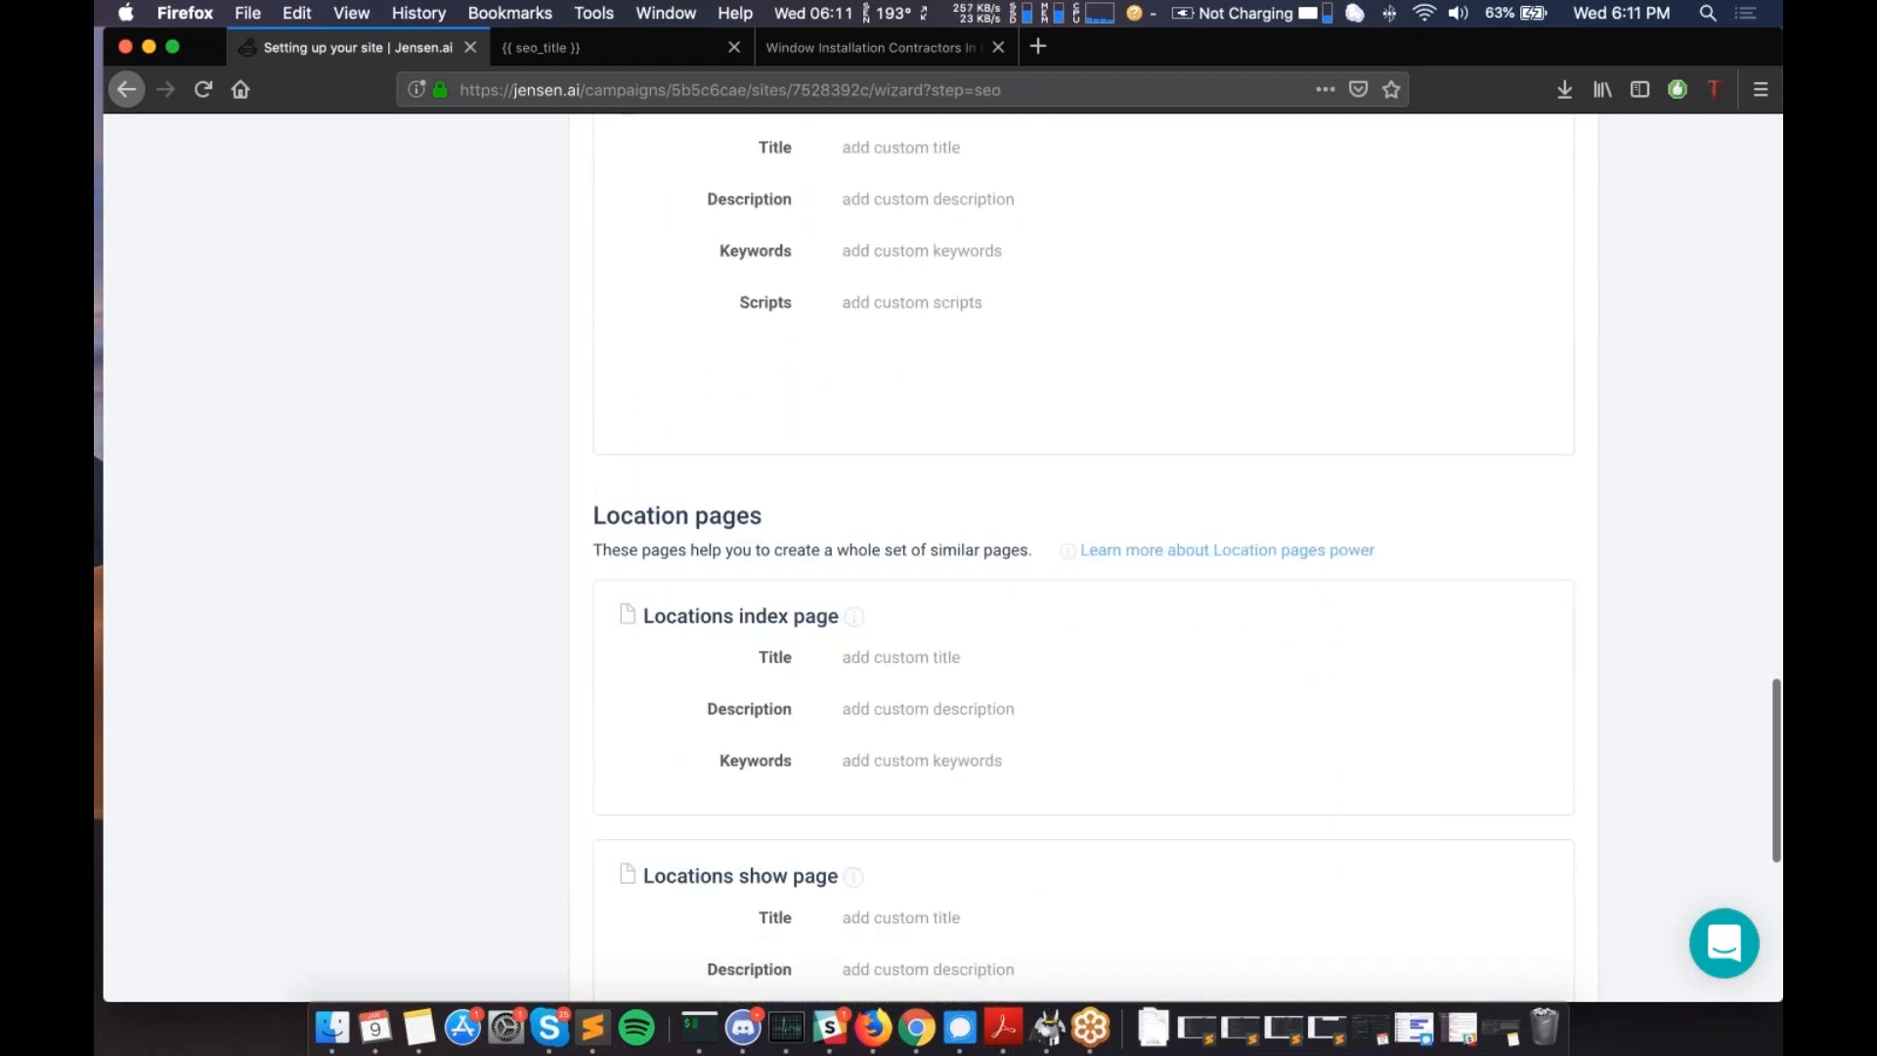
pyautogui.scroll(-5, 1084, 557)
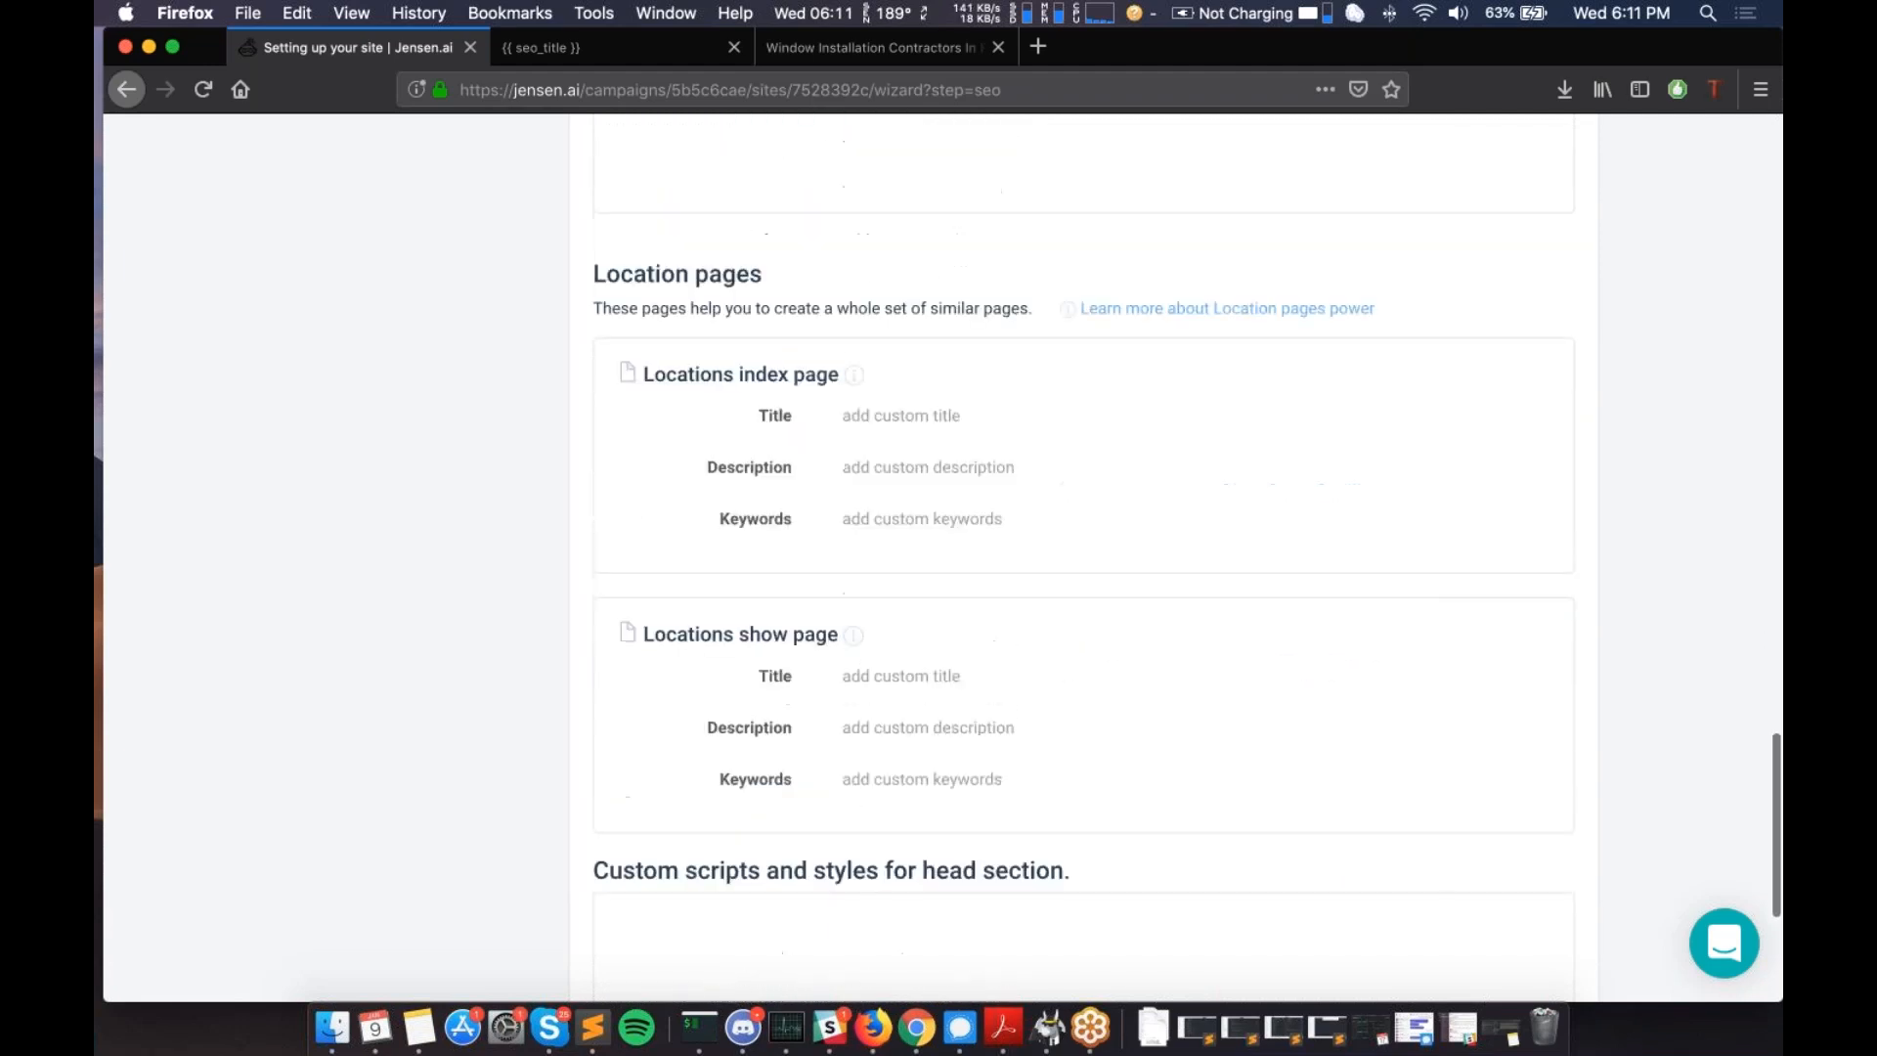
pyautogui.scroll(13, 1083, 558)
pyautogui.scroll(4, 1084, 557)
pyautogui.scroll(-12, 1083, 557)
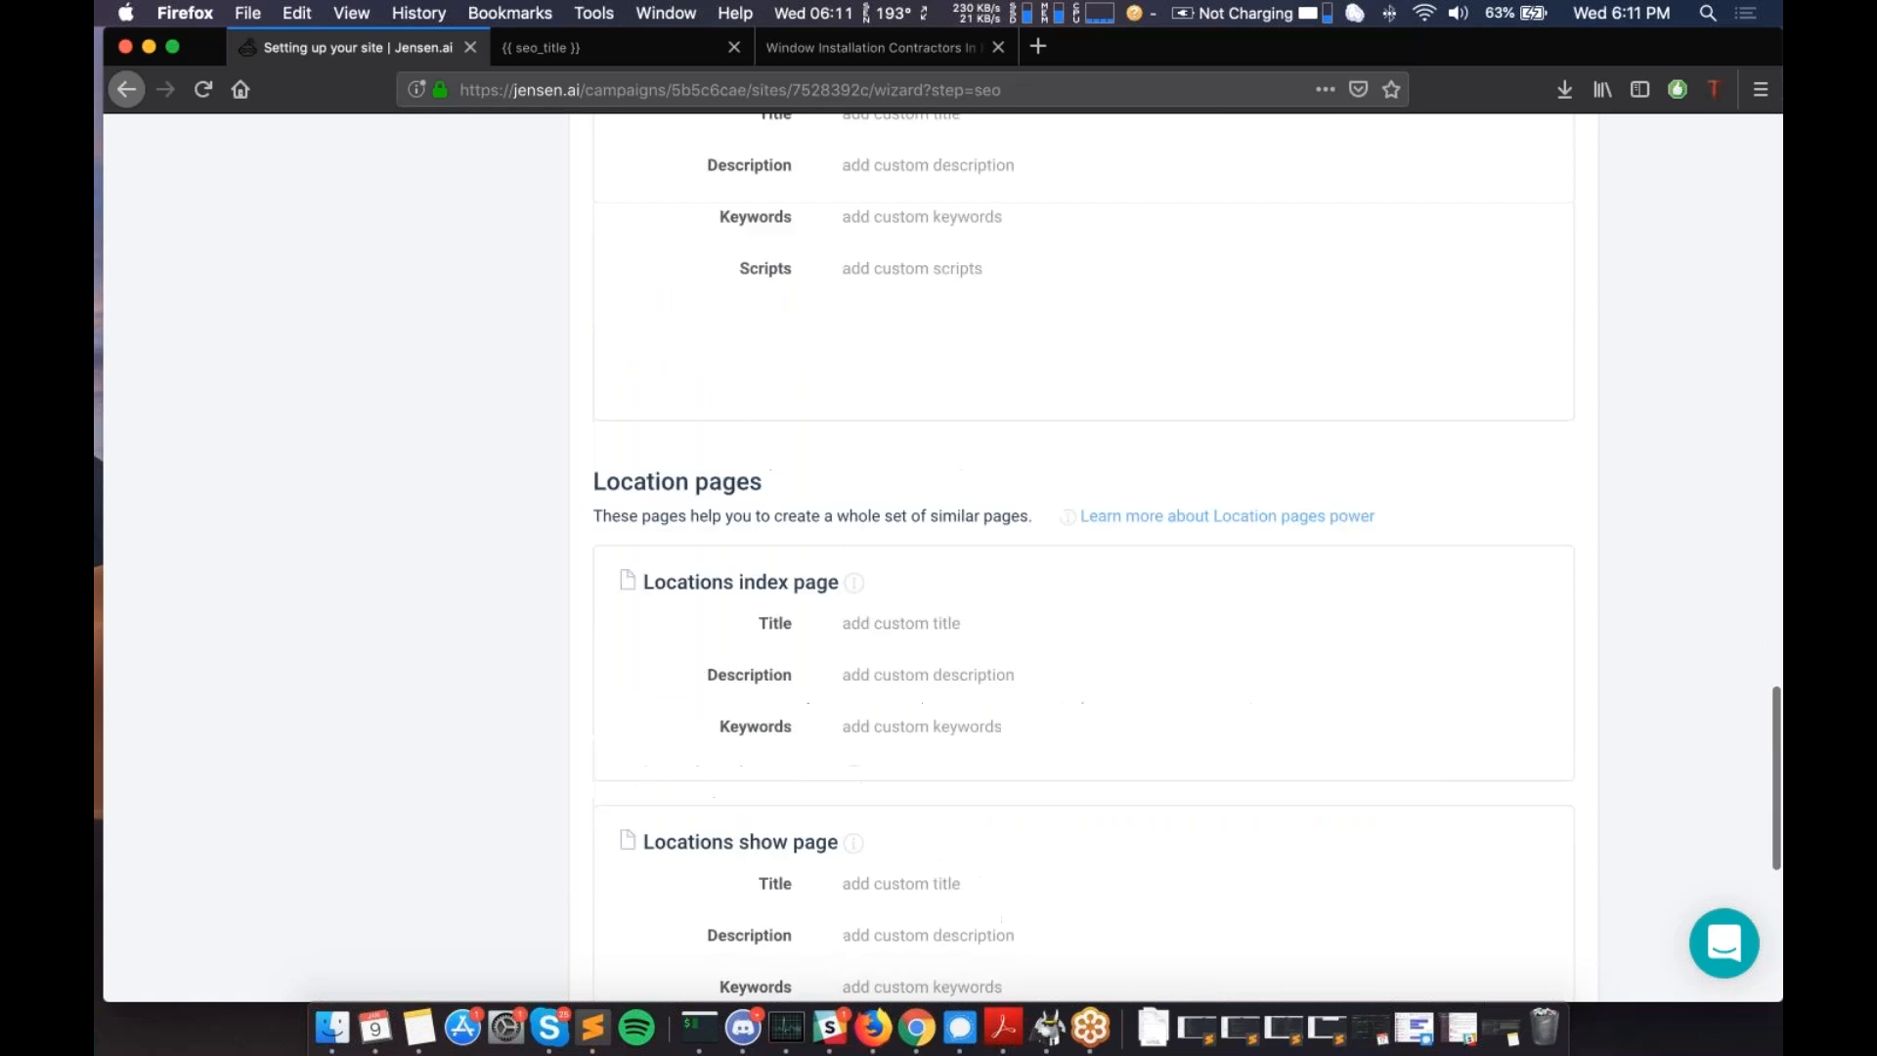
pyautogui.scroll(-6, 1084, 557)
pyautogui.scroll(16, 922, 717)
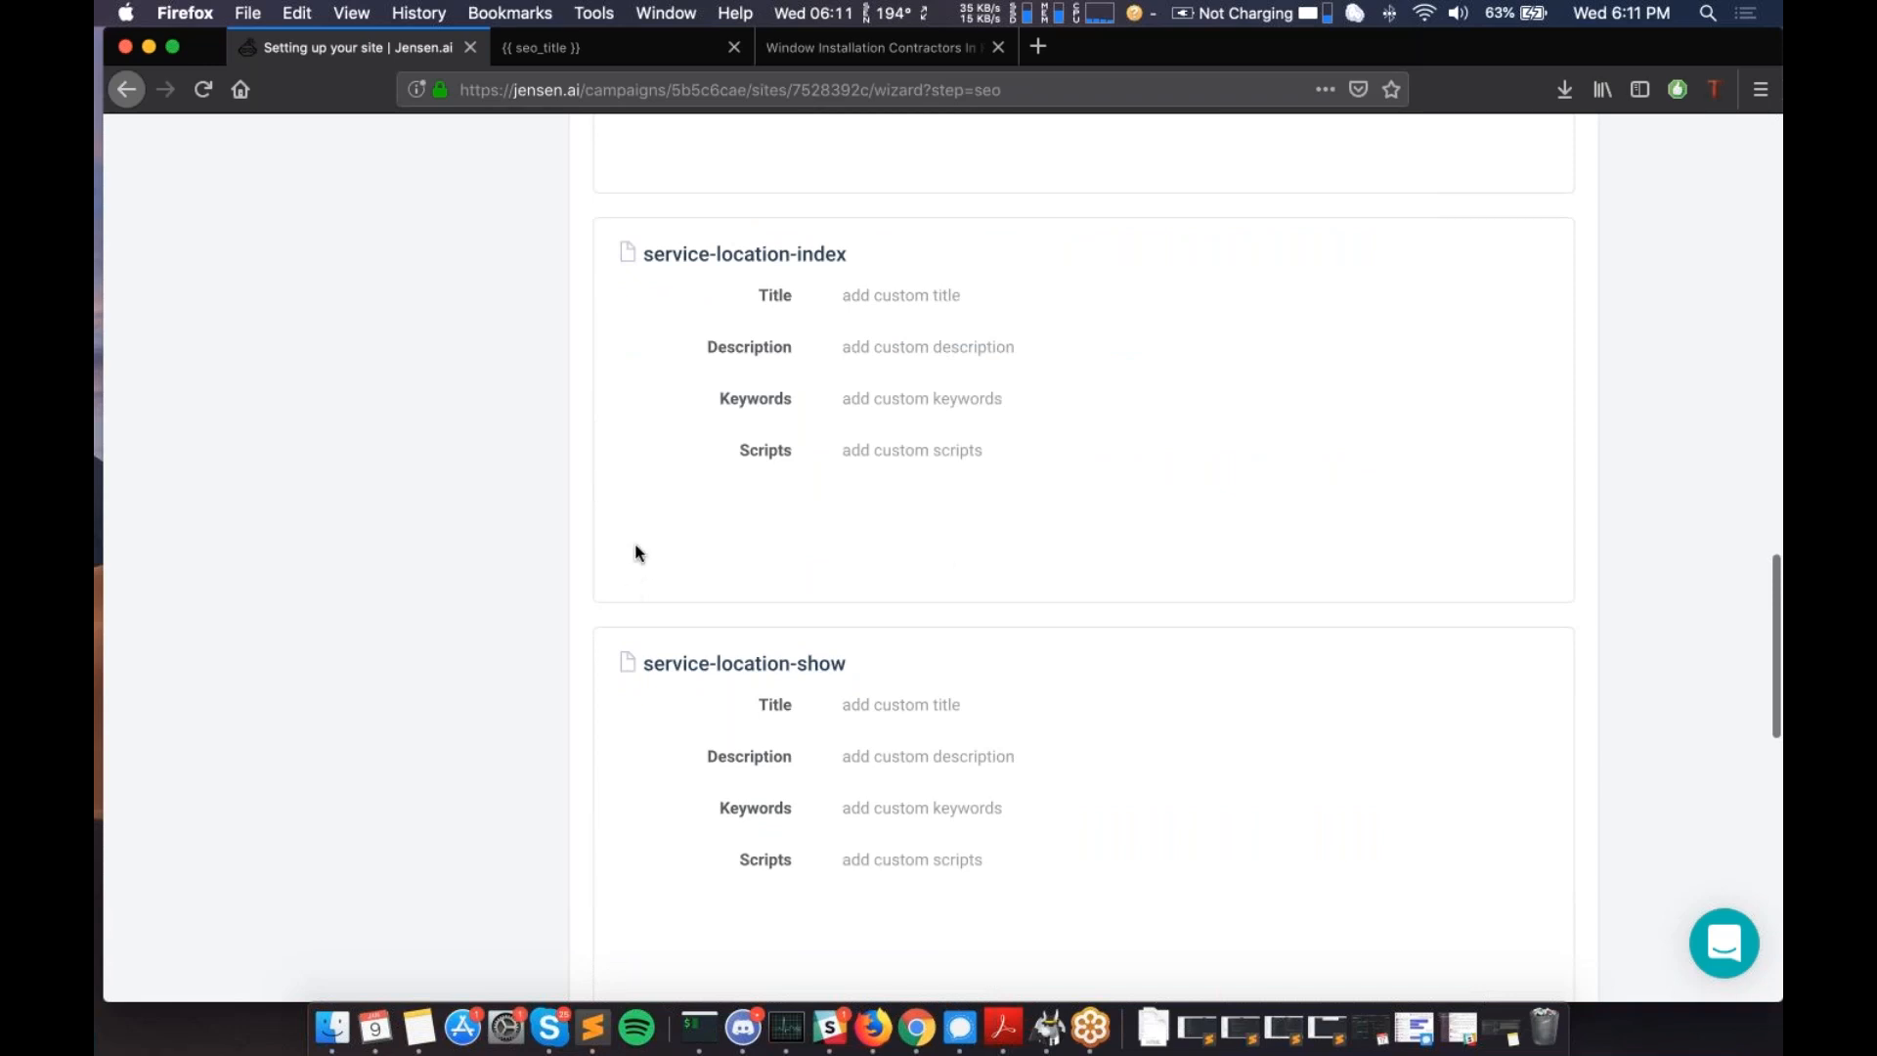
pyautogui.scroll(-1, 641, 546)
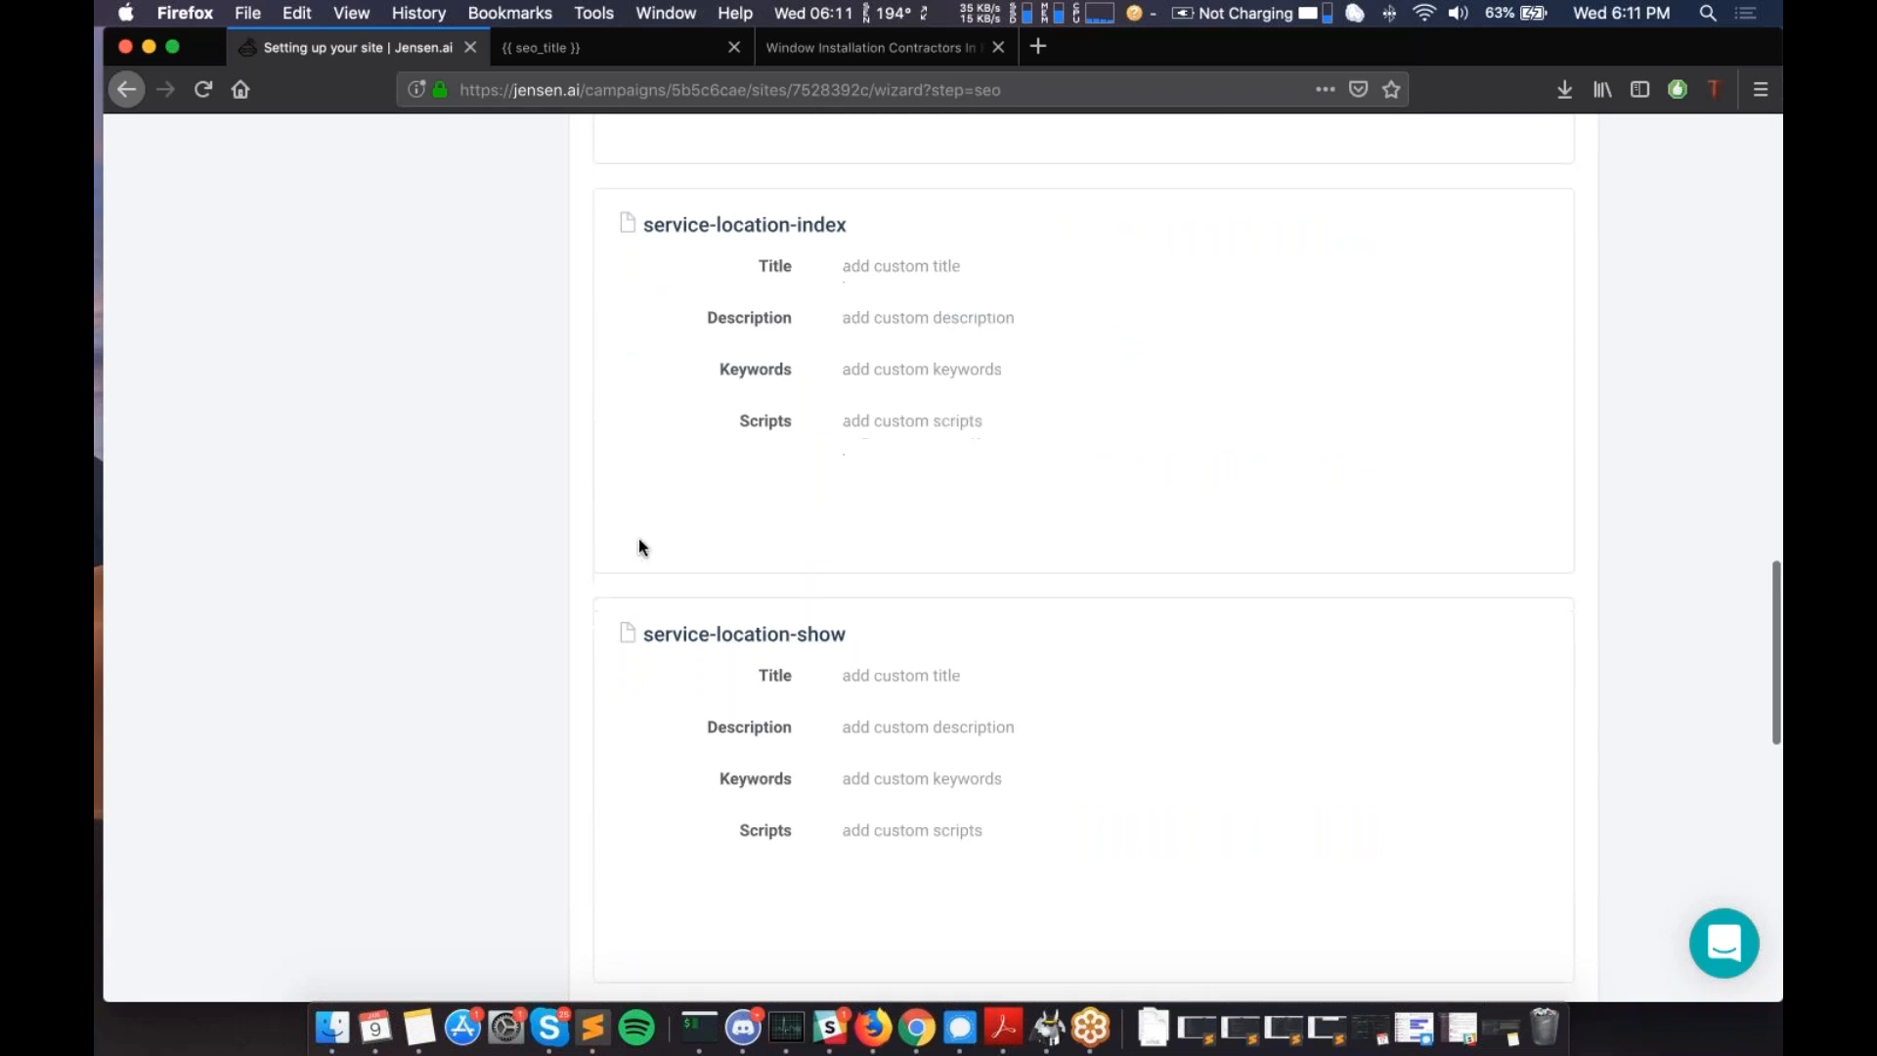
pyautogui.scroll(-1, 641, 543)
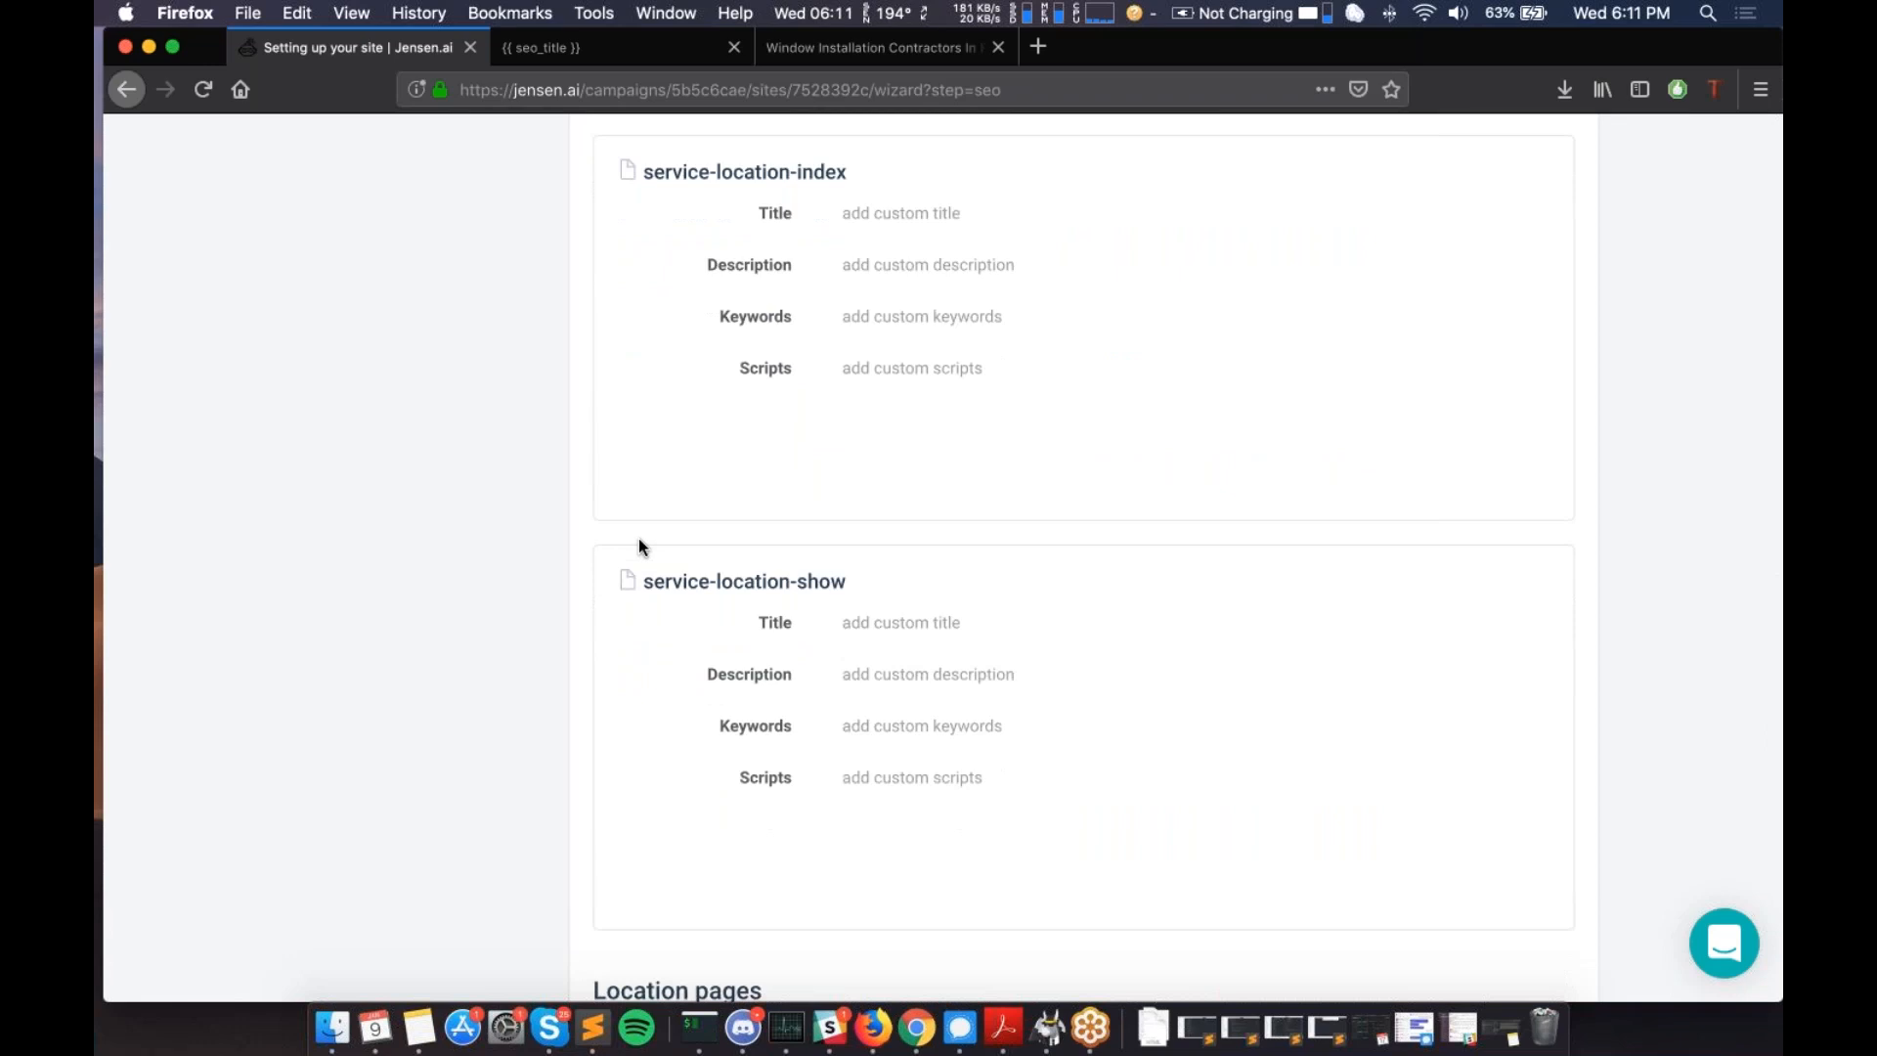
pyautogui.scroll(1, 641, 546)
pyautogui.scroll(-1, 640, 546)
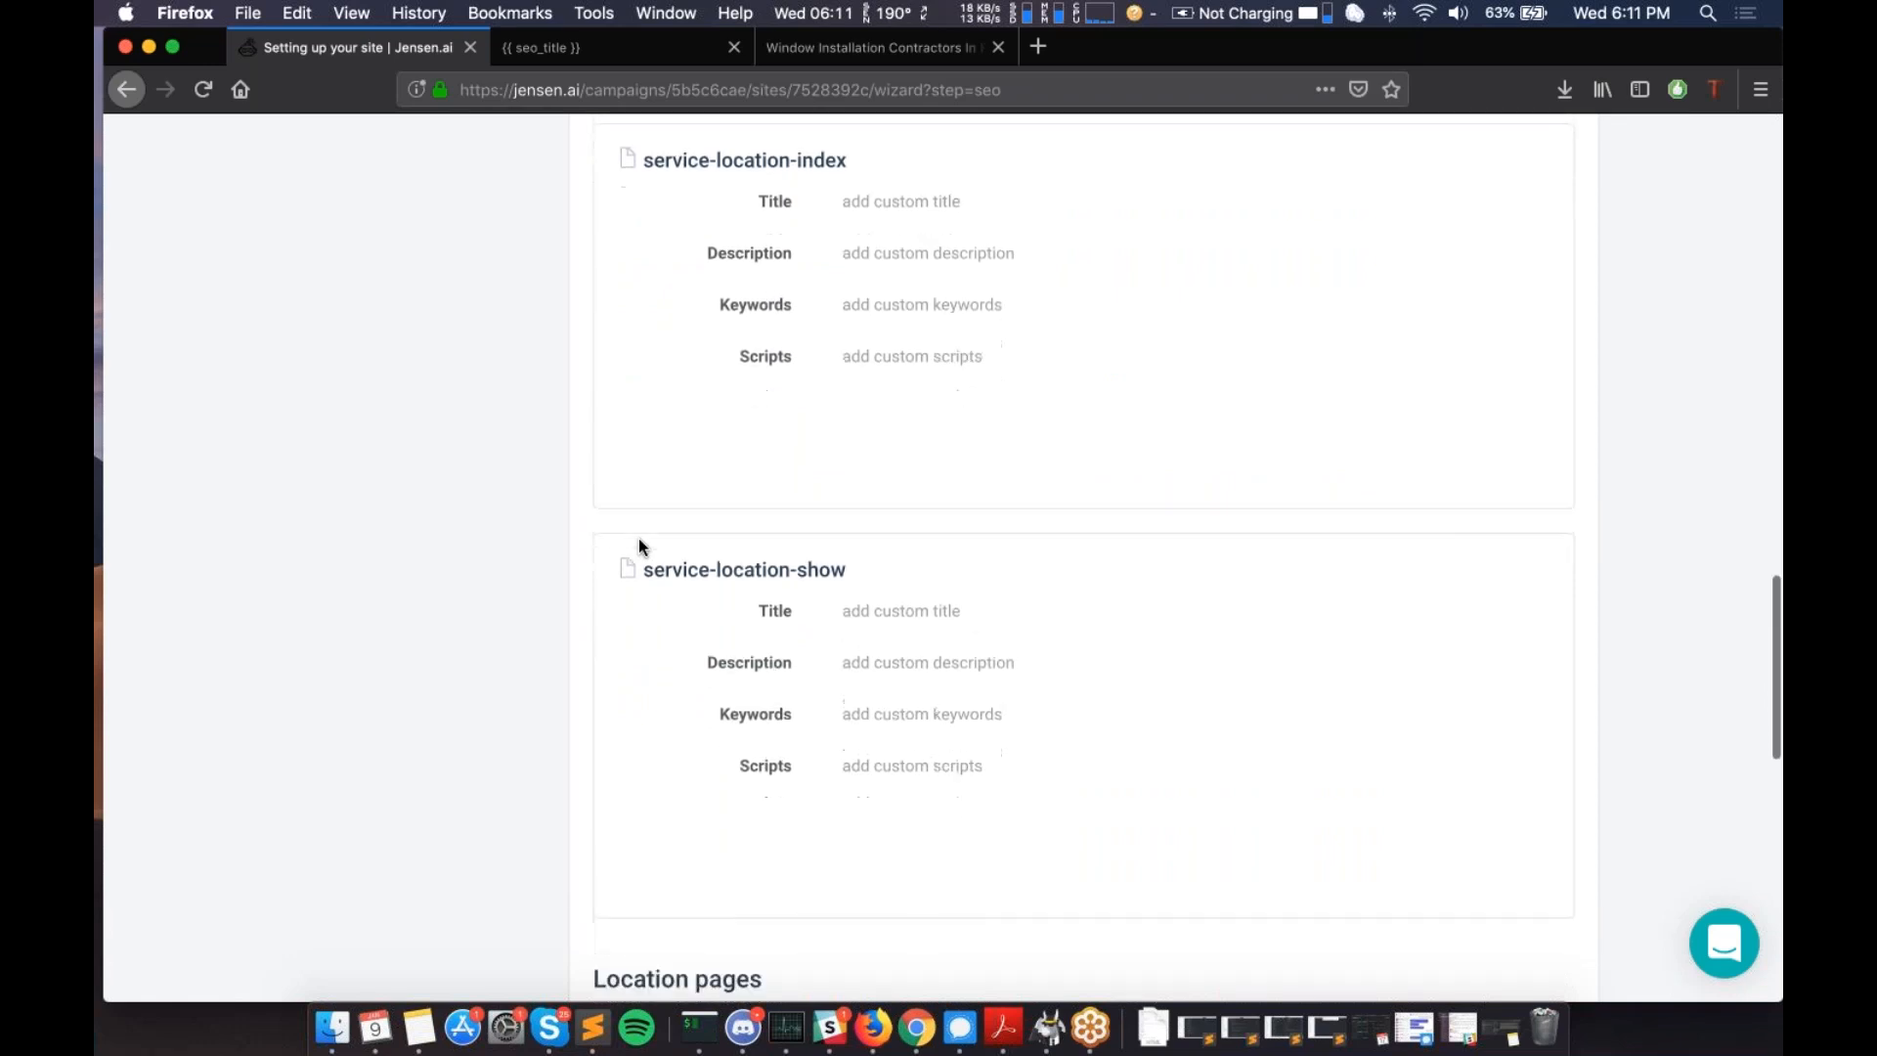
pyautogui.scroll(-10, 655, 337)
pyautogui.scroll(-5, 704, 537)
pyautogui.scroll(18, 817, 530)
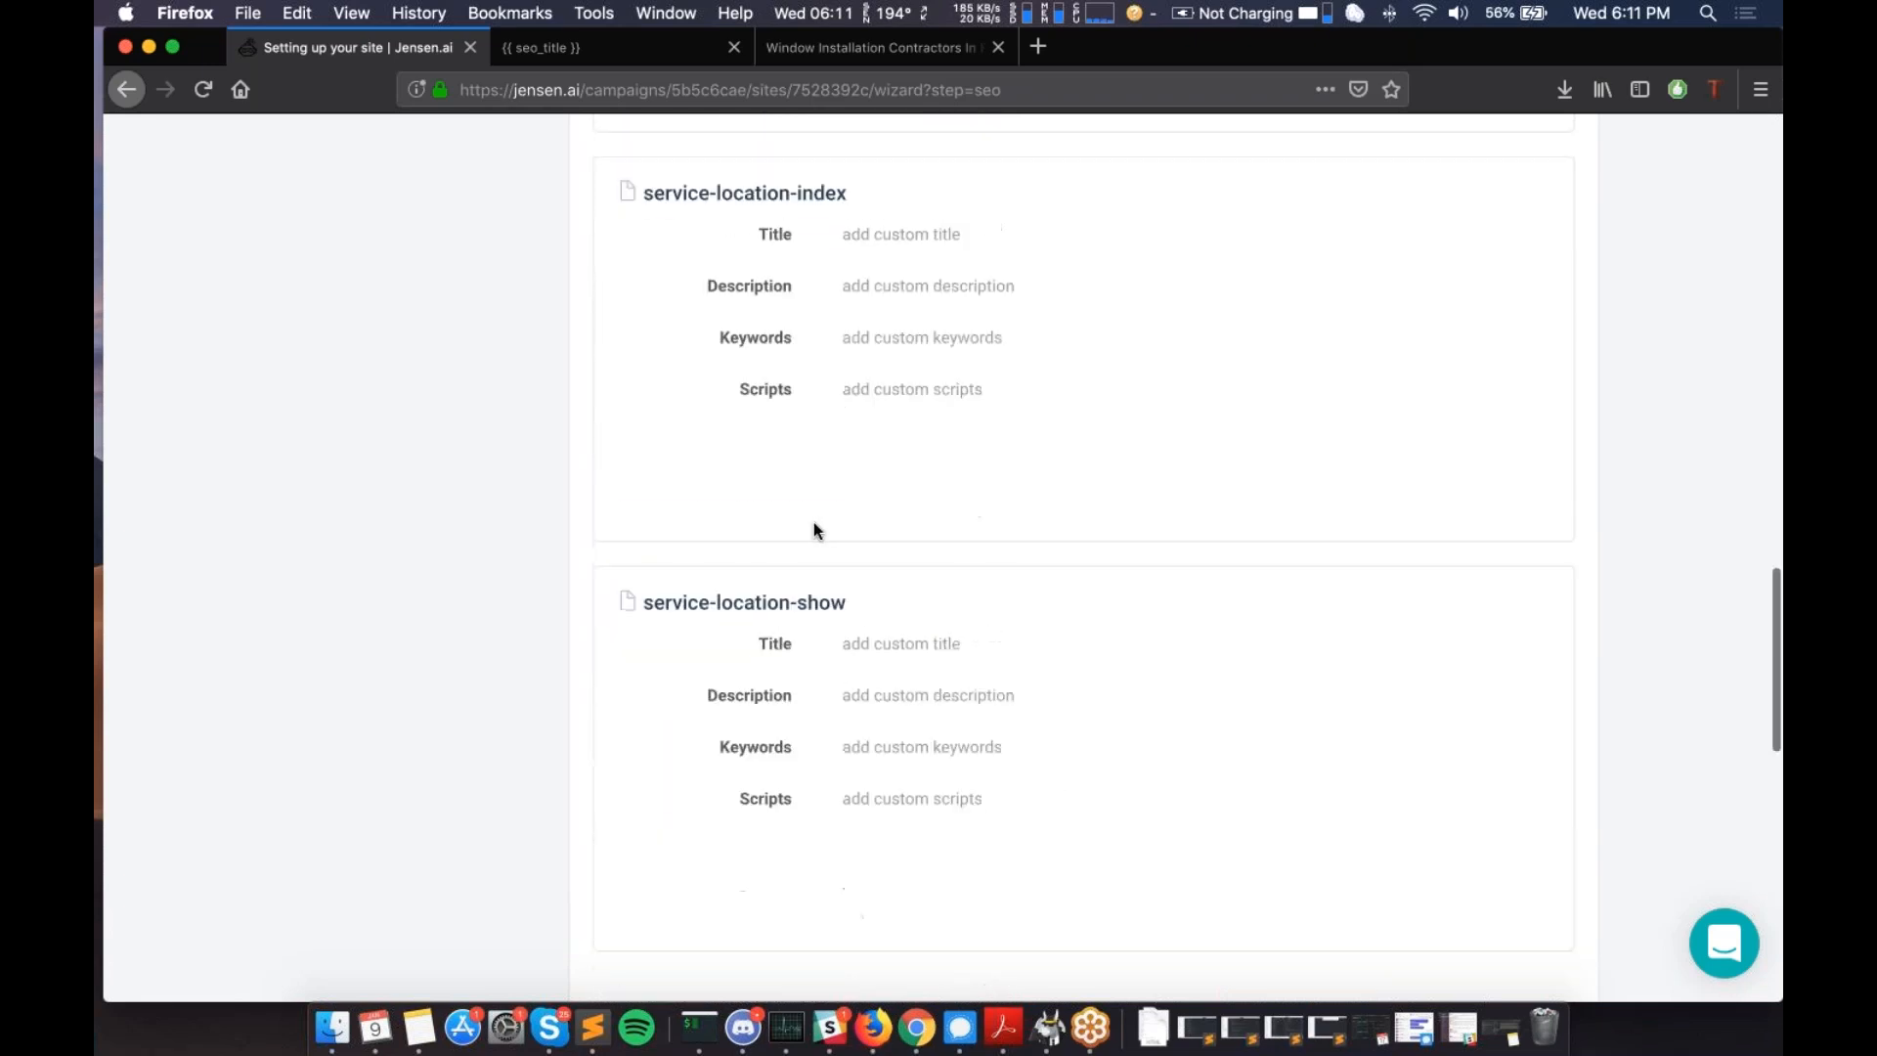
pyautogui.scroll(-6, 817, 530)
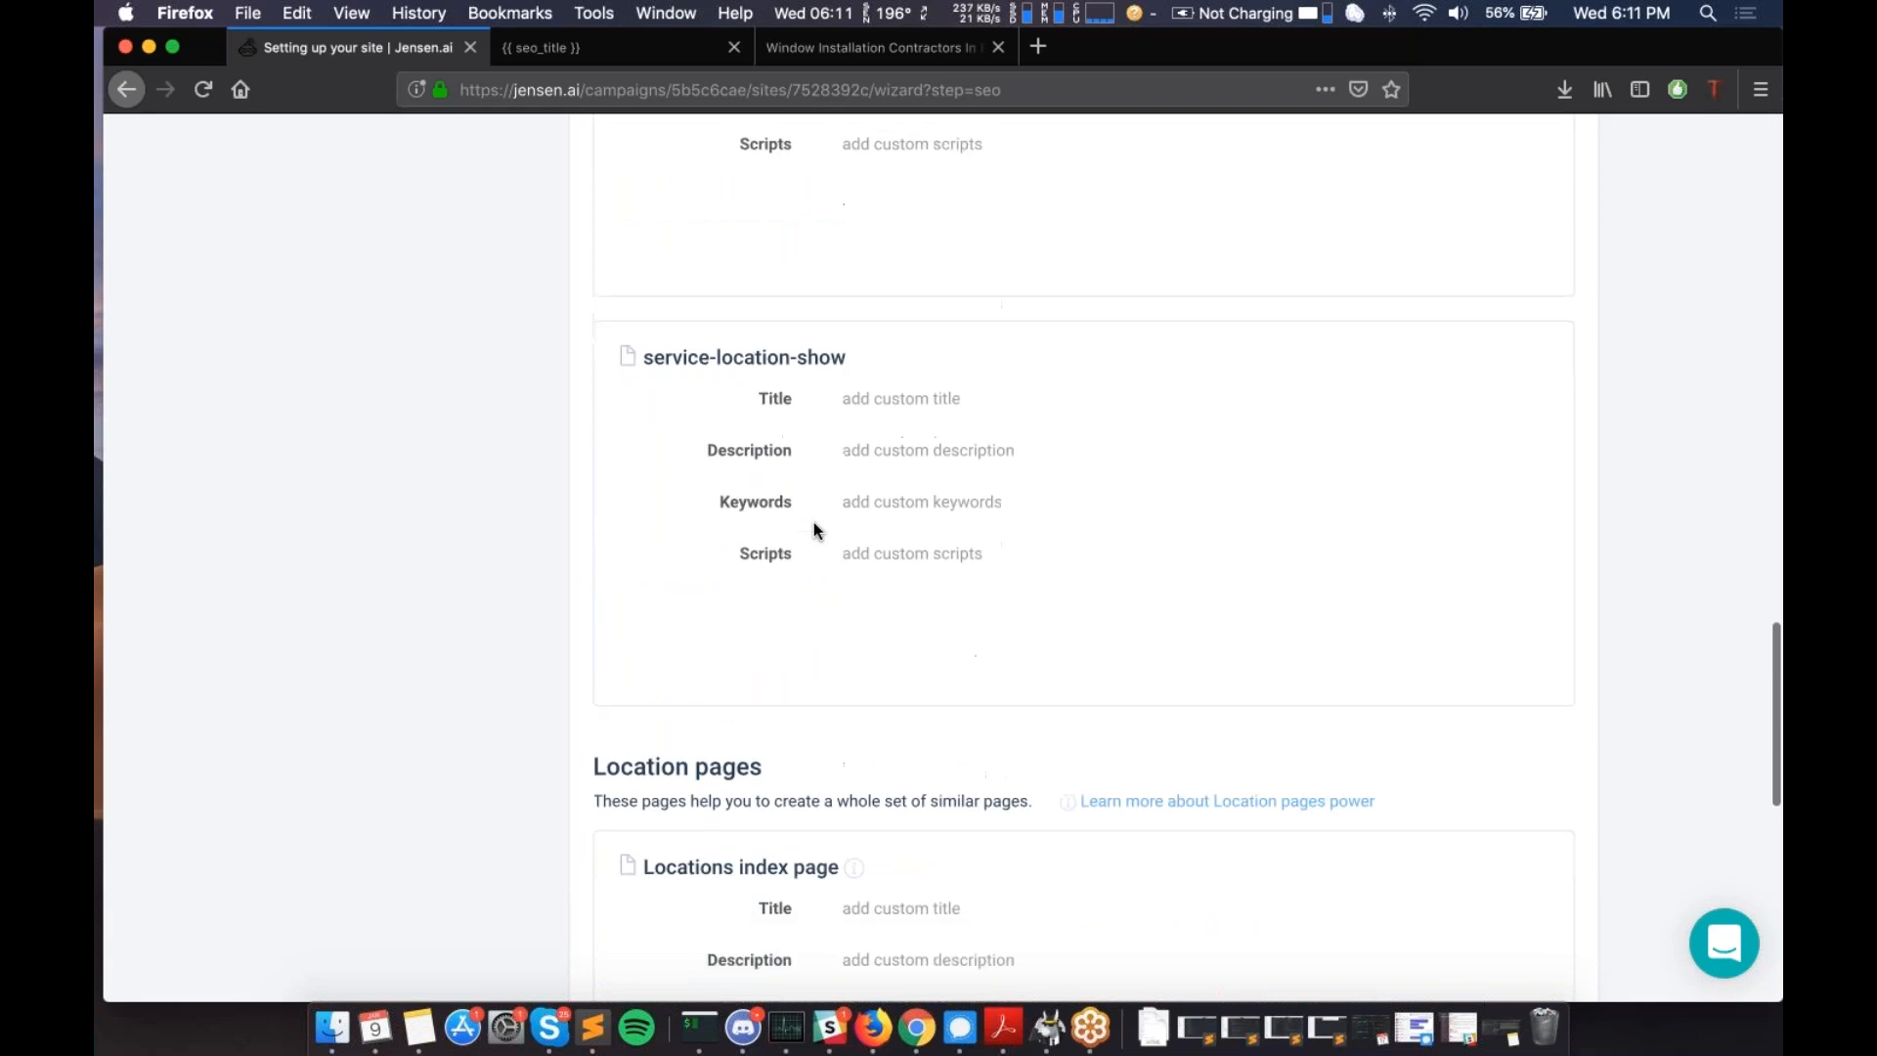
pyautogui.scroll(-3, 813, 524)
pyautogui.scroll(8, 814, 524)
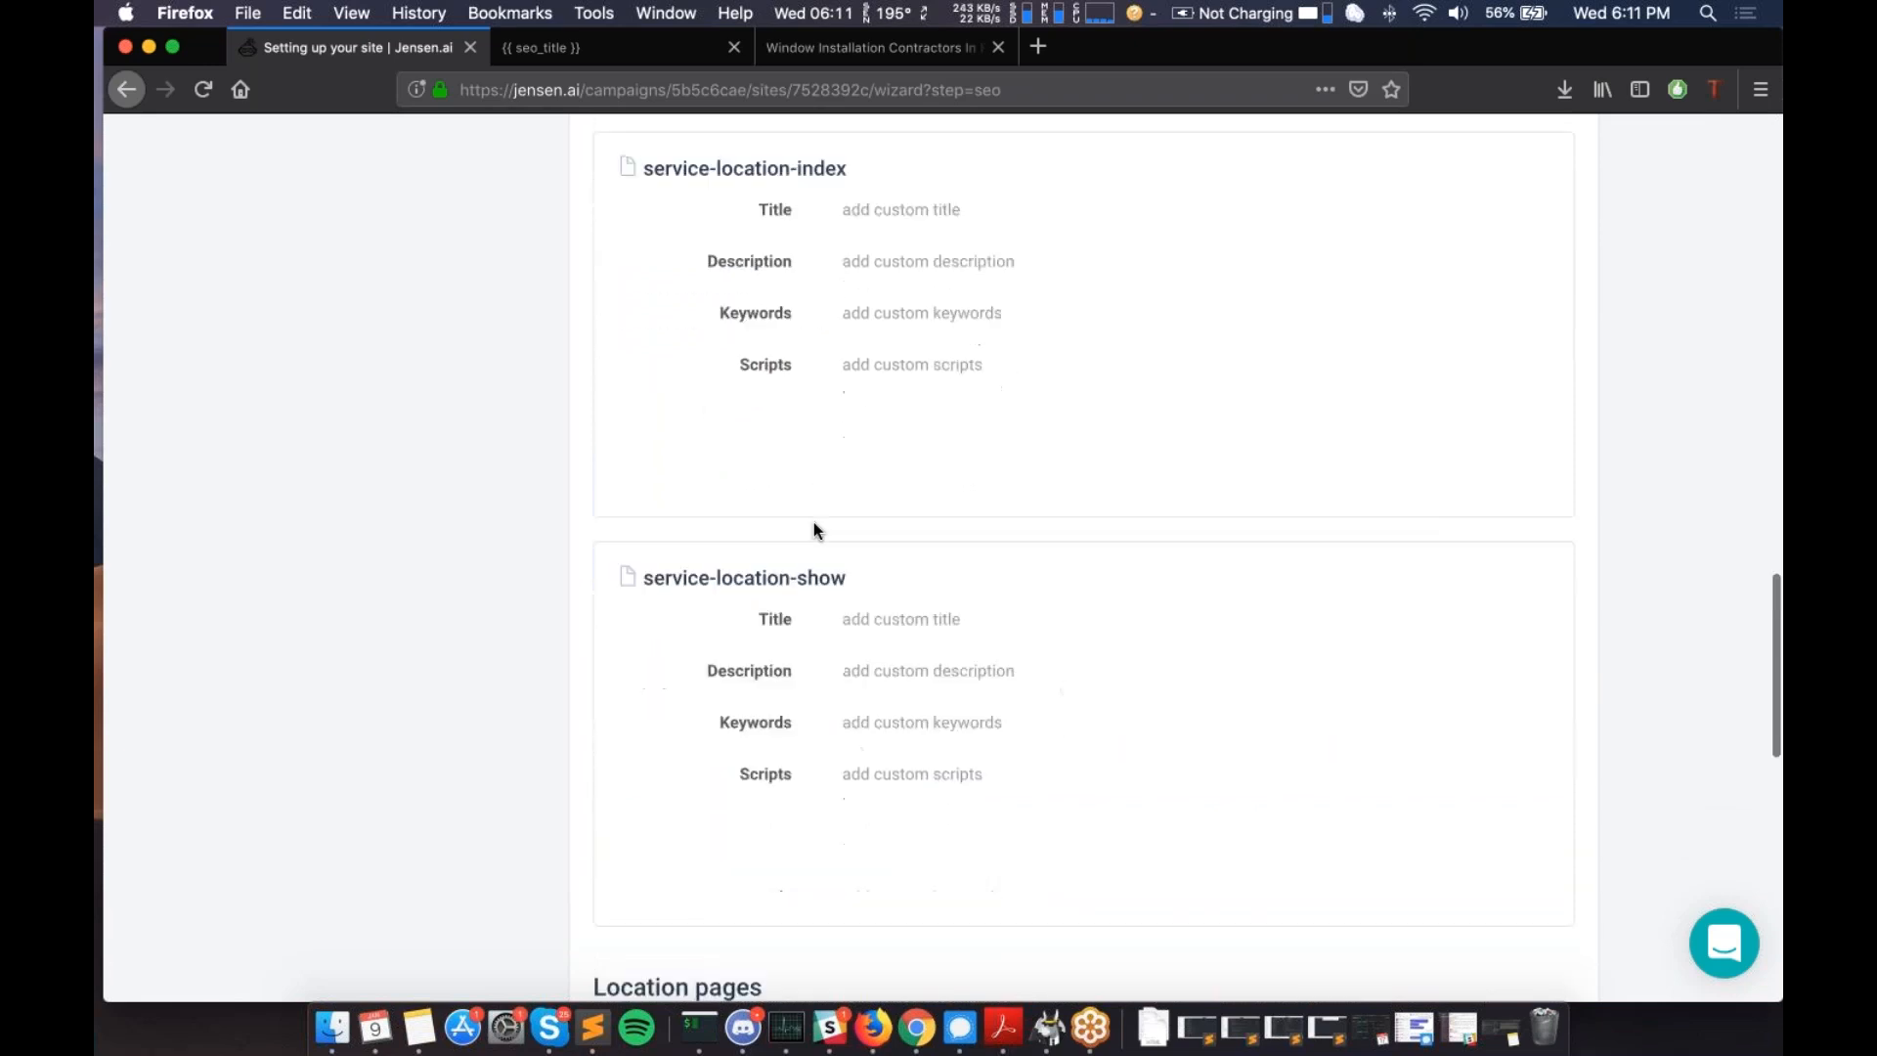
pyautogui.scroll(2, 788, 598)
pyautogui.scroll(-1, 788, 599)
pyautogui.scroll(-10, 1086, 557)
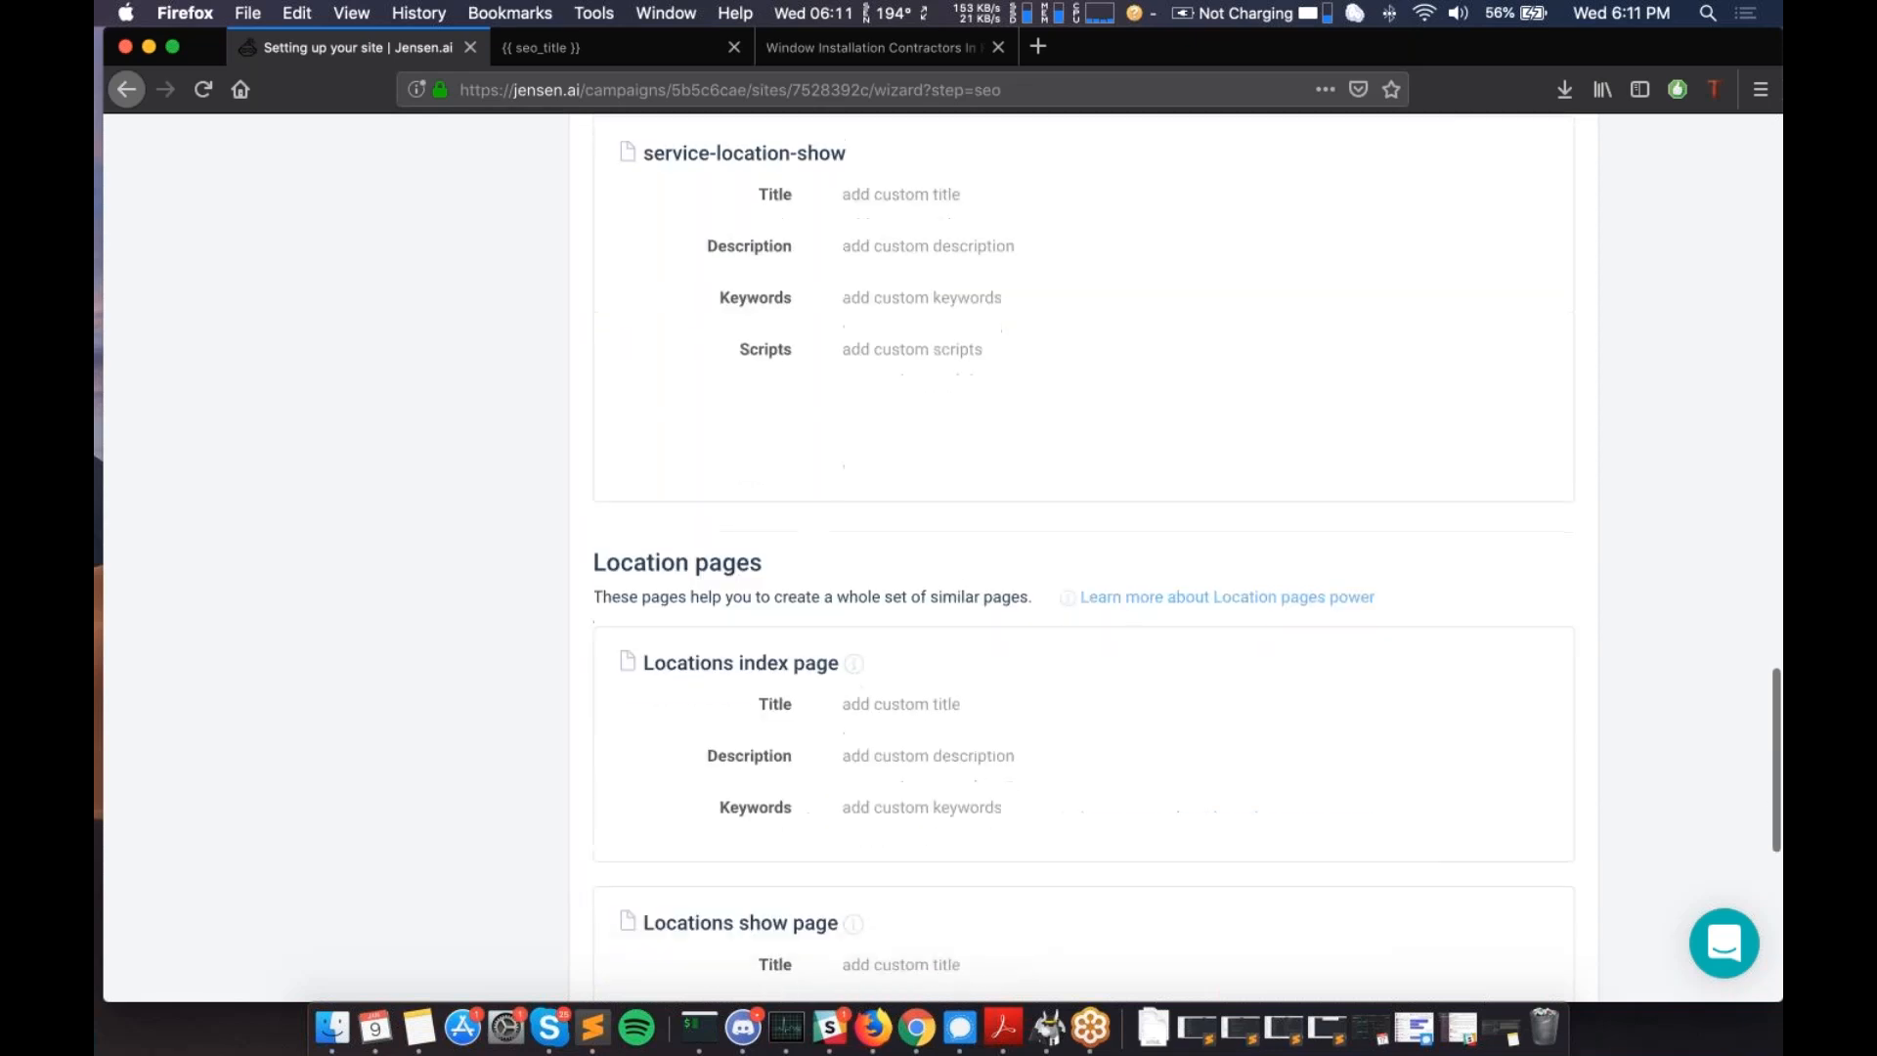
pyautogui.scroll(-2, 1083, 563)
pyautogui.scroll(-3, 809, 616)
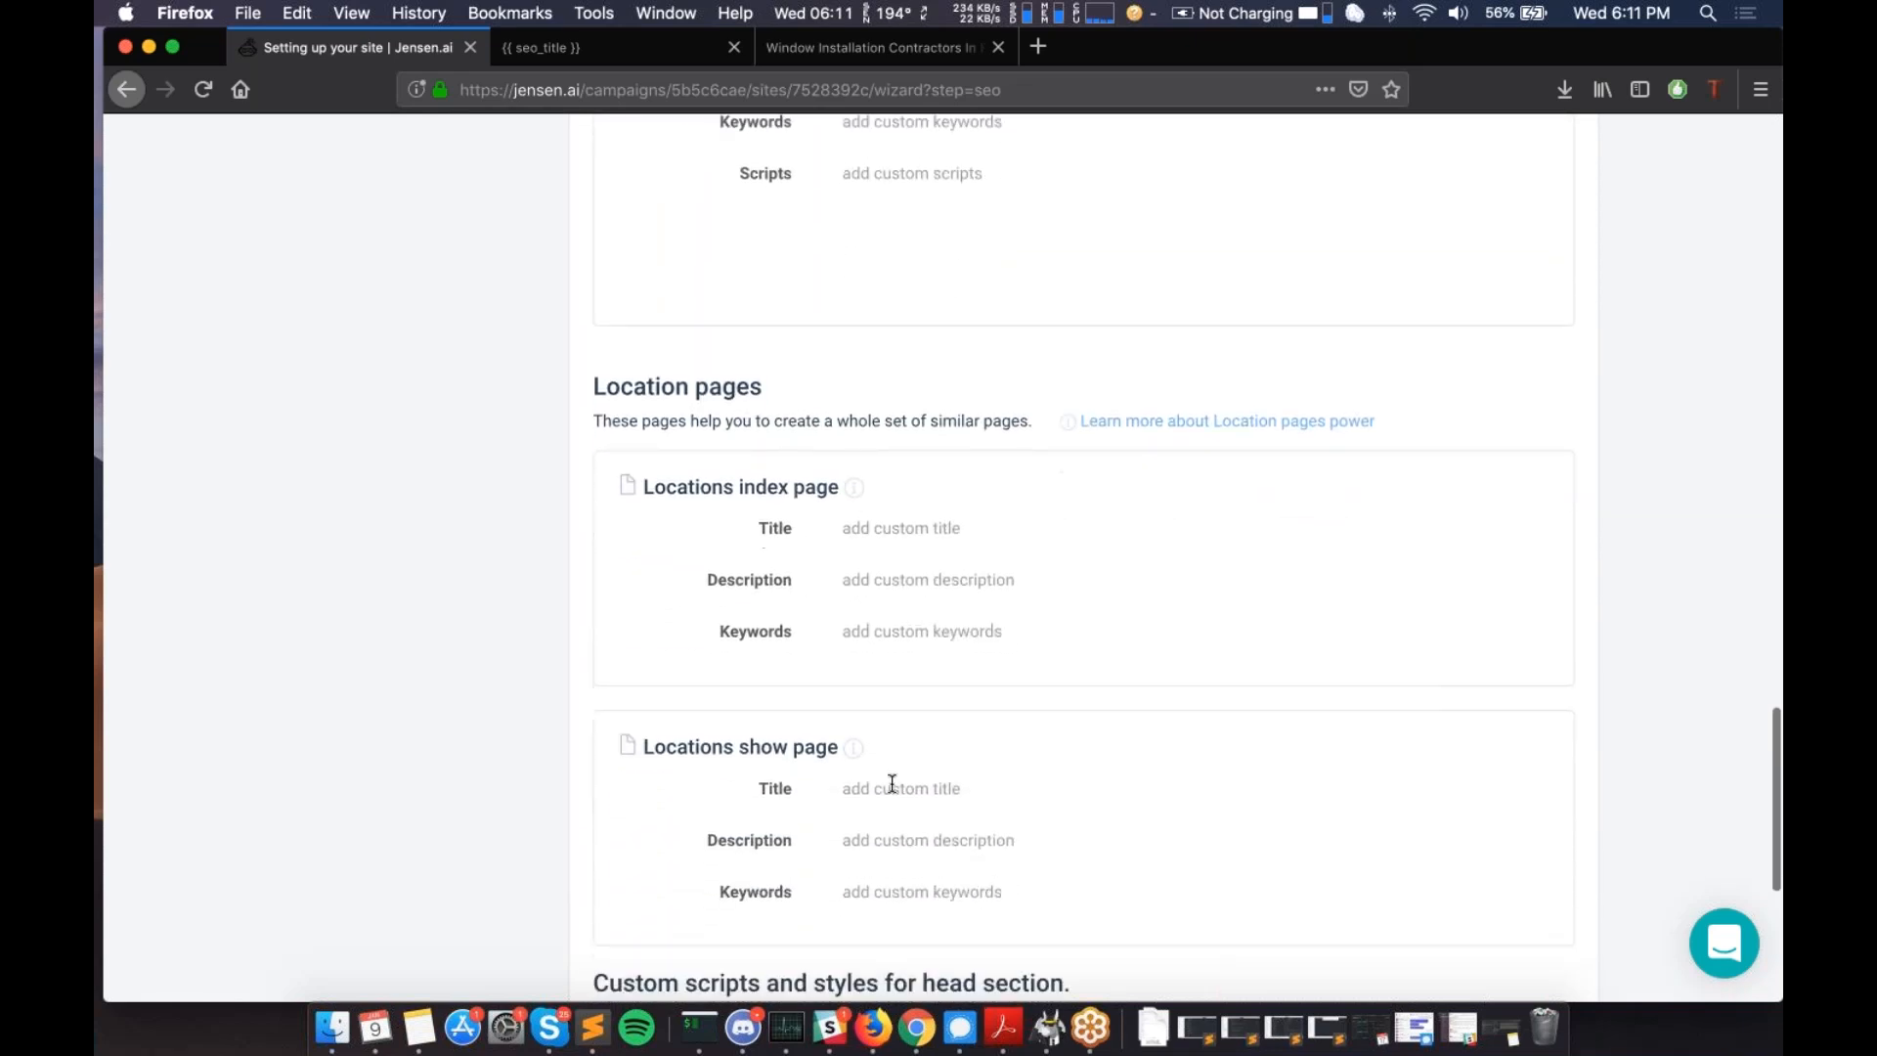
# - Enter 'This is my title for {{city.name}}' as the Locations show page title
pyautogui.click(899, 787)
pyautogui.write('This is my ')
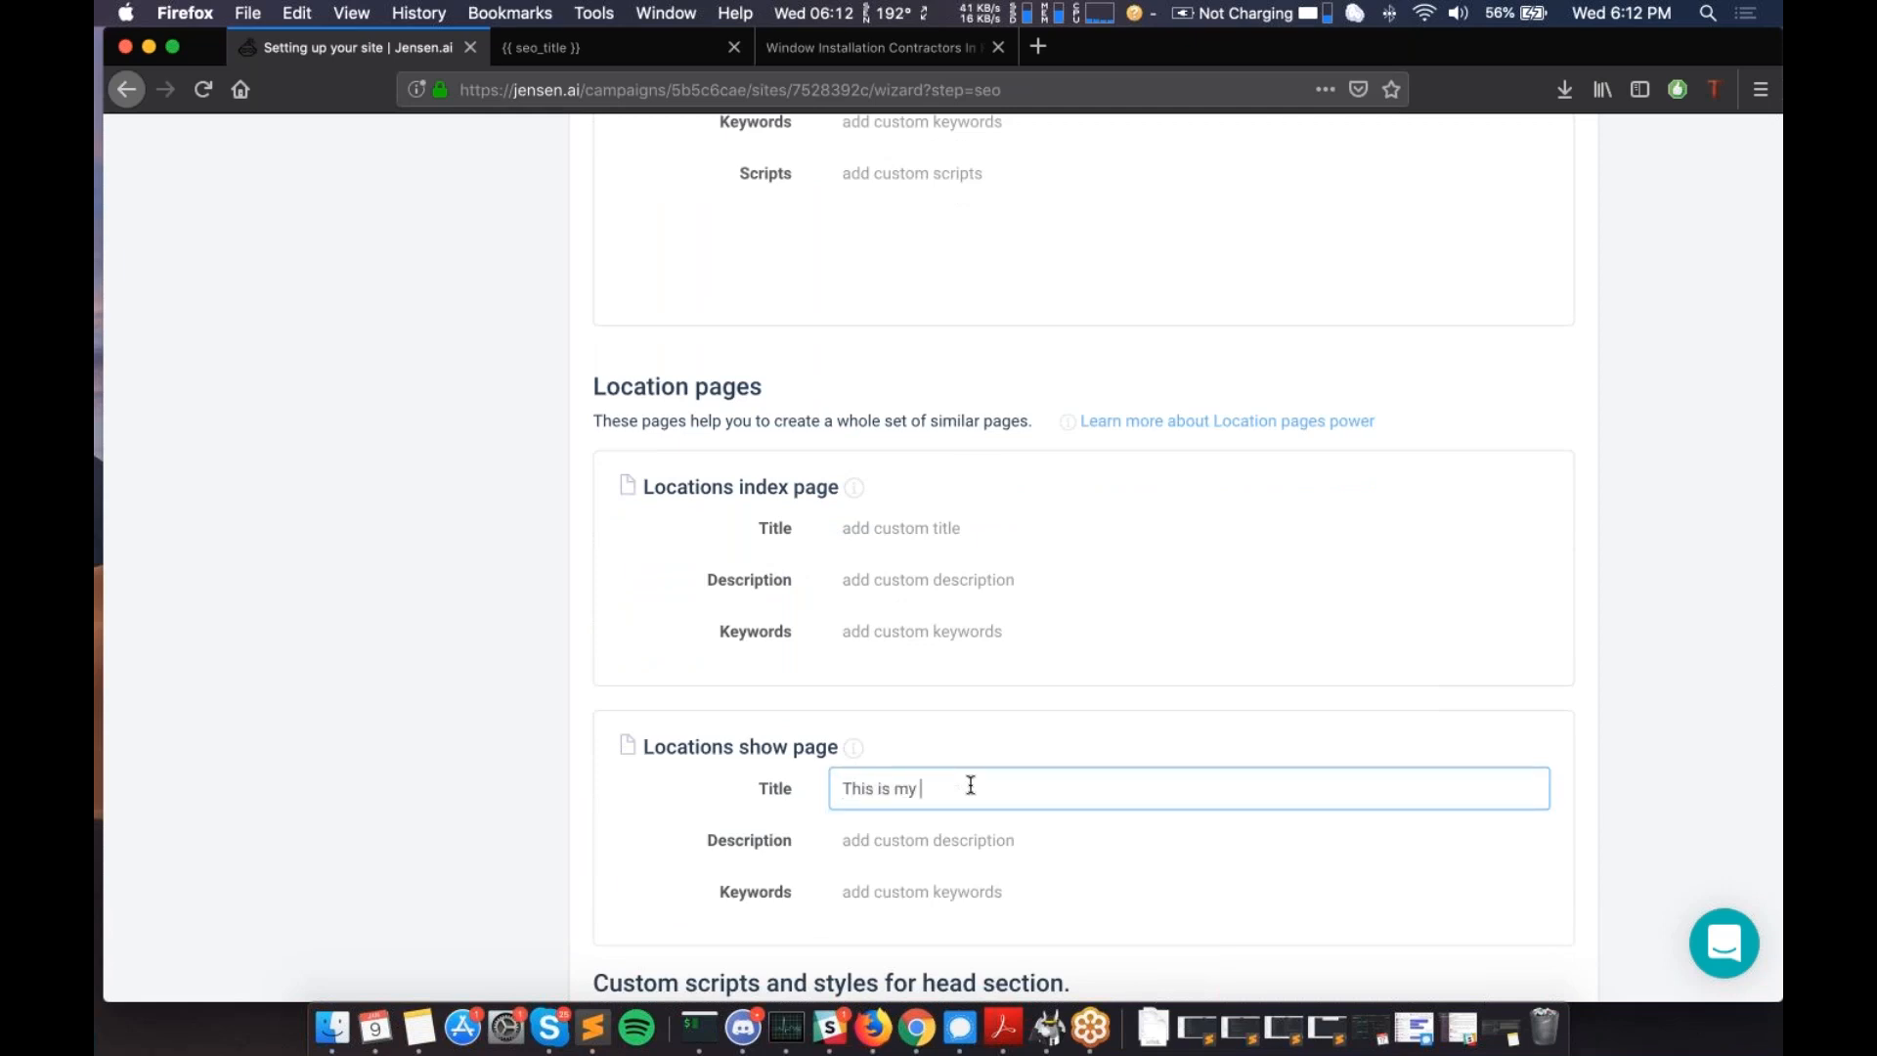
pyautogui.write('title for {{city.name}}')
pyautogui.moveTo(975, 789); pyautogui.dragTo(1111, 789)
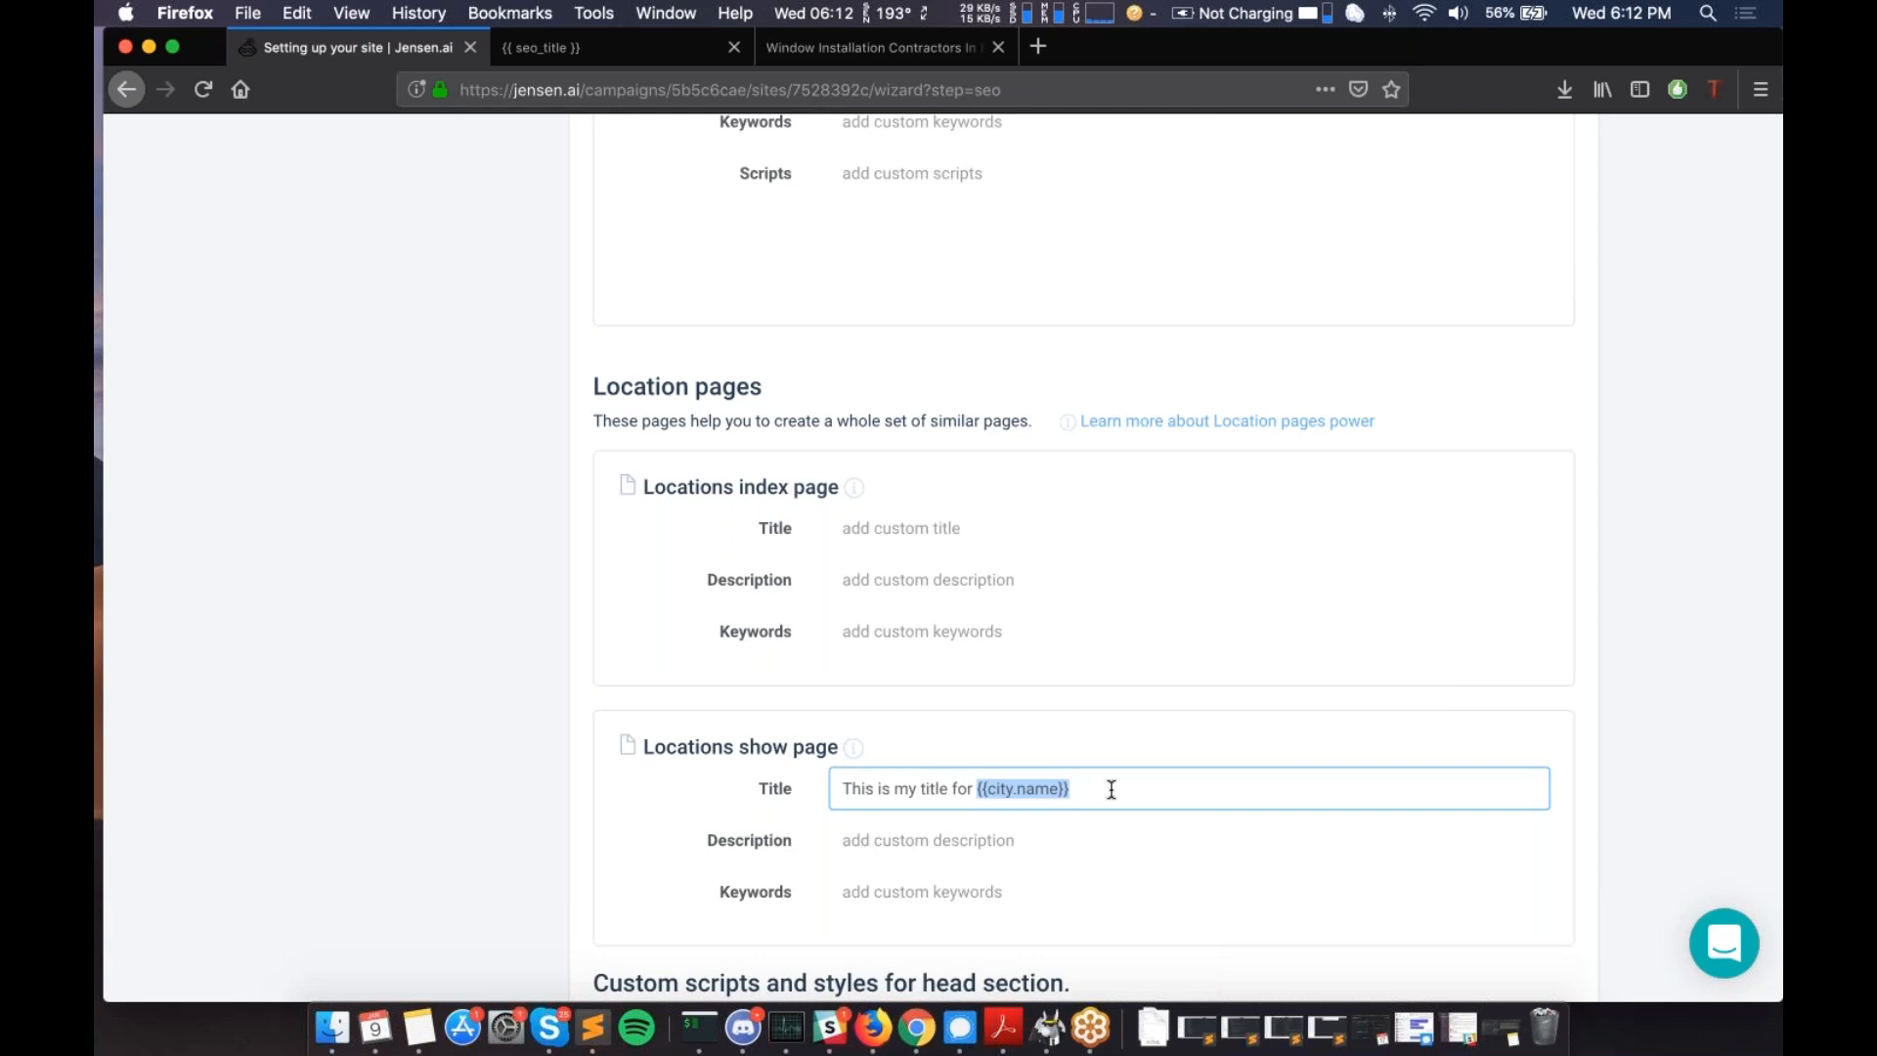
pyautogui.click(1080, 789)
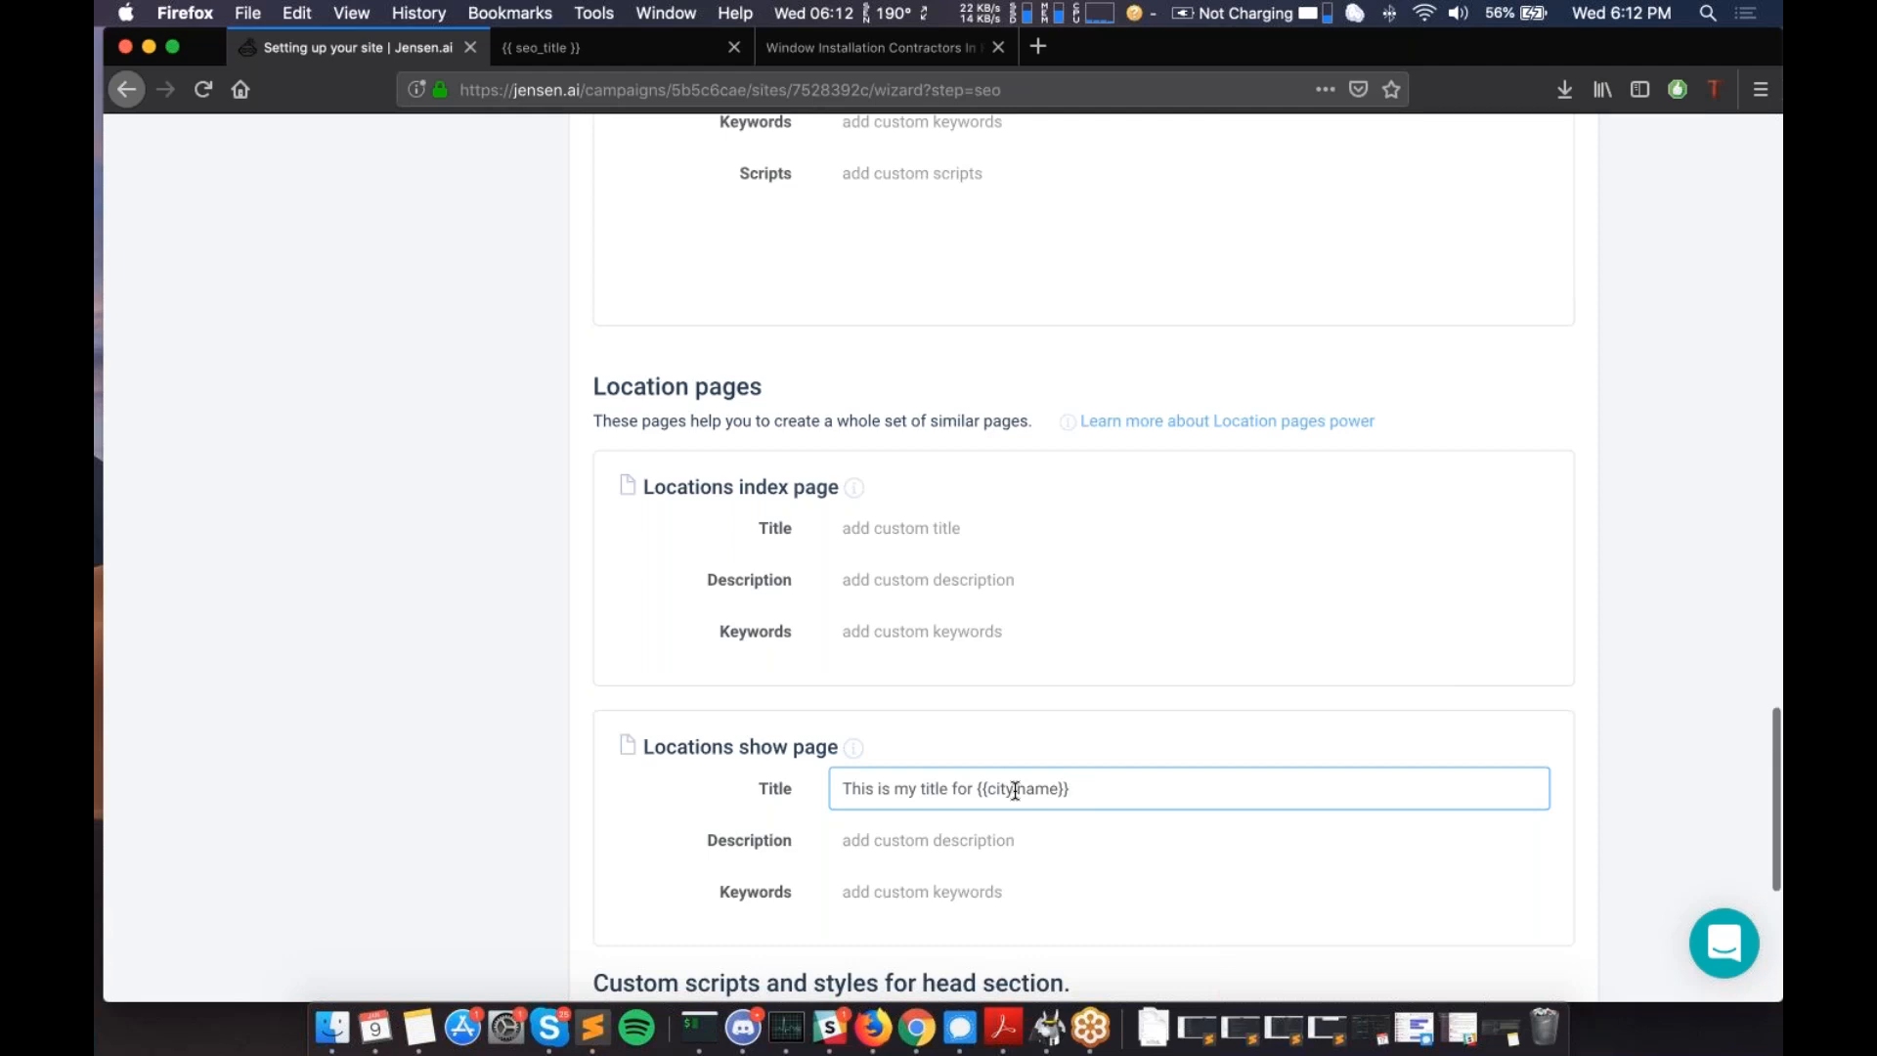
# - Review the completed SEO settings and proceed to the Billing Settings step
pyautogui.scroll(5, 1015, 790)
pyautogui.scroll(4, 1015, 790)
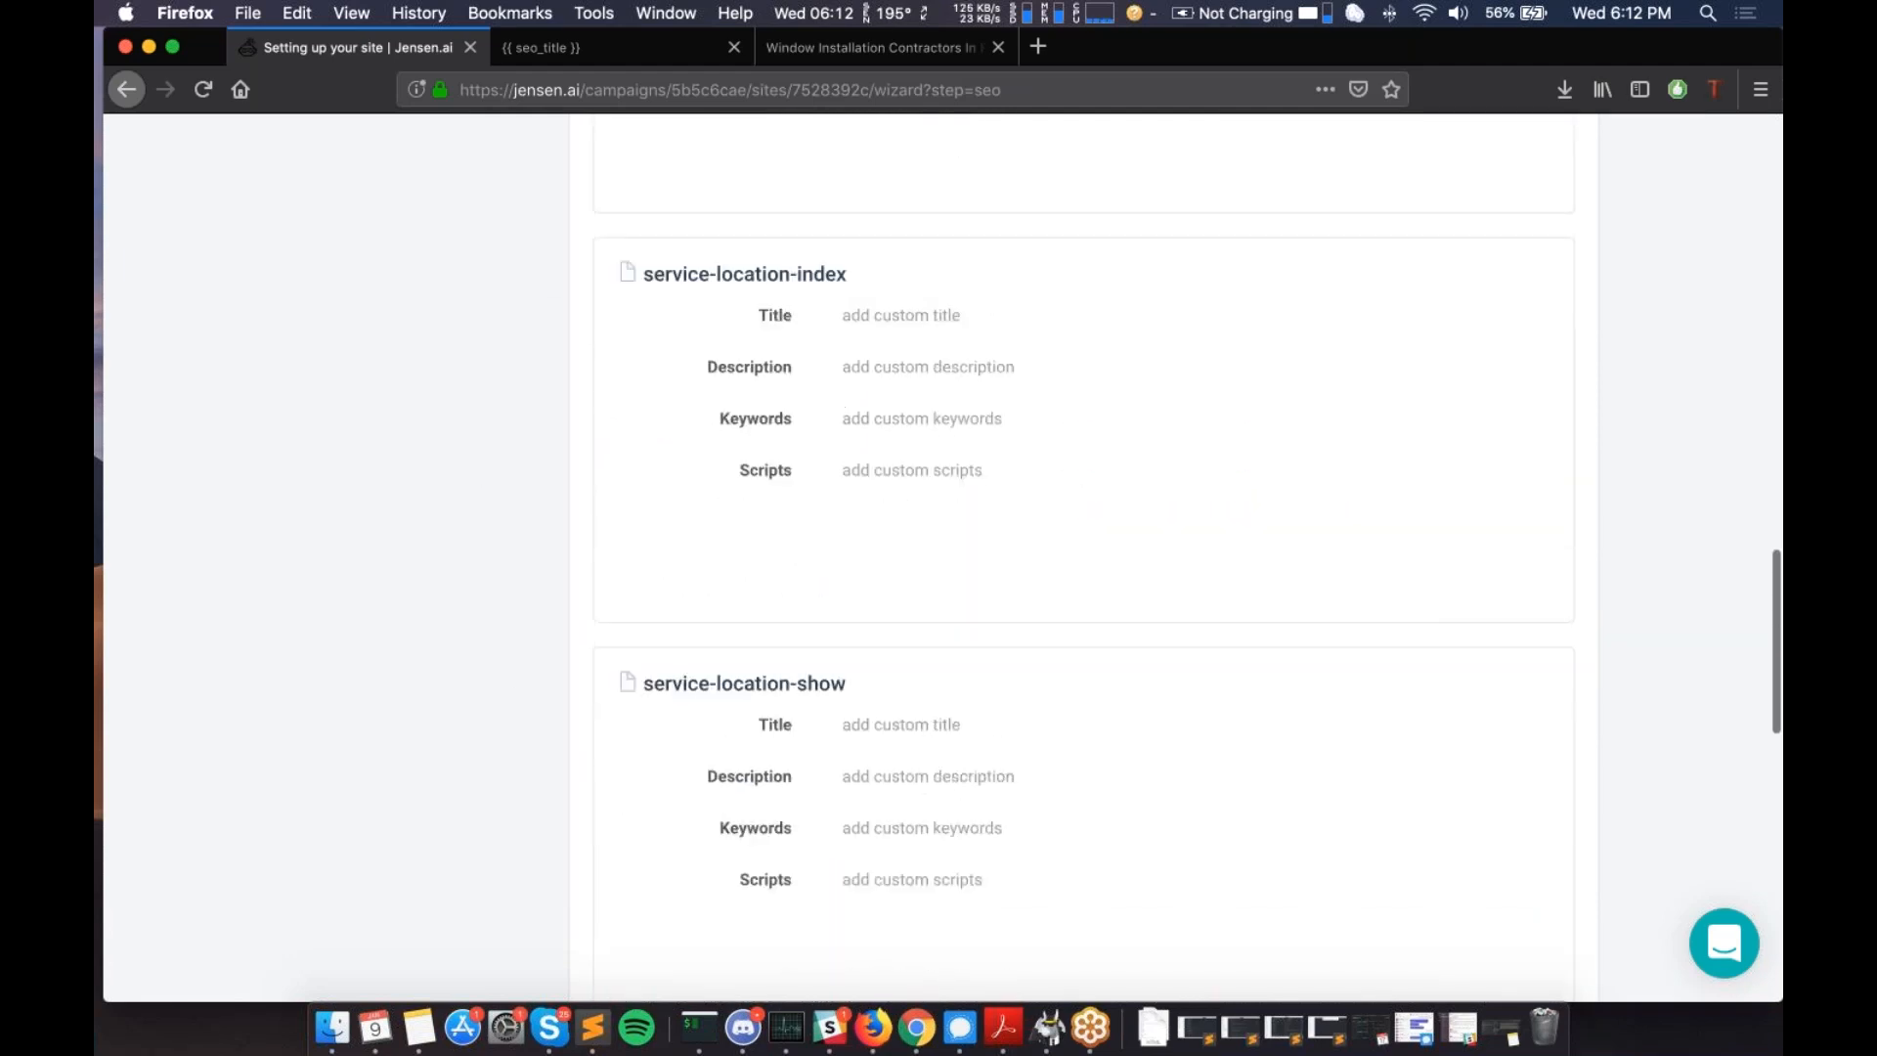
pyautogui.scroll(-4, 1084, 558)
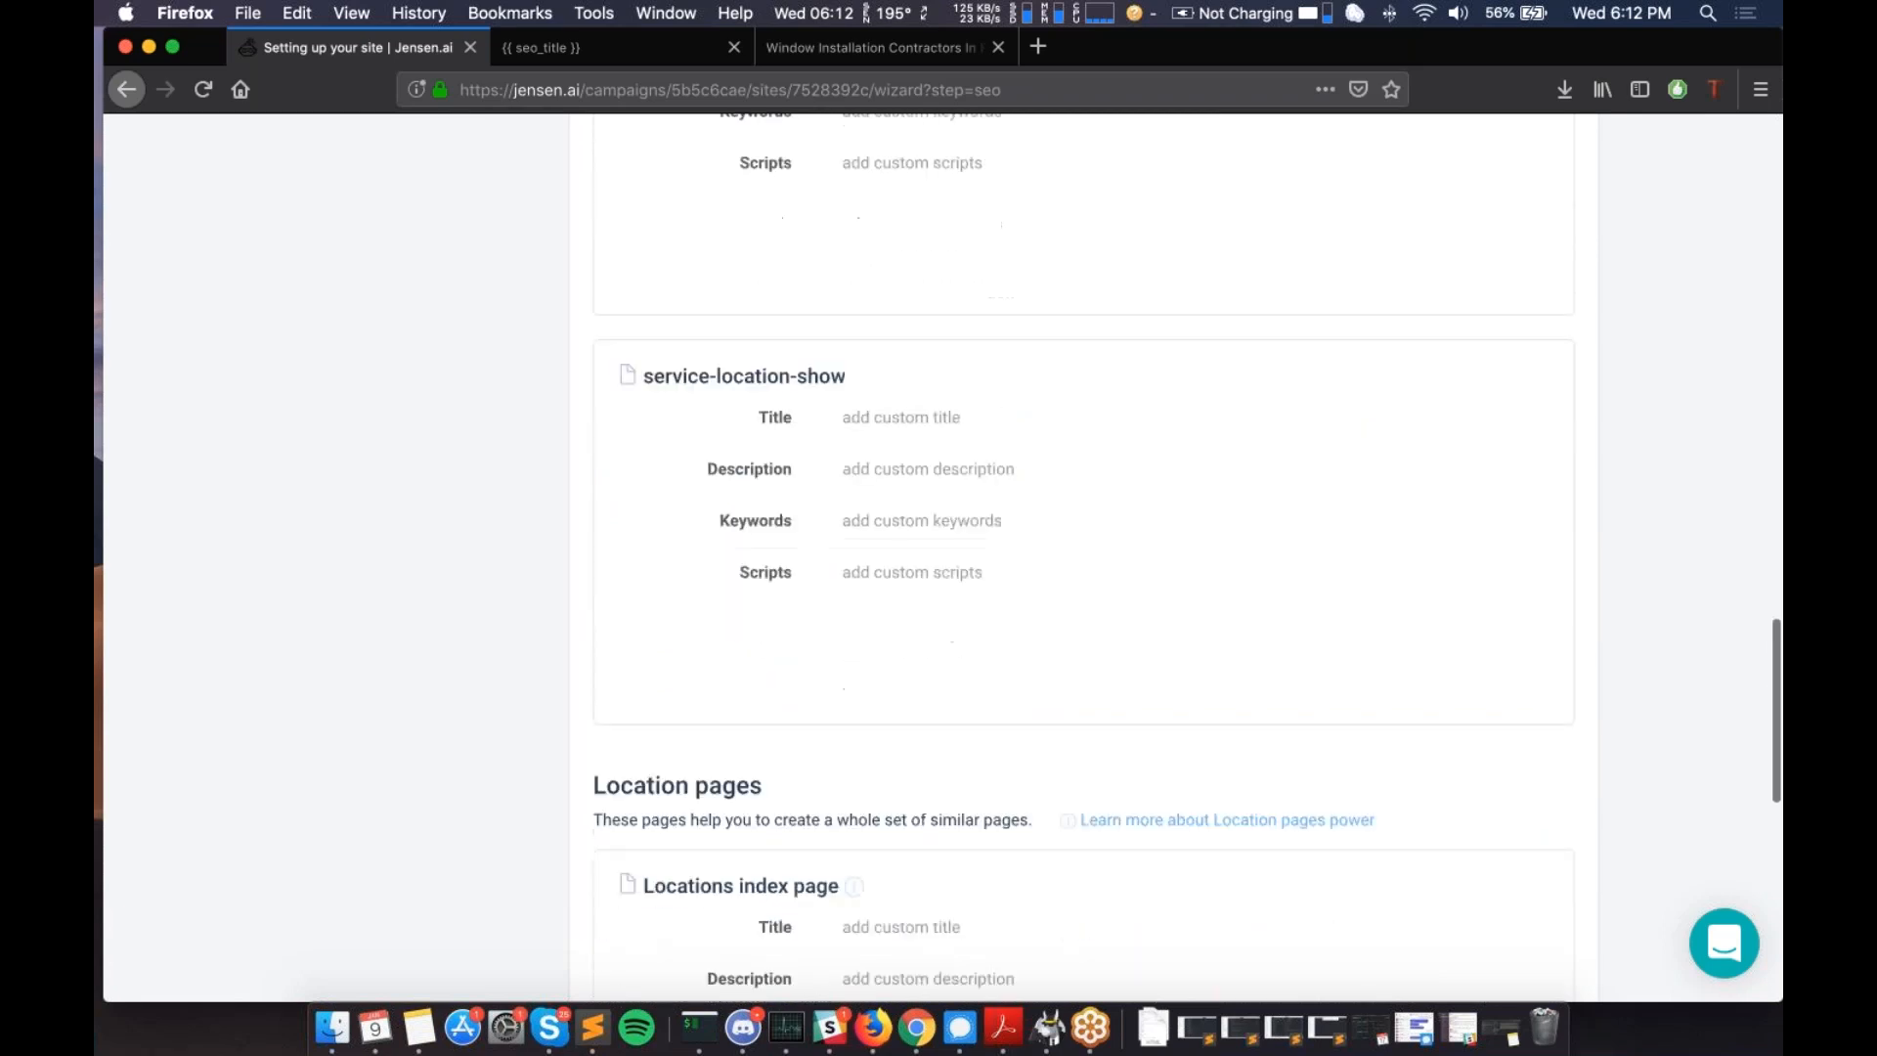
pyautogui.scroll(-4, 1083, 557)
pyautogui.scroll(-2, 862, 528)
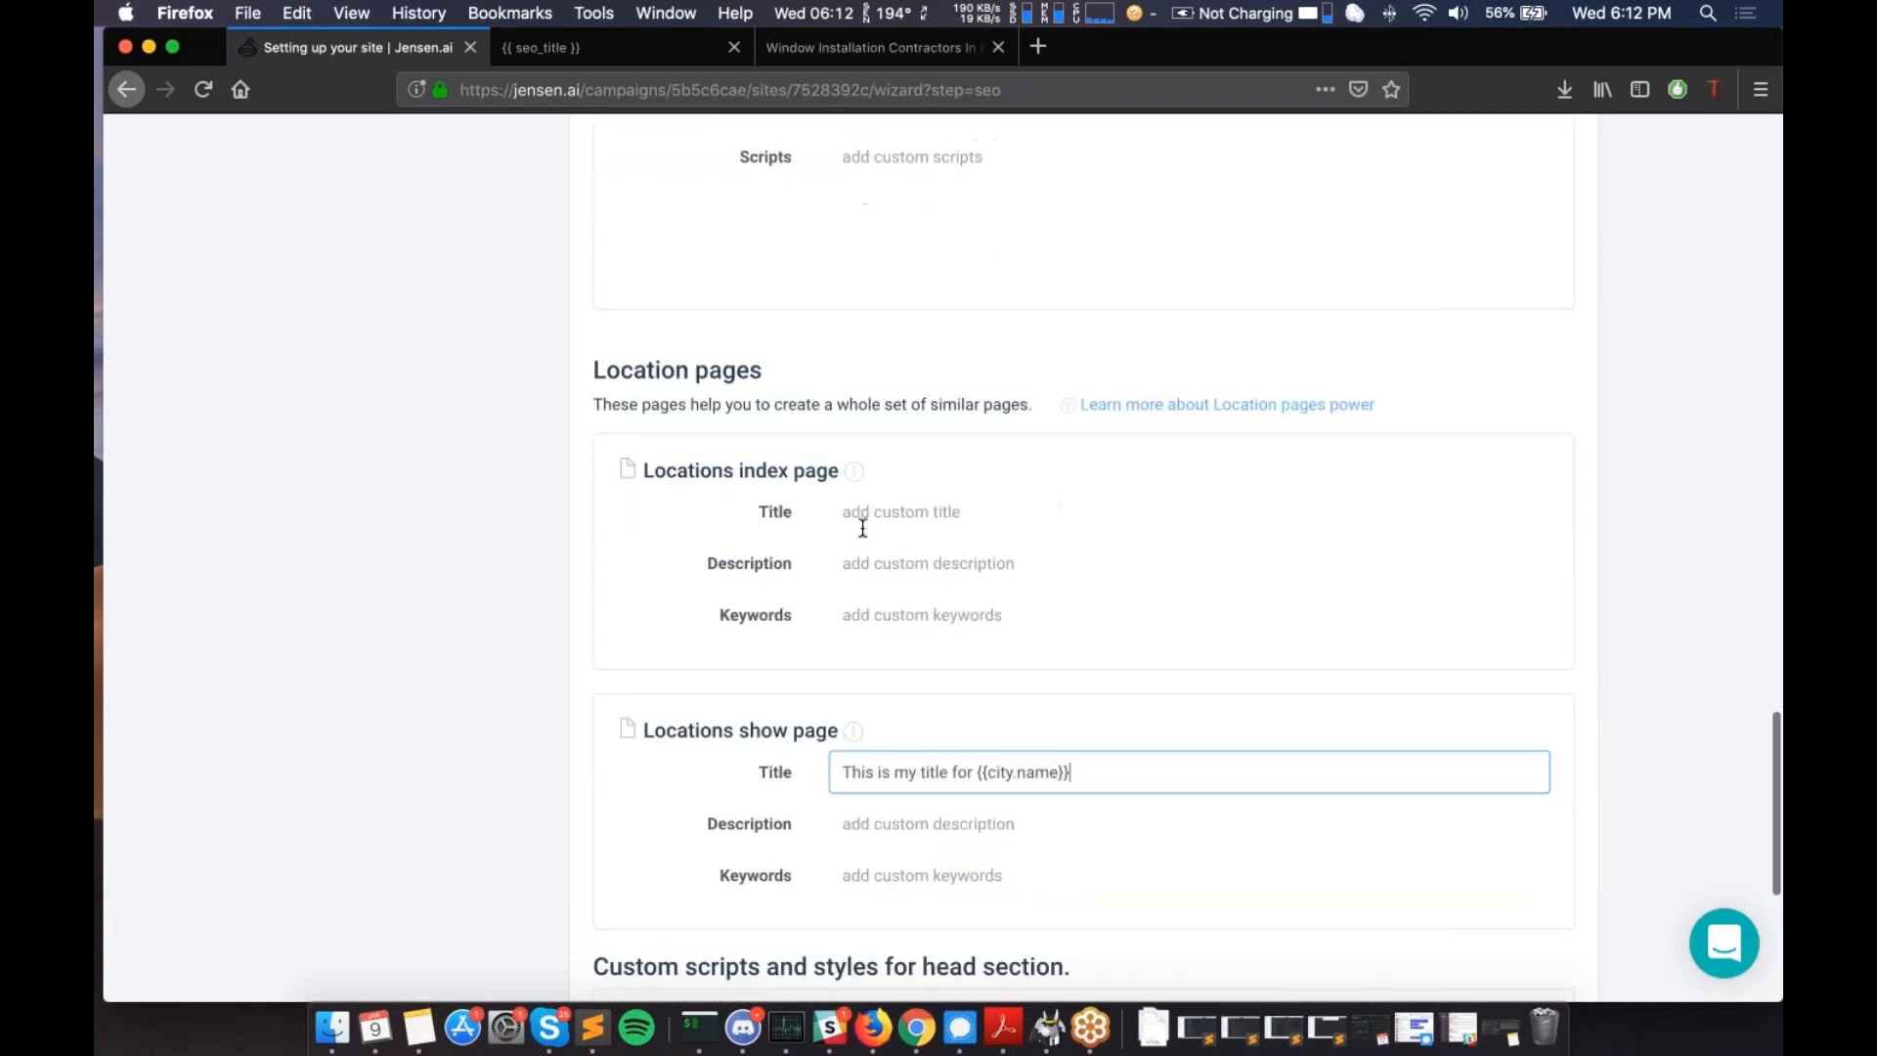
pyautogui.scroll(-3, 863, 528)
pyautogui.scroll(-2, 941, 483)
pyautogui.scroll(3, 977, 793)
pyautogui.scroll(-3, 978, 794)
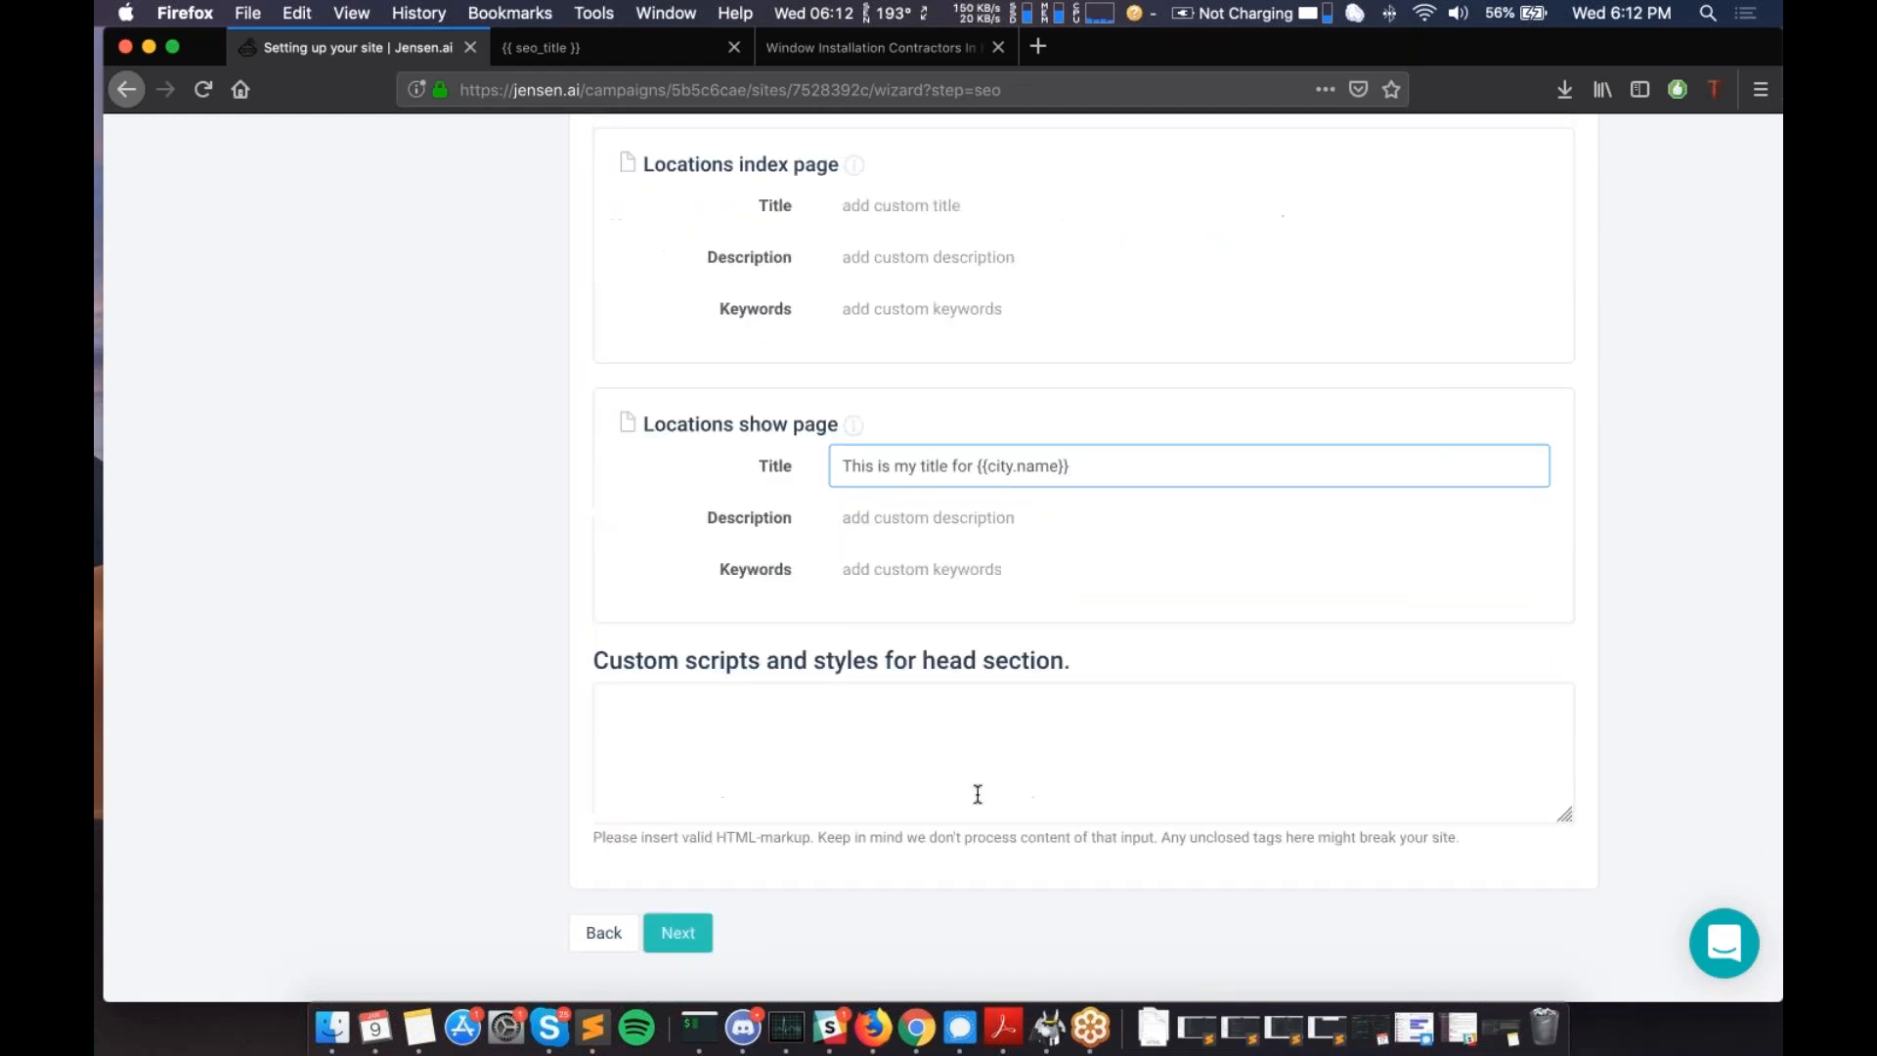
pyautogui.scroll(3, 978, 794)
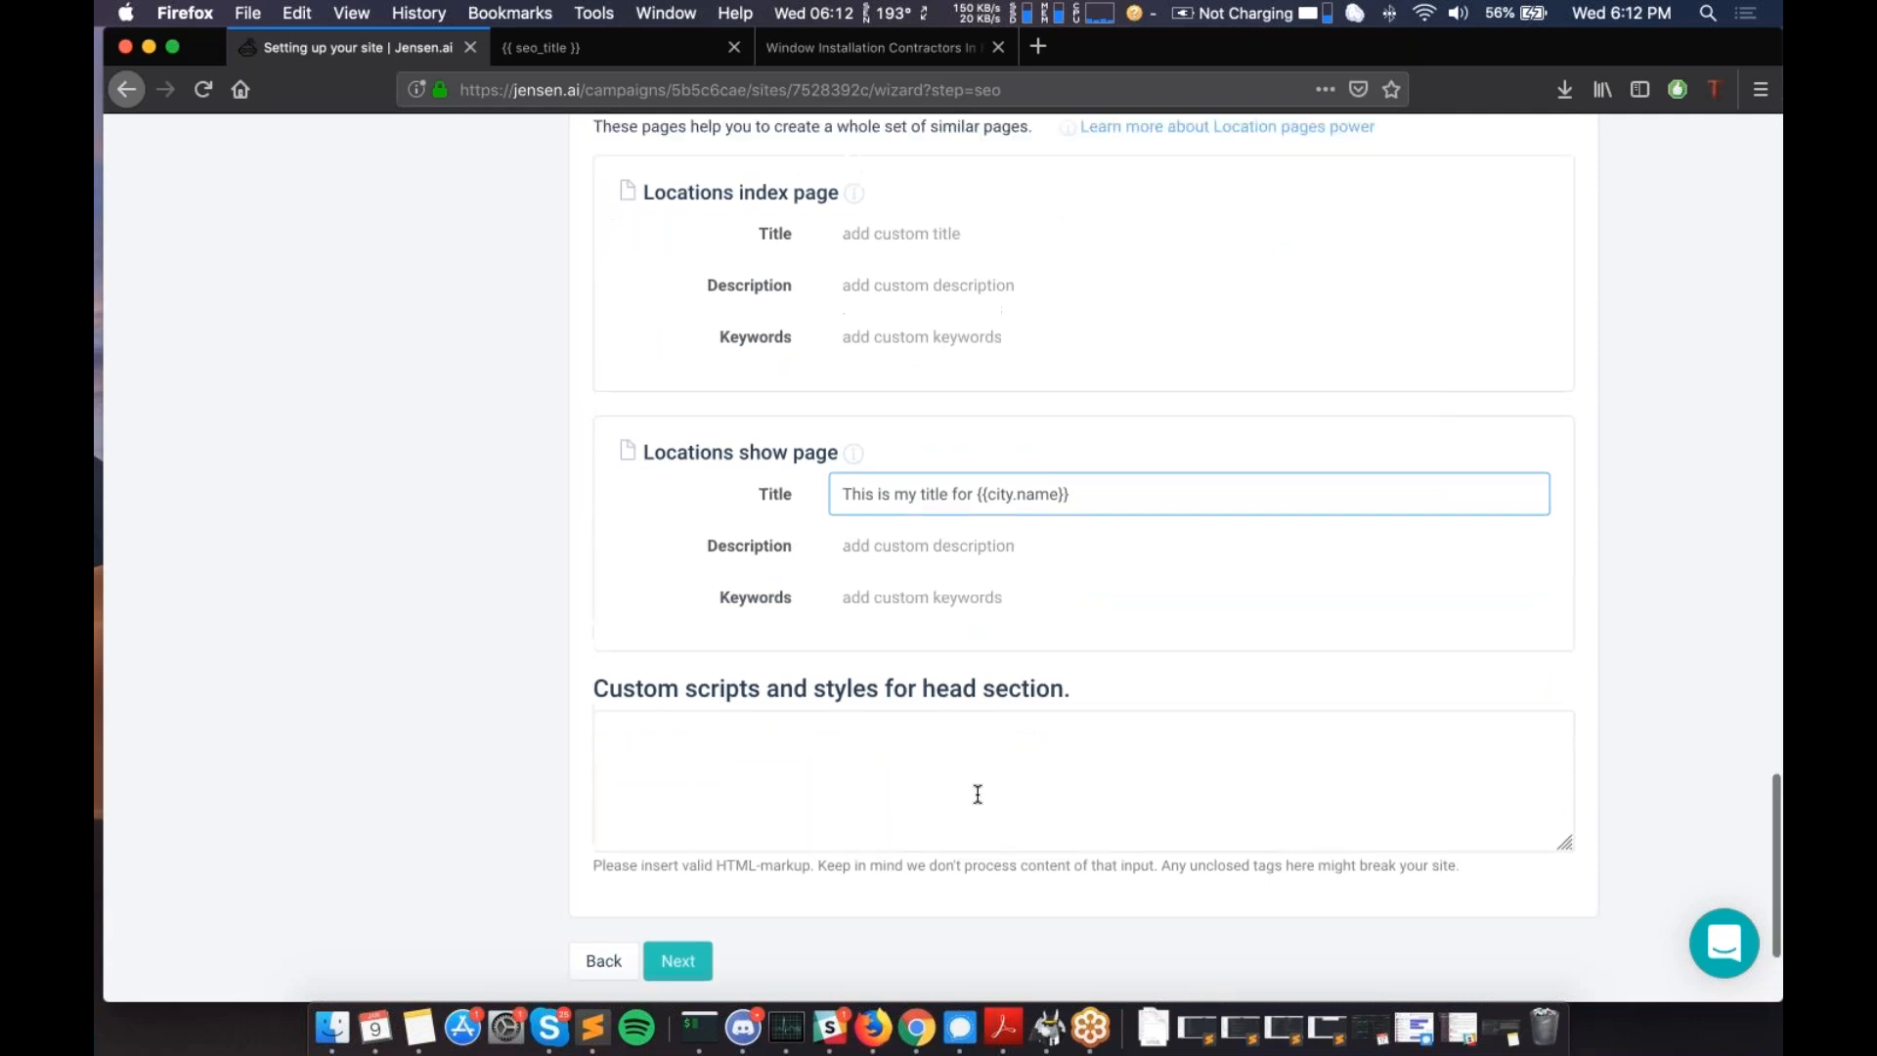
pyautogui.scroll(3, 978, 794)
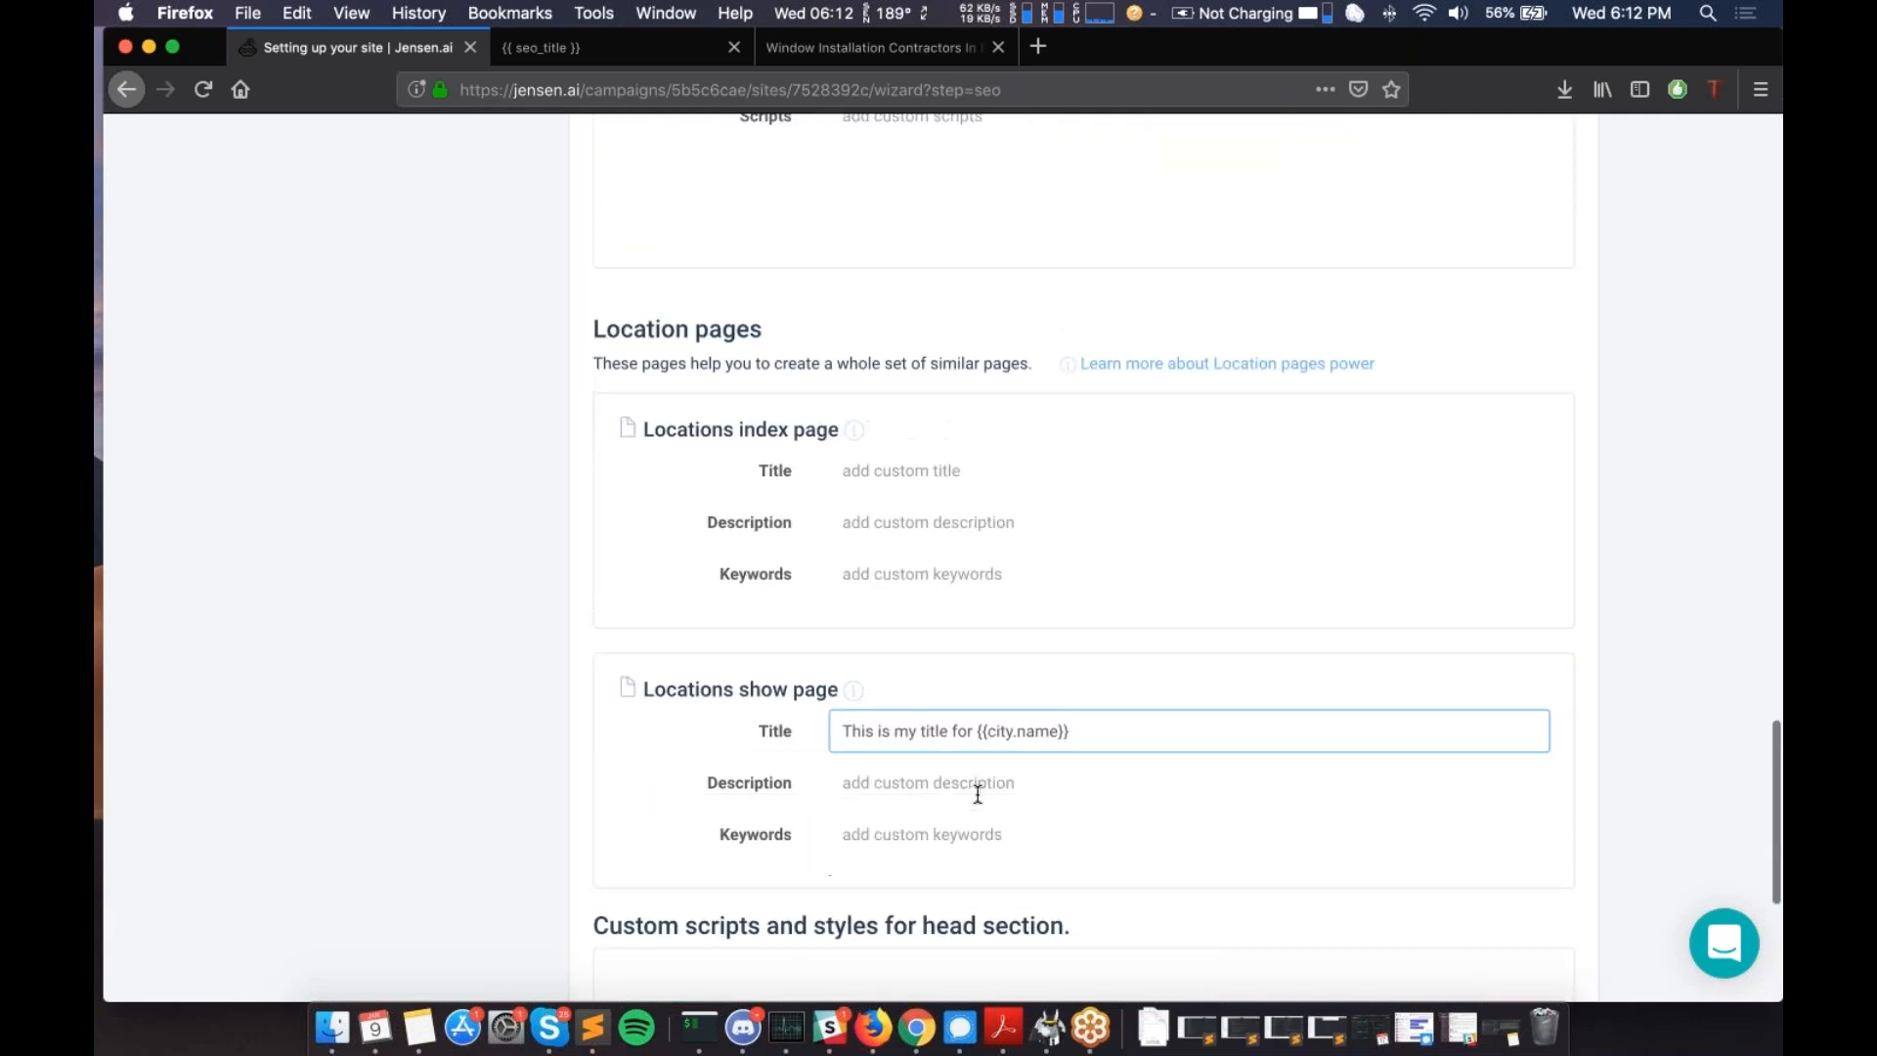
pyautogui.scroll(-2, 1065, 662)
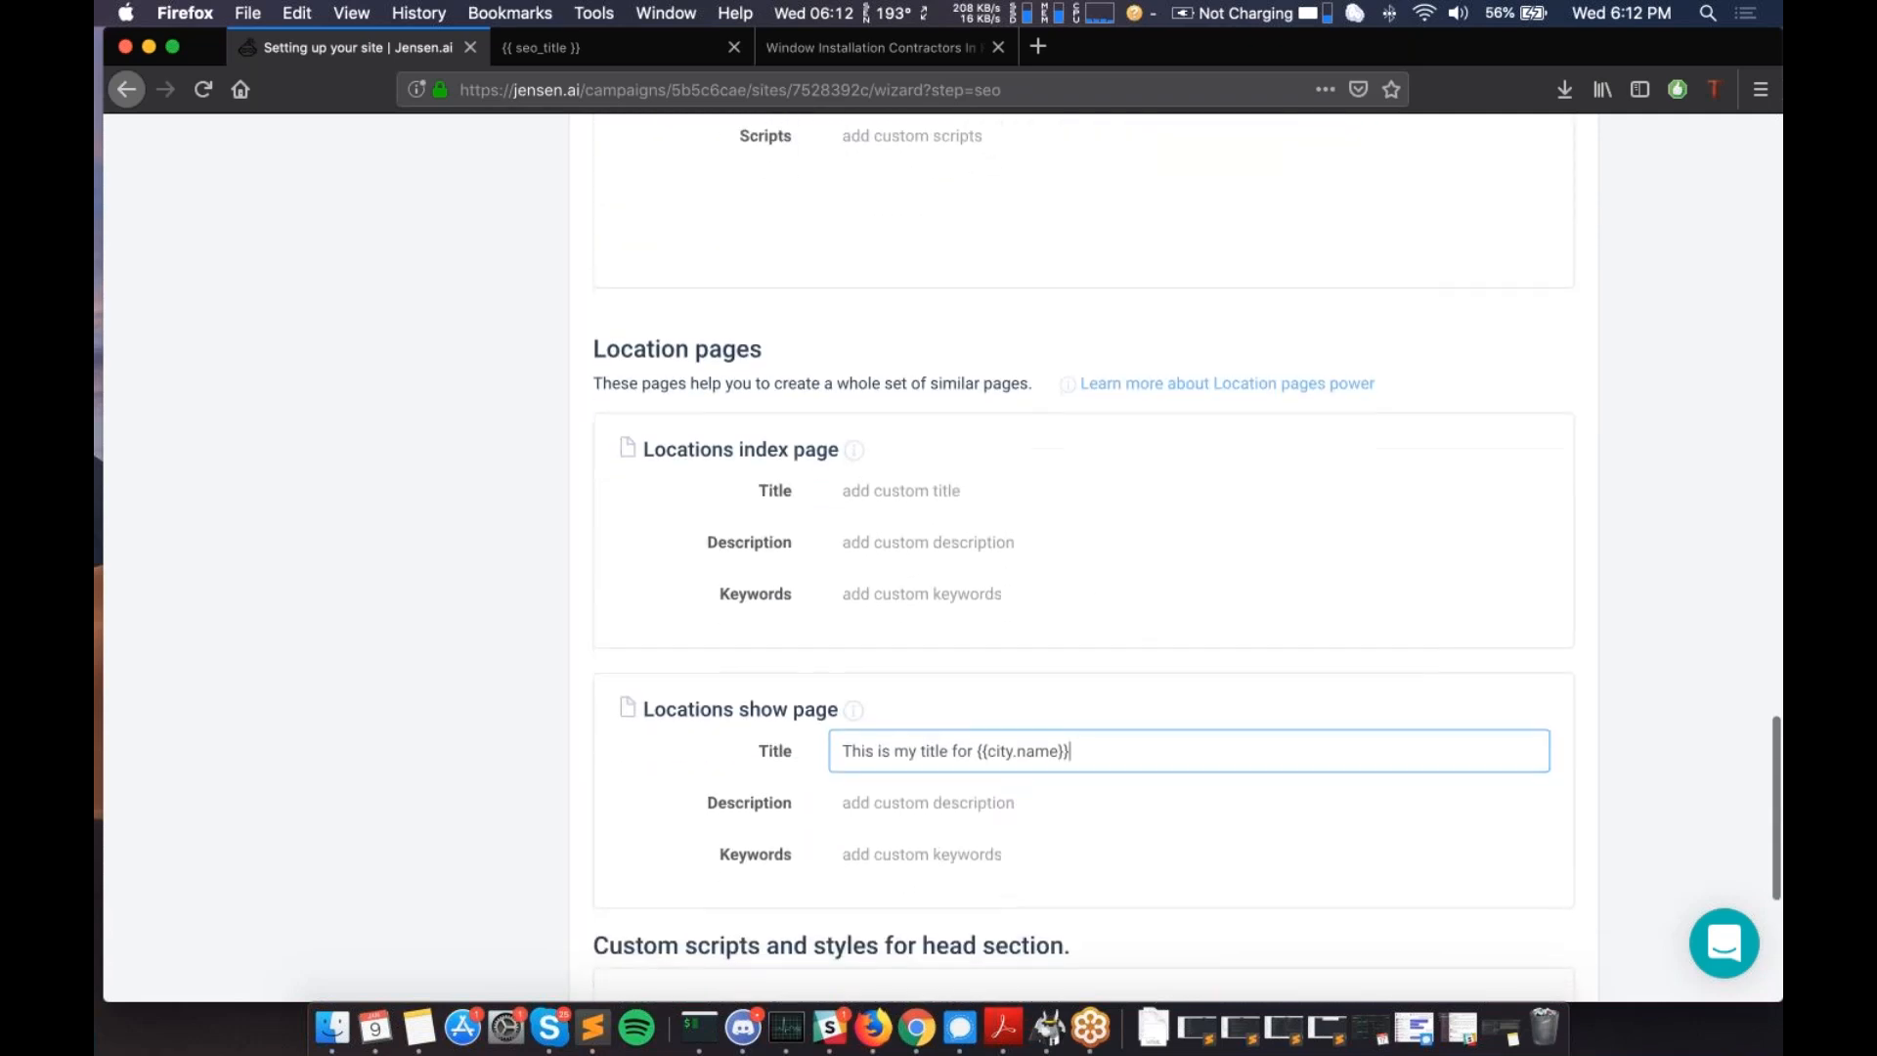
pyautogui.scroll(-5, 772, 796)
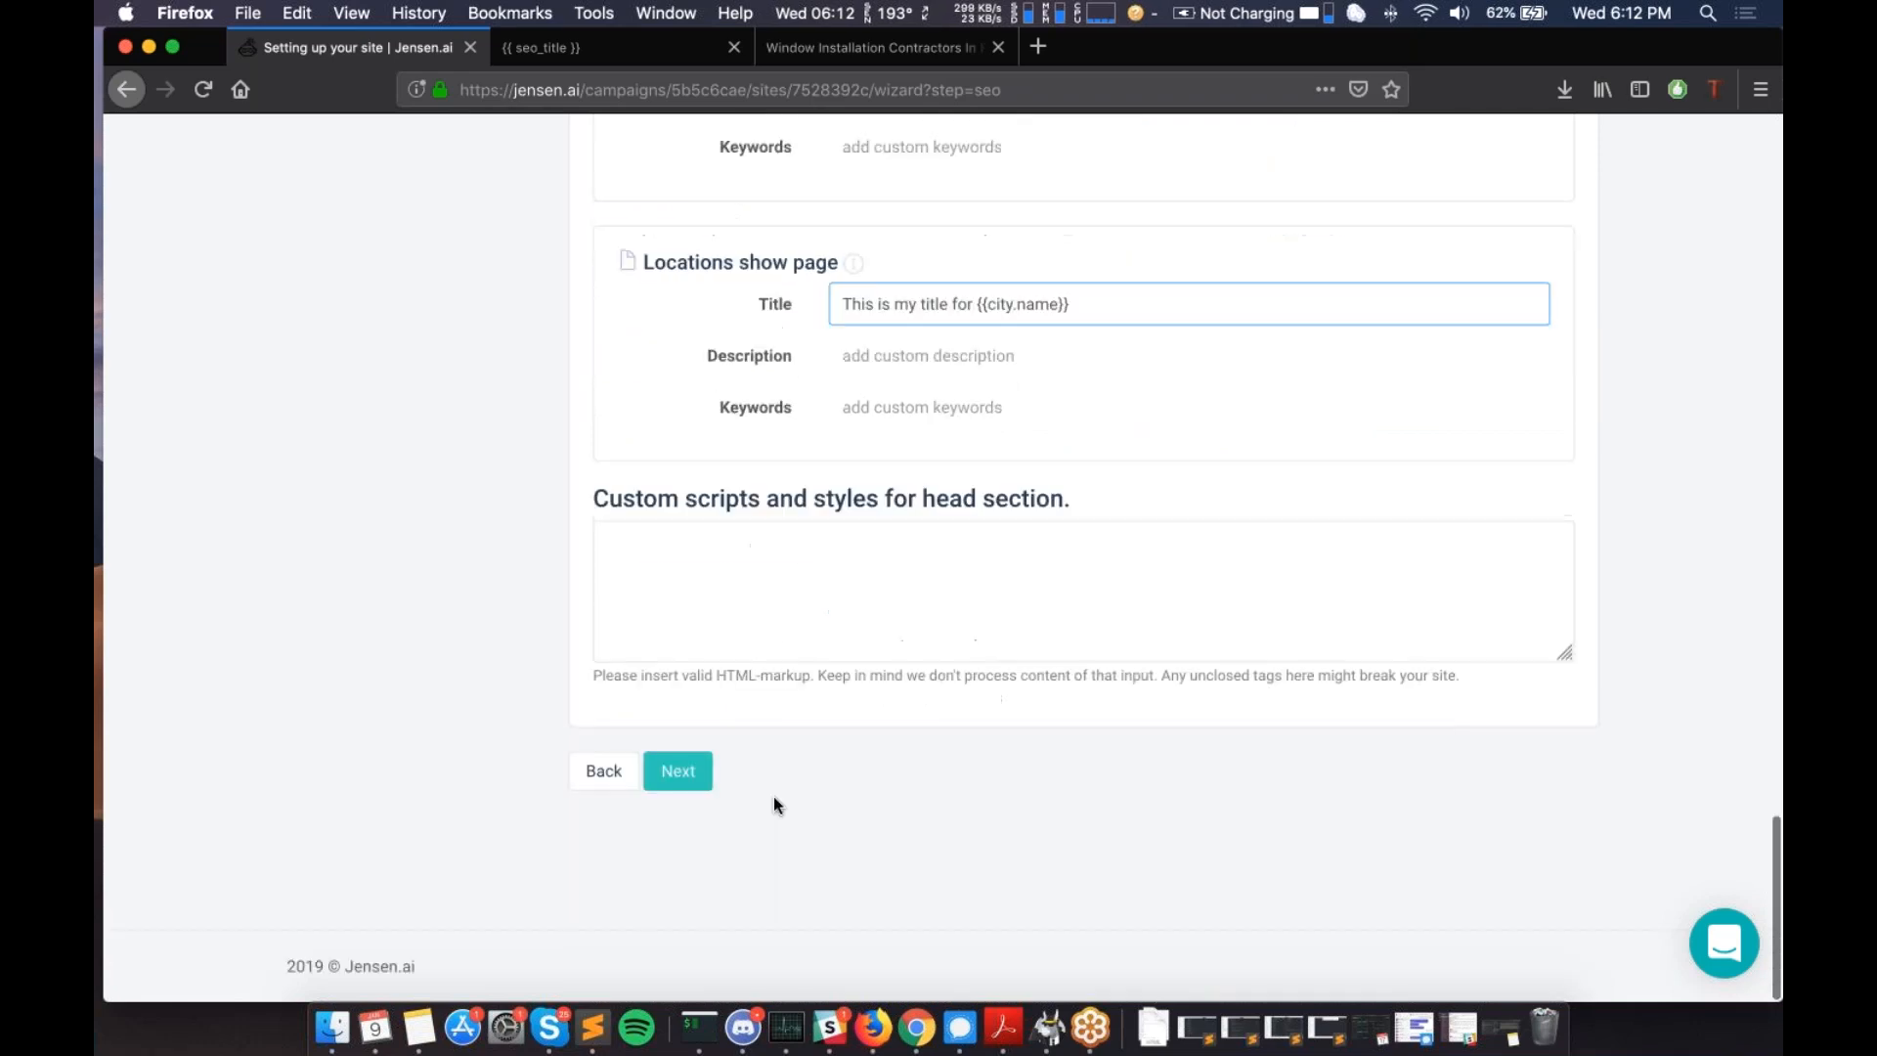
pyautogui.scroll(20, 772, 795)
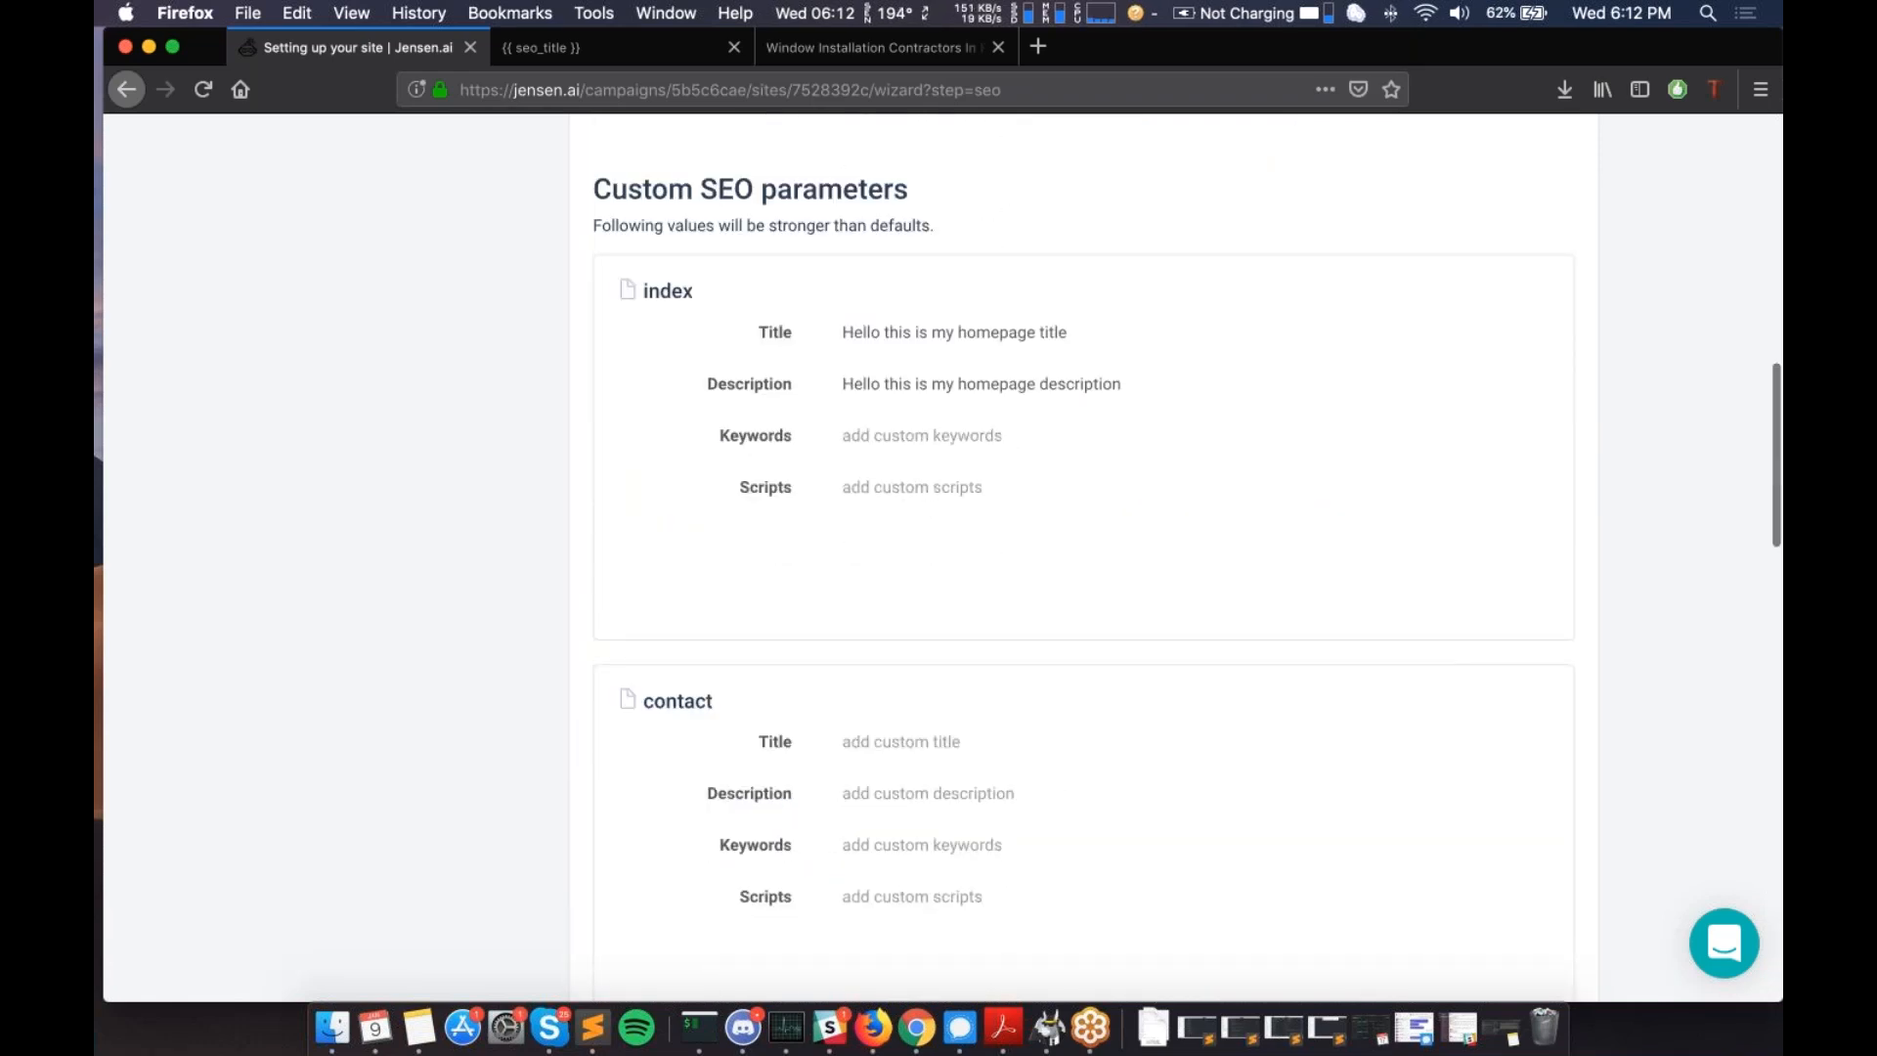
pyautogui.scroll(3, 773, 796)
pyautogui.scroll(-5, 772, 795)
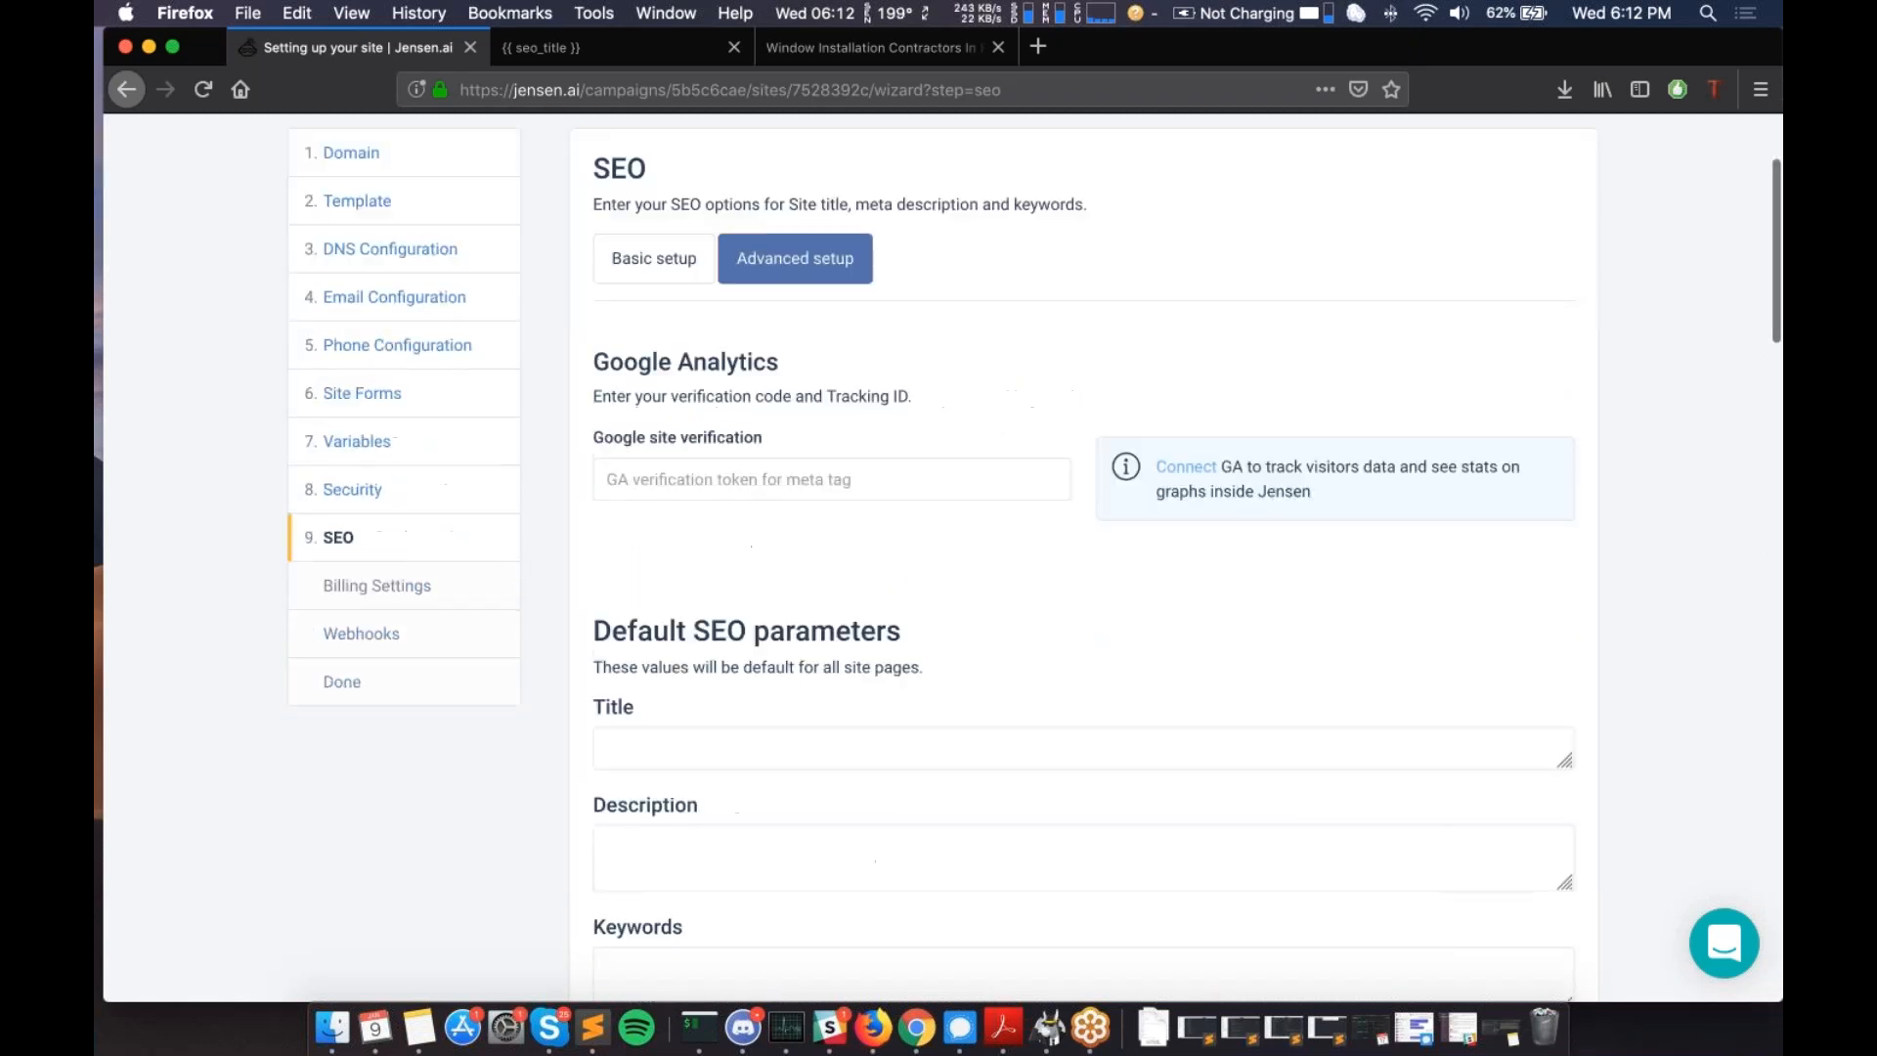
pyautogui.scroll(5, 773, 796)
pyautogui.scroll(-20, 773, 796)
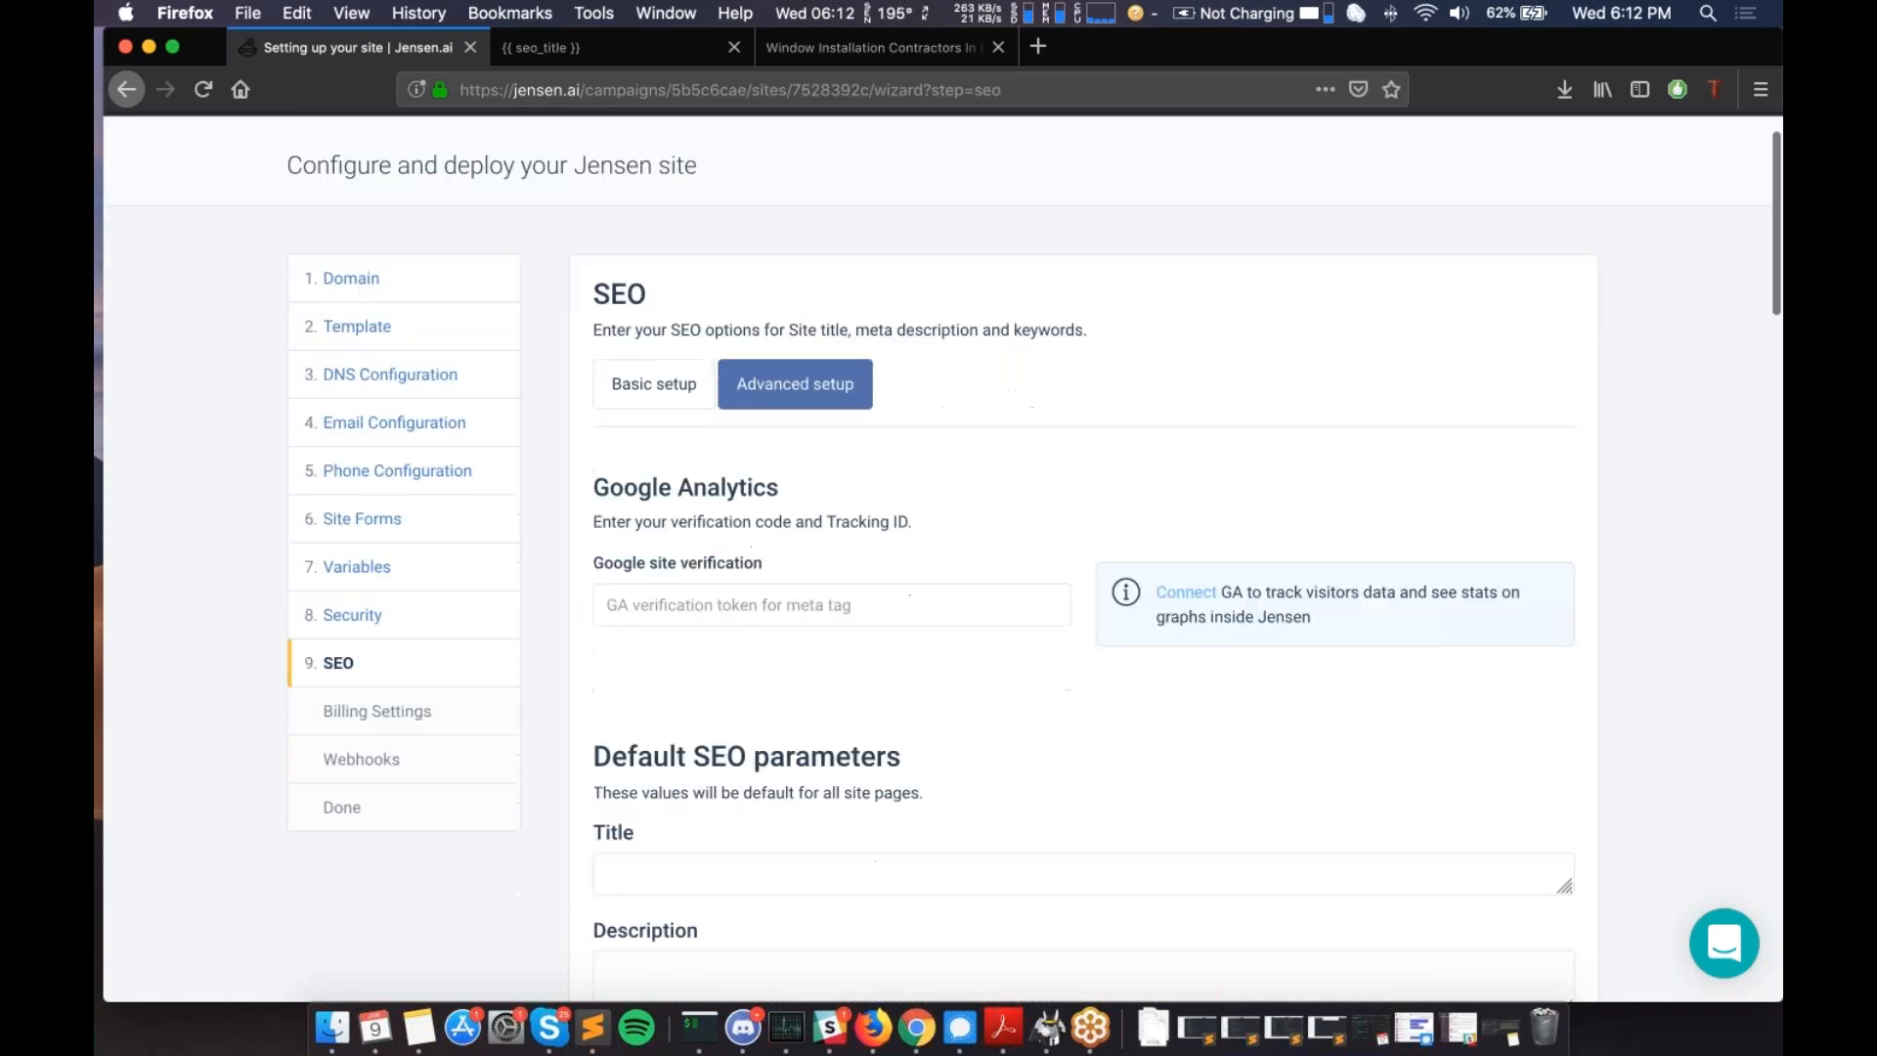
pyautogui.scroll(-7, 689, 784)
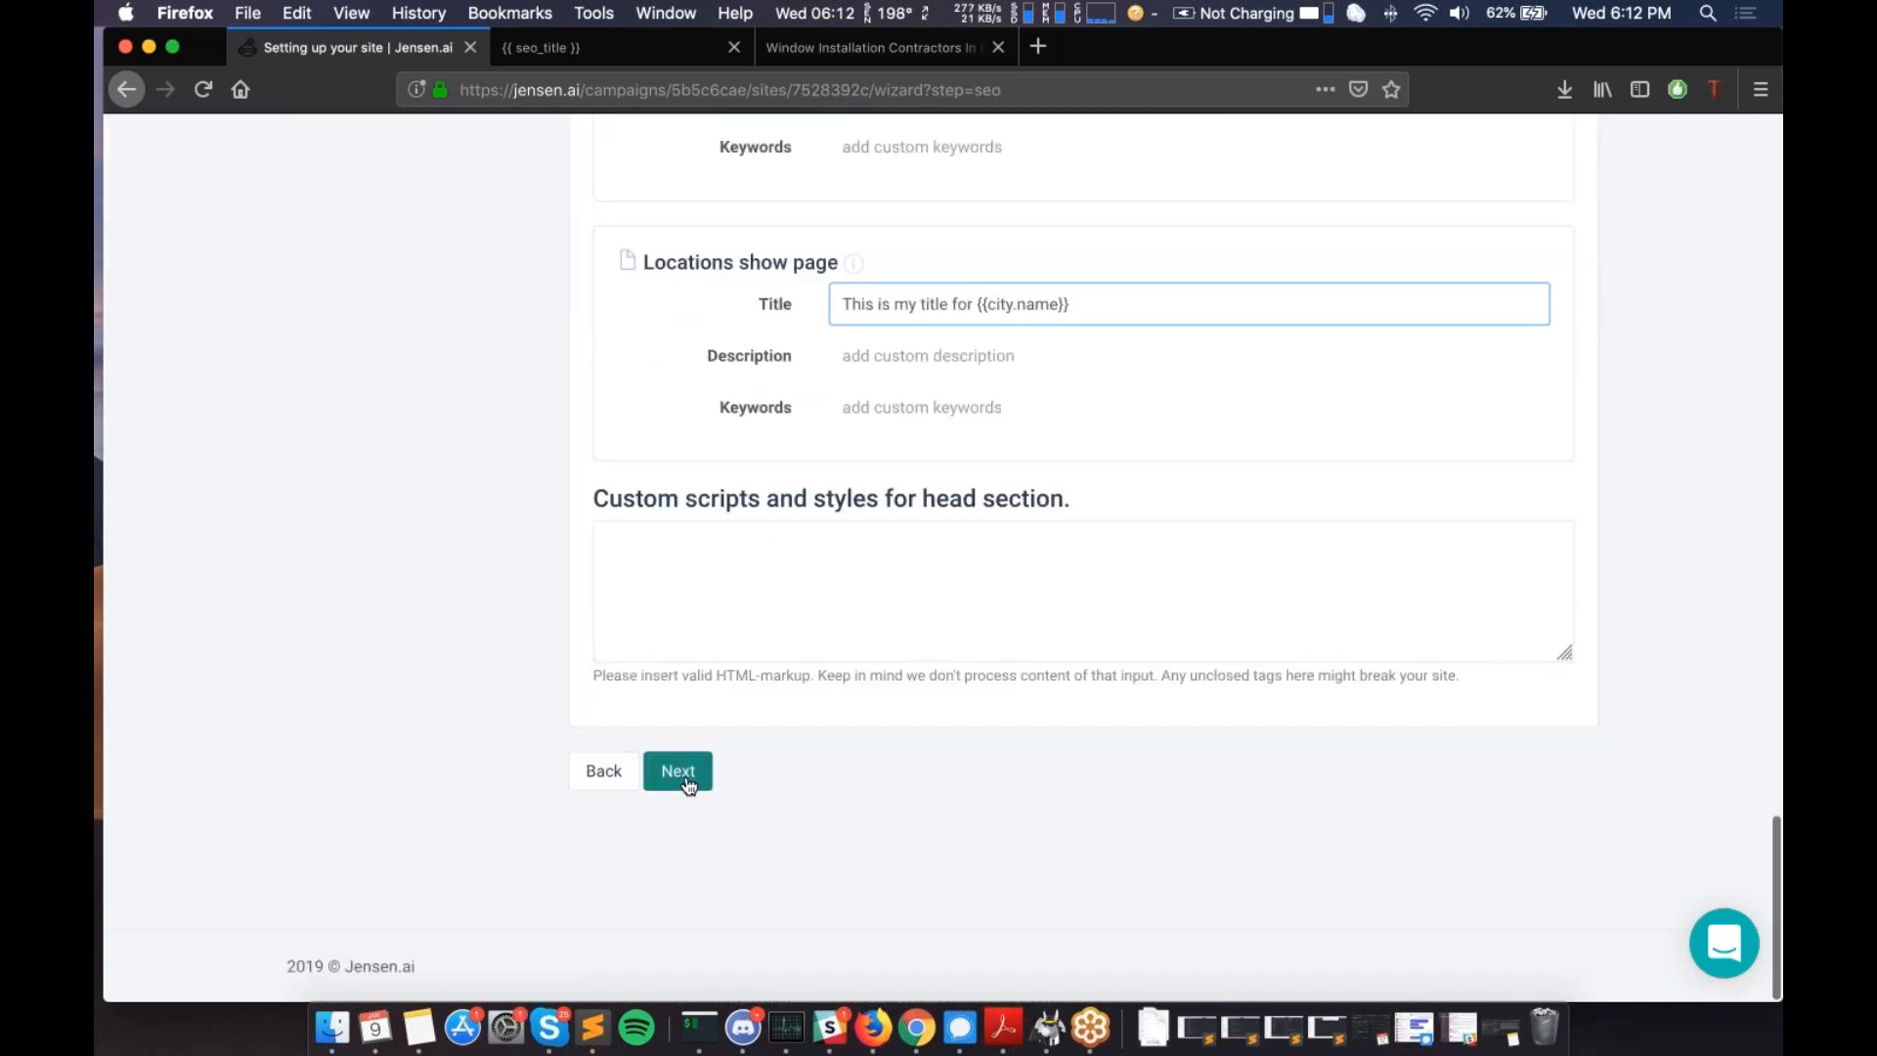
pyautogui.click(687, 779)
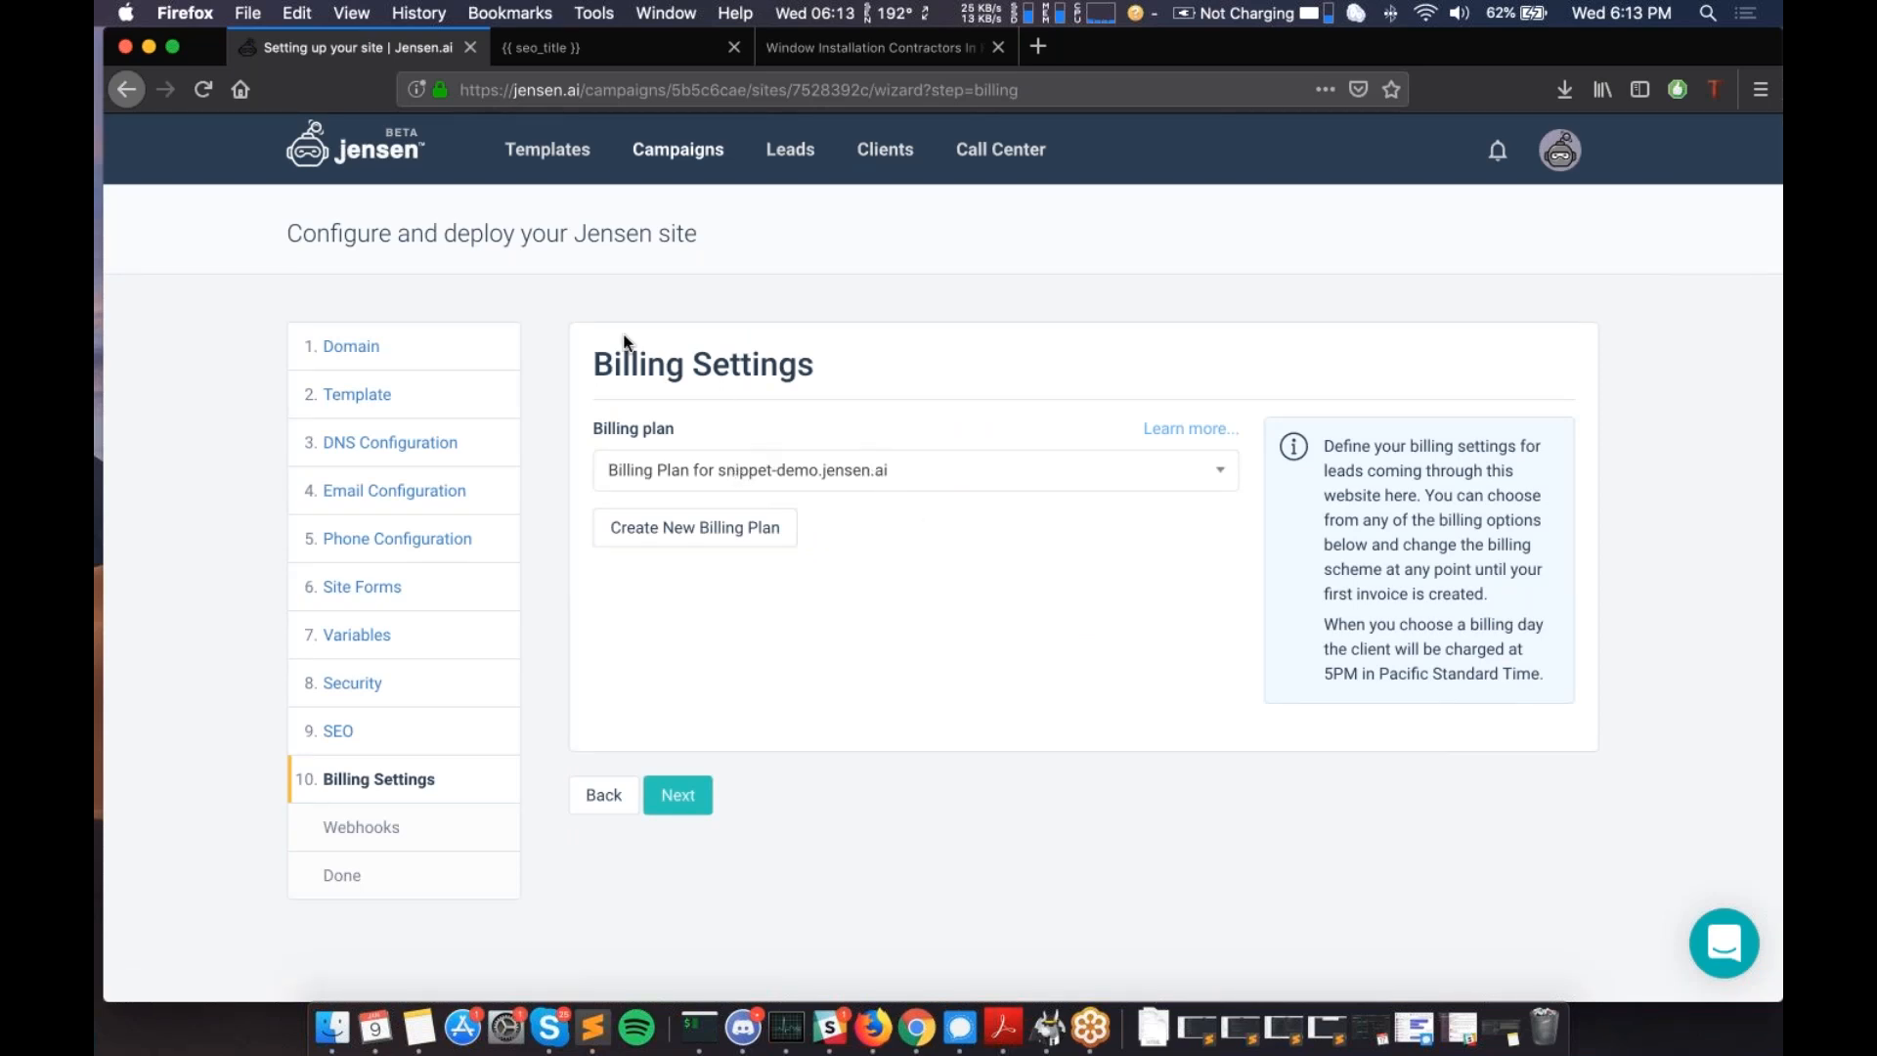
# - Check the existing billing plans without changing the selection, then open Create New Billing Plan
pyautogui.moveTo(595, 360); pyautogui.dragTo(815, 372)
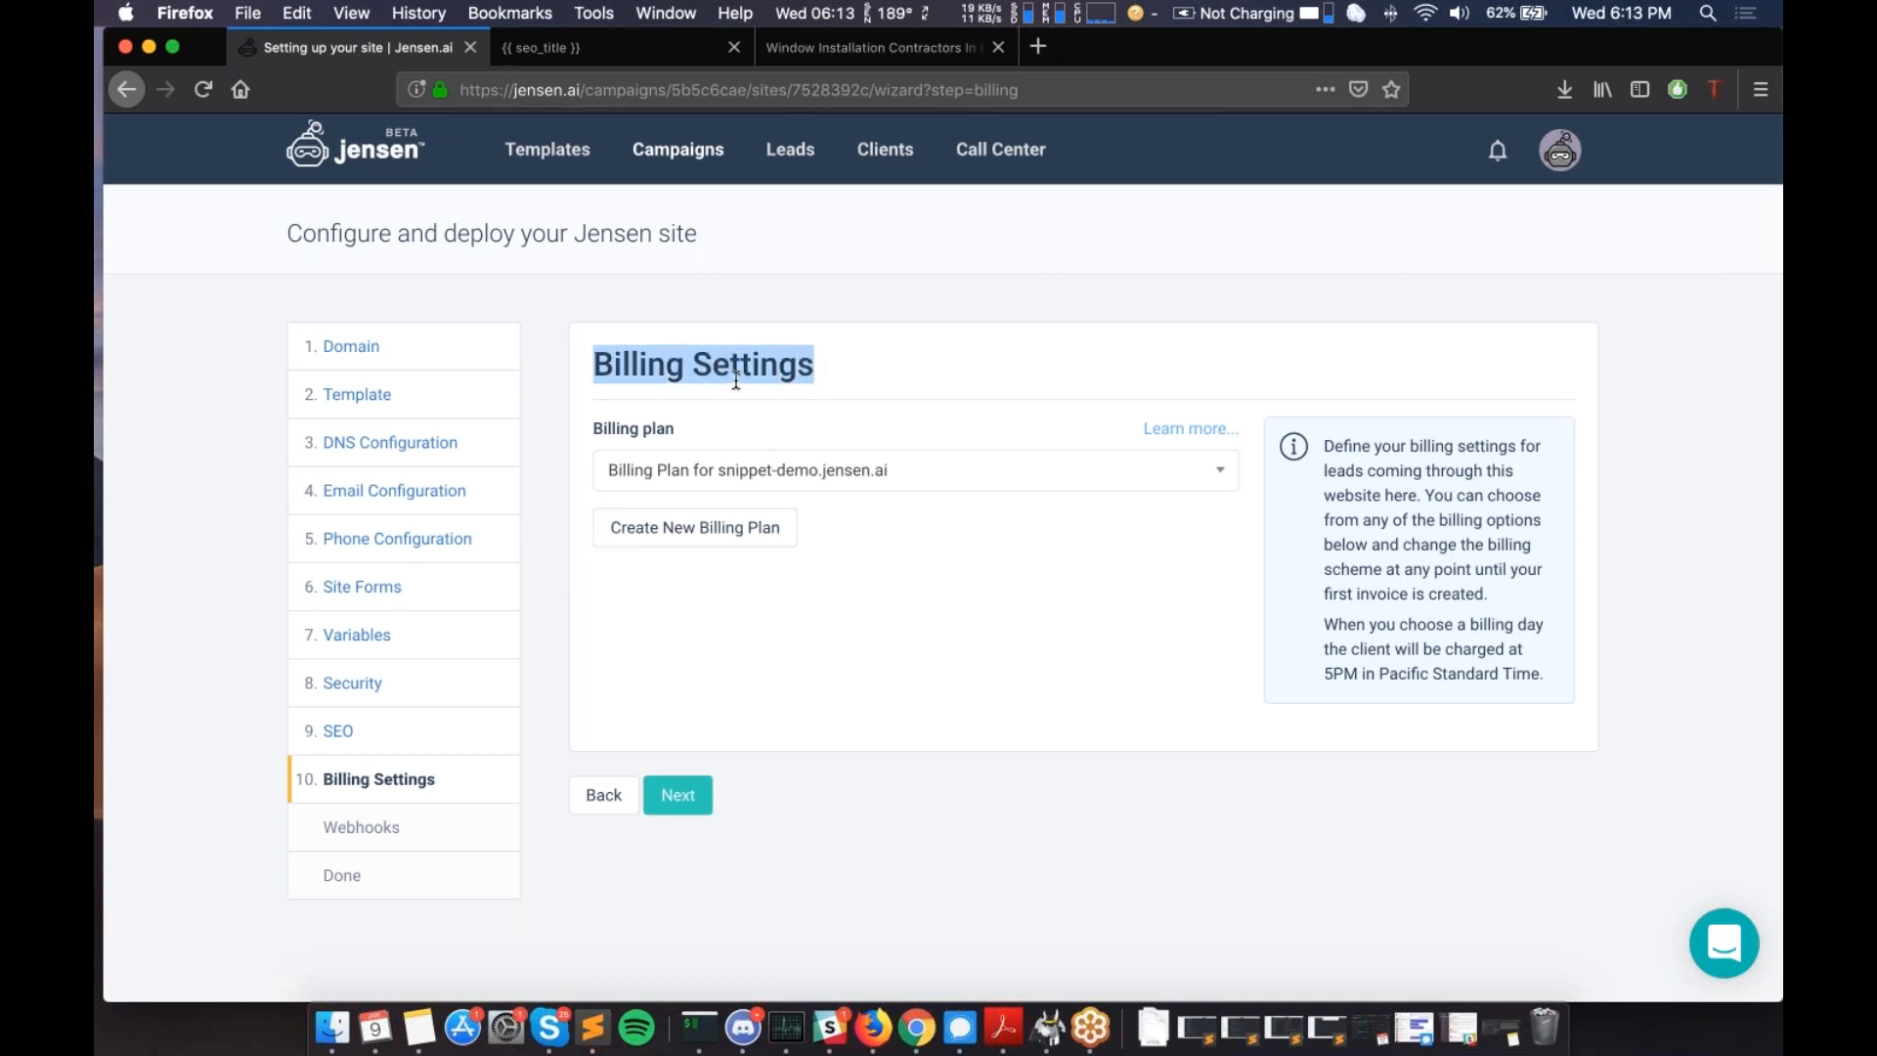
pyautogui.click(884, 467)
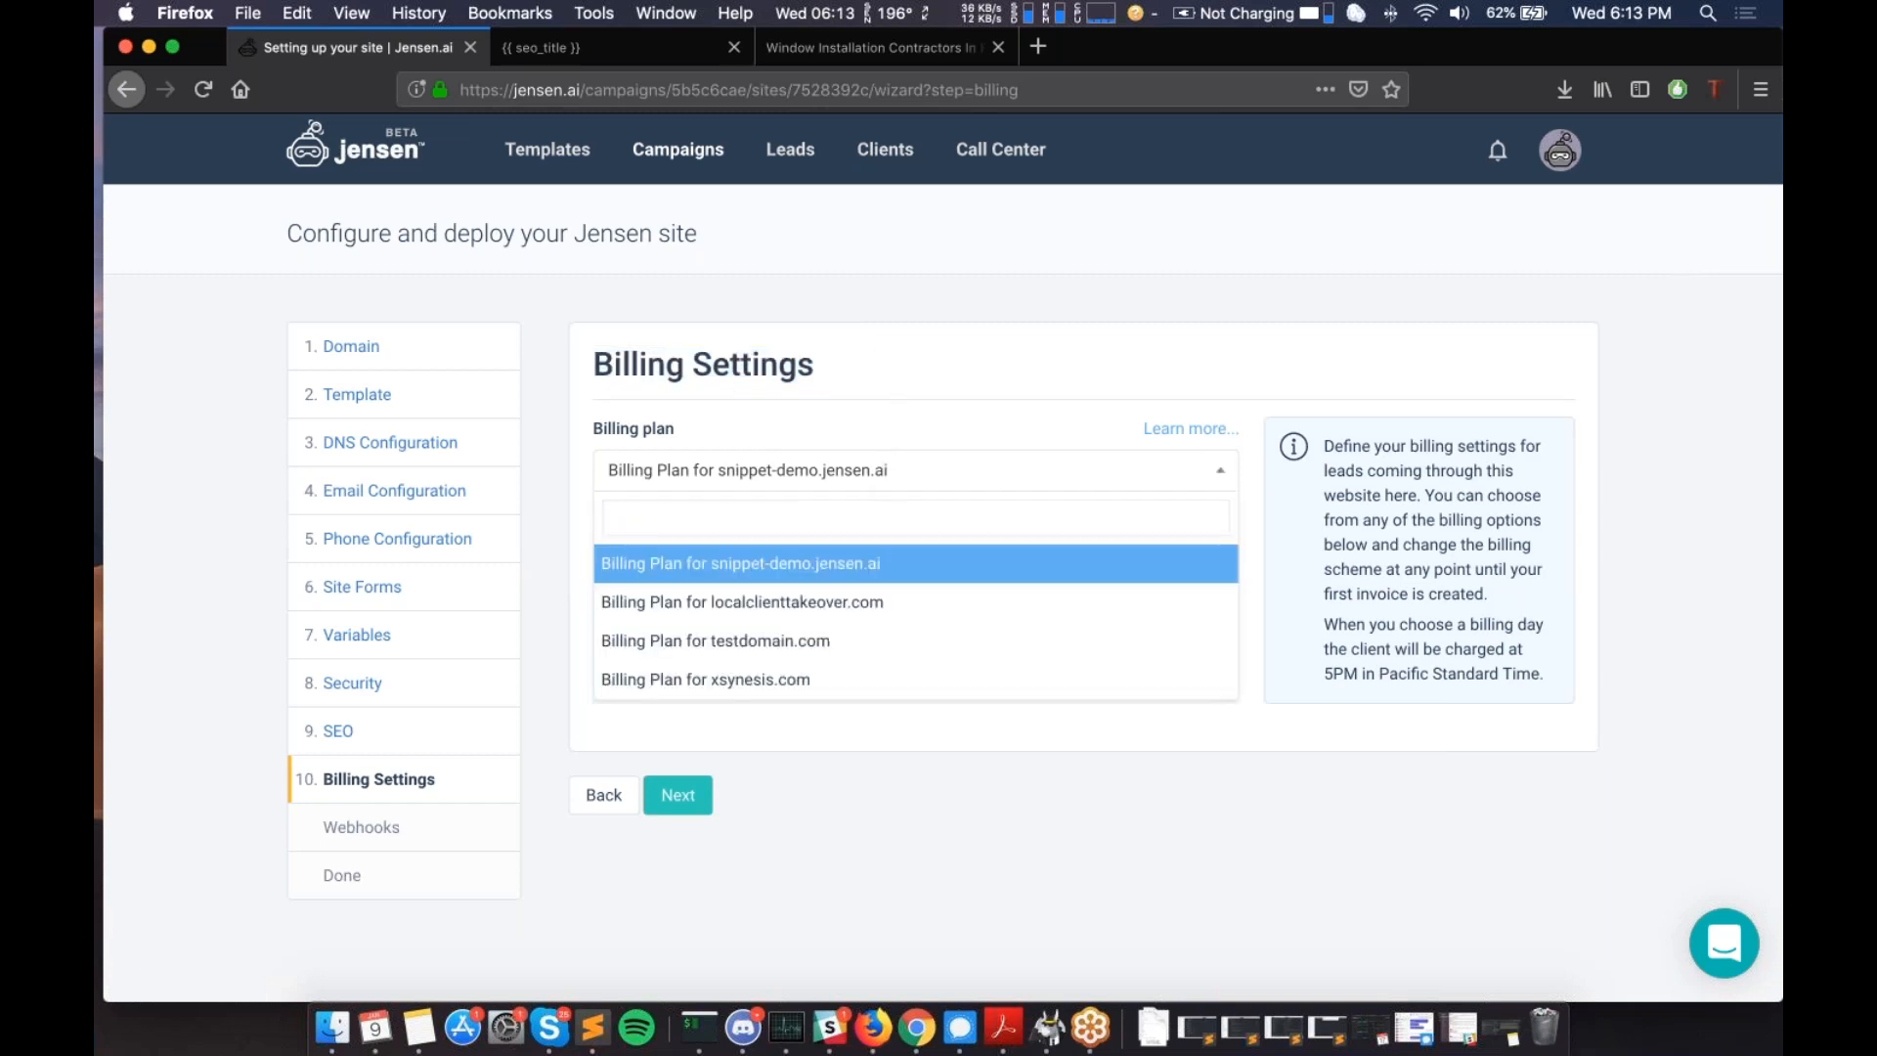
pyautogui.scroll(-1, 848, 595)
pyautogui.scroll(1, 847, 595)
pyautogui.click(741, 557)
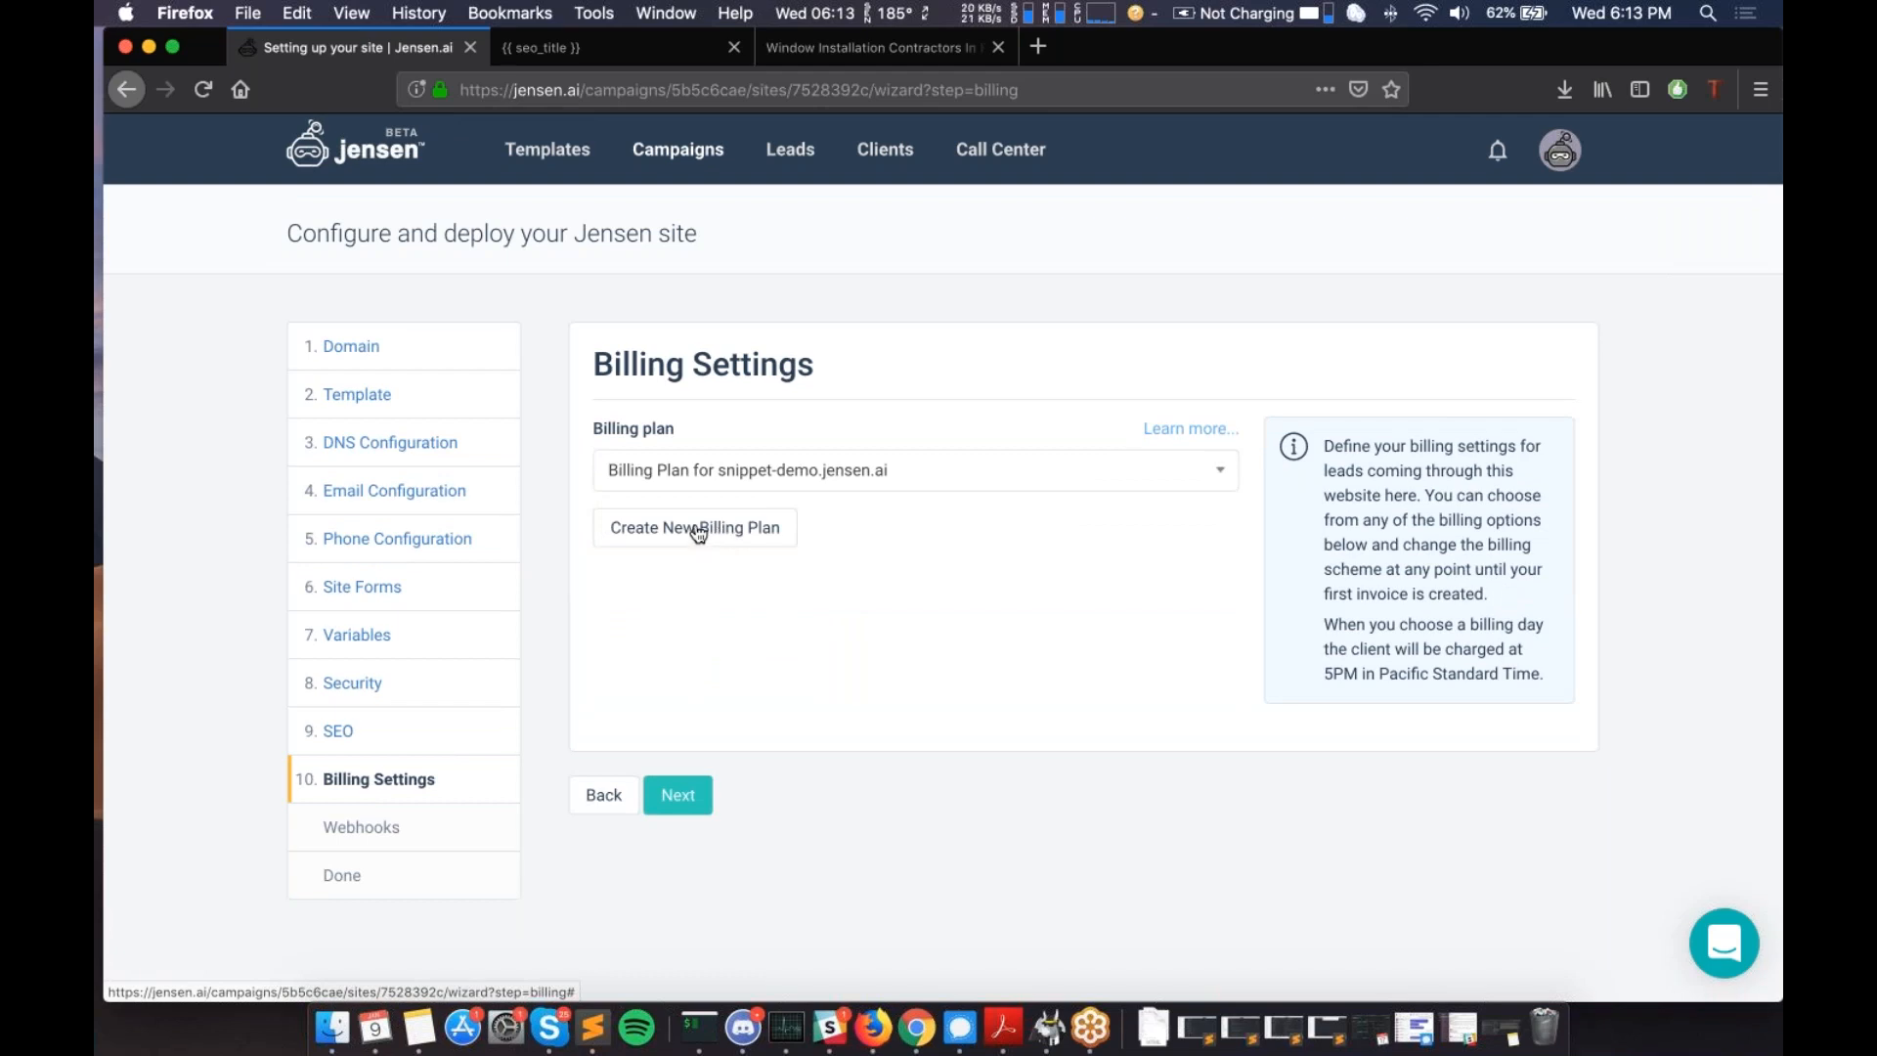
pyautogui.click(698, 533)
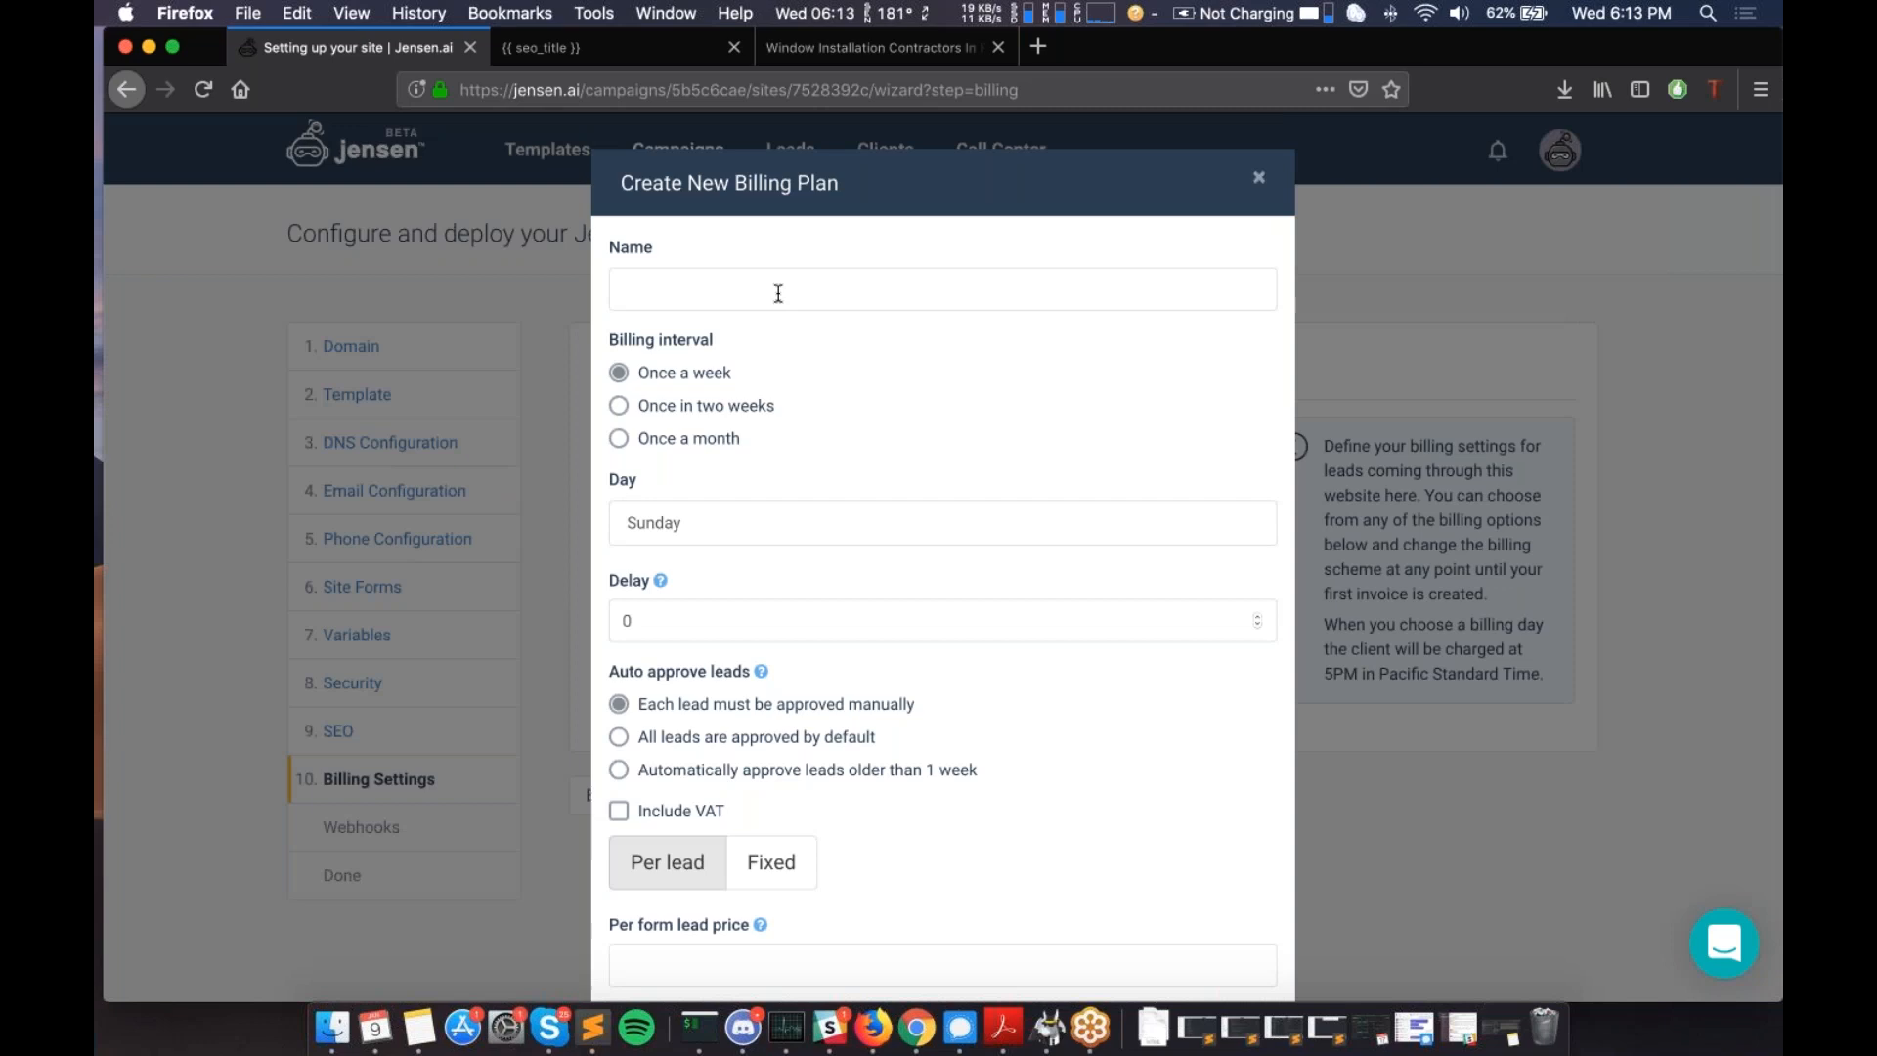
# - Name the new billing plan 'Test Billing', correcting the typos
pyautogui.click(717, 289)
pyautogui.write('TEst Billi')
pyautogui.press('super+a')
pyautogui.write('Teat')
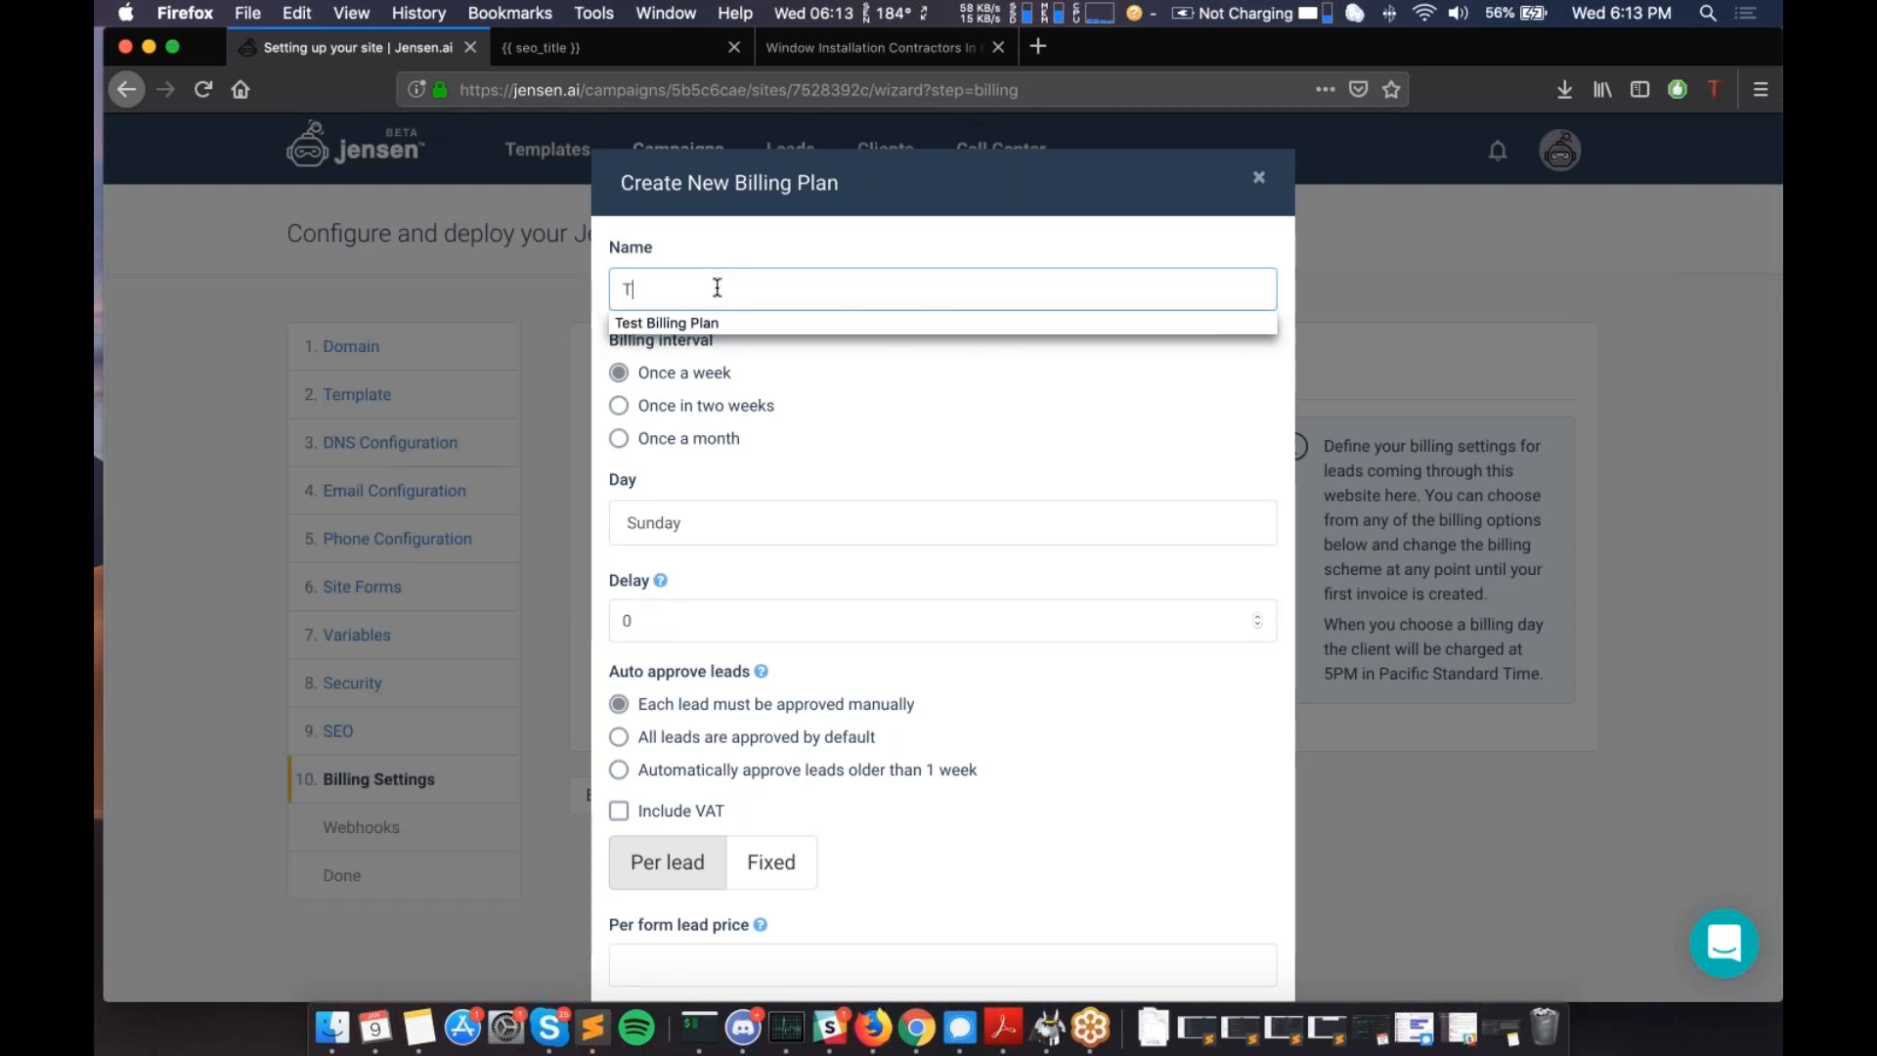
pyautogui.press('BackSpace')
pyautogui.press('BackSpace')
pyautogui.press('BackSpace')
pyautogui.press('BackSpace')
pyautogui.press('BackSpace')
pyautogui.write('Billing')
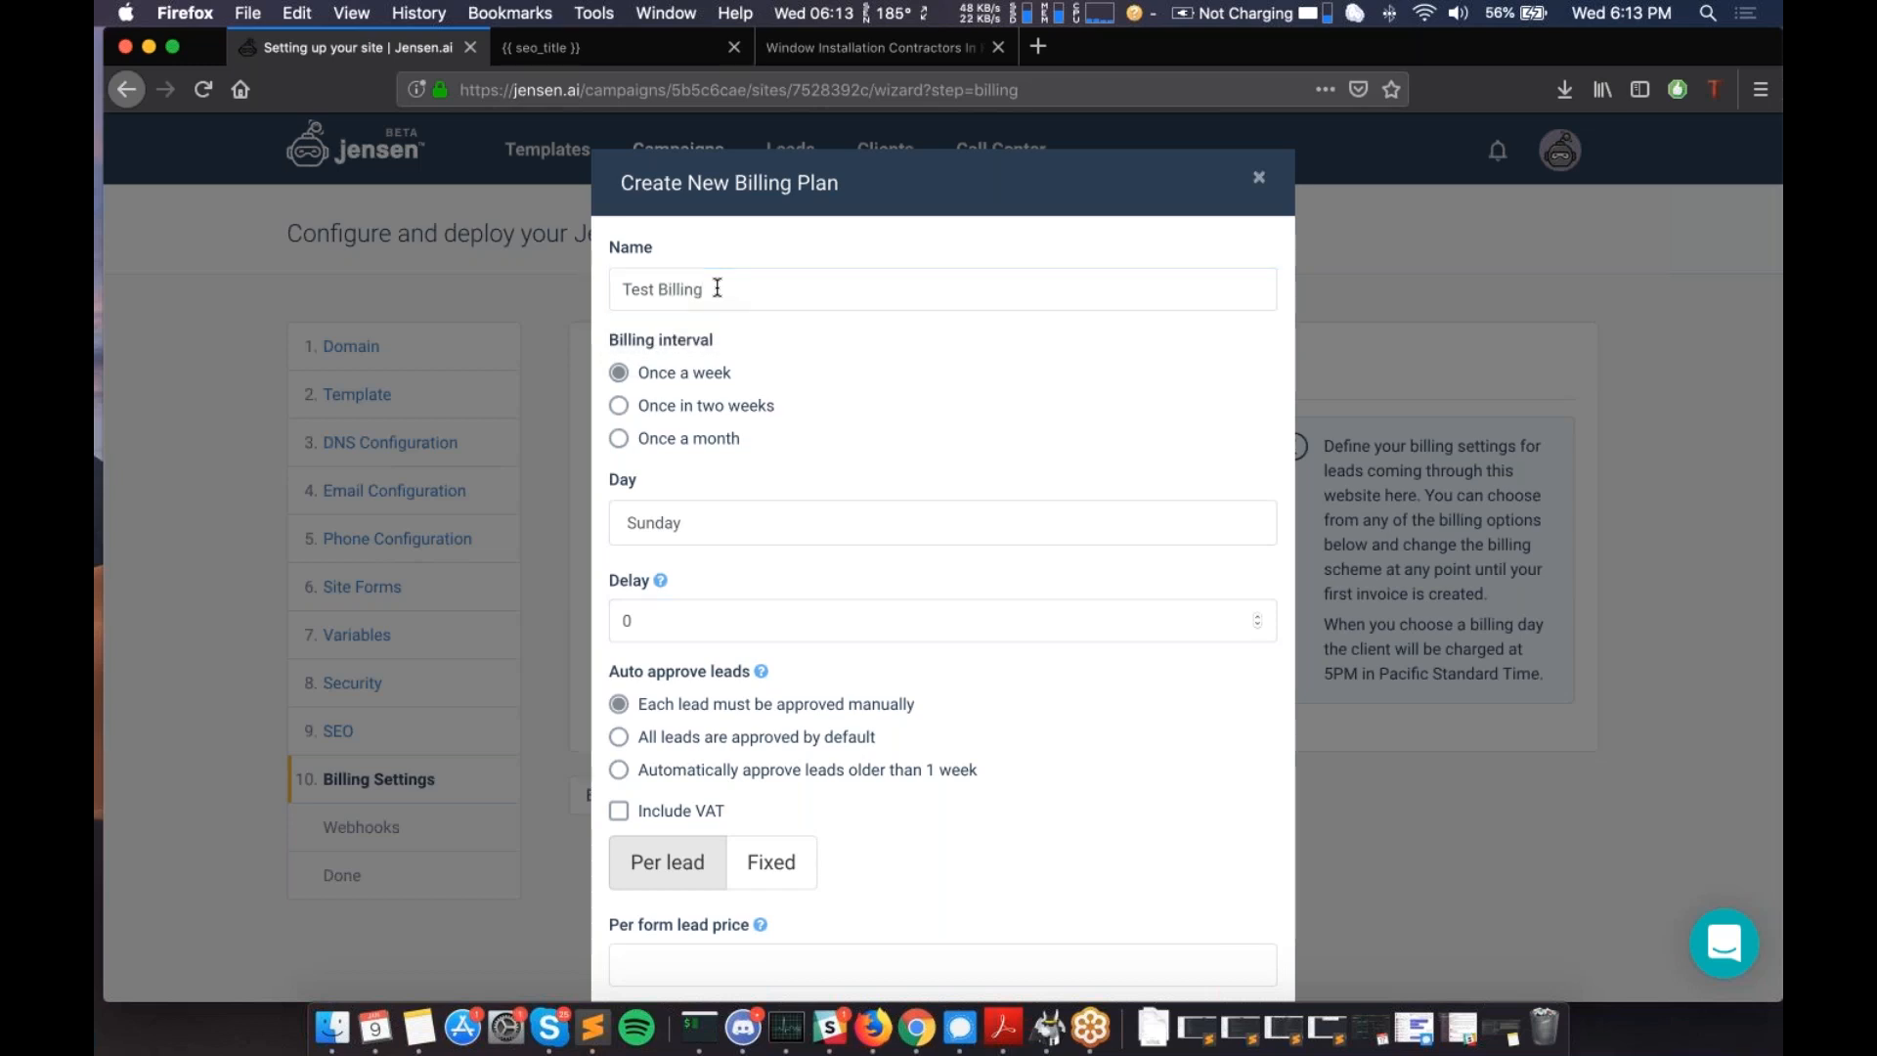
# - Review the billing day options, leaving the weekly schedule on Sunday with 0 delay
pyautogui.scroll(-2, 598, 437)
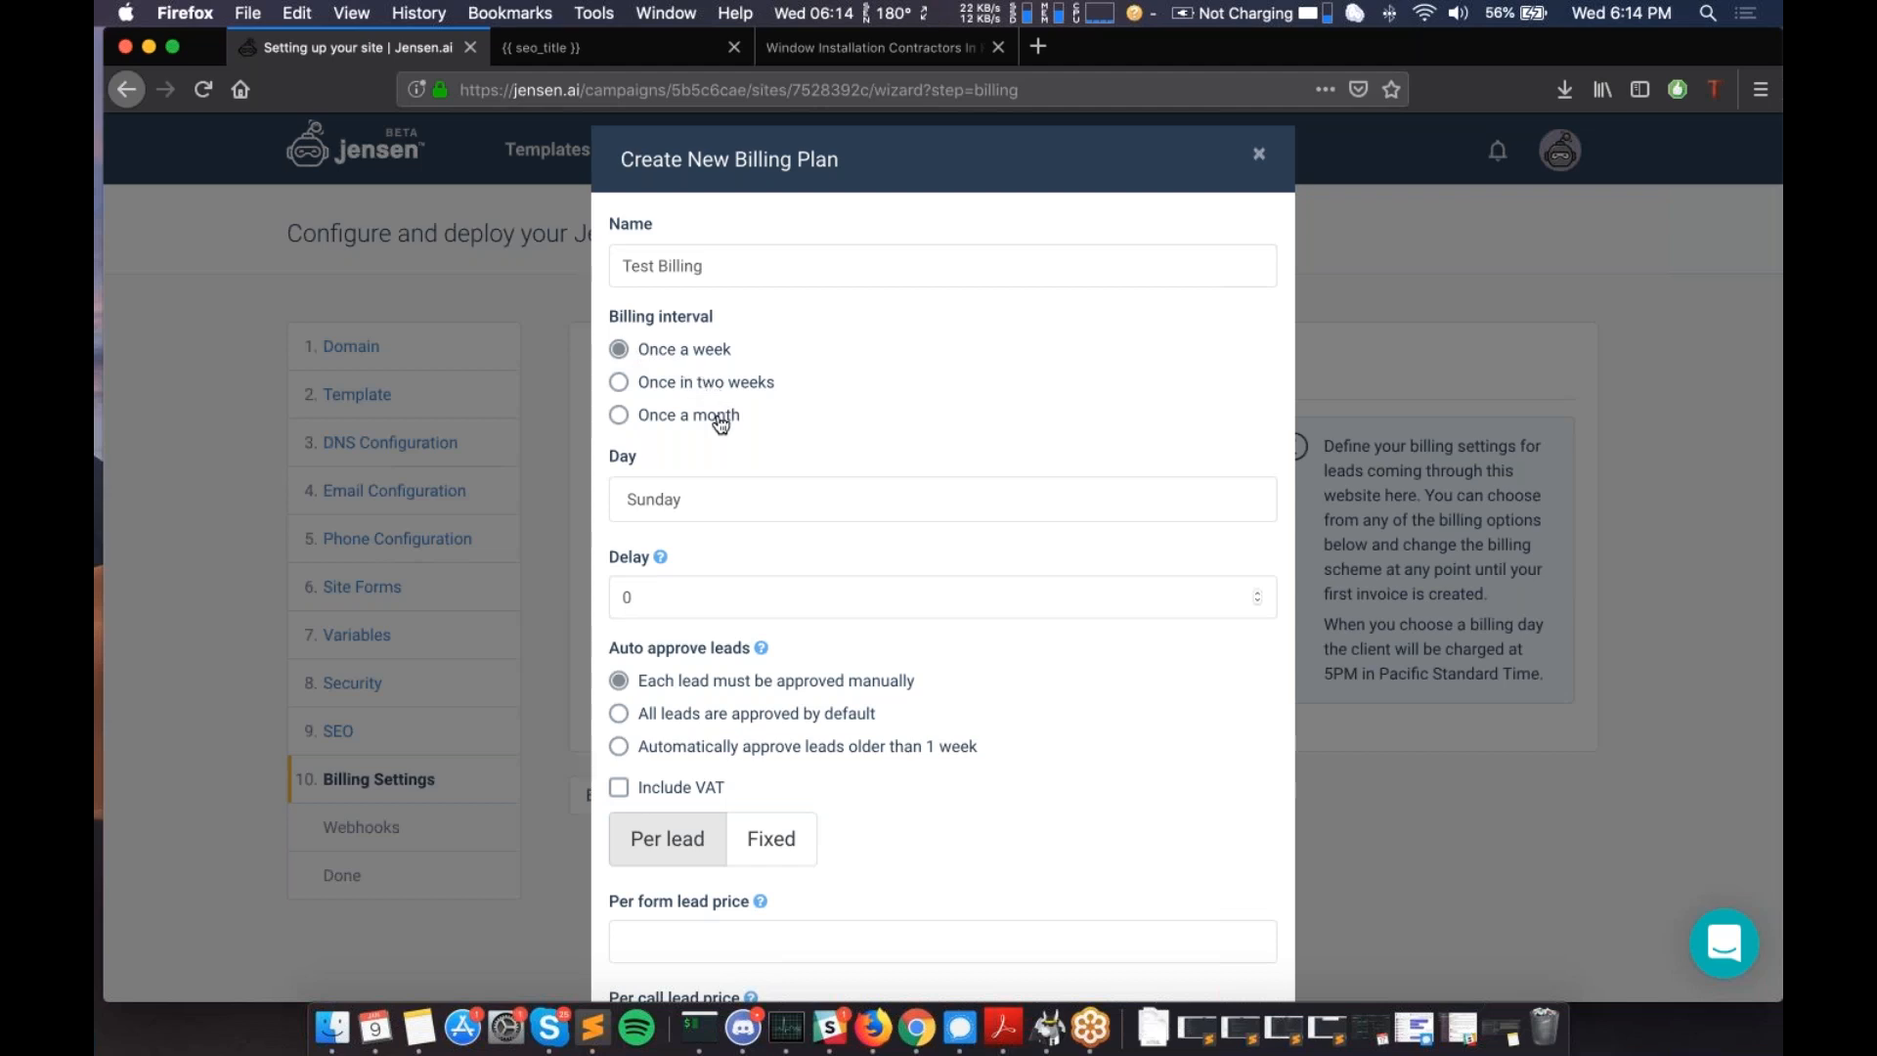
pyautogui.click(768, 503)
pyautogui.click(913, 419)
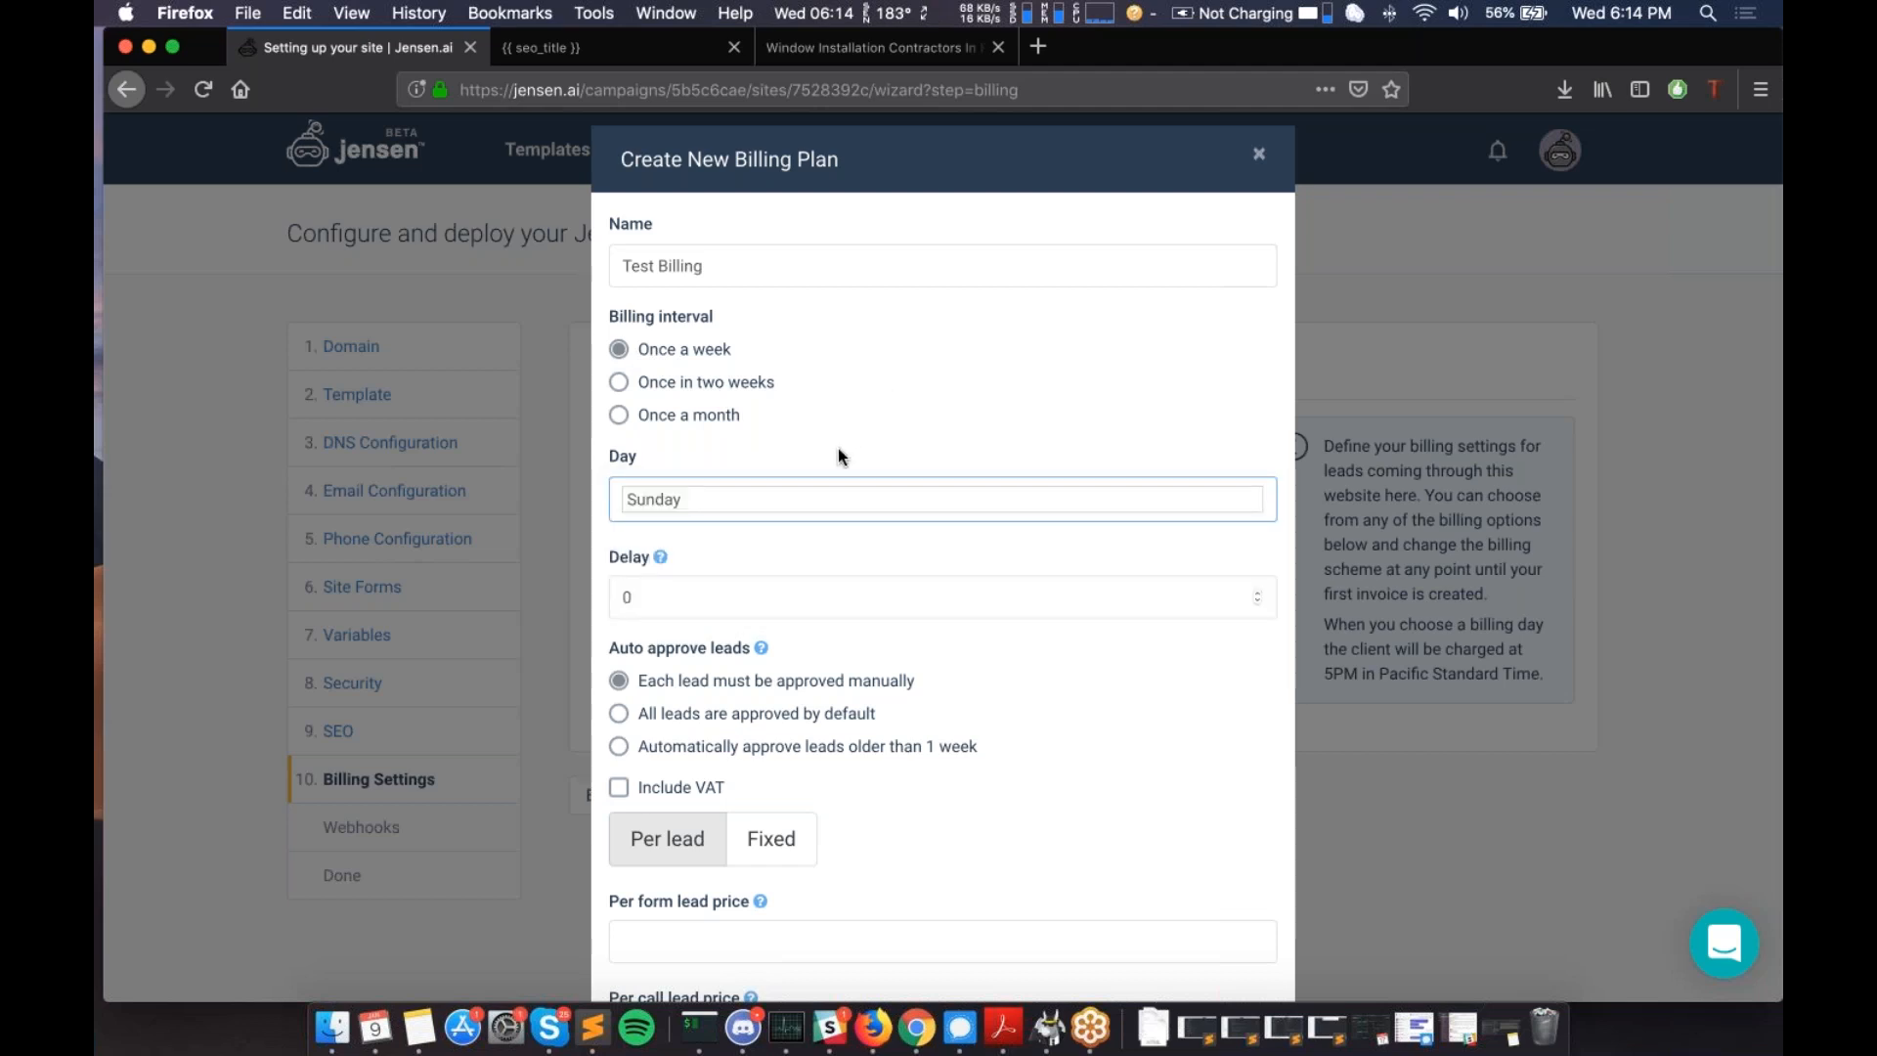
pyautogui.moveTo(661, 559)
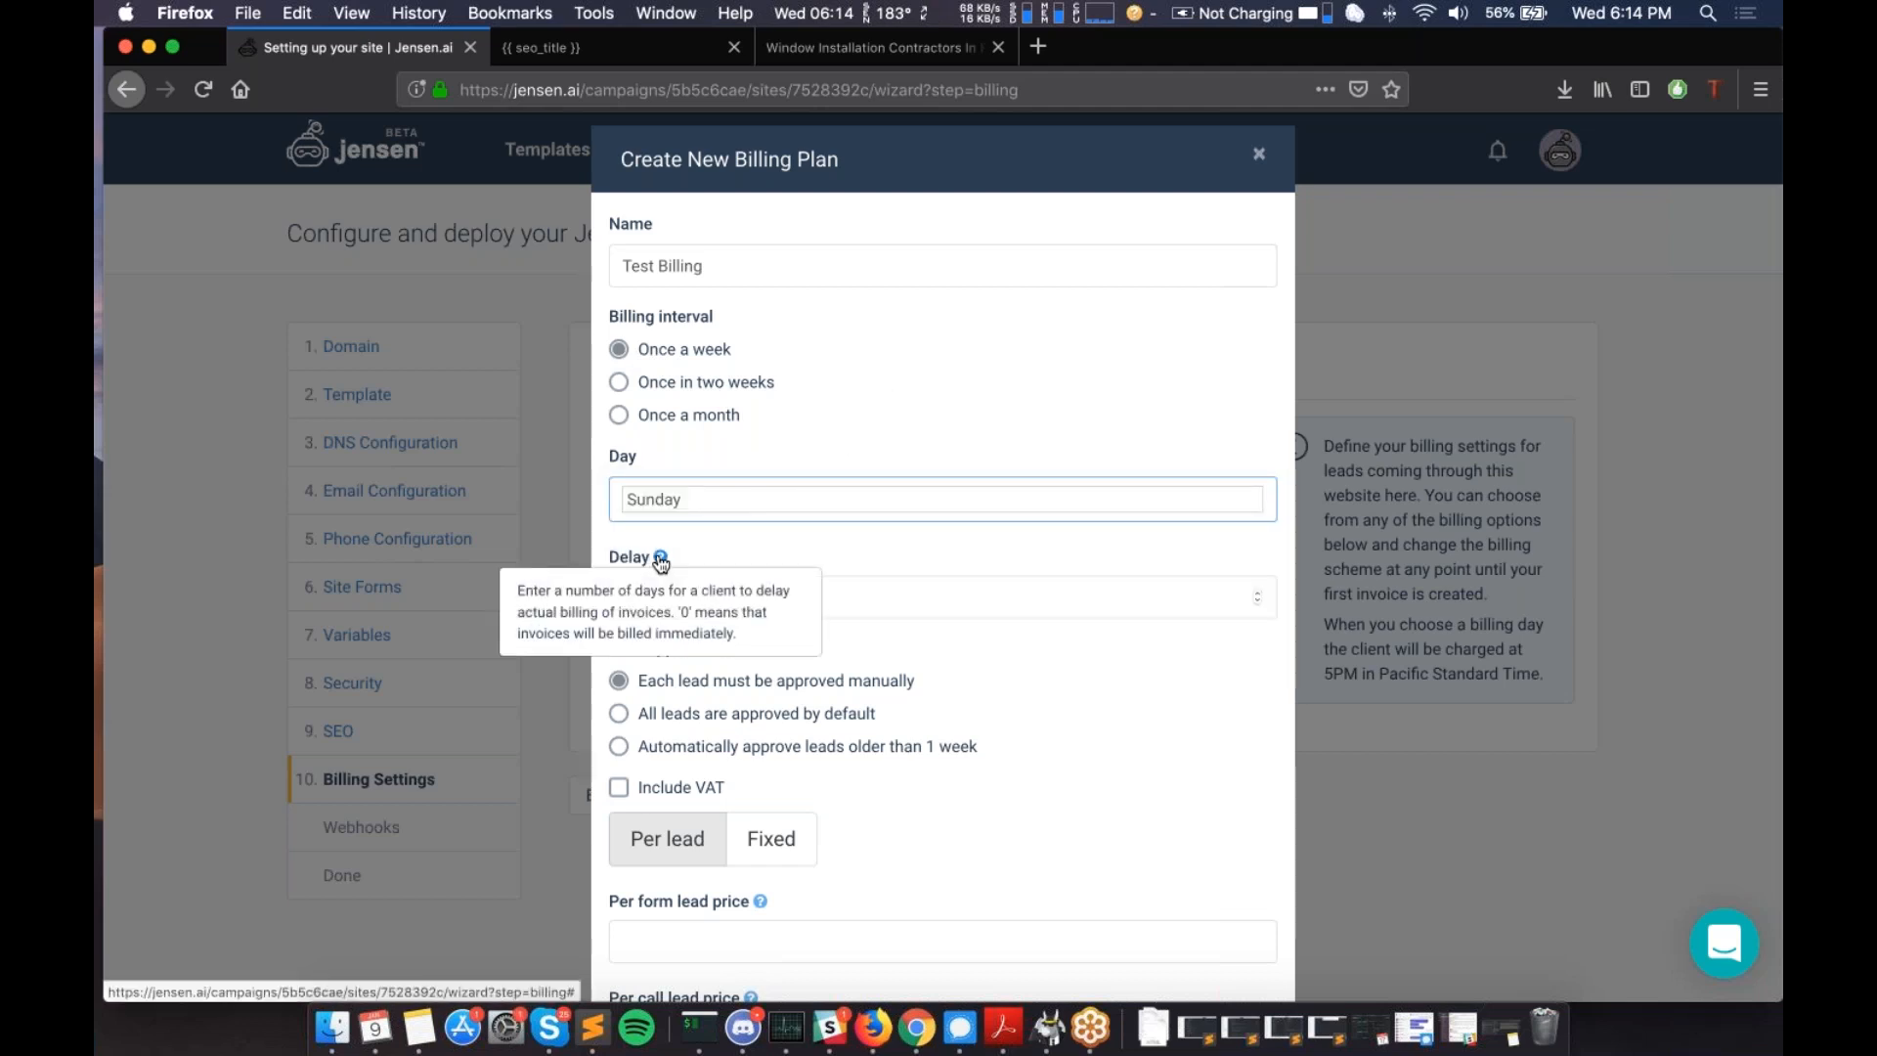
pyautogui.scroll(-1, 759, 539)
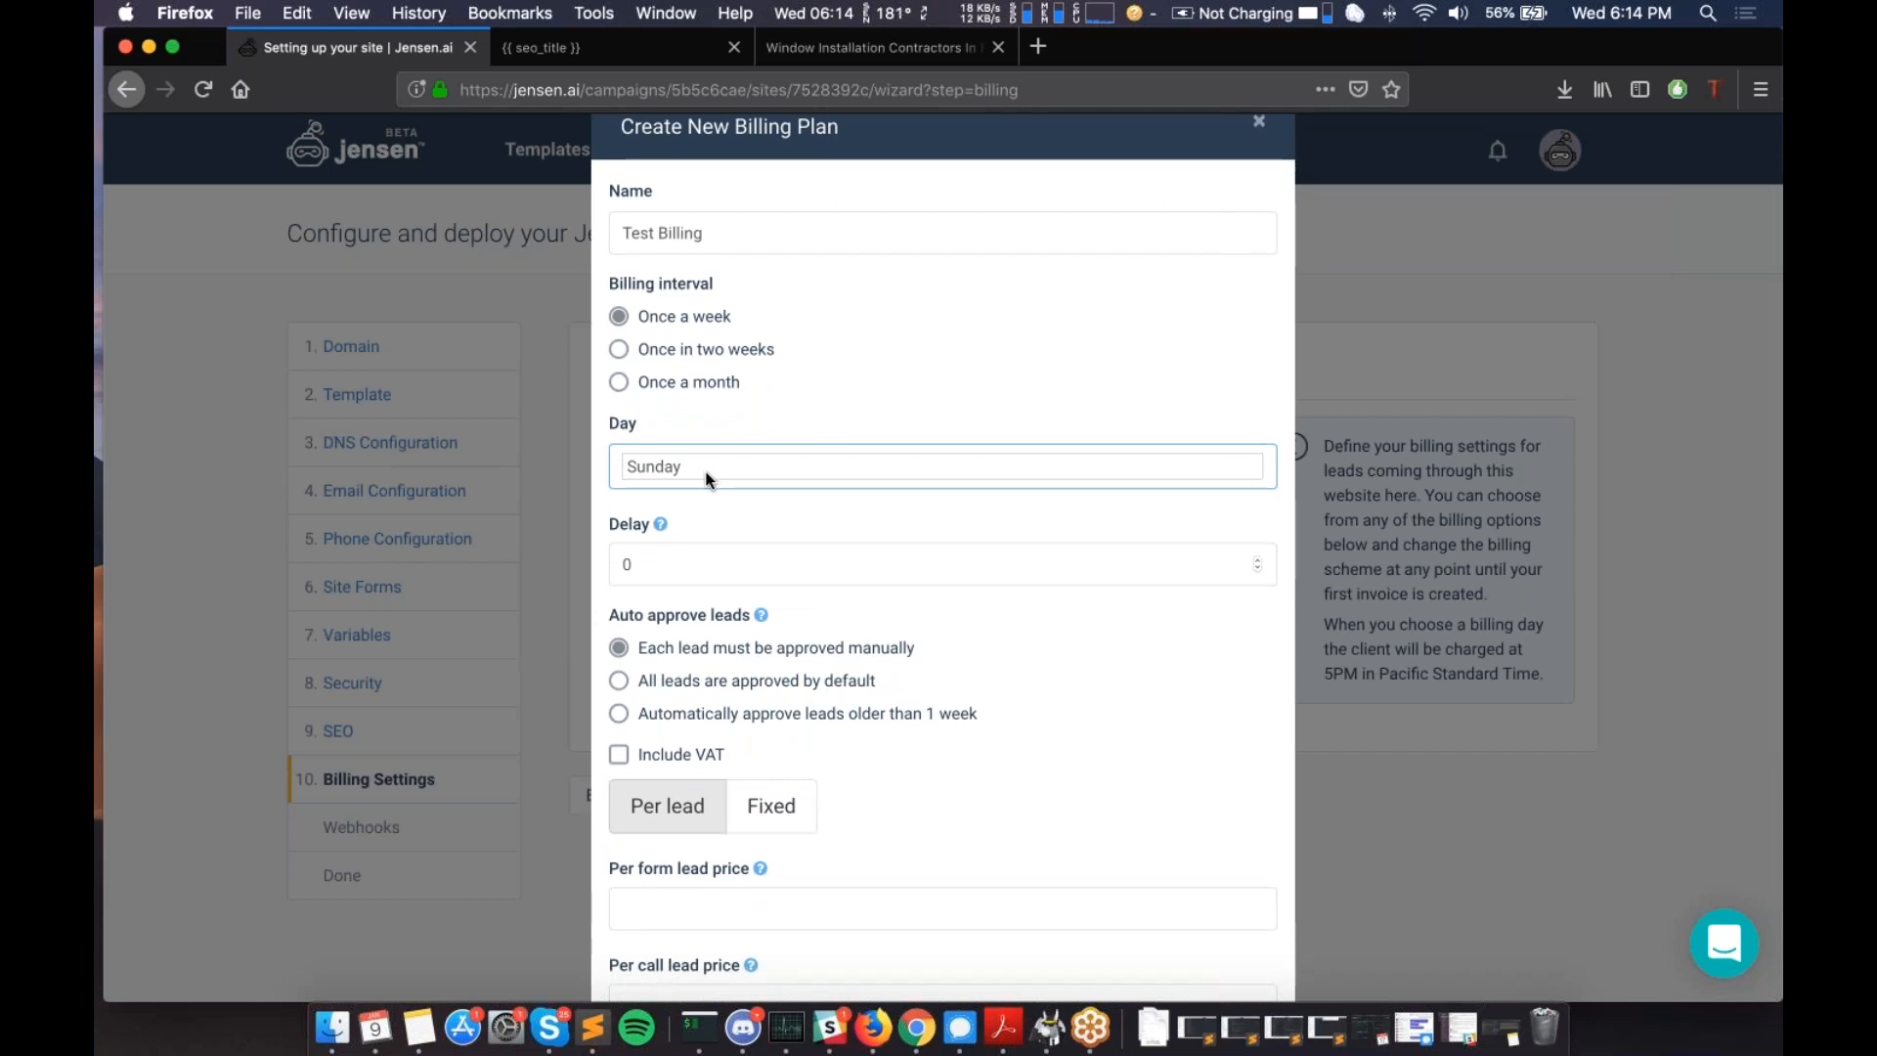
pyautogui.scroll(2, 709, 479)
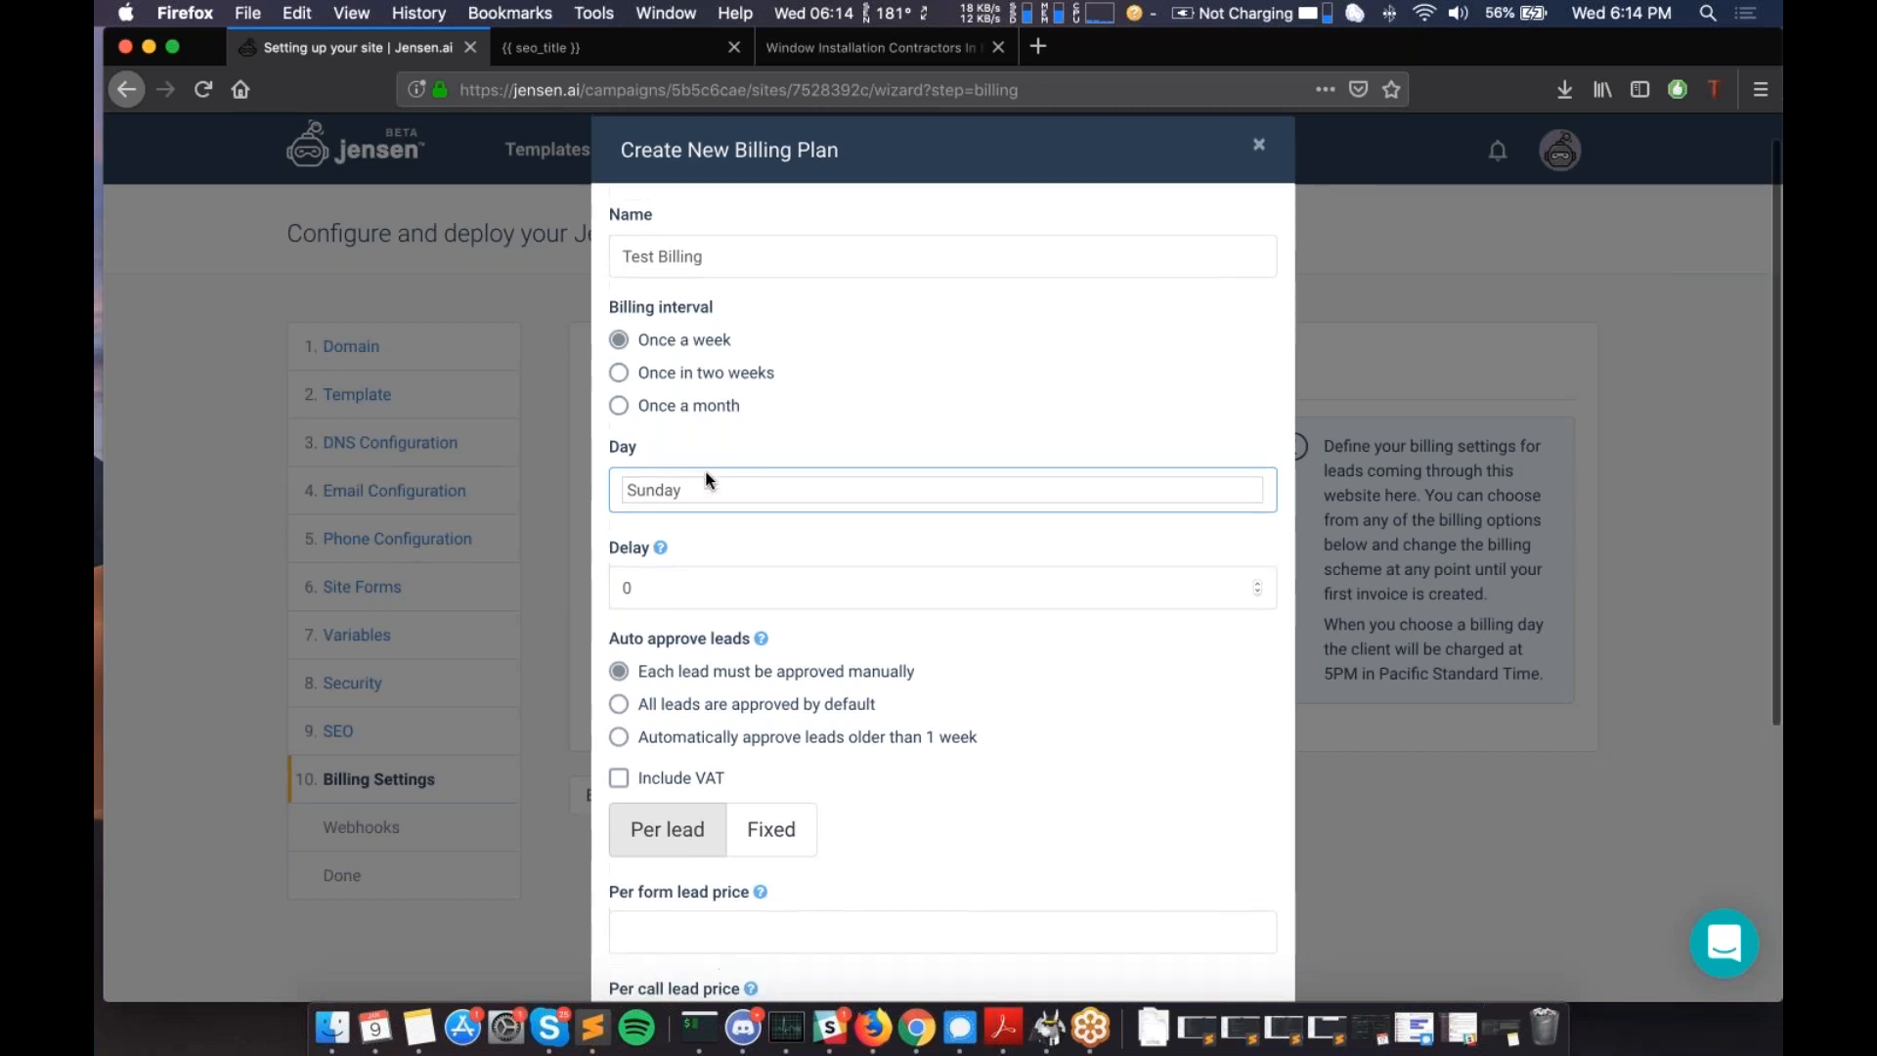
pyautogui.scroll(-1, 709, 480)
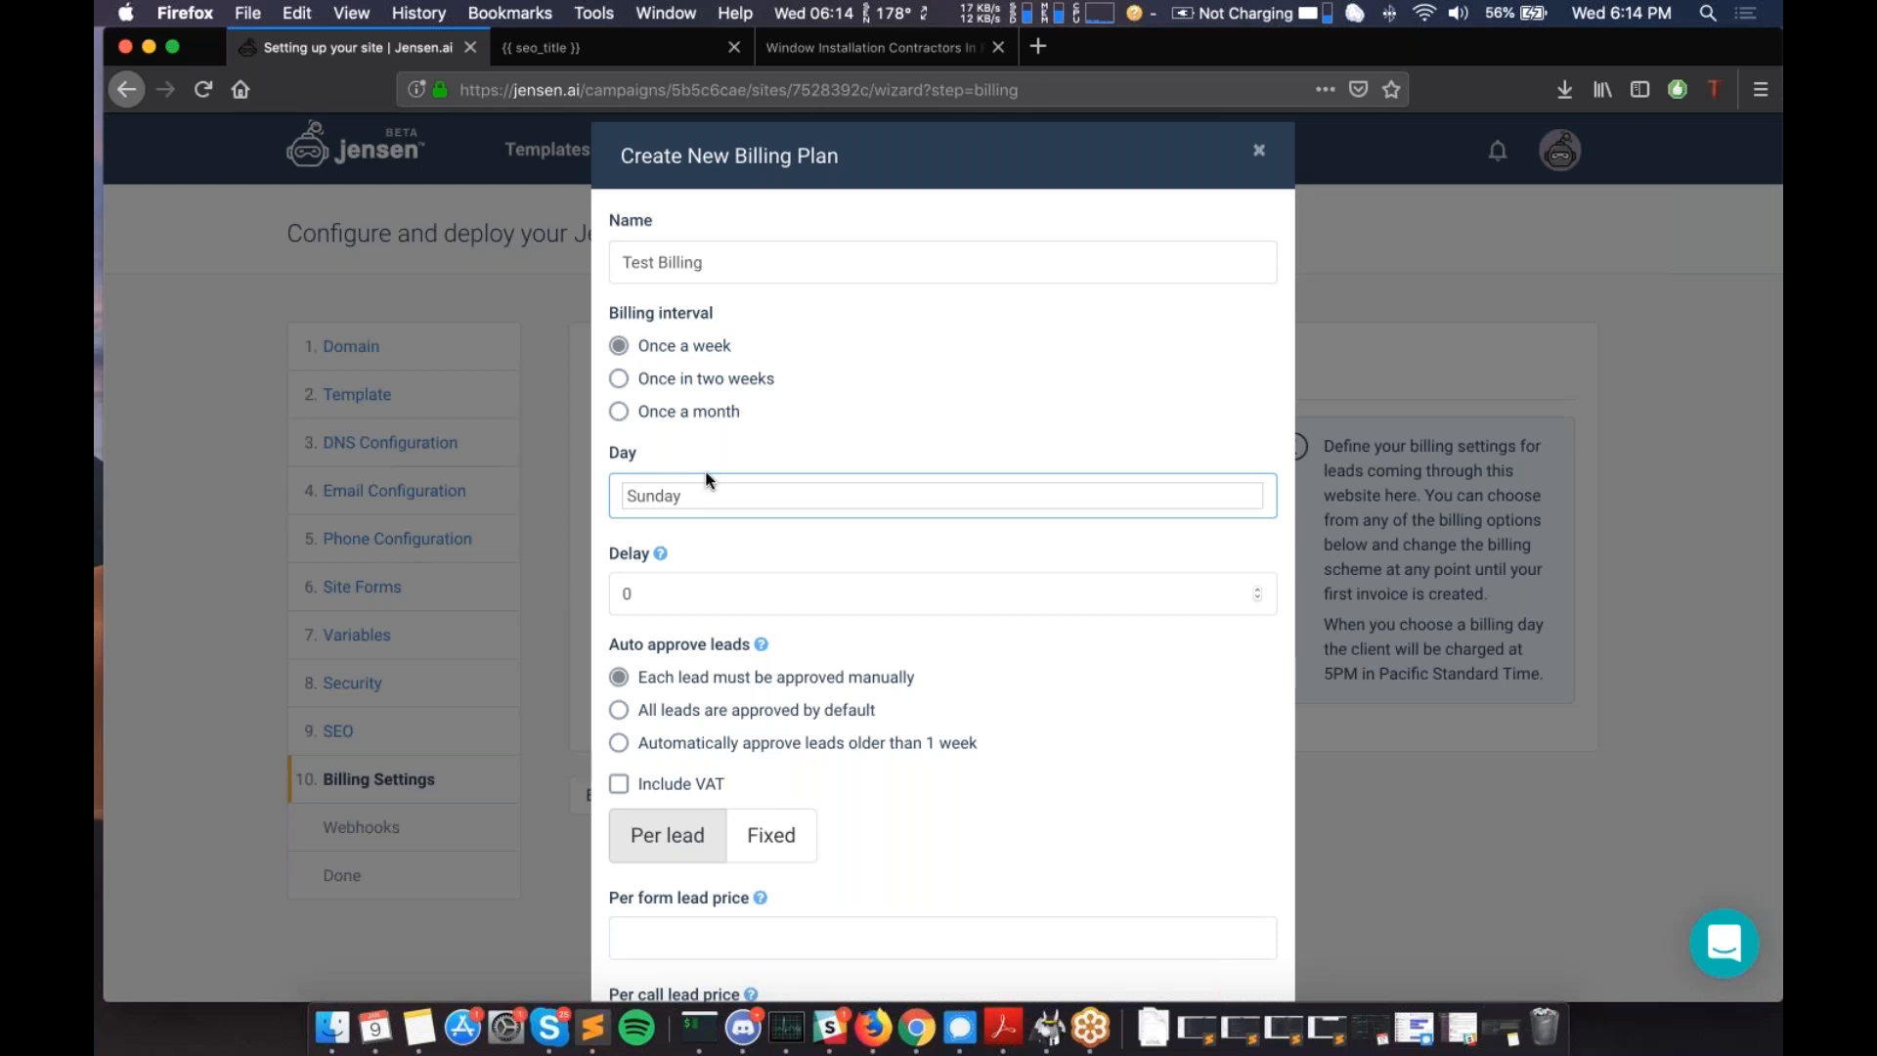
# - Choose Friday as the weekly billing day and enter 2 in the Delay field
pyautogui.click(687, 590)
pyautogui.click(714, 500)
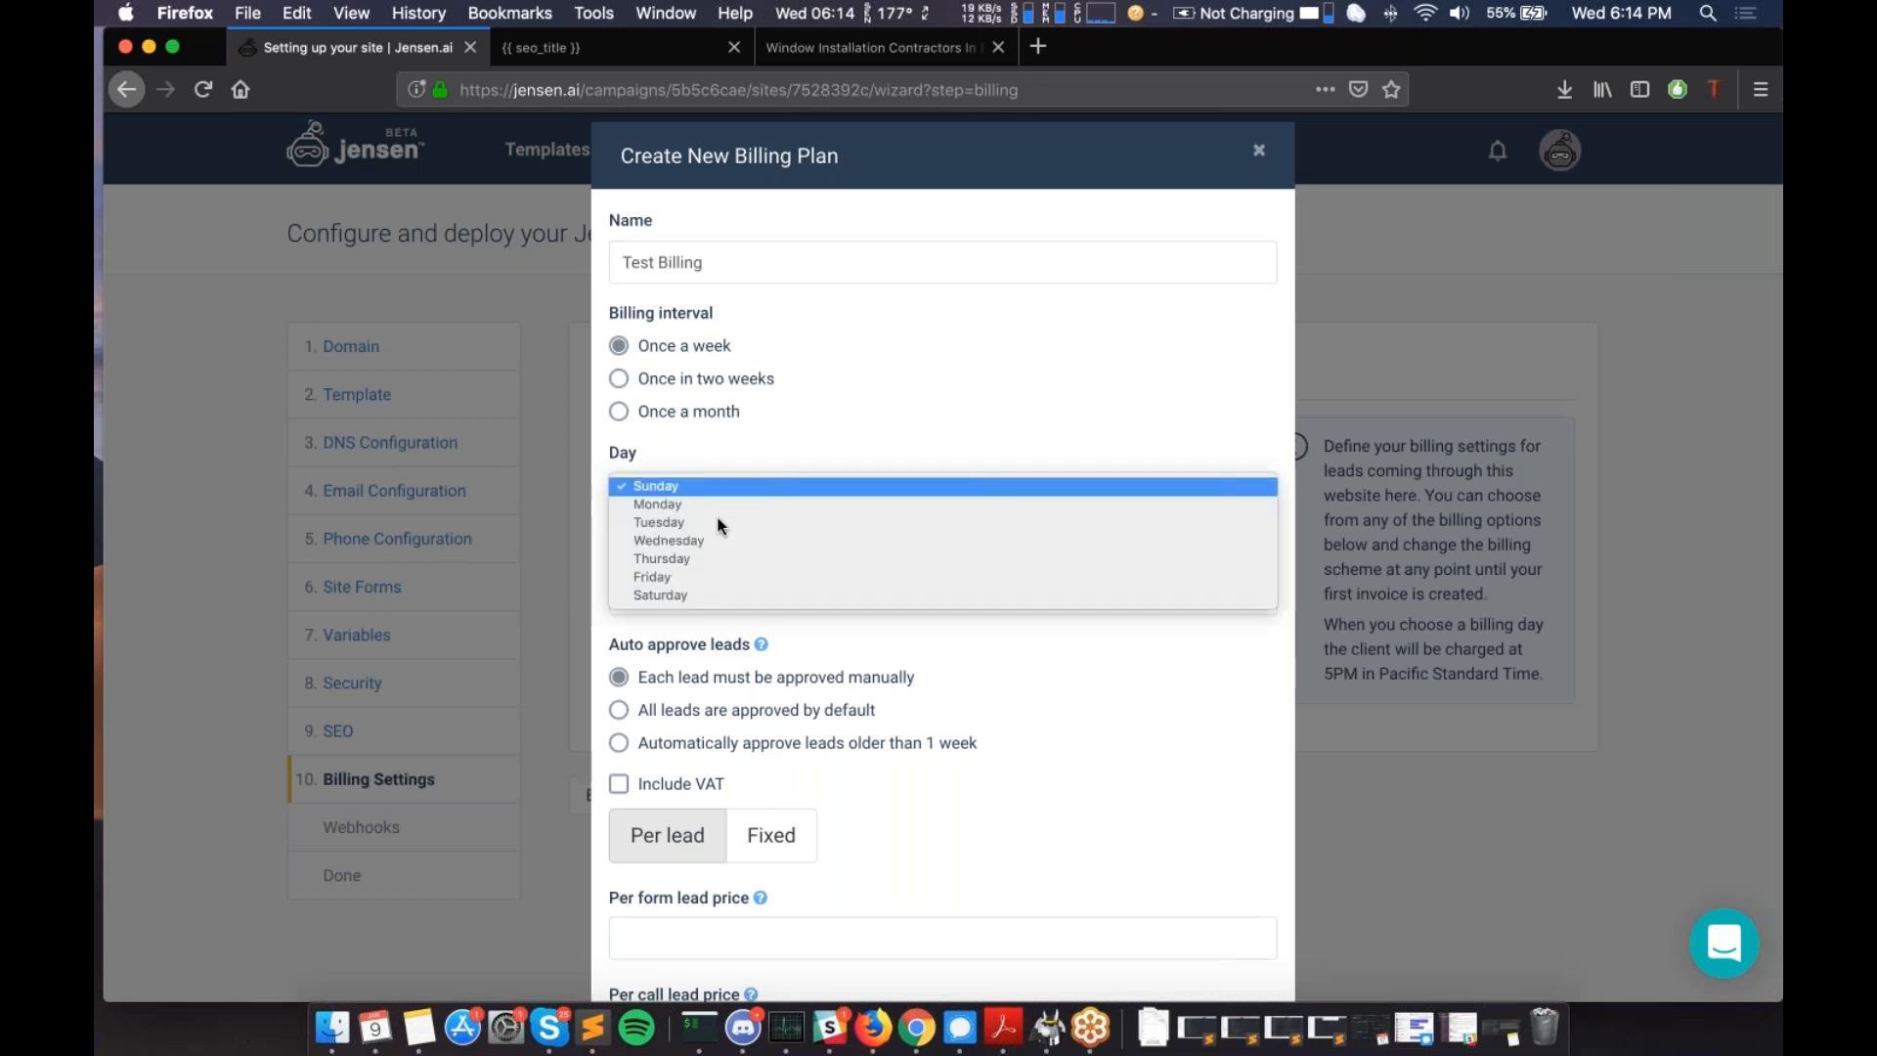
pyautogui.click(715, 577)
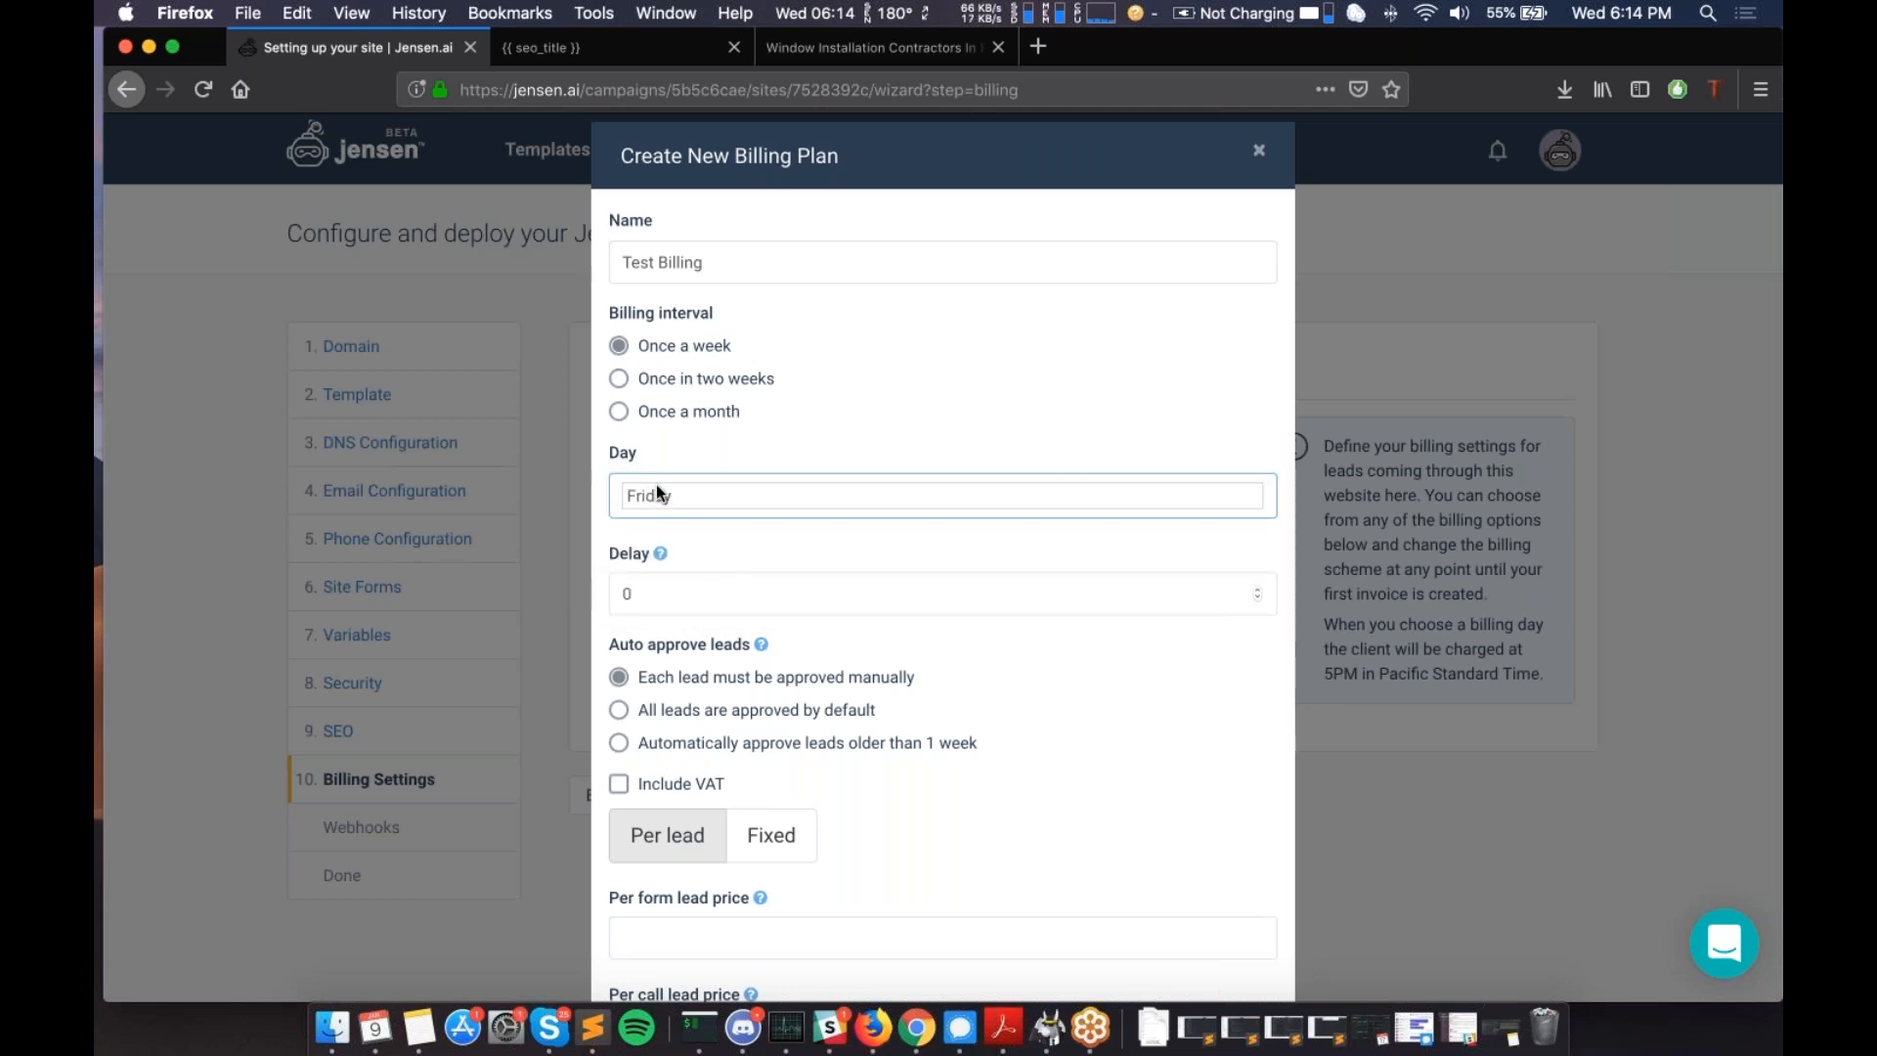
pyautogui.click(699, 587)
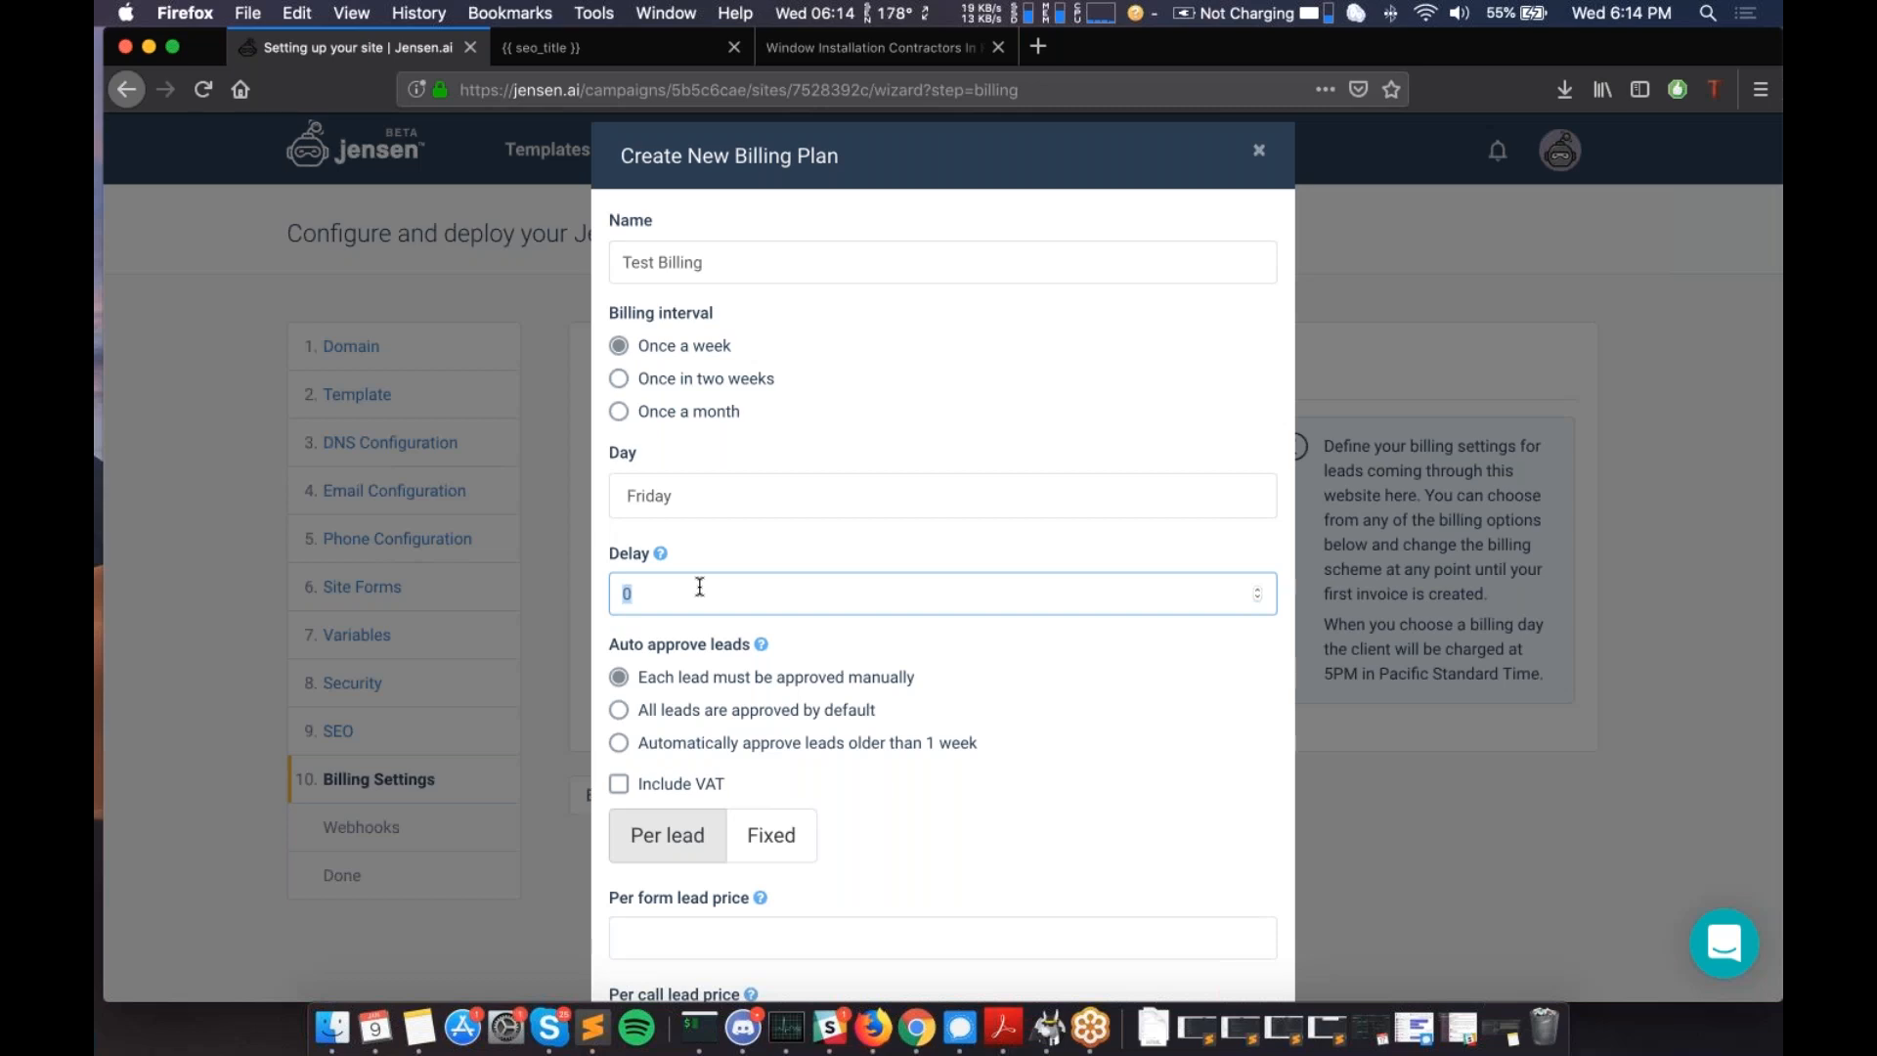
pyautogui.write('3')
pyautogui.press('BackSpace')
pyautogui.write('2')
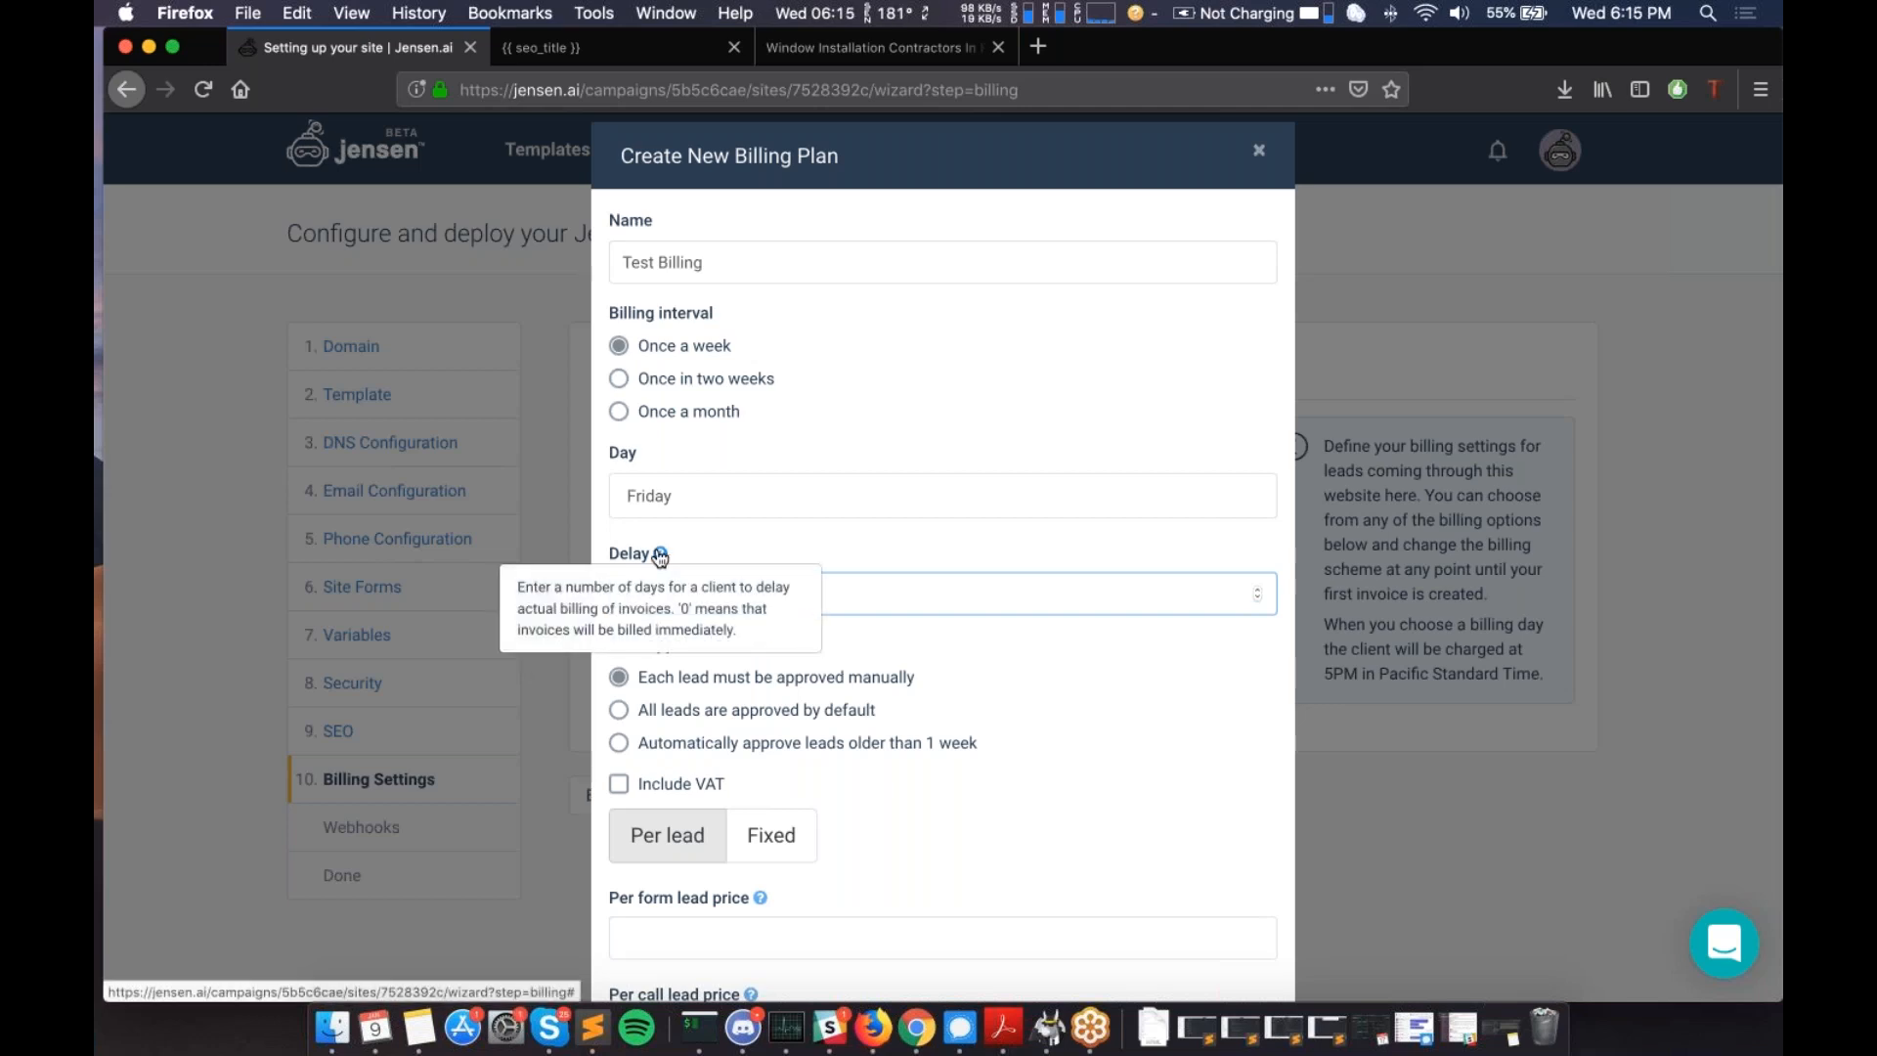
pyautogui.write('2')
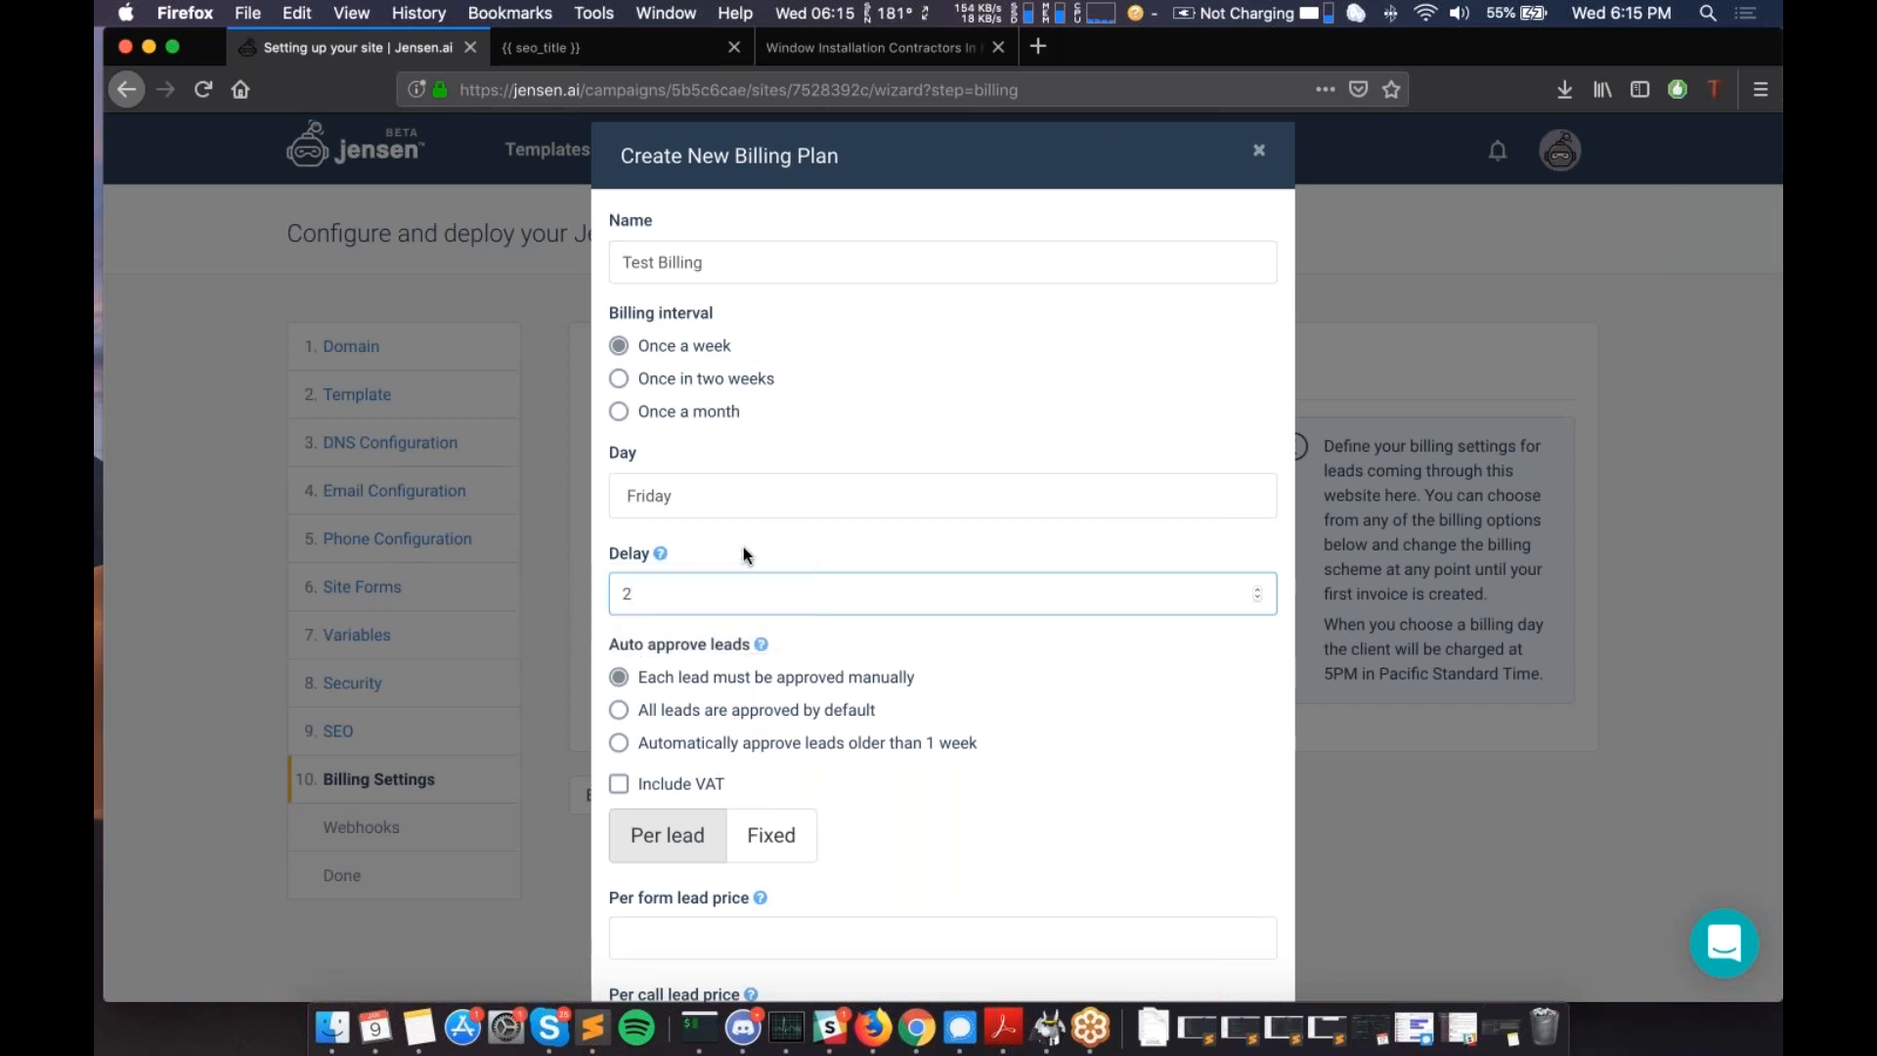
pyautogui.scroll(-1, 743, 555)
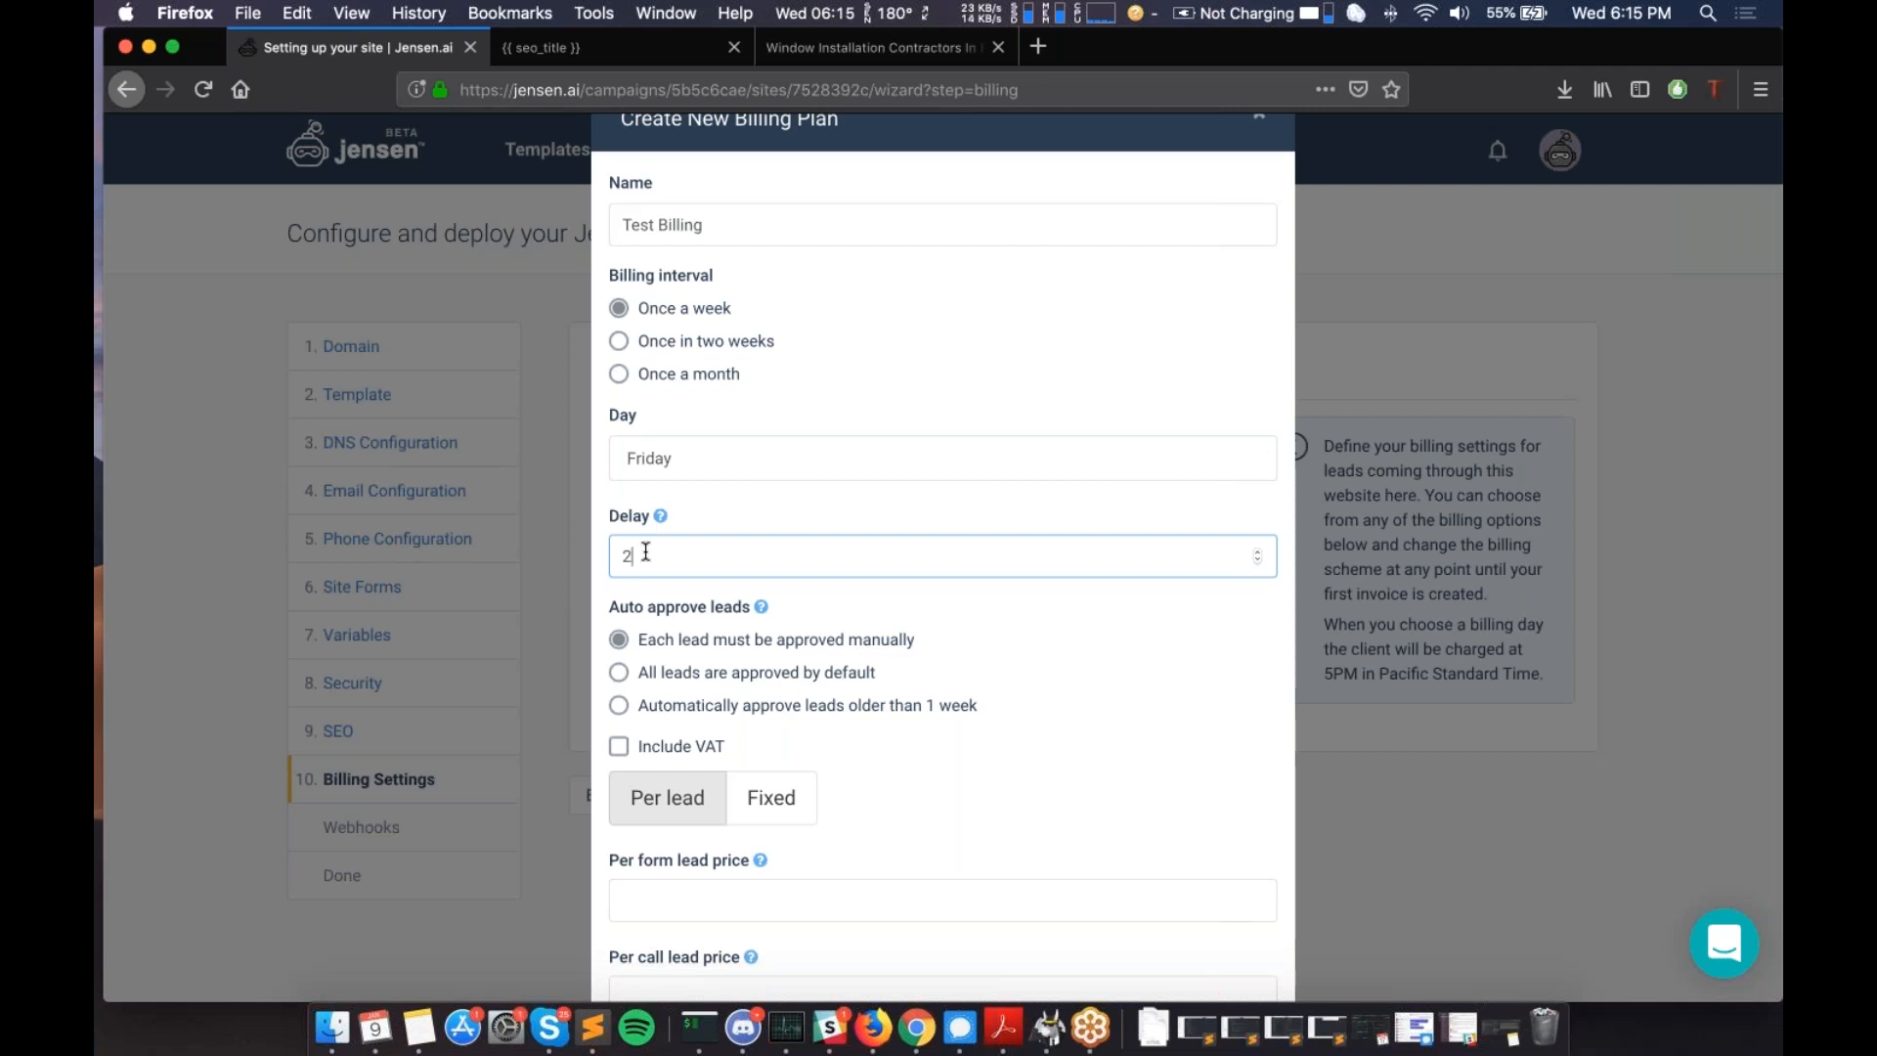
pyautogui.scroll(-2, 743, 587)
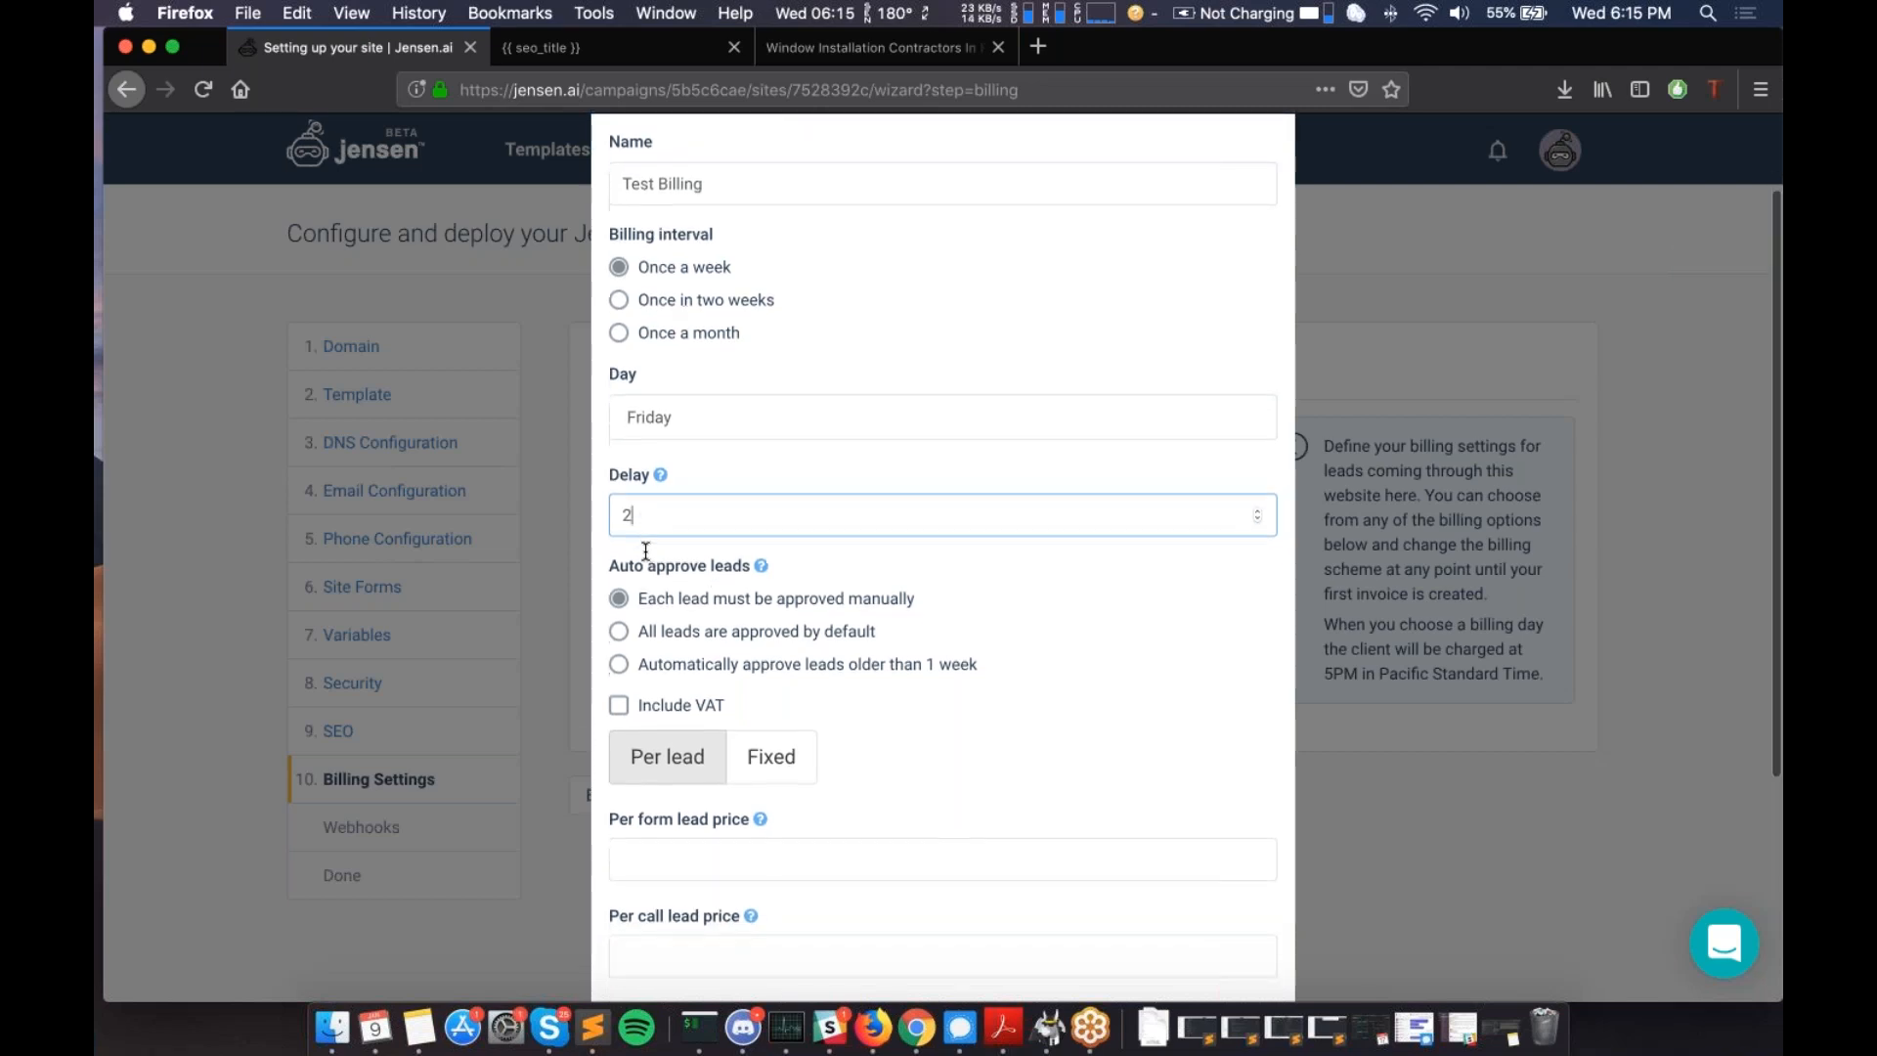
pyautogui.scroll(-2, 782, 606)
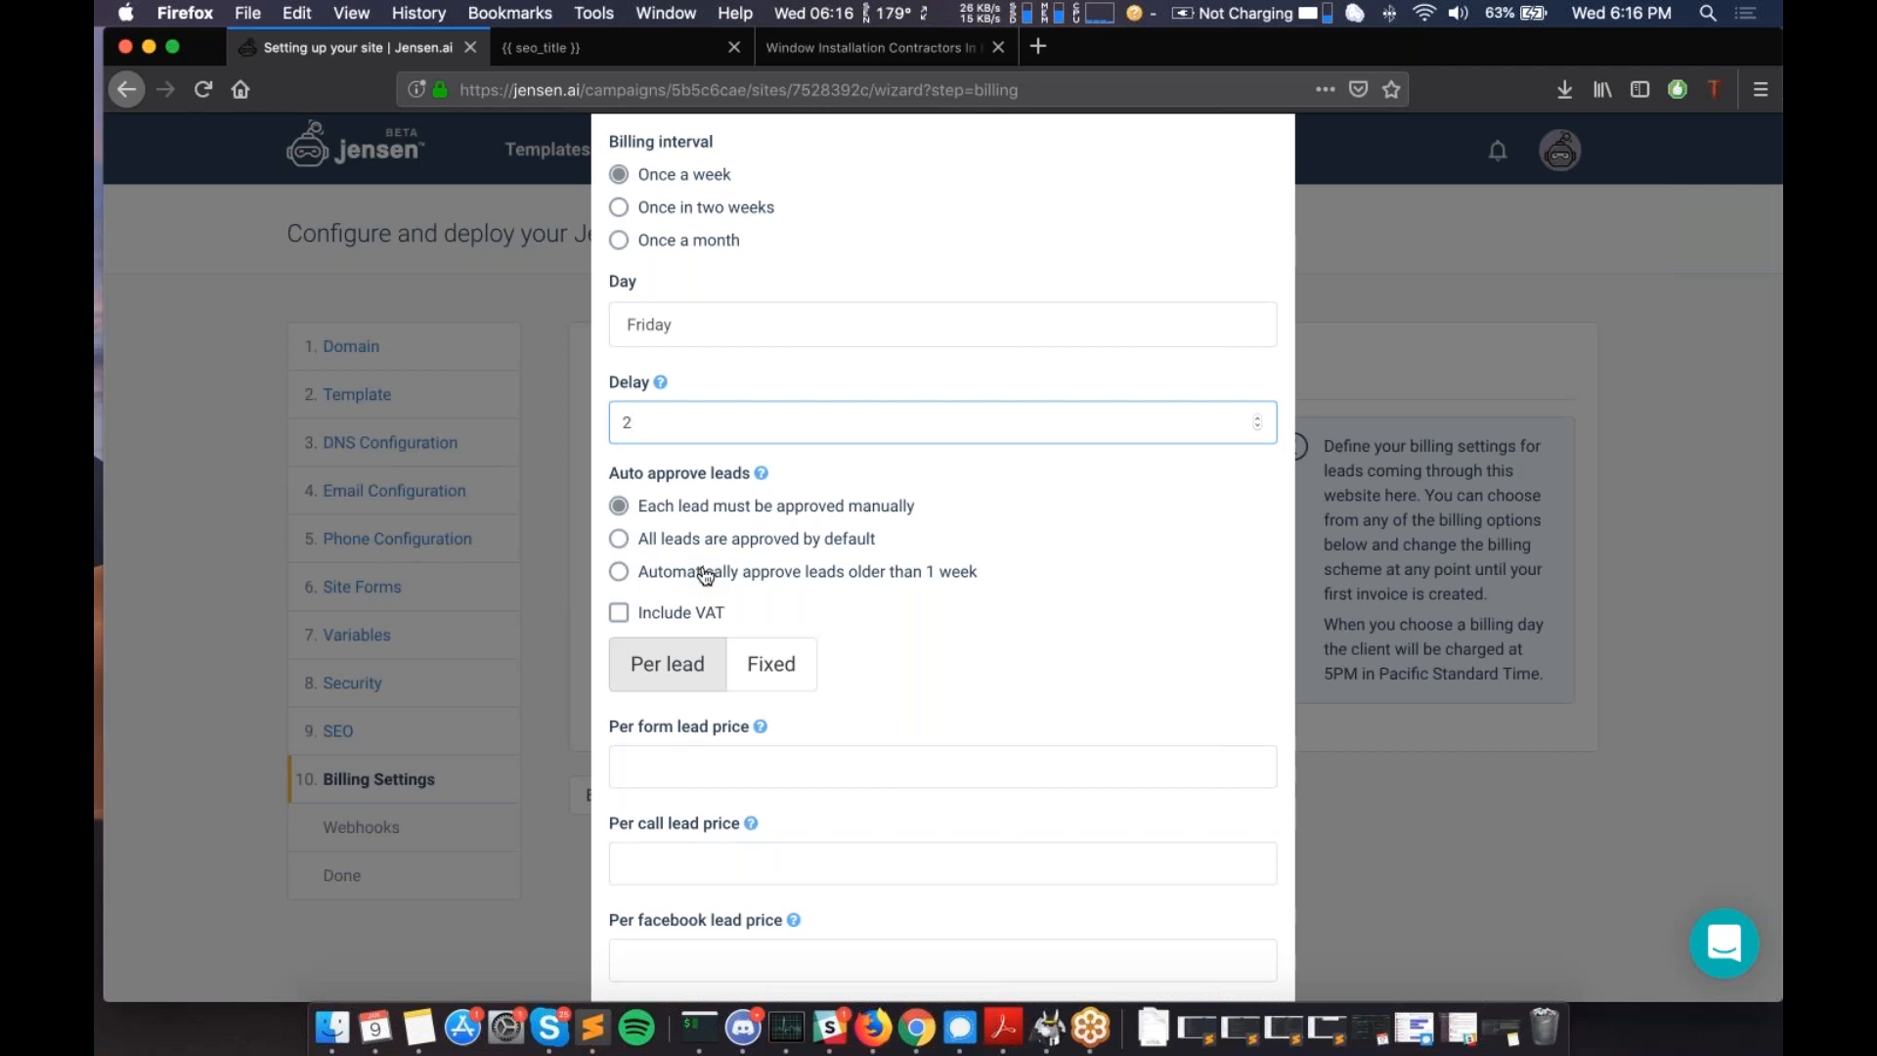
pyautogui.scroll(-3, 702, 575)
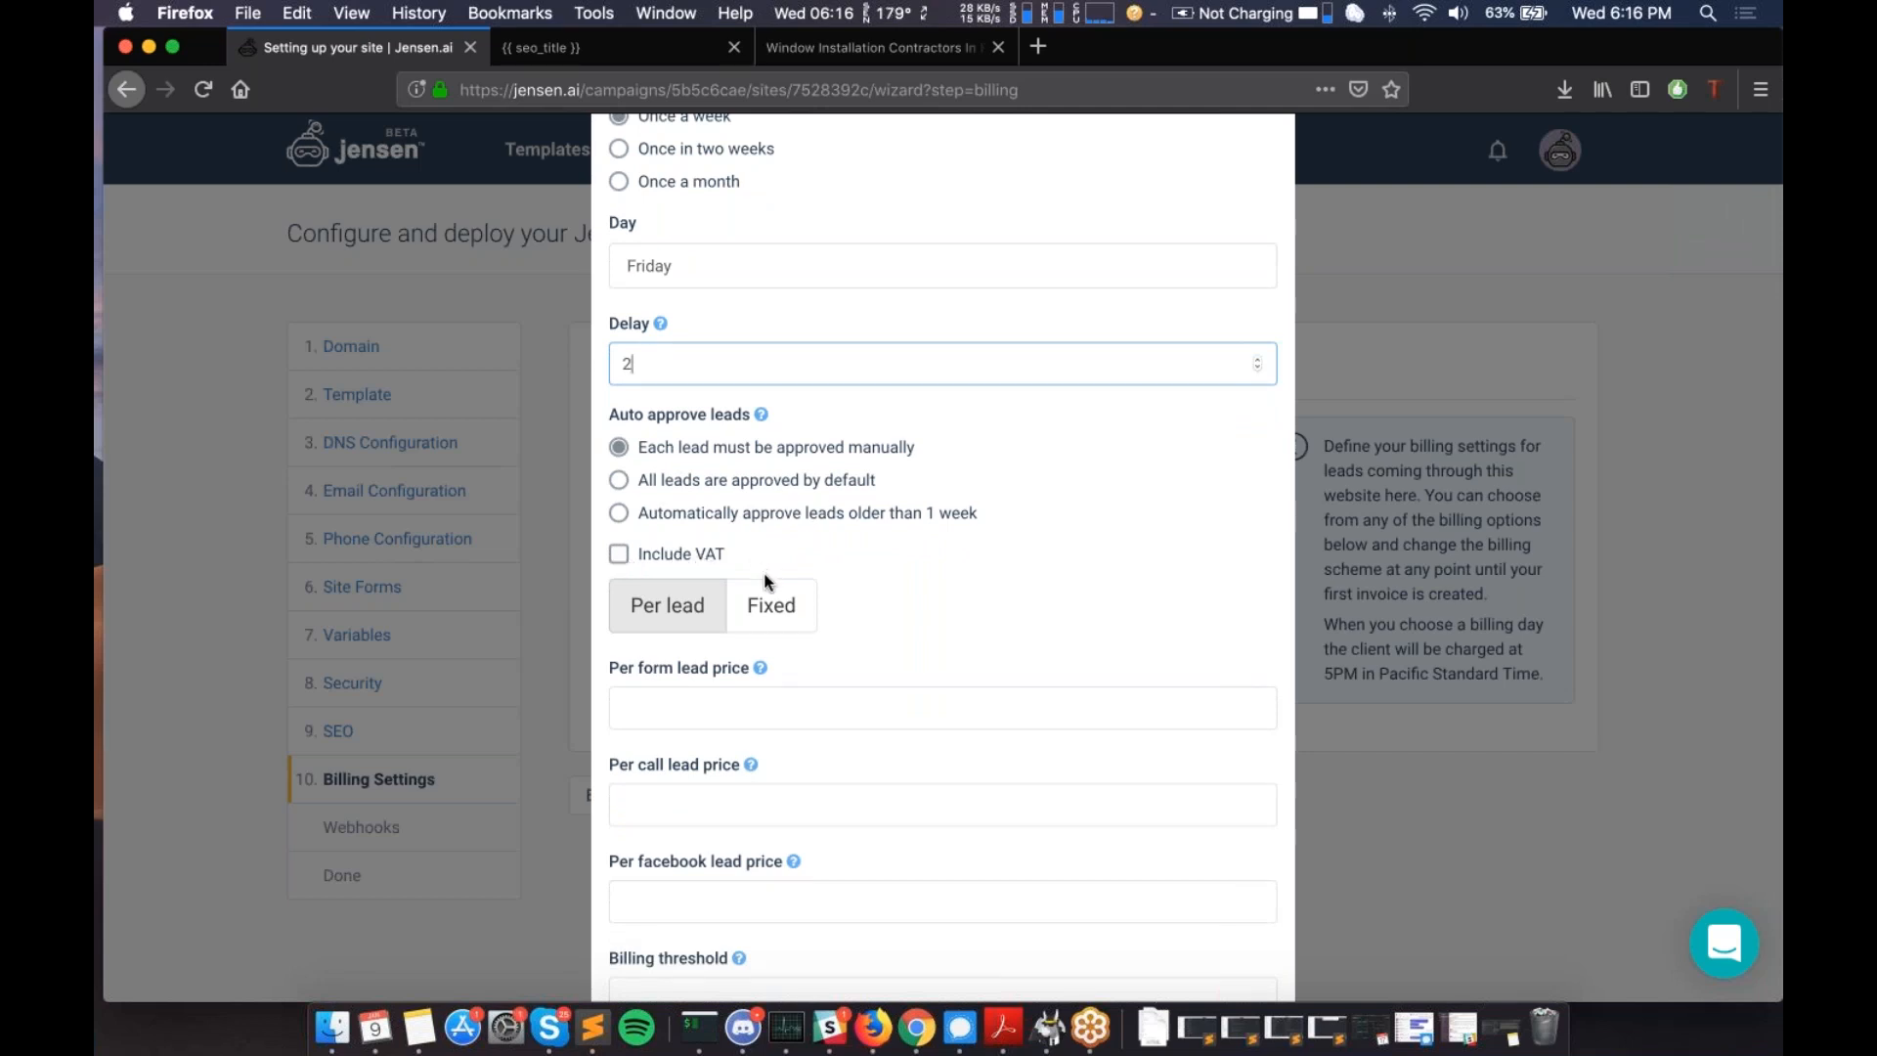
pyautogui.scroll(-3, 767, 582)
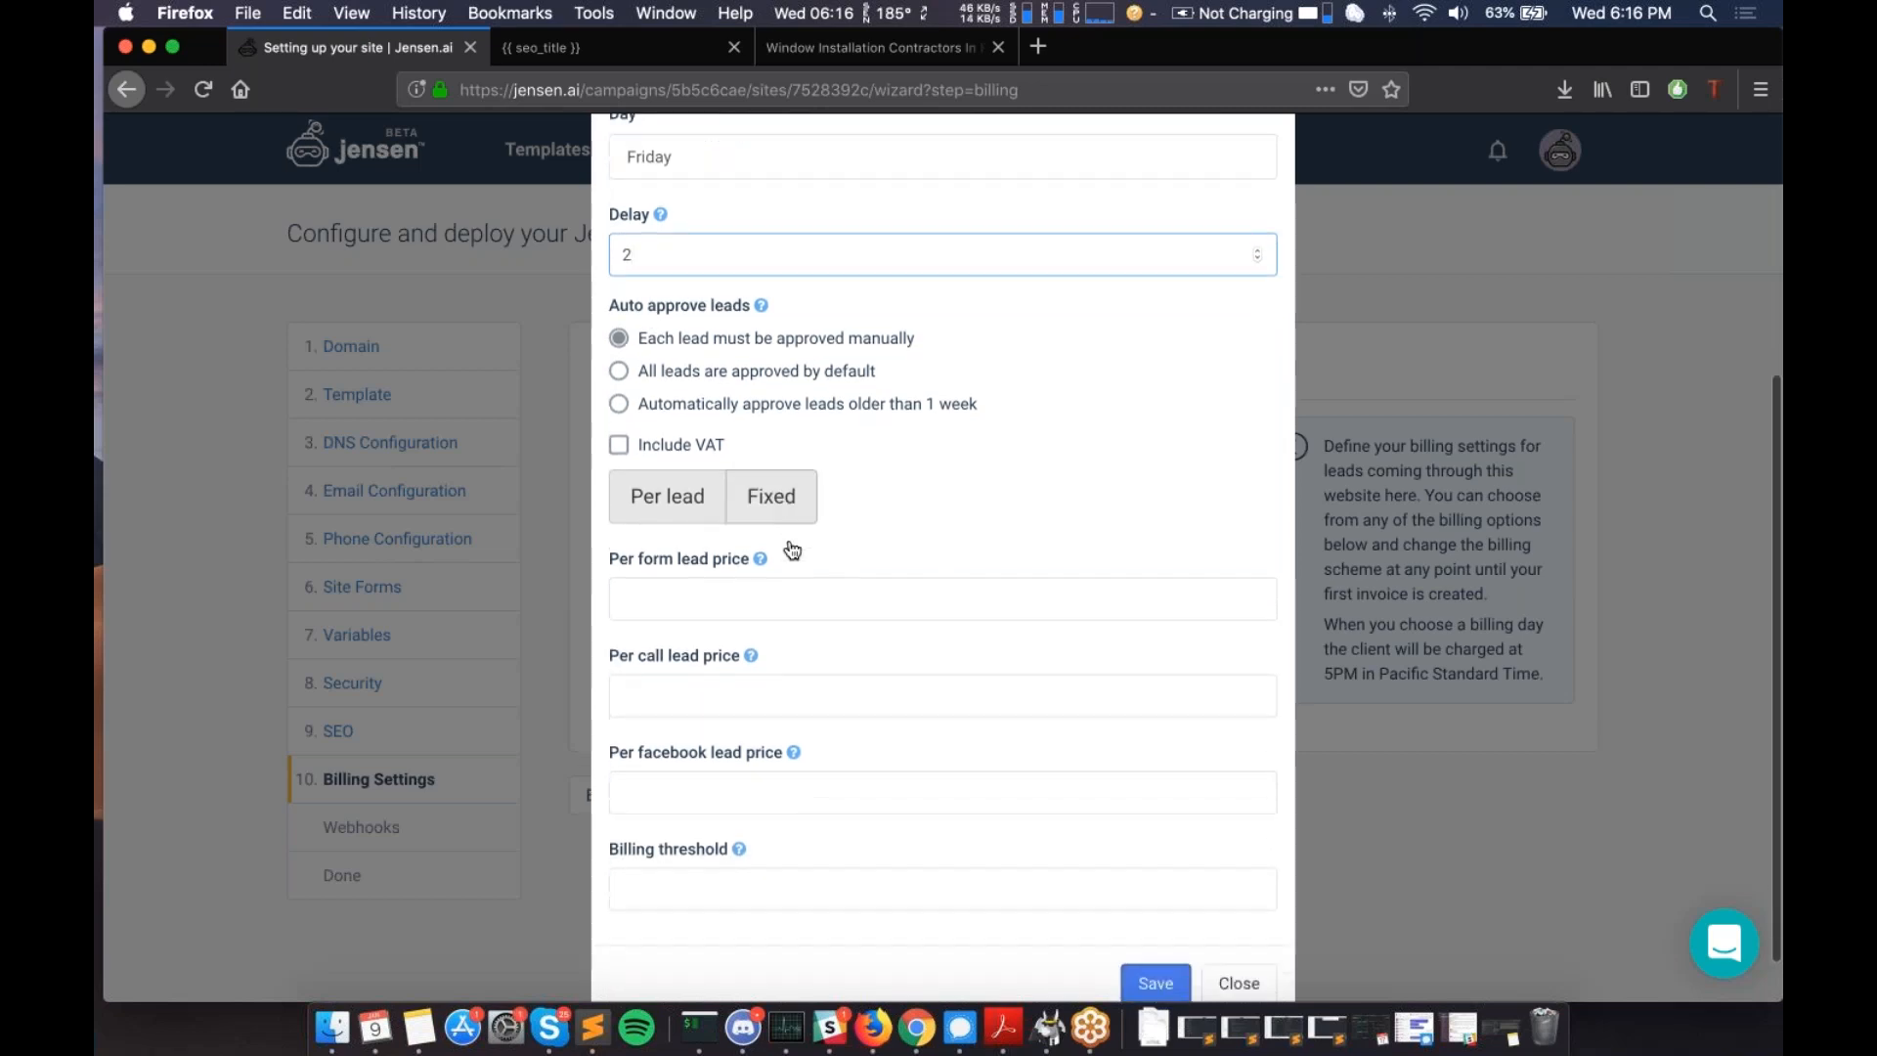
pyautogui.click(763, 491)
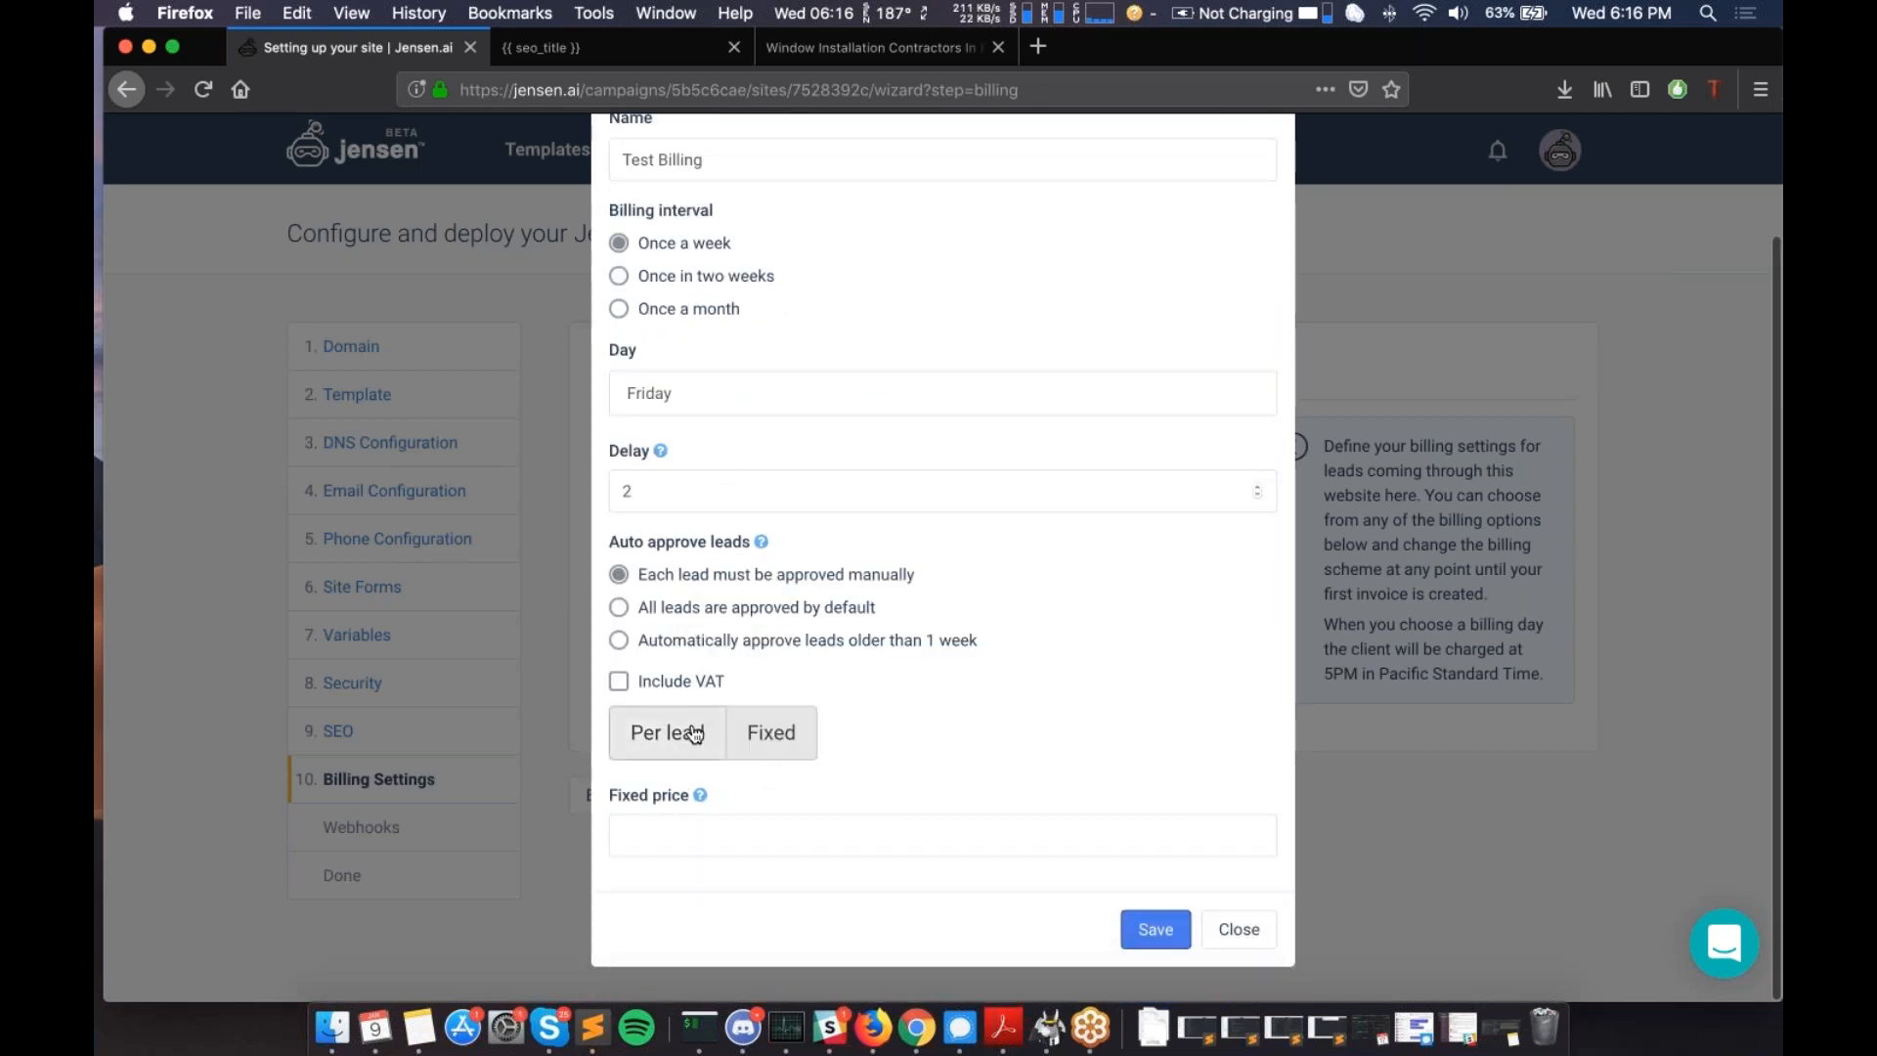
pyautogui.scroll(2, 696, 732)
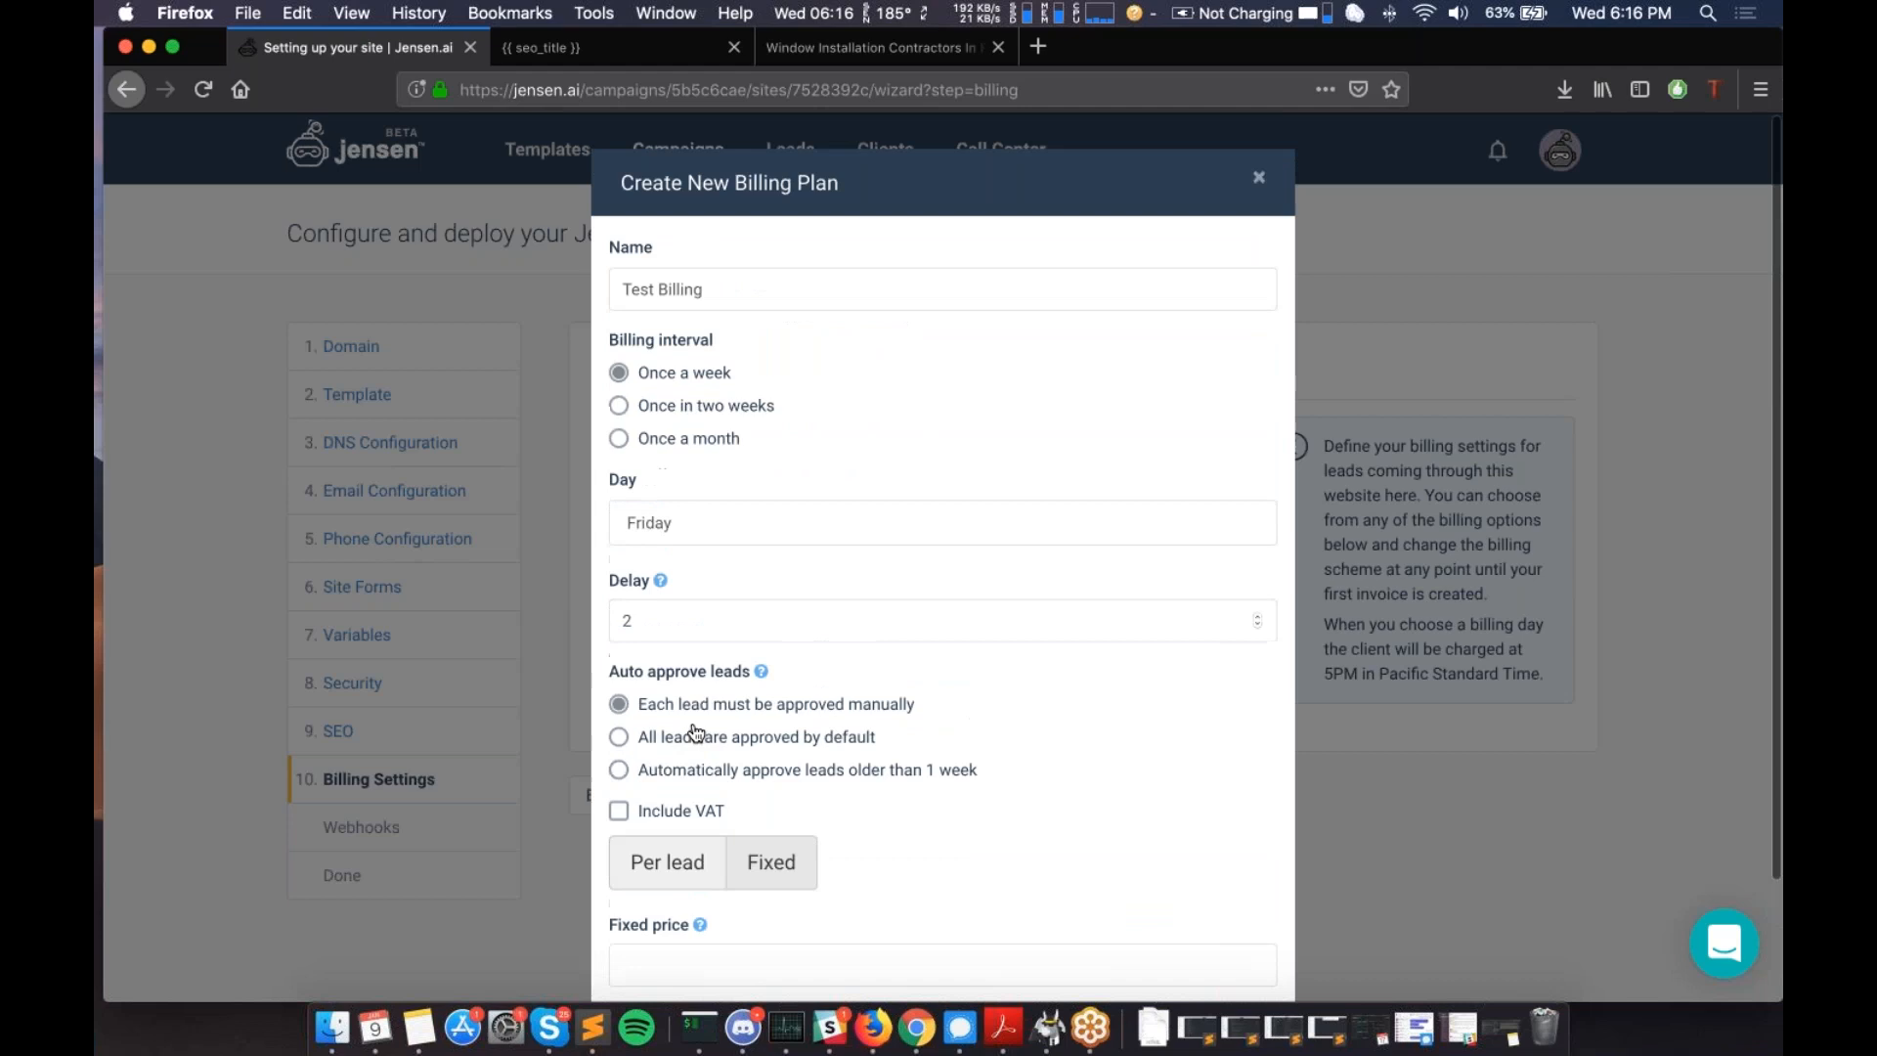
pyautogui.scroll(-1, 696, 732)
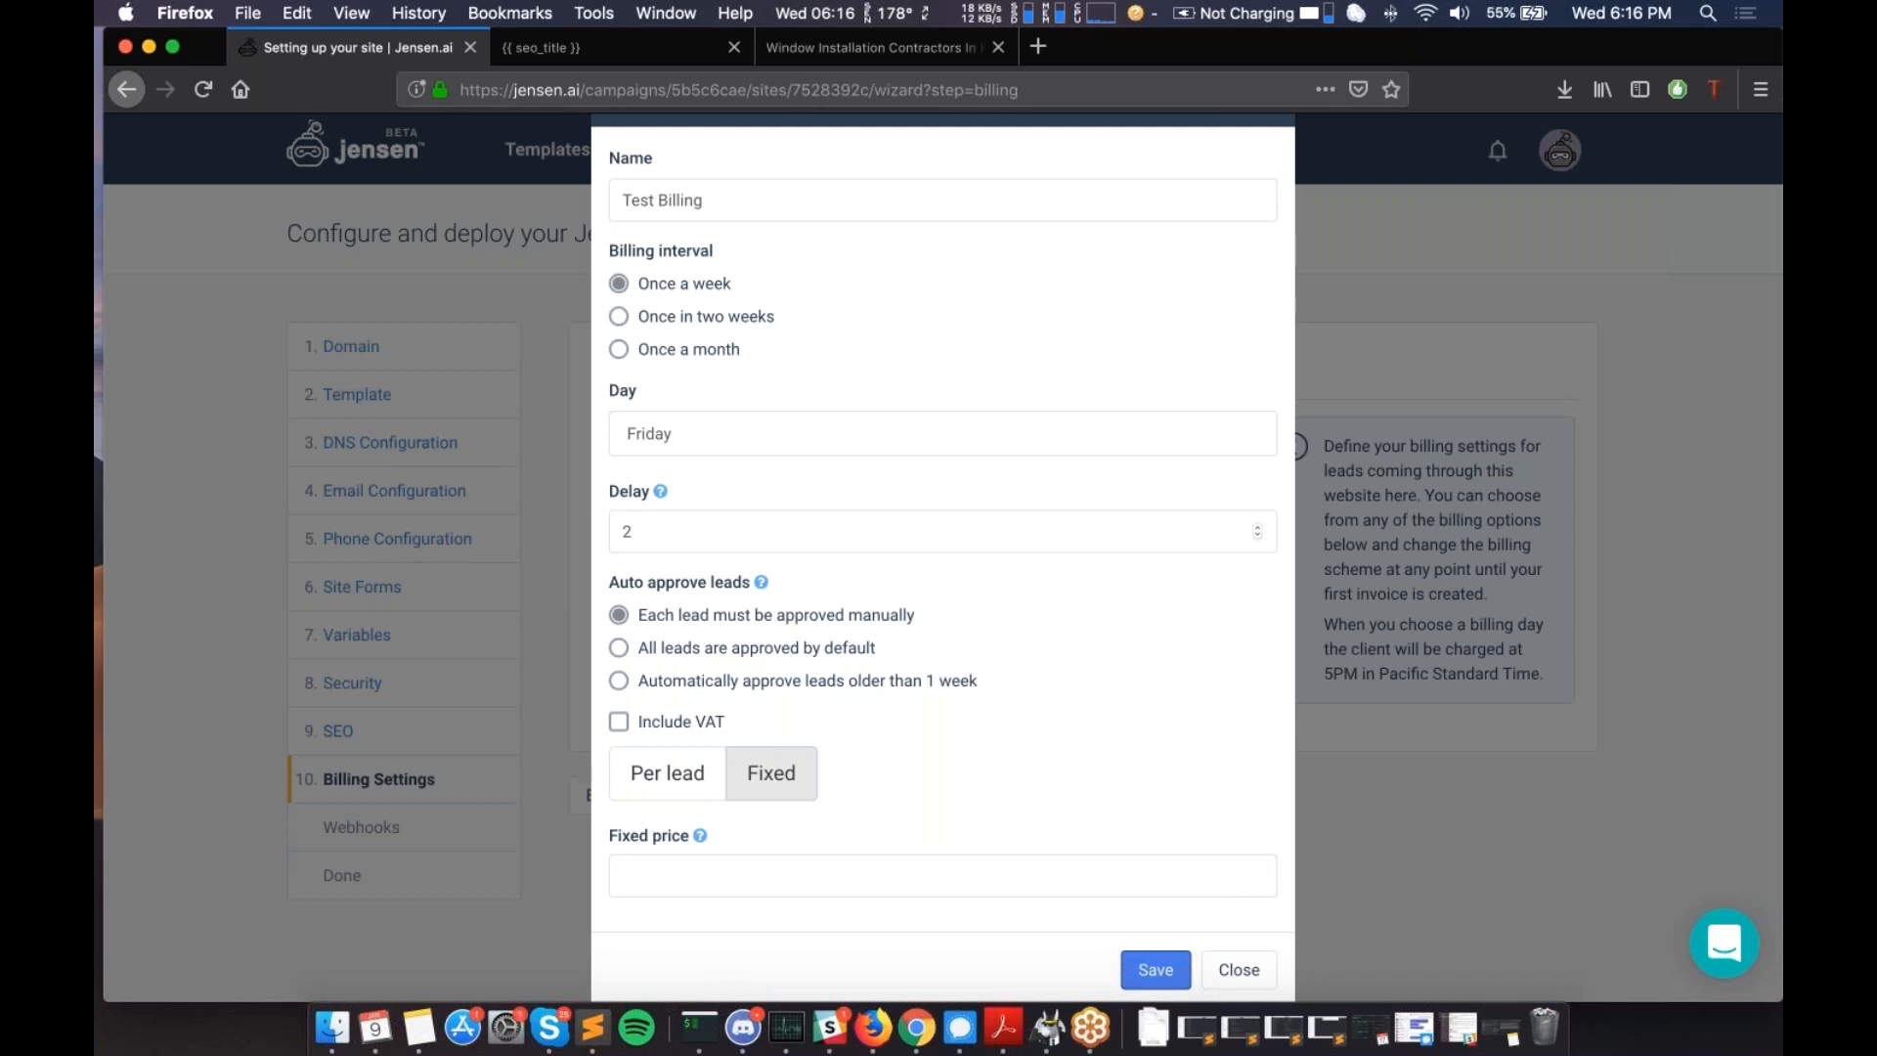
pyautogui.scroll(-1, 796, 743)
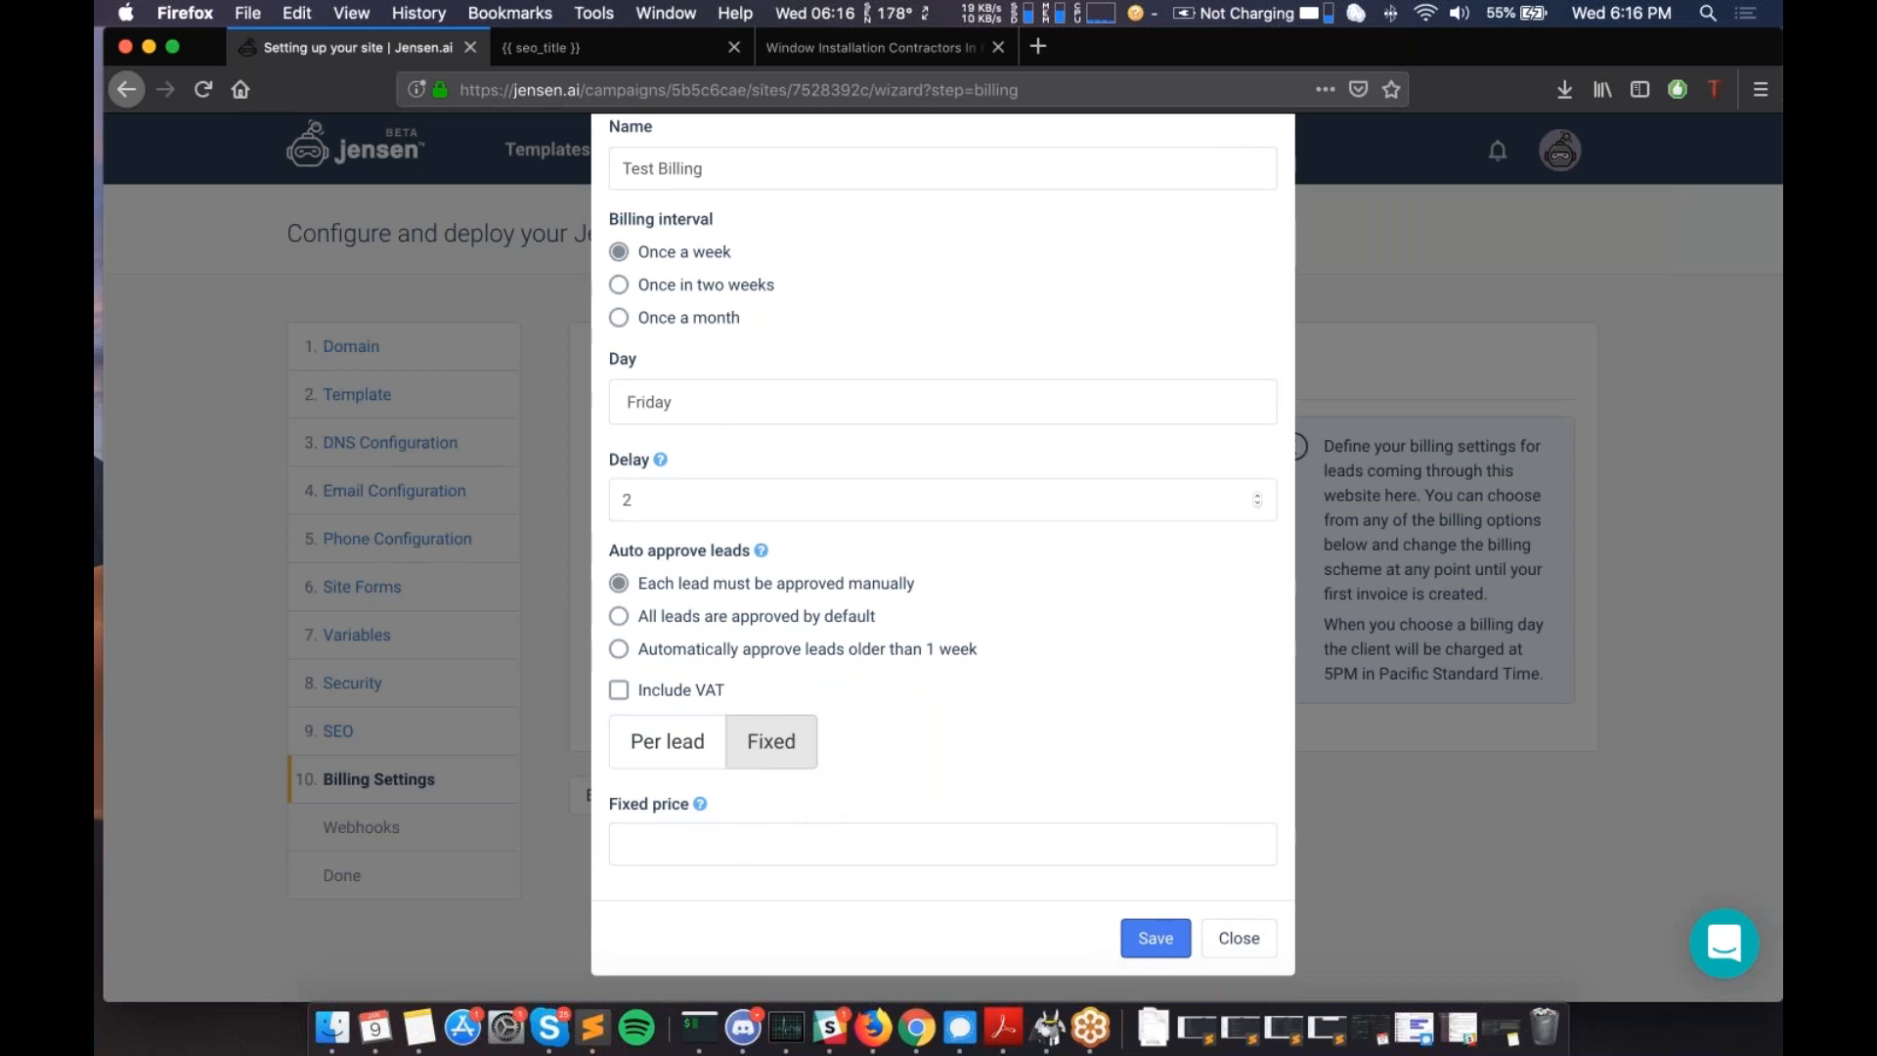
pyautogui.click(673, 741)
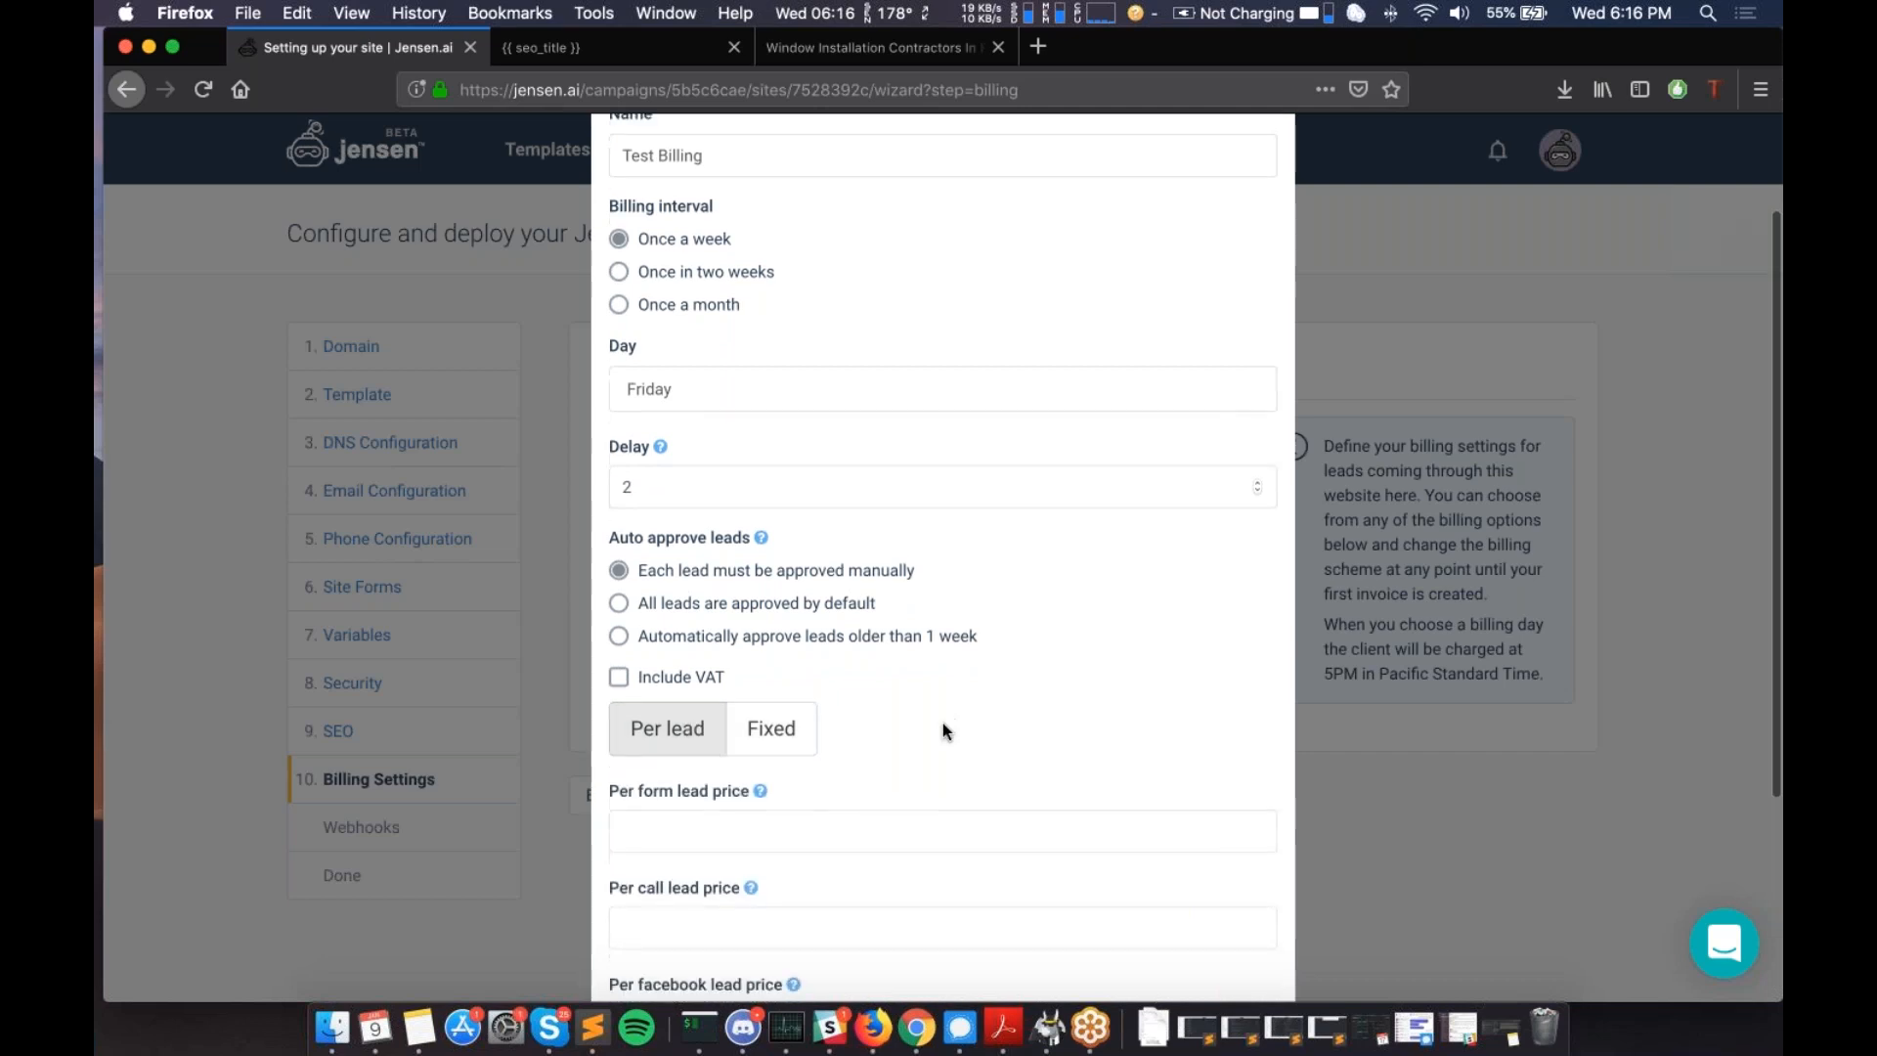
pyautogui.scroll(-3, 943, 724)
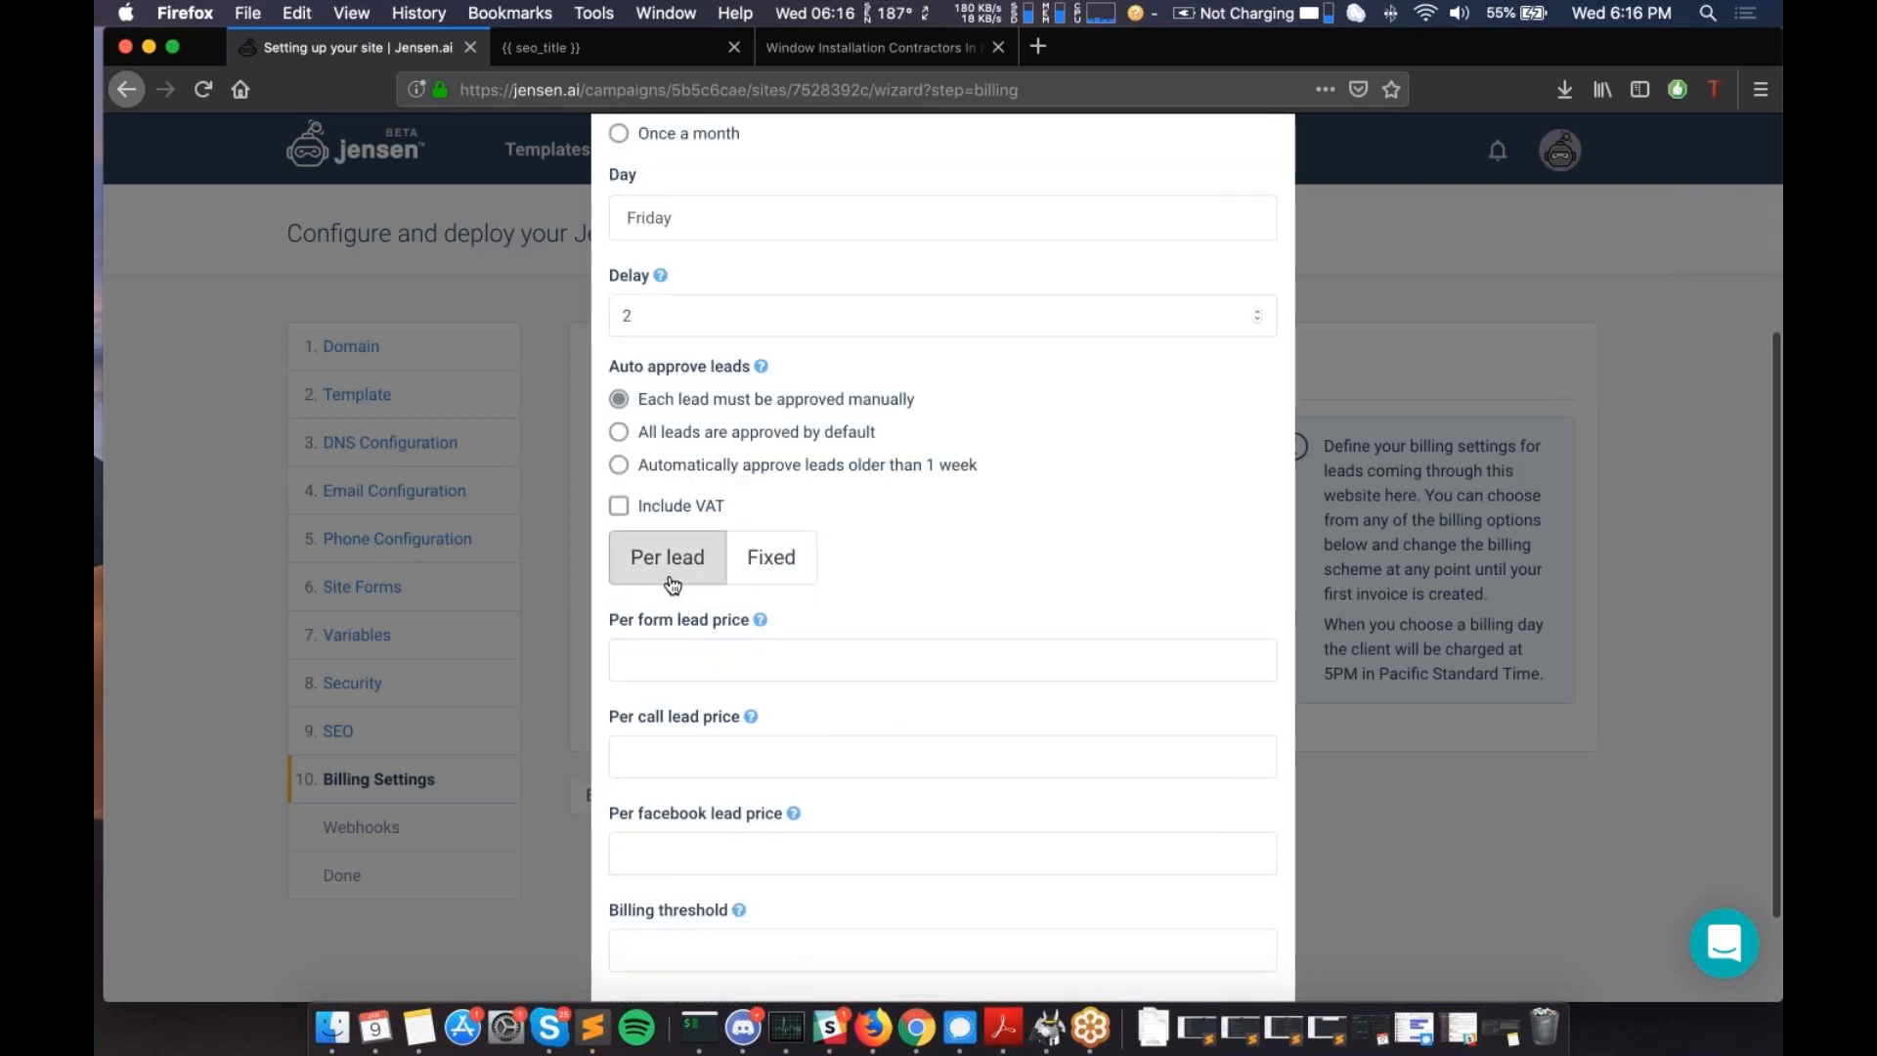
pyautogui.scroll(-1, 676, 579)
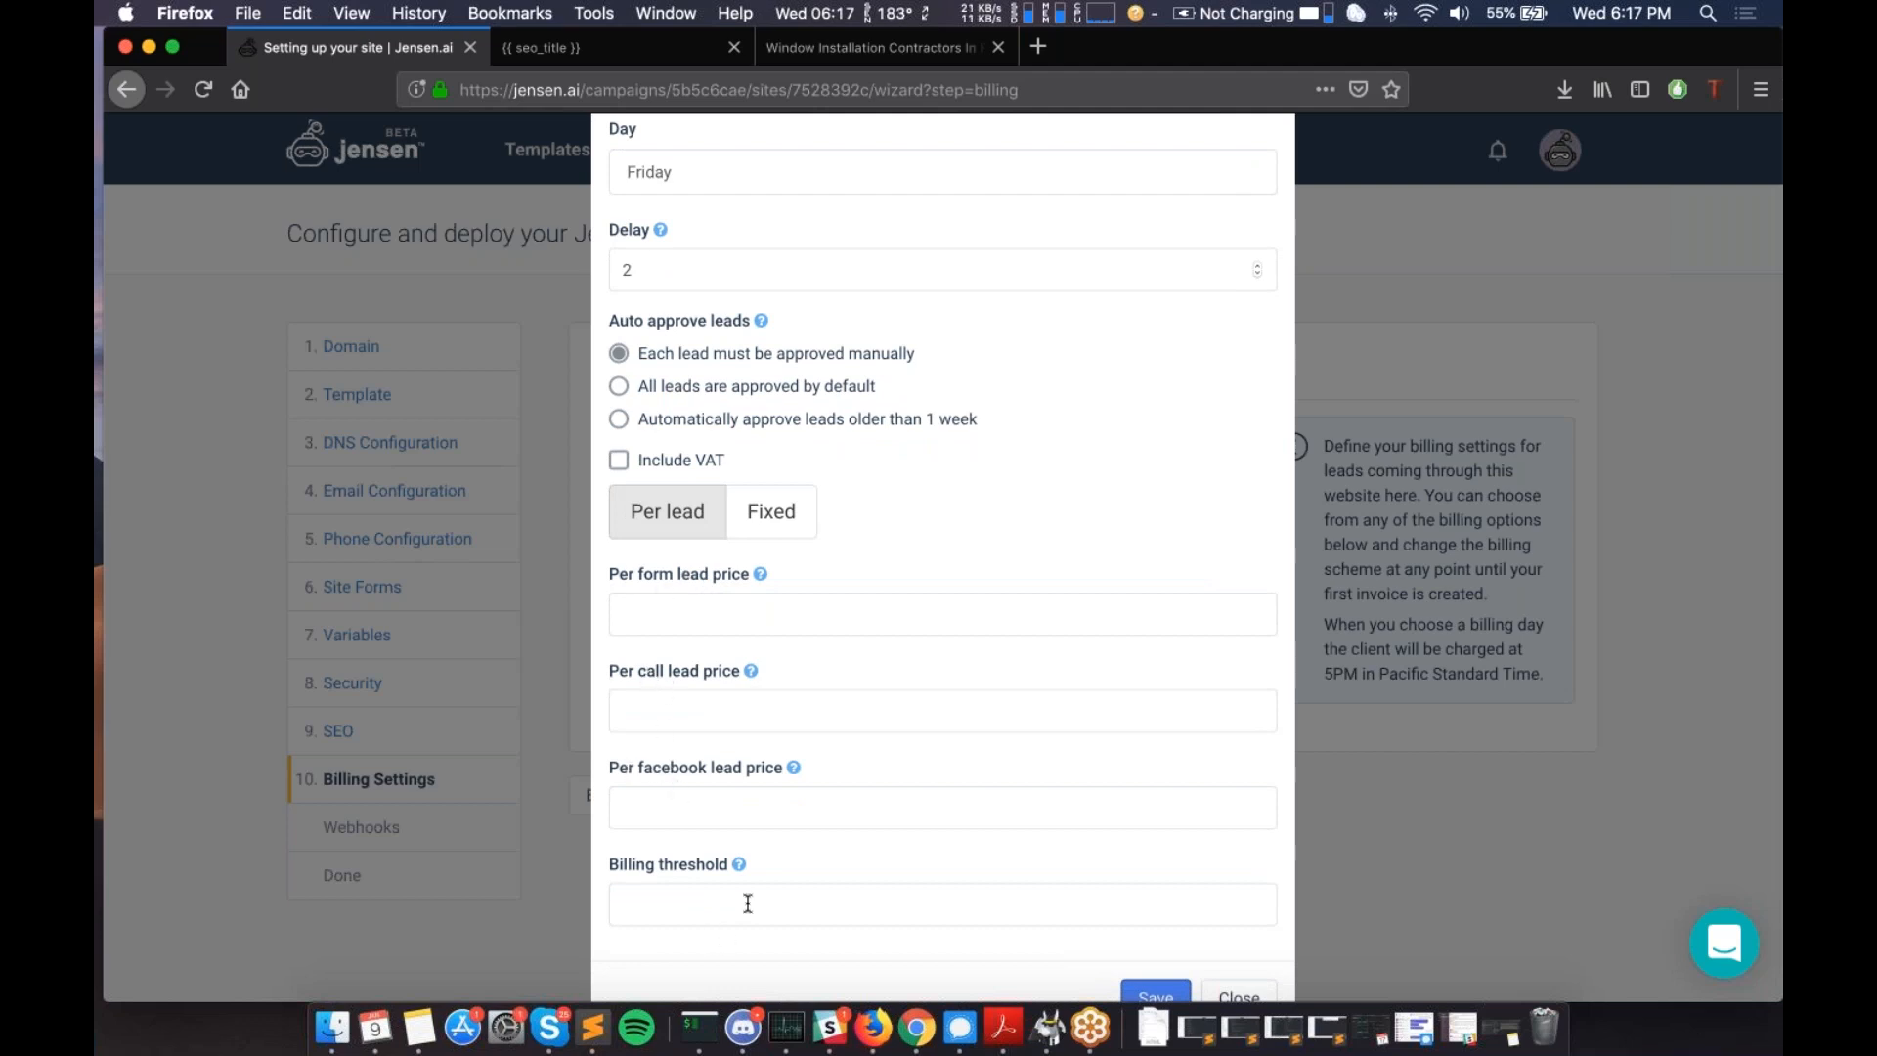
pyautogui.scroll(-1, 748, 903)
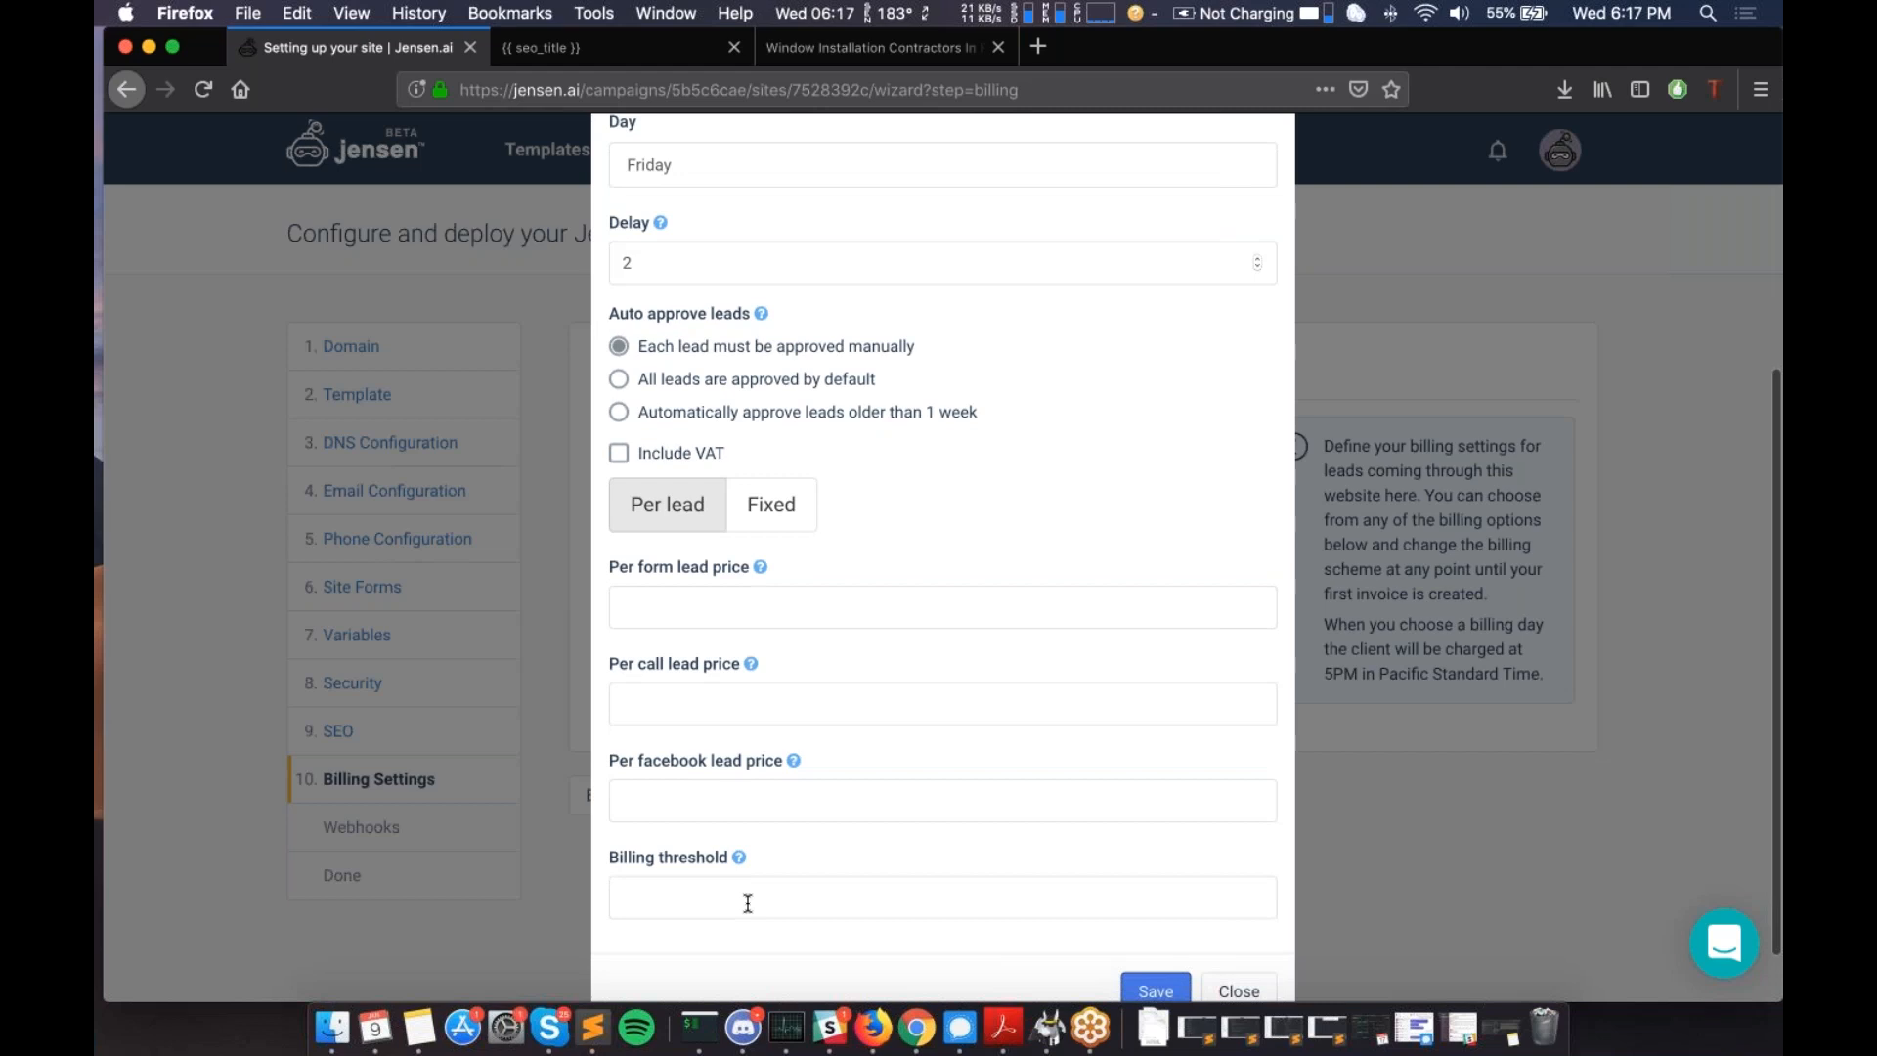
pyautogui.scroll(1, 893, 777)
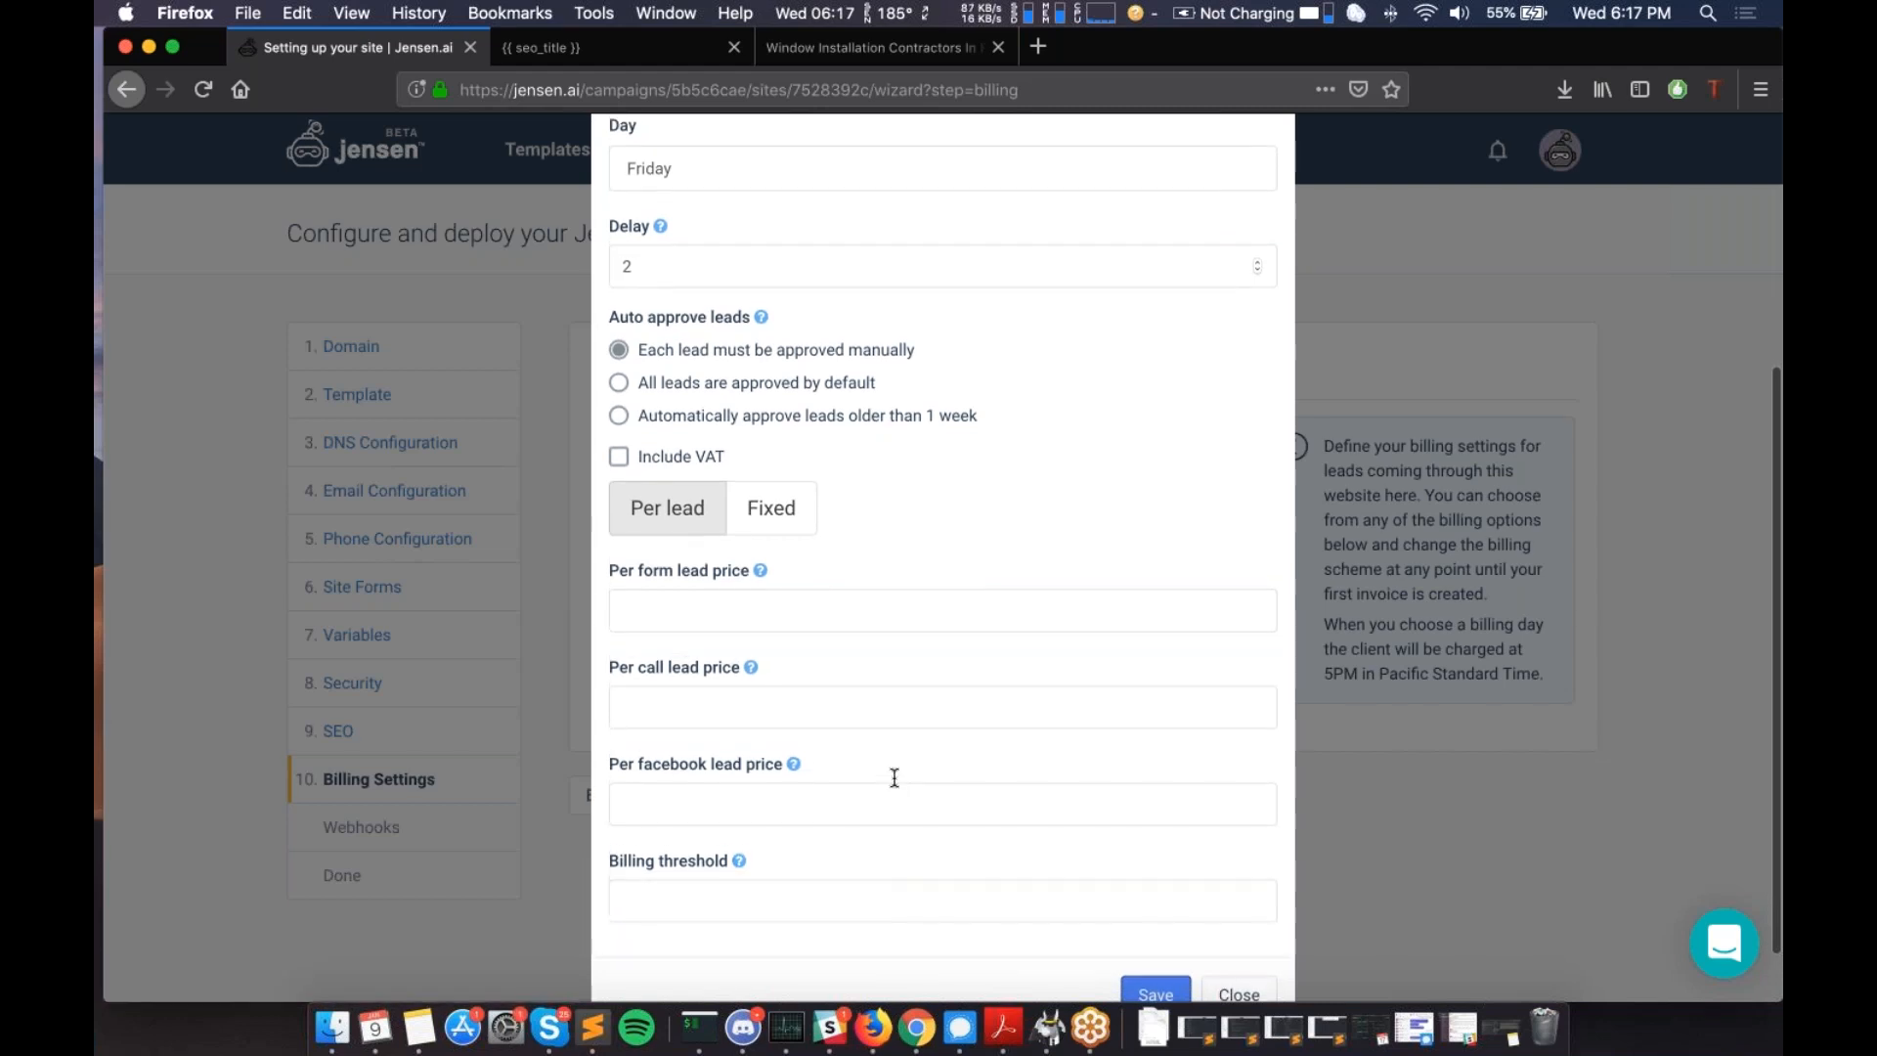
pyautogui.scroll(2, 894, 778)
pyautogui.scroll(-3, 893, 777)
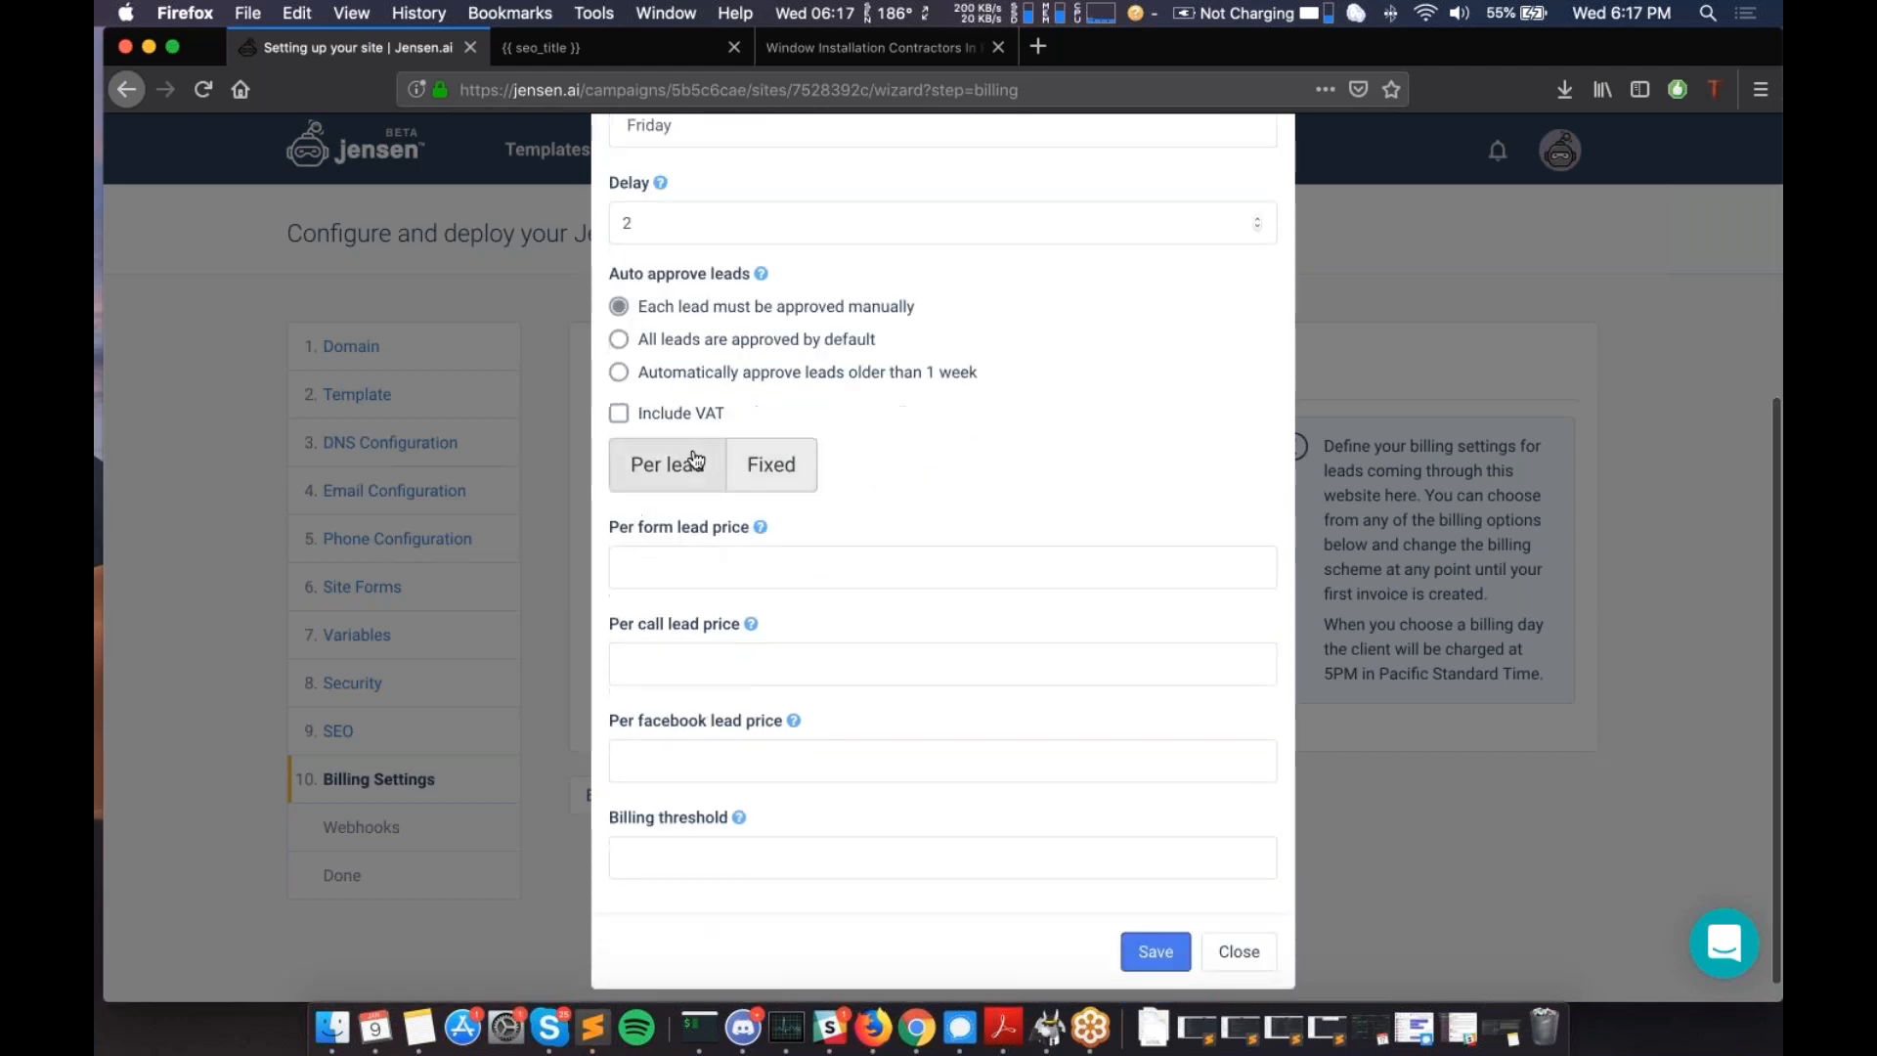
pyautogui.scroll(5, 677, 466)
pyautogui.scroll(1, 678, 465)
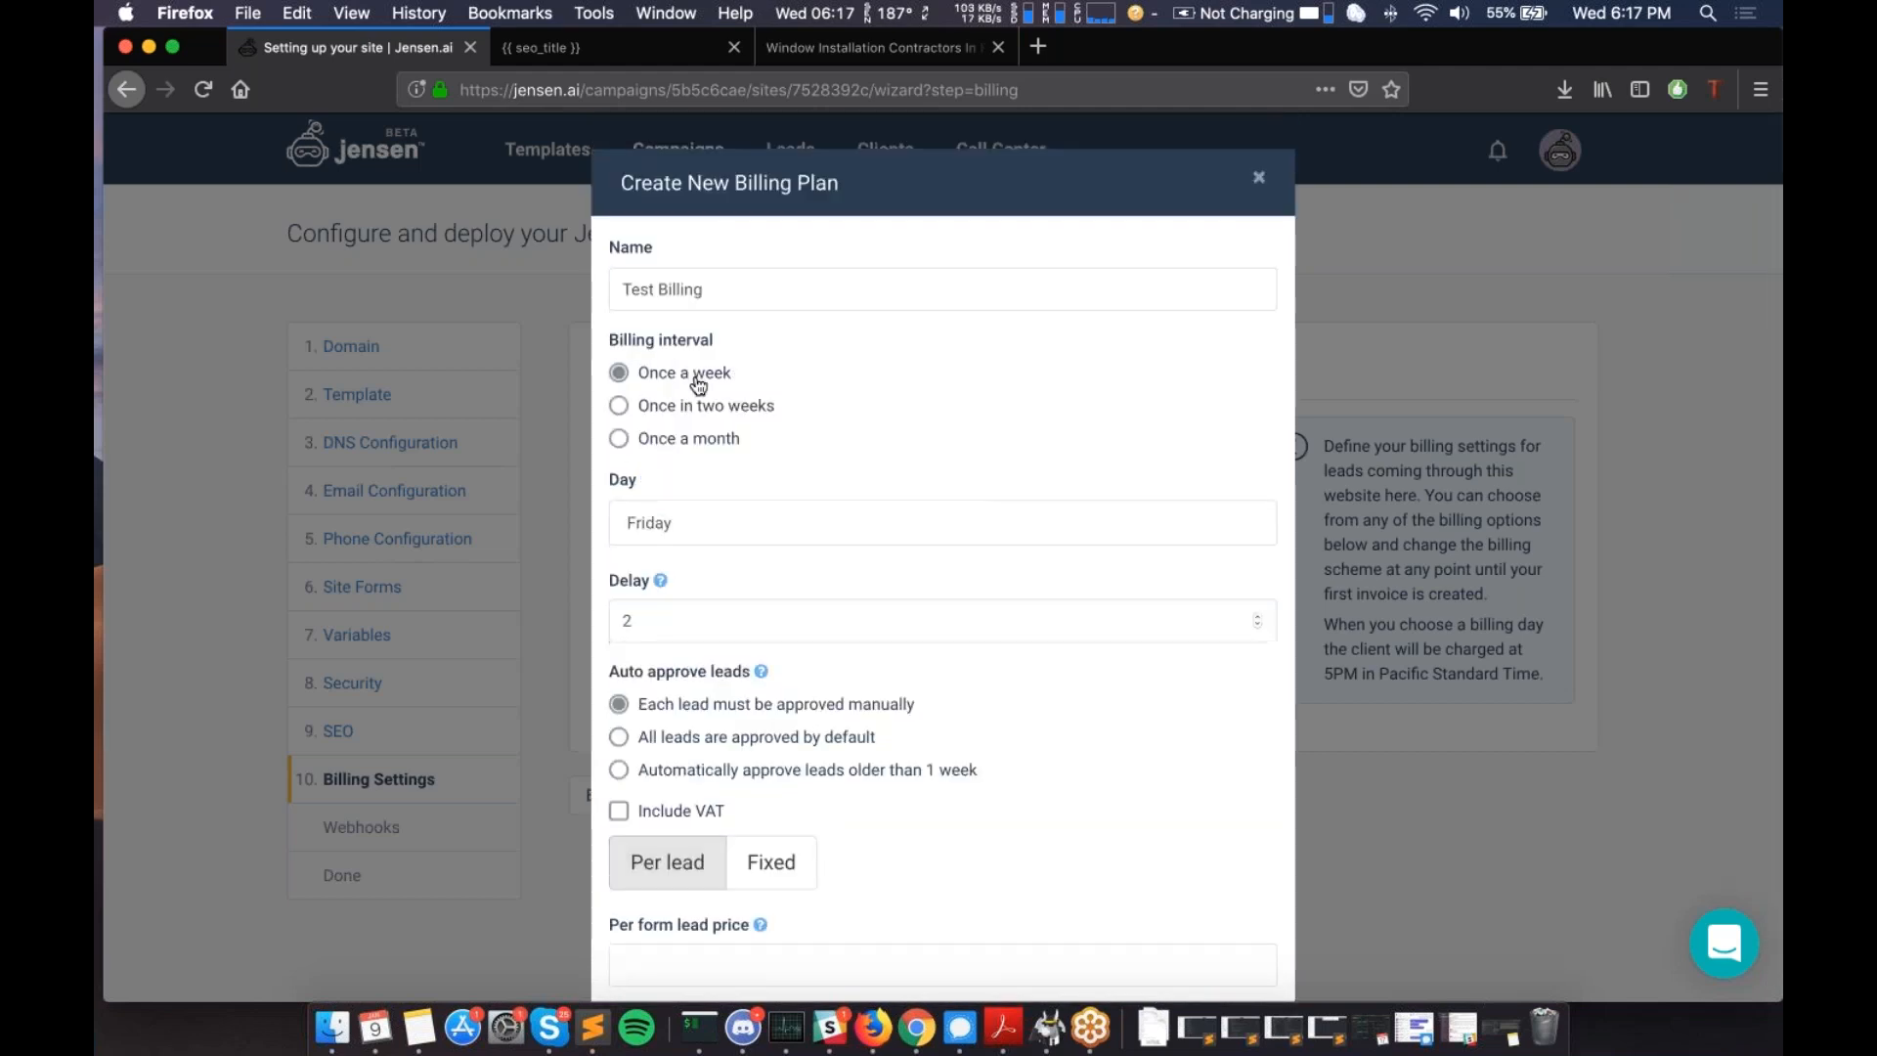
pyautogui.scroll(-1, 698, 385)
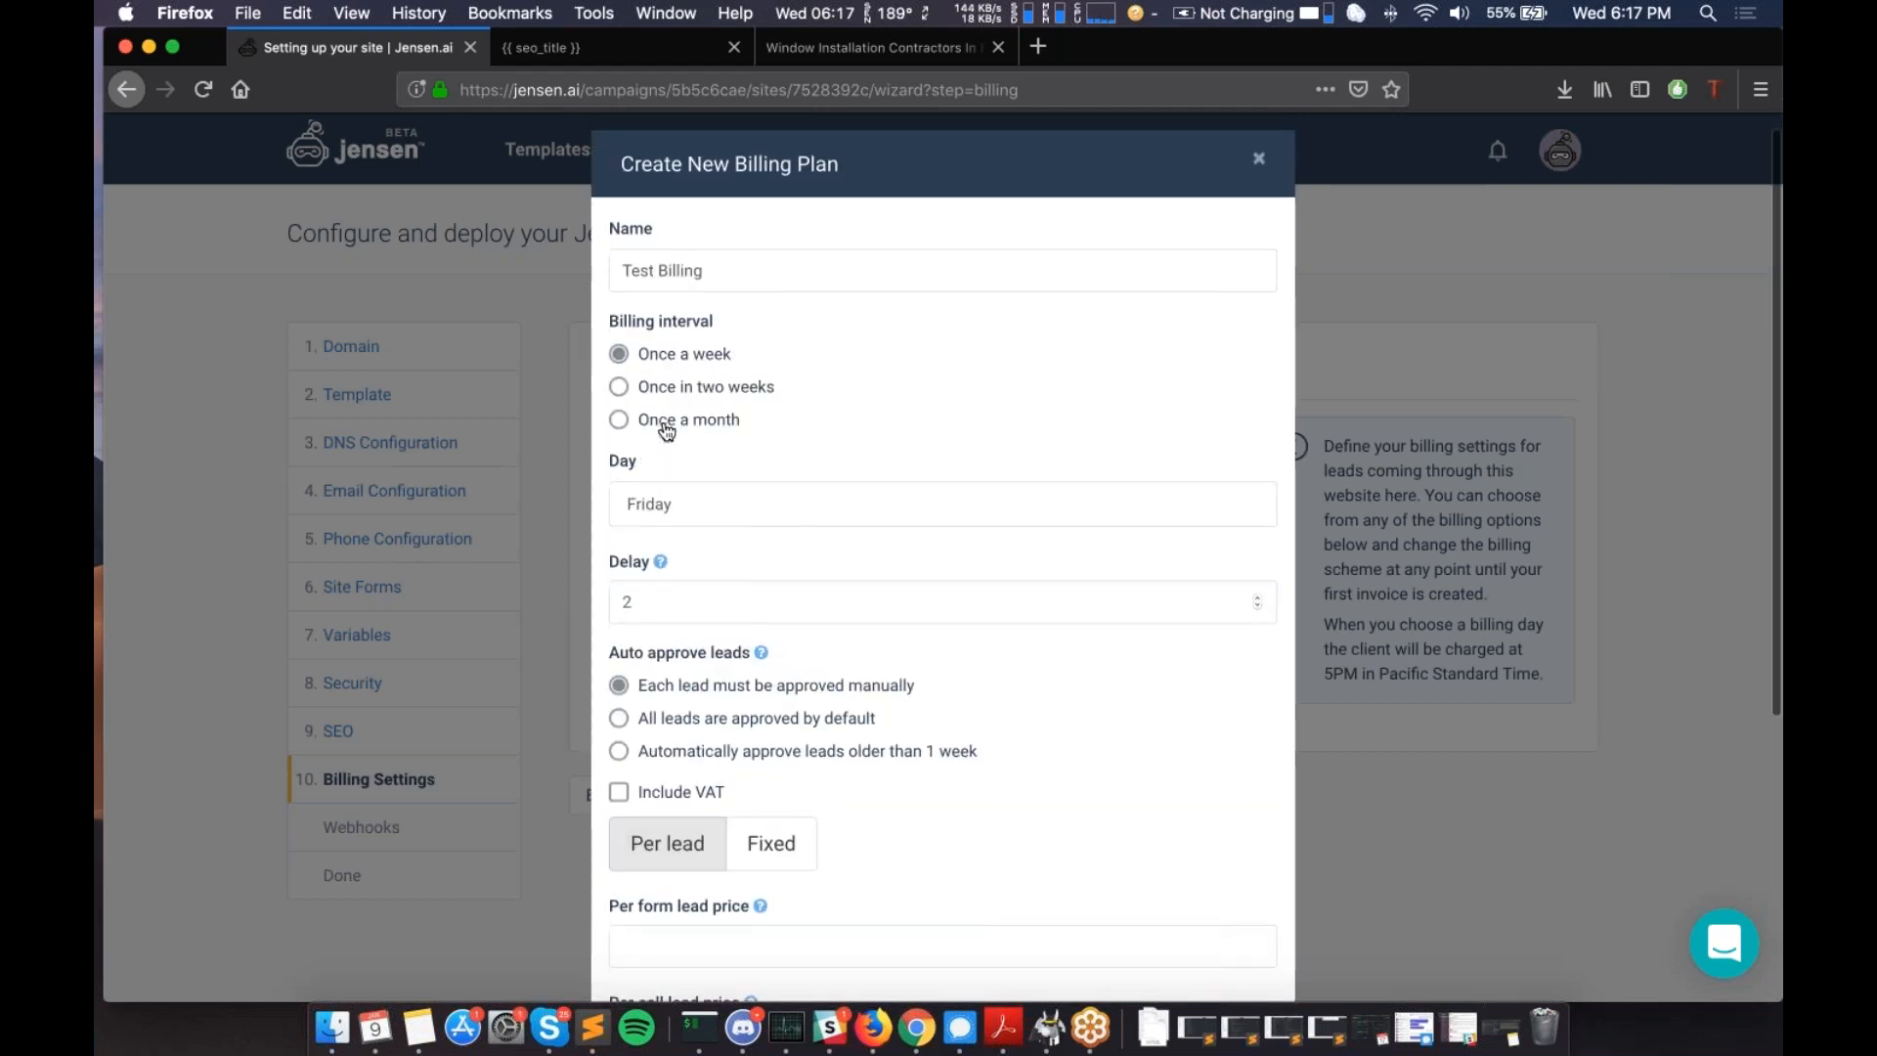
pyautogui.scroll(-3, 665, 431)
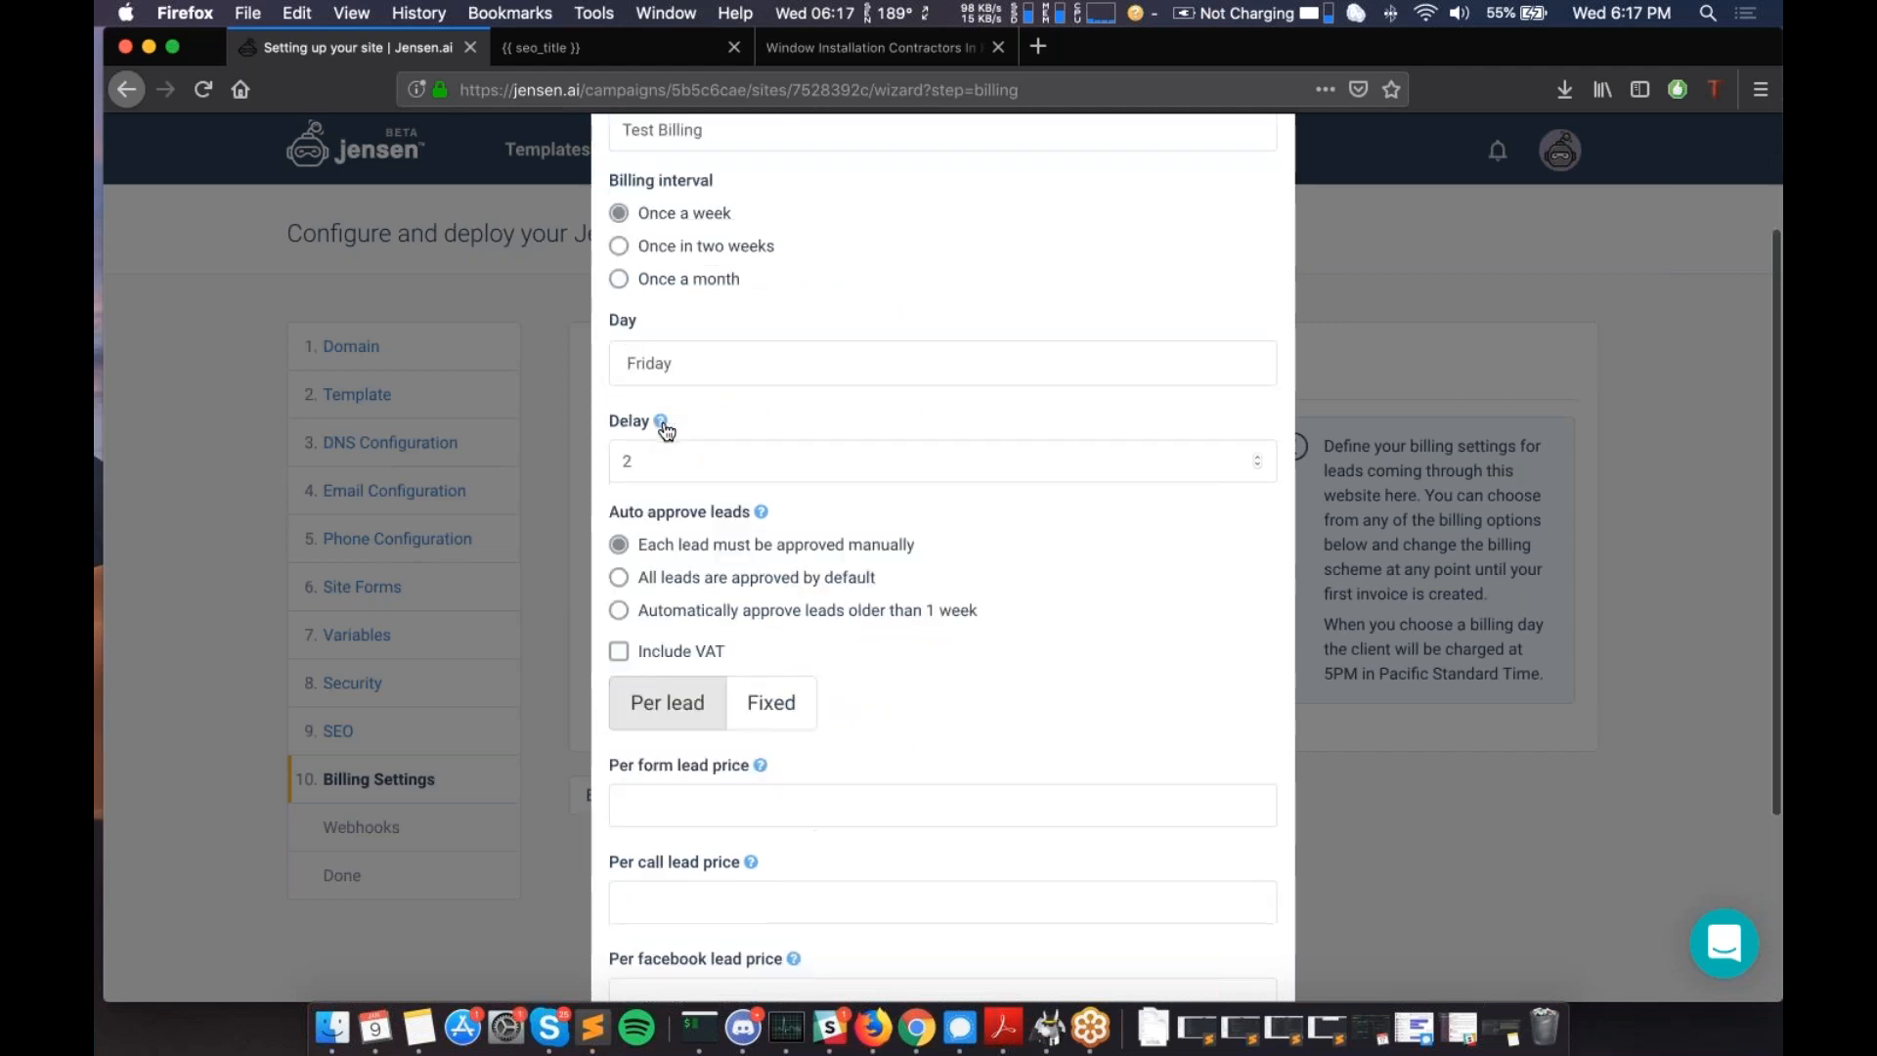
# - Enter 10 for the form, call and facebook lead prices and 100 as billing threshold
pyautogui.scroll(-3, 665, 431)
pyautogui.click(746, 542)
pyautogui.write('10')
pyautogui.press('Tab')
pyautogui.write('10')
pyautogui.press('Tab')
pyautogui.write('10')
pyautogui.press('Tab')
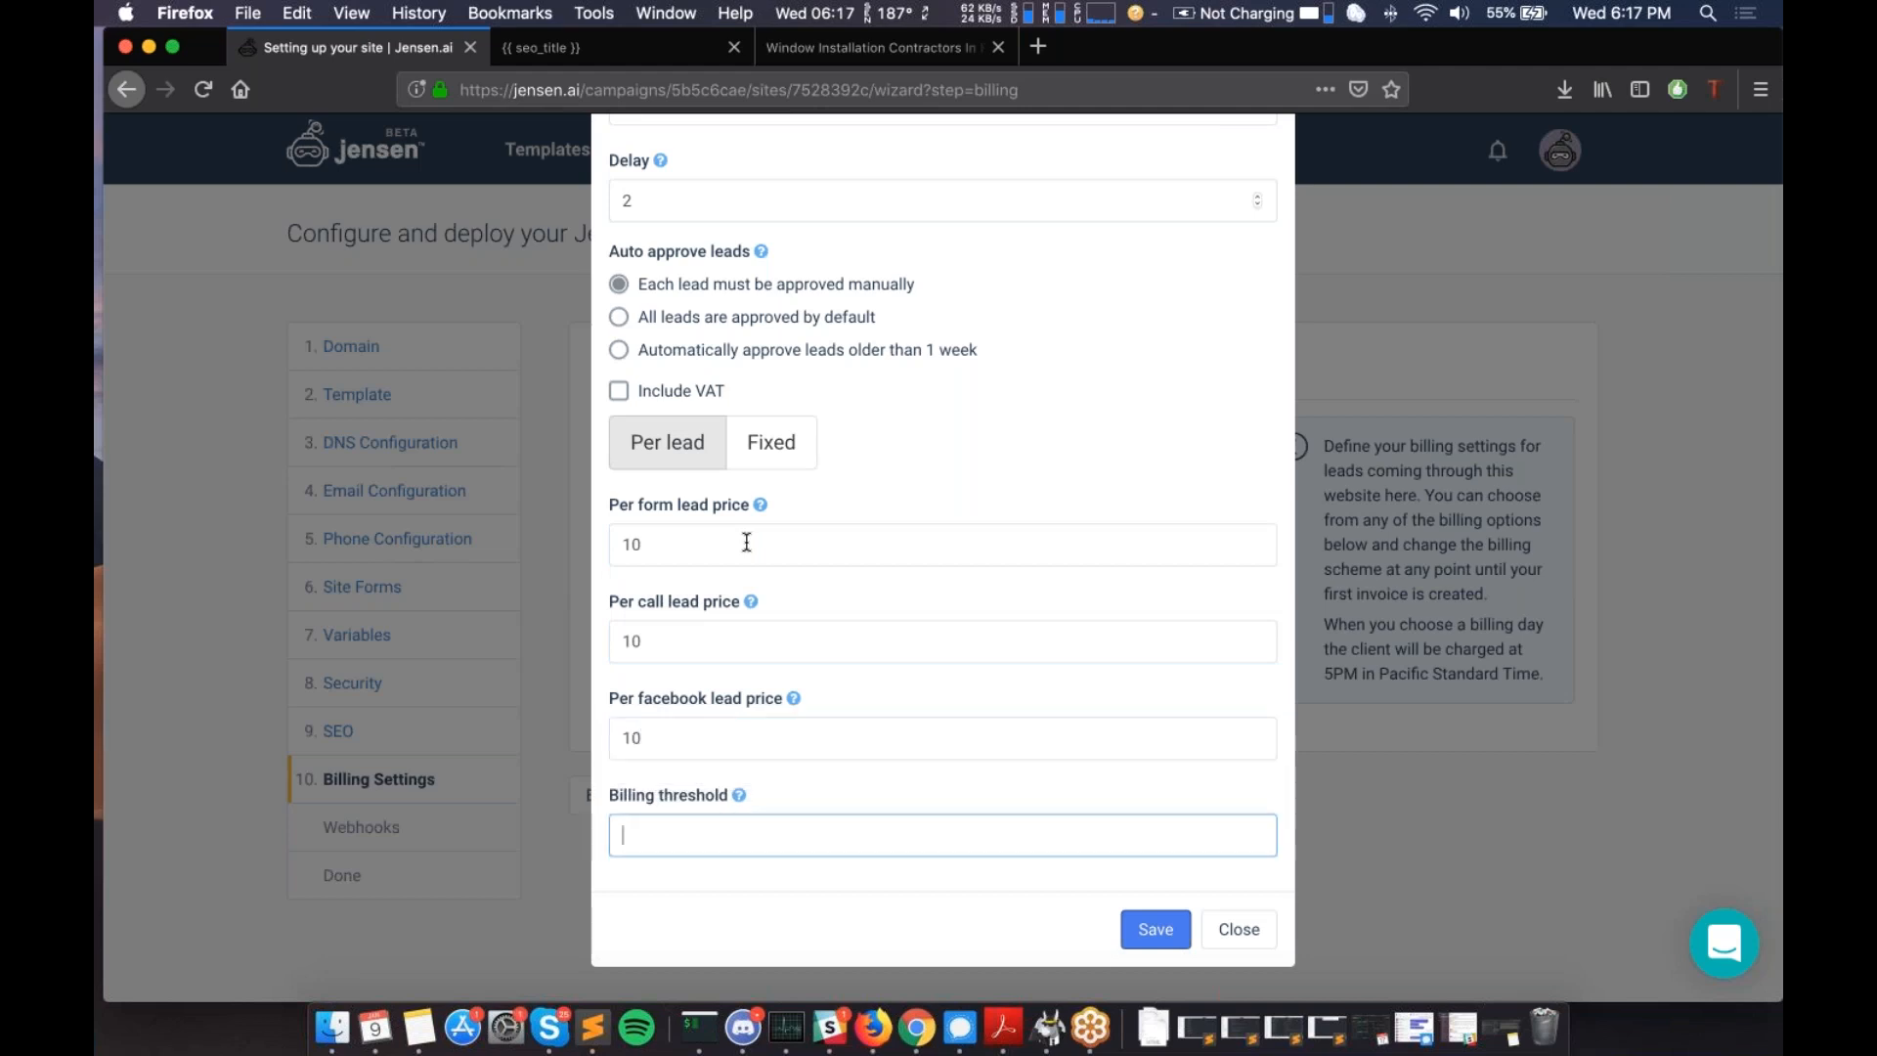
pyautogui.write('100')
pyautogui.press('Tab')
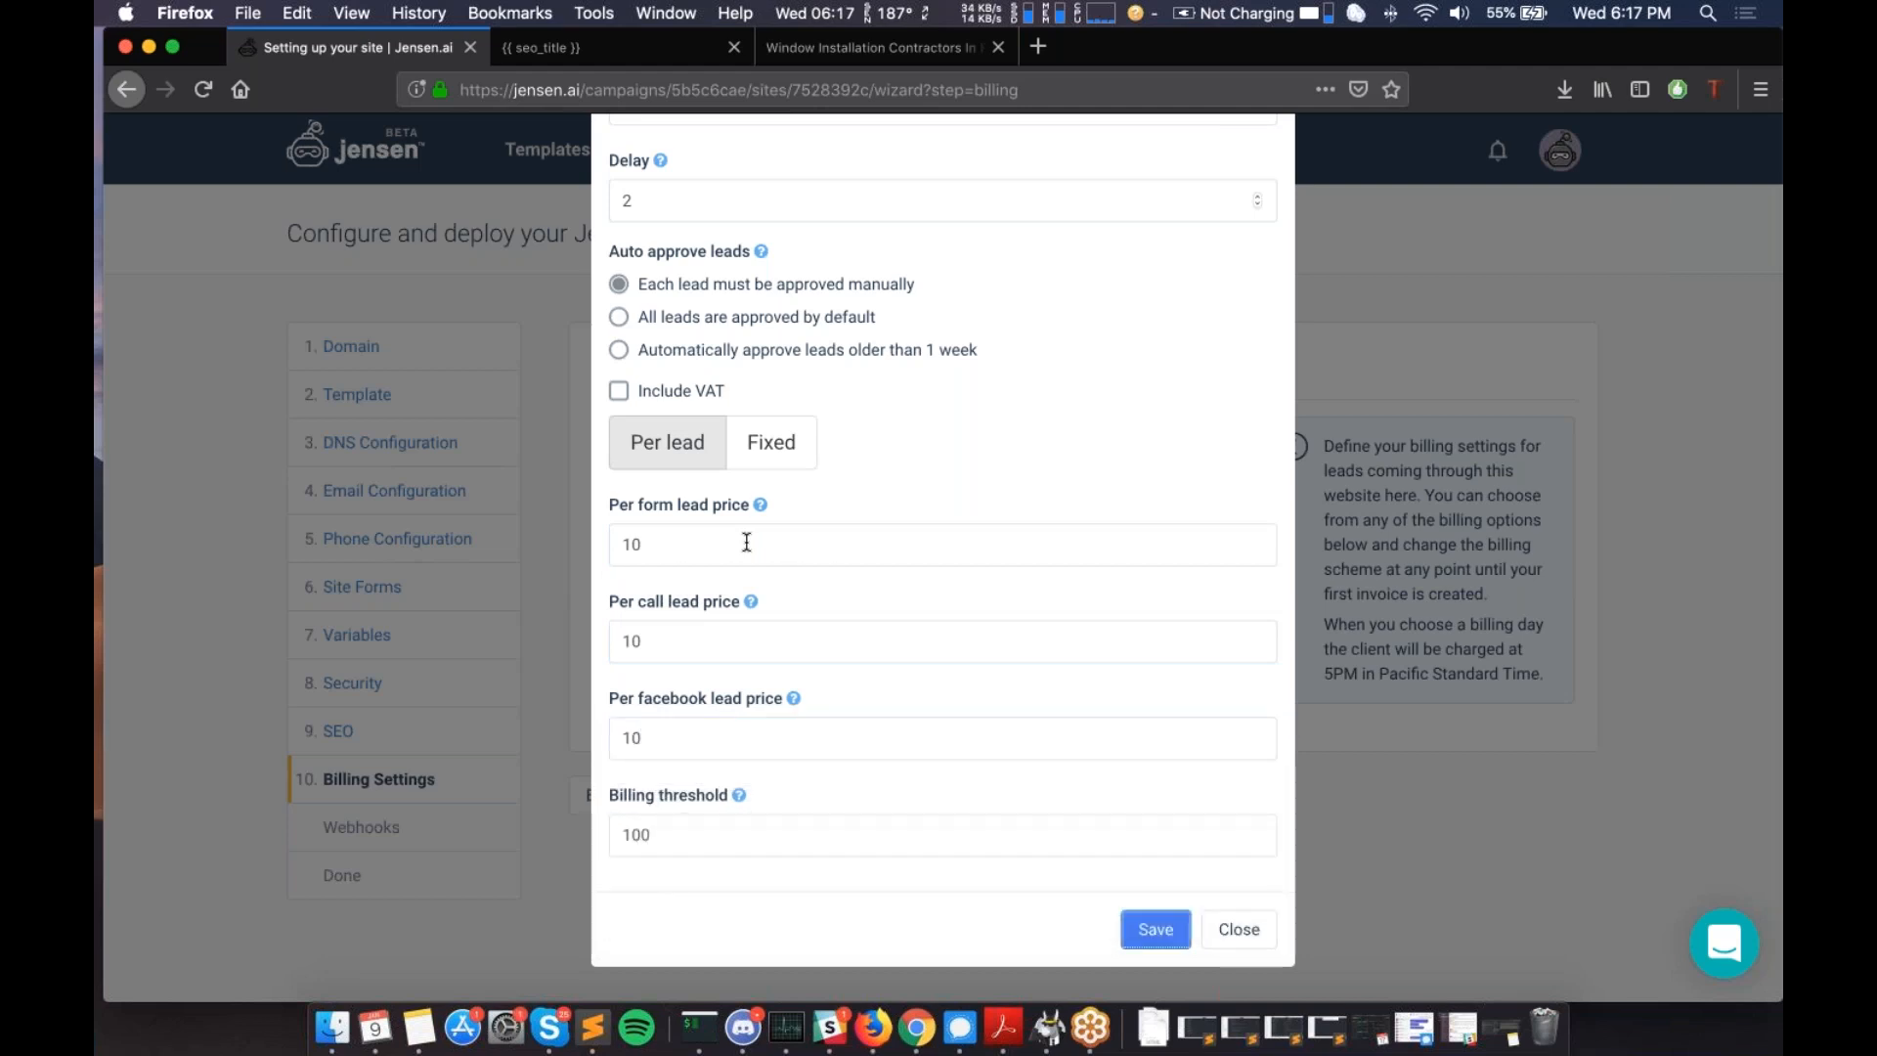
# - Revisit the billing threshold field holding the value 100
pyautogui.scroll(5, 728, 375)
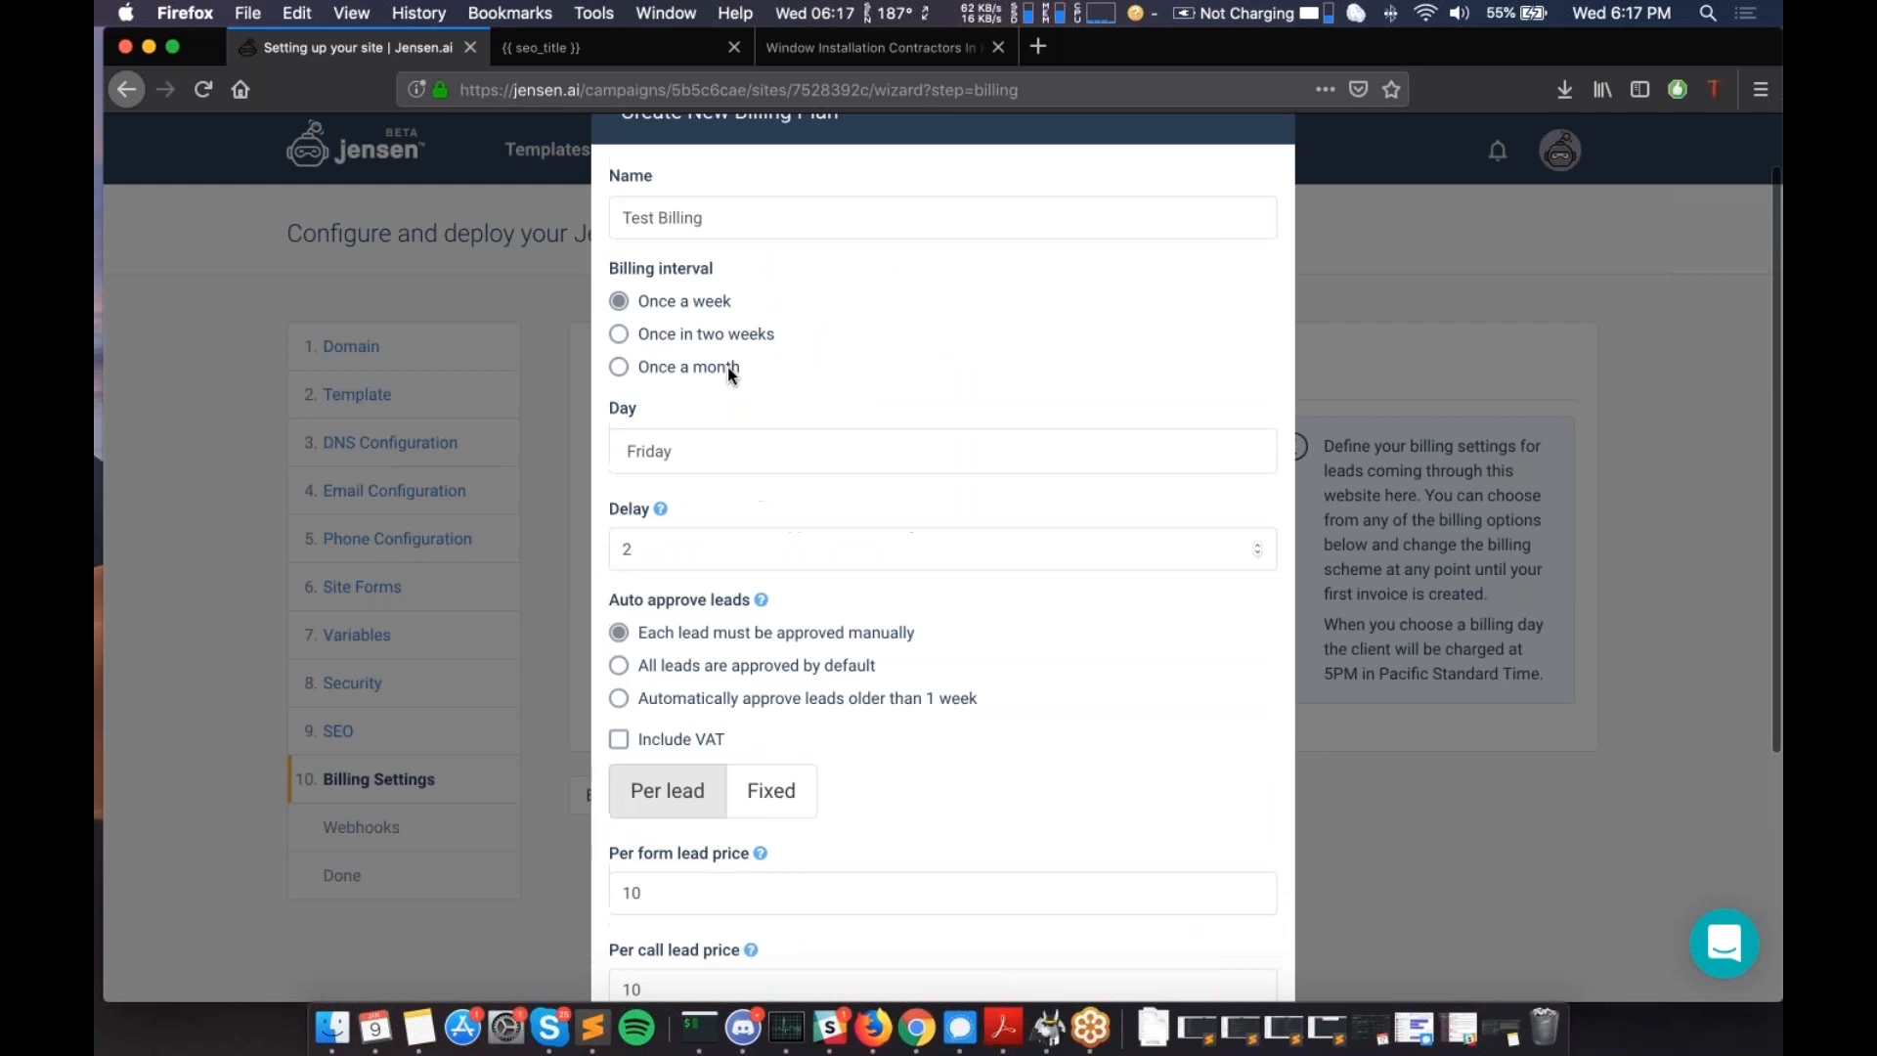
pyautogui.scroll(-4, 729, 375)
pyautogui.scroll(-2, 711, 305)
pyautogui.scroll(4, 712, 306)
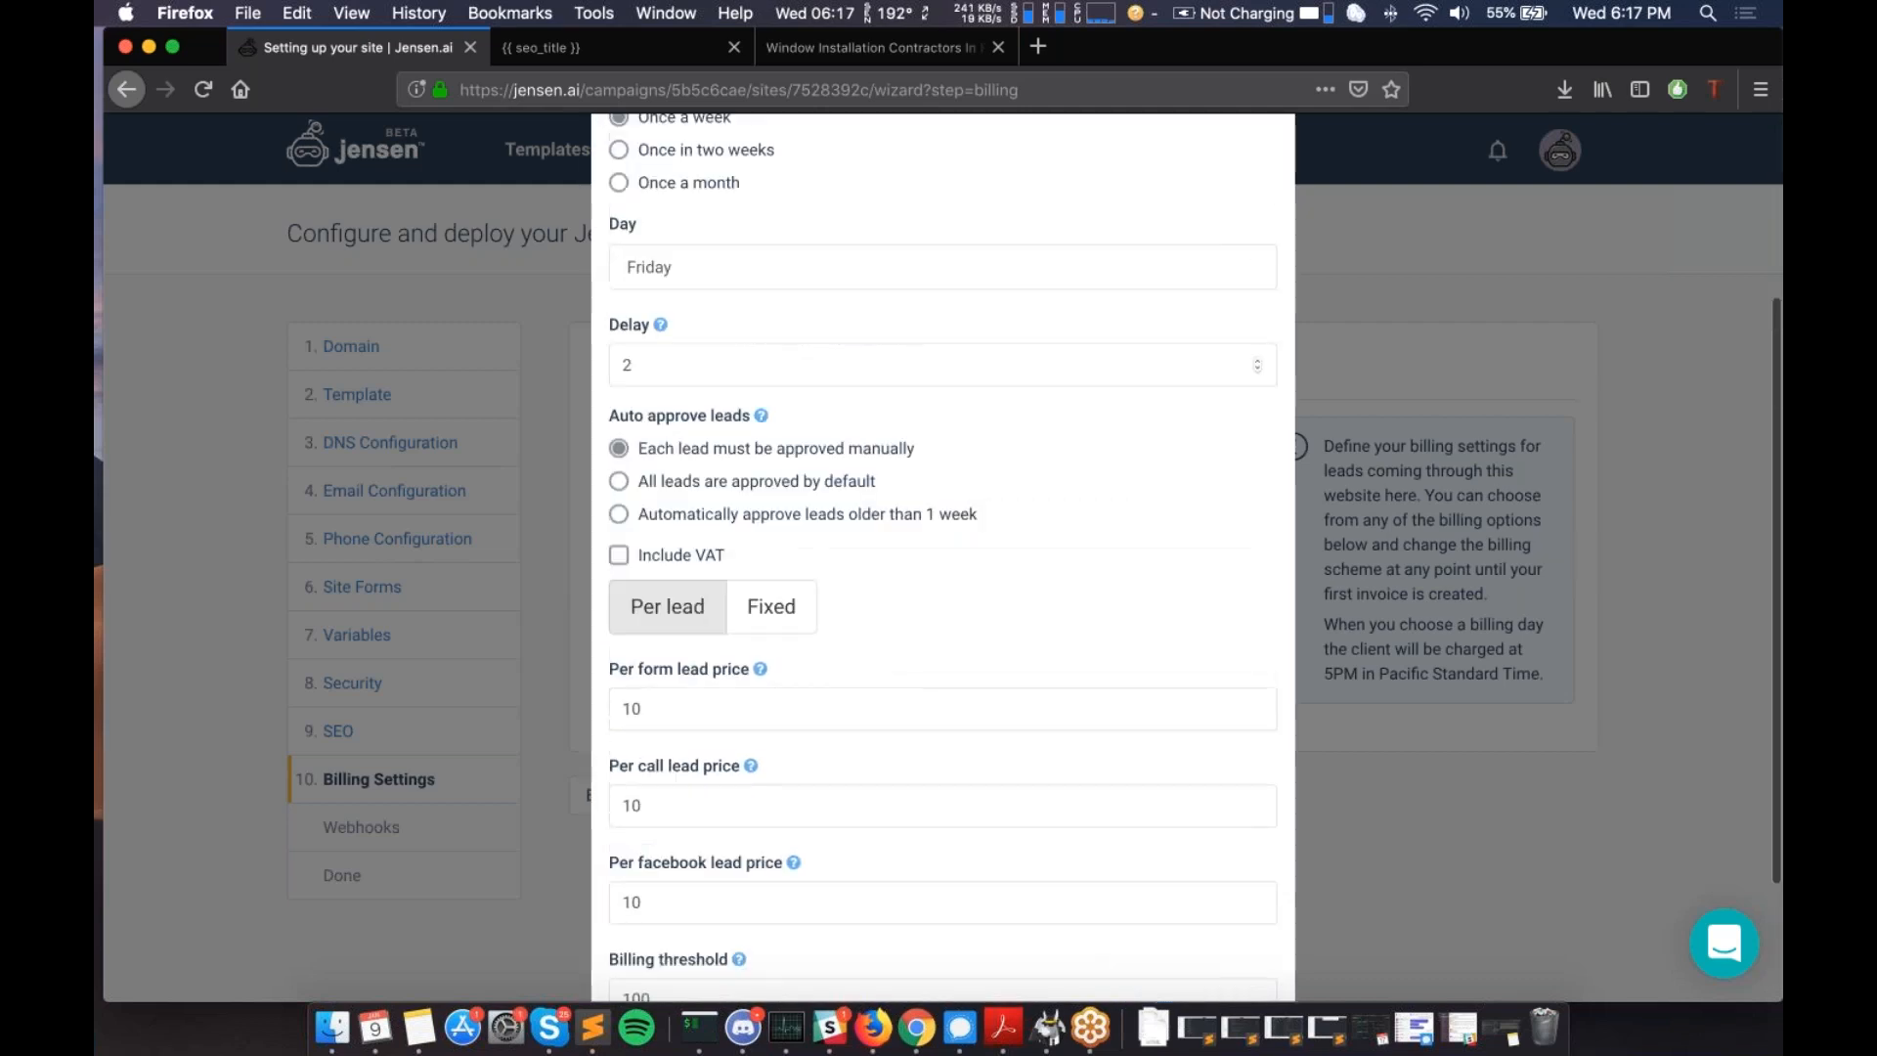
pyautogui.scroll(-4, 712, 305)
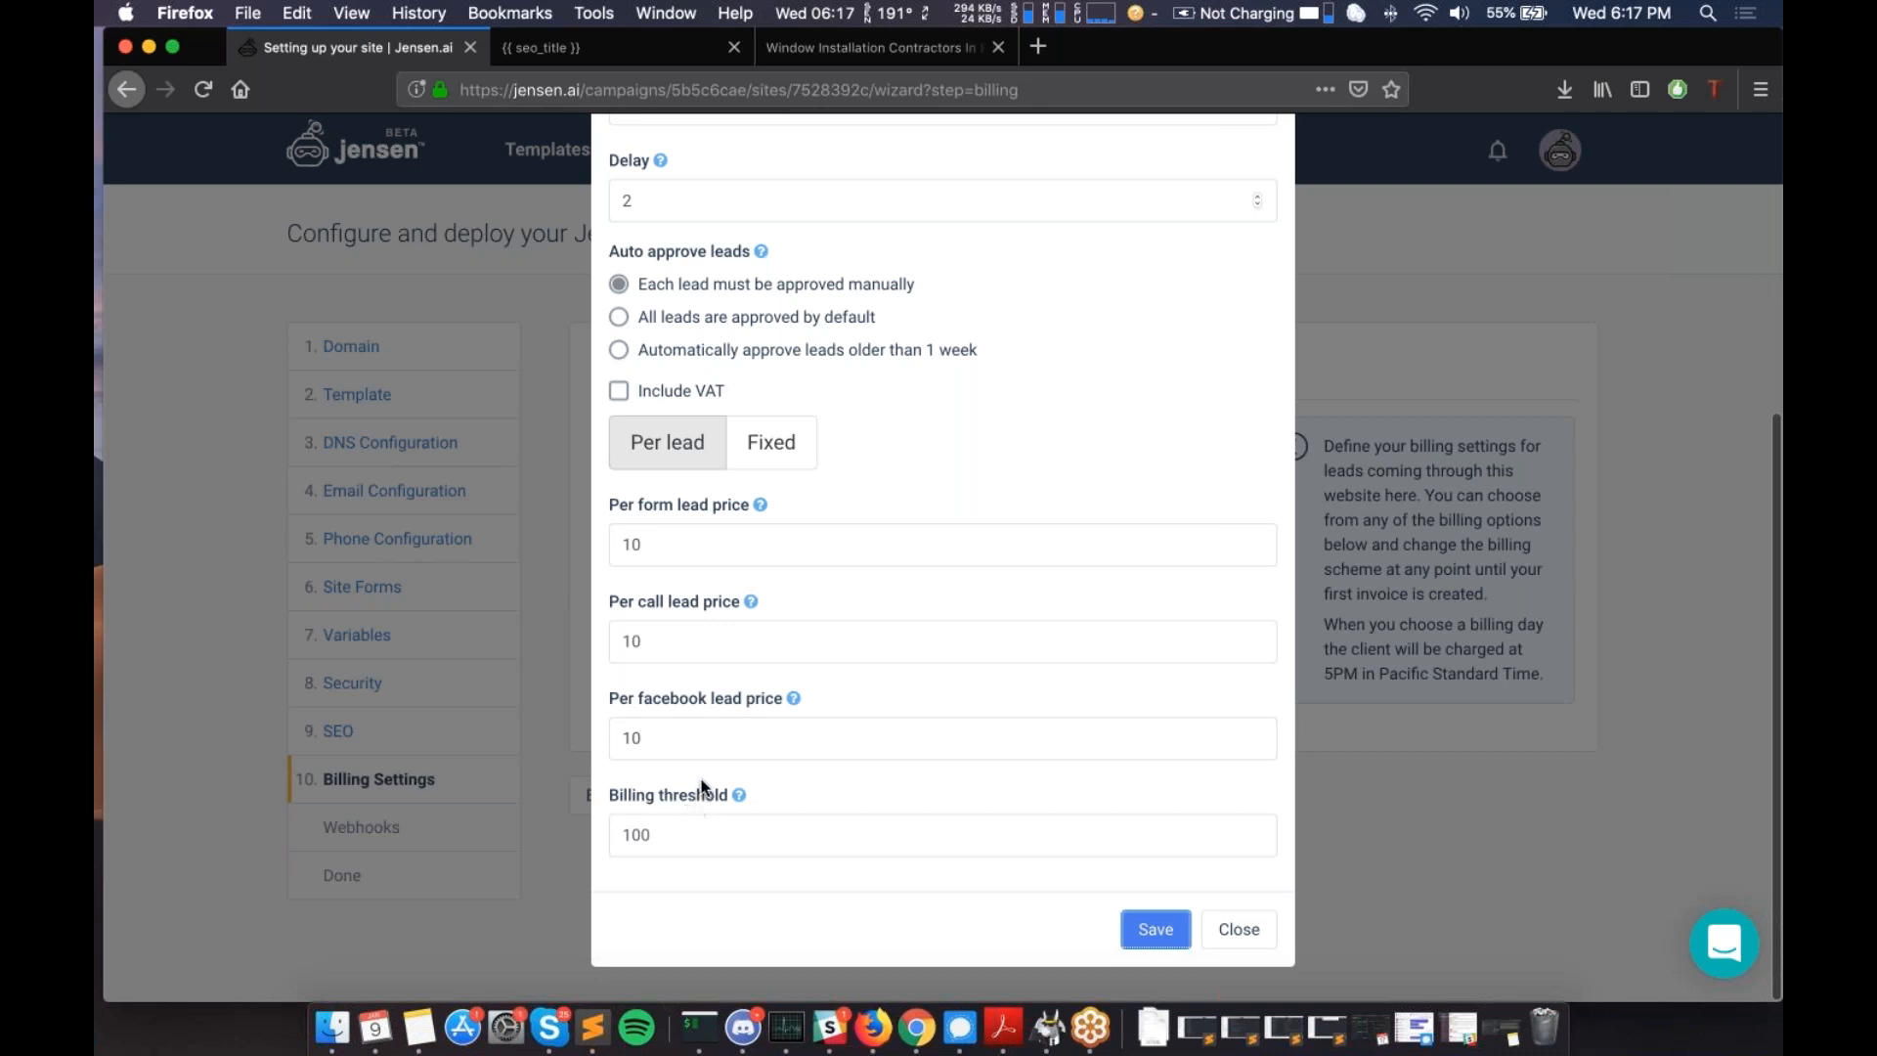
pyautogui.click(692, 826)
pyautogui.moveTo(691, 825); pyautogui.dragTo(638, 822)
pyautogui.click(761, 771)
pyautogui.moveTo(740, 797)
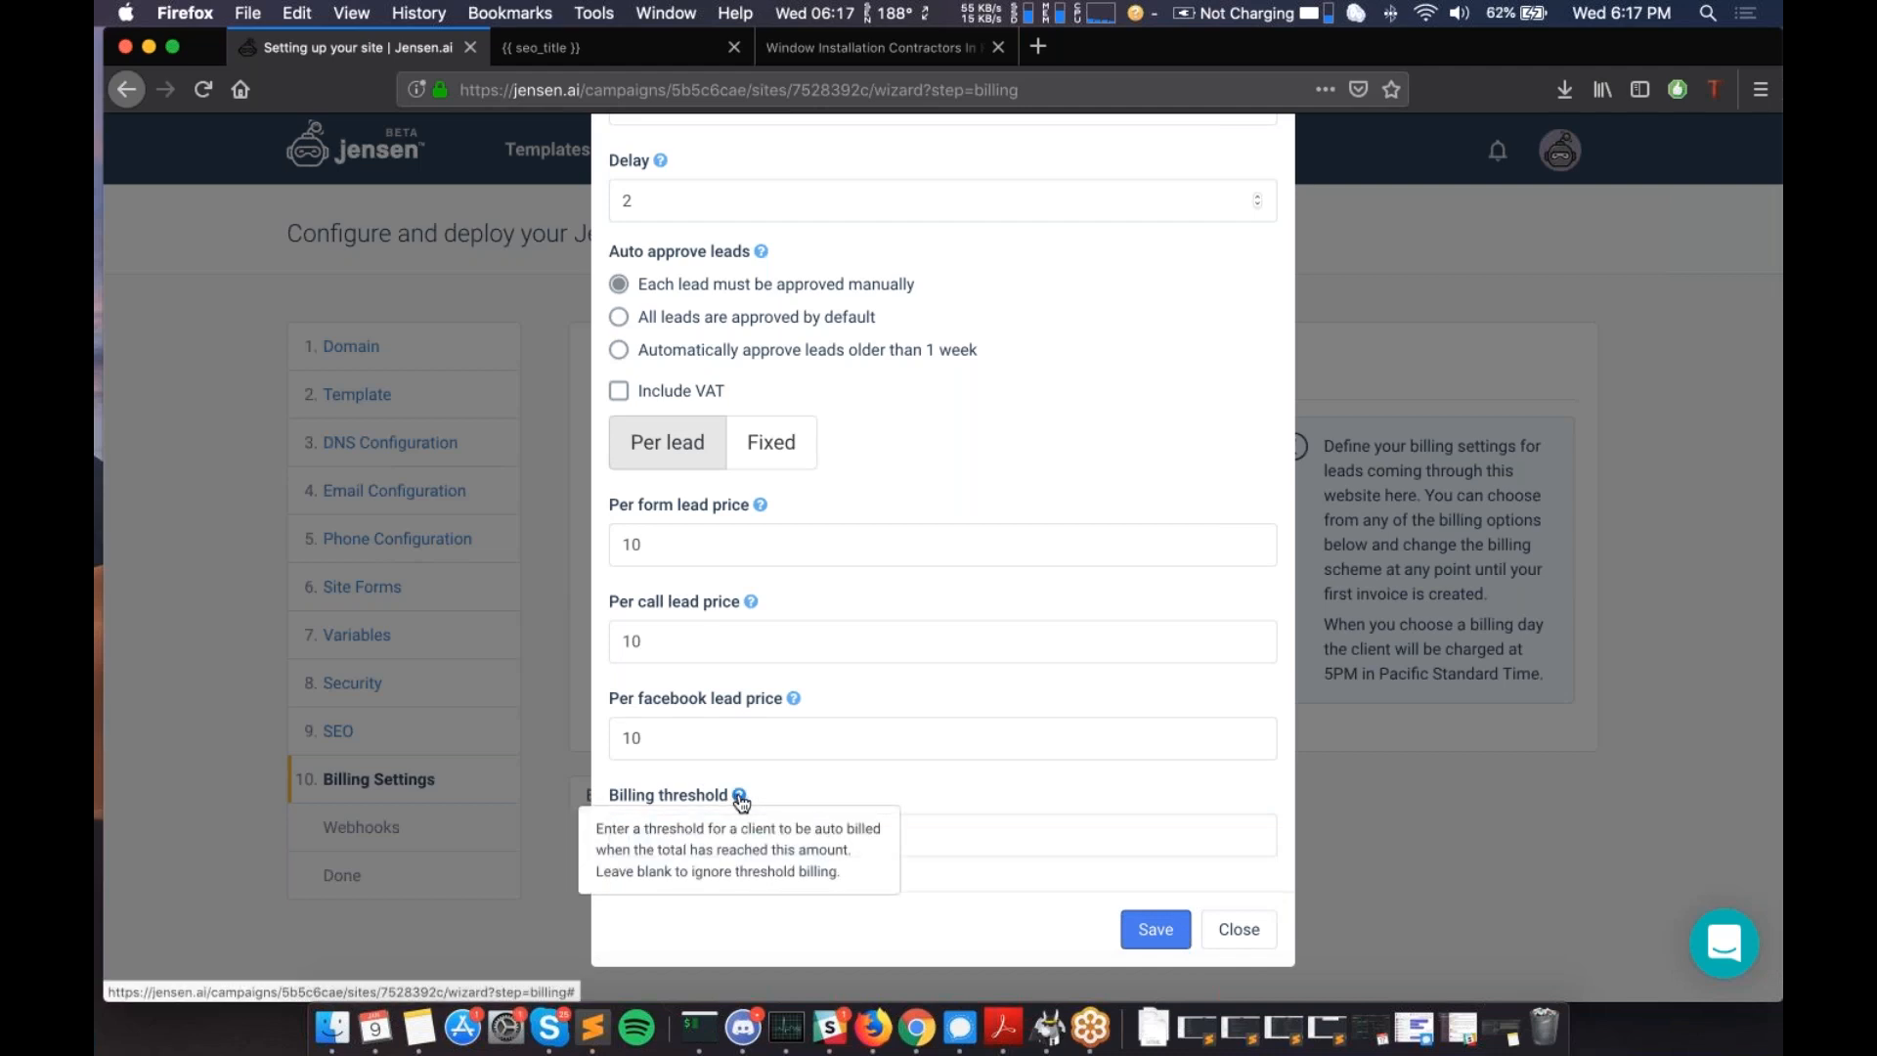
# - Change the form, call and facebook lead prices to .1 and save the Test Billing plan
pyautogui.scroll(4, 733, 842)
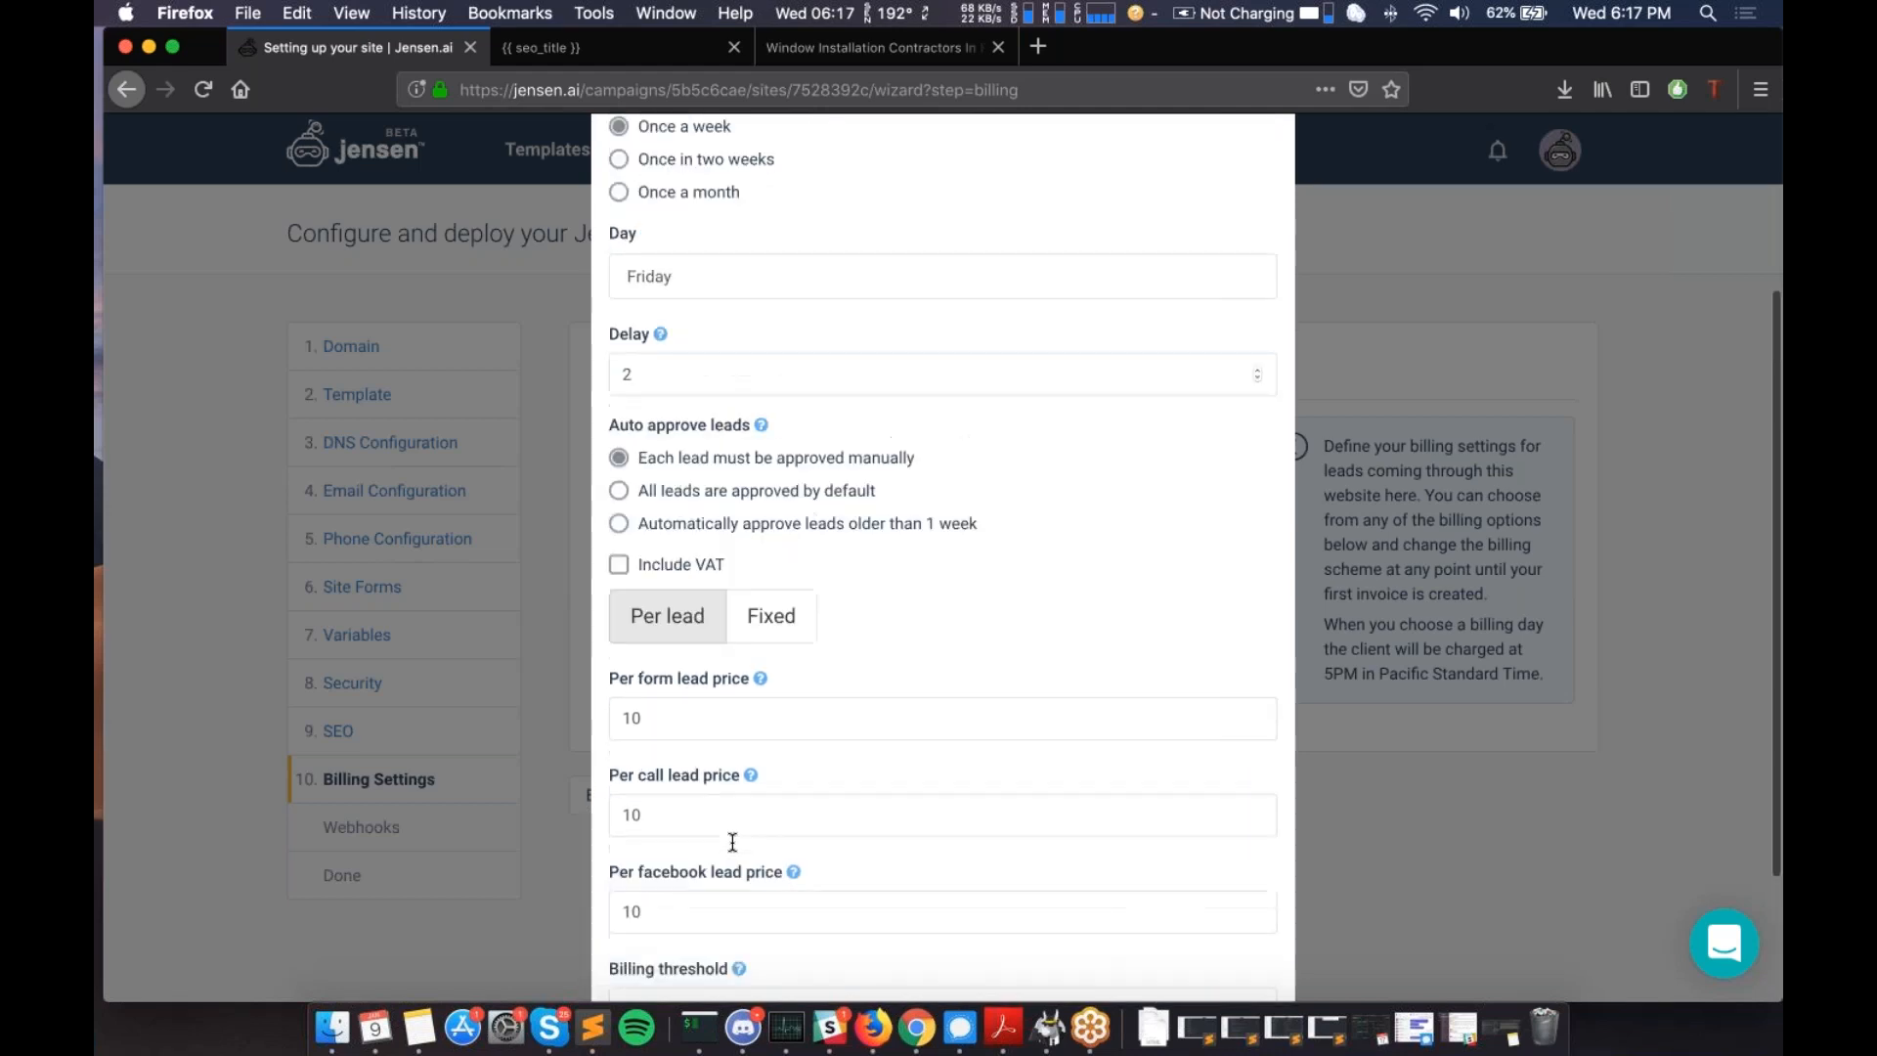
pyautogui.scroll(3, 732, 841)
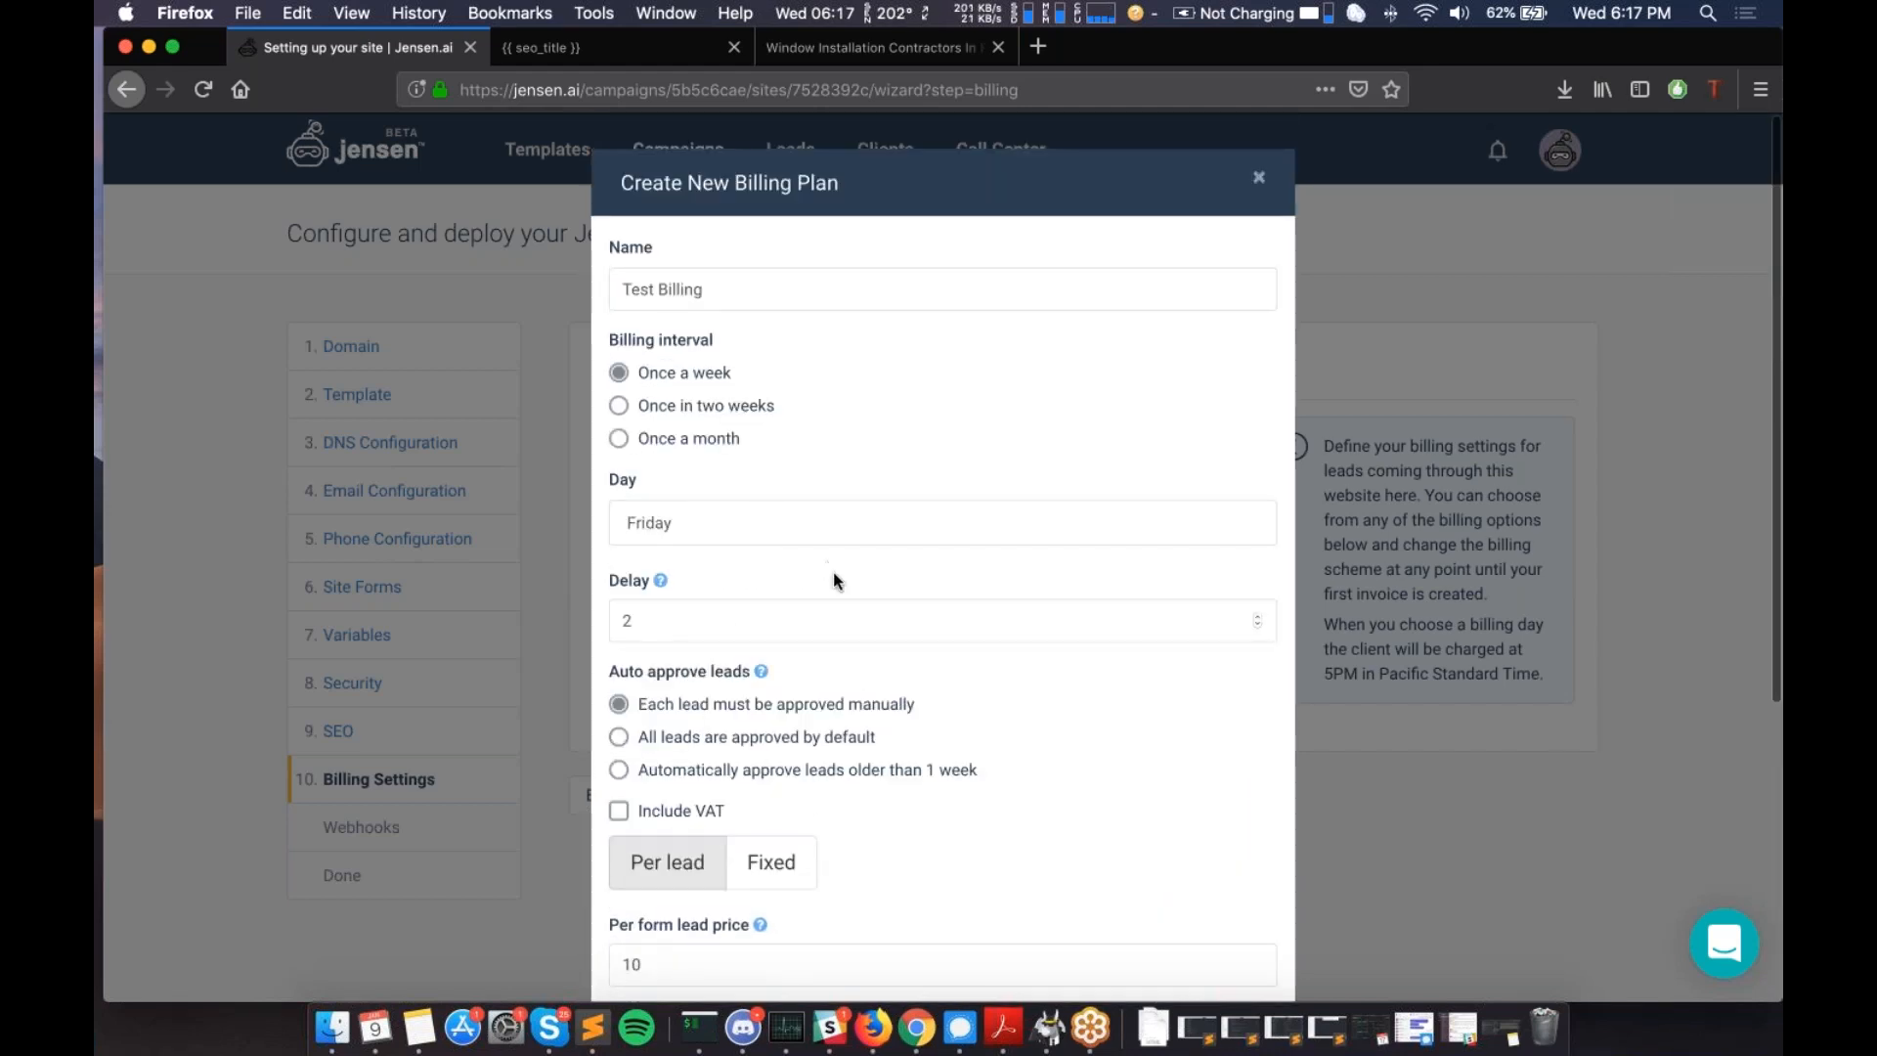
pyautogui.scroll(-6, 833, 572)
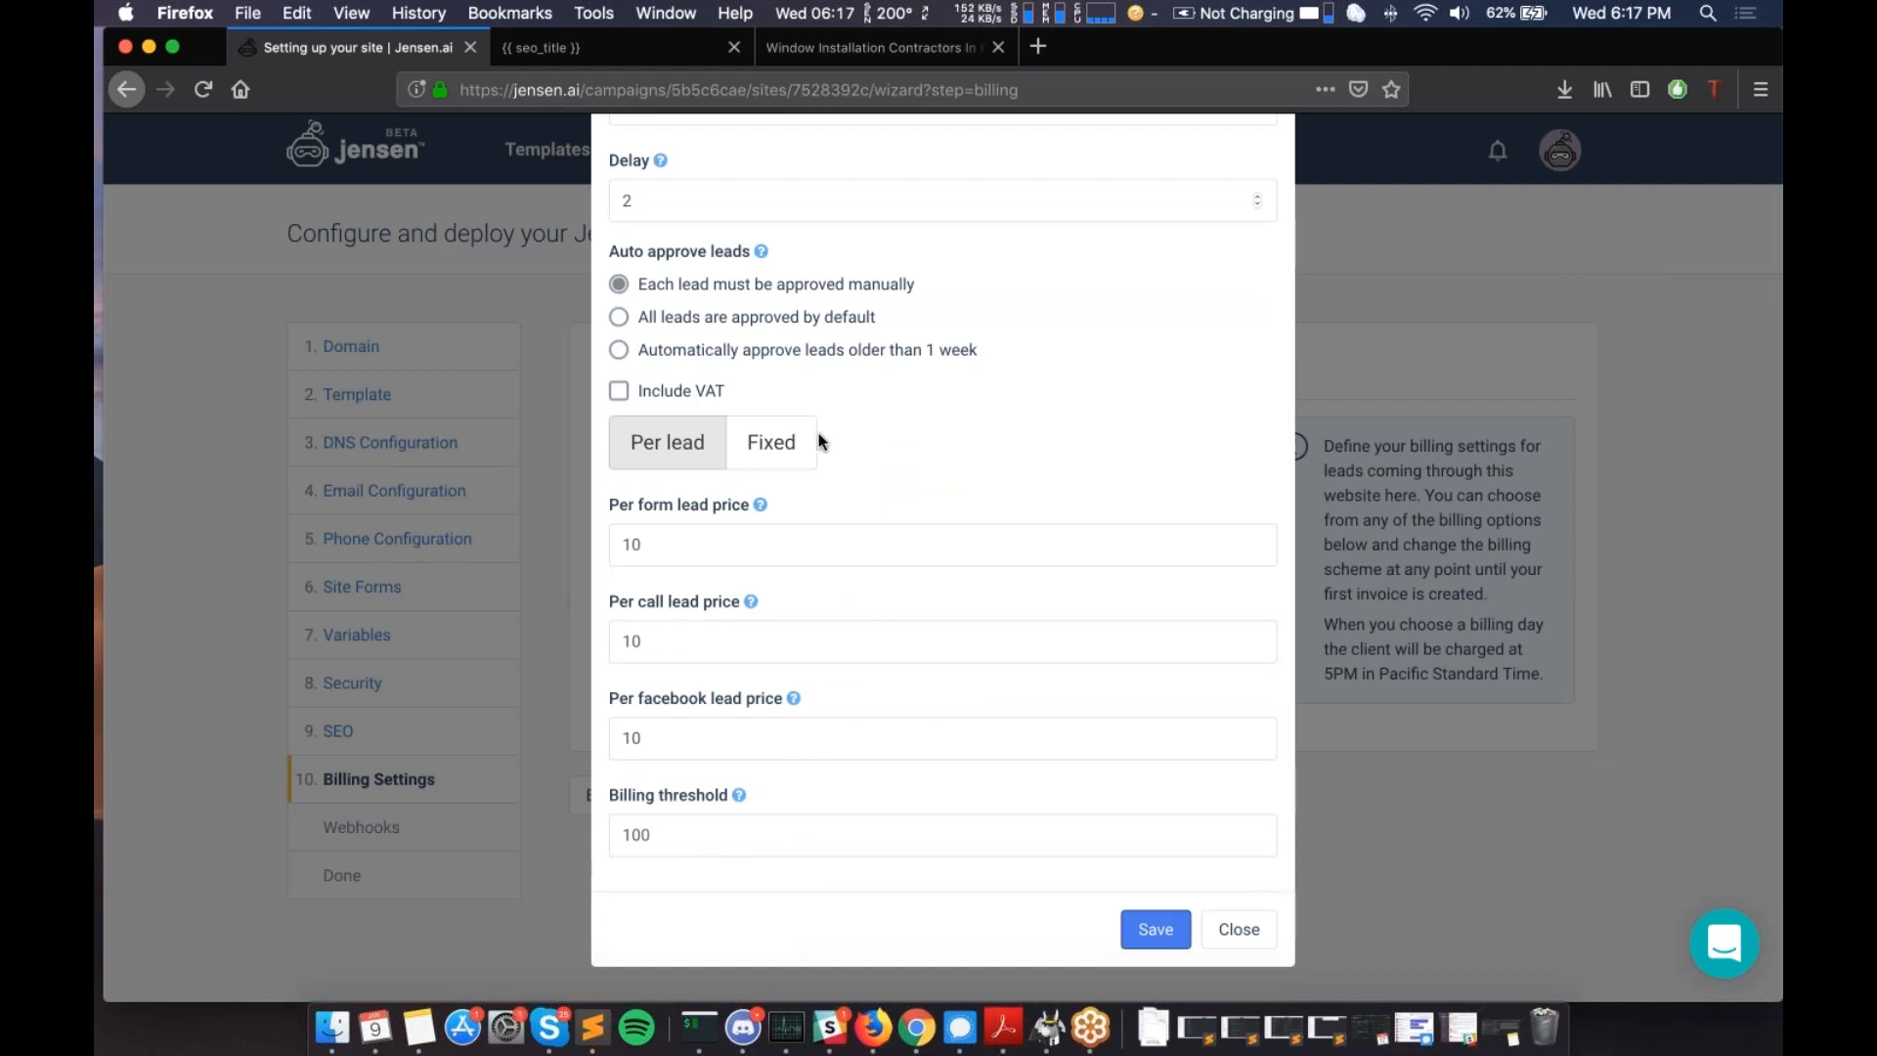
pyautogui.doubleClick(703, 545)
pyautogui.write('.1')
pyautogui.press('Tab')
pyautogui.write('.1')
pyautogui.press('Tab')
pyautogui.write('.1')
pyautogui.press('Tab')
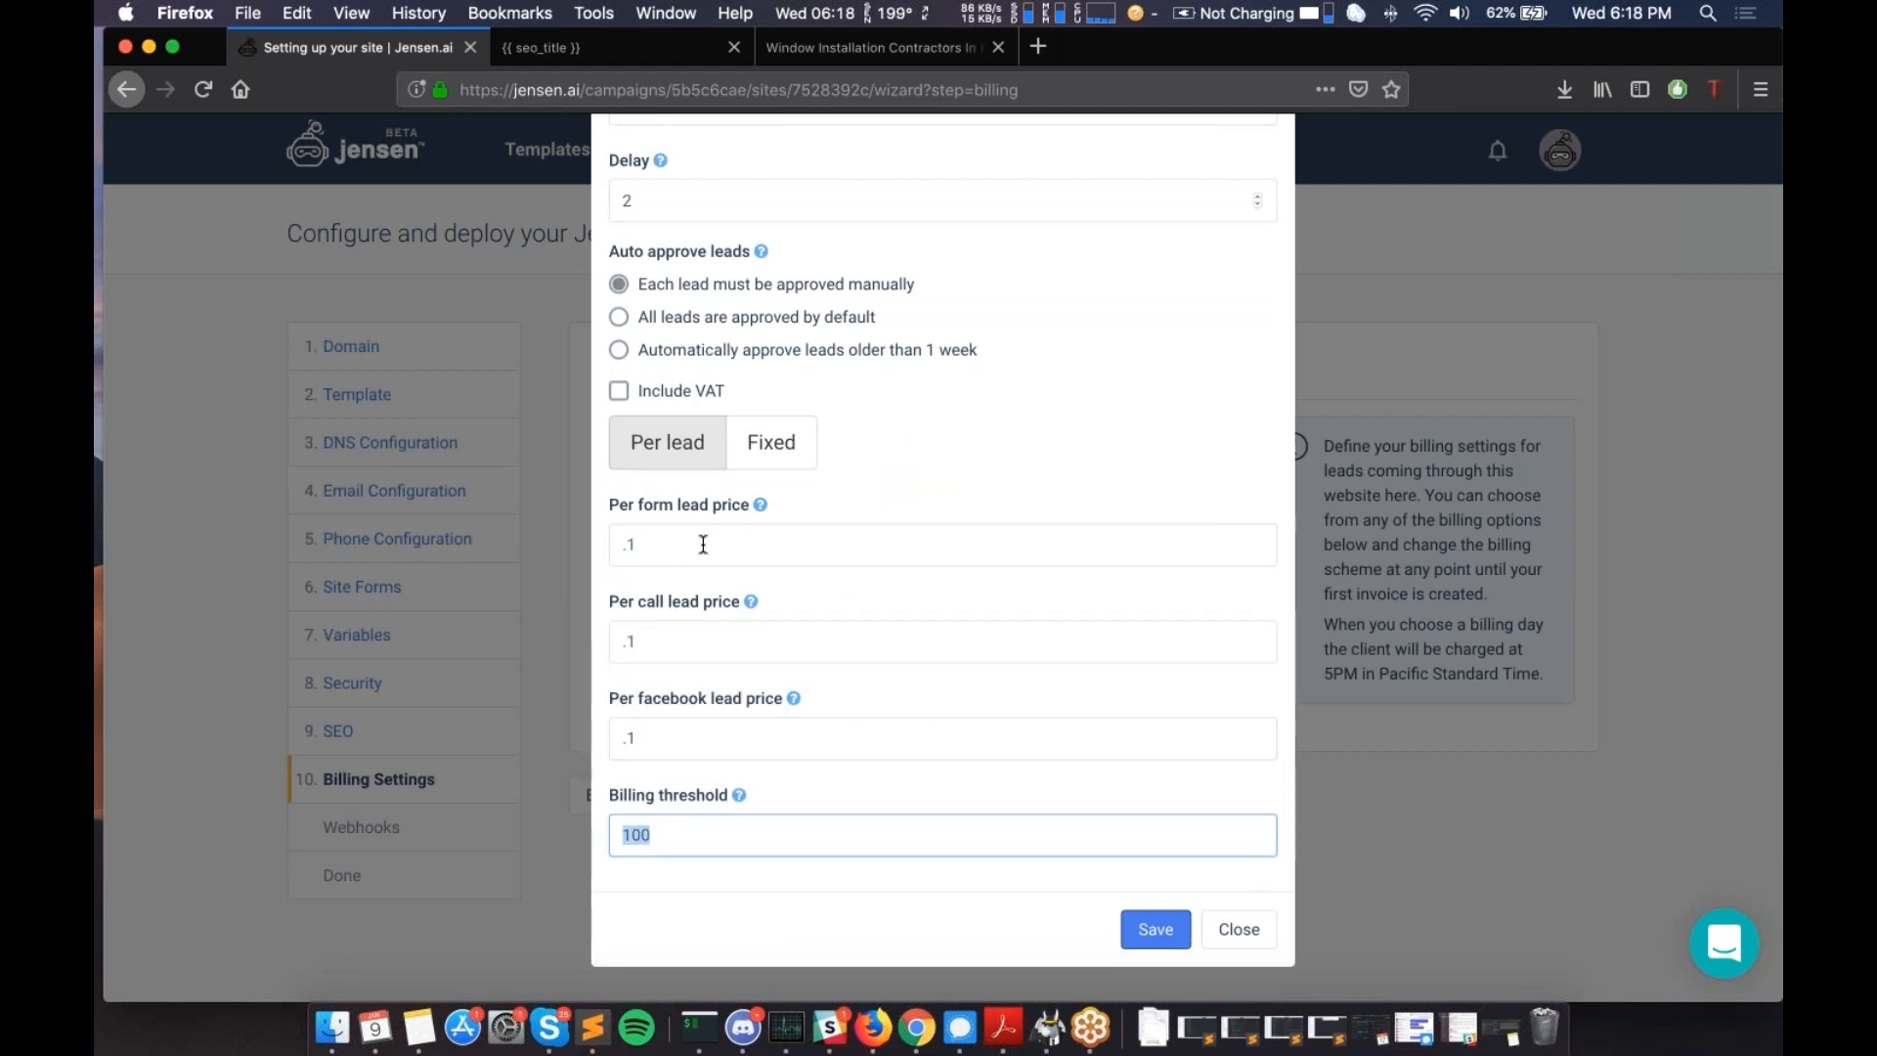
pyautogui.click(1147, 925)
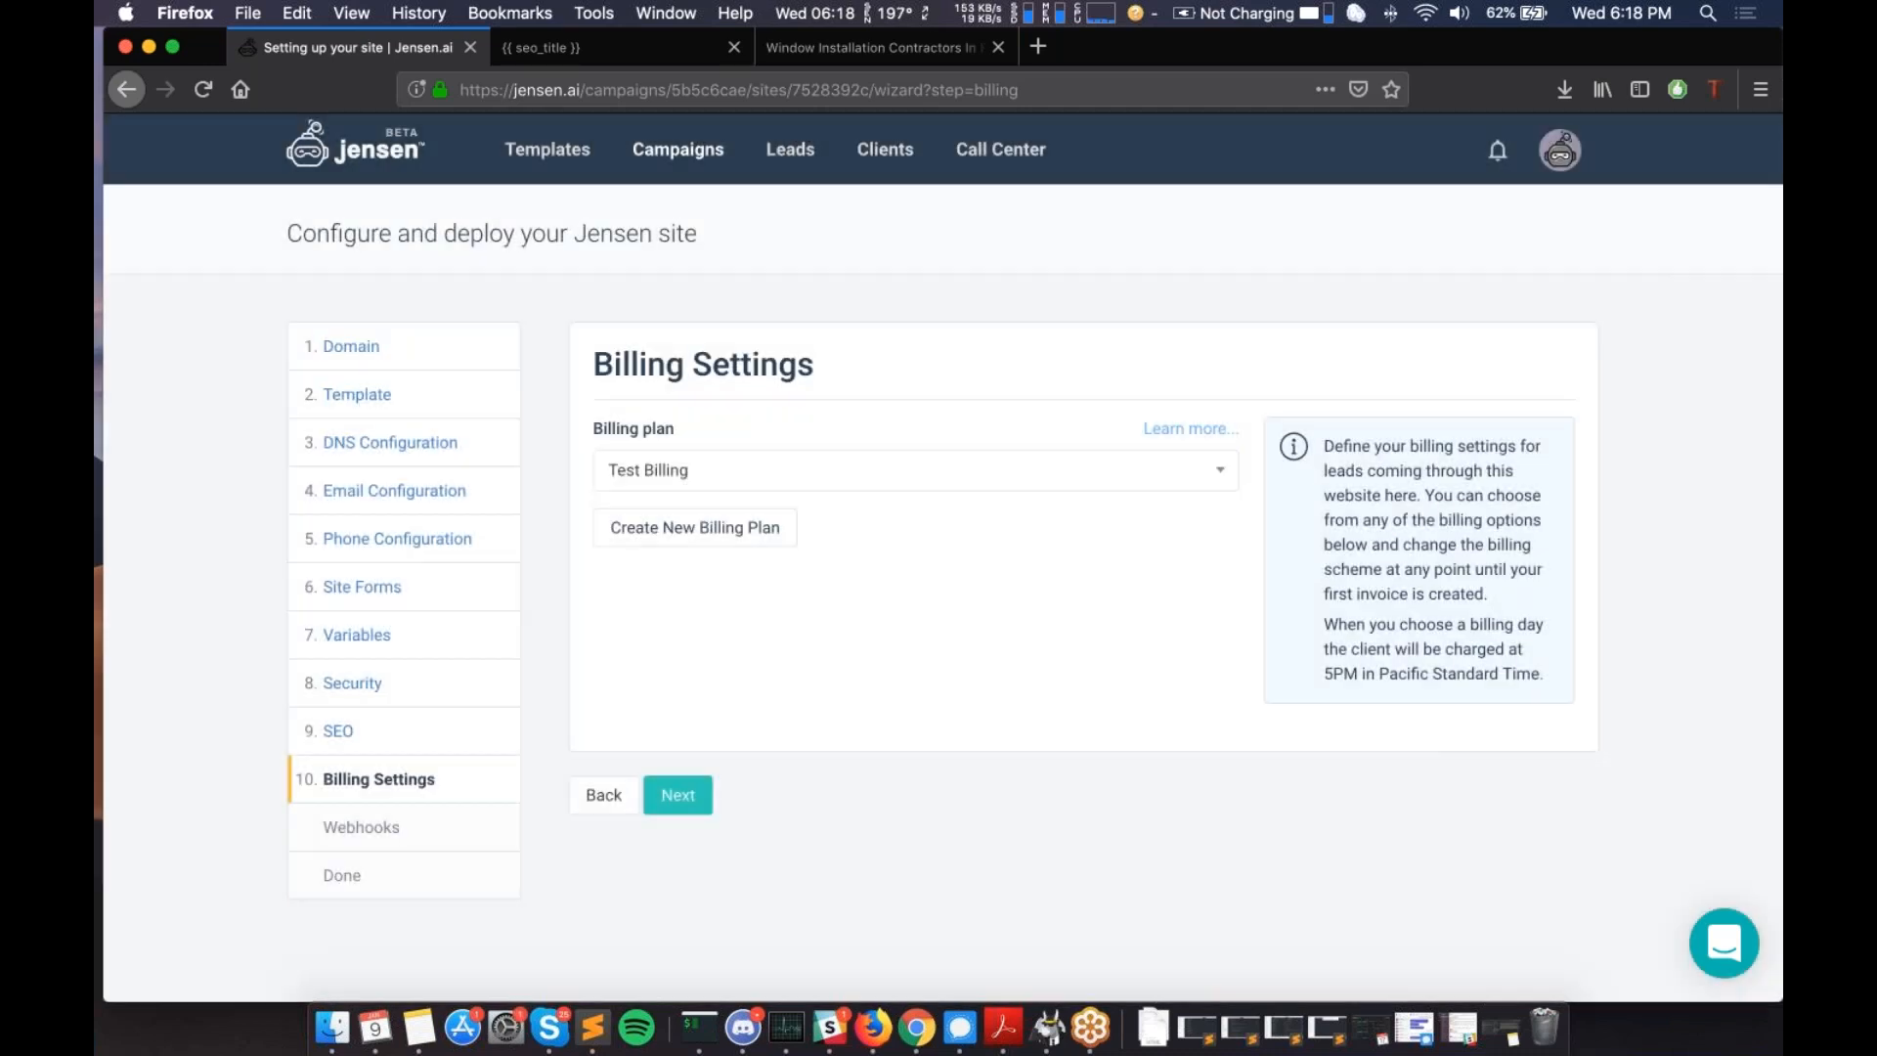
# - Advance to Webhooks, add an endpoint, then delete the empty endpoint so none remain
pyautogui.click(678, 793)
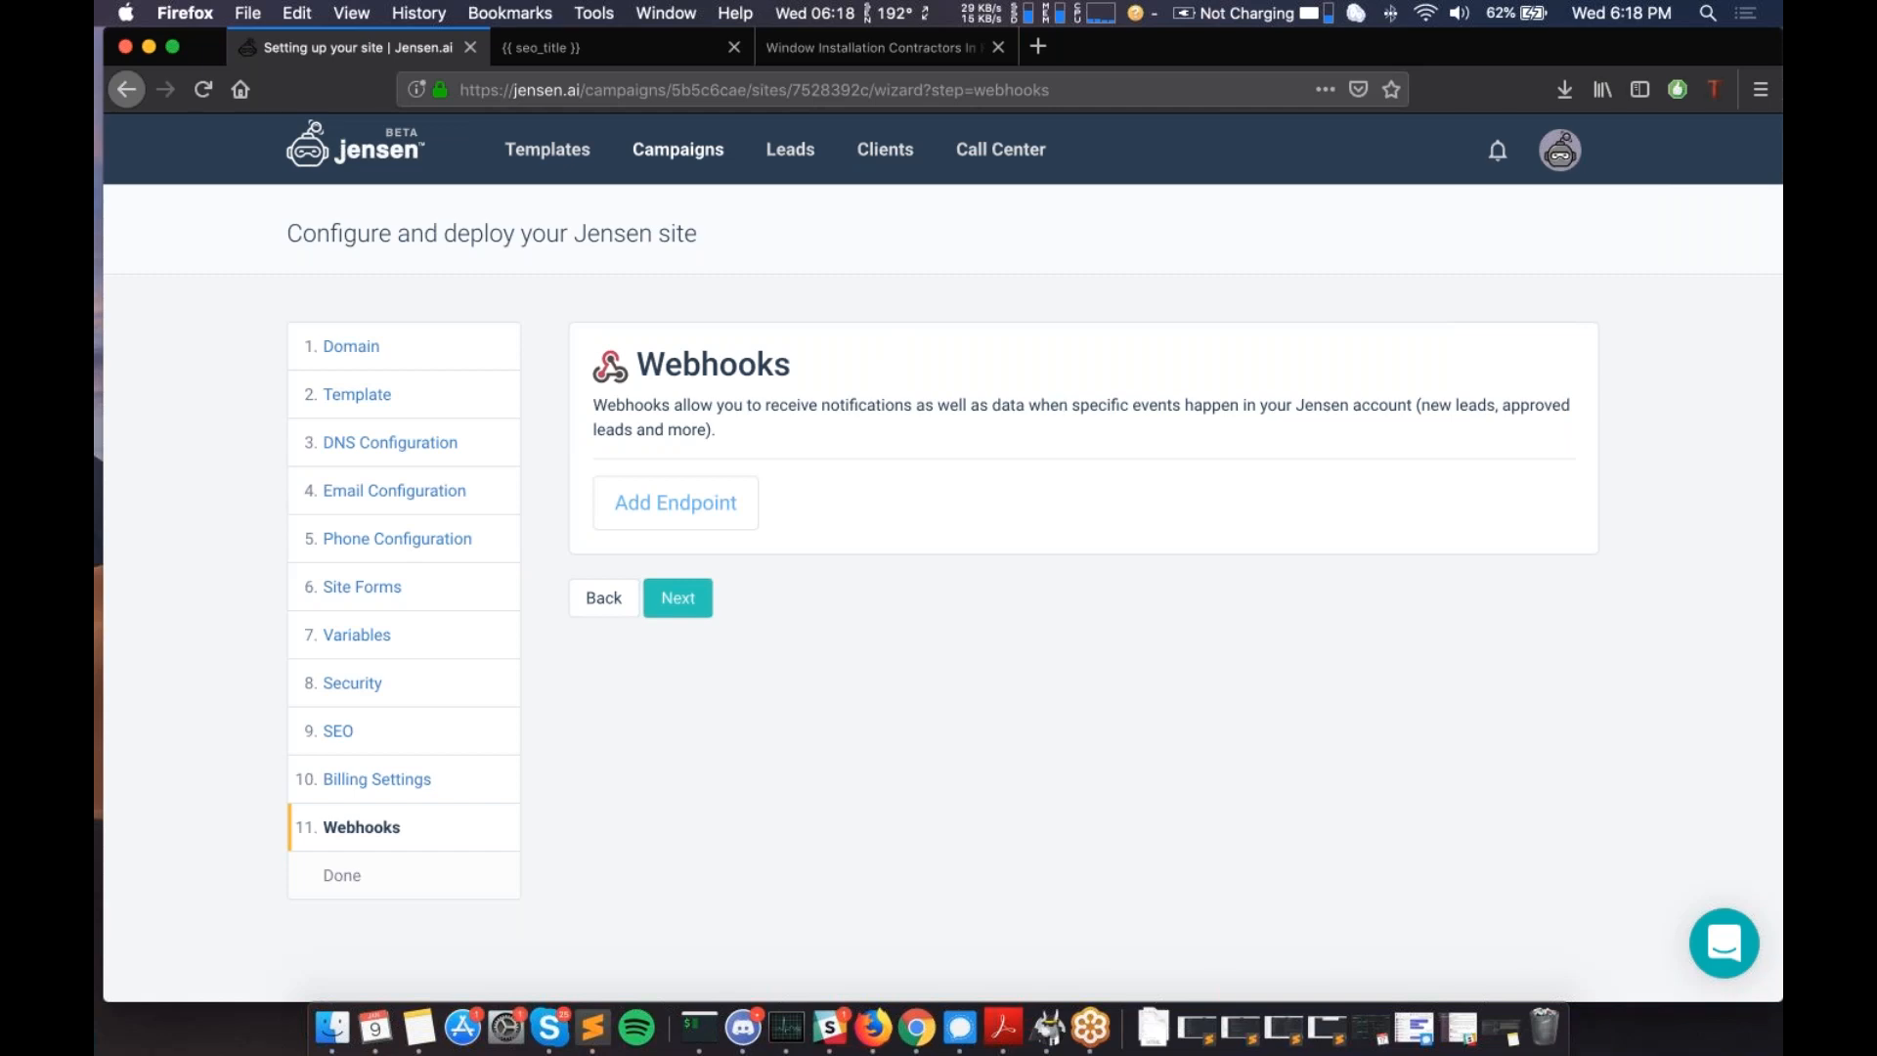
pyautogui.moveTo(787, 368); pyautogui.dragTo(635, 358)
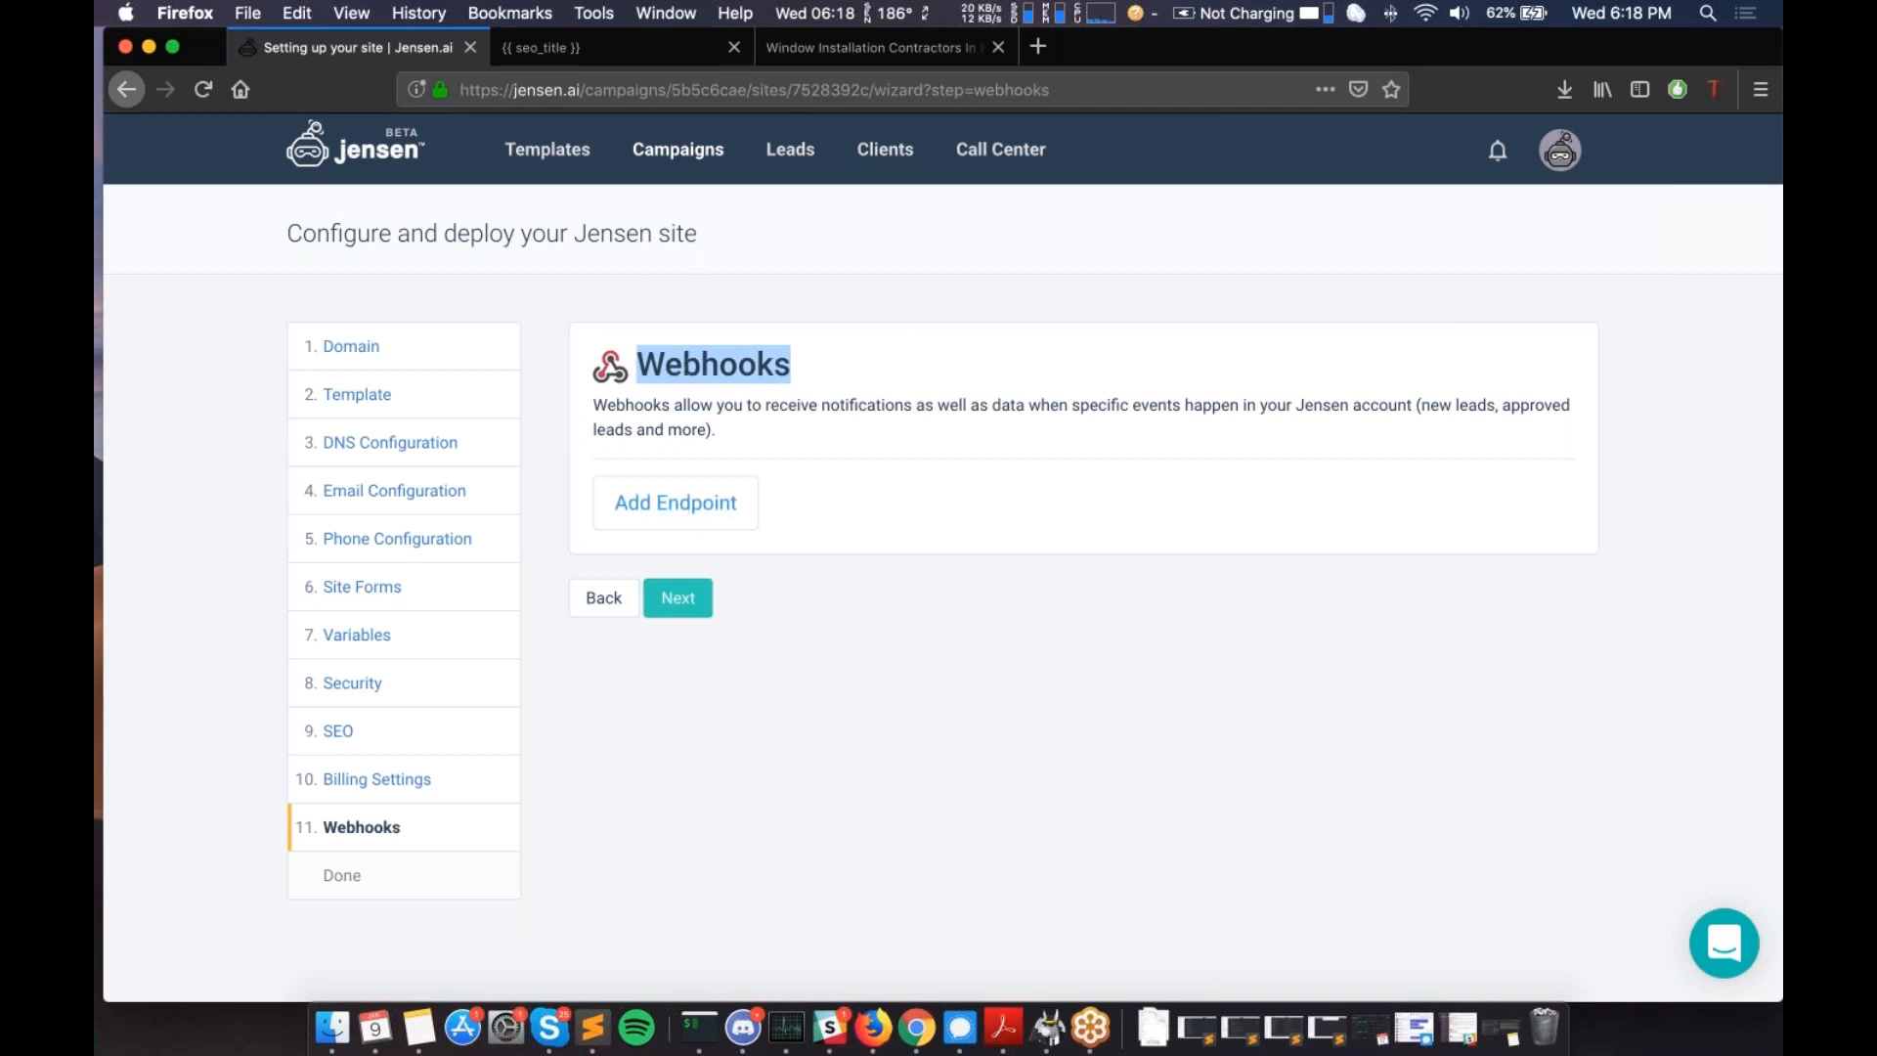
pyautogui.click(676, 502)
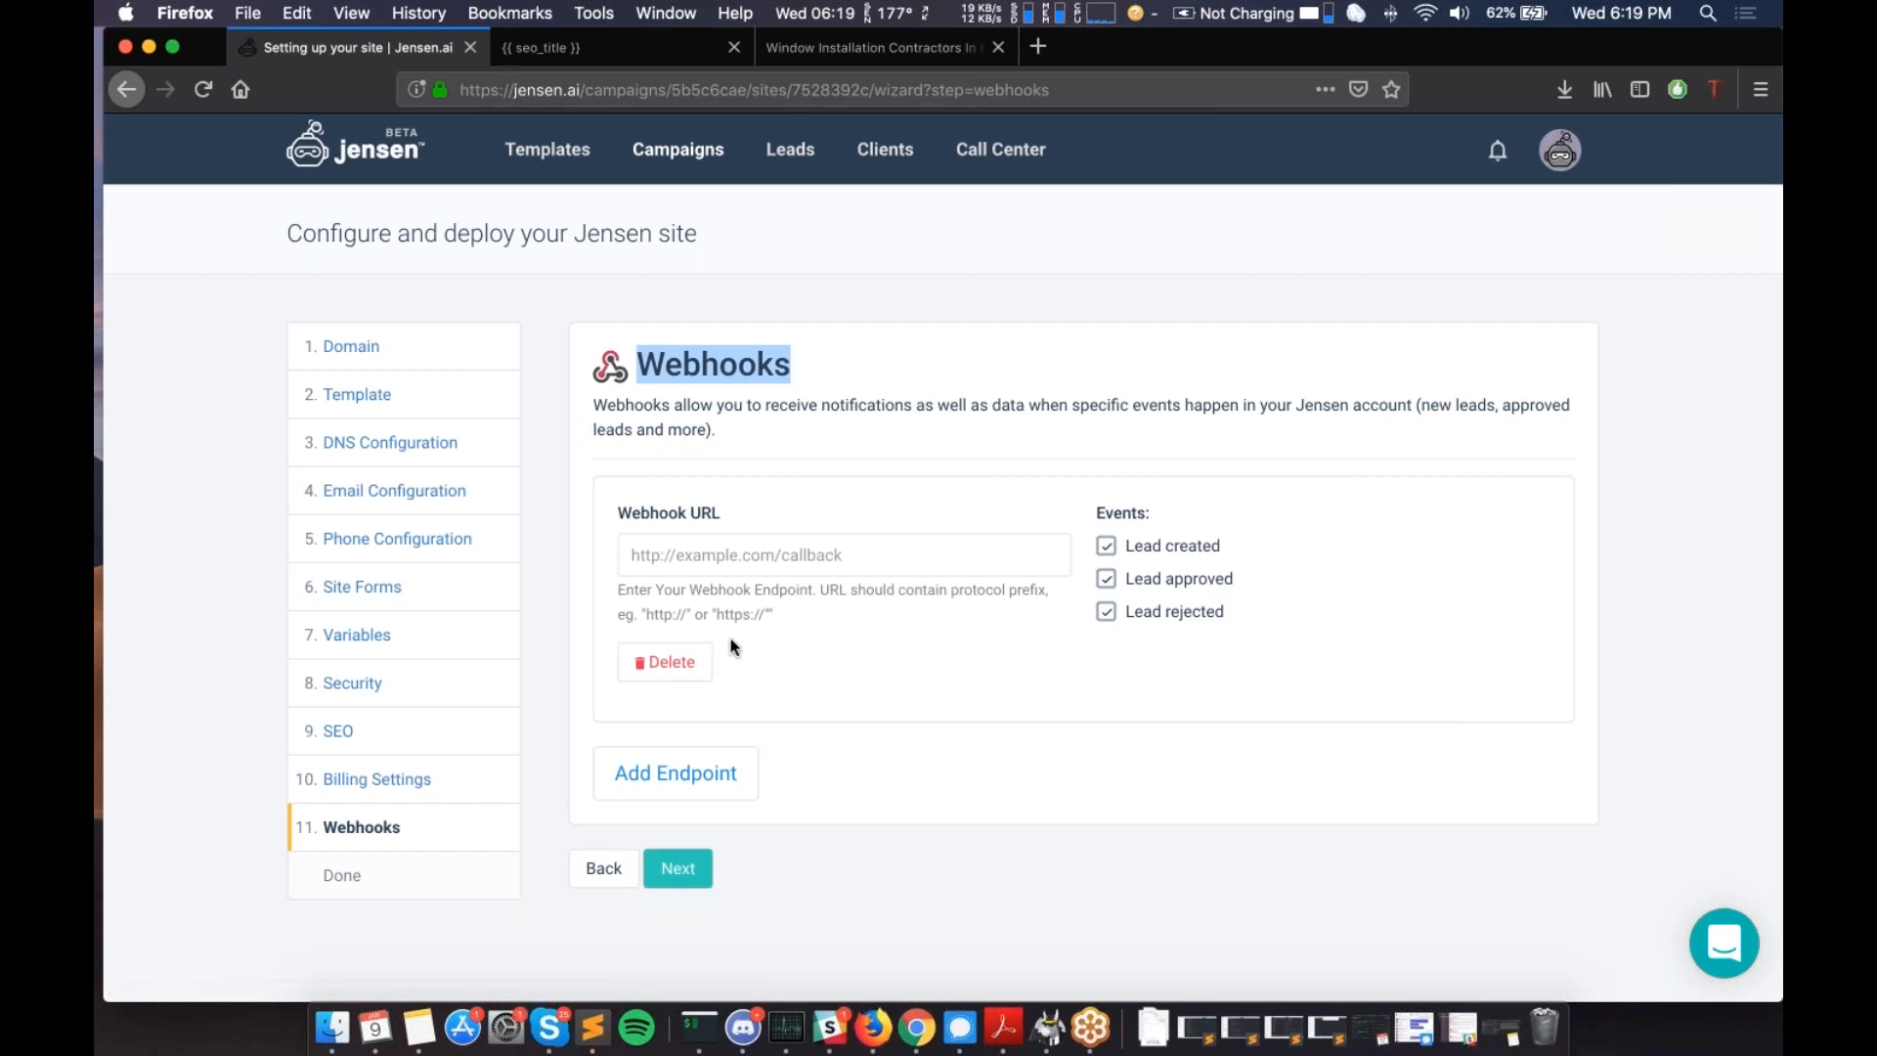
pyautogui.click(673, 659)
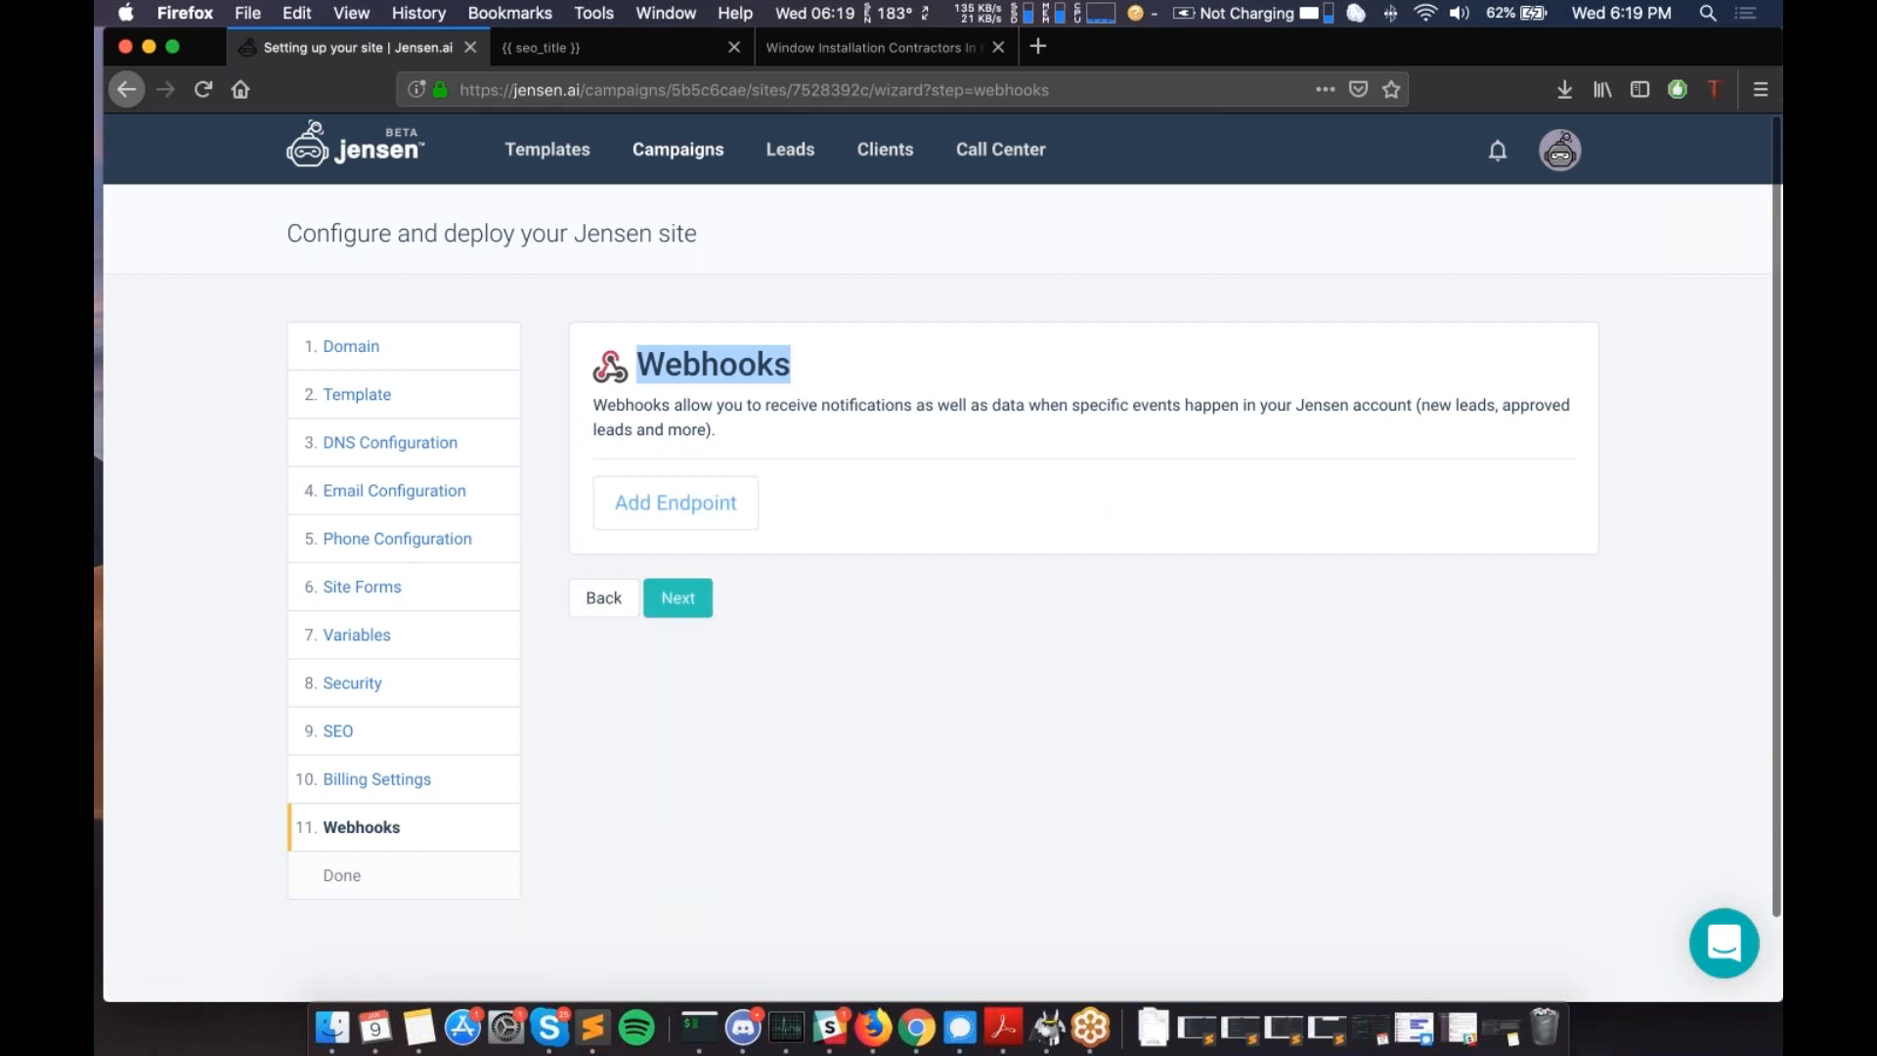
# - Finish the wizard, go to the site overview, and open live testjensenwebinar.com in a new tab
pyautogui.click(695, 619)
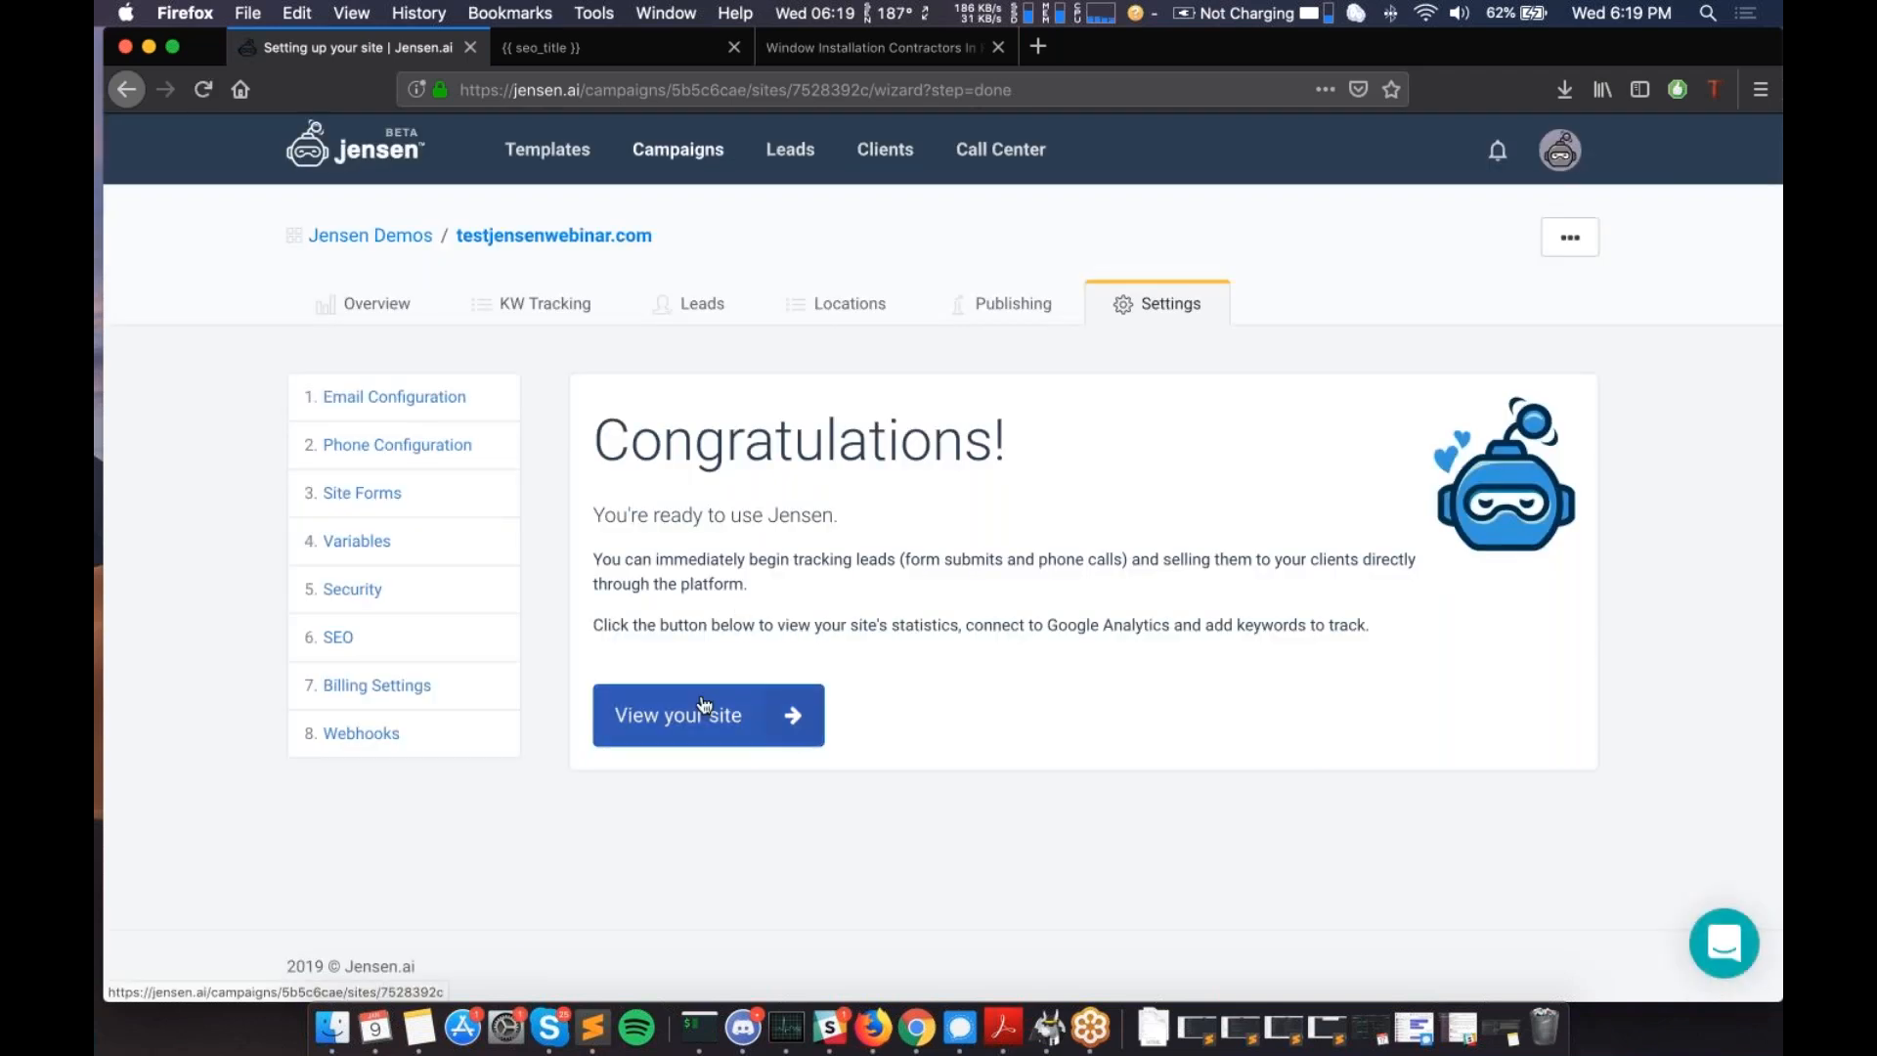
pyautogui.click(703, 704)
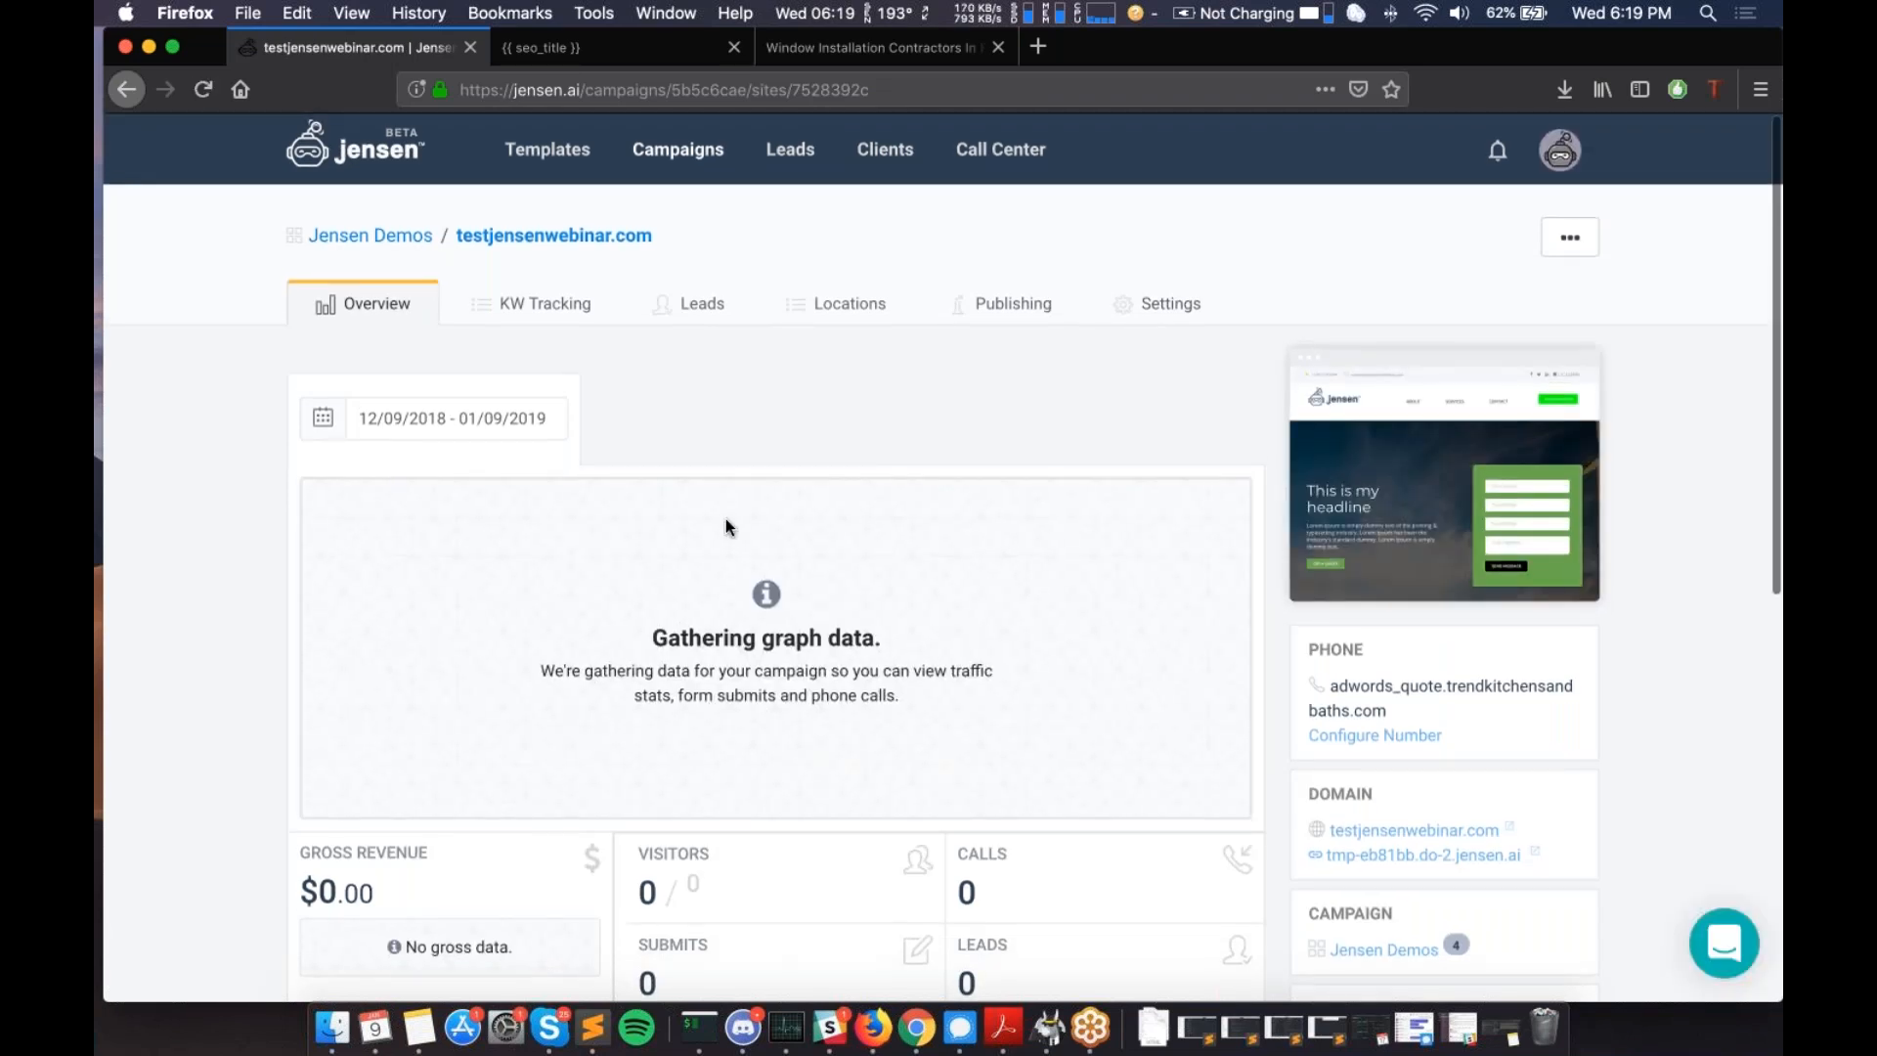
pyautogui.scroll(-1, 728, 528)
pyautogui.click(1414, 818)
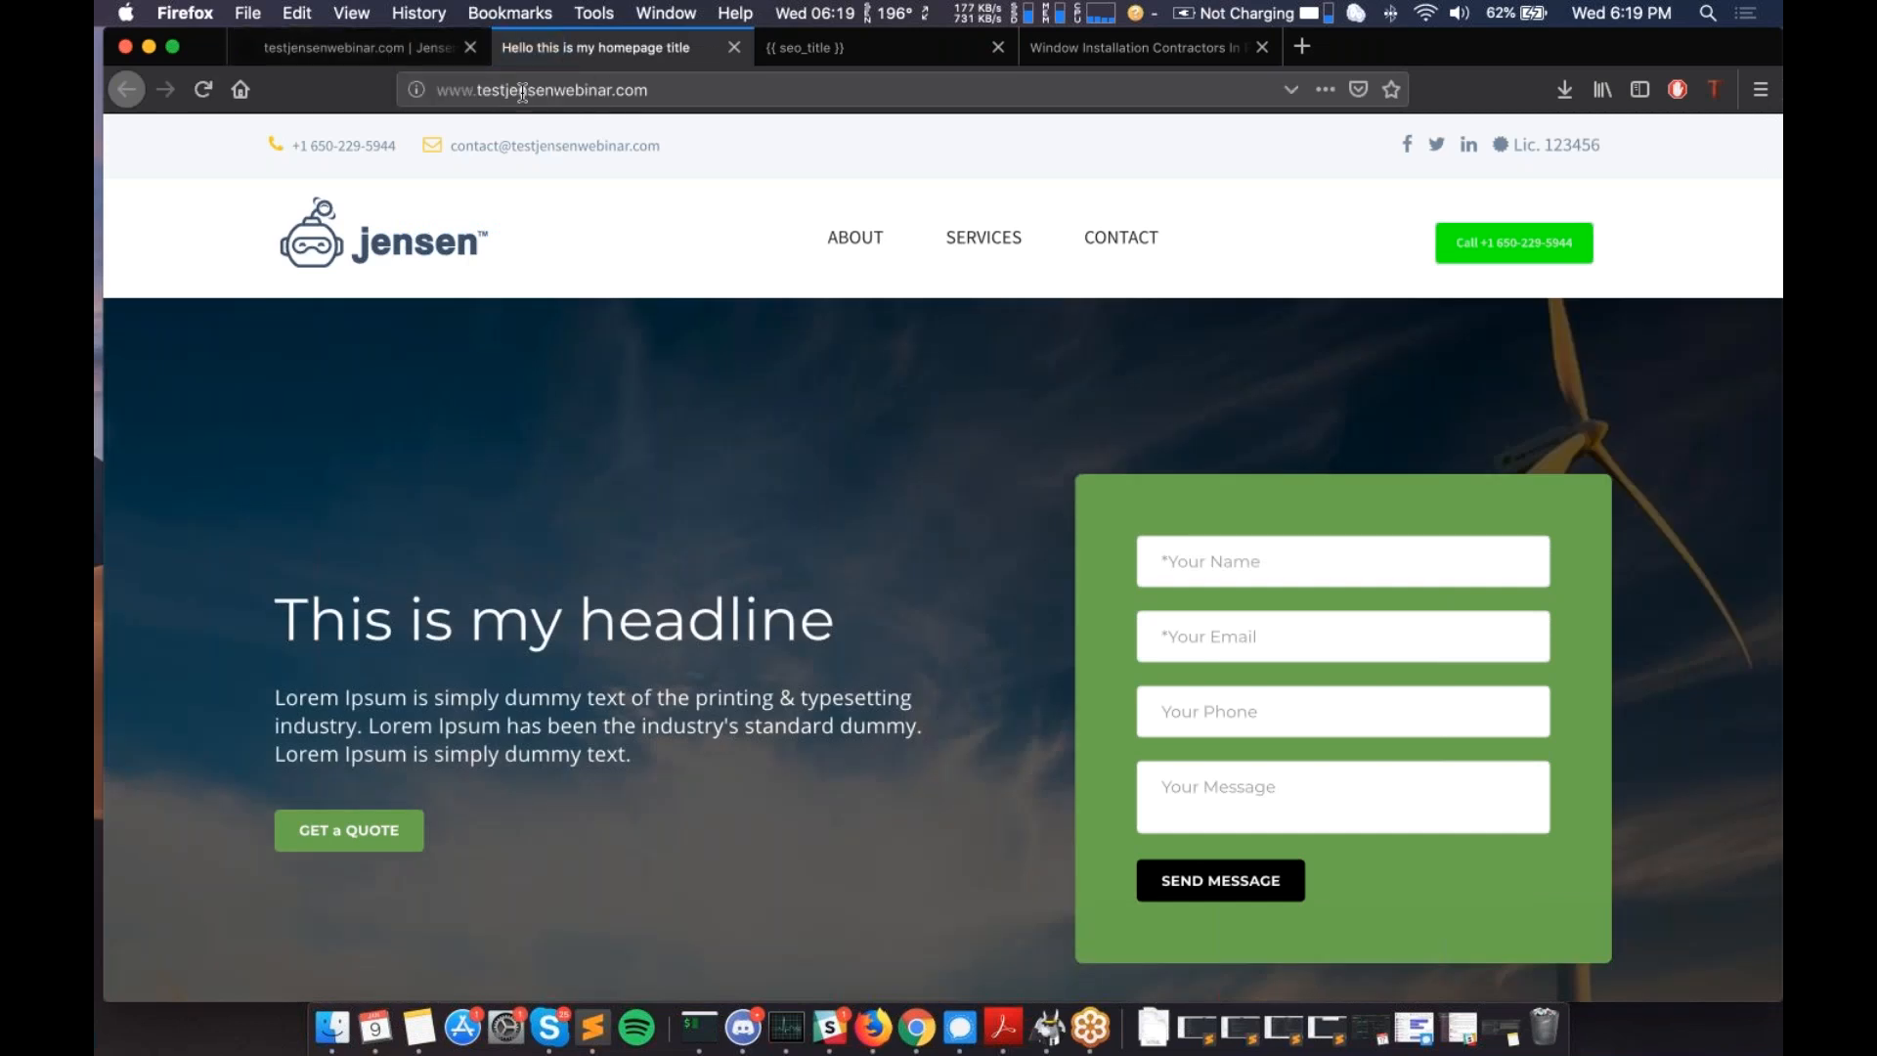
pyautogui.click(439, 88)
pyautogui.click(439, 88)
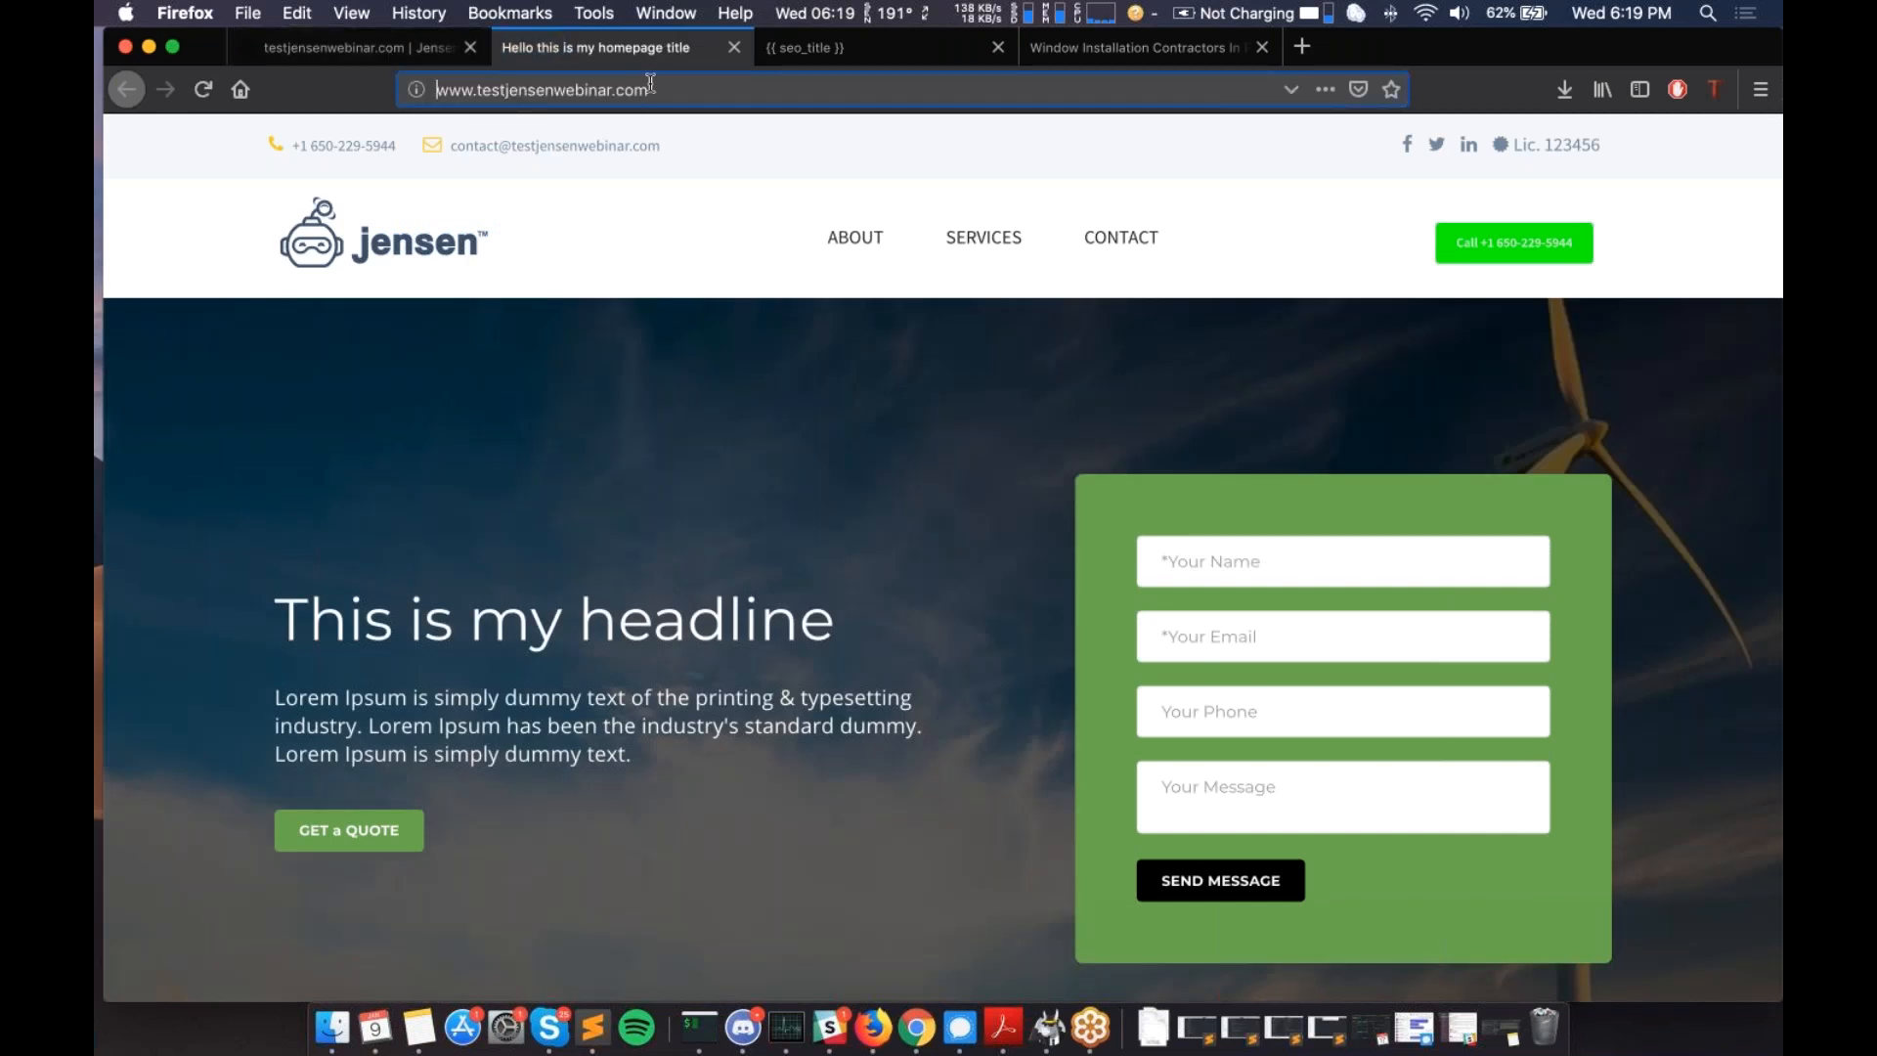
pyautogui.write('https:')
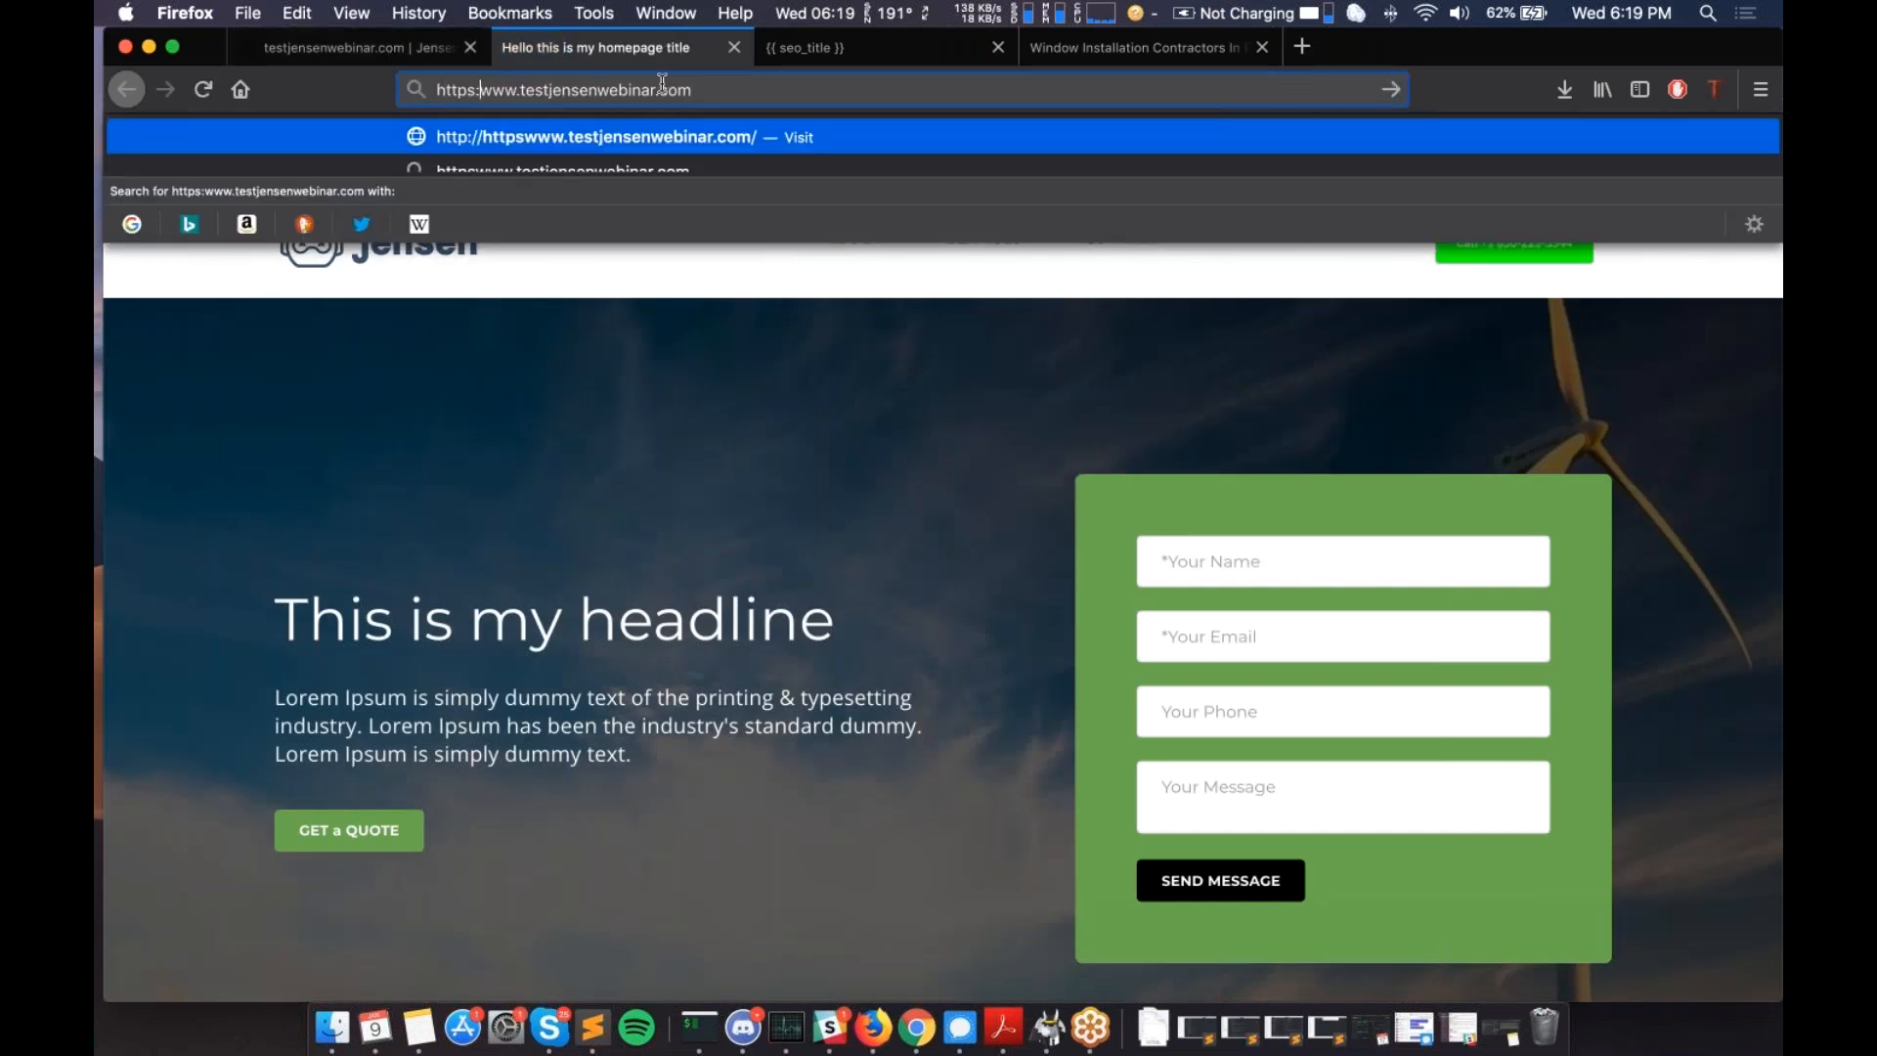
pyautogui.write('//')
pyautogui.press('Return')
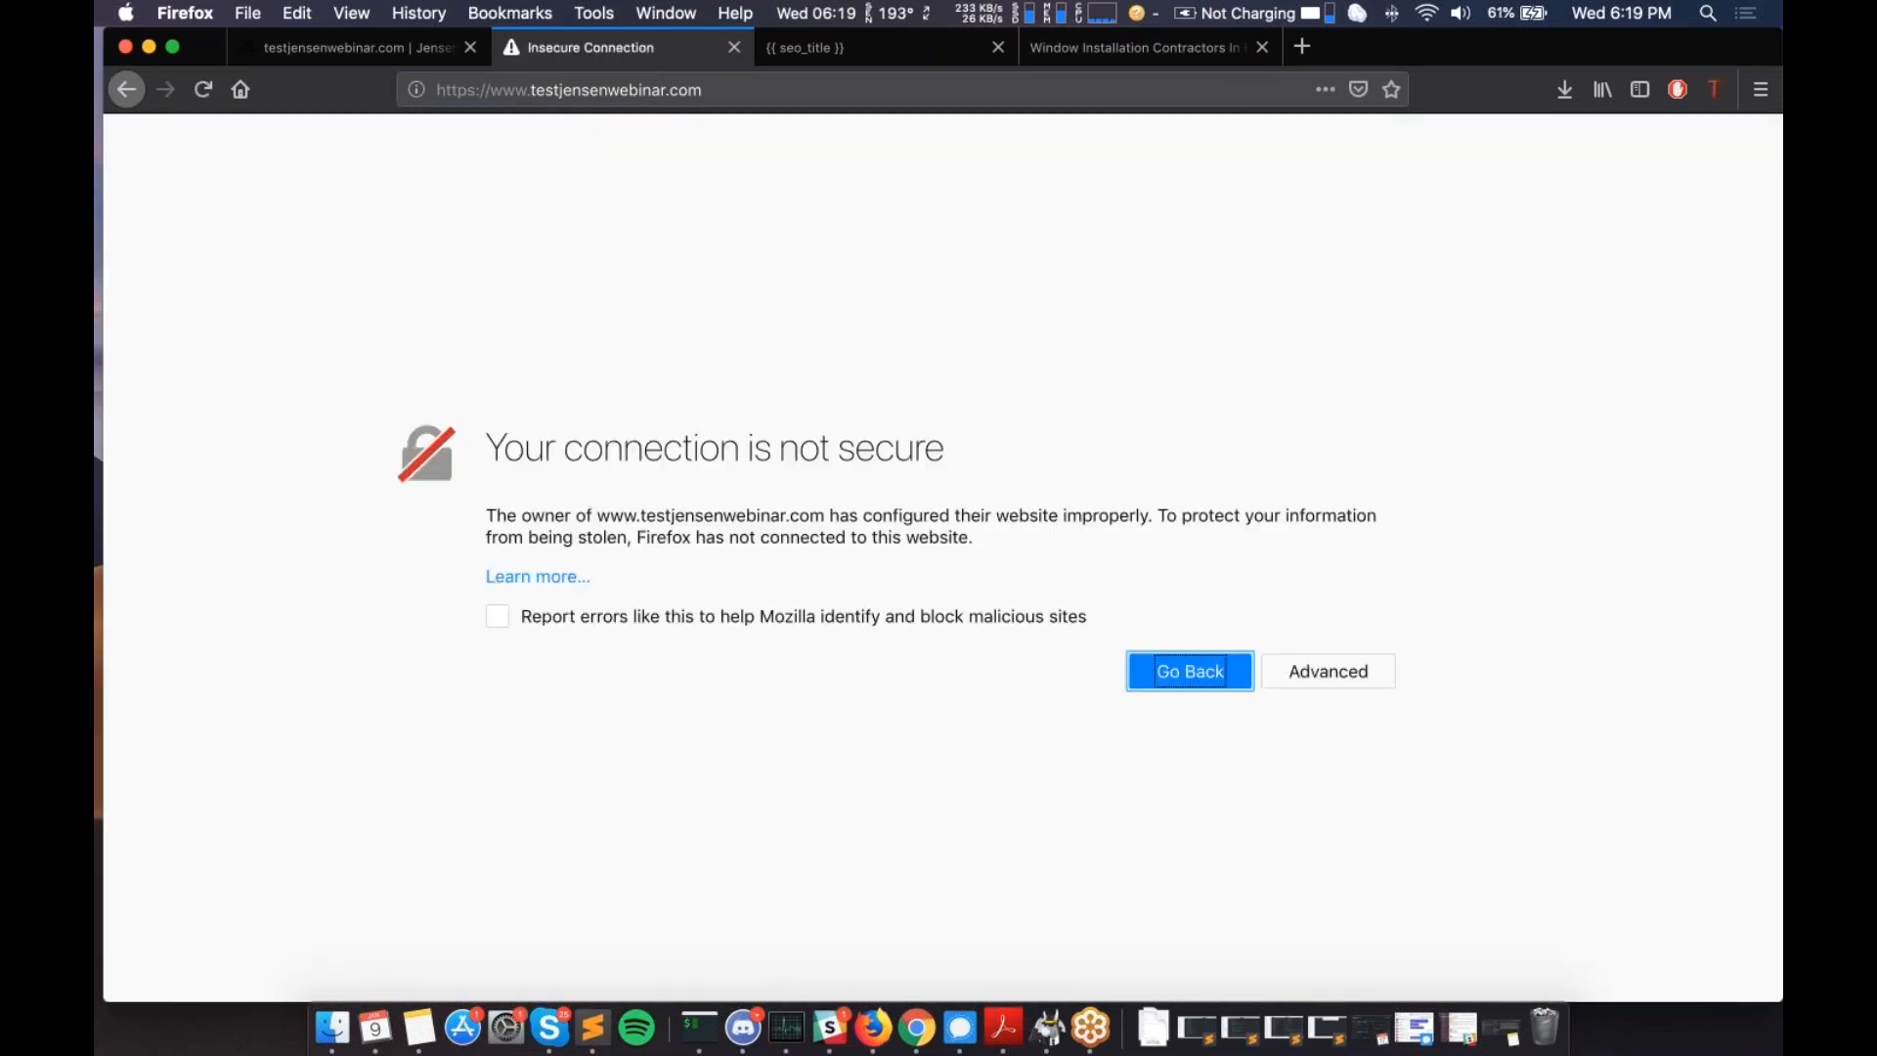
pyautogui.moveTo(535, 89); pyautogui.dragTo(436, 89)
pyautogui.write('www.')
pyautogui.press('Return')
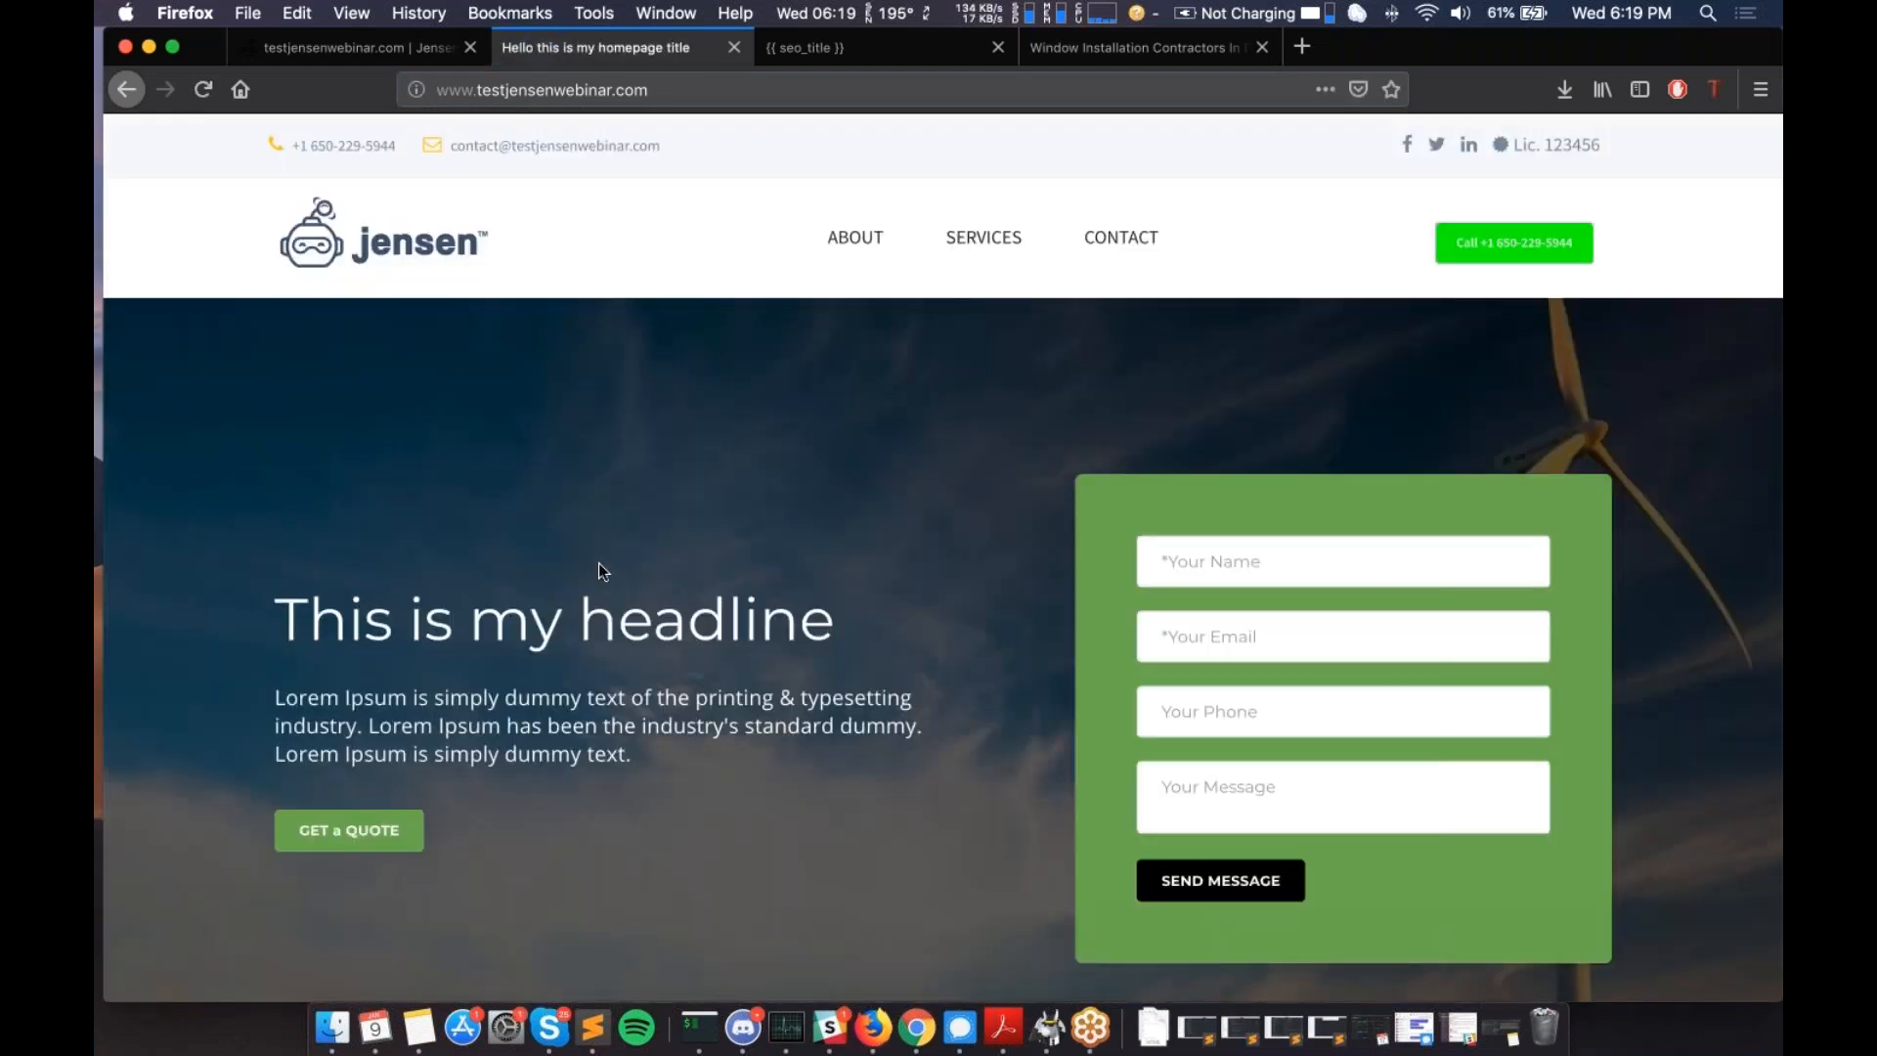
# - Scroll the live homepage to view Site #1 Heading, Site #1 Content and Jensen Webinar Test
pyautogui.scroll(-5, 943, 557)
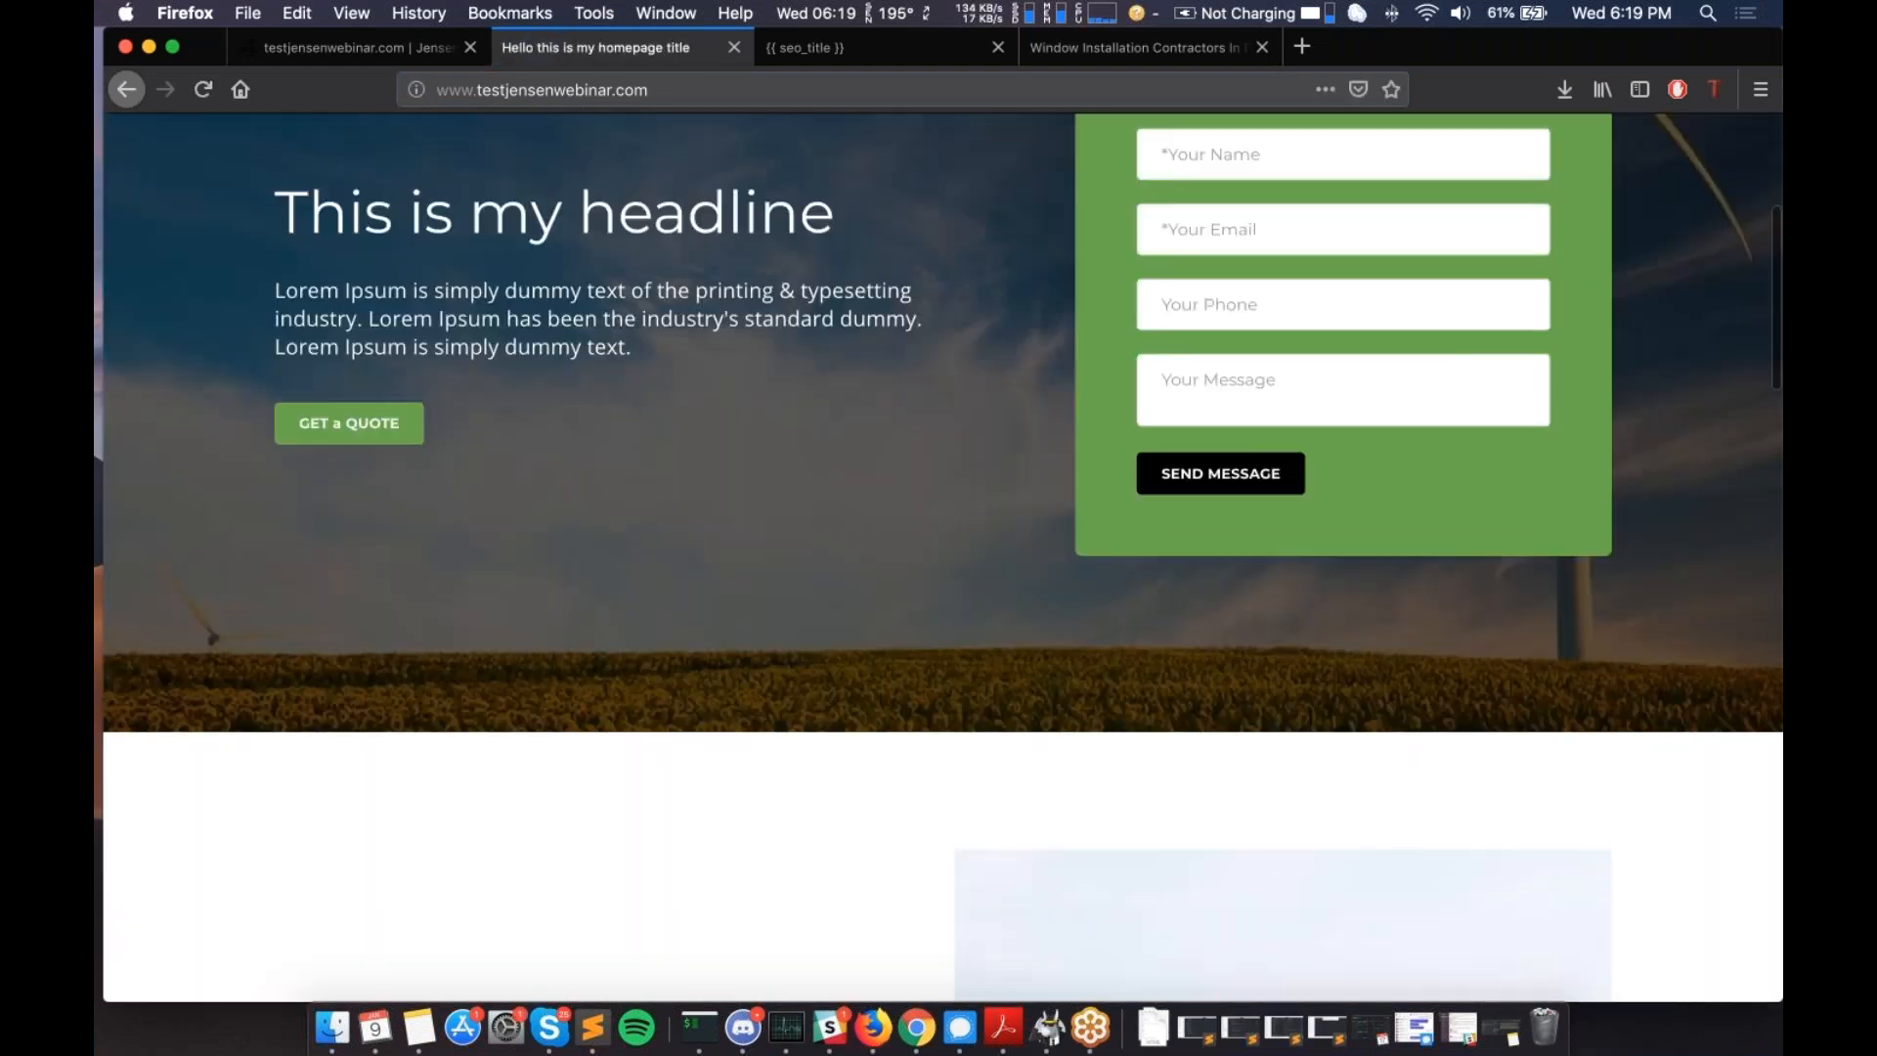
pyautogui.scroll(-20, 943, 557)
pyautogui.scroll(-1, 942, 557)
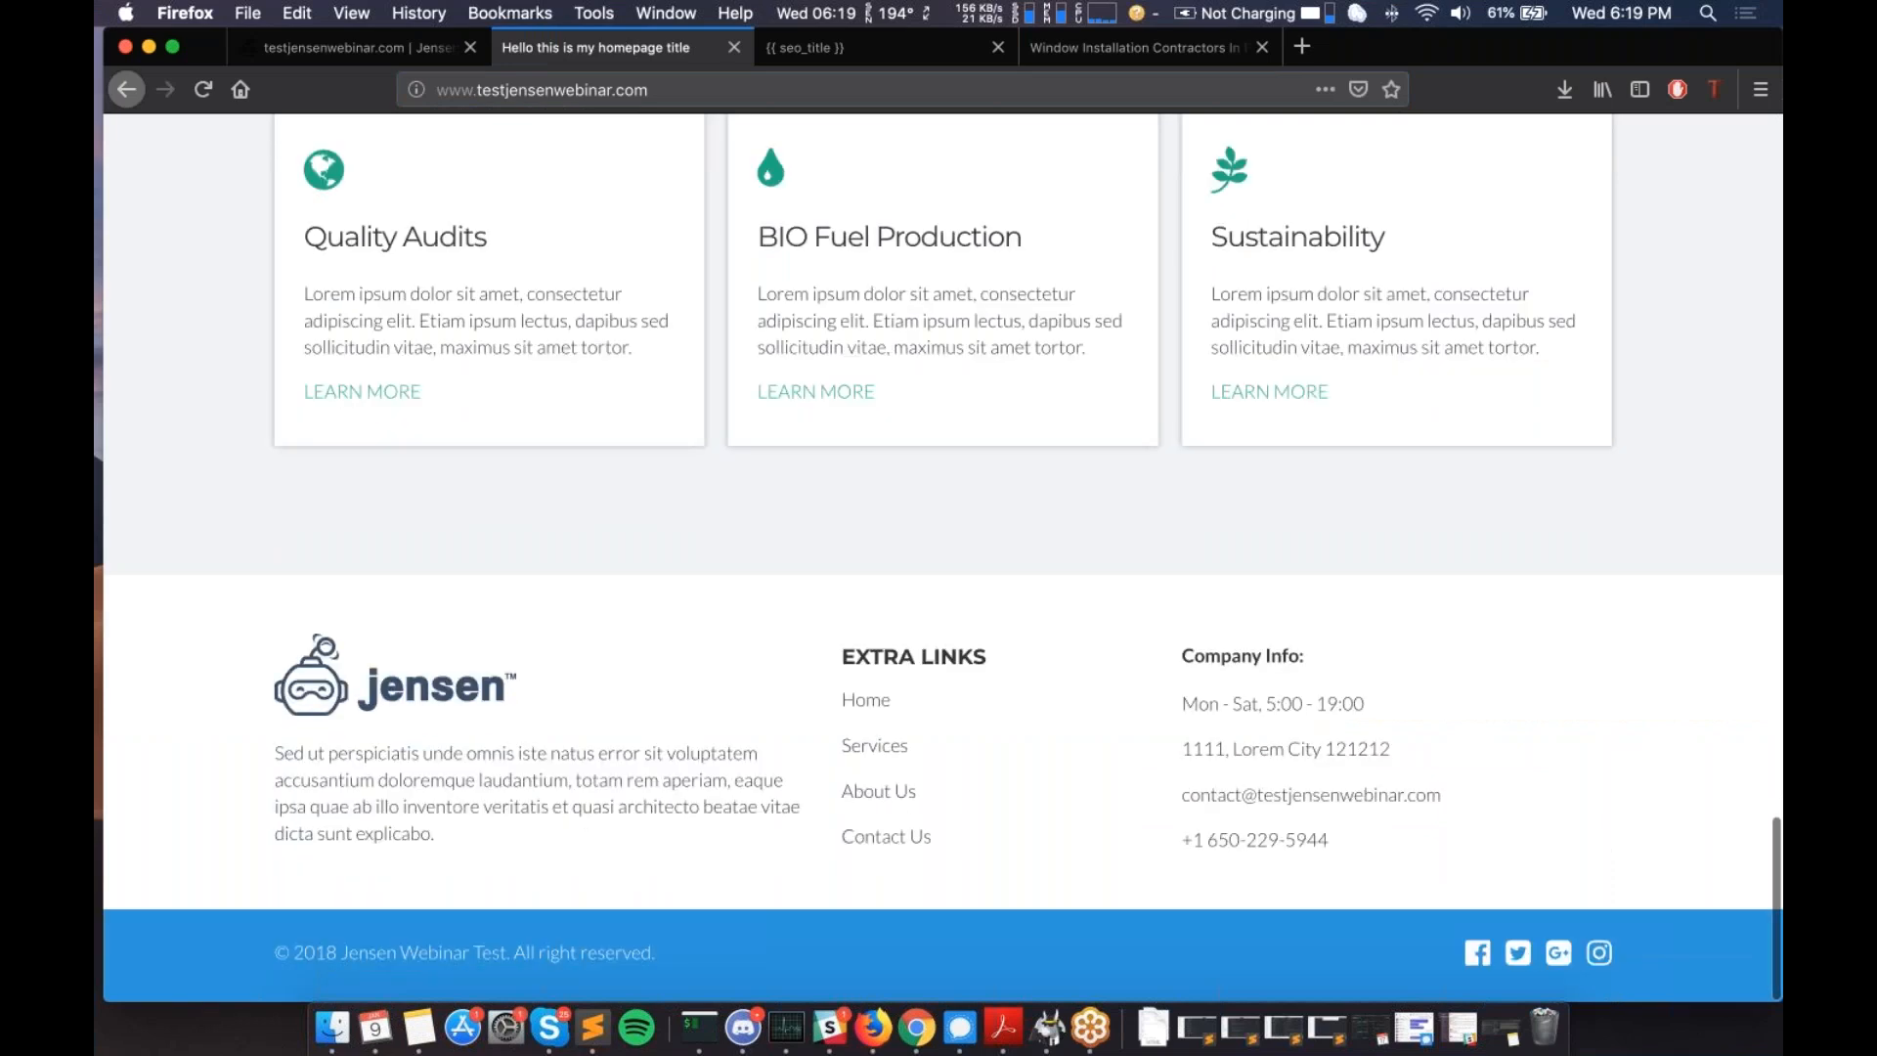
pyautogui.scroll(20, 943, 557)
pyautogui.click(490, 89)
pyautogui.click(490, 320)
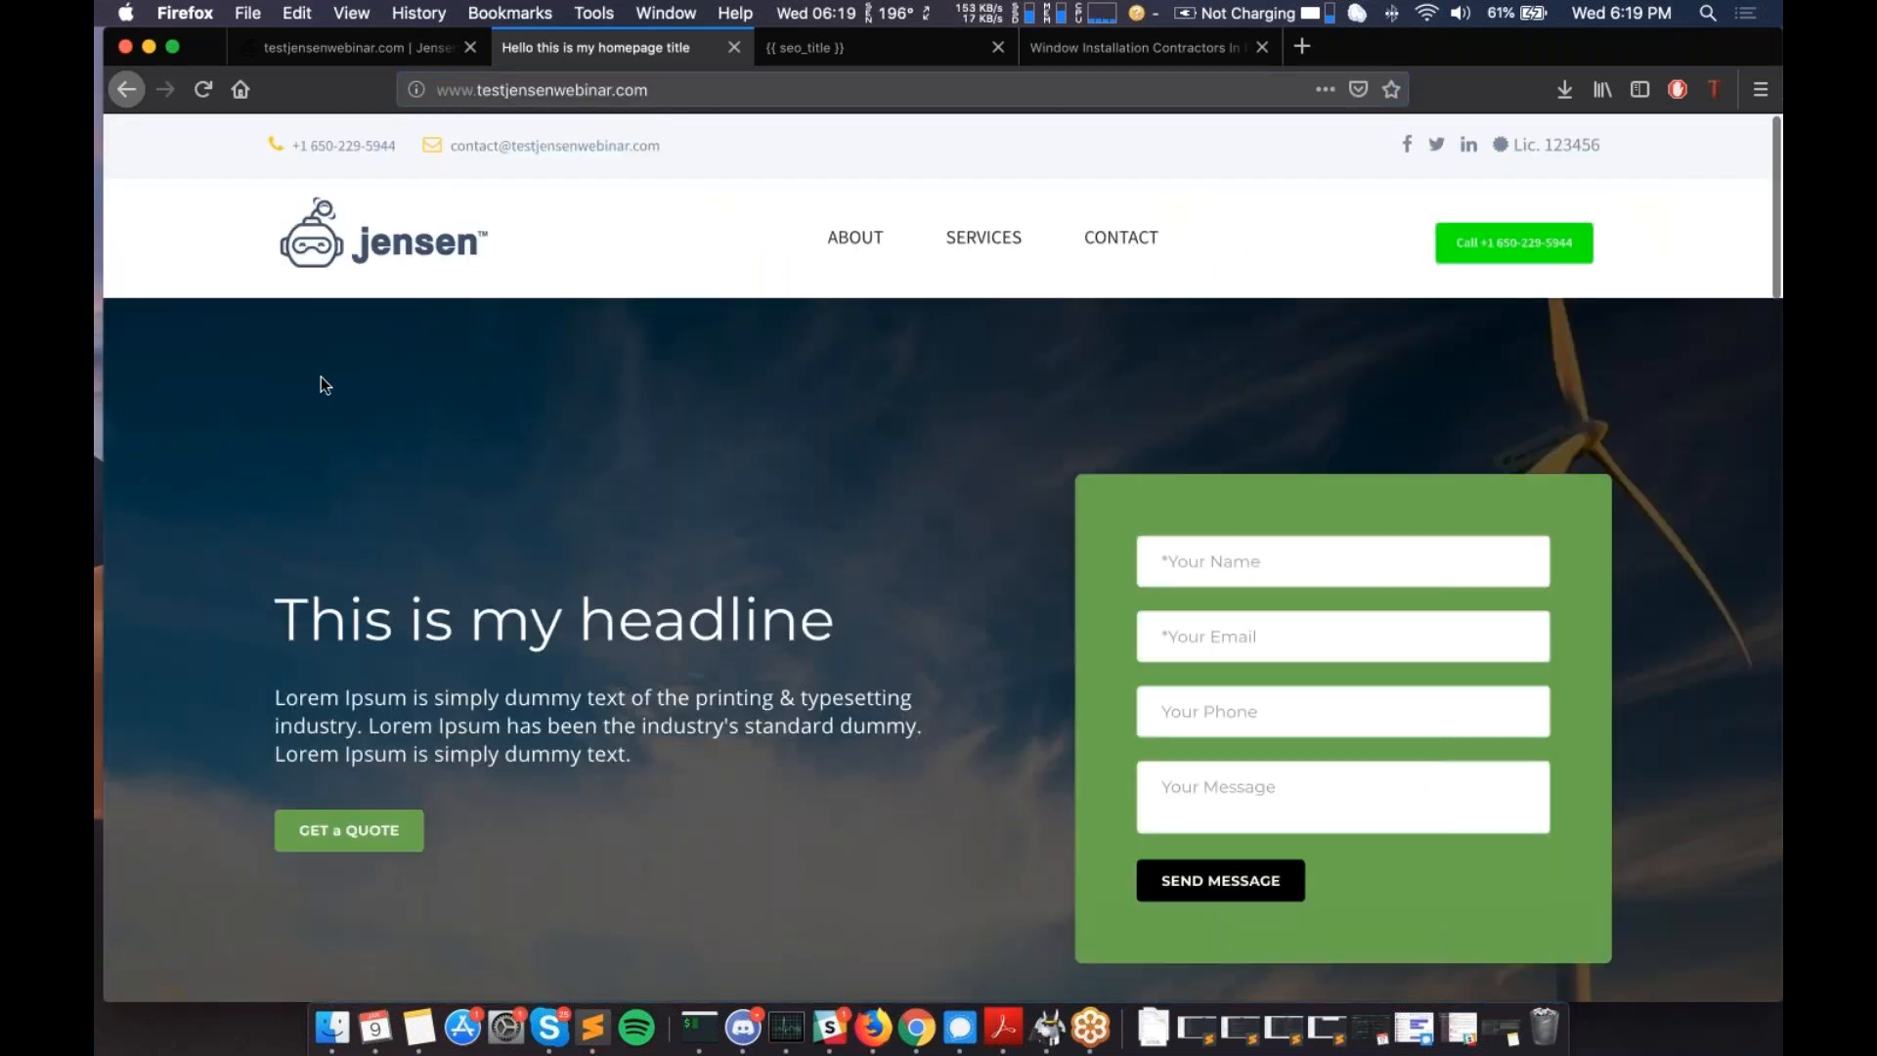
pyautogui.scroll(-4, 324, 384)
pyautogui.scroll(-20, 943, 557)
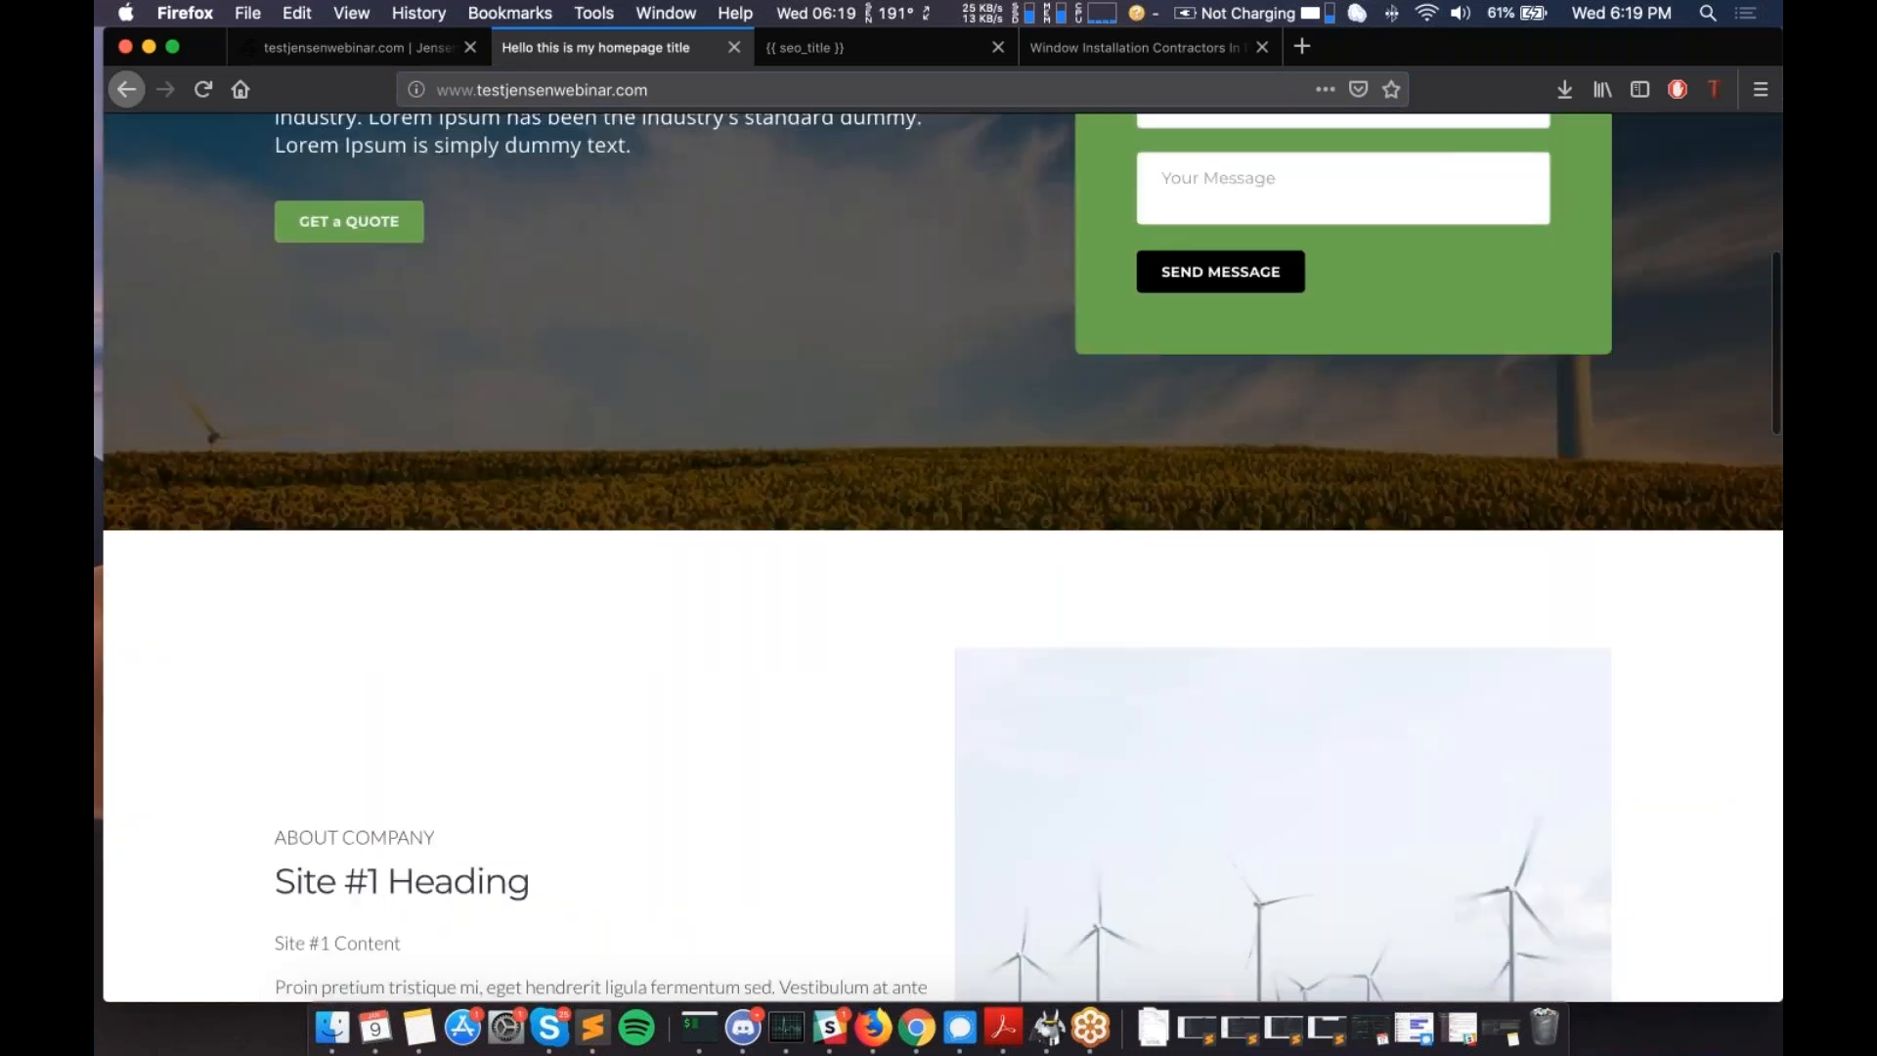
pyautogui.scroll(20, 942, 557)
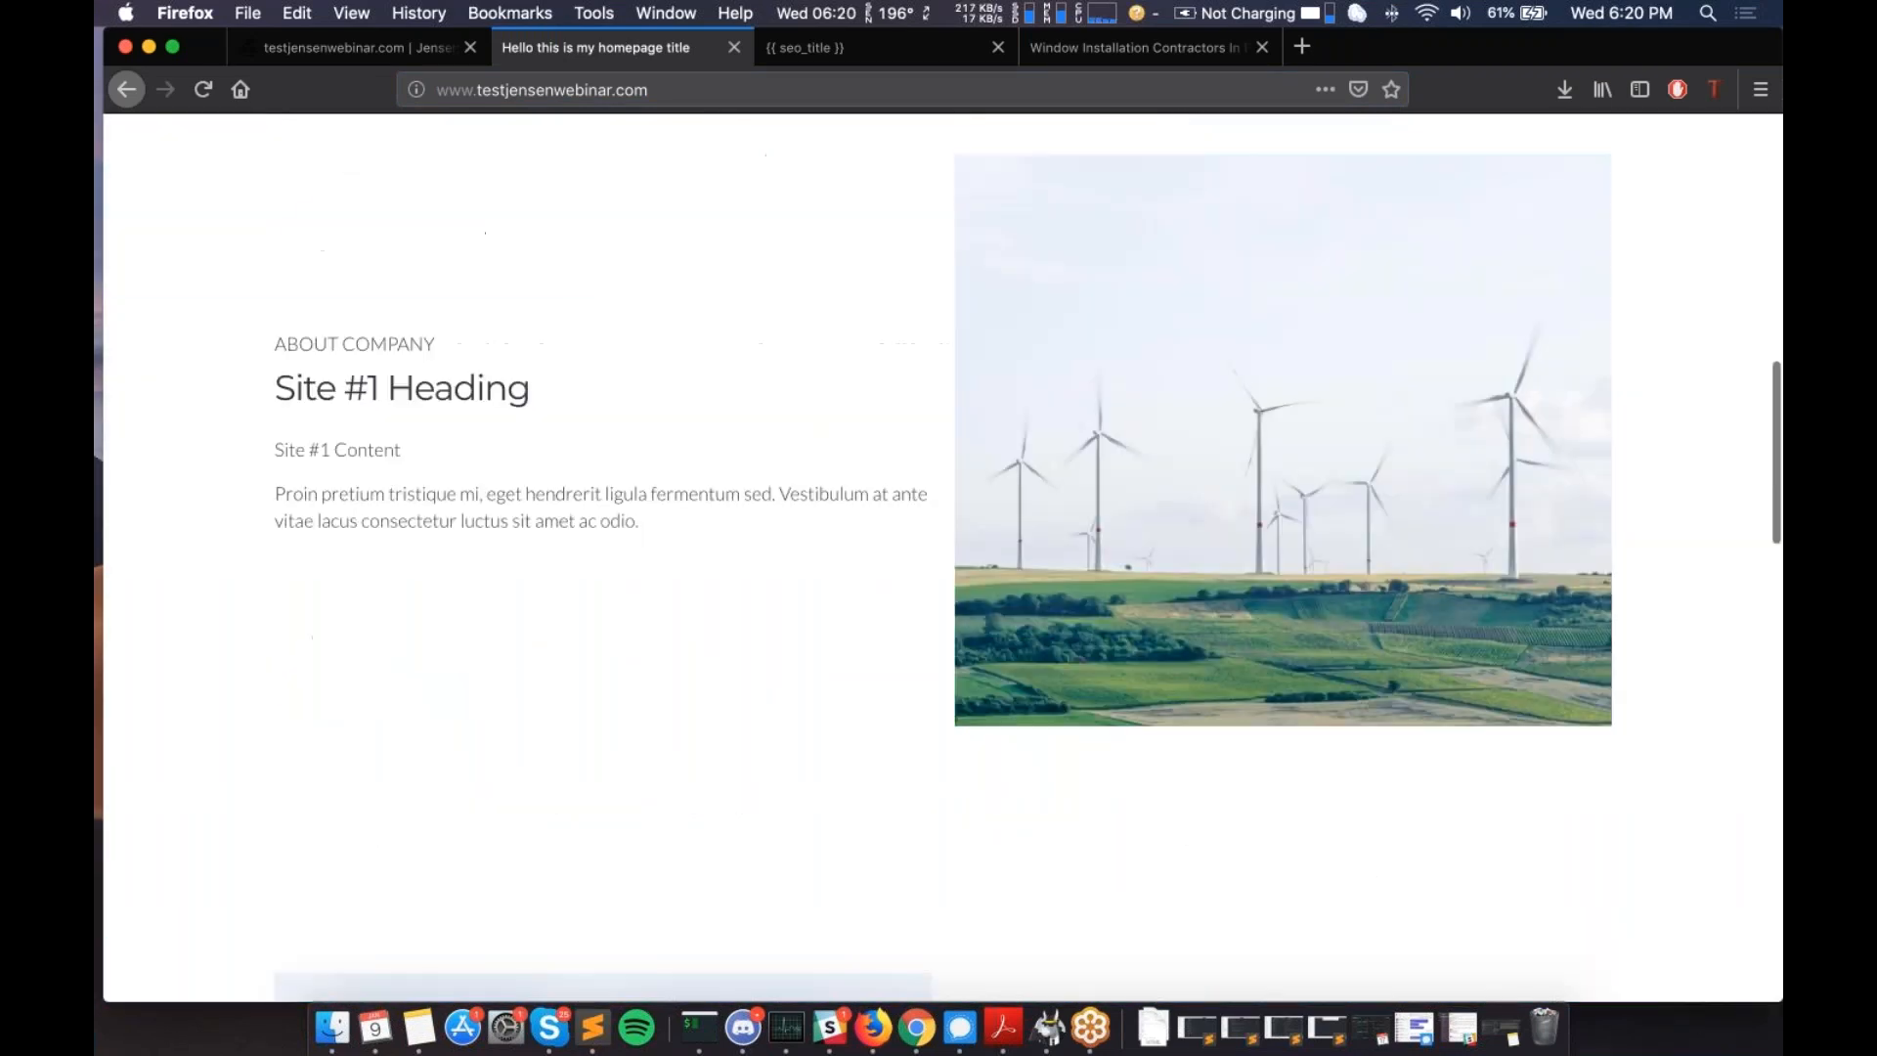
pyautogui.scroll(10, 472, 396)
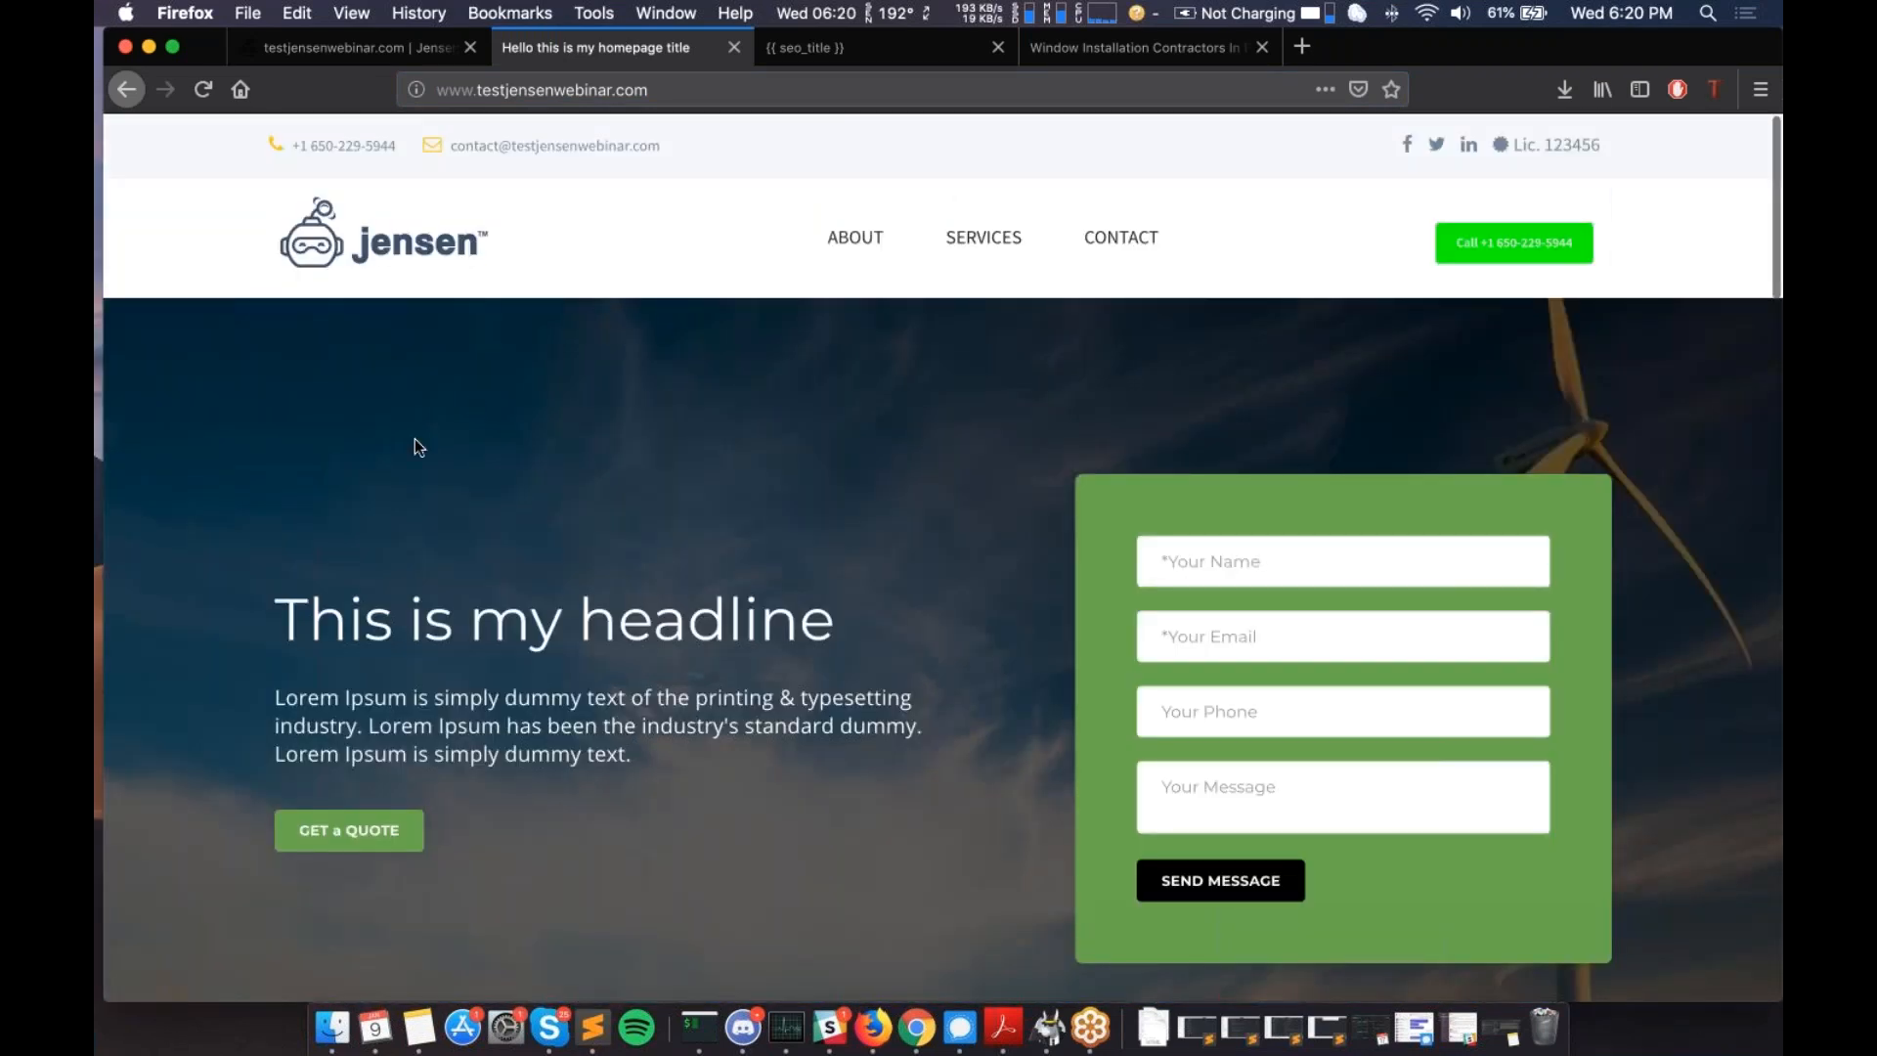
pyautogui.scroll(-12, 415, 442)
pyautogui.scroll(-2, 415, 442)
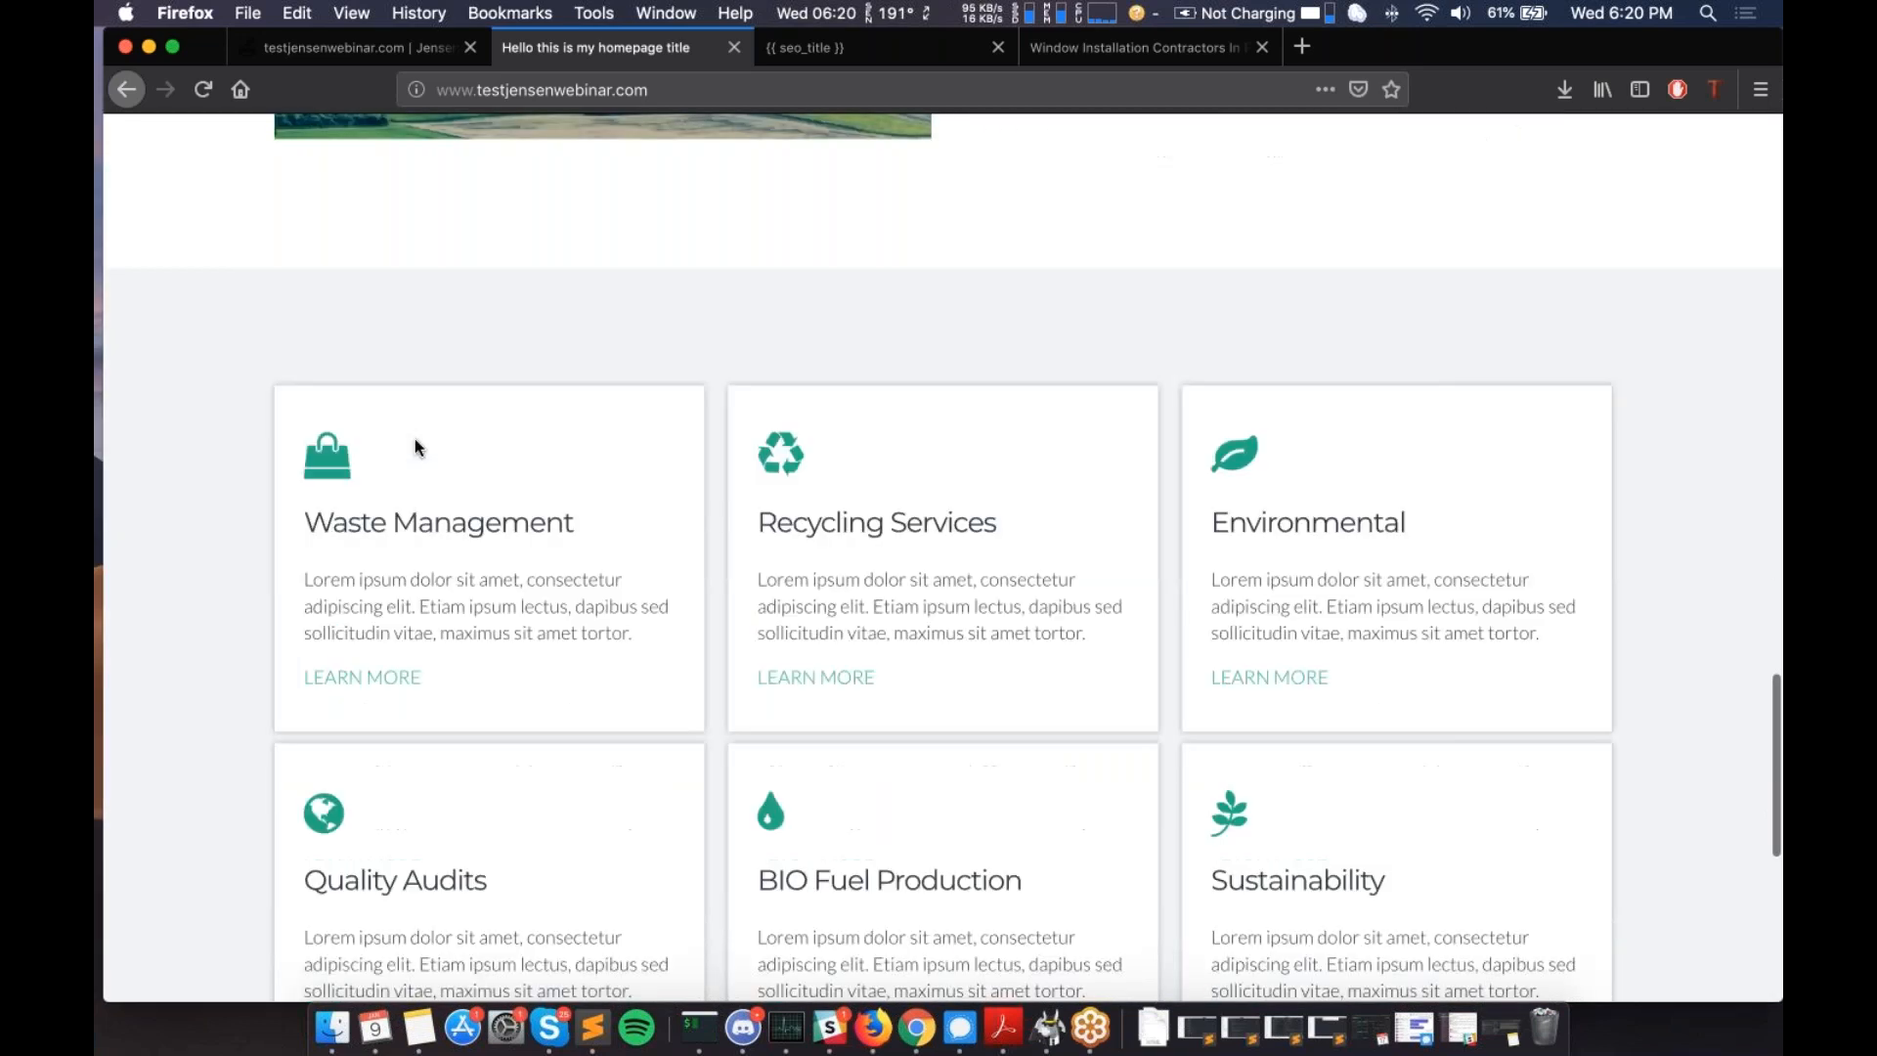
pyautogui.scroll(-5, 414, 442)
pyautogui.scroll(20, 637, 757)
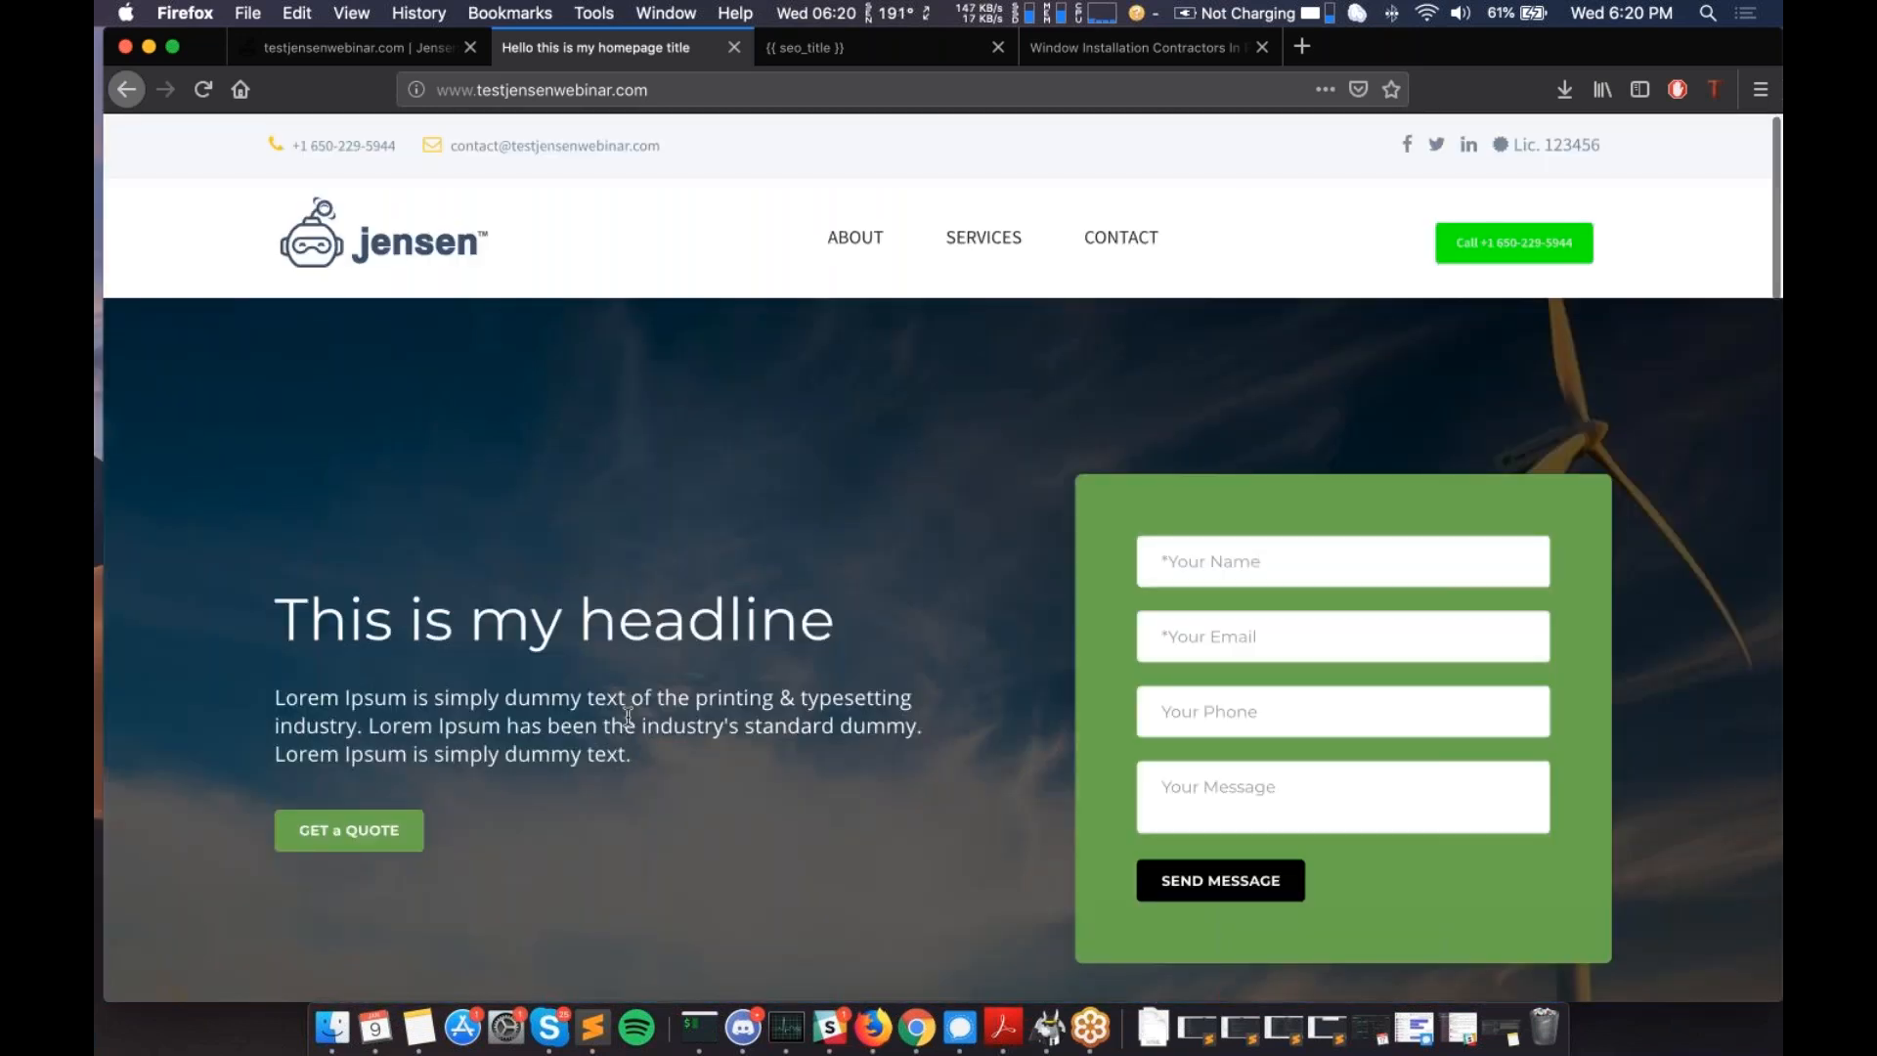
# - Open the testjensenwebinar.com homepage's View Page Source in a new tab
pyautogui.rightClick(567, 457)
pyautogui.click(720, 671)
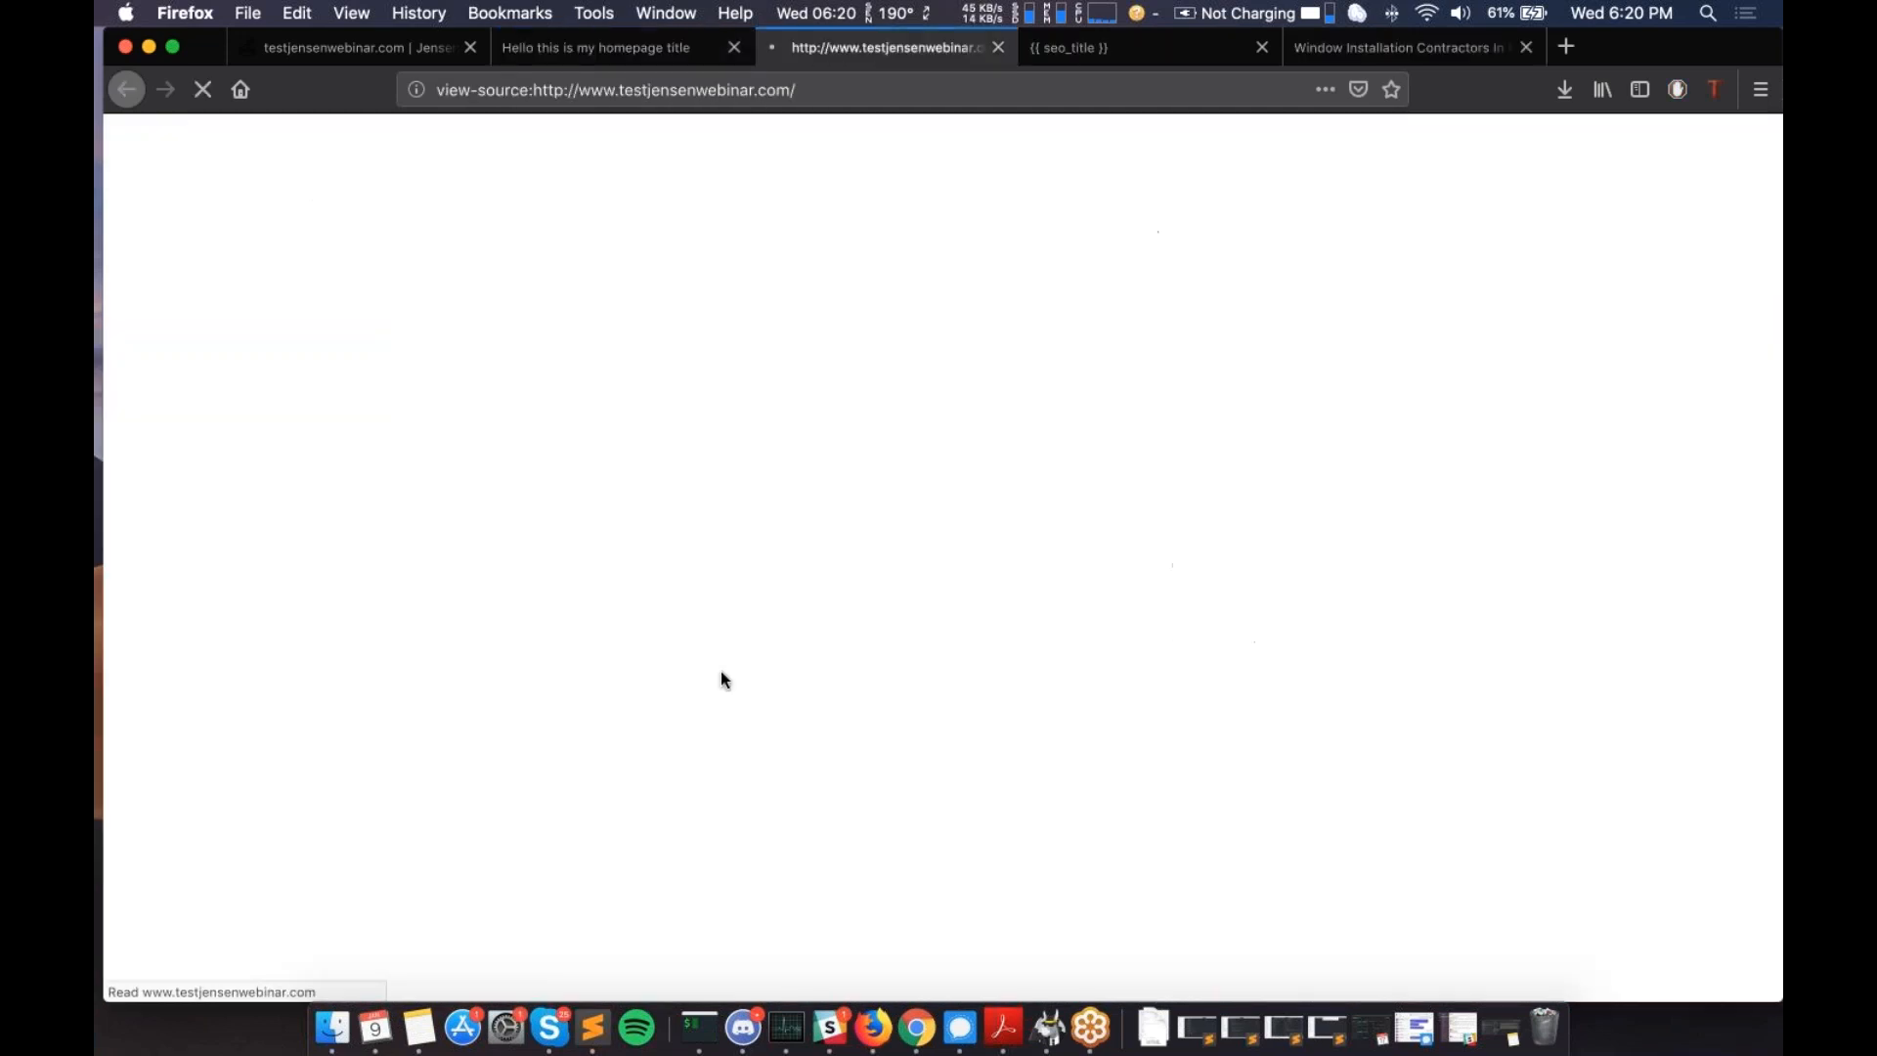
pyautogui.scroll(-8, 719, 671)
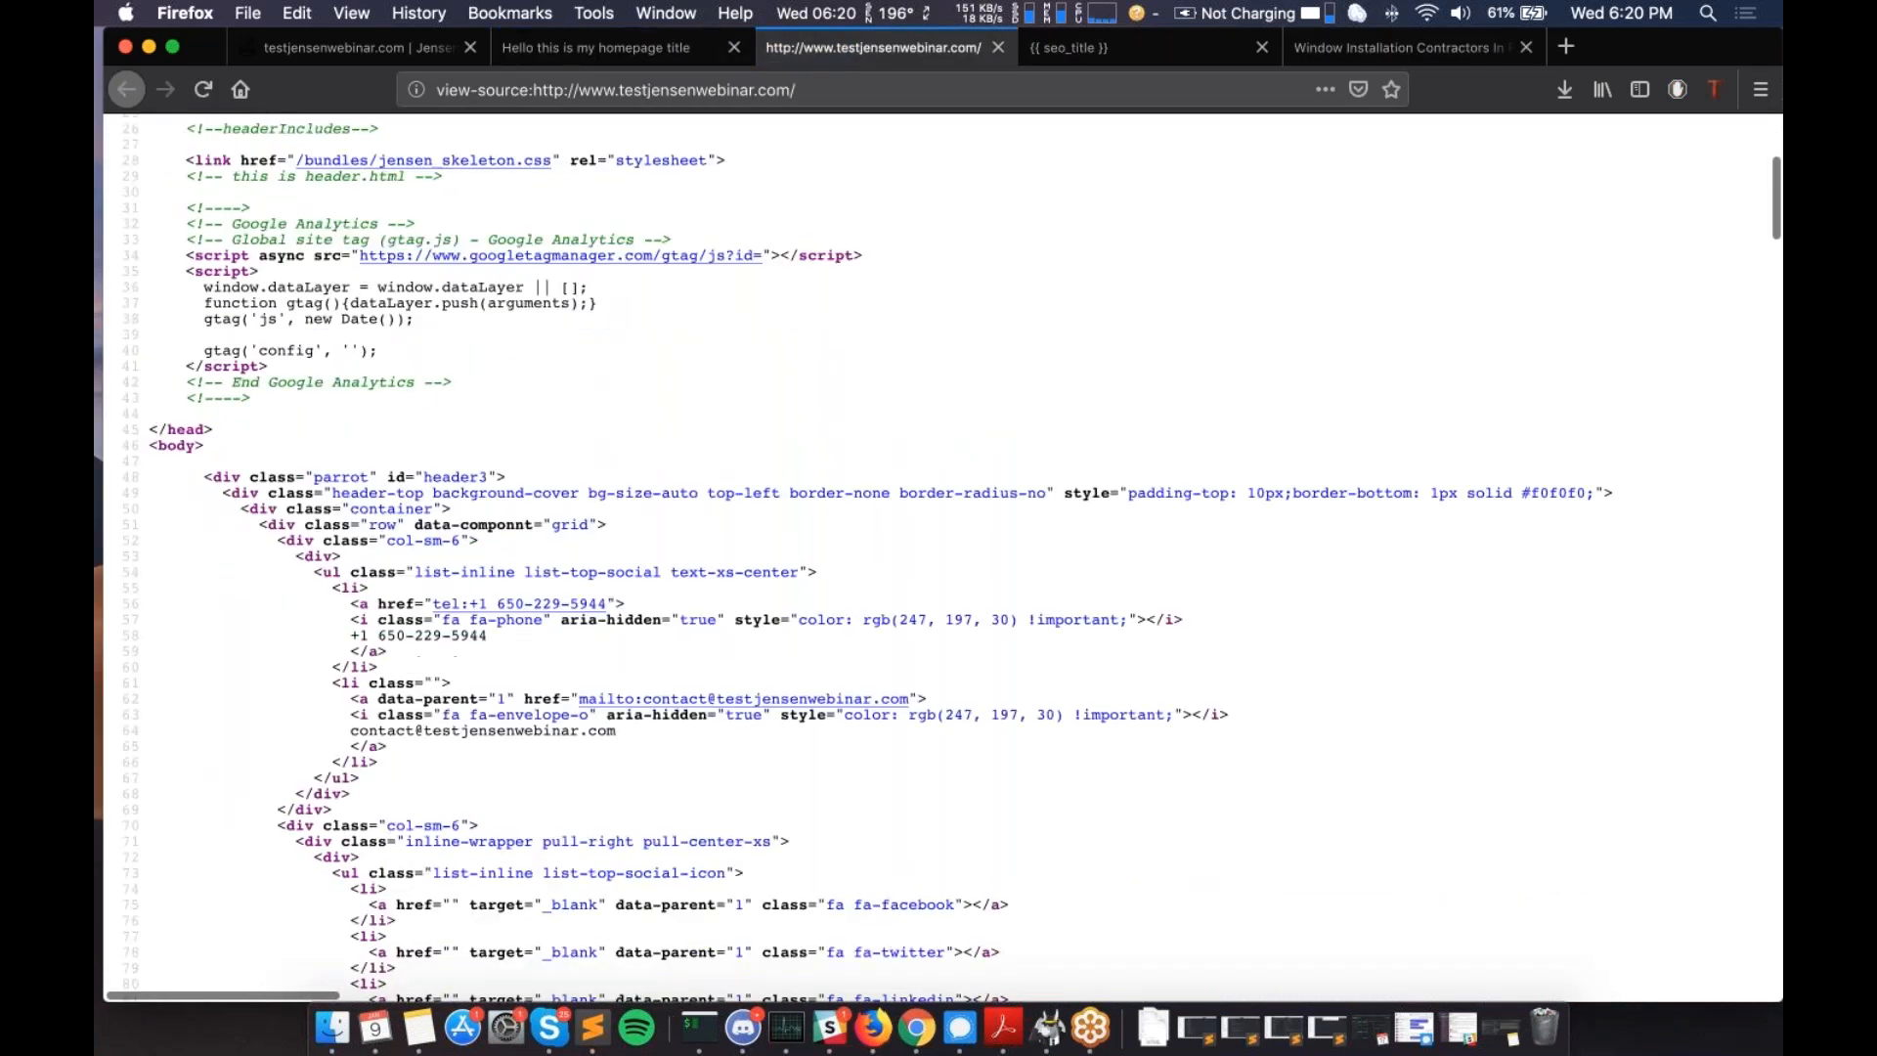
pyautogui.scroll(-10, 939, 557)
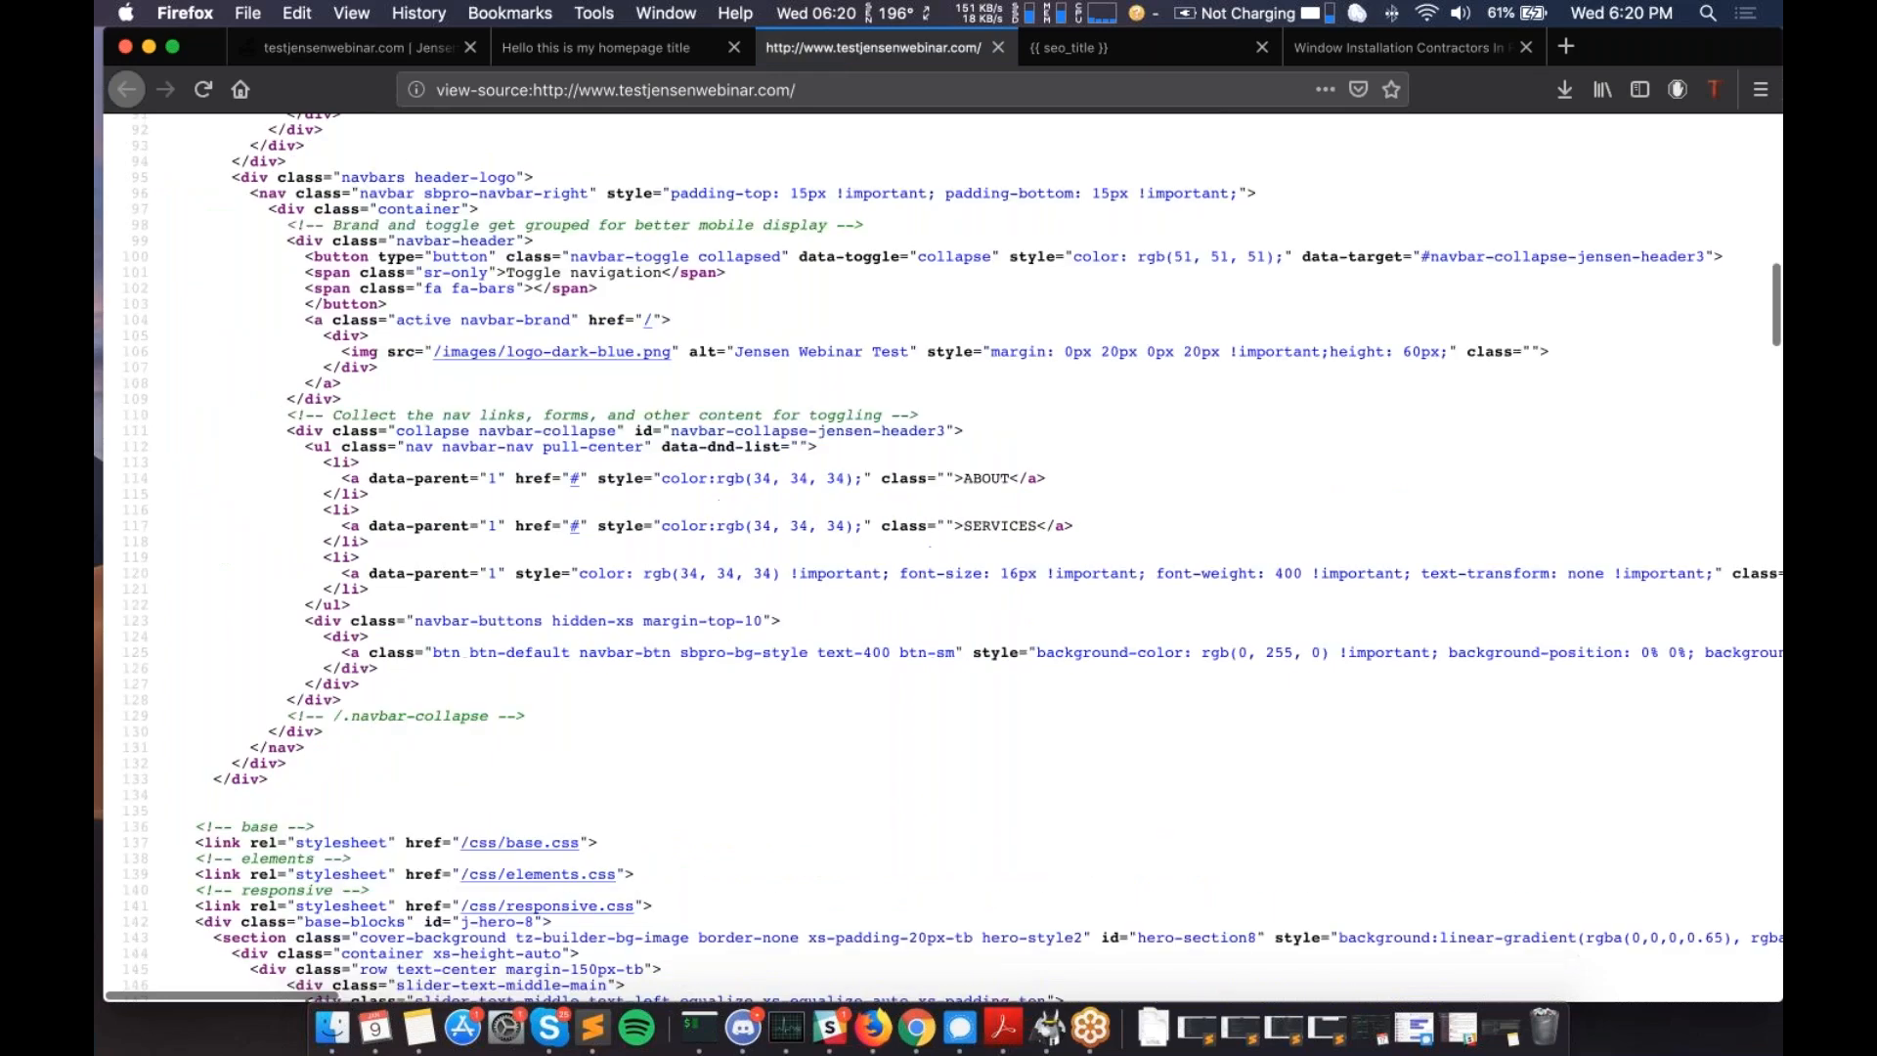
pyautogui.scroll(-5, 939, 557)
pyautogui.scroll(-3, 939, 557)
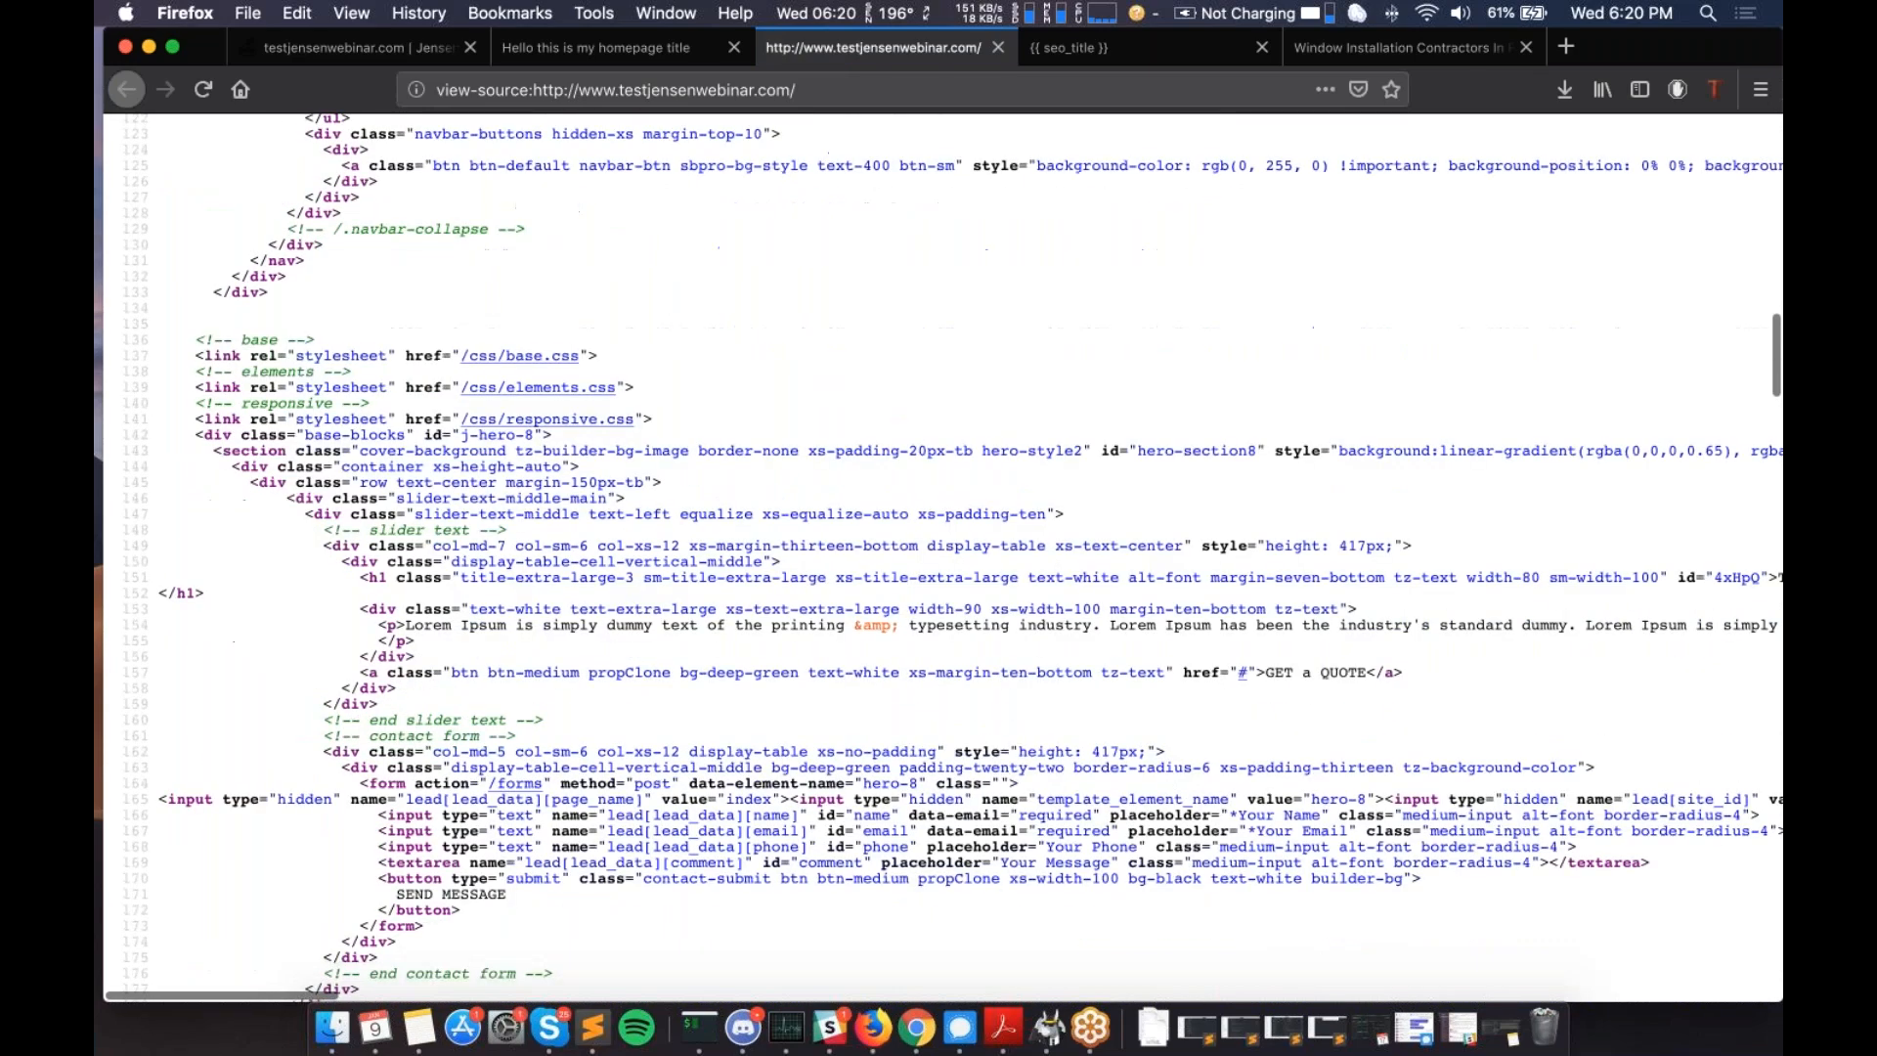
pyautogui.scroll(-2, 938, 558)
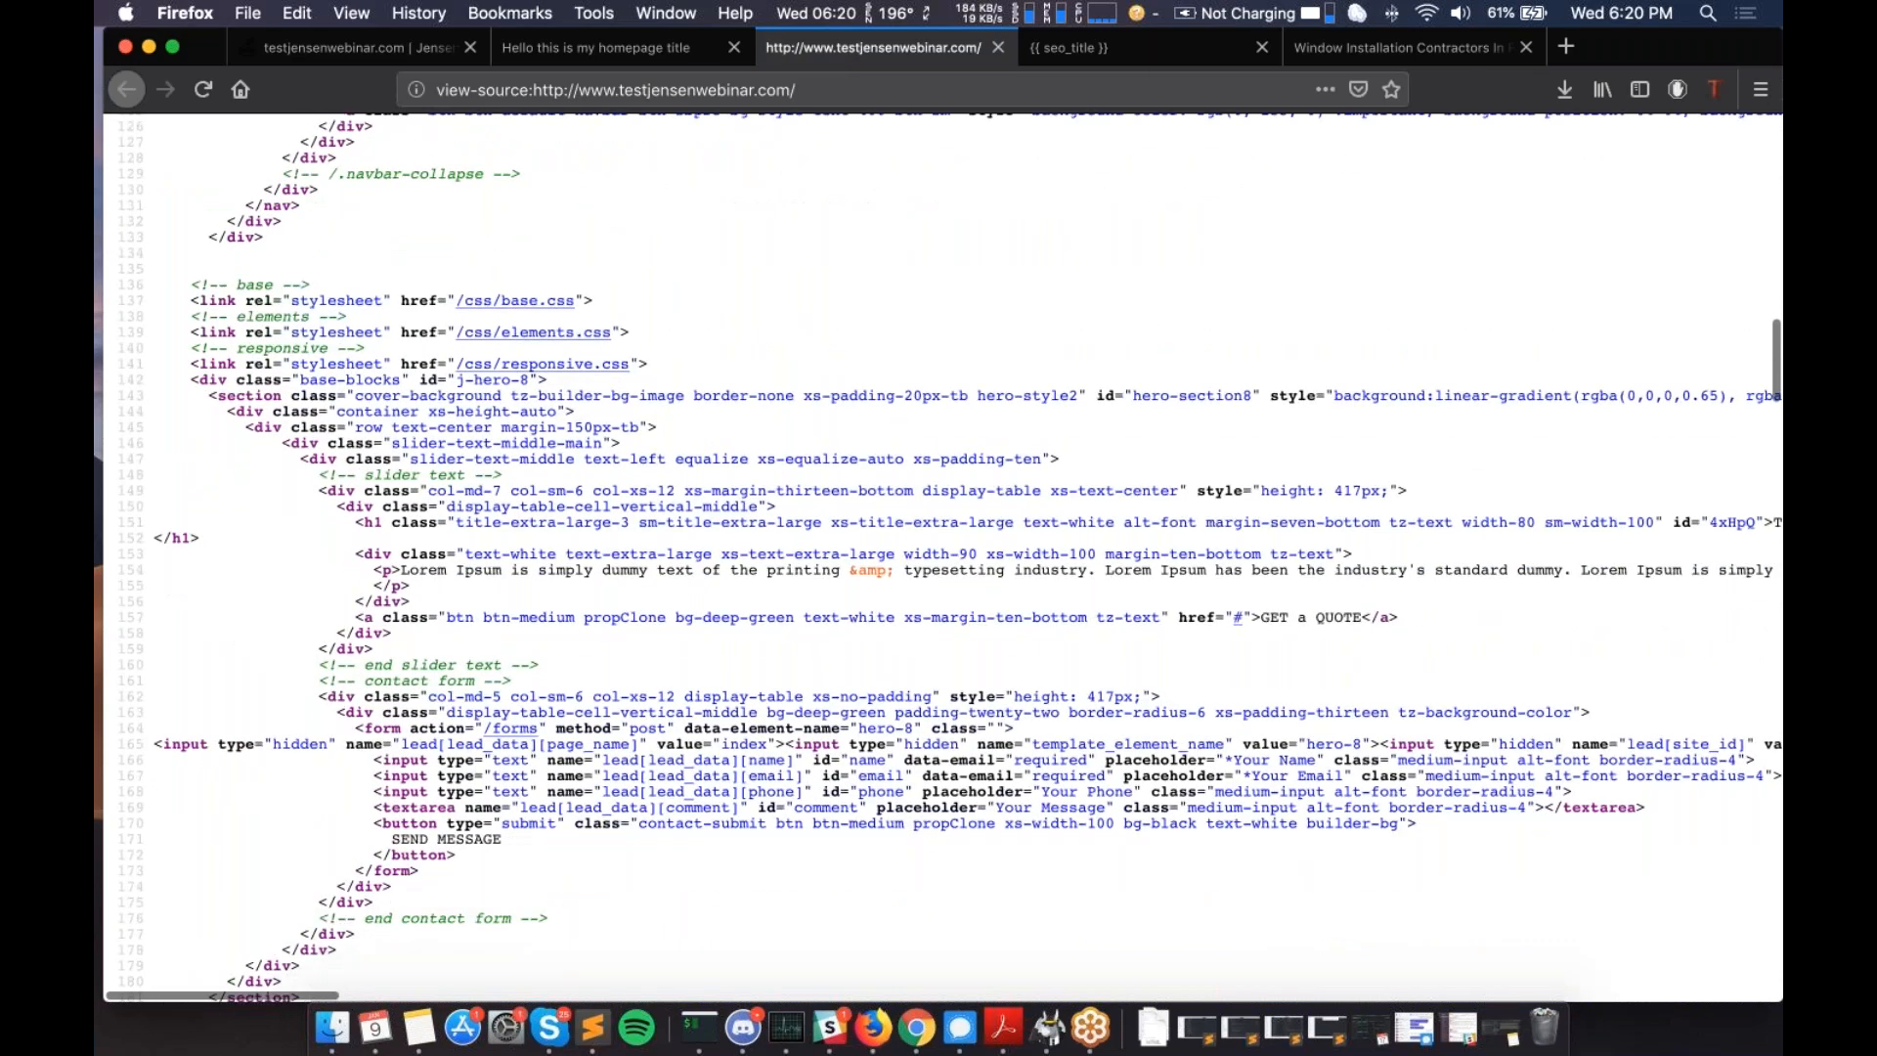
pyautogui.scroll(-10, 938, 558)
# - Read through the source, confirming the title 'Hello this is my homepage title' and meta description
pyautogui.scroll(-10, 939, 557)
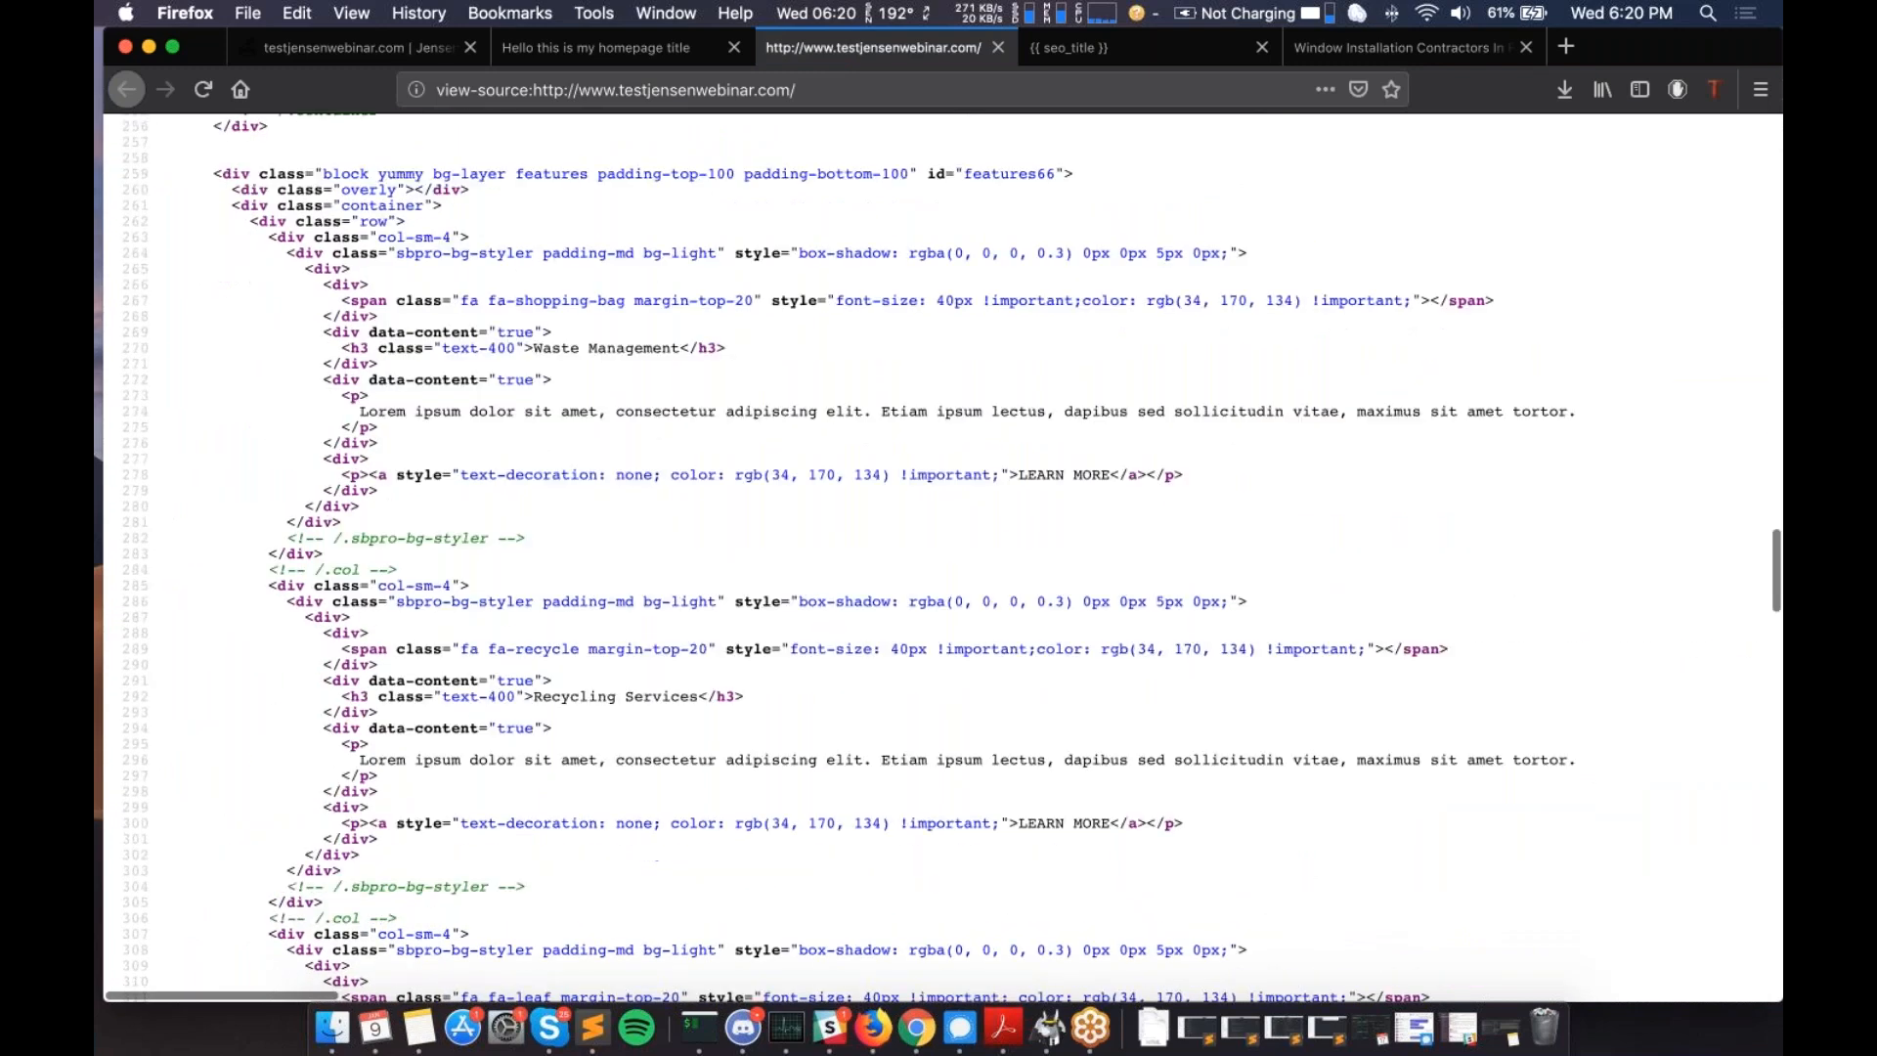
pyautogui.scroll(-10, 939, 557)
pyautogui.scroll(-20, 939, 558)
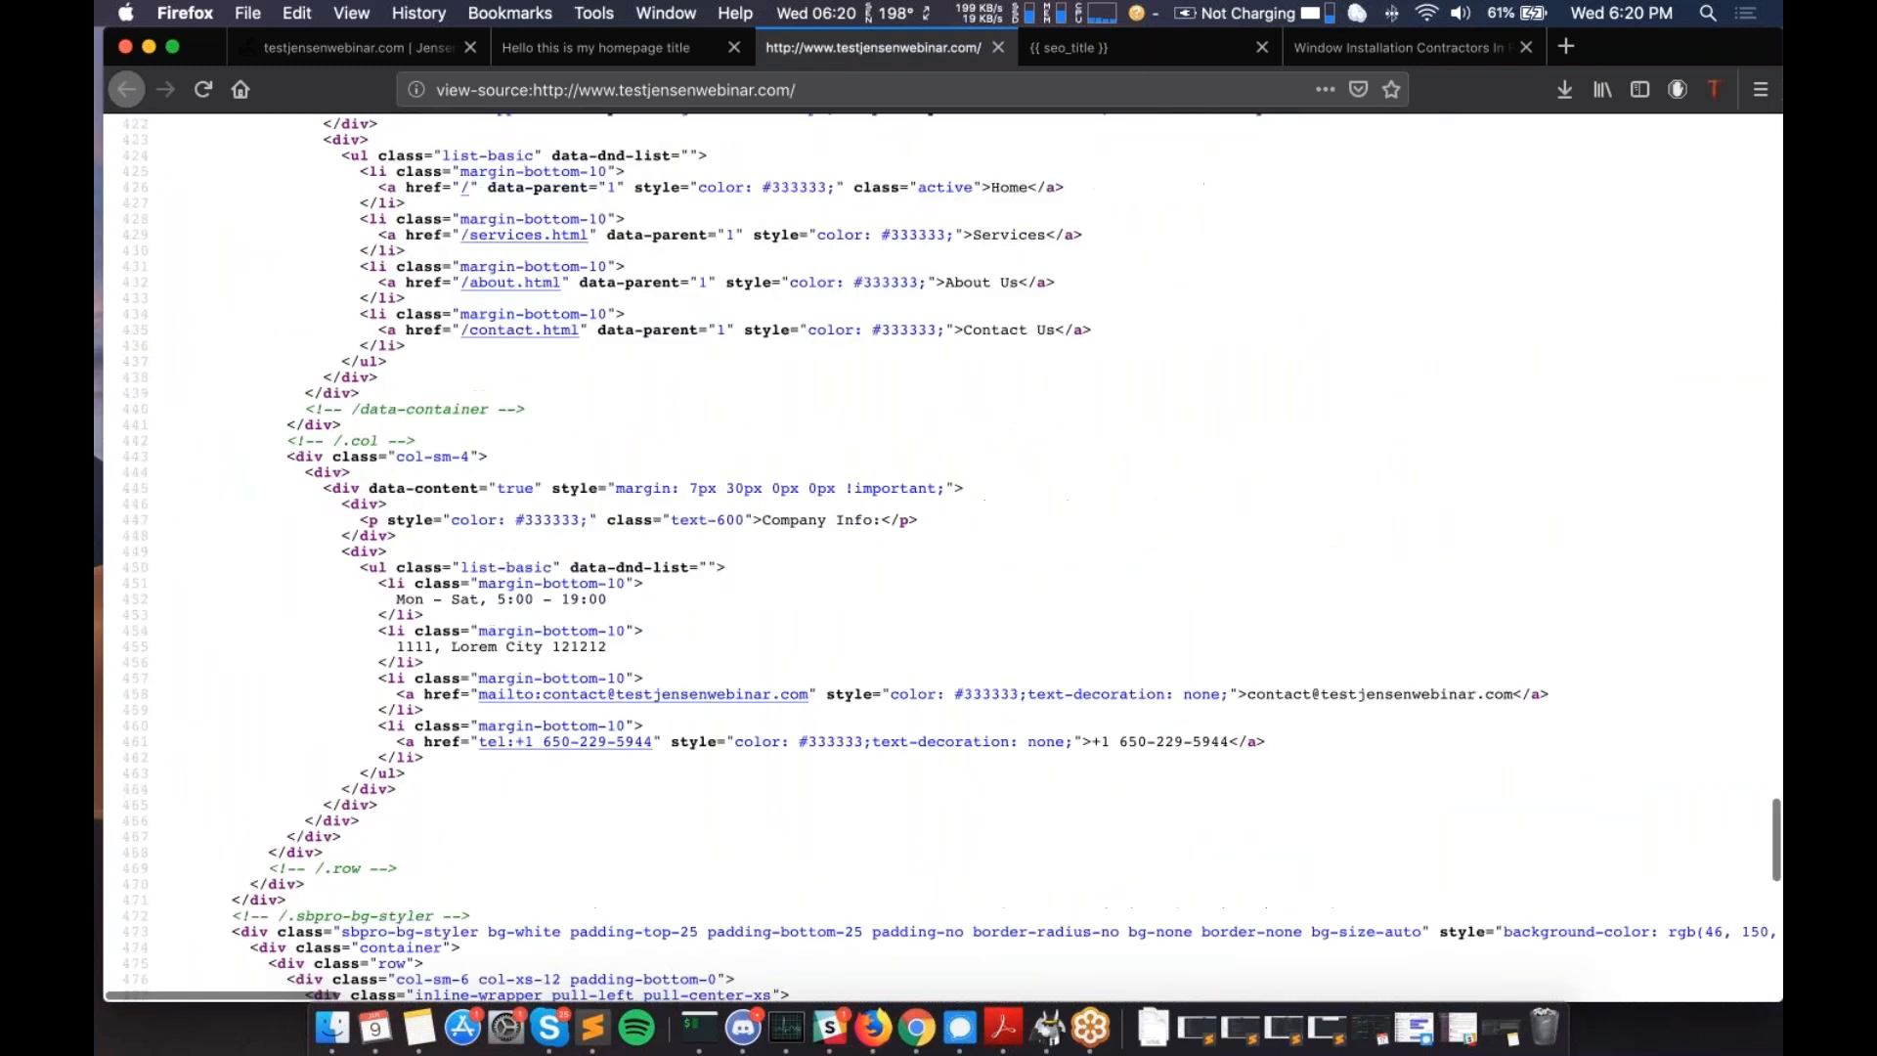
pyautogui.scroll(-2, 939, 557)
pyautogui.scroll(-12, 402, 441)
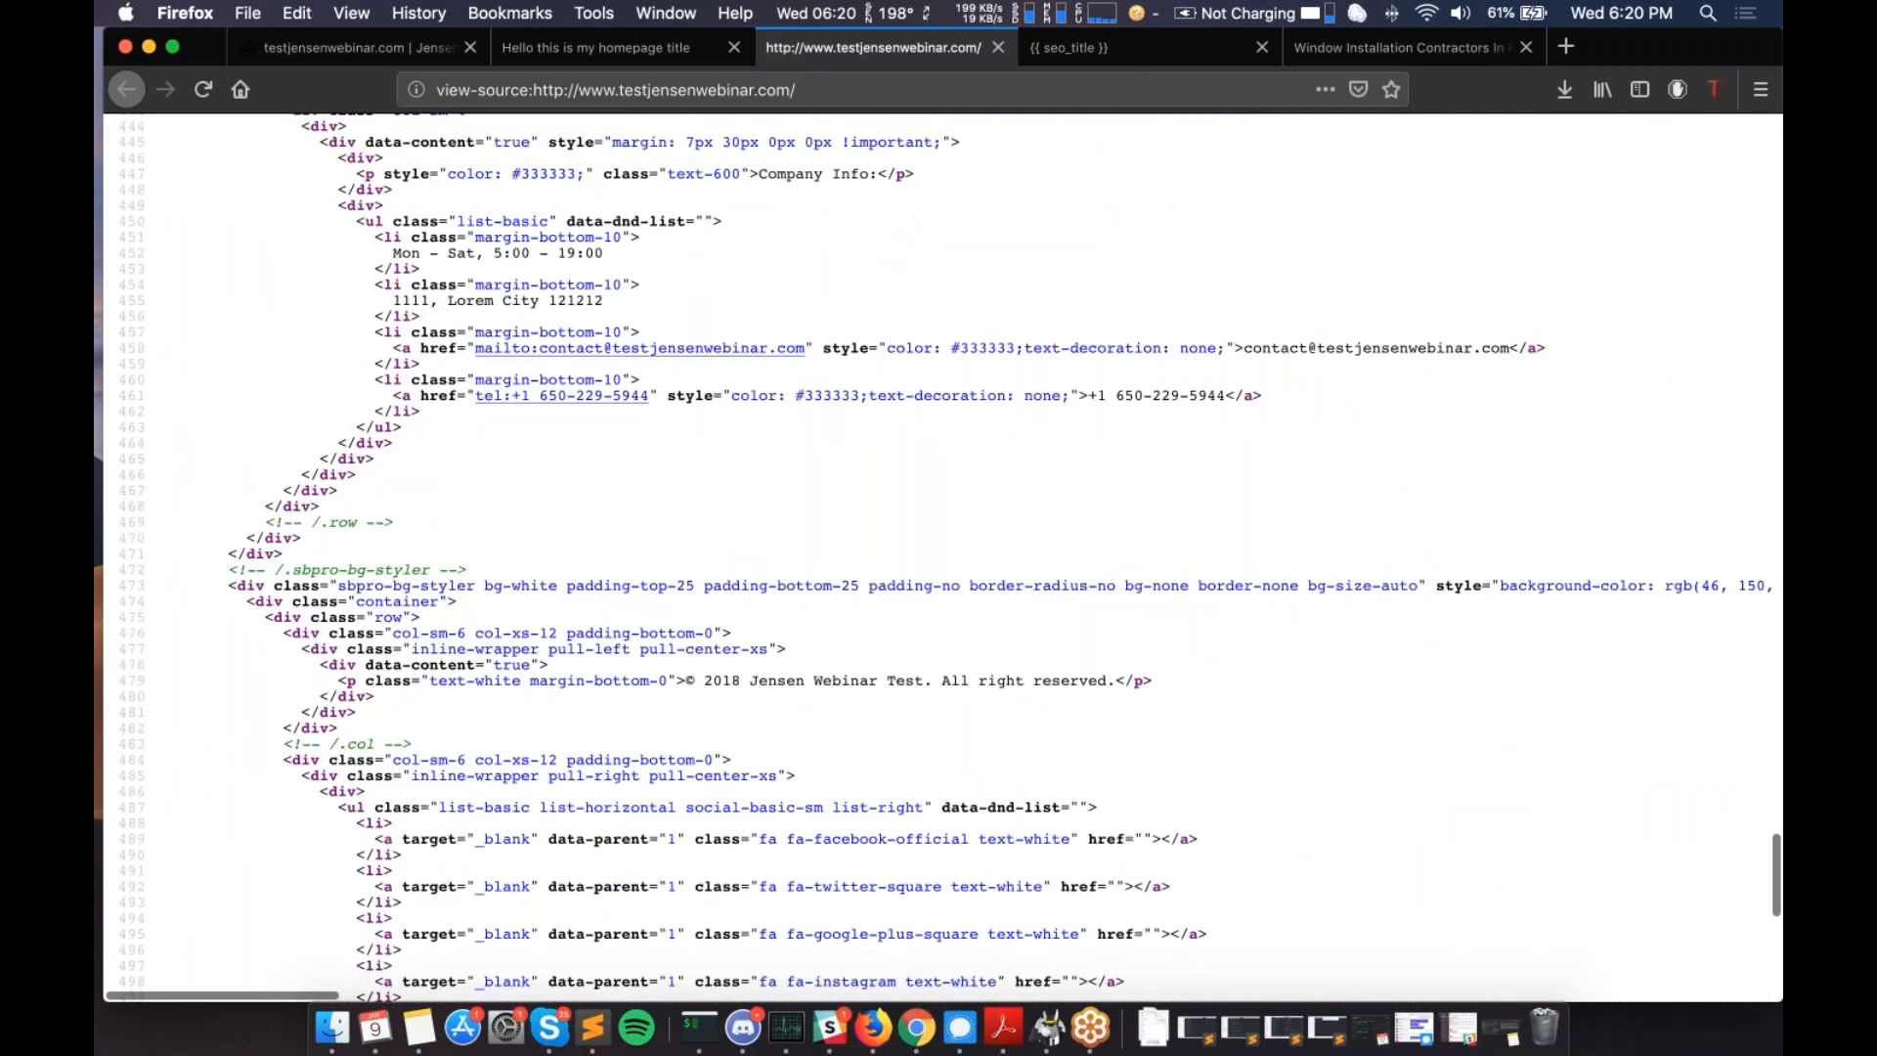
pyautogui.scroll(-2, 403, 441)
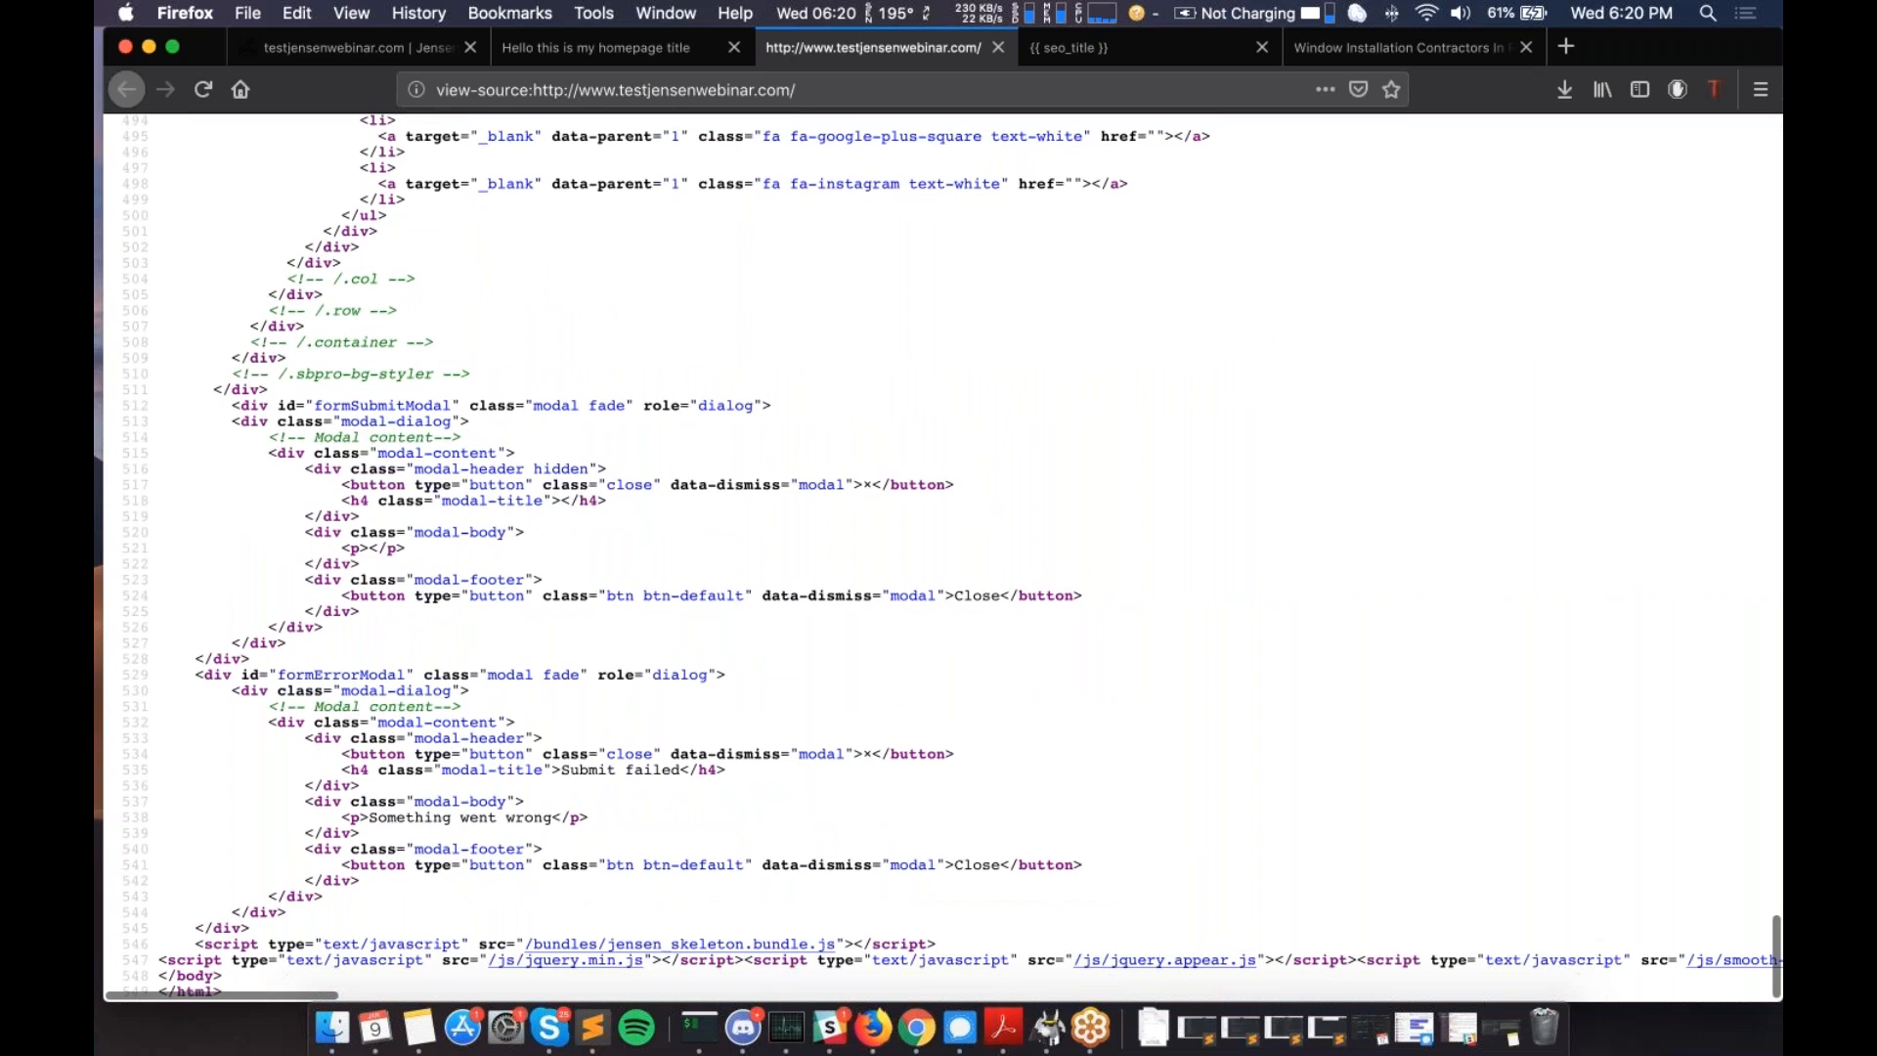
pyautogui.scroll(18, 337, 662)
pyautogui.scroll(20, 358, 684)
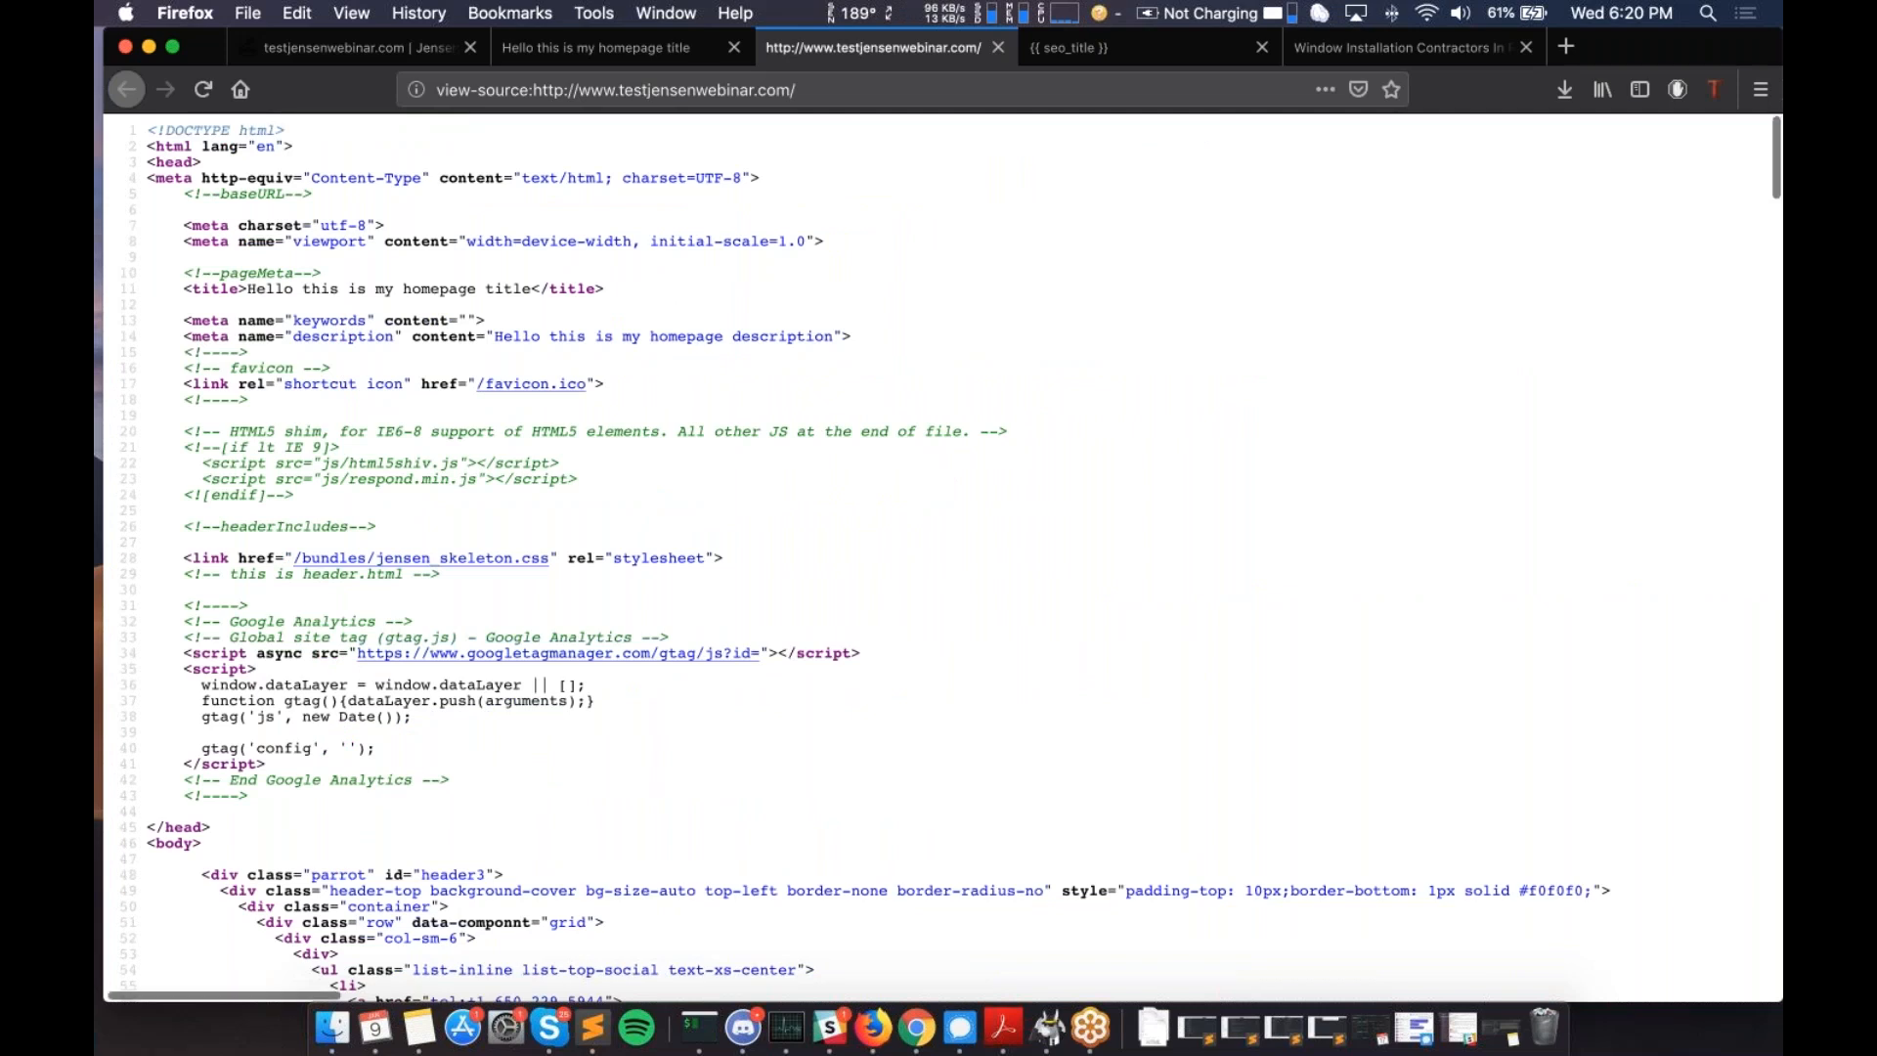
pyautogui.scroll(-3, 315, 632)
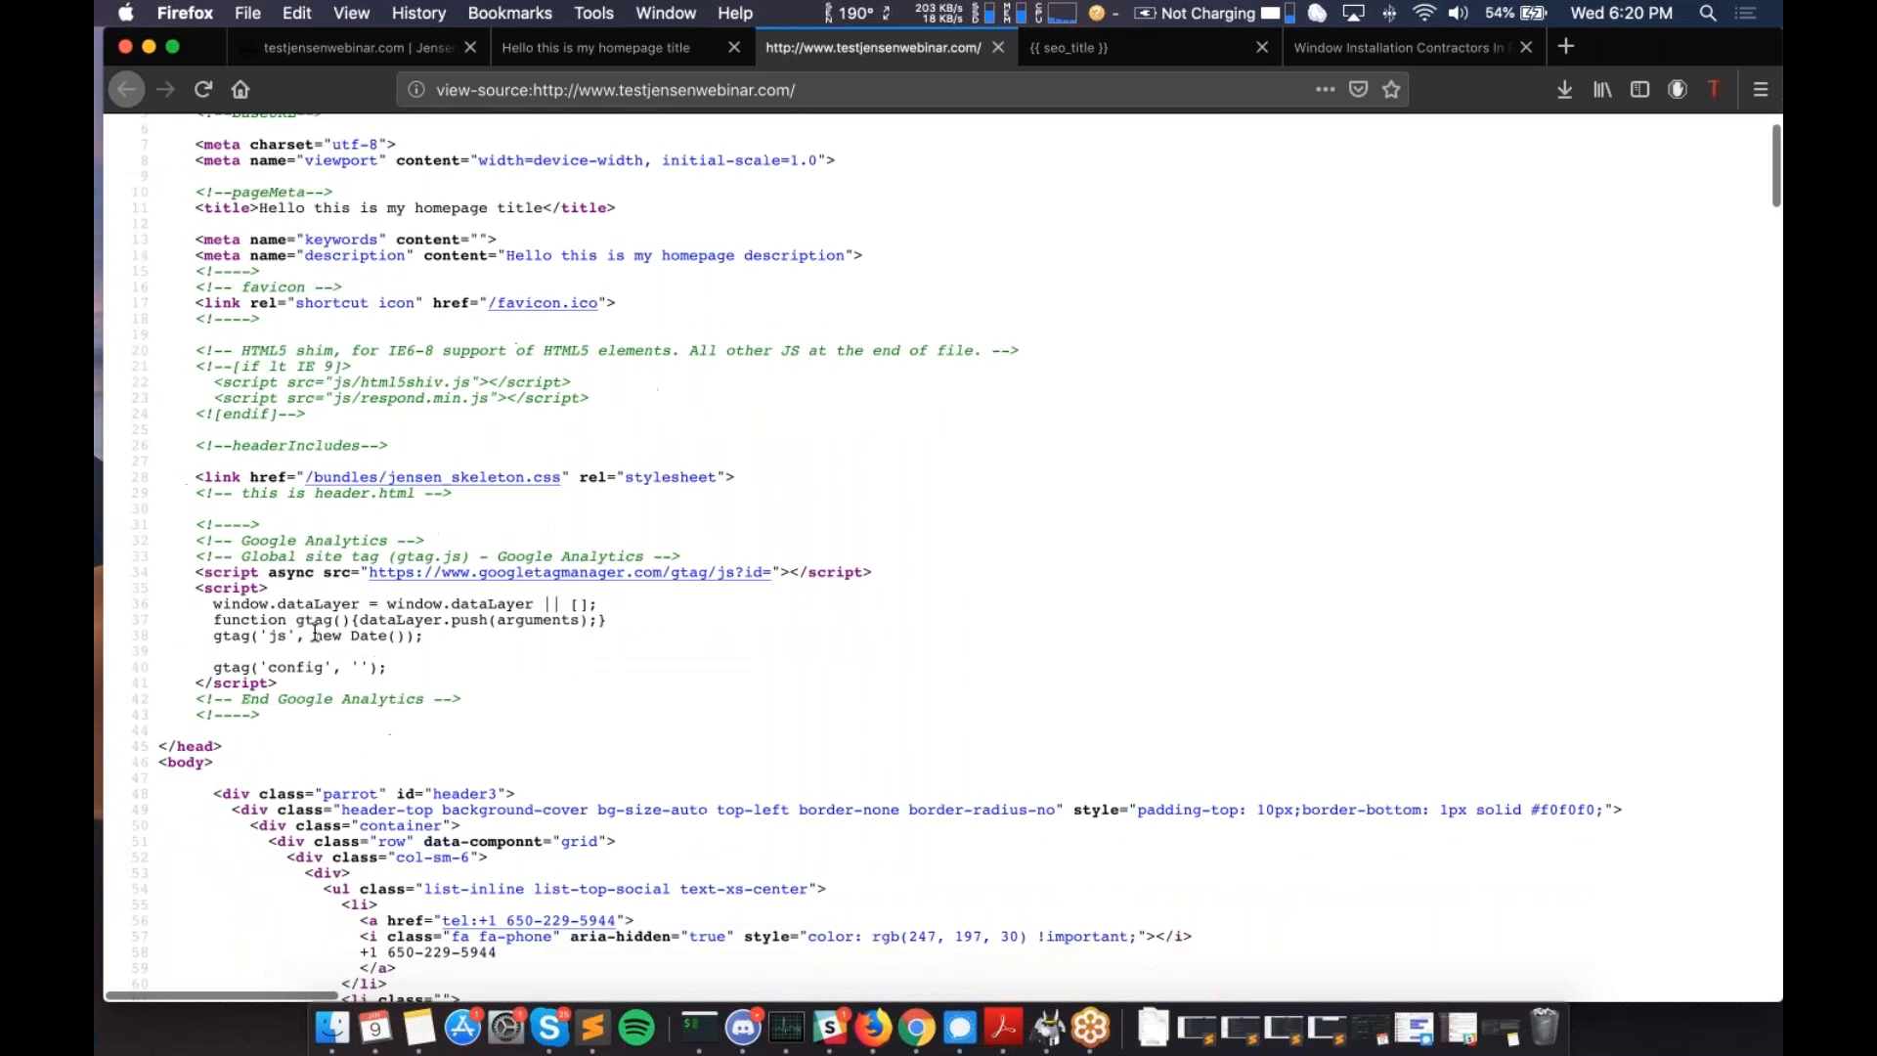
pyautogui.scroll(-3, 315, 633)
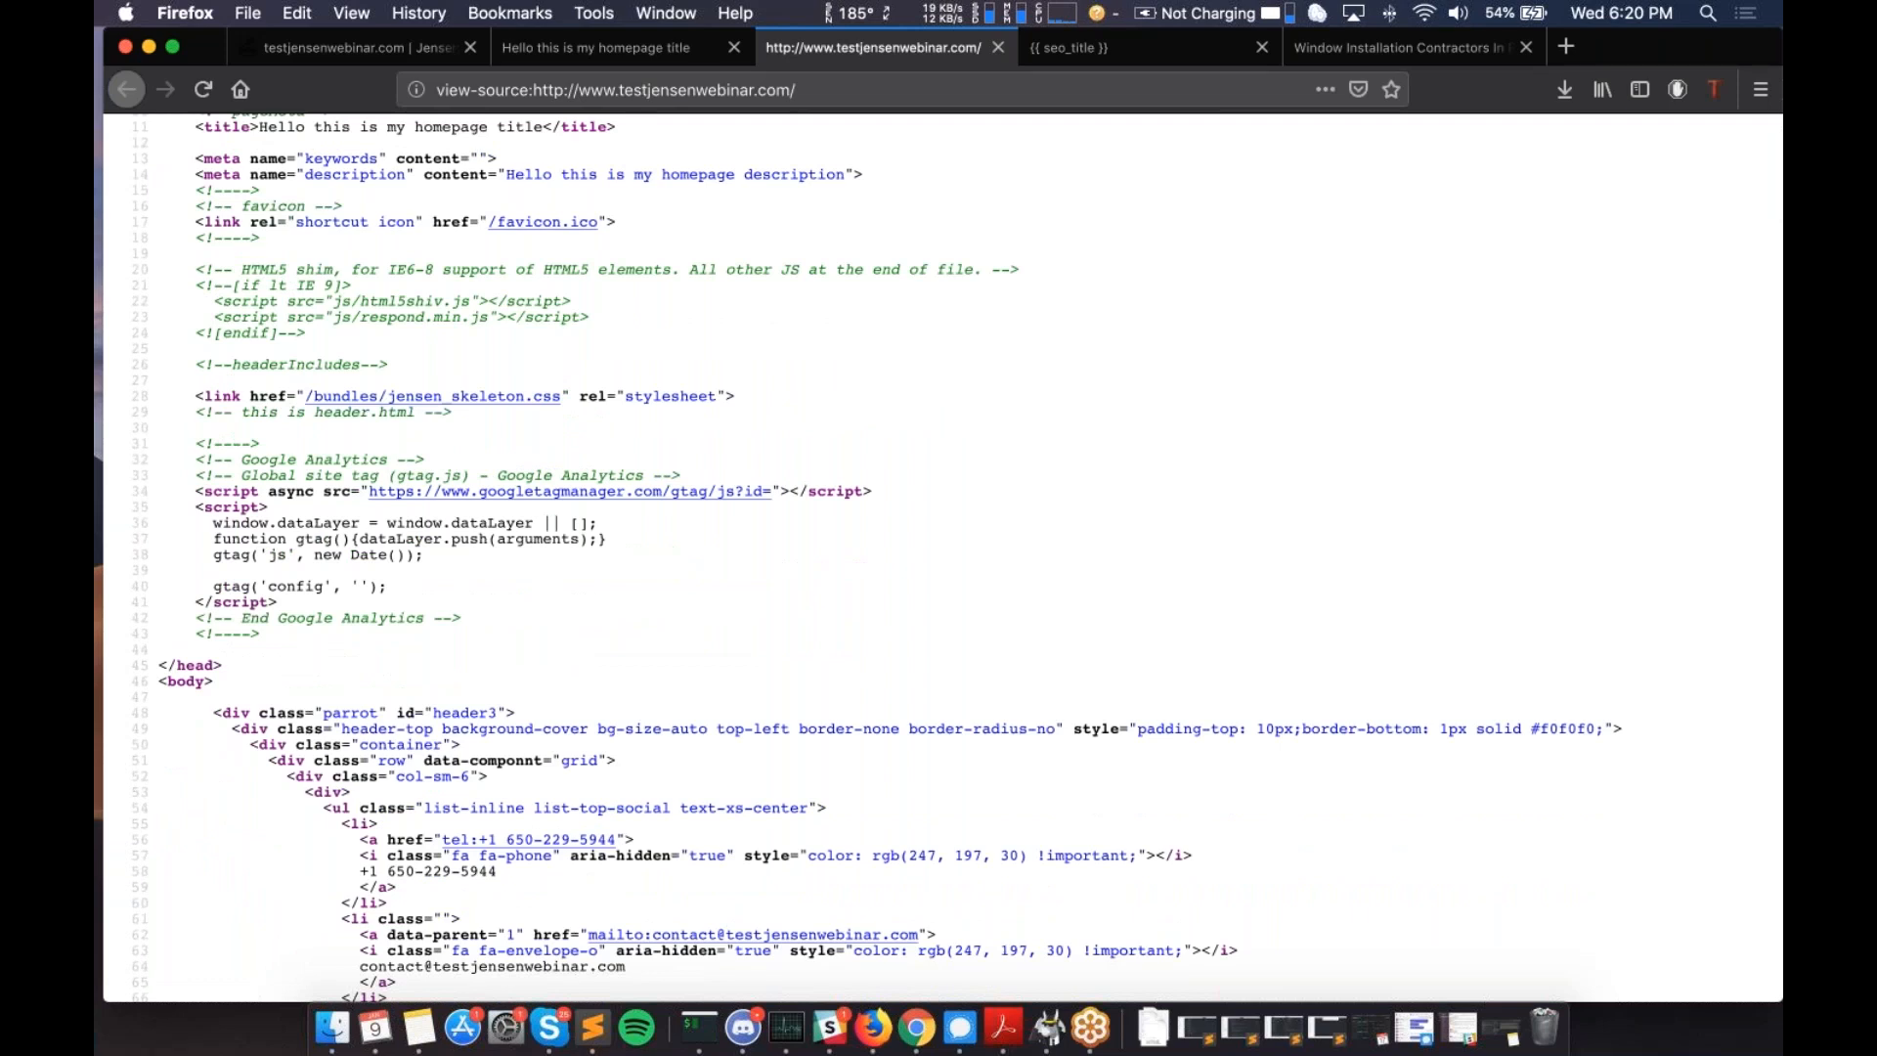
pyautogui.scroll(-1, 939, 557)
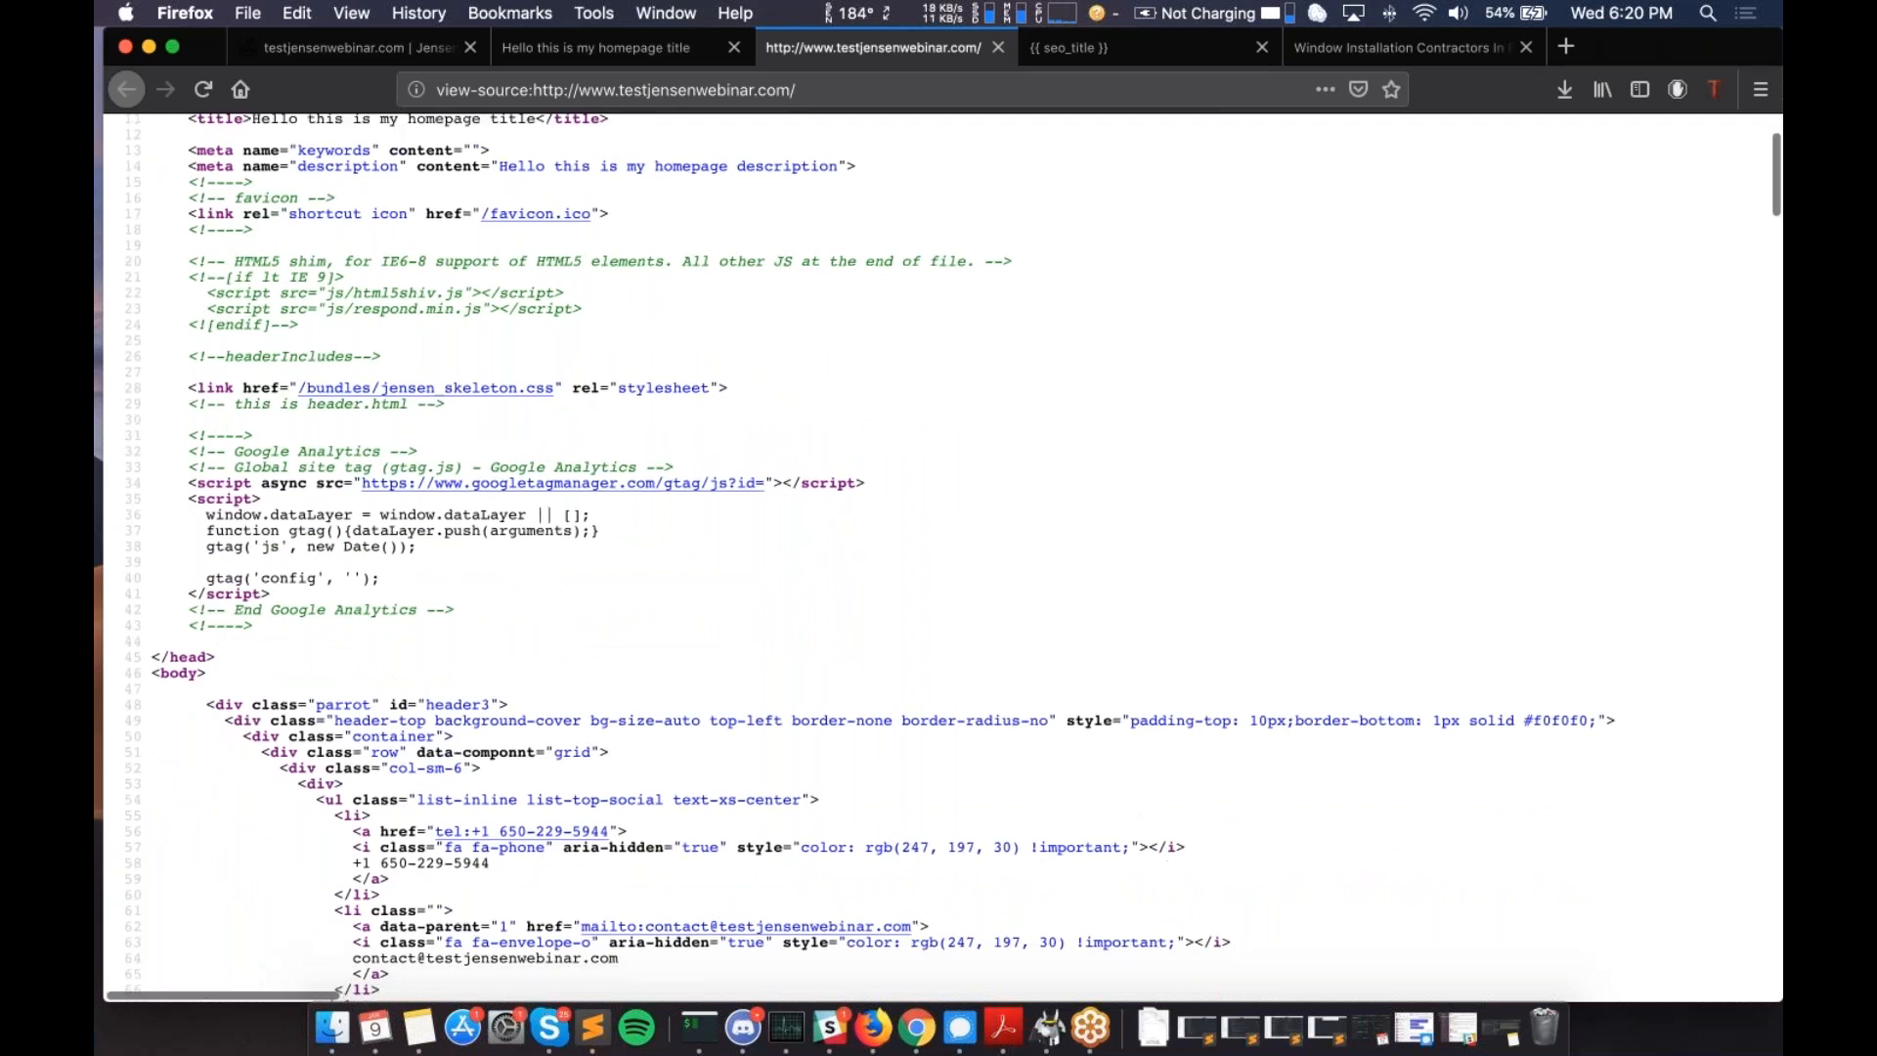
pyautogui.scroll(-15, 939, 558)
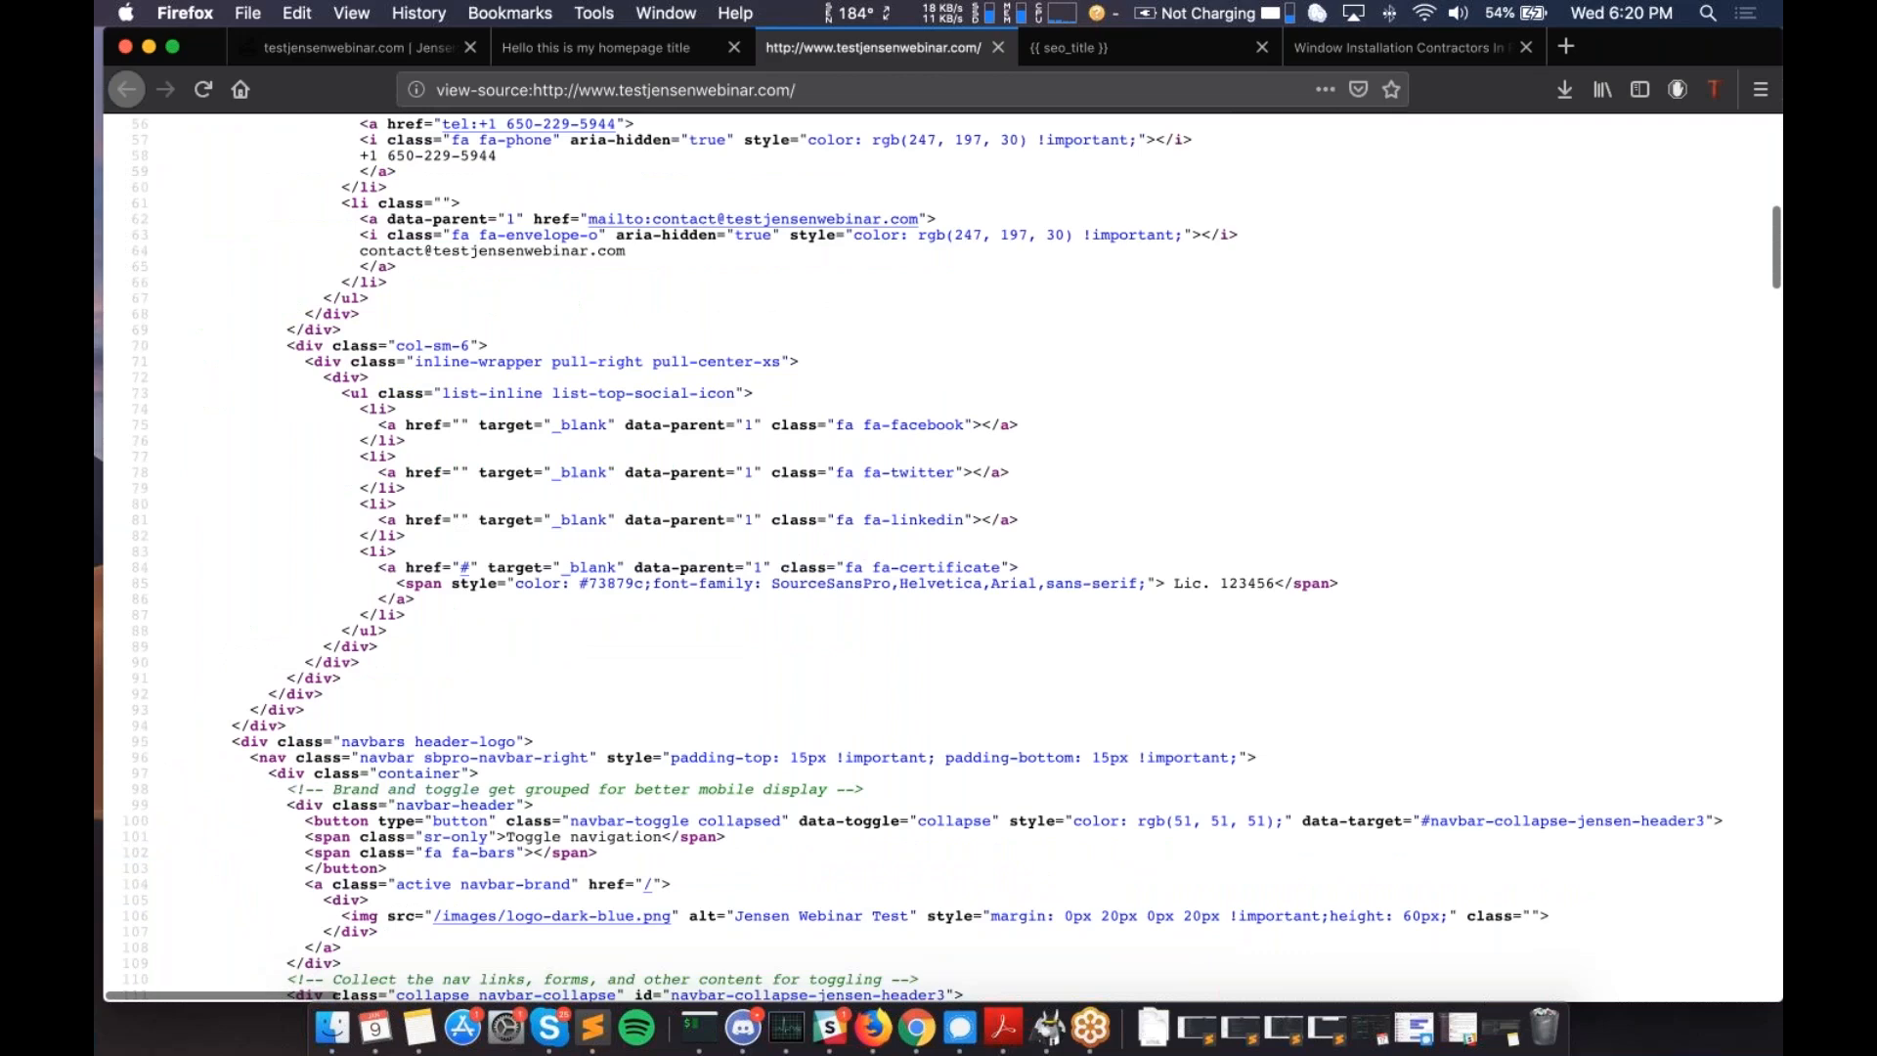
pyautogui.scroll(-18, 938, 557)
pyautogui.scroll(8, 939, 557)
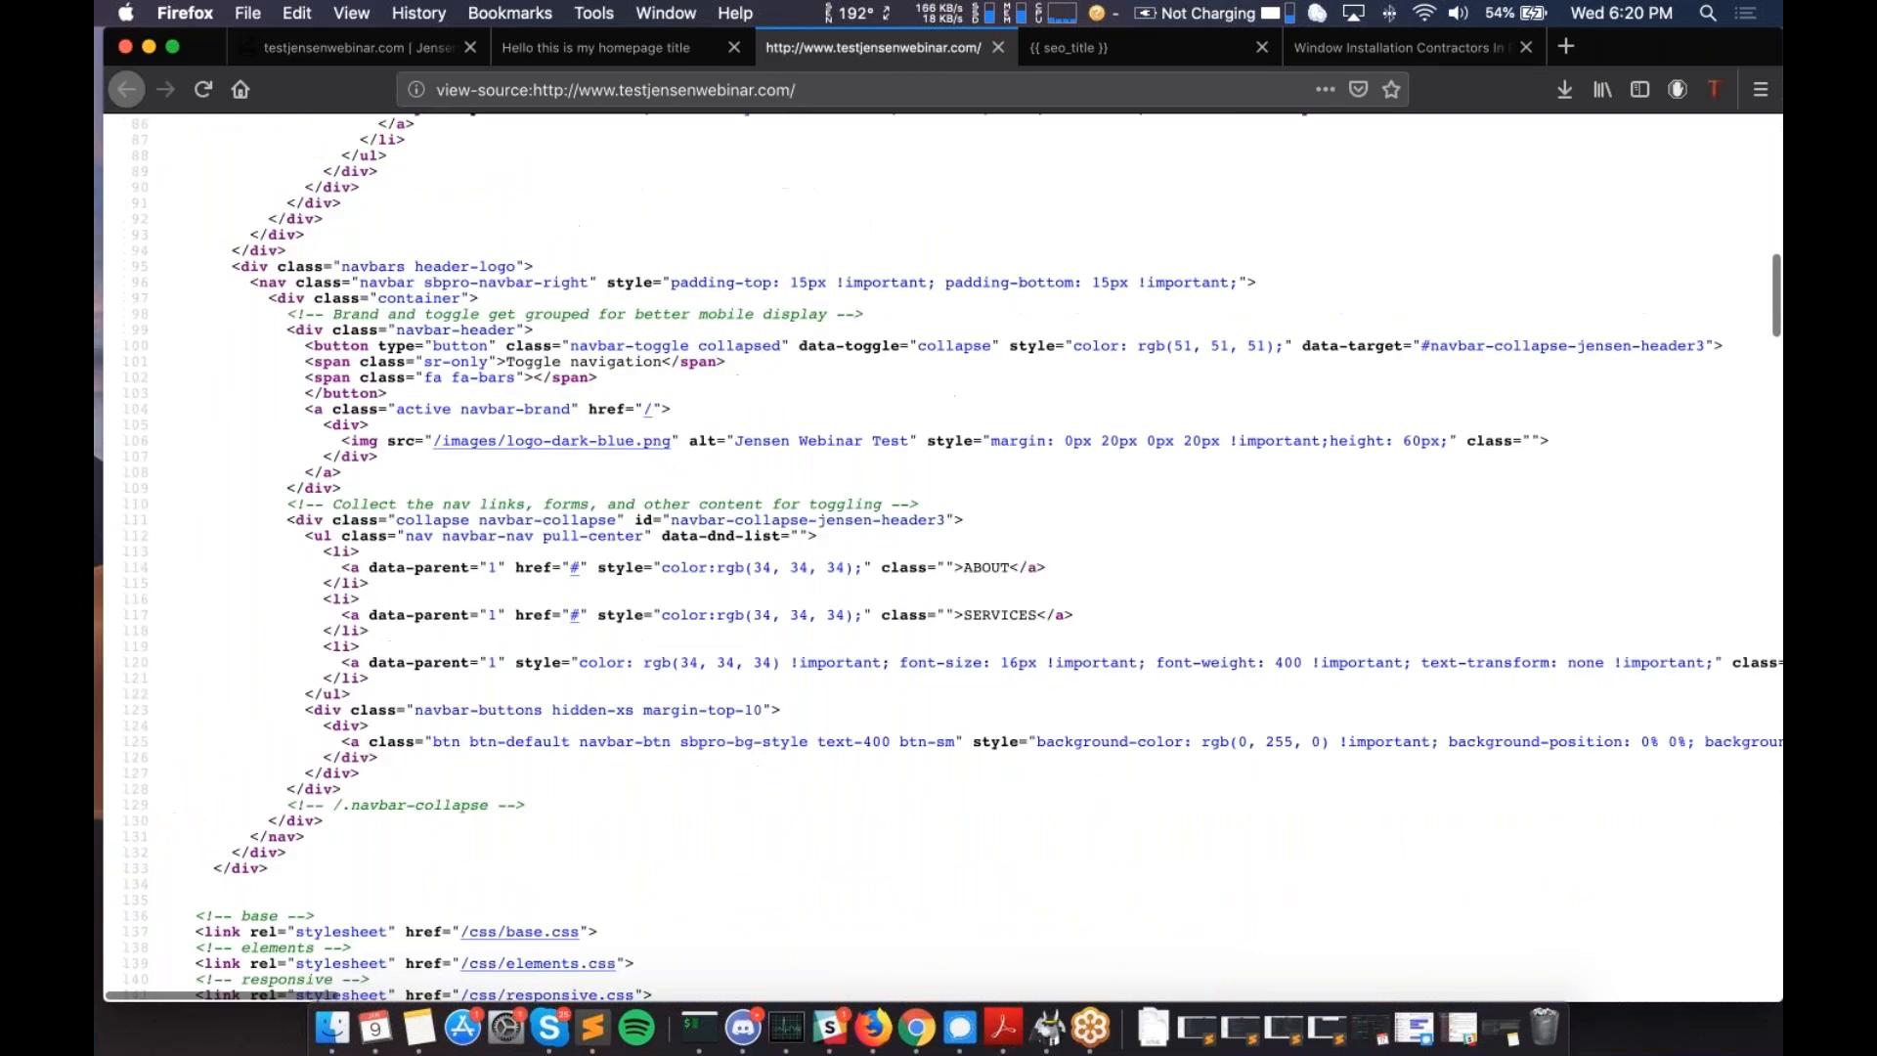
pyautogui.scroll(-20, 939, 557)
pyautogui.scroll(-20, 939, 558)
pyautogui.scroll(20, 939, 558)
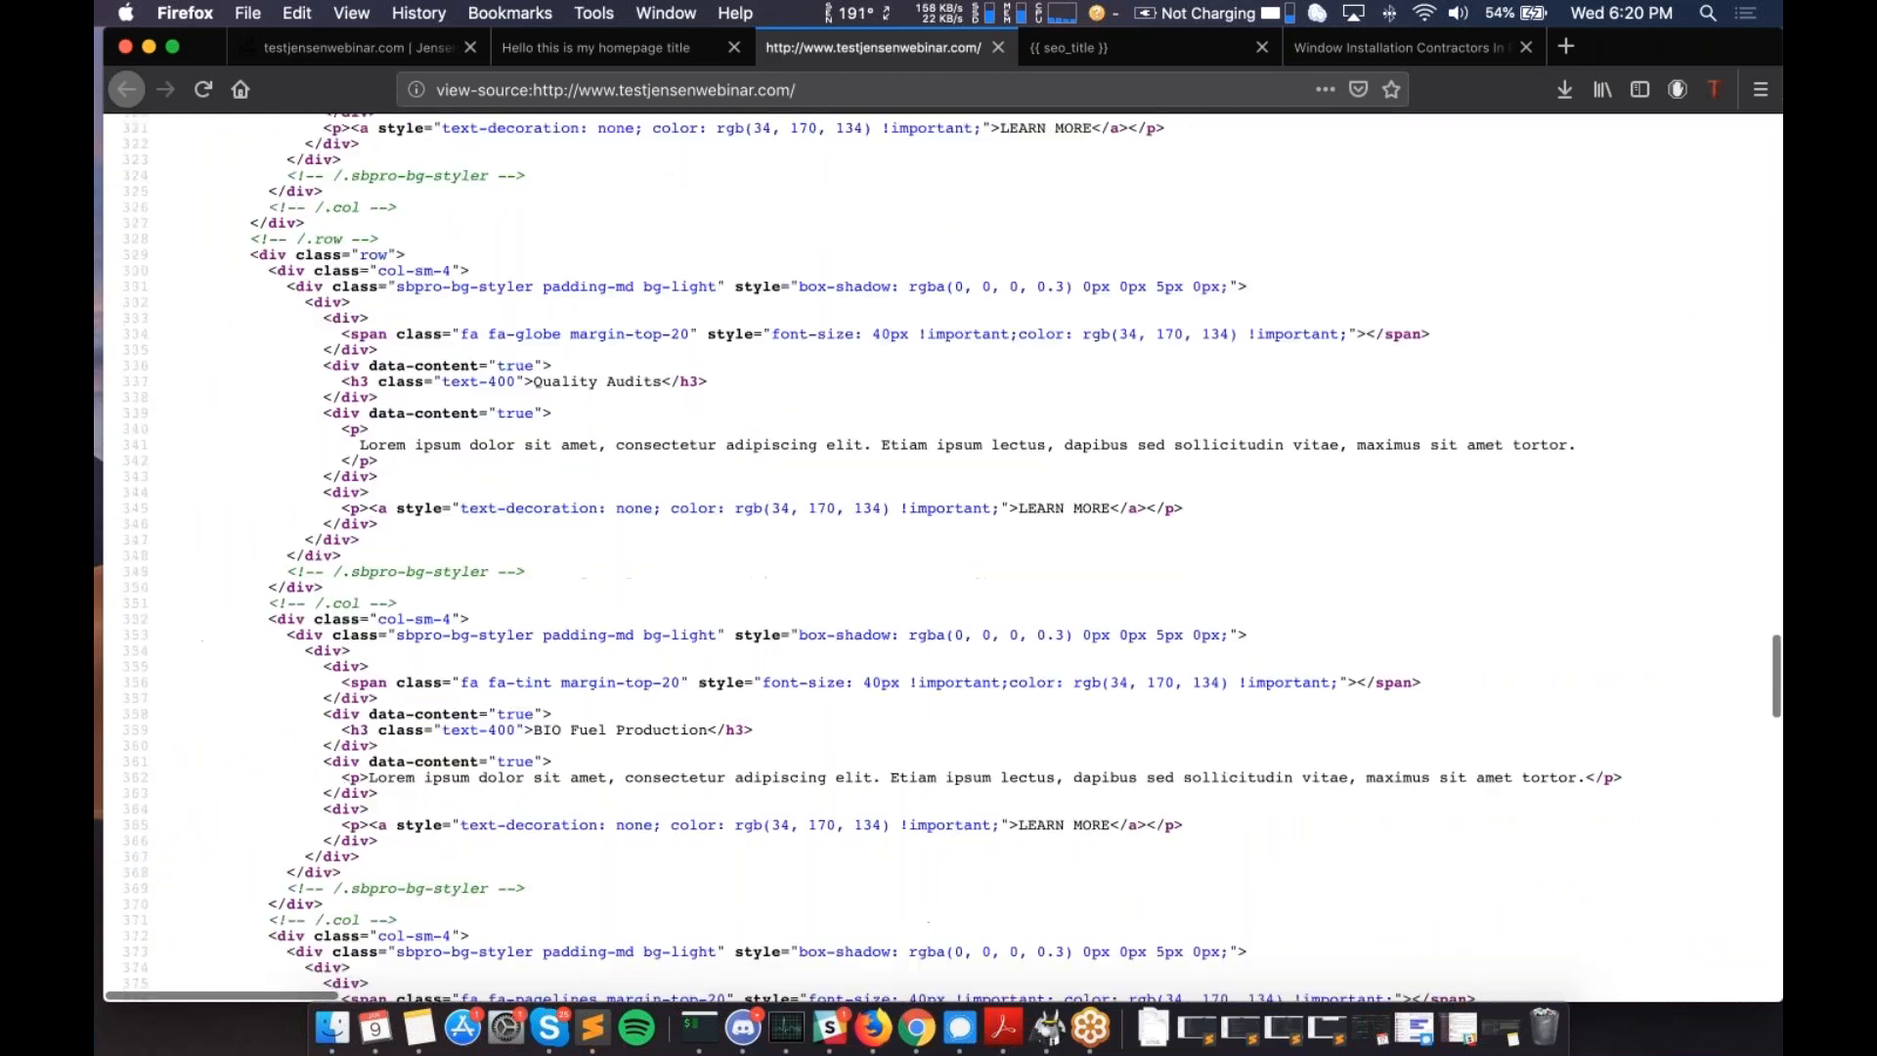
pyautogui.scroll(20, 938, 558)
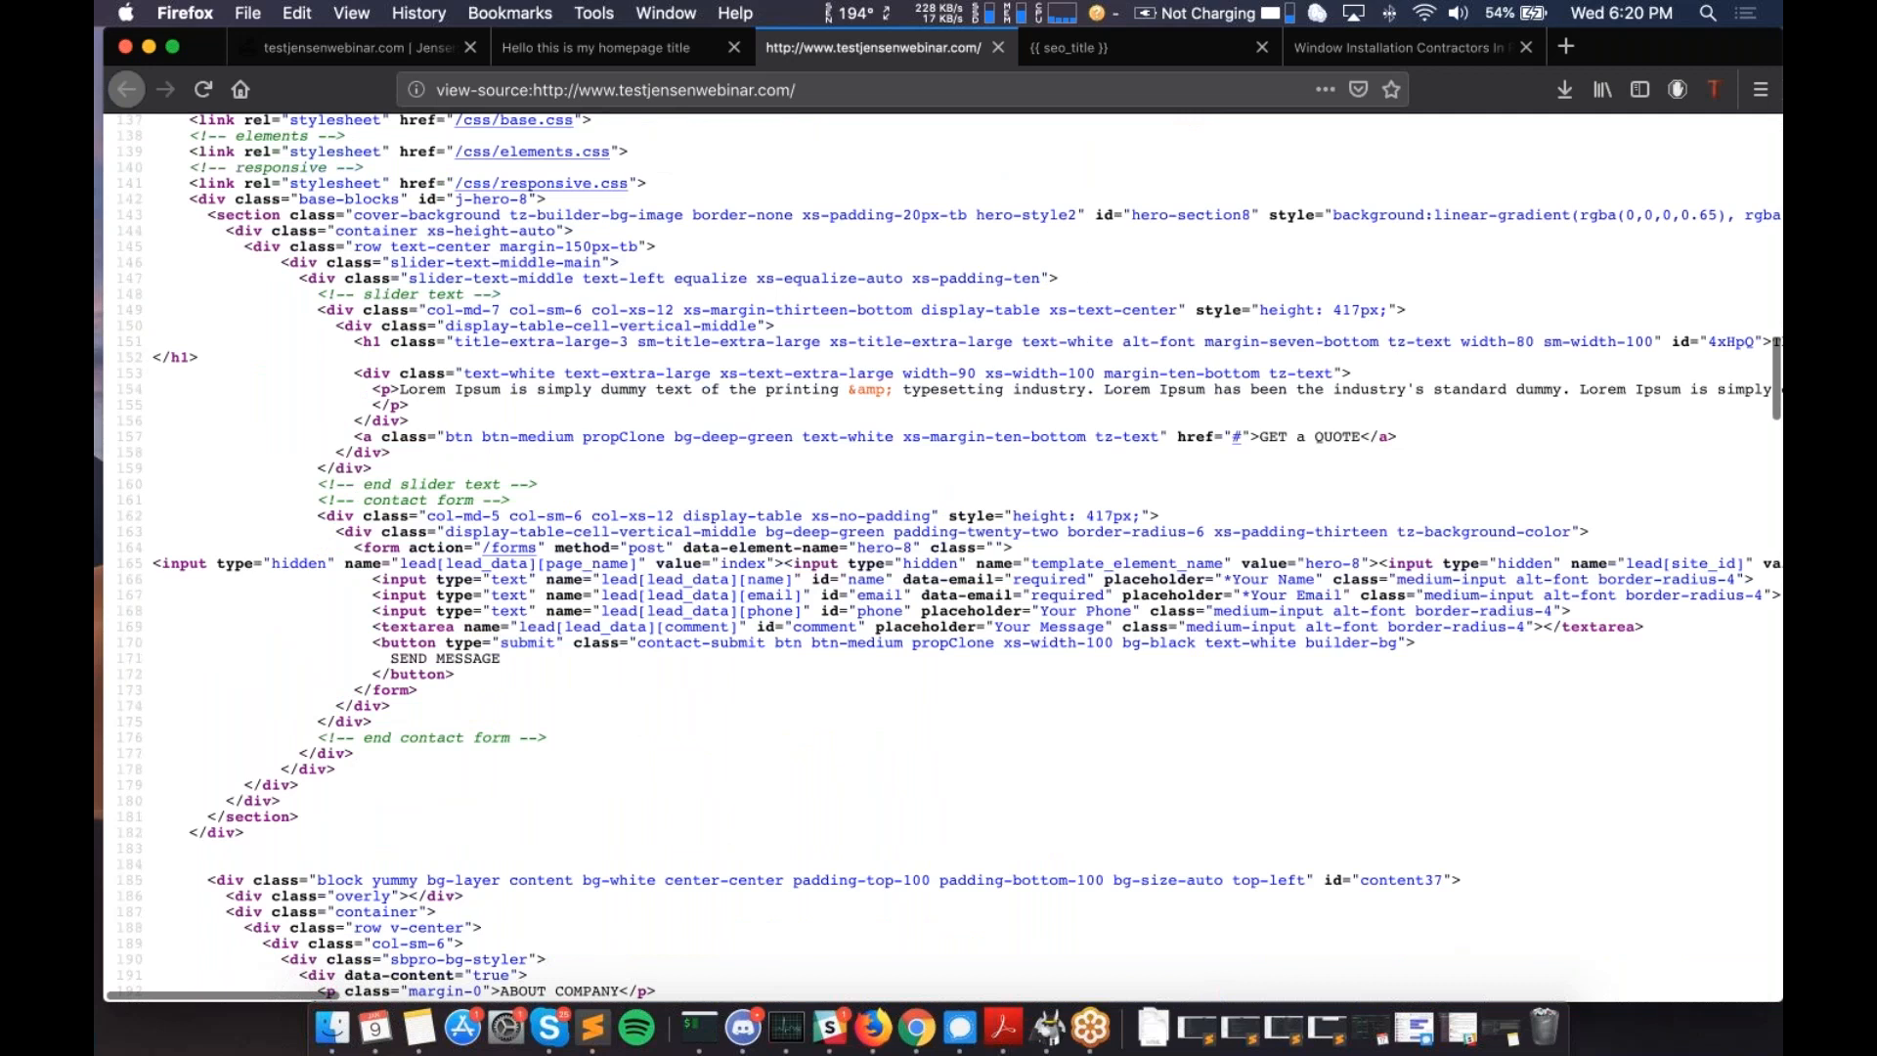
pyautogui.scroll(2, 939, 557)
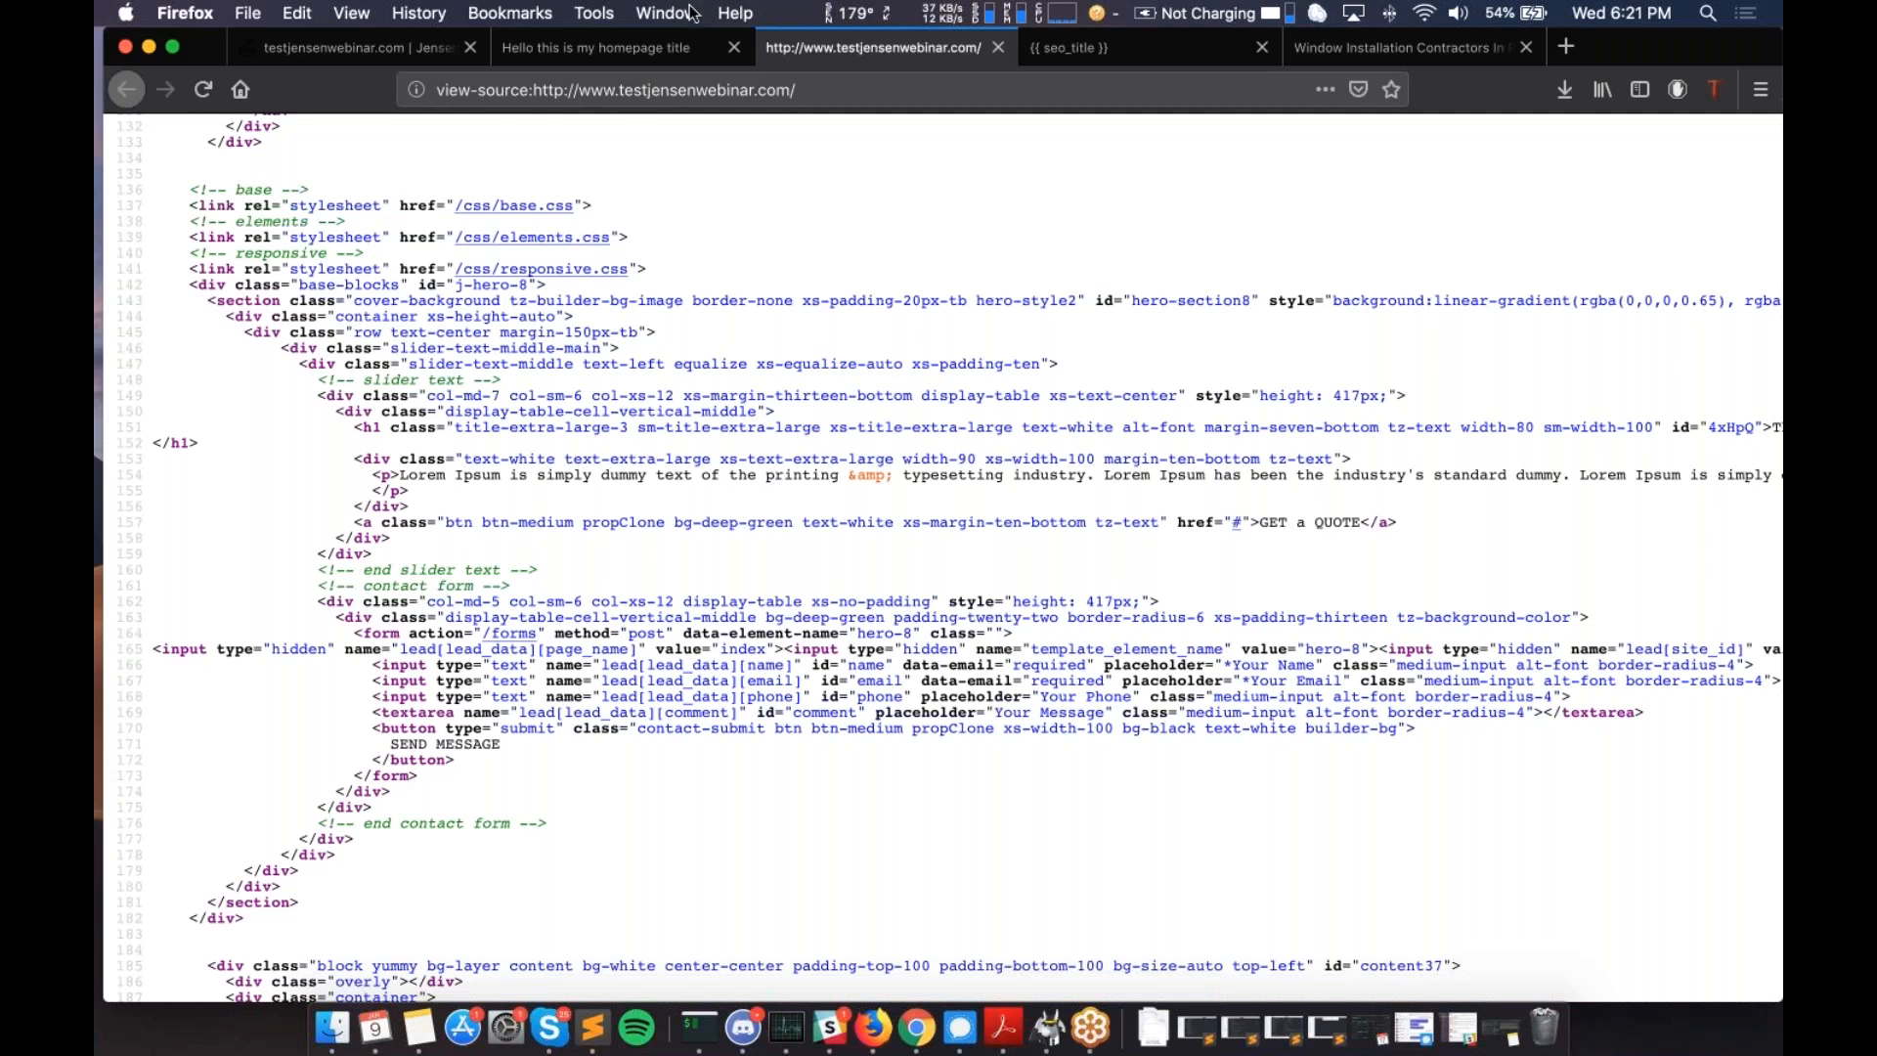
# - View the rendered testjensenwebinar.com homepage with its 'This is my headline' heading and contact form
pyautogui.click(590, 44)
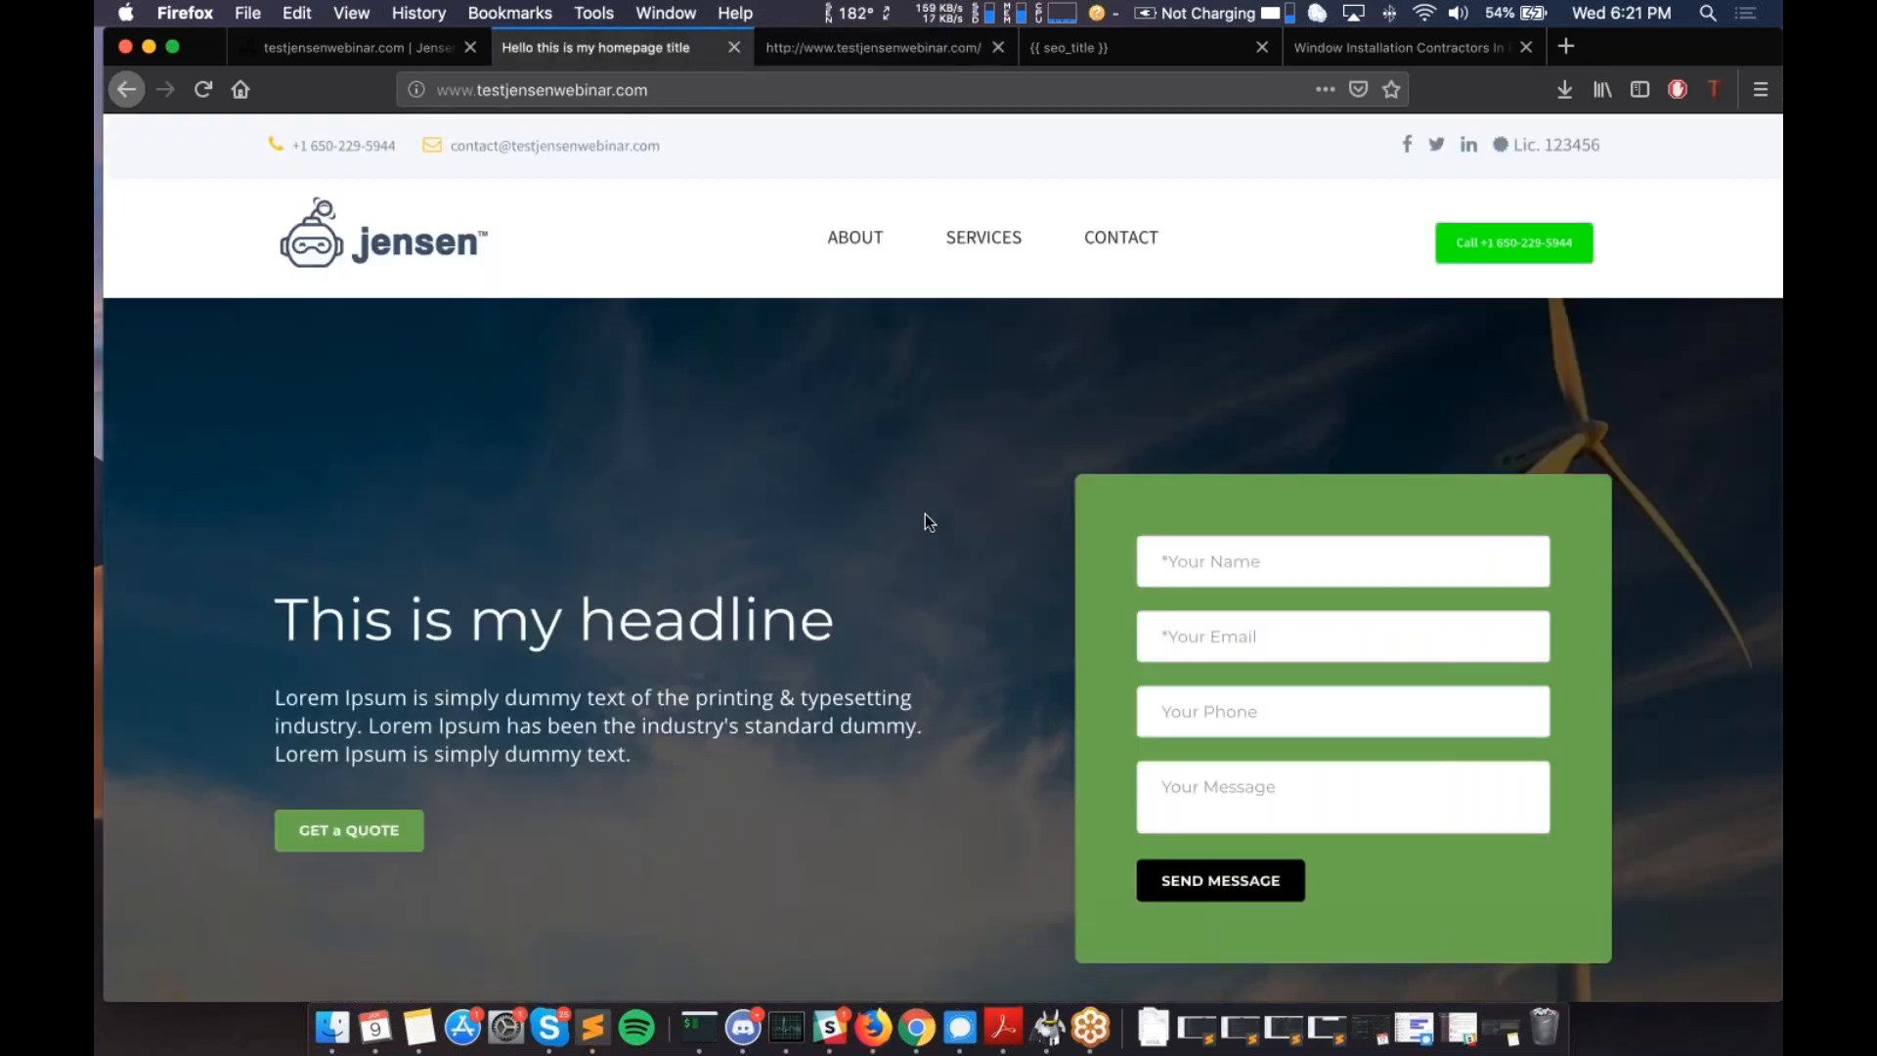
pyautogui.scroll(-10, 925, 515)
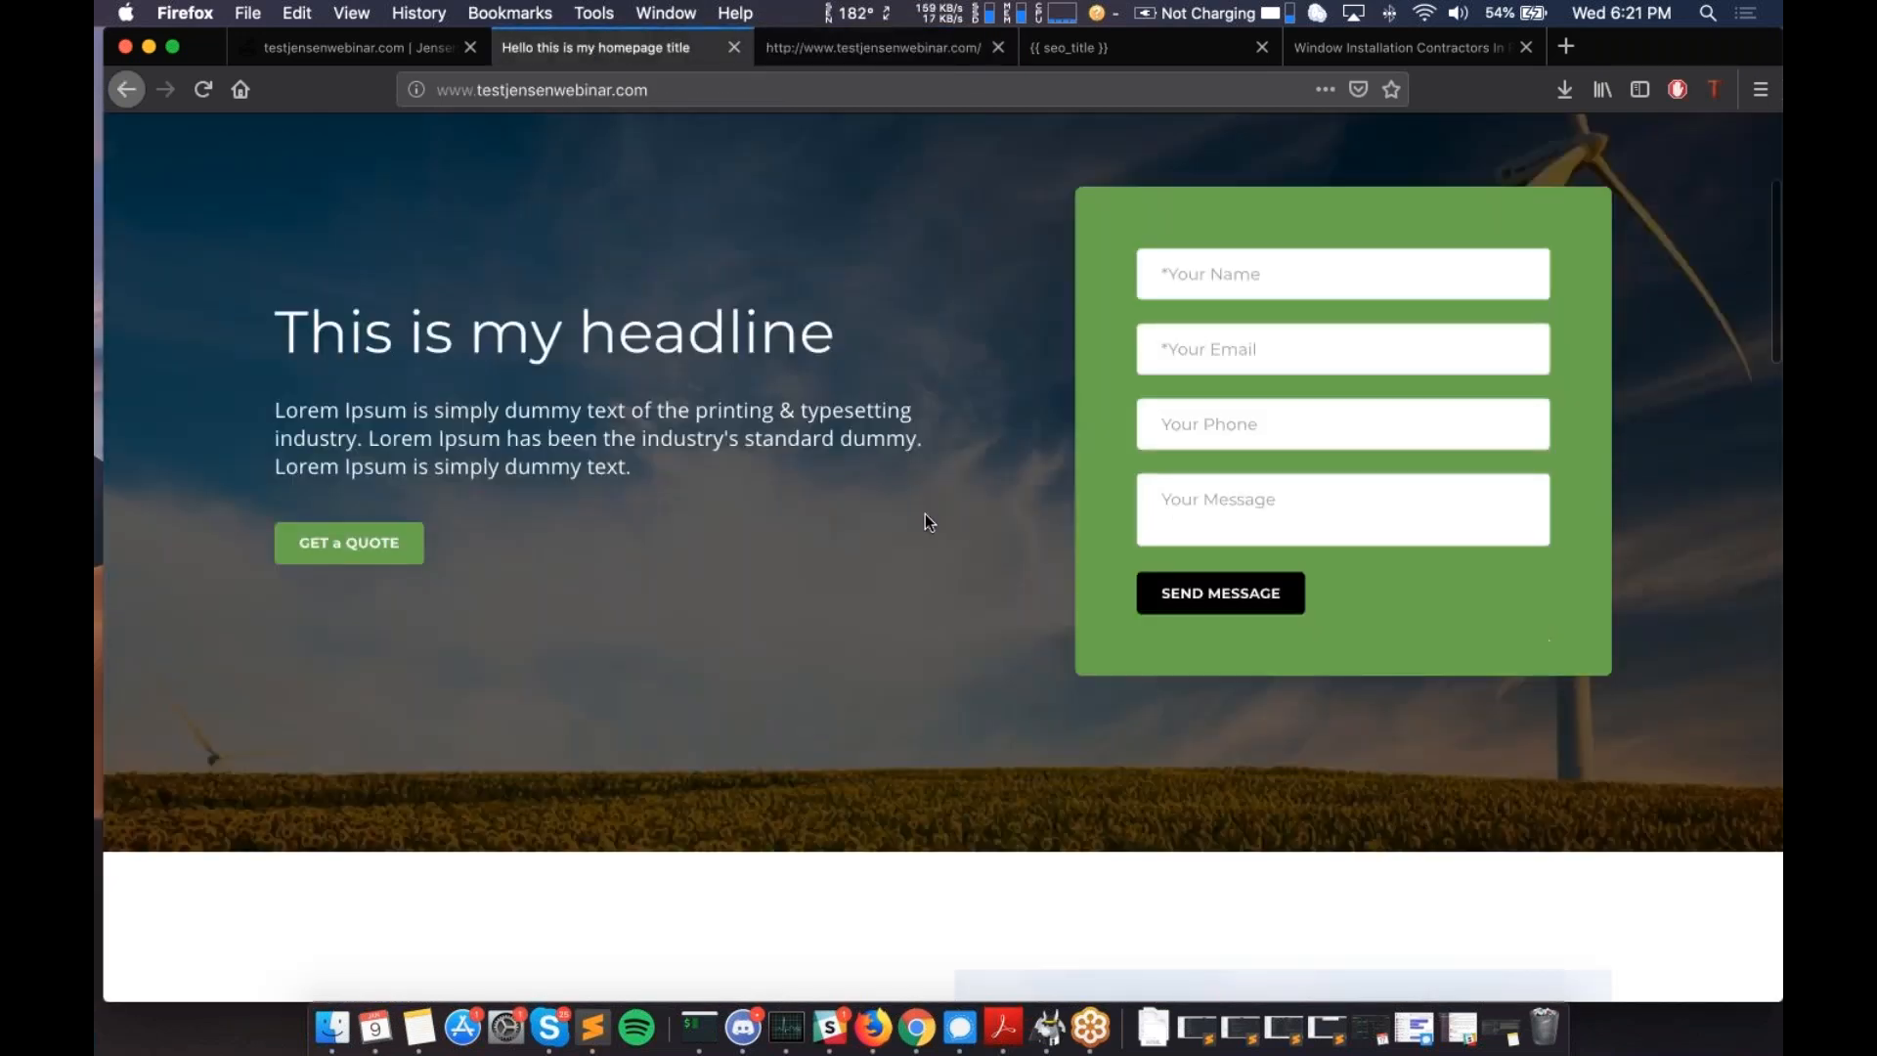
pyautogui.scroll(-5, 923, 518)
pyautogui.scroll(20, 662, 443)
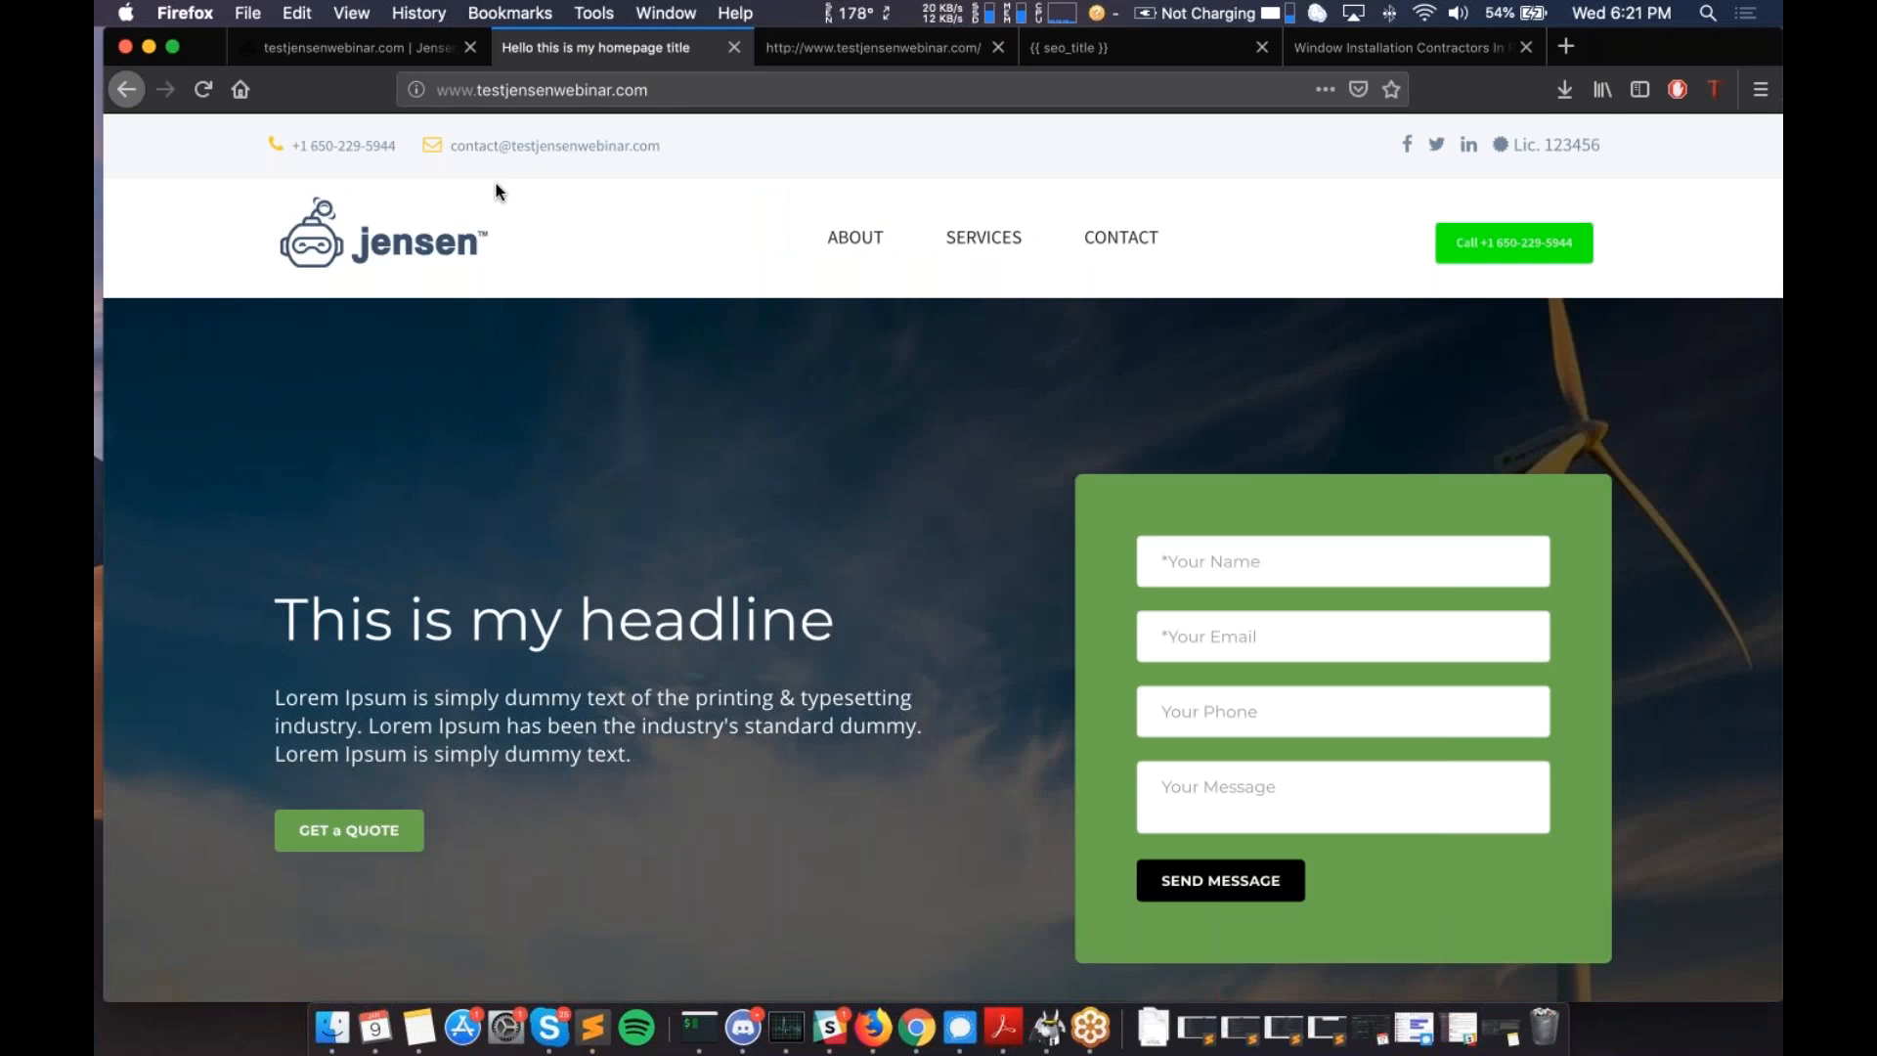
# - Return to the Jensen campaign Overview and scroll through its traffic stats, domain and template details
pyautogui.click(344, 45)
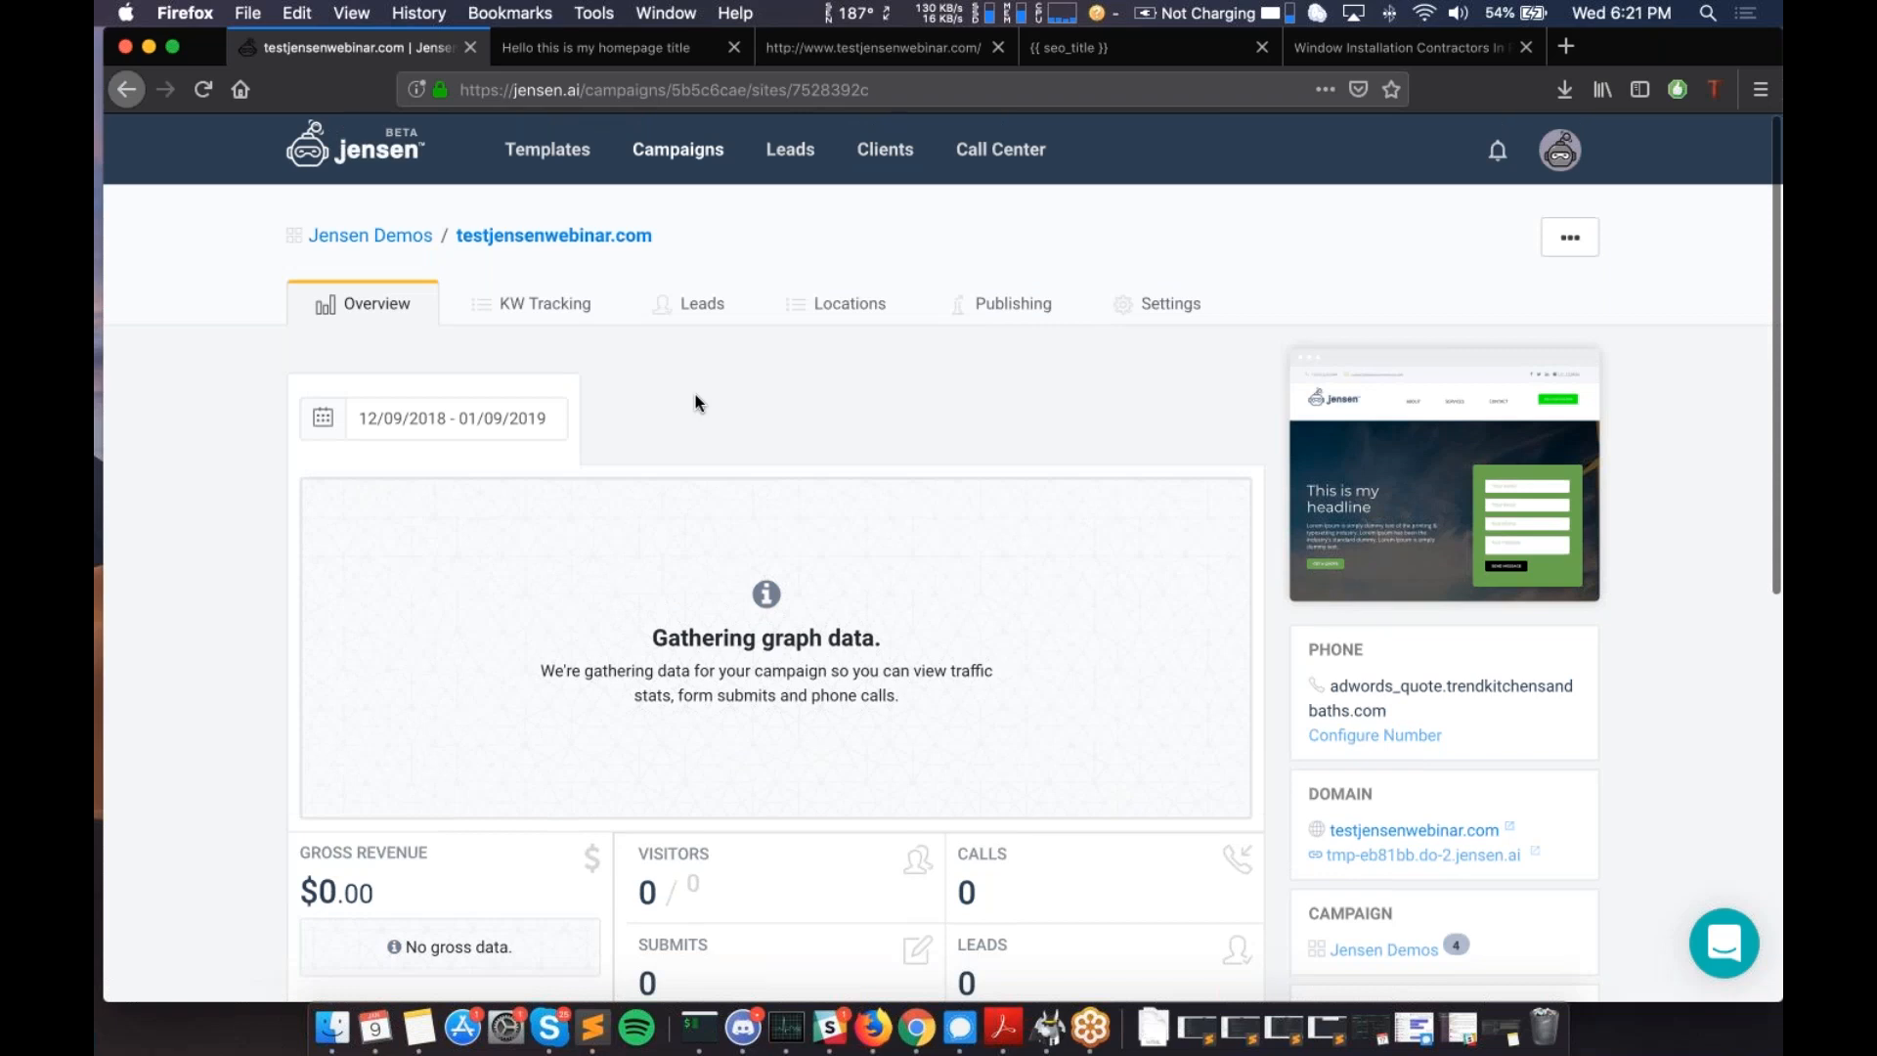
pyautogui.scroll(-1, 695, 396)
pyautogui.scroll(-1, 695, 395)
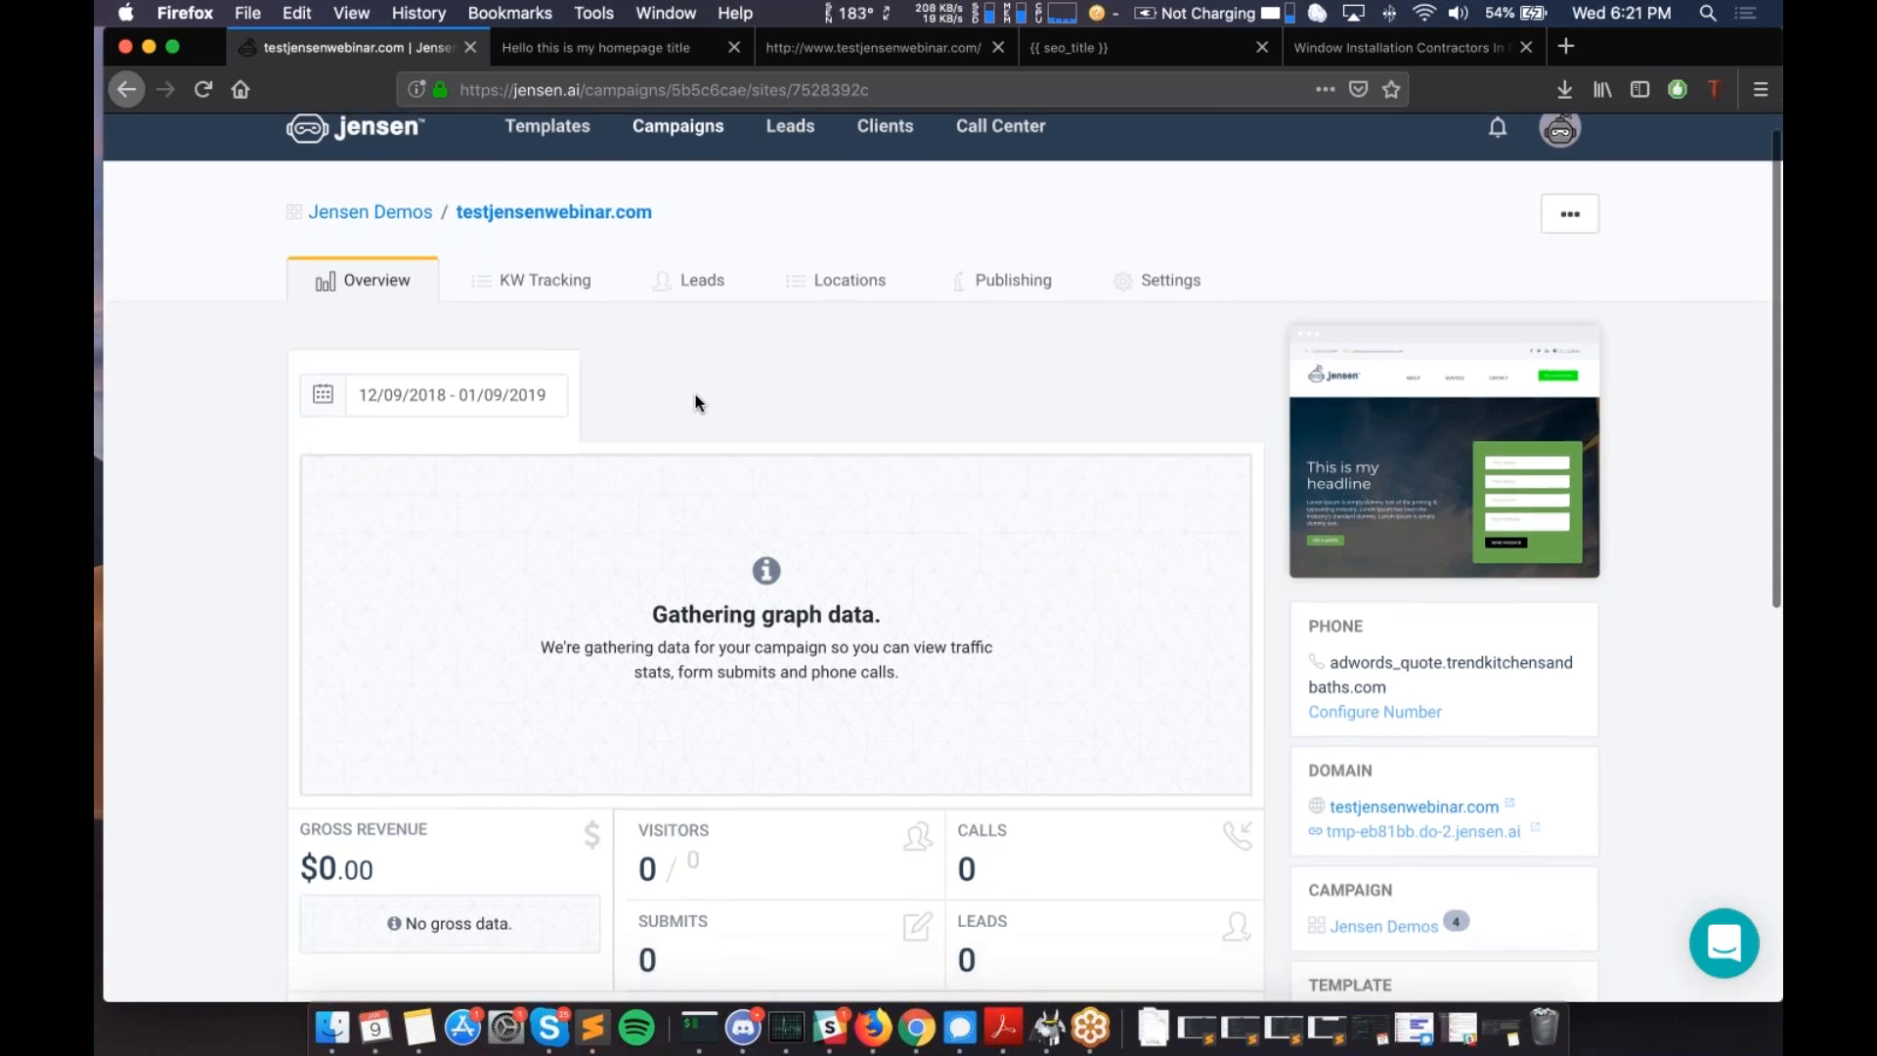
pyautogui.scroll(2, 695, 395)
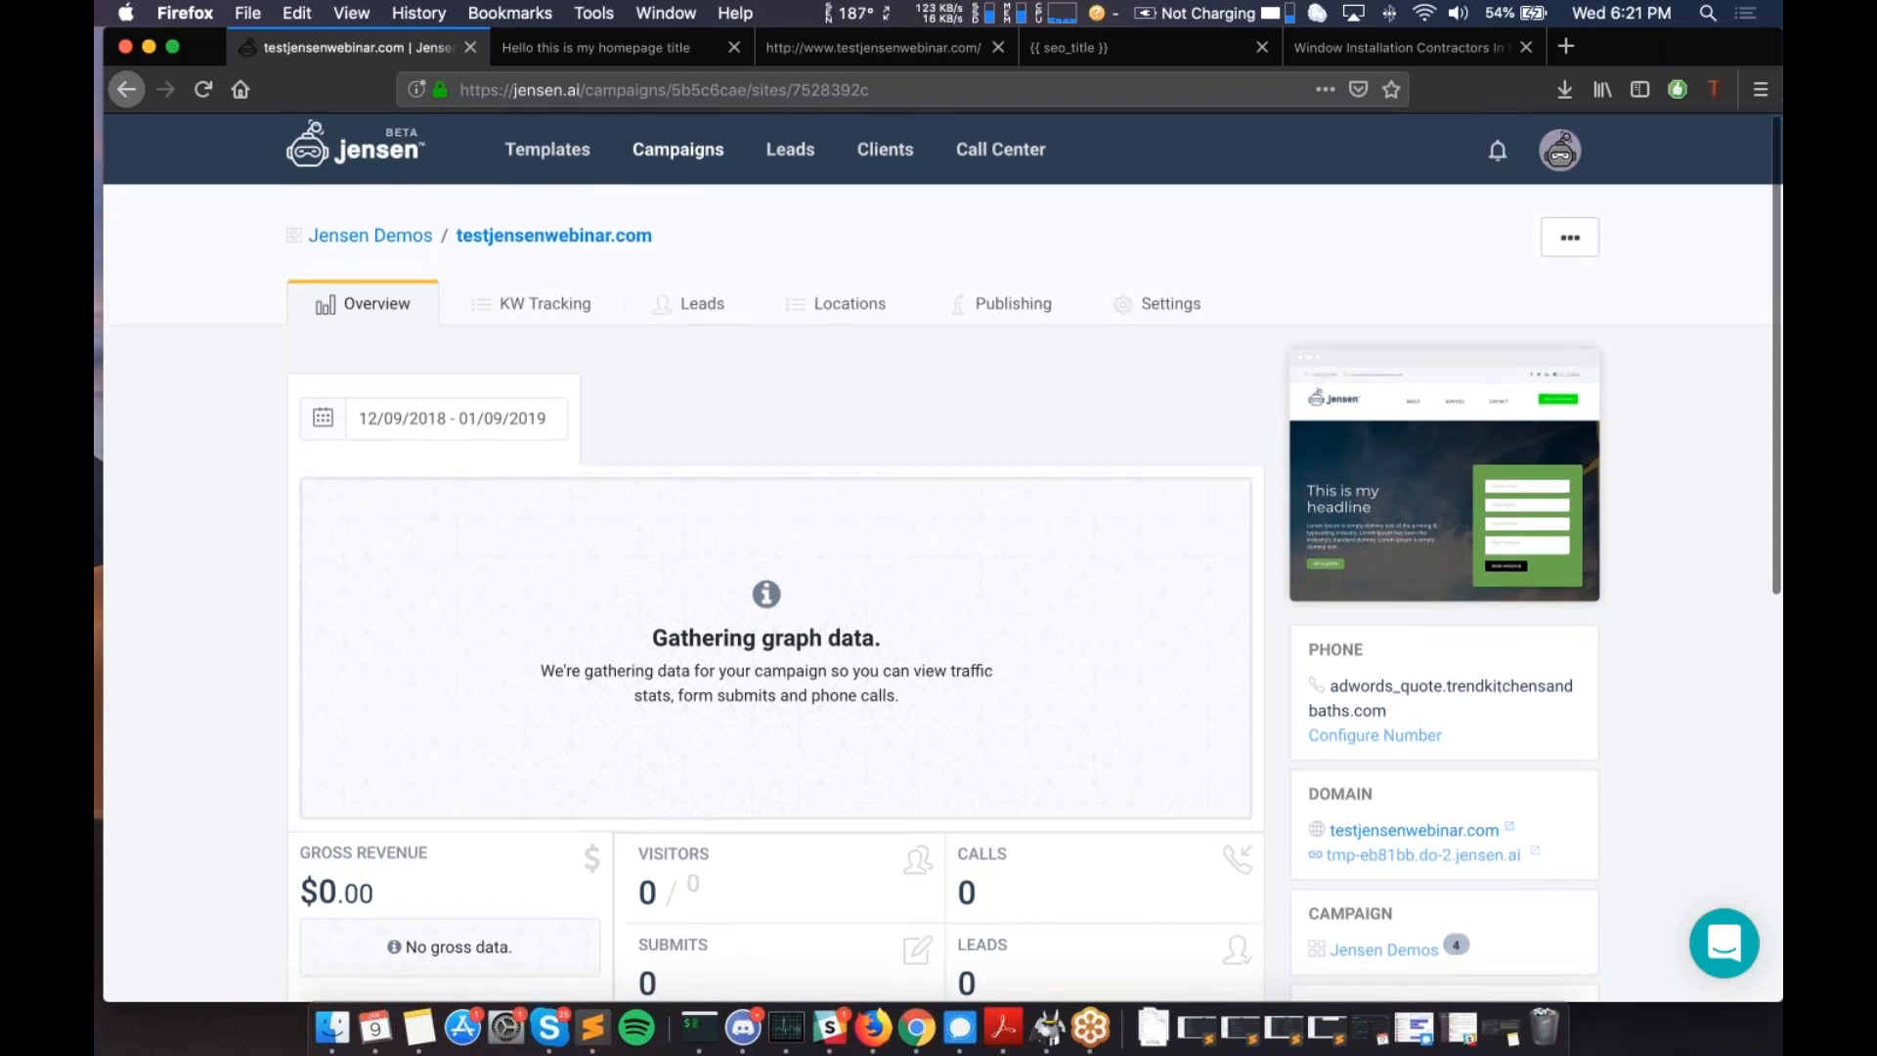
pyautogui.scroll(-2, 943, 555)
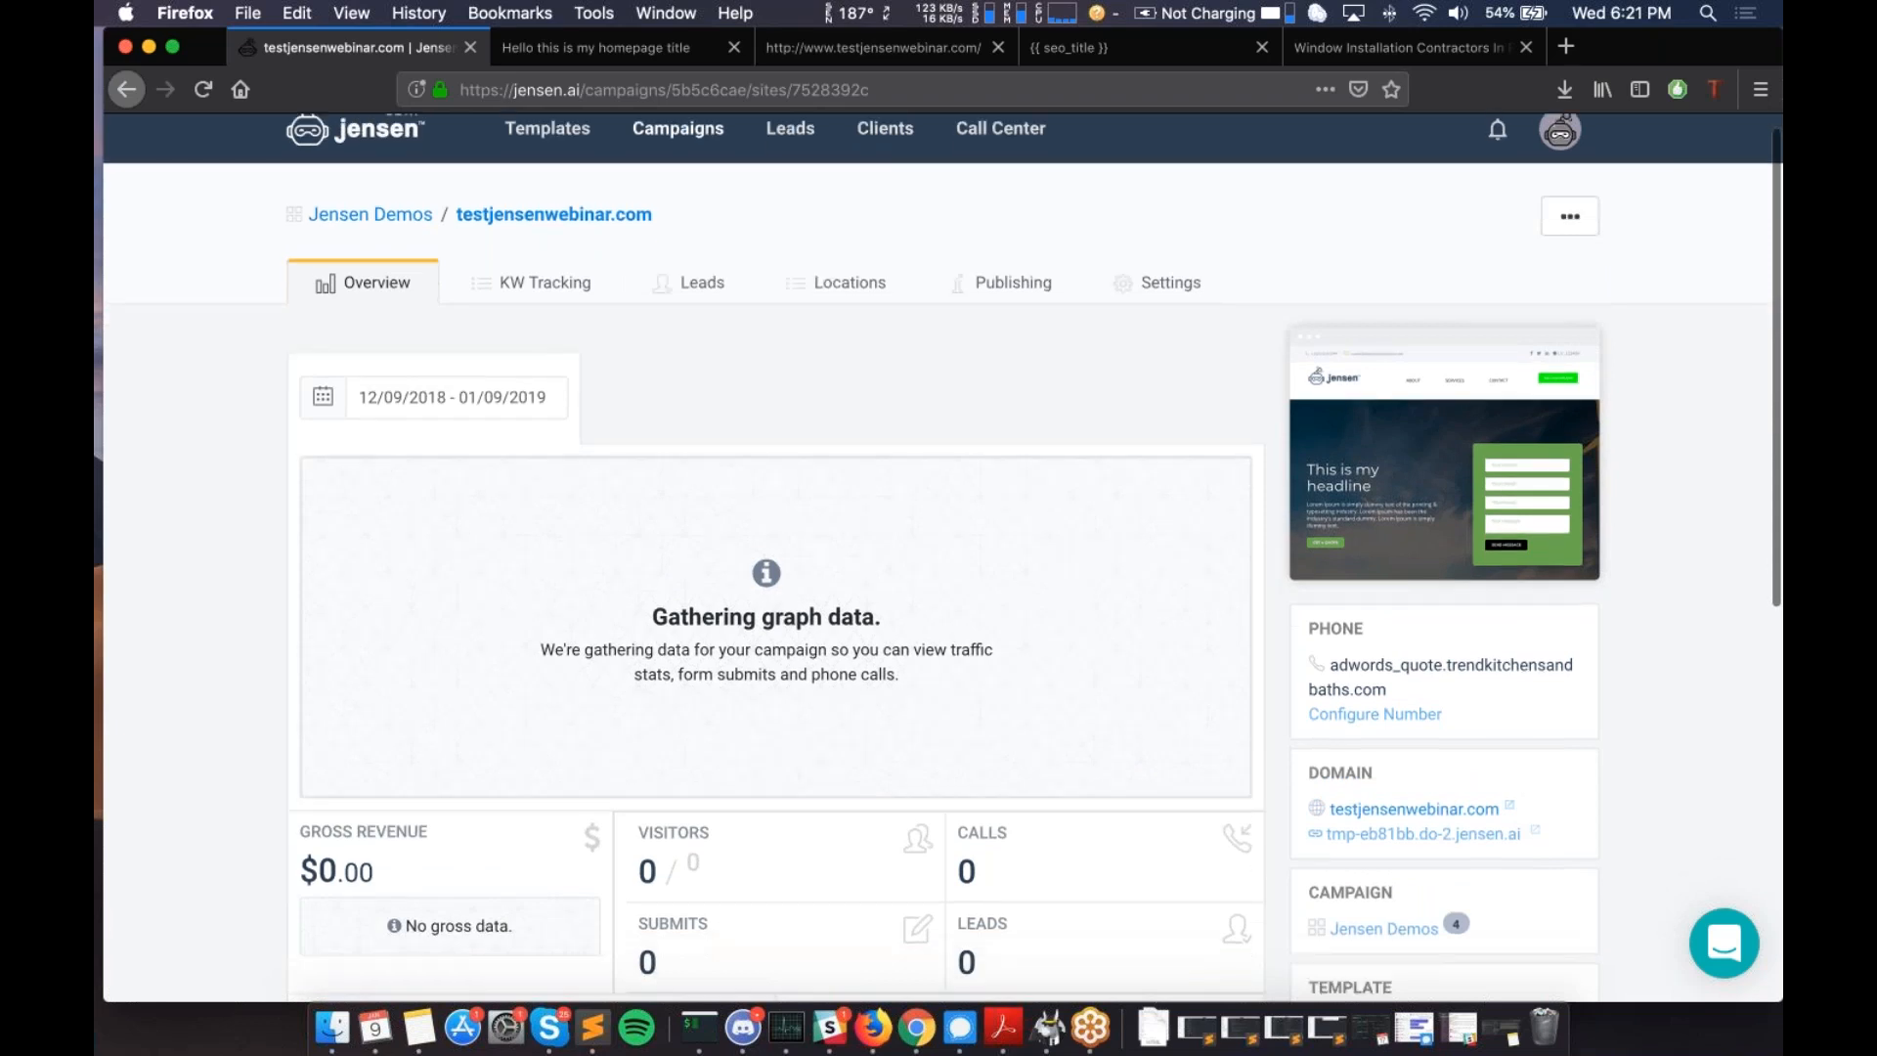
pyautogui.scroll(-10, 943, 554)
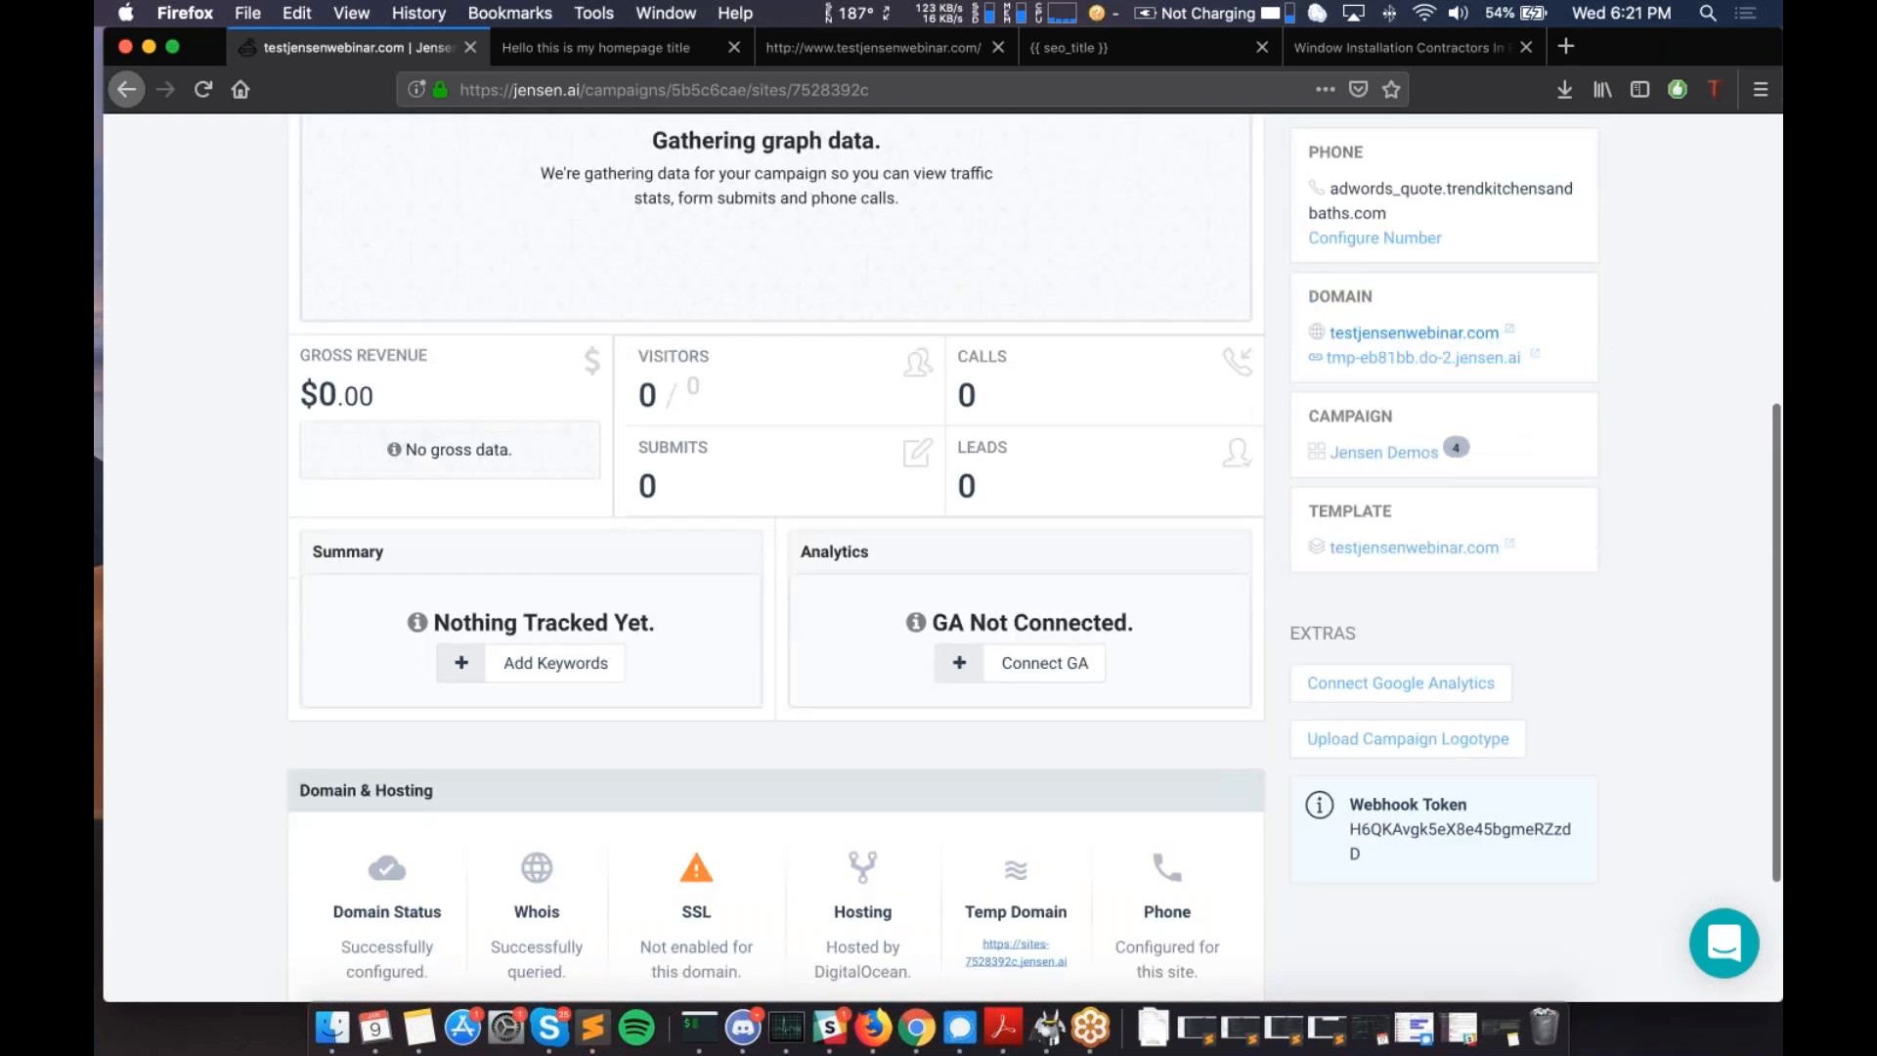
pyautogui.scroll(-3, 942, 554)
pyautogui.scroll(15, 942, 554)
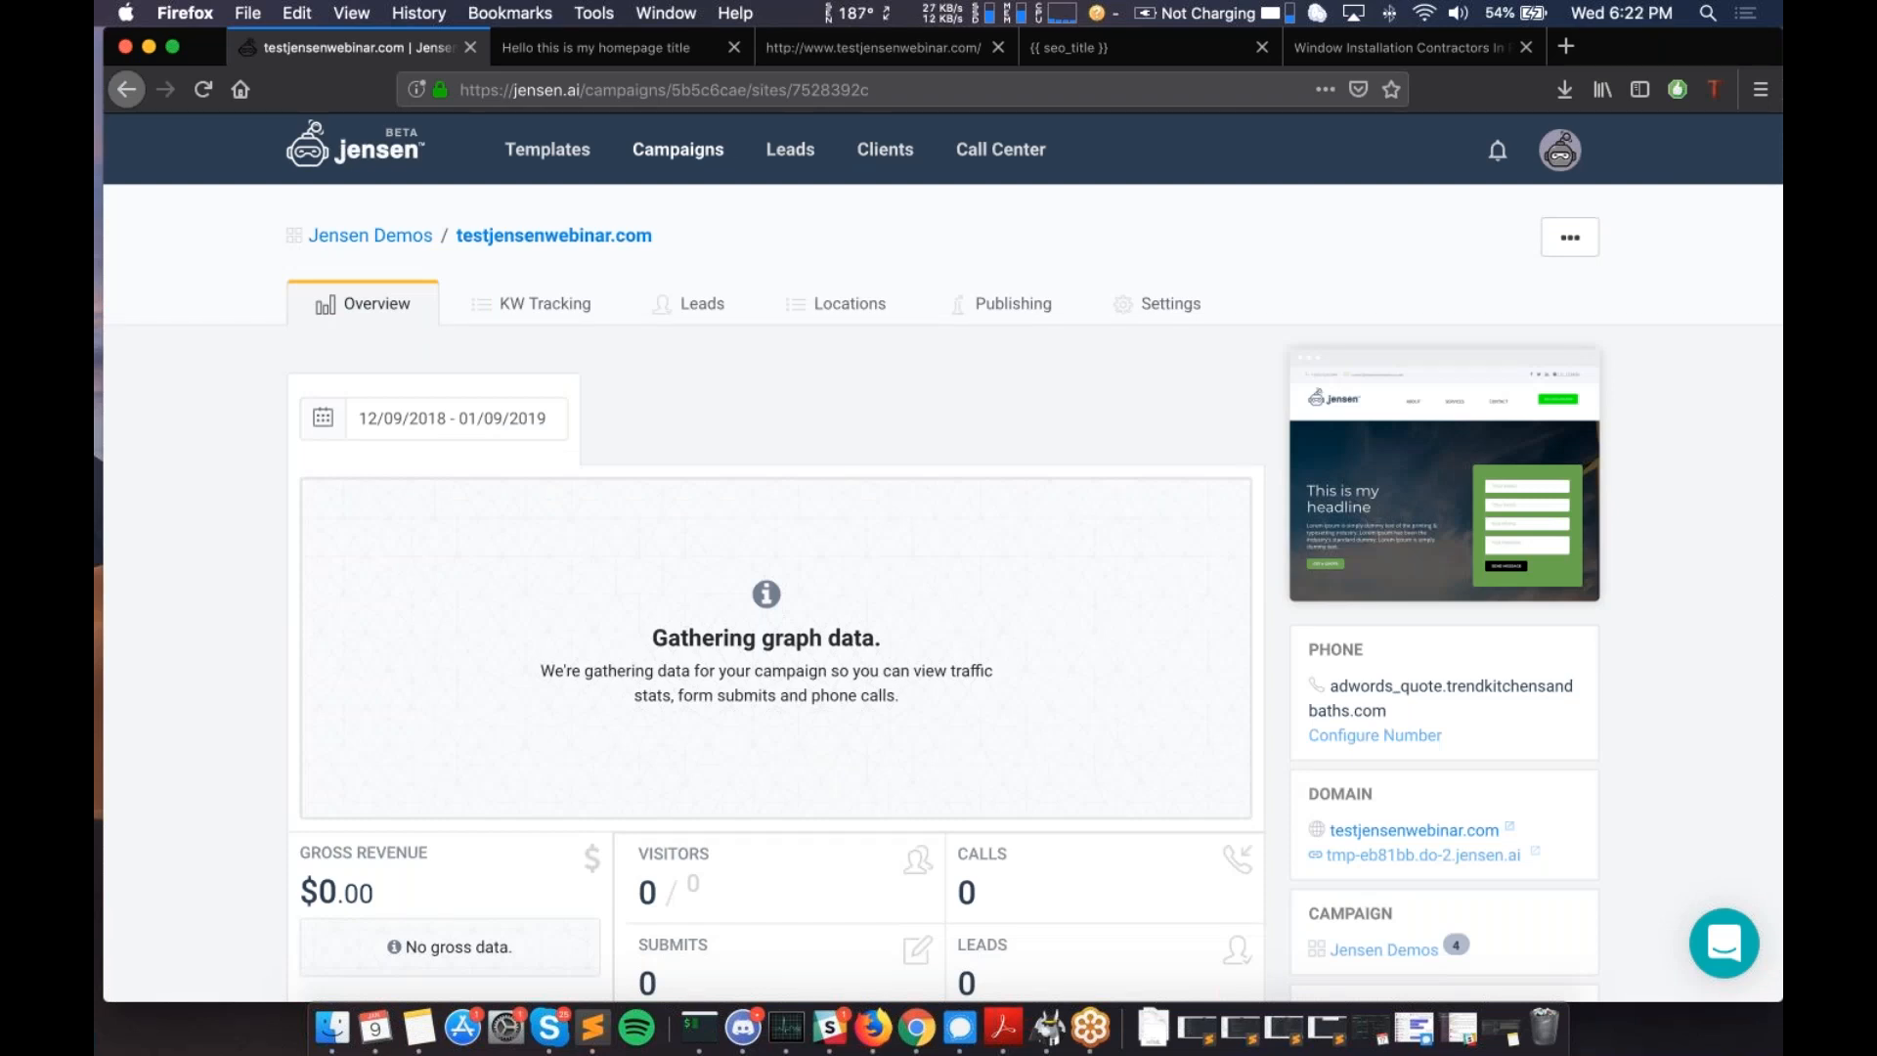
pyautogui.scroll(-1, 939, 557)
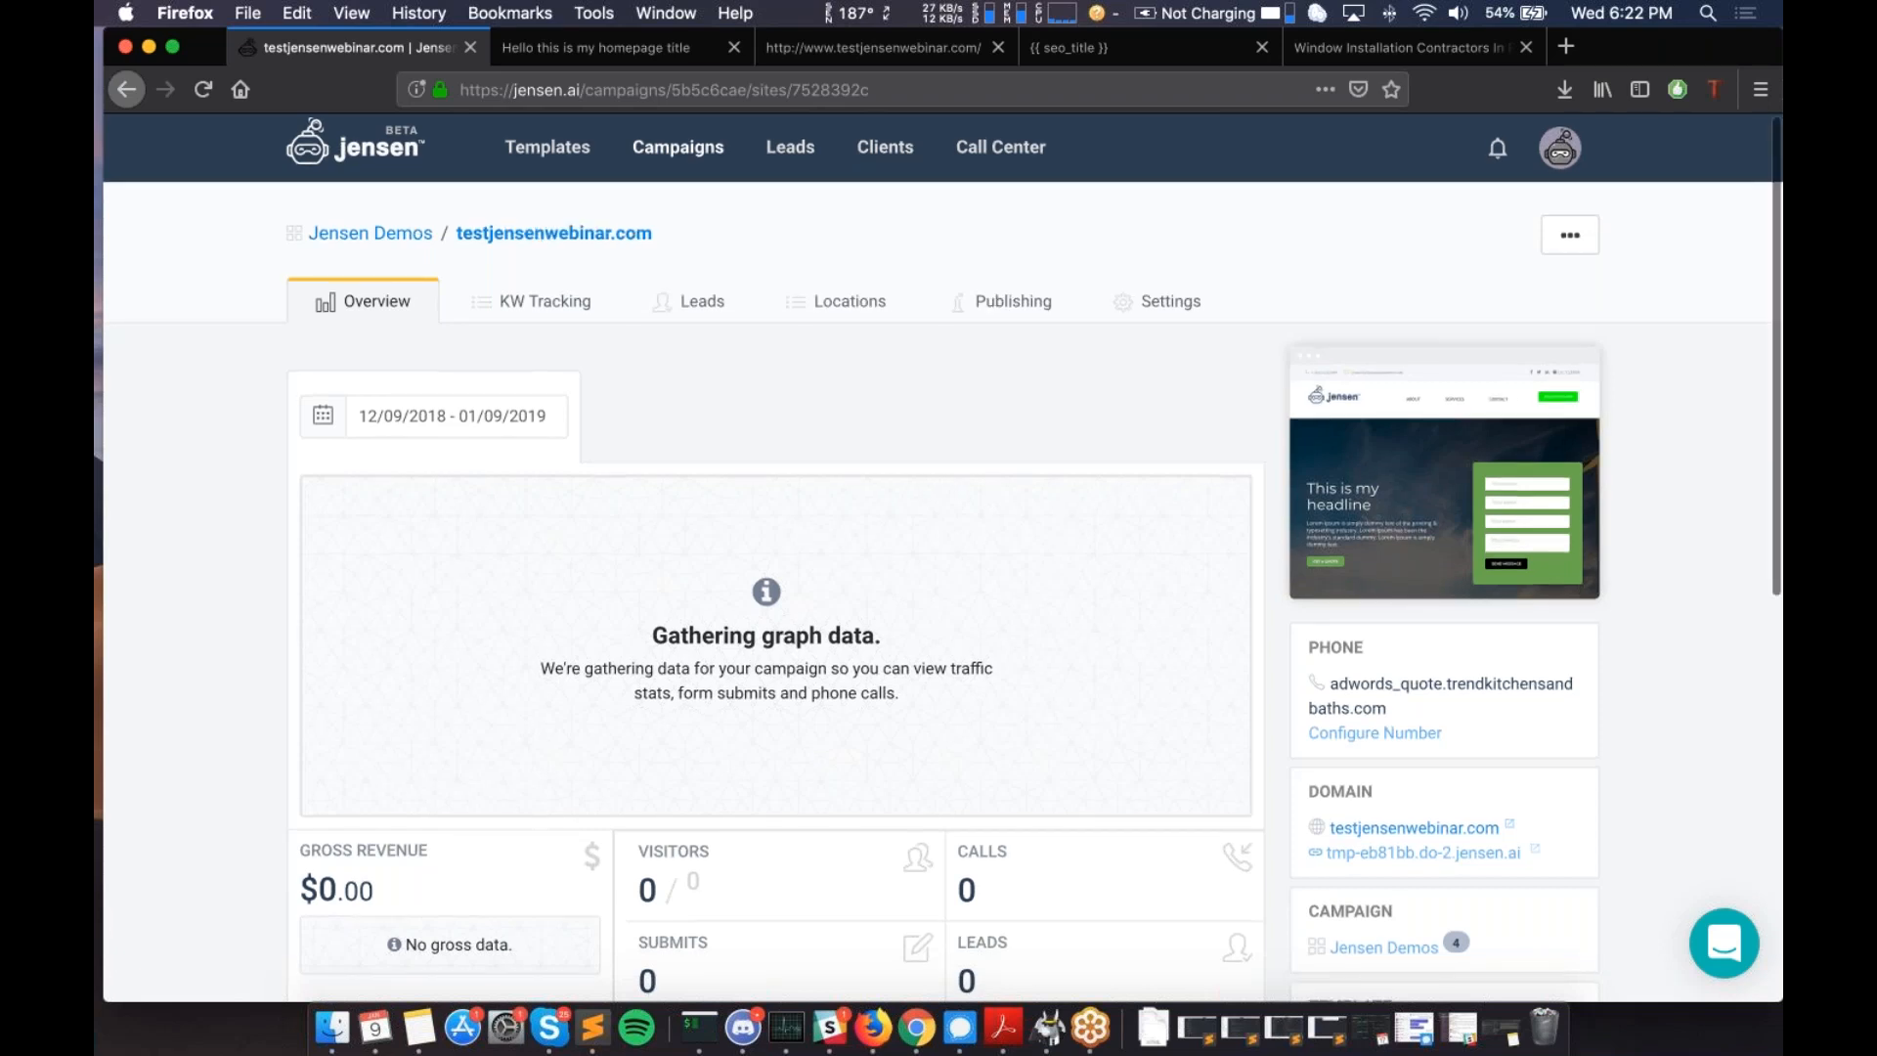
pyautogui.scroll(-5, 939, 557)
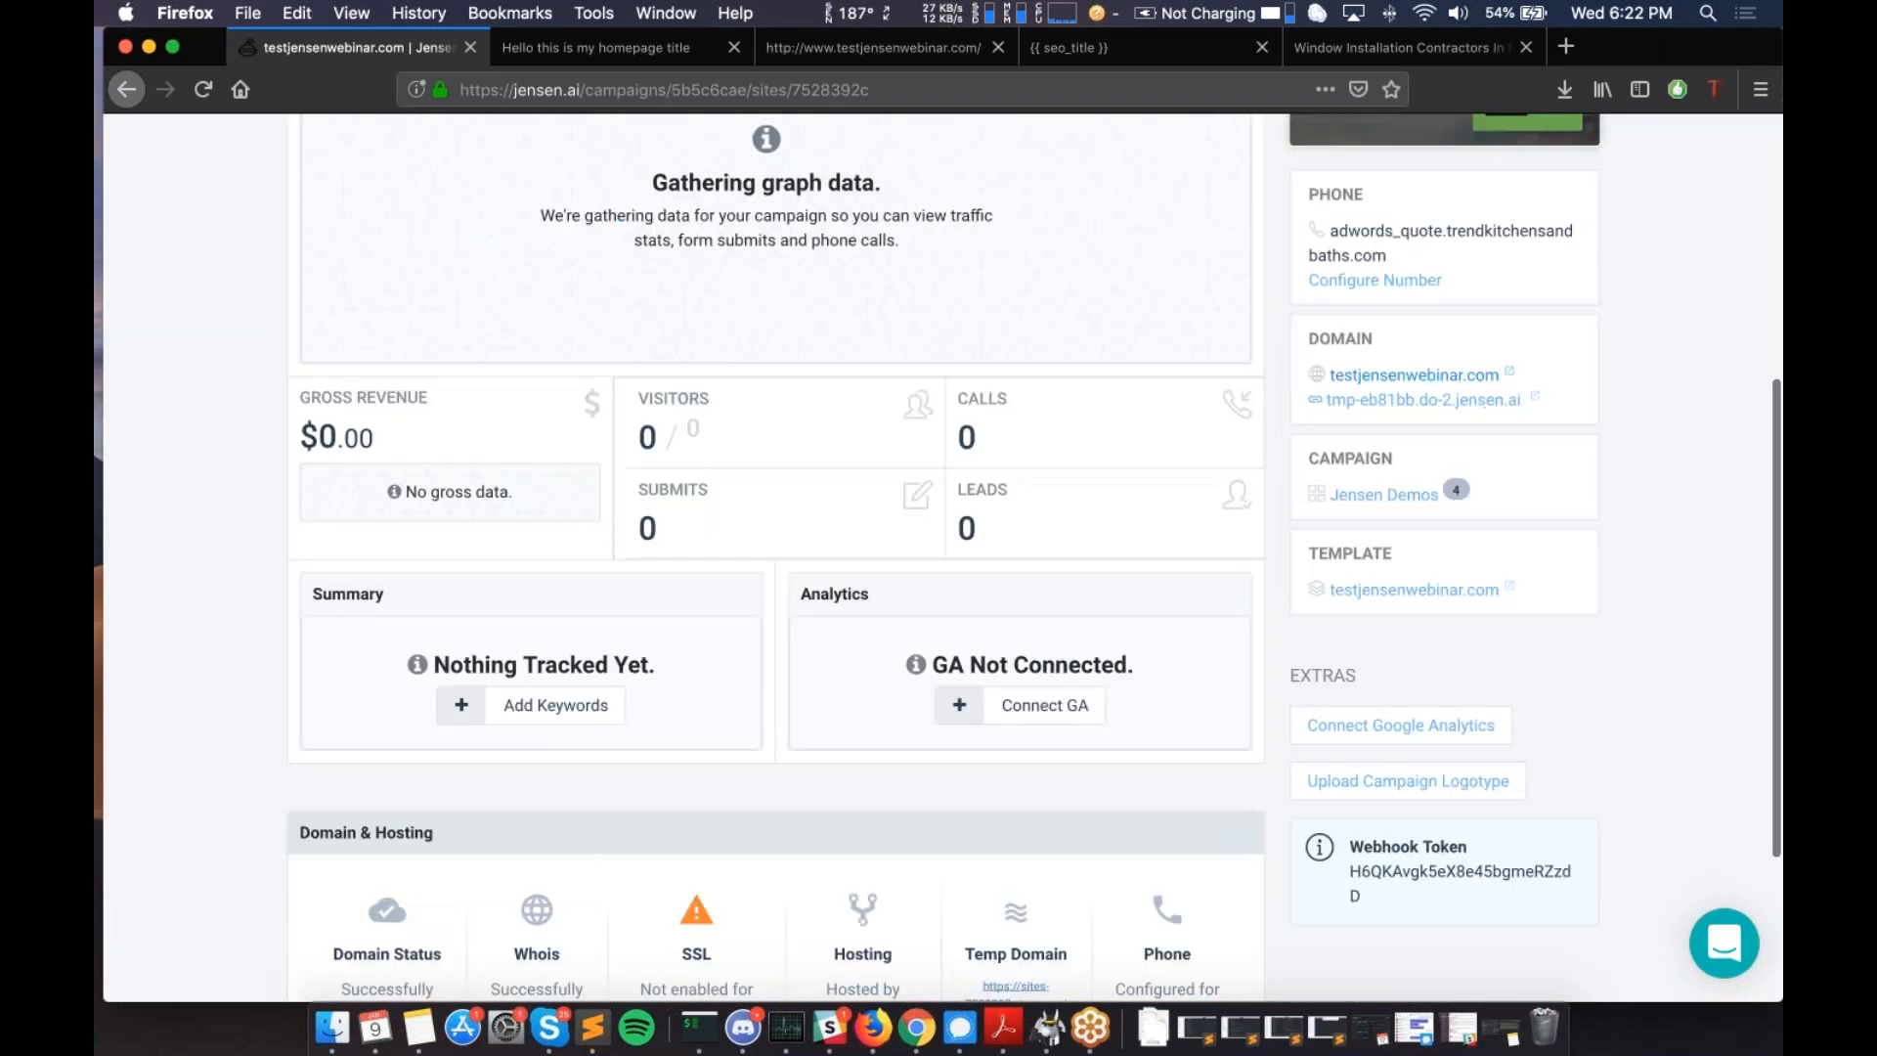
pyautogui.scroll(-3, 749, 433)
pyautogui.scroll(10, 591, 698)
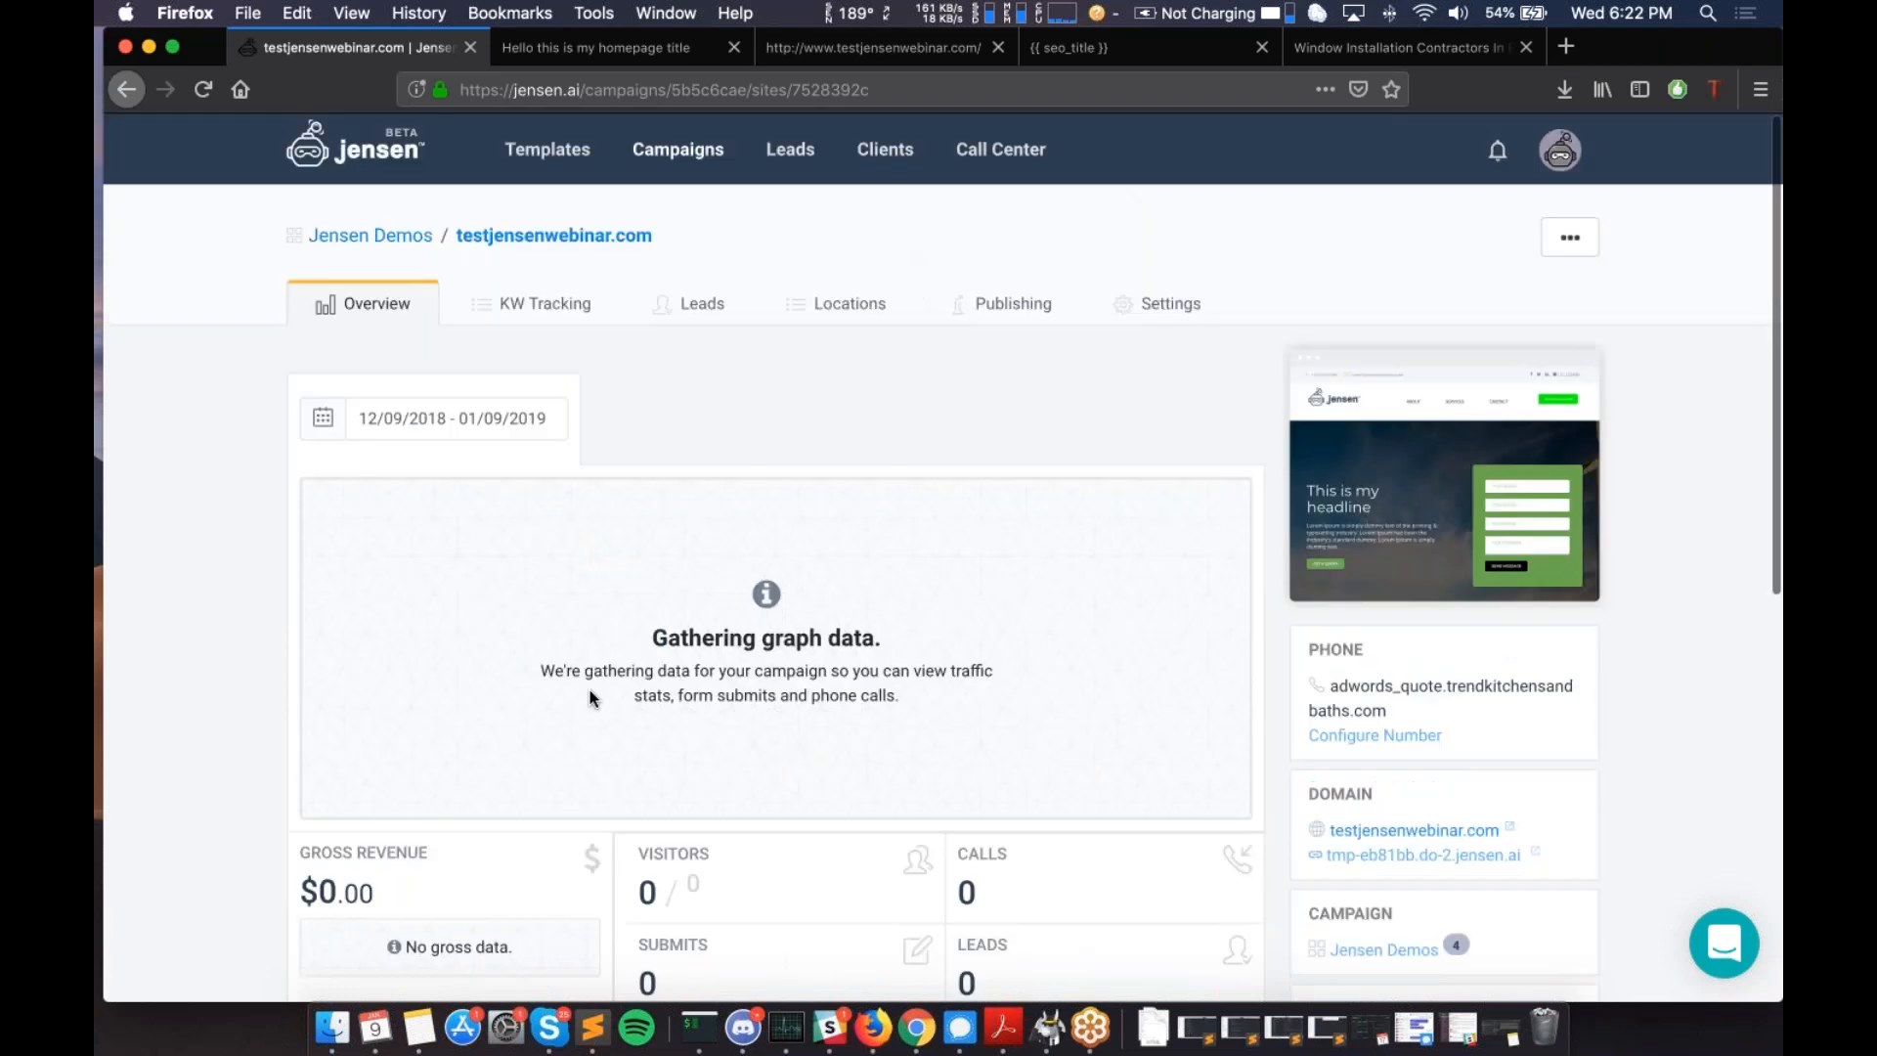
pyautogui.scroll(-1, 589, 690)
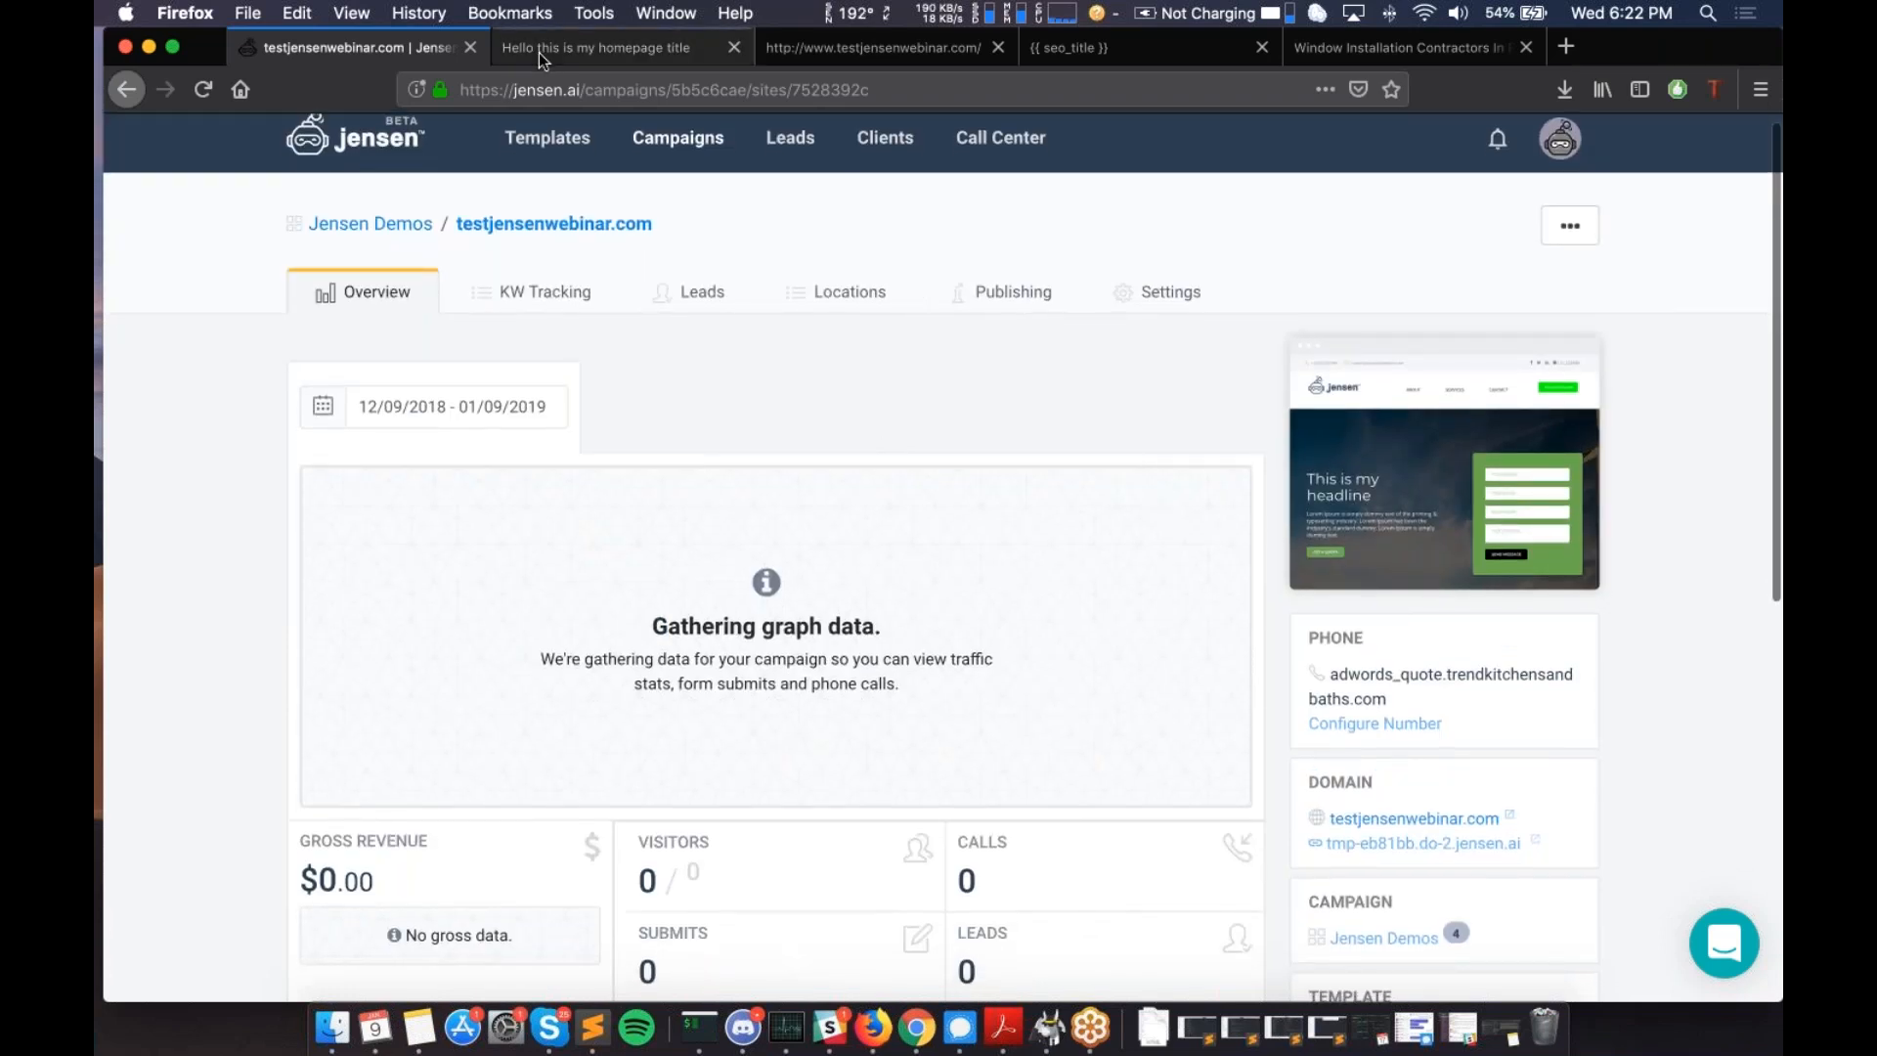
# - Glance at the live homepage, then come back to the Overview showing zero visitors, calls and leads
pyautogui.click(538, 51)
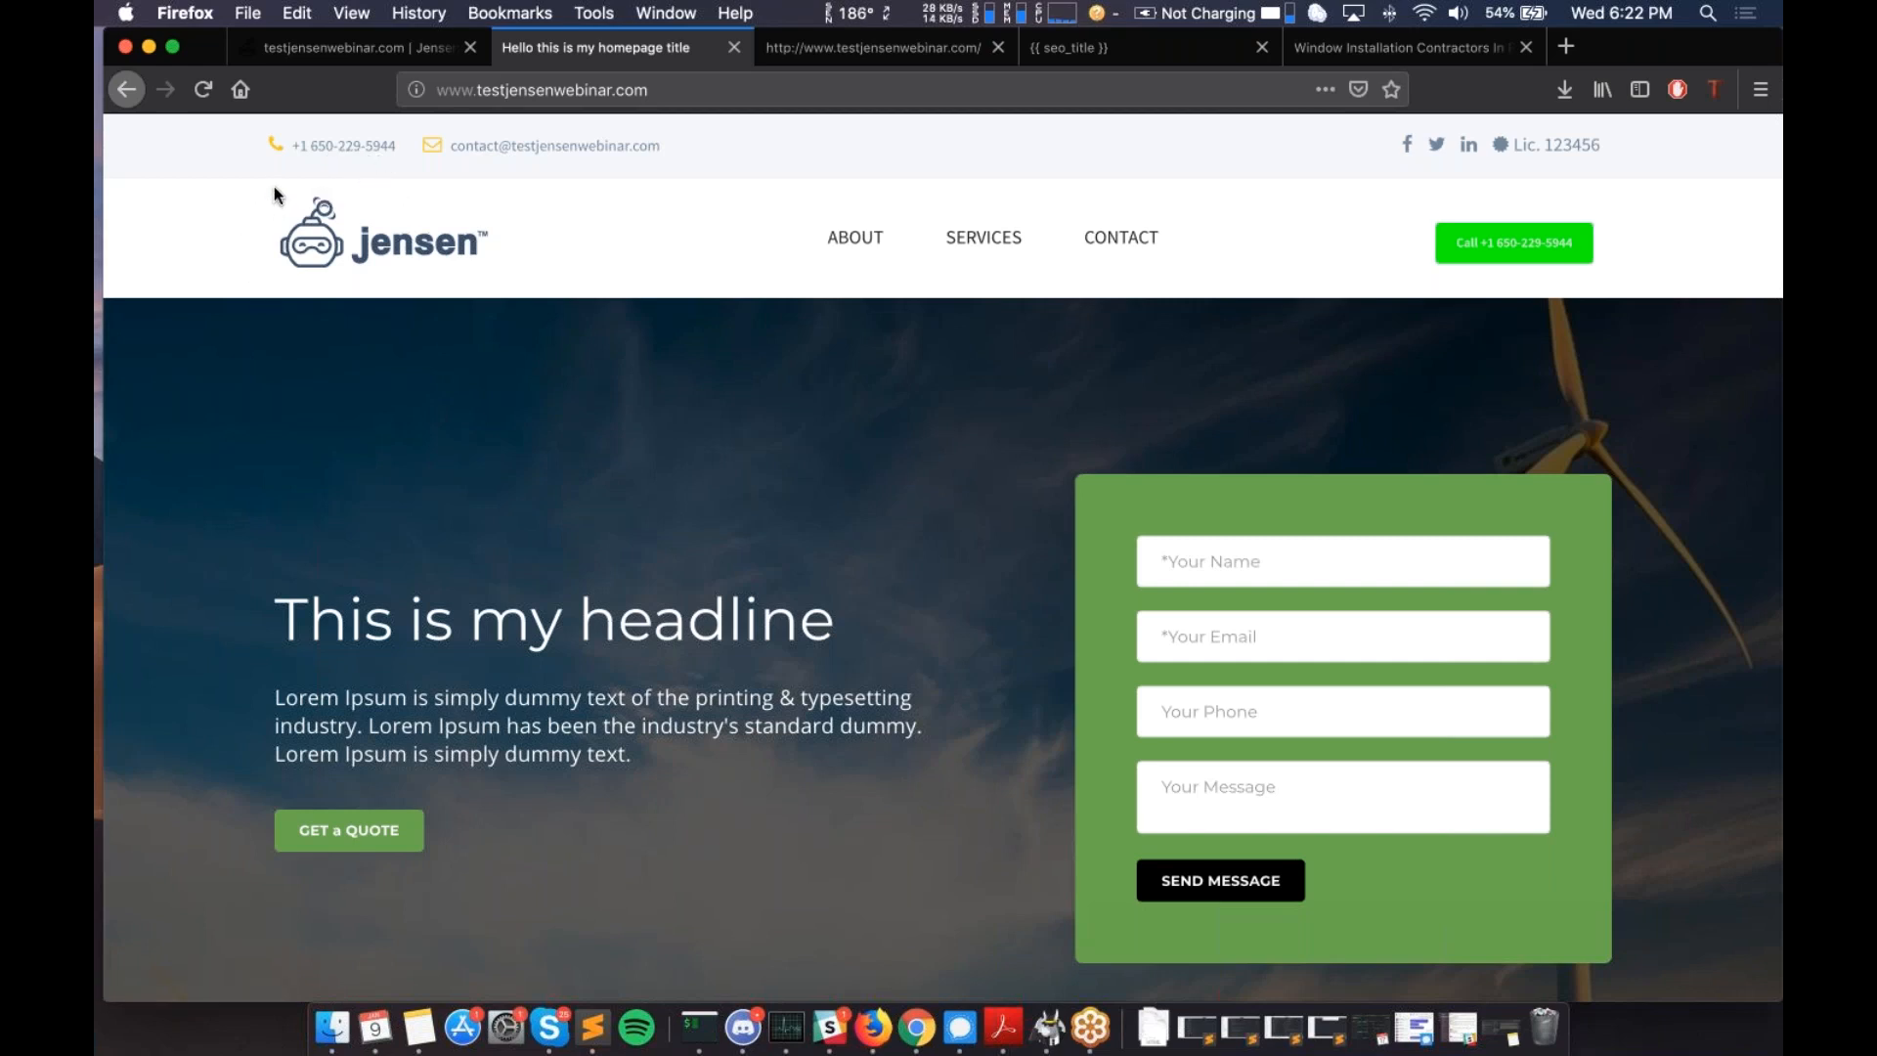
pyautogui.click(360, 51)
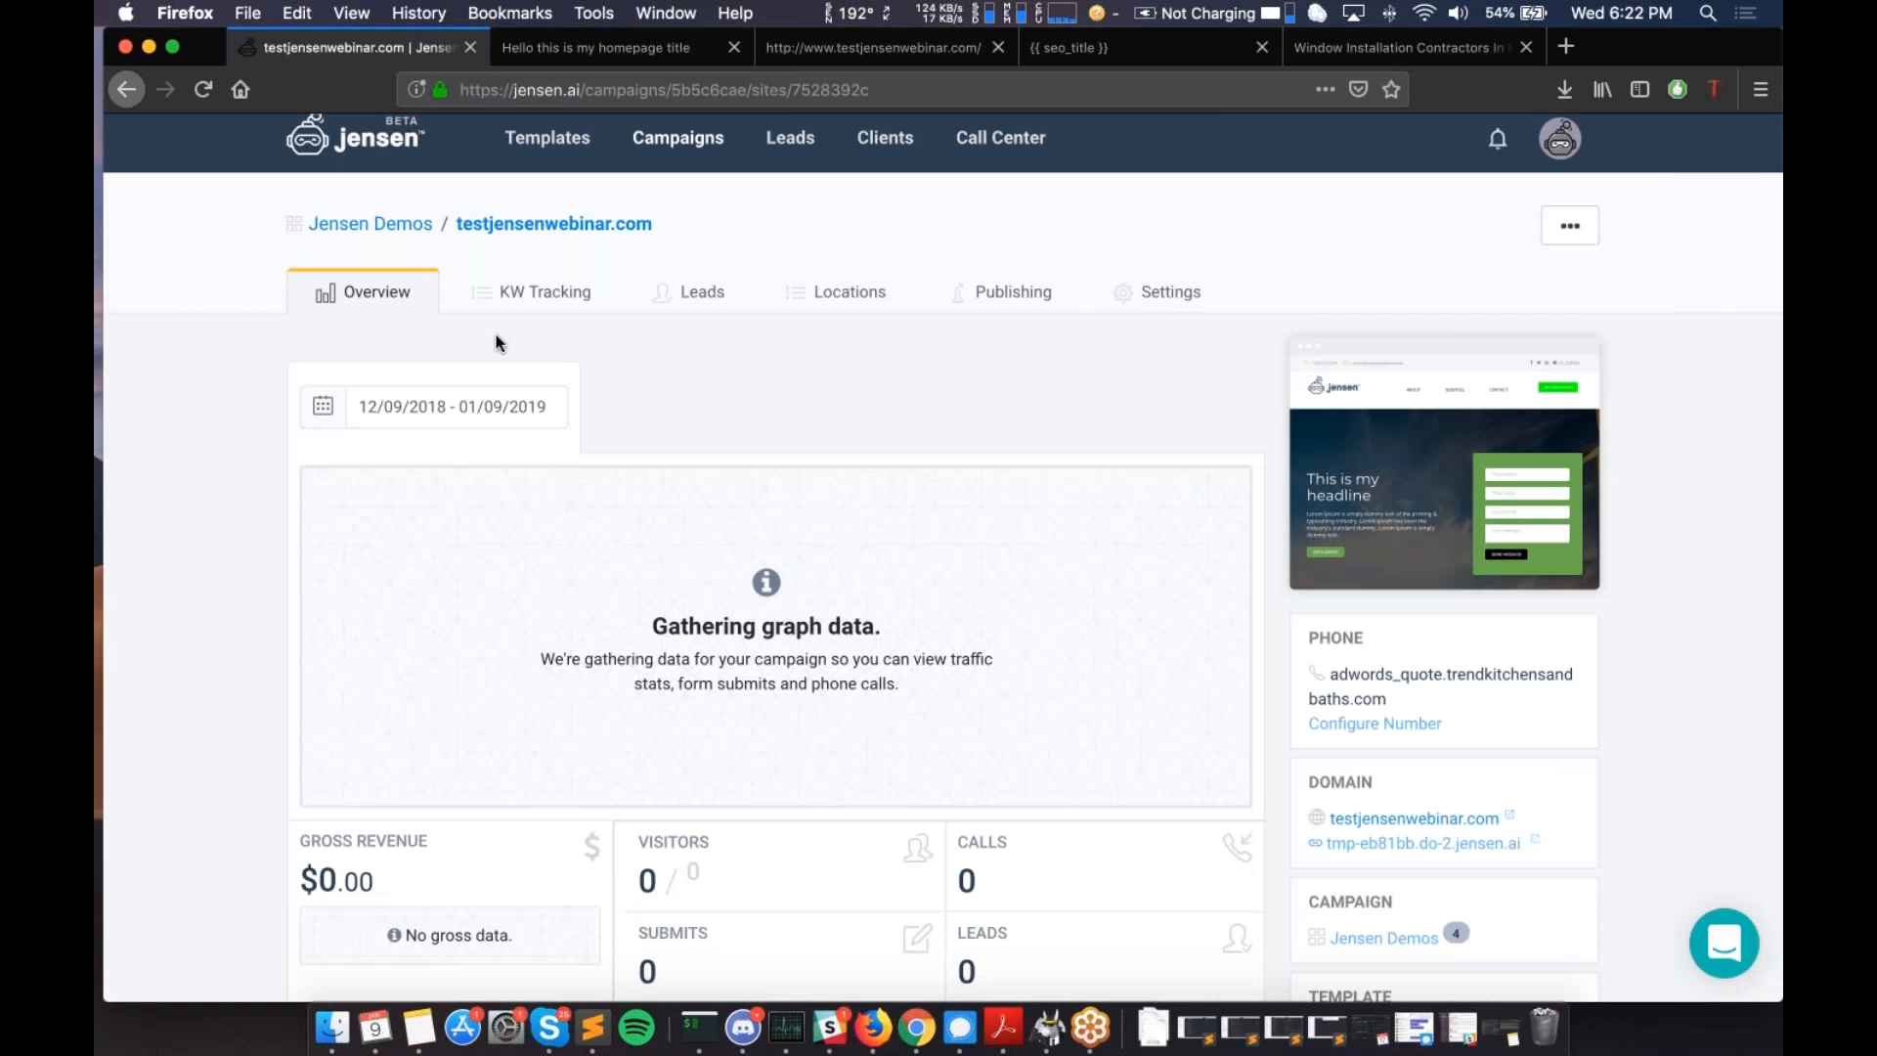
pyautogui.scroll(-1, 499, 343)
pyautogui.scroll(1, 498, 342)
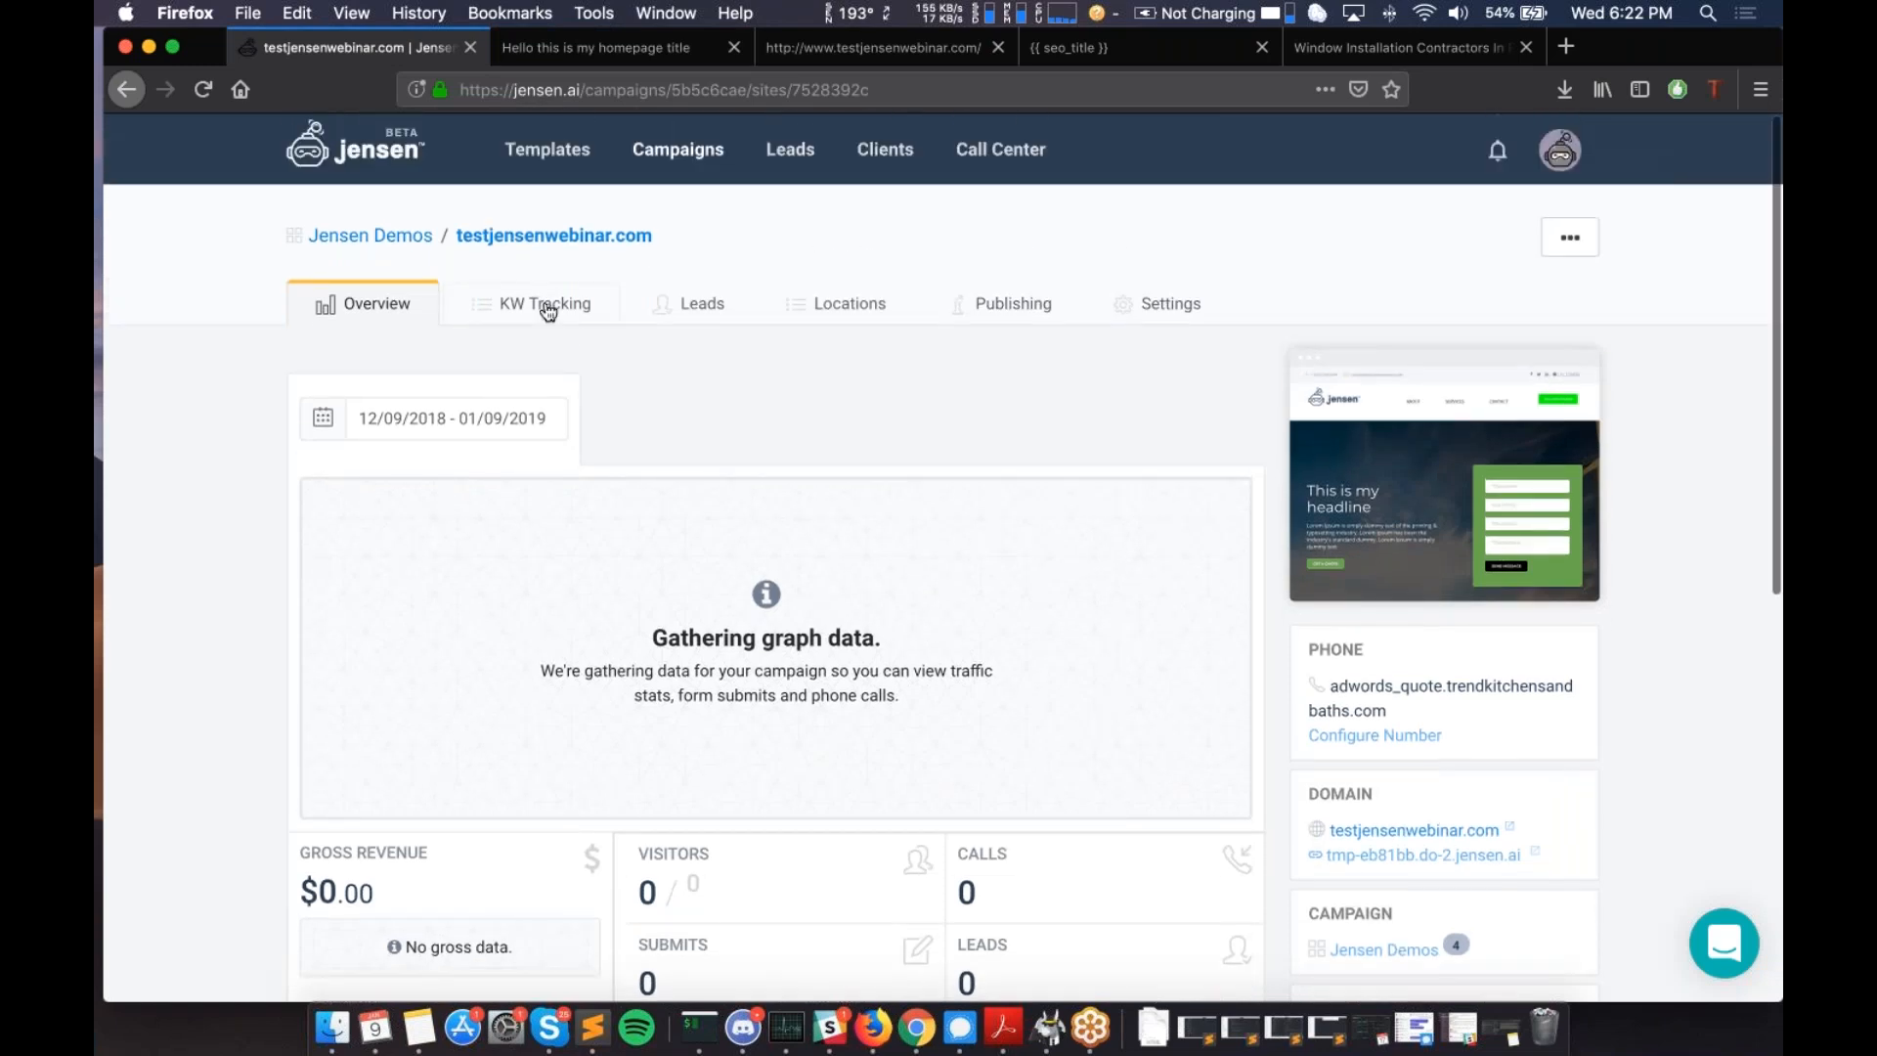
# - Check the KW Tracking page's empty 10-keyword box, then go back to the site overview
pyautogui.click(543, 304)
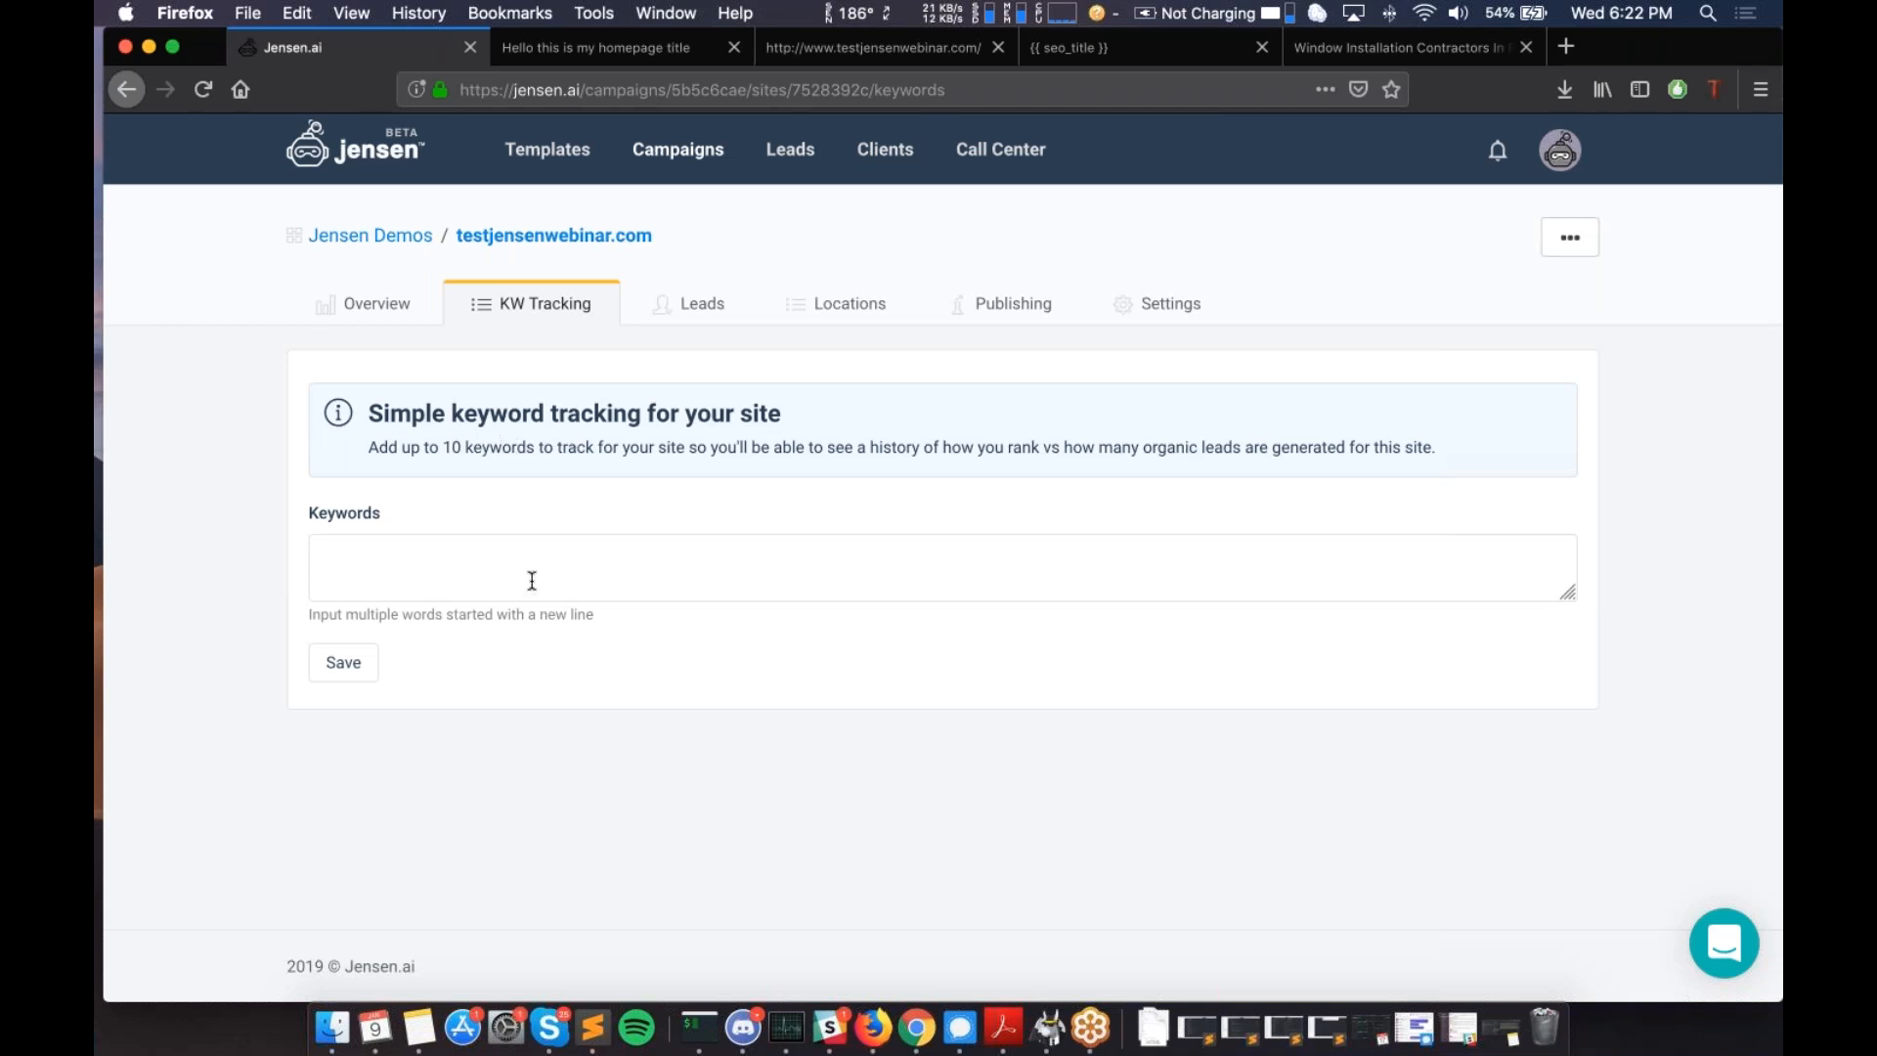
pyautogui.click(367, 304)
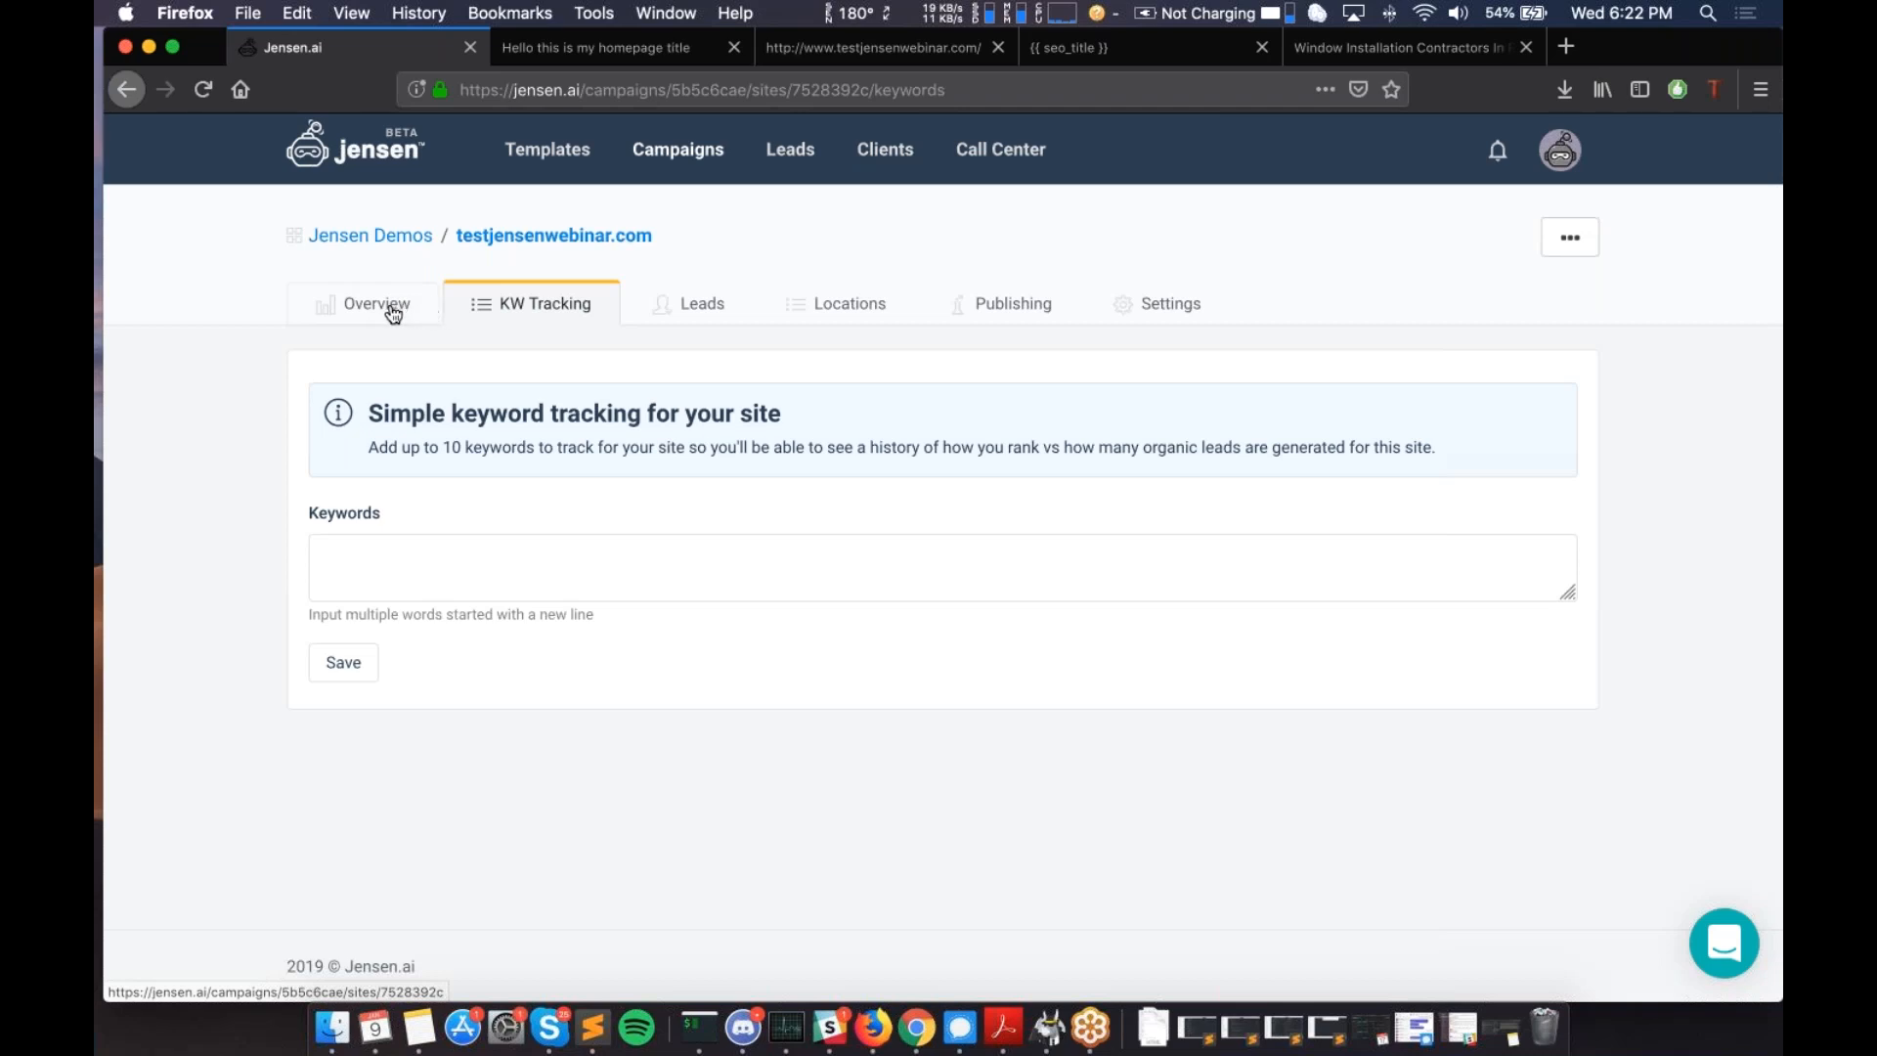
# - Return to the site Overview and locate its tmp-eb81bb temporary domain link
pyautogui.click(393, 311)
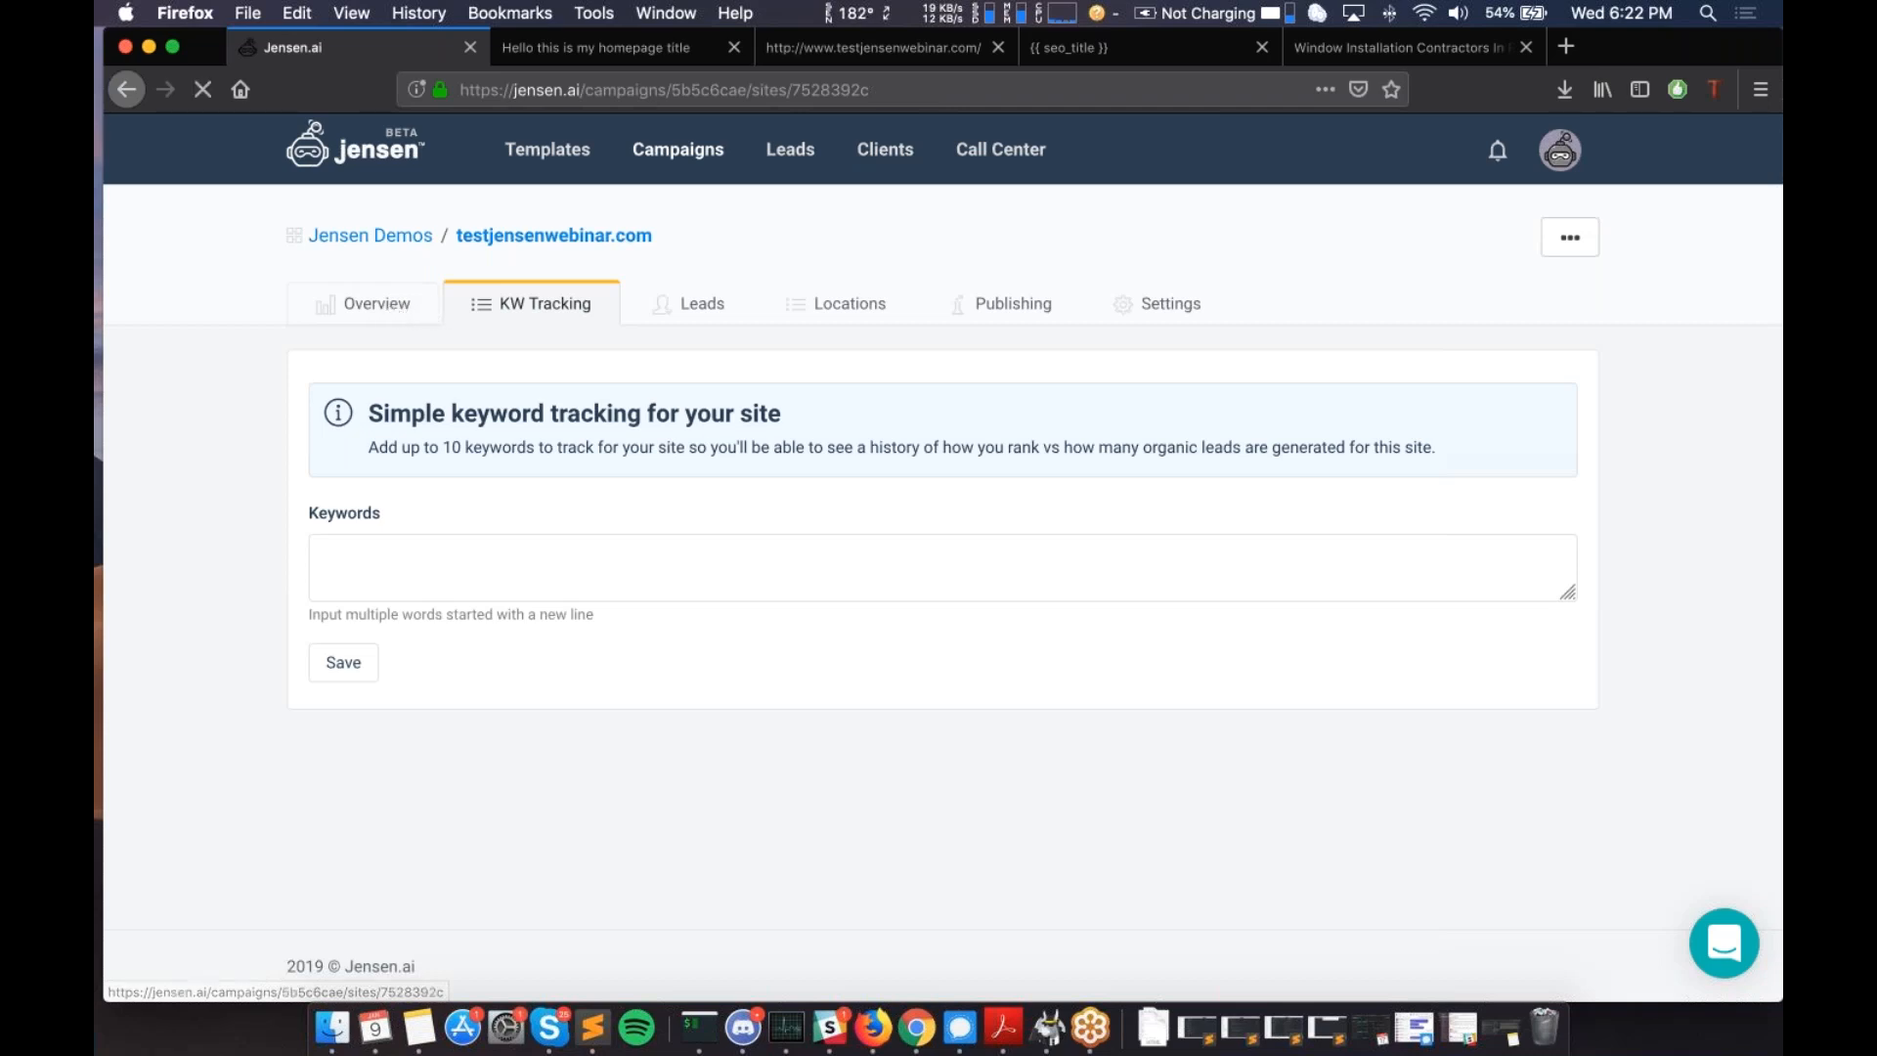
pyautogui.scroll(-5, 817, 556)
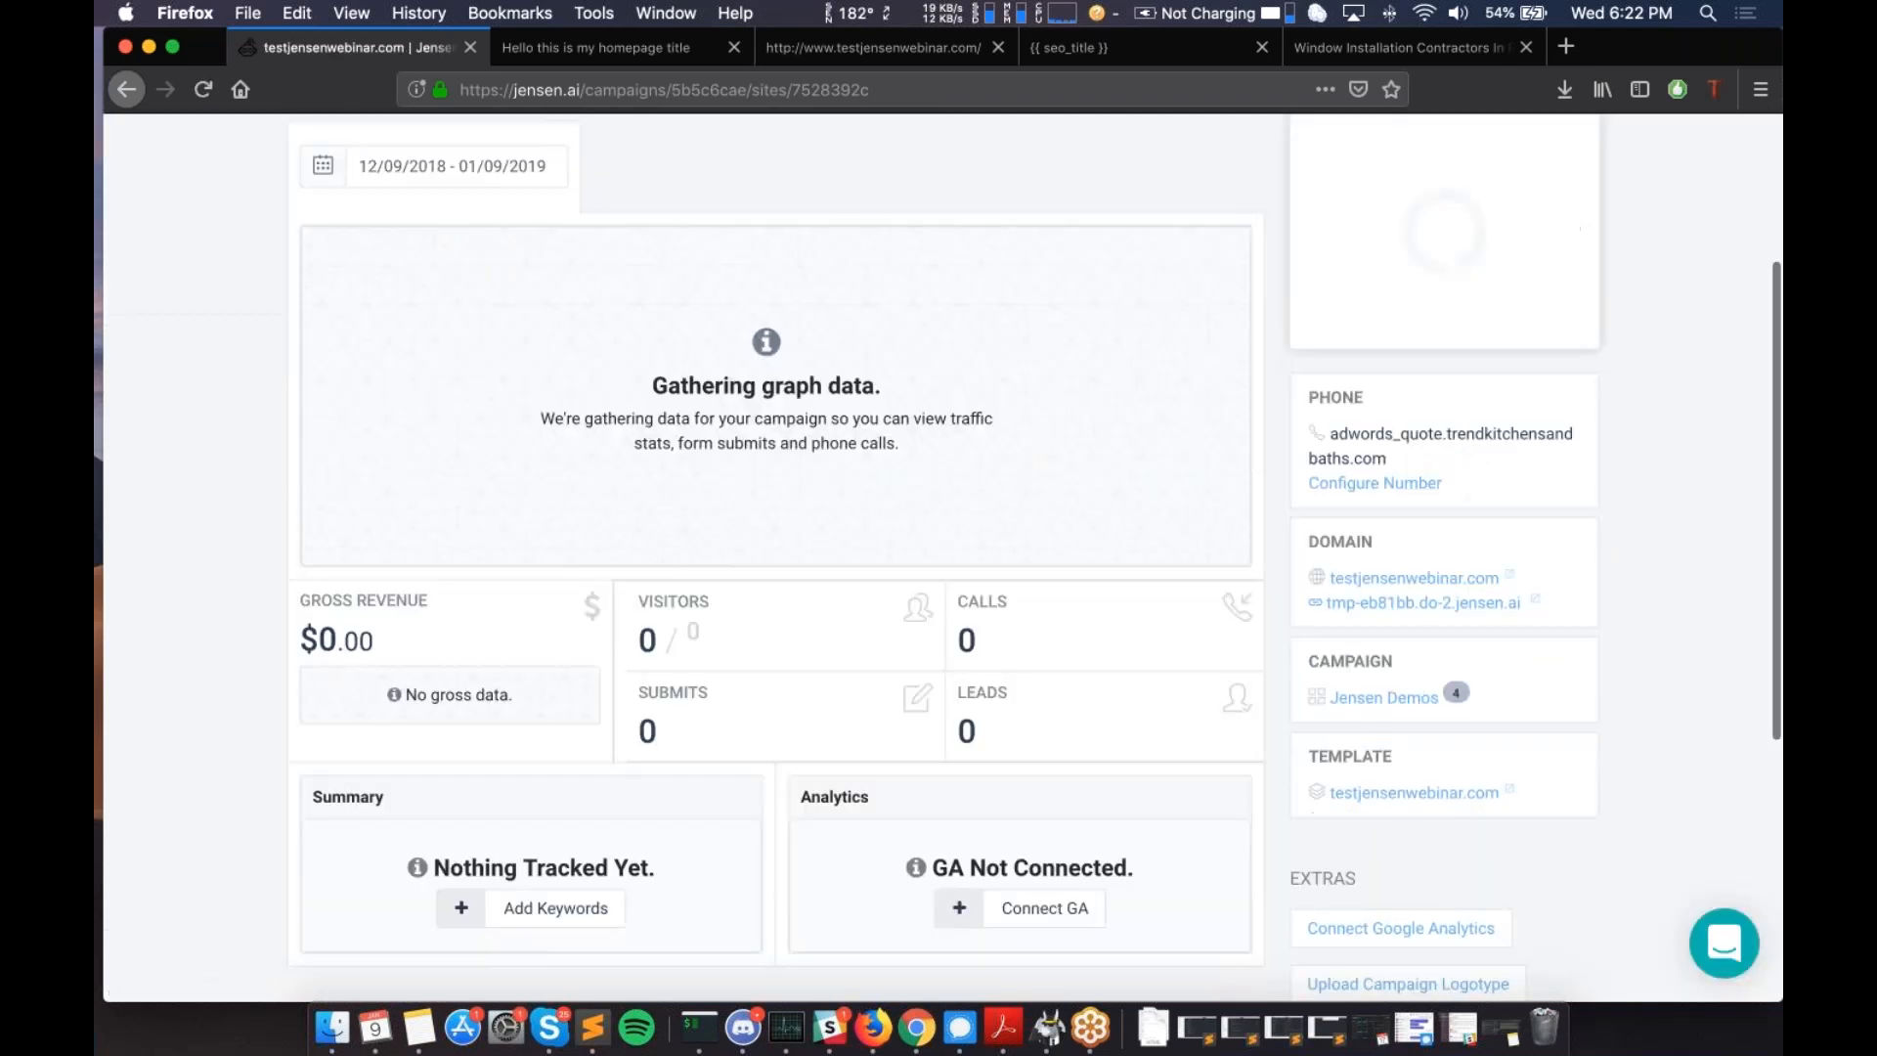
pyautogui.scroll(1, 597, 678)
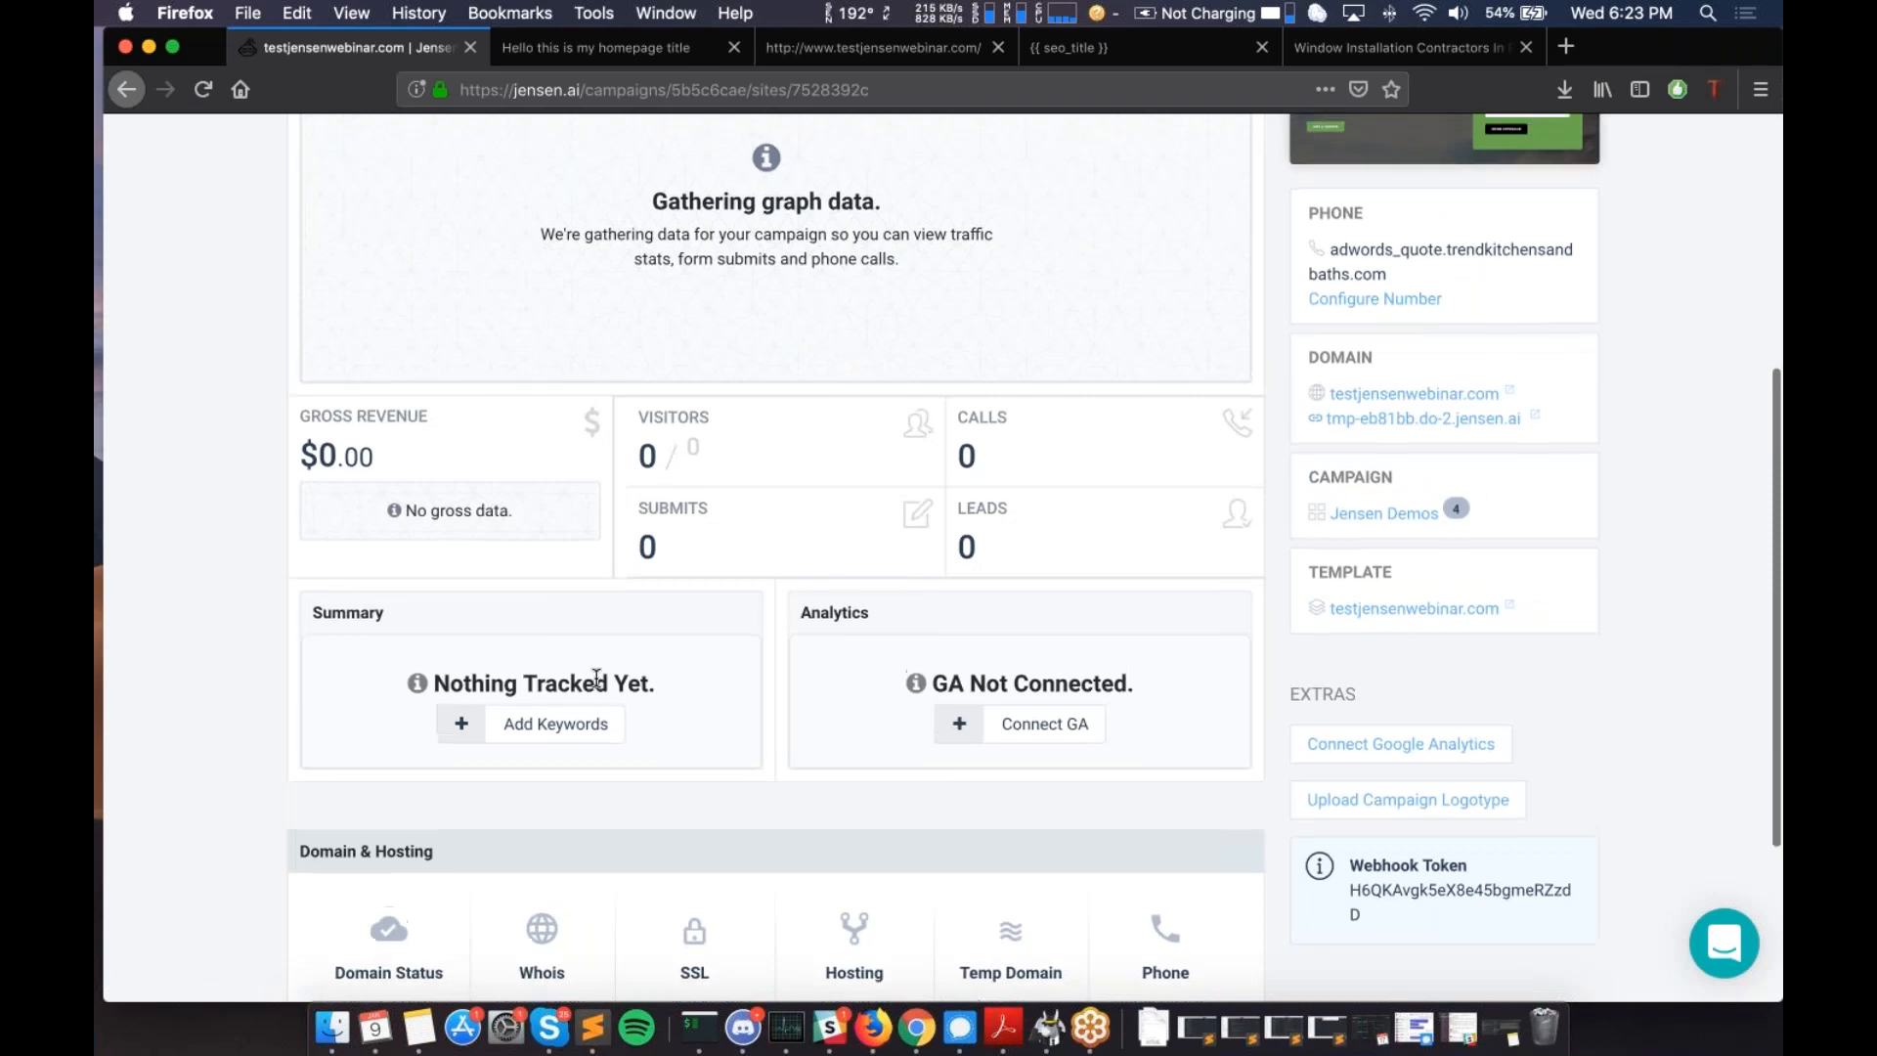
pyautogui.scroll(2, 596, 677)
pyautogui.scroll(4, 596, 677)
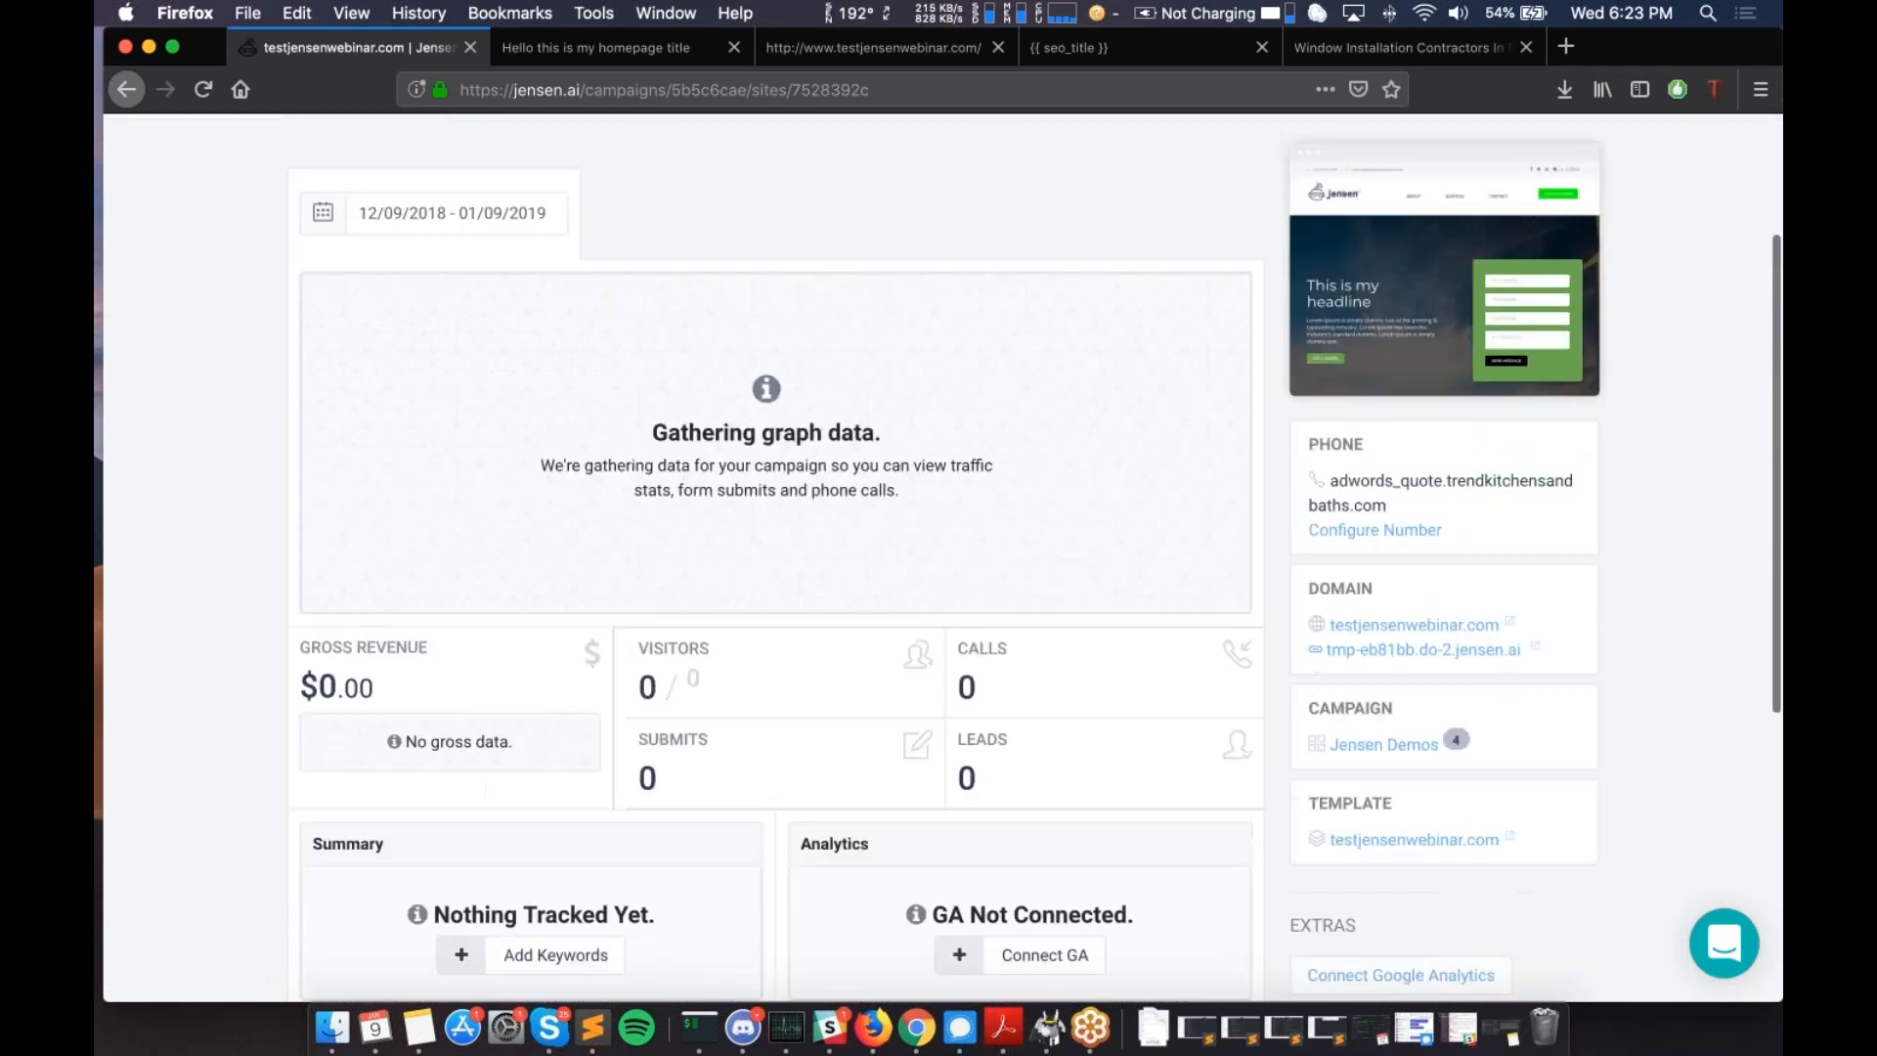
pyautogui.scroll(-8, 1010, 674)
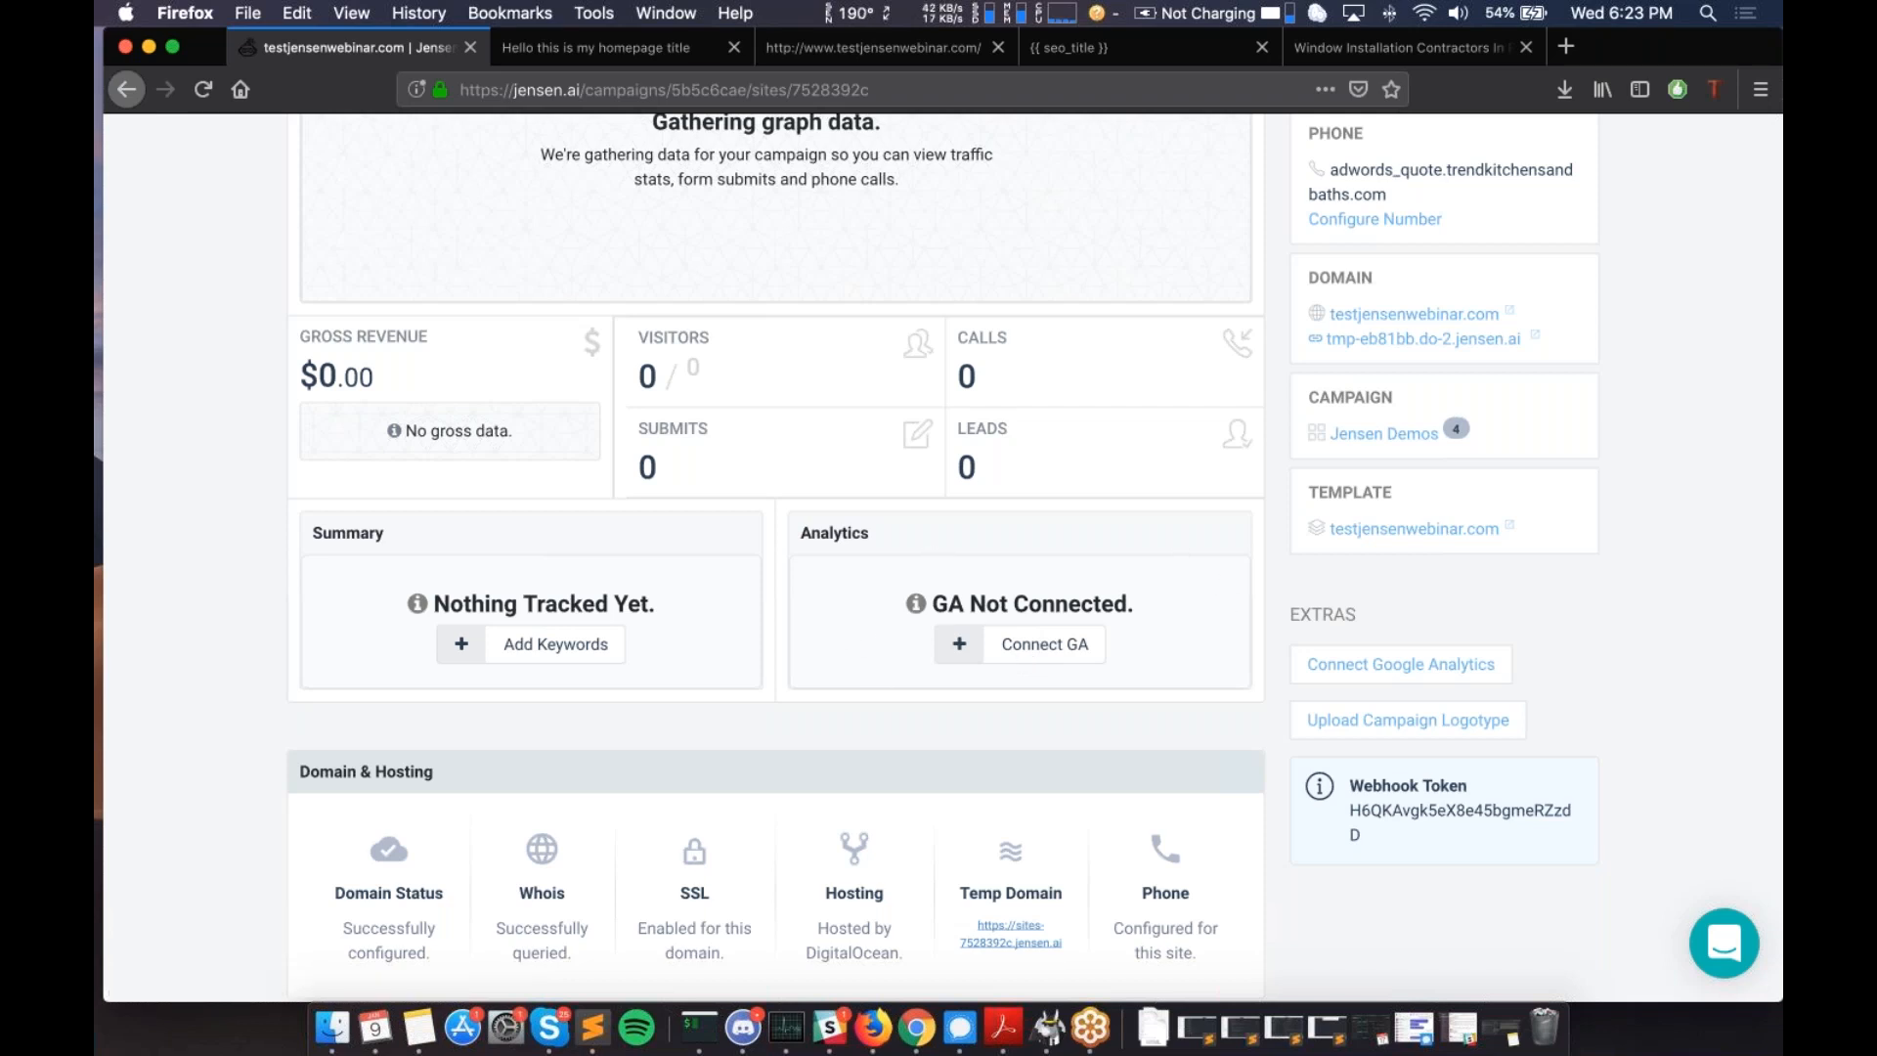
pyautogui.scroll(6, 859, 637)
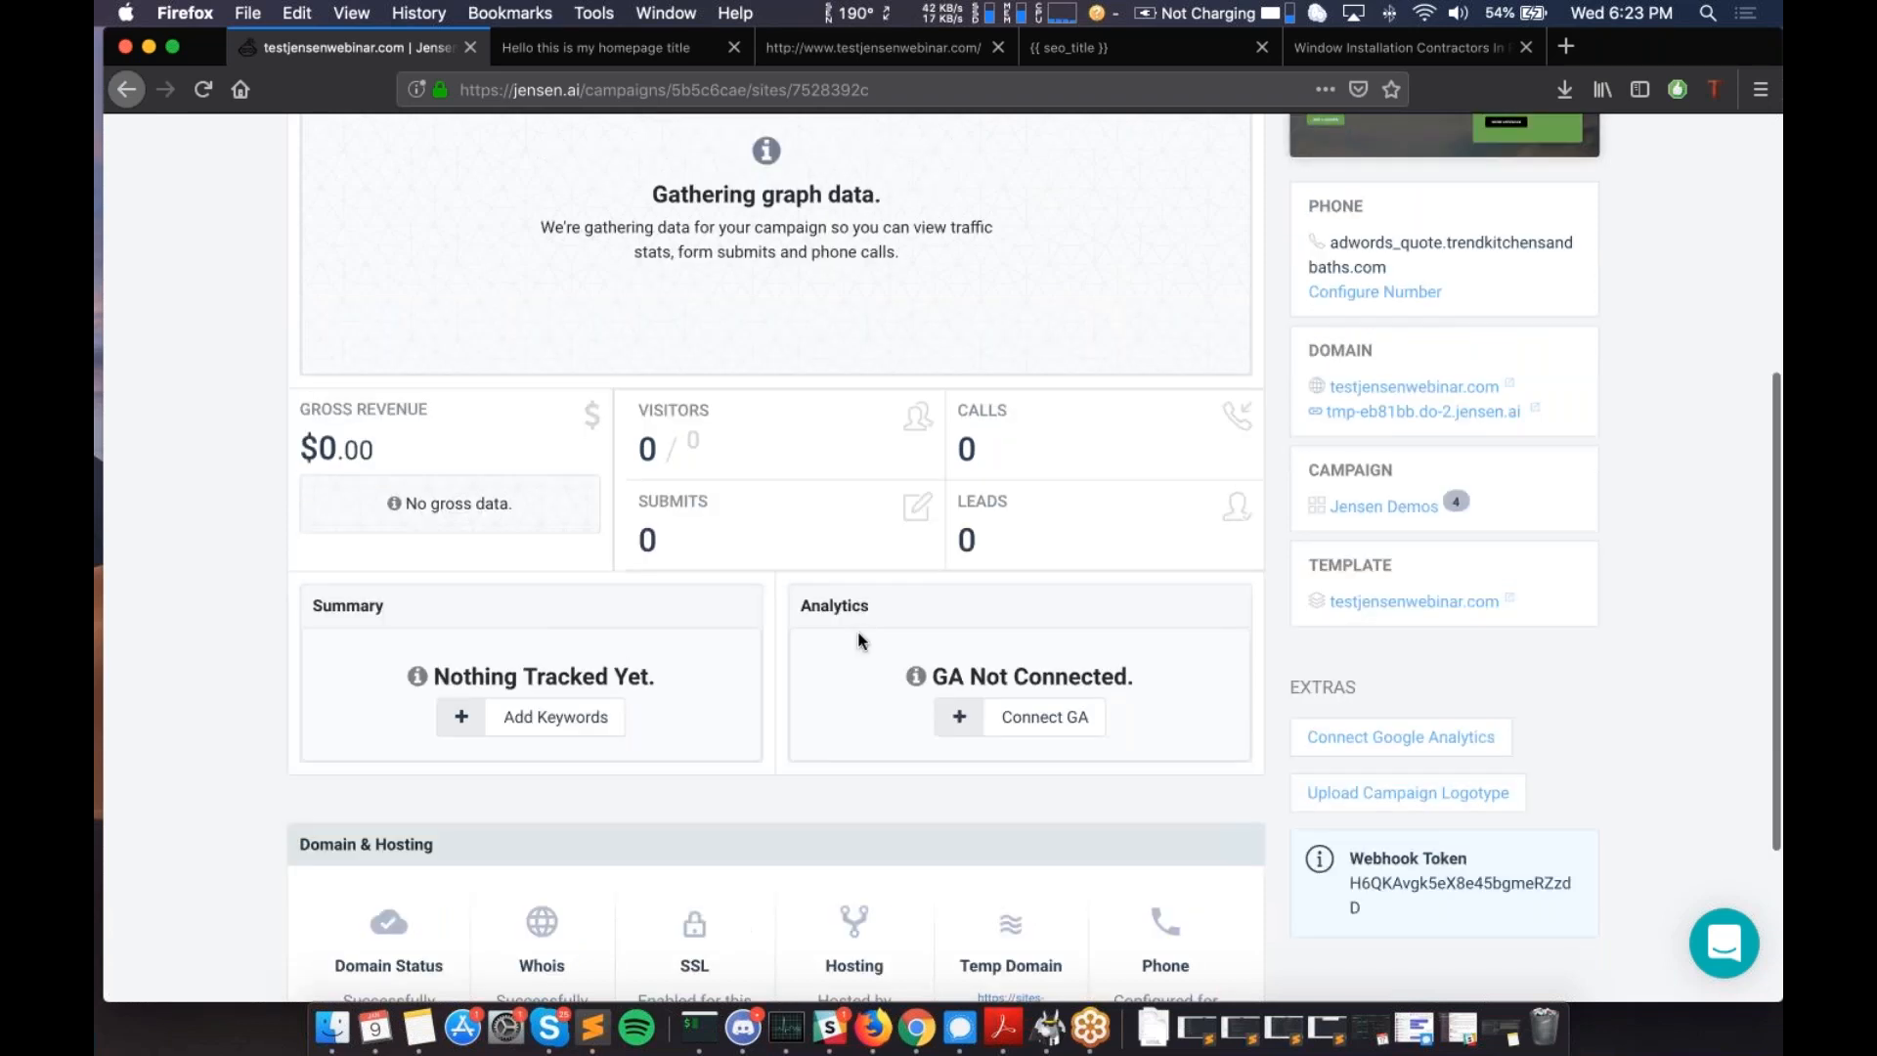
pyautogui.scroll(2, 858, 641)
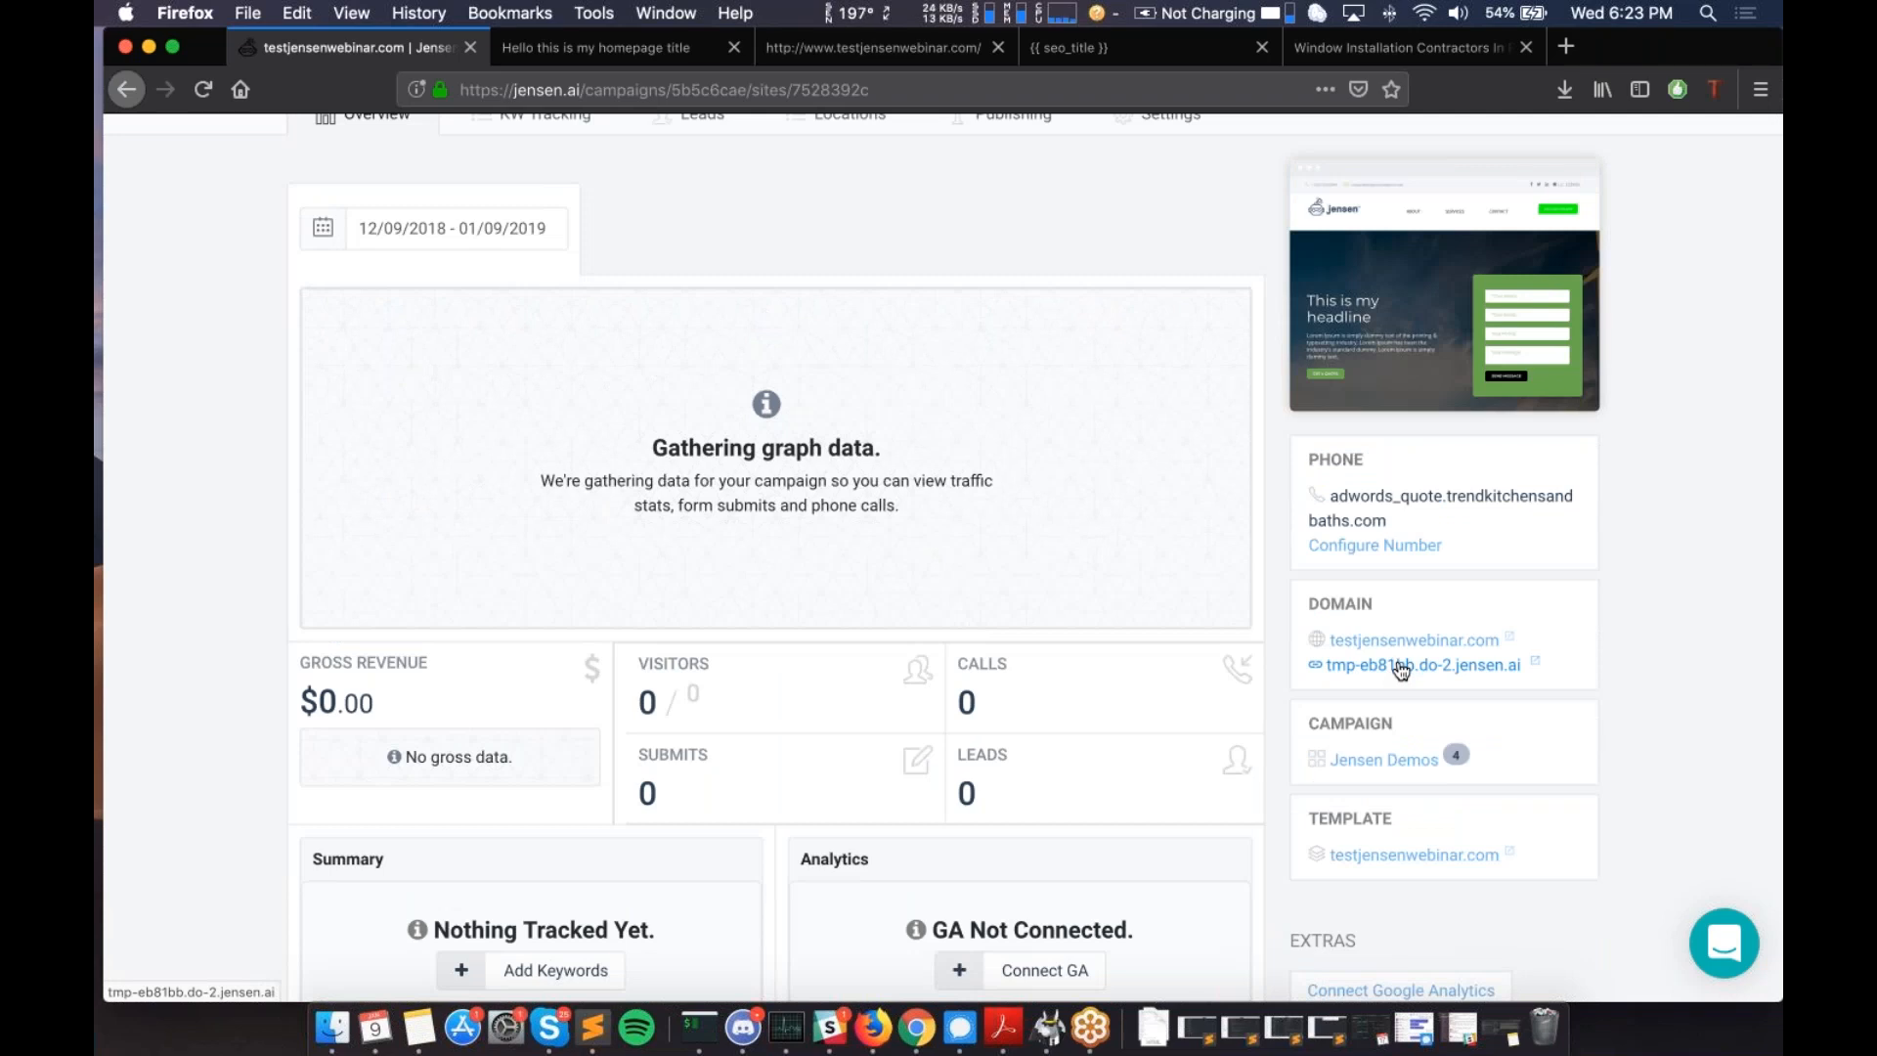
# - Open tmp-eb81bb.do-2.jensen.ai in a new tab, trimming its address and reloading
pyautogui.click(1399, 664)
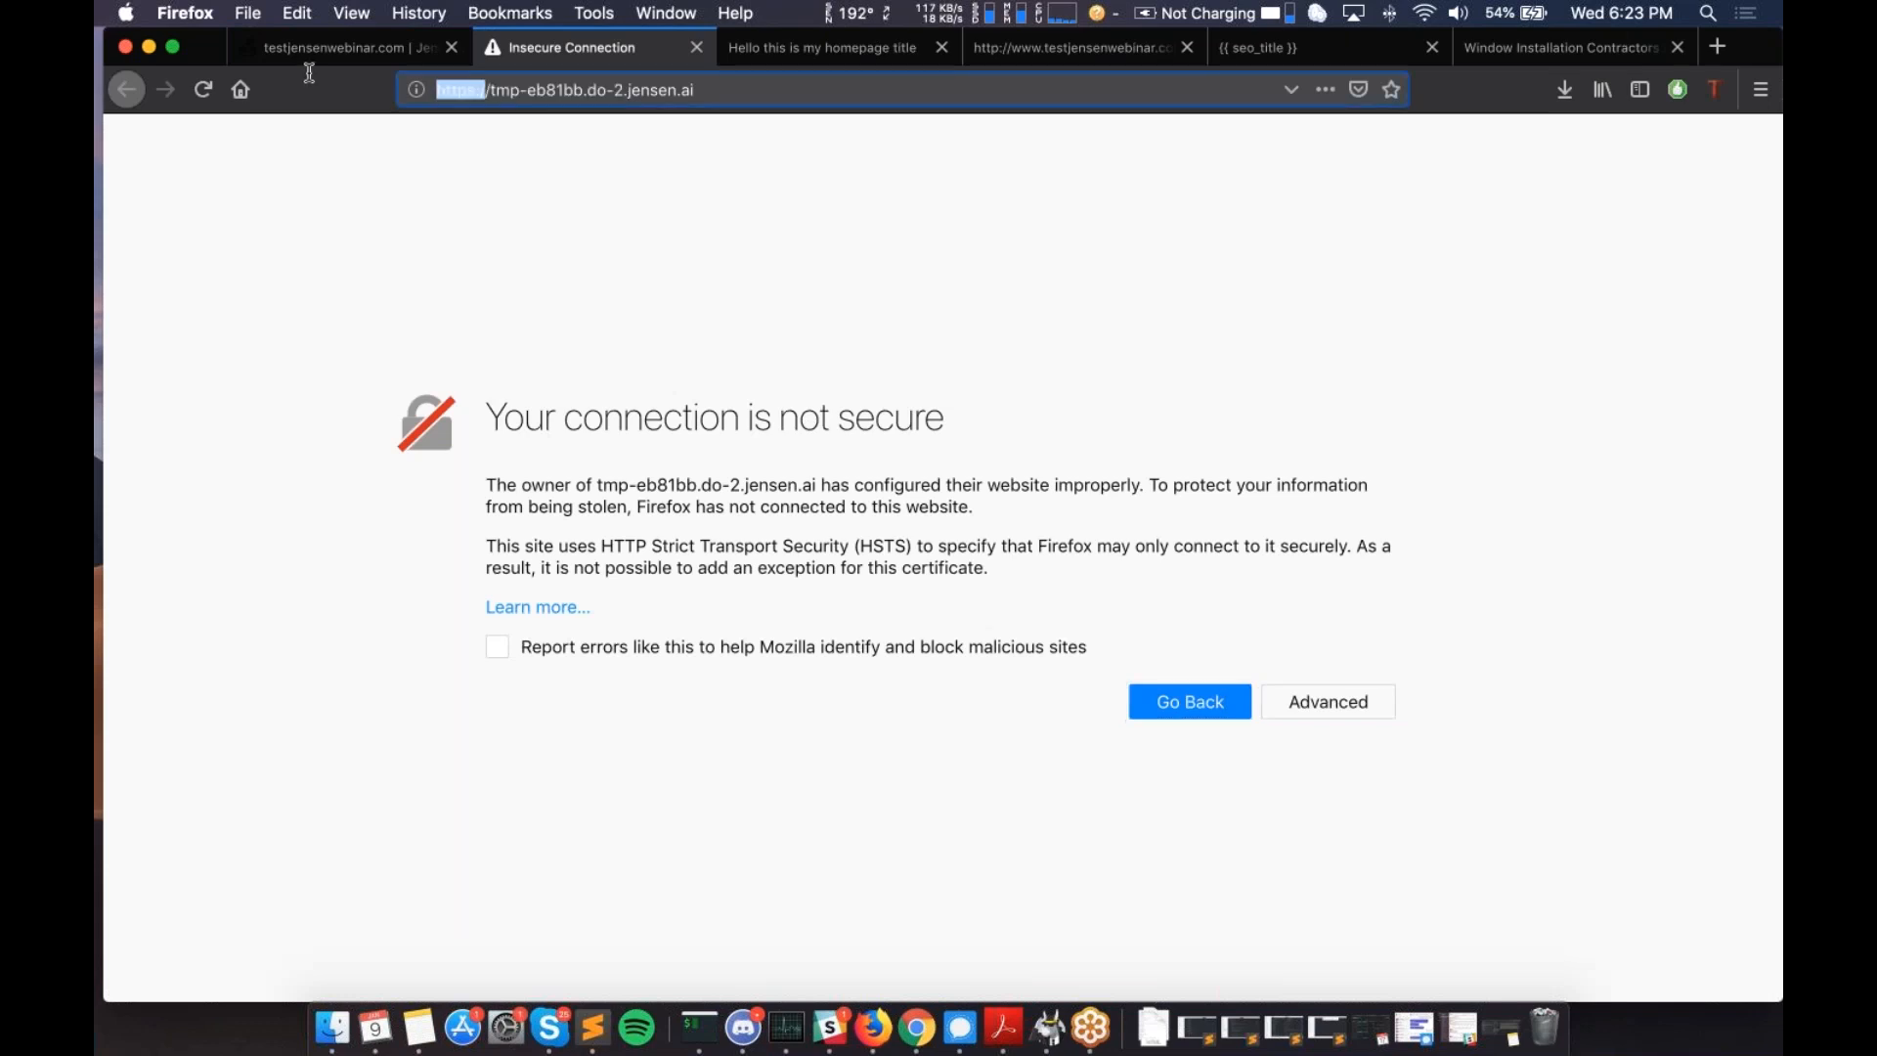
pyautogui.press('BackSpace')
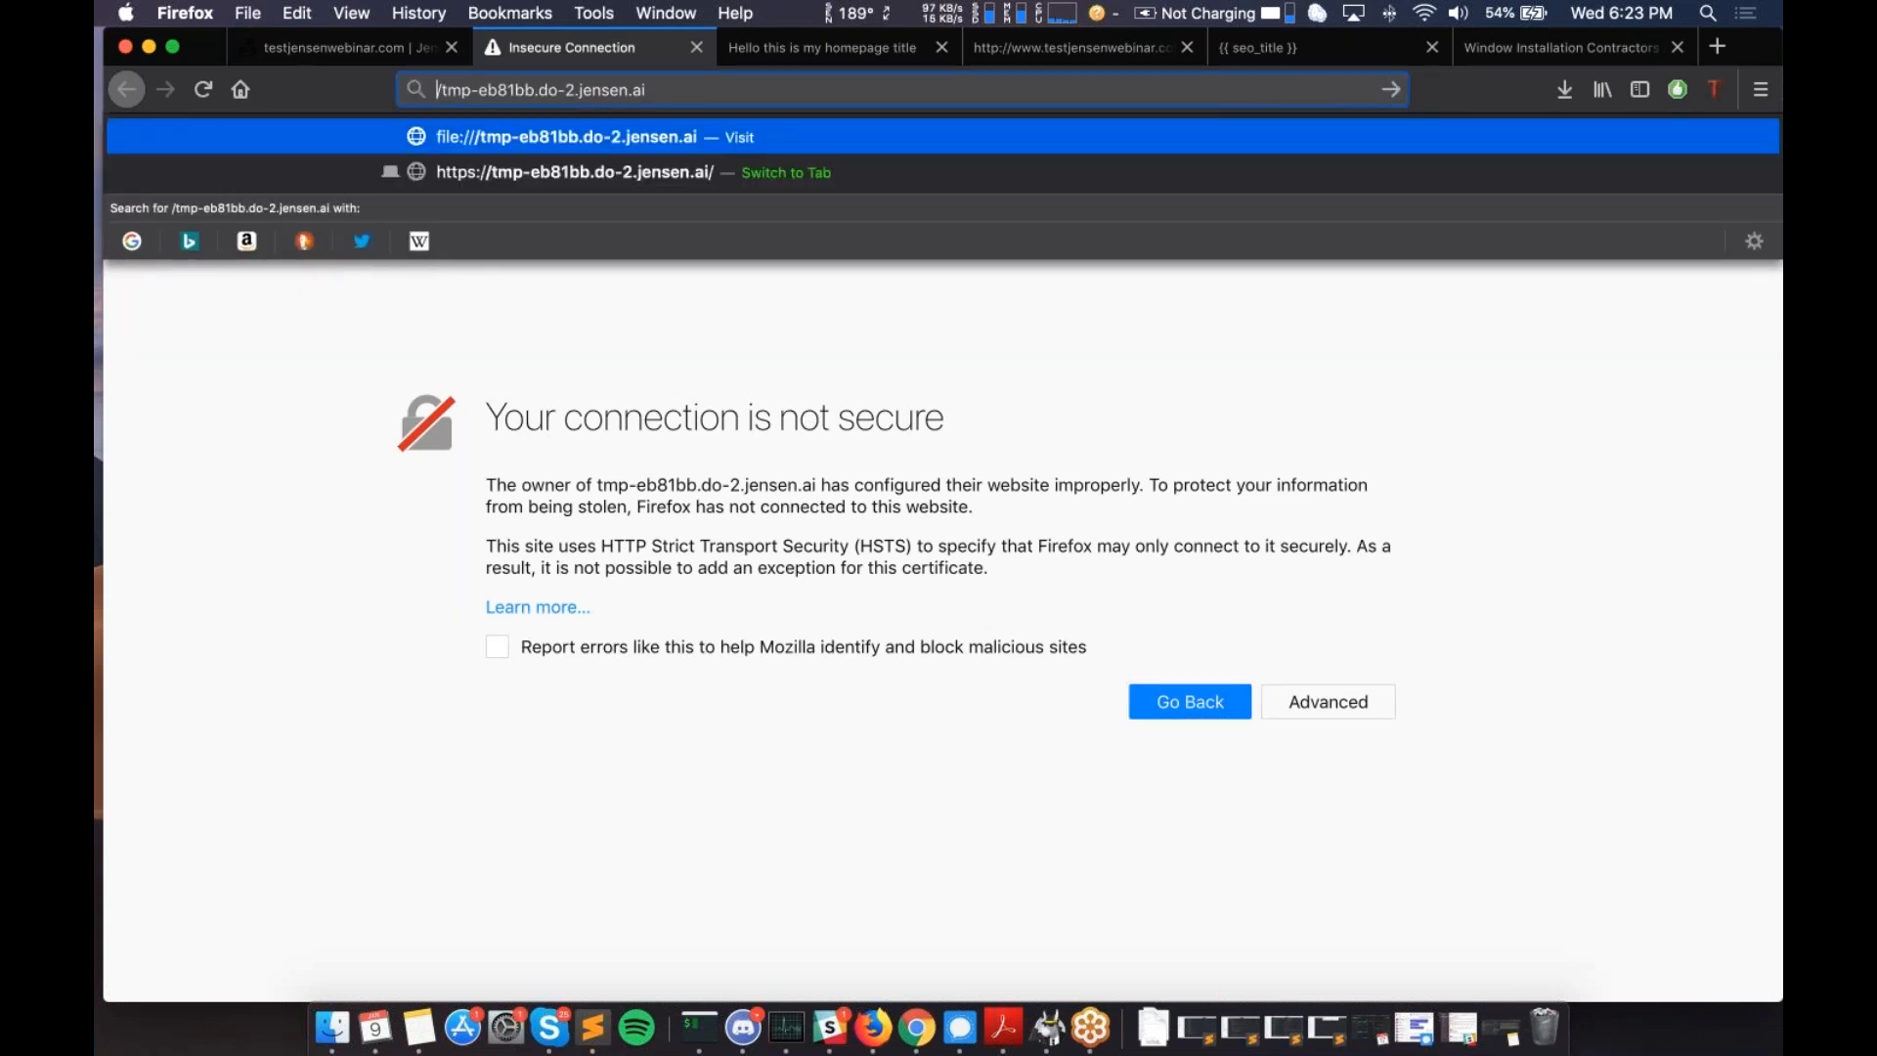
pyautogui.press('Right')
pyautogui.press('BackSpace')
pyautogui.press('Return')
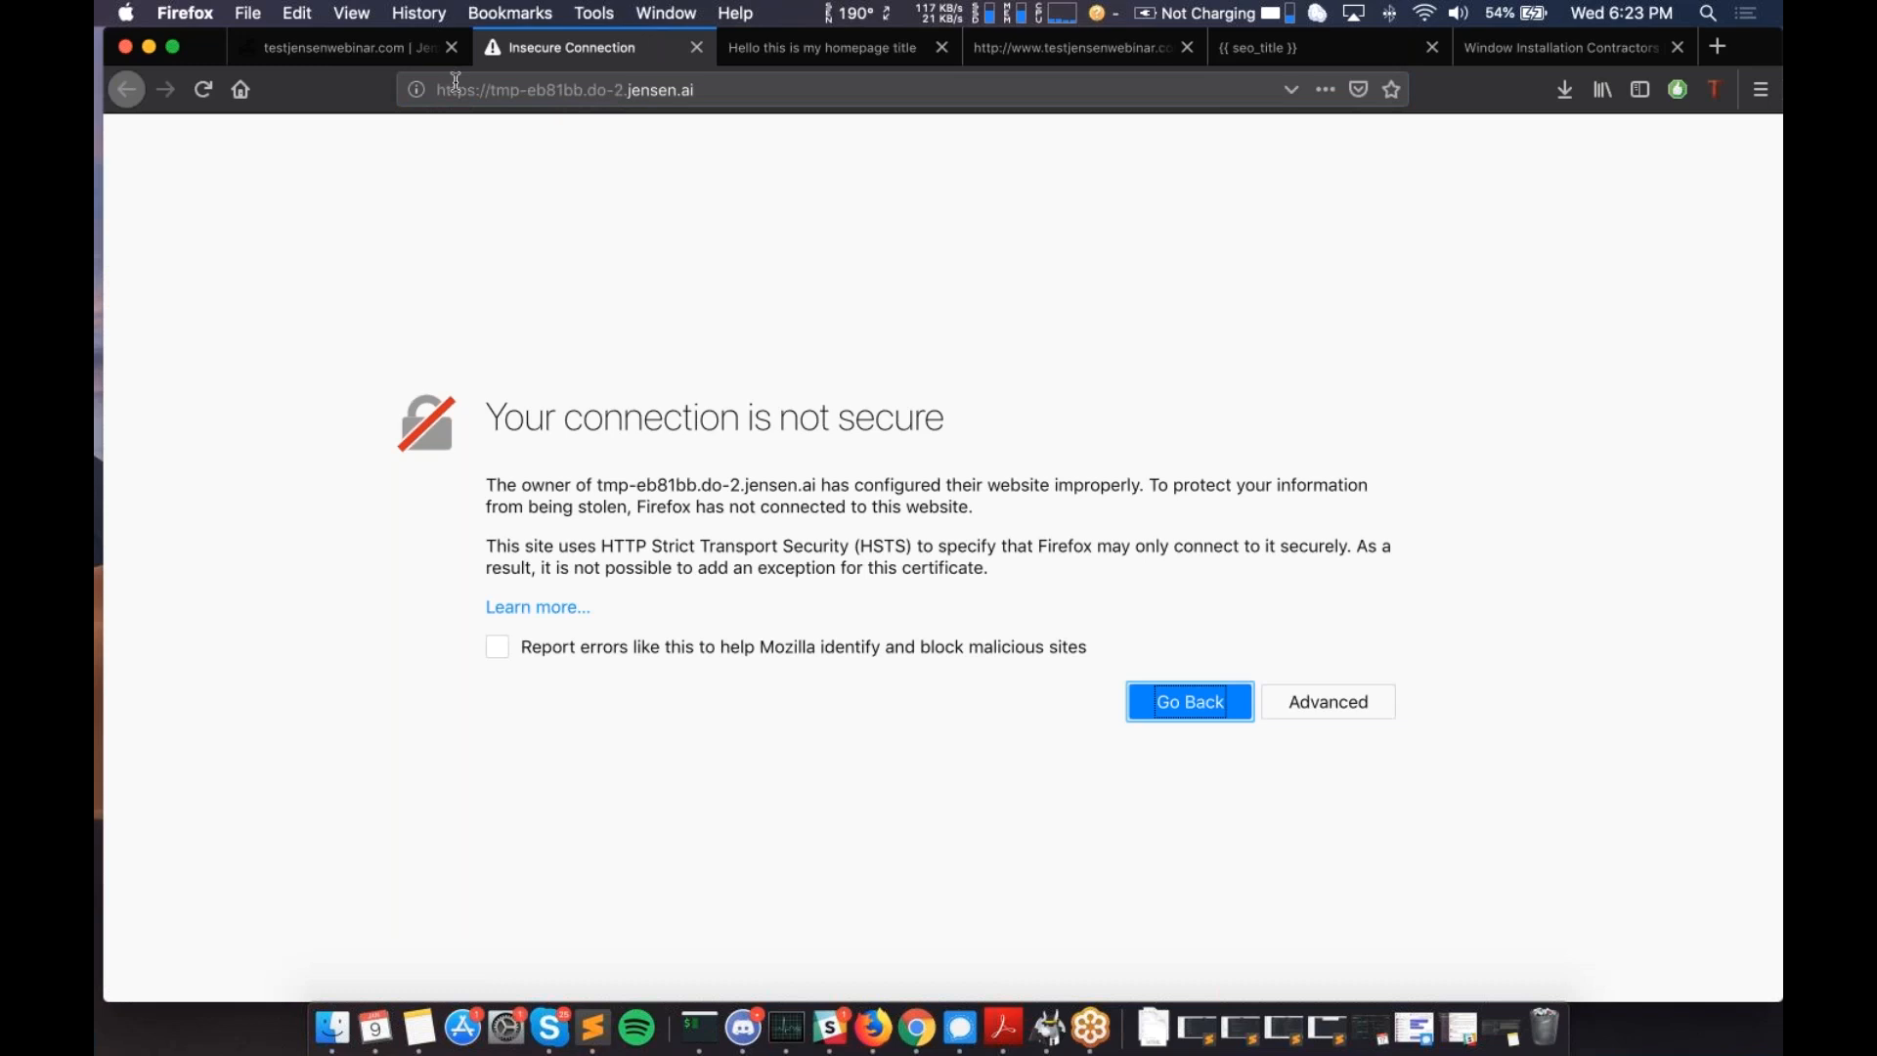
# - Reveal the SSL_ERROR_BAD_CERT_DOMAIN details showing the certificate covers only testjensenwebinar.com
pyautogui.click(1350, 698)
pyautogui.scroll(-2, 943, 557)
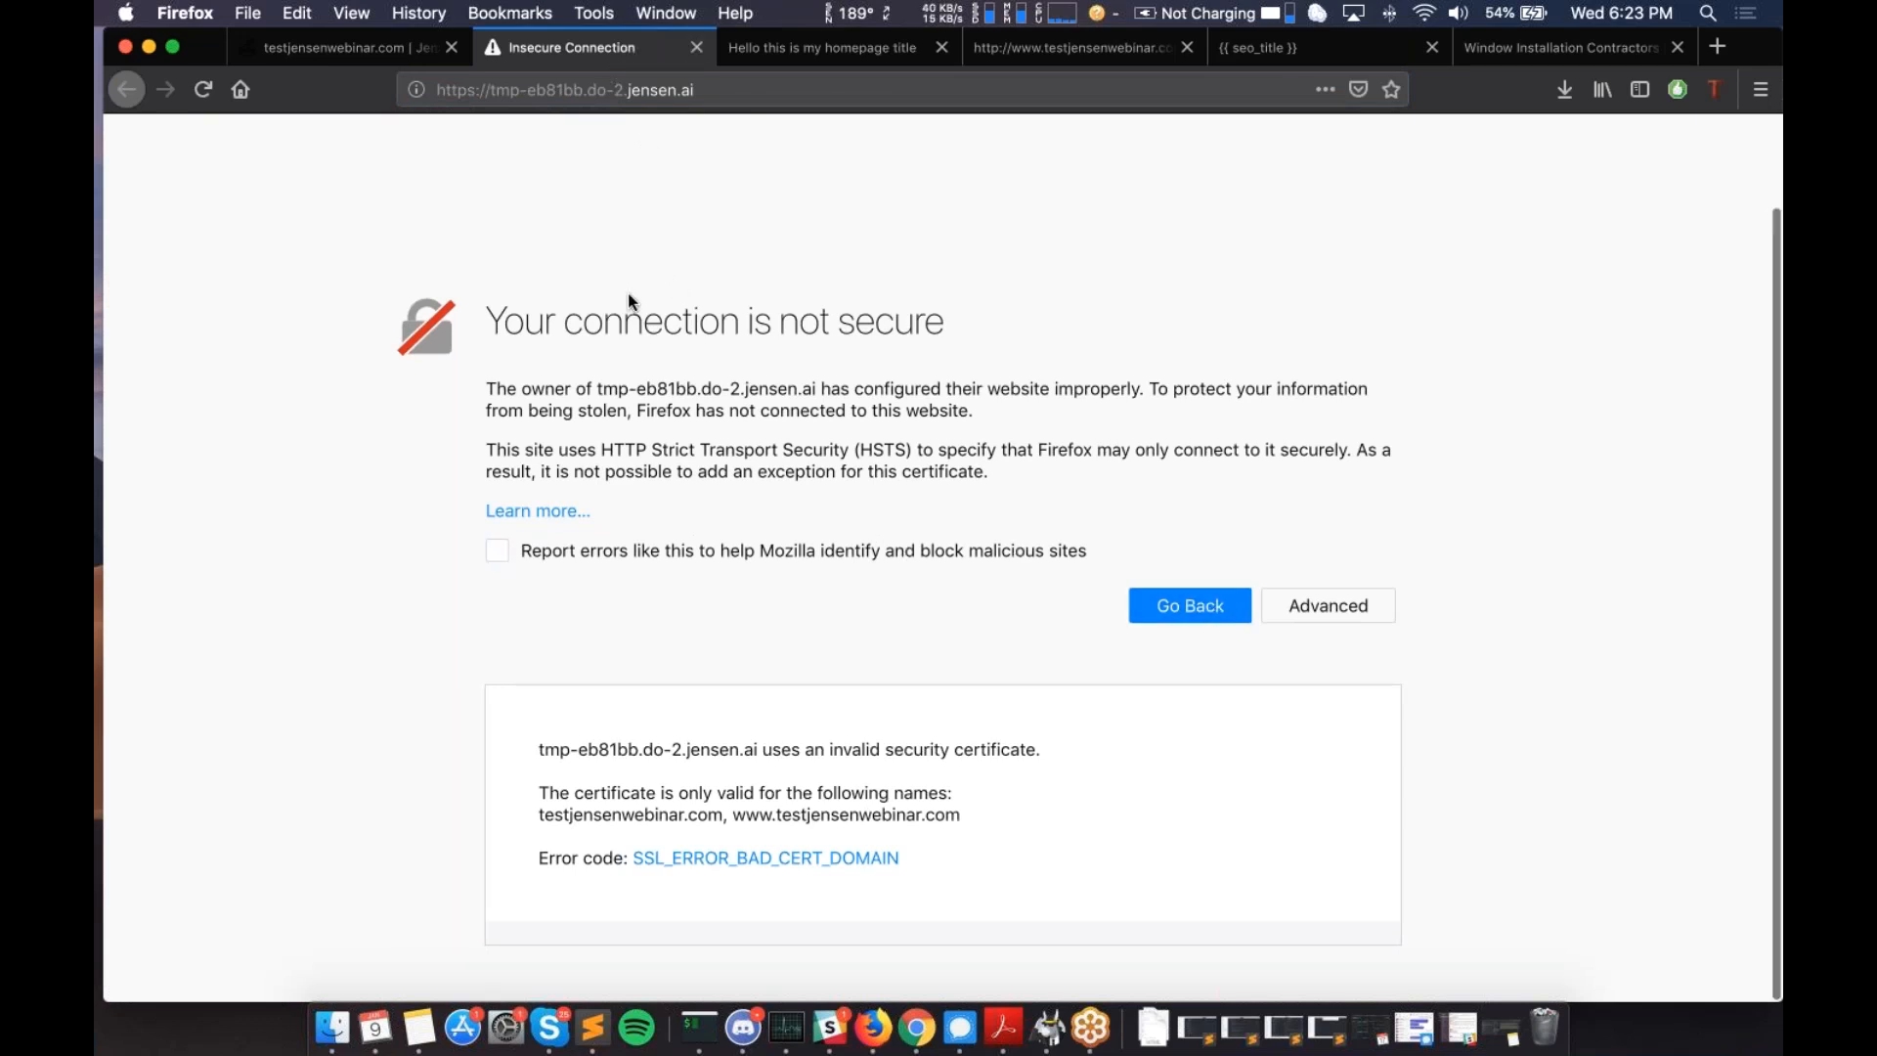
pyautogui.scroll(1, 630, 301)
pyautogui.scroll(1, 631, 301)
pyautogui.moveTo(595, 485); pyautogui.dragTo(814, 486)
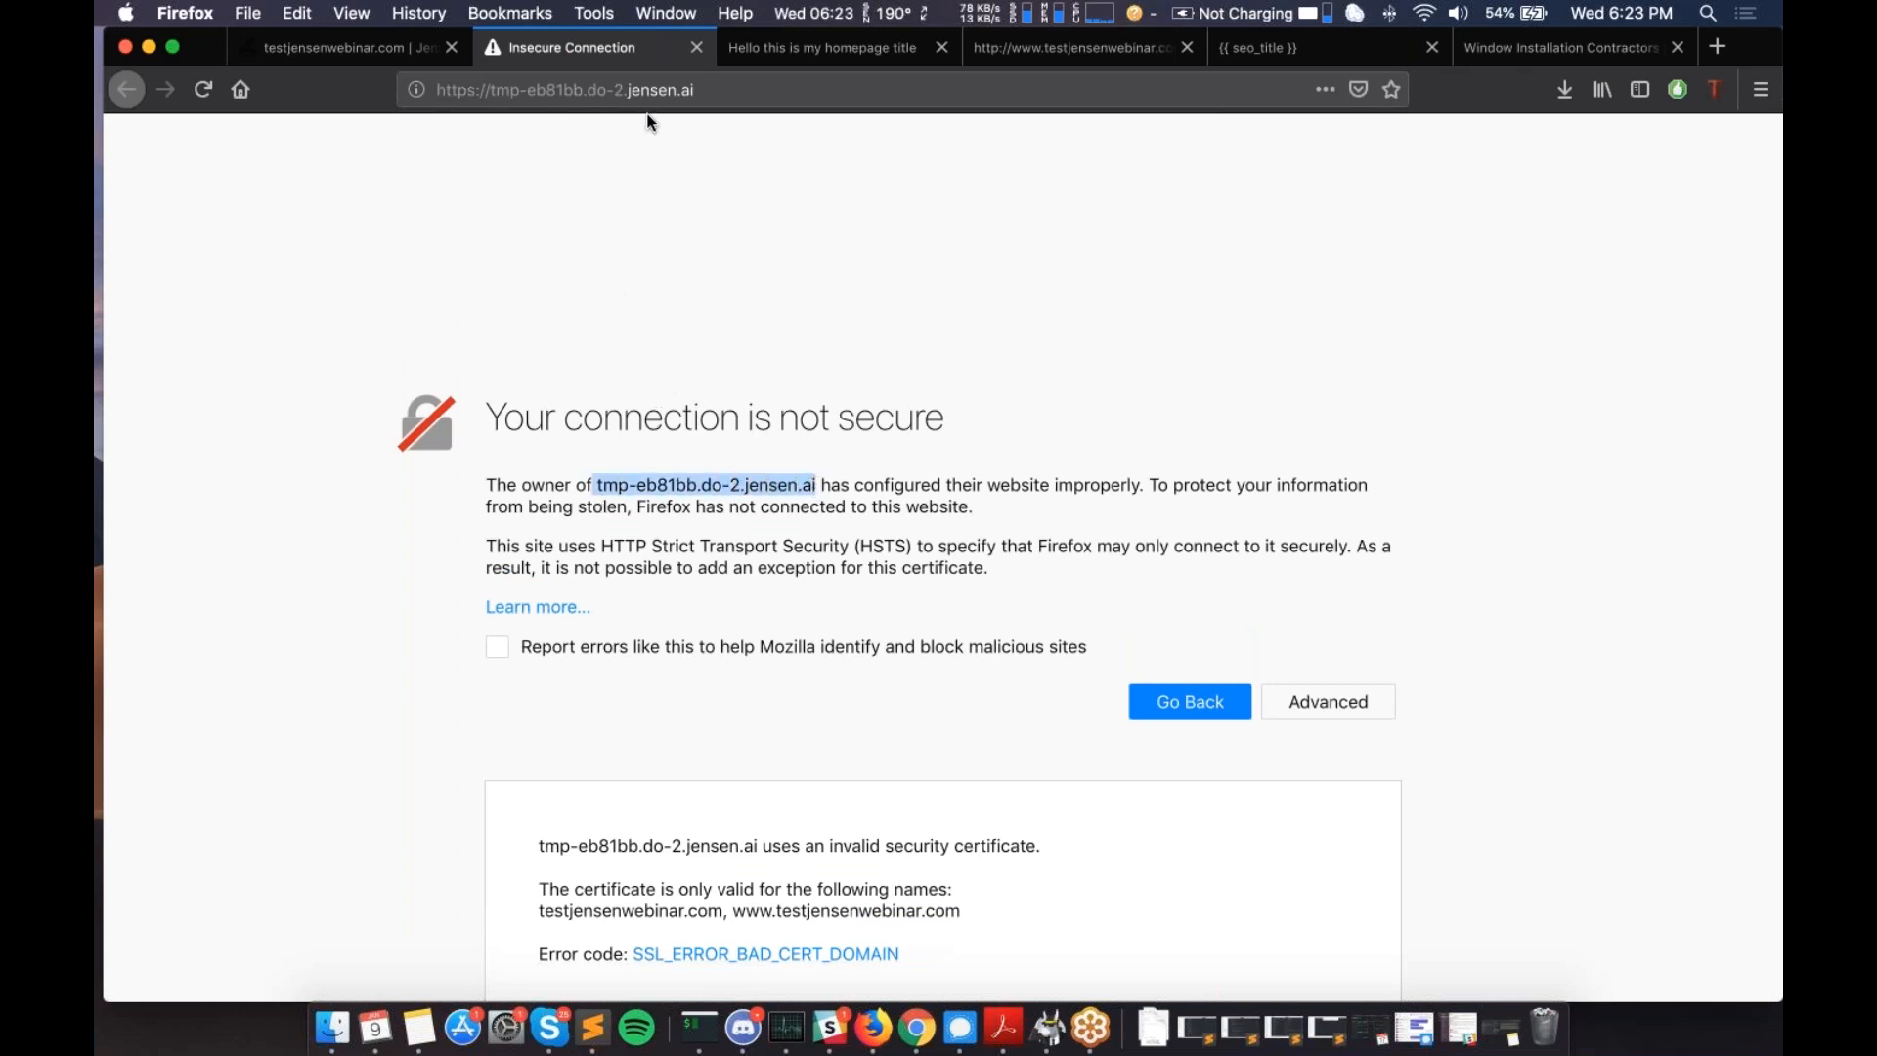
# - Scroll through the live homepage, then return to the Jensen.ai site Overview with zero visitors
pyautogui.click(787, 49)
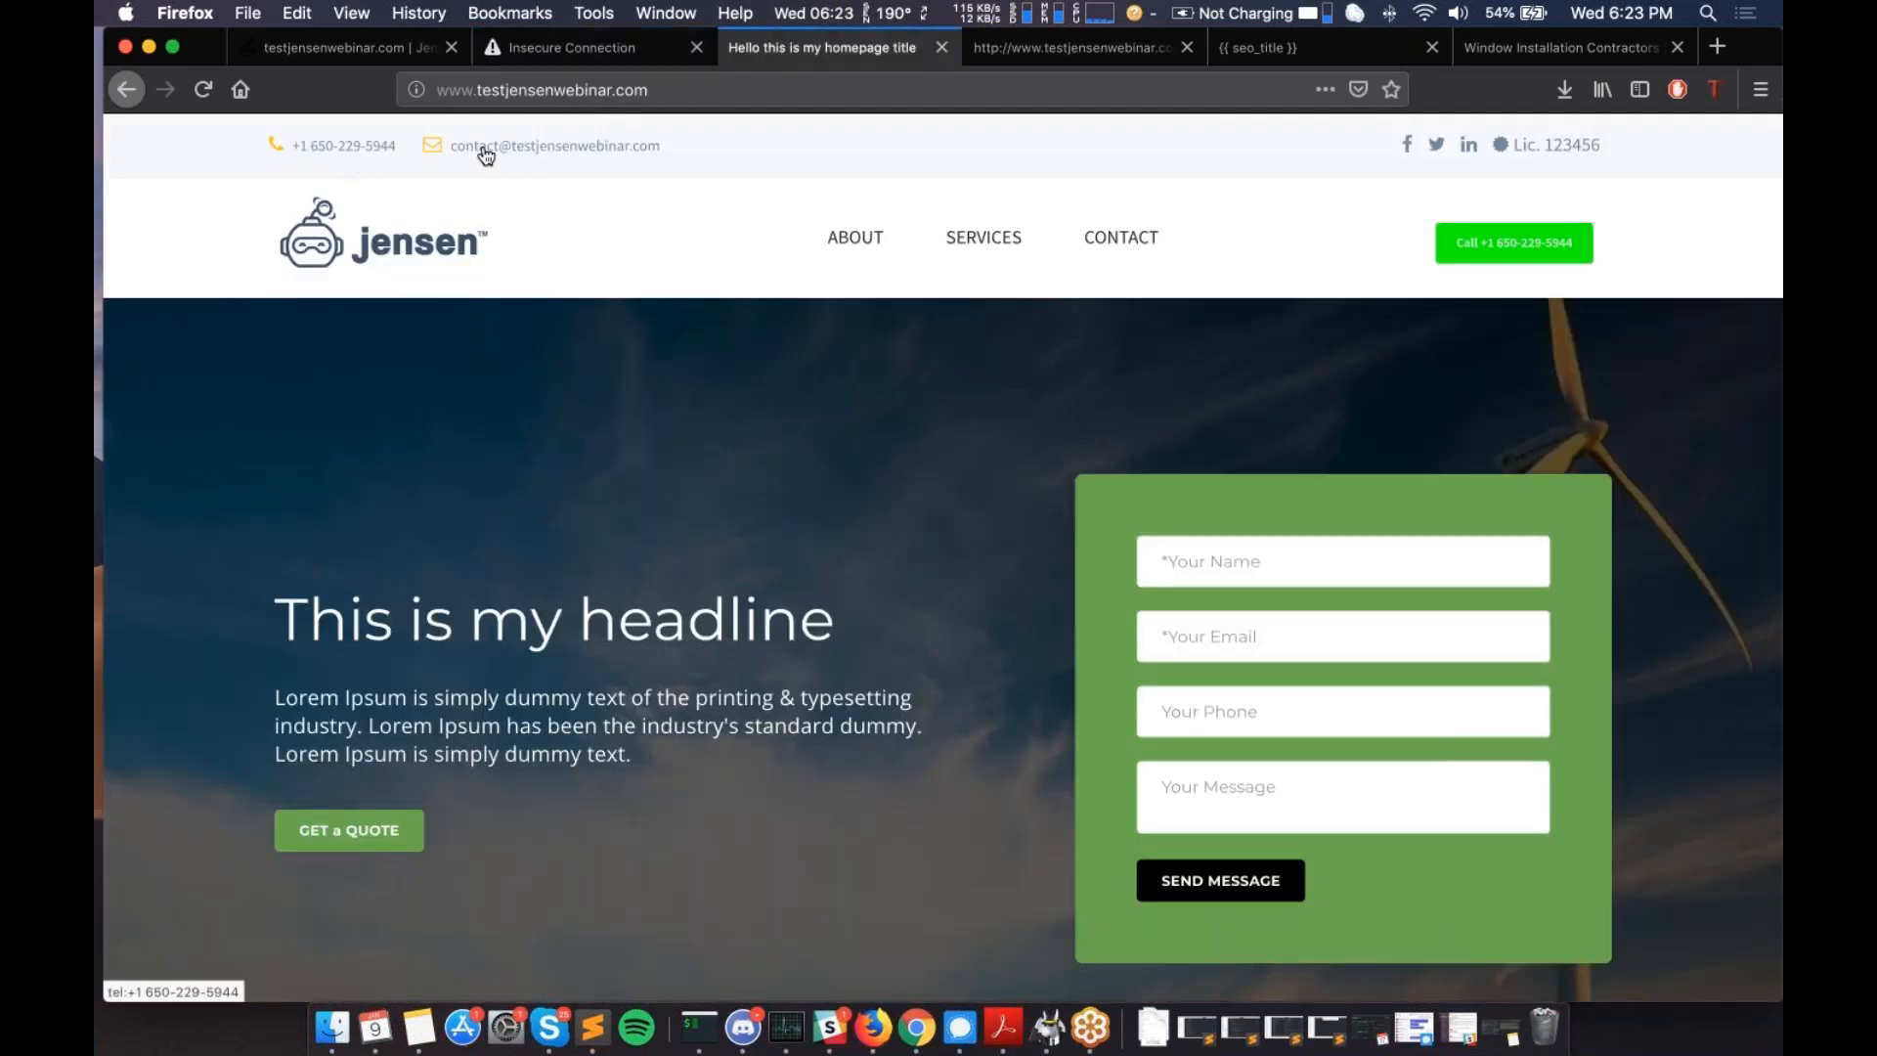
pyautogui.scroll(-1, 667, 550)
pyautogui.scroll(-10, 667, 547)
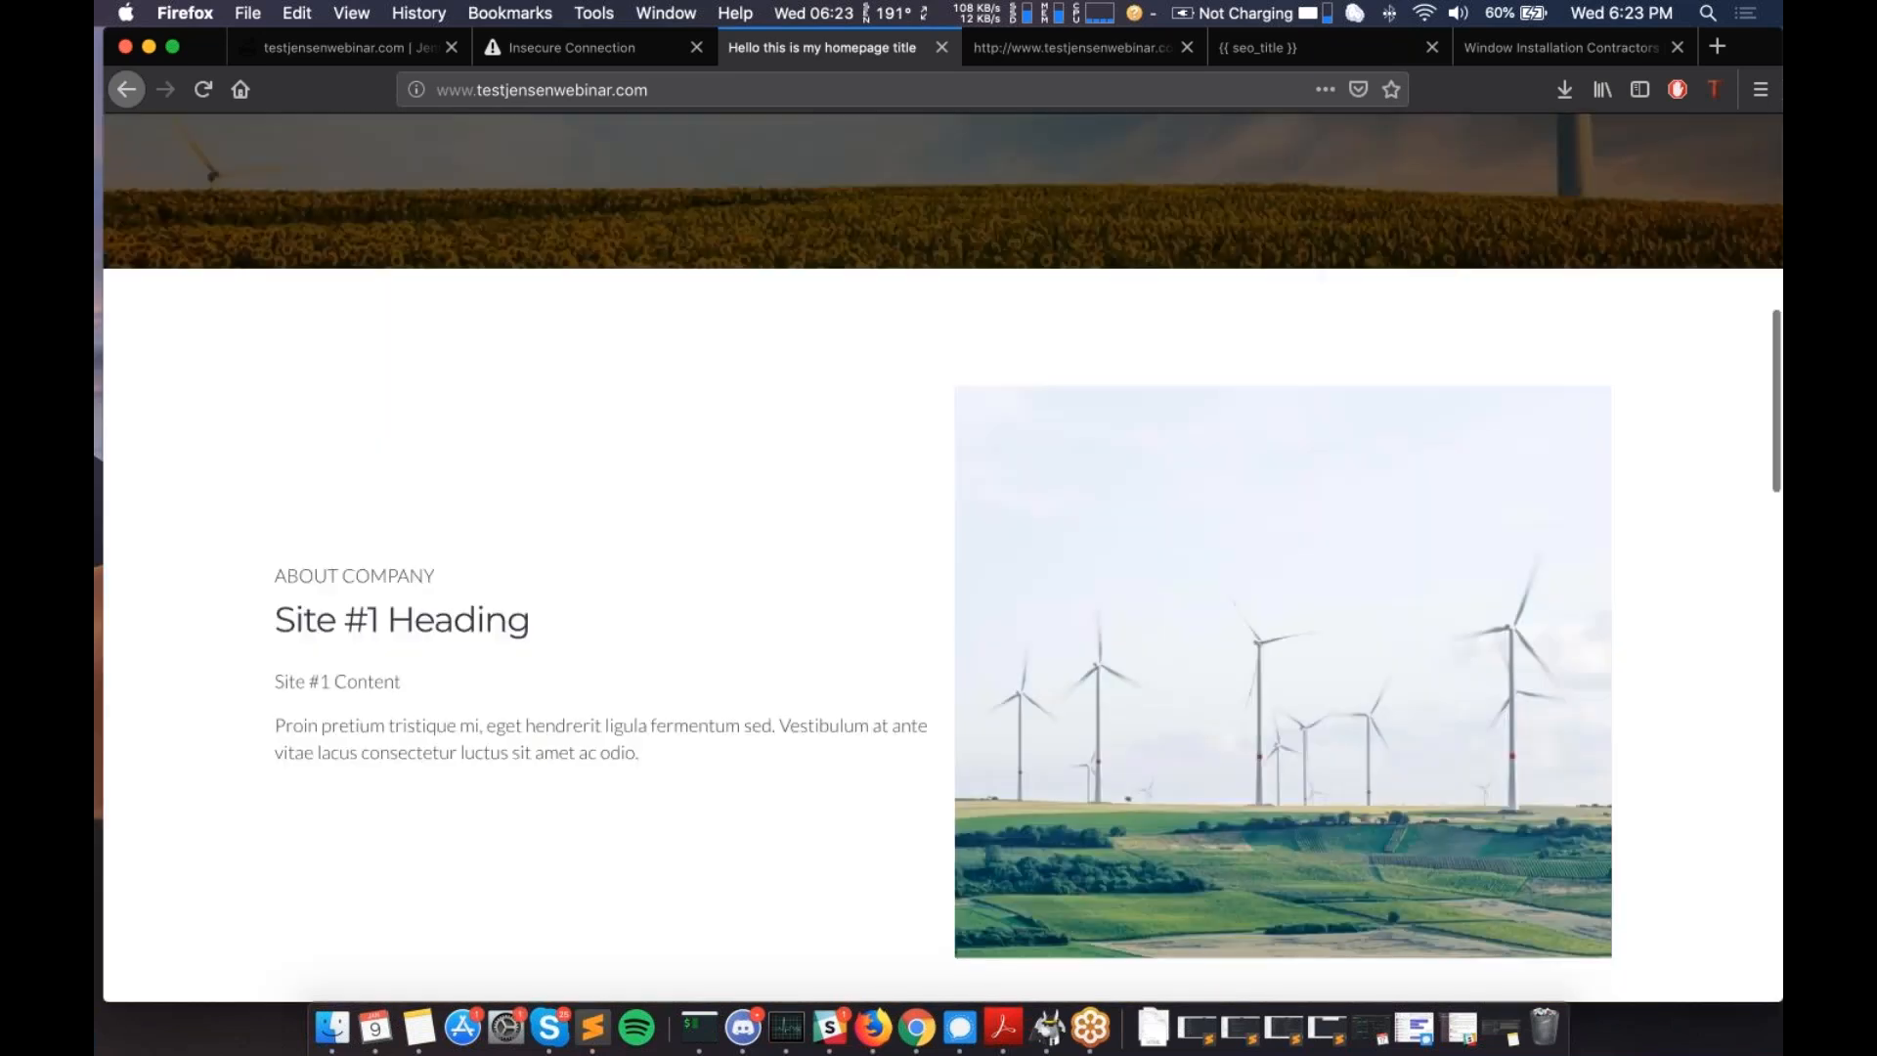
pyautogui.scroll(-1, 666, 547)
pyautogui.moveTo(655, 554); pyautogui.dragTo(554, 673)
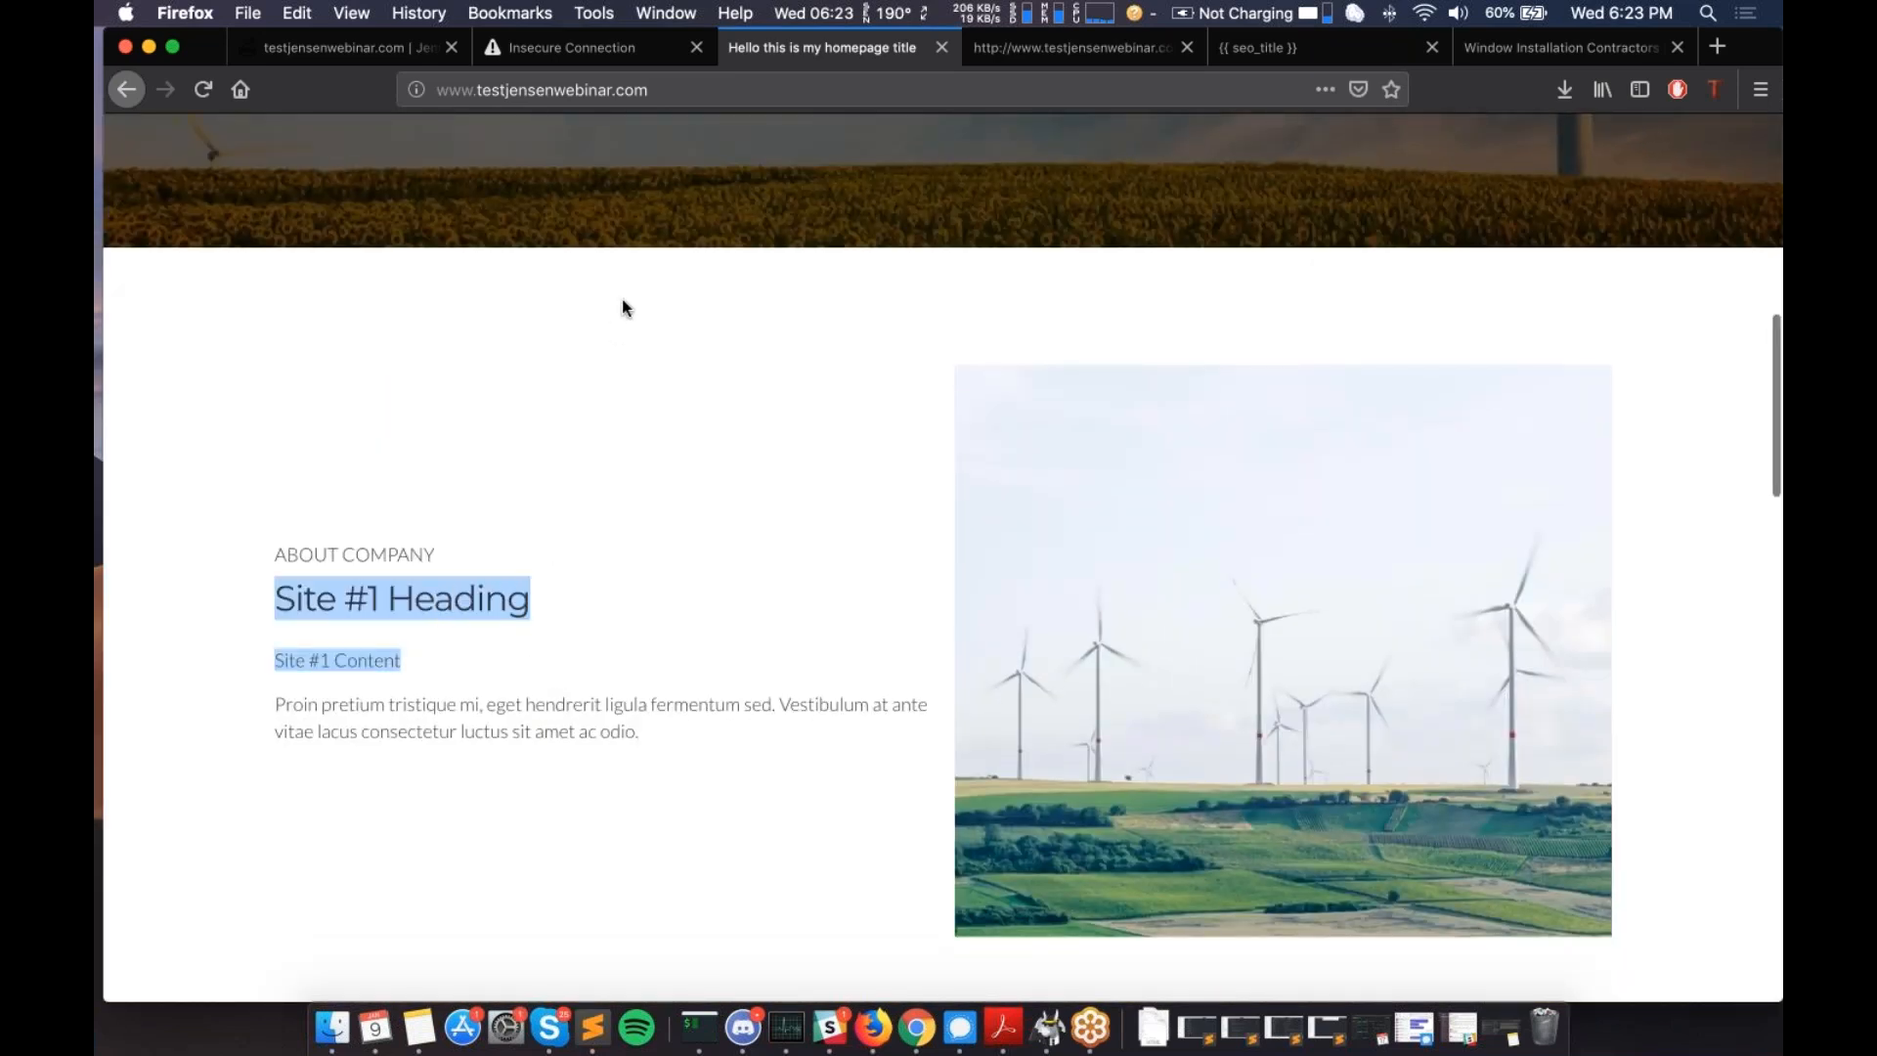
pyautogui.scroll(11, 626, 308)
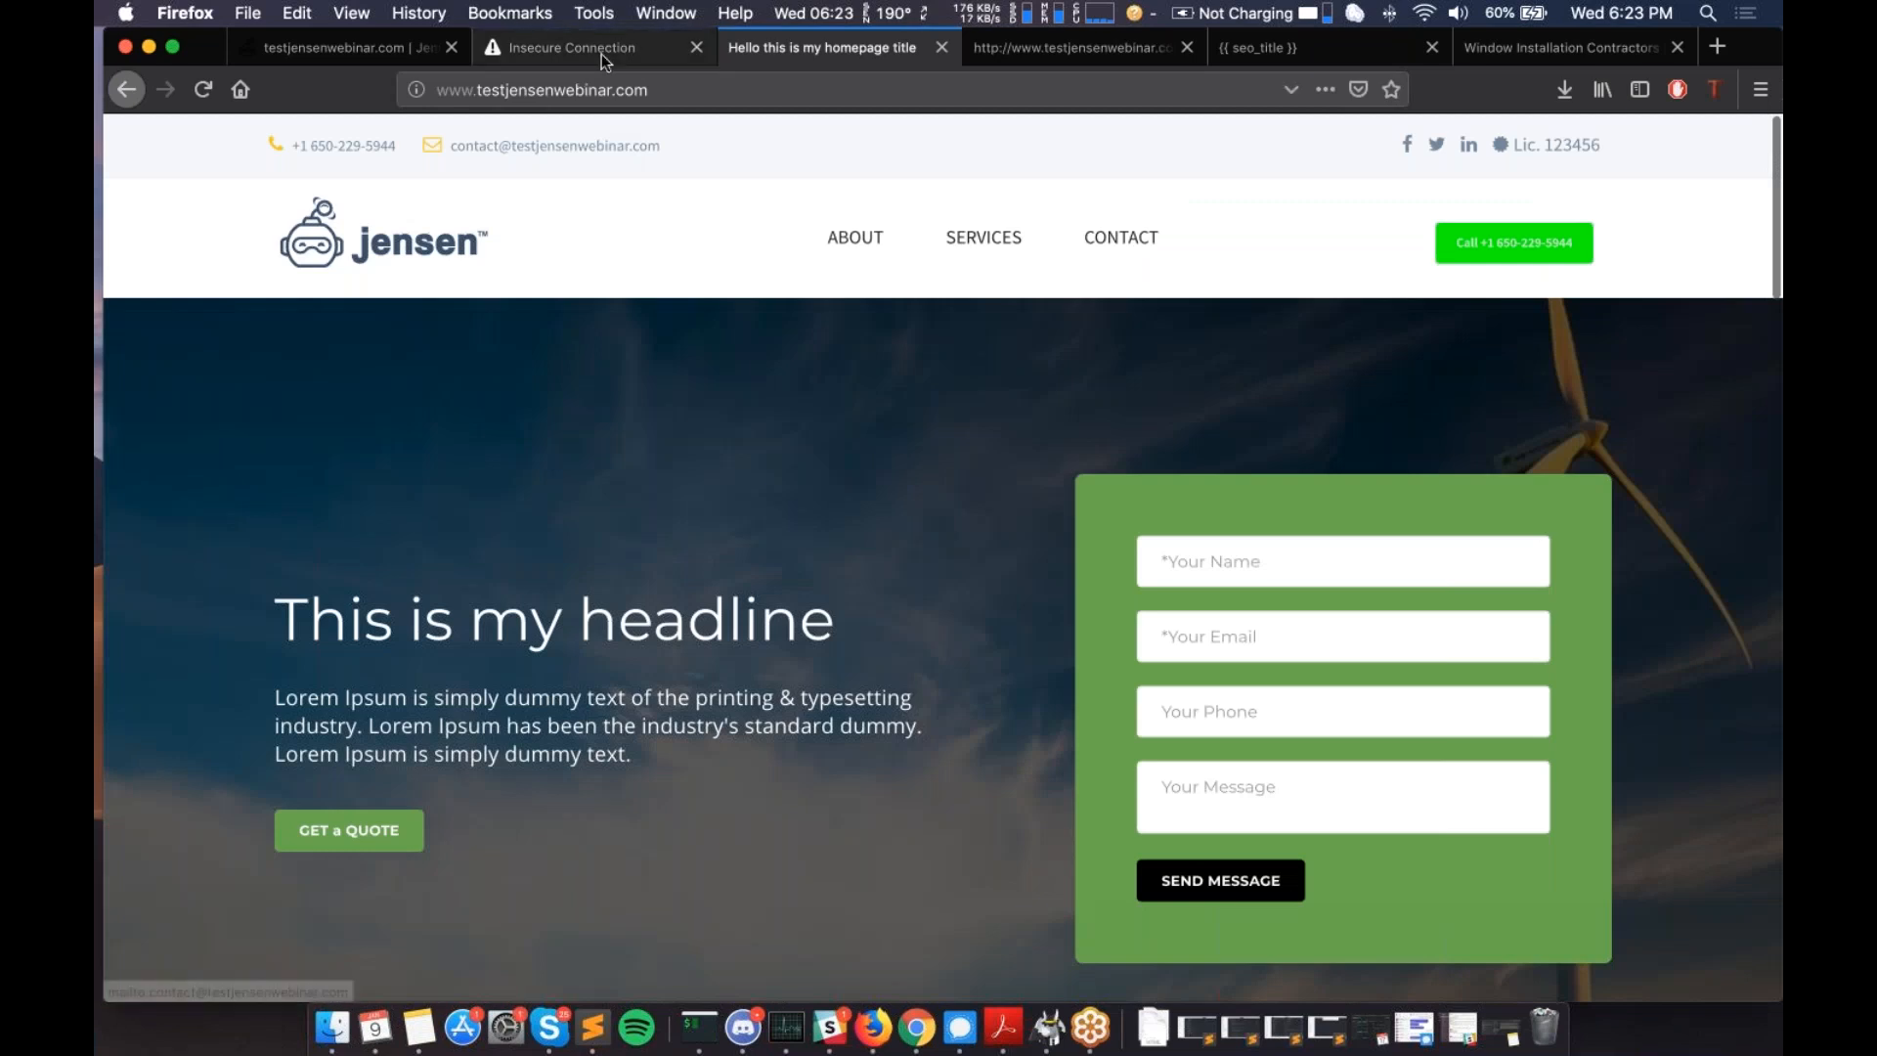
pyautogui.click(381, 46)
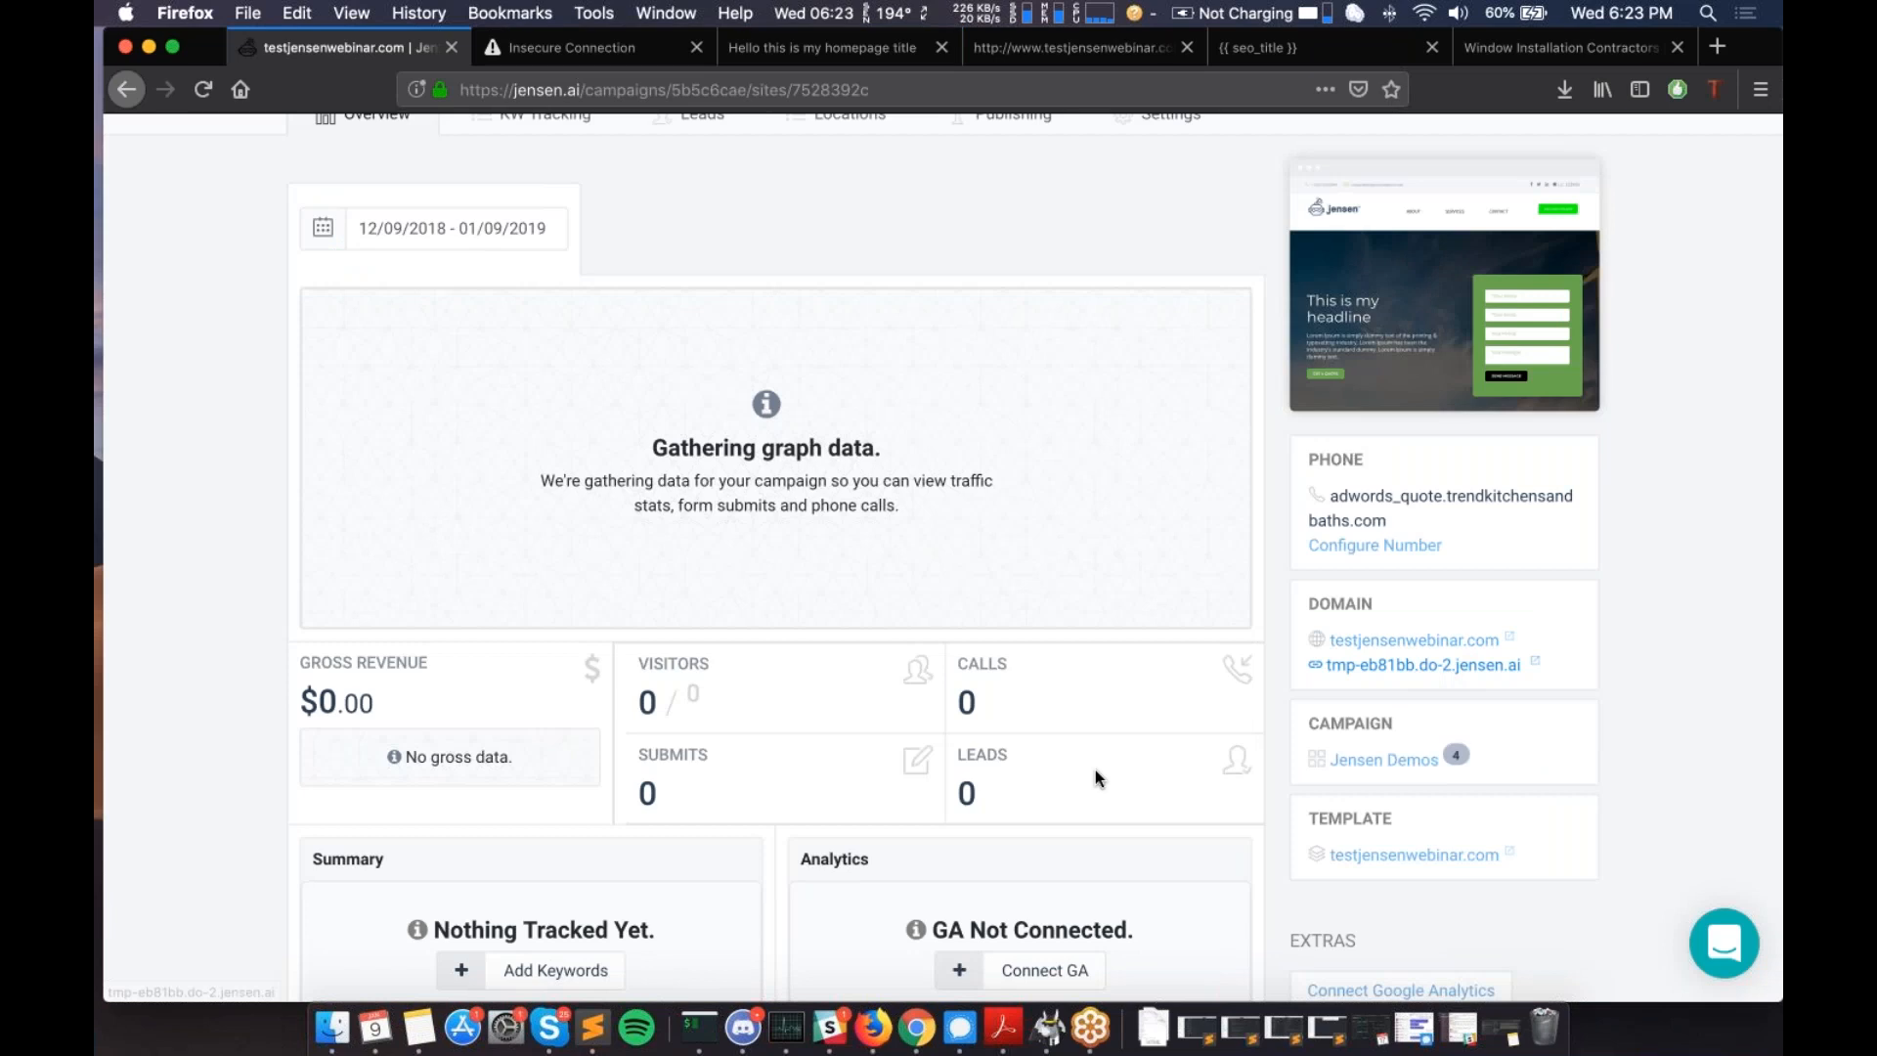
pyautogui.scroll(4, 1095, 777)
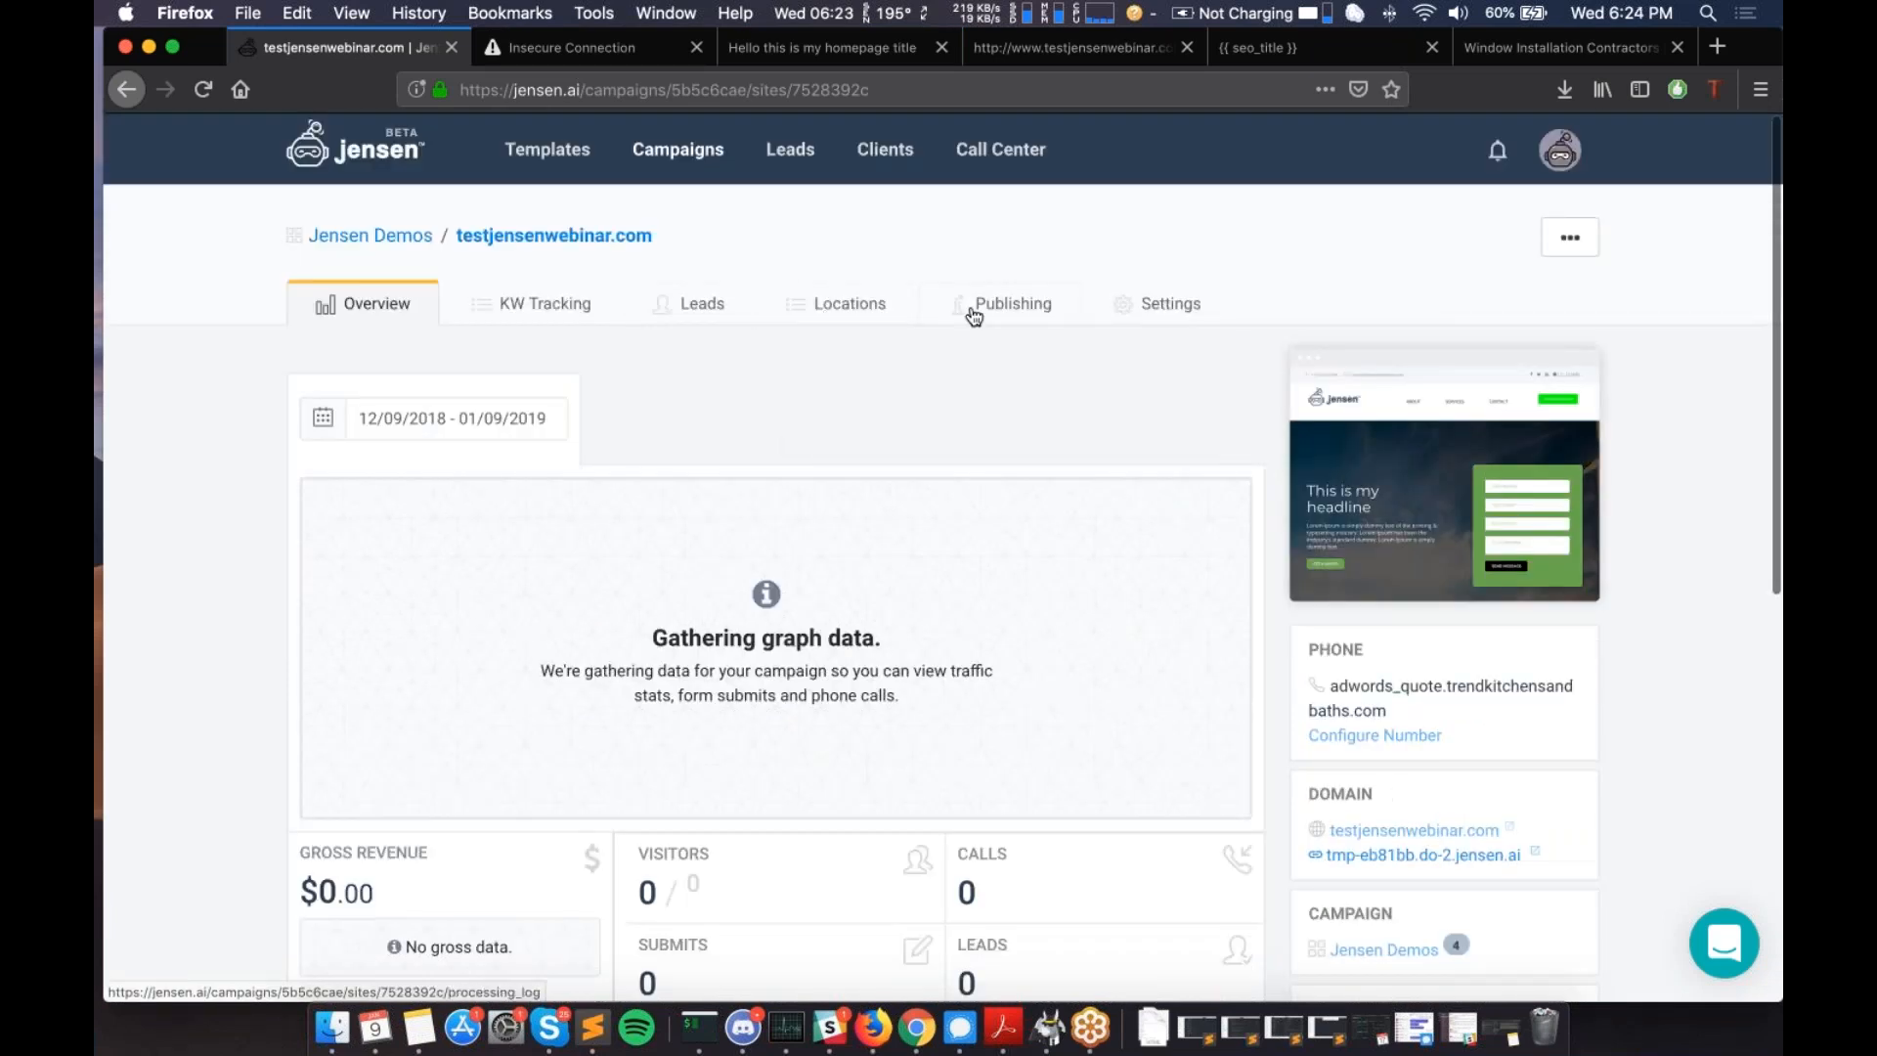
# - Review the site's empty Leads page, then bring up Publishing showing 'Deploy finished' and the deploy log
pyautogui.click(690, 306)
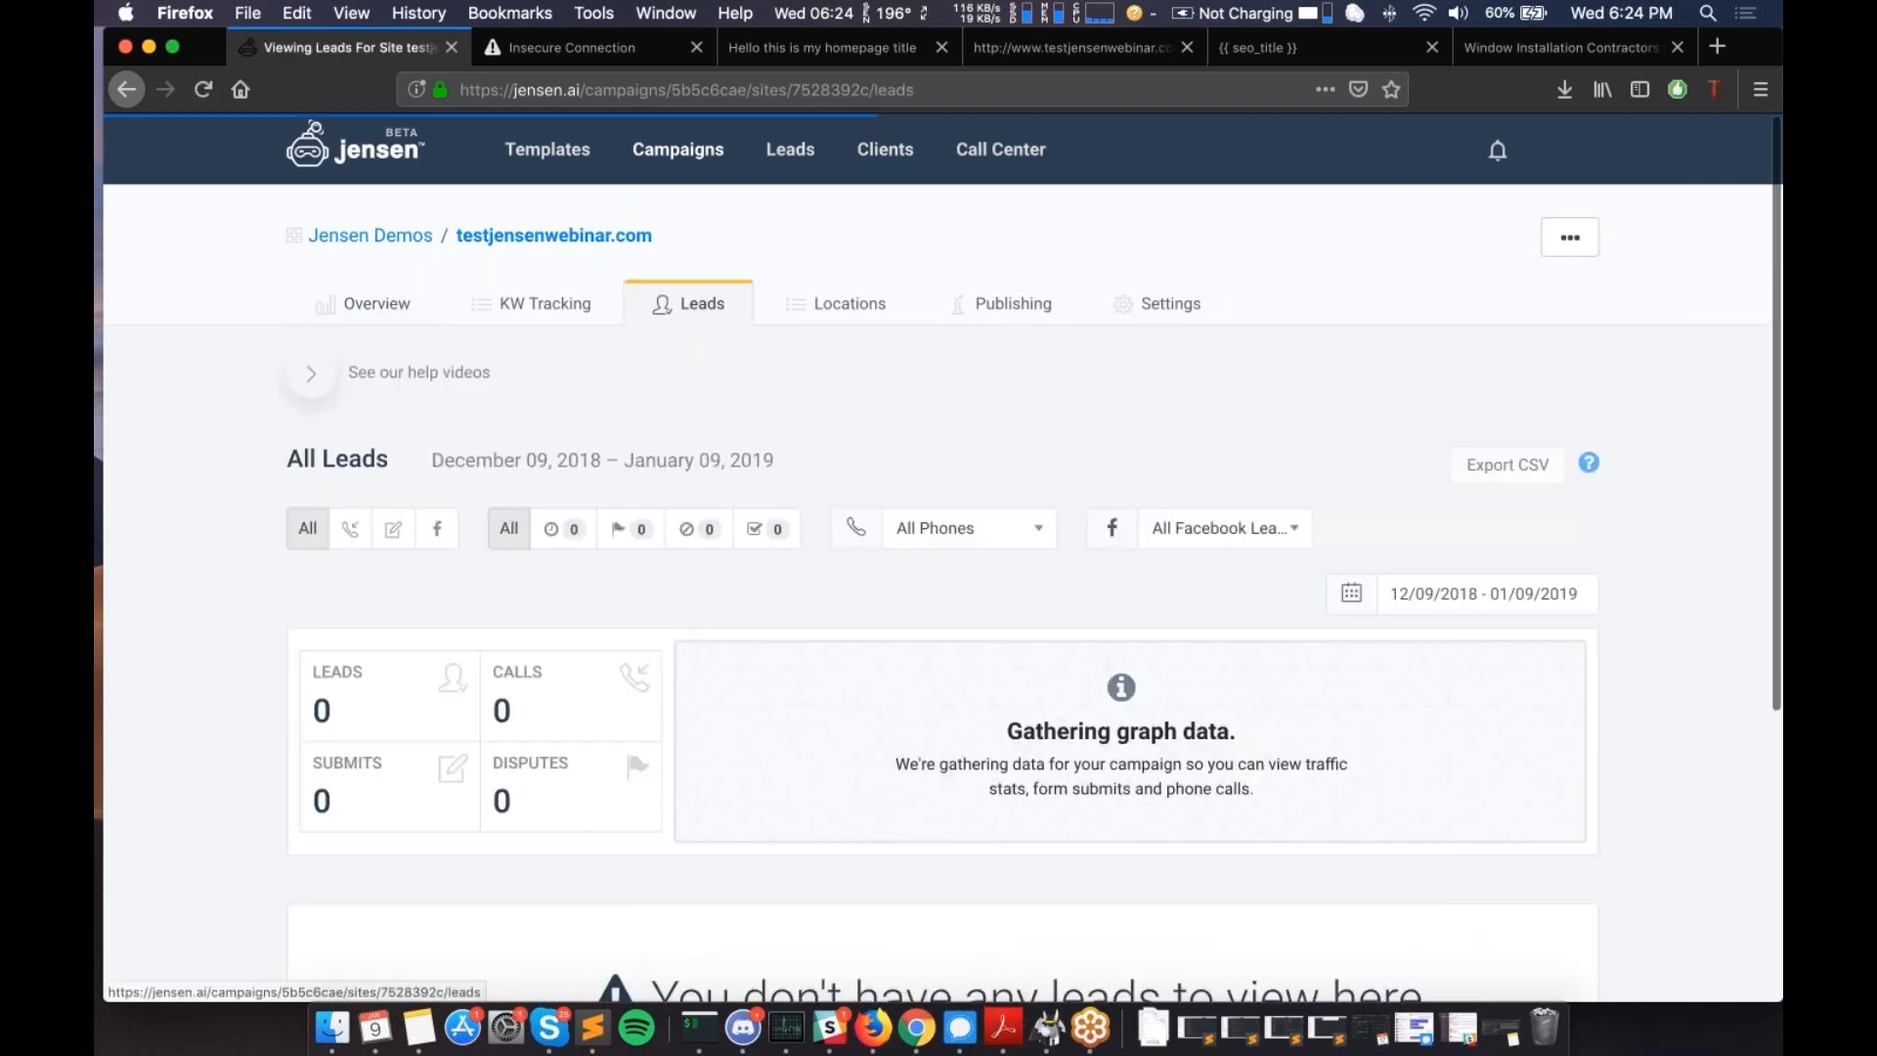
pyautogui.scroll(-1, 690, 308)
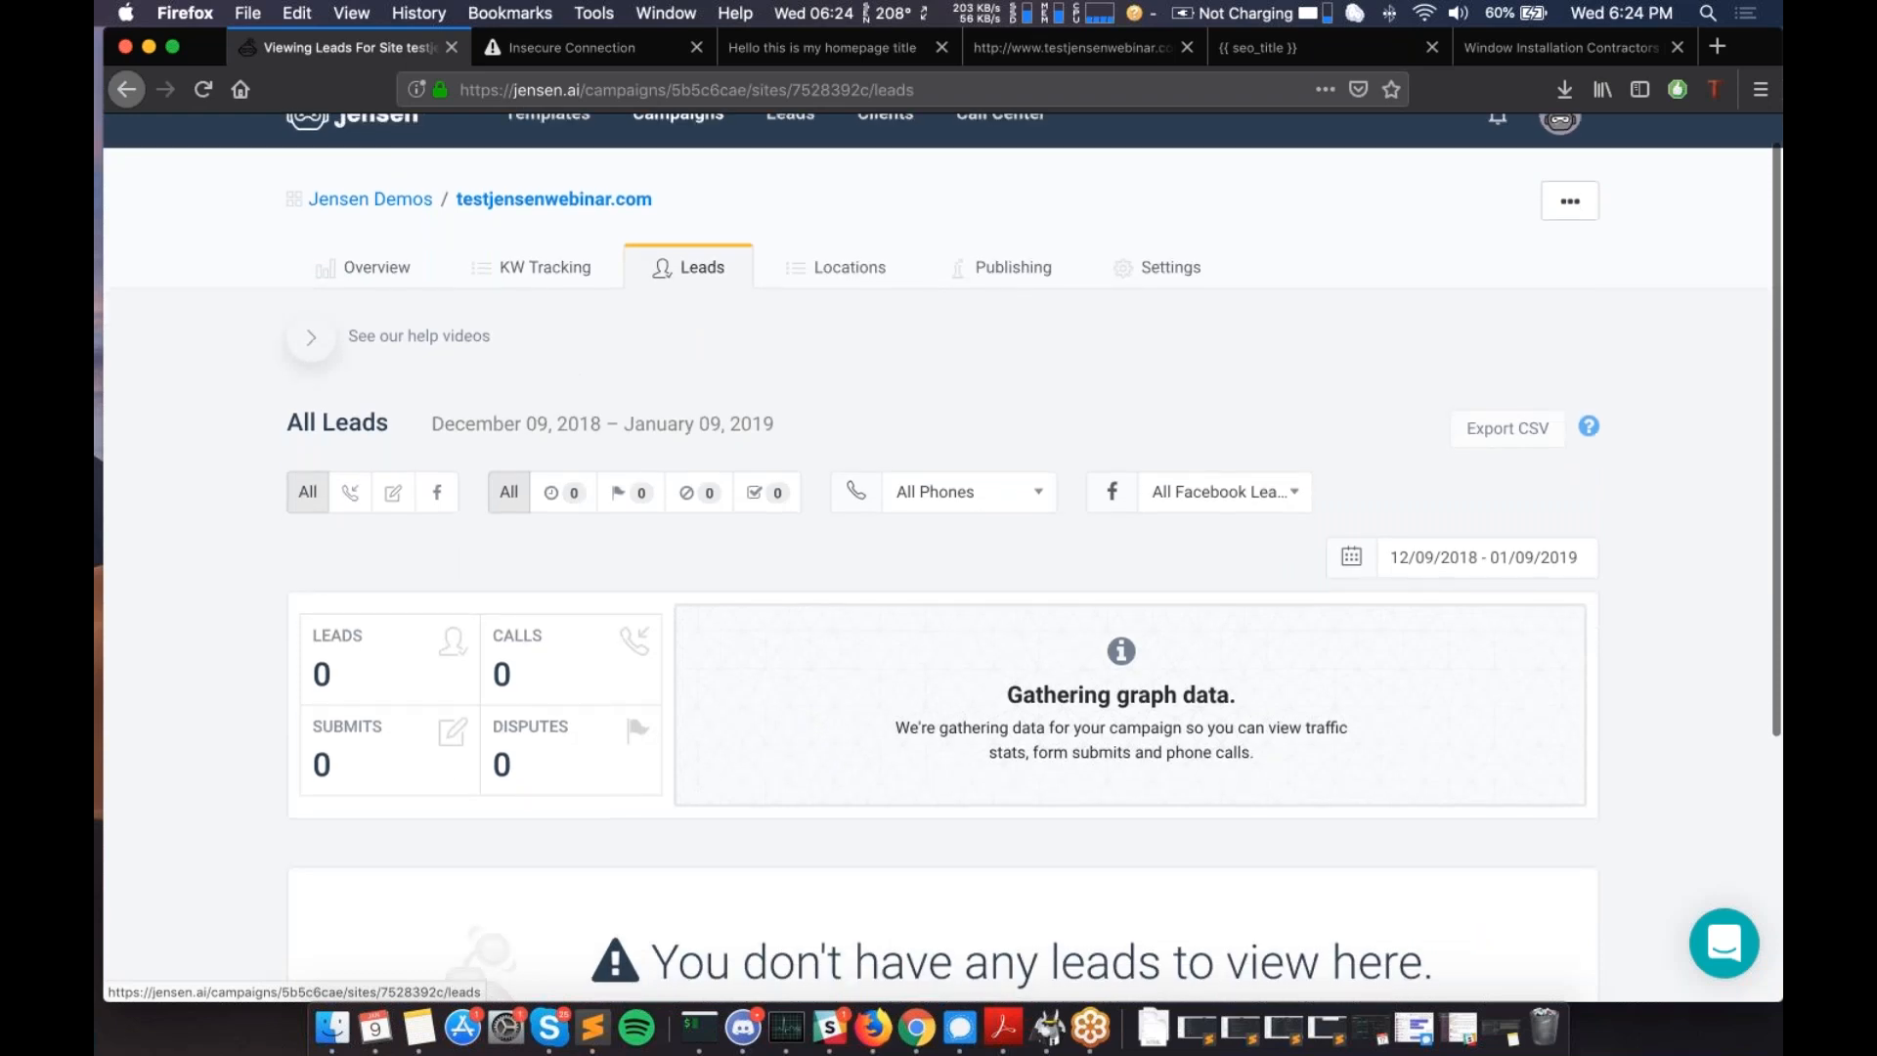
pyautogui.scroll(1, 762, 195)
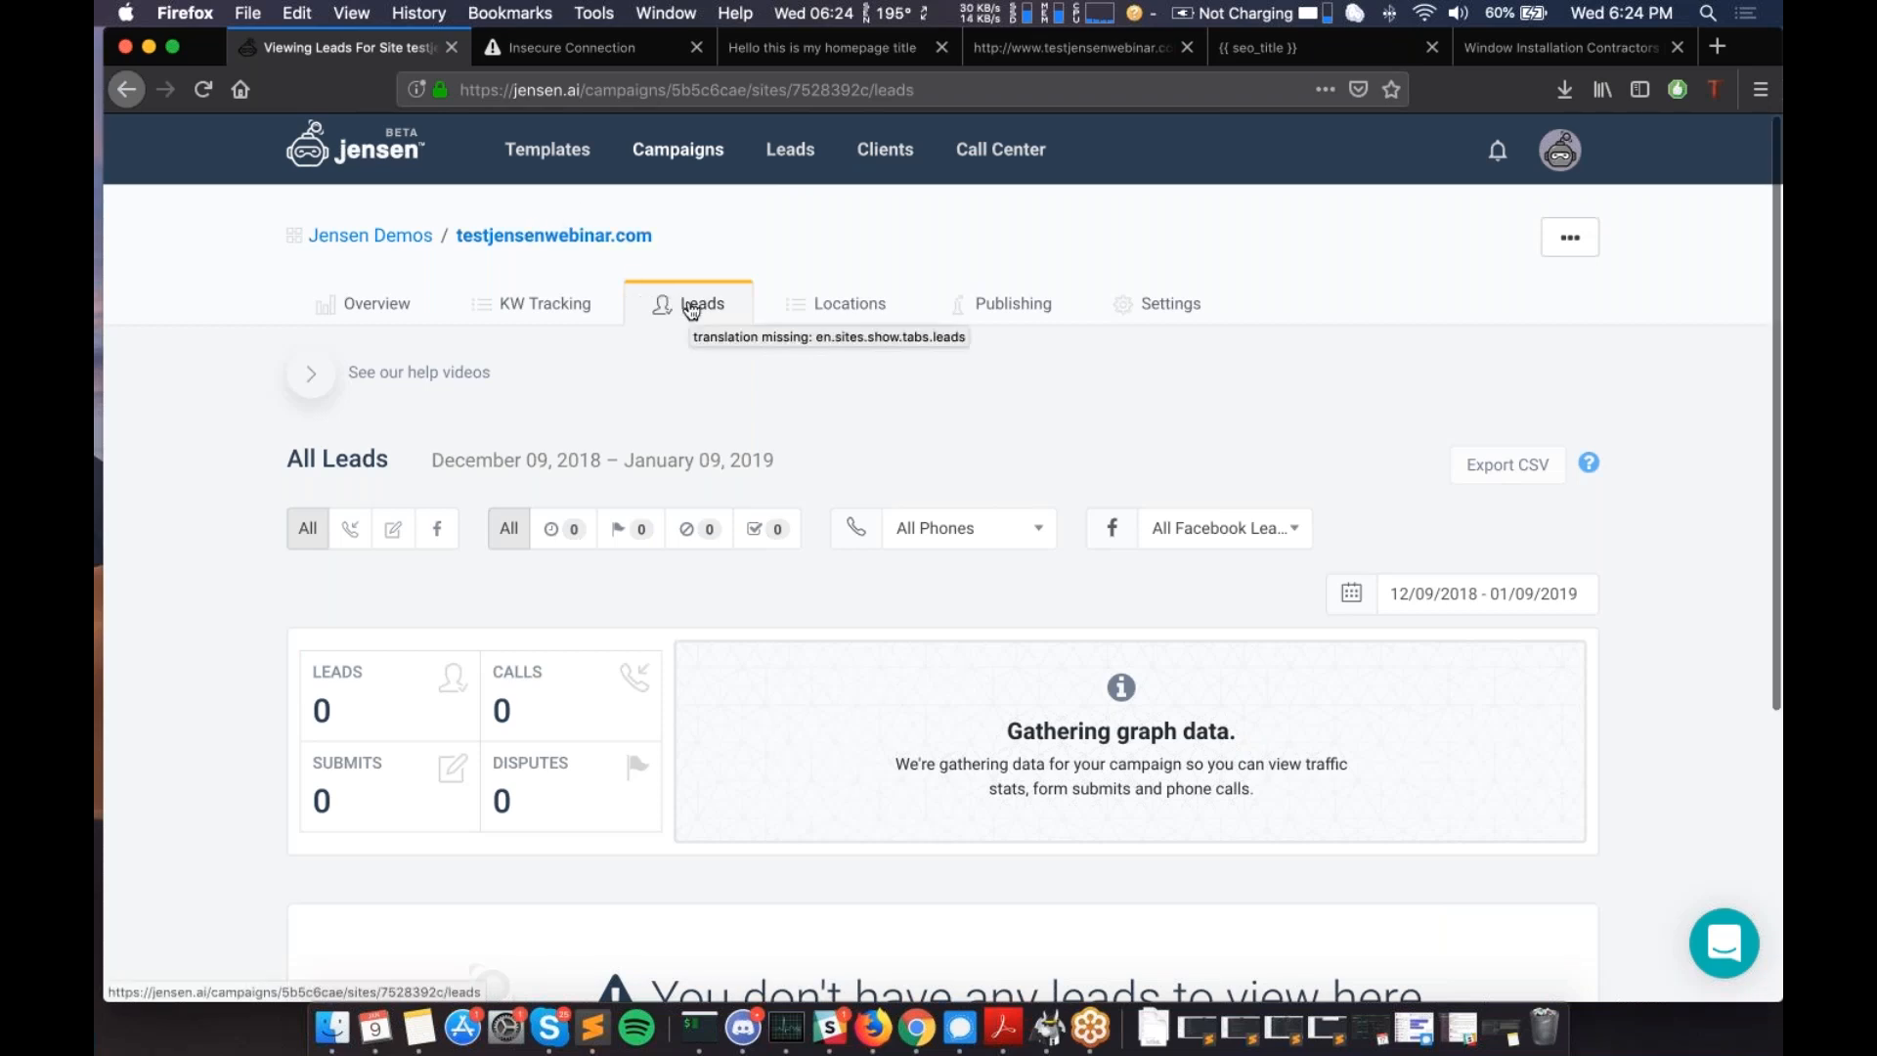
pyautogui.scroll(-1, 691, 309)
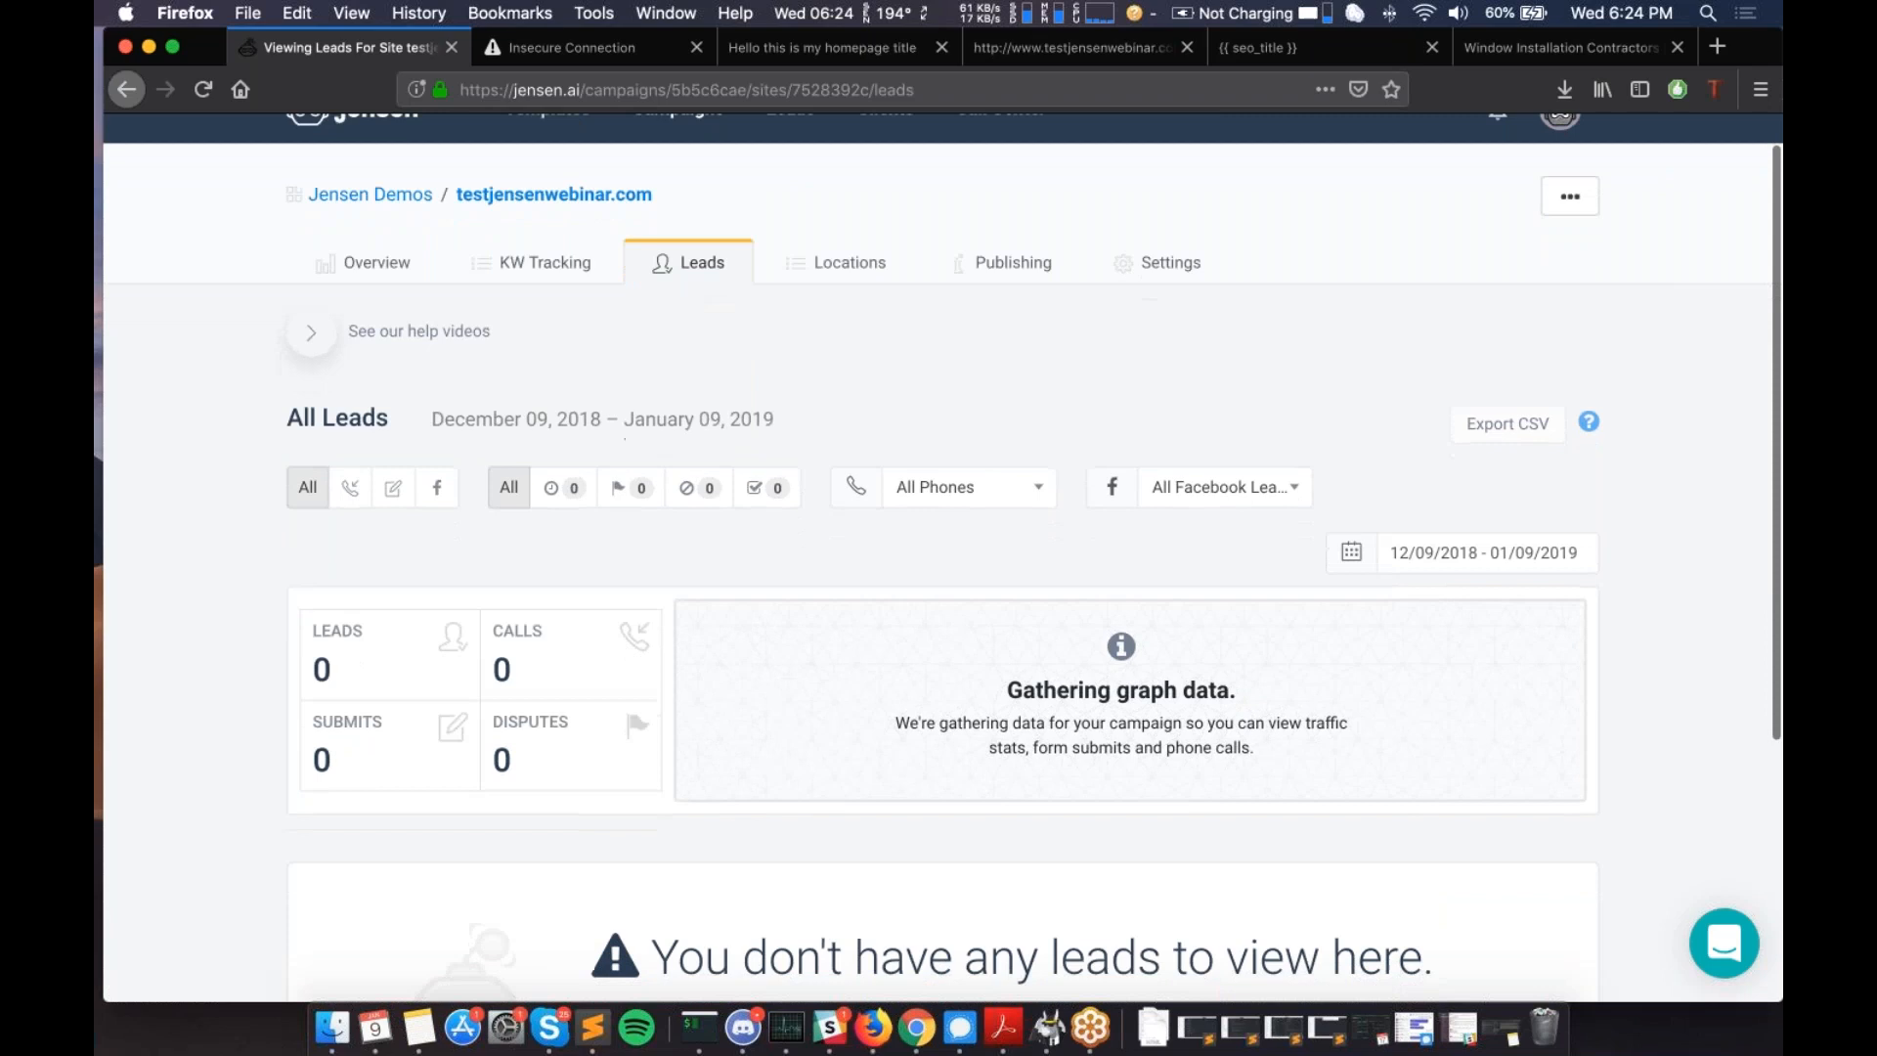
pyautogui.scroll(-2, 792, 332)
pyautogui.scroll(3, 792, 333)
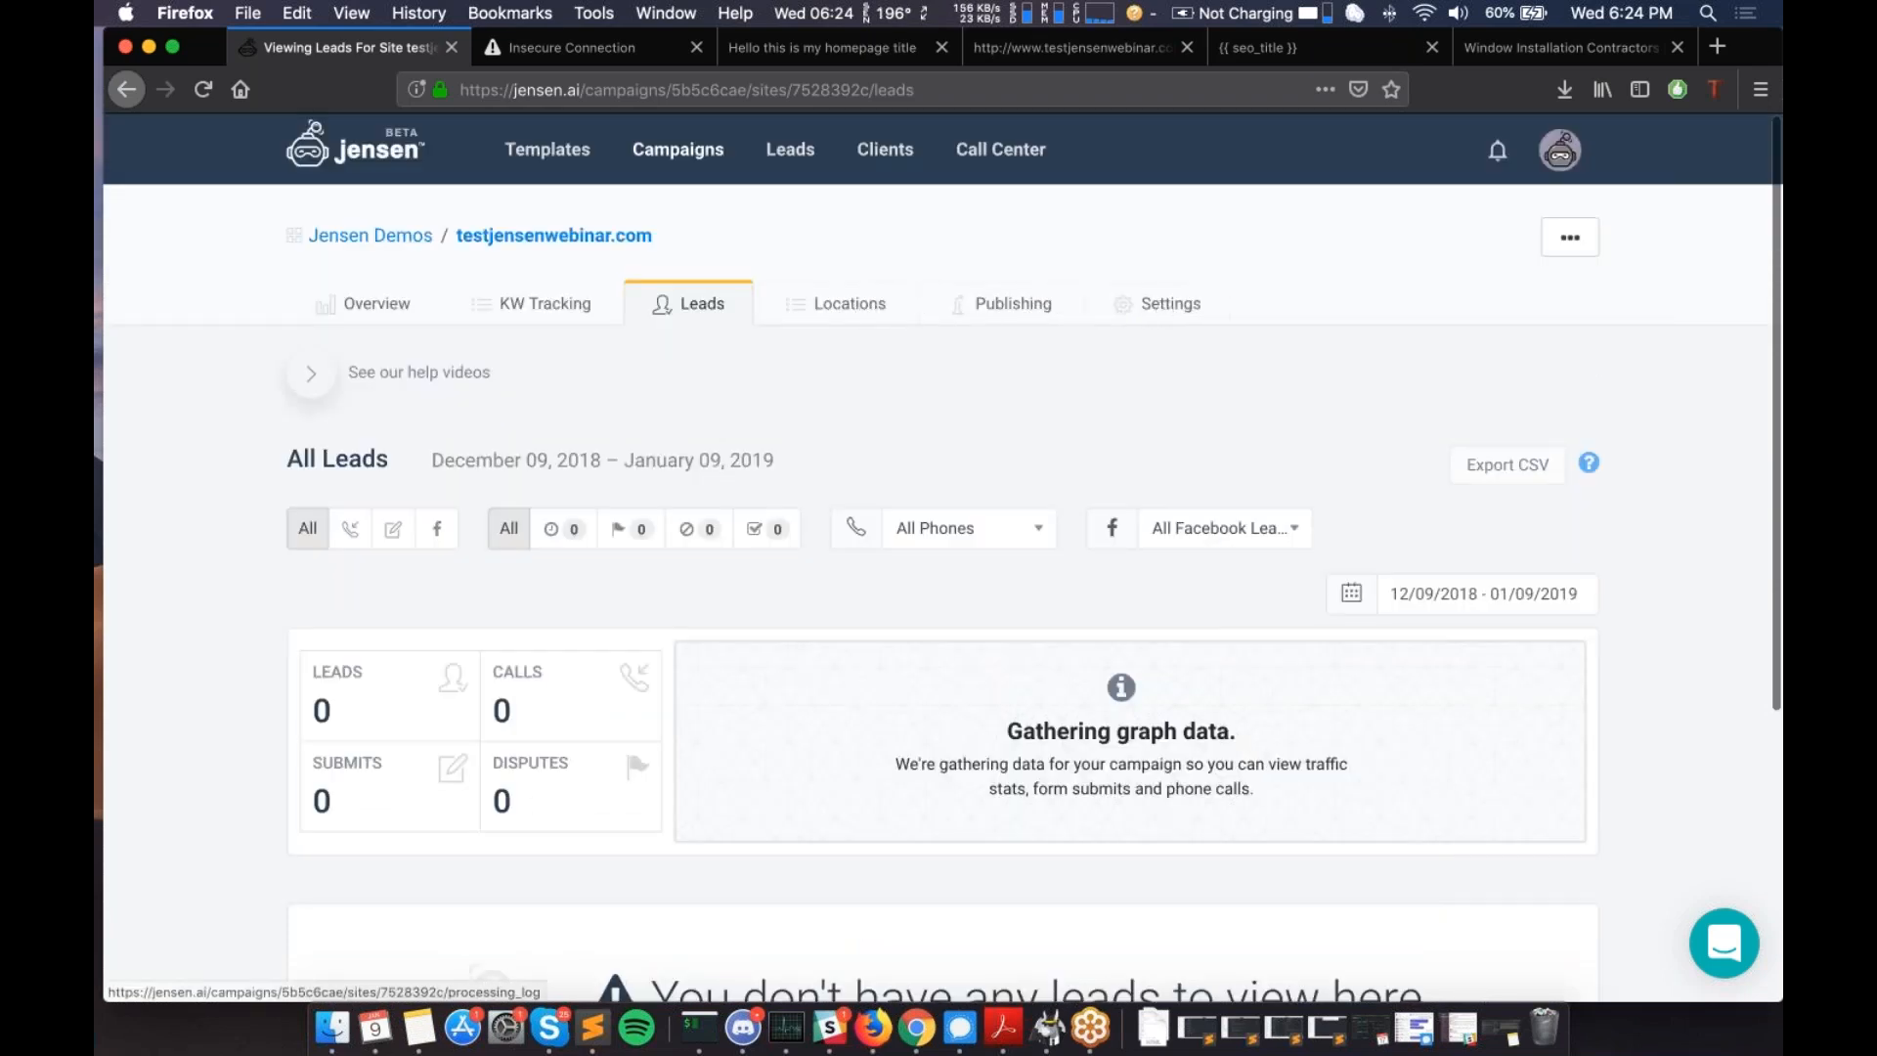
pyautogui.click(968, 306)
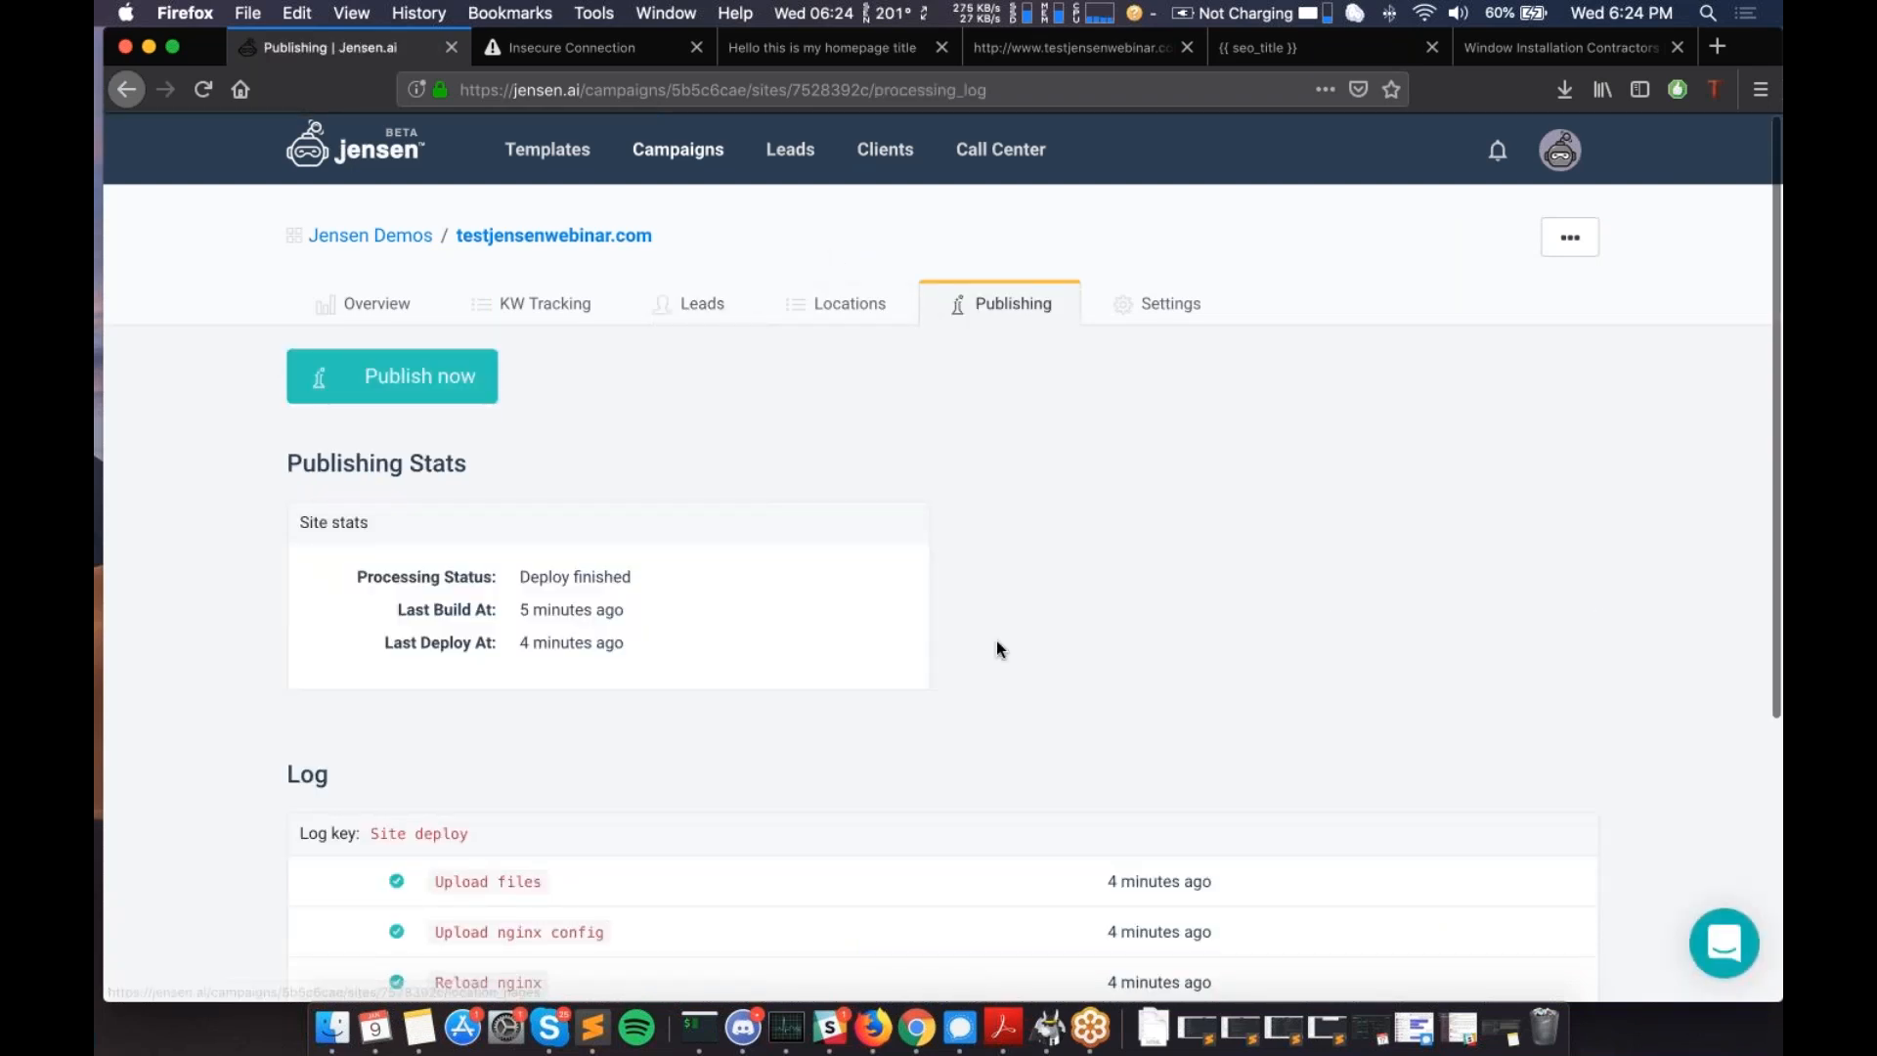
# - Trigger Publish now to redeploy testjensenwebinar.com and wait for the success toast
pyautogui.scroll(-4, 995, 646)
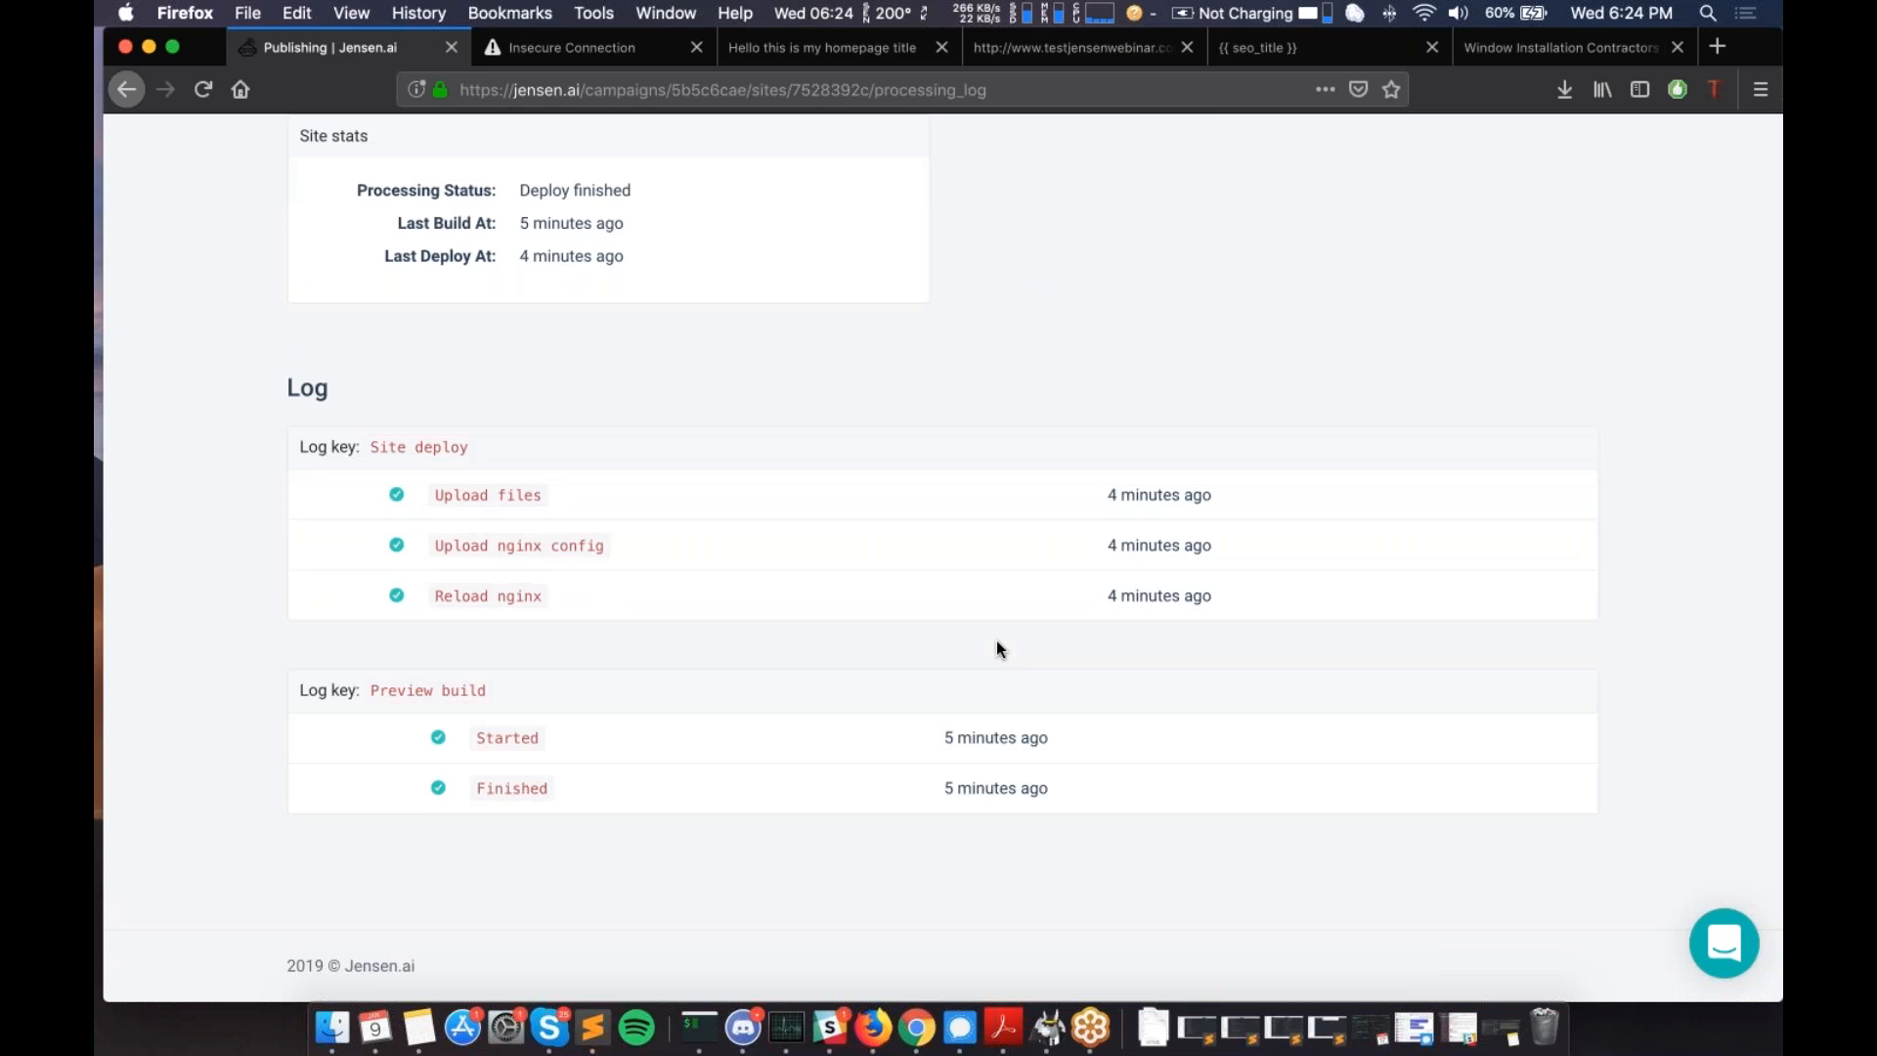
pyautogui.scroll(4, 998, 643)
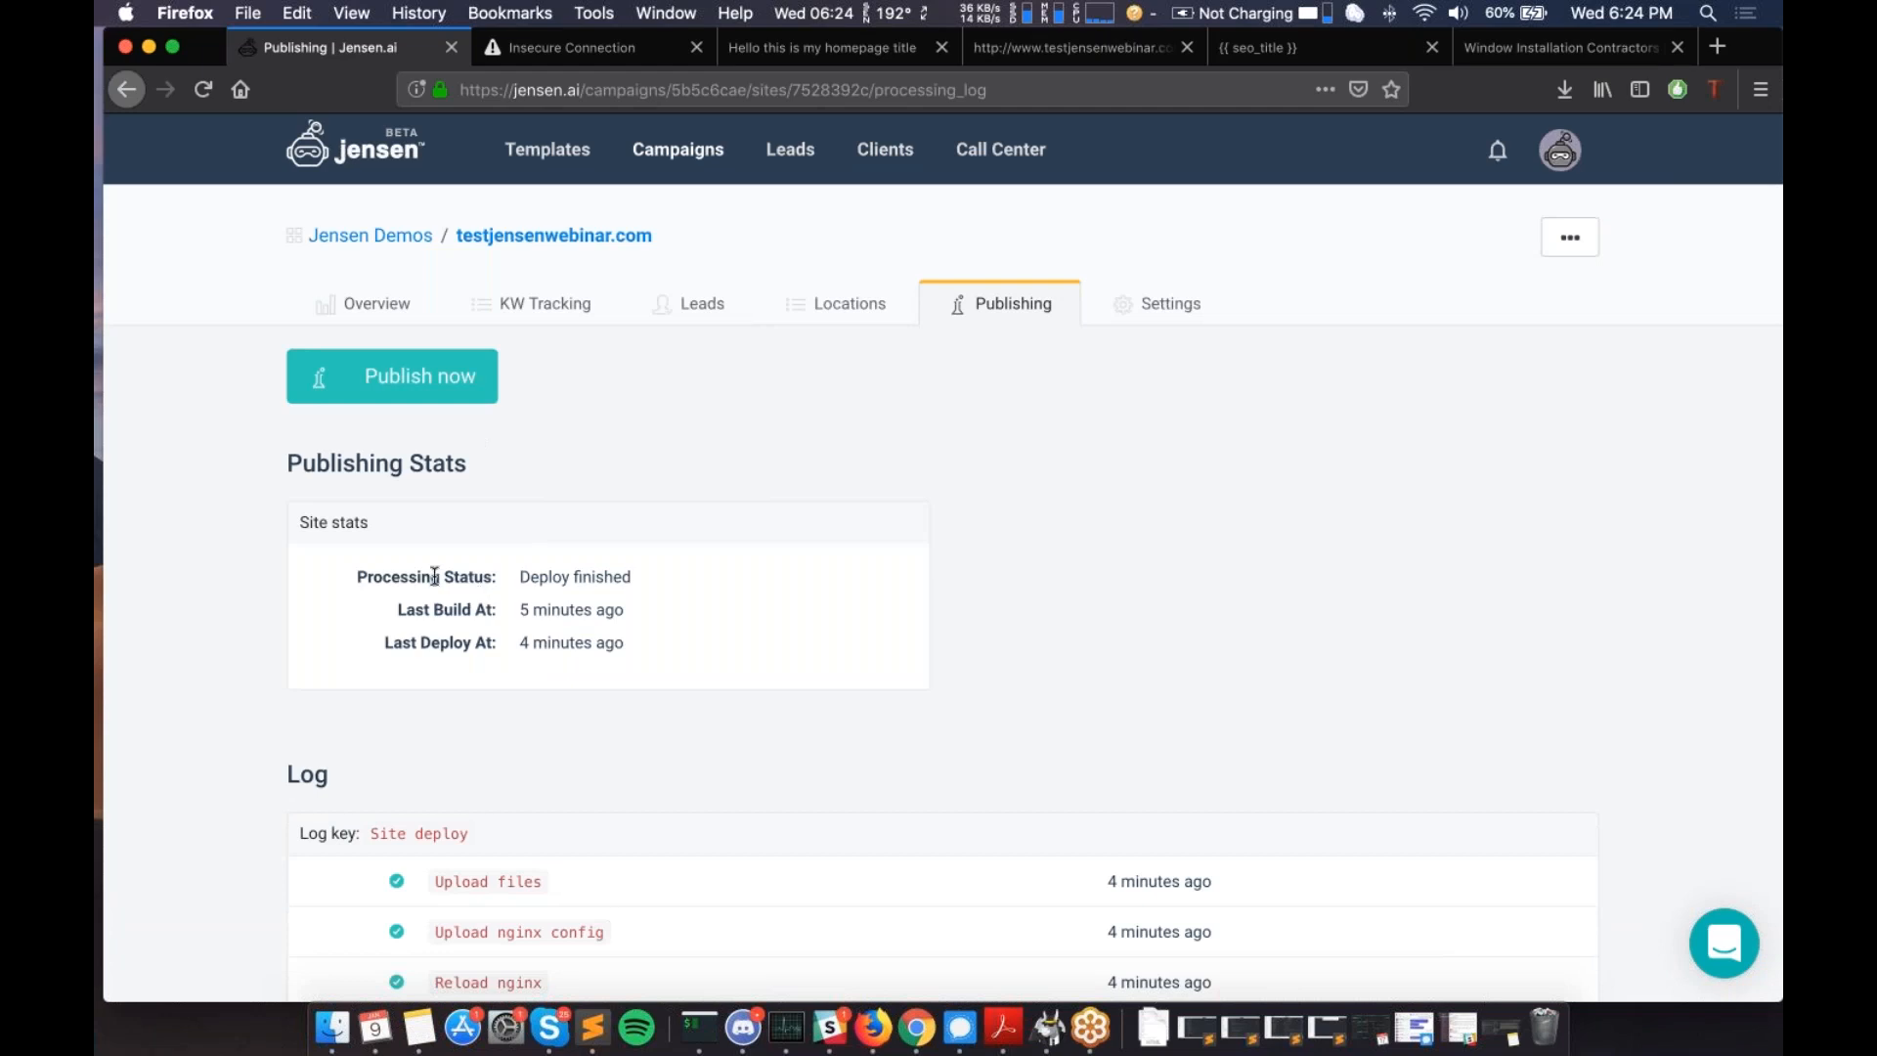
pyautogui.scroll(-4, 435, 577)
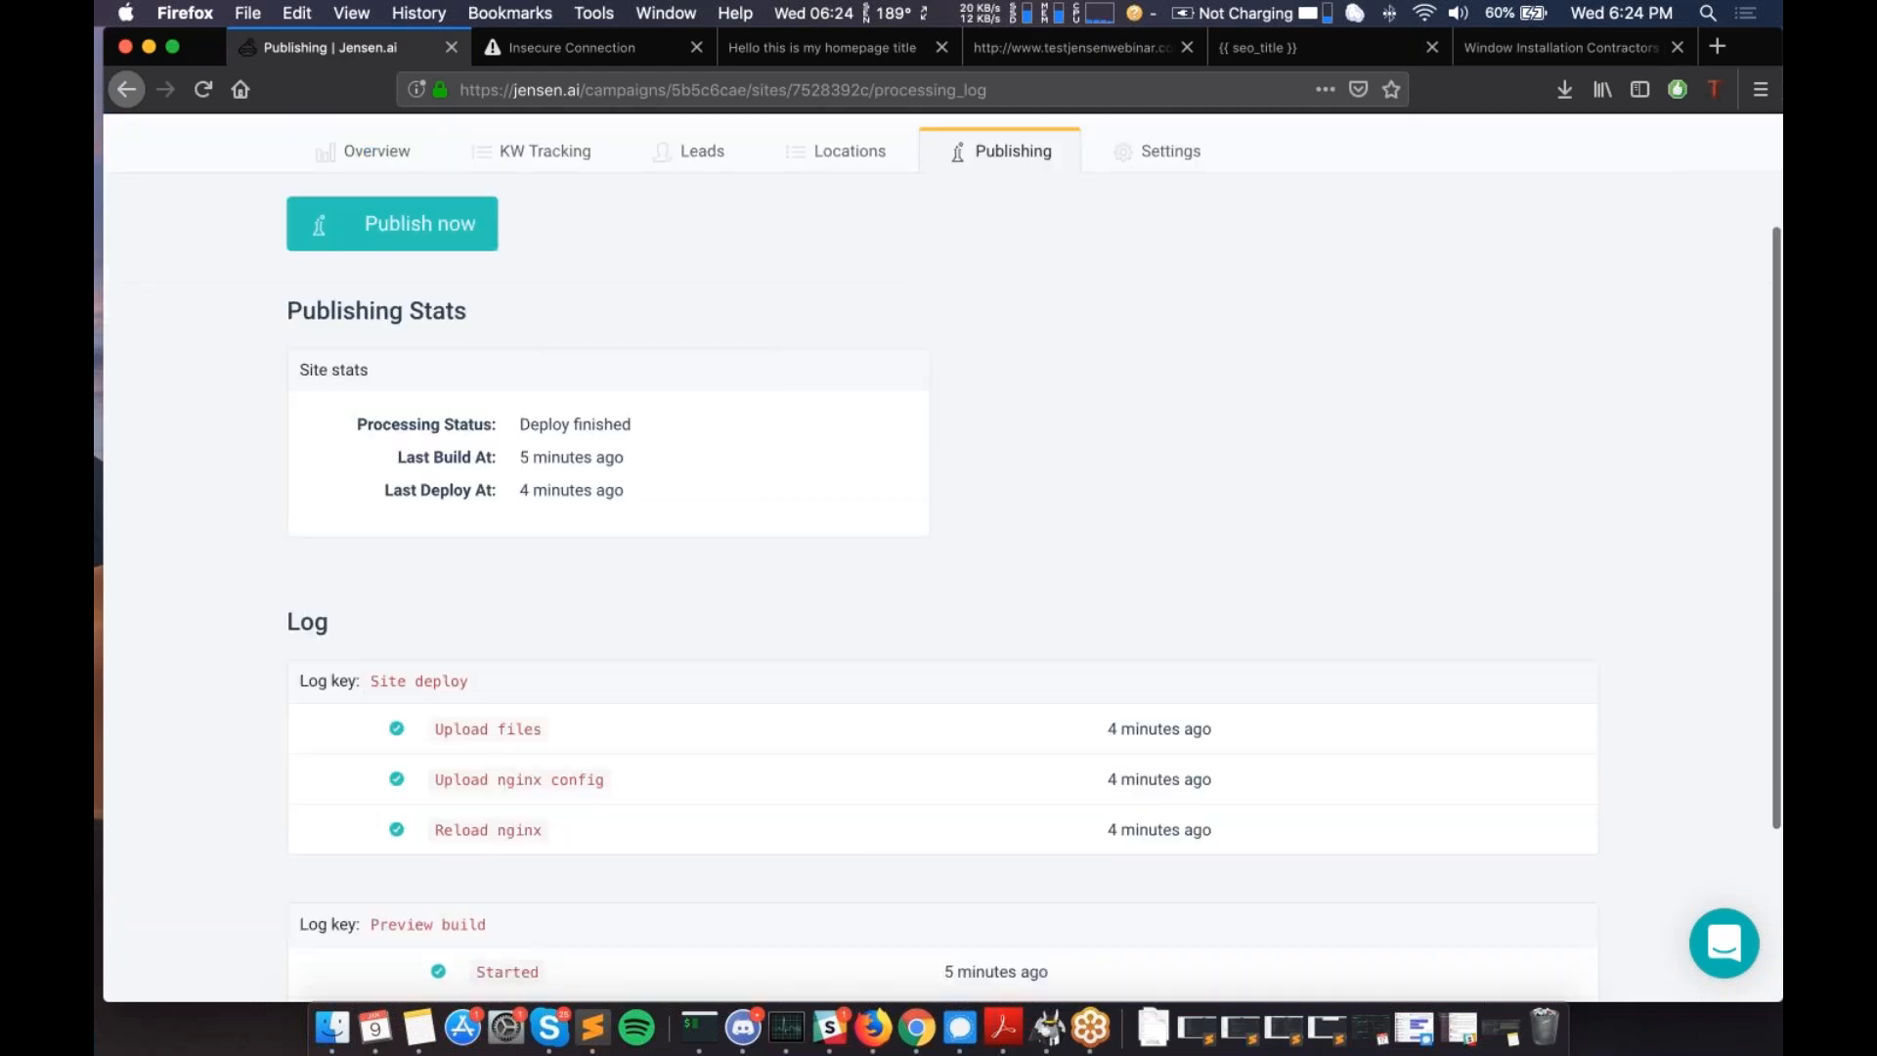
pyautogui.scroll(4, 532, 490)
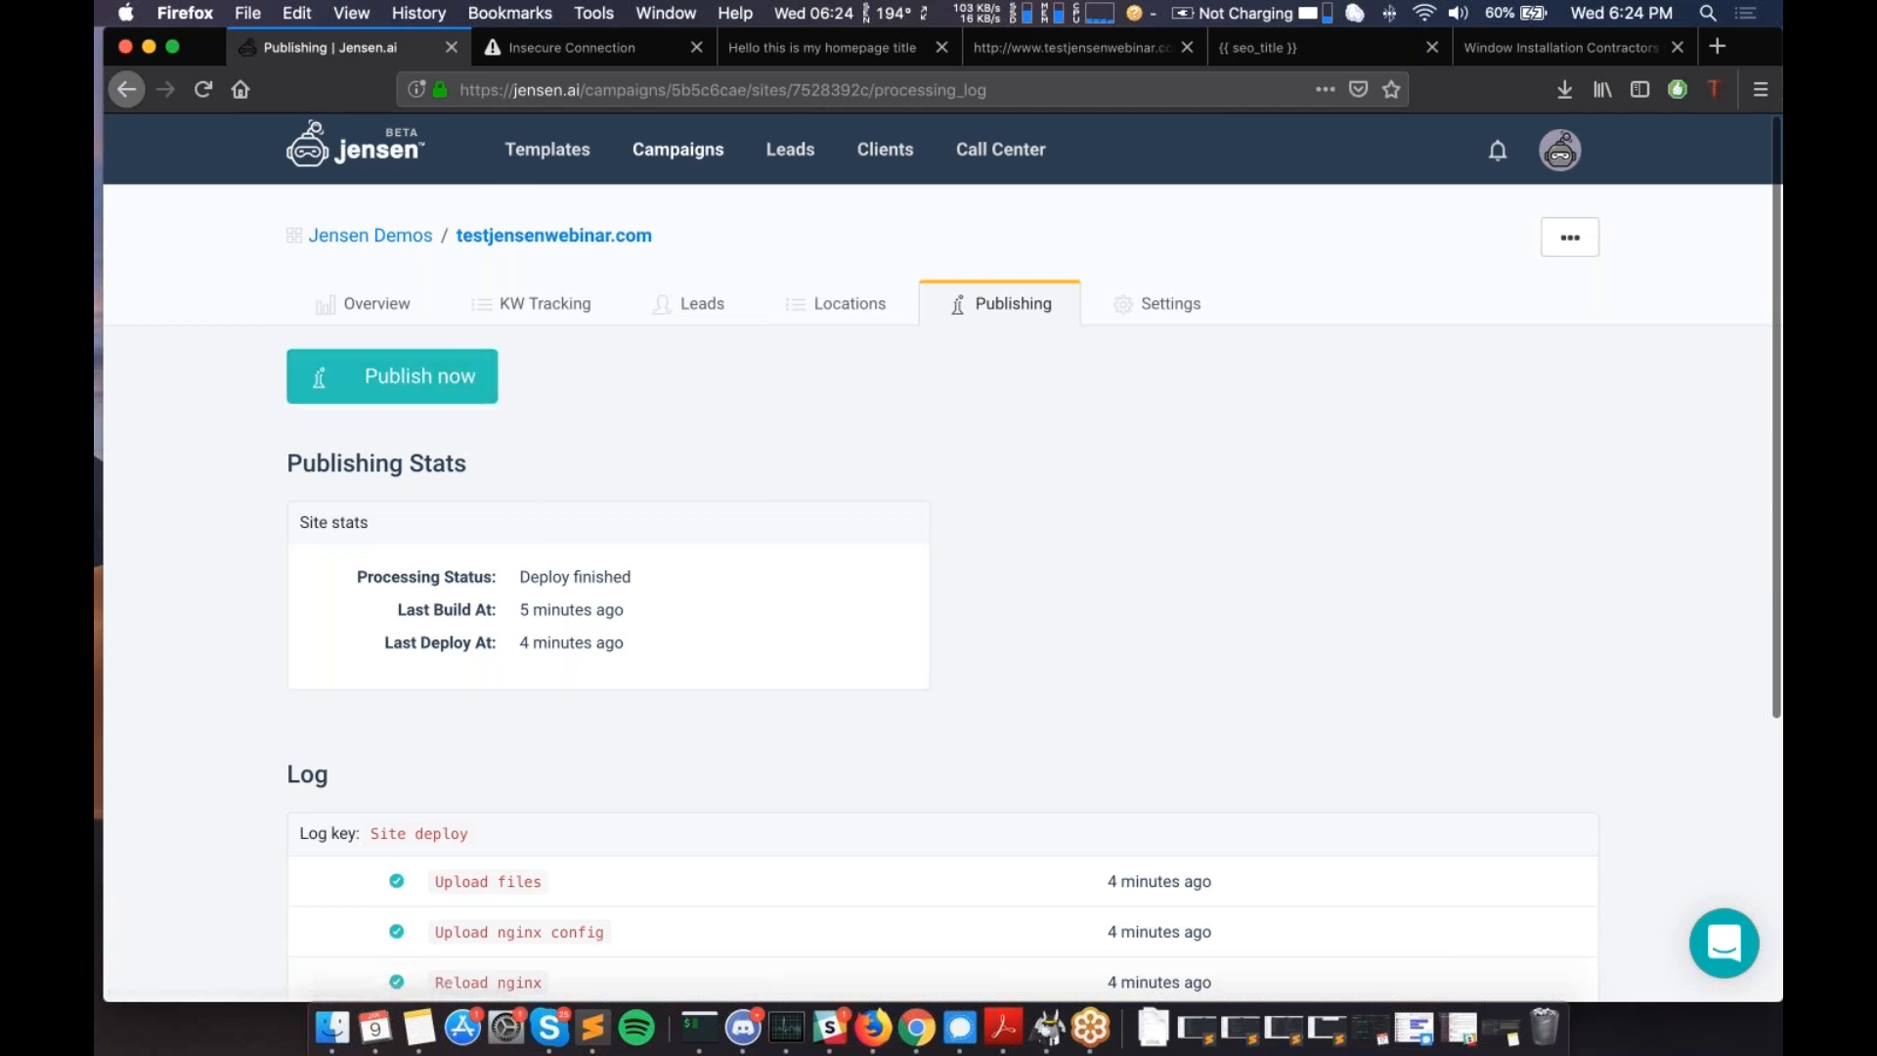
pyautogui.click(446, 398)
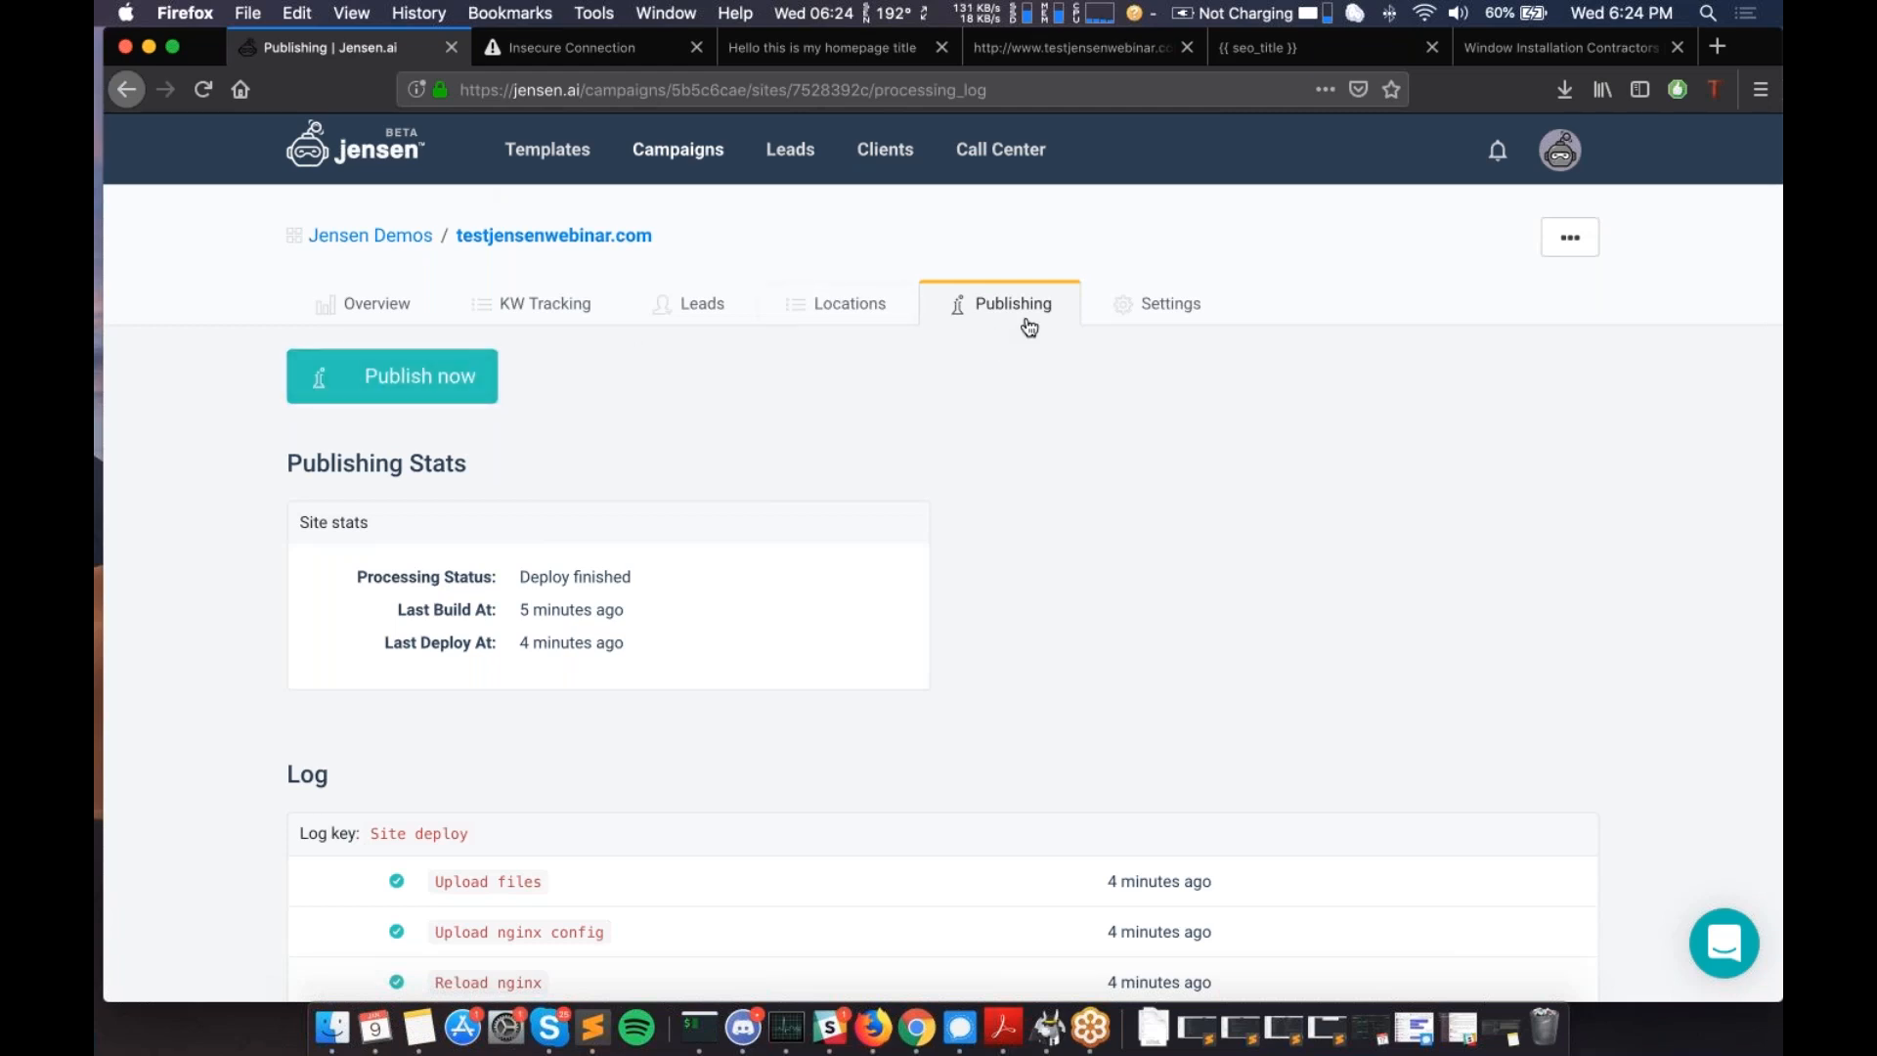
pyautogui.click(479, 395)
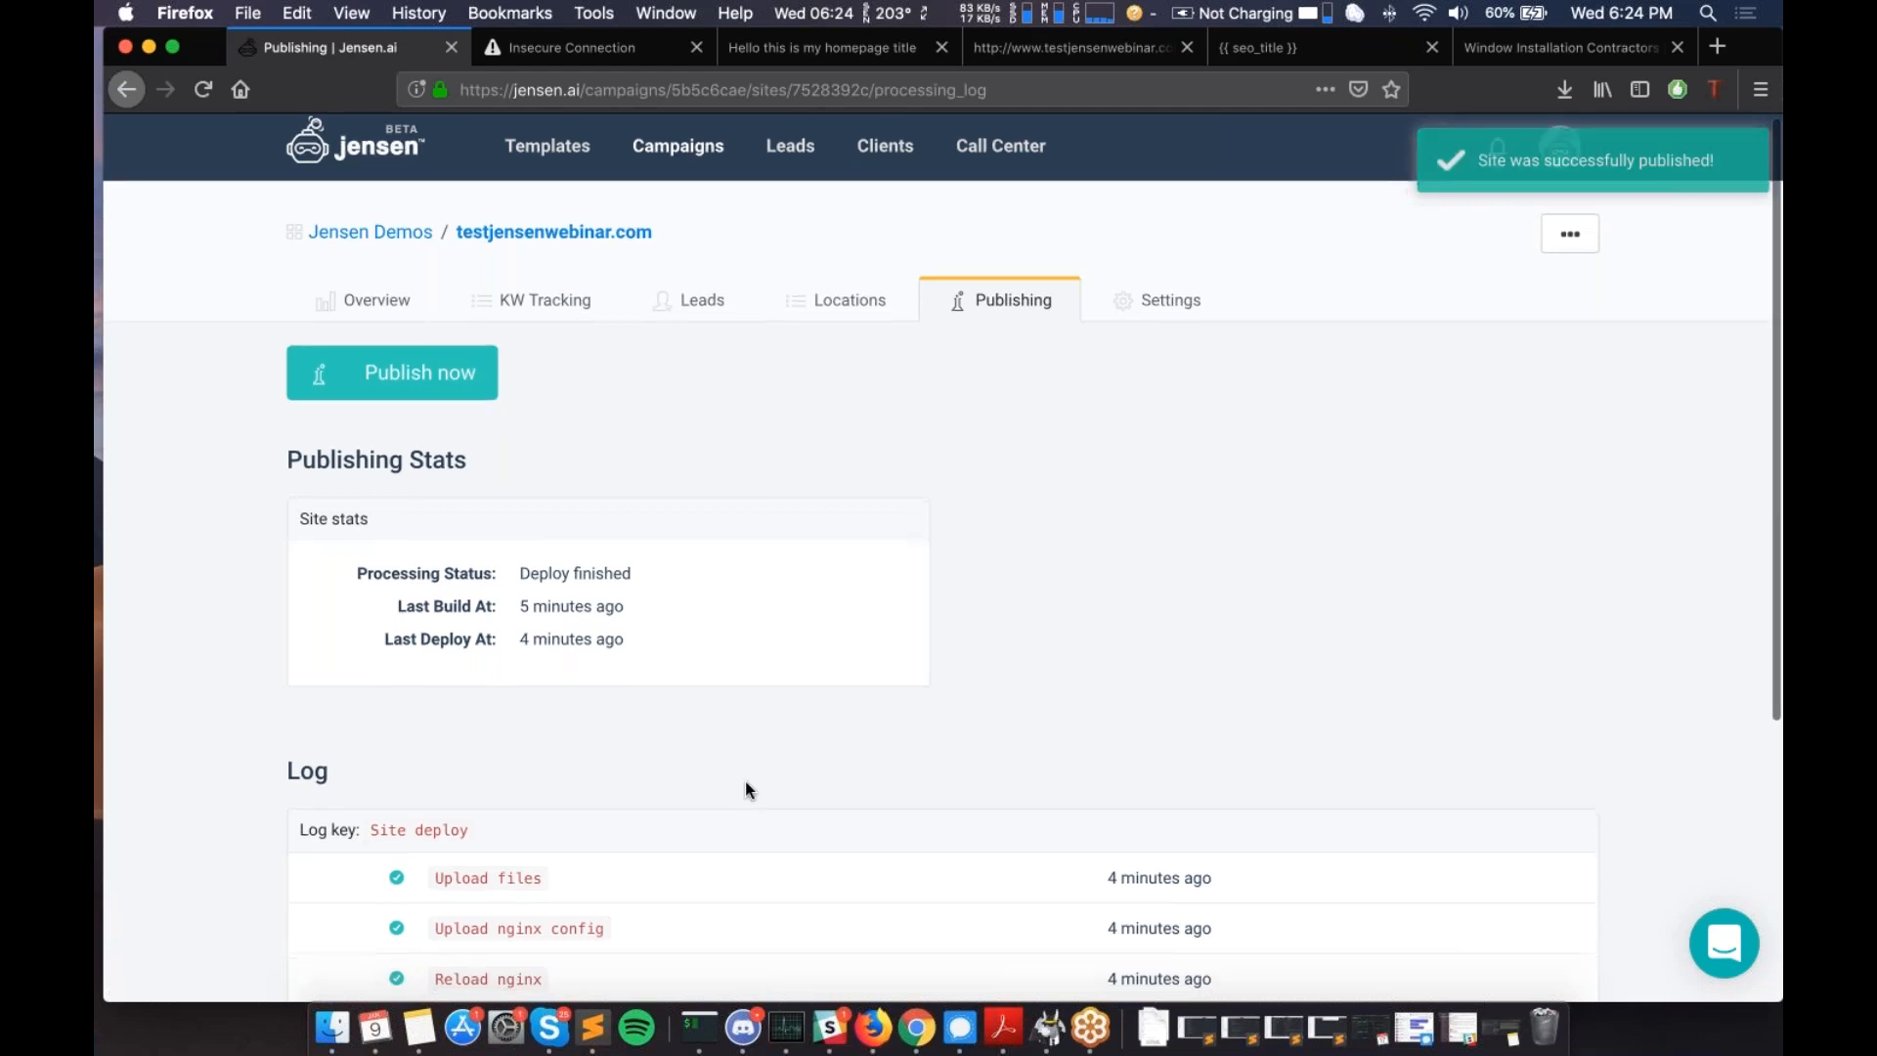
# - Reload the page and confirm the Site deploy log entries read less than 10 seconds ago
pyautogui.scroll(-2, 748, 790)
pyautogui.scroll(-5, 745, 790)
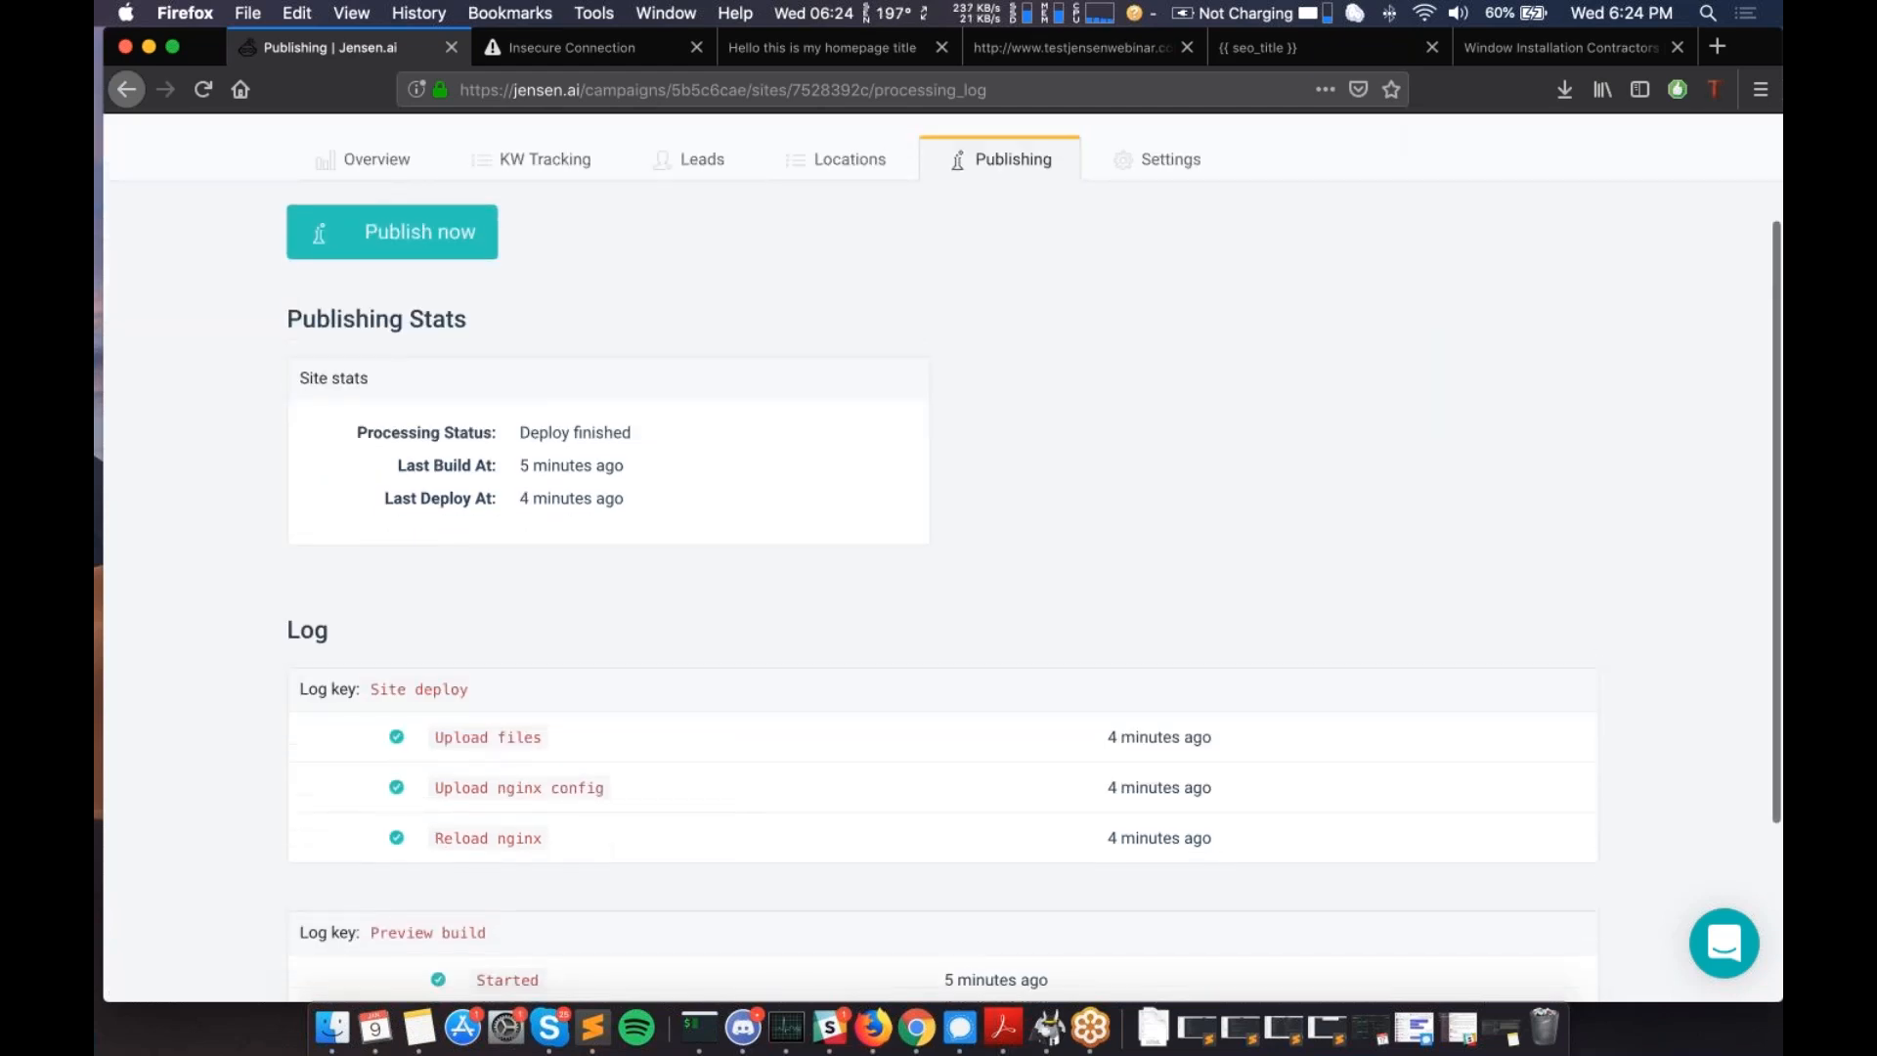
pyautogui.click(200, 90)
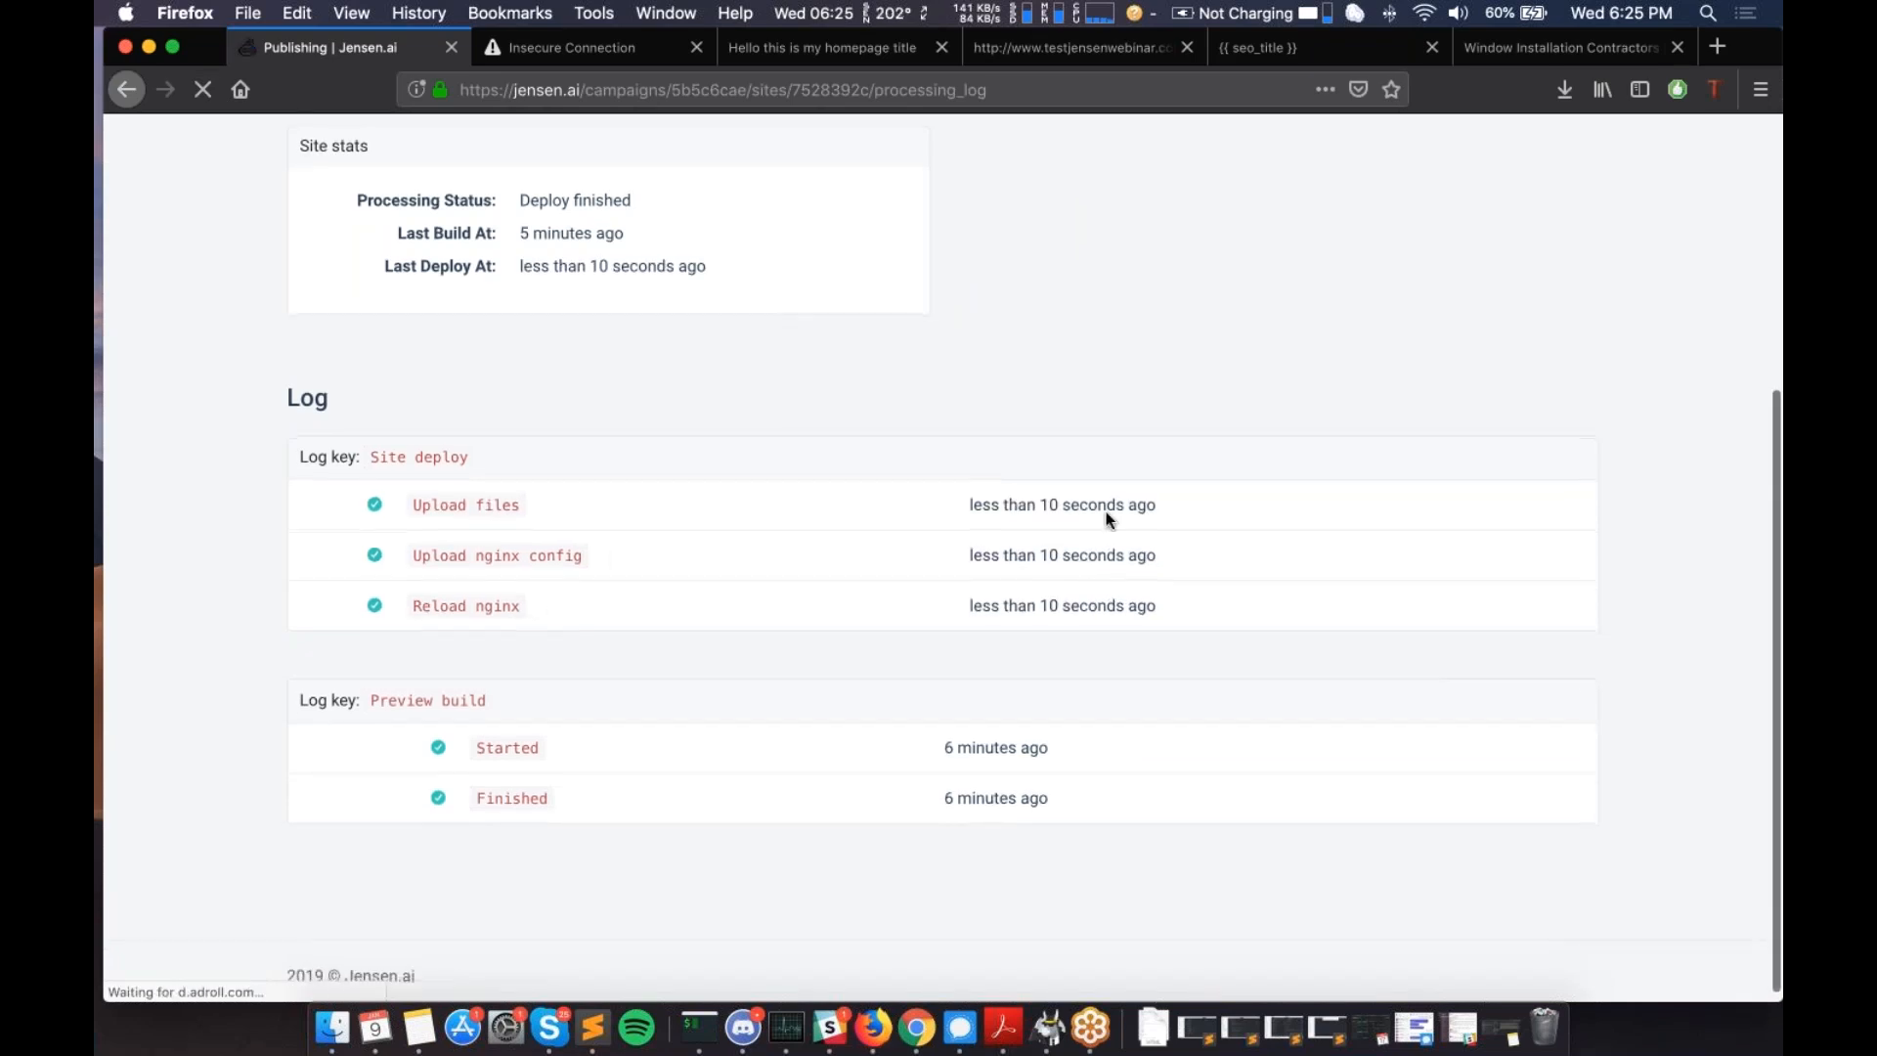
pyautogui.moveTo(427, 509); pyautogui.dragTo(1191, 610)
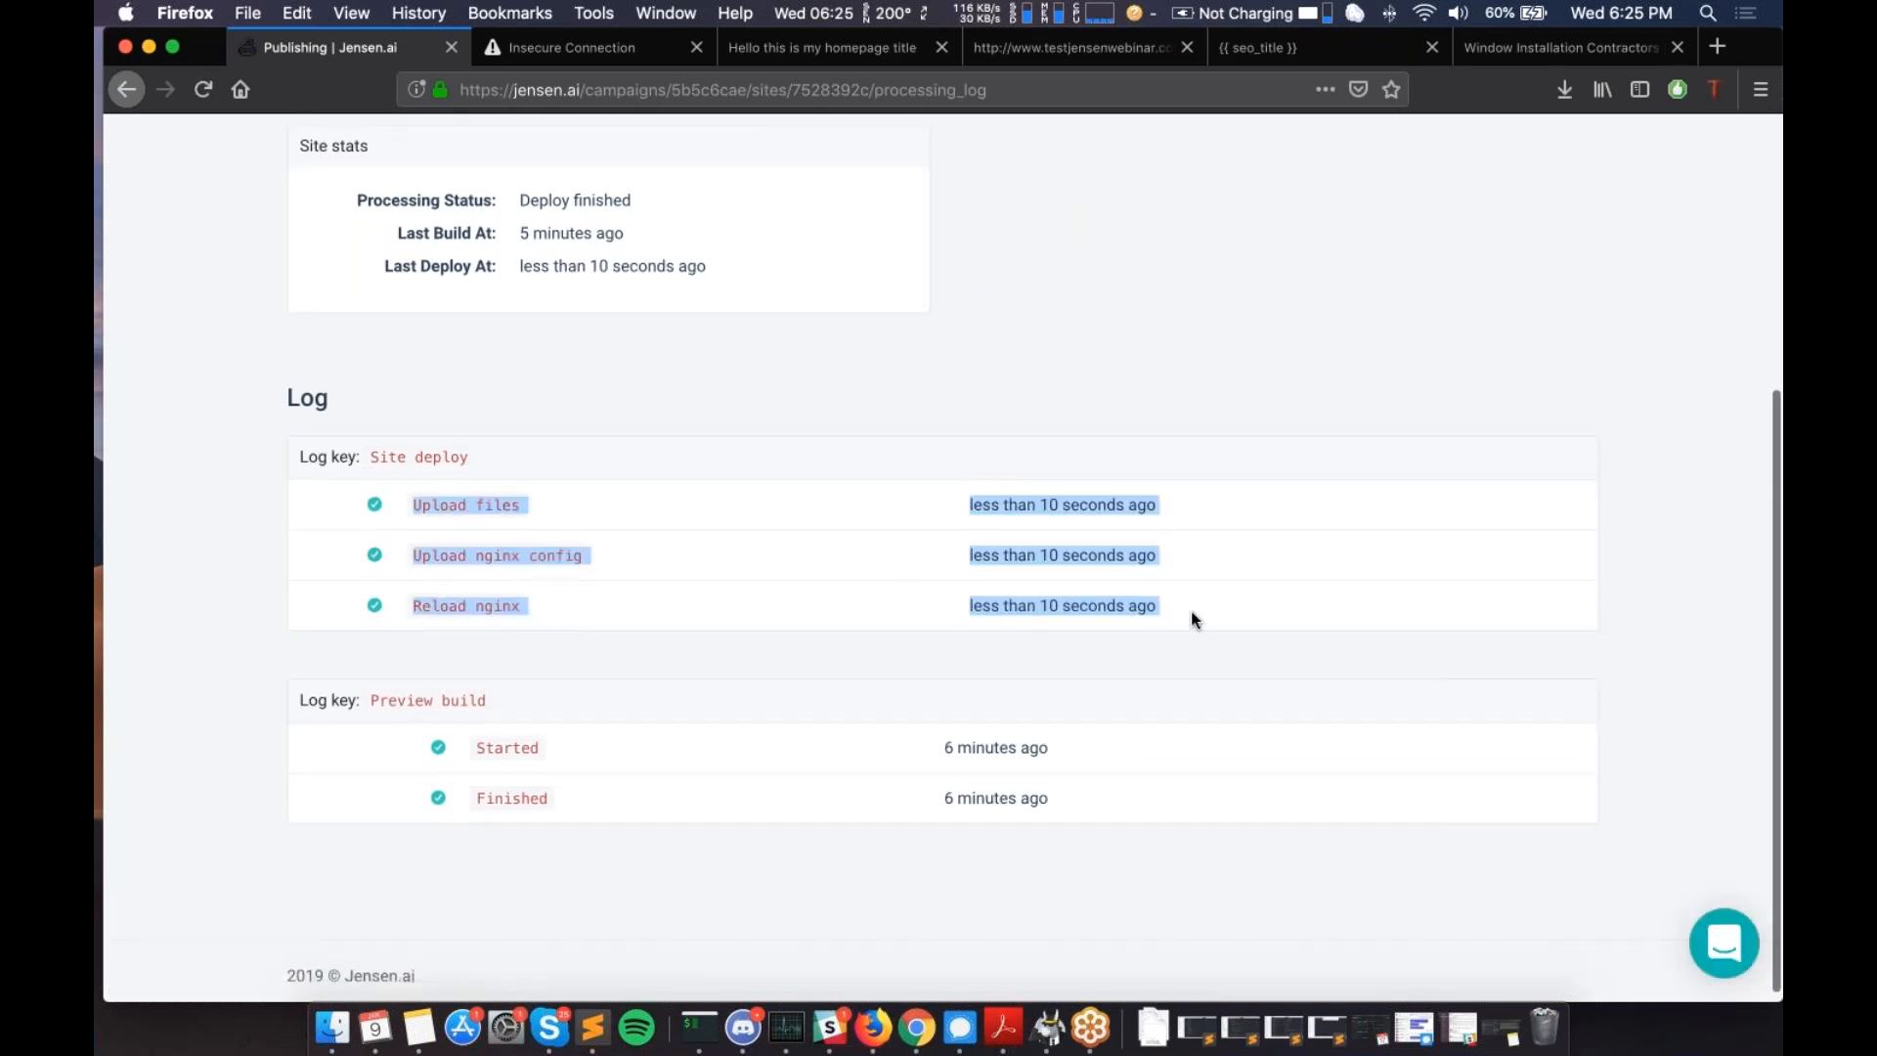
pyautogui.click(1191, 610)
pyautogui.scroll(5, 1191, 610)
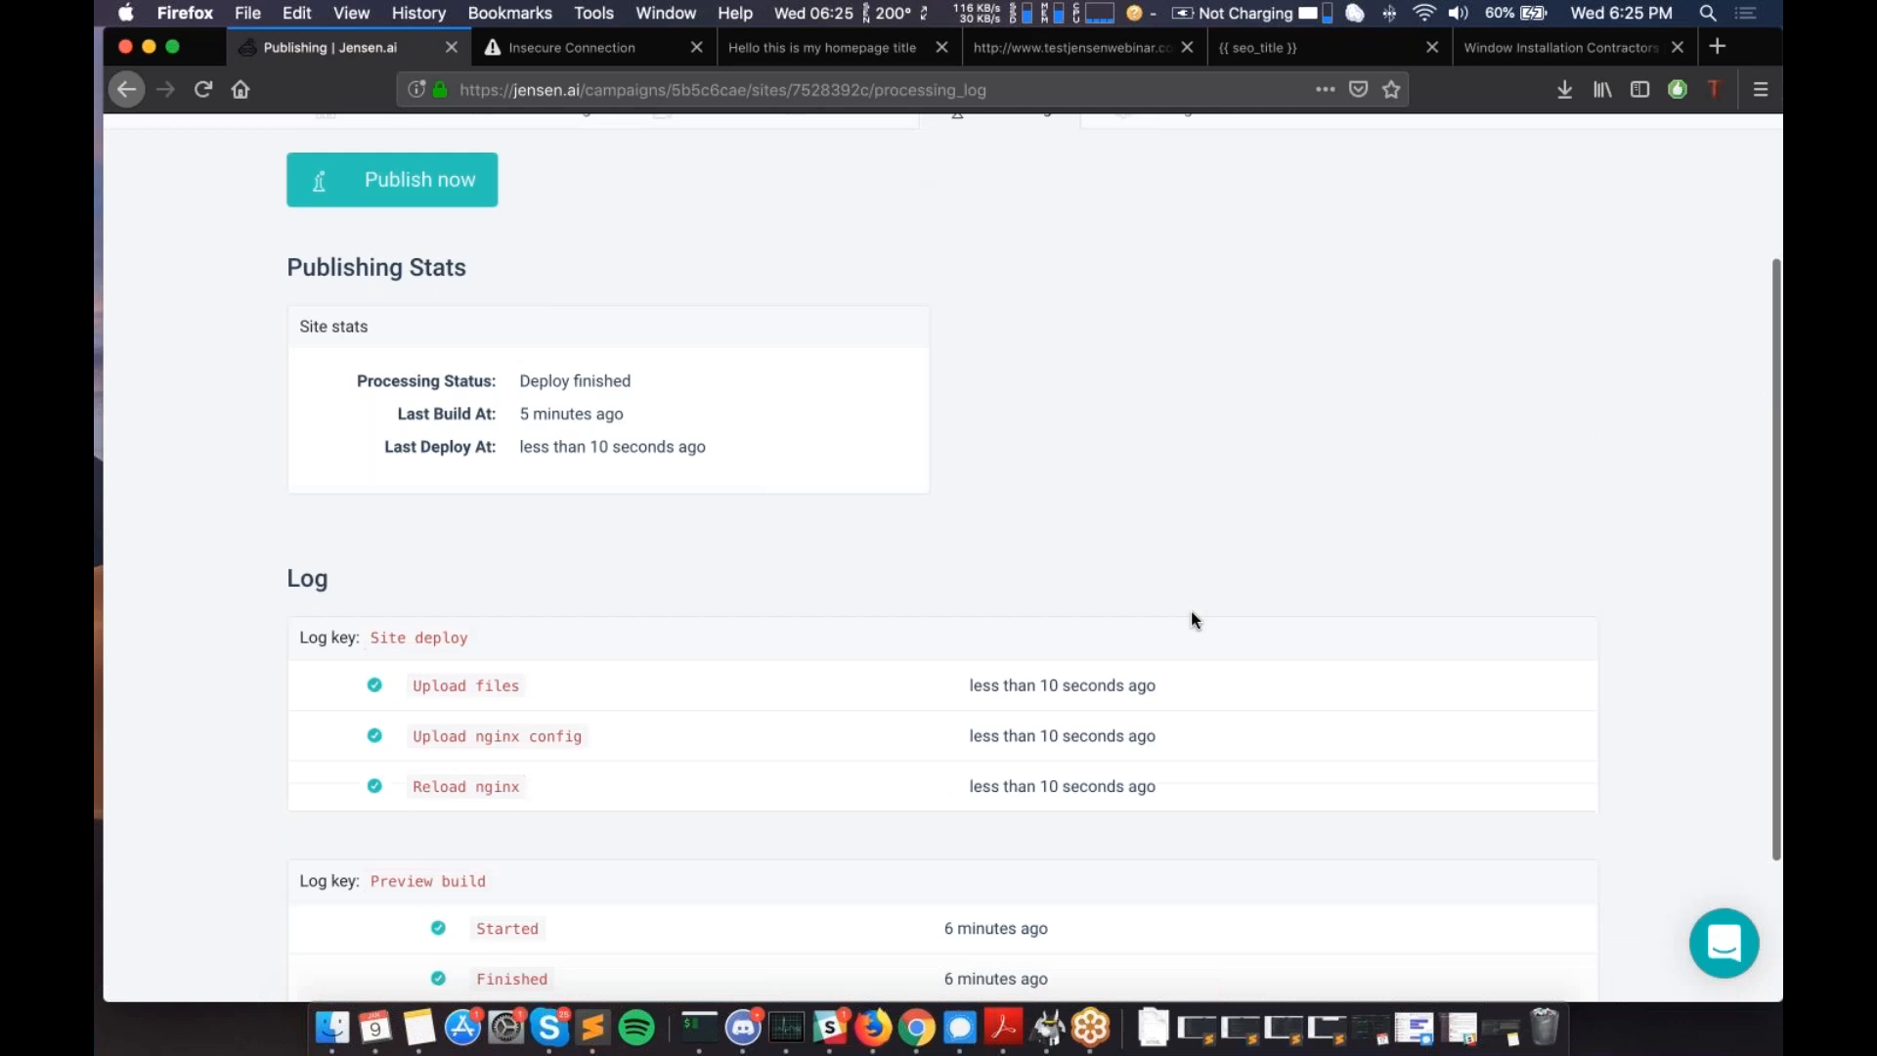
pyautogui.scroll(1, 1191, 613)
pyautogui.scroll(-5, 1191, 612)
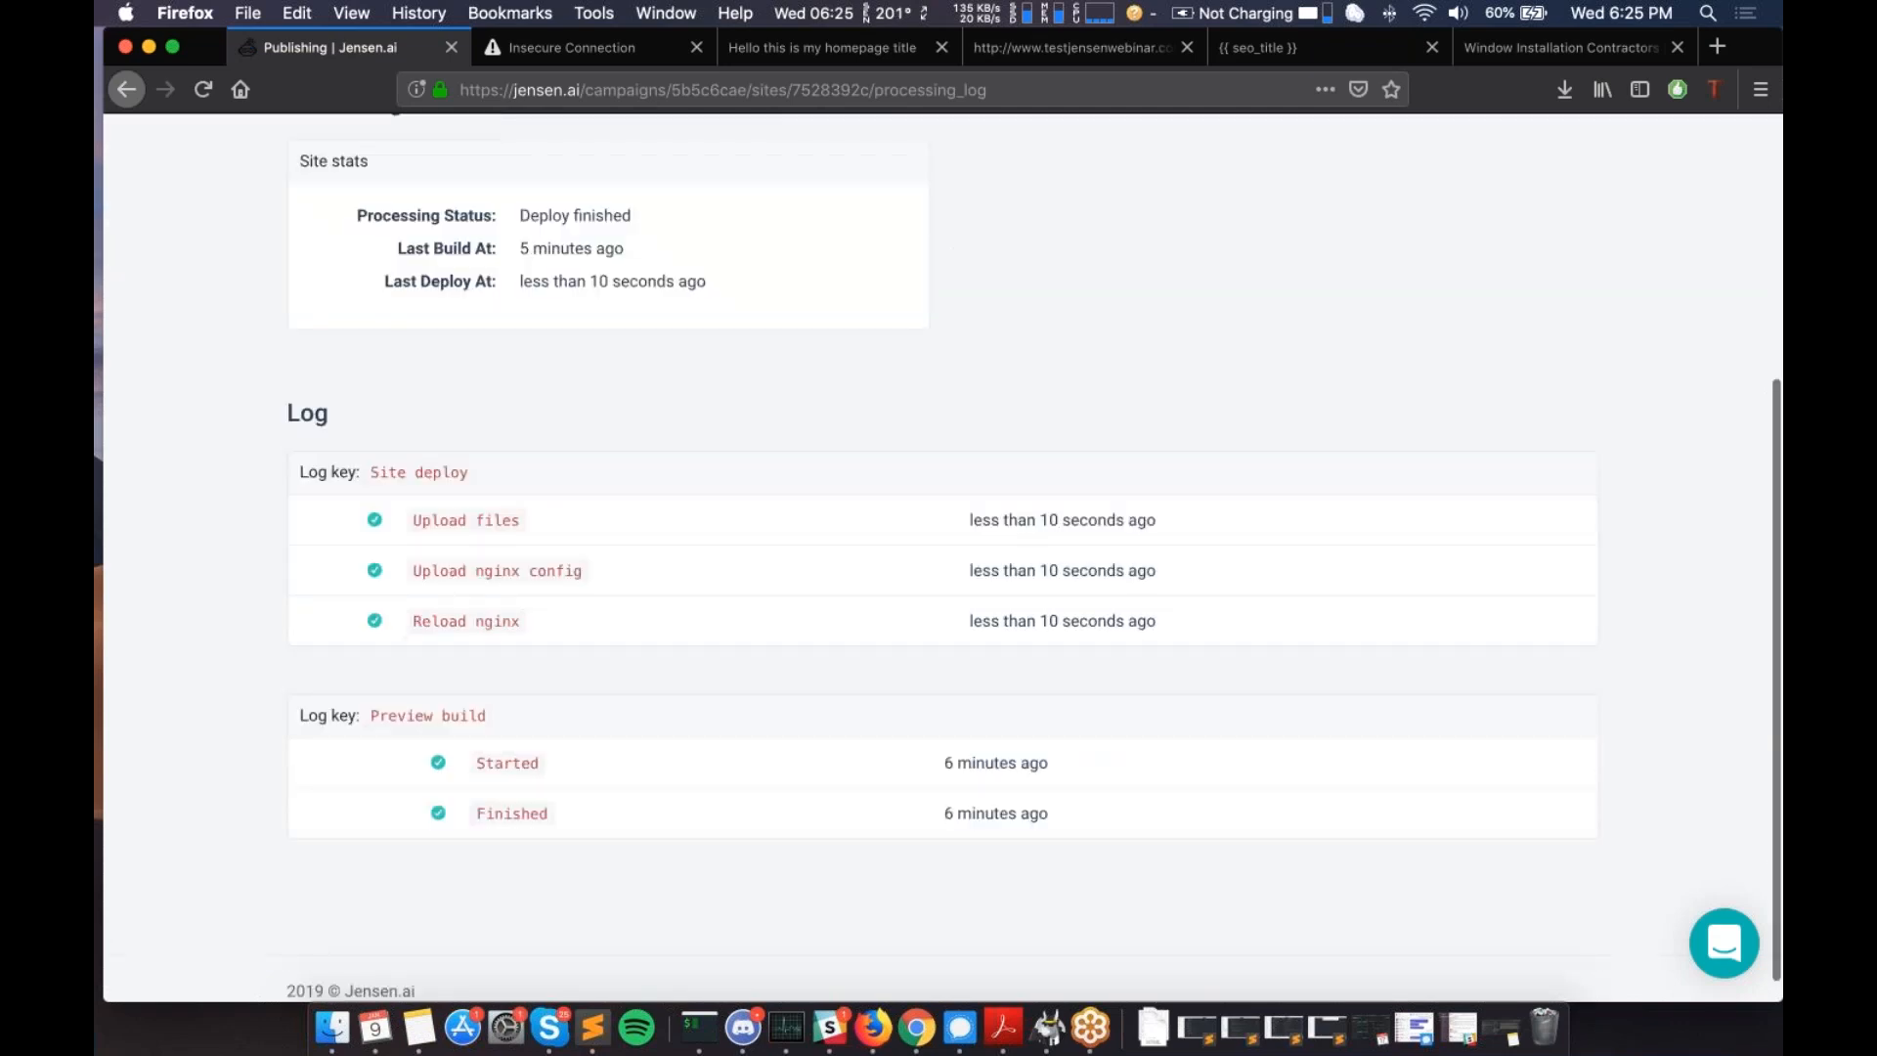
pyautogui.scroll(6, 1191, 612)
pyautogui.scroll(1, 1091, 620)
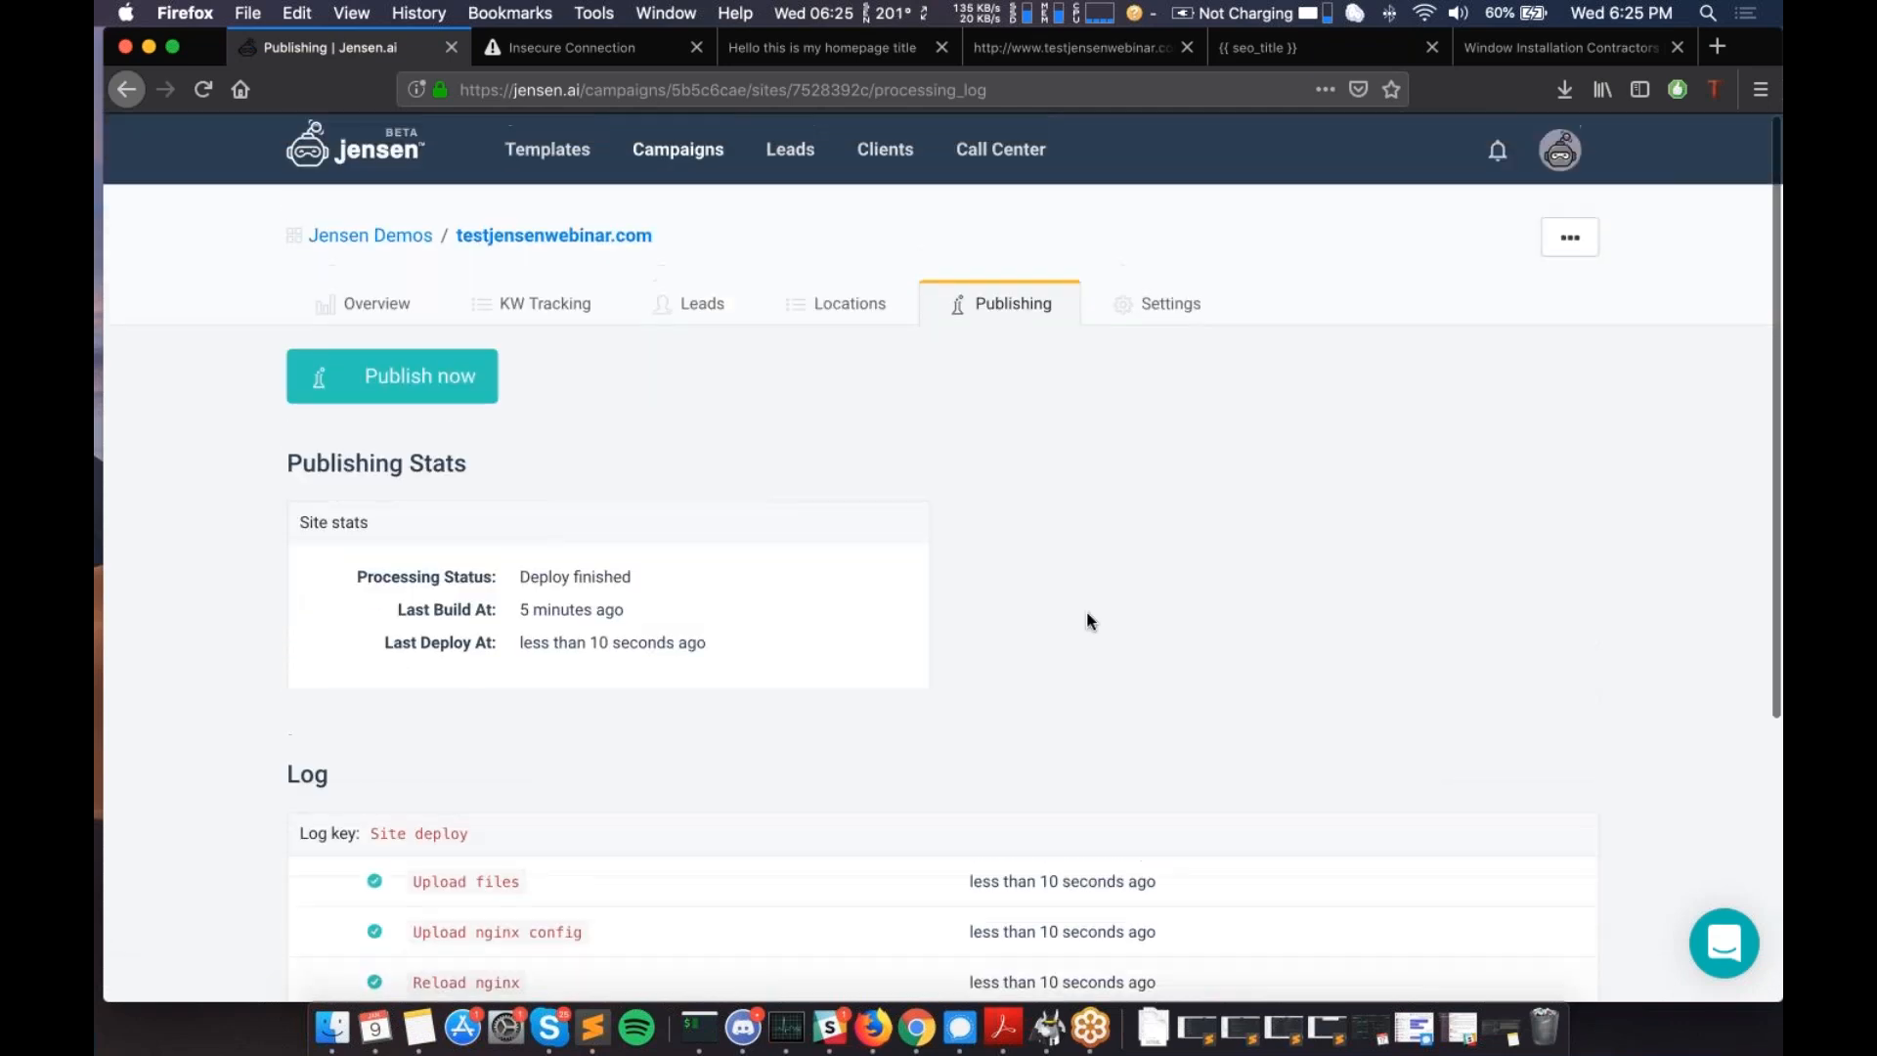
# - Go to Locations and review the service-locations prefix, service-location-index path and empty location list
pyautogui.click(832, 311)
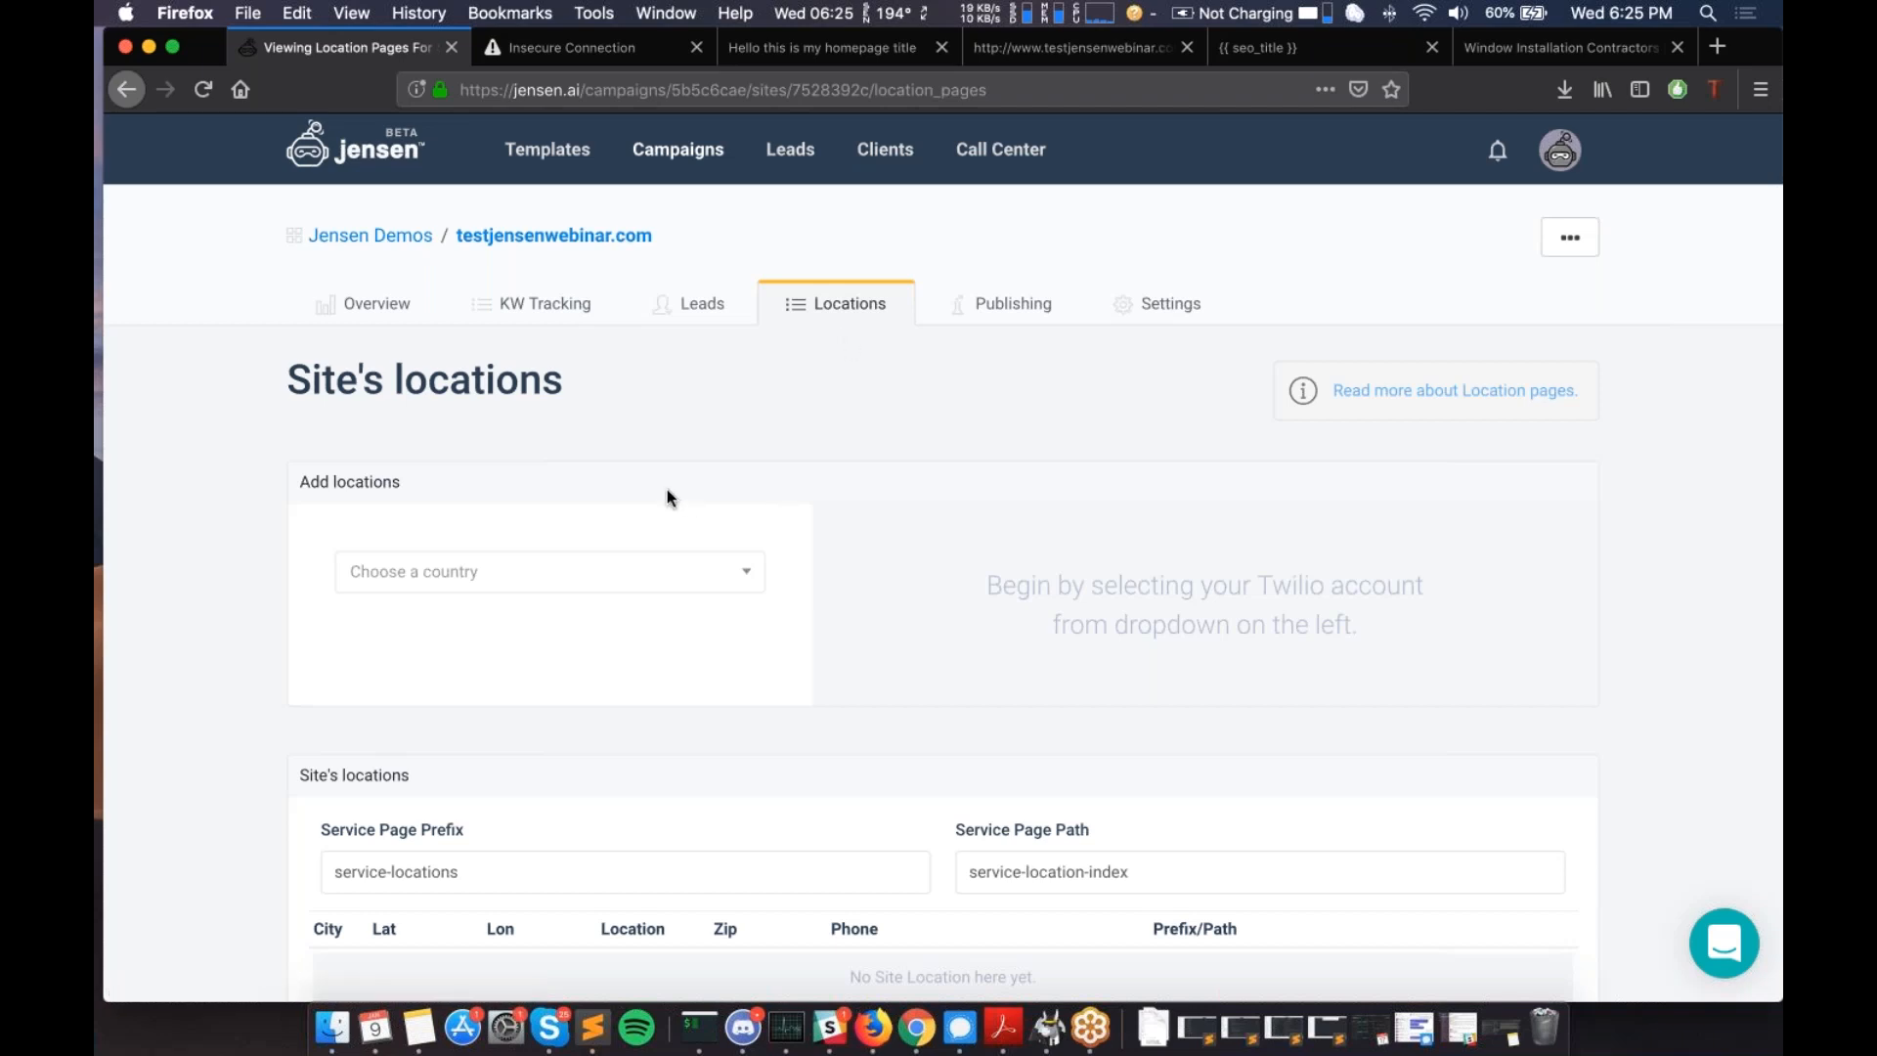
pyautogui.scroll(-5, 667, 491)
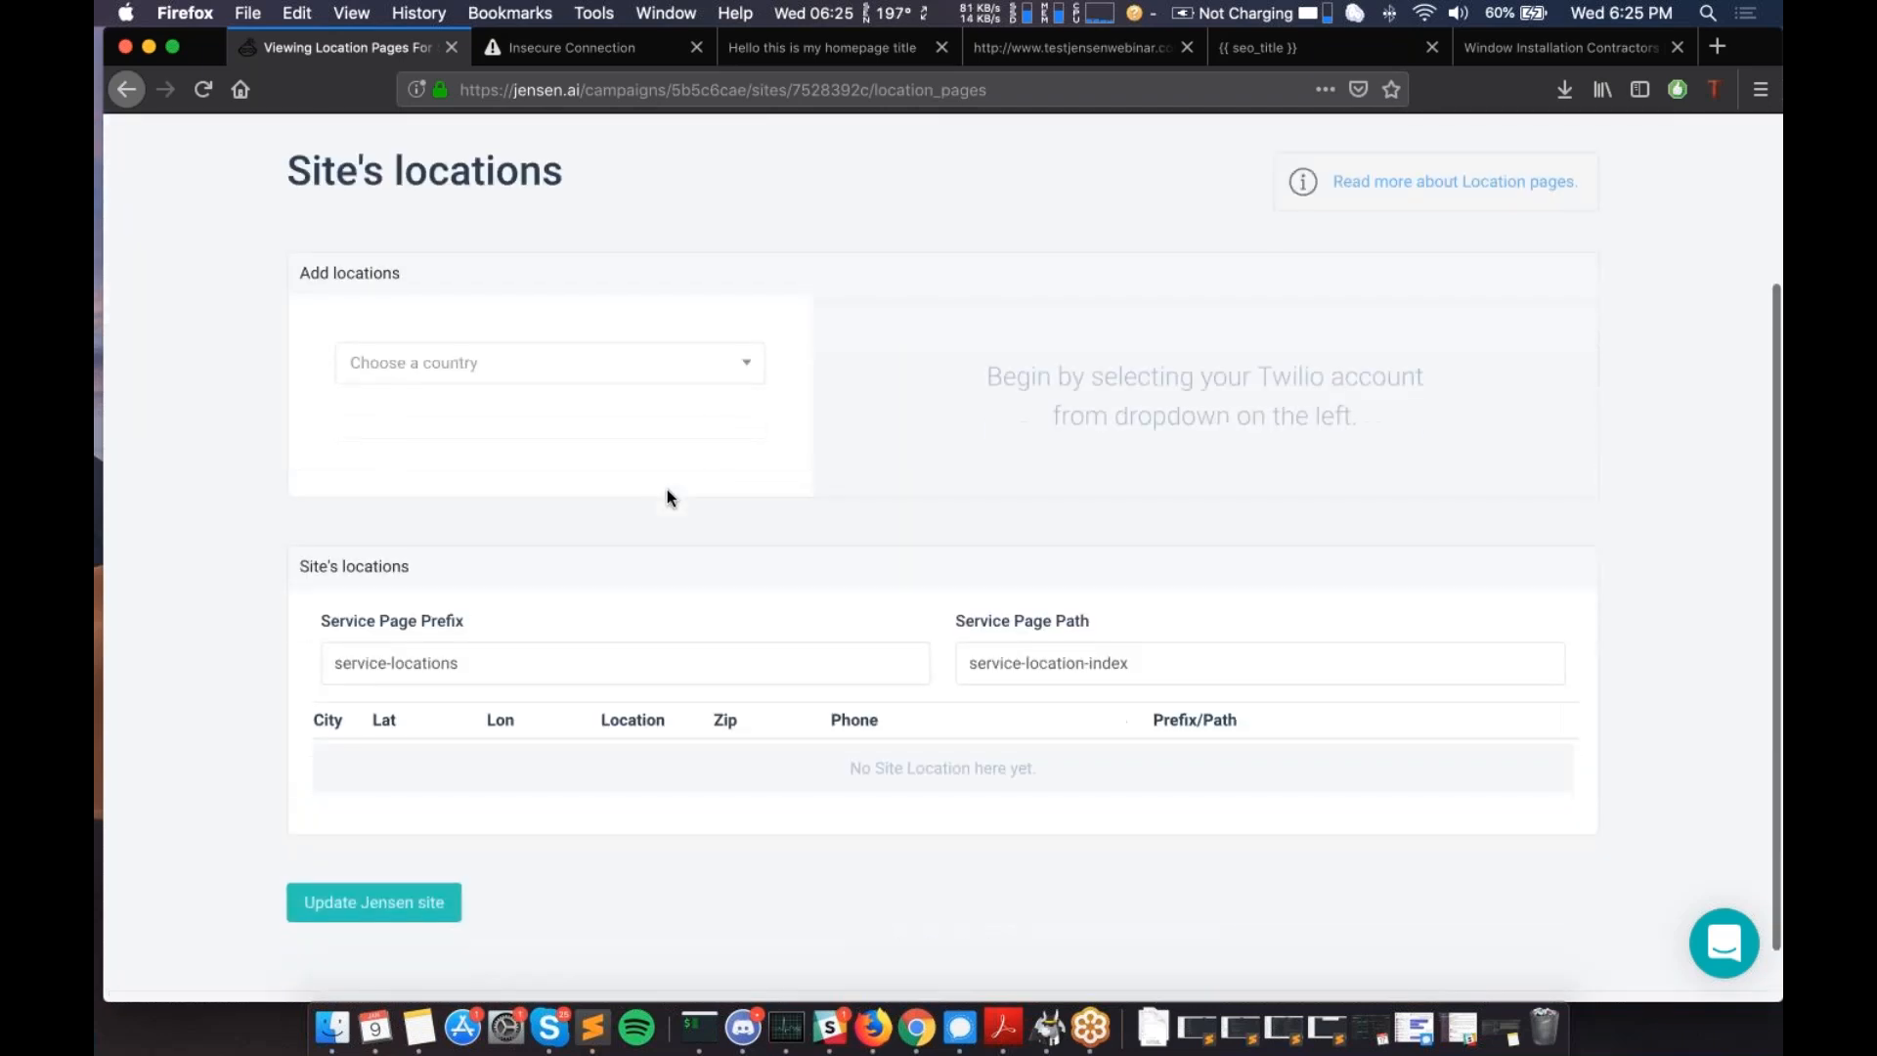
pyautogui.scroll(1, 529, 678)
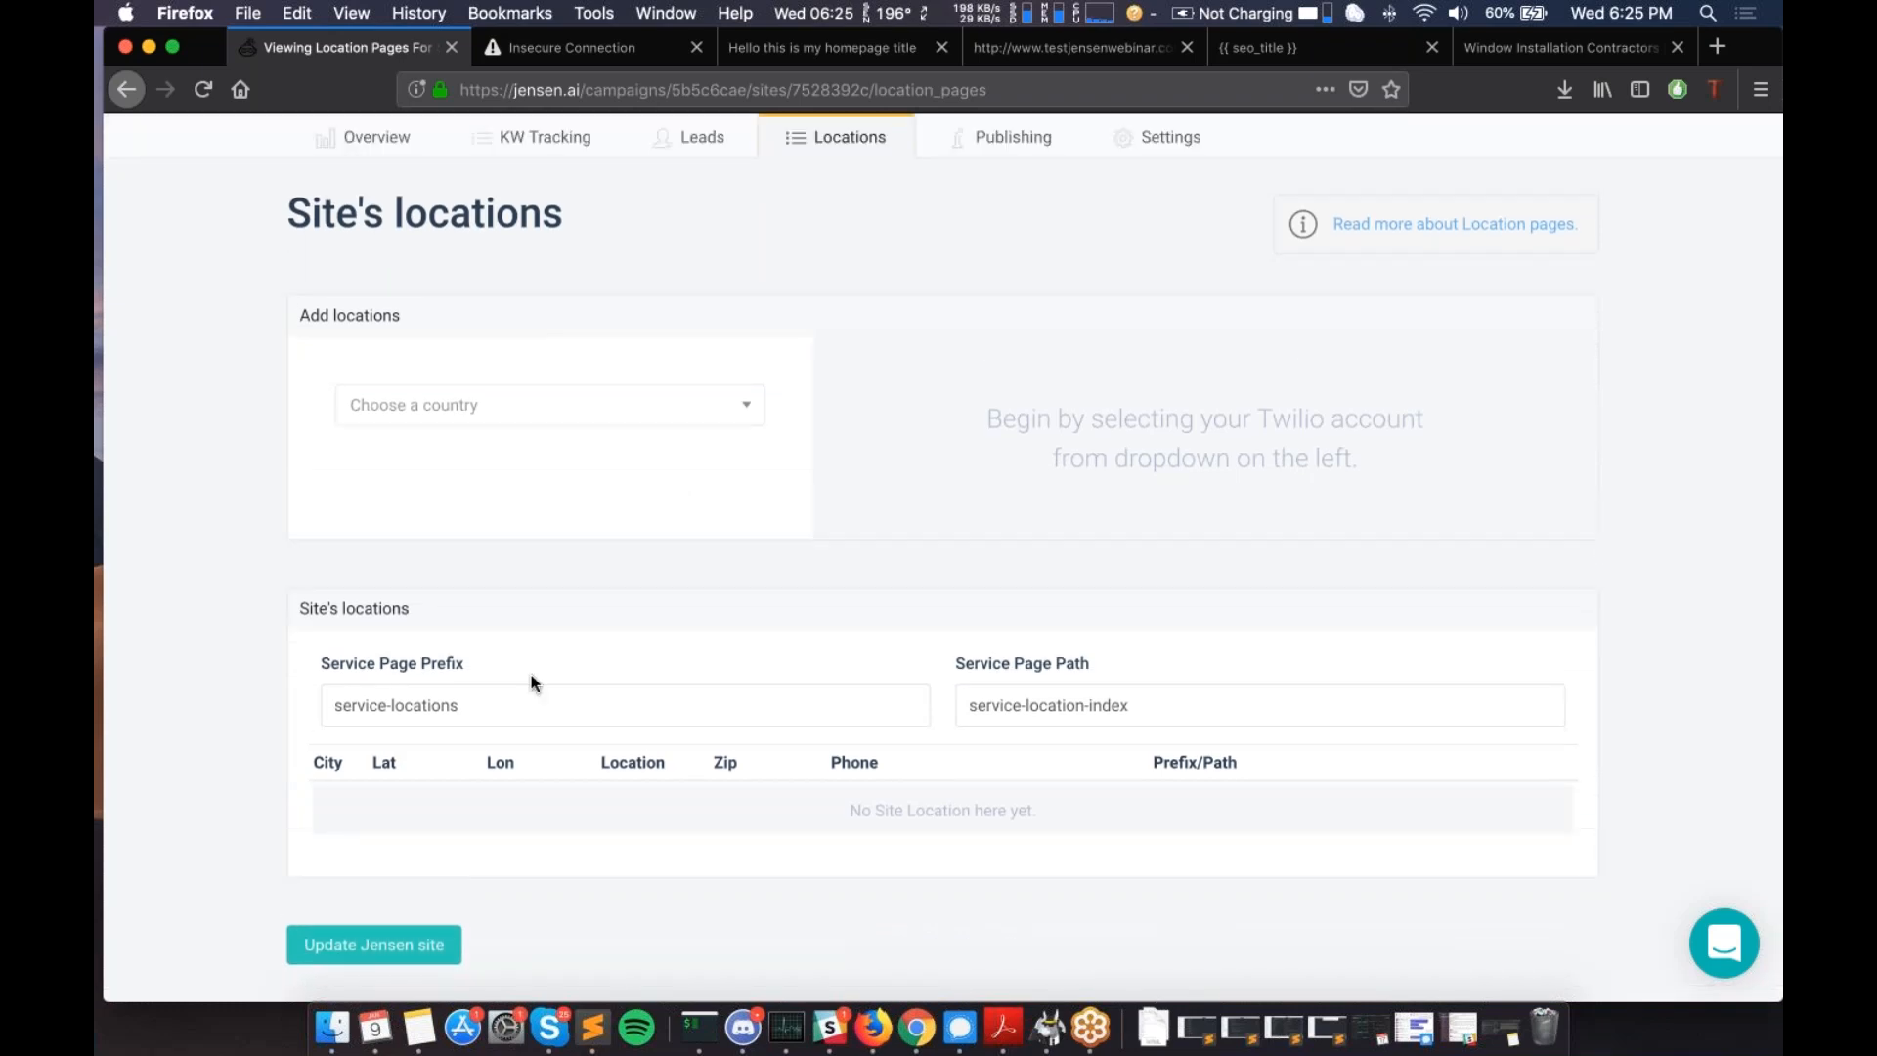
pyautogui.scroll(1, 590, 538)
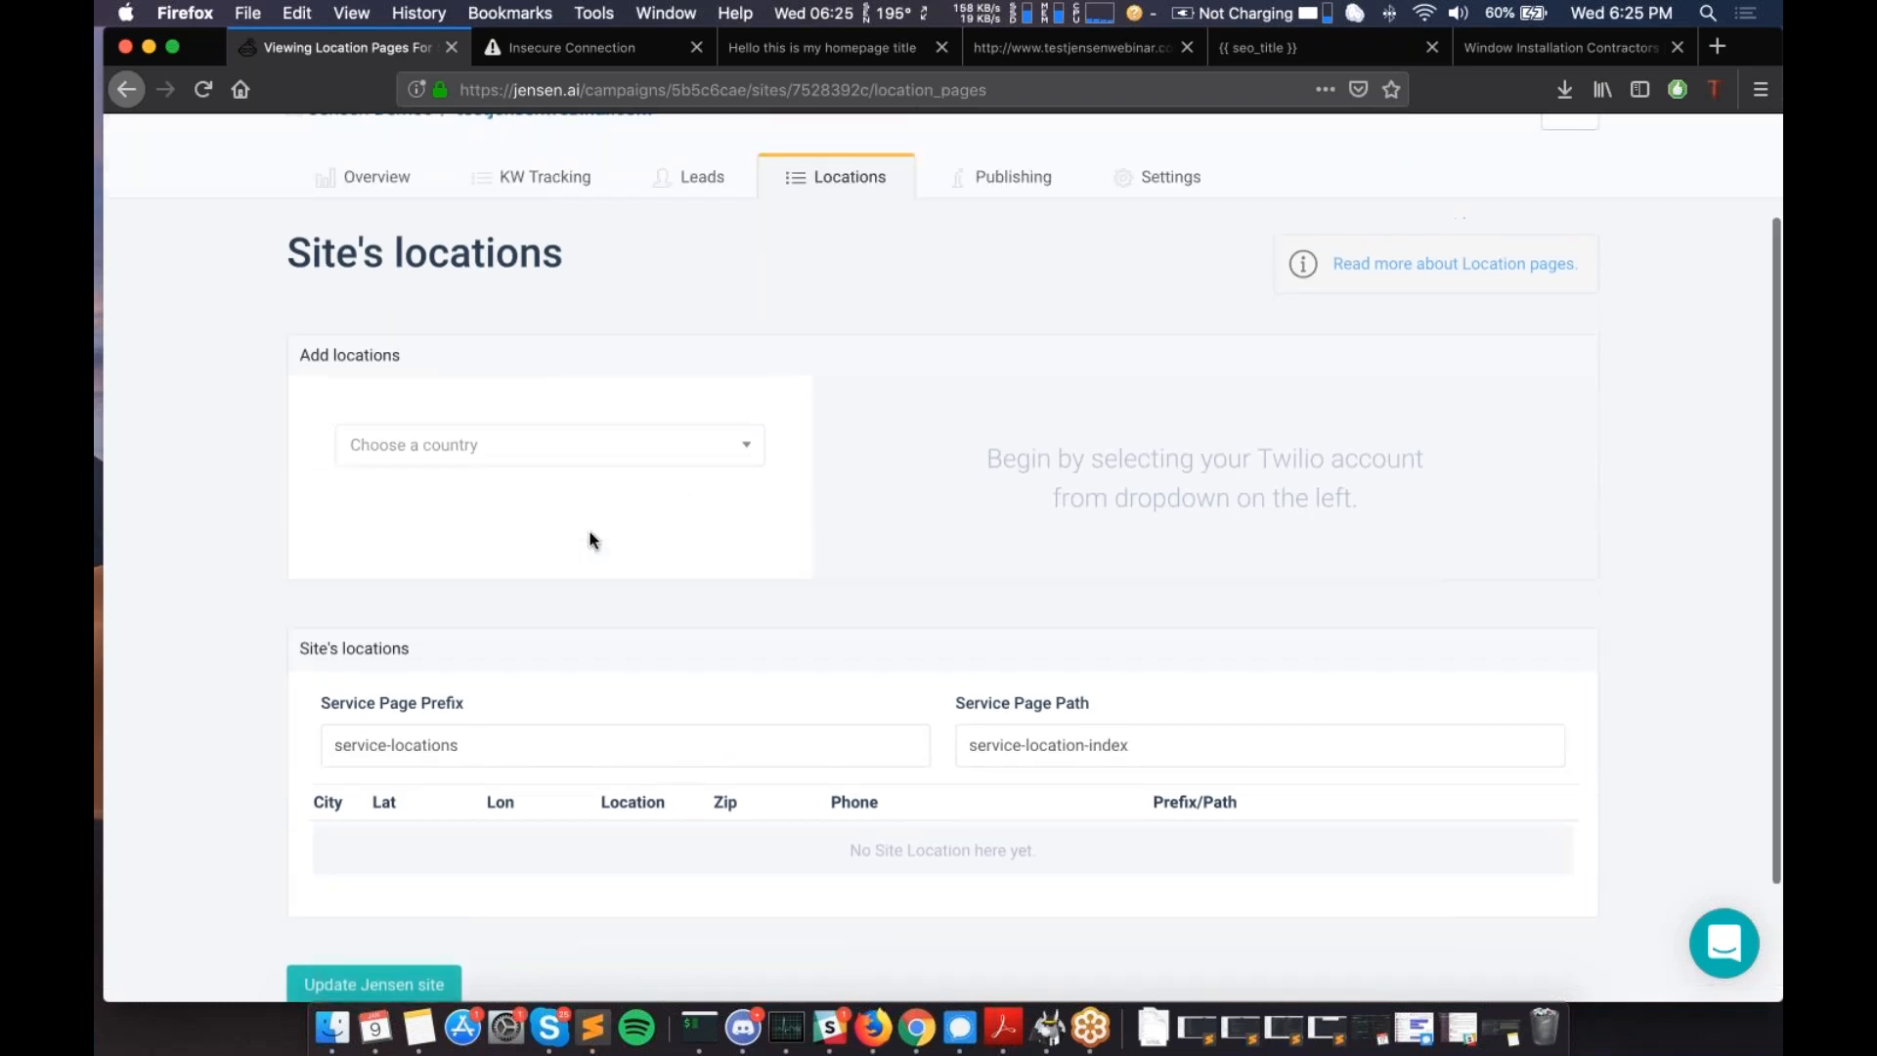
pyautogui.scroll(3, 589, 538)
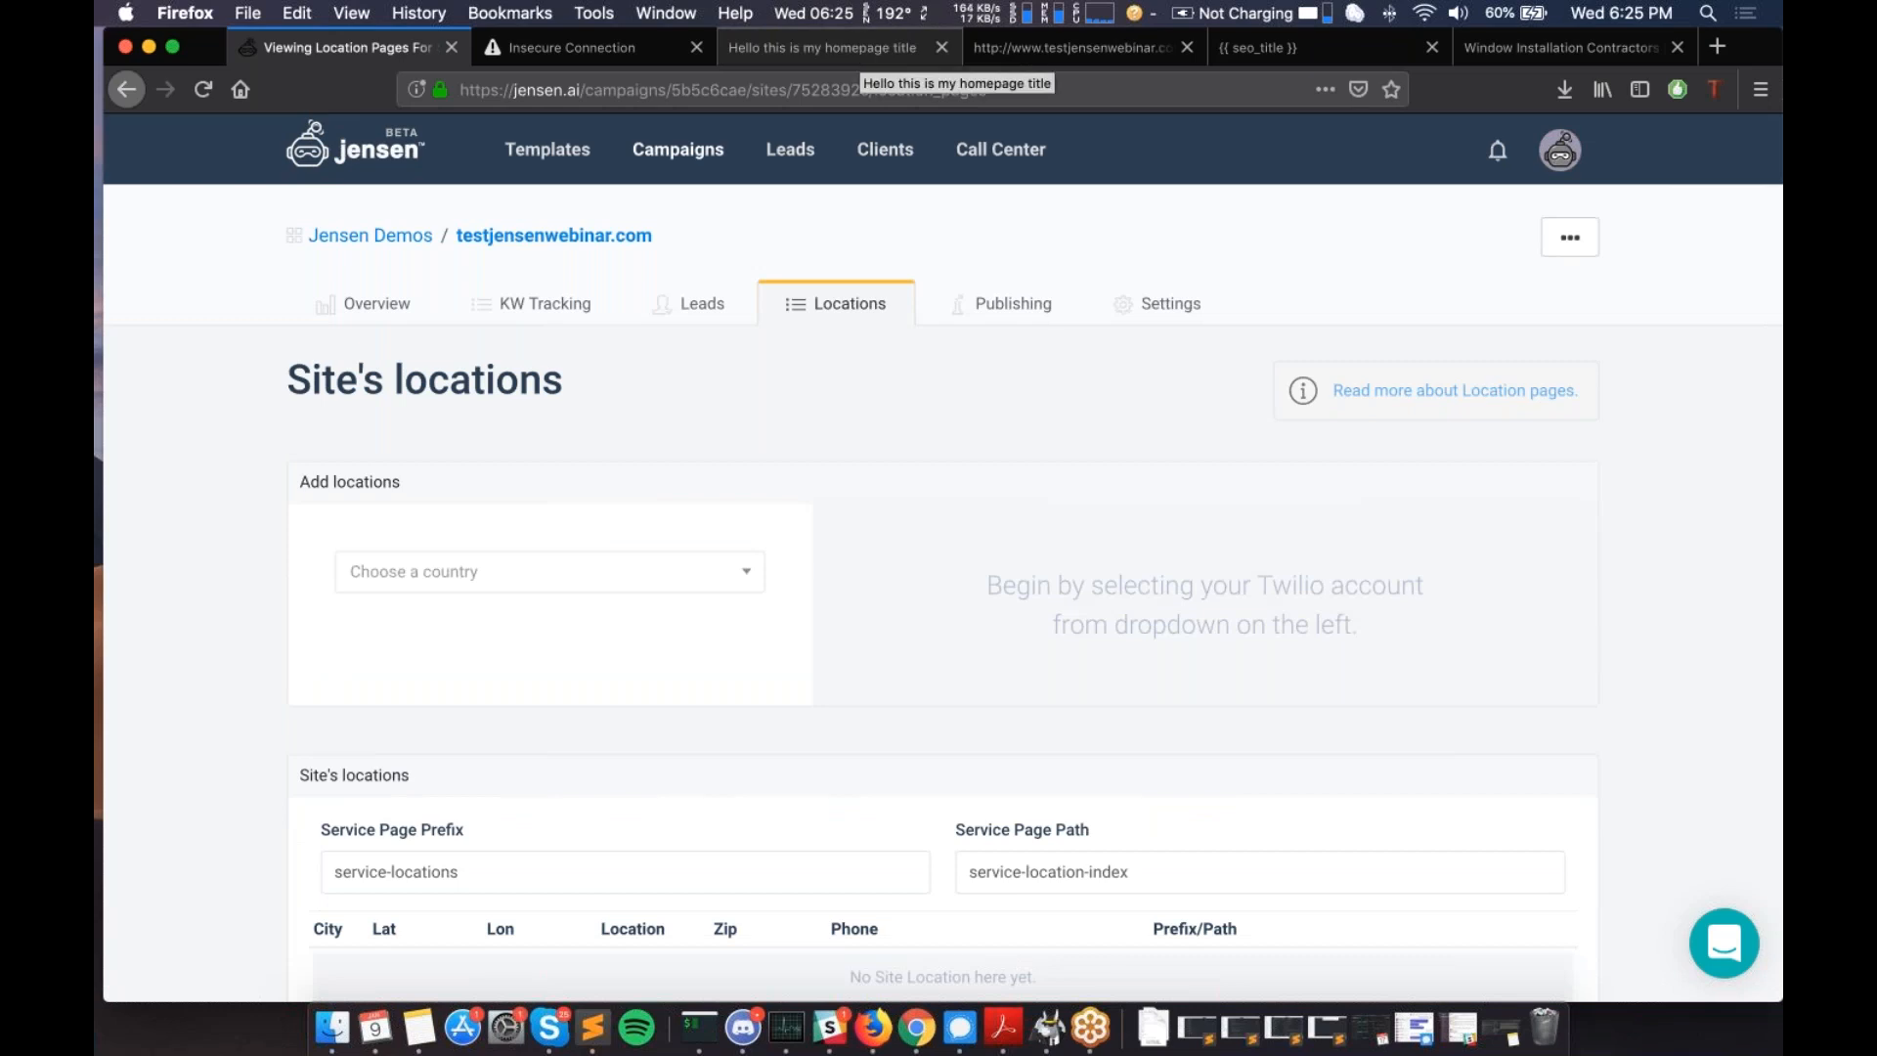
pyautogui.scroll(-1, 752, 709)
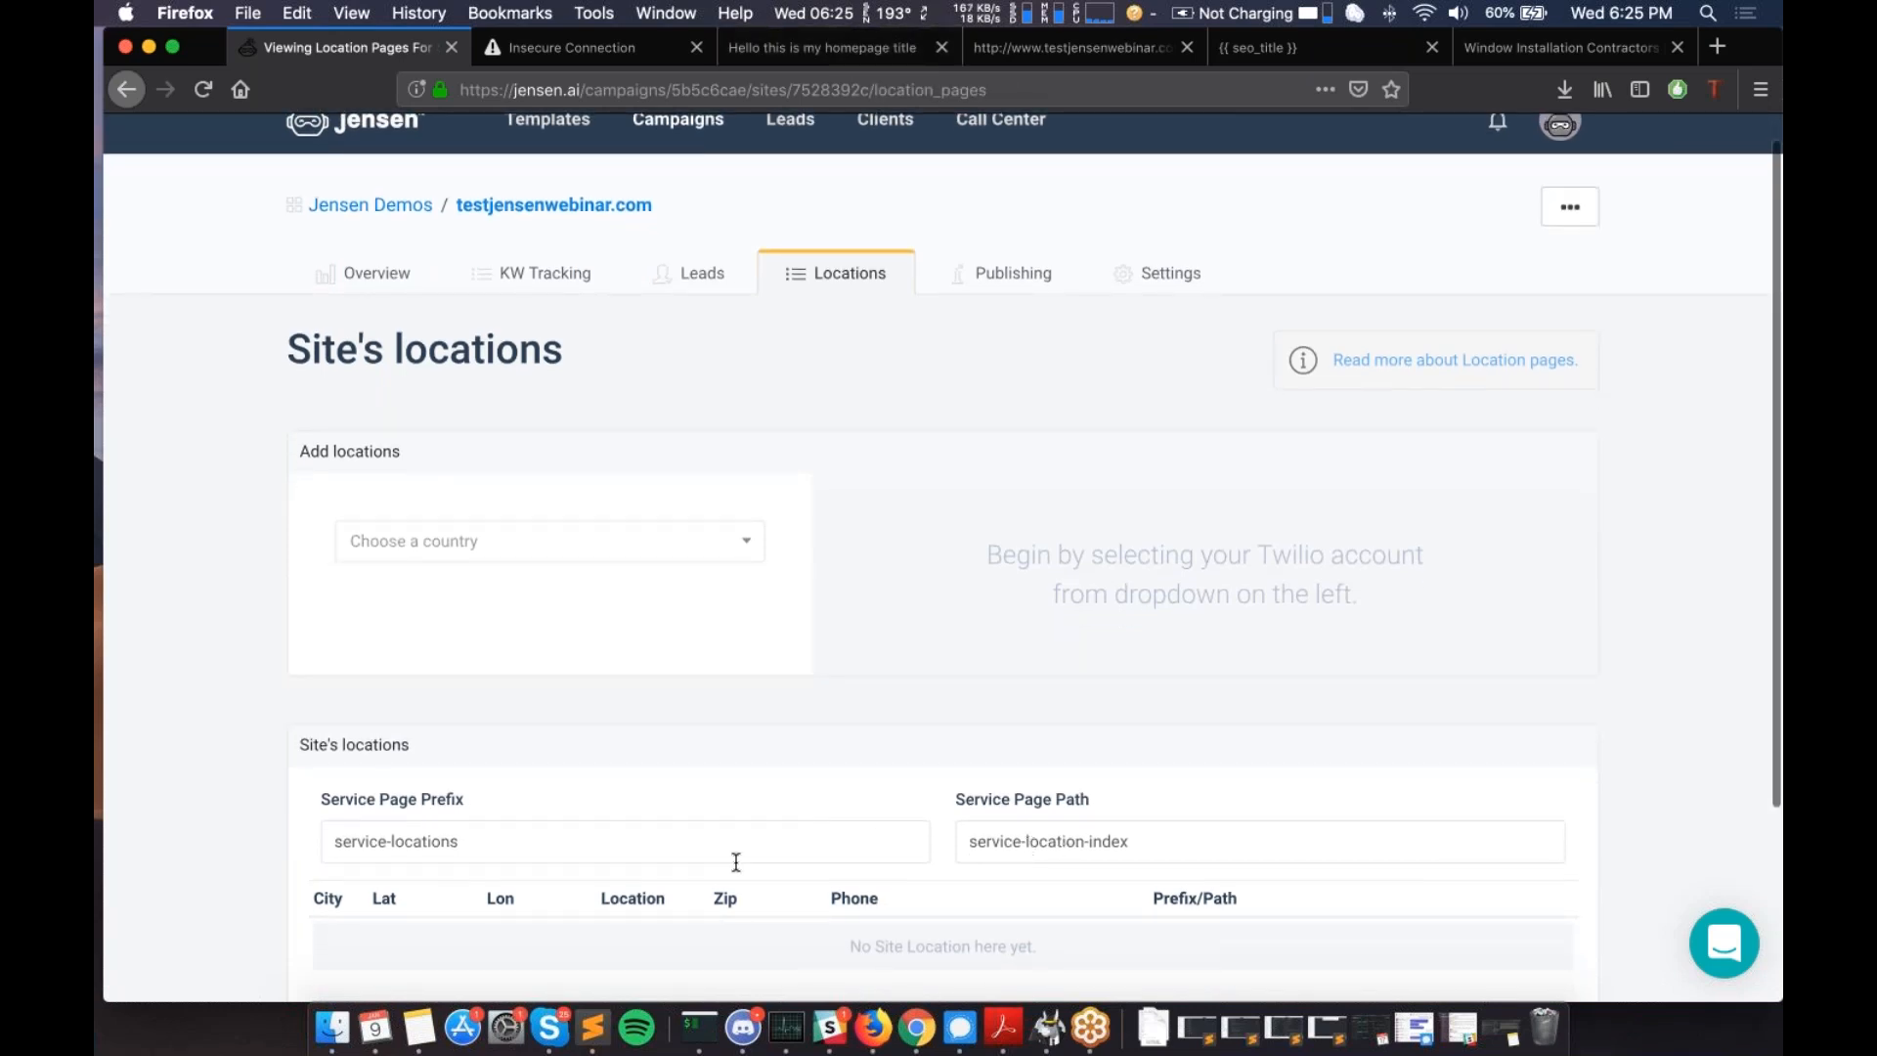
pyautogui.scroll(-1, 745, 851)
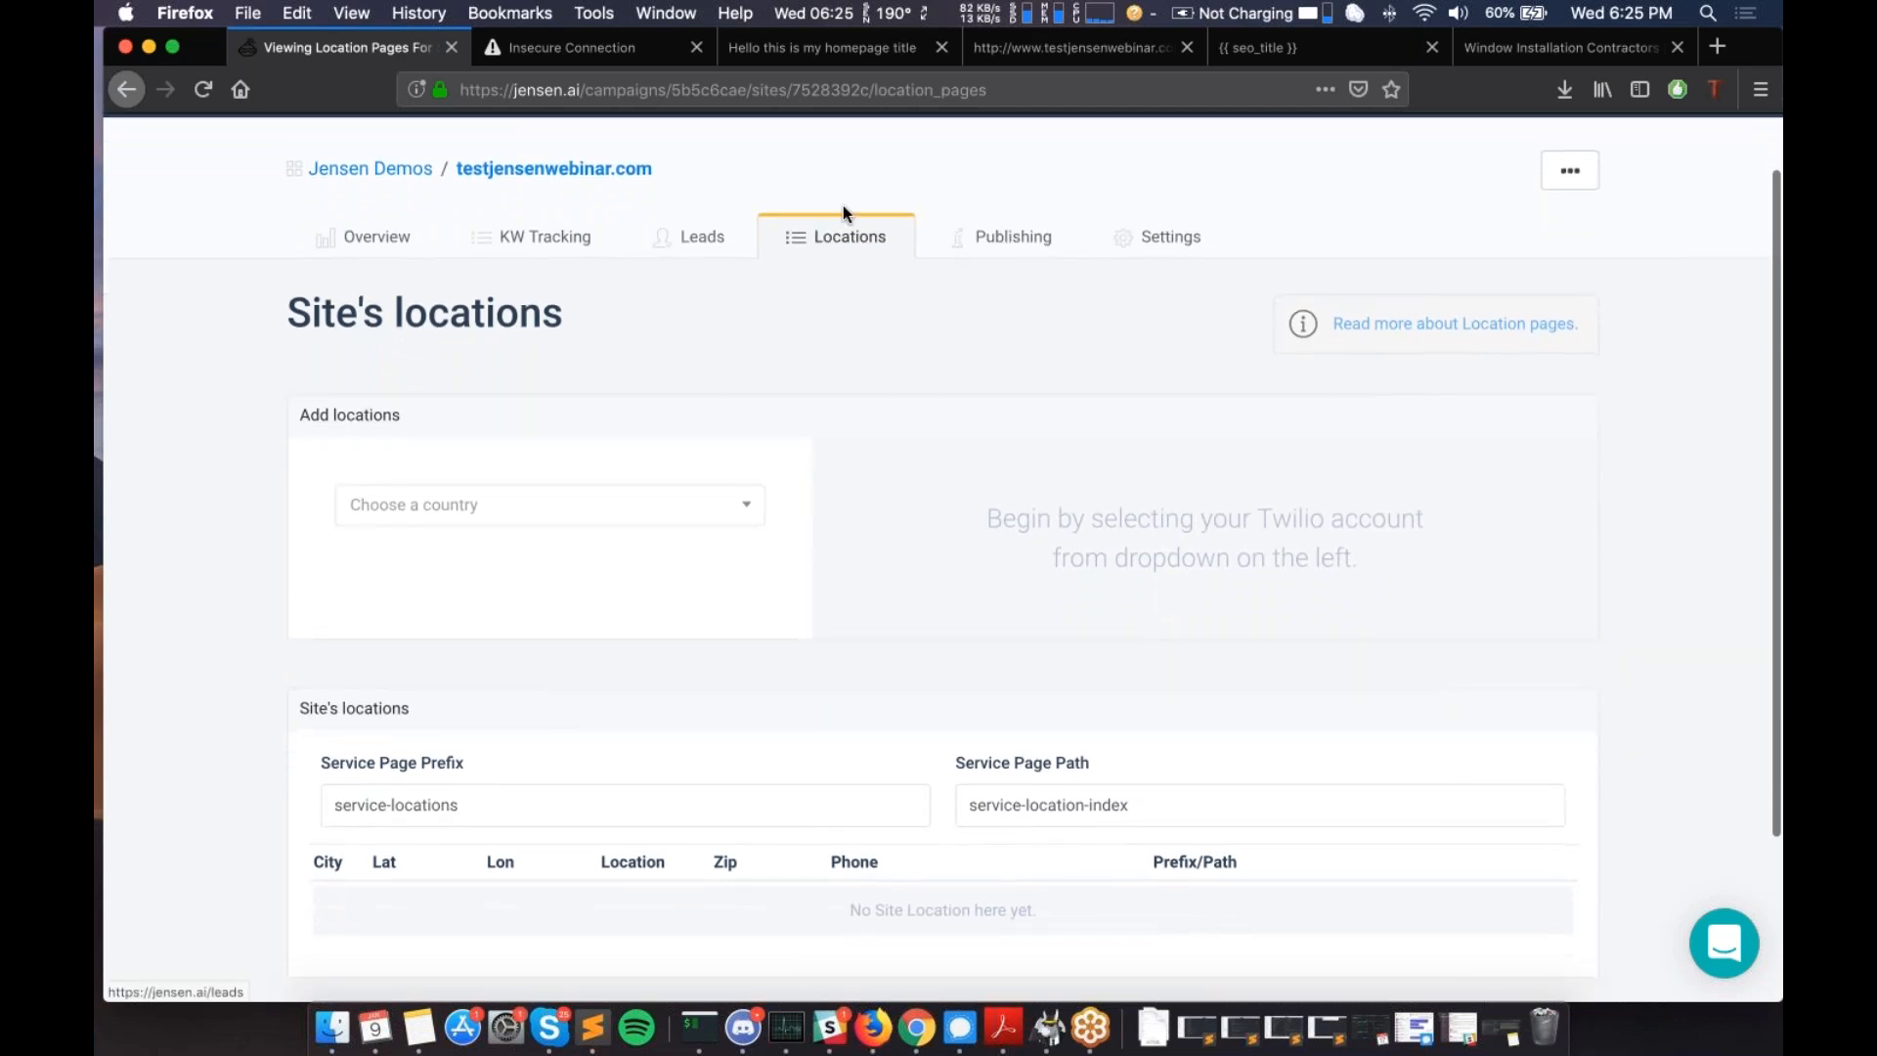
pyautogui.scroll(-2, 838, 599)
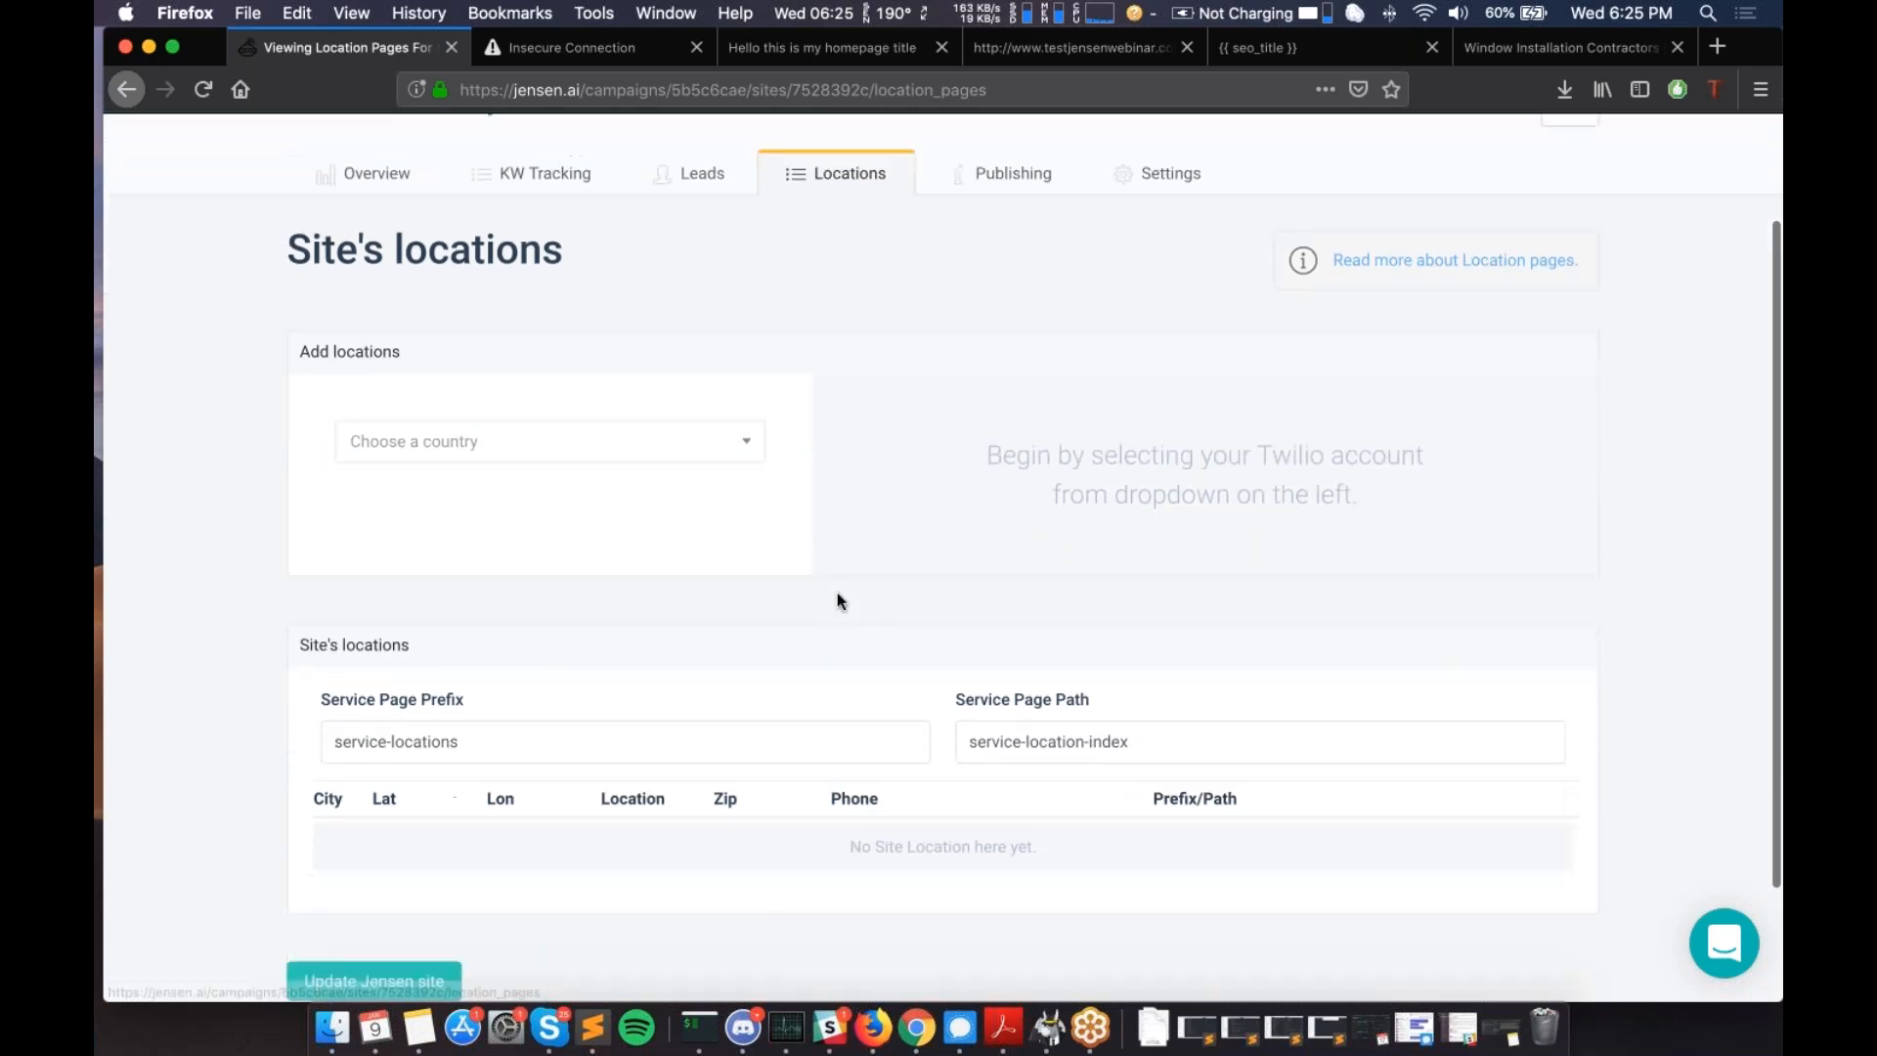
pyautogui.scroll(3, 837, 592)
# - Scroll through the country list and choose USA for the new location
pyautogui.click(574, 577)
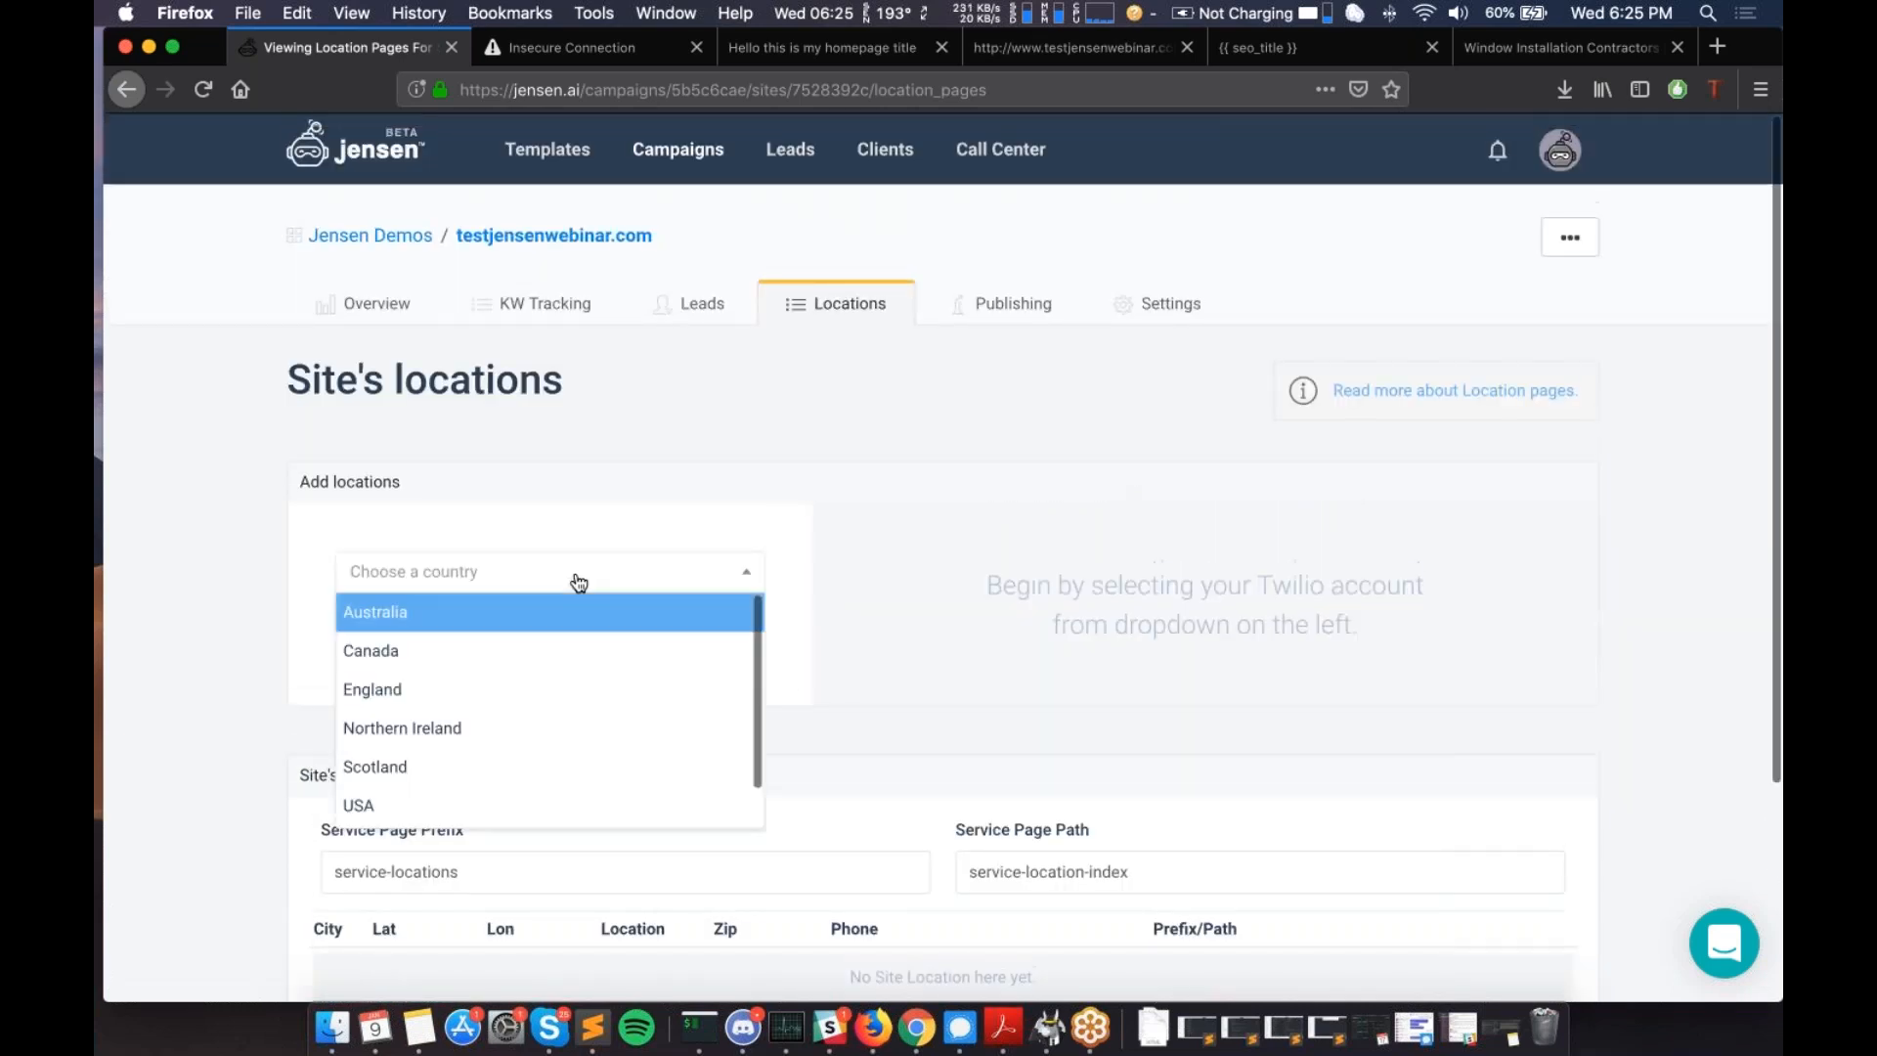
pyautogui.scroll(-5, 609, 455)
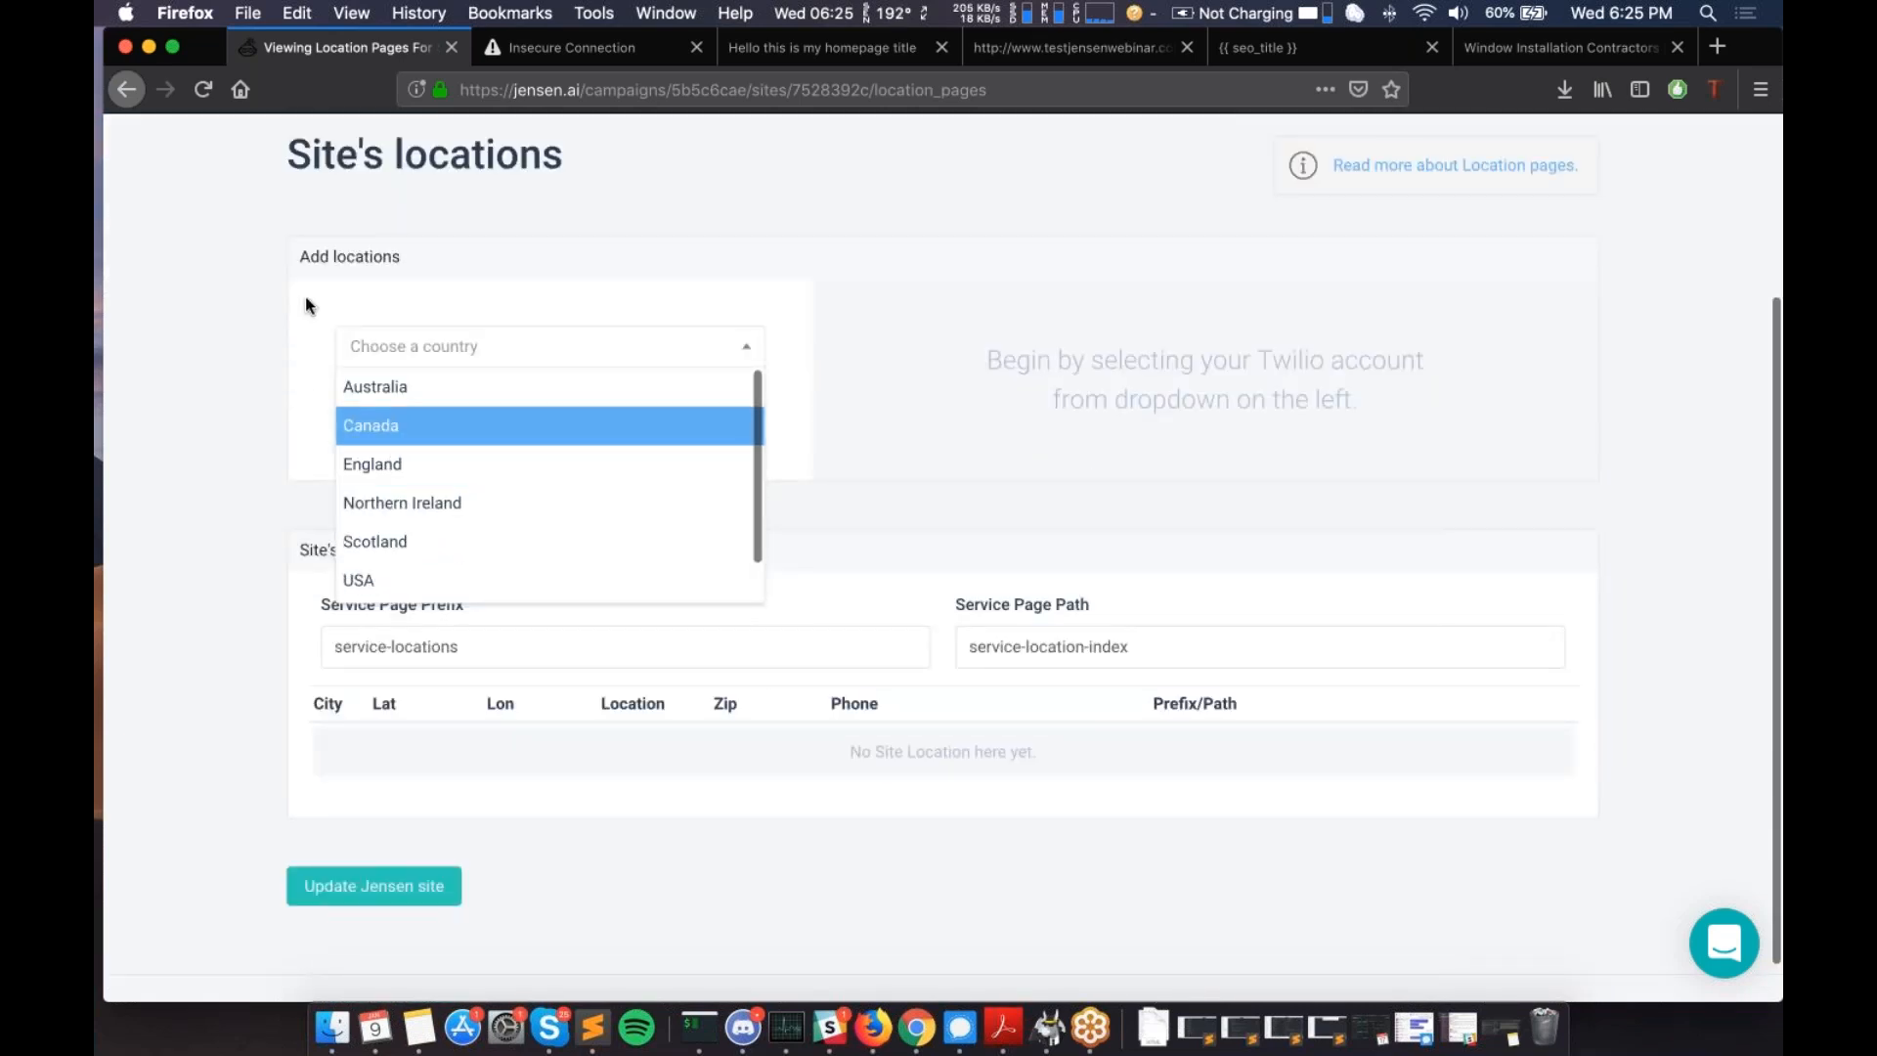
pyautogui.scroll(3, 305, 296)
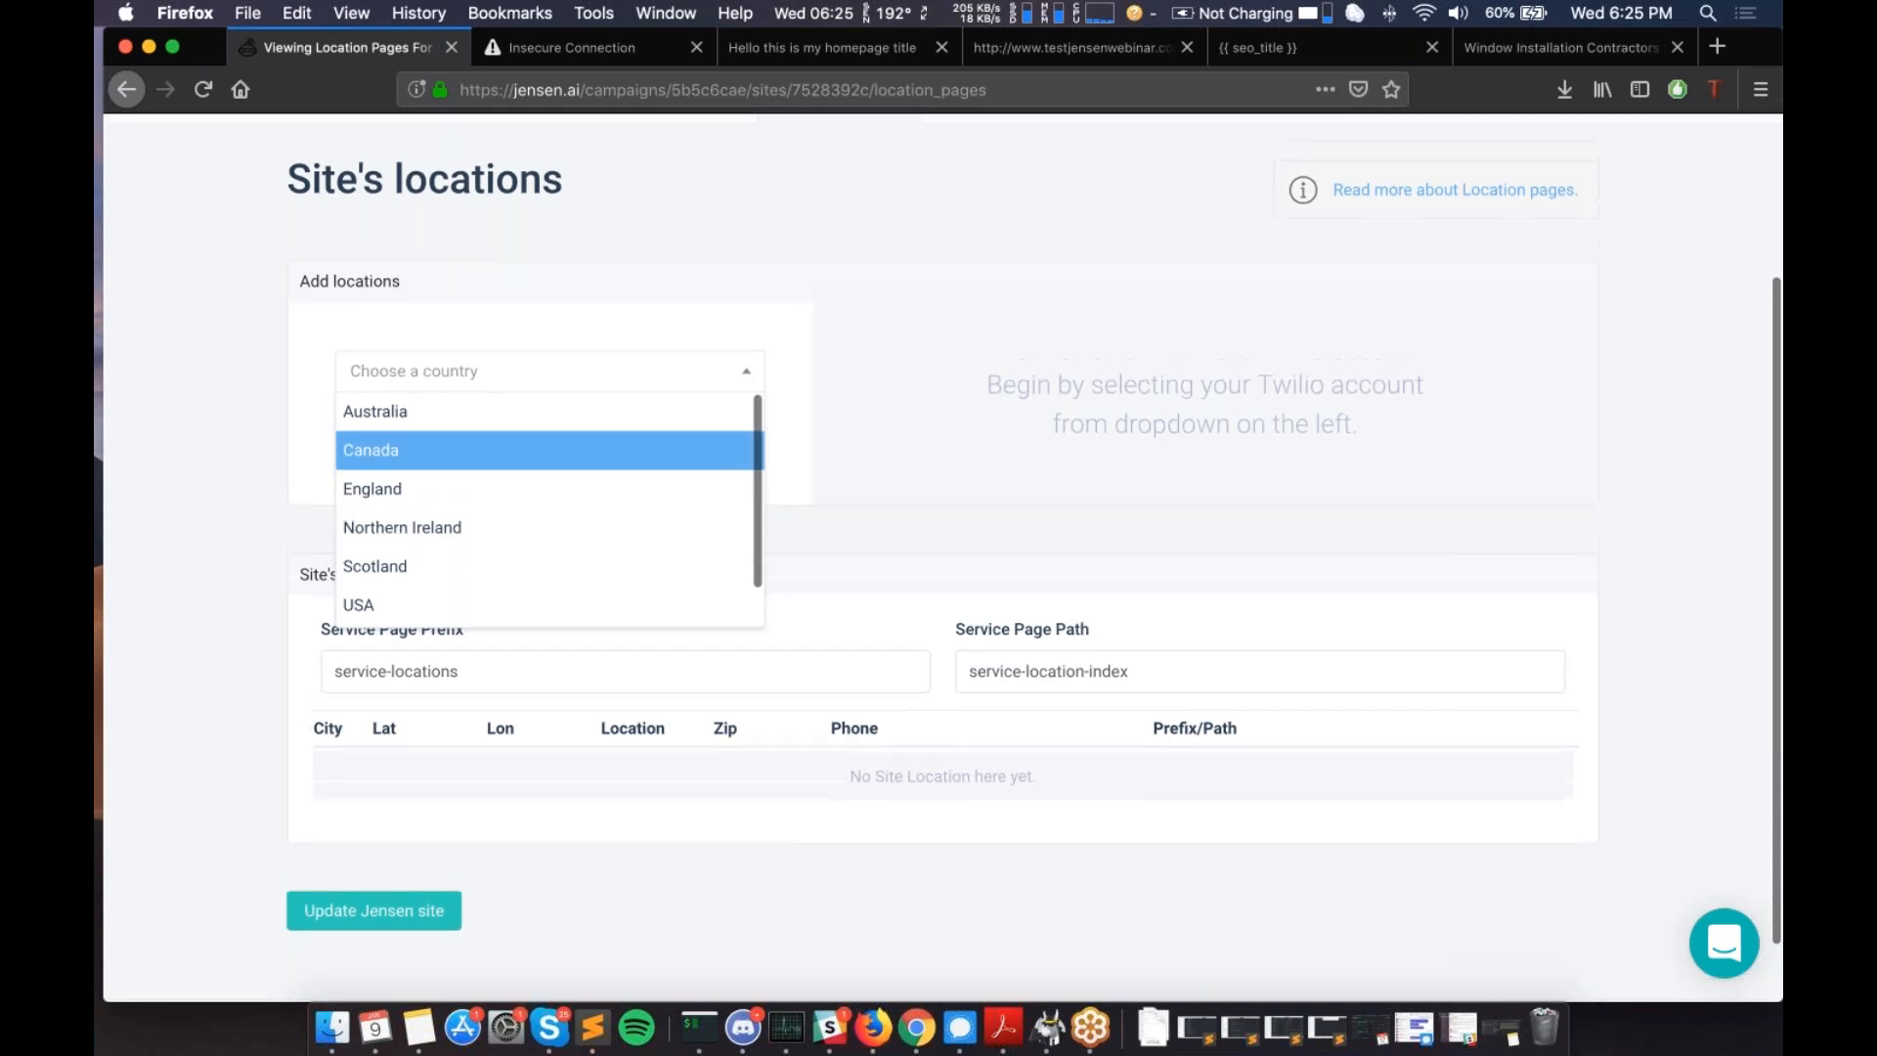
pyautogui.scroll(-1, 570, 423)
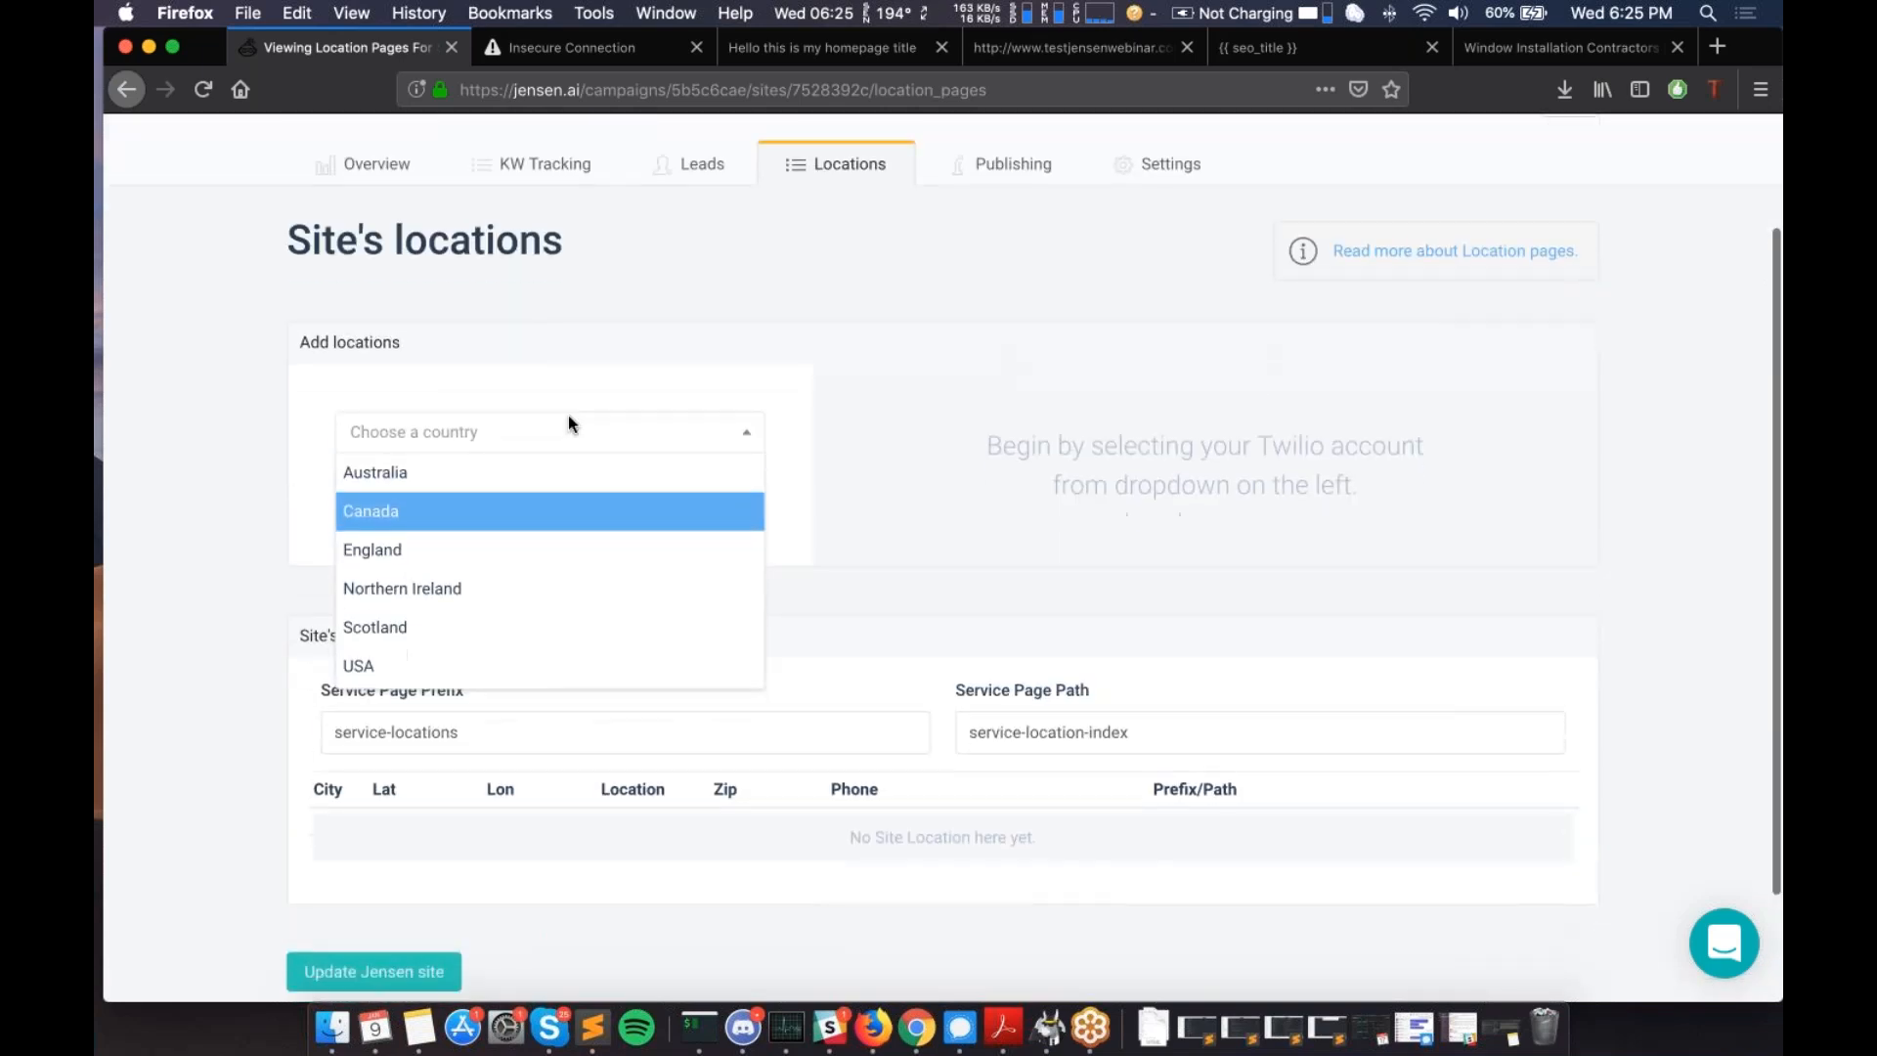
pyautogui.scroll(-1, 460, 626)
pyautogui.scroll(1, 464, 553)
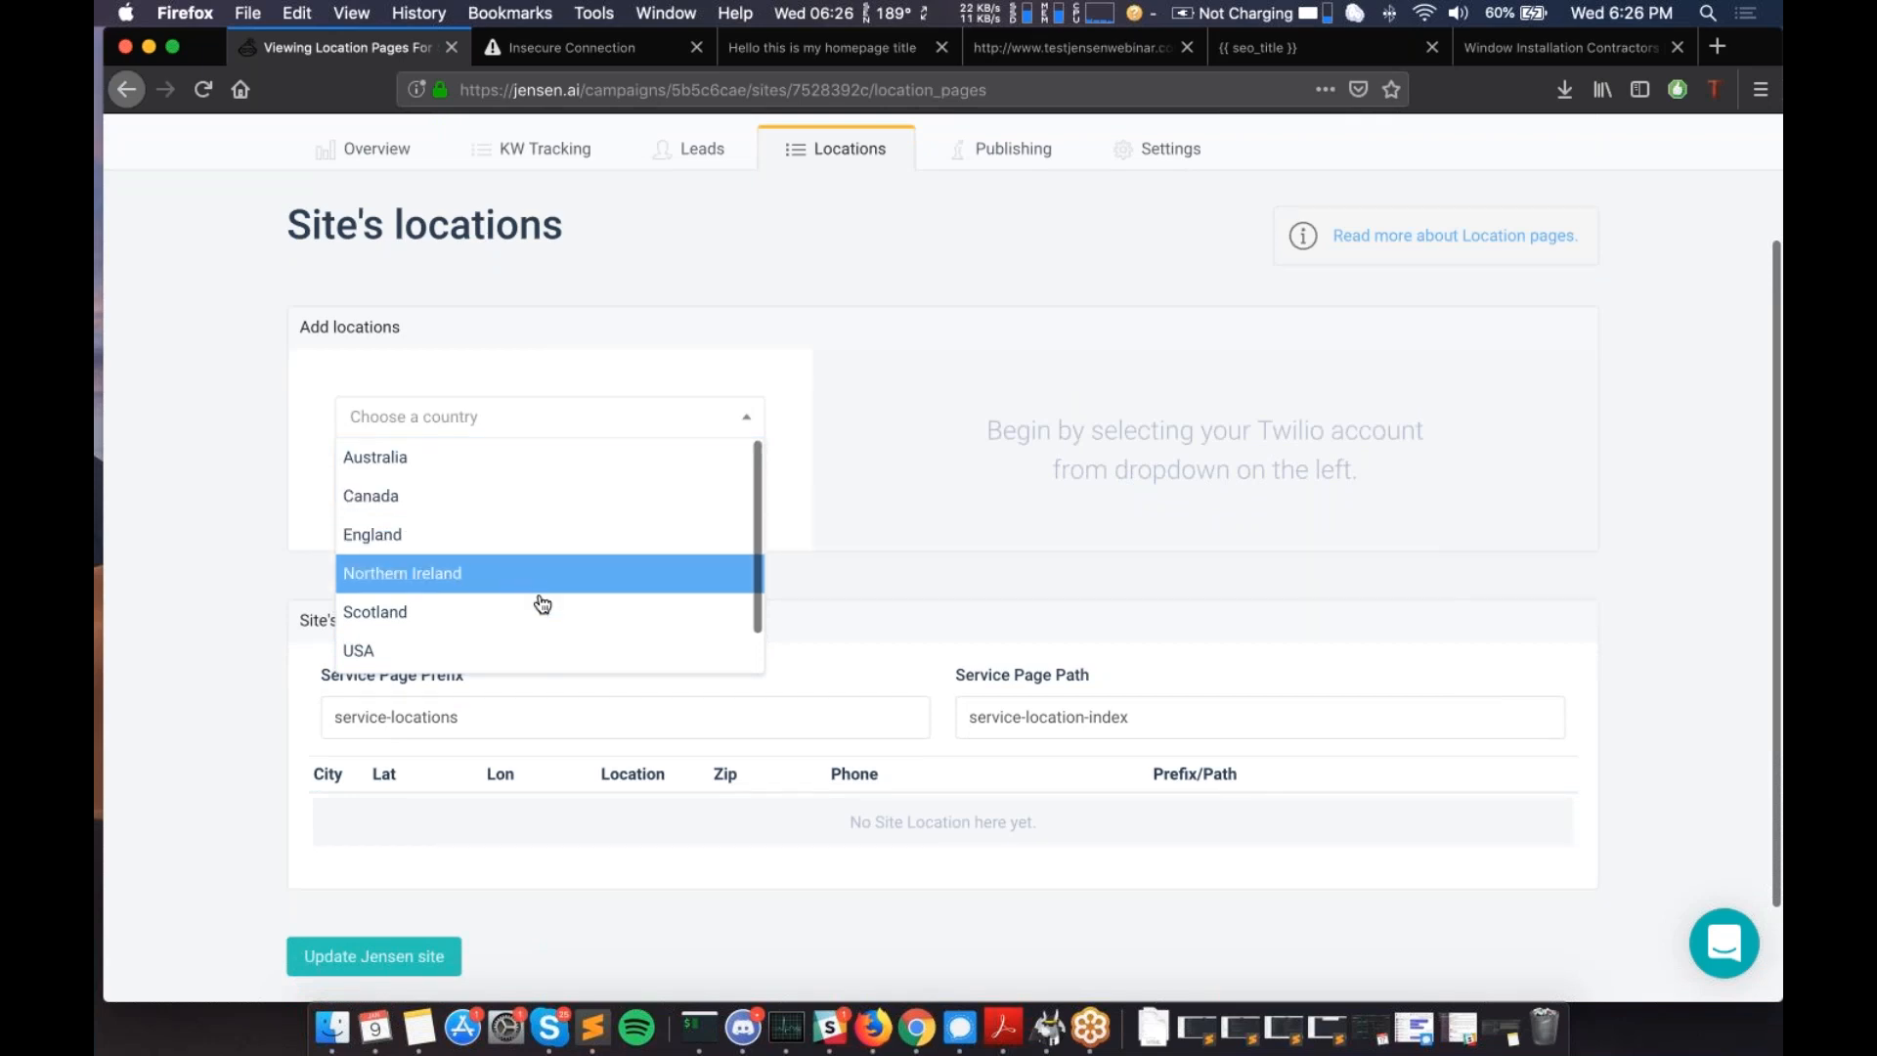
pyautogui.scroll(-1, 543, 603)
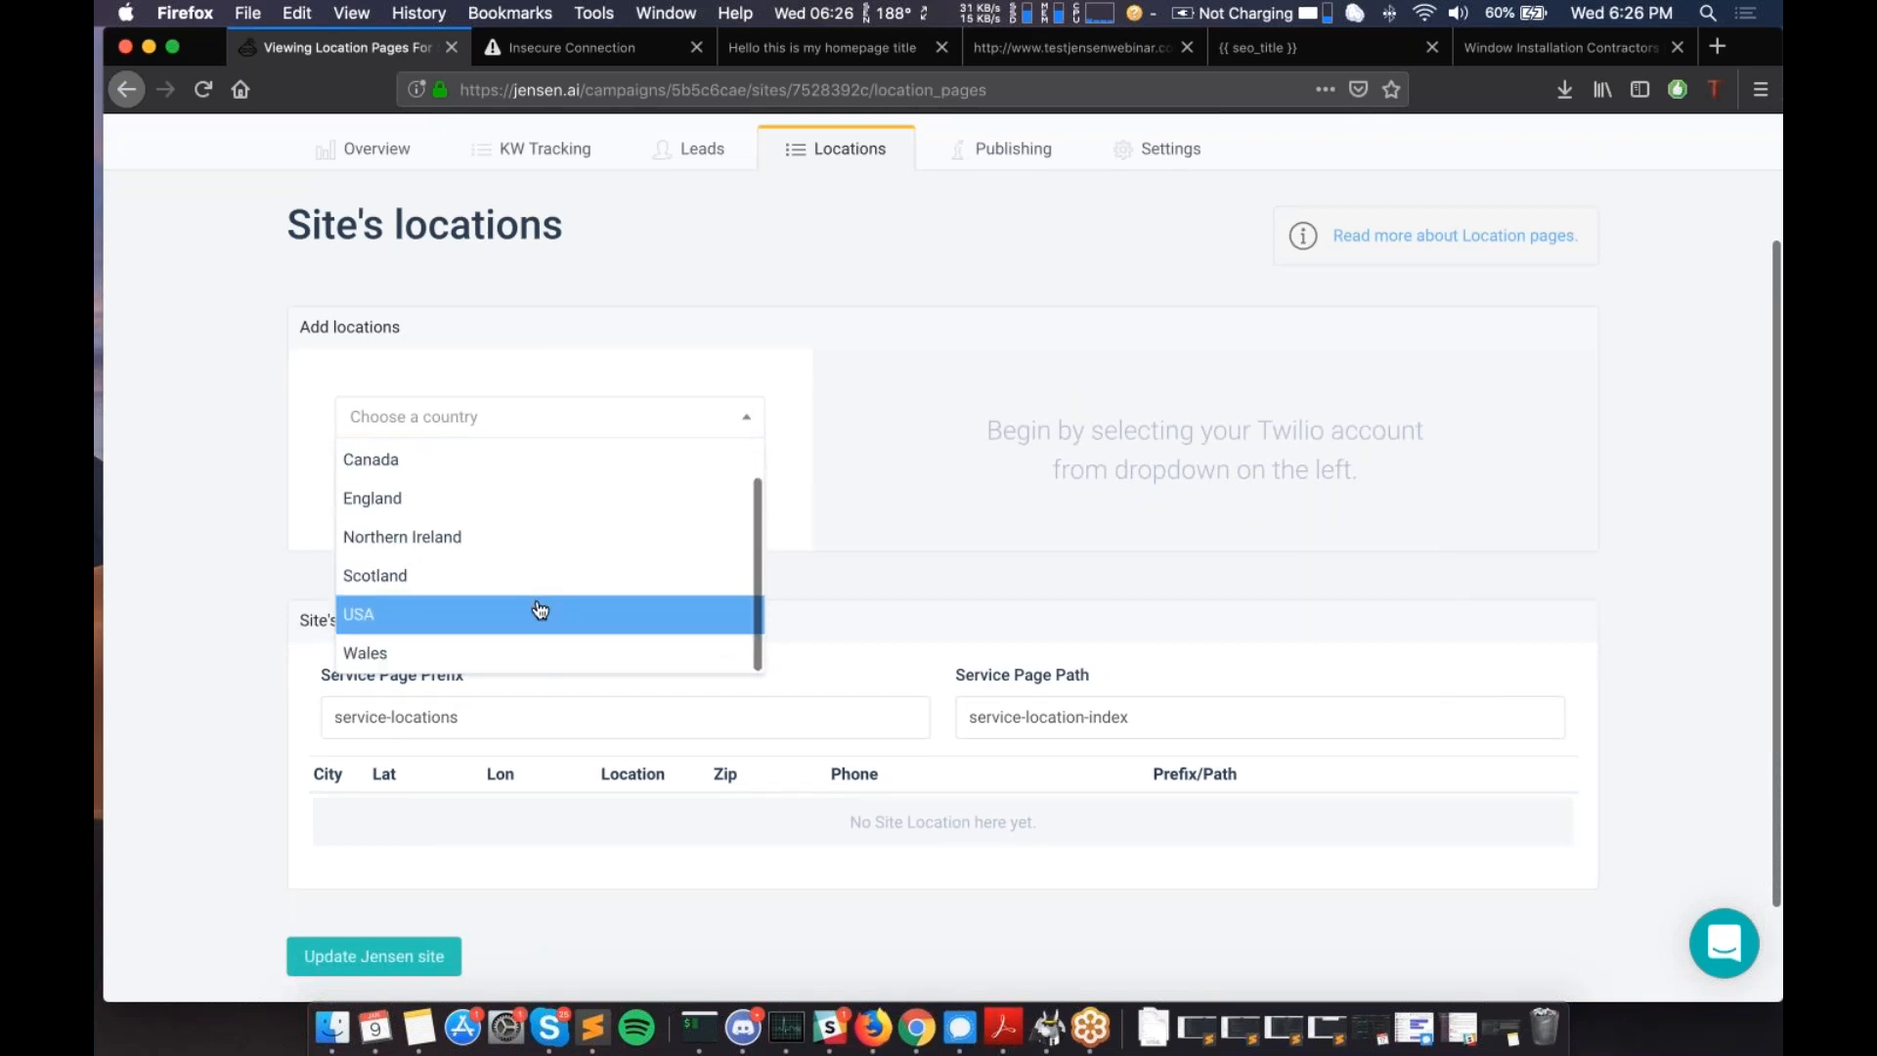
pyautogui.scroll(-1, 536, 616)
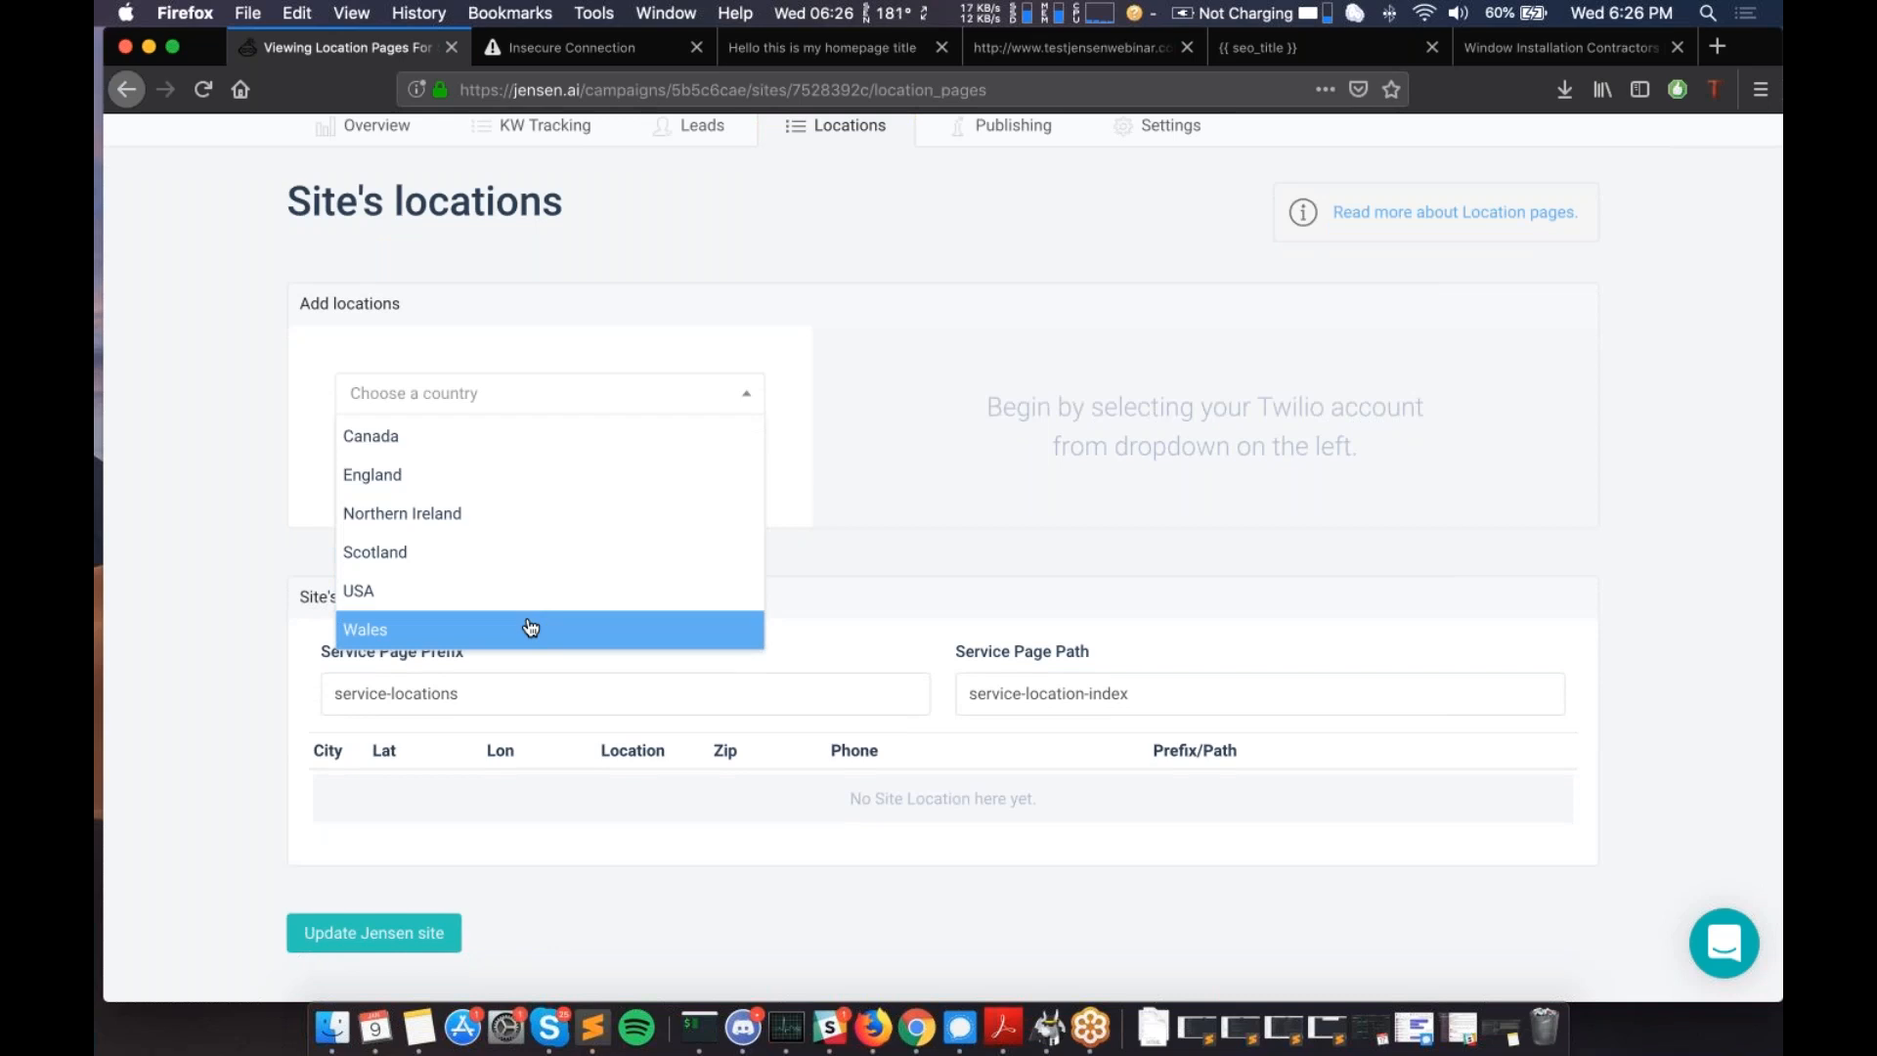
pyautogui.scroll(1, 498, 583)
pyautogui.scroll(-1, 499, 577)
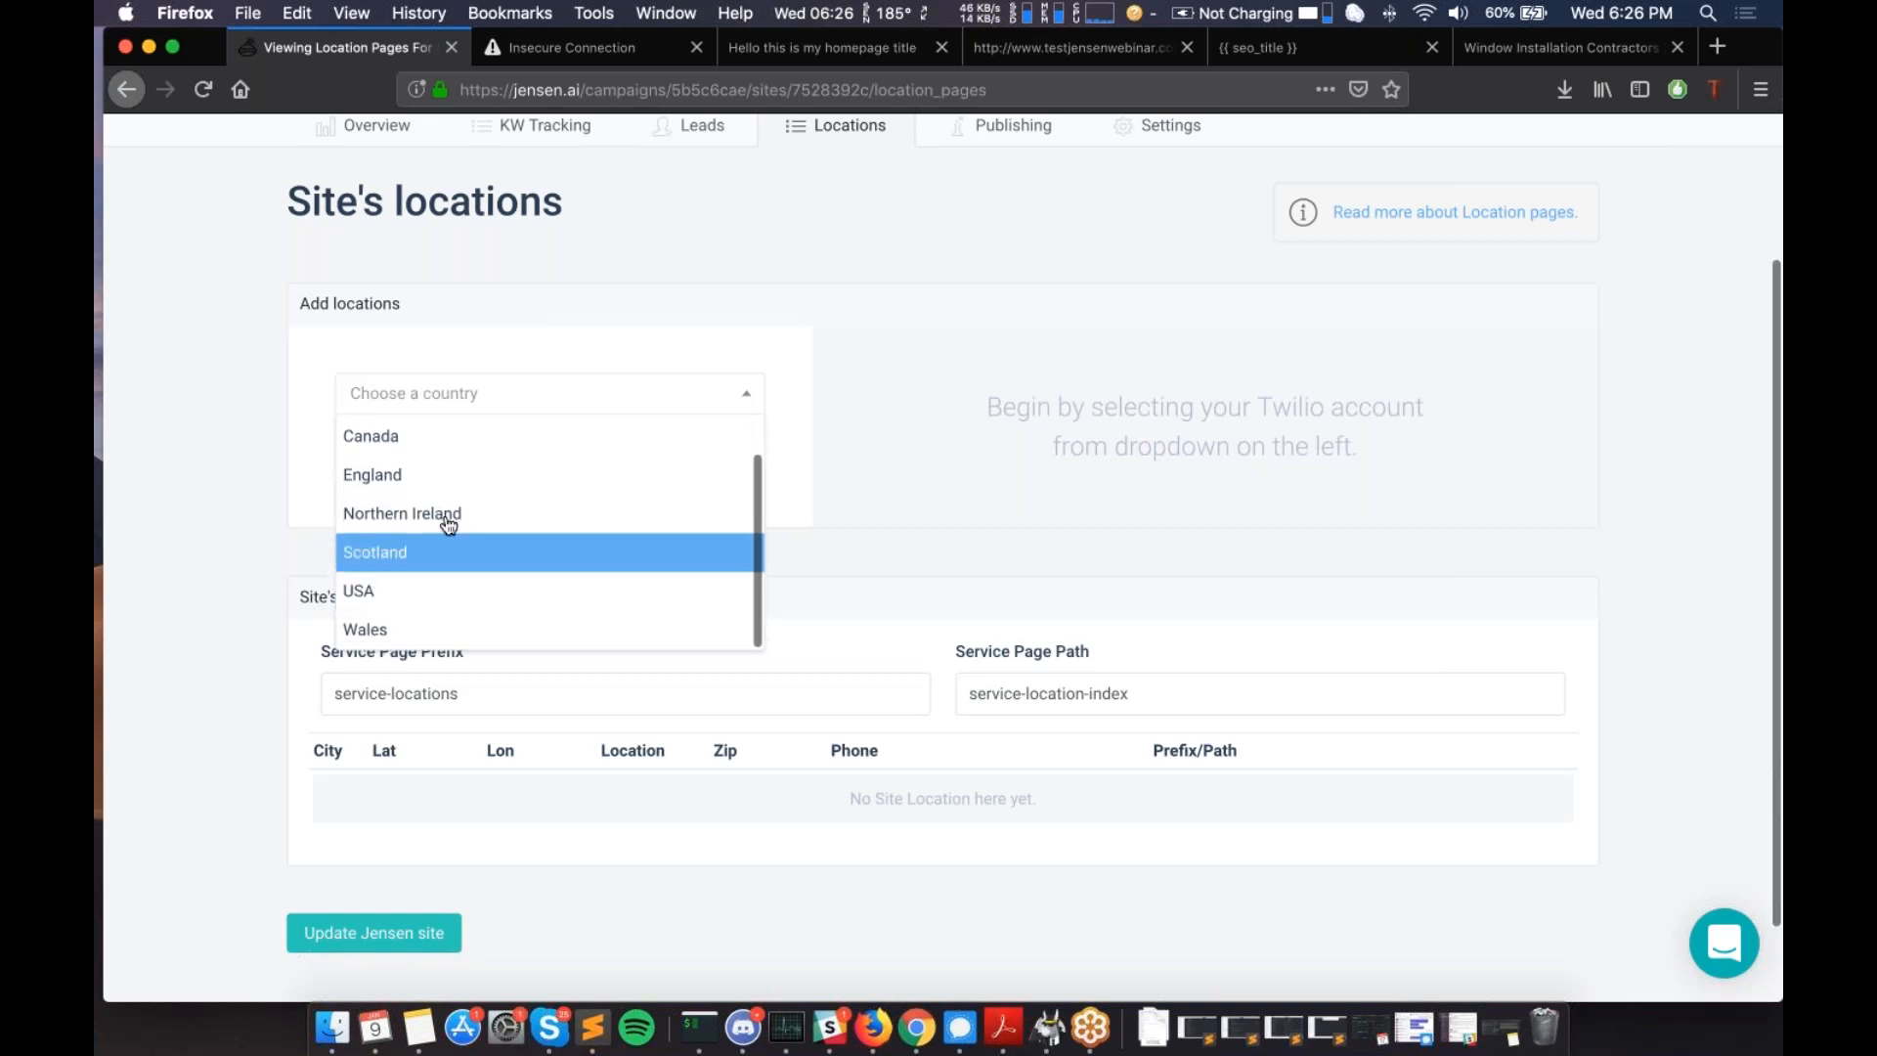
pyautogui.click(392, 593)
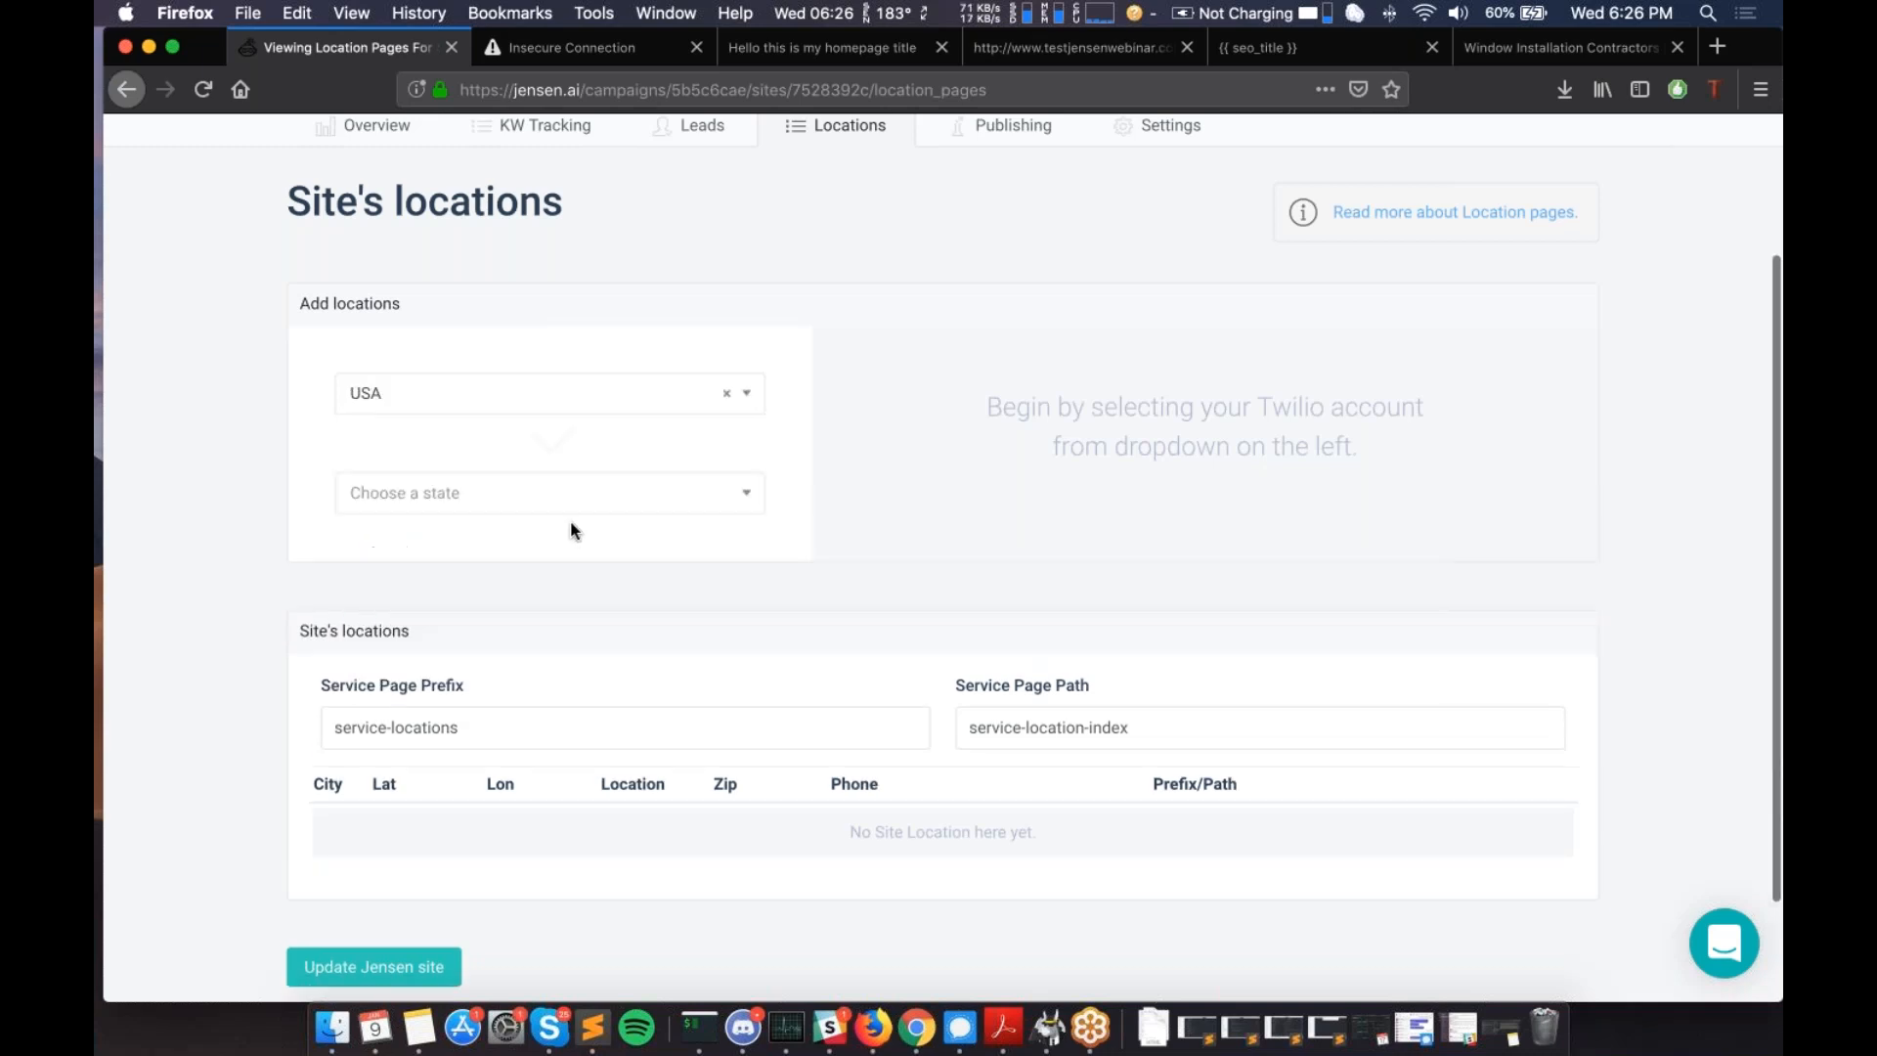
# - Set the state to California and search the county list for 'los a'
pyautogui.click(548, 496)
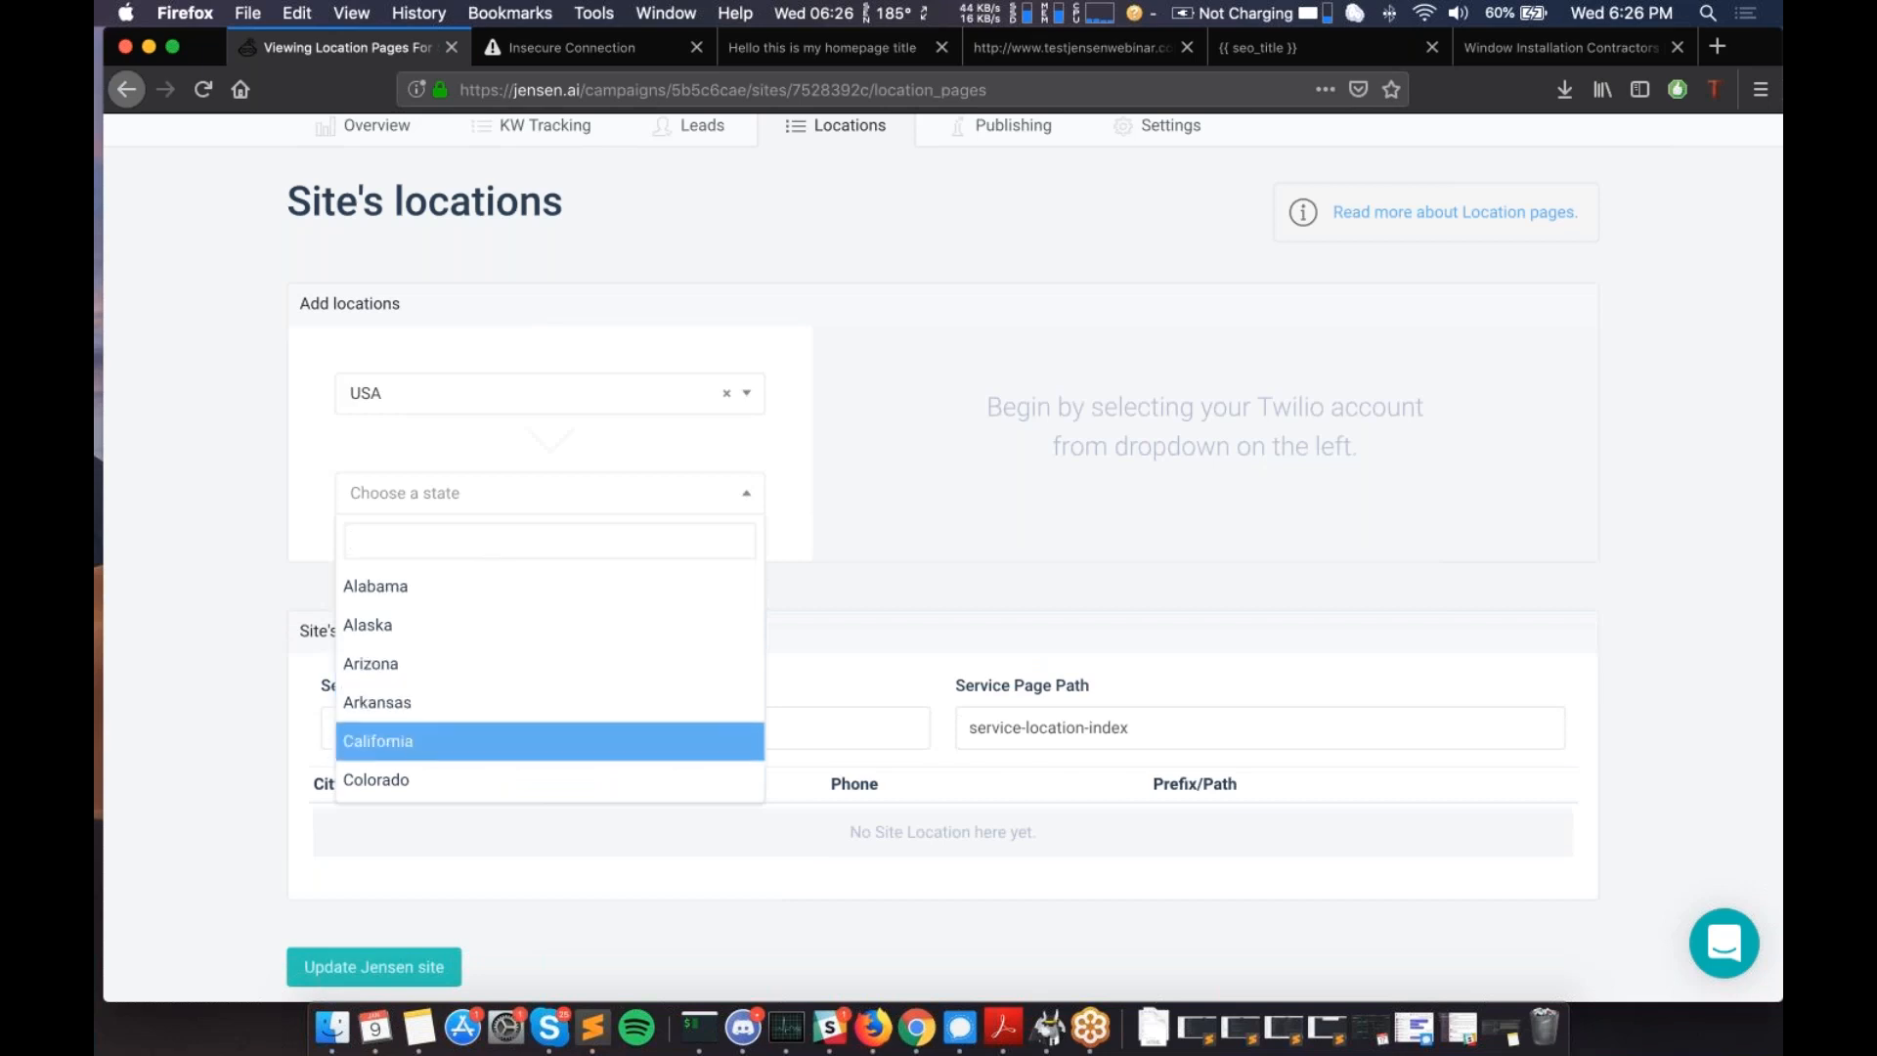
pyautogui.click(414, 743)
pyautogui.click(586, 599)
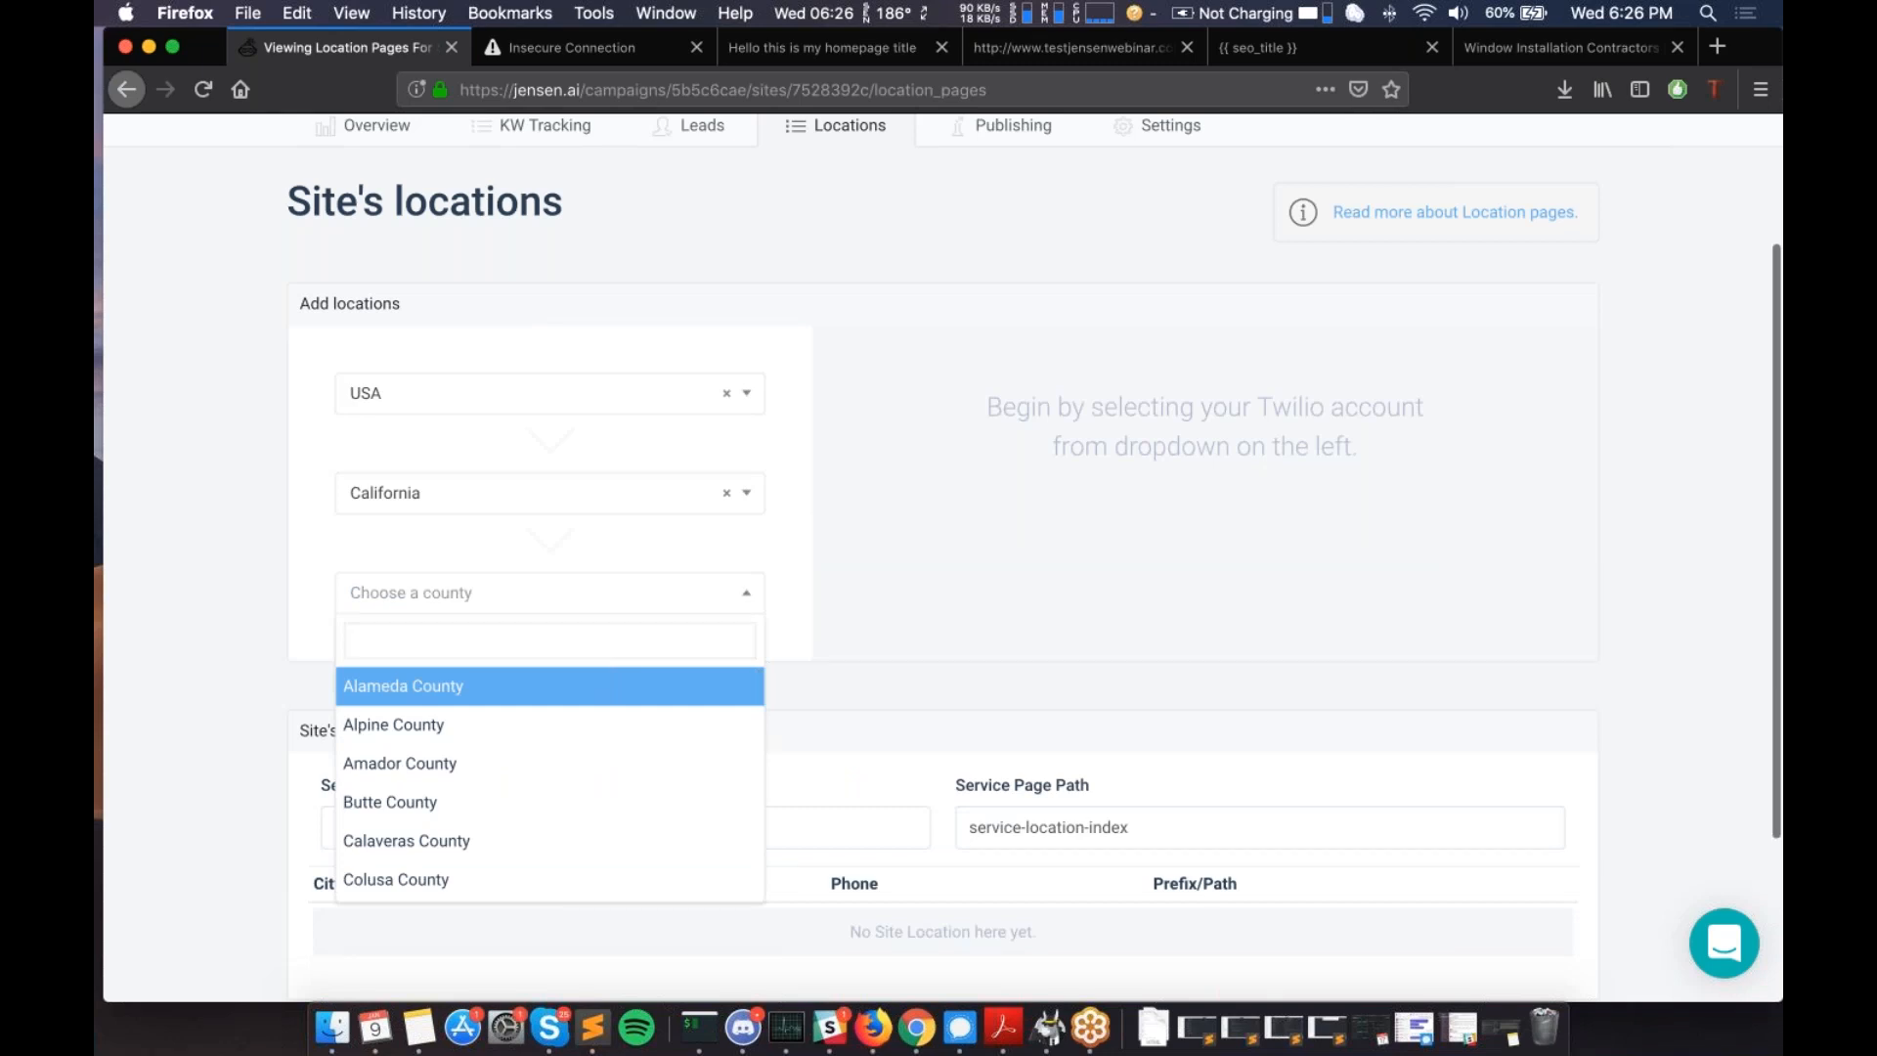
pyautogui.write('los ag')
pyautogui.press('BackSpace')
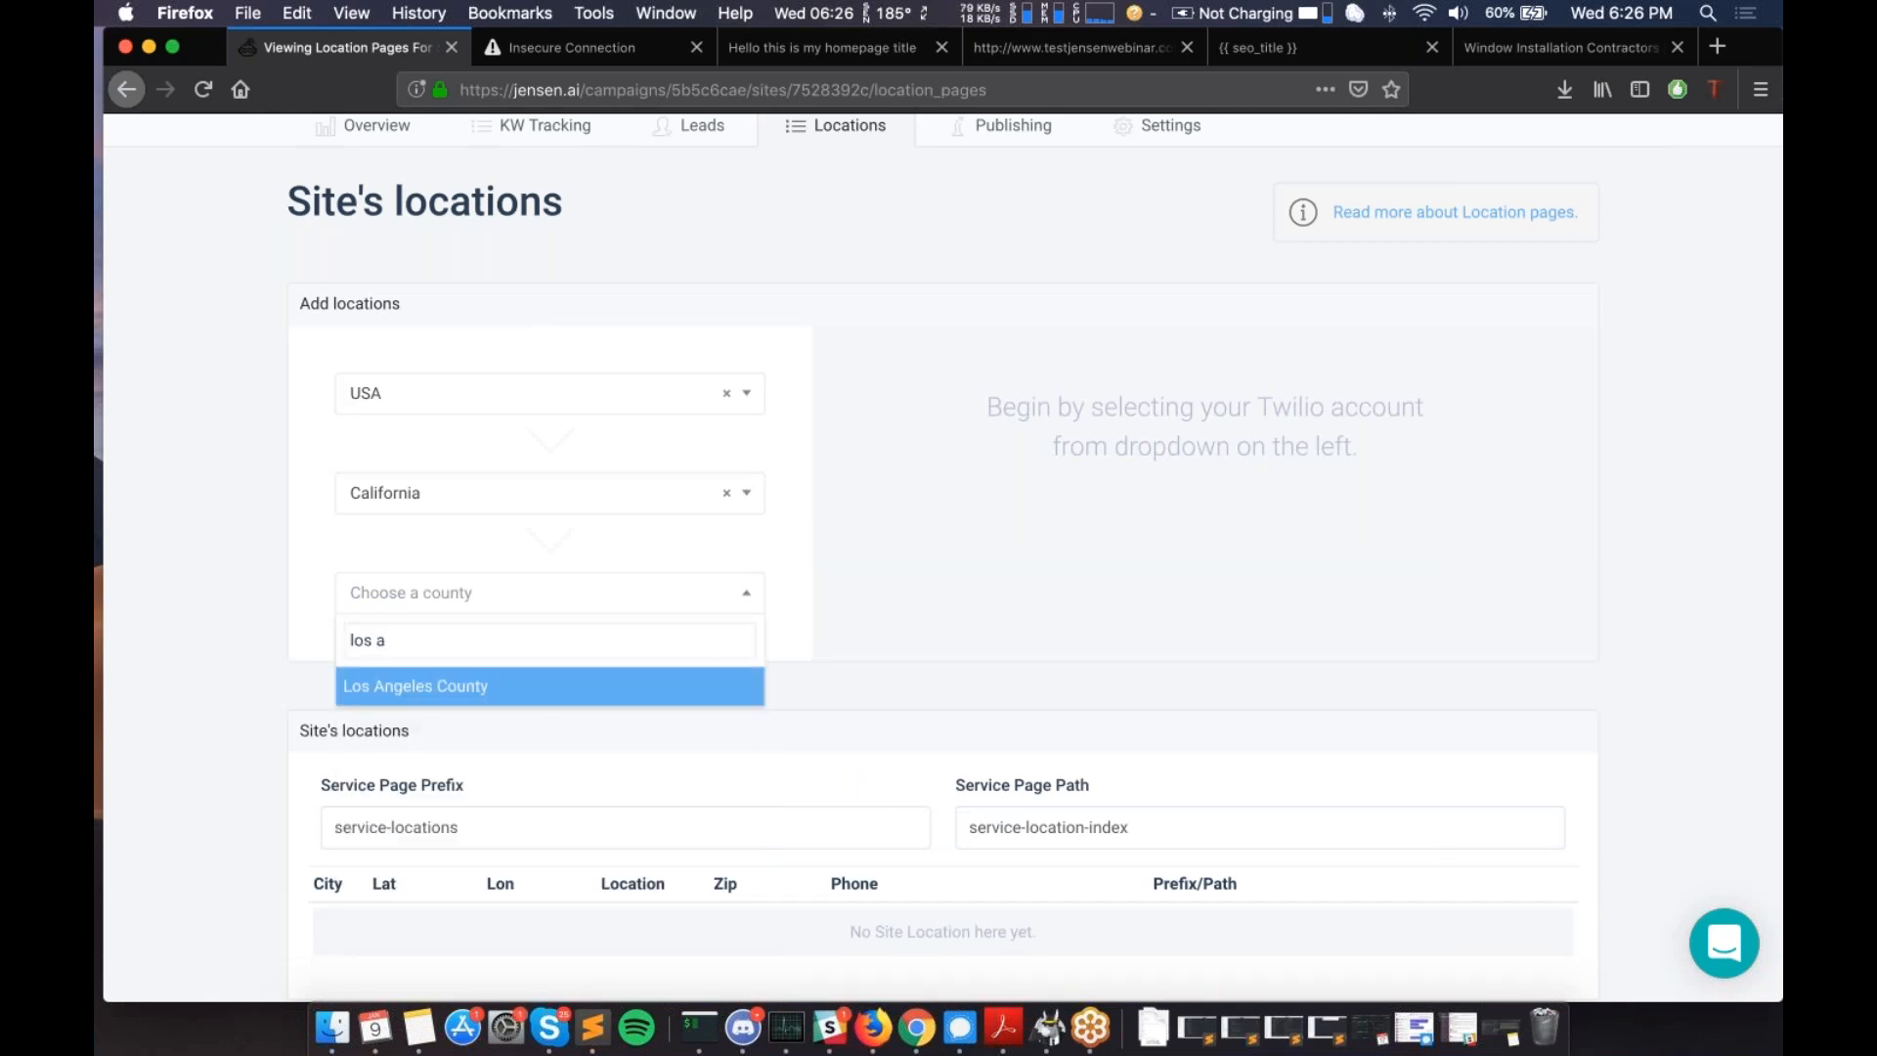
# - Select Los Angeles County and scroll across its grid of city checkboxes
pyautogui.click(560, 696)
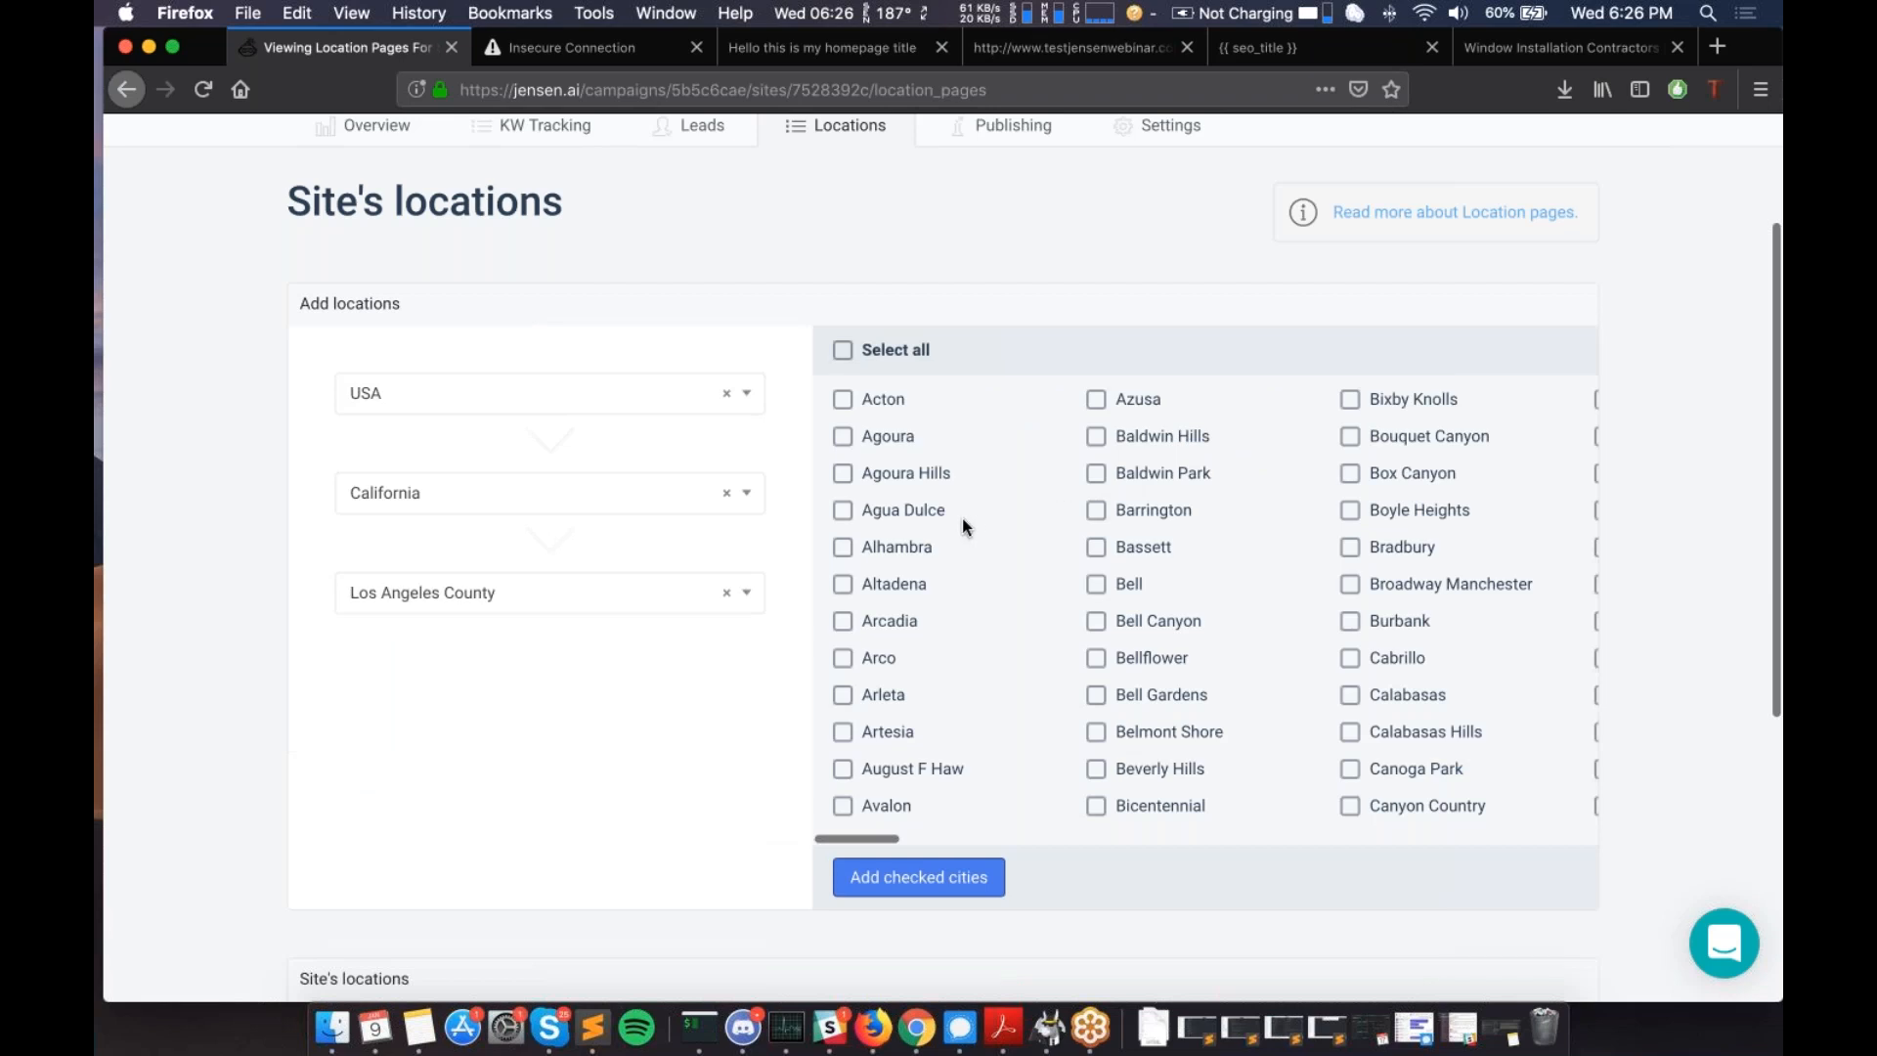
pyautogui.hscroll(3, 915, 567)
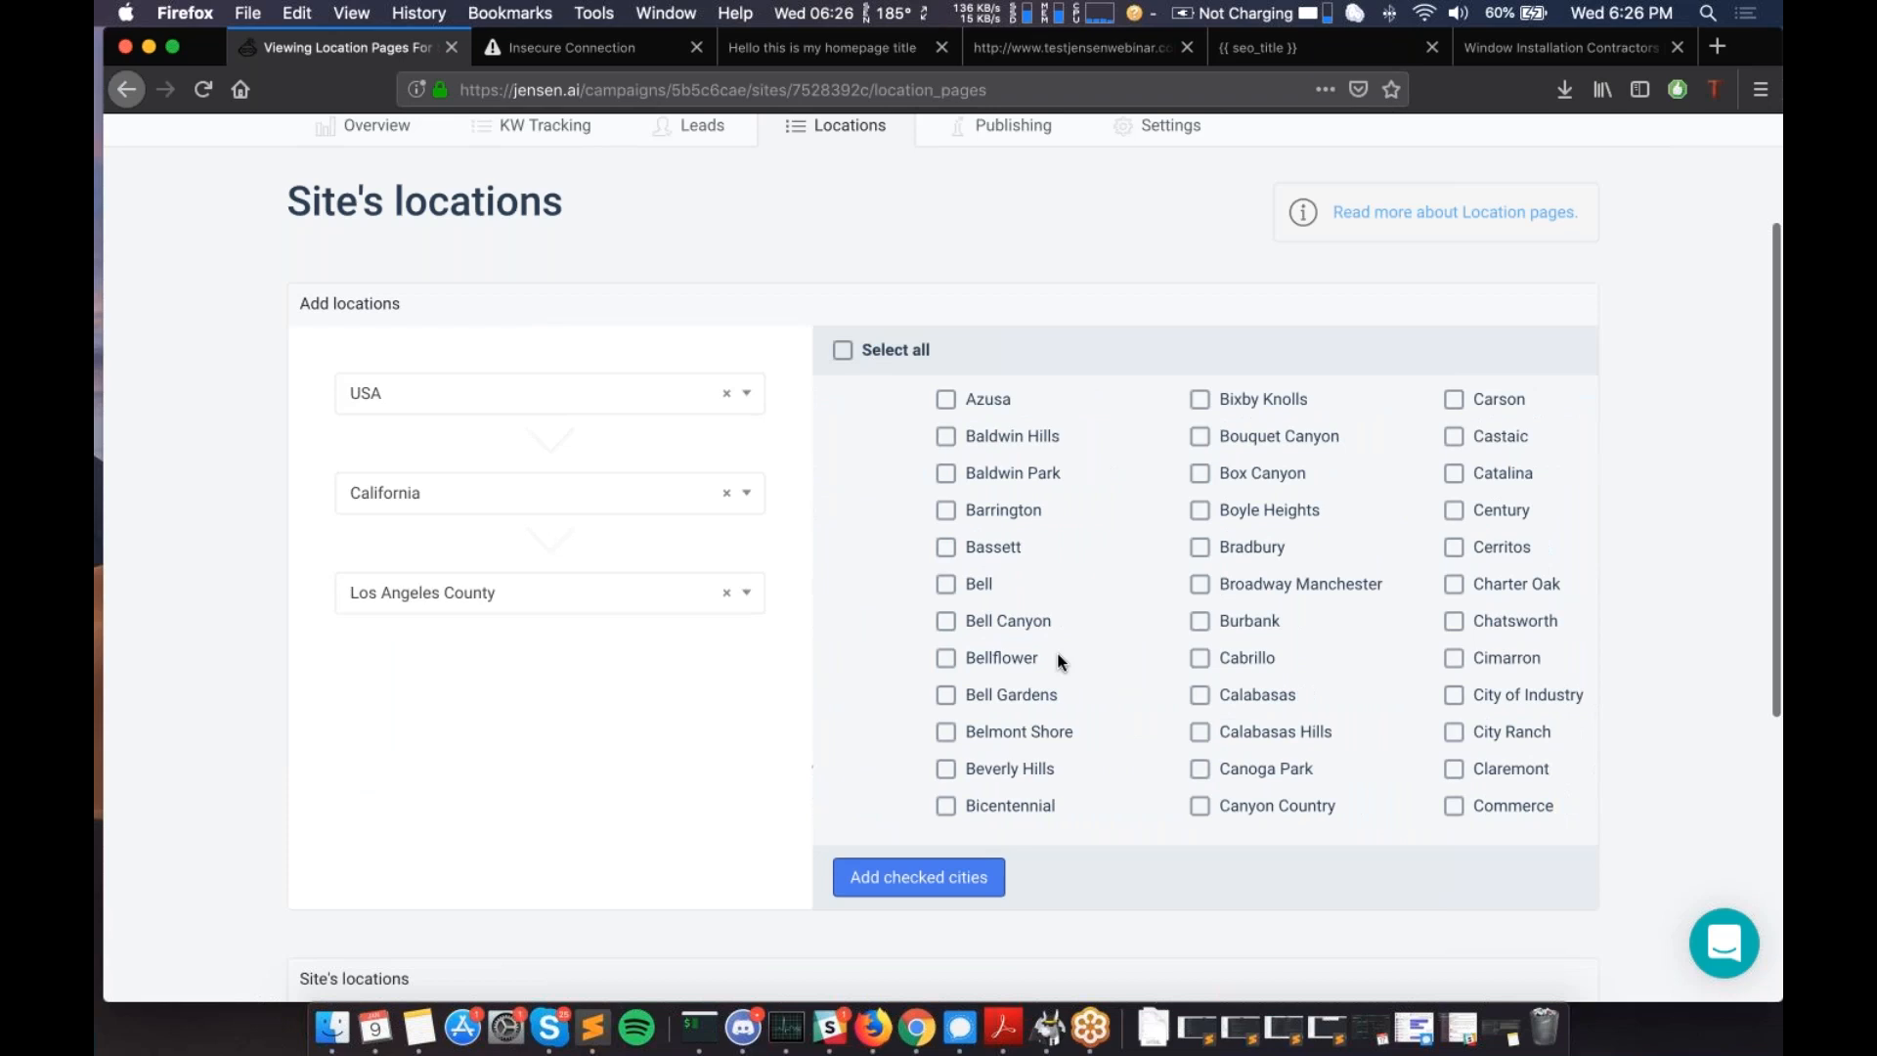
pyautogui.hscroll(5, 1060, 662)
pyautogui.hscroll(6, 1060, 662)
pyautogui.hscroll(8, 1060, 662)
pyautogui.hscroll(4, 1060, 662)
pyautogui.hscroll(3, 1060, 662)
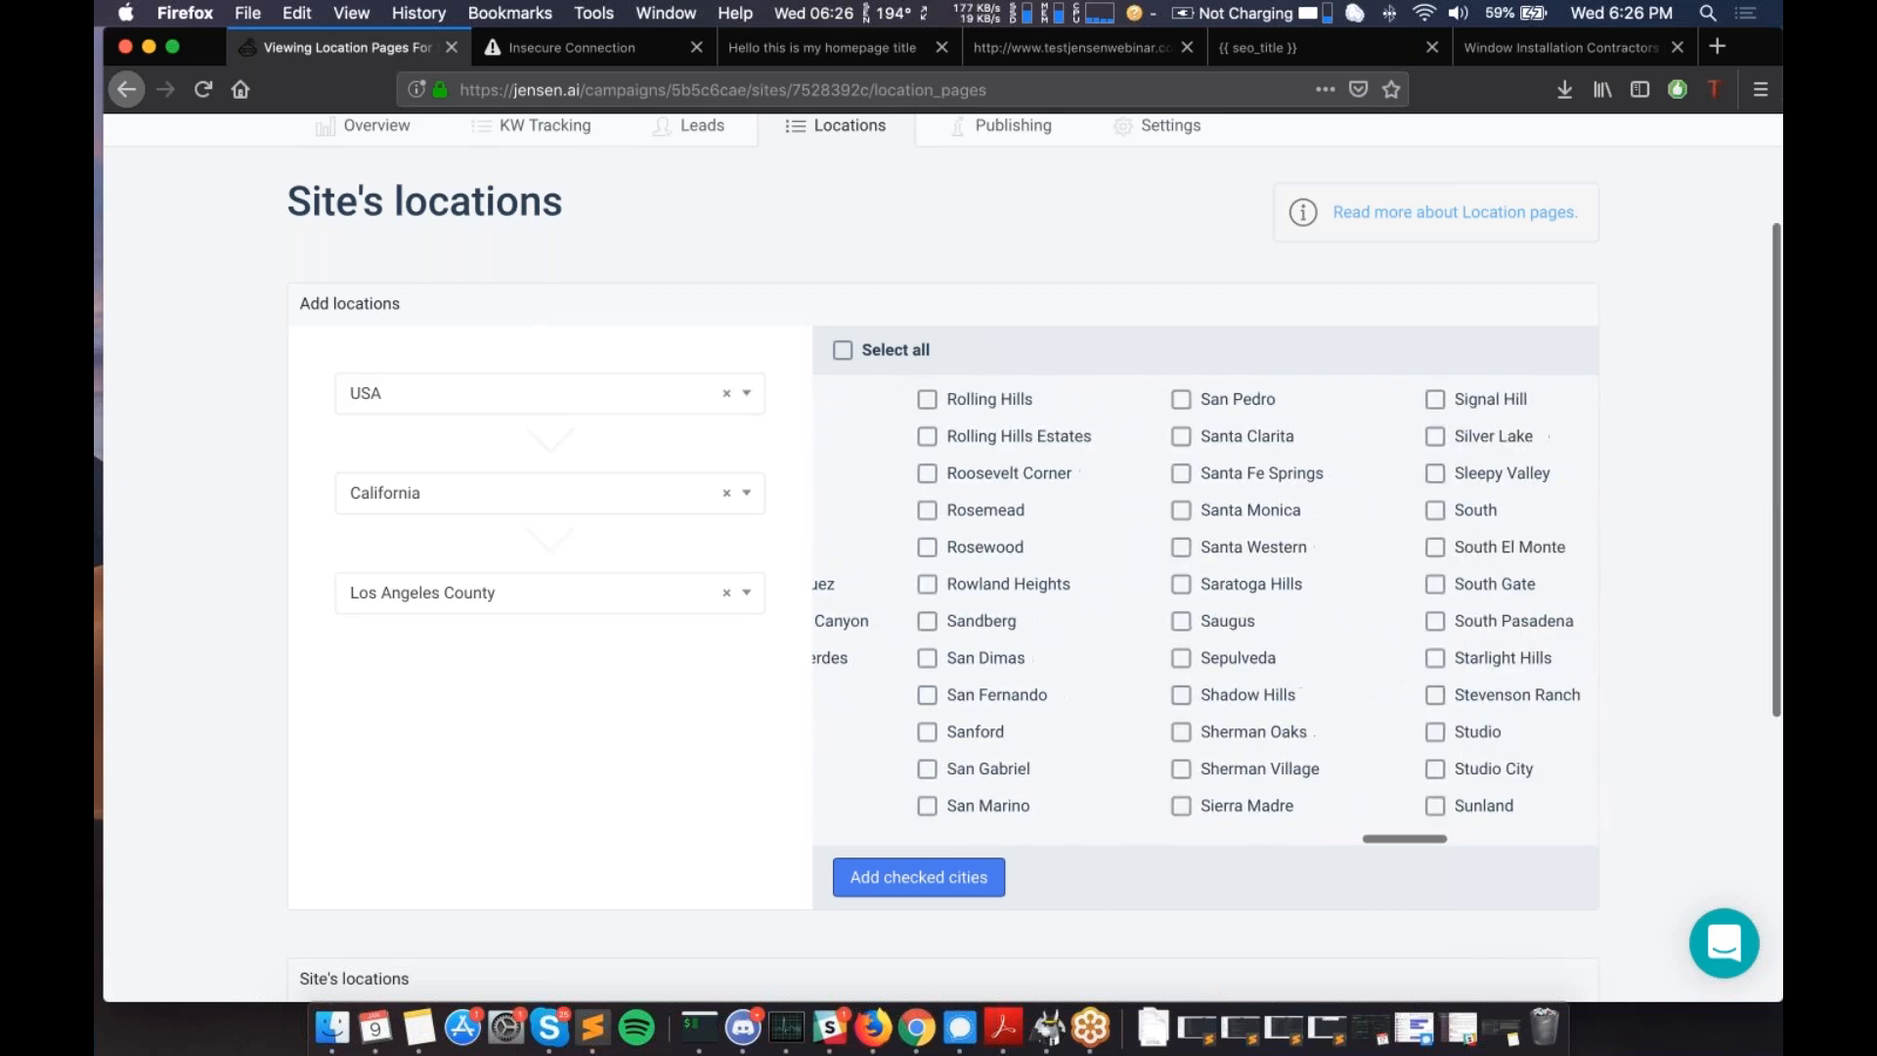
pyautogui.hscroll(2, 1060, 662)
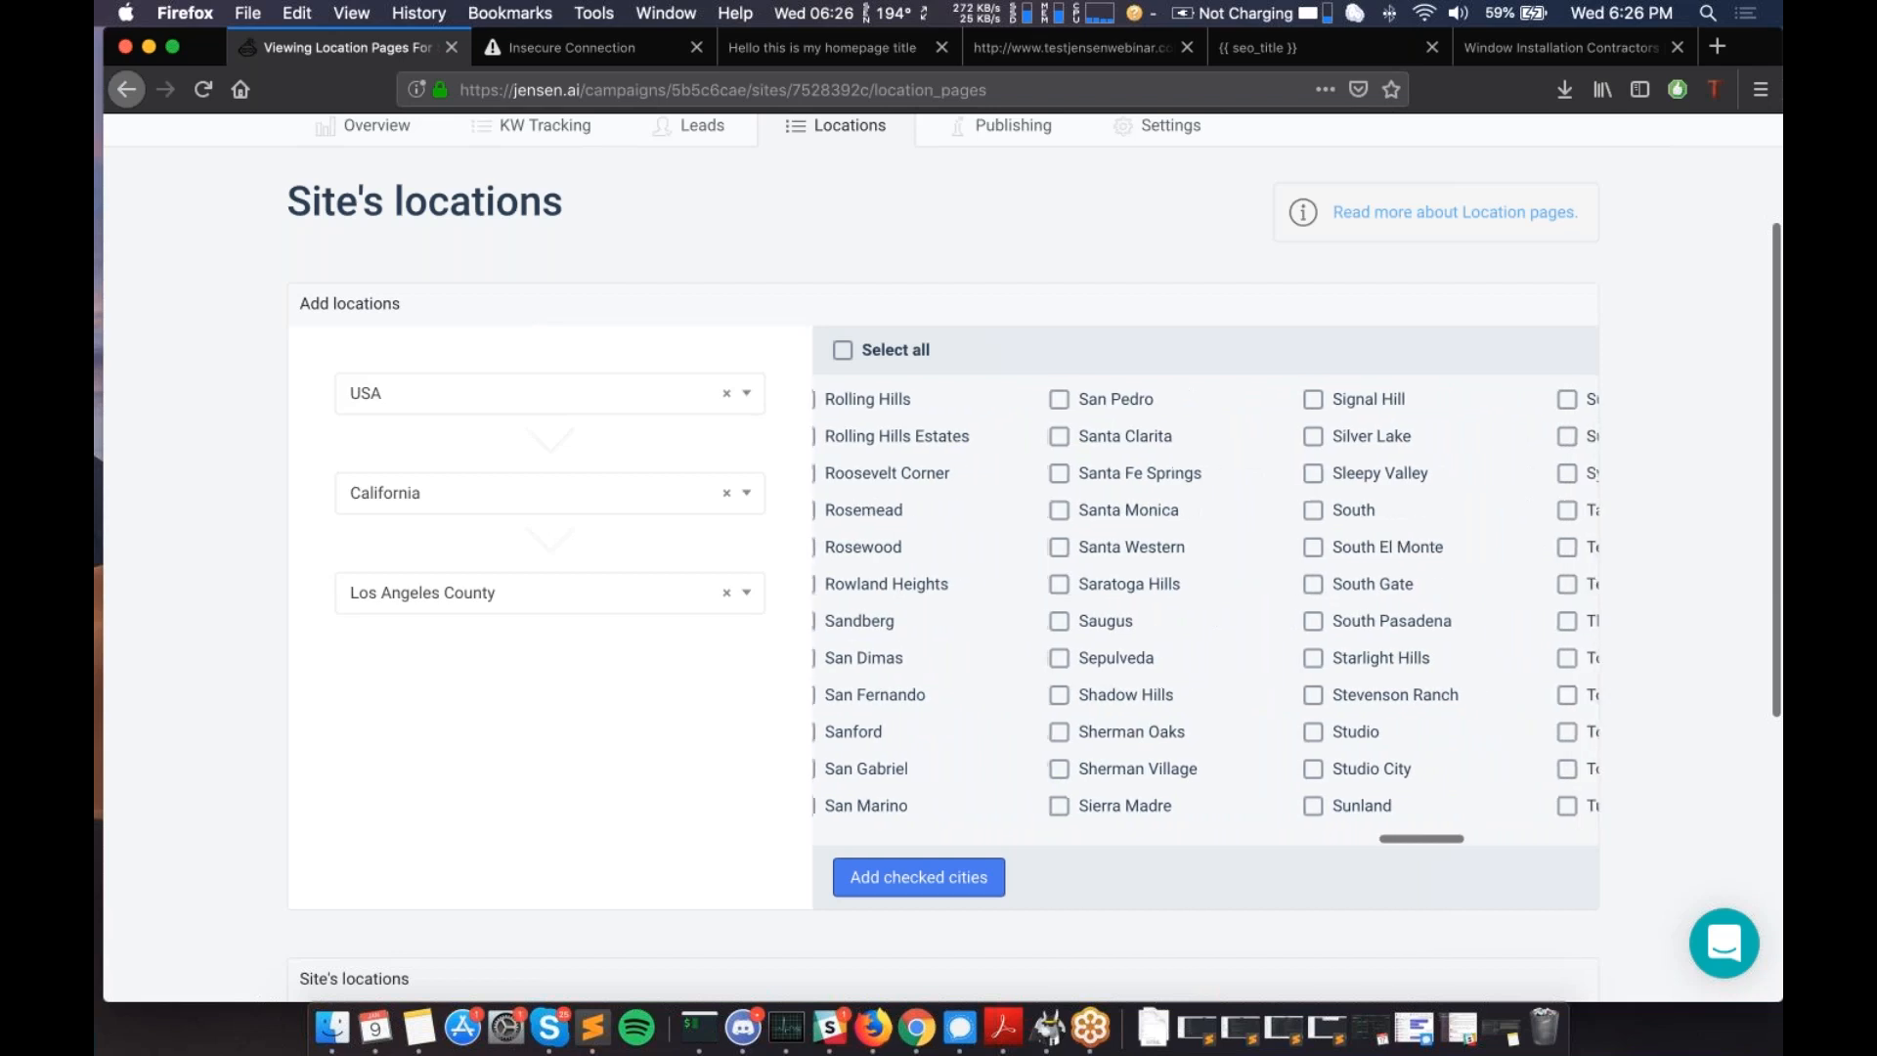
pyautogui.hscroll(-3, 1200, 616)
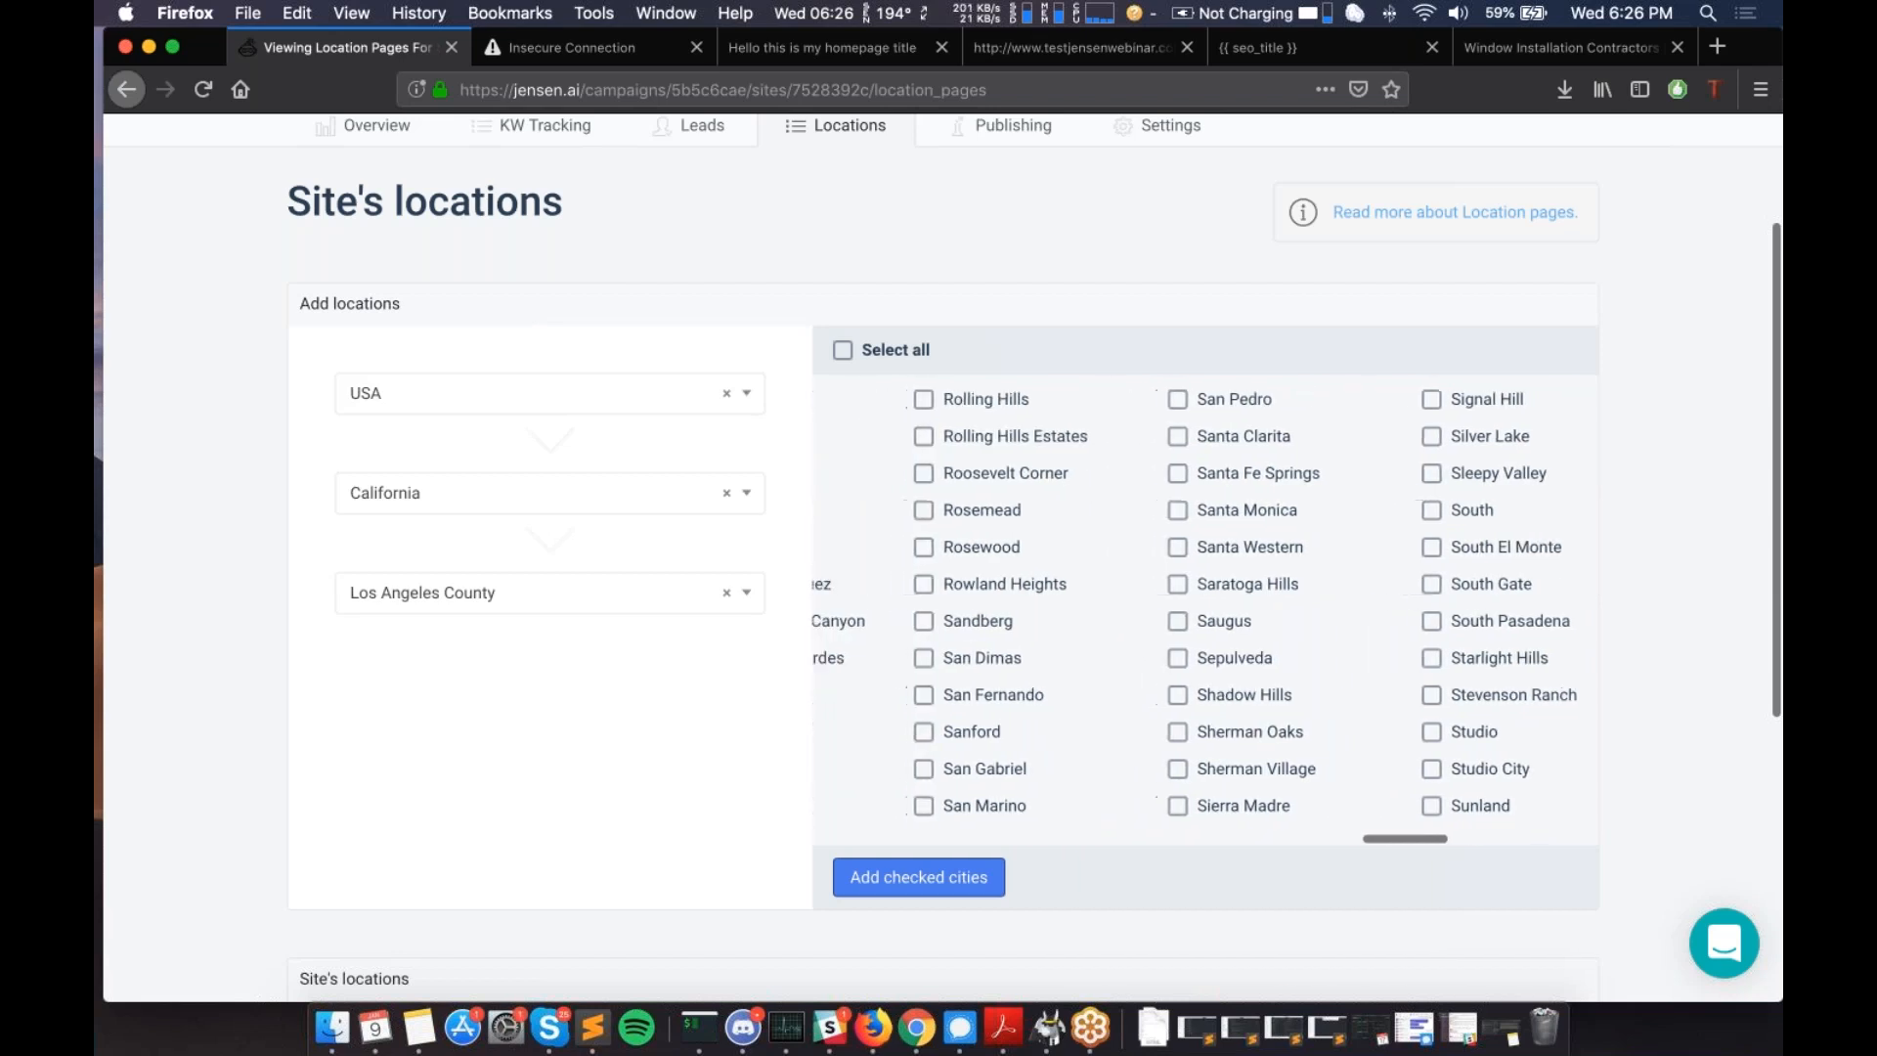
pyautogui.hscroll(14, 1201, 616)
pyautogui.hscroll(3, 1201, 616)
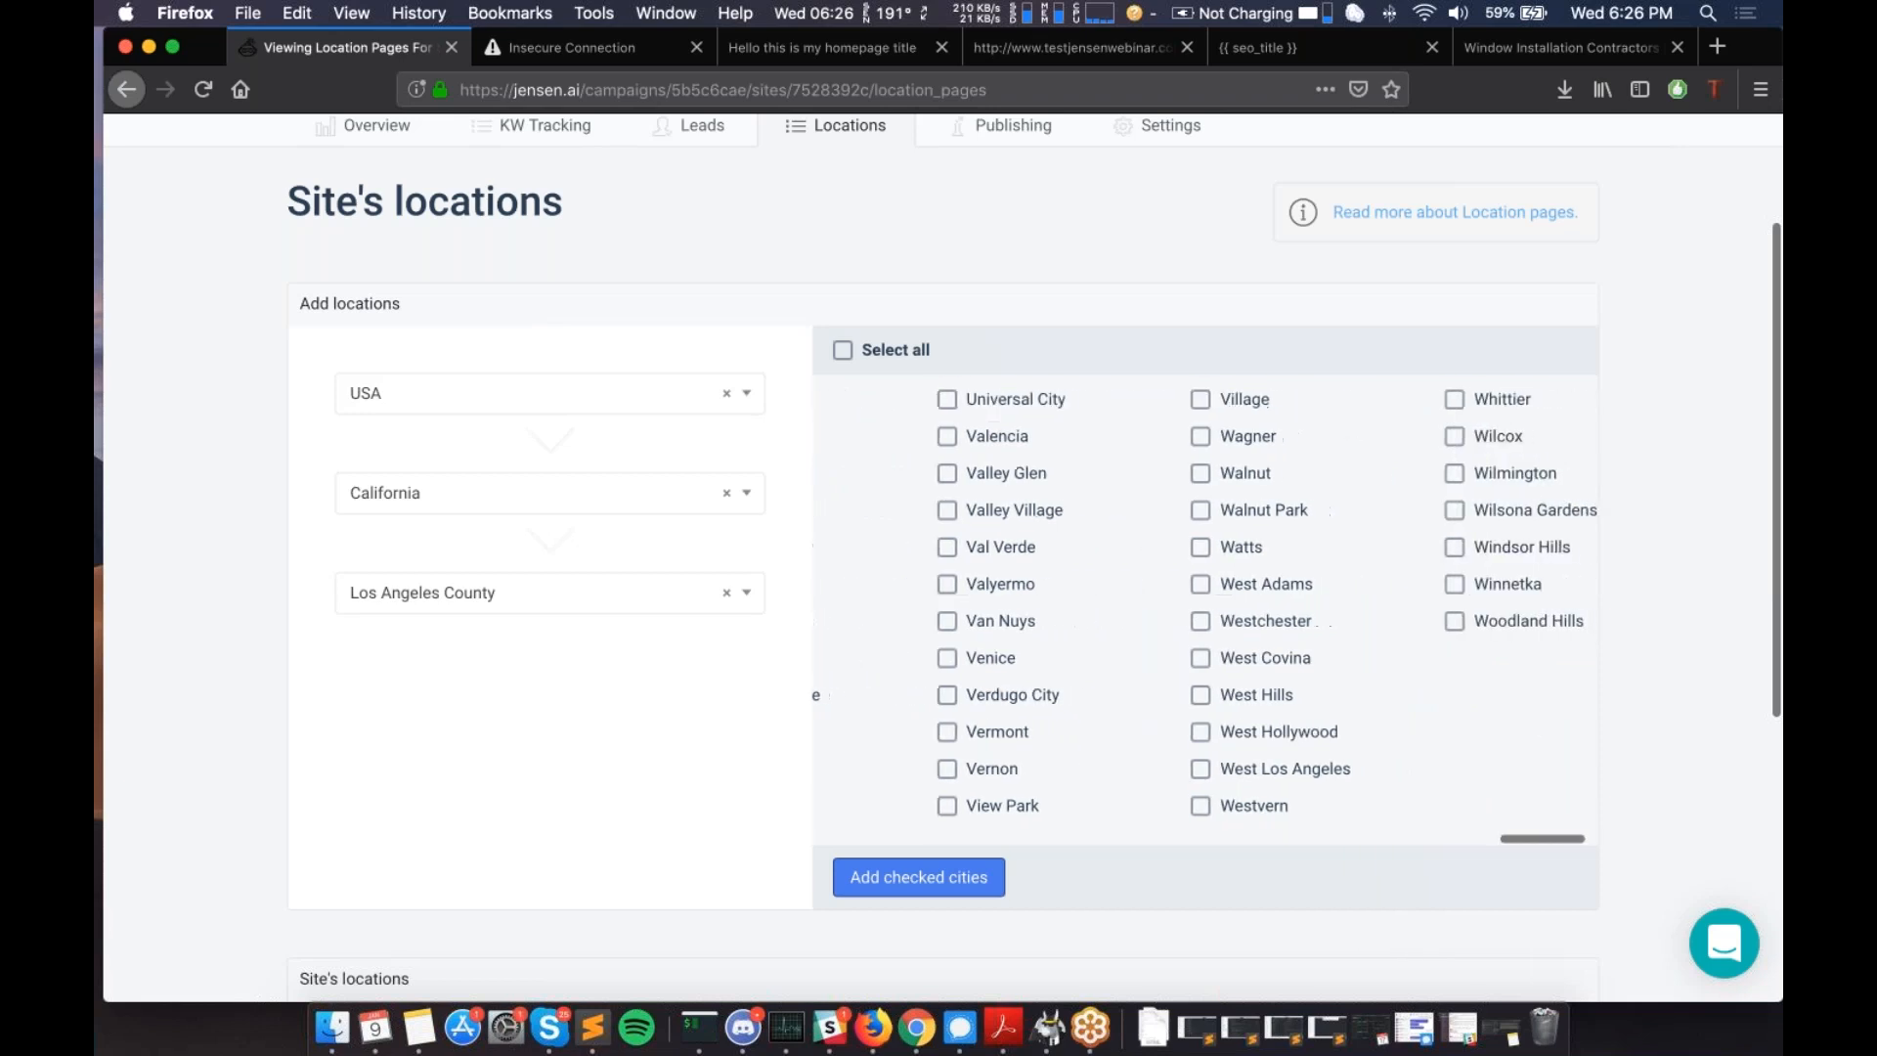
pyautogui.hscroll(2, 1119, 742)
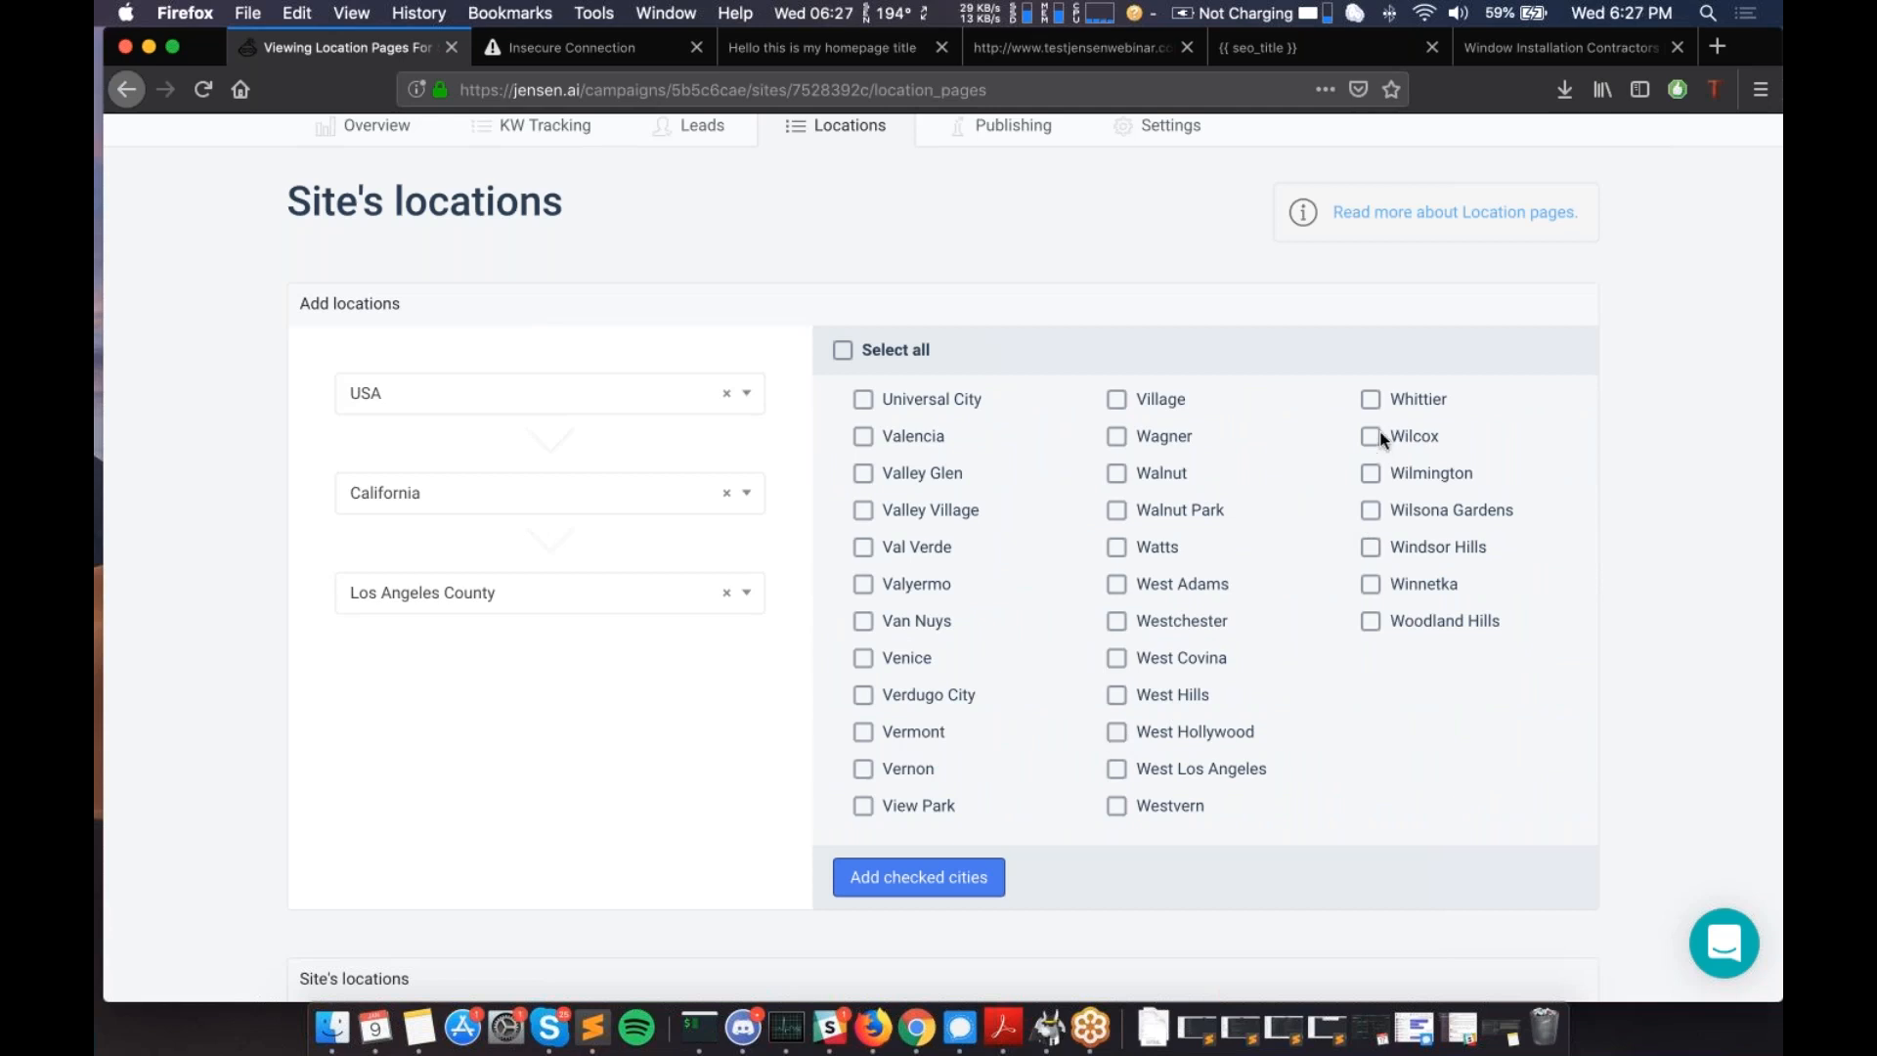
pyautogui.hscroll(-4, 1148, 533)
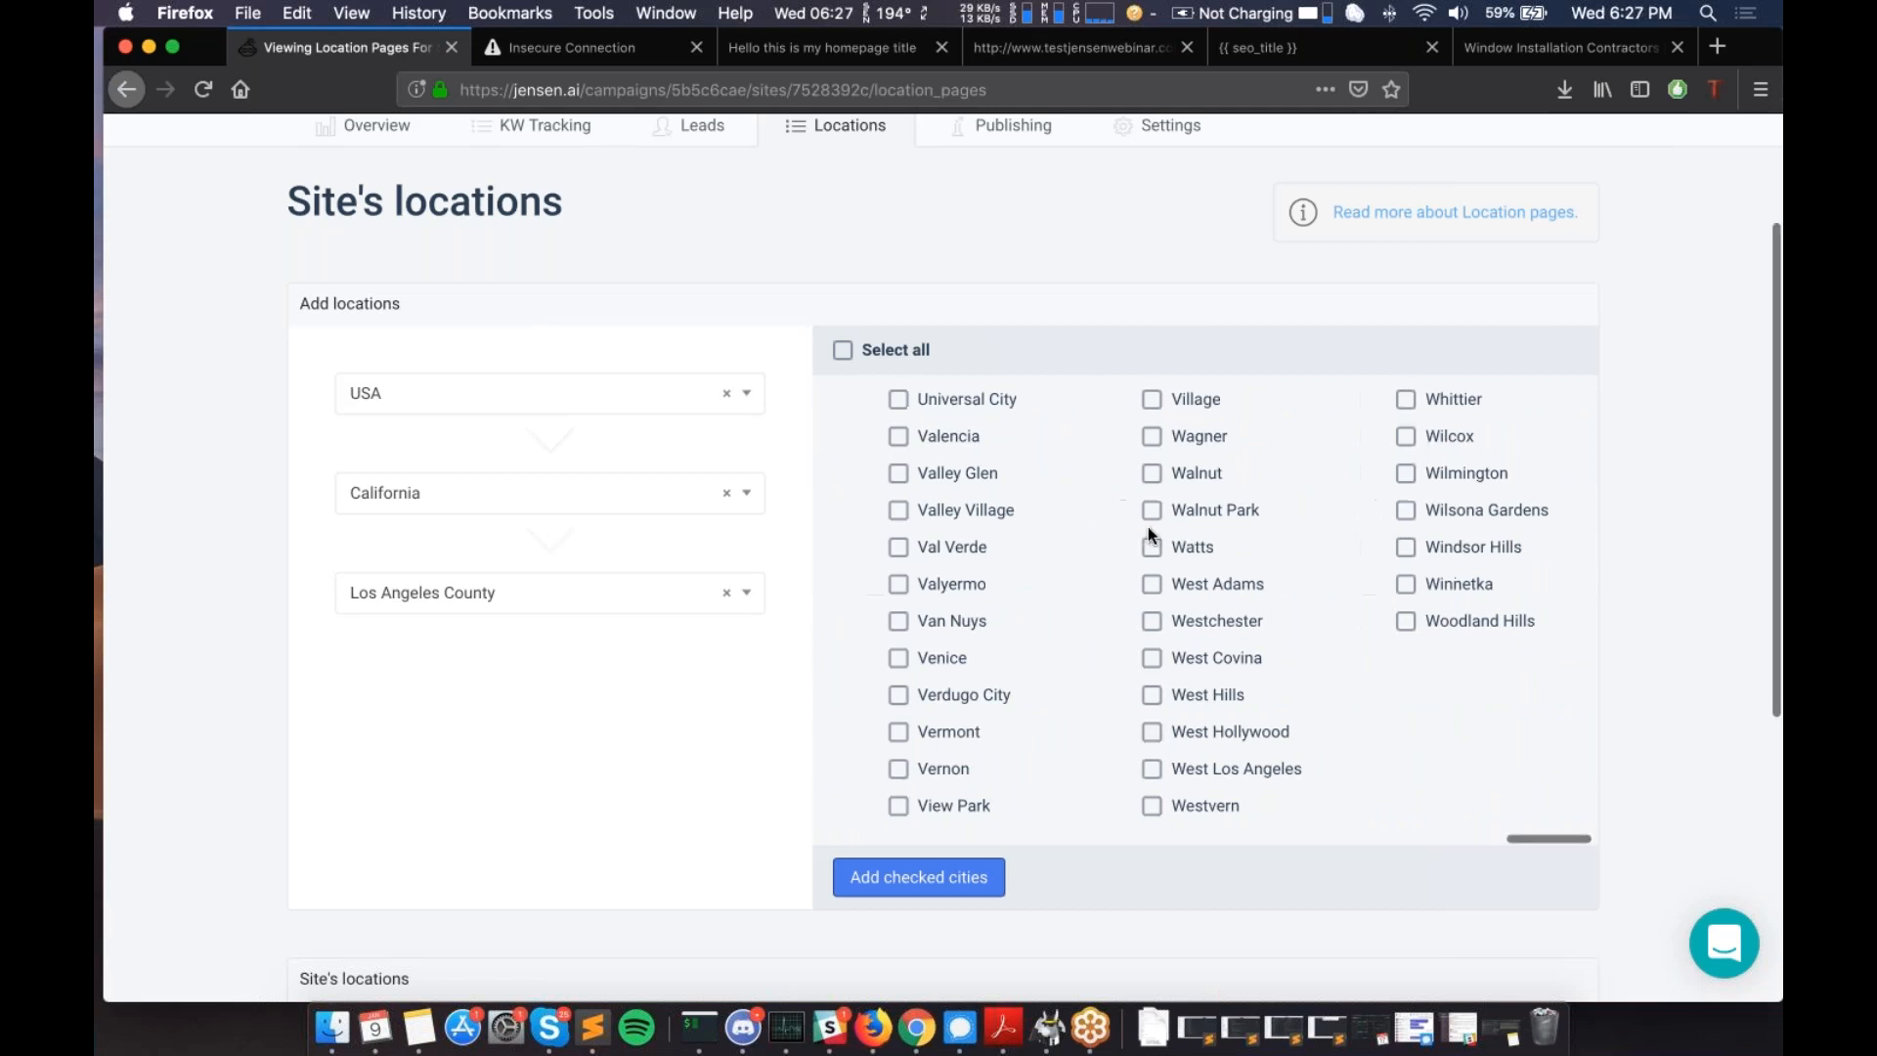
pyautogui.hscroll(3, 1147, 526)
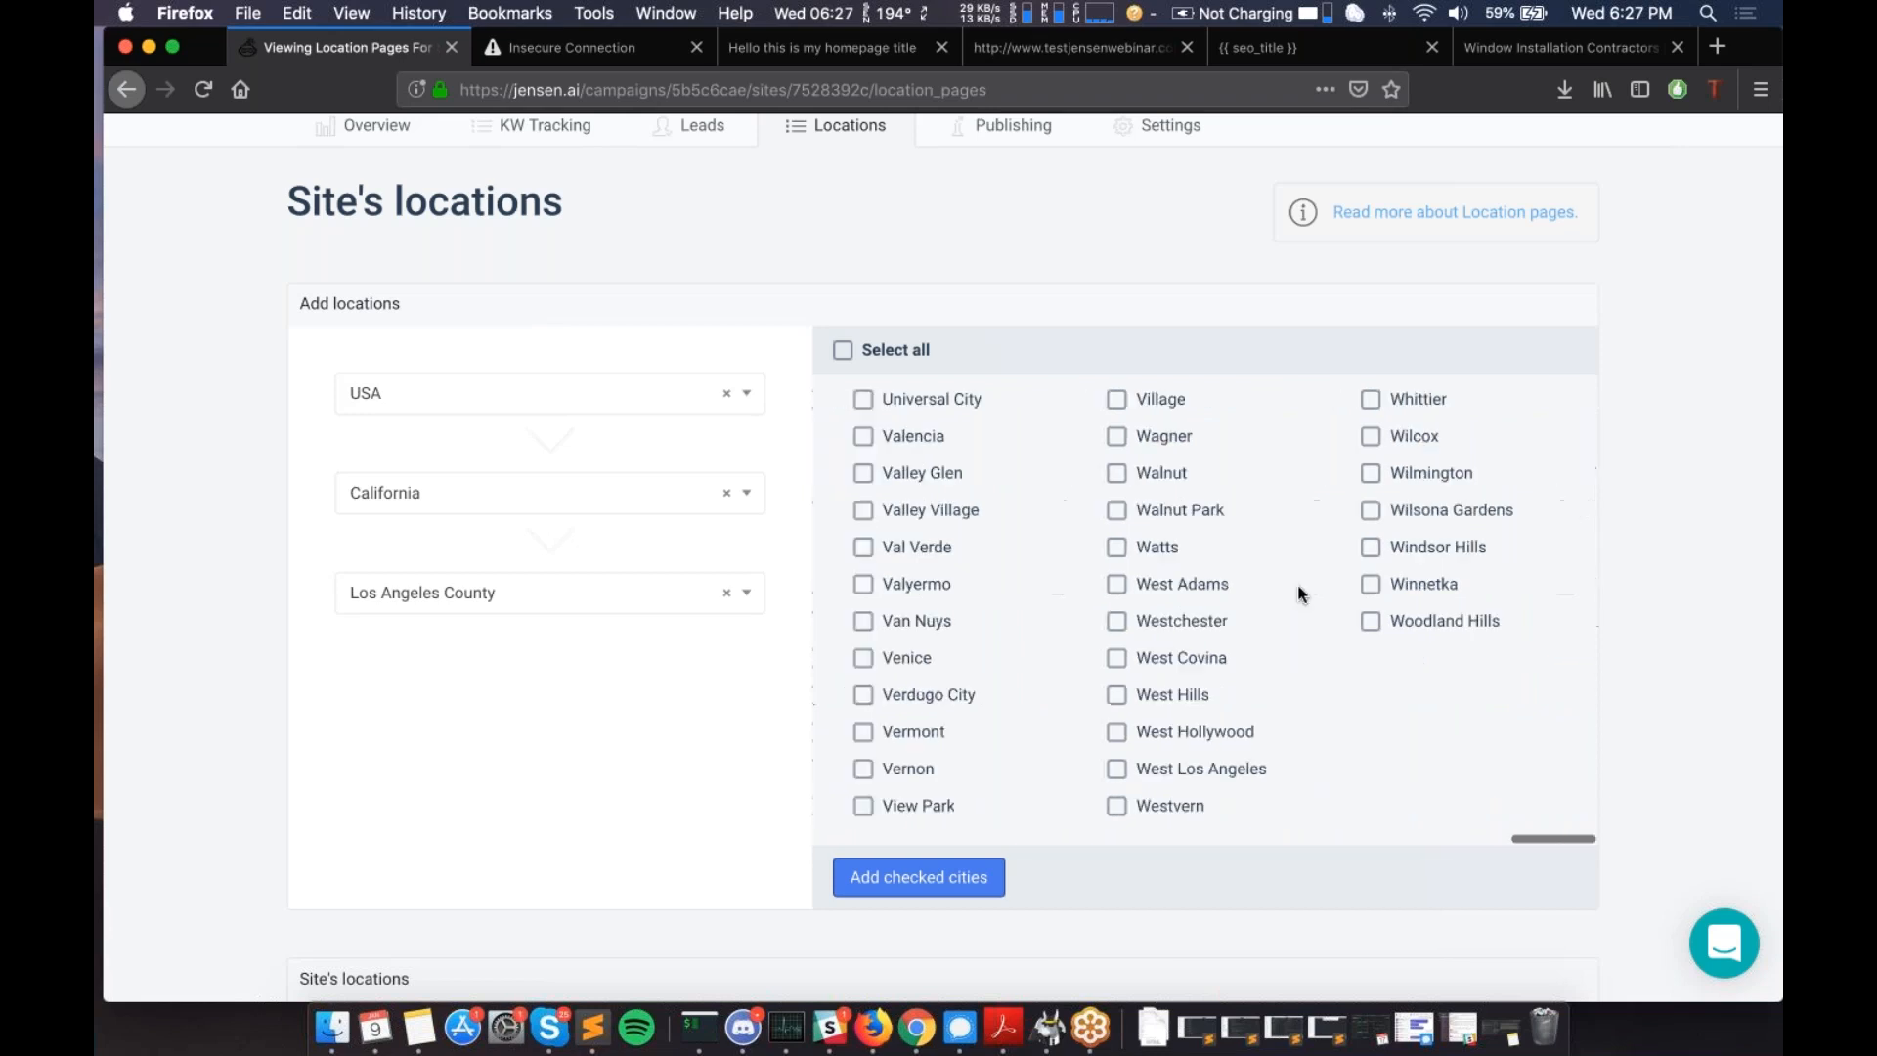
pyautogui.hscroll(-8, 1299, 586)
pyautogui.hscroll(-10, 932, 507)
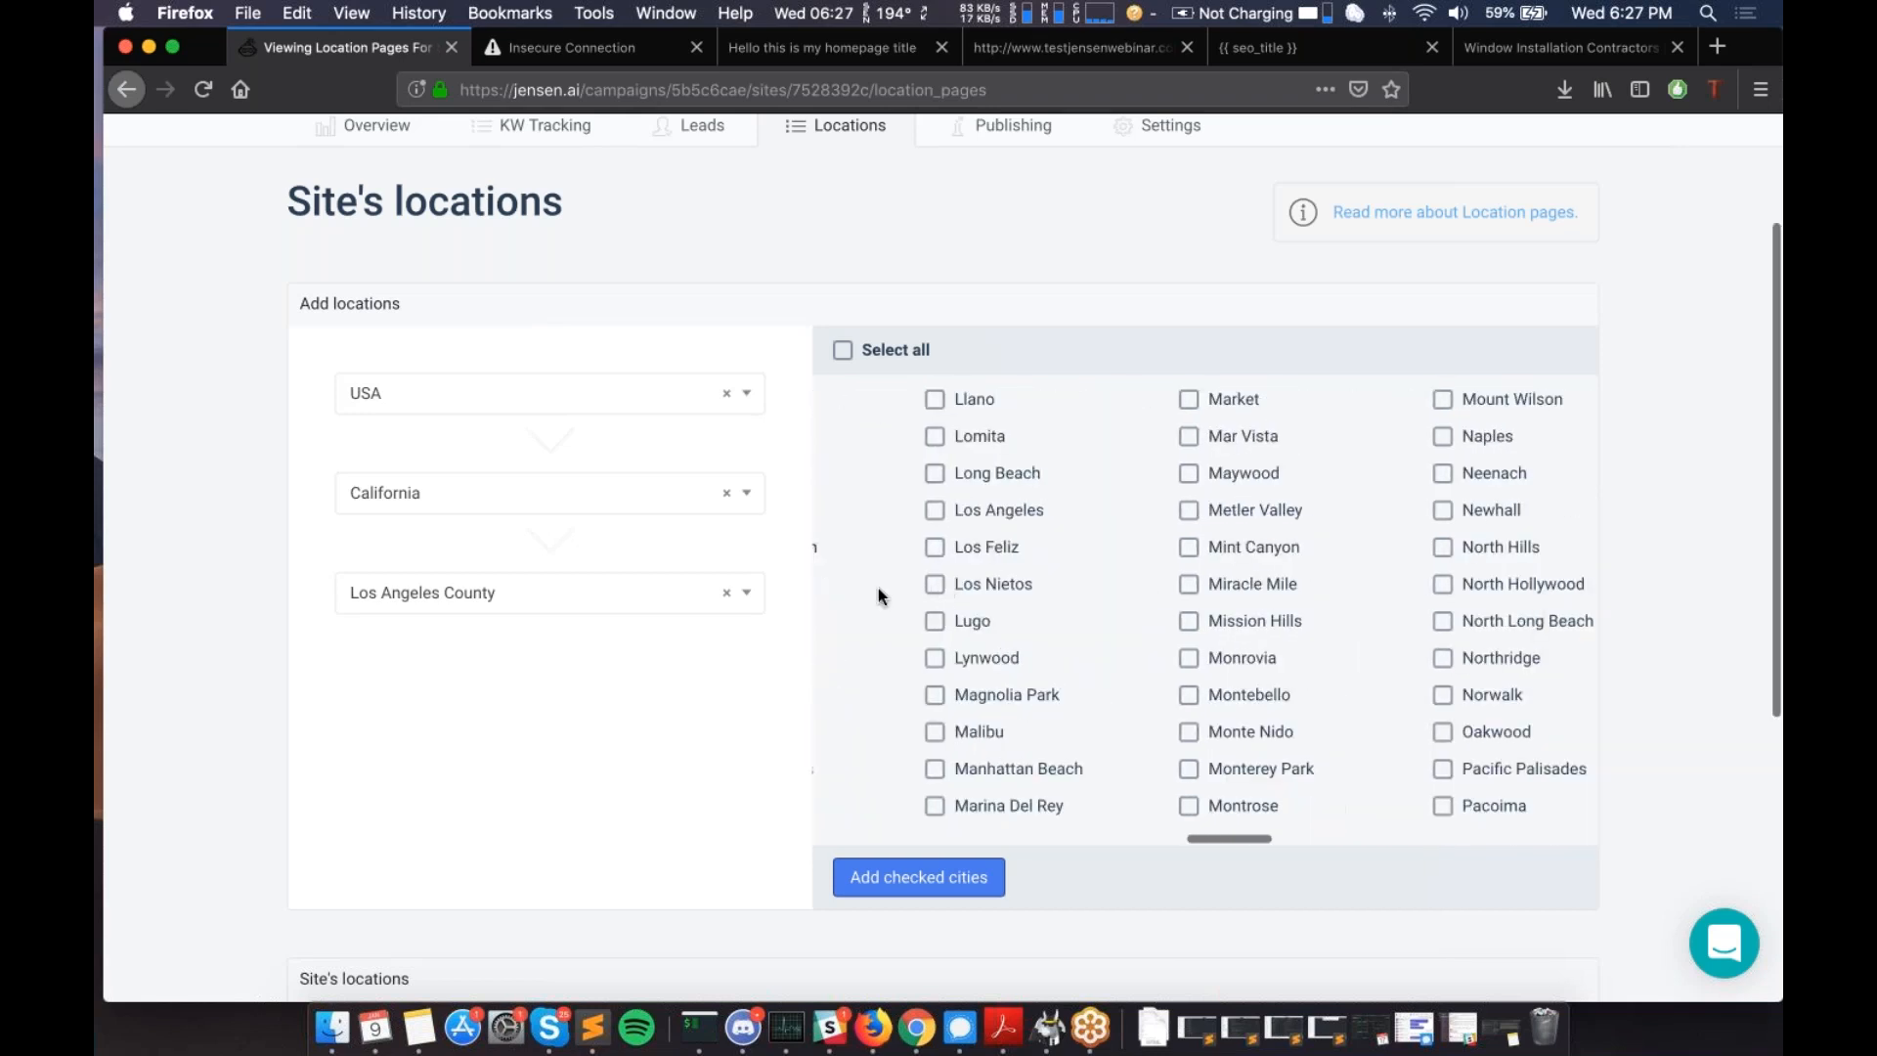
pyautogui.hscroll(-5, 878, 589)
pyautogui.hscroll(-15, 878, 589)
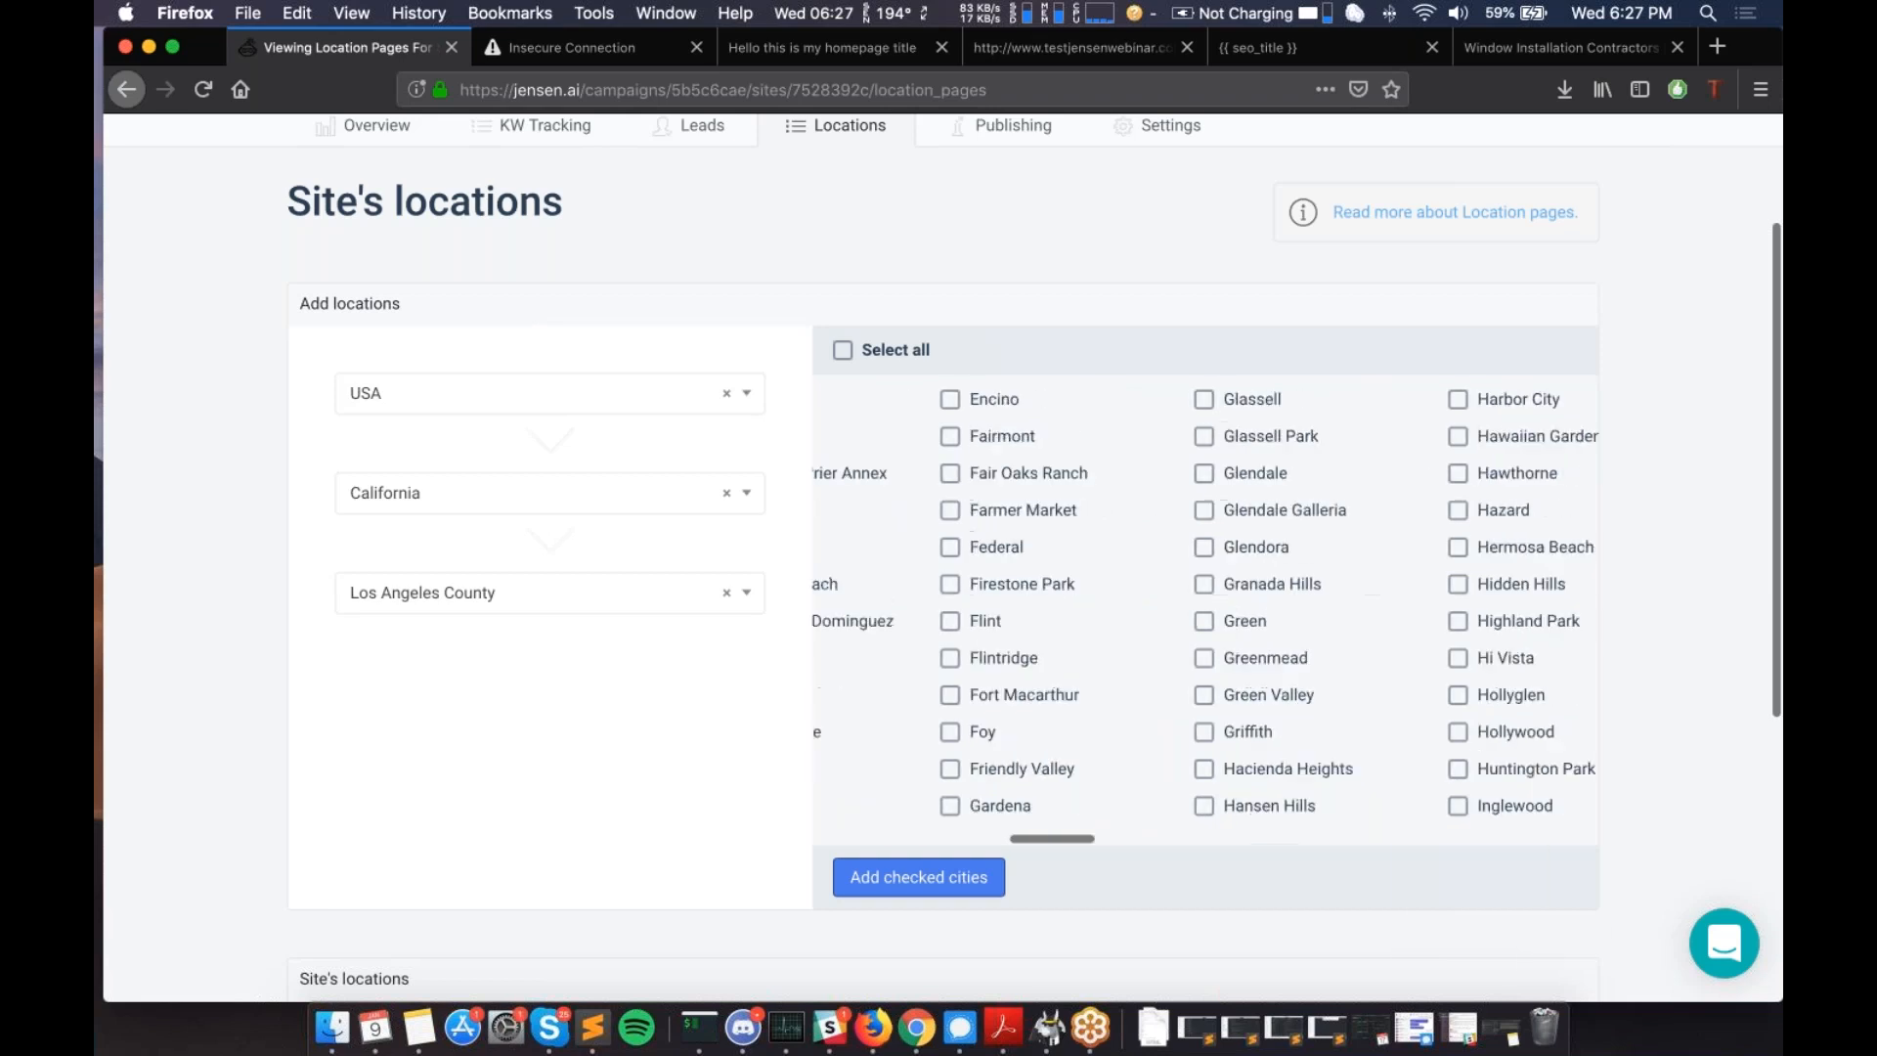
pyautogui.hscroll(-5, 1054, 607)
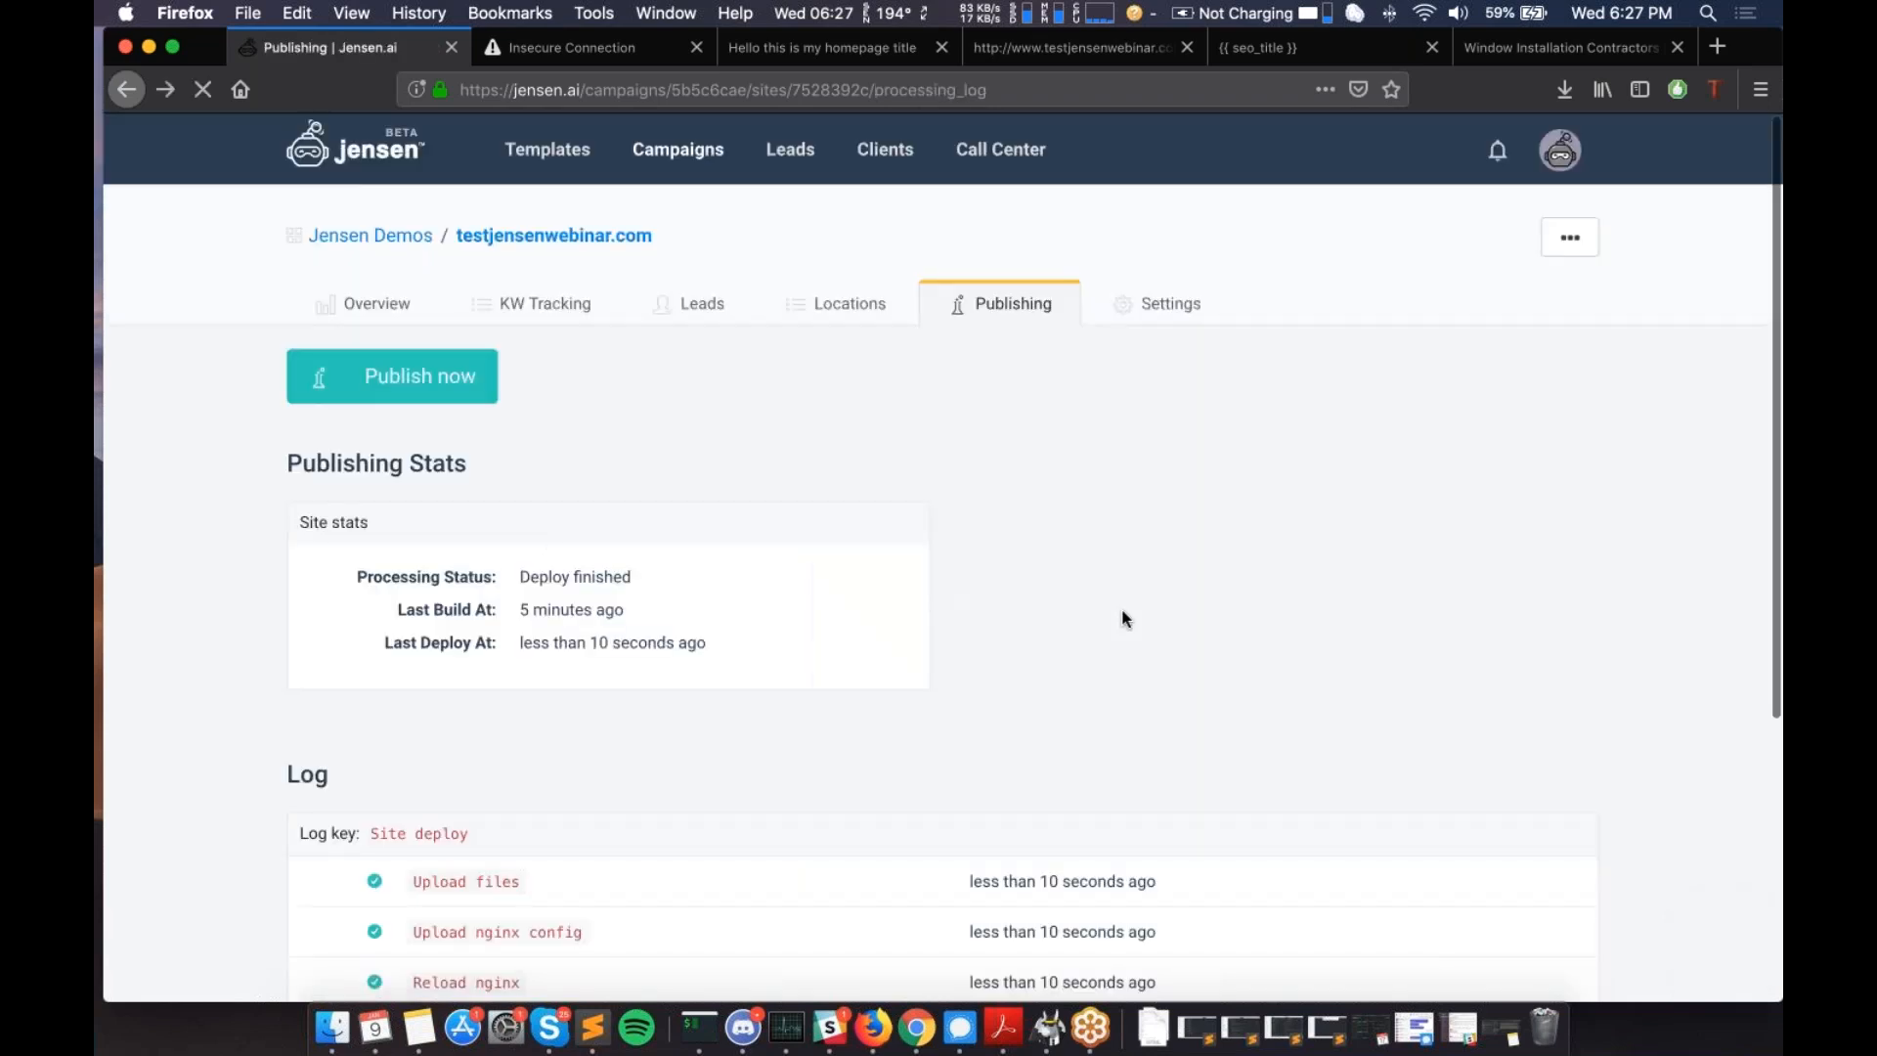
pyautogui.click(864, 305)
pyautogui.scroll(-1, 1029, 841)
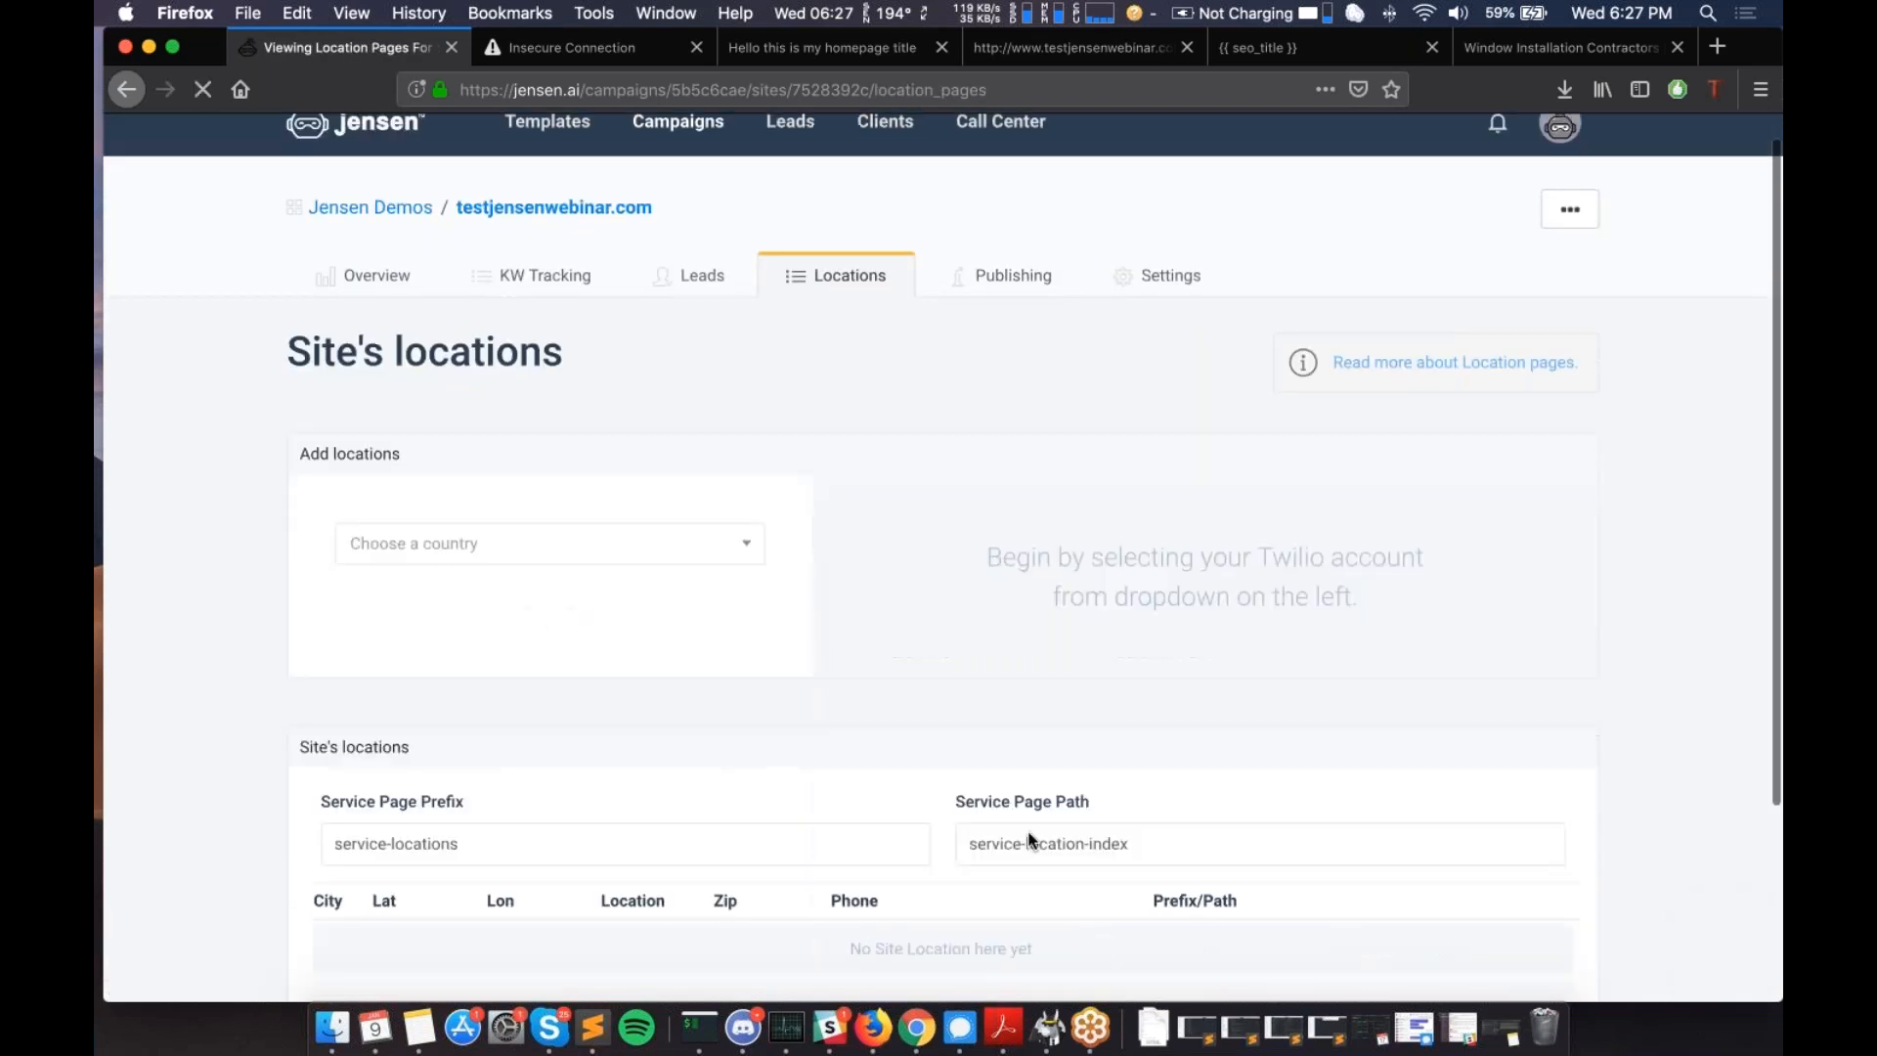
pyautogui.scroll(-3, 1028, 841)
pyautogui.click(518, 361)
pyautogui.click(507, 556)
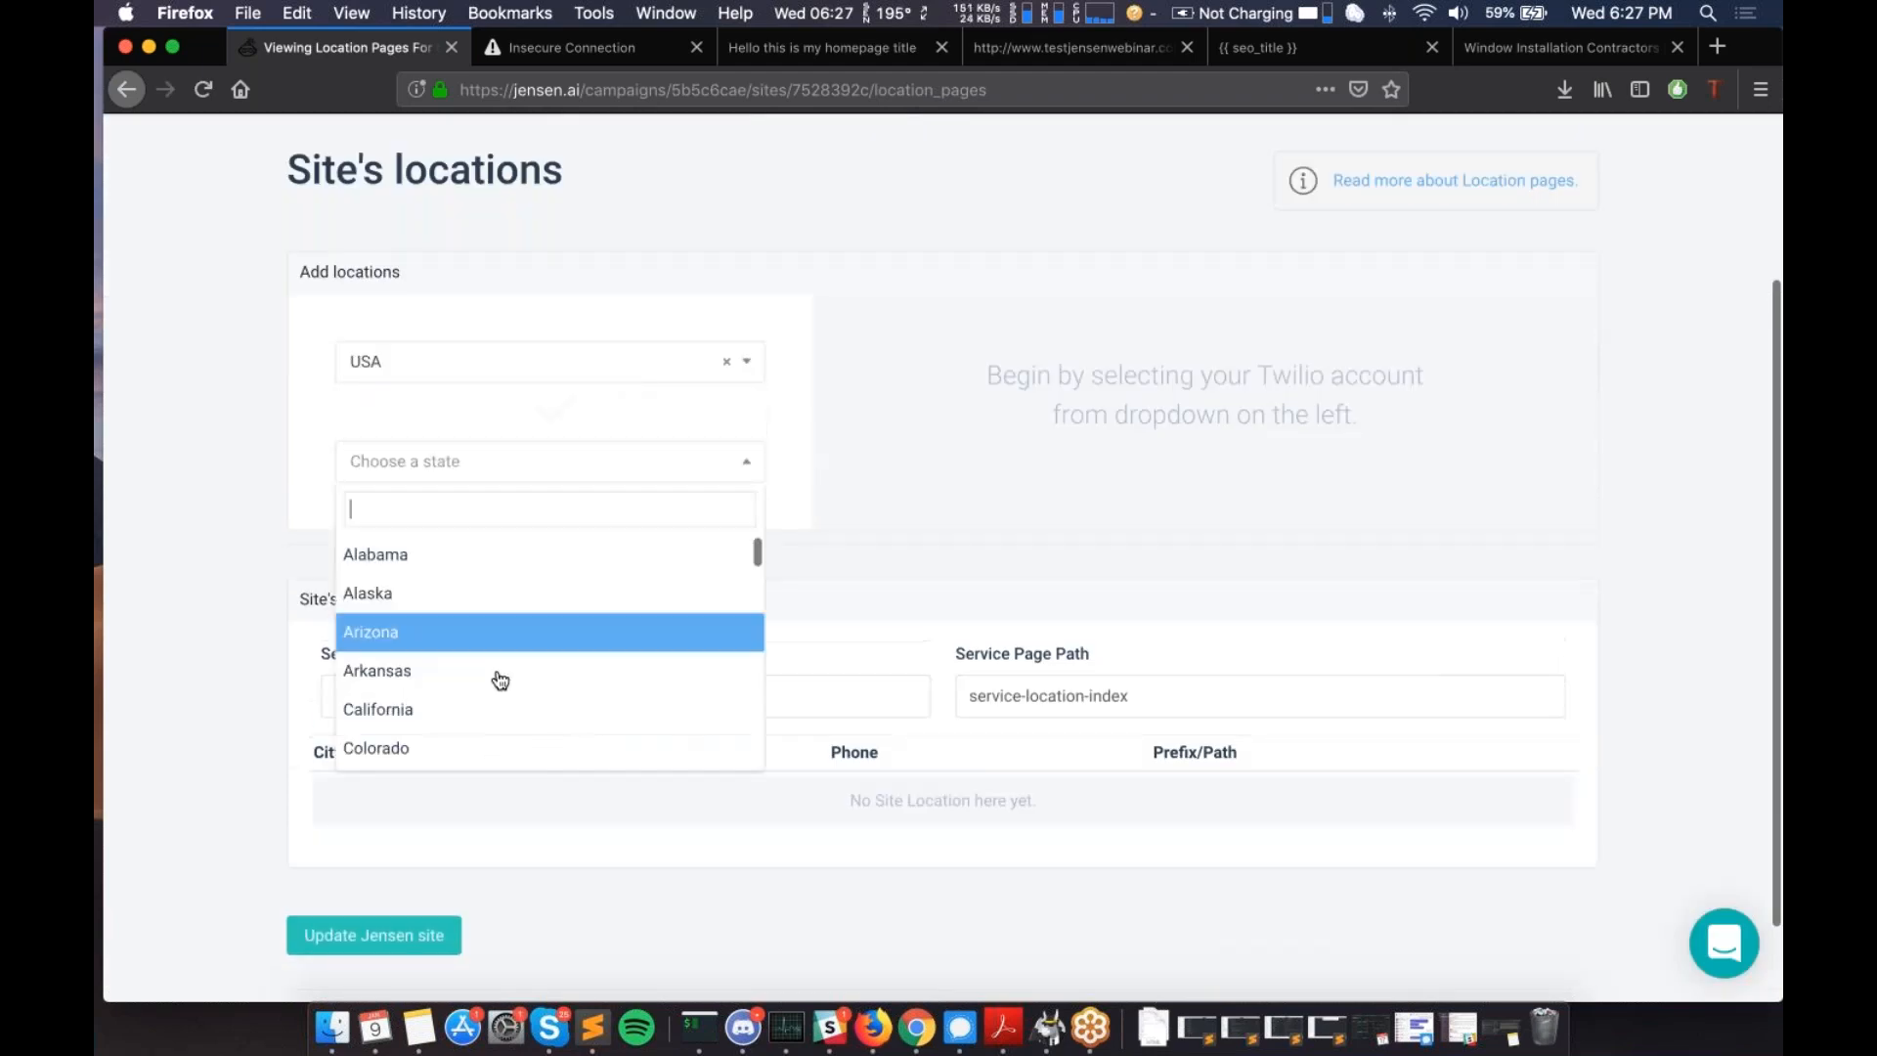
pyautogui.click(440, 709)
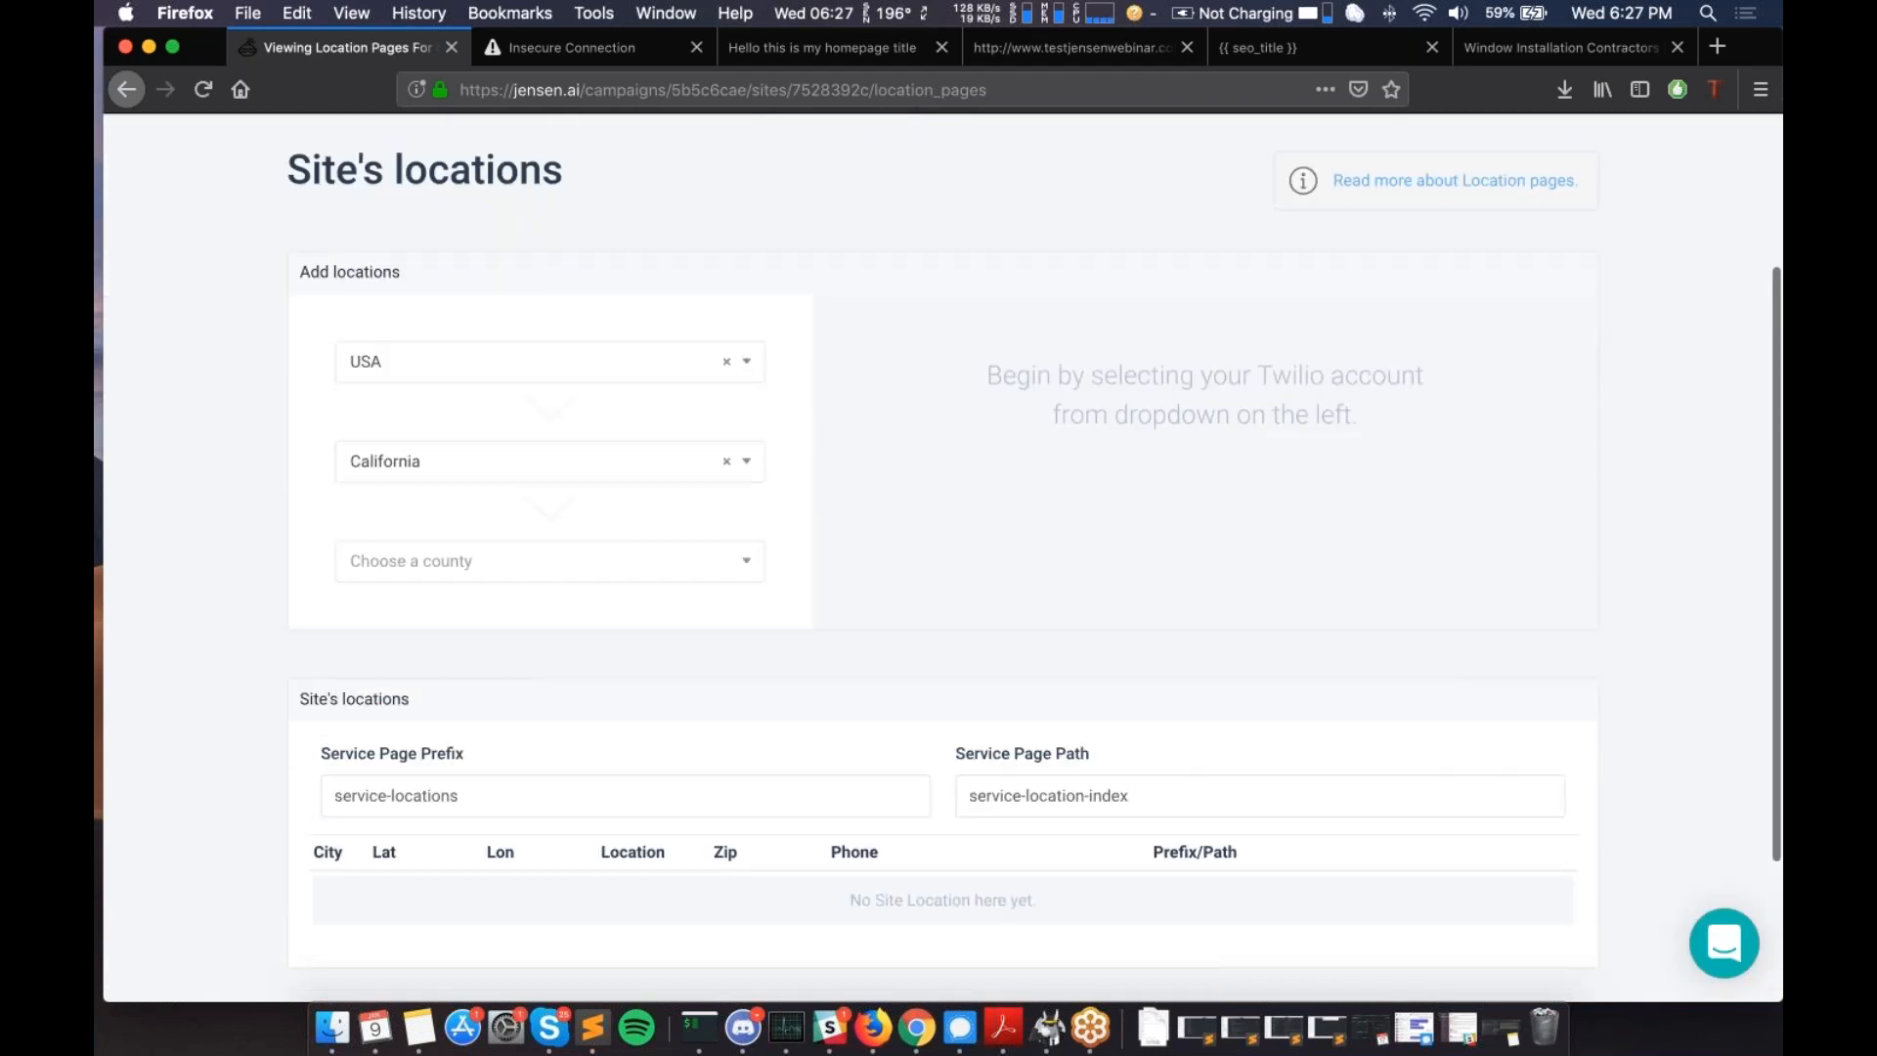
pyautogui.click(535, 565)
pyautogui.write('los angeles')
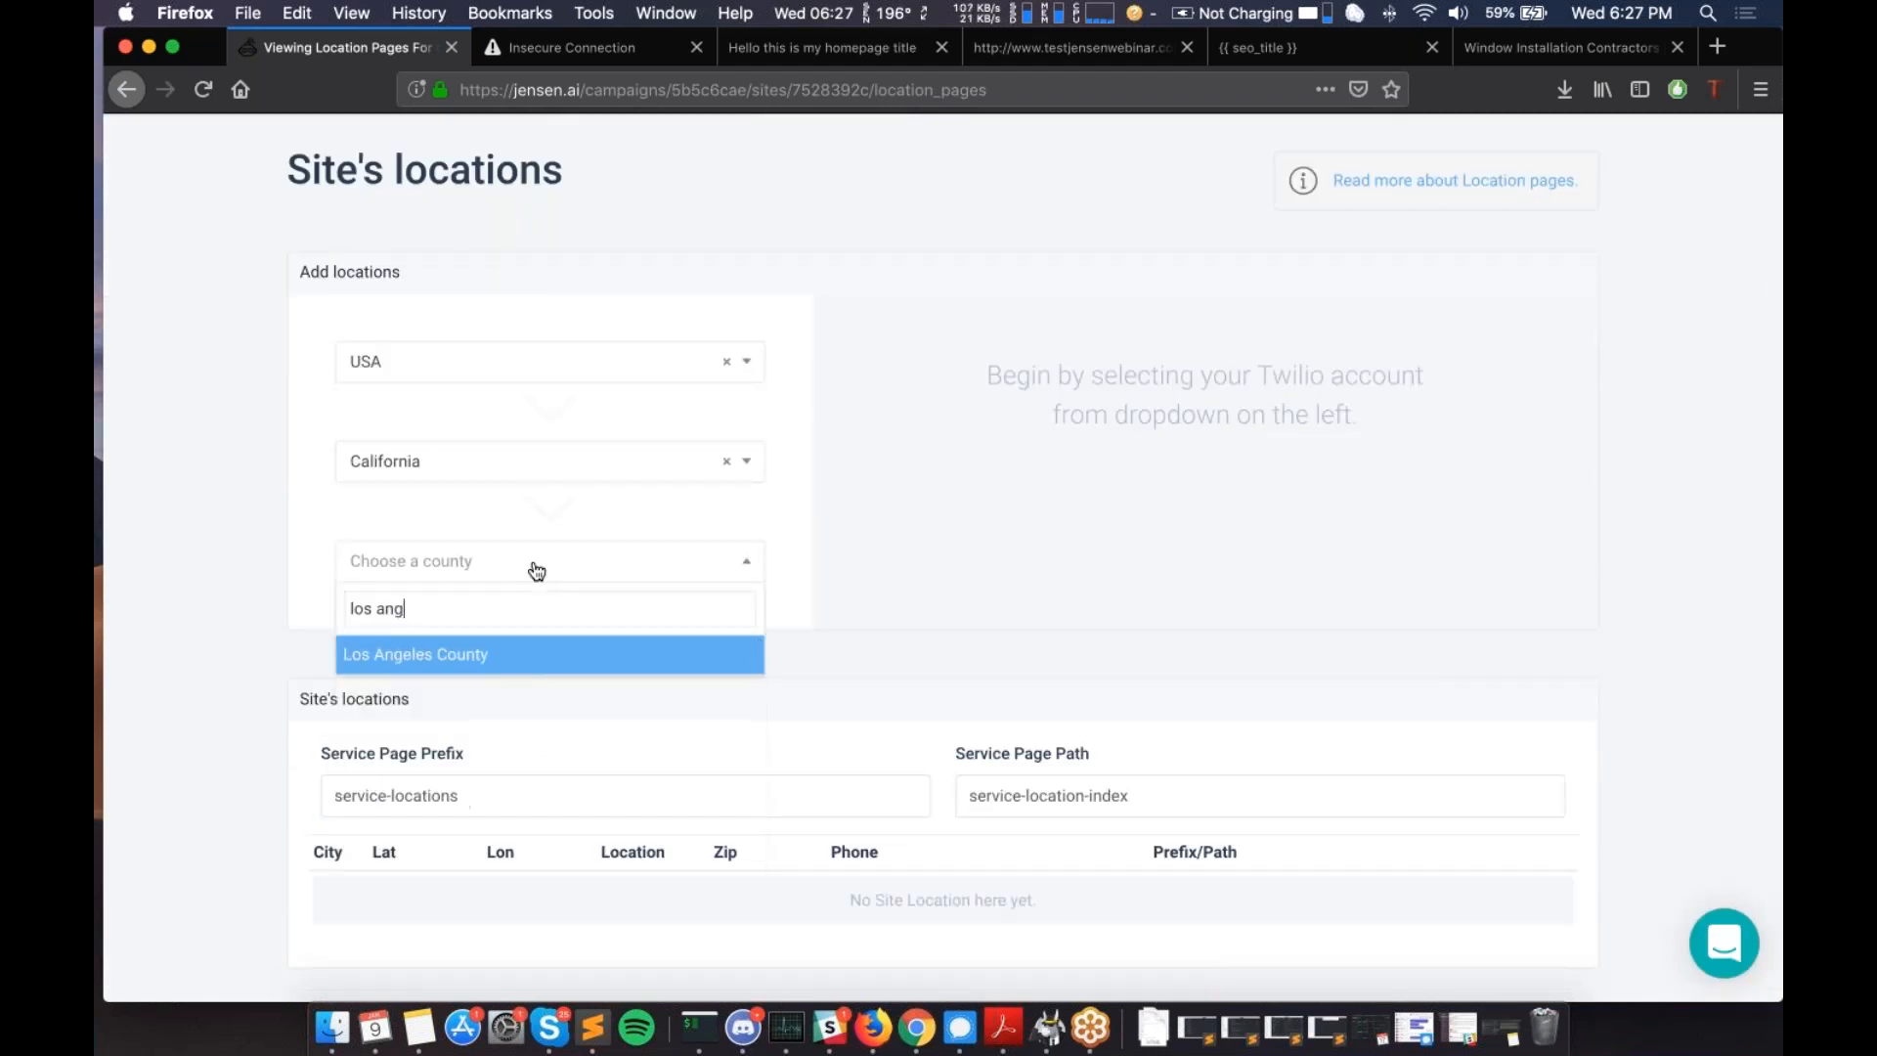
pyautogui.click(495, 665)
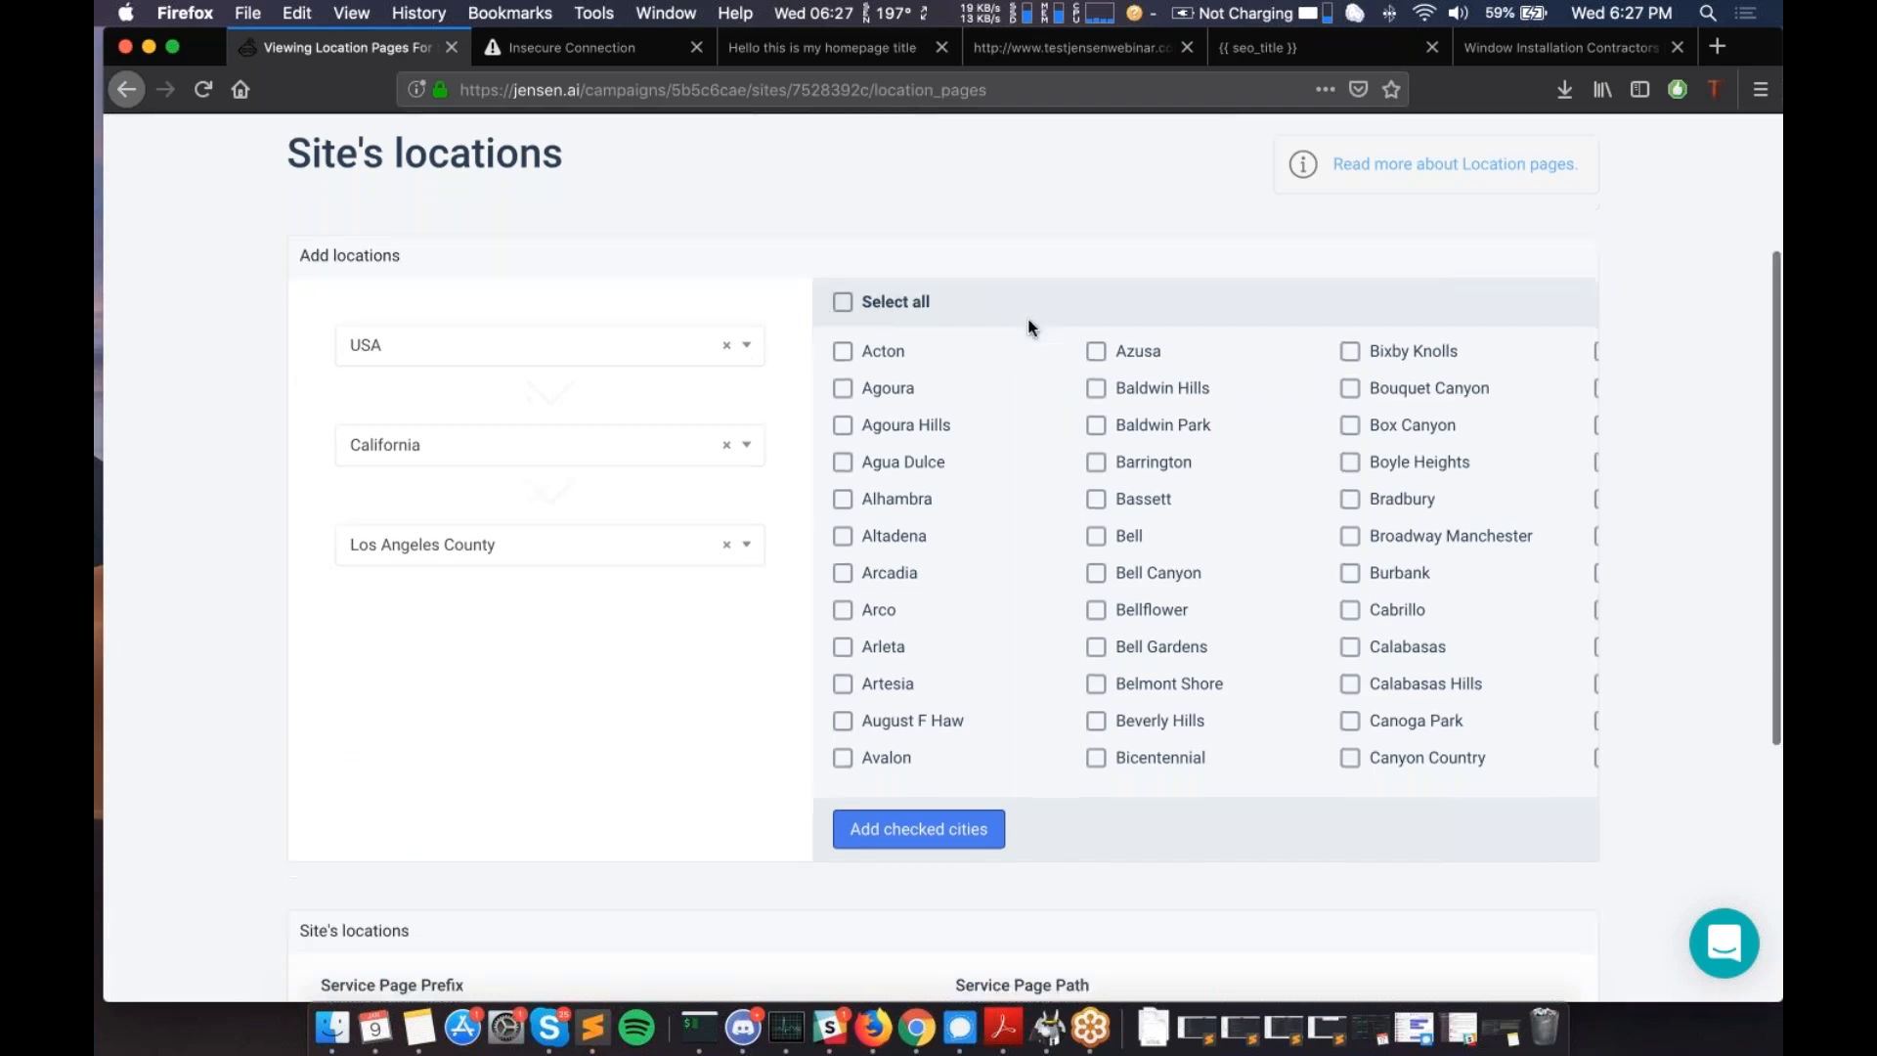
pyautogui.scroll(-3, 1029, 328)
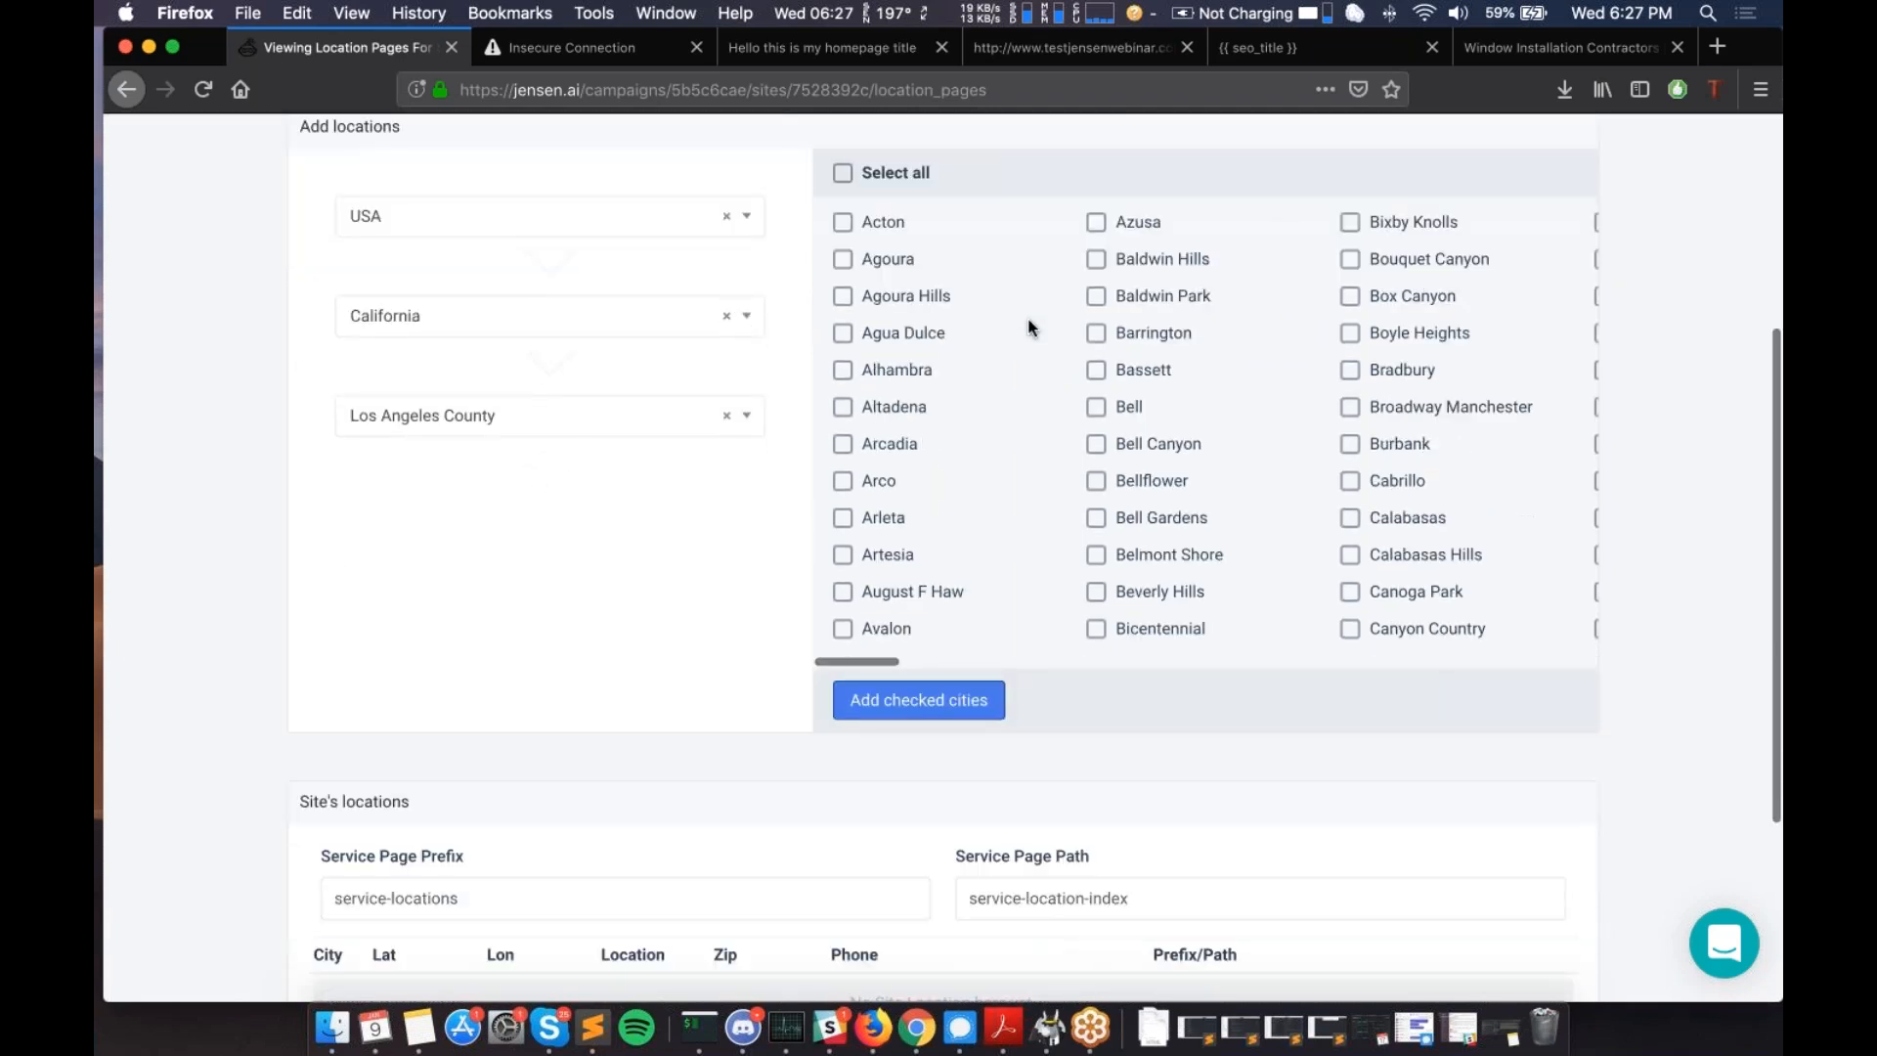
pyautogui.scroll(-1, 1028, 328)
pyautogui.scroll(3, 1028, 327)
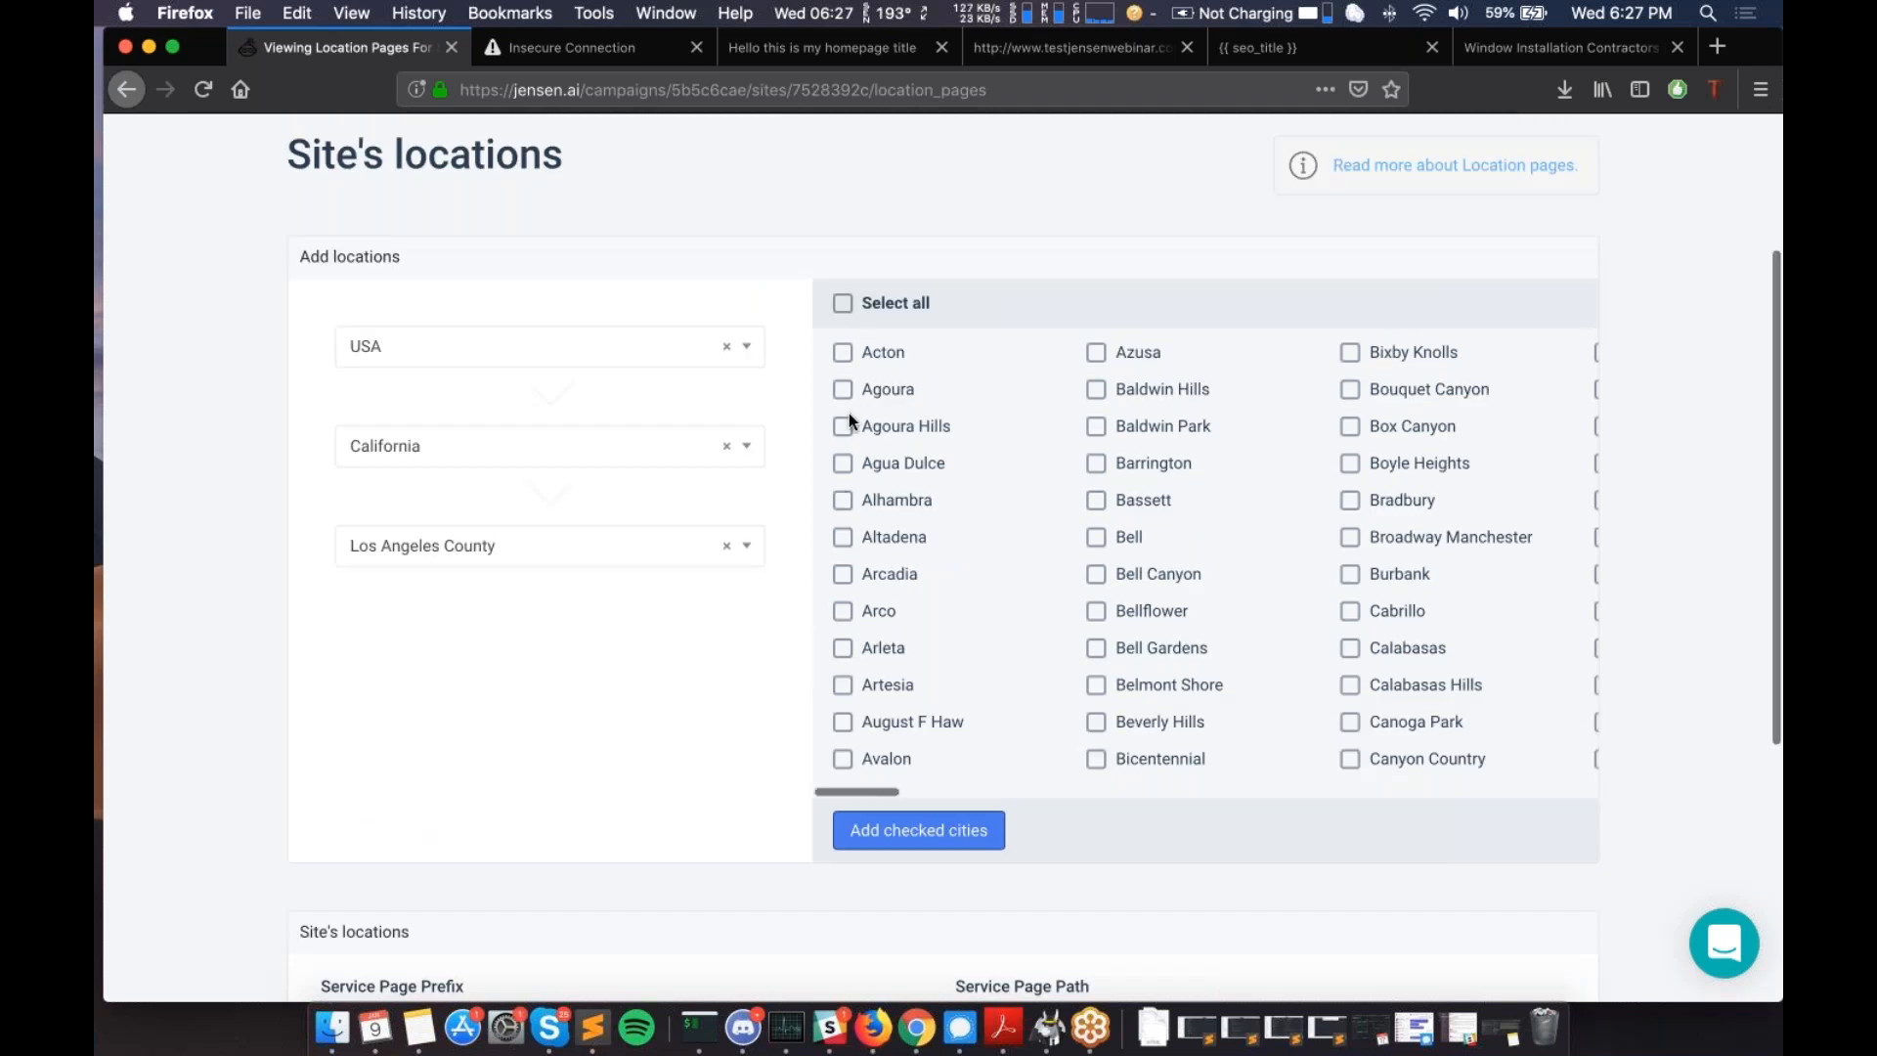
pyautogui.hscroll(6, 848, 419)
pyautogui.hscroll(20, 972, 456)
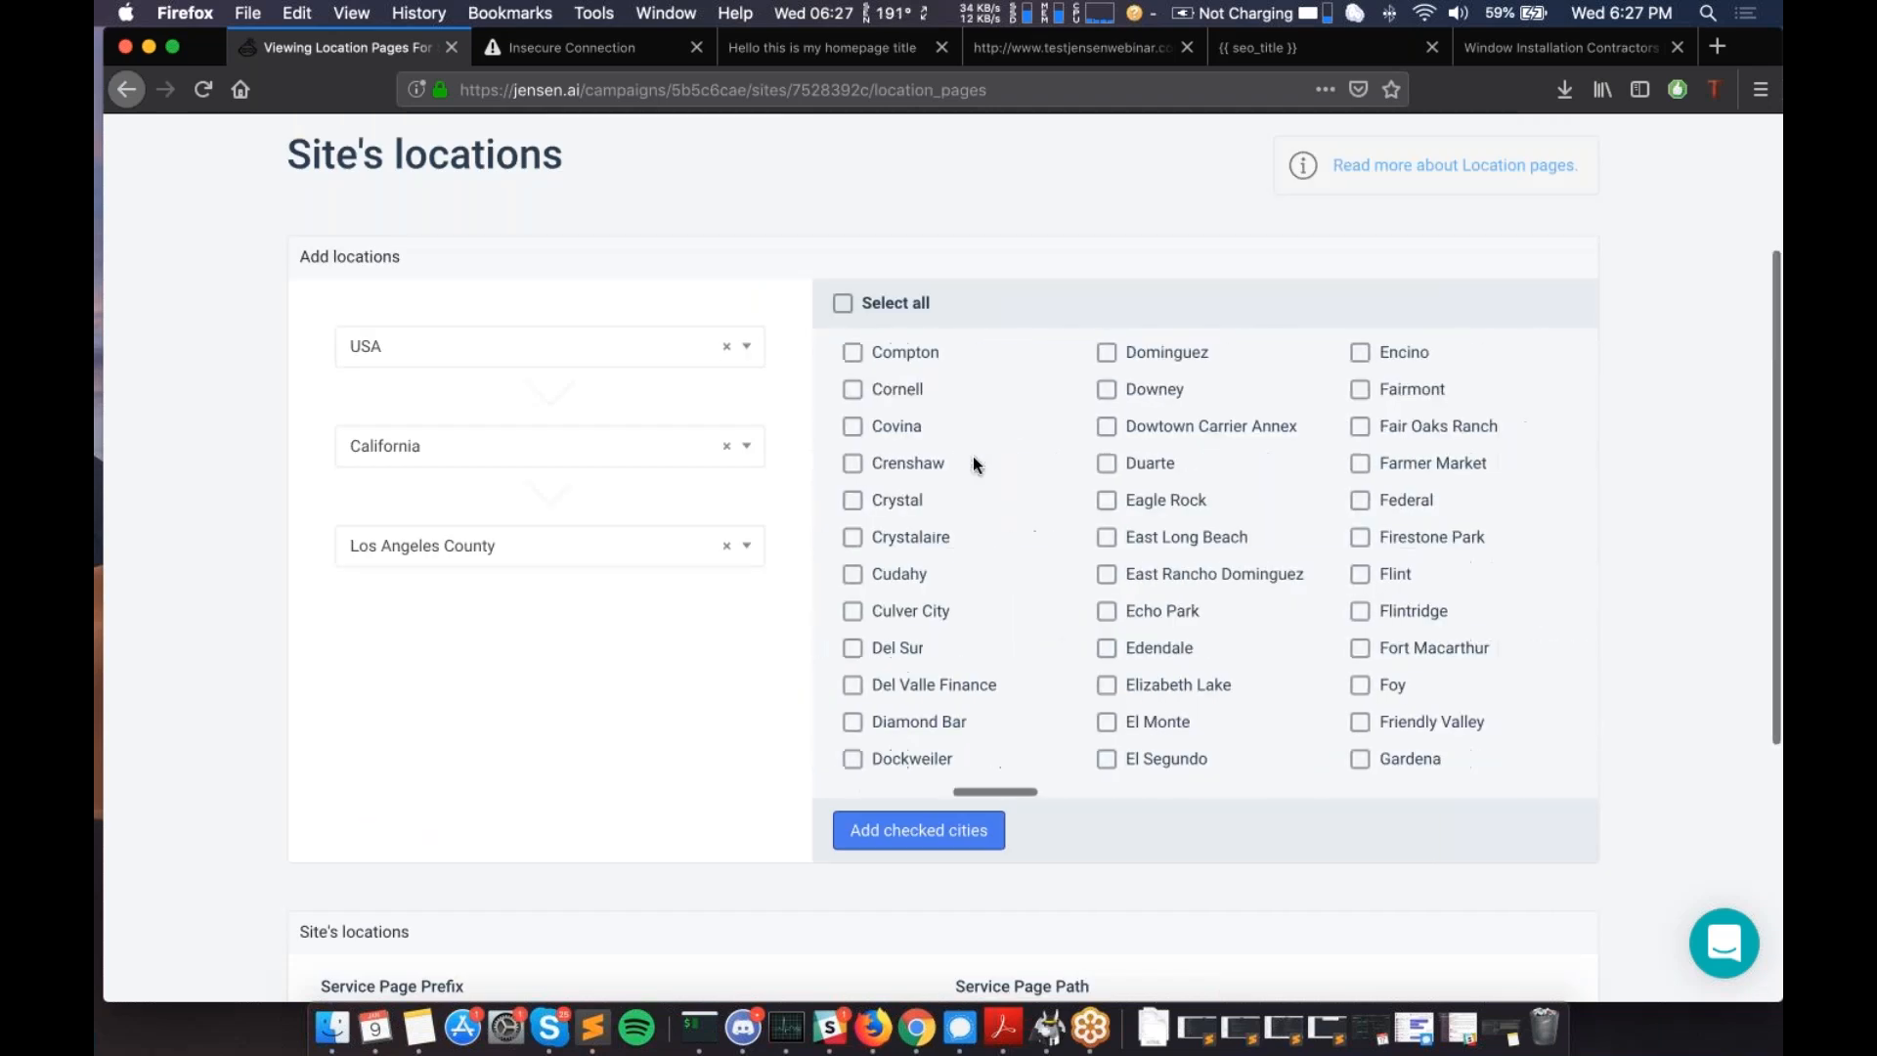
pyautogui.hscroll(1, 1043, 462)
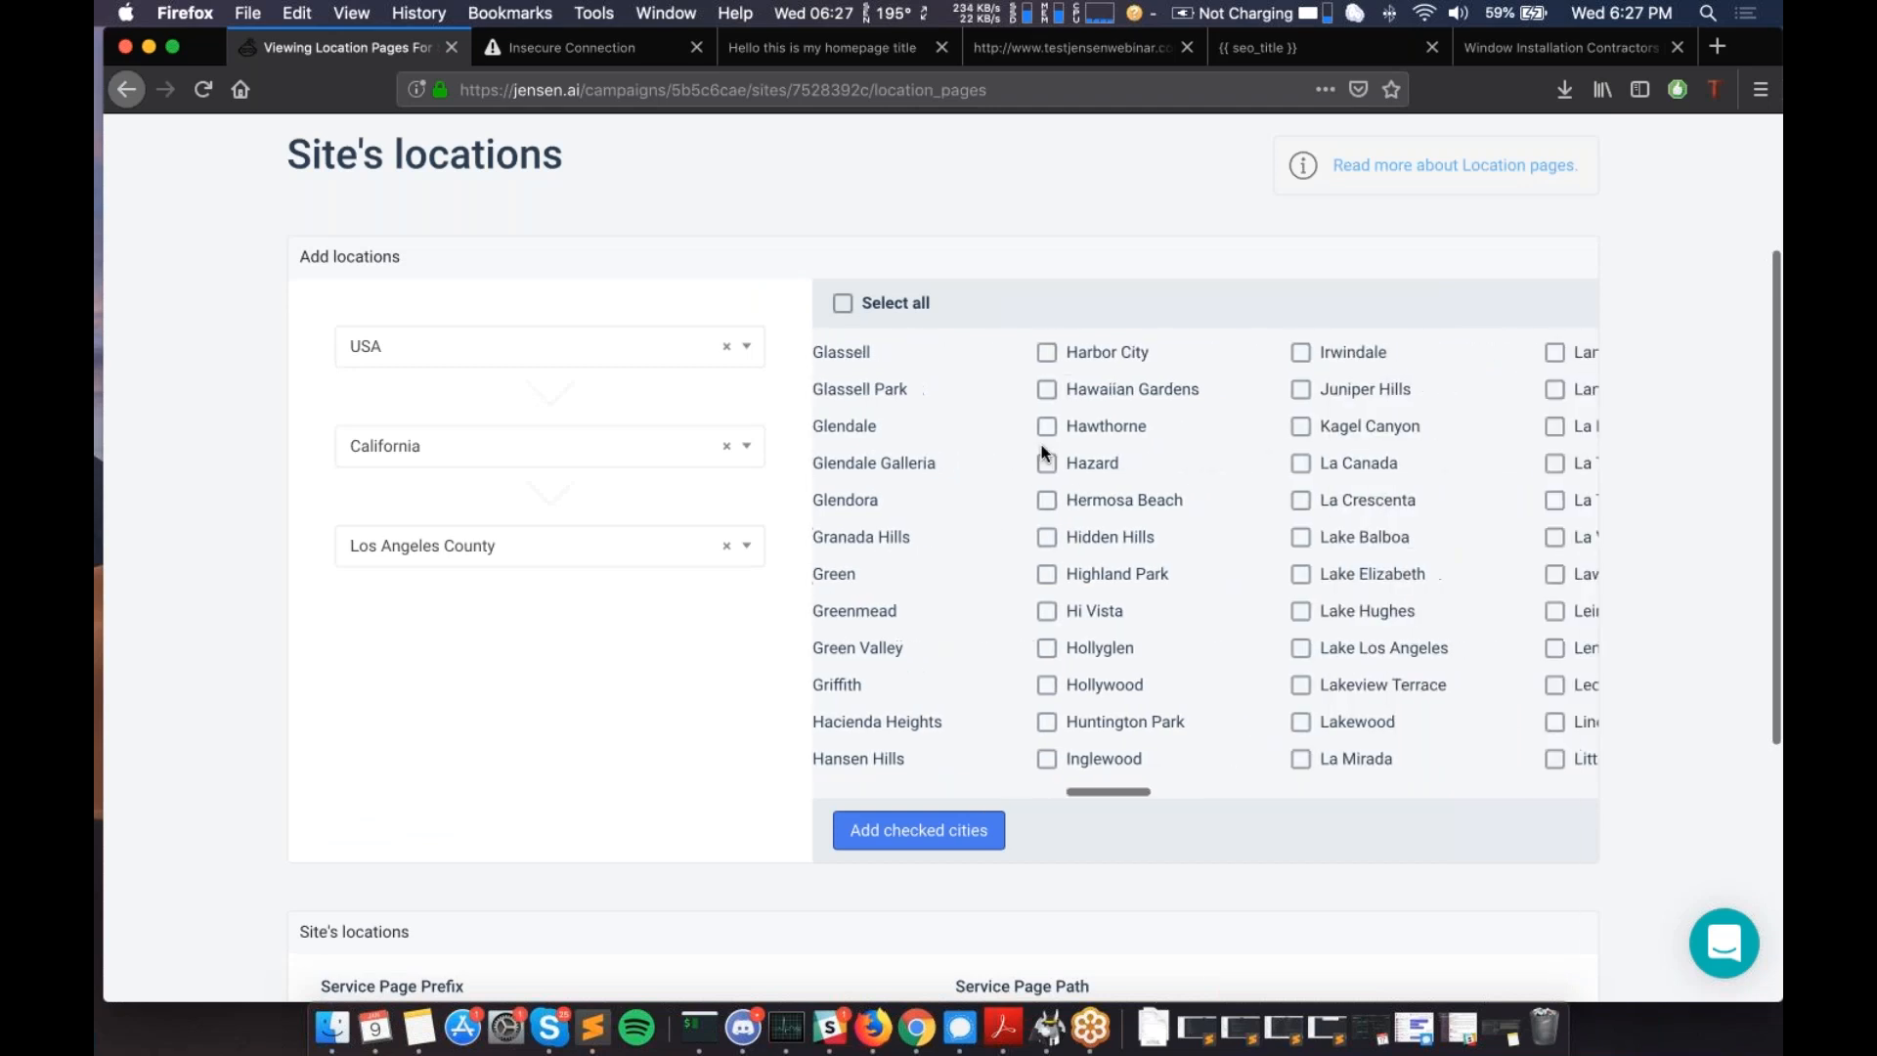
pyautogui.hscroll(-20, 1018, 498)
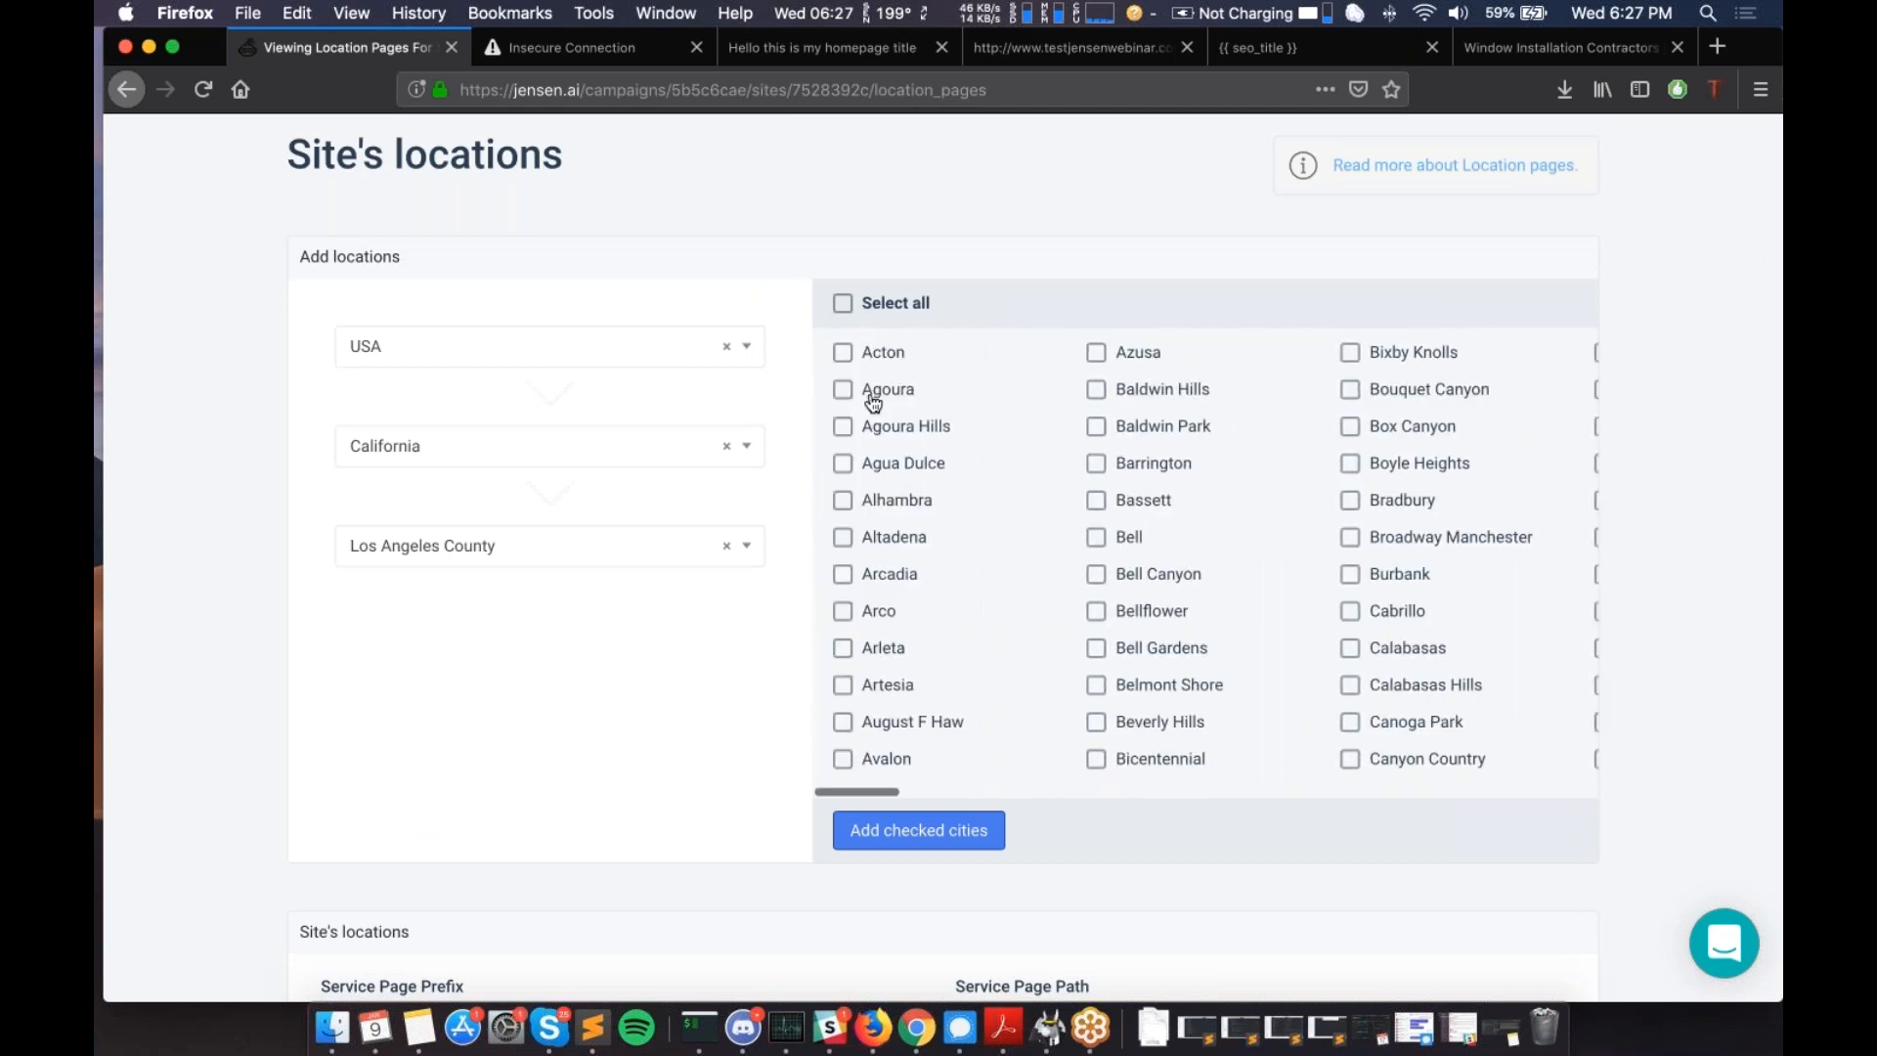
pyautogui.scroll(-2, 874, 401)
pyautogui.scroll(3, 873, 401)
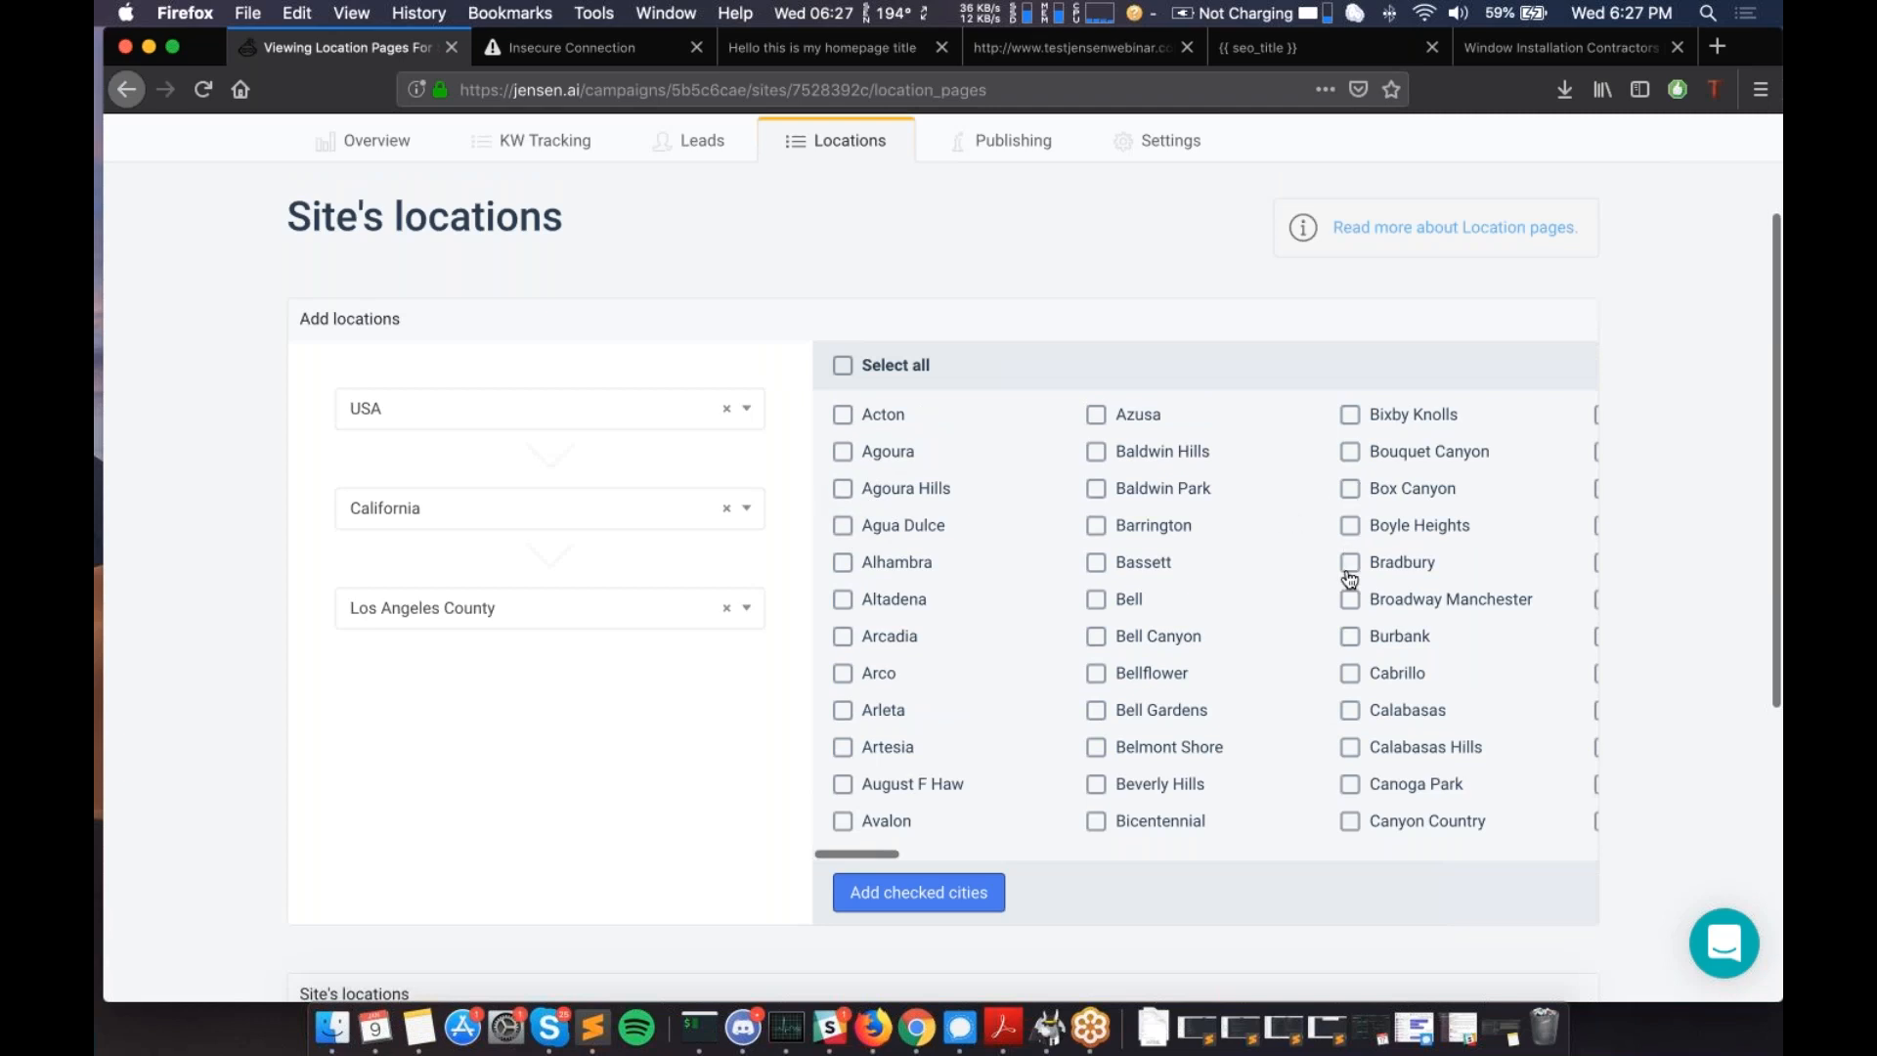
pyautogui.scroll(-3, 1351, 580)
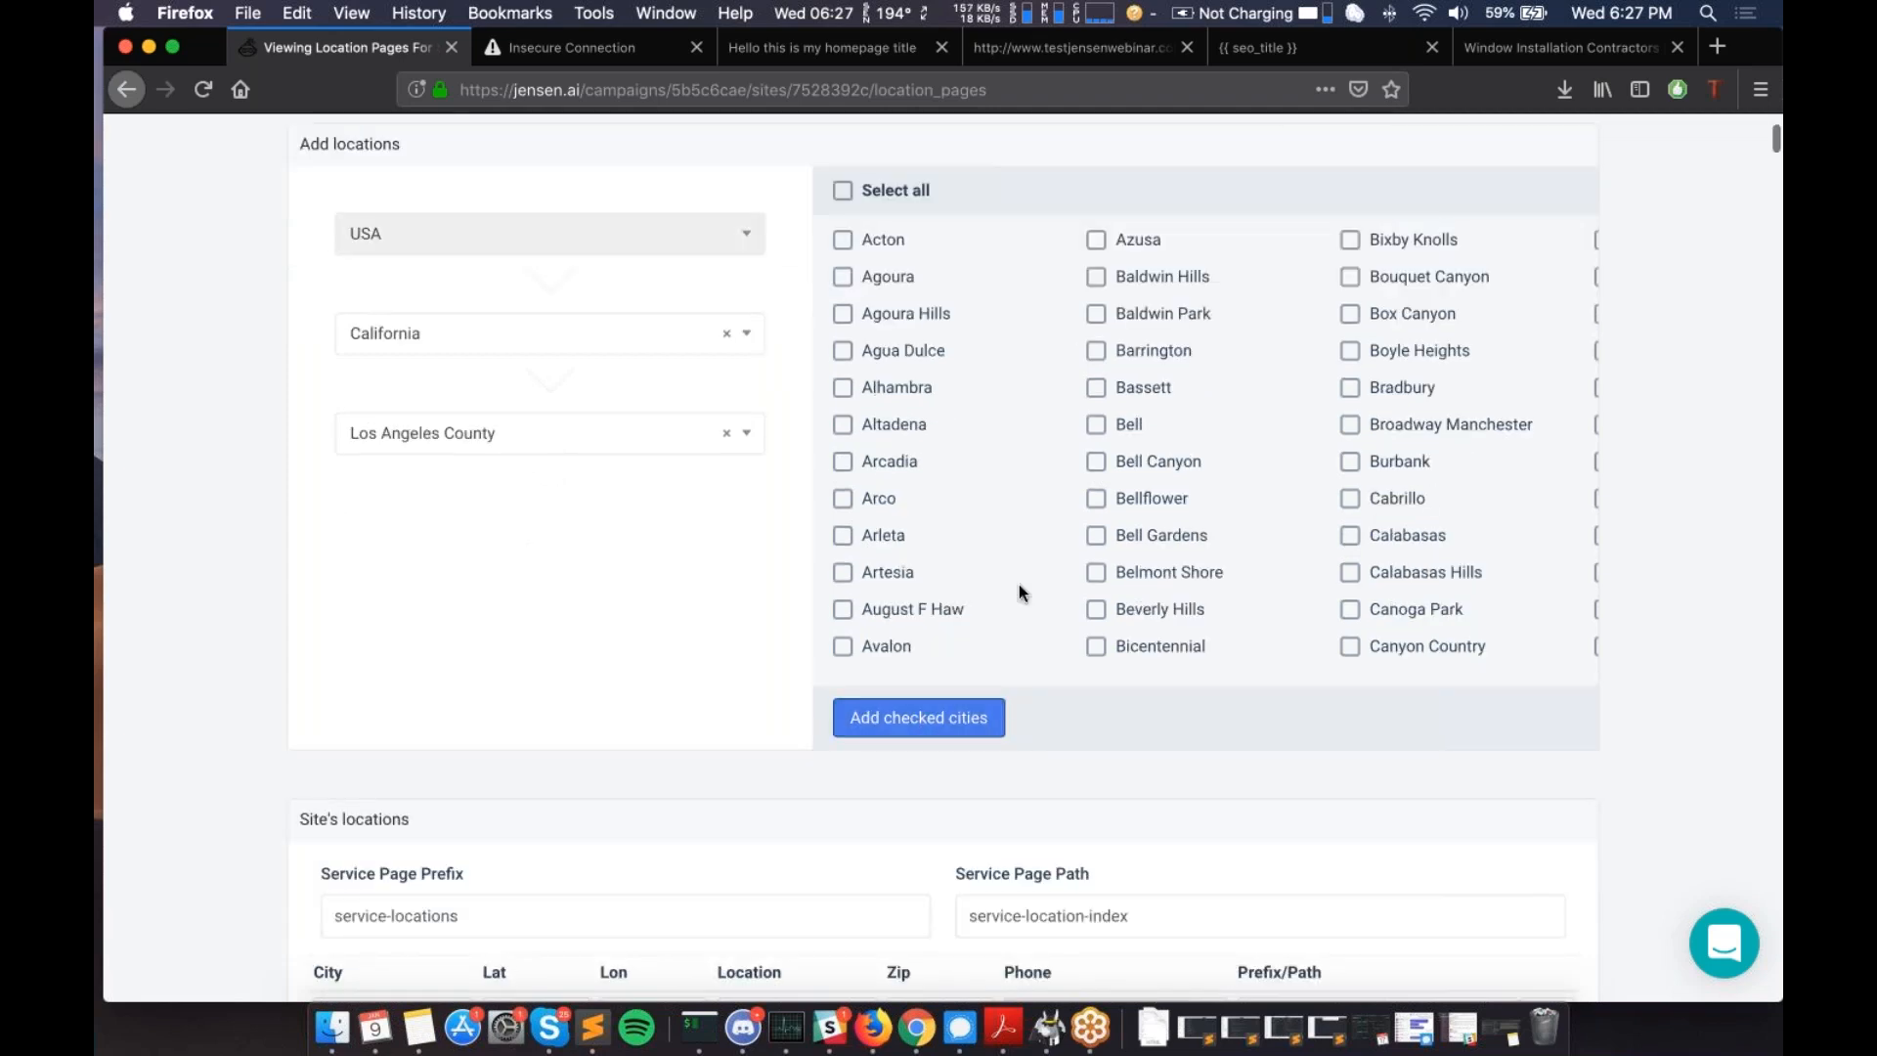
pyautogui.scroll(-4, 1018, 590)
pyautogui.scroll(-4, 1018, 591)
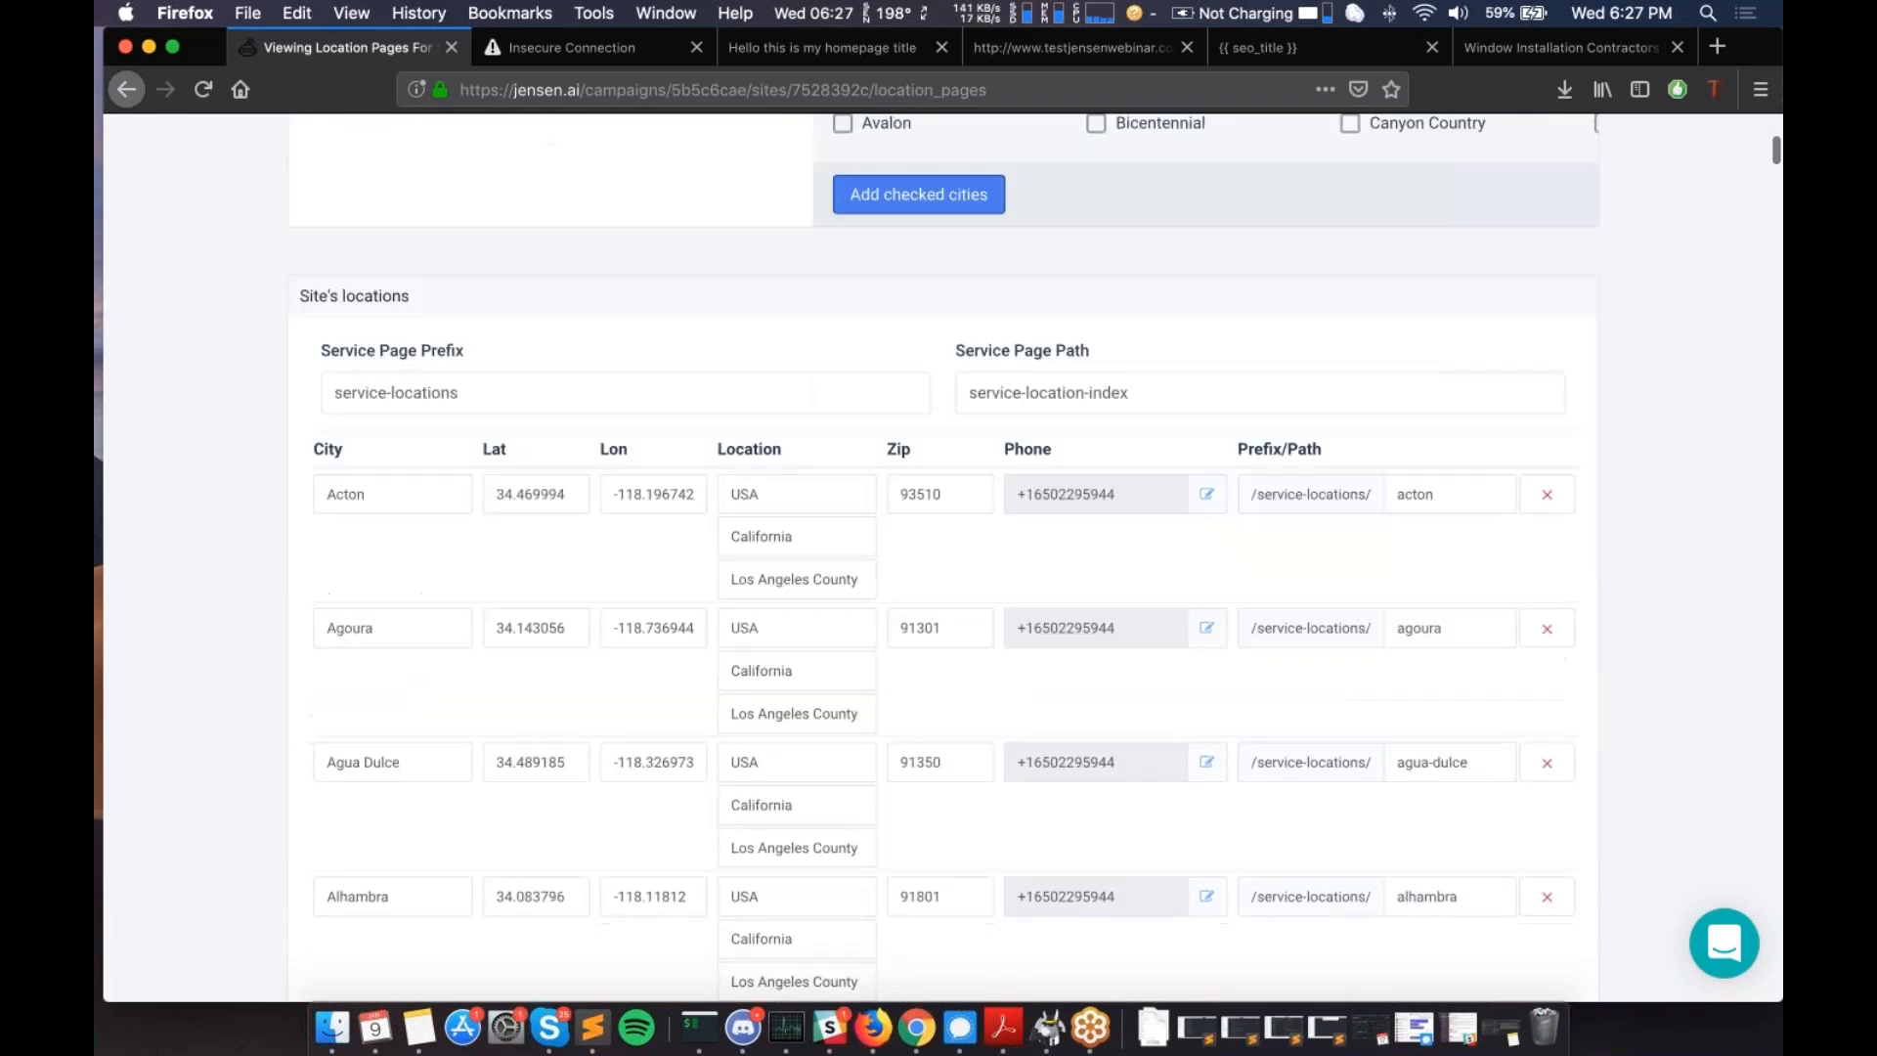
pyautogui.scroll(-20, 1018, 591)
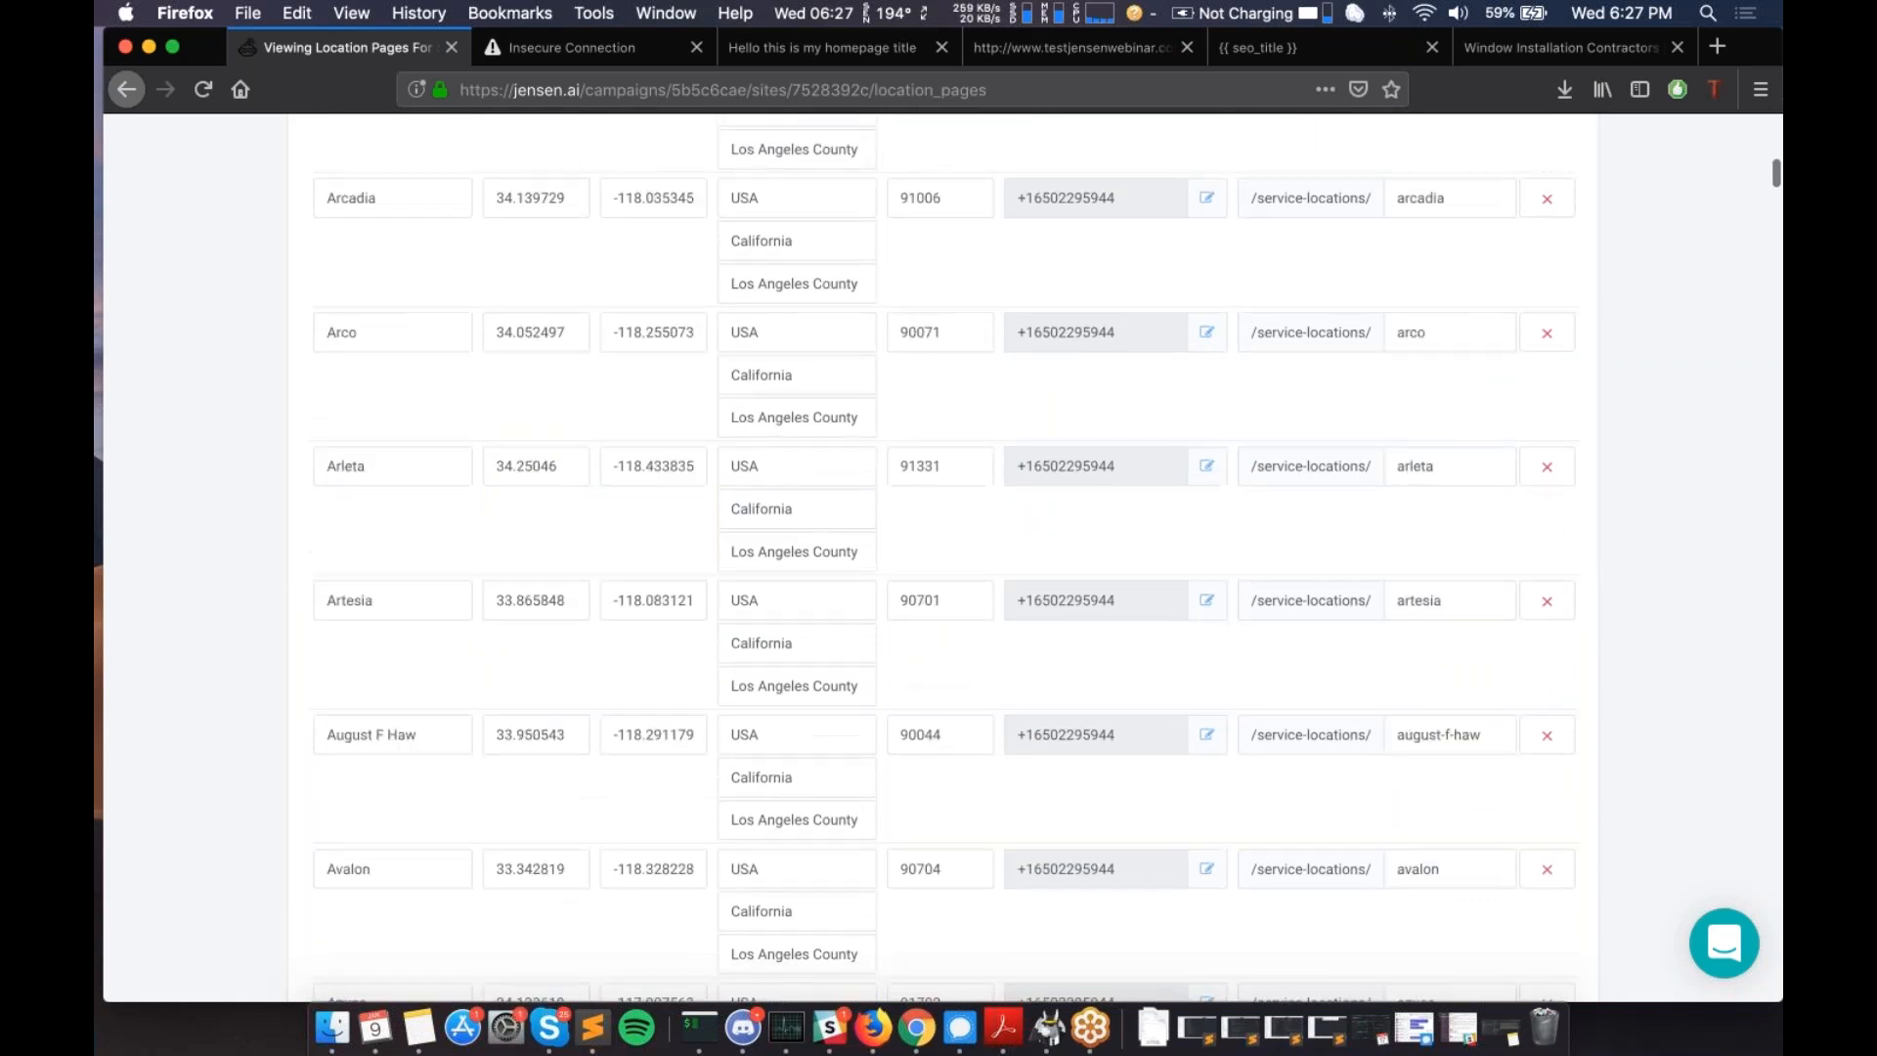
pyautogui.scroll(-5, 1018, 590)
pyautogui.scroll(-3, 1107, 695)
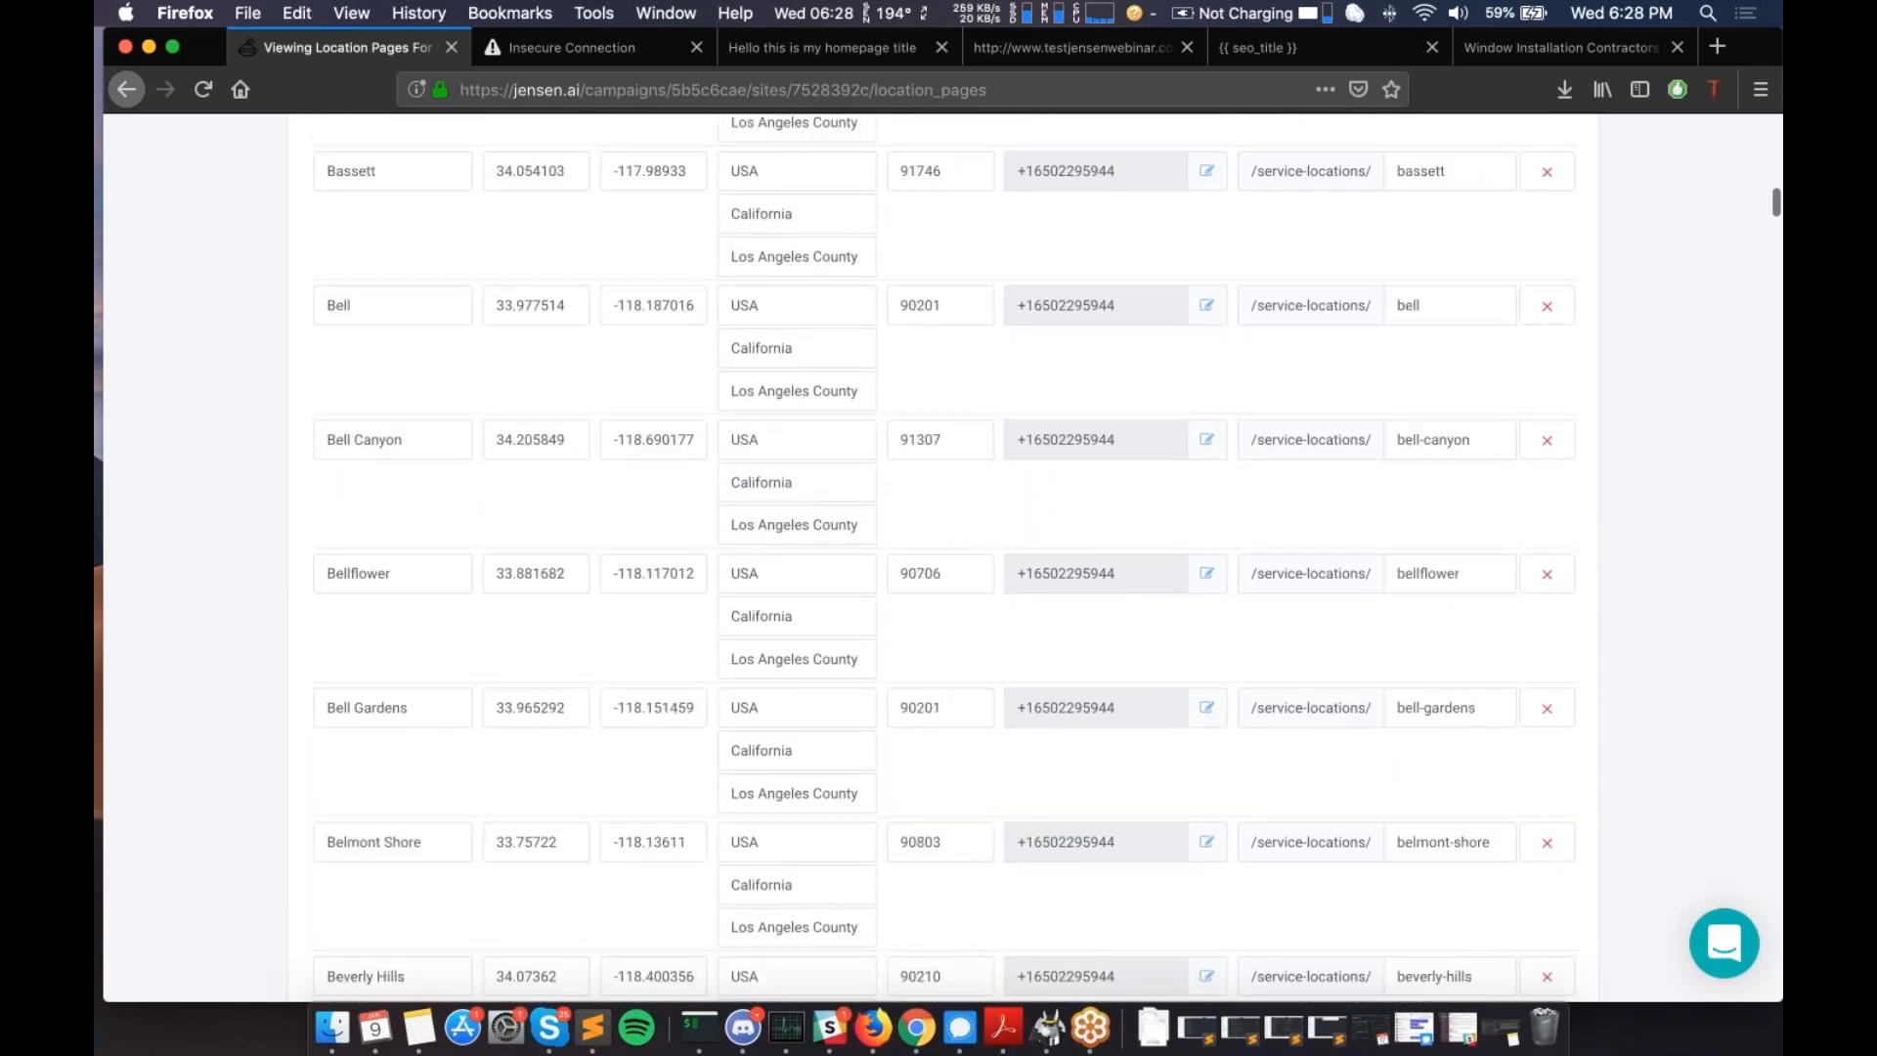
pyautogui.scroll(20, 1107, 694)
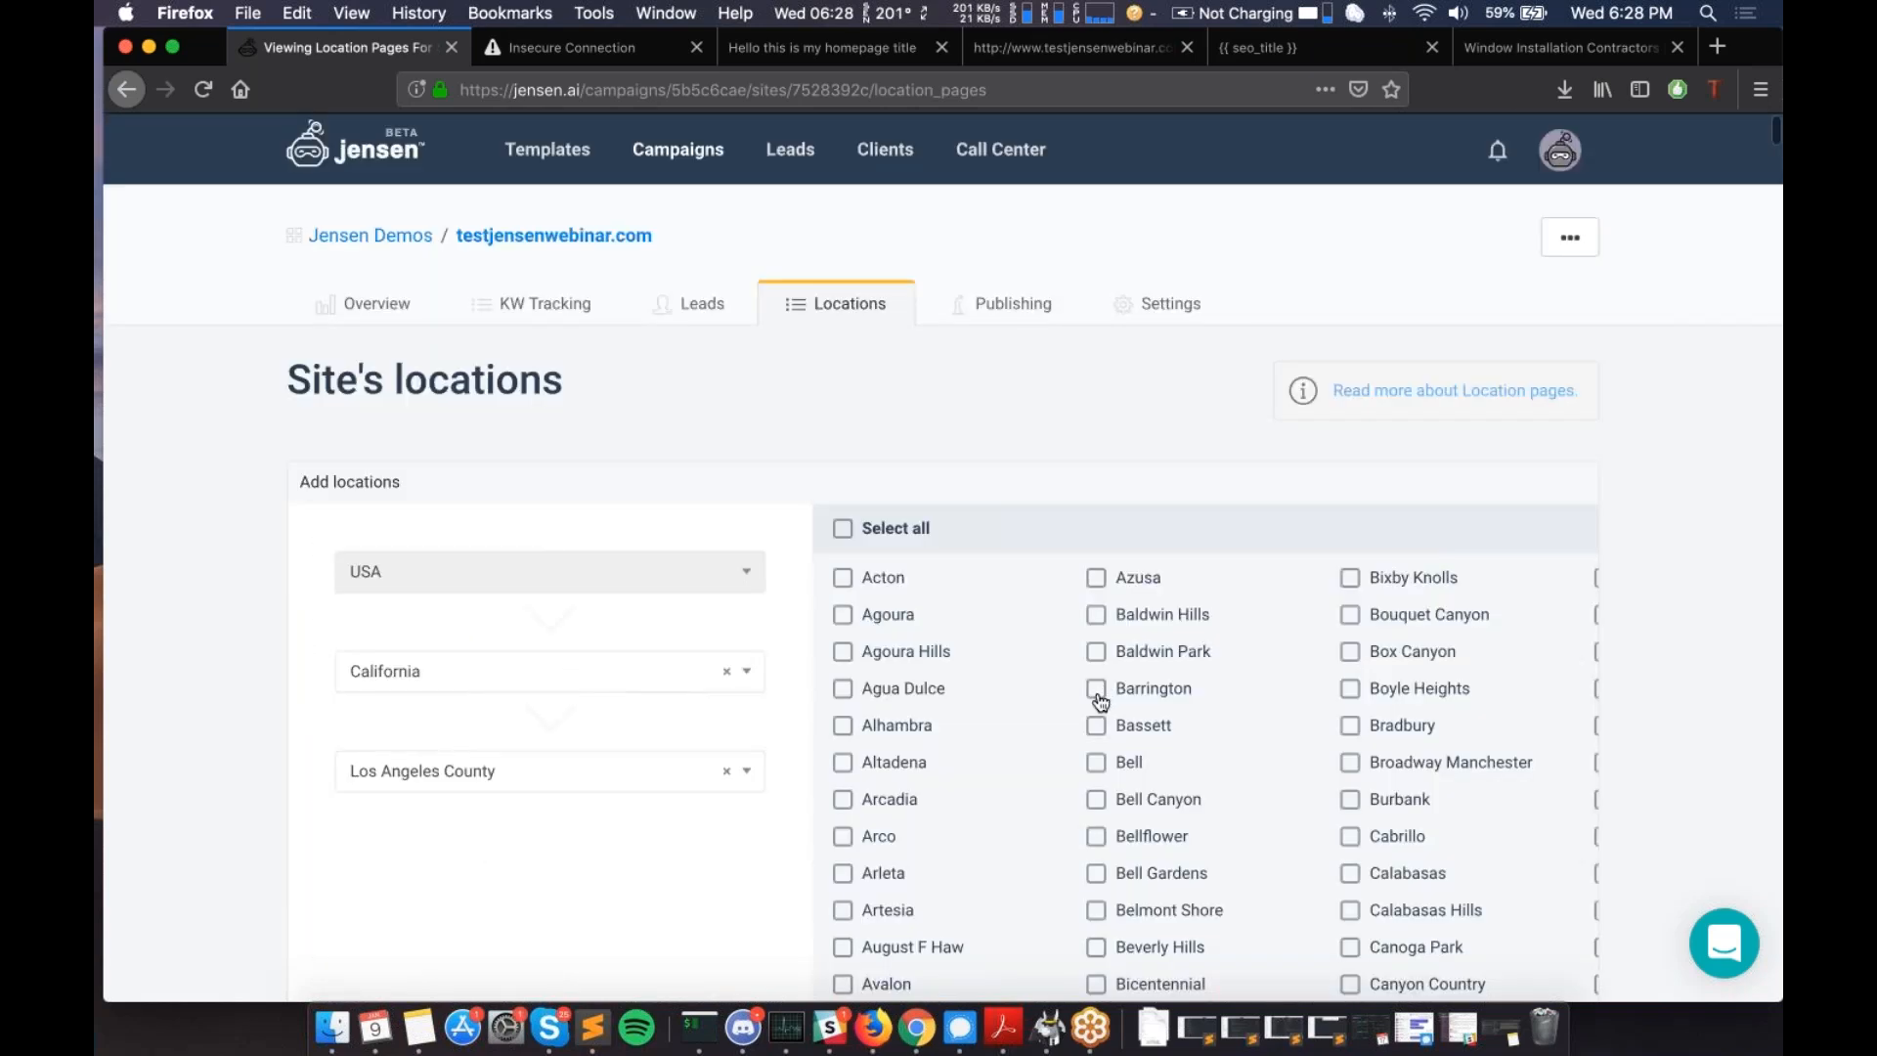
pyautogui.scroll(-6, 1101, 700)
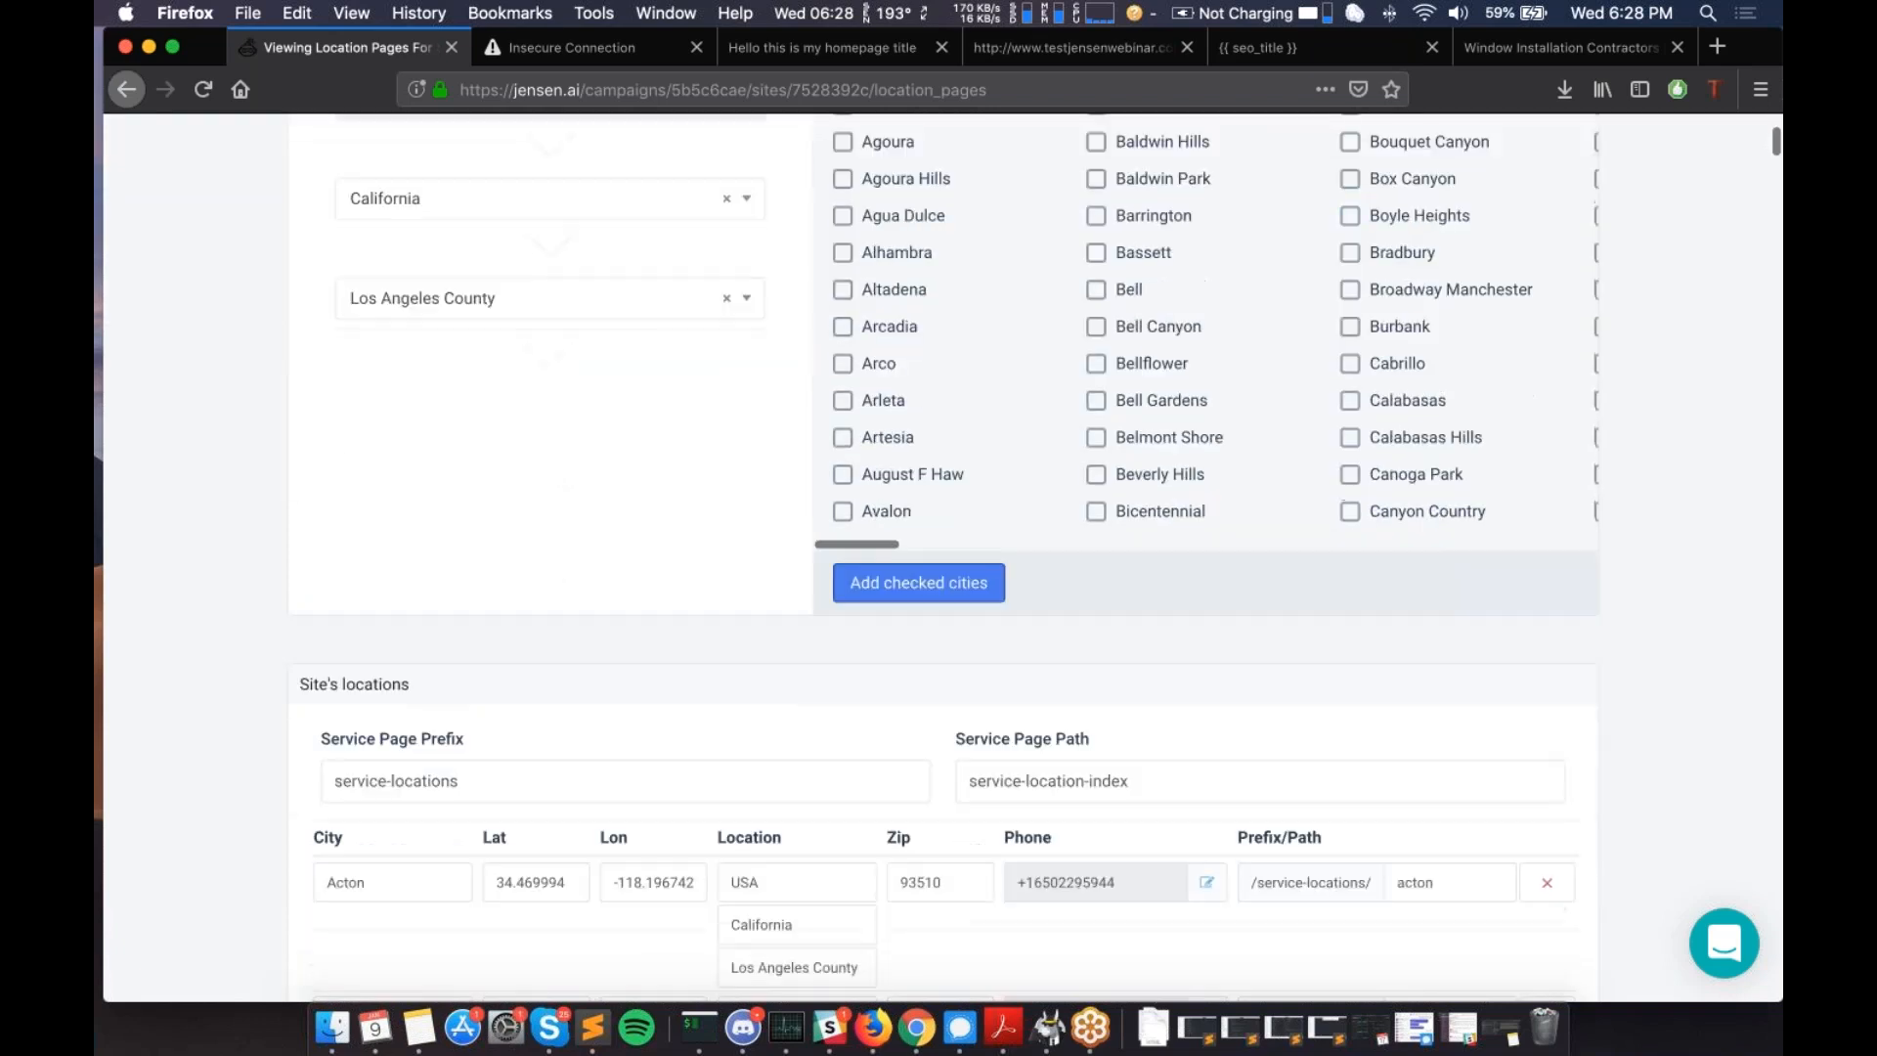
pyautogui.scroll(-3, 1101, 700)
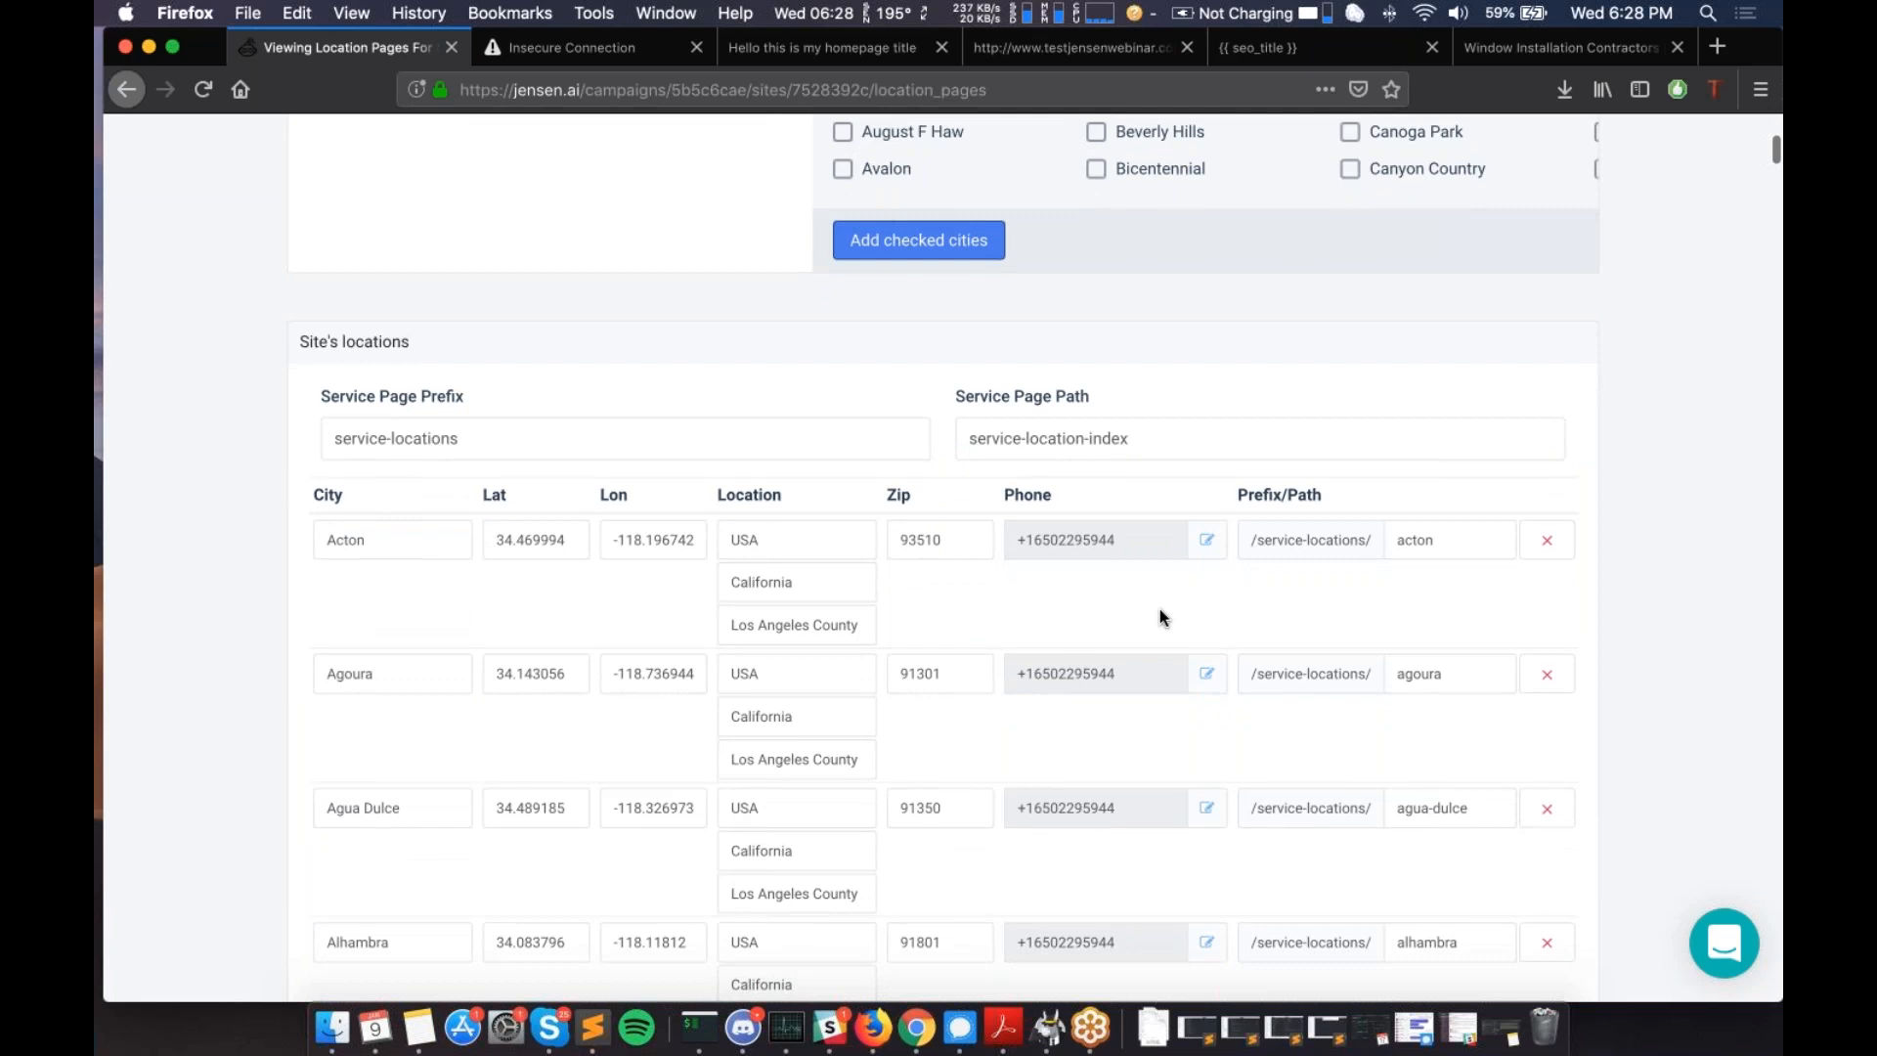
pyautogui.scroll(-1, 1160, 608)
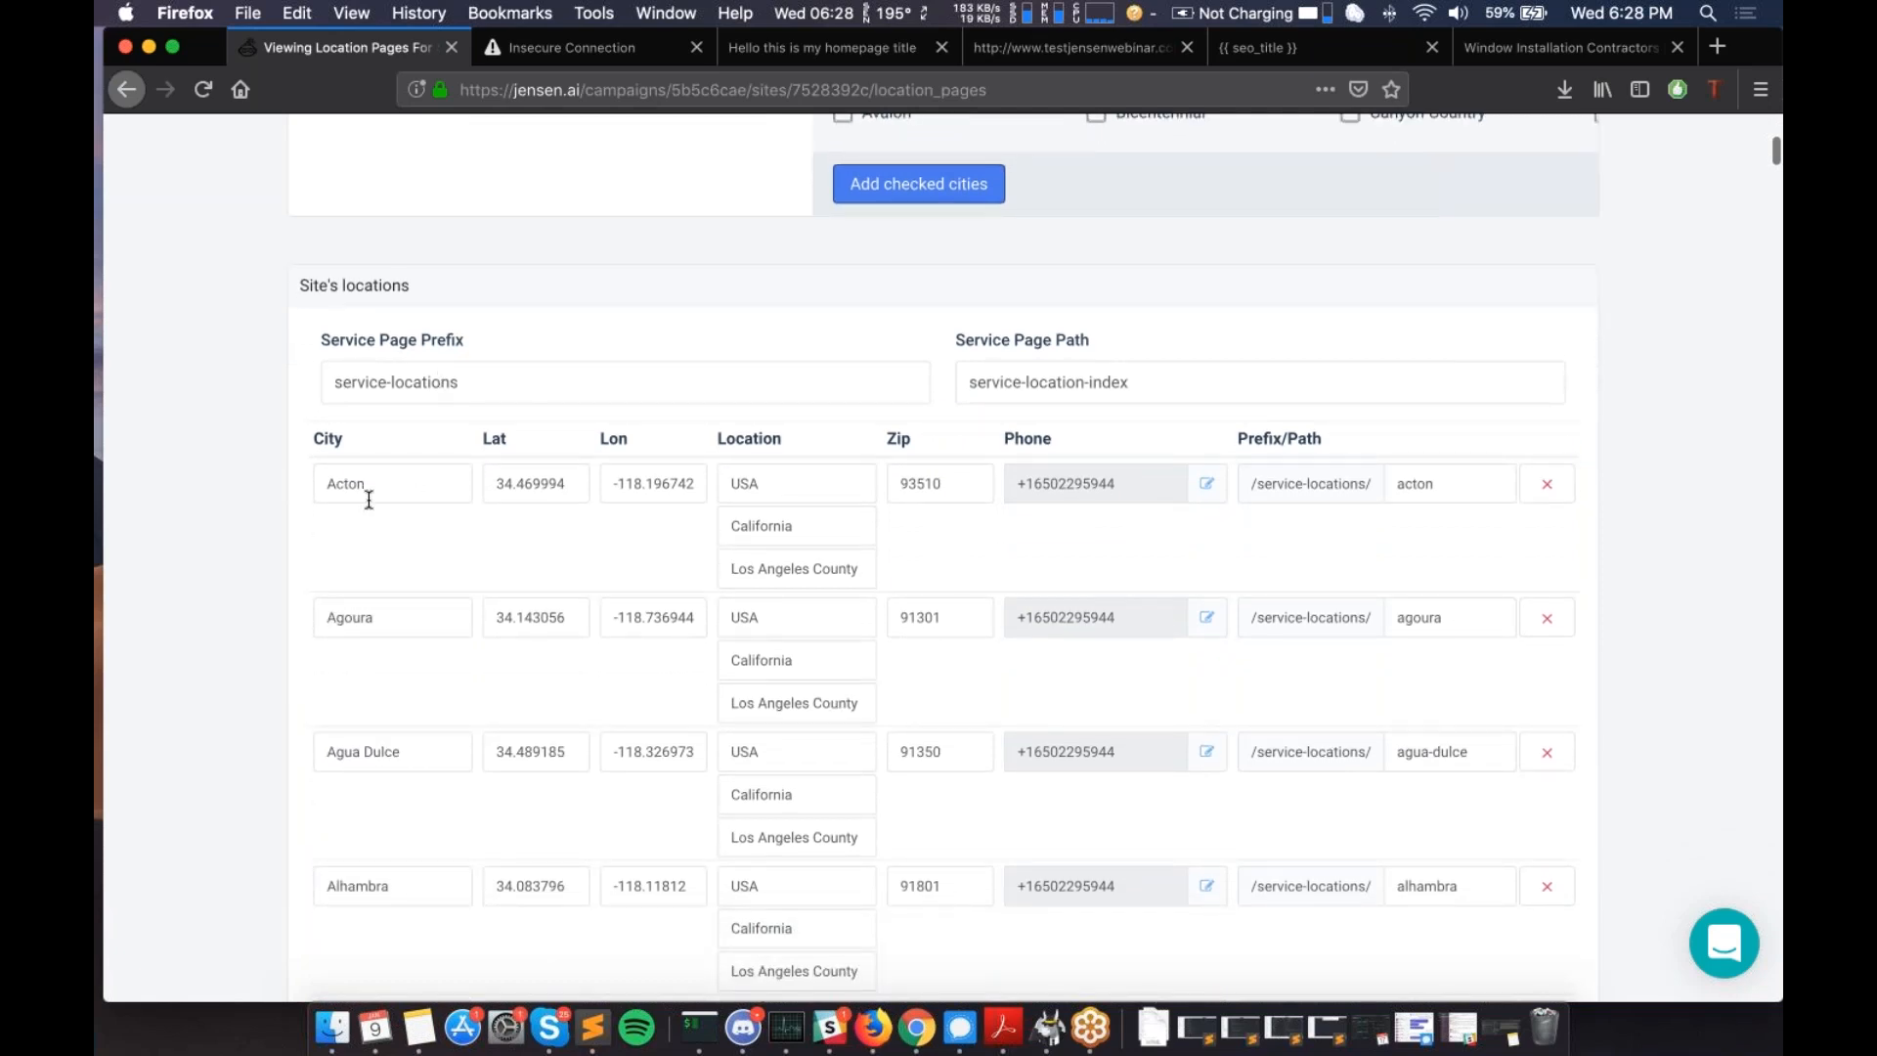
pyautogui.scroll(-12, 369, 499)
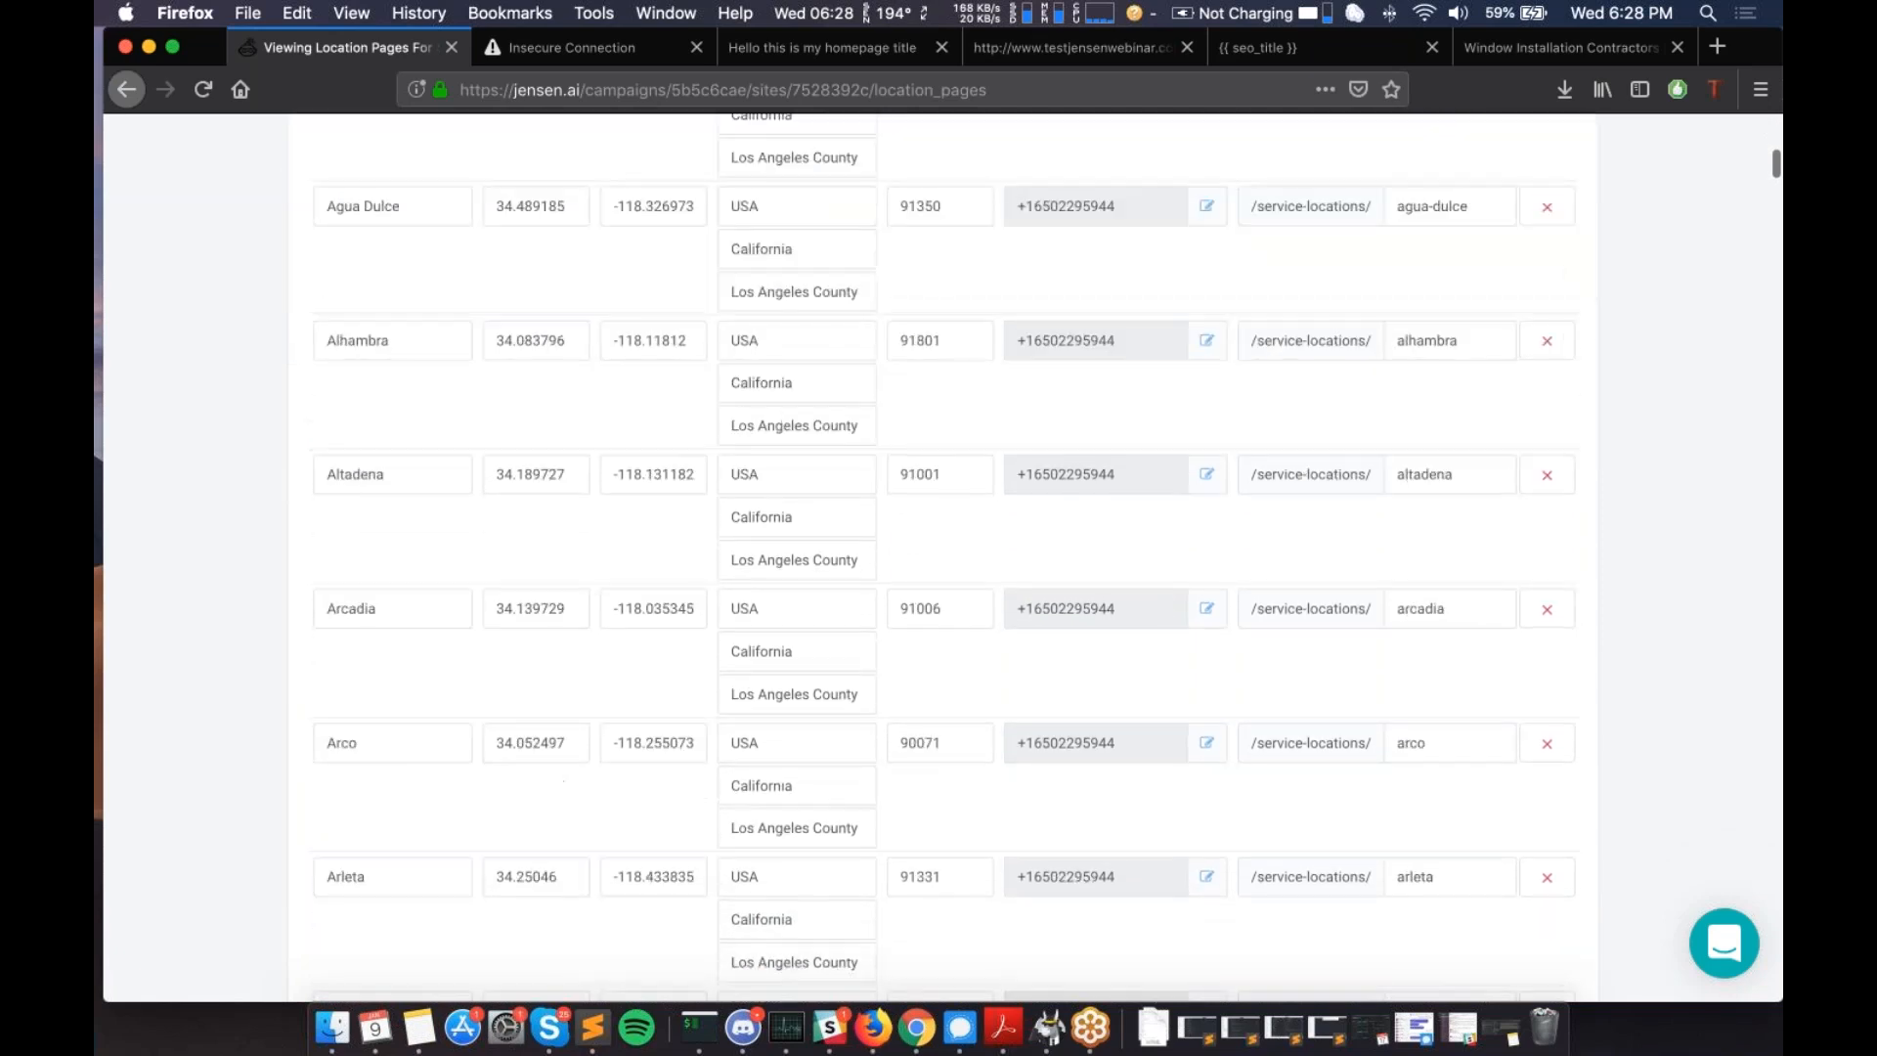
pyautogui.scroll(-20, 938, 557)
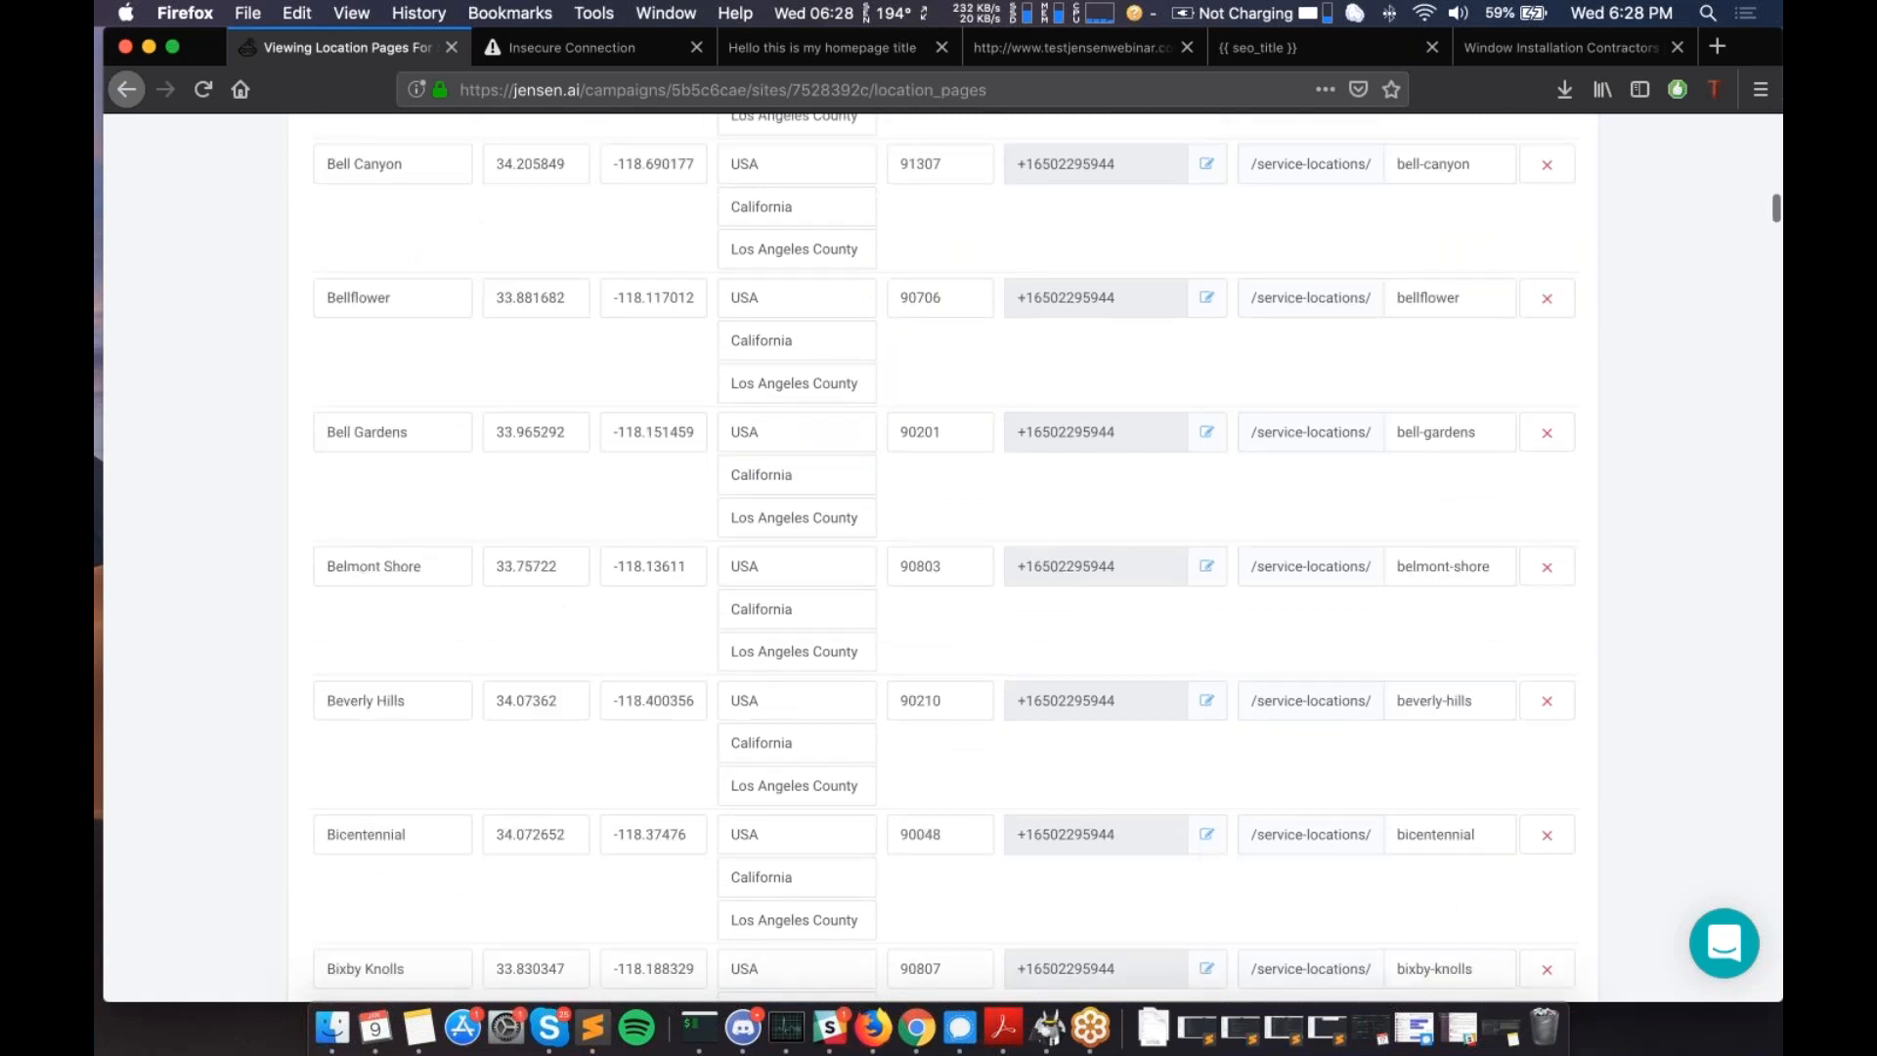
pyautogui.scroll(-15, 938, 557)
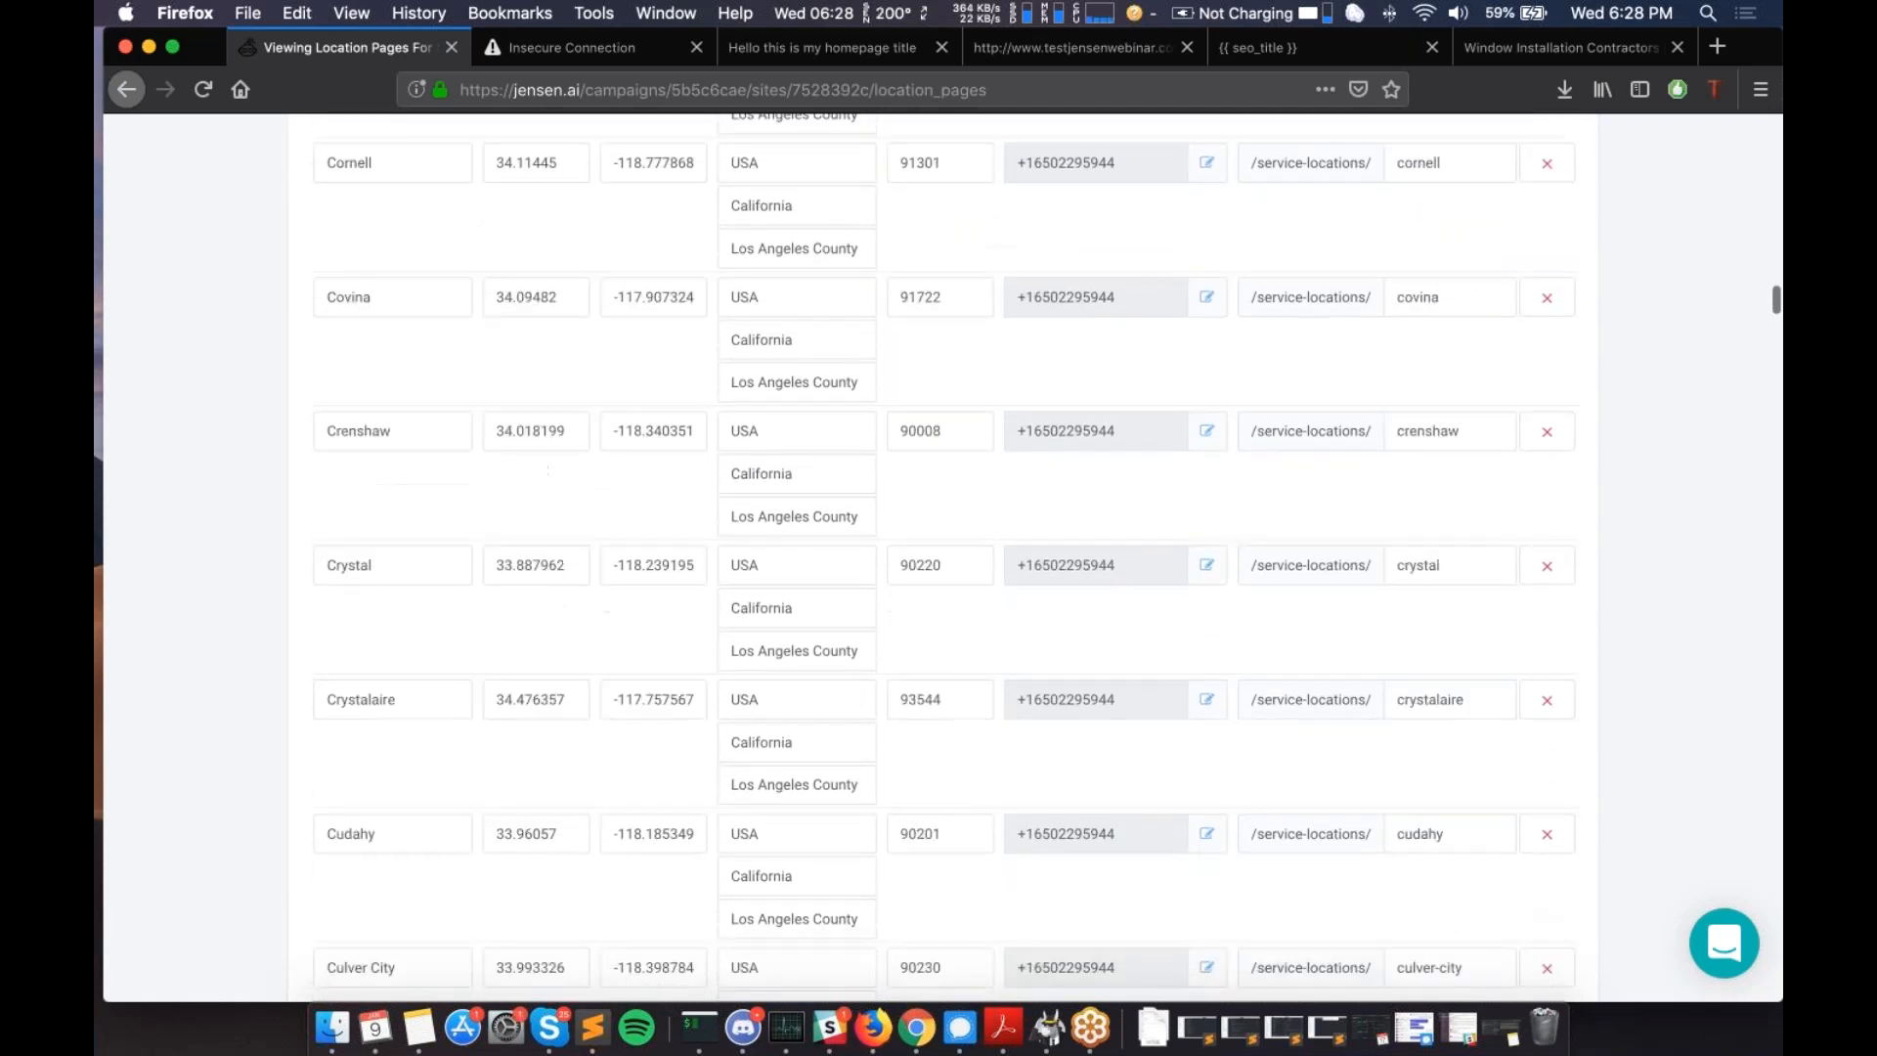
pyautogui.scroll(-20, 939, 558)
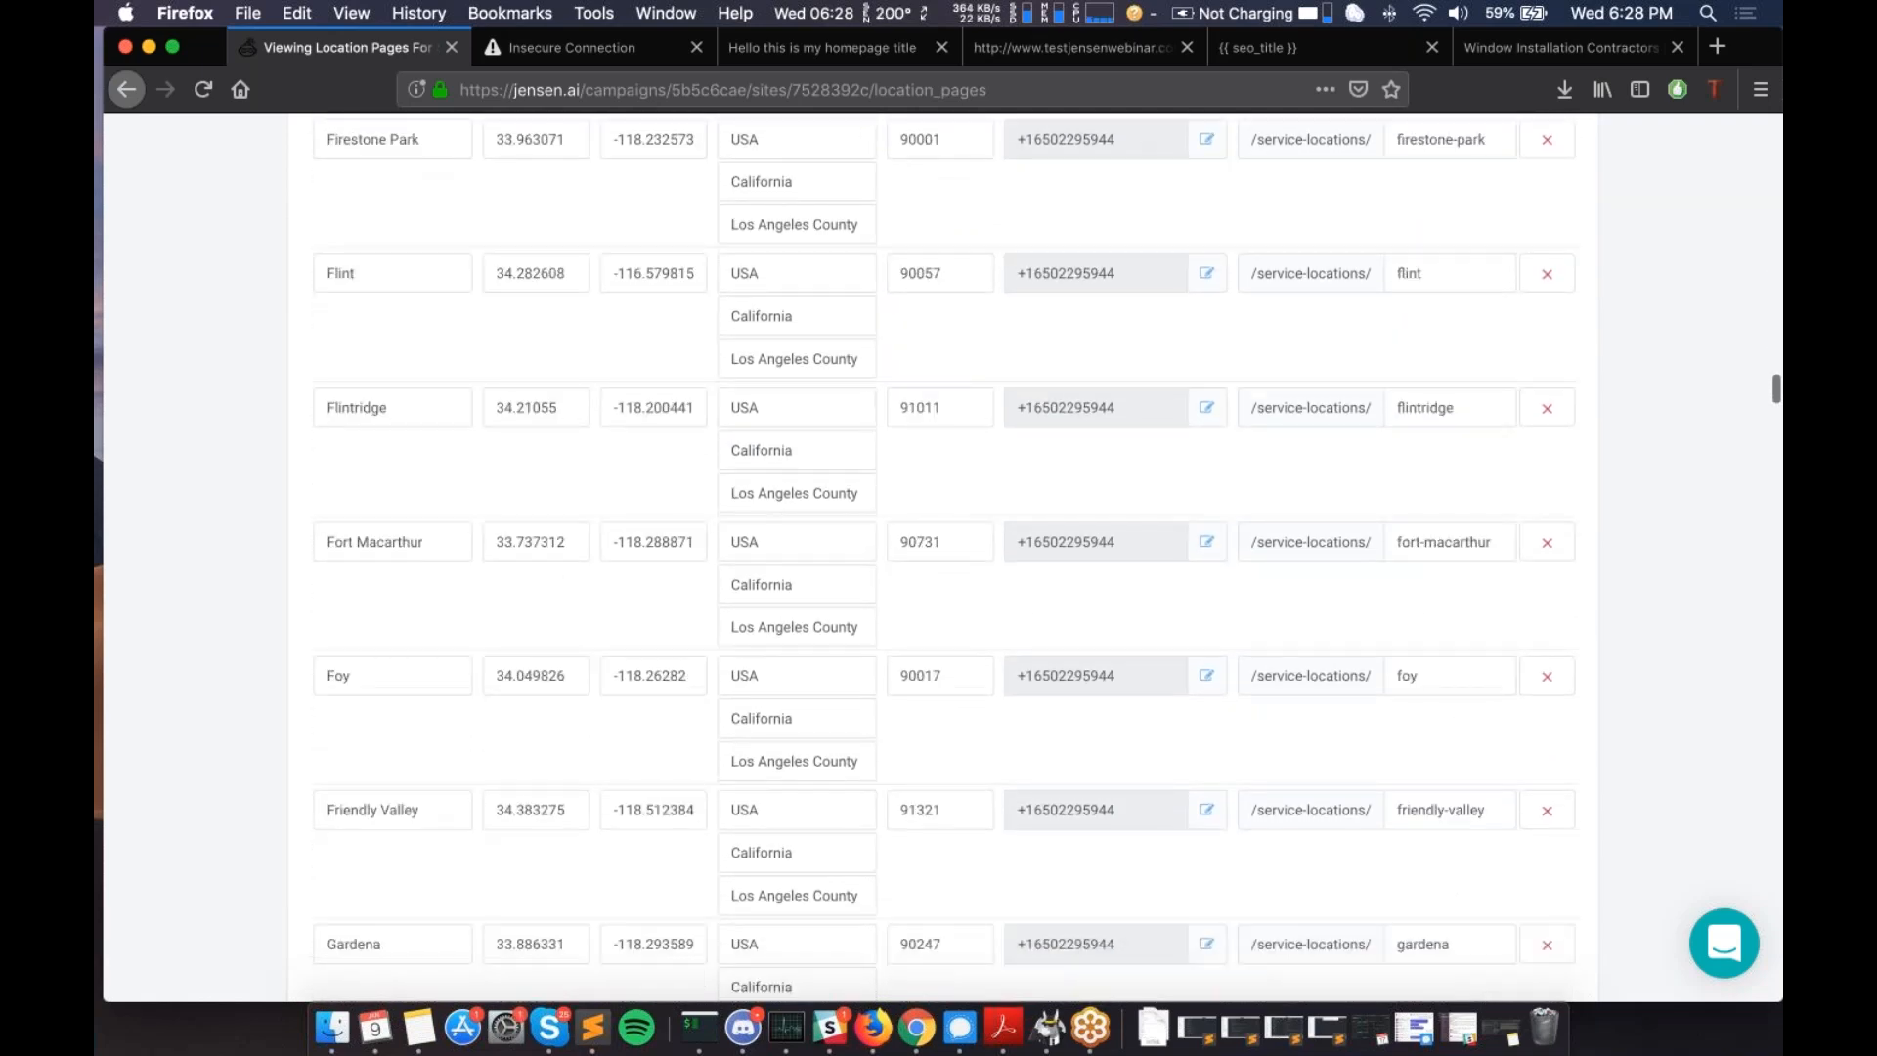
# - Delete the Oakwood row from the locations table and confirm the removal
pyautogui.scroll(-20, 938, 557)
pyautogui.click(1547, 475)
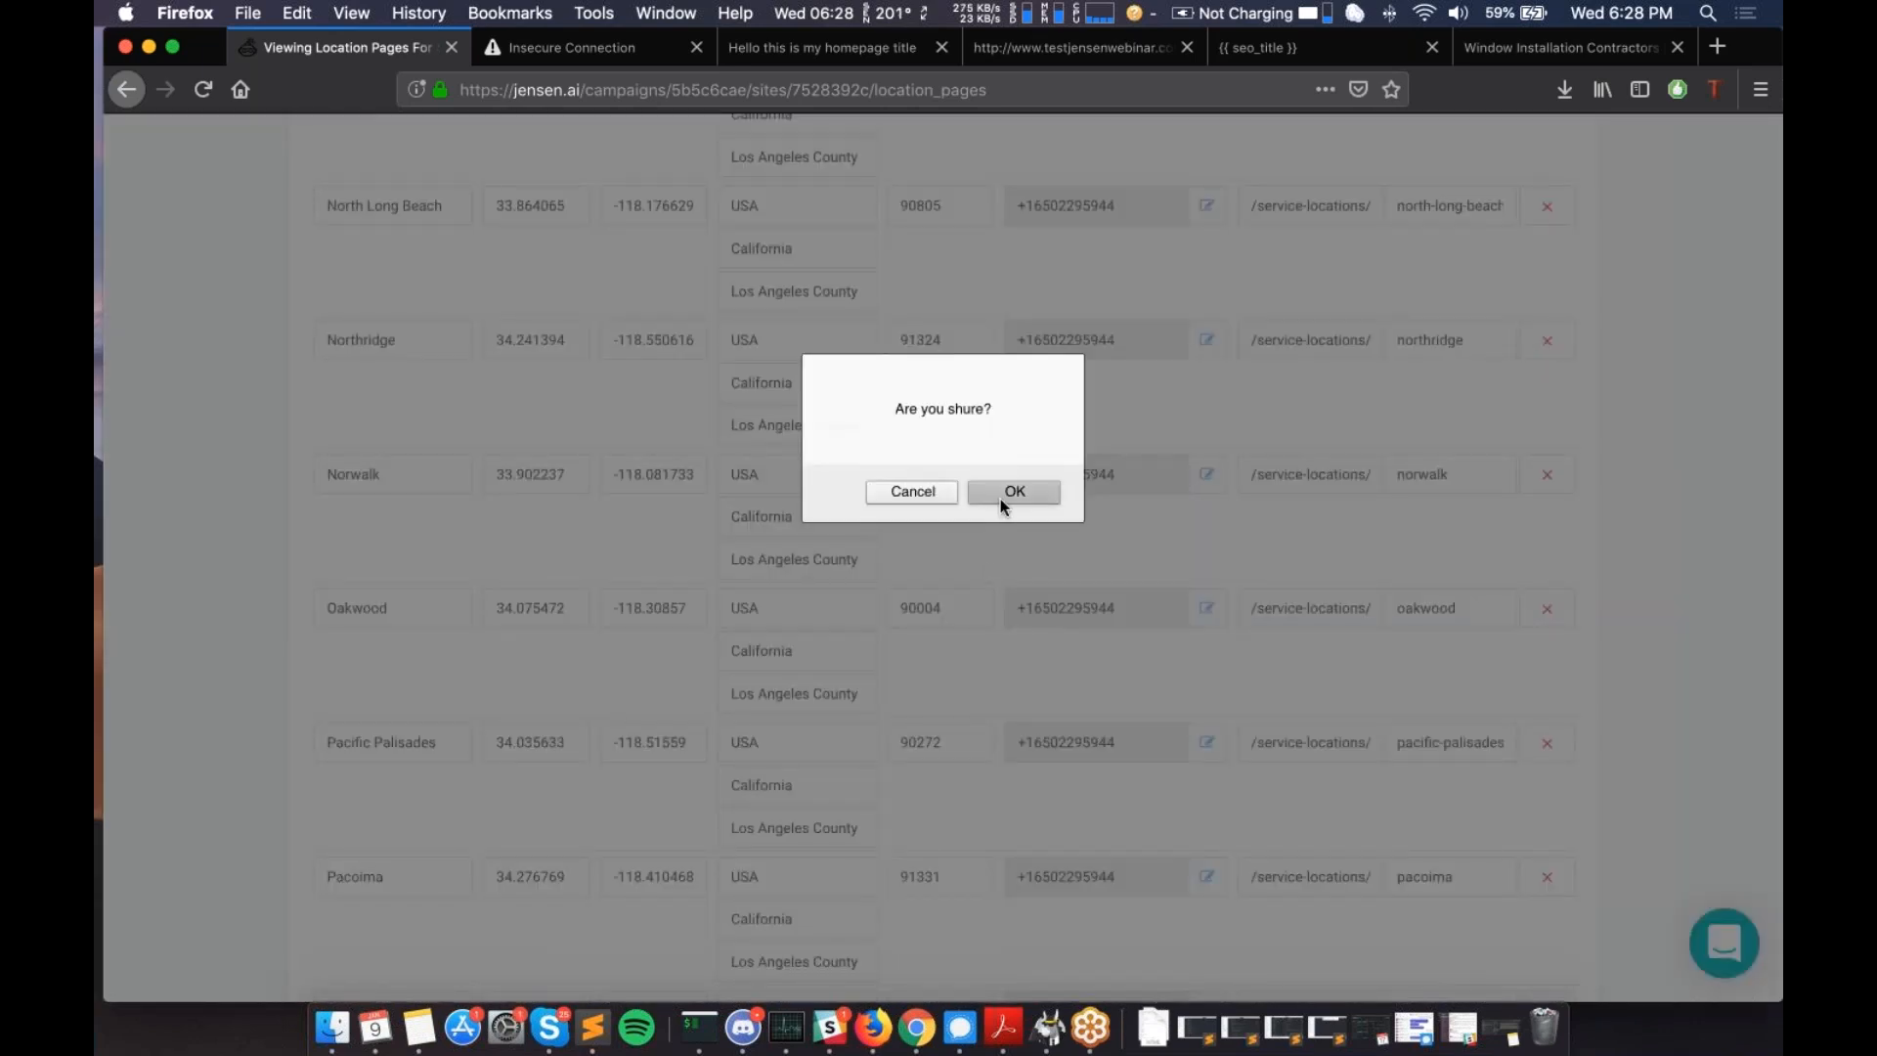
pyautogui.click(1014, 491)
pyautogui.scroll(-1, 1001, 499)
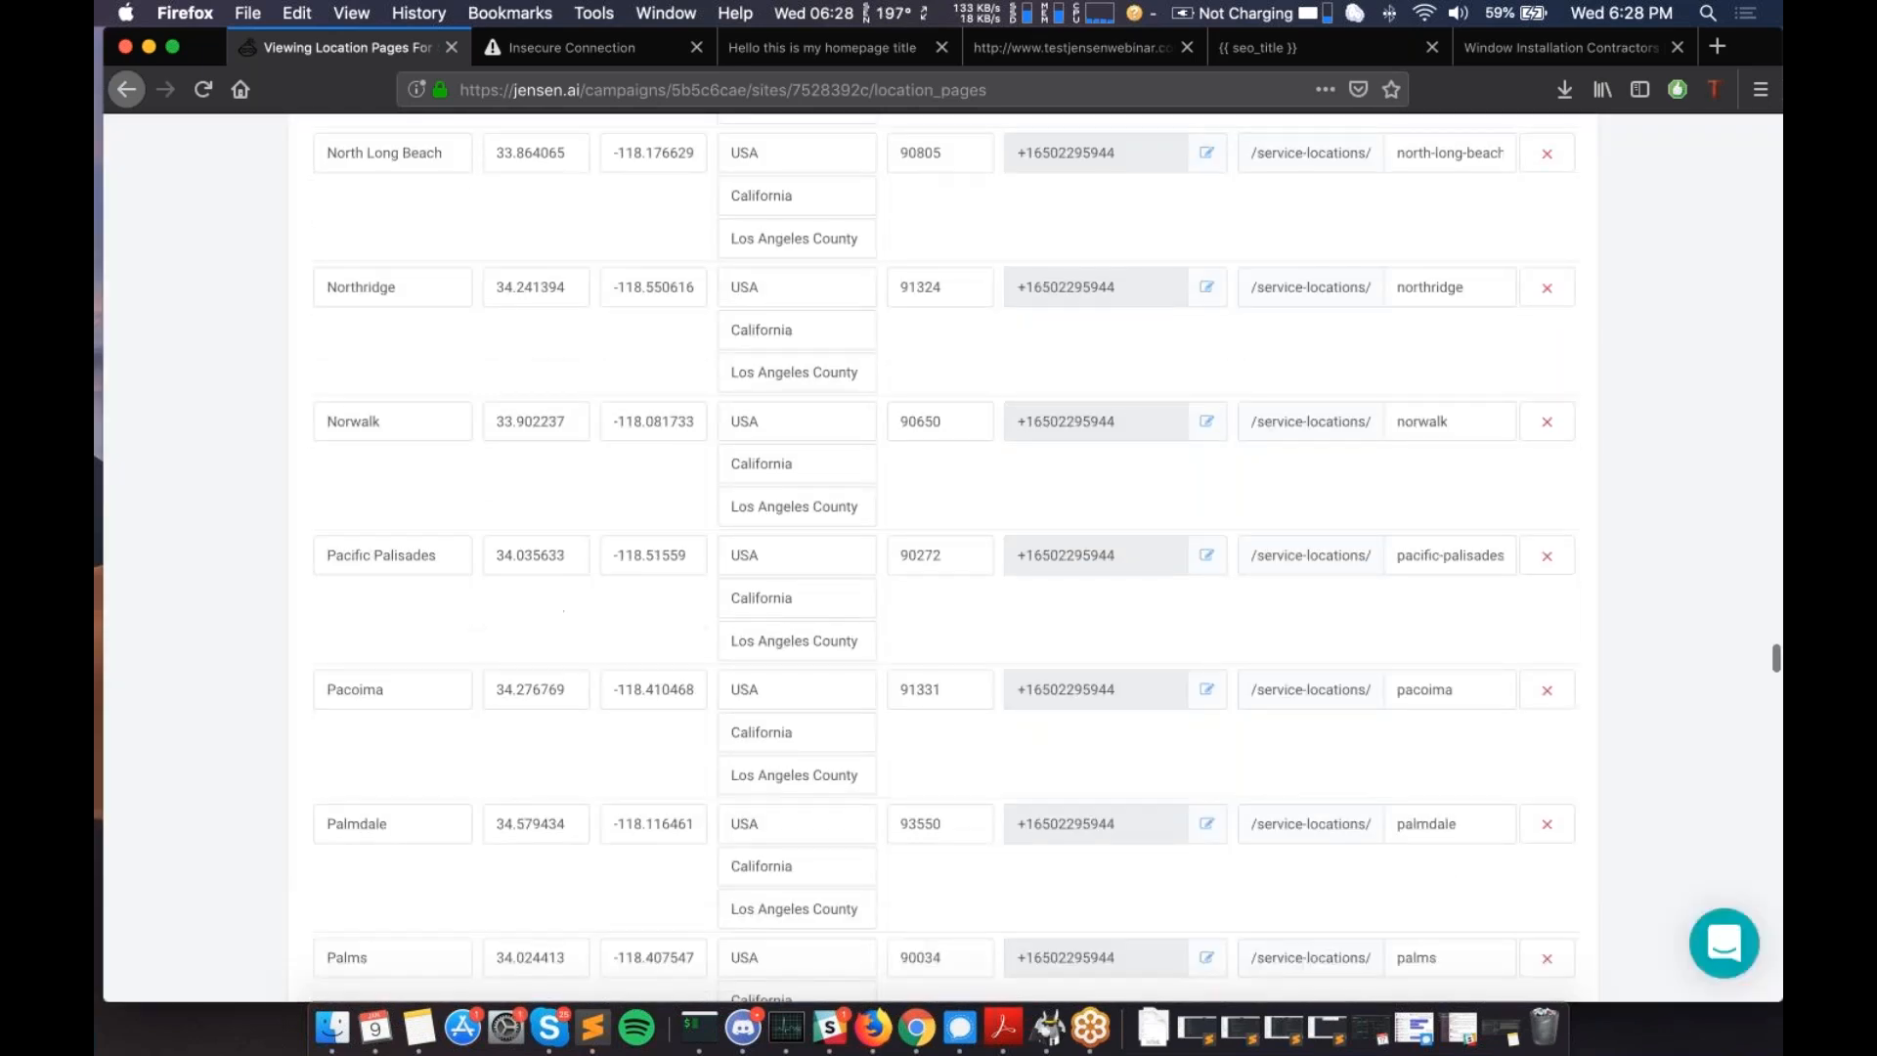
pyautogui.scroll(-20, 938, 558)
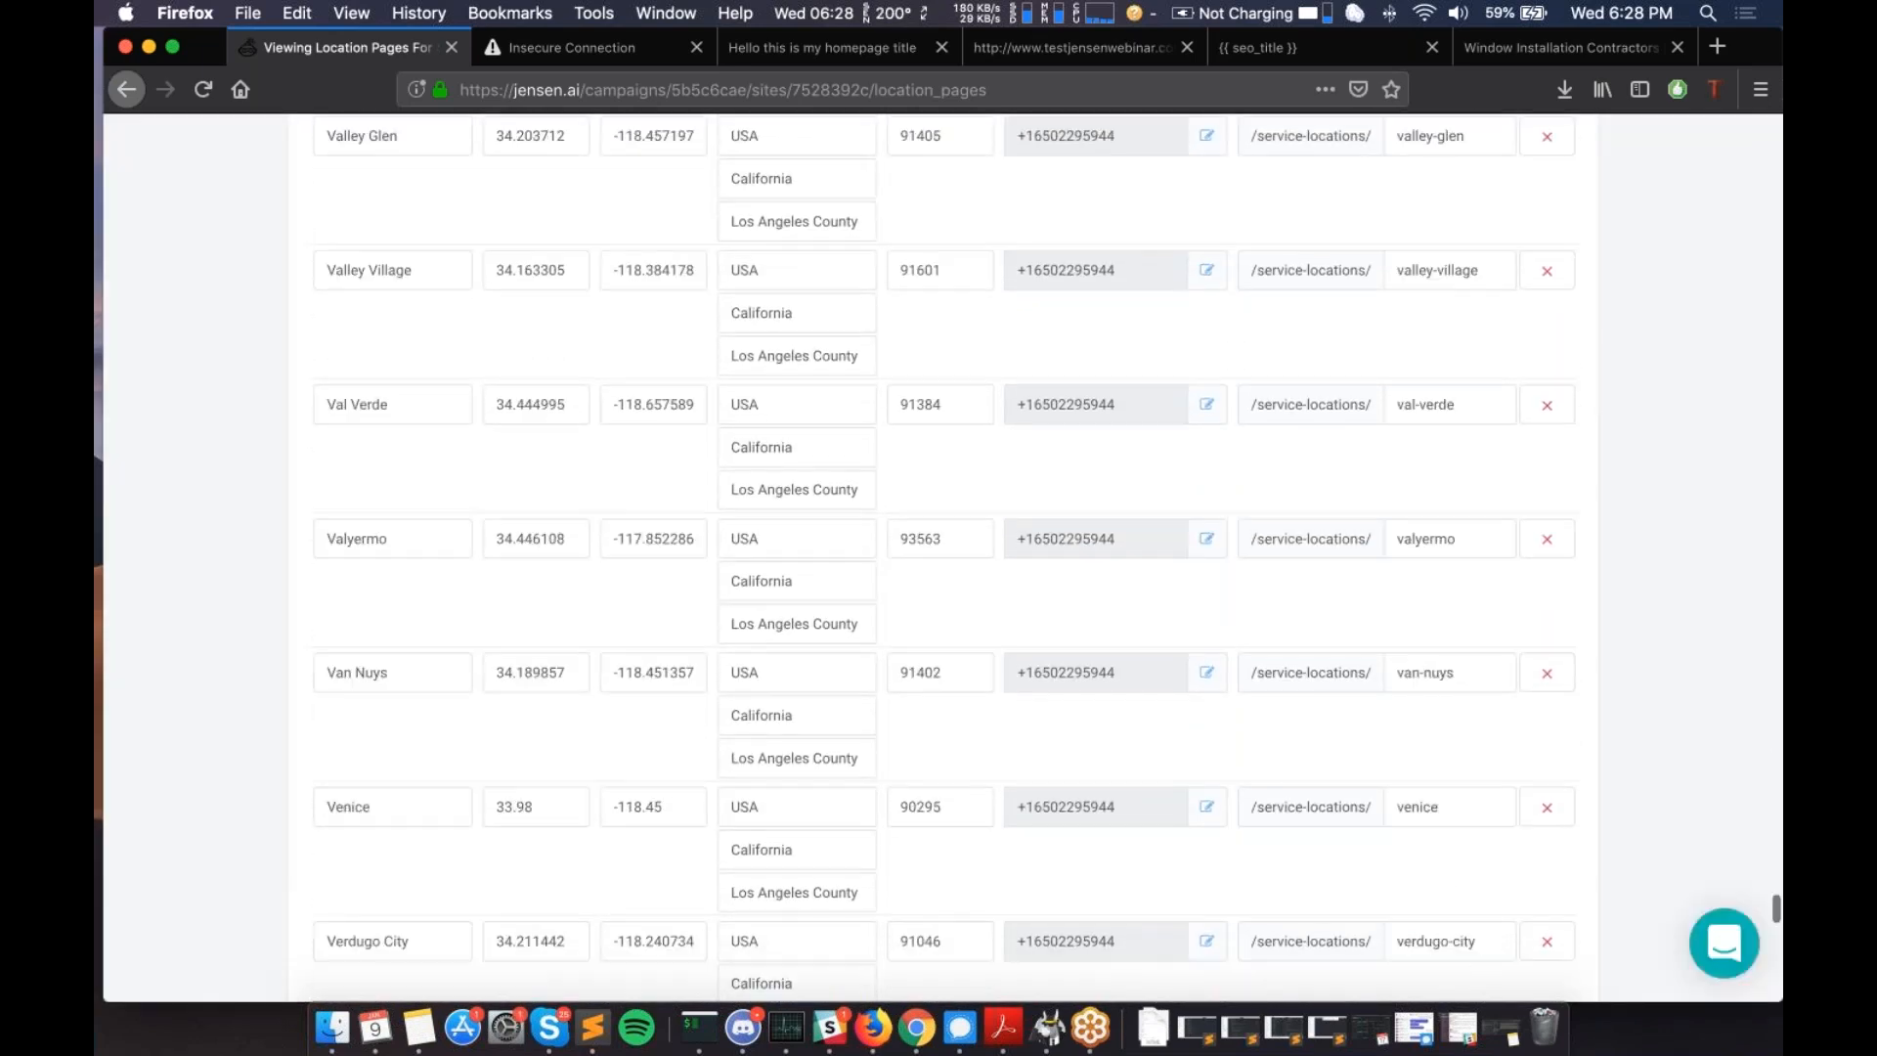
pyautogui.scroll(-15, 573, 573)
pyautogui.scroll(20, 573, 573)
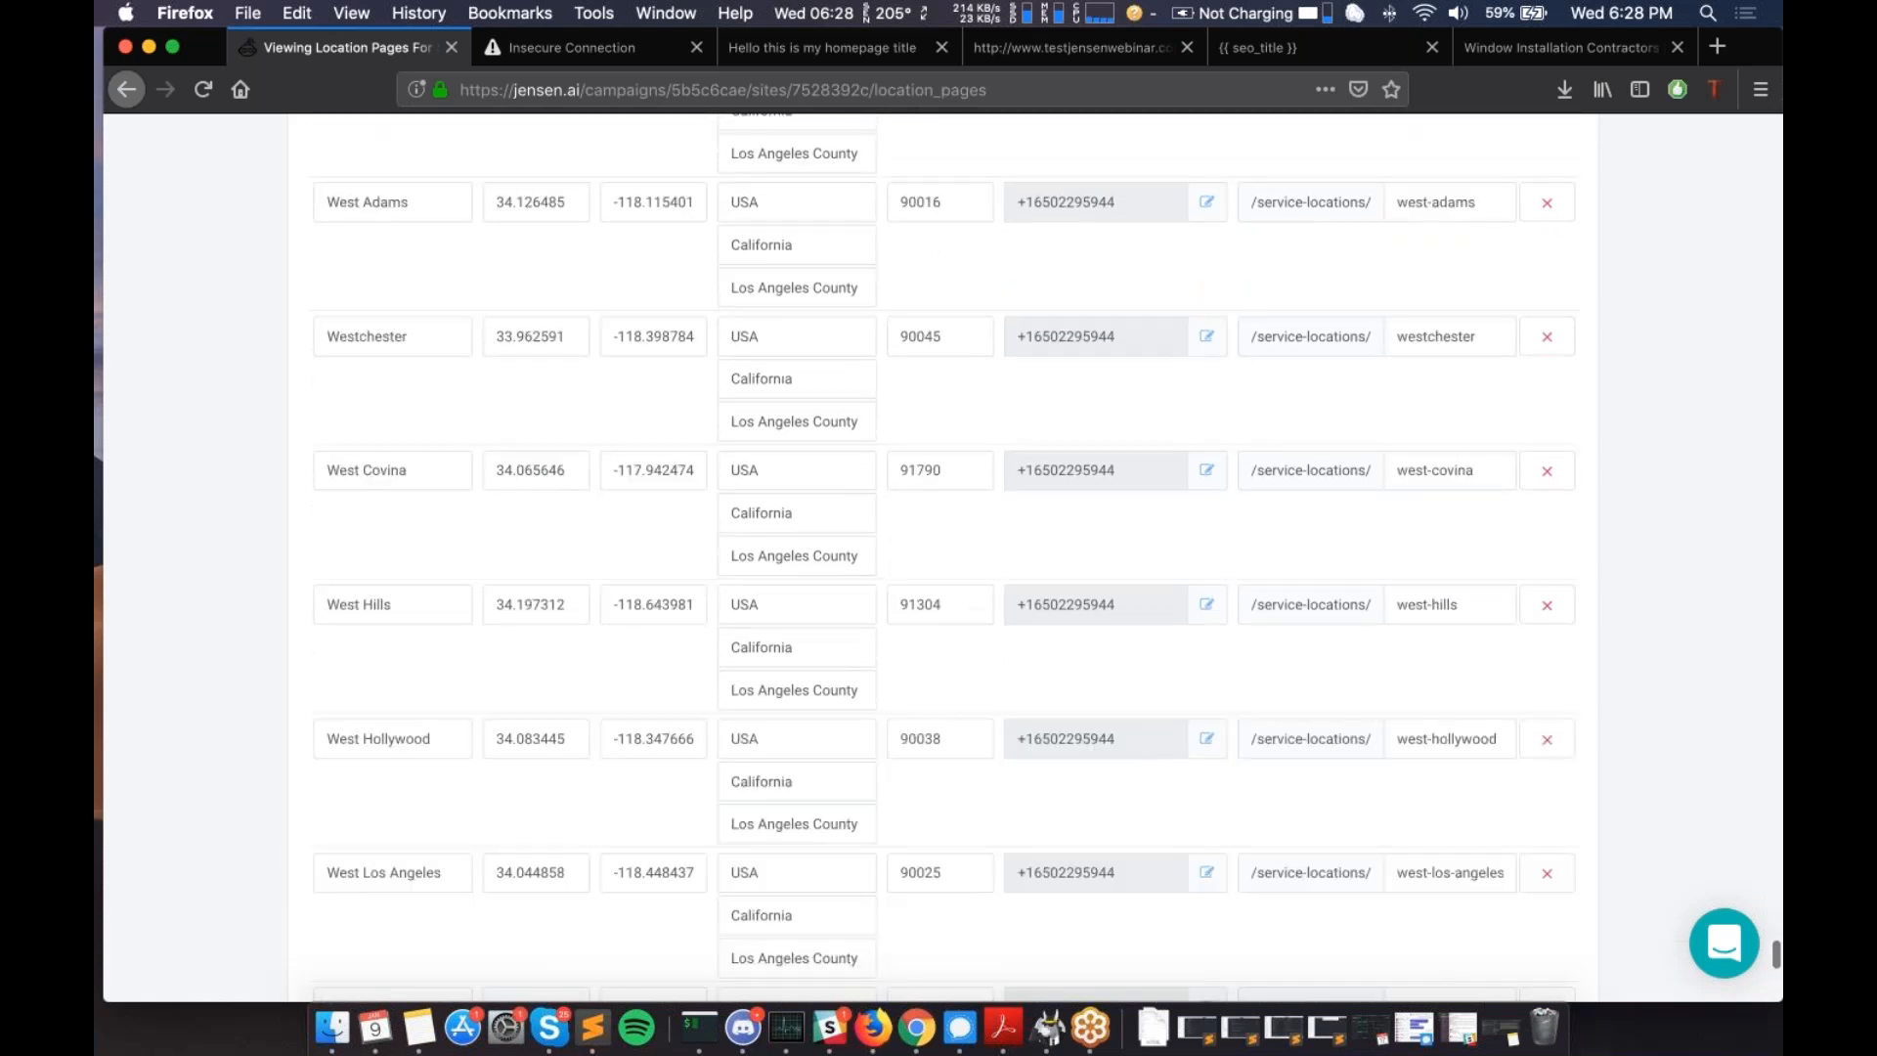
pyautogui.scroll(20, 938, 557)
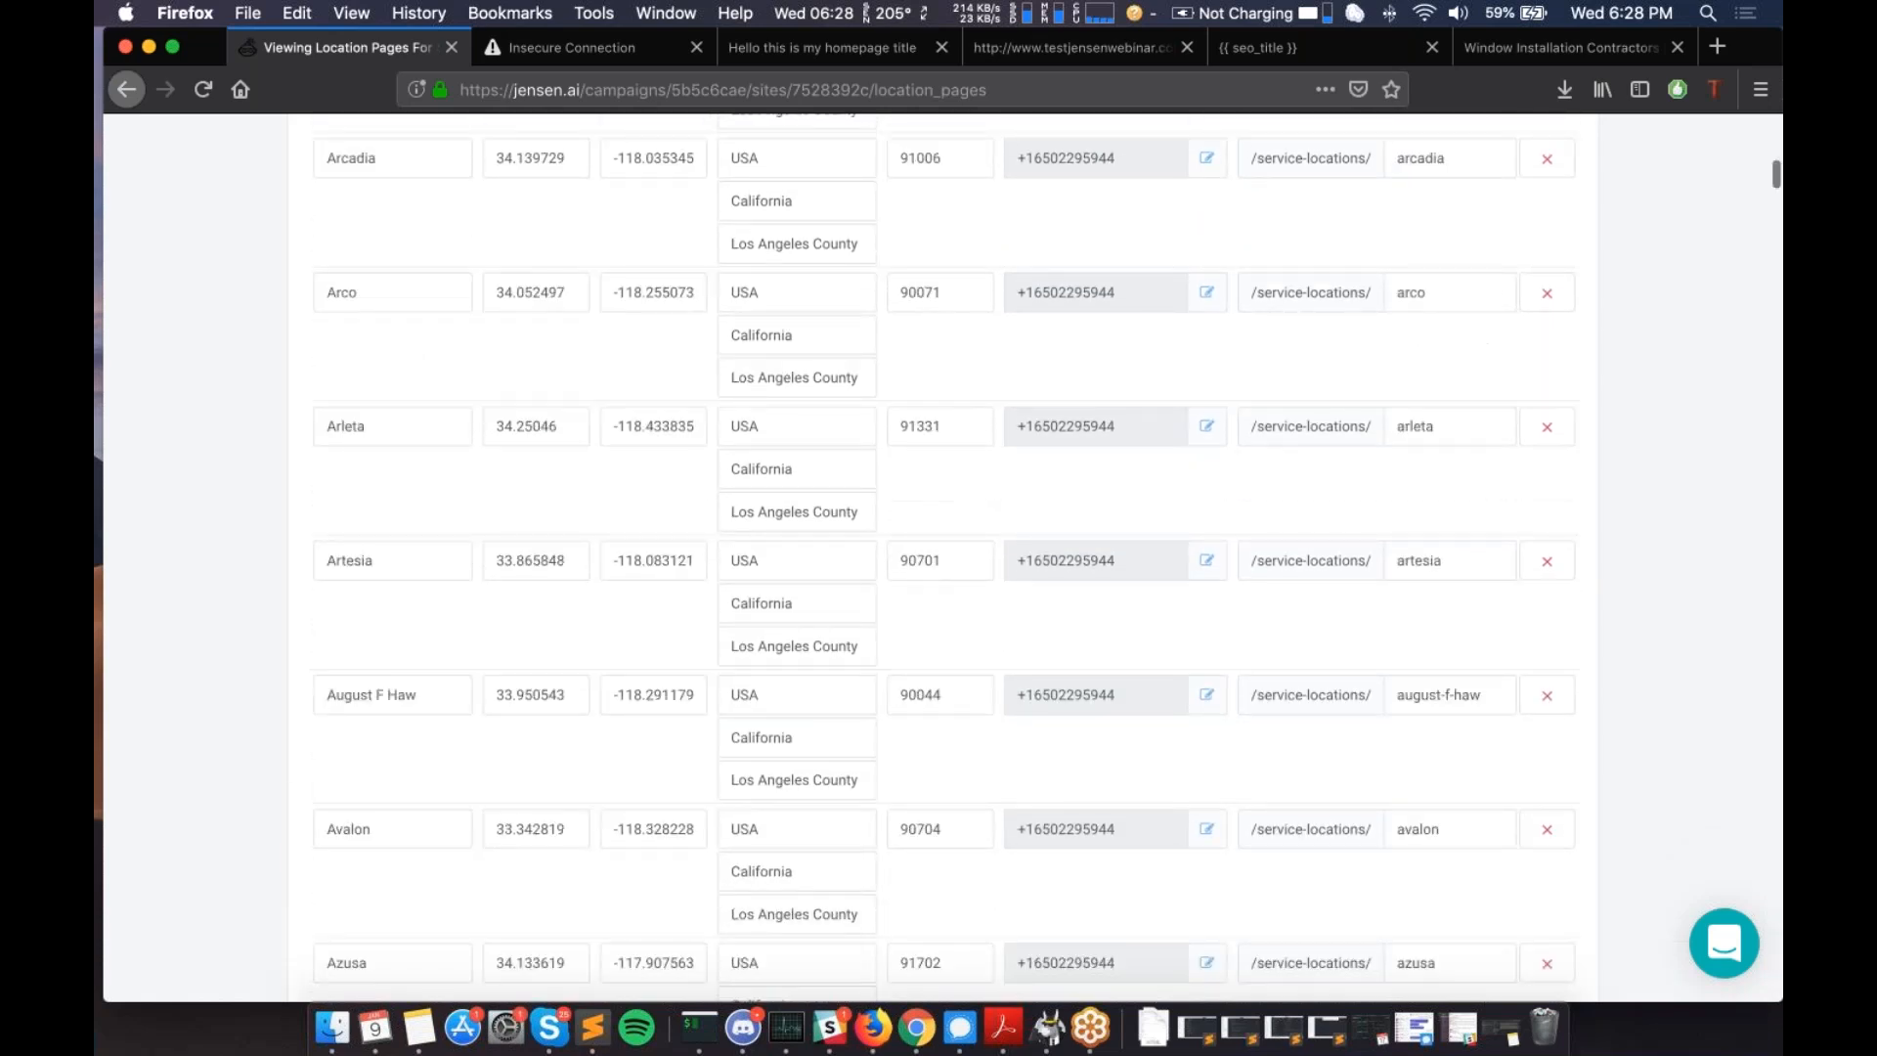
pyautogui.scroll(15, 598, 695)
pyautogui.scroll(-8, 598, 696)
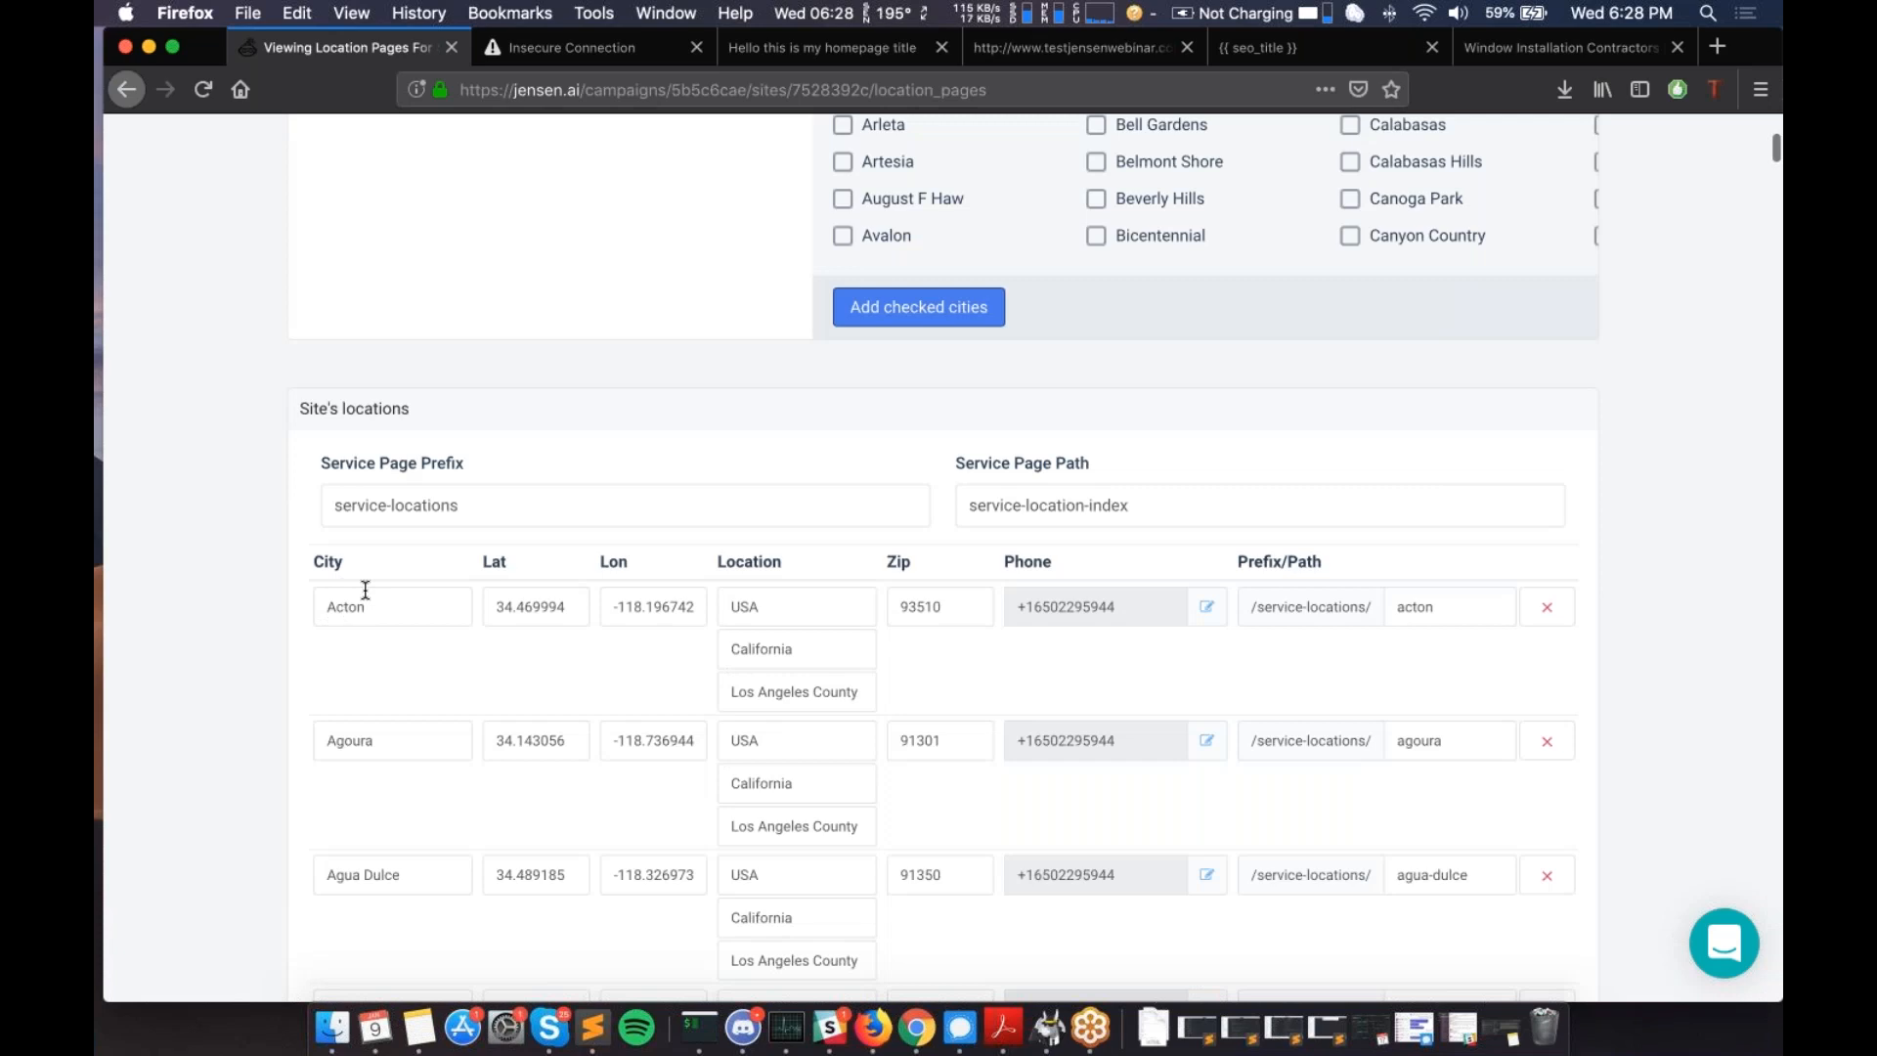
pyautogui.scroll(-1, 378, 600)
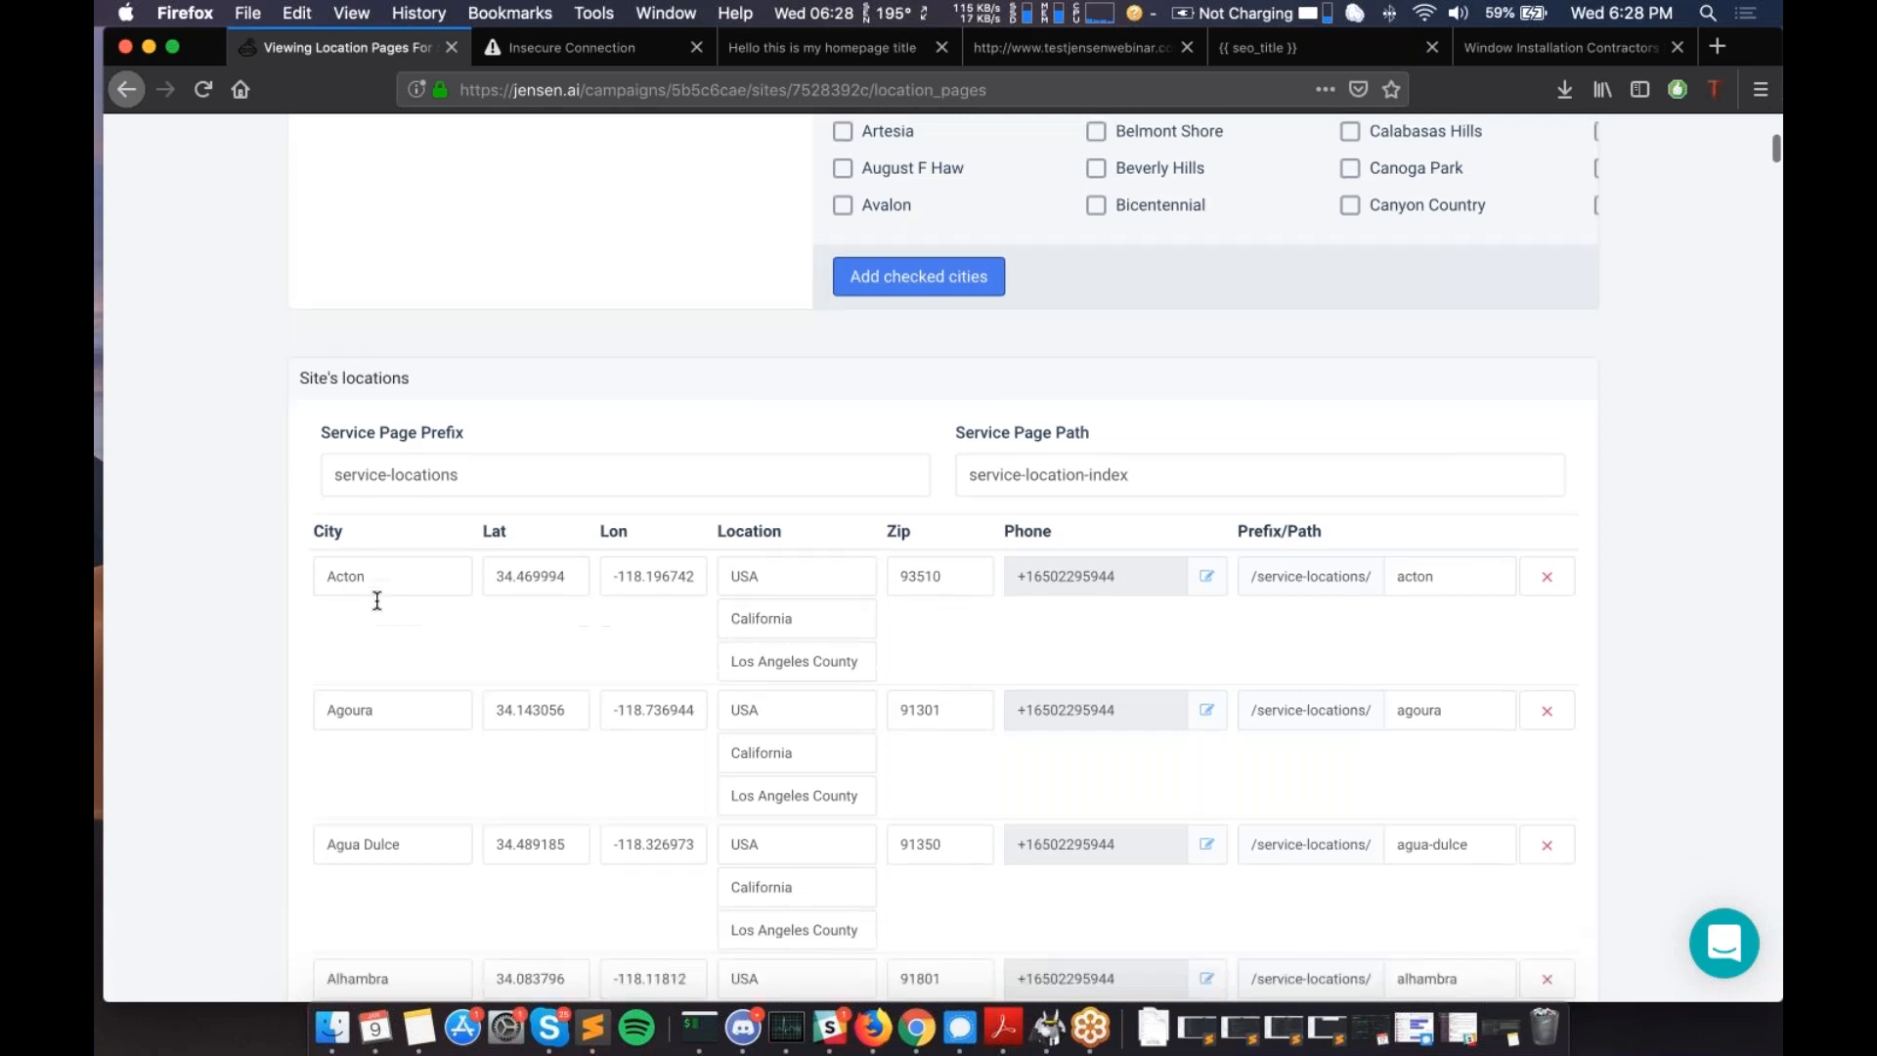
pyautogui.scroll(-1, 377, 600)
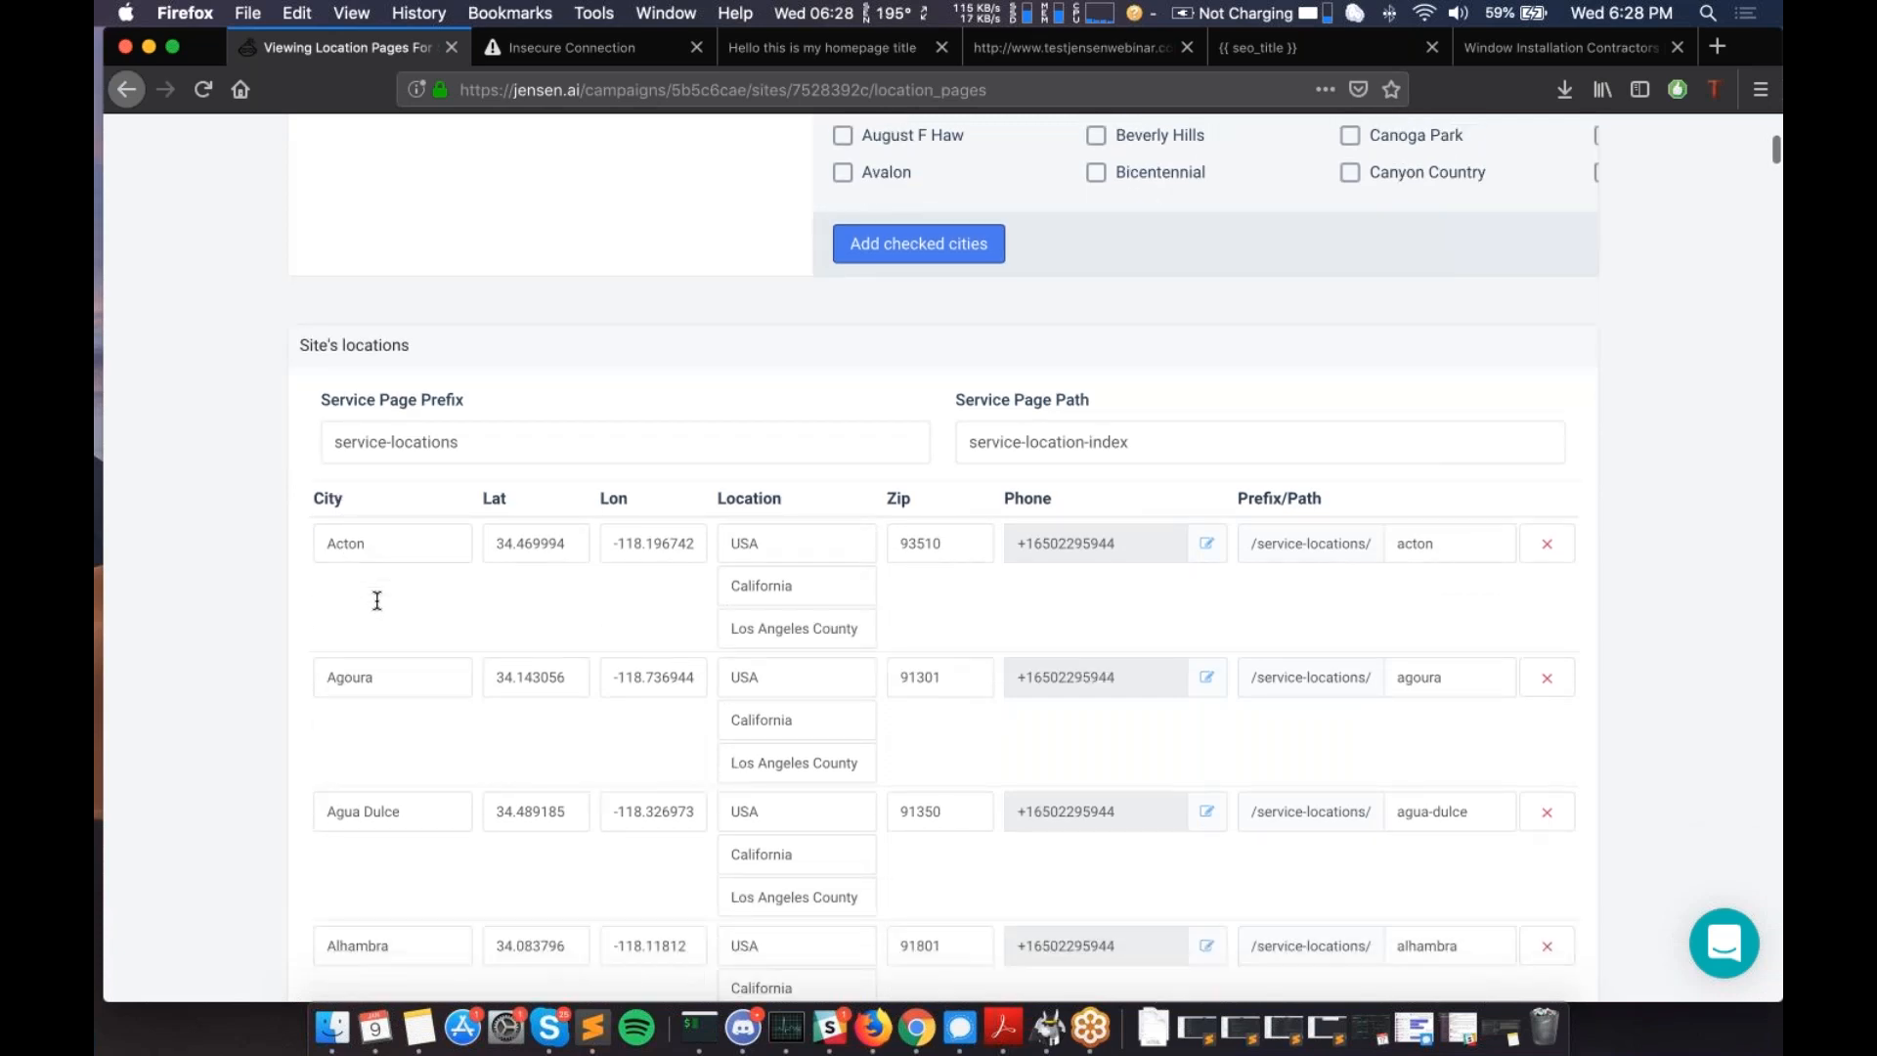
pyautogui.scroll(-1, 377, 600)
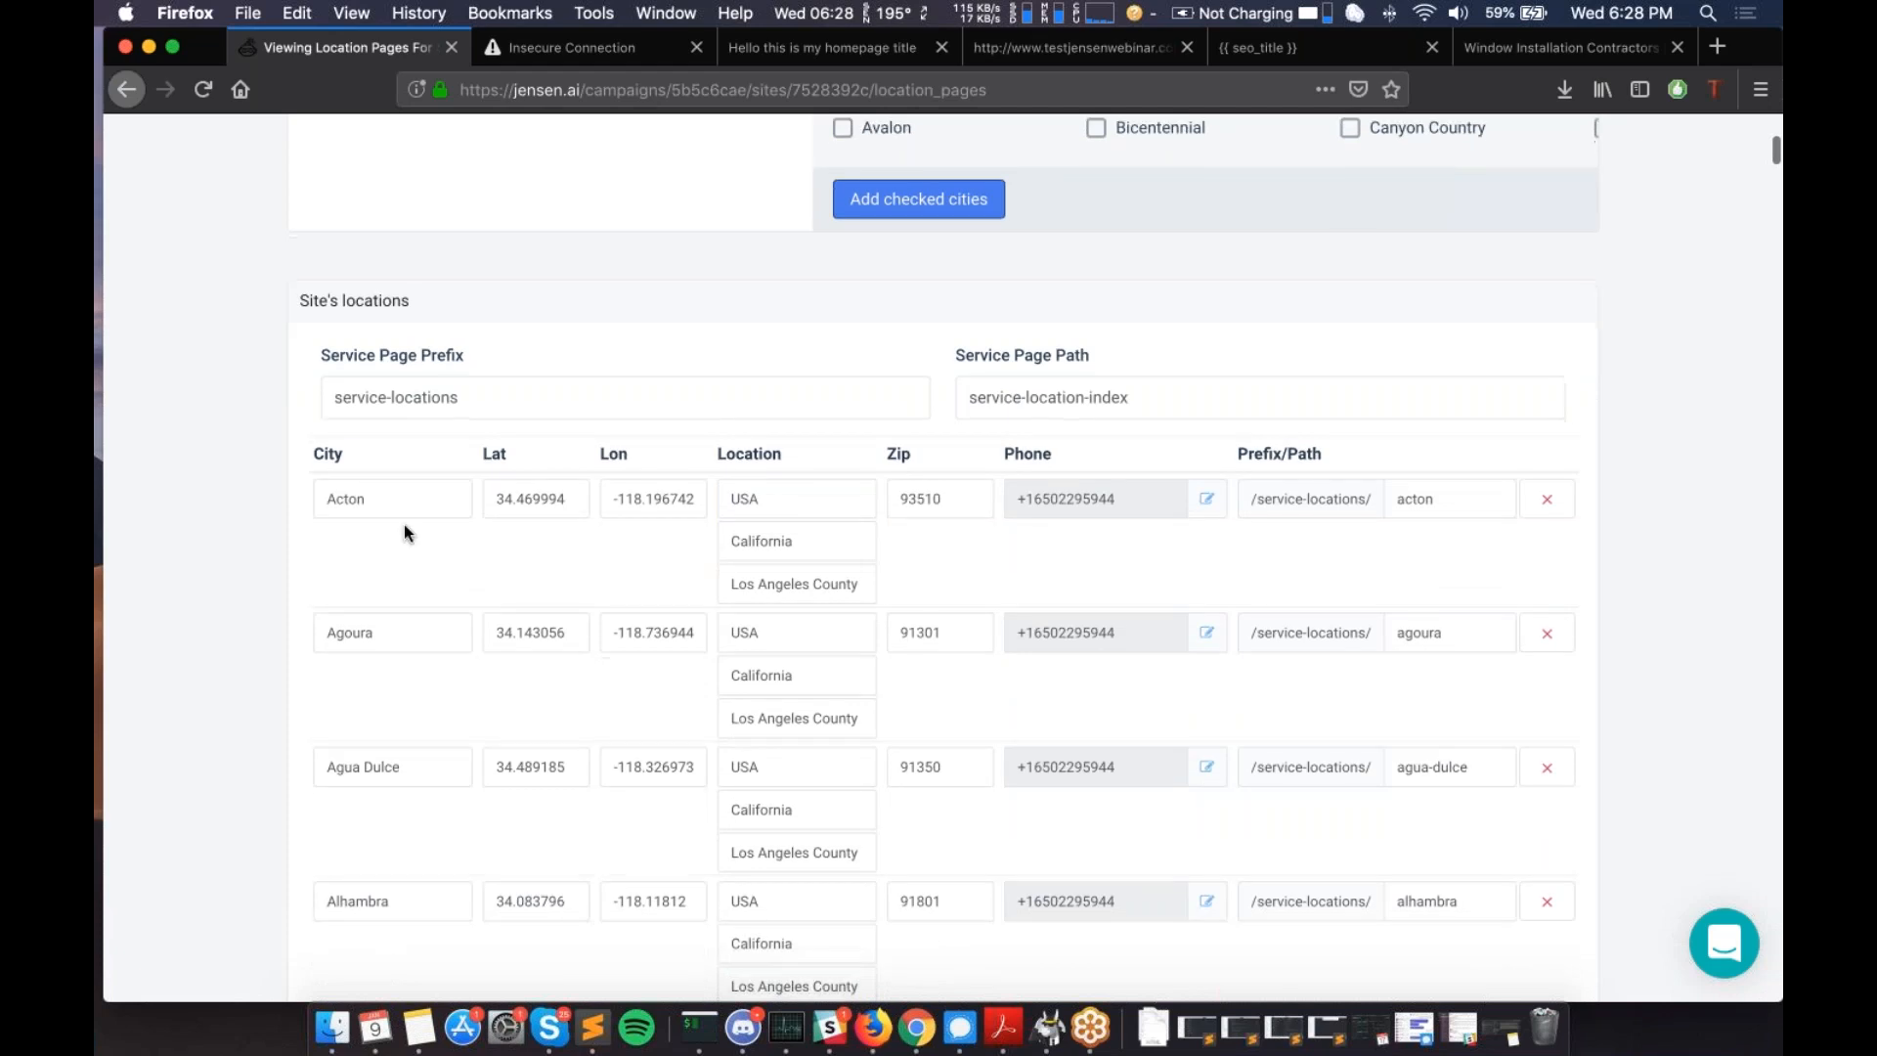
pyautogui.scroll(-10, 403, 524)
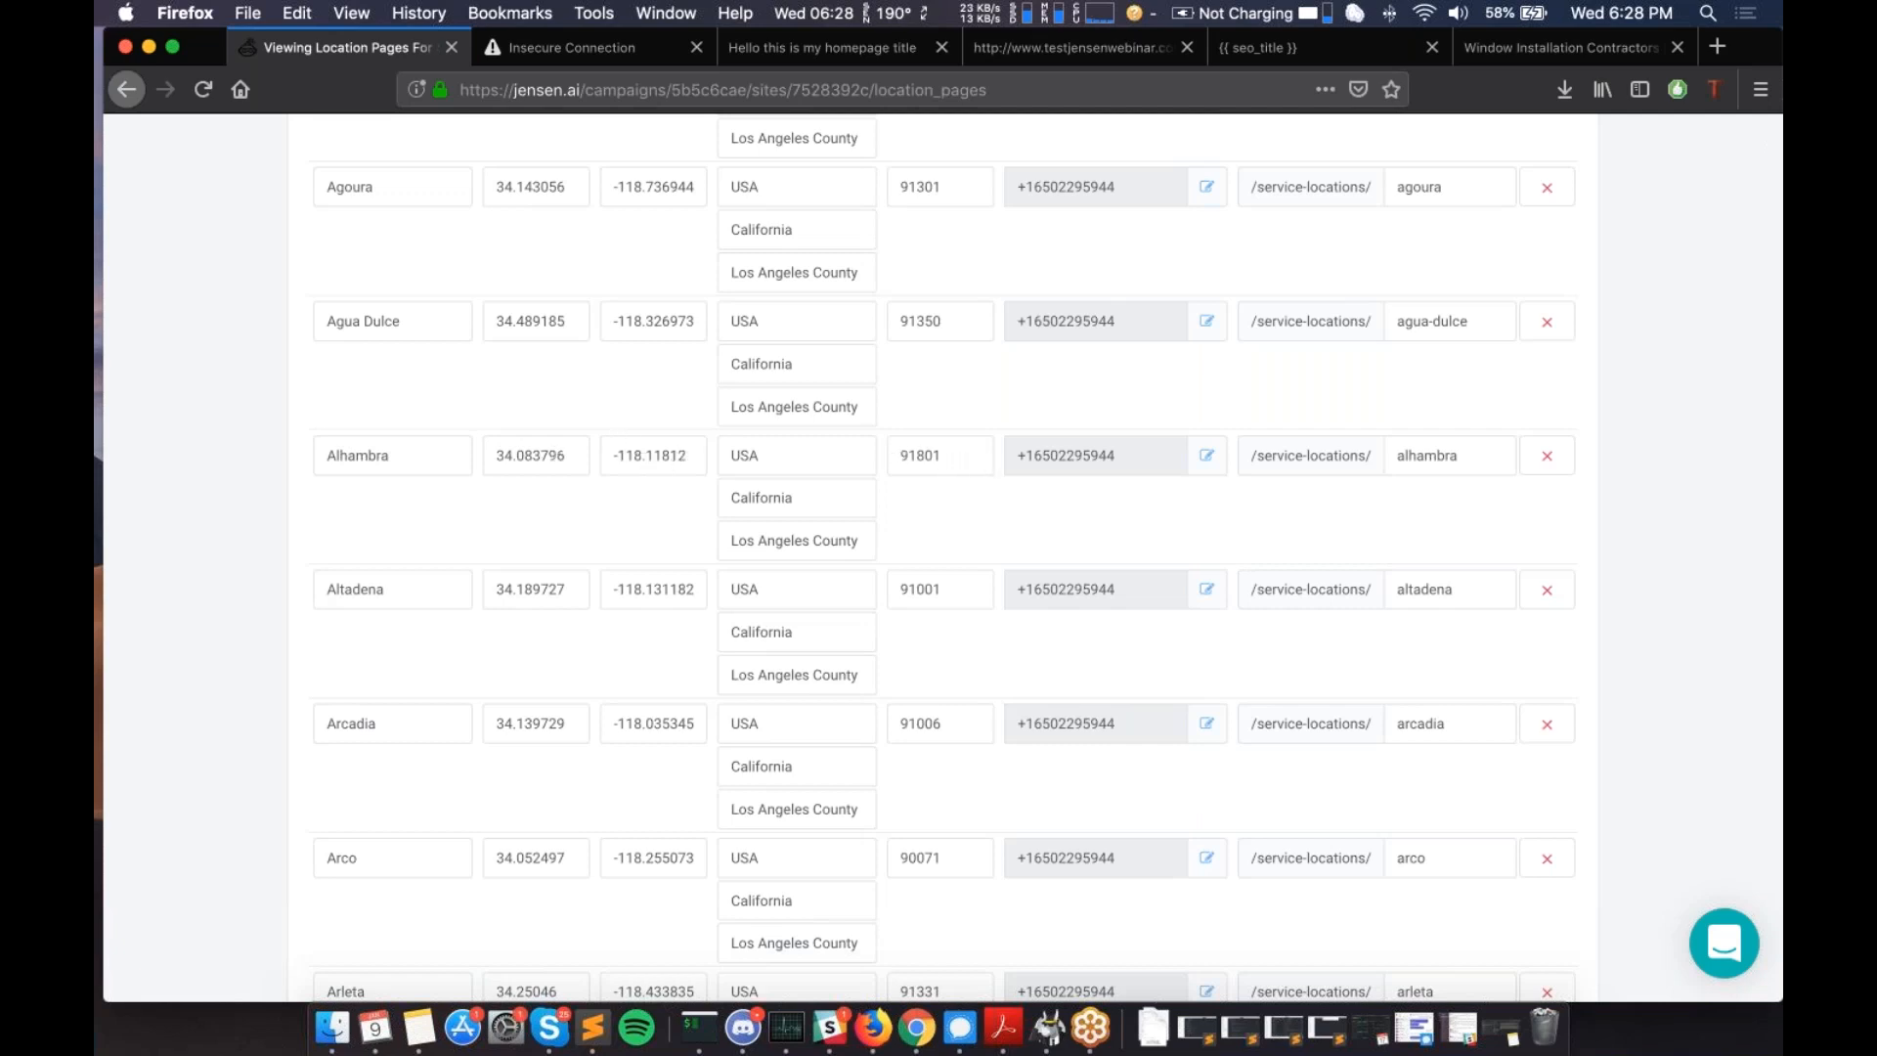
pyautogui.click(1209, 461)
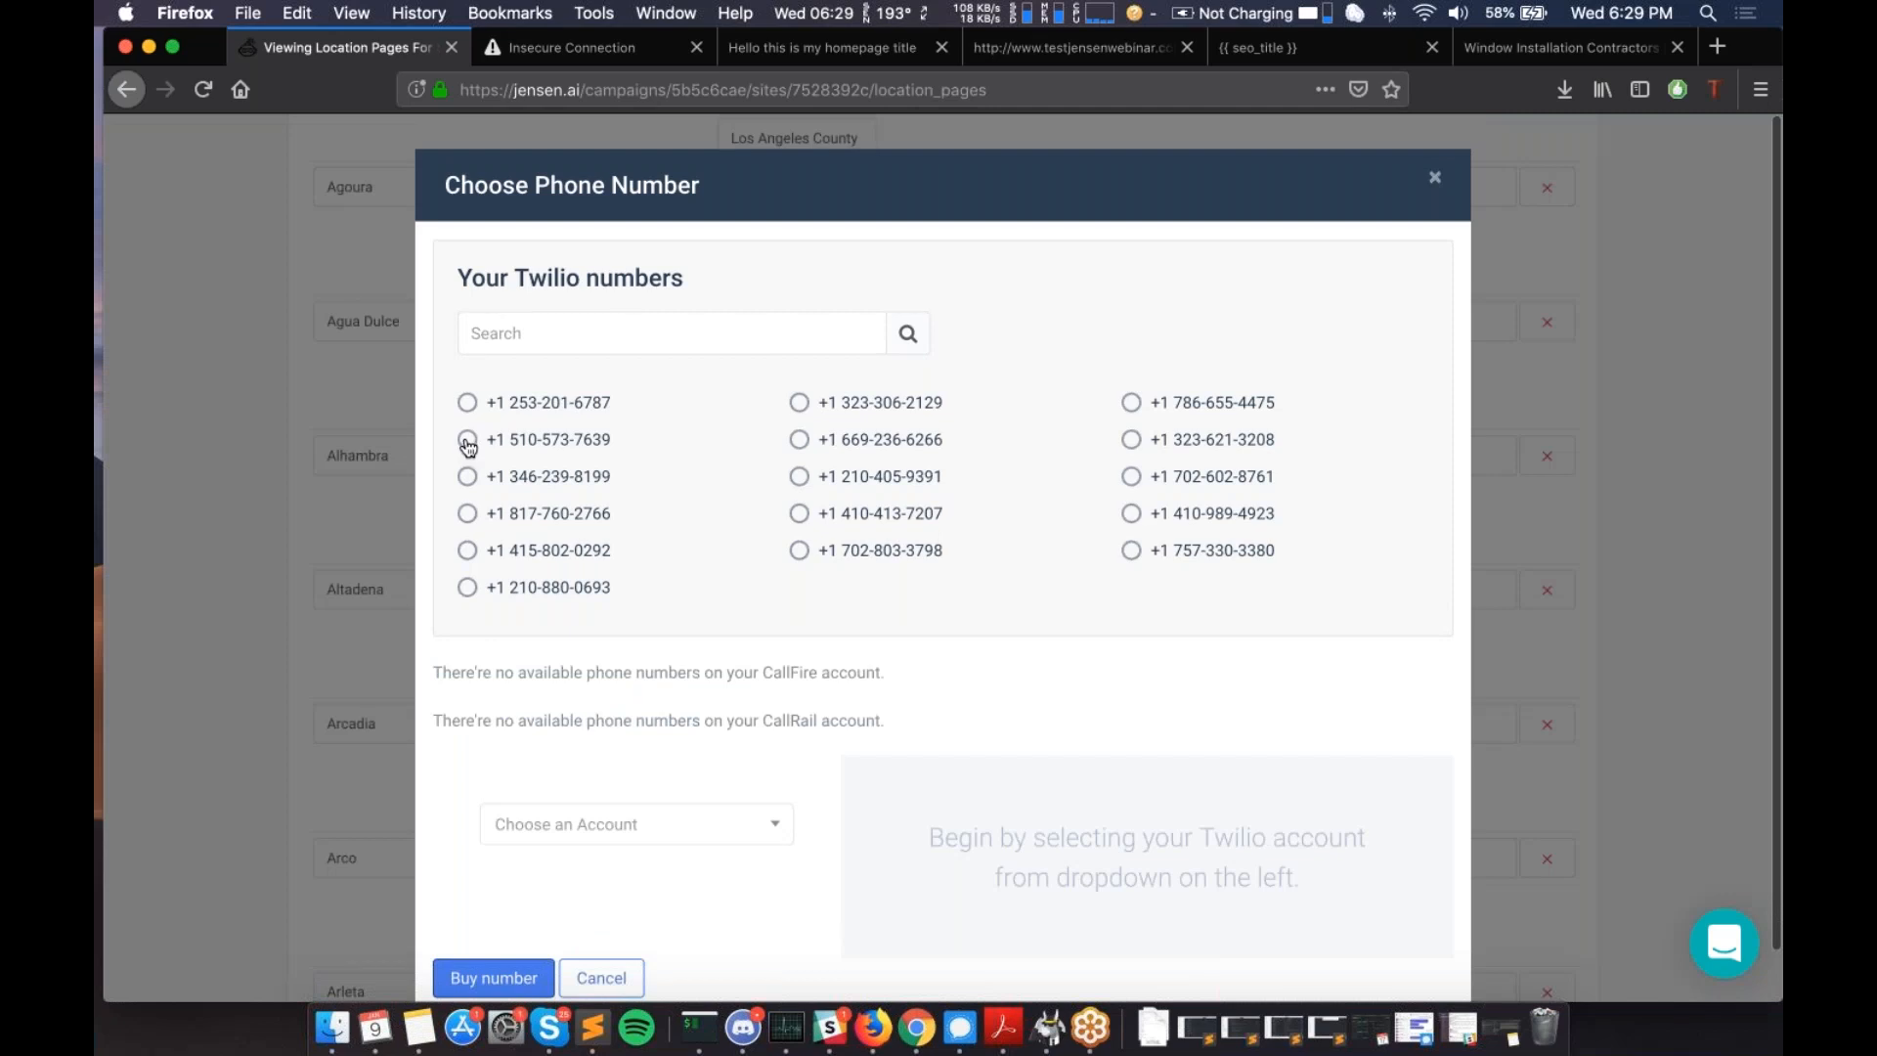
pyautogui.scroll(-1, 470, 487)
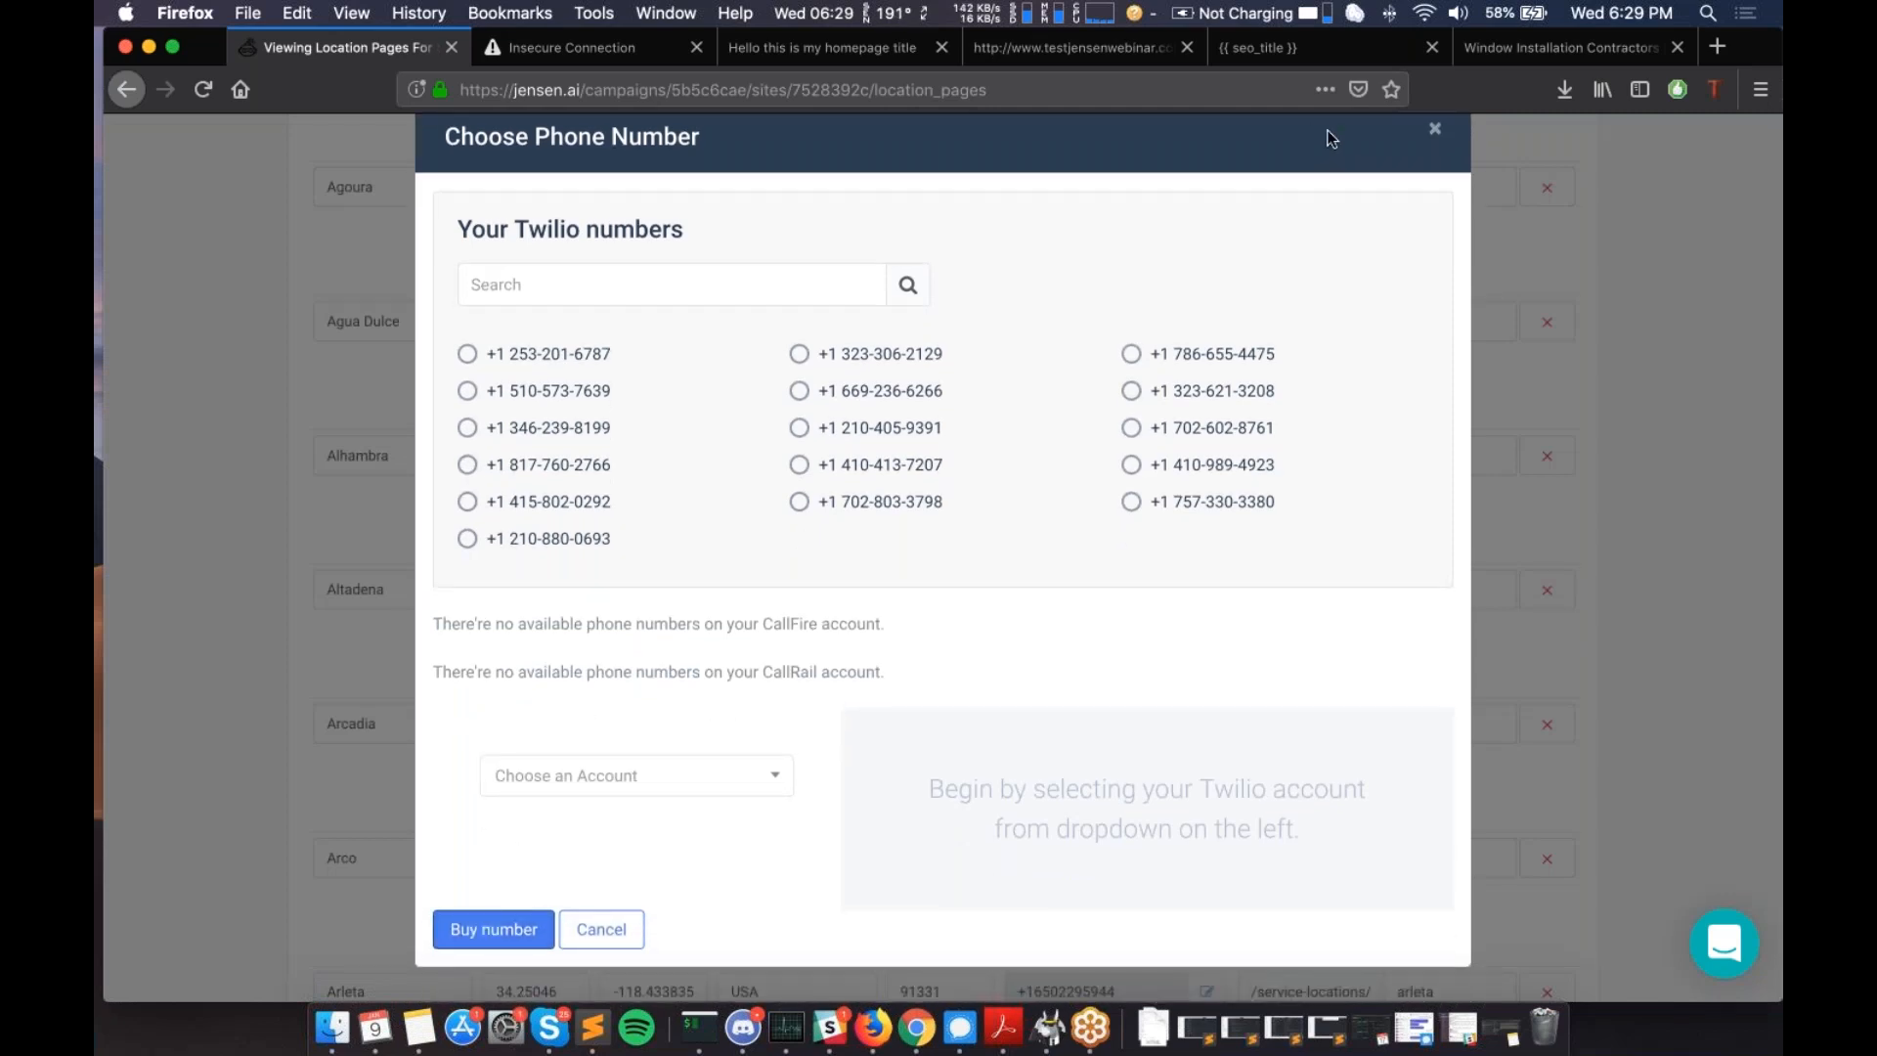
pyautogui.click(1436, 134)
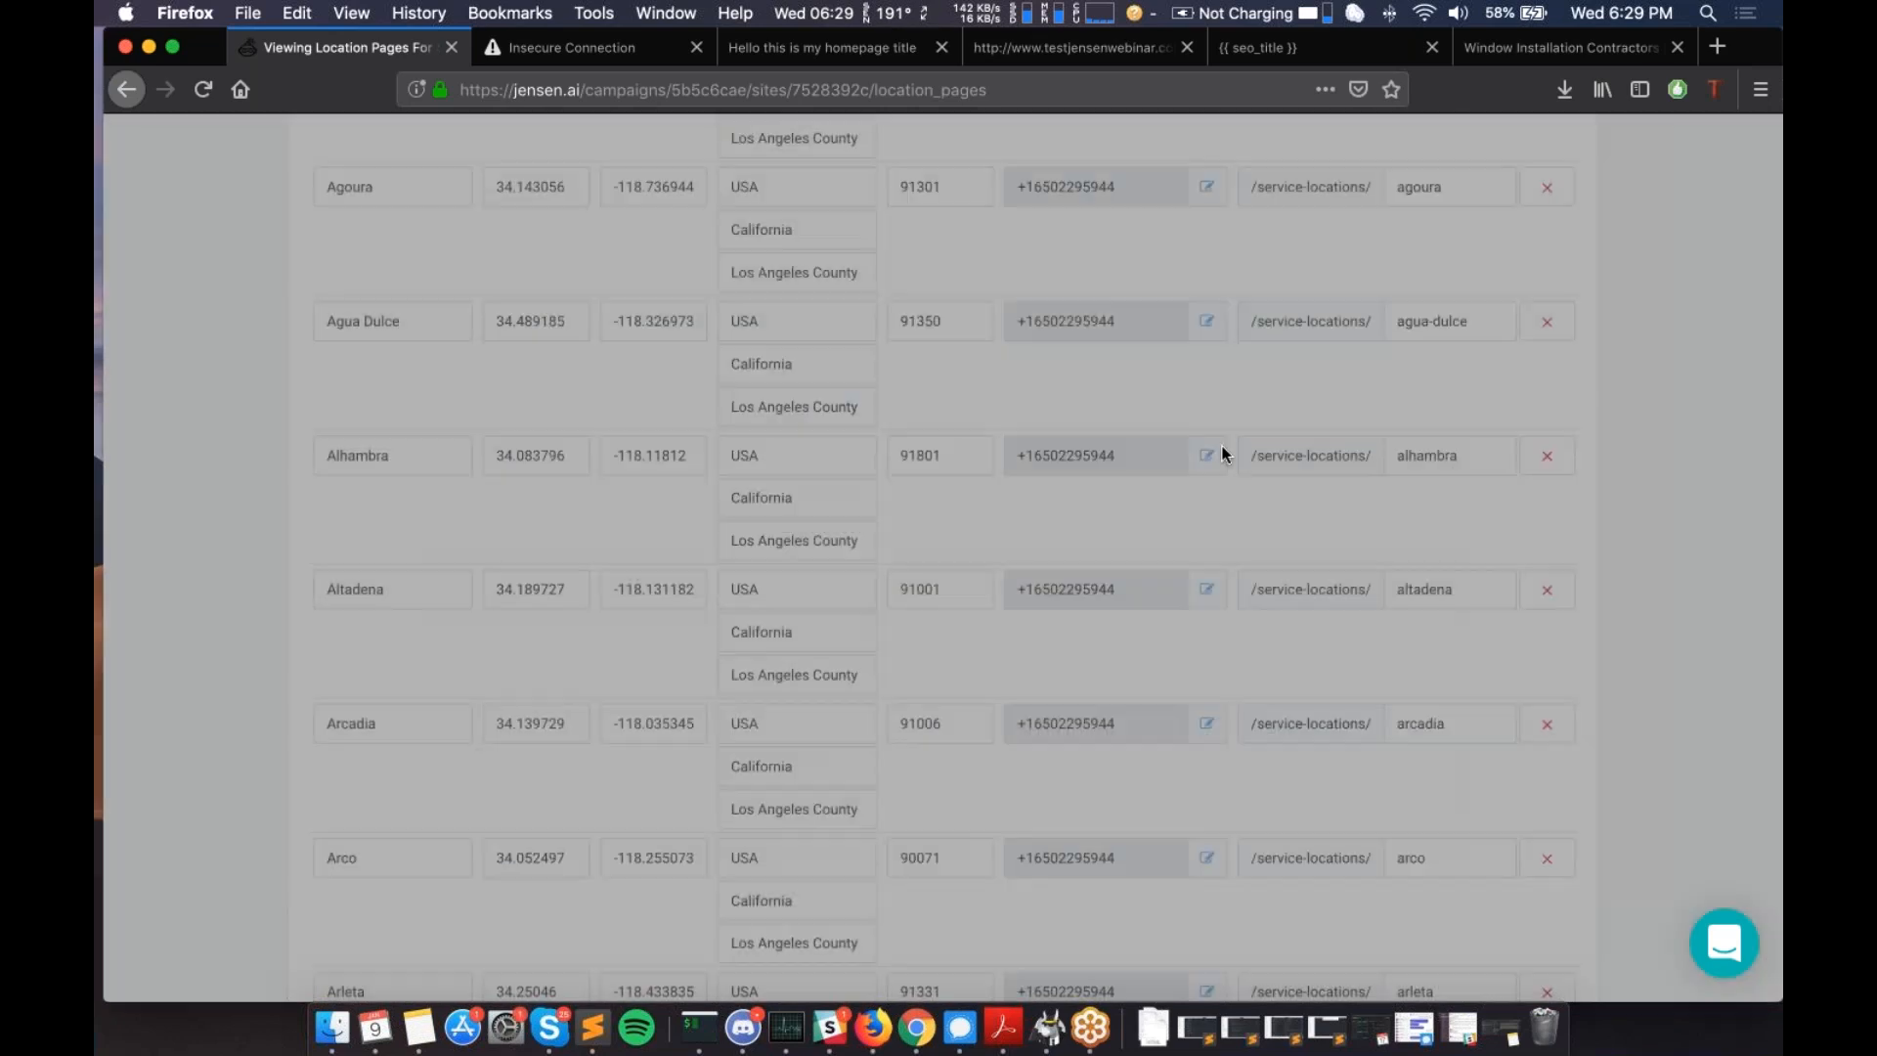
pyautogui.scroll(10, 1222, 455)
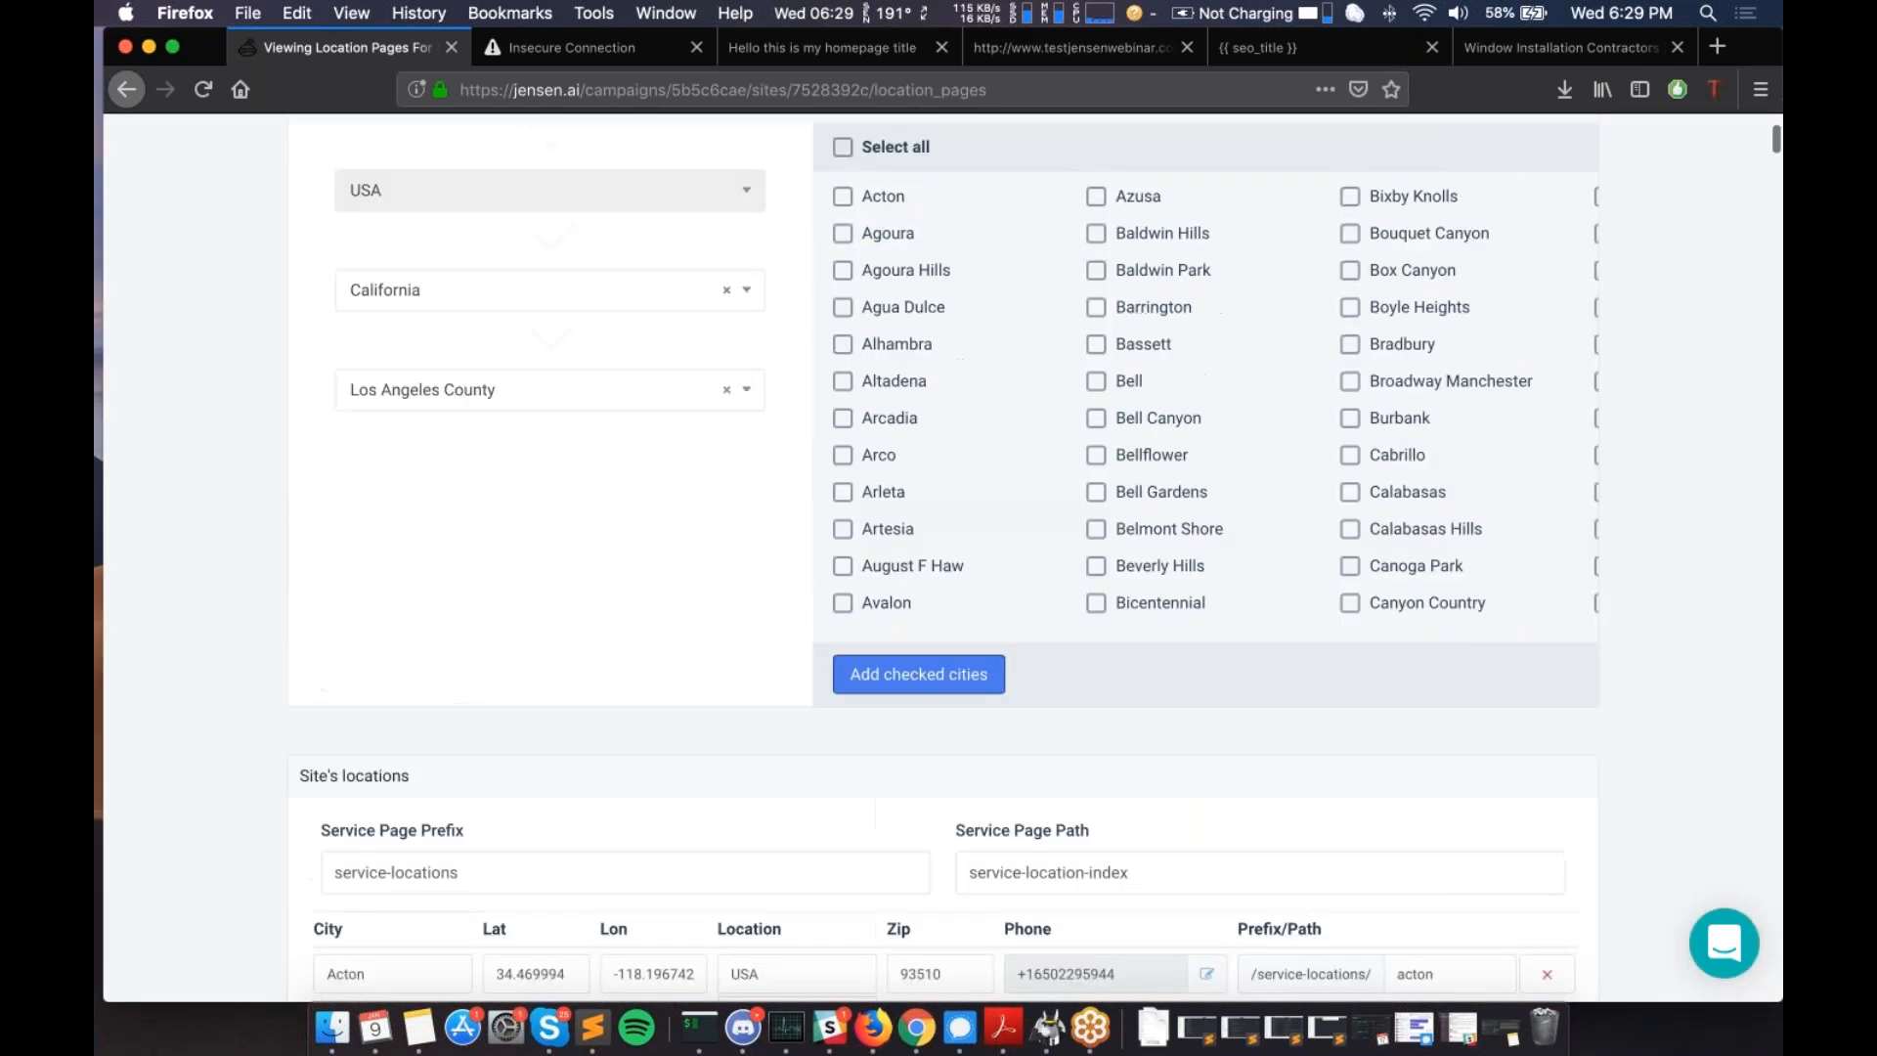
pyautogui.scroll(-4, 1222, 455)
pyautogui.scroll(-3, 1042, 567)
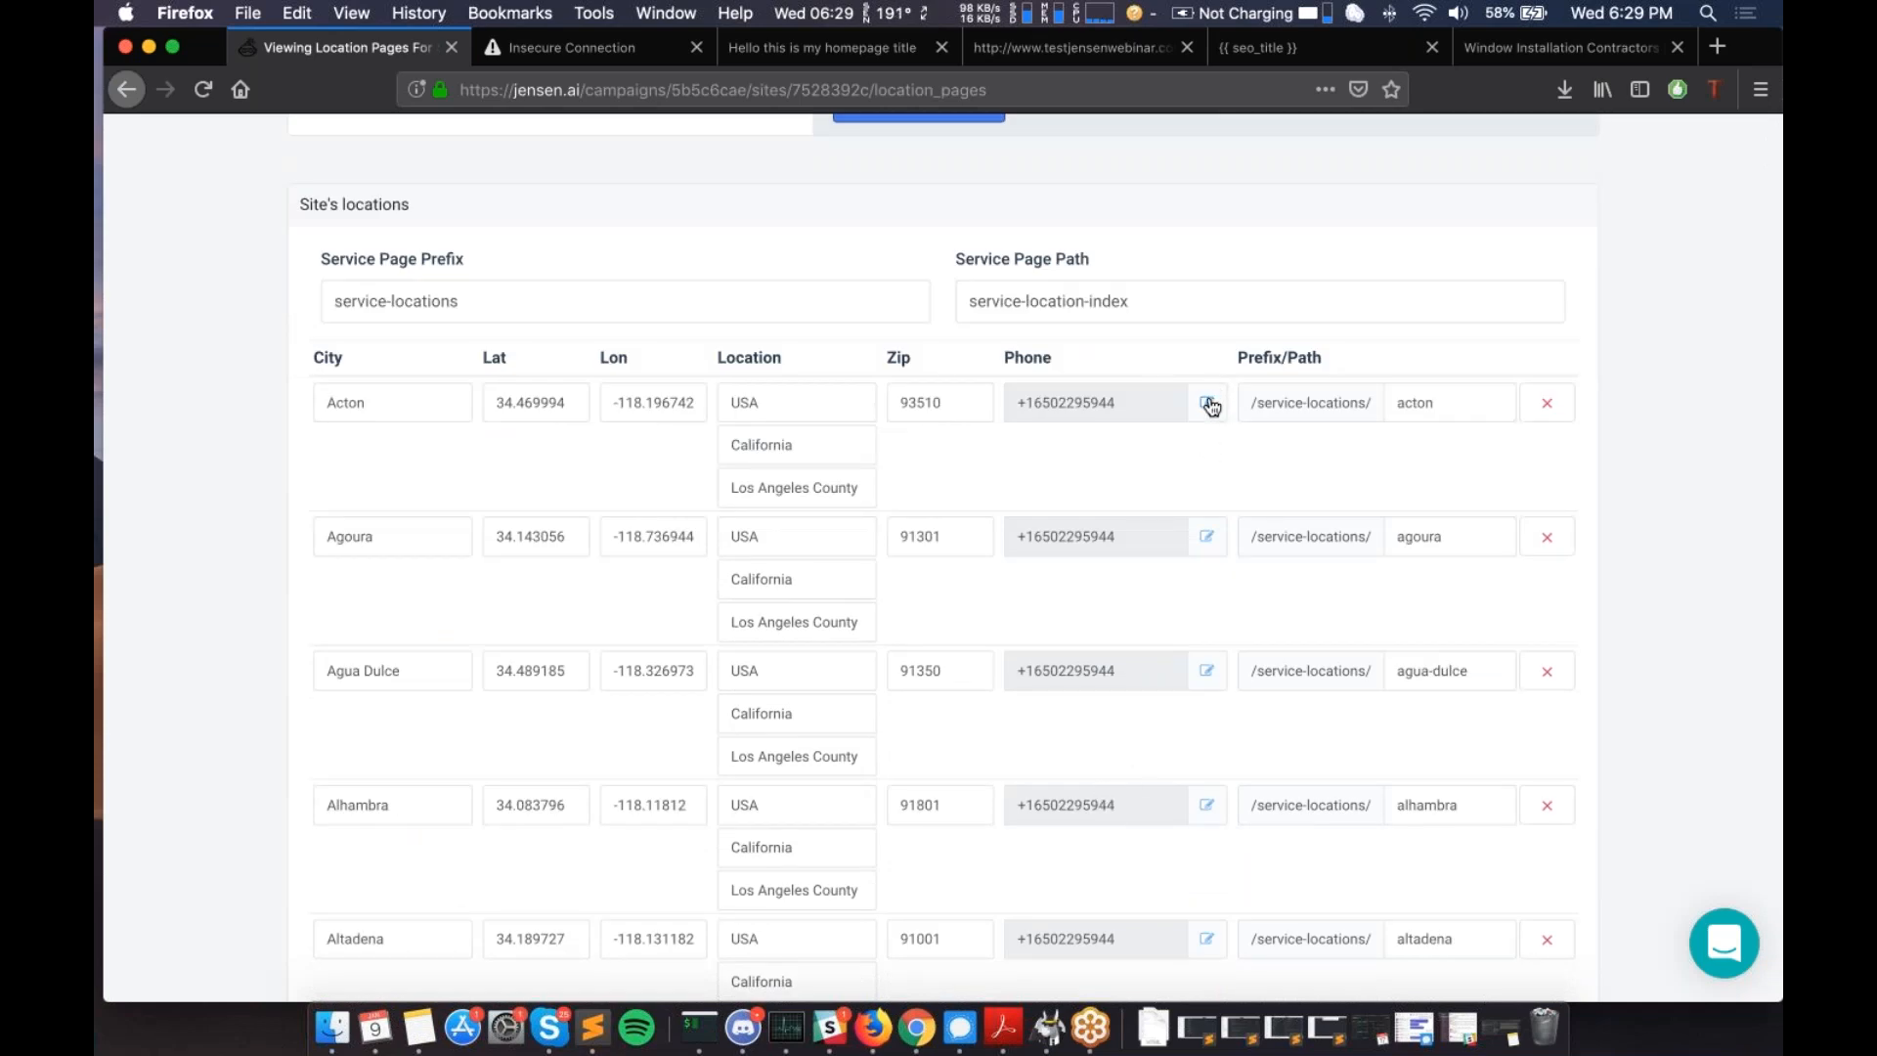
pyautogui.click(1209, 403)
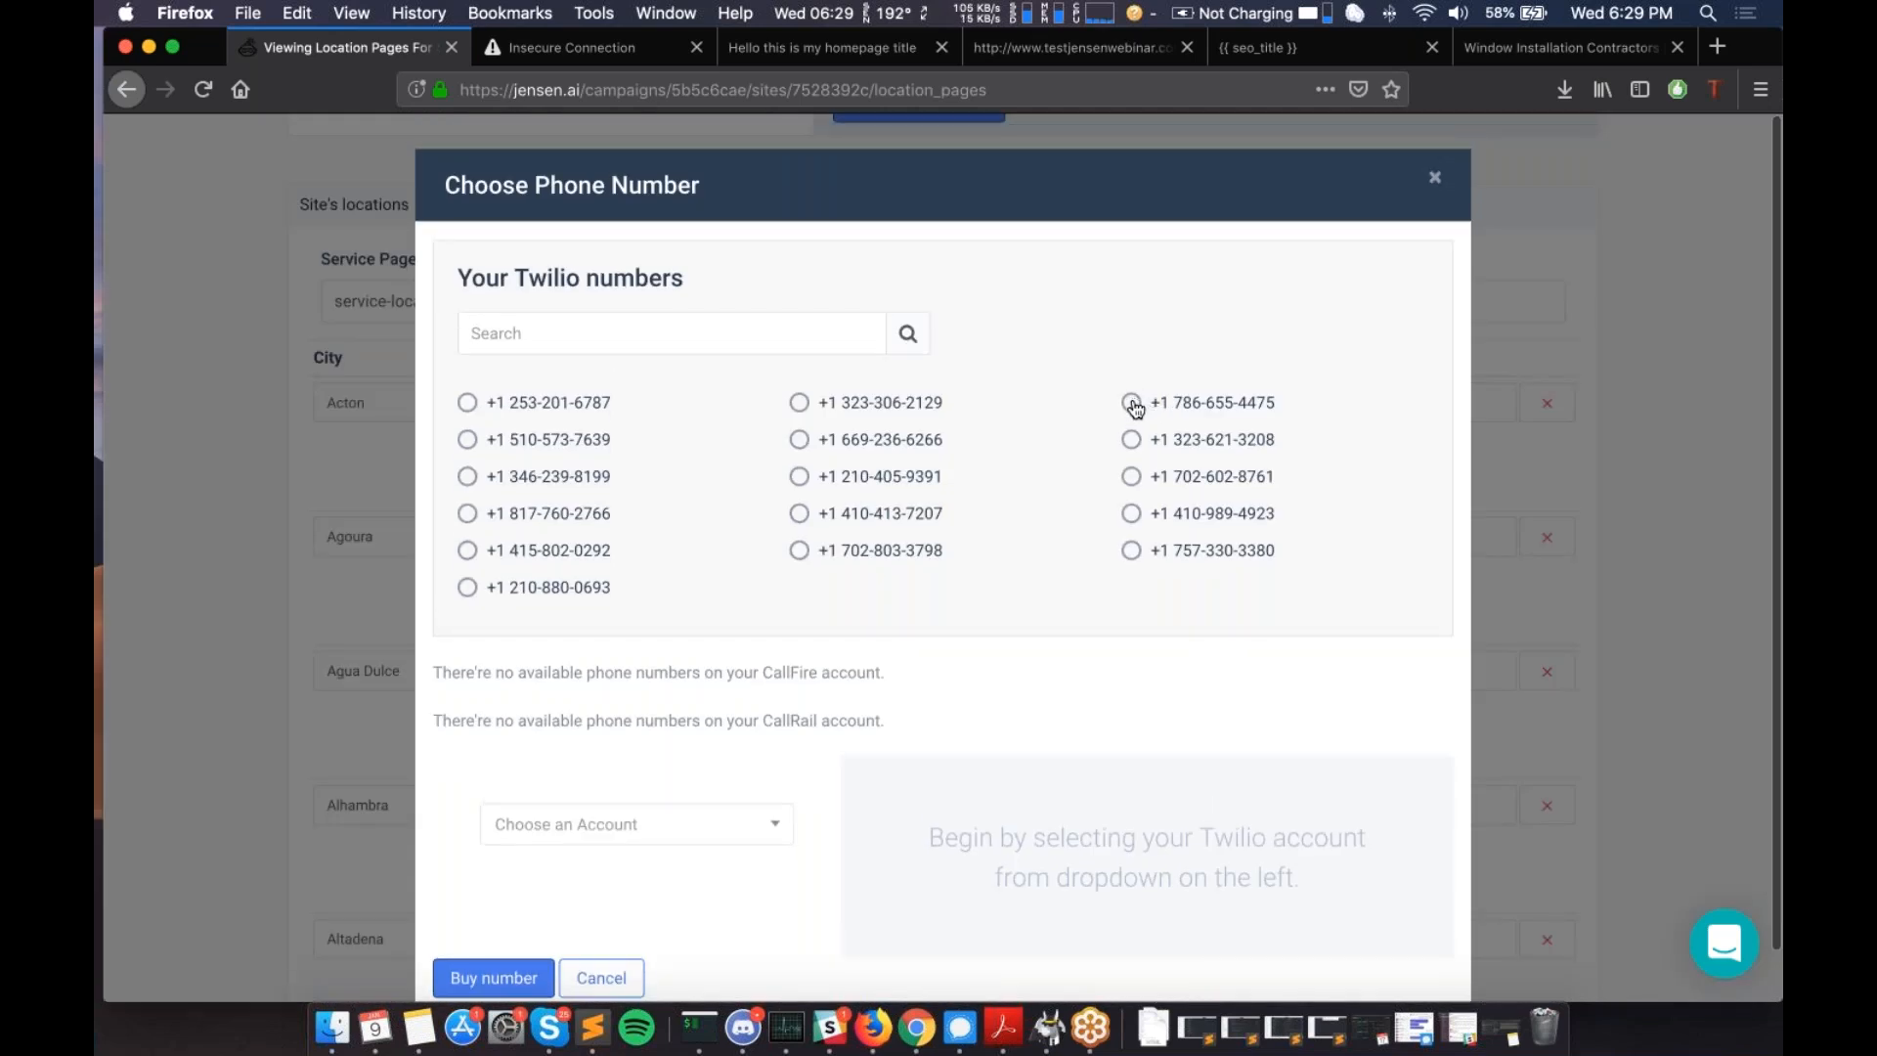
# - Select a Twilio number and buy it so only Acton gets that number
pyautogui.click(1132, 404)
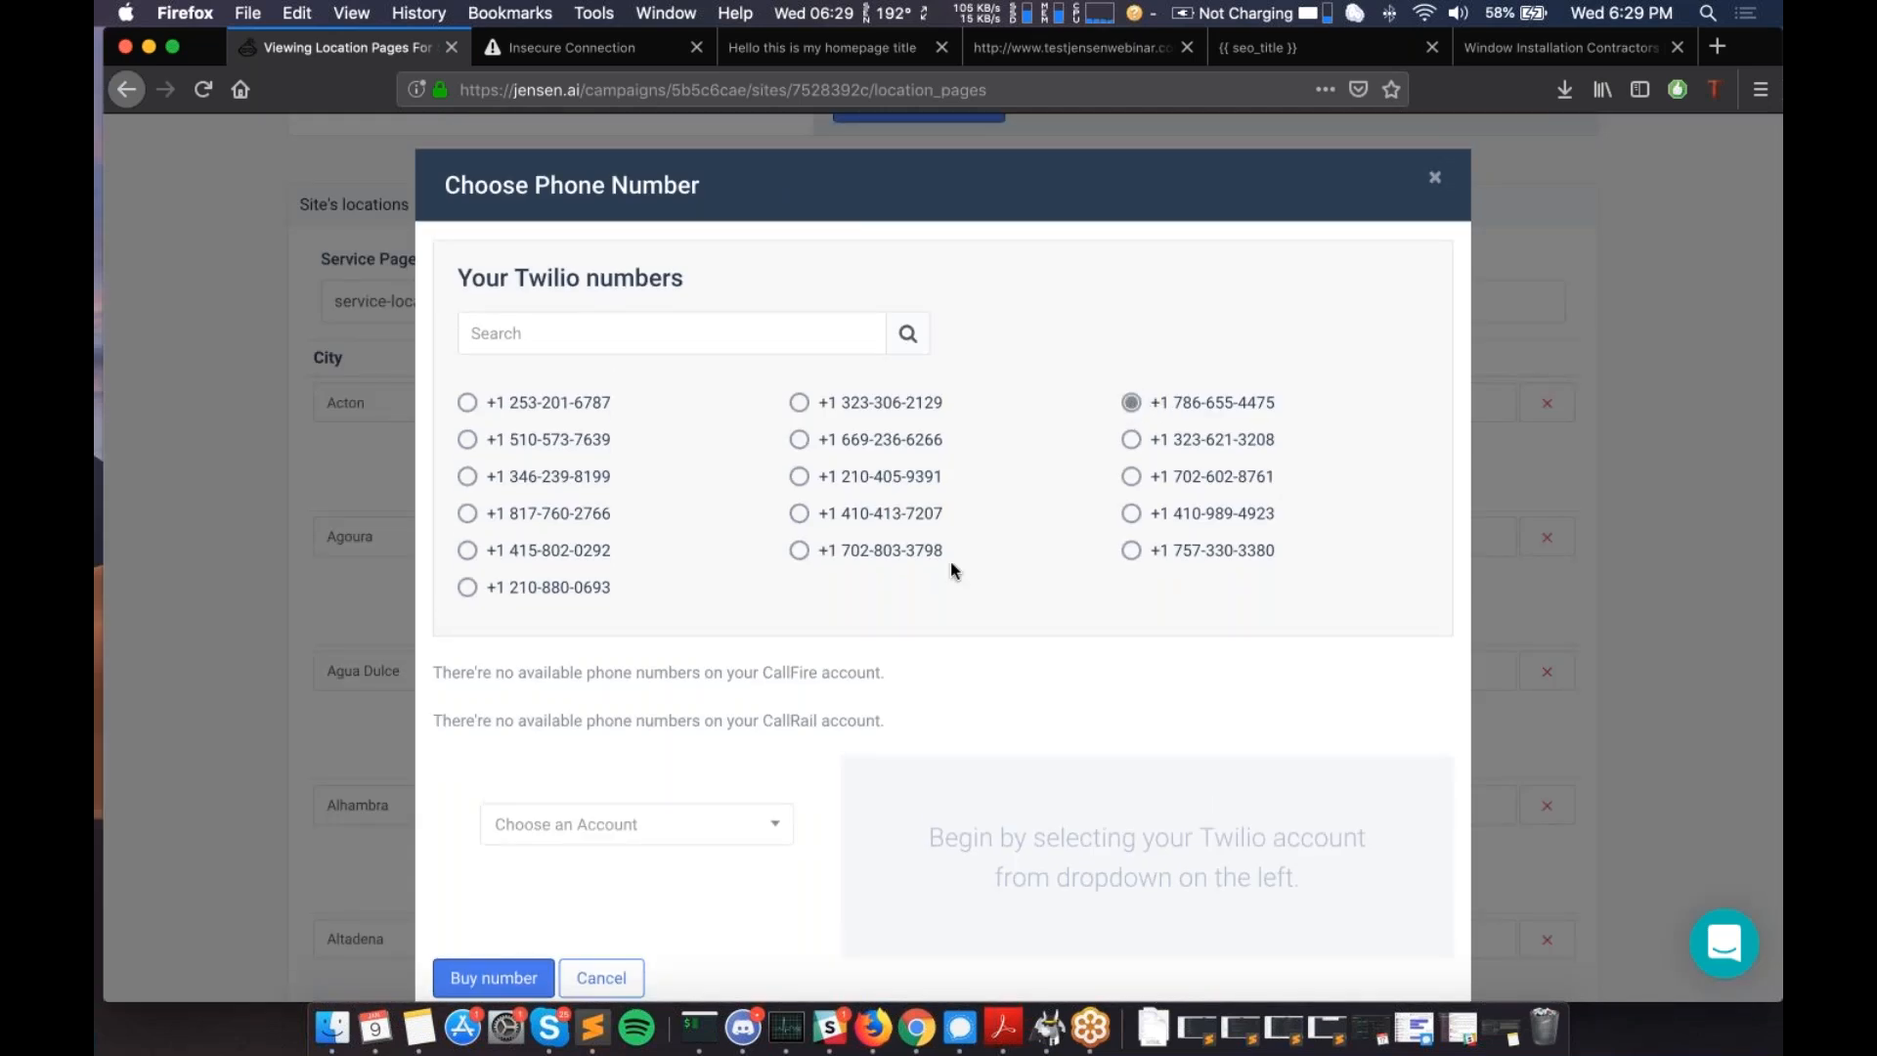
pyautogui.scroll(-1, 951, 562)
pyautogui.scroll(-1, 950, 571)
pyautogui.click(492, 932)
pyautogui.scroll(-5, 515, 923)
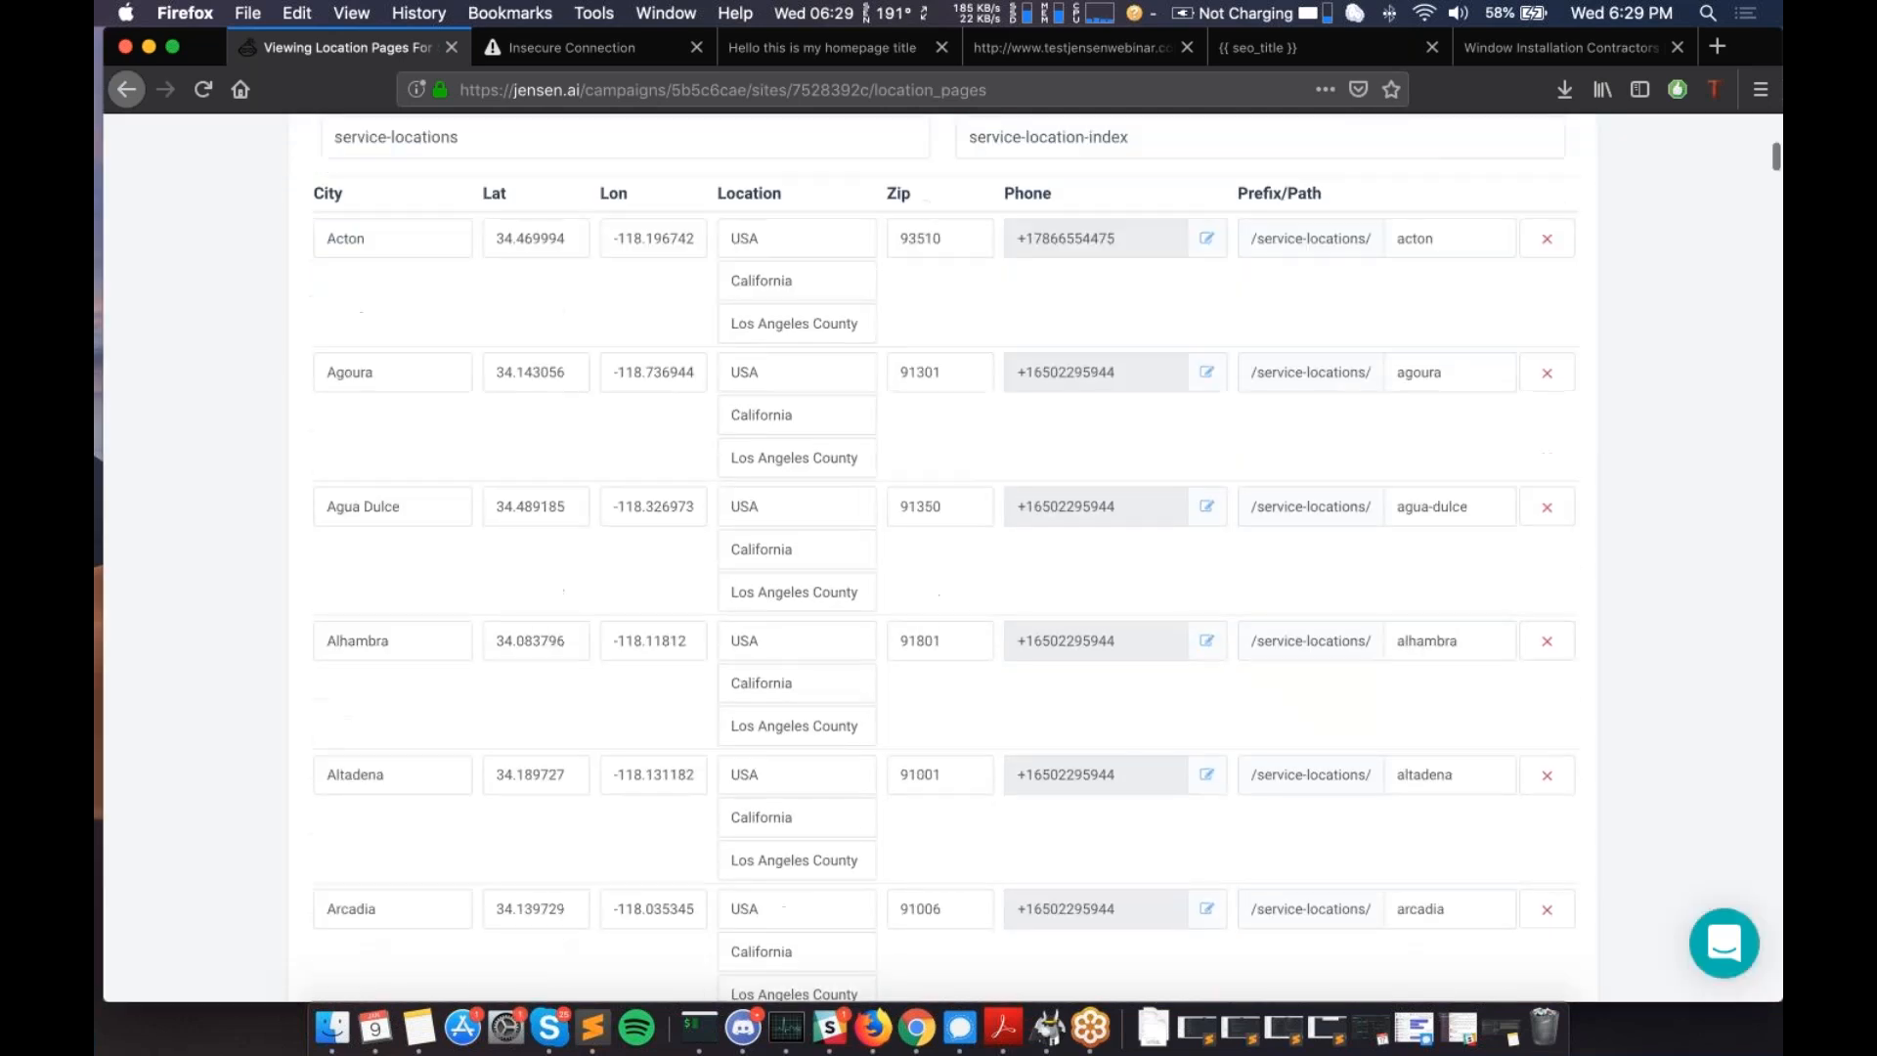
pyautogui.scroll(6, 1156, 525)
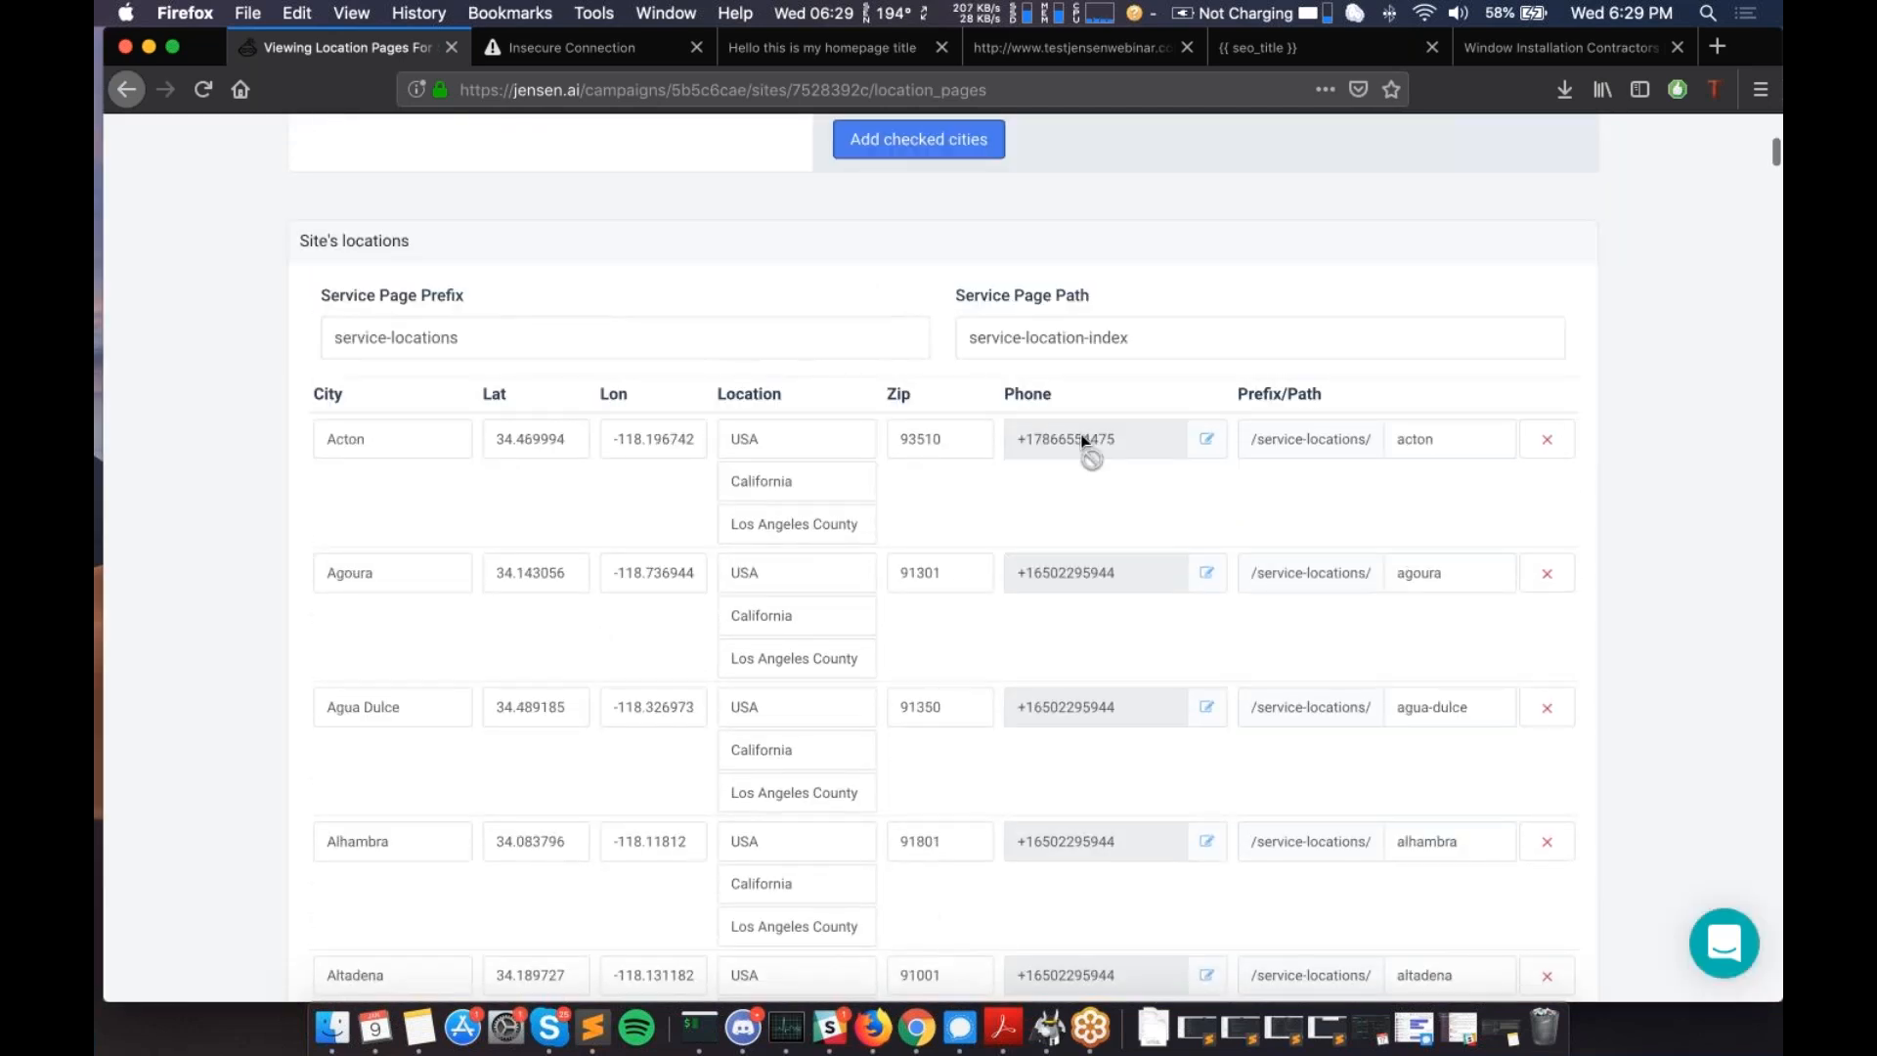
pyautogui.scroll(1, 1083, 442)
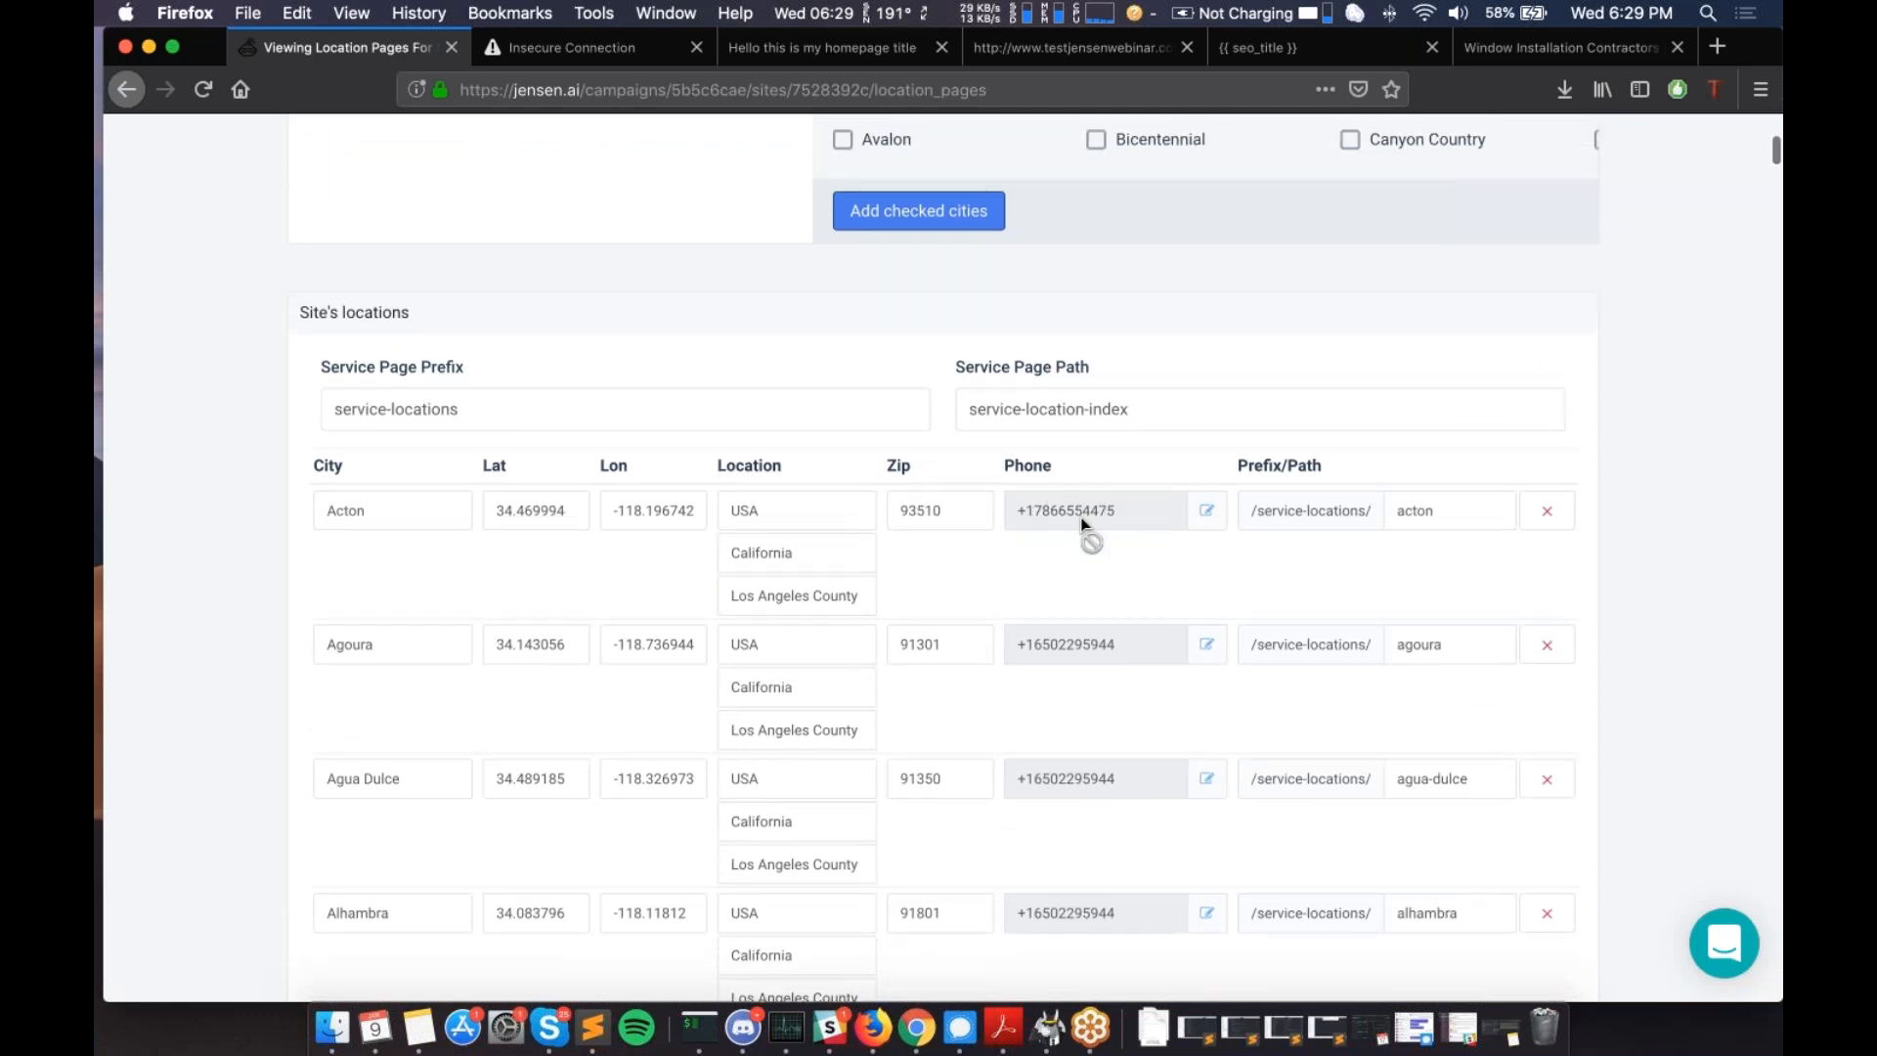
pyautogui.scroll(-1, 1083, 523)
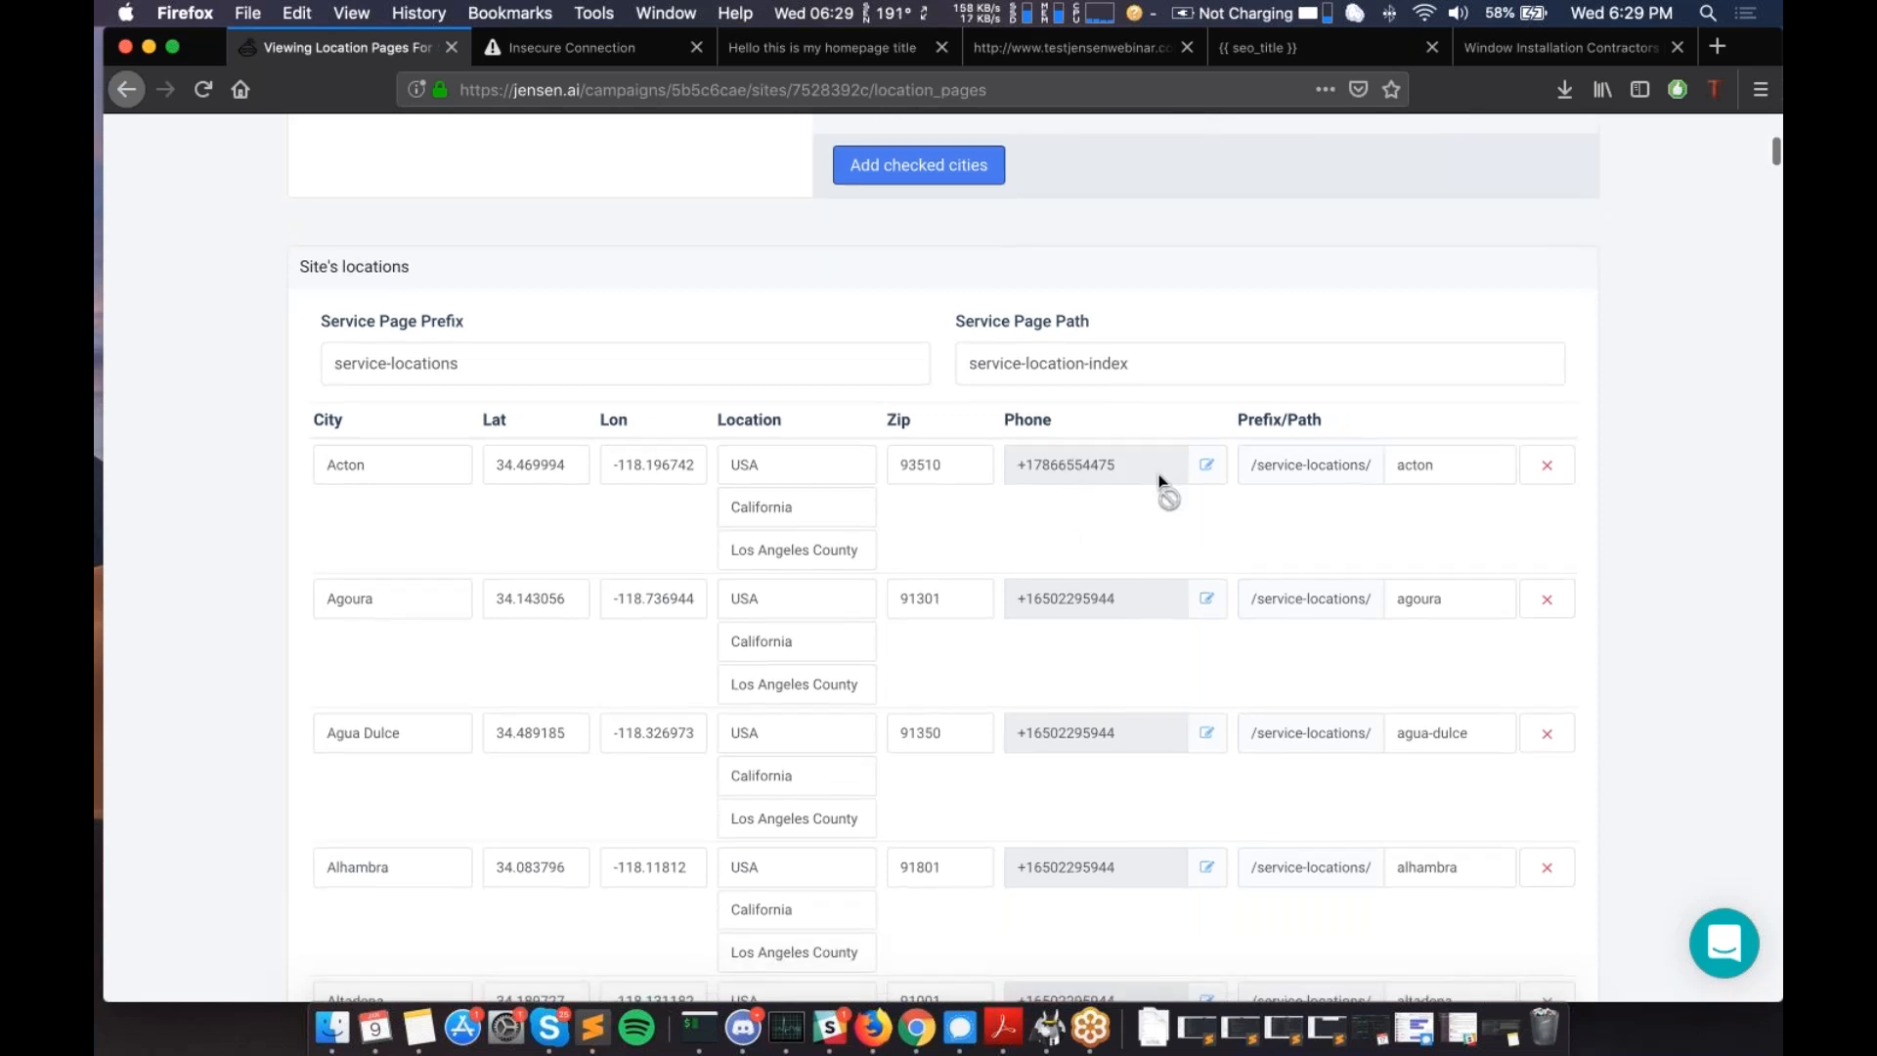
pyautogui.scroll(-20, 1161, 484)
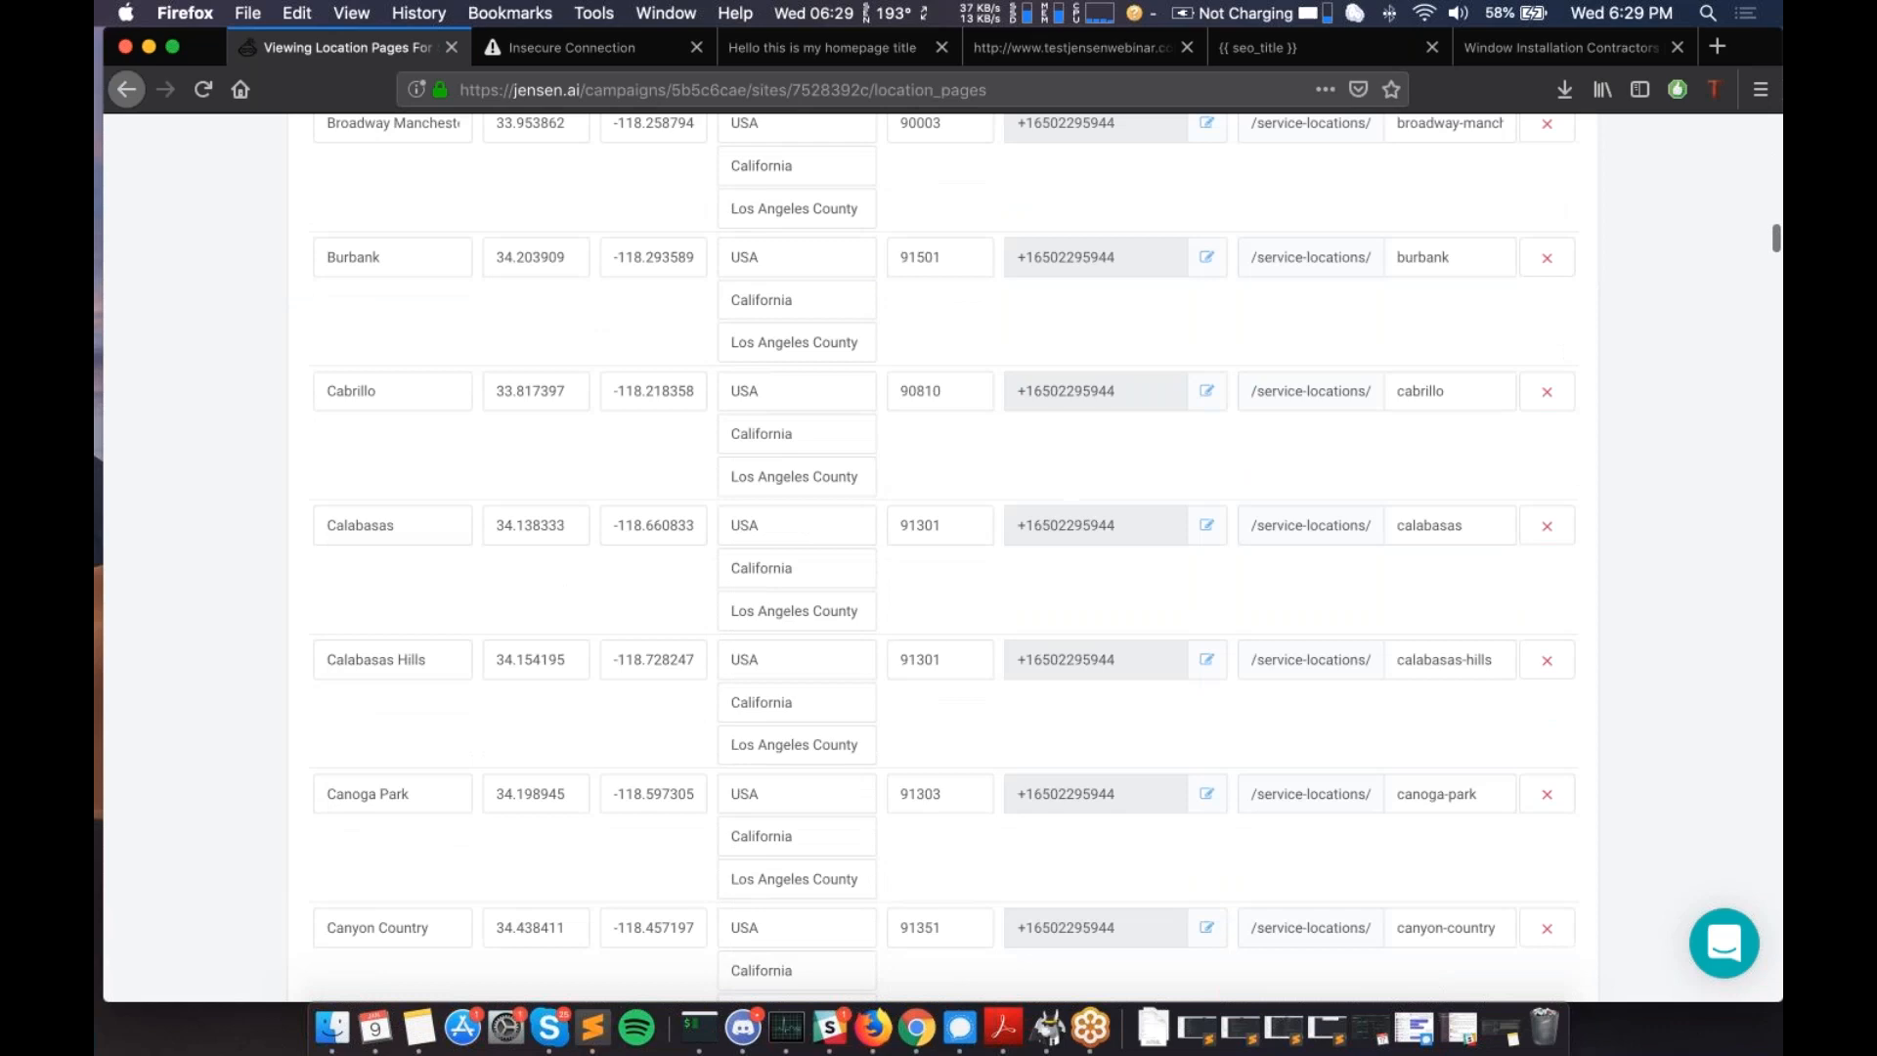
pyautogui.scroll(-20, 938, 557)
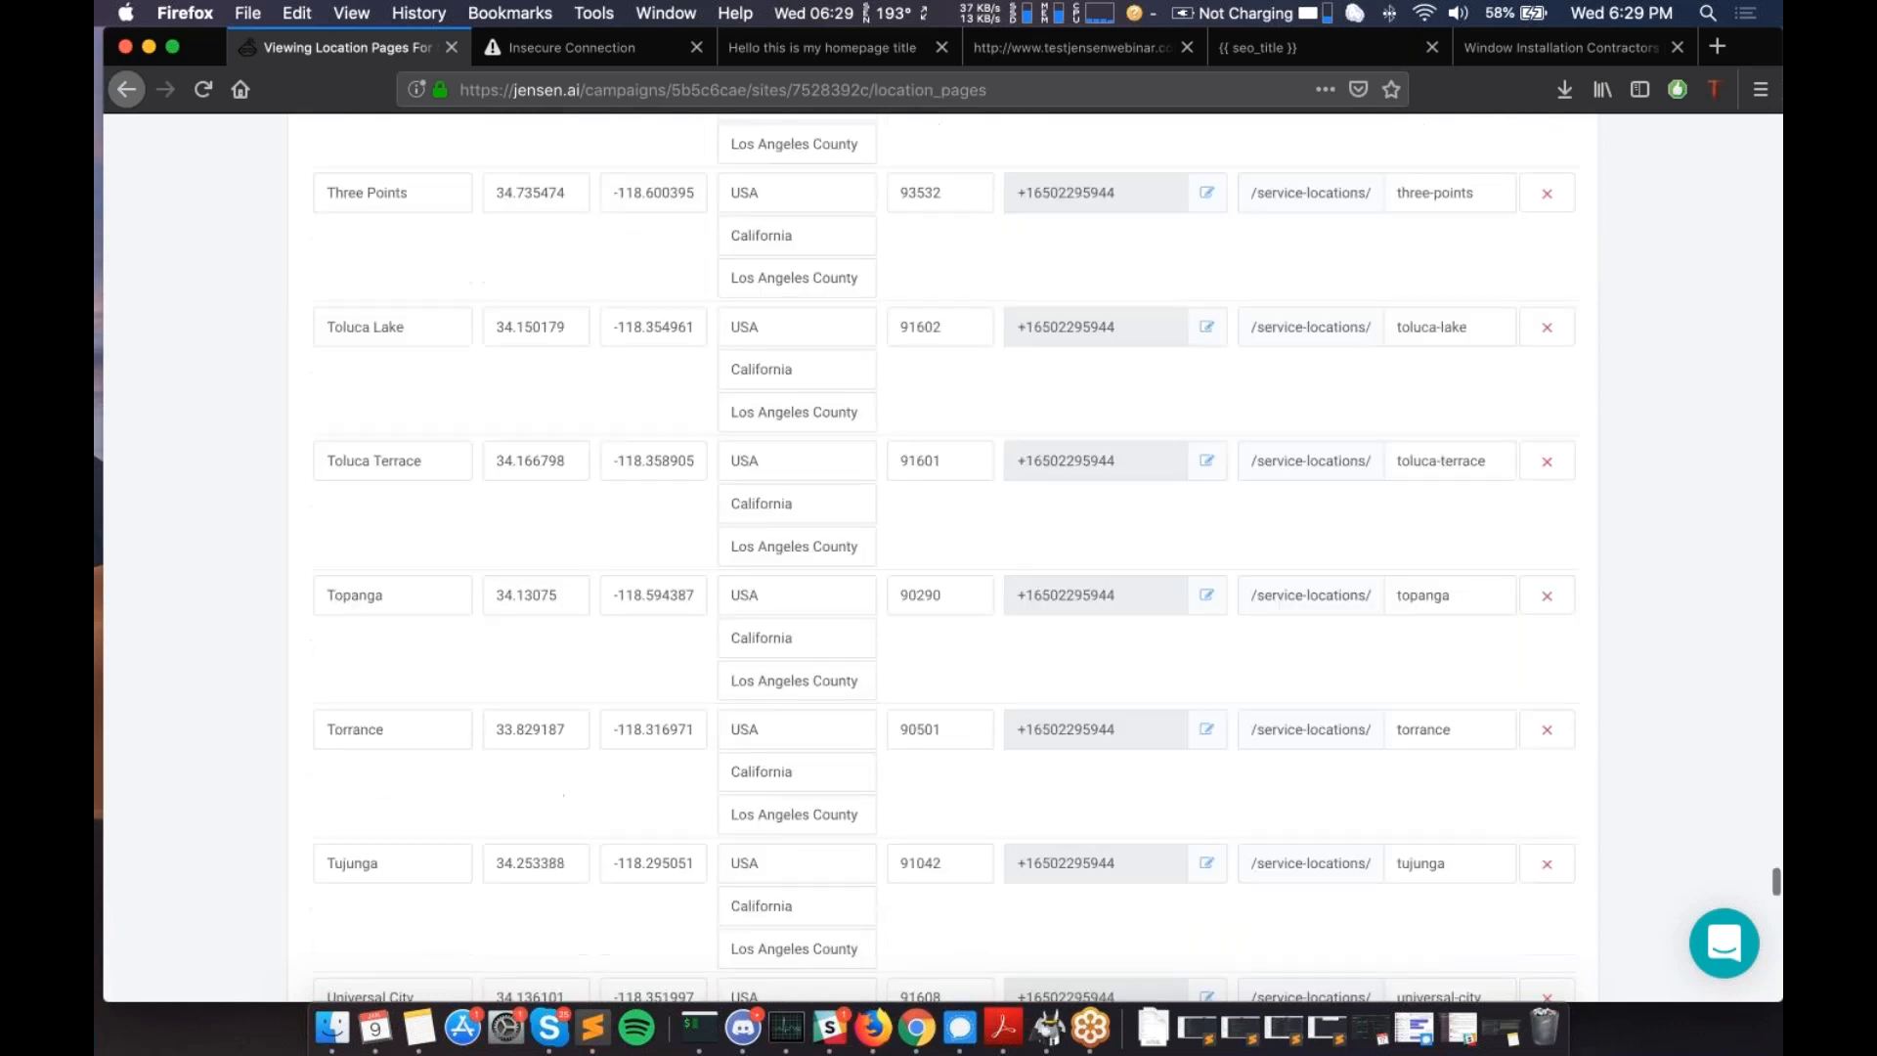
pyautogui.scroll(-15, 389, 850)
# - Save the locations with Update Jensen site until 'Location Pages were updated!' appears
pyautogui.click(382, 846)
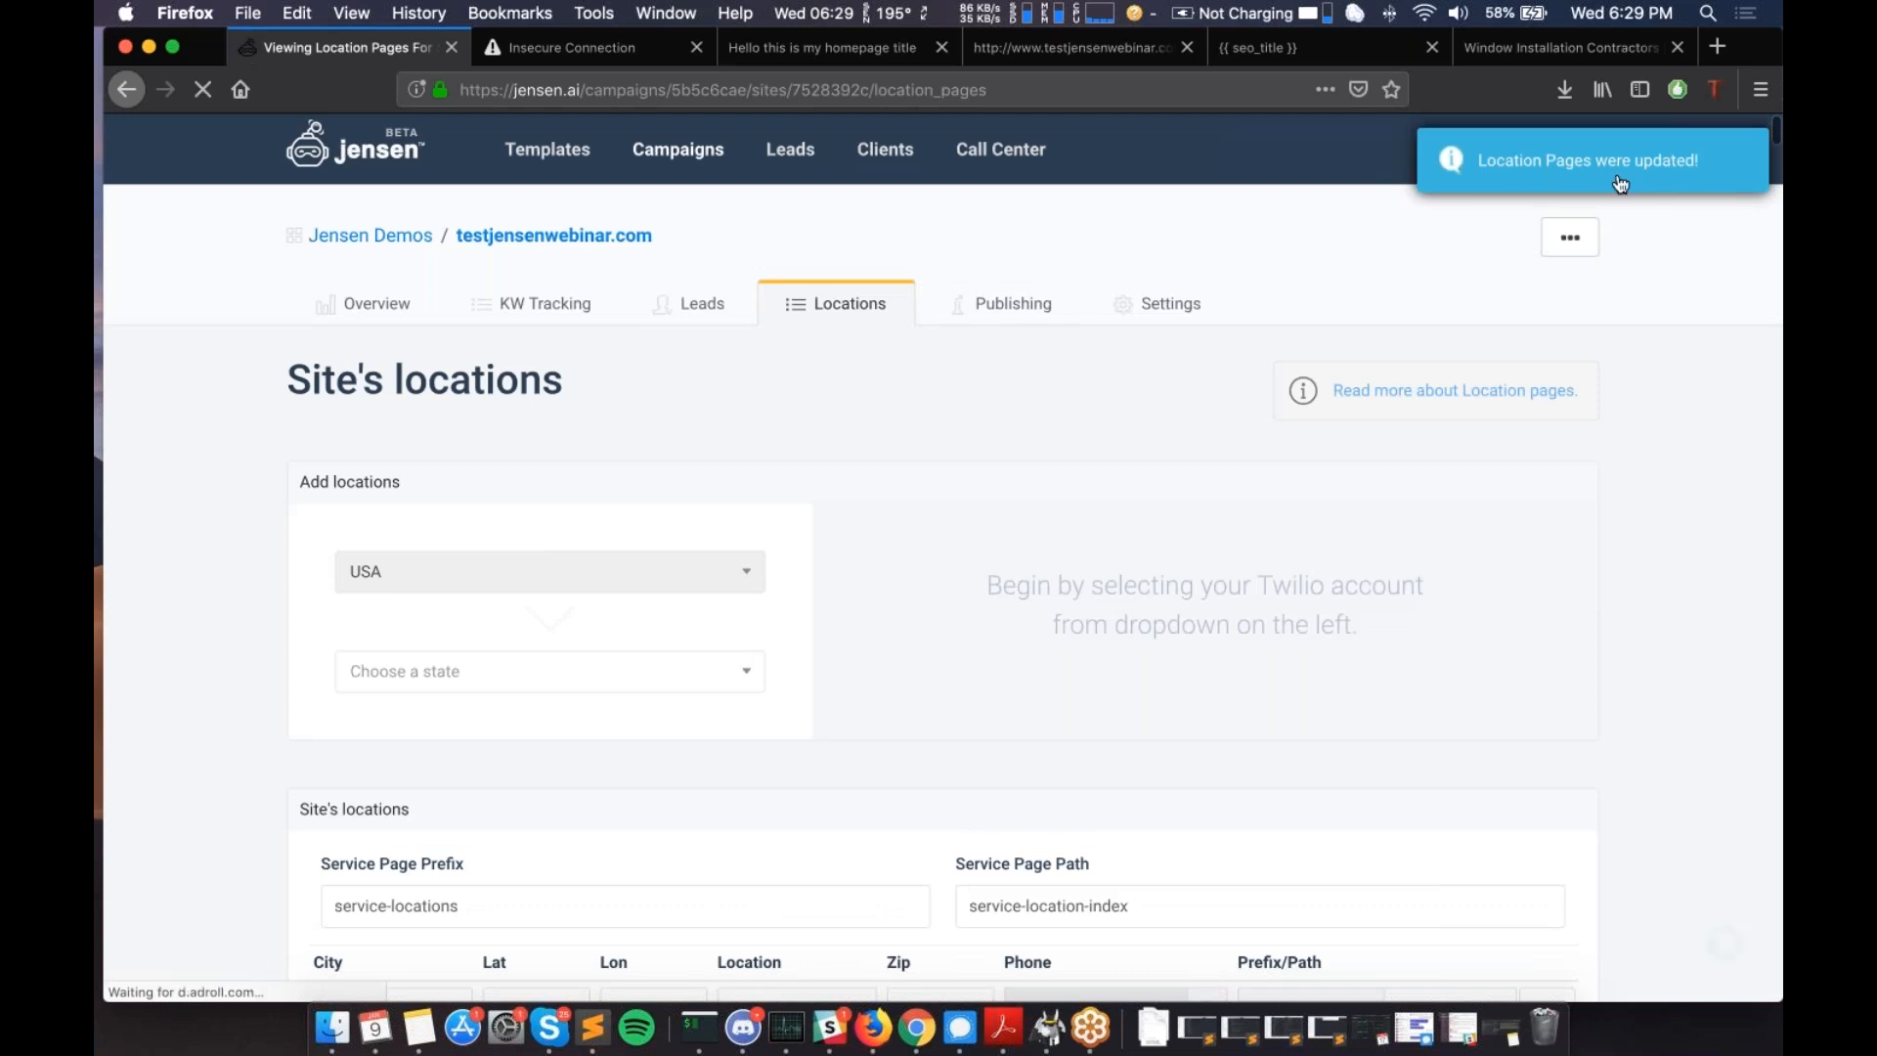
pyautogui.scroll(-2, 686, 757)
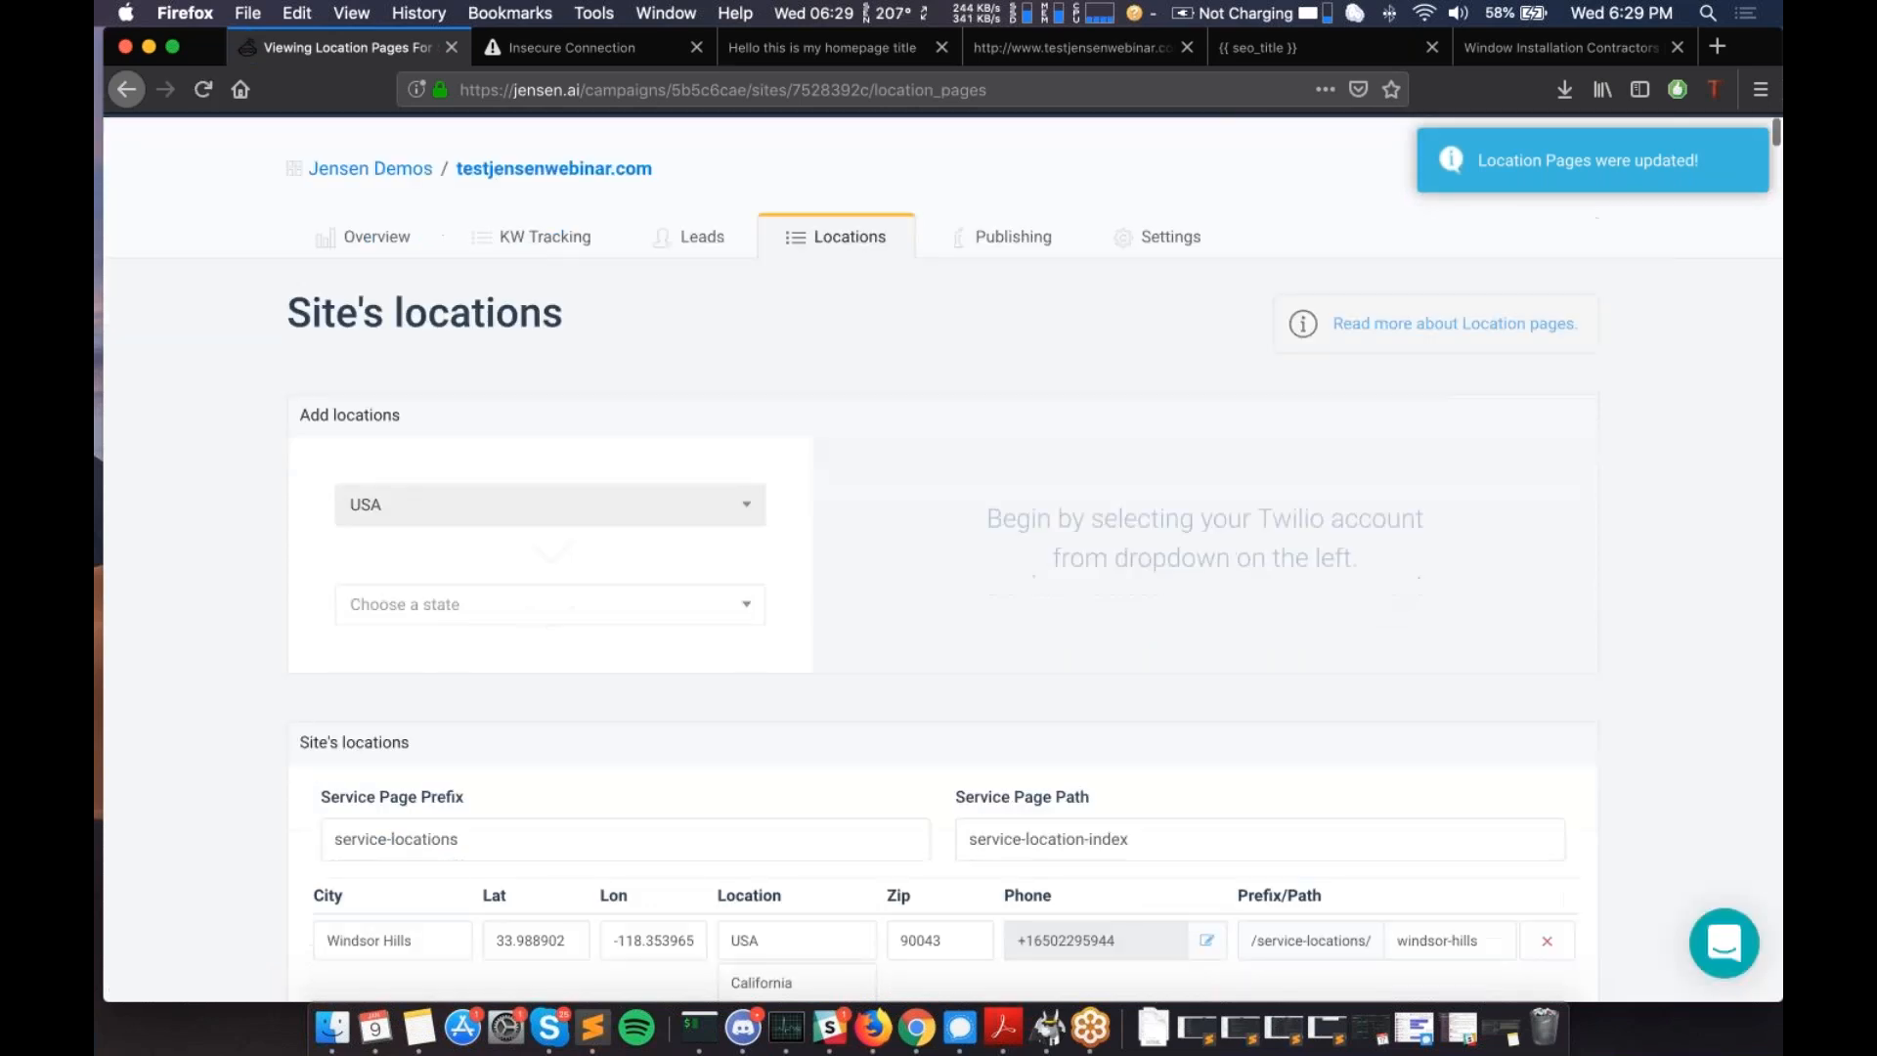
pyautogui.scroll(-10, 1024, 451)
pyautogui.scroll(15, 1025, 451)
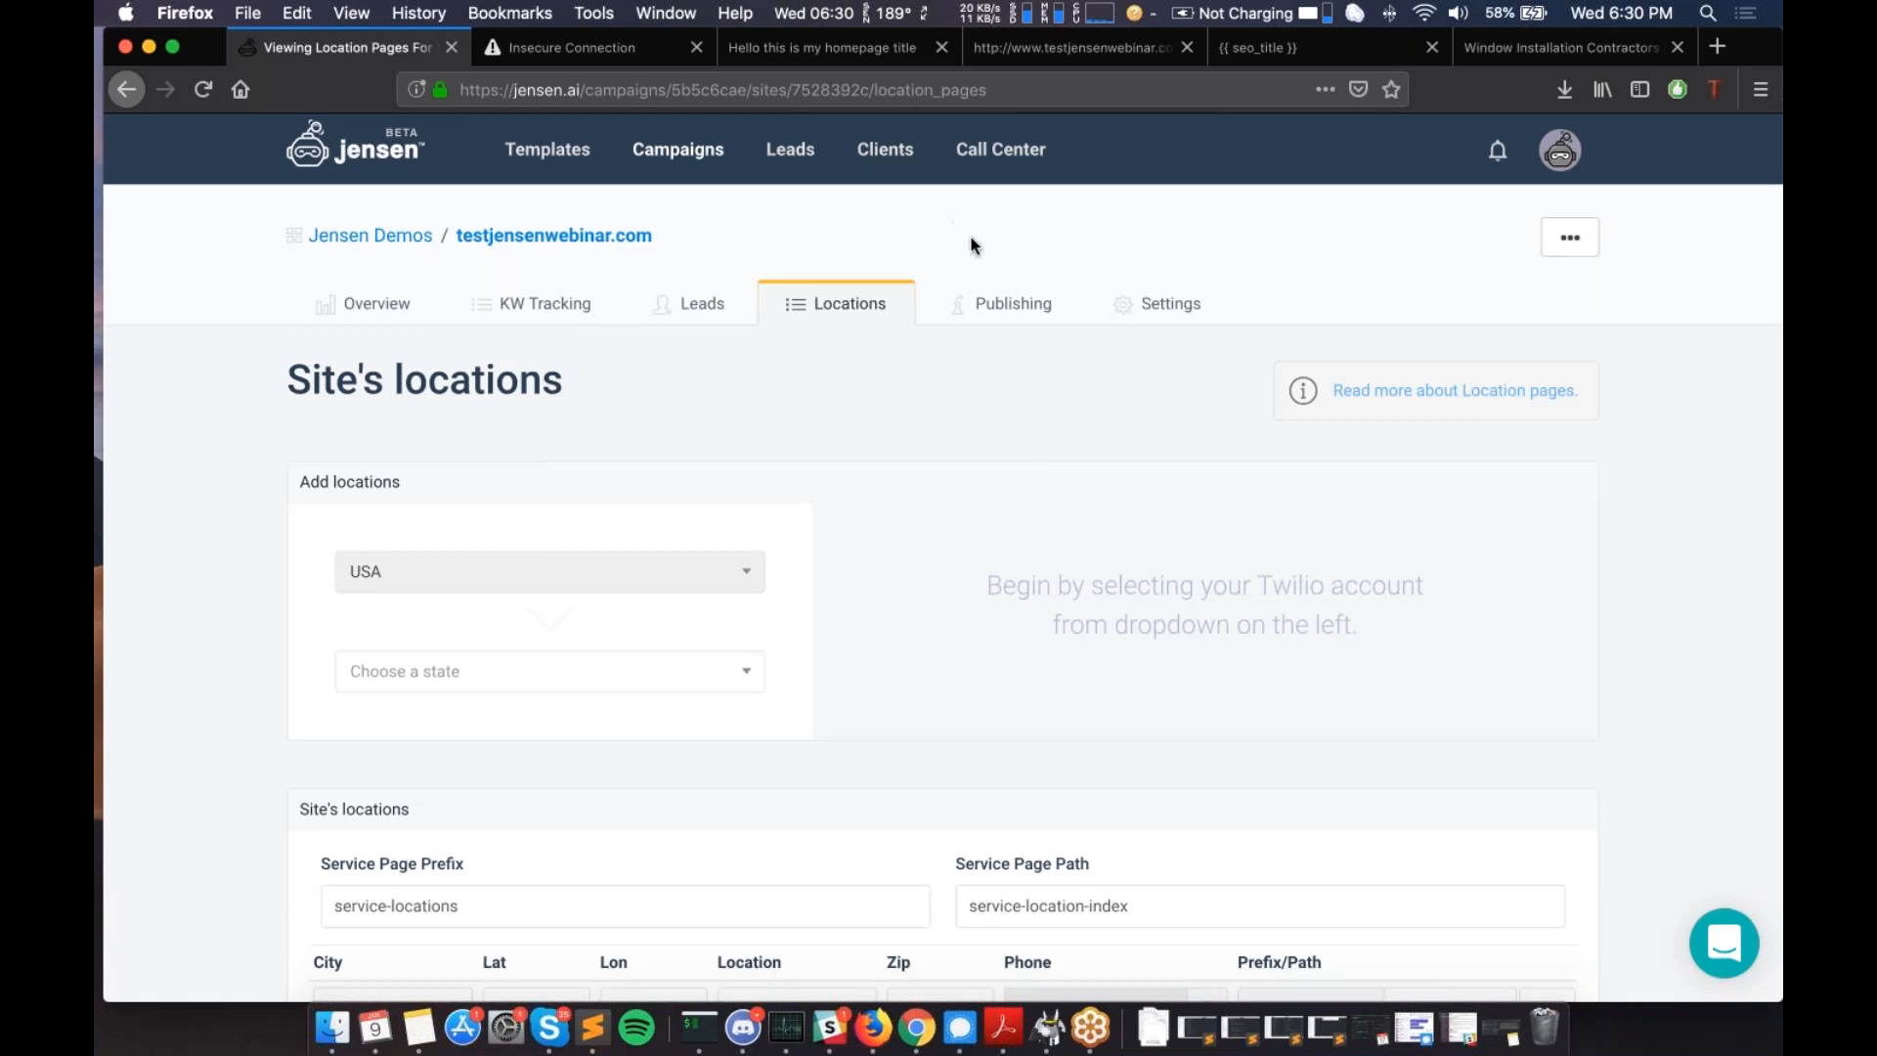
# - Open the Publishing page and check that testjensenwebinar.com's latest deploy finished
pyautogui.click(993, 309)
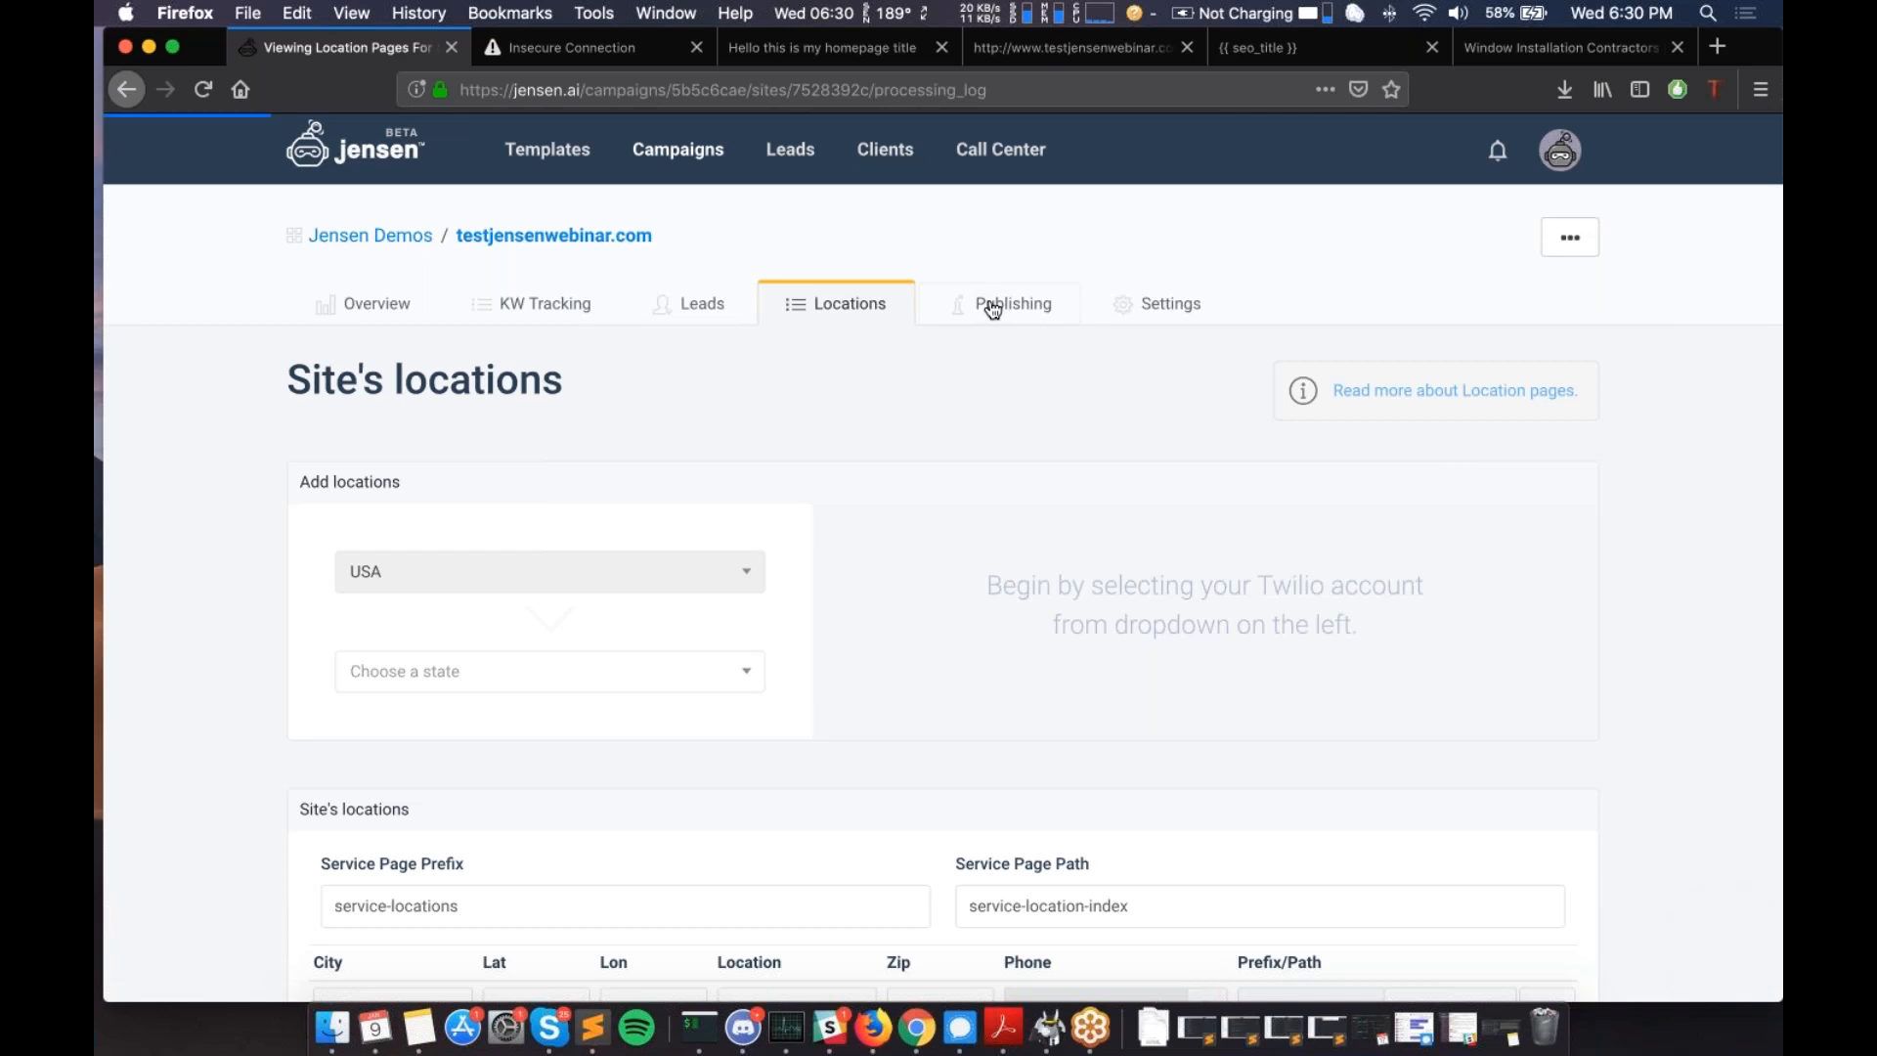
pyautogui.scroll(-2, 1047, 473)
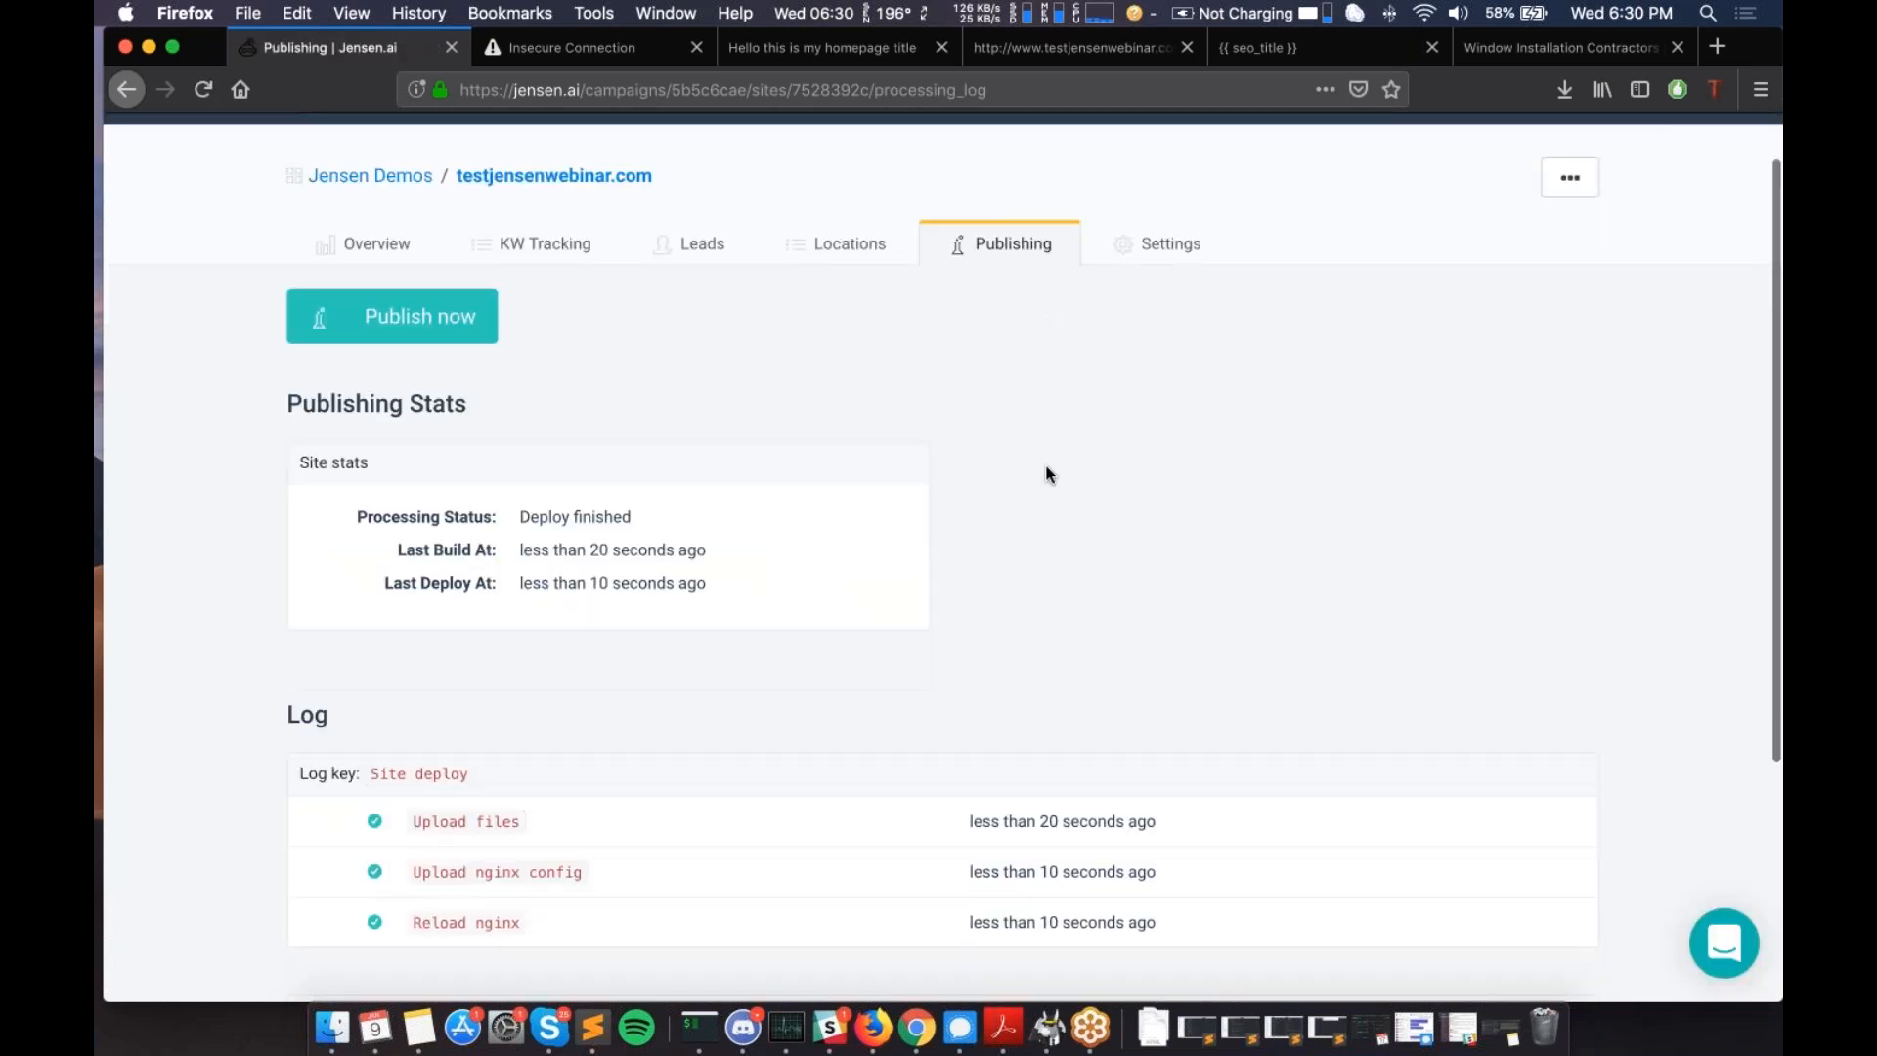
pyautogui.scroll(-3, 1031, 734)
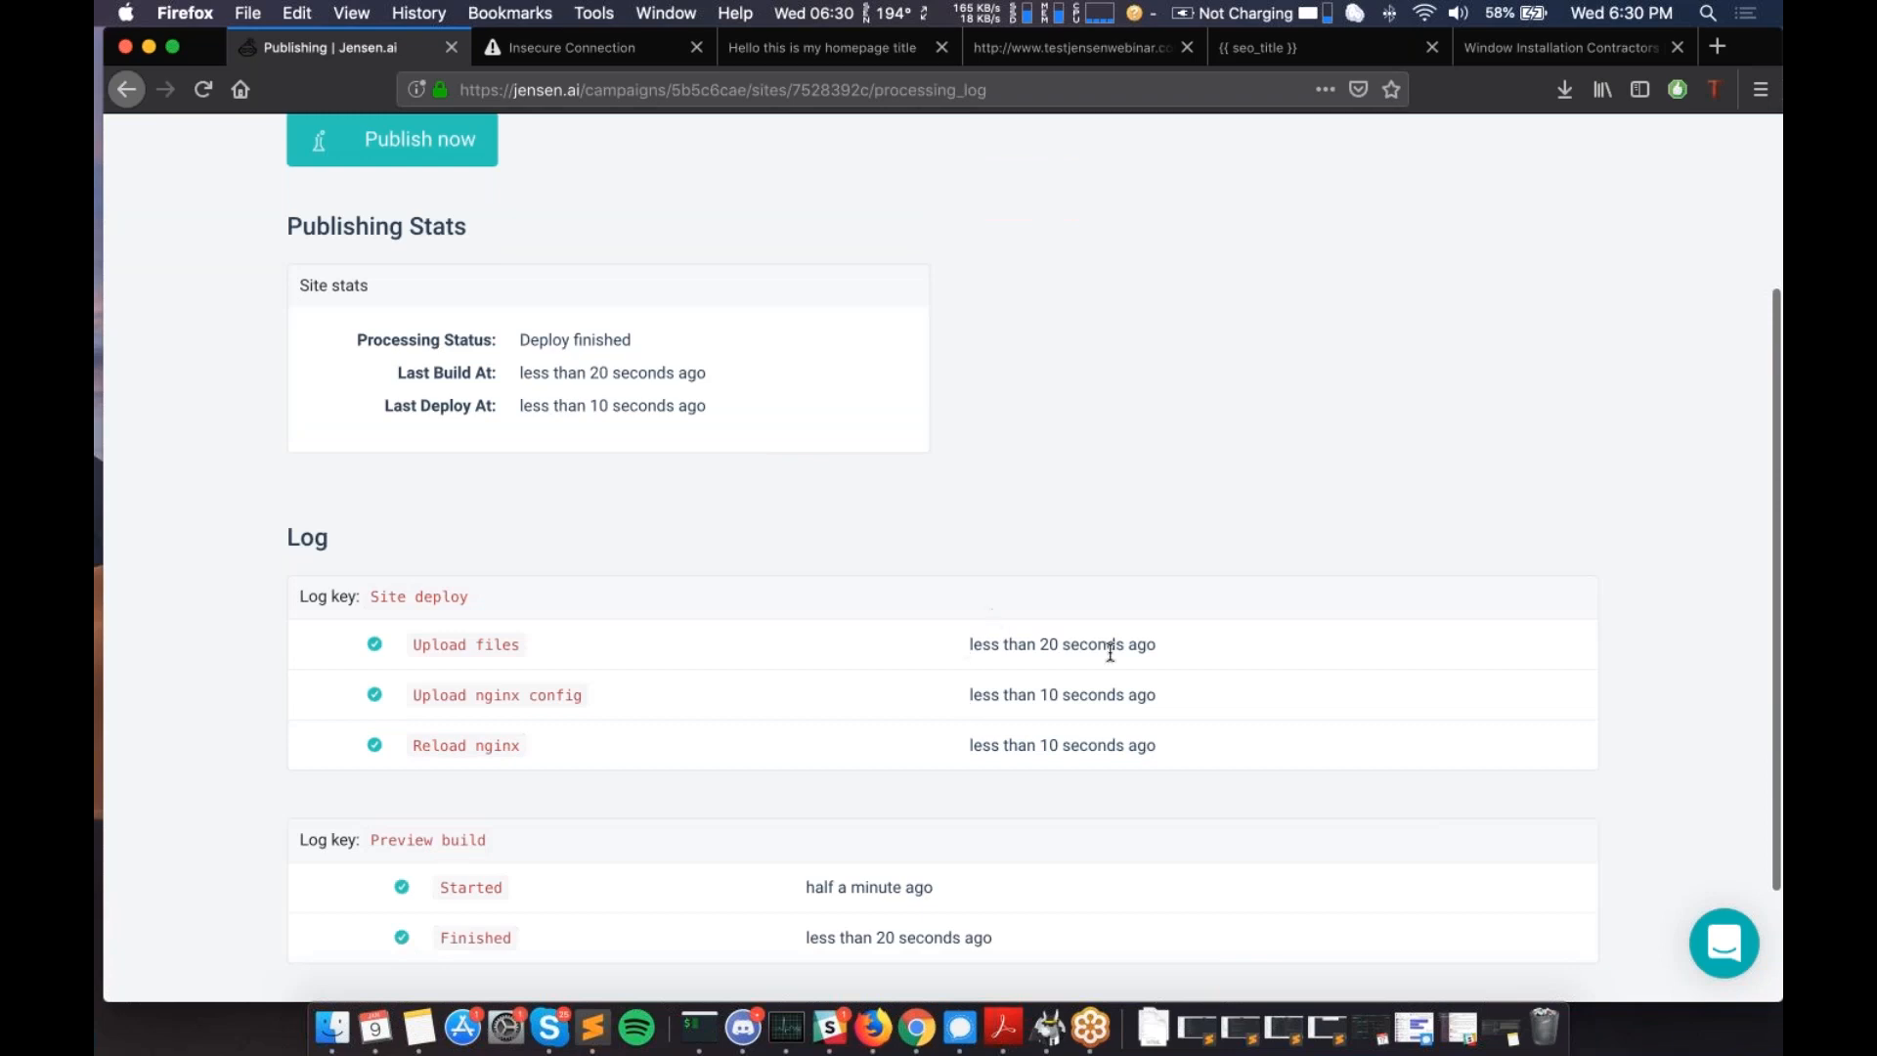
pyautogui.scroll(5, 1111, 652)
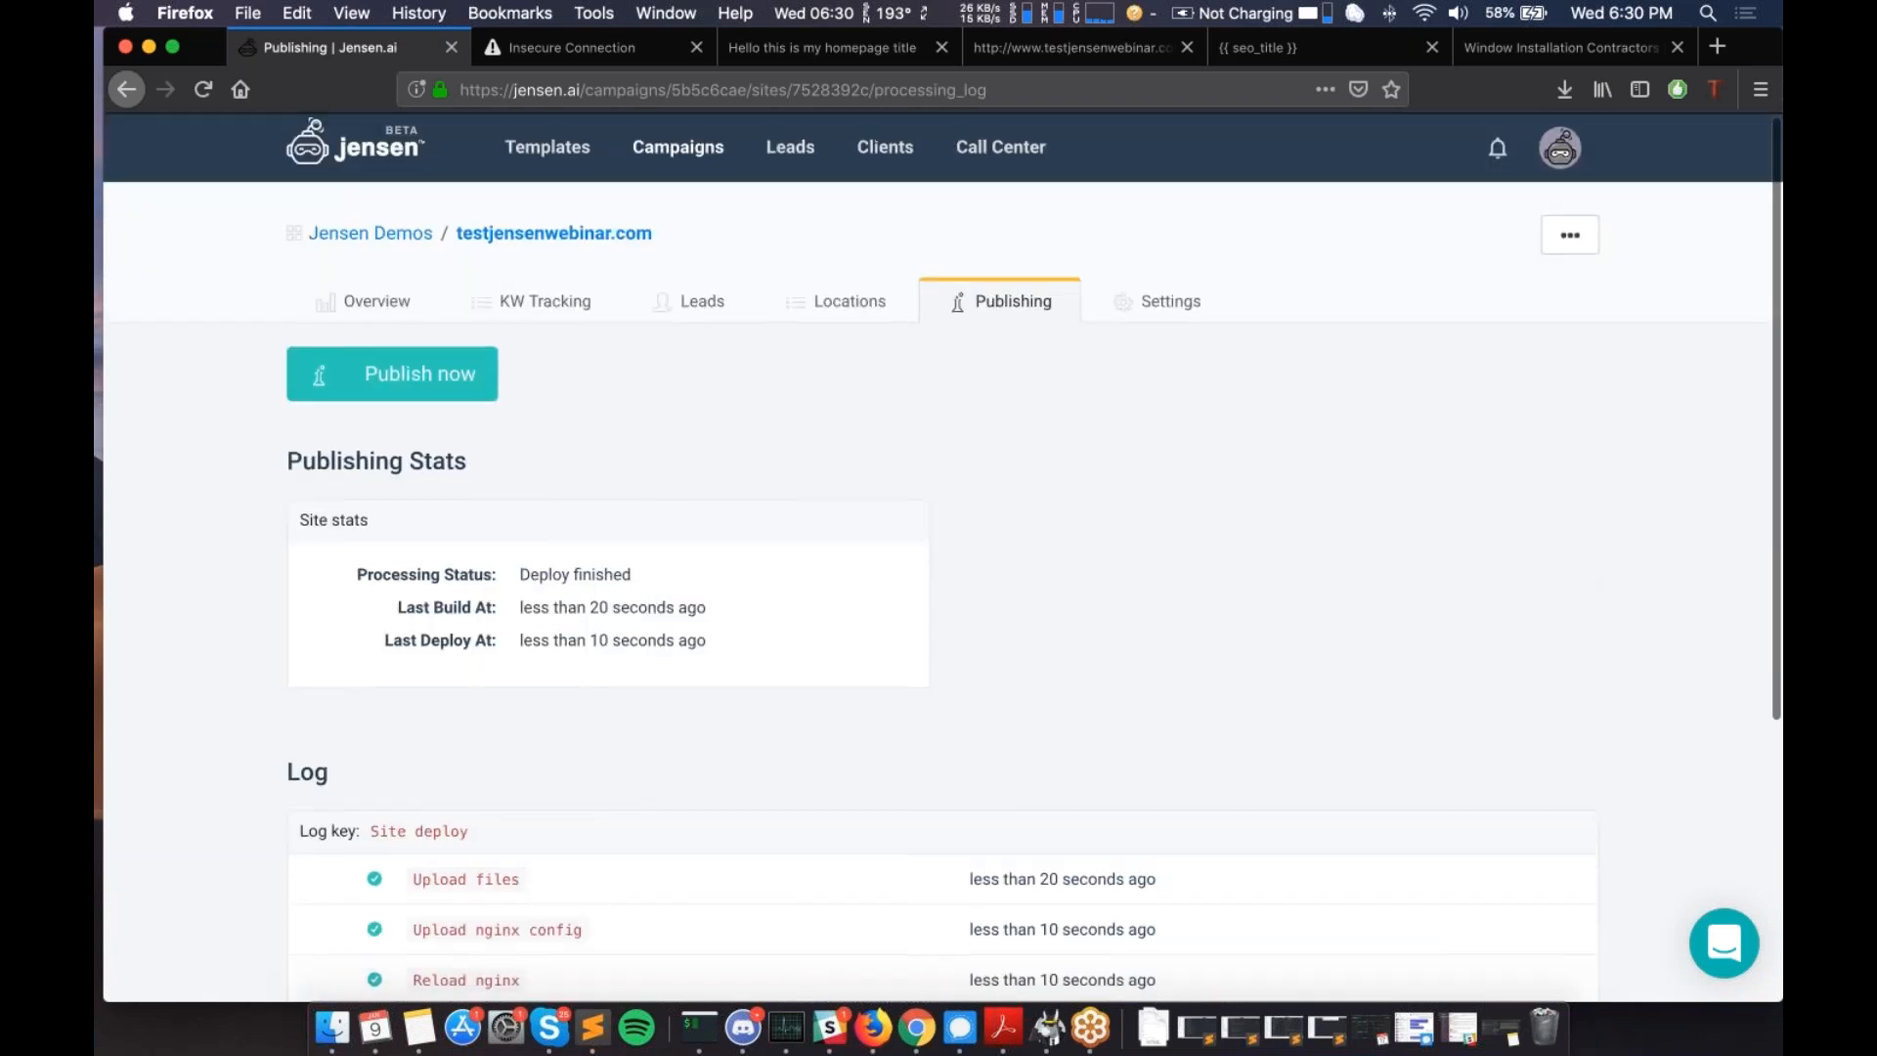
pyautogui.scroll(-1, 944, 586)
pyautogui.scroll(1, 944, 587)
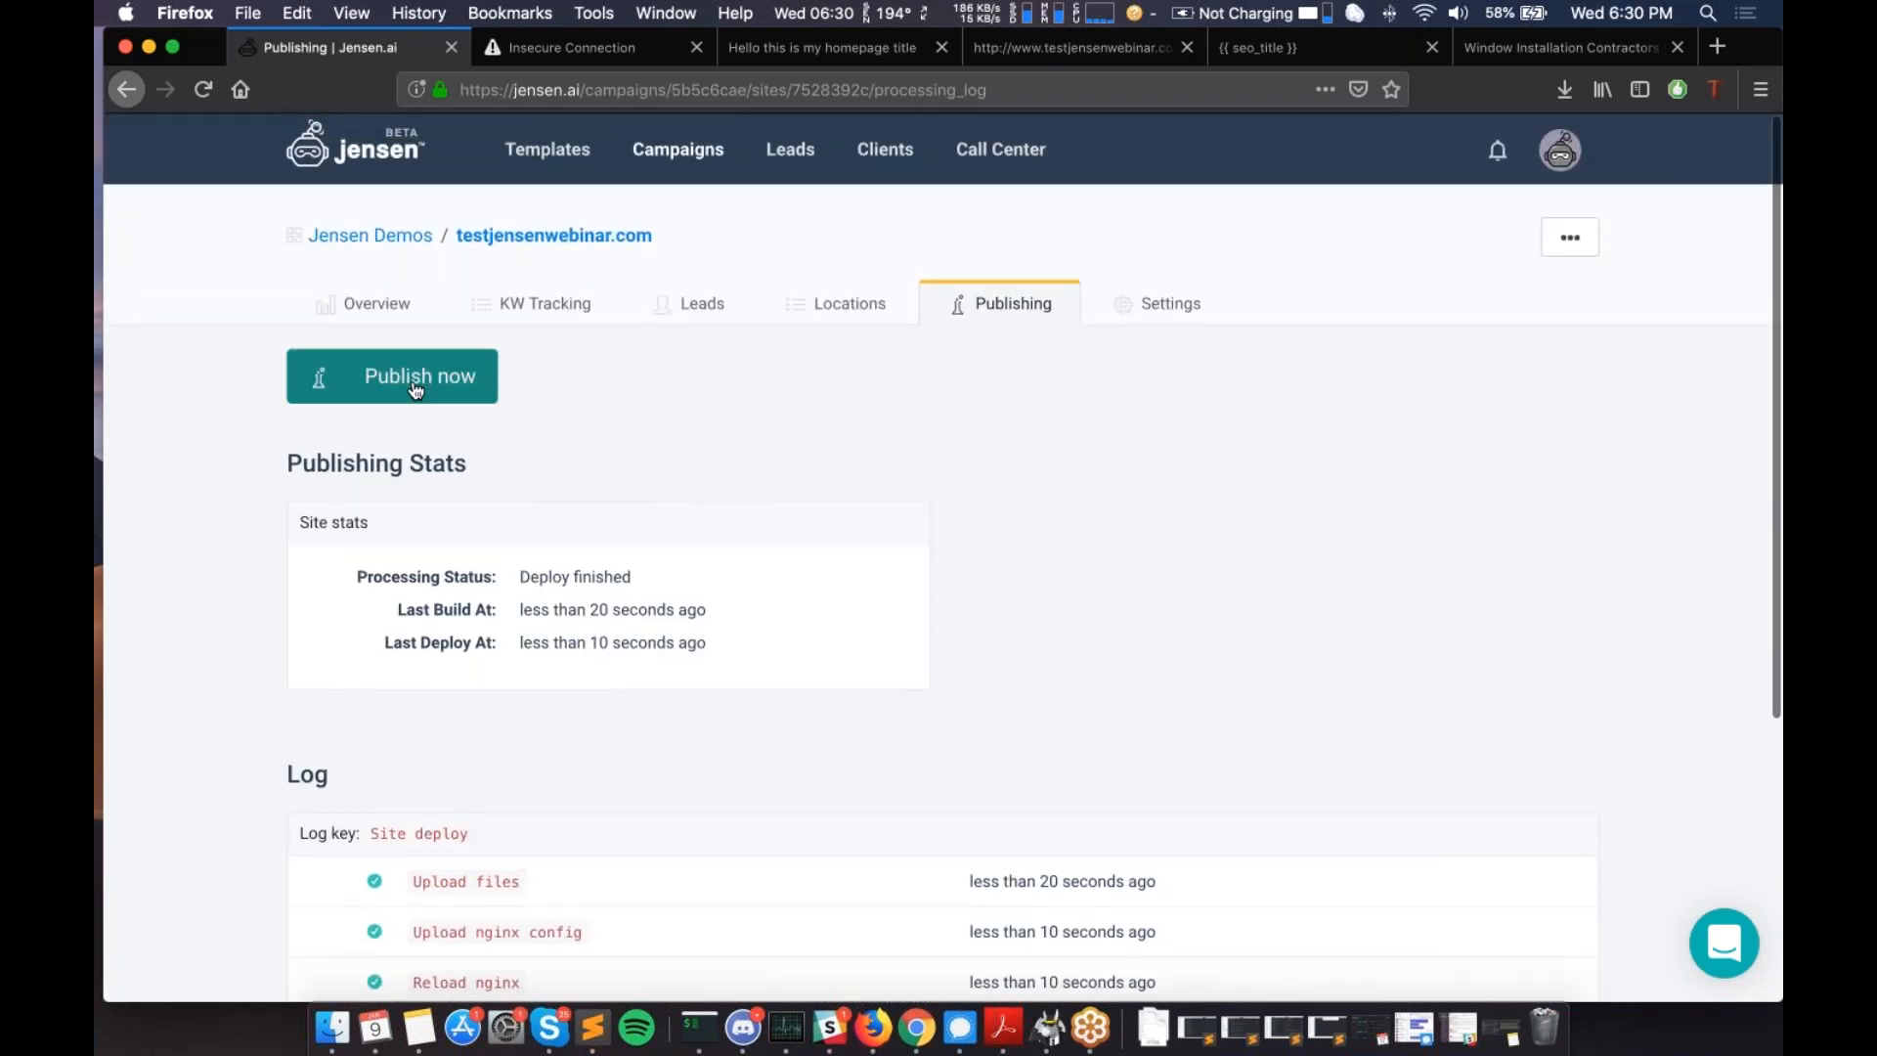
pyautogui.click(133, 94)
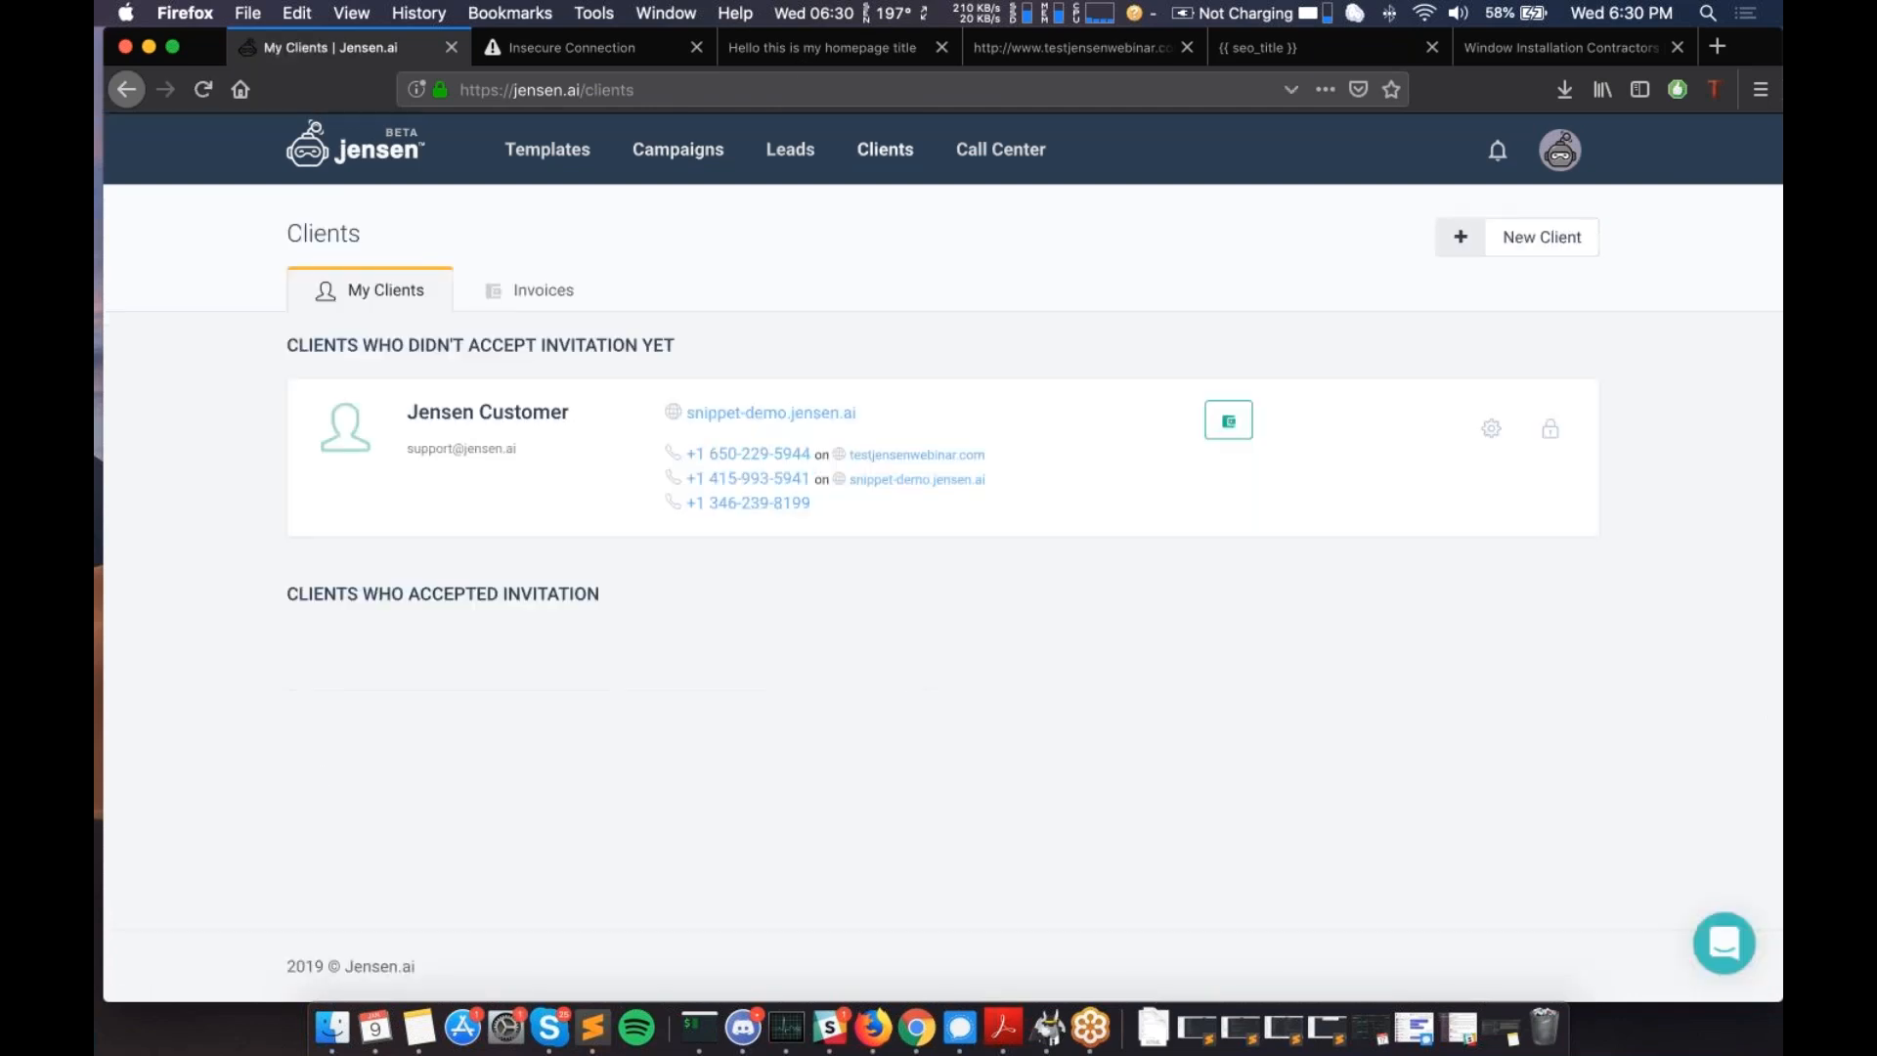
pyautogui.click(133, 94)
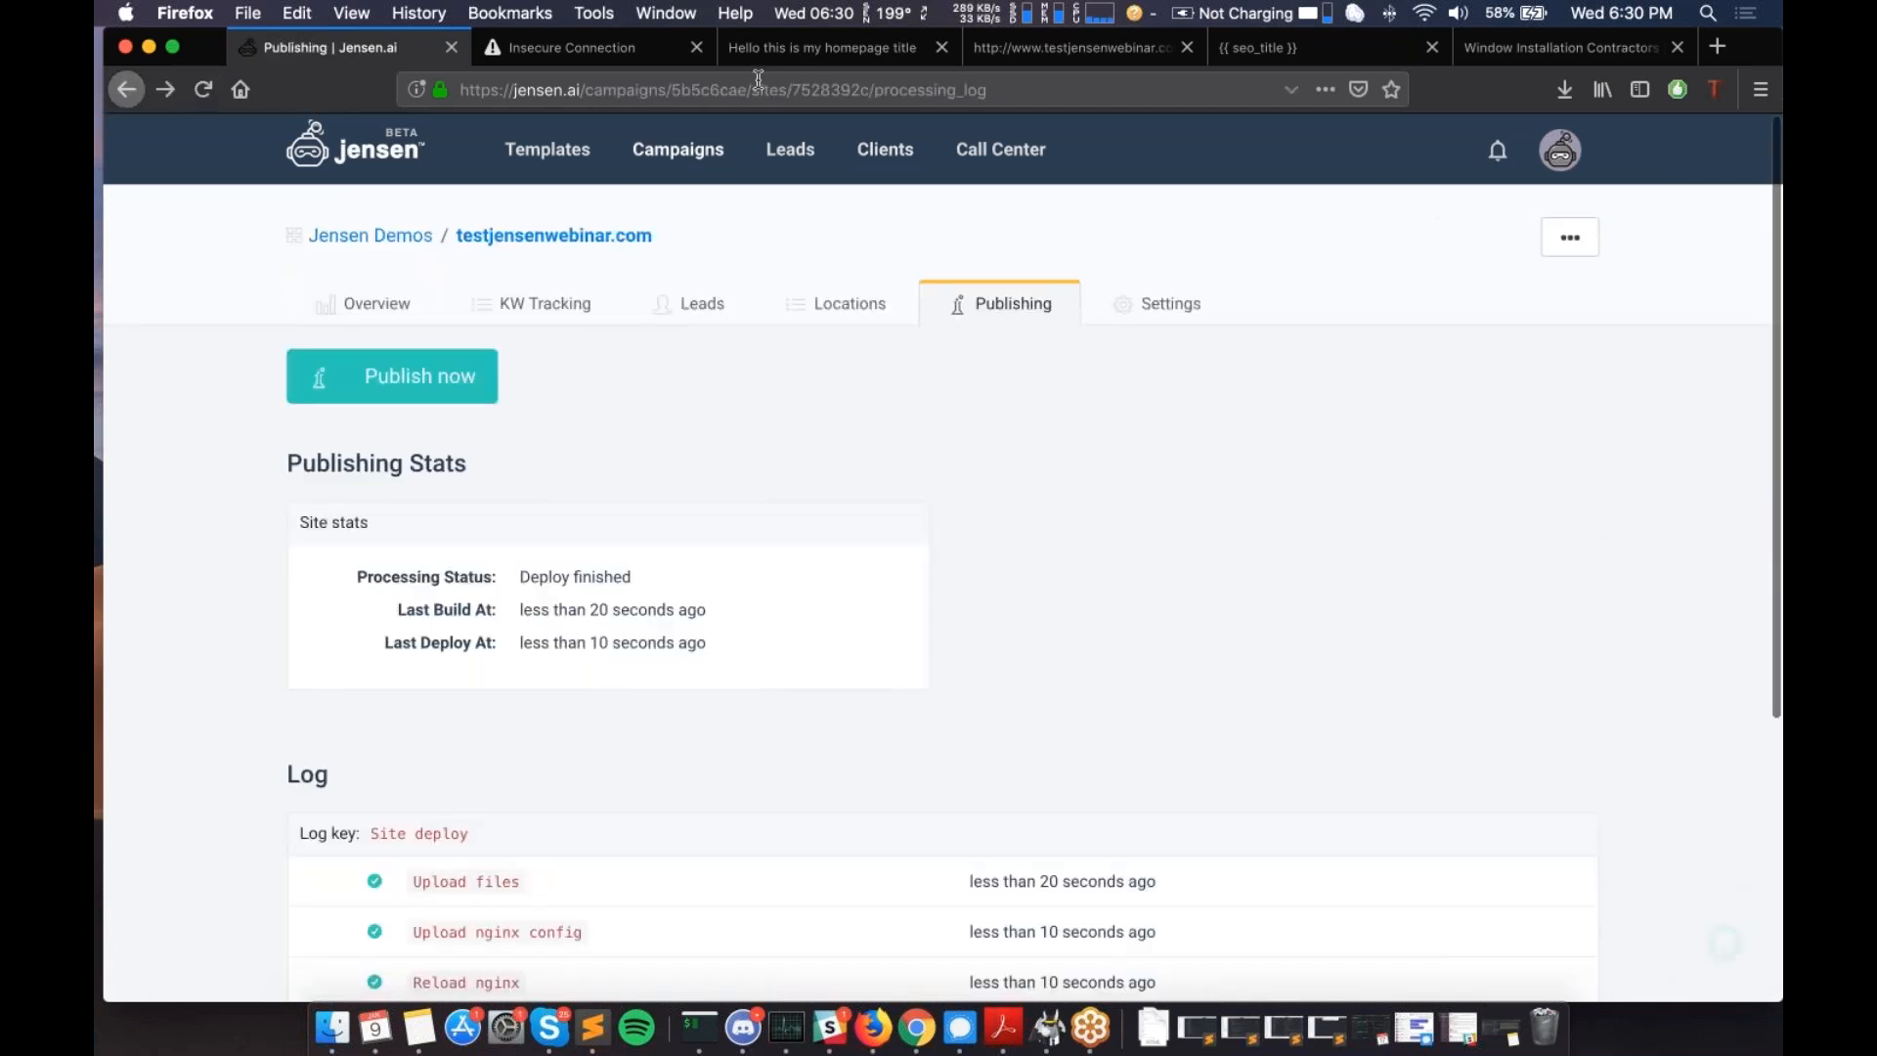
pyautogui.click(784, 51)
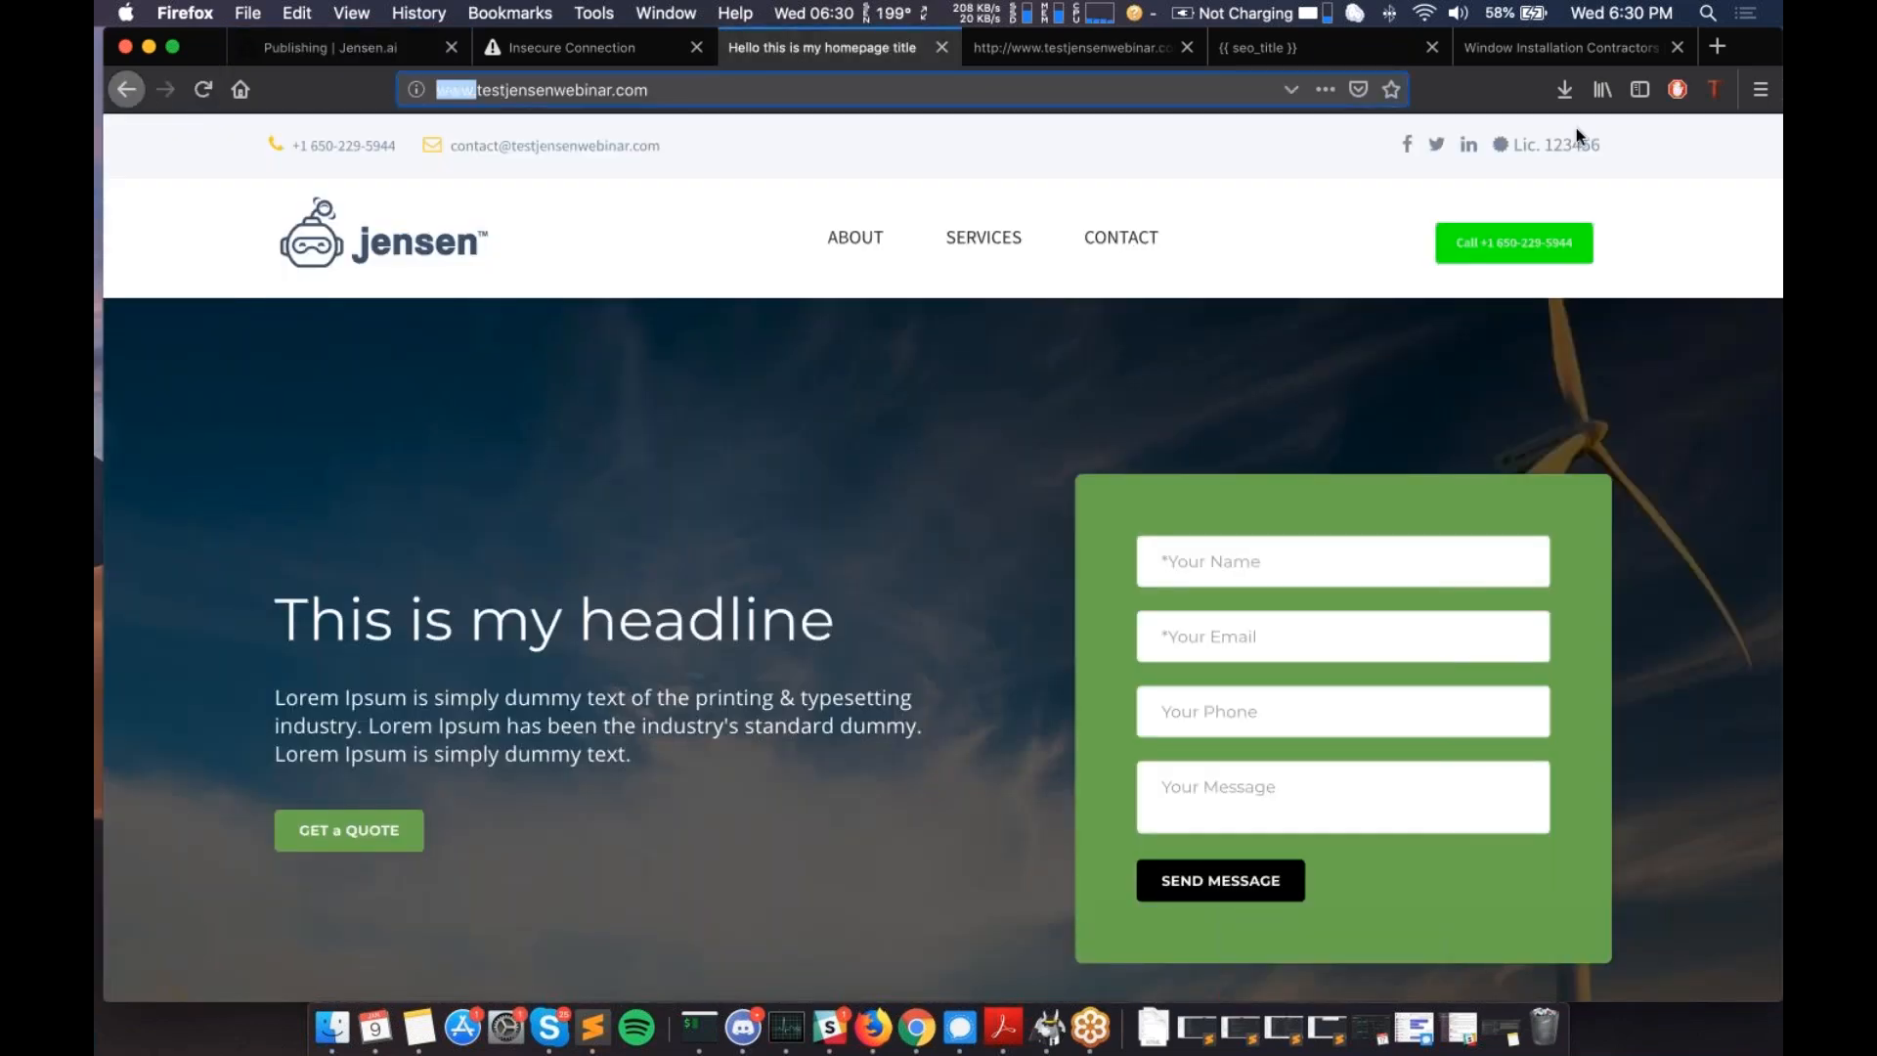
pyautogui.write('https://')
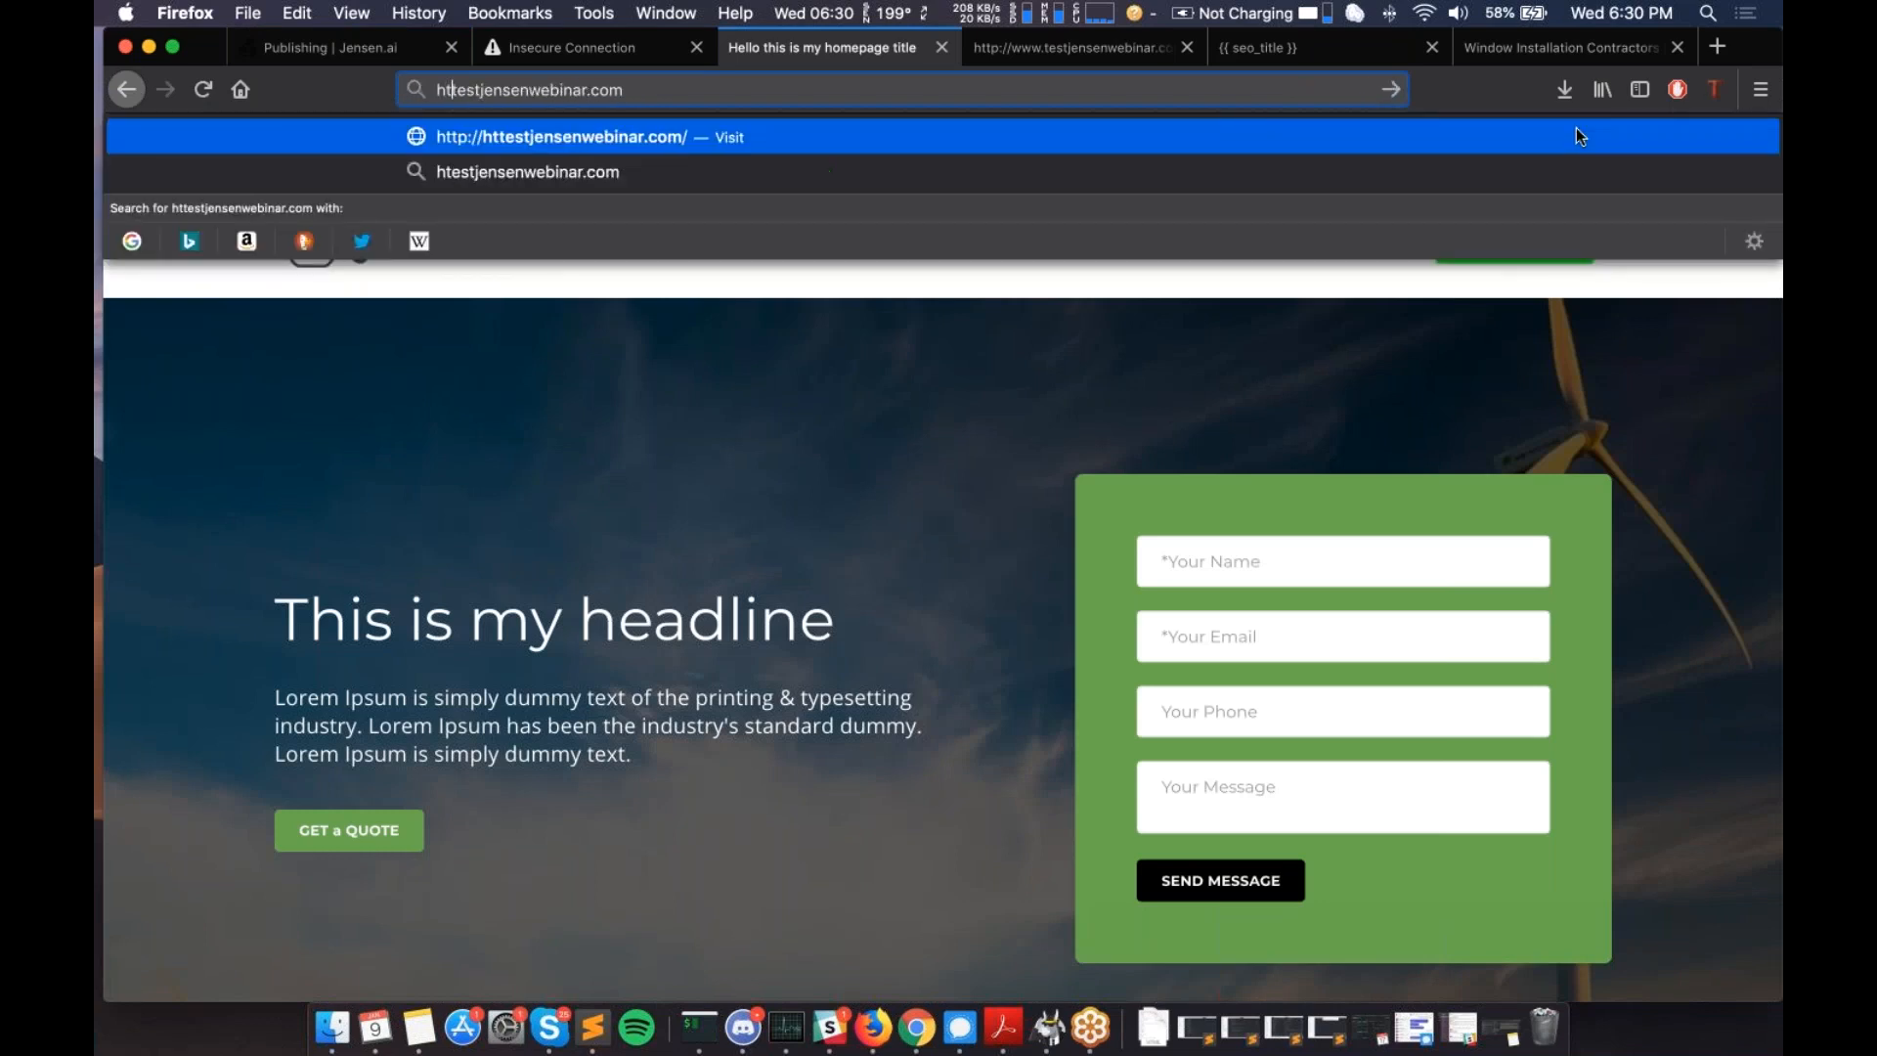
pyautogui.press('Return')
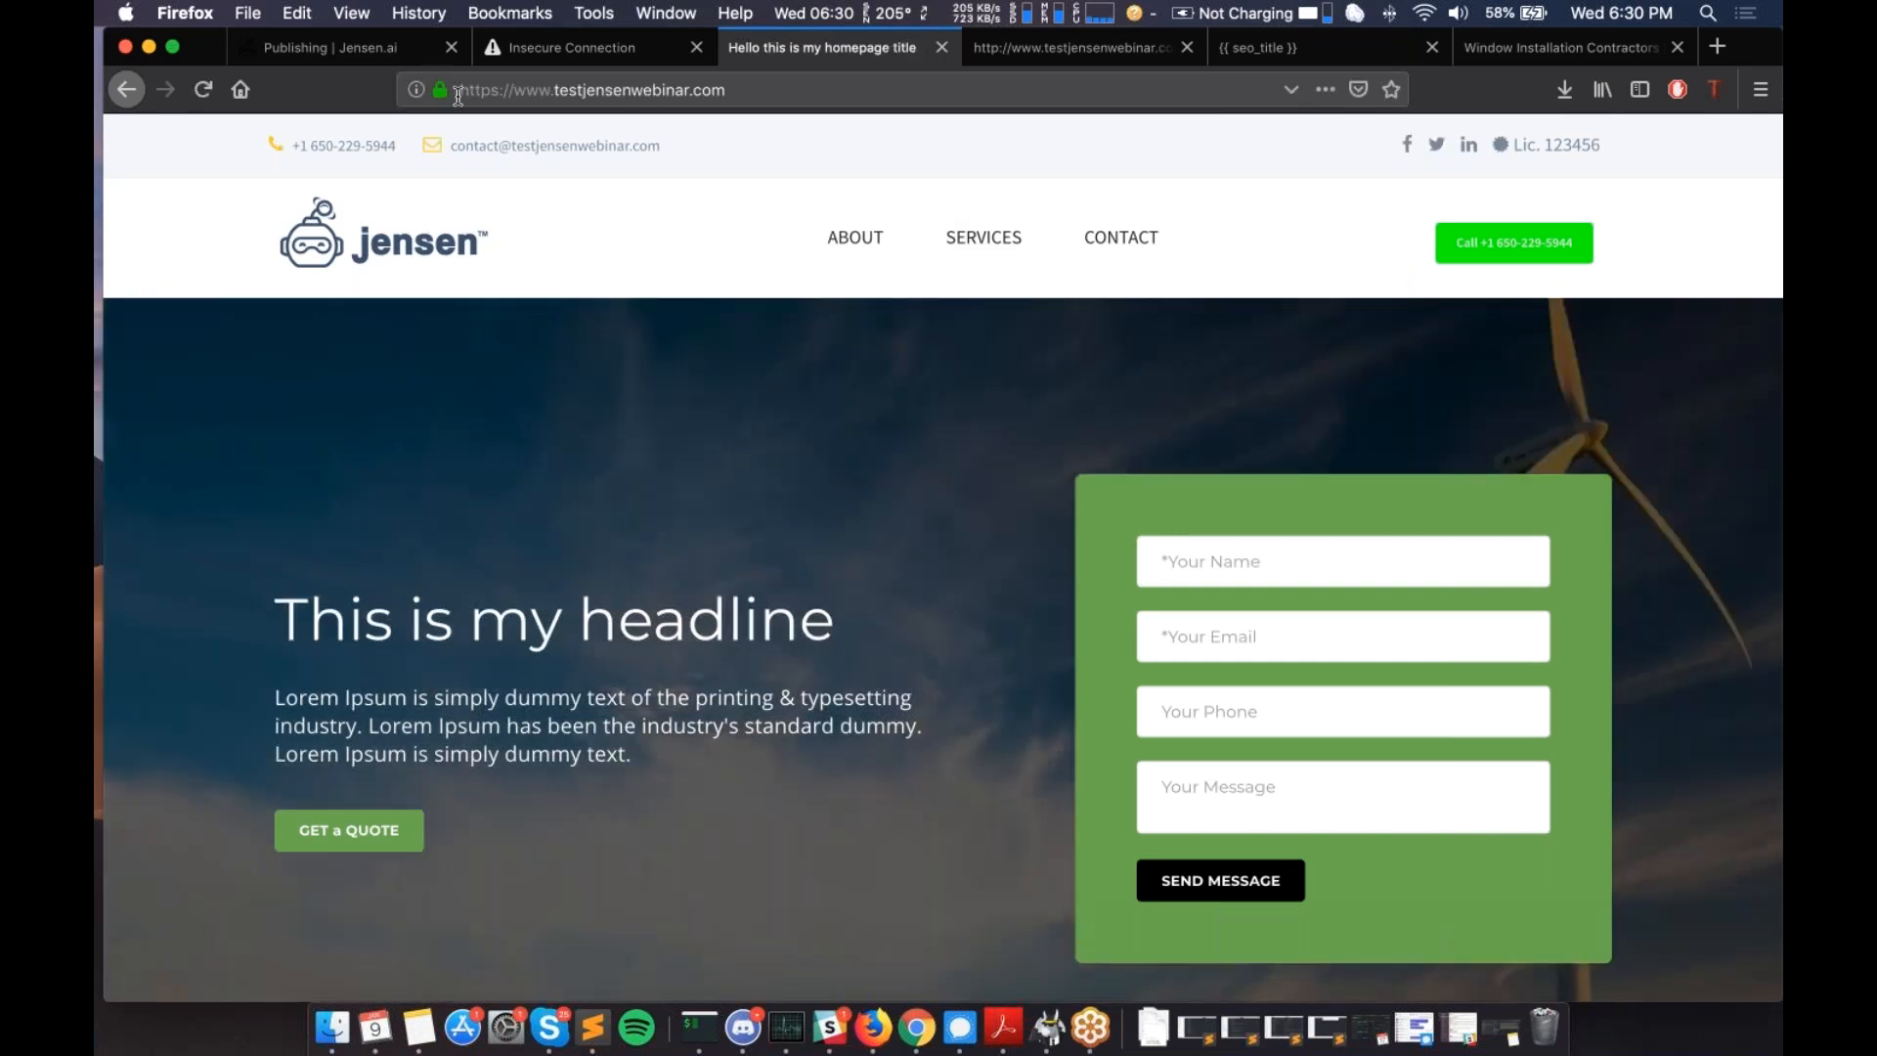
pyautogui.moveTo(440, 90)
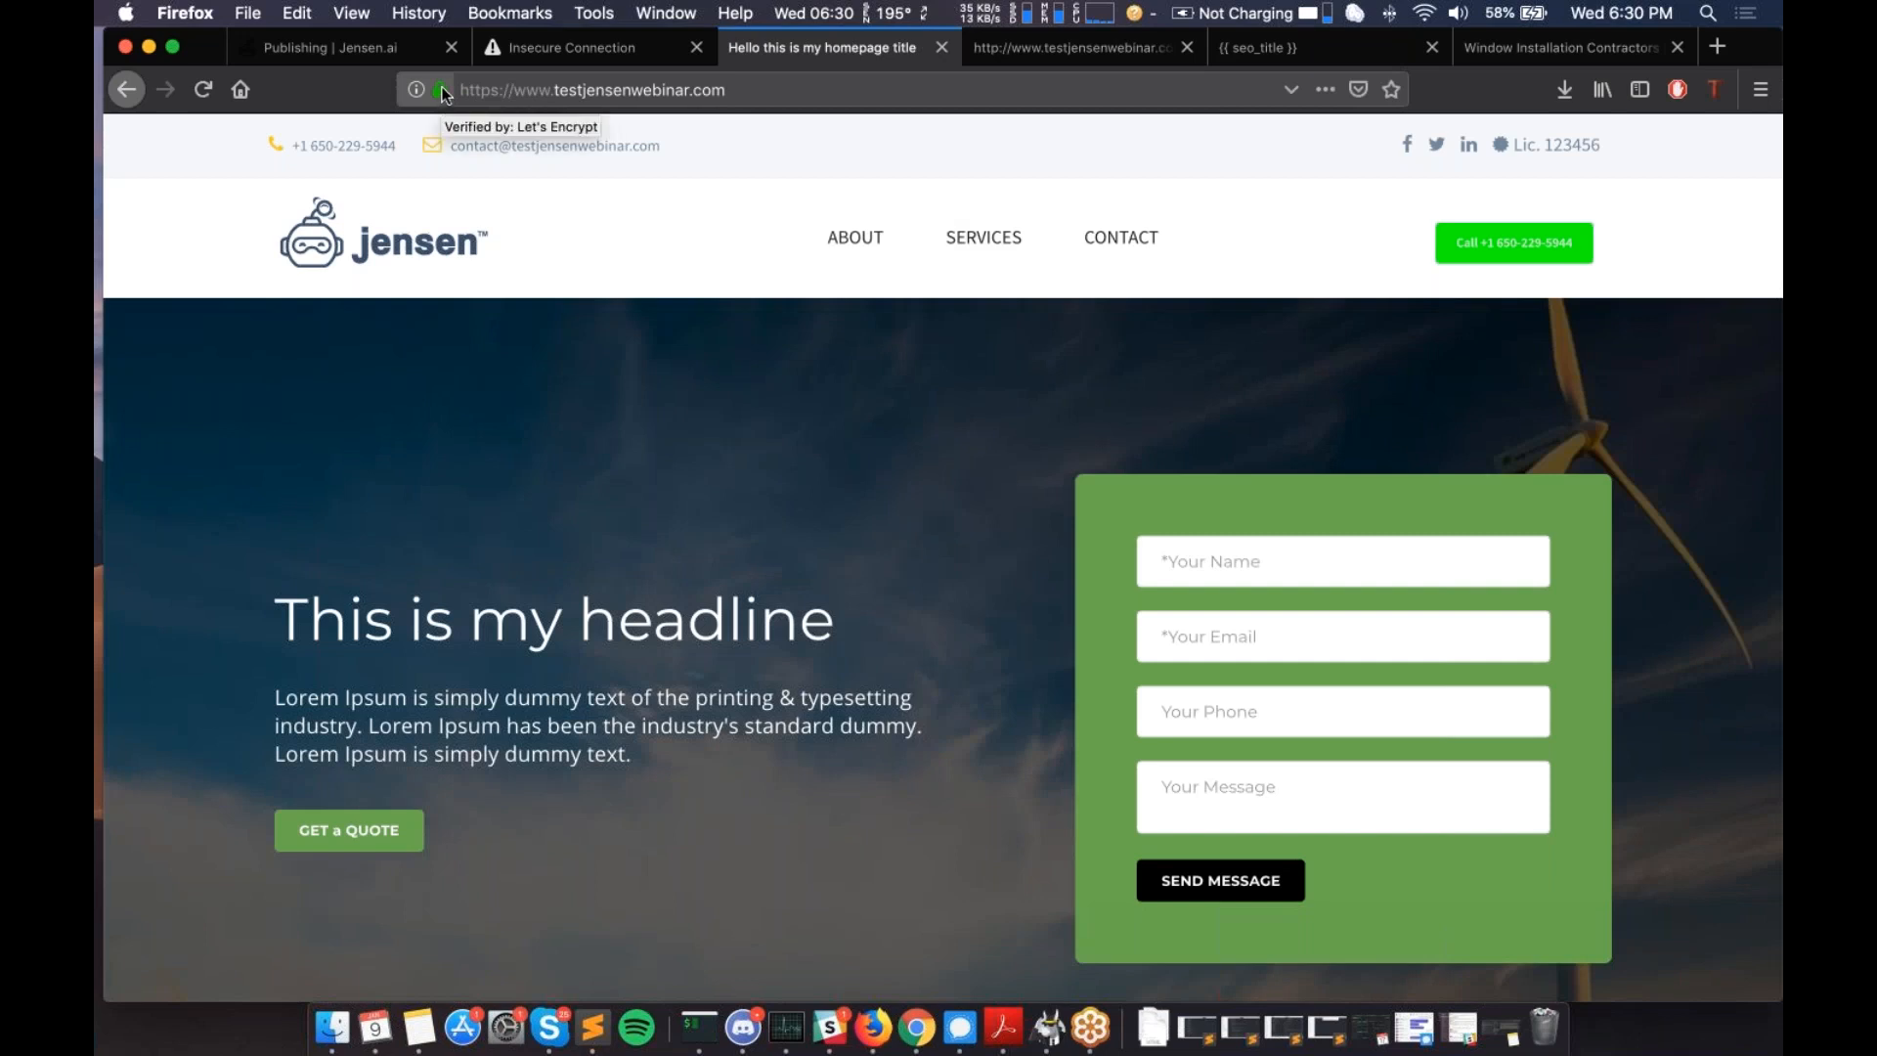
pyautogui.click(695, 47)
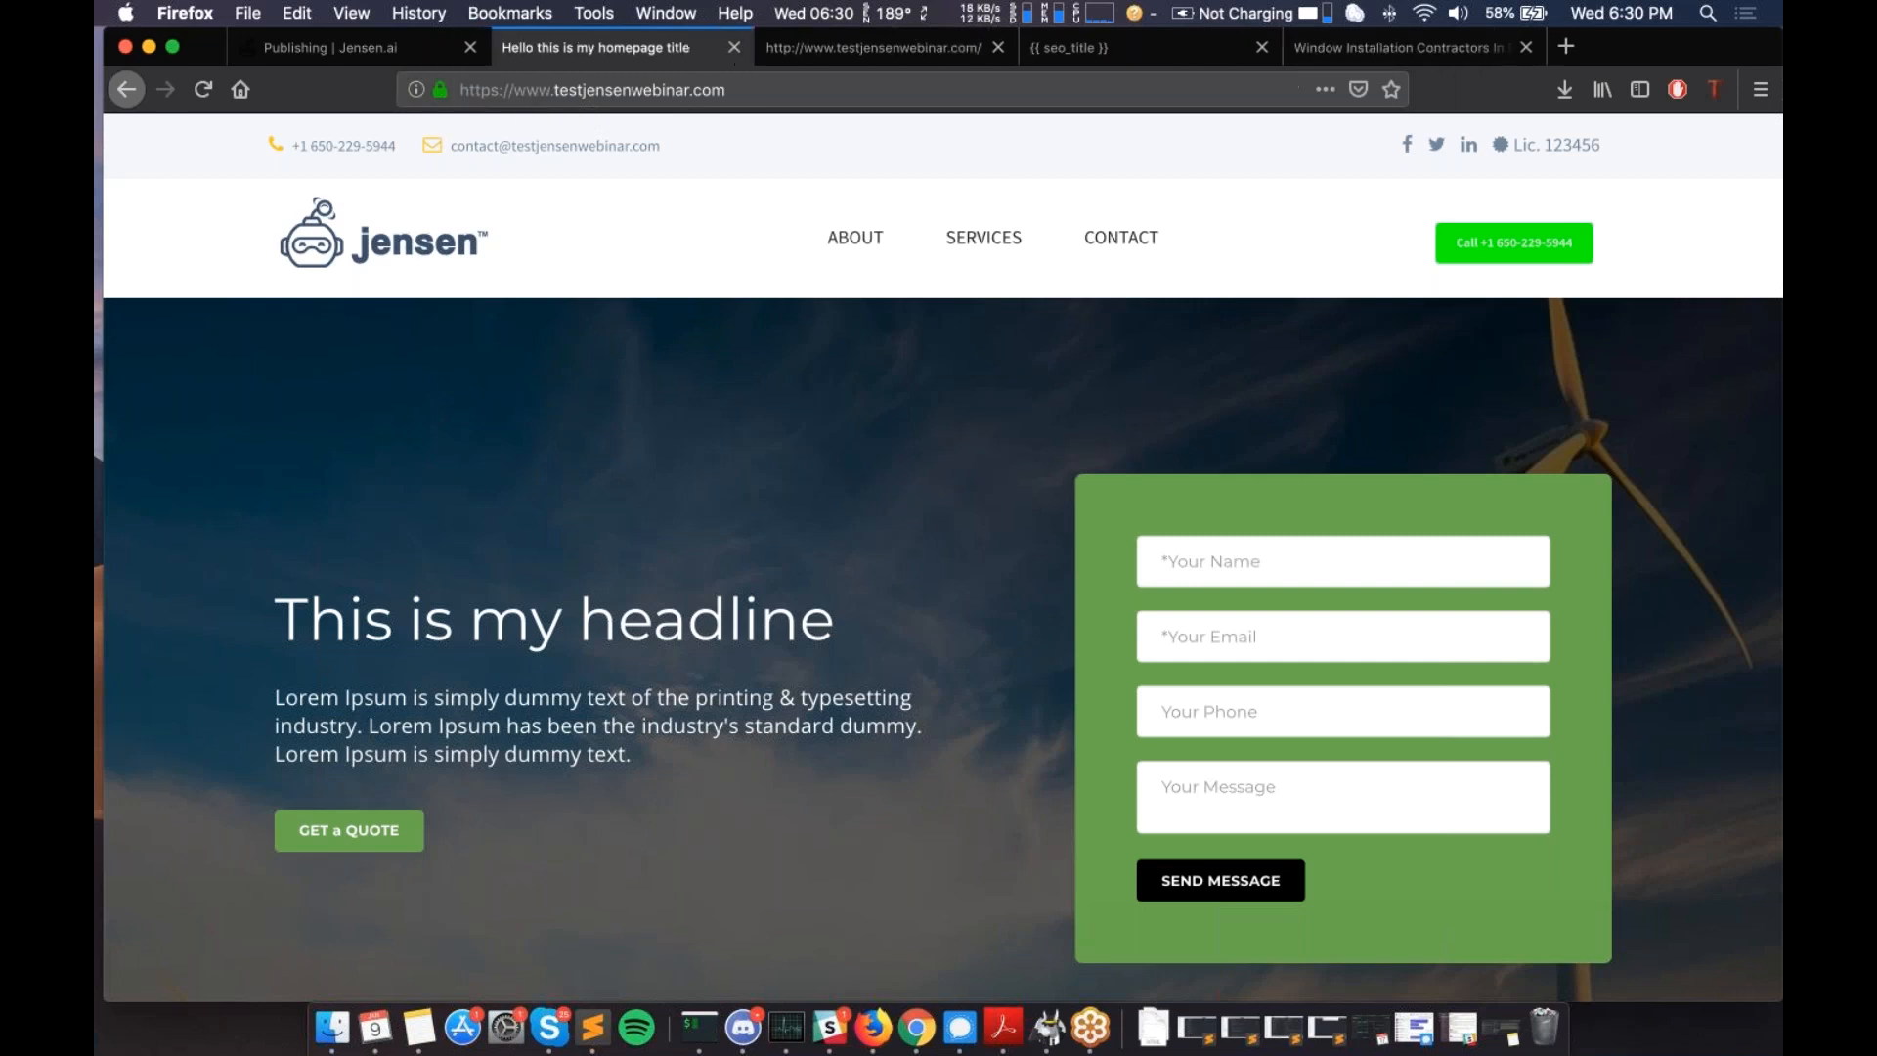
pyautogui.scroll(-1, 942, 553)
pyautogui.scroll(1, 943, 553)
# - Go to testjensenwebinar.com/service-location-index.html
pyautogui.click(786, 94)
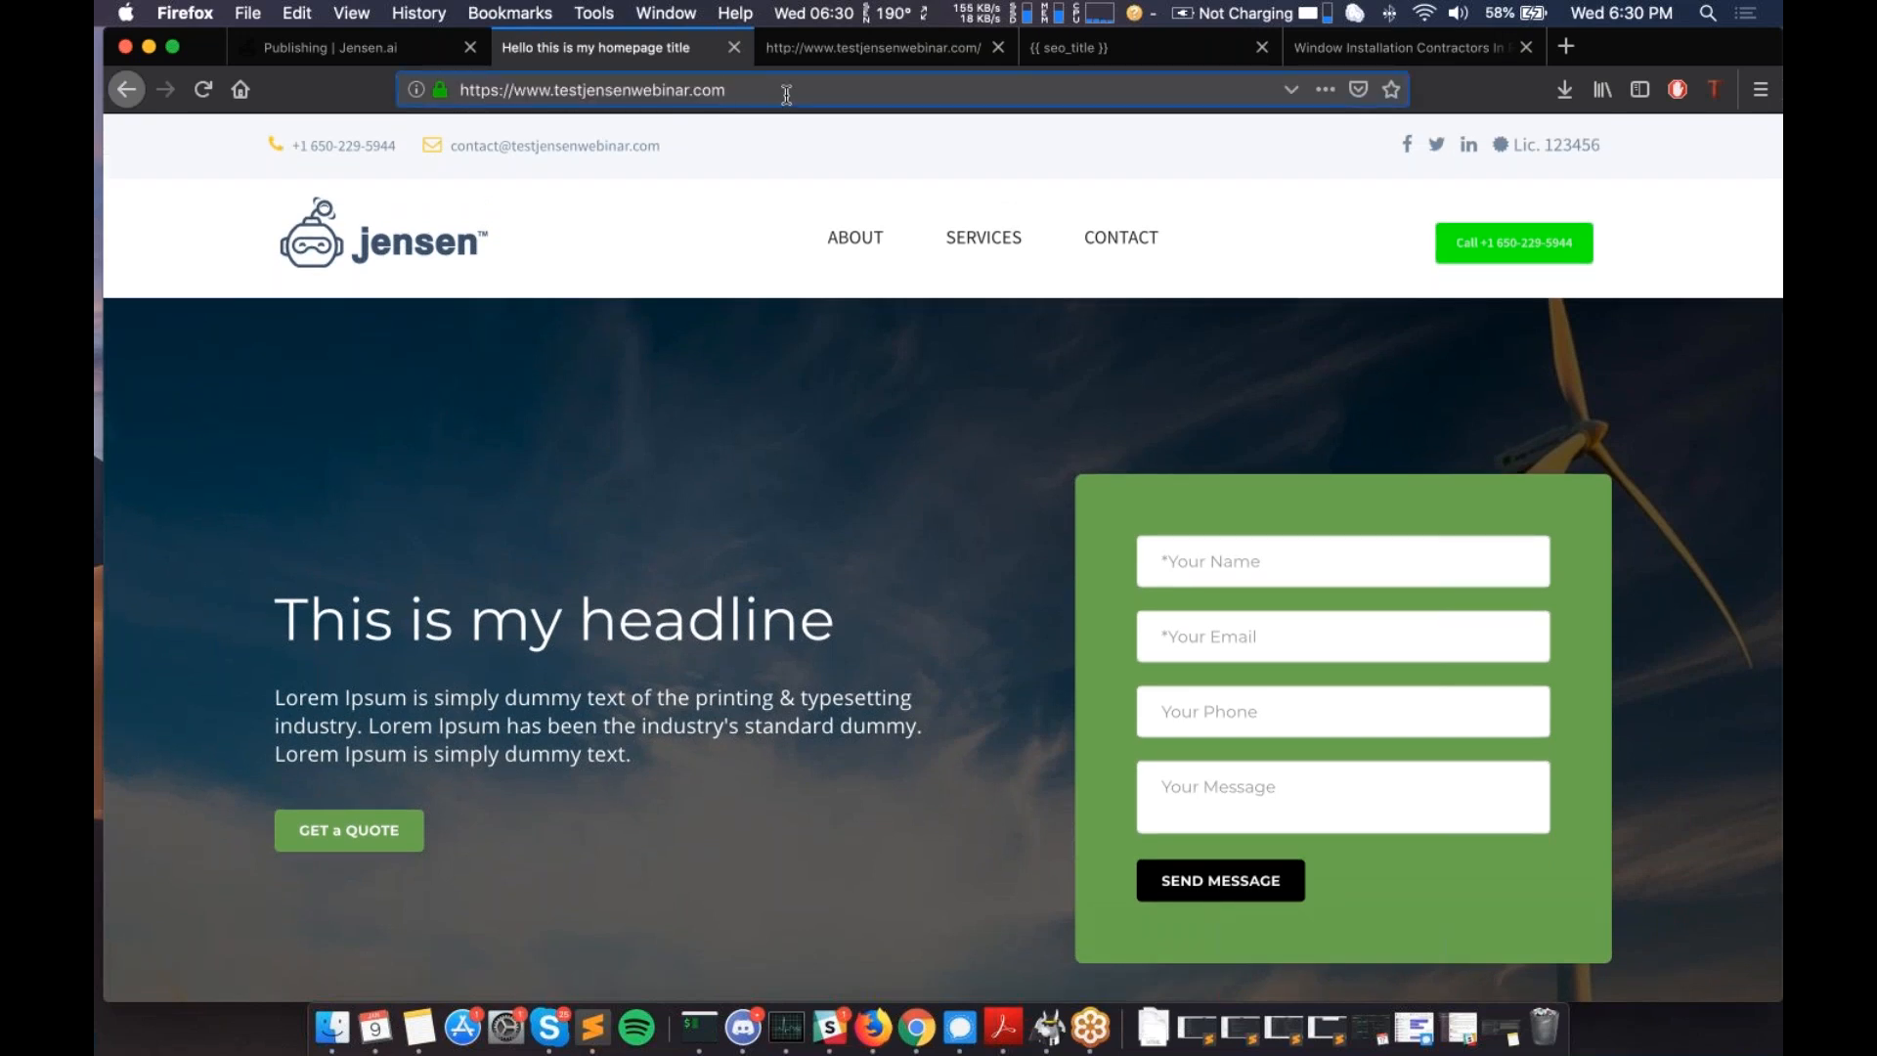
pyautogui.write('/service-location-index.html')
pyautogui.press('Return')
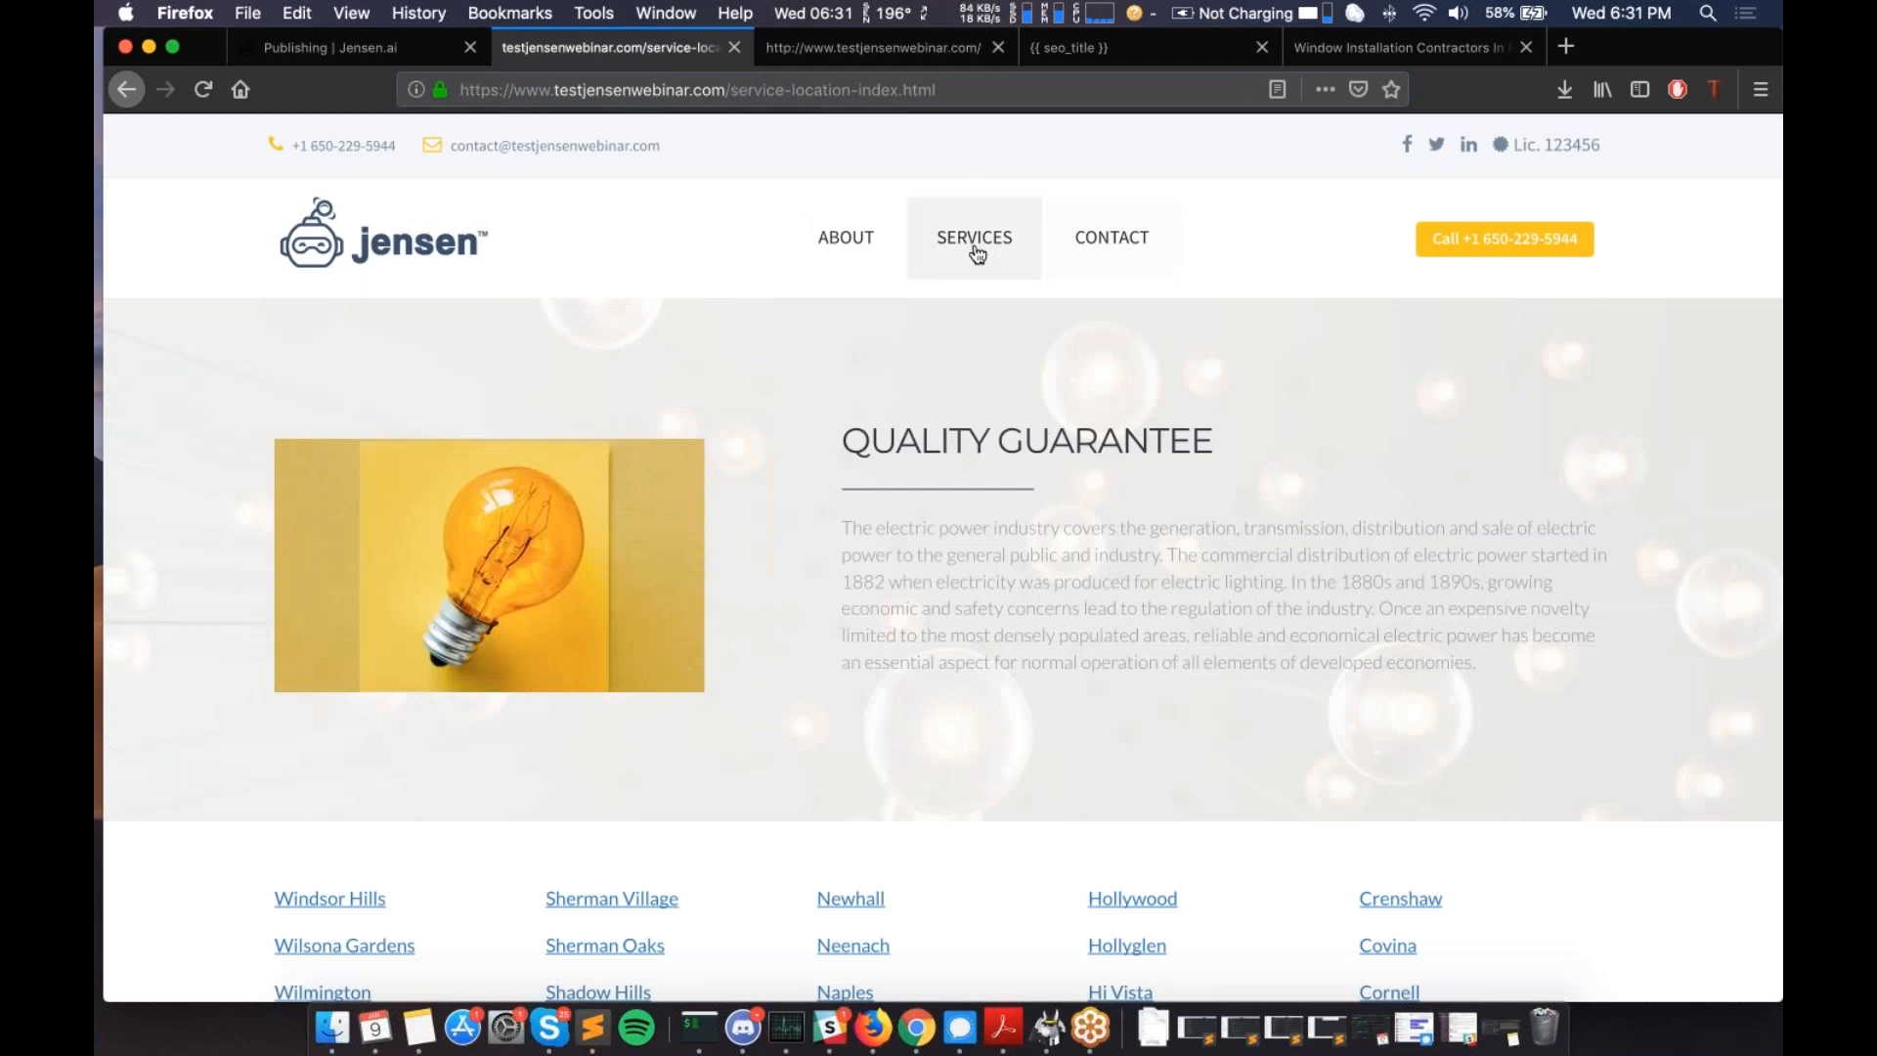
pyautogui.moveTo(732, 90); pyautogui.dragTo(957, 111)
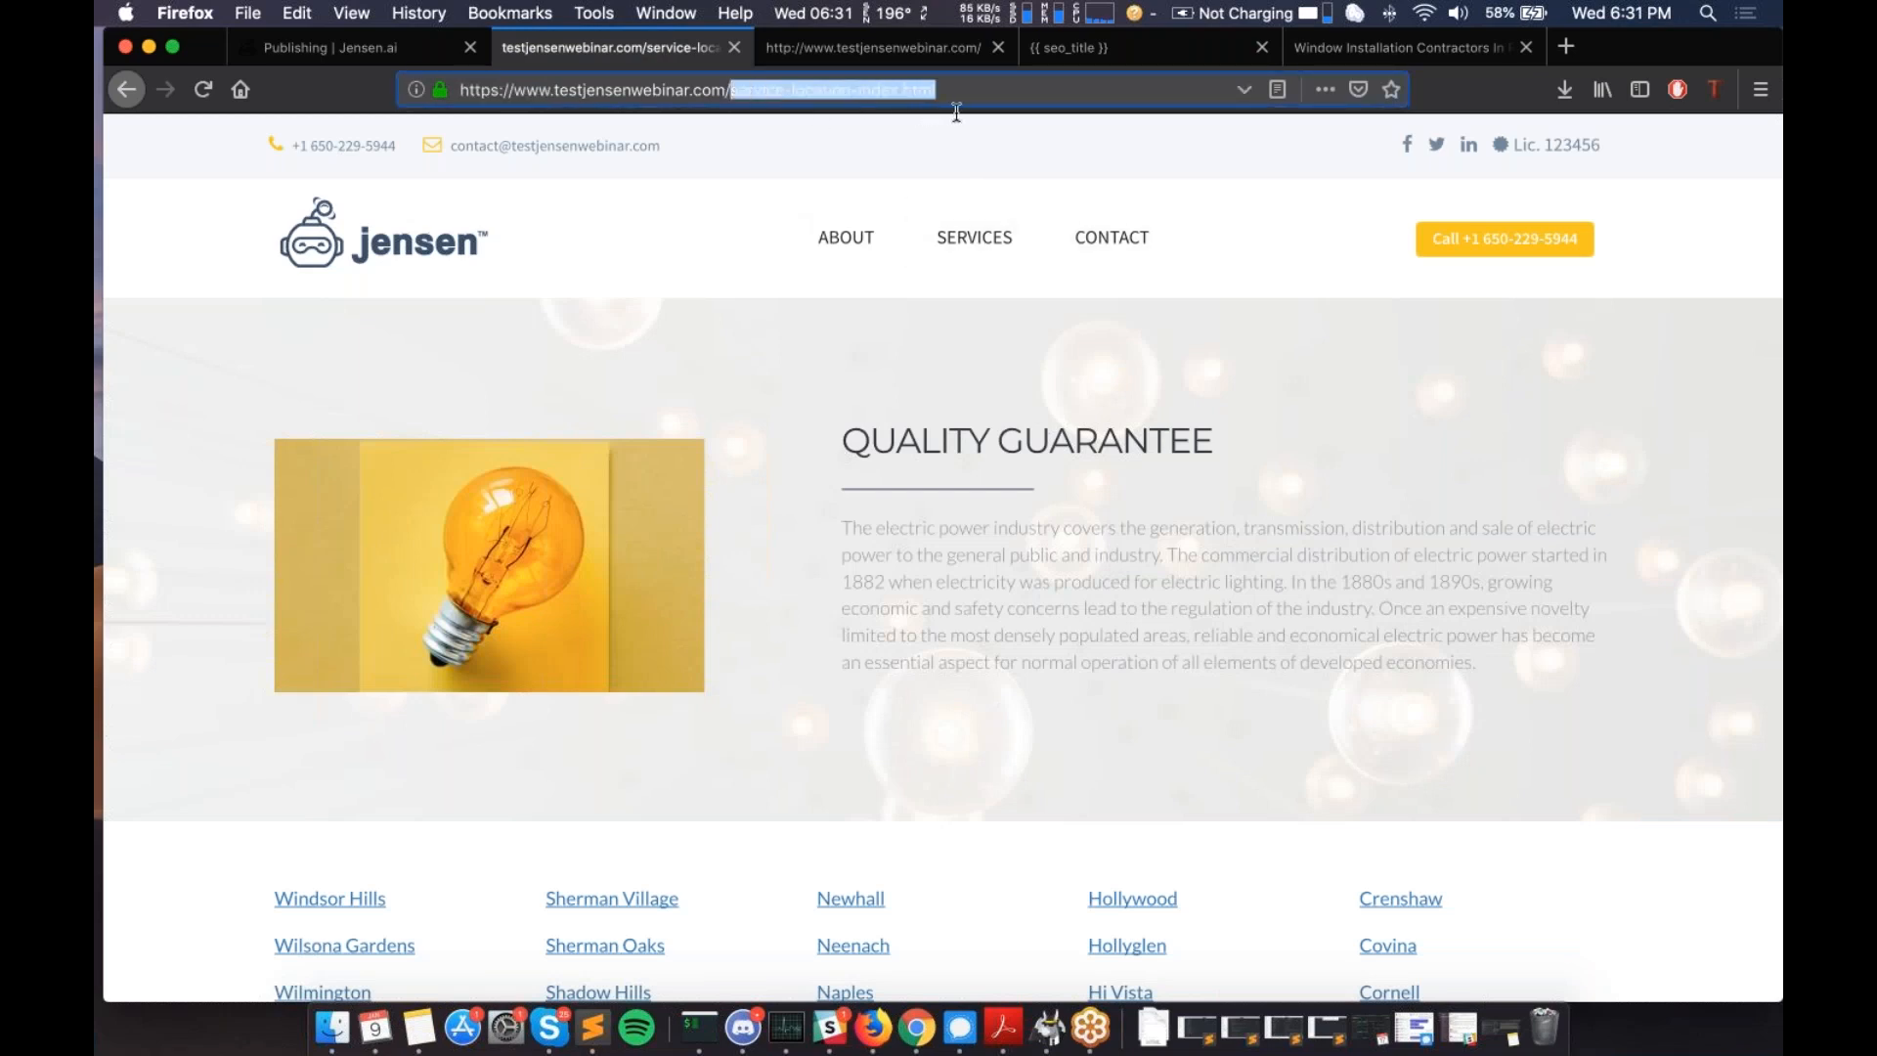
pyautogui.click(787, 89)
pyautogui.moveTo(724, 90)
pyautogui.mouseDown()
pyautogui.moveTo(963, 117)
pyautogui.moveTo(830, 77)
pyautogui.moveTo(733, 89)
pyautogui.mouseUp()
pyautogui.click(963, 100)
pyautogui.click(741, 91)
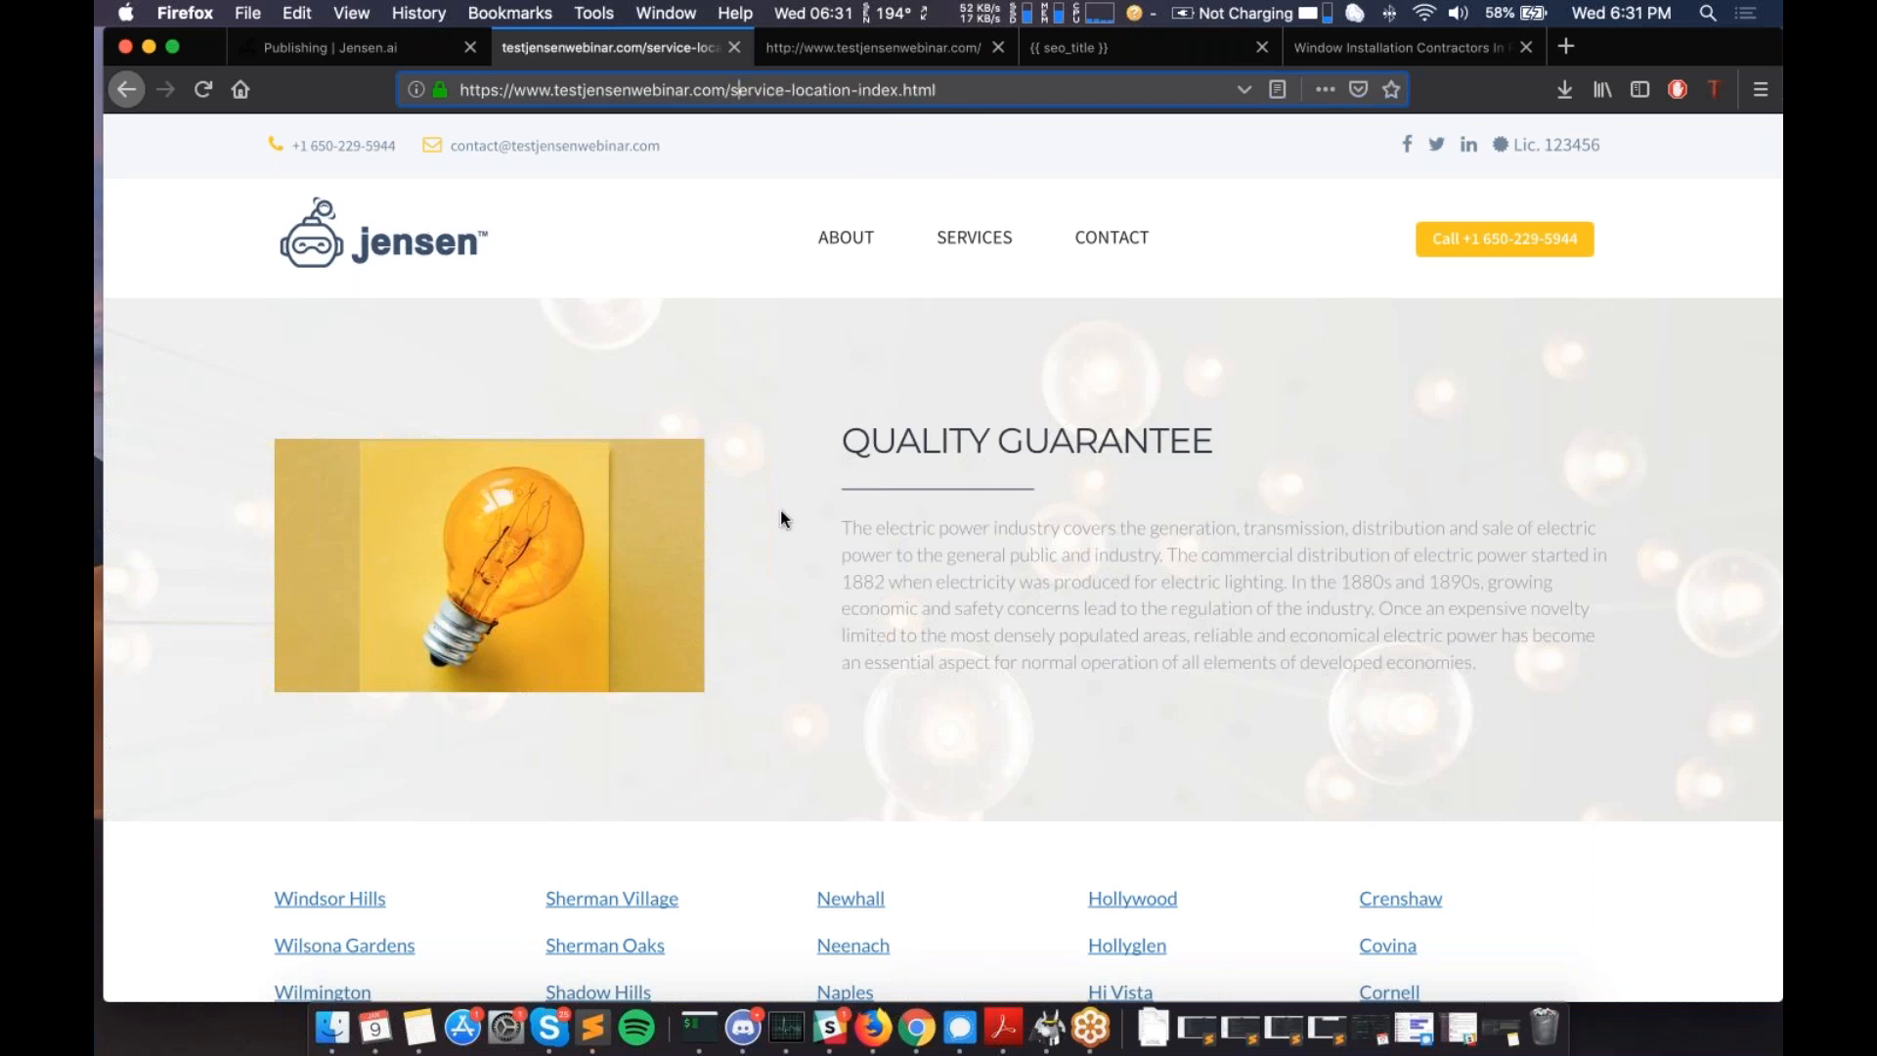
pyautogui.scroll(-1, 782, 518)
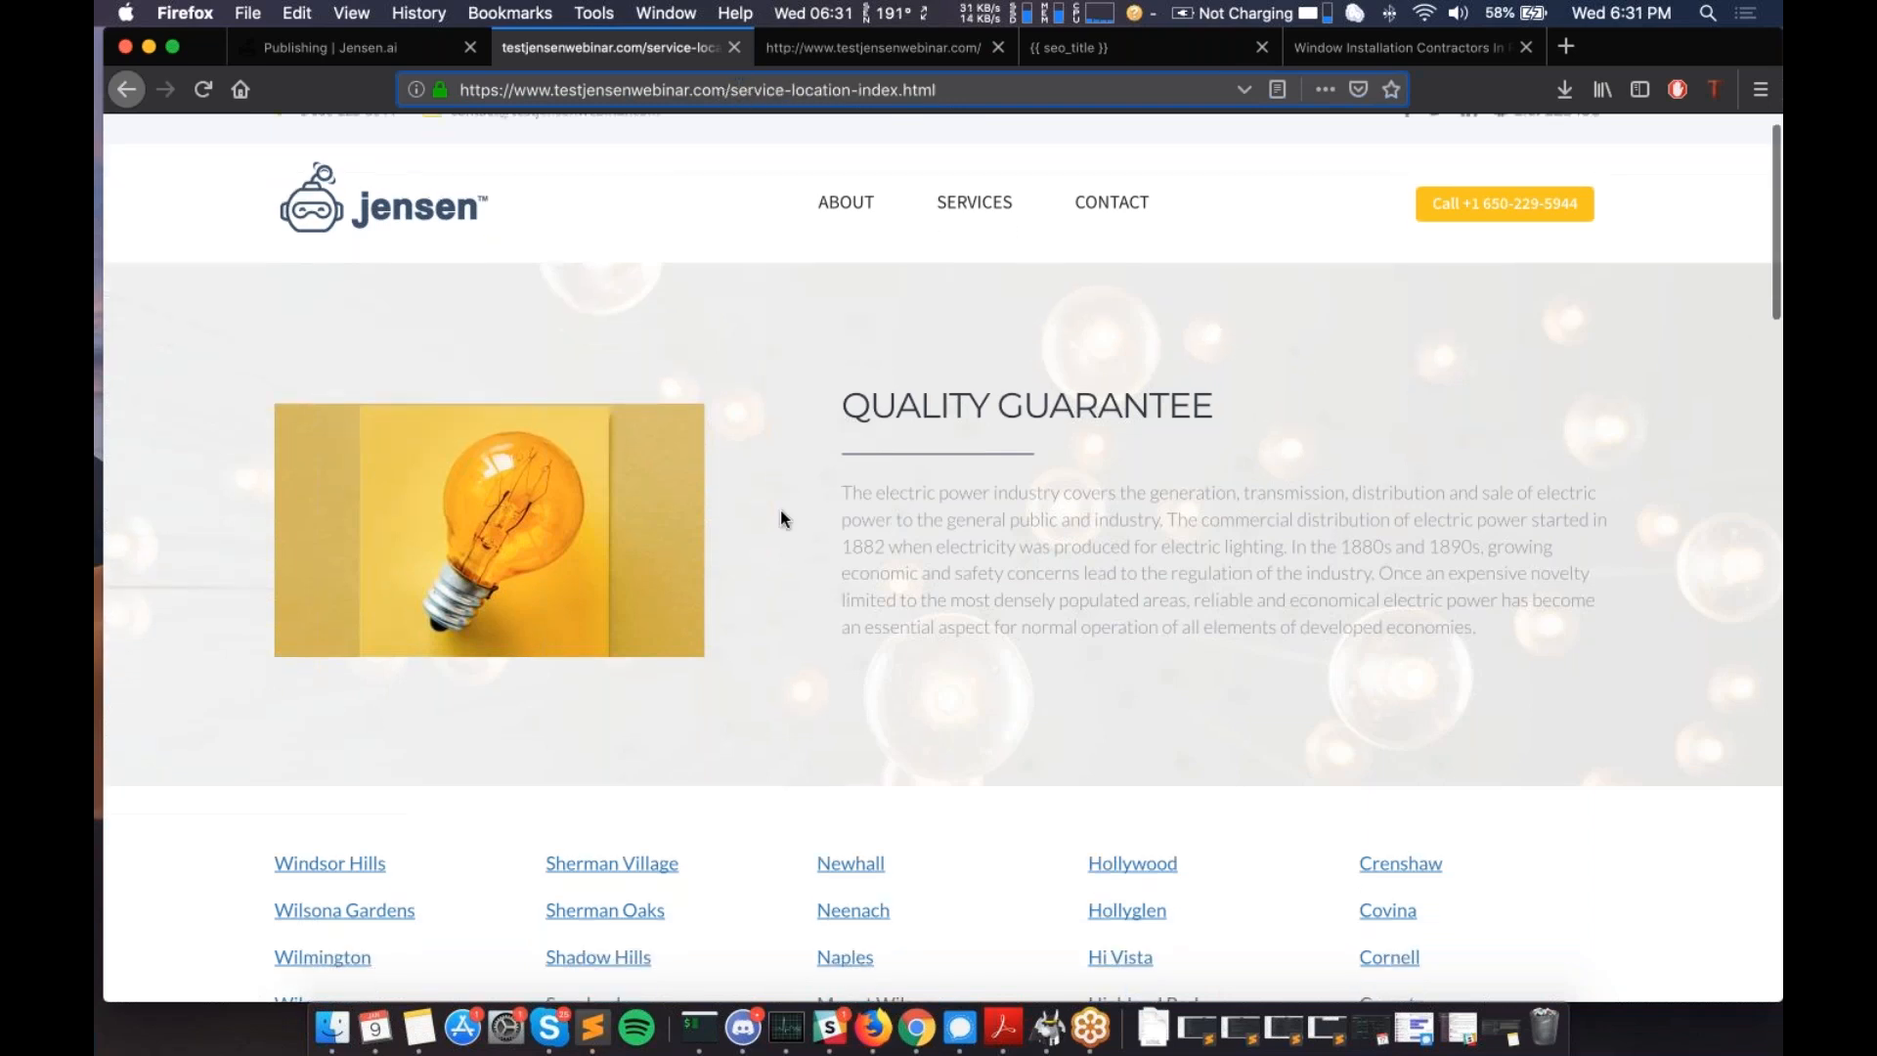
pyautogui.scroll(-2, 782, 518)
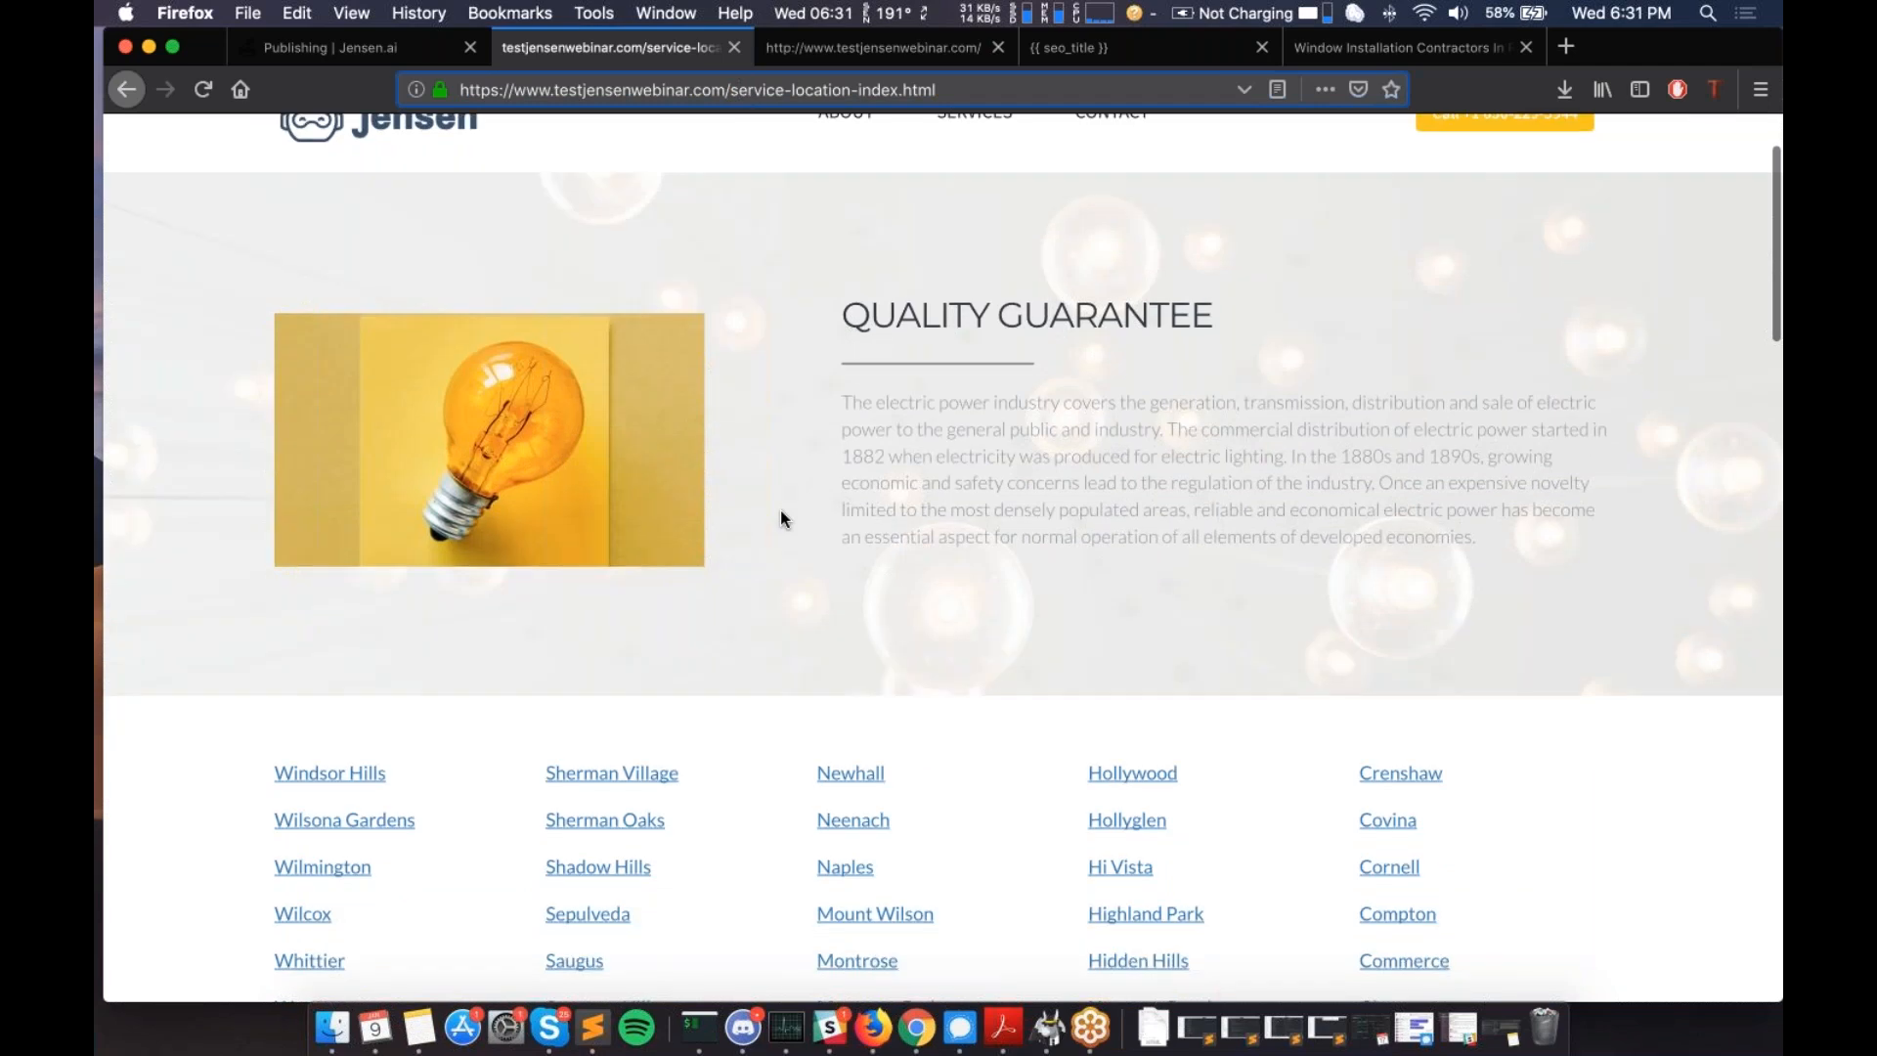
pyautogui.scroll(-4, 780, 518)
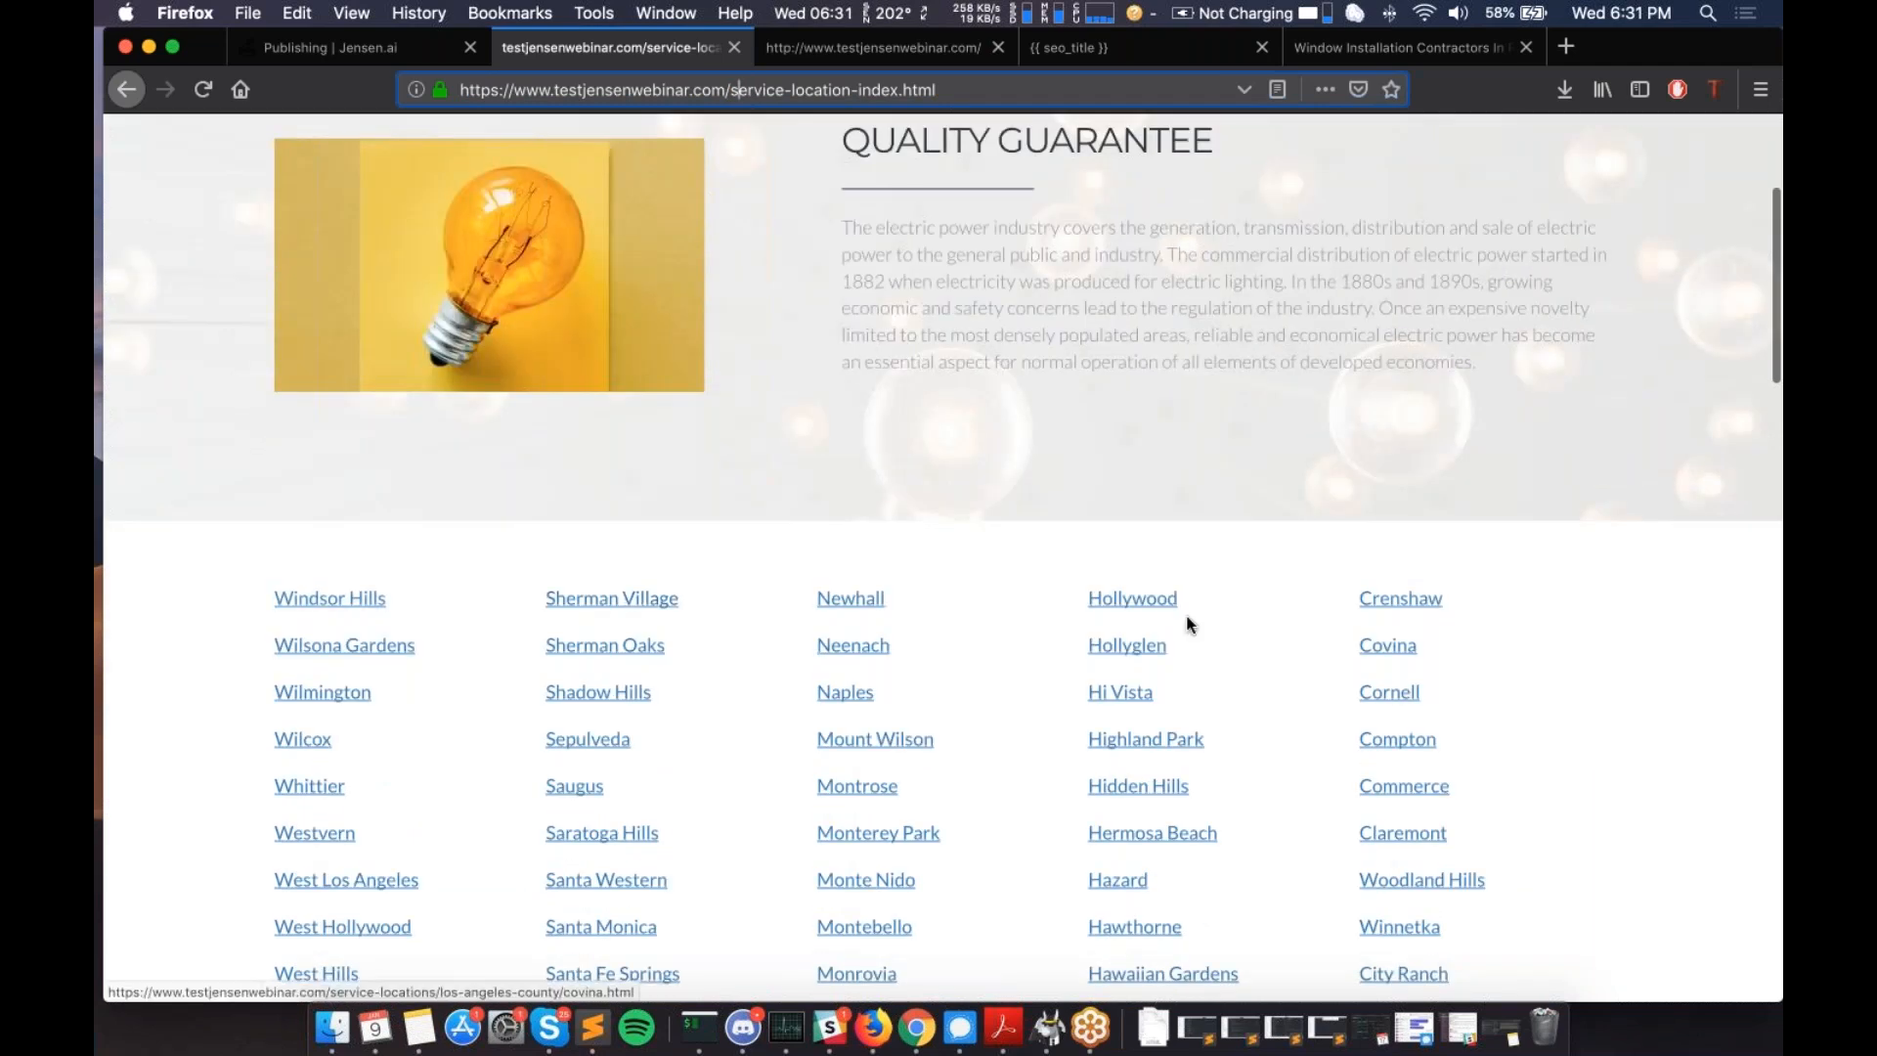
pyautogui.scroll(-6, 1187, 619)
pyautogui.scroll(-10, 1189, 622)
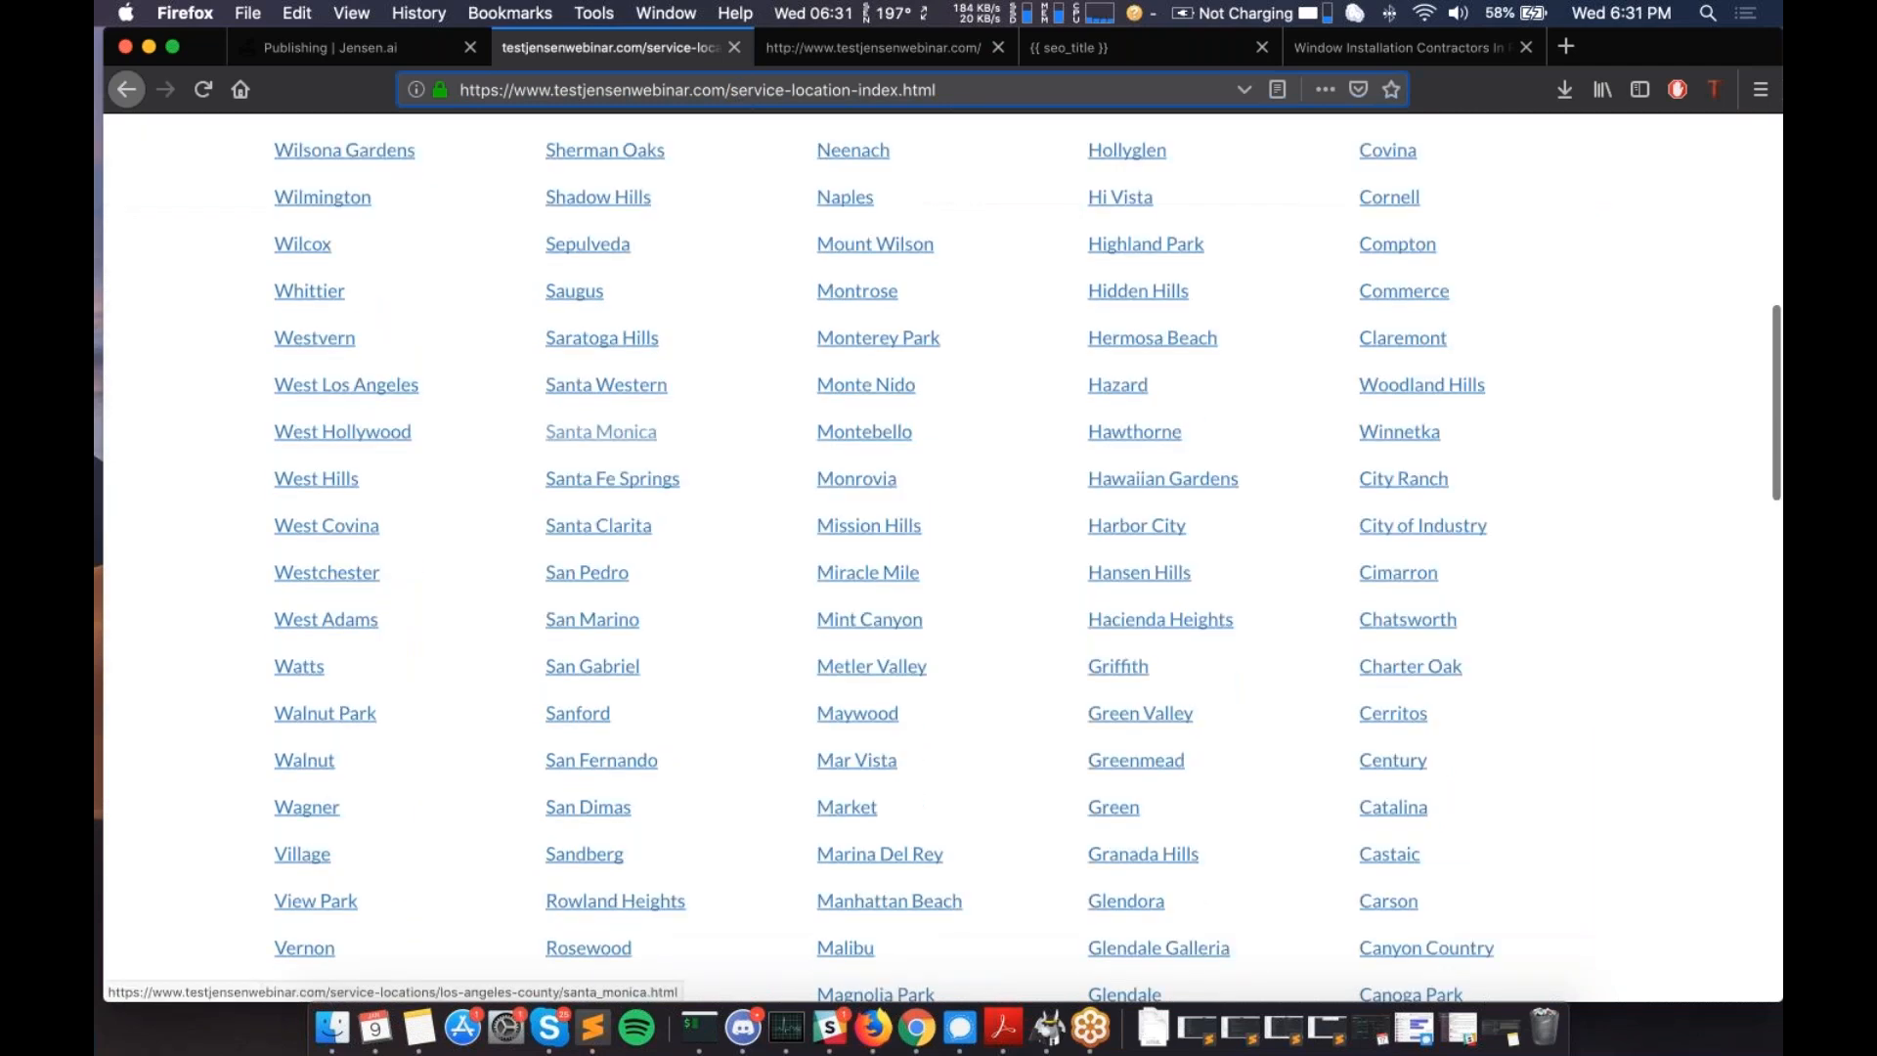
pyautogui.scroll(-14, 311, 549)
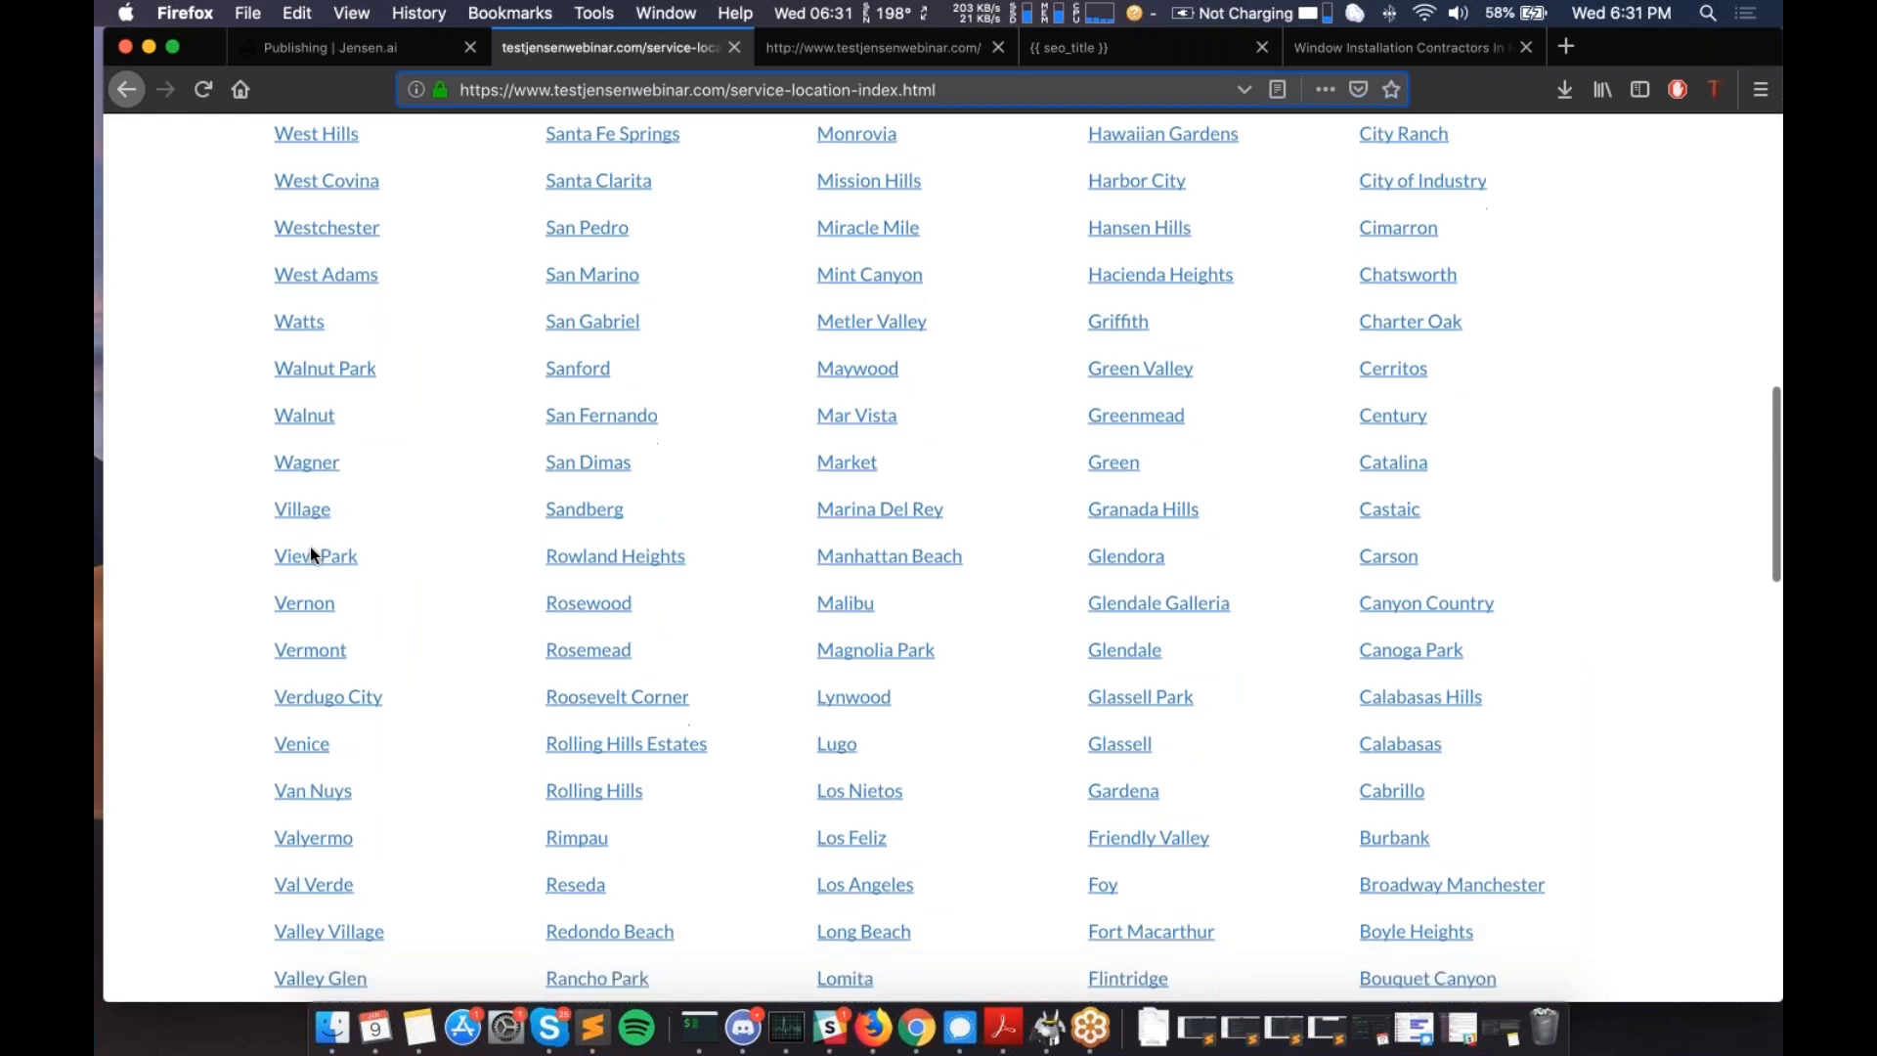
pyautogui.scroll(-5, 309, 553)
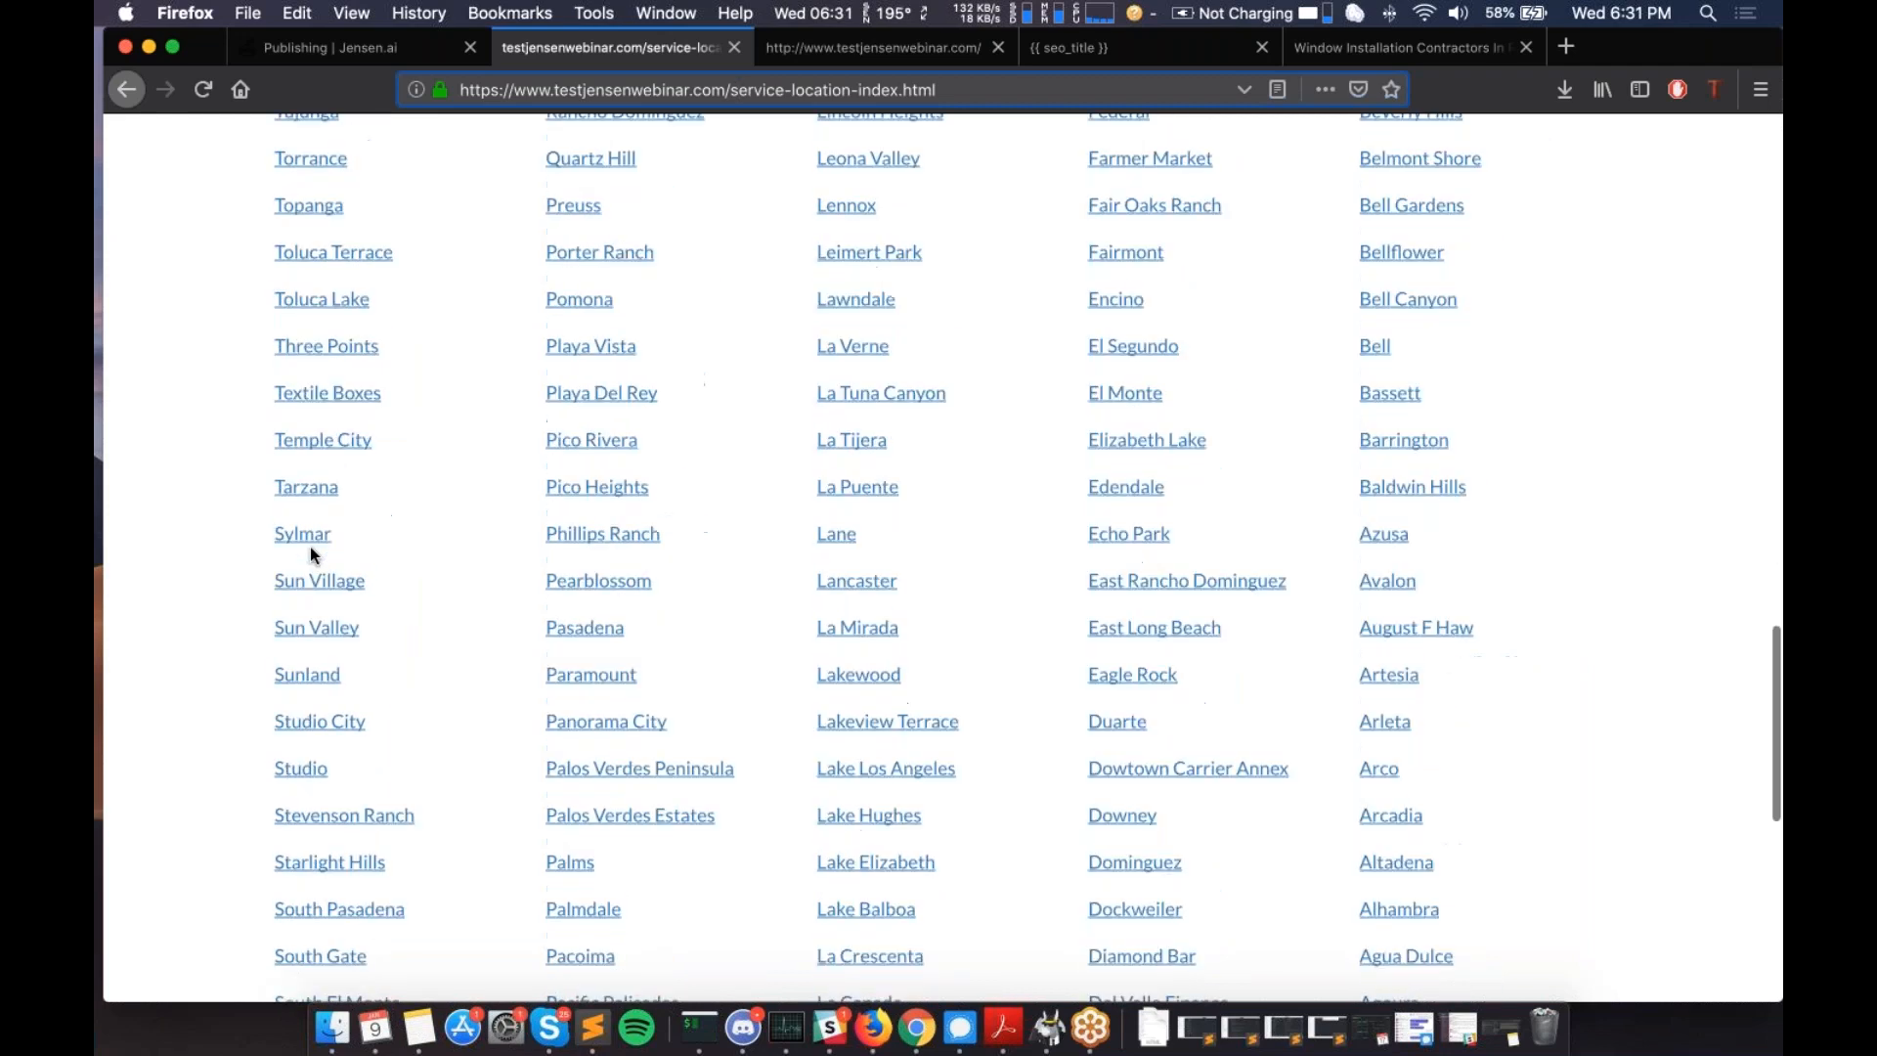
pyautogui.scroll(-12, 309, 552)
pyautogui.scroll(20, 309, 547)
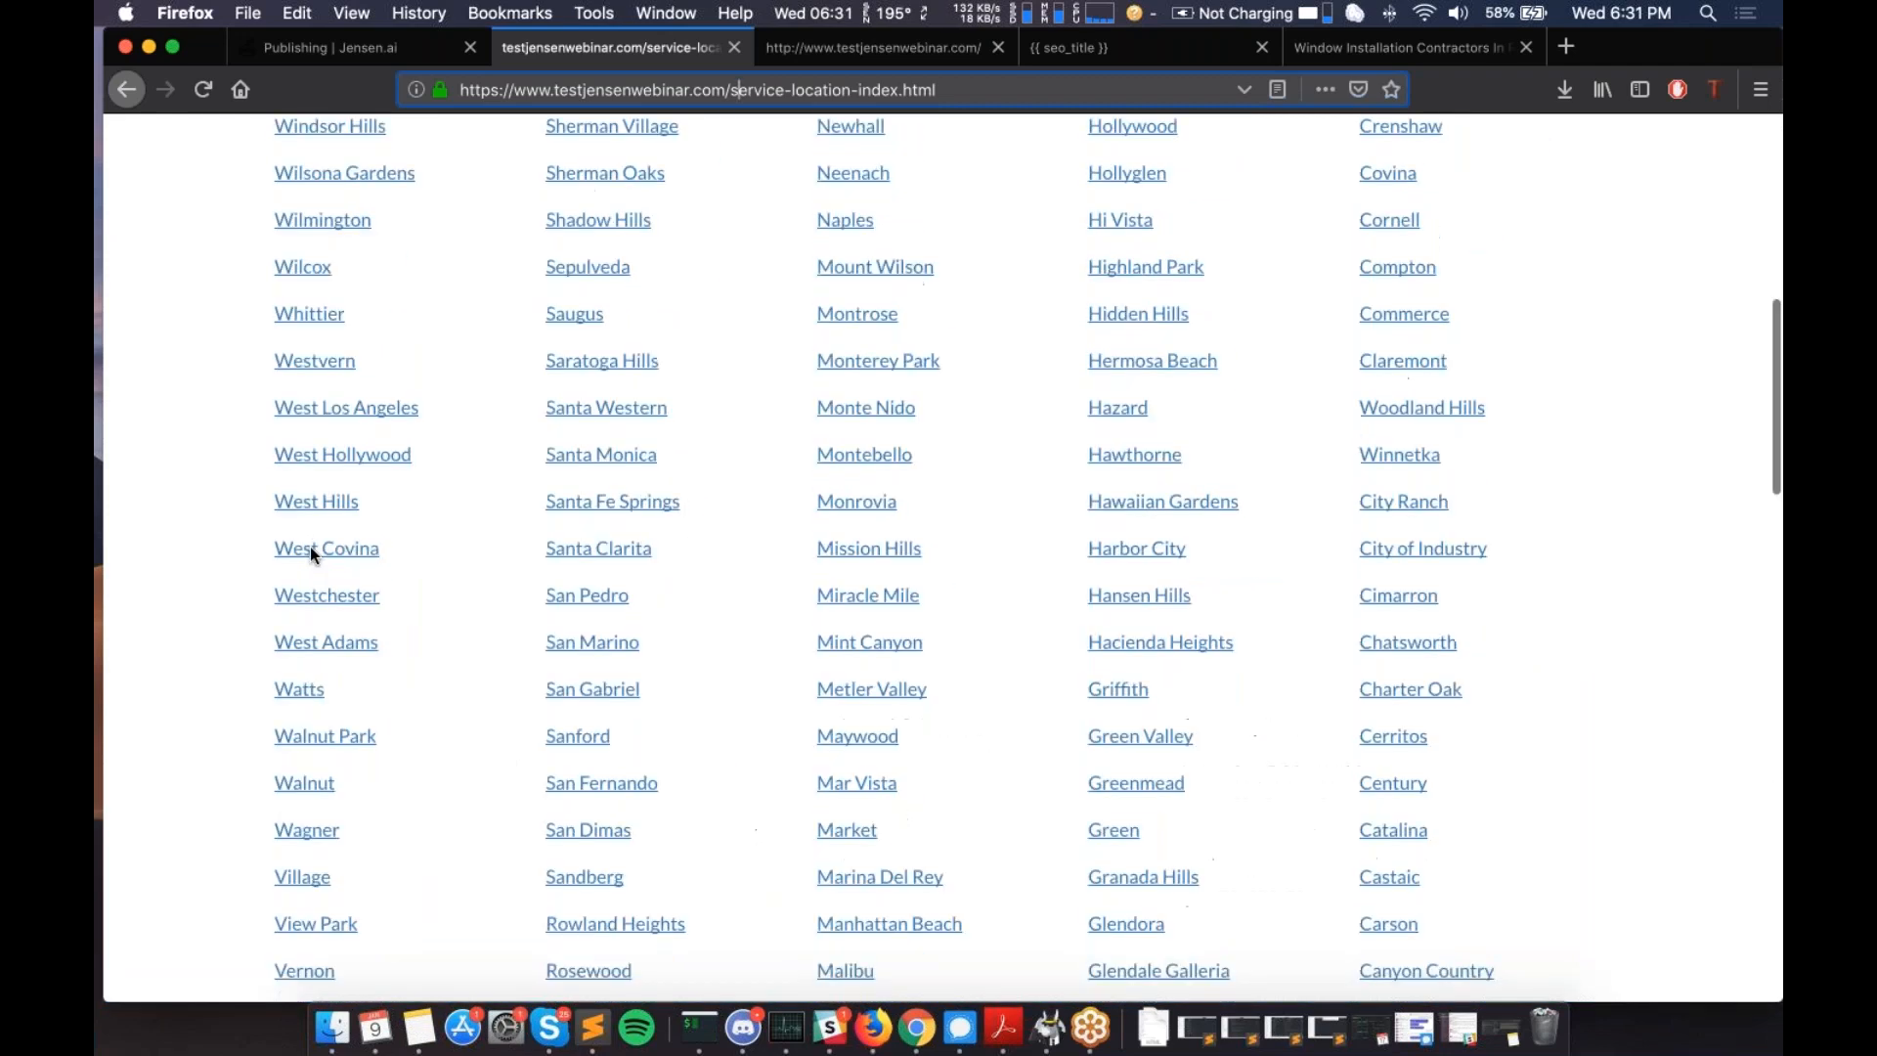
pyautogui.scroll(9, 309, 547)
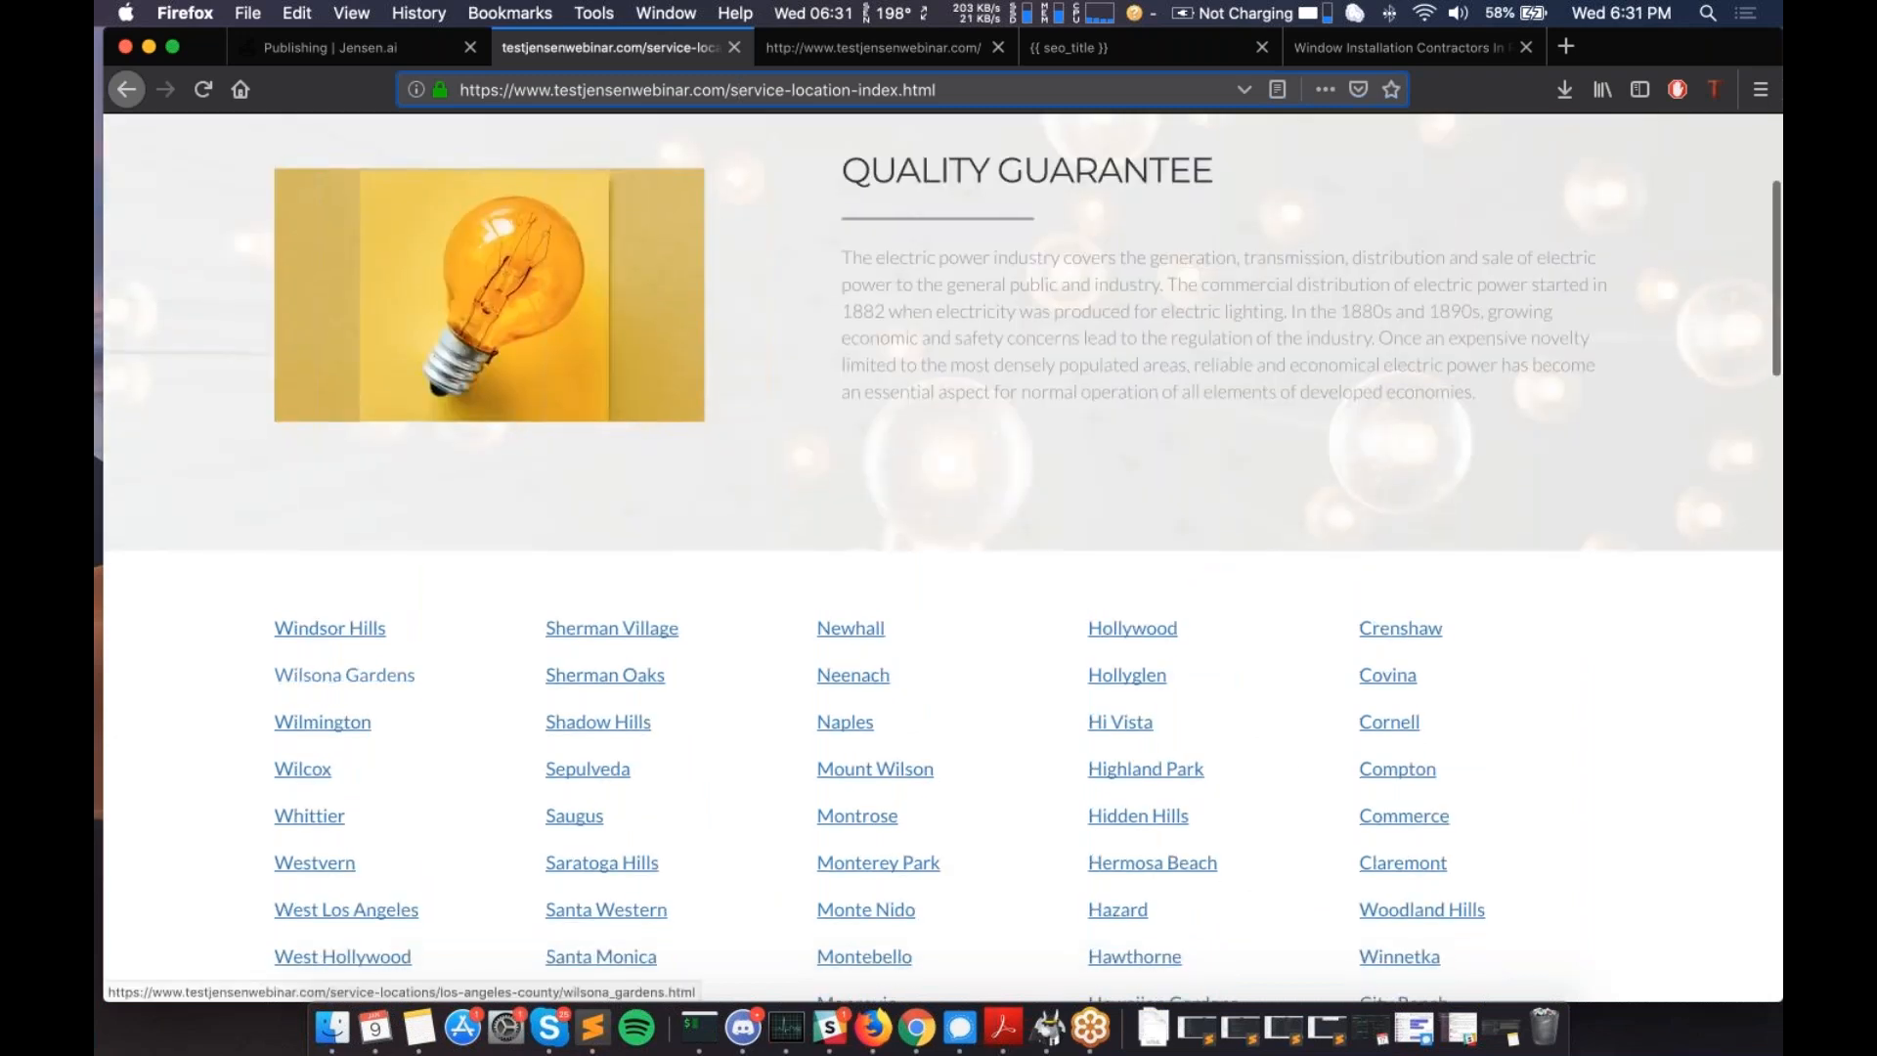
pyautogui.scroll(-4, 344, 674)
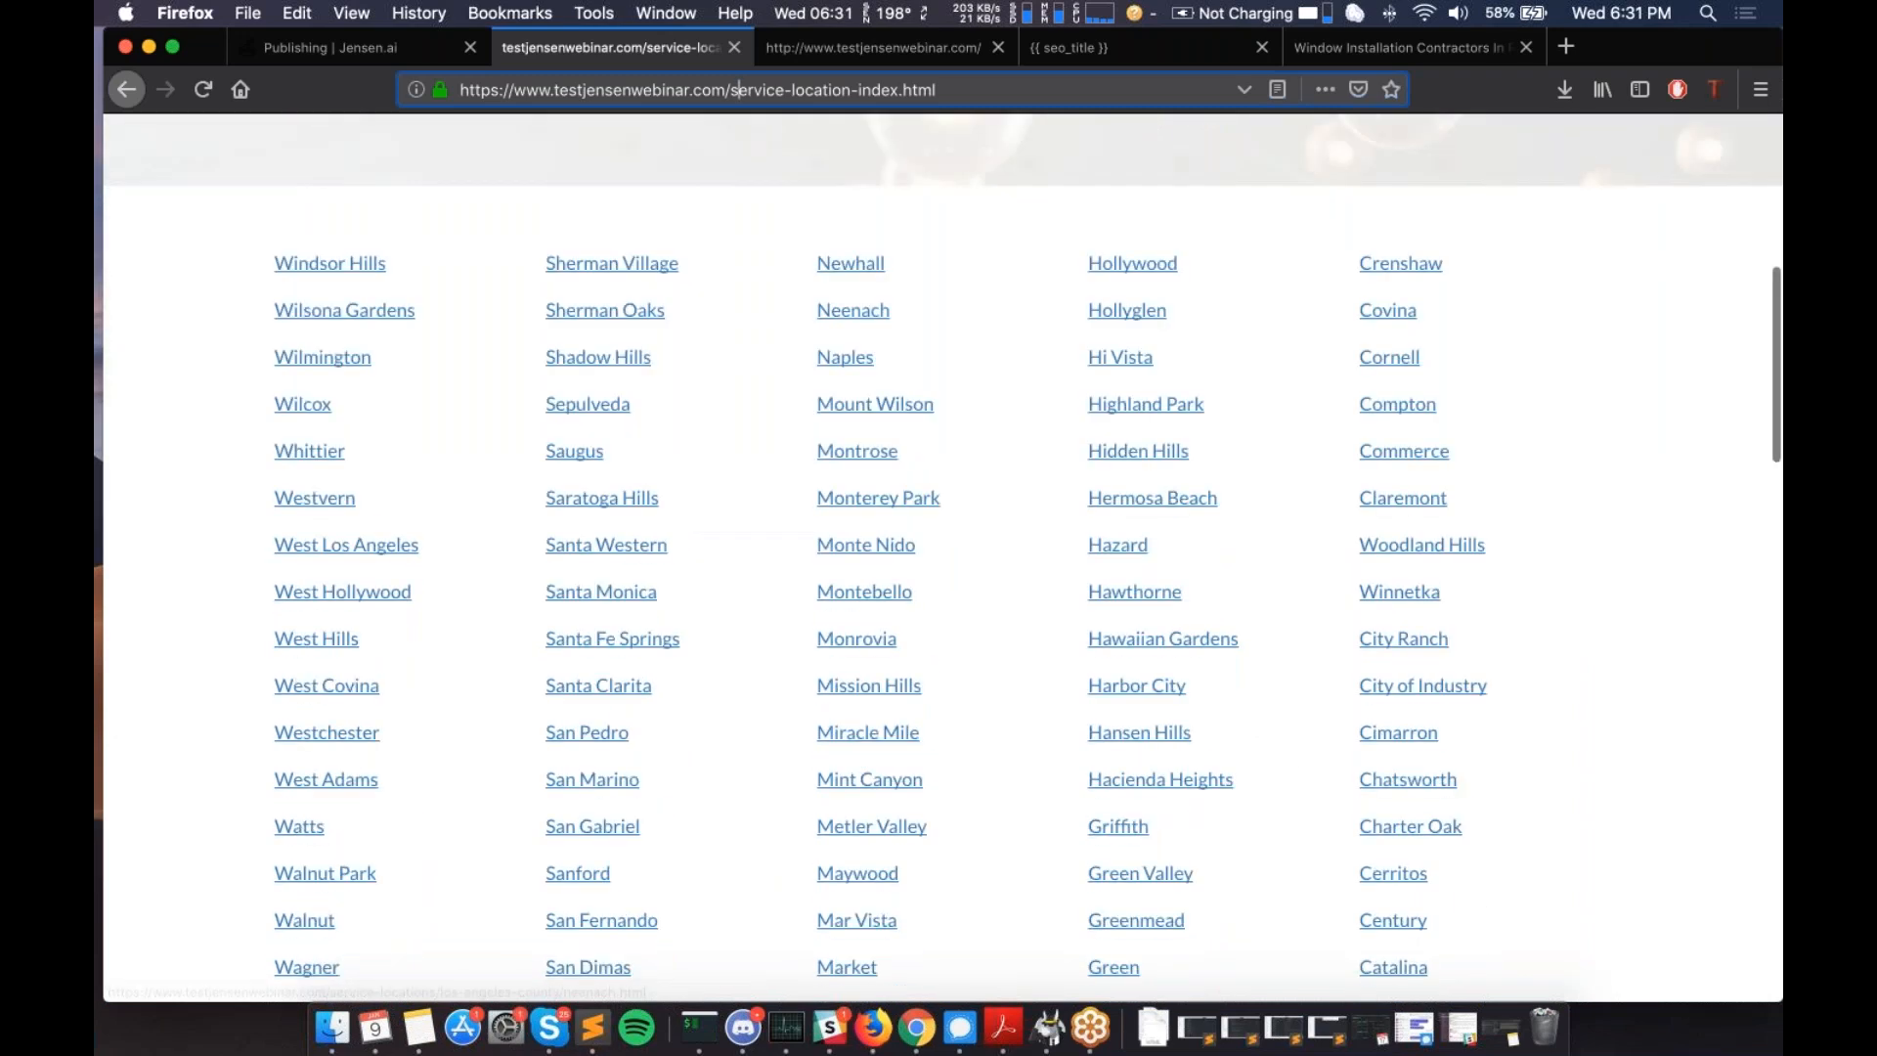
pyautogui.scroll(-2, 347, 391)
# - Open the West Hollywood page and select its 'West Hollywood Plumbing' heading
pyautogui.click(347, 384)
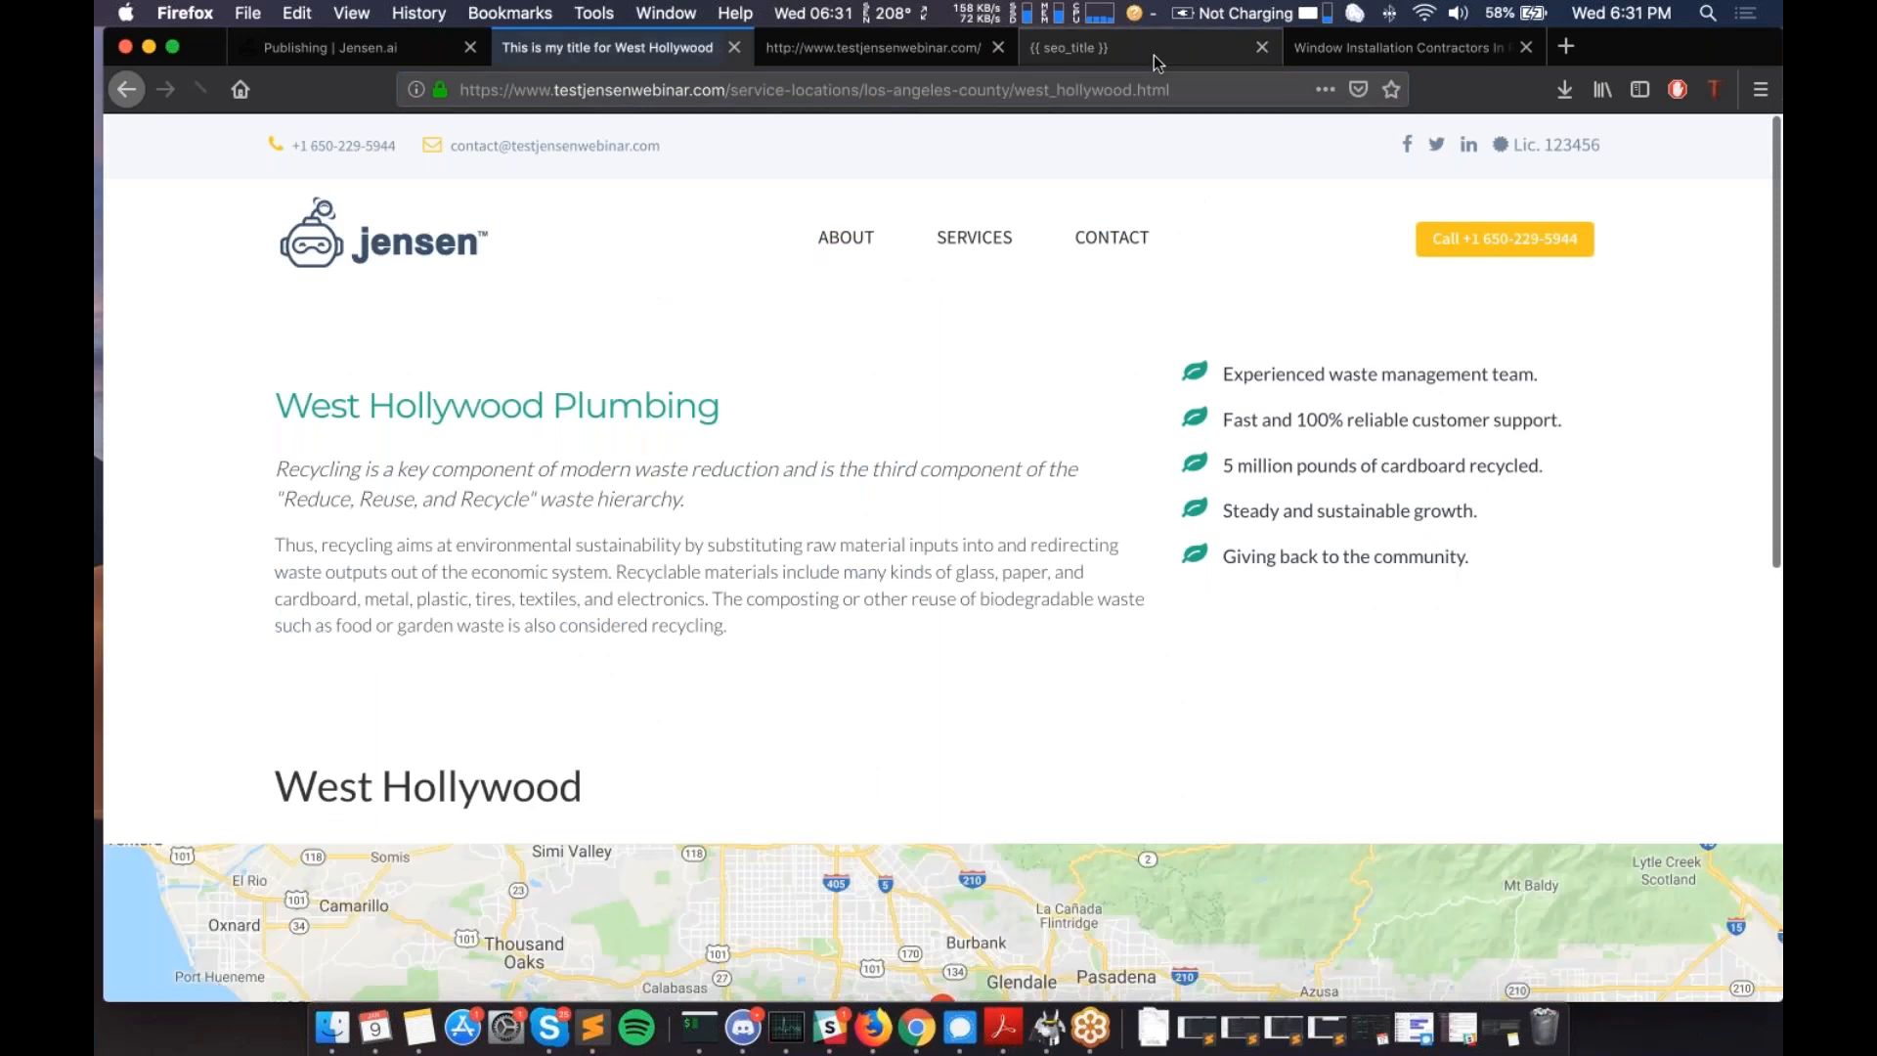
pyautogui.moveTo(276, 405); pyautogui.dragTo(545, 404)
pyautogui.doubleClick(545, 405)
pyautogui.click(587, 405)
pyautogui.doubleClick(616, 408)
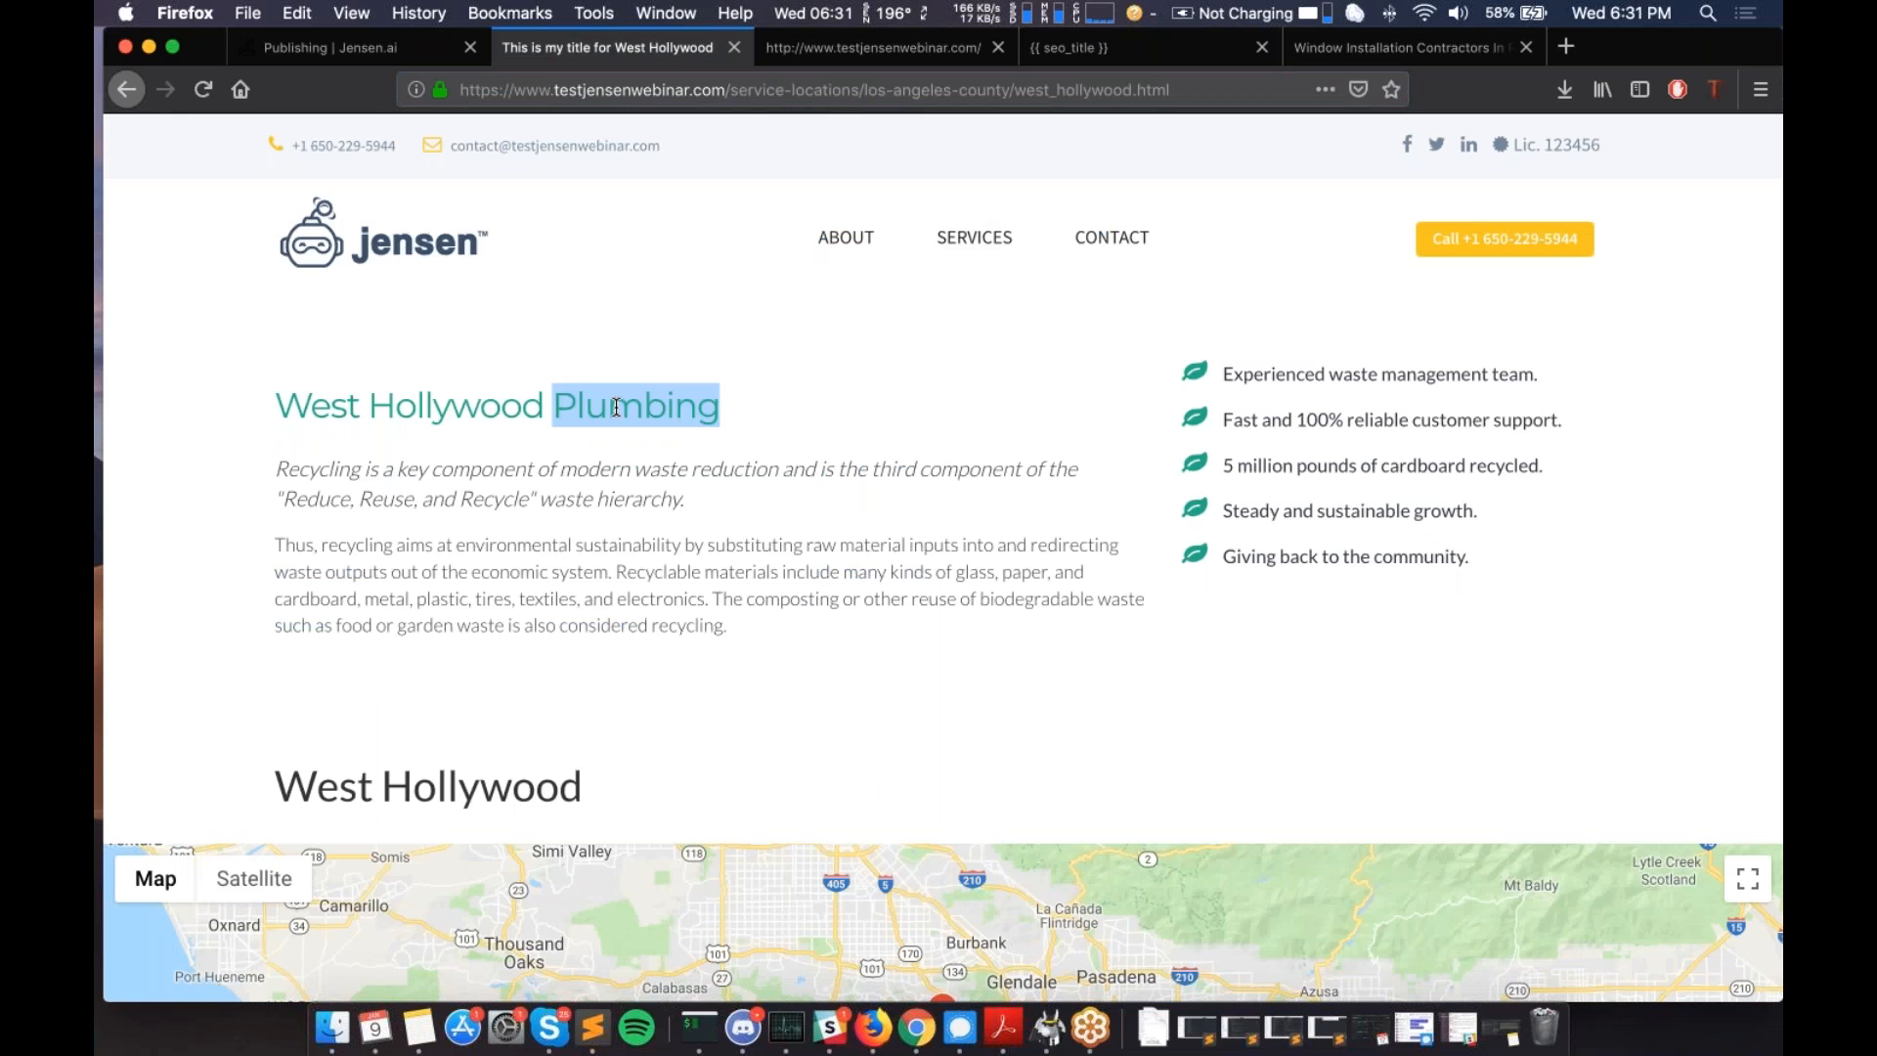
# - Scroll through the West Hollywood page and its map, clearing the heading selection
pyautogui.scroll(-1, 616, 406)
pyautogui.scroll(-5, 616, 406)
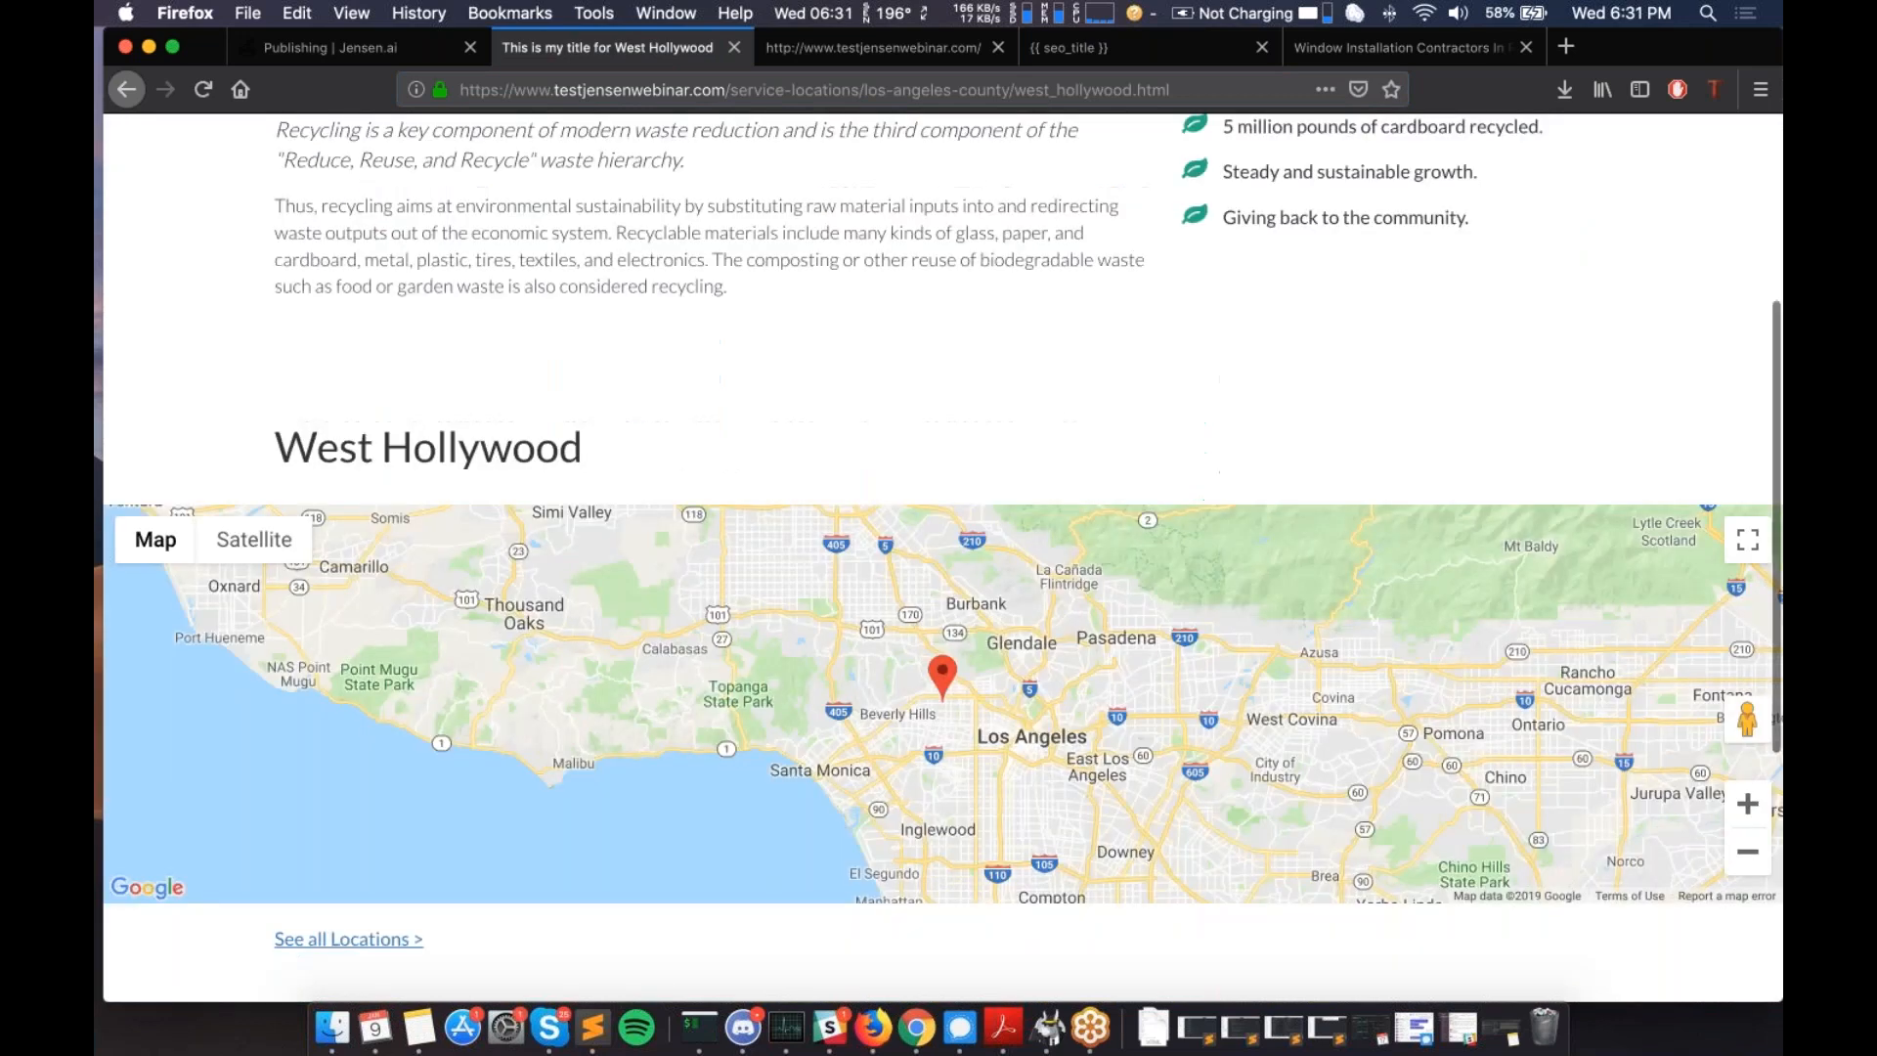
pyautogui.scroll(-1, 1173, 674)
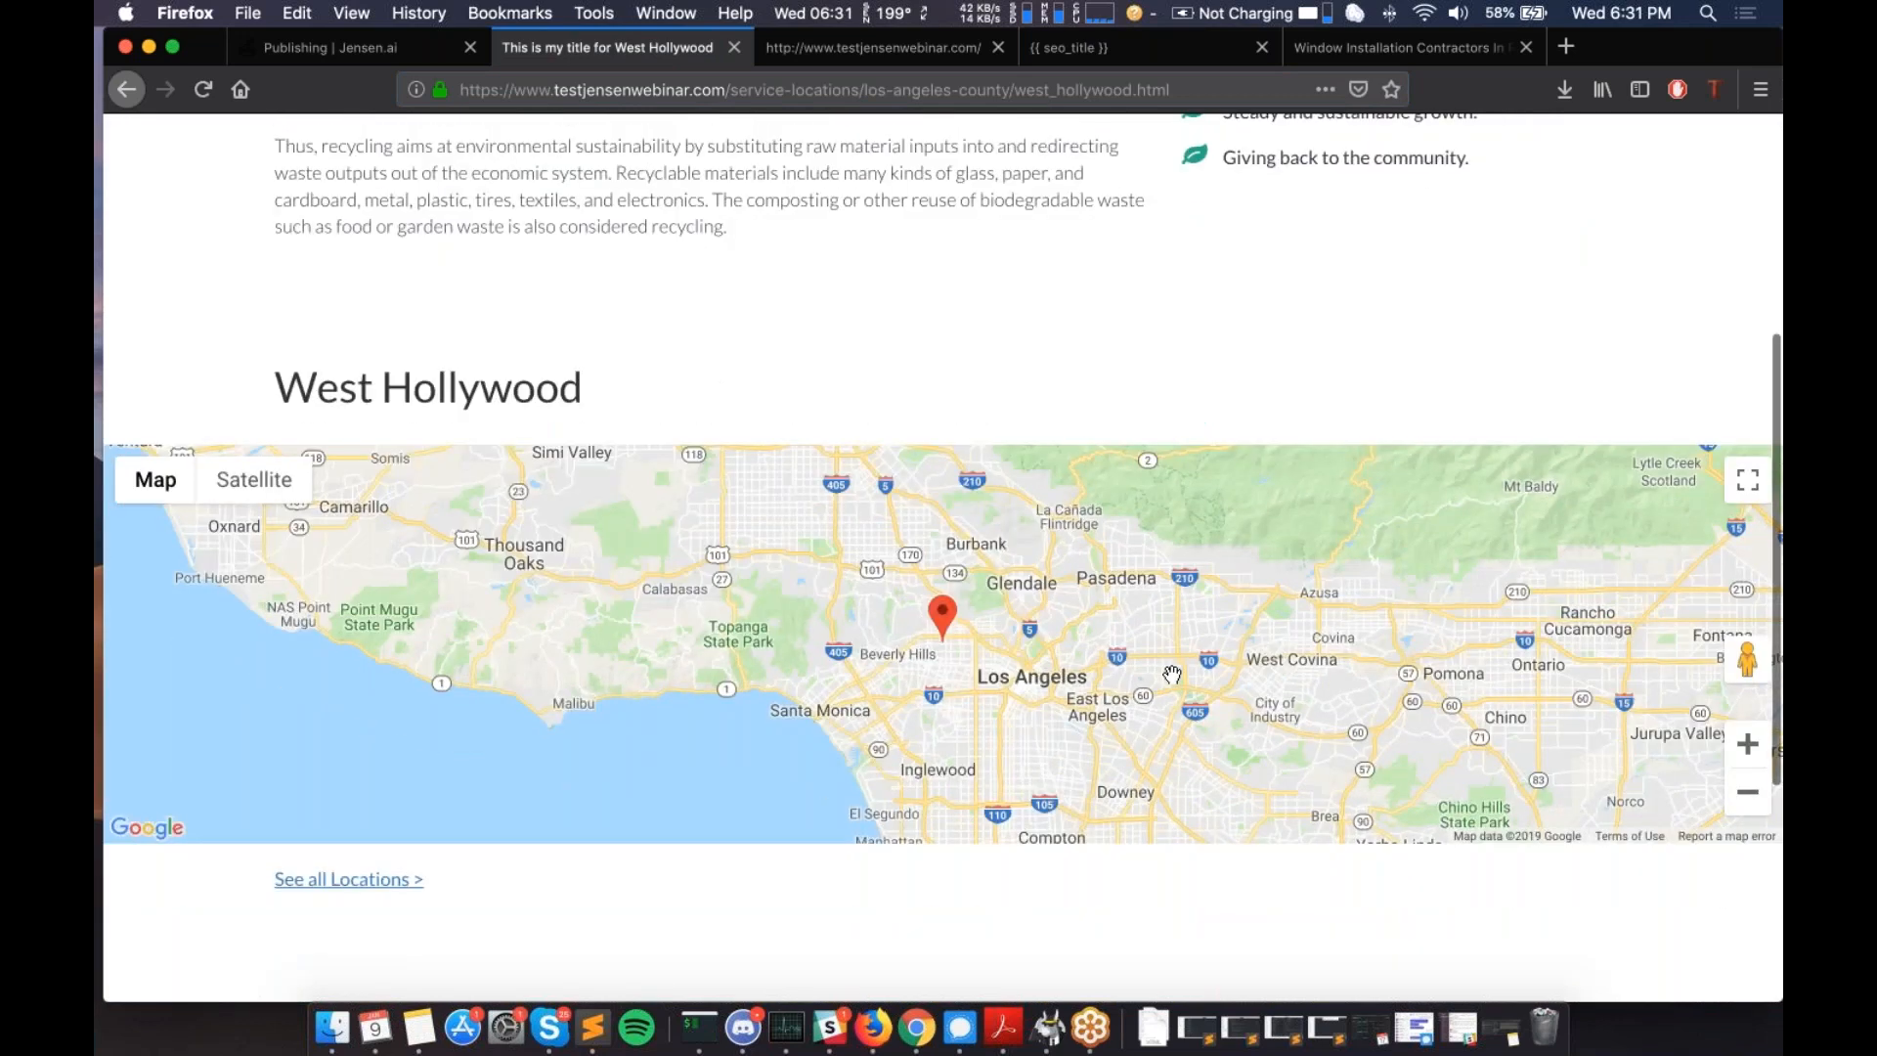
pyautogui.scroll(-1, 1172, 674)
pyautogui.scroll(-2, 667, 736)
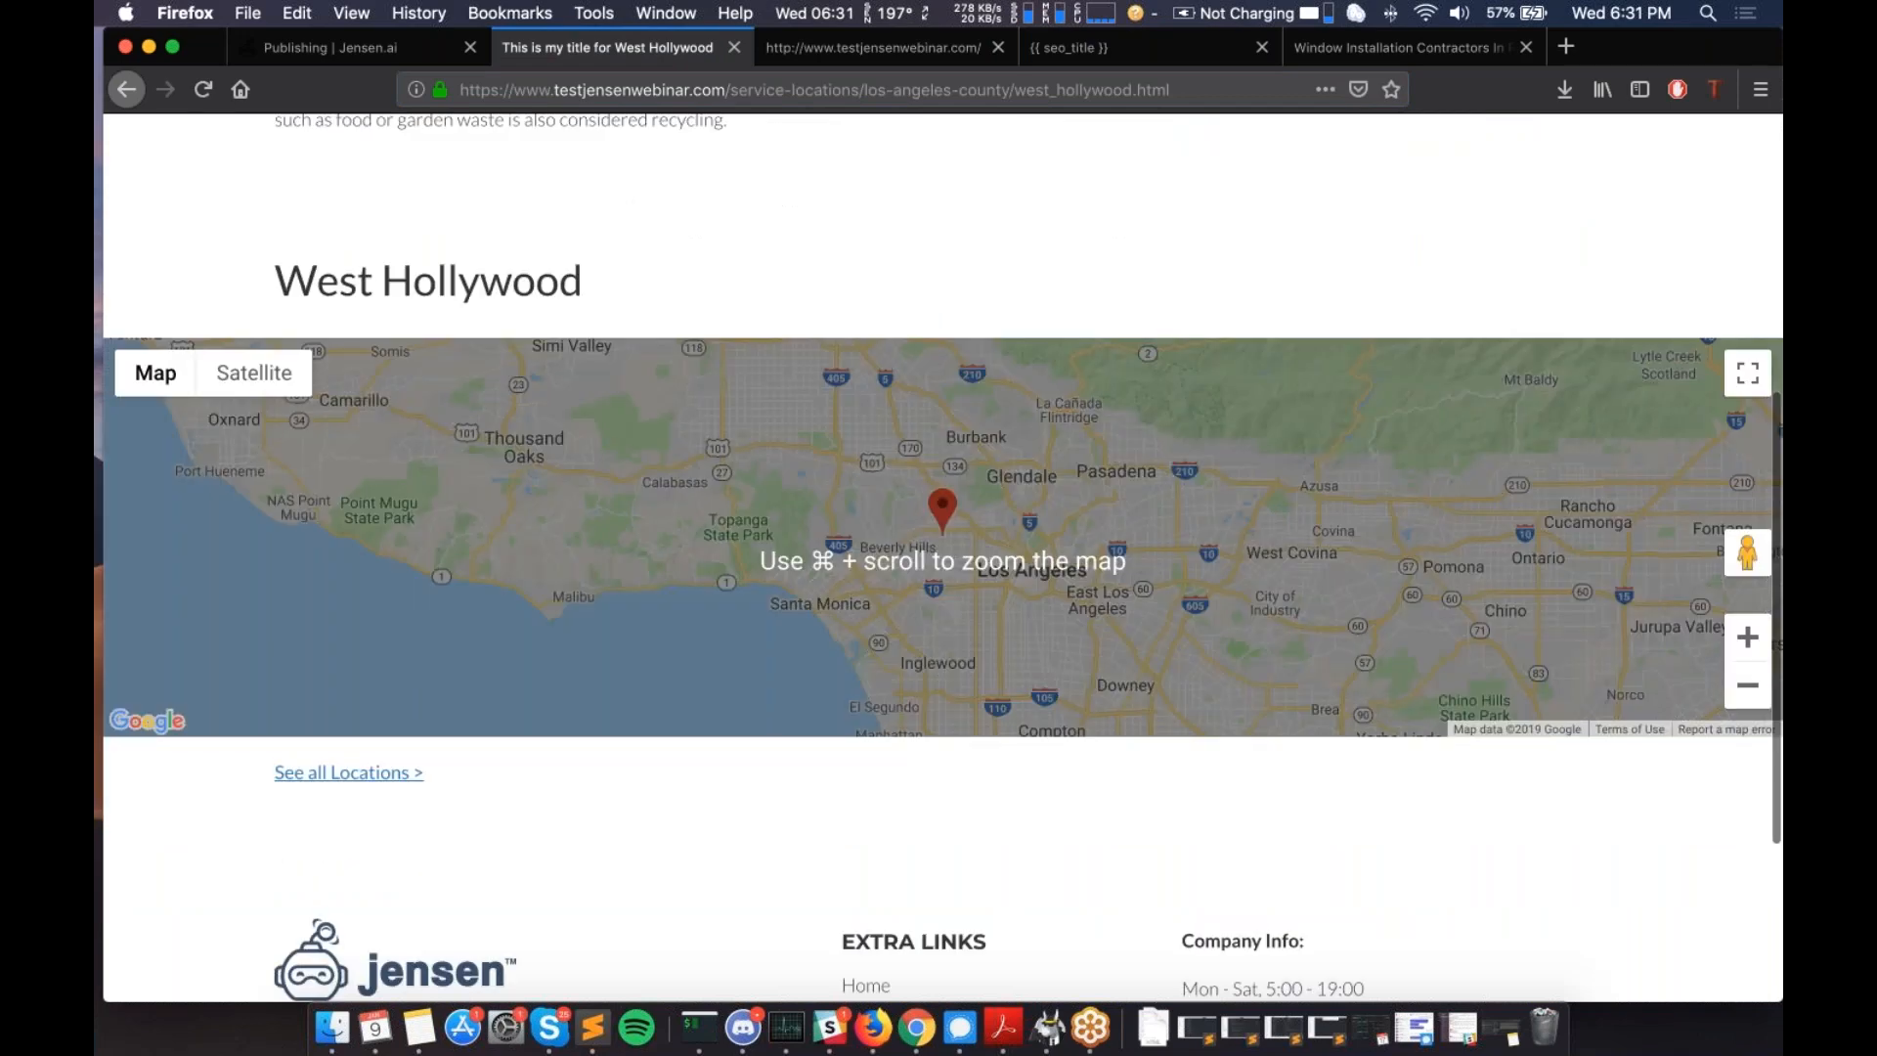
pyautogui.scroll(3, 1063, 748)
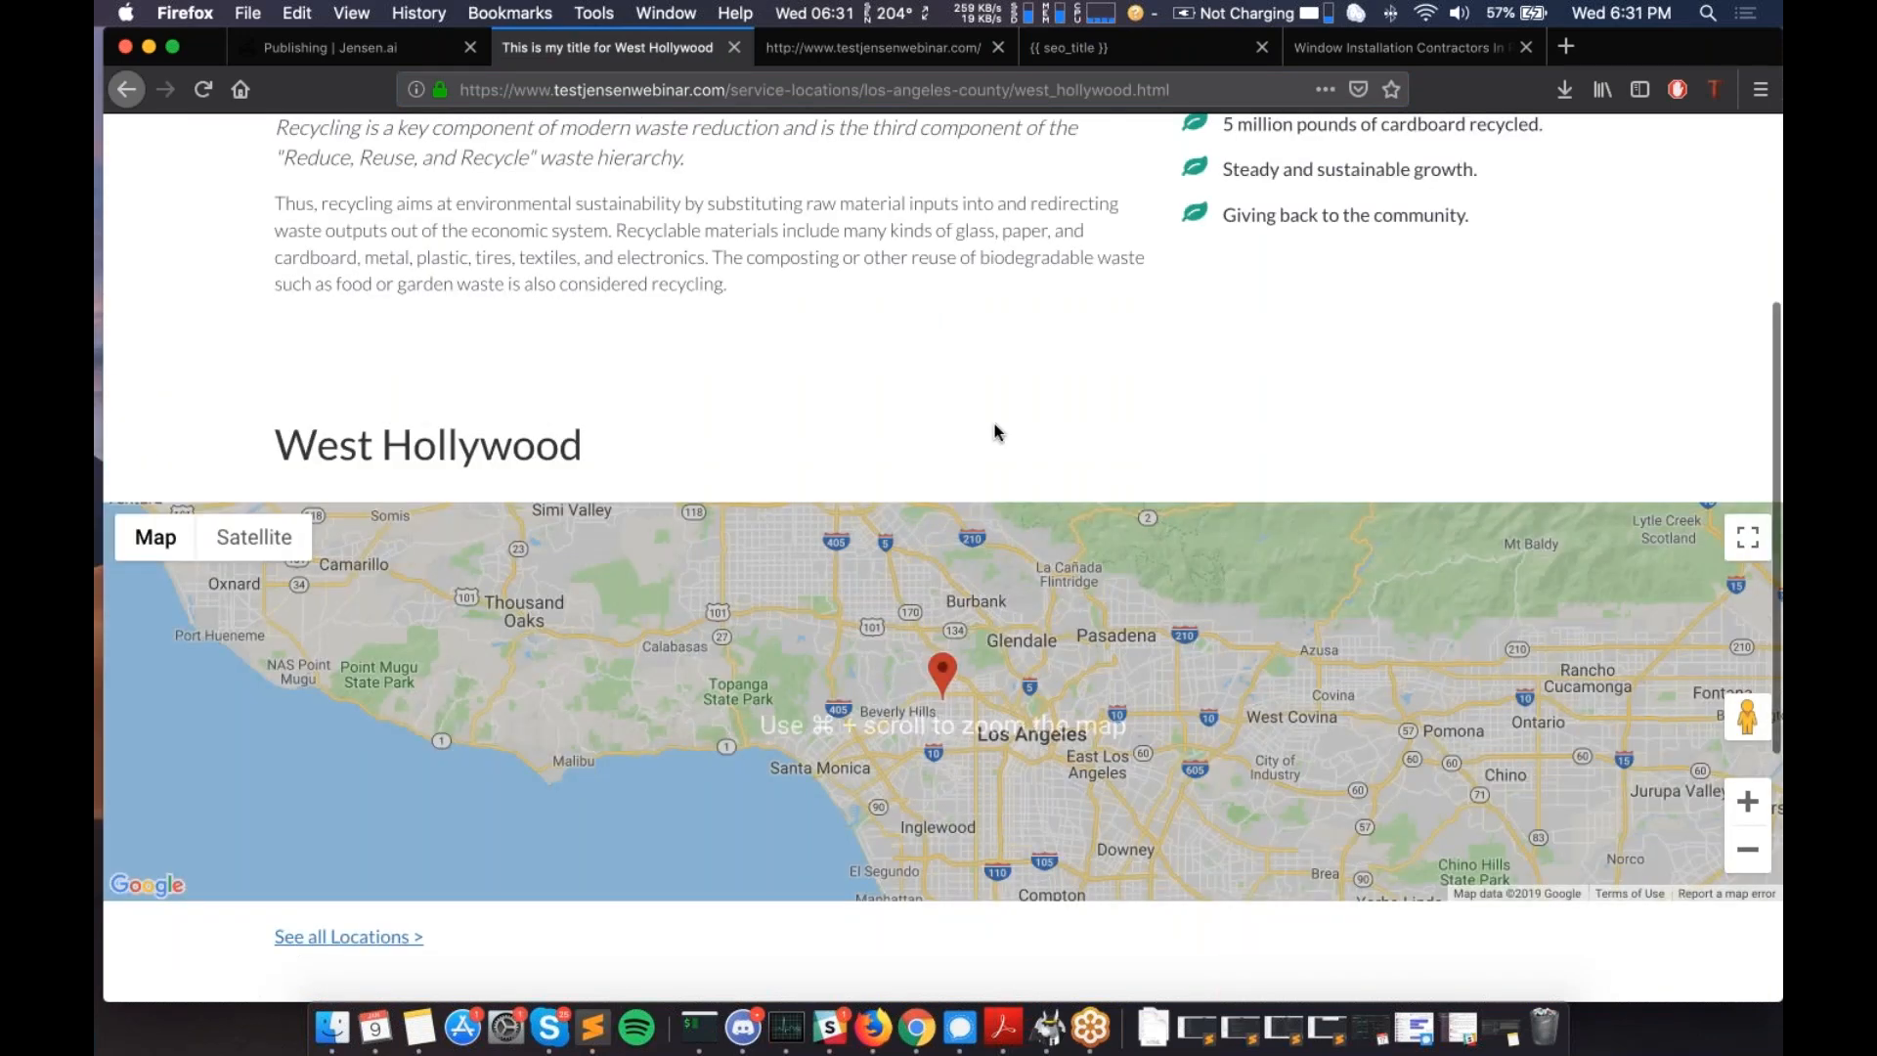
pyautogui.scroll(6, 994, 431)
pyautogui.scroll(-14, 994, 424)
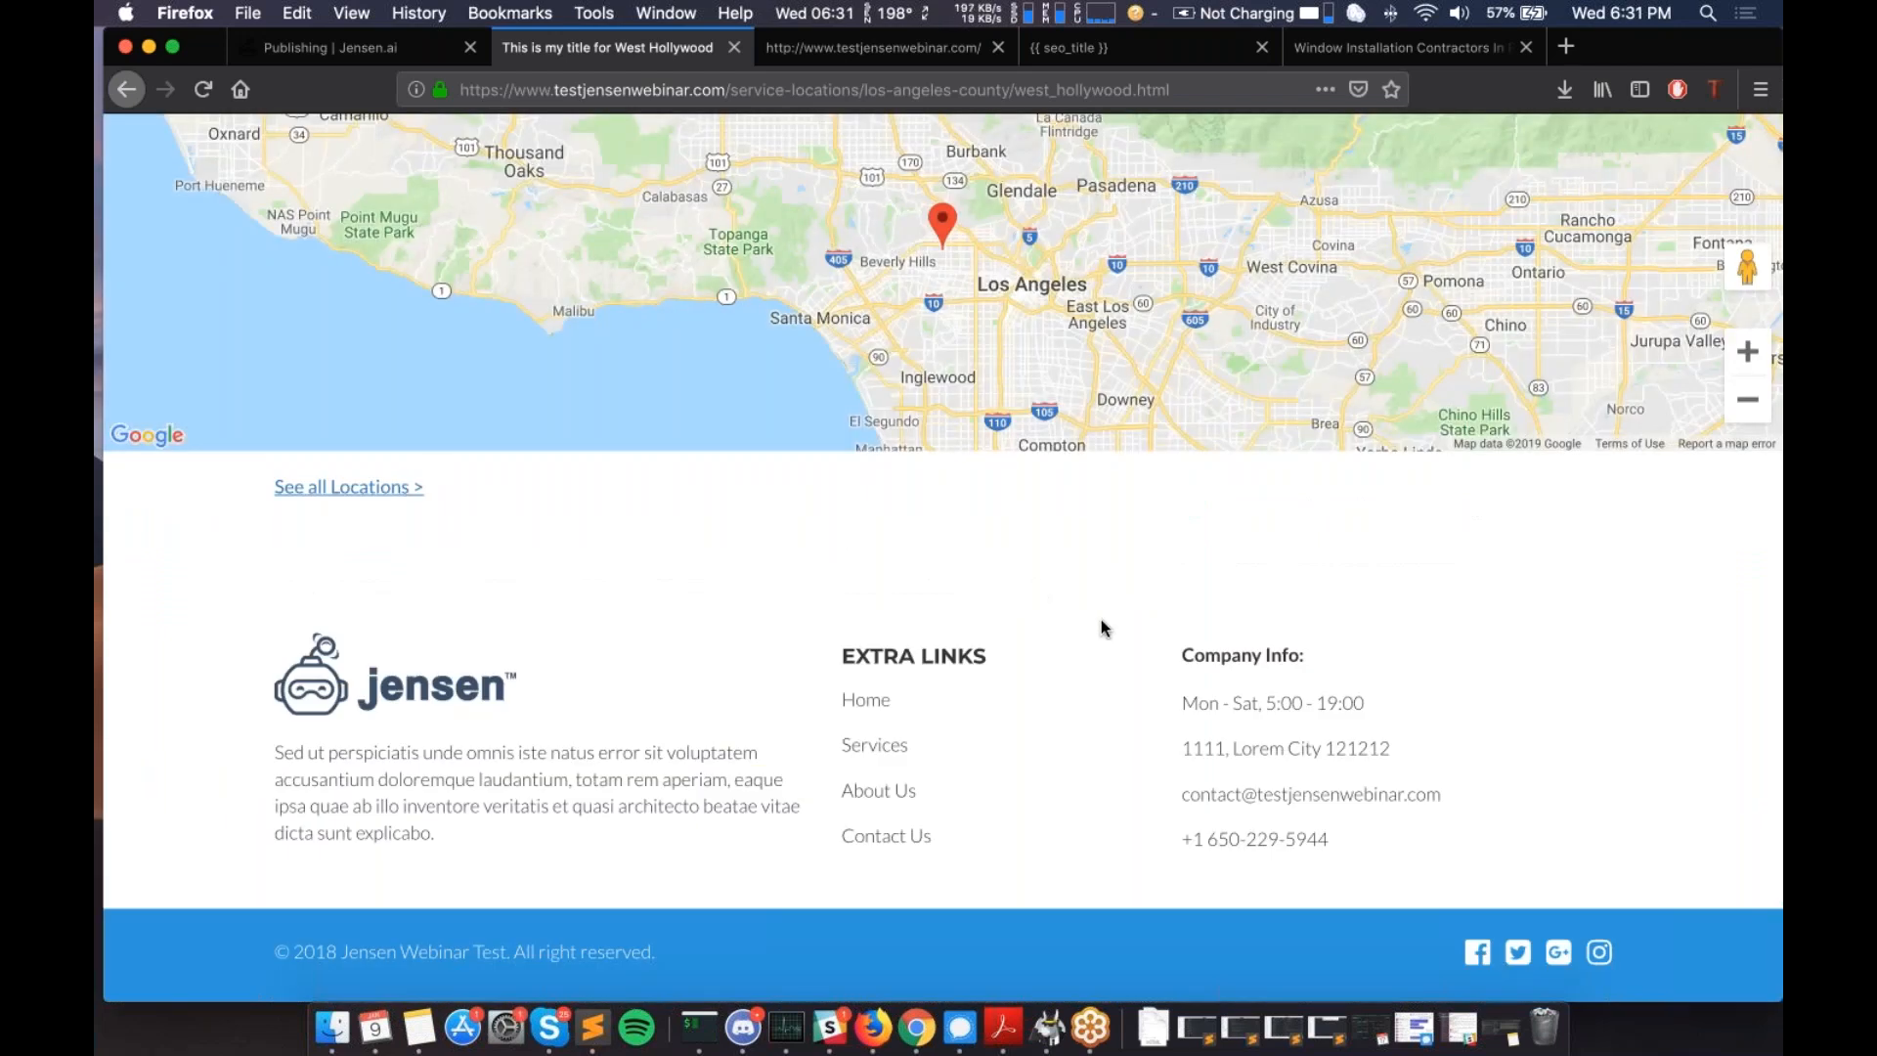
pyautogui.scroll(14, 1102, 627)
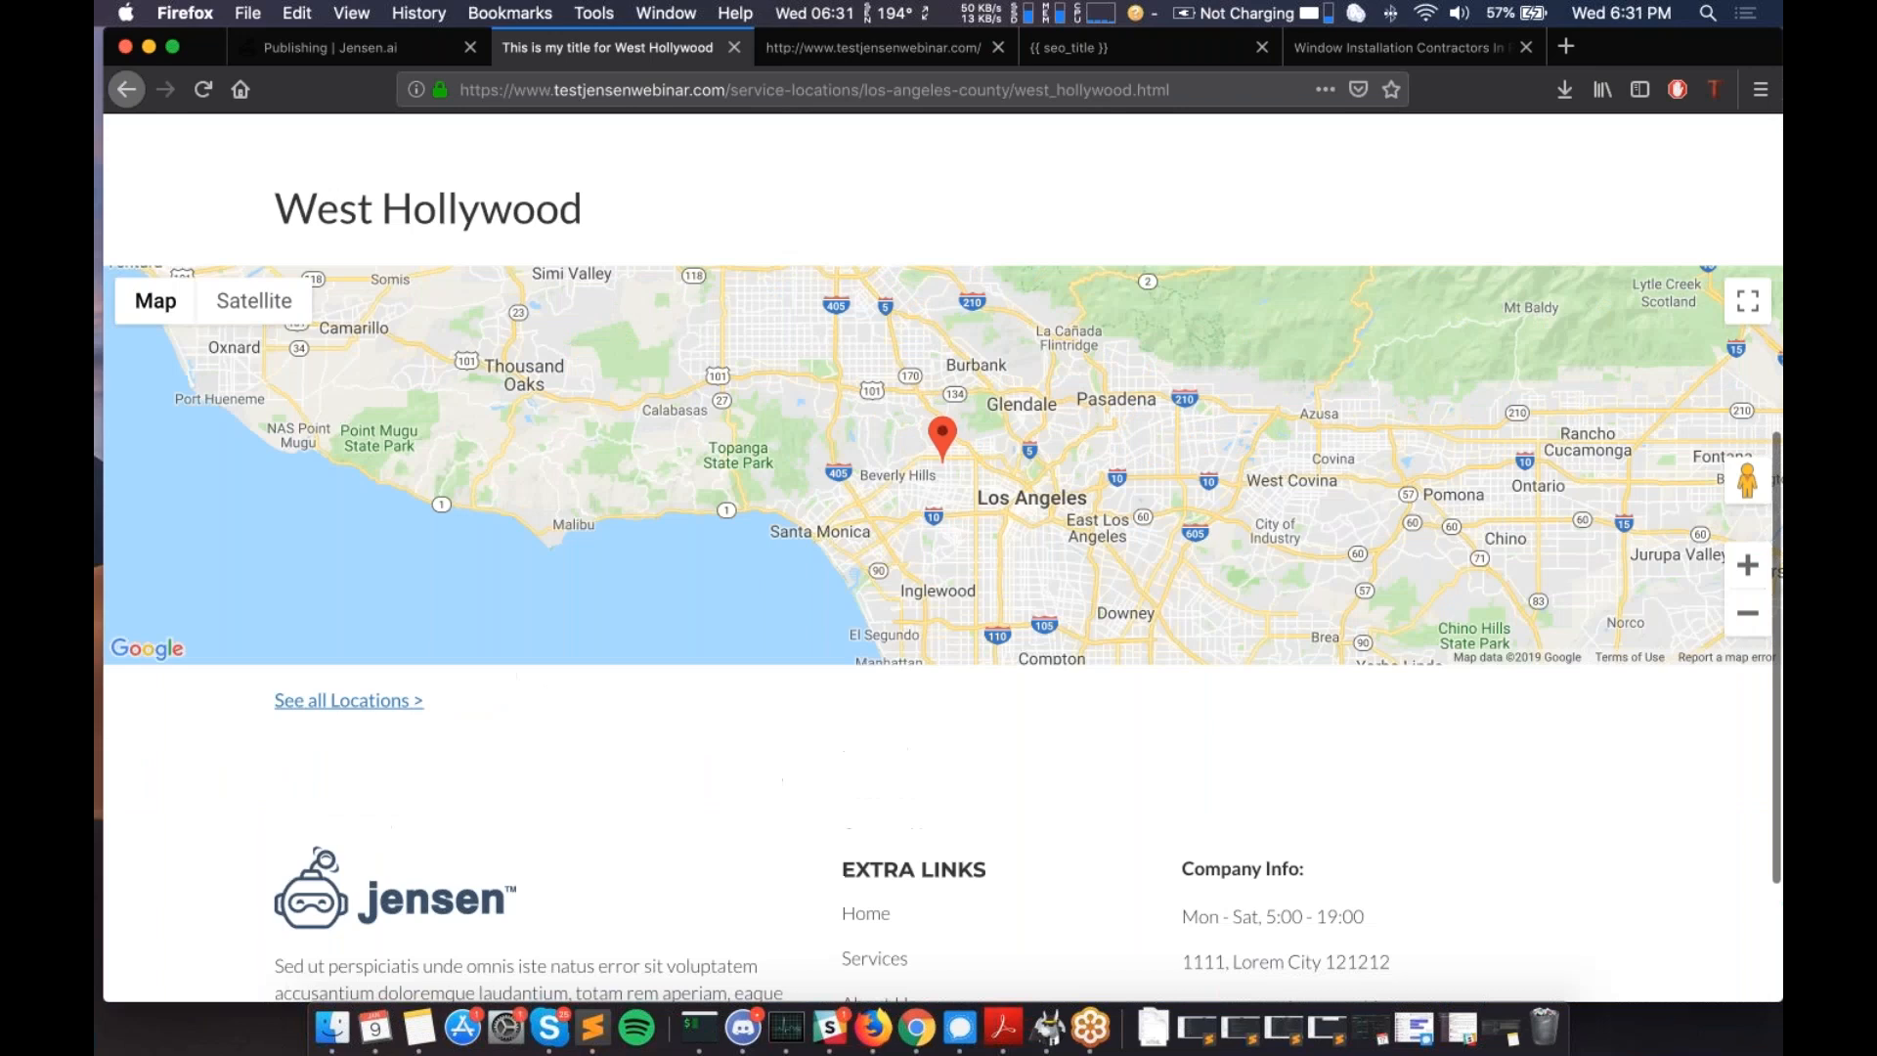
pyautogui.click(1085, 627)
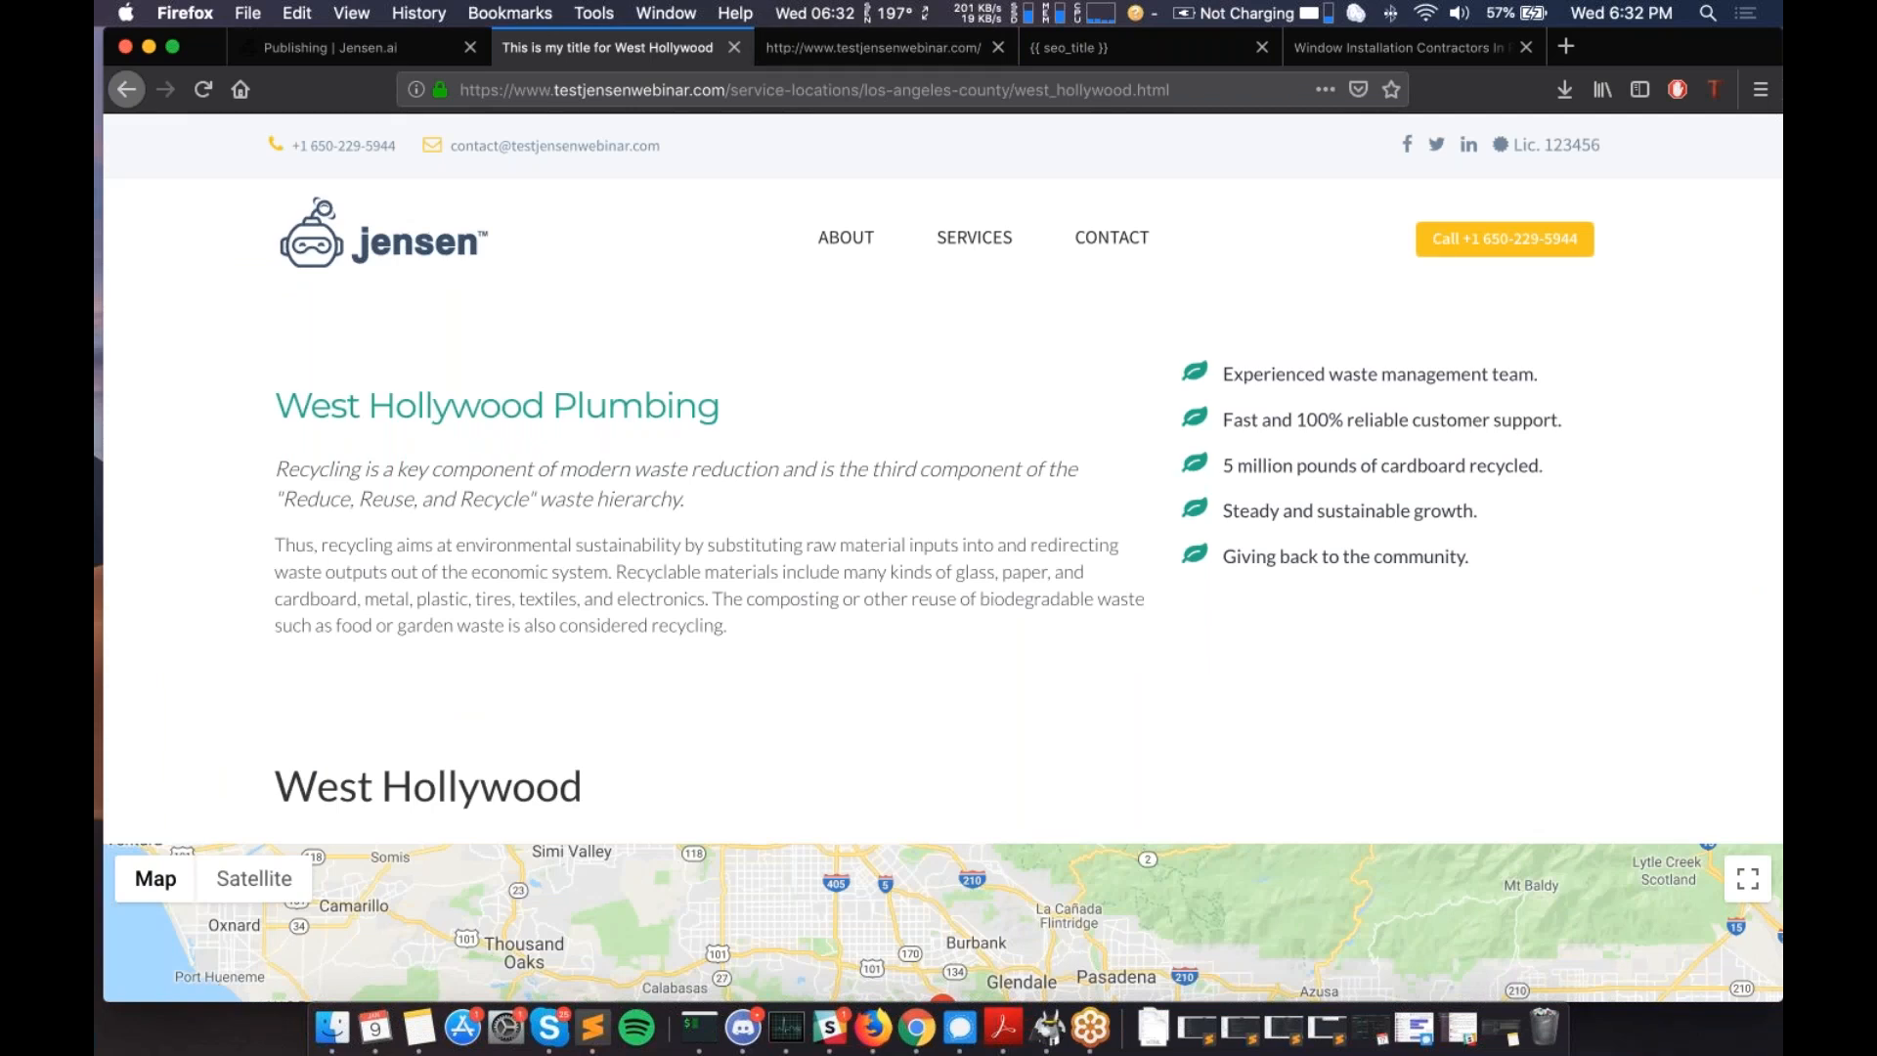
pyautogui.scroll(-2, 943, 557)
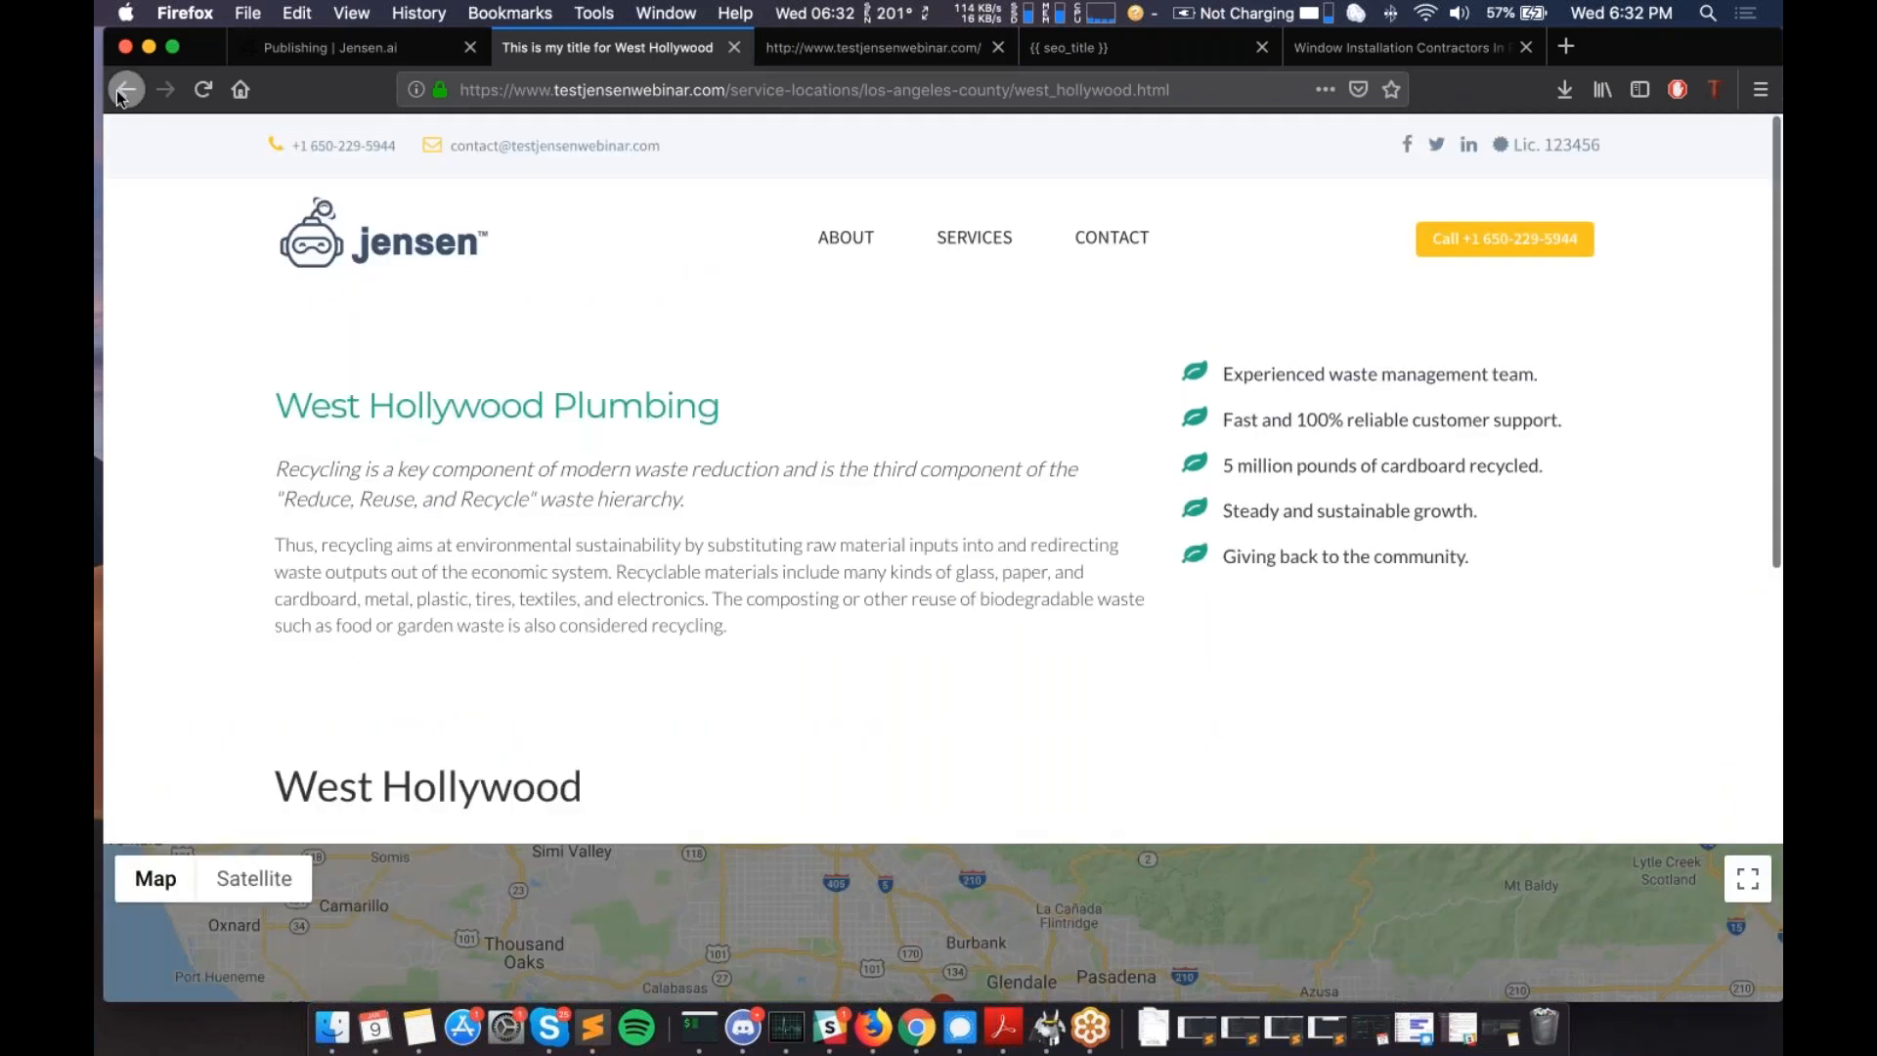
# - Go back to the service location index and scroll through its city links
pyautogui.click(118, 90)
pyautogui.scroll(3, 685, 512)
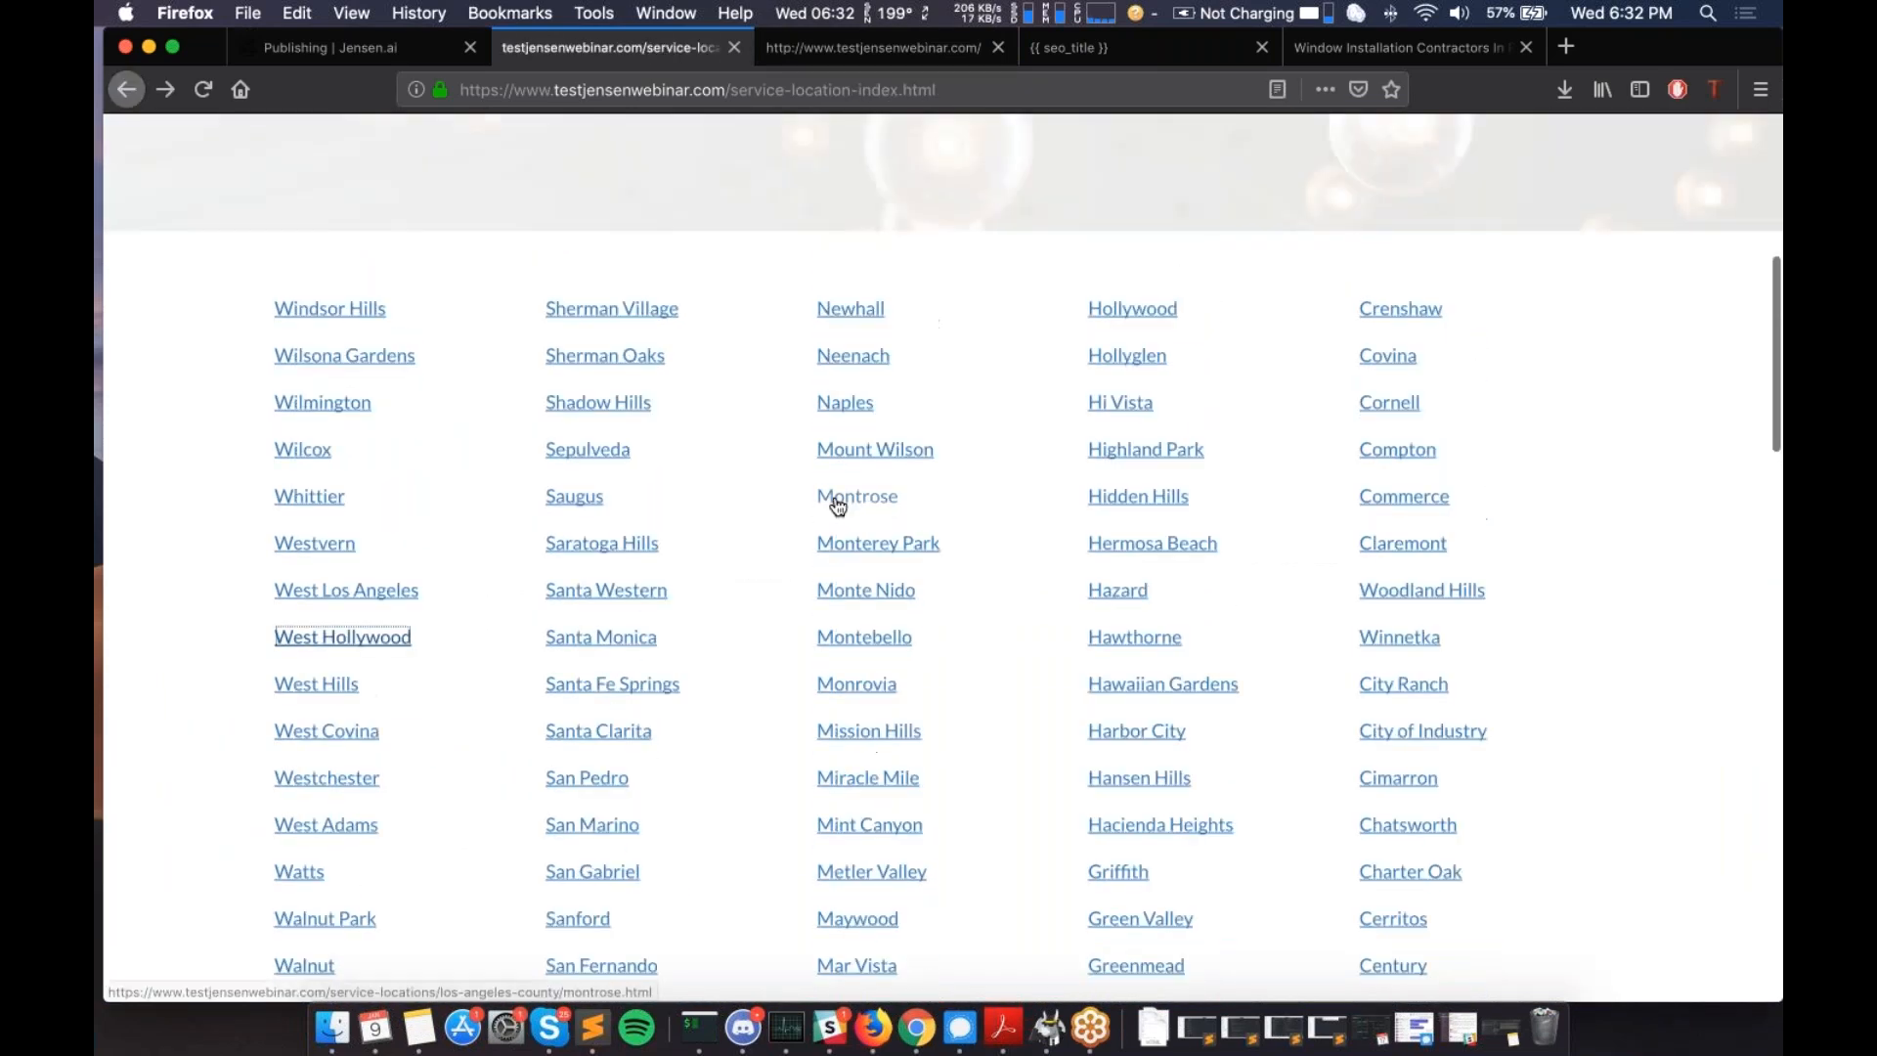
pyautogui.scroll(-10, 838, 505)
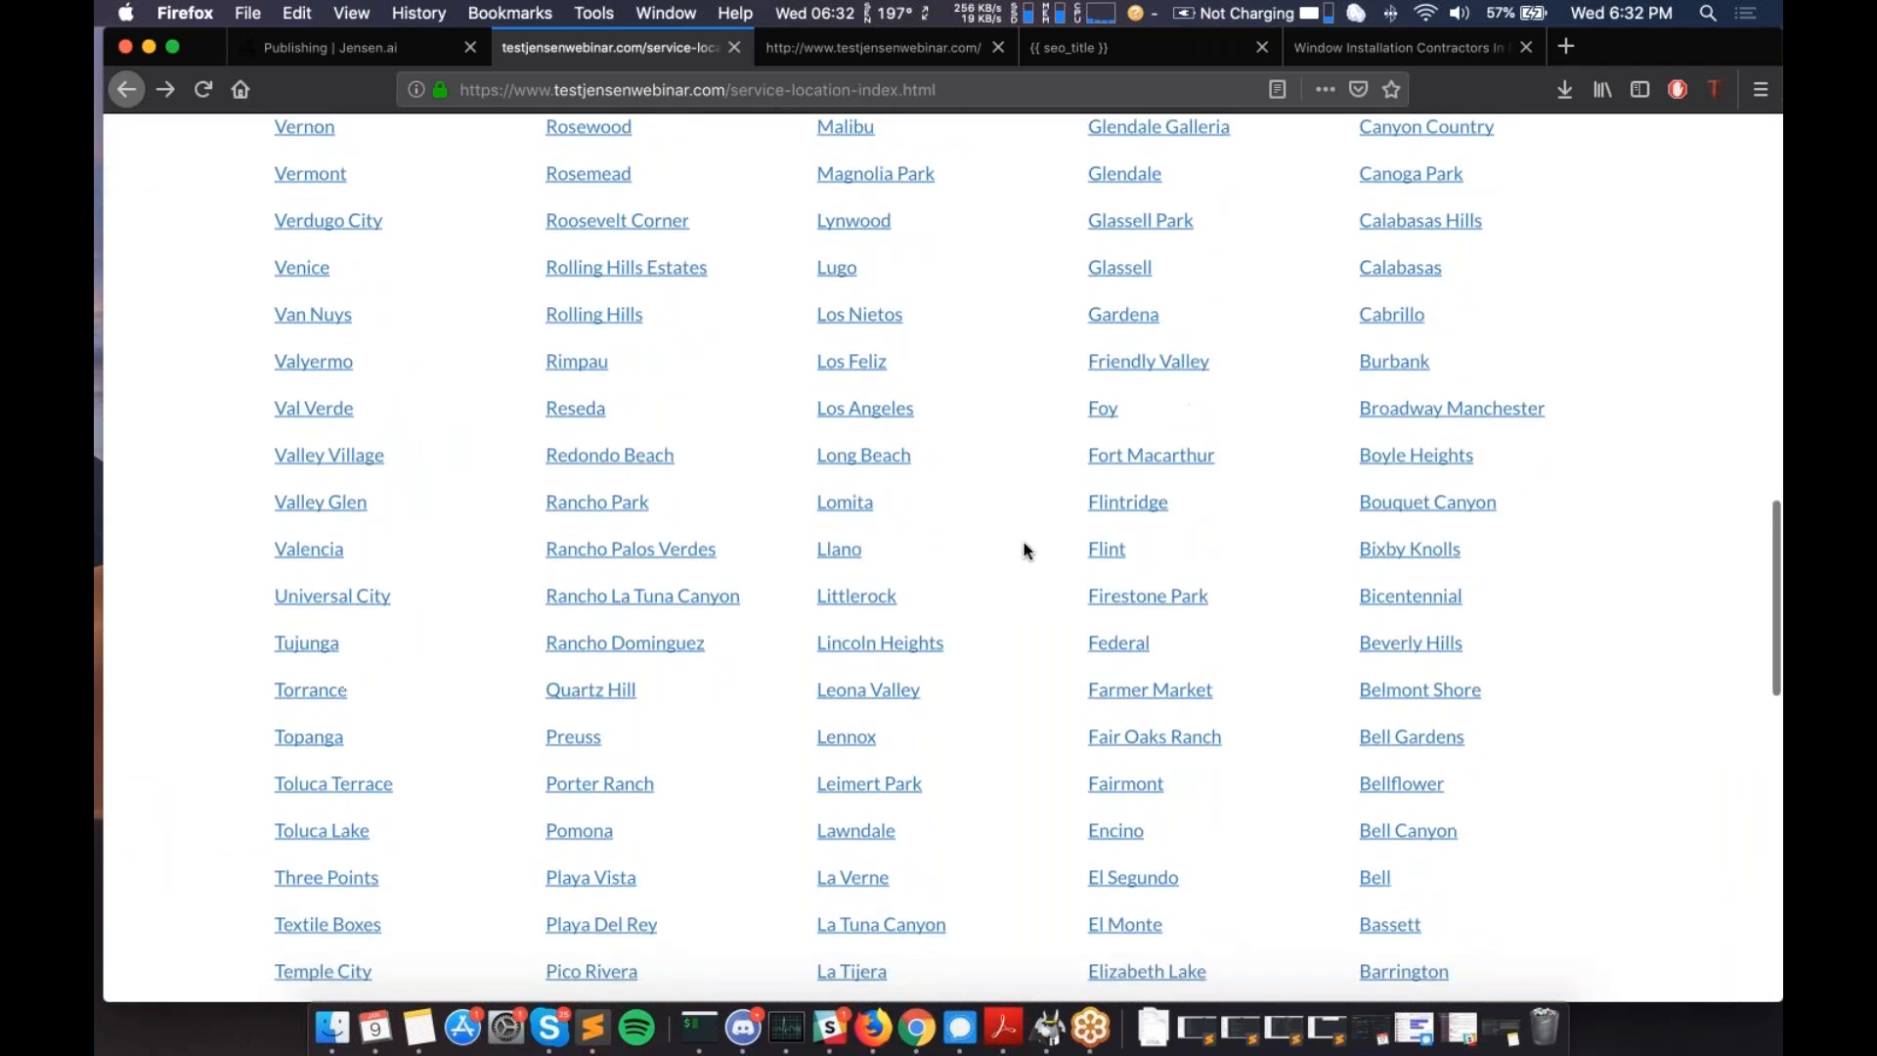
pyautogui.scroll(-9, 1024, 551)
pyautogui.scroll(2, 1024, 550)
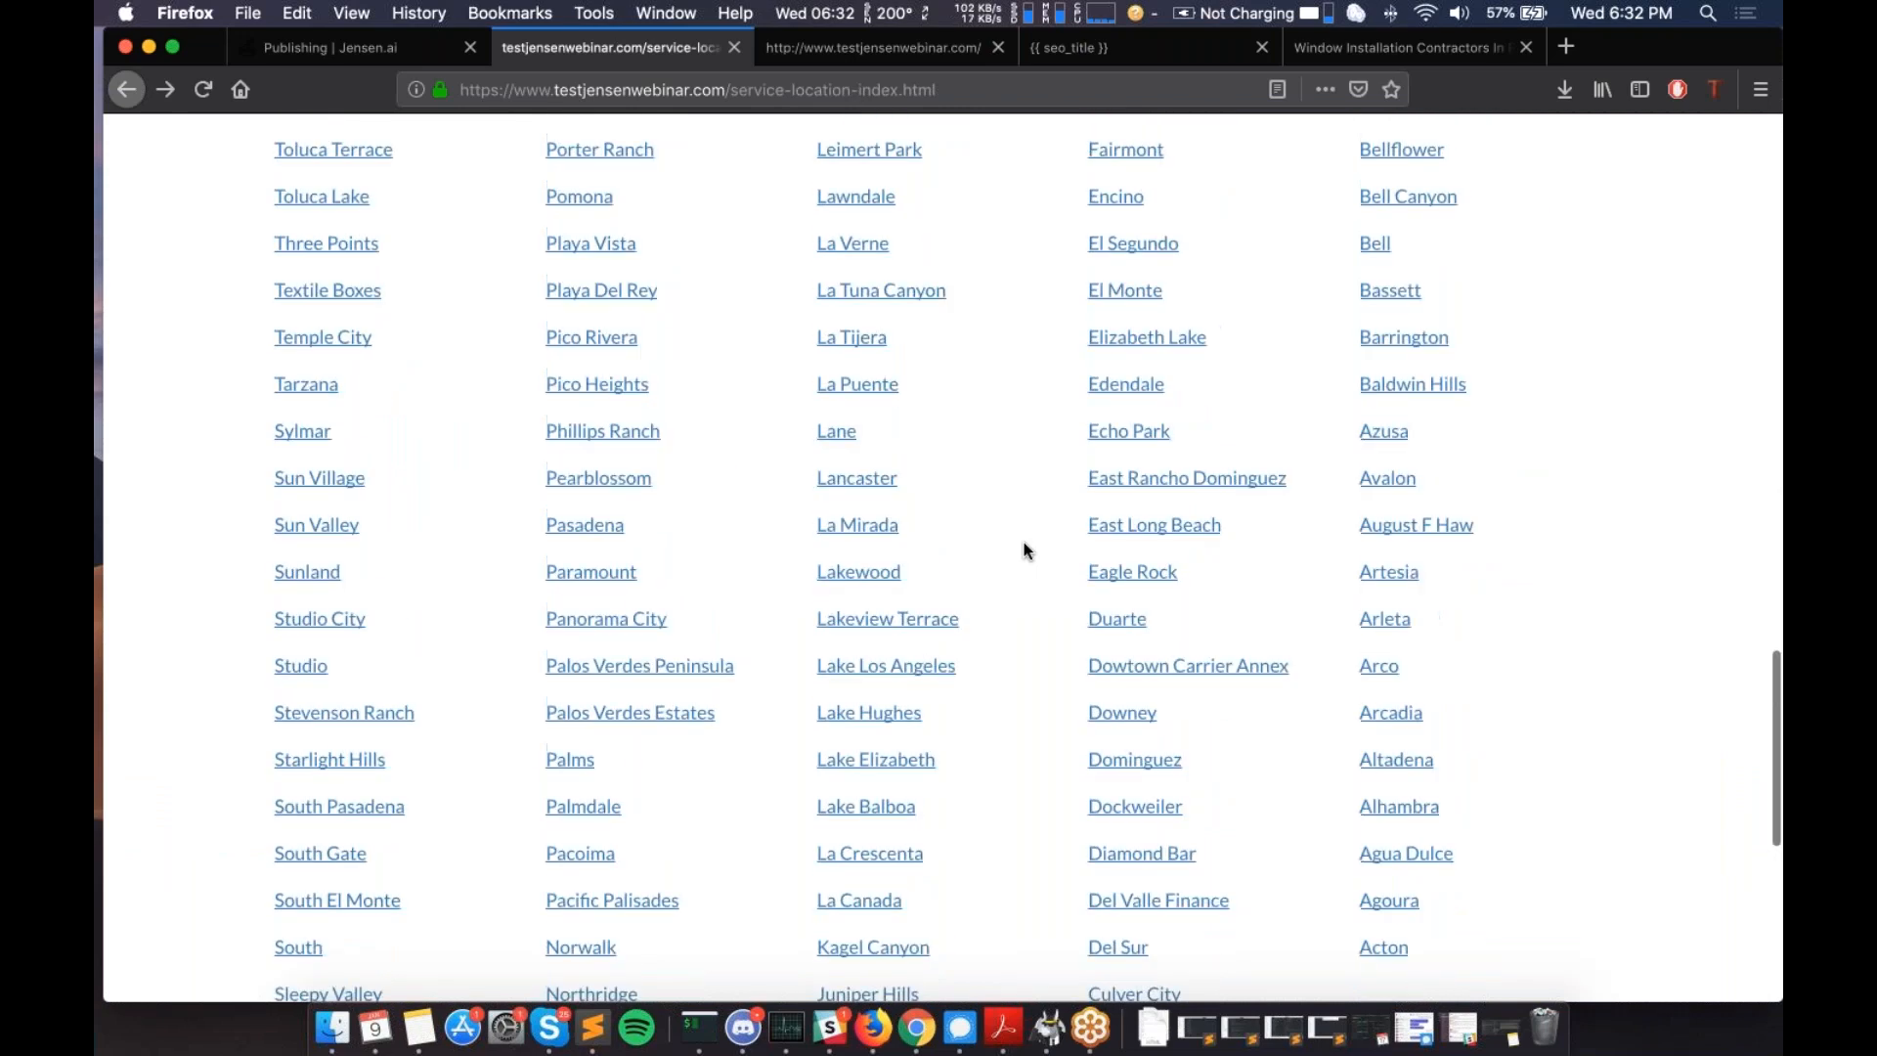
pyautogui.scroll(9, 1024, 551)
pyautogui.scroll(6, 1022, 586)
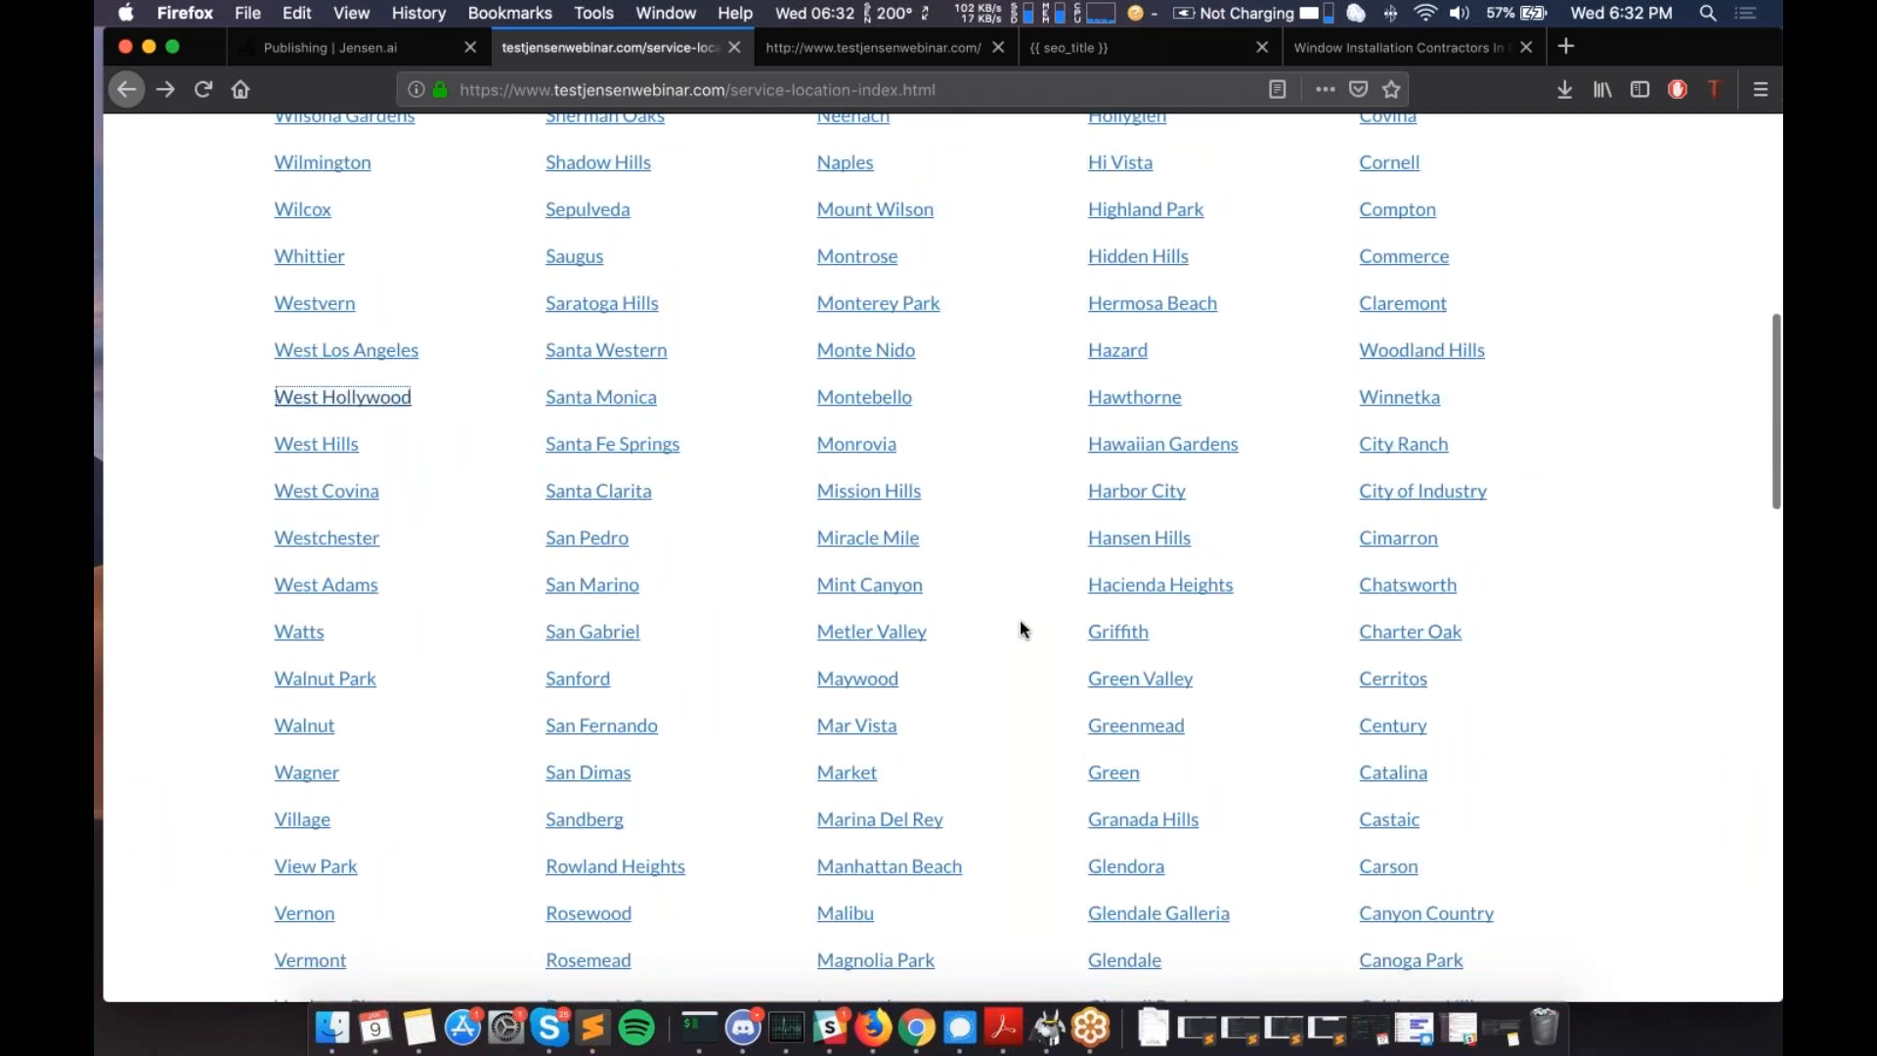
pyautogui.scroll(-1, 1018, 629)
pyautogui.scroll(-14, 1012, 641)
pyautogui.scroll(-5, 497, 675)
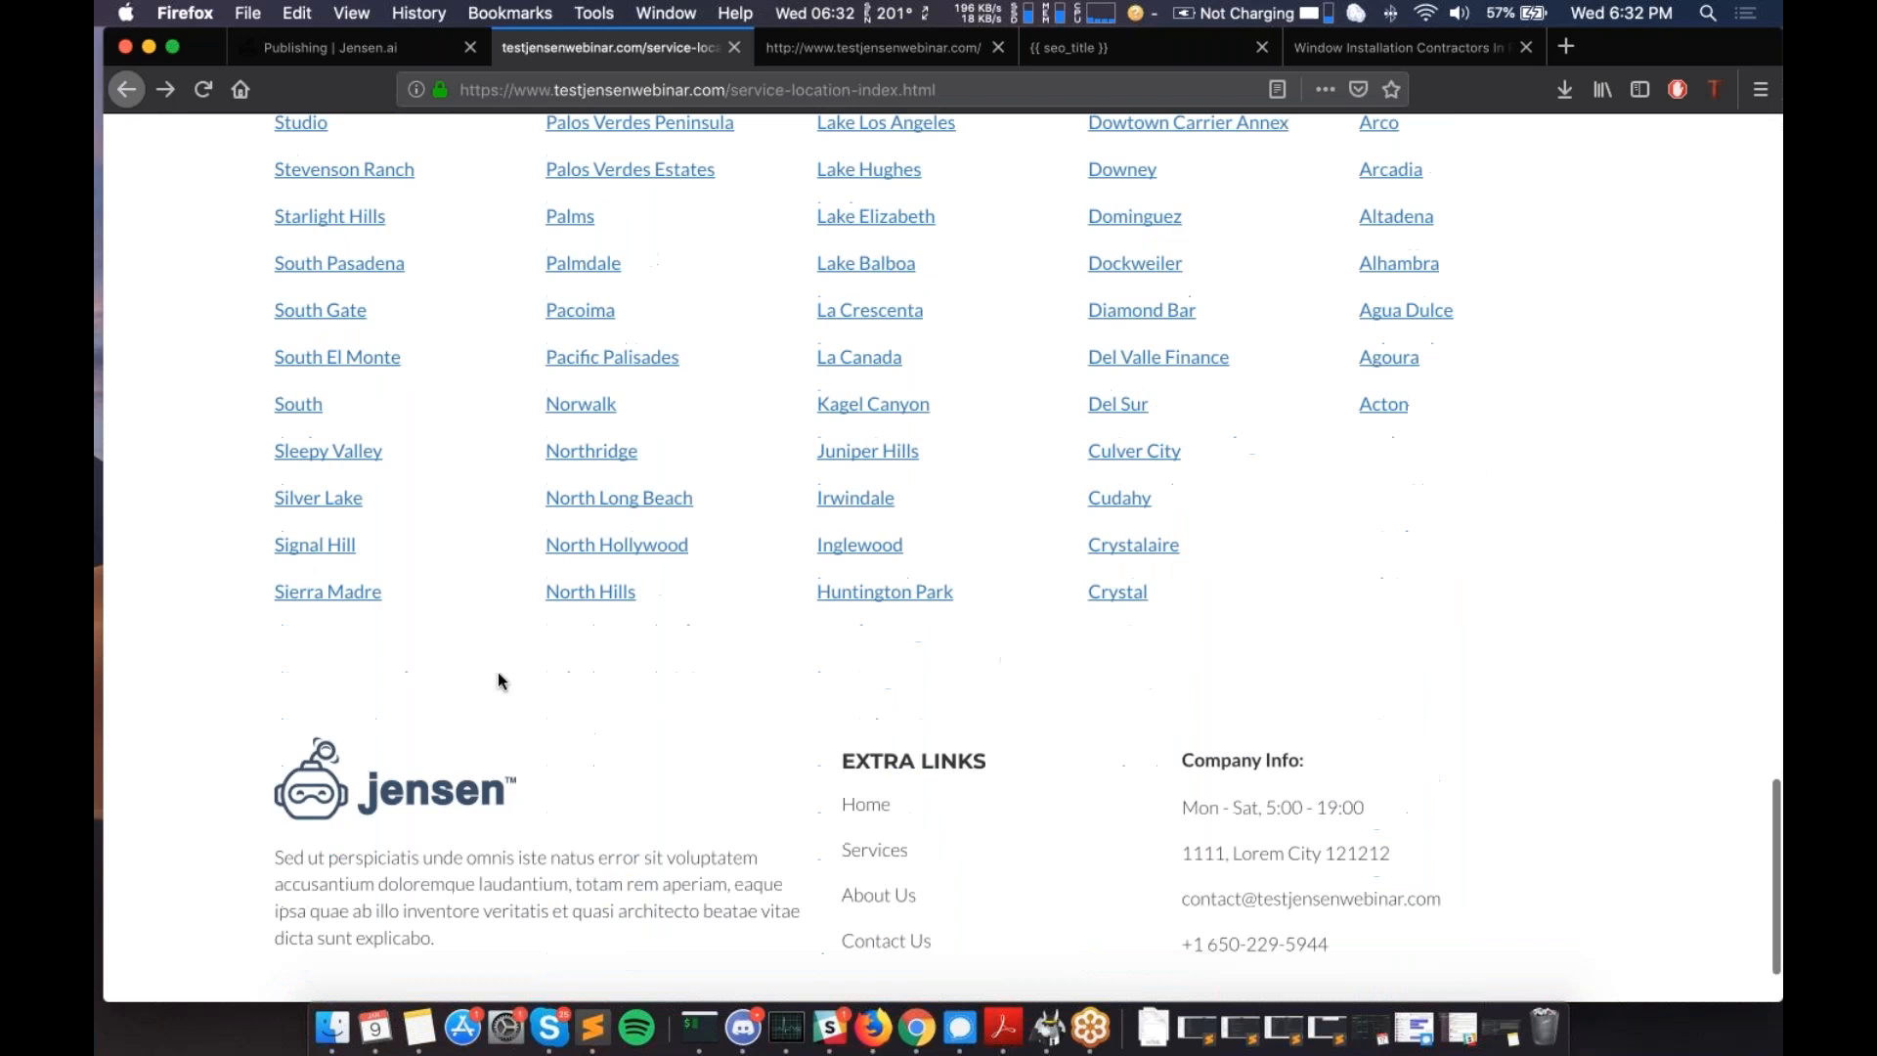
pyautogui.scroll(20, 497, 674)
pyautogui.scroll(5, 497, 681)
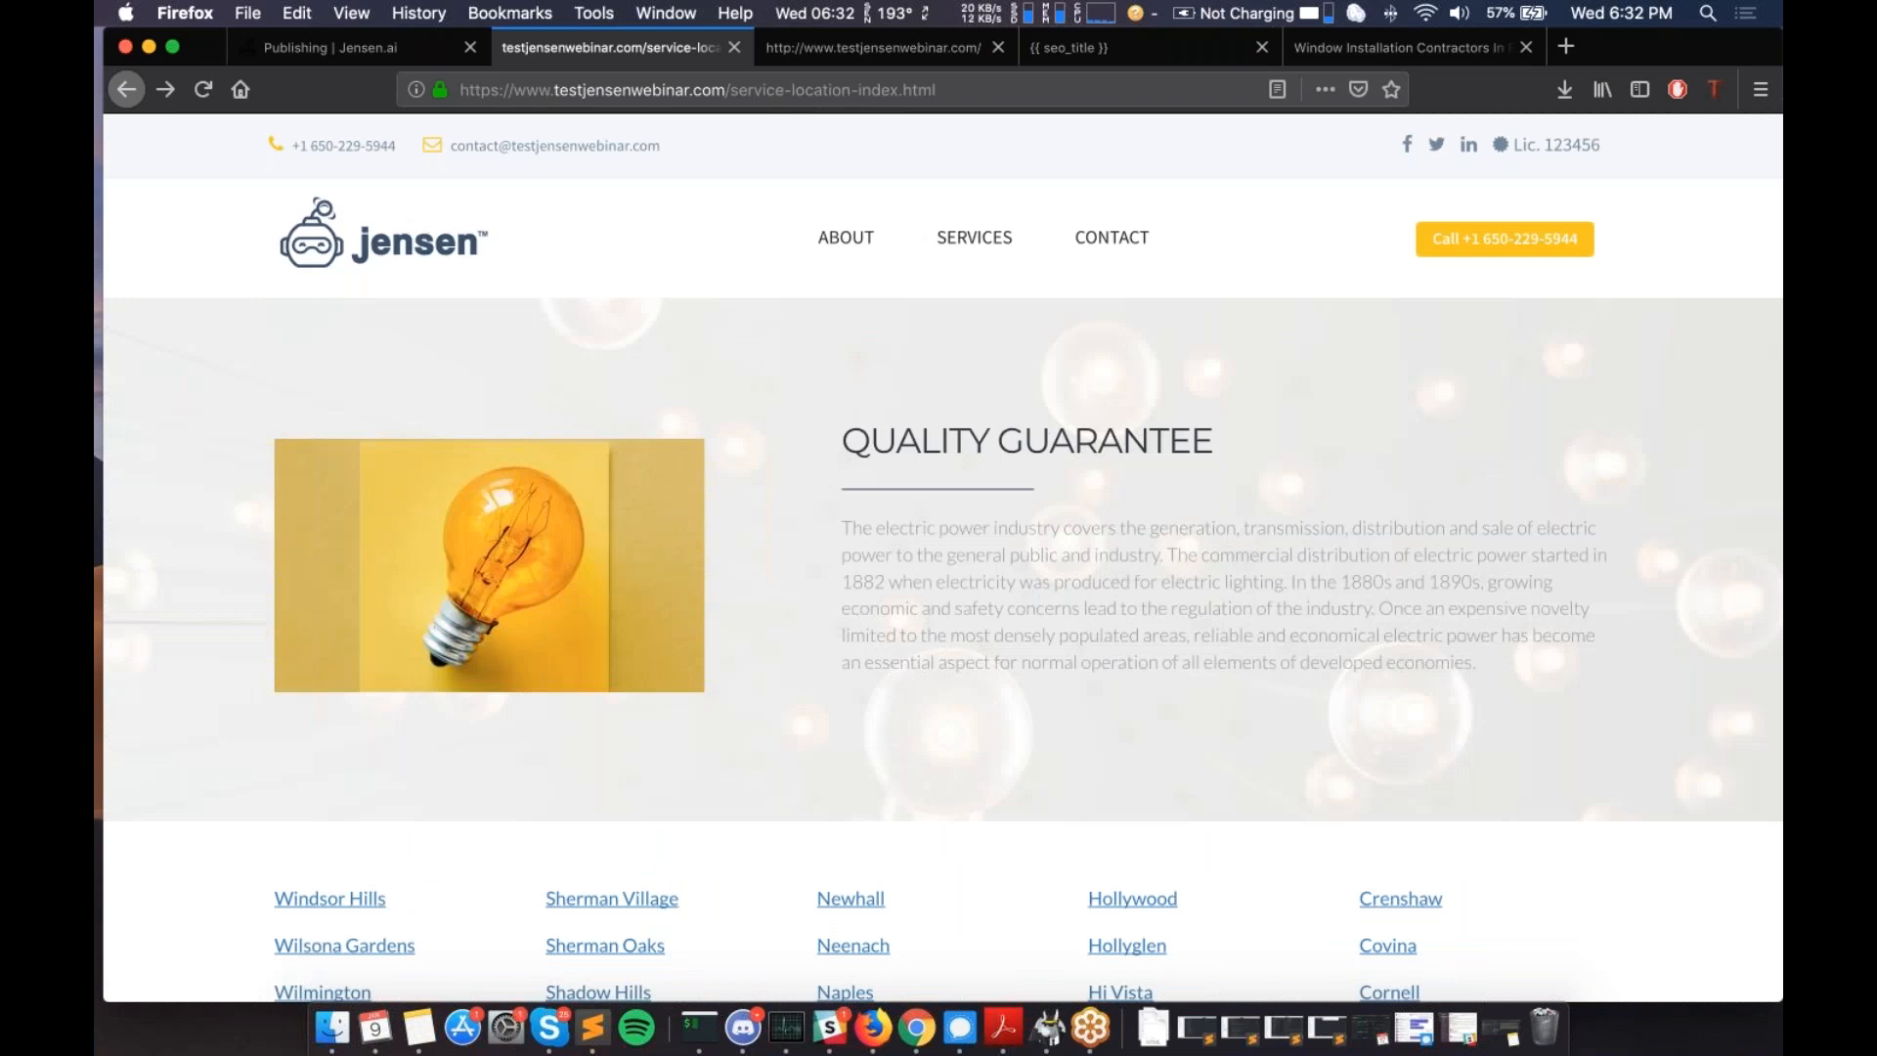
pyautogui.scroll(-2, 943, 557)
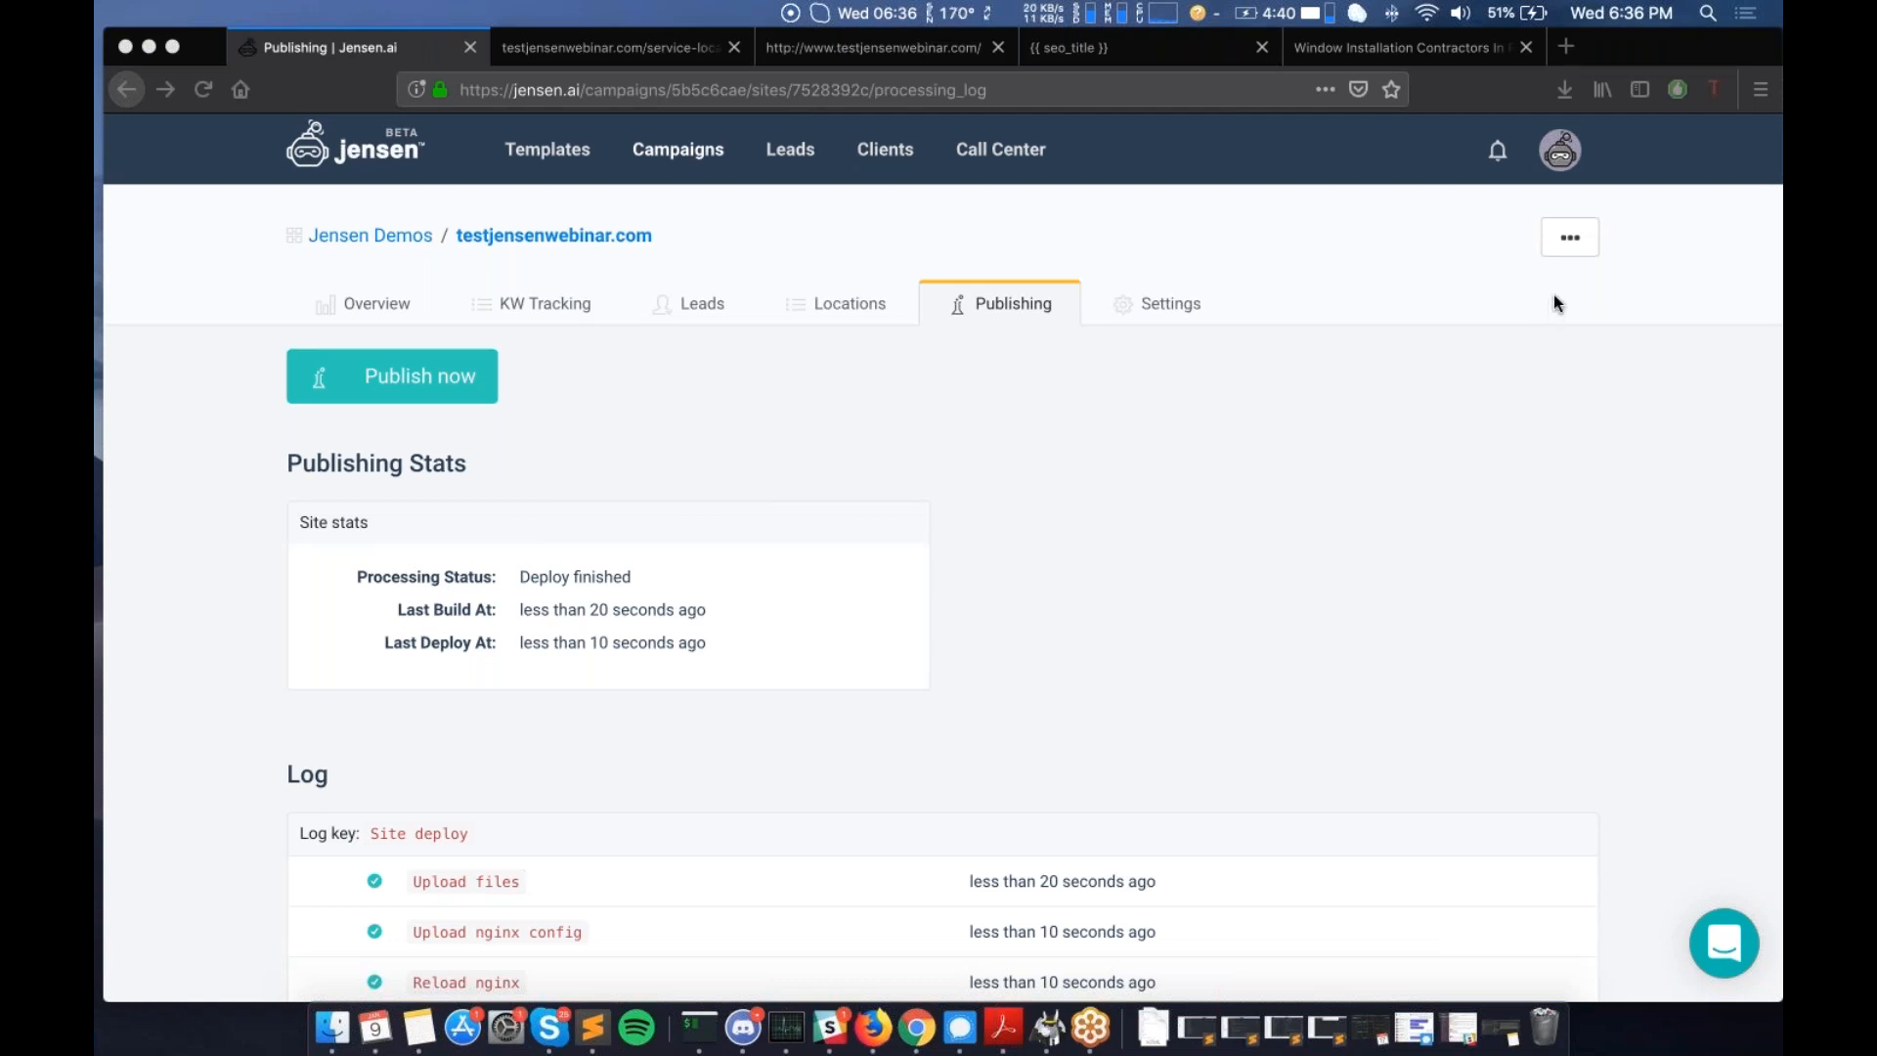
# - Bring the Jensen.ai Publishing page into focus to review the completed deploy
pyautogui.click(851, 395)
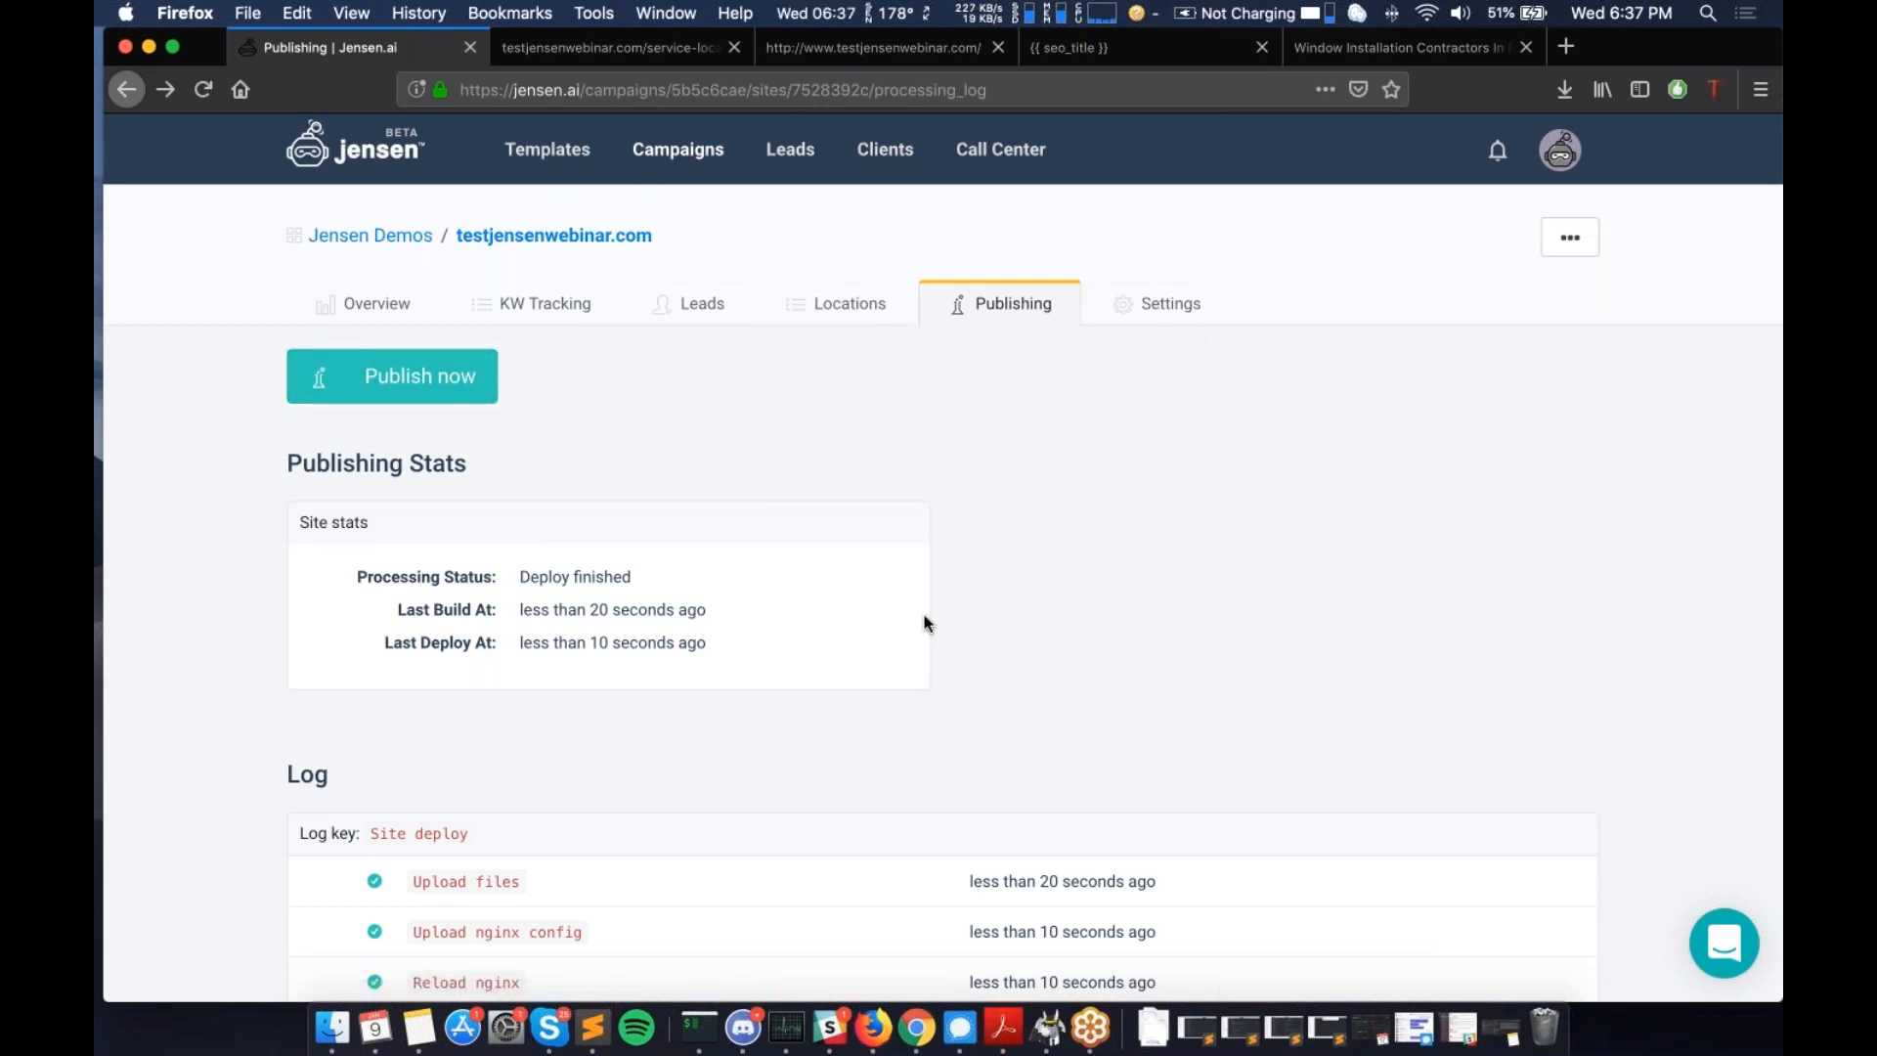
# - Open the site's Locations page from the overview dashboard and scroll its saved rows
pyautogui.click(420, 308)
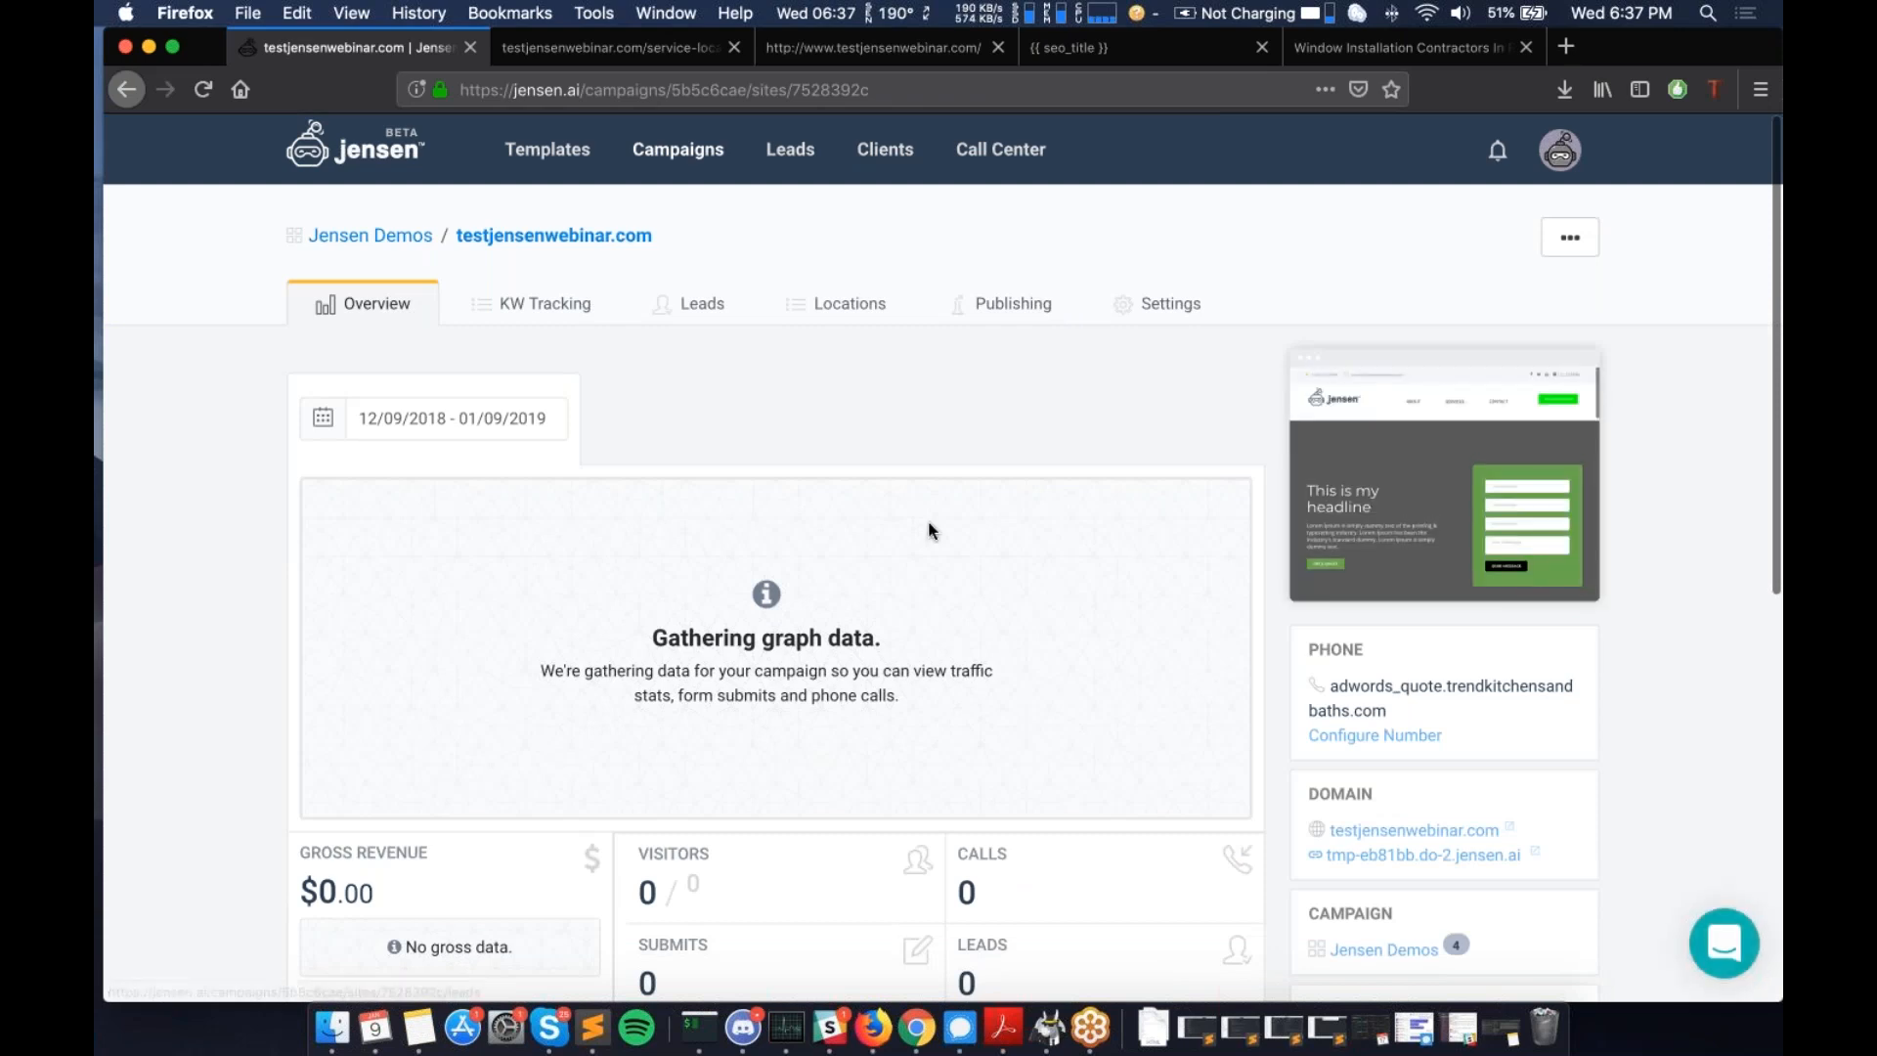
pyautogui.click(834, 307)
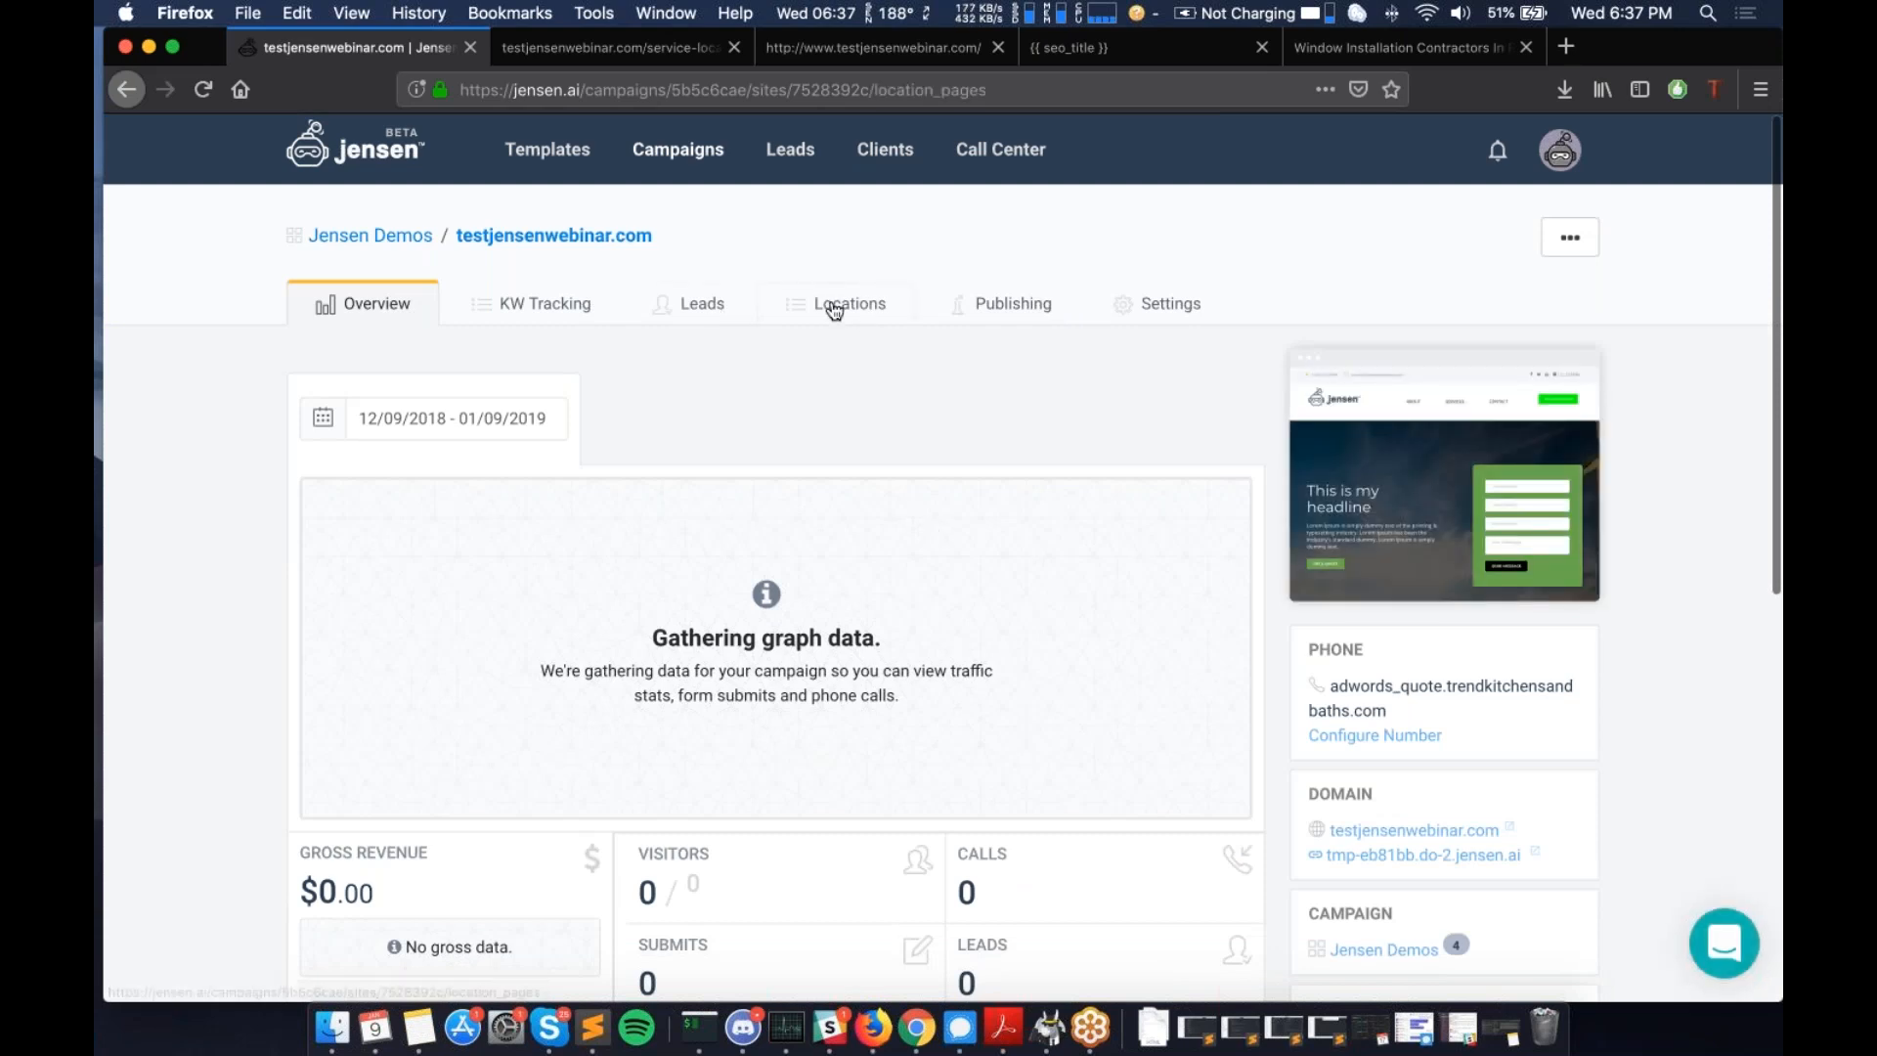
pyautogui.scroll(-2, 783, 471)
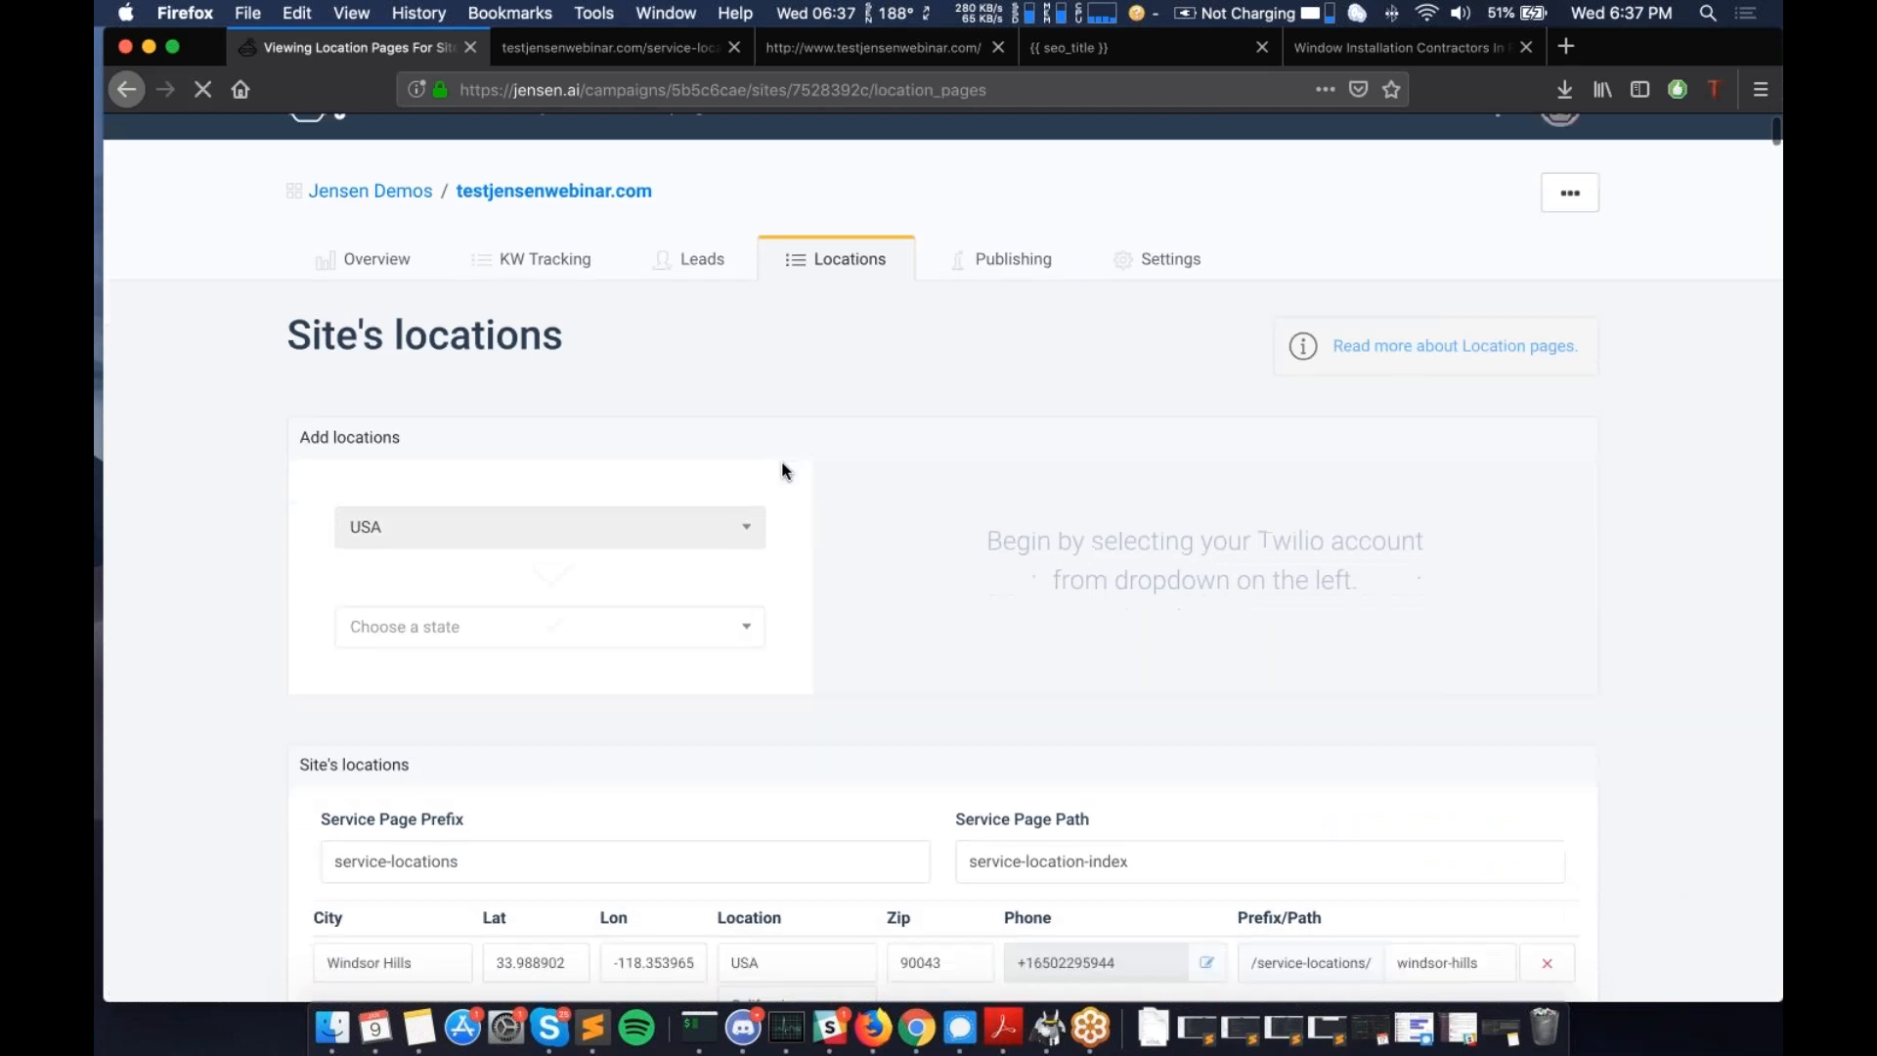
pyautogui.scroll(-3, 785, 471)
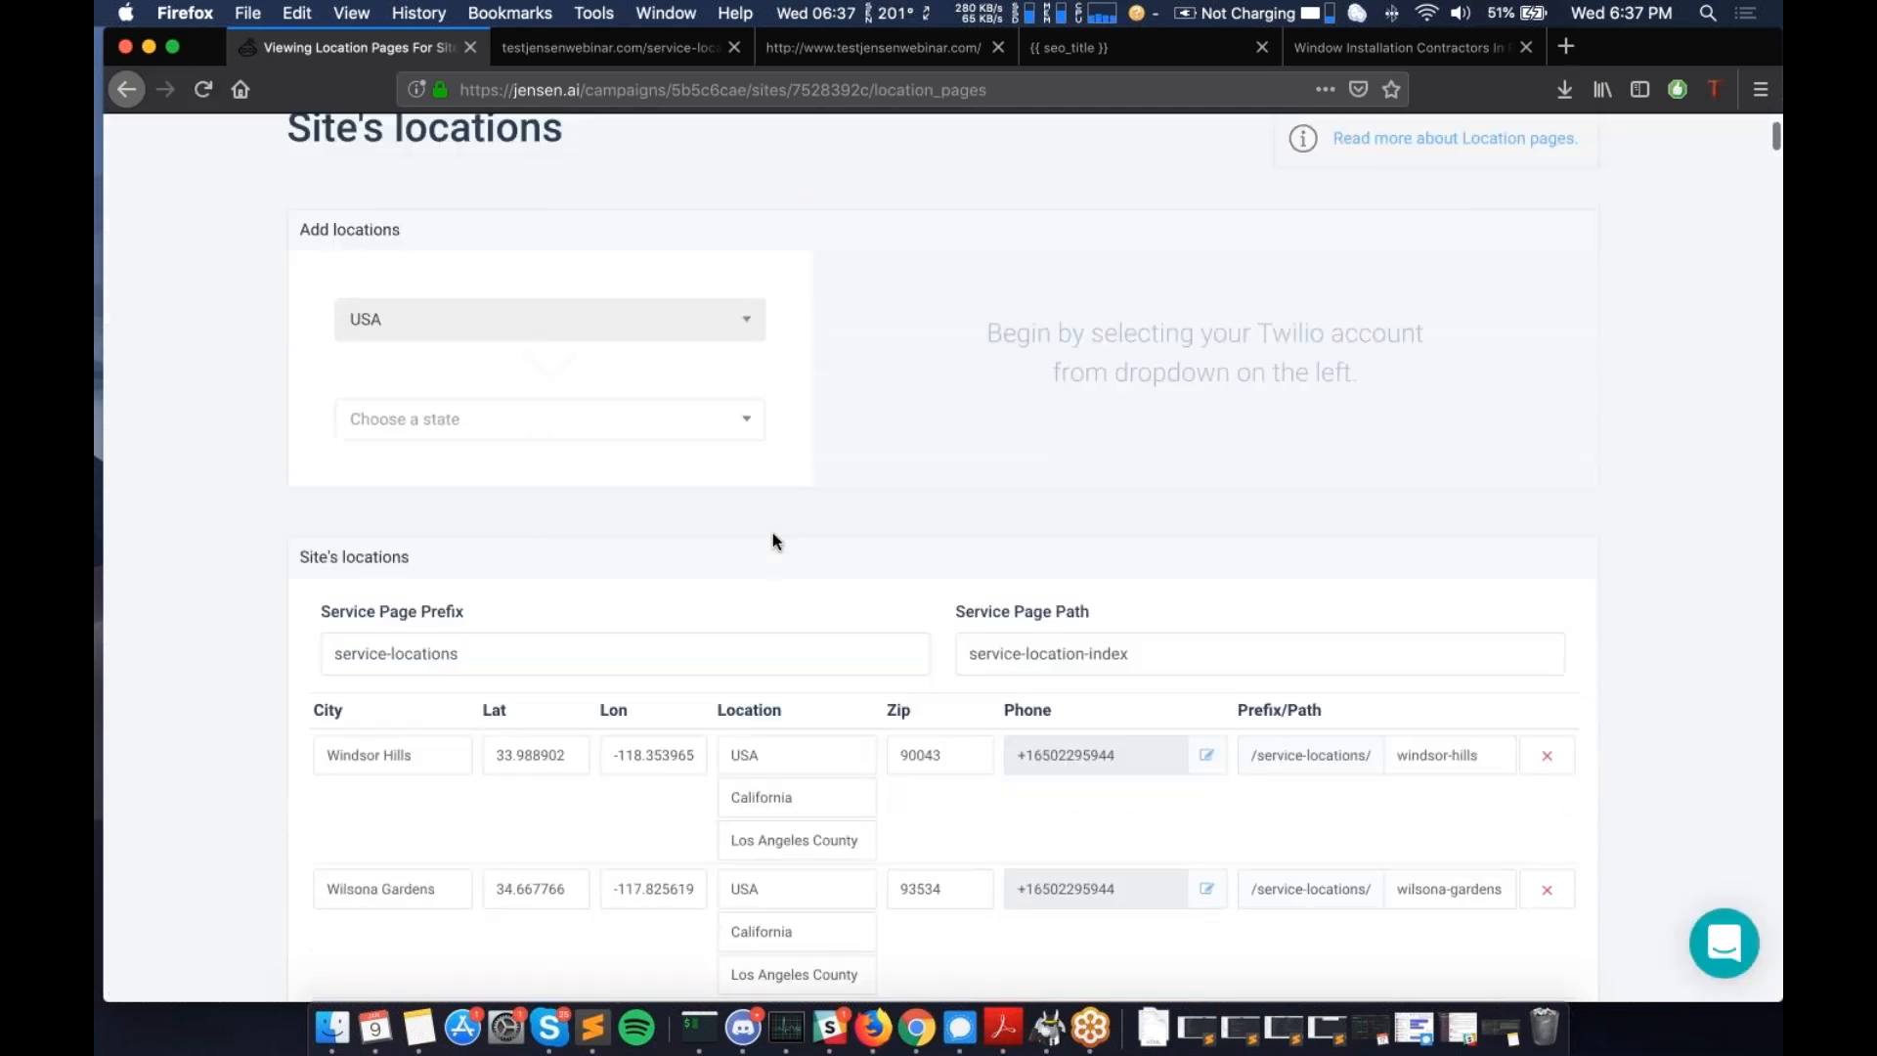
pyautogui.scroll(3, 774, 540)
pyautogui.scroll(-1, 839, 638)
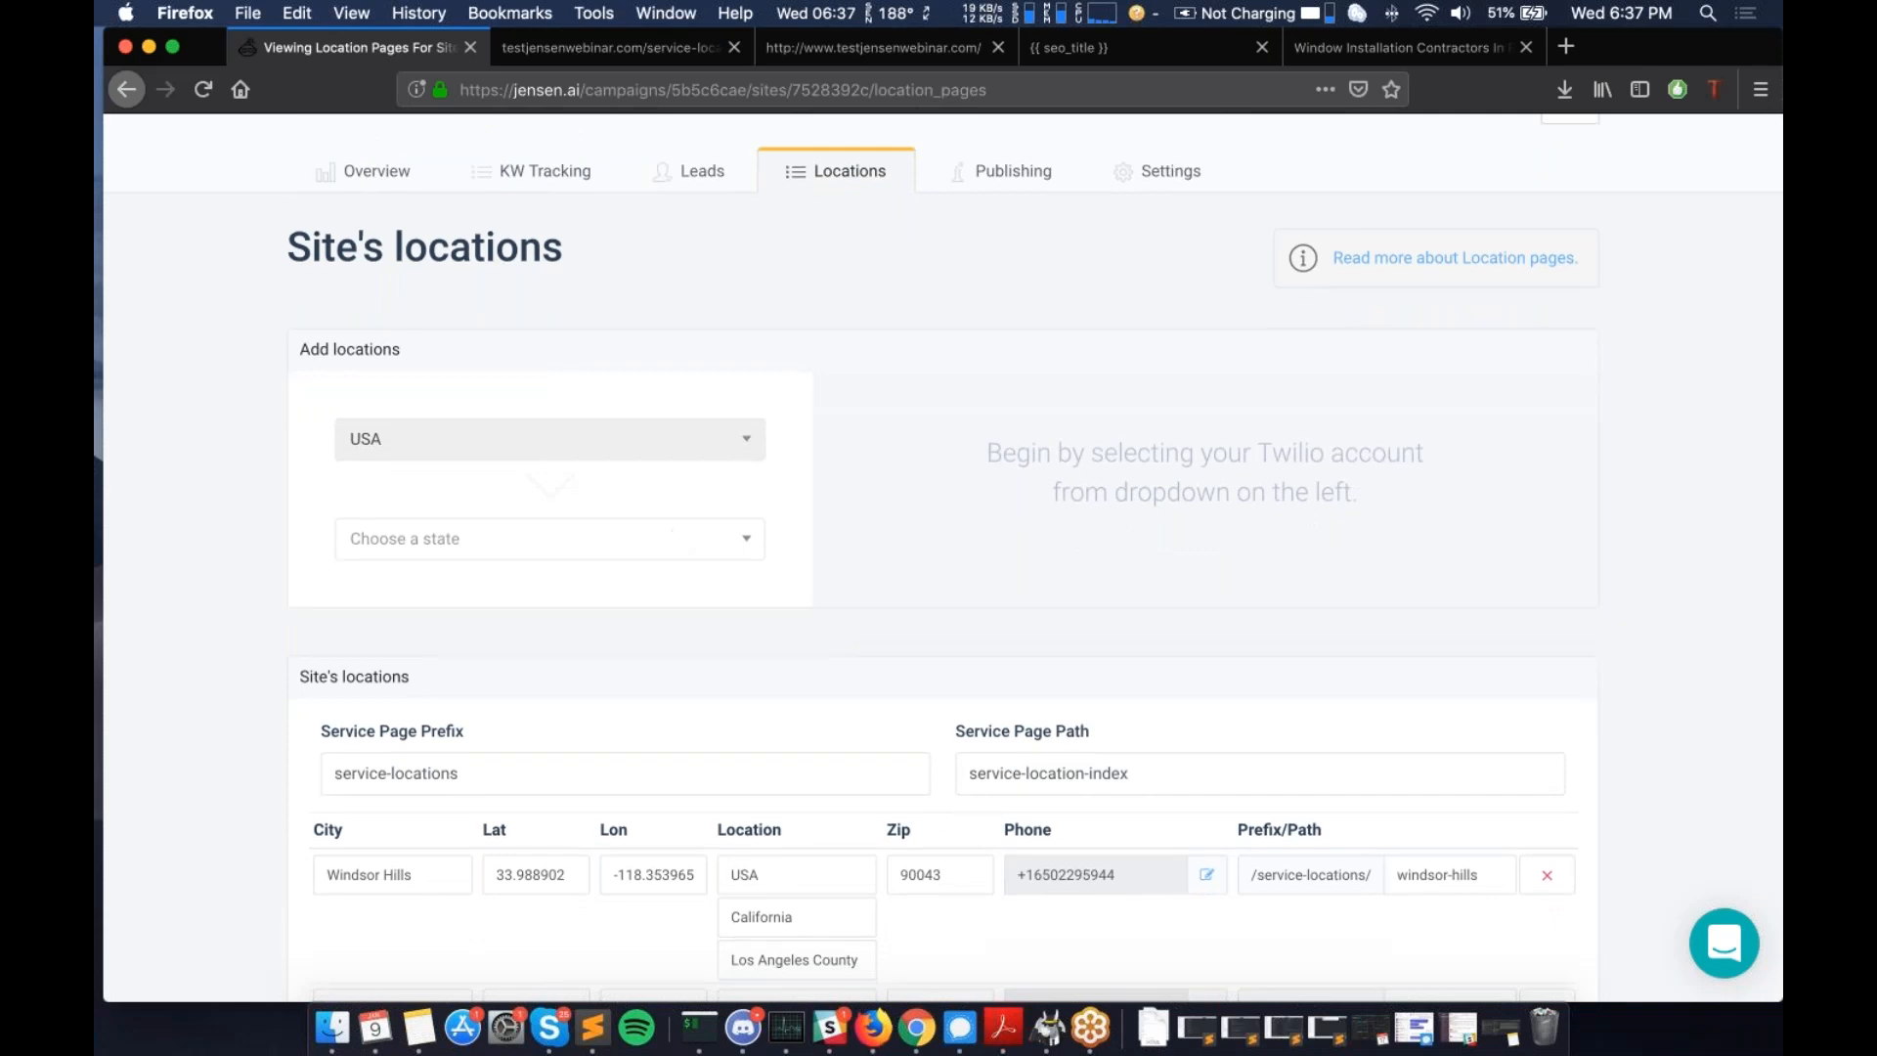
pyautogui.click(479, 539)
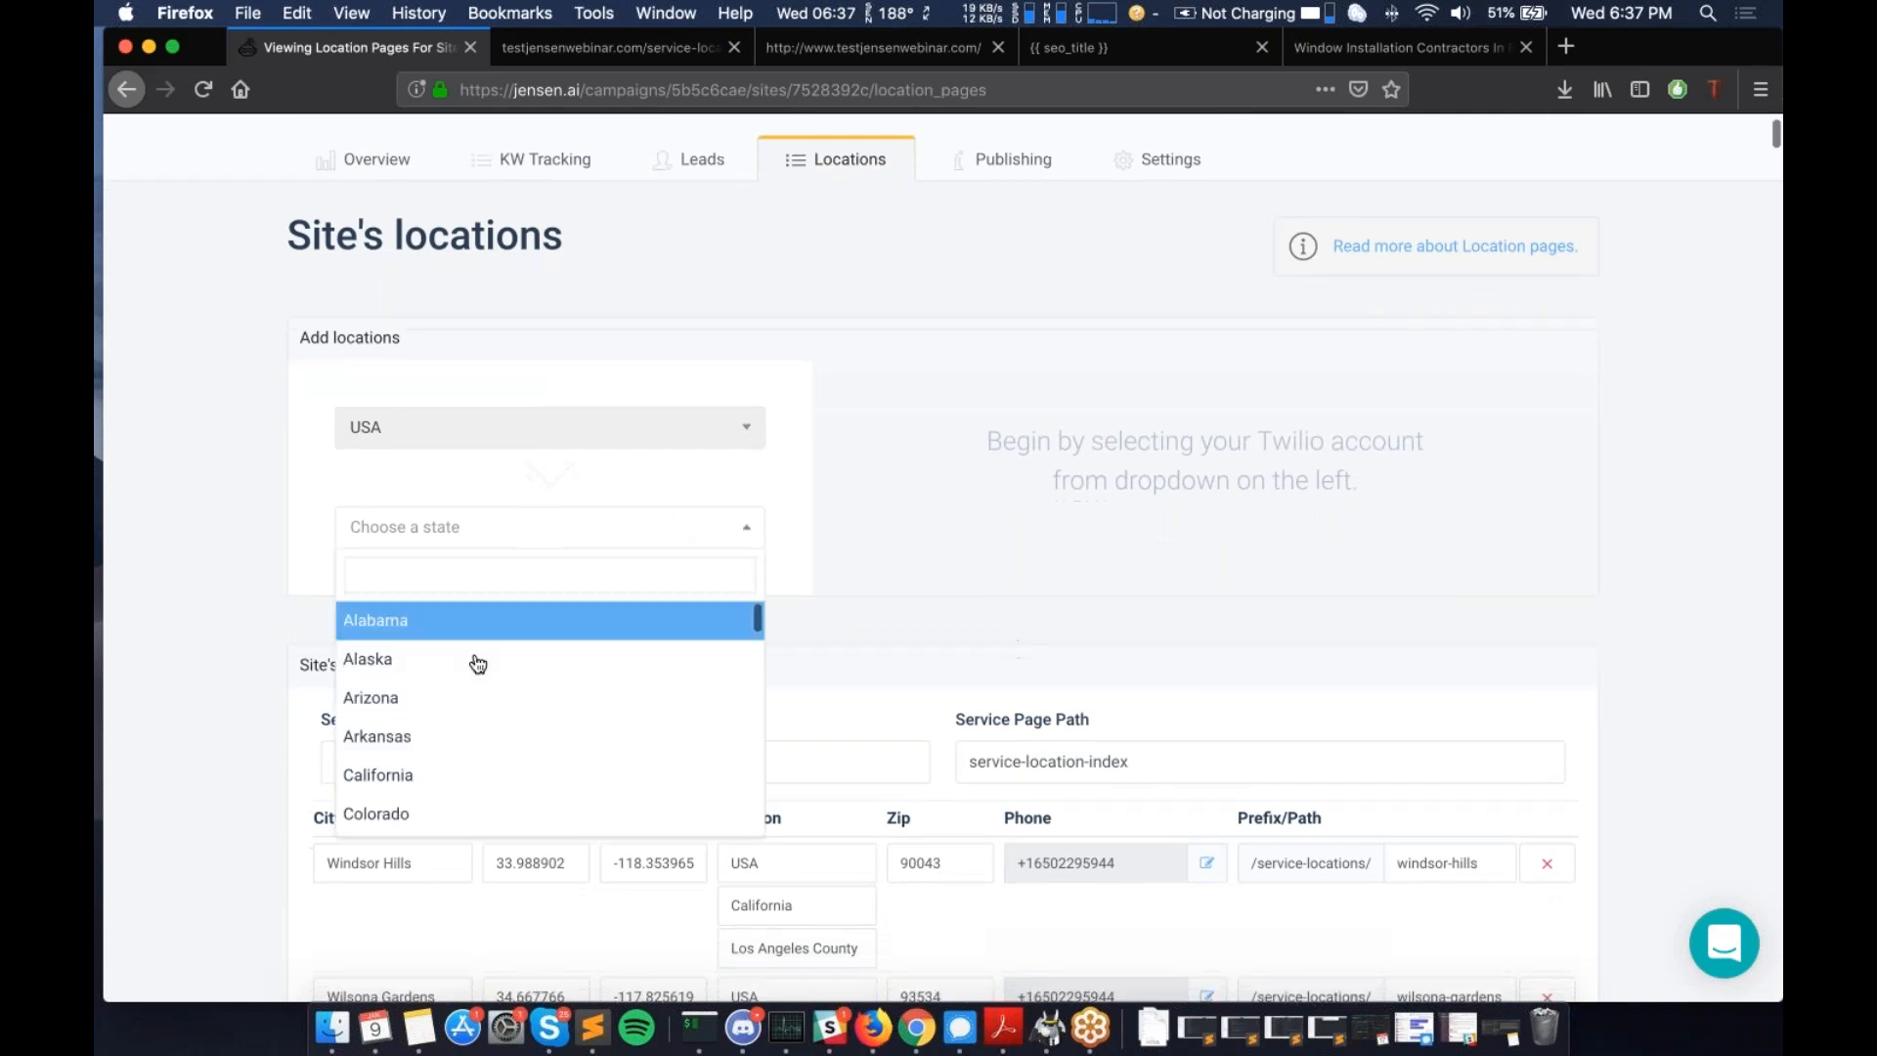
pyautogui.scroll(-1, 472, 670)
pyautogui.click(424, 735)
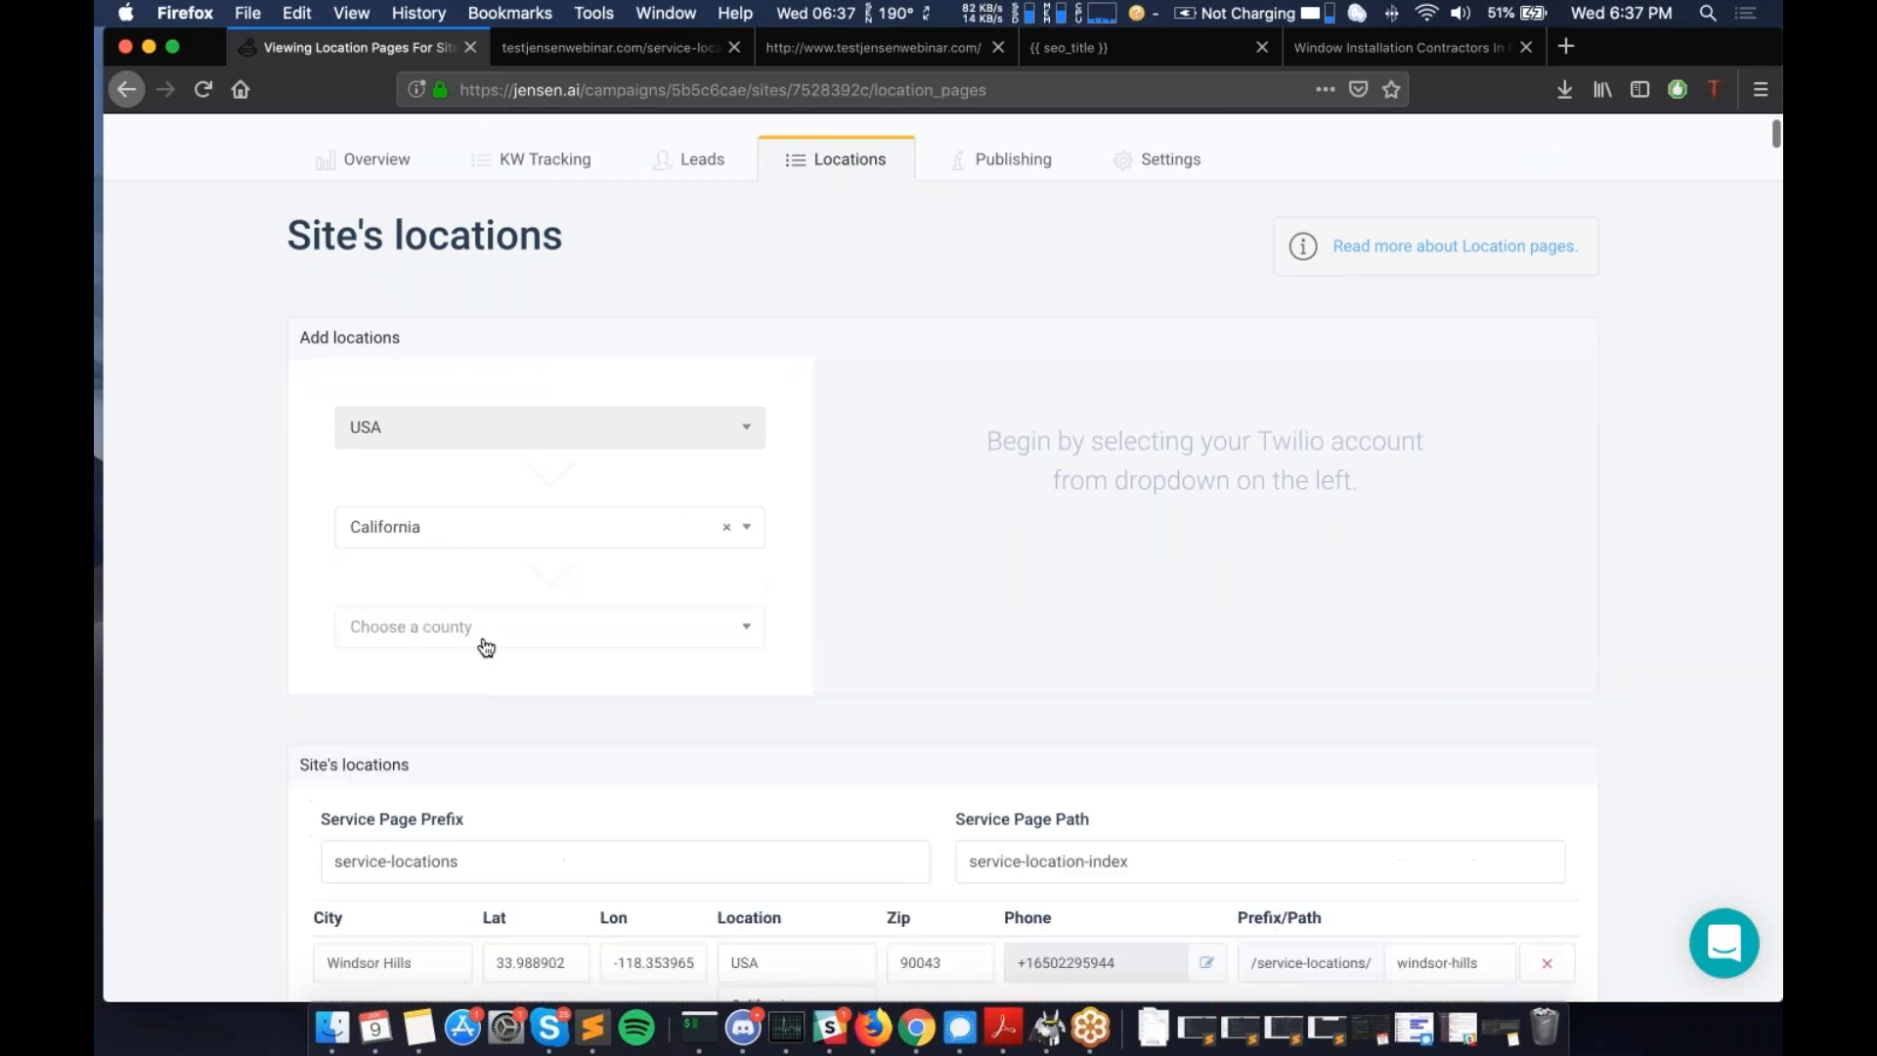
pyautogui.click(484, 646)
pyautogui.write('lg')
pyautogui.press('BackSpace')
pyautogui.write('os an')
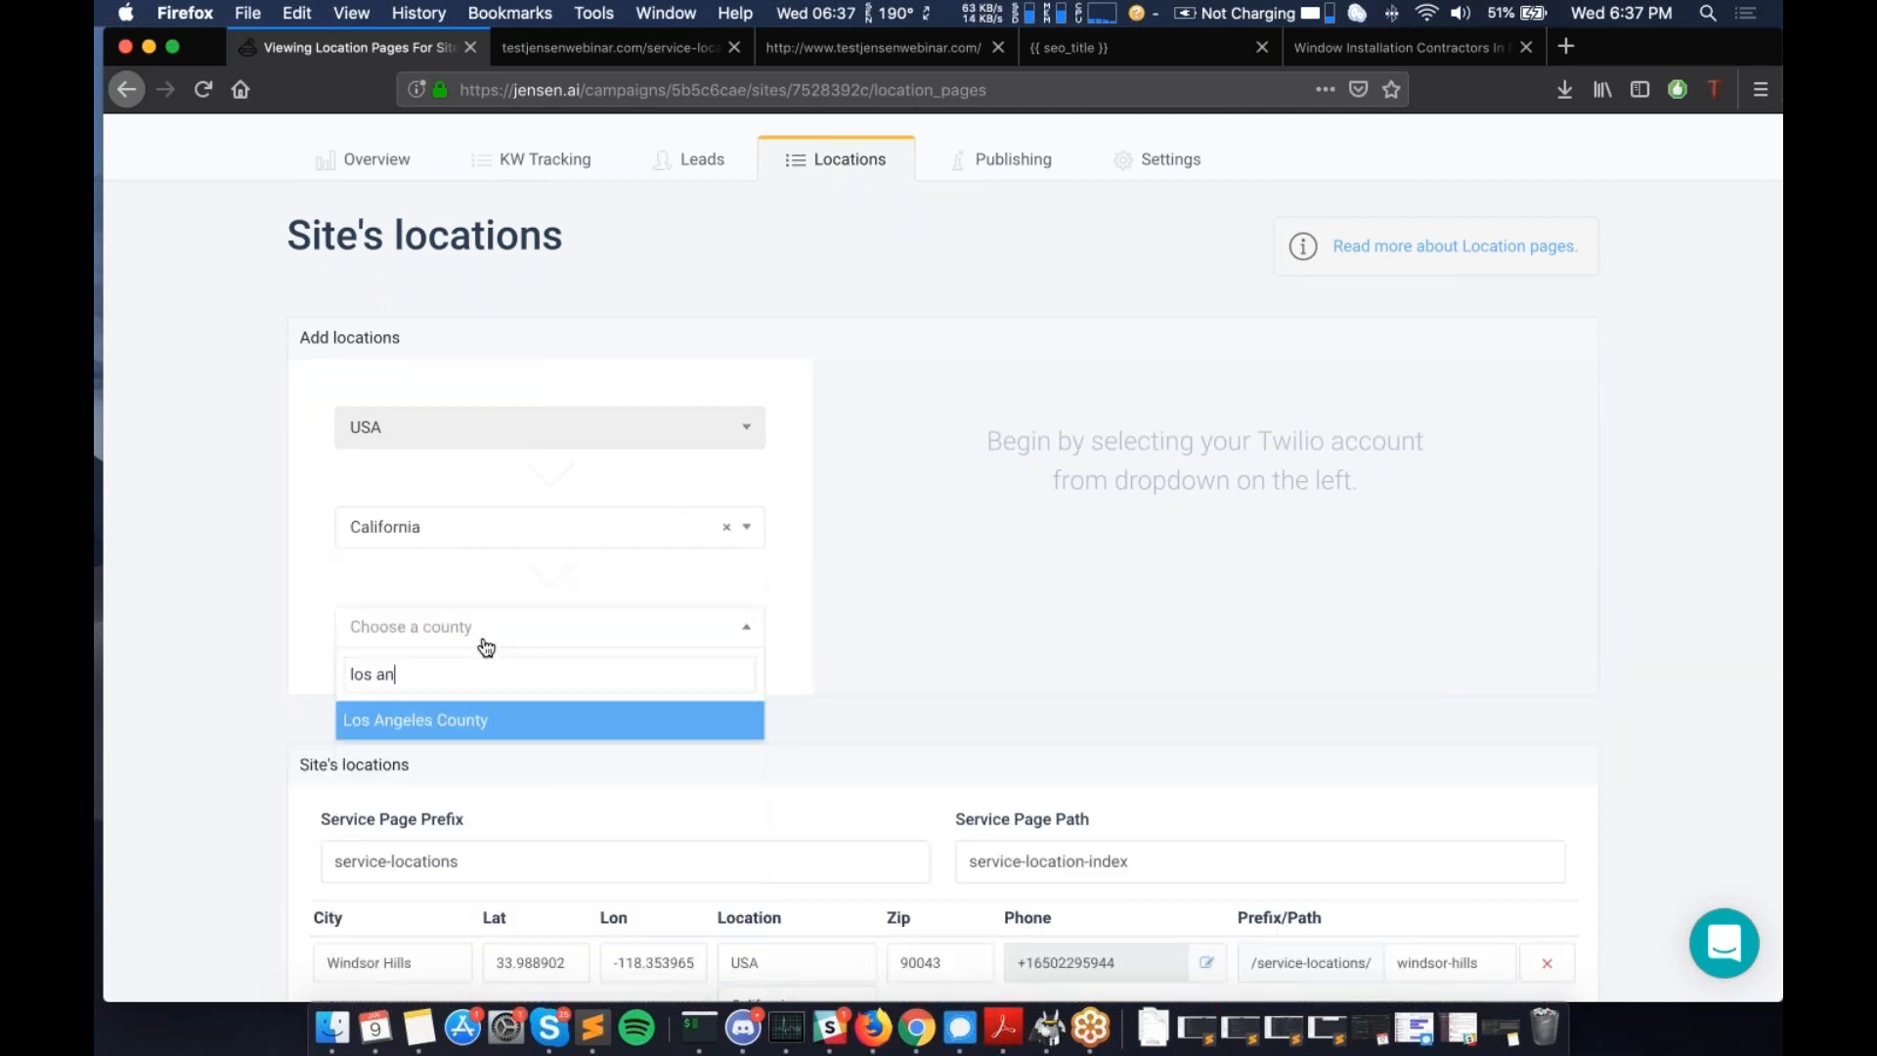
pyautogui.click(494, 720)
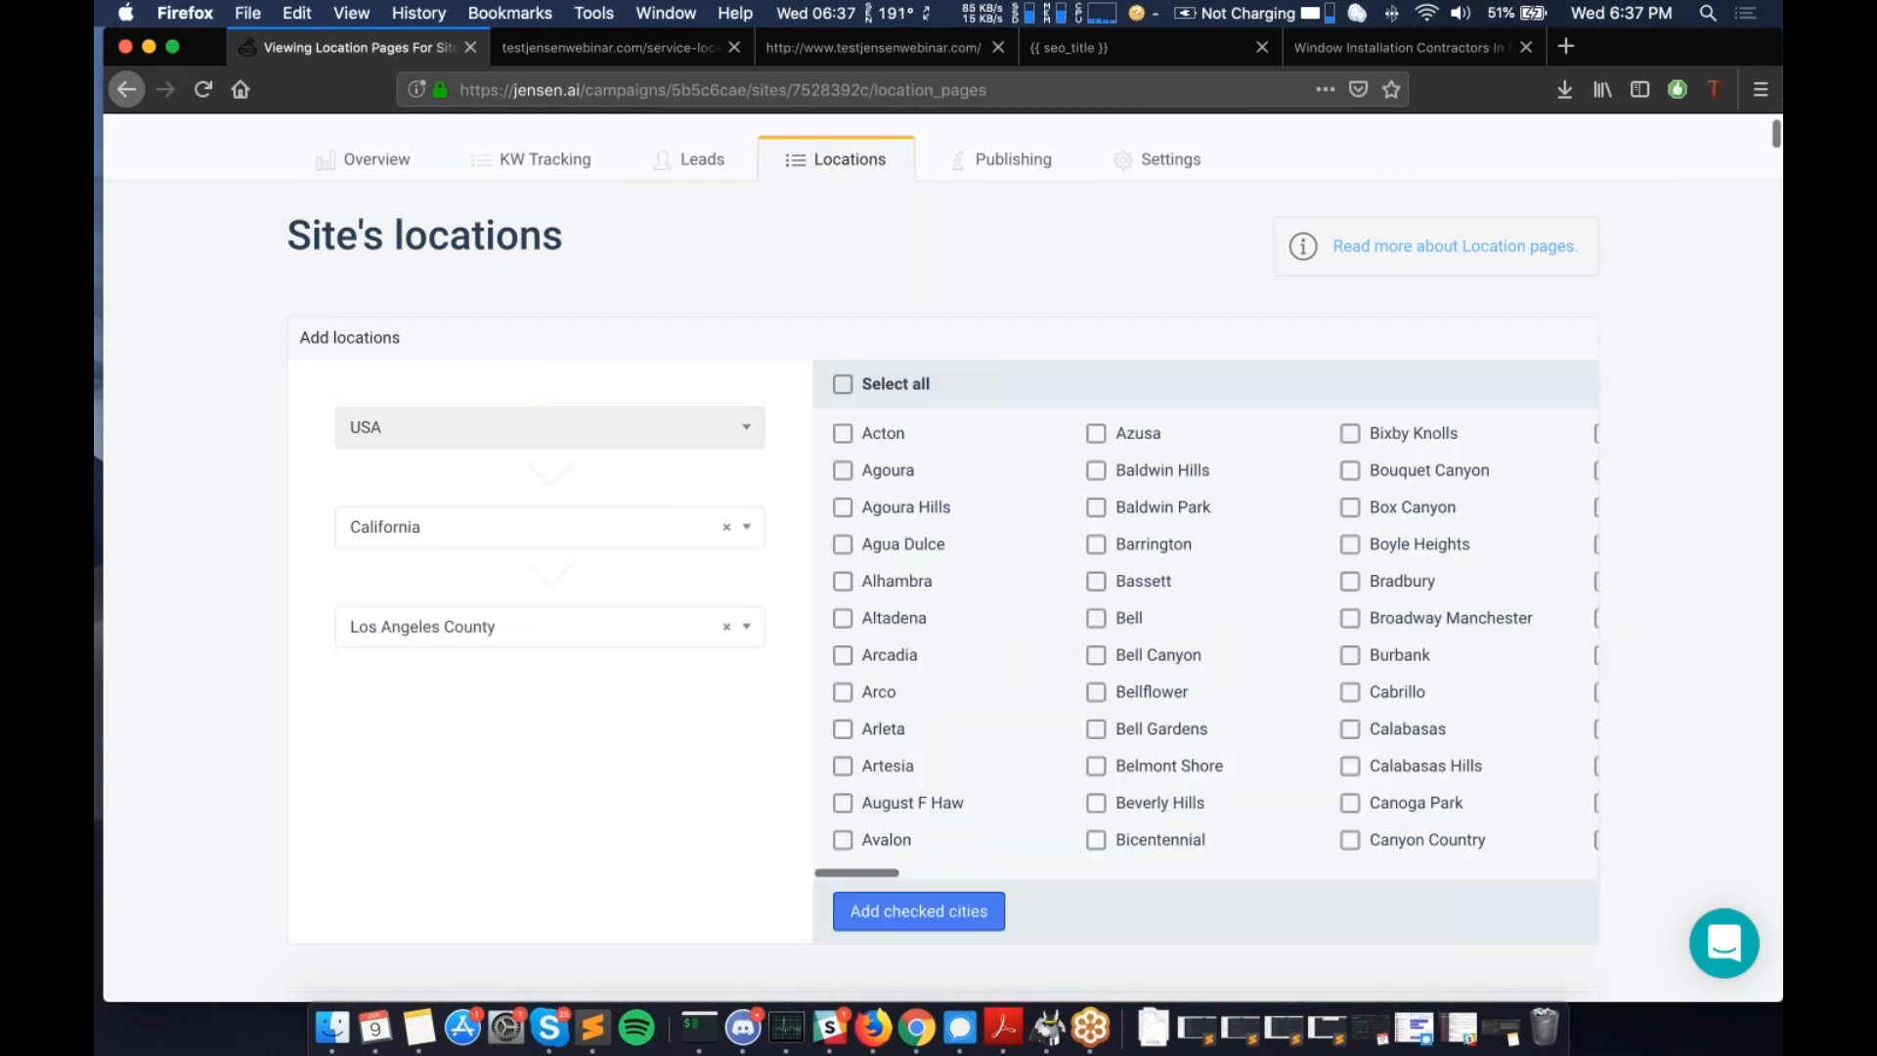
pyautogui.hscroll(1, 900, 665)
pyautogui.hscroll(1, 900, 665)
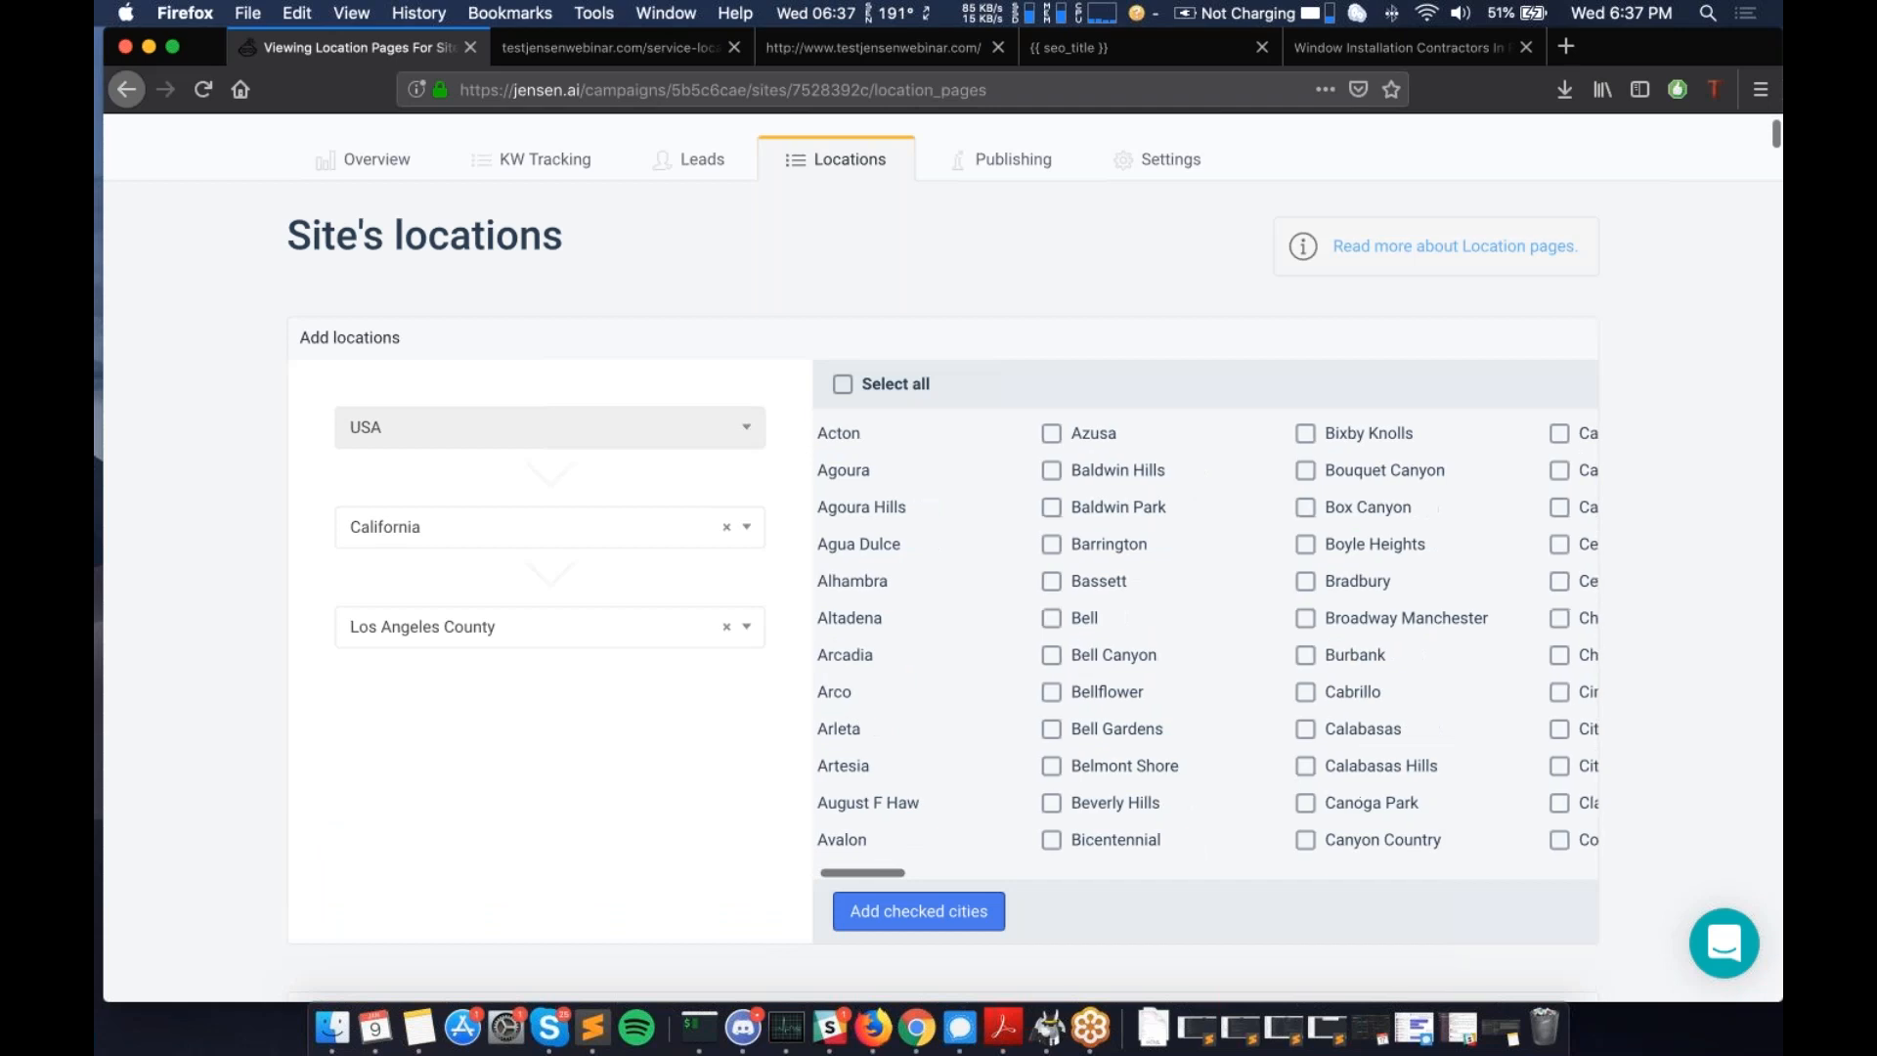
pyautogui.hscroll(-1, 901, 664)
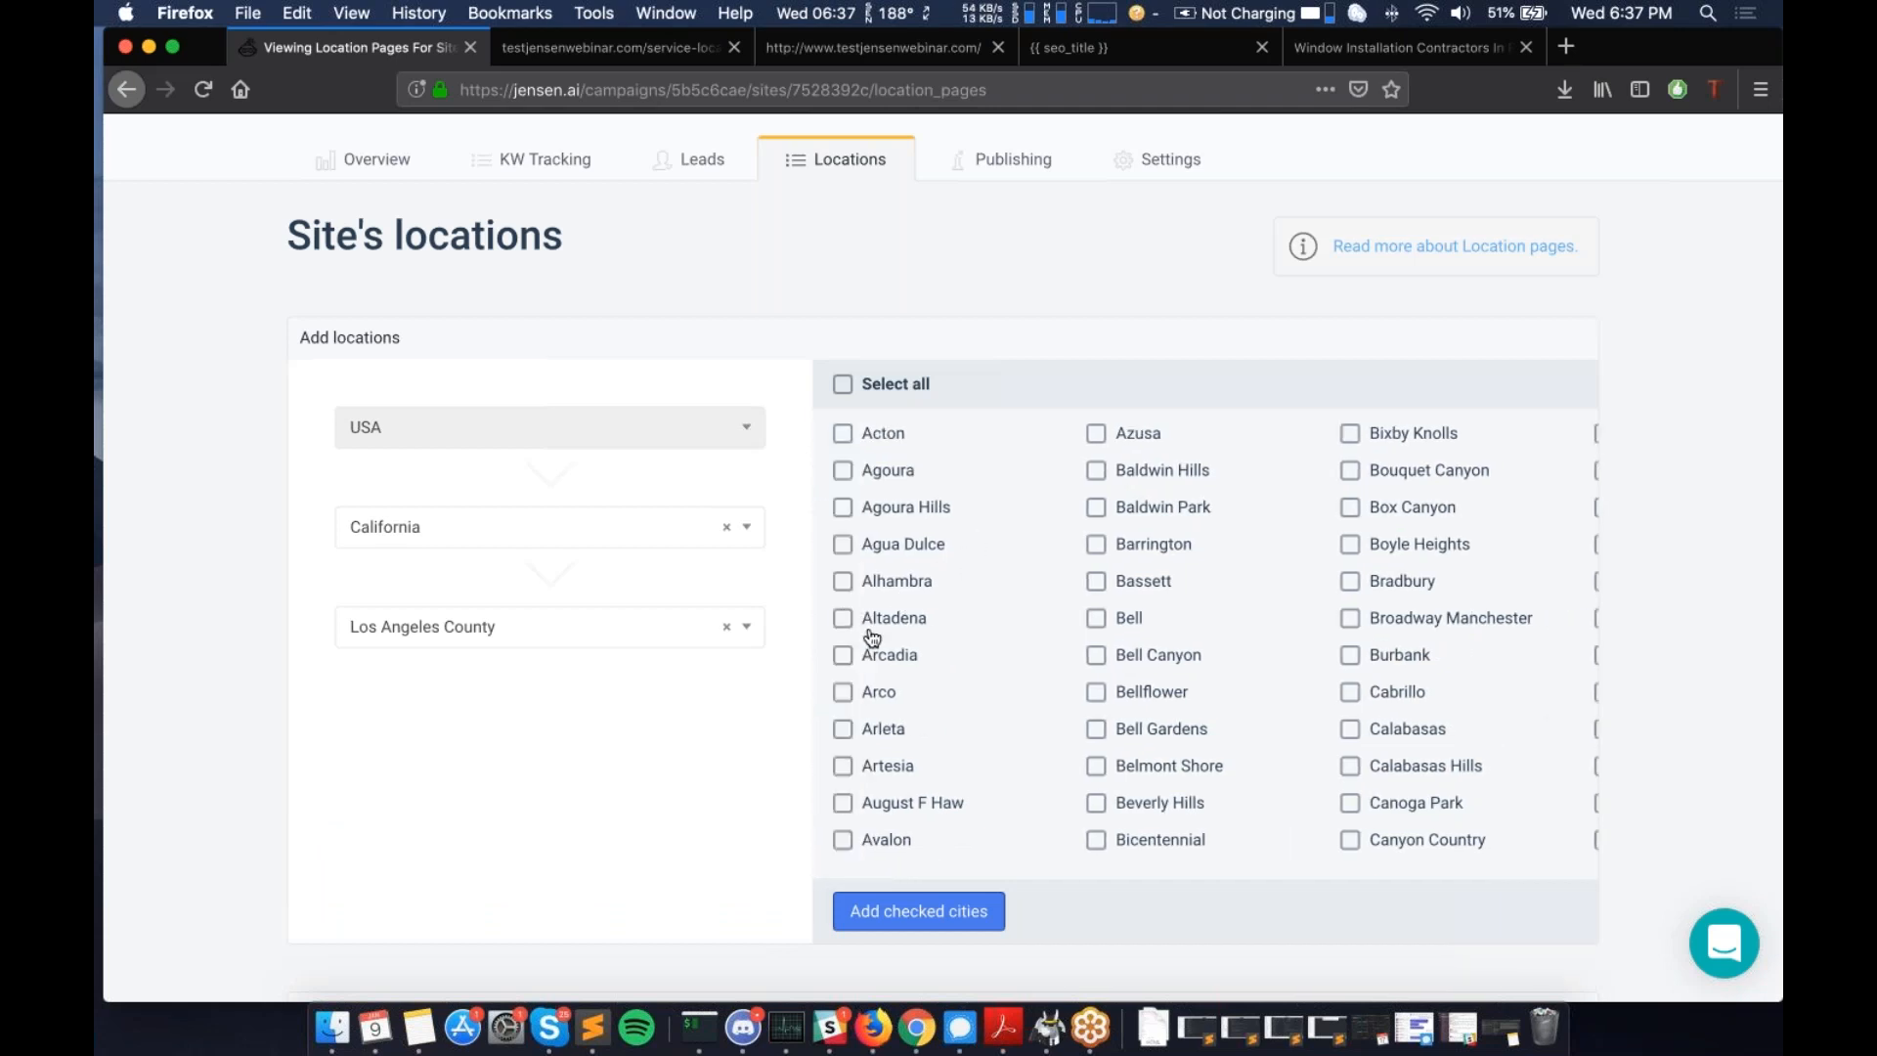
pyautogui.hscroll(5, 1083, 537)
pyautogui.hscroll(10, 1083, 540)
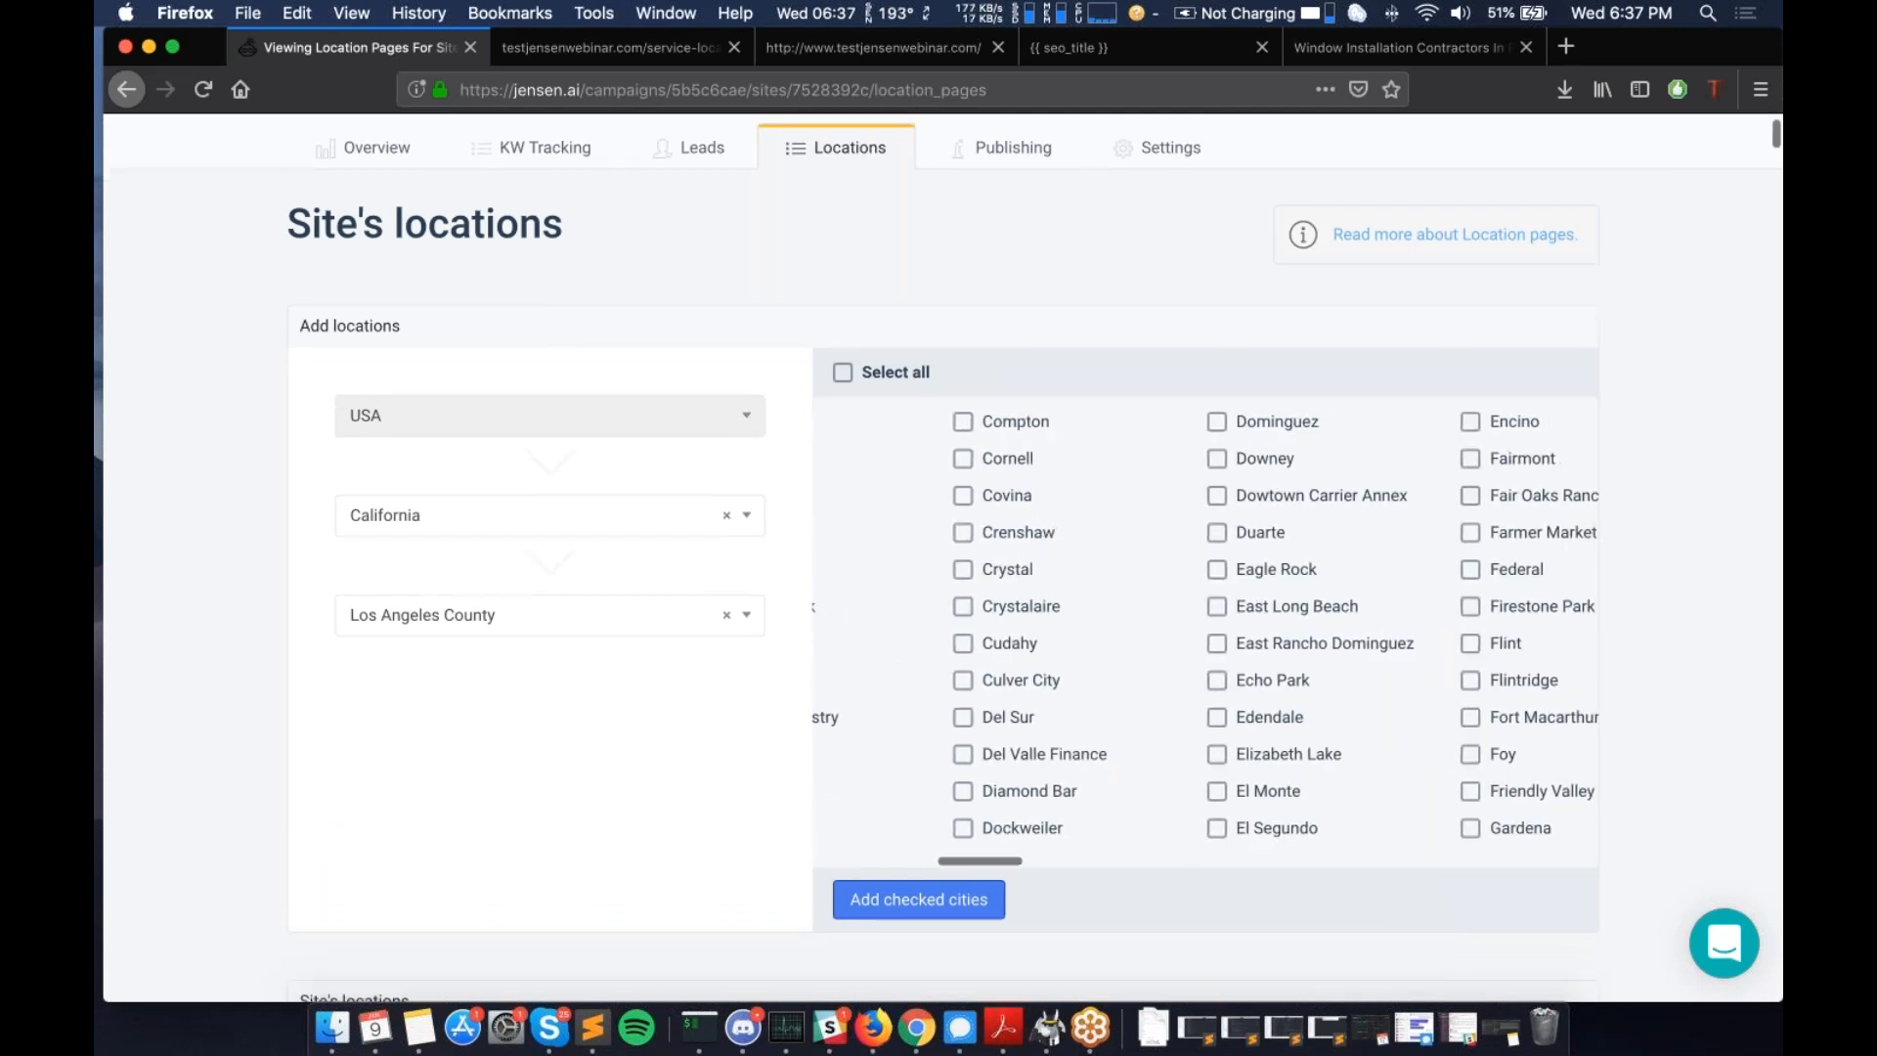
pyautogui.scroll(-3, 1087, 684)
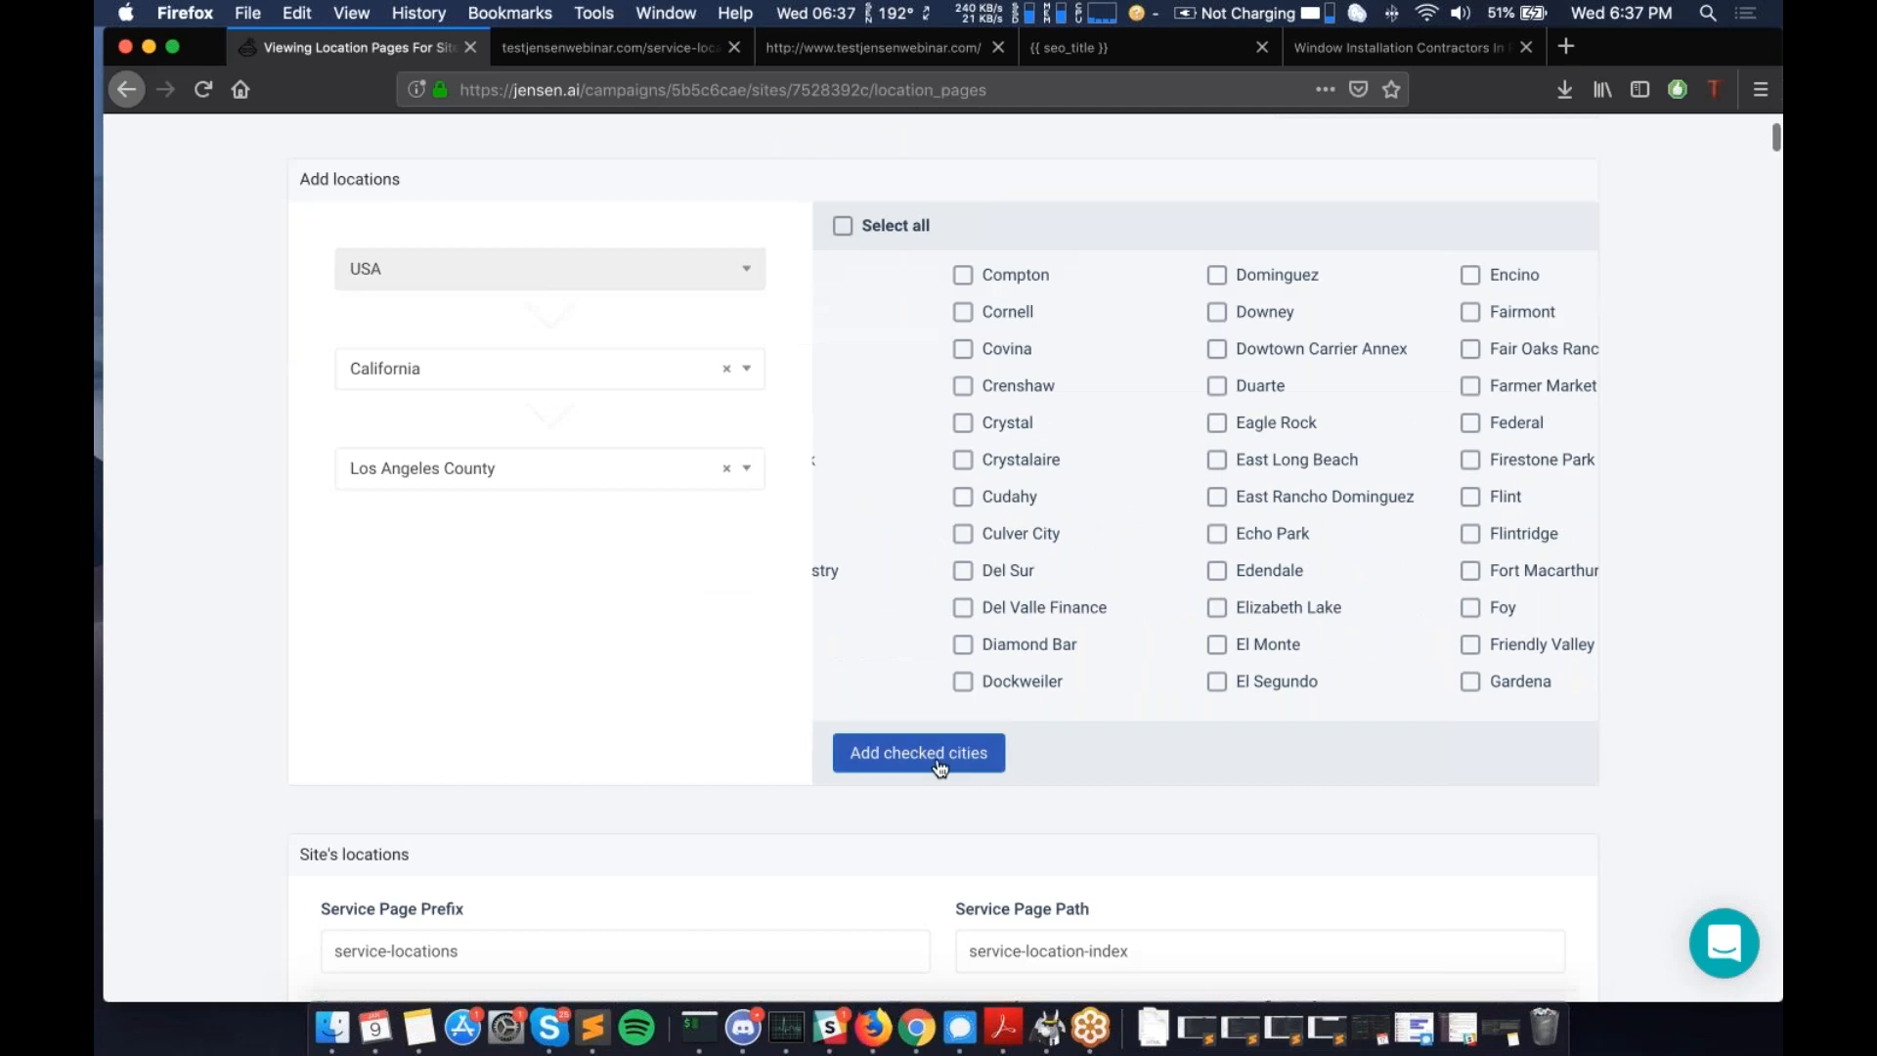
pyautogui.scroll(-1, 940, 769)
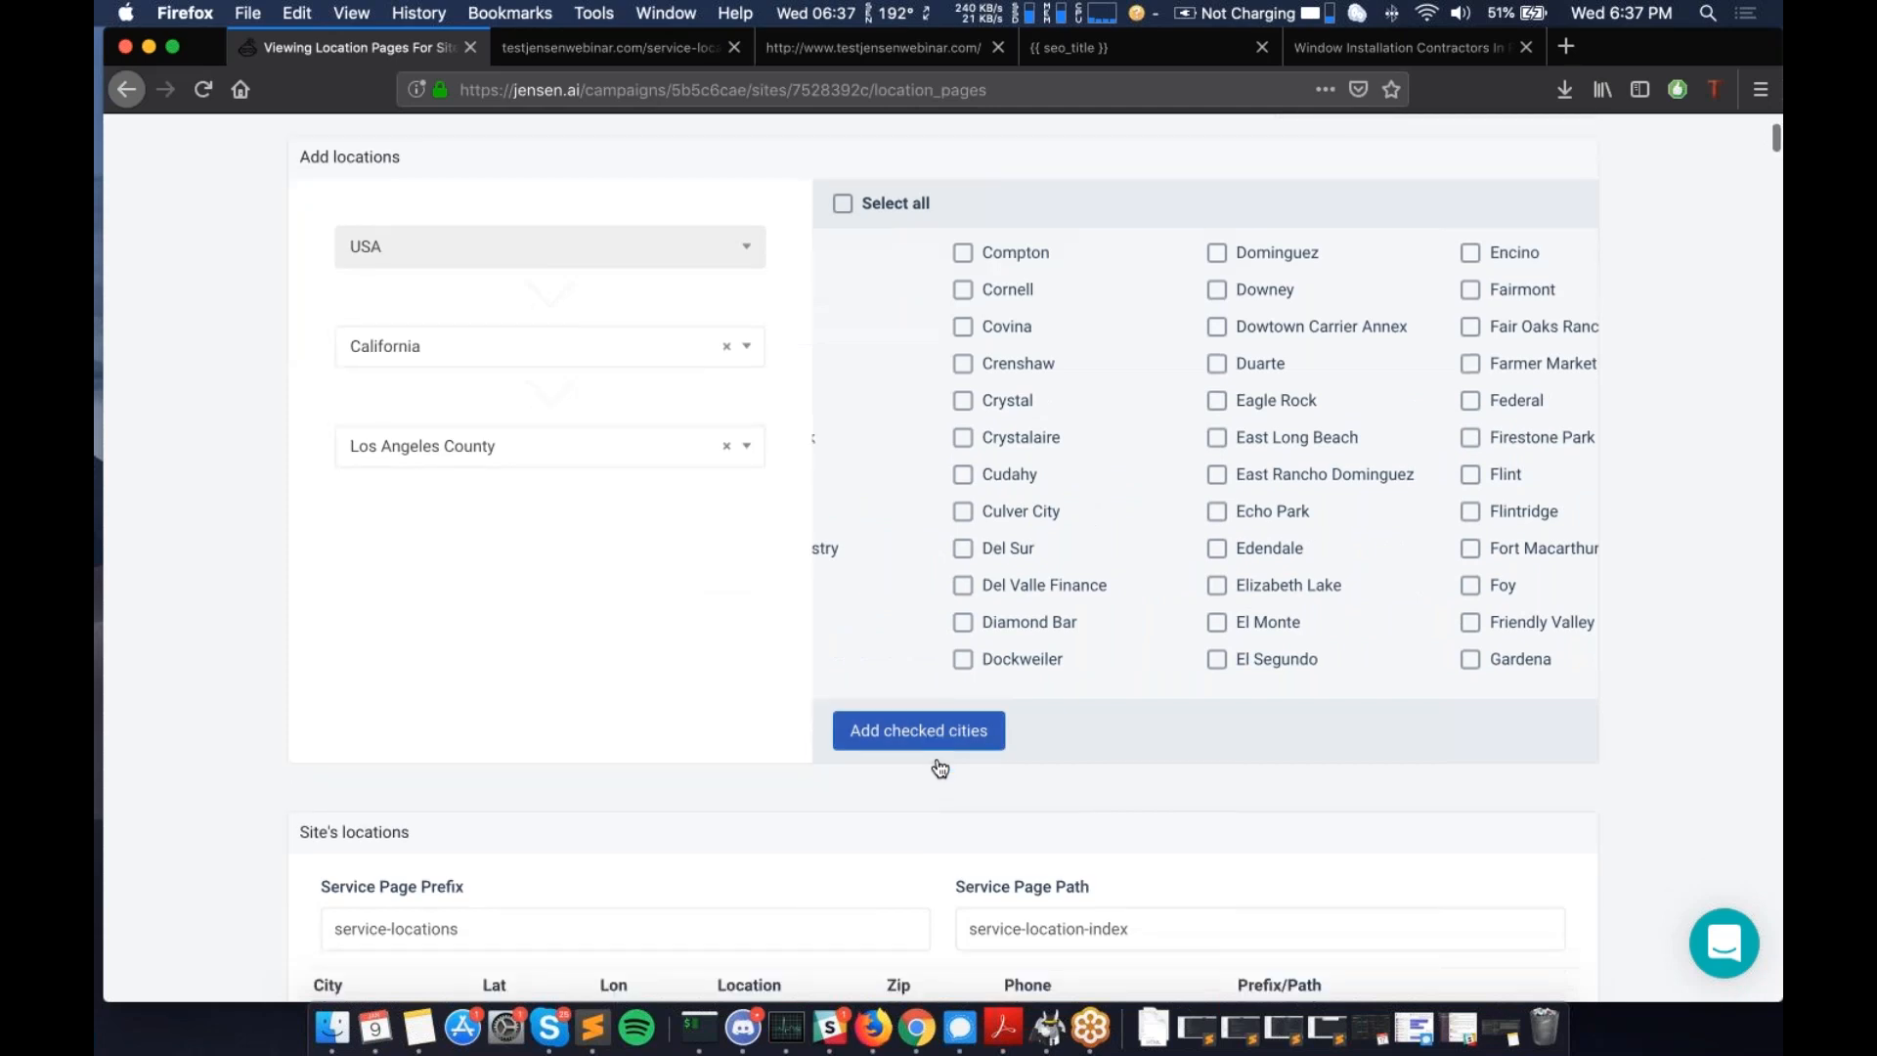
pyautogui.scroll(-10, 939, 768)
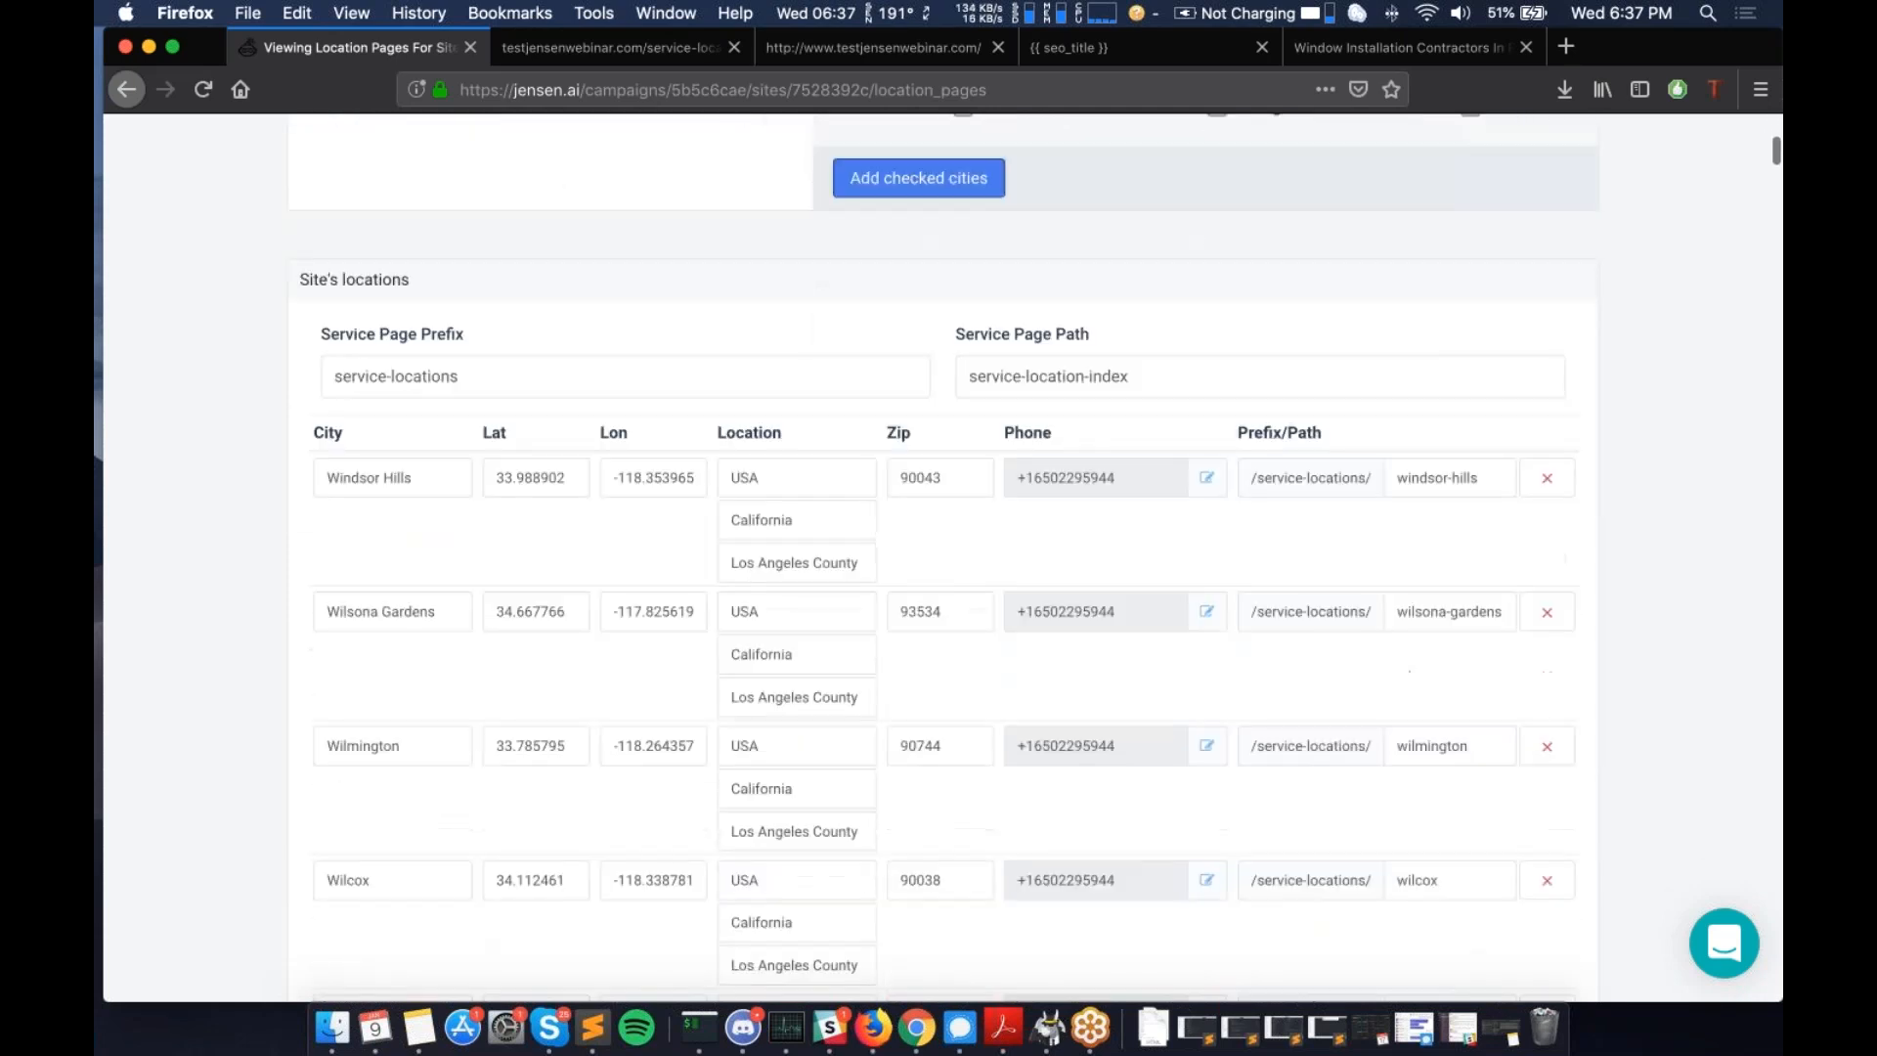
pyautogui.scroll(-20, 939, 557)
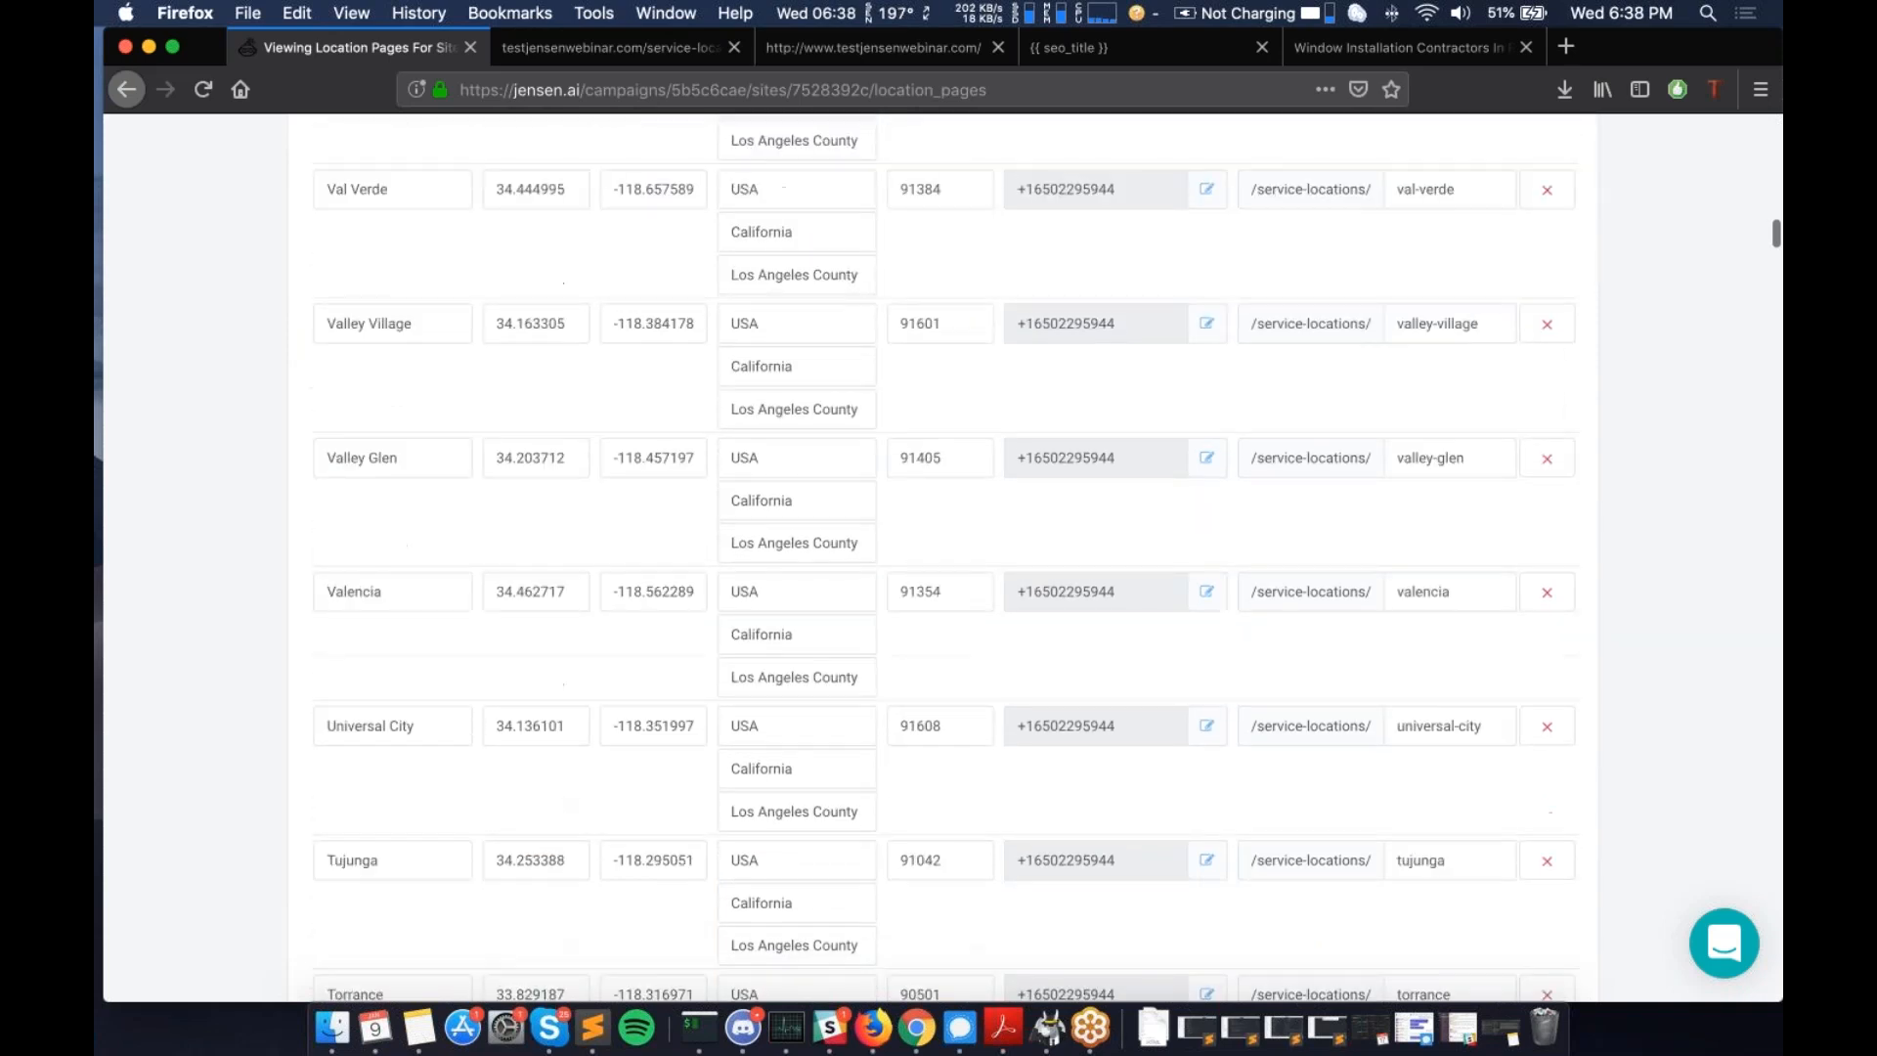
pyautogui.scroll(-15, 940, 557)
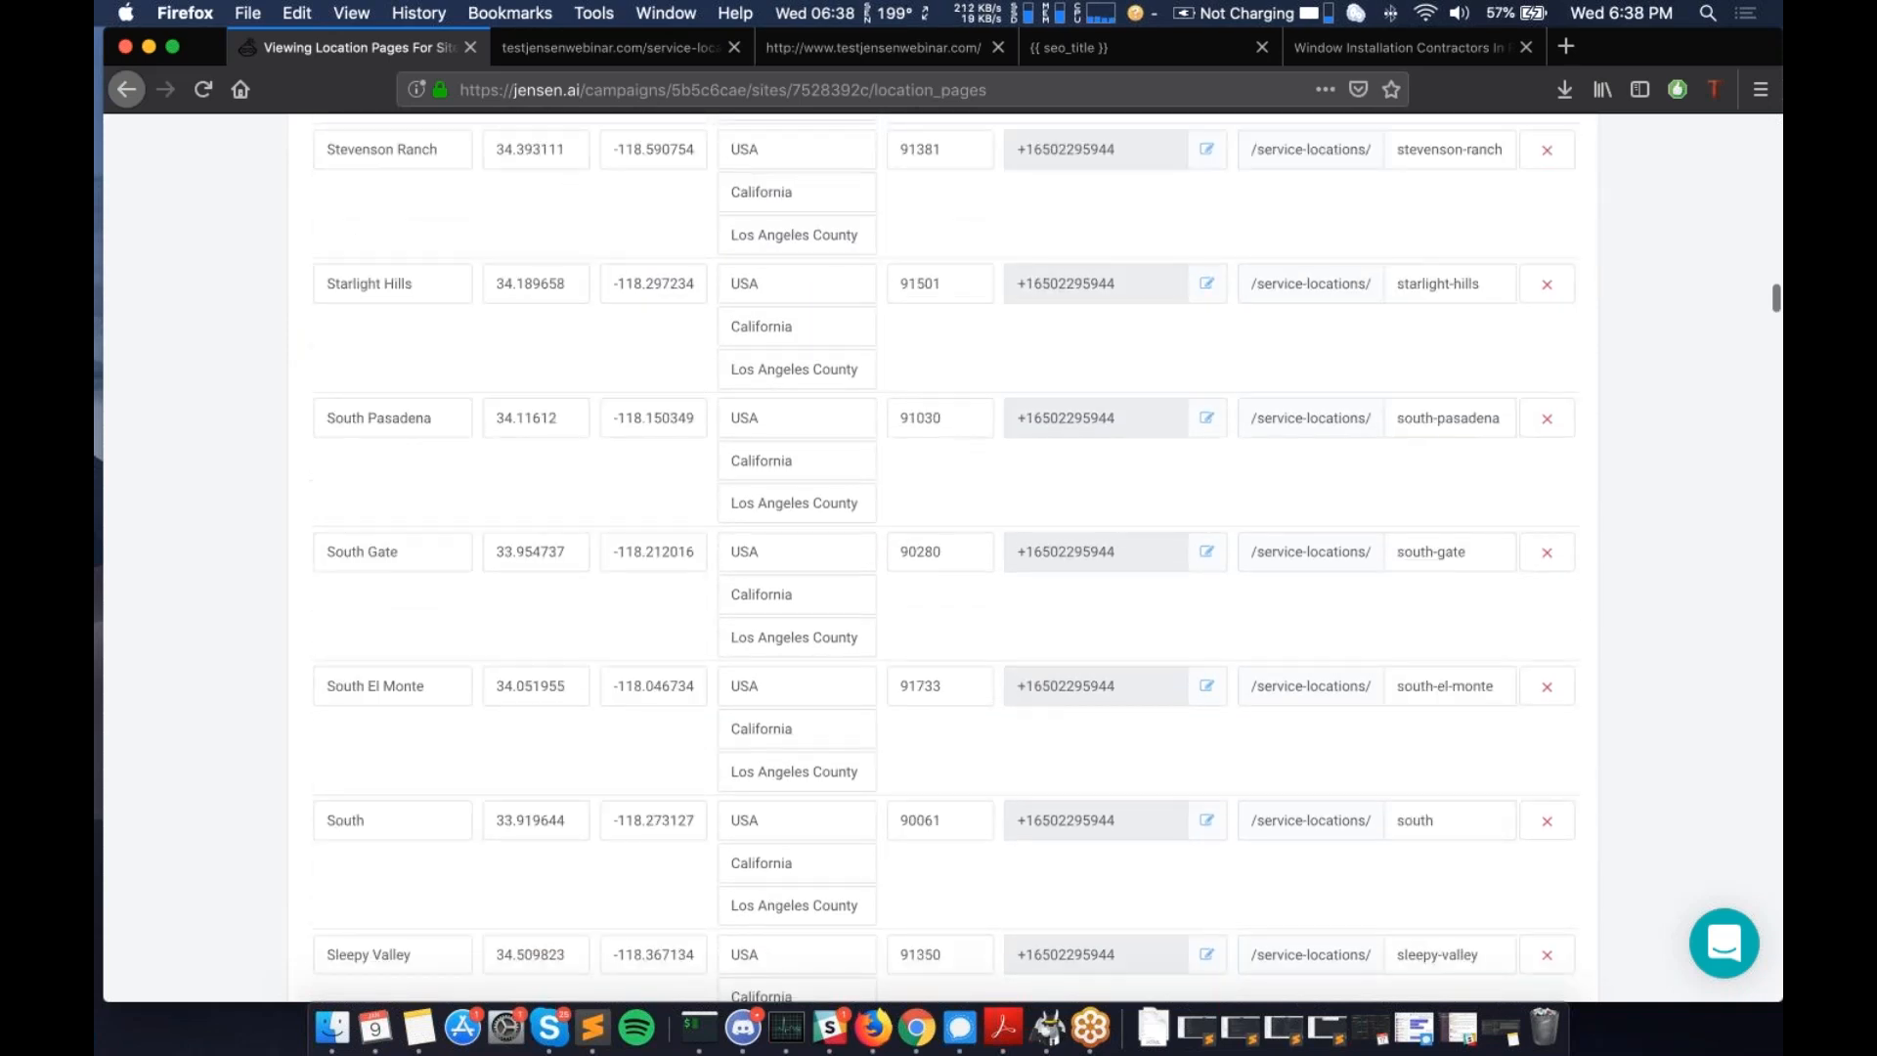
pyautogui.scroll(-5, 1012, 507)
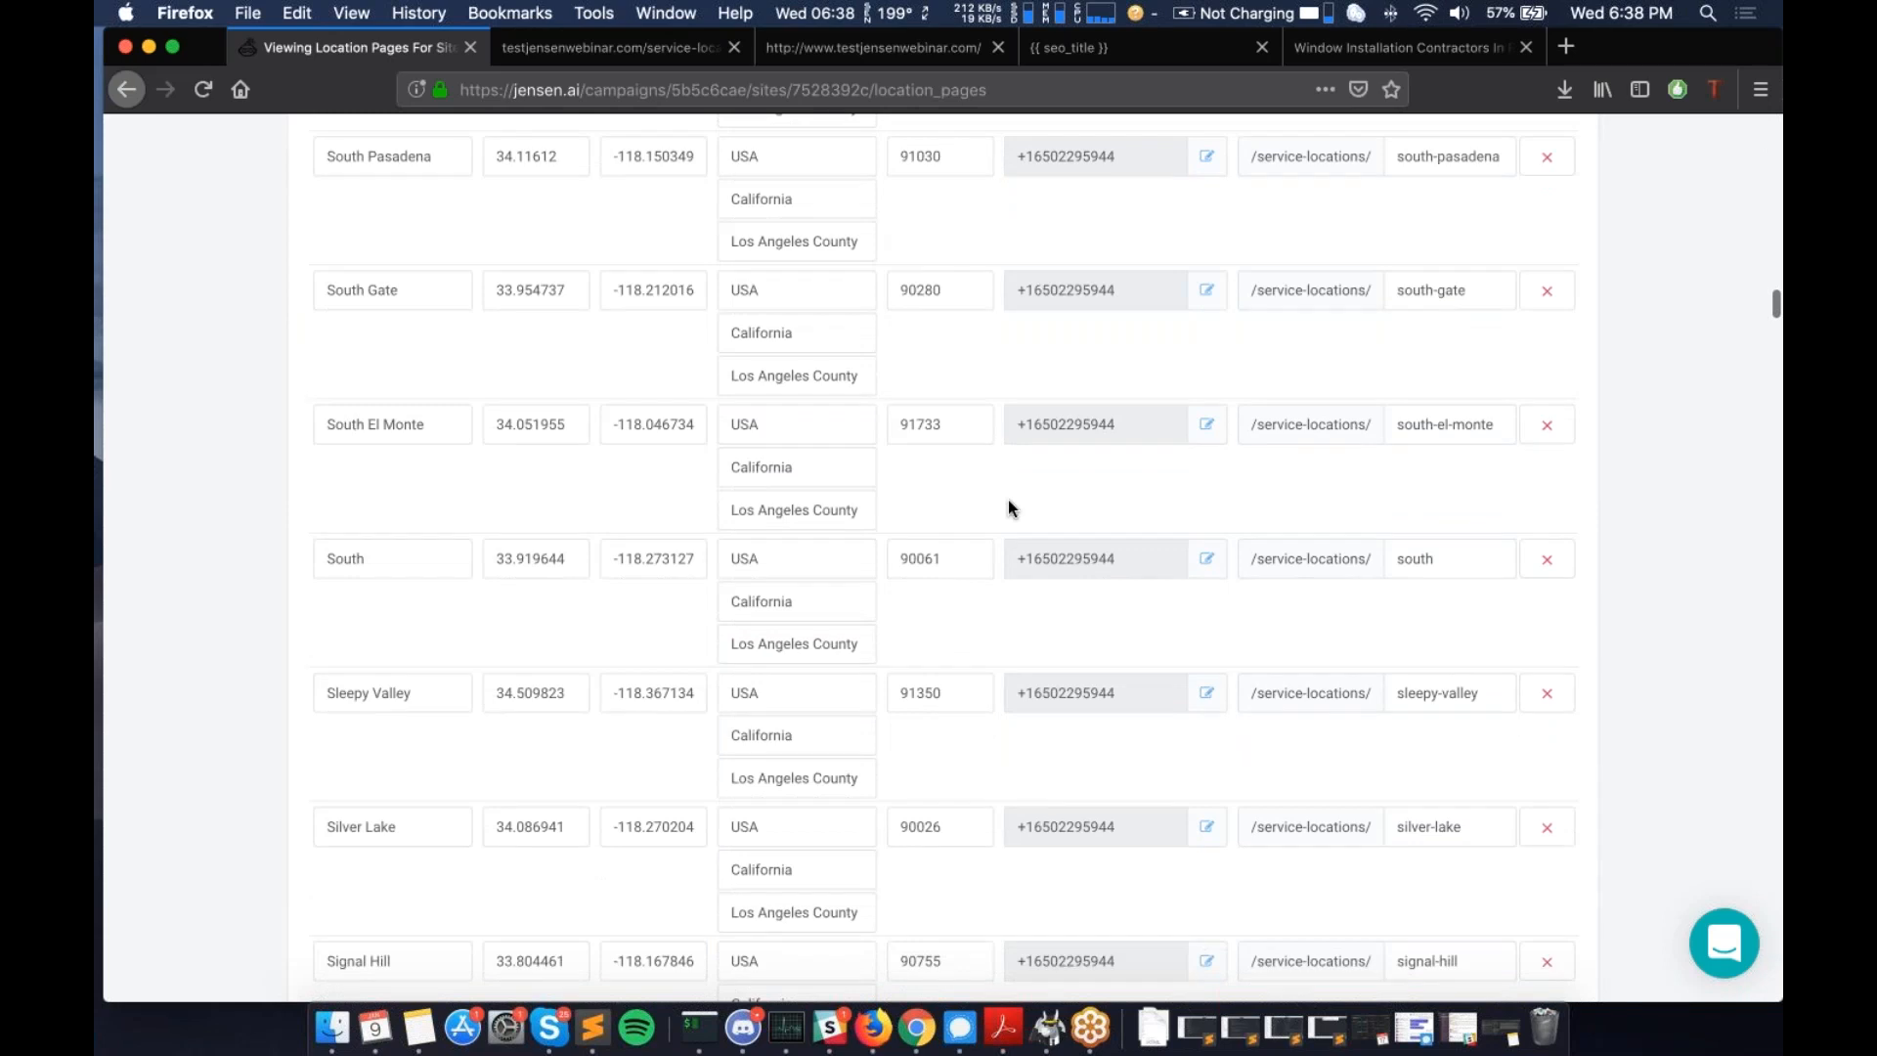
pyautogui.scroll(-3, 1072, 354)
pyautogui.scroll(-10, 1077, 427)
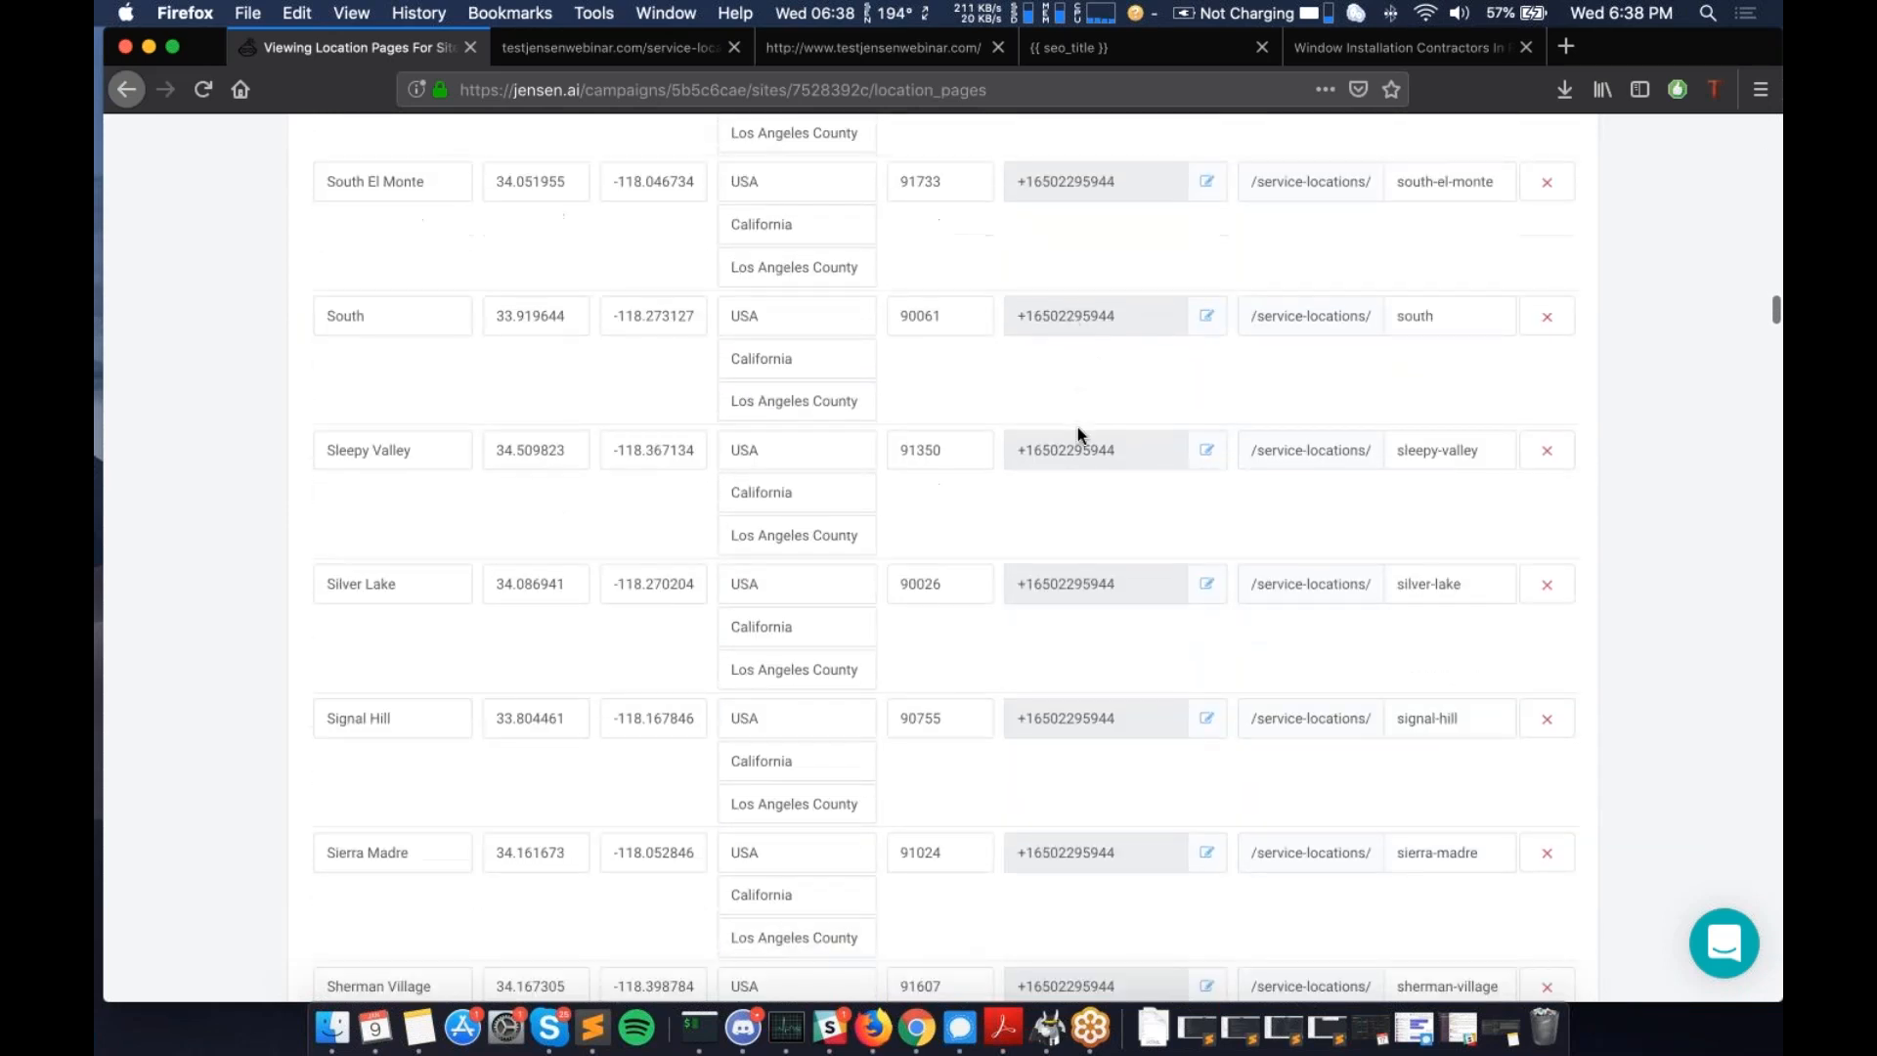
pyautogui.scroll(-20, 1077, 427)
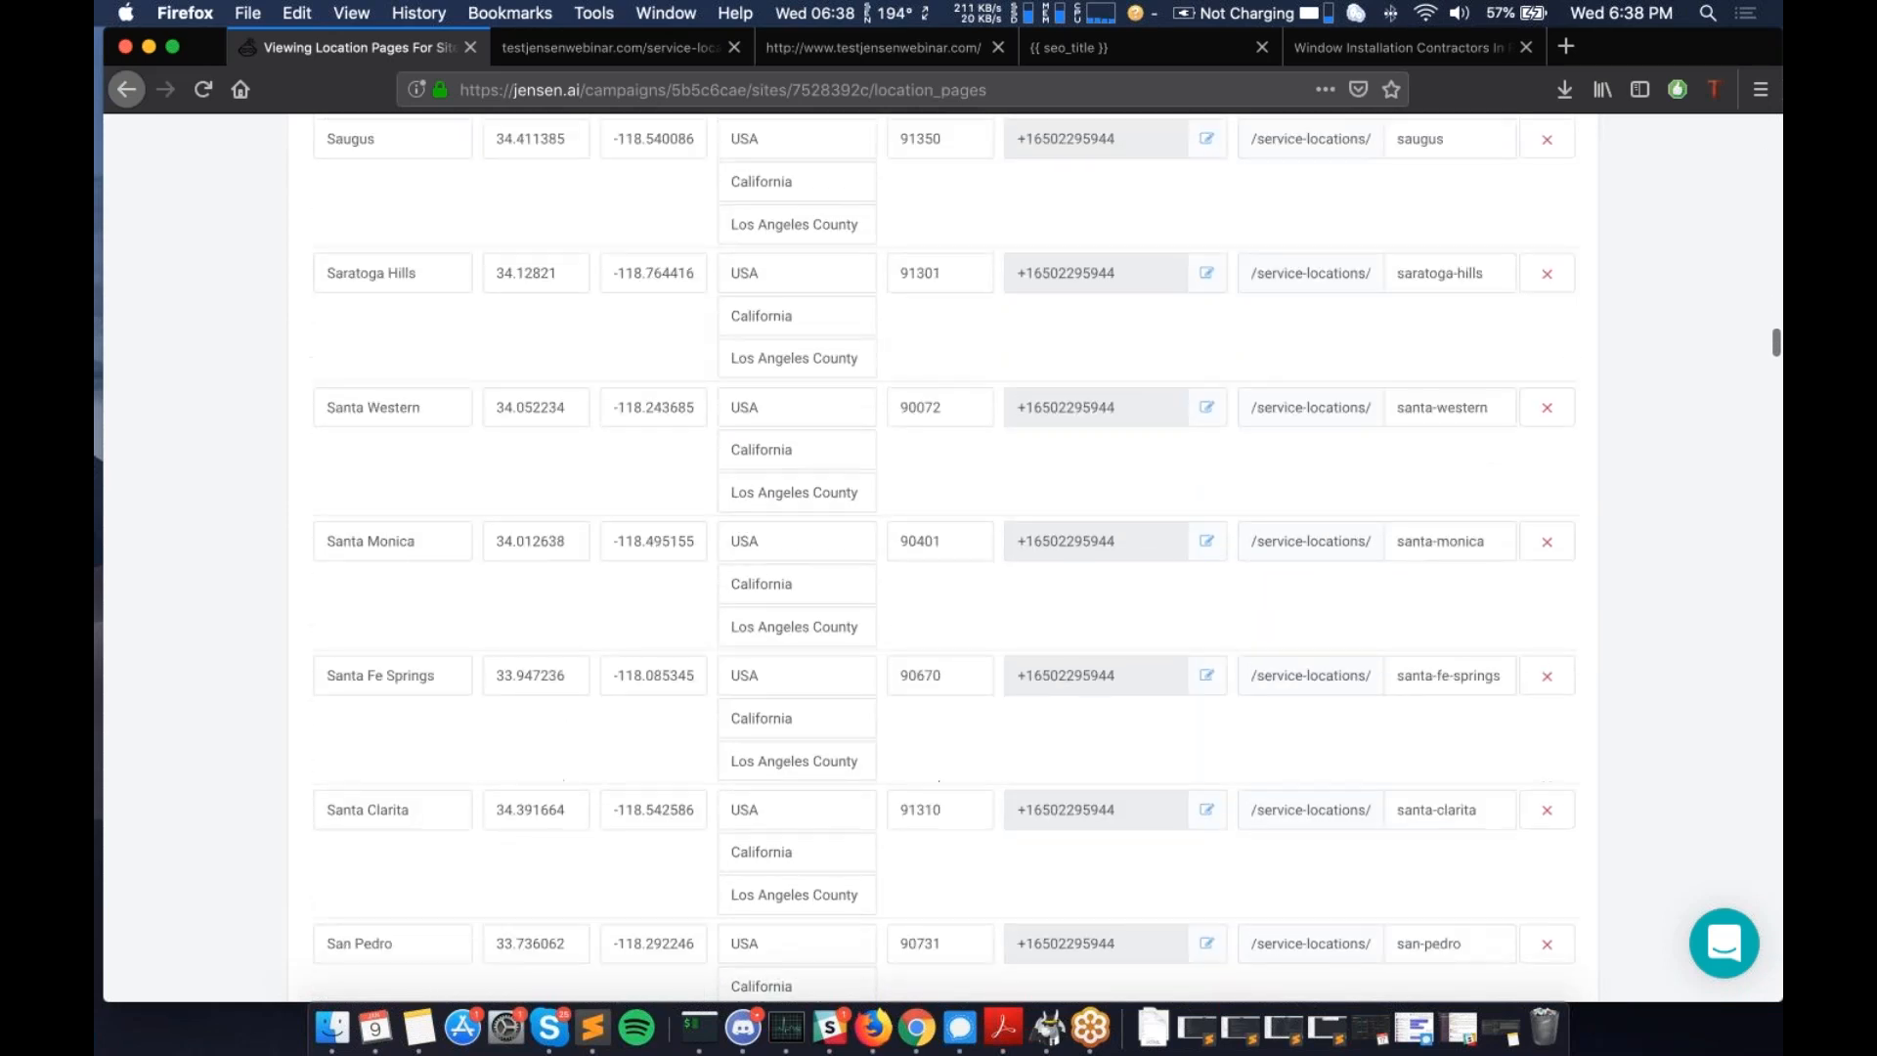
pyautogui.scroll(-20, 1071, 547)
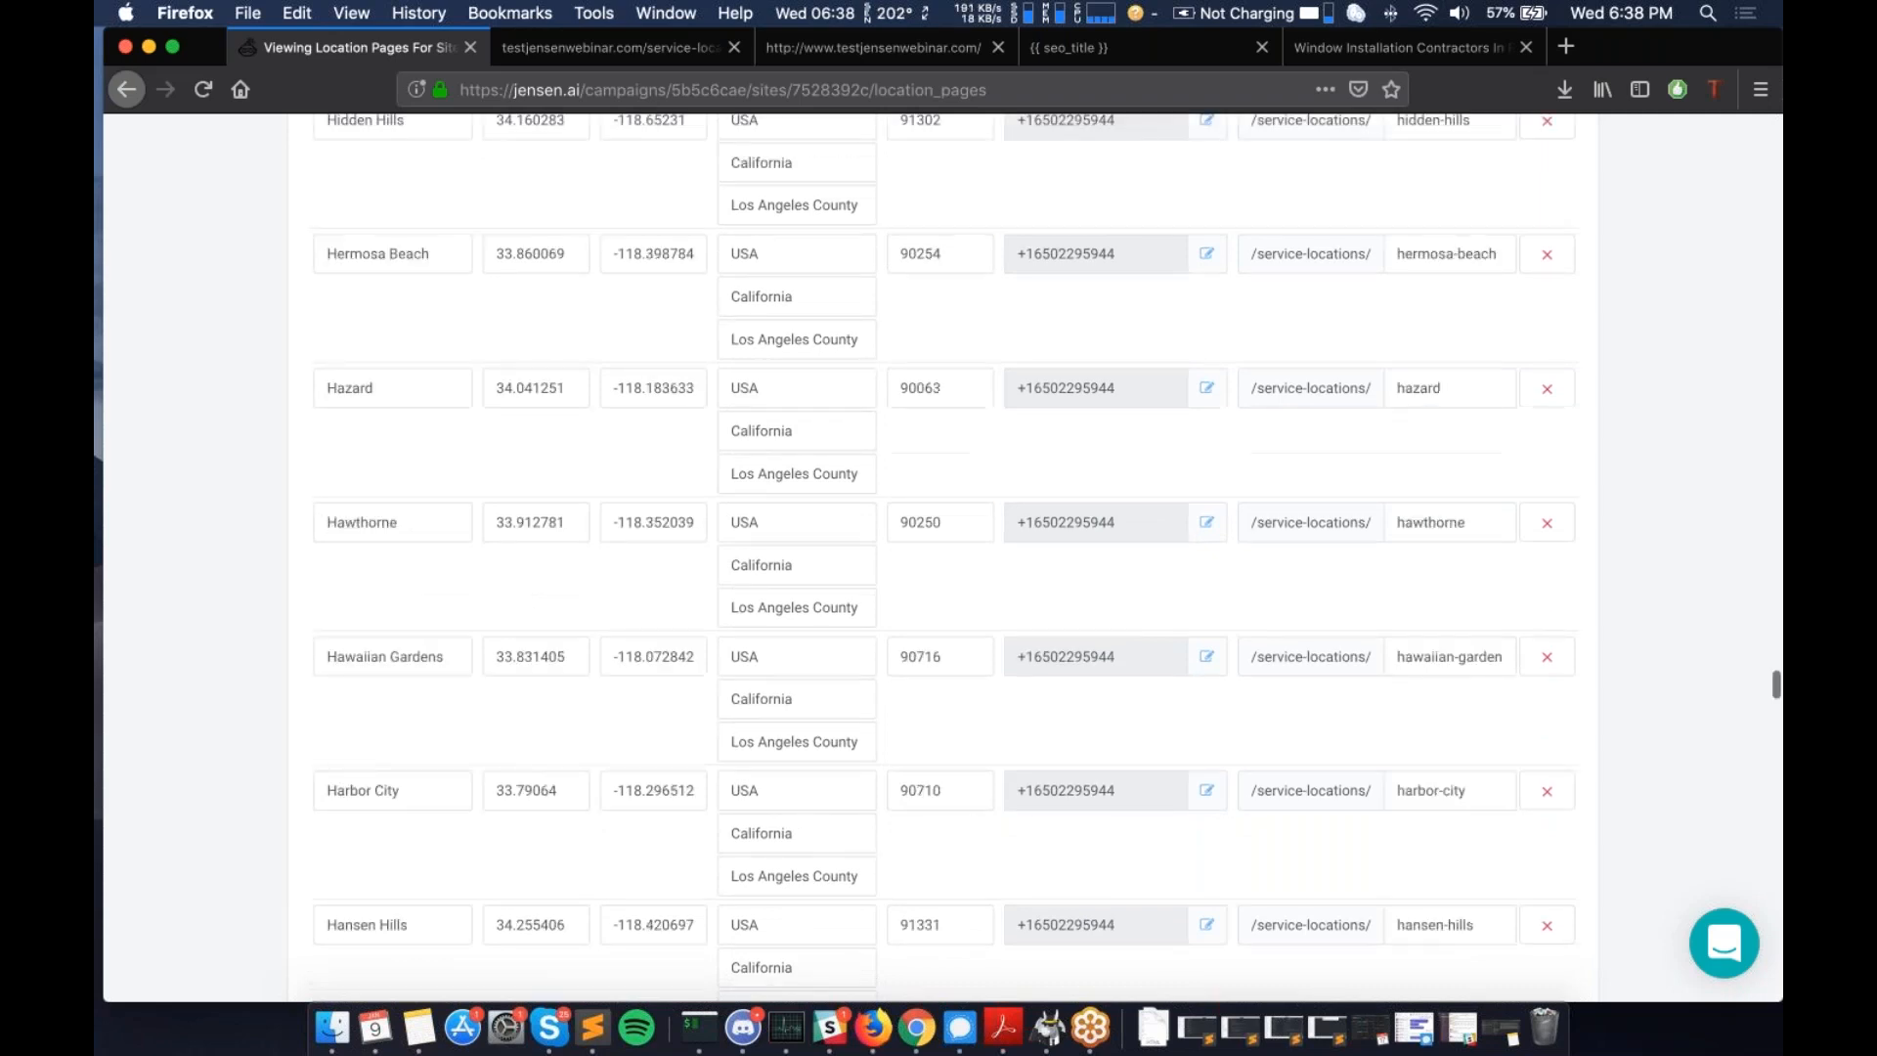
pyautogui.scroll(-20, 1072, 547)
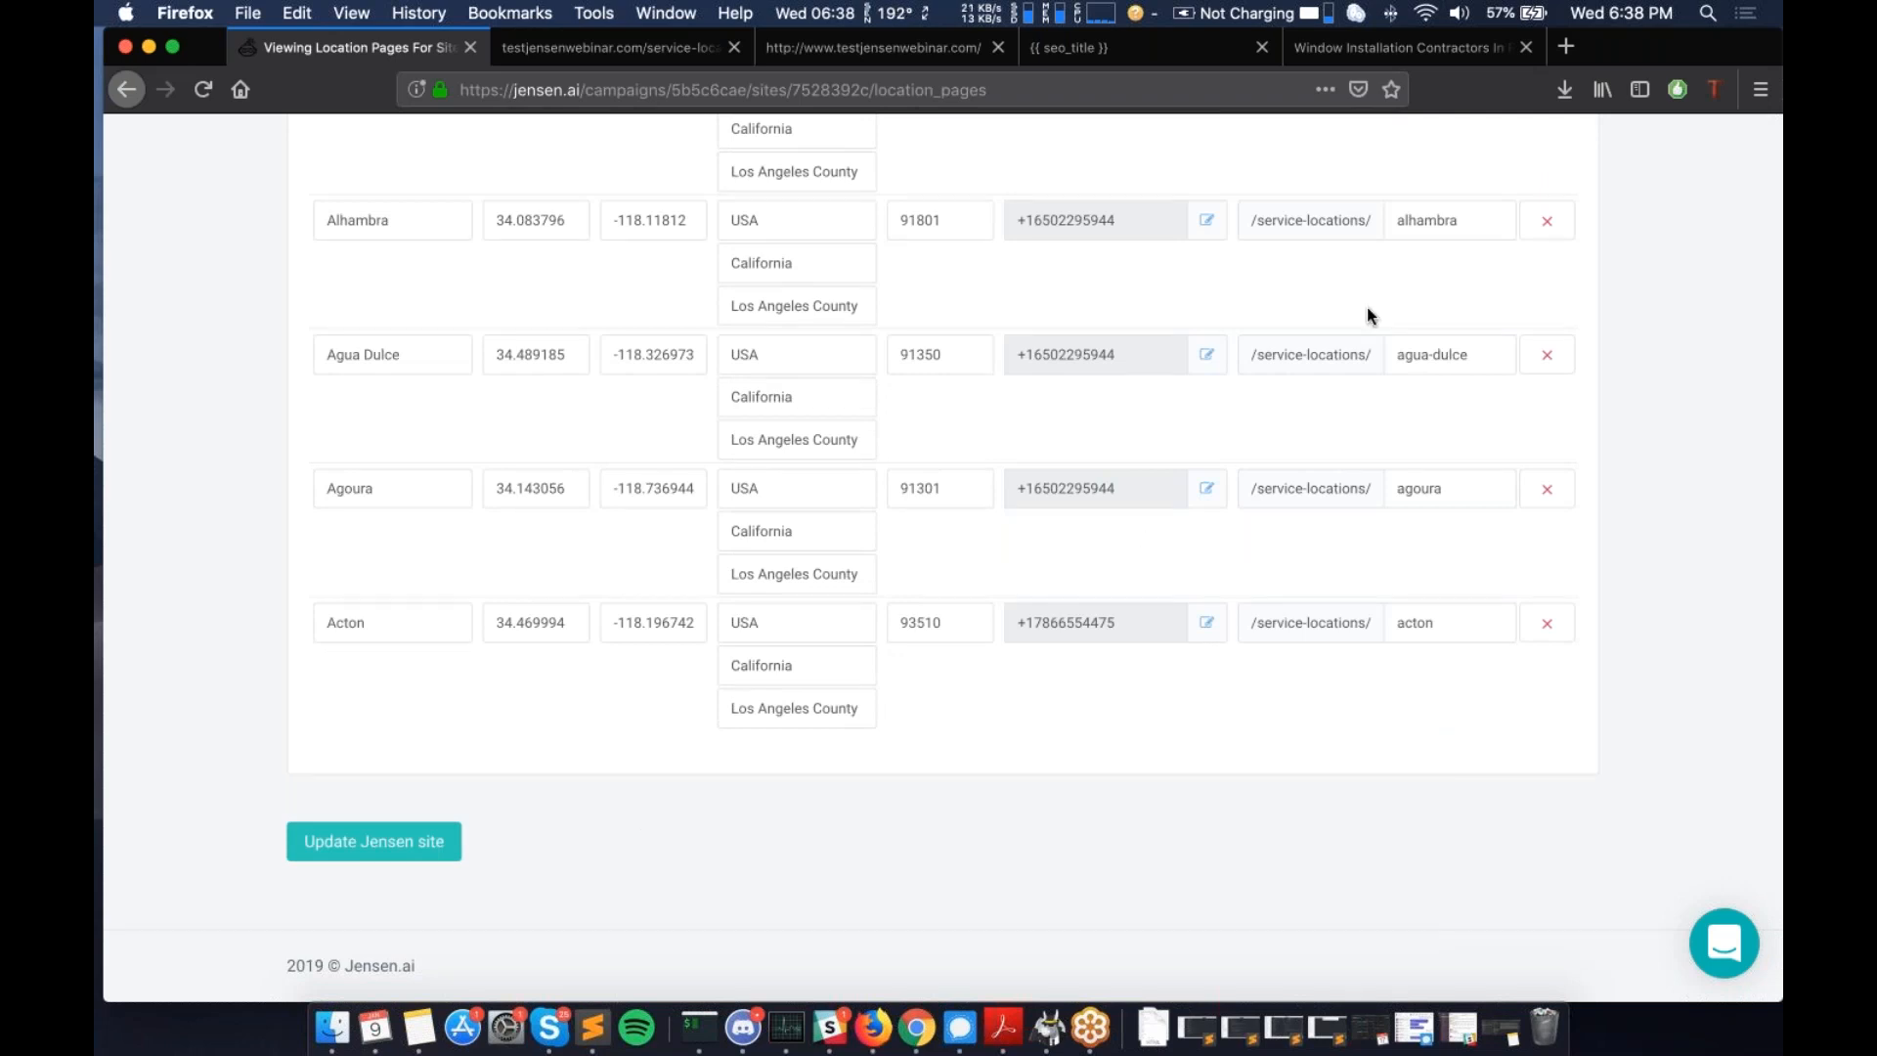
pyautogui.click(1475, 327)
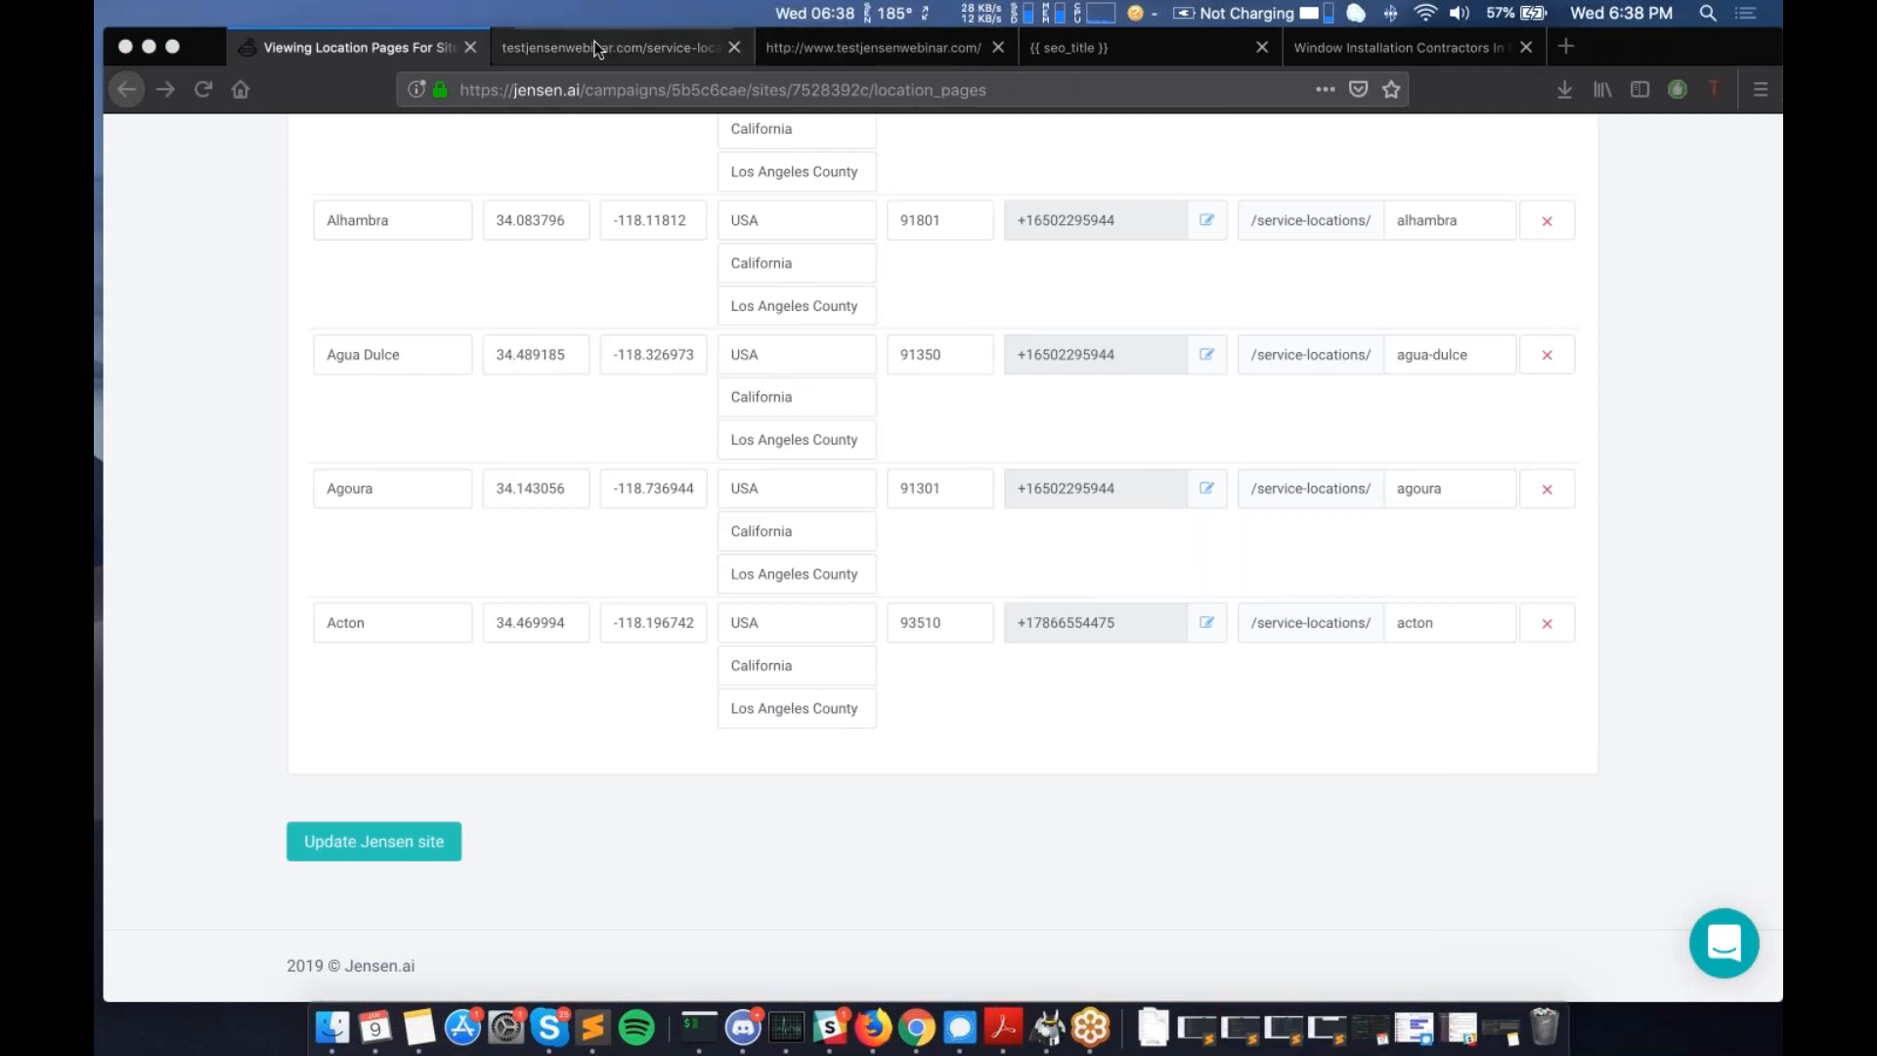
# - Return to the testjensenwebinar.com Overview page, showing zero visitors, calls, submits and leads
pyautogui.click(163, 772)
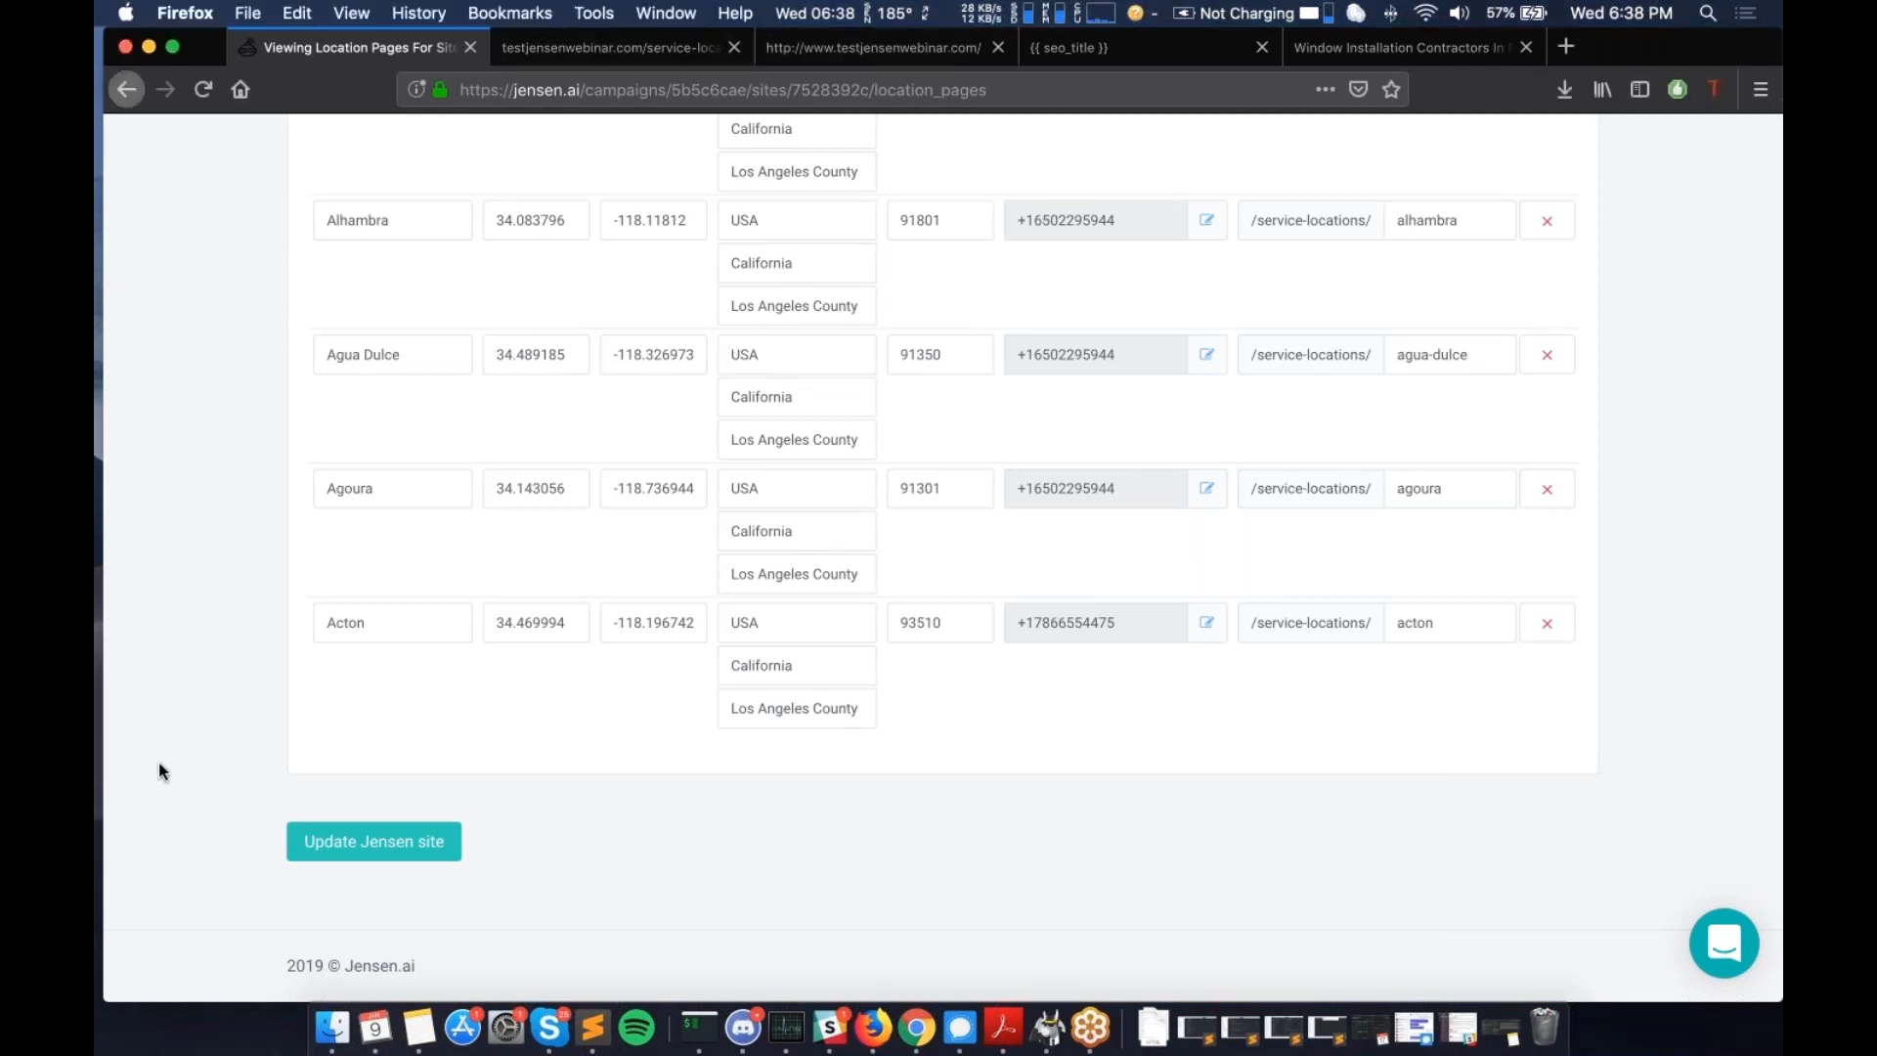
pyautogui.scroll(15, 162, 771)
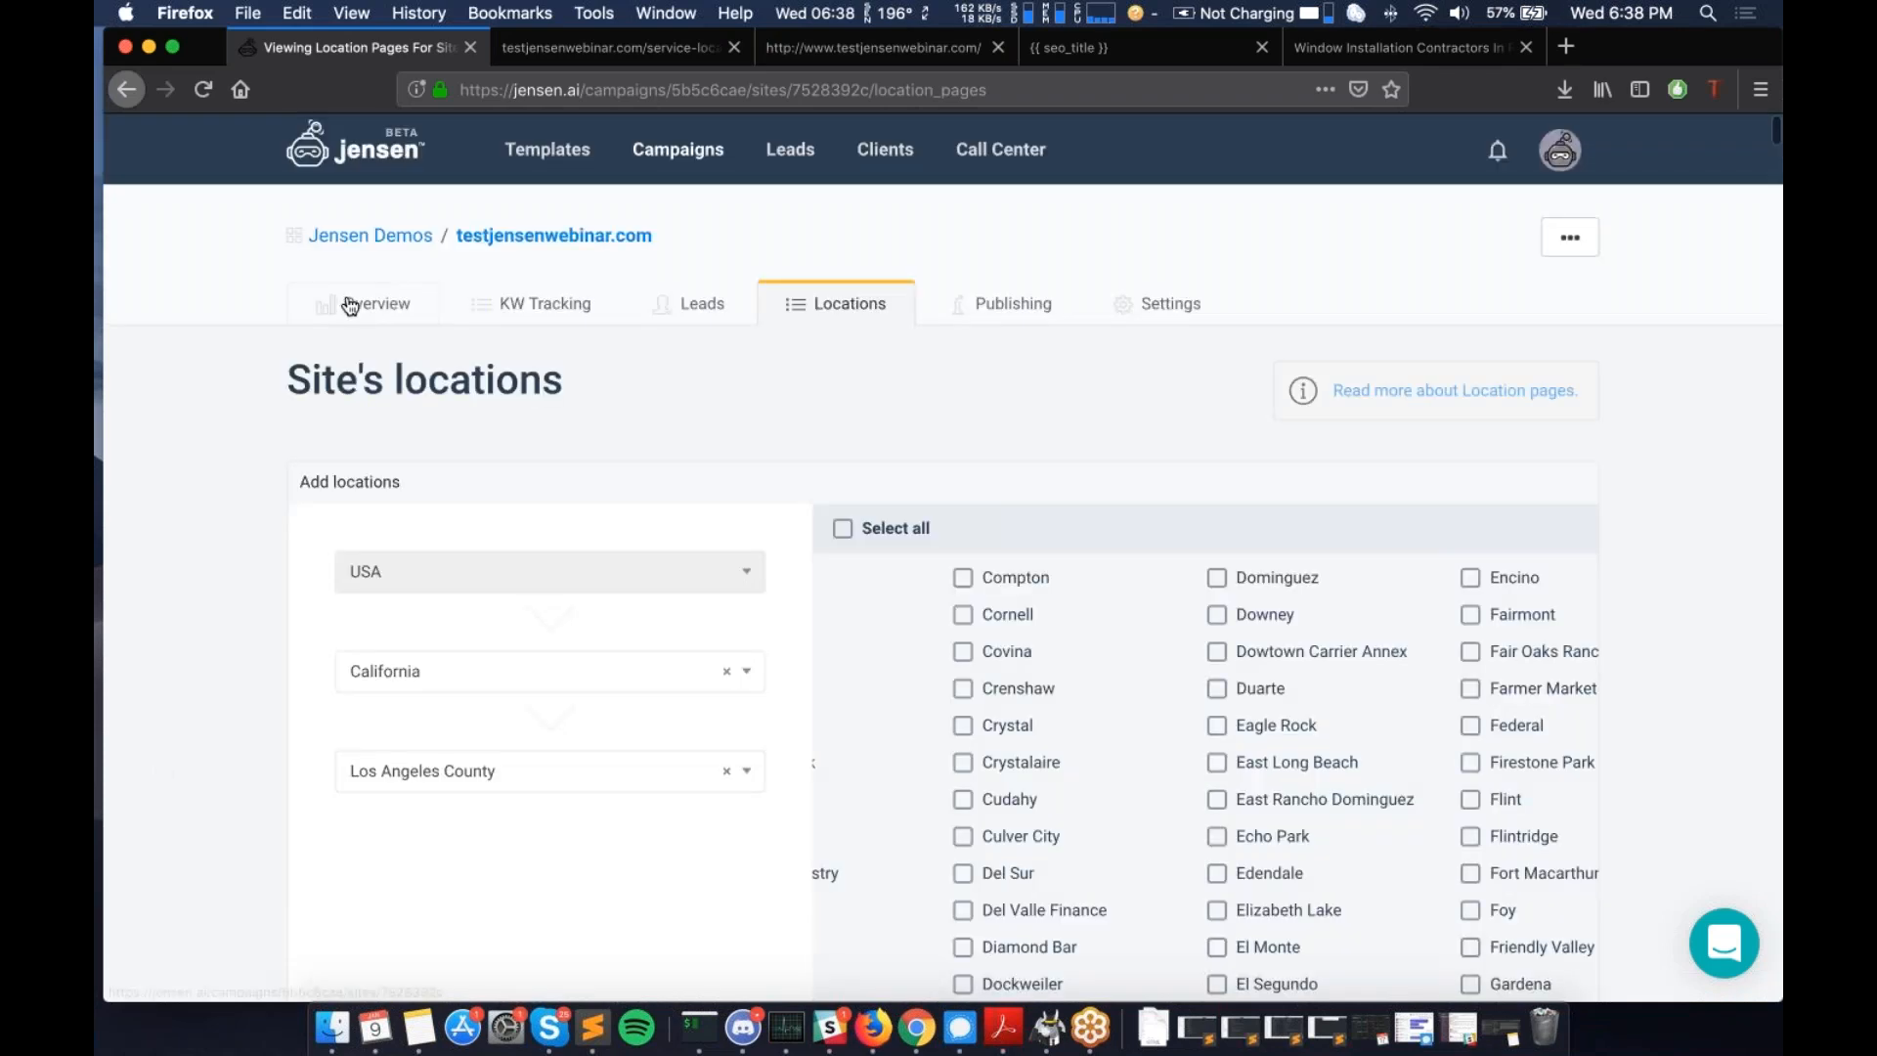
pyautogui.click(350, 306)
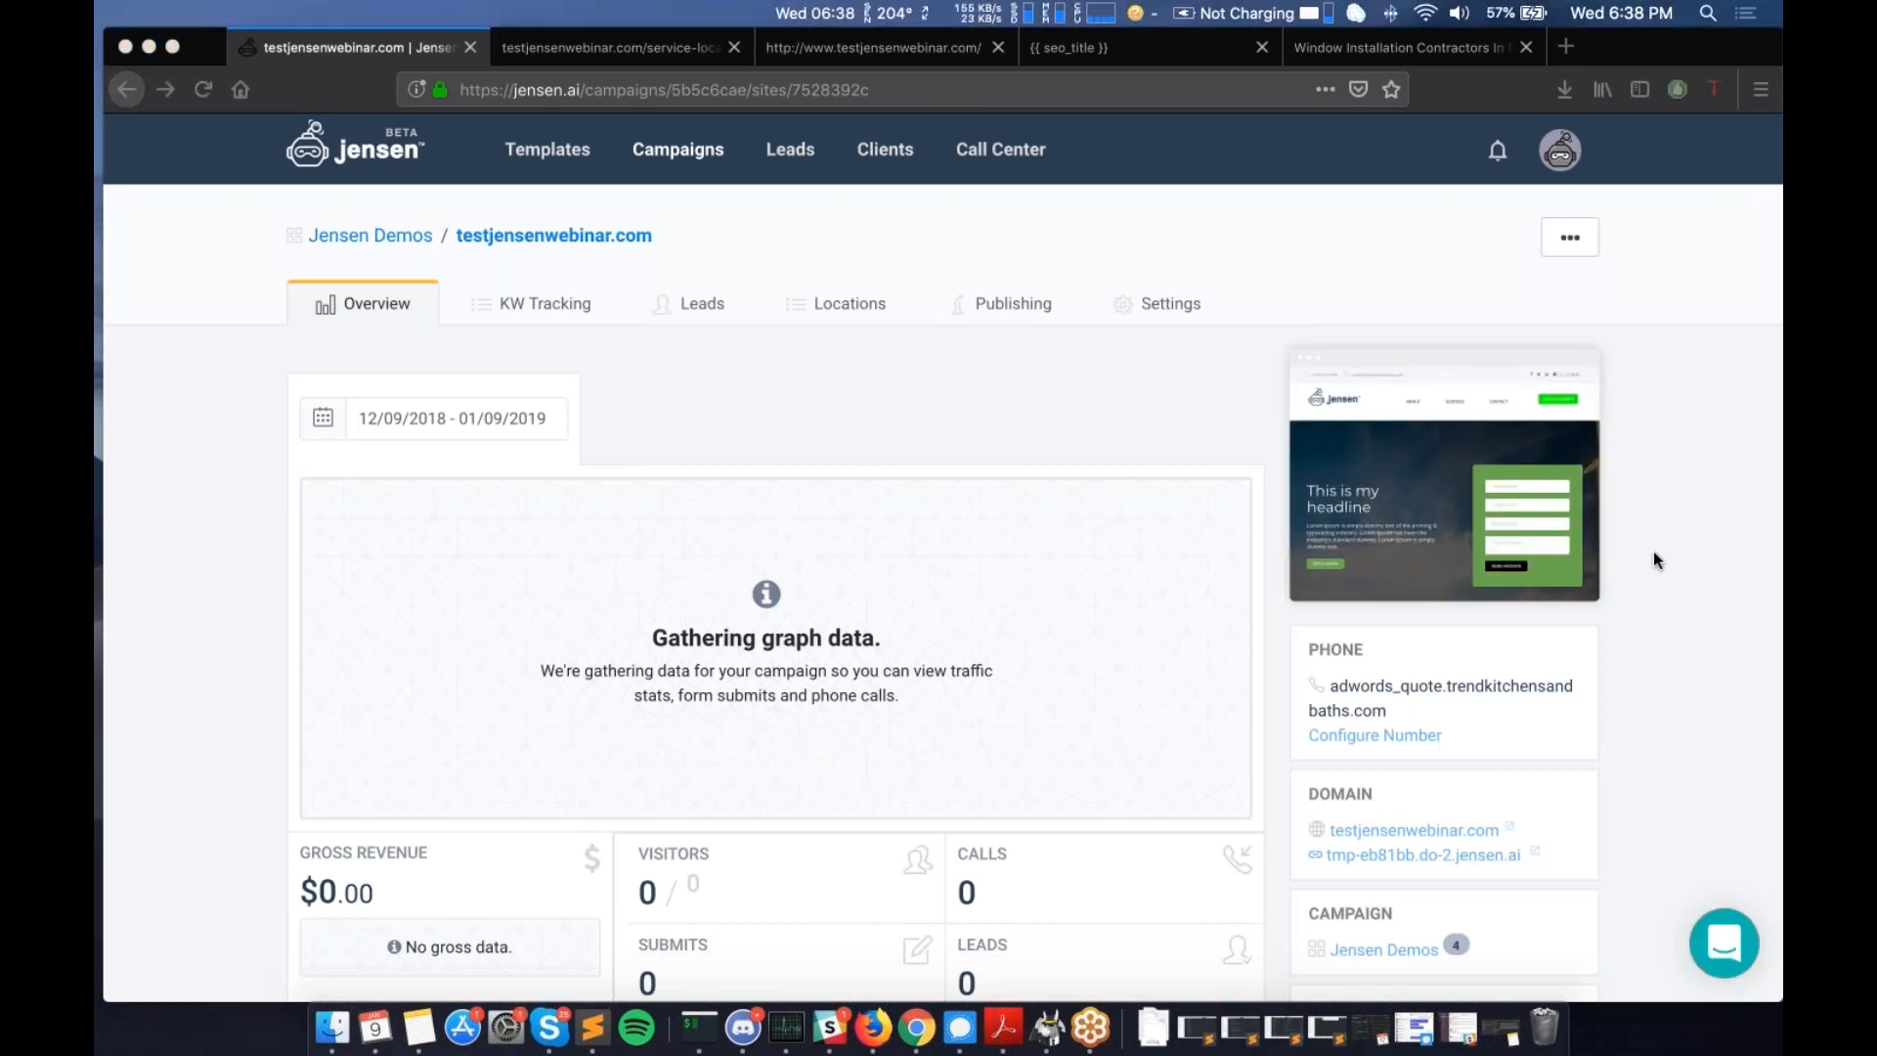
pyautogui.scroll(-5, 1653, 549)
pyautogui.scroll(4, 1637, 551)
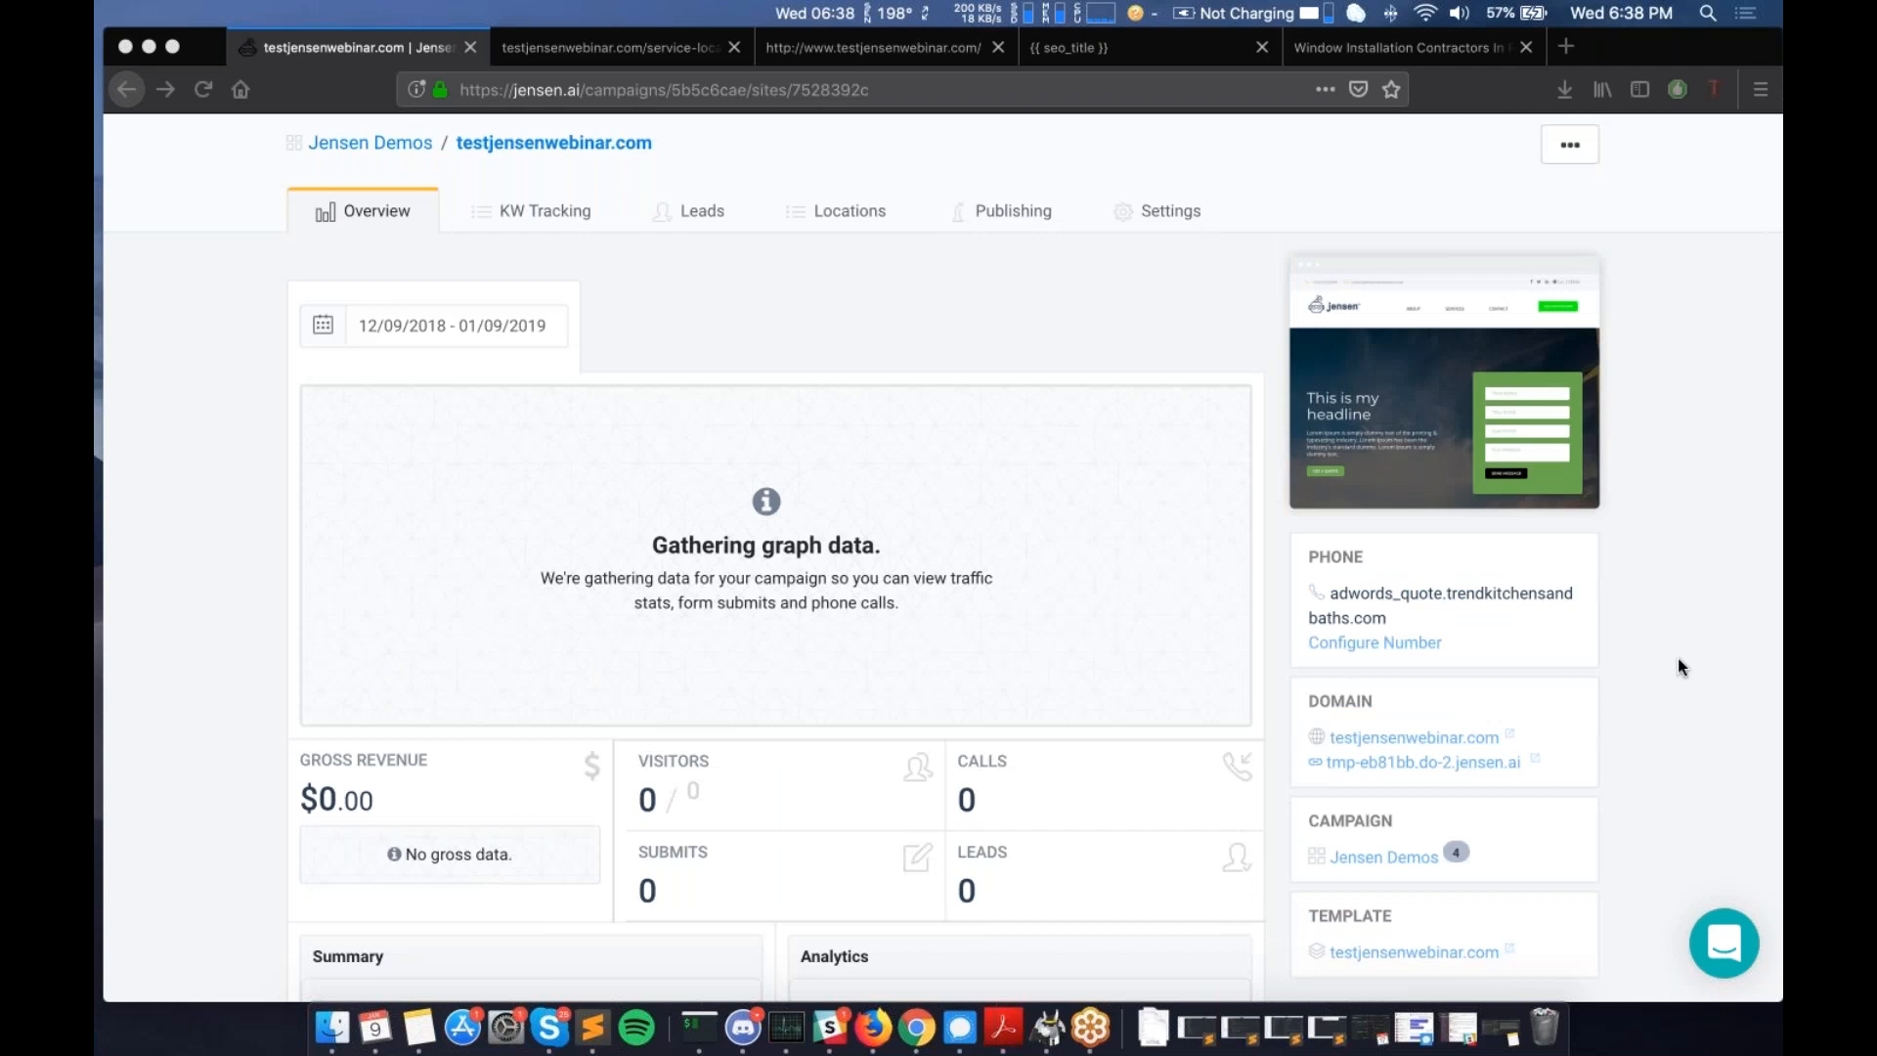
pyautogui.scroll(1, 1678, 657)
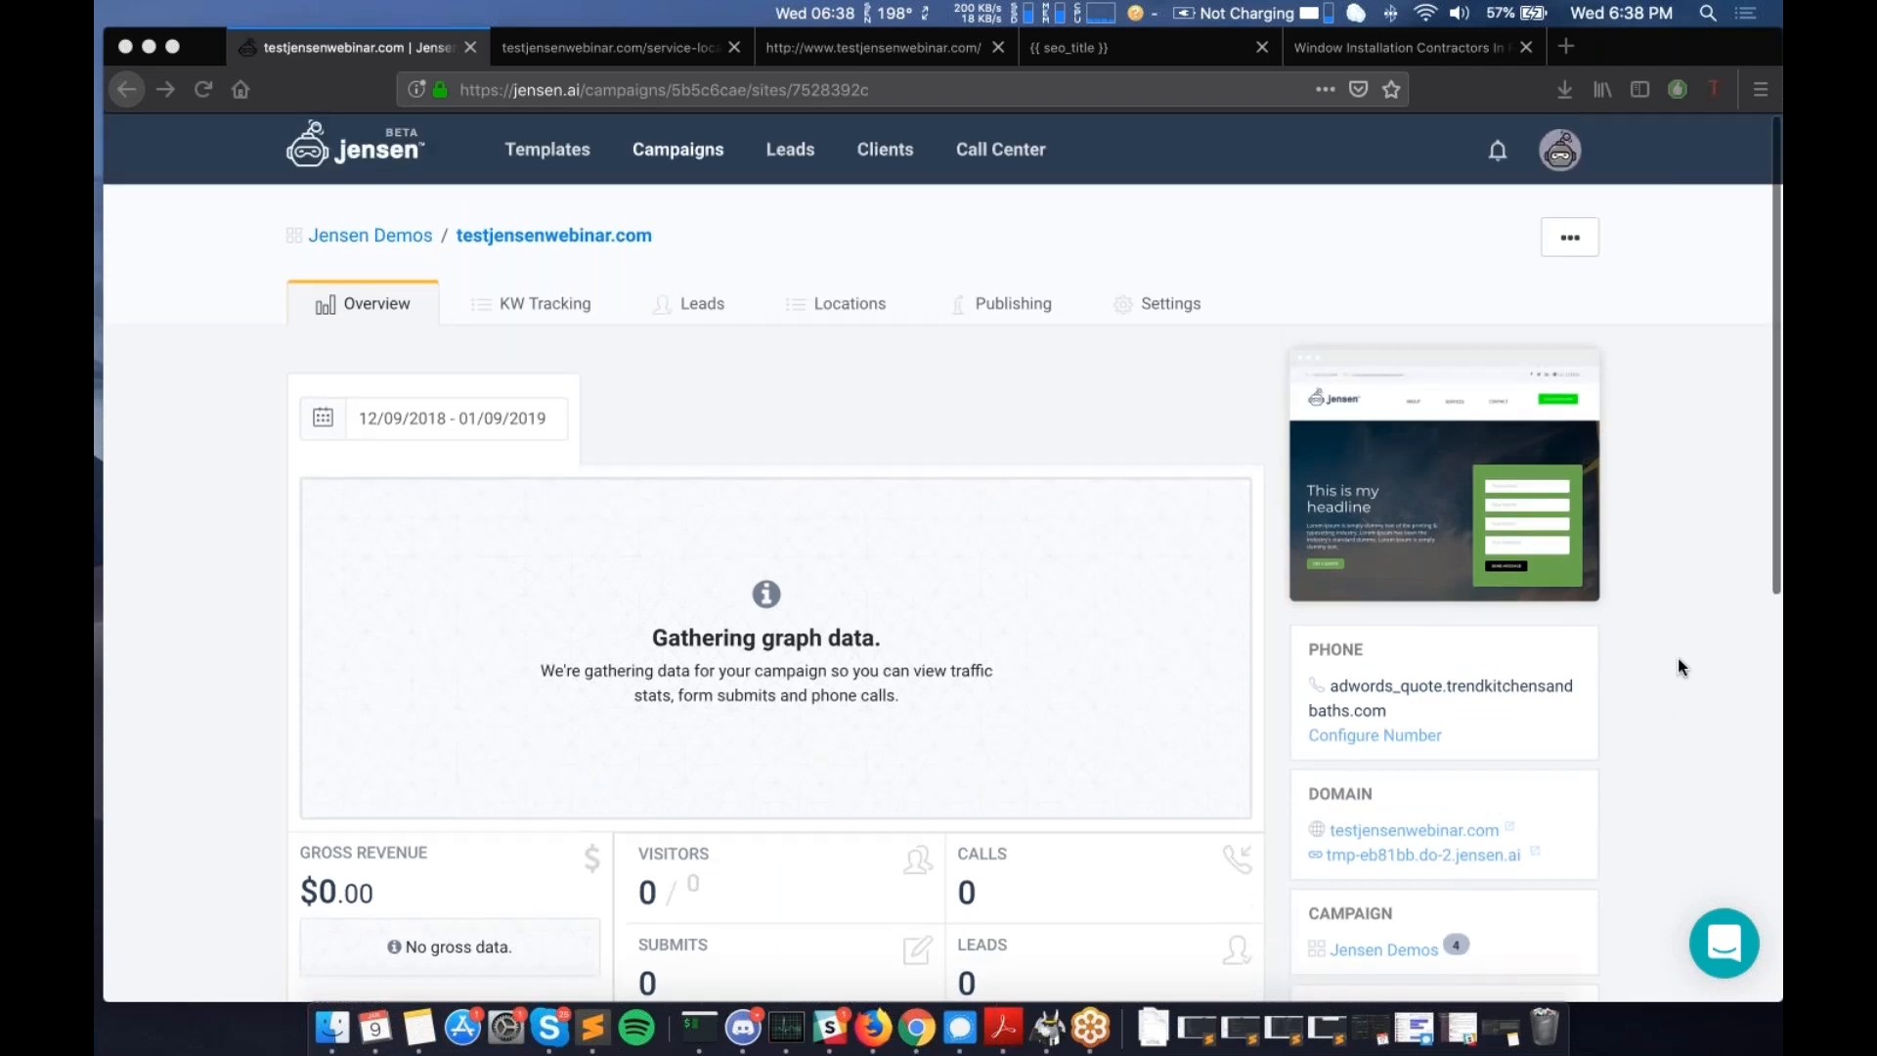
pyautogui.scroll(-4, 1678, 657)
# - Open the site's Template 10 index page in the builder
pyautogui.click(1398, 701)
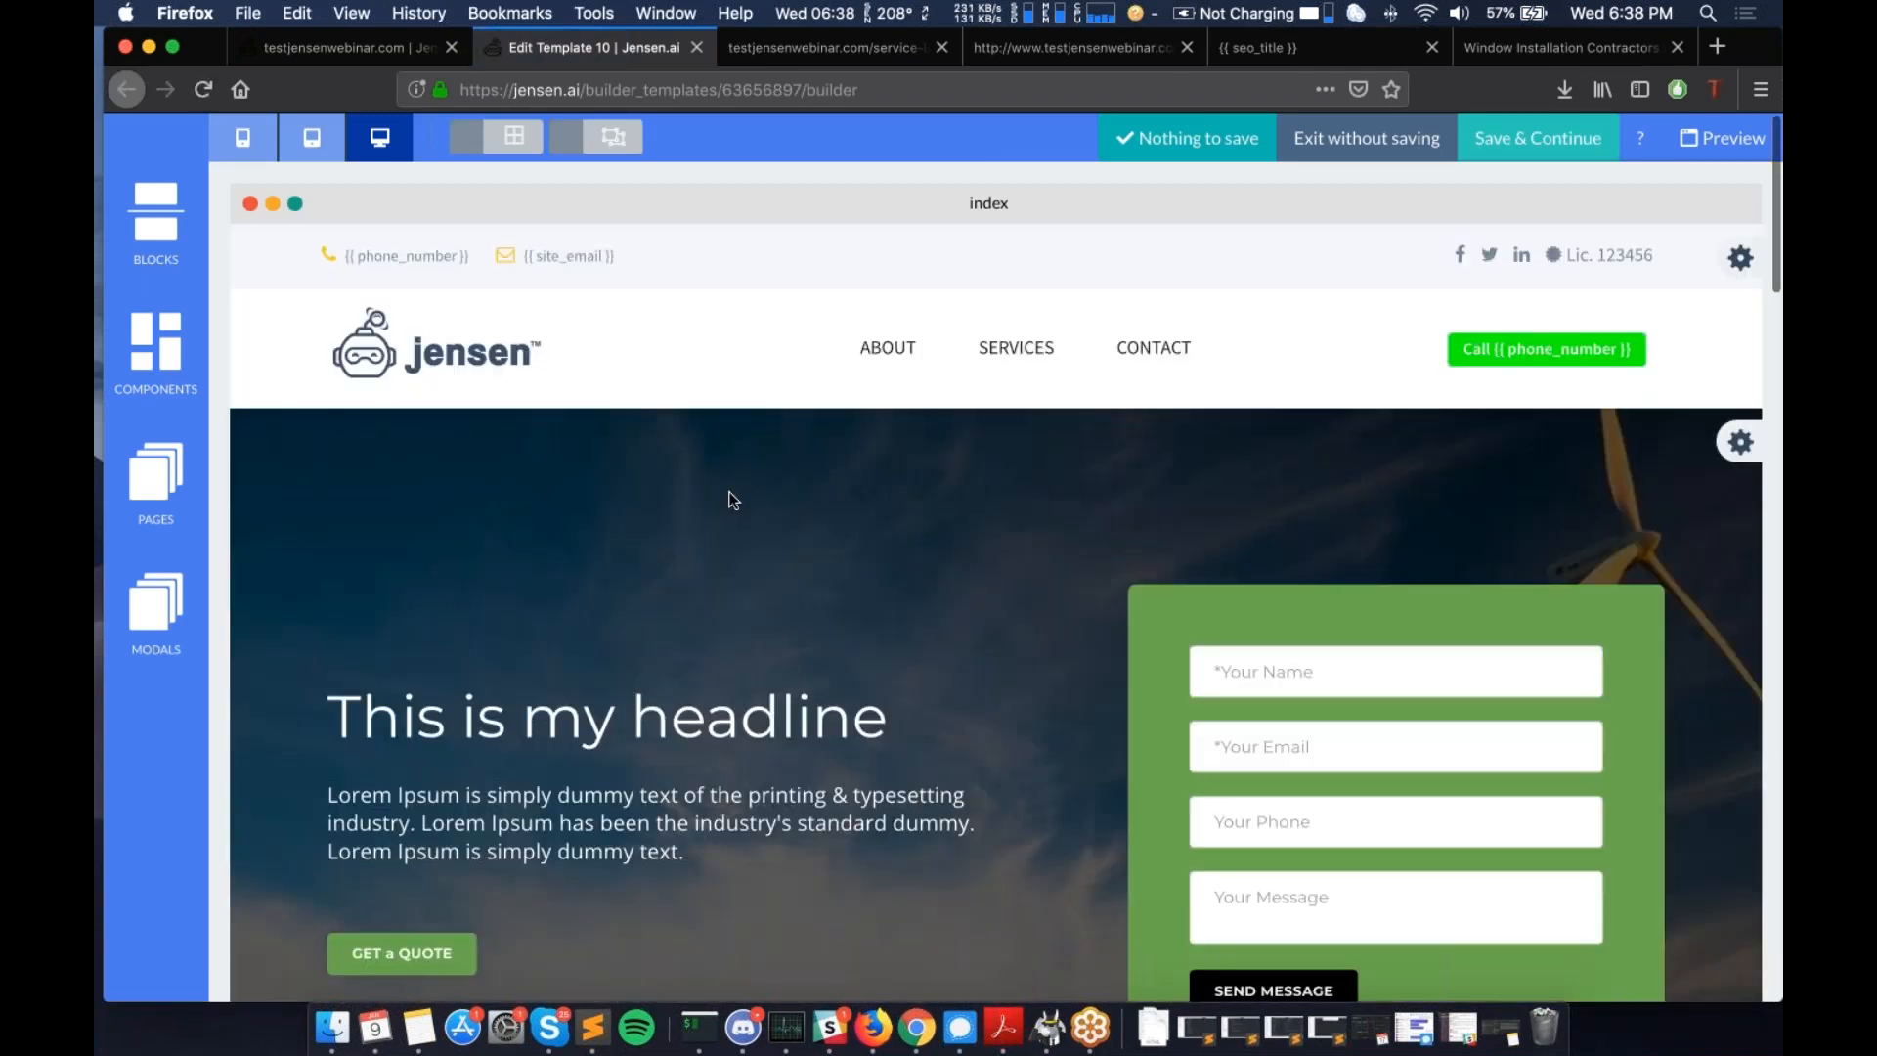
pyautogui.scroll(-2, 729, 498)
pyautogui.scroll(-1, 923, 673)
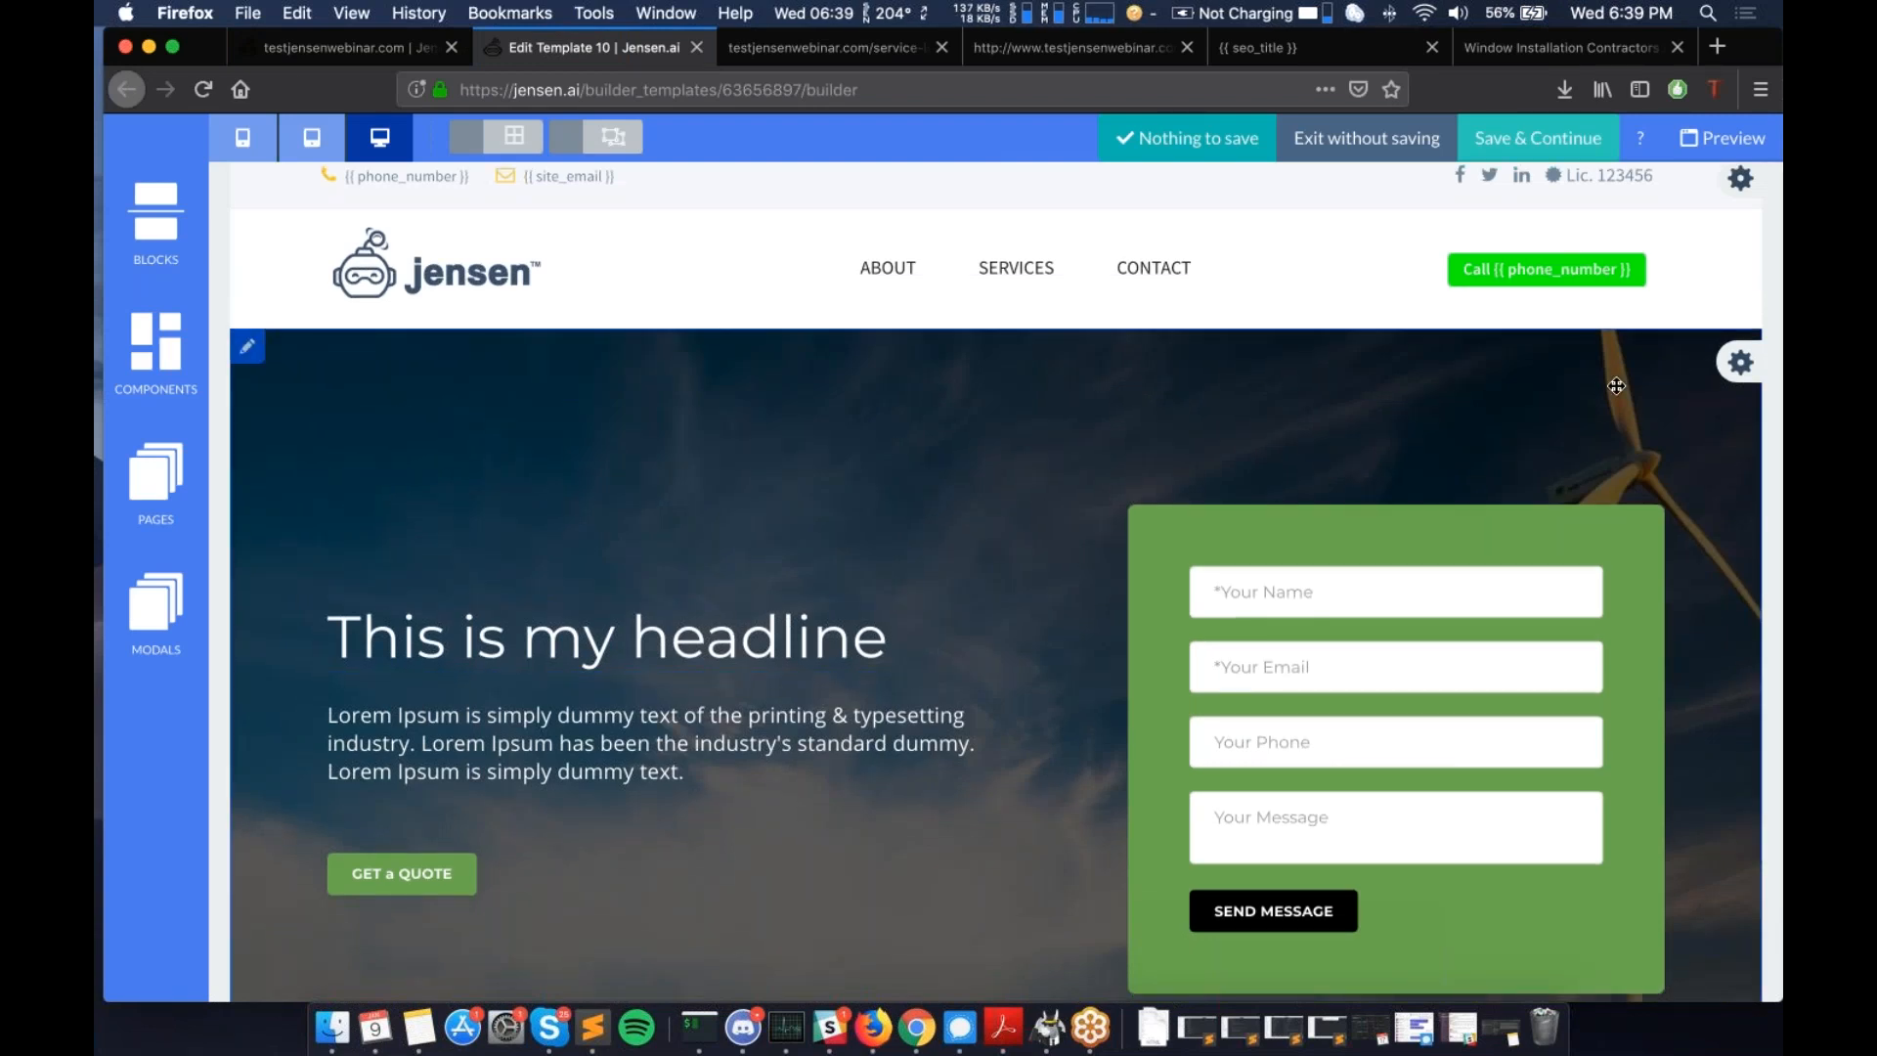
# - Open the 'This is my headline' style settings, then close them and return to the hero section
pyautogui.click(442, 657)
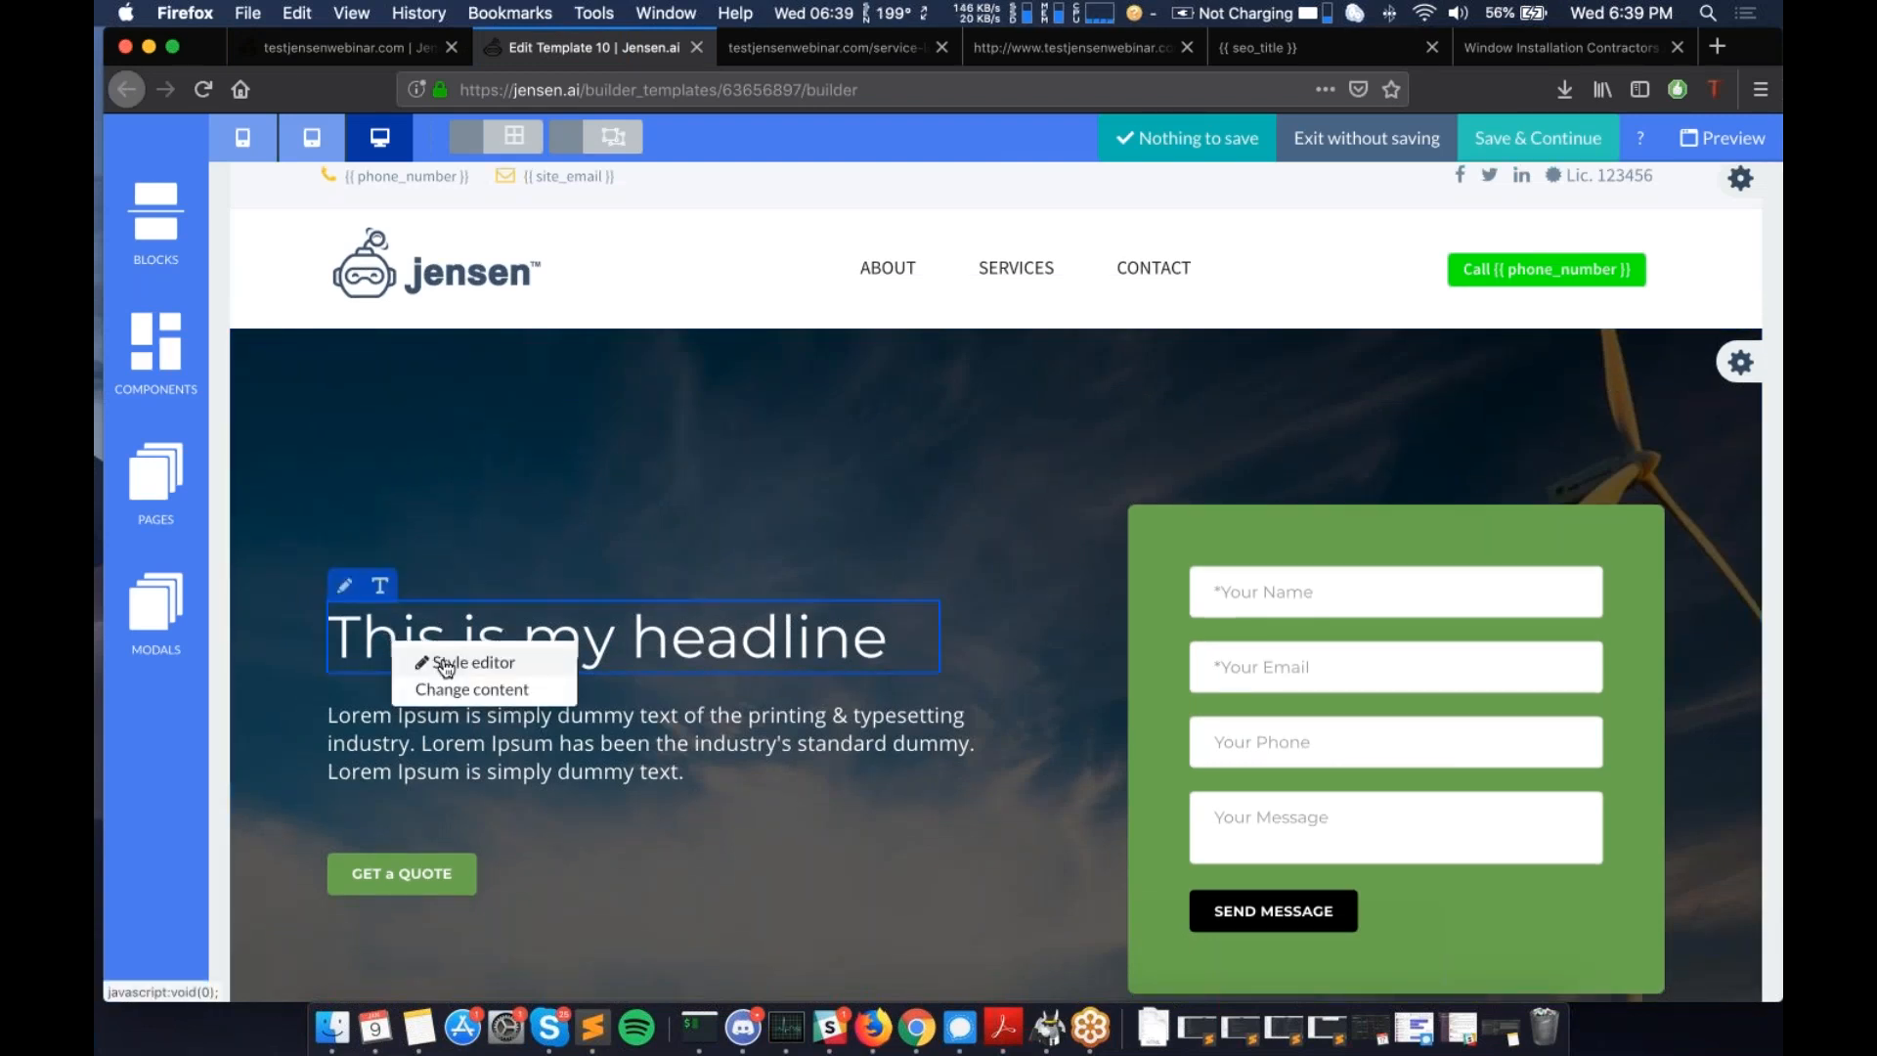
pyautogui.click(445, 663)
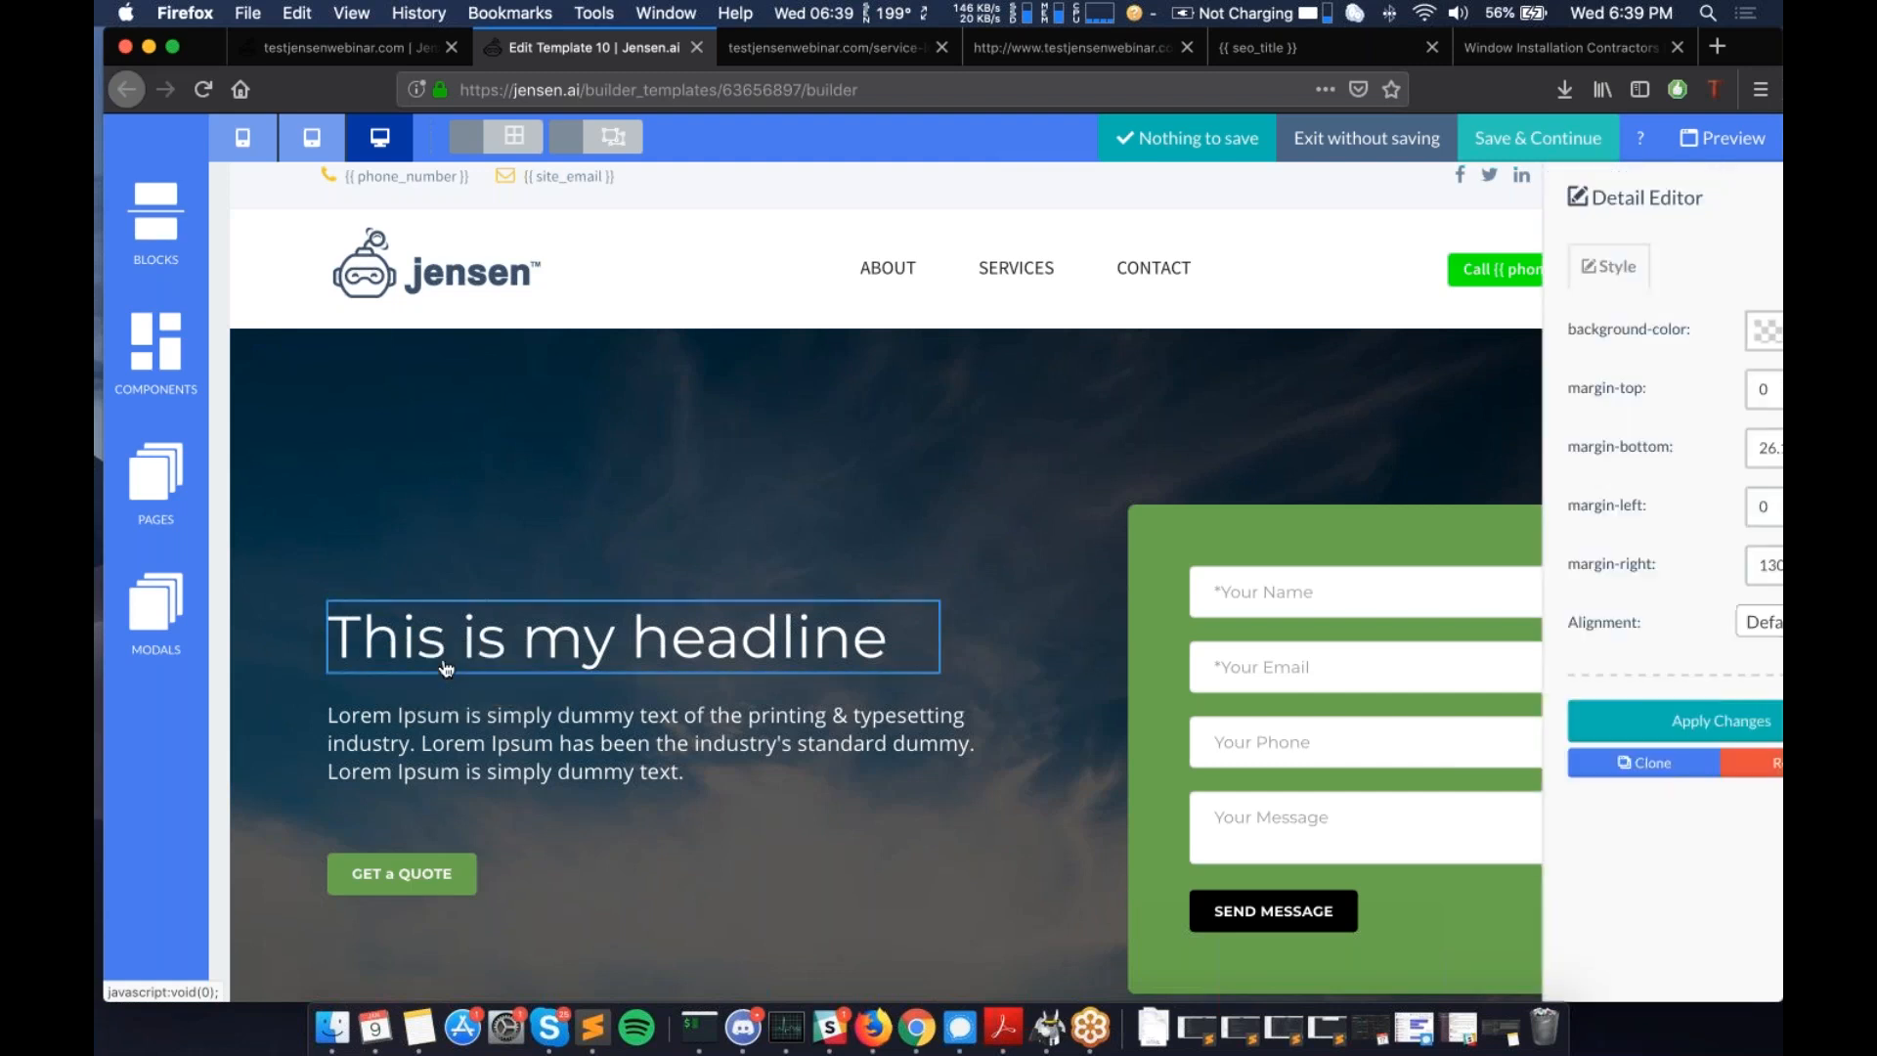
pyautogui.click(455, 667)
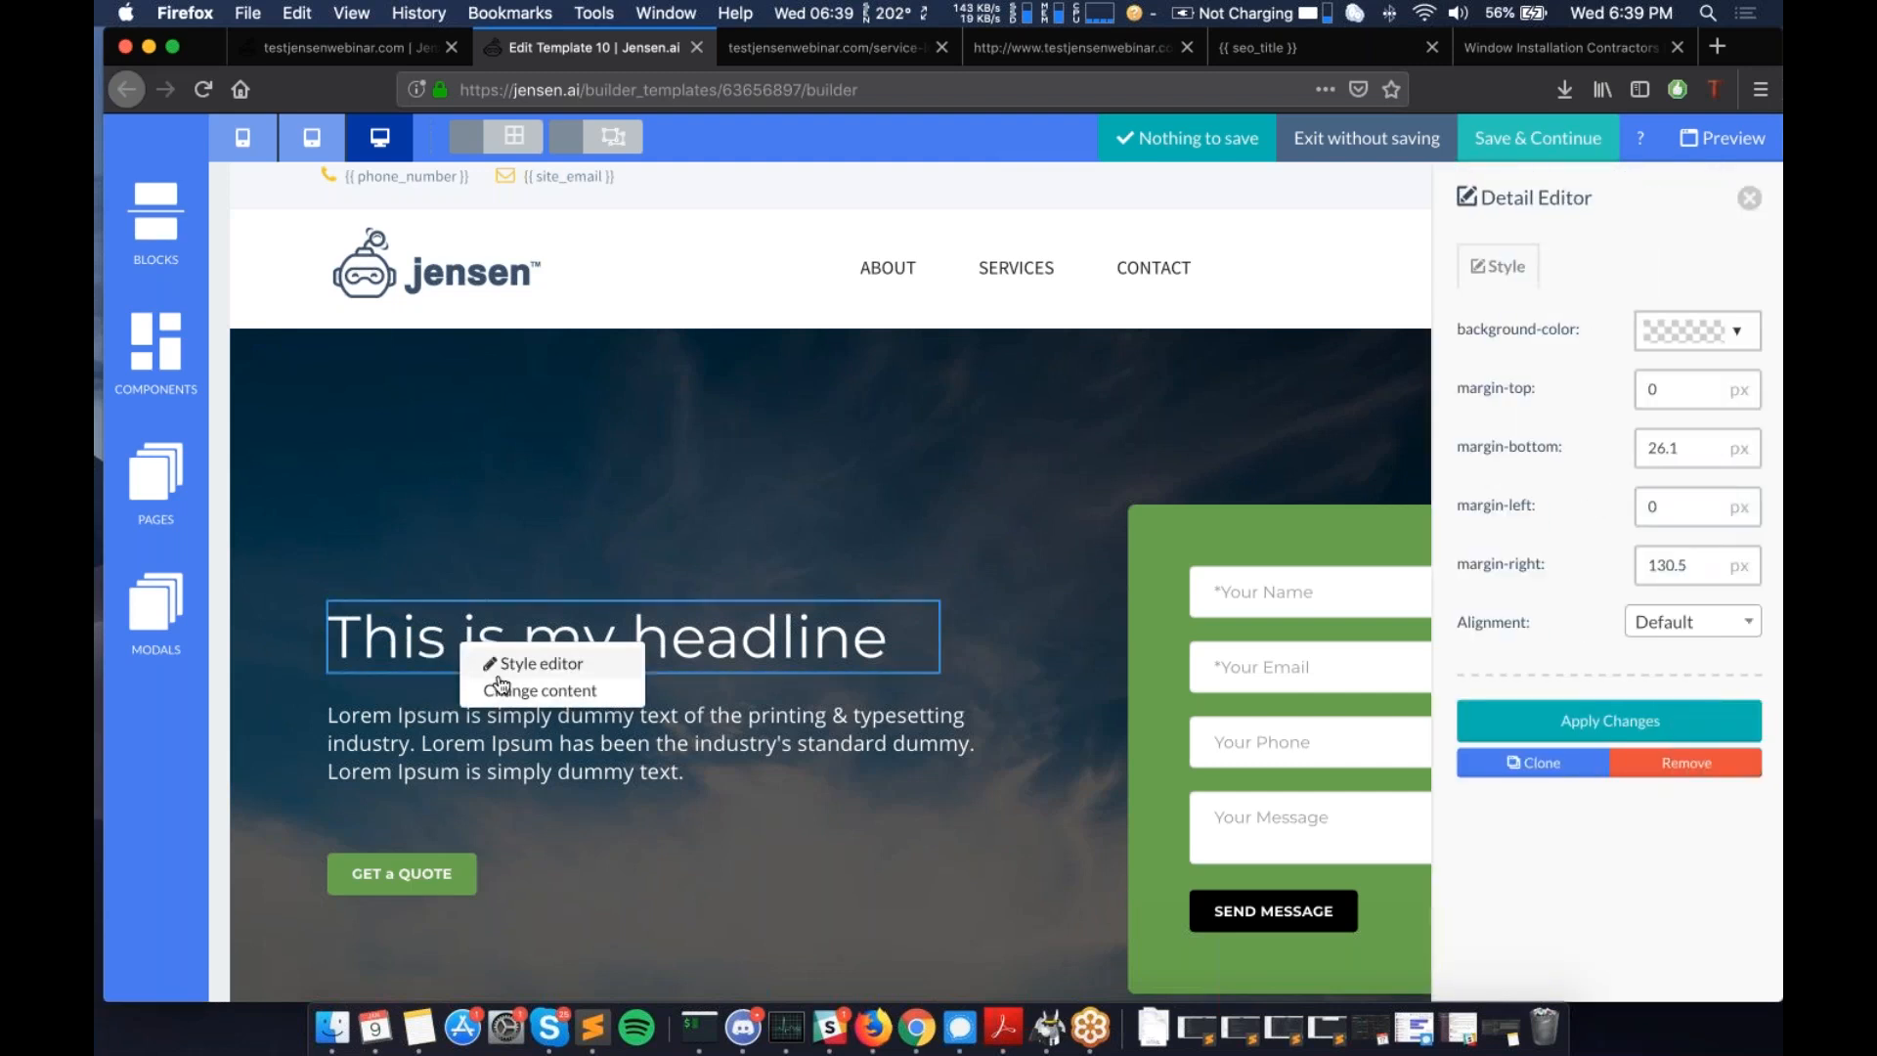
pyautogui.click(503, 689)
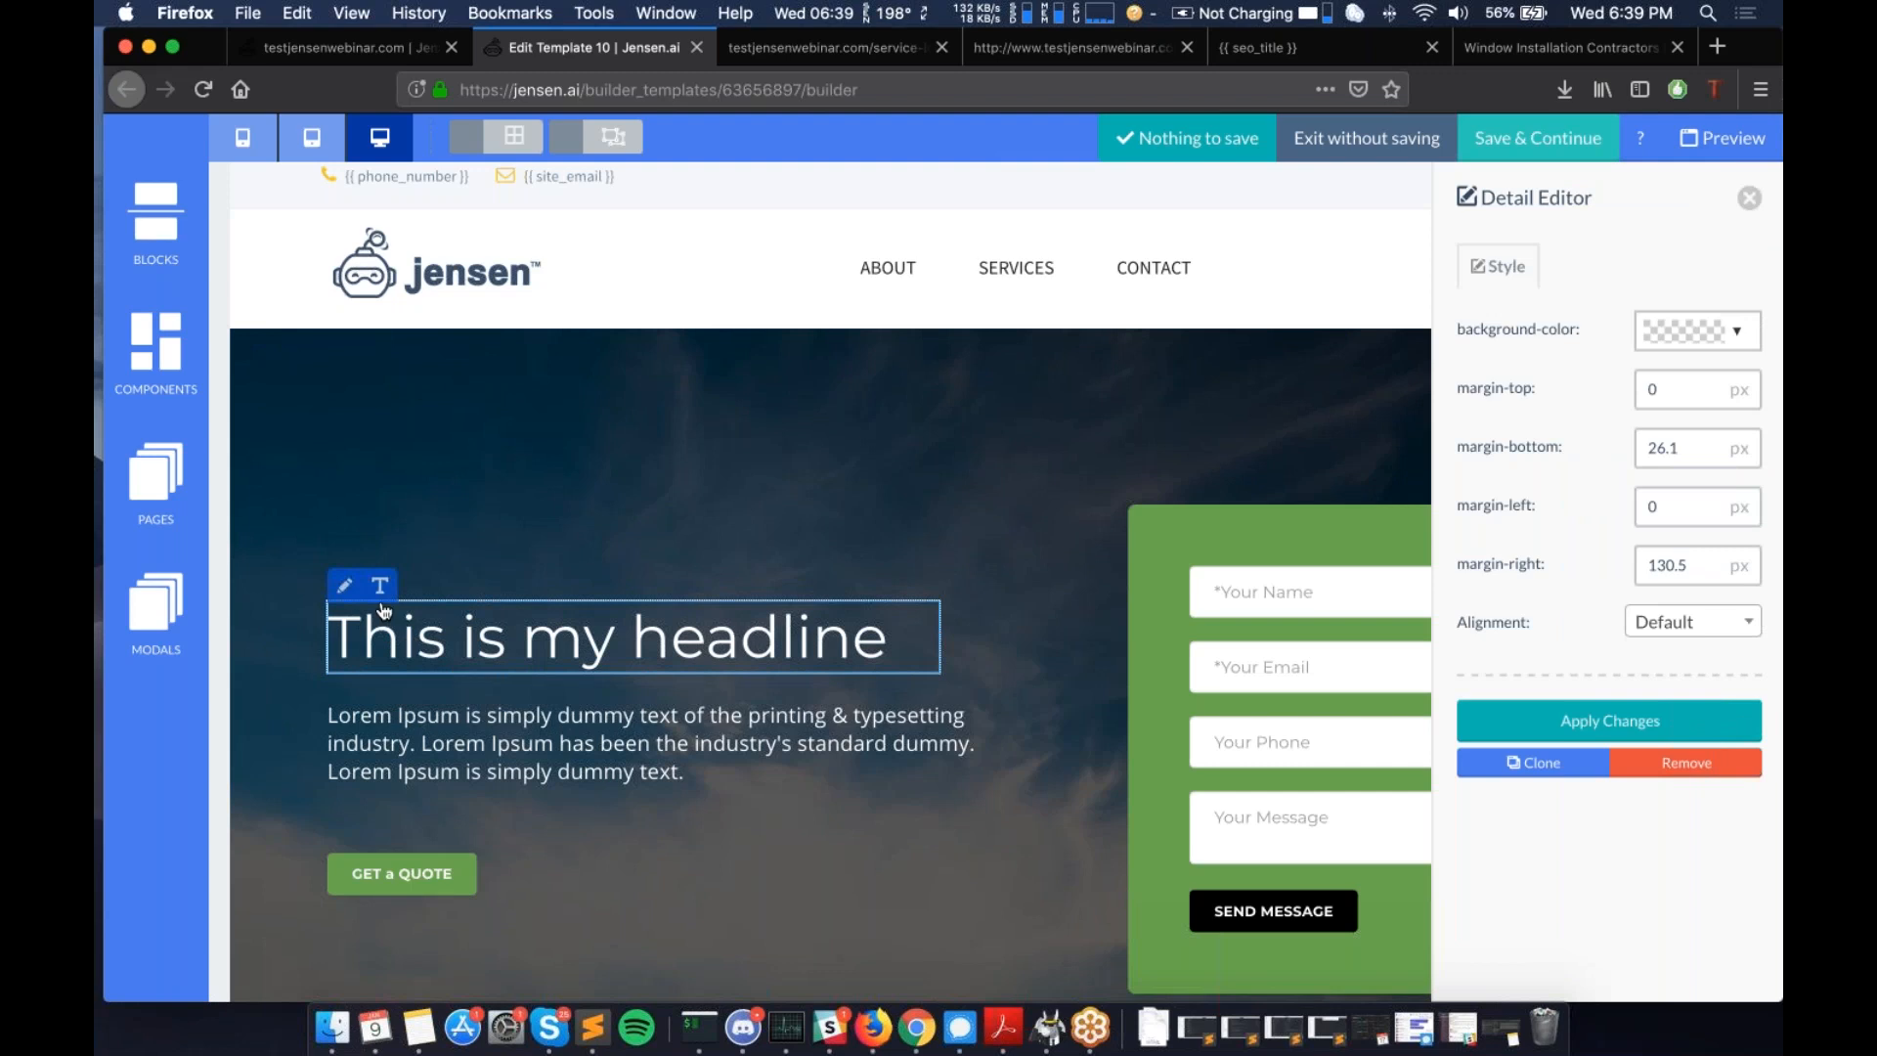
pyautogui.click(1749, 198)
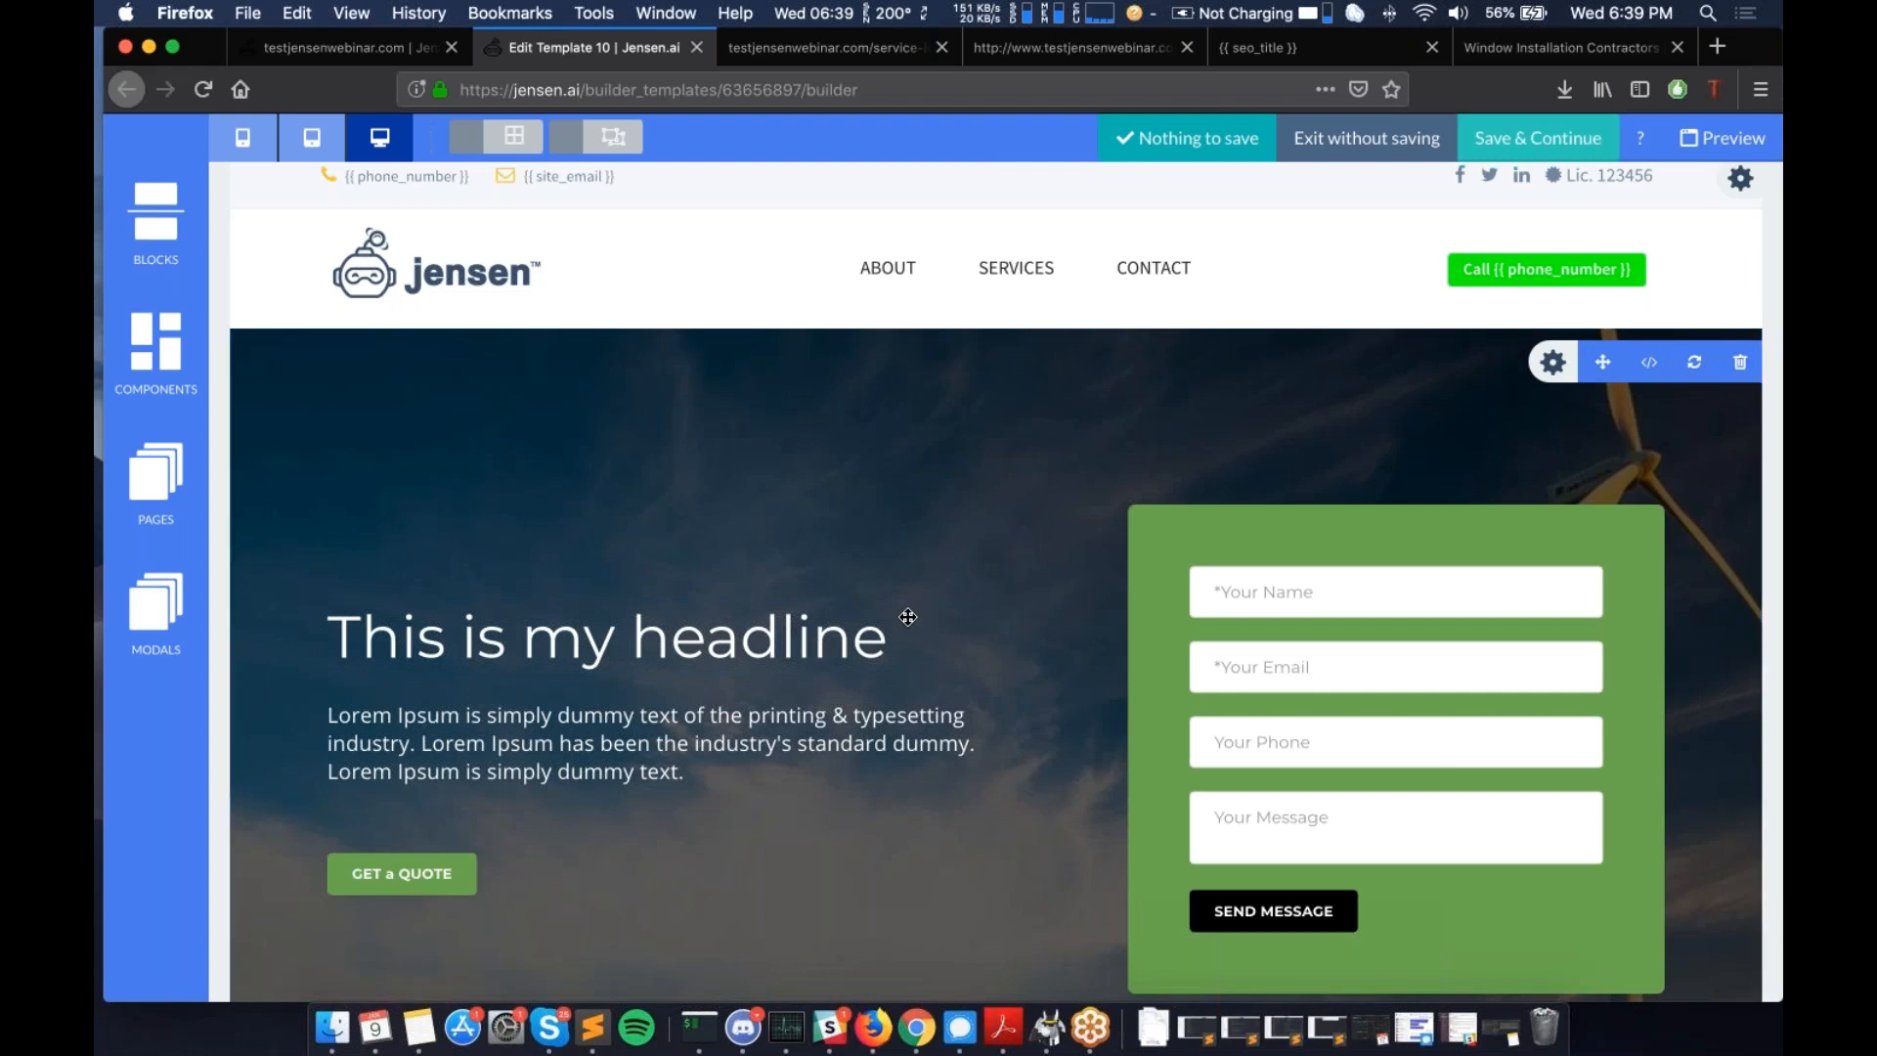
pyautogui.scroll(-15, 909, 617)
pyautogui.scroll(20, 908, 646)
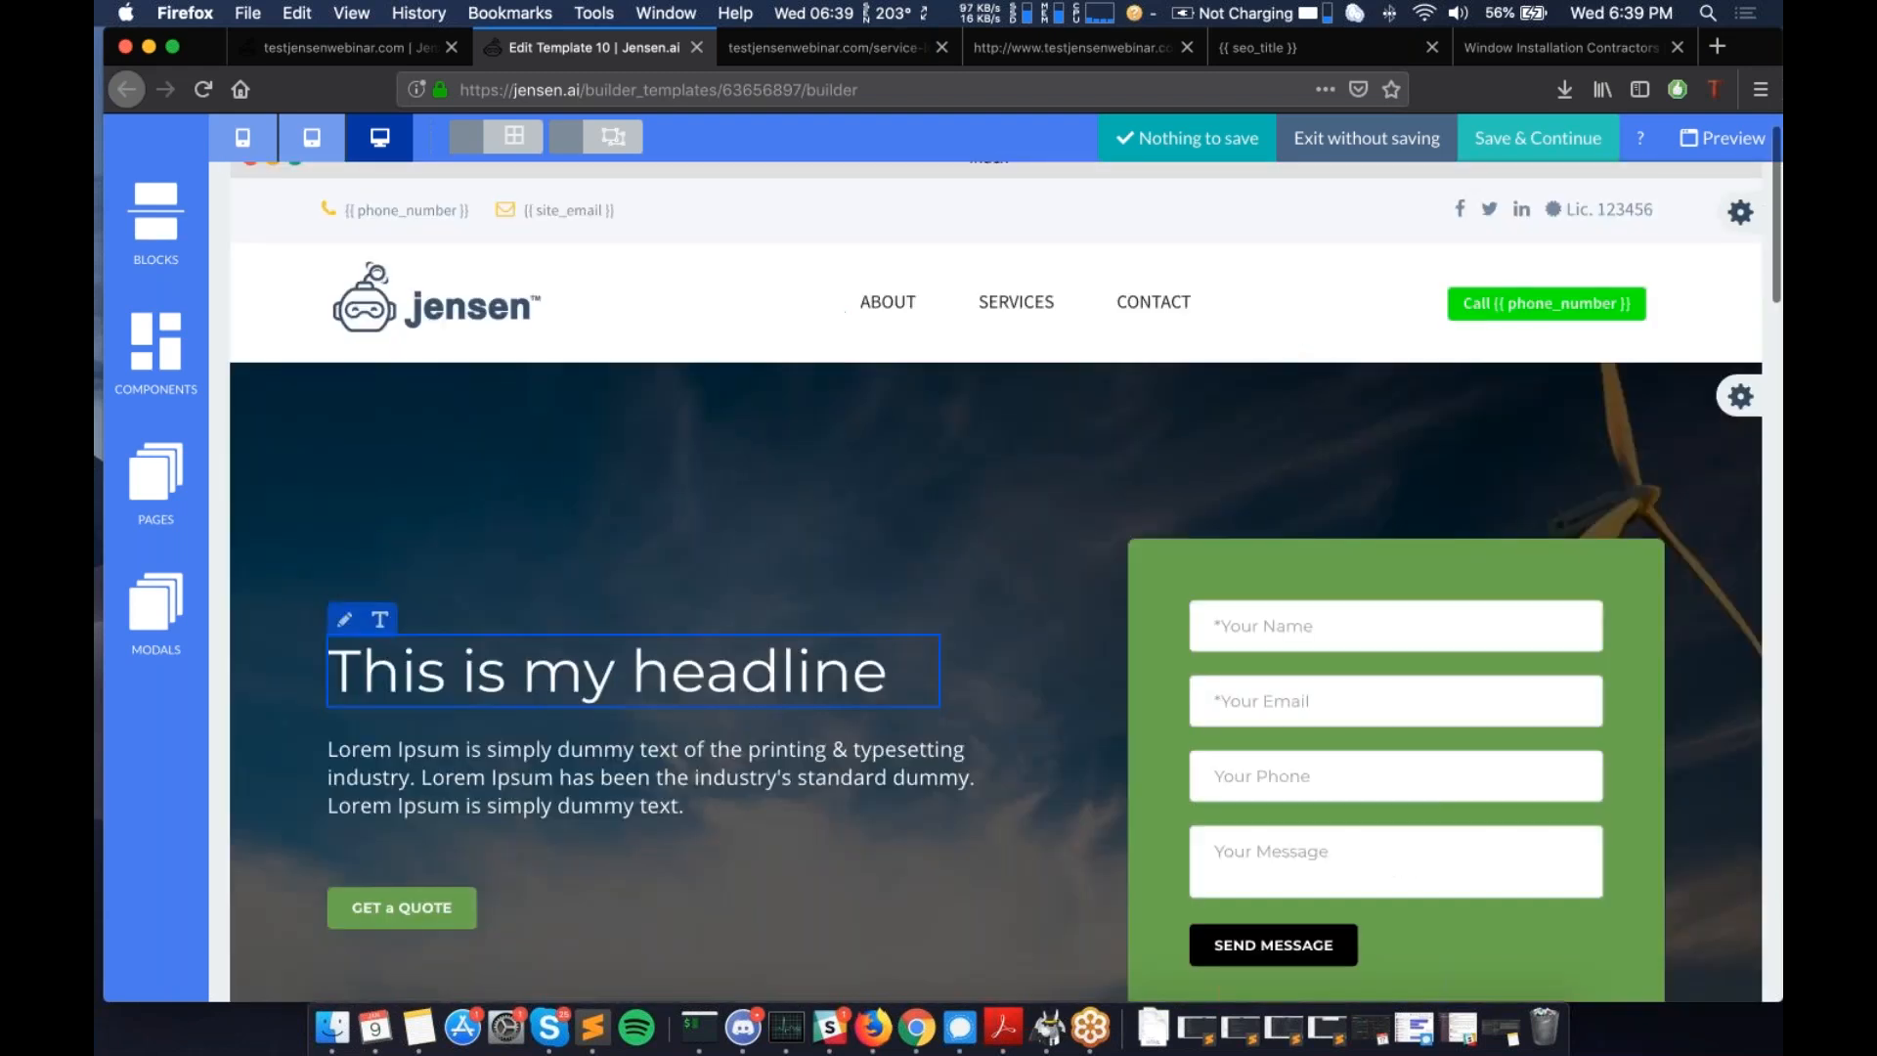
pyautogui.scroll(1, 909, 670)
pyautogui.moveTo(1725, 450)
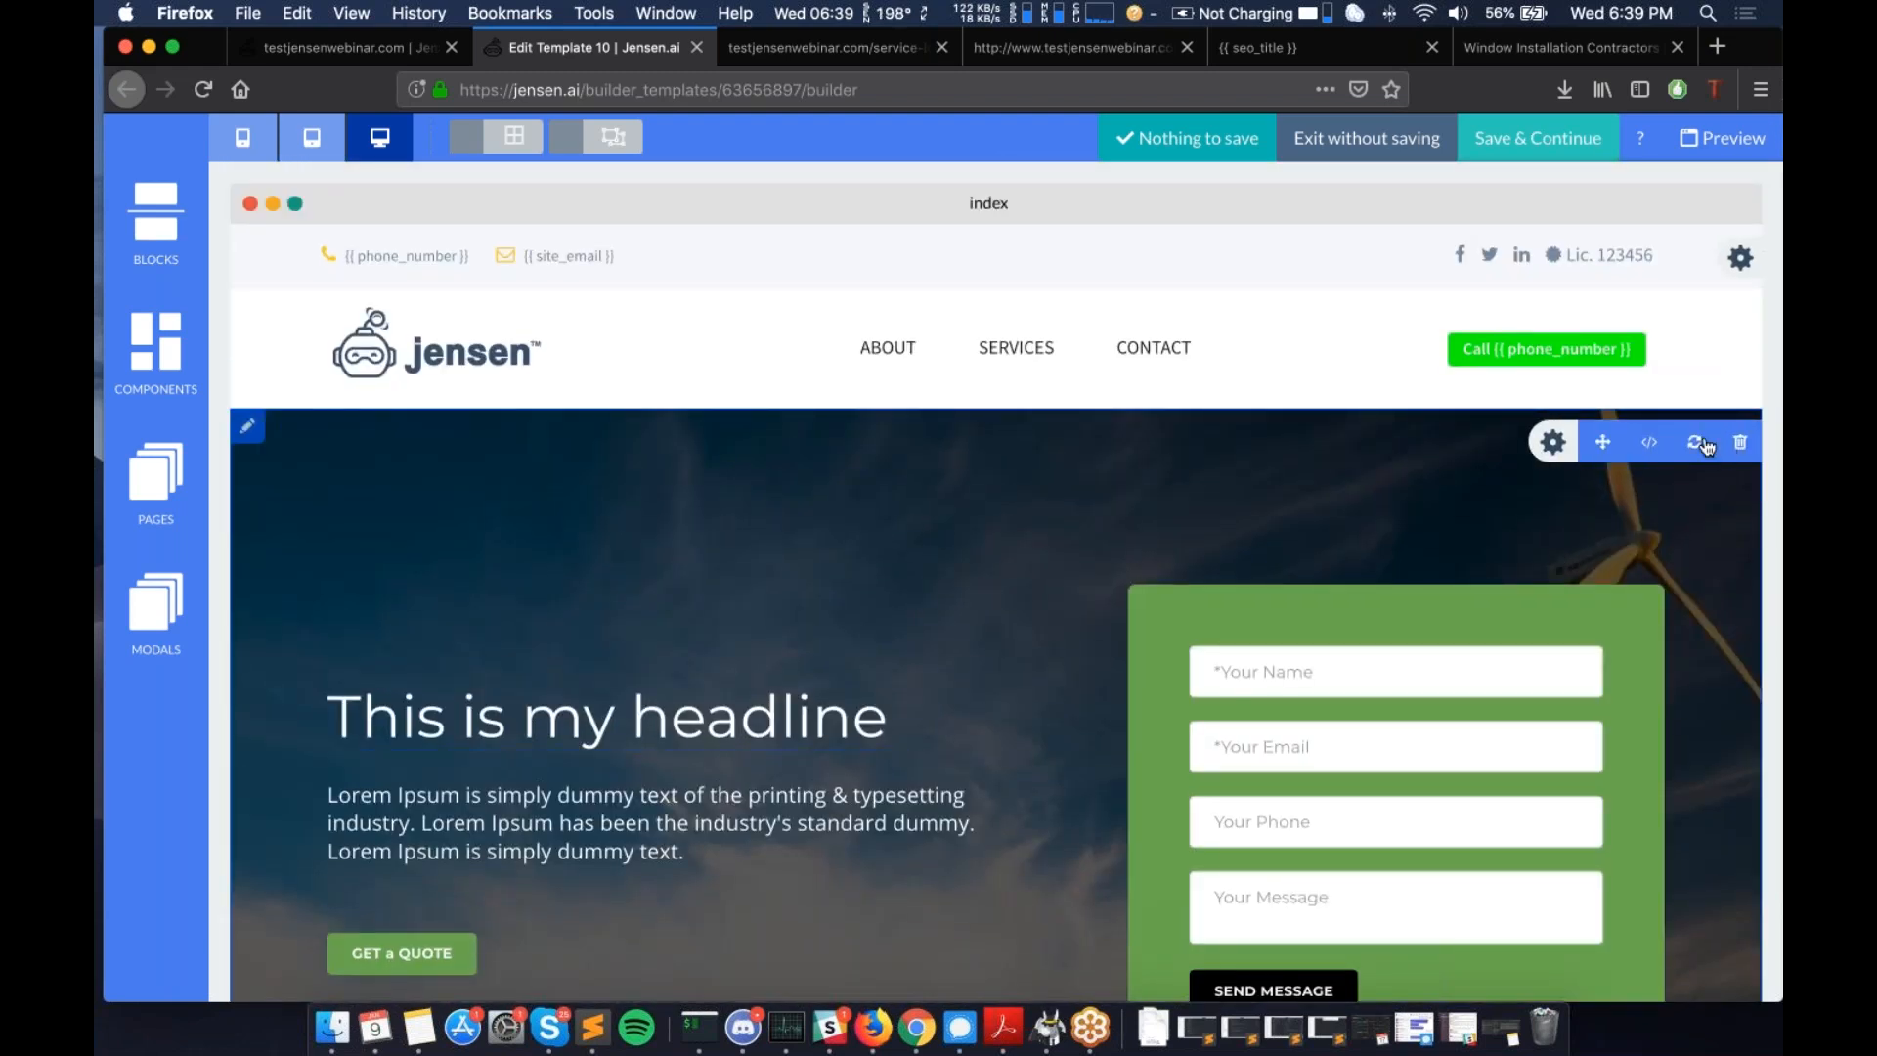
# - Open the hero section's HTML code and locate the headline's h1 tag
pyautogui.click(1651, 448)
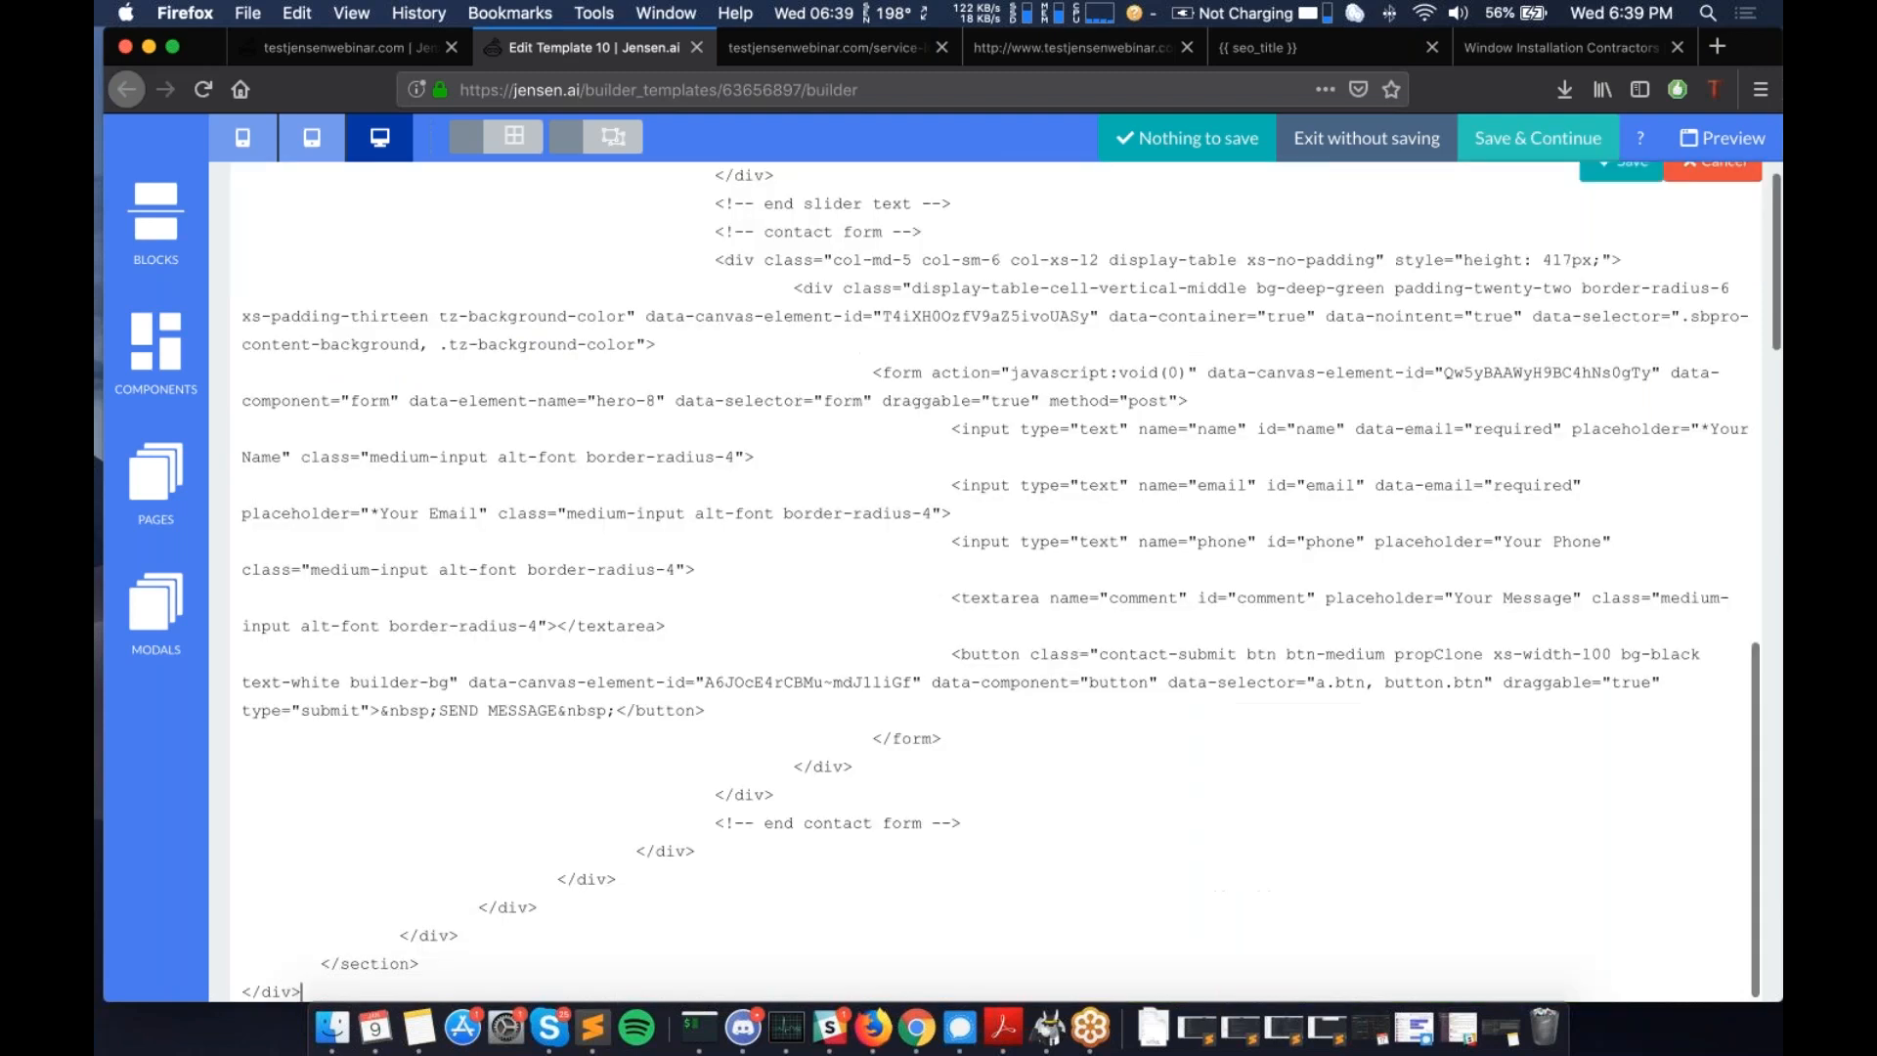
pyautogui.scroll(1, 1396, 441)
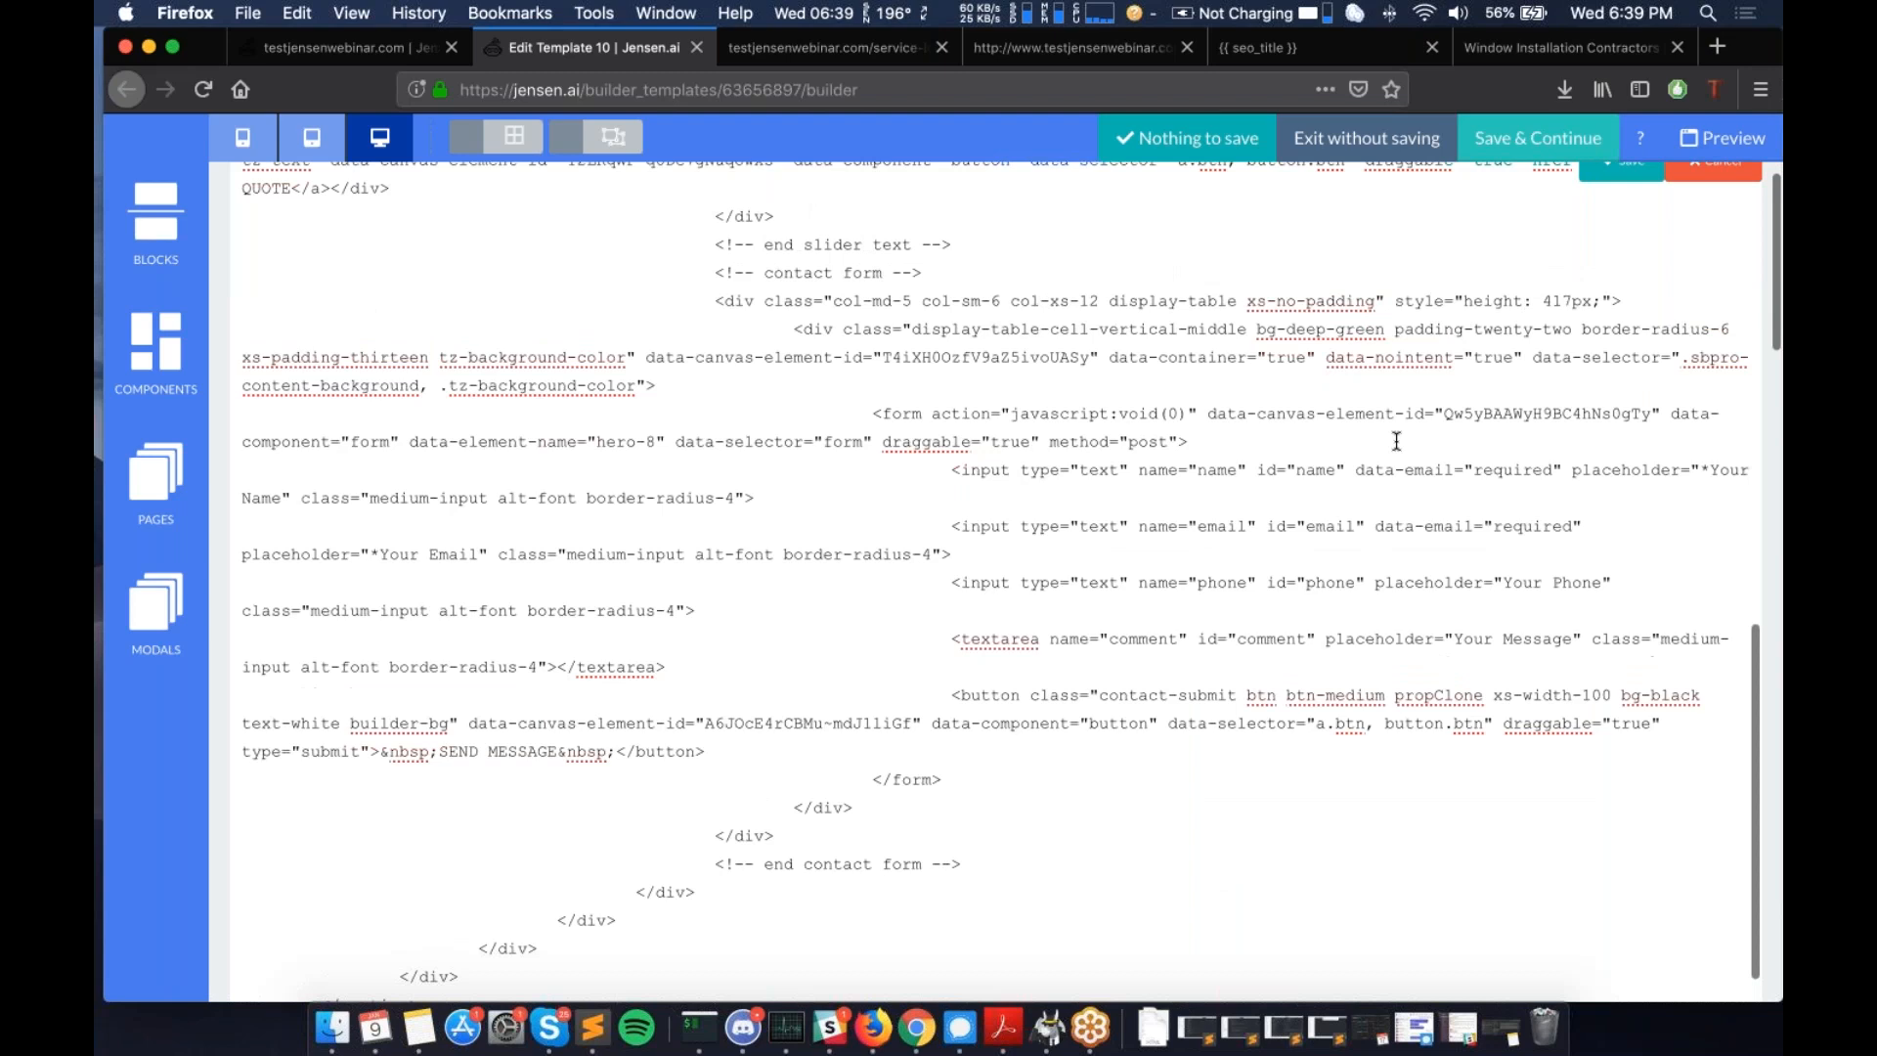
pyautogui.scroll(5, 1396, 440)
pyautogui.scroll(15, 1396, 441)
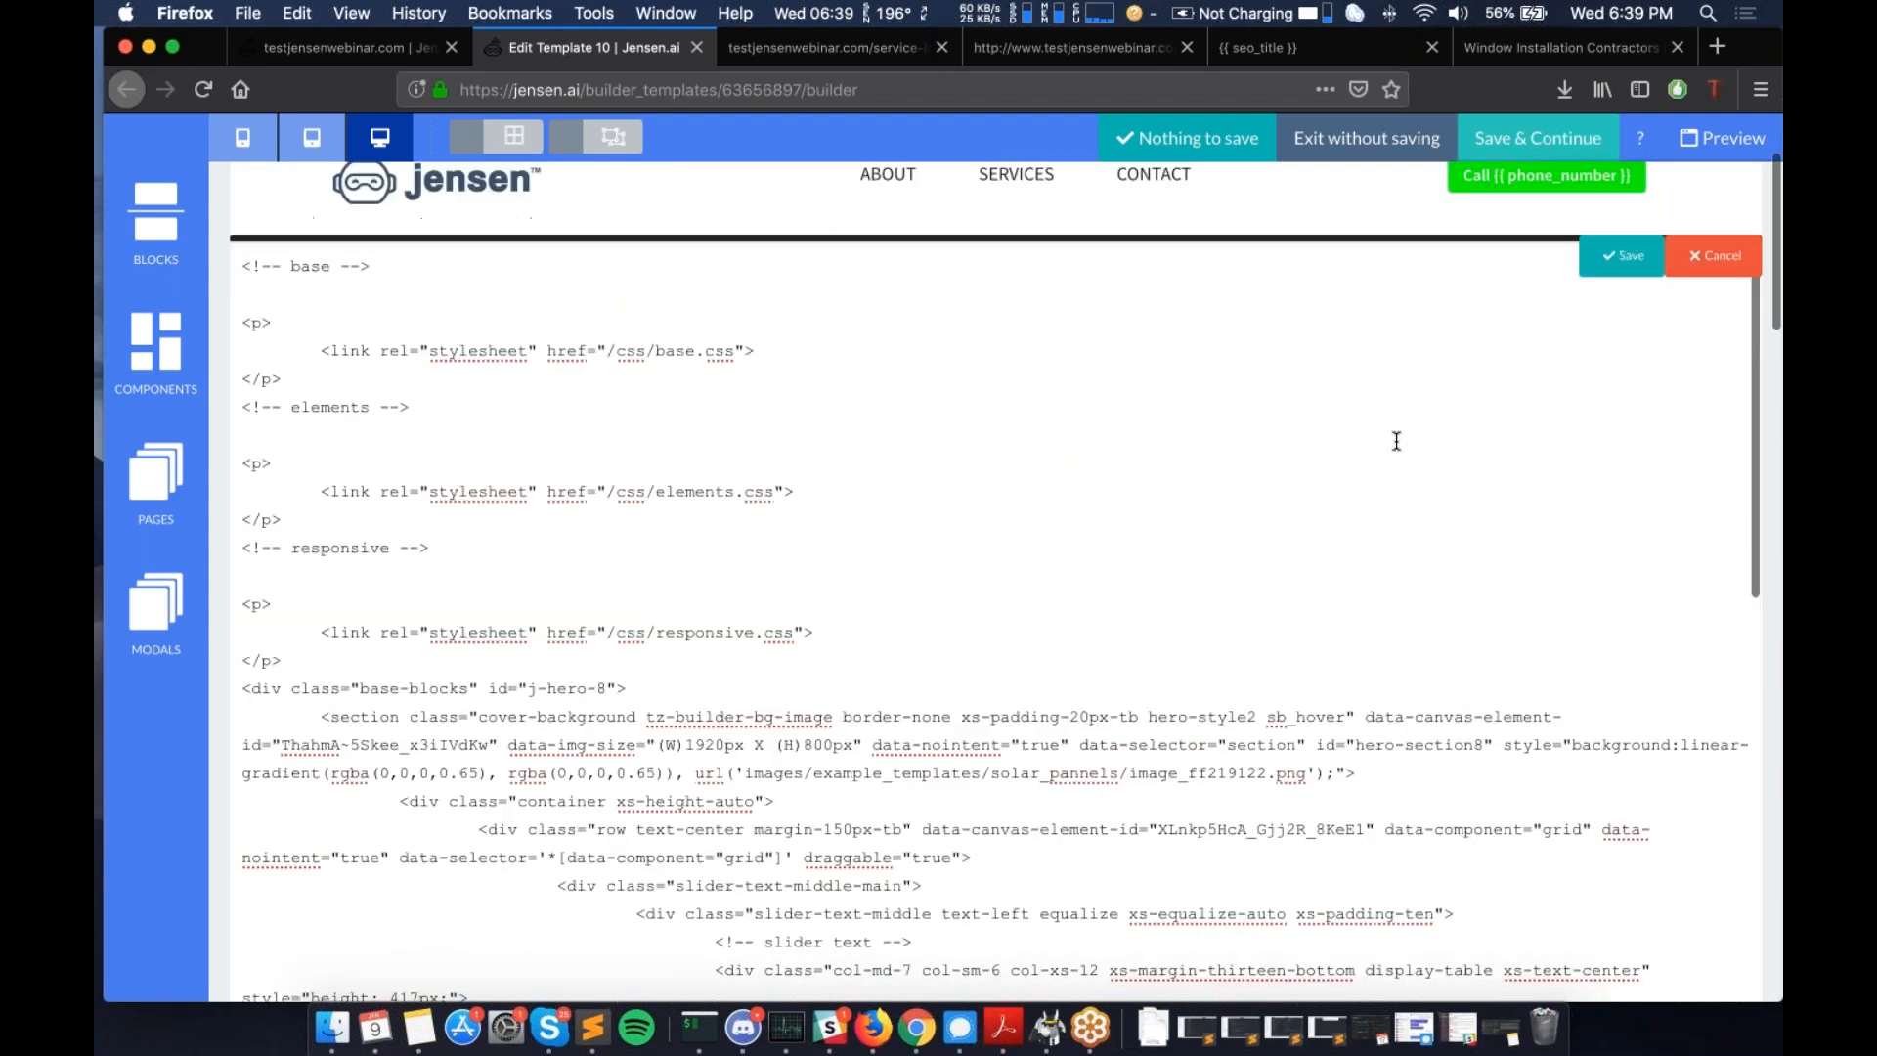
pyautogui.scroll(-3, 405, 577)
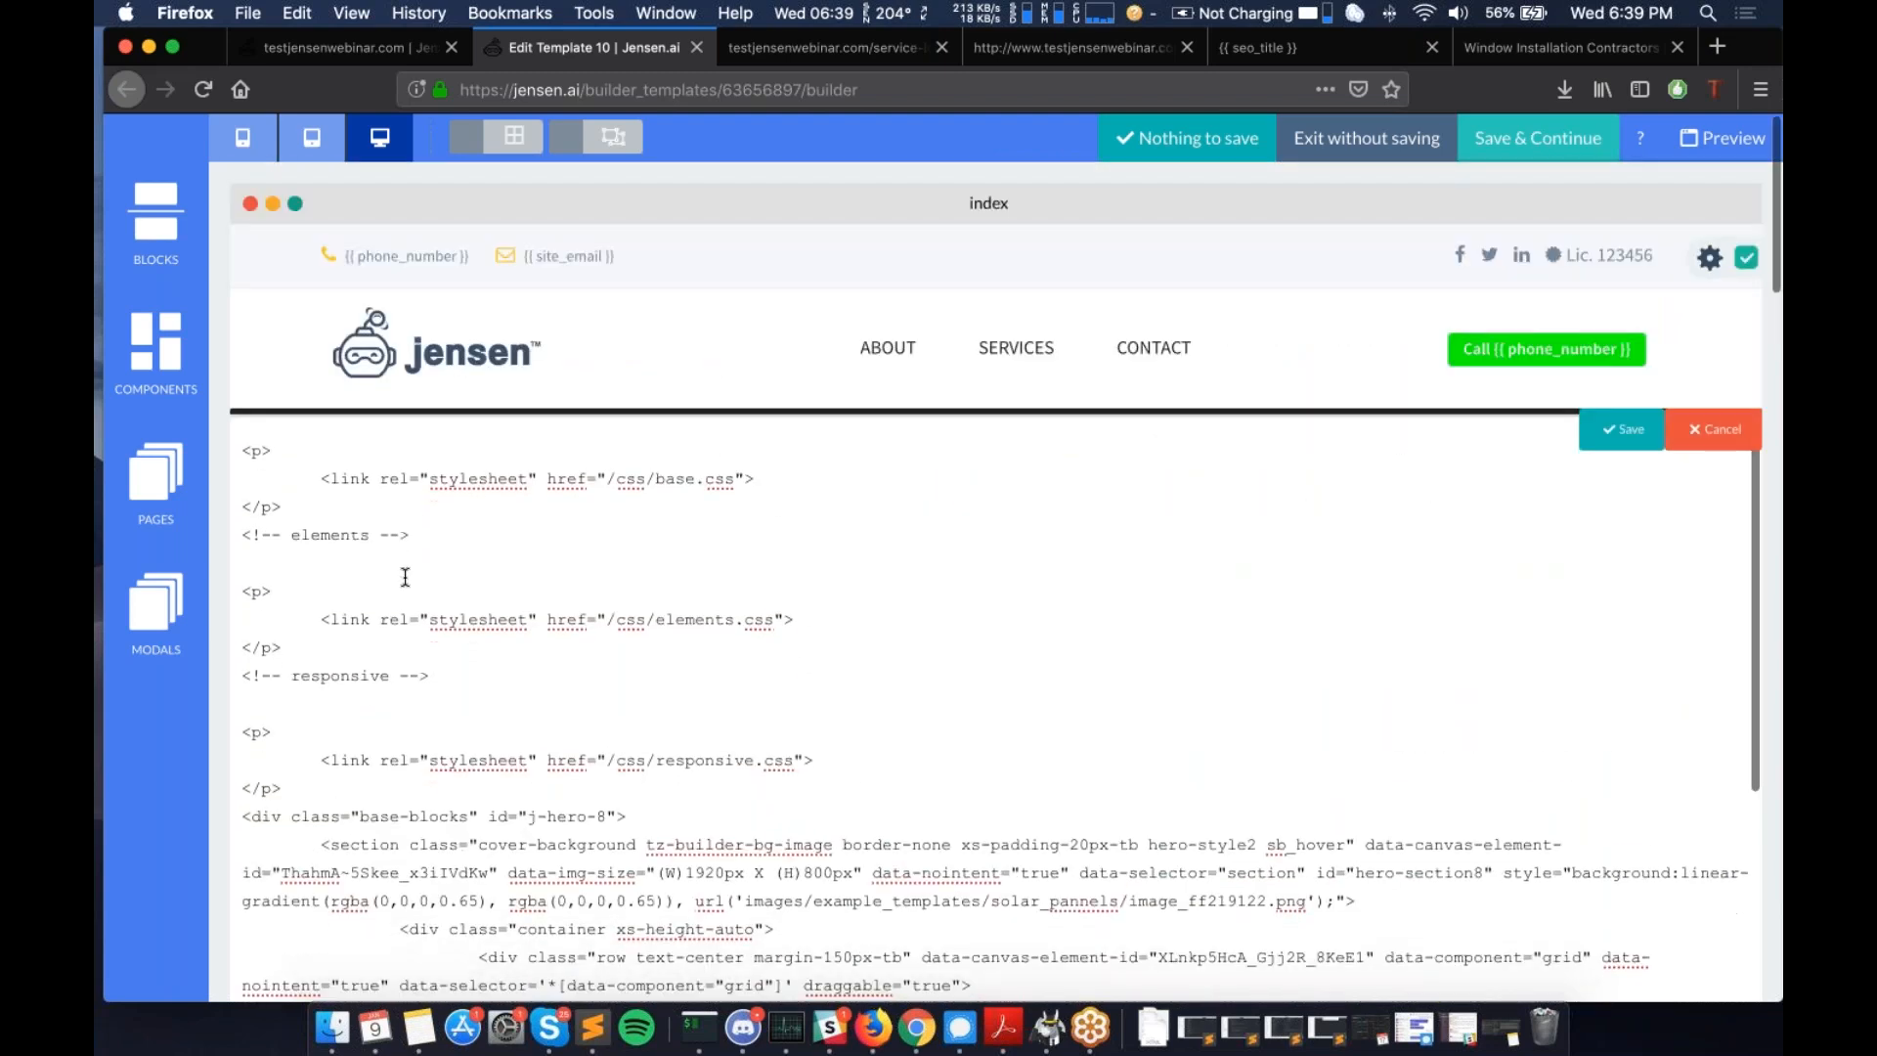
pyautogui.scroll(-4, 405, 577)
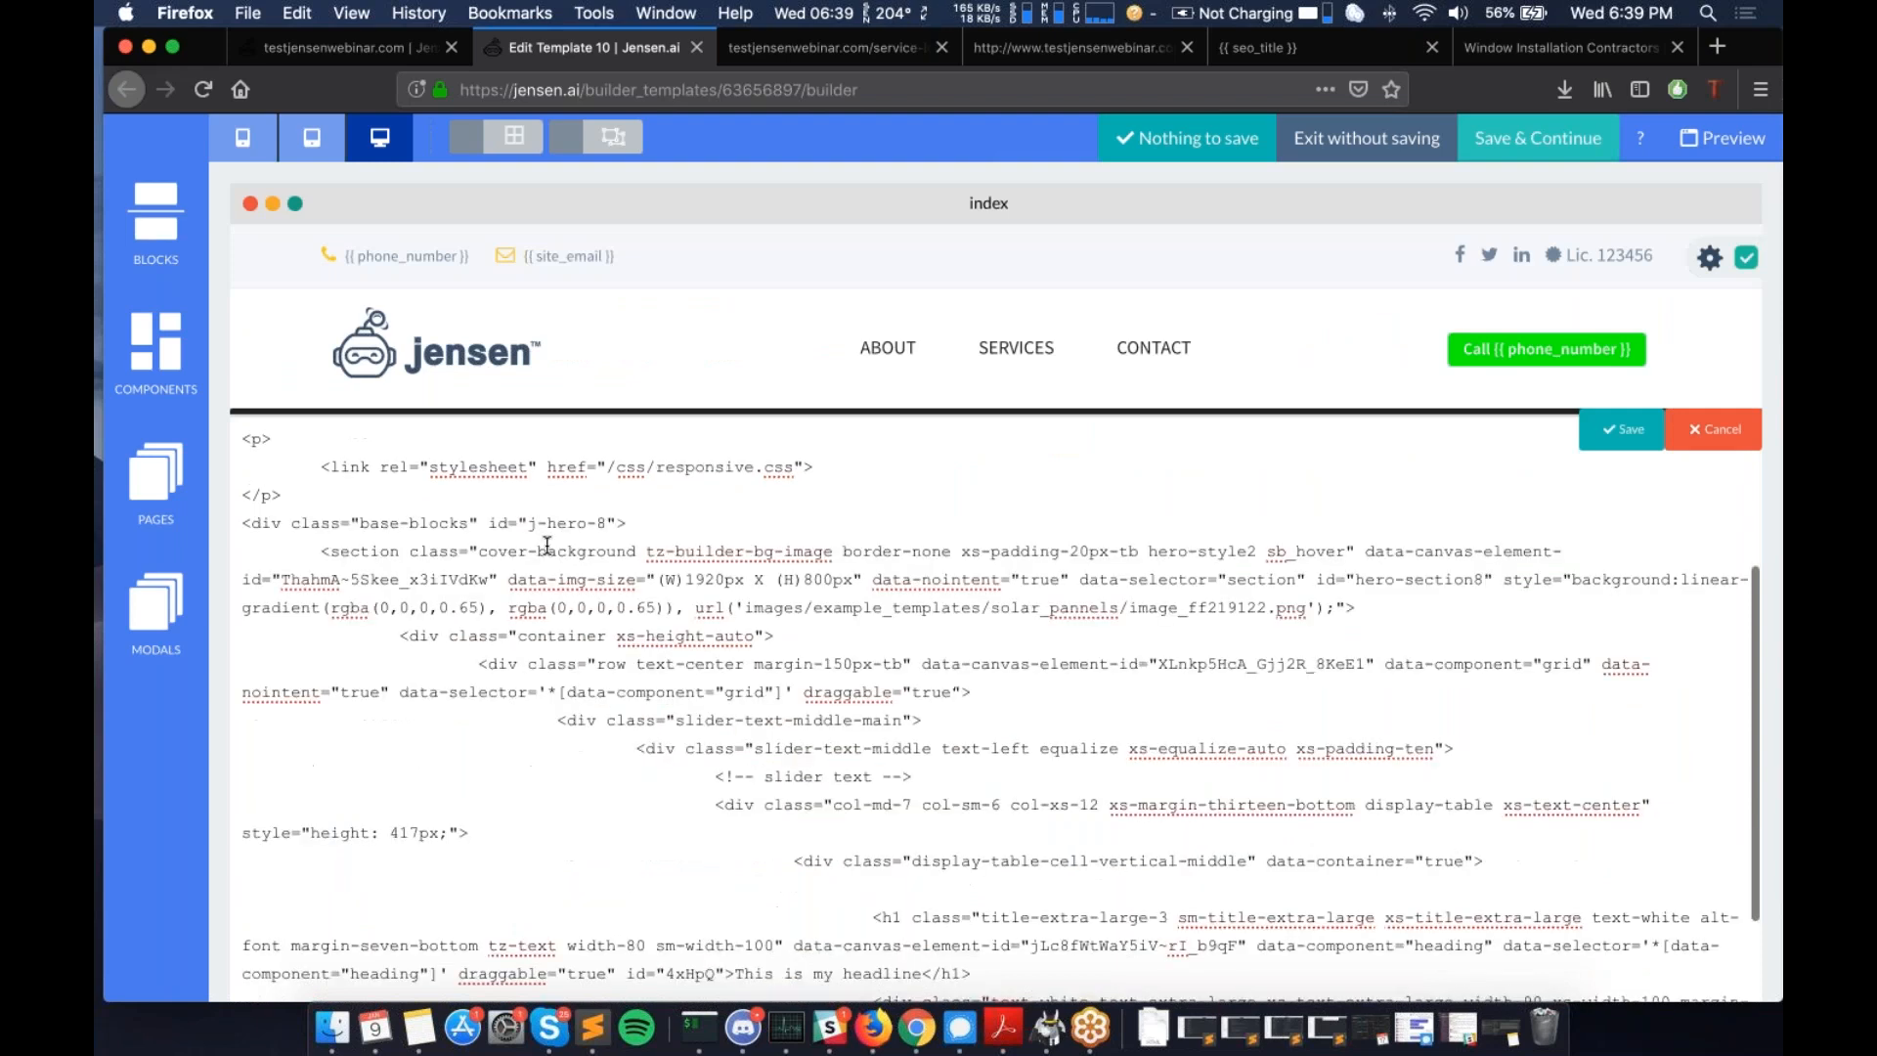
pyautogui.scroll(-1, 548, 544)
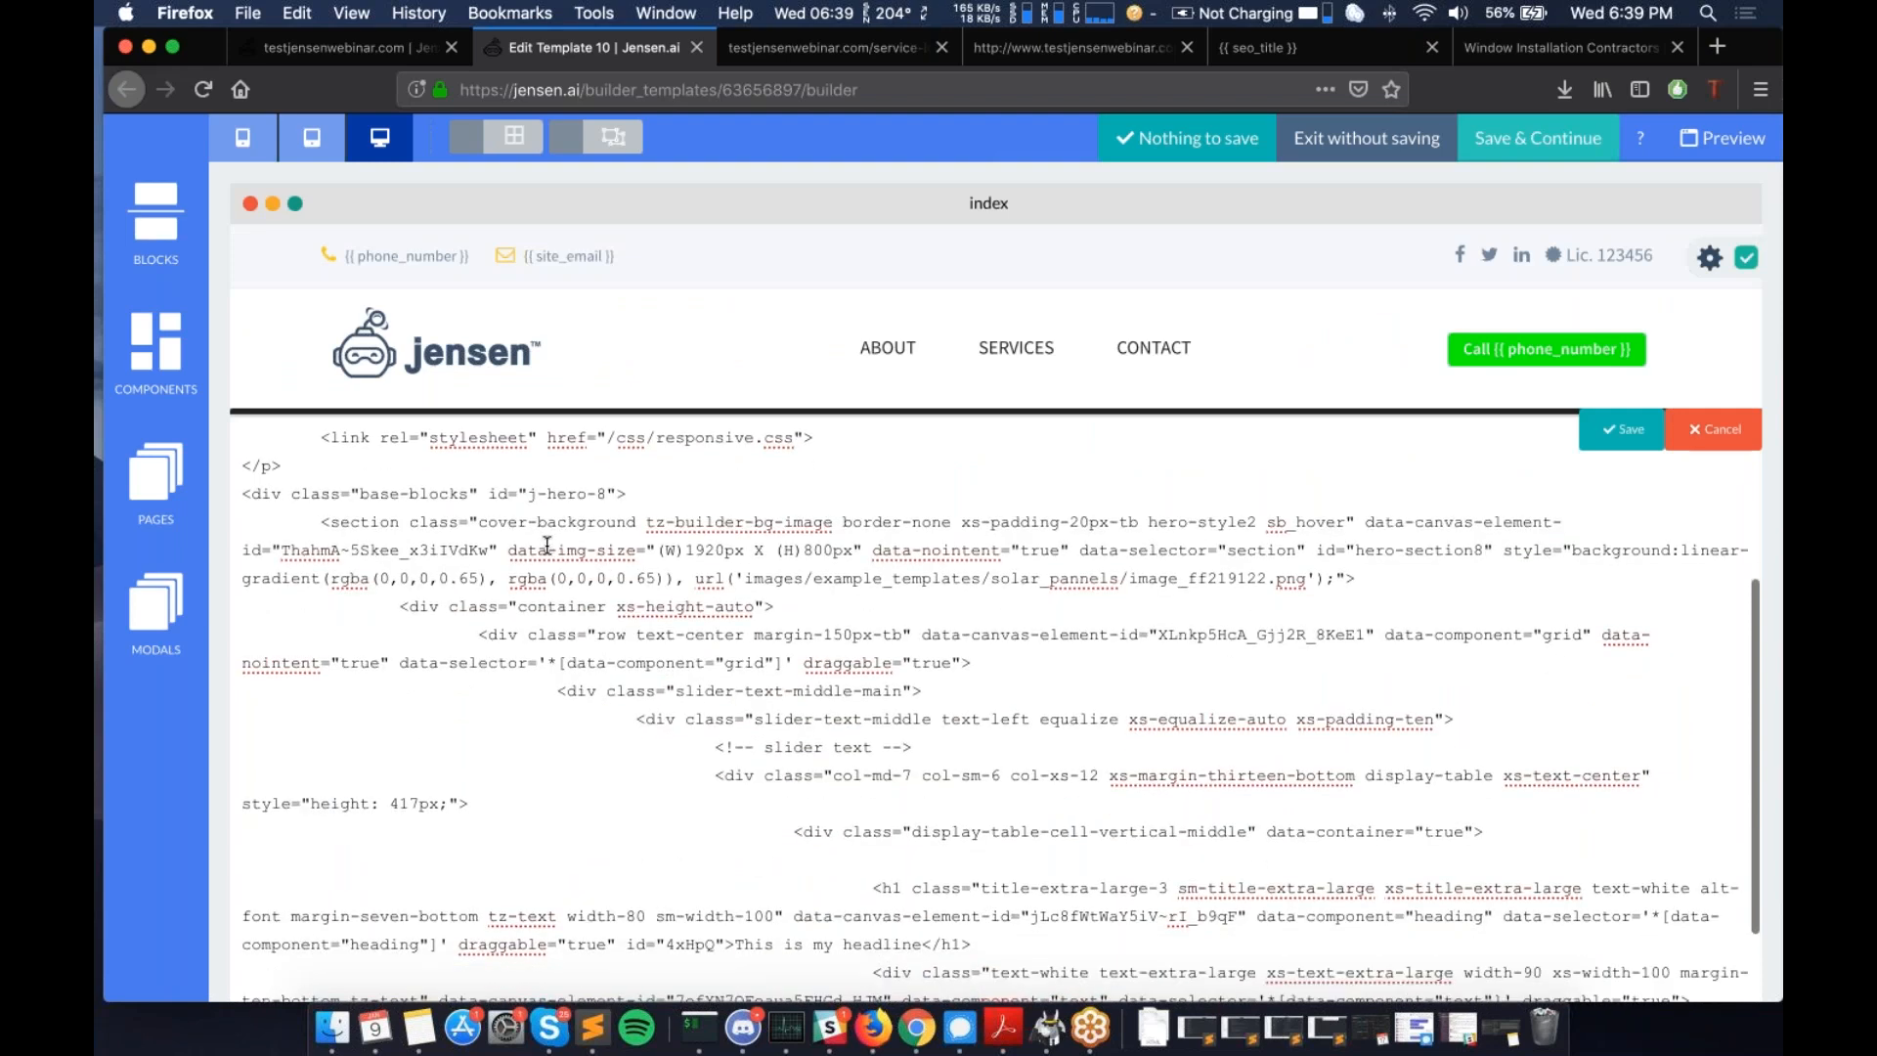
pyautogui.scroll(-5, 547, 545)
pyautogui.scroll(-1, 547, 546)
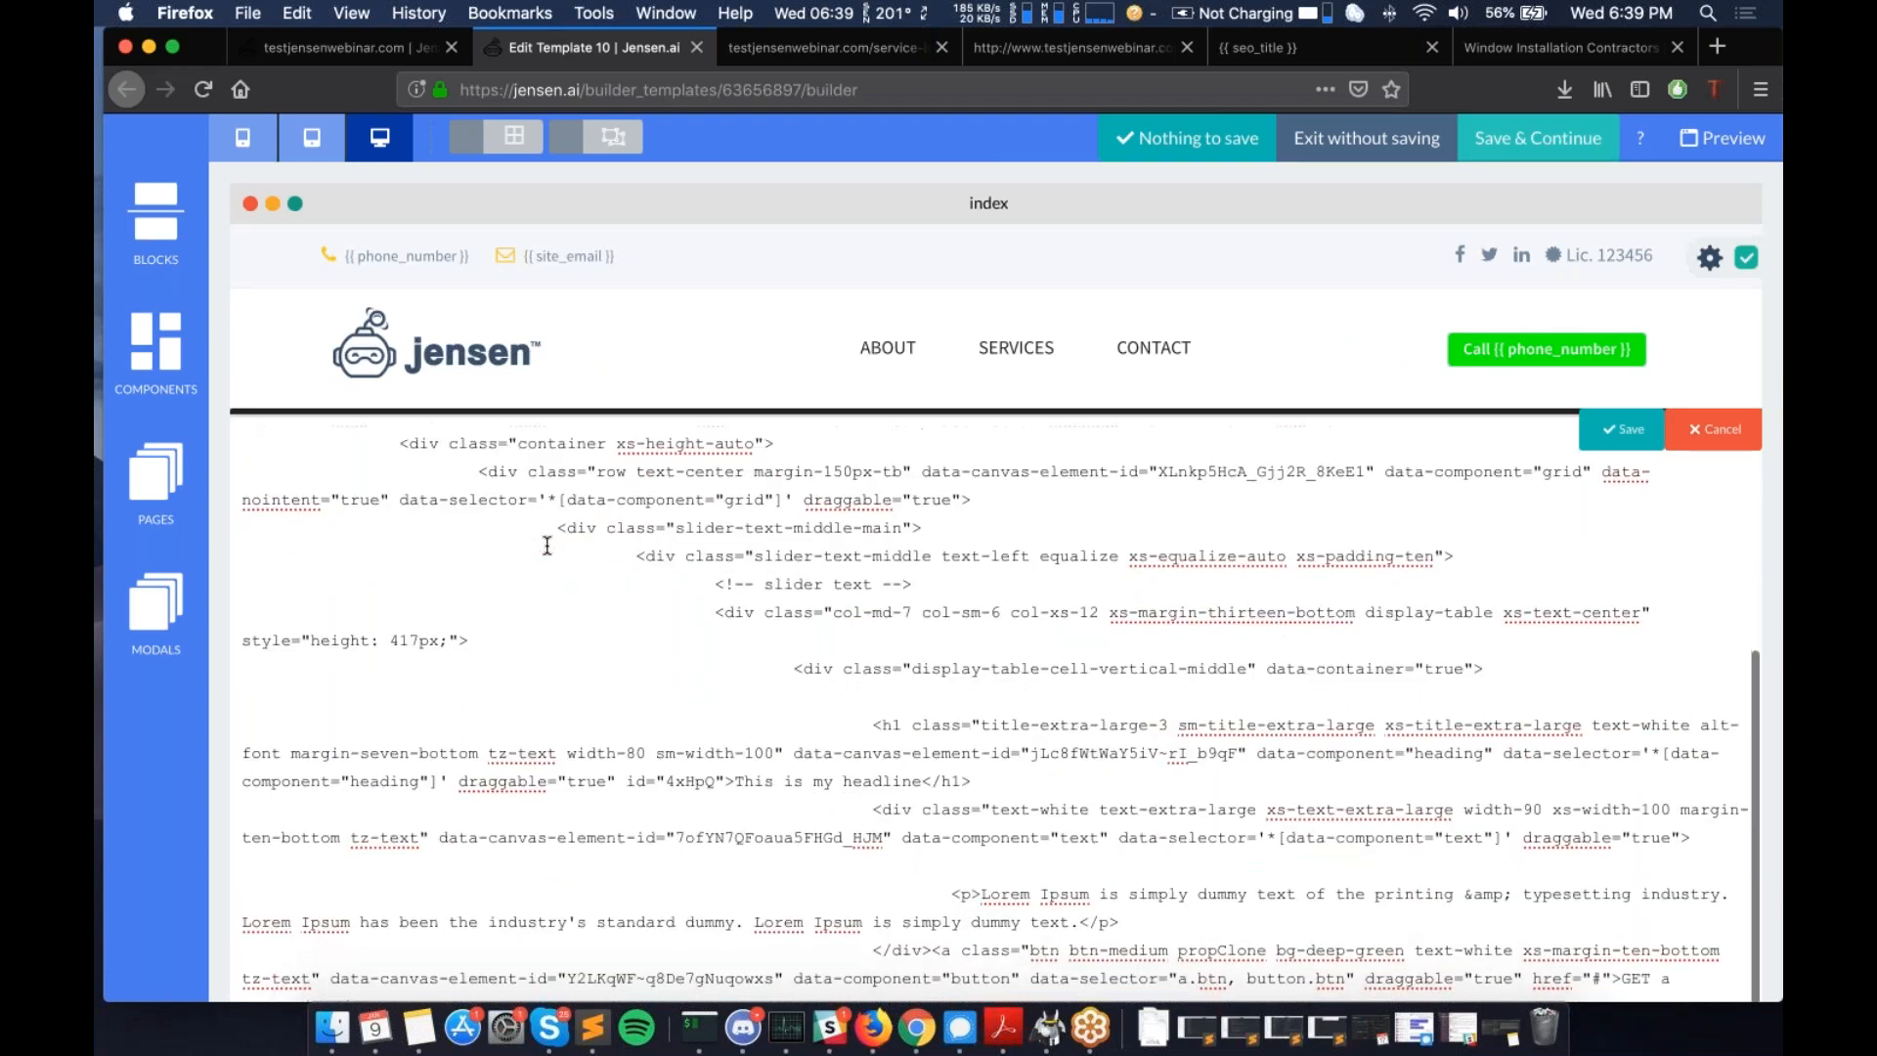
pyautogui.scroll(-1, 548, 545)
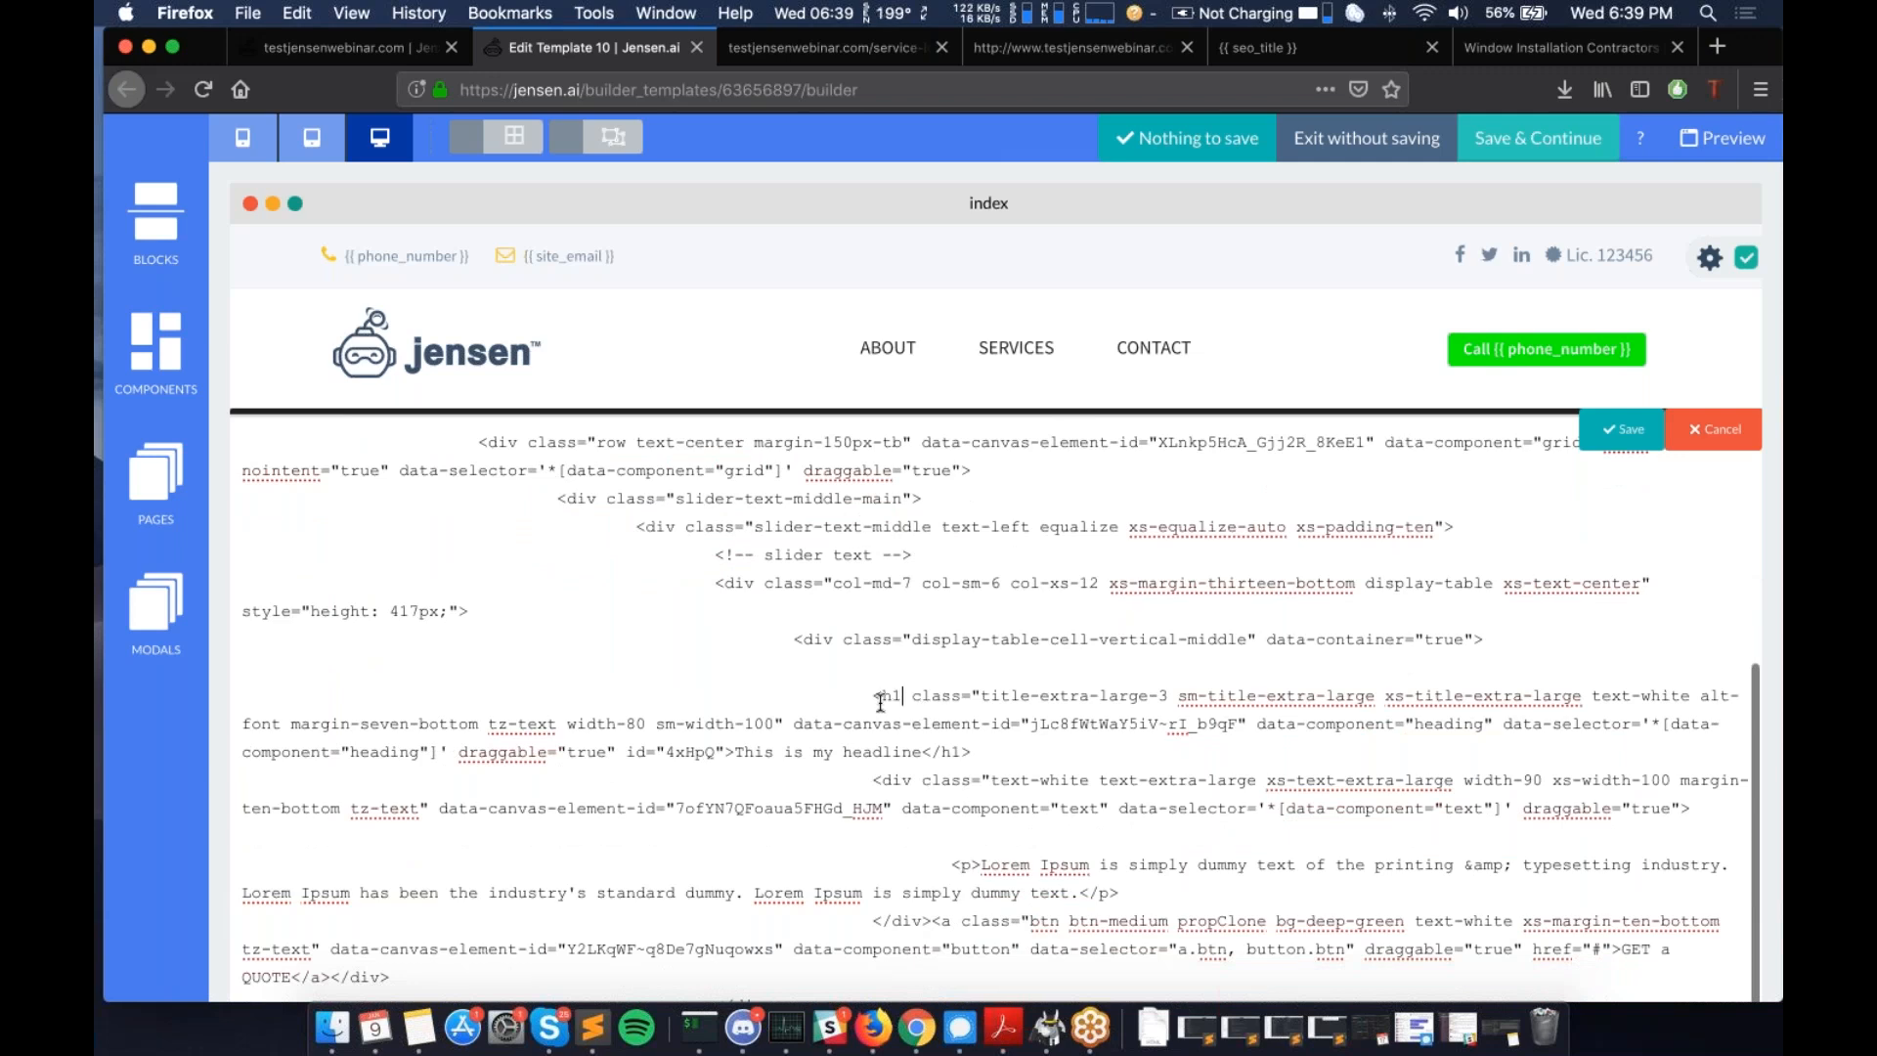
# - Change the headline tag from h1 to h2 and save the code edit
pyautogui.click(883, 696)
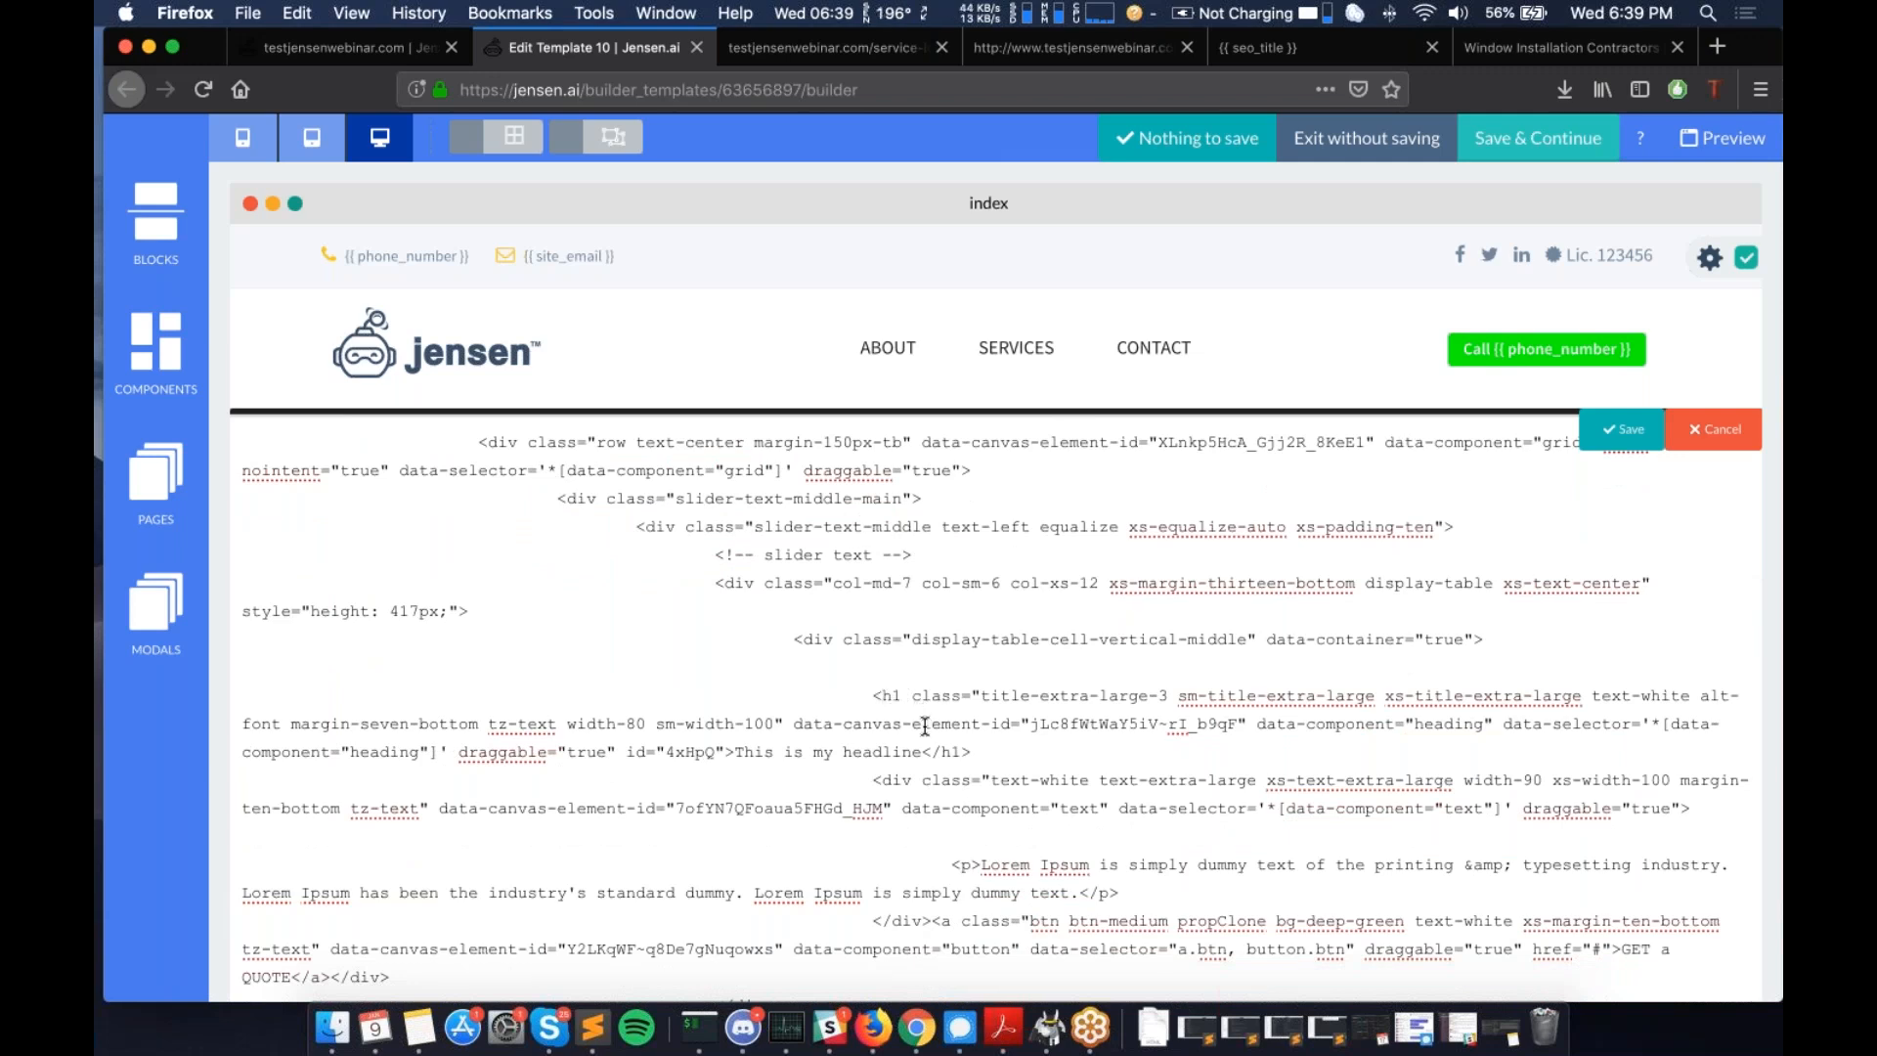
pyautogui.press('BackSpace')
pyautogui.write('2')
pyautogui.click(1626, 427)
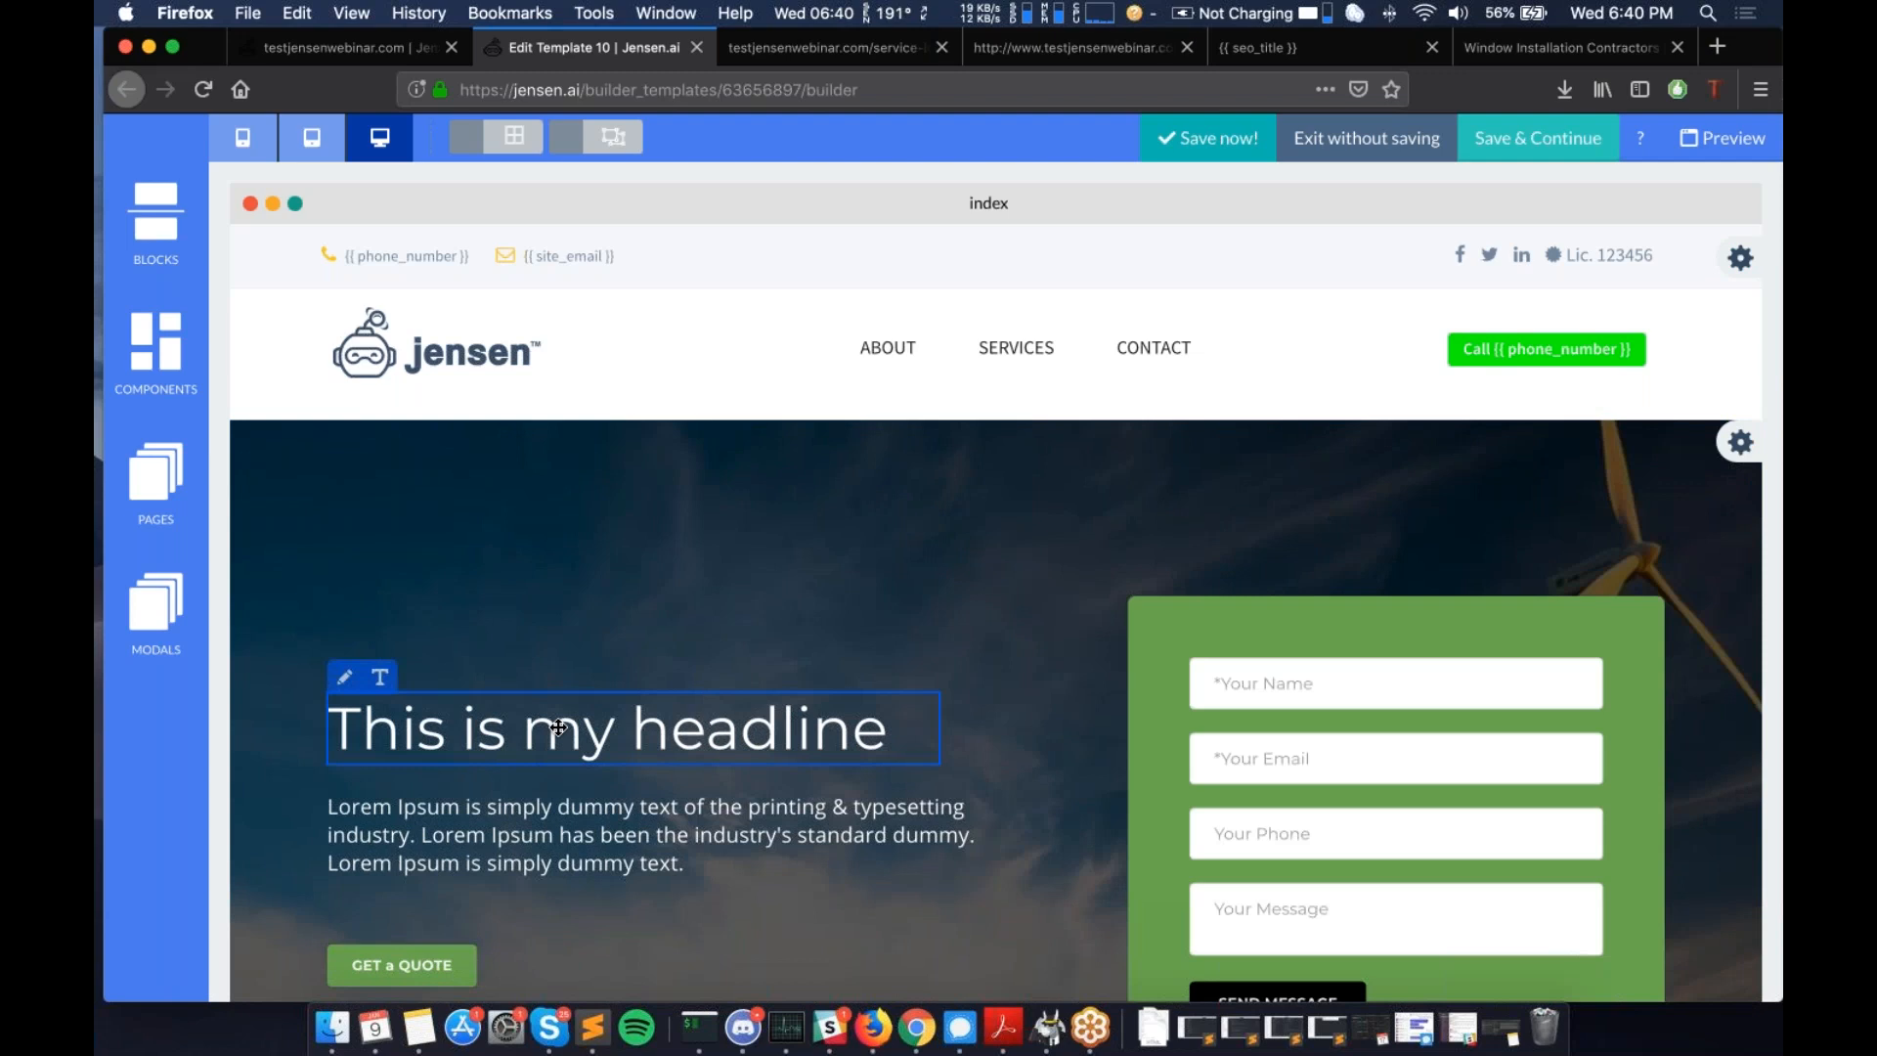
pyautogui.click(345, 44)
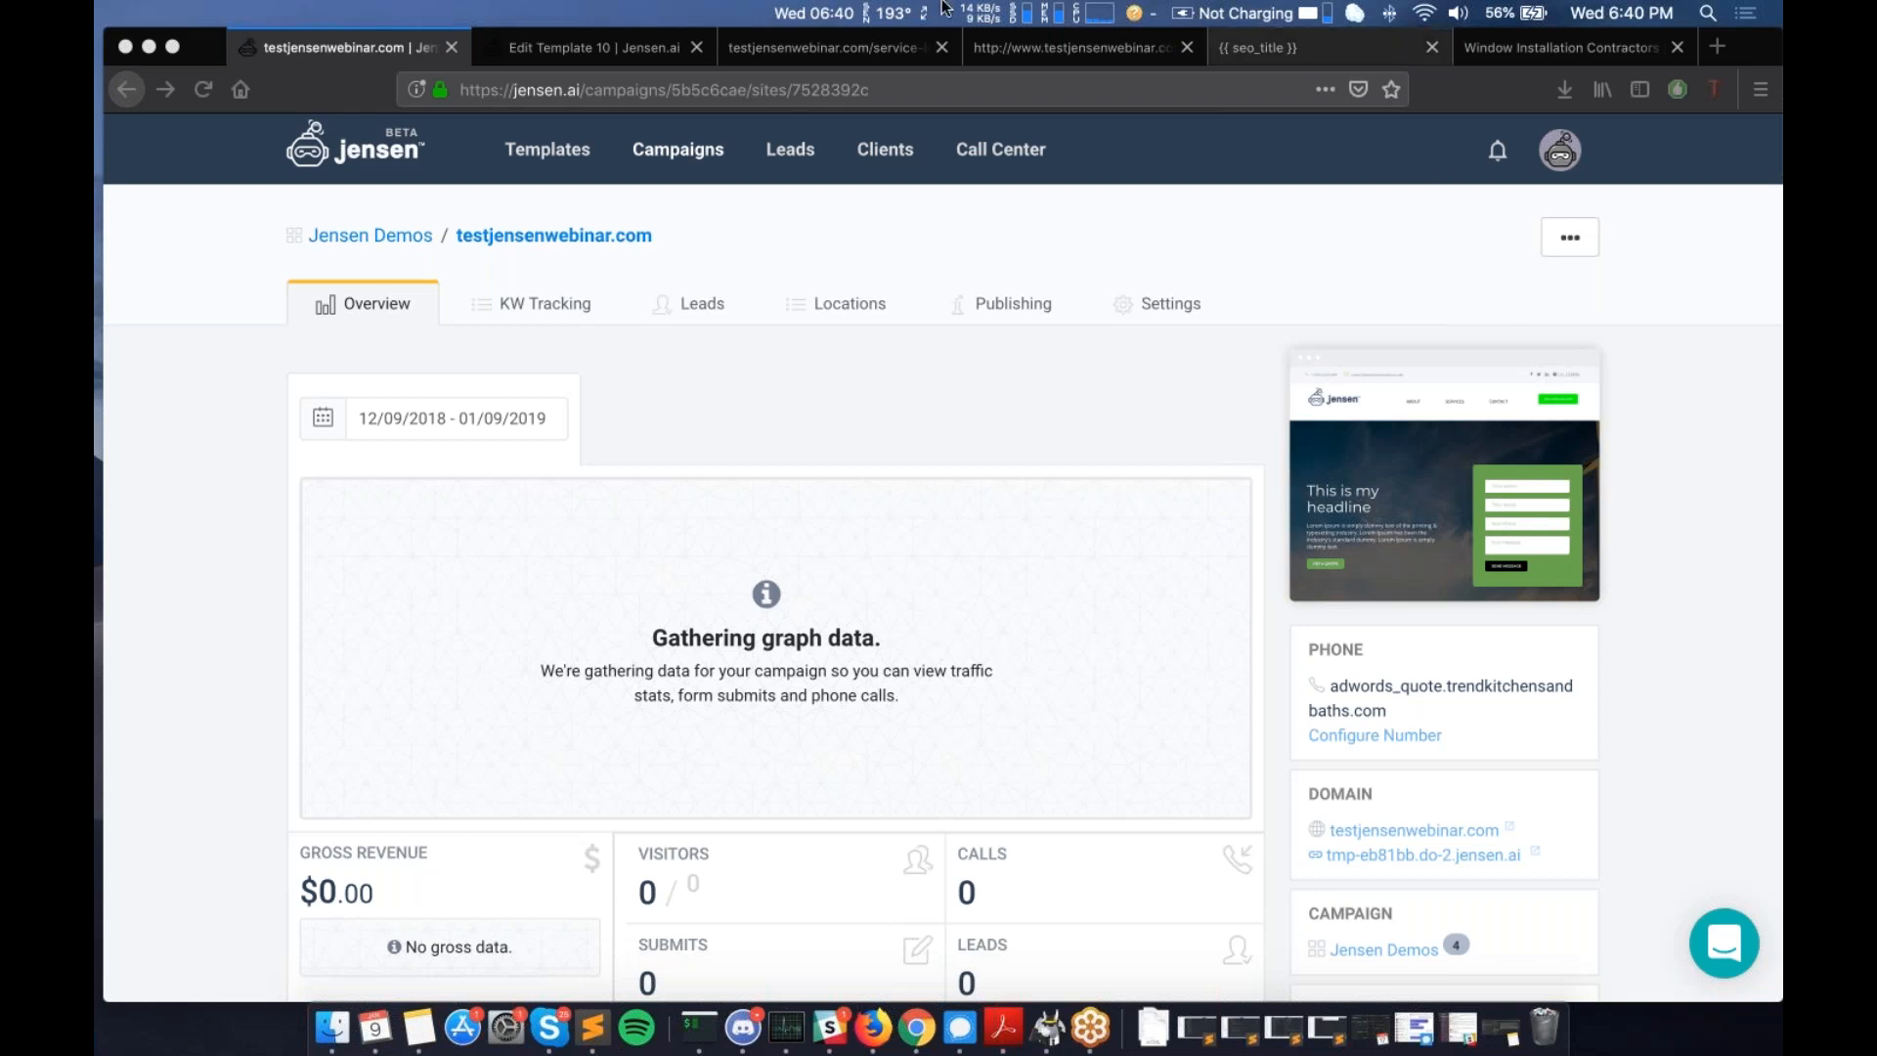
pyautogui.click(649, 46)
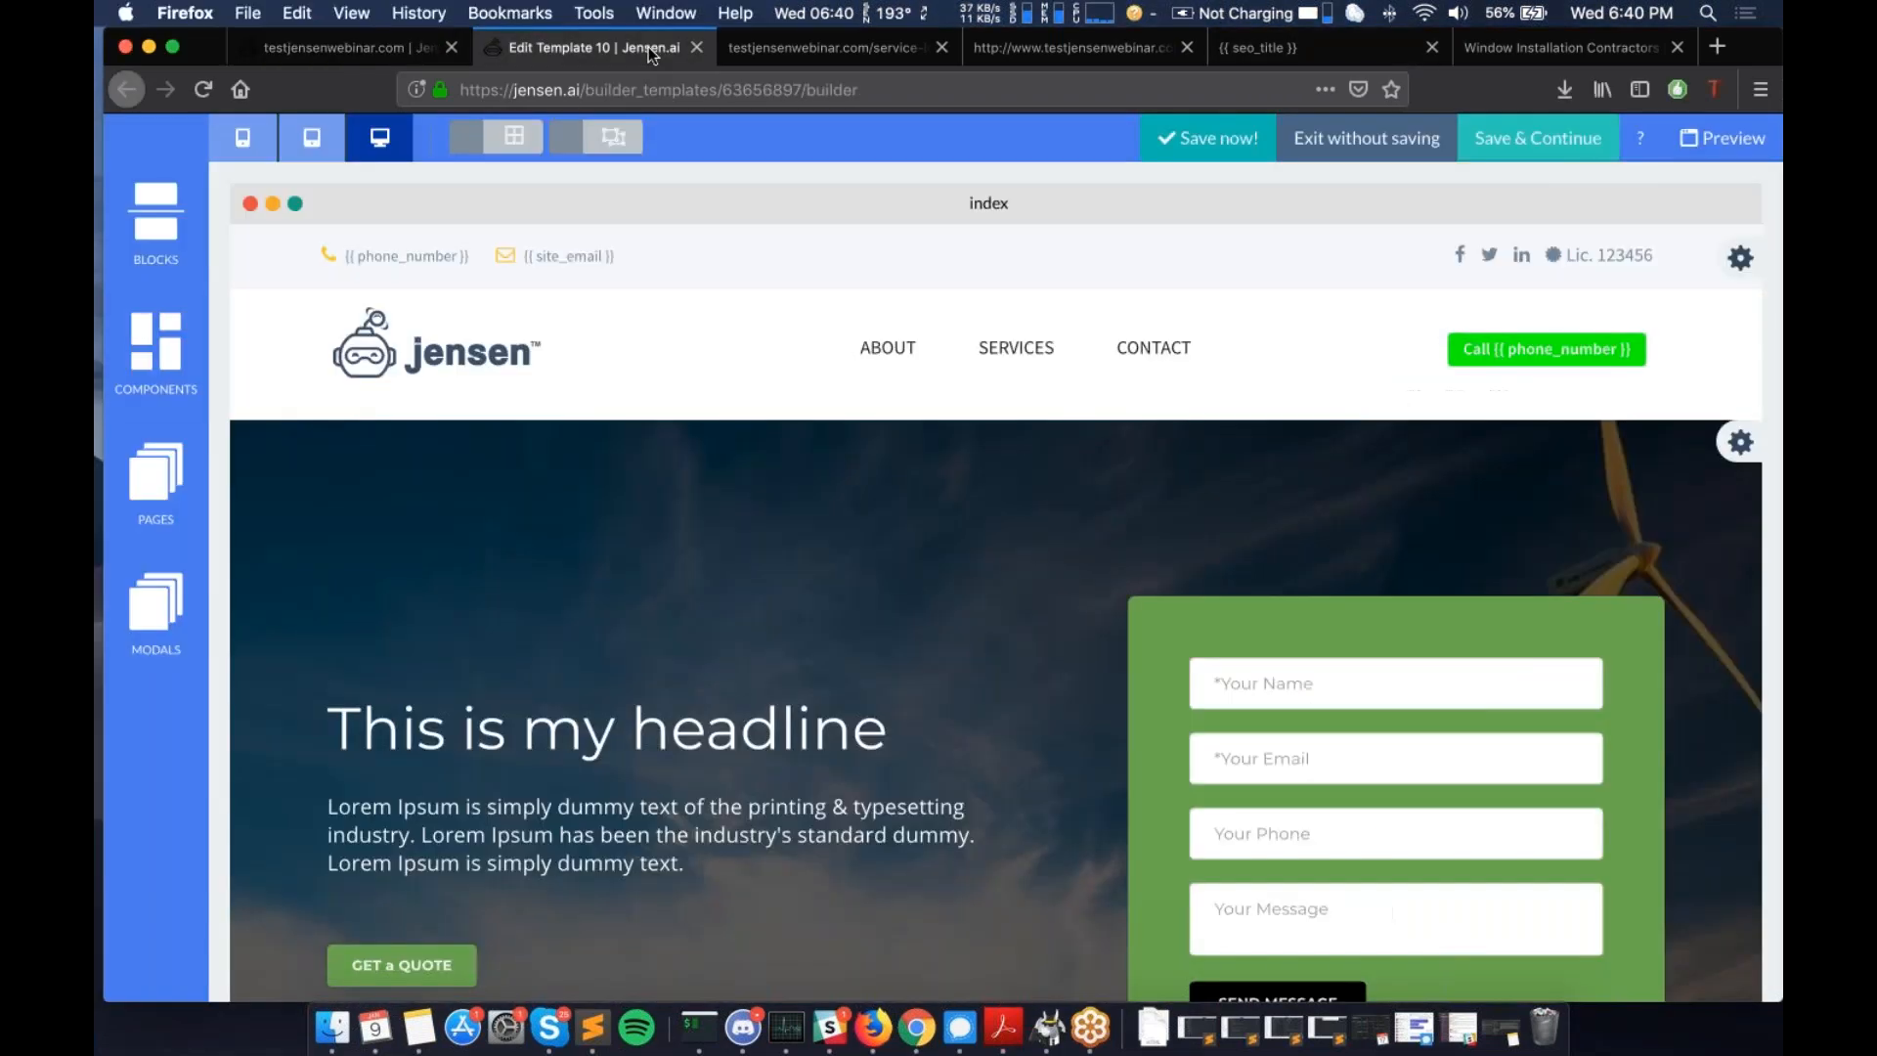
# - Open the Blocks library and preview the Slideshows thumbnails, then collapse them
pyautogui.click(192, 235)
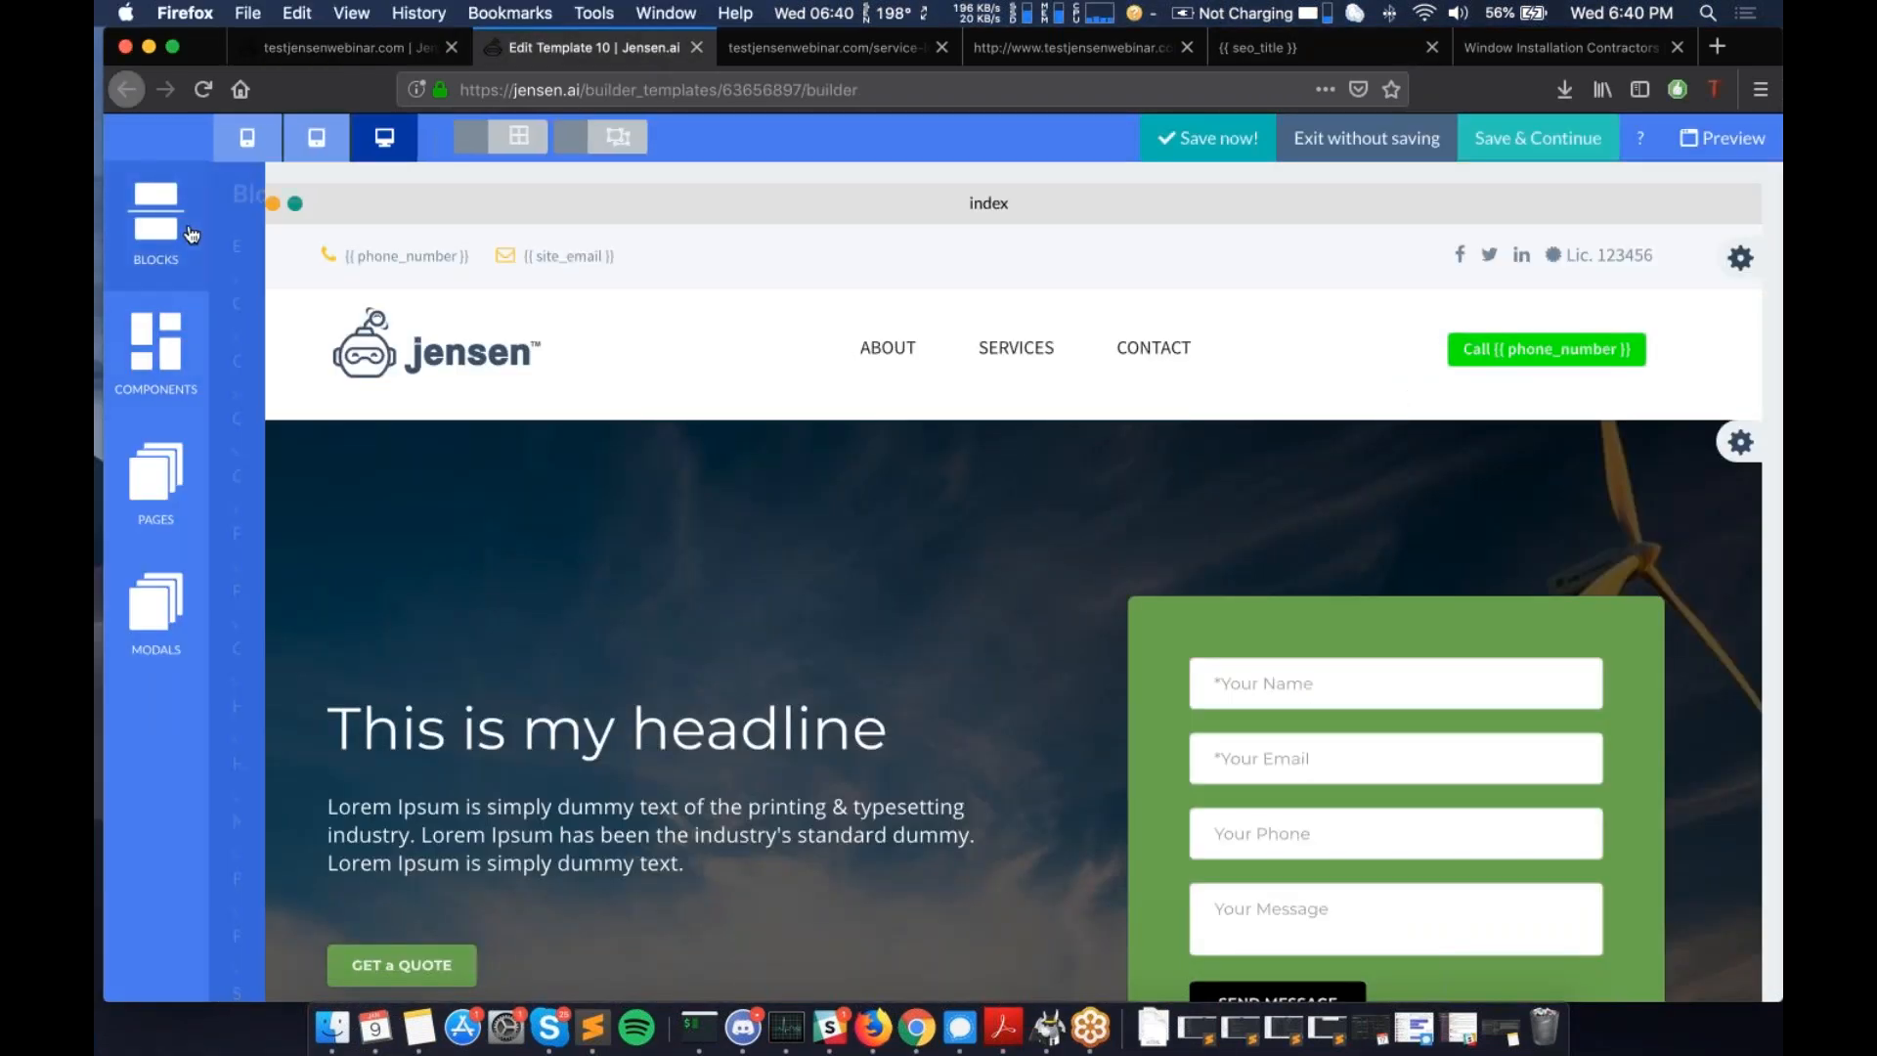
pyautogui.scroll(-2, 350, 586)
pyautogui.scroll(-3, 350, 586)
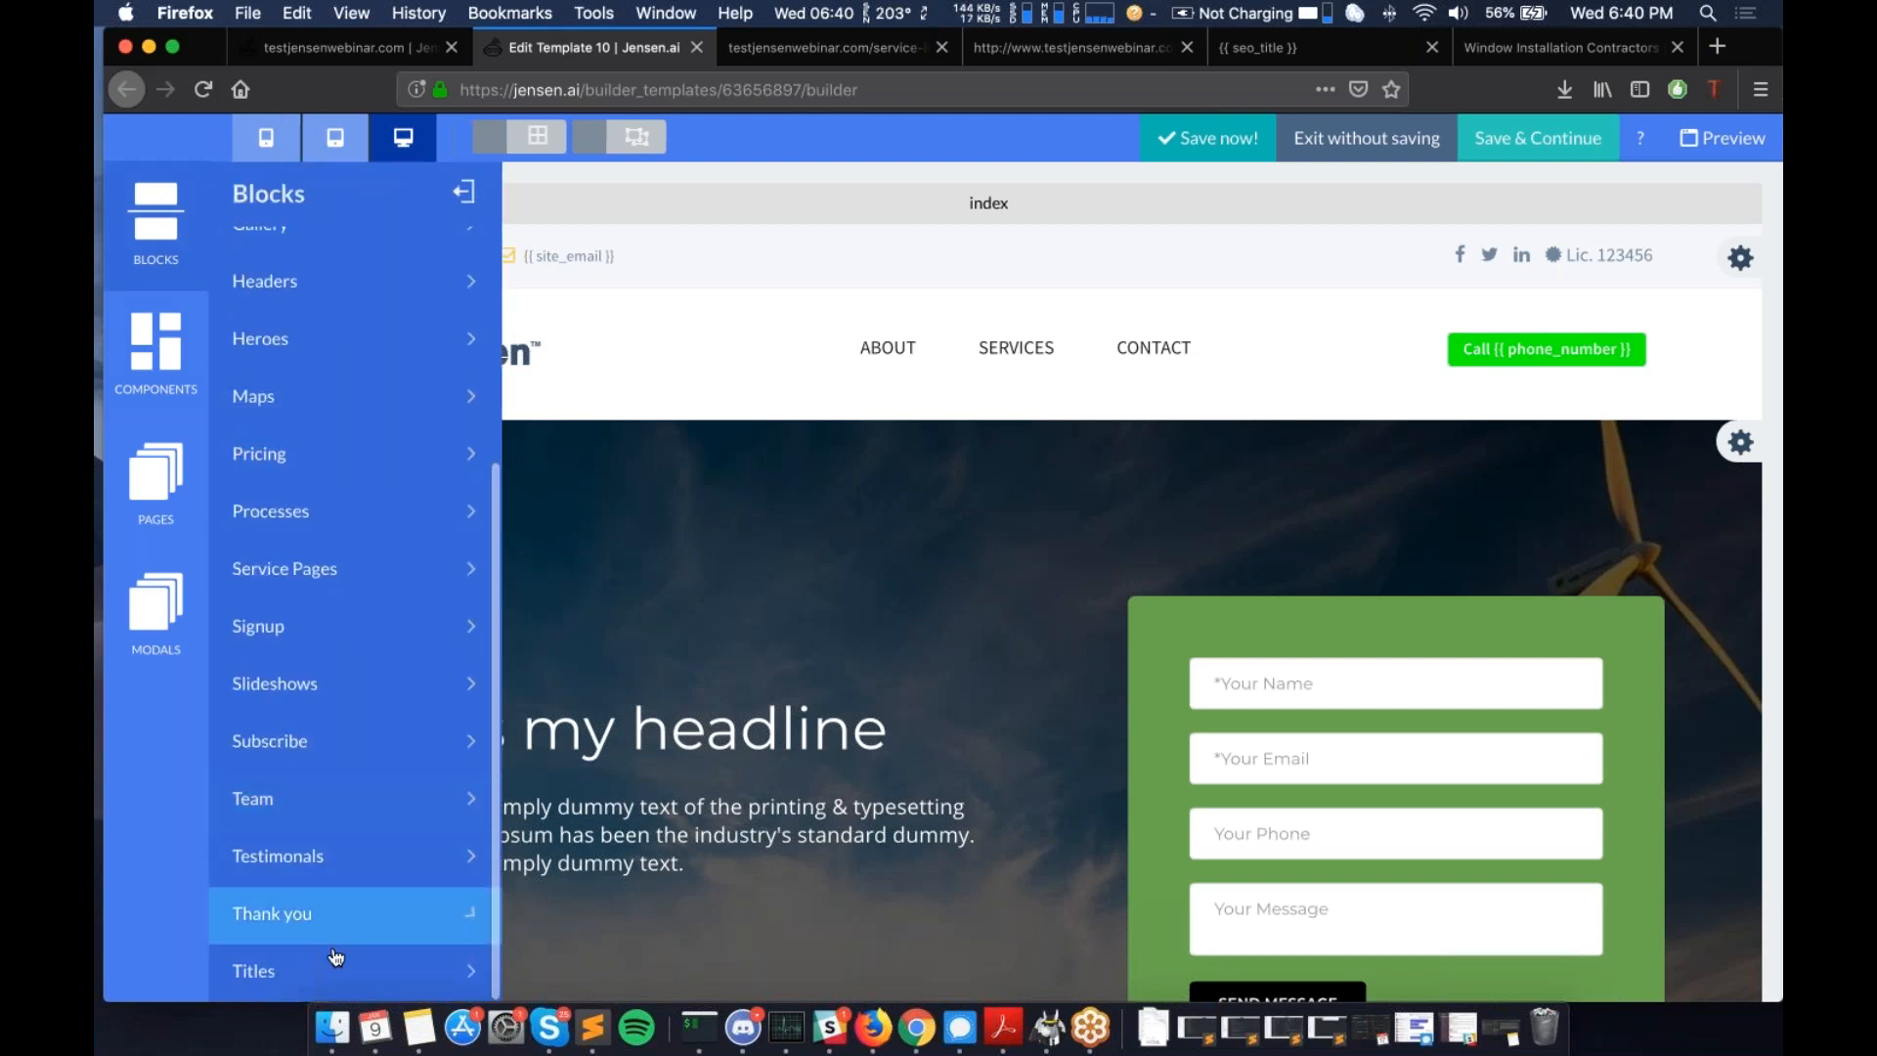
pyautogui.click(350, 714)
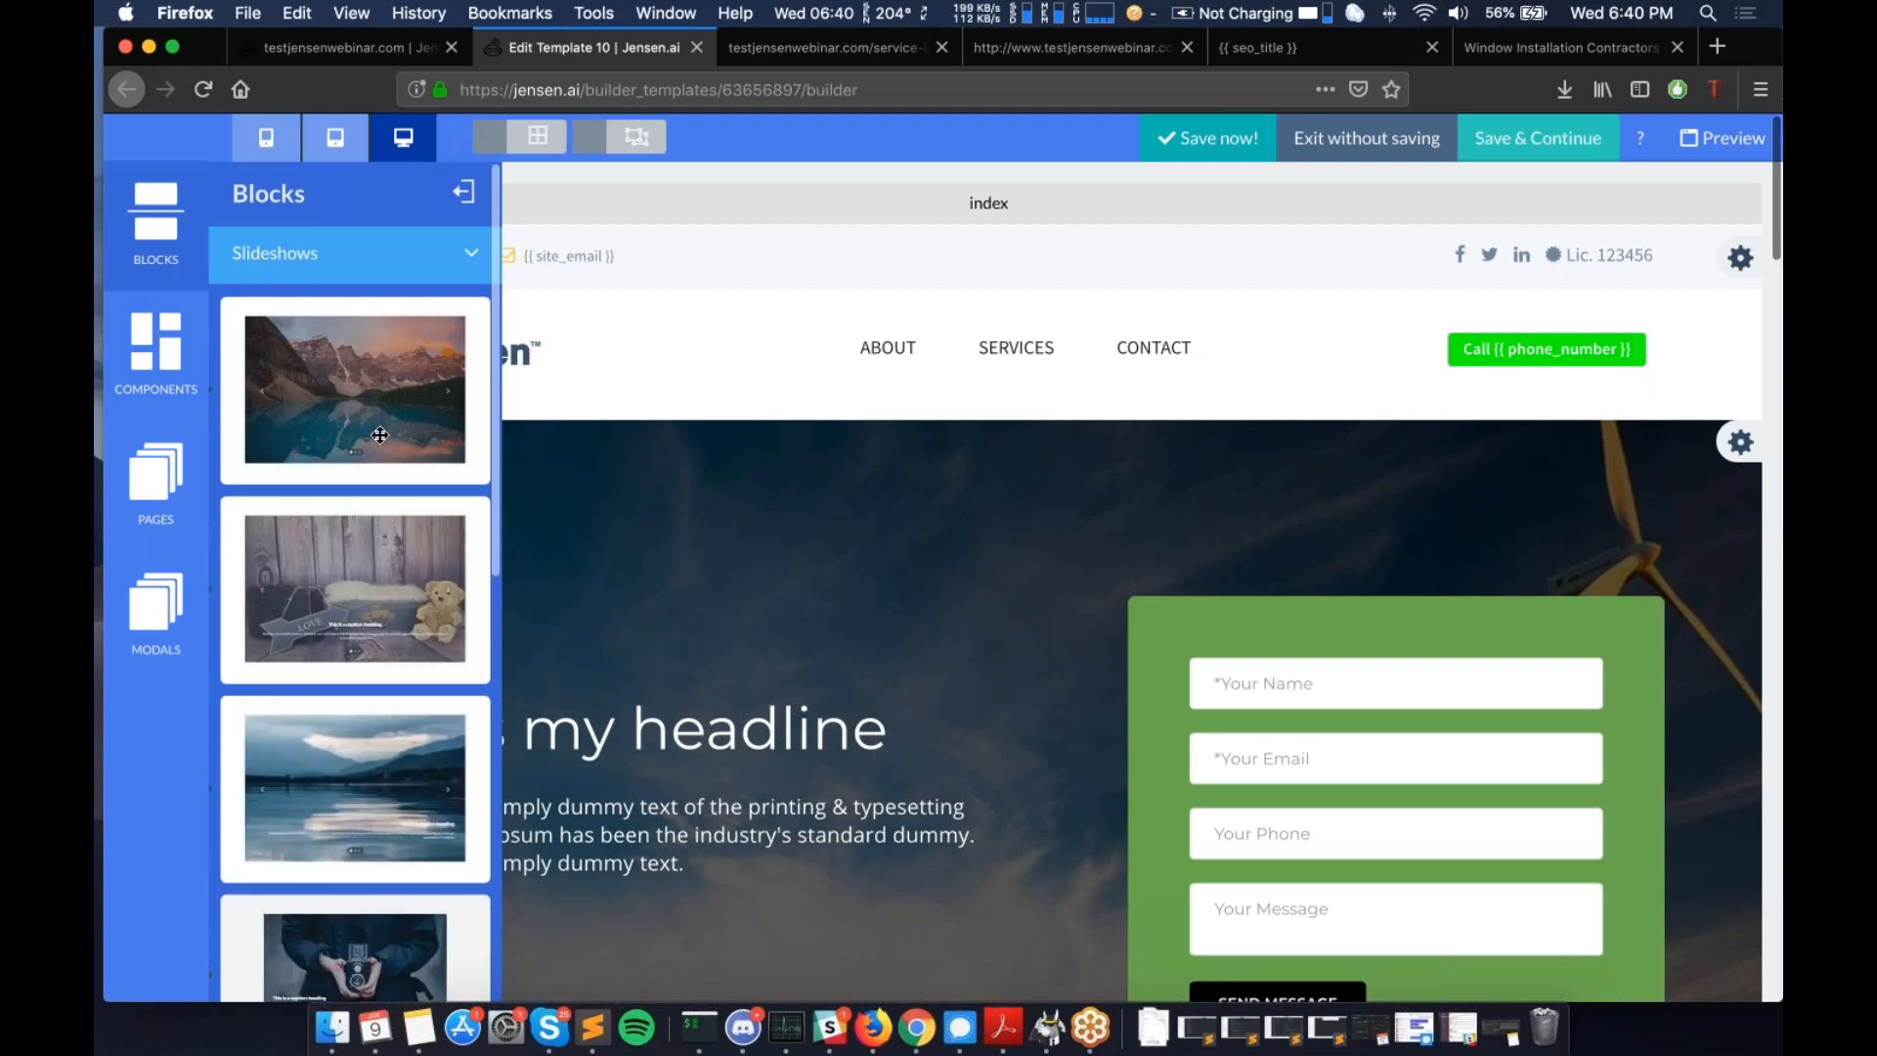
pyautogui.scroll(-5, 380, 435)
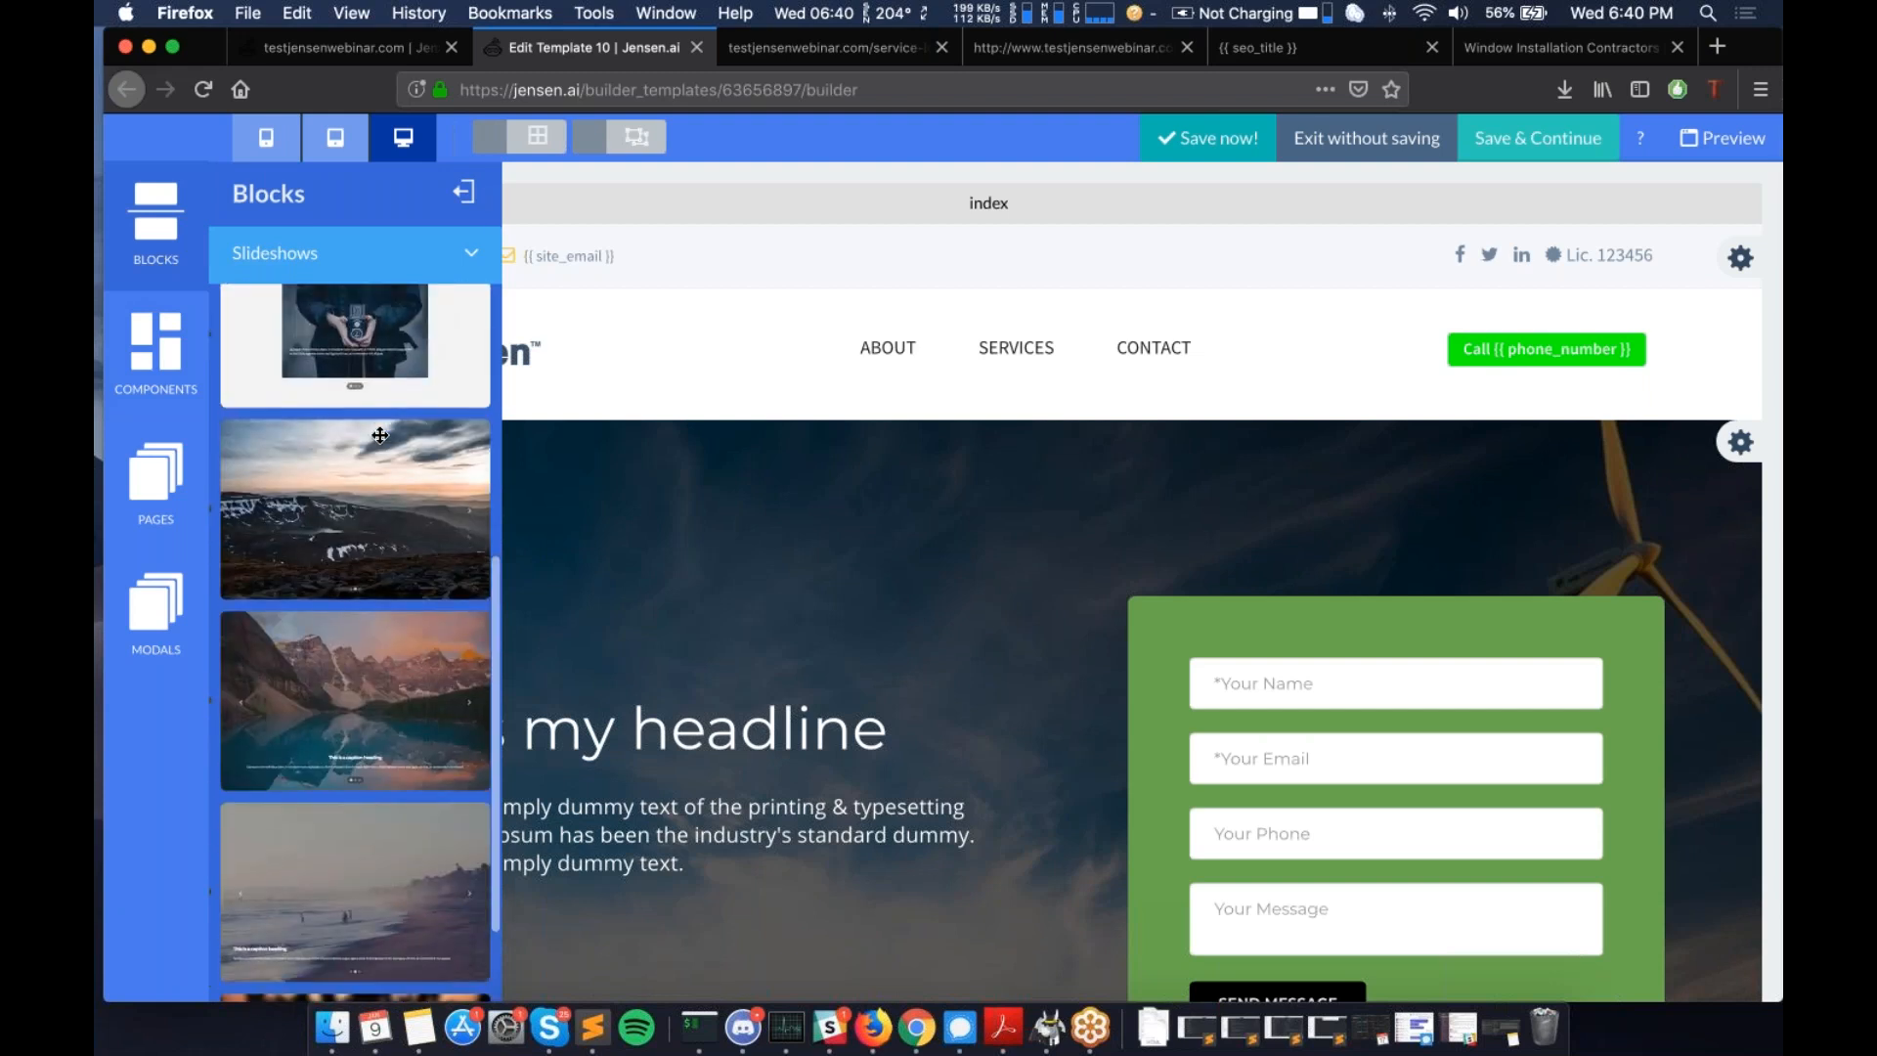
pyautogui.scroll(4, 379, 435)
pyautogui.click(350, 253)
# - Browse another block category in the Blocks library
pyautogui.click(297, 709)
pyautogui.scroll(-5, 296, 708)
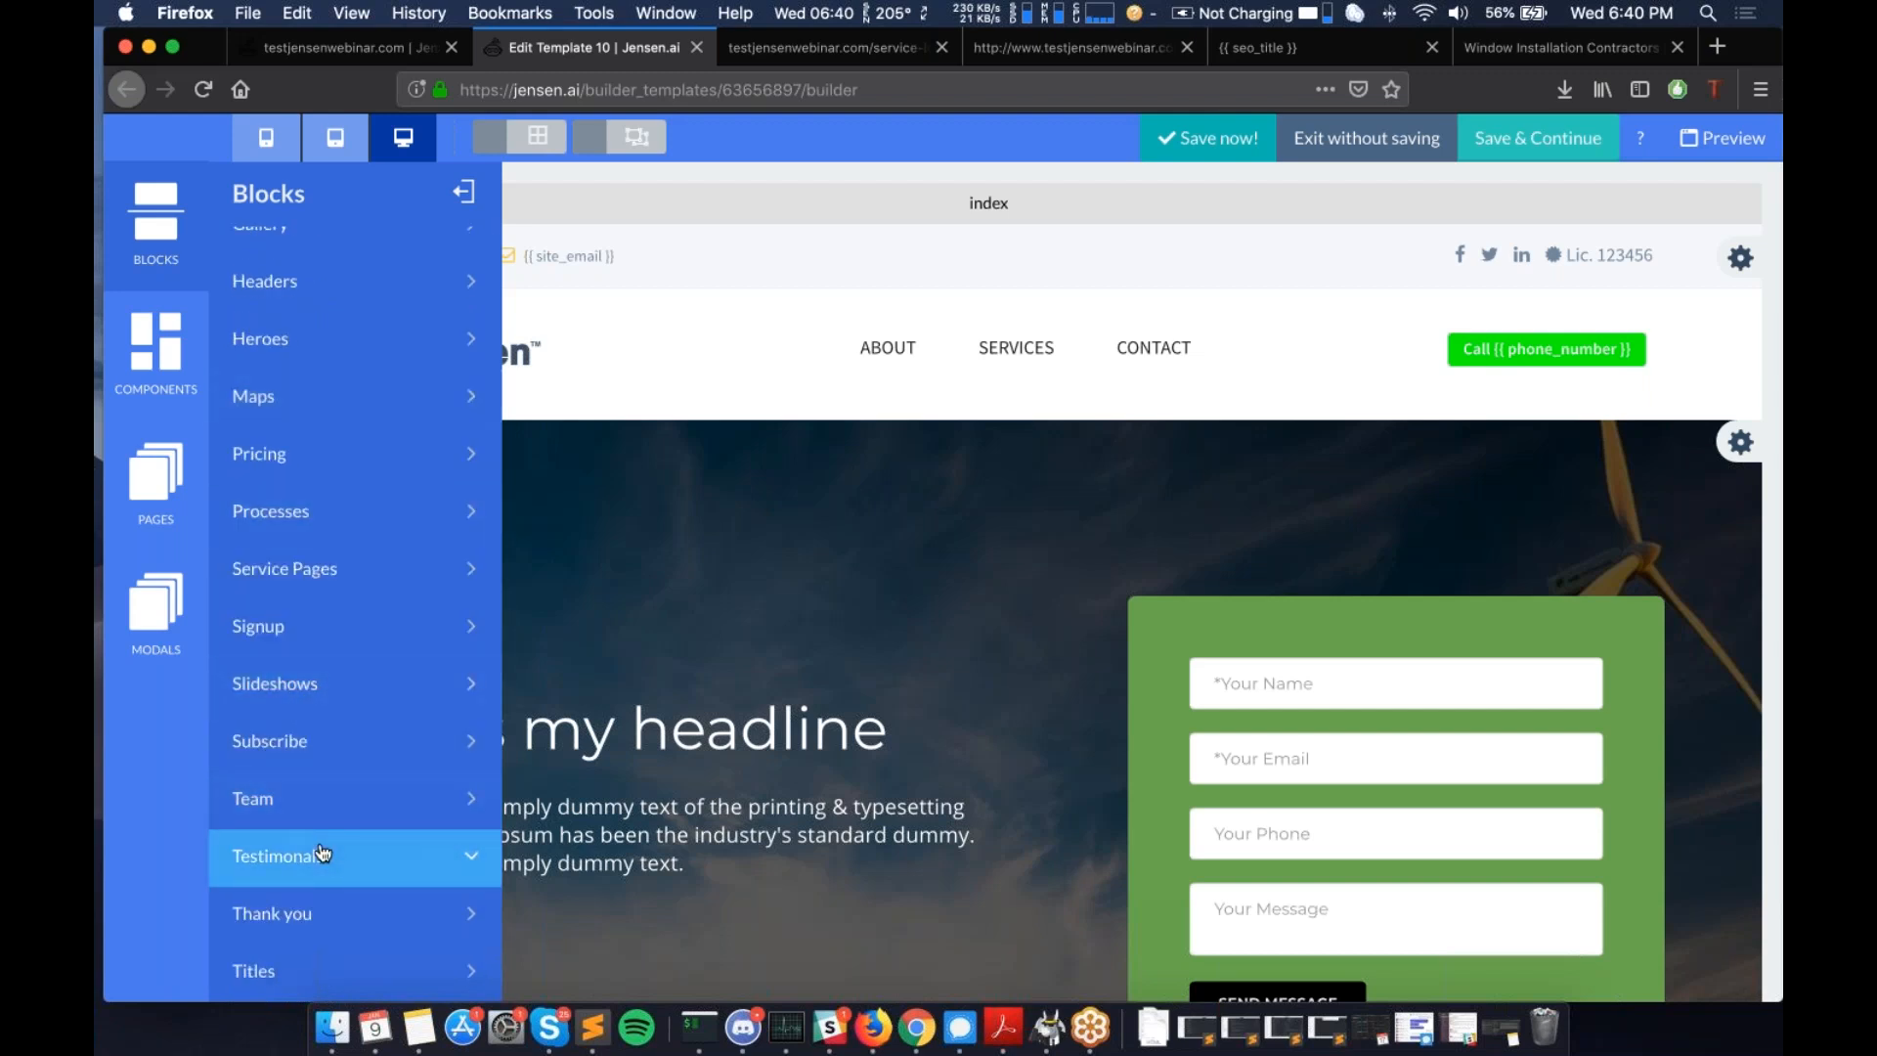
pyautogui.scroll(5, 322, 854)
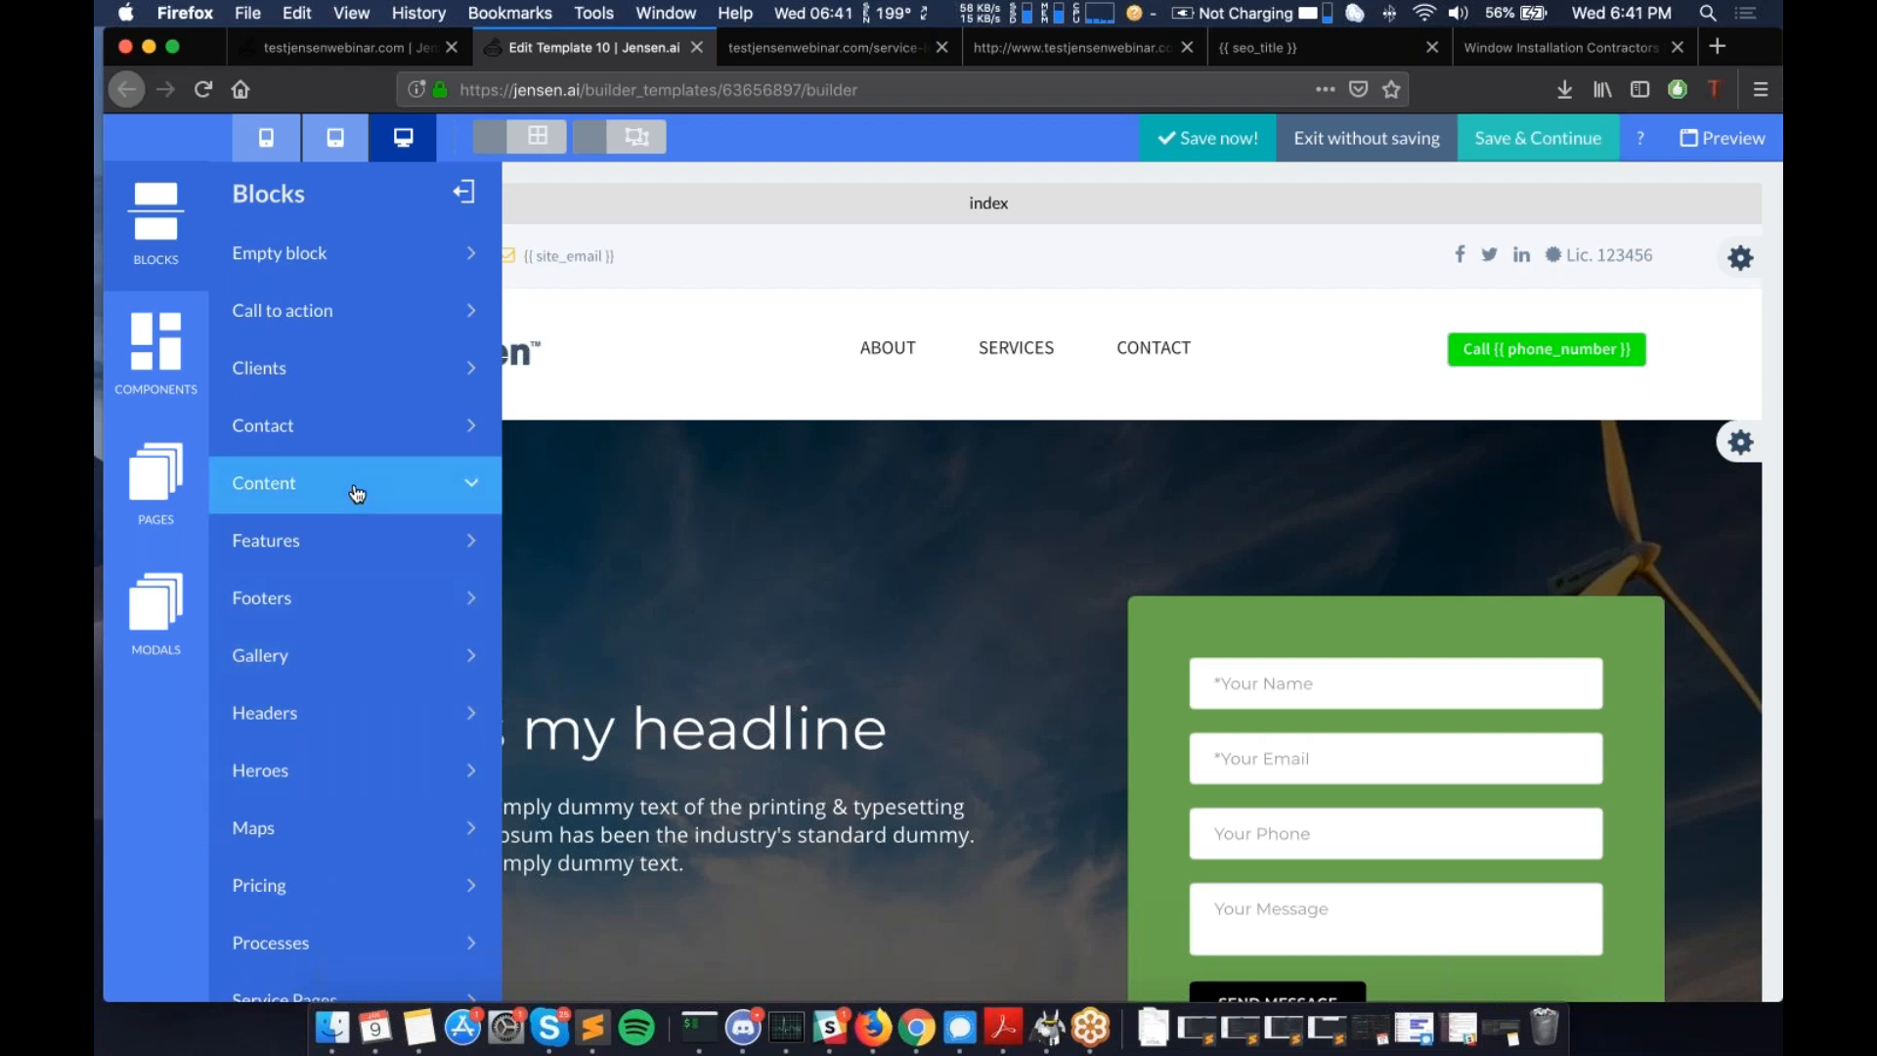
pyautogui.scroll(-1, 353, 544)
pyautogui.scroll(-8, 353, 545)
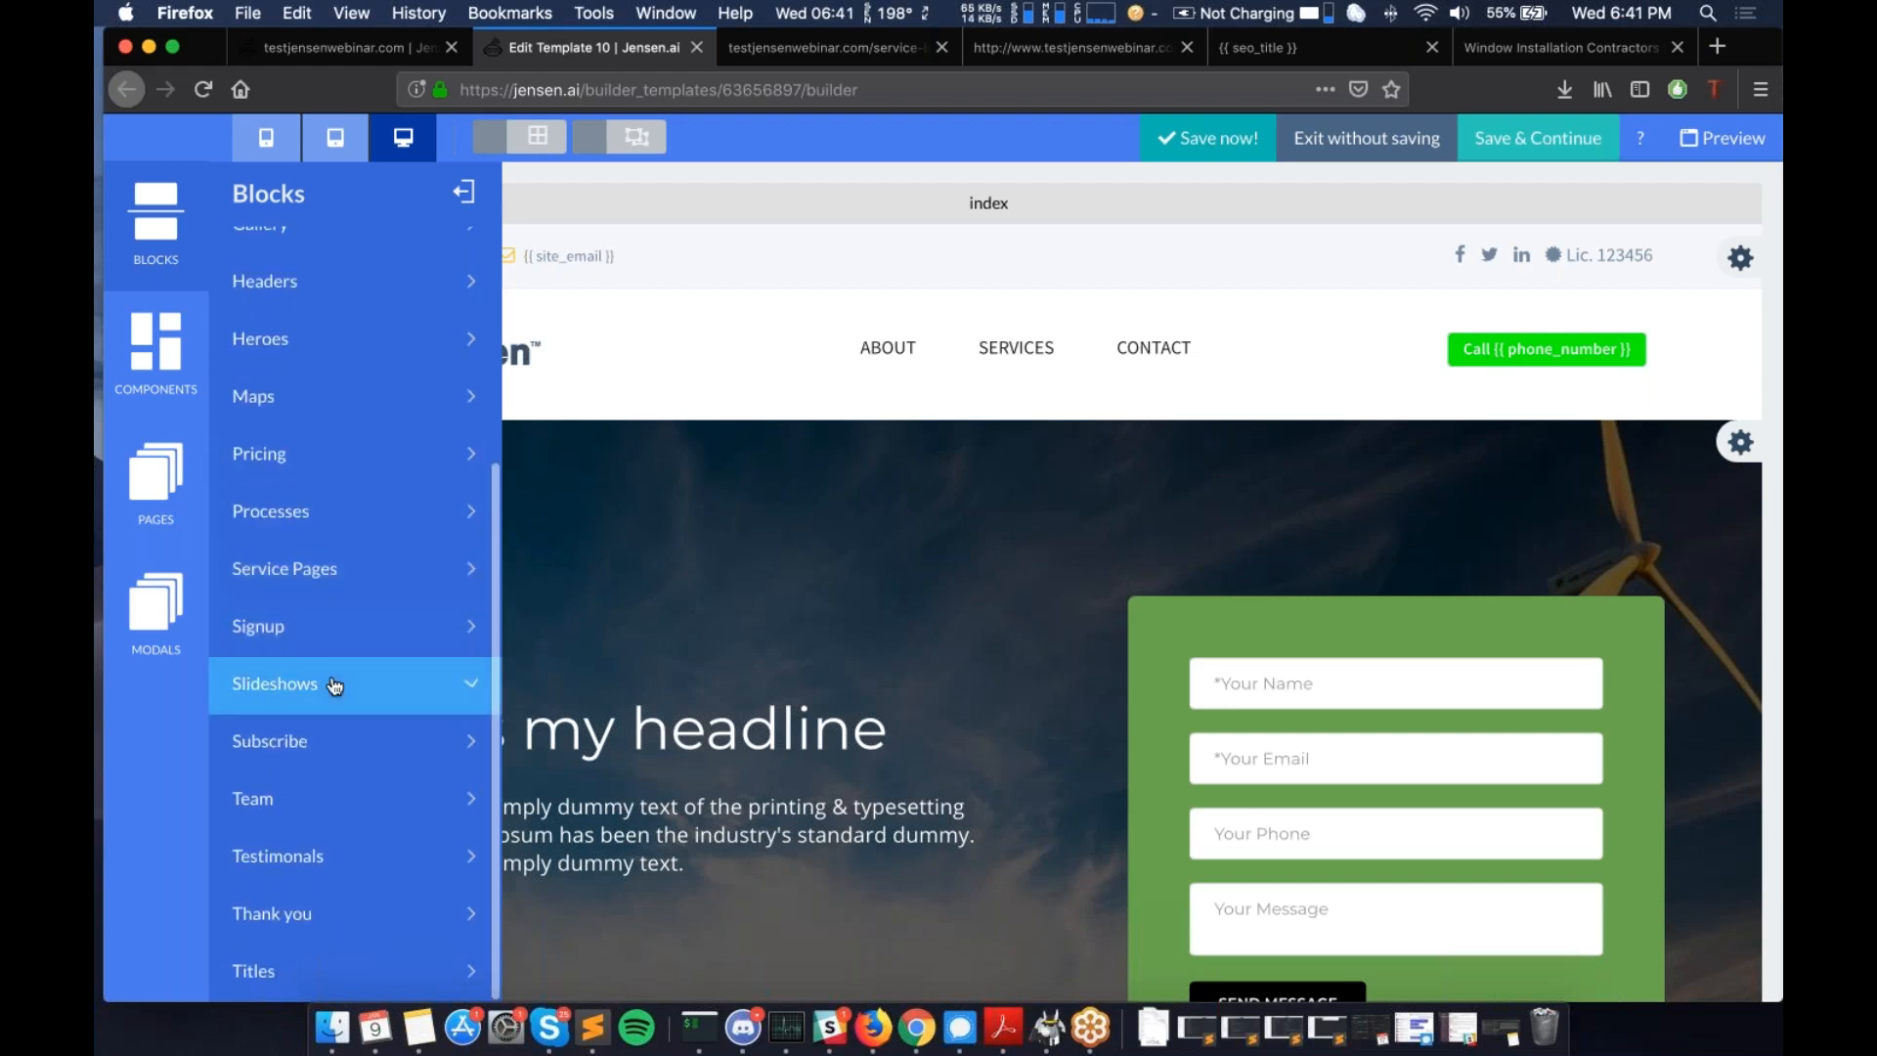
pyautogui.scroll(8, 334, 684)
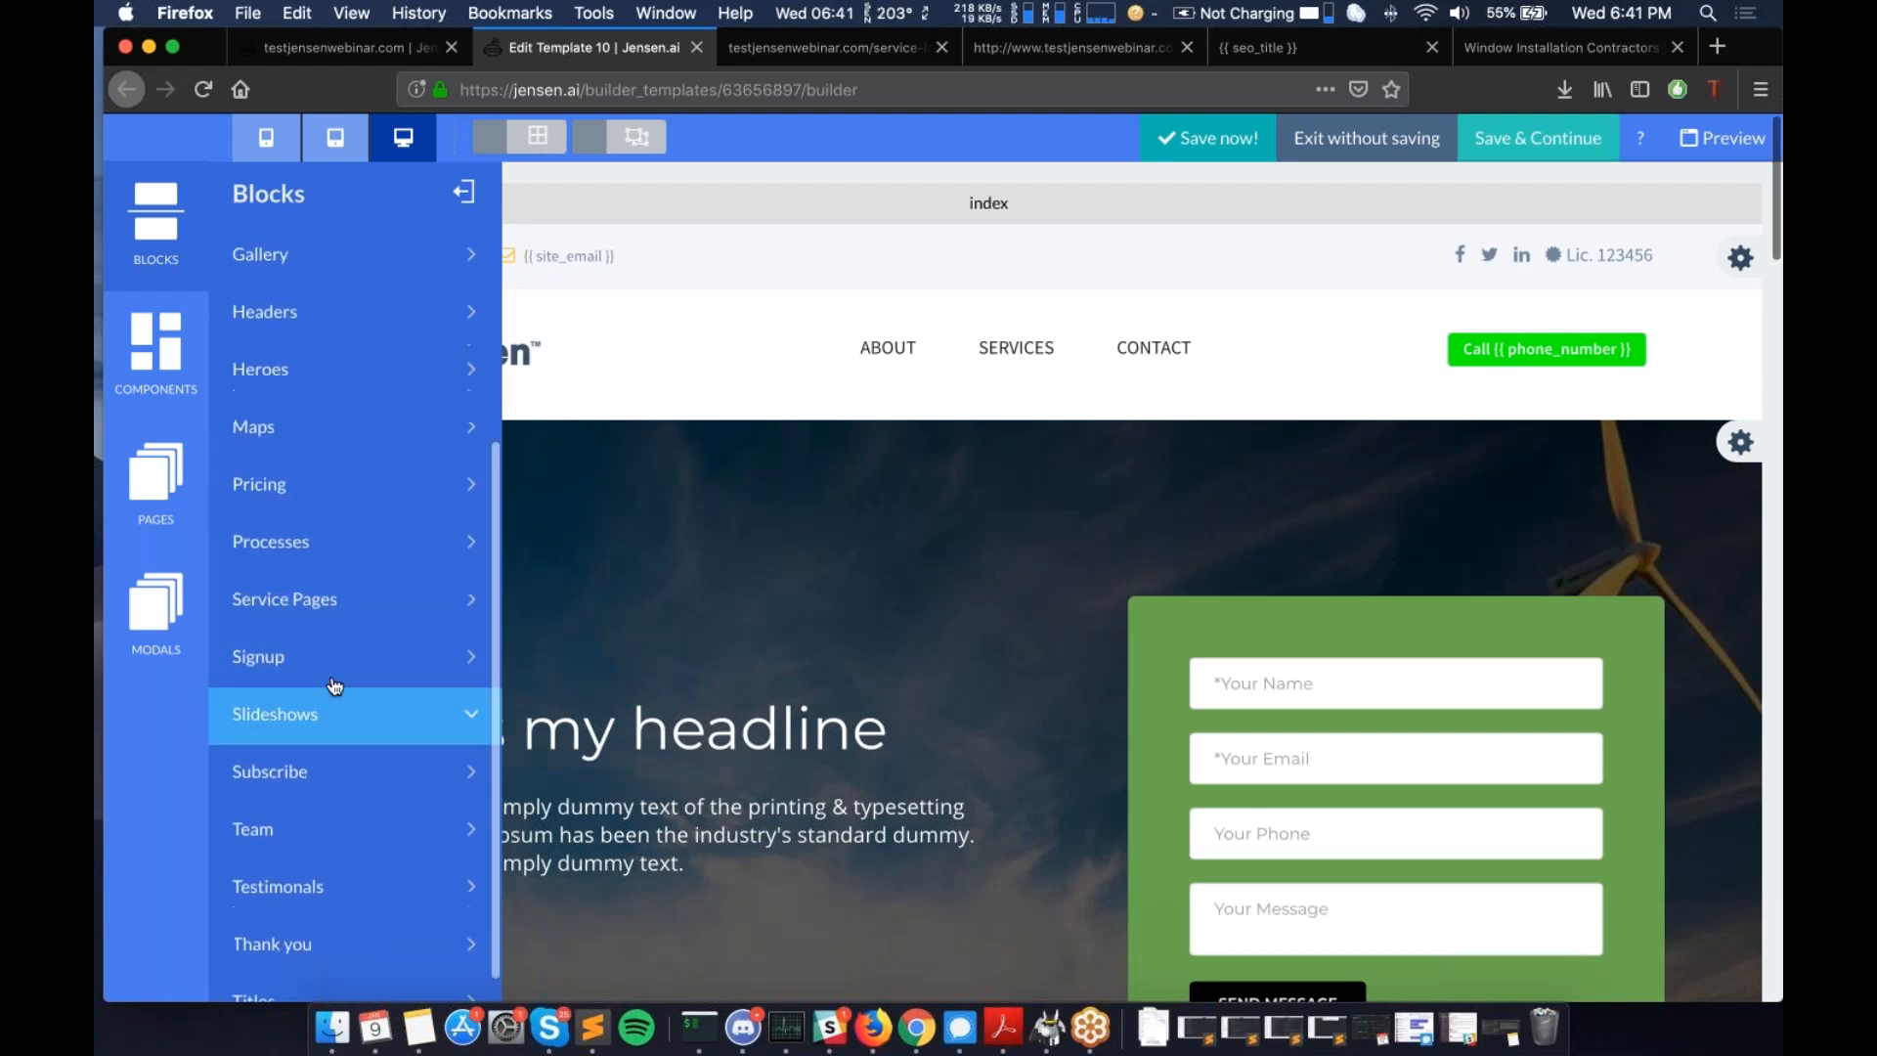
pyautogui.click(1530, 296)
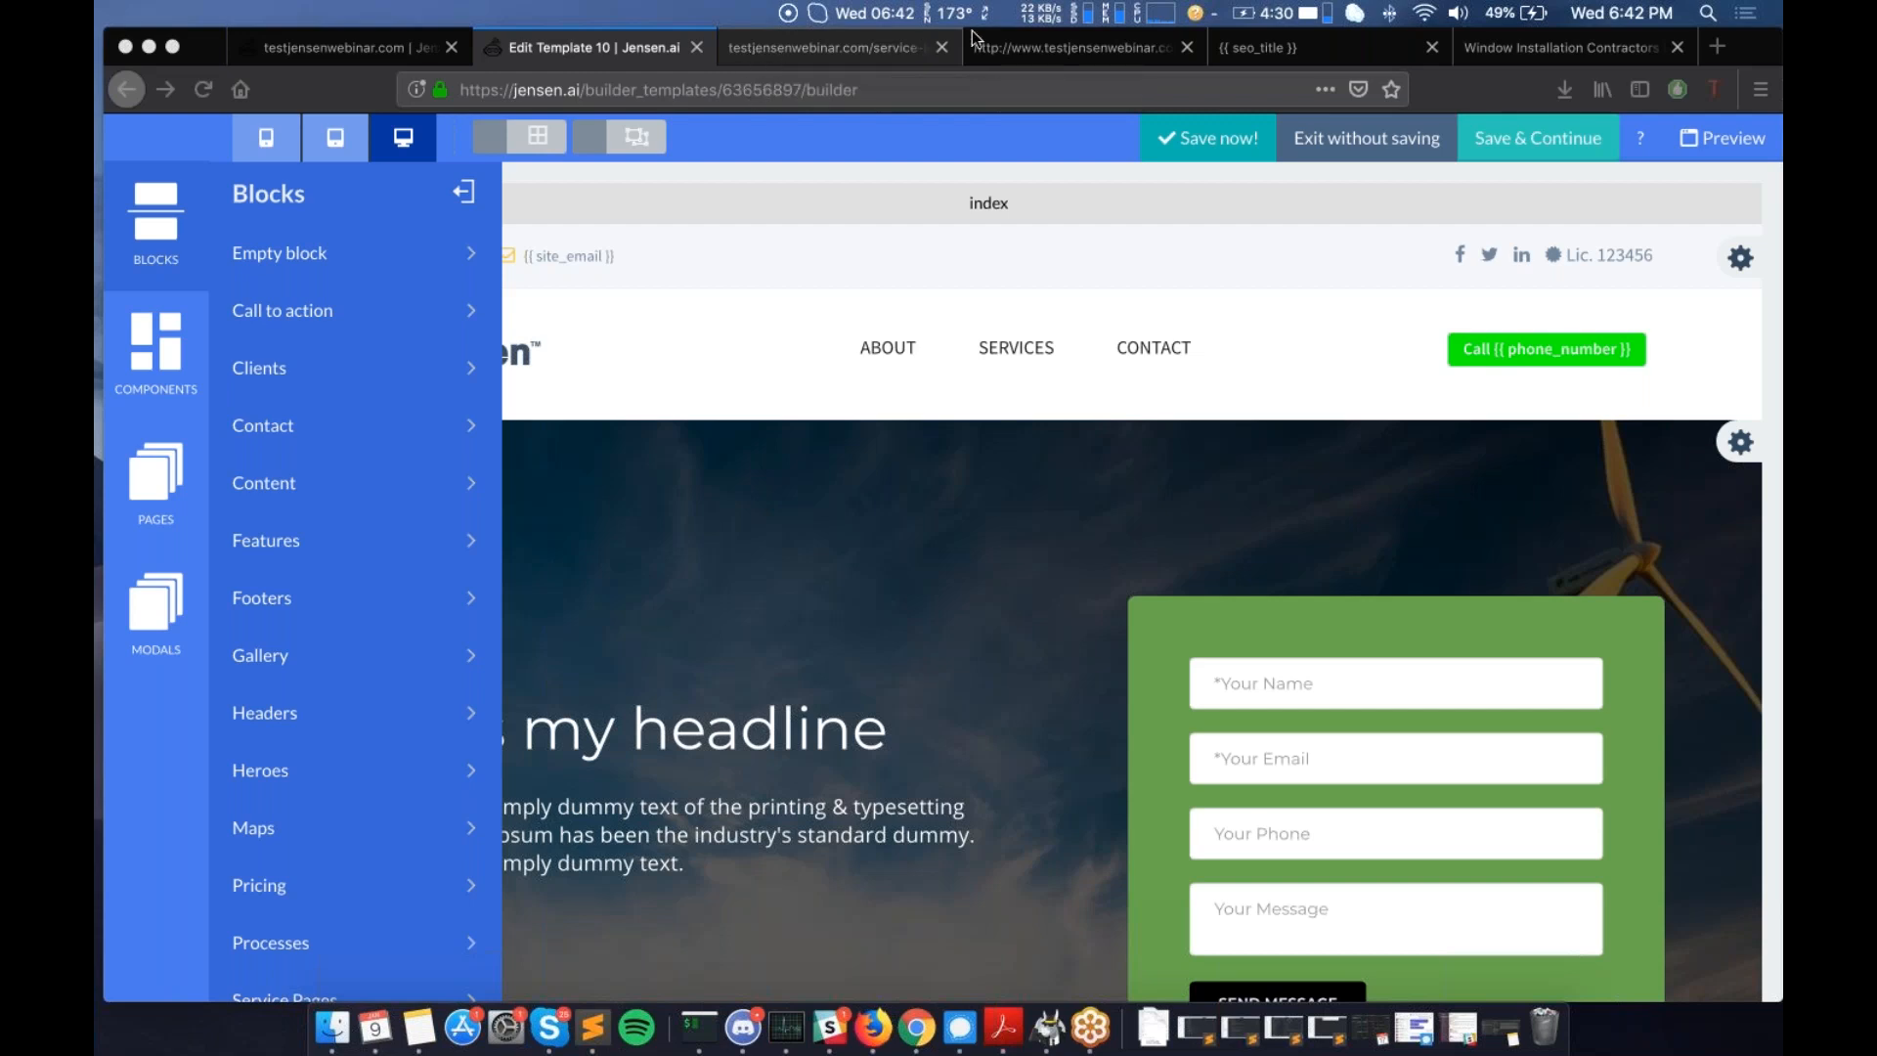
# - Load forum.jensen.ai in the fourth tab and look through its categories
pyautogui.click(1065, 49)
pyautogui.click(977, 90)
pyautogui.write('fo')
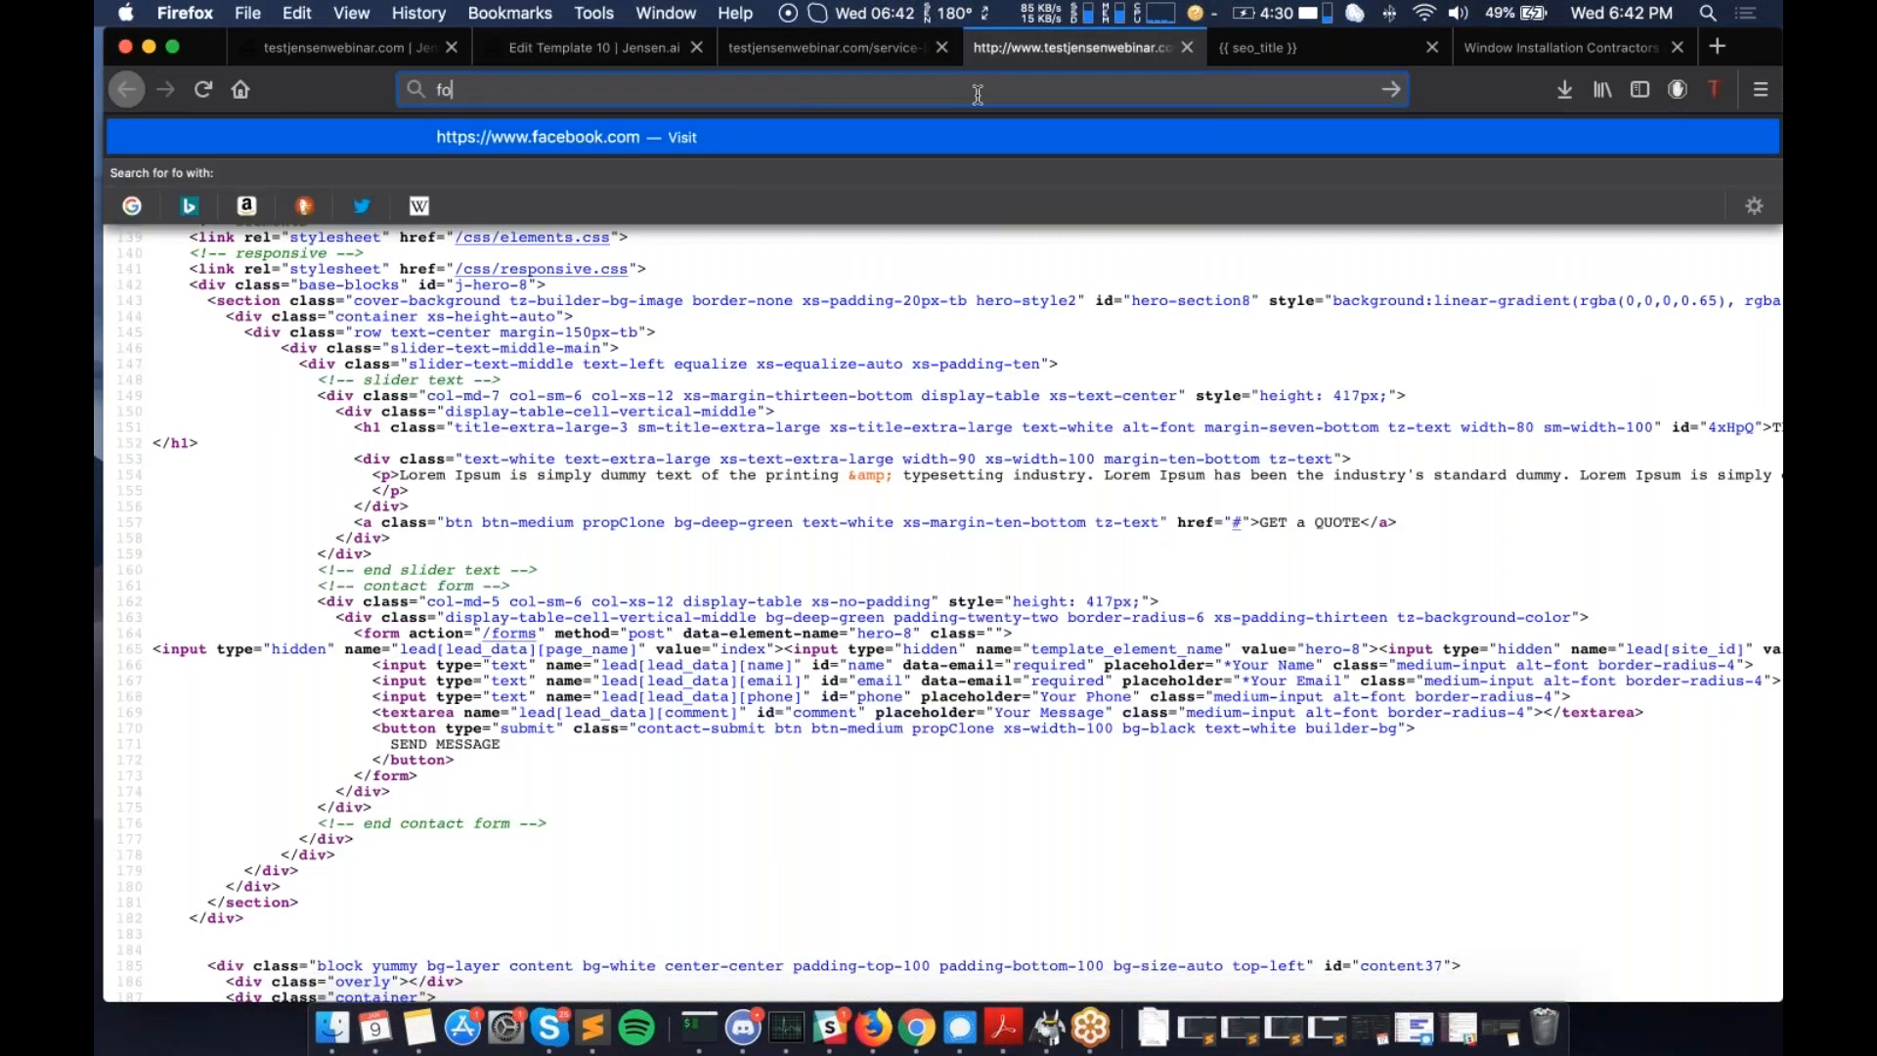
pyautogui.write('rum.jense')
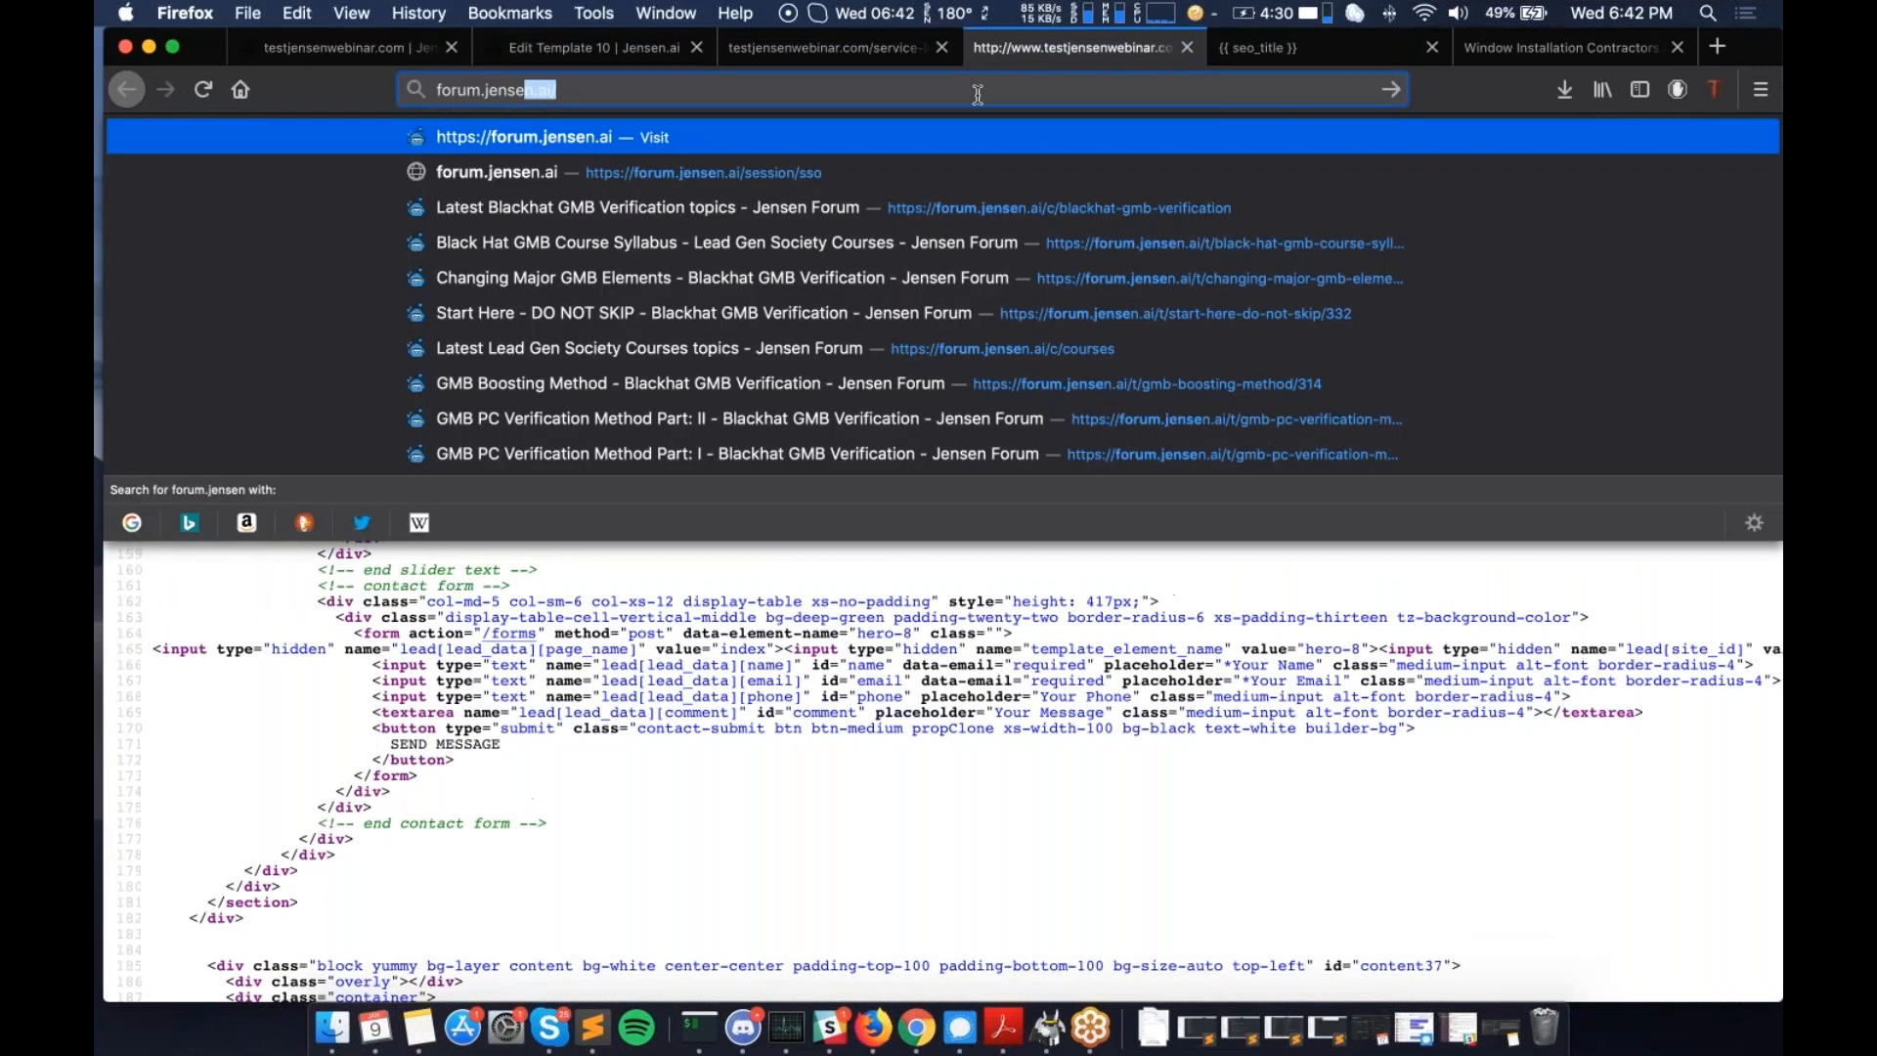
pyautogui.press('Return')
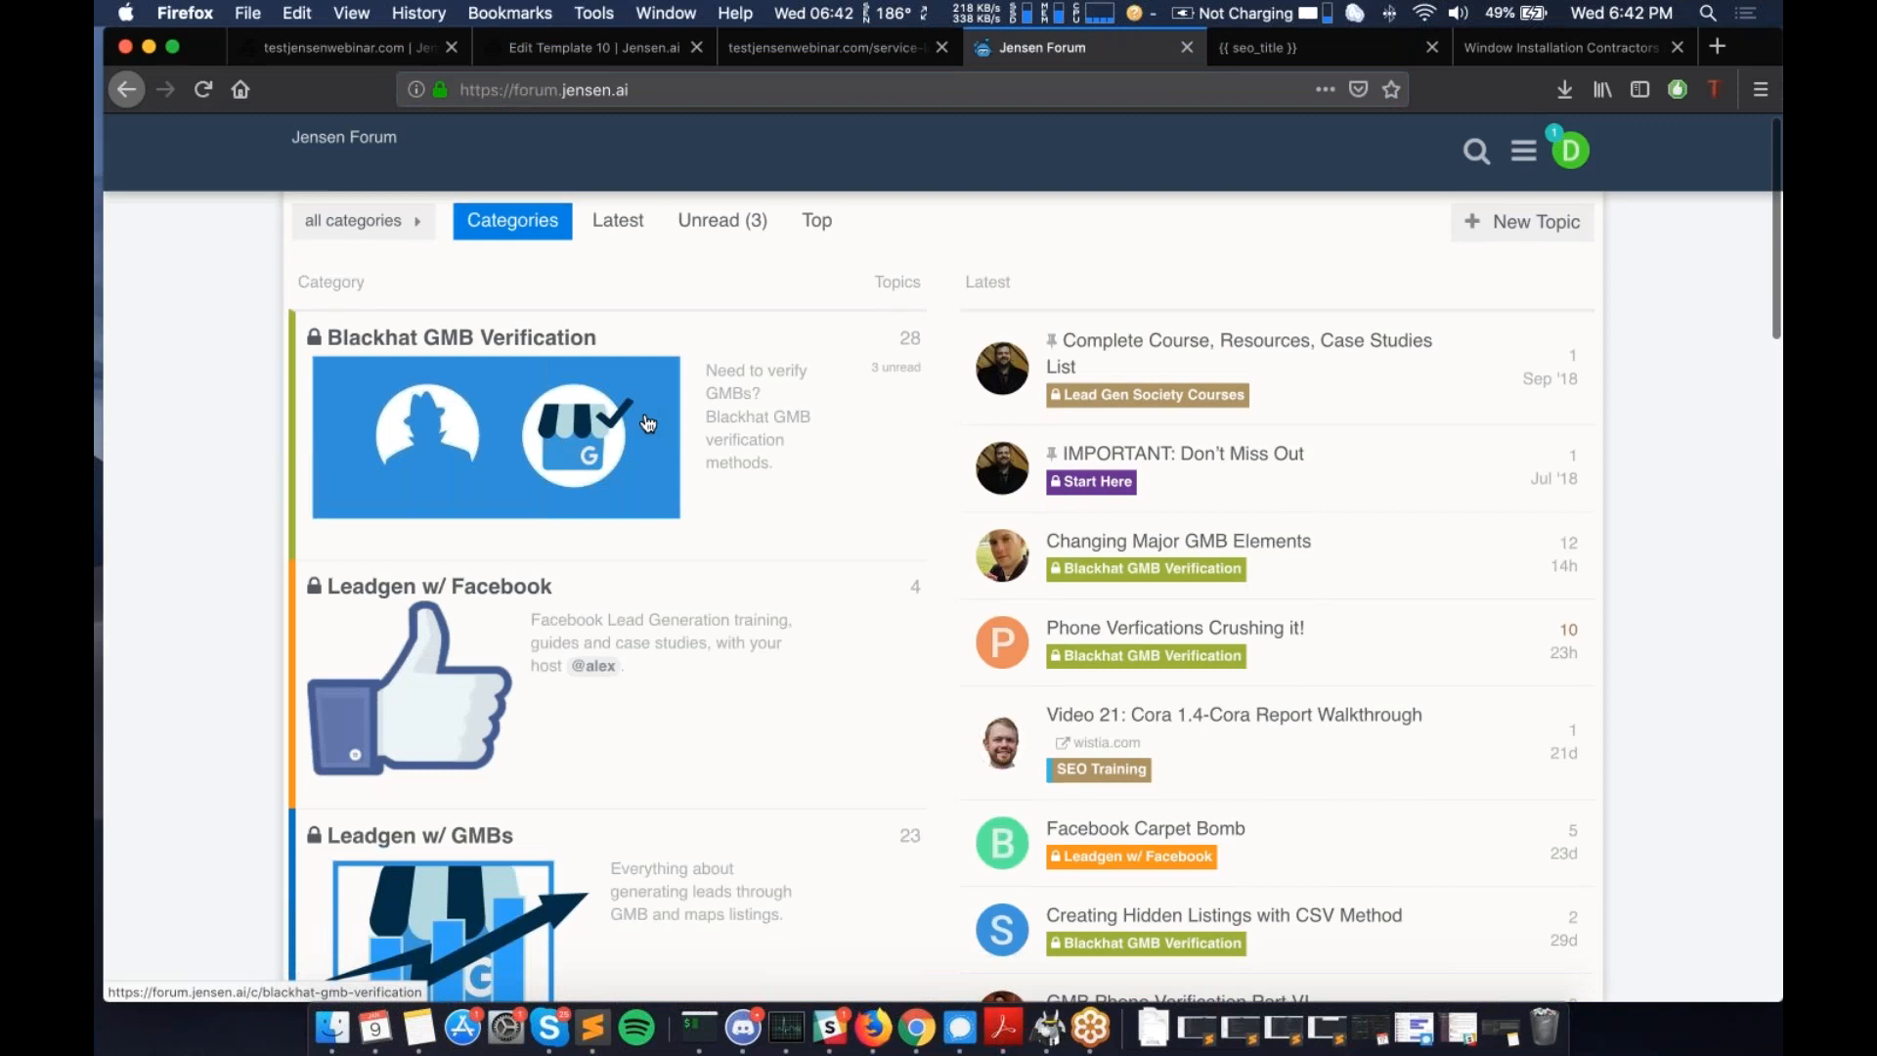
pyautogui.scroll(-5, 648, 424)
pyautogui.scroll(5, 647, 424)
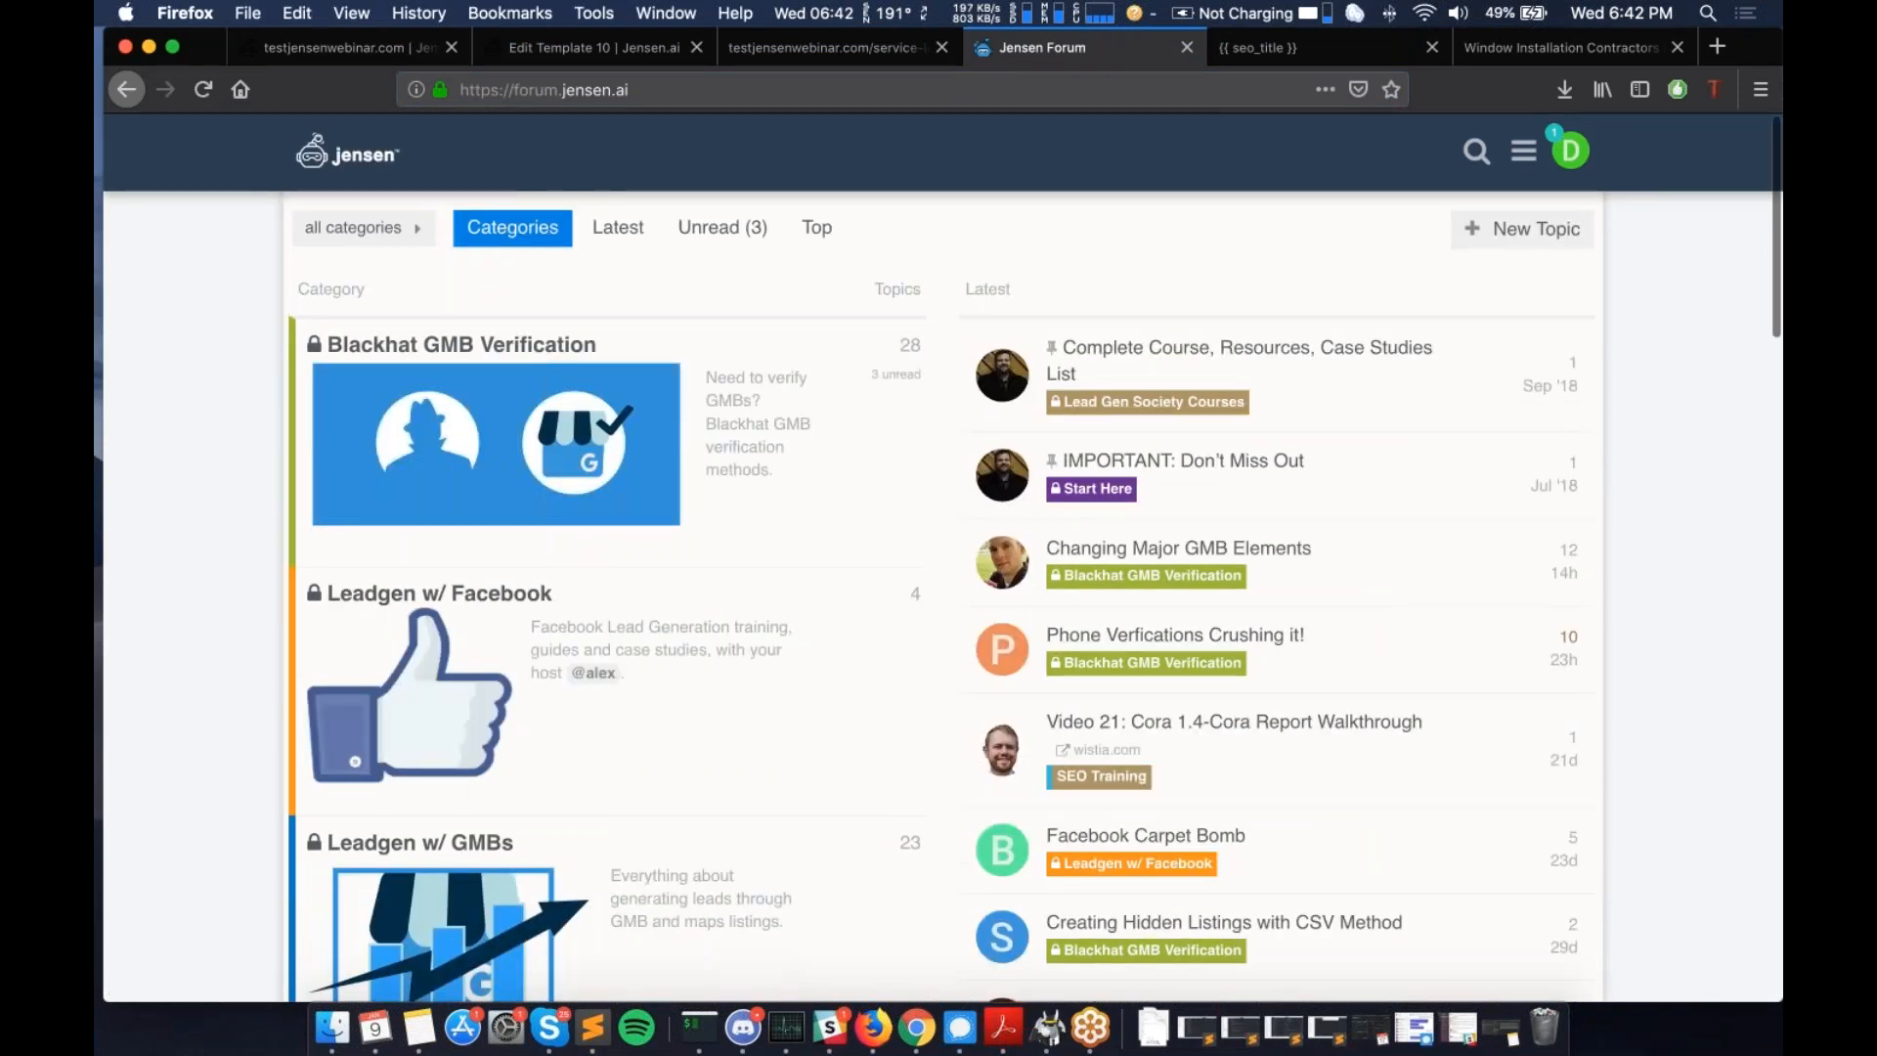
pyautogui.scroll(-3, 496, 245)
pyautogui.scroll(4, 637, 585)
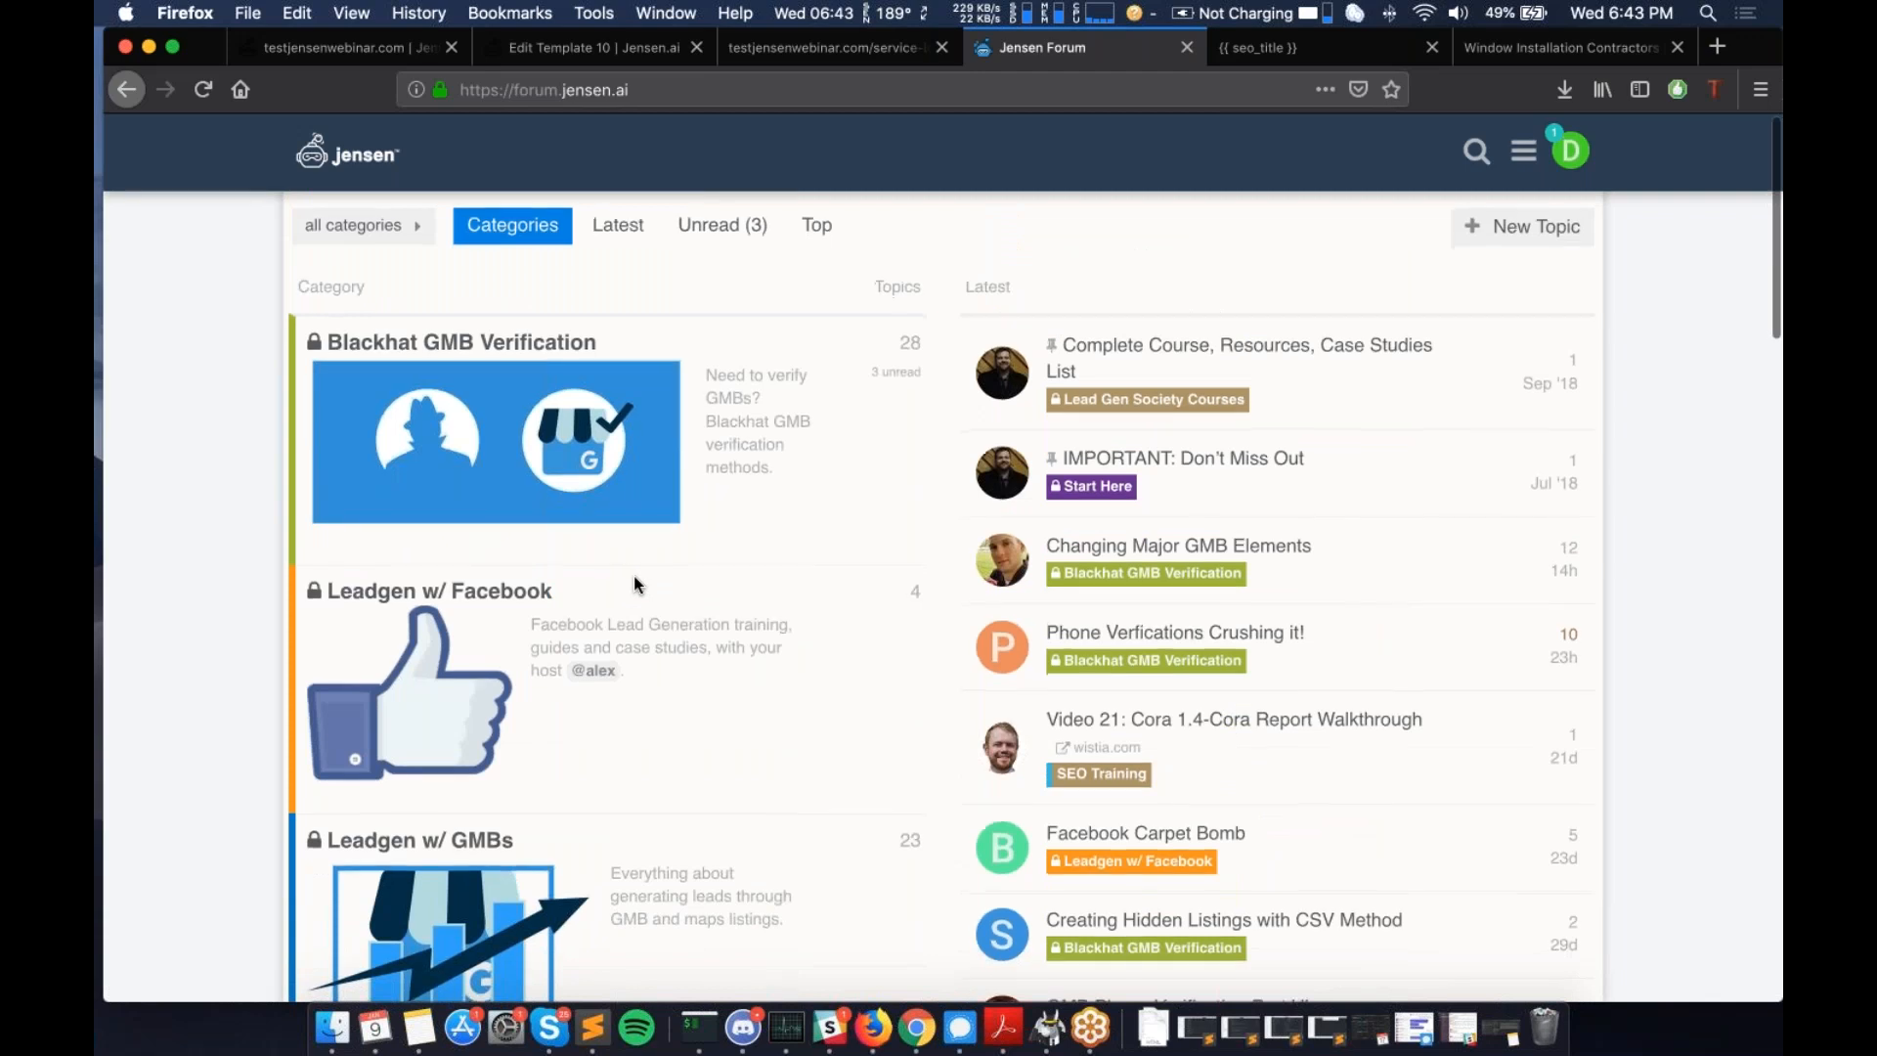
pyautogui.scroll(-3, 635, 585)
pyautogui.scroll(-10, 635, 585)
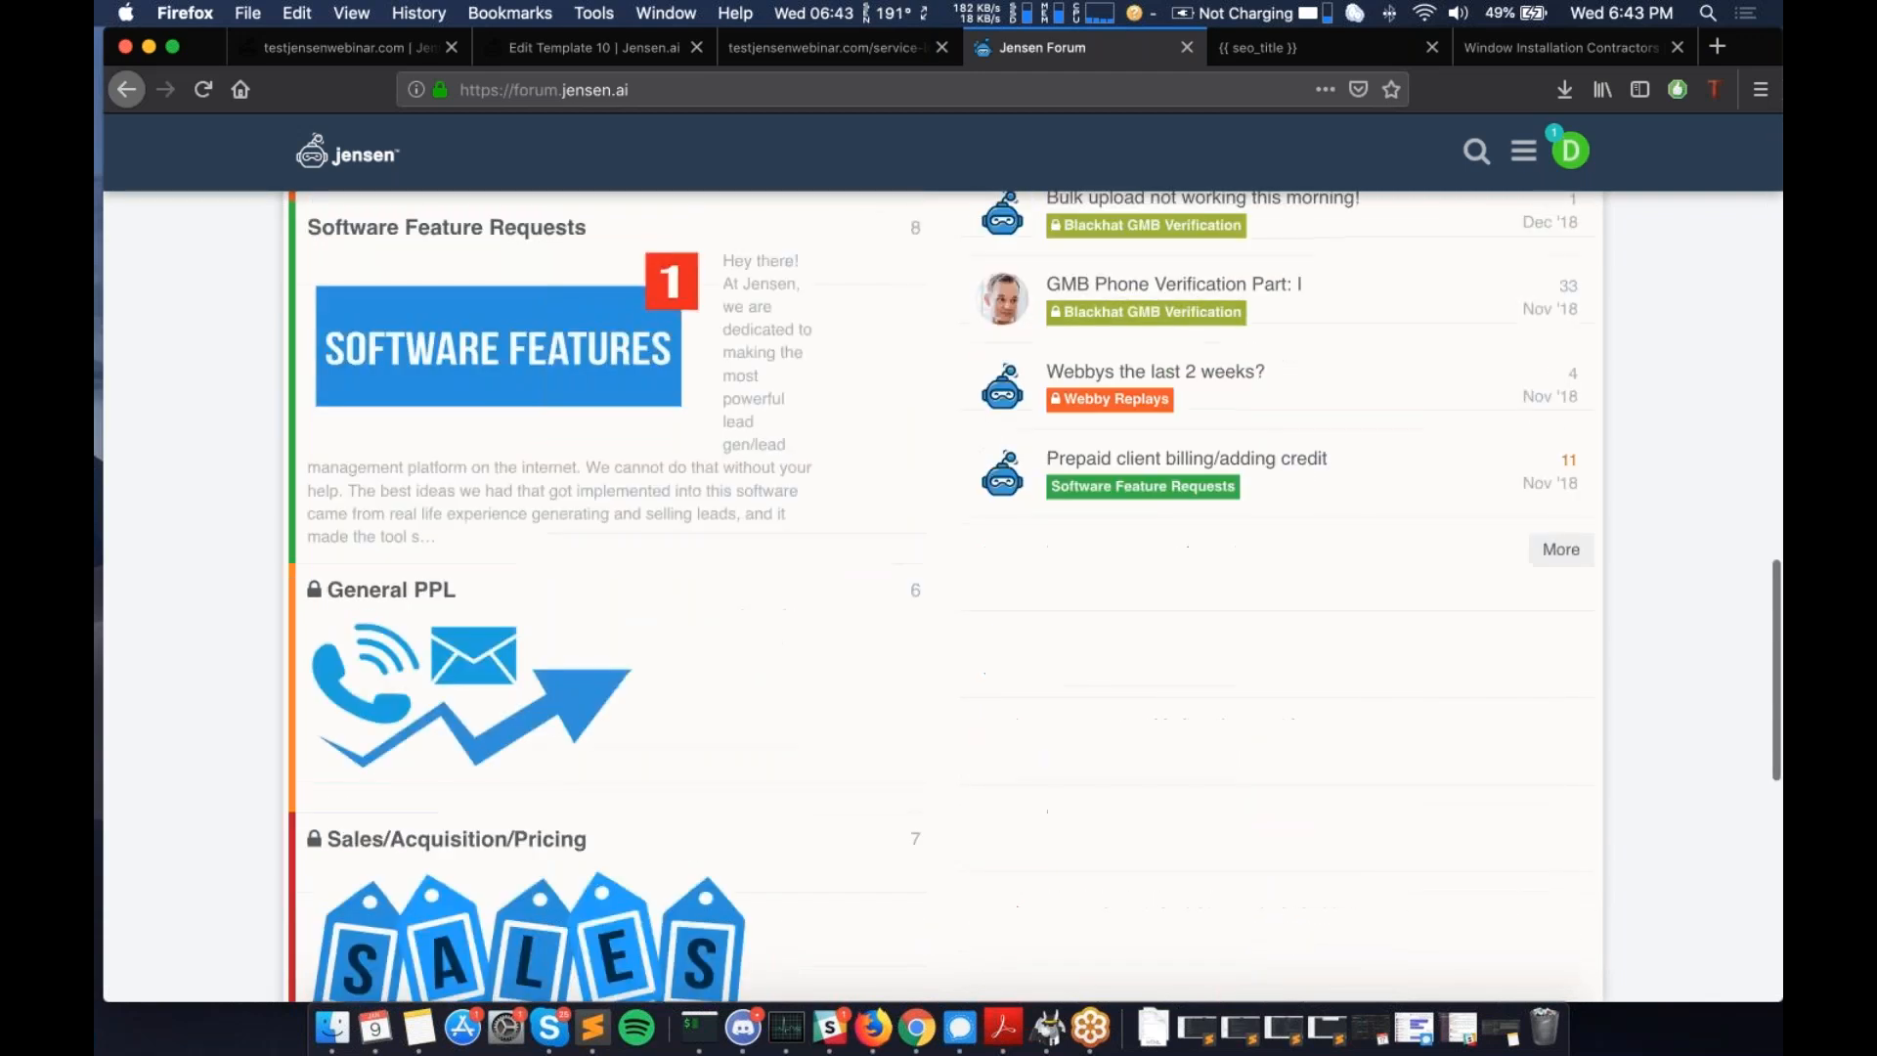
pyautogui.scroll(3, 634, 584)
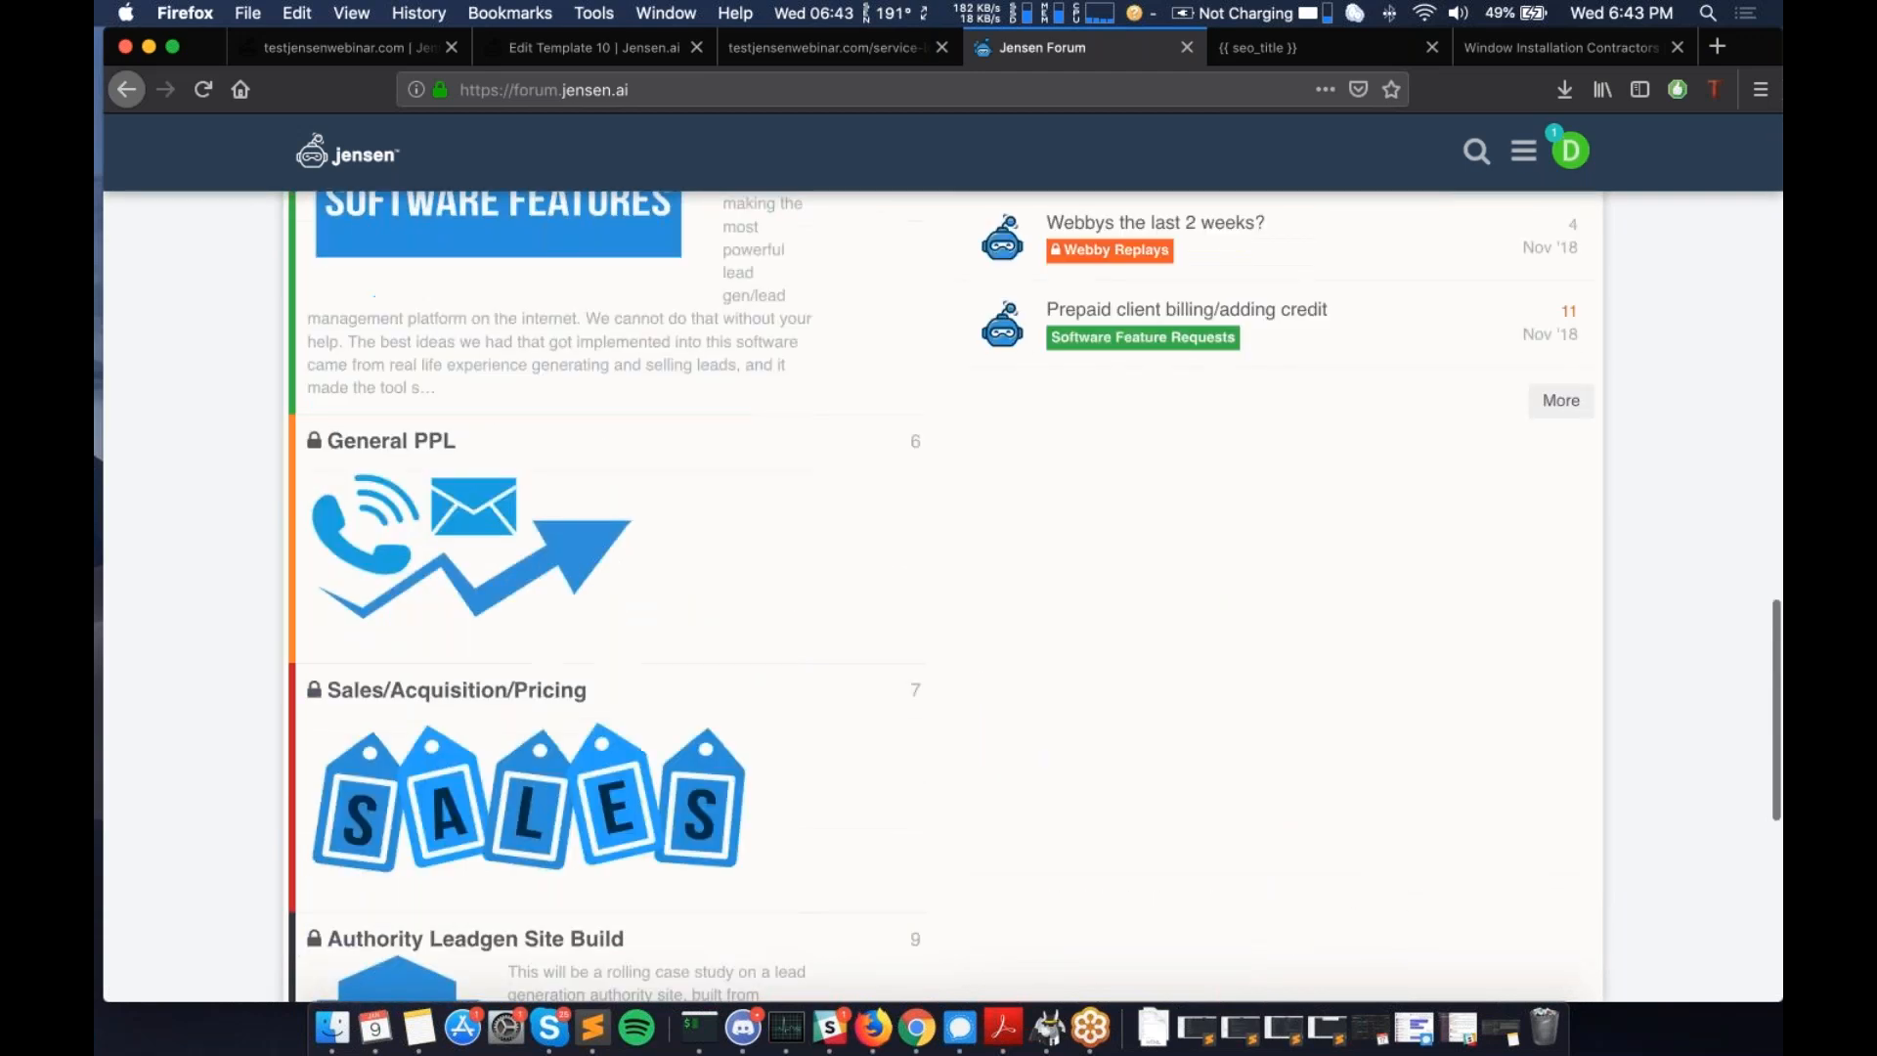
pyautogui.scroll(7, 939, 596)
pyautogui.scroll(14, 938, 596)
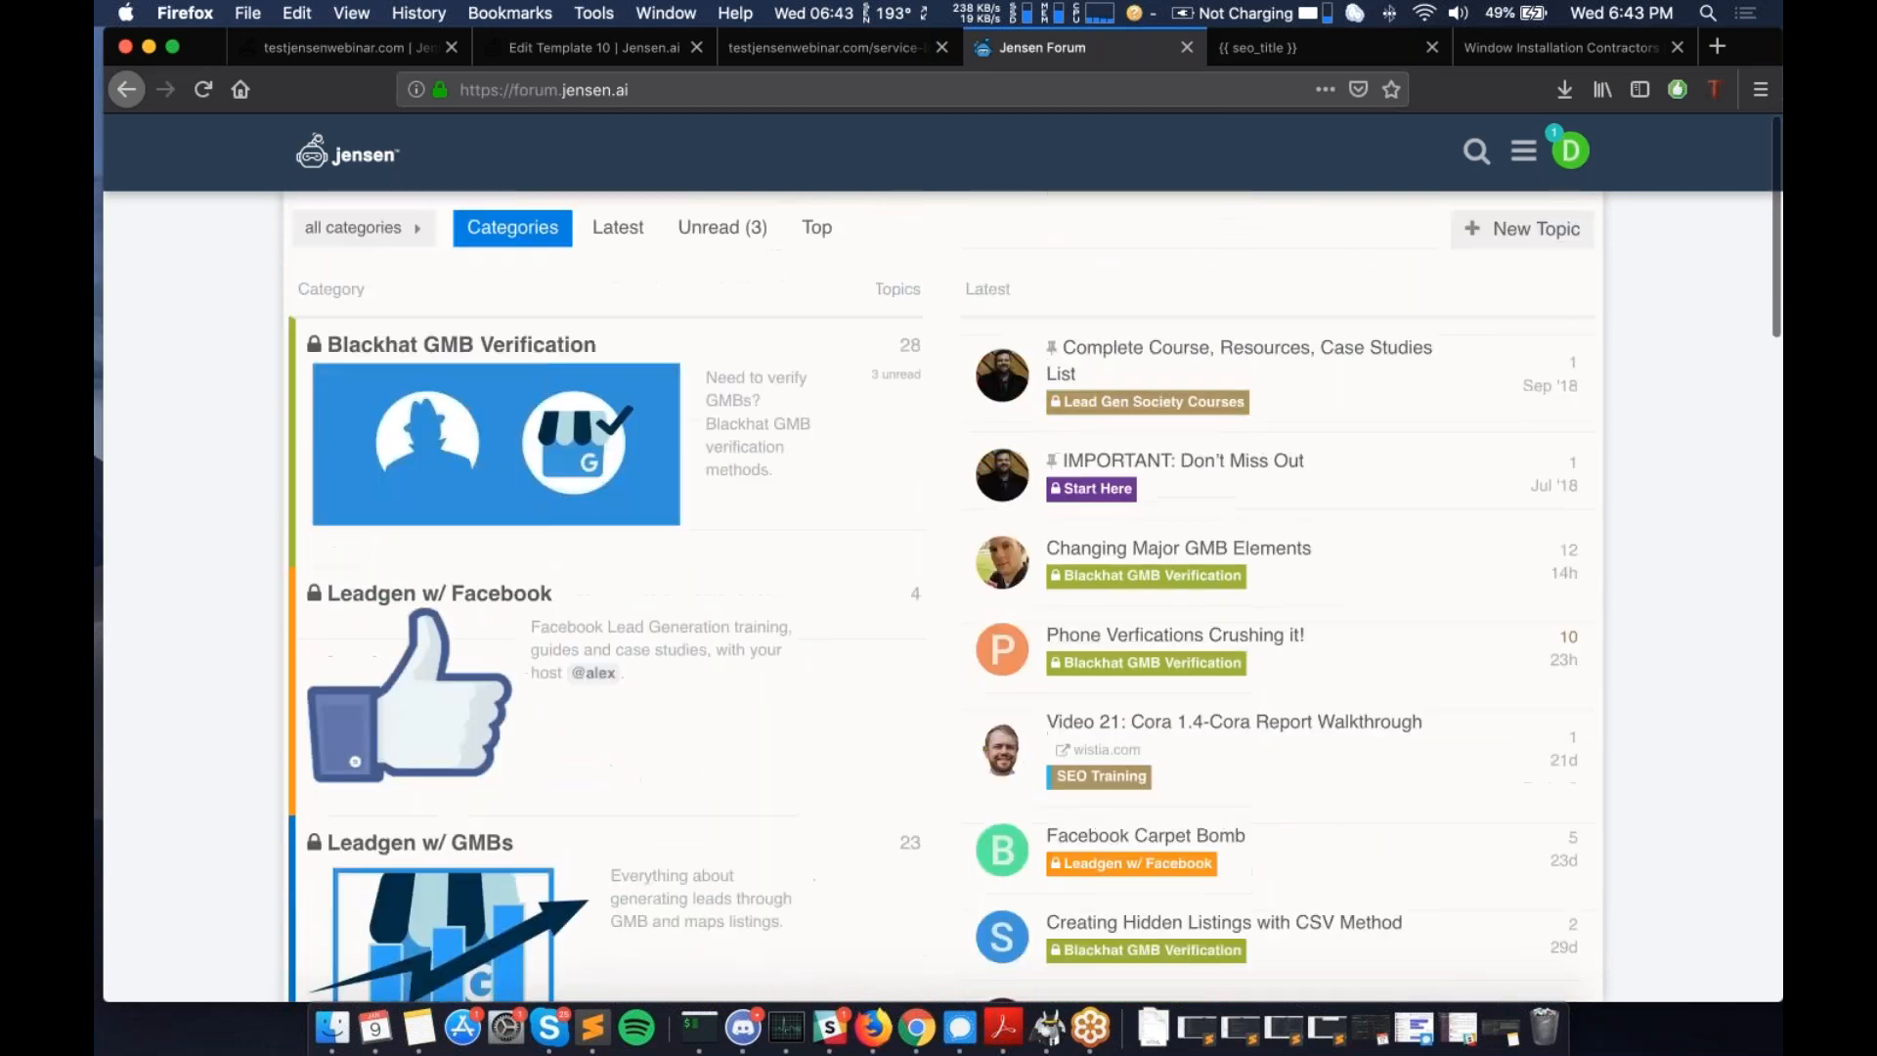
pyautogui.scroll(-15, 938, 596)
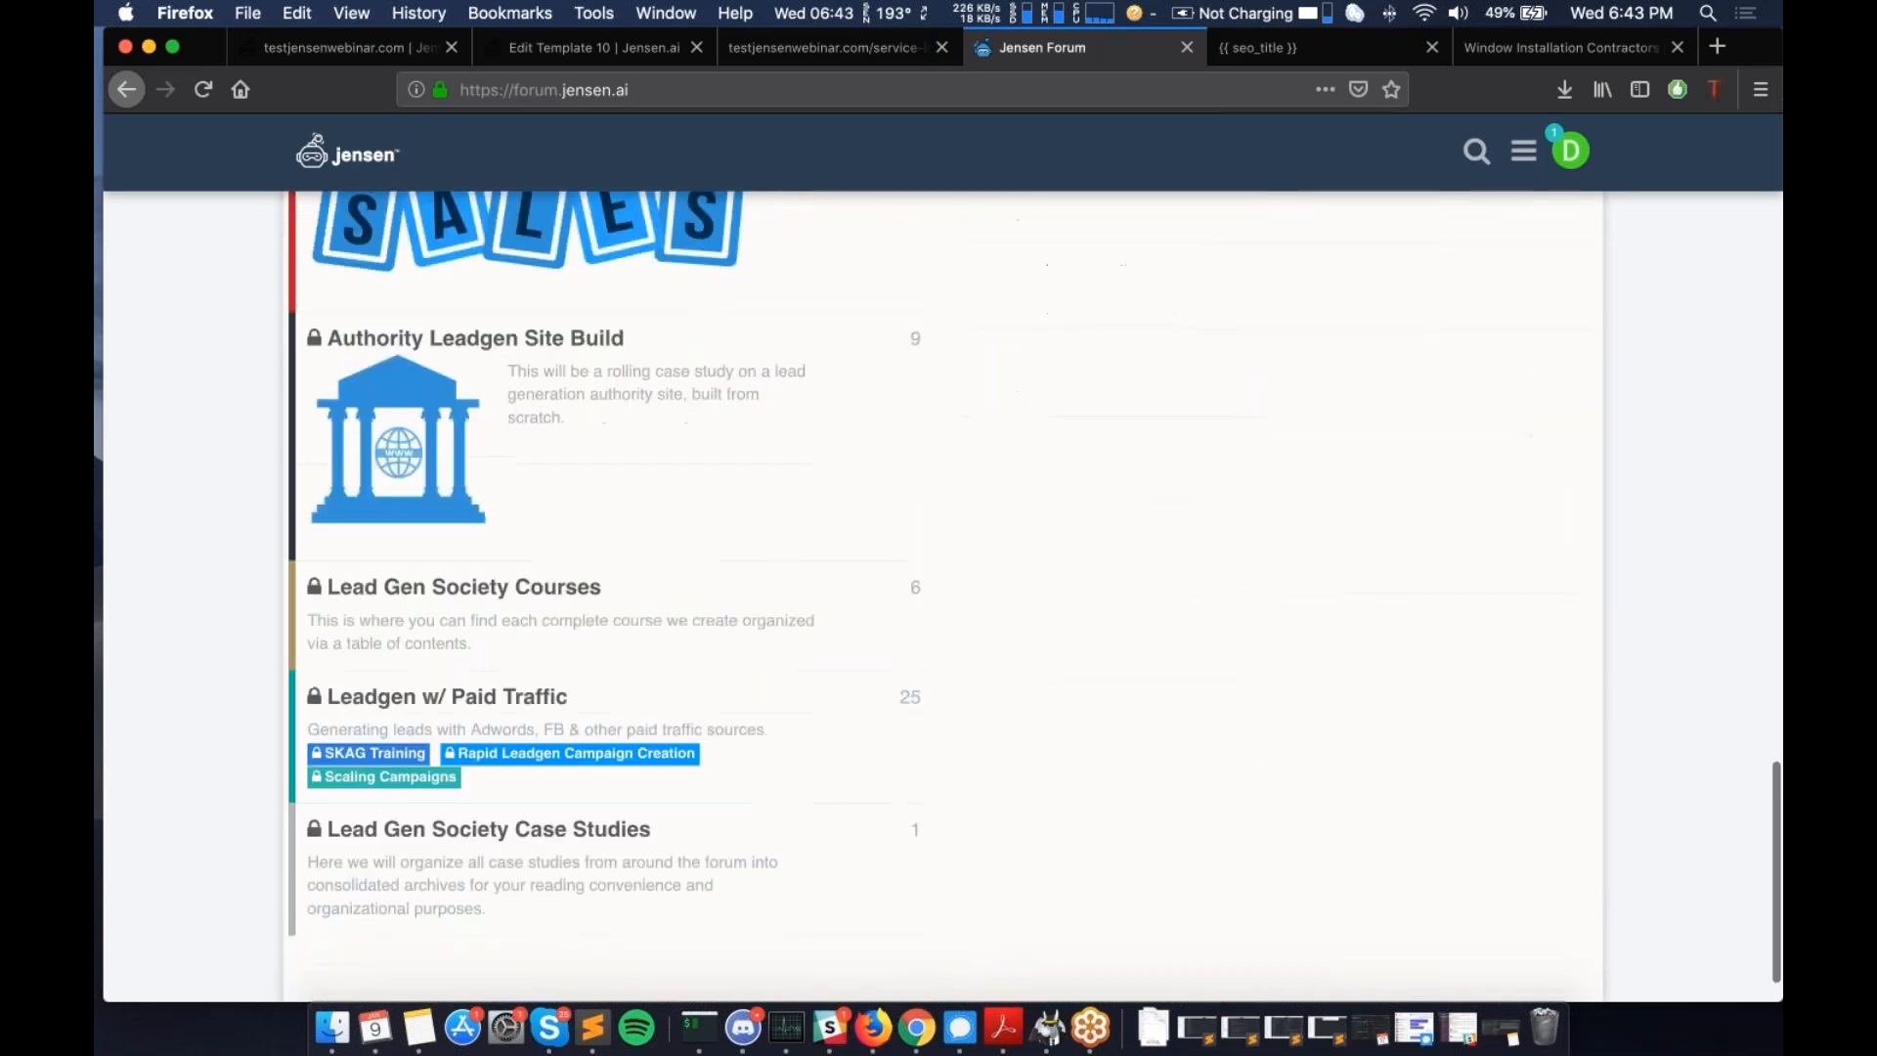
pyautogui.scroll(8, 939, 597)
# - Peek at Software Feature Requests, return to the category list, and close the forum tab
pyautogui.click(661, 401)
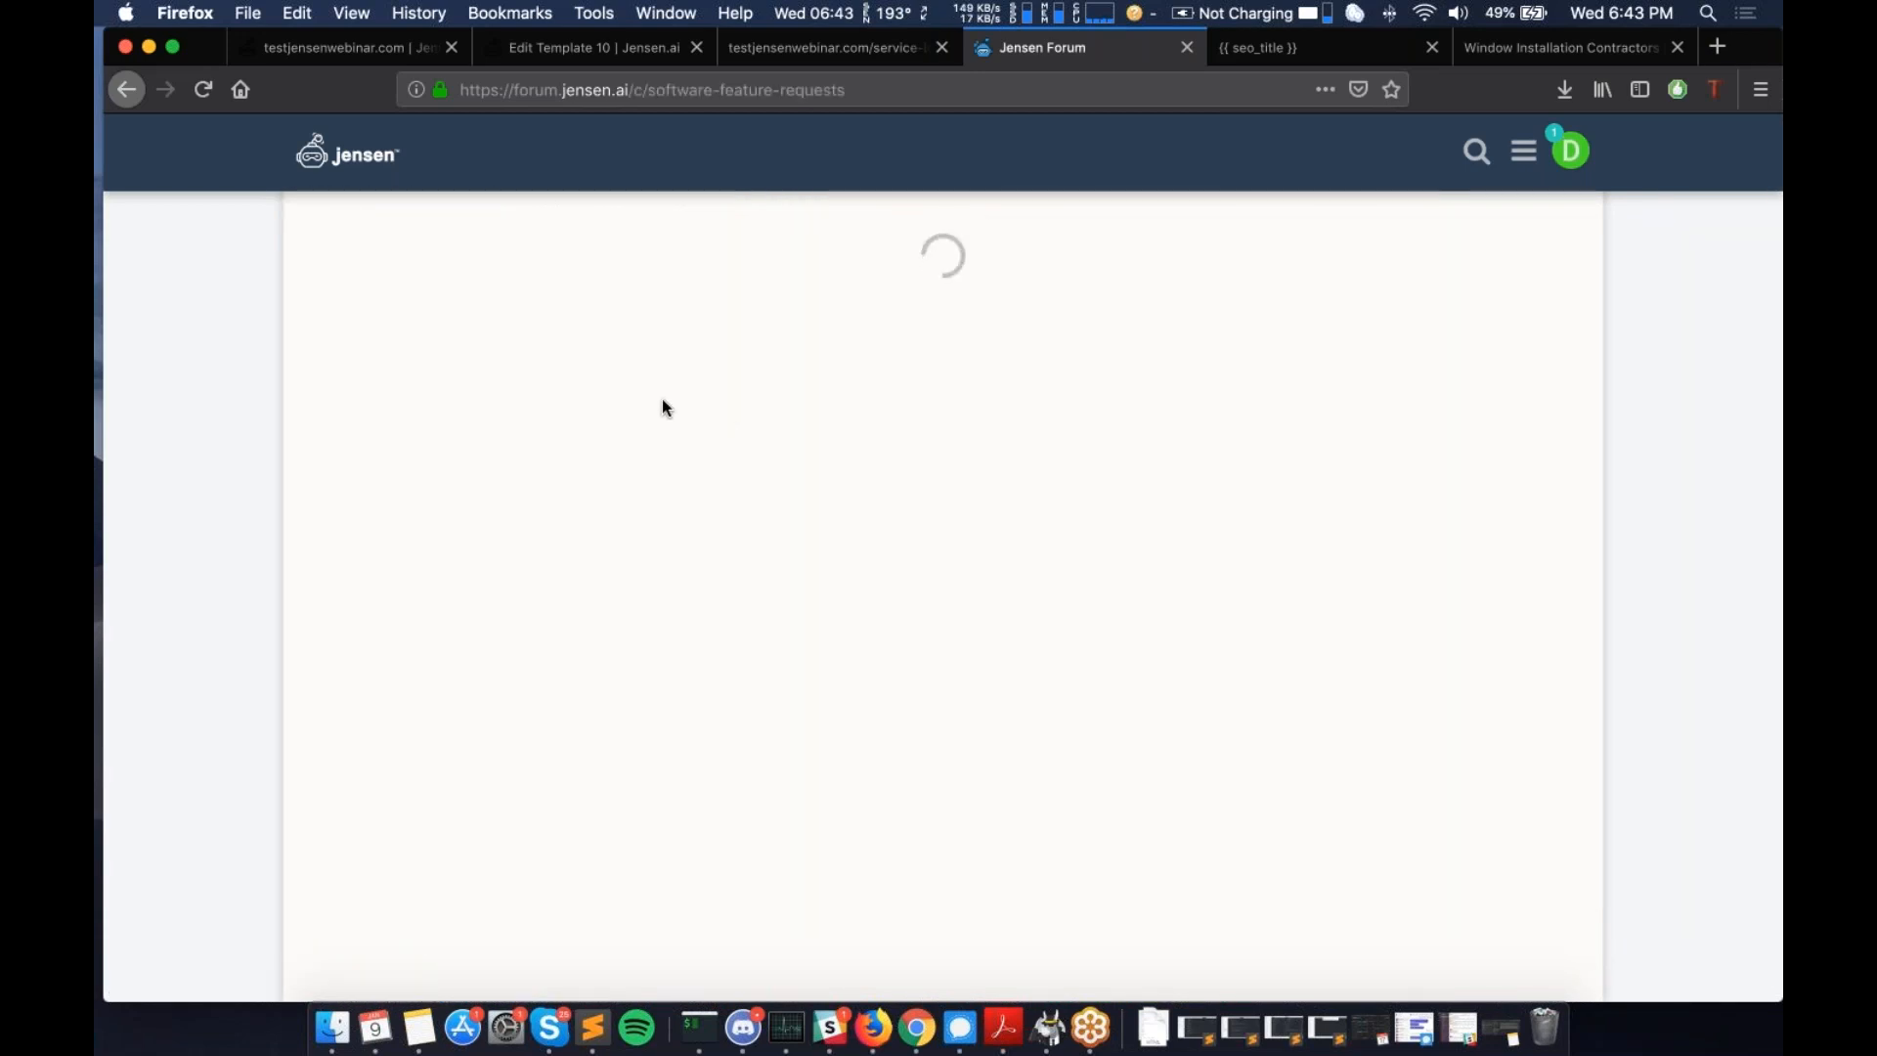
pyautogui.click(127, 89)
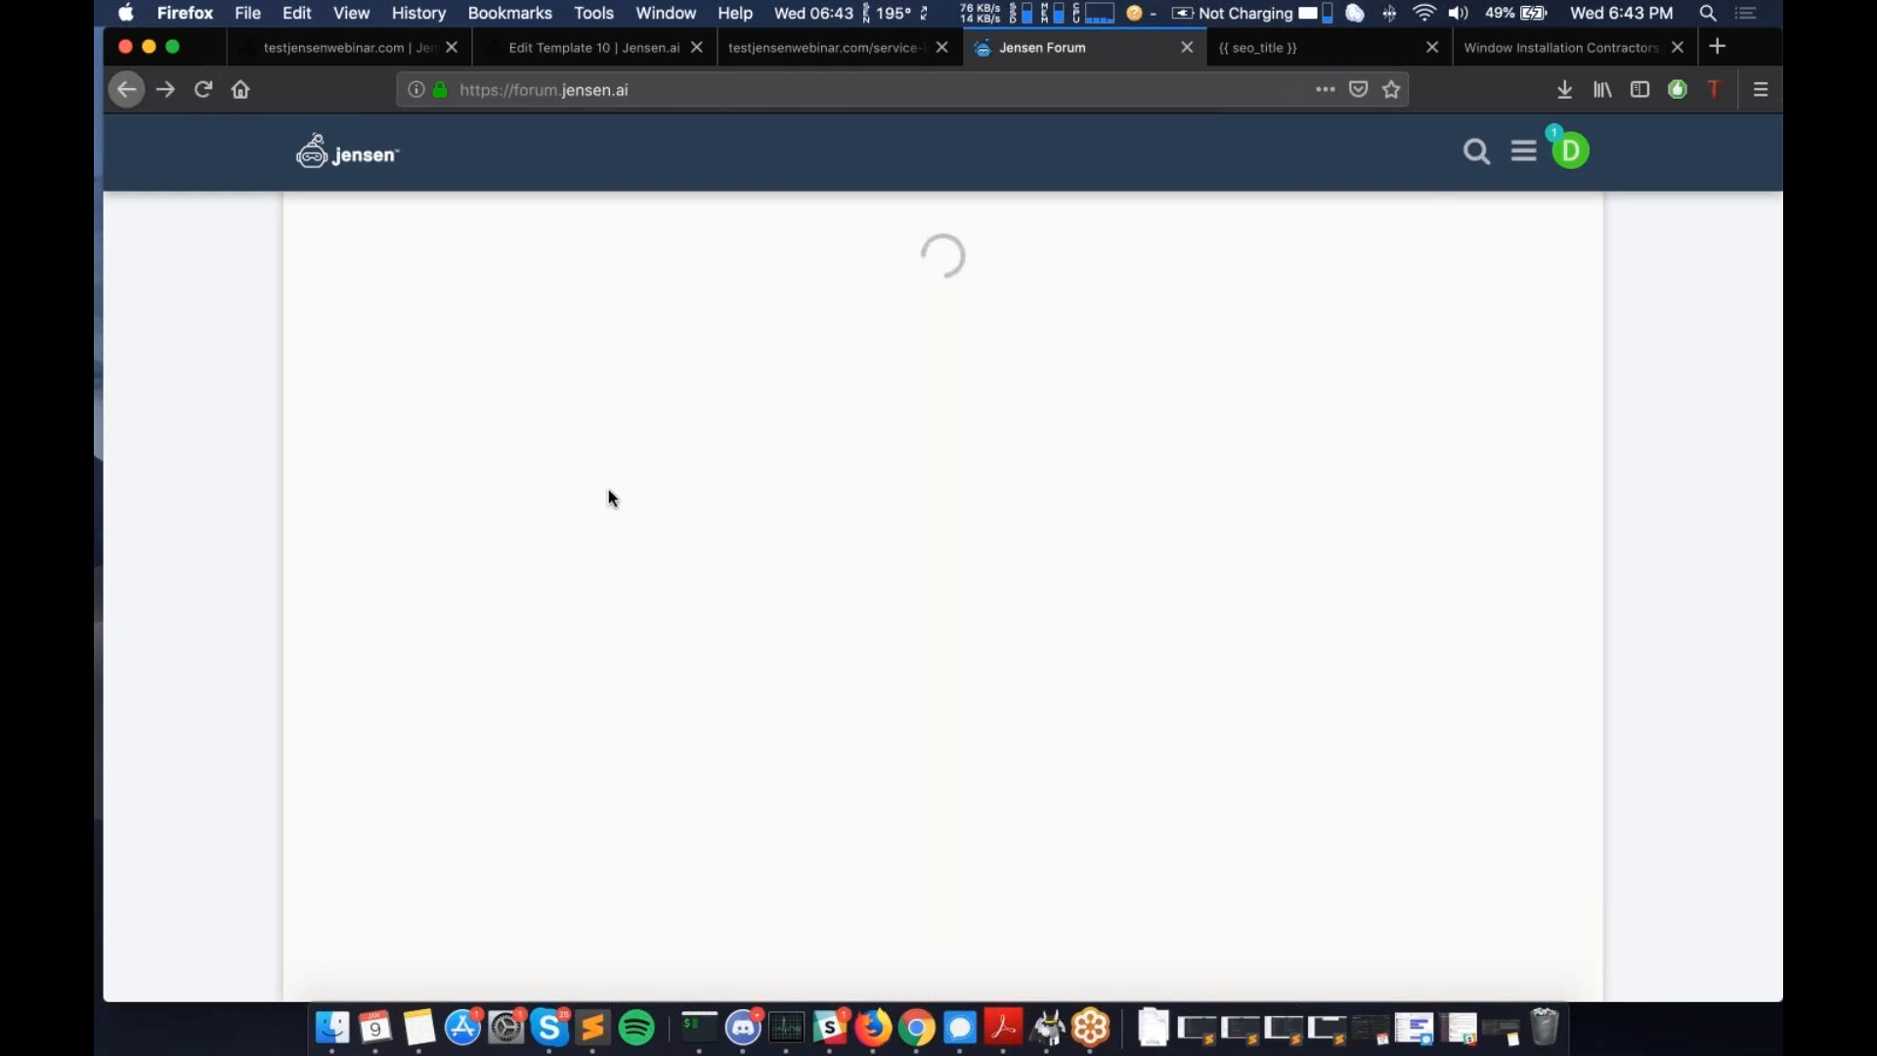
pyautogui.click(1188, 47)
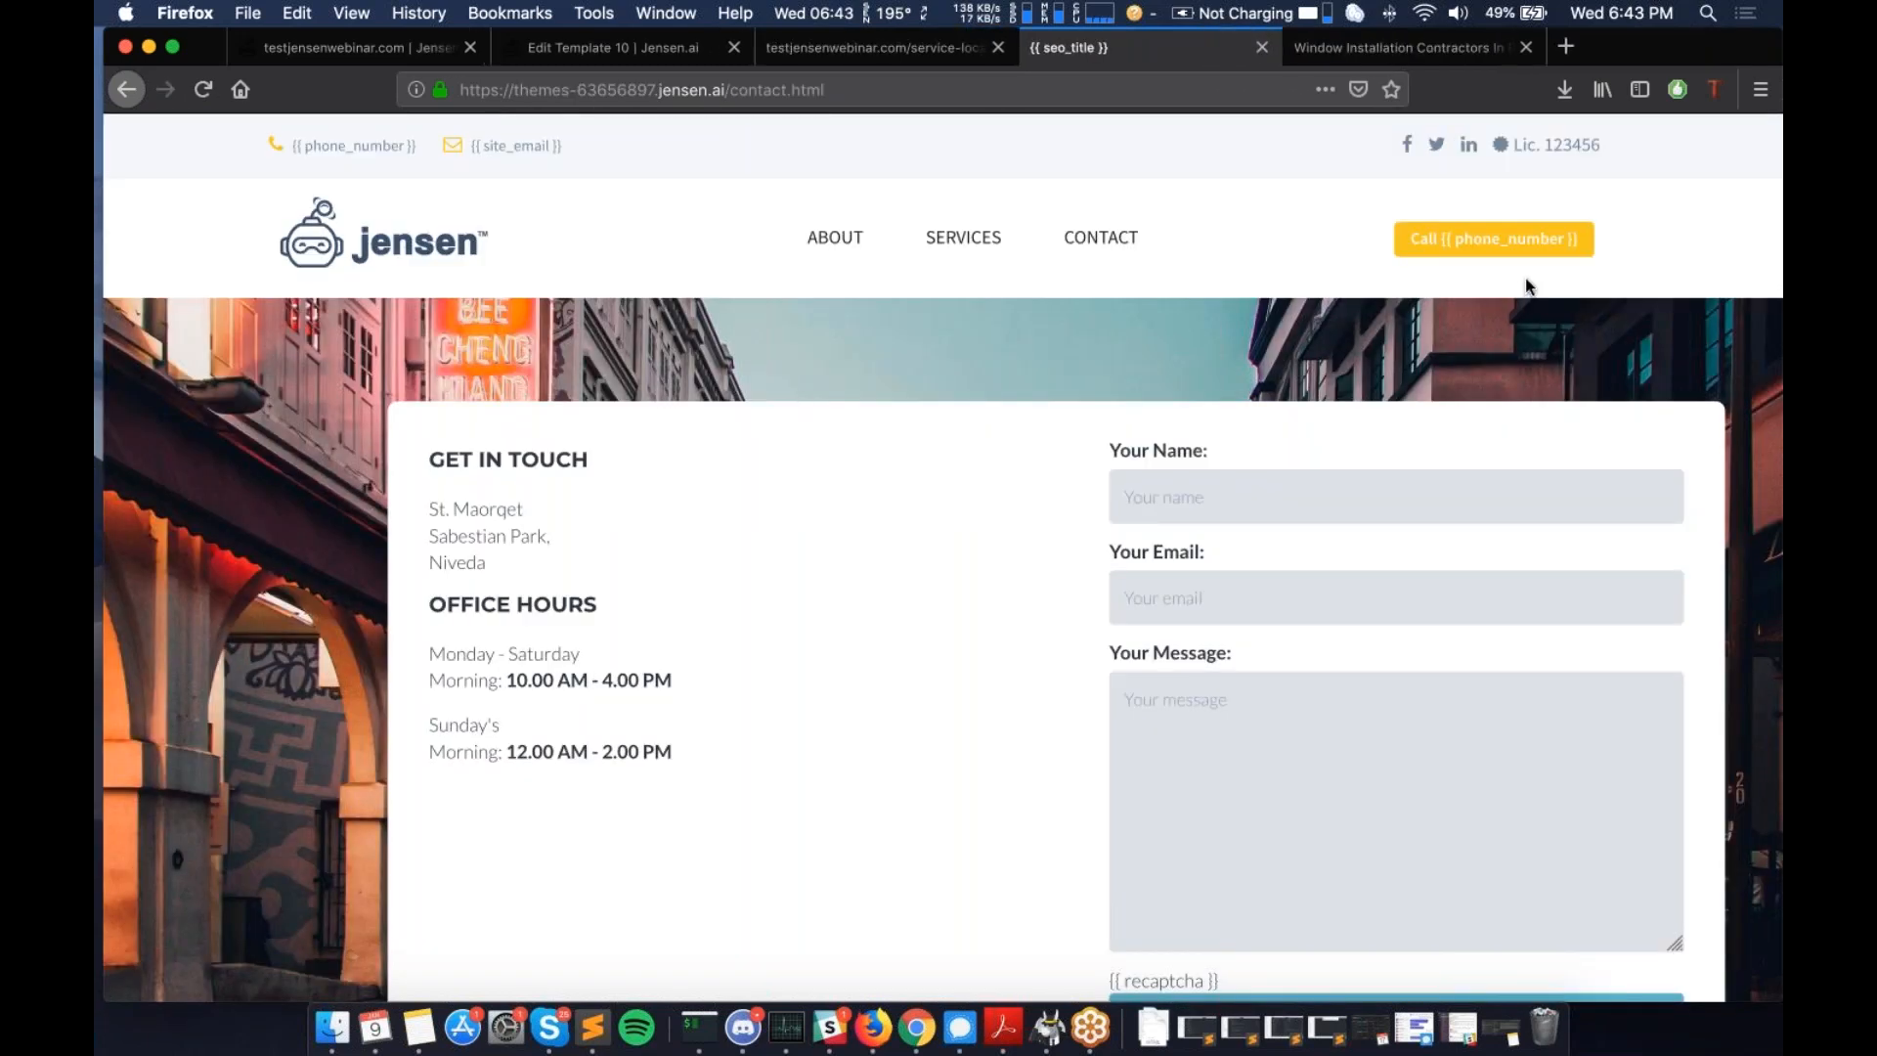
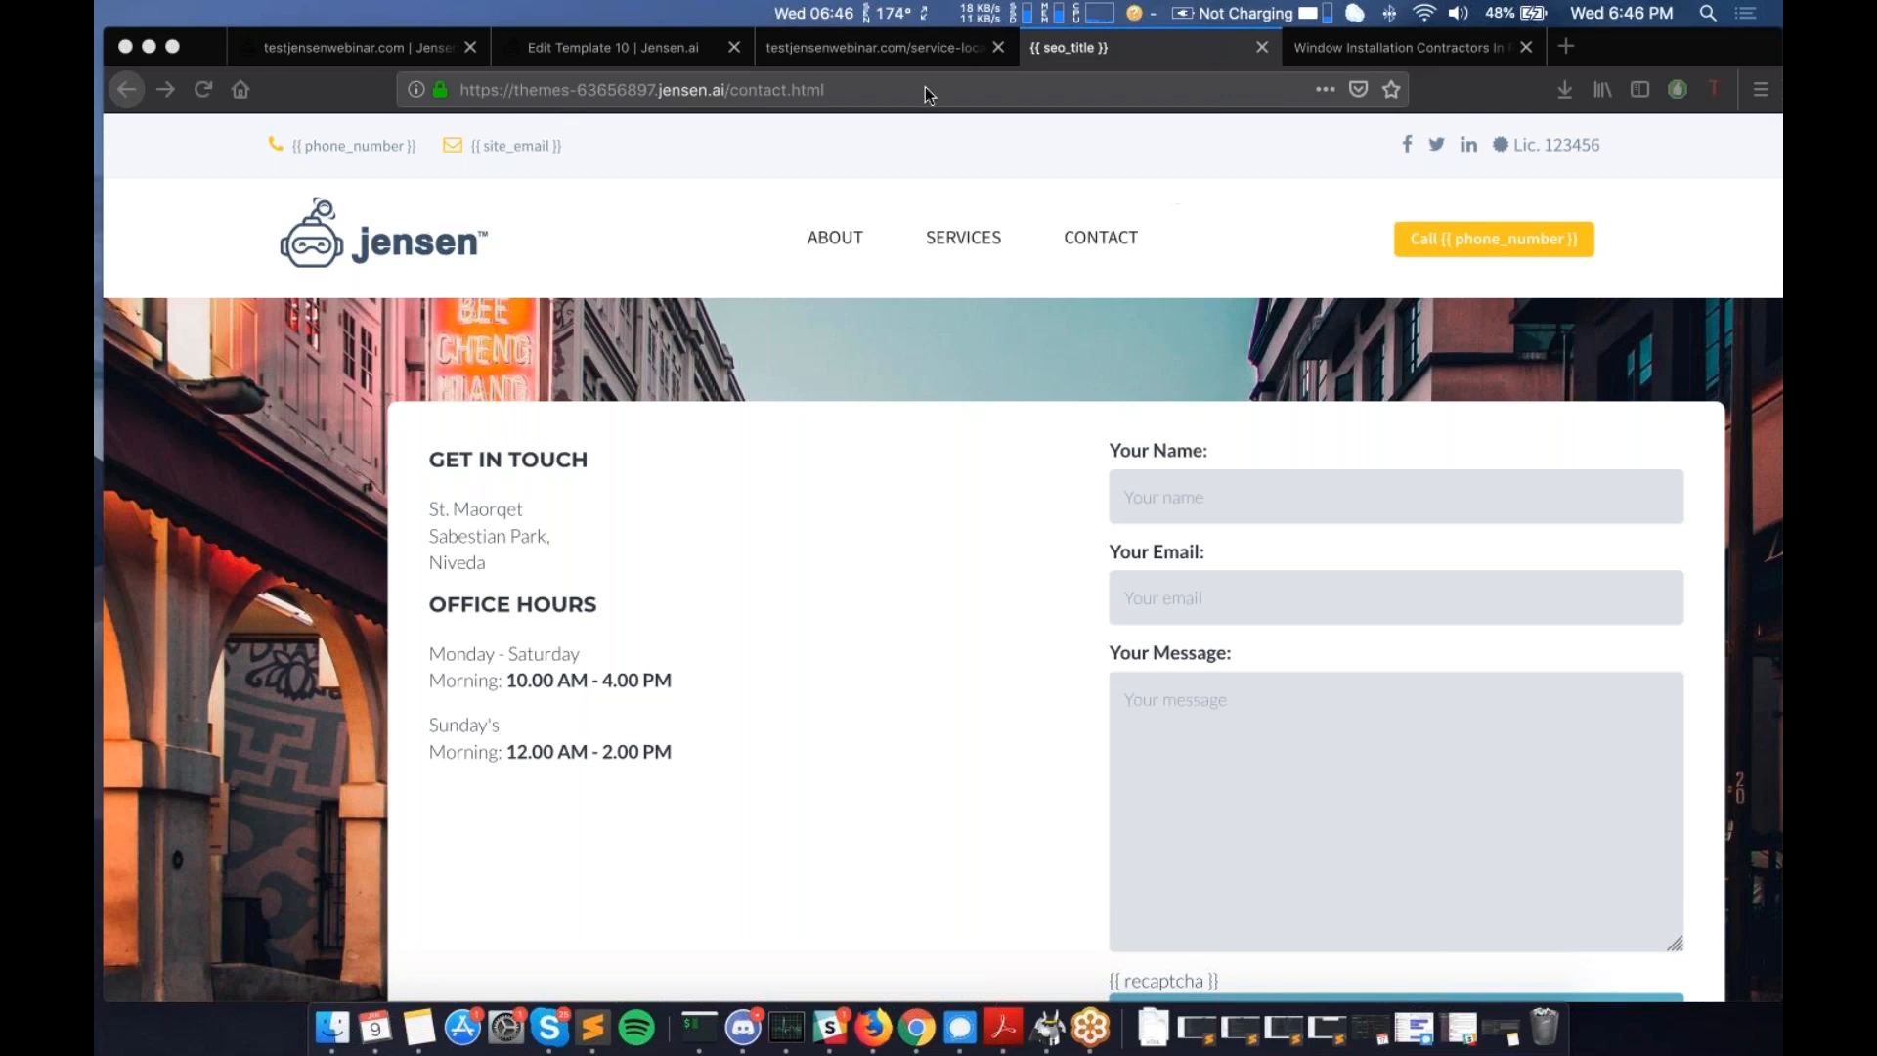
# - Flip through the campaign, template builder and live service-locations tabs, ending on the campaign overview
pyautogui.click(396, 55)
pyautogui.click(589, 57)
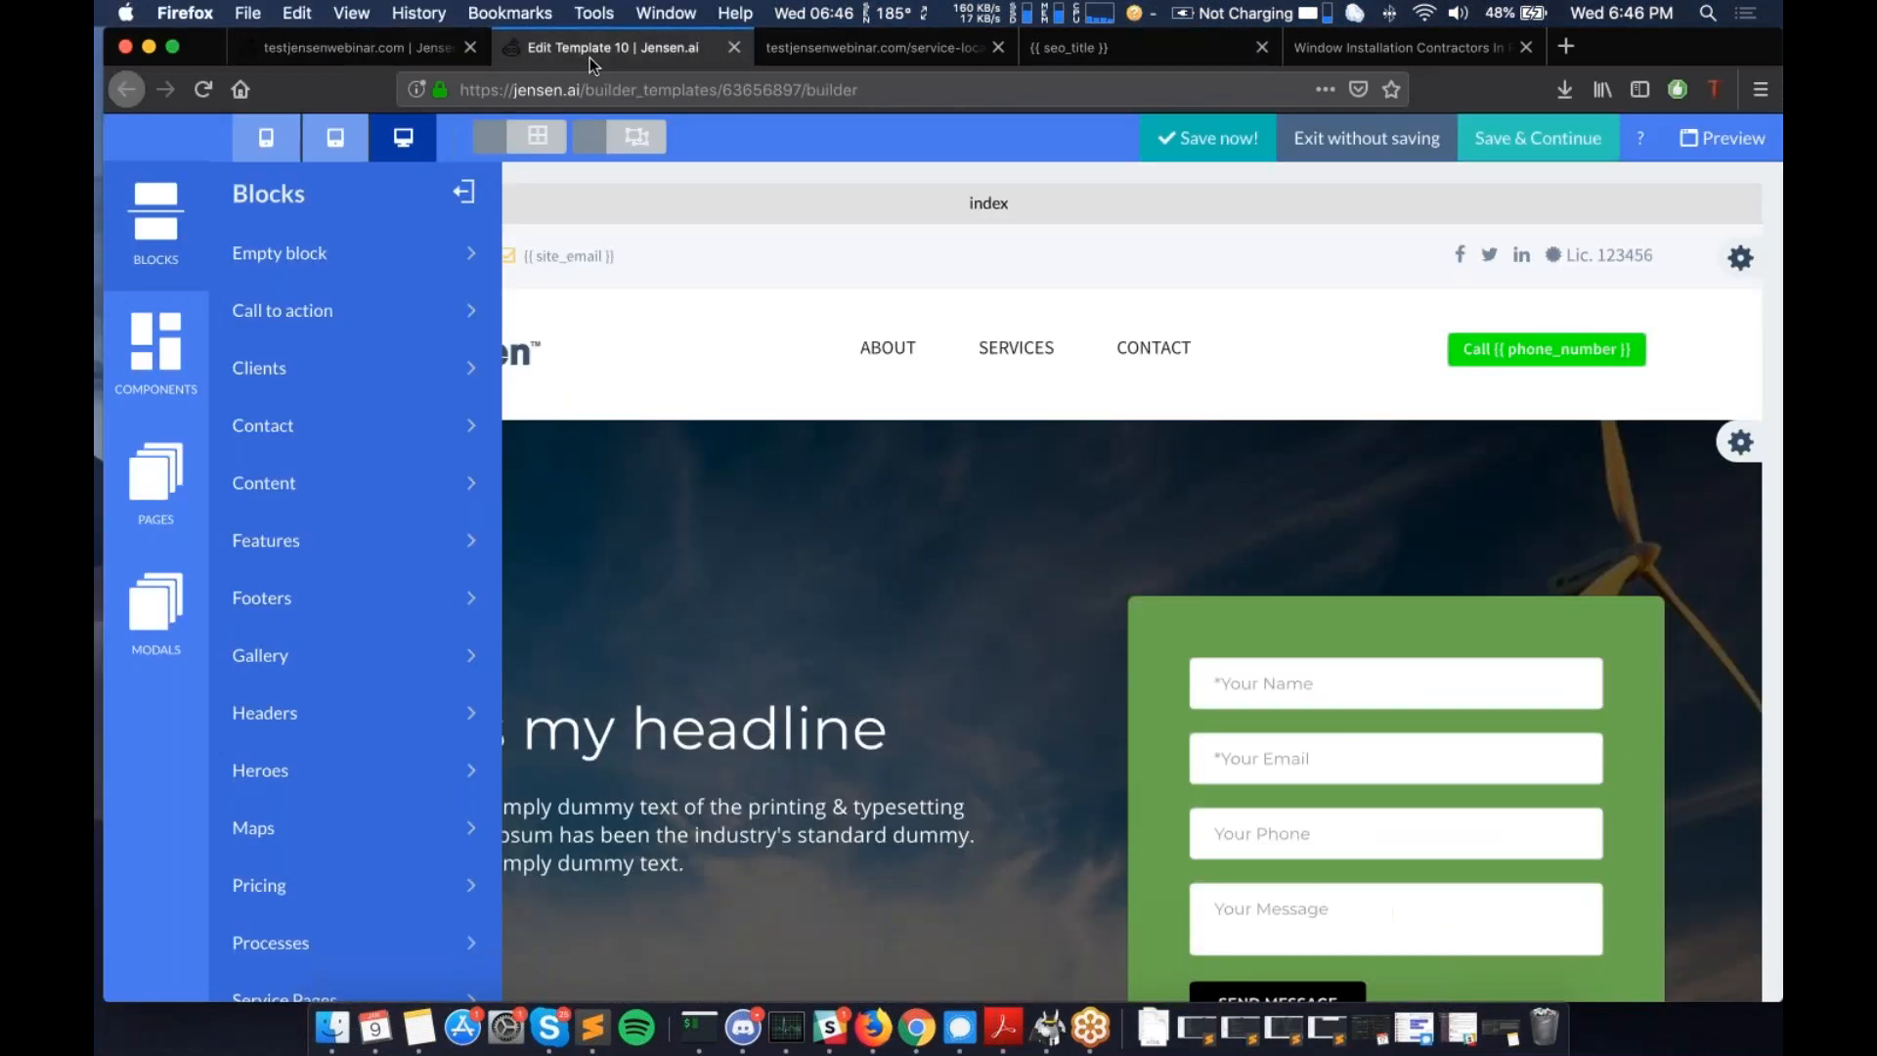
pyautogui.click(355, 55)
pyautogui.click(825, 49)
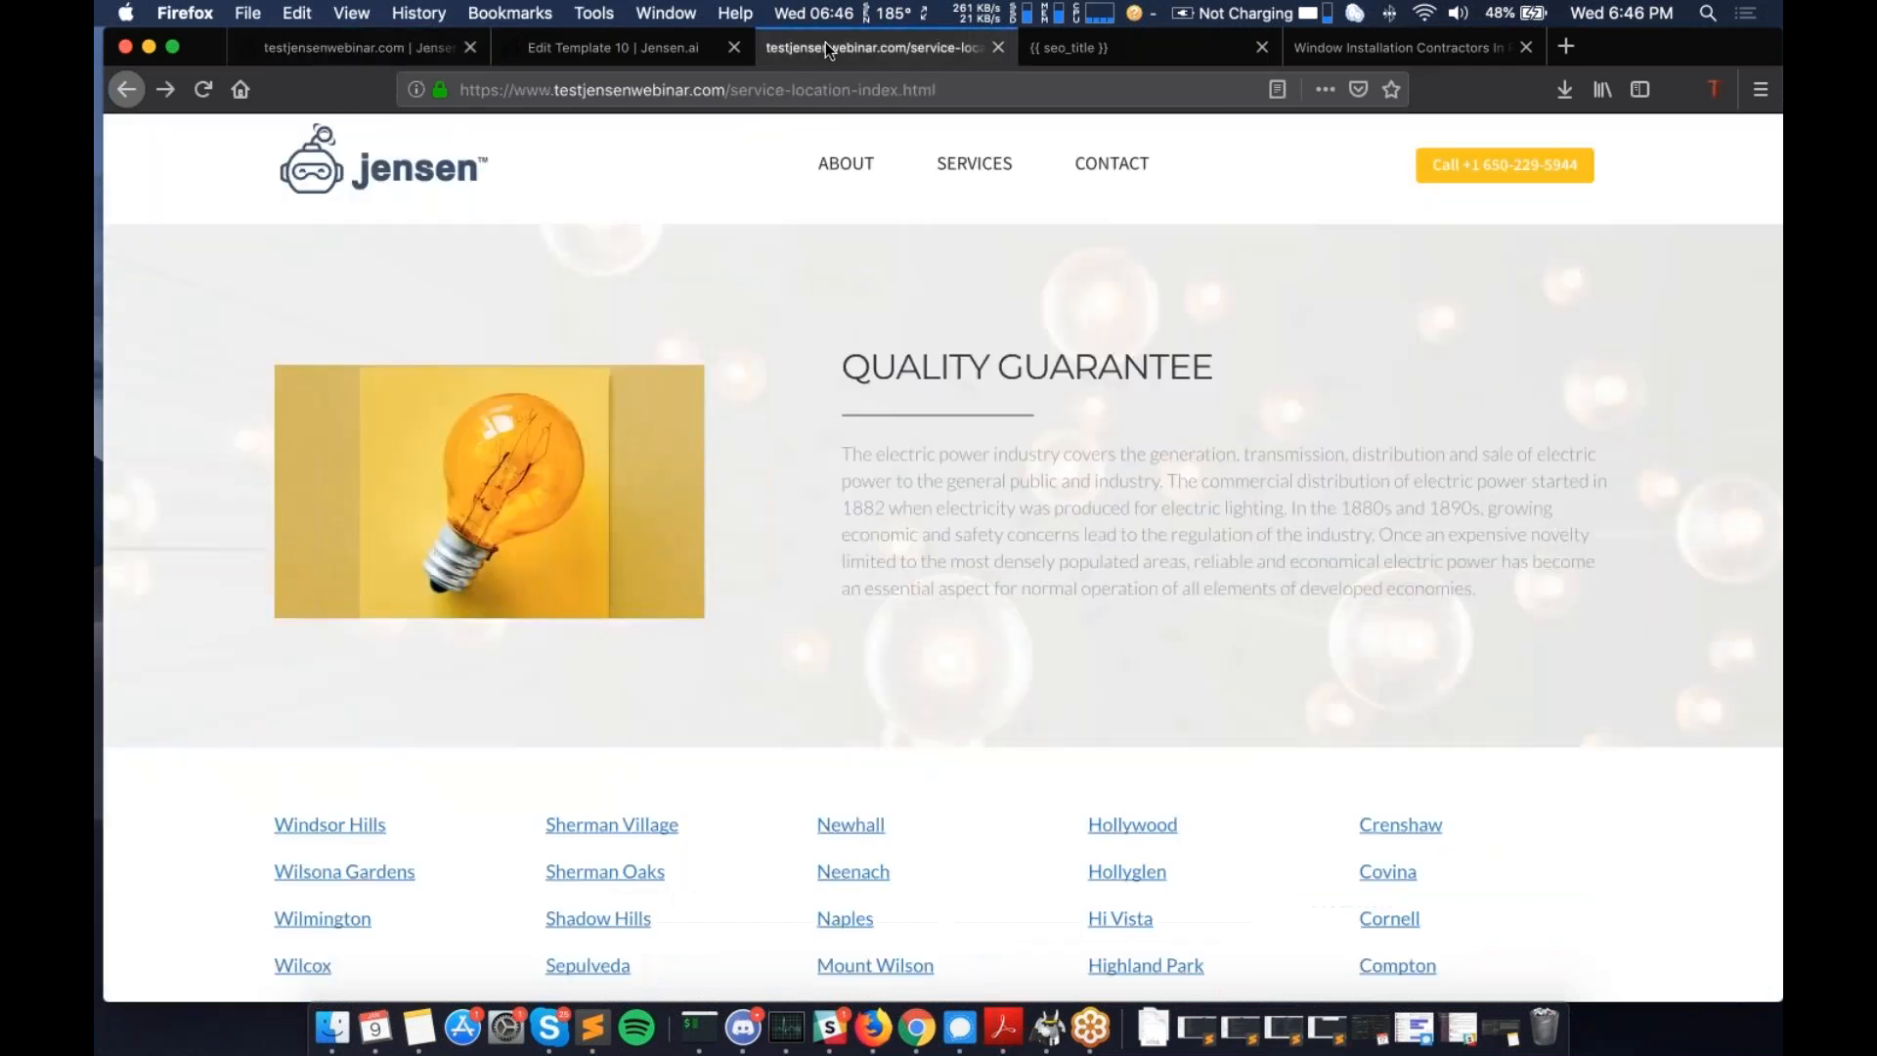
pyautogui.click(411, 41)
# - Open the site's Locations page and inspect the Service Page Prefix 'service-locations'
pyautogui.click(859, 305)
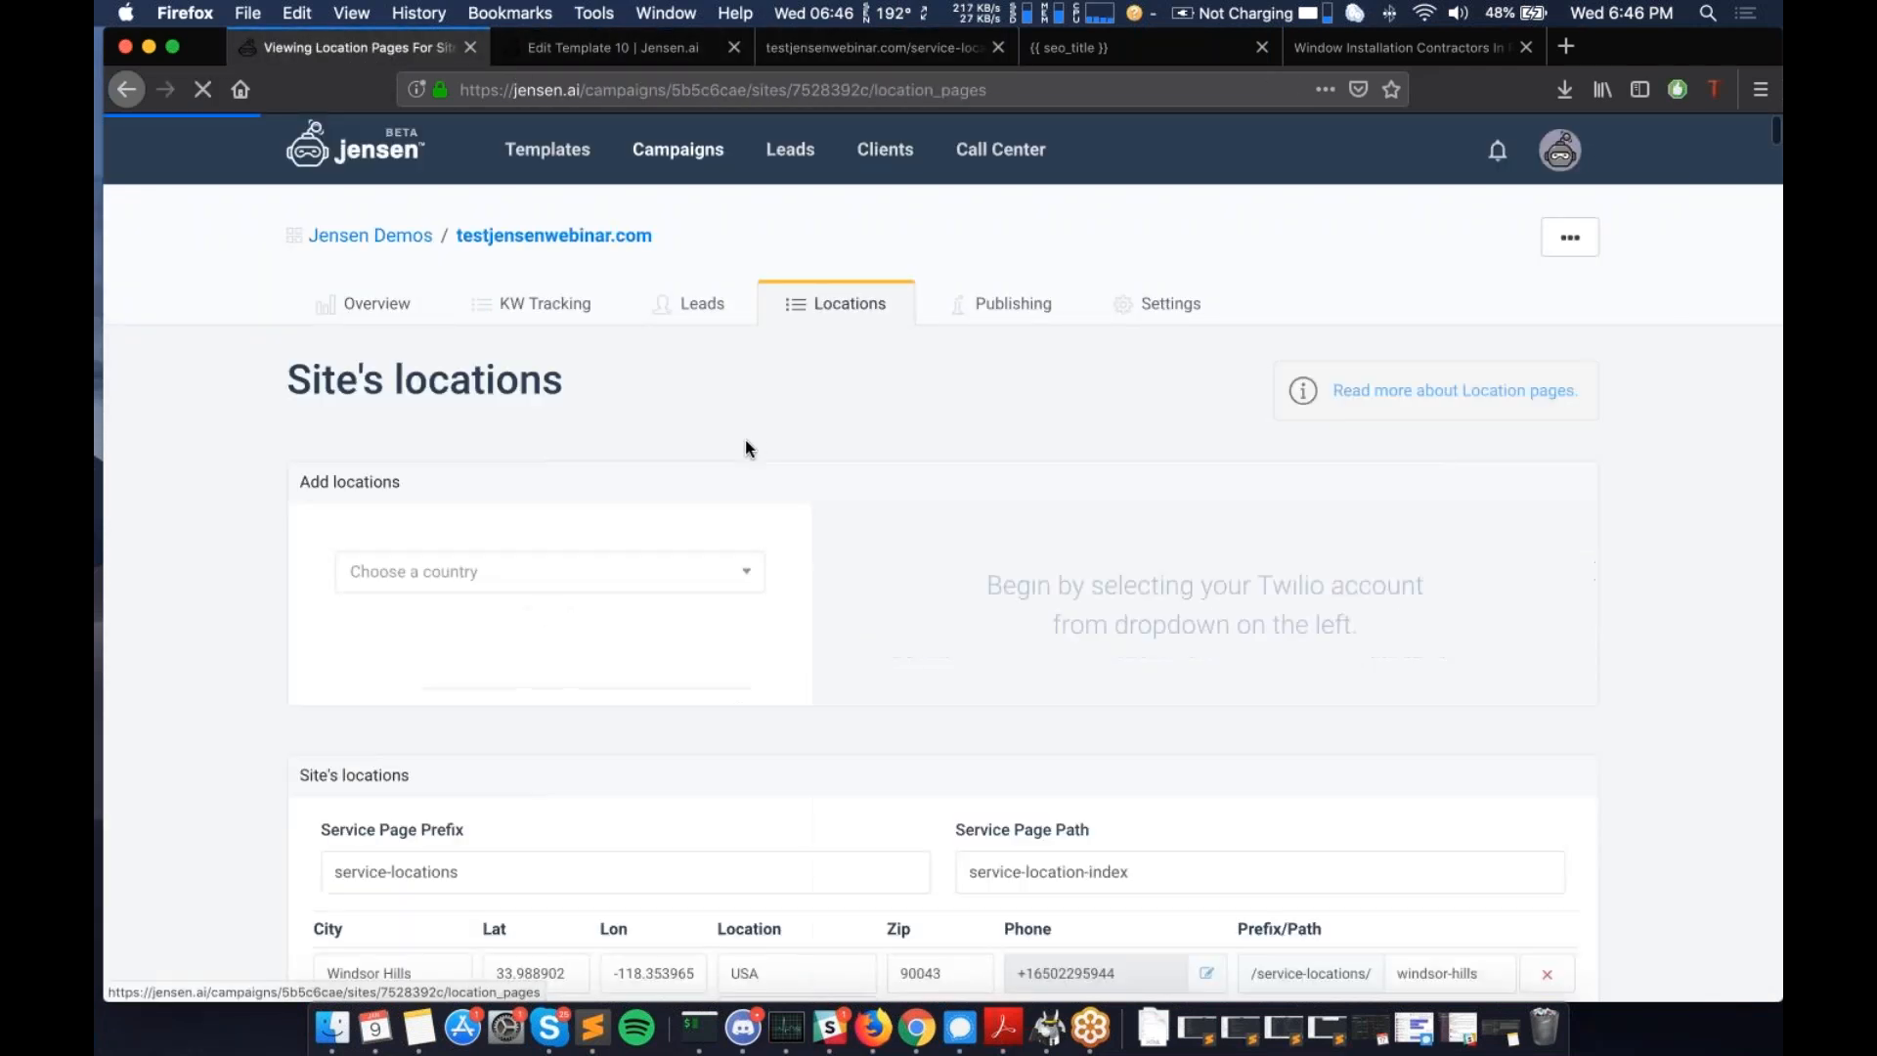
pyautogui.scroll(-2, 746, 445)
pyautogui.scroll(-5, 745, 449)
pyautogui.scroll(1, 325, 357)
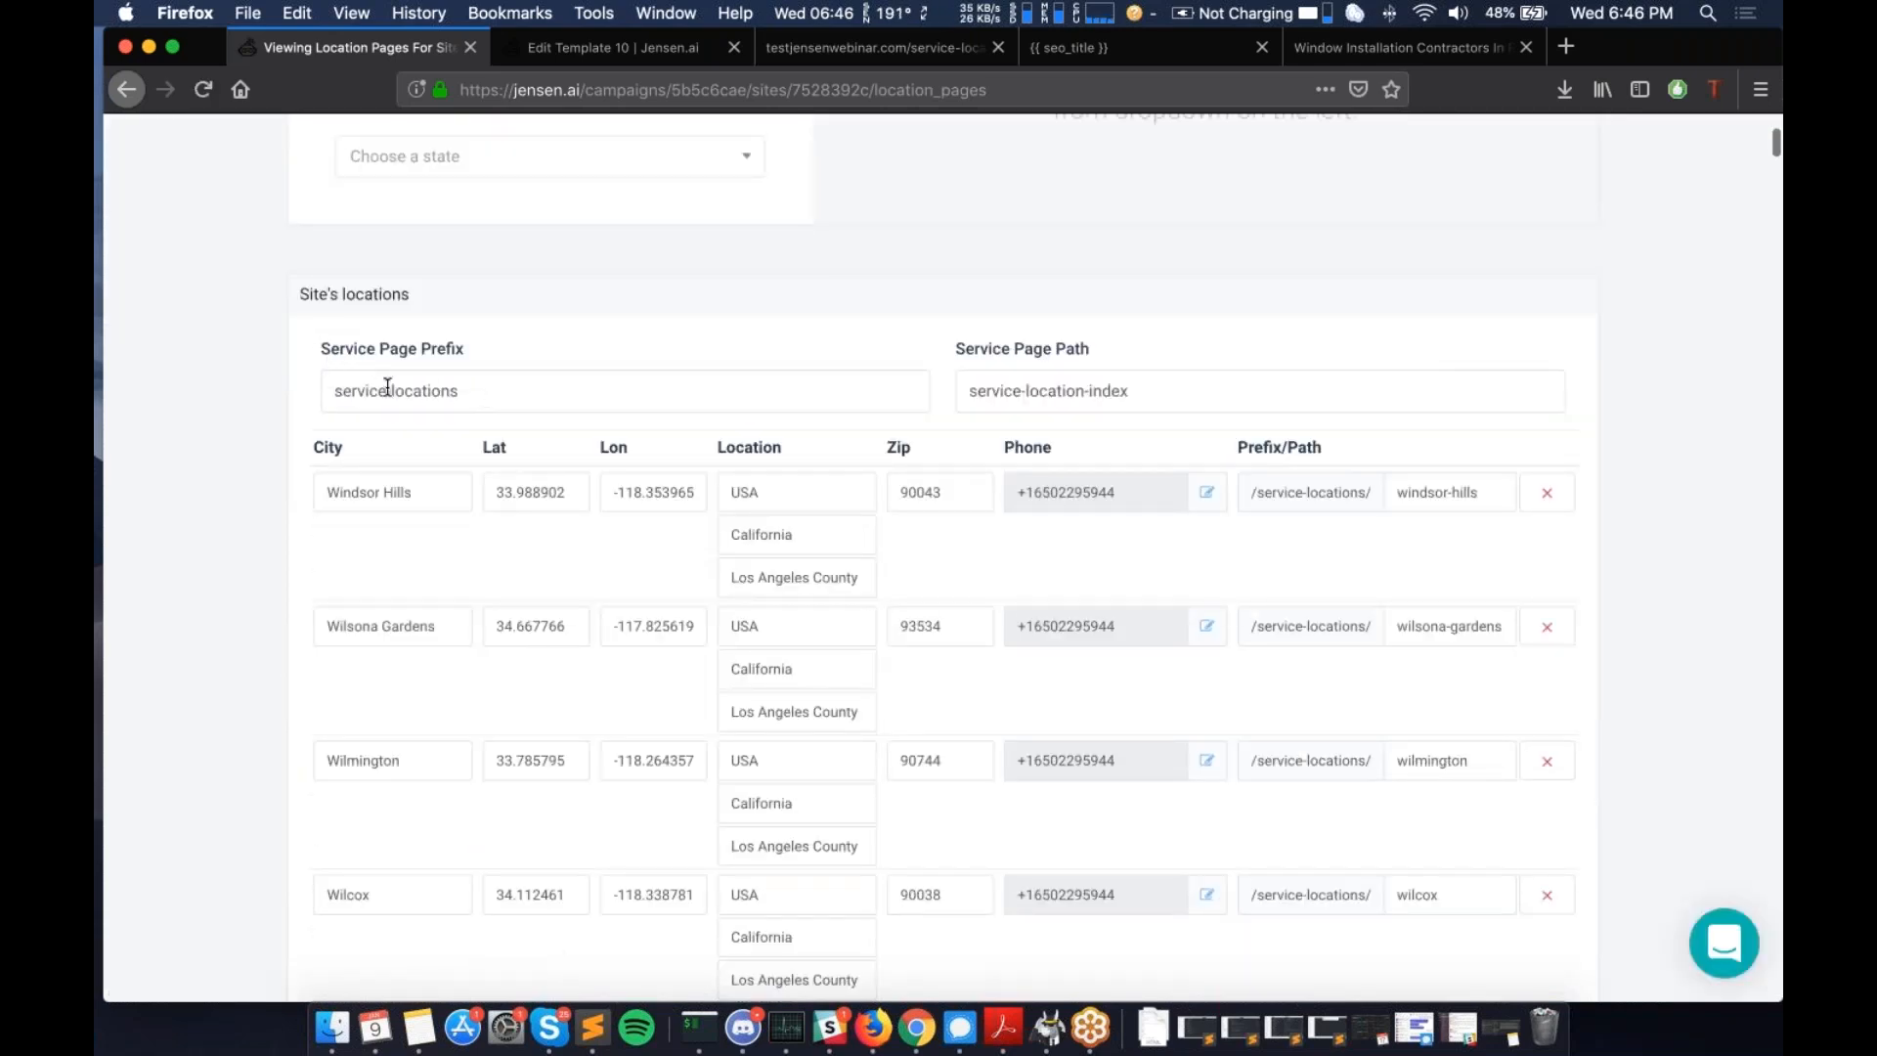
pyautogui.moveTo(338, 388); pyautogui.dragTo(485, 393)
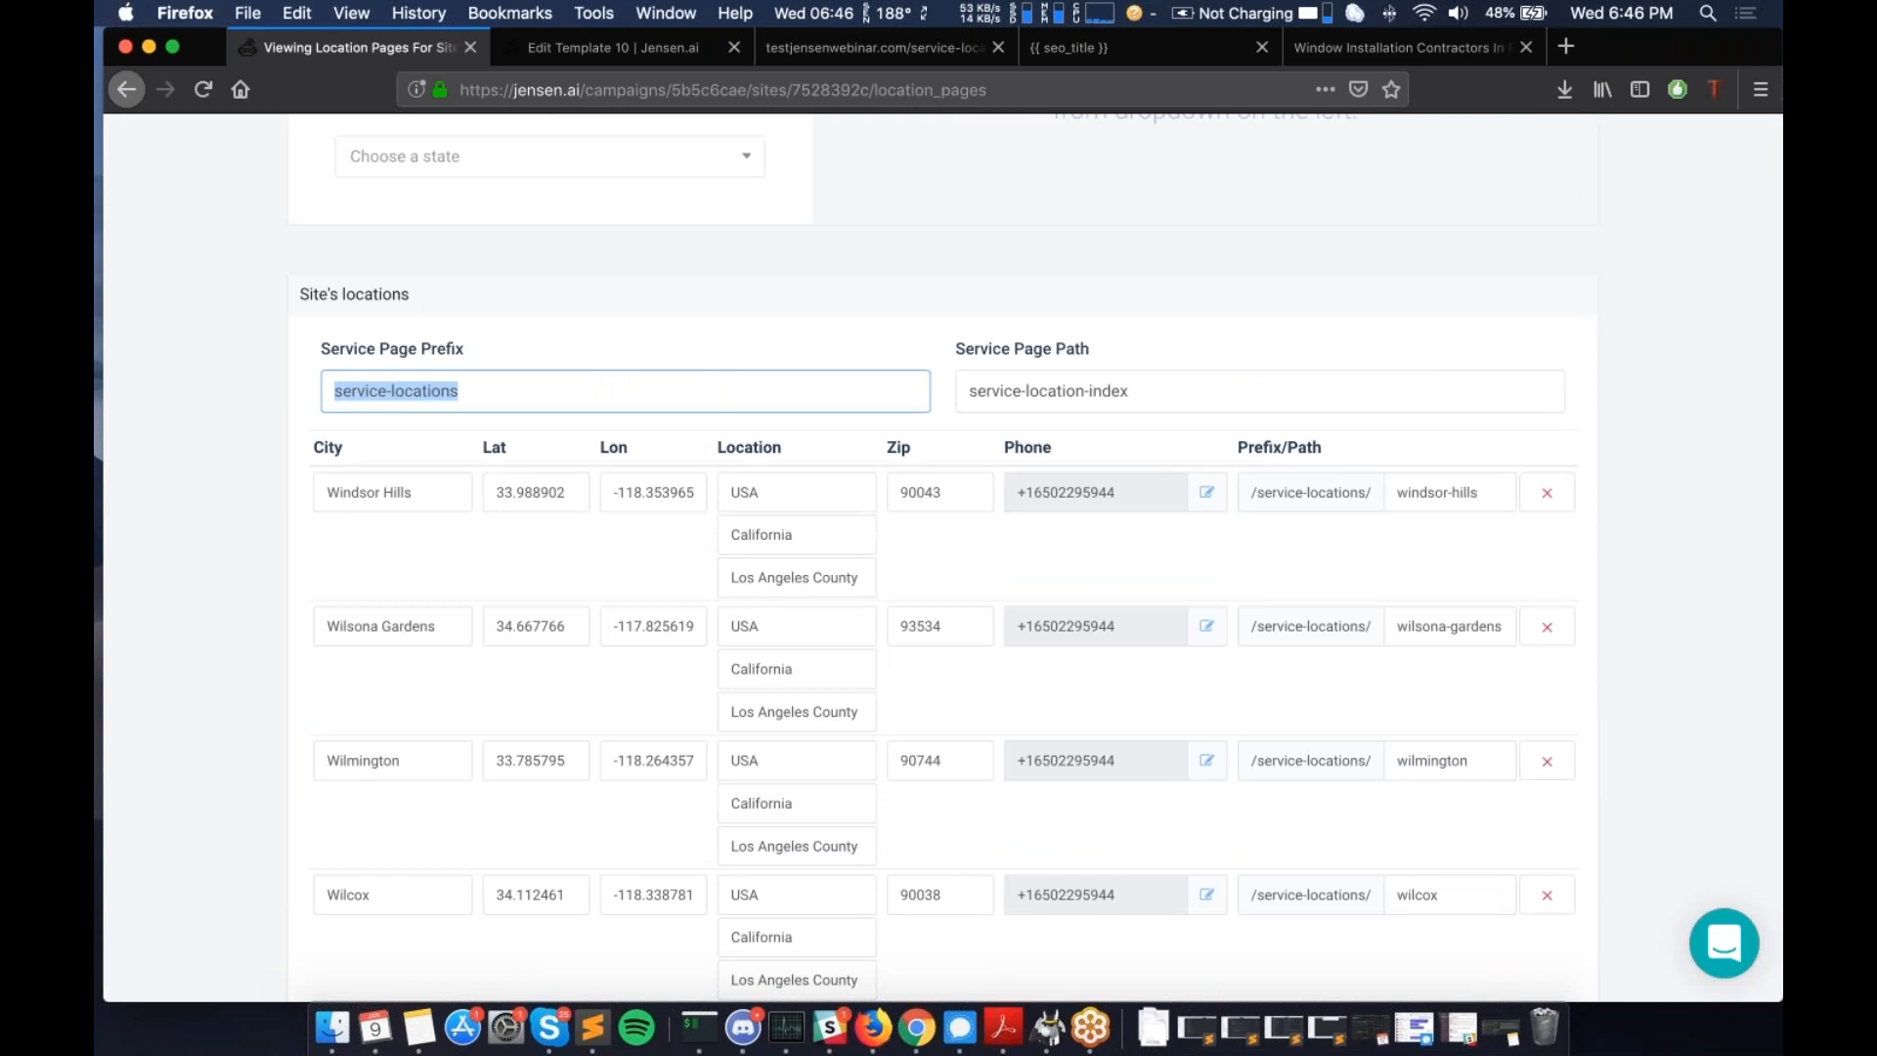
pyautogui.click(492, 391)
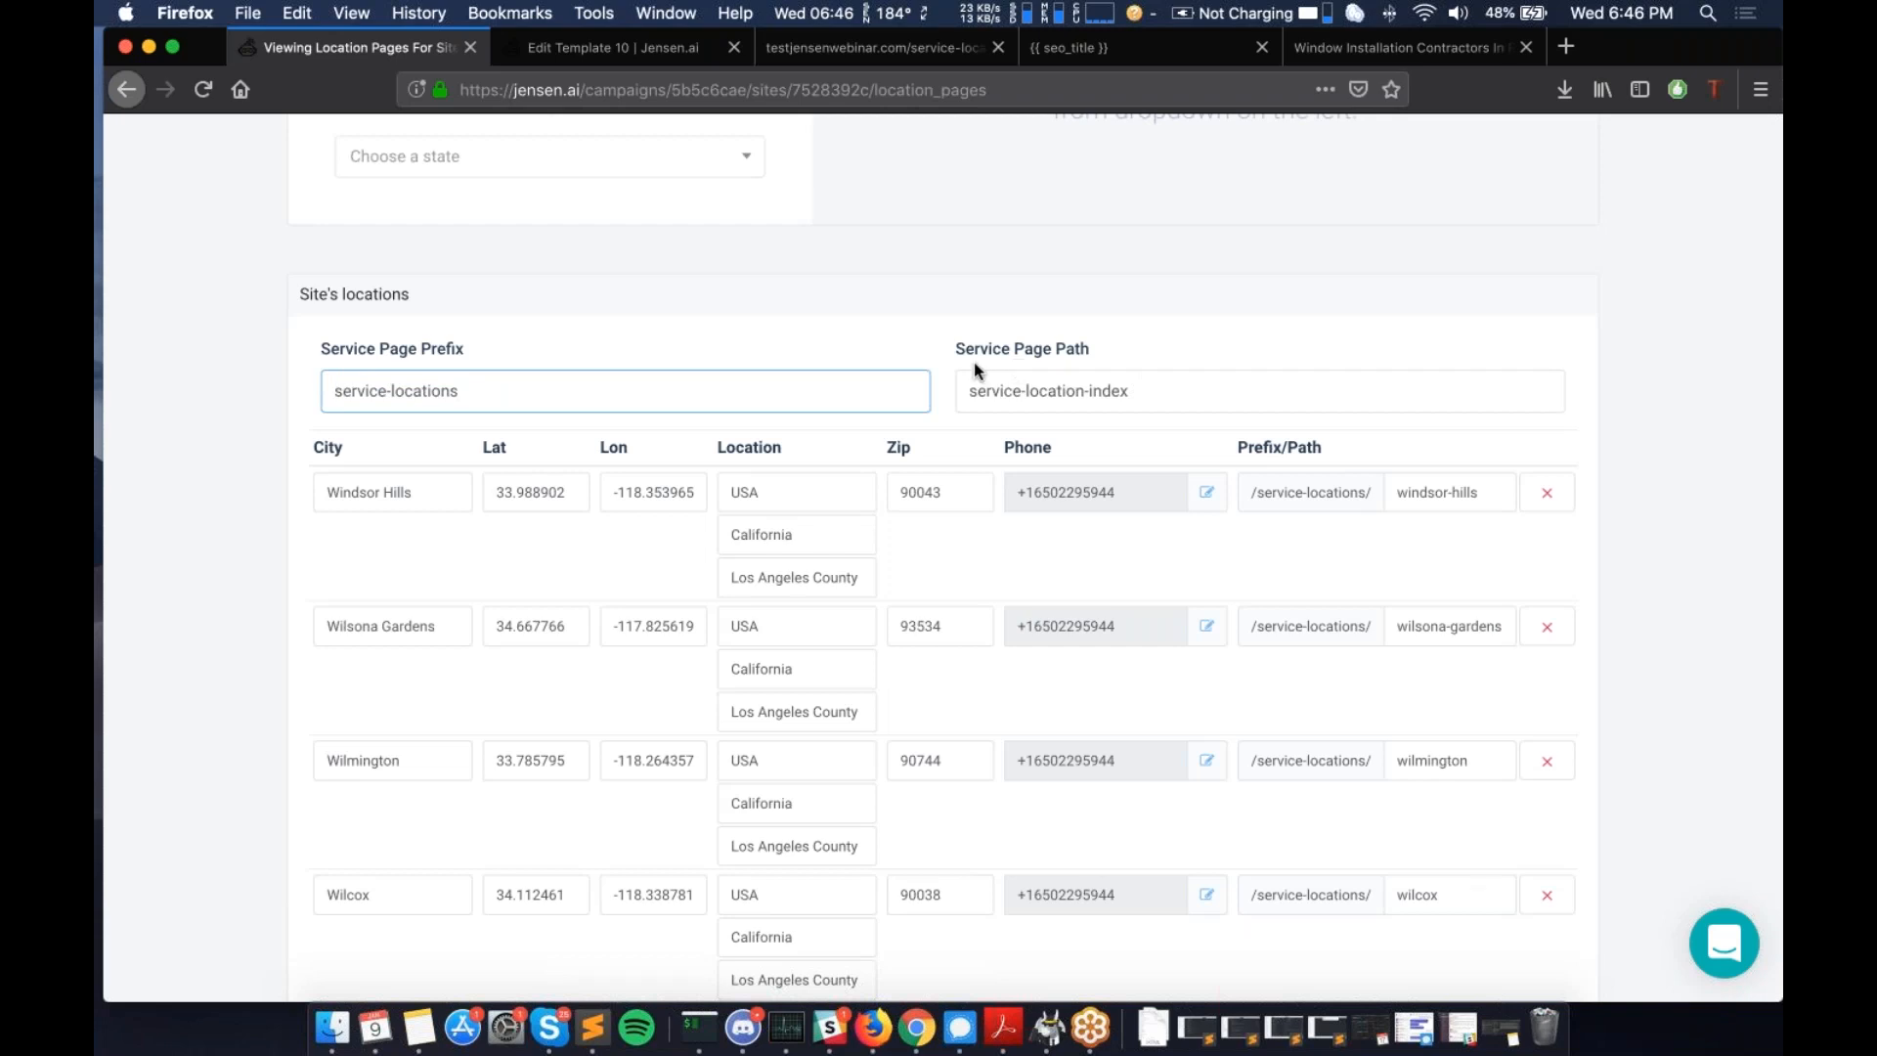
# - Check the Service Page Path 'service-location-index' and scroll through the Los Angeles County city locations
pyautogui.click(1153, 397)
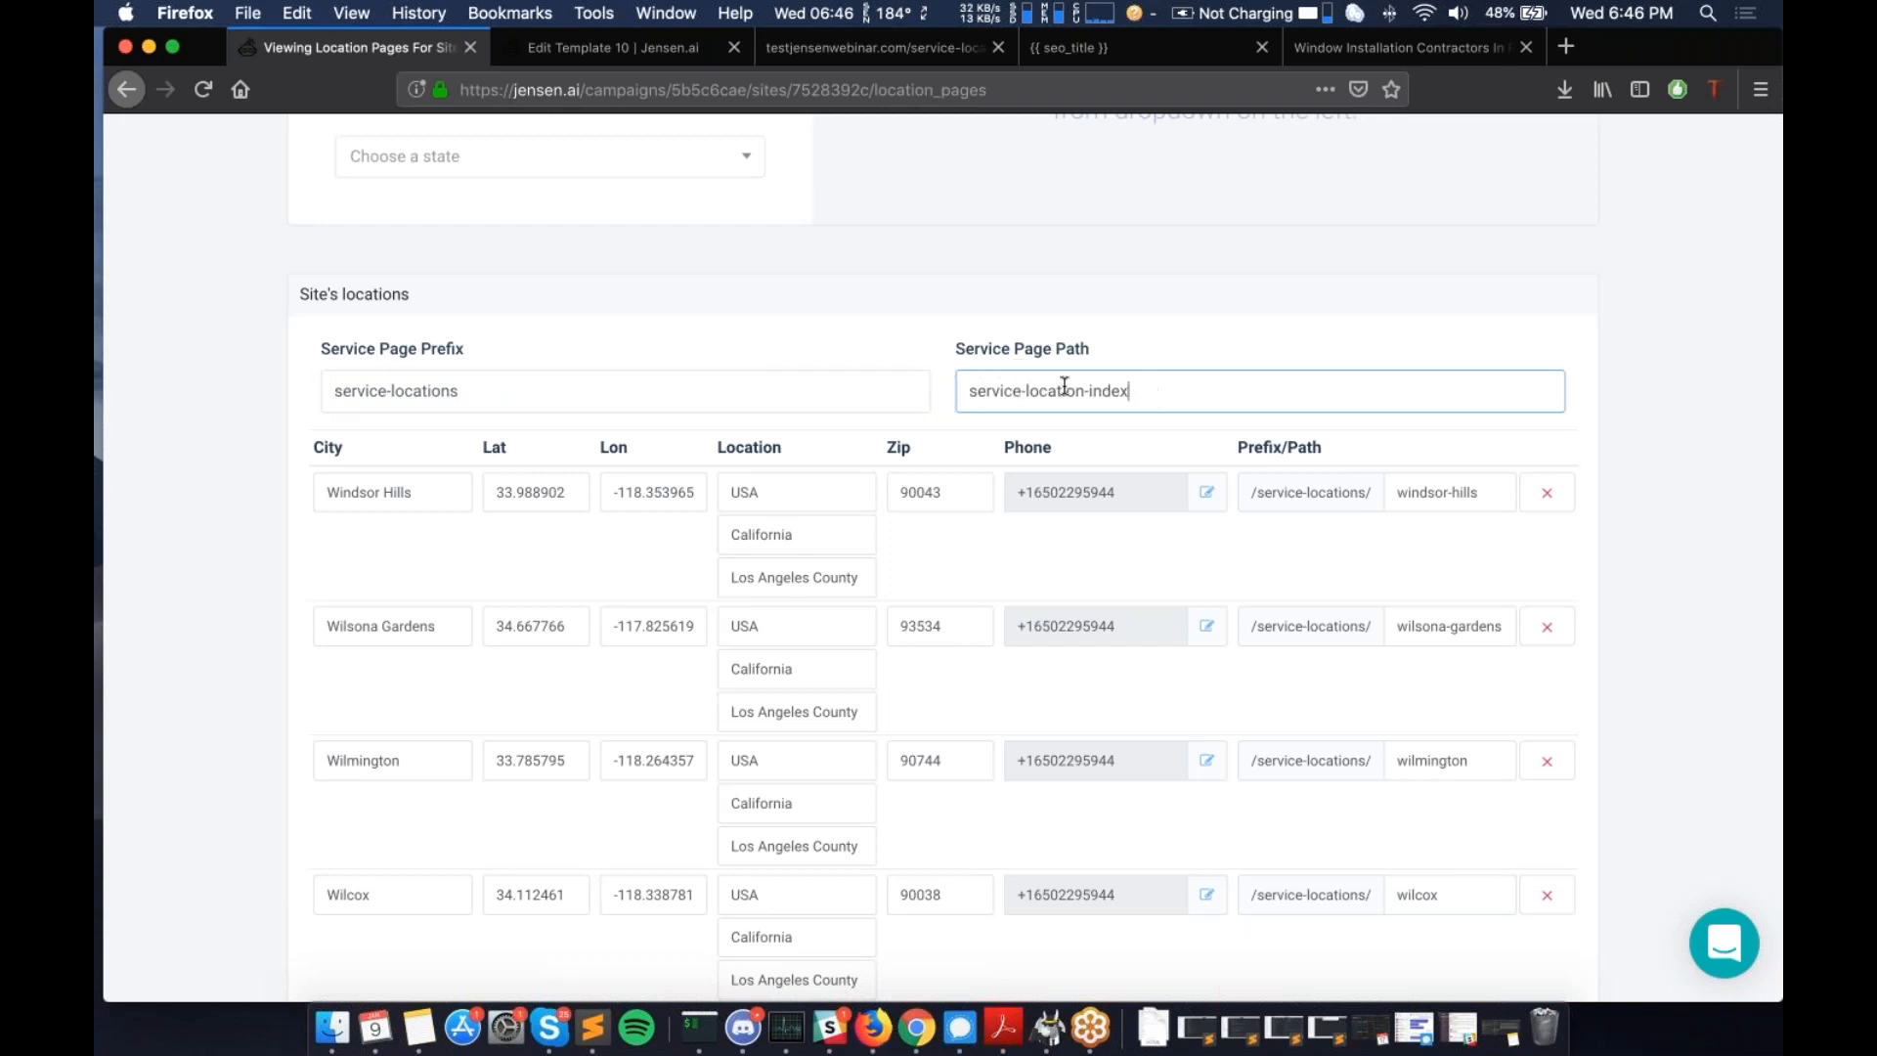
pyautogui.tripleClick(1064, 389)
pyautogui.click(1073, 388)
pyautogui.scroll(-1, 1117, 388)
pyautogui.scroll(-2, 1116, 388)
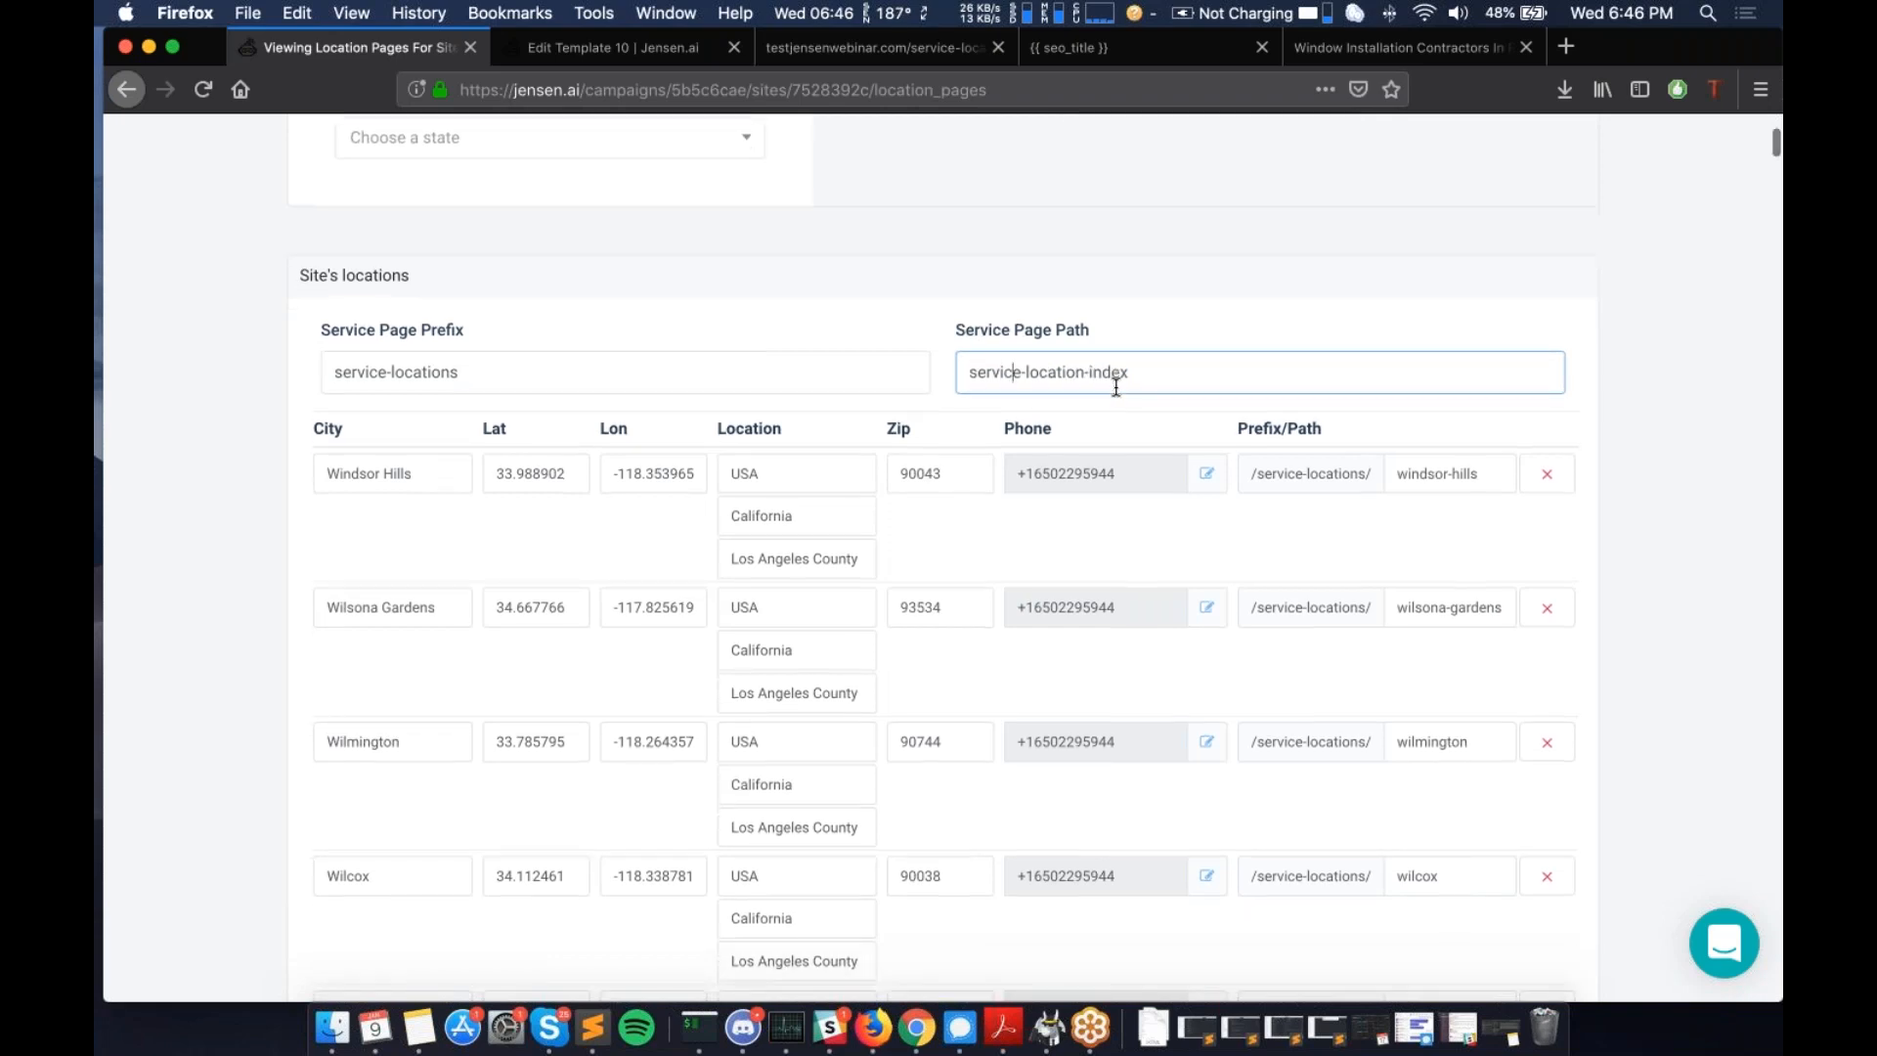
pyautogui.scroll(-2, 1124, 396)
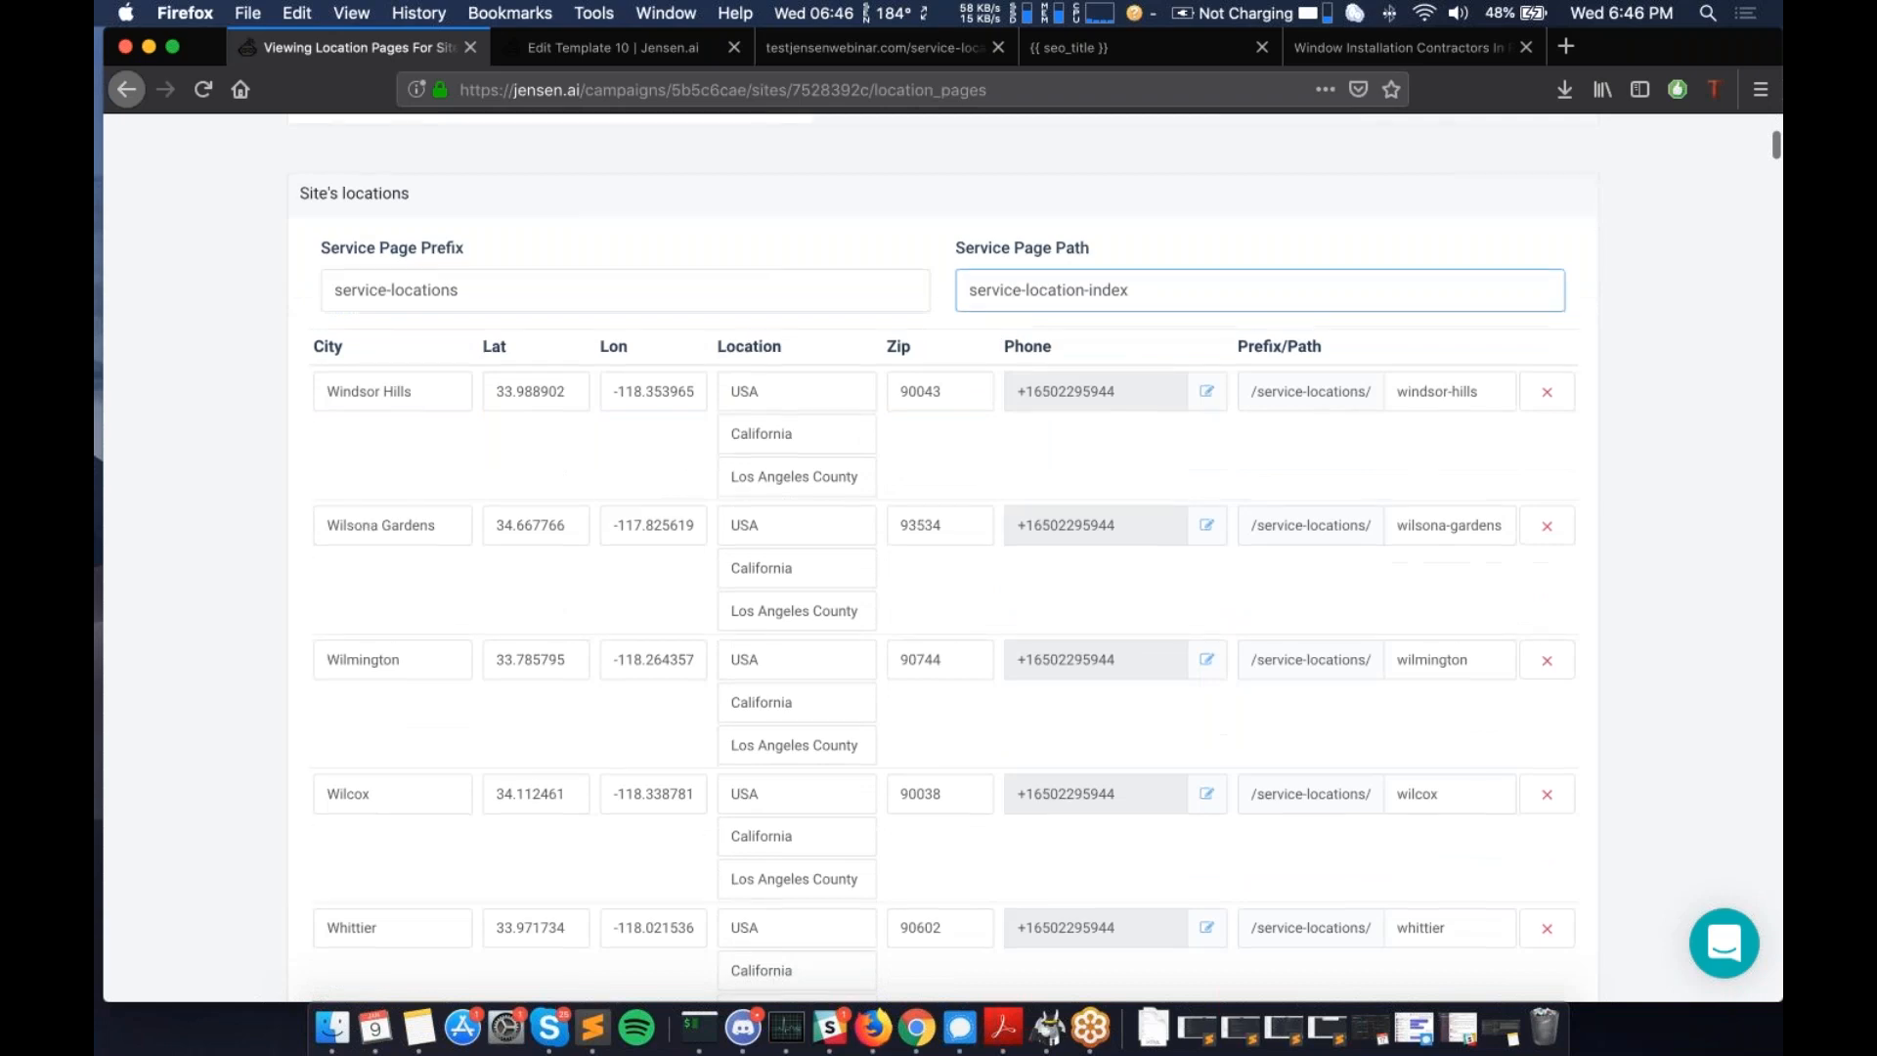
pyautogui.scroll(5, 1125, 396)
pyautogui.scroll(-5, 1130, 397)
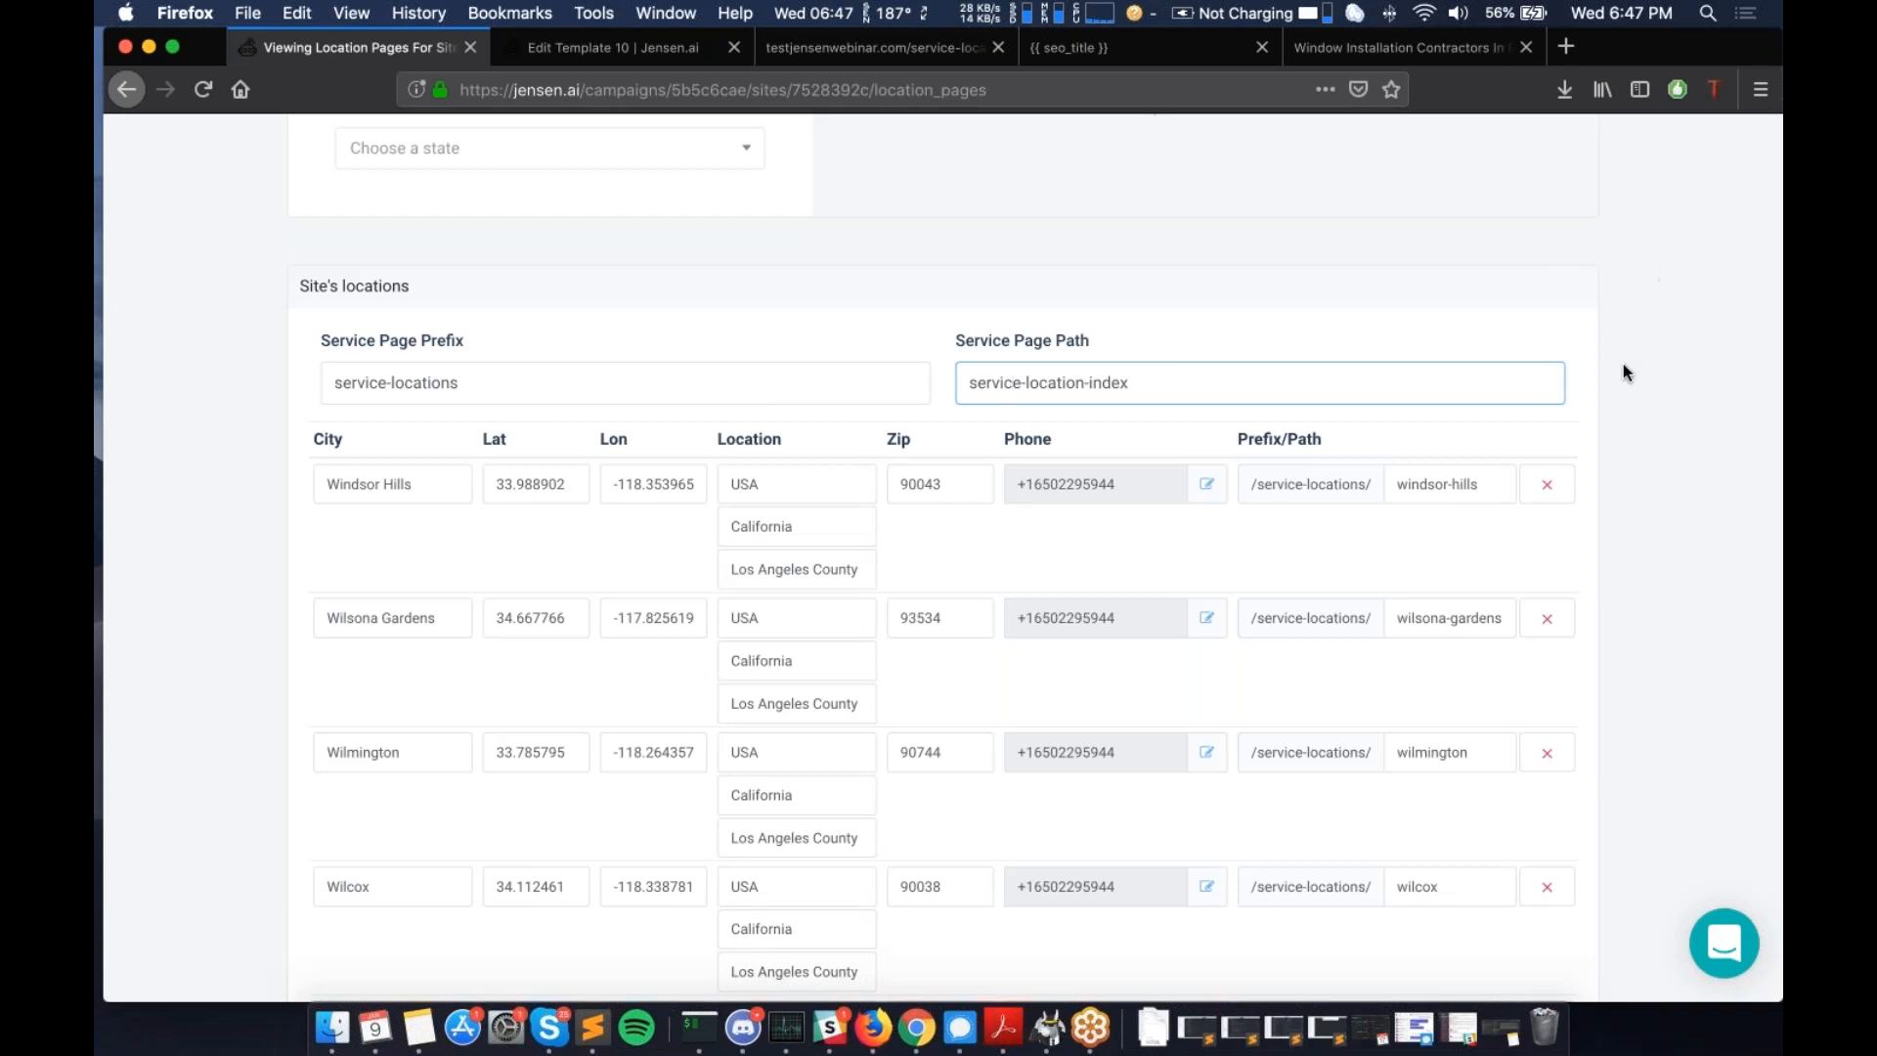
pyautogui.click(1647, 330)
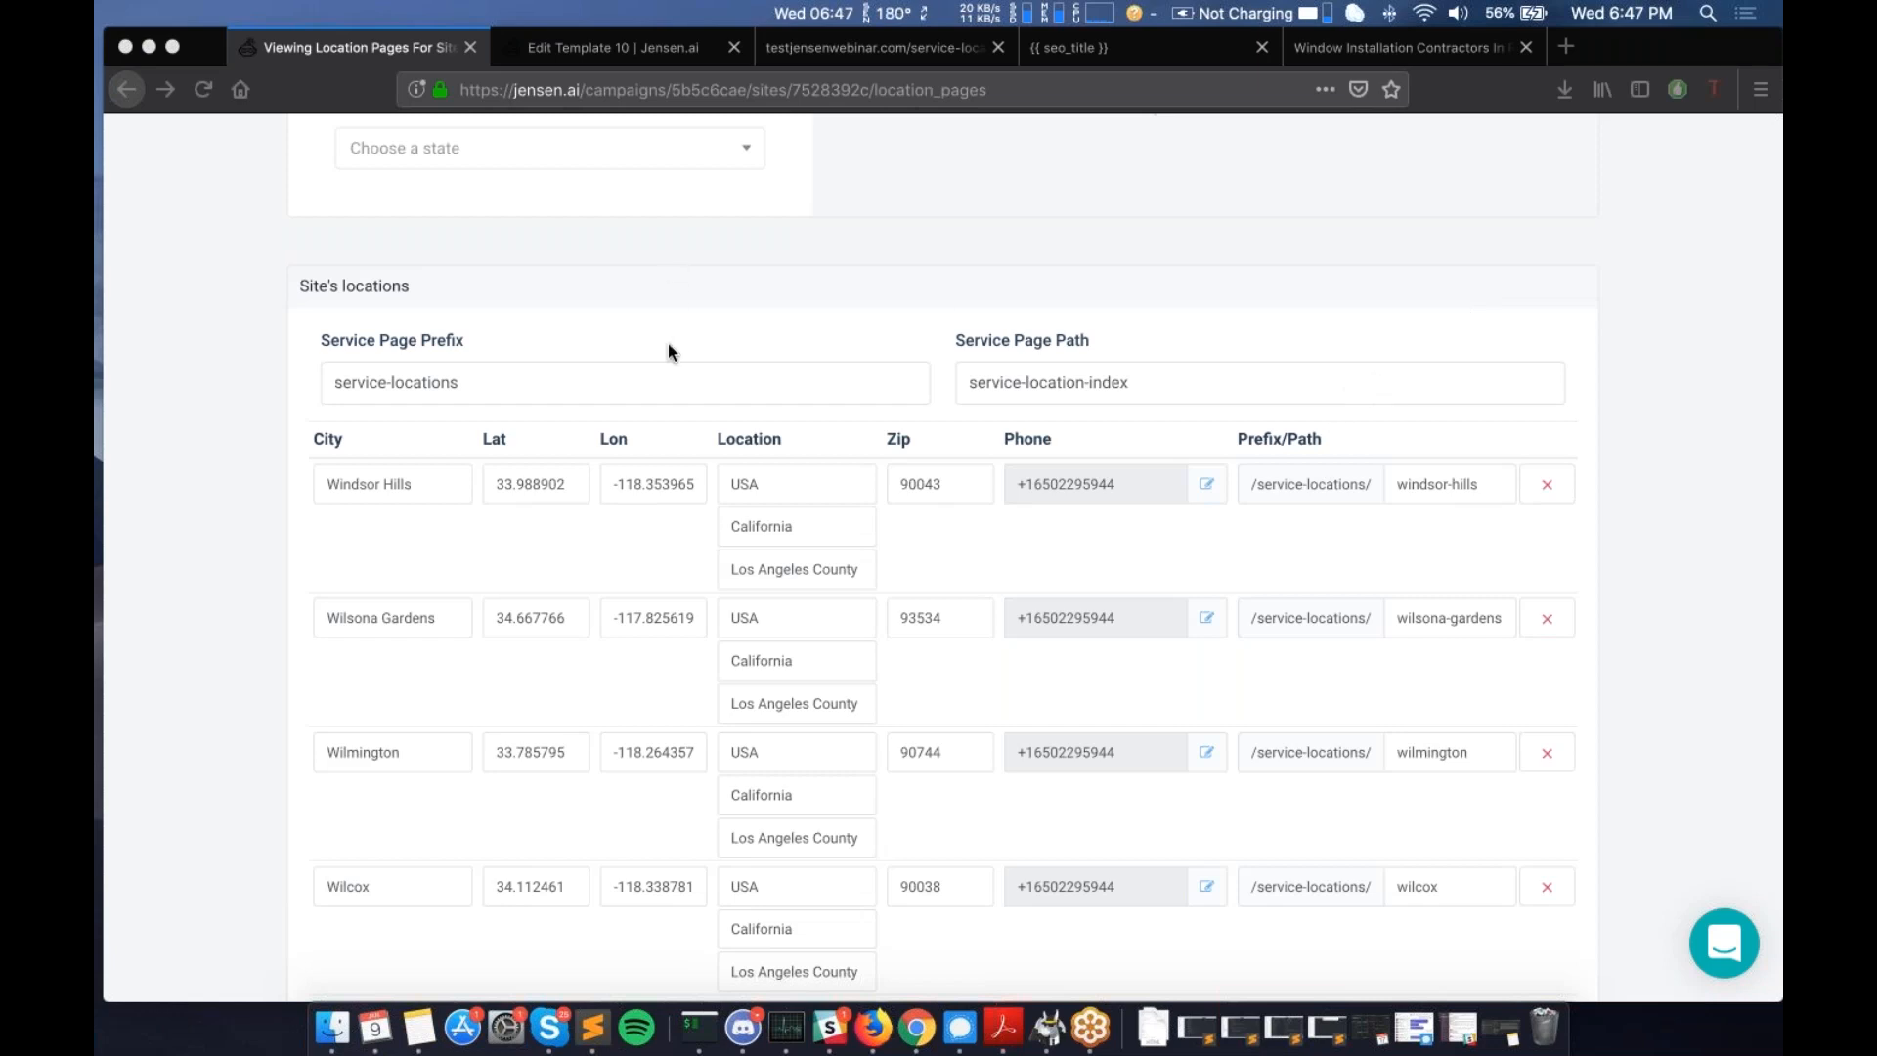
pyautogui.scroll(5, 668, 345)
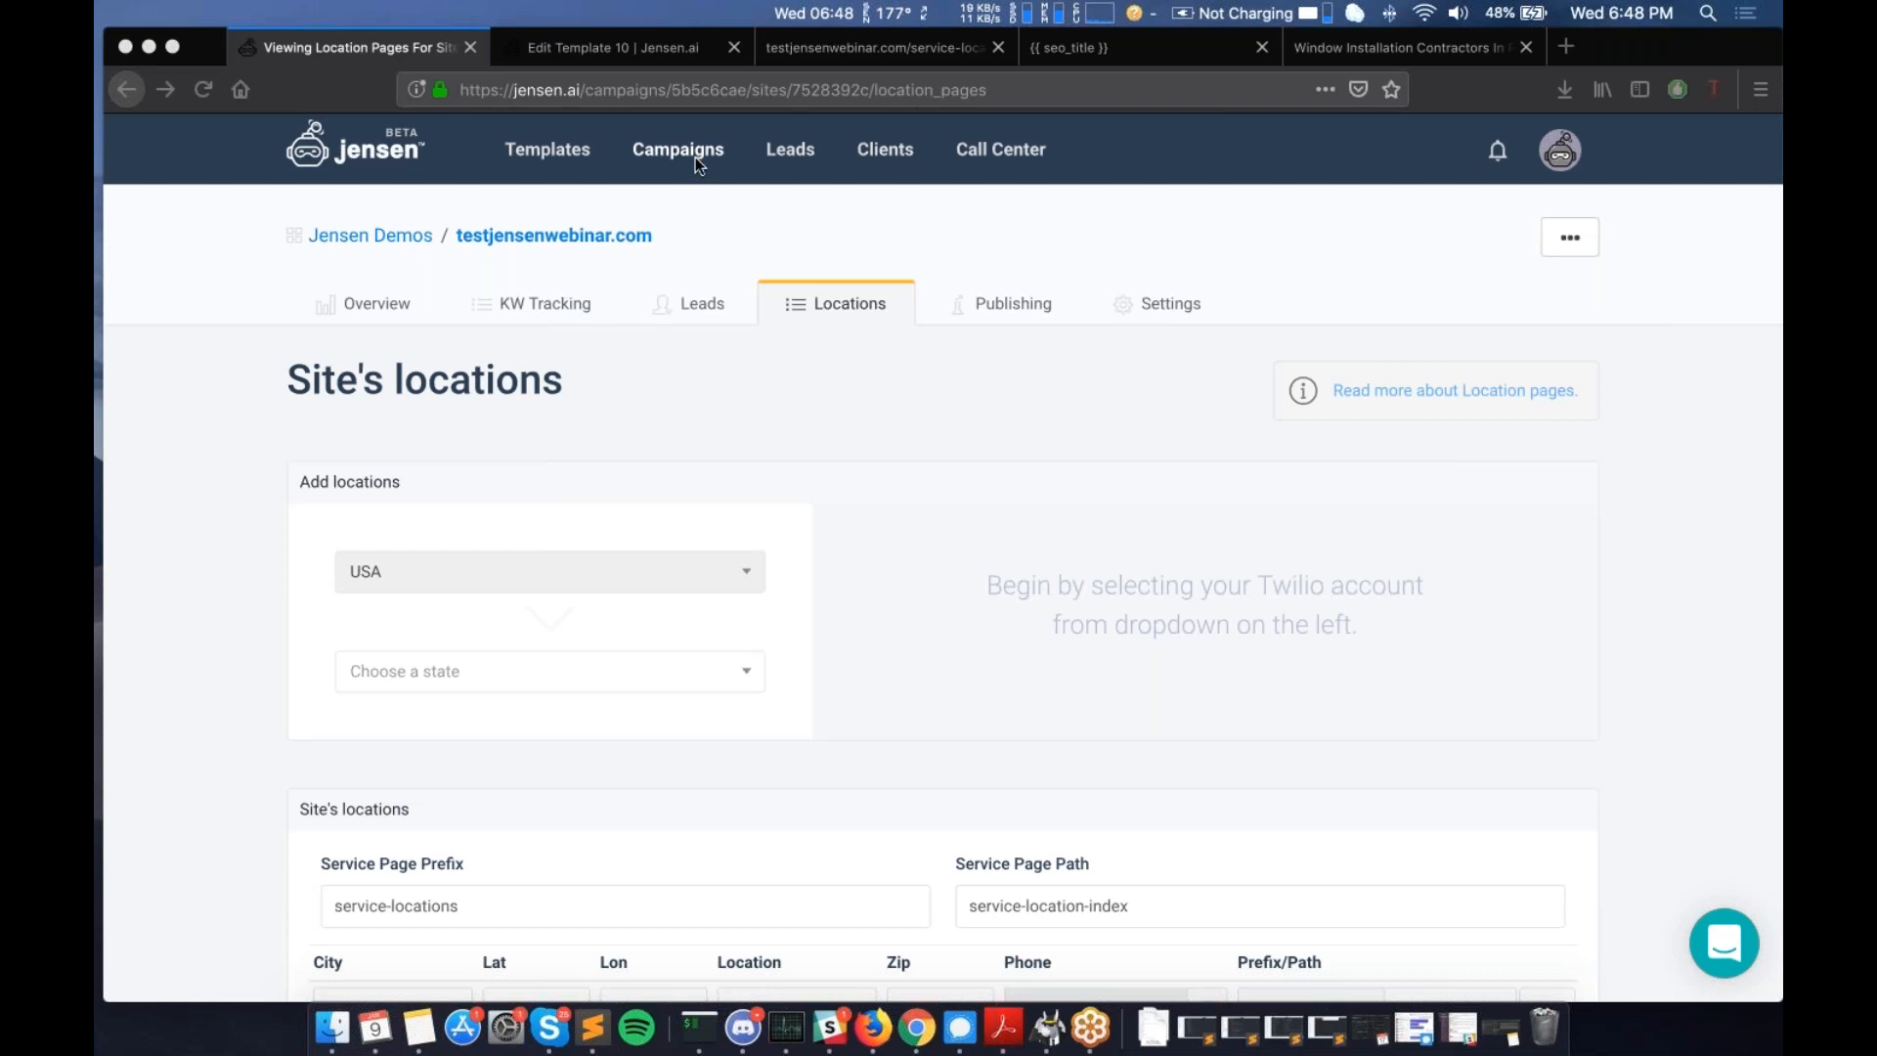
pyautogui.click(1015, 906)
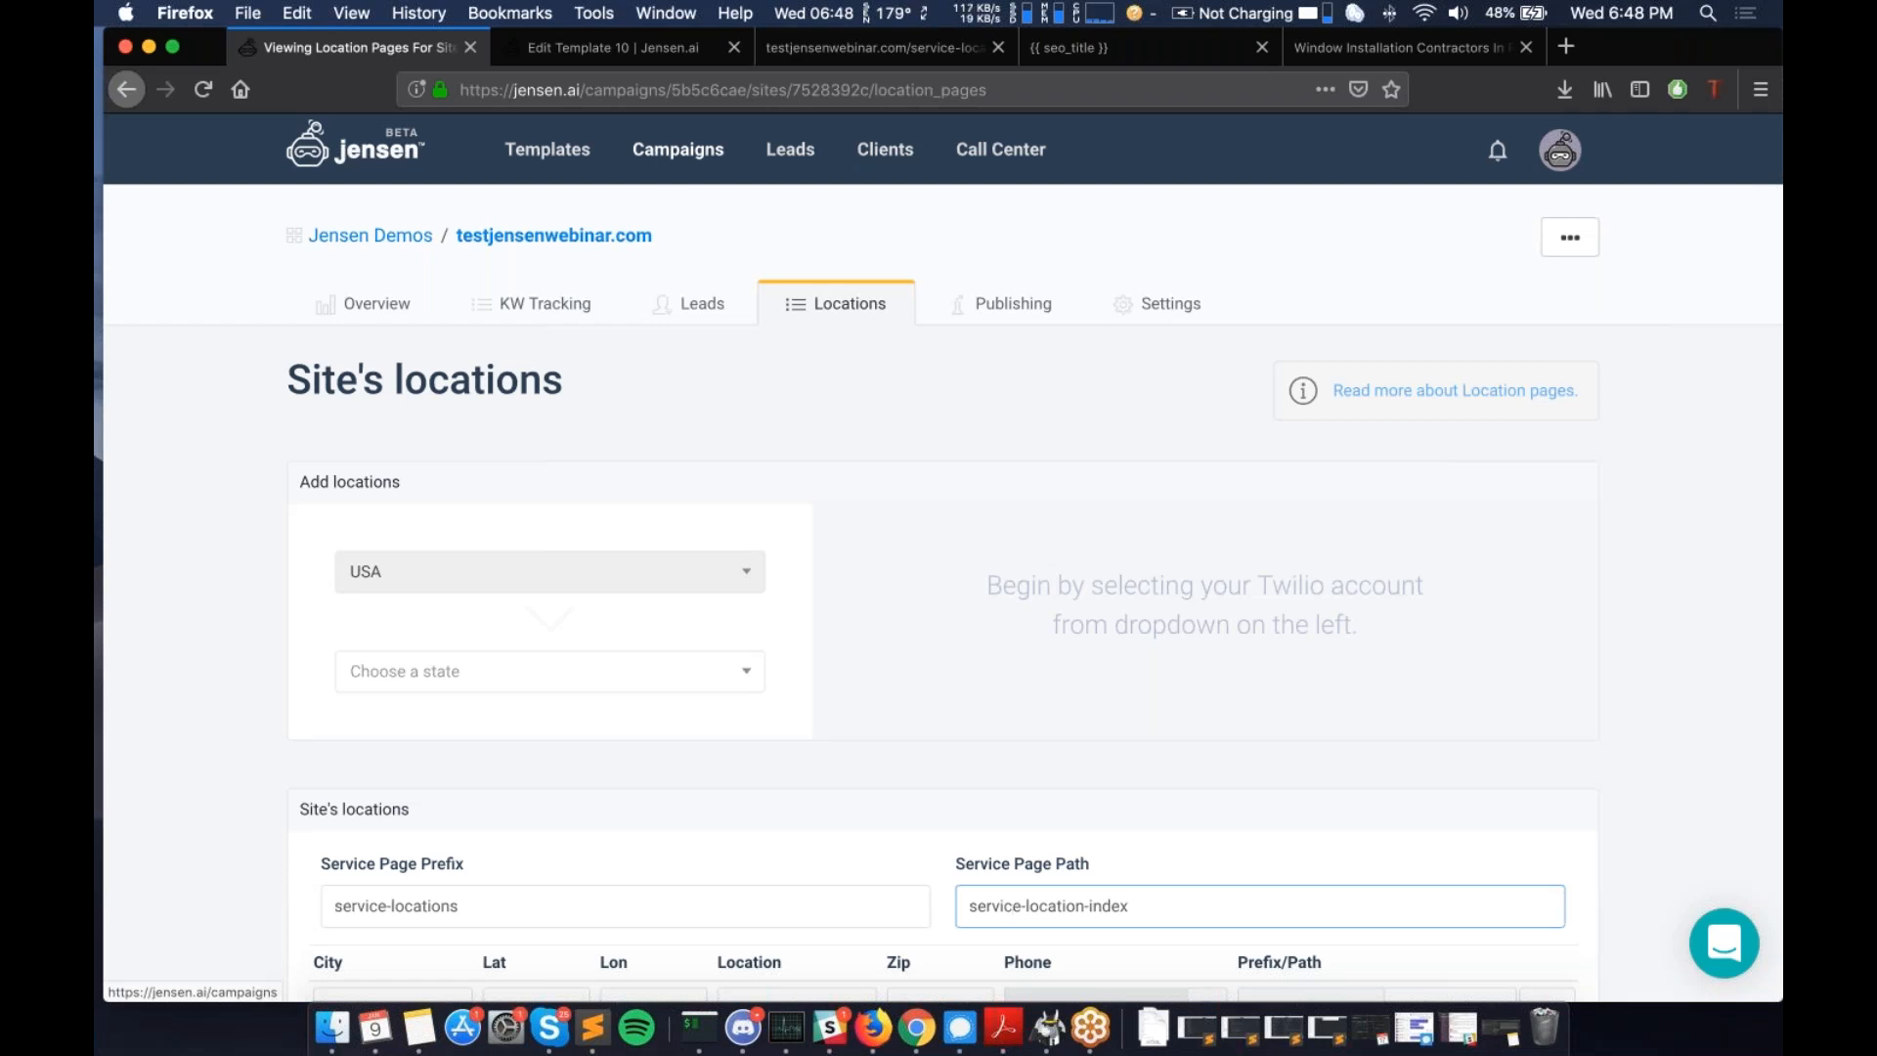
# - Open Webinar Demo Campaign from Campaigns and start connecting an existing site via Connect New Site
pyautogui.click(660, 159)
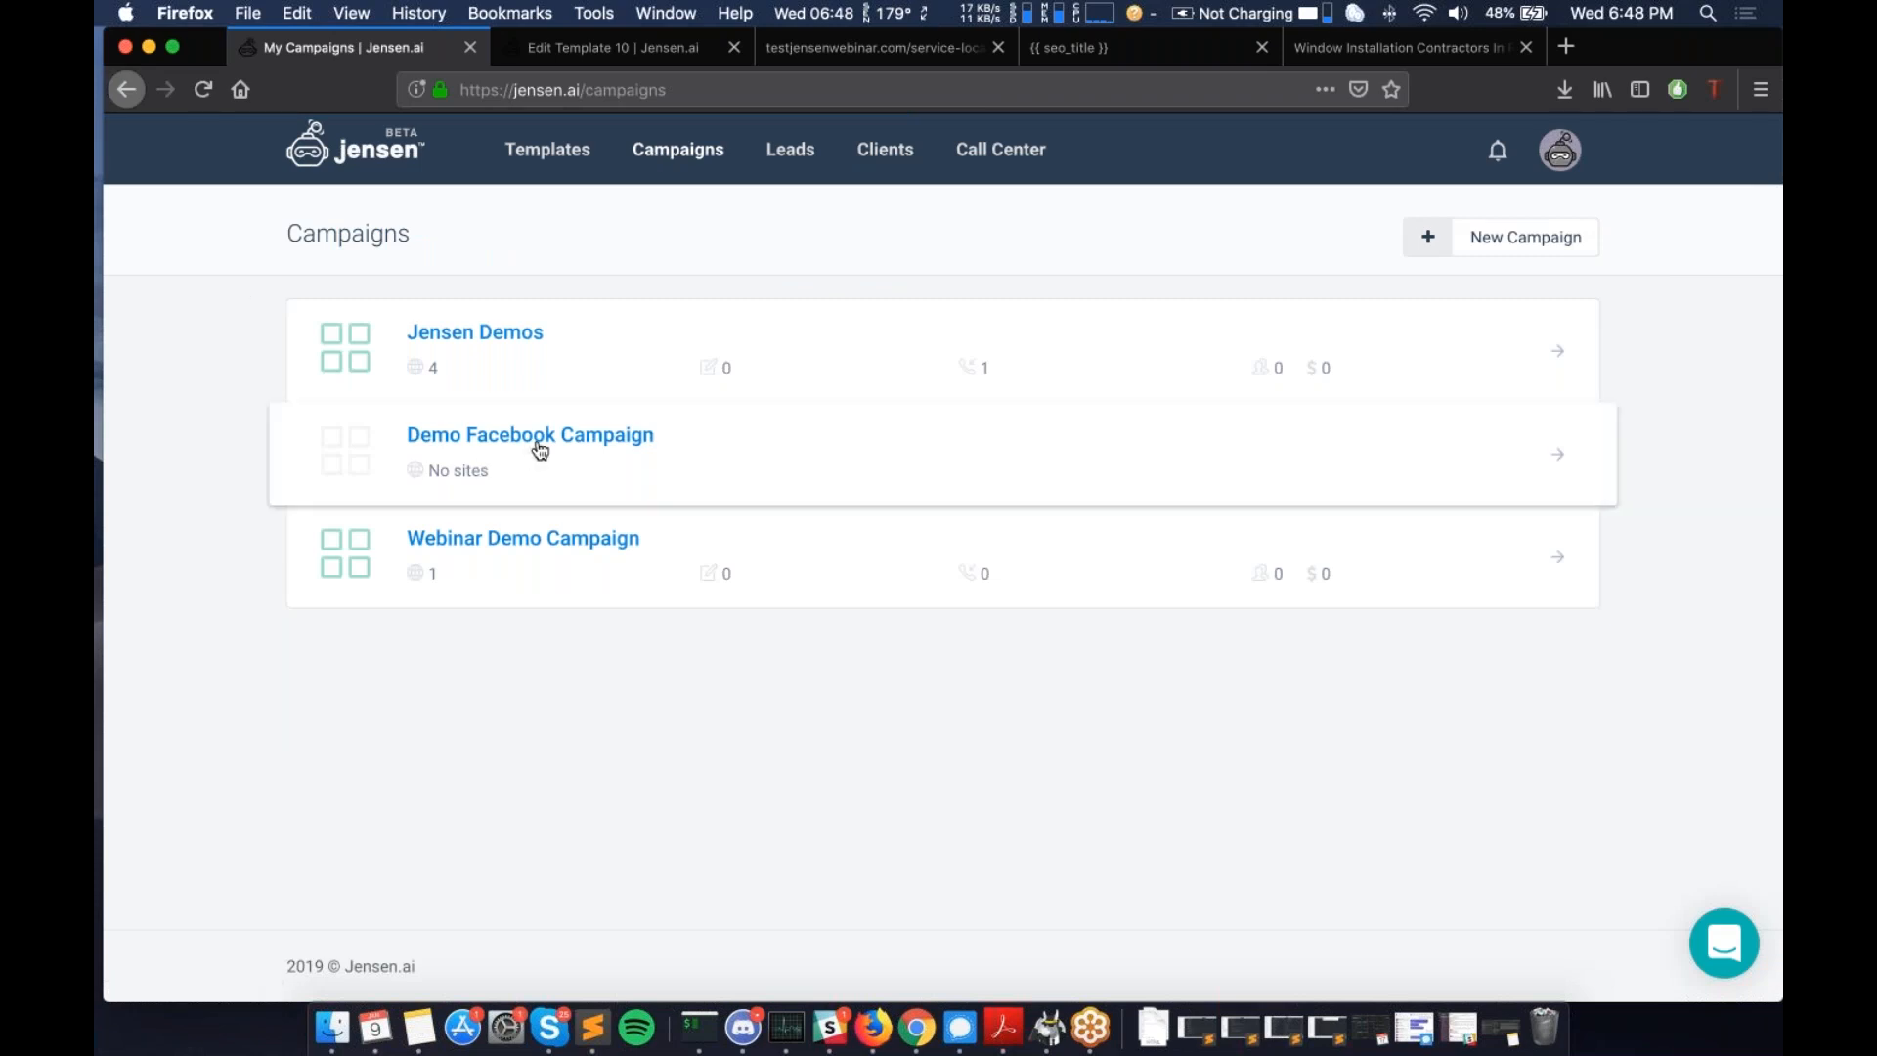
pyautogui.click(565, 540)
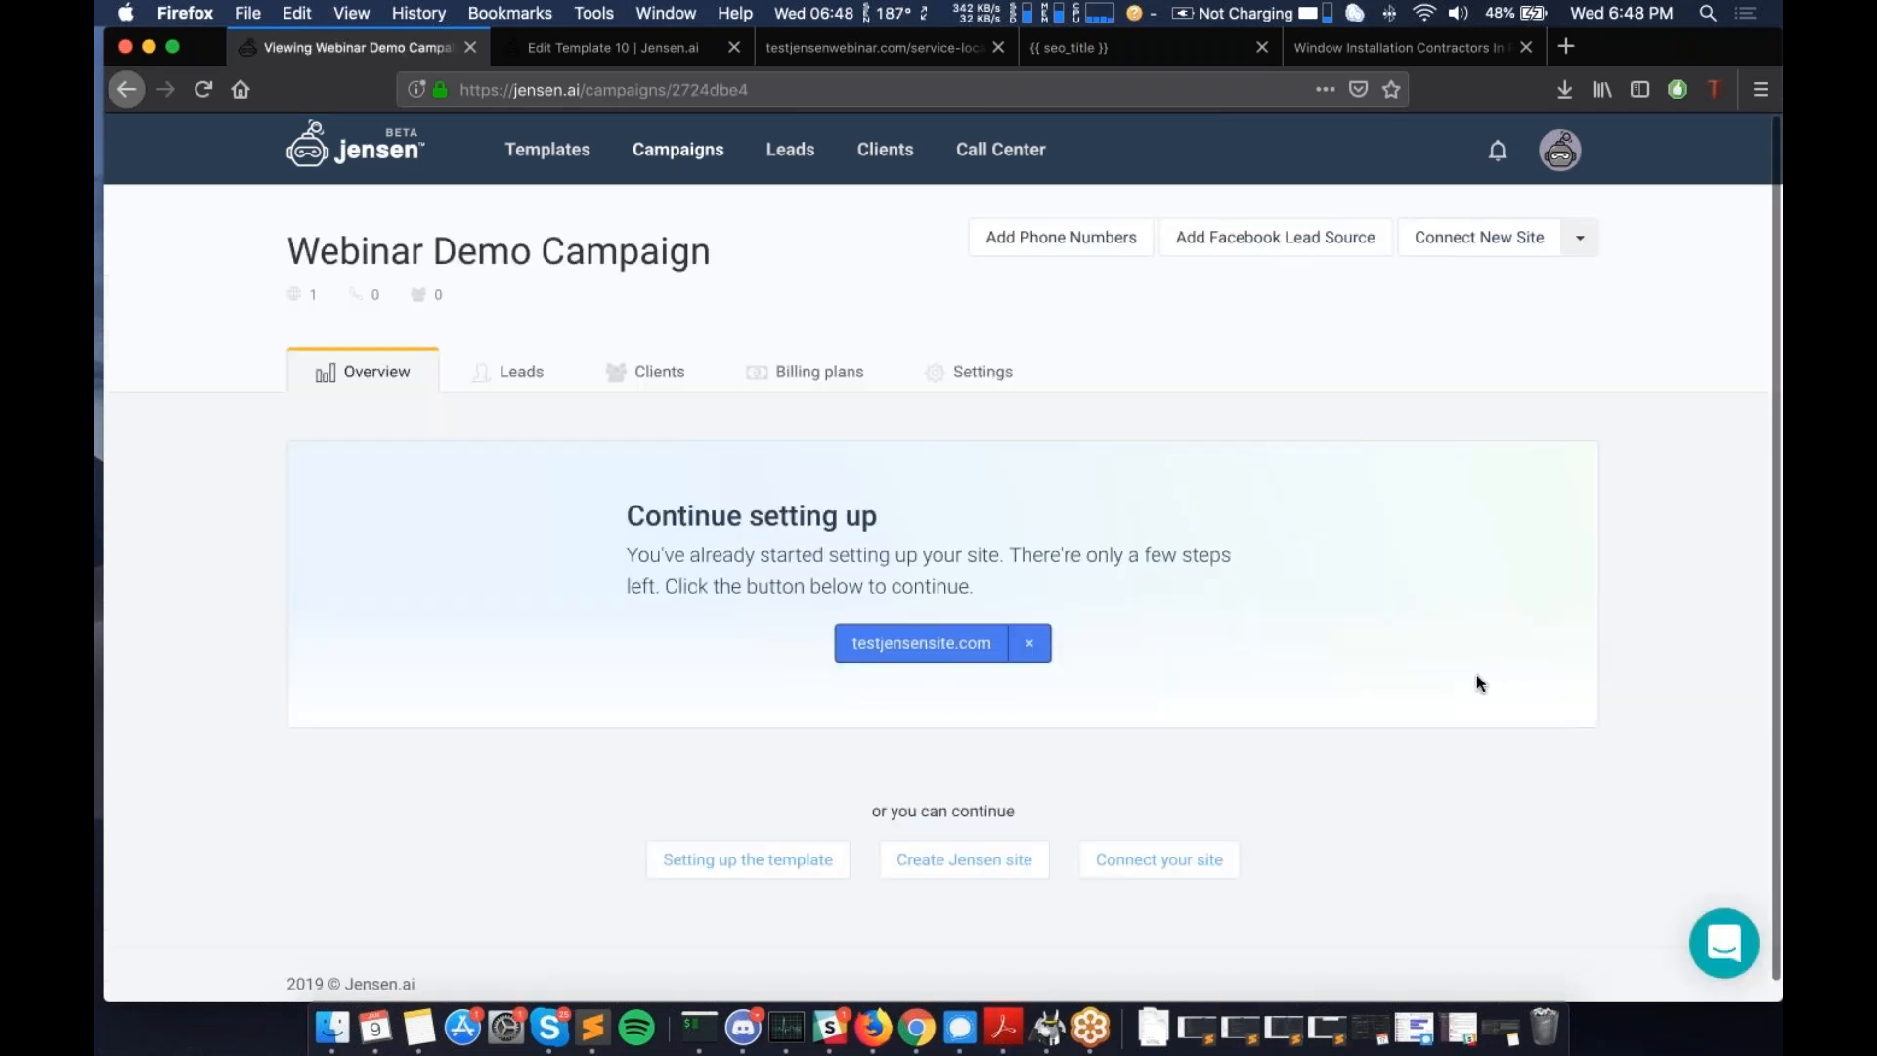
pyautogui.click(1580, 244)
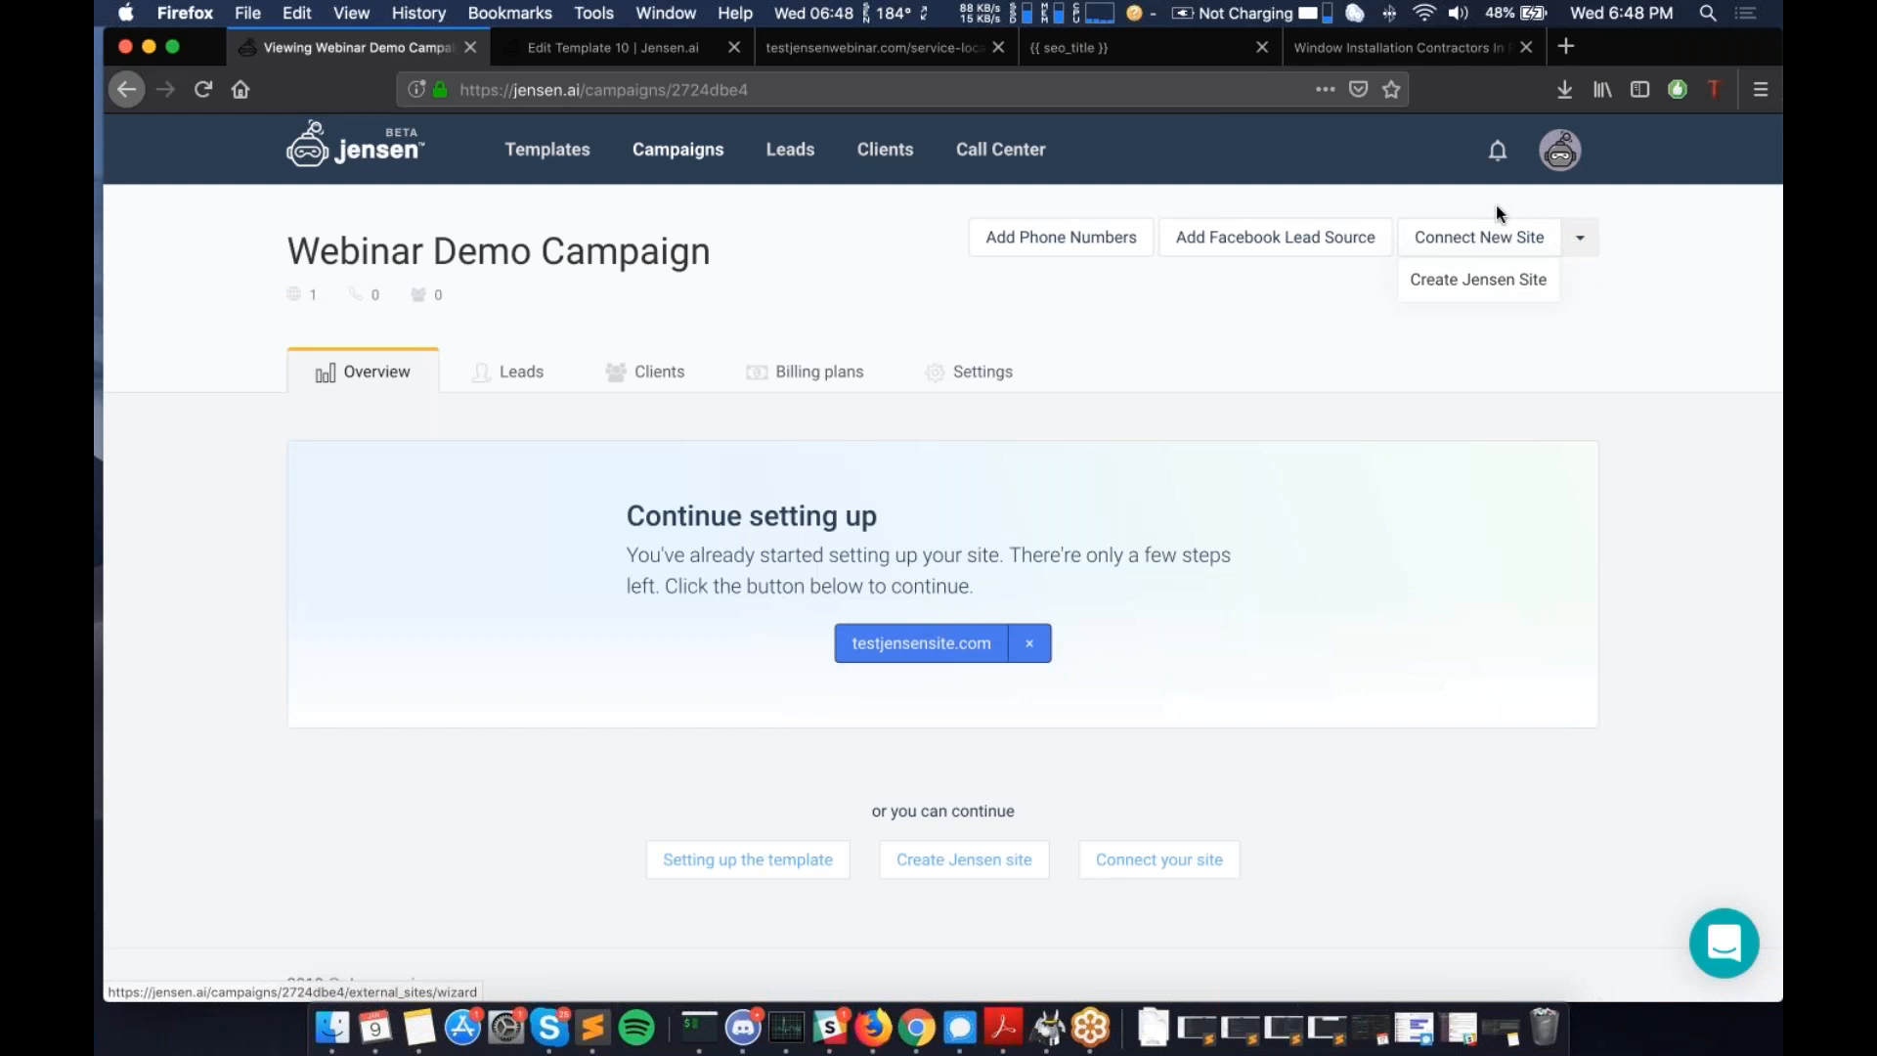
pyautogui.click(1501, 214)
pyautogui.click(1464, 244)
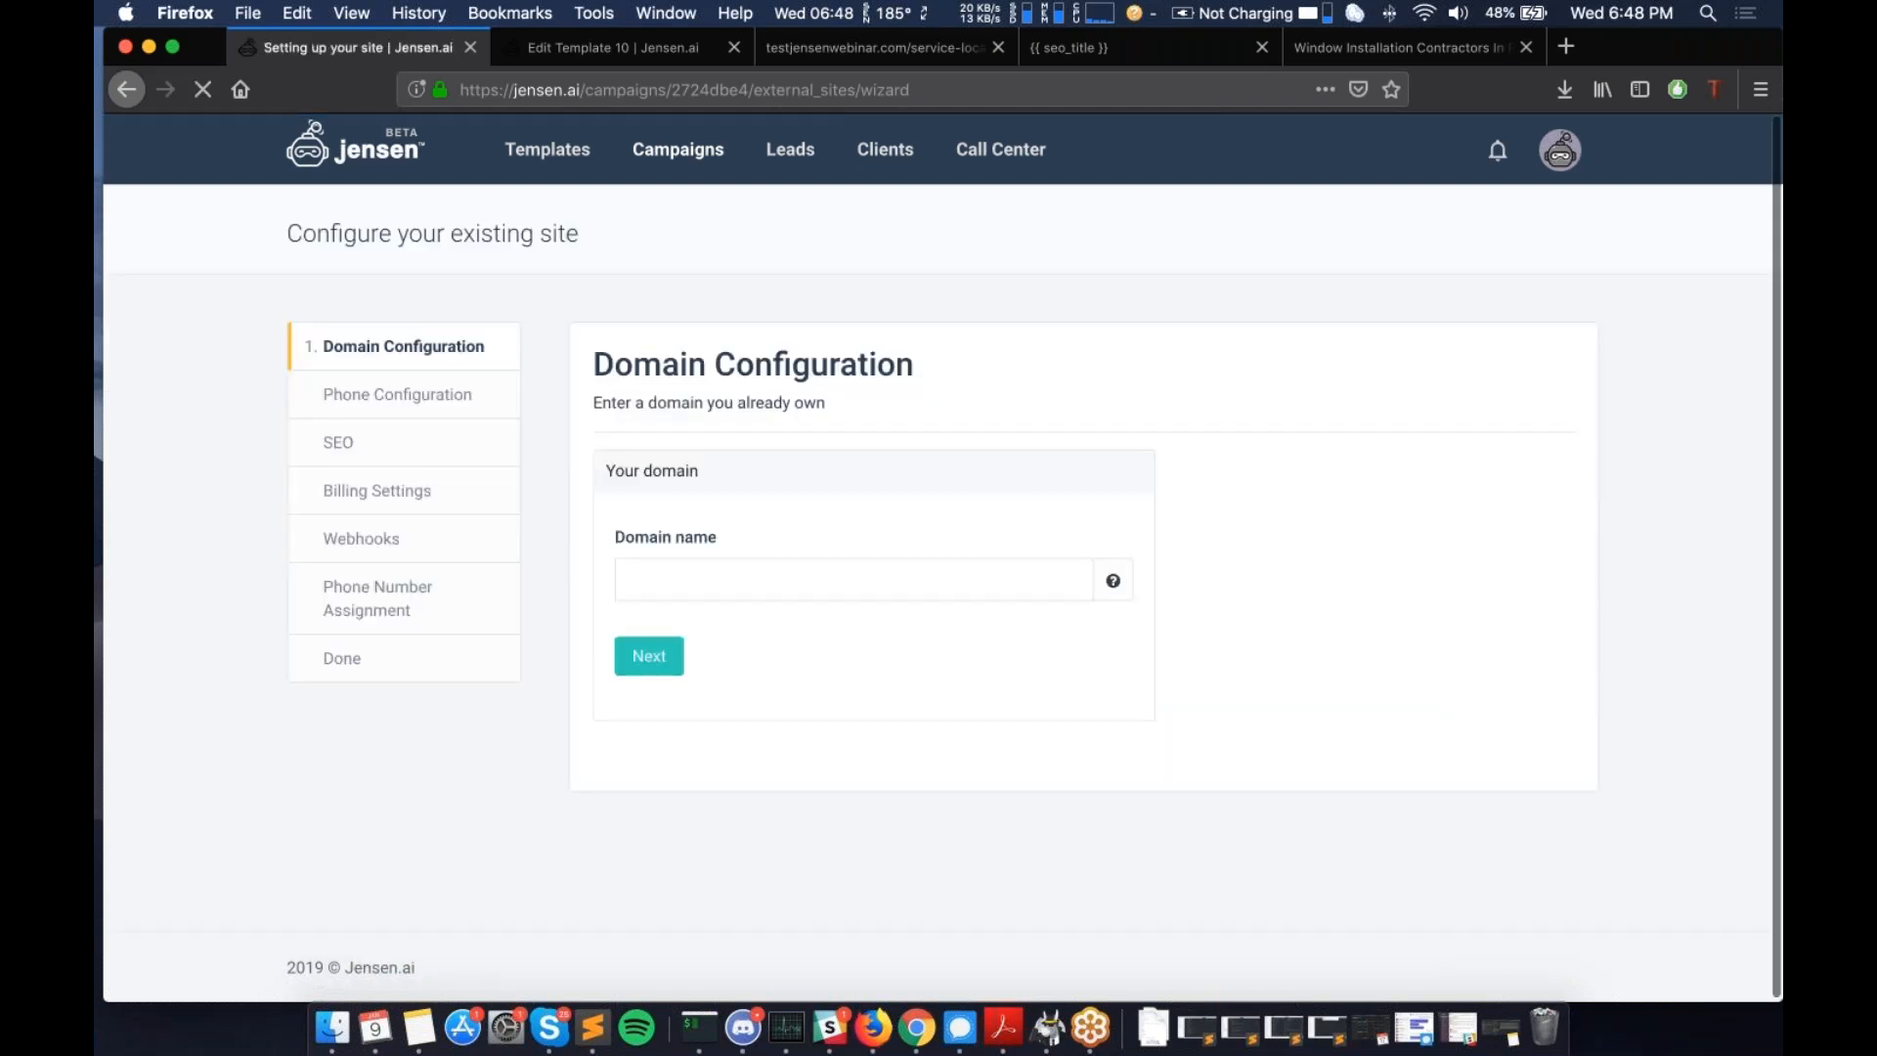
# - Enter the domain testwebinarexternalsite.com and continue to the Phone Configuration step
pyautogui.click(738, 583)
pyautogui.write('testwebinar')
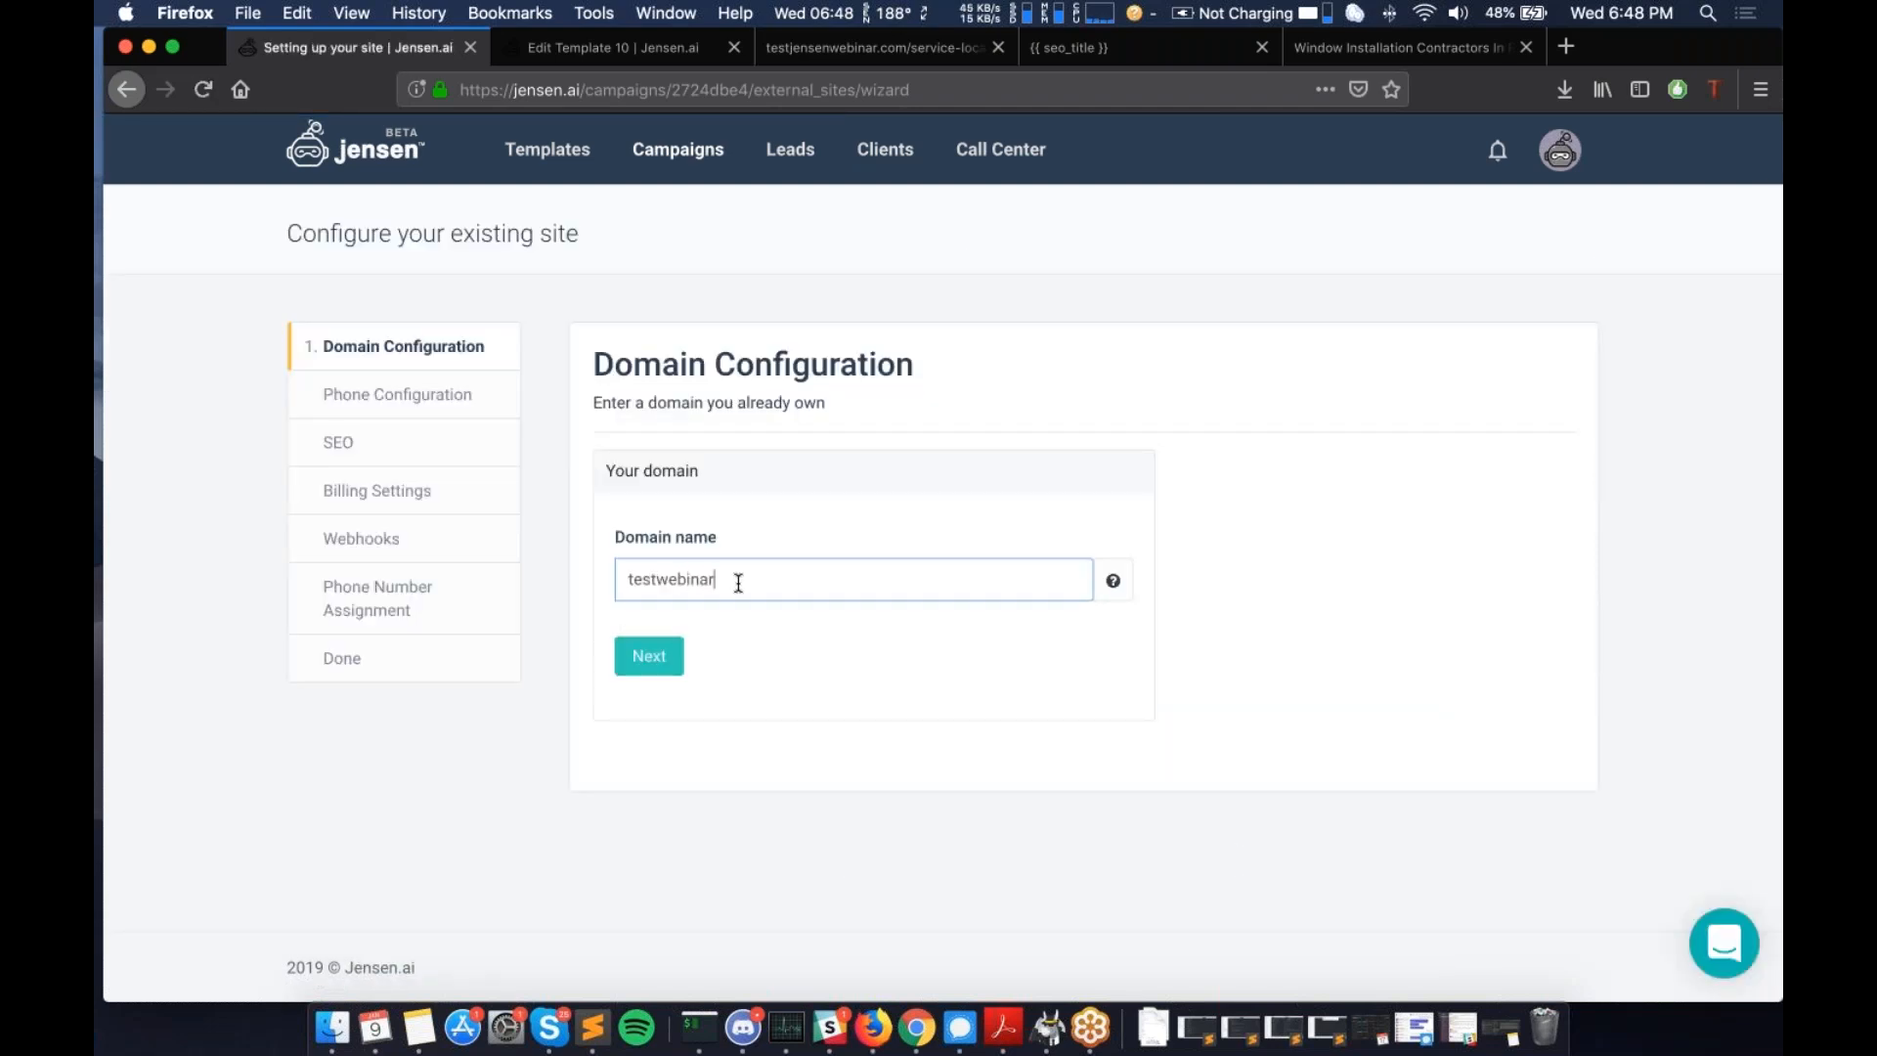
pyautogui.write('externalsite.com')
pyautogui.moveTo(629, 582); pyautogui.dragTo(848, 580)
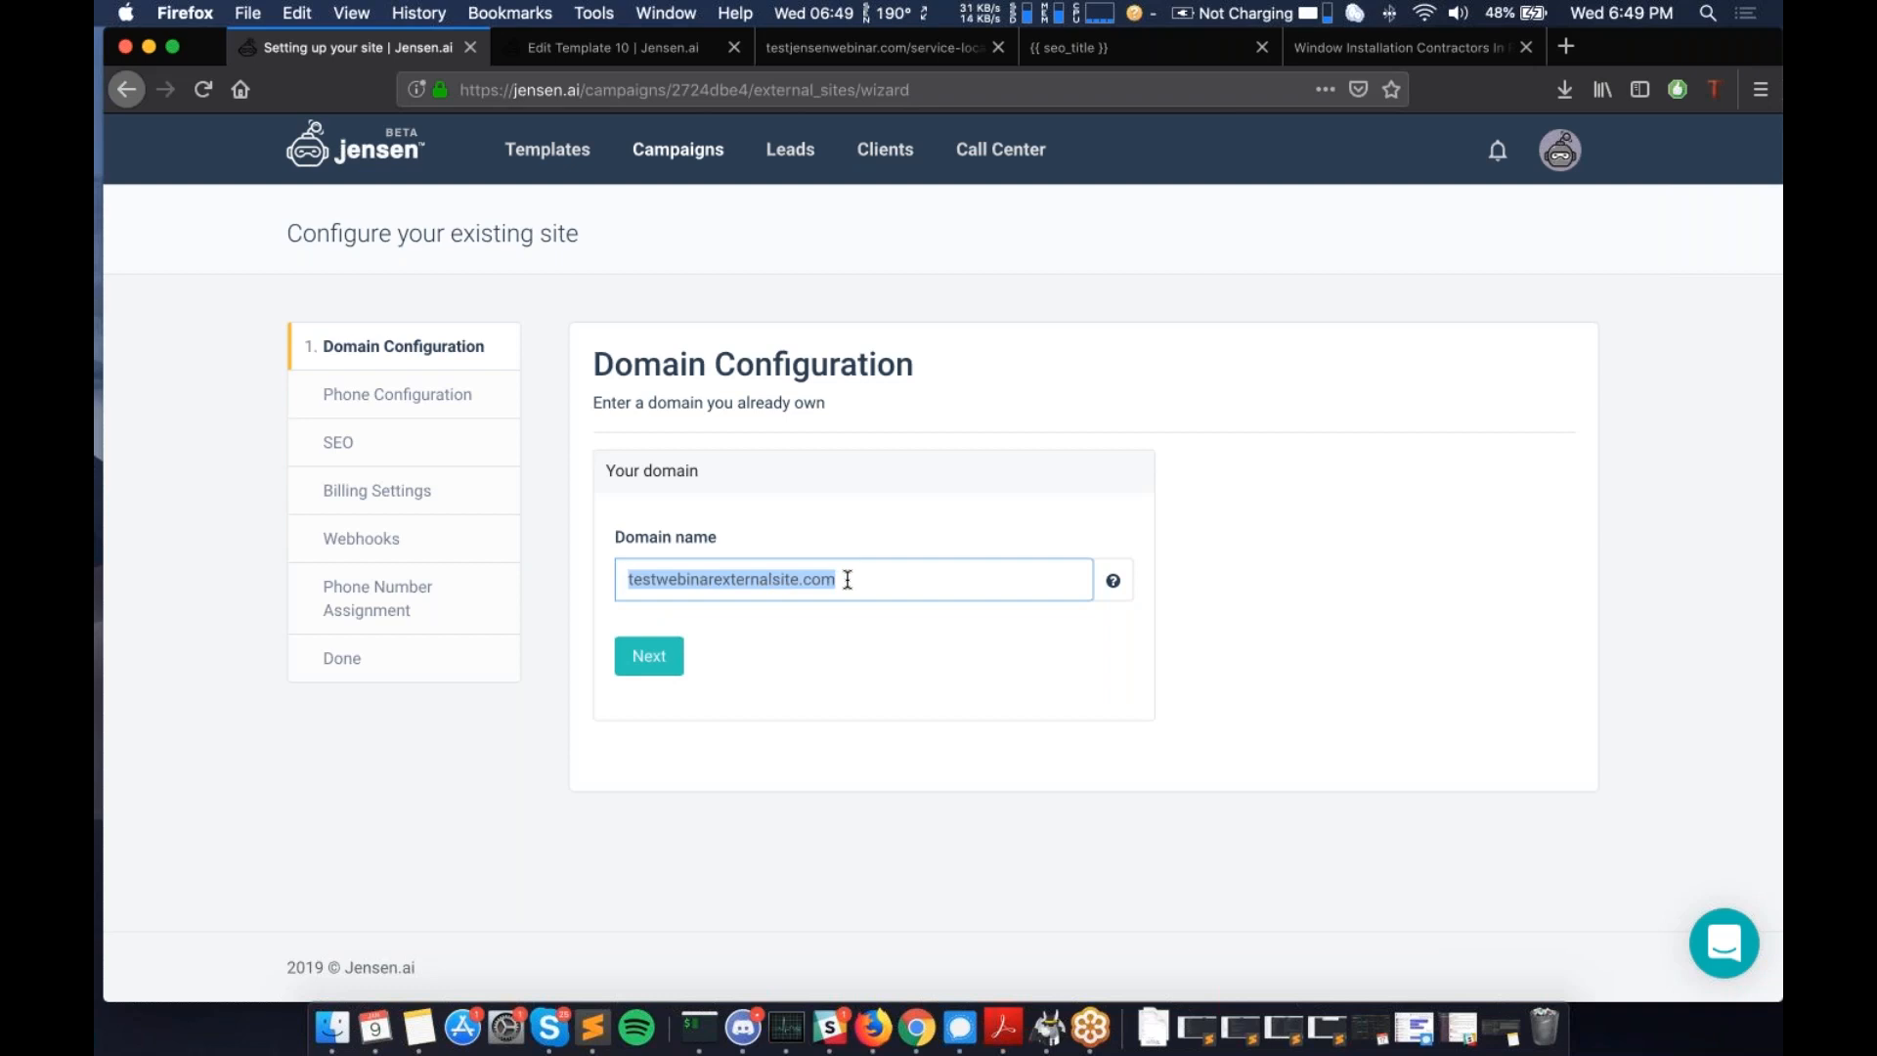
pyautogui.scroll(-1, 847, 580)
pyautogui.click(772, 621)
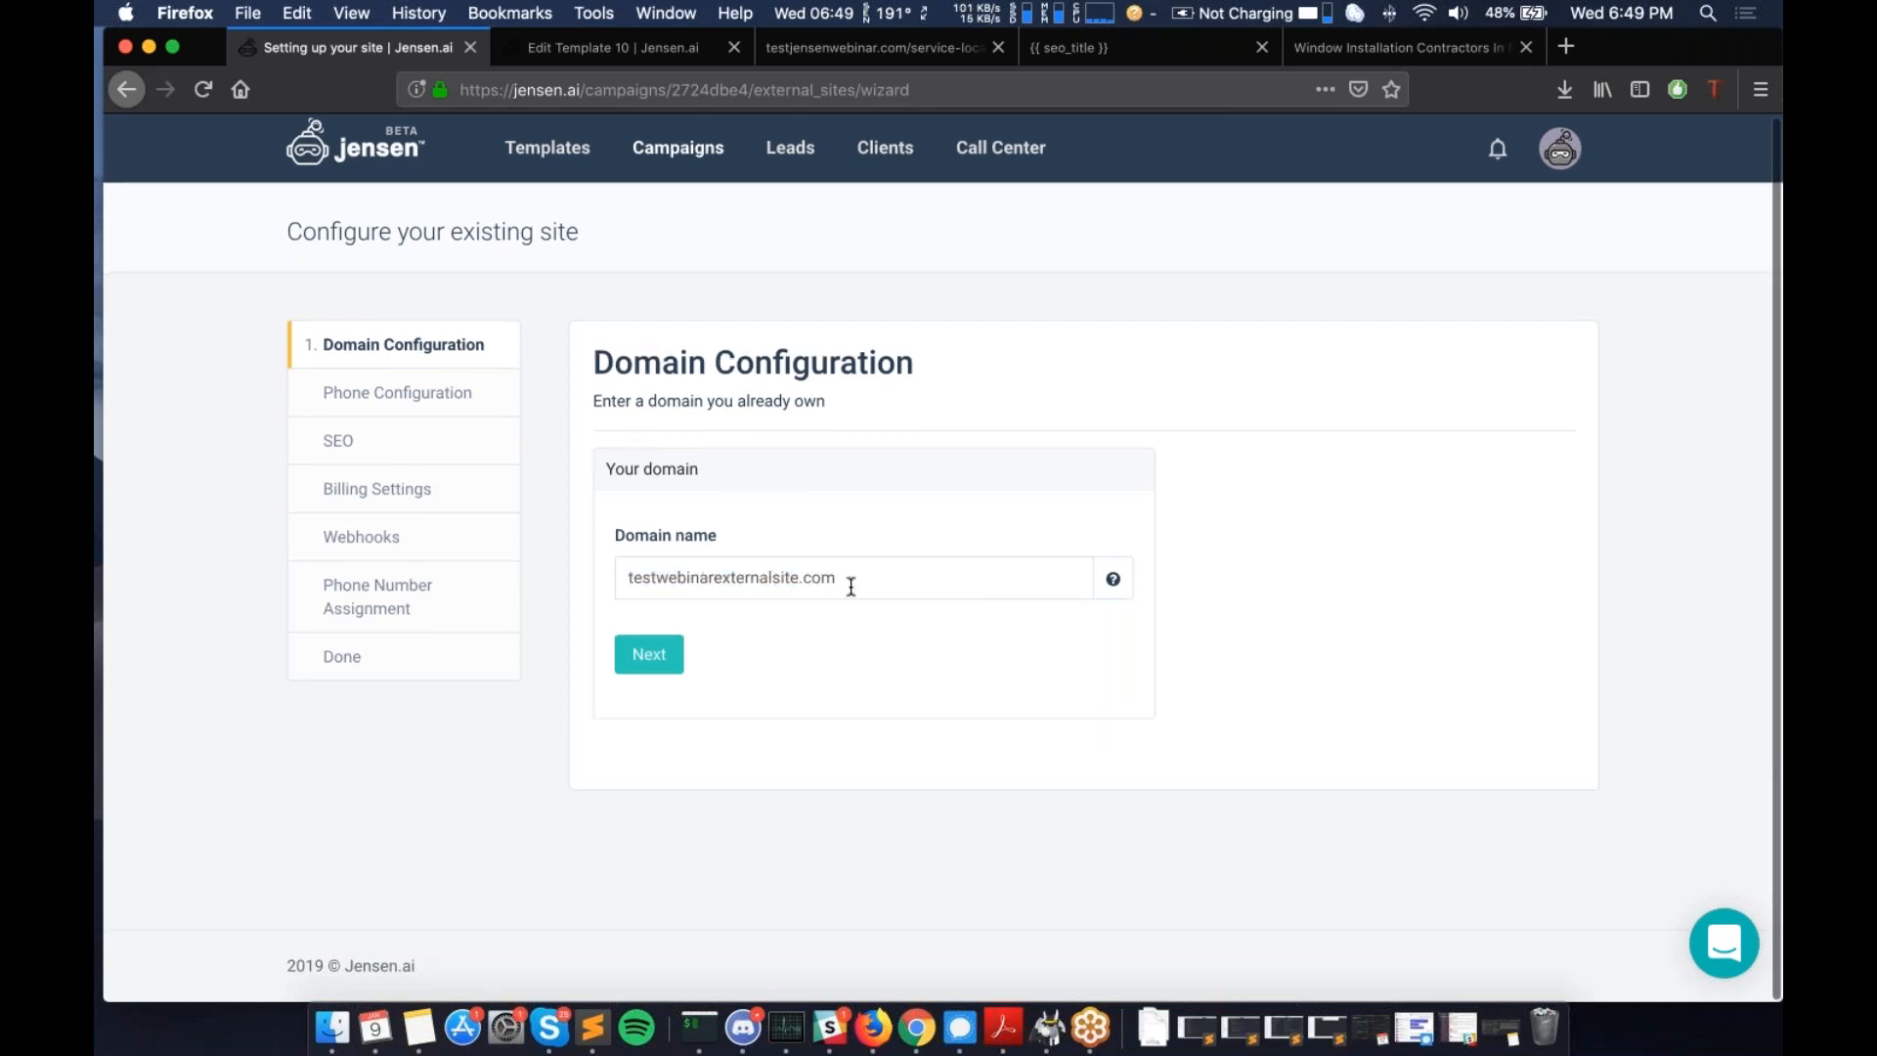
pyautogui.moveTo(854, 585); pyautogui.dragTo(607, 543)
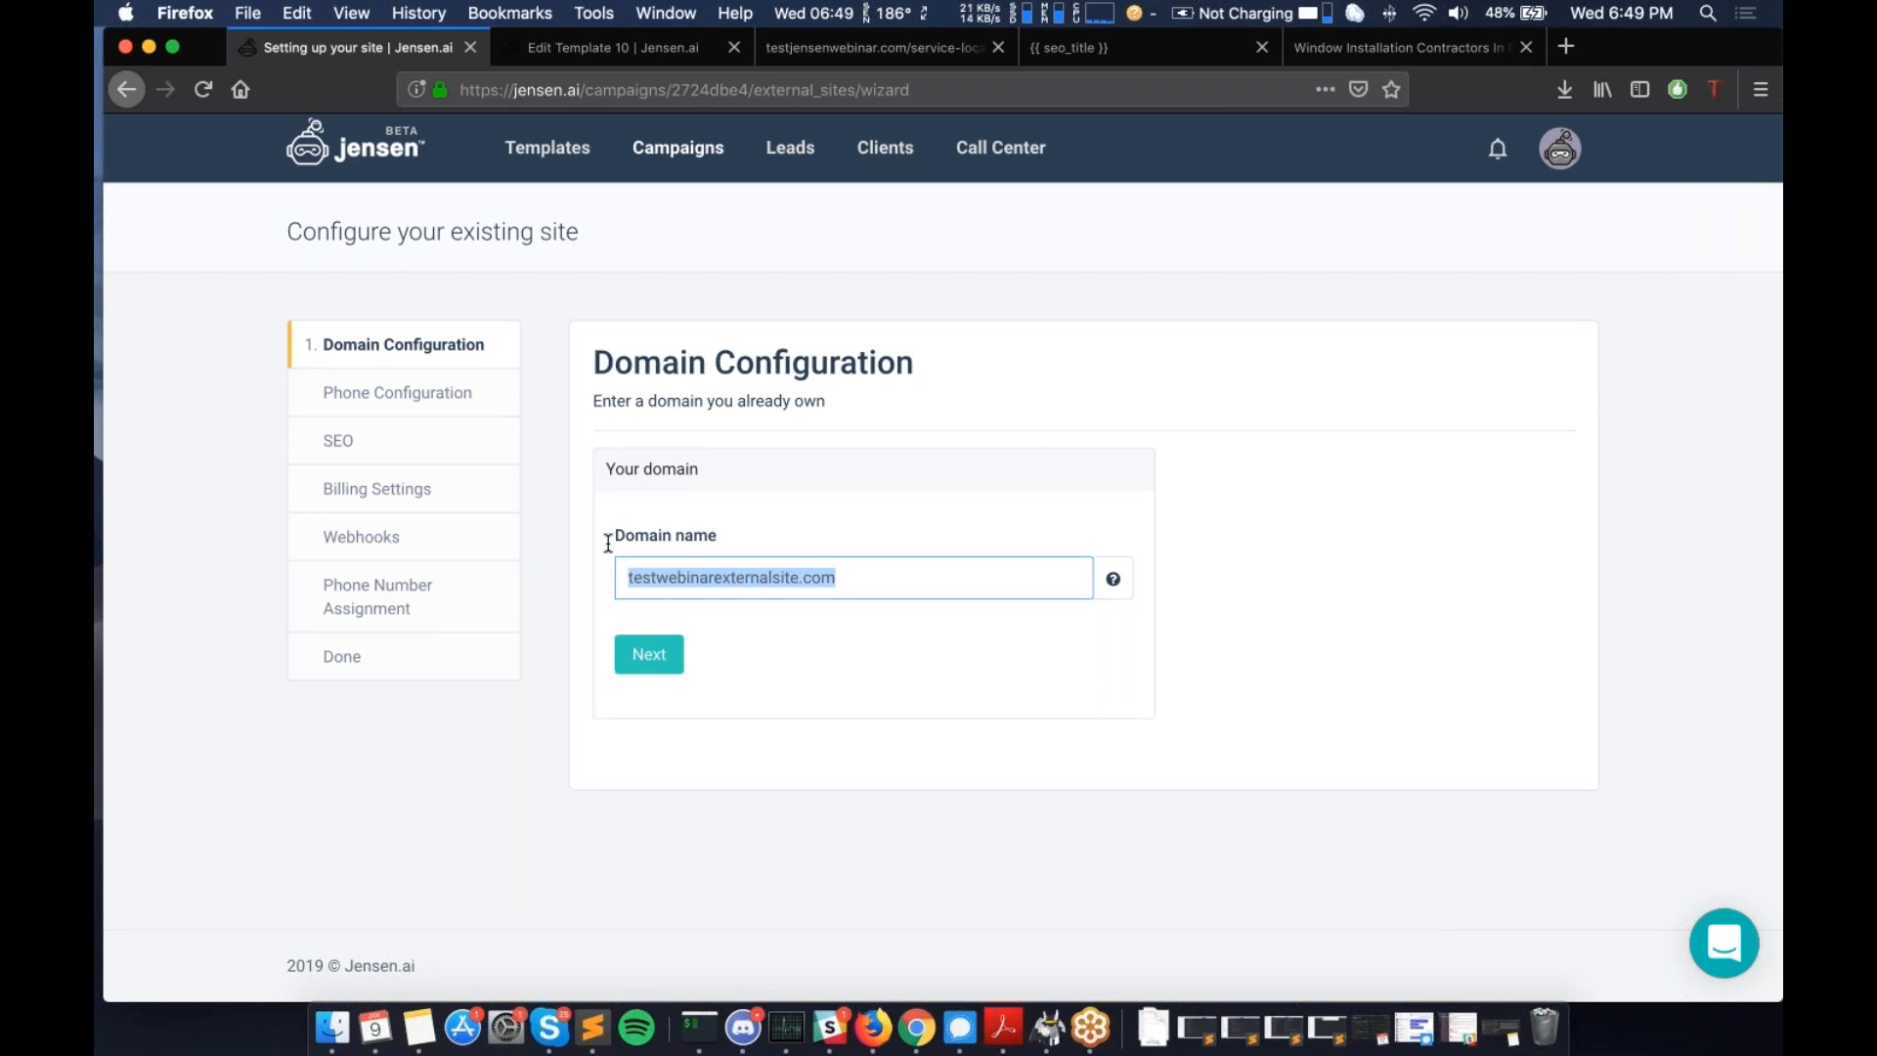
pyautogui.click(654, 667)
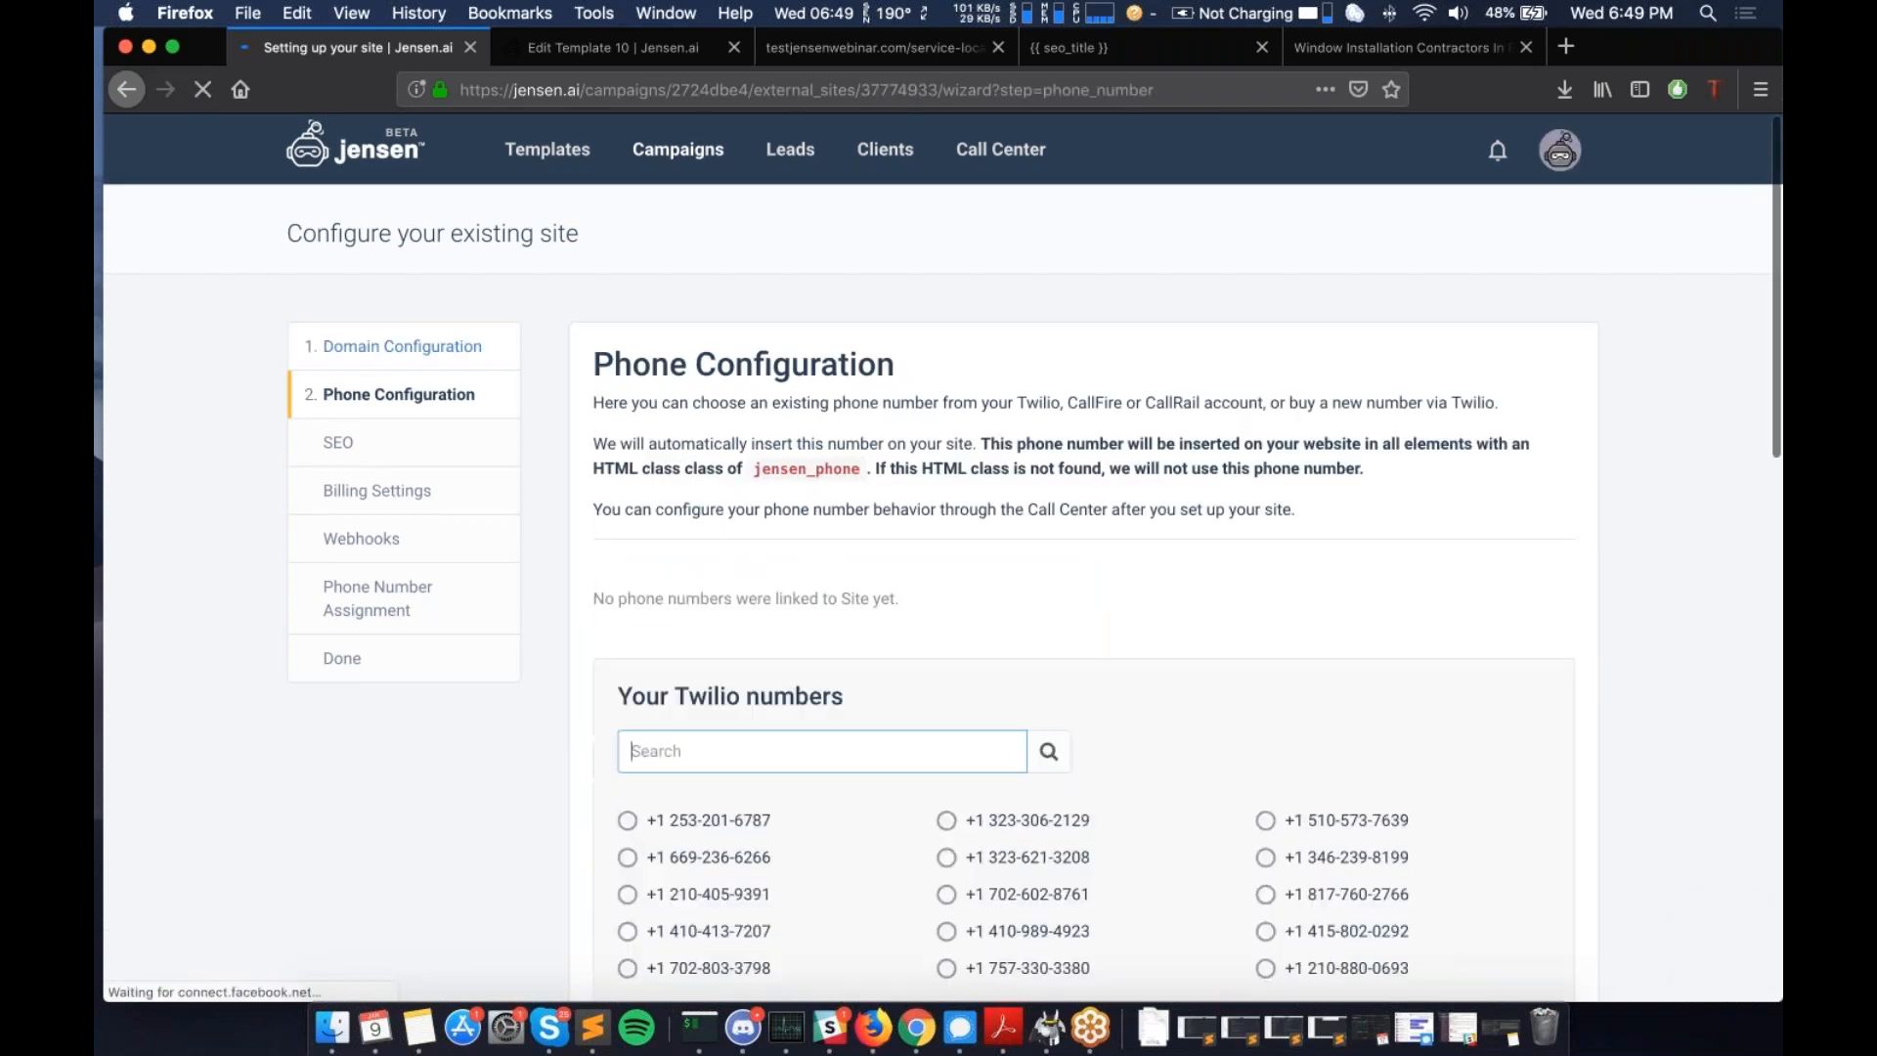
# - Read the phone configuration explanation, including the jensen_phone class name
pyautogui.scroll(-3, 1135, 496)
pyautogui.scroll(-2, 1134, 496)
pyautogui.scroll(5, 1189, 442)
pyautogui.moveTo(591, 402); pyautogui.dragTo(1347, 508)
pyautogui.click(1346, 508)
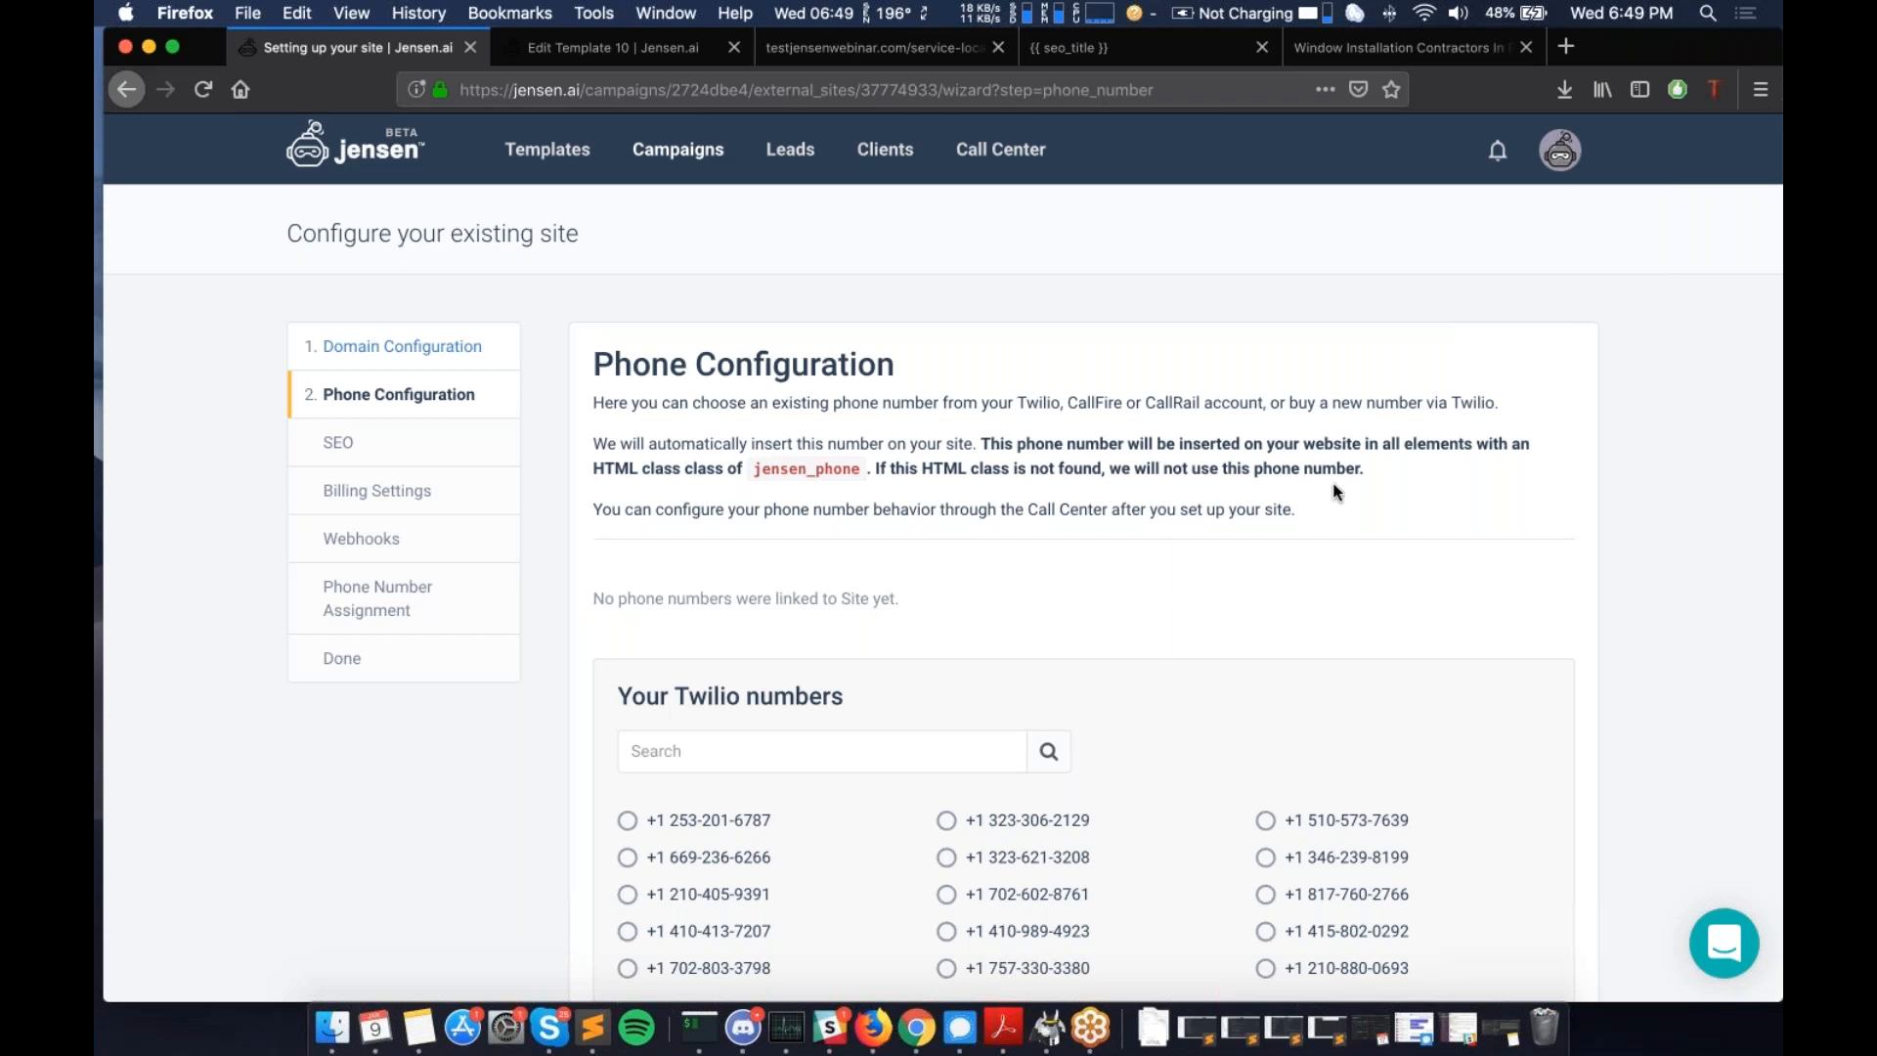
pyautogui.doubleClick(783, 469)
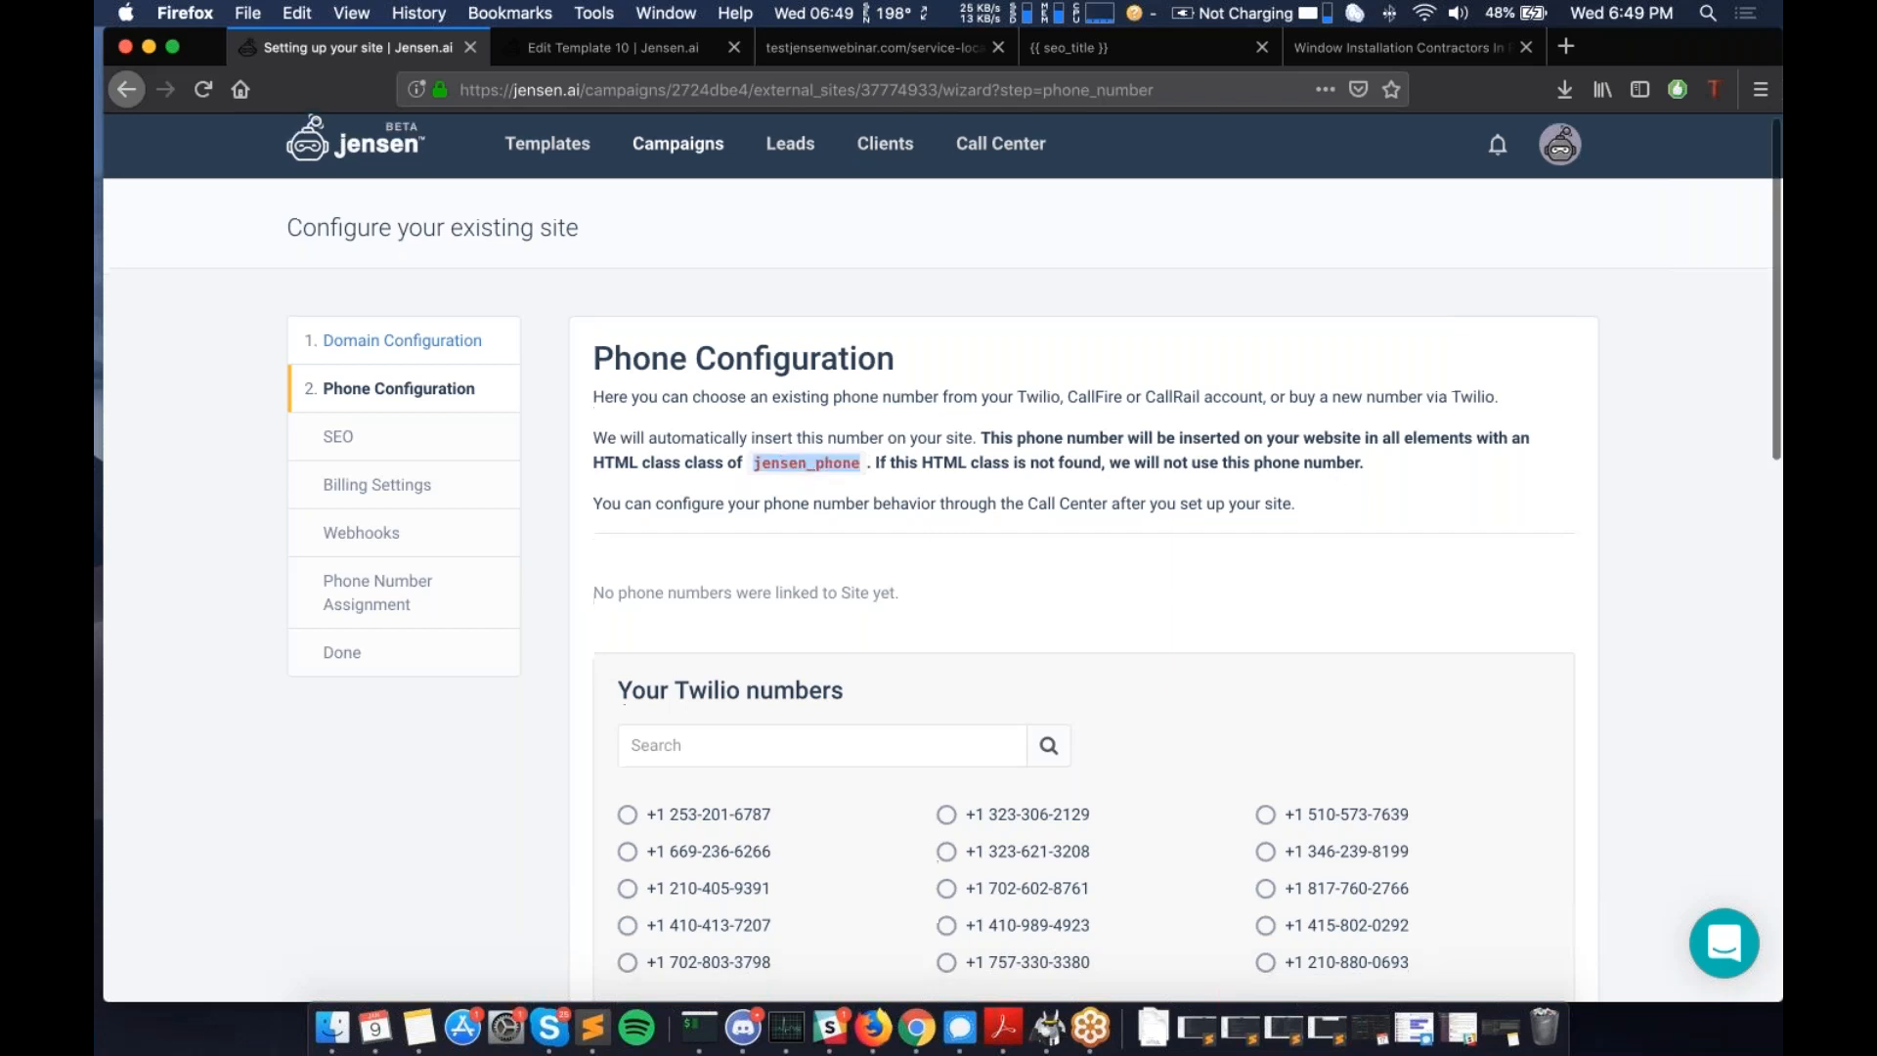
pyautogui.scroll(-1, 943, 556)
pyautogui.scroll(-1, 760, 452)
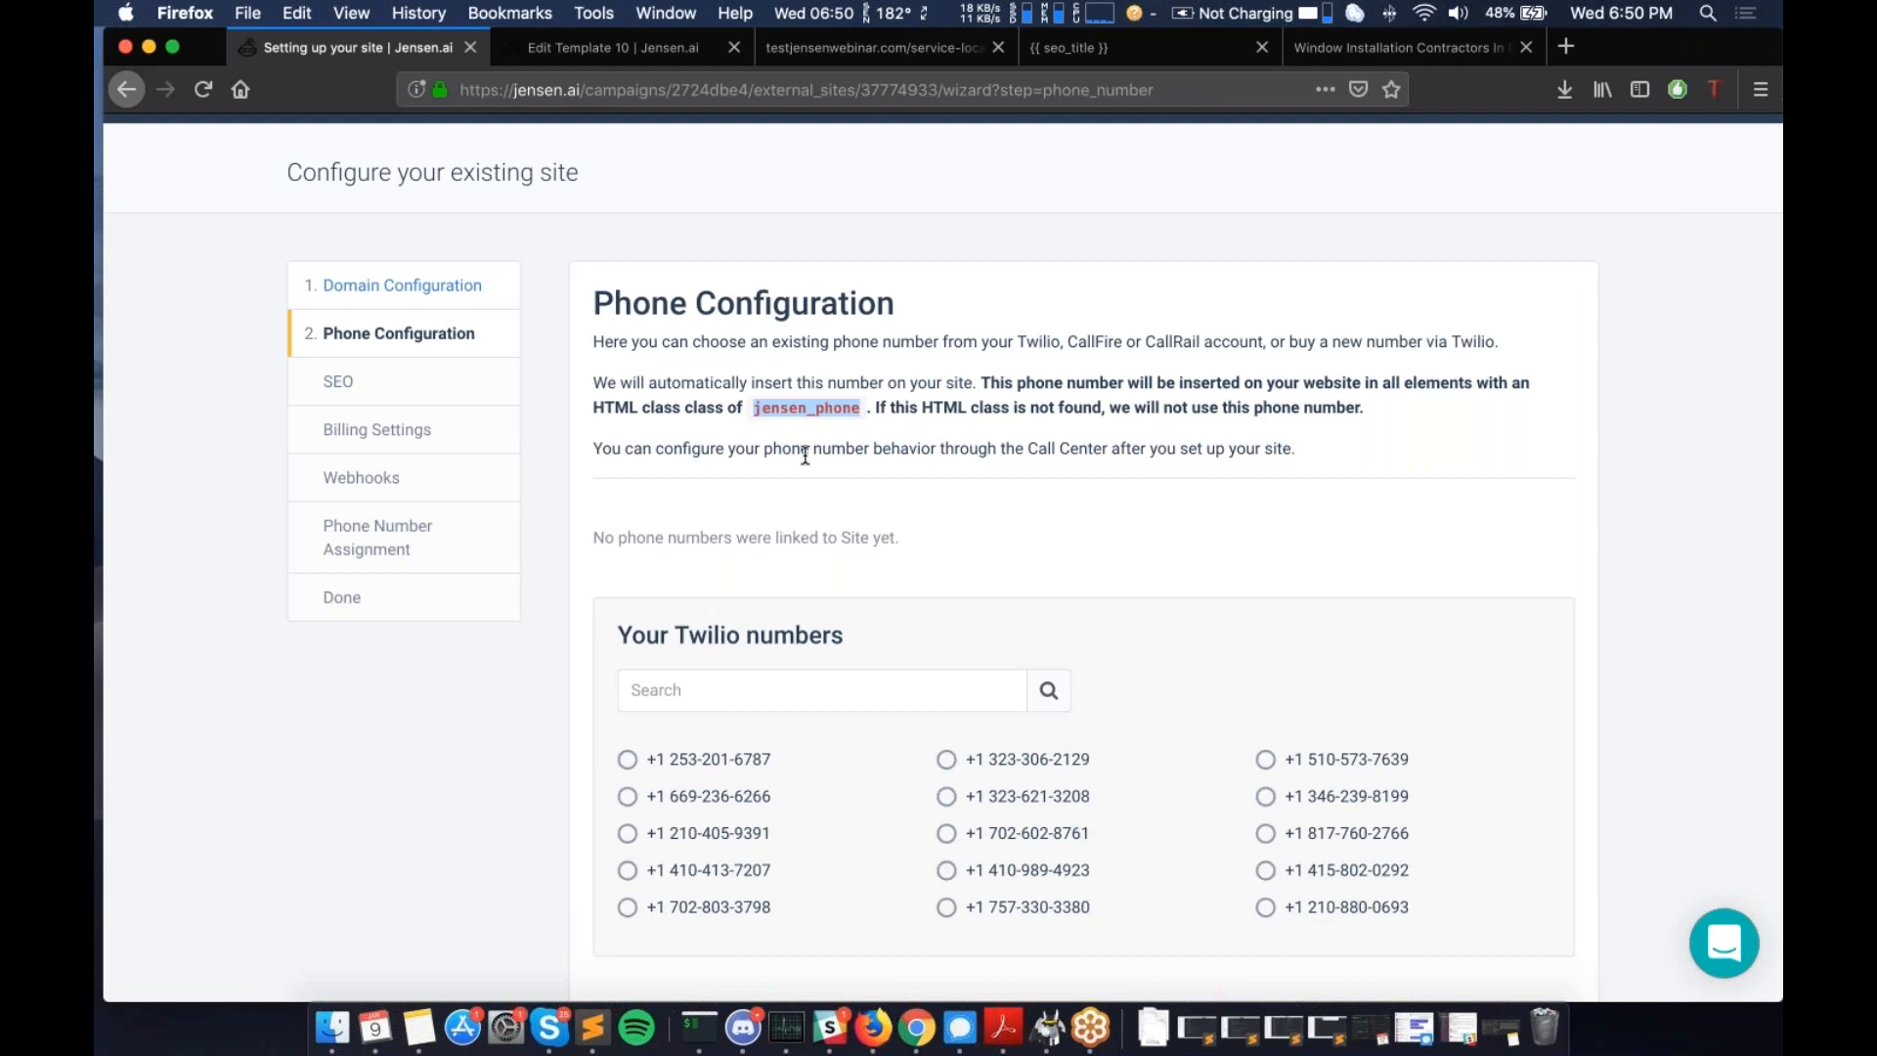
pyautogui.scroll(-1, 805, 457)
pyautogui.scroll(-2, 806, 455)
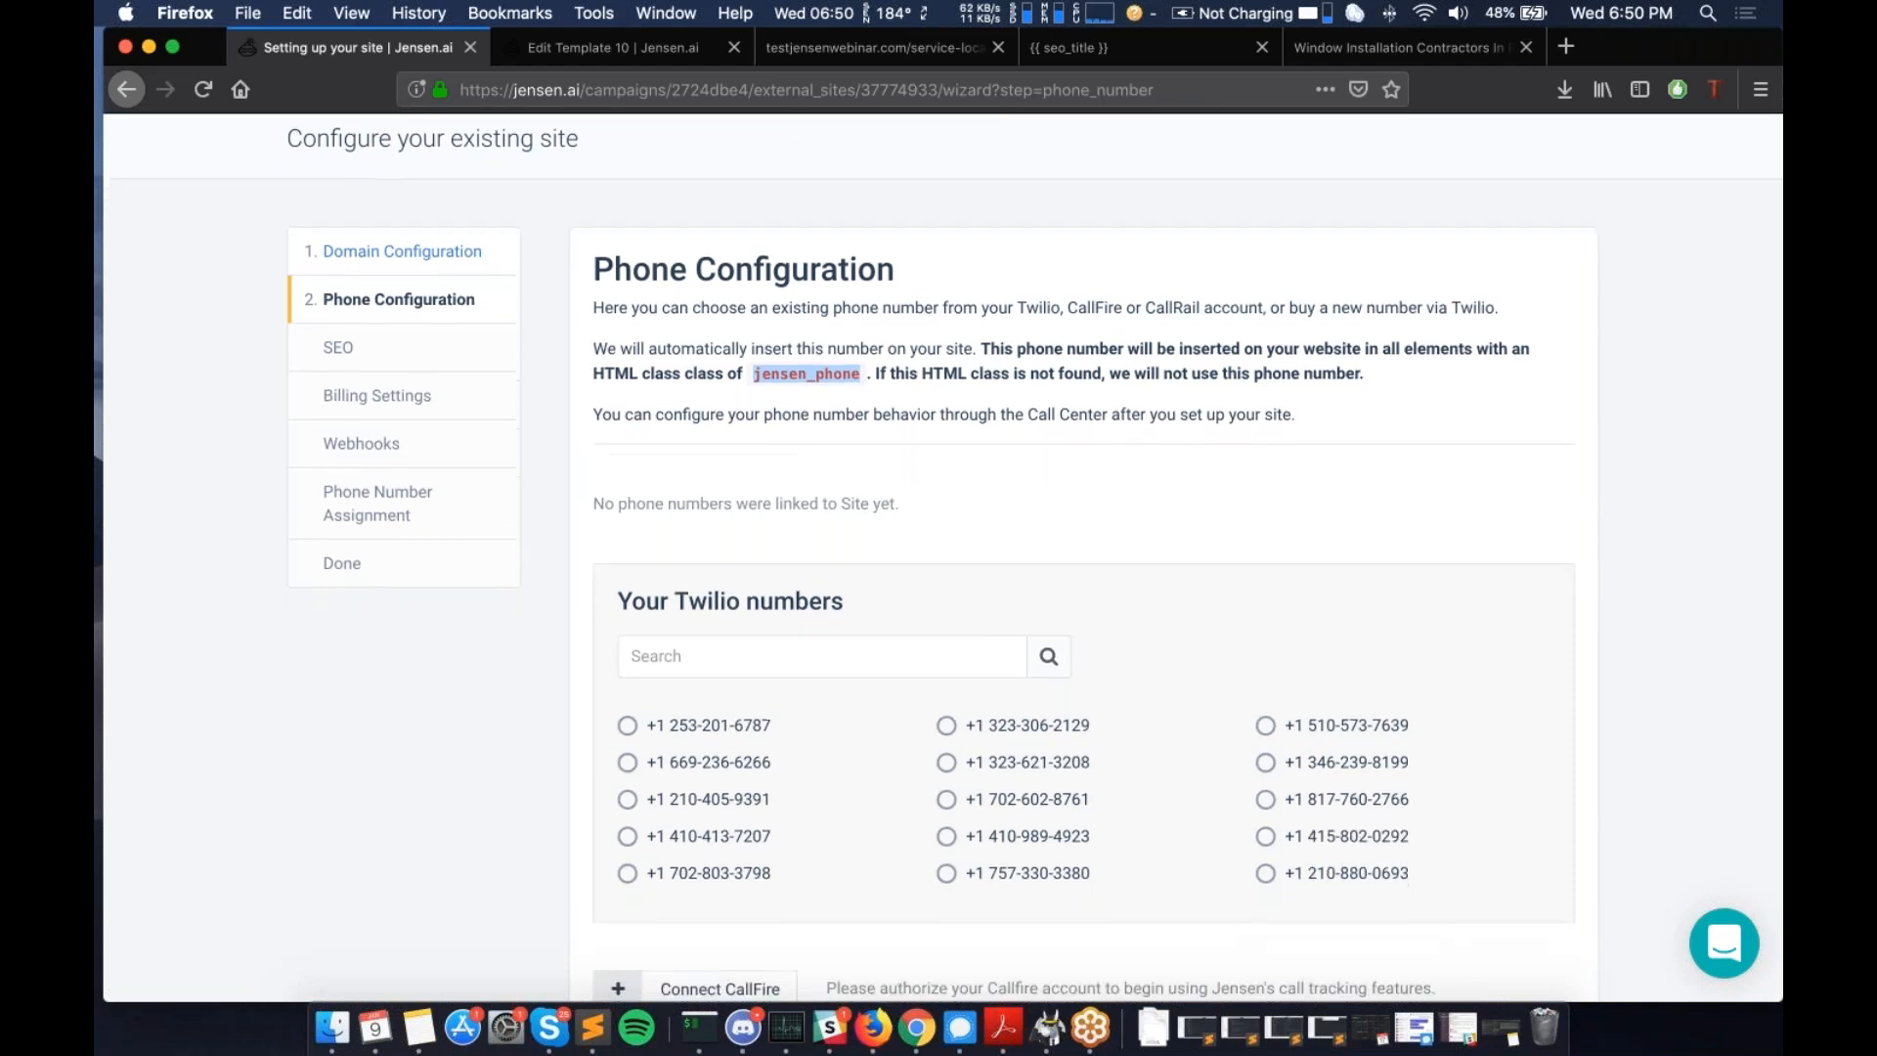
# - Select the first Twilio number and review National Number formatting and Always on phone insertion
pyautogui.click(628, 726)
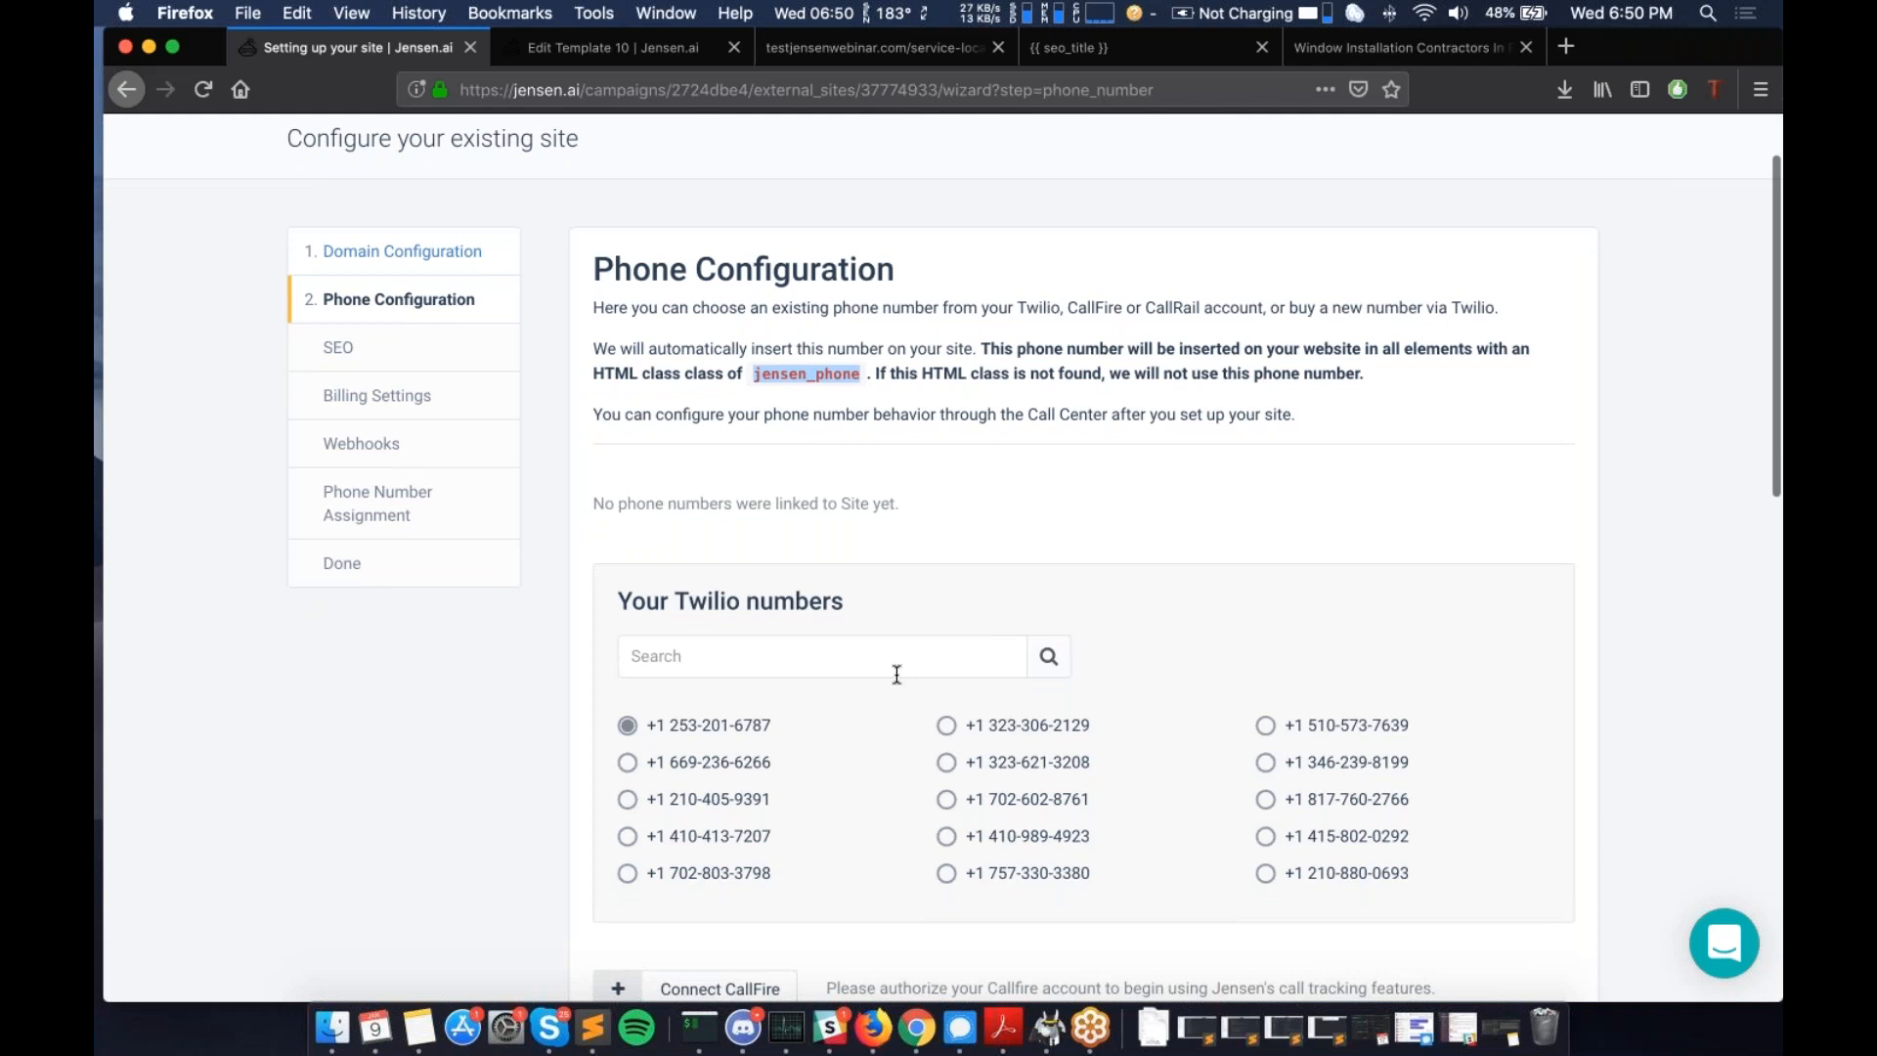
pyautogui.scroll(-10, 897, 674)
pyautogui.scroll(3, 832, 690)
pyautogui.scroll(1, 838, 465)
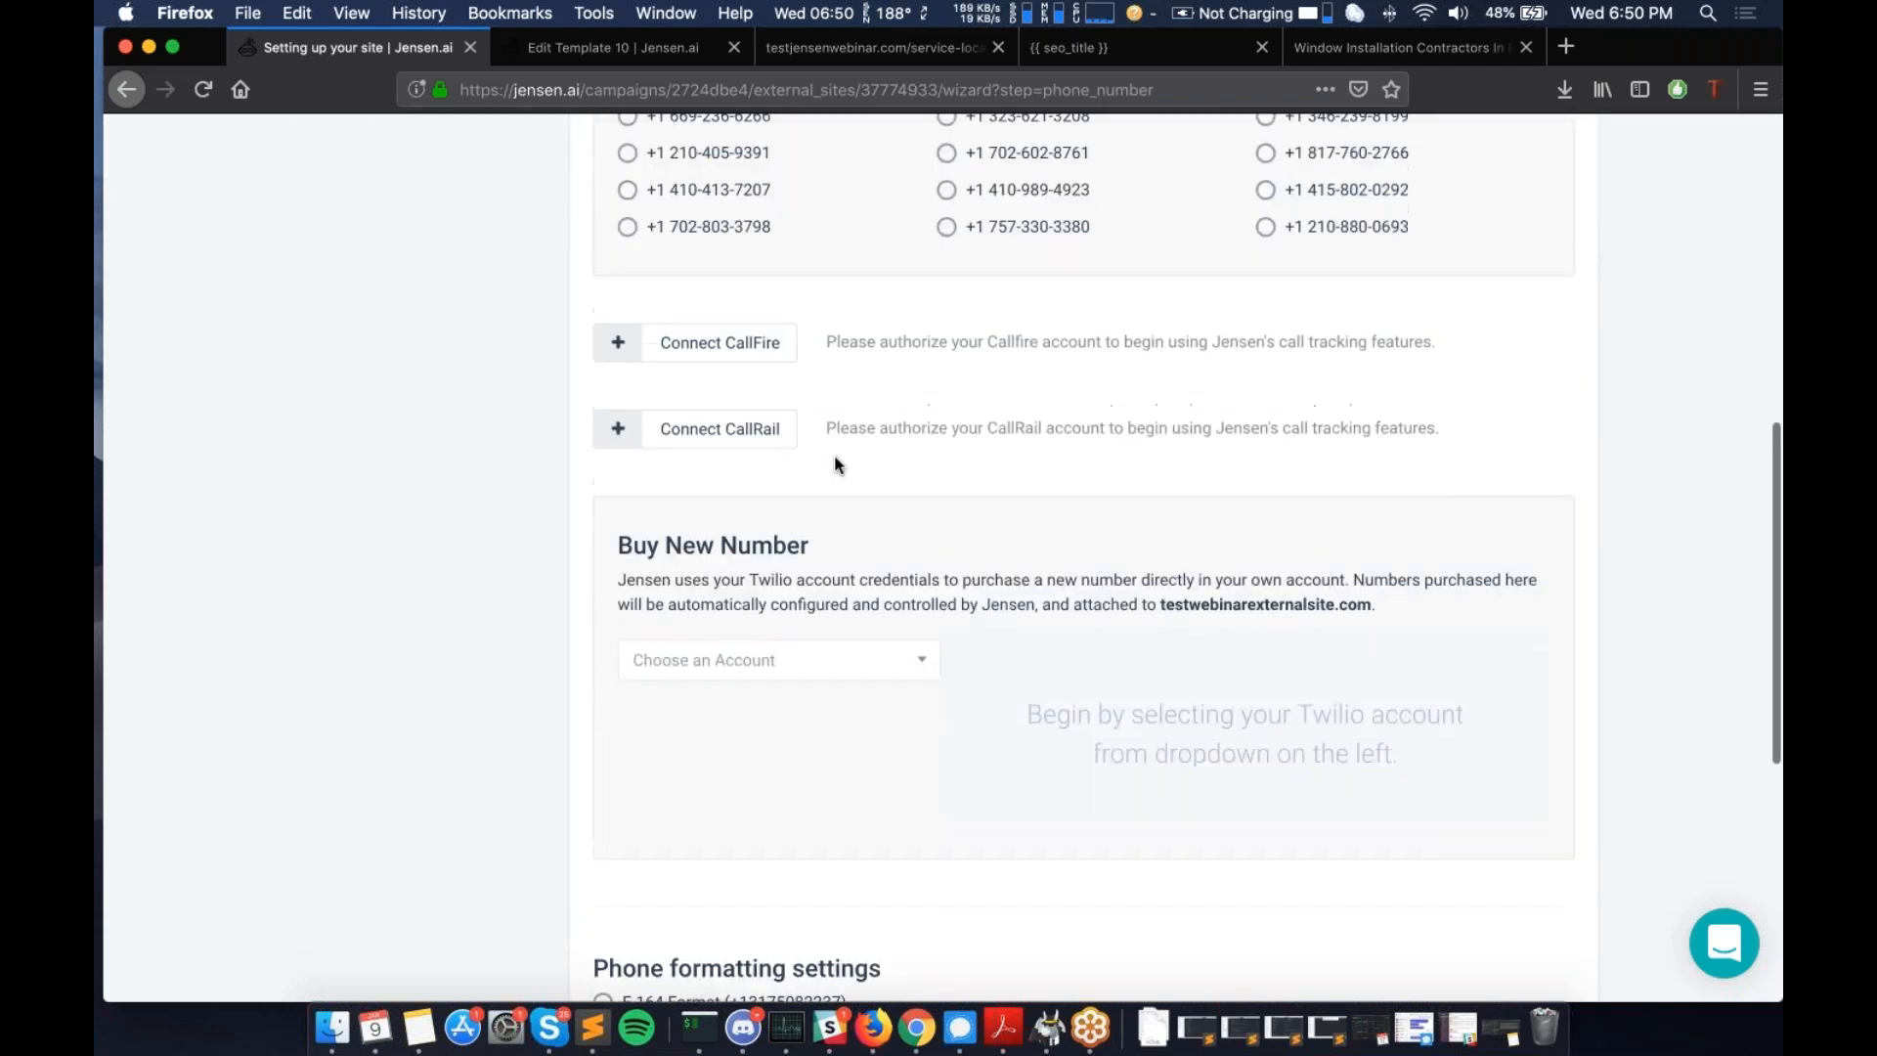
pyautogui.scroll(5, 838, 465)
pyautogui.scroll(-5, 776, 444)
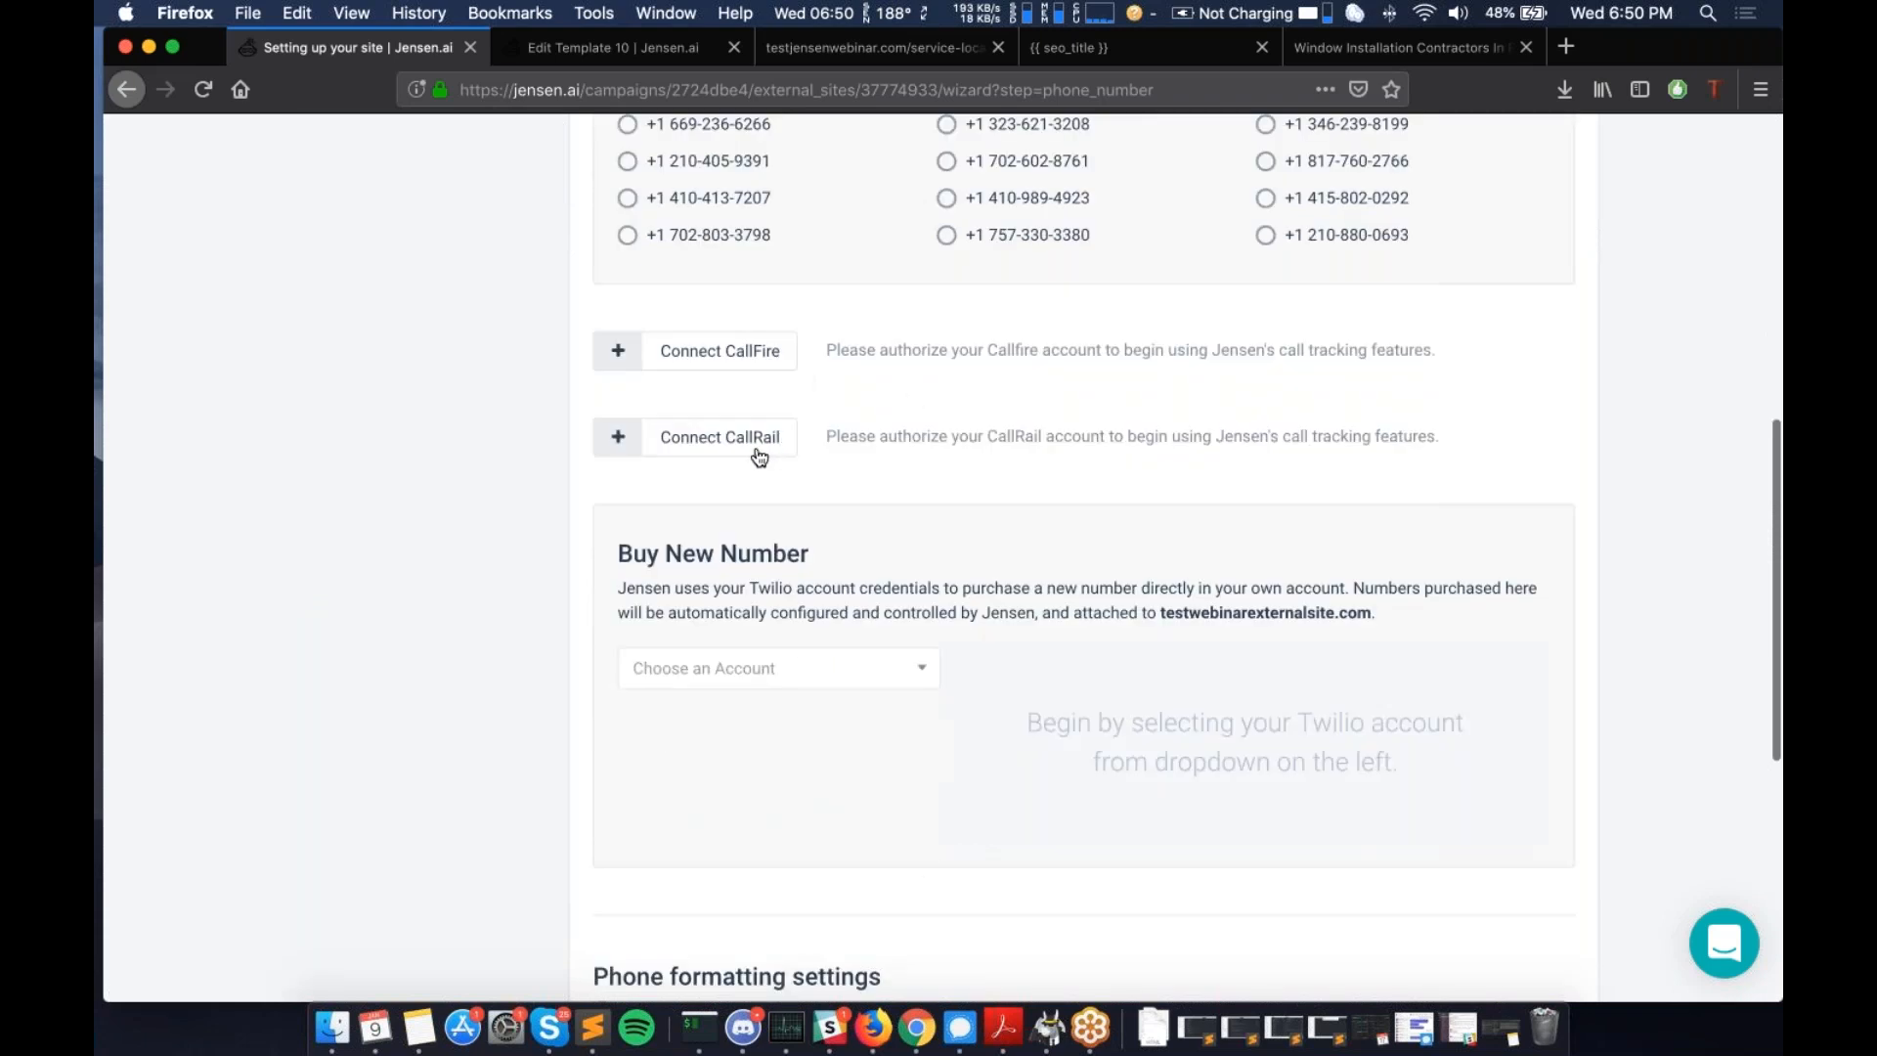
pyautogui.scroll(-5, 1218, 414)
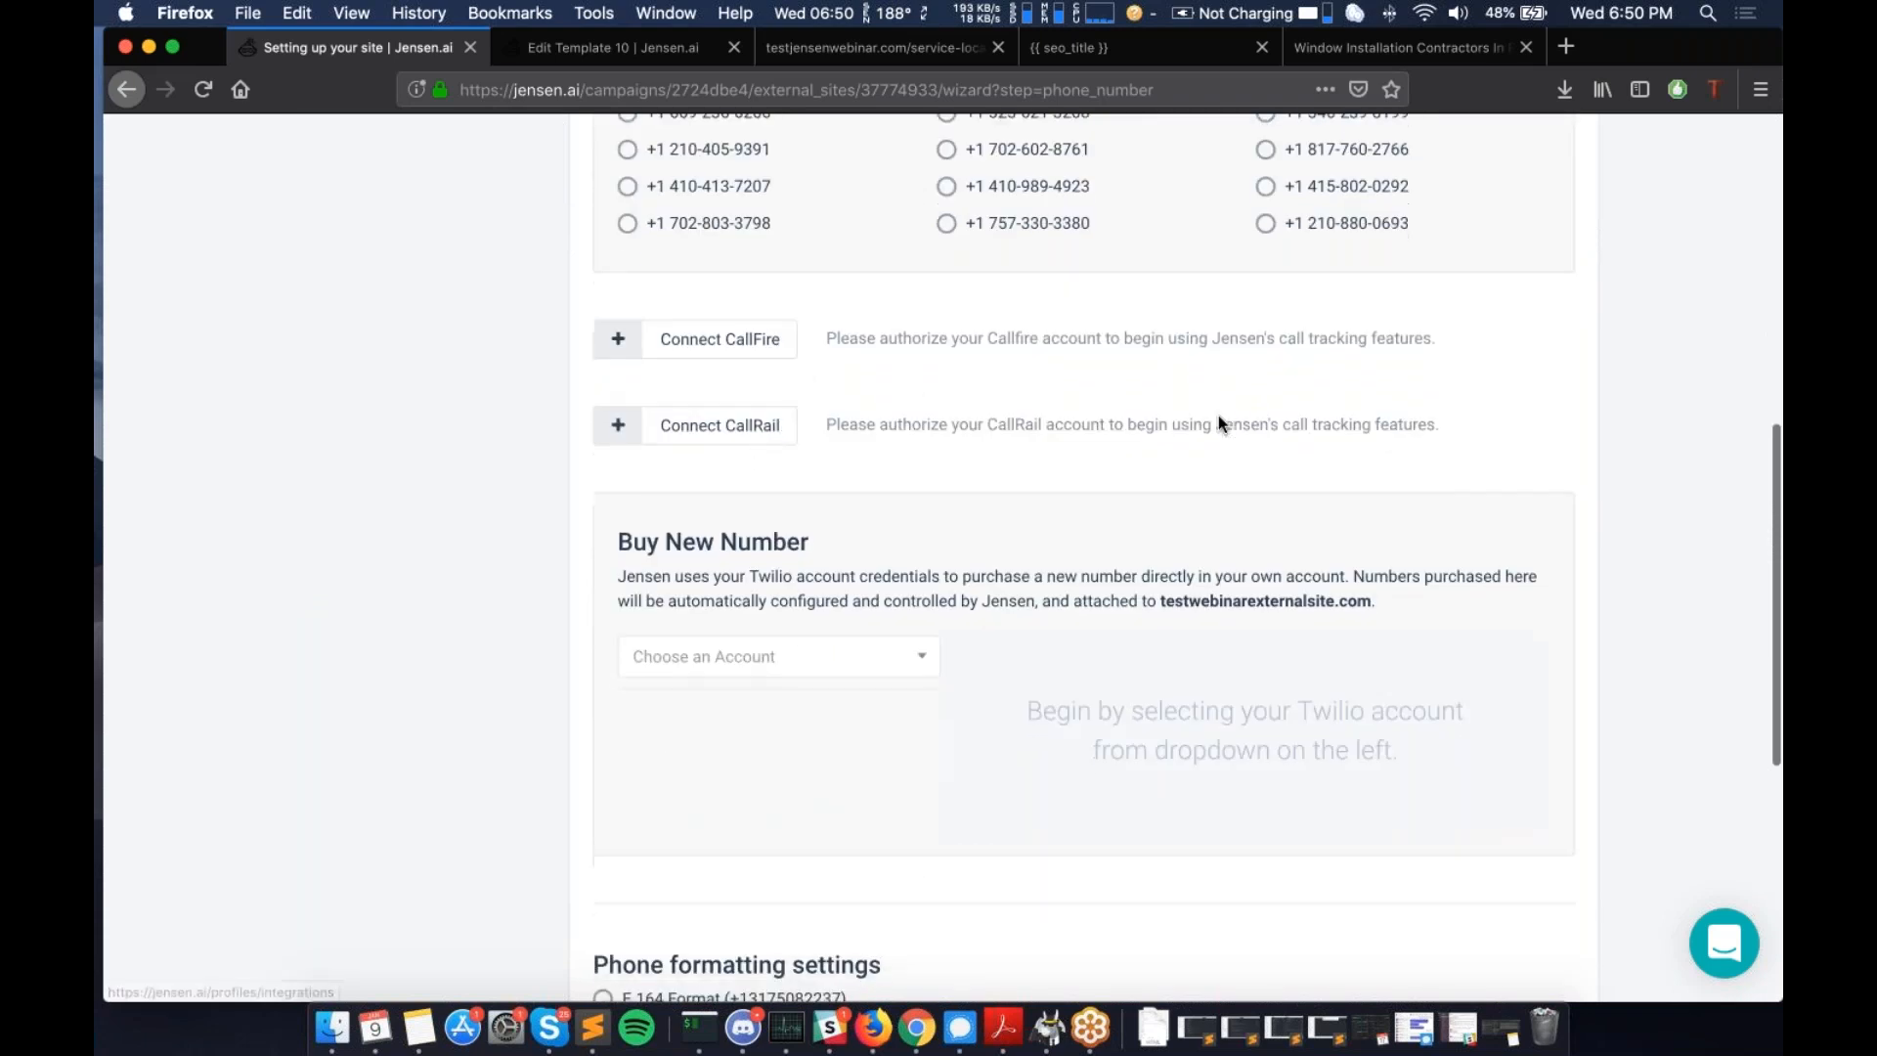
pyautogui.scroll(-5, 821, 459)
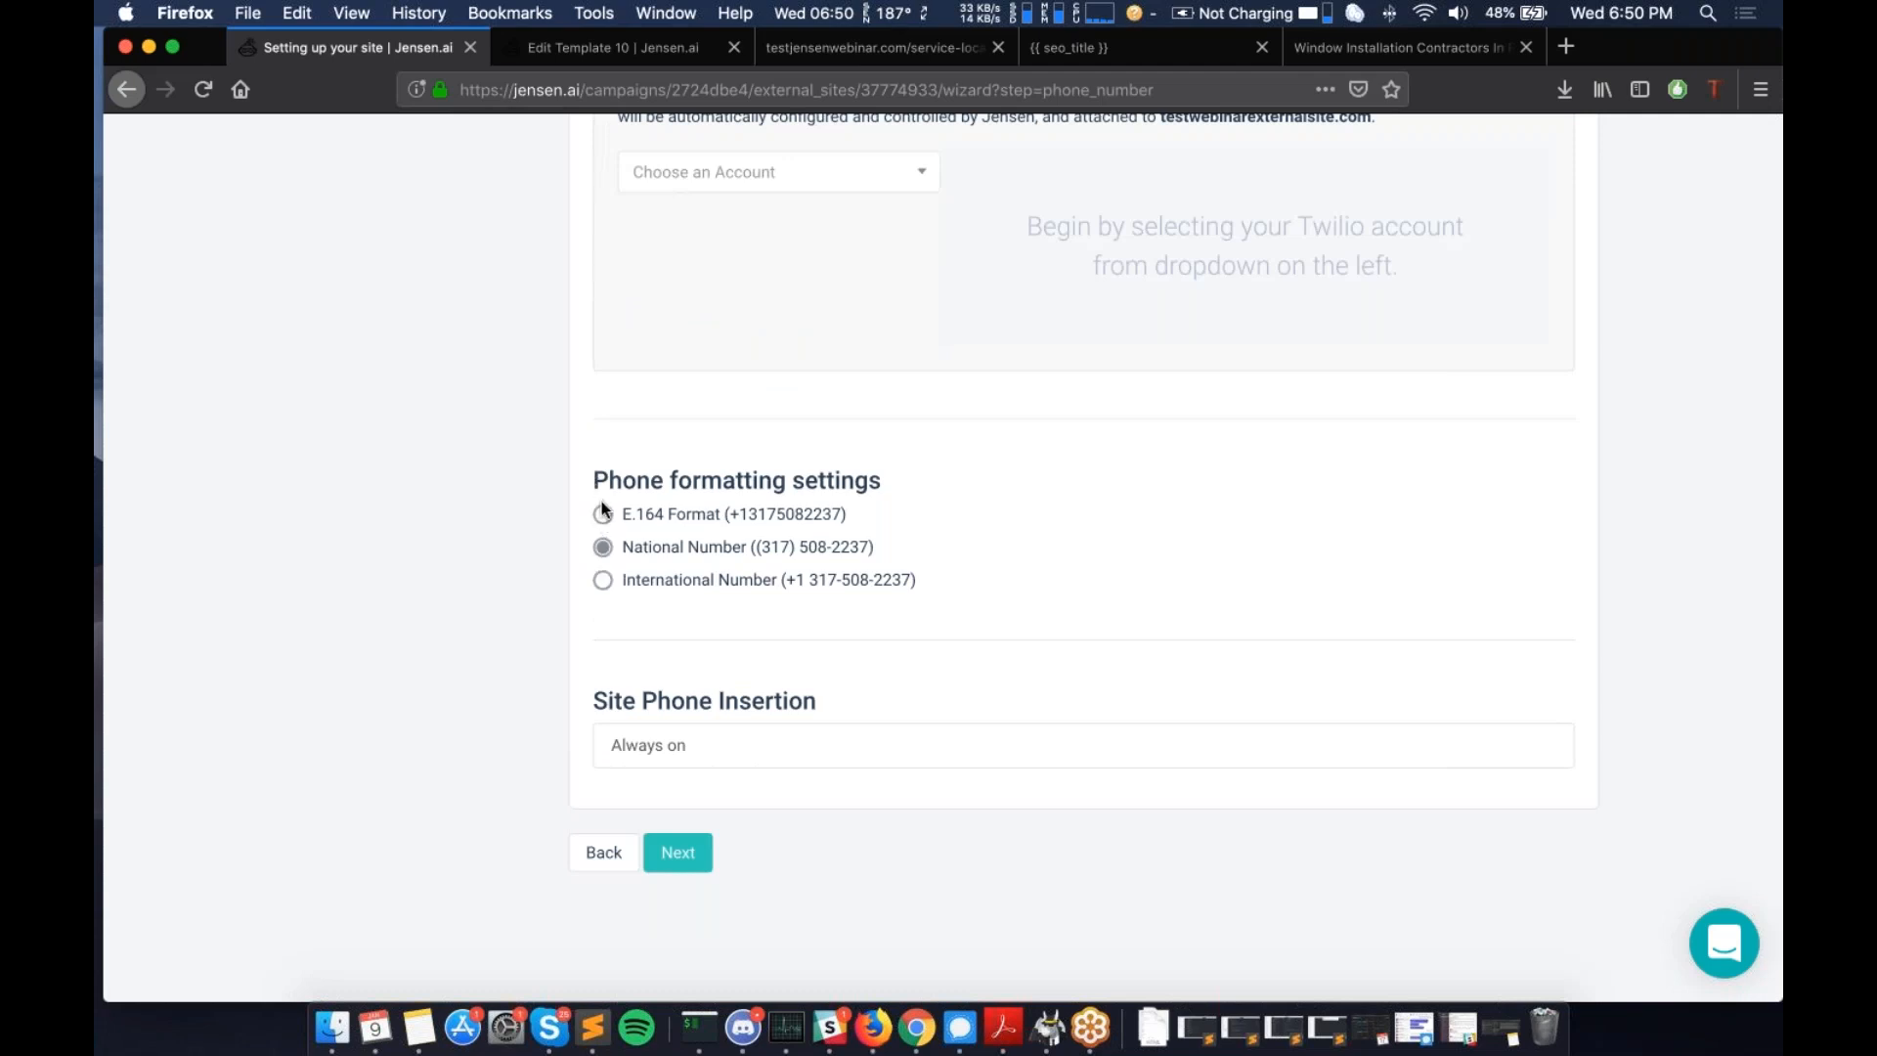
# - Try Referral source for Site Phone Insertion, then switch back to Always on
pyautogui.scroll(-1, 699, 591)
pyautogui.scroll(-2, 790, 677)
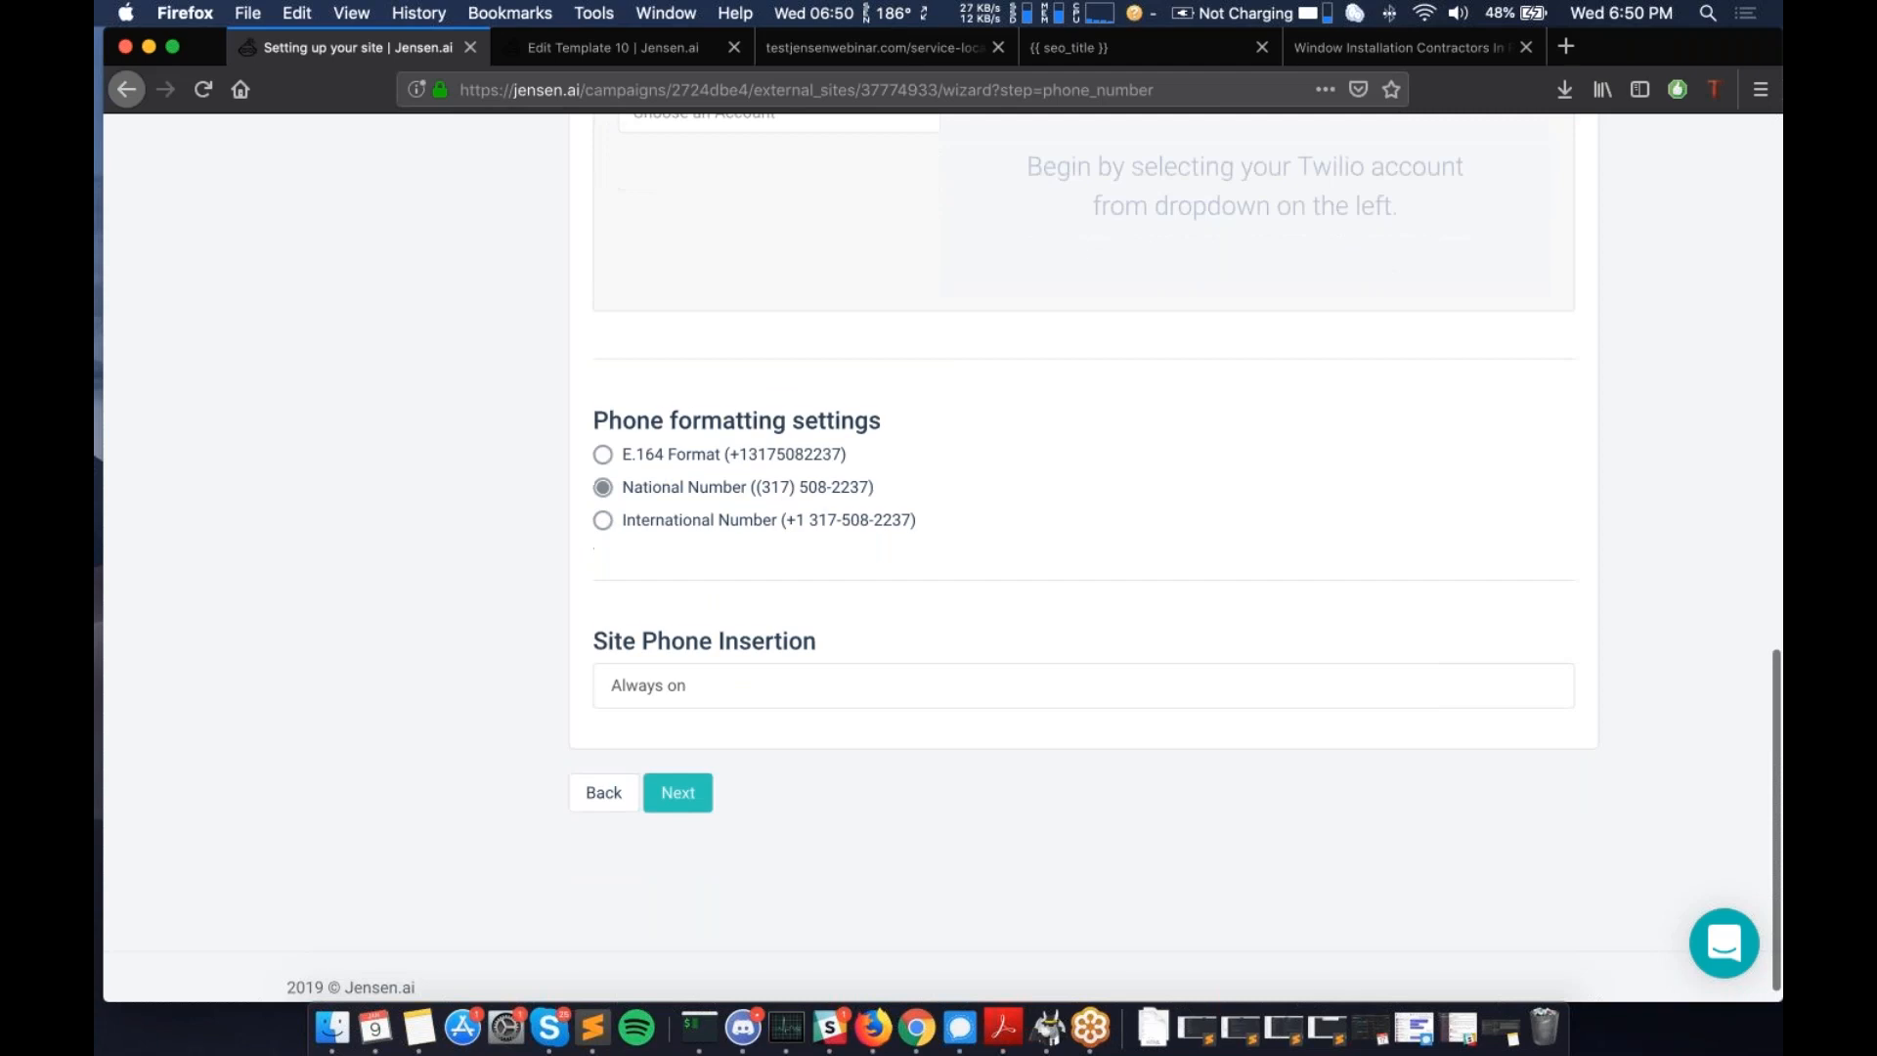
pyautogui.click(790, 677)
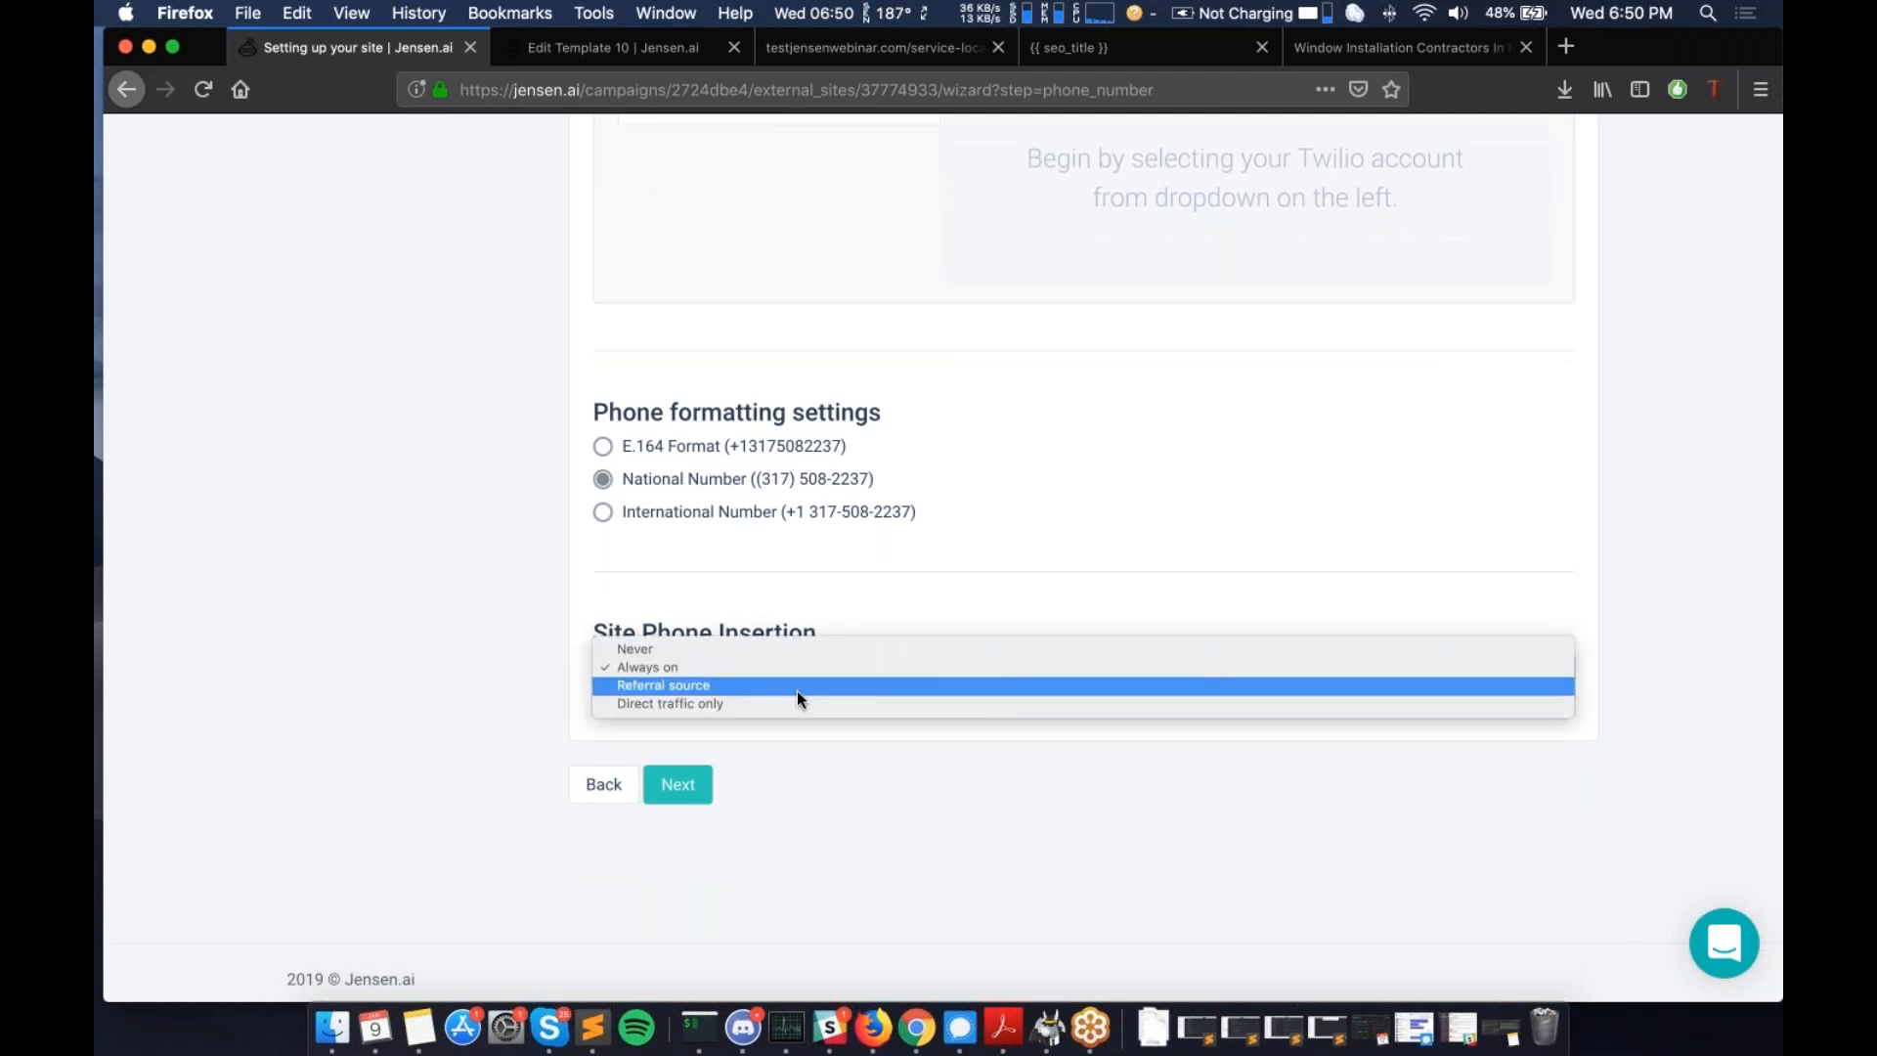
pyautogui.click(767, 686)
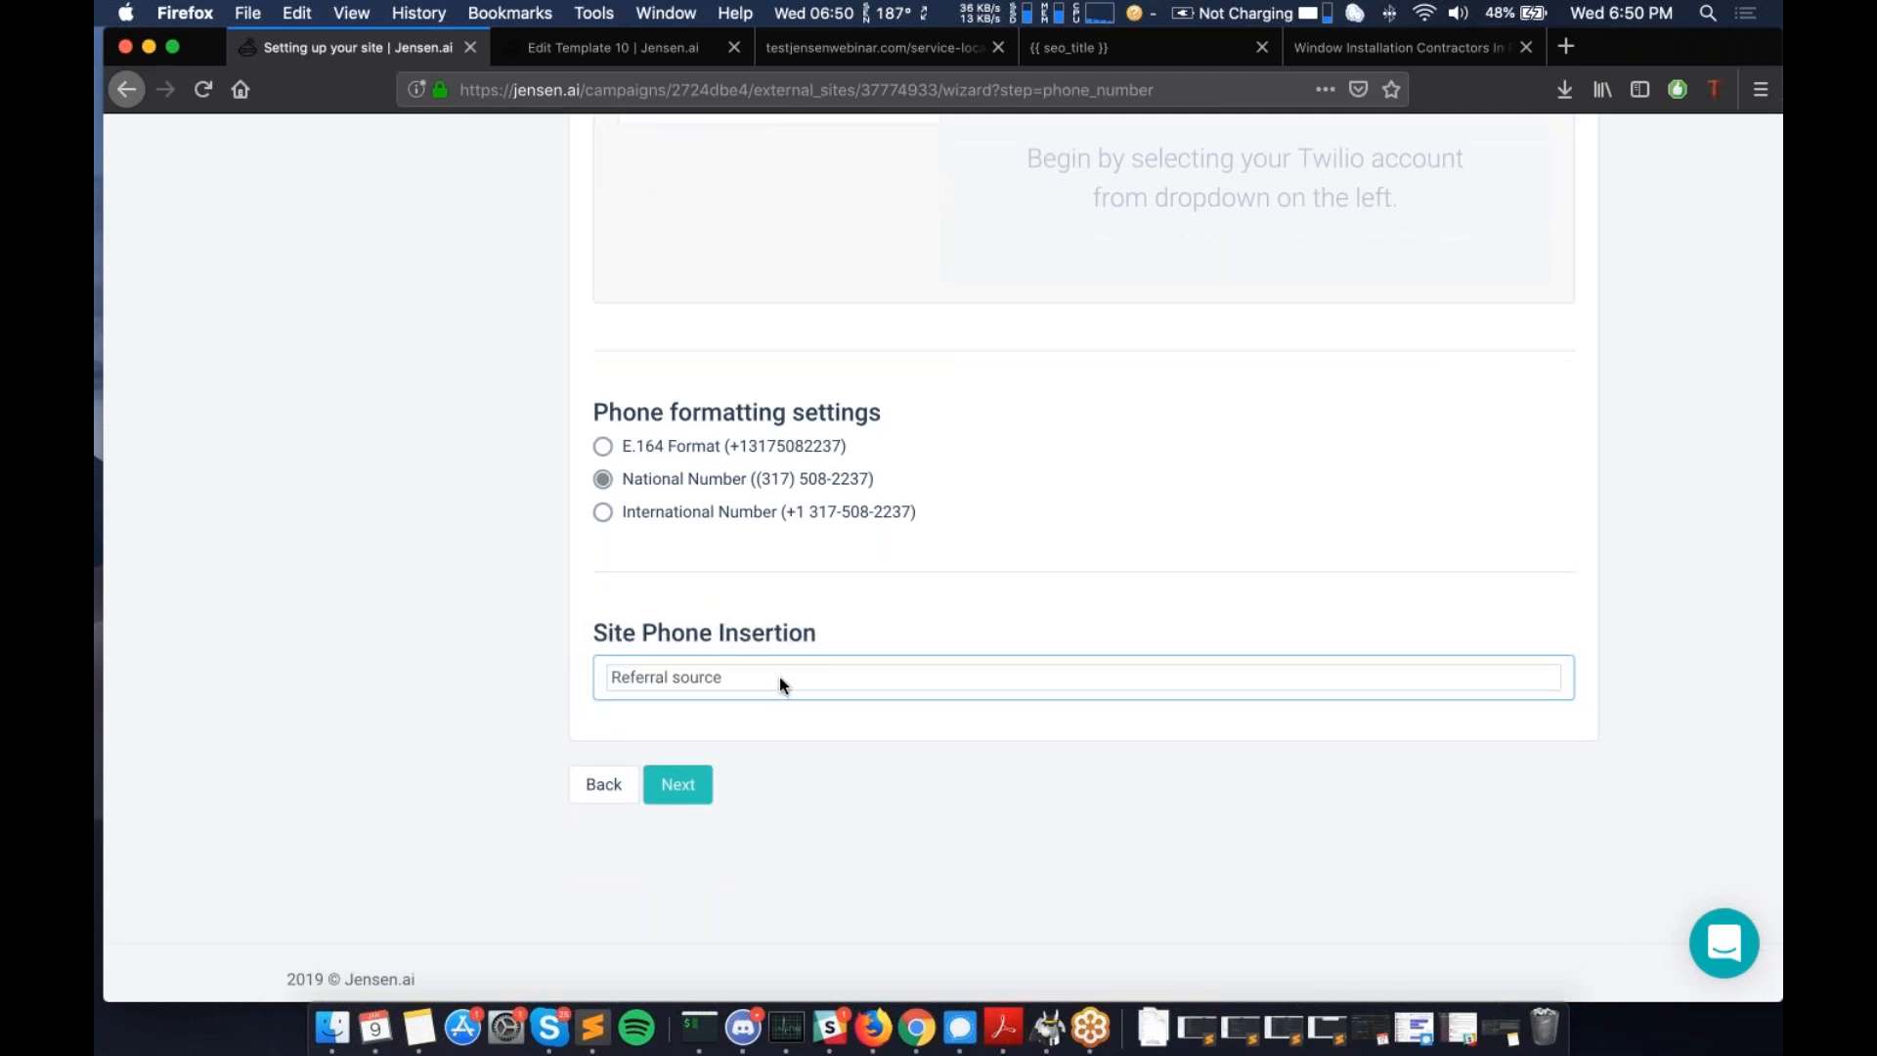
pyautogui.click(778, 677)
pyautogui.click(780, 653)
pyautogui.click(749, 673)
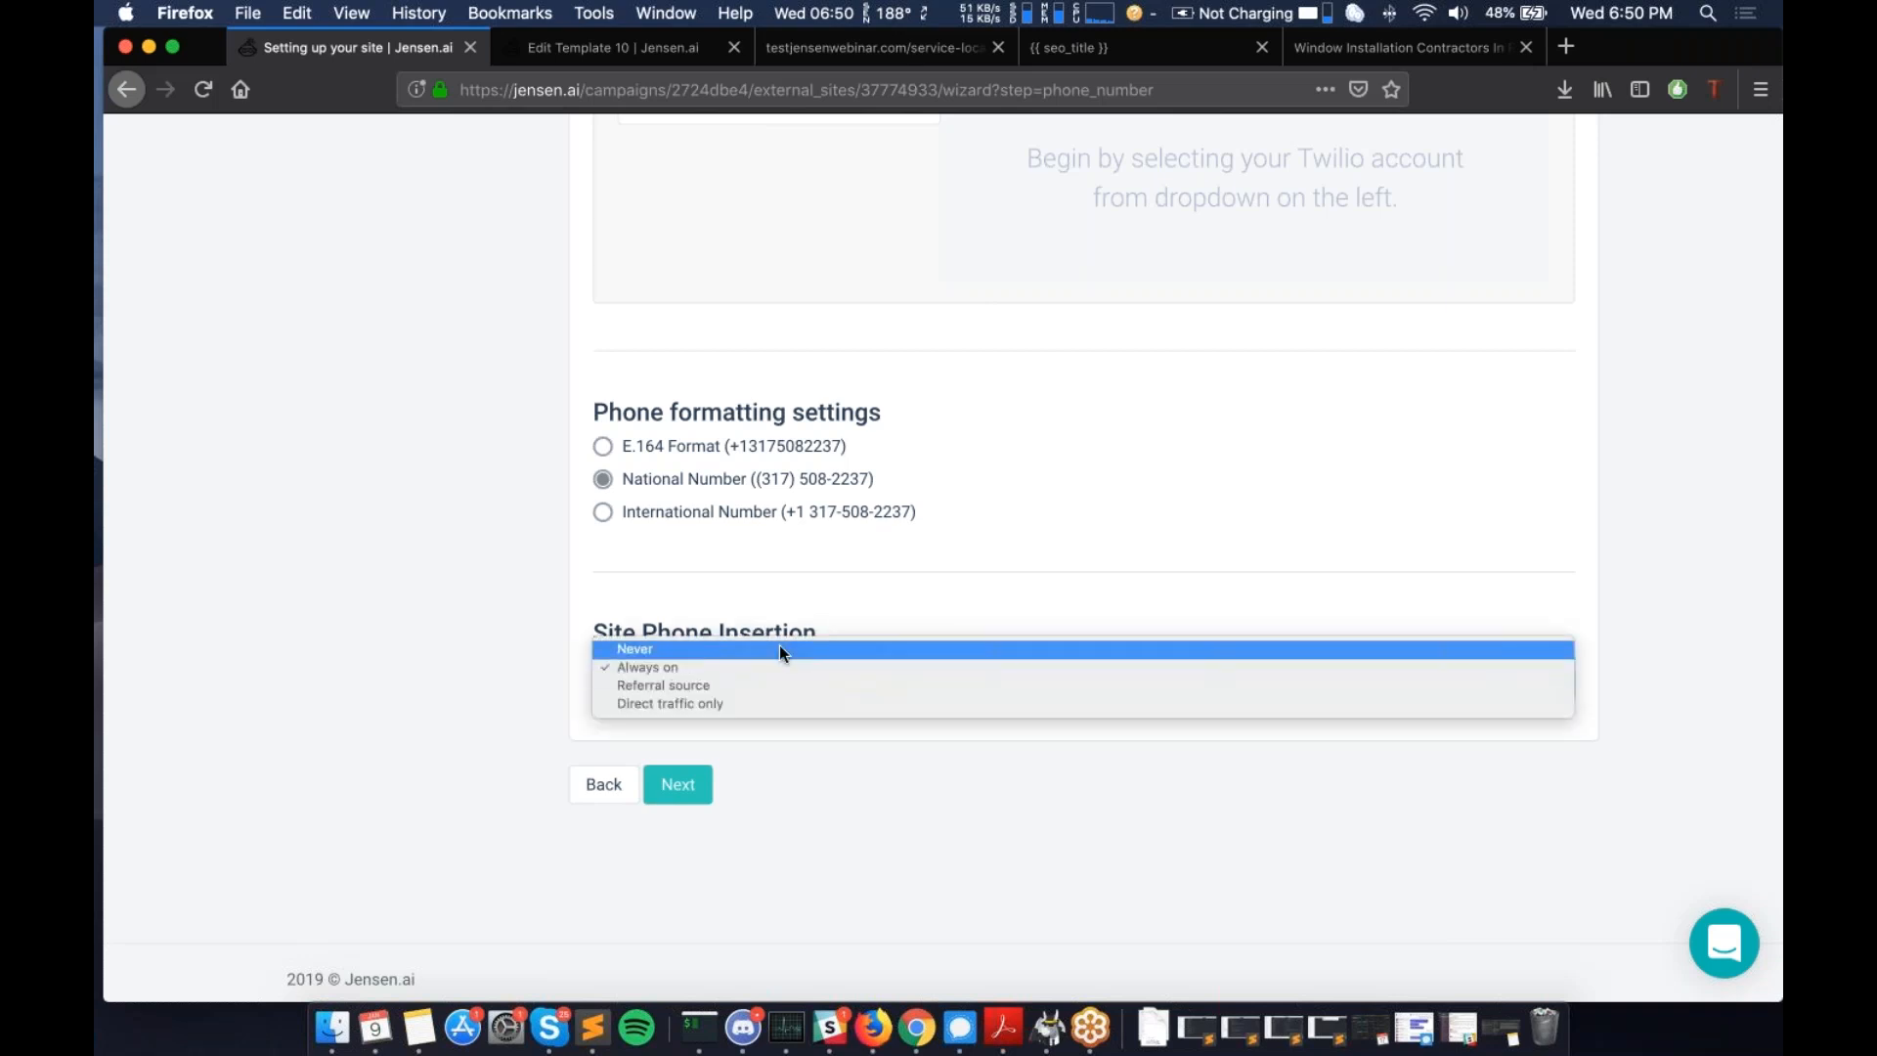
pyautogui.click(886, 589)
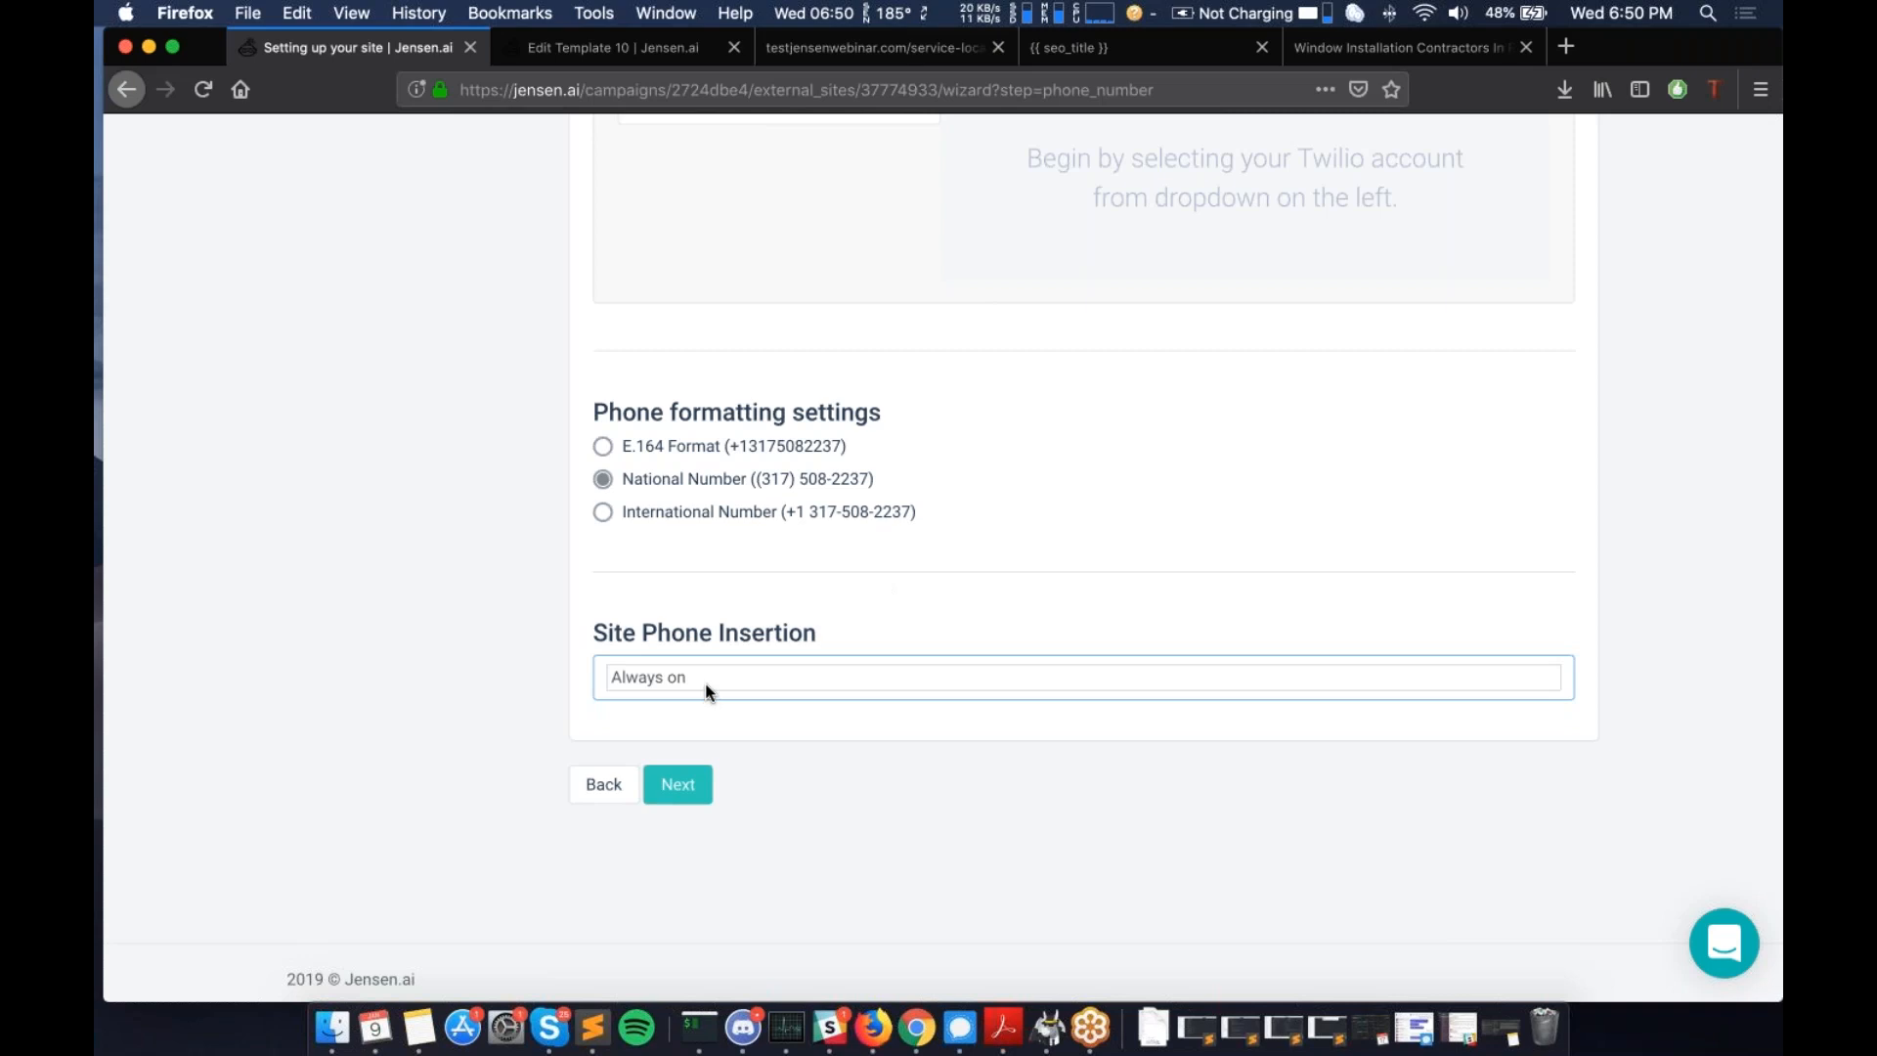
# - Try Direct traffic only, settle on Always on, and continue to the SEO step
pyautogui.click(713, 689)
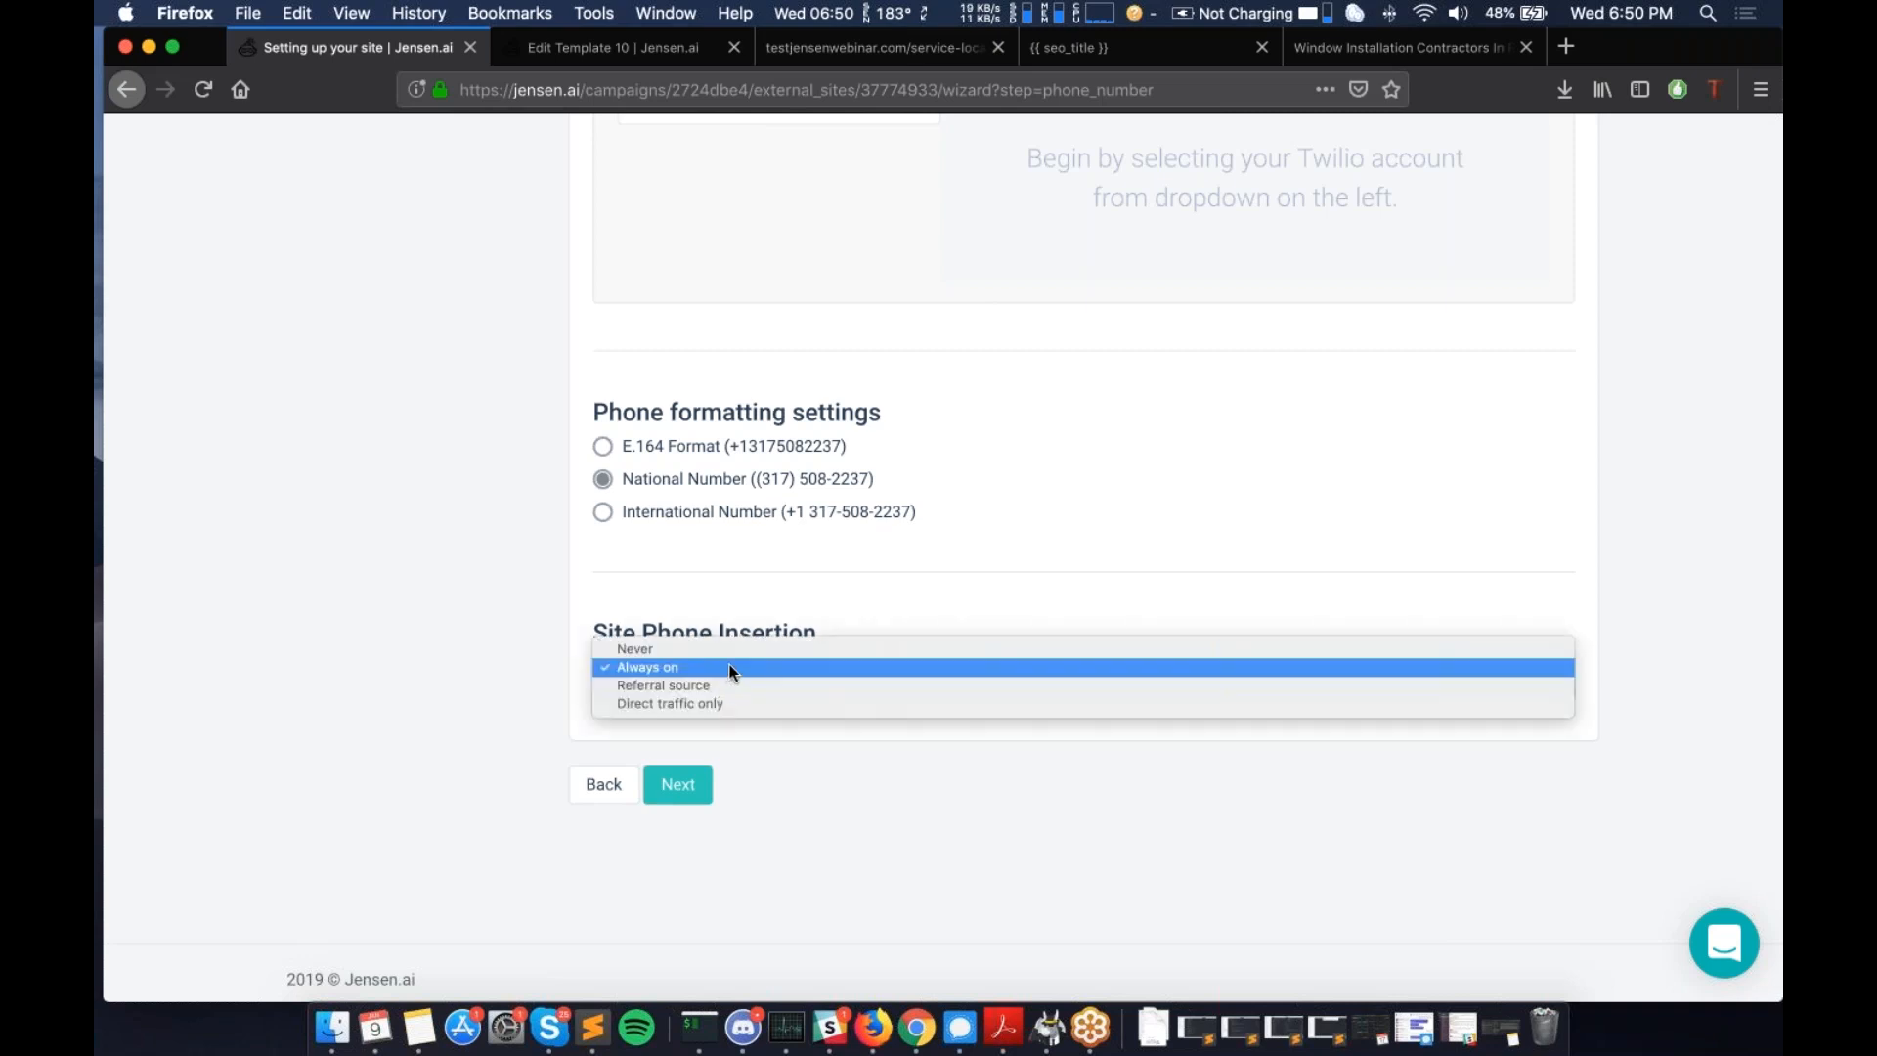
pyautogui.click(707, 700)
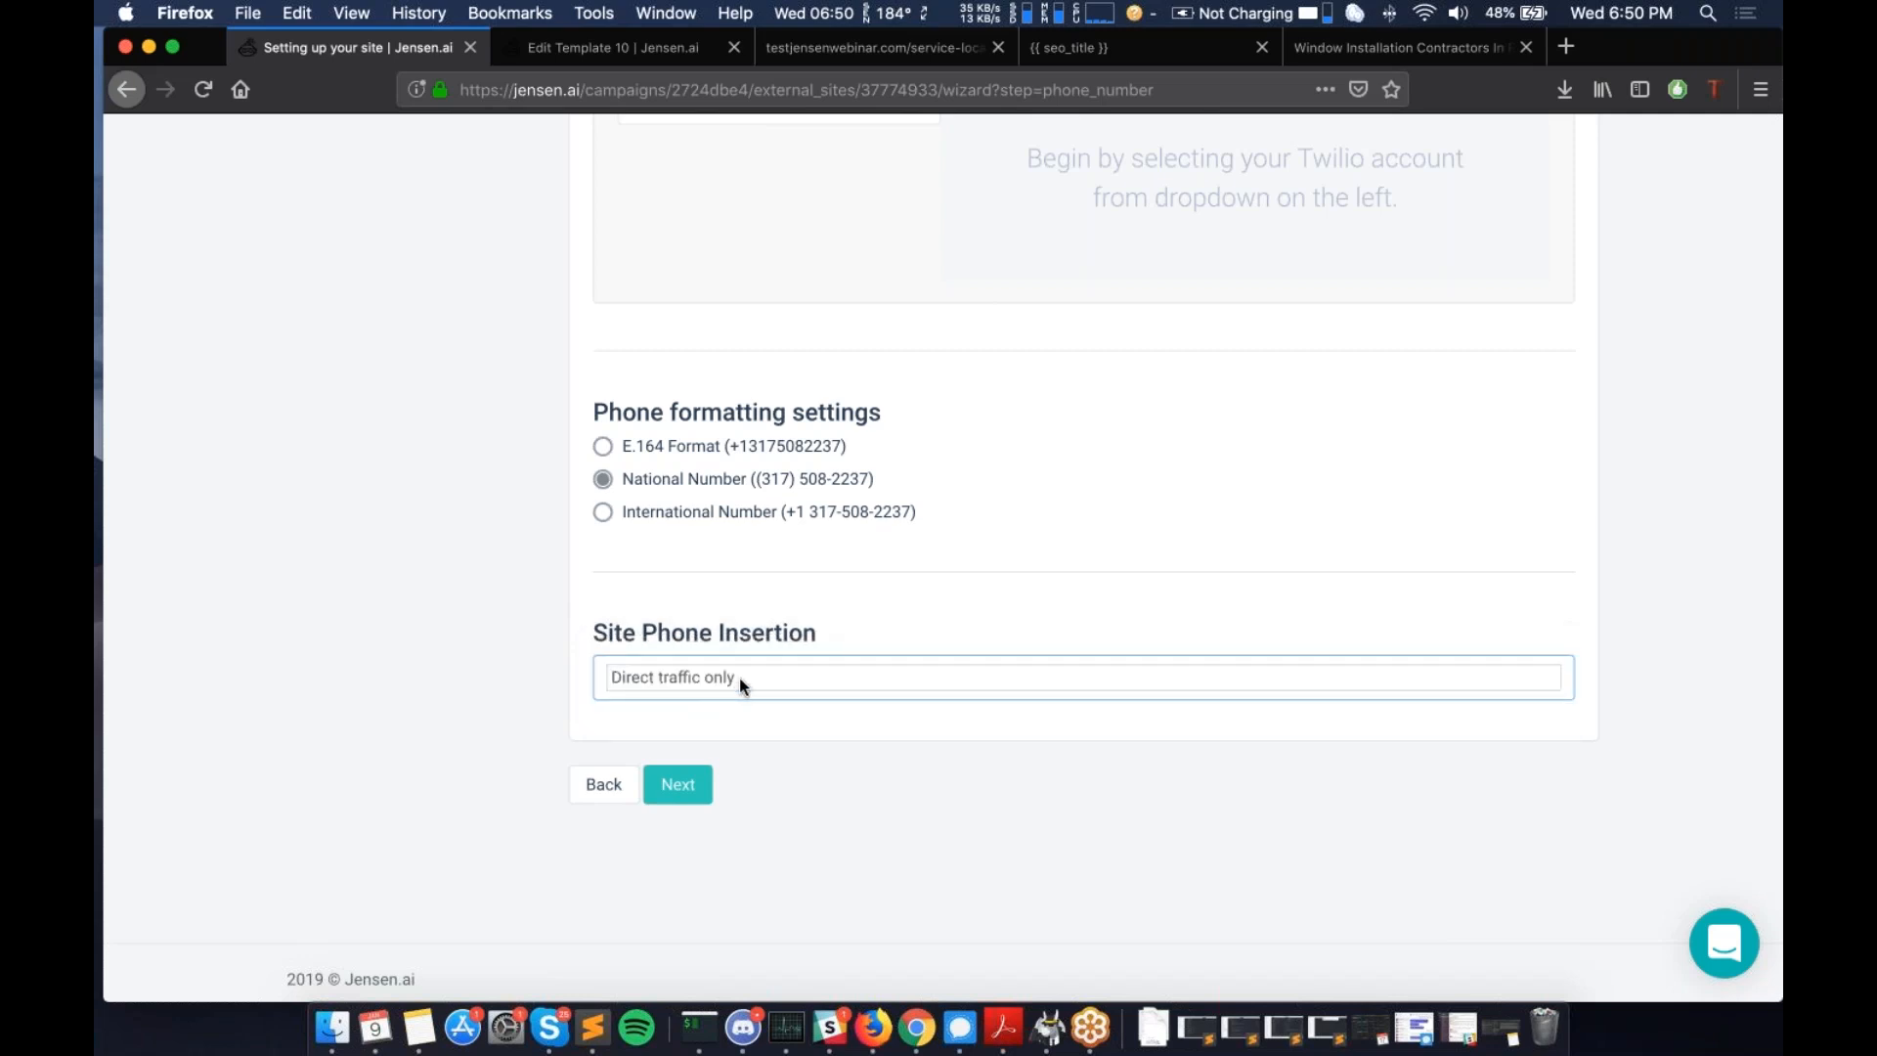
pyautogui.click(739, 677)
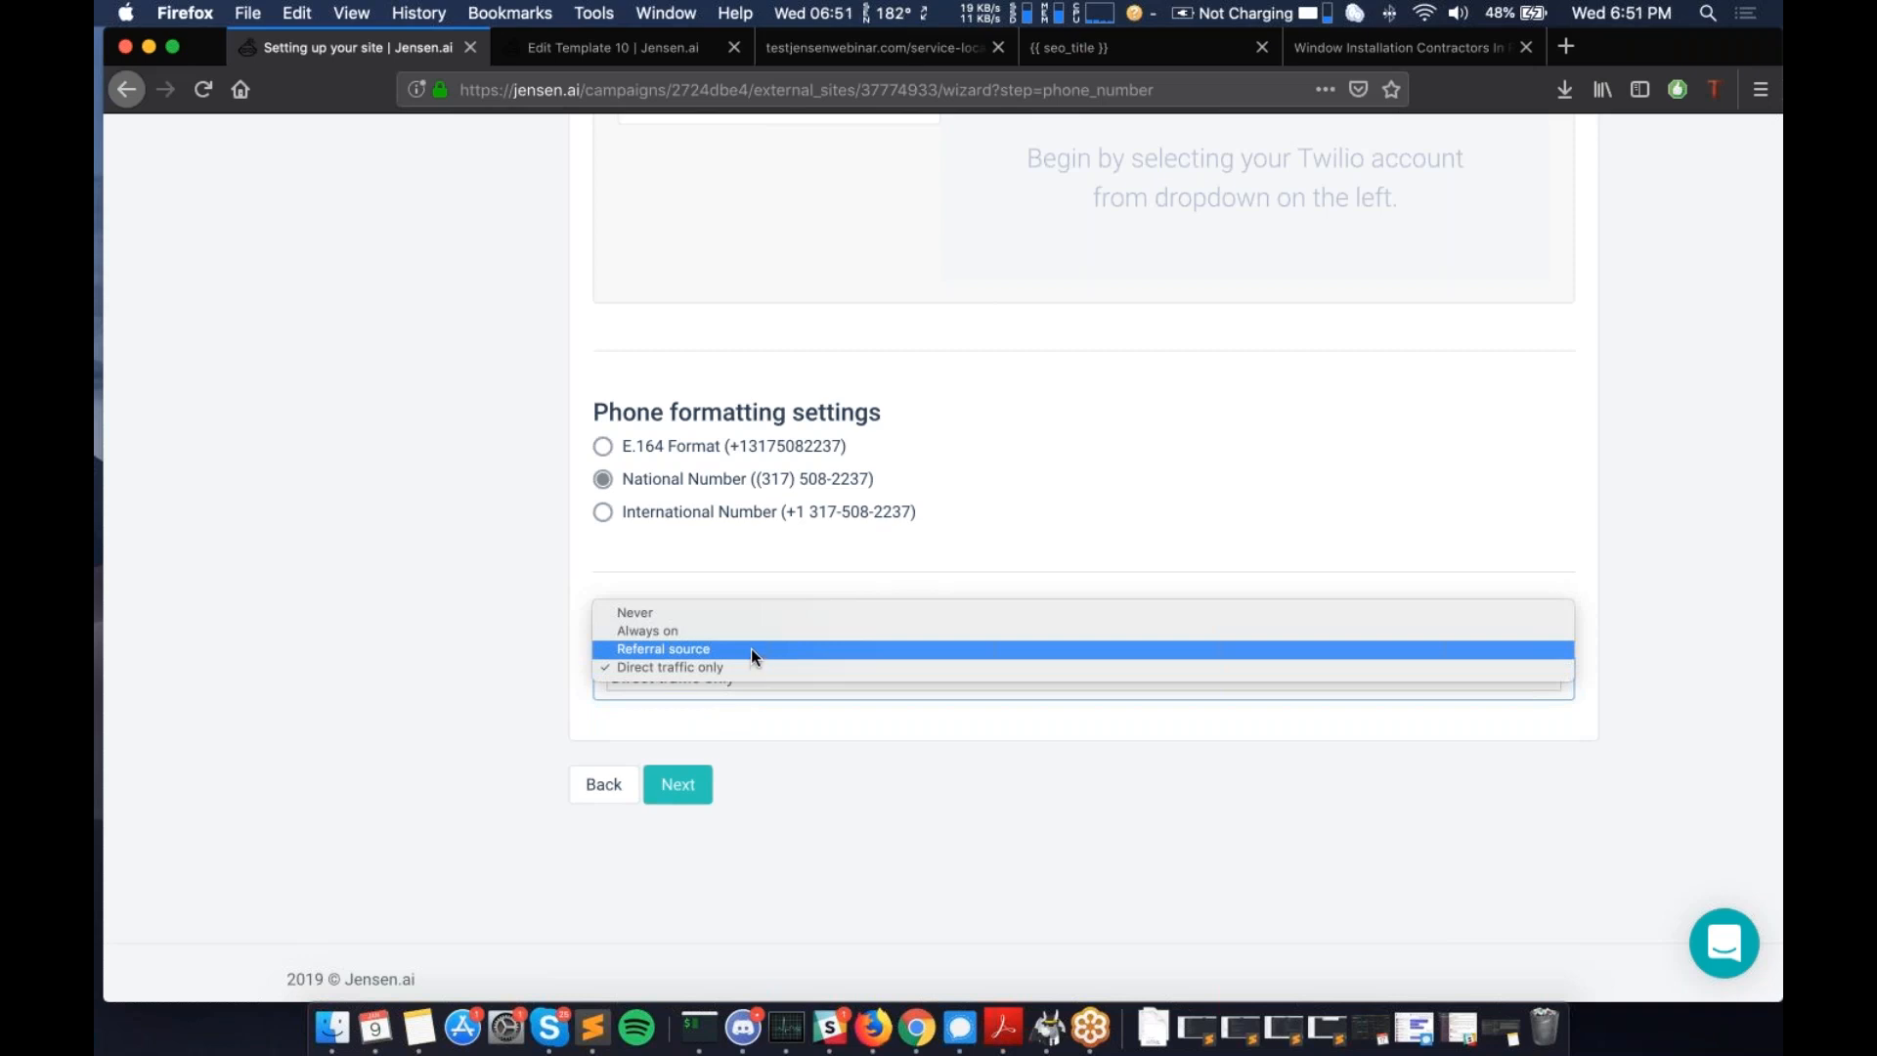
pyautogui.click(822, 632)
pyautogui.click(724, 708)
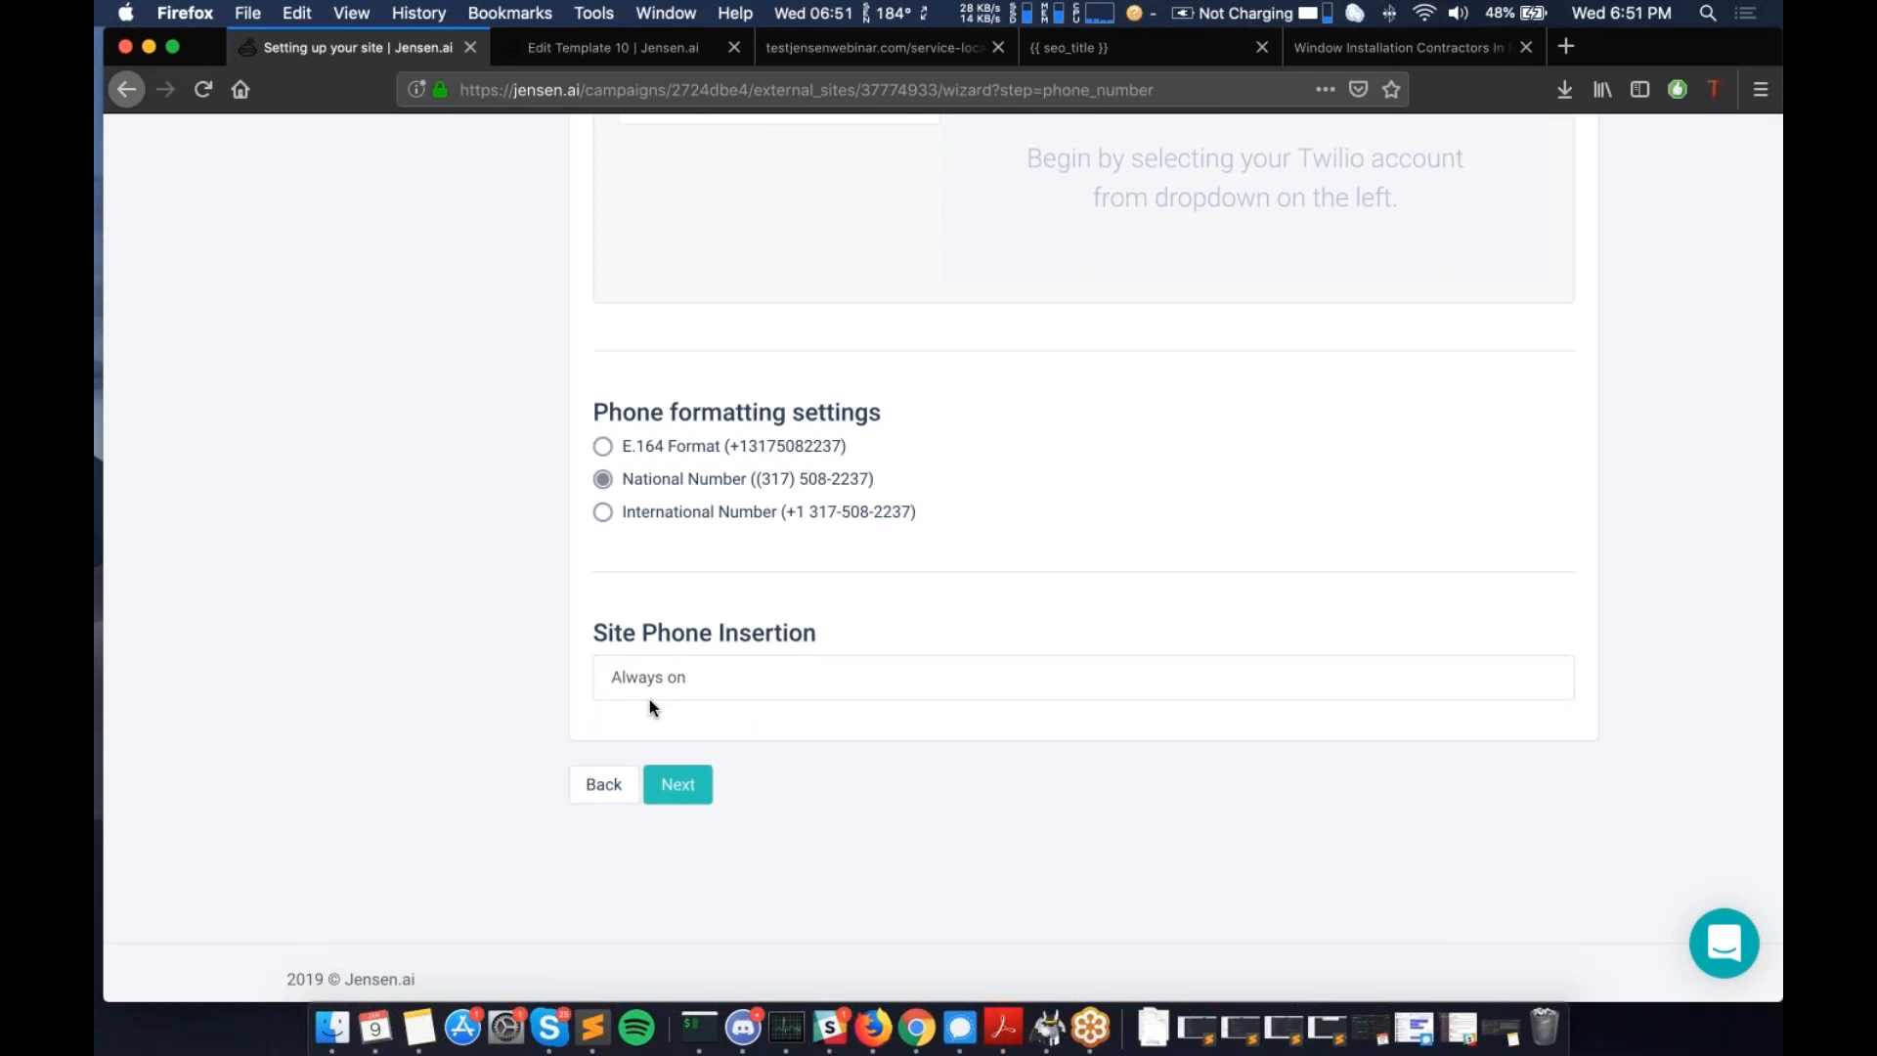
pyautogui.click(677, 784)
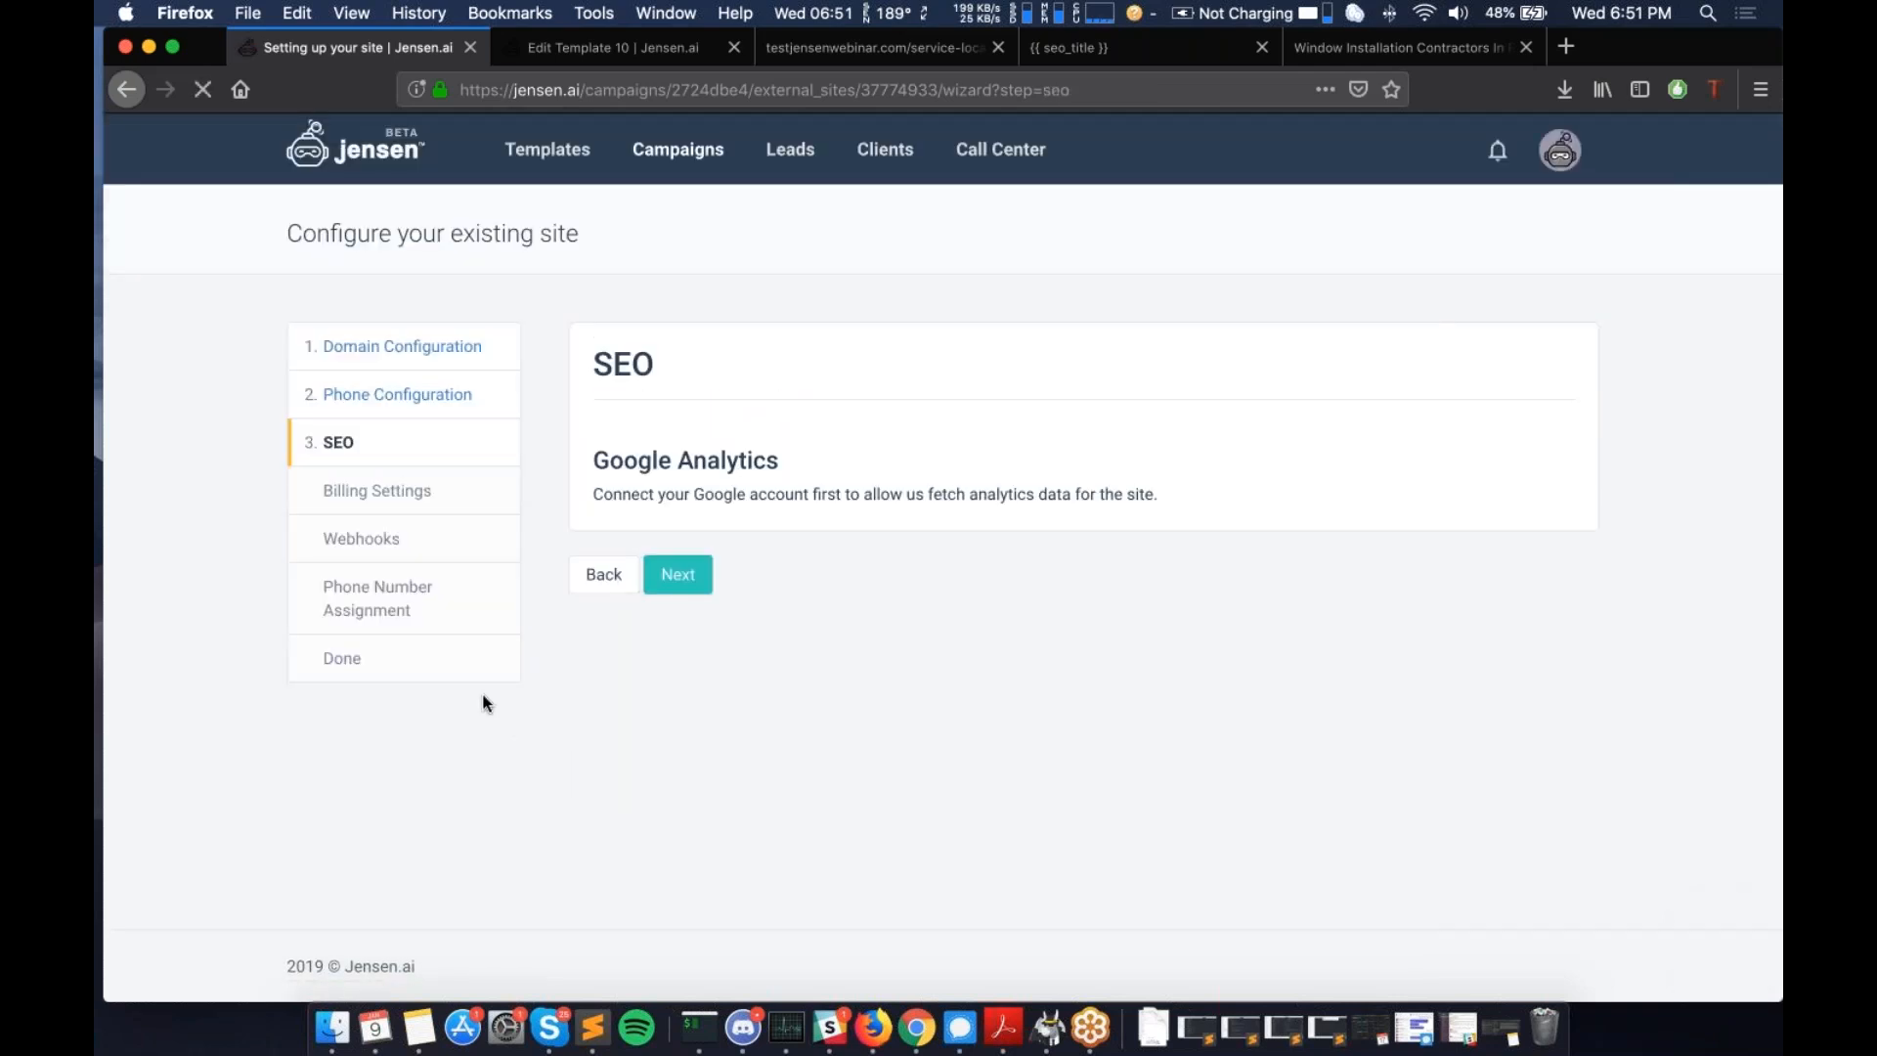
pyautogui.moveTo(591, 462); pyautogui.dragTo(896, 500)
# - Read the Google Analytics description on the SEO step and skip ahead to billing
pyautogui.click(897, 501)
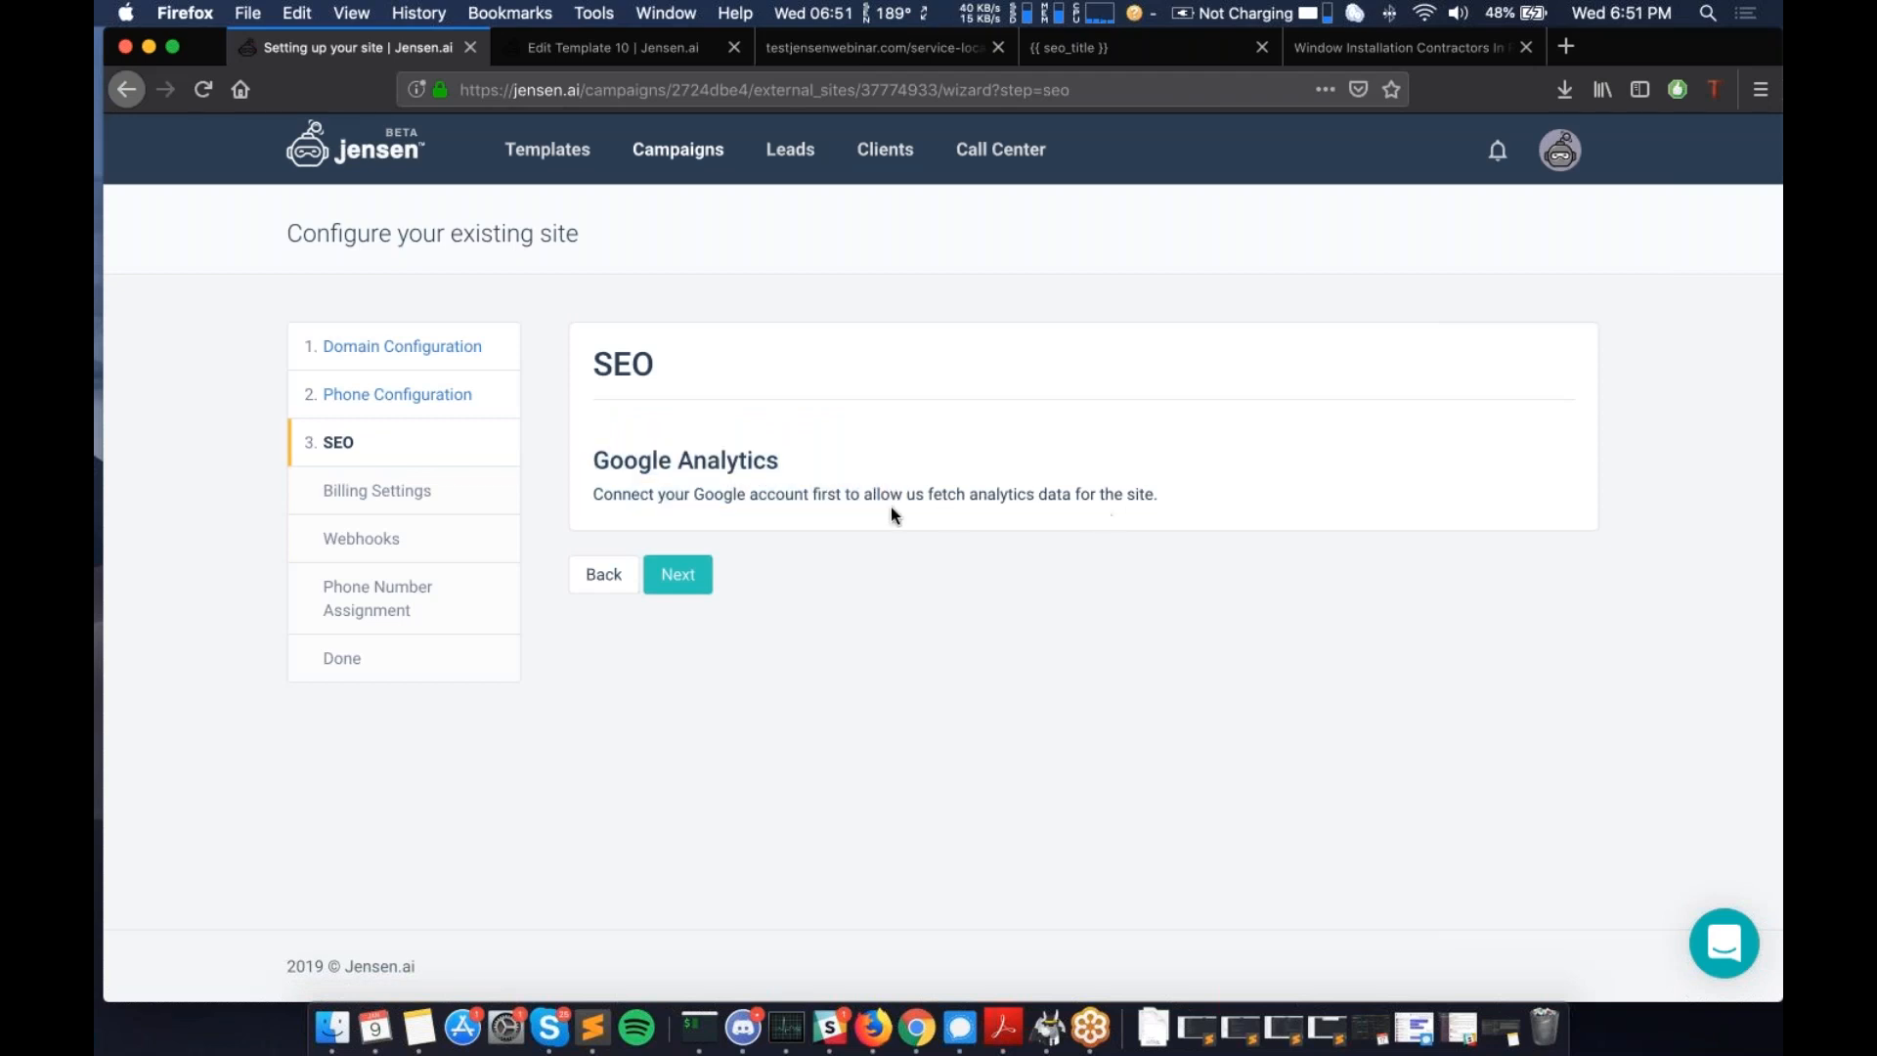
pyautogui.moveTo(591, 462); pyautogui.dragTo(1161, 506)
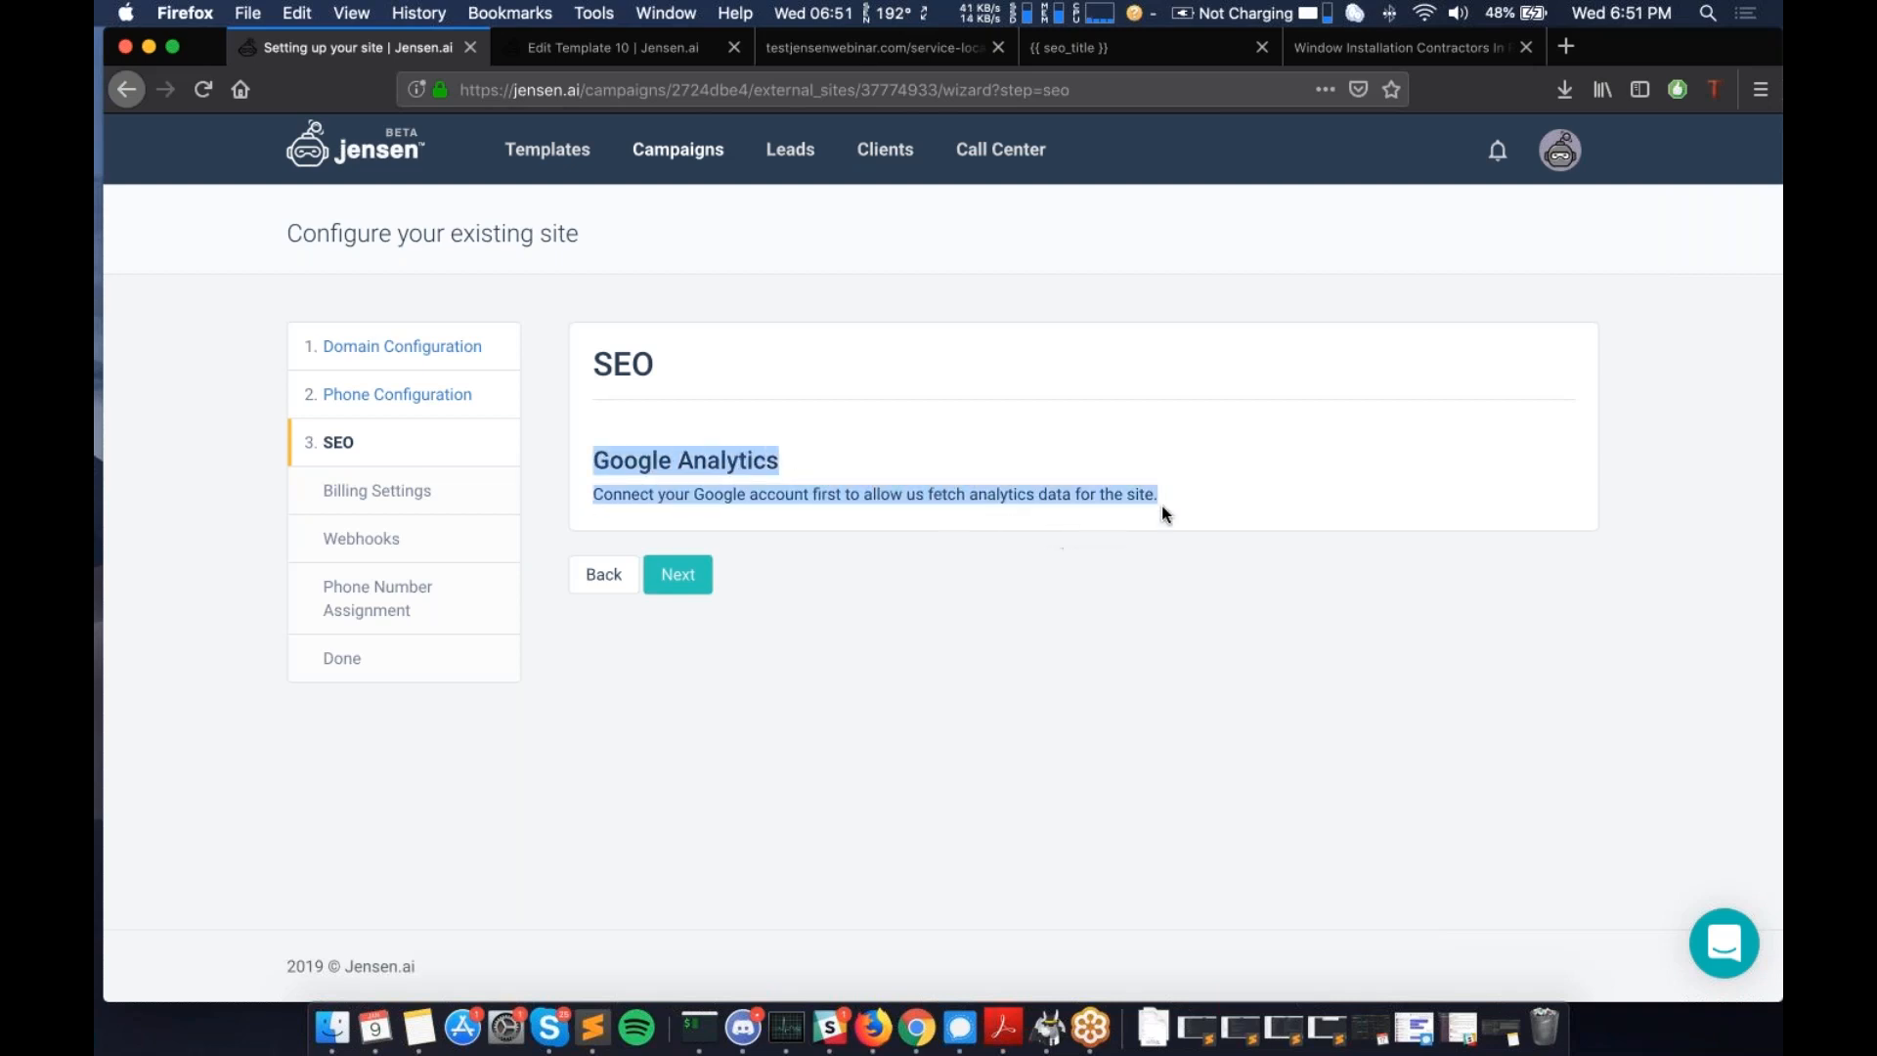
pyautogui.click(1095, 488)
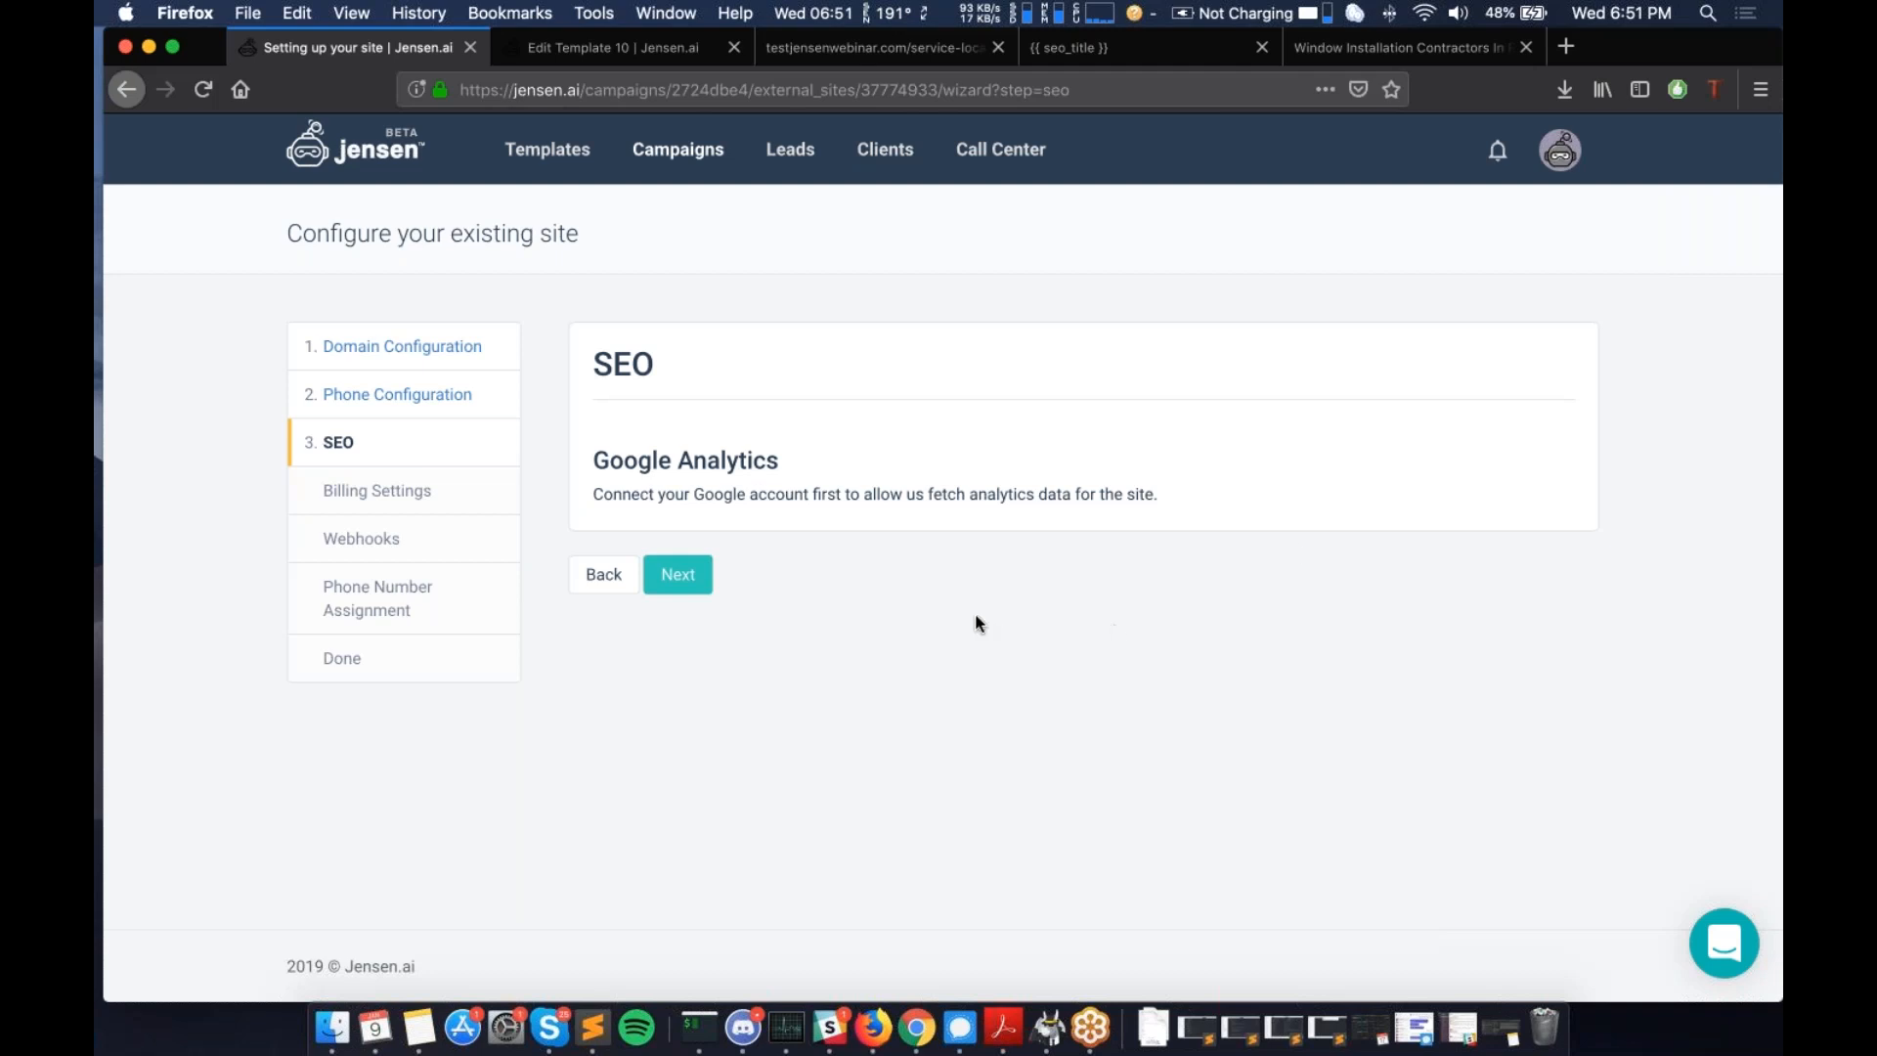
pyautogui.click(708, 580)
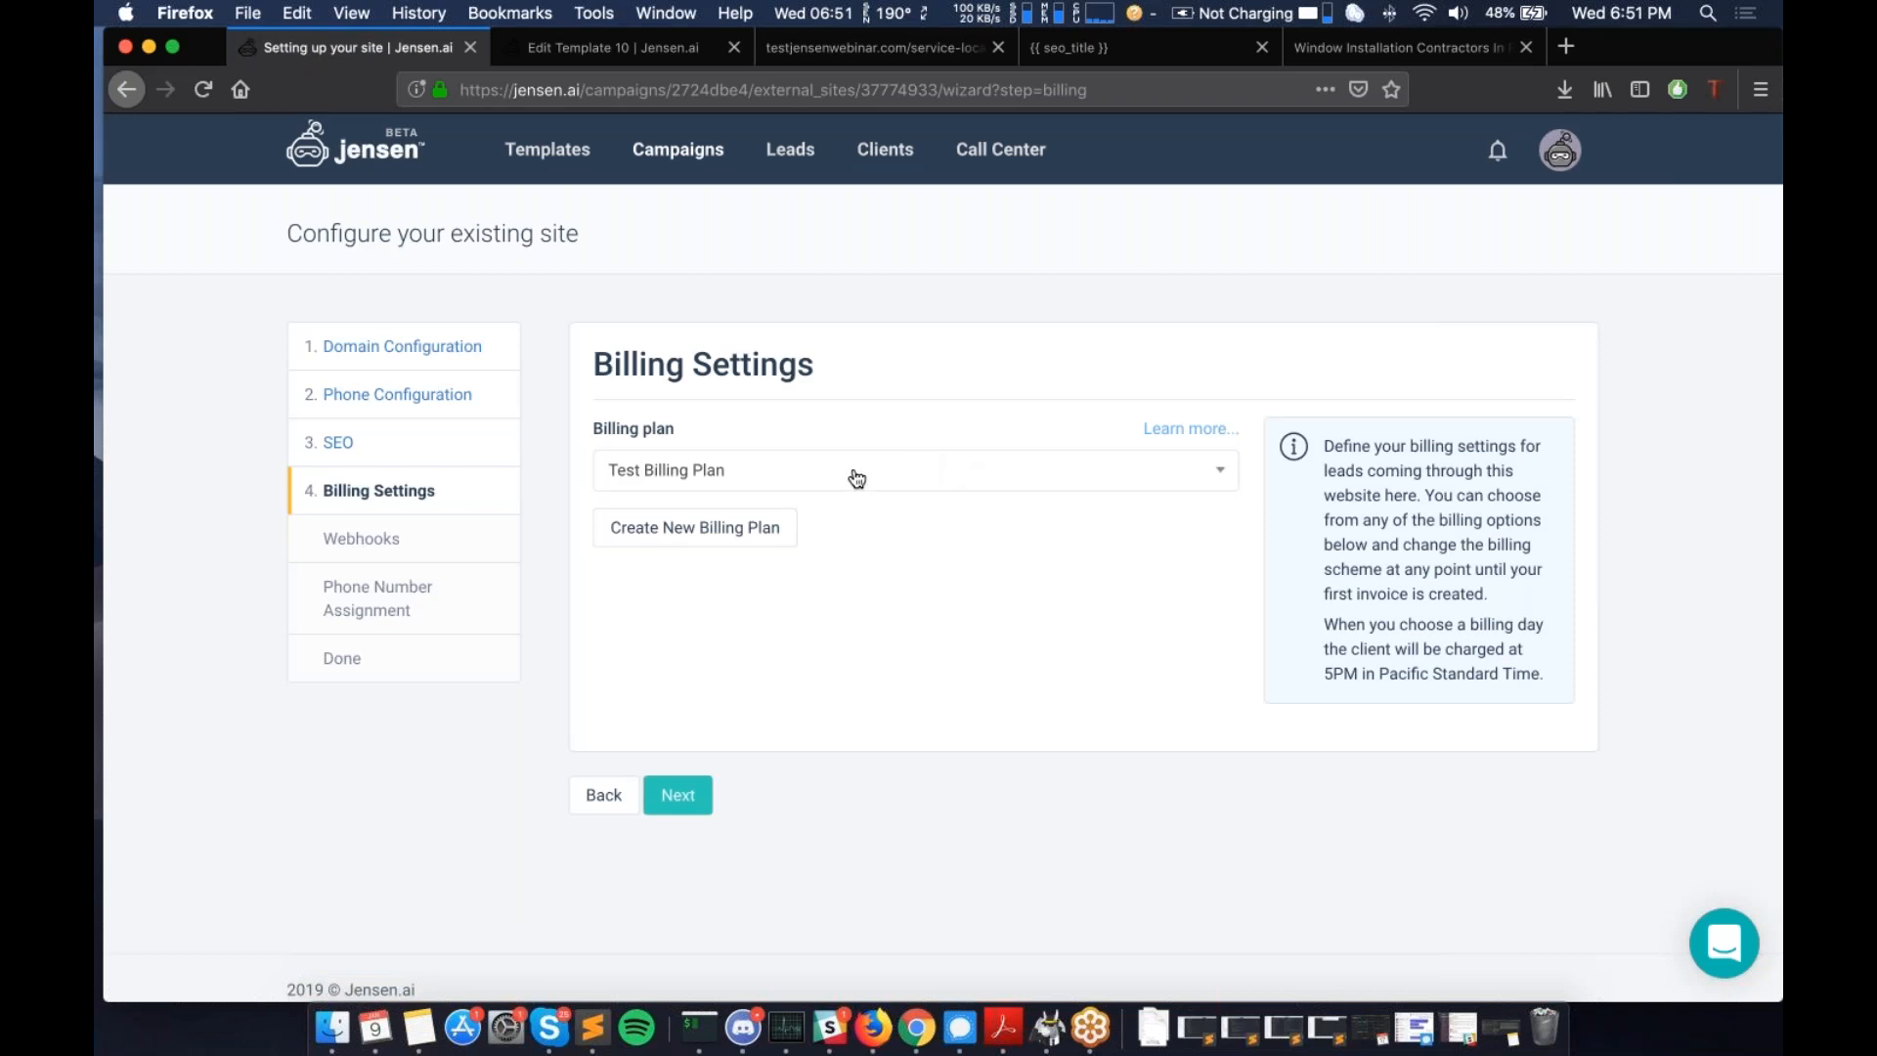
# - Choose Test Billing Plan as the billing plan and skip the Webhooks step
pyautogui.click(812, 478)
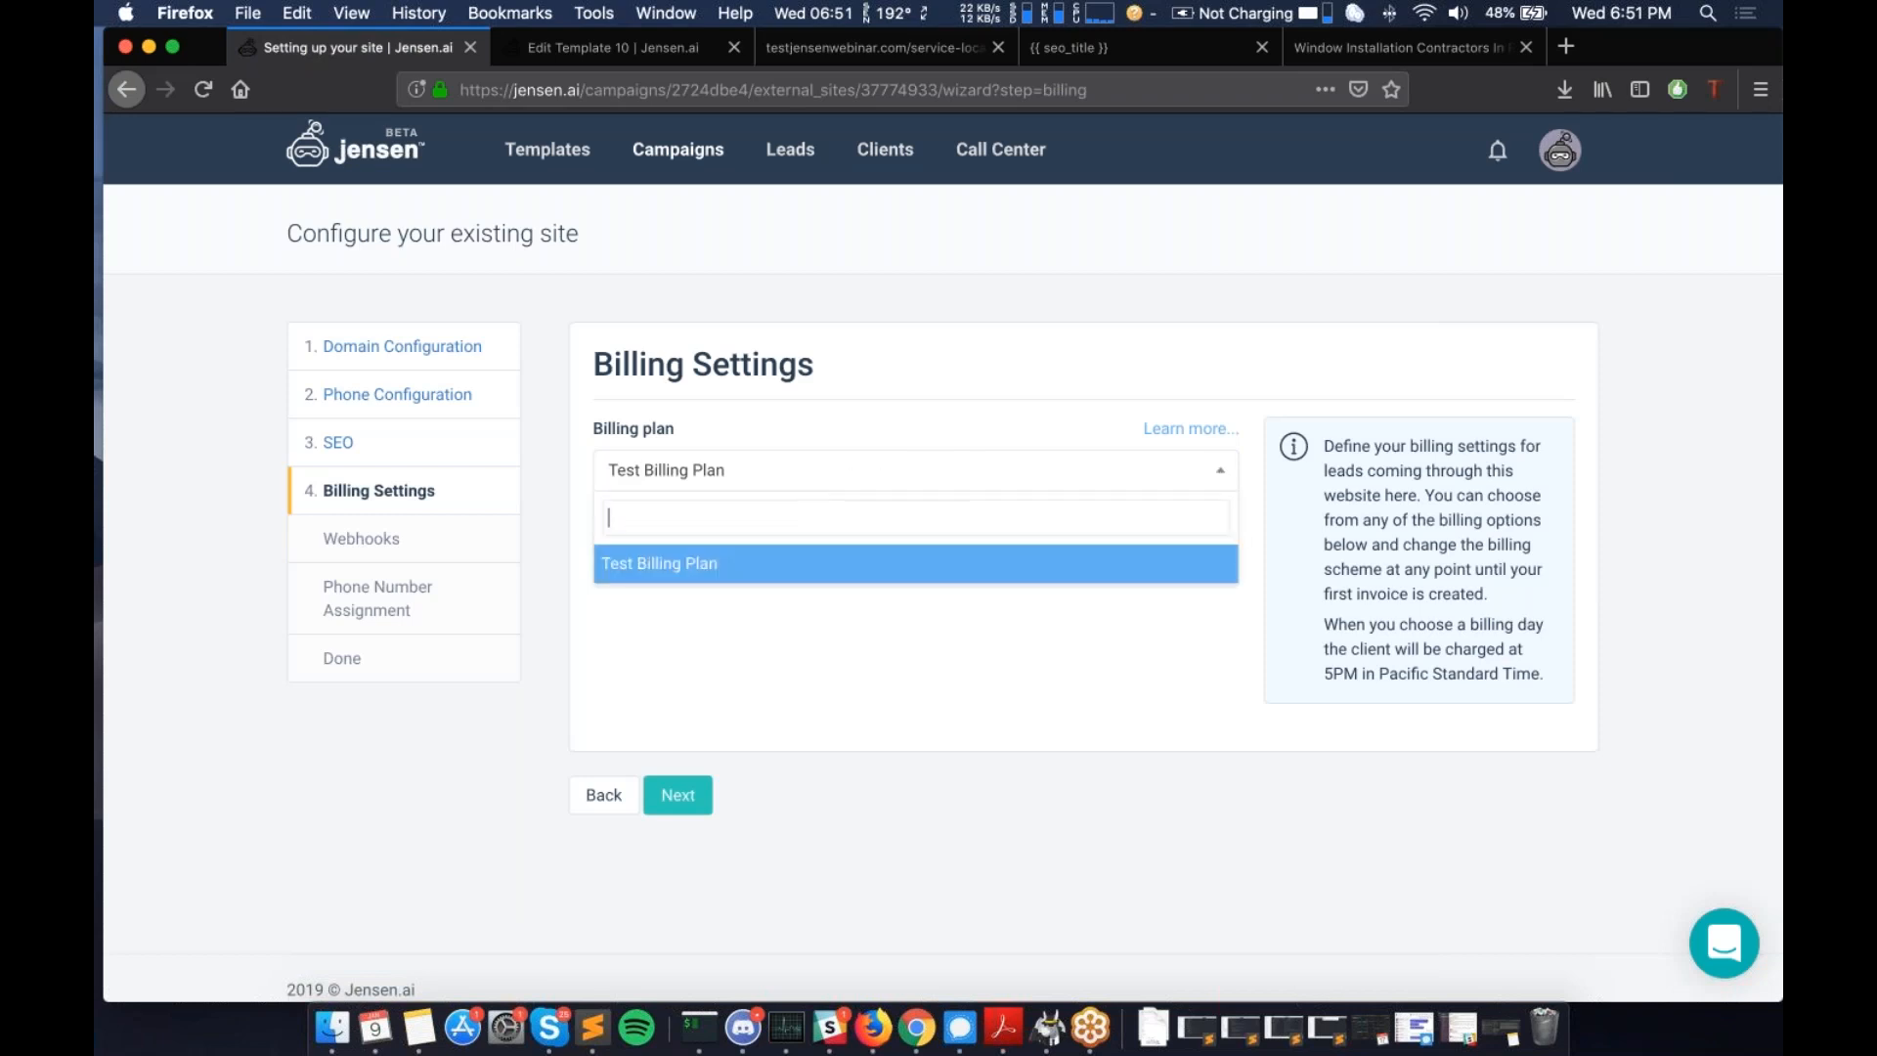
pyautogui.click(738, 563)
pyautogui.click(678, 795)
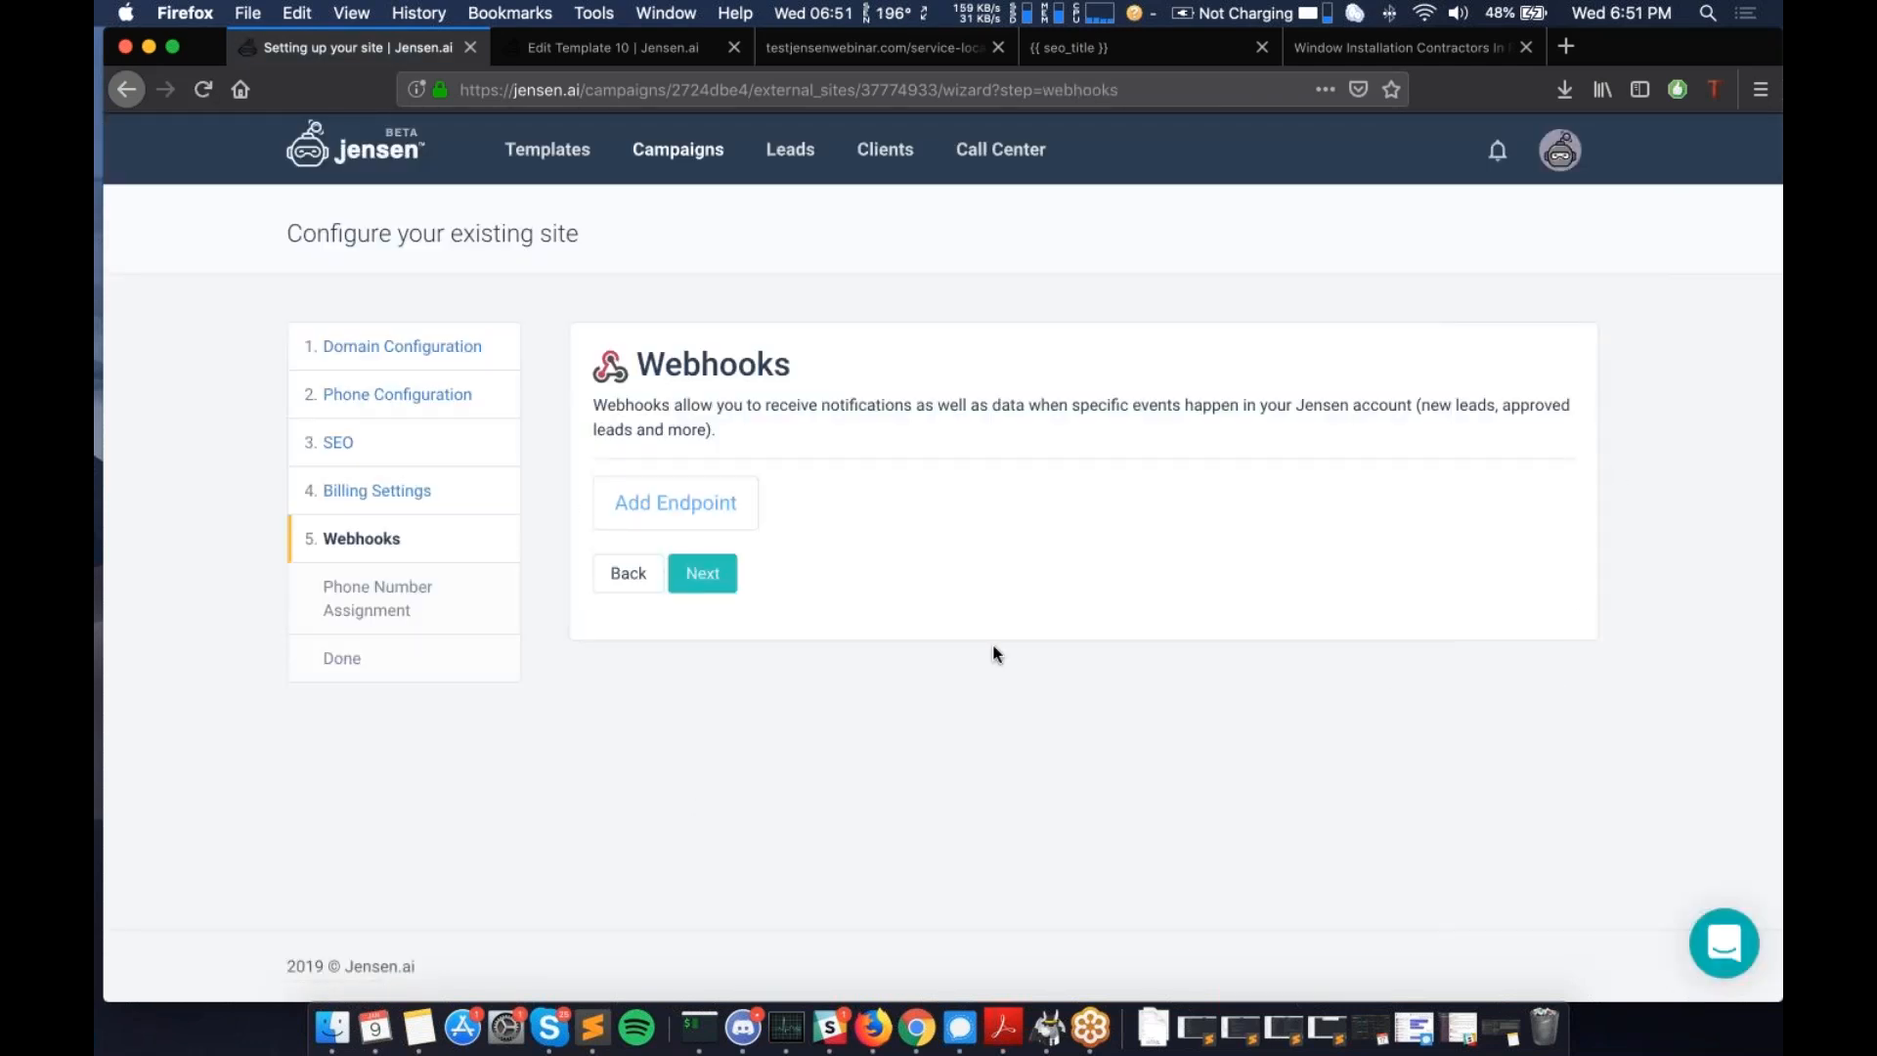
pyautogui.click(702, 573)
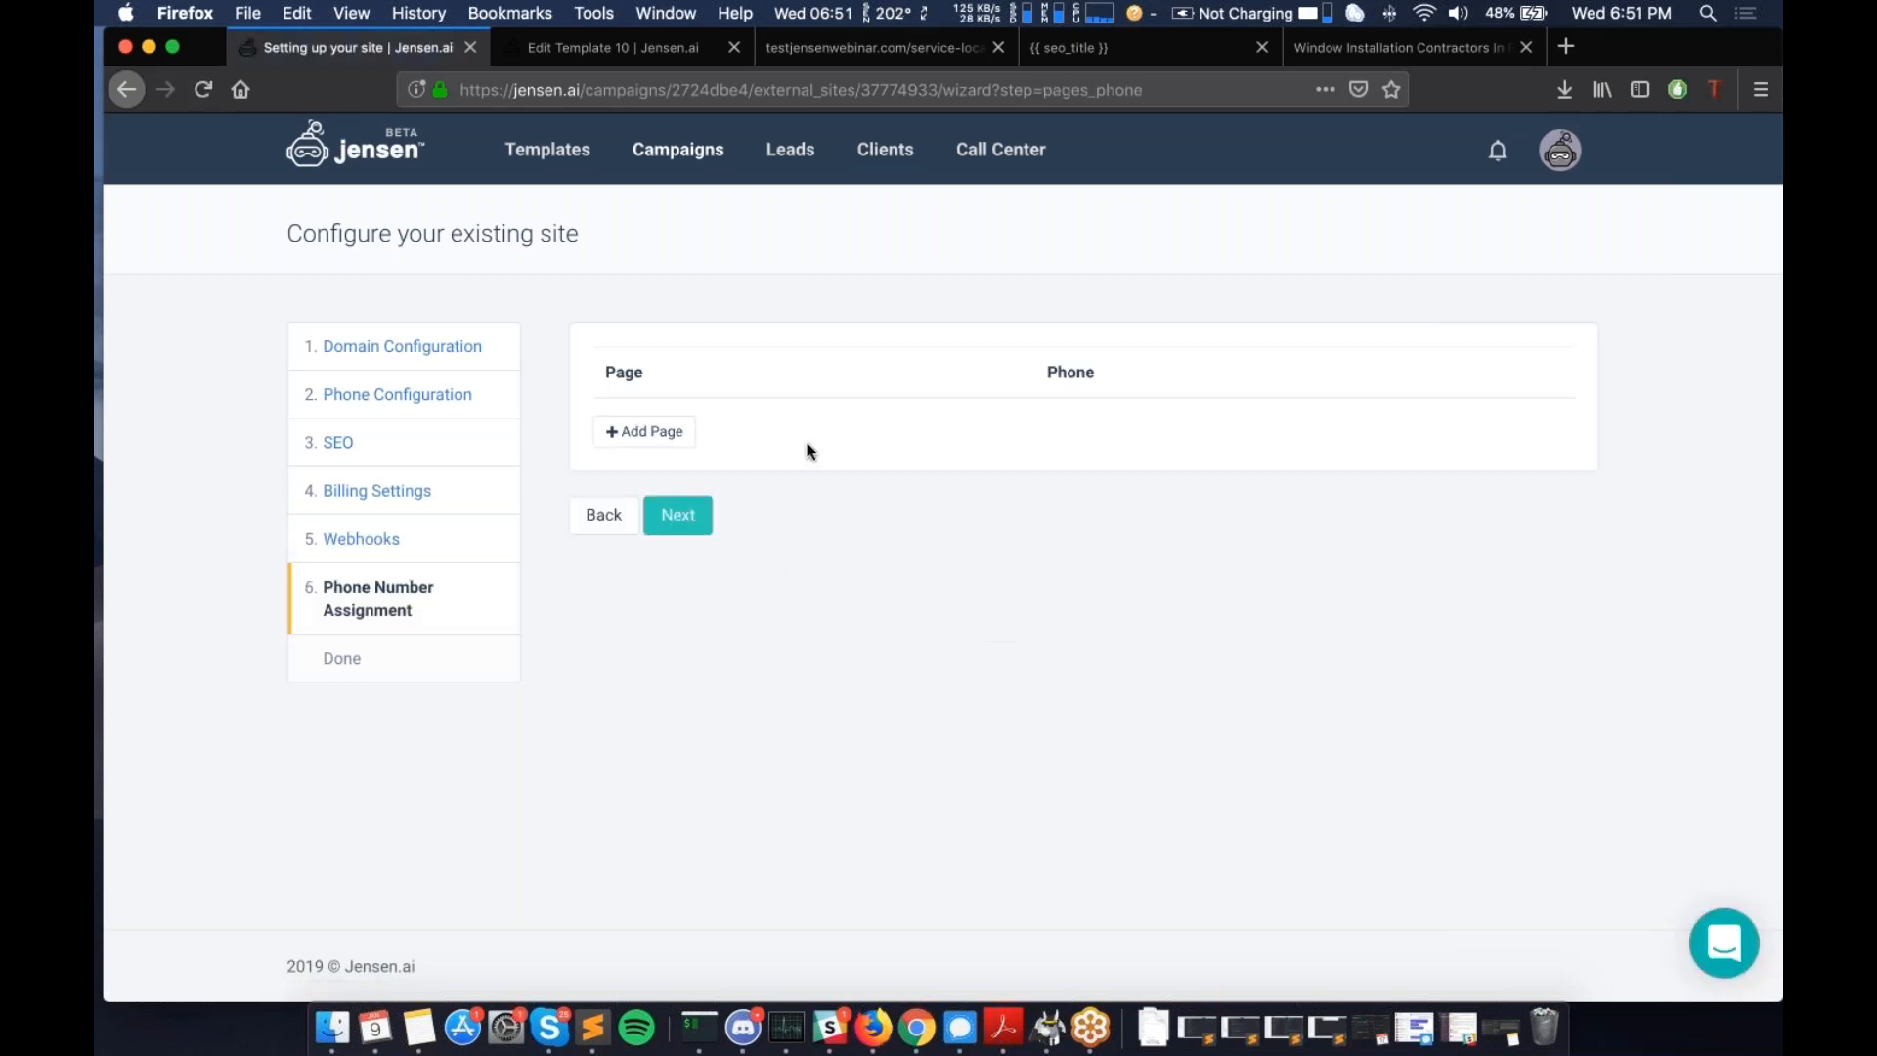
# - Add a page row with path contact-us and browse the tracking phone list without picking one
pyautogui.click(670, 428)
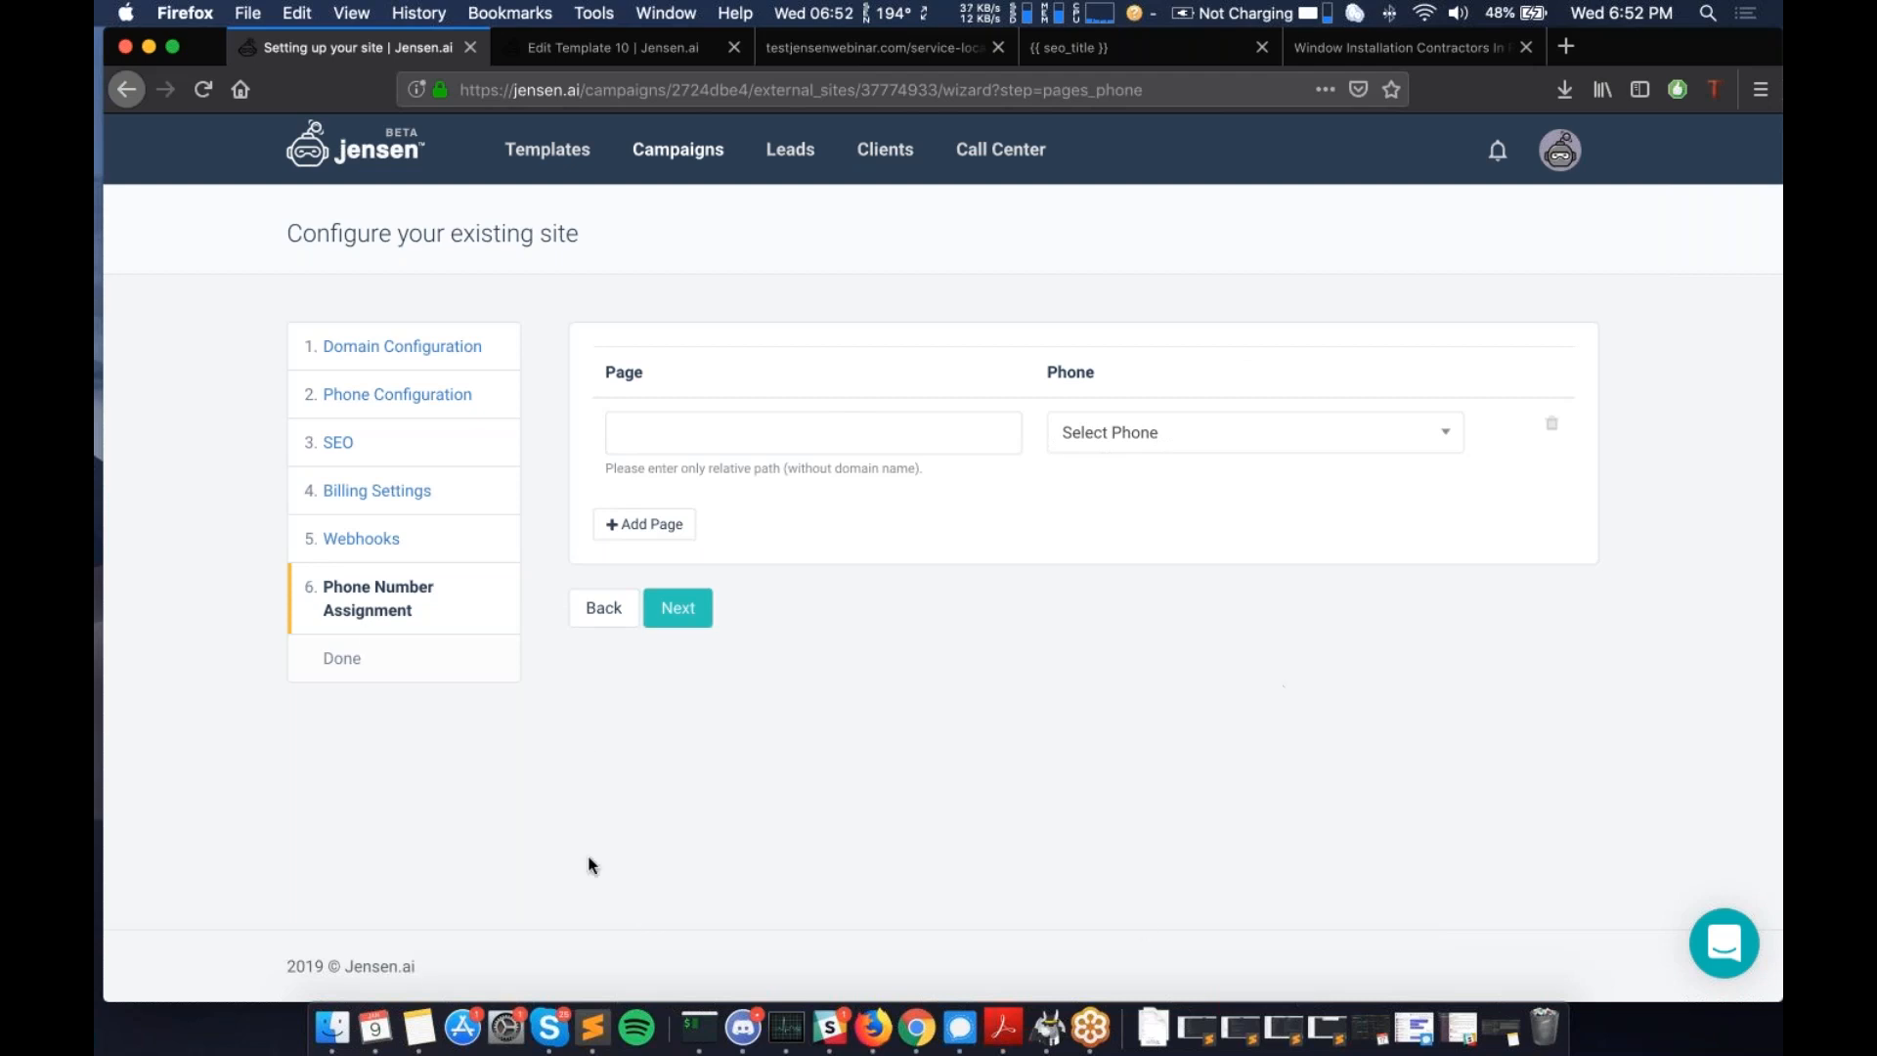
pyautogui.click(654, 432)
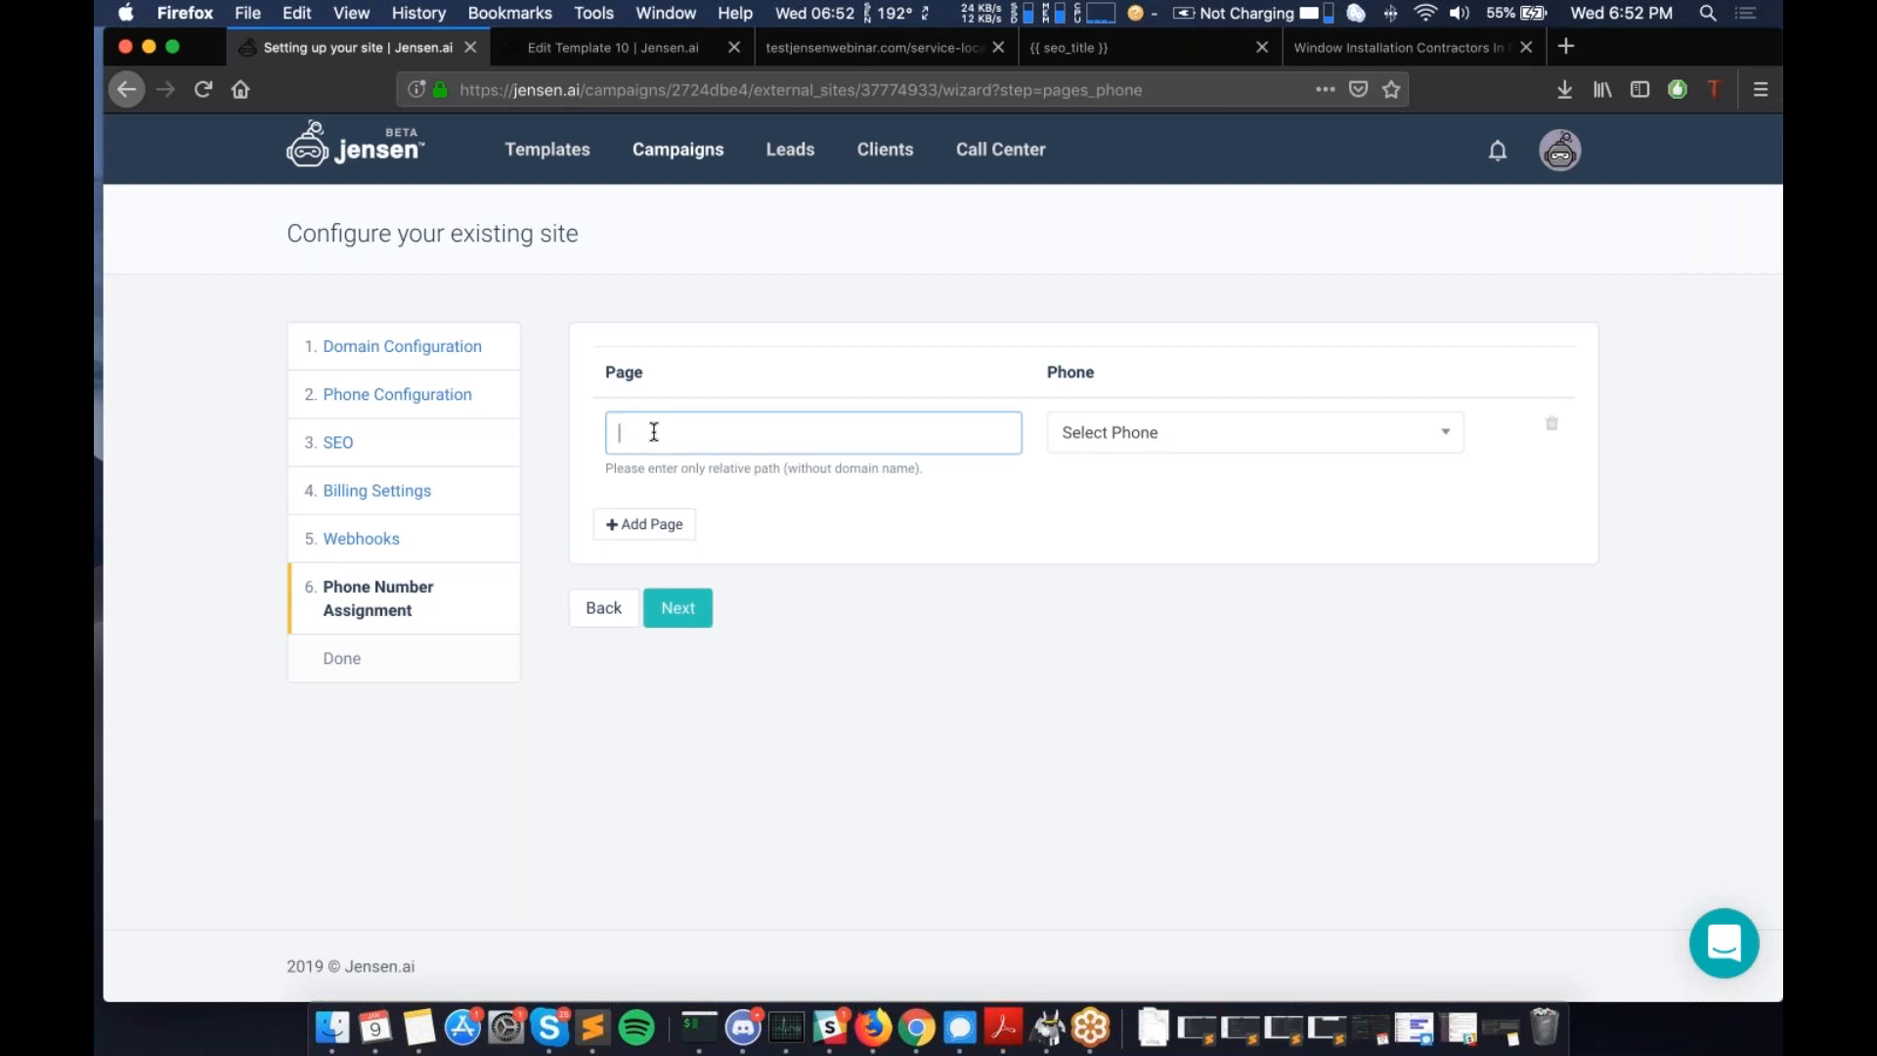
pyautogui.write('contact-us')
pyautogui.click(1170, 431)
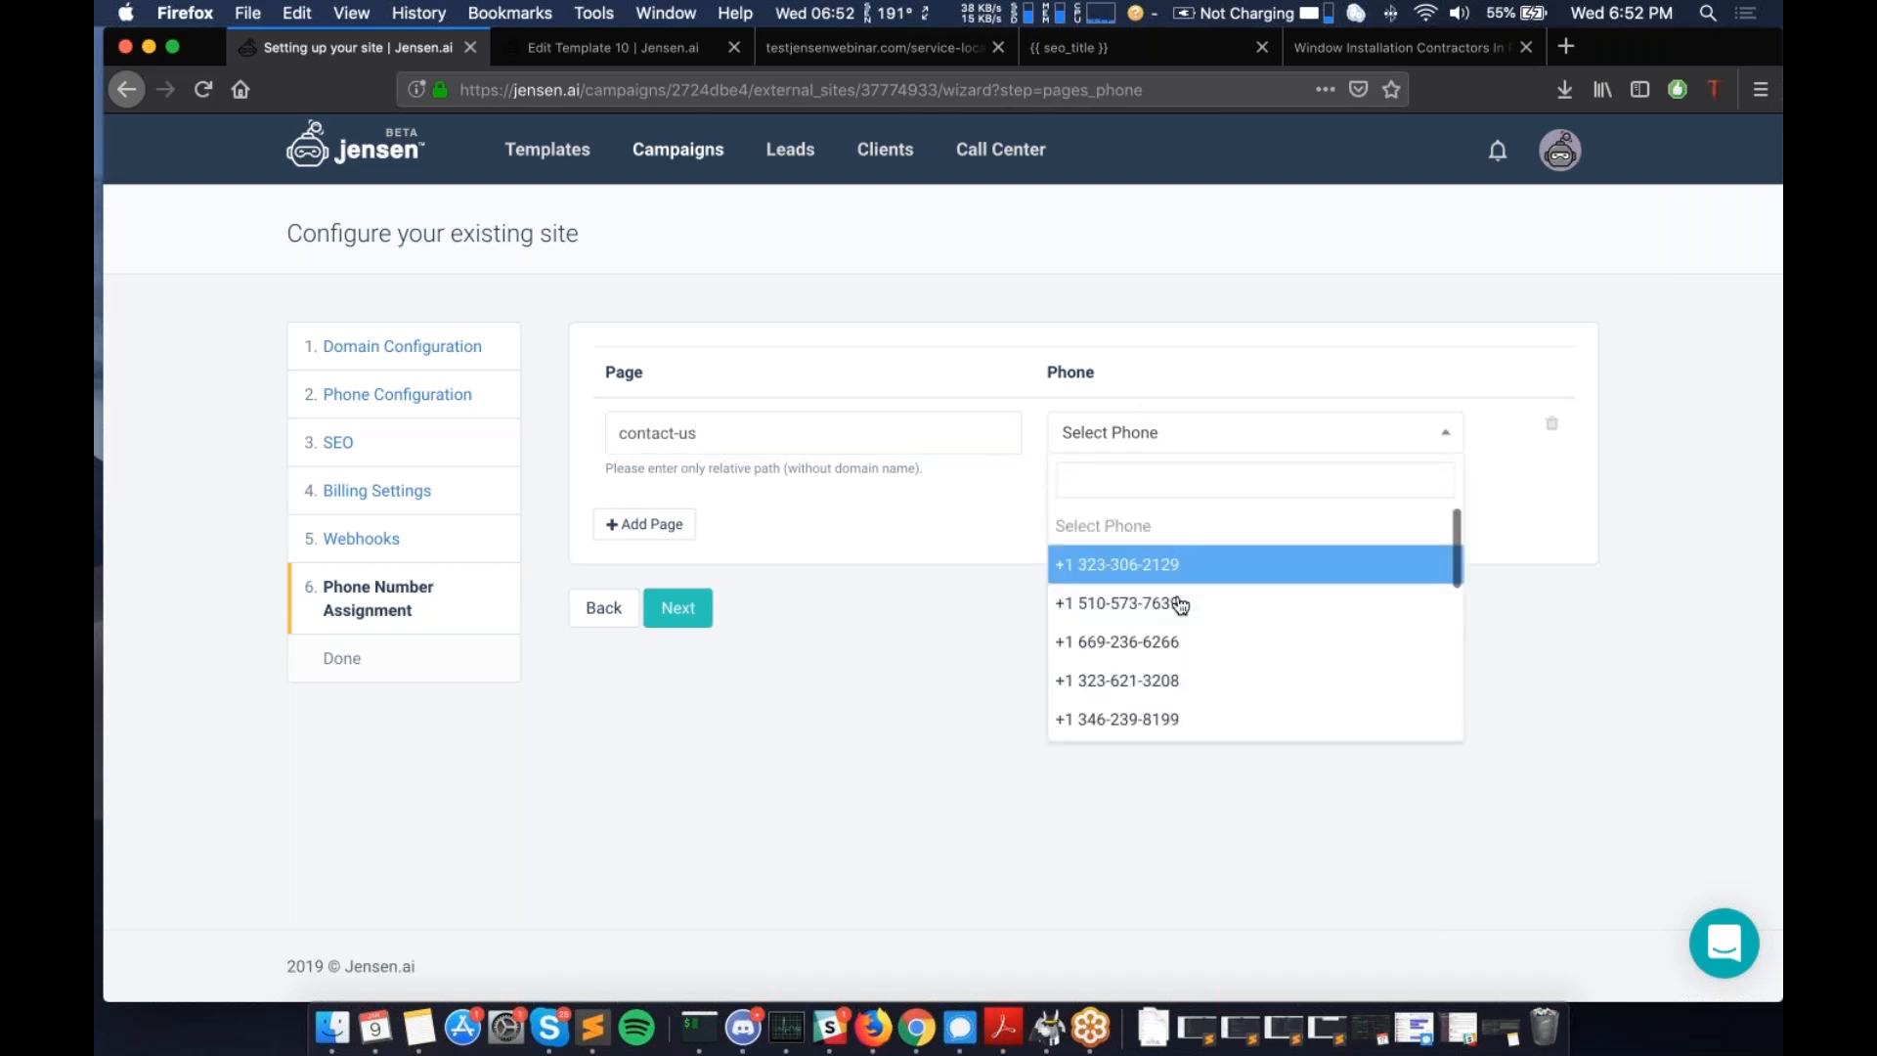
pyautogui.scroll(-5, 1182, 662)
pyautogui.scroll(5, 1183, 661)
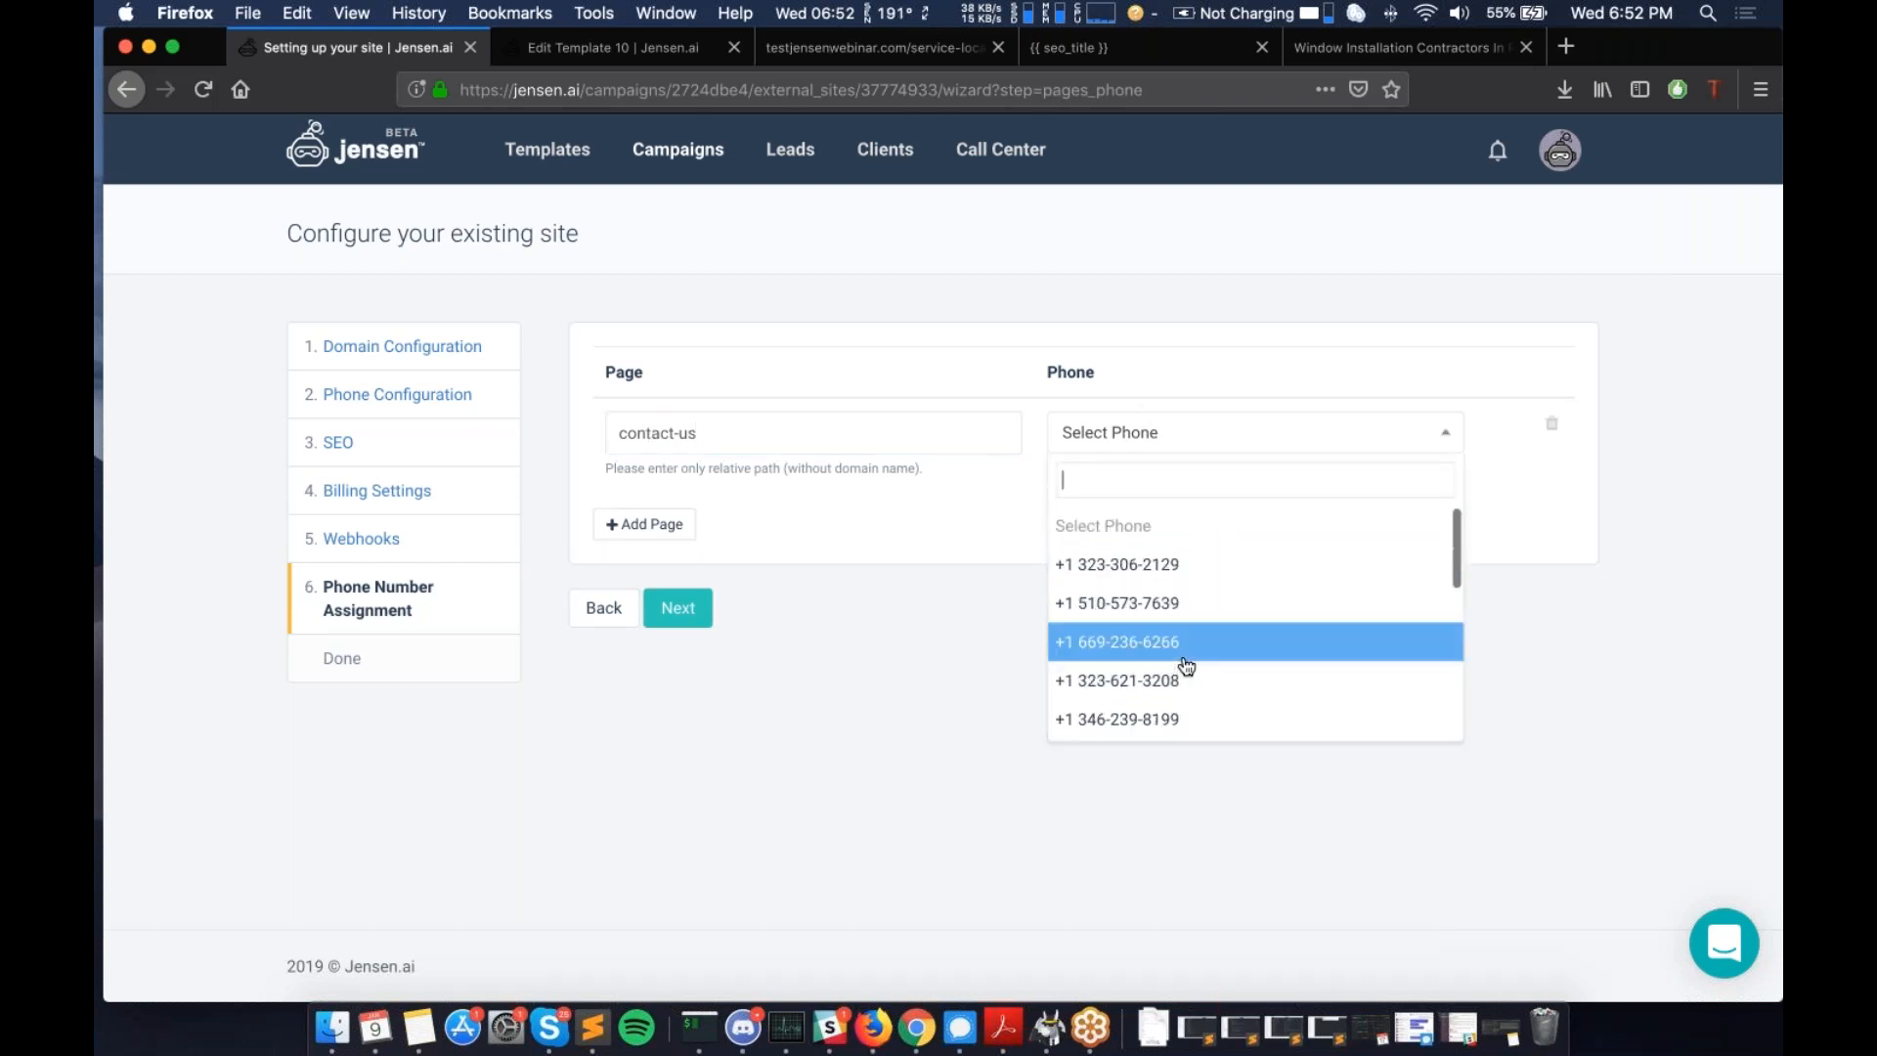
pyautogui.scroll(-5, 1212, 584)
pyautogui.scroll(5, 1214, 584)
pyautogui.scroll(1, 1213, 584)
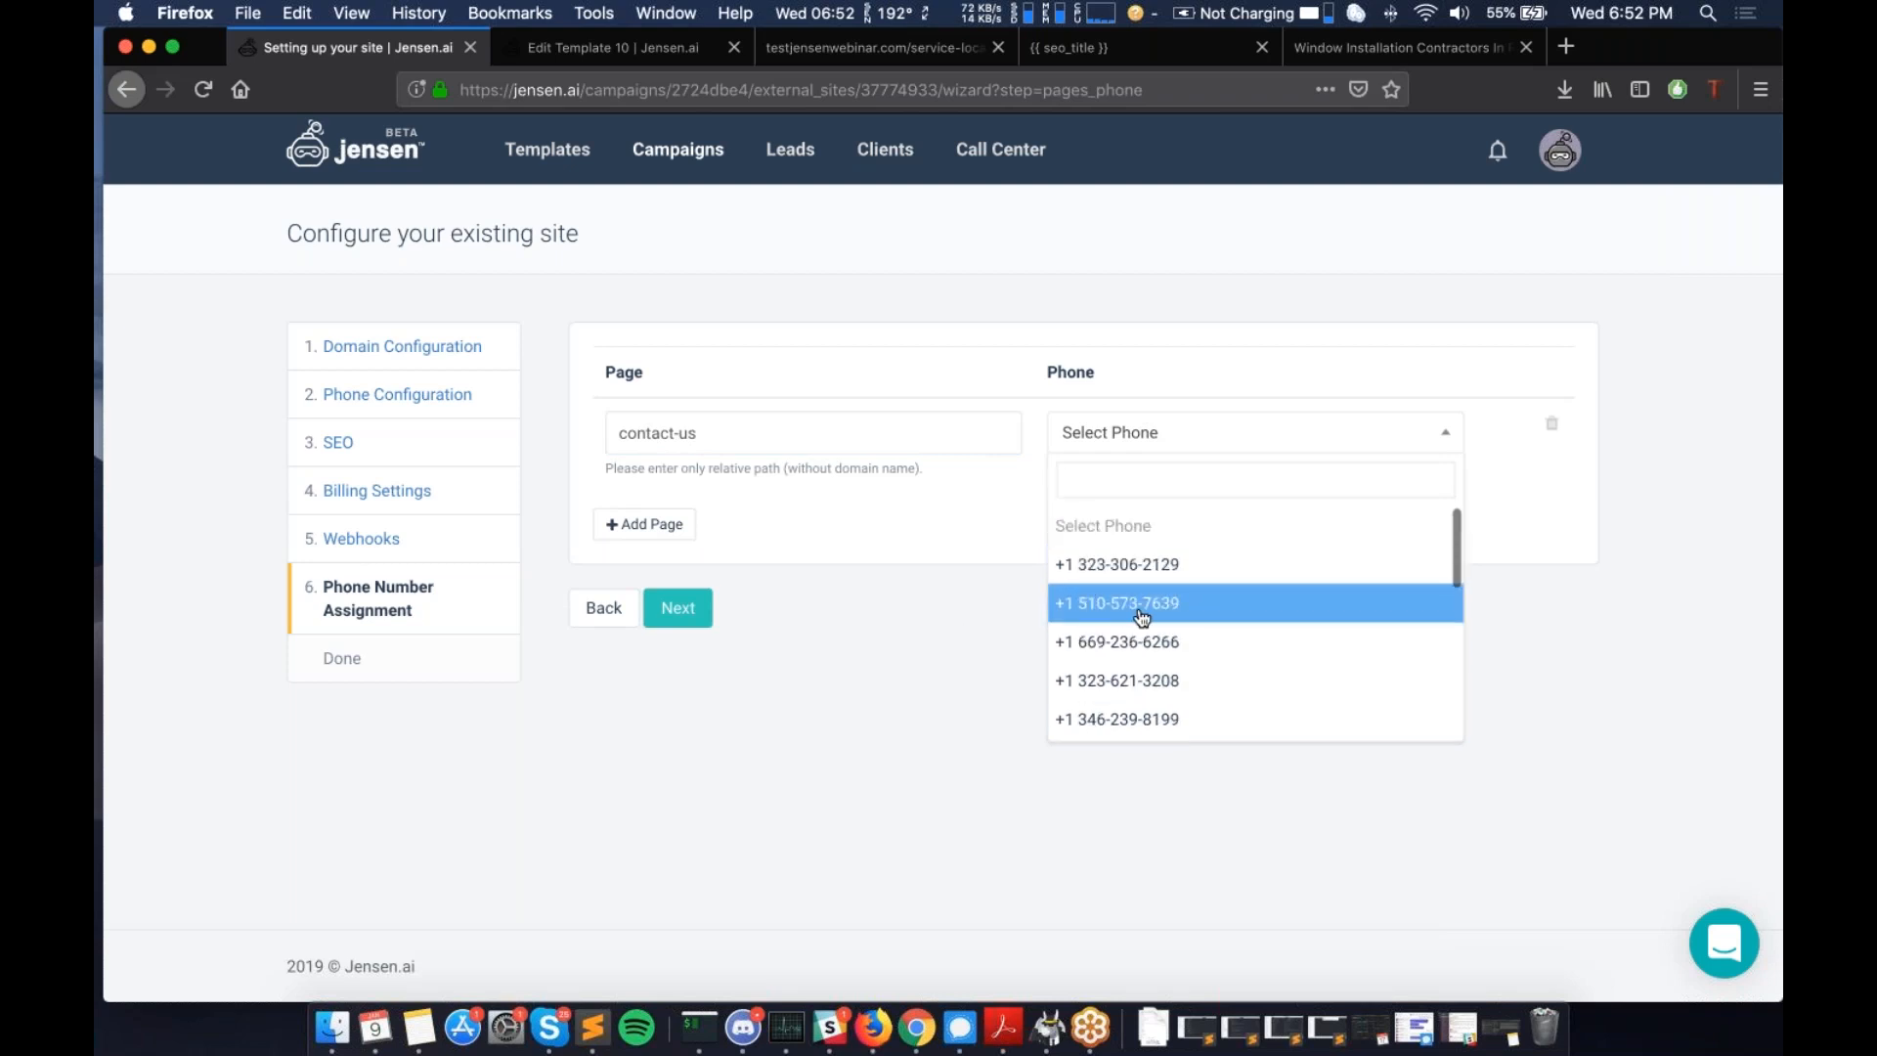
pyautogui.click(951, 631)
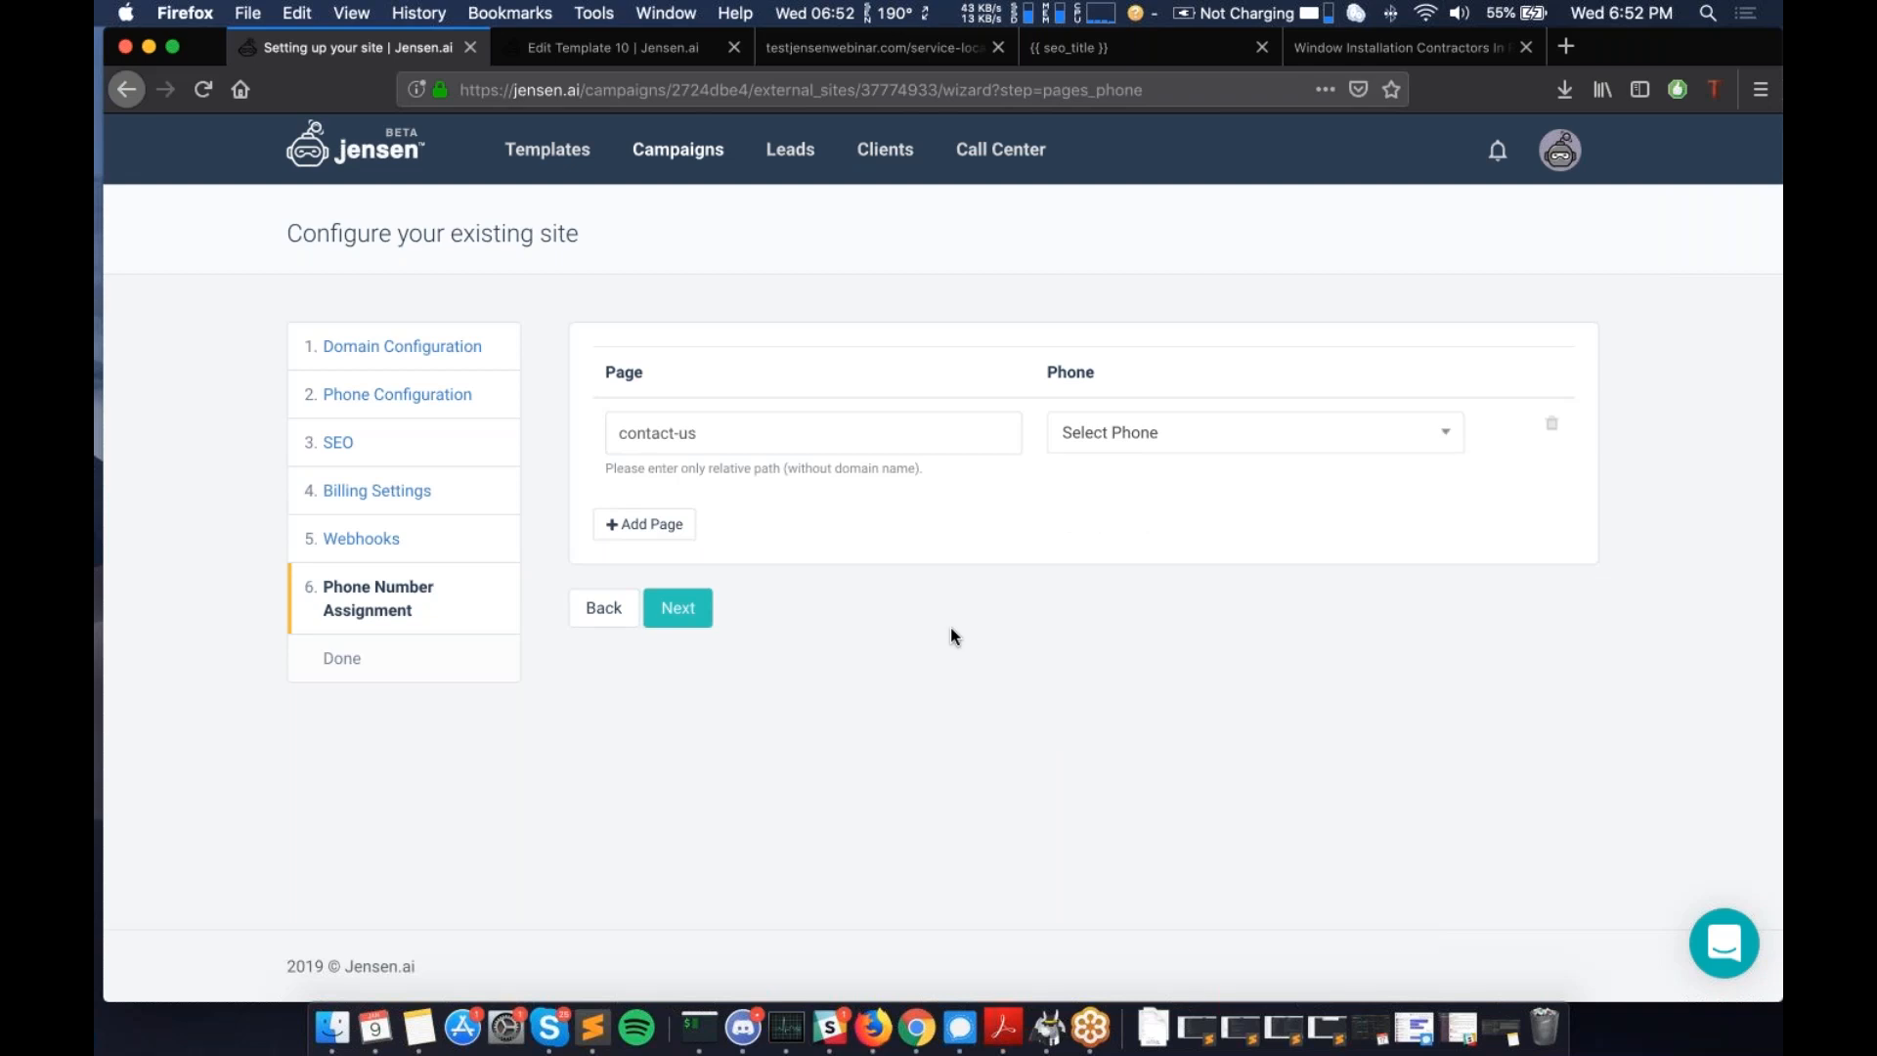
# - Replace the page path with /locations/los-angeles and submit to finish setup
pyautogui.doubleClick(687, 434)
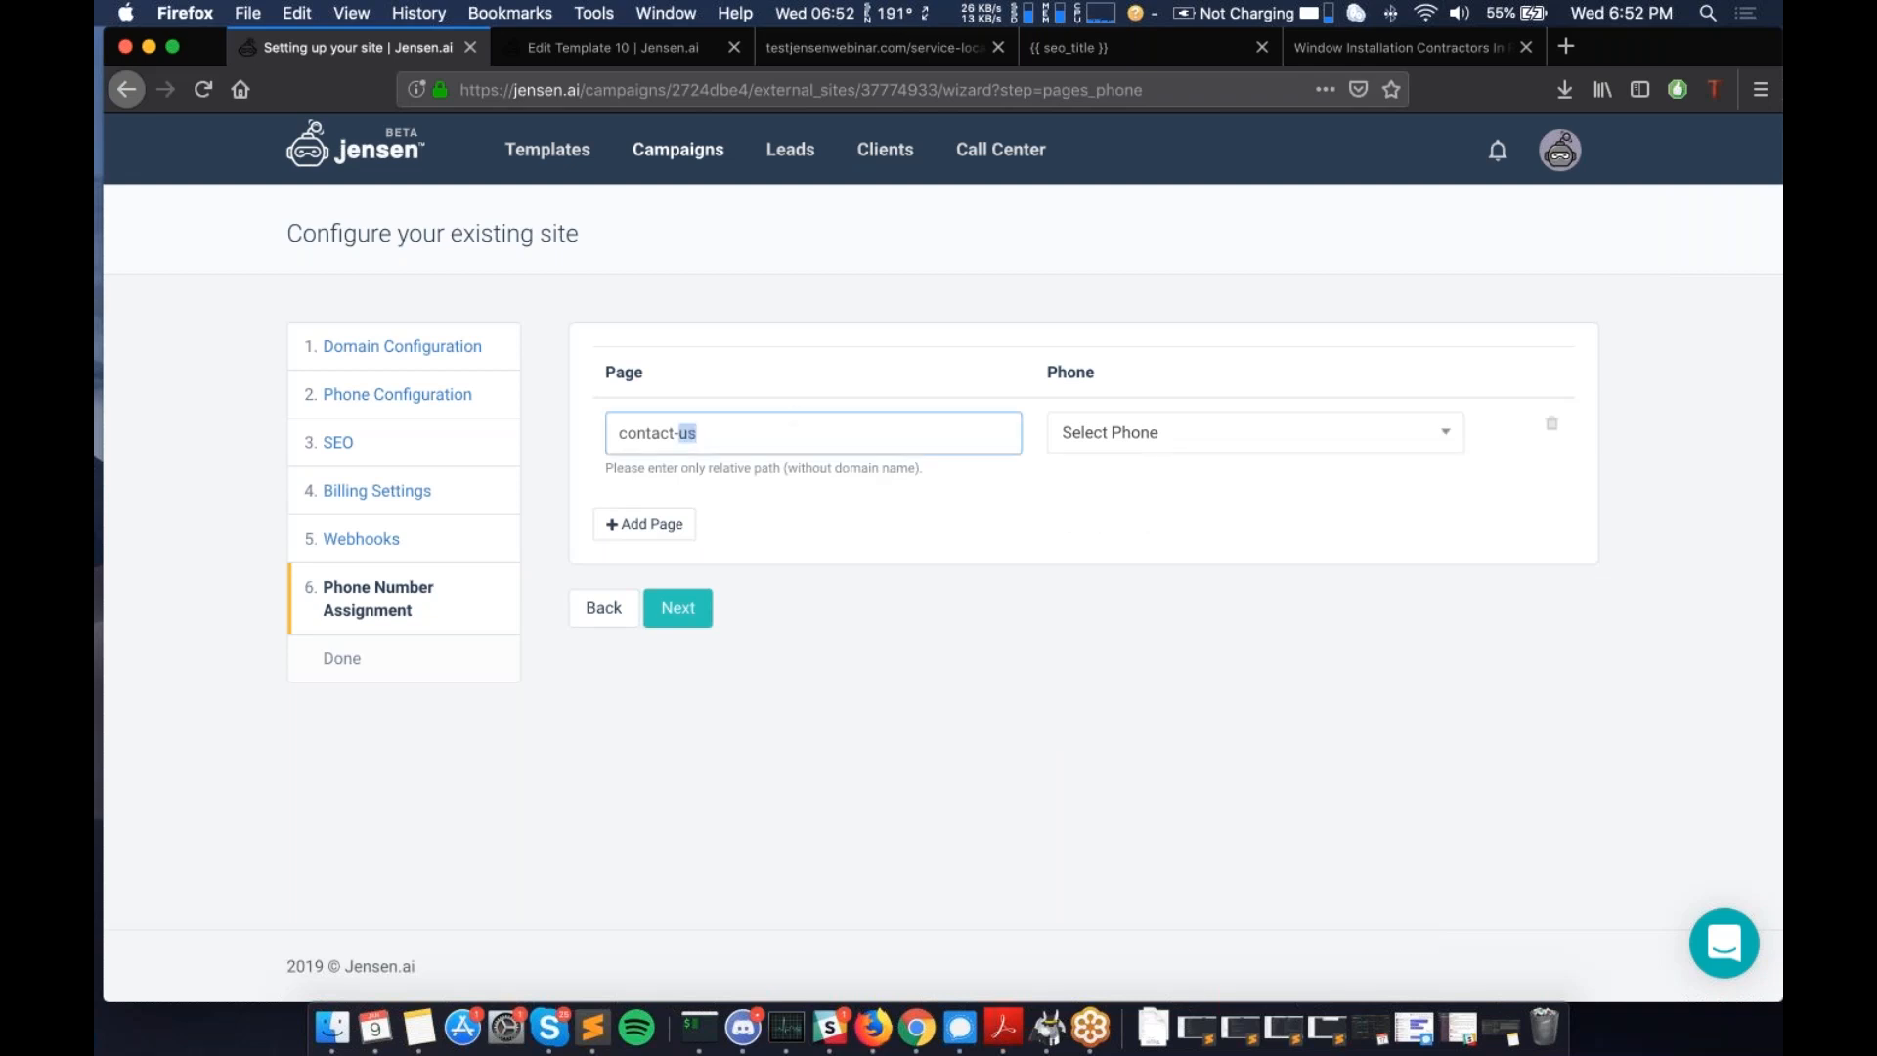
pyautogui.press('super+a')
pyautogui.press('BackSpace')
pyautogui.write('/locations/los-angeles')
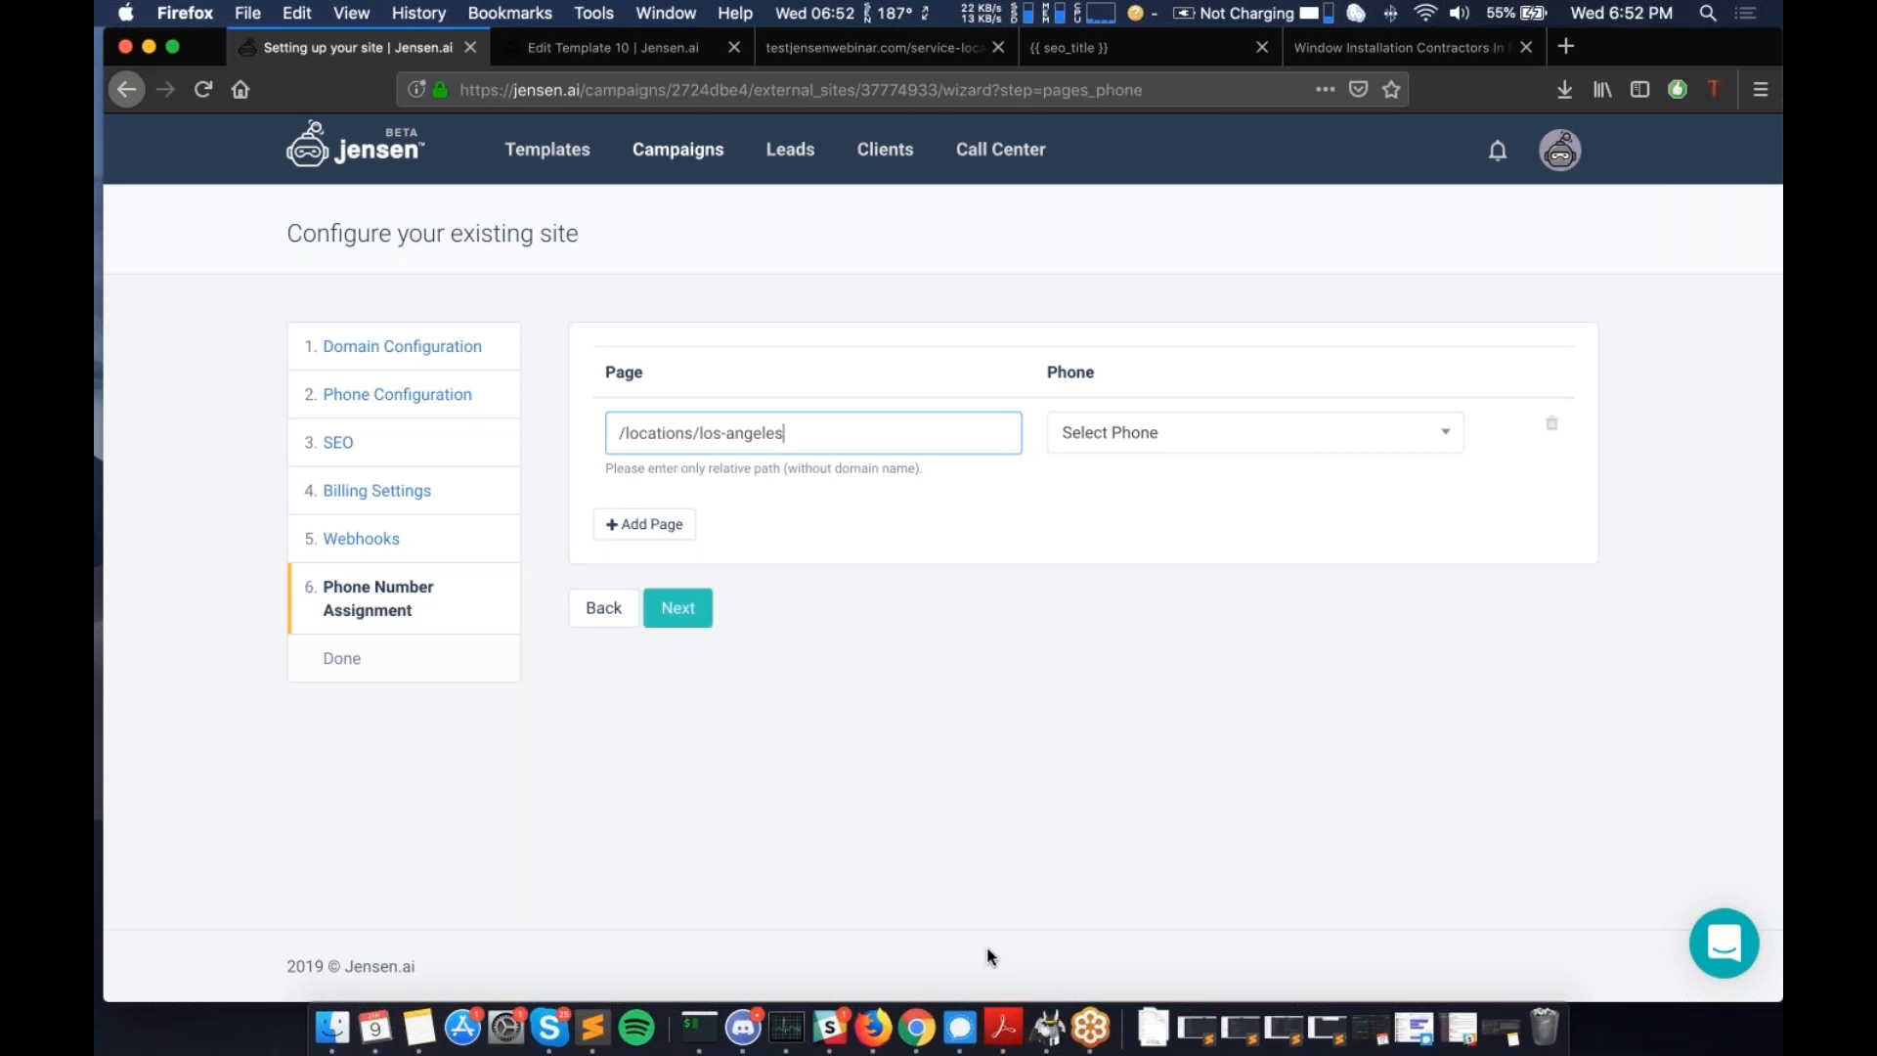
pyautogui.click(677, 611)
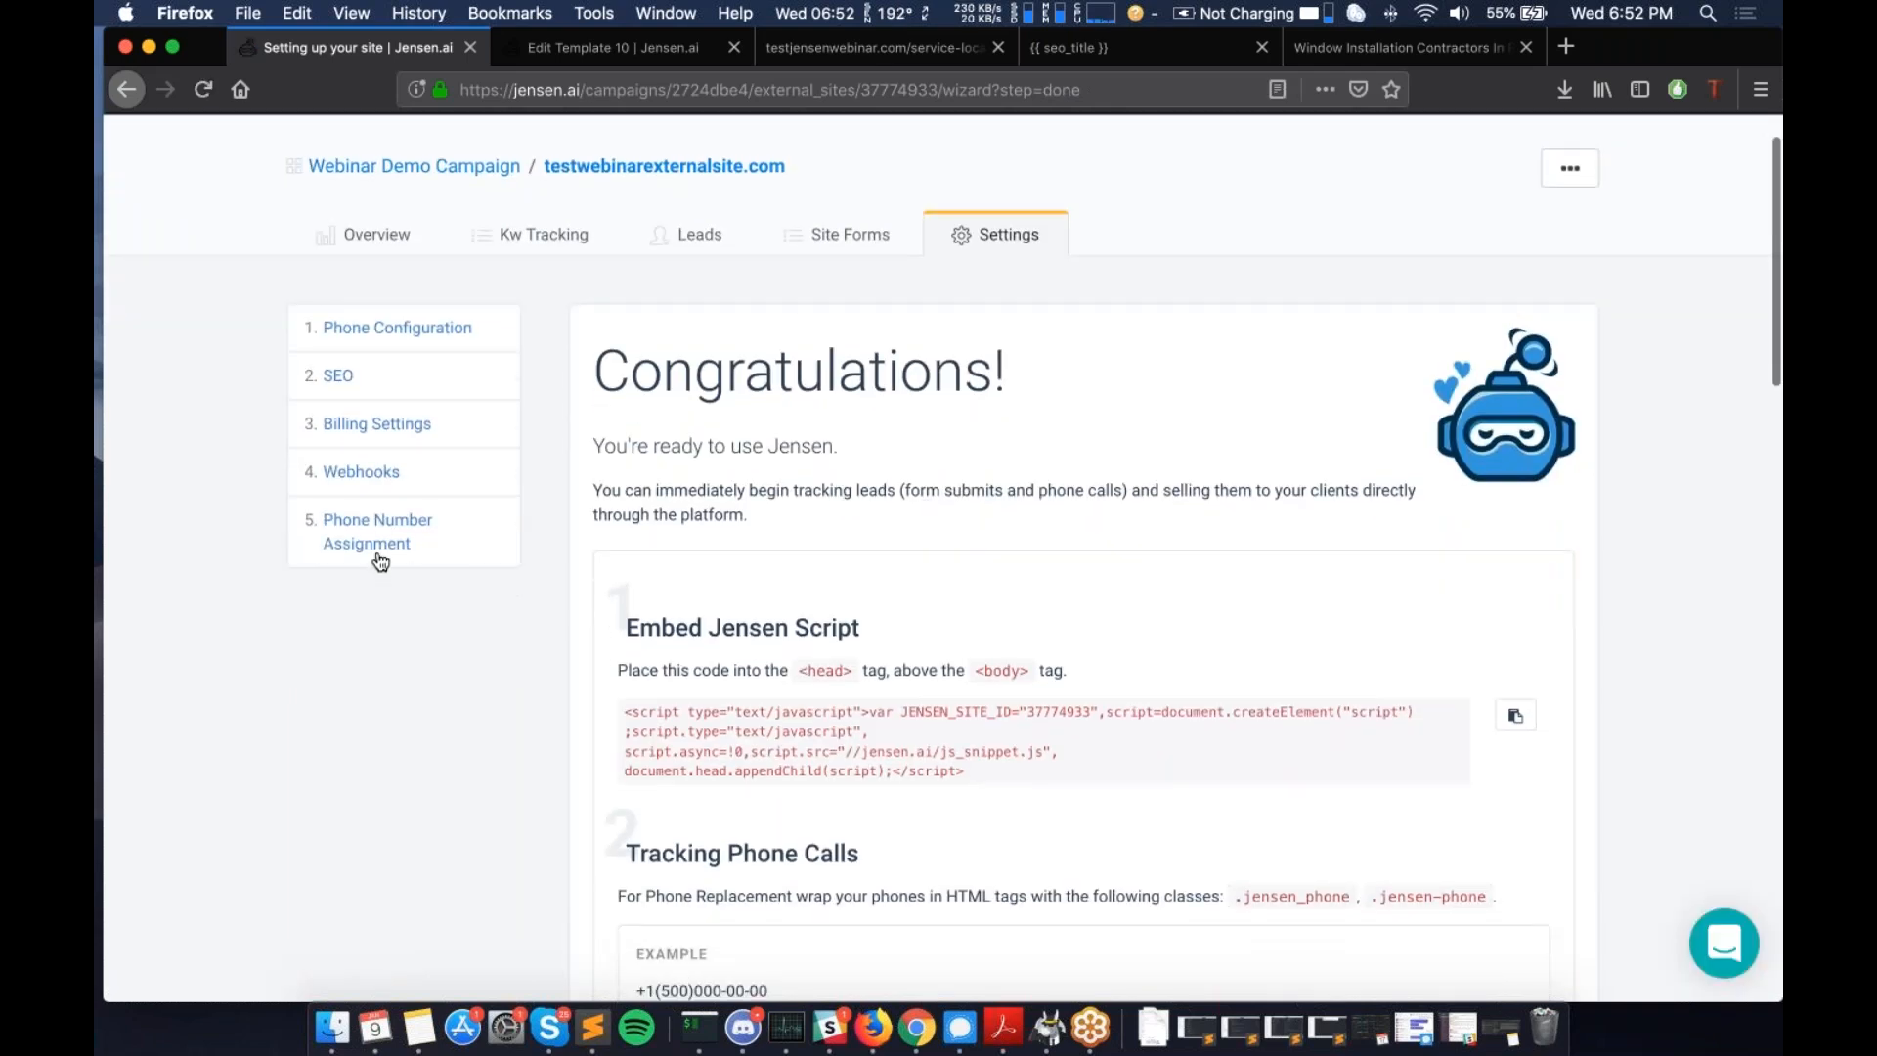
pyautogui.scroll(-1, 1001, 665)
pyautogui.scroll(-3, 598, 410)
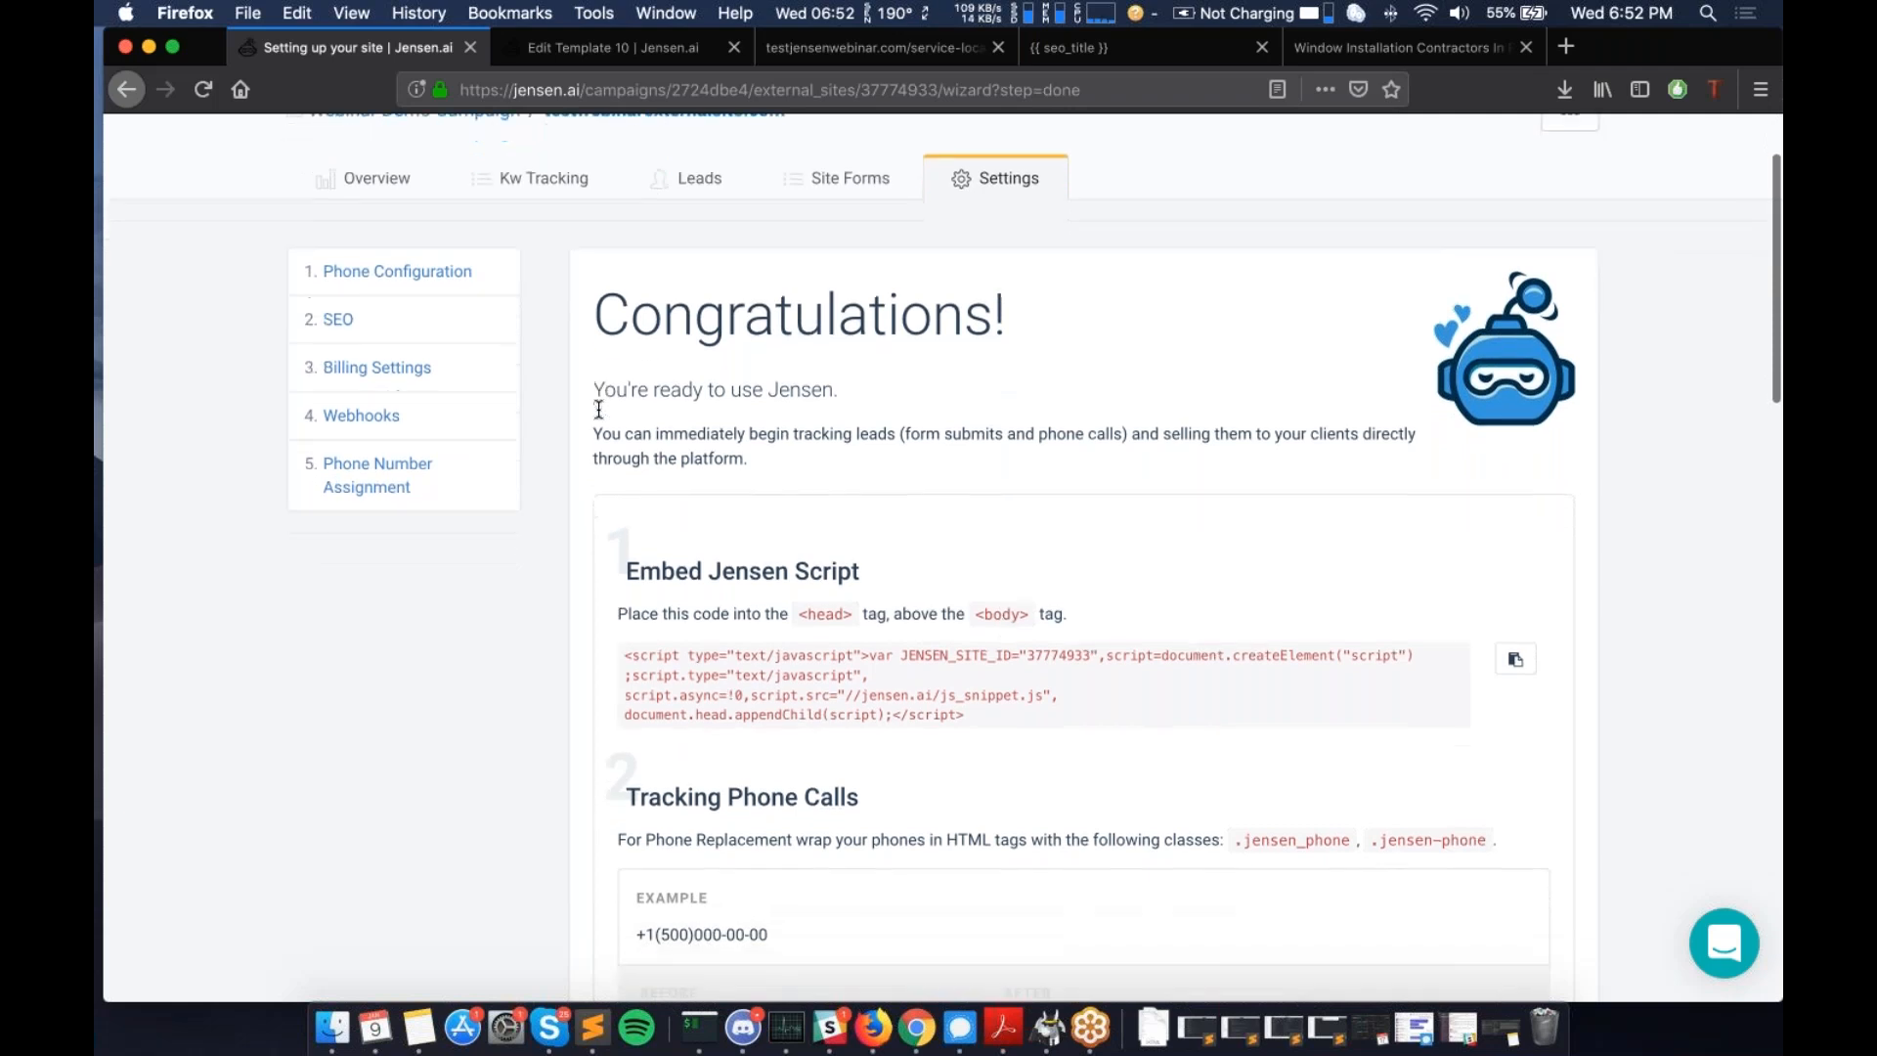
pyautogui.moveTo(623, 575); pyautogui.dragTo(964, 637)
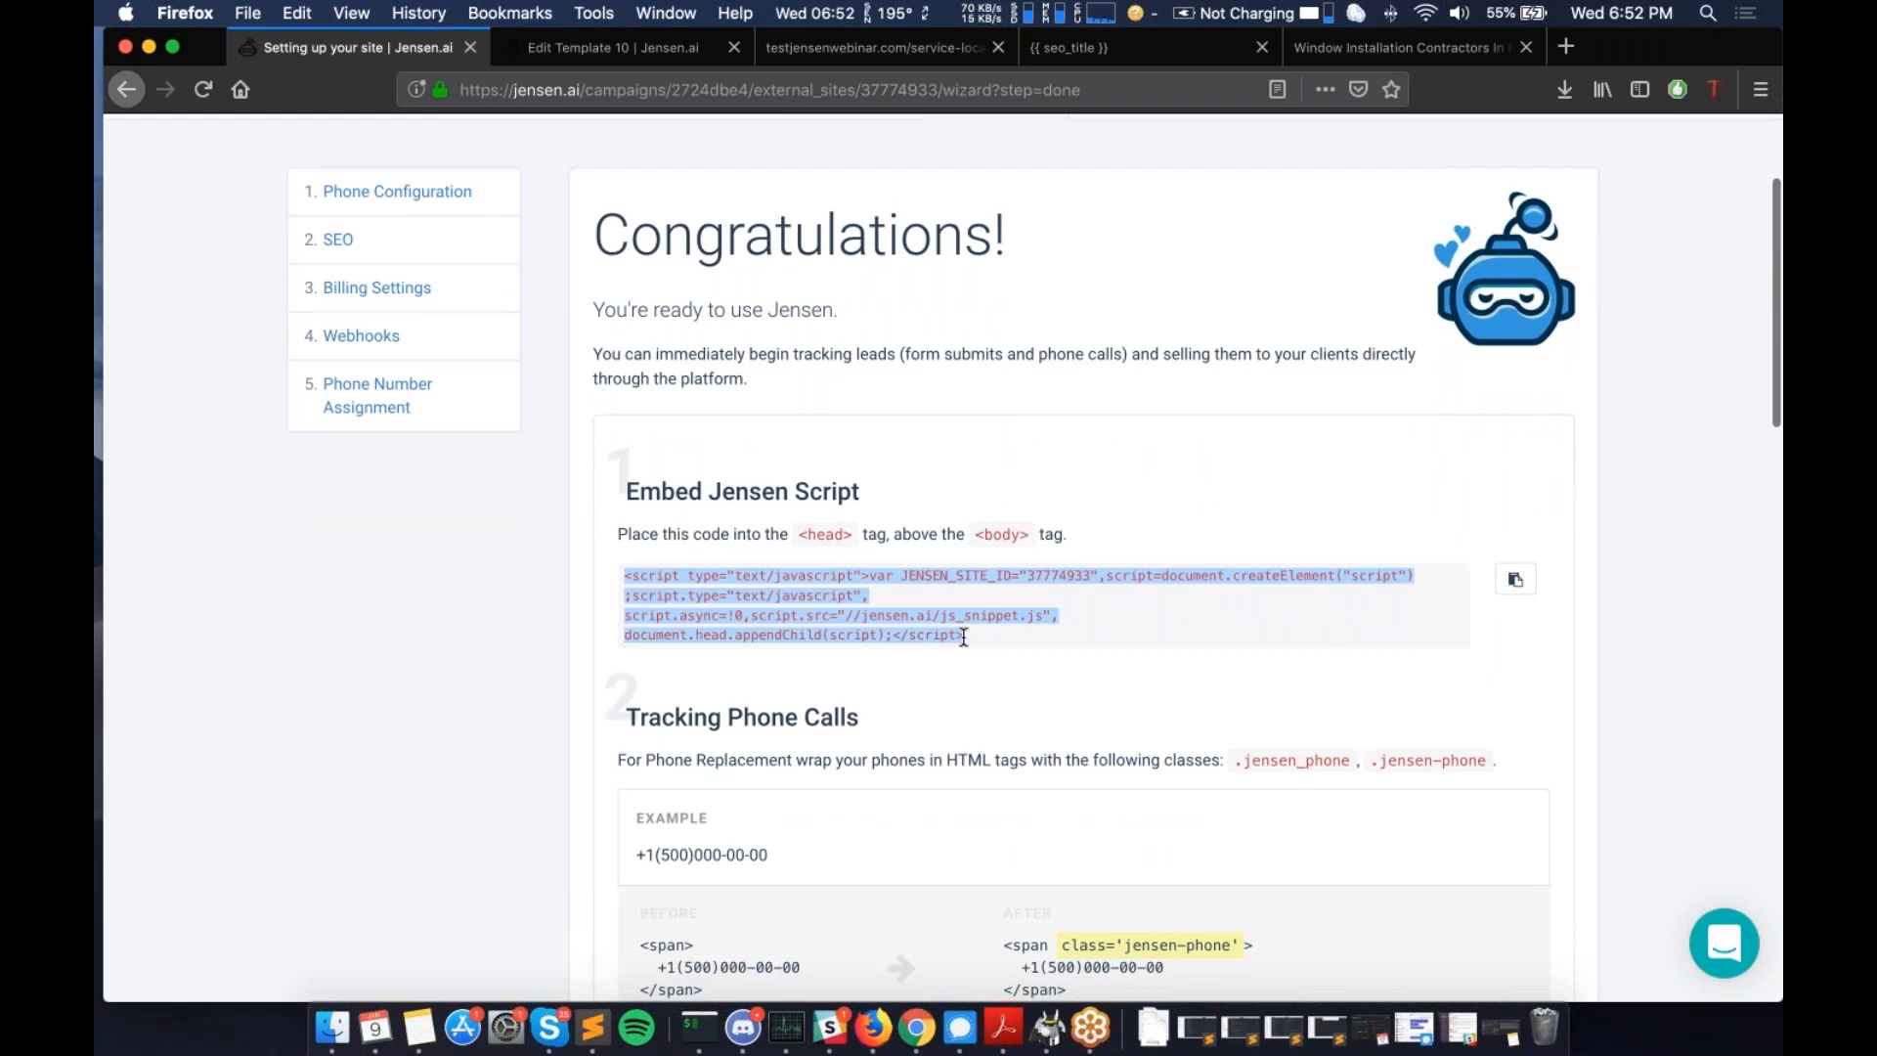
pyautogui.click(1512, 587)
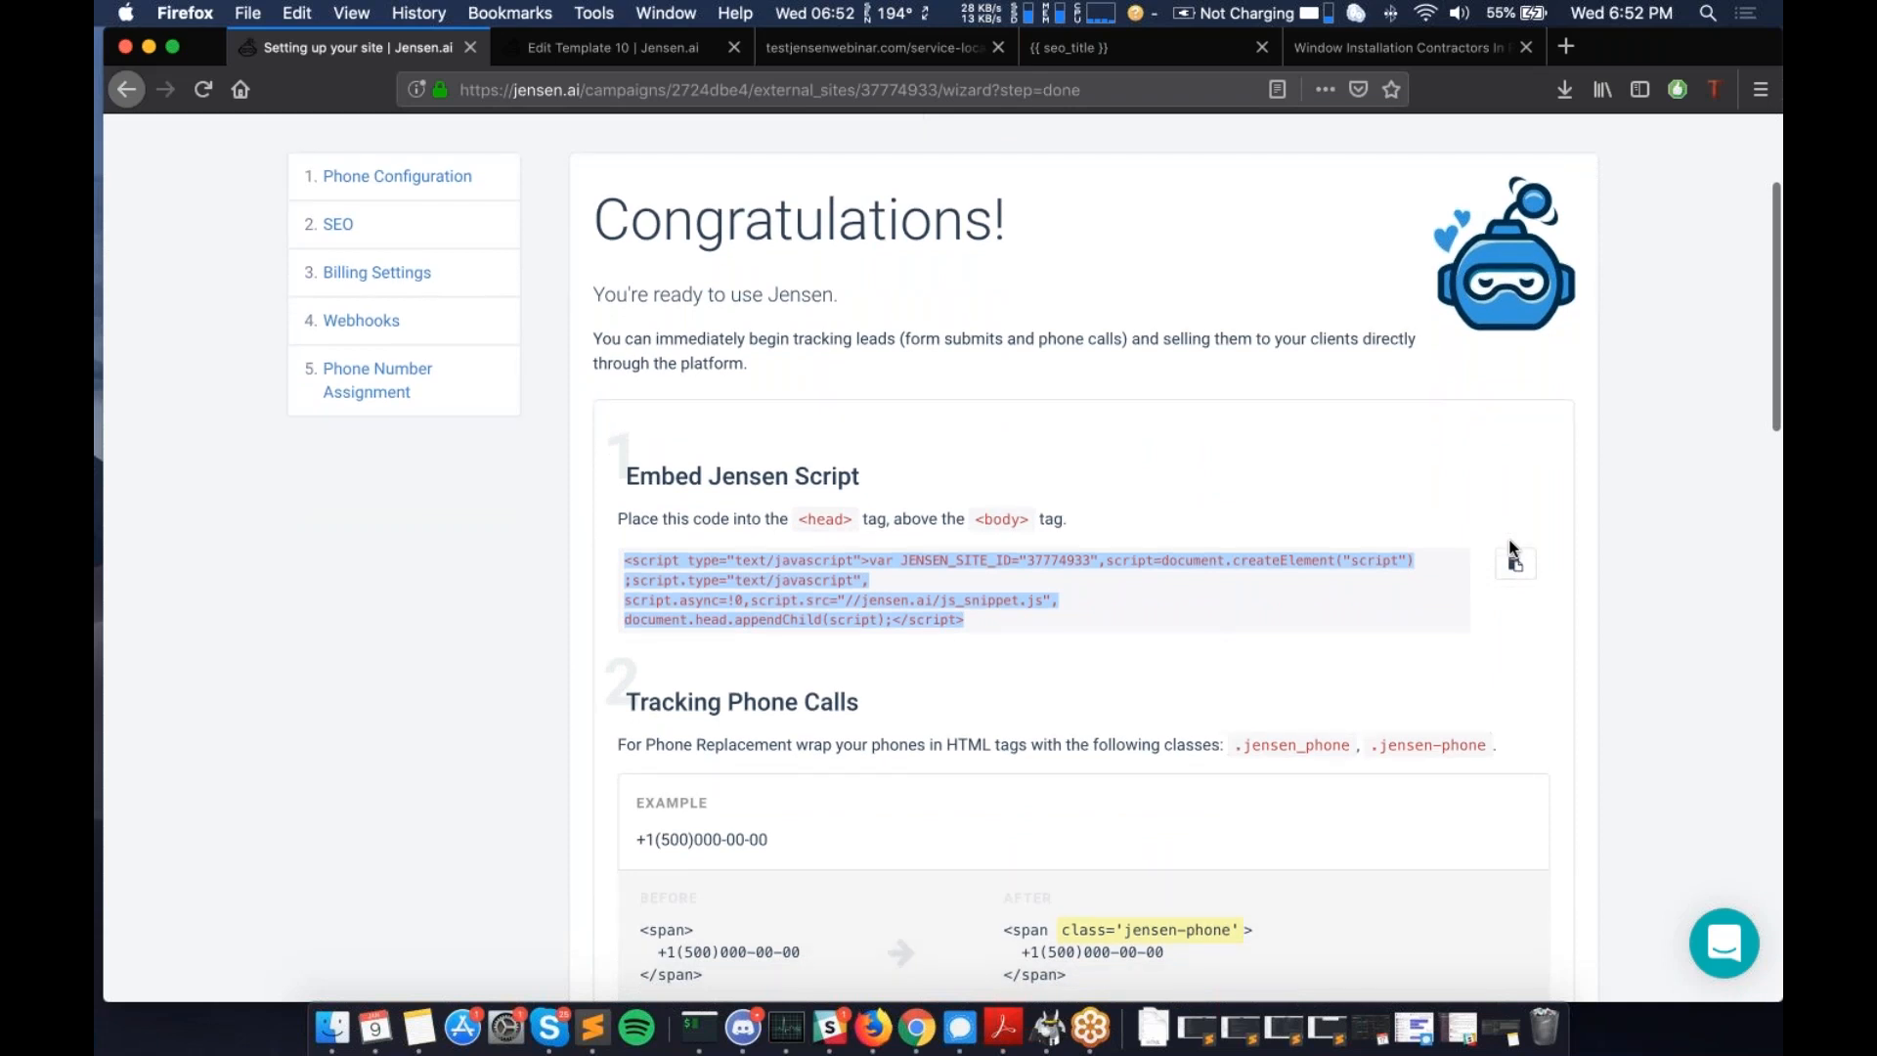
pyautogui.scroll(-2, 1513, 557)
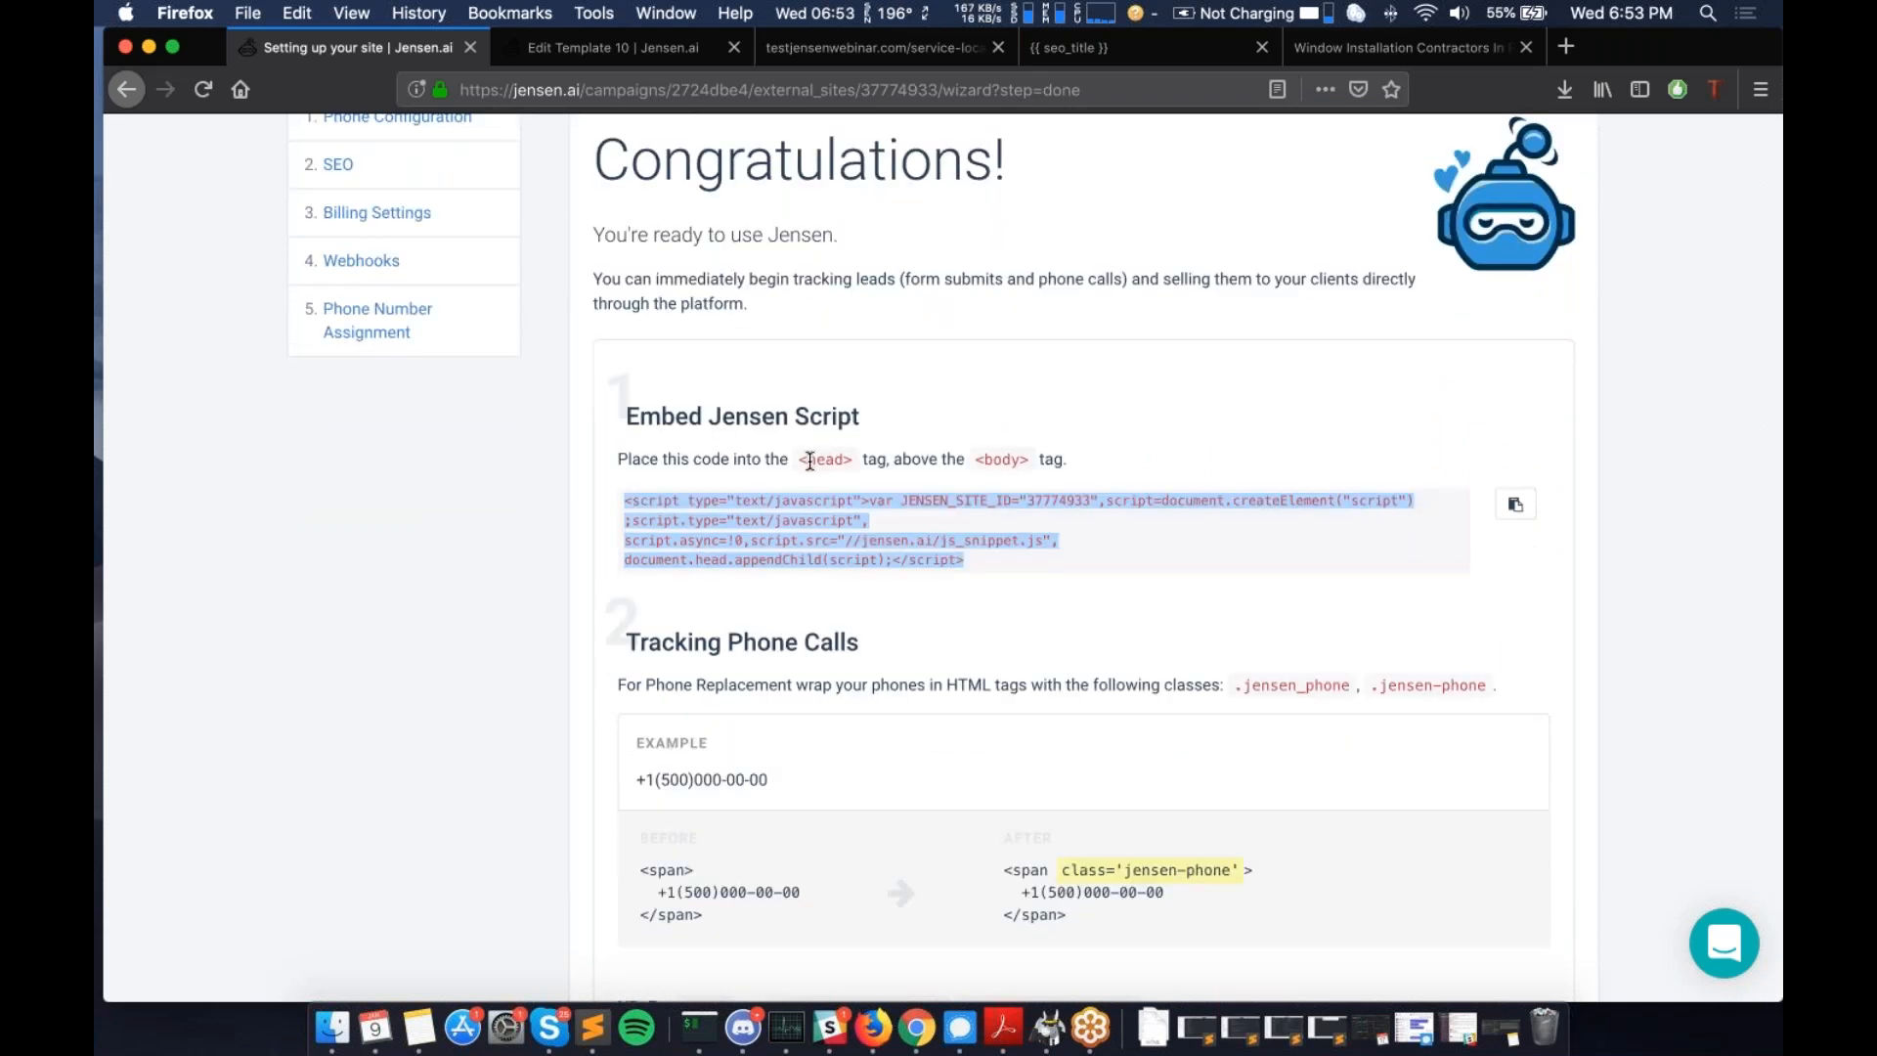
pyautogui.doubleClick(825, 459)
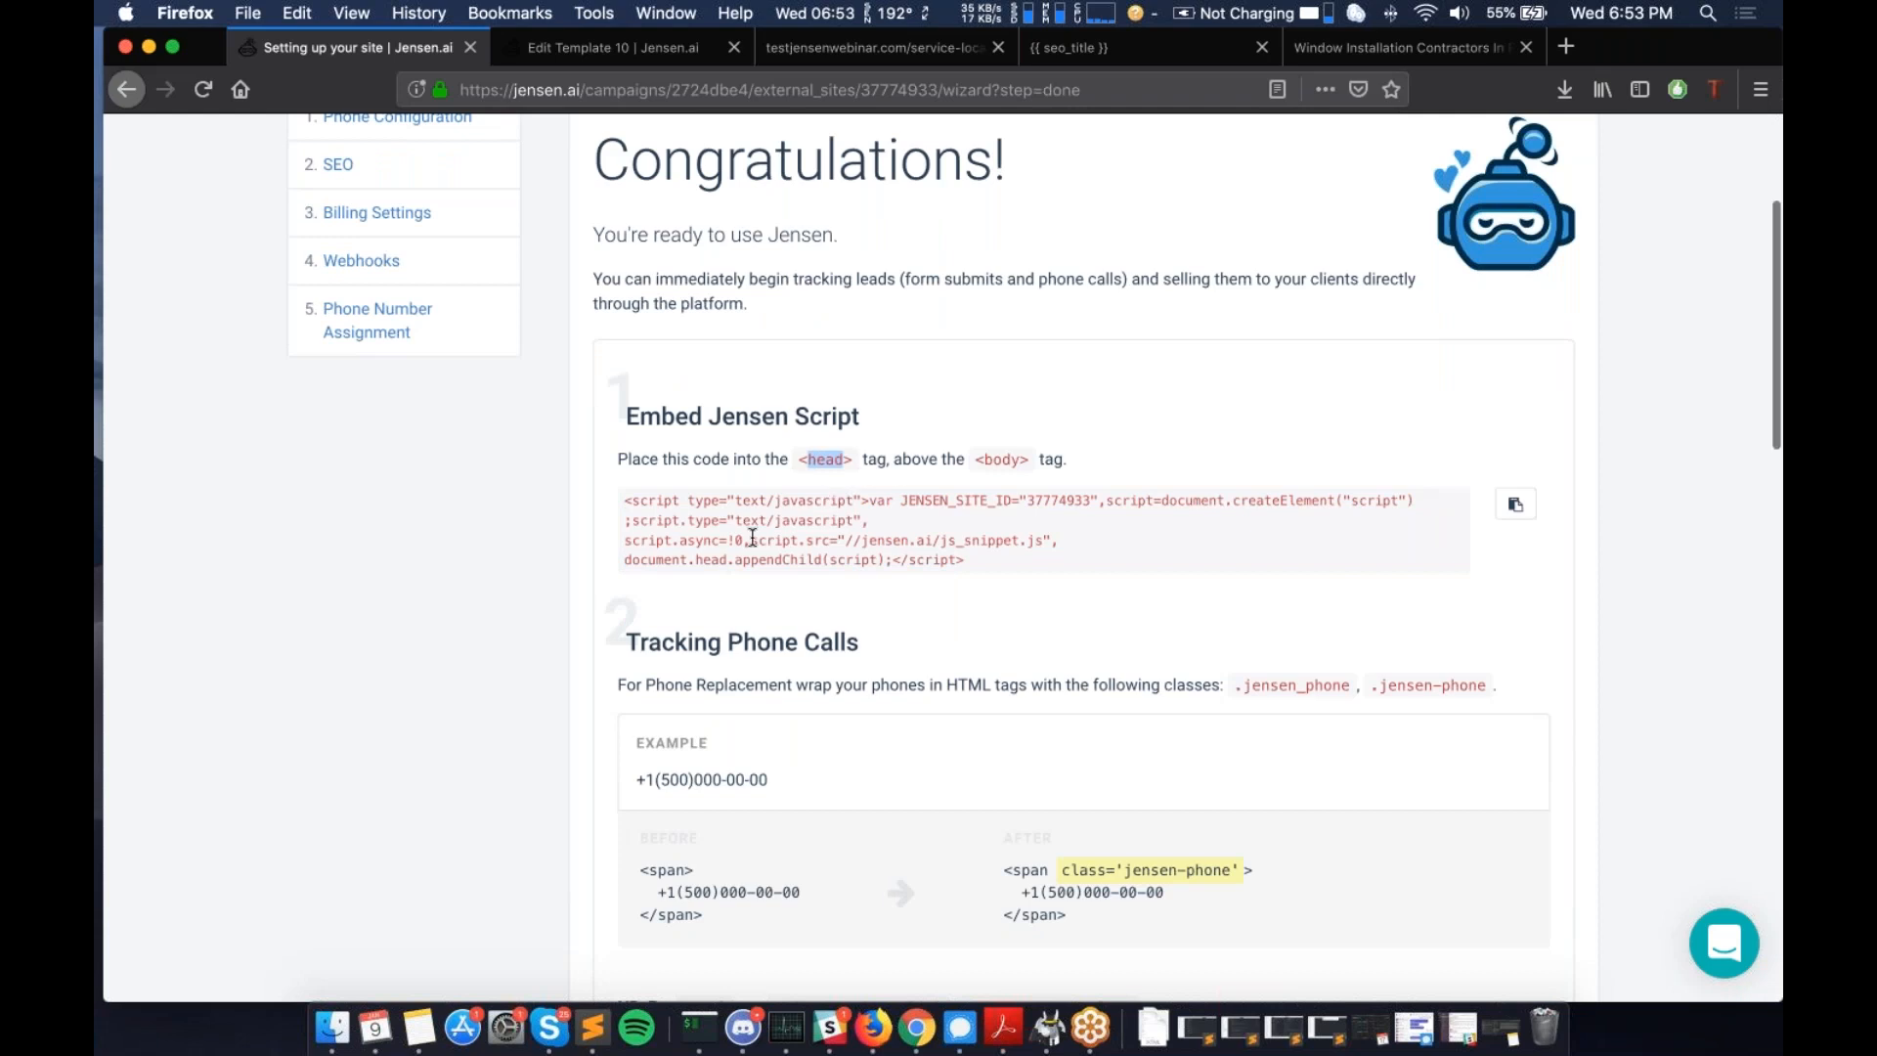
pyautogui.scroll(-1, 752, 539)
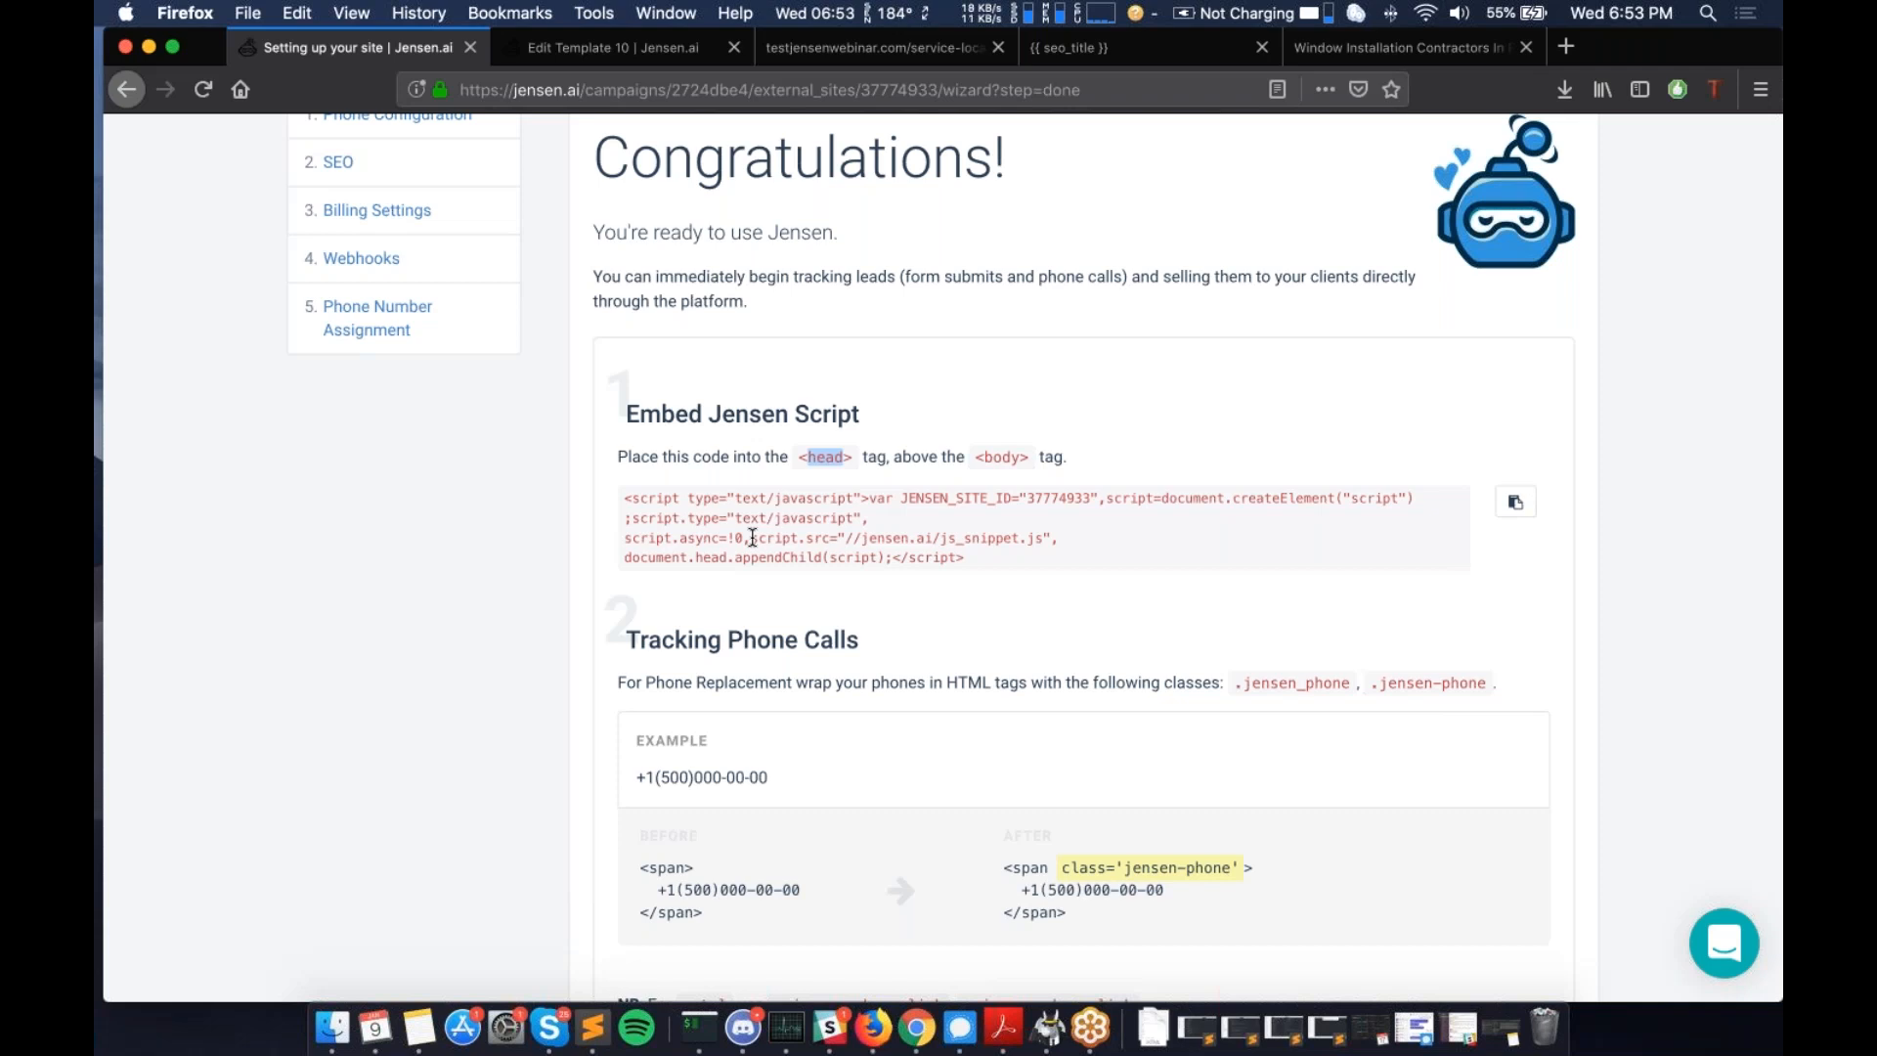
pyautogui.click(994, 562)
pyautogui.scroll(-1, 839, 578)
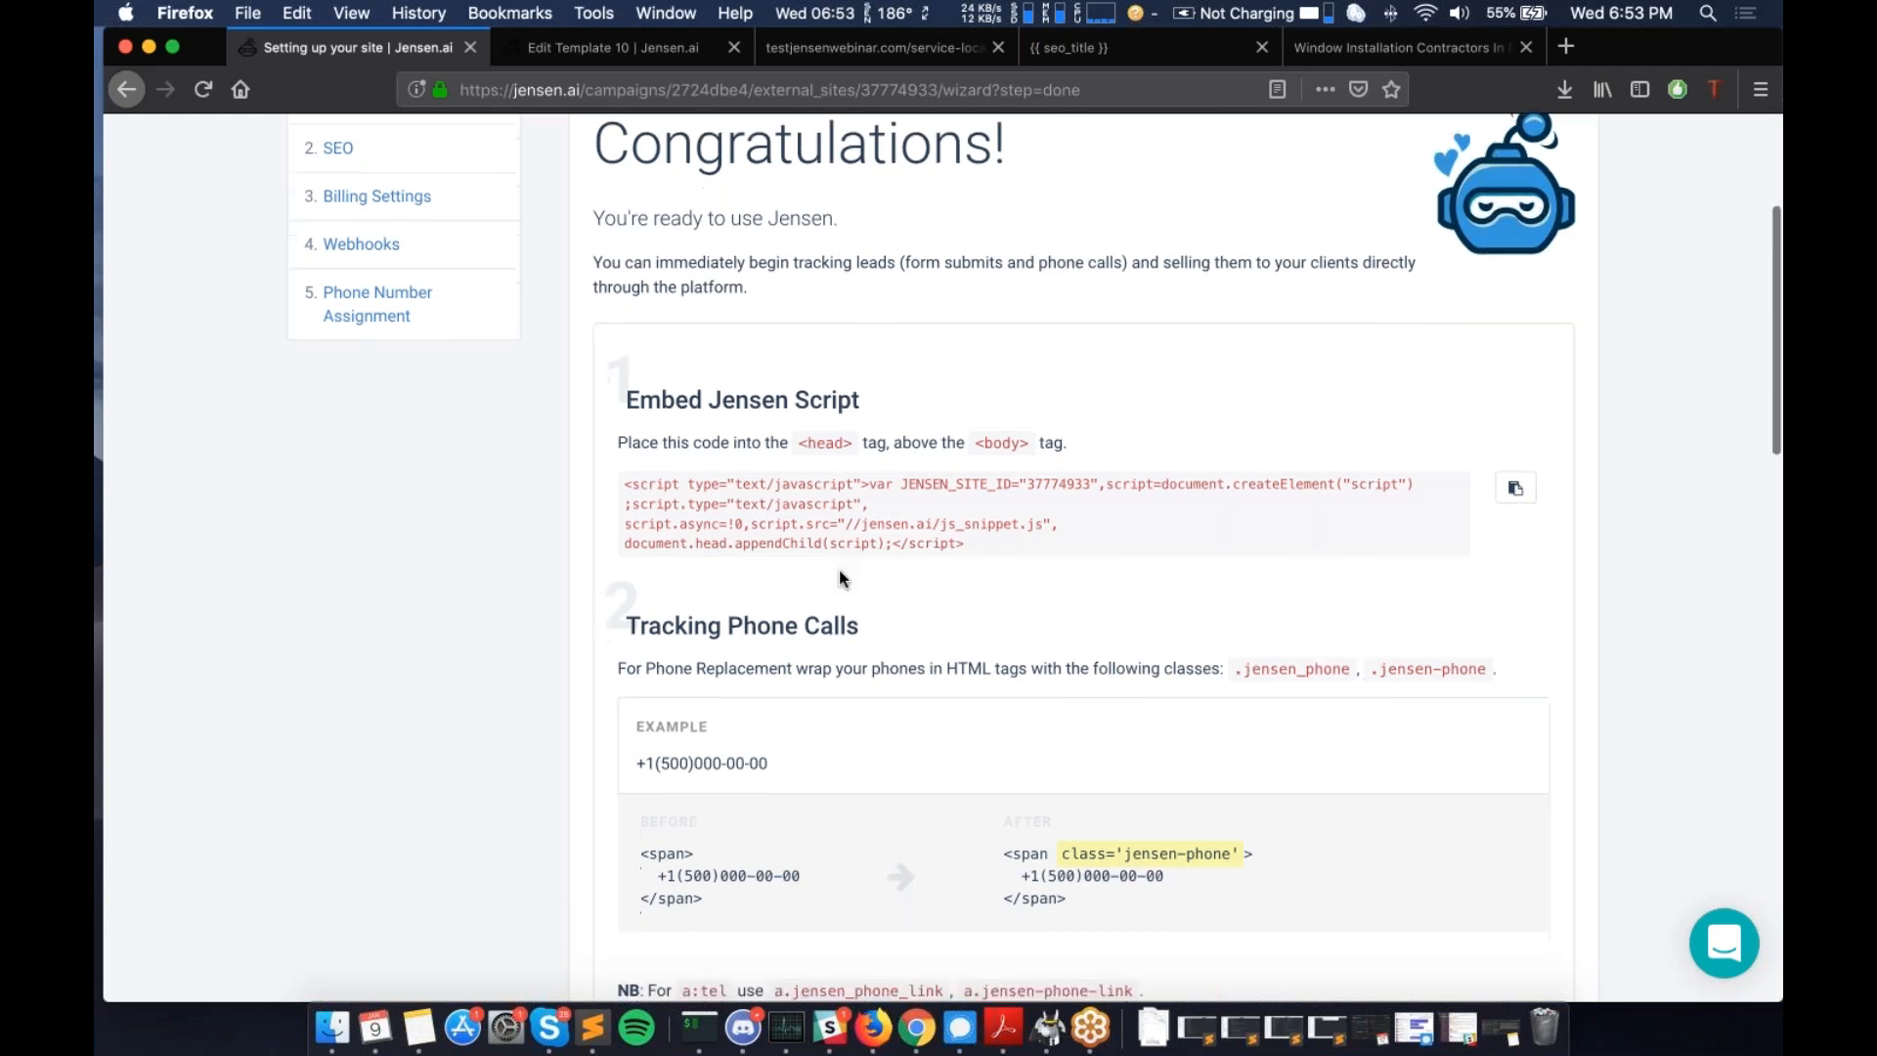
pyautogui.scroll(-5, 838, 578)
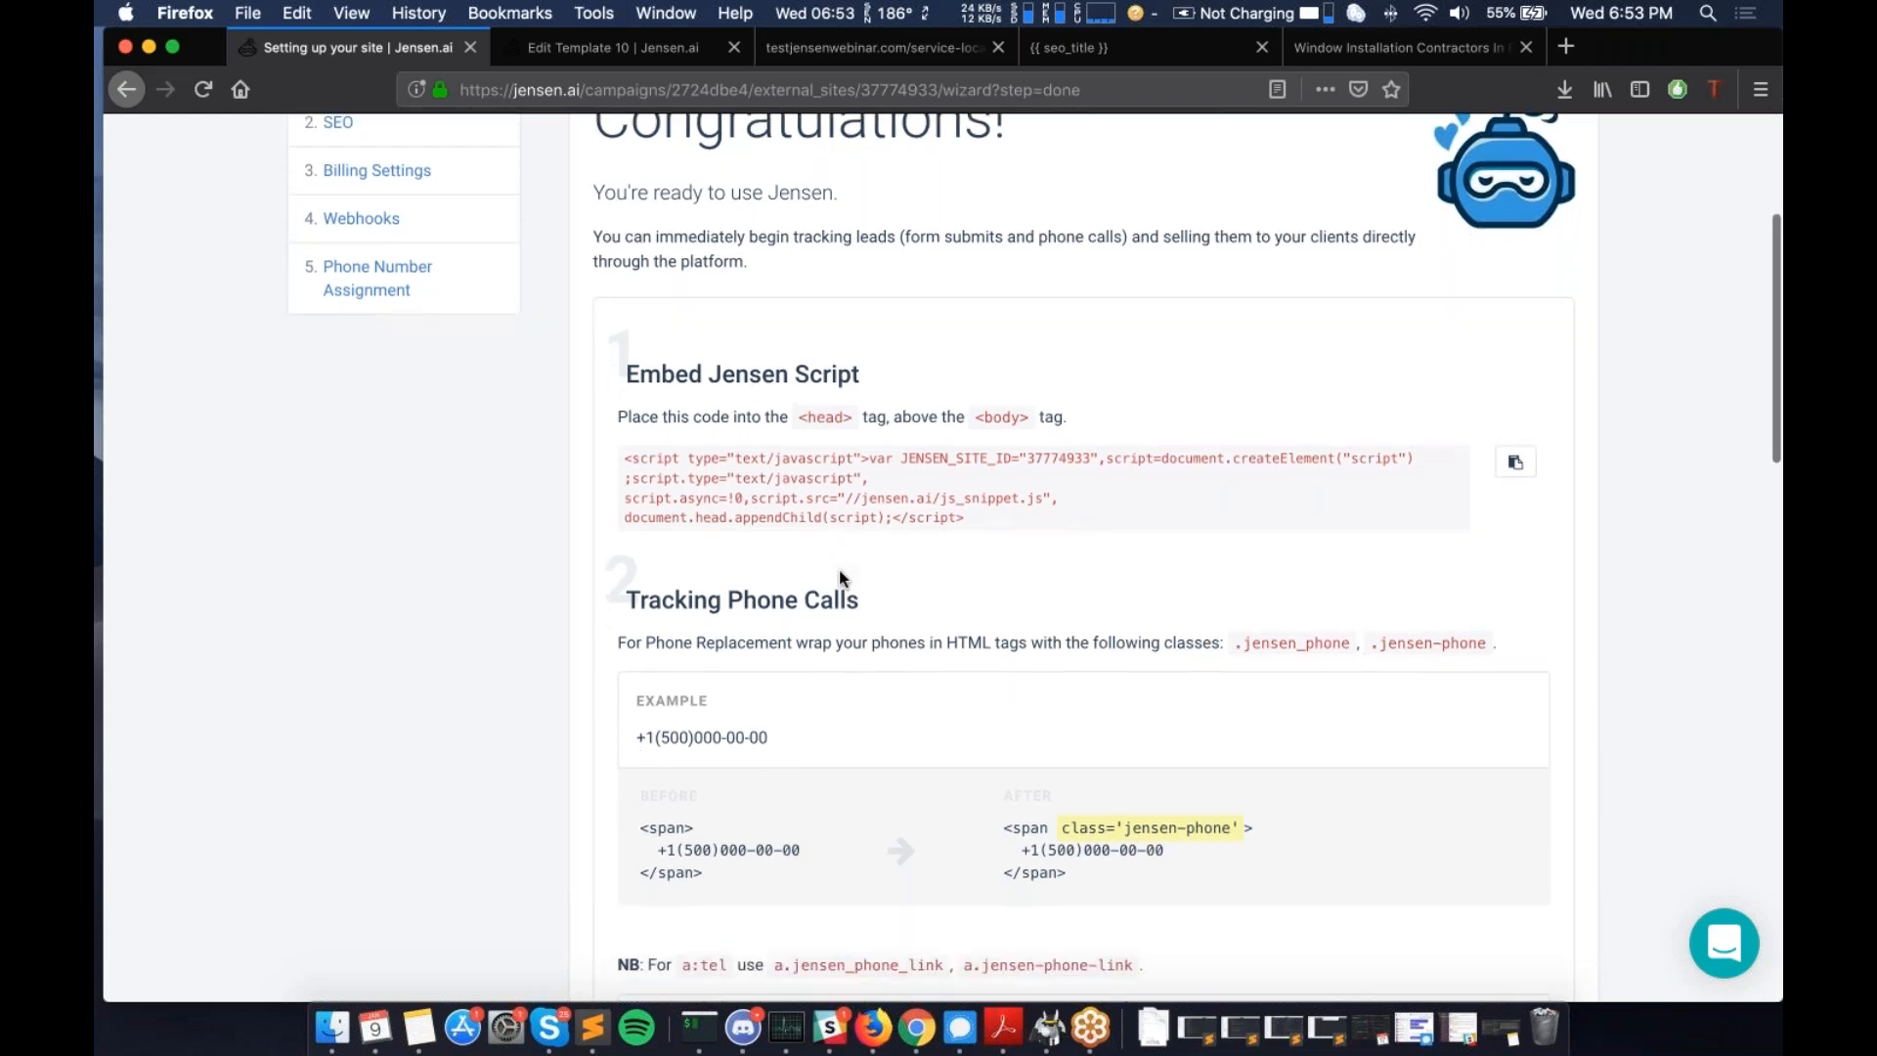
pyautogui.moveTo(628, 301); pyautogui.dragTo(888, 320)
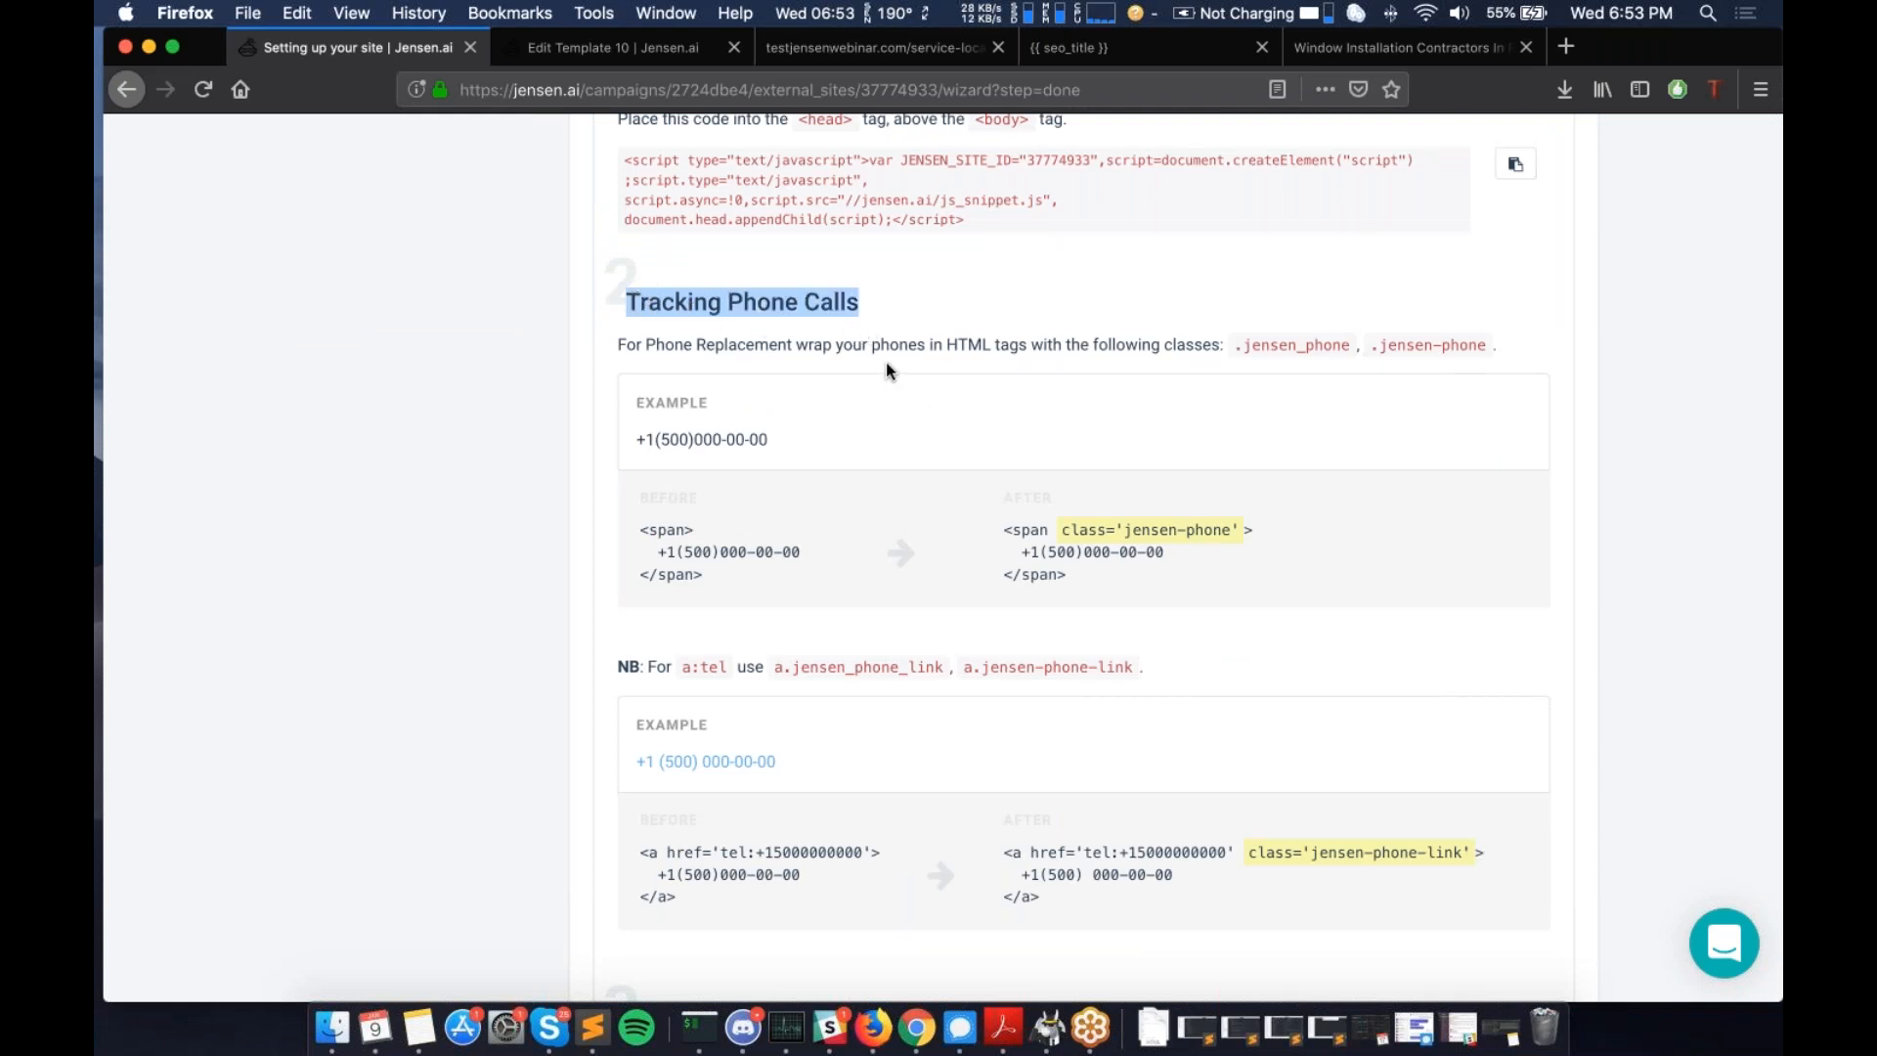
pyautogui.scroll(-2, 886, 362)
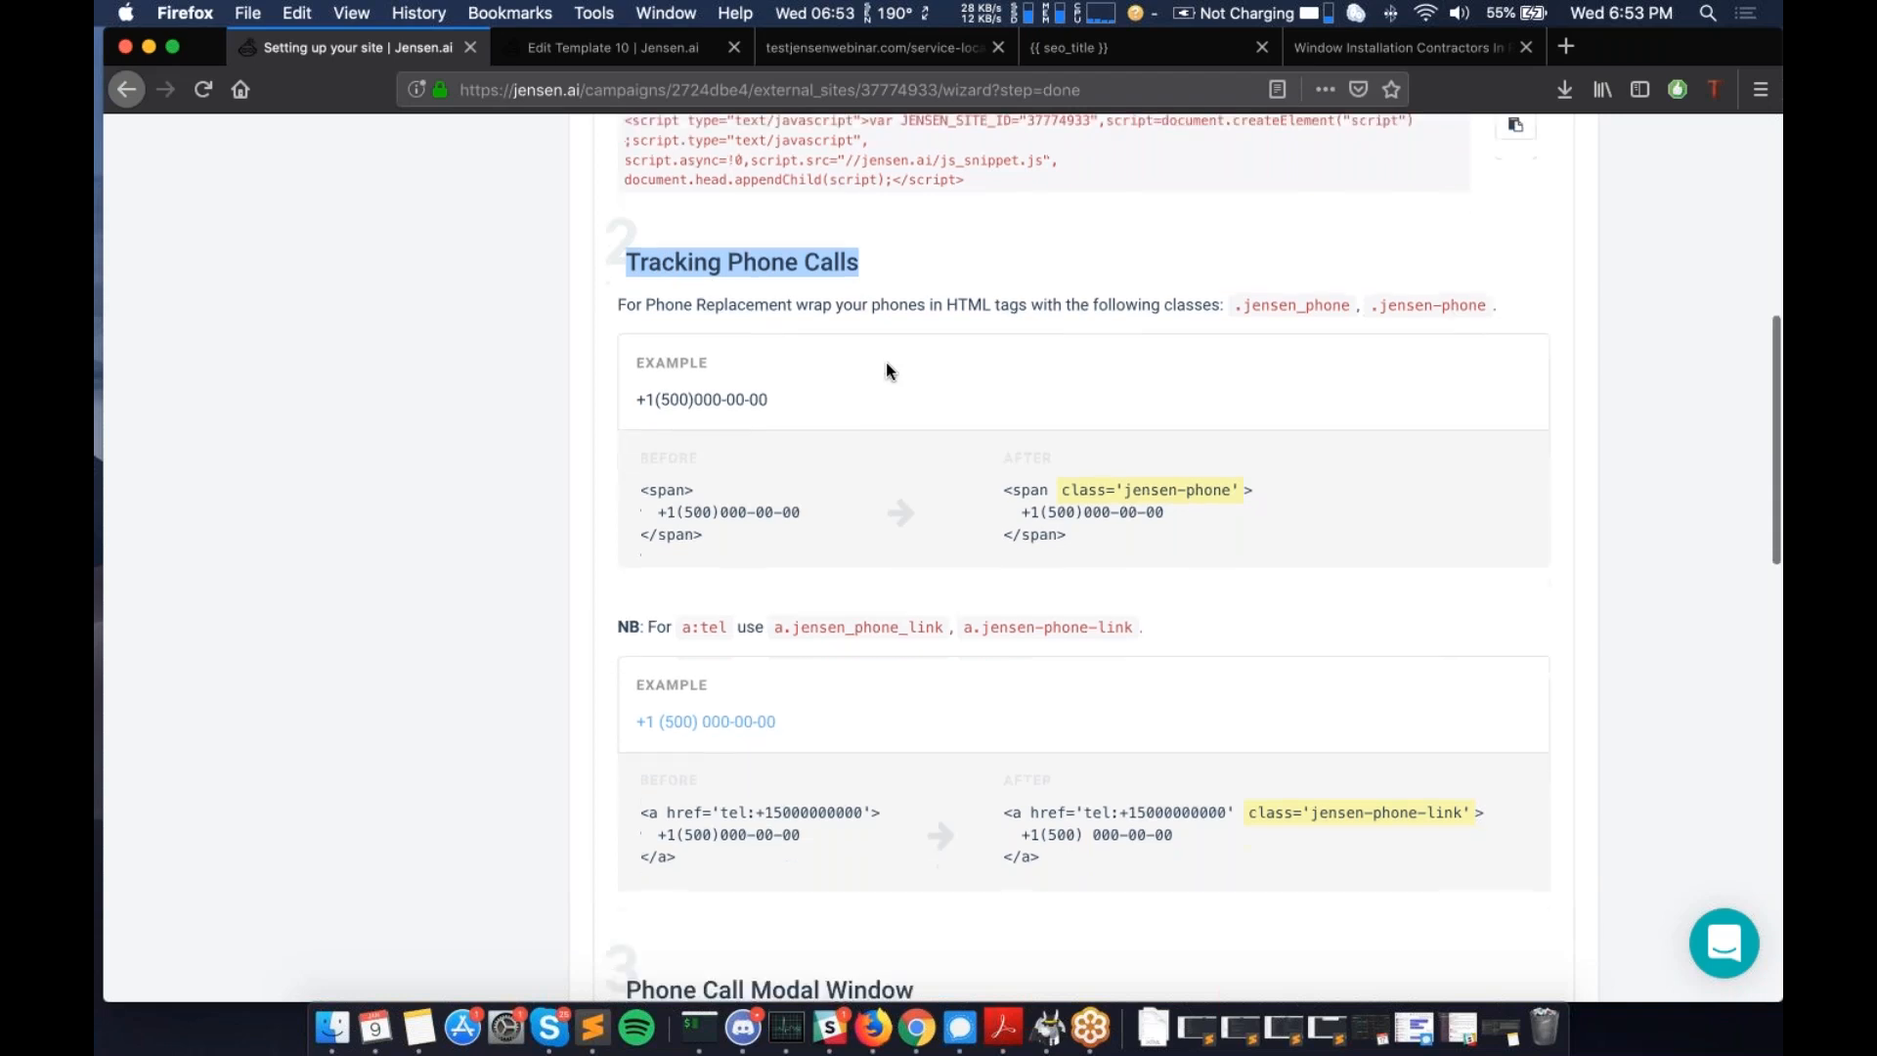
pyautogui.click(1124, 494)
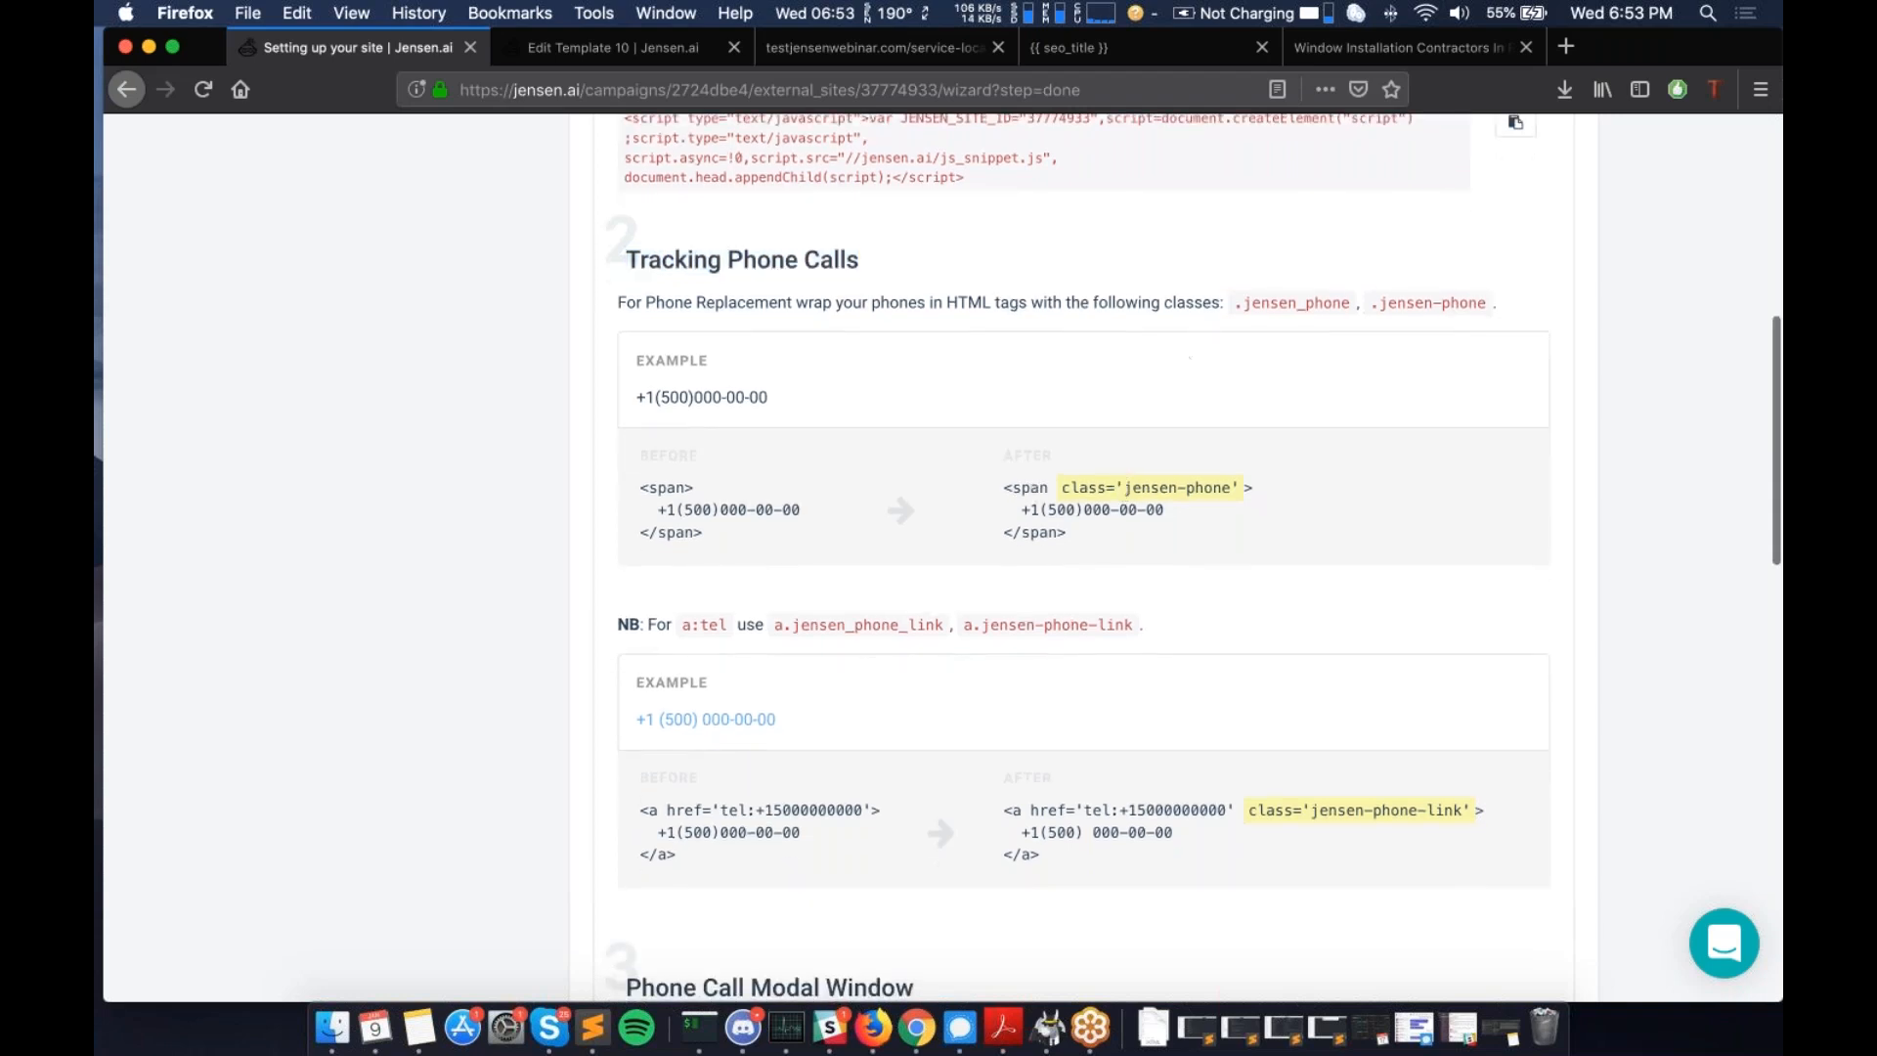
pyautogui.moveTo(1244, 300); pyautogui.dragTo(1353, 308)
pyautogui.click(1450, 309)
pyautogui.doubleClick(1450, 309)
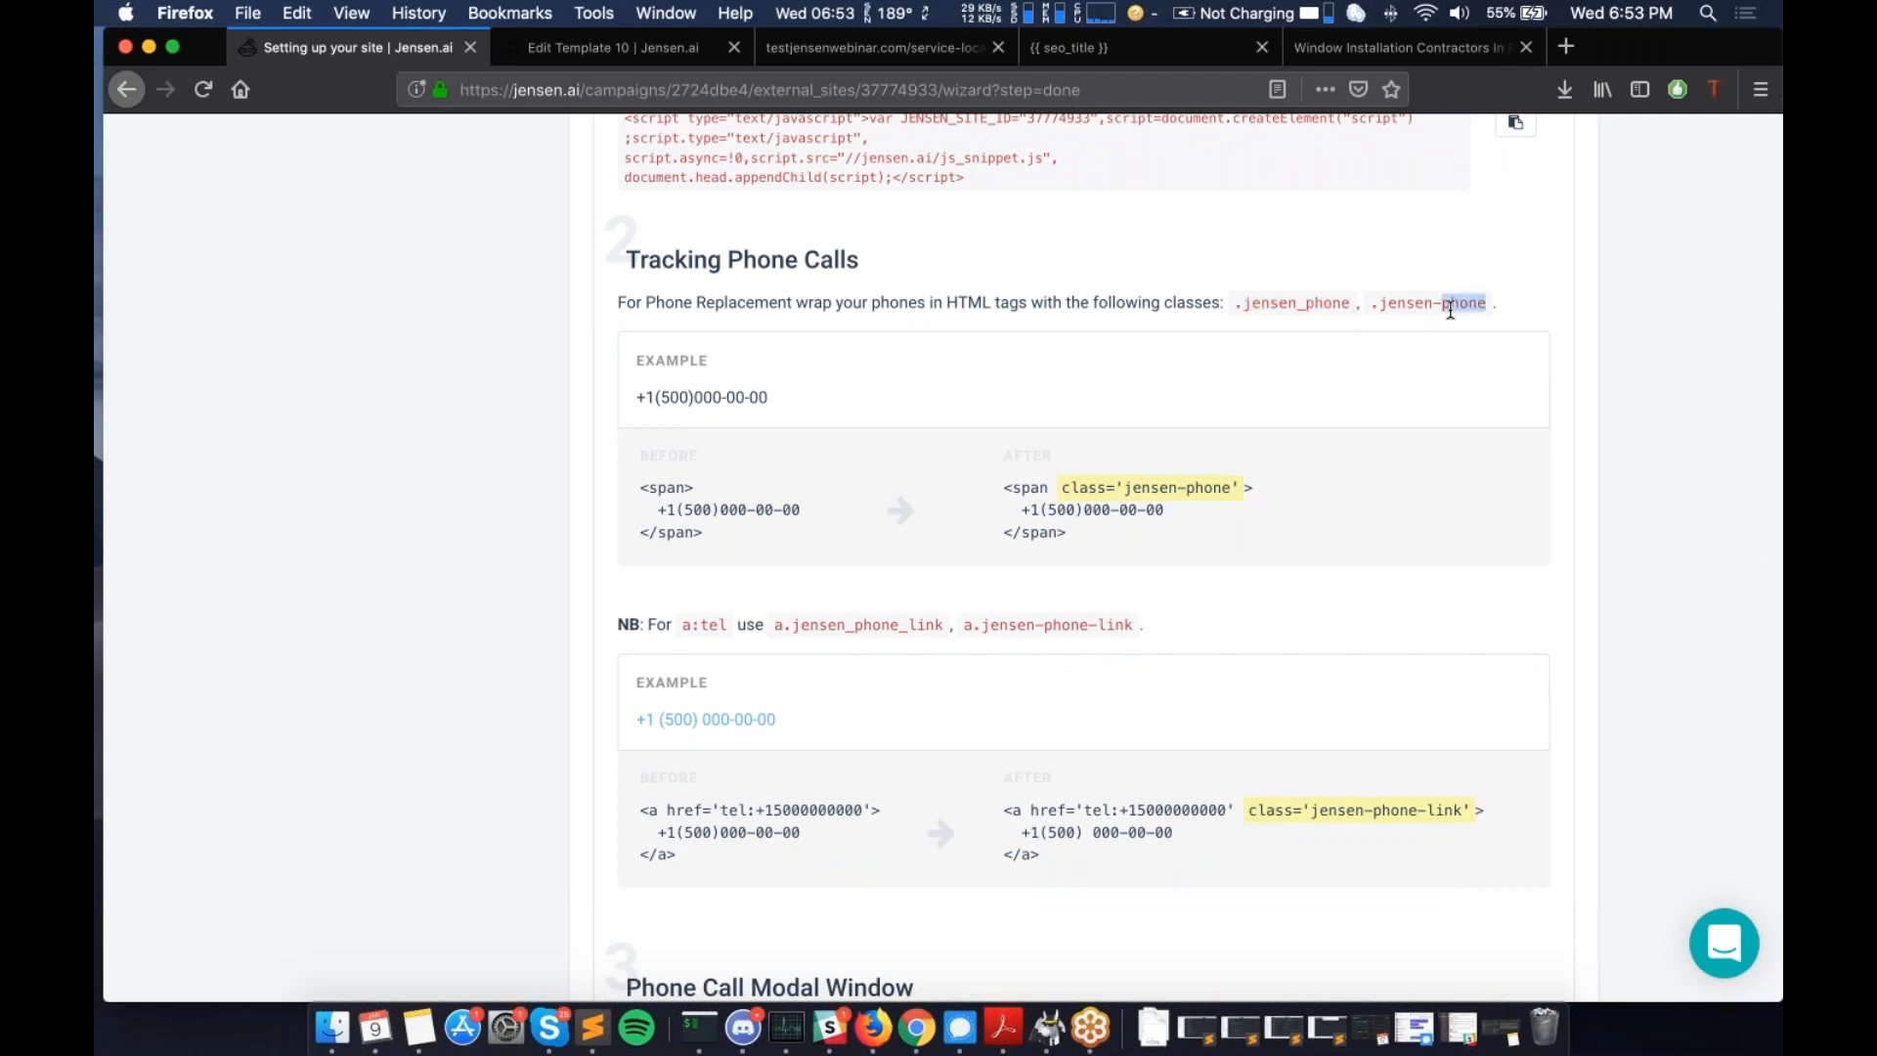
pyautogui.click(1007, 479)
pyautogui.moveTo(1003, 487); pyautogui.dragTo(1073, 524)
pyautogui.click(1074, 524)
pyautogui.doubleClick(1035, 488)
pyautogui.moveTo(1060, 487); pyautogui.dragTo(1238, 491)
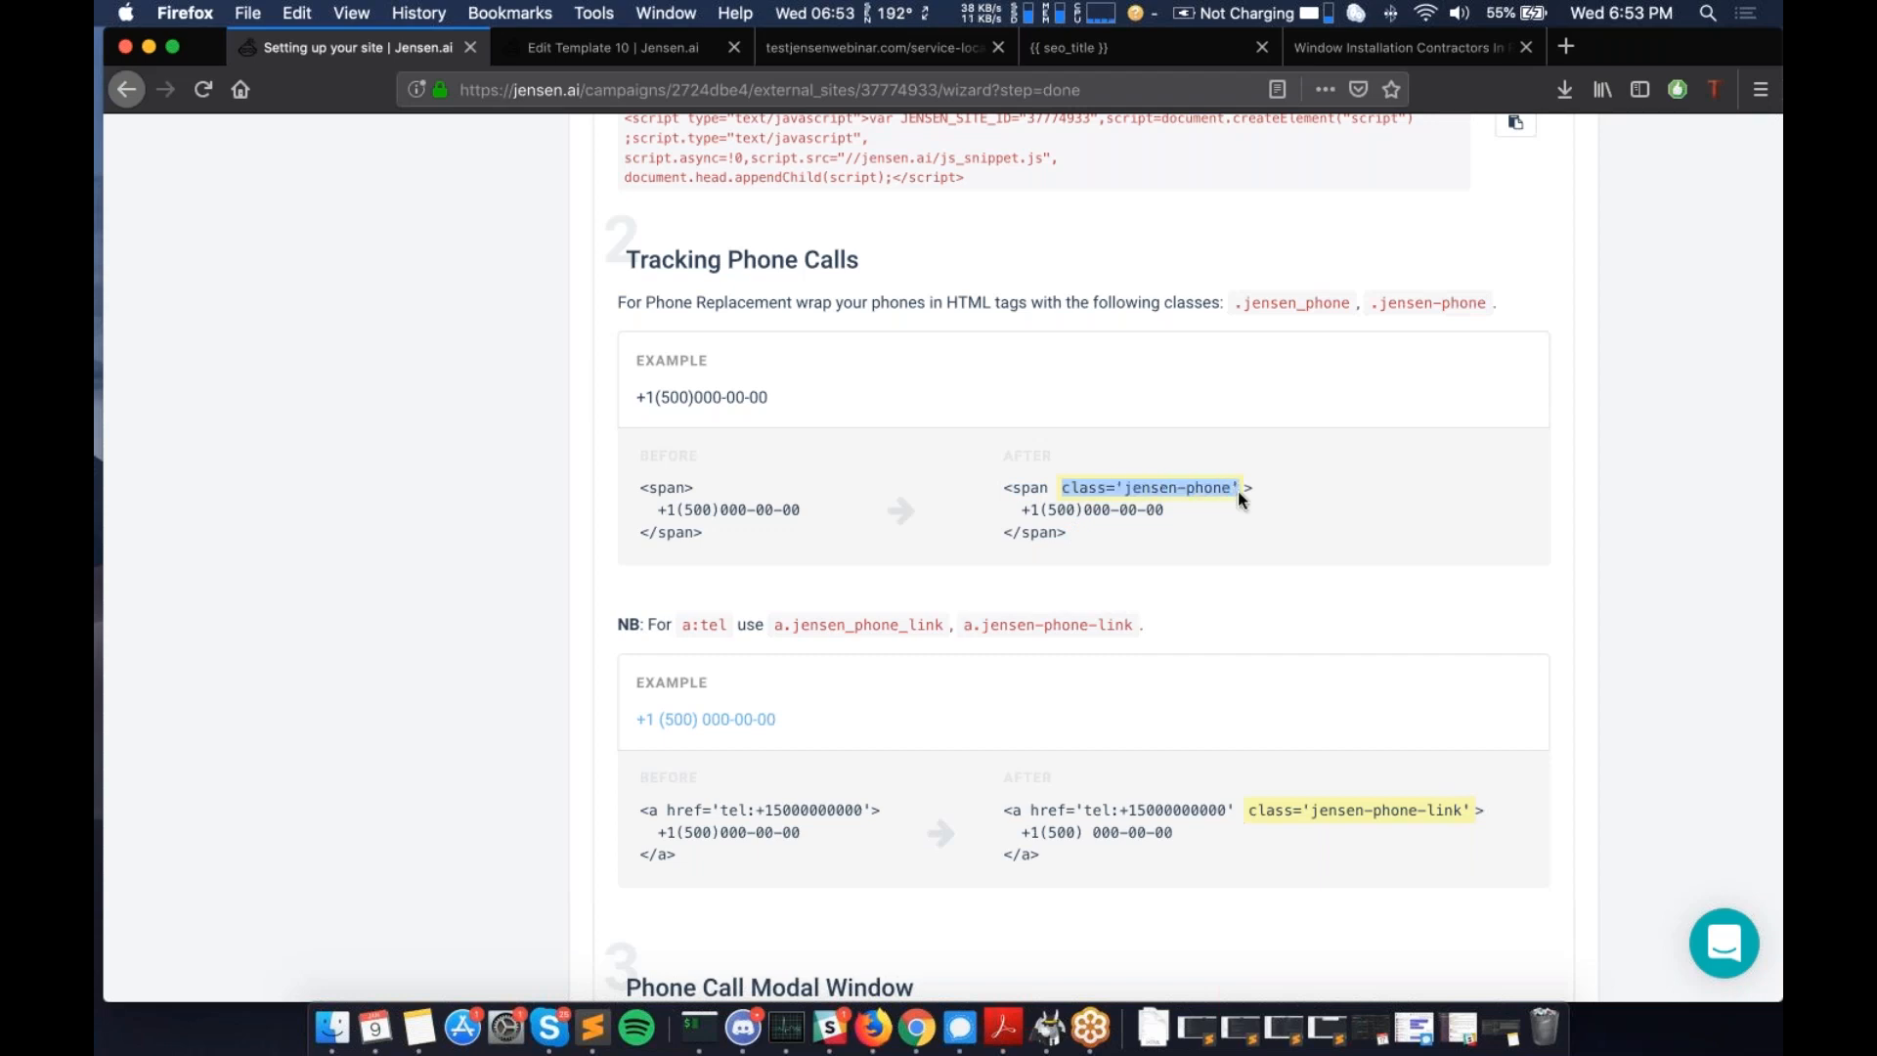
pyautogui.scroll(-2, 1238, 491)
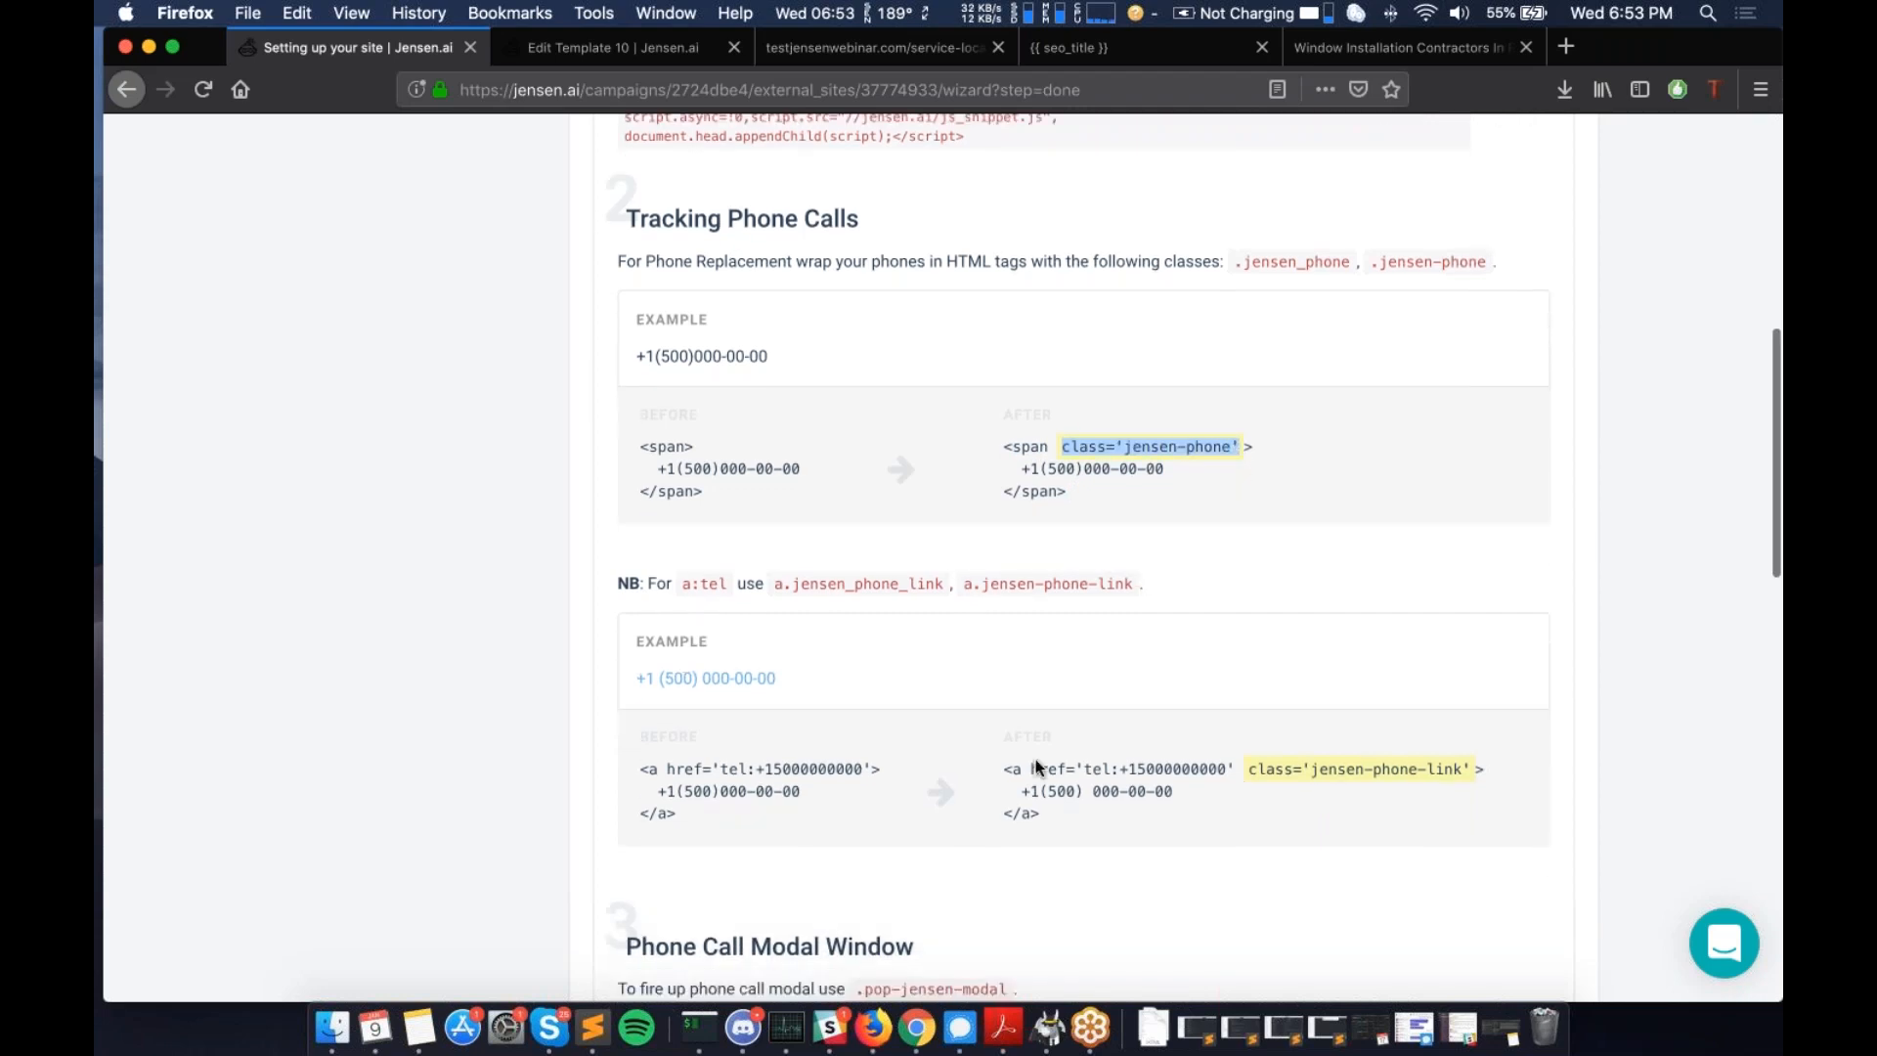
pyautogui.moveTo(1003, 770); pyautogui.dragTo(1044, 814)
pyautogui.click(1044, 815)
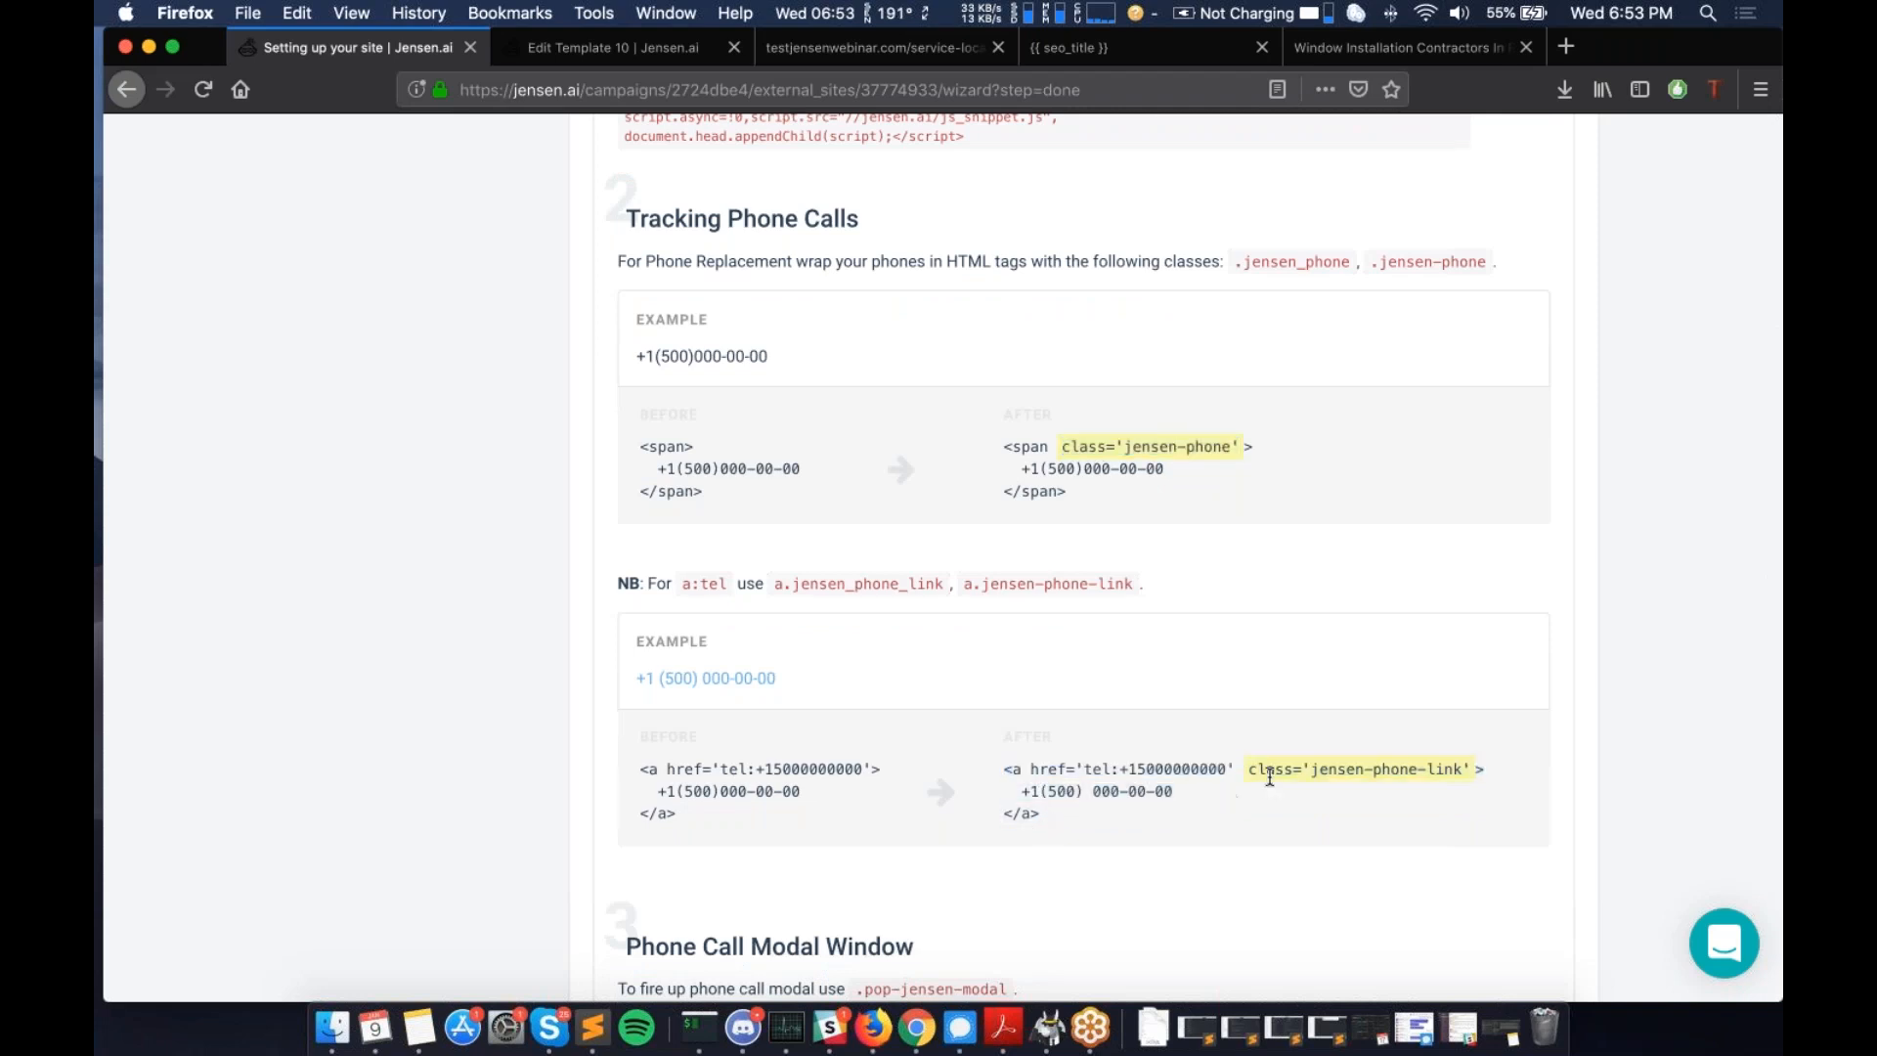
pyautogui.moveTo(1311, 769); pyautogui.dragTo(1463, 785)
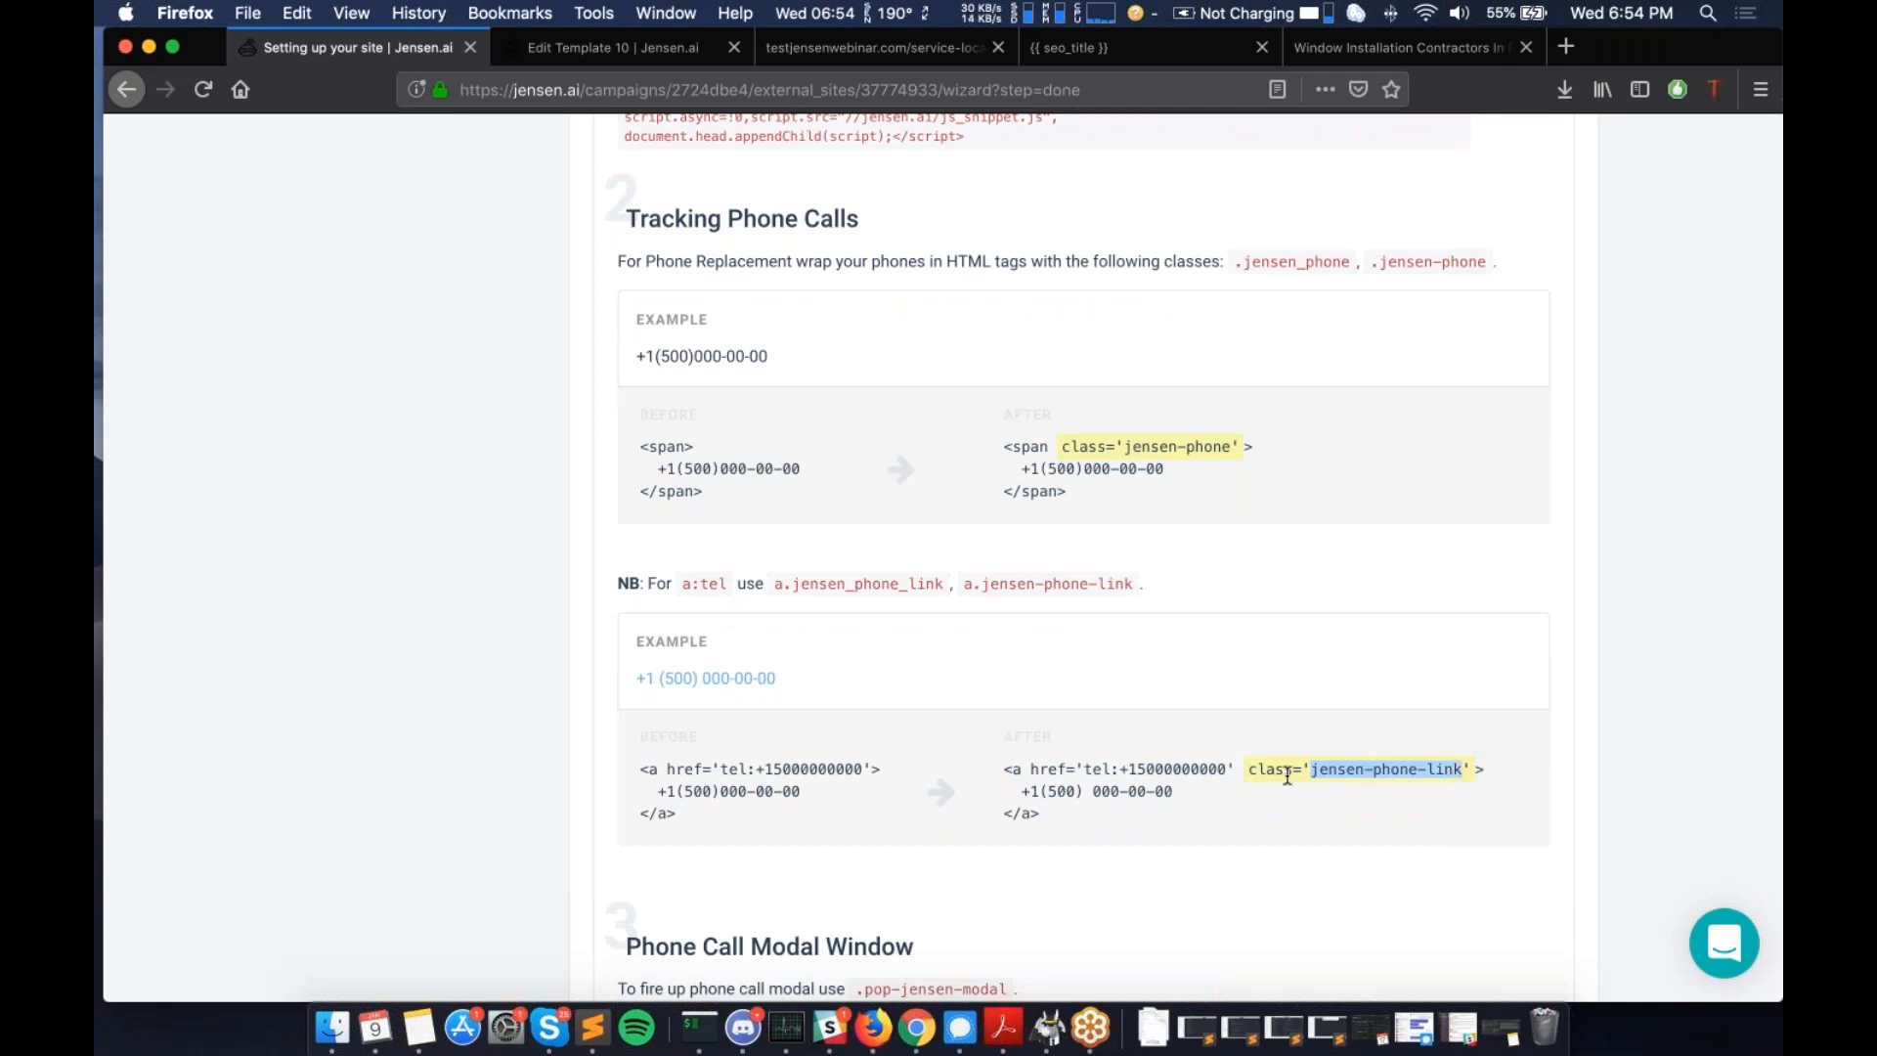
pyautogui.moveTo(1119, 769); pyautogui.dragTo(1031, 785)
pyautogui.click(1213, 772)
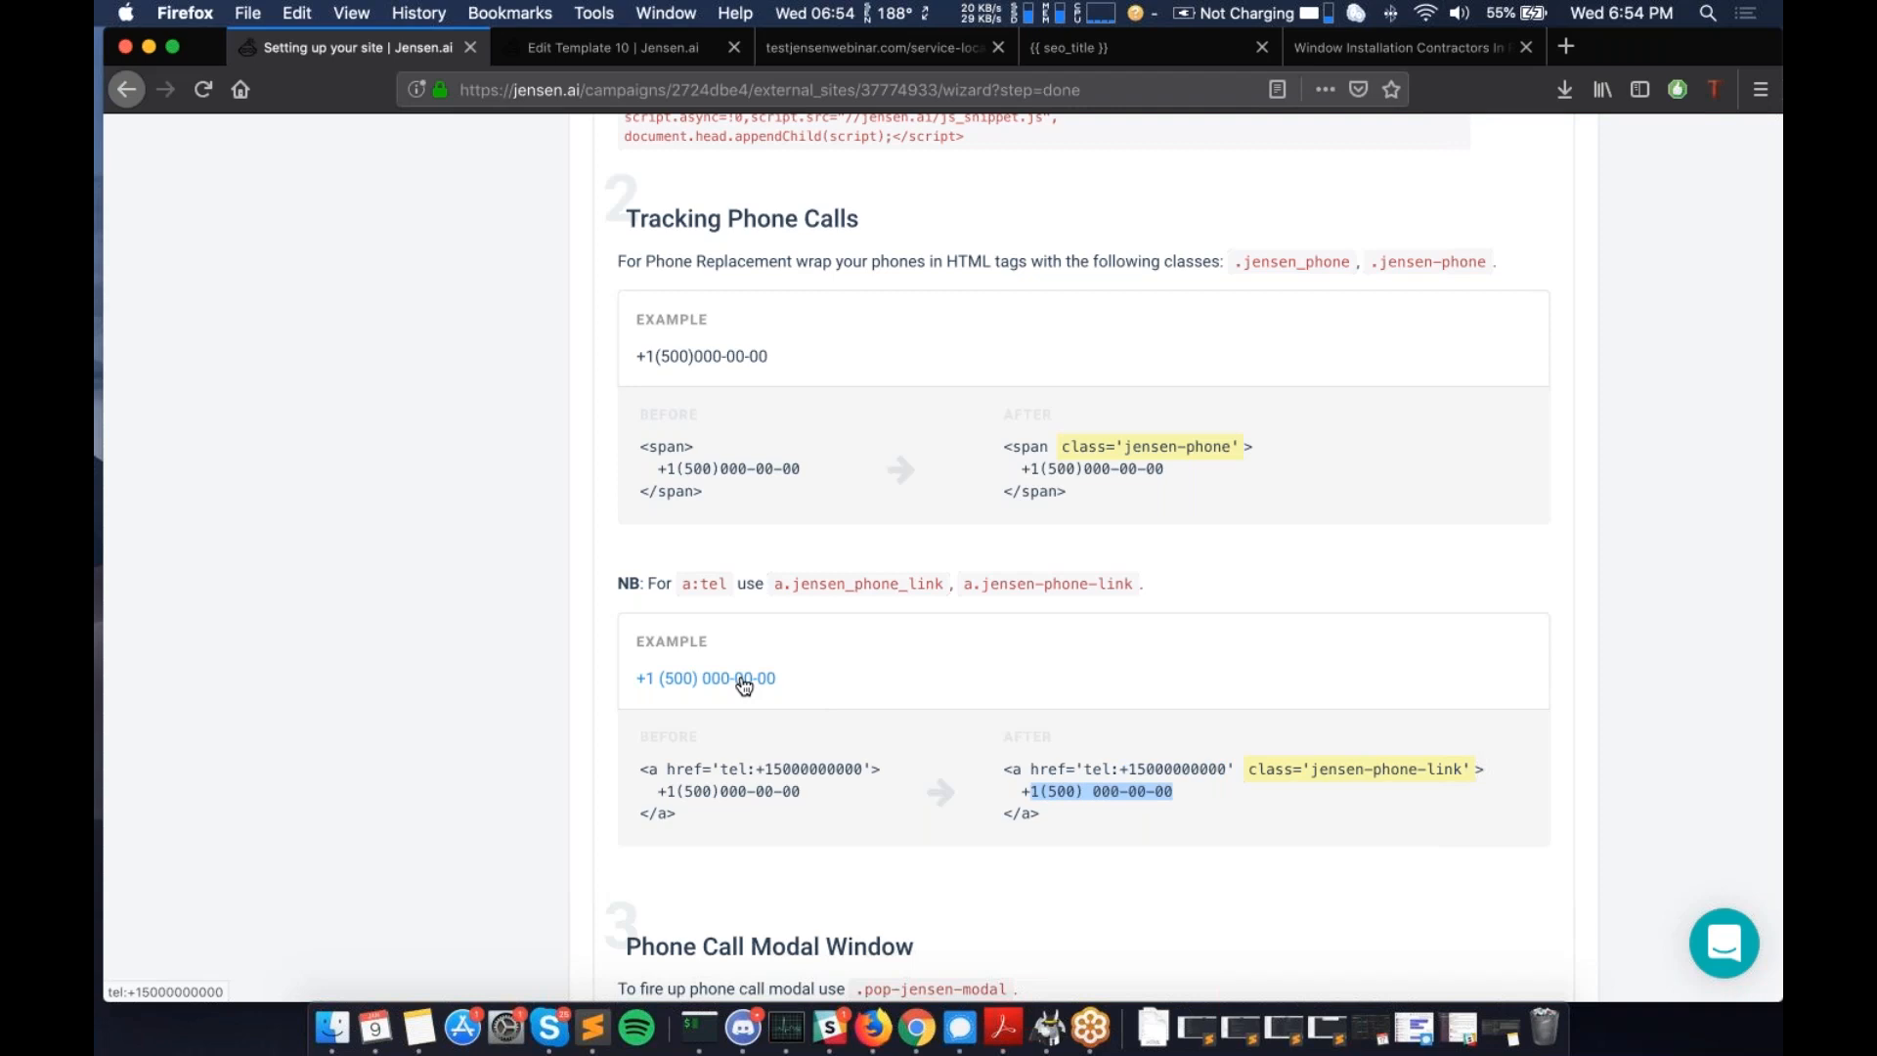
pyautogui.scroll(-1, 743, 684)
pyautogui.scroll(-6, 743, 684)
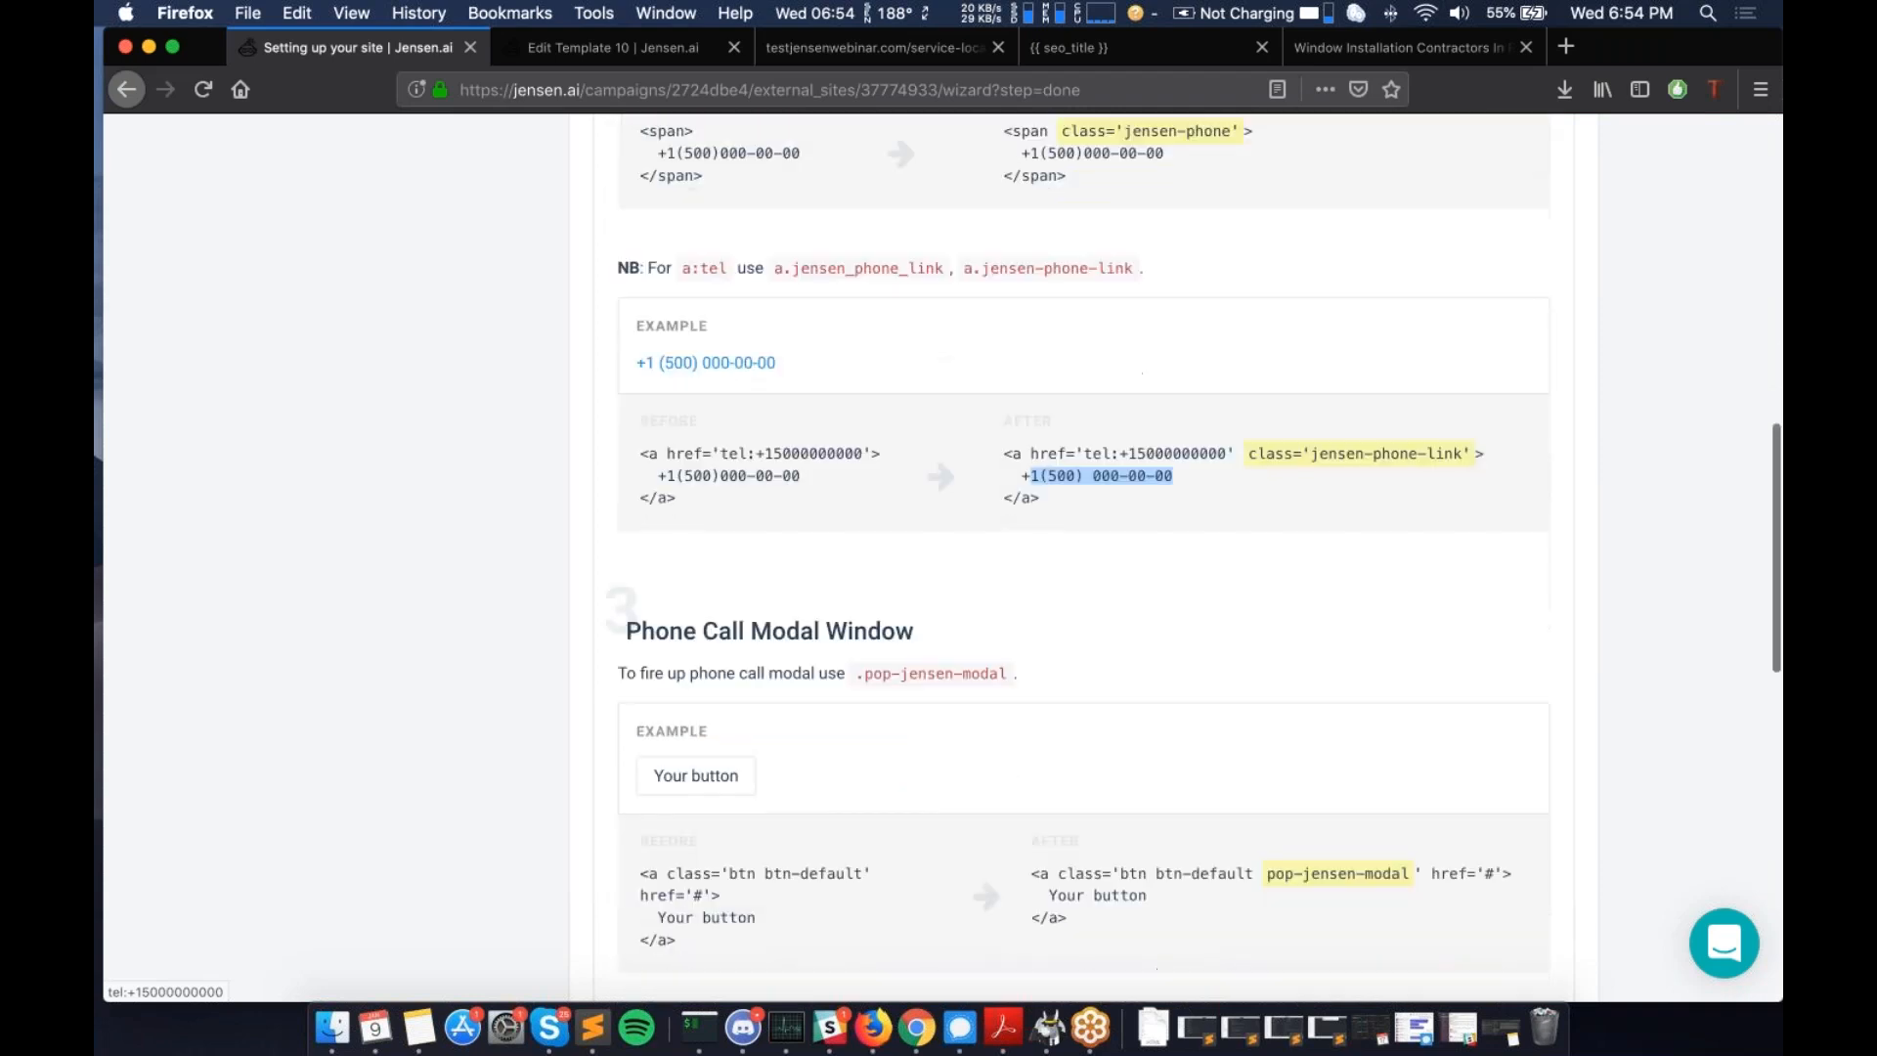
pyautogui.scroll(-1, 1075, 557)
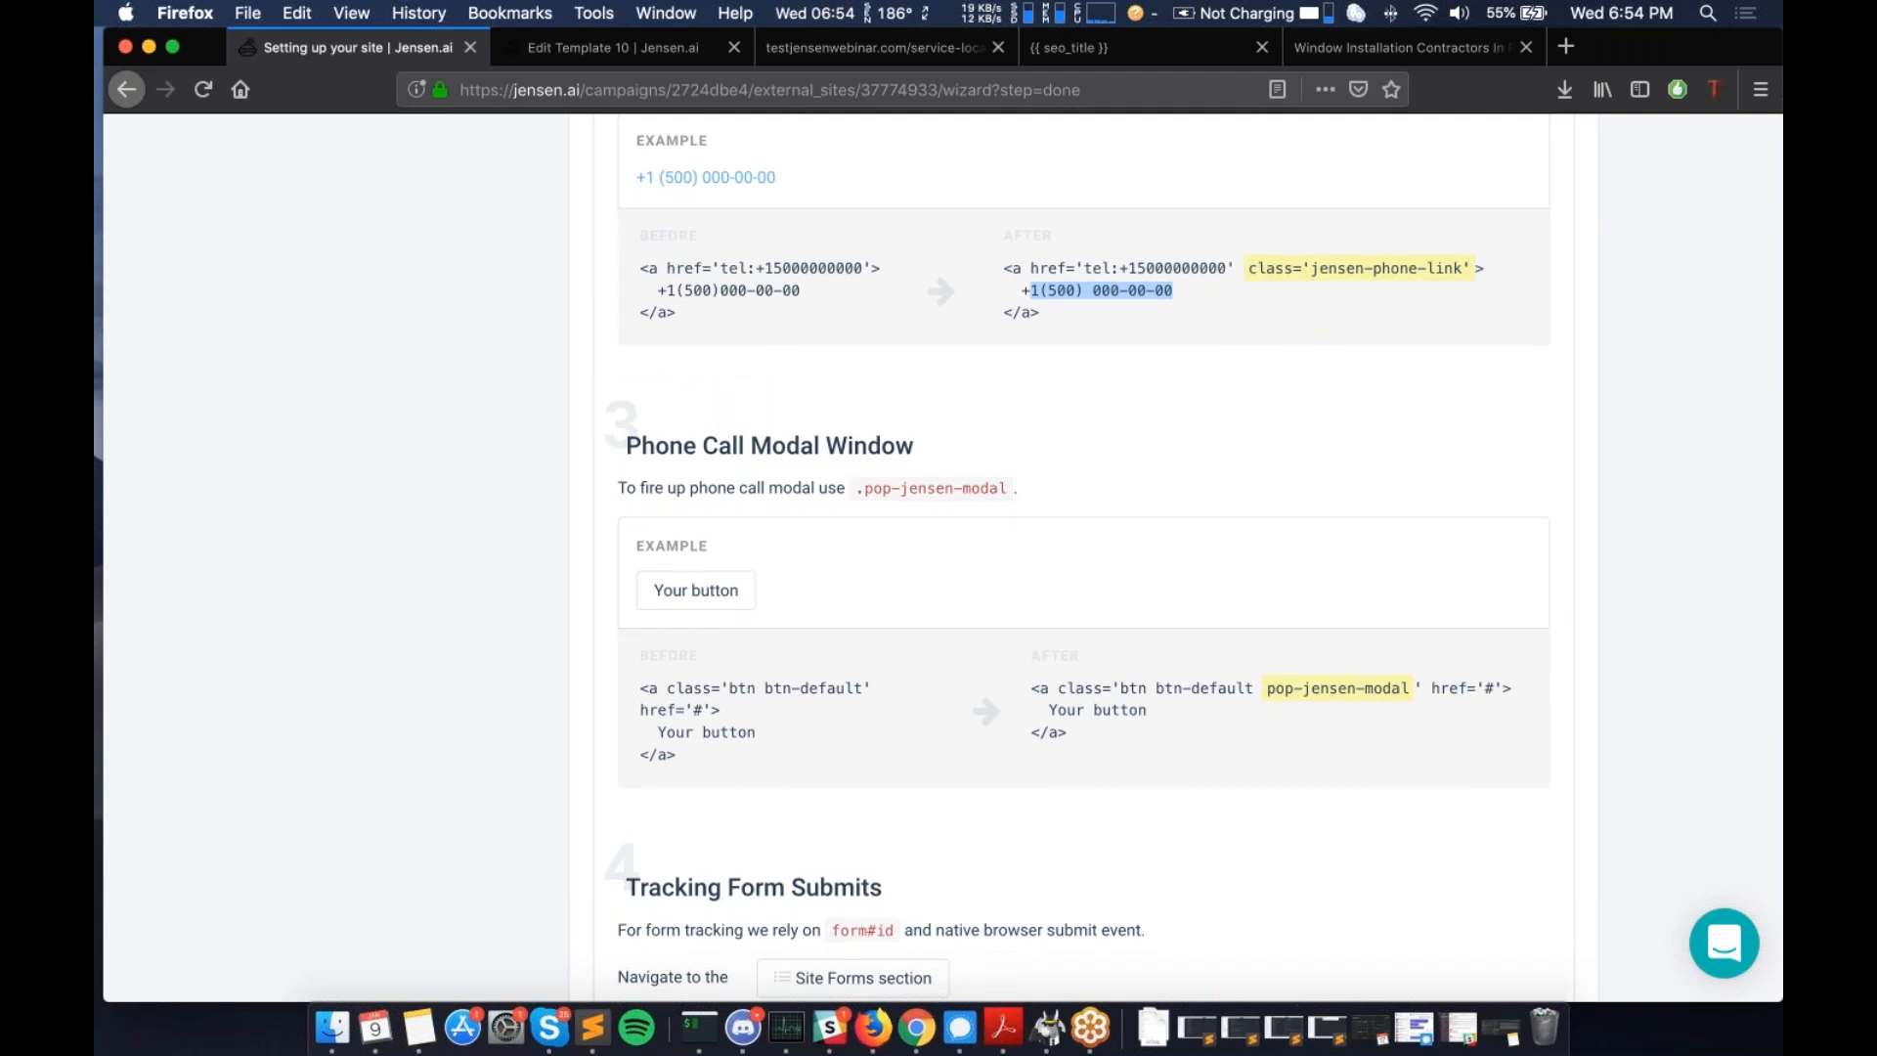
pyautogui.scroll(1, 679, 637)
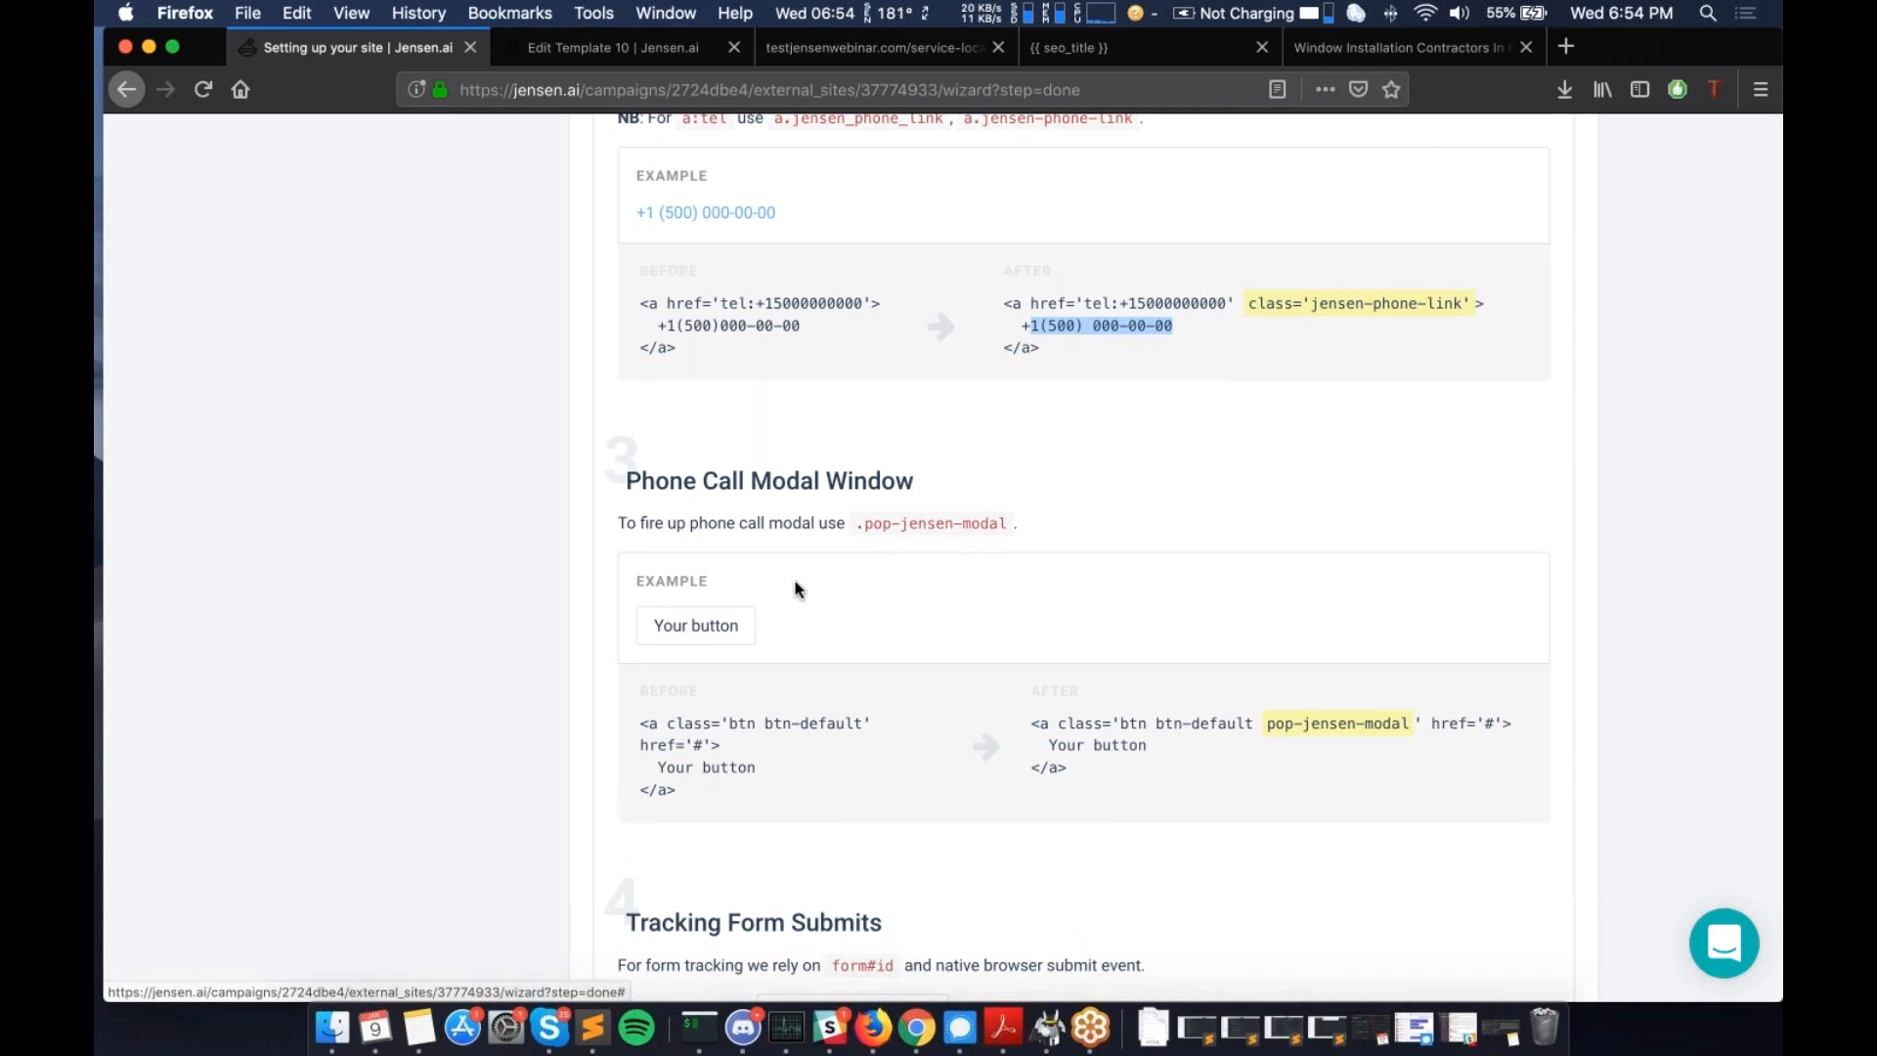
pyautogui.click(709, 627)
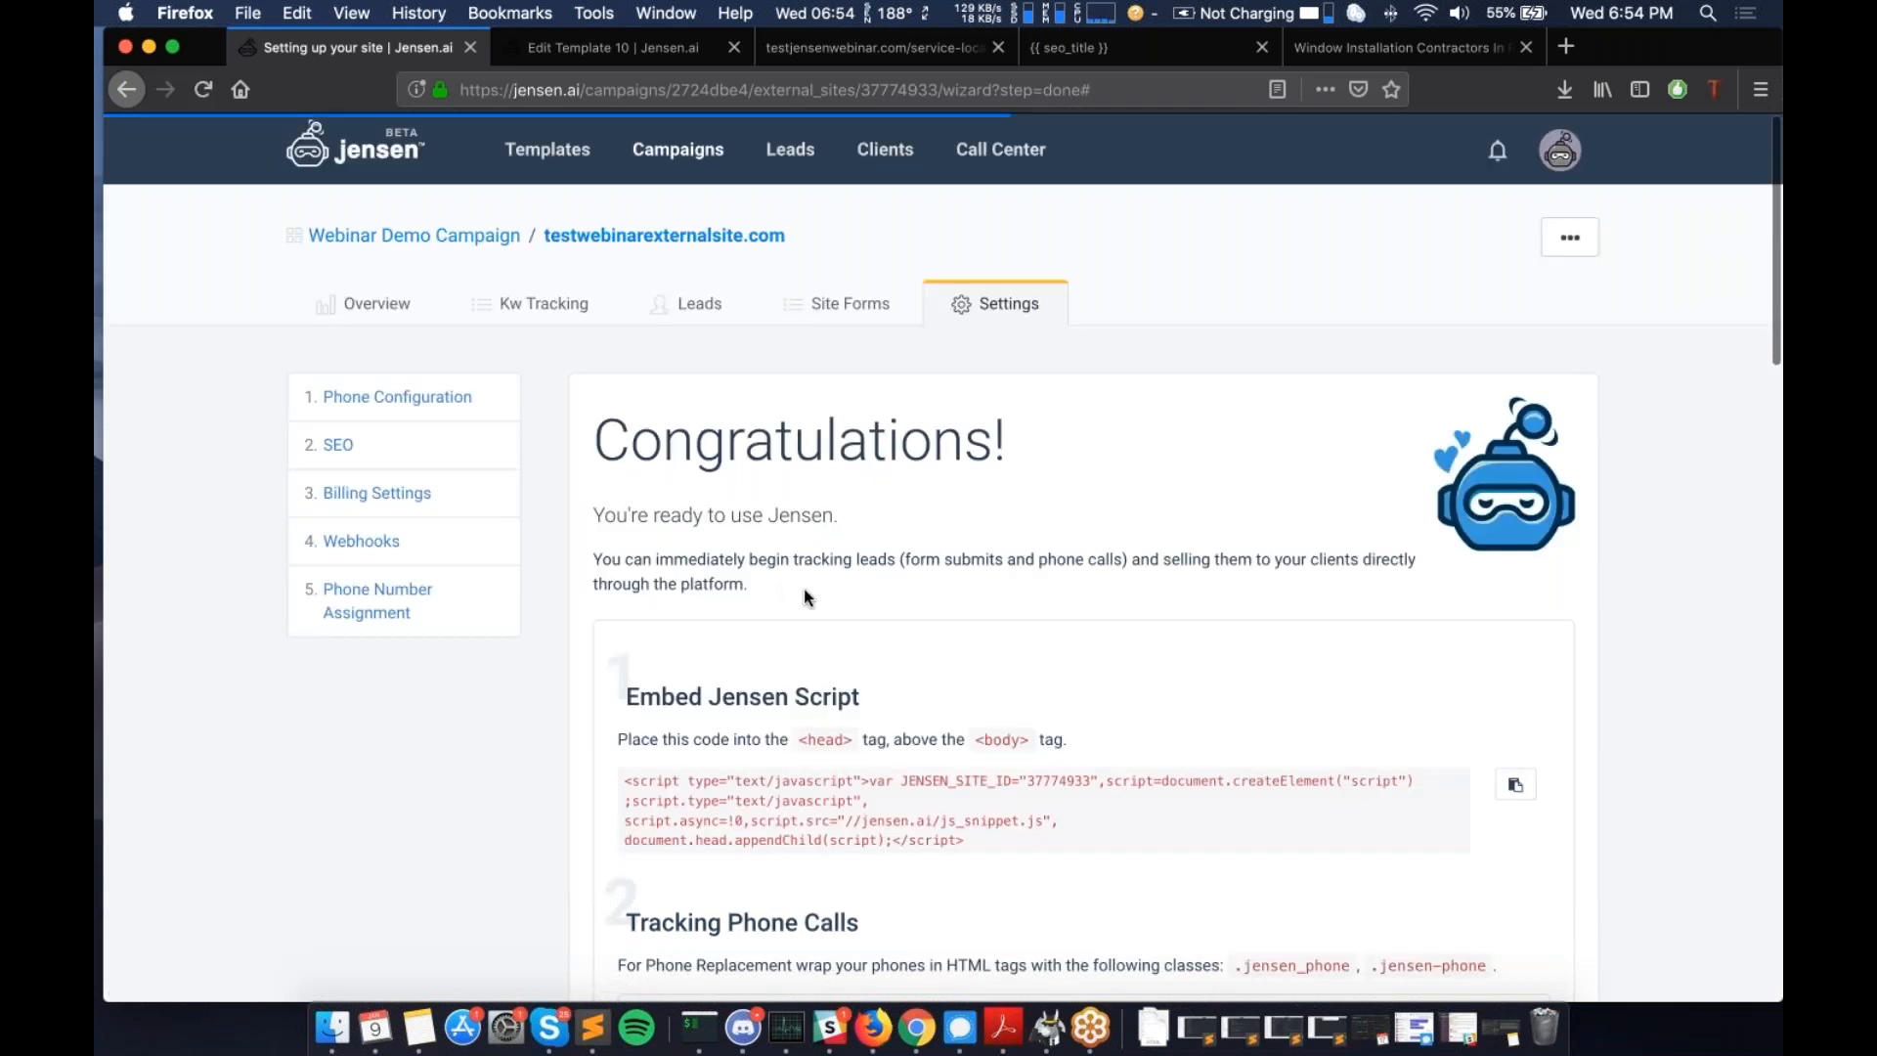
pyautogui.scroll(-5, 837, 582)
pyautogui.scroll(-7, 838, 586)
pyautogui.click(716, 468)
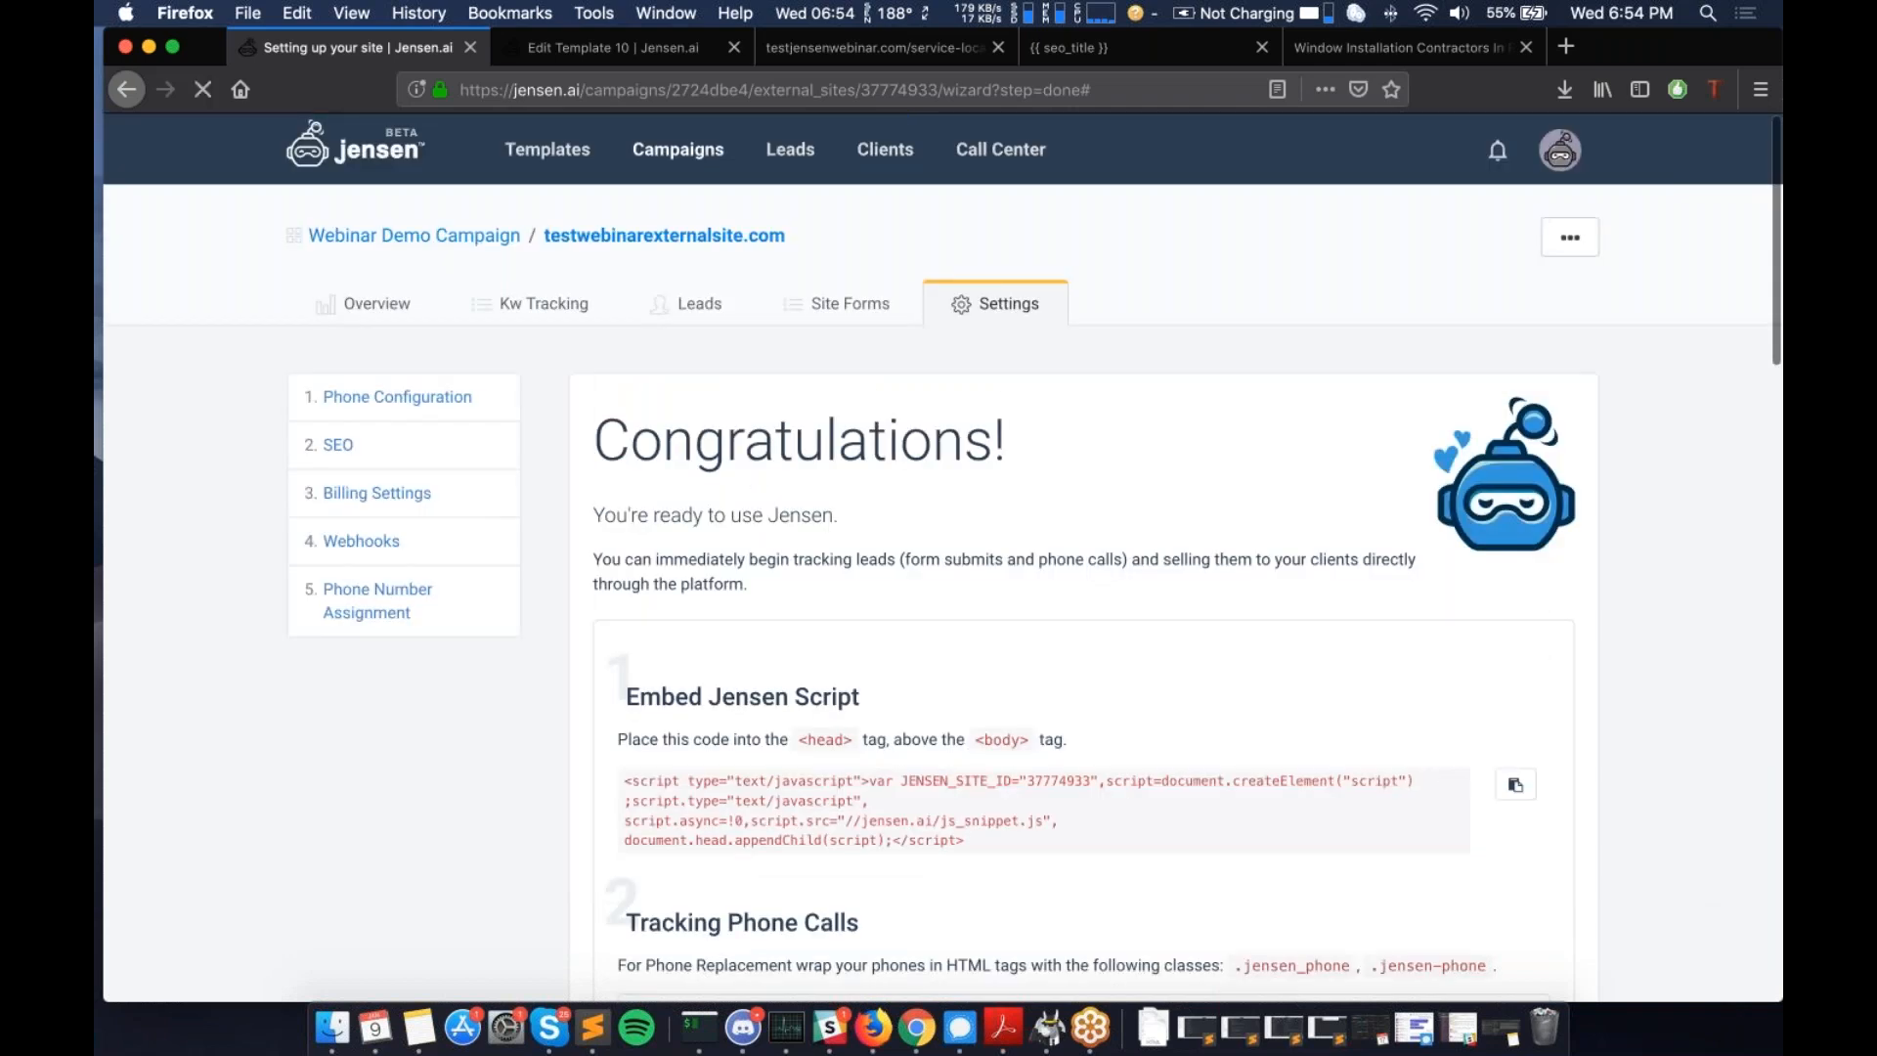
pyautogui.scroll(-10, 924, 460)
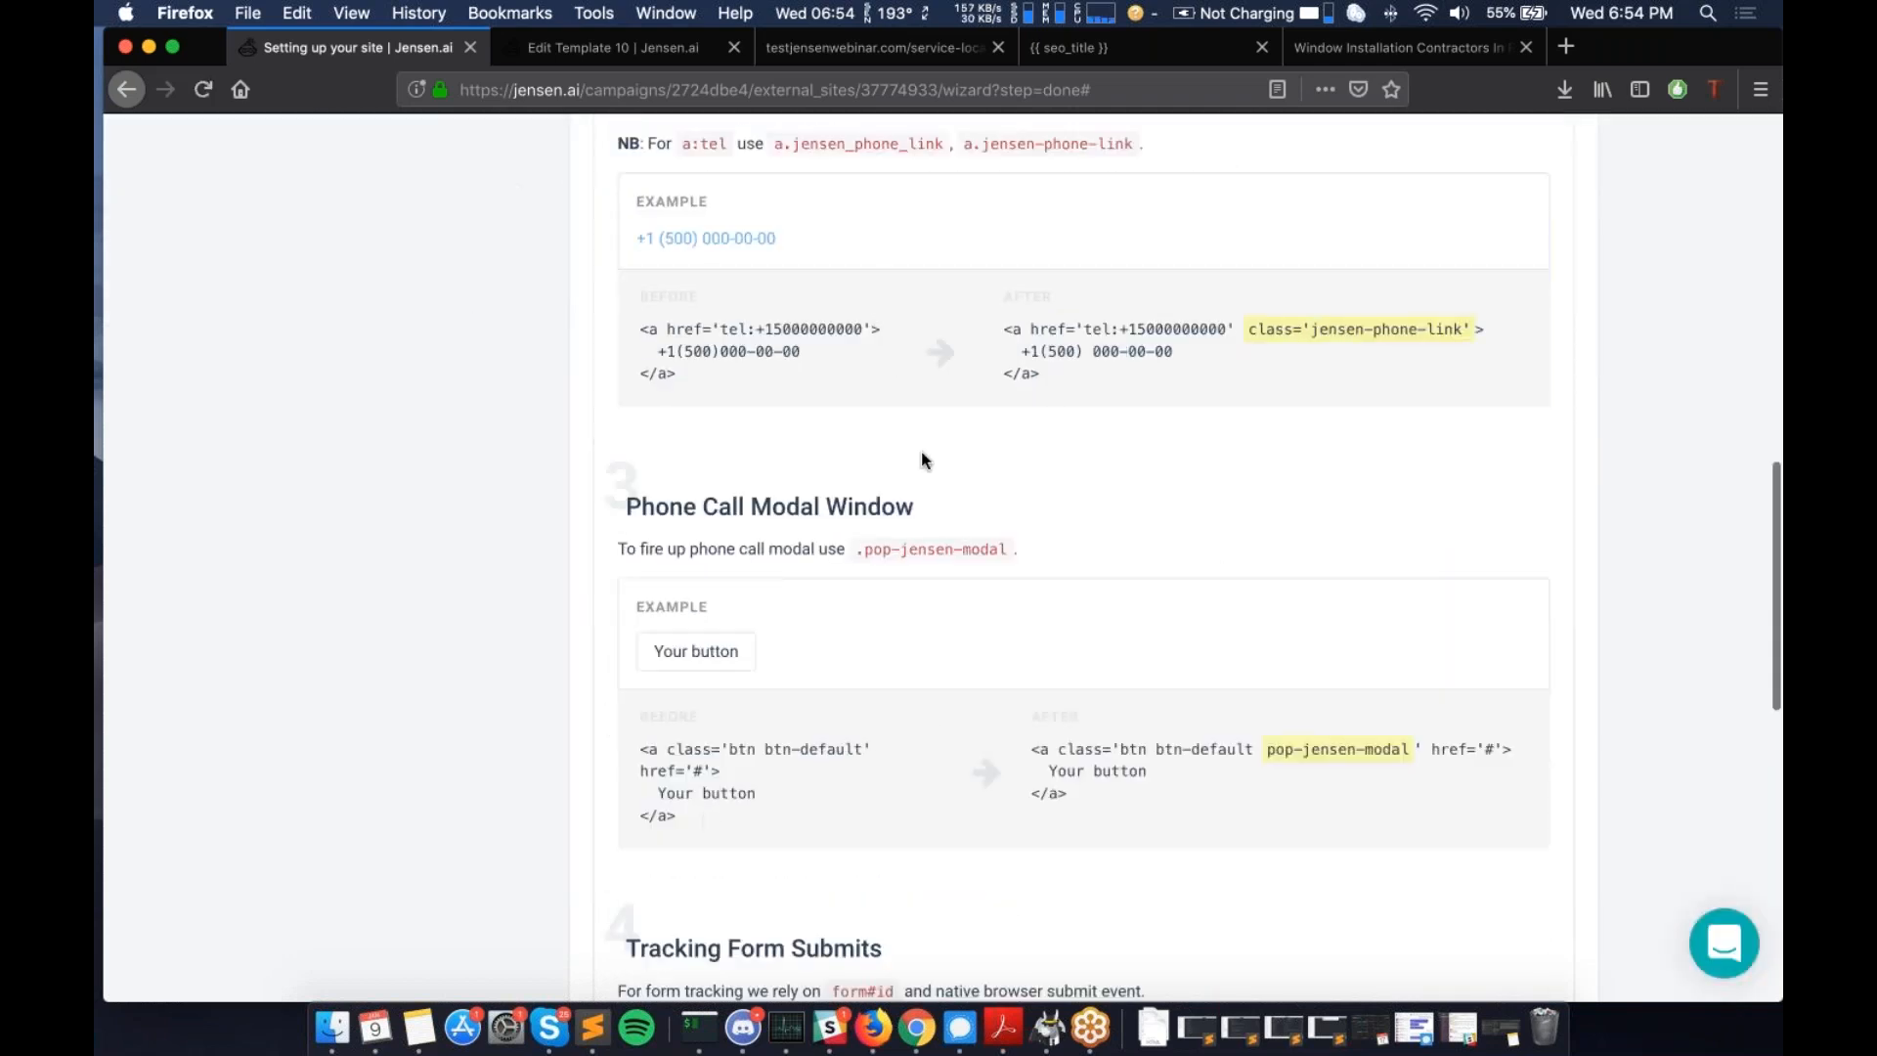
pyautogui.scroll(-4, 922, 454)
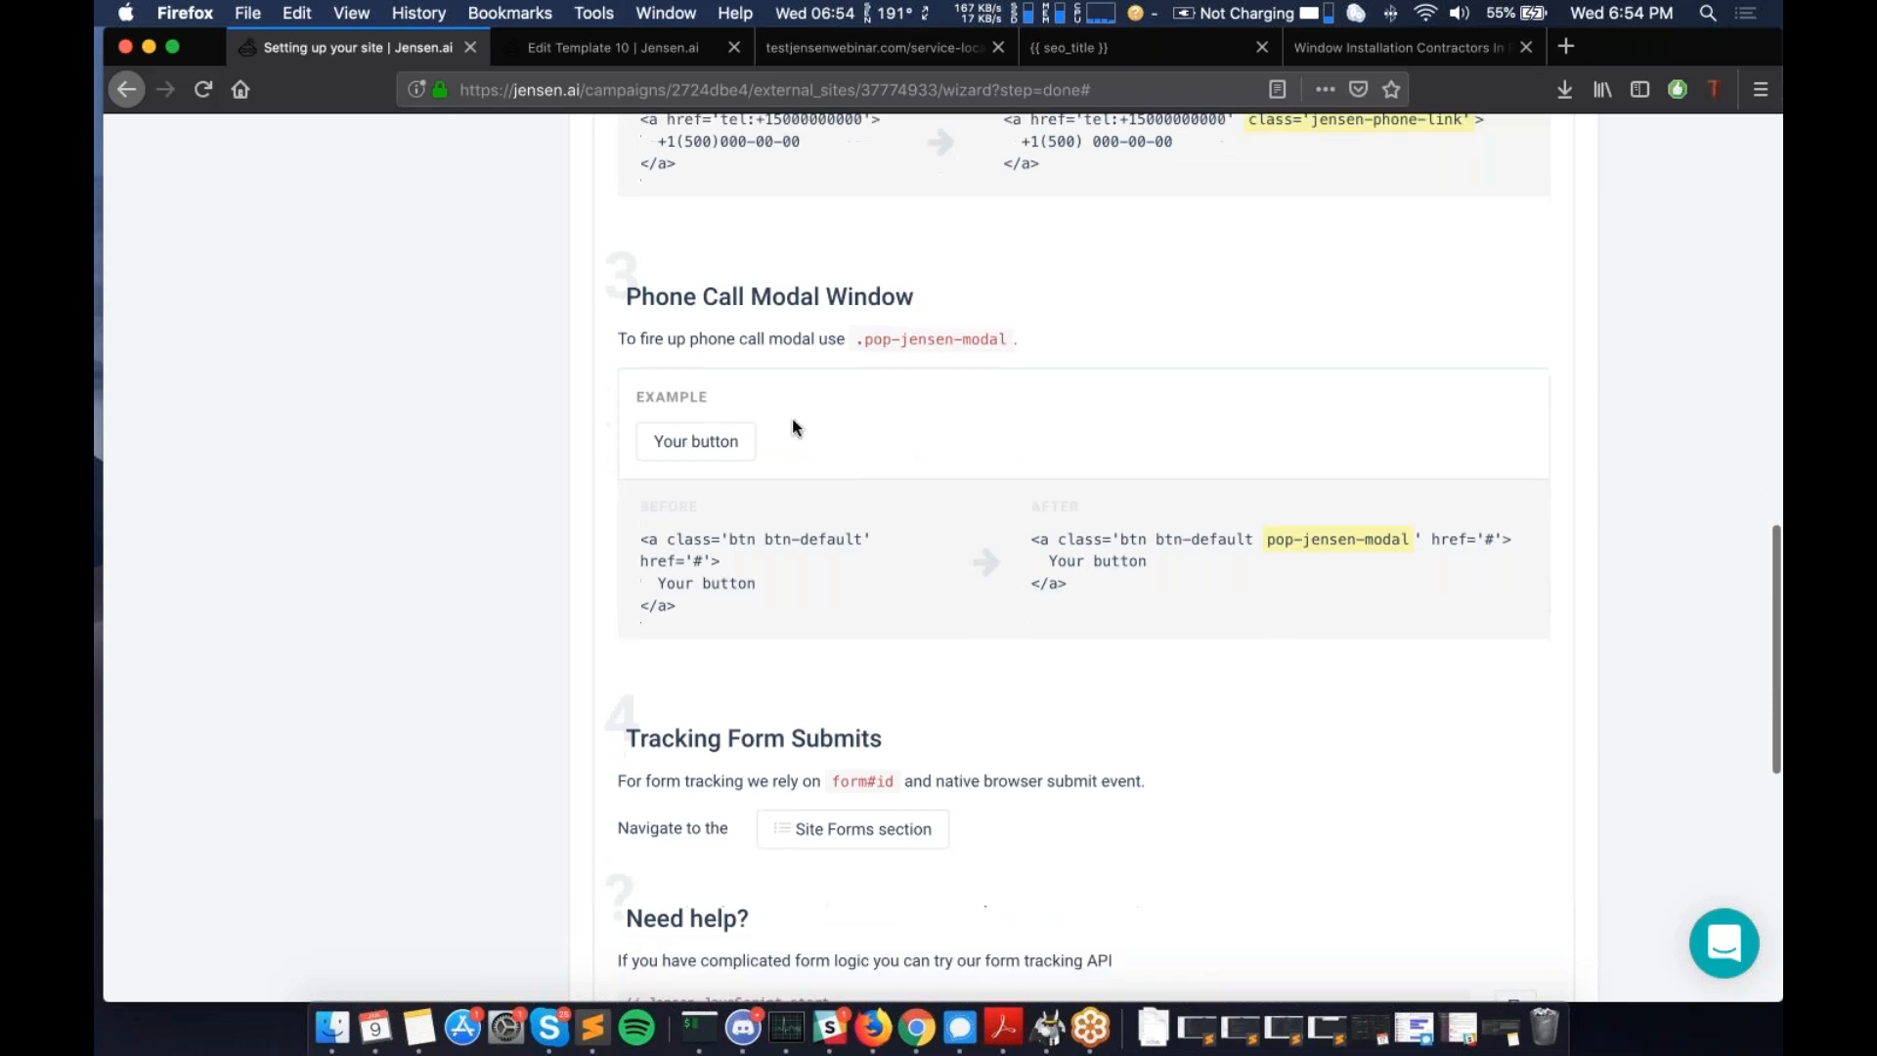
pyautogui.scroll(-1, 845, 518)
pyautogui.moveTo(1267, 529); pyautogui.dragTo(1408, 529)
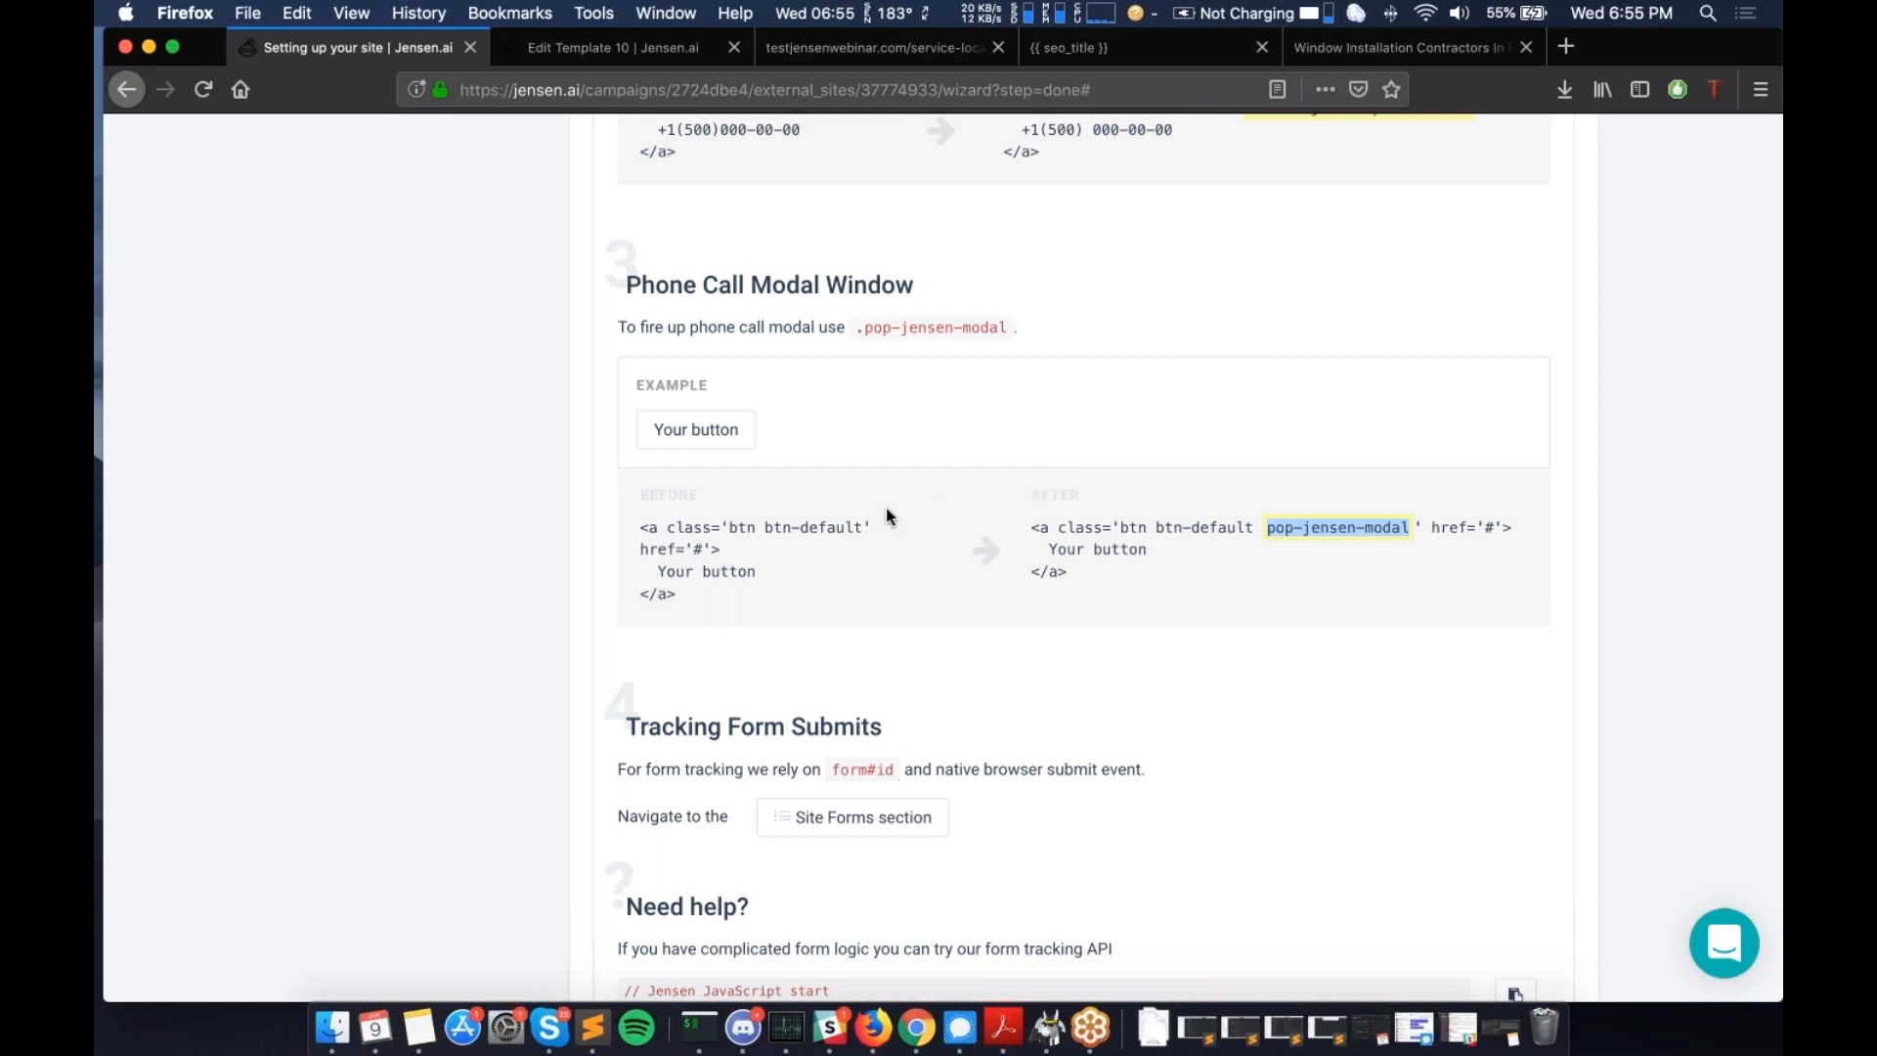
pyautogui.scroll(-1, 886, 508)
pyautogui.scroll(-5, 885, 507)
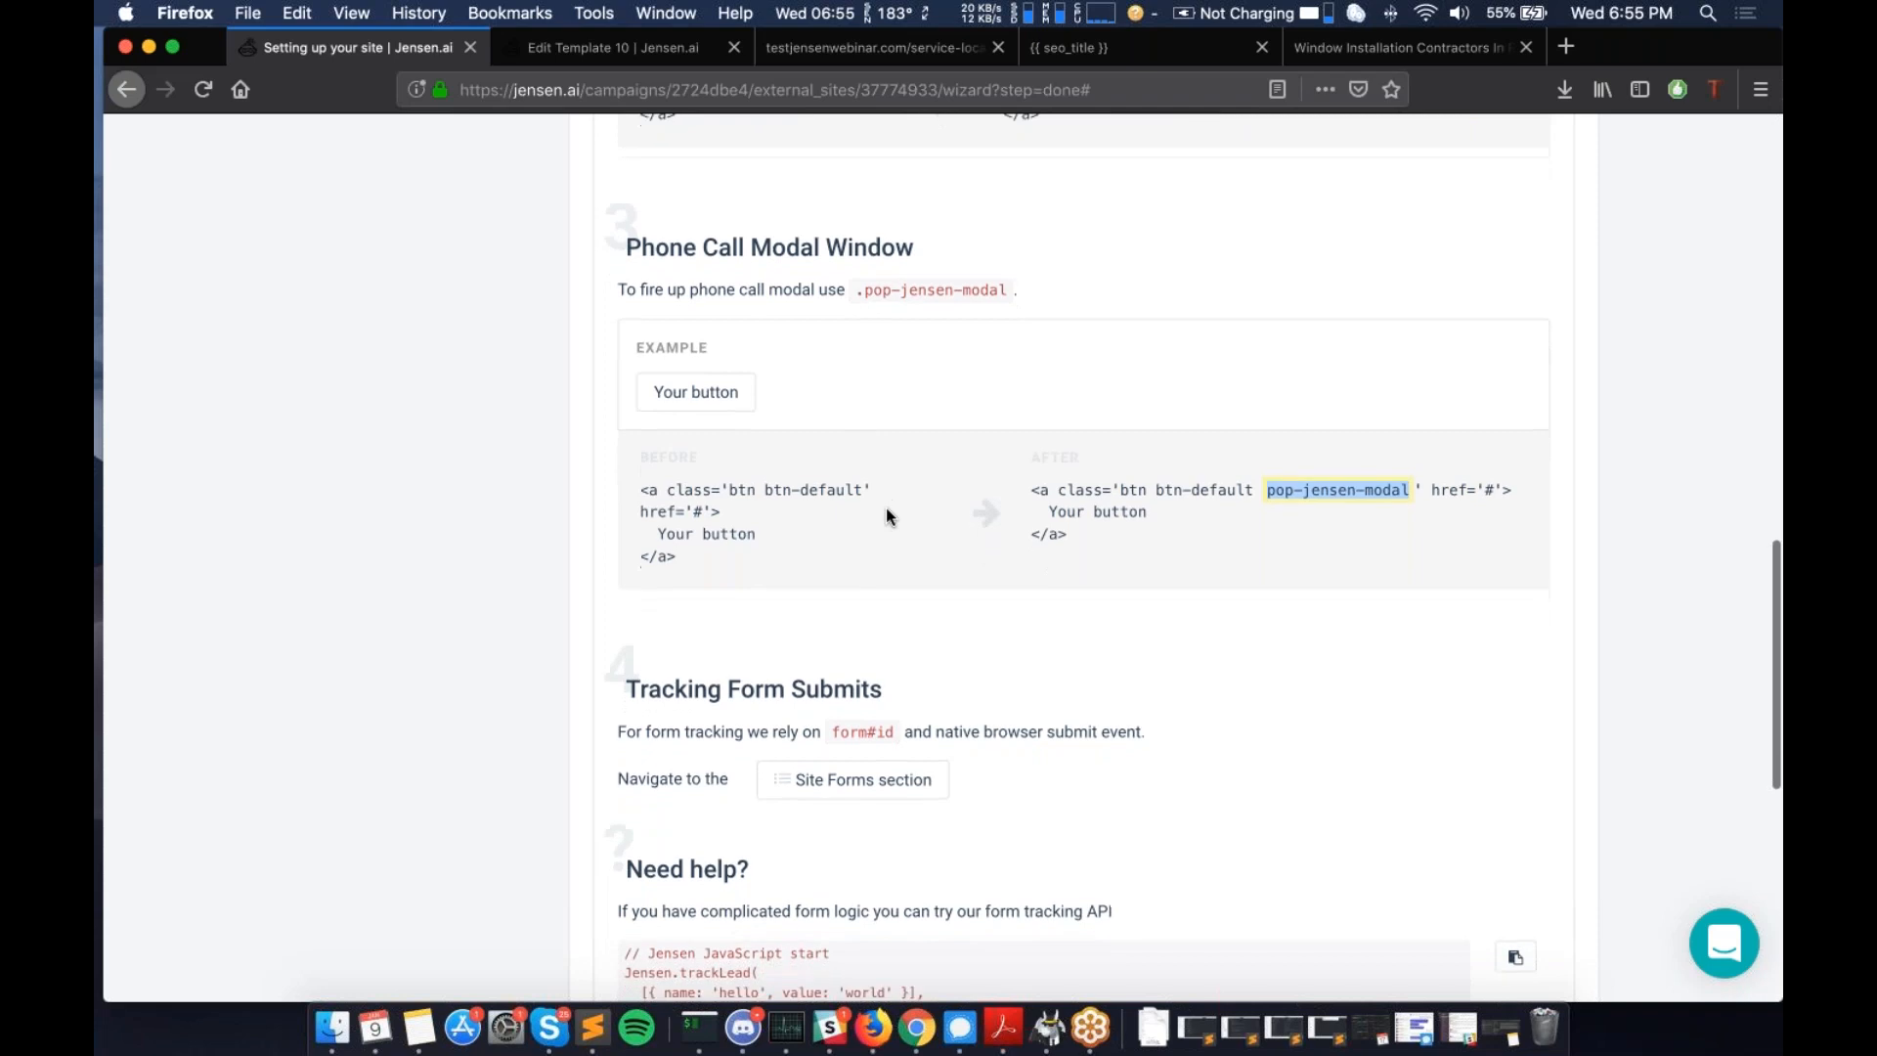
pyautogui.scroll(-6, 895, 502)
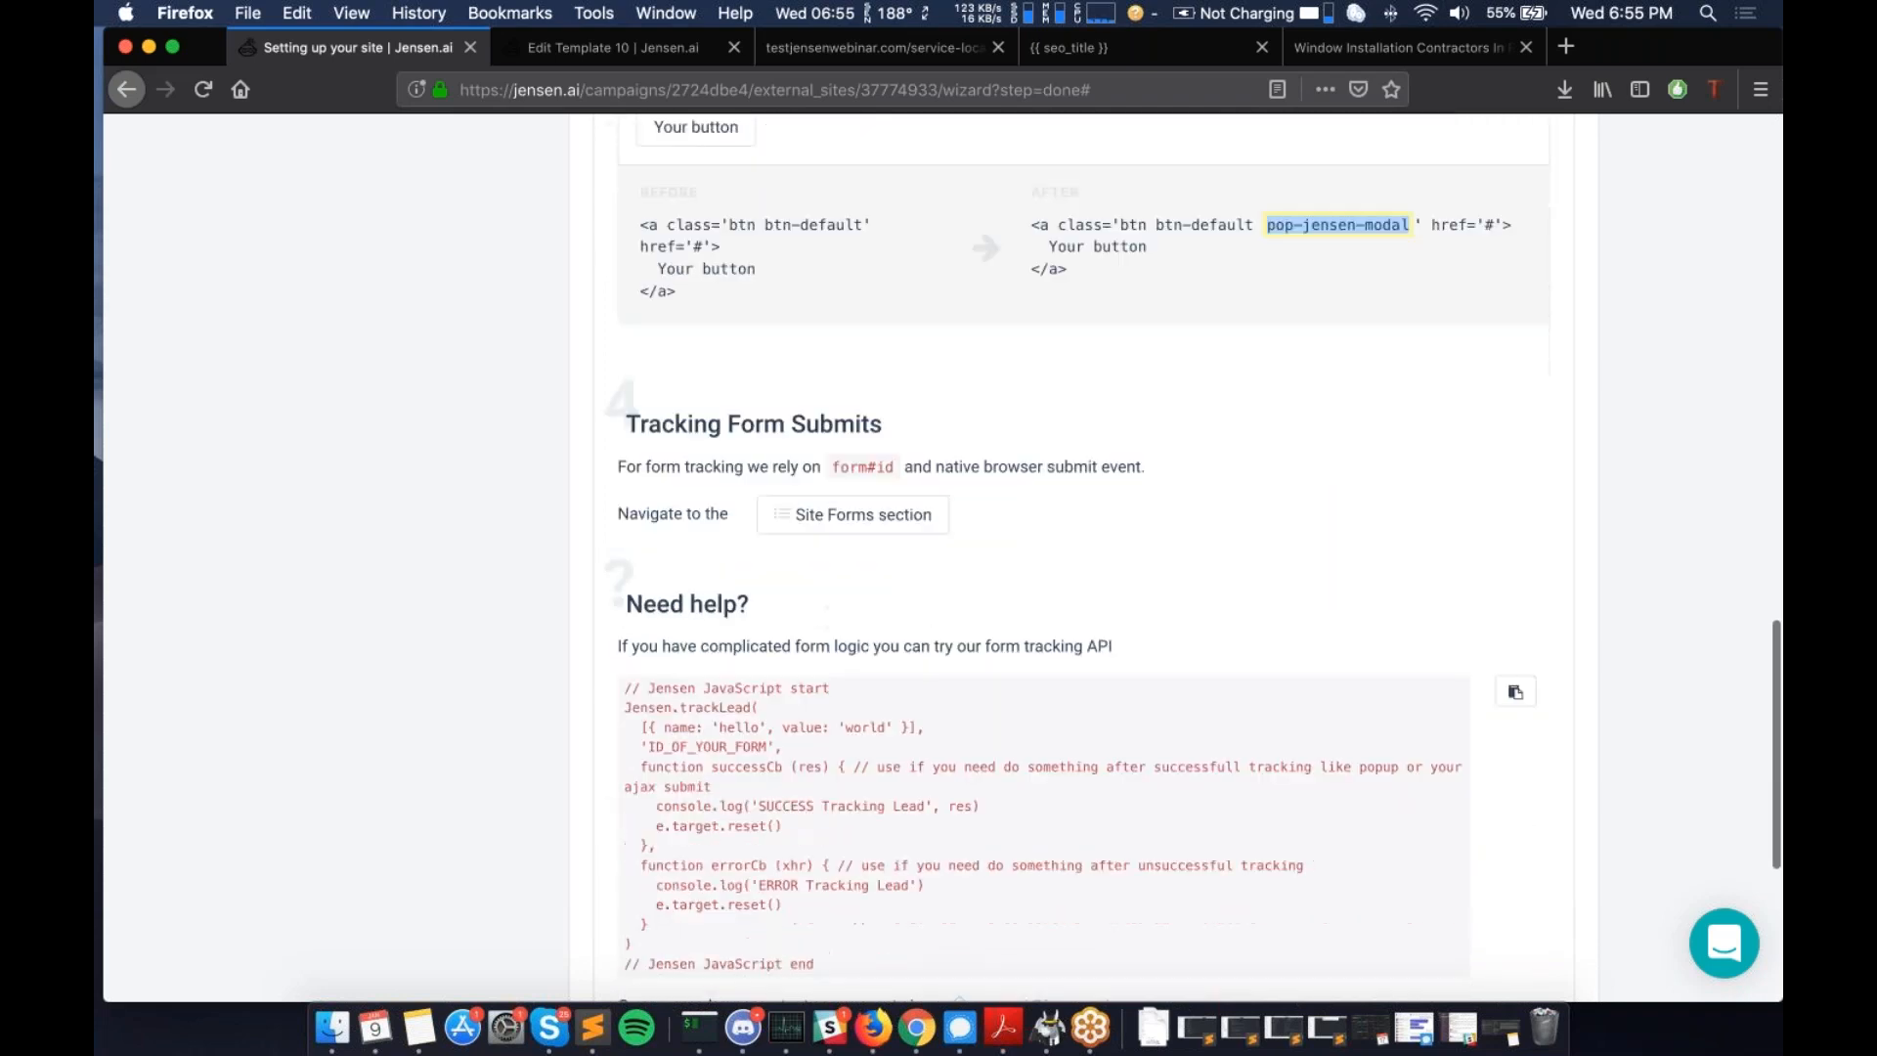
pyautogui.scroll(-1, 896, 501)
pyautogui.moveTo(626, 409); pyautogui.dragTo(918, 406)
pyautogui.scroll(-2, 918, 406)
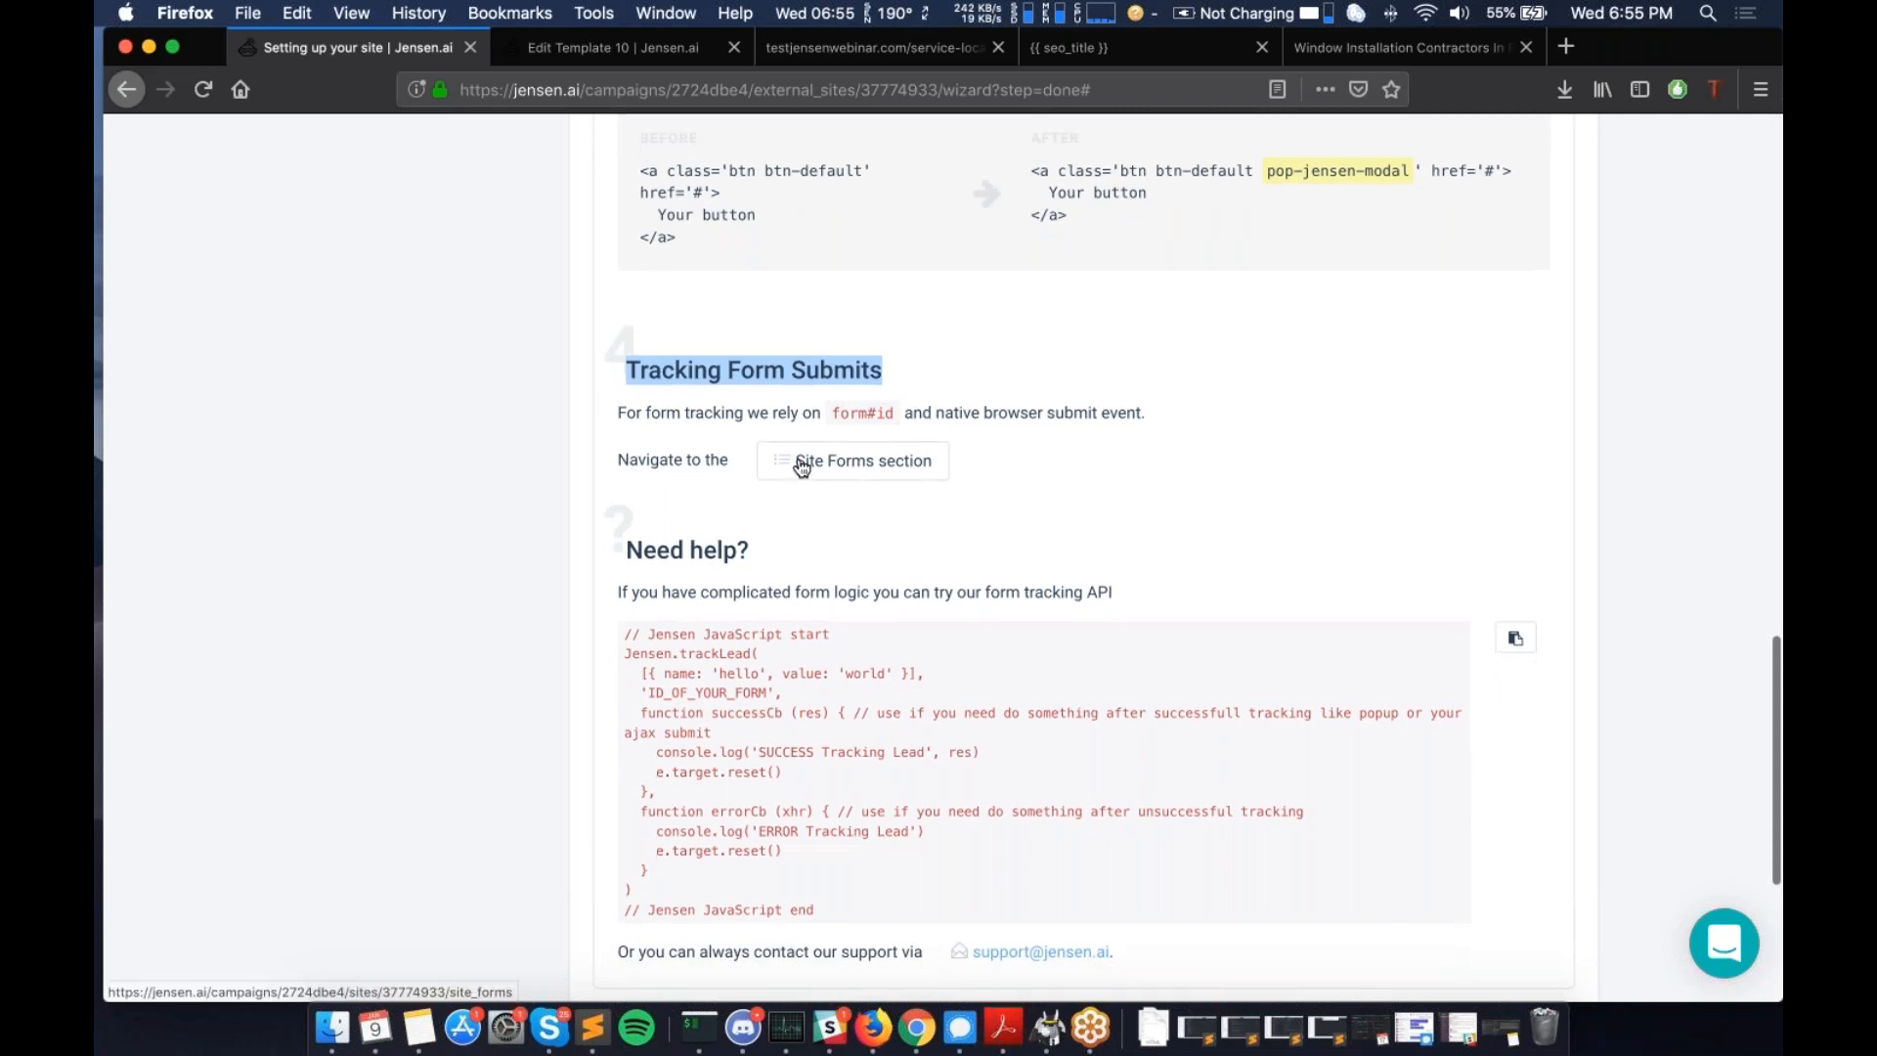
pyautogui.doubleClick(660, 366)
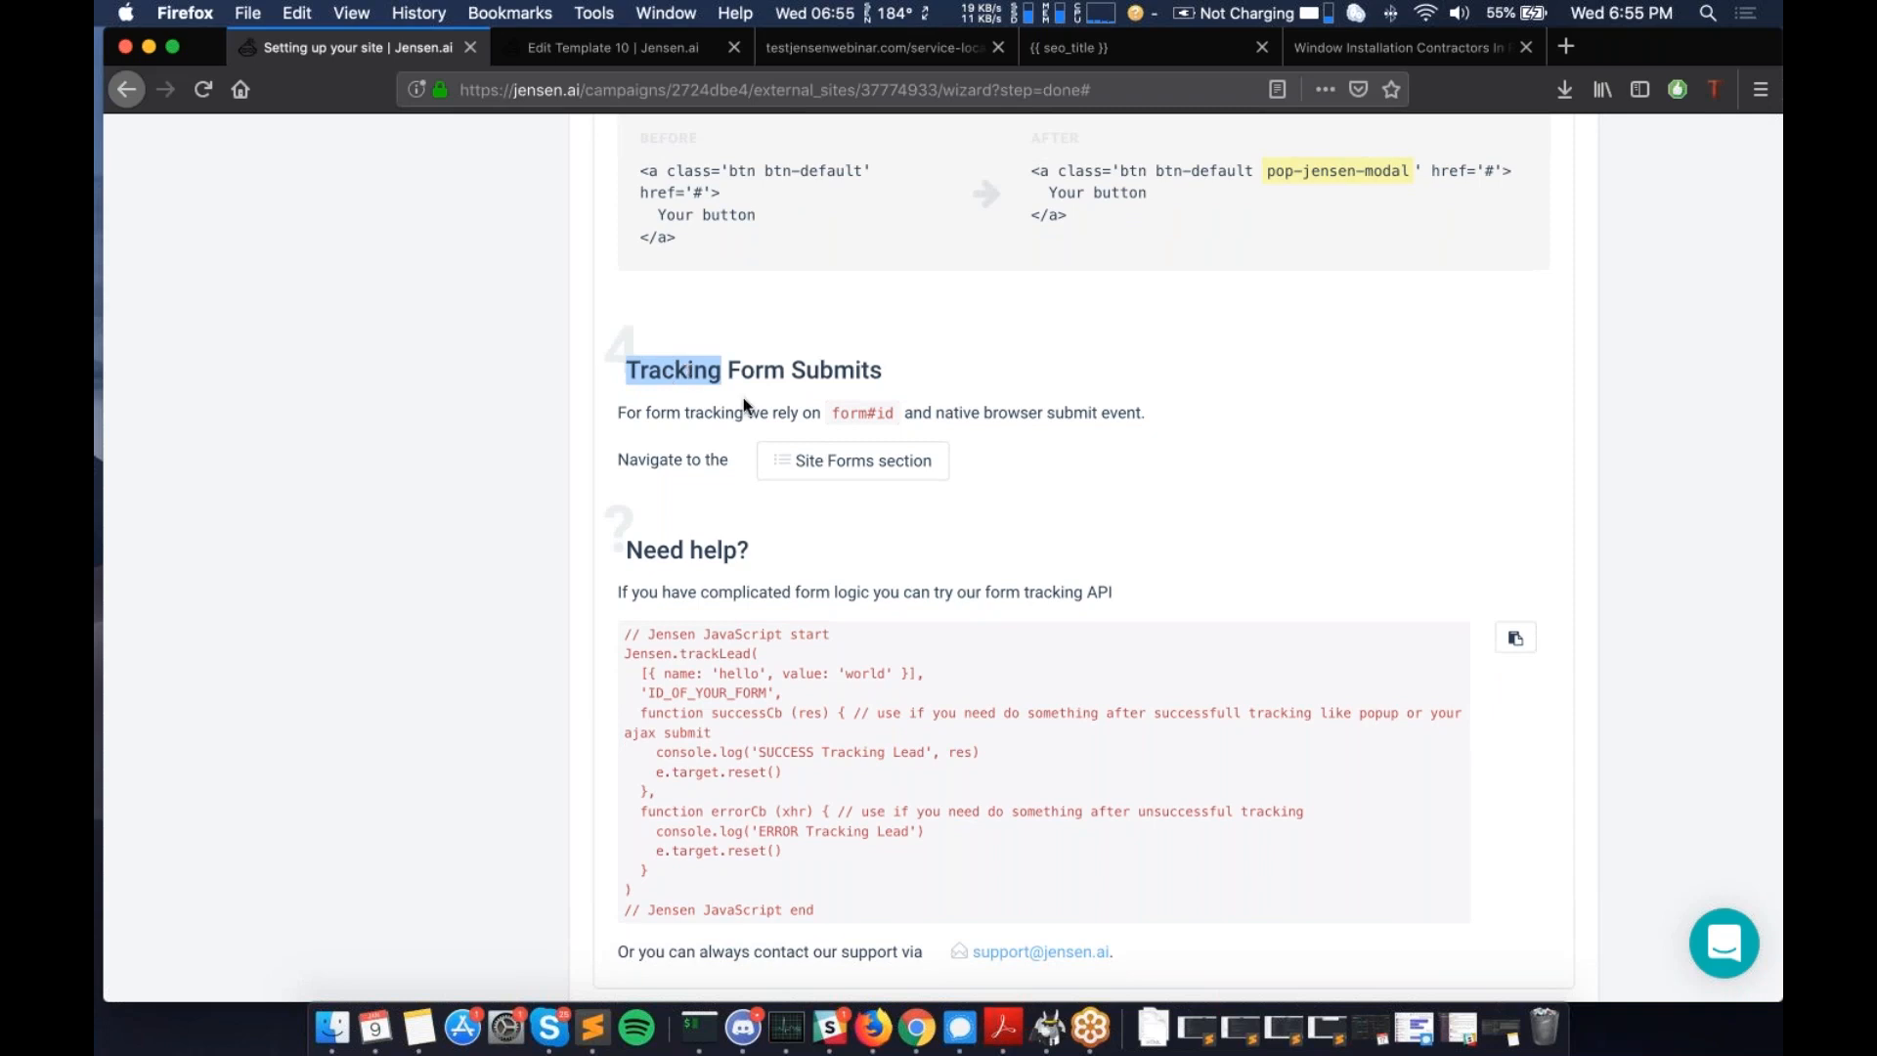
pyautogui.scroll(-1, 755, 406)
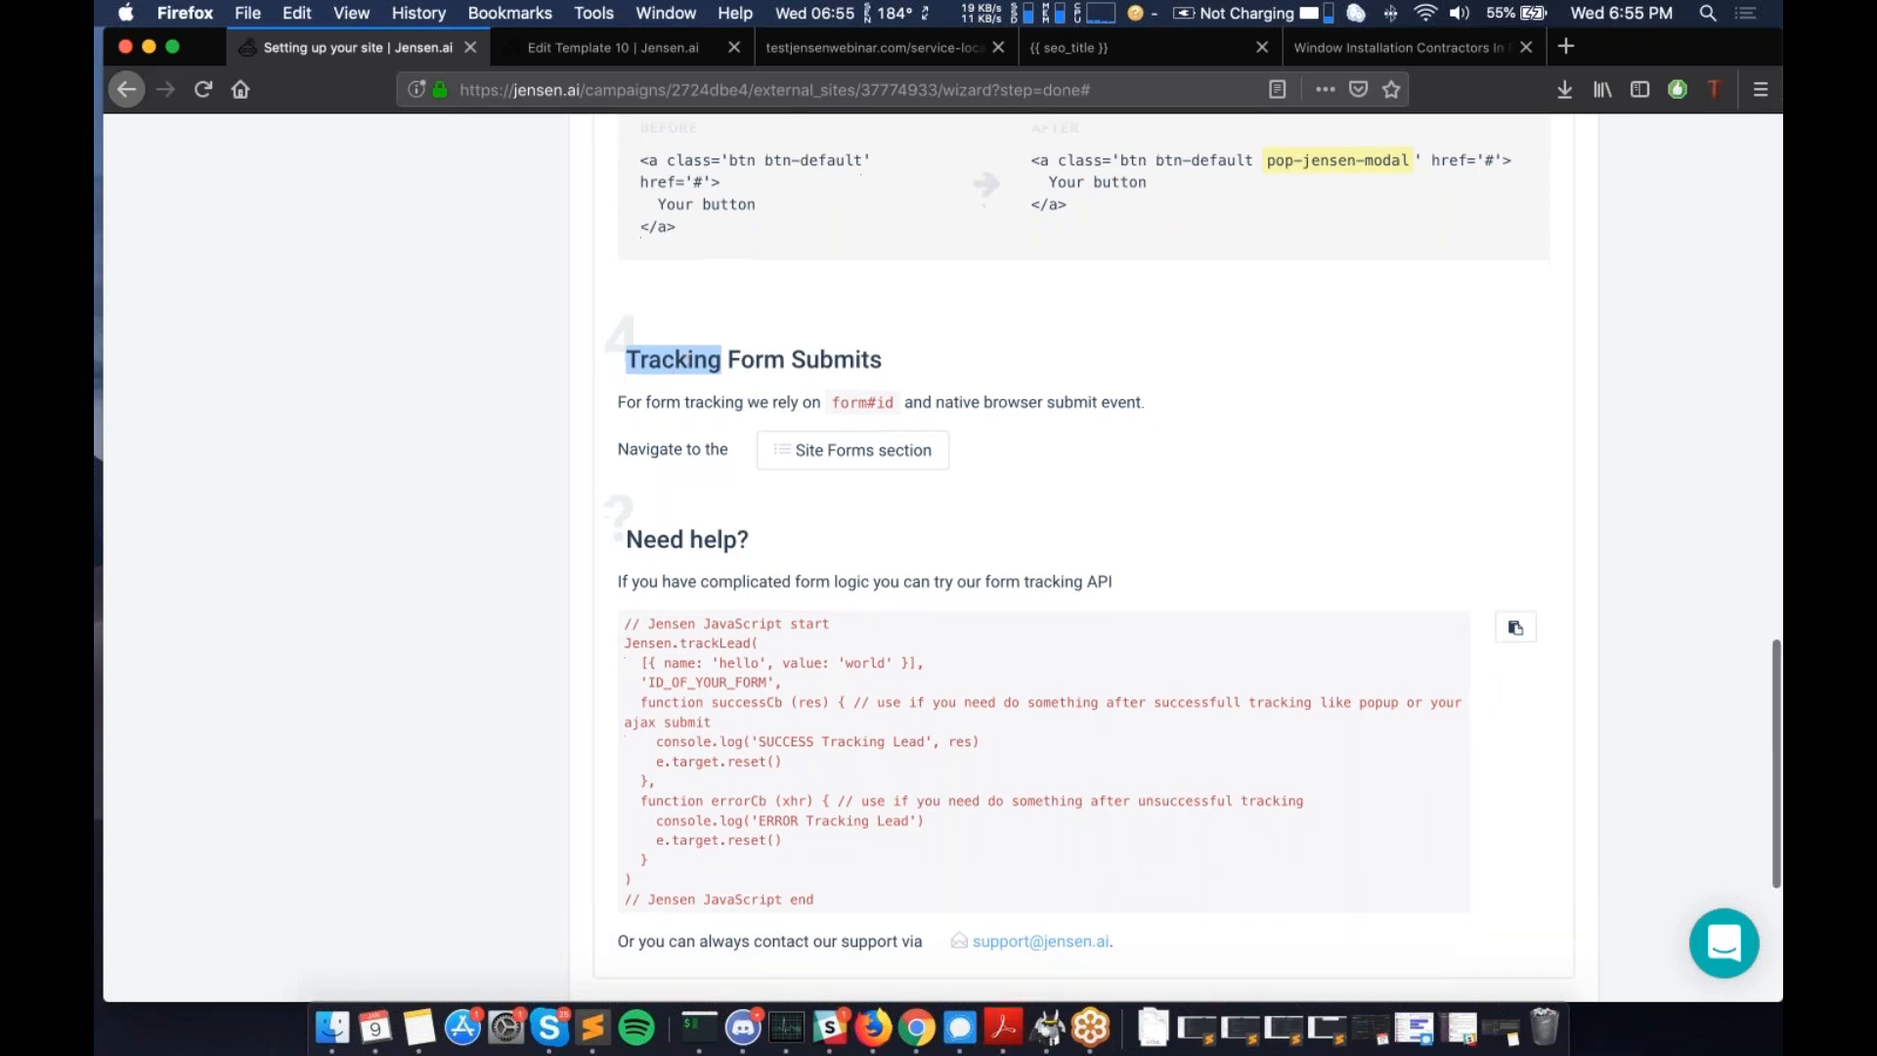
pyautogui.scroll(-5, 854, 297)
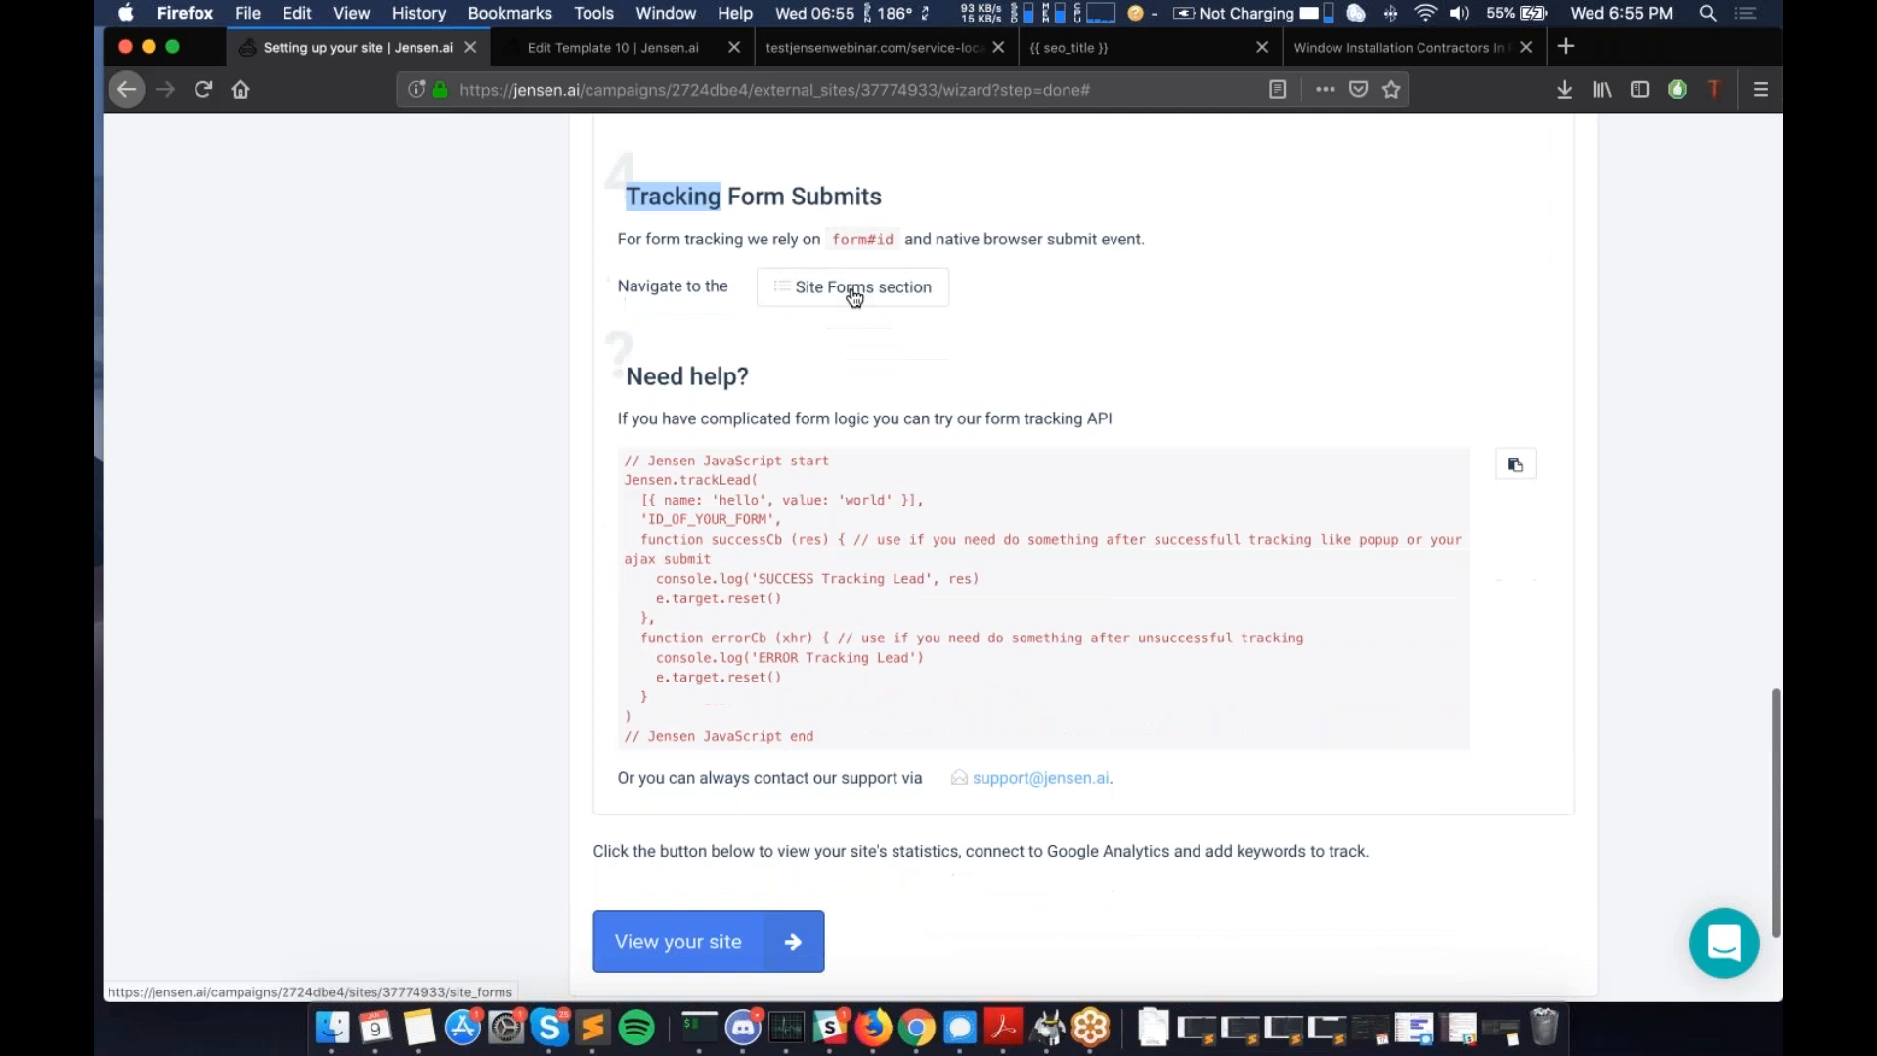
# - Open testwebinarexternalsite.com's Site Forms page, glance at the Overview, and return to Site Forms
pyautogui.click(854, 290)
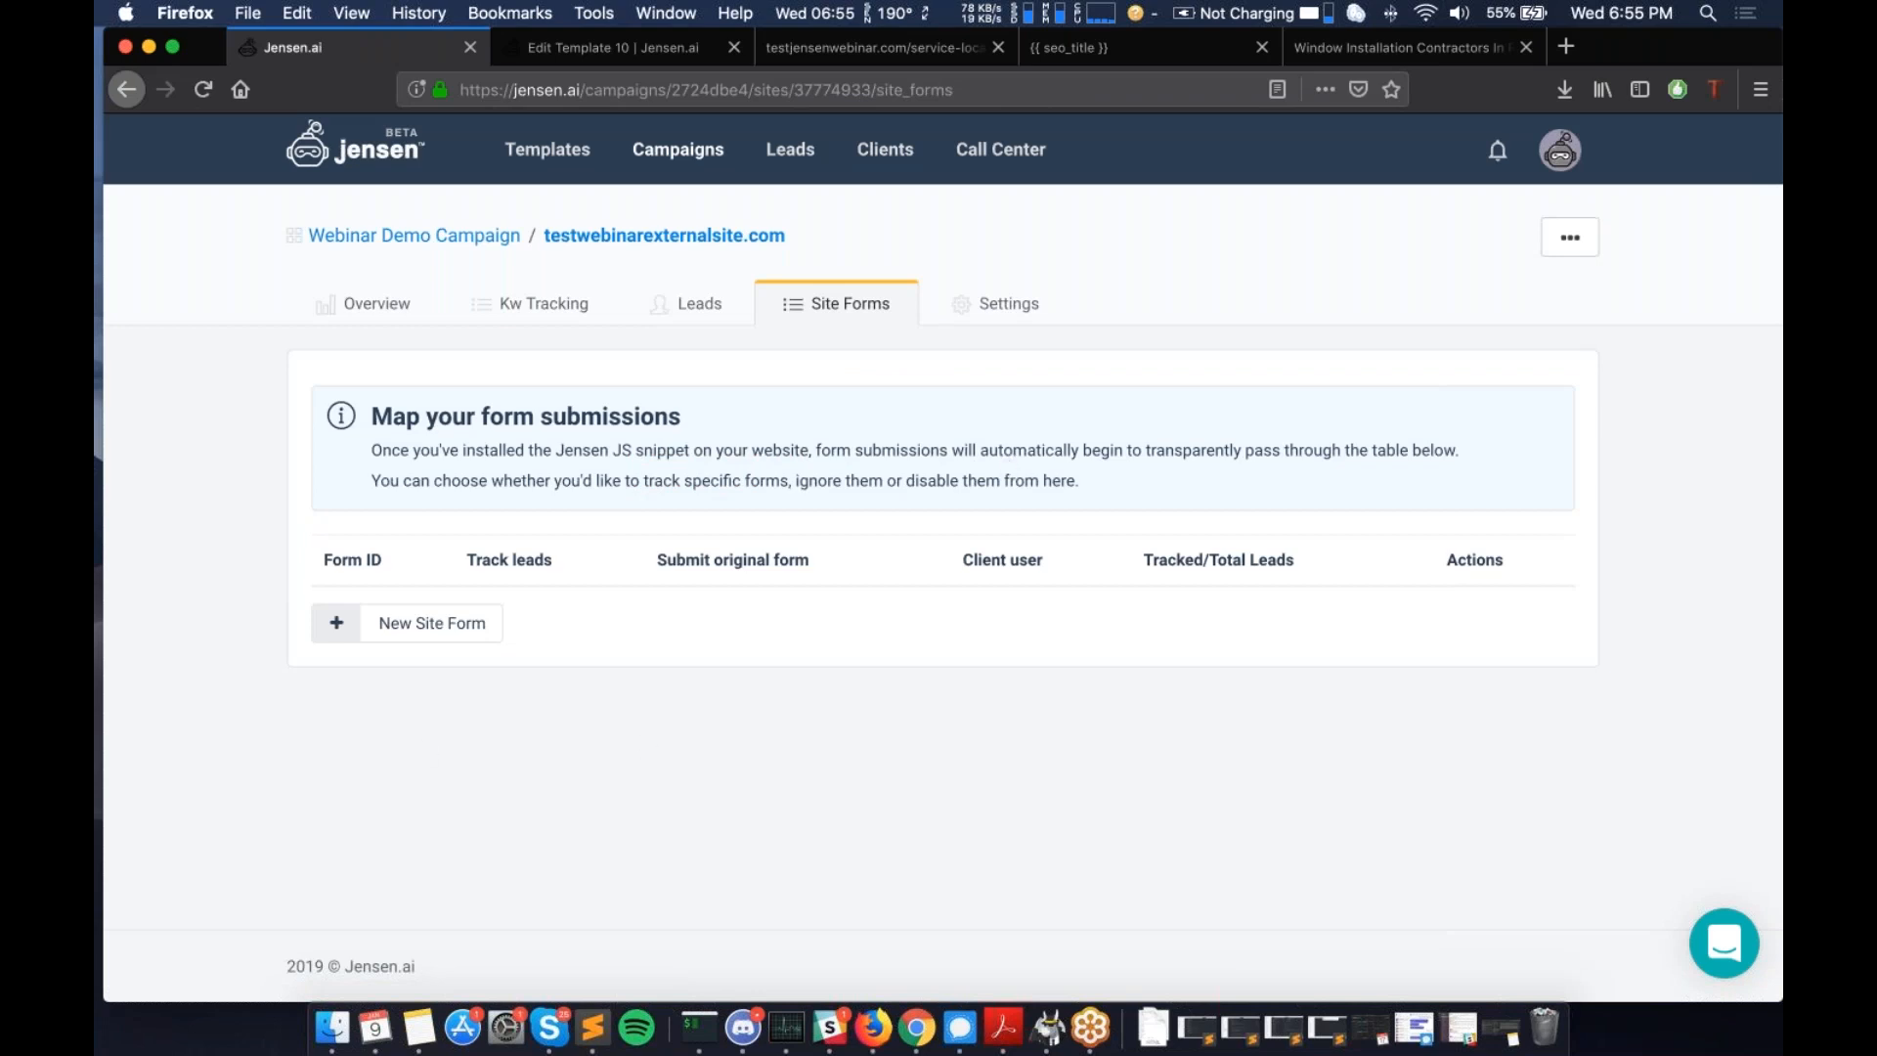
pyautogui.click(344, 318)
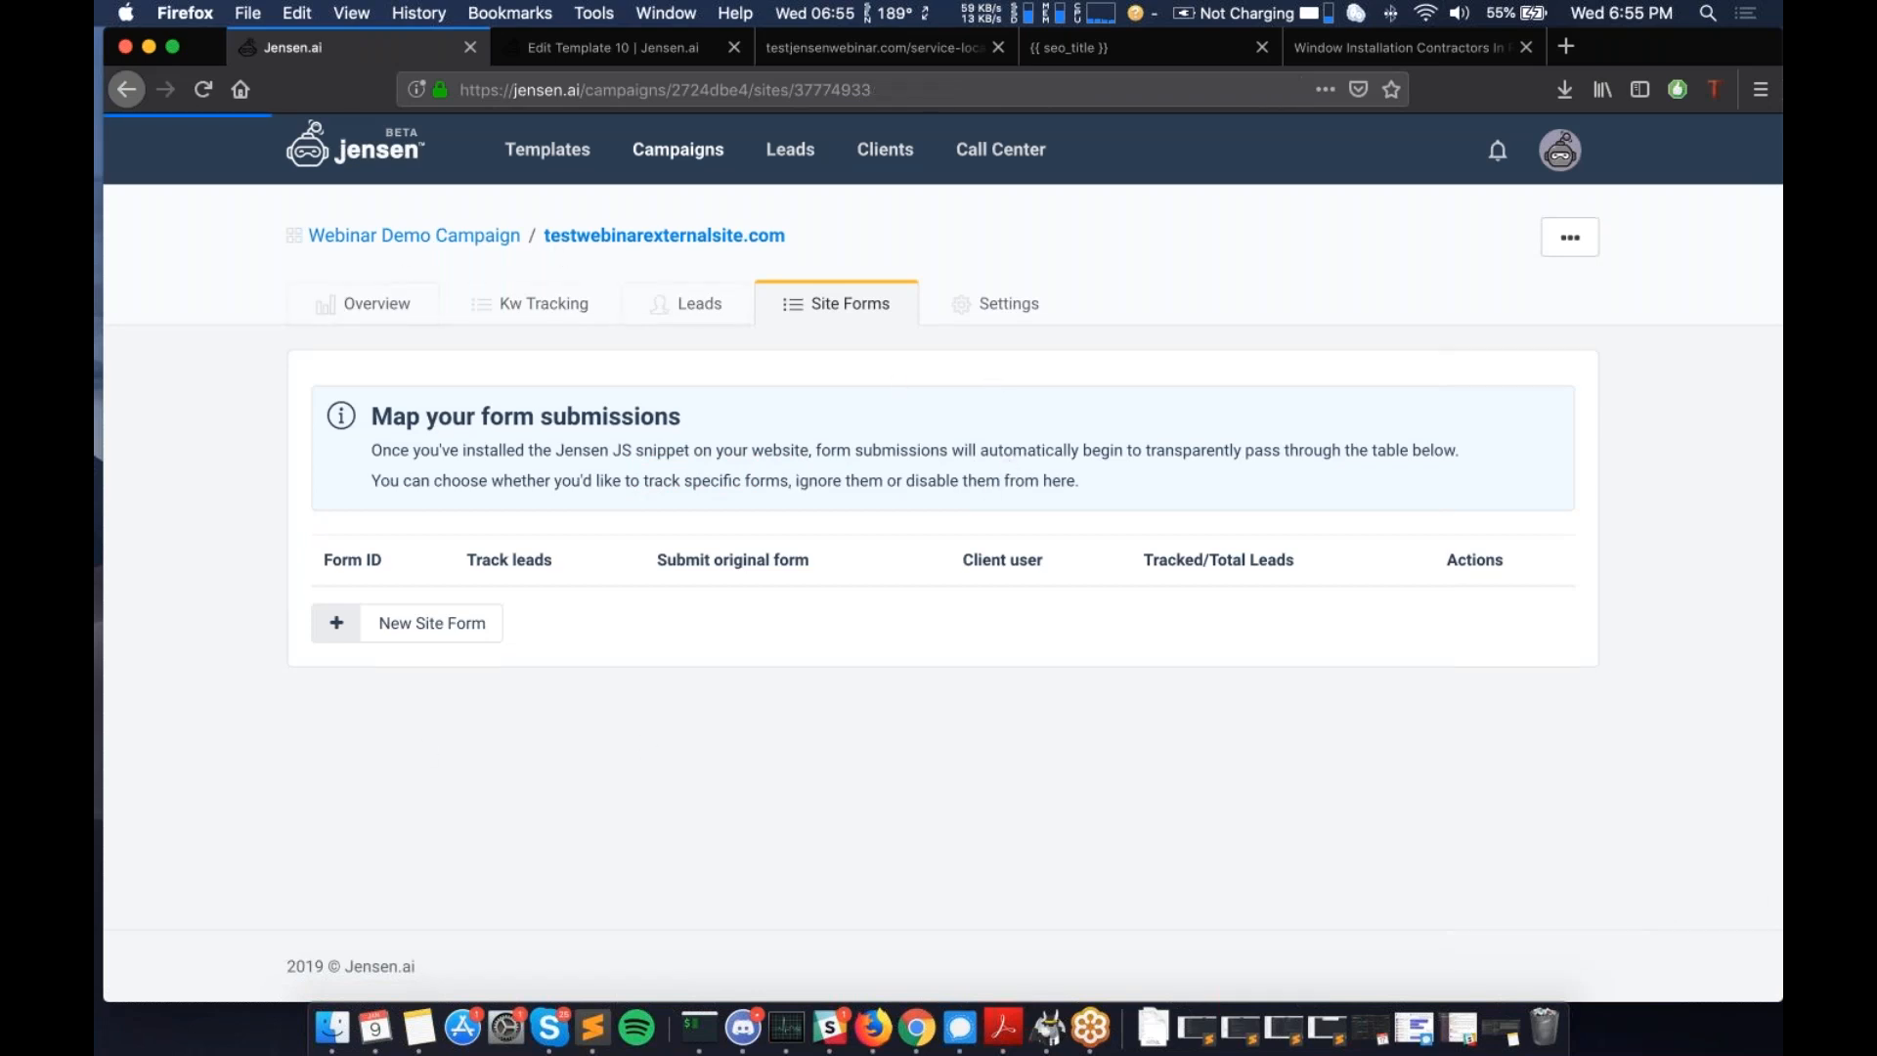
pyautogui.scroll(-10, 610, 513)
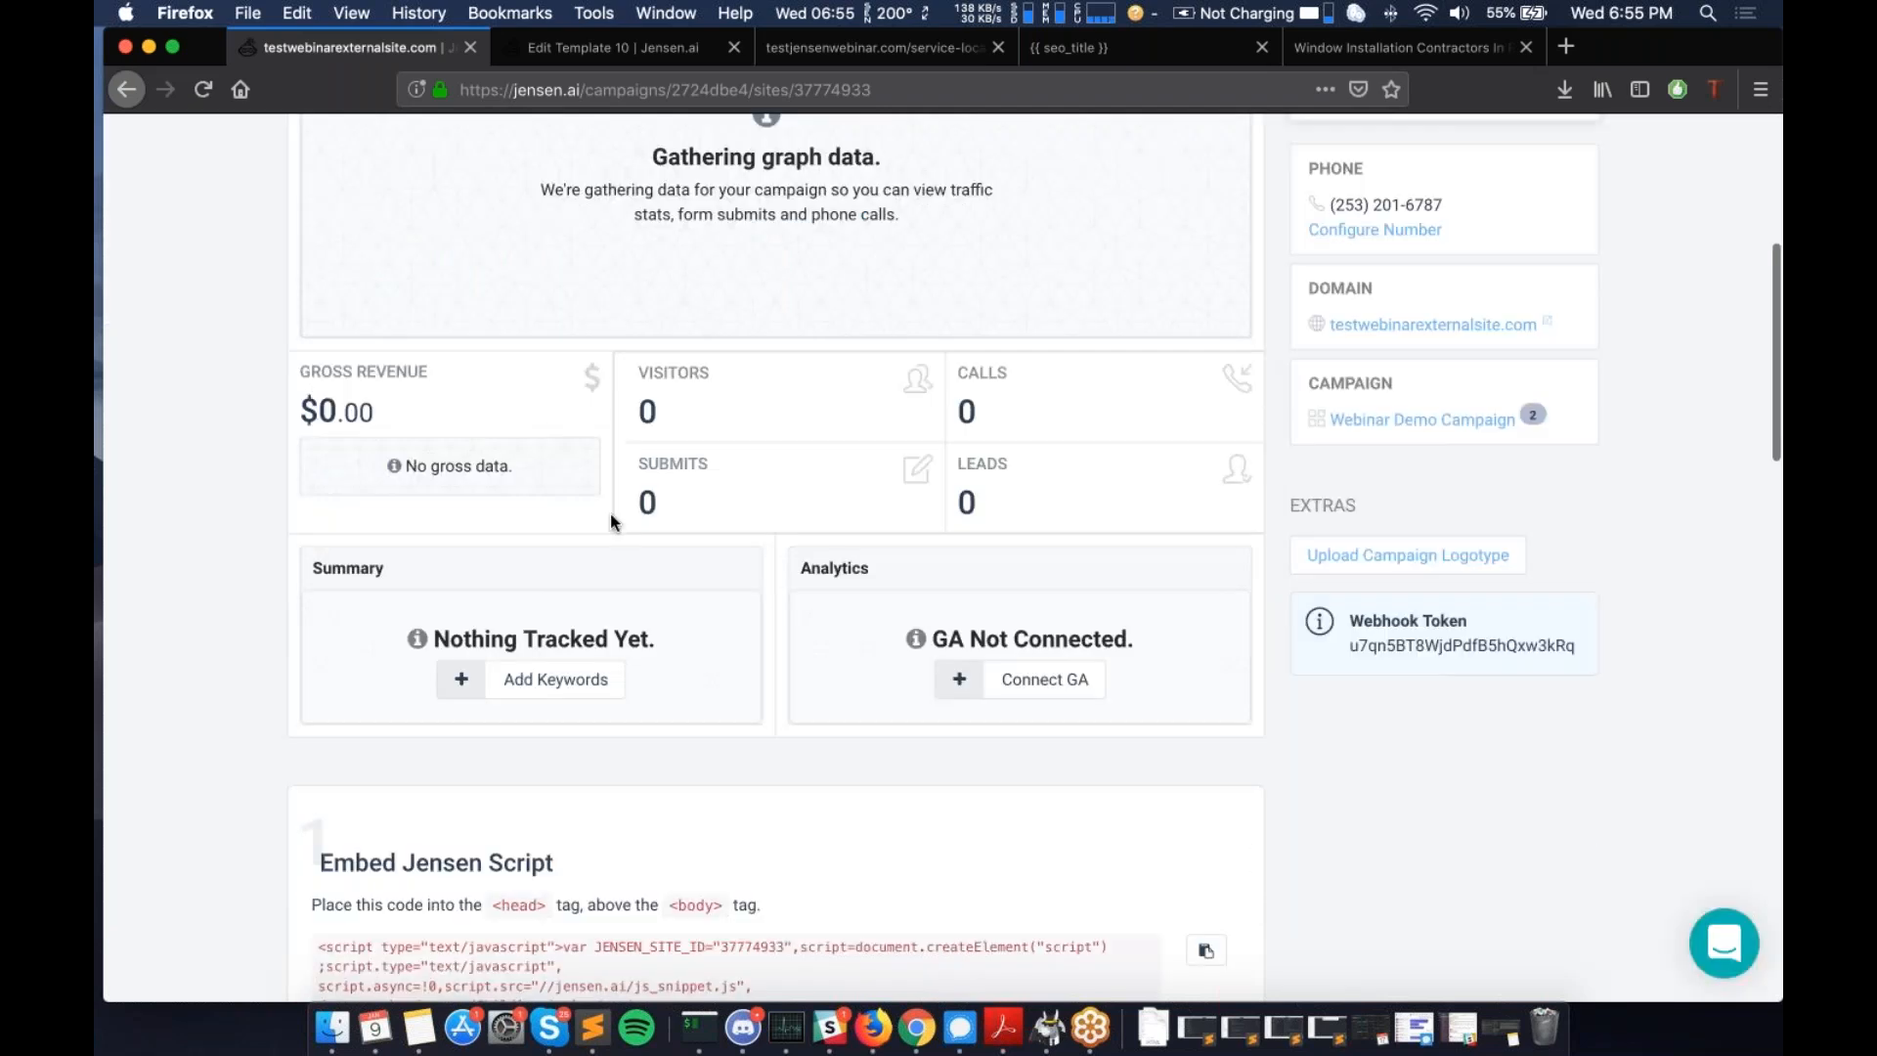
pyautogui.scroll(10, 610, 513)
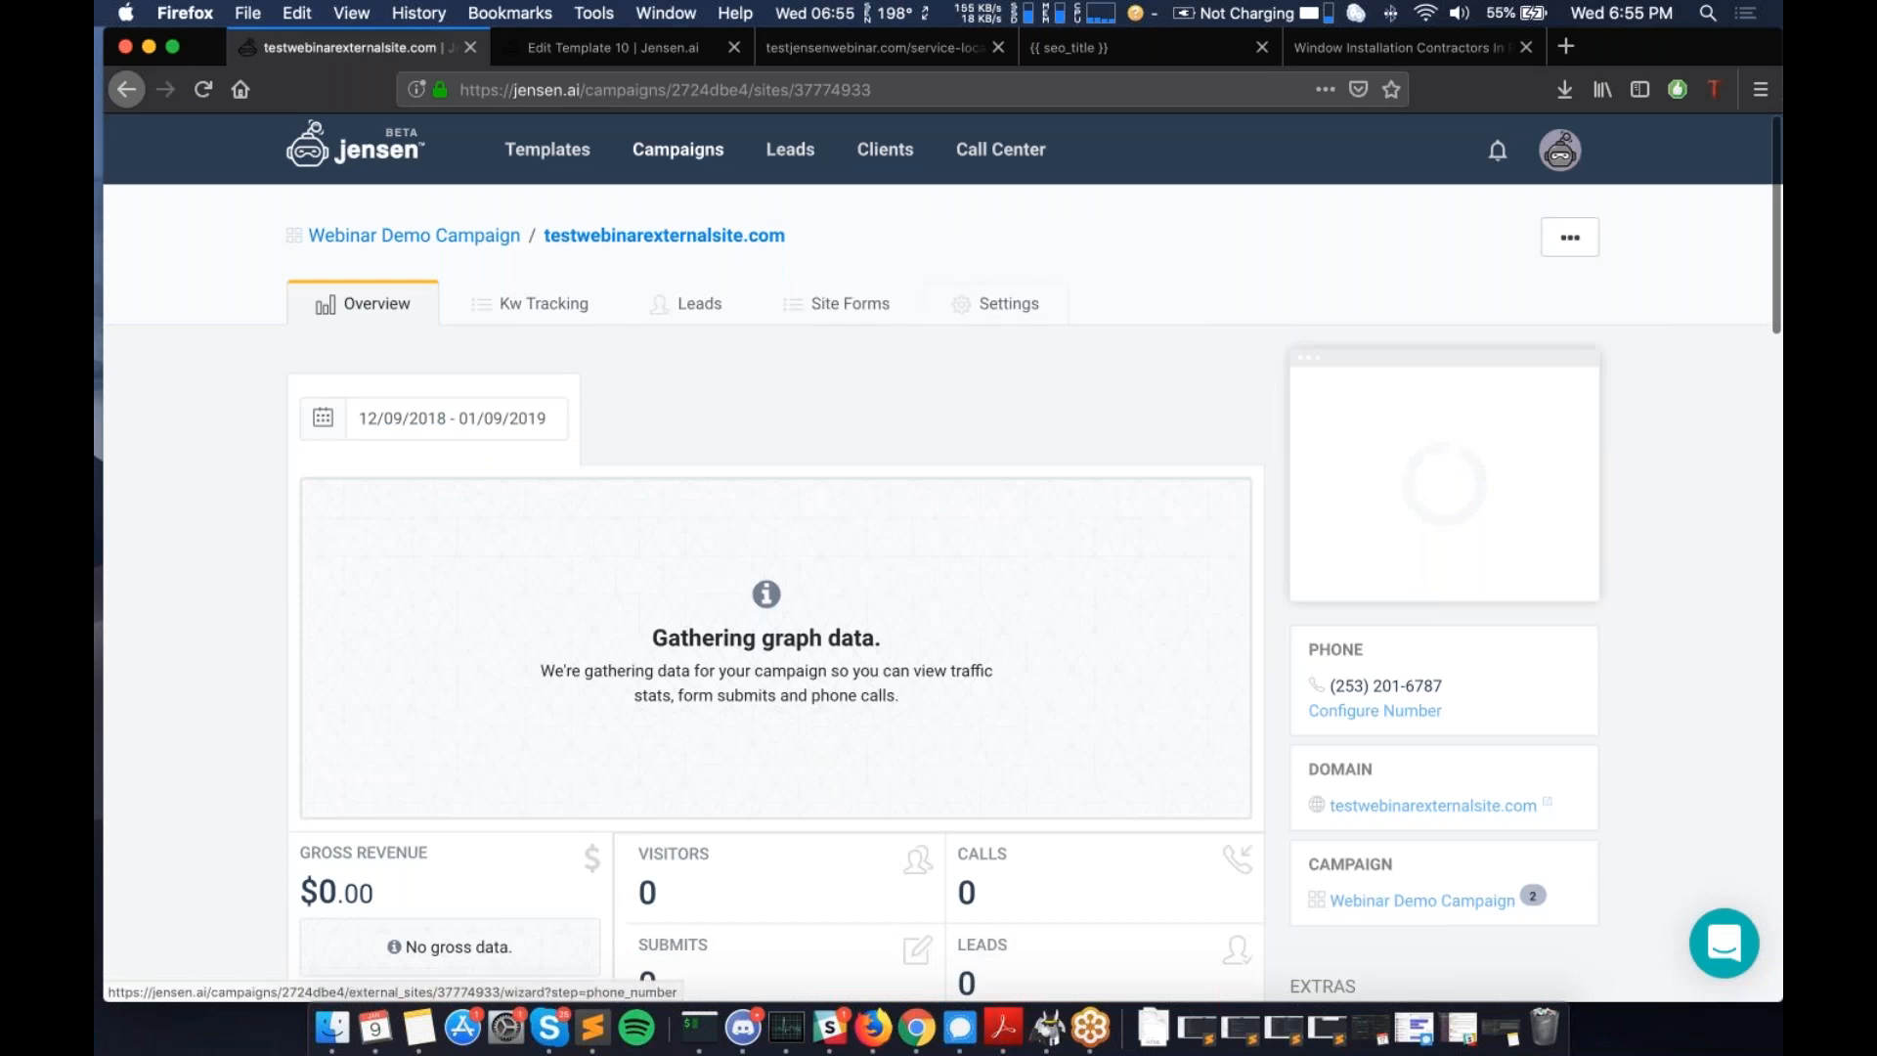
pyautogui.click(819, 305)
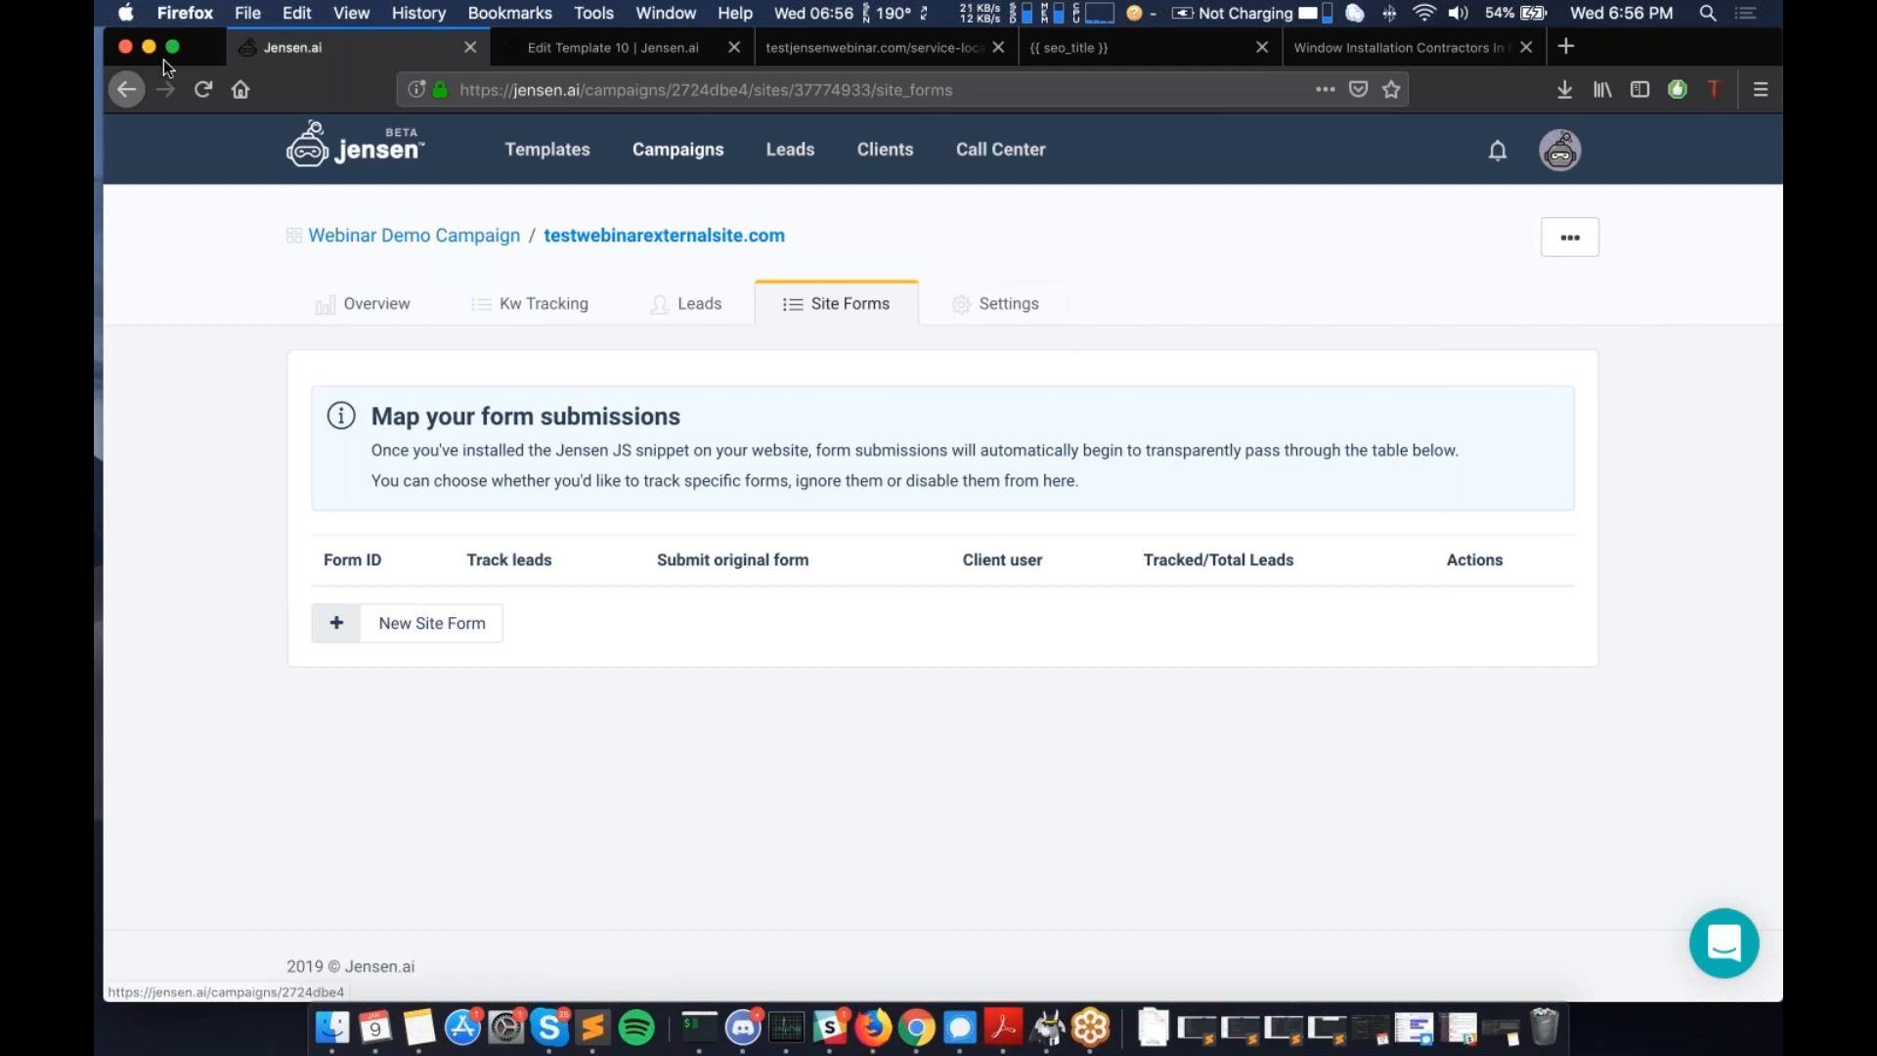
# - Review the form#id requirement under Tracking Form Submits in the overview, then open the Site Forms list
pyautogui.click(128, 94)
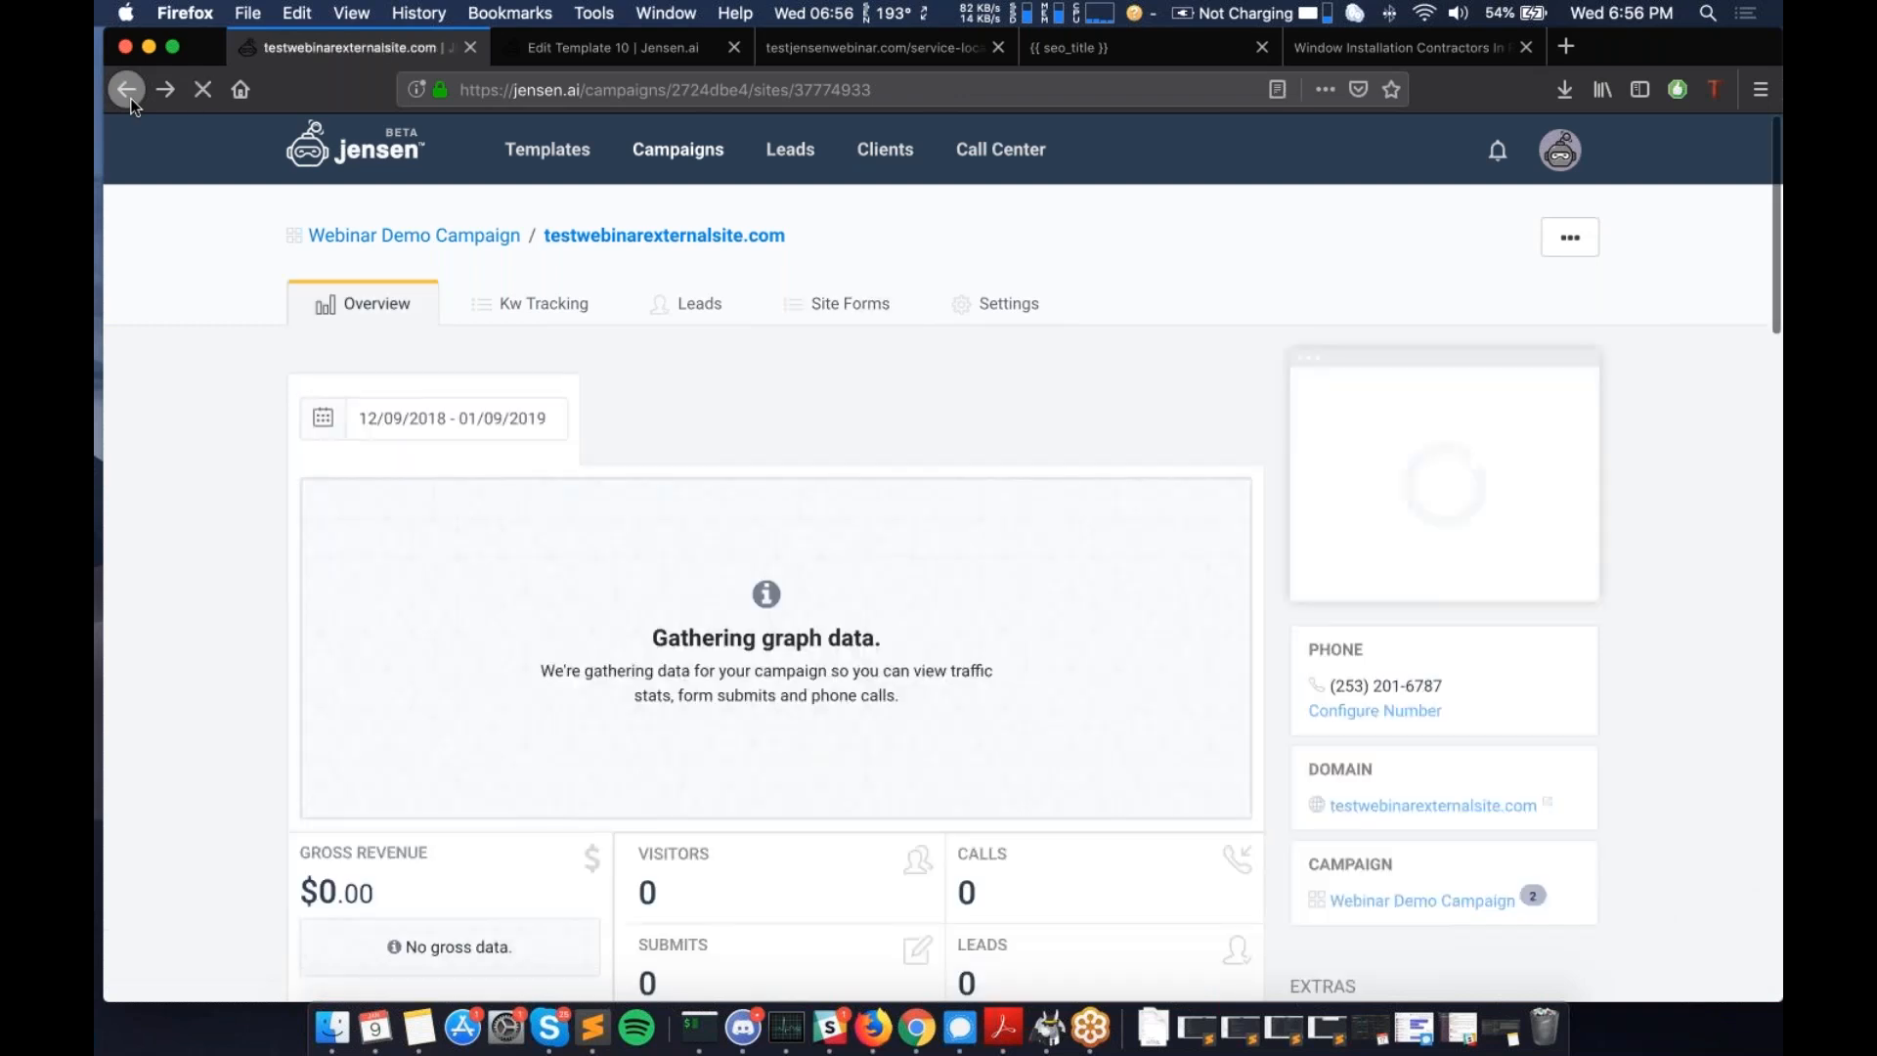
pyautogui.scroll(-10, 291, 455)
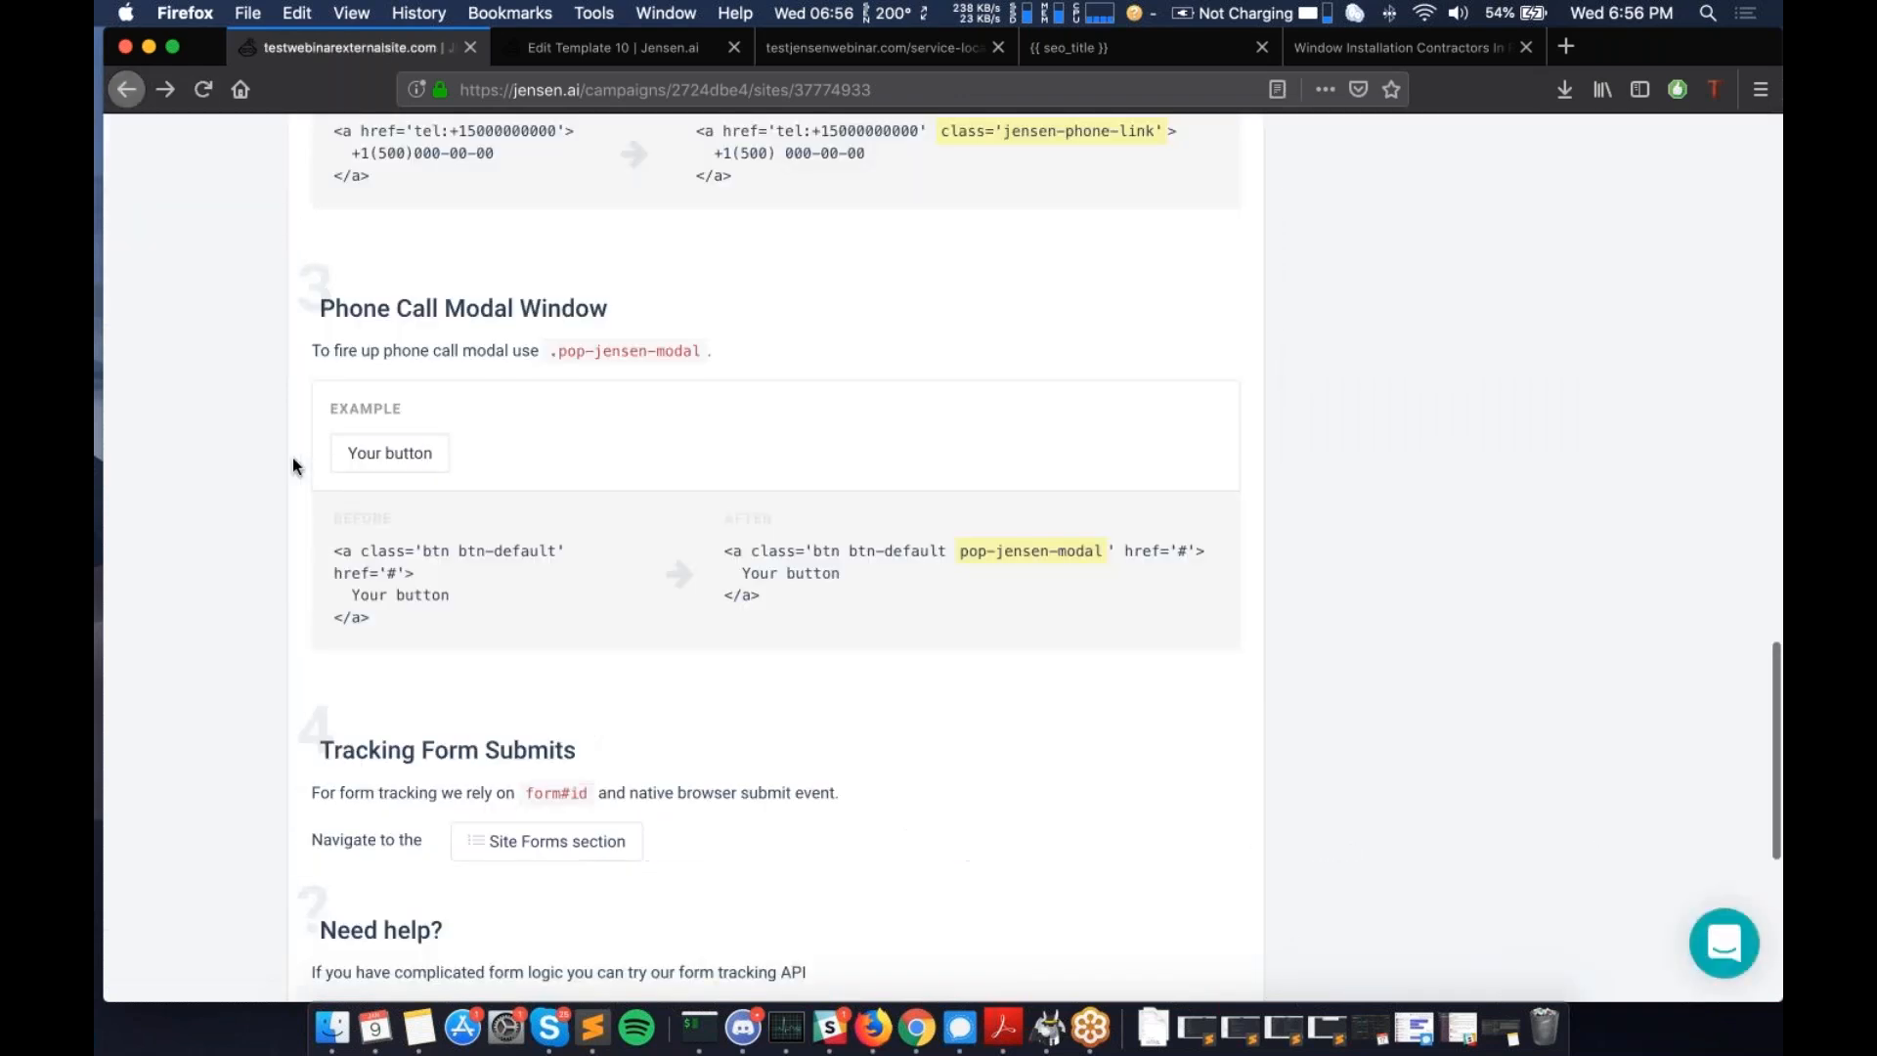
pyautogui.scroll(-5, 292, 456)
pyautogui.scroll(4, 291, 455)
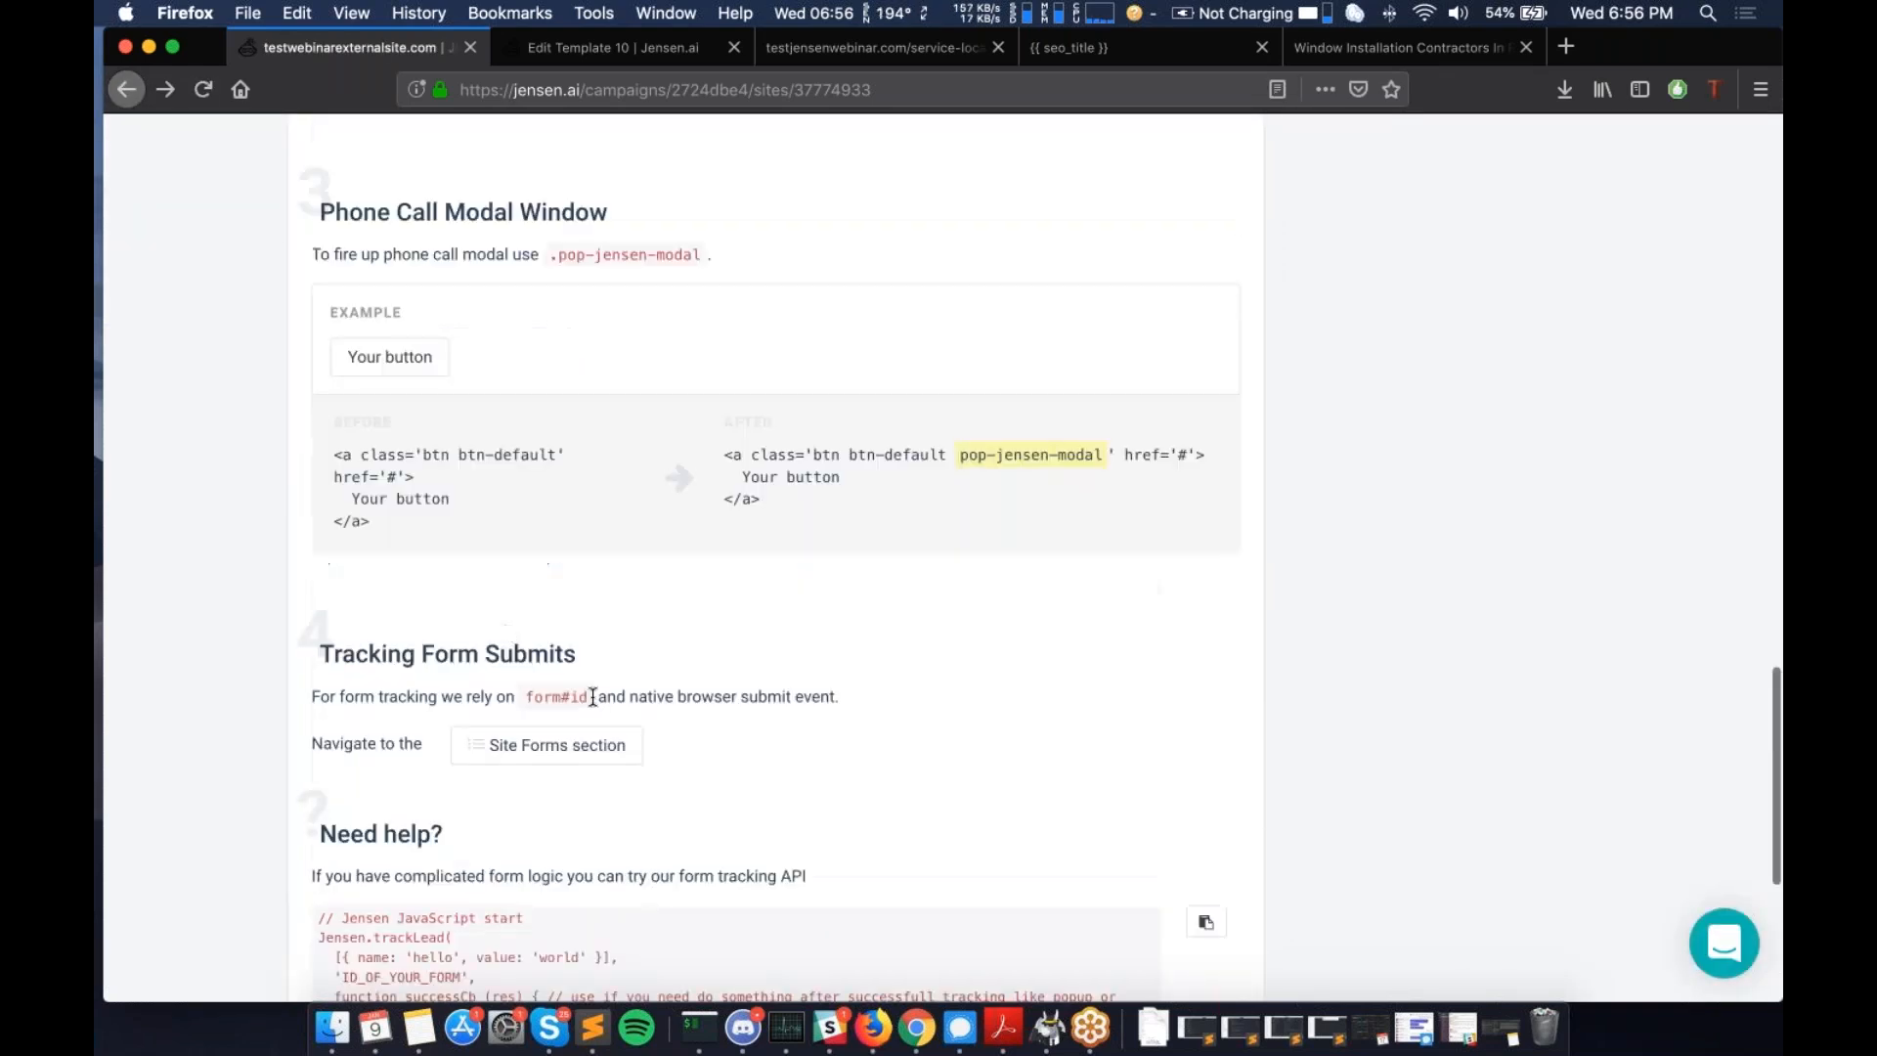
pyautogui.moveTo(591, 696); pyautogui.dragTo(533, 694)
pyautogui.click(548, 694)
pyautogui.doubleClick(547, 694)
pyautogui.doubleClick(586, 695)
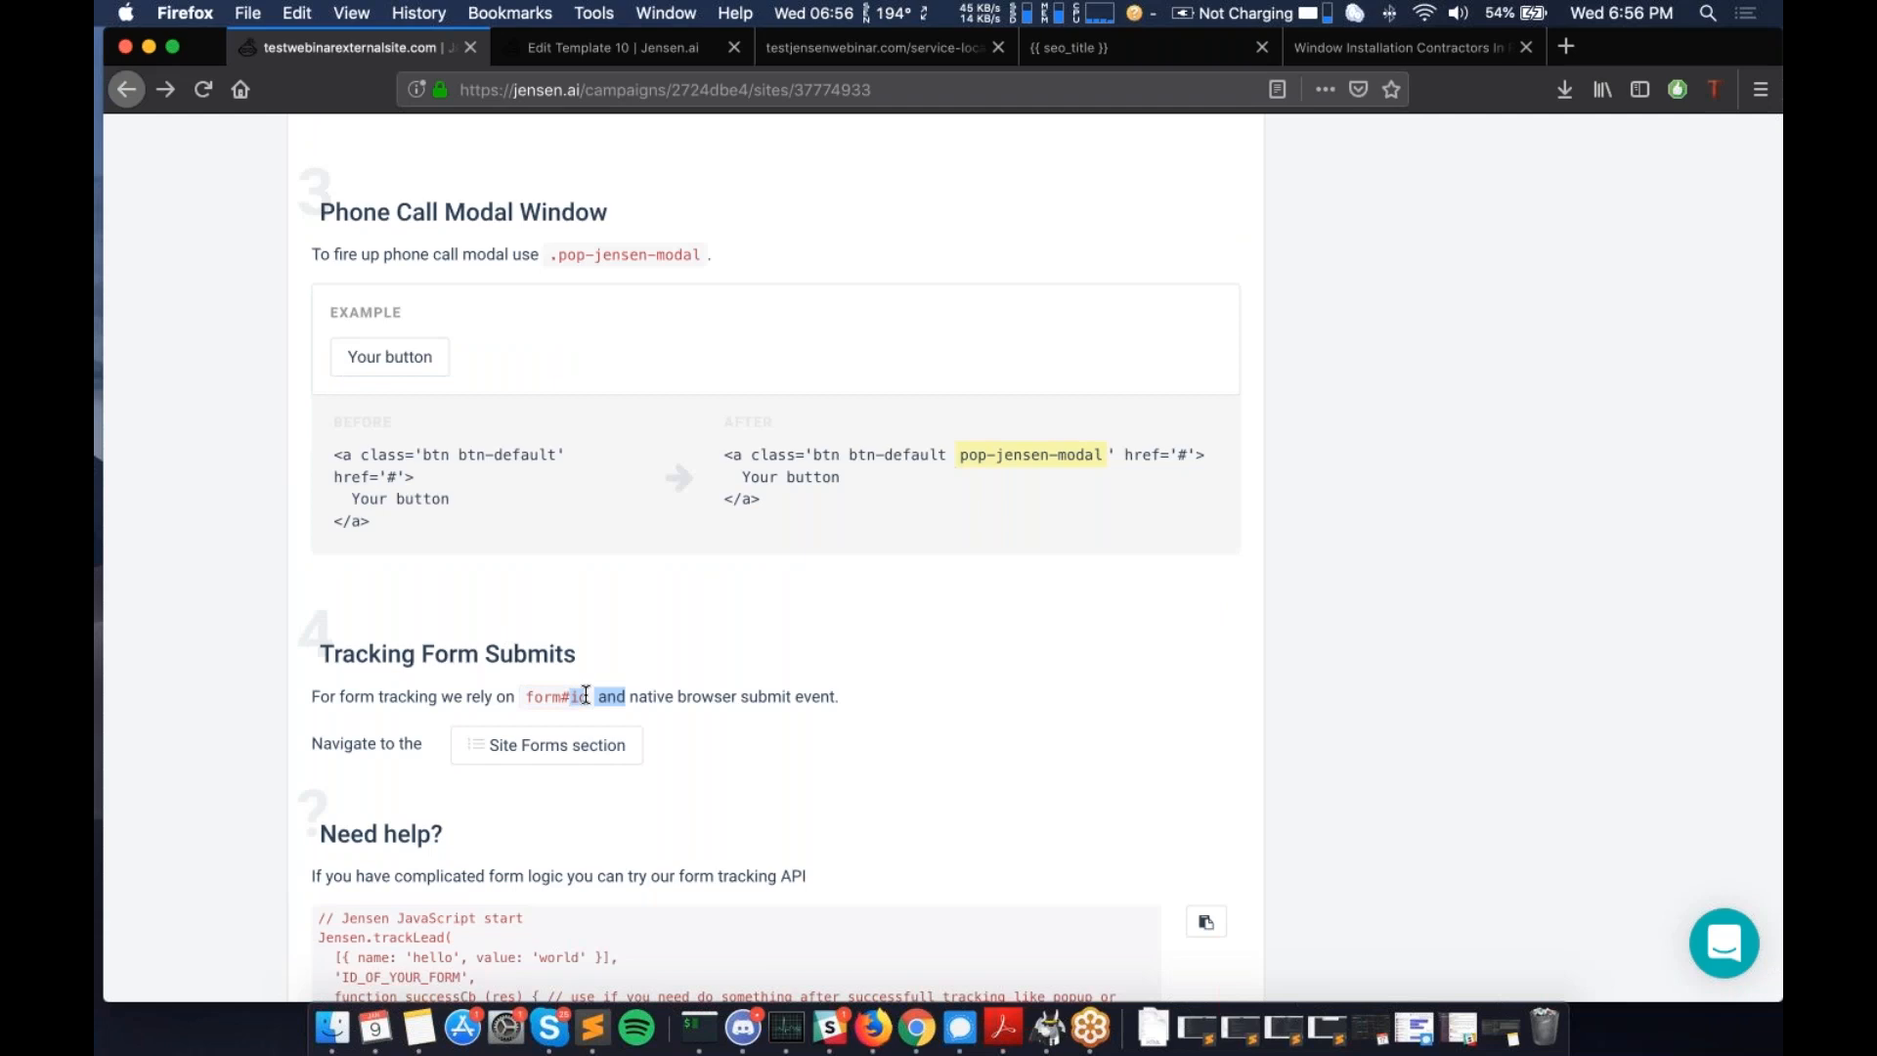
pyautogui.click(585, 695)
pyautogui.click(571, 746)
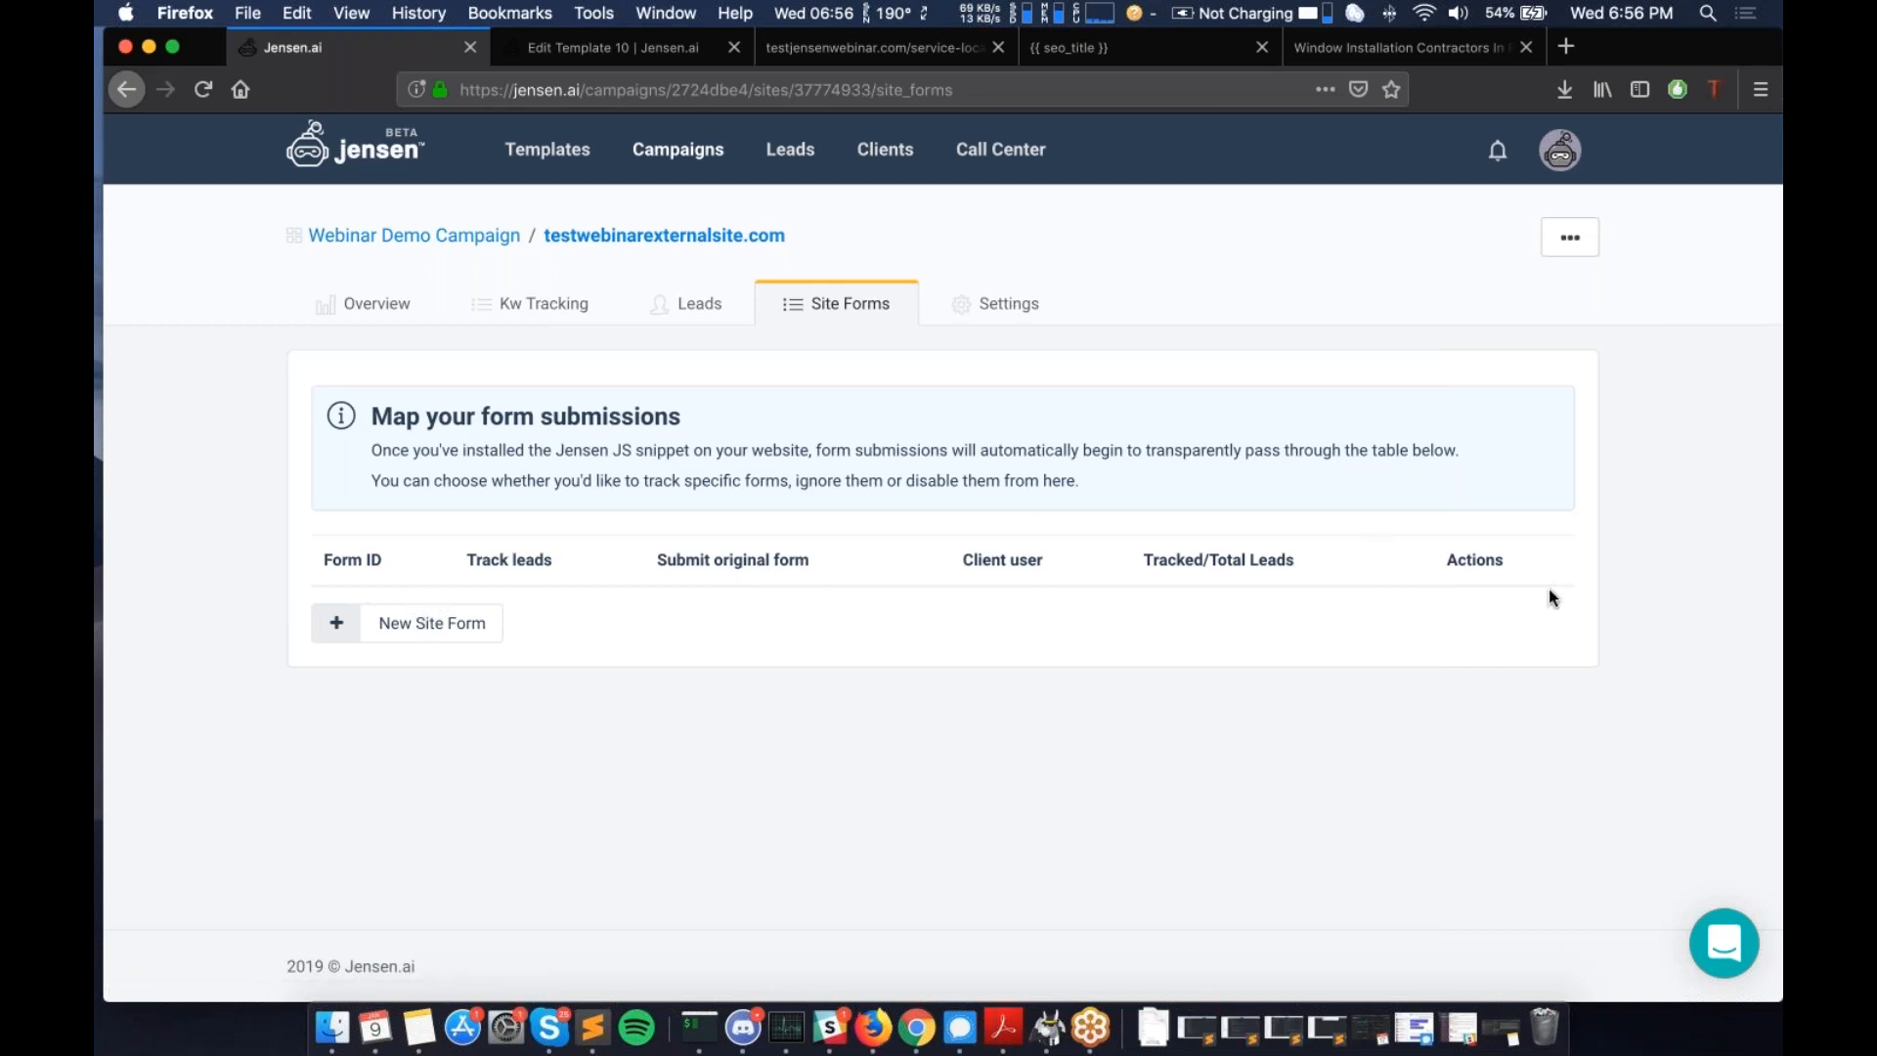
# - Start a new site form and look over its fields
pyautogui.click(445, 632)
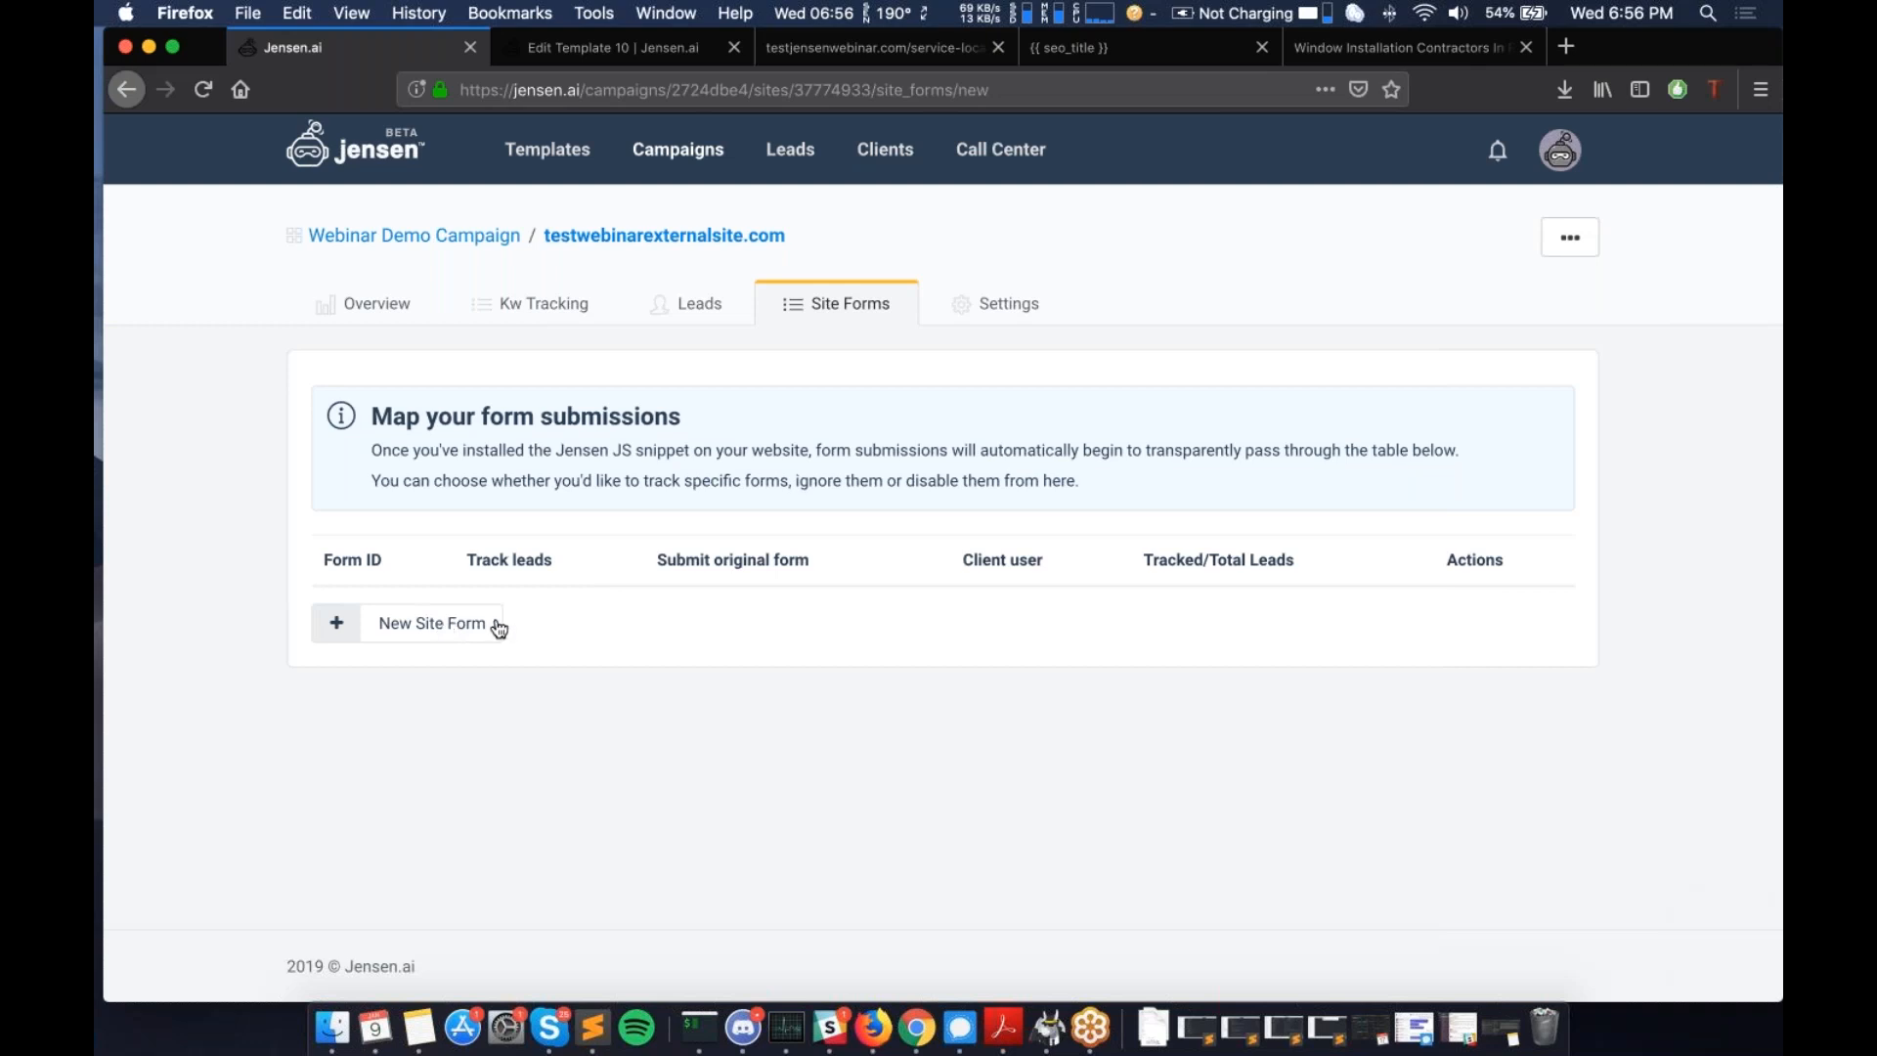
pyautogui.scroll(-6, 499, 629)
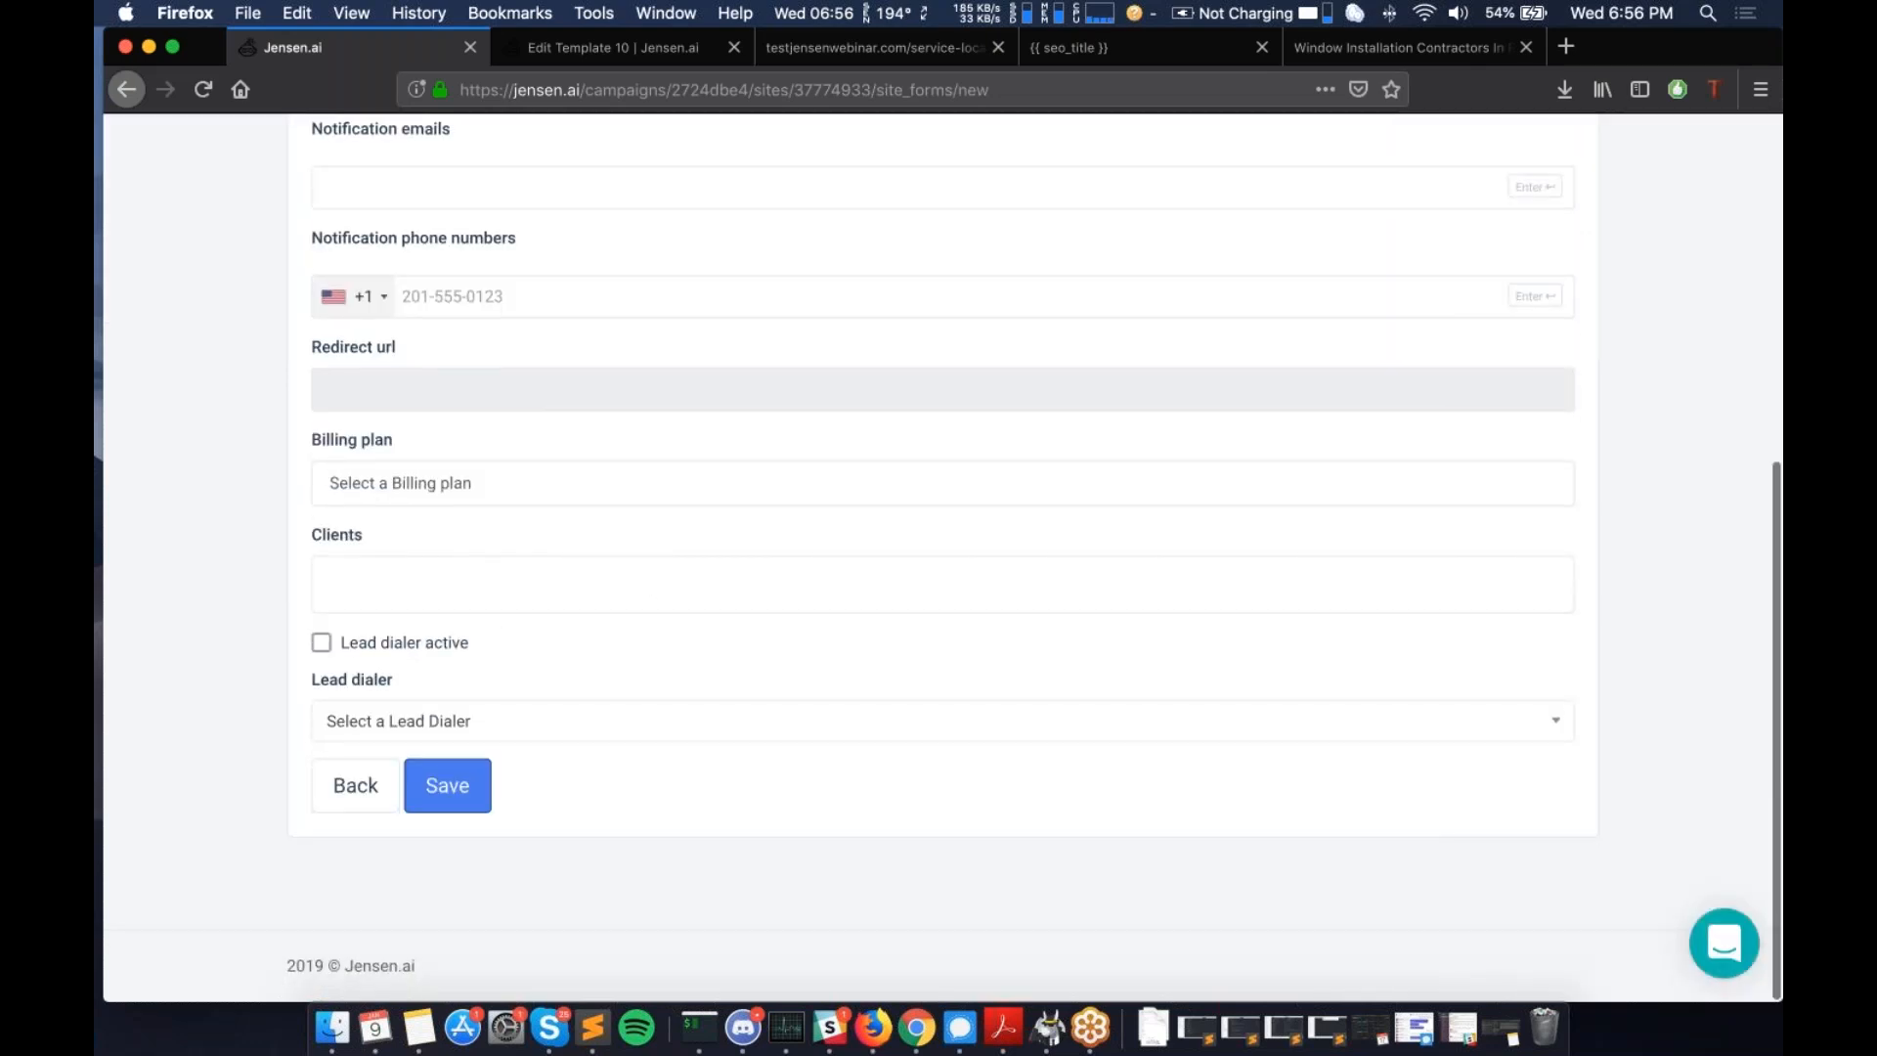
pyautogui.scroll(2, 499, 628)
pyautogui.scroll(3, 942, 557)
pyautogui.scroll(-1, 616, 441)
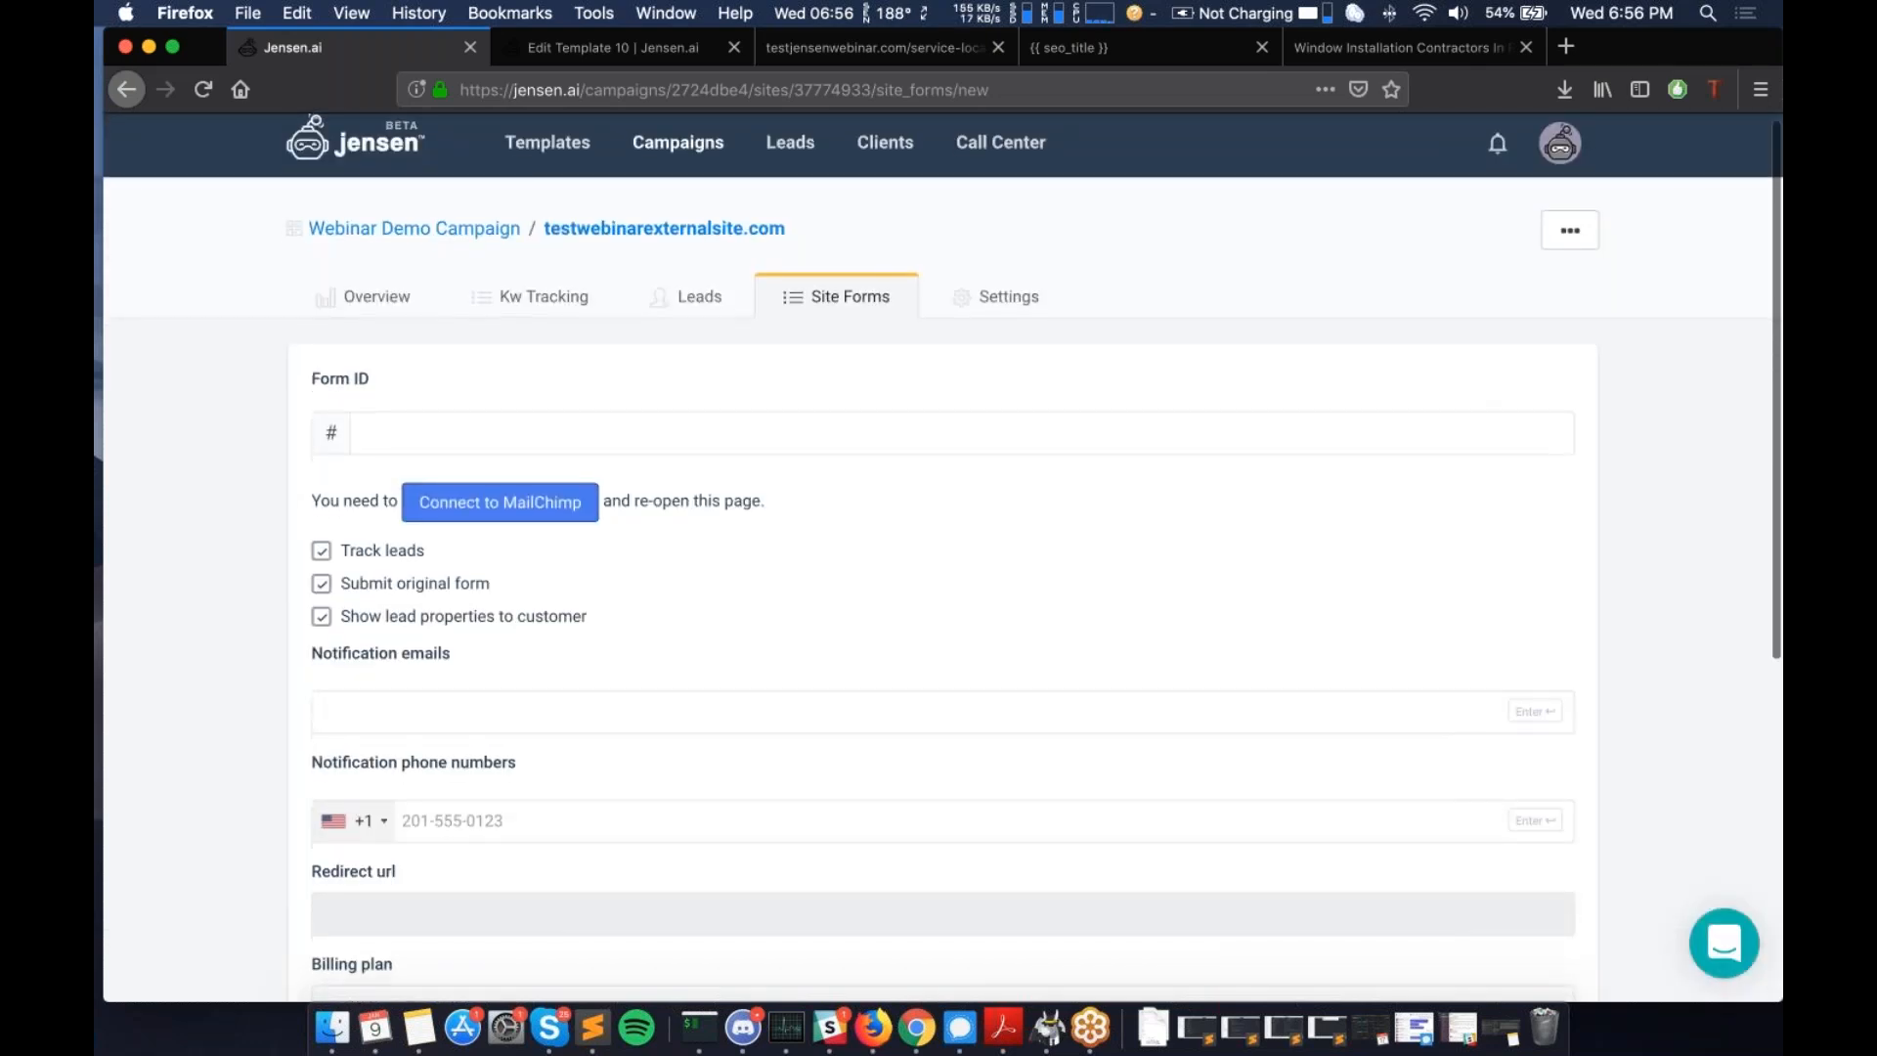
pyautogui.scroll(-2, 616, 441)
# - Set the Form ID to quote_form and review the lead tracking options
pyautogui.click(794, 359)
pyautogui.scroll(-1, 952, 290)
pyautogui.scroll(-1, 951, 291)
pyautogui.write('quote_form')
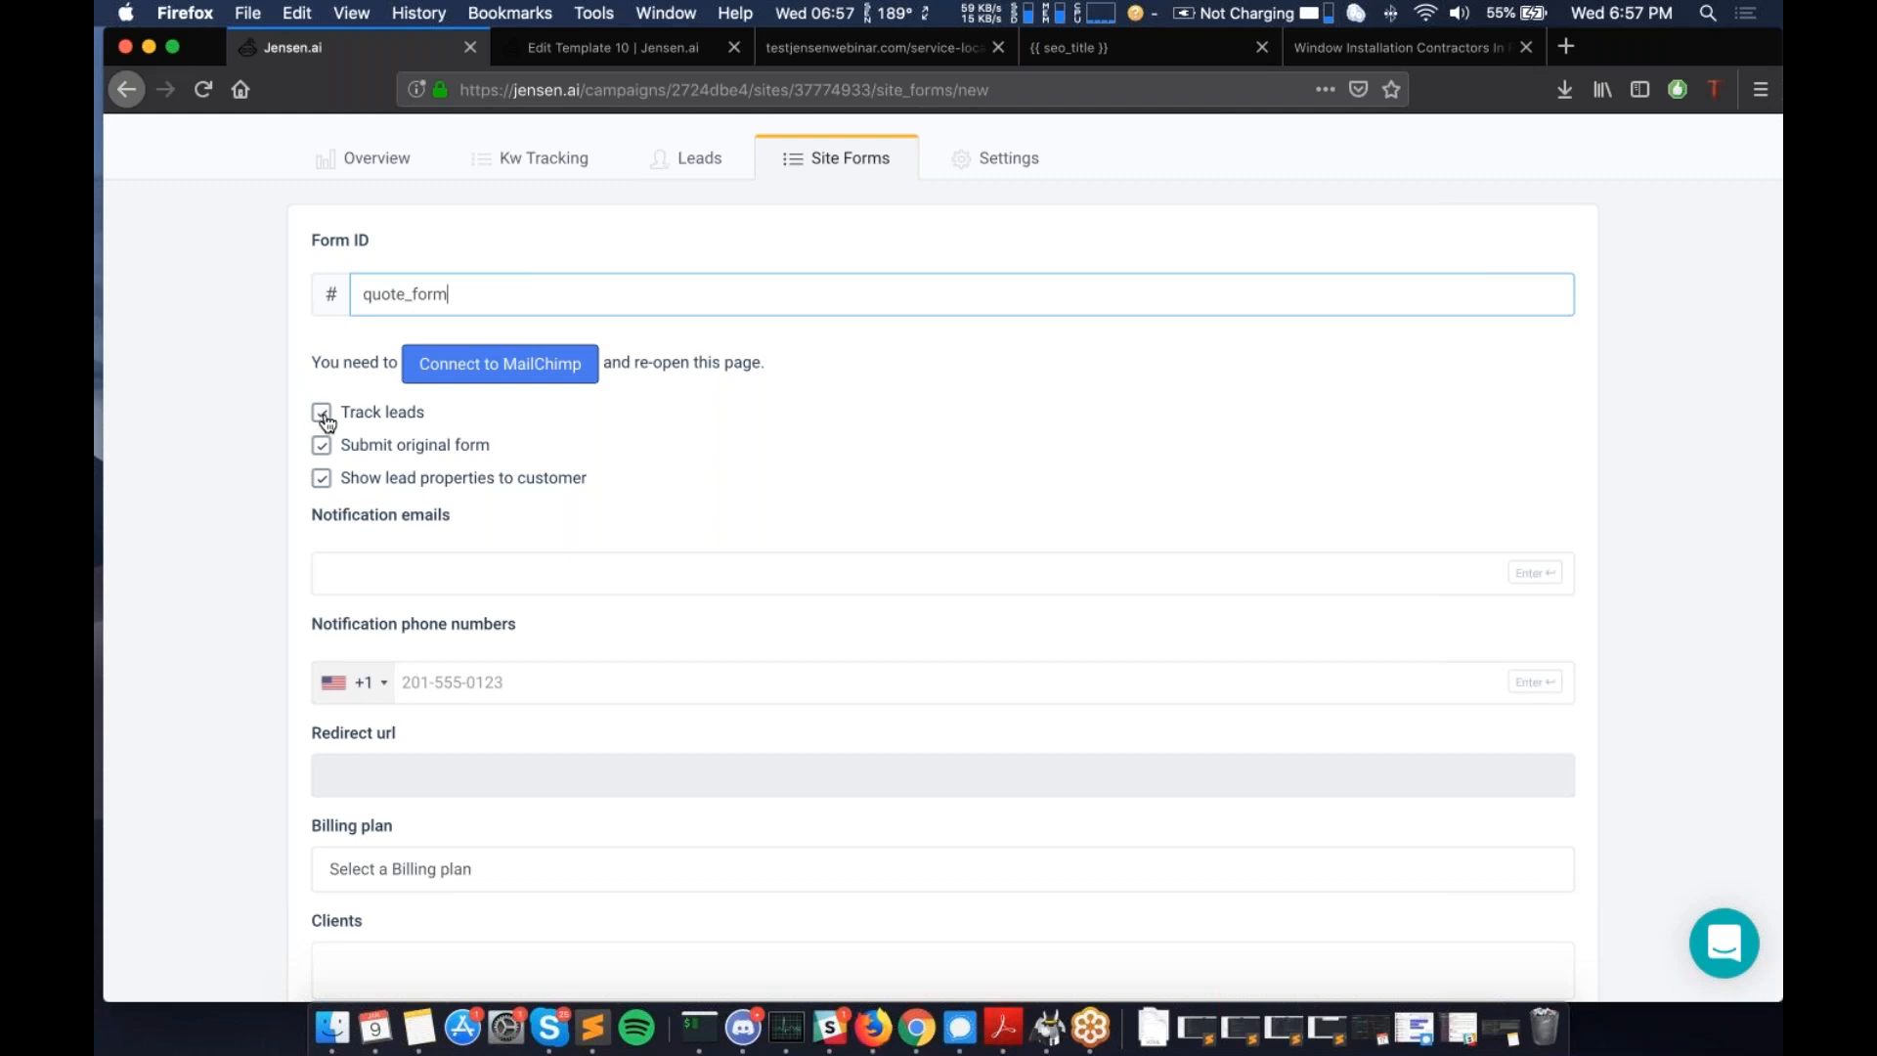
pyautogui.scroll(1, 327, 420)
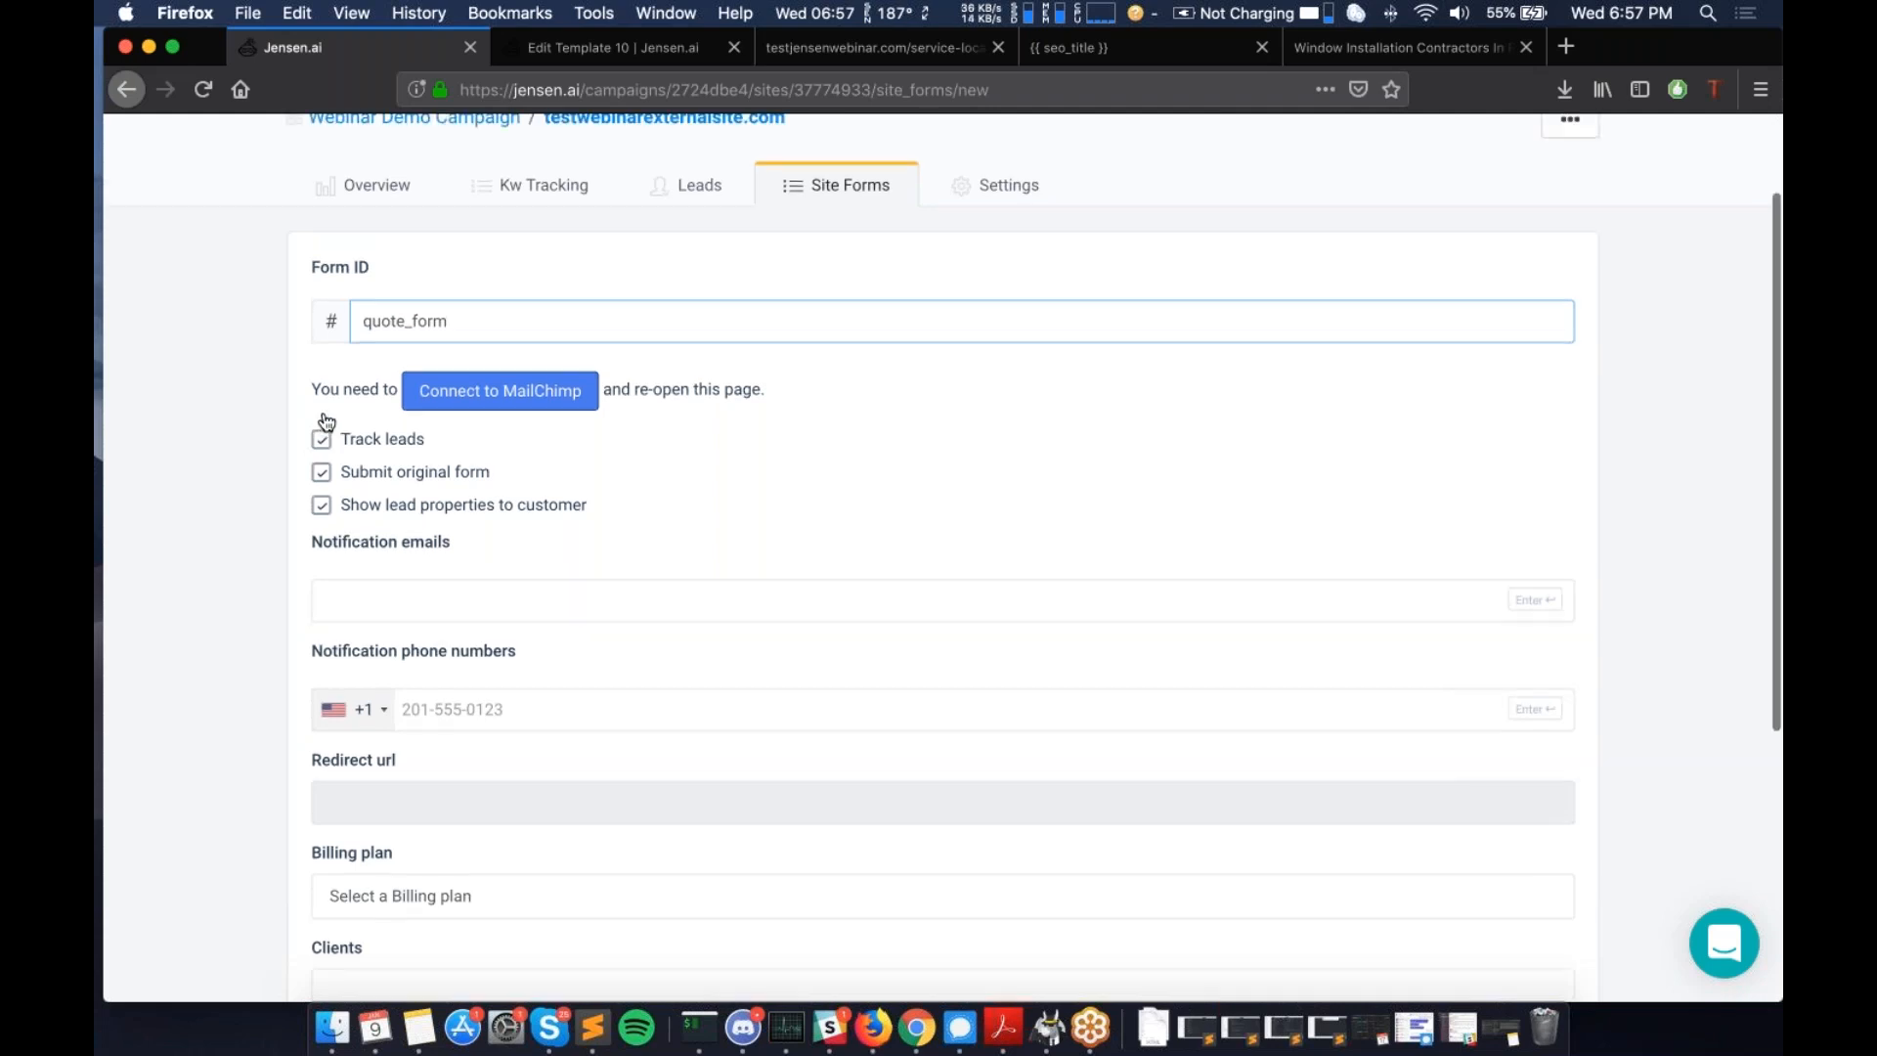
pyautogui.scroll(3, 326, 421)
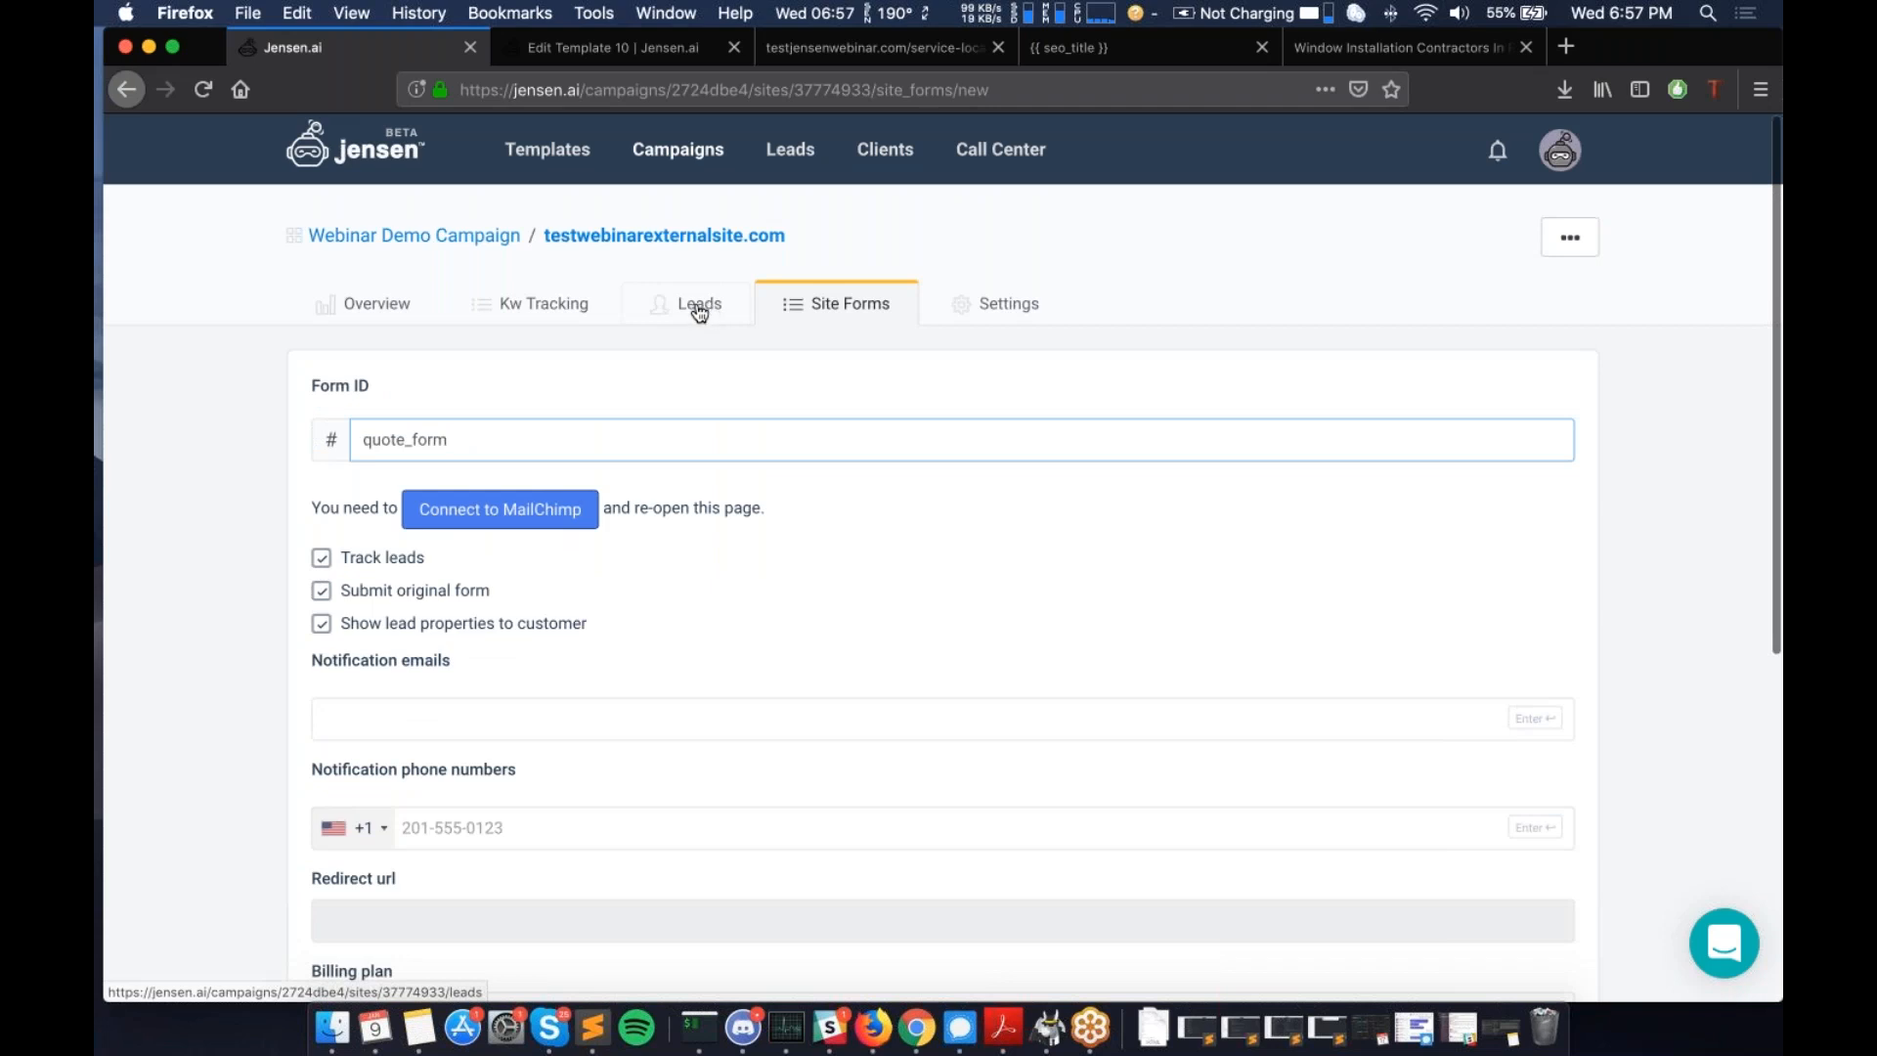
pyautogui.scroll(-1, 706, 311)
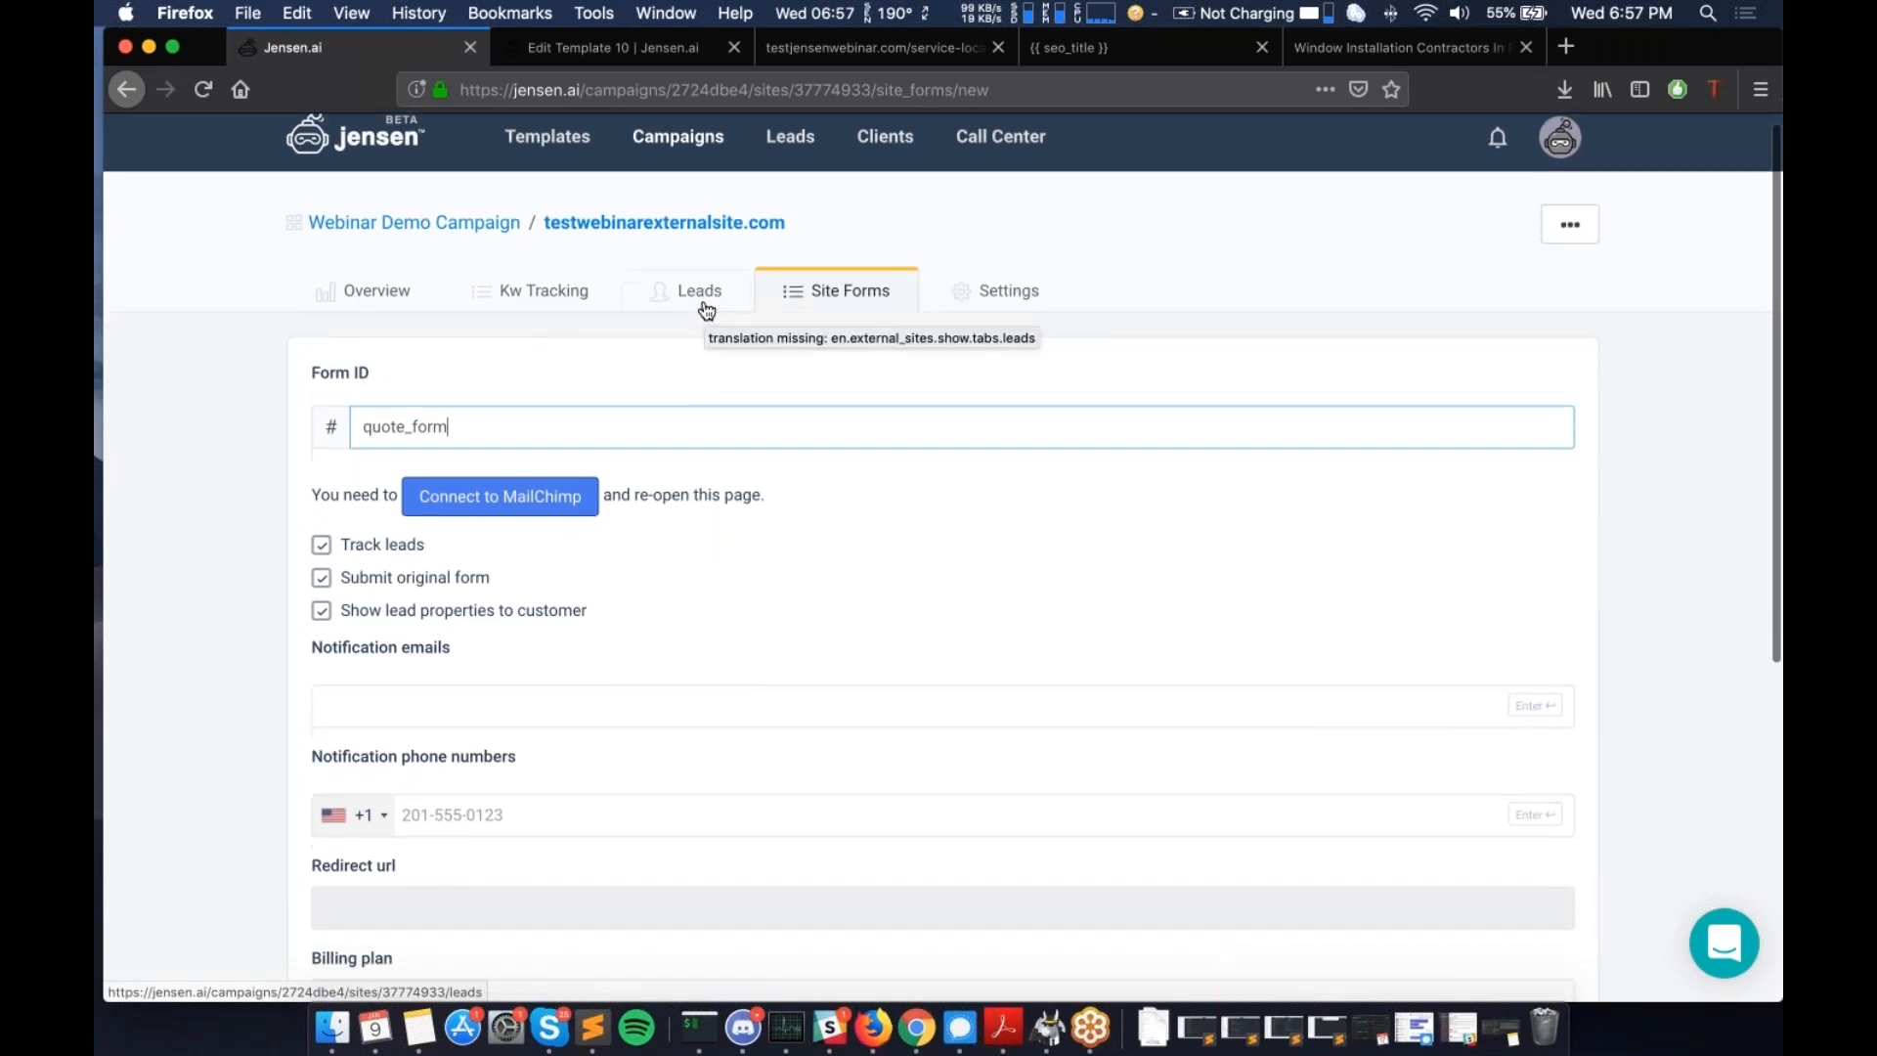
pyautogui.scroll(-1, 706, 310)
pyautogui.scroll(-5, 706, 311)
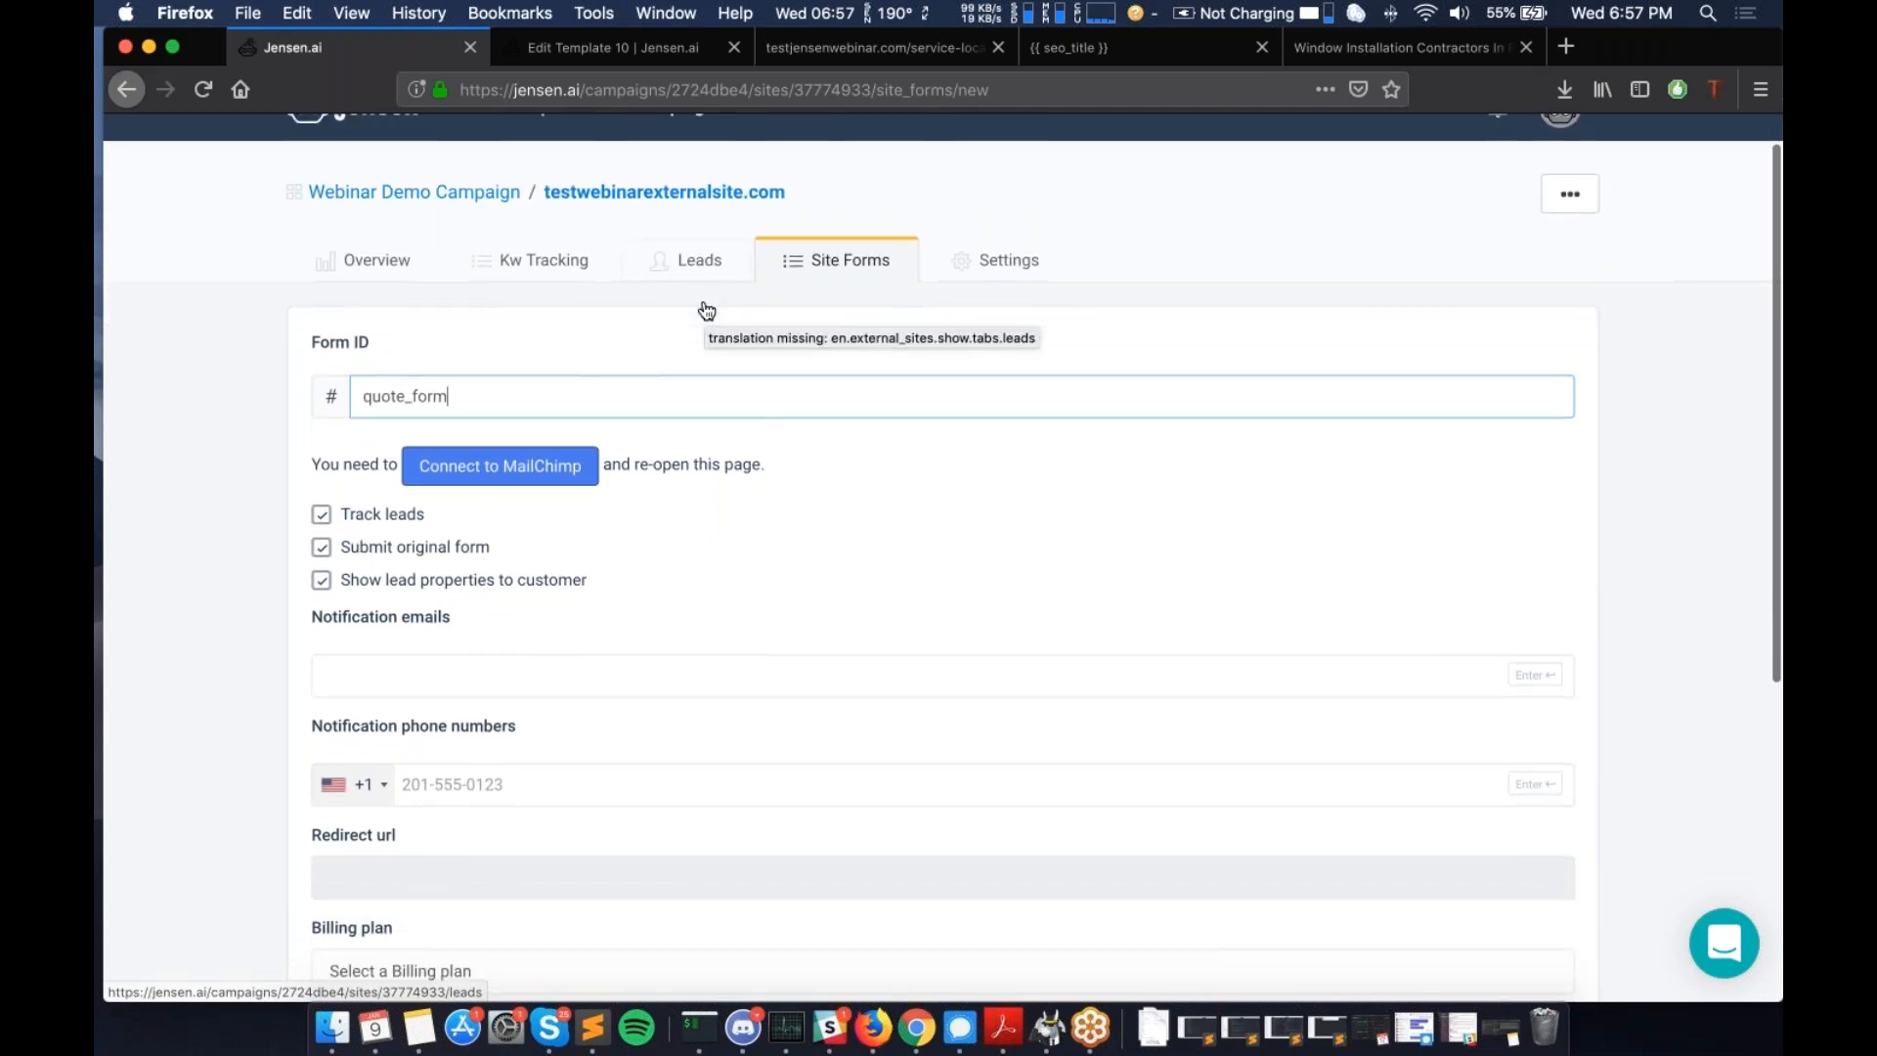
pyautogui.scroll(-1, 340, 521)
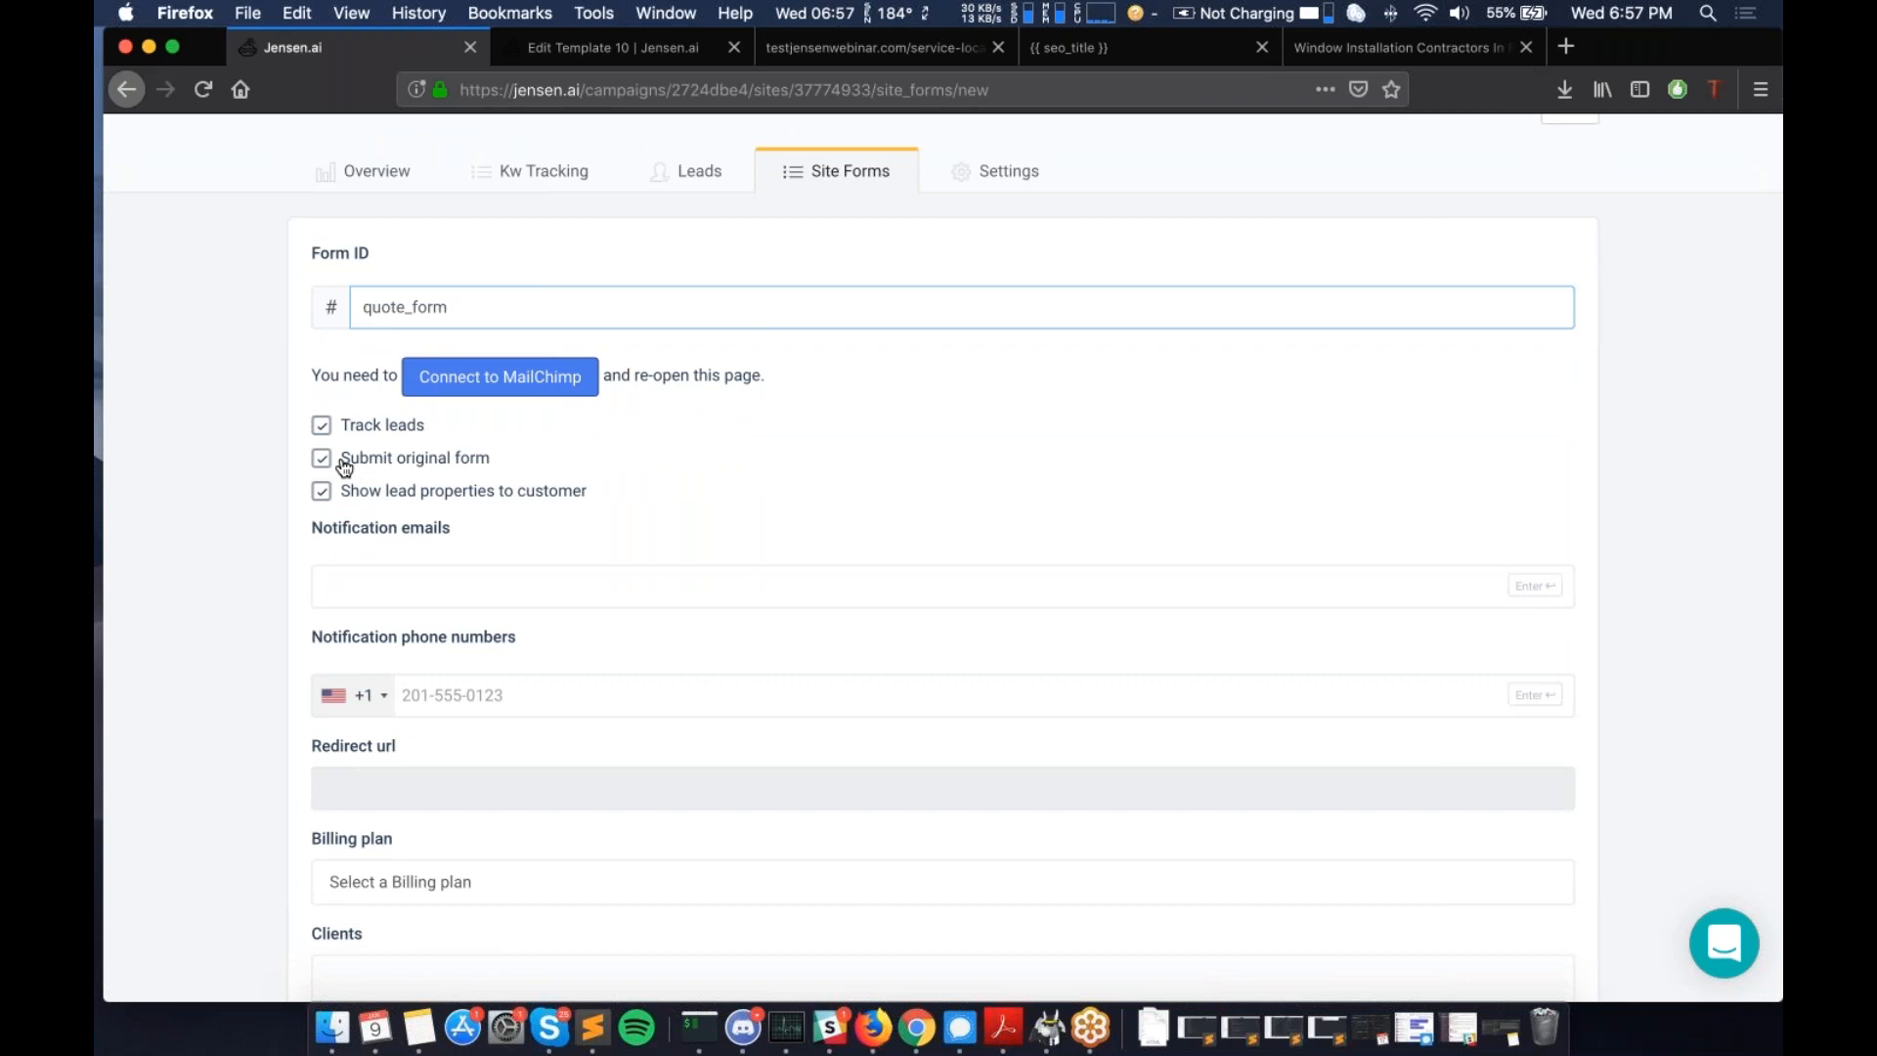
pyautogui.click(322, 460)
pyautogui.click(323, 460)
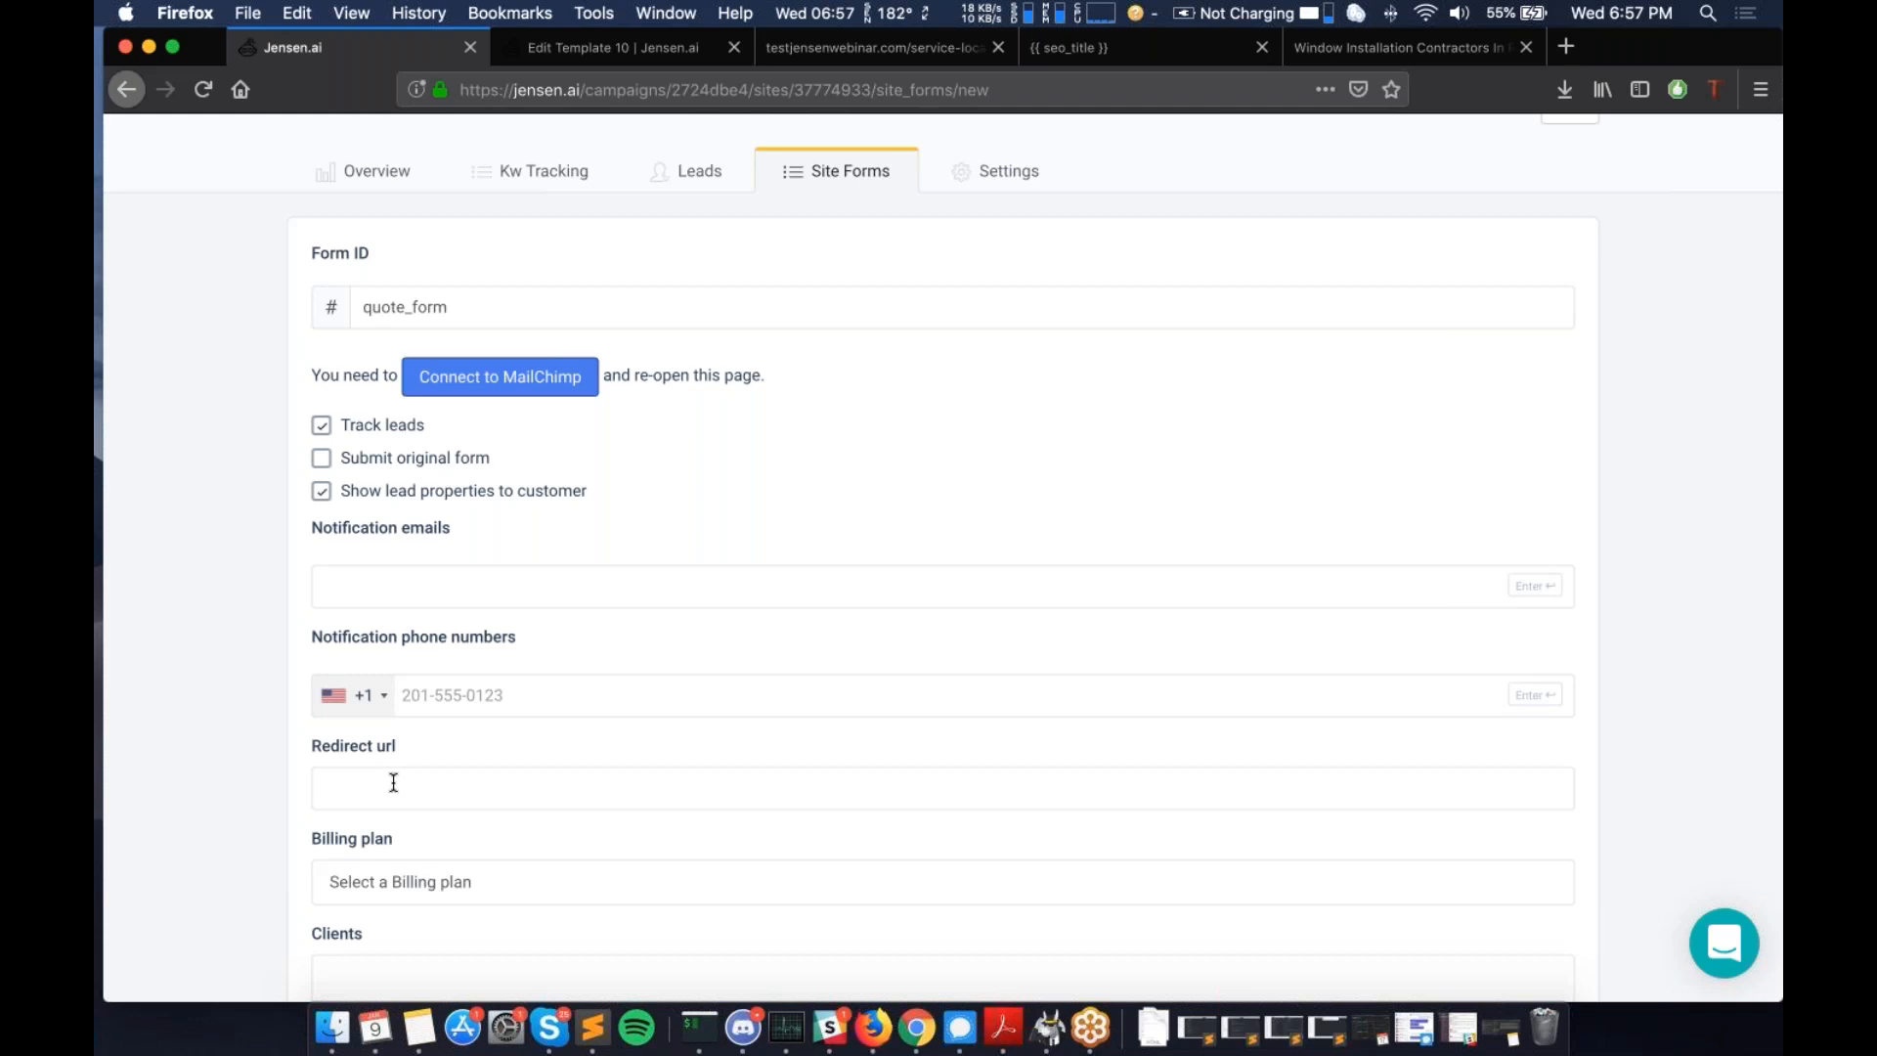
pyautogui.scroll(2, 394, 782)
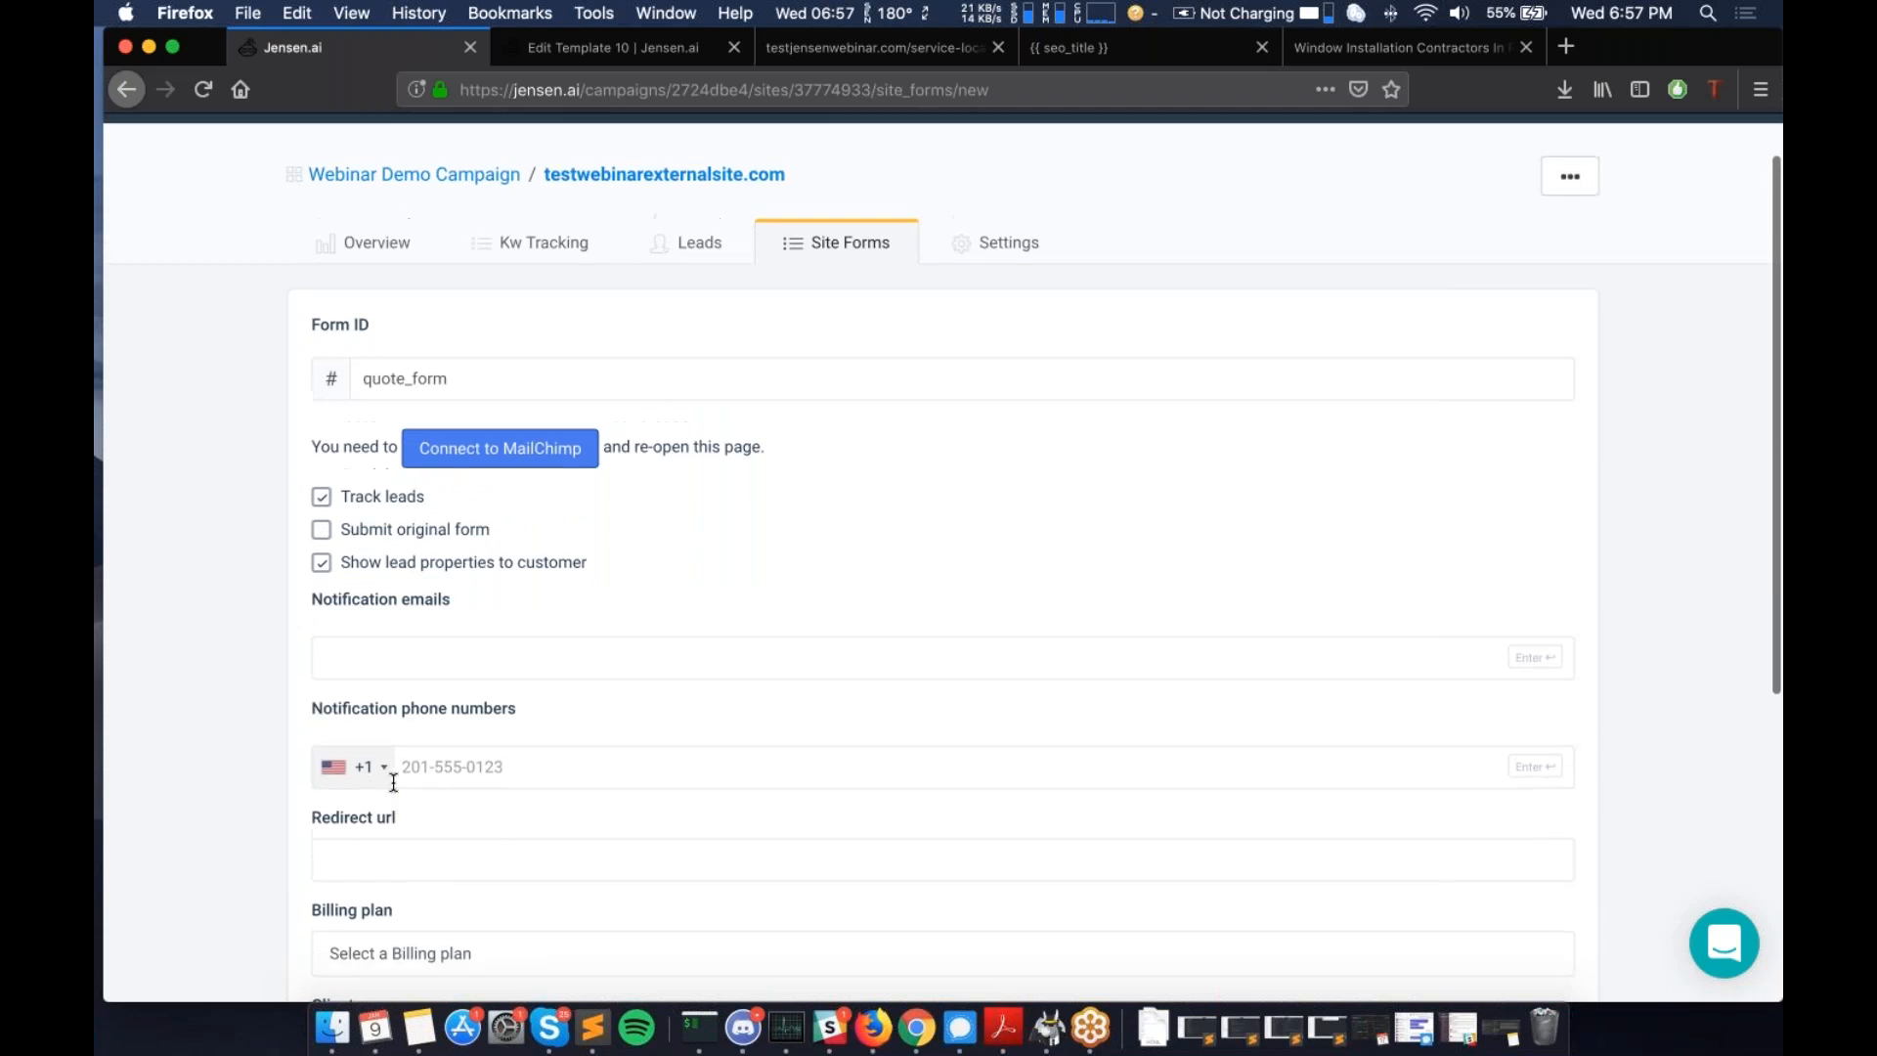
pyautogui.scroll(1, 394, 782)
pyautogui.scroll(-1, 323, 593)
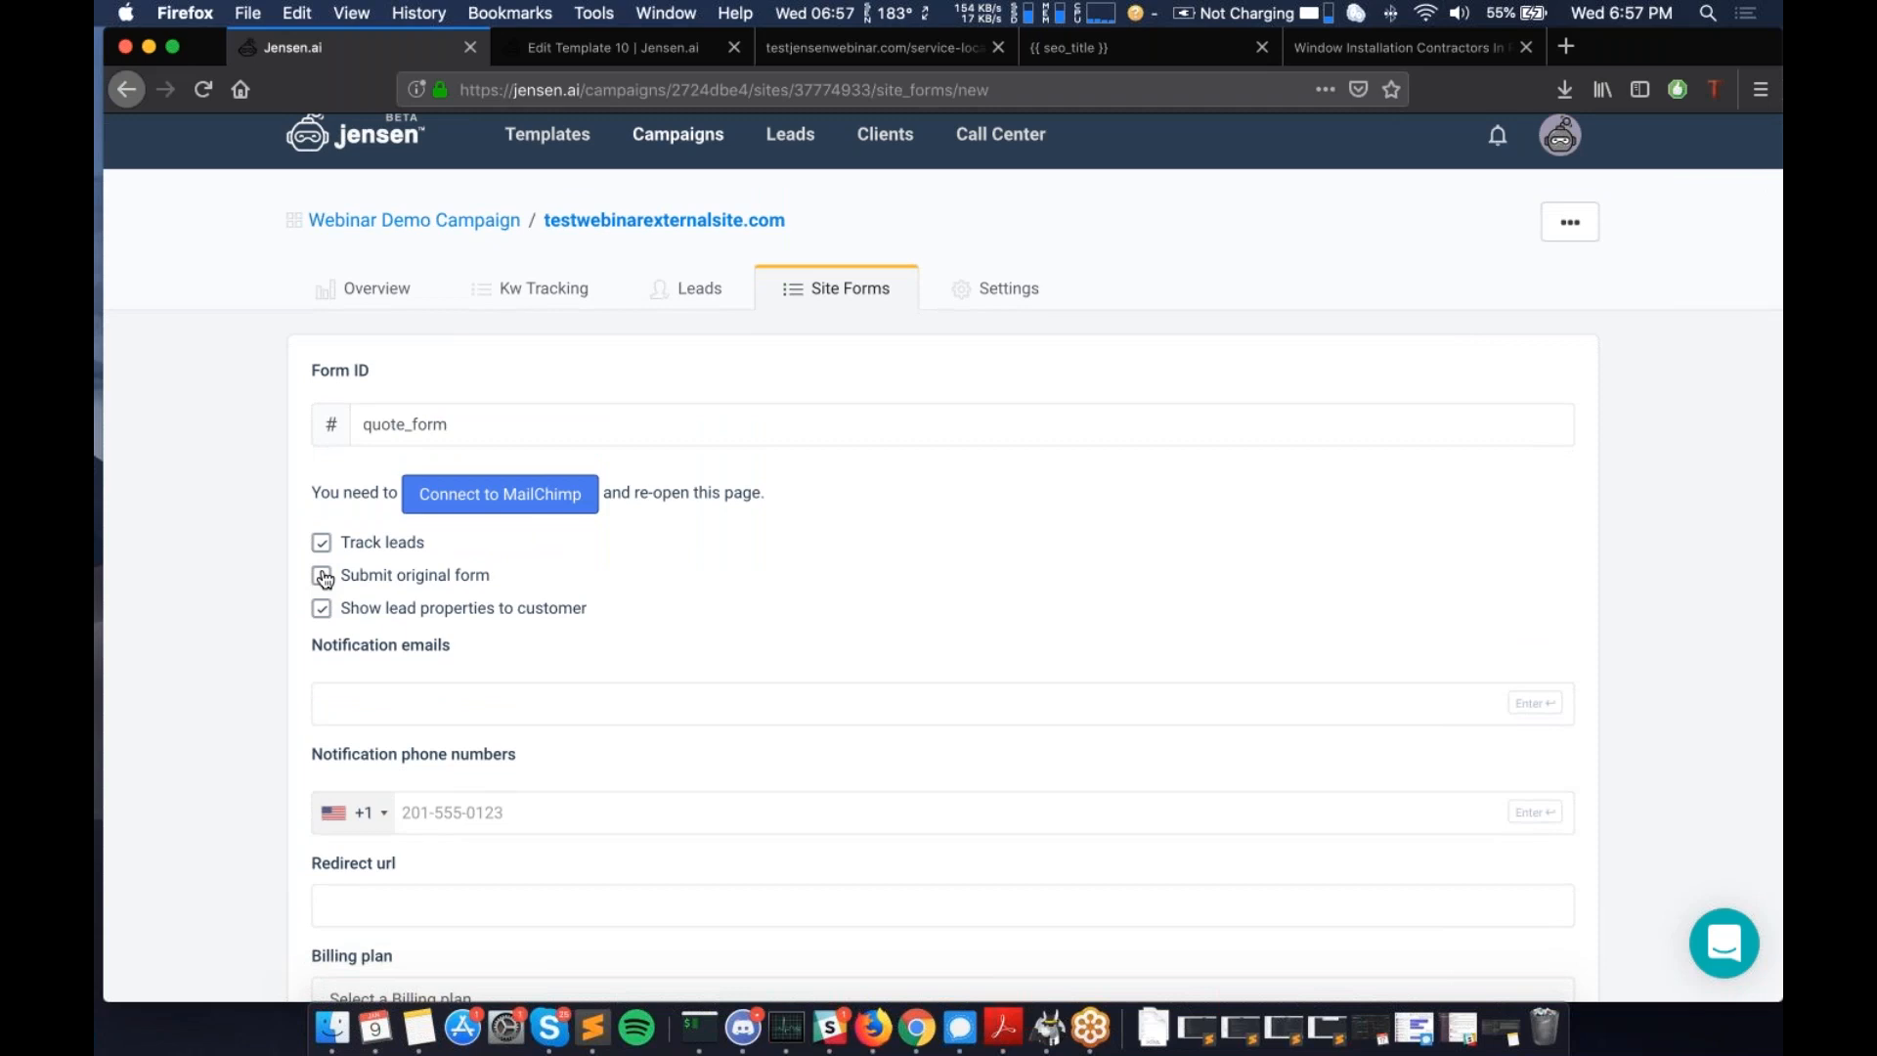
pyautogui.click(323, 579)
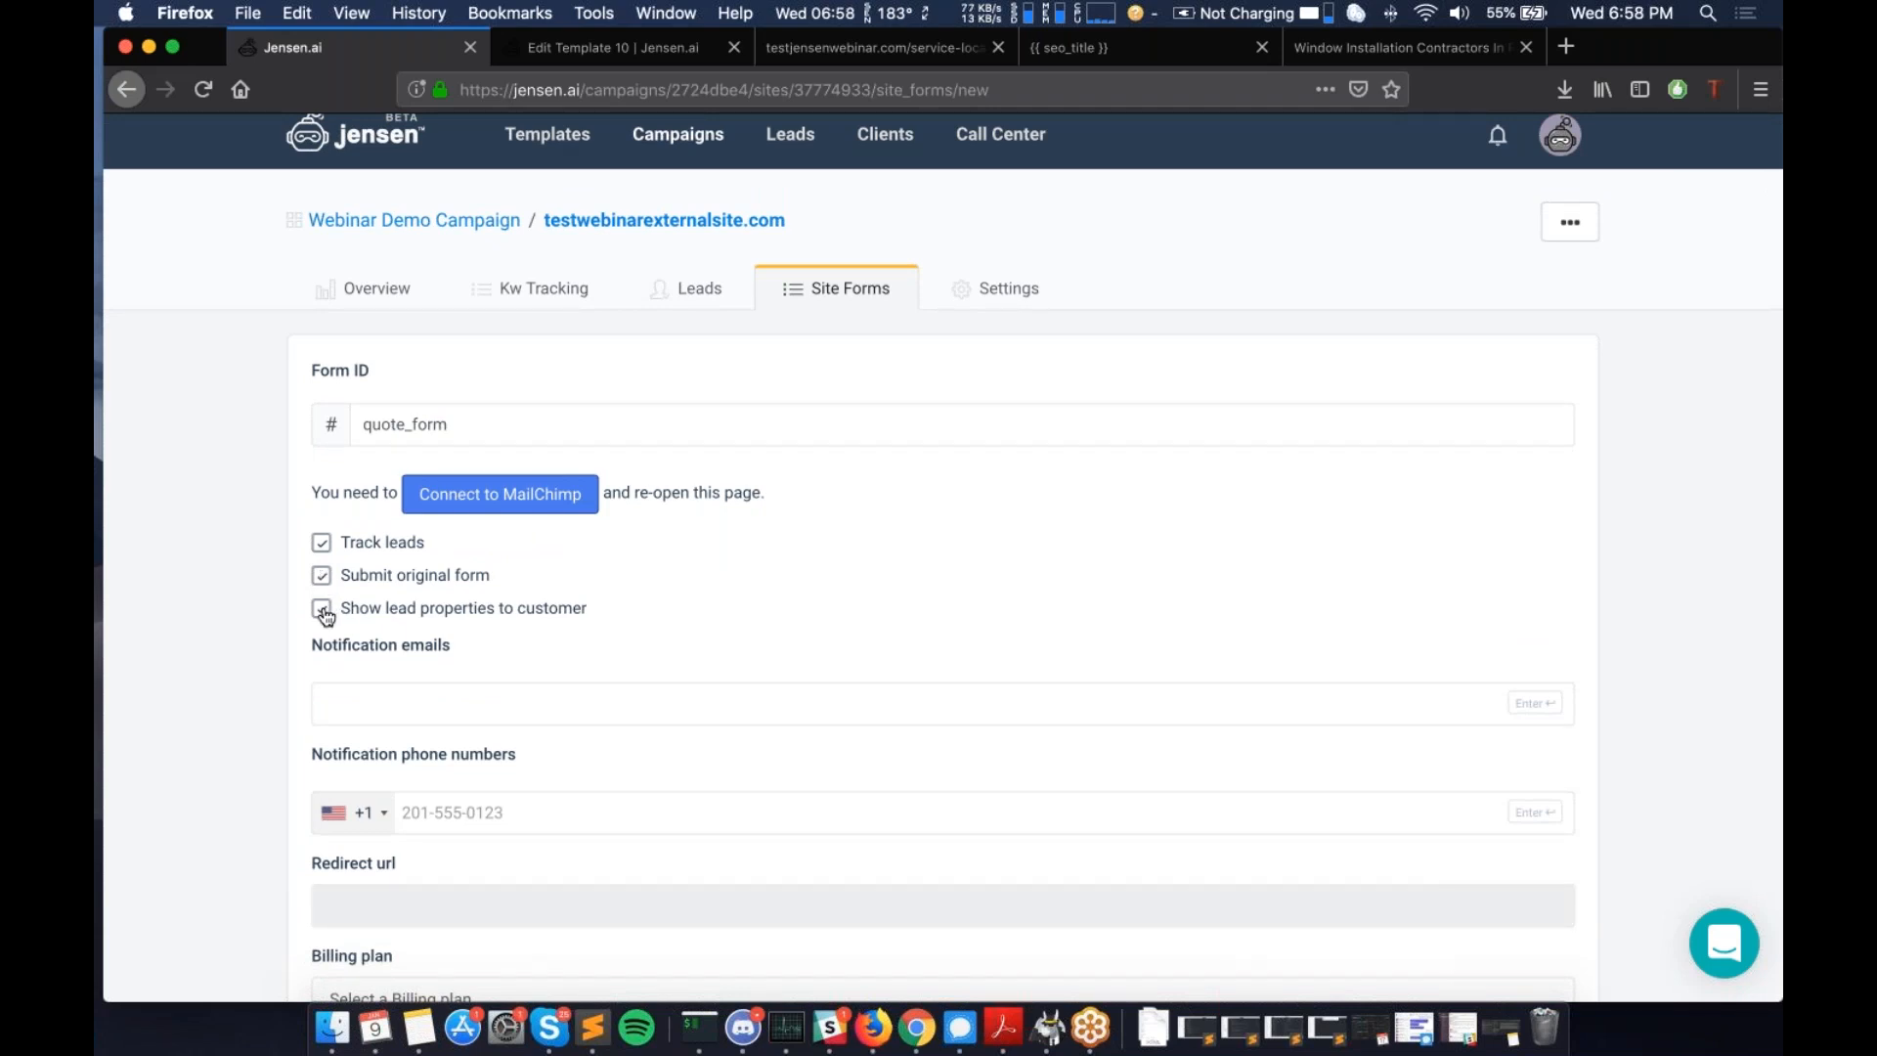
pyautogui.scroll(-1, 318, 615)
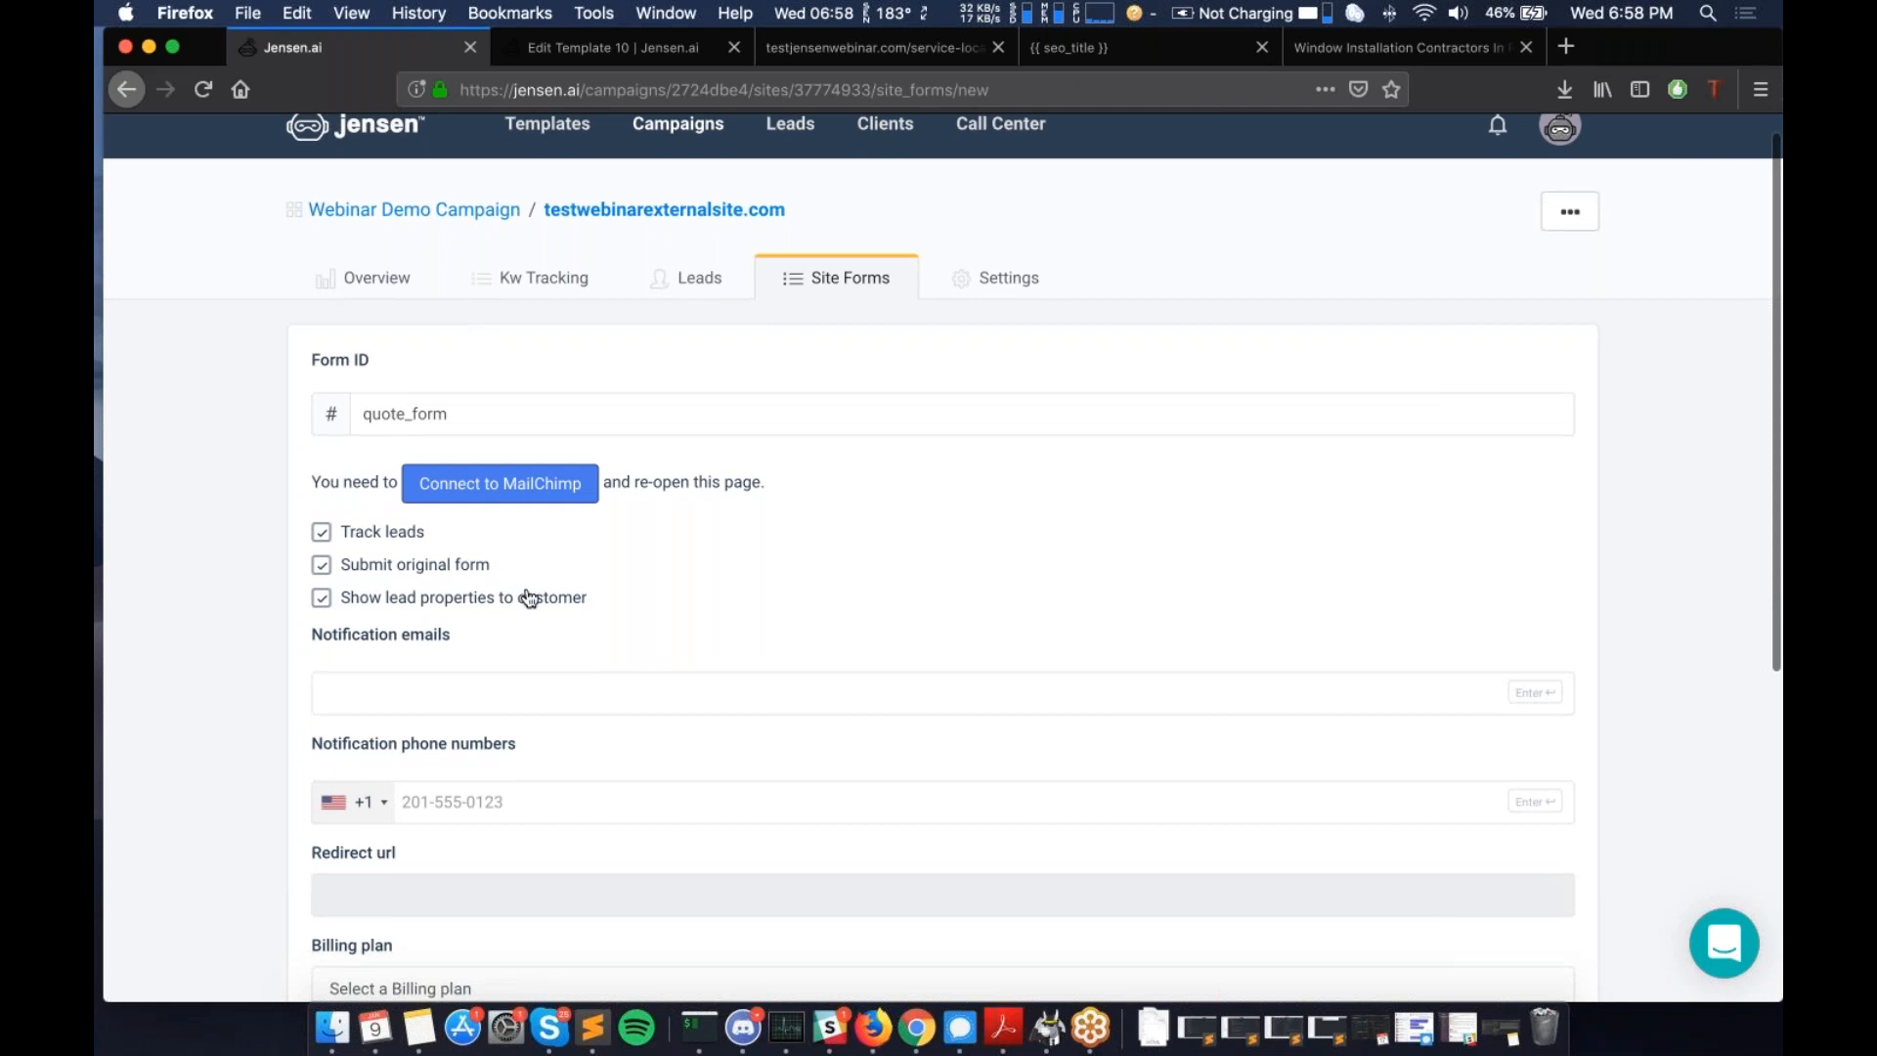
pyautogui.scroll(-3, 529, 598)
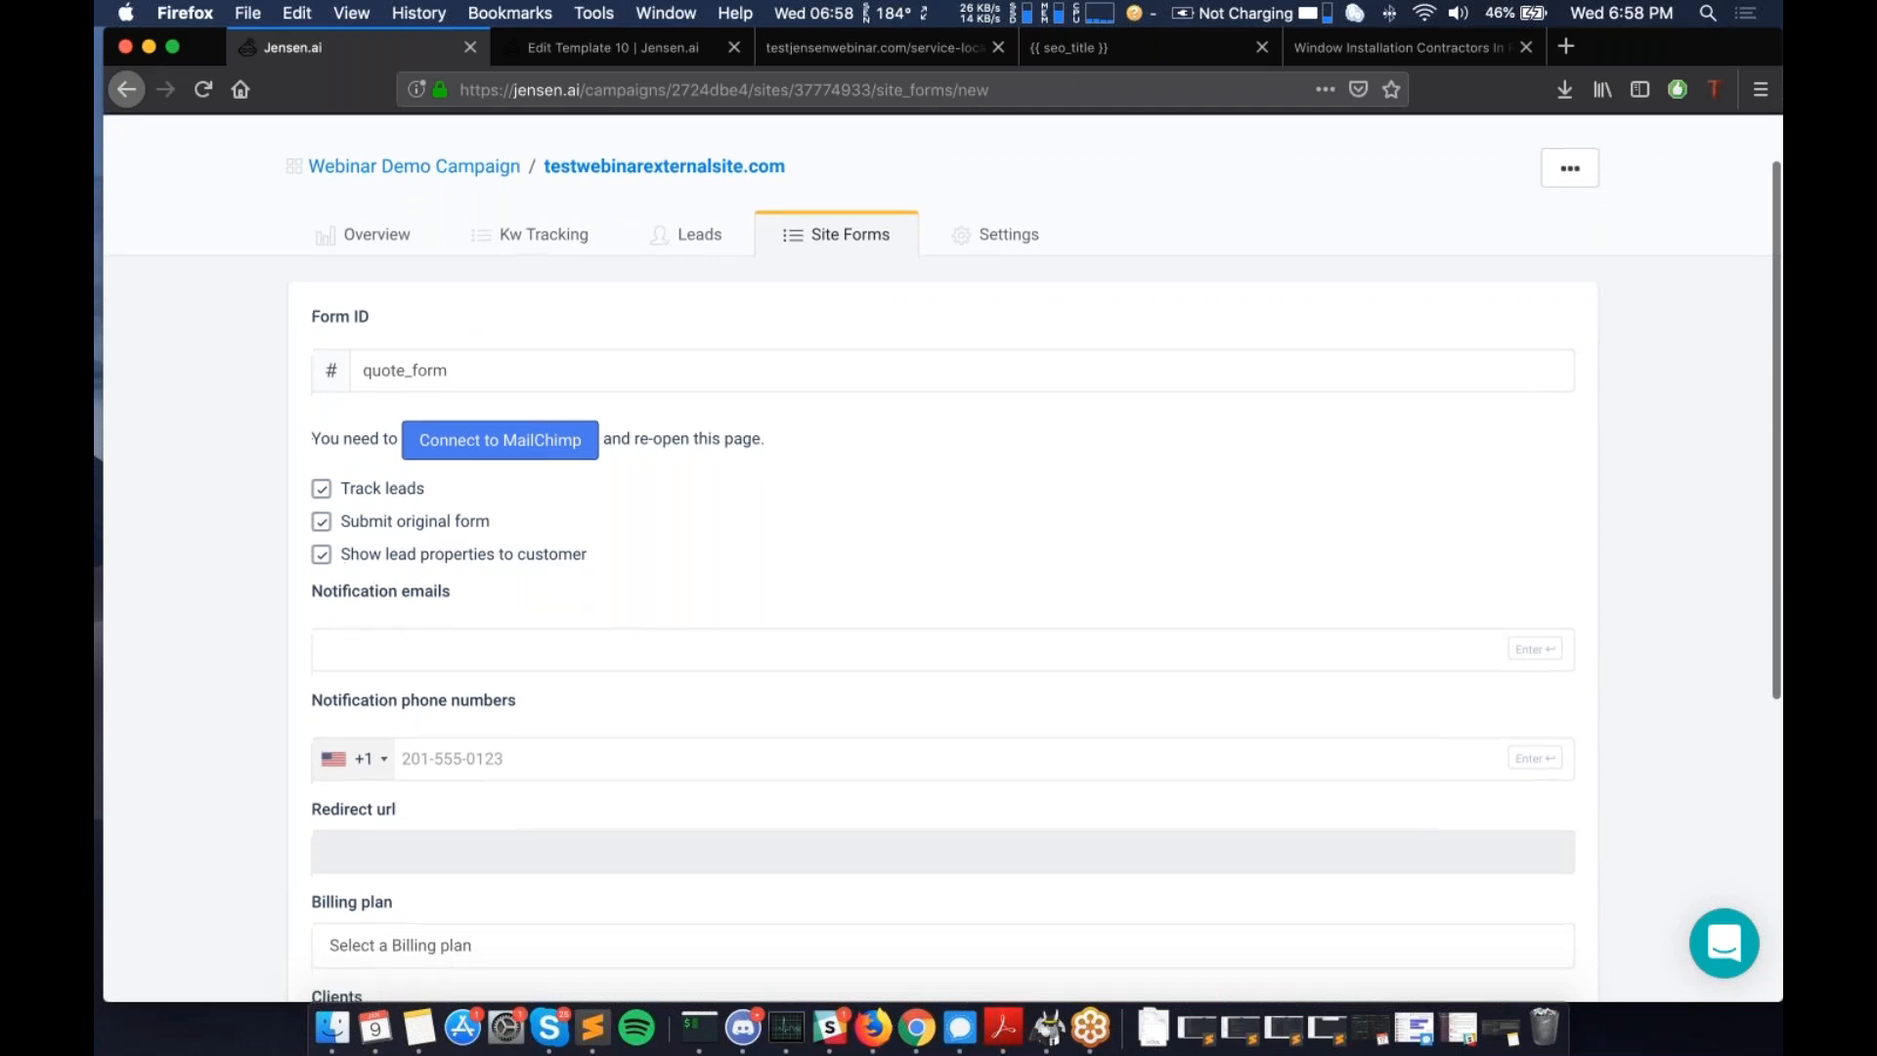
pyautogui.scroll(-3, 392, 542)
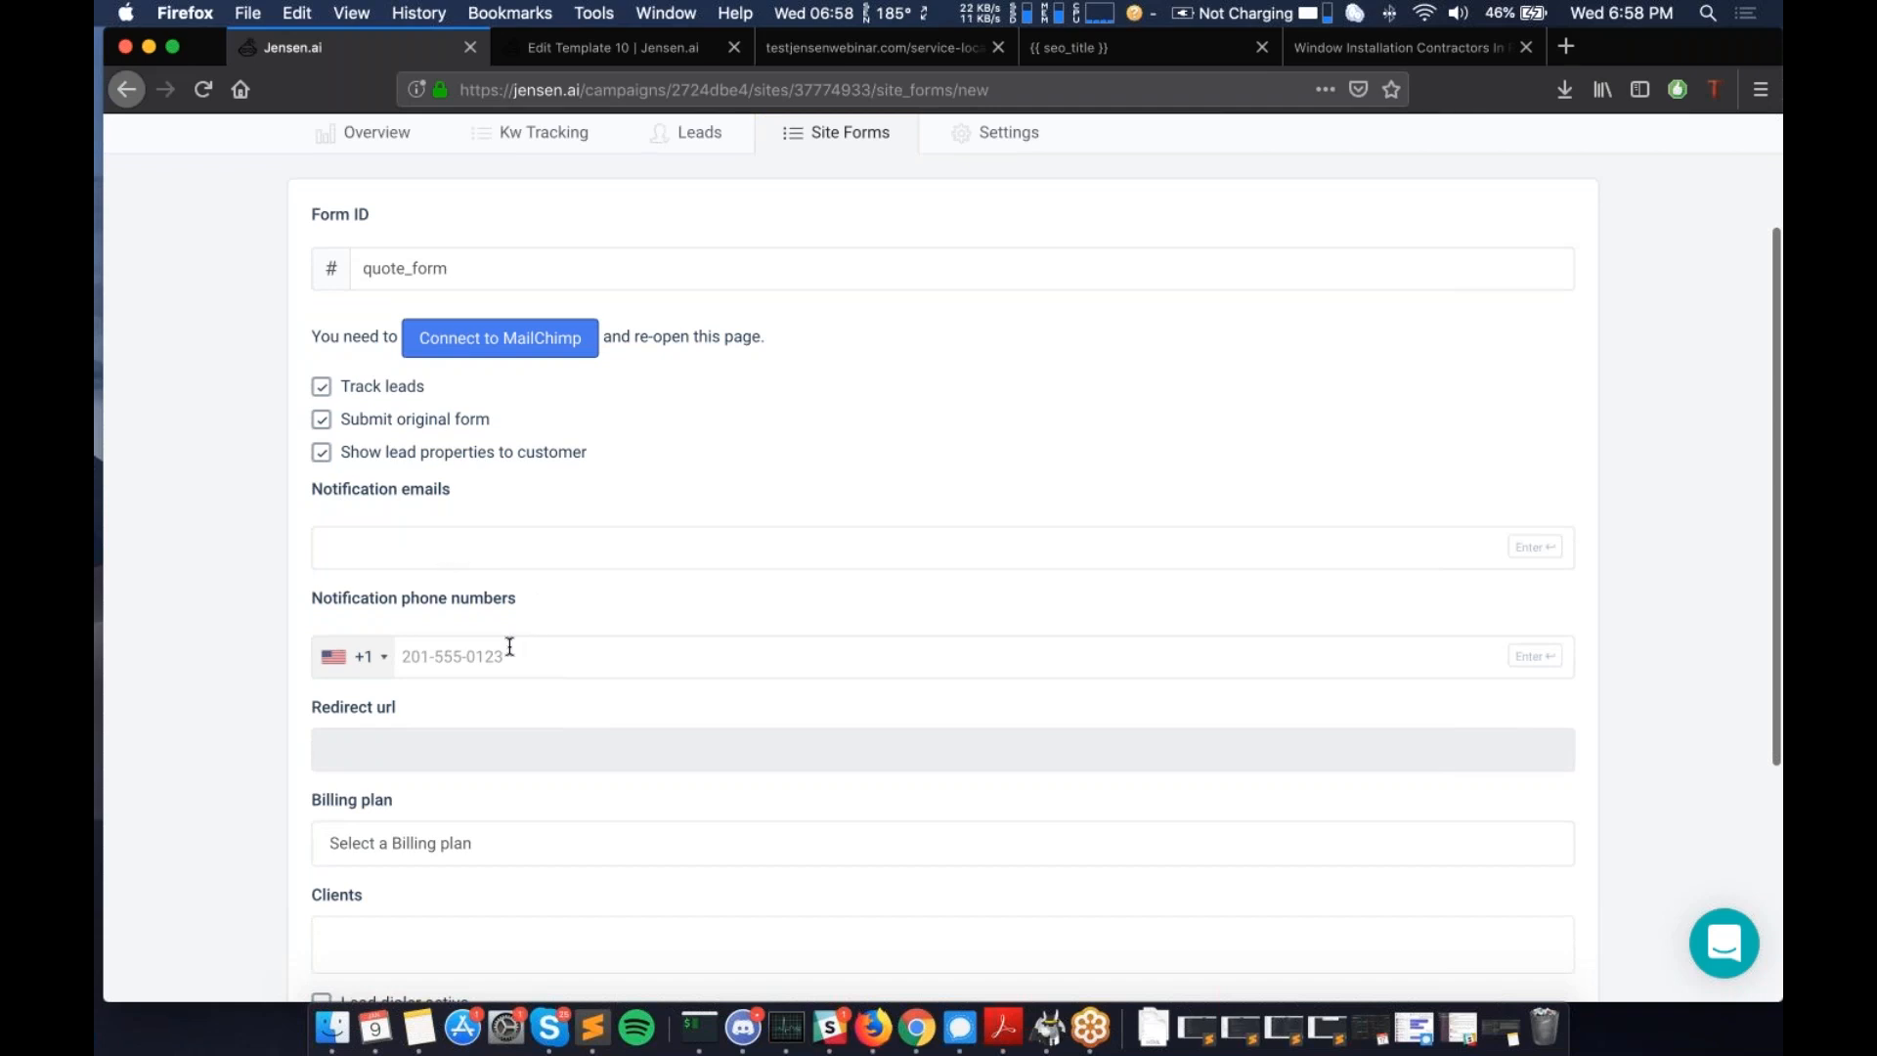
pyautogui.scroll(3, 512, 521)
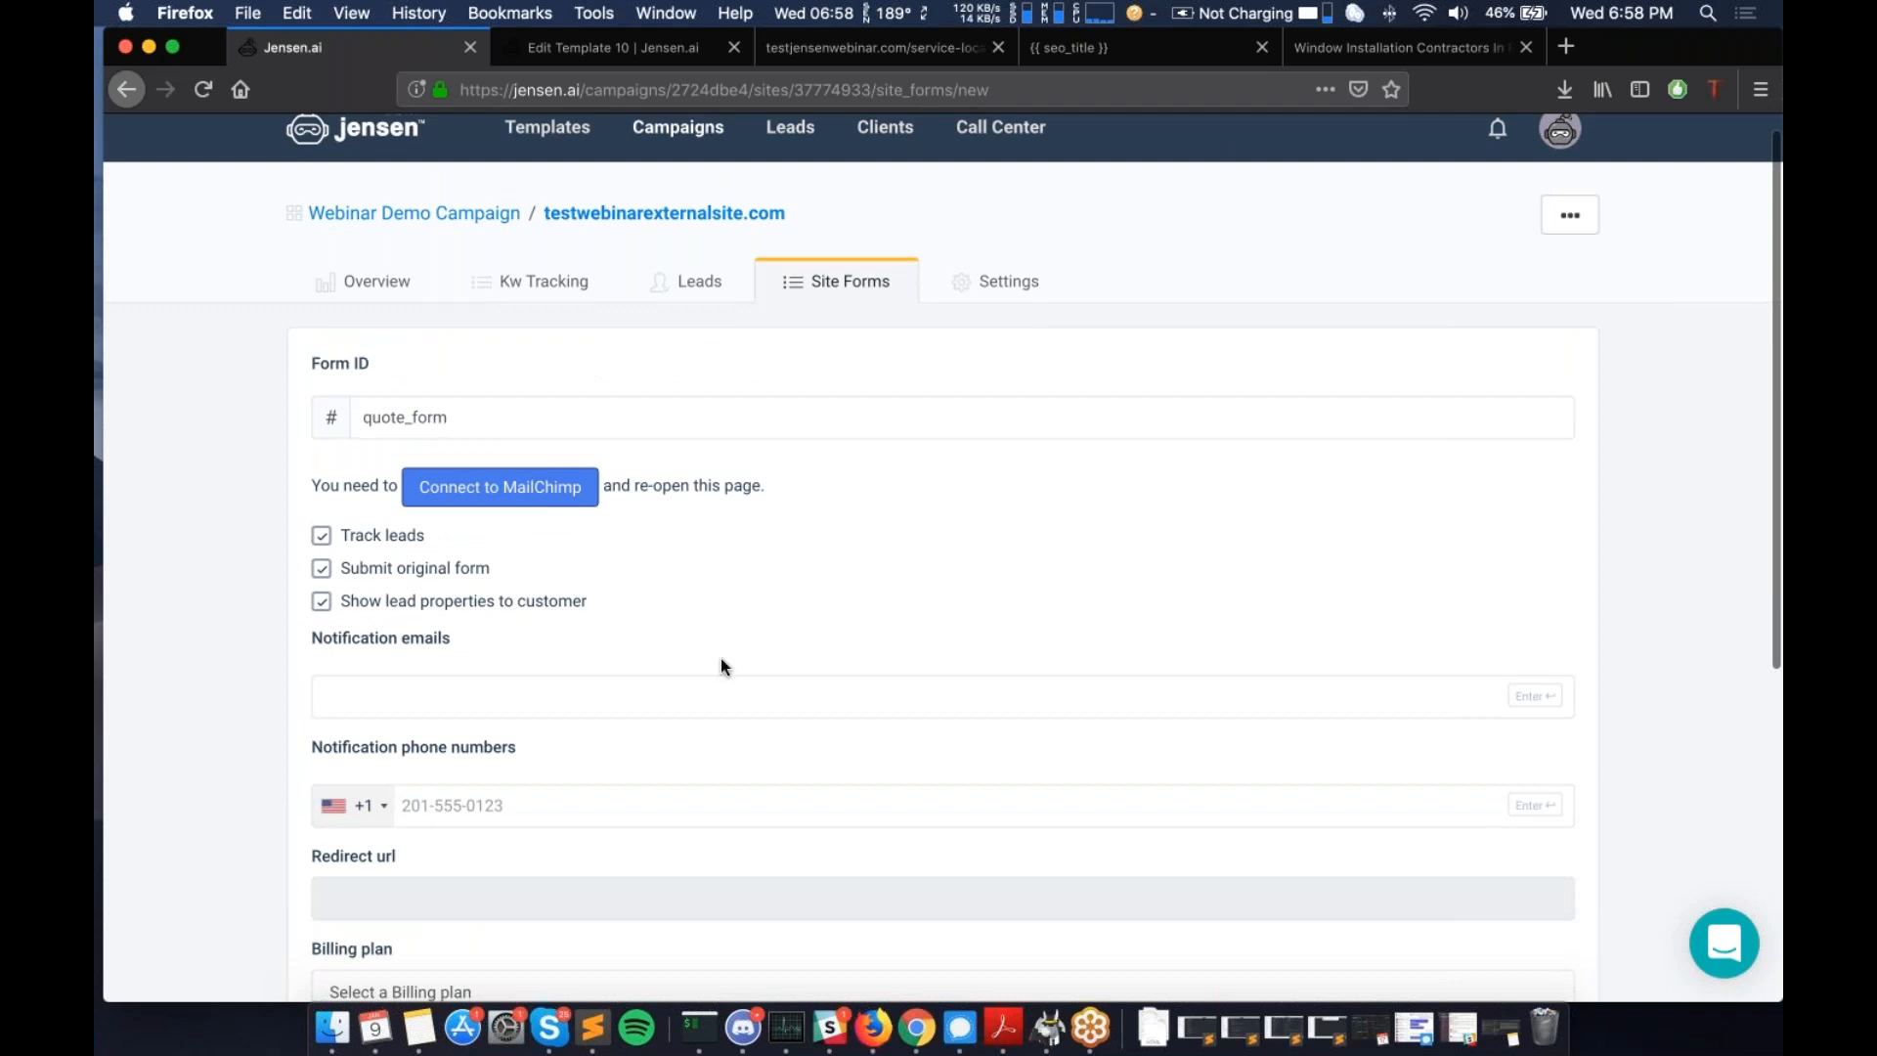
pyautogui.scroll(-2, 719, 659)
pyautogui.scroll(-1, 721, 662)
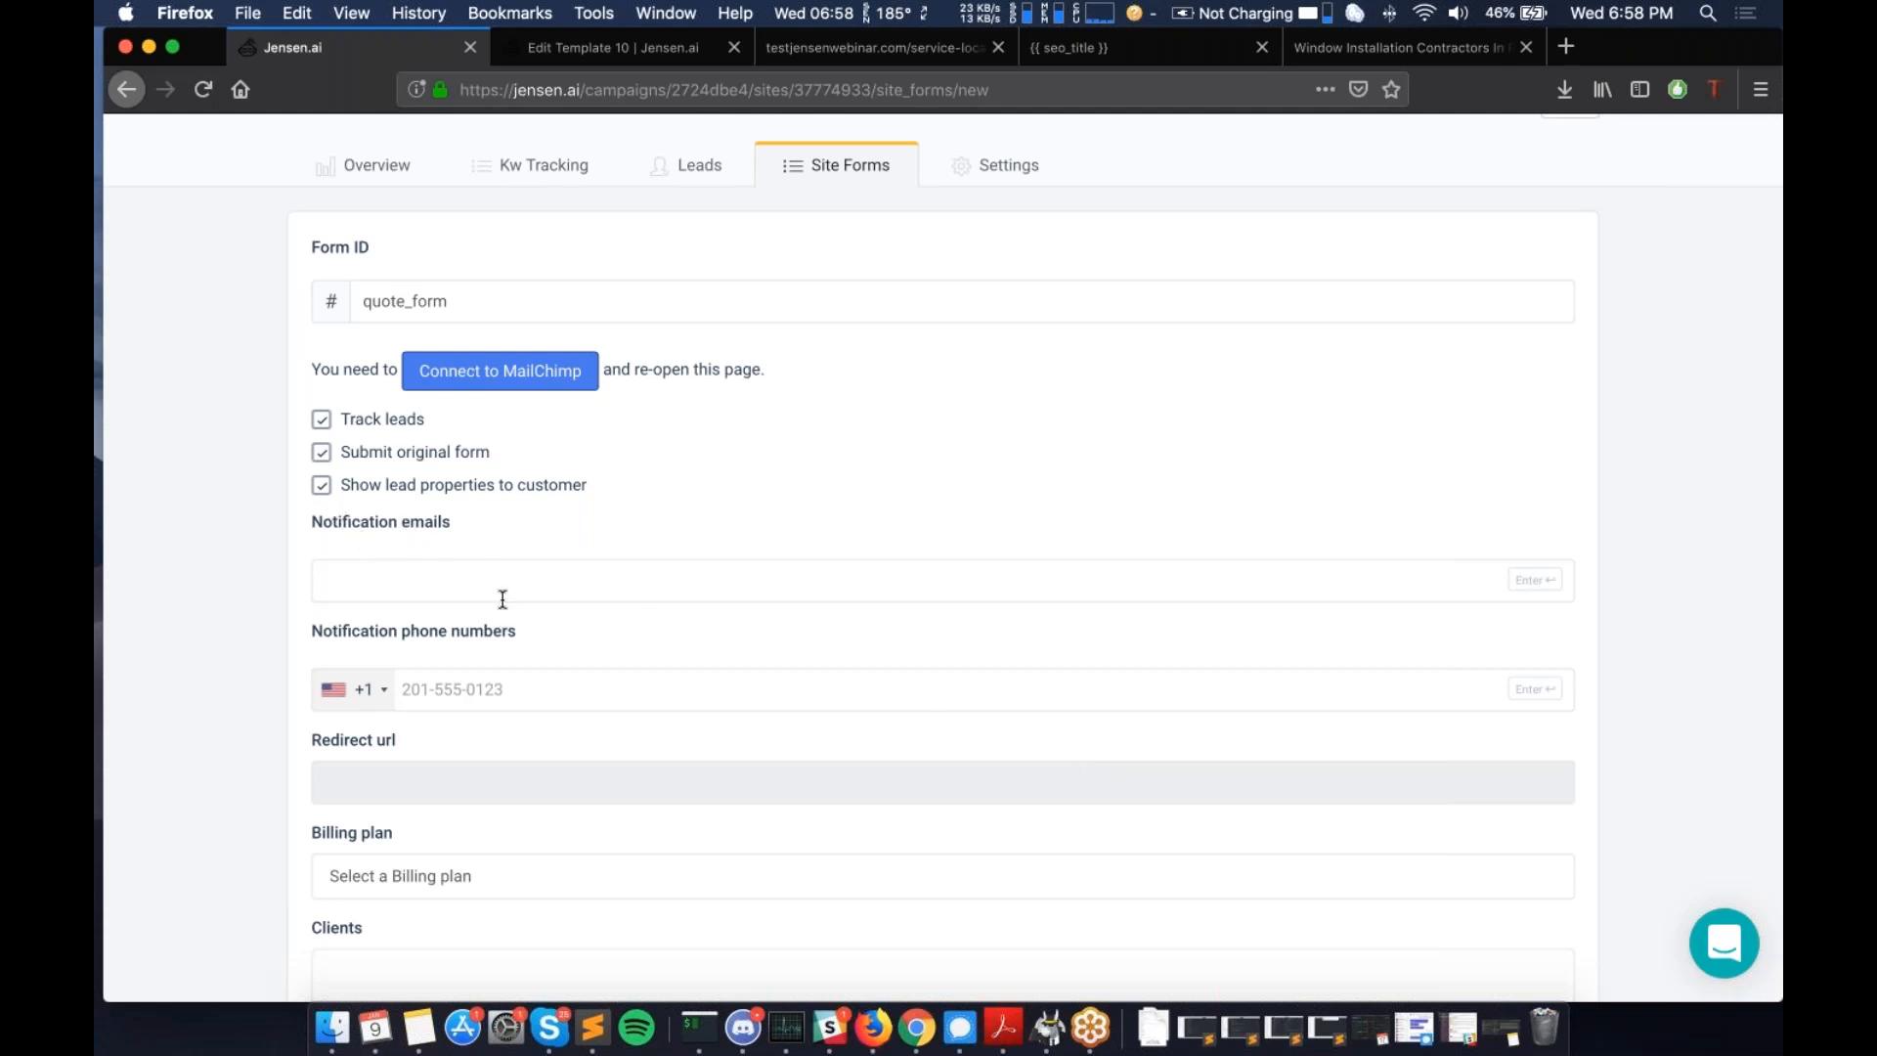
pyautogui.scroll(1, 503, 599)
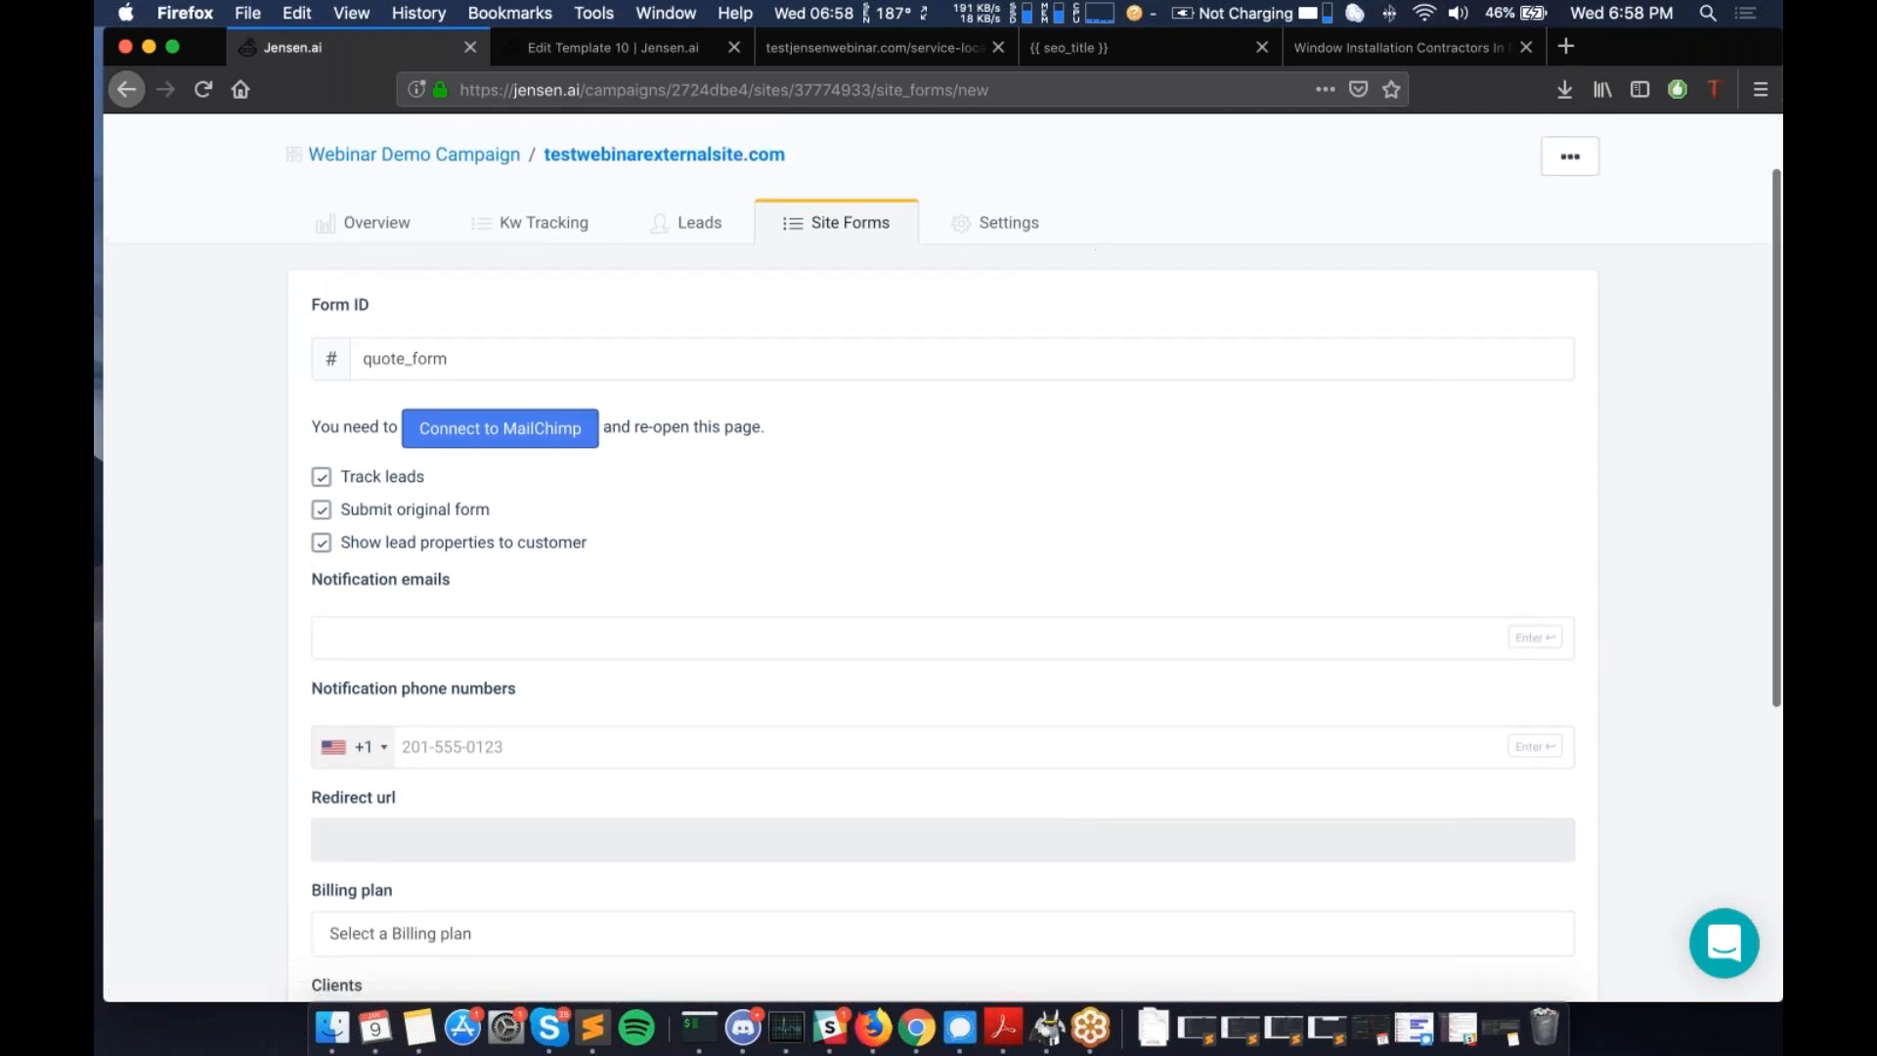
pyautogui.scroll(1, 1516, 284)
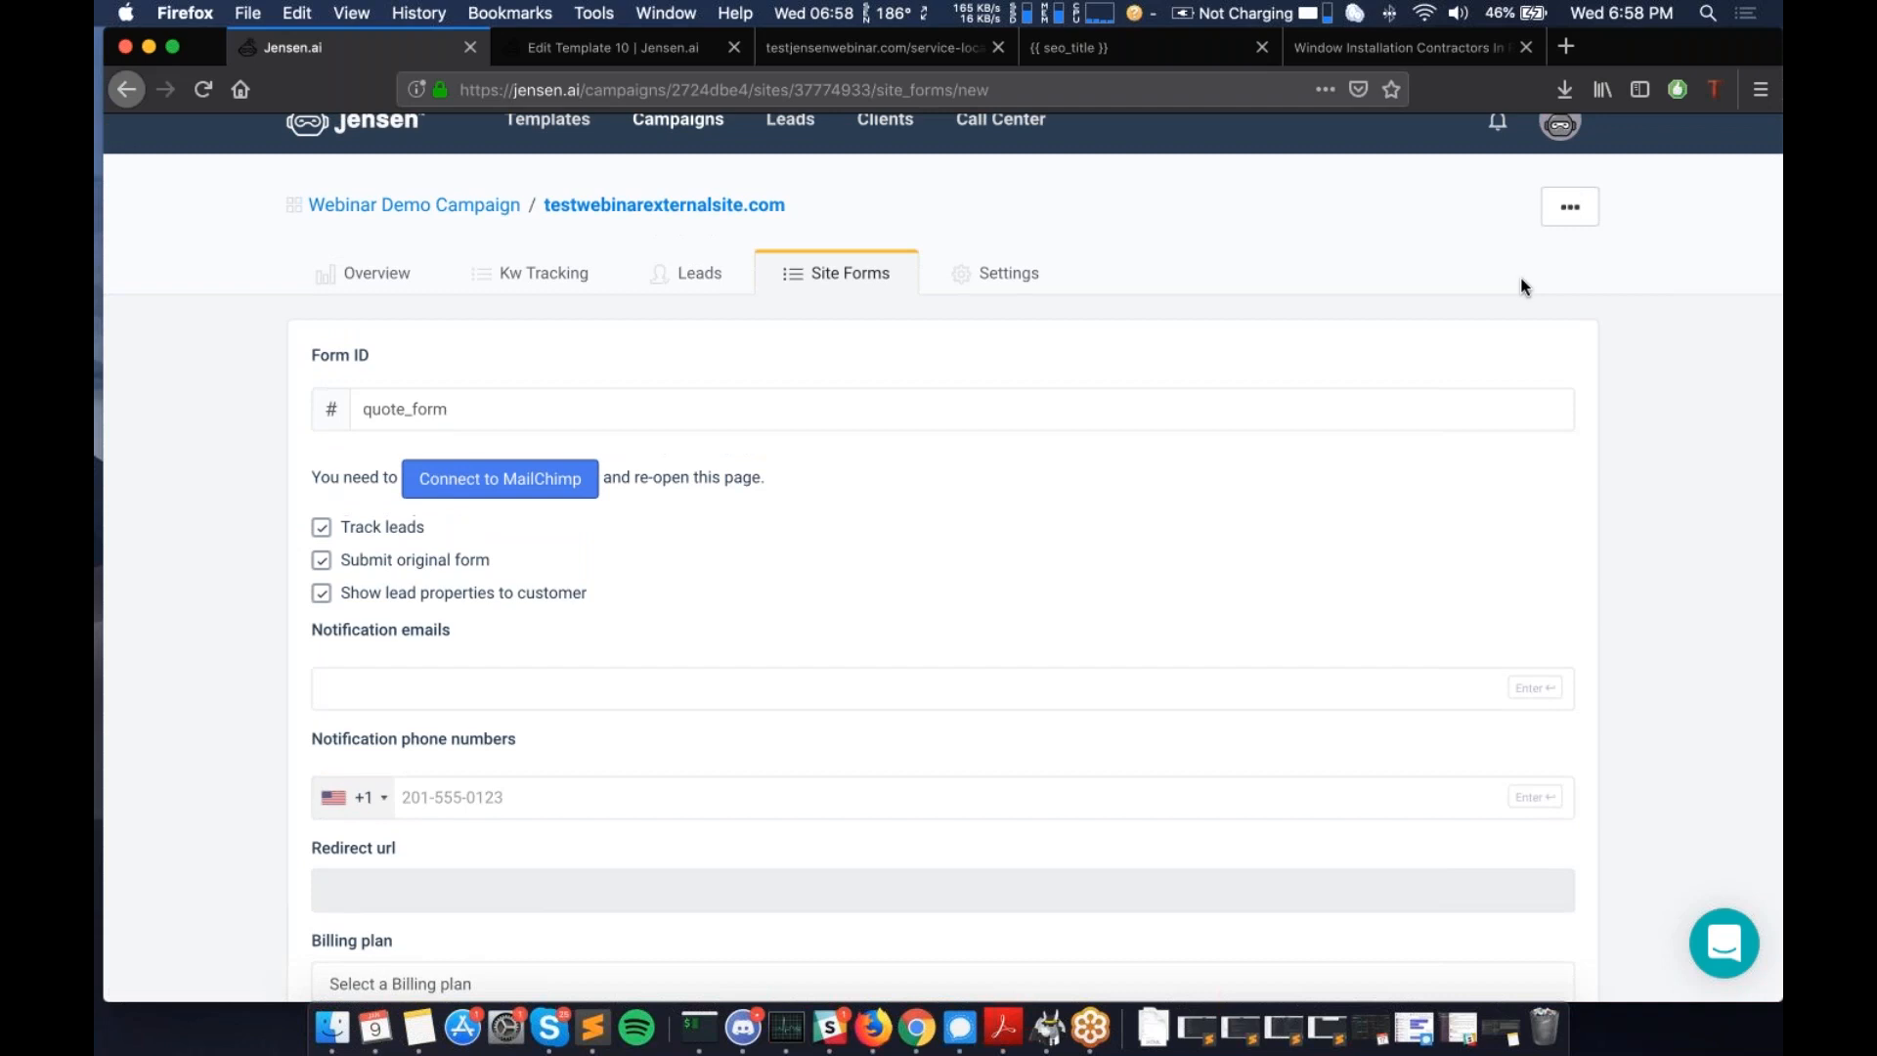
pyautogui.scroll(-2, 1121, 565)
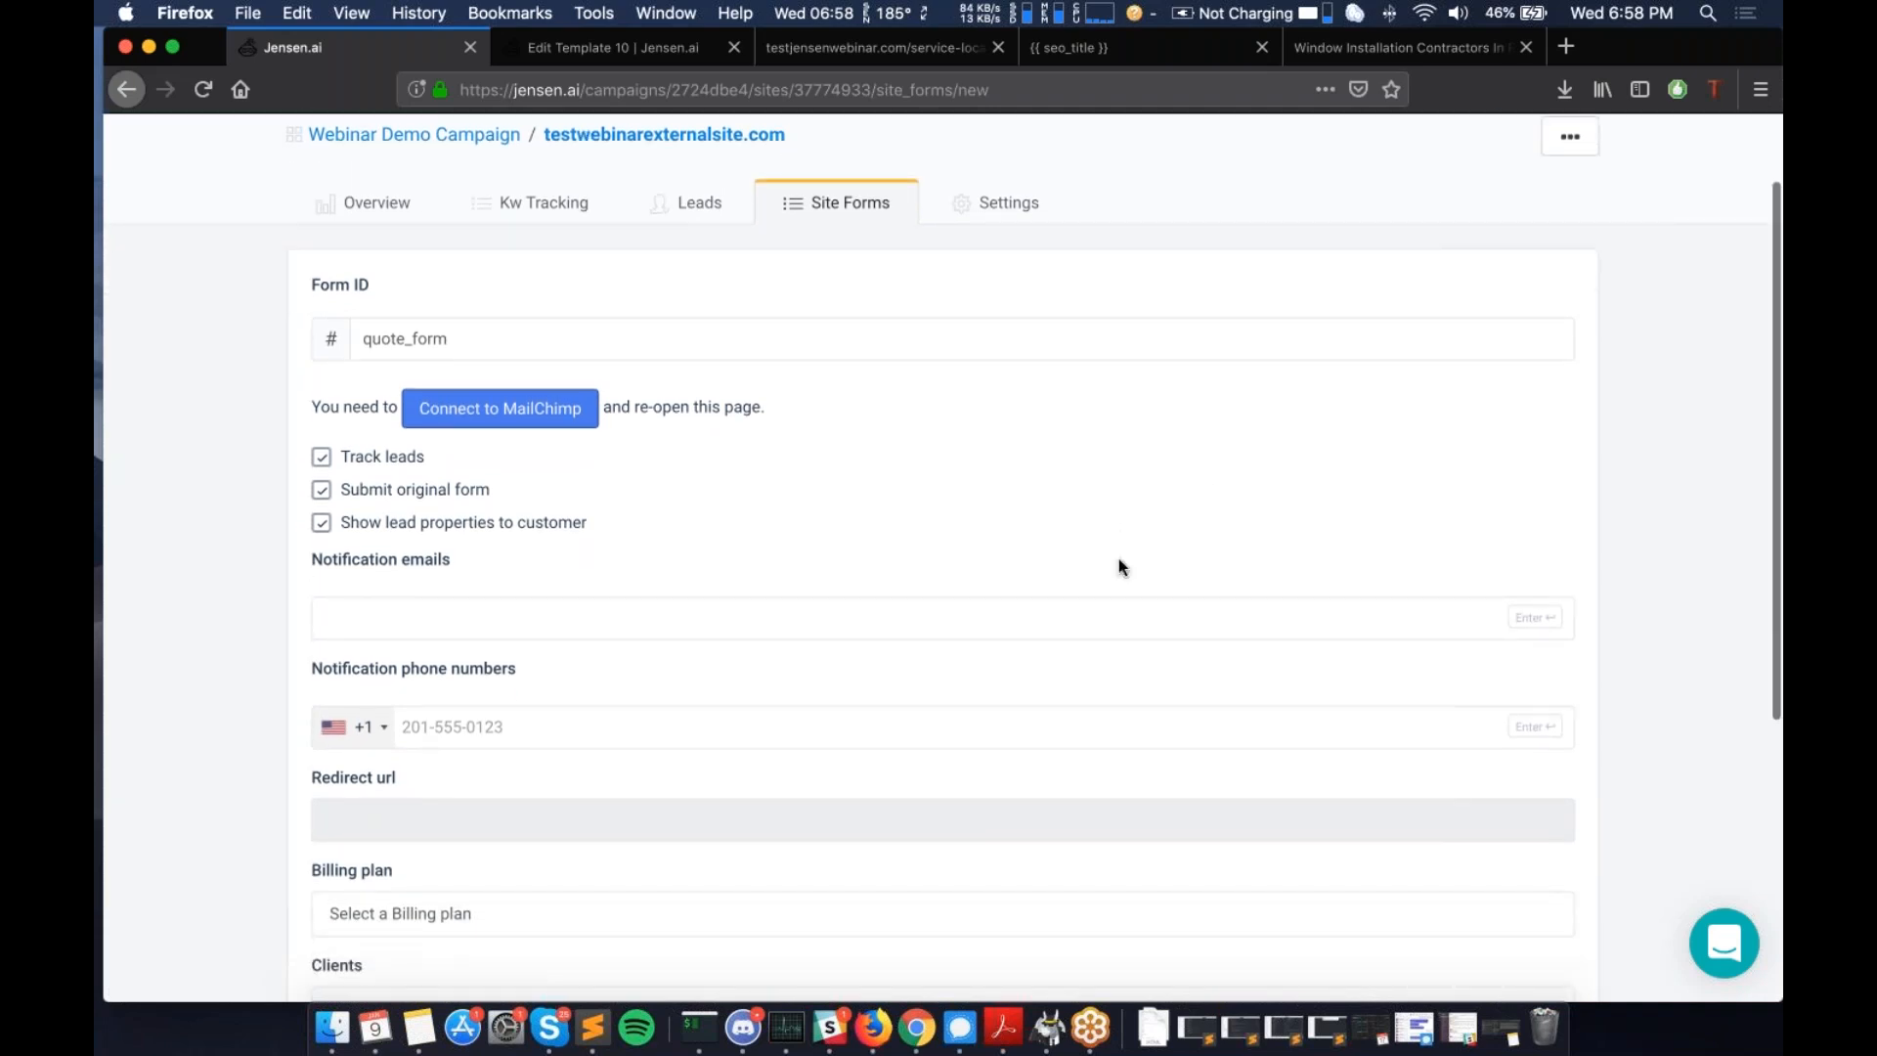
pyautogui.scroll(-1, 1119, 561)
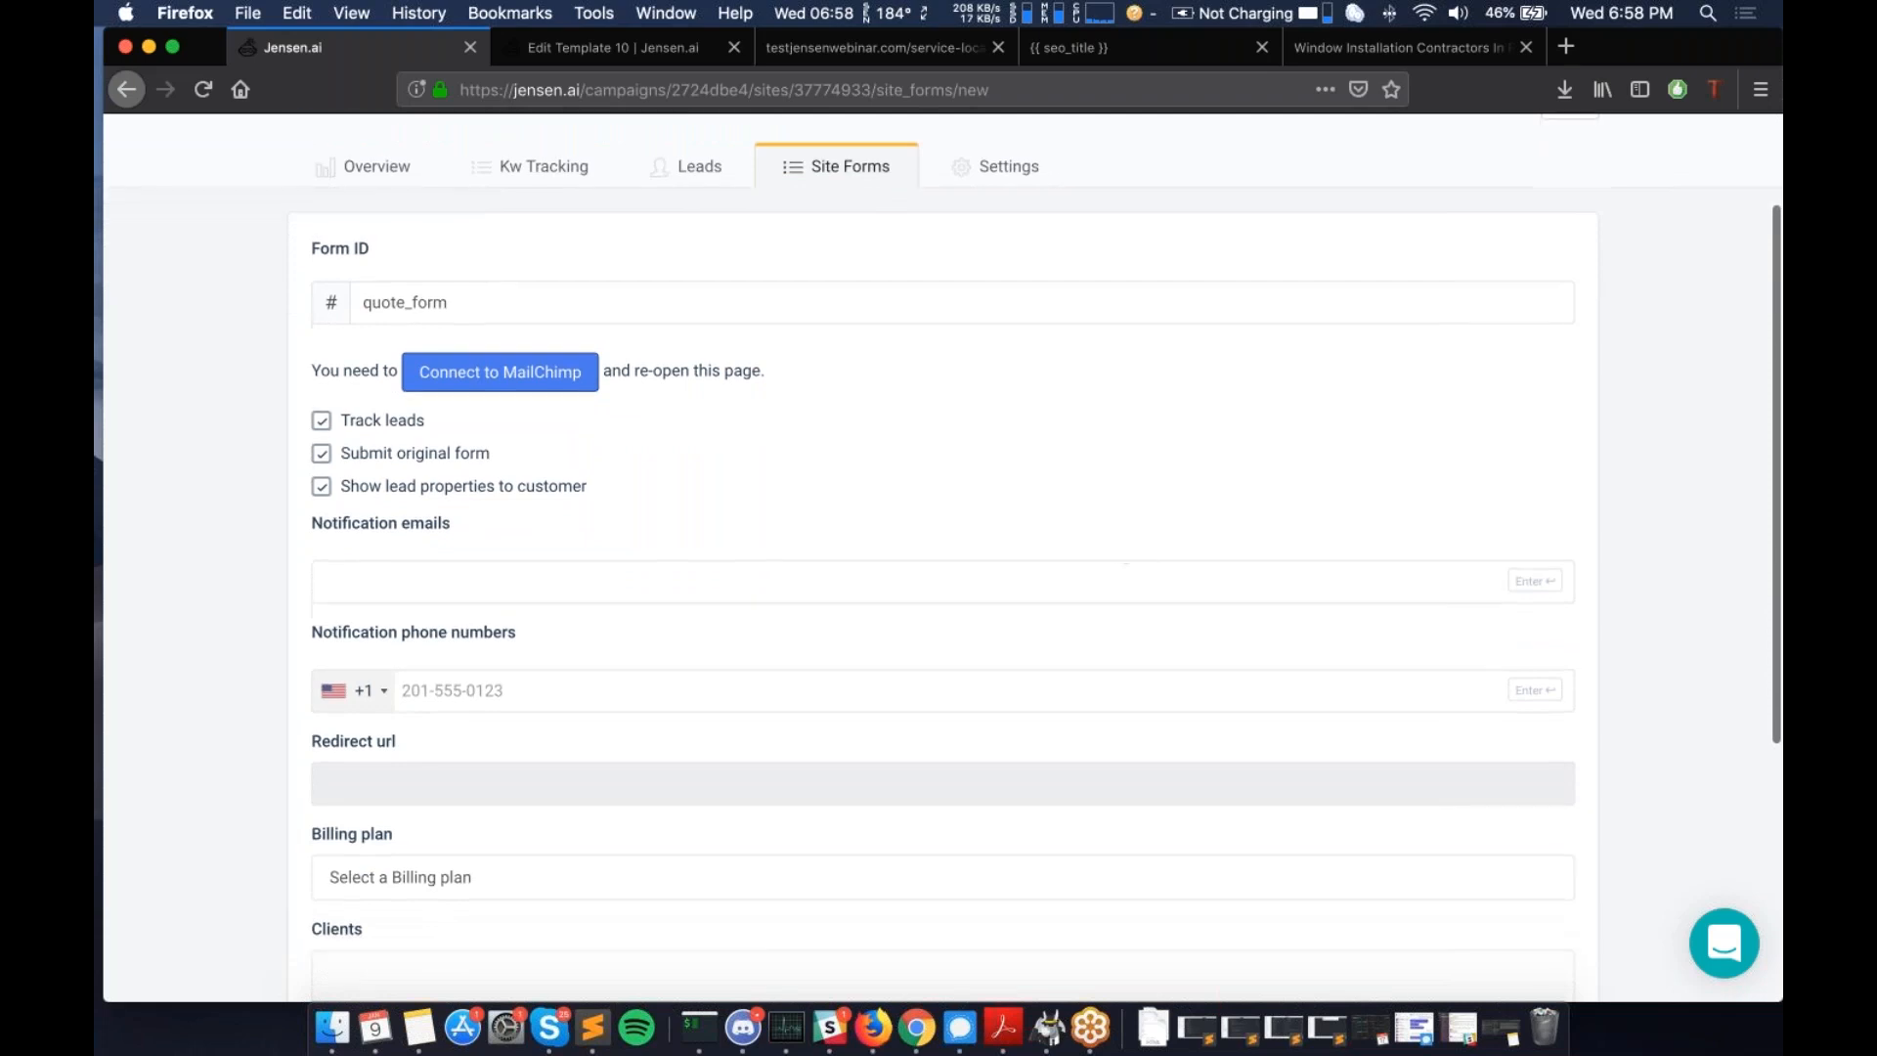
pyautogui.scroll(-6, 1125, 562)
pyautogui.scroll(-3, 583, 654)
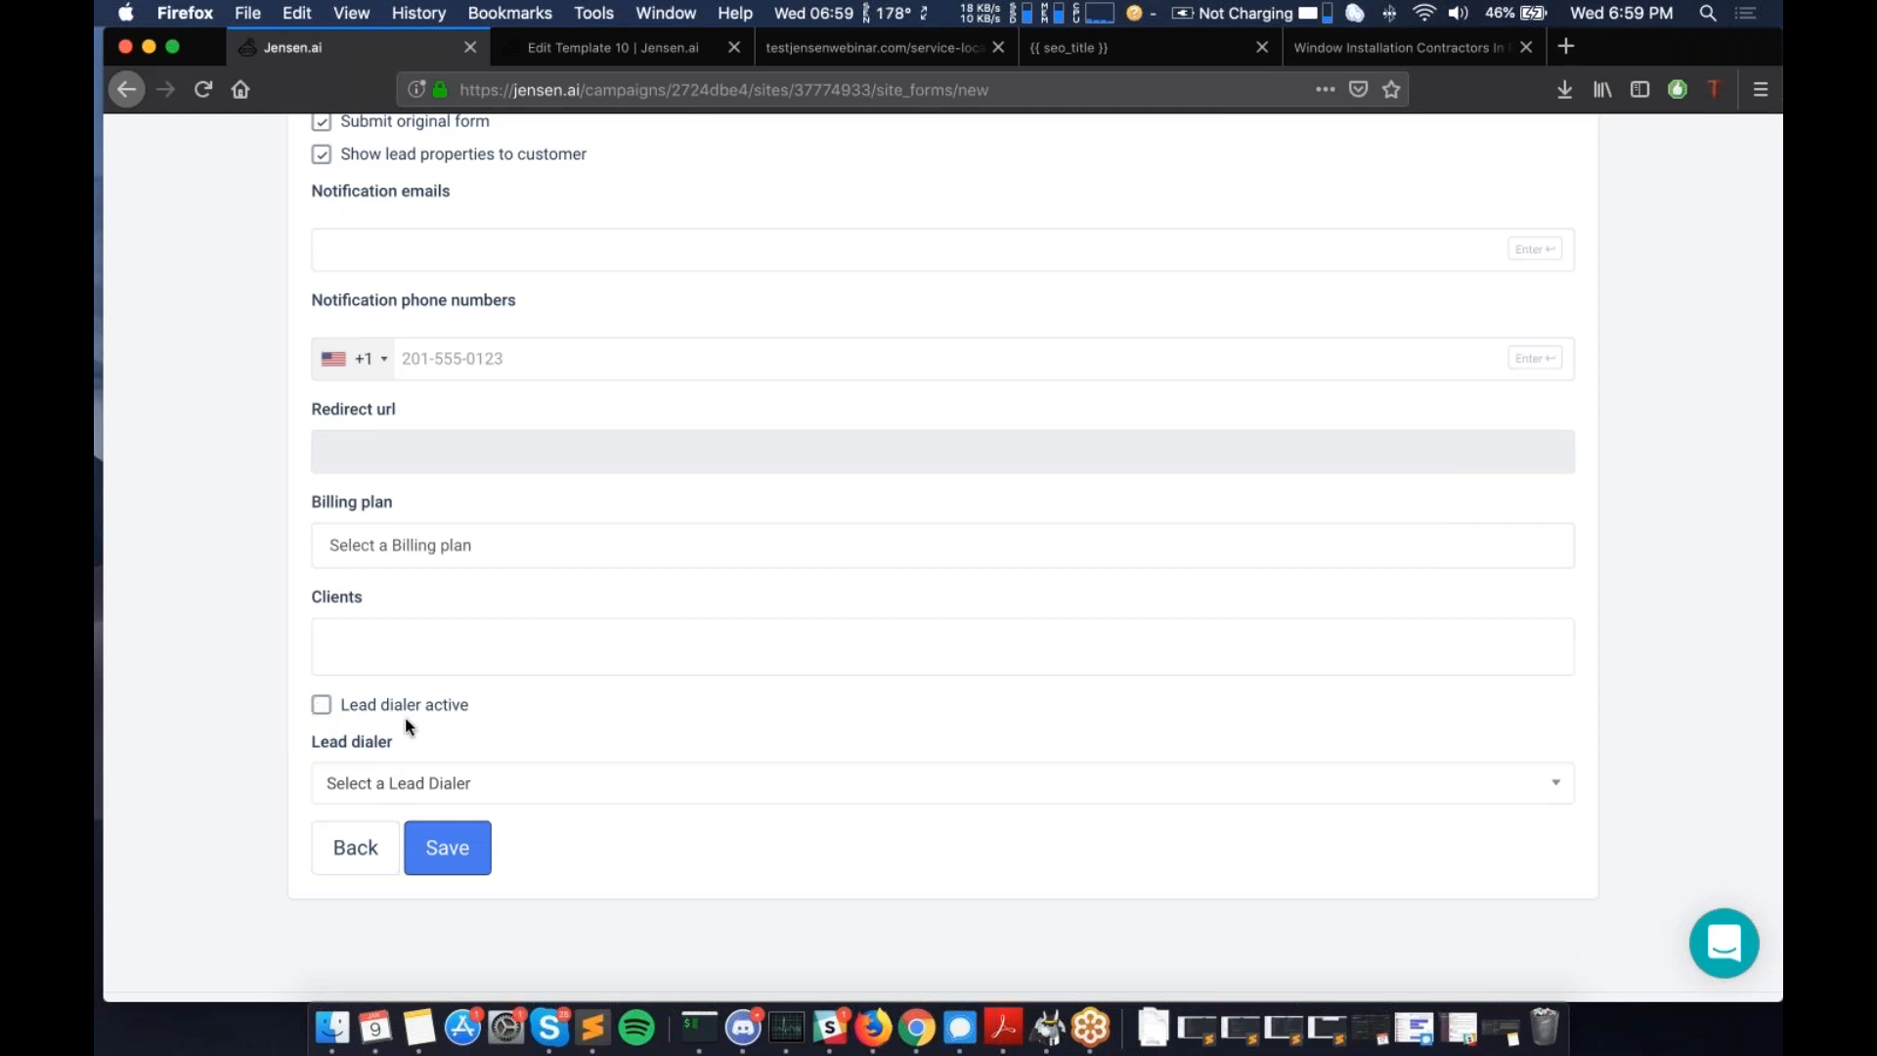
pyautogui.click(402, 784)
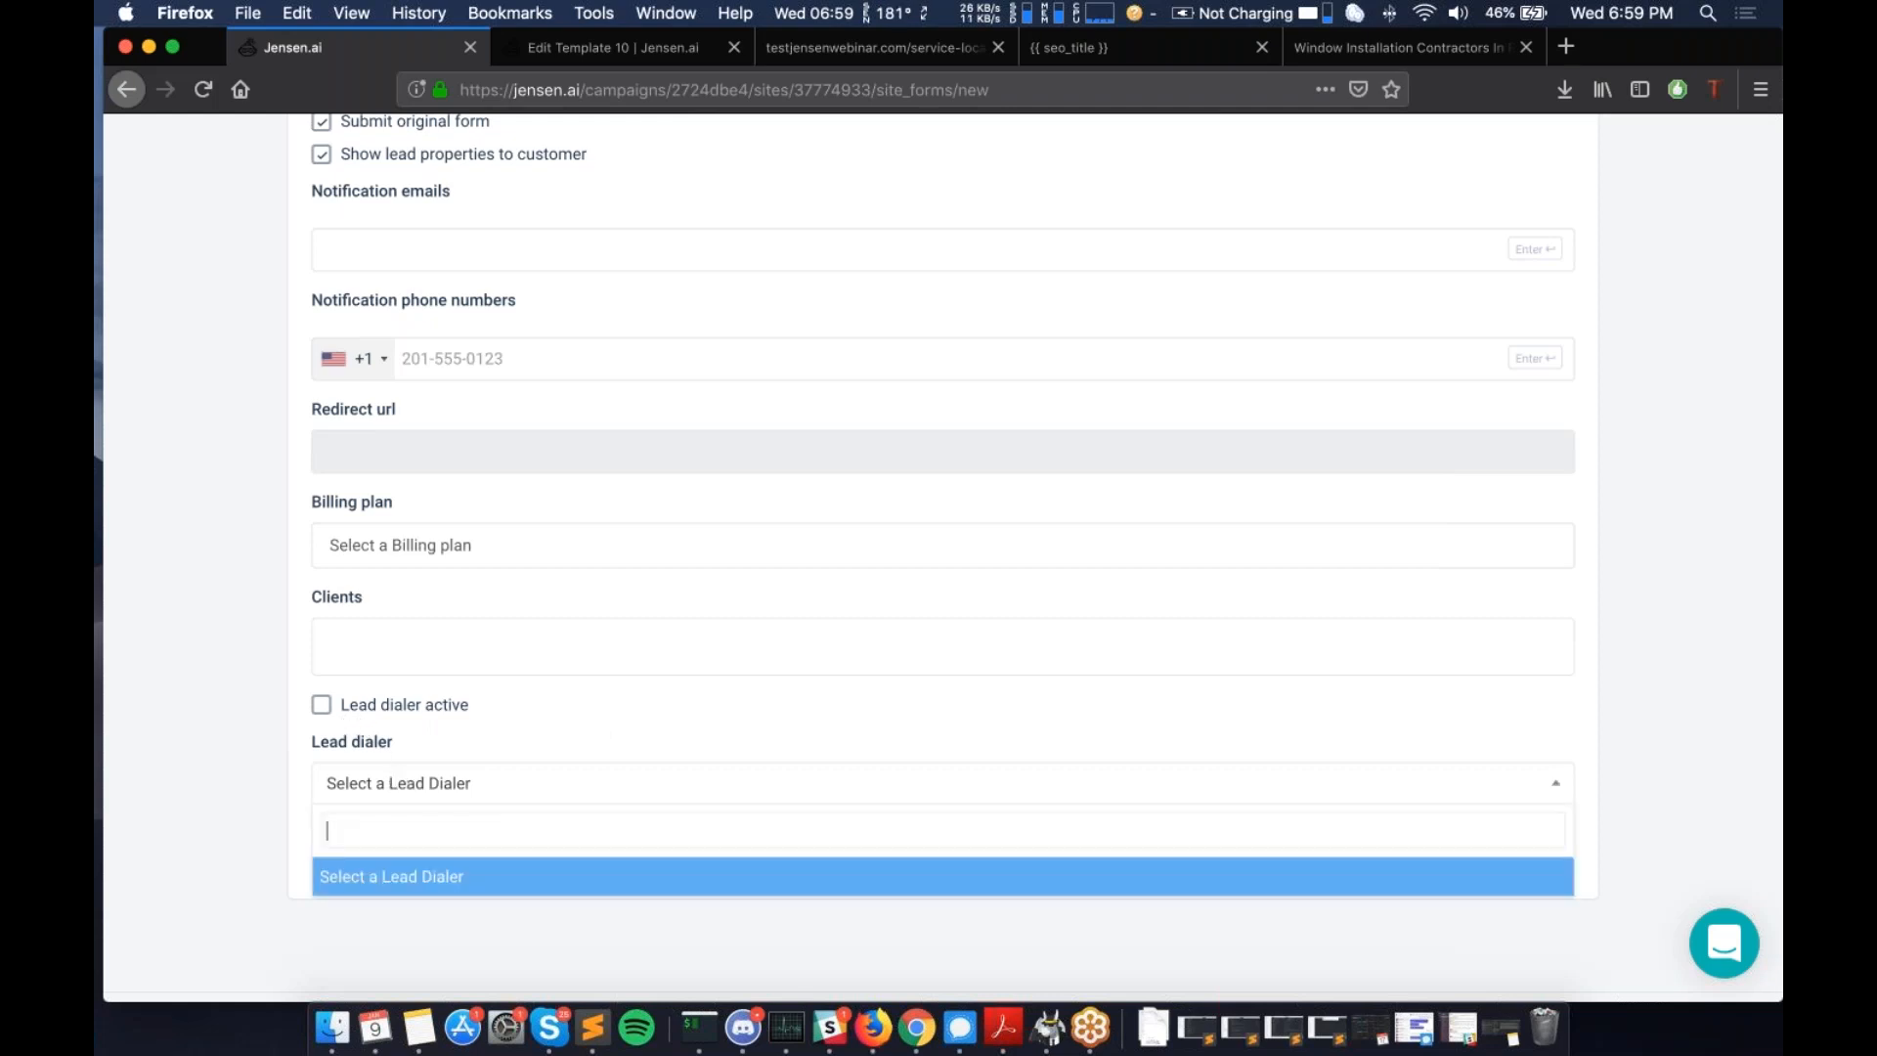
pyautogui.click(274, 710)
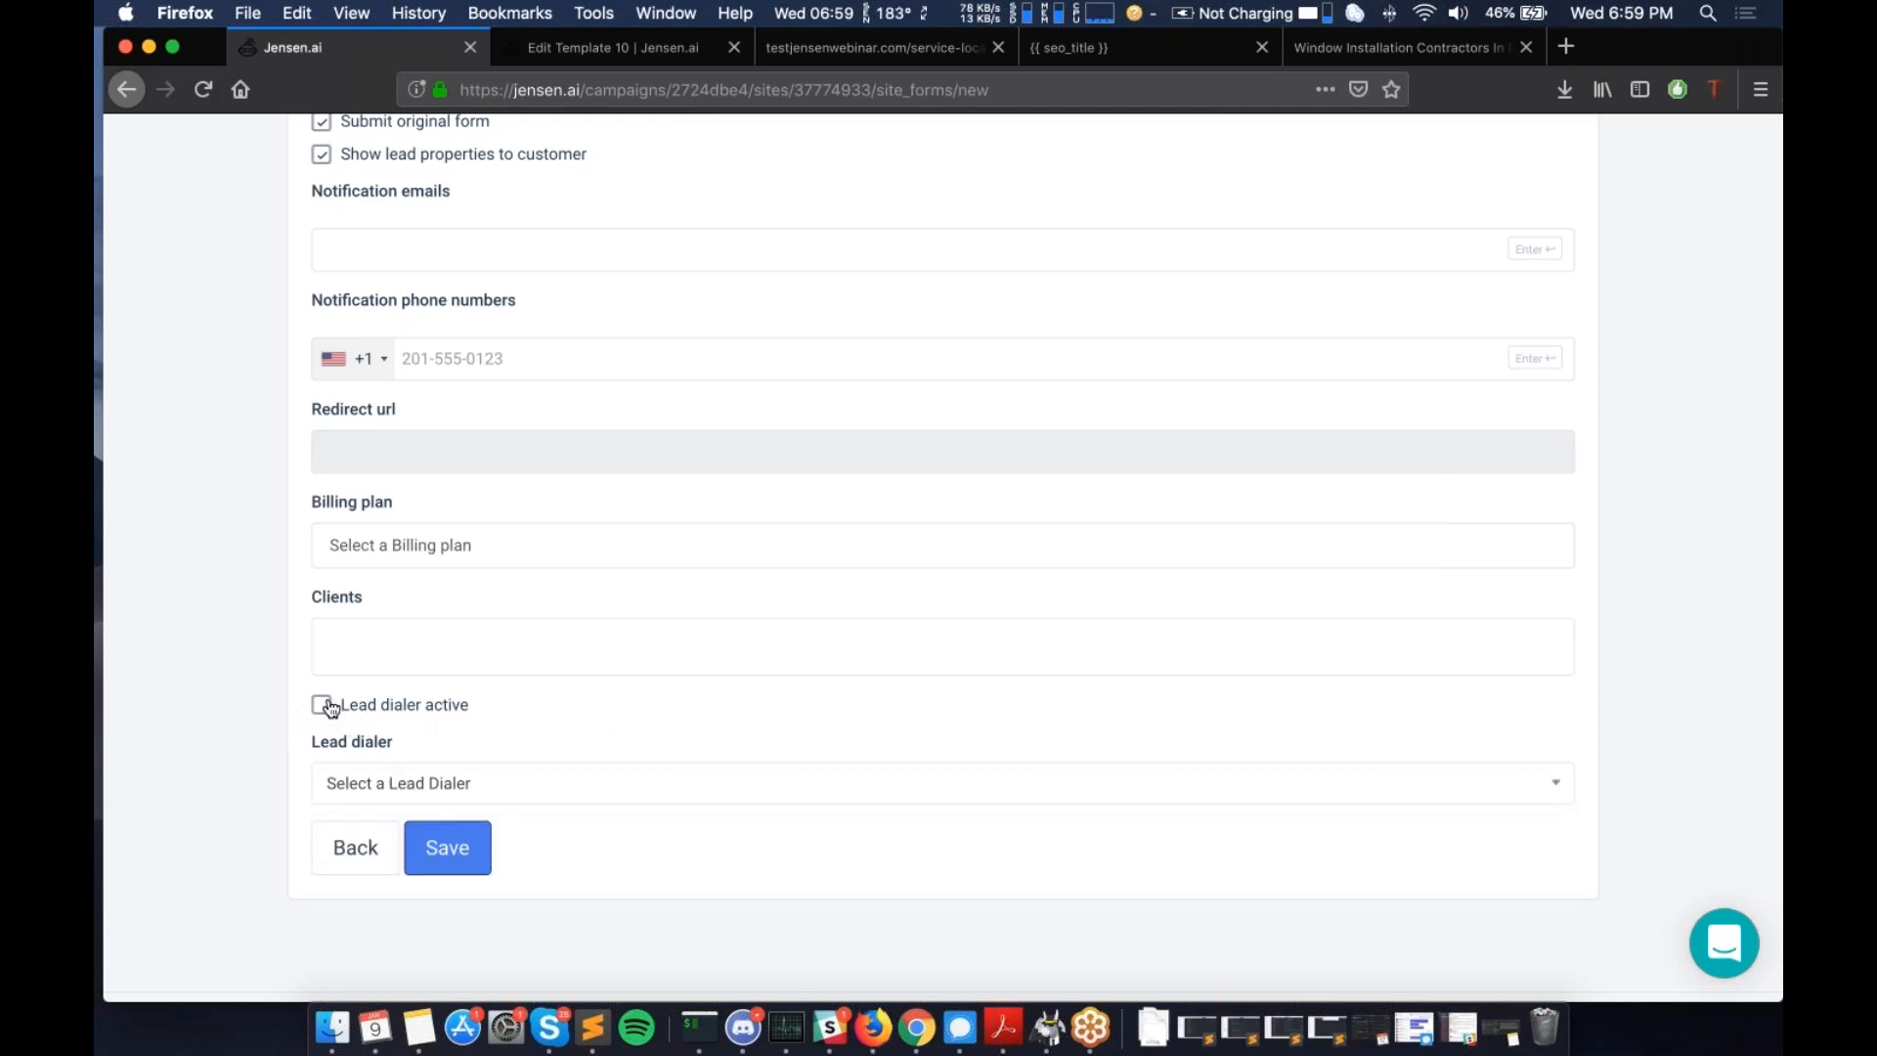
# - Open the testwebinarexternalsite.com overview and scroll down to its Extras section
pyautogui.scroll(3, 943, 557)
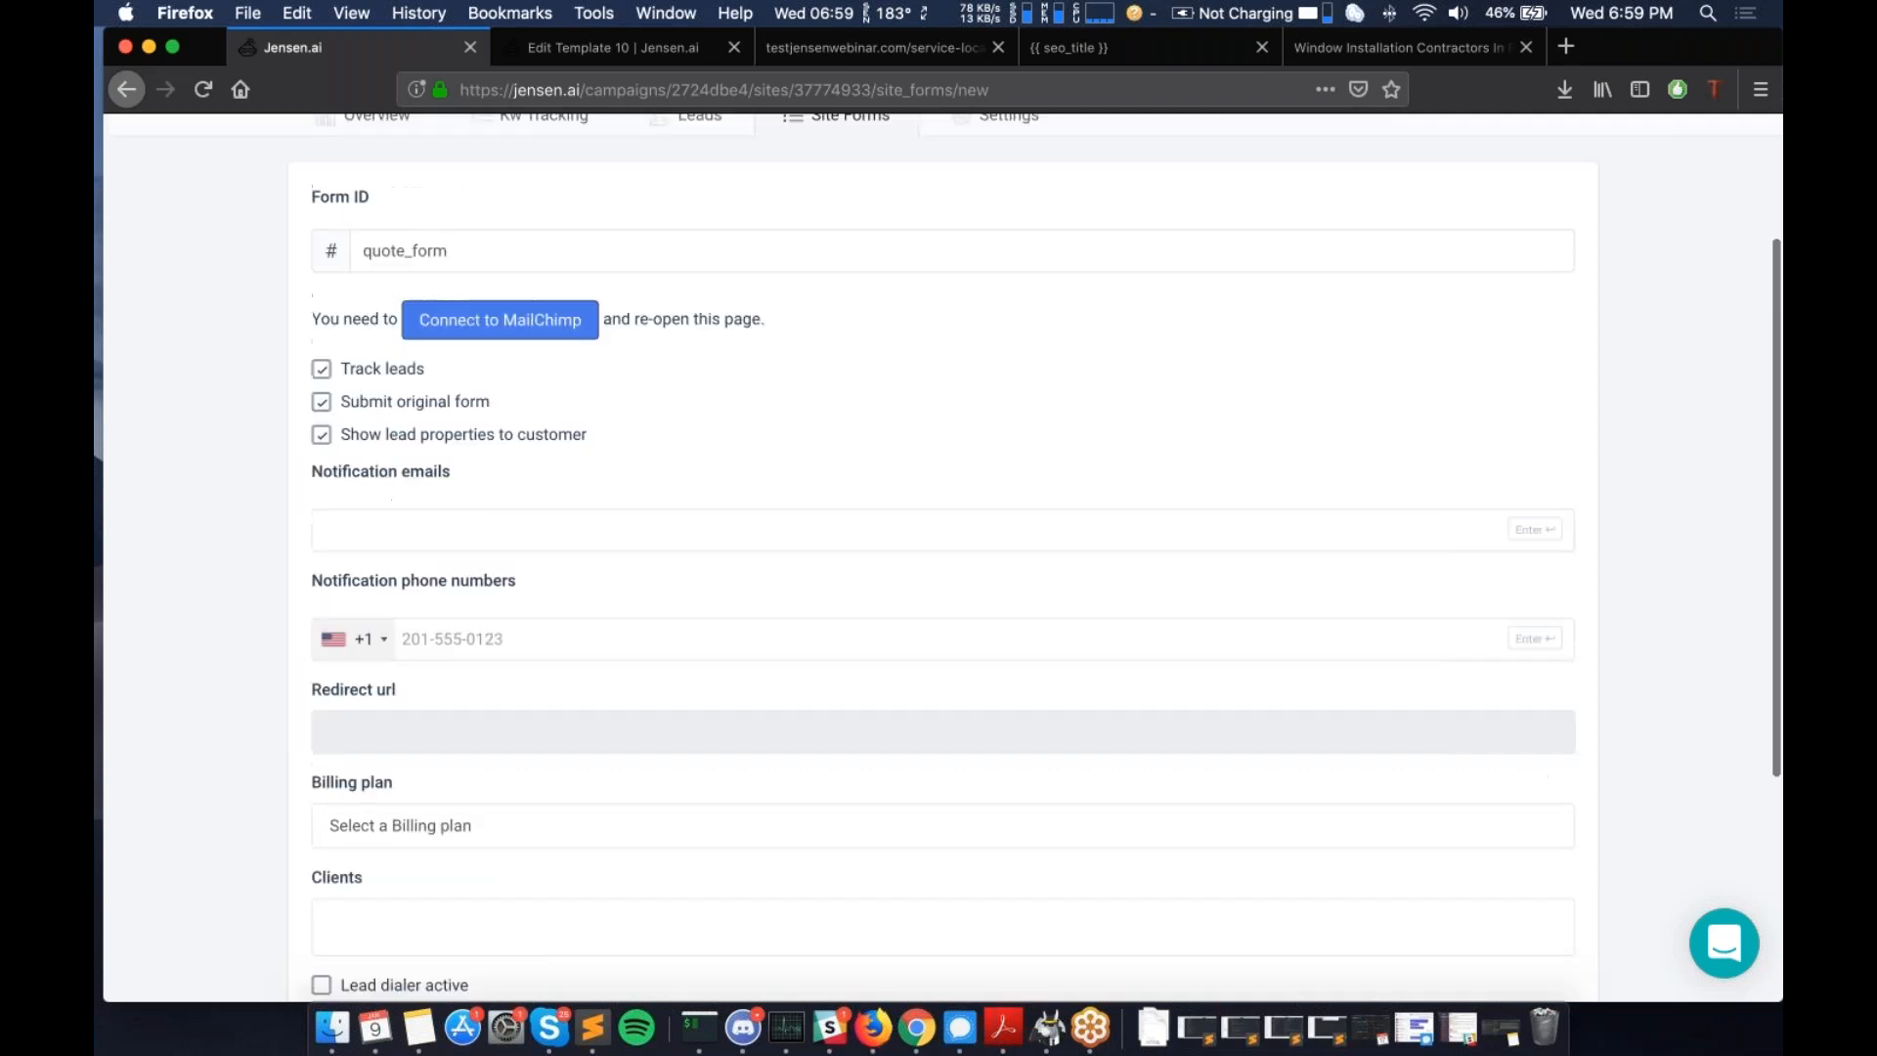
pyautogui.scroll(2, 367, 305)
pyautogui.click(368, 305)
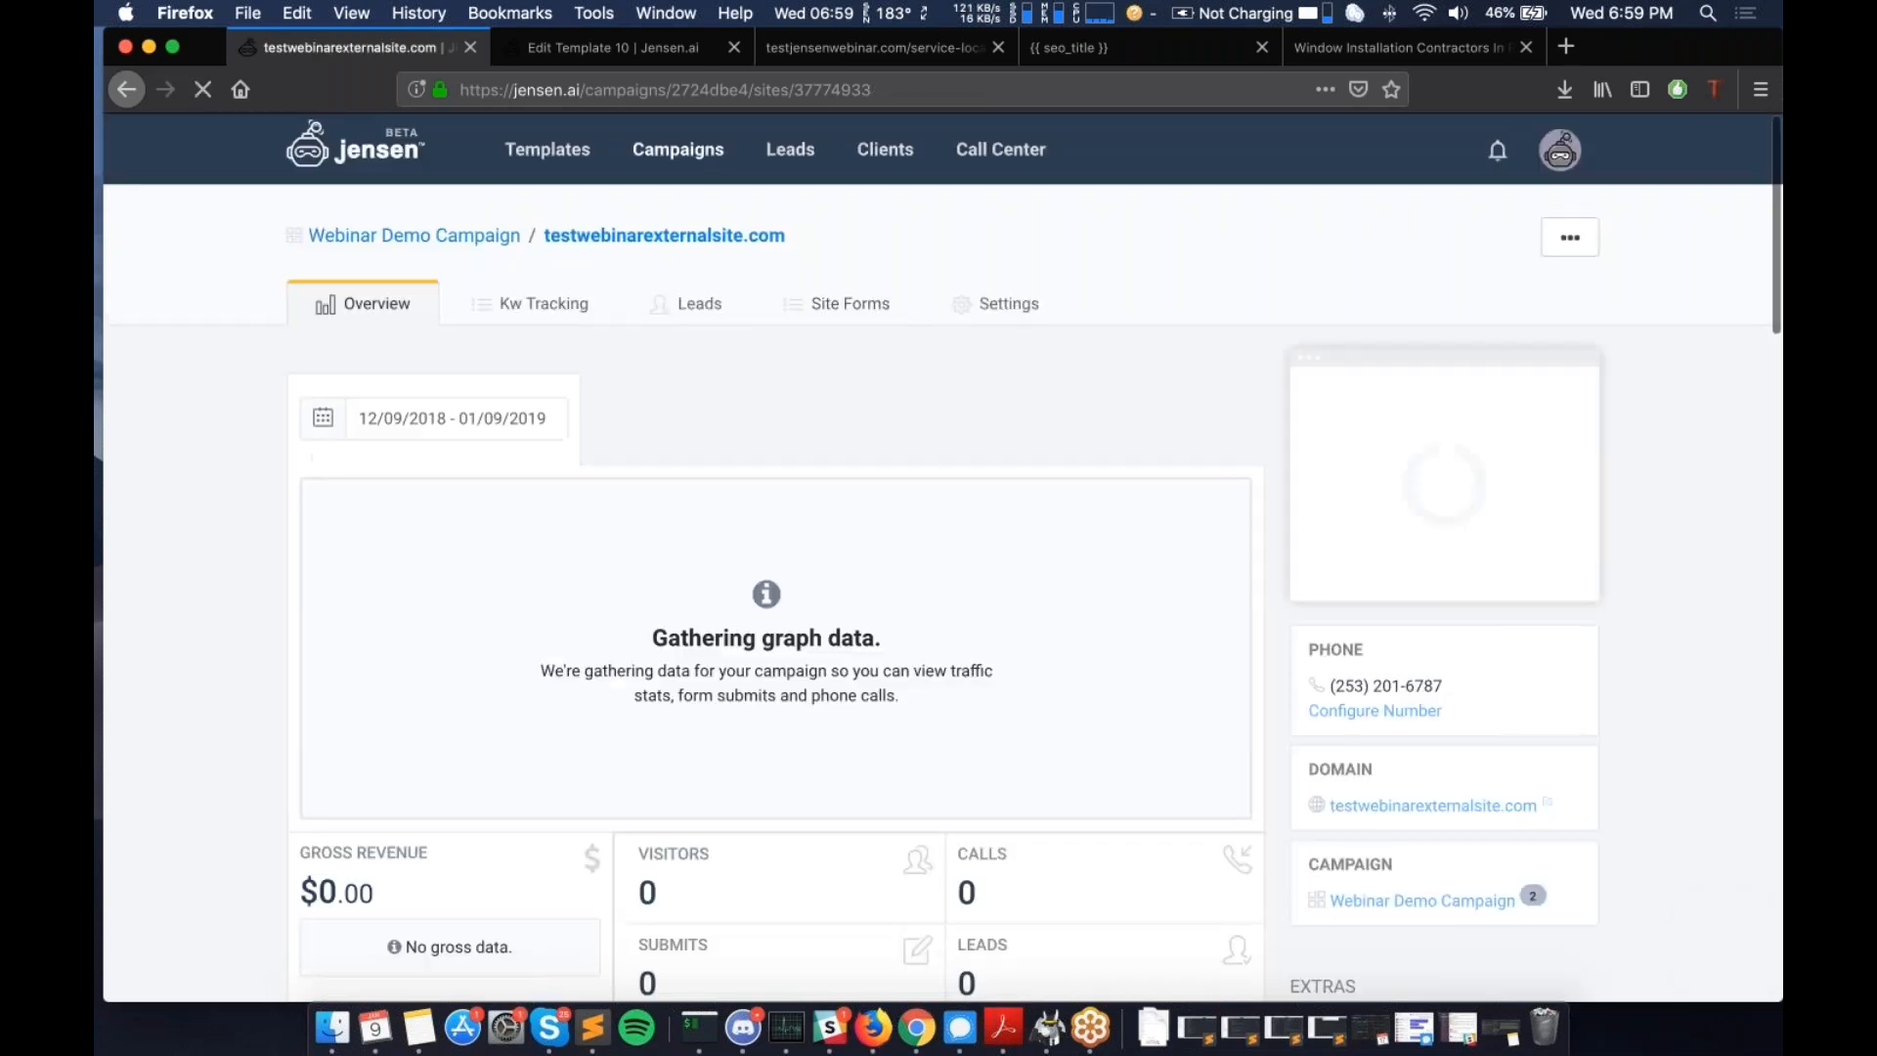
pyautogui.scroll(-2, 757, 515)
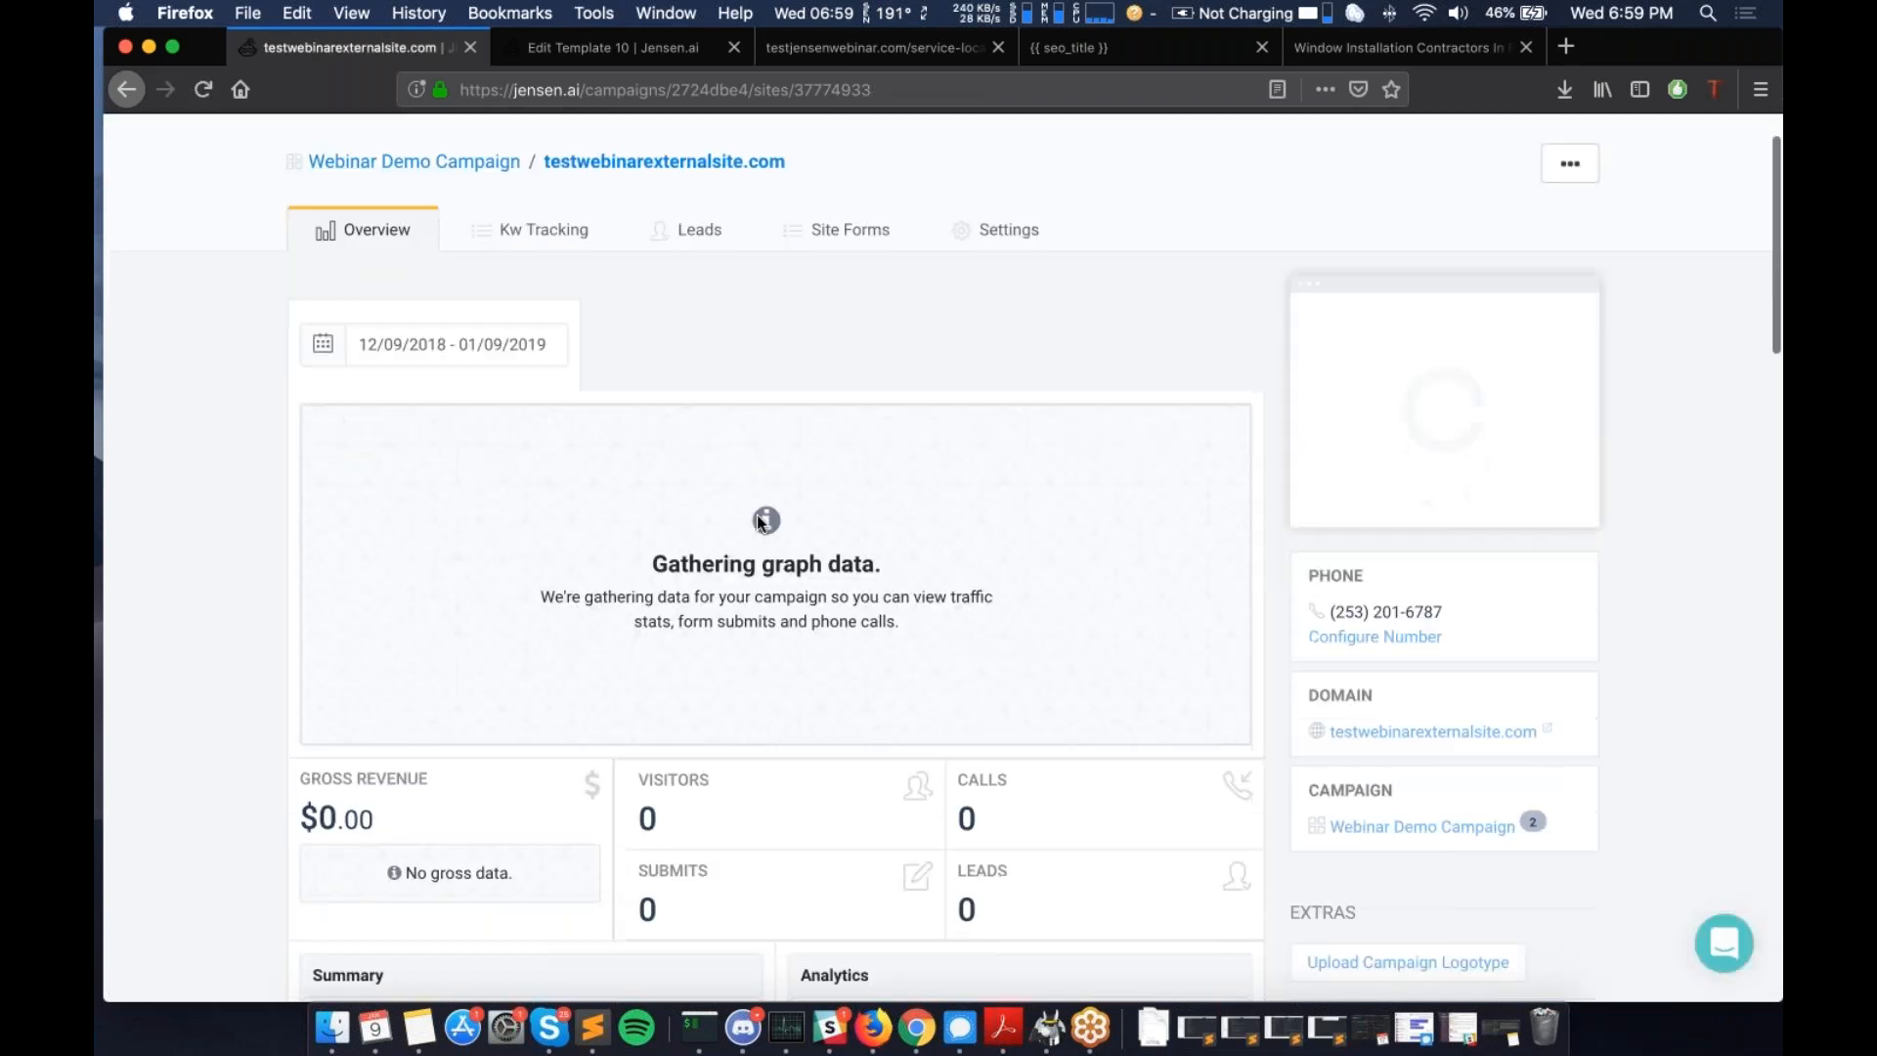
pyautogui.scroll(-3, 760, 523)
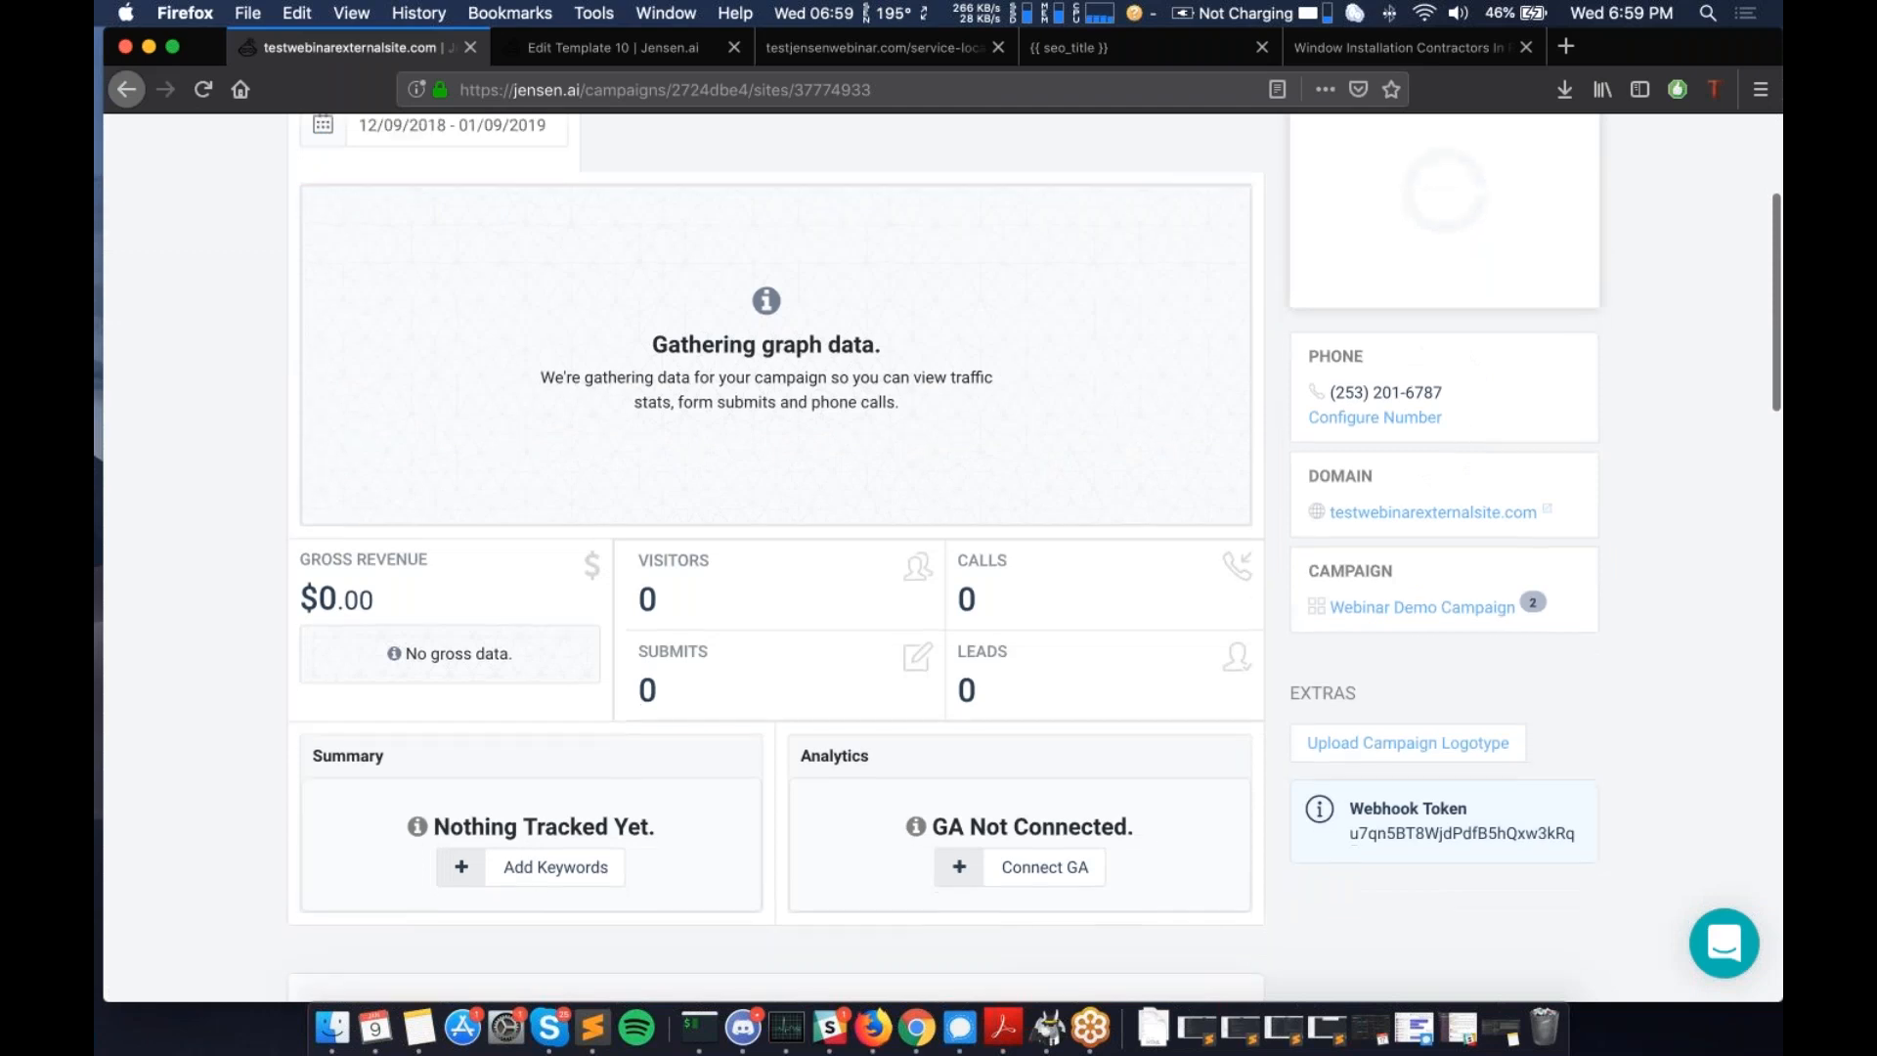
pyautogui.scroll(-20, 1110, 679)
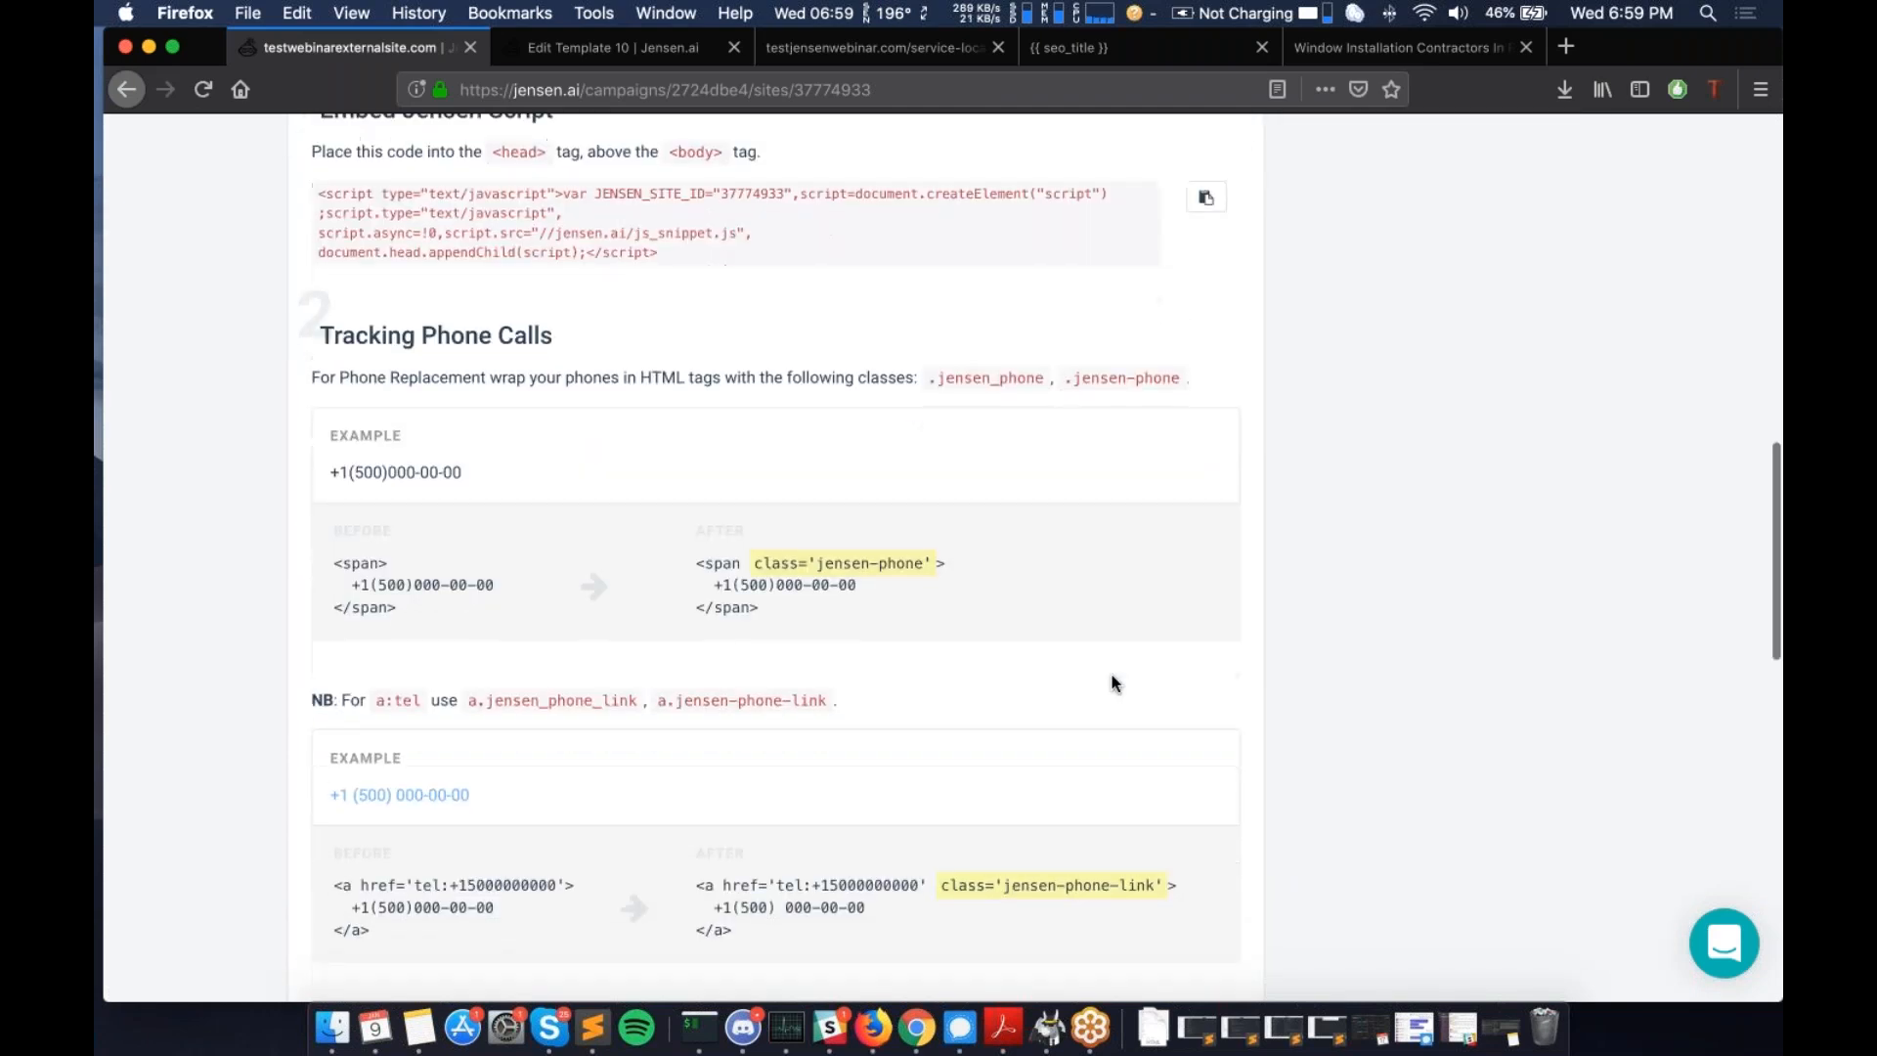
pyautogui.scroll(20, 1112, 681)
pyautogui.scroll(2, 1111, 682)
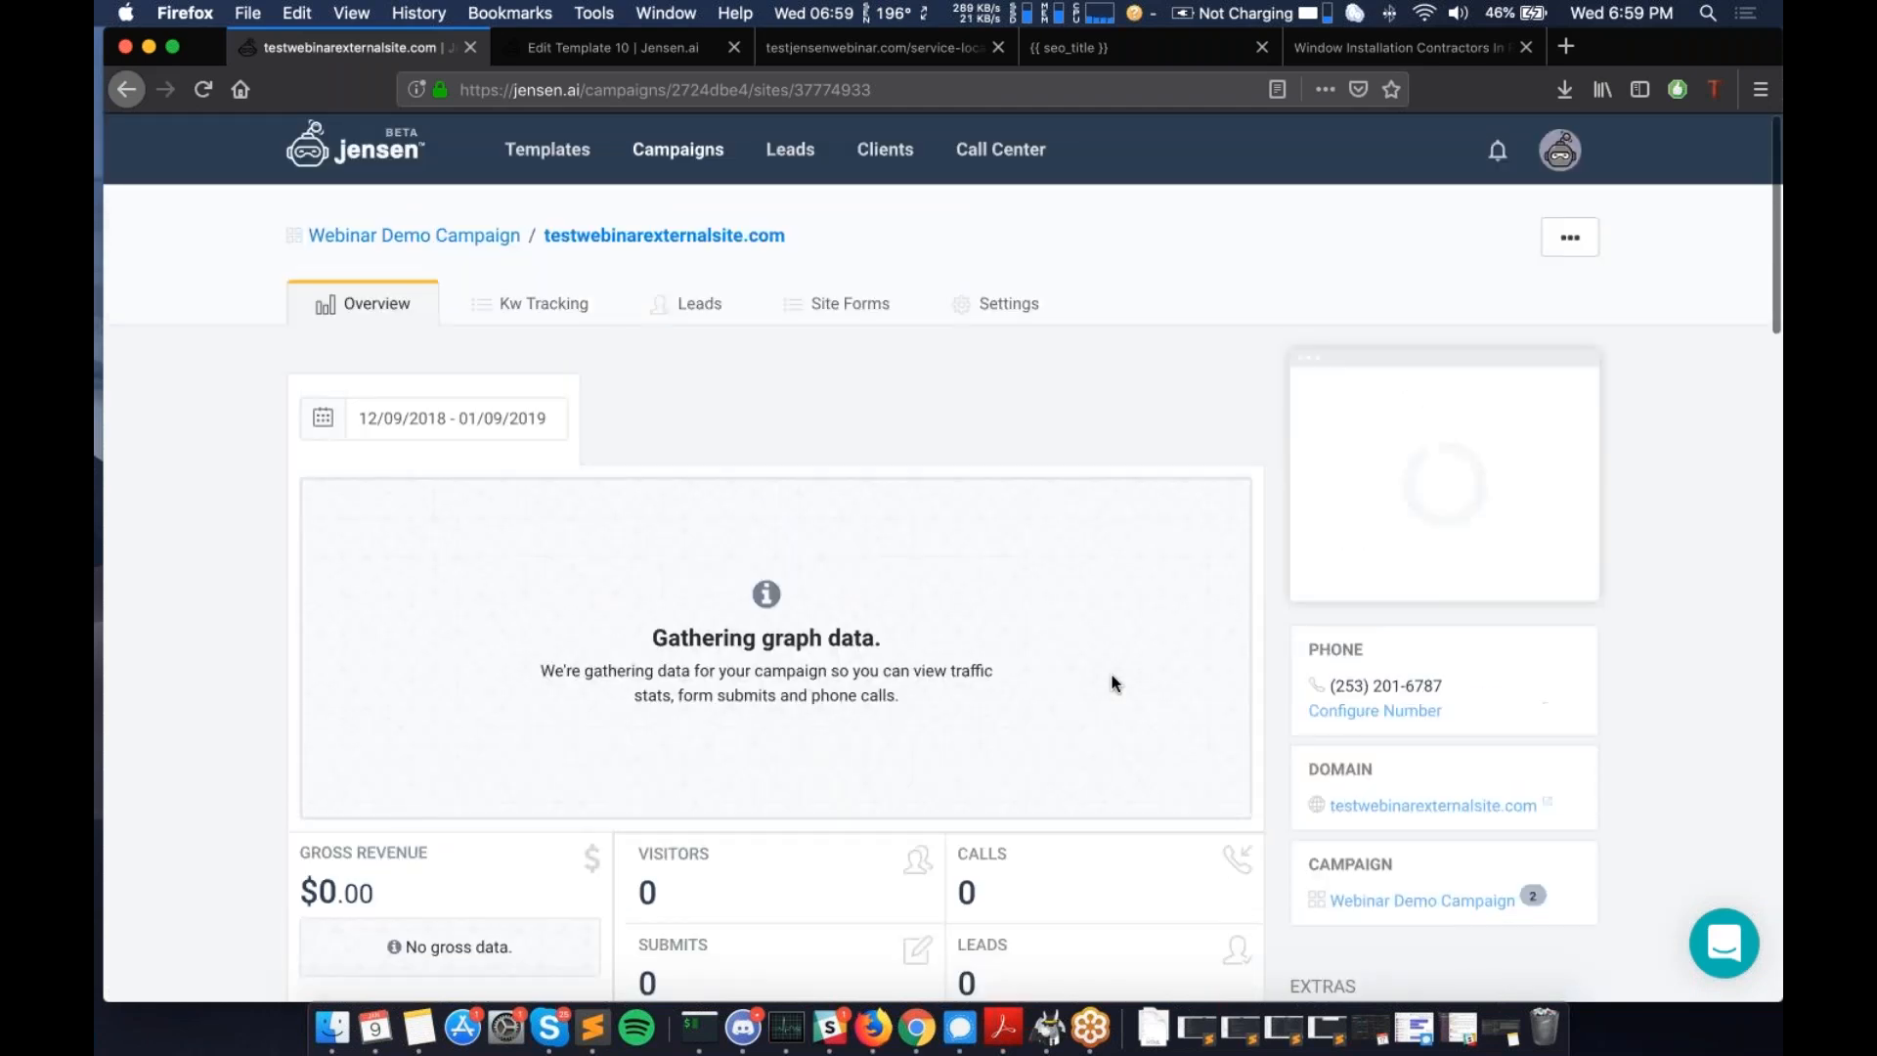
pyautogui.scroll(-5, 1115, 683)
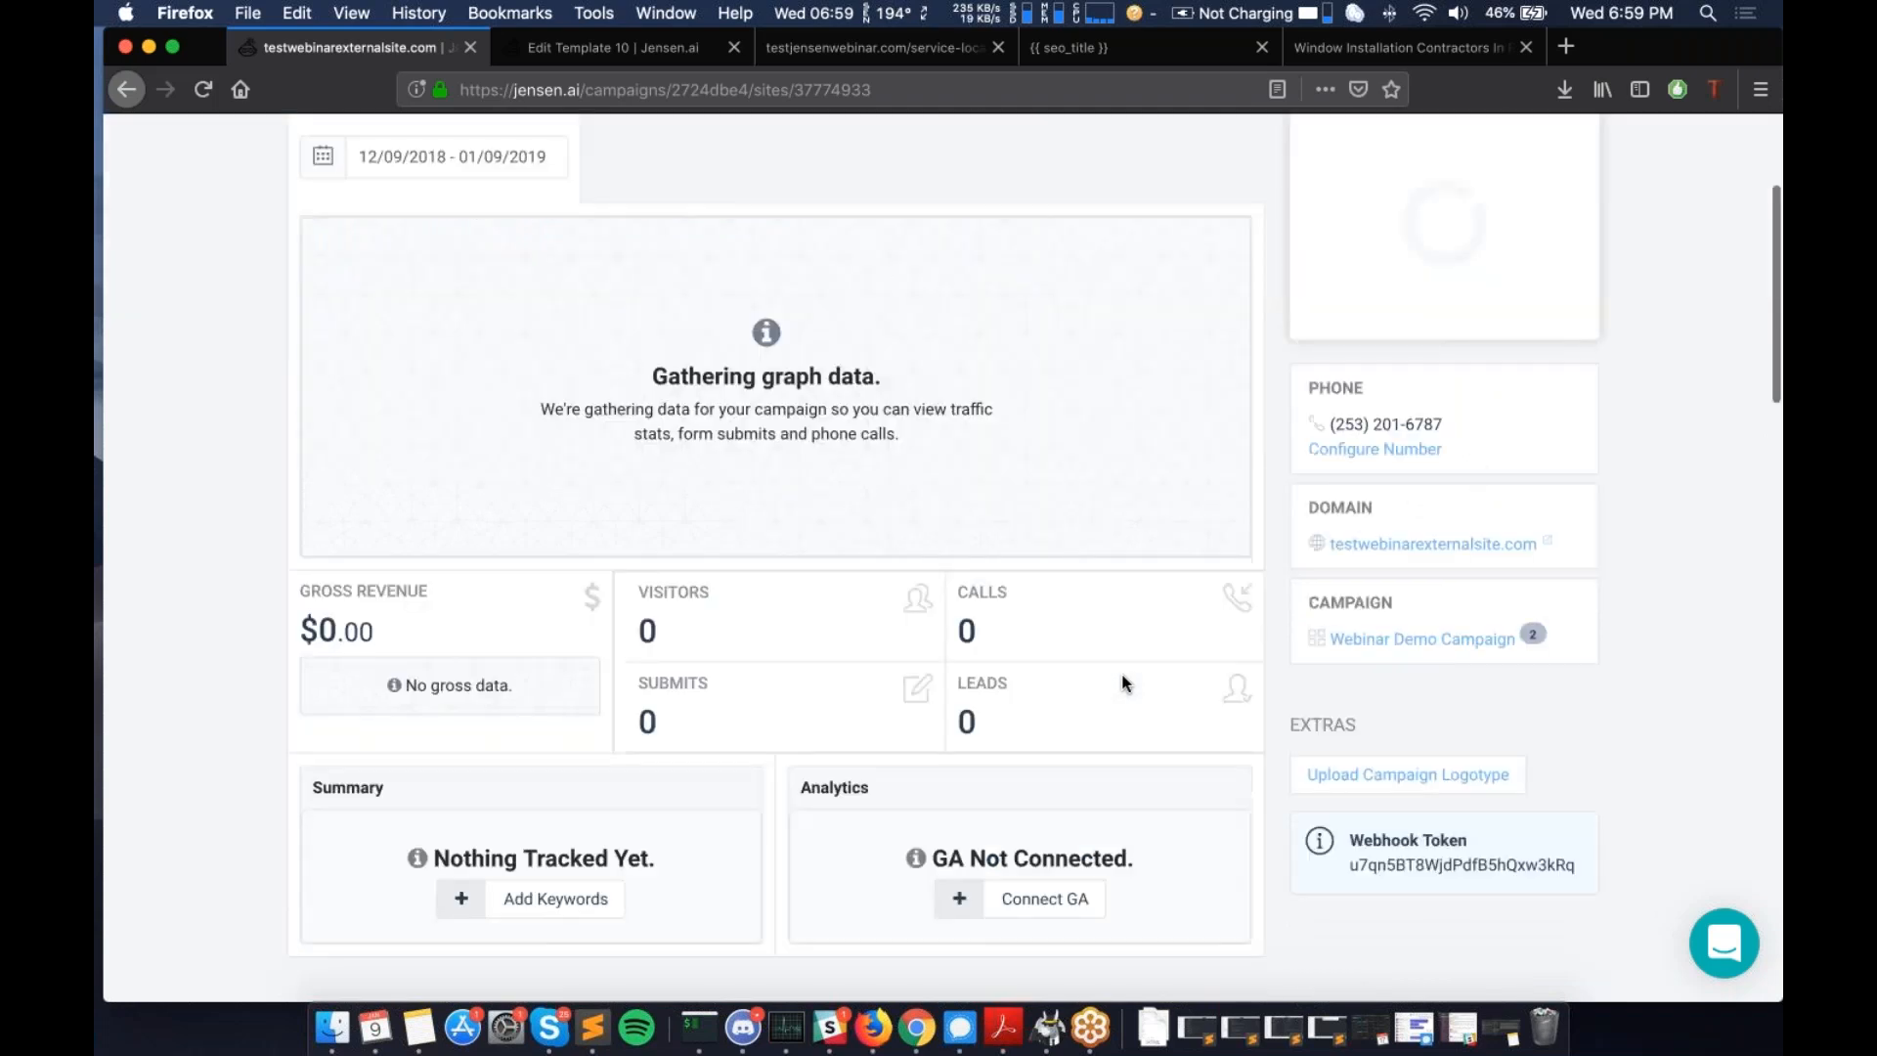
# - Select the full Webhook Token value
pyautogui.doubleClick(1487, 861)
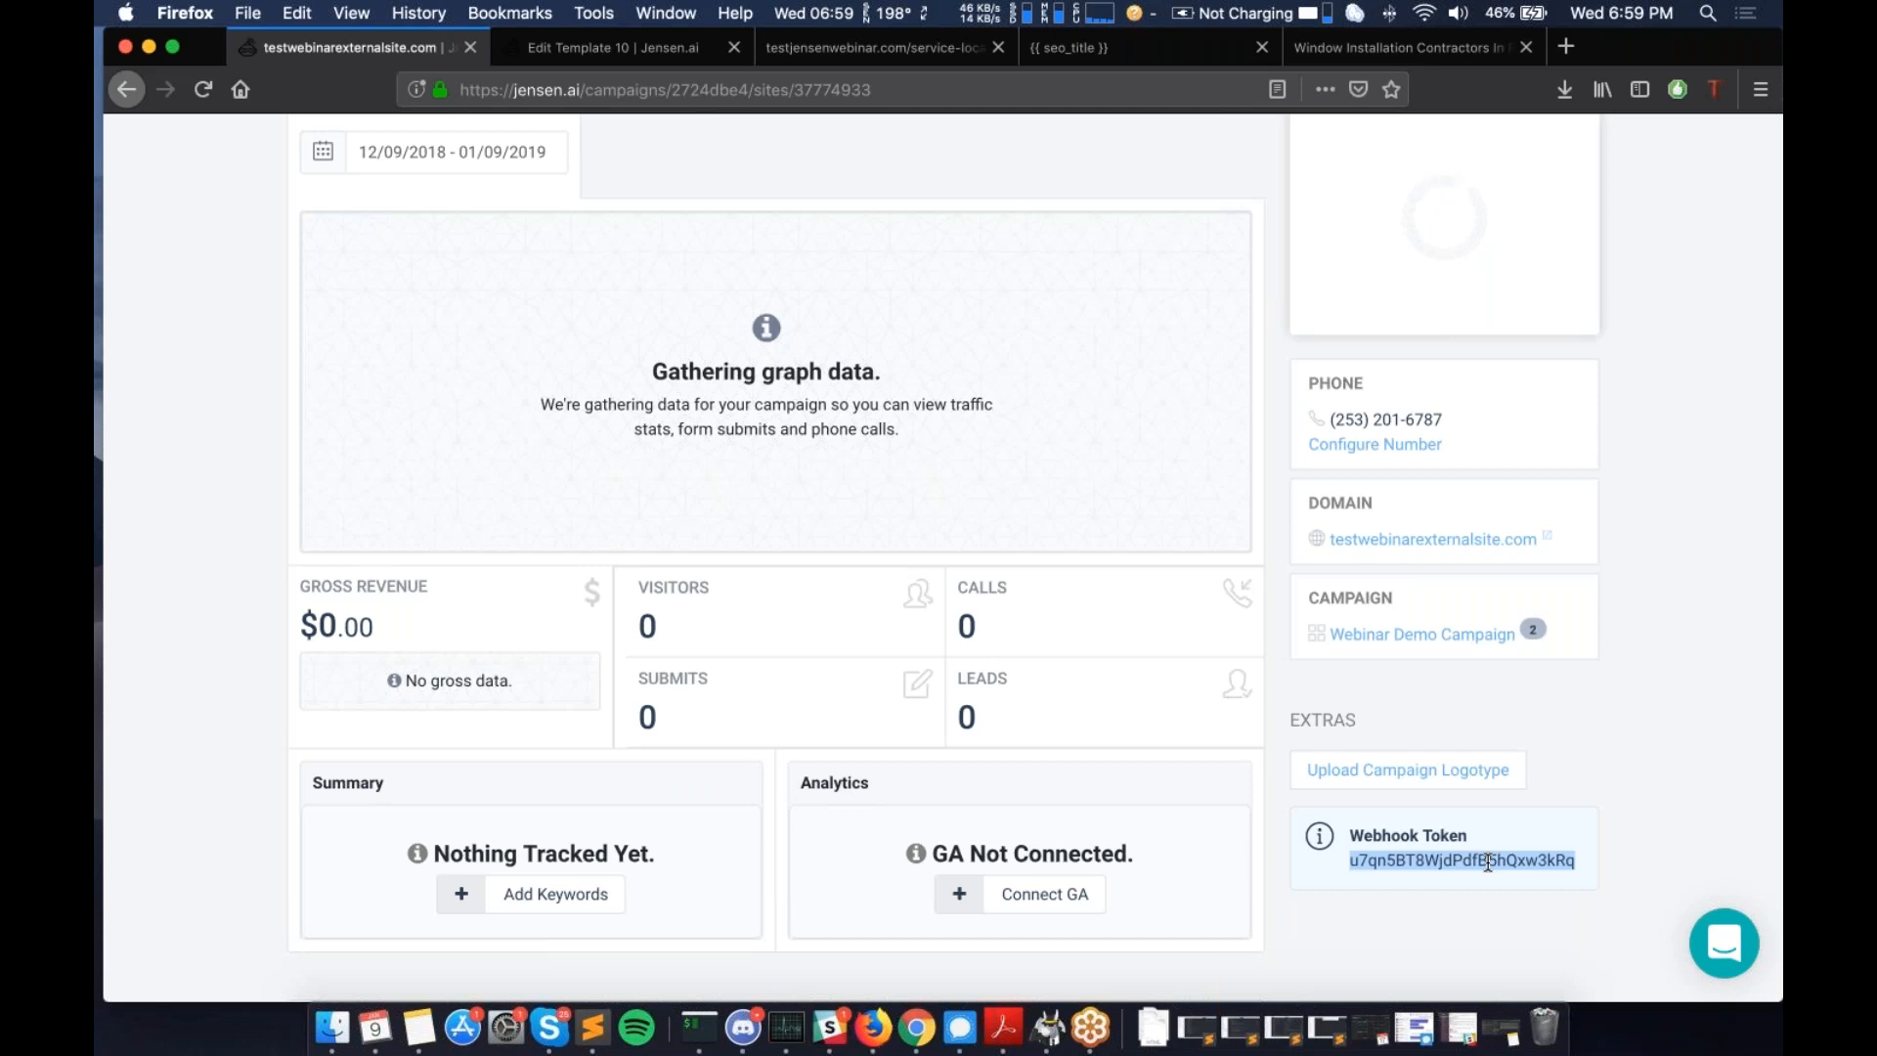
pyautogui.doubleClick(1425, 859)
pyautogui.doubleClick(1425, 859)
pyautogui.scroll(5, 1183, 721)
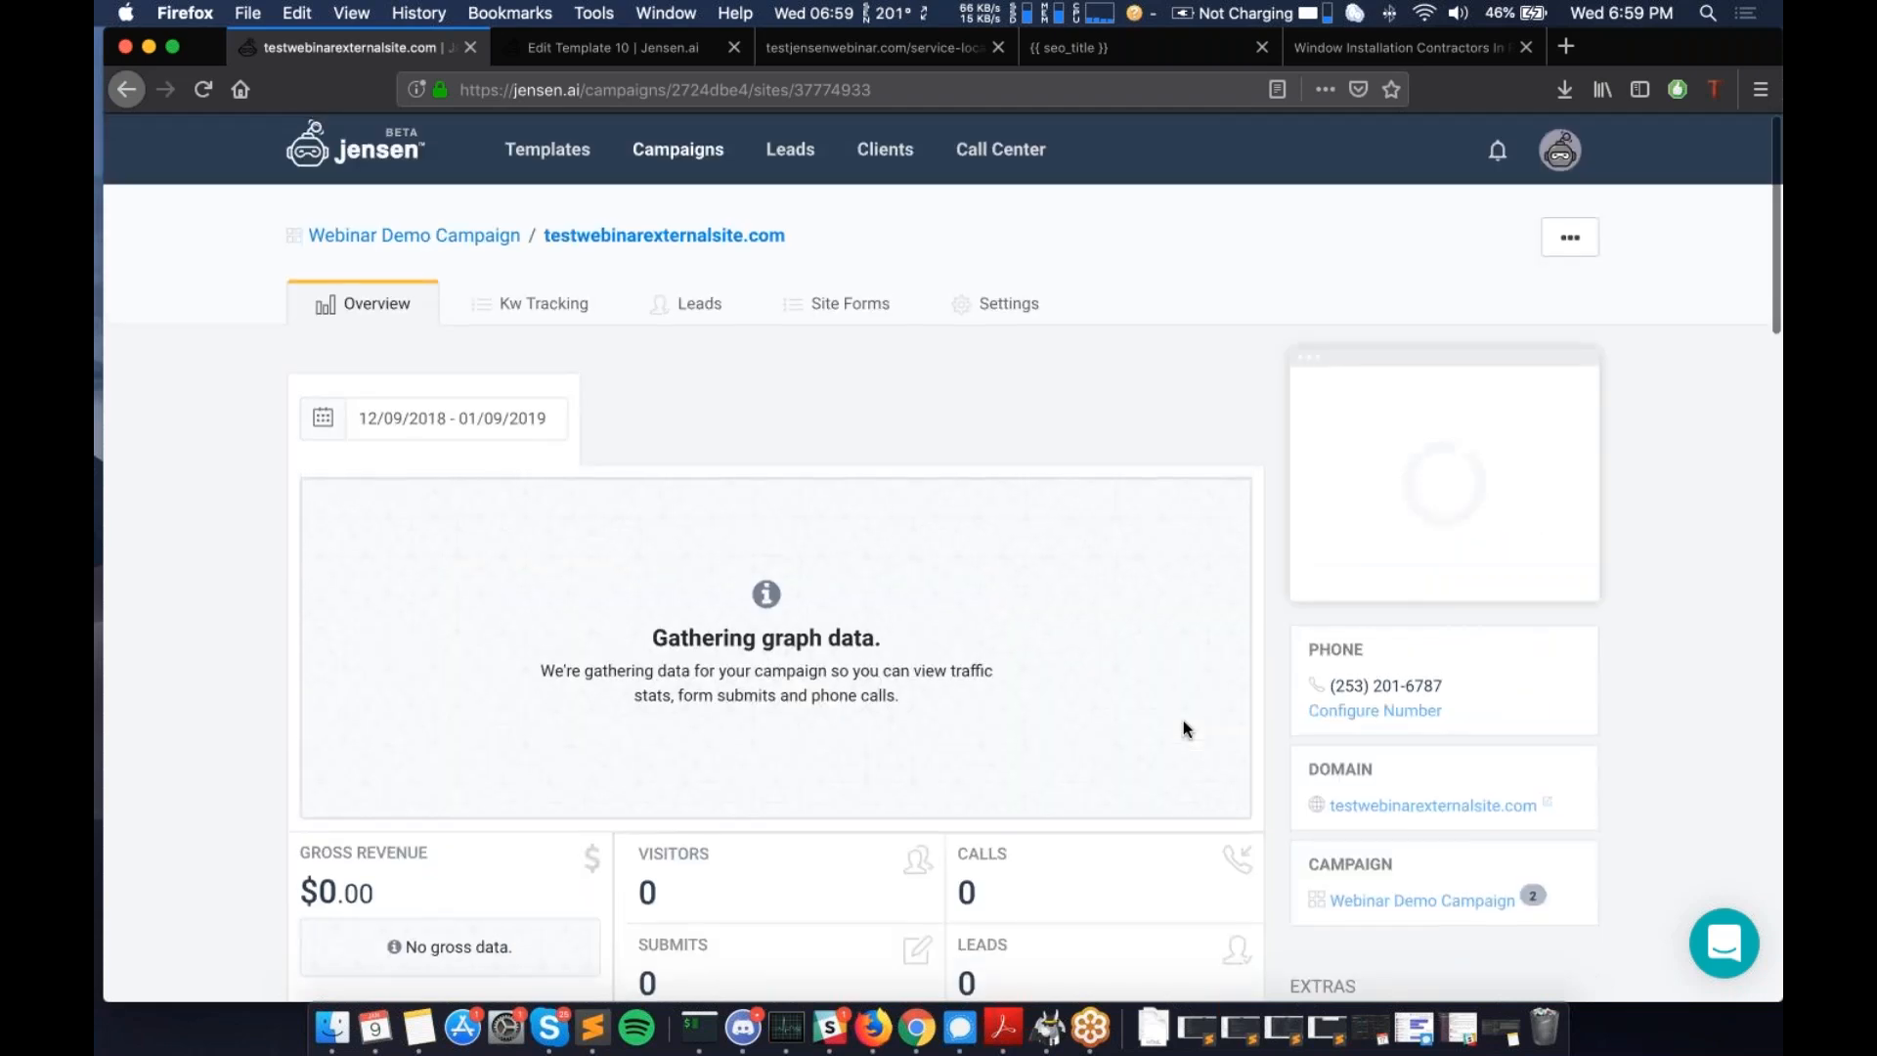
pyautogui.scroll(-5, 1183, 723)
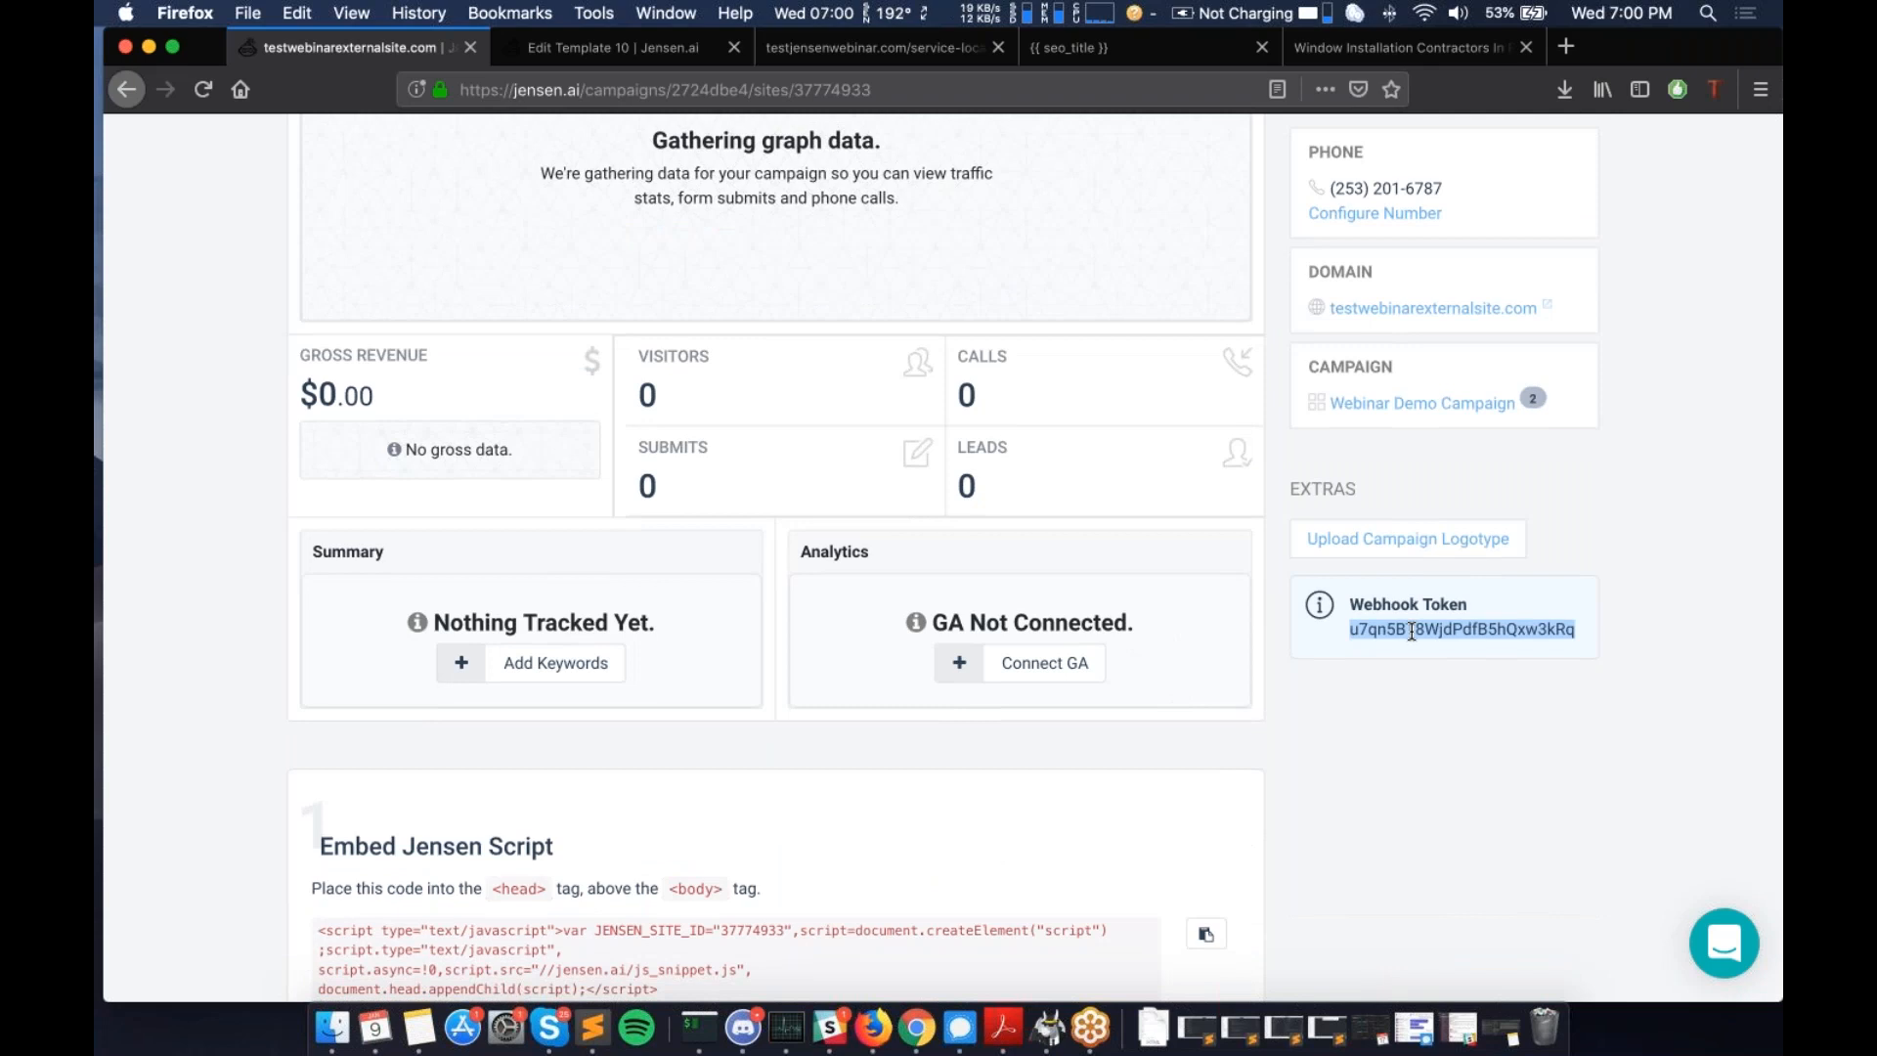
pyautogui.scroll(3, 1381, 637)
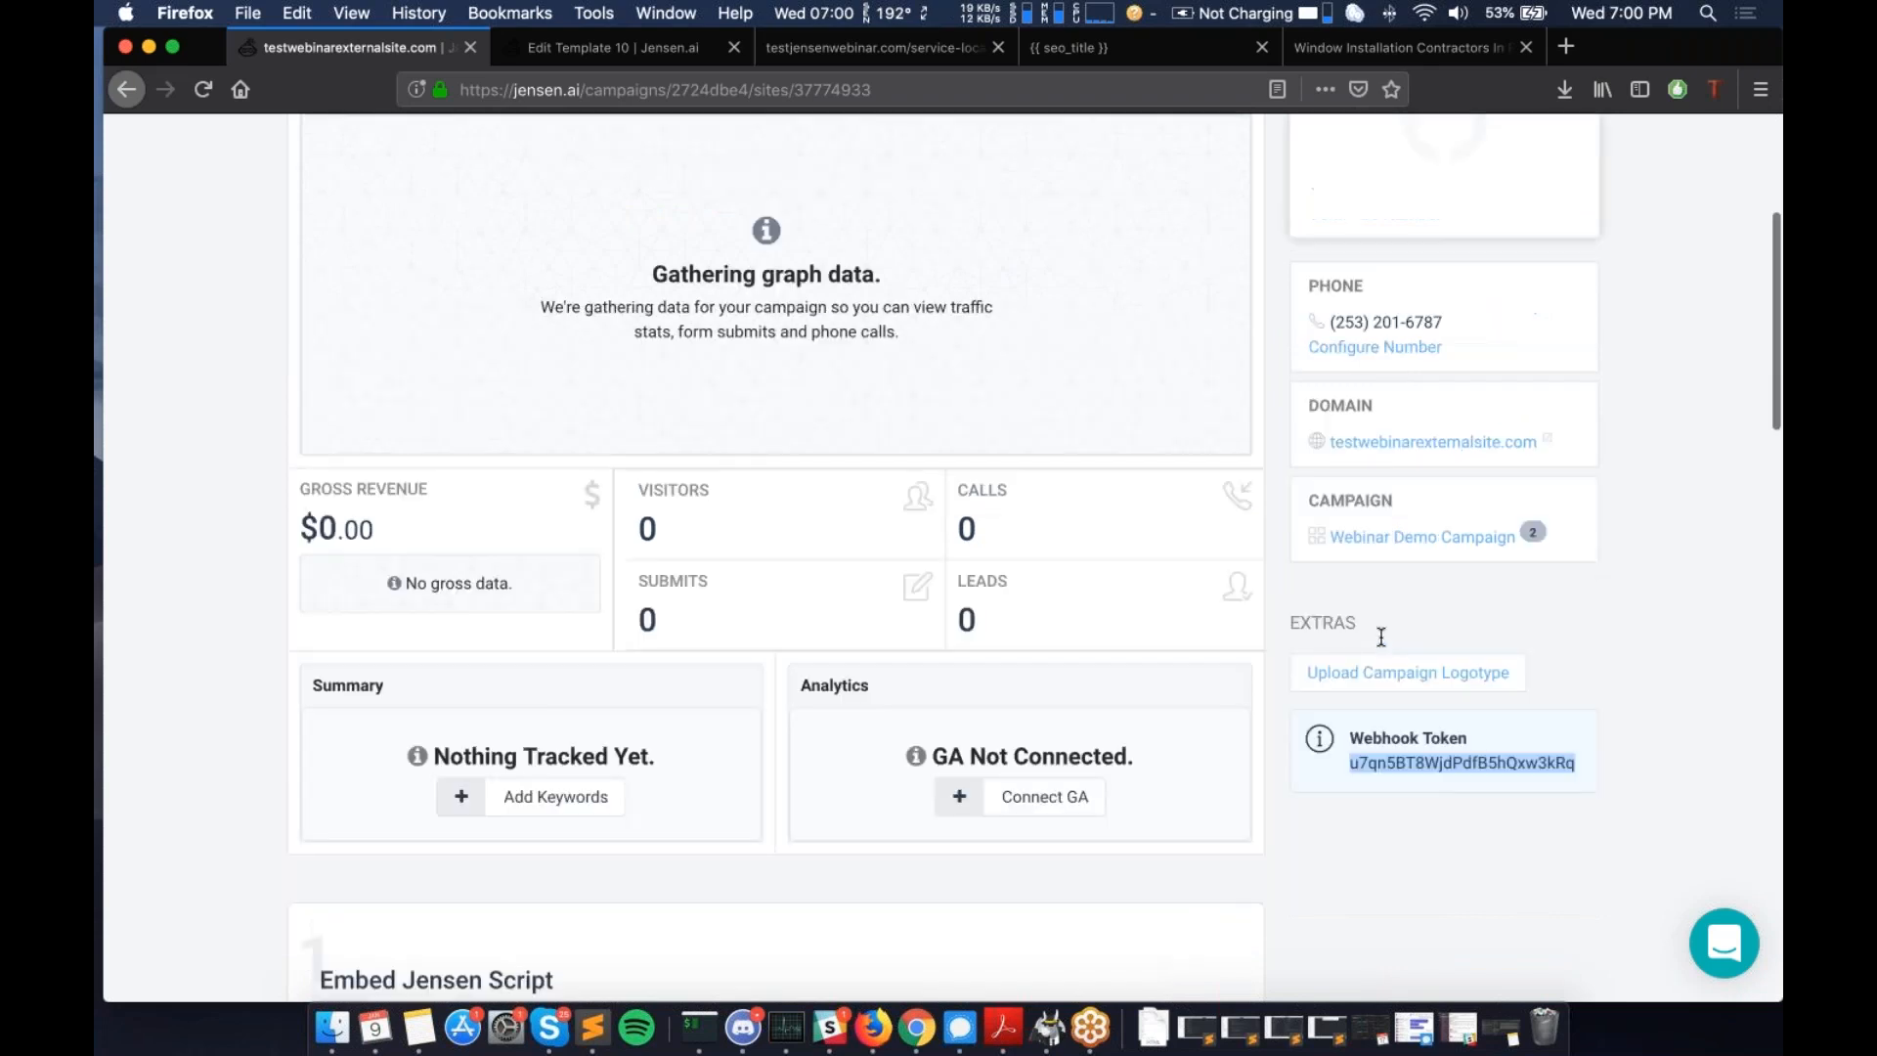
pyautogui.scroll(5, 1381, 637)
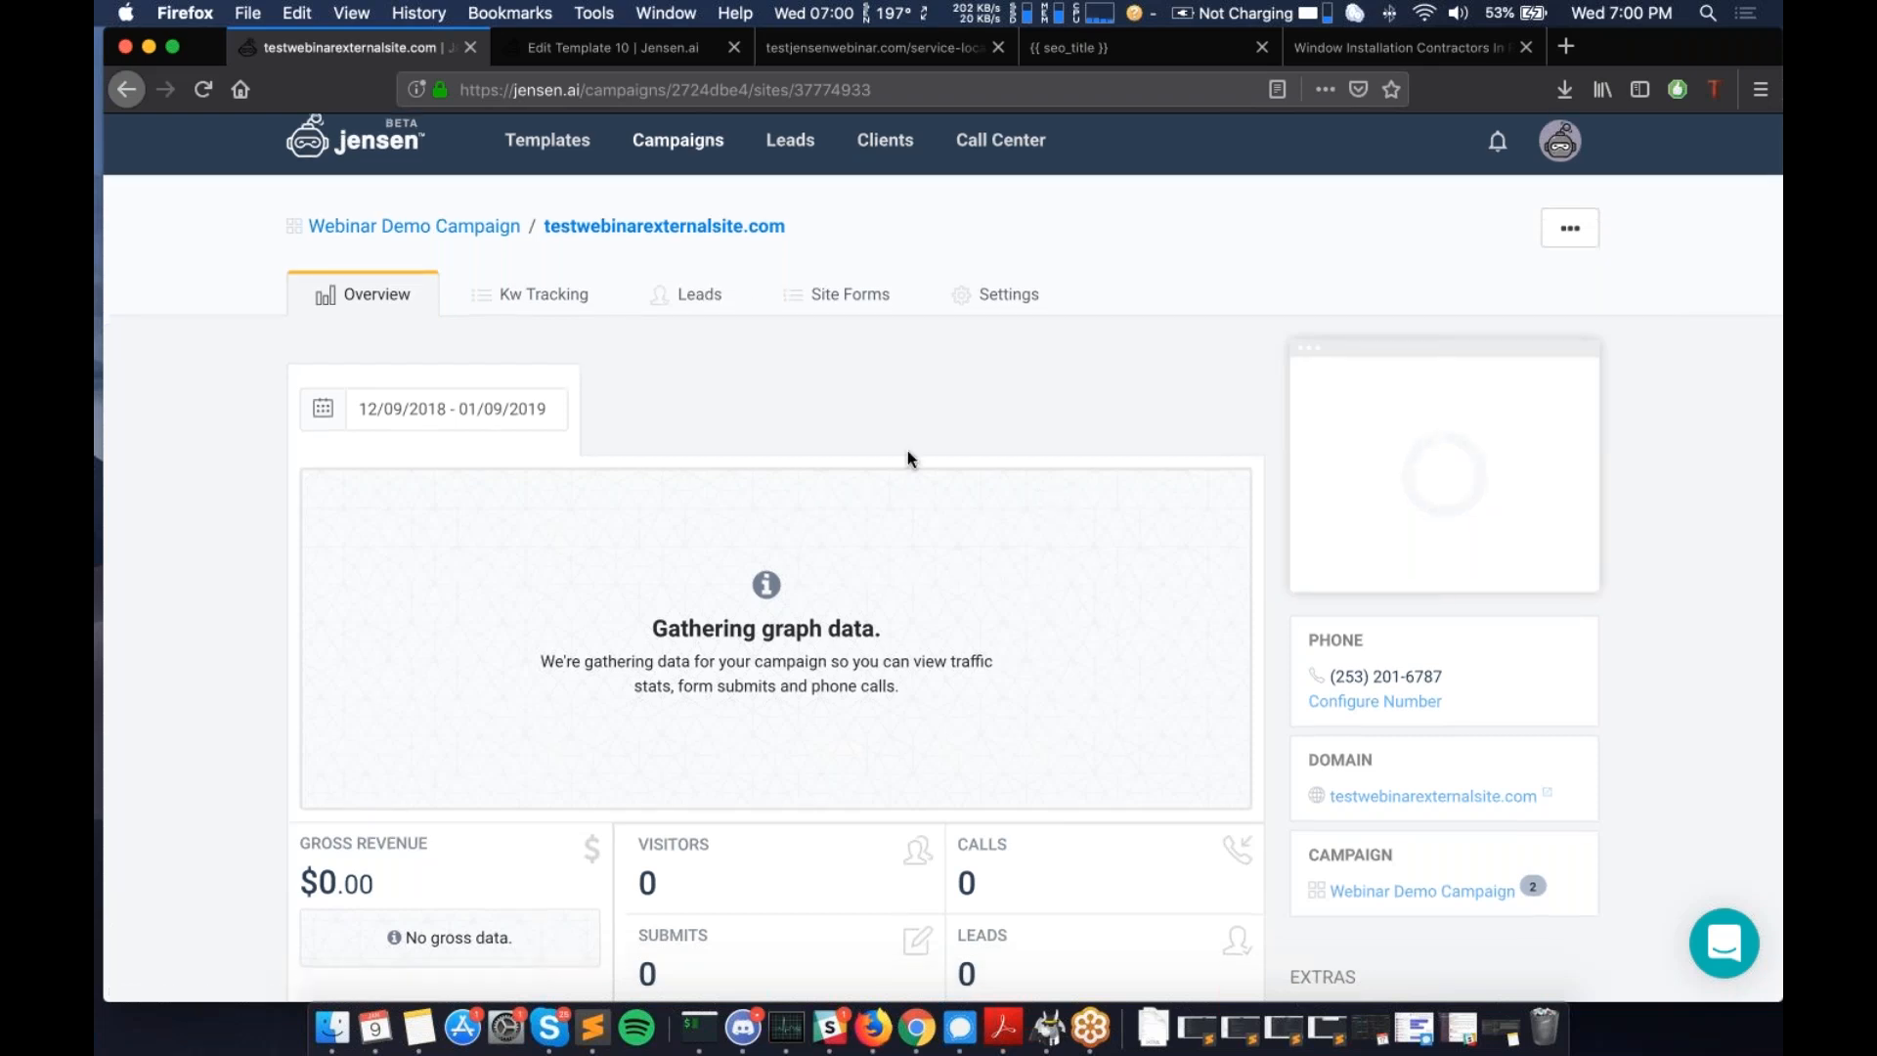
pyautogui.scroll(-5, 908, 449)
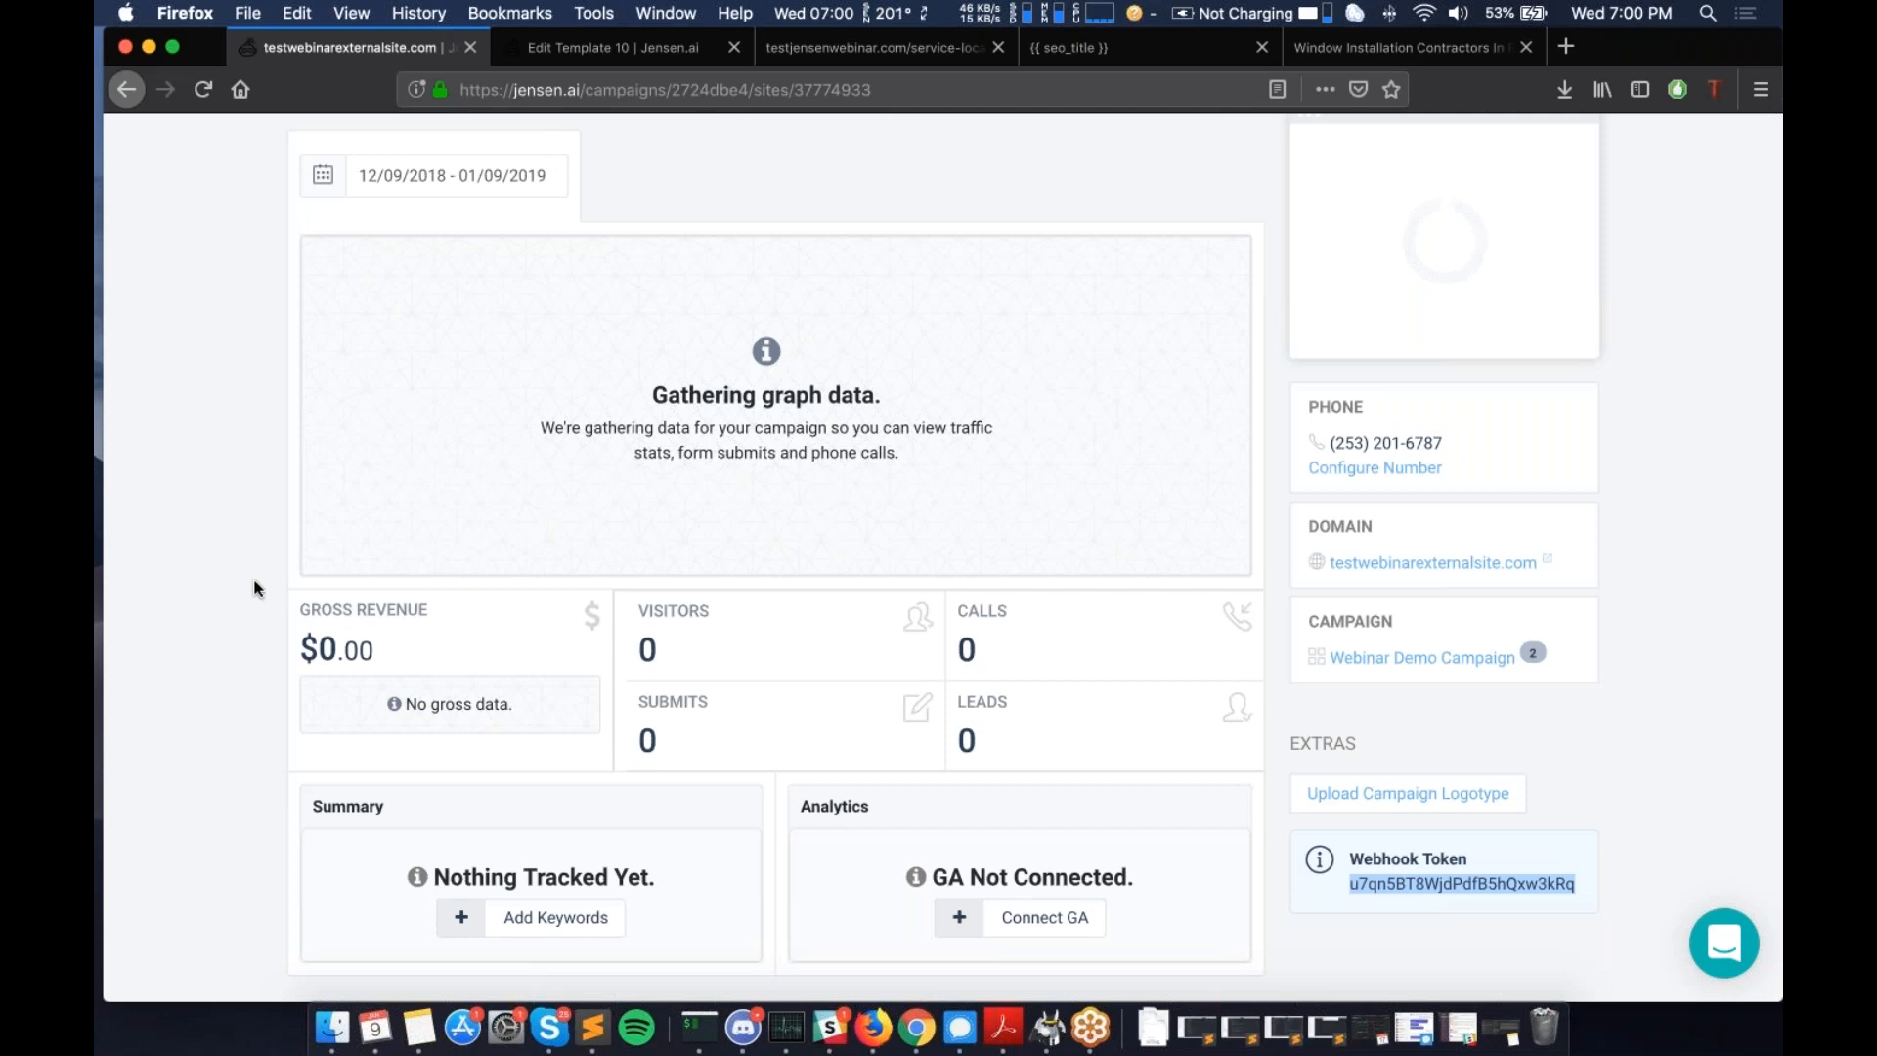
pyautogui.scroll(5, 223, 577)
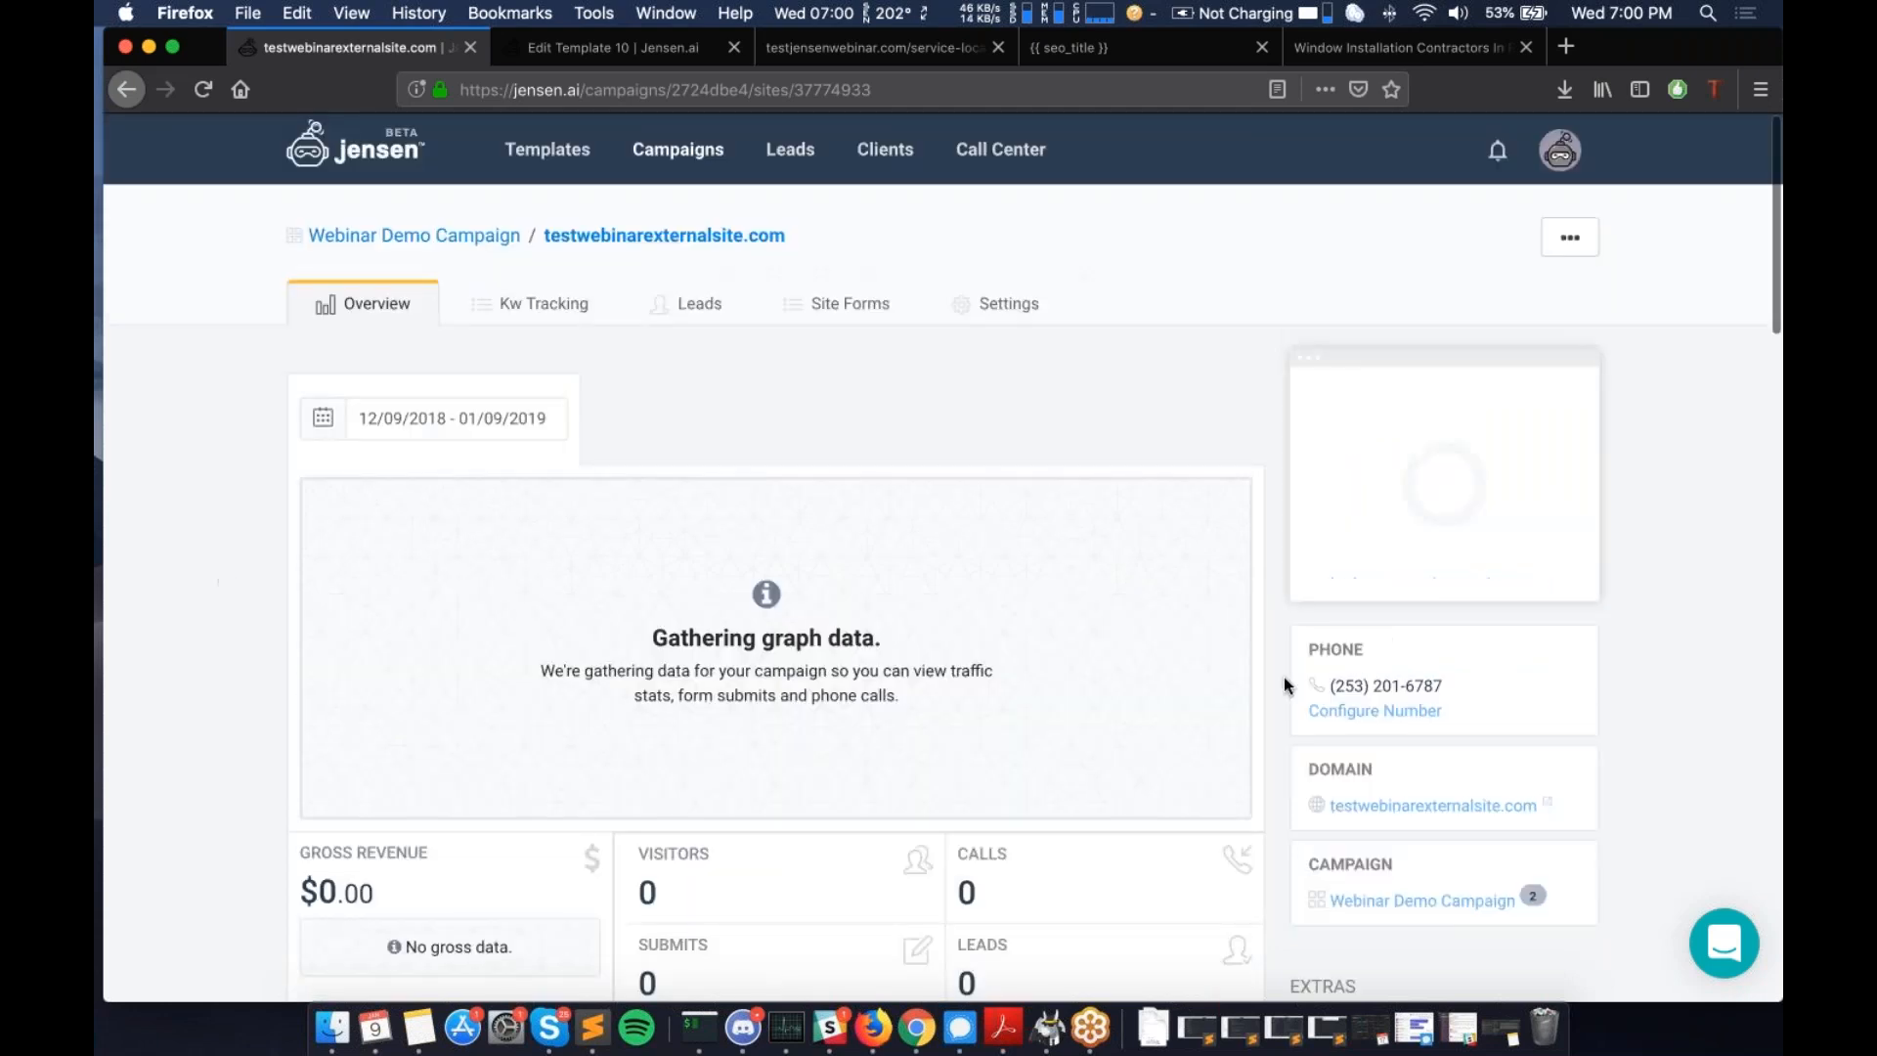
pyautogui.scroll(-1, 1284, 684)
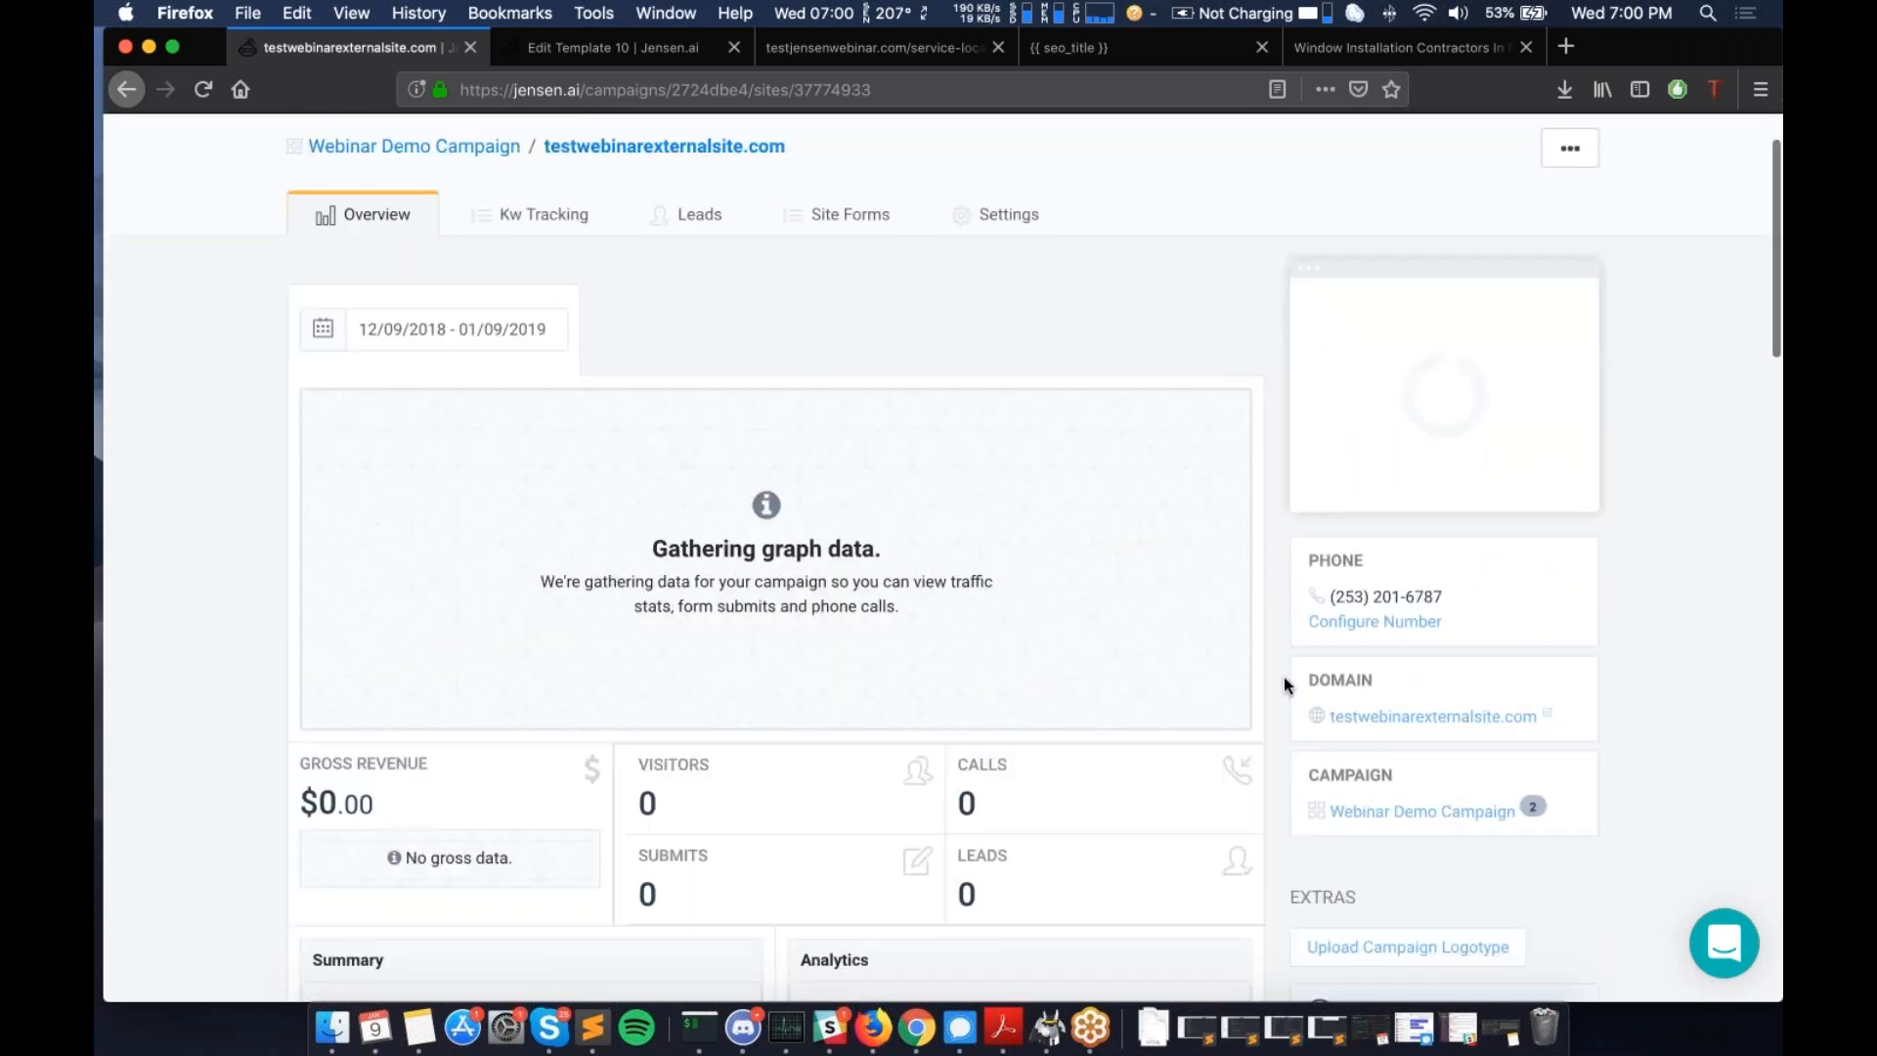
pyautogui.scroll(-4, 1284, 685)
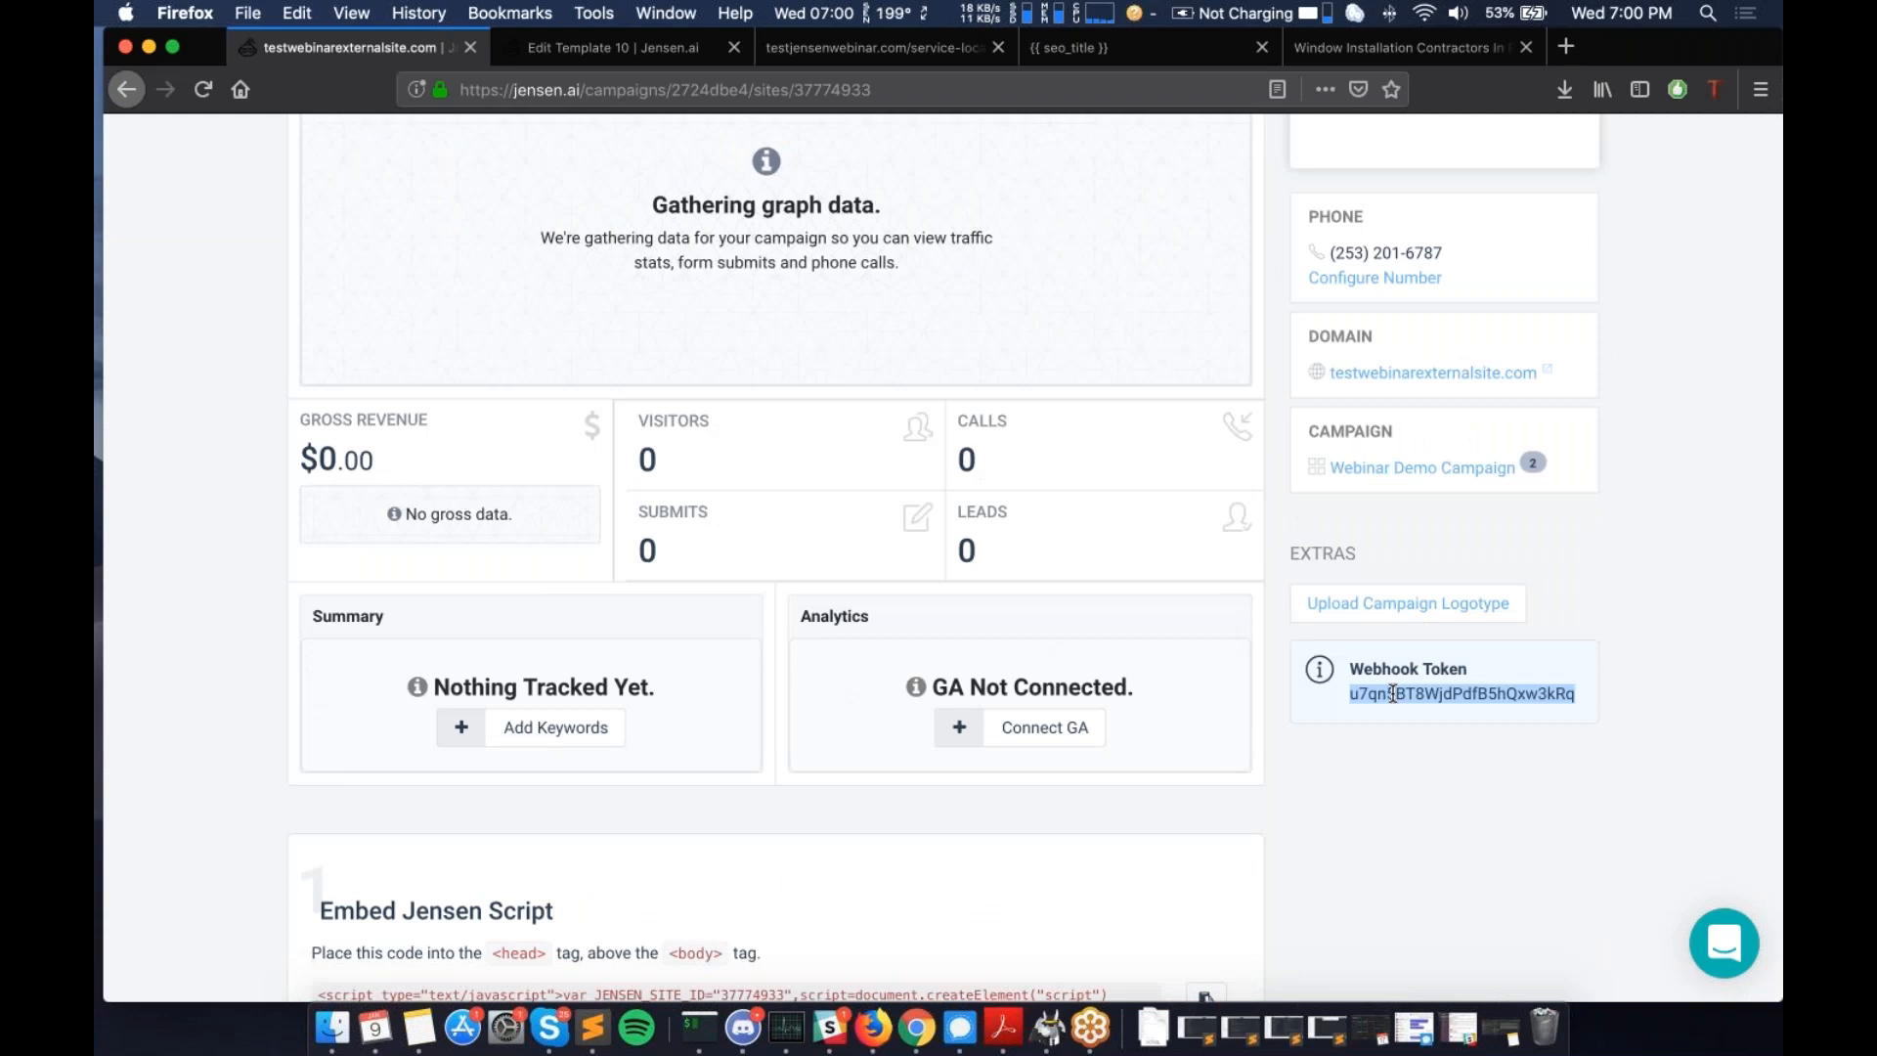
pyautogui.scroll(-2, 1393, 694)
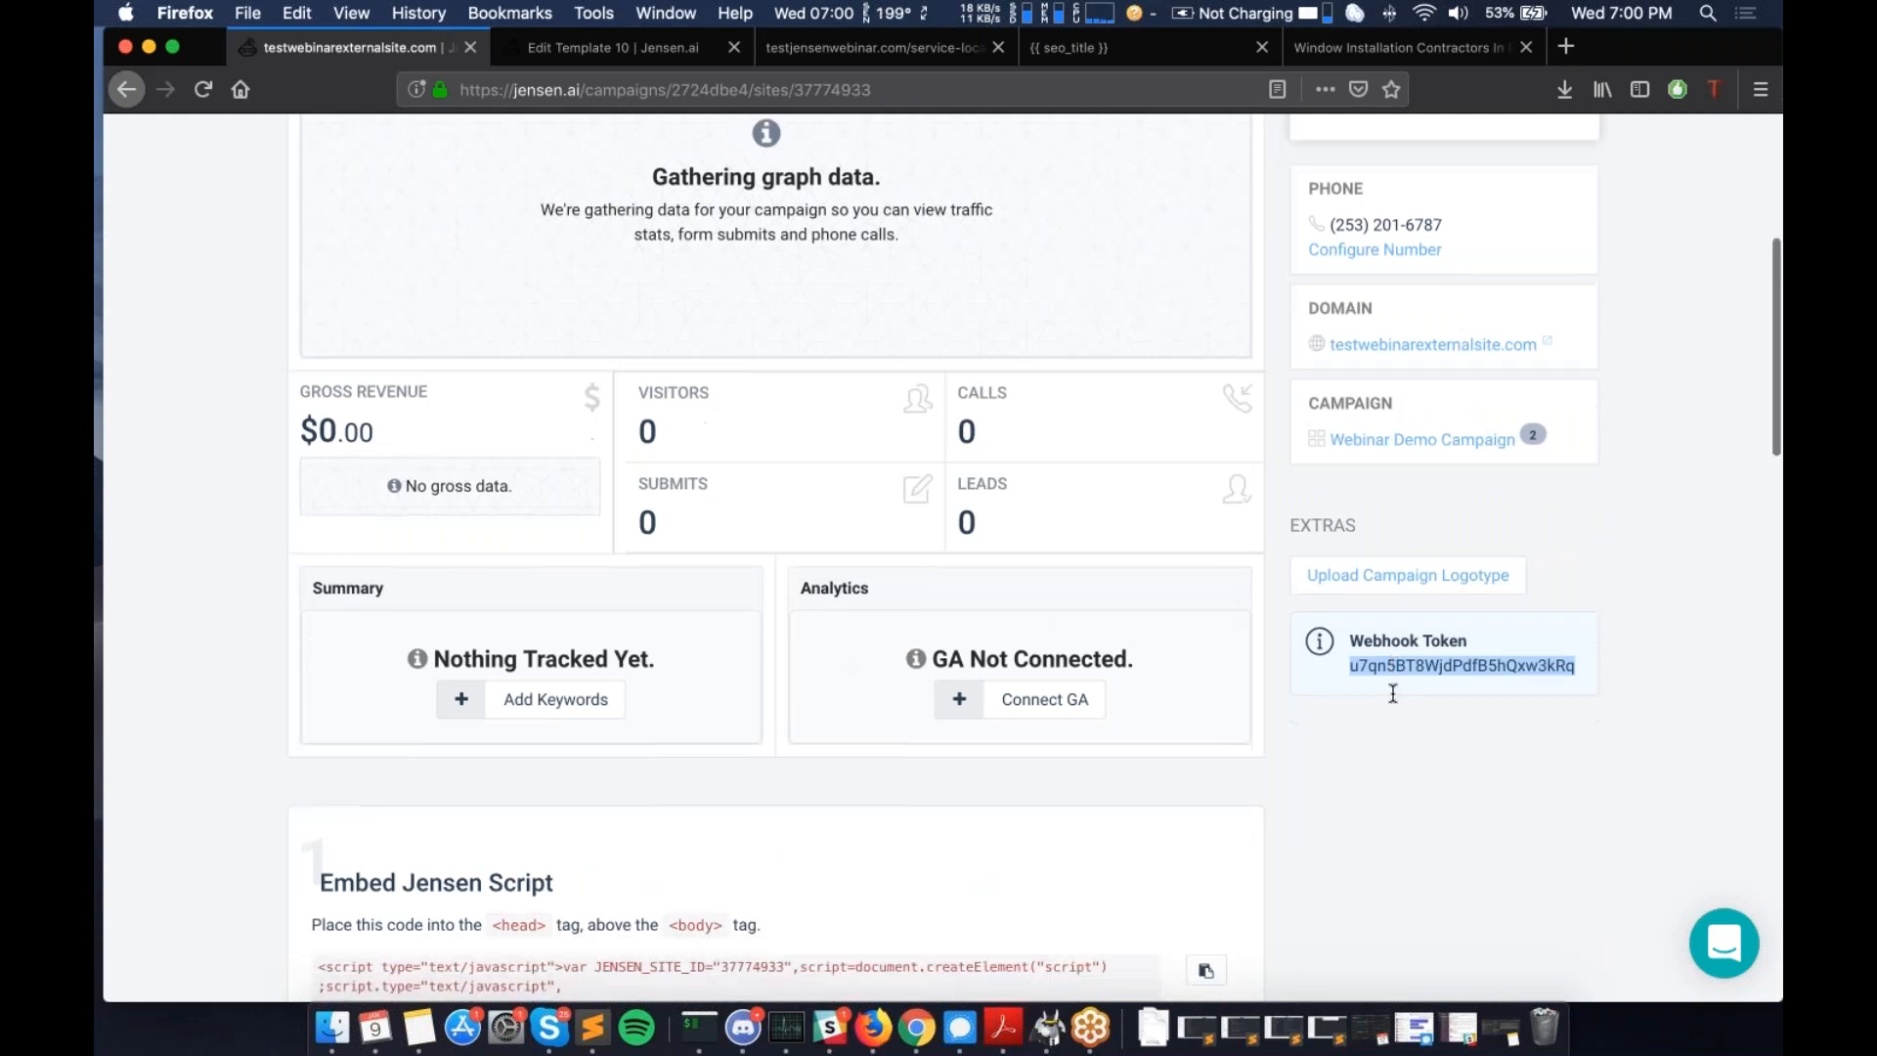
pyautogui.scroll(-2, 1393, 693)
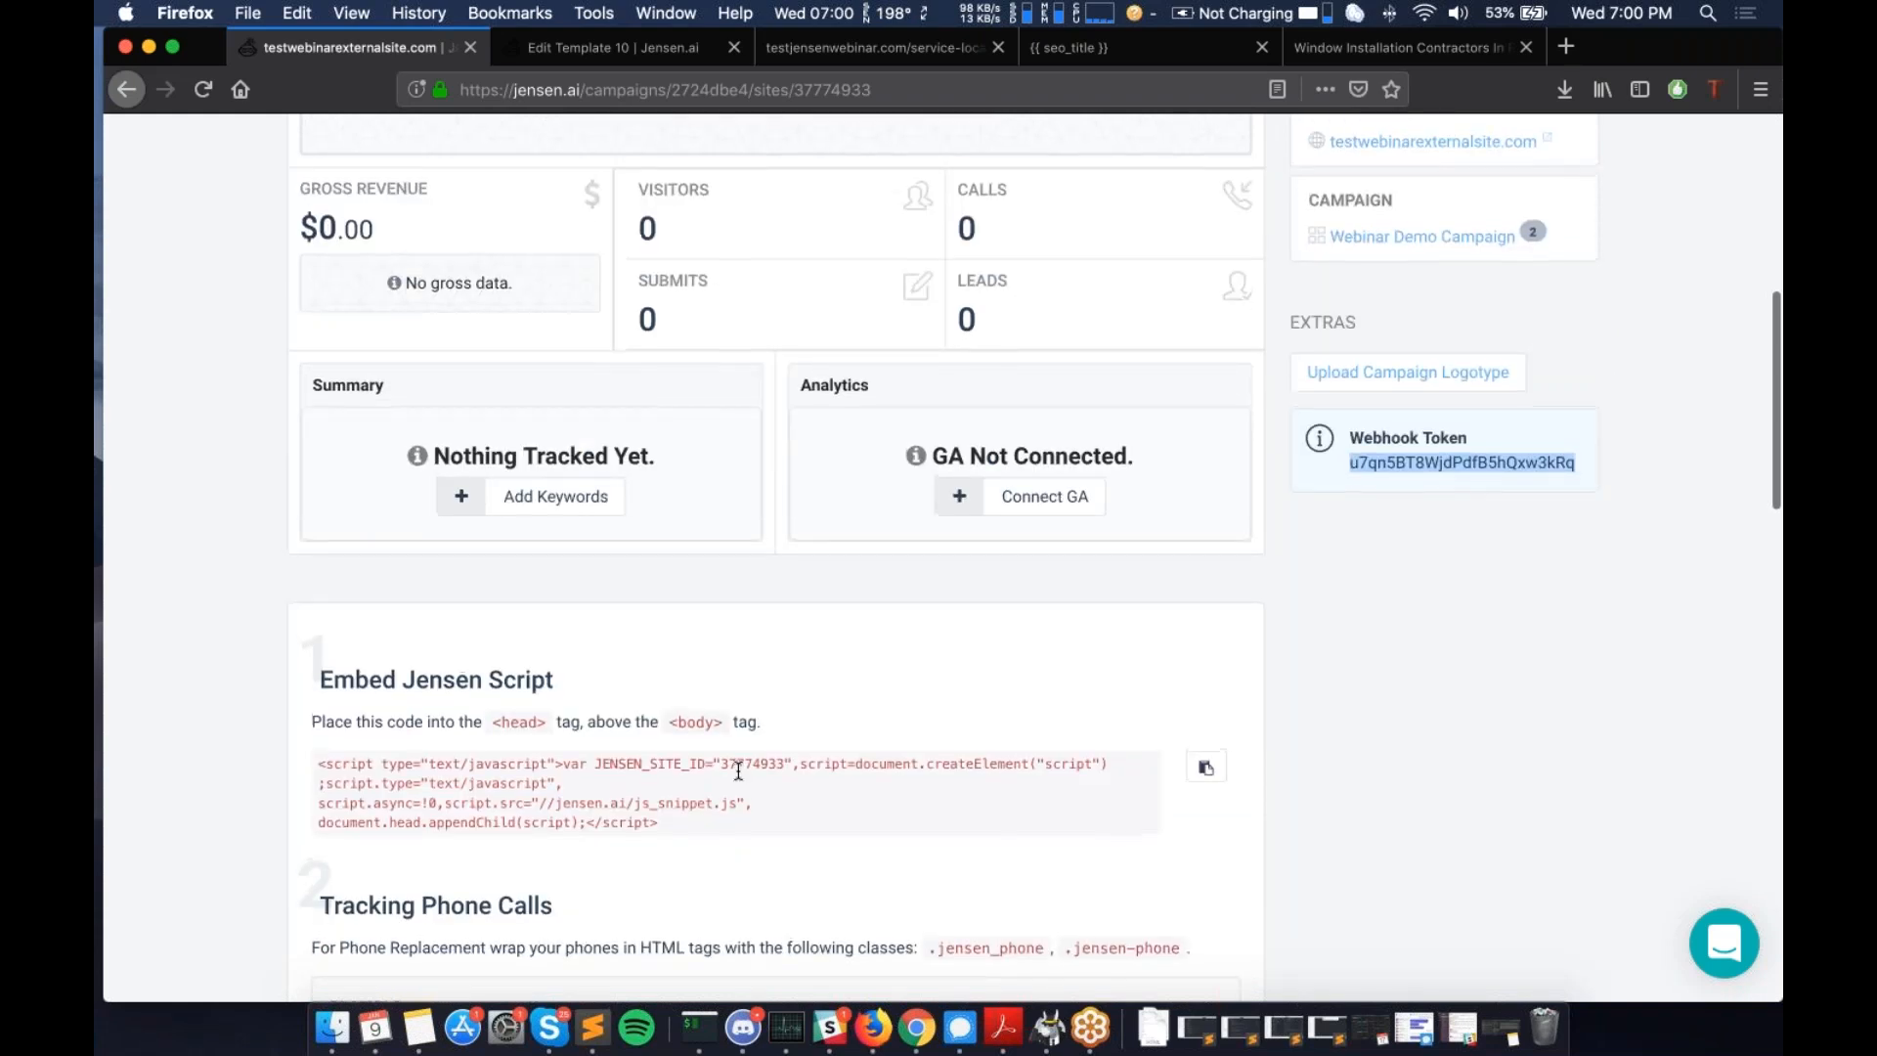
pyautogui.scroll(3, 739, 771)
pyautogui.scroll(2, 738, 771)
pyautogui.moveTo(1349, 708); pyautogui.dragTo(1494, 707)
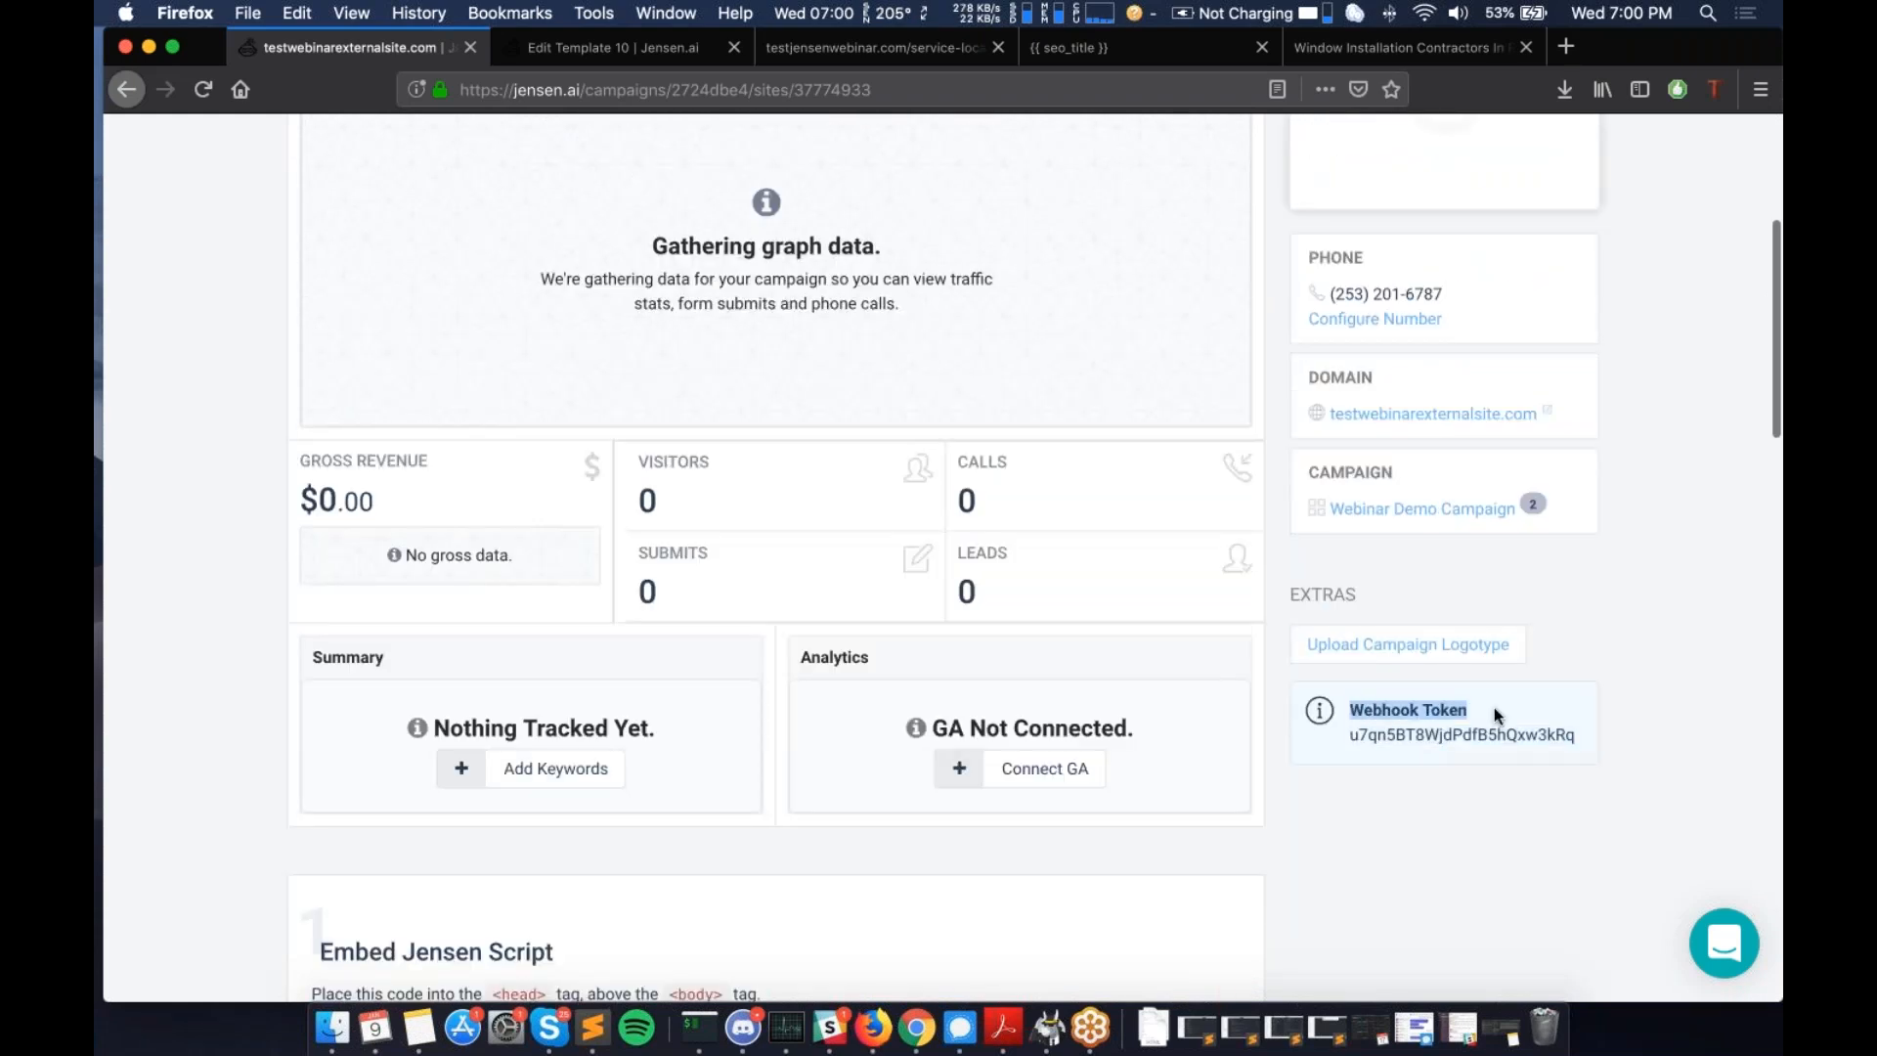
pyautogui.doubleClick(1443, 735)
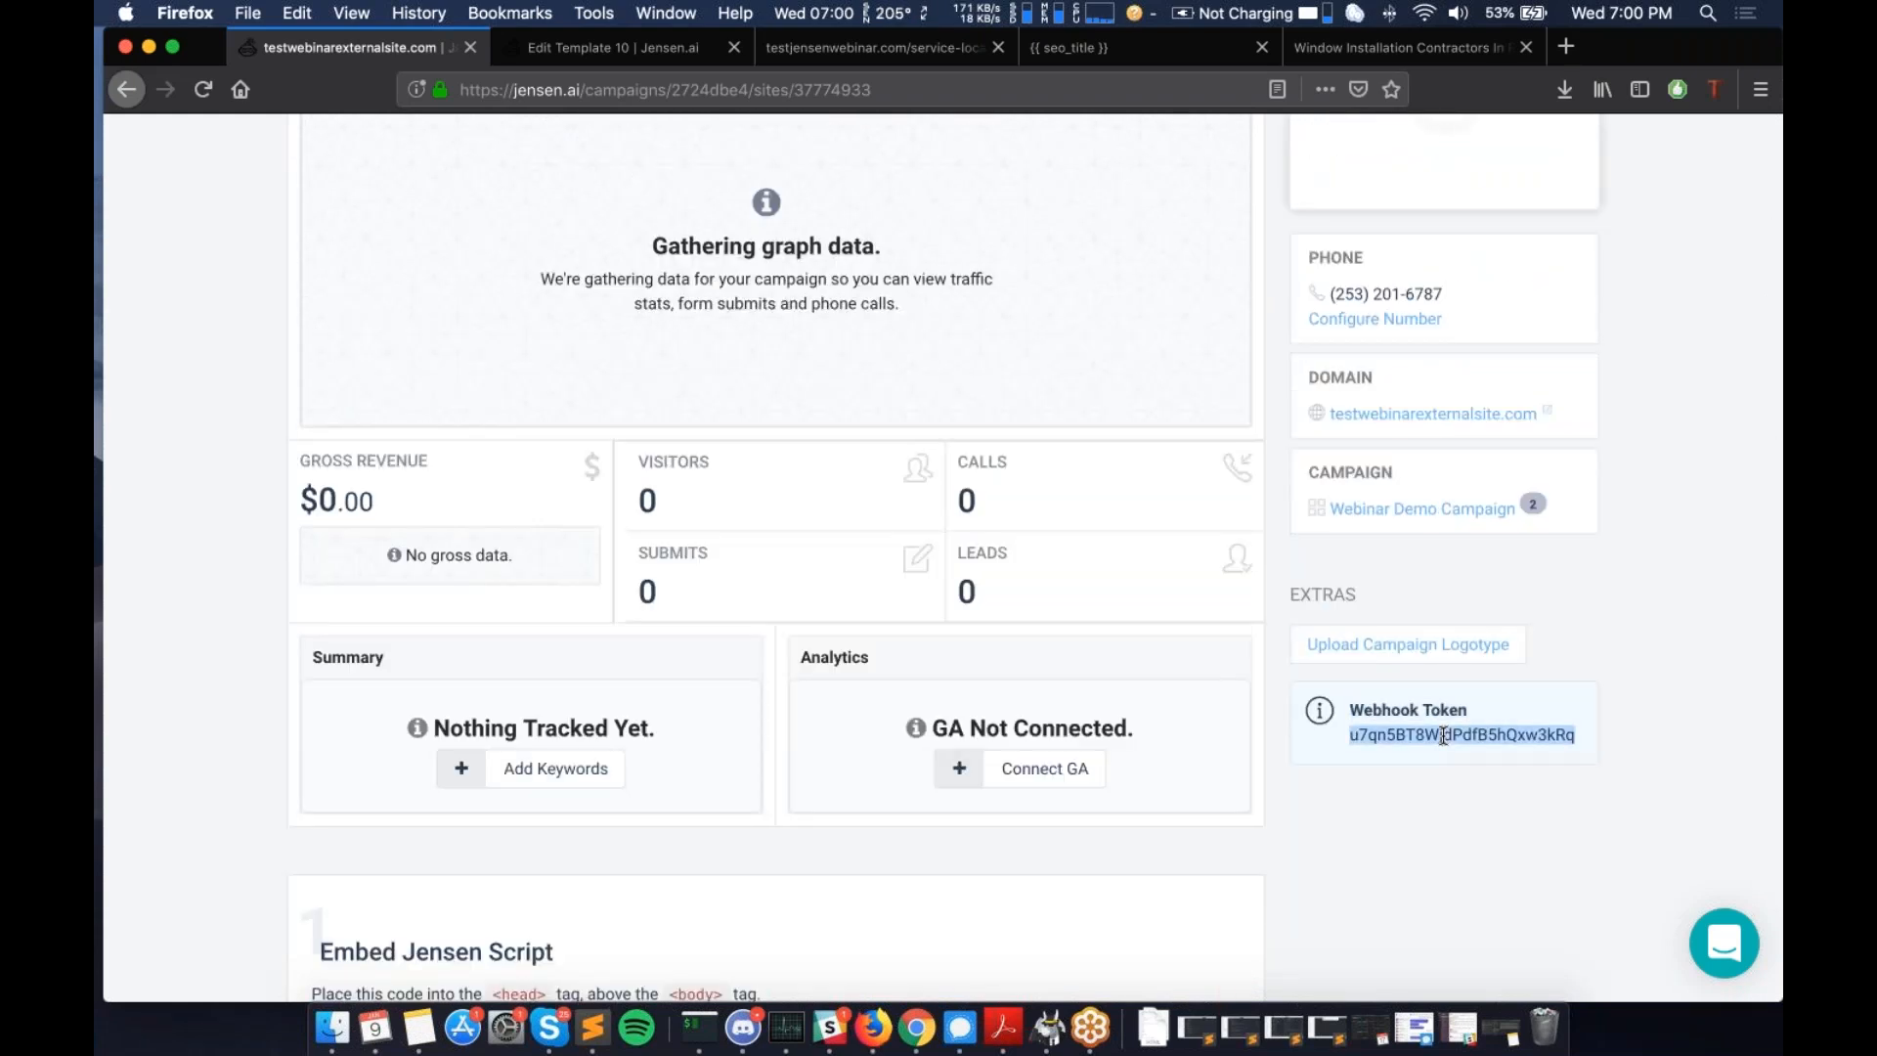
pyautogui.scroll(6, 955, 503)
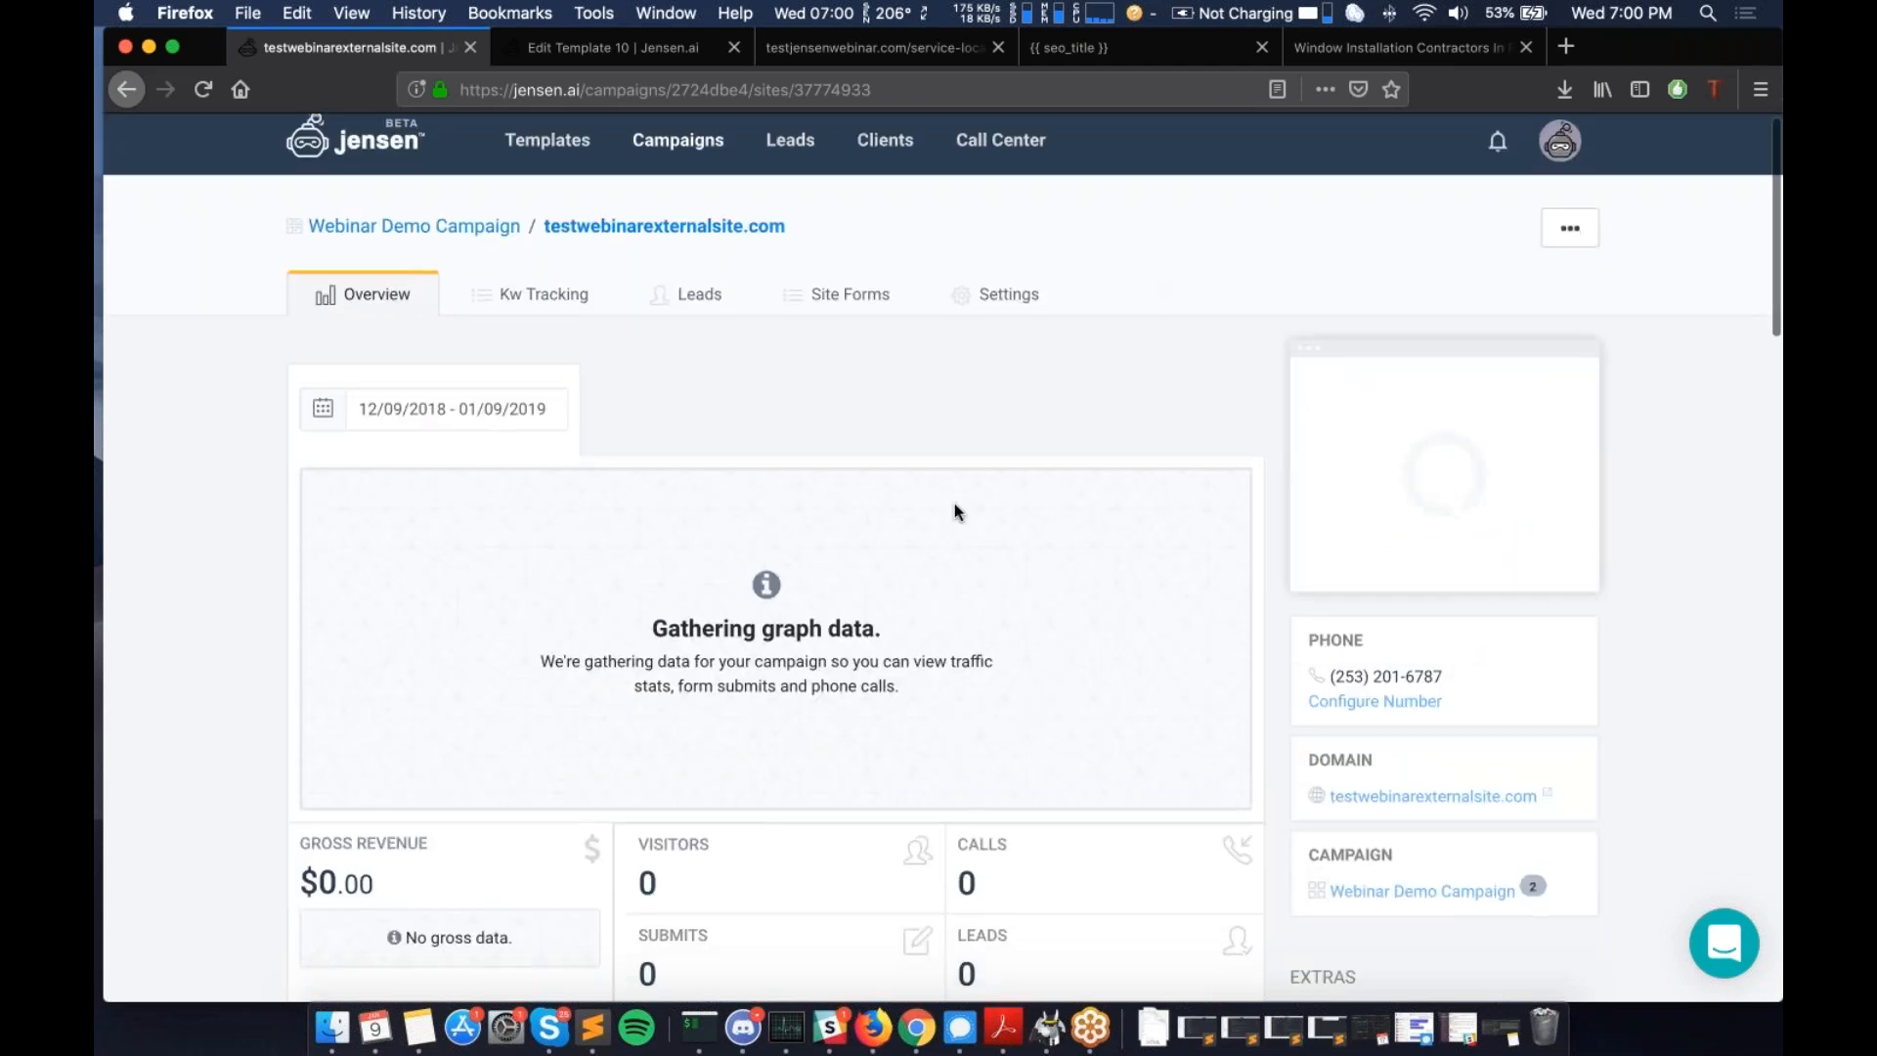
pyautogui.scroll(-10, 954, 502)
pyautogui.scroll(10, 1726, 395)
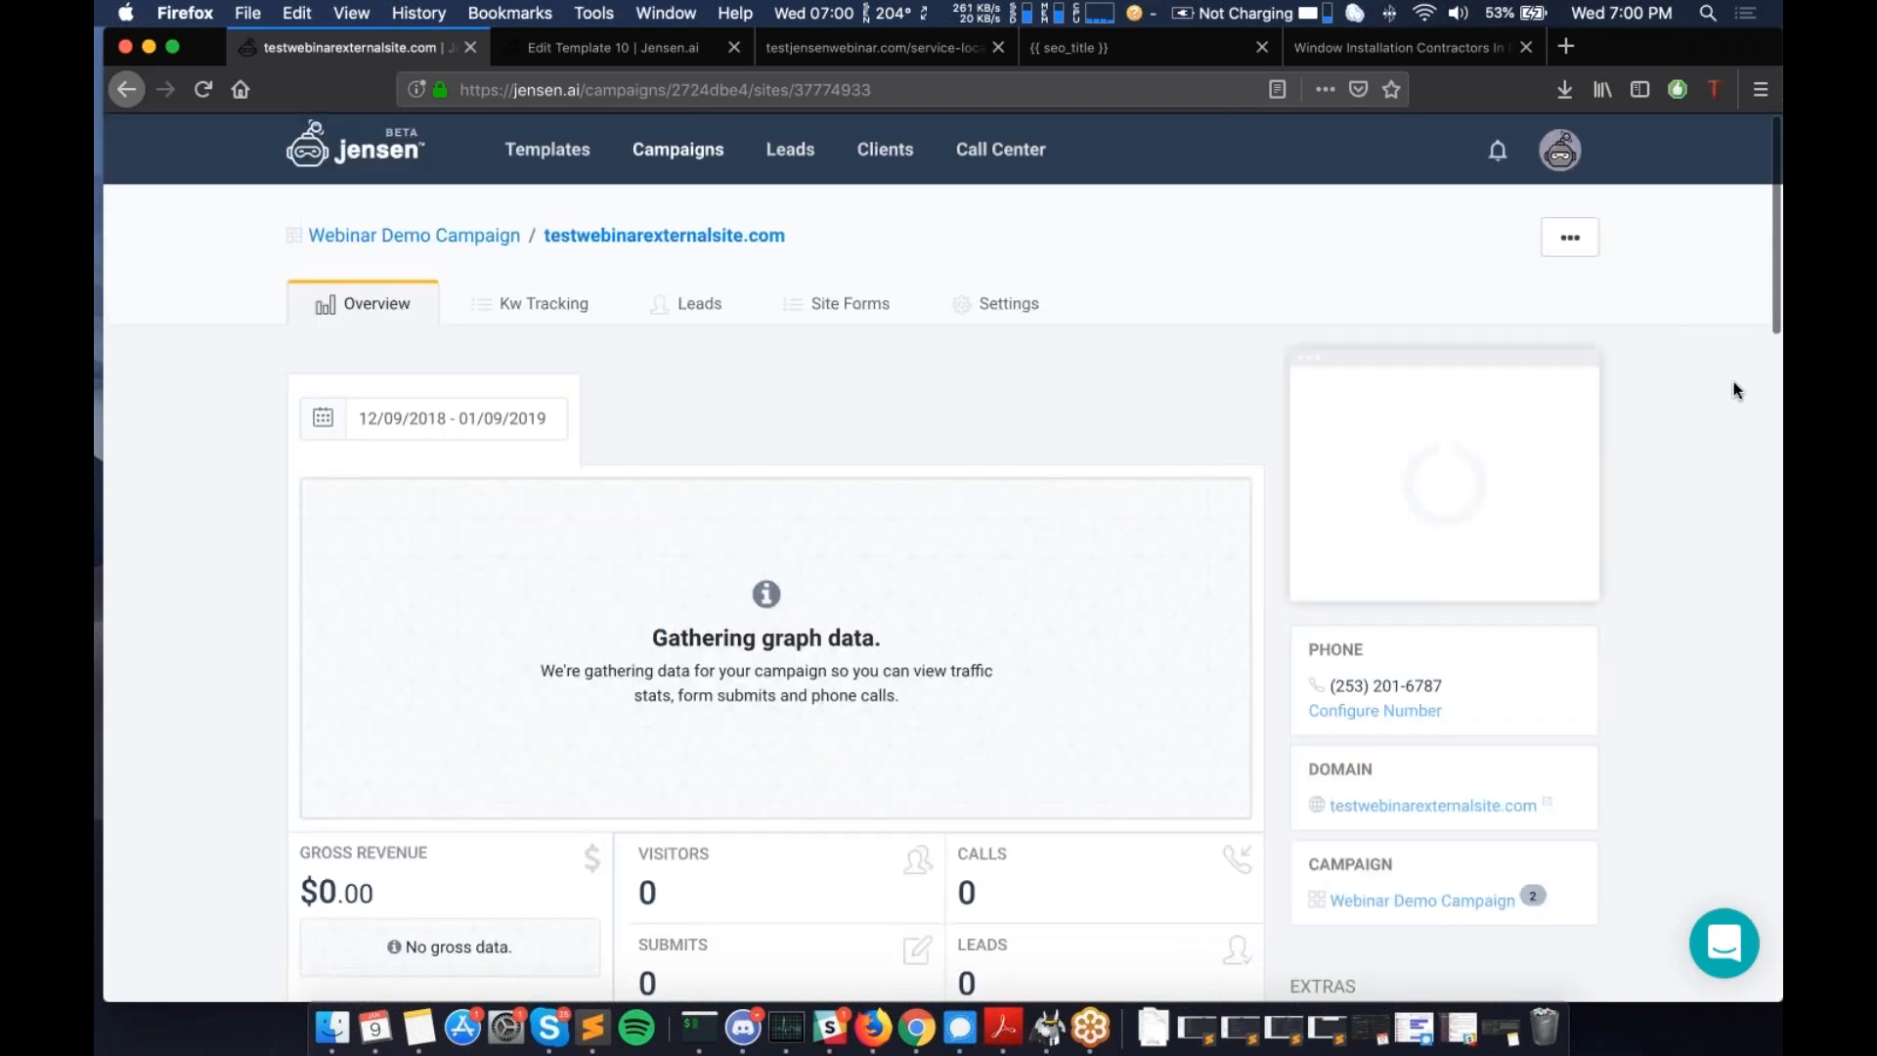
pyautogui.moveTo(1423, 509)
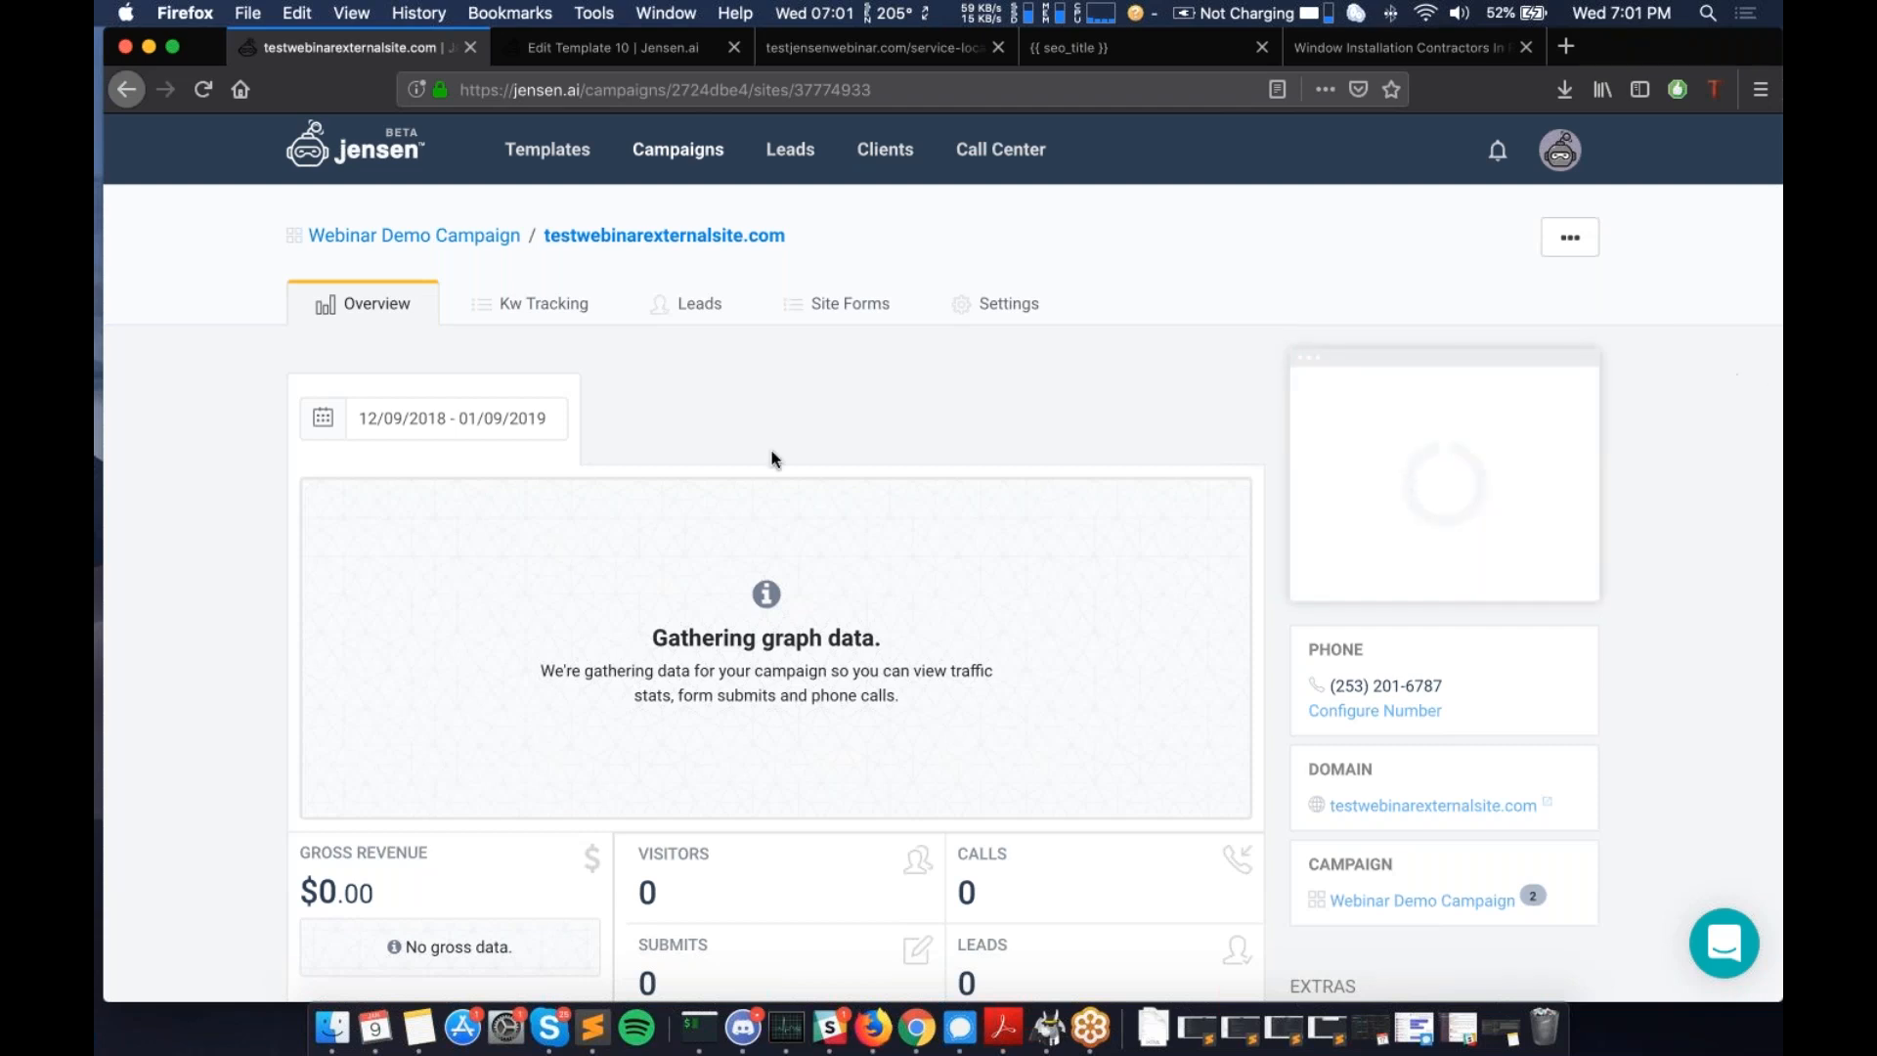
pyautogui.click(674, 159)
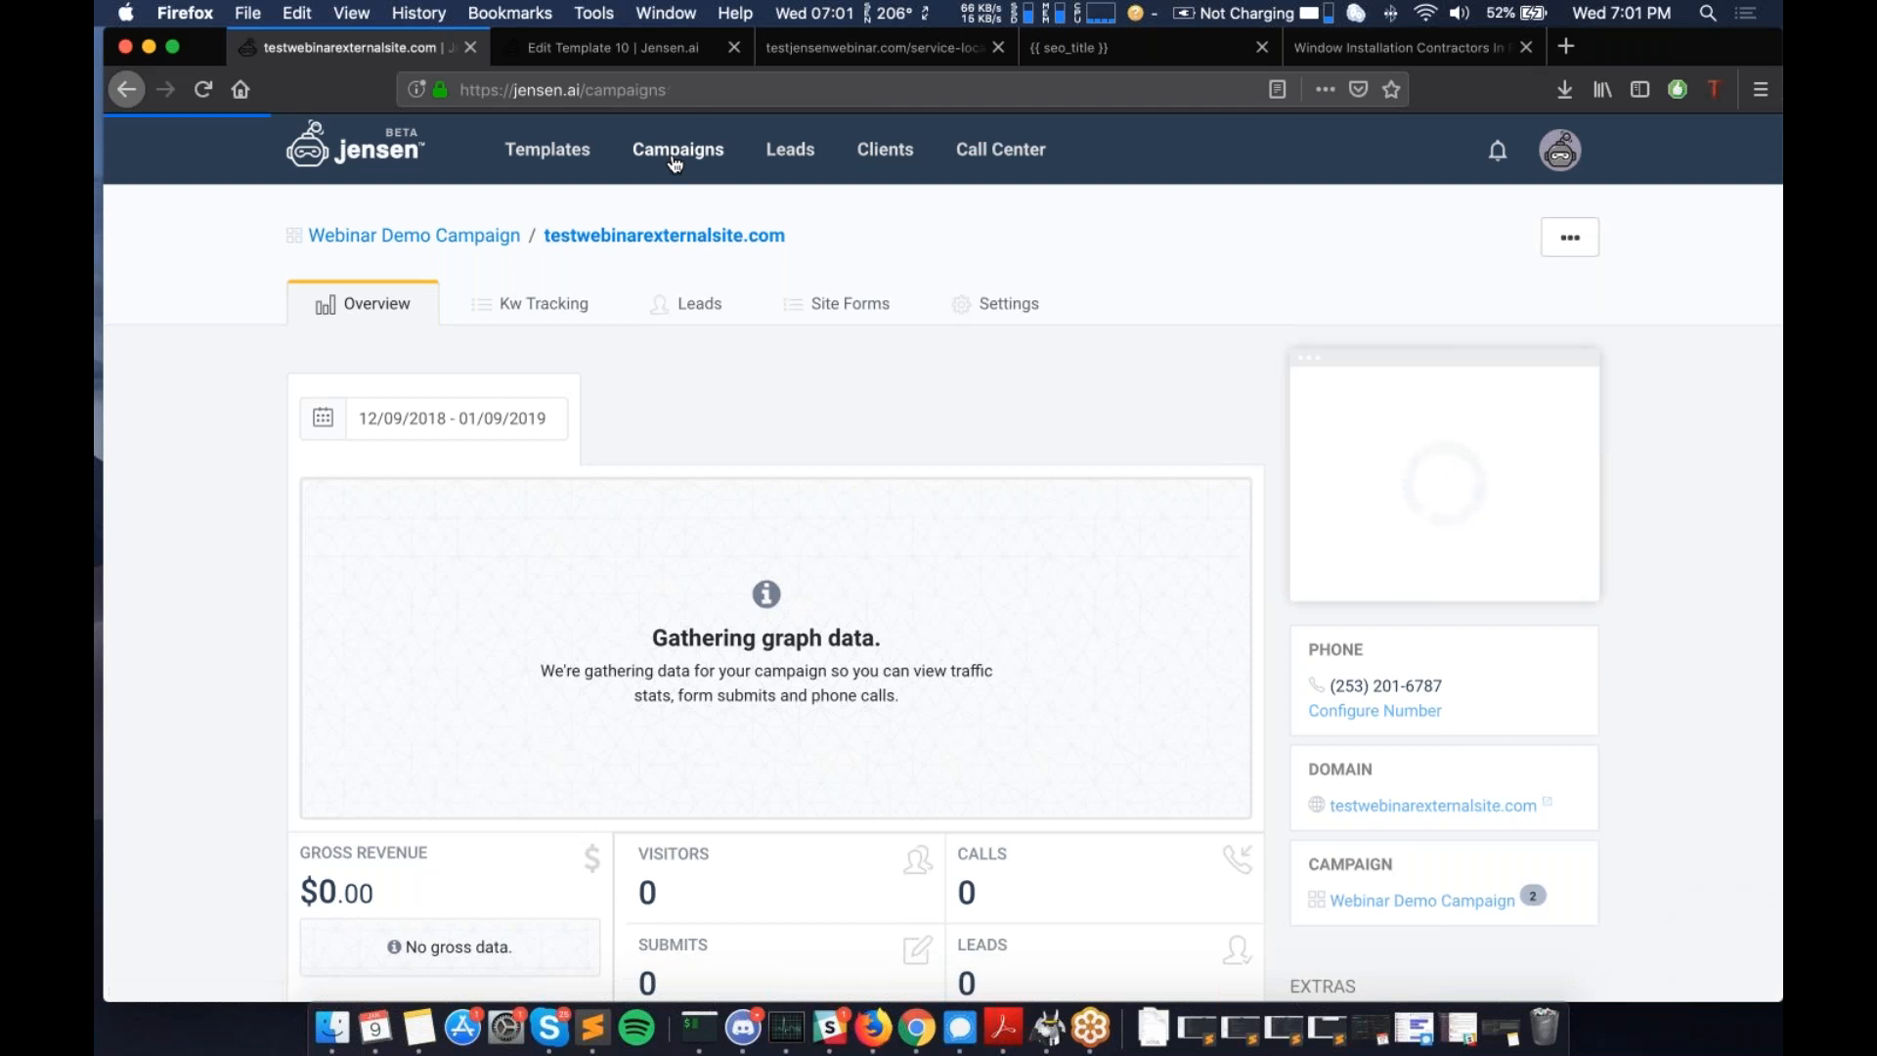
pyautogui.click(548, 540)
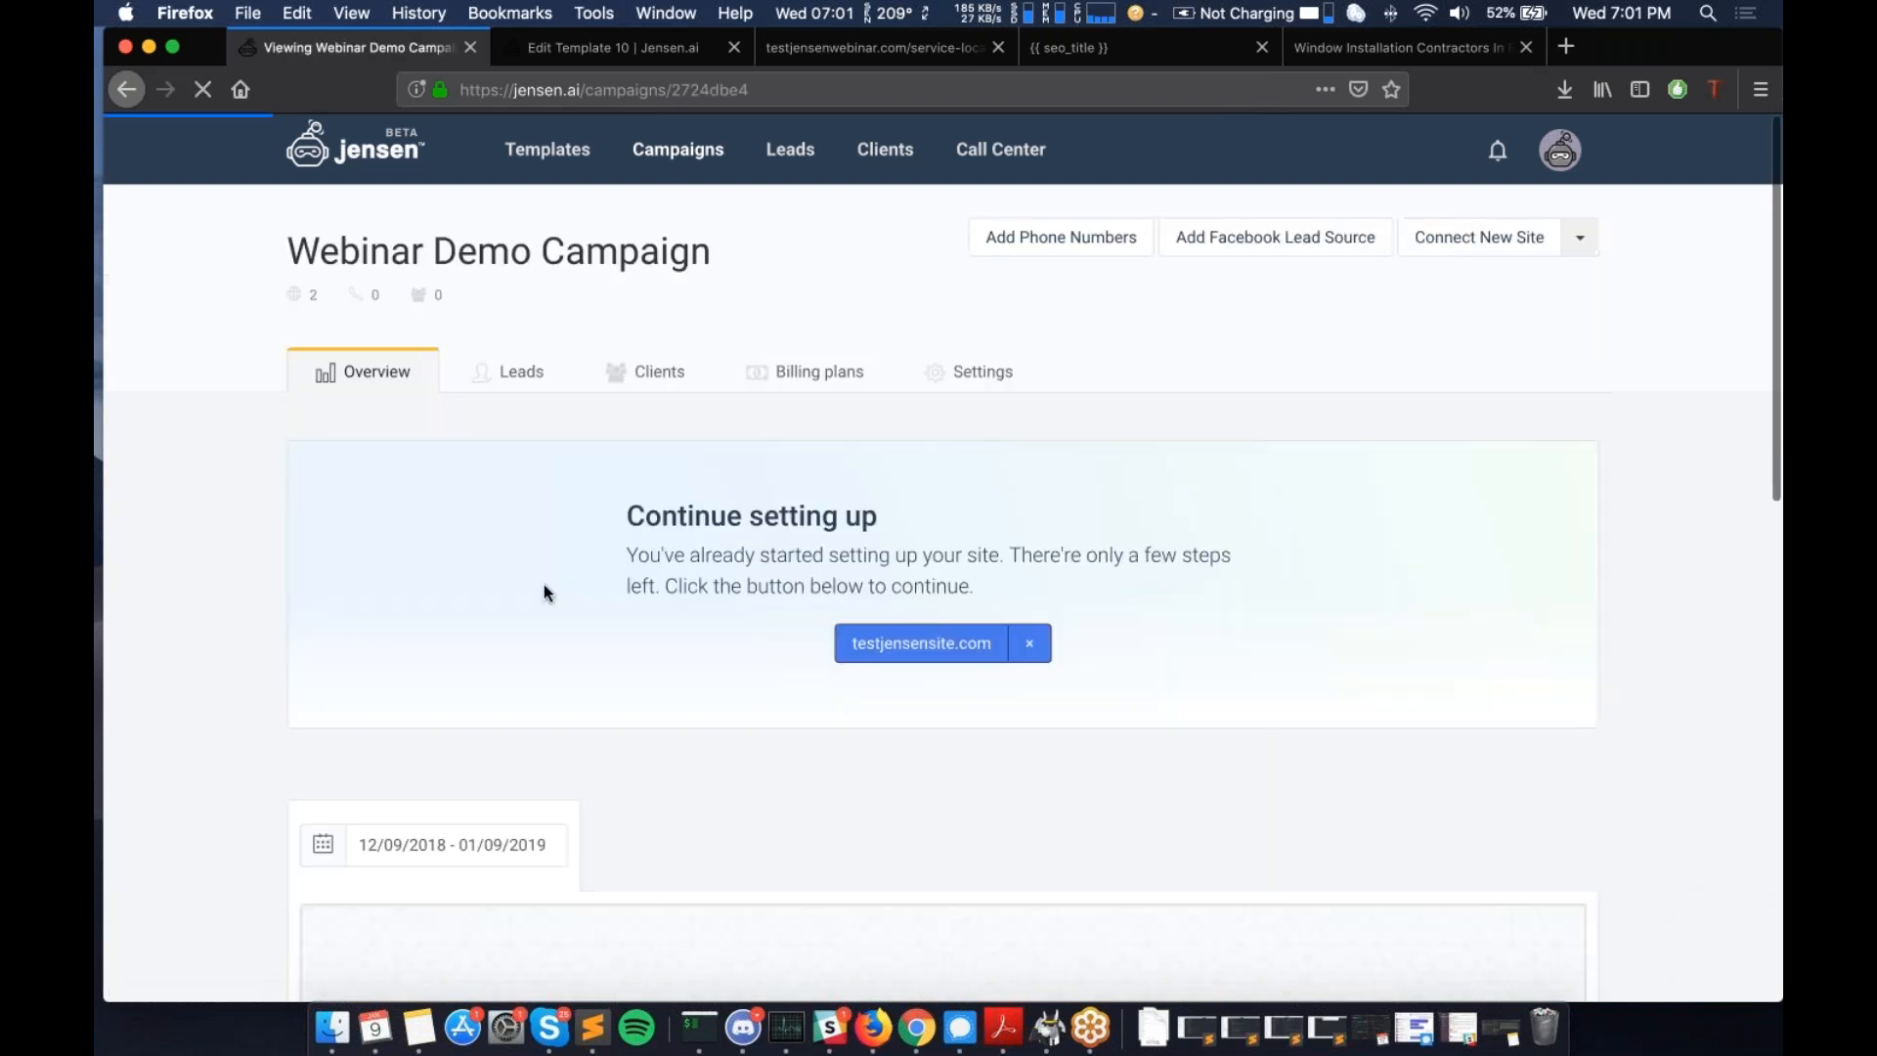
pyautogui.scroll(-1, 849, 603)
pyautogui.scroll(1, 849, 612)
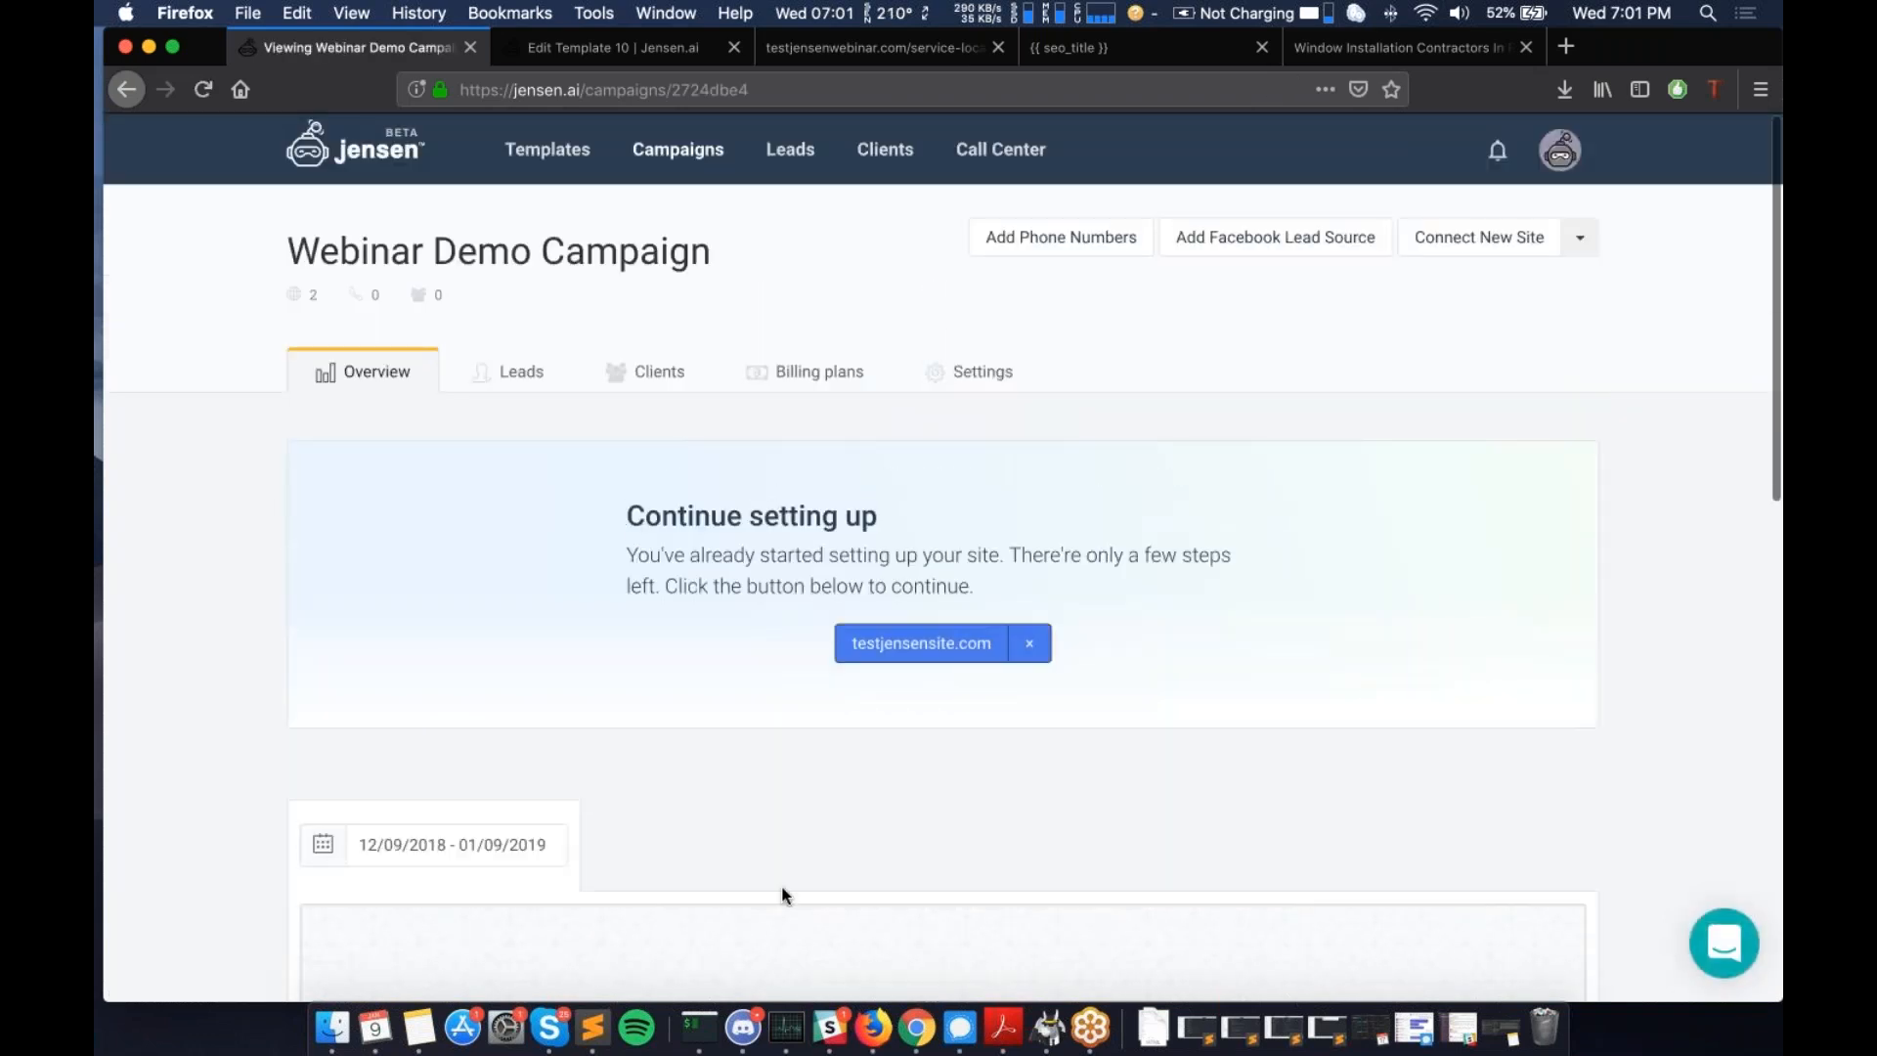
pyautogui.scroll(-10, 223, 772)
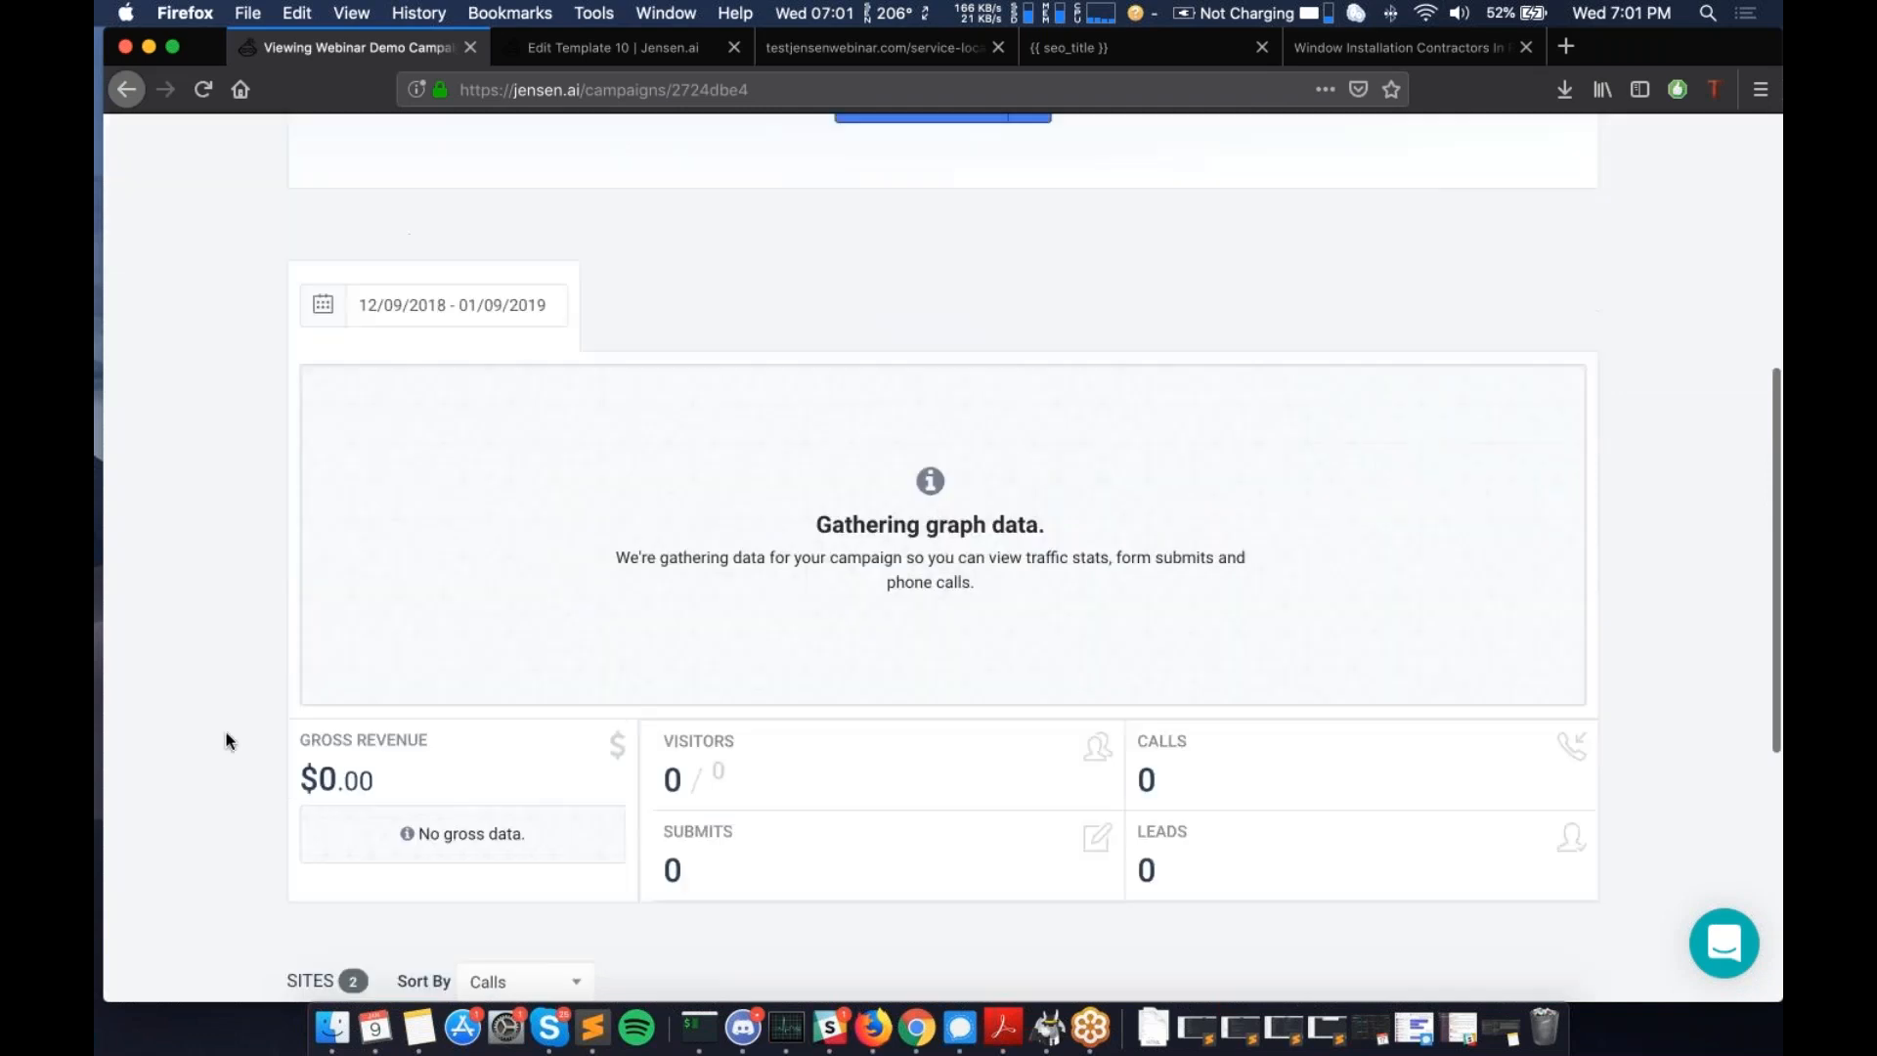
pyautogui.scroll(2, 669, 733)
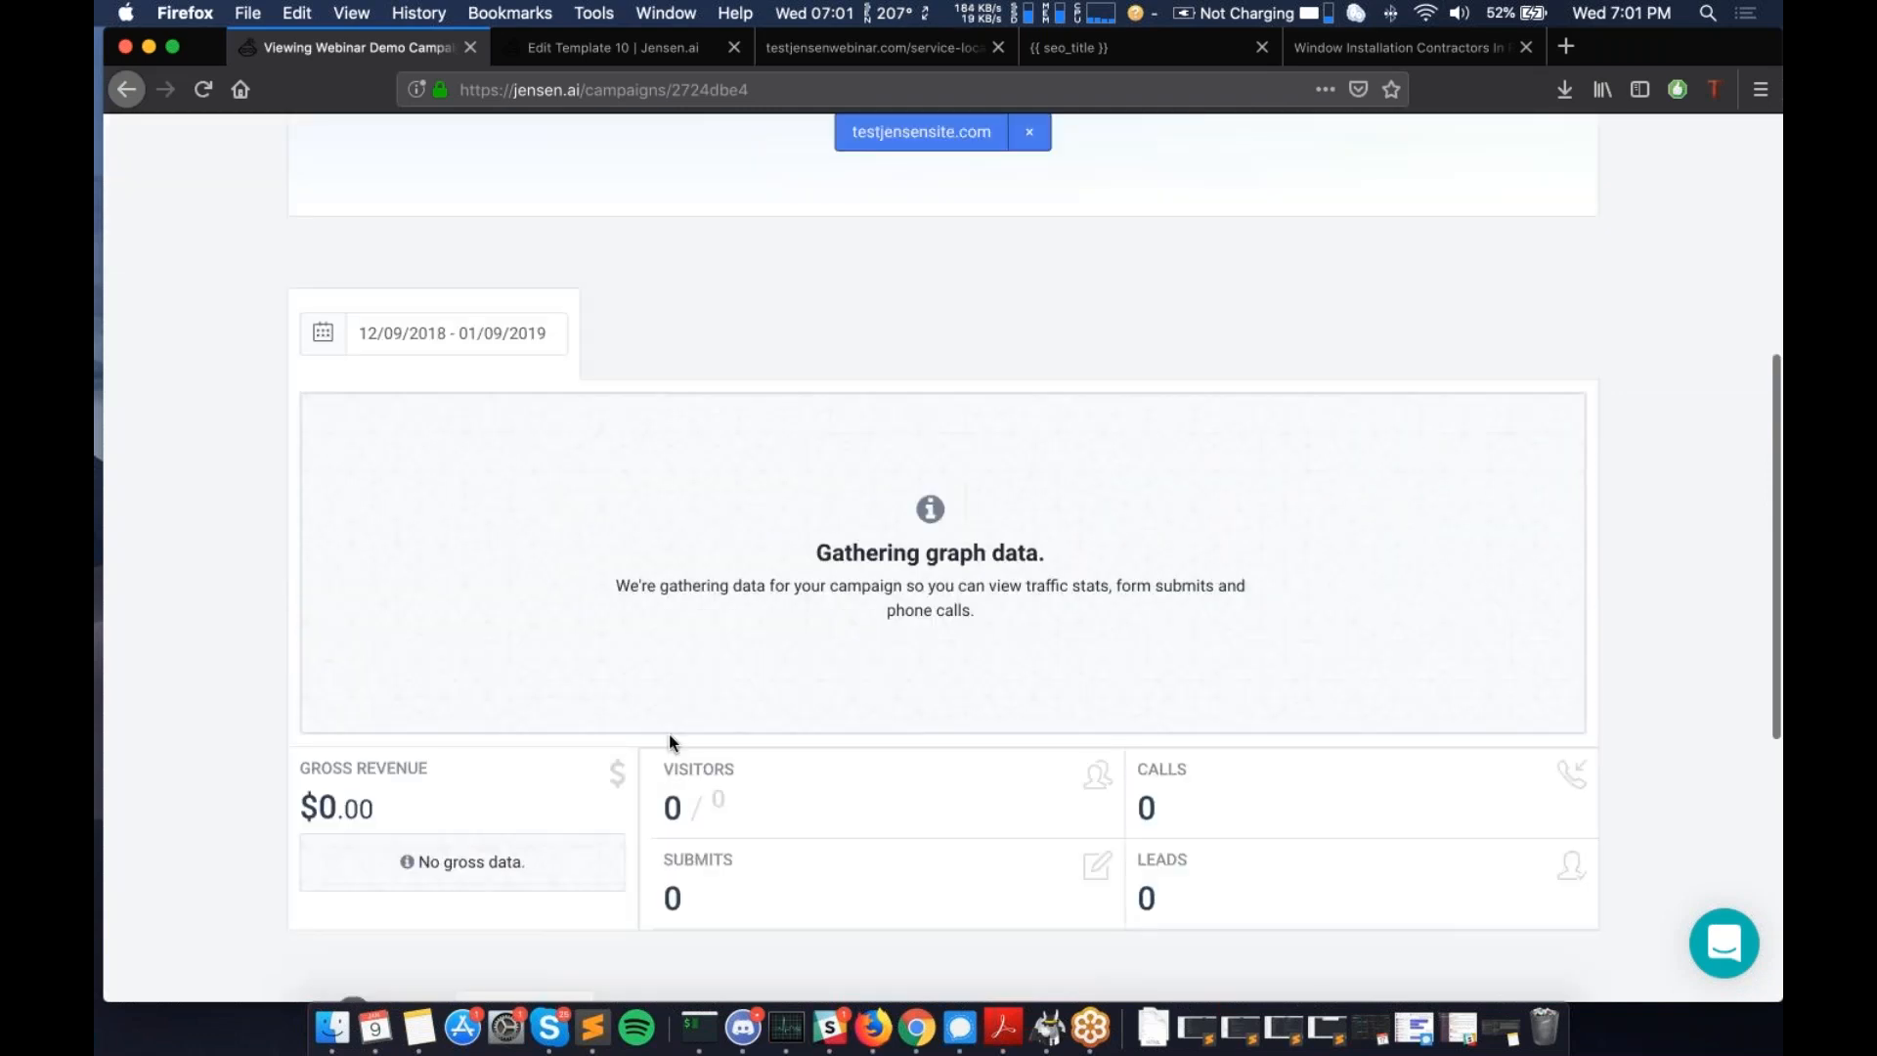
pyautogui.scroll(-5, 453, 390)
pyautogui.scroll(2, 501, 510)
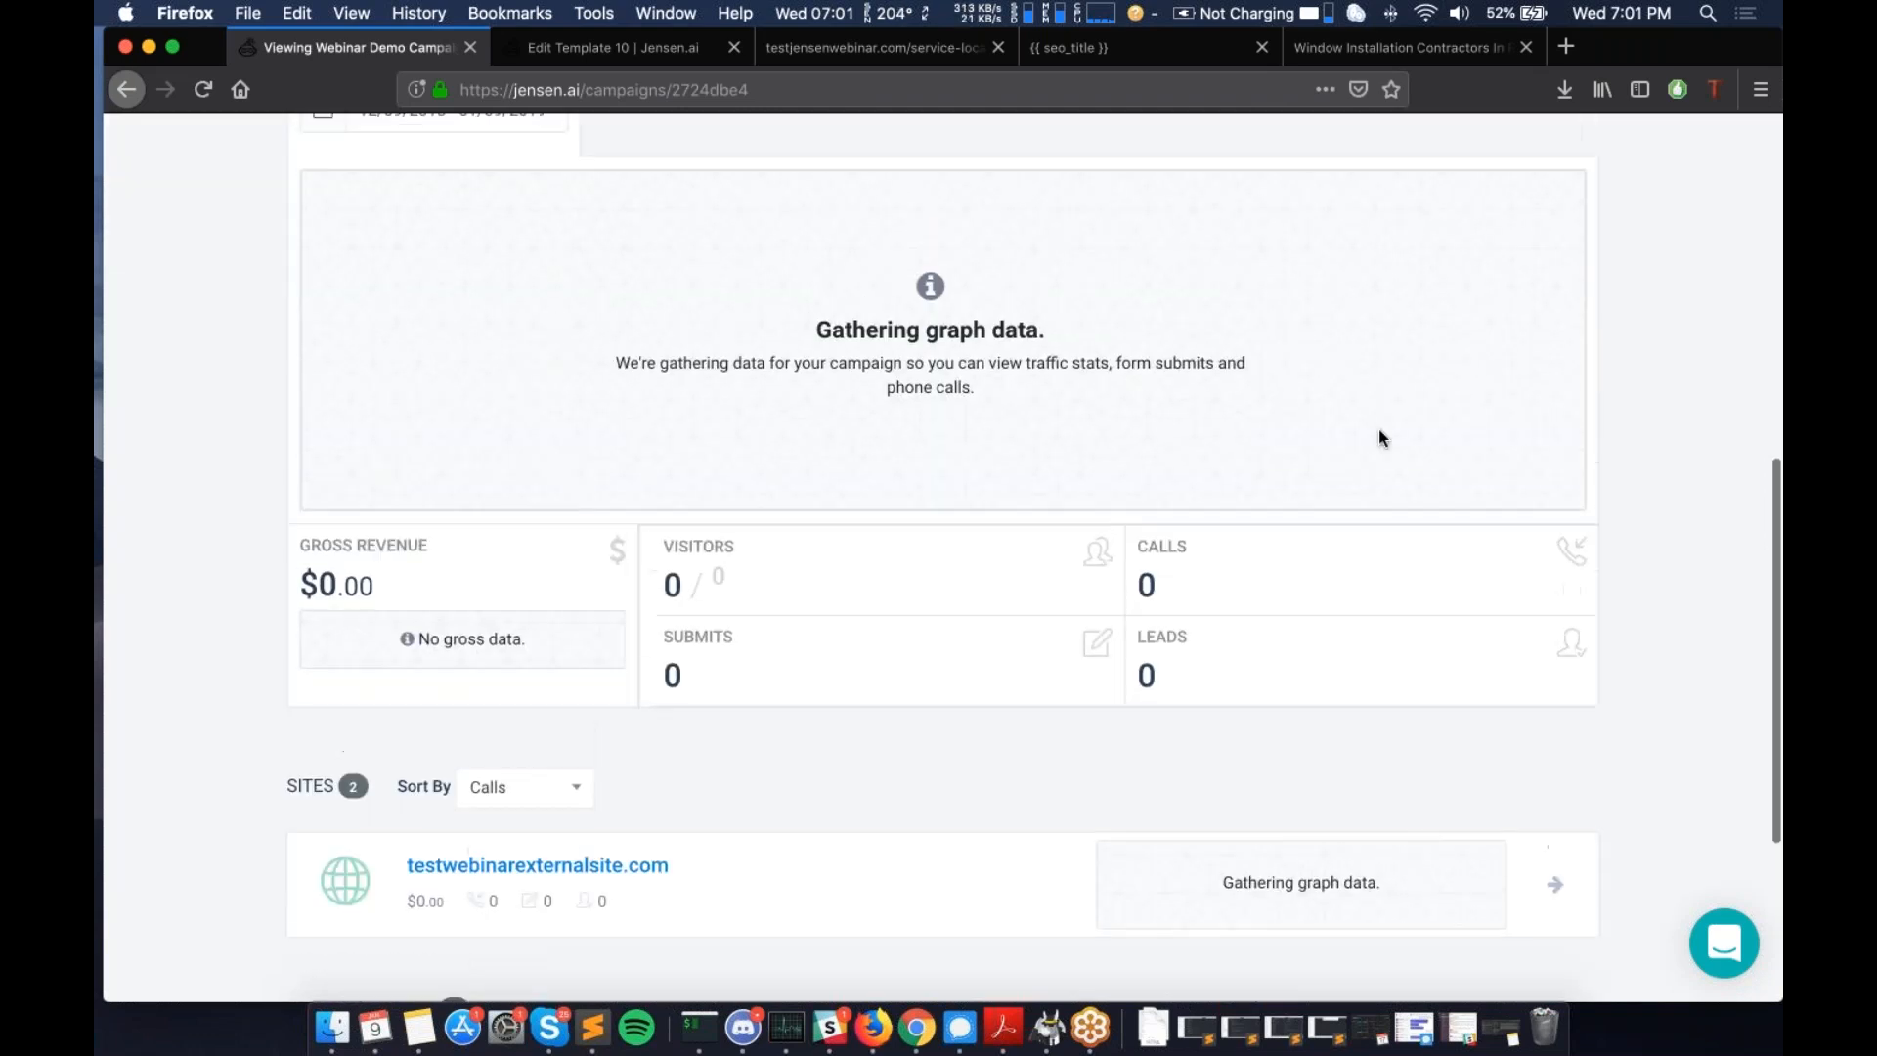
pyautogui.scroll(-2, 481, 461)
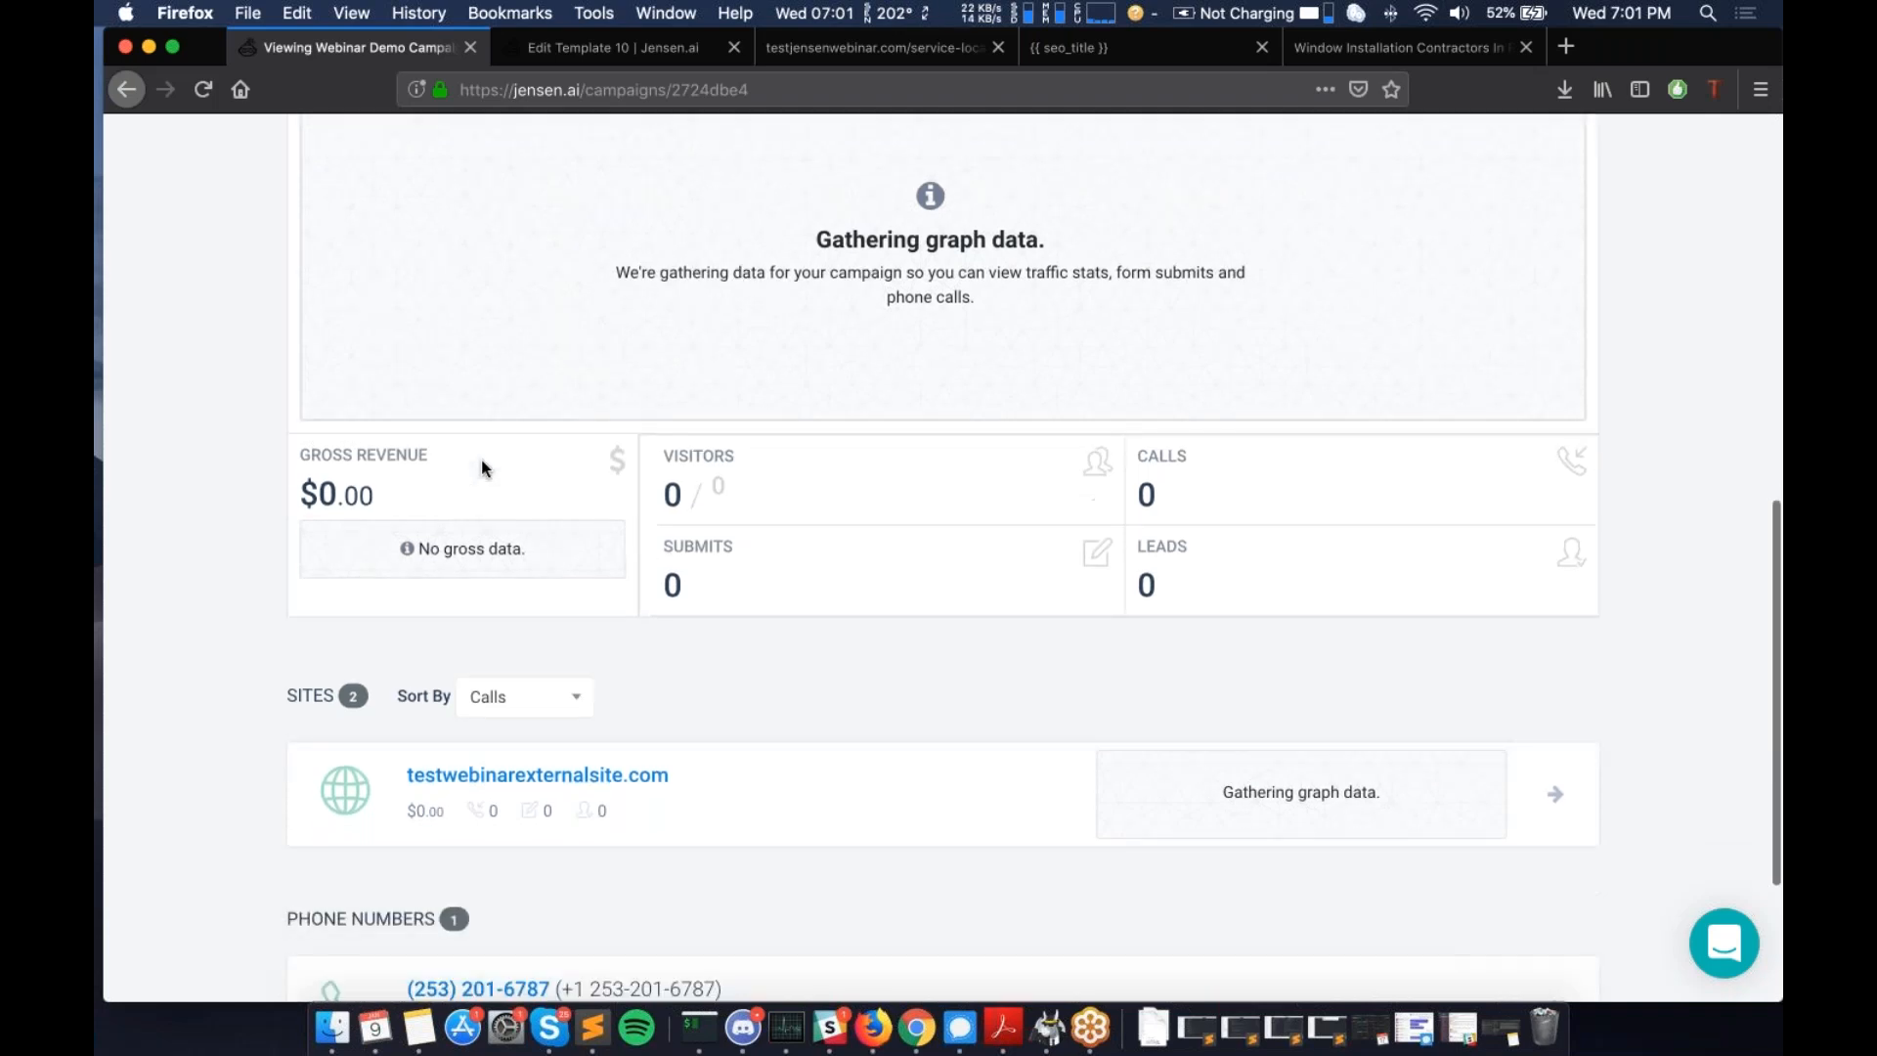
pyautogui.scroll(-4, 481, 467)
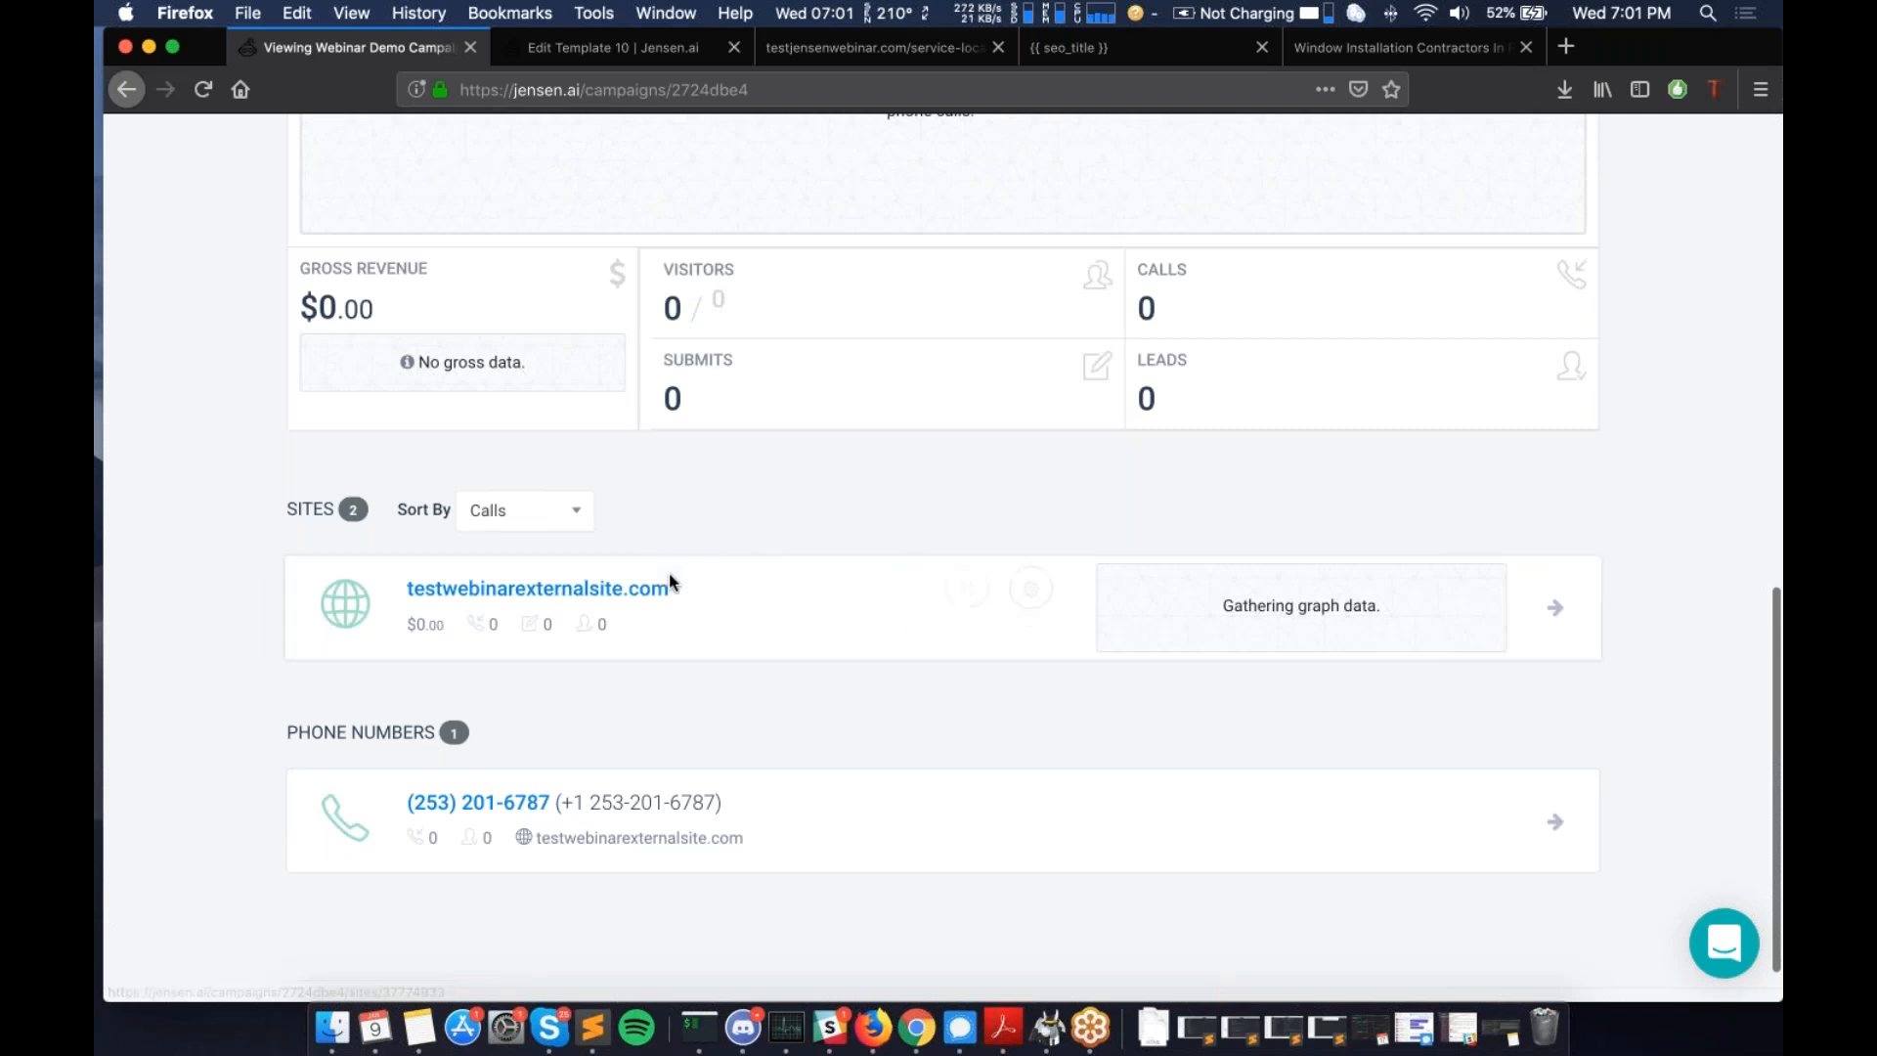
pyautogui.scroll(-2, 669, 580)
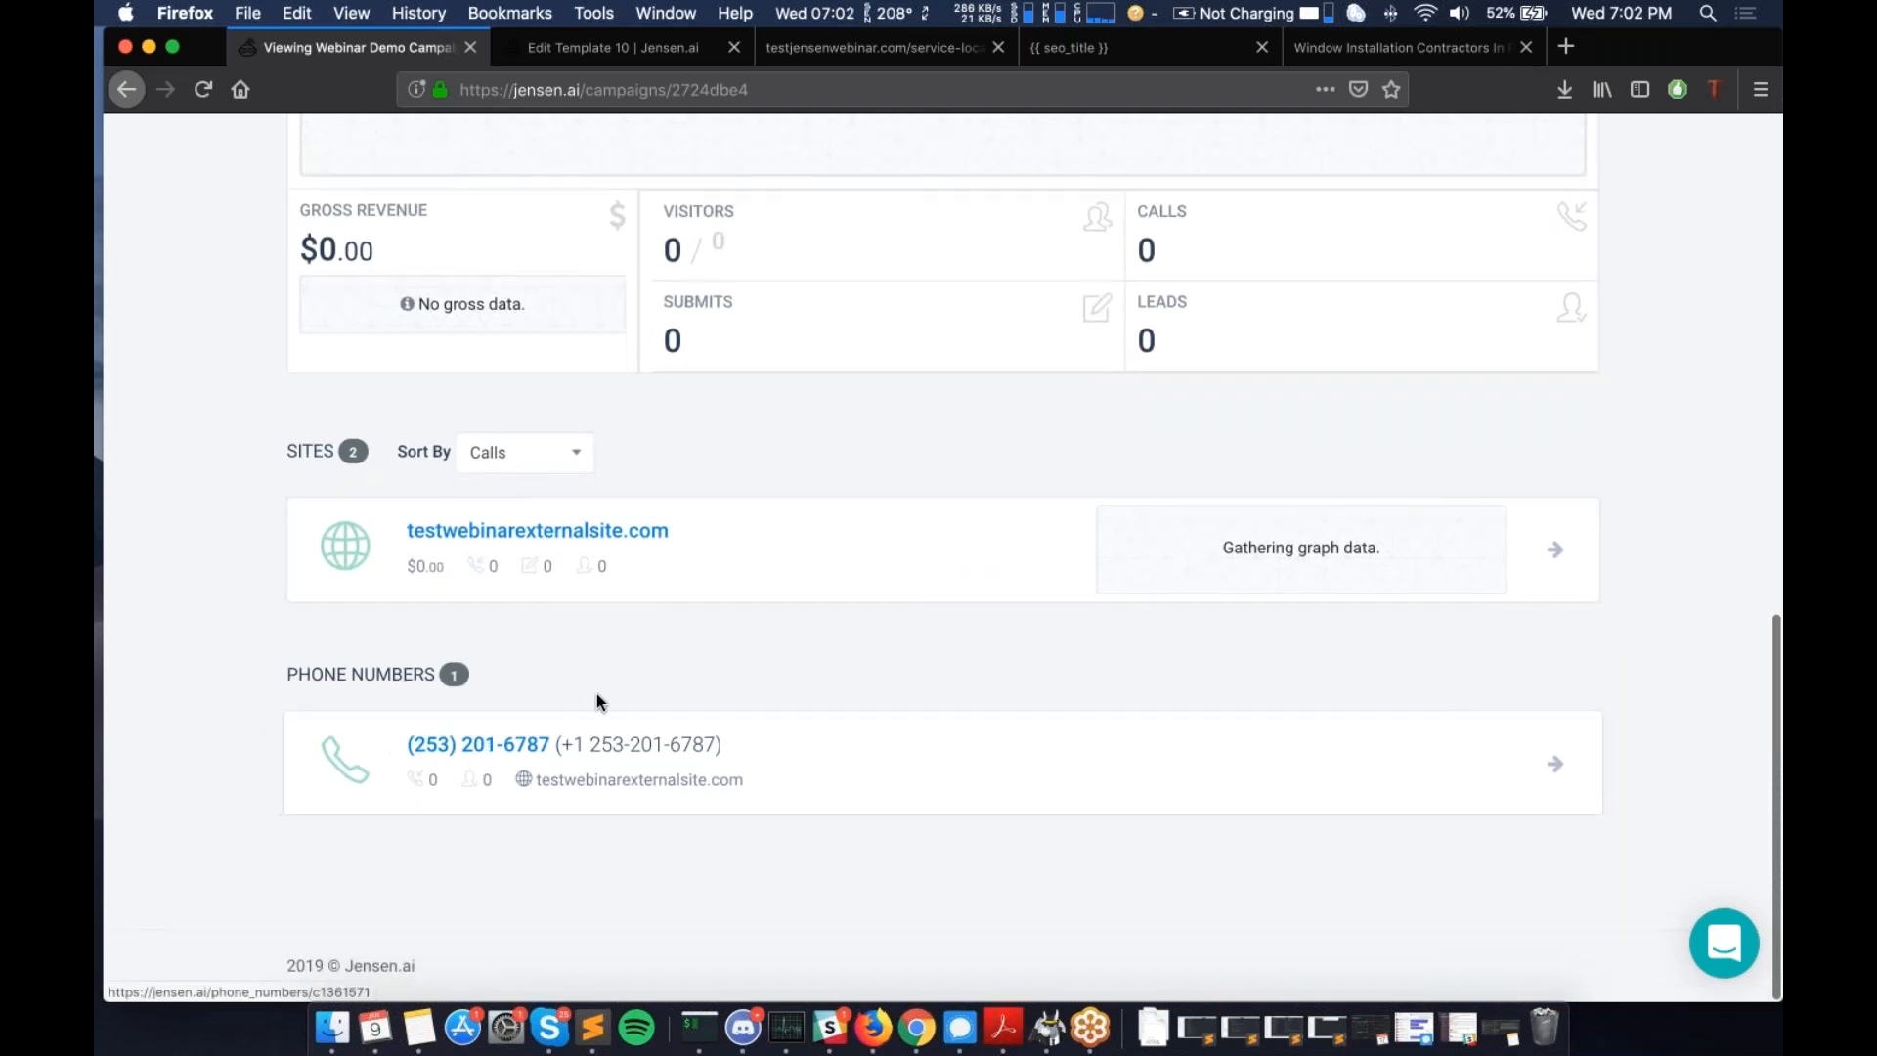
pyautogui.scroll(1, 596, 694)
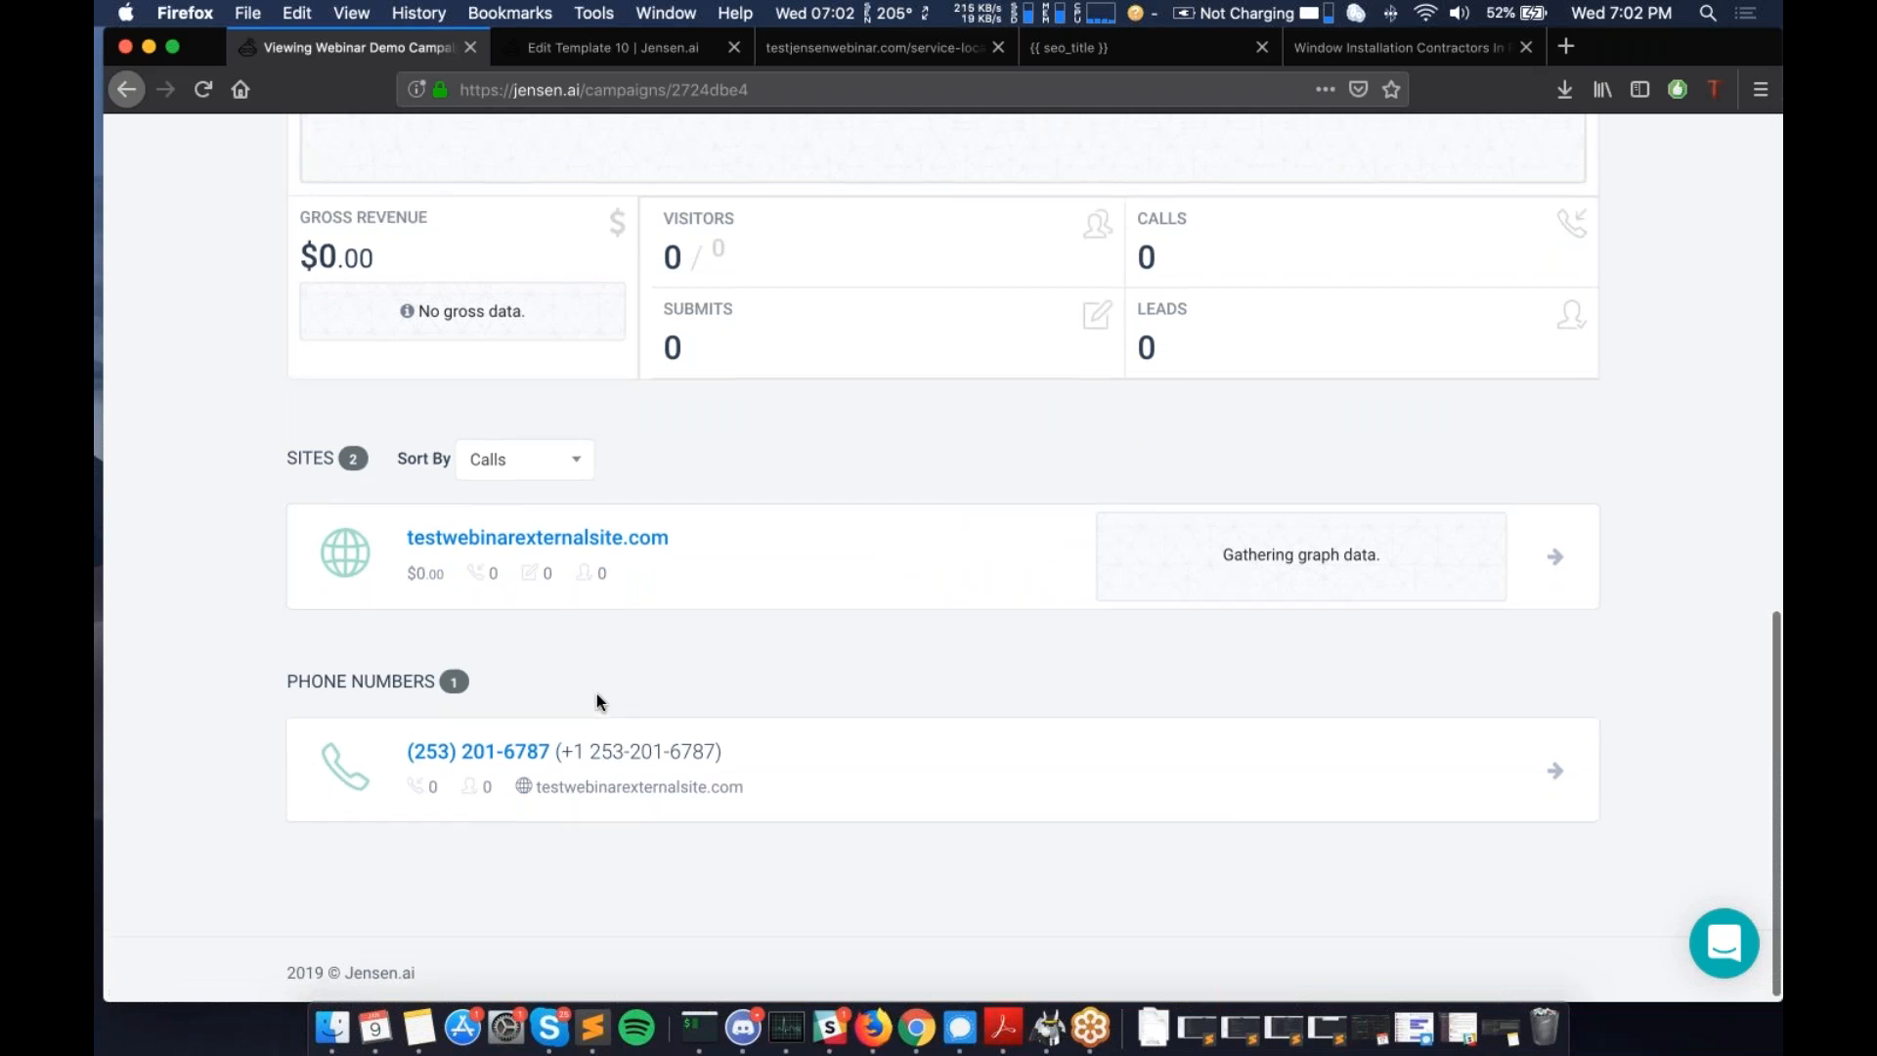
pyautogui.scroll(8, 596, 696)
pyautogui.scroll(14, 943, 558)
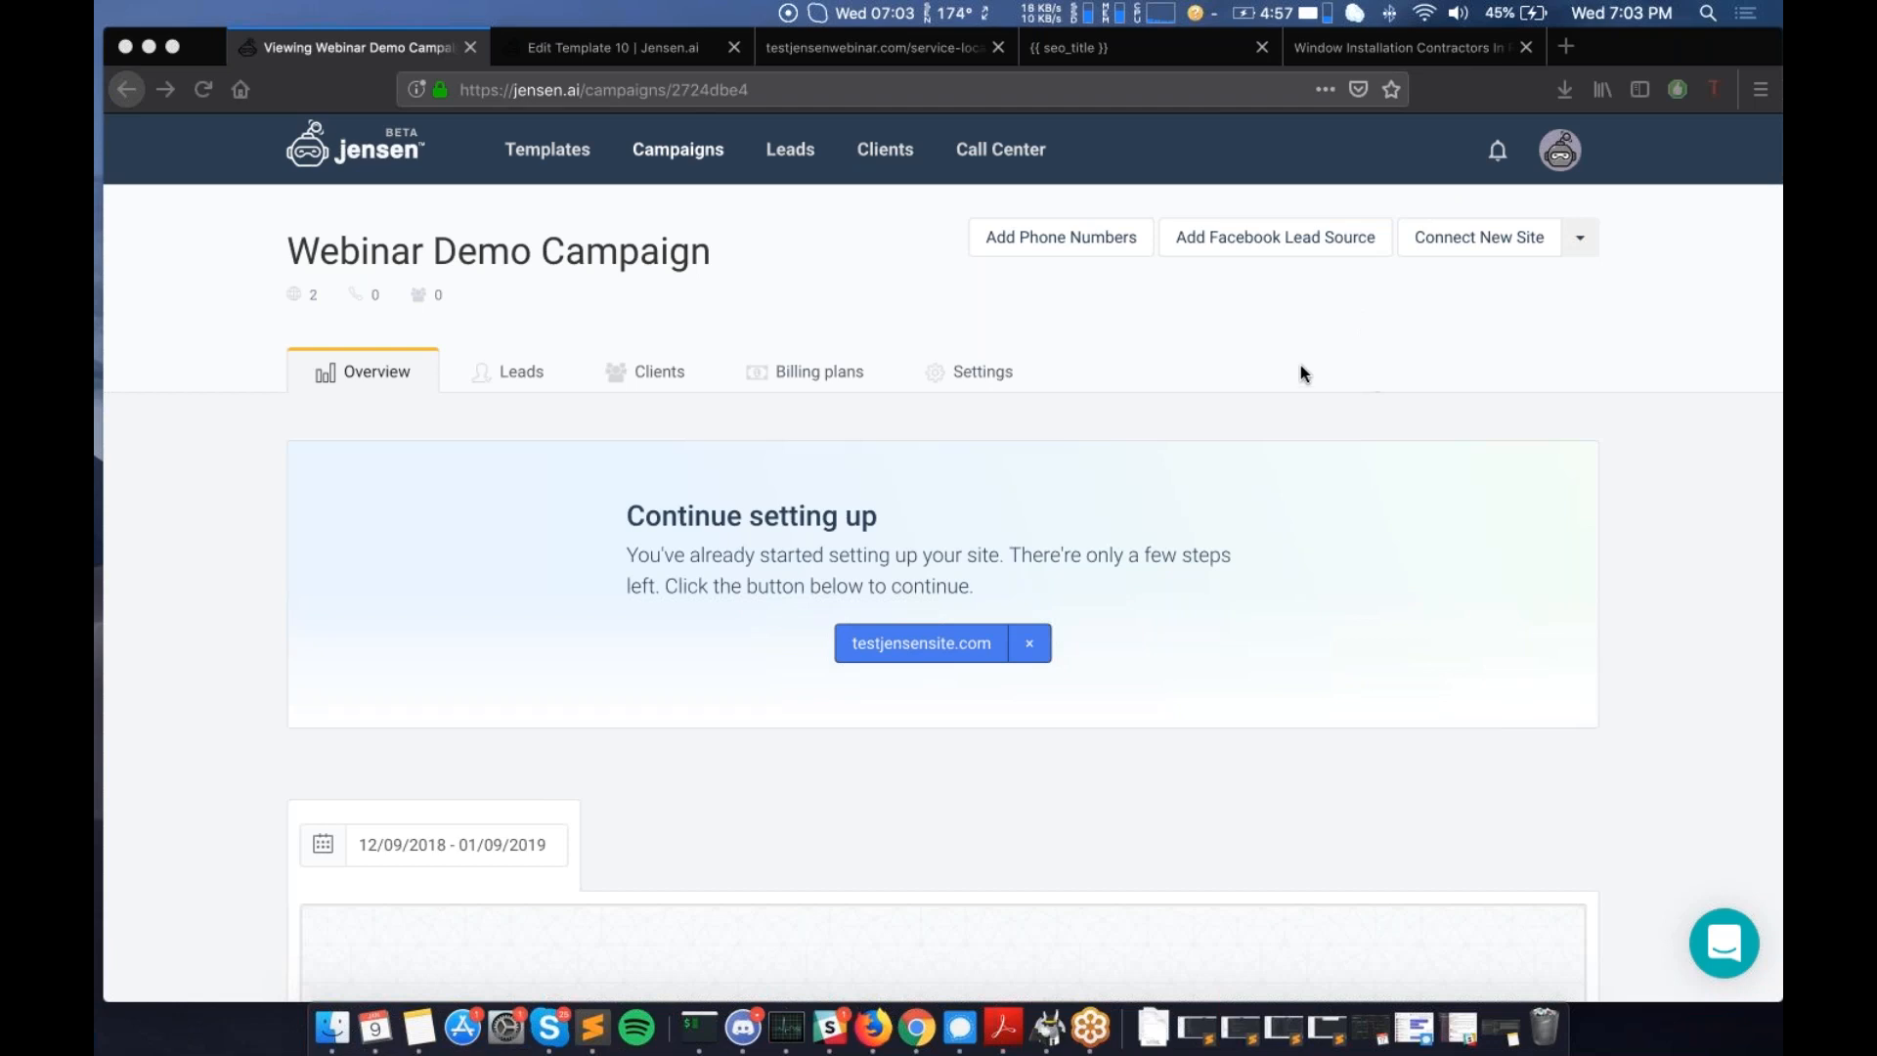
pyautogui.scroll(-1, 727, 417)
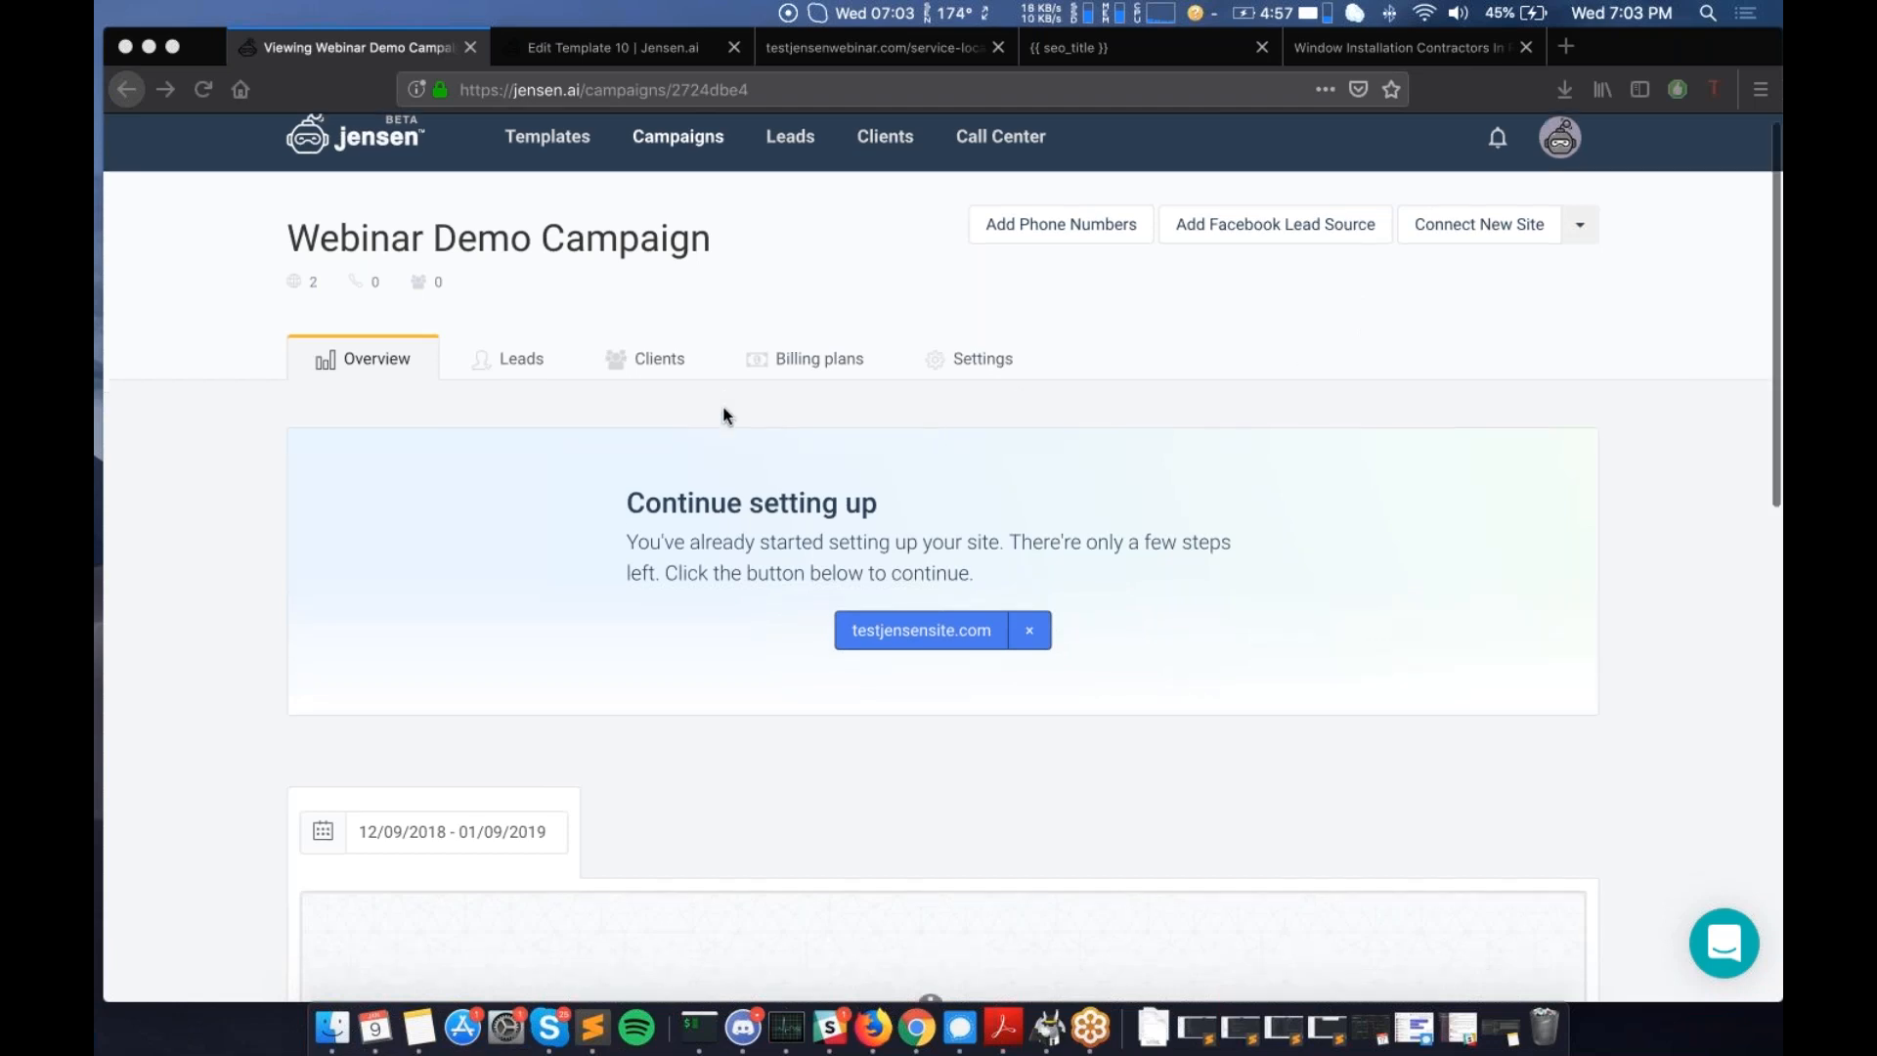
pyautogui.scroll(1, 724, 413)
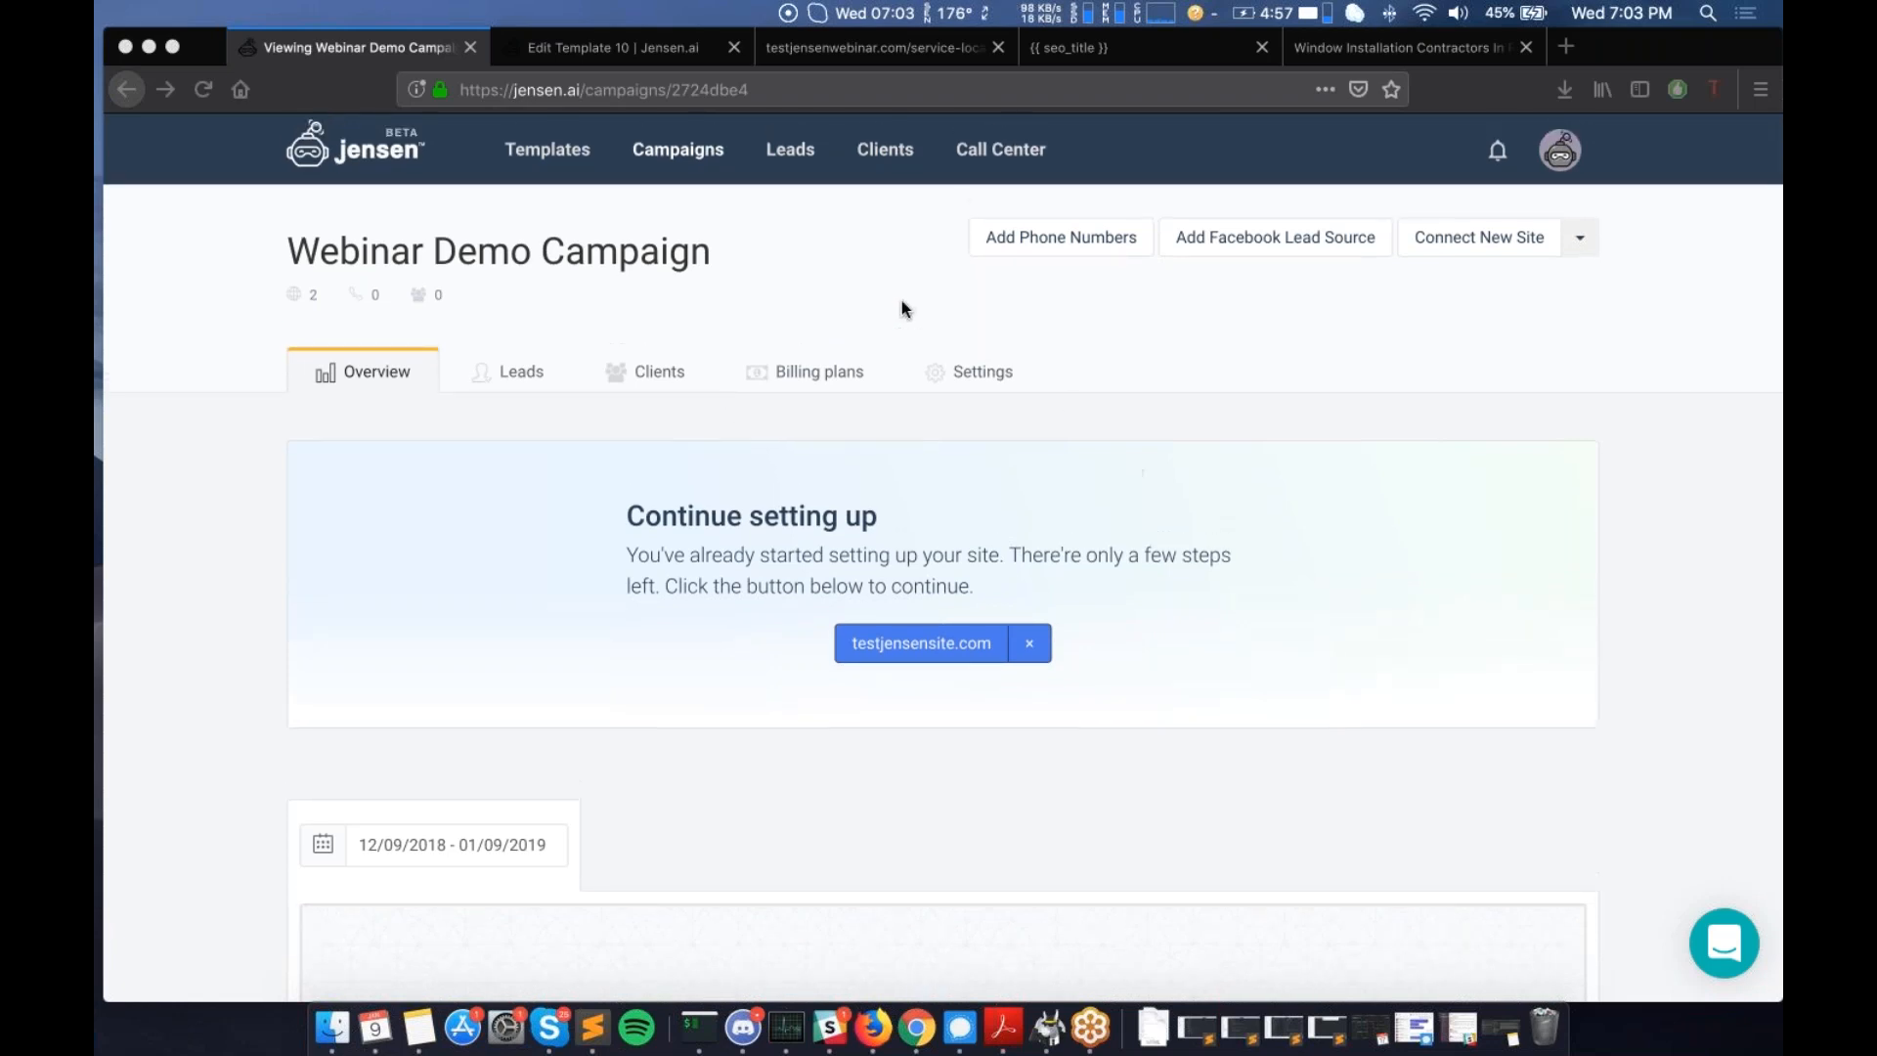
pyautogui.click(510, 372)
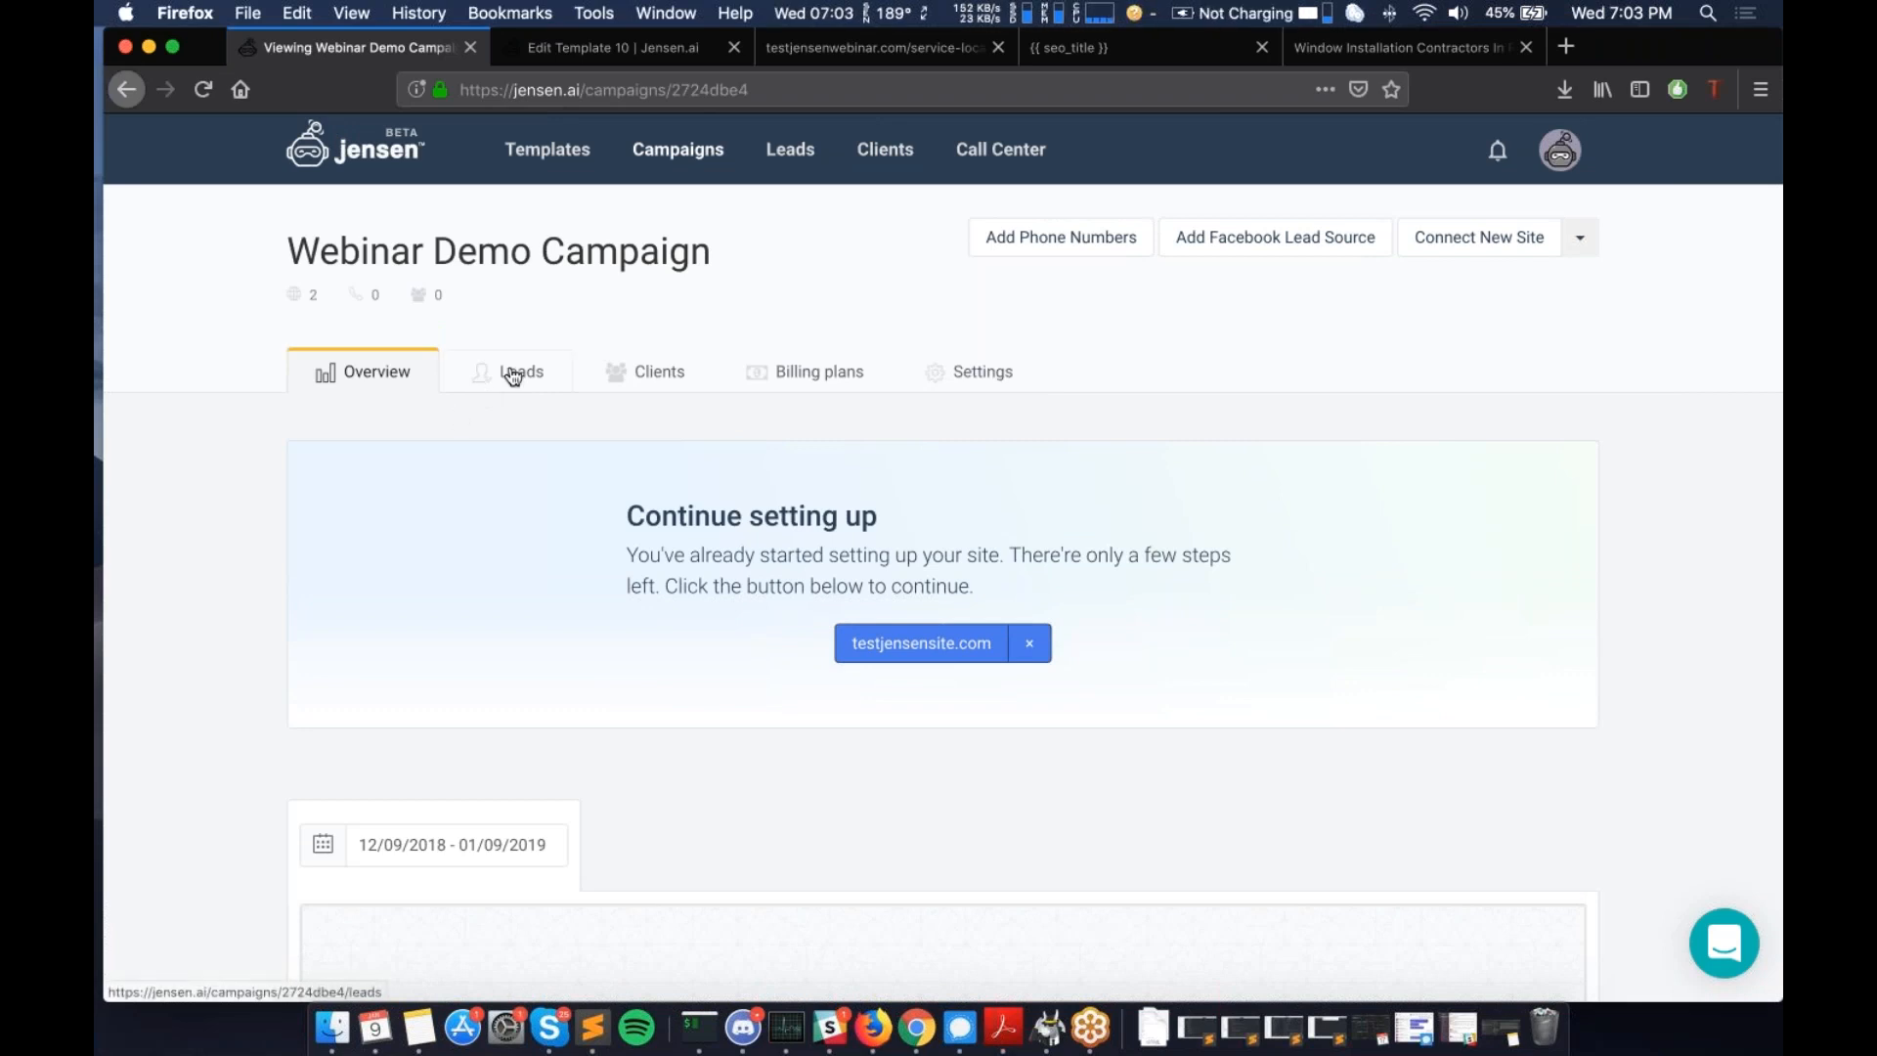
pyautogui.scroll(-1, 511, 371)
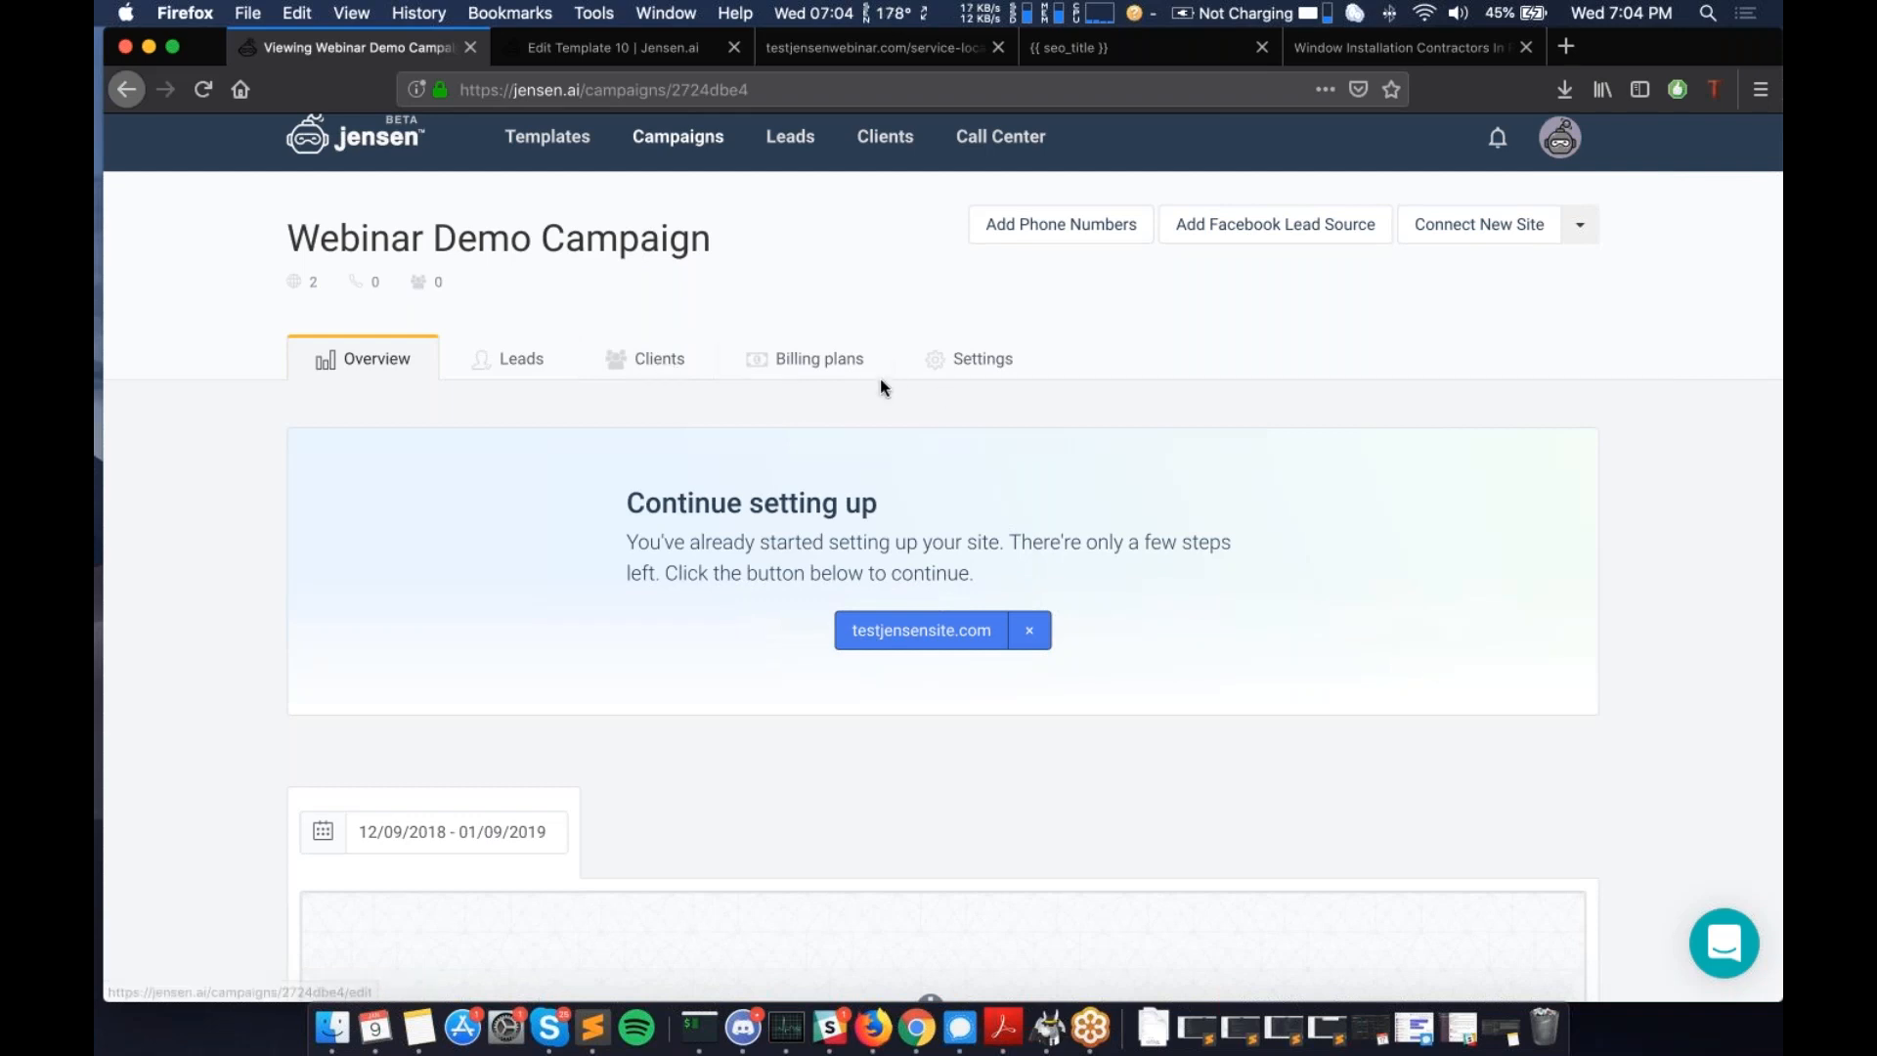
# - Open campaign Settings and review Call Lead Qualifiers: Minimum duration and Threshold both 0
pyautogui.click(953, 379)
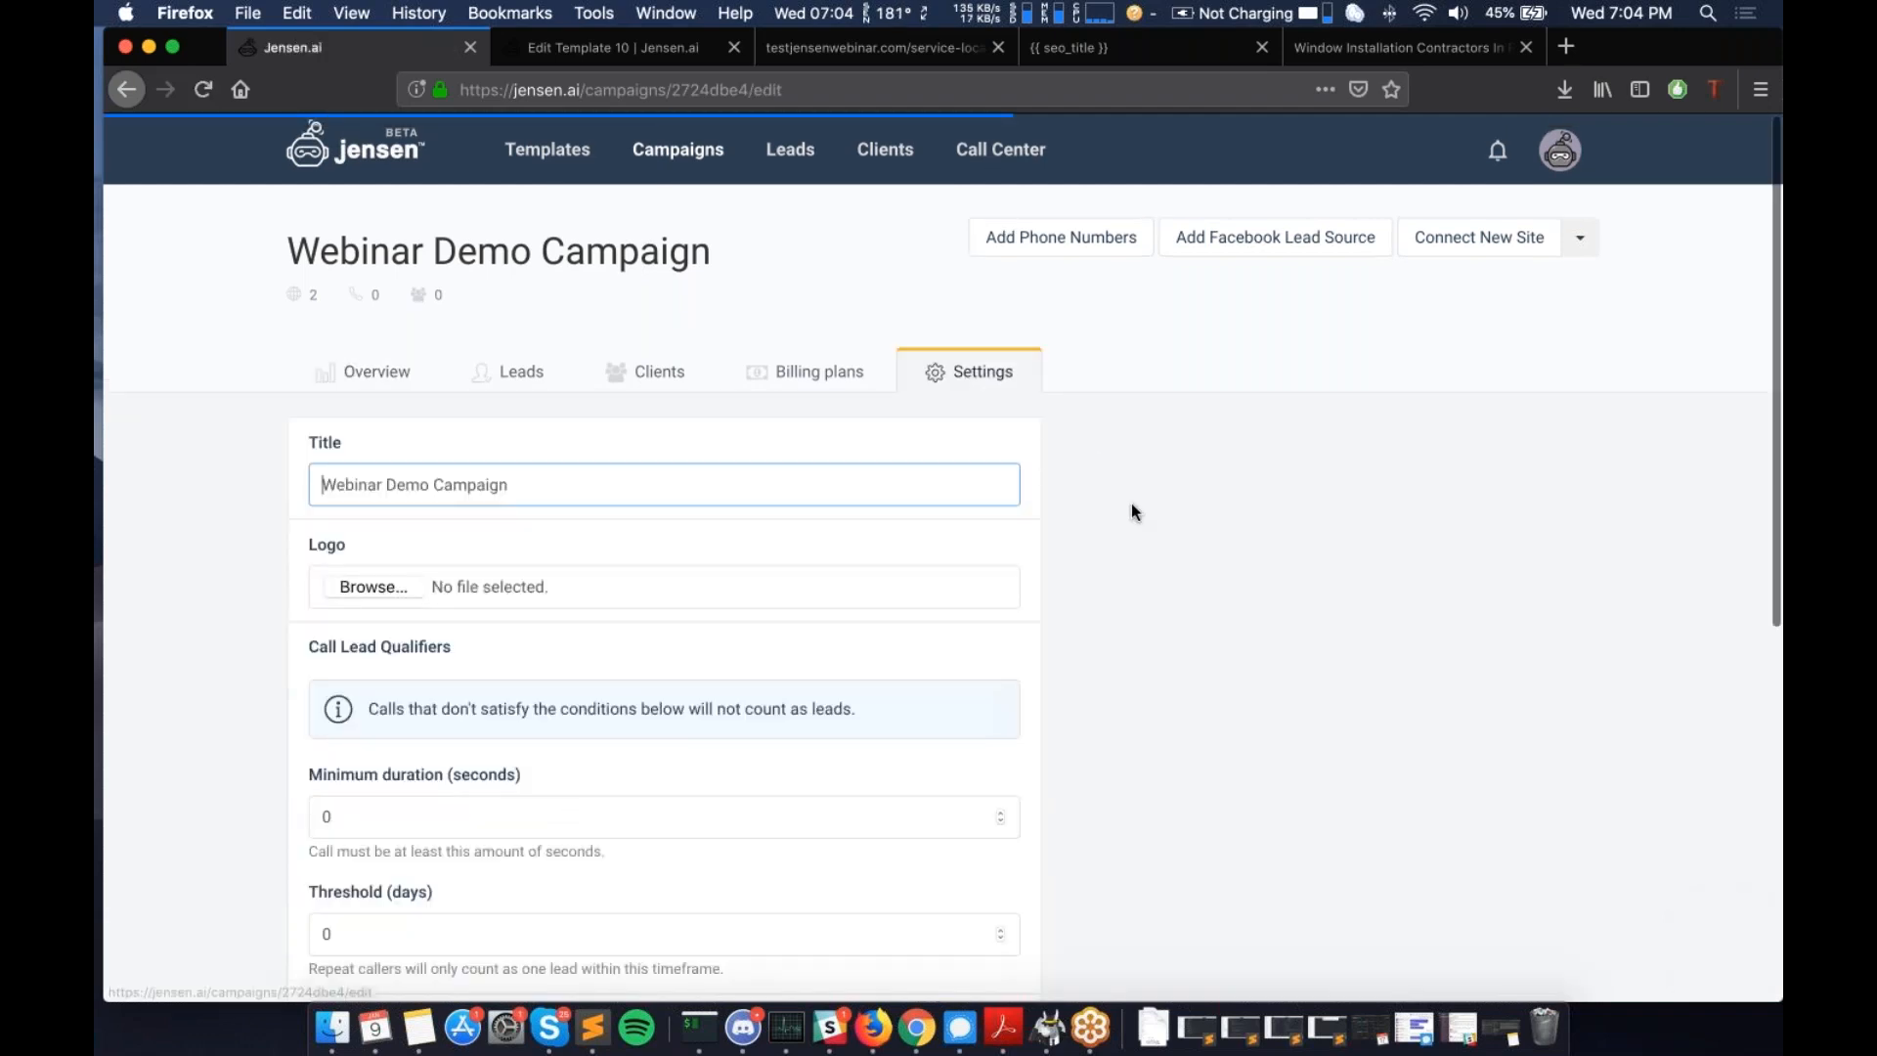
pyautogui.scroll(-5, 845, 636)
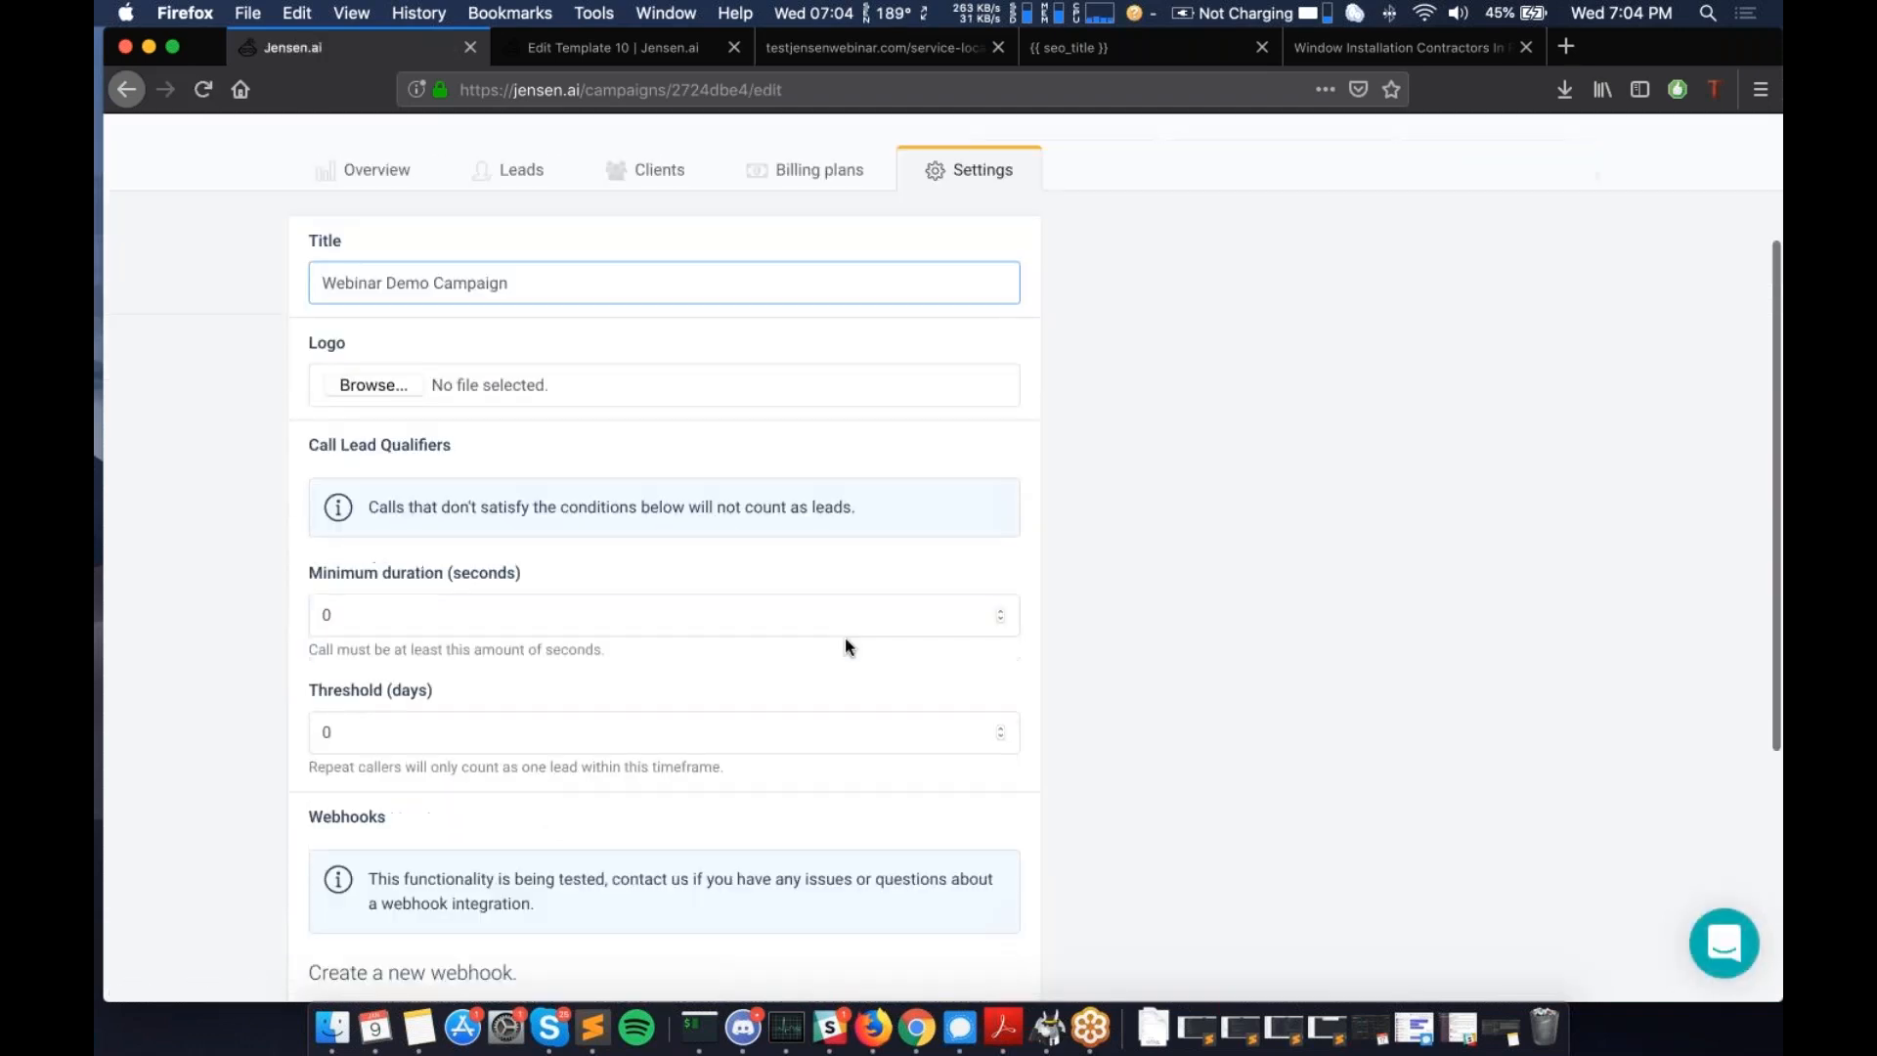
pyautogui.scroll(-1, 405, 442)
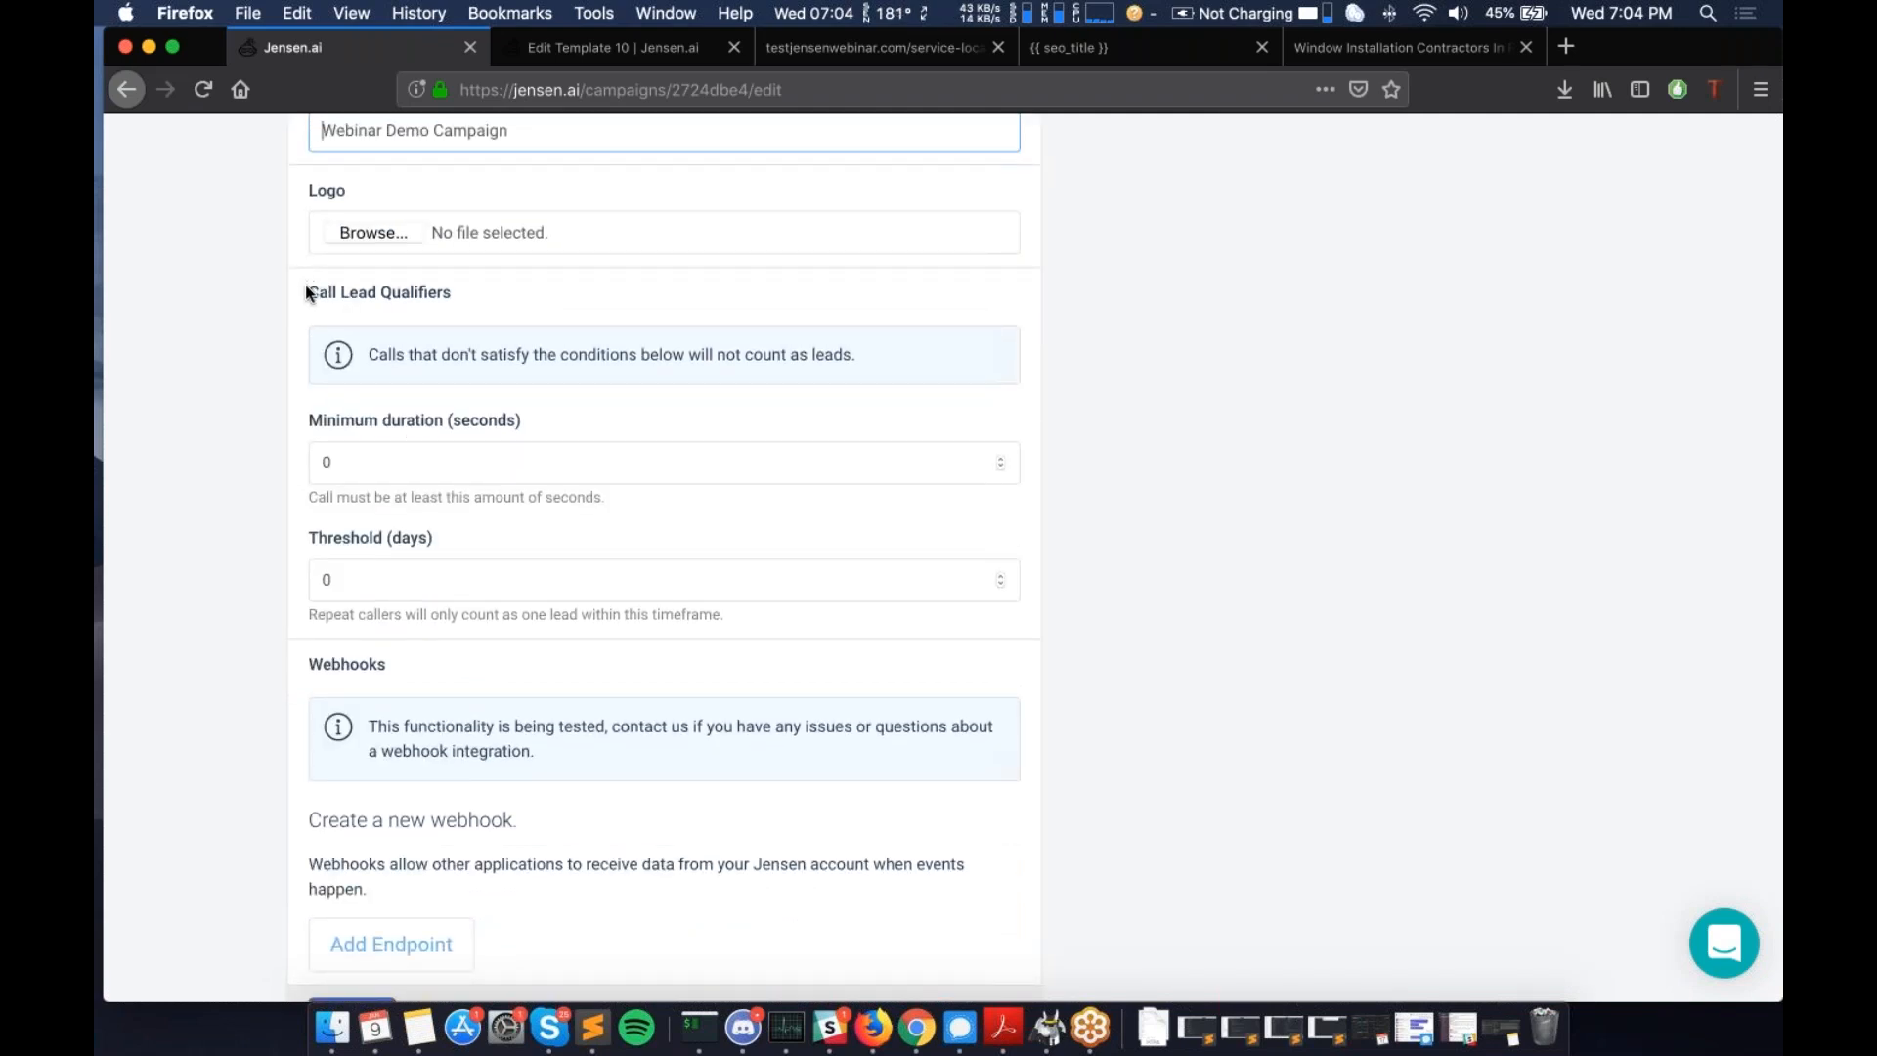
pyautogui.moveTo(308, 291); pyautogui.dragTo(450, 297)
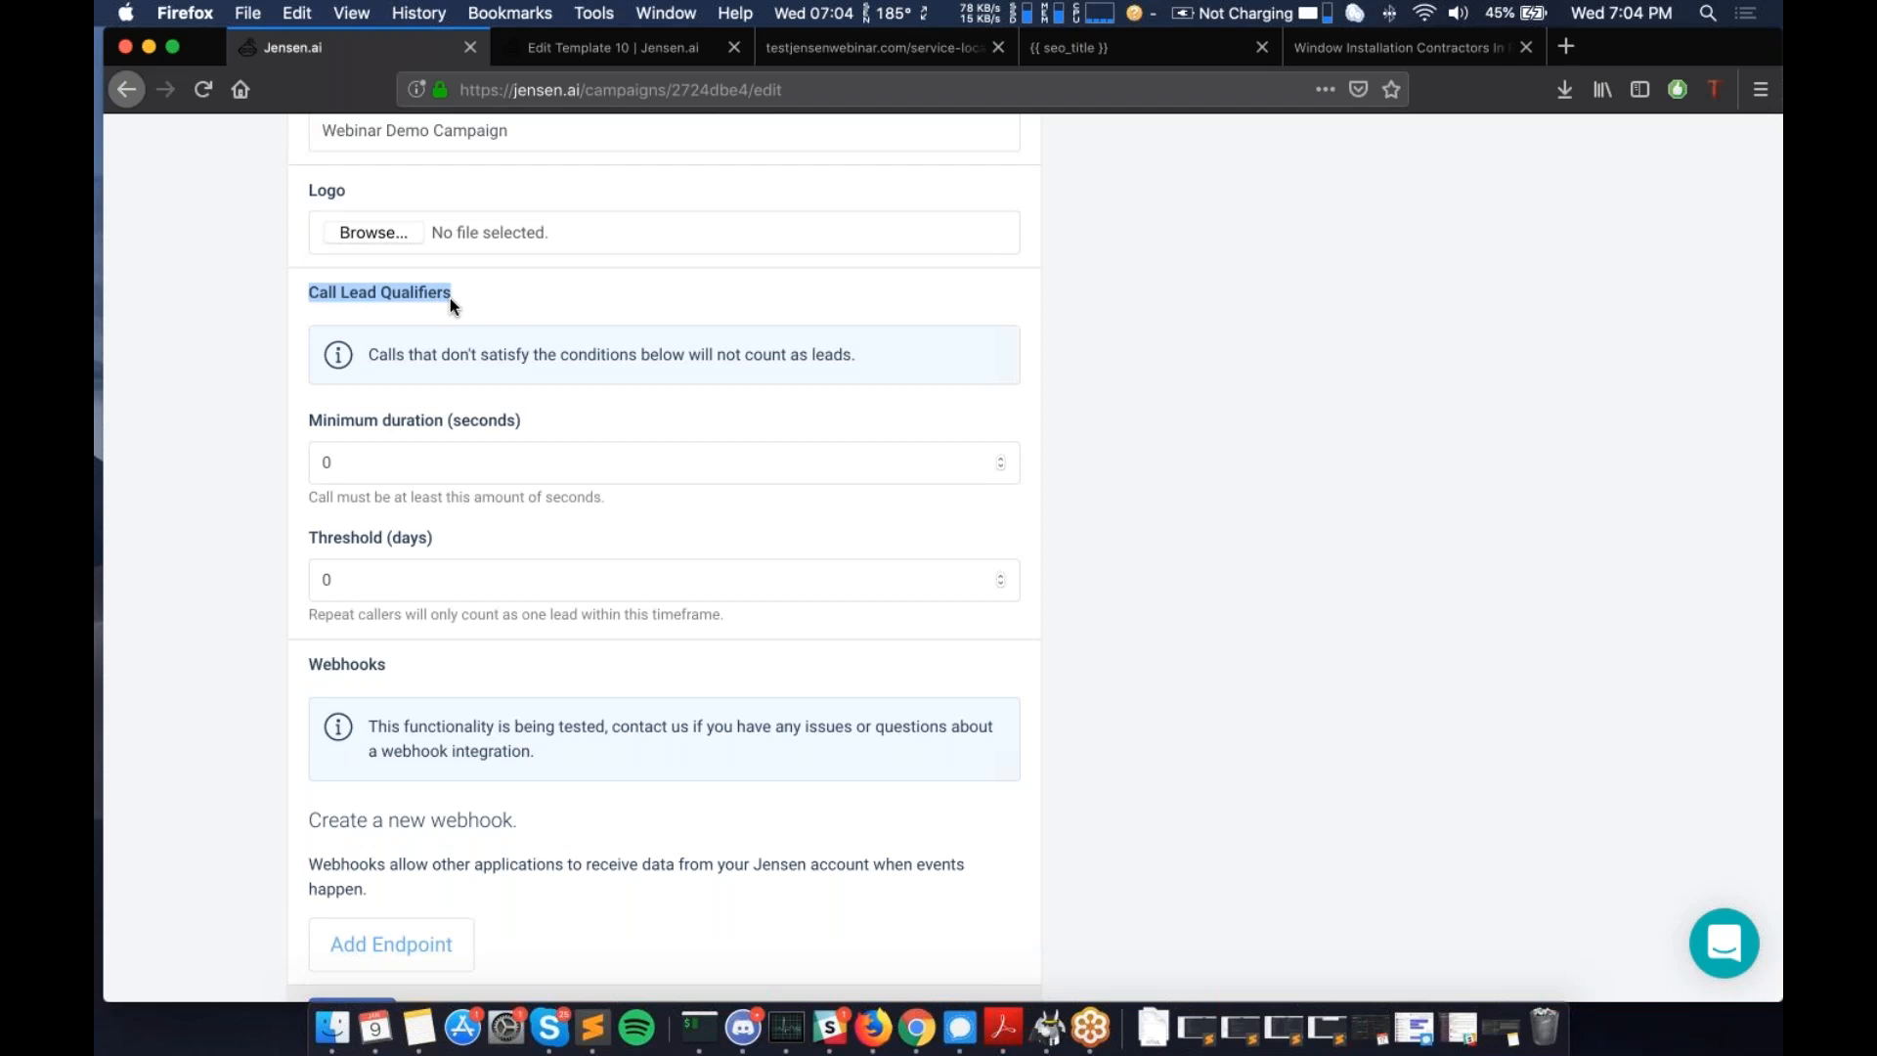
pyautogui.scroll(-1, 450, 297)
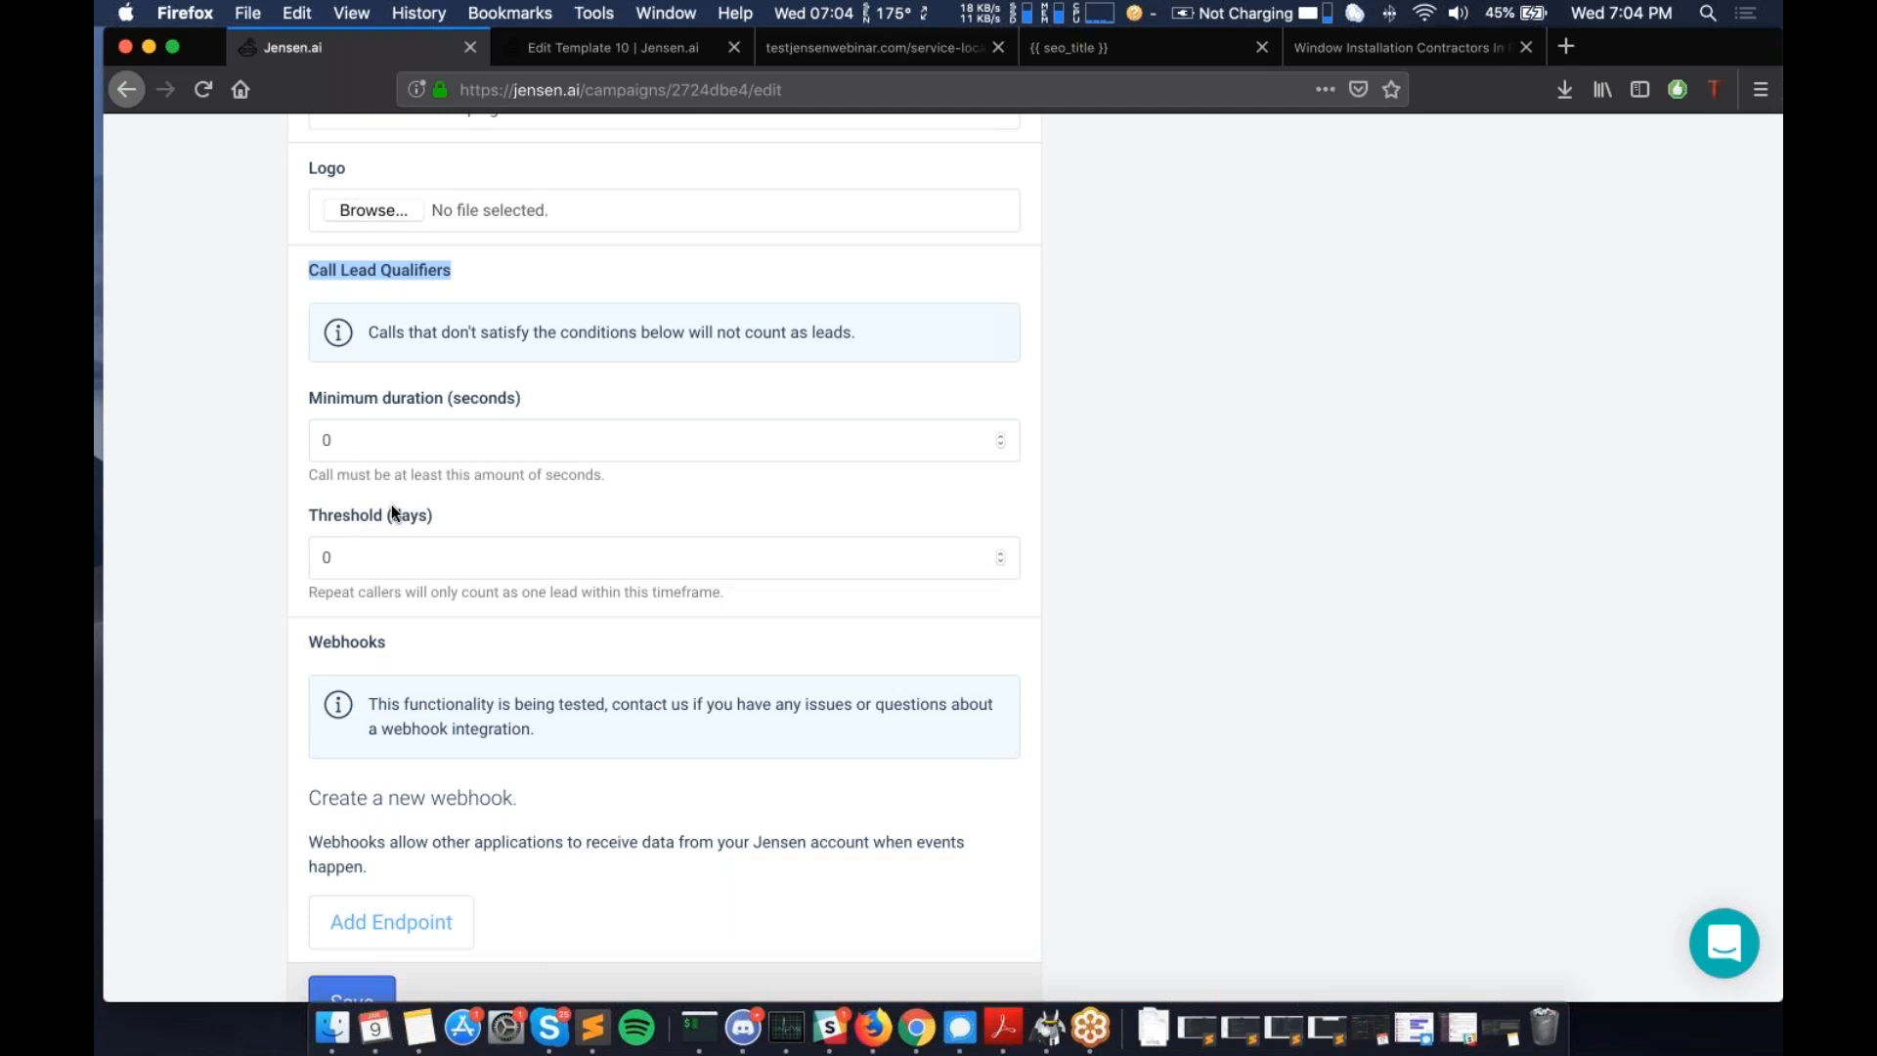
pyautogui.scroll(-2, 391, 509)
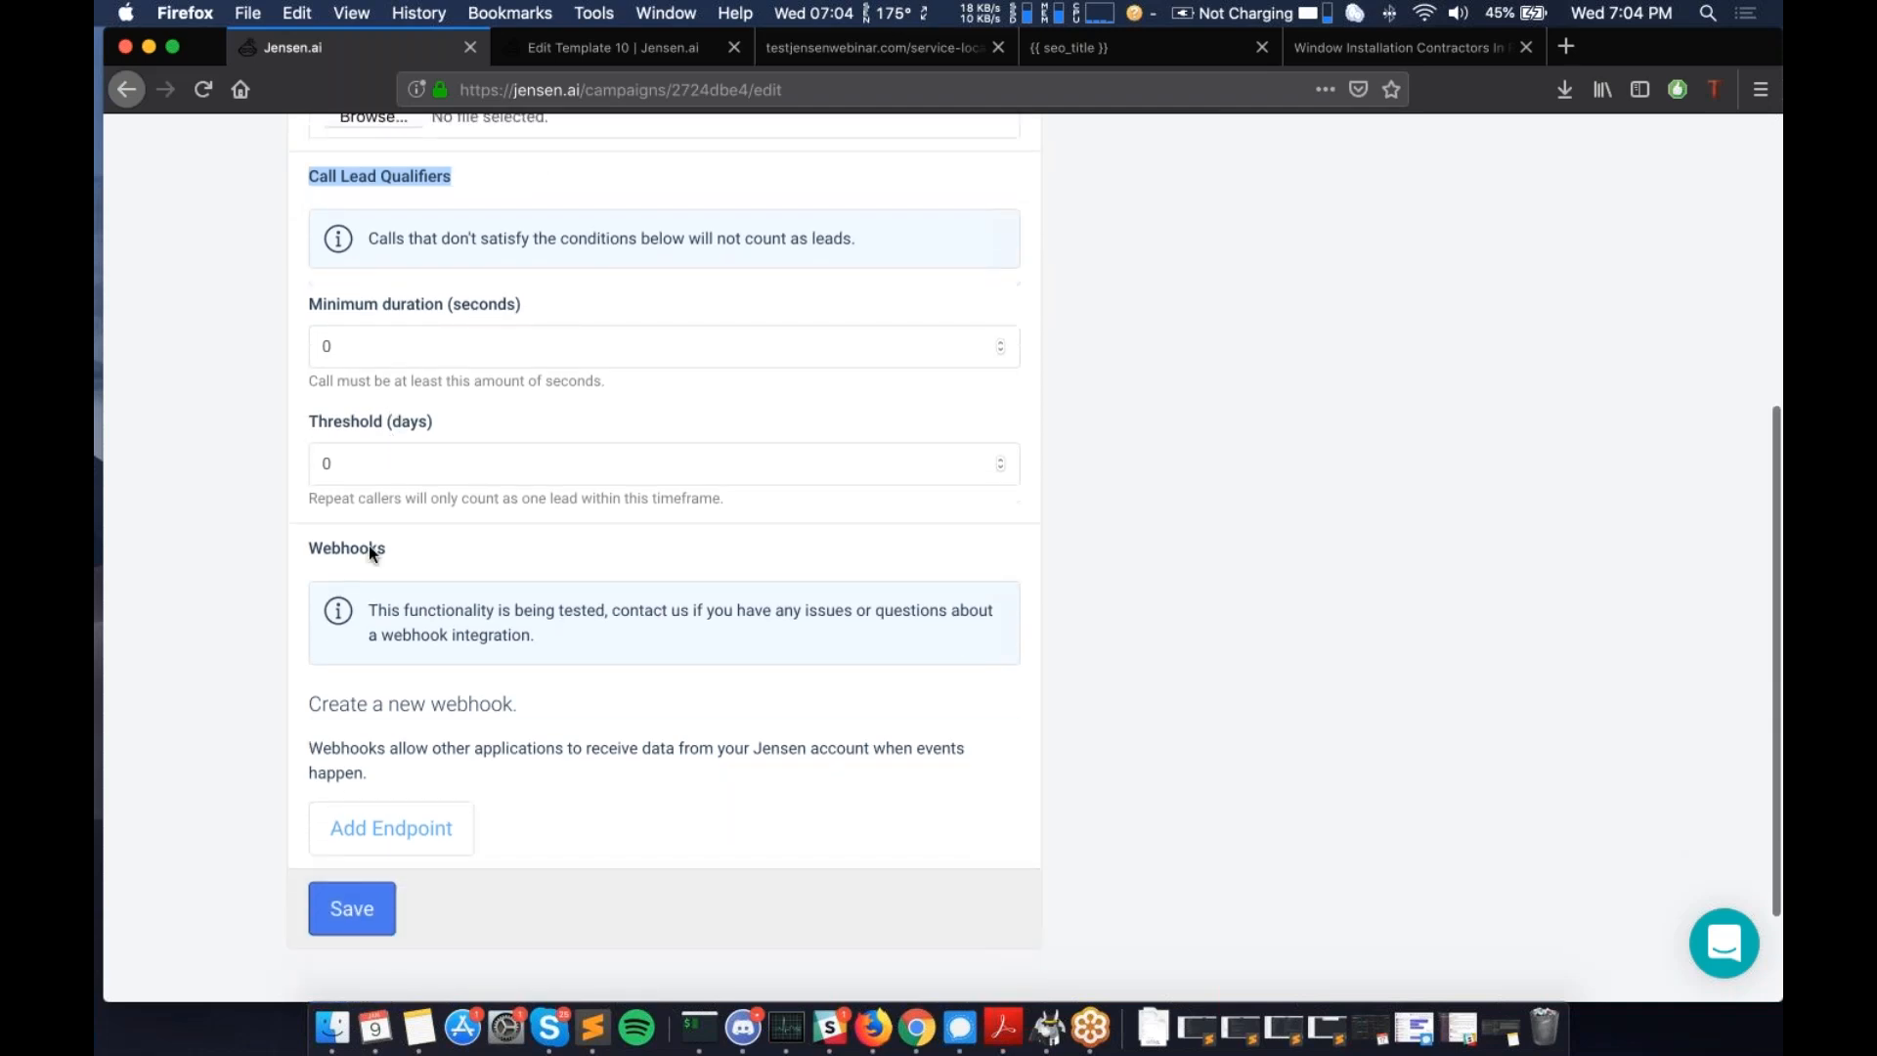
pyautogui.scroll(4, 378, 400)
pyautogui.click(1095, 577)
pyautogui.scroll(5, 1095, 576)
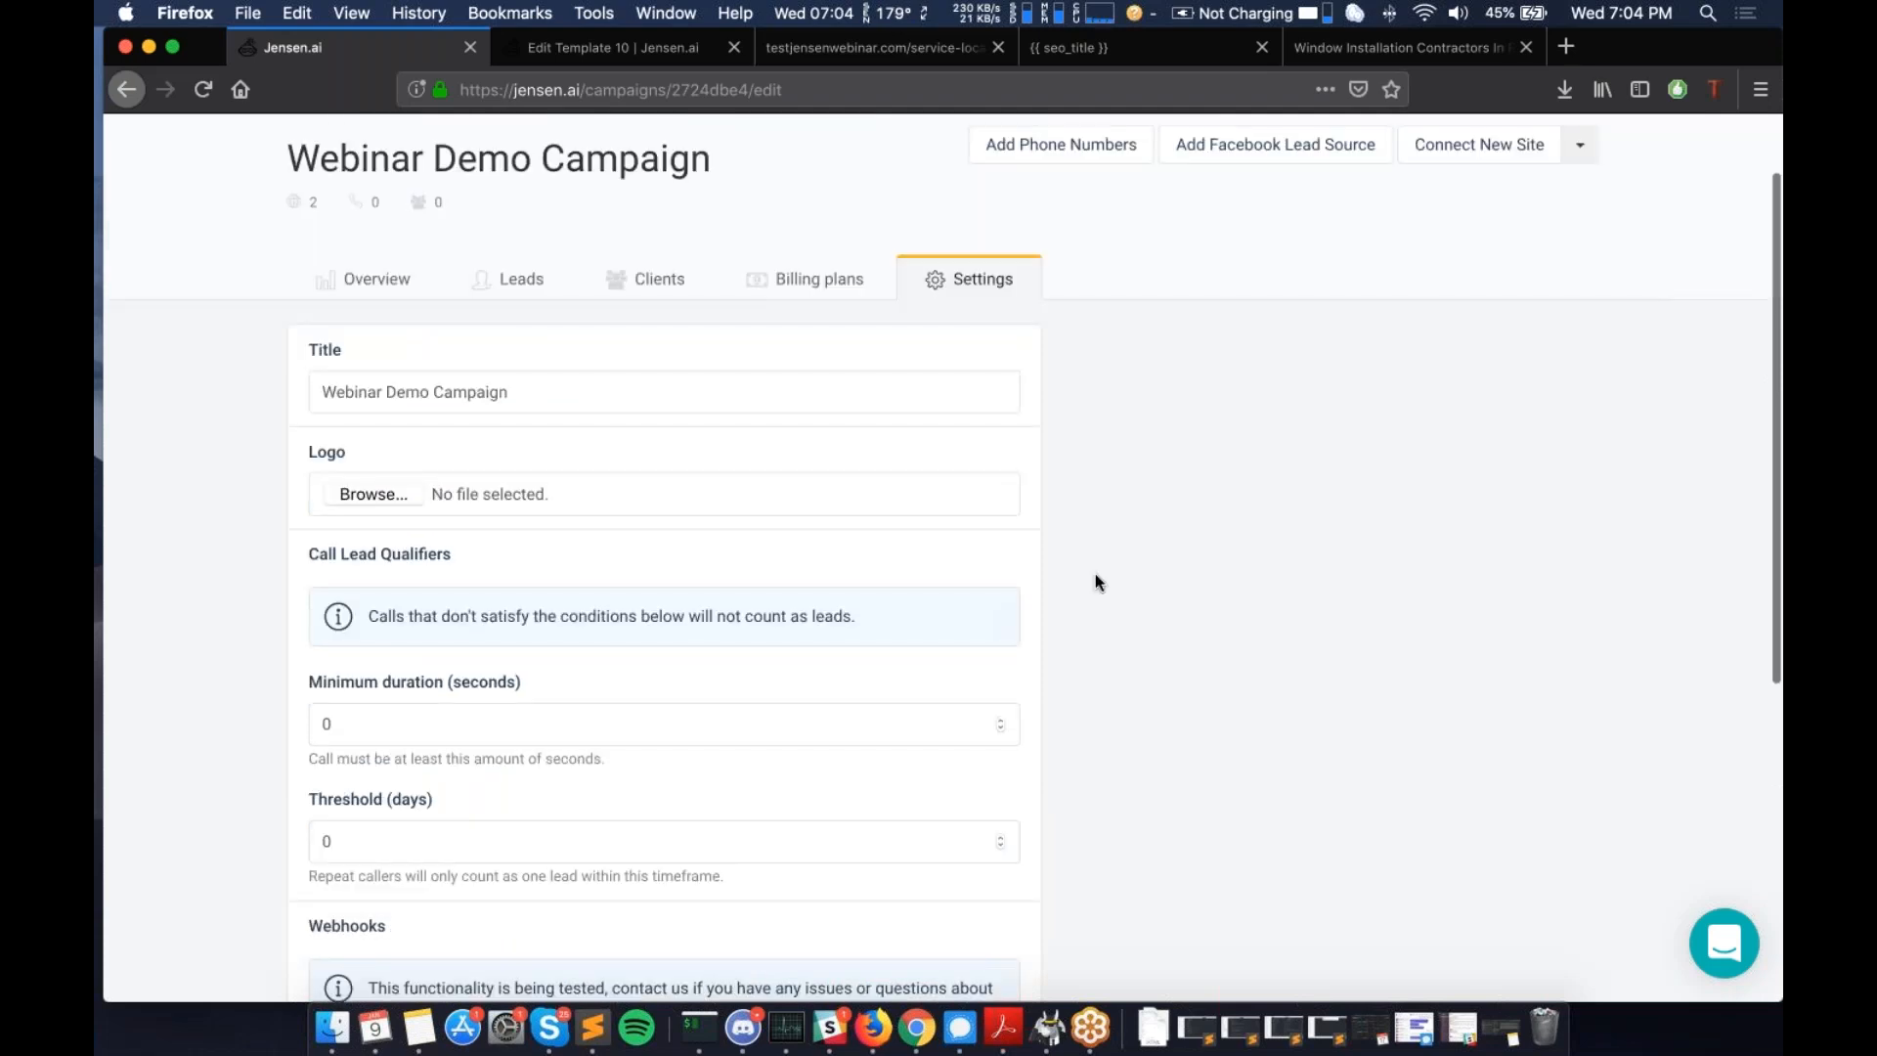
pyautogui.scroll(1, 1095, 581)
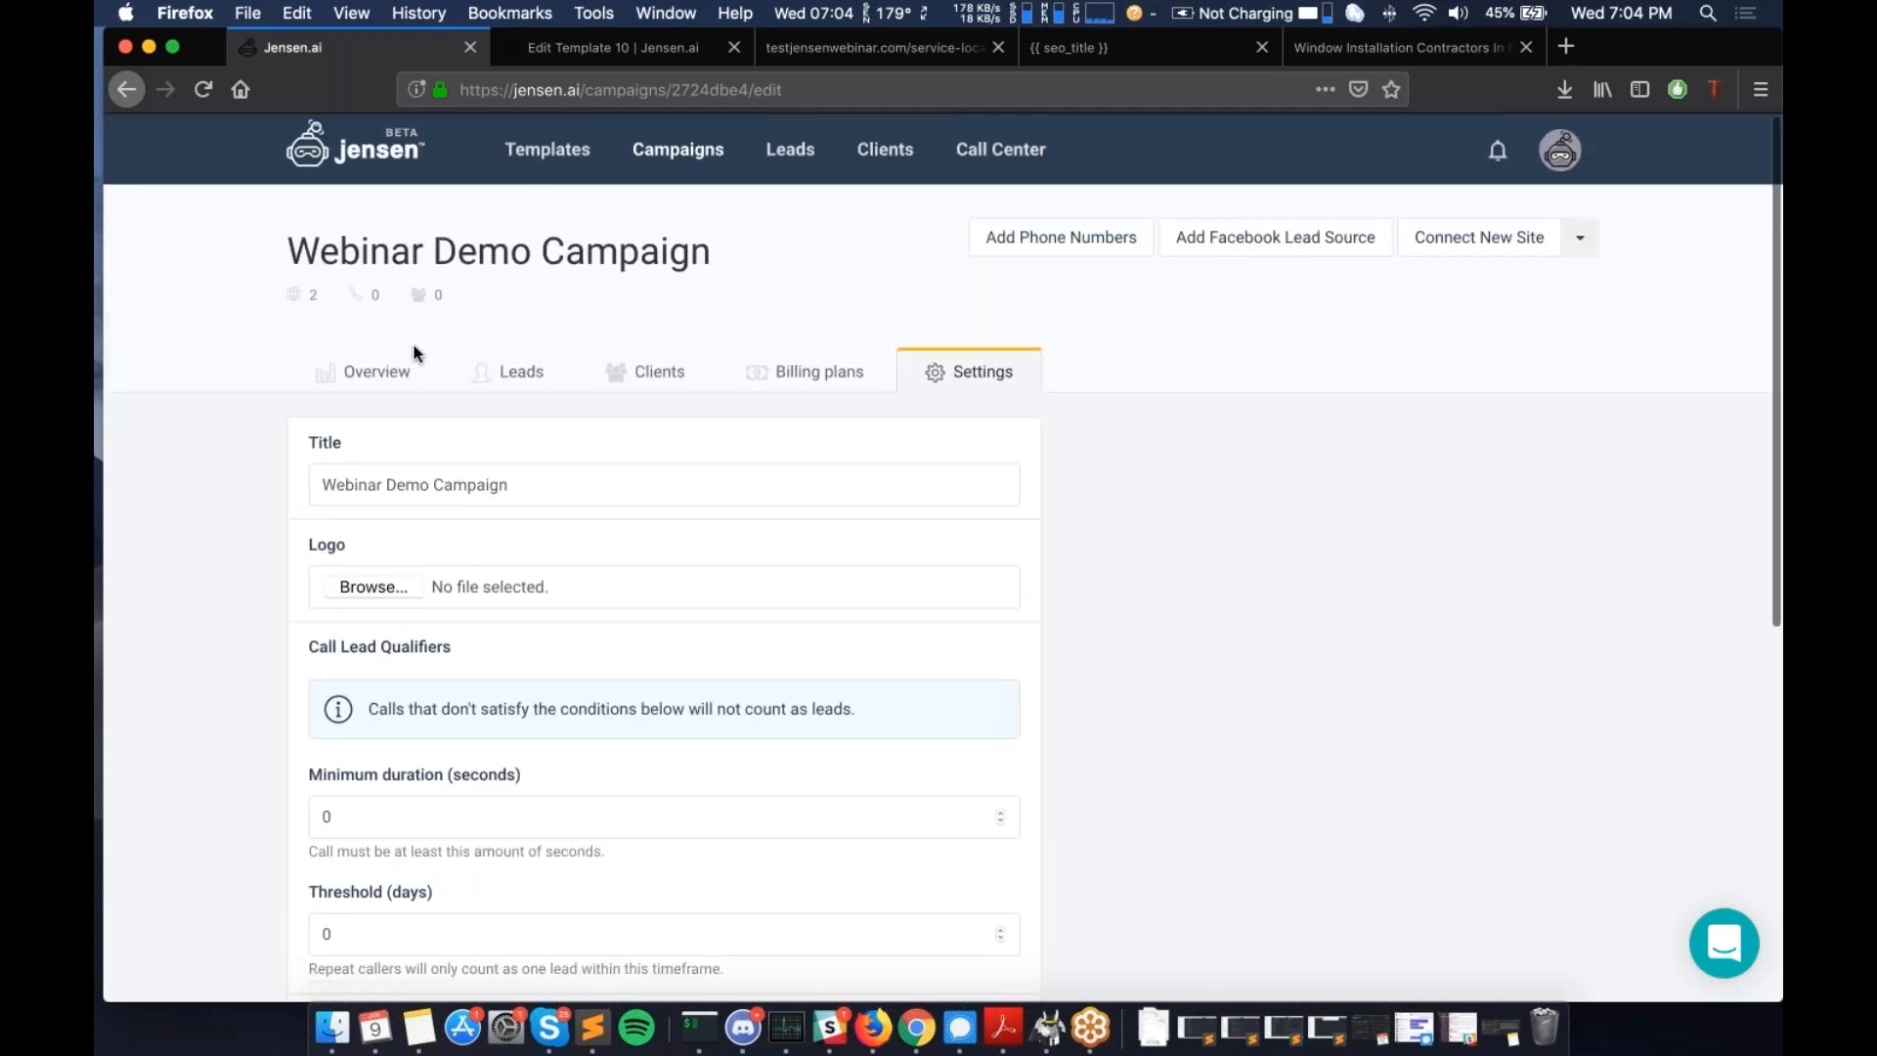
# - Return to the campaign Overview and check its stats, Sites and Phone Numbers sections
pyautogui.click(384, 377)
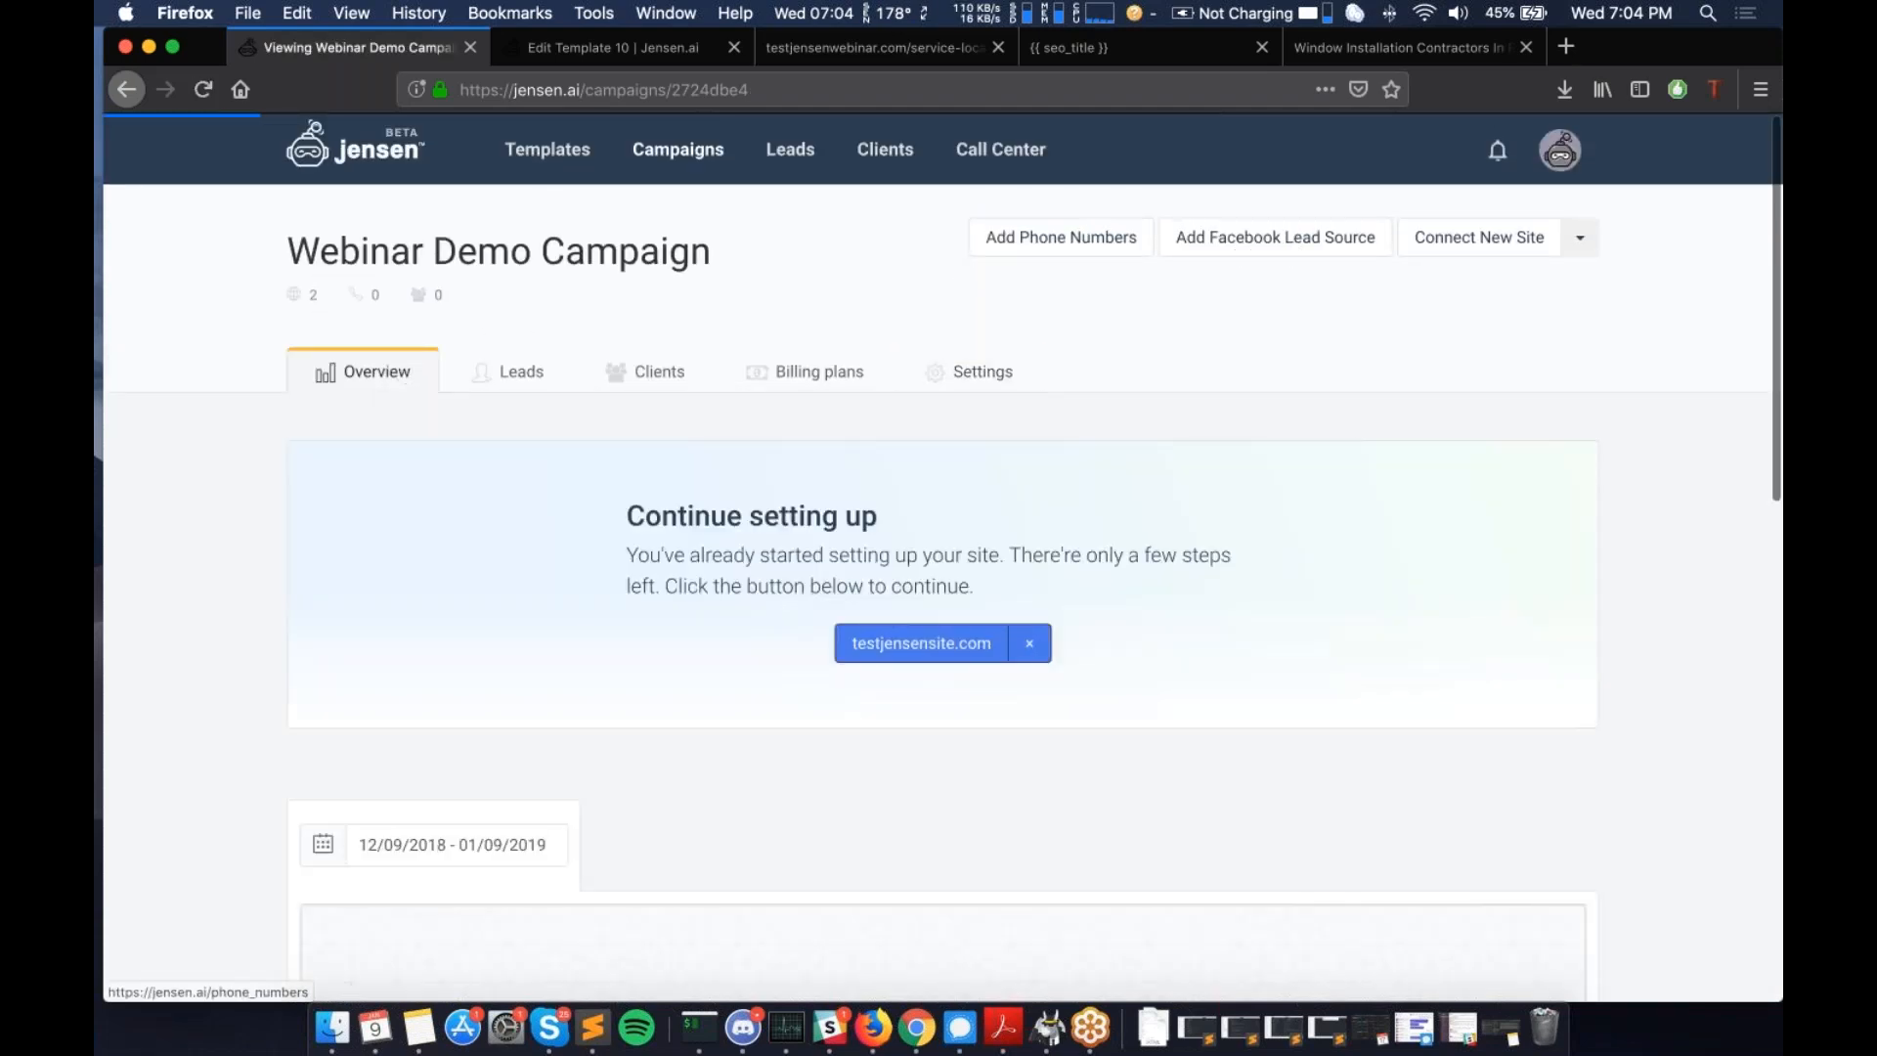
pyautogui.scroll(-2, 943, 557)
pyautogui.scroll(-10, 942, 557)
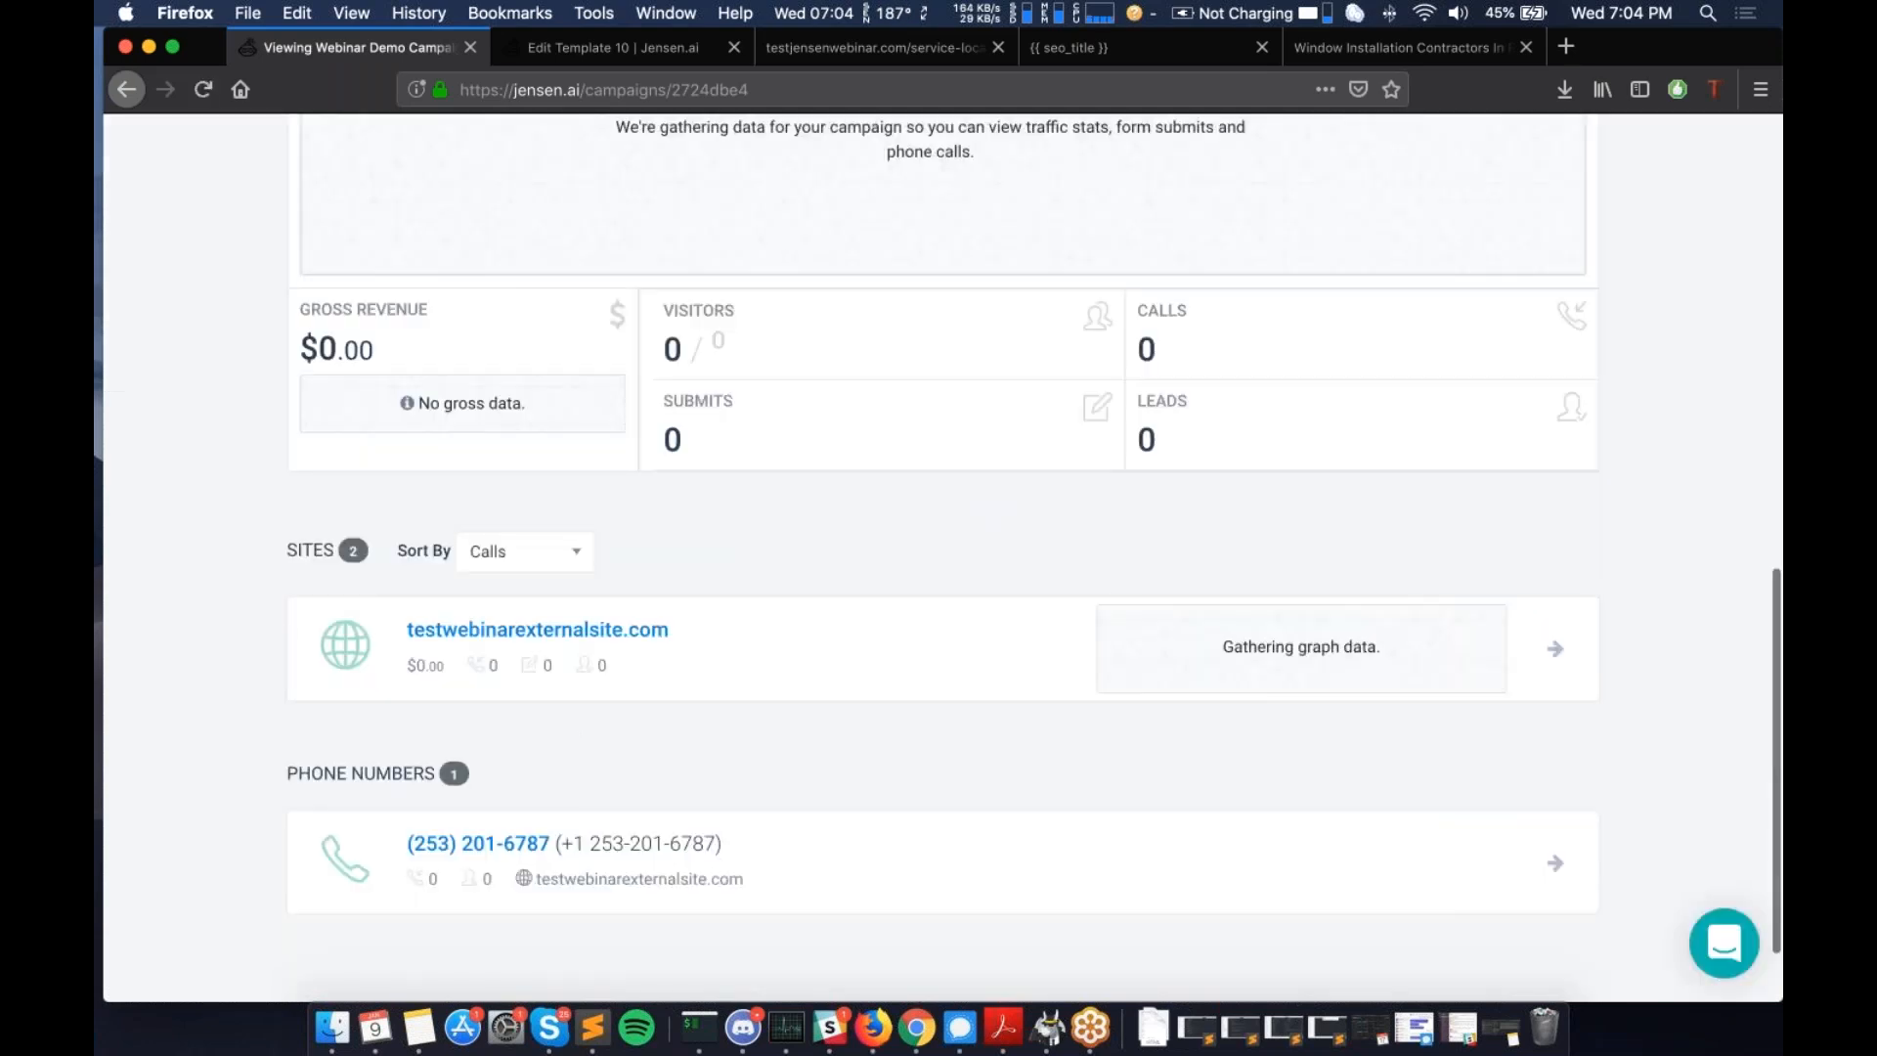
pyautogui.scroll(12, 1047, 238)
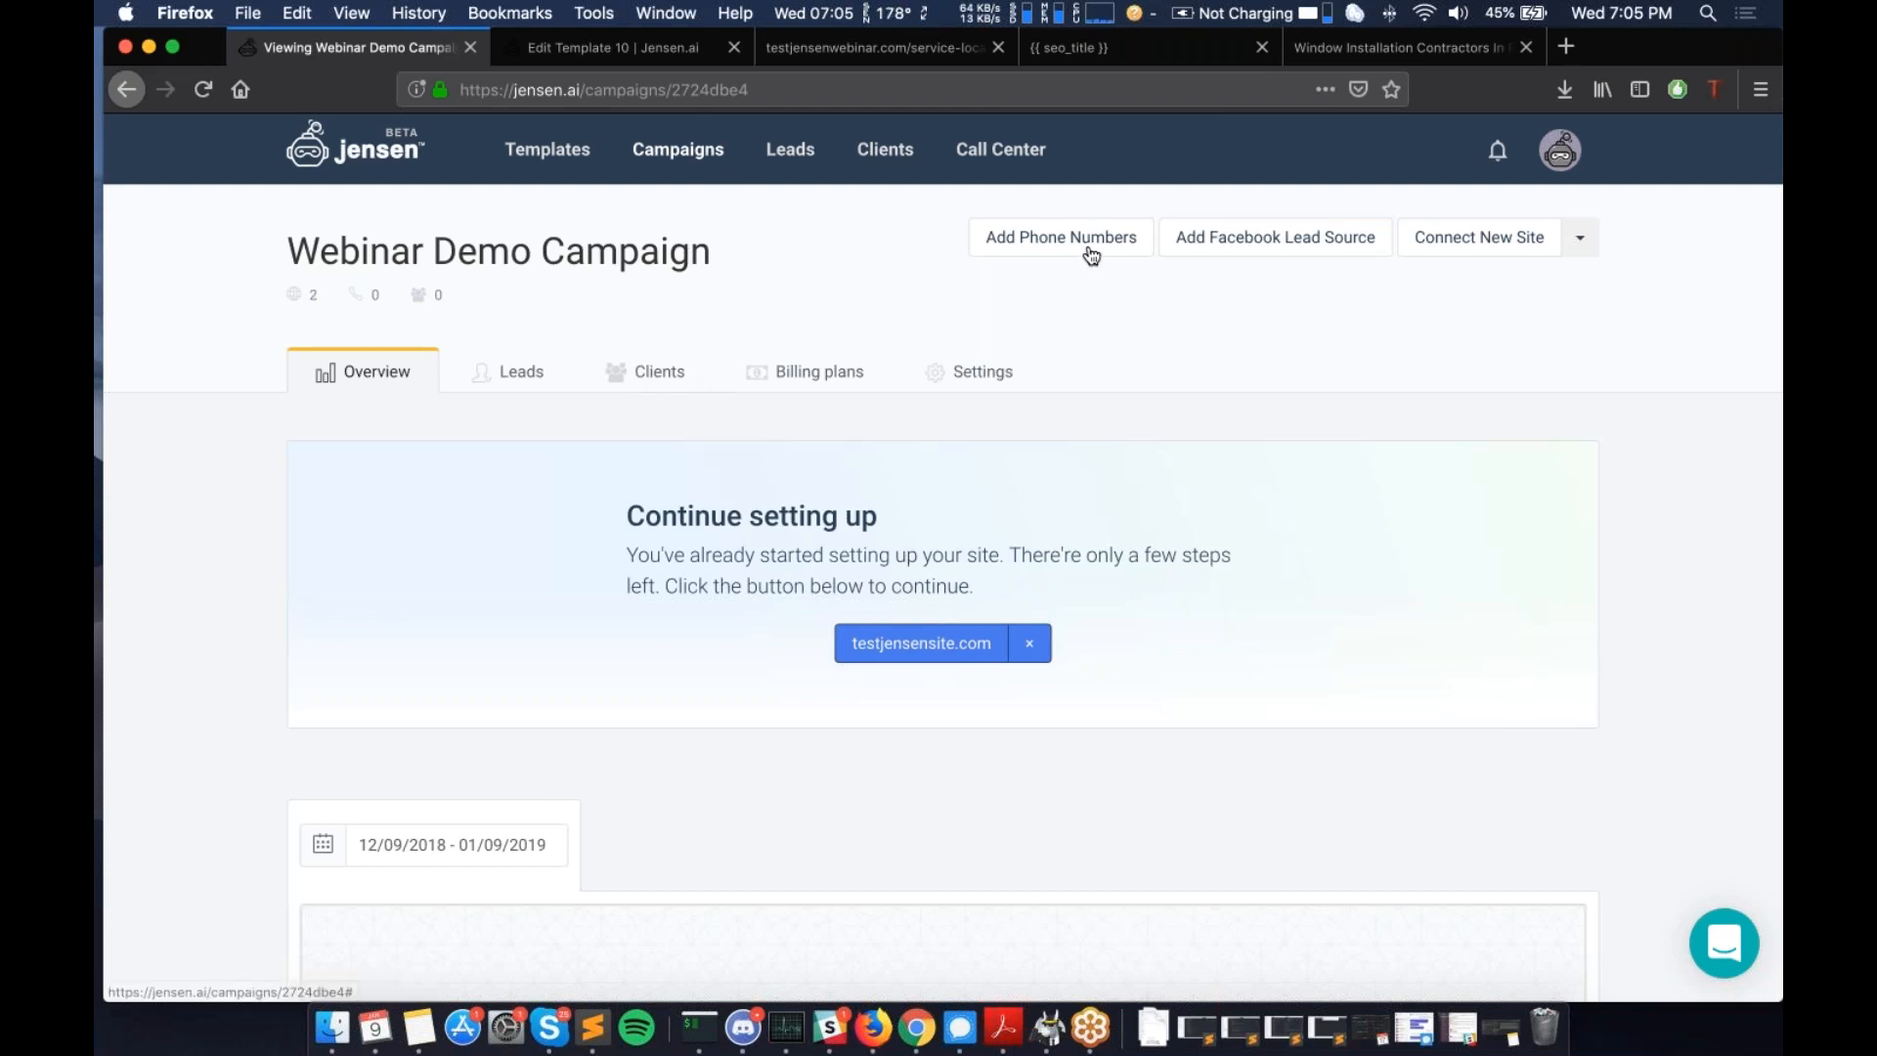
pyautogui.scroll(-2, 1091, 256)
pyautogui.scroll(2, 1075, 245)
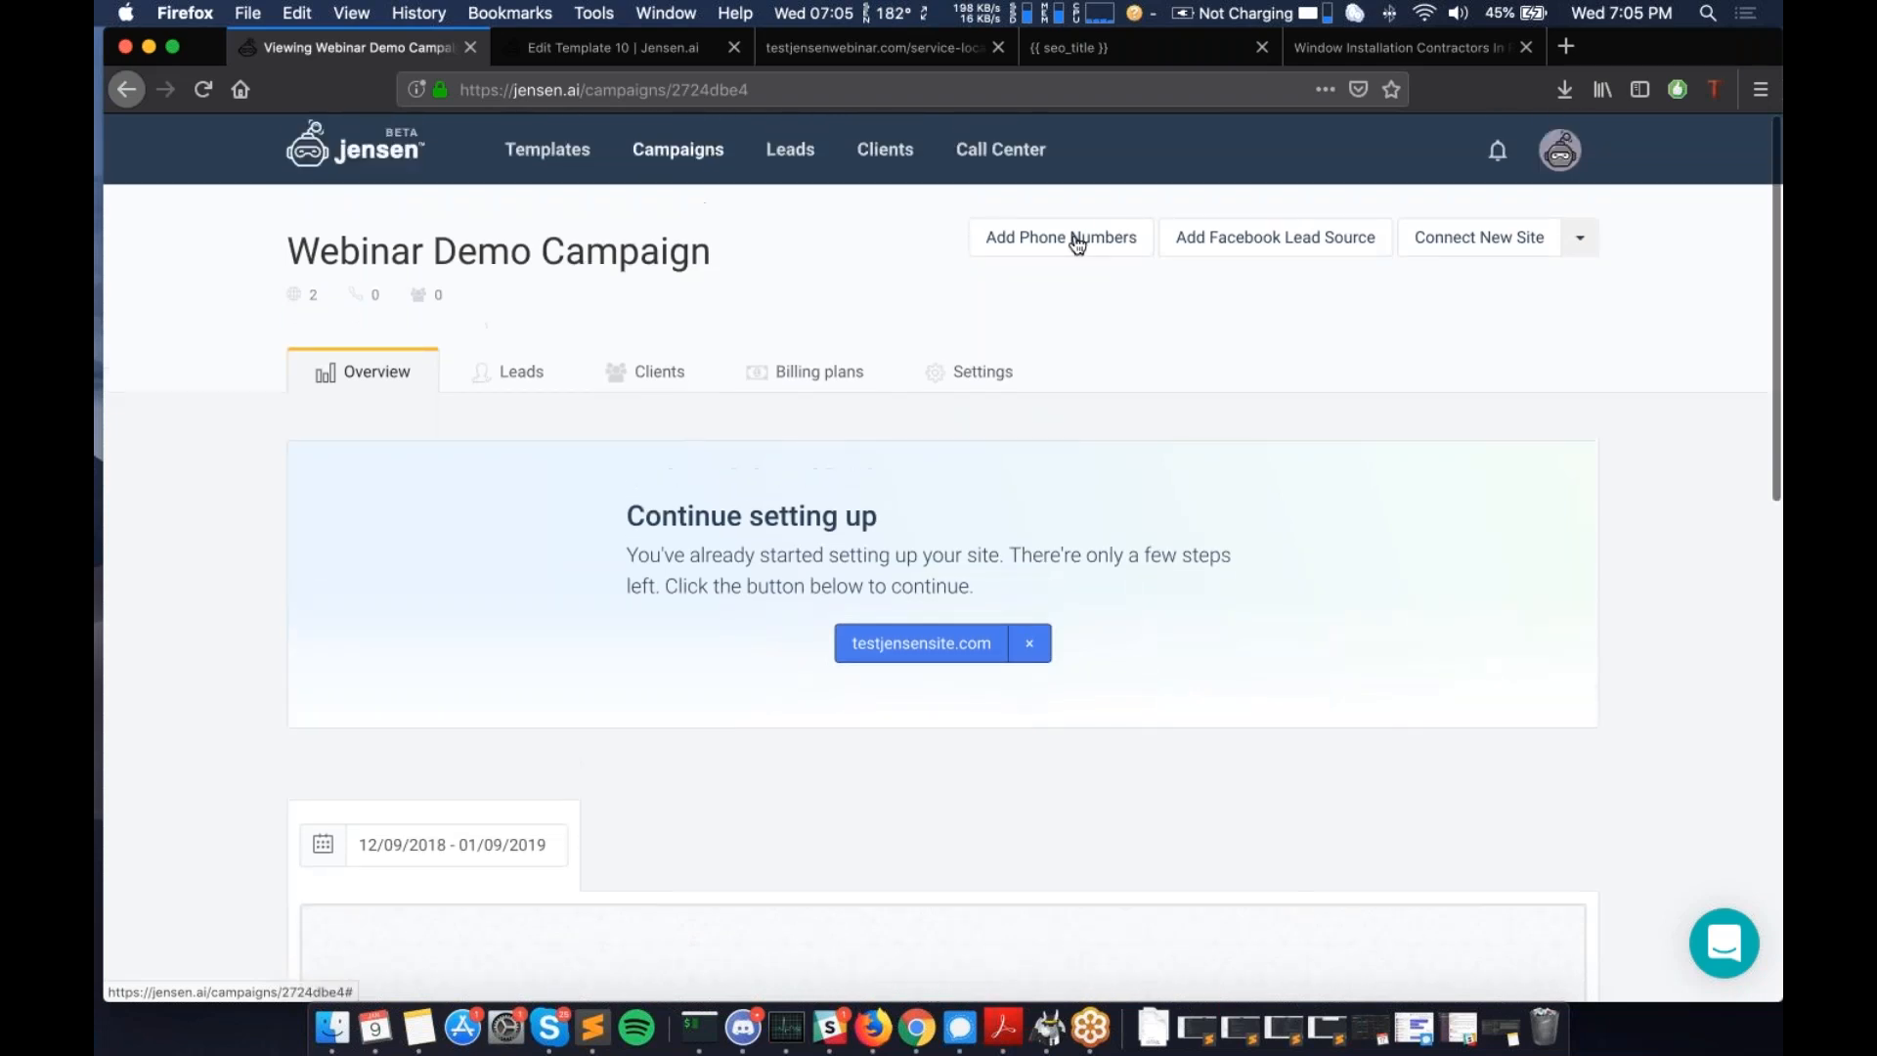
pyautogui.click(1056, 250)
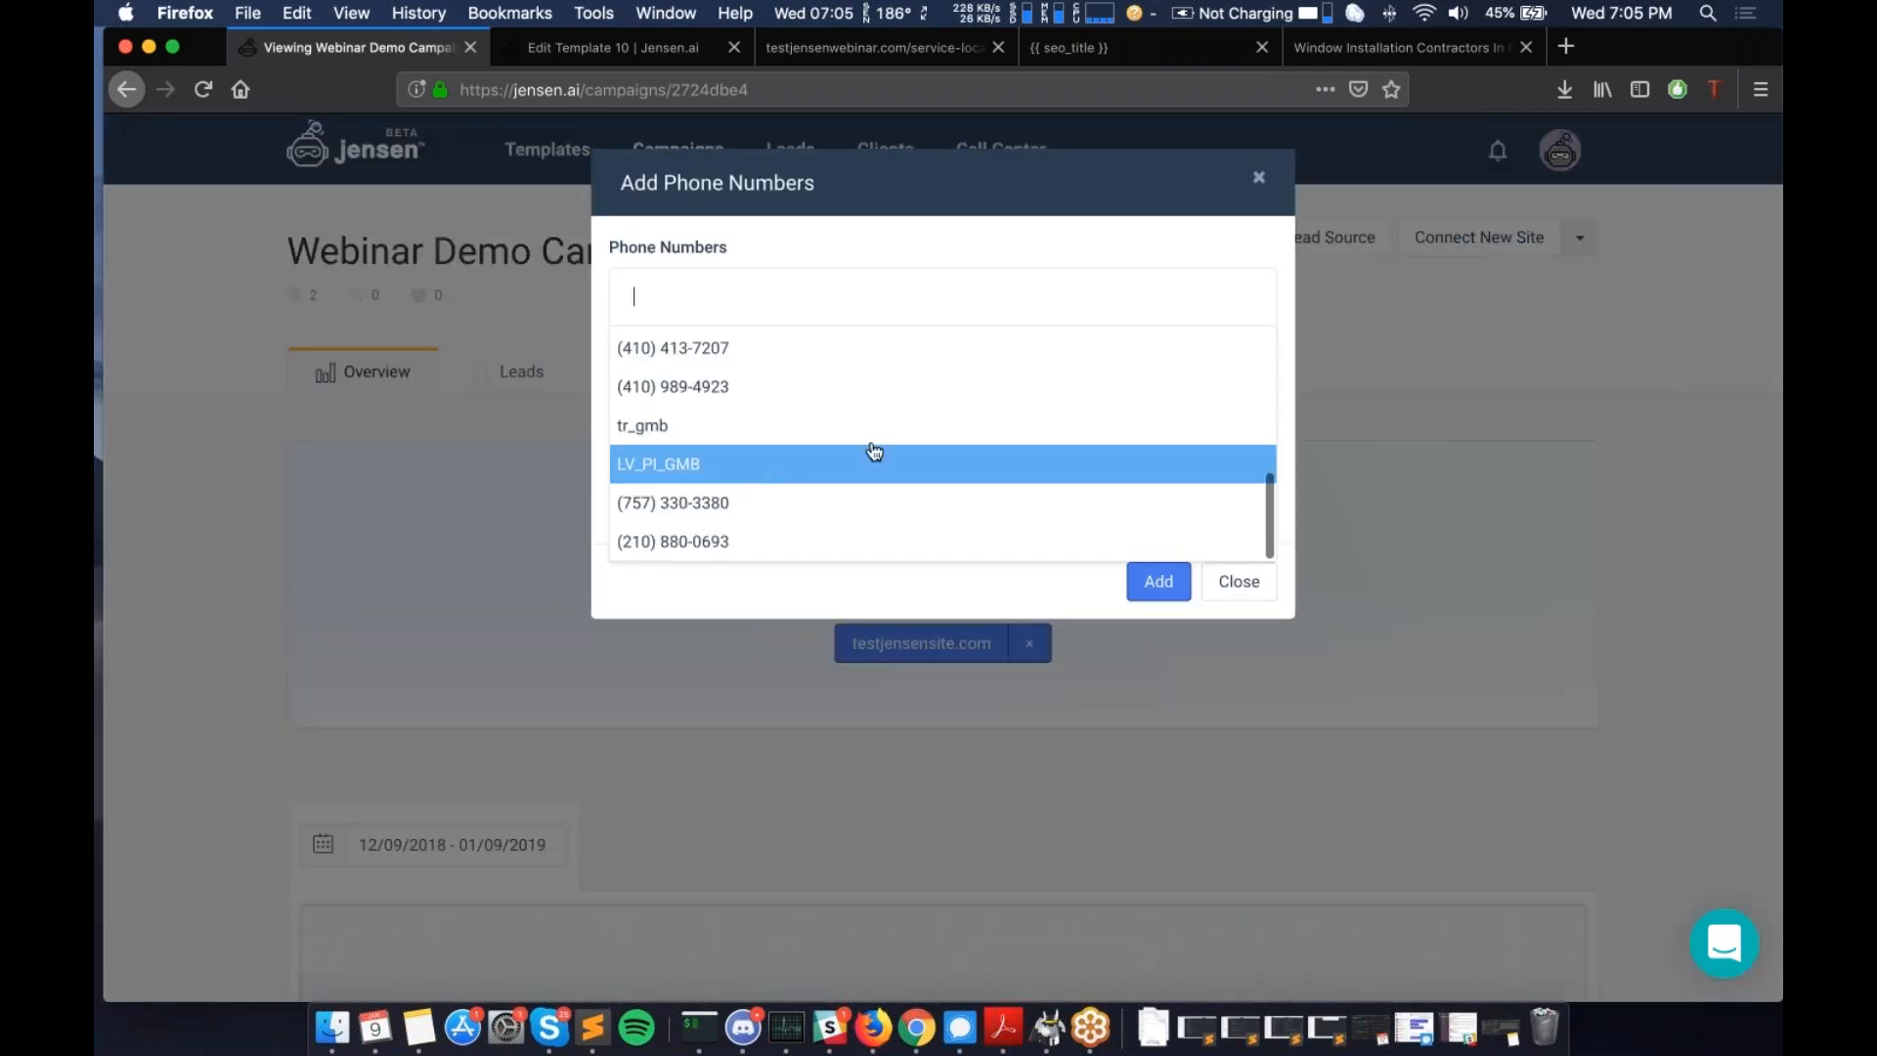
pyautogui.scroll(5, 860, 451)
pyautogui.click(1239, 583)
pyautogui.click(1240, 584)
pyautogui.scroll(-4, 1310, 601)
pyautogui.scroll(4, 1313, 601)
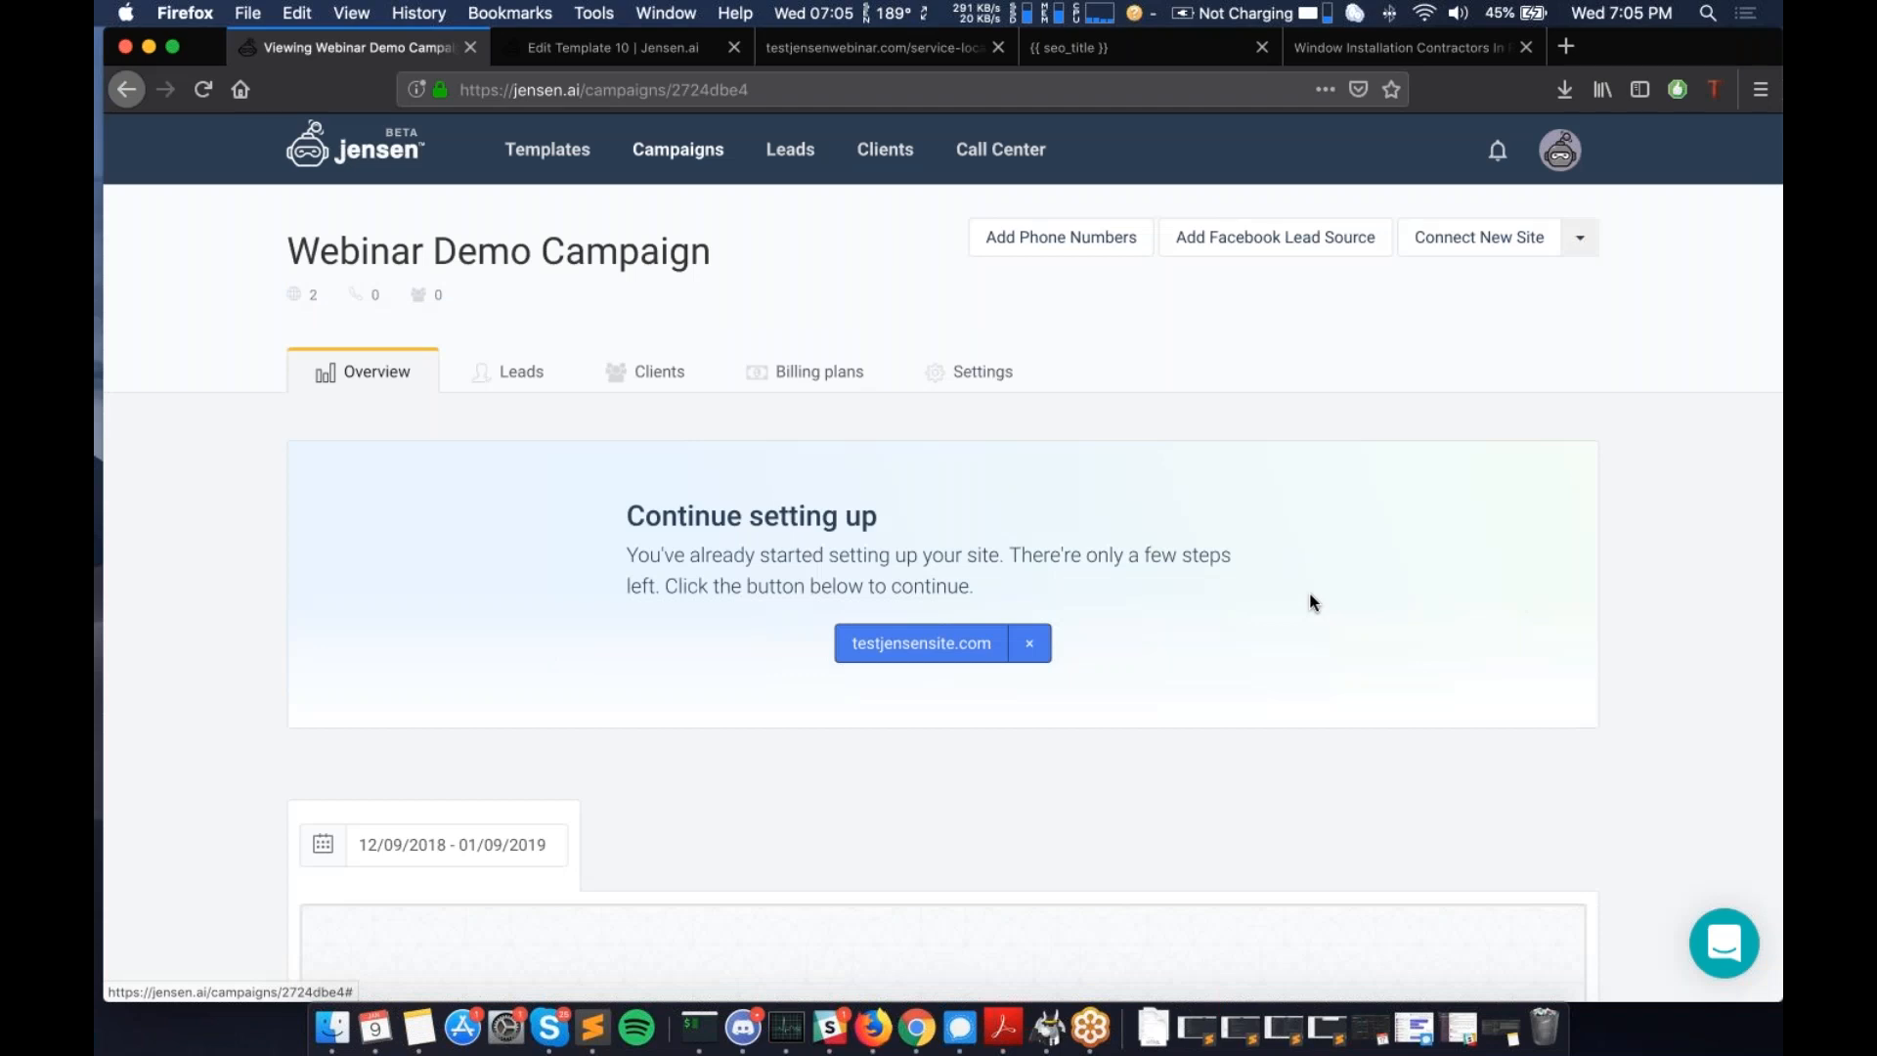
pyautogui.scroll(-2, 1313, 601)
pyautogui.scroll(-10, 1313, 602)
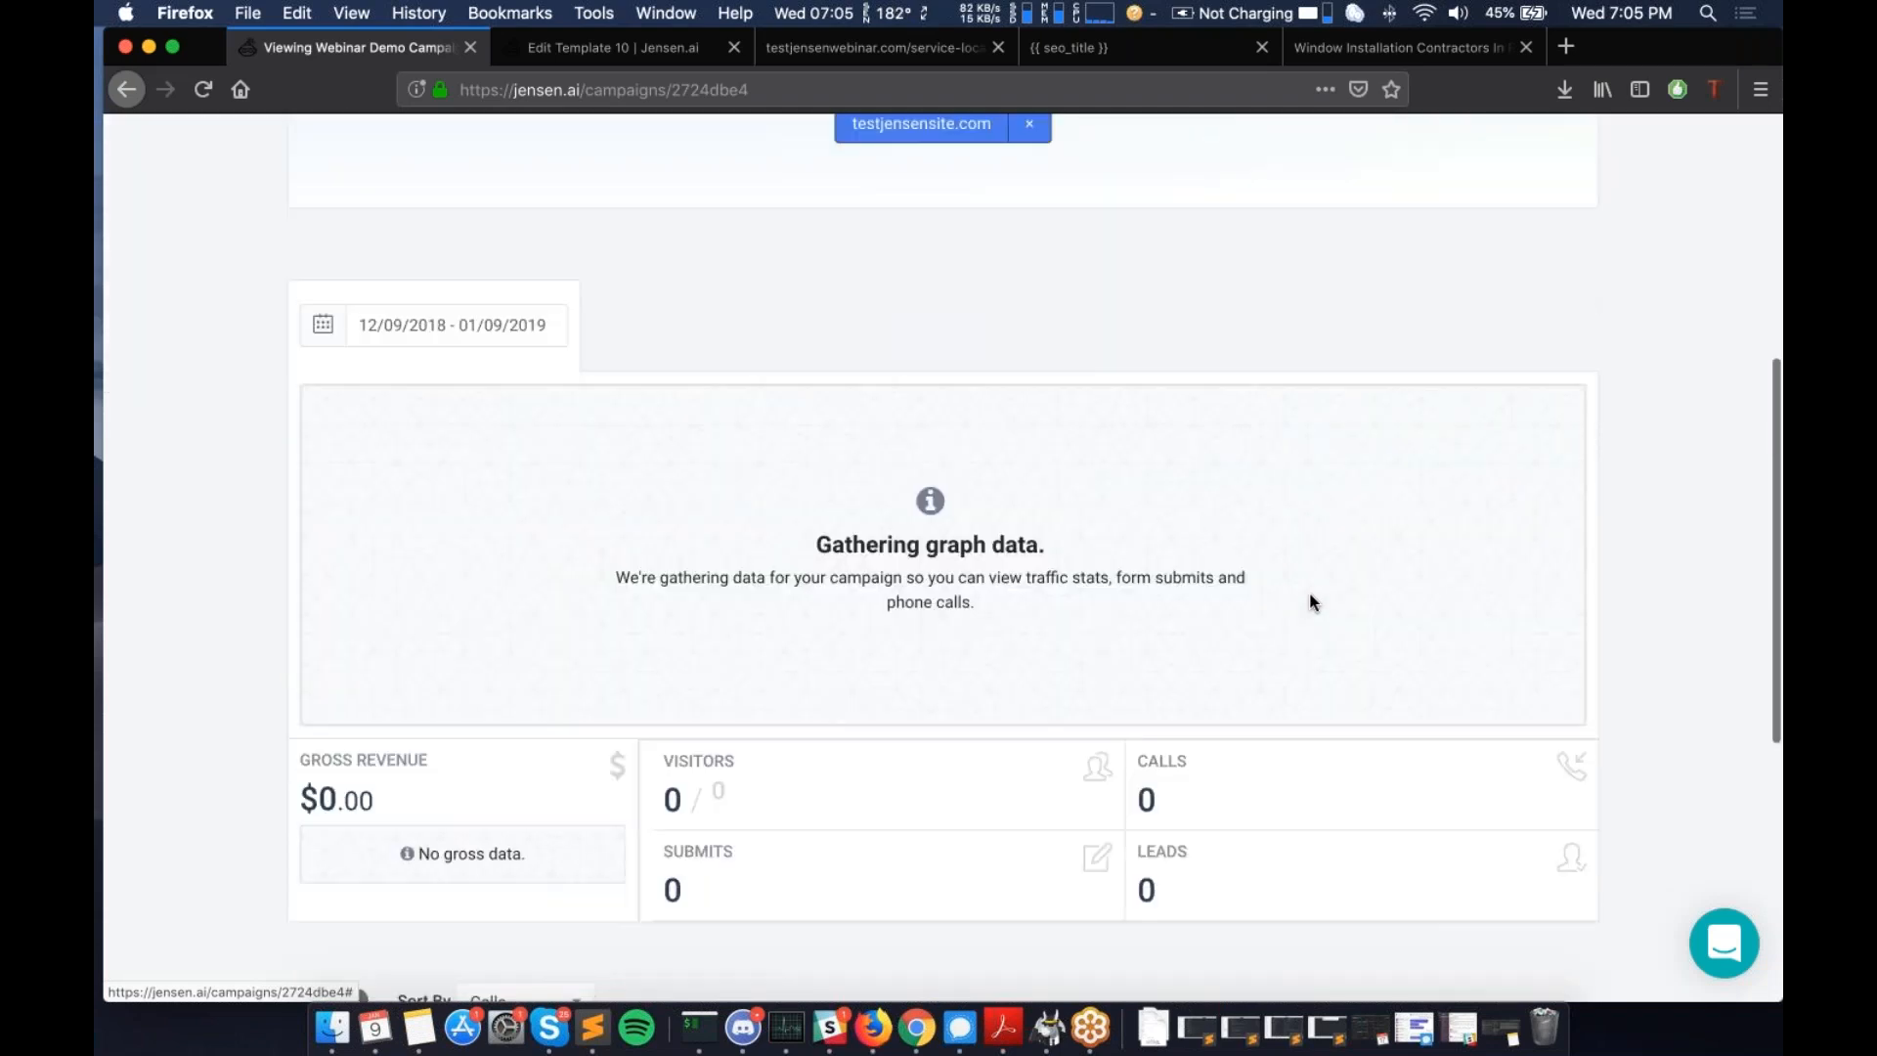
pyautogui.scroll(-1, 1313, 601)
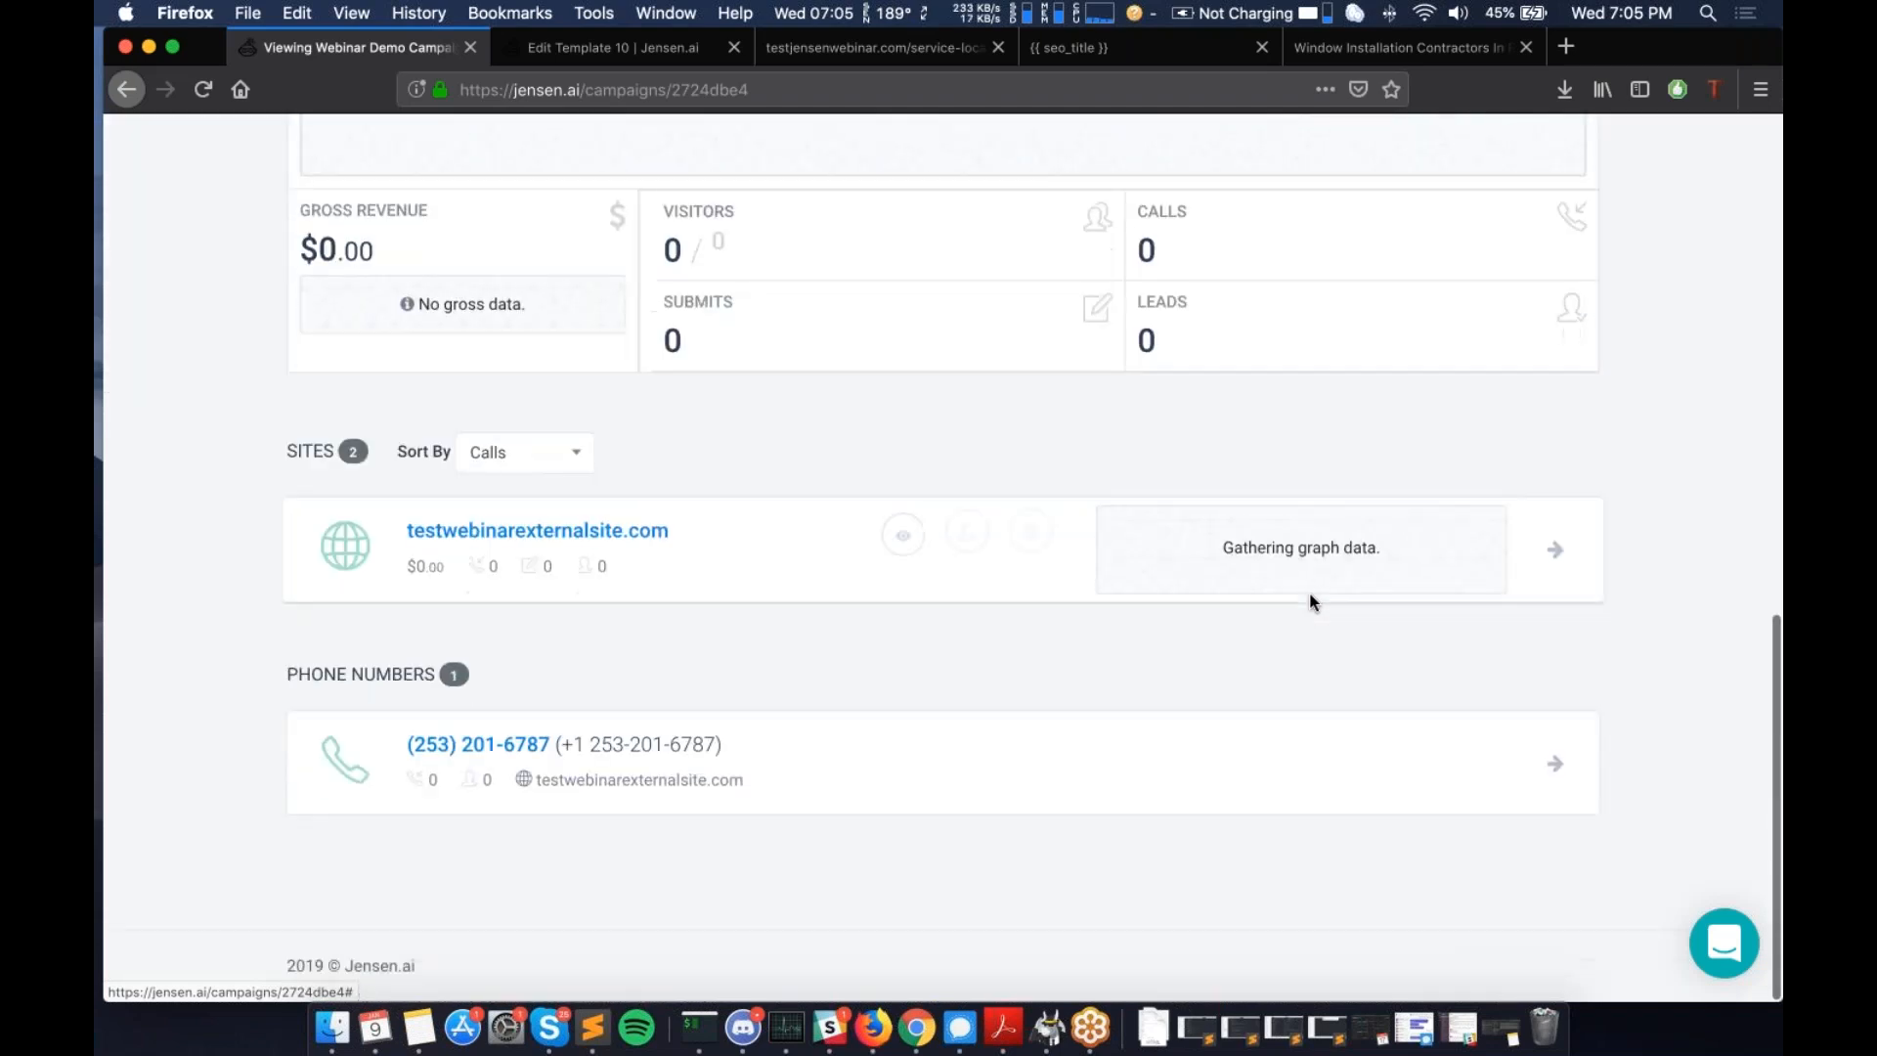
pyautogui.scroll(12, 1313, 601)
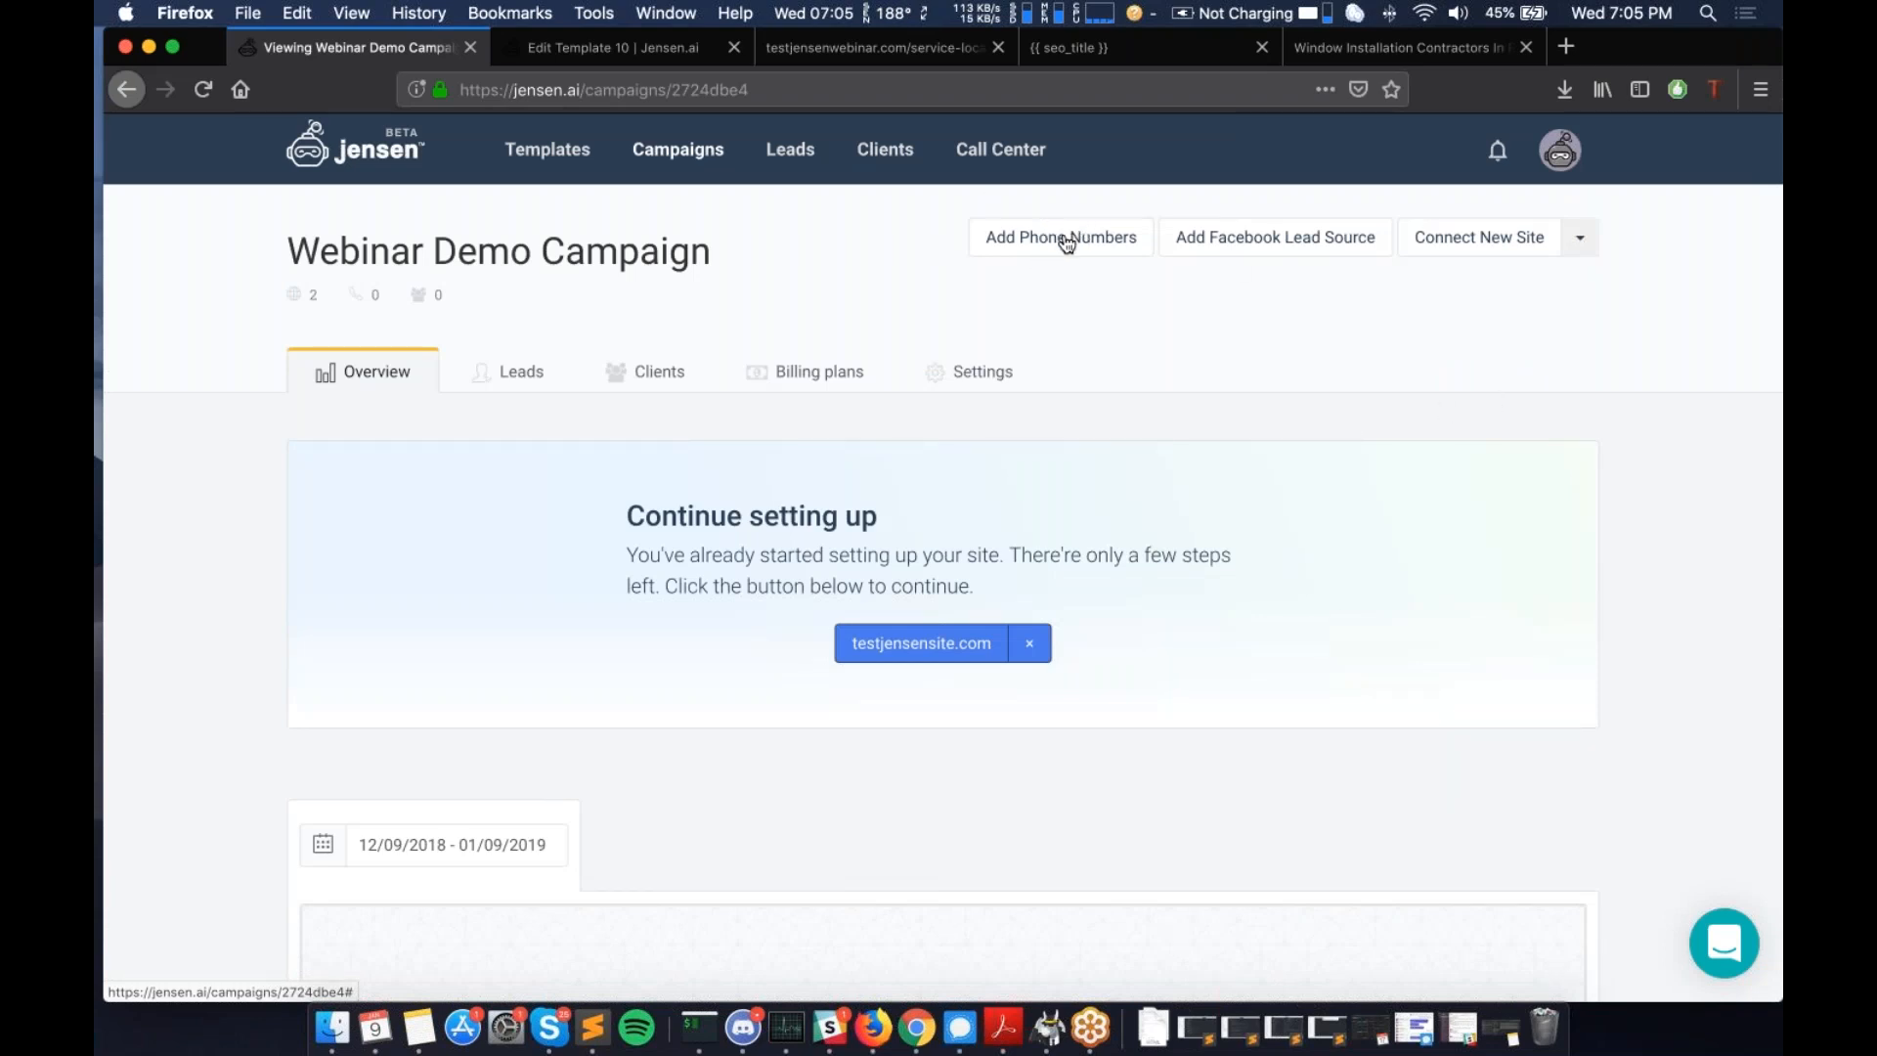
# - Open the Add new Facebook Lead Source form in a new tab
pyautogui.click(1264, 240)
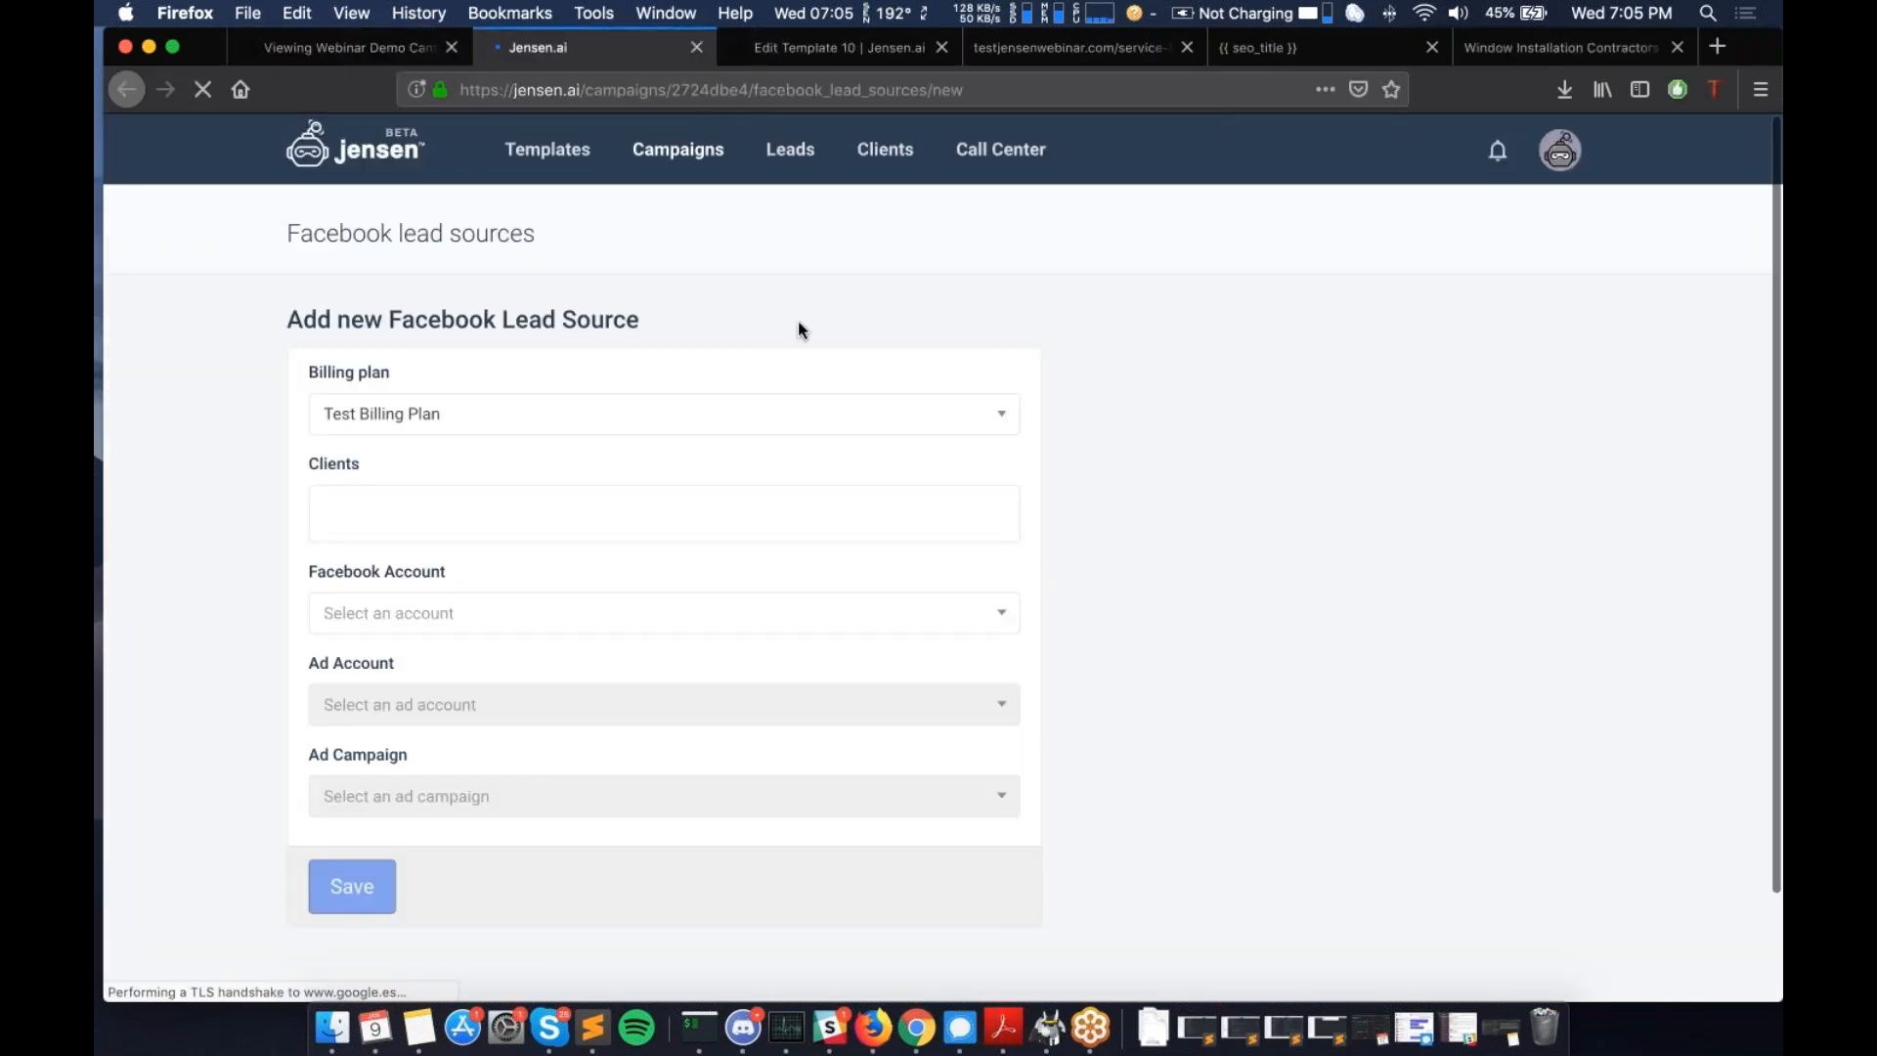
pyautogui.moveTo(286, 319); pyautogui.dragTo(628, 323)
pyautogui.click(621, 326)
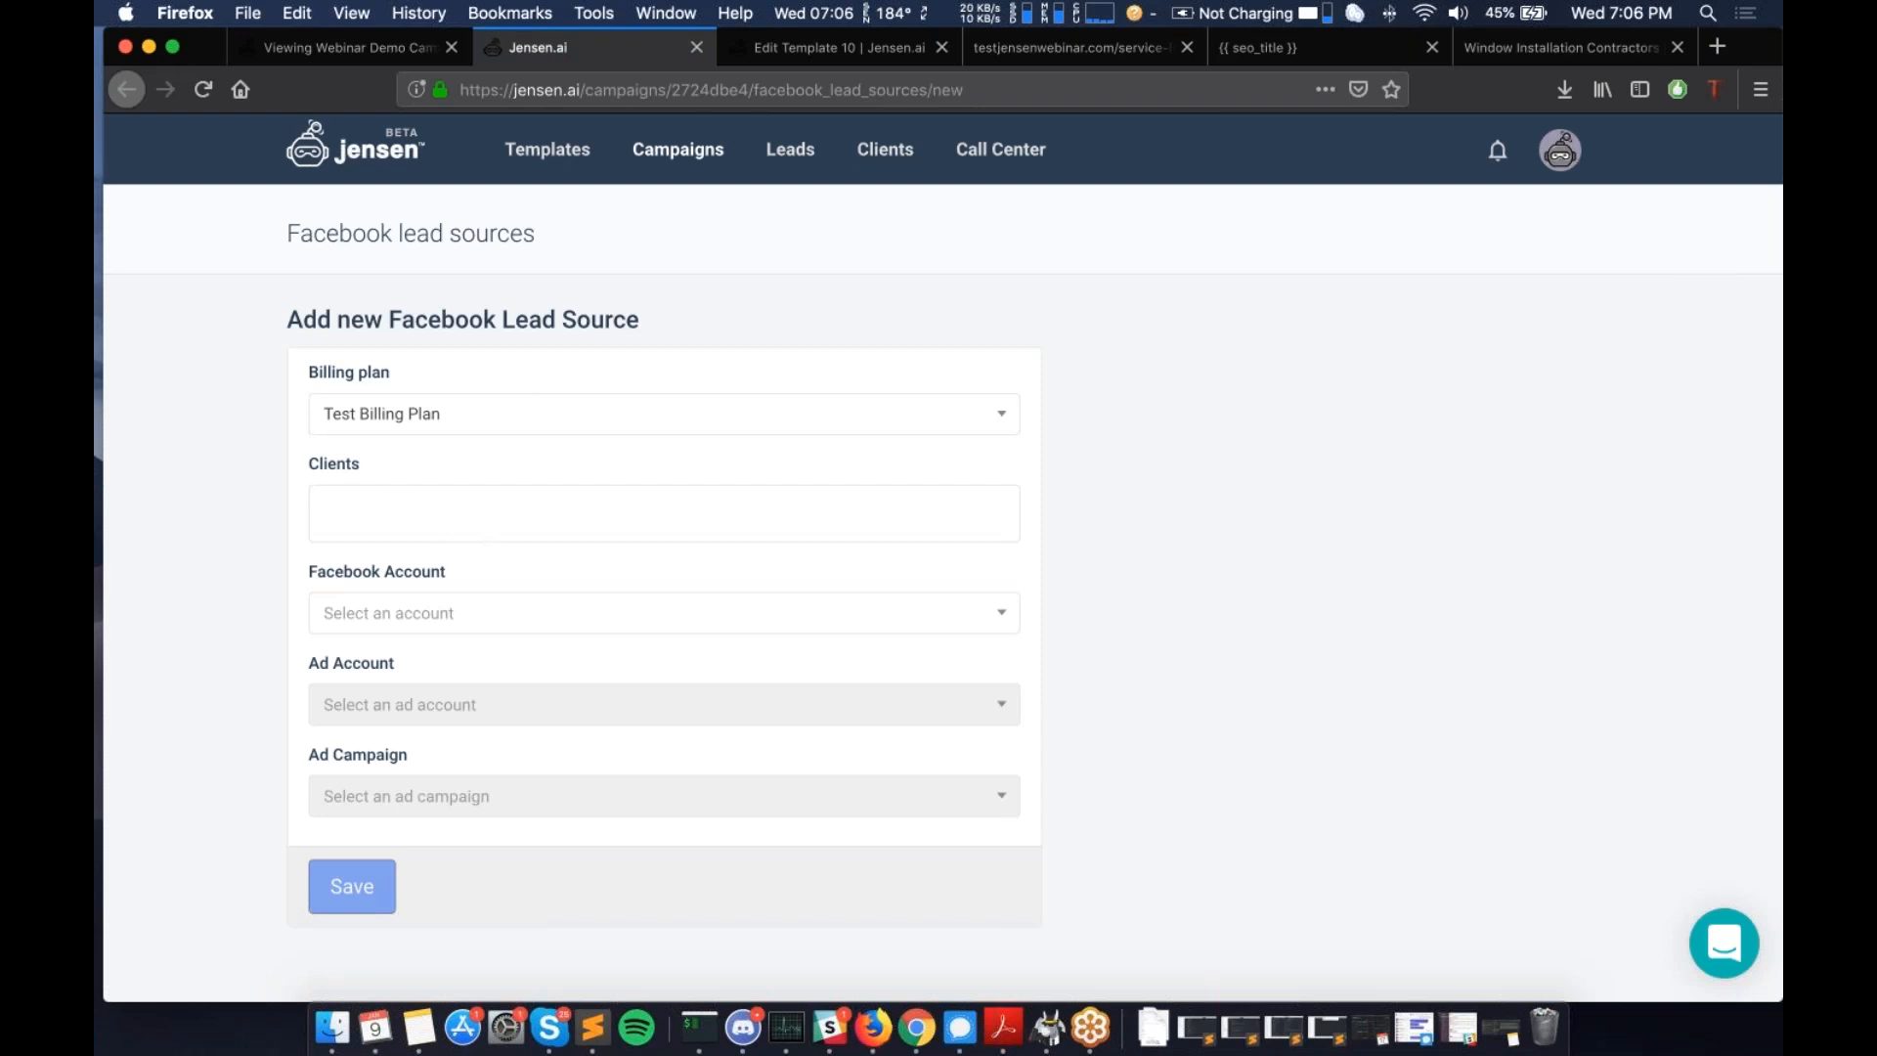
pyautogui.click(1556, 154)
# - Choose the first listed Facebook account; the ad account list stays empty
pyautogui.click(509, 611)
pyautogui.scroll(-3, 485, 665)
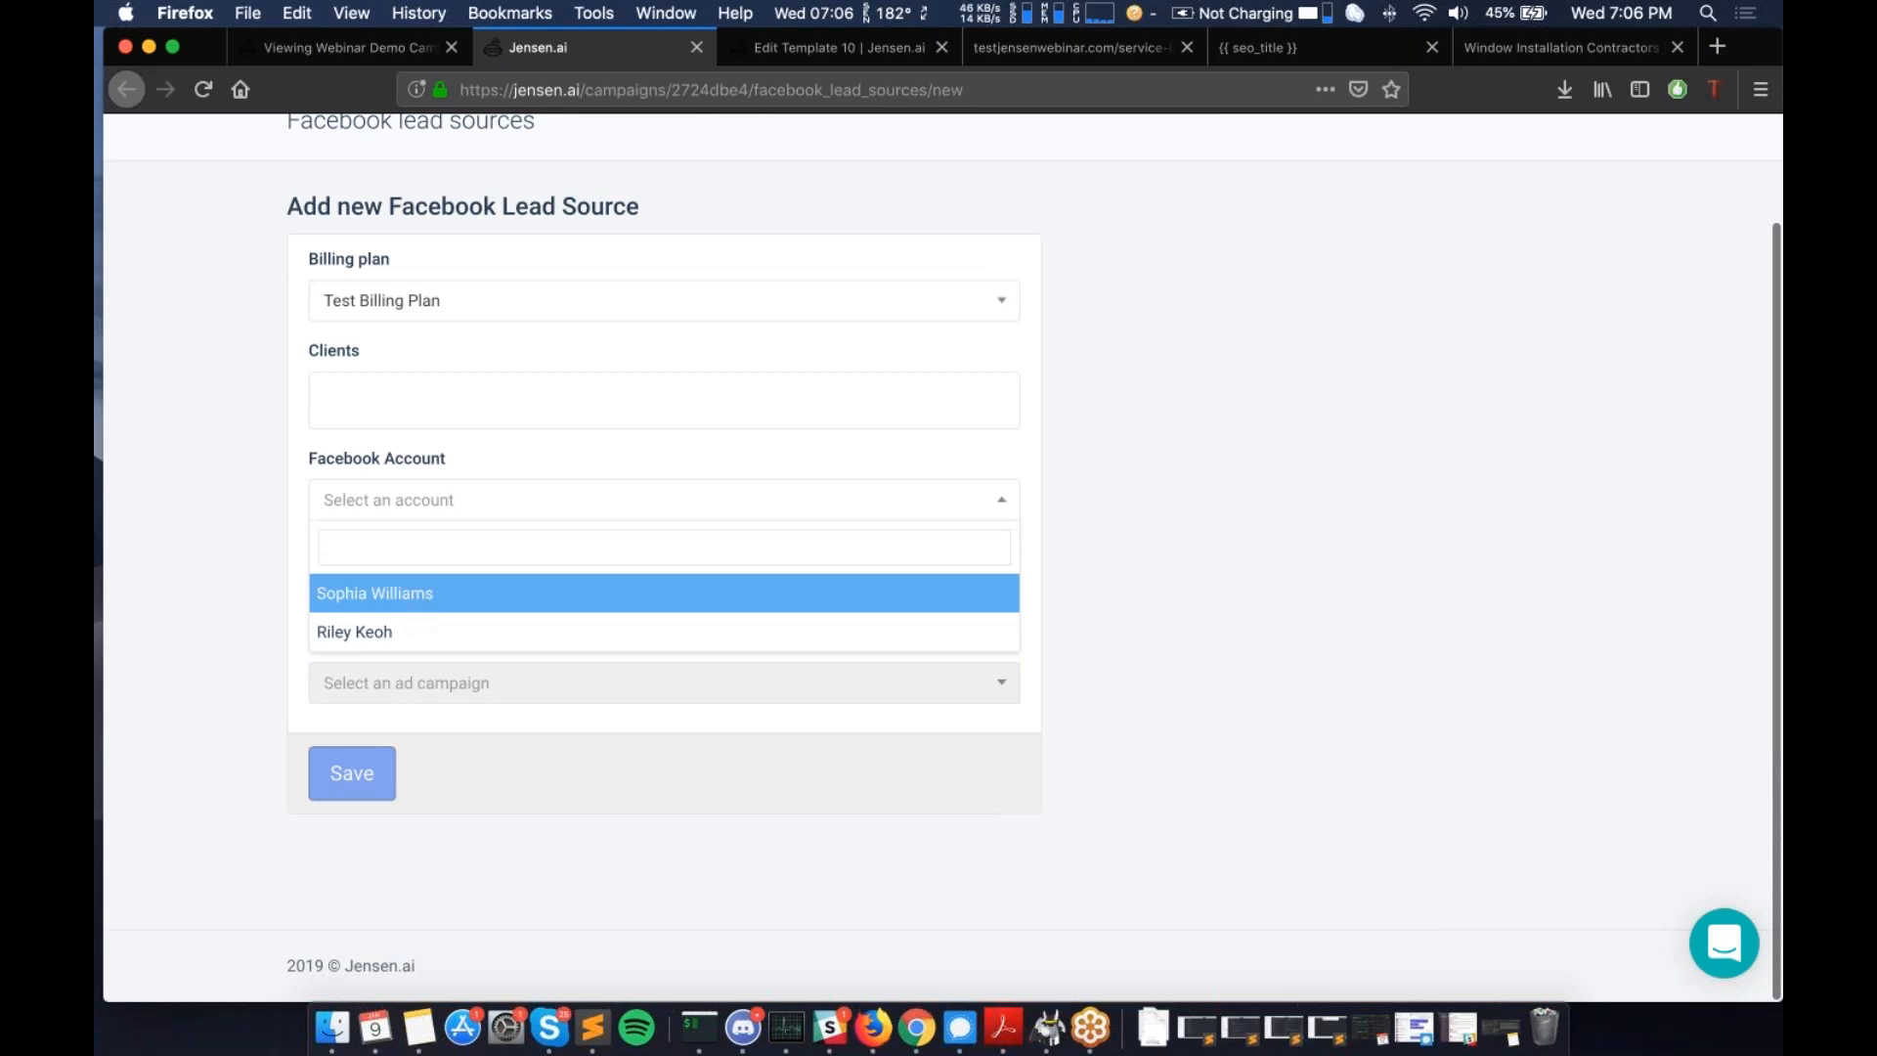
pyautogui.click(428, 608)
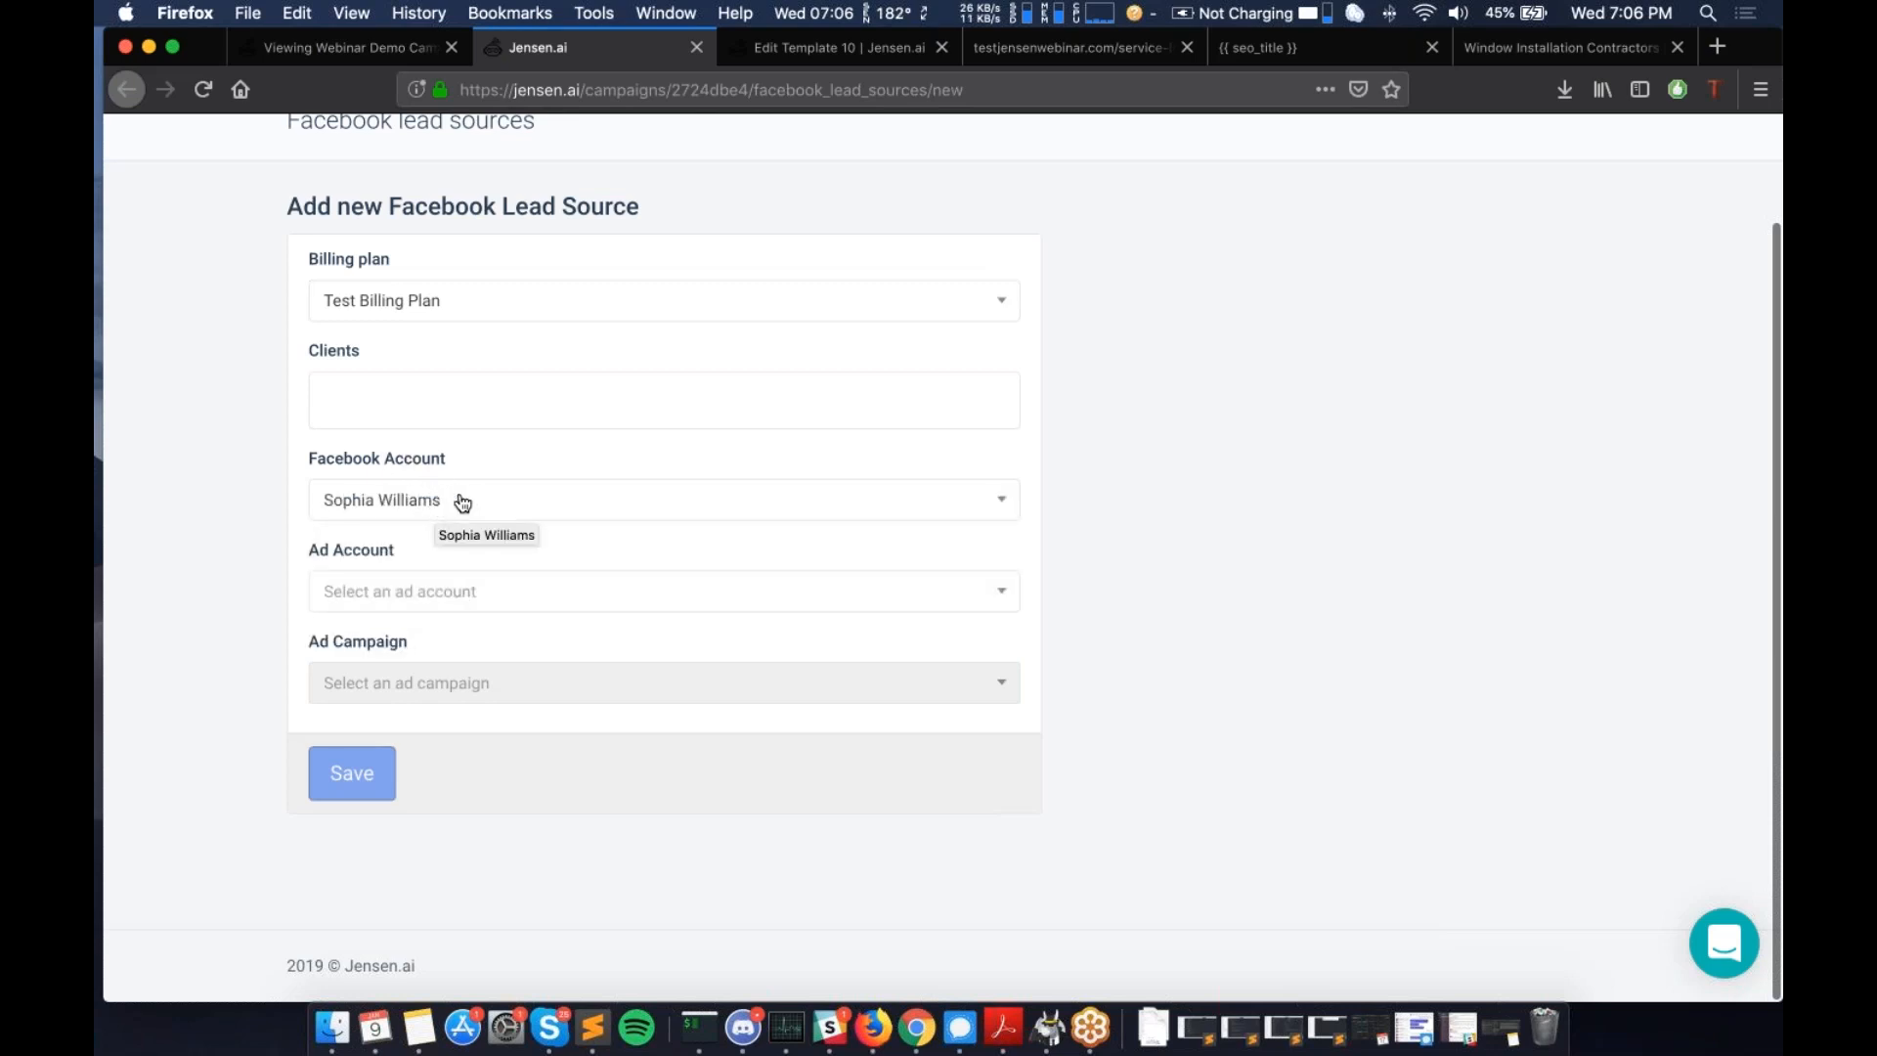
pyautogui.click(442, 599)
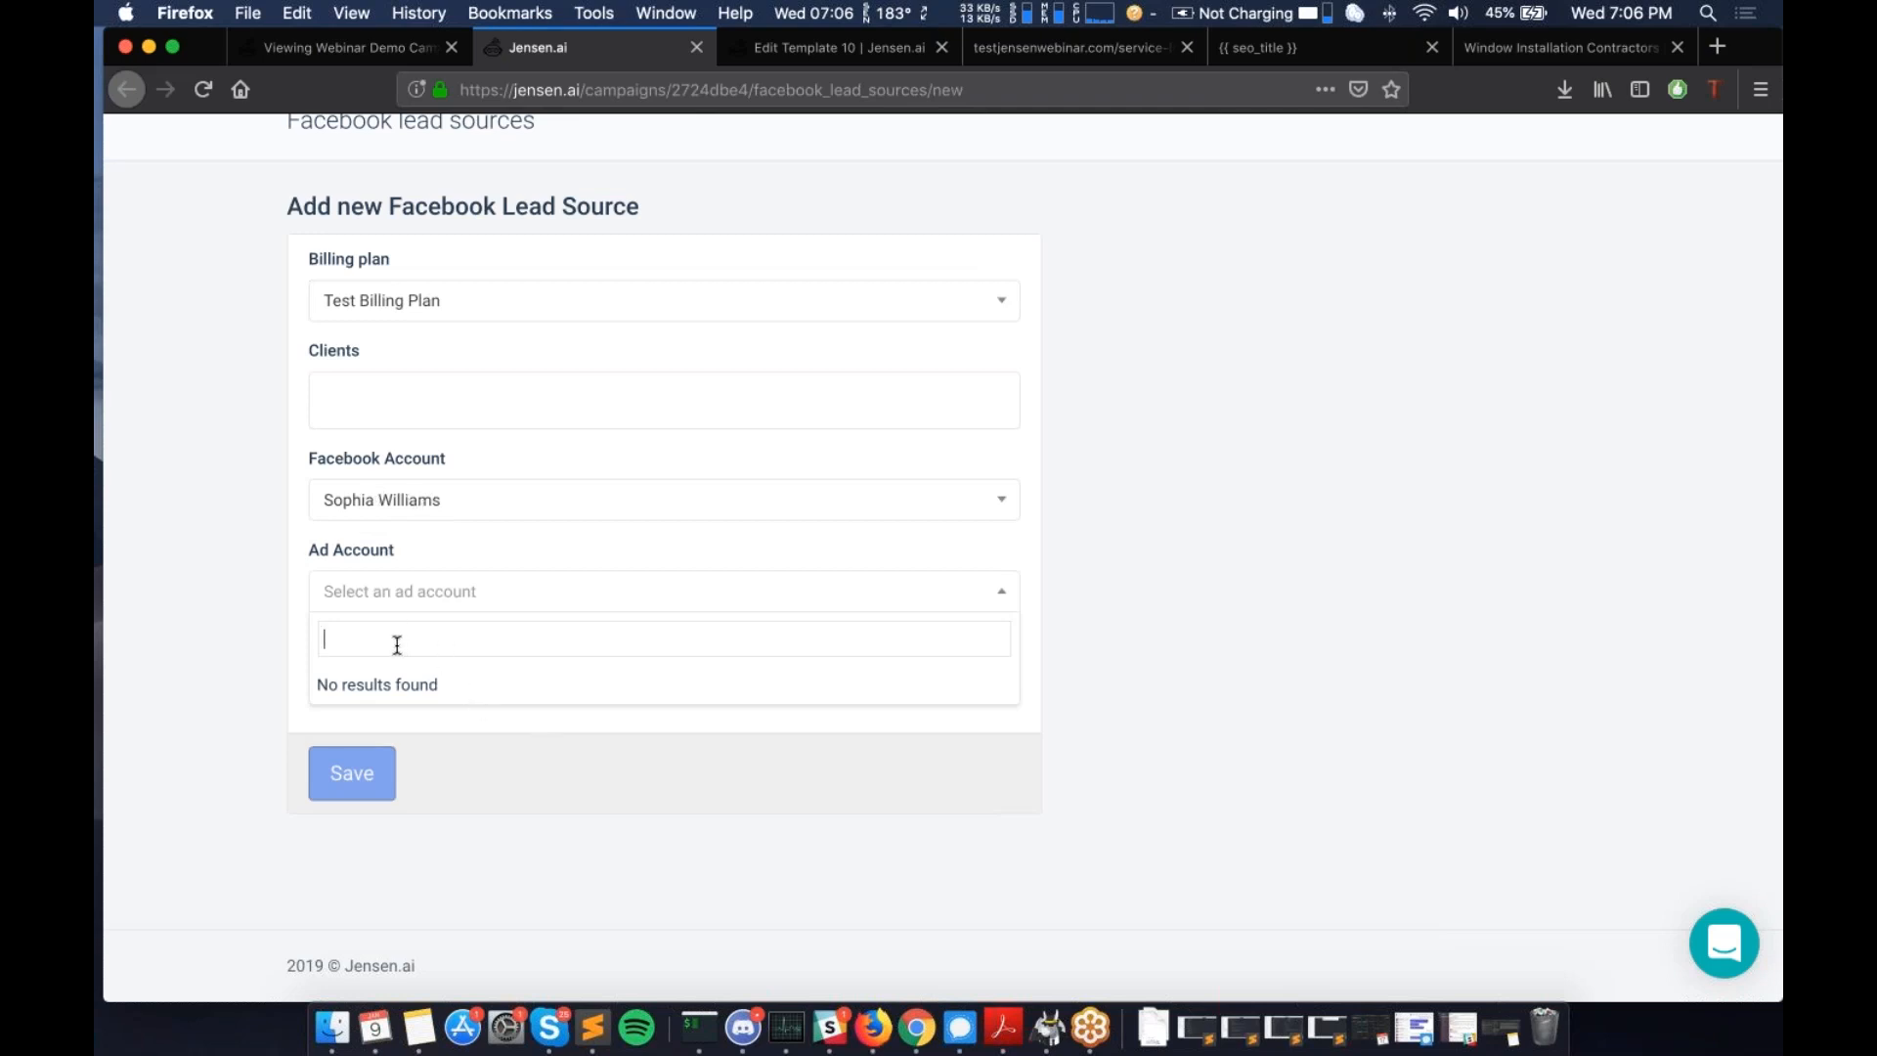
pyautogui.click(262, 555)
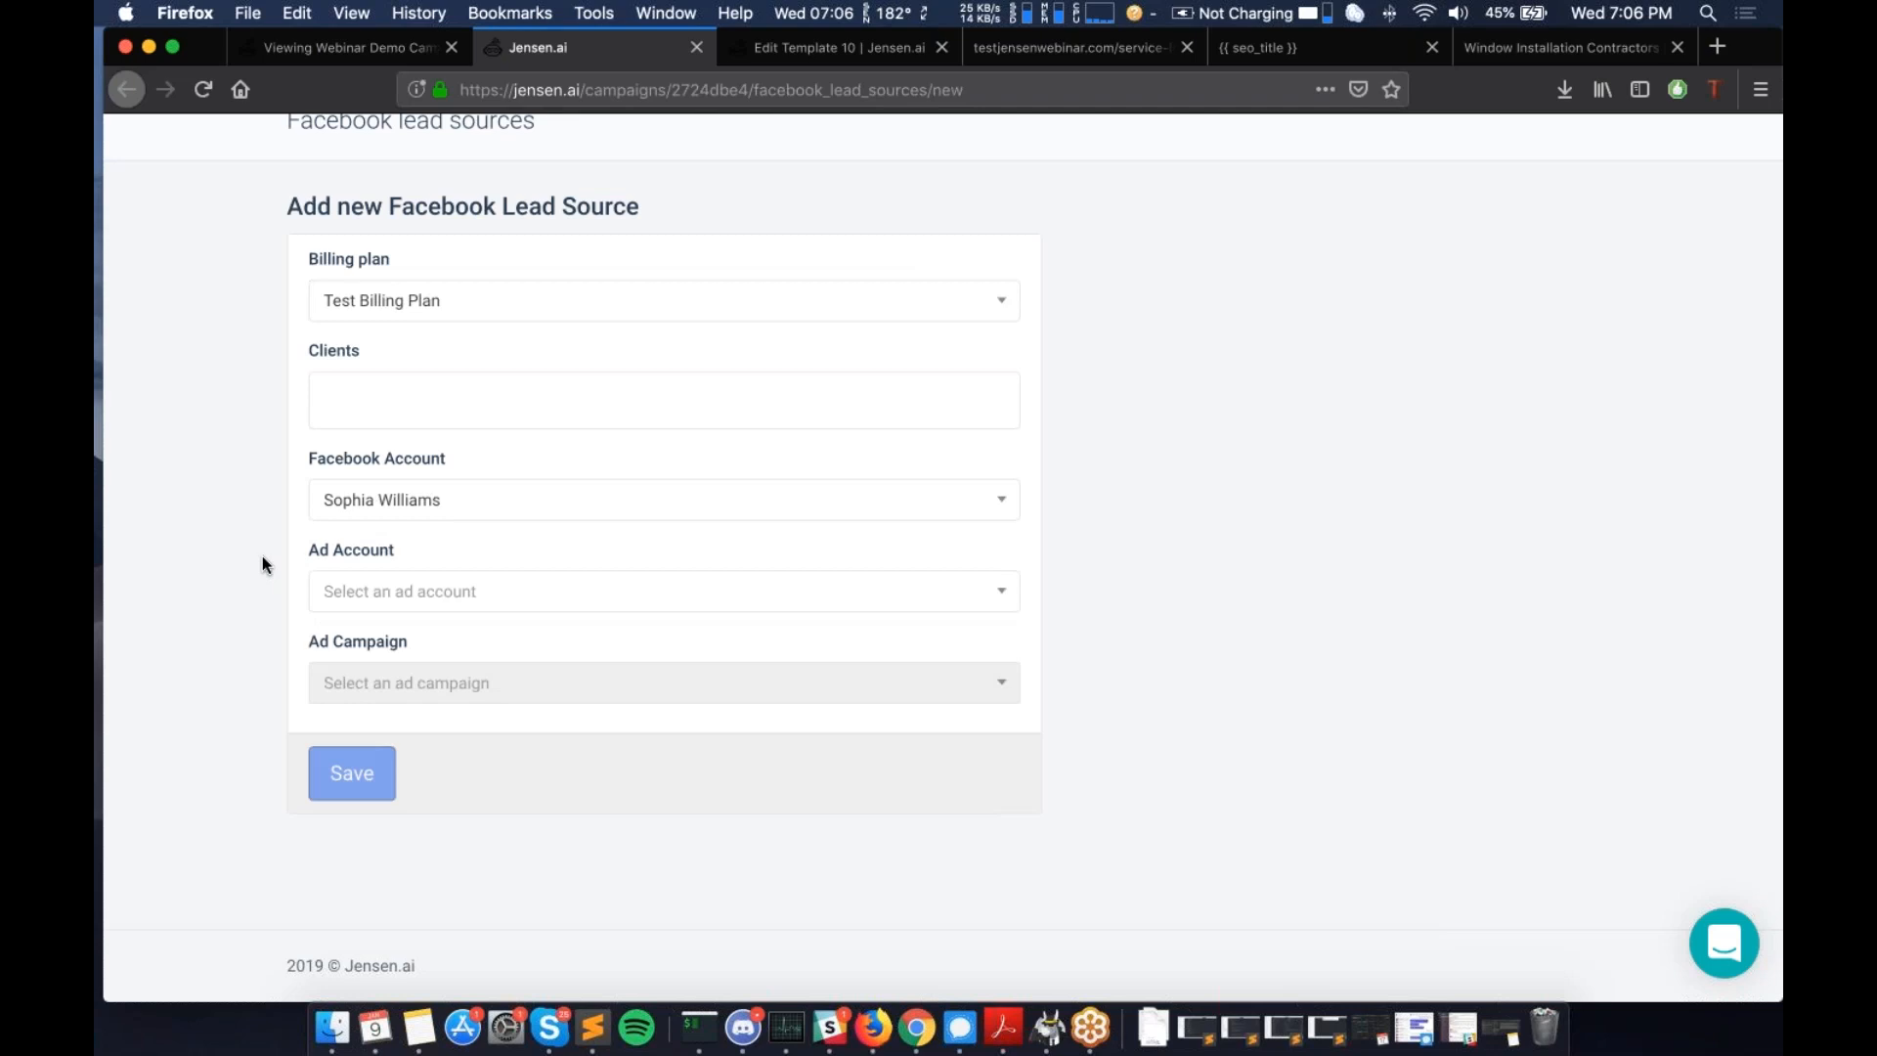
pyautogui.click(397, 608)
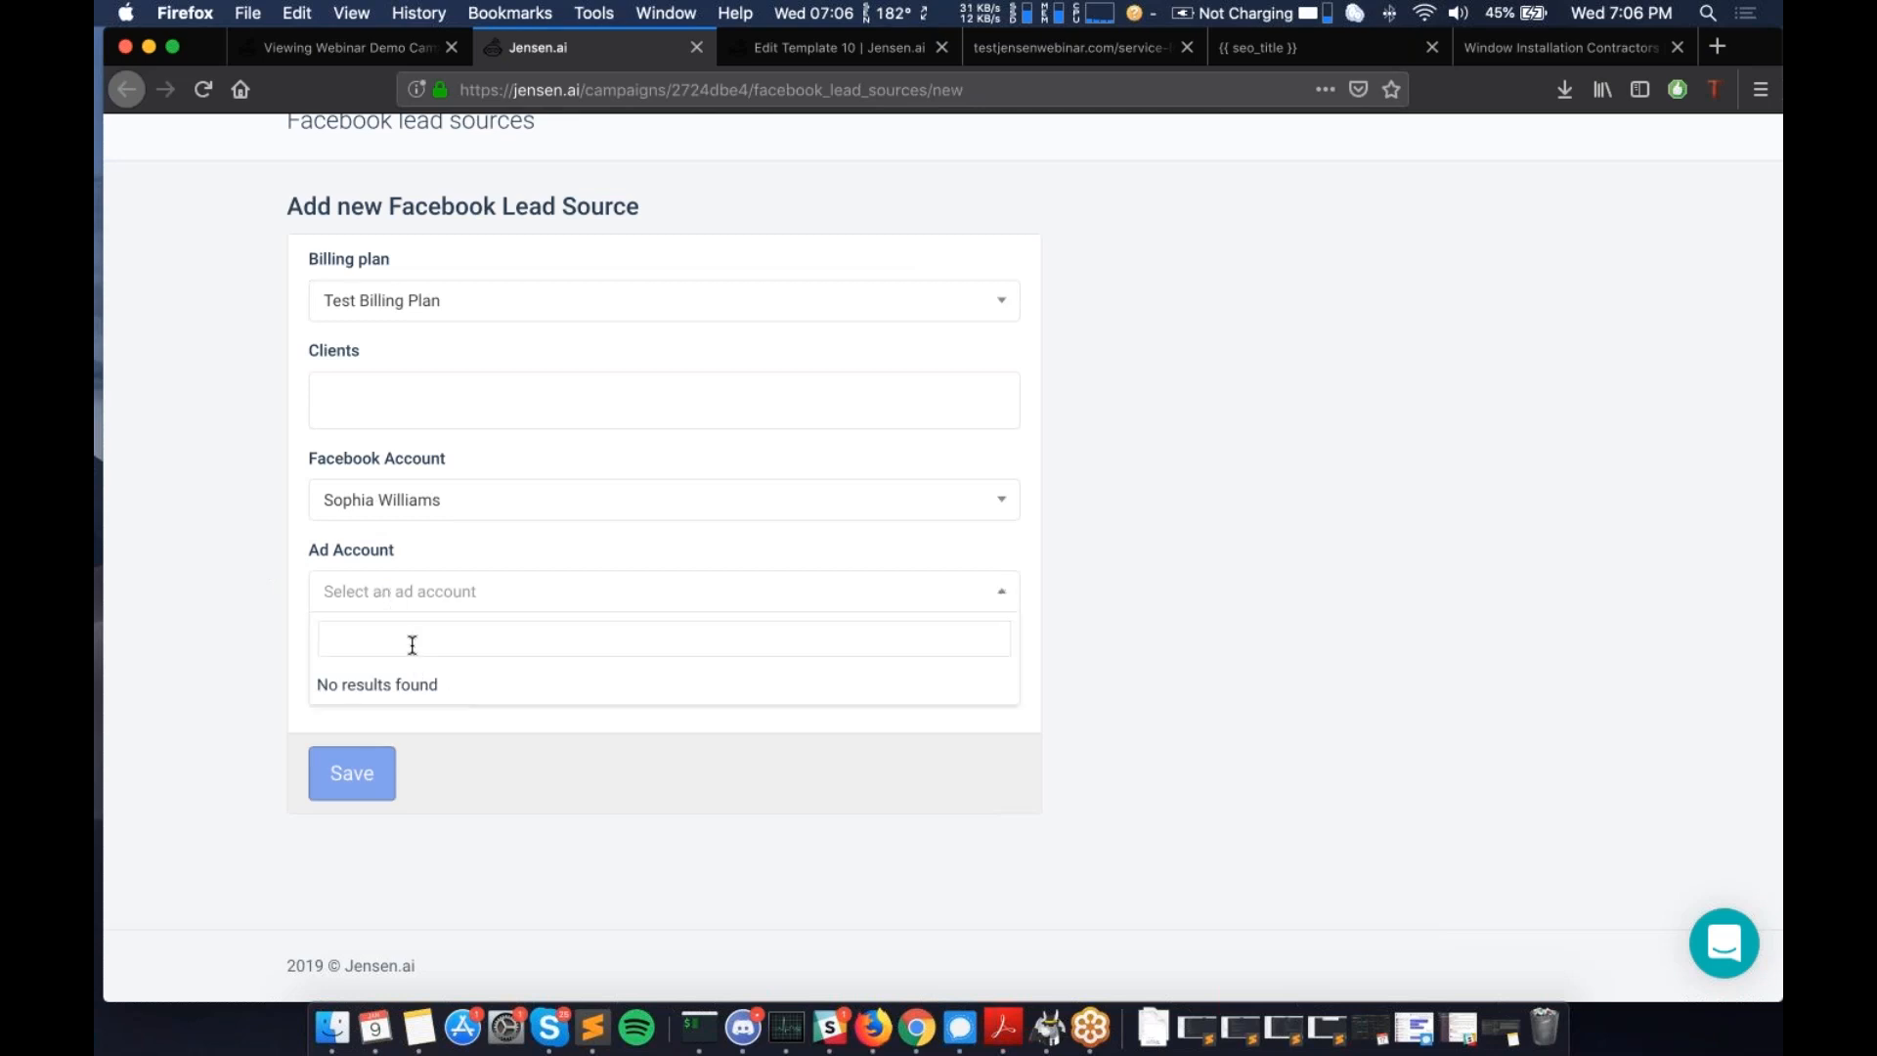
pyautogui.click(277, 575)
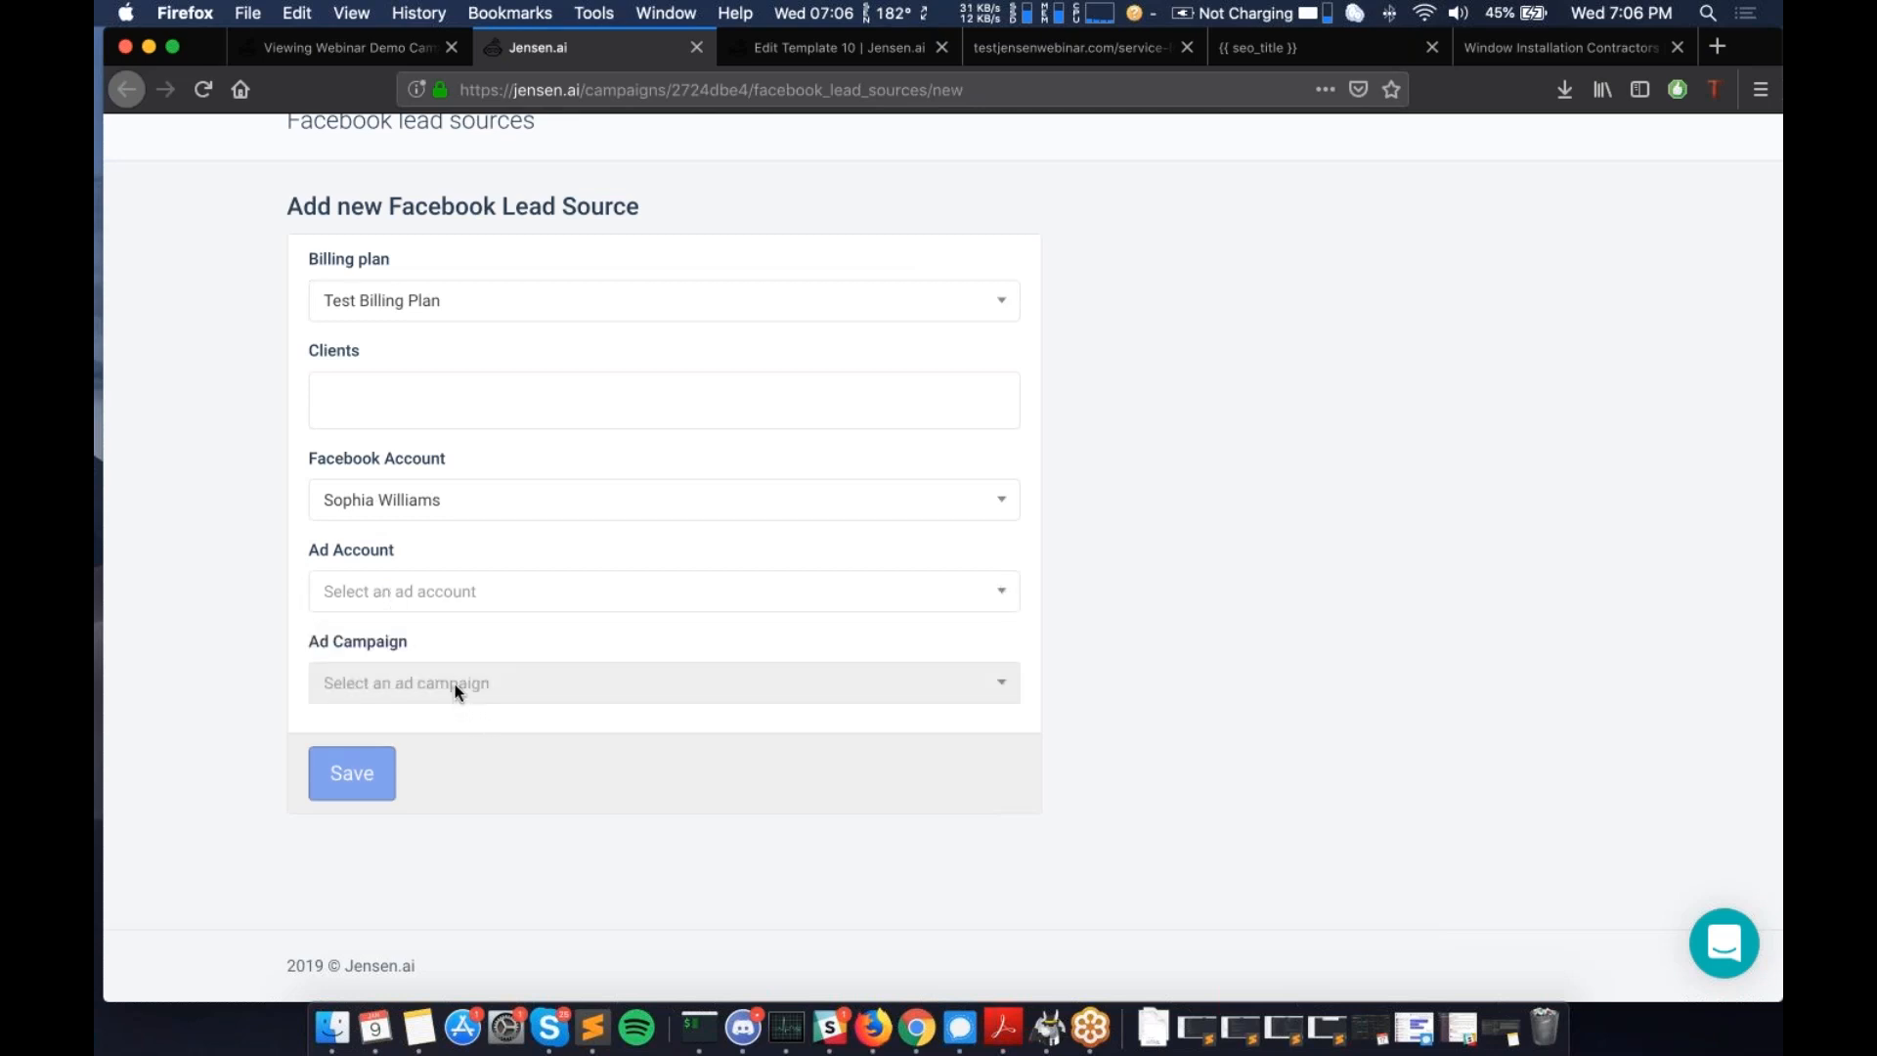
pyautogui.scroll(3, 454, 683)
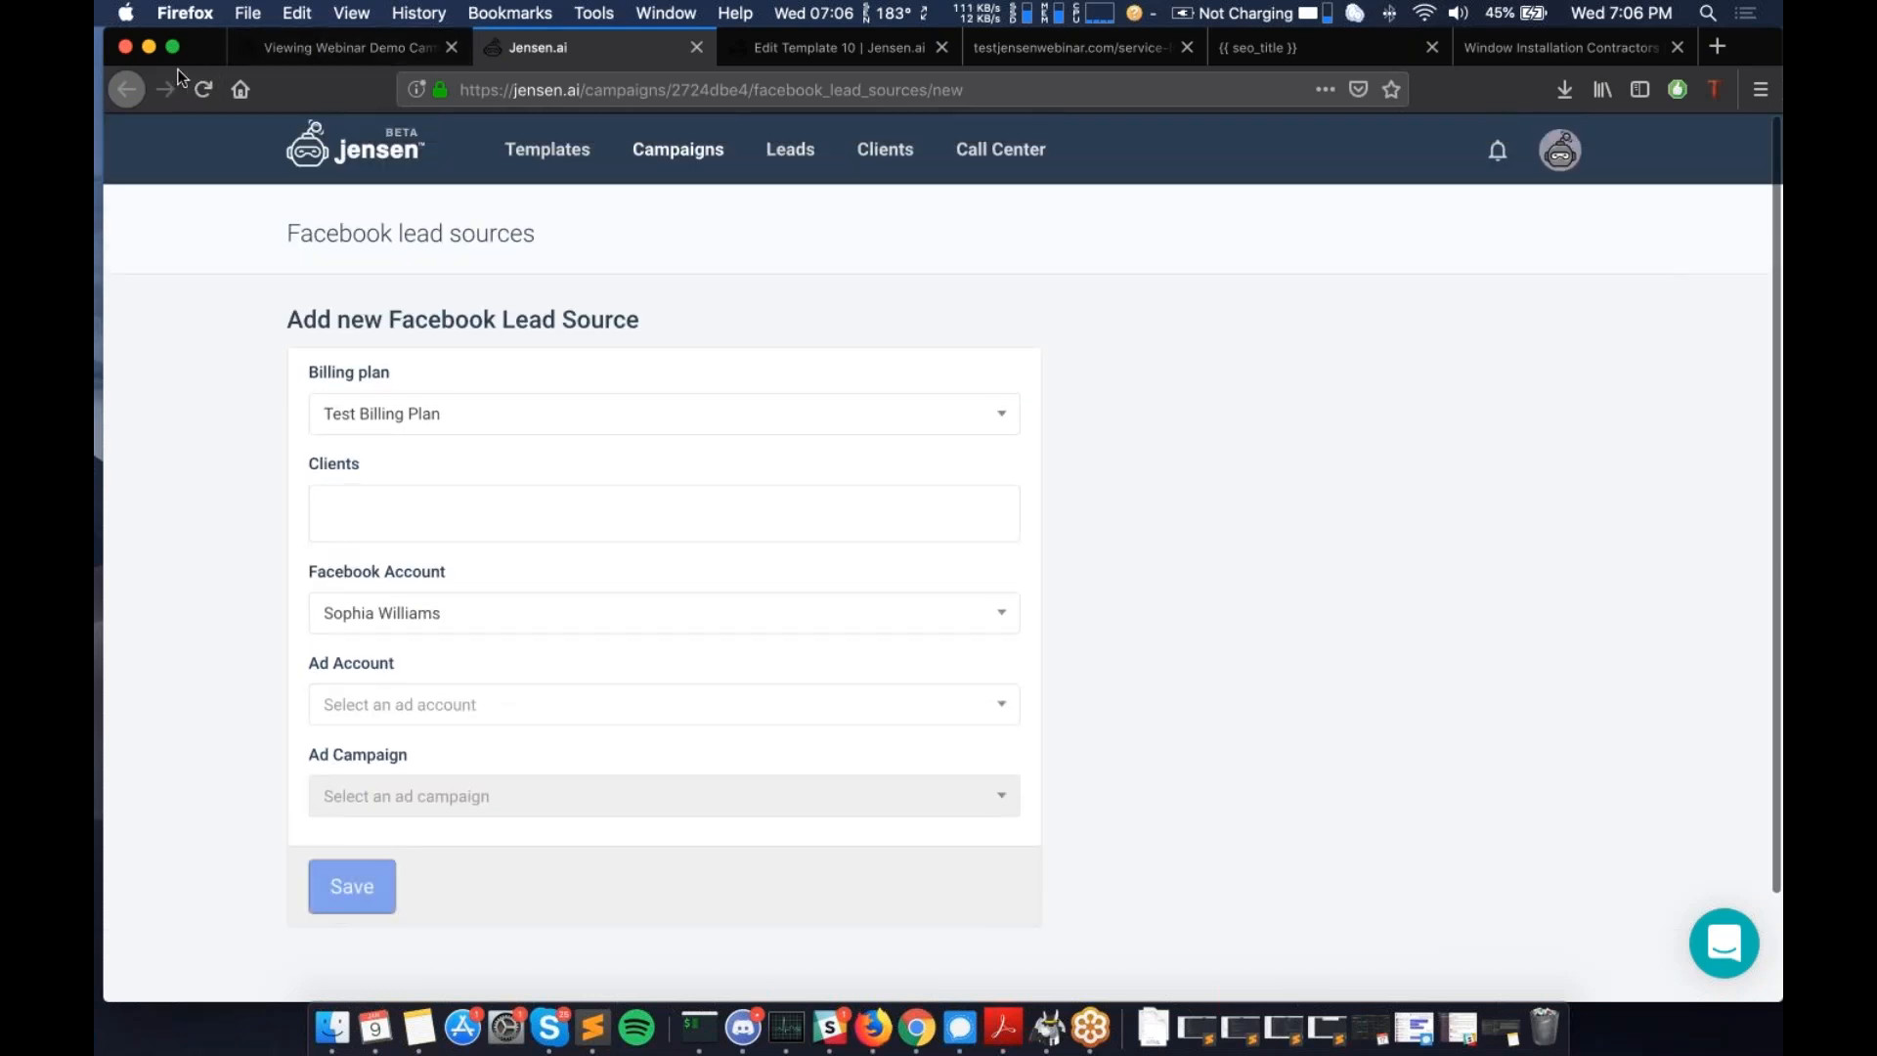
# - Switch to the 'Viewing Webinar Demo Campaign' tab and scroll through its setup status and graph
pyautogui.click(297, 58)
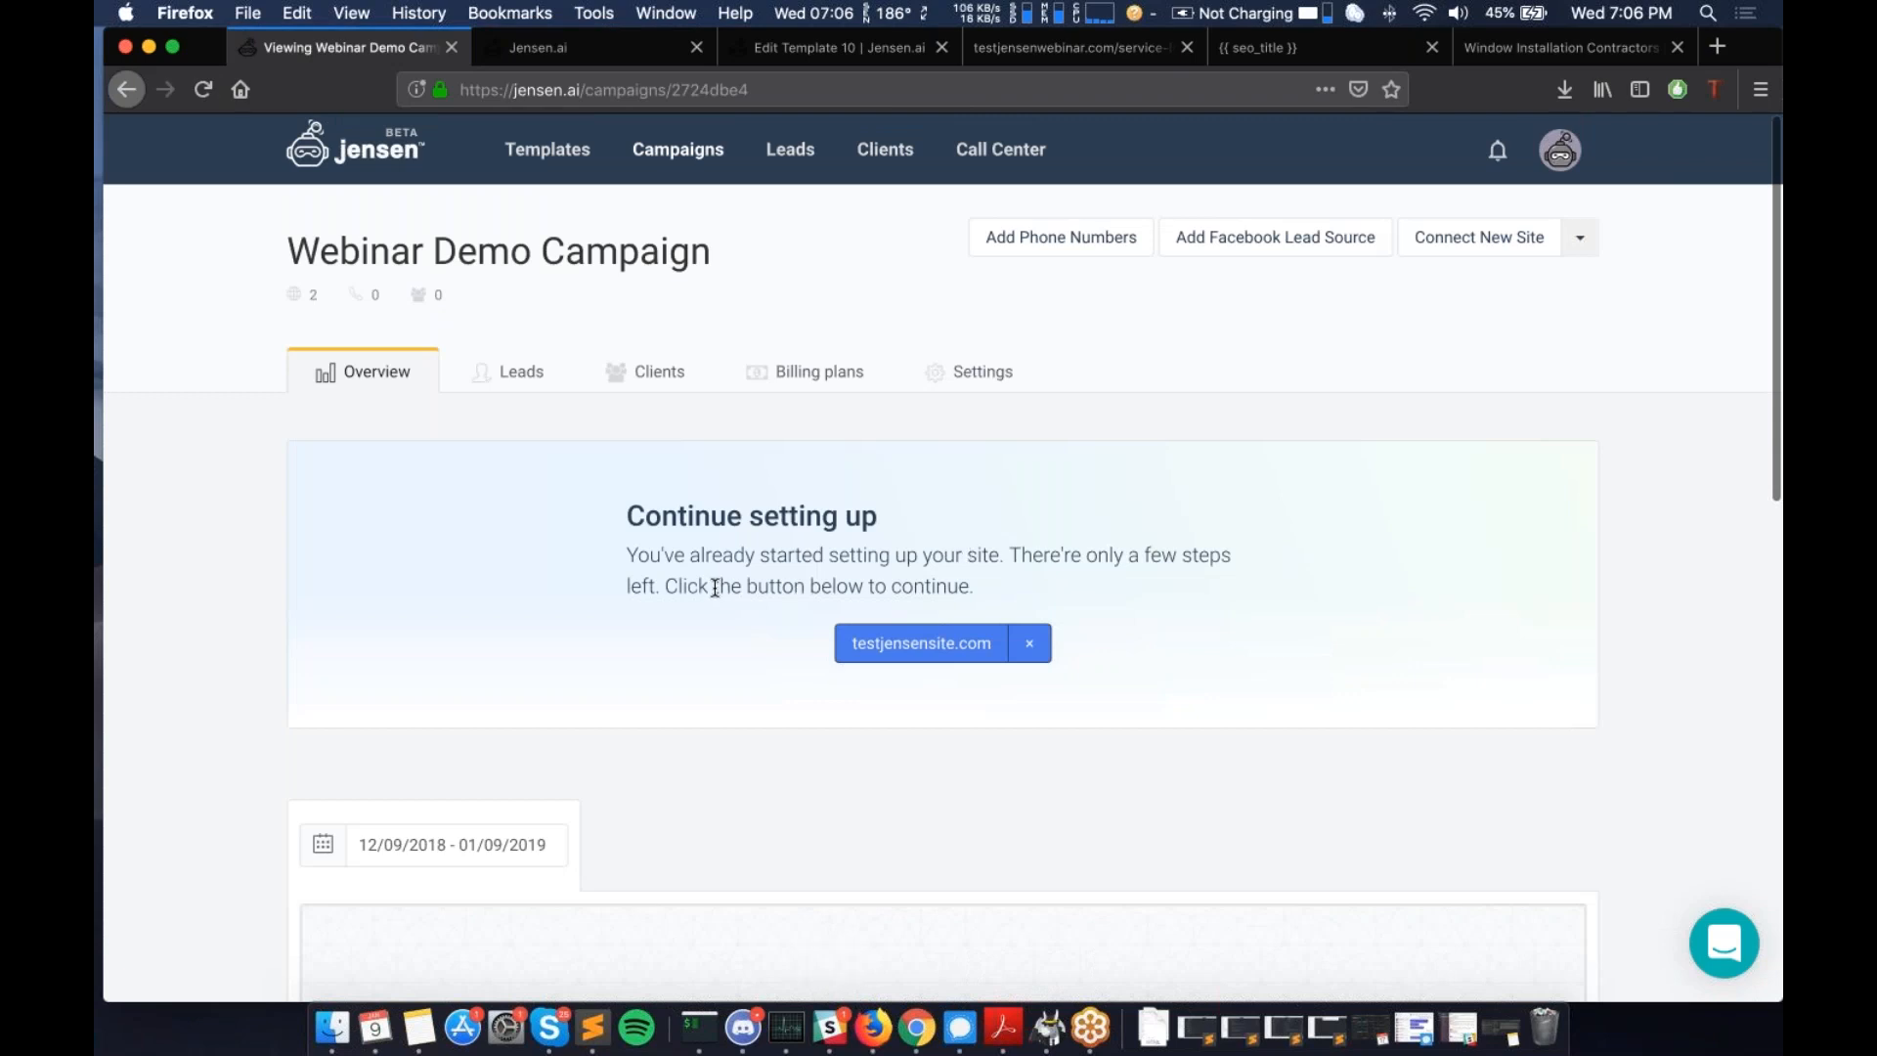
pyautogui.scroll(-1, 714, 587)
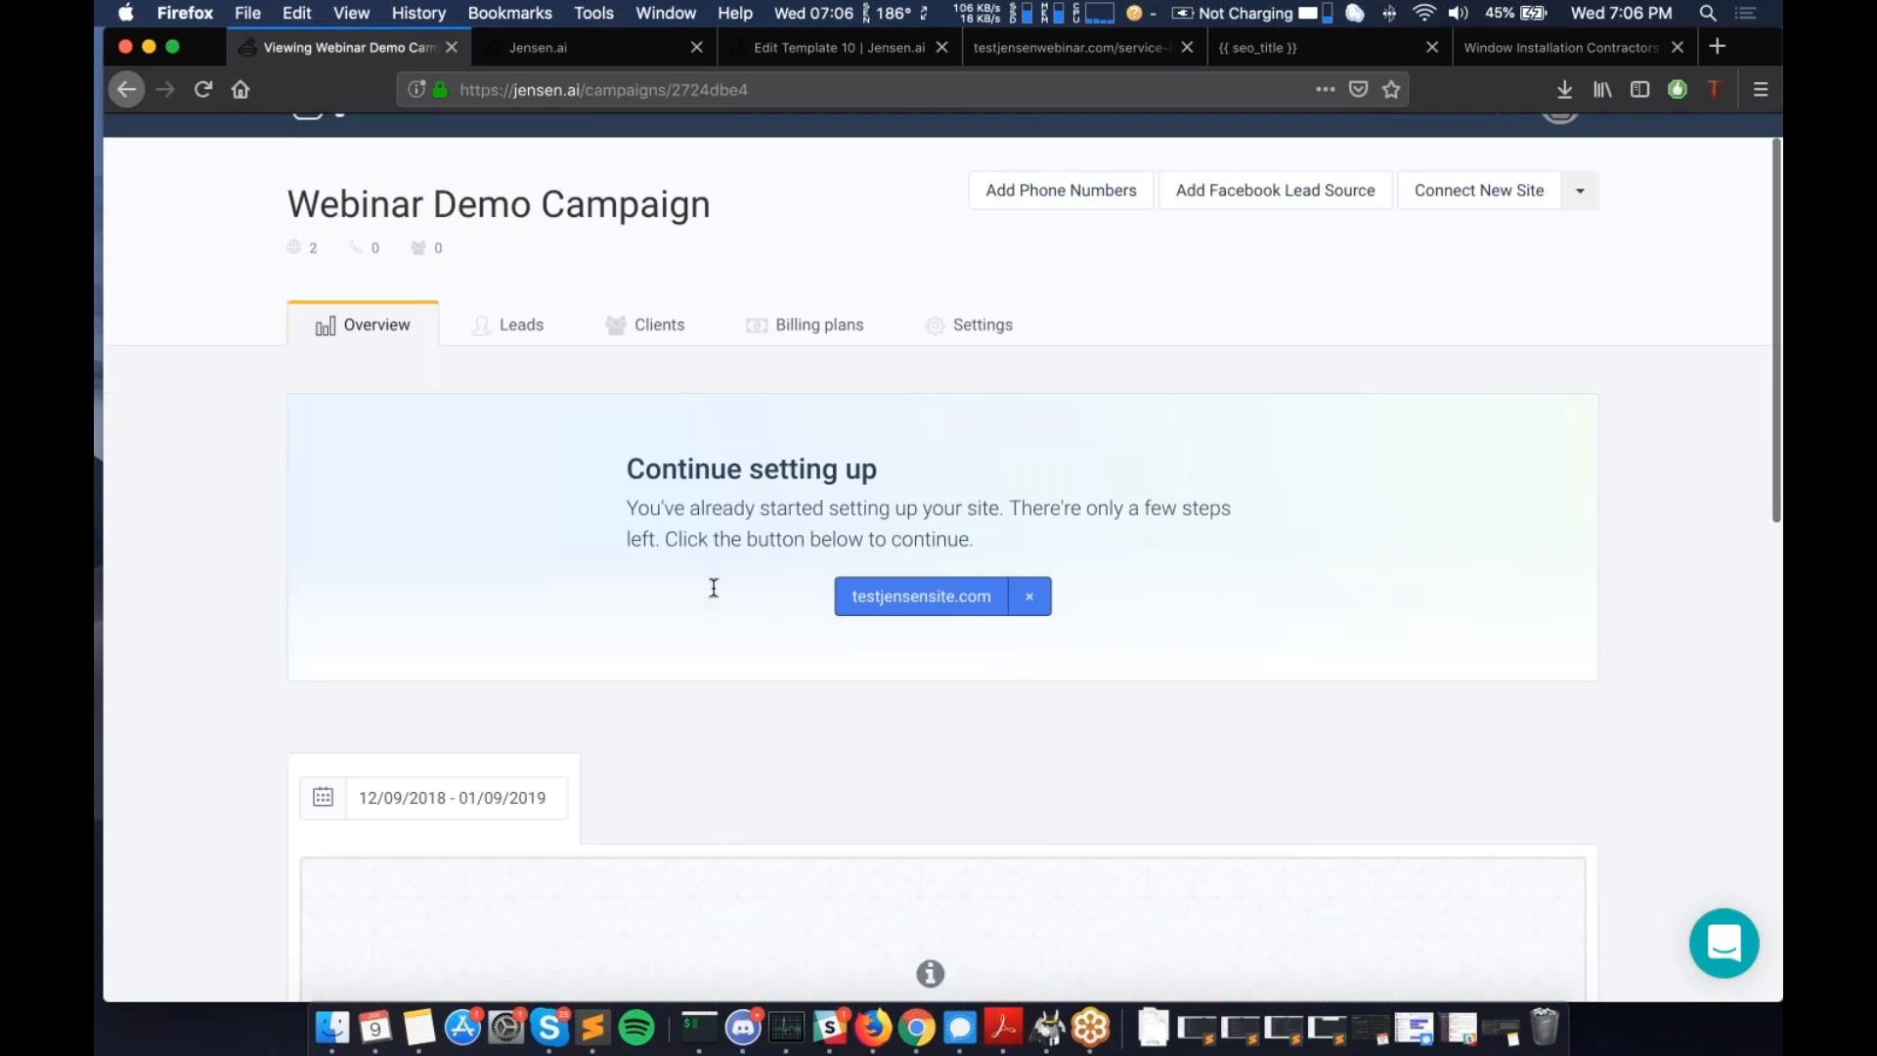
pyautogui.scroll(-2, 714, 587)
pyautogui.scroll(3, 685, 391)
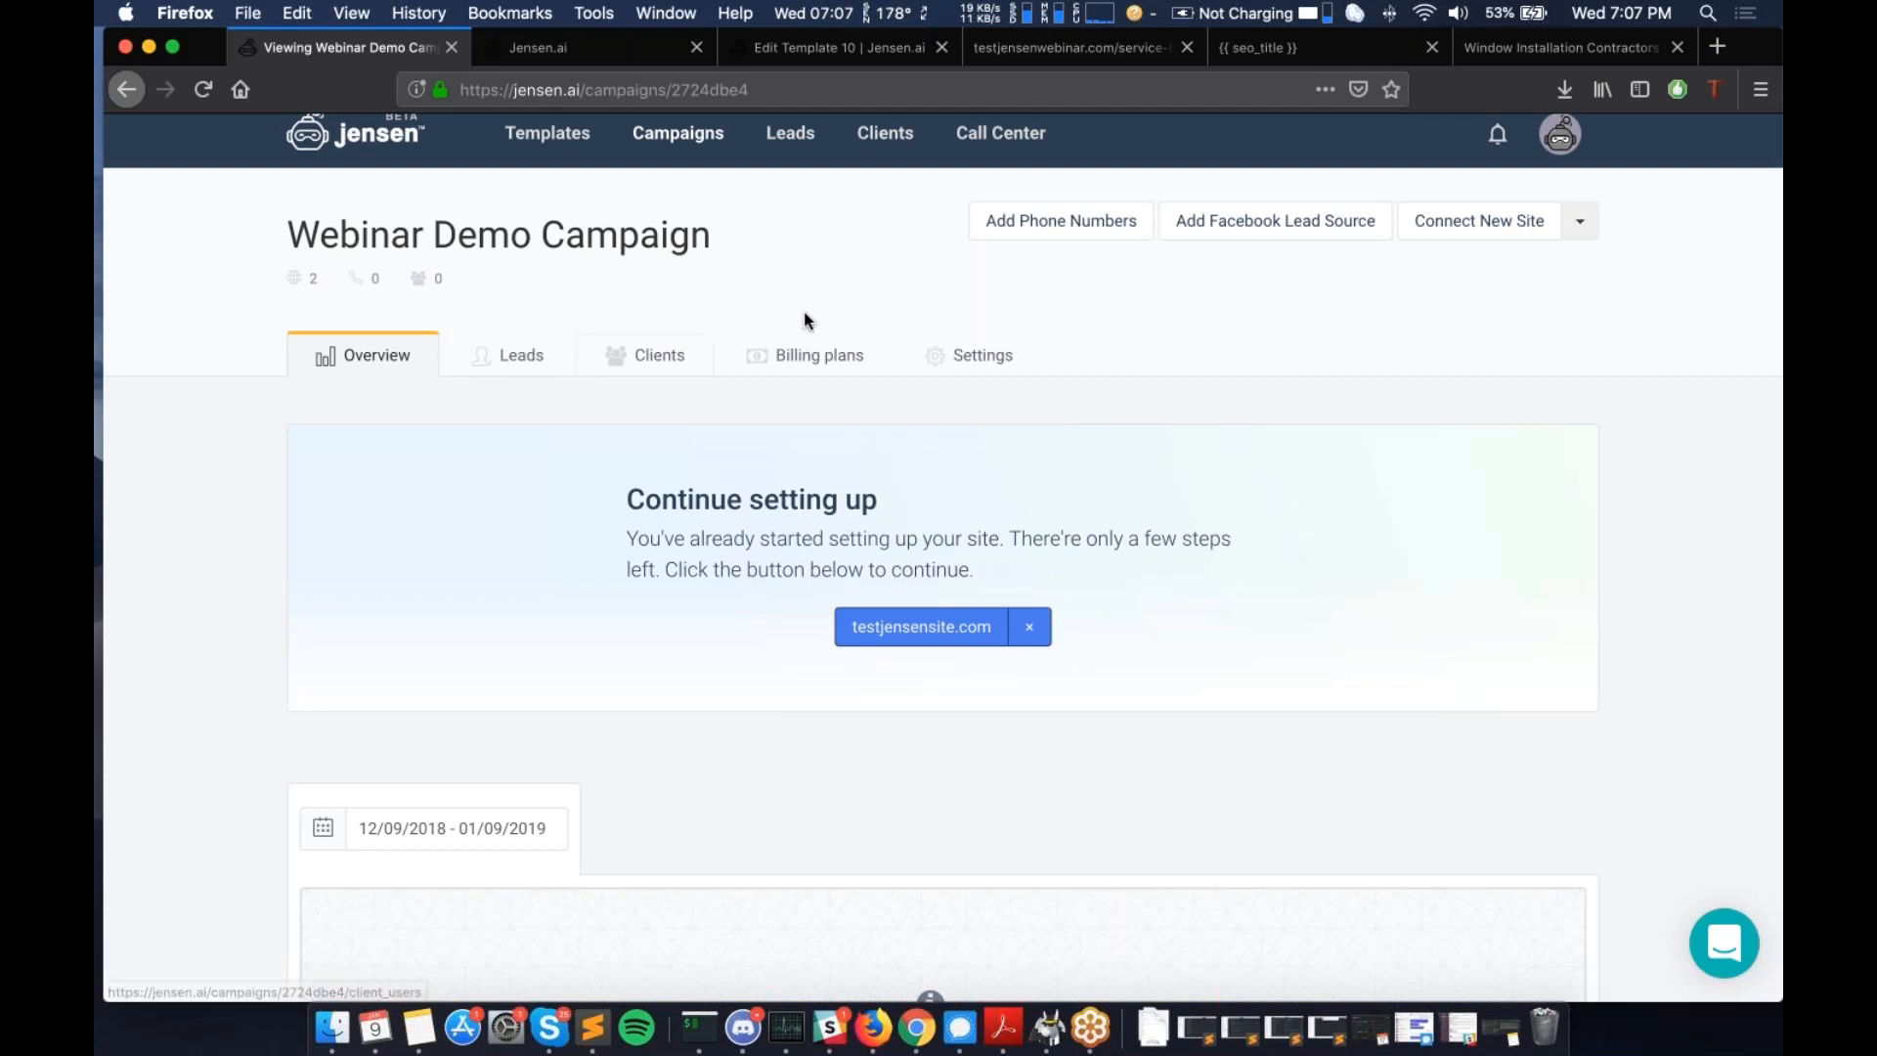
pyautogui.scroll(-1, 683, 460)
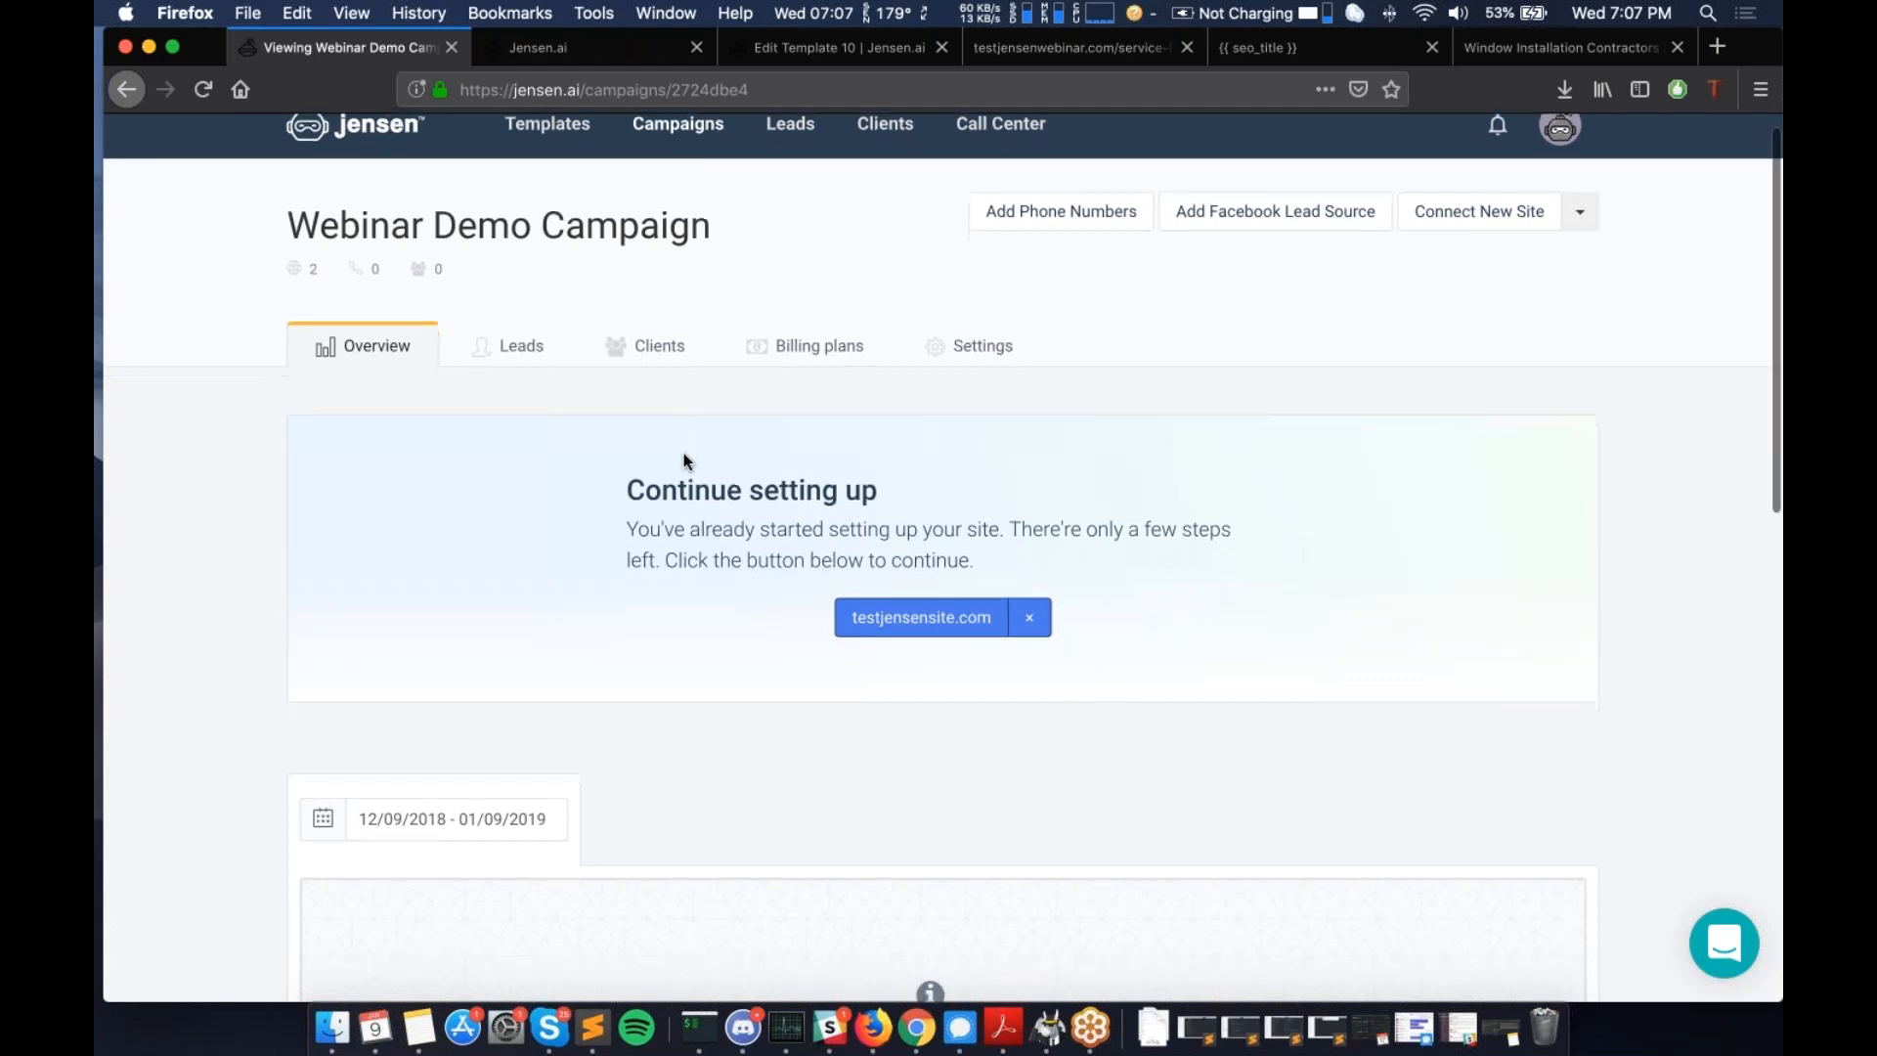
pyautogui.scroll(-4, 683, 454)
pyautogui.scroll(5, 684, 454)
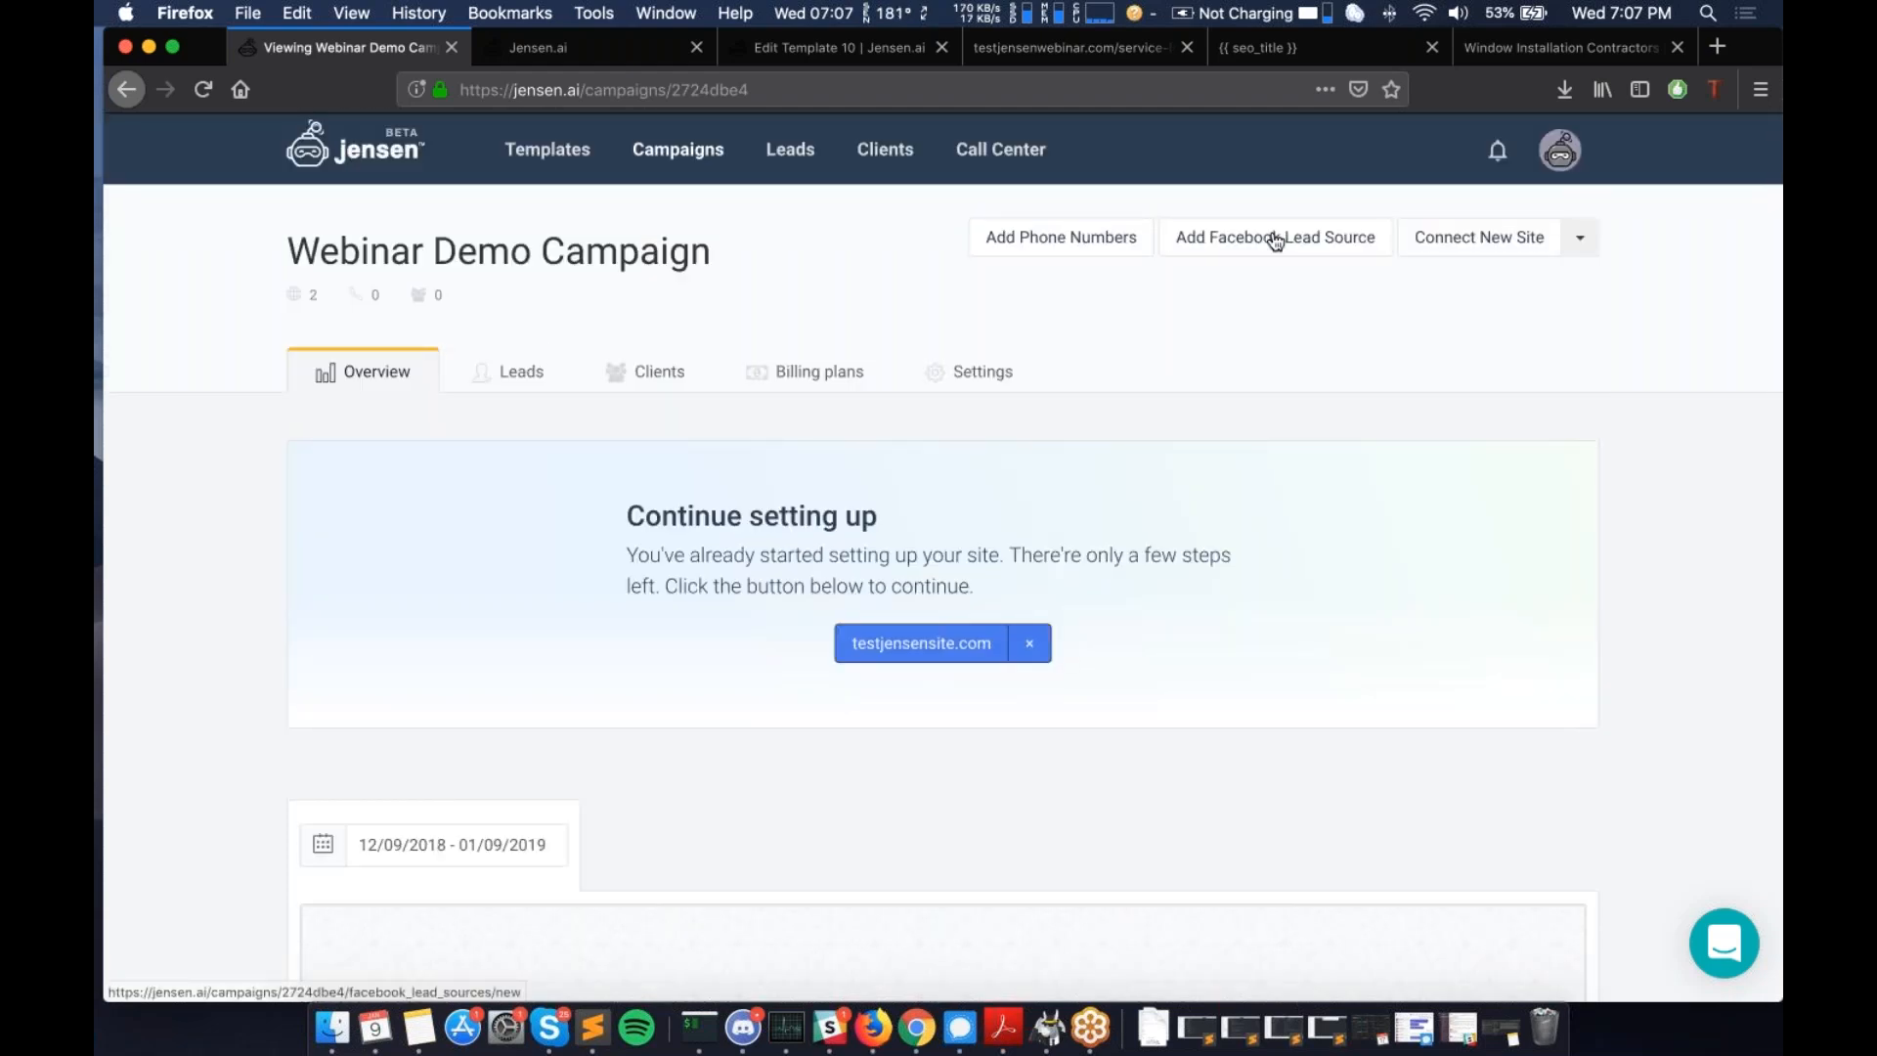
pyautogui.scroll(-2, 1276, 241)
pyautogui.scroll(-3, 1276, 241)
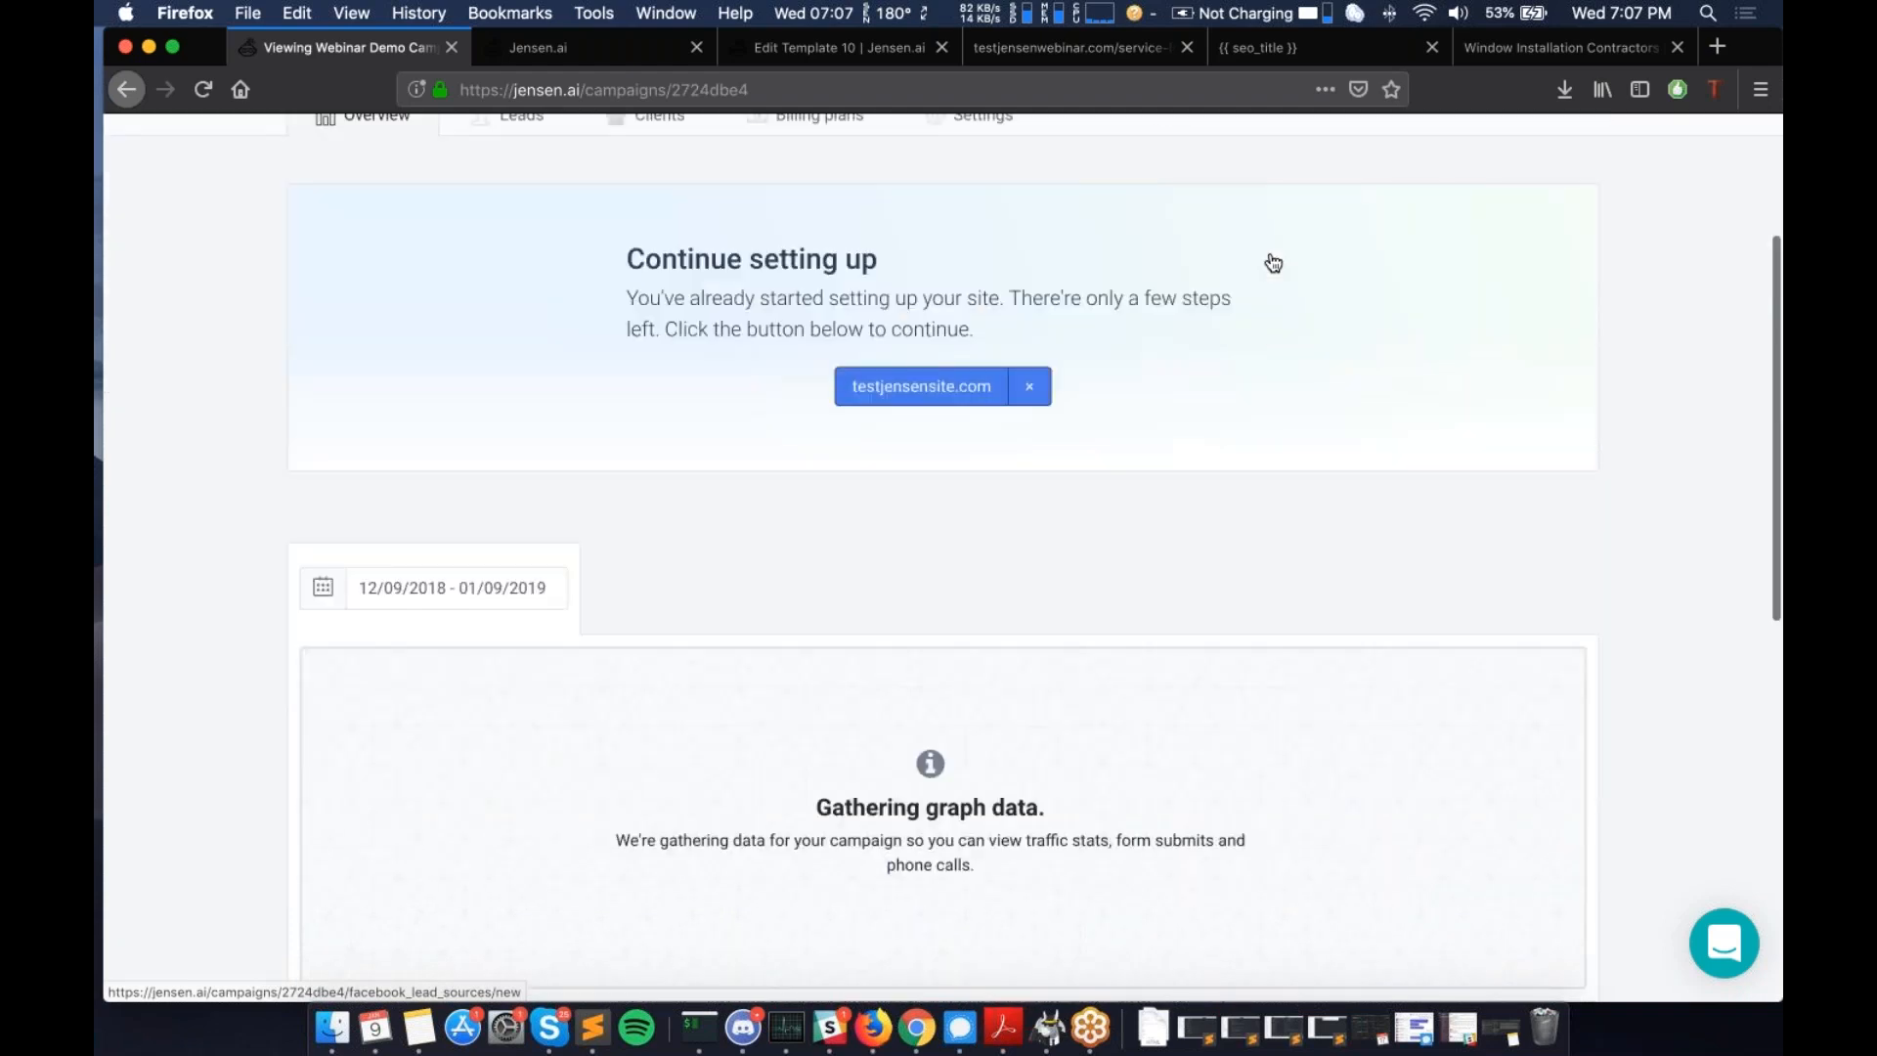
pyautogui.scroll(-10, 1170, 594)
pyautogui.scroll(10, 1171, 594)
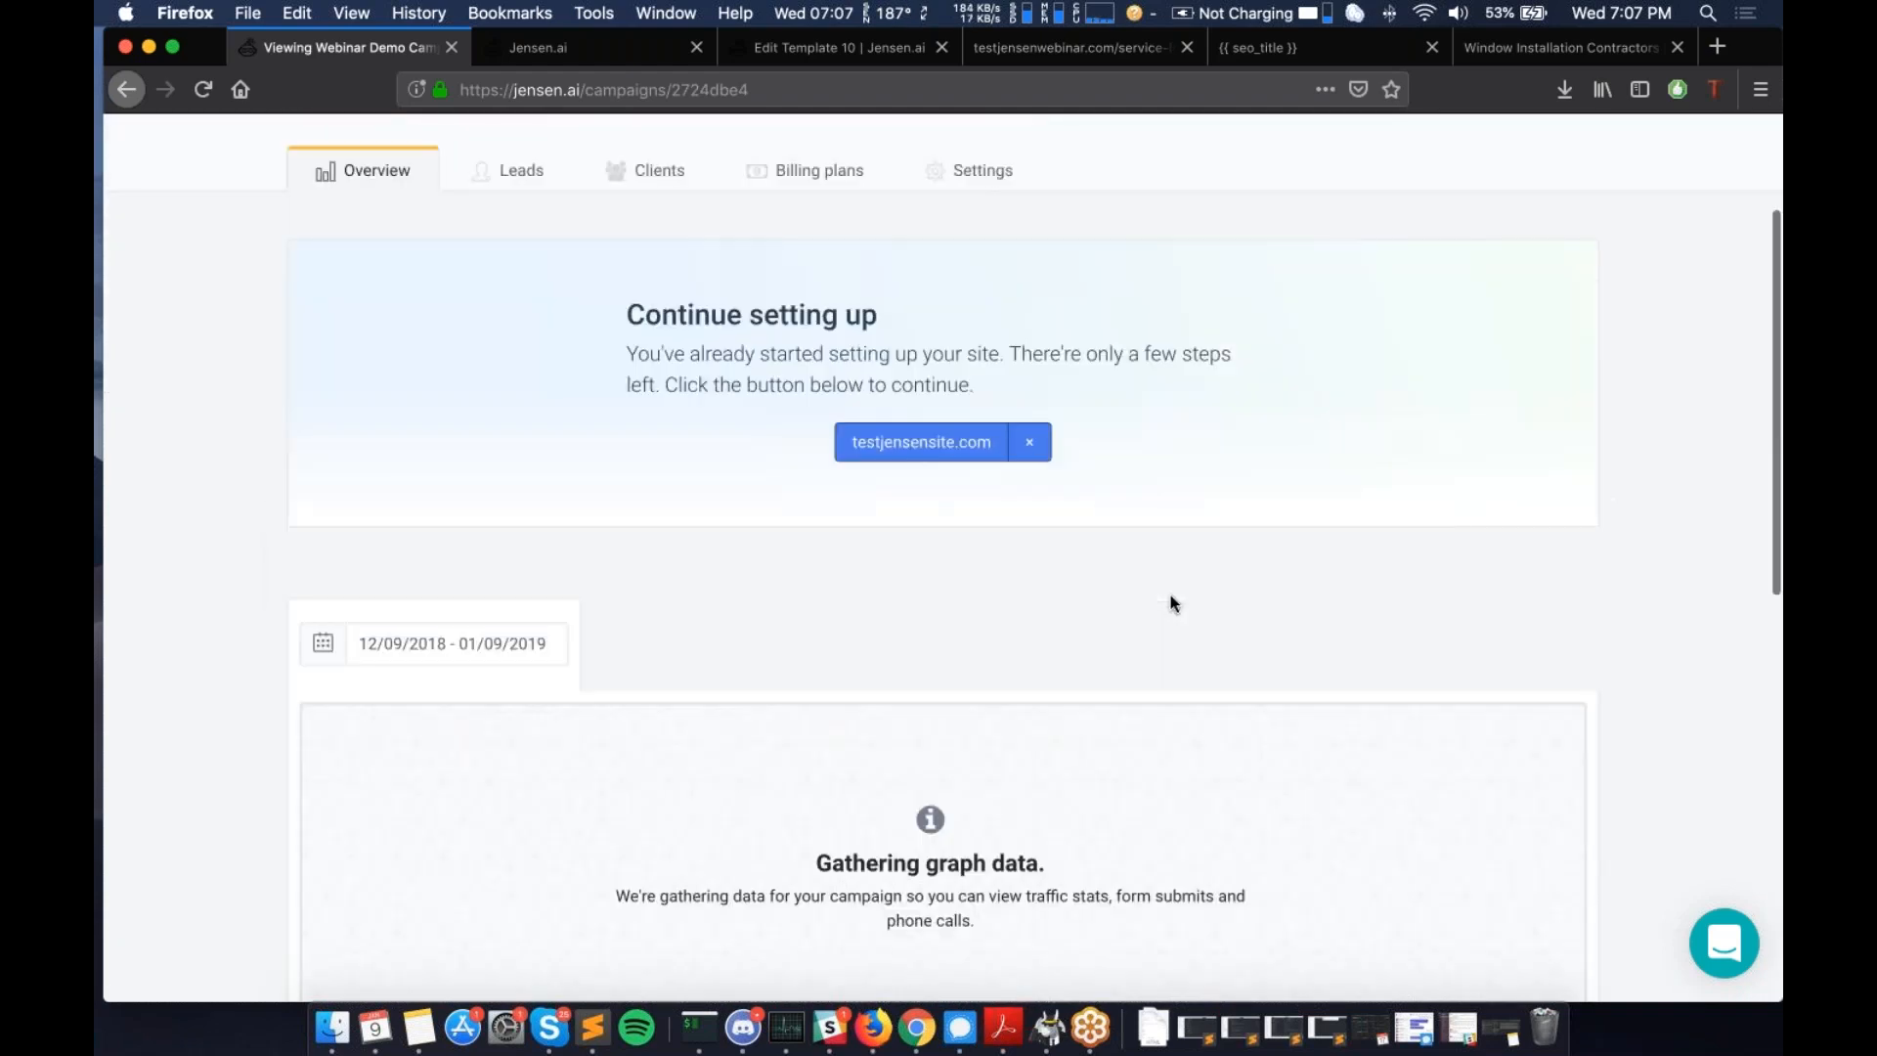
pyautogui.scroll(4, 1170, 594)
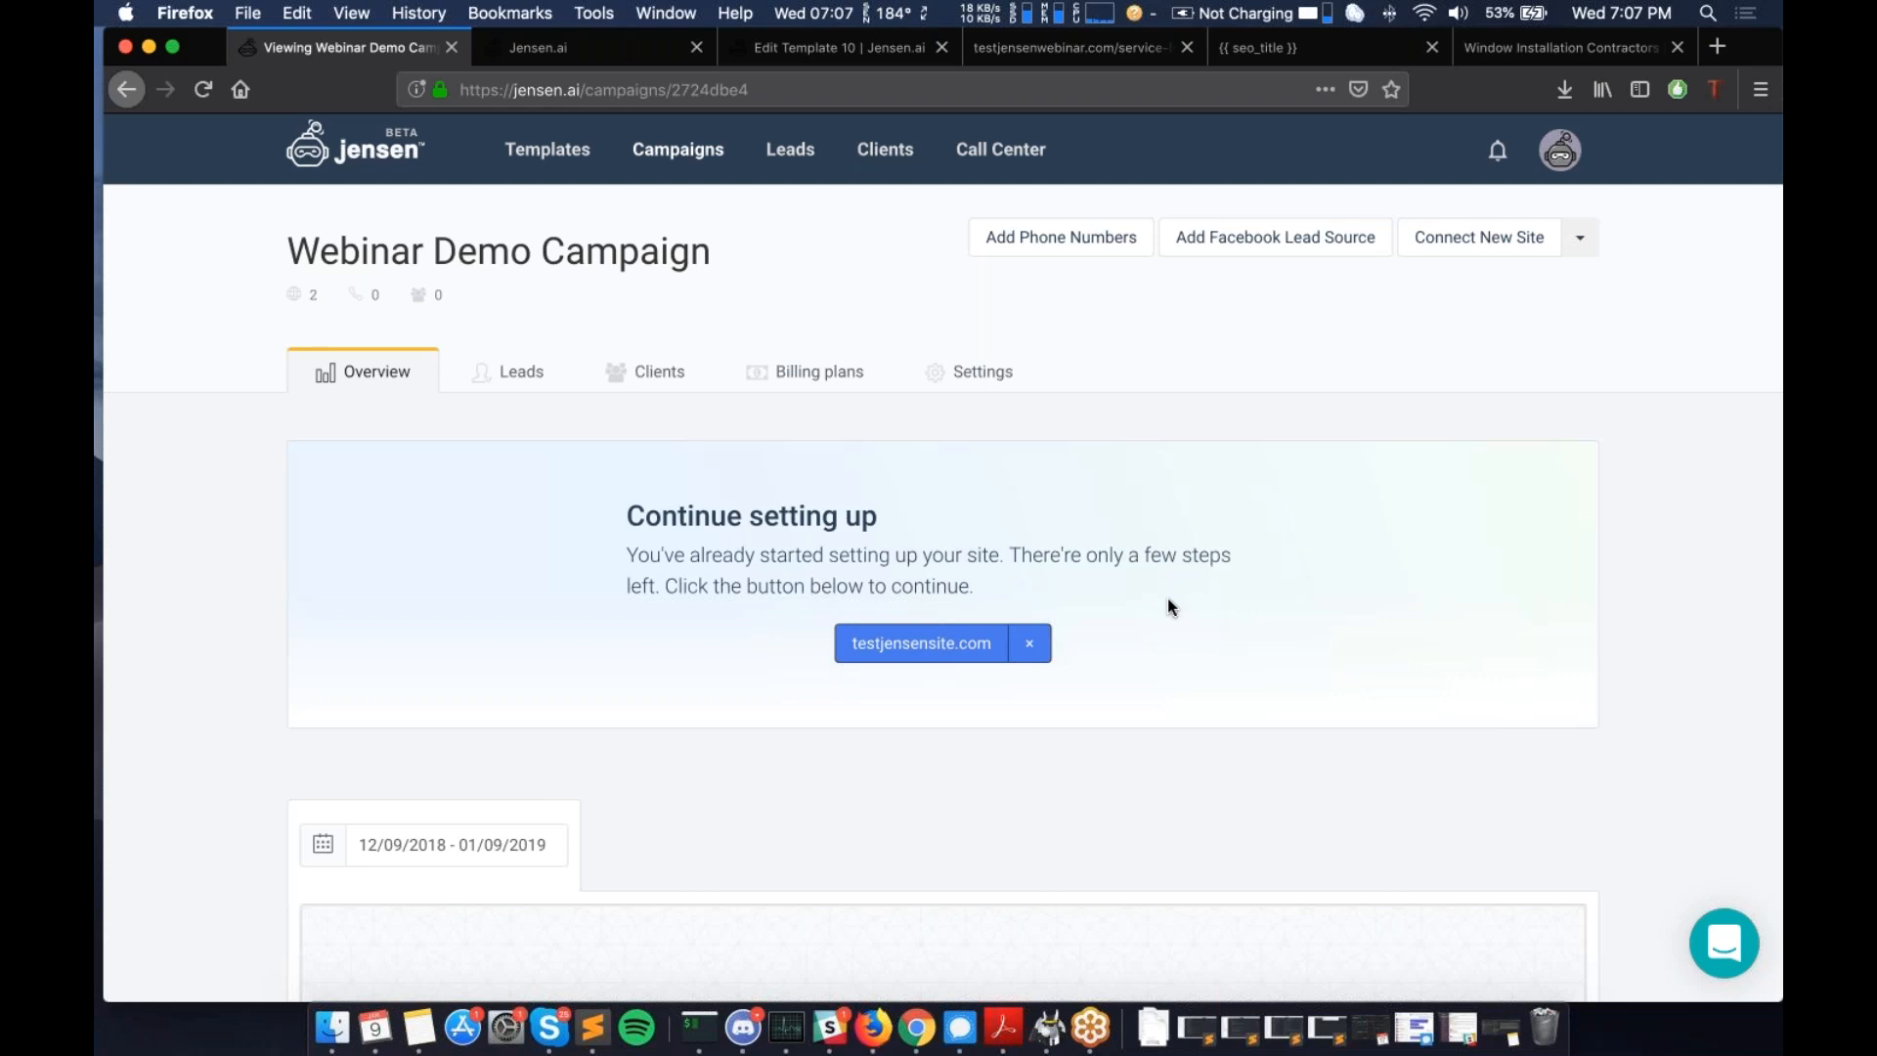
pyautogui.click(795, 164)
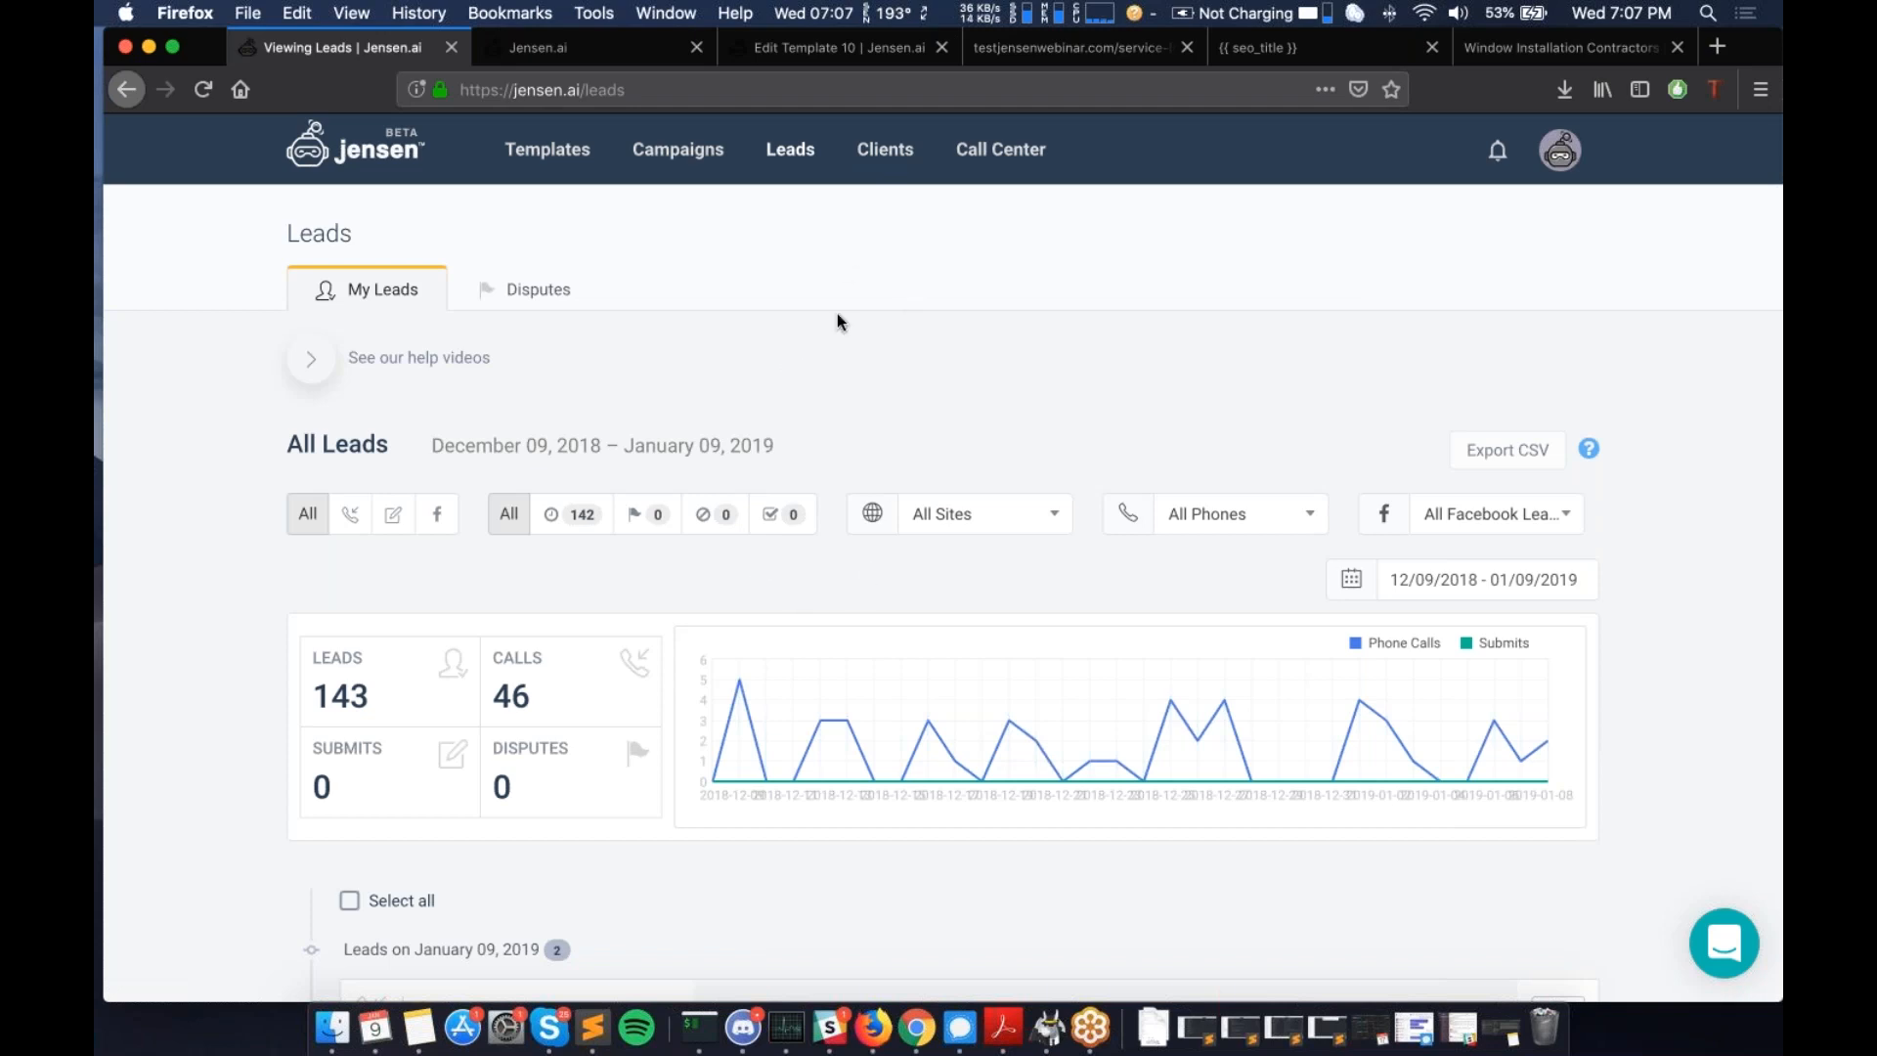
pyautogui.scroll(-5, 819, 382)
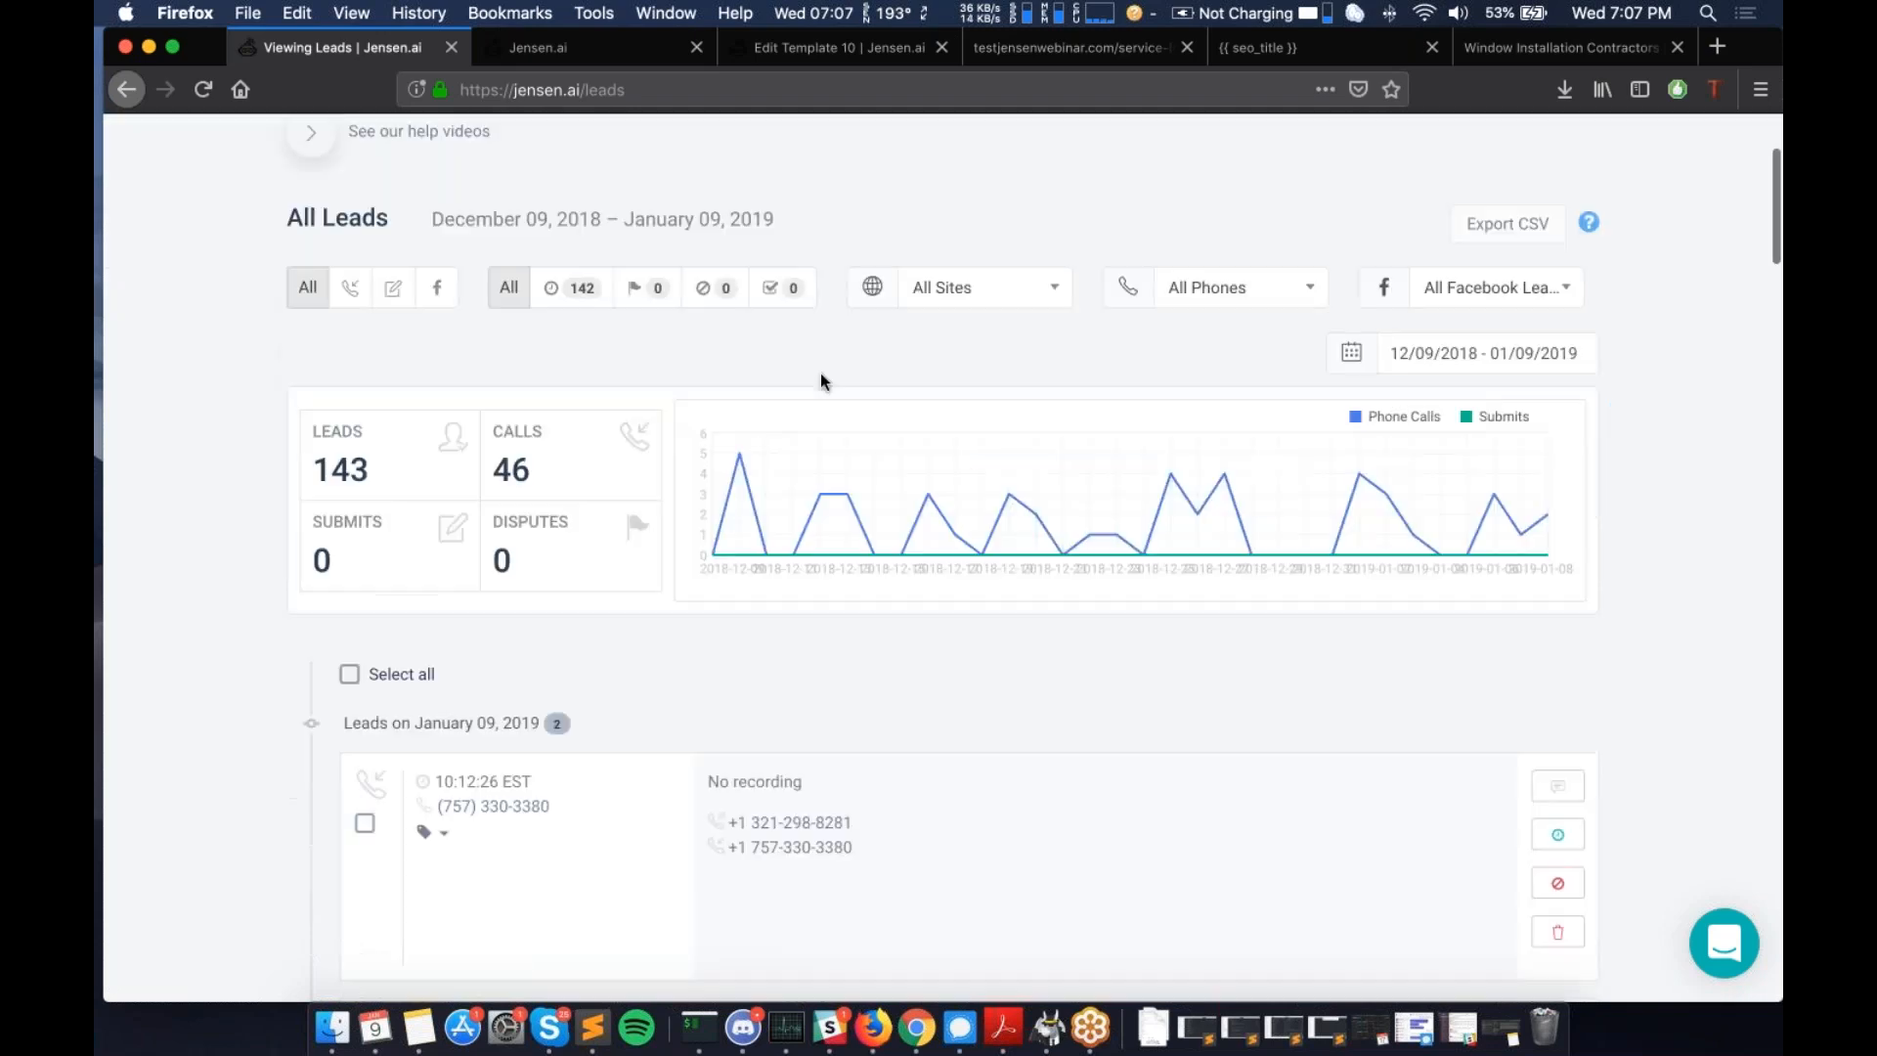
pyautogui.scroll(-3, 834, 536)
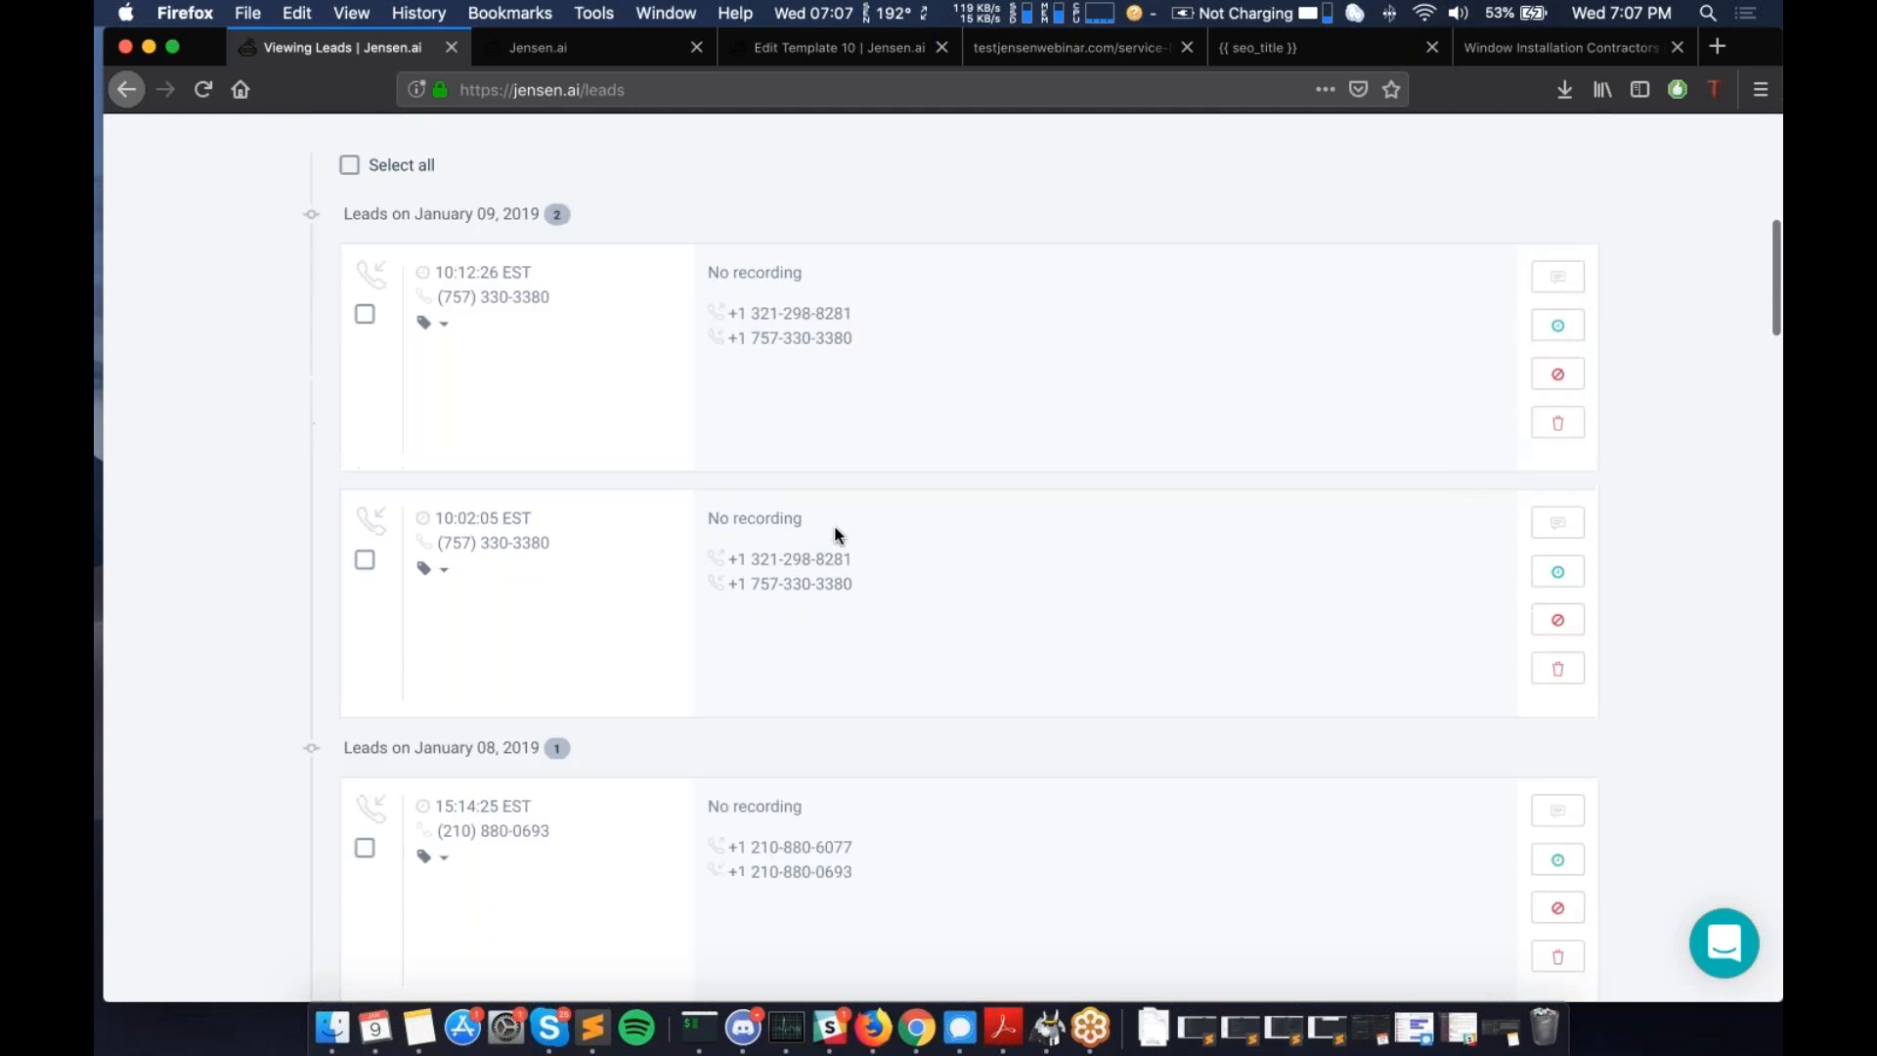
pyautogui.scroll(7, 838, 535)
pyautogui.scroll(1, 836, 534)
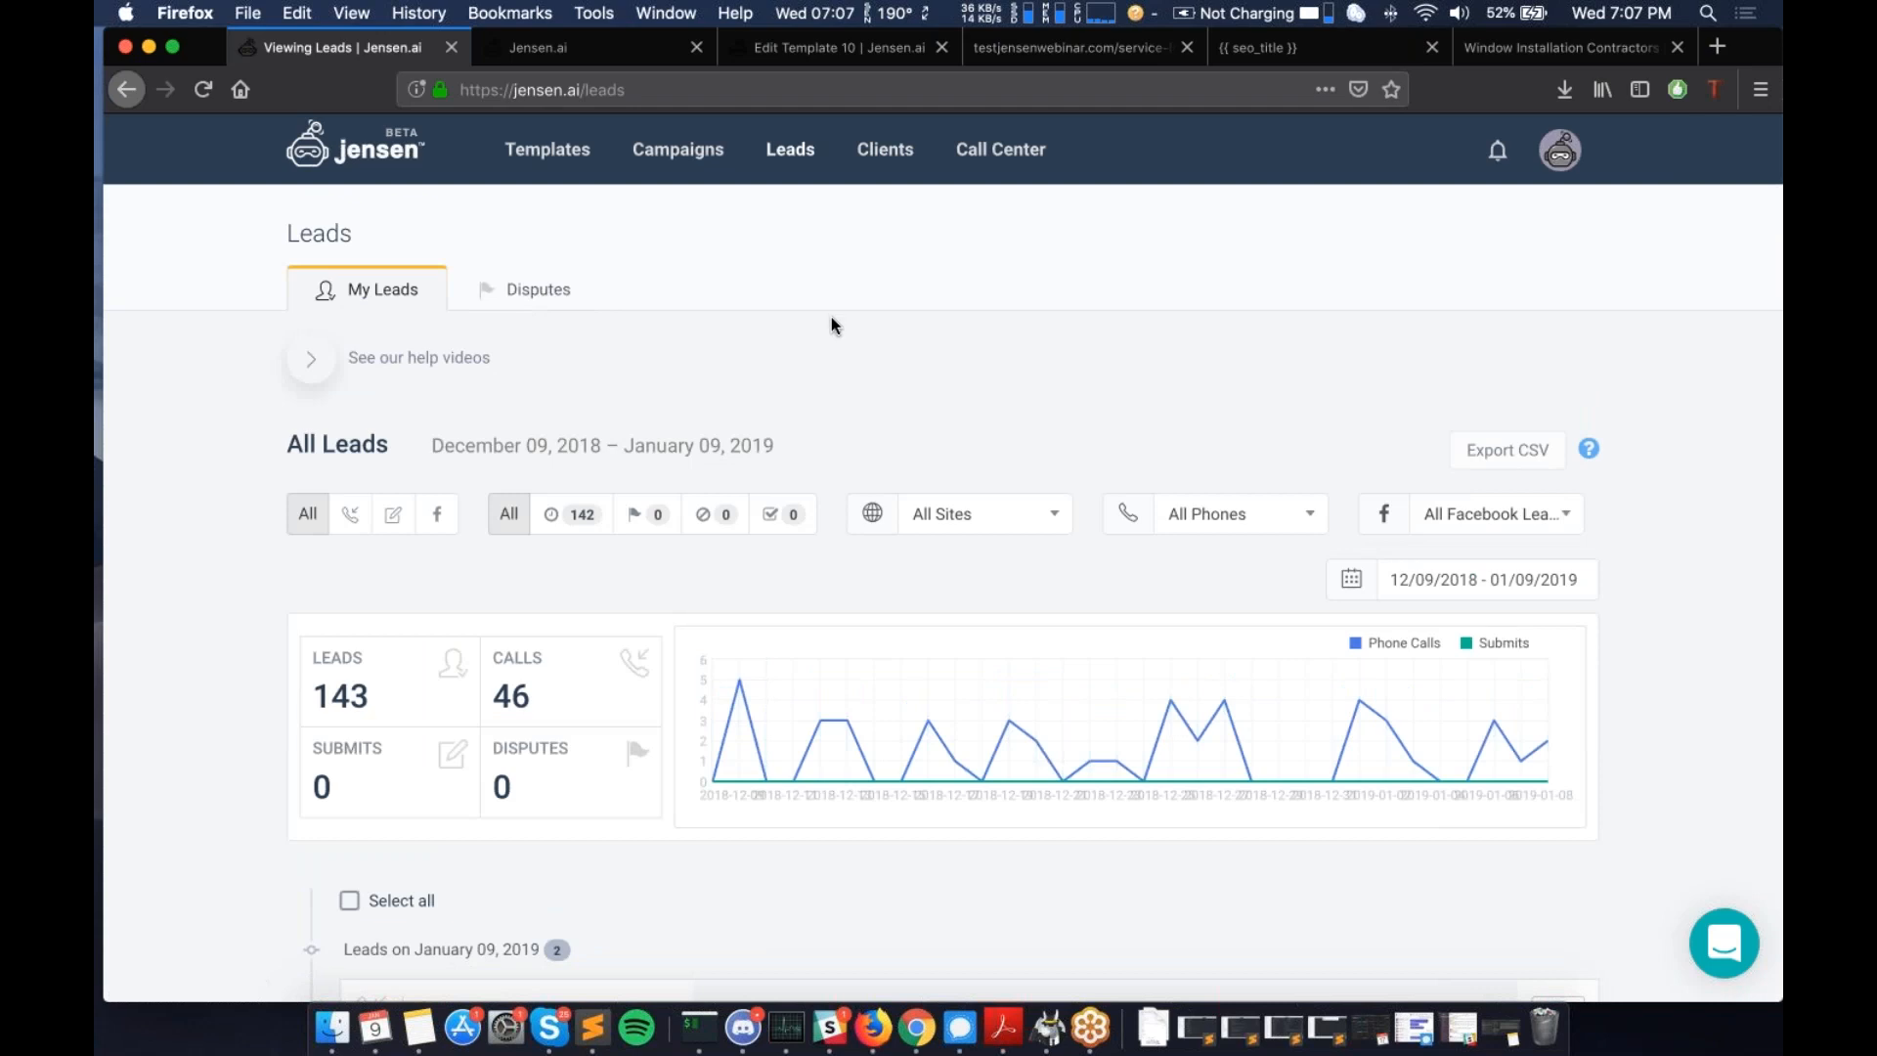
pyautogui.scroll(-2, 831, 317)
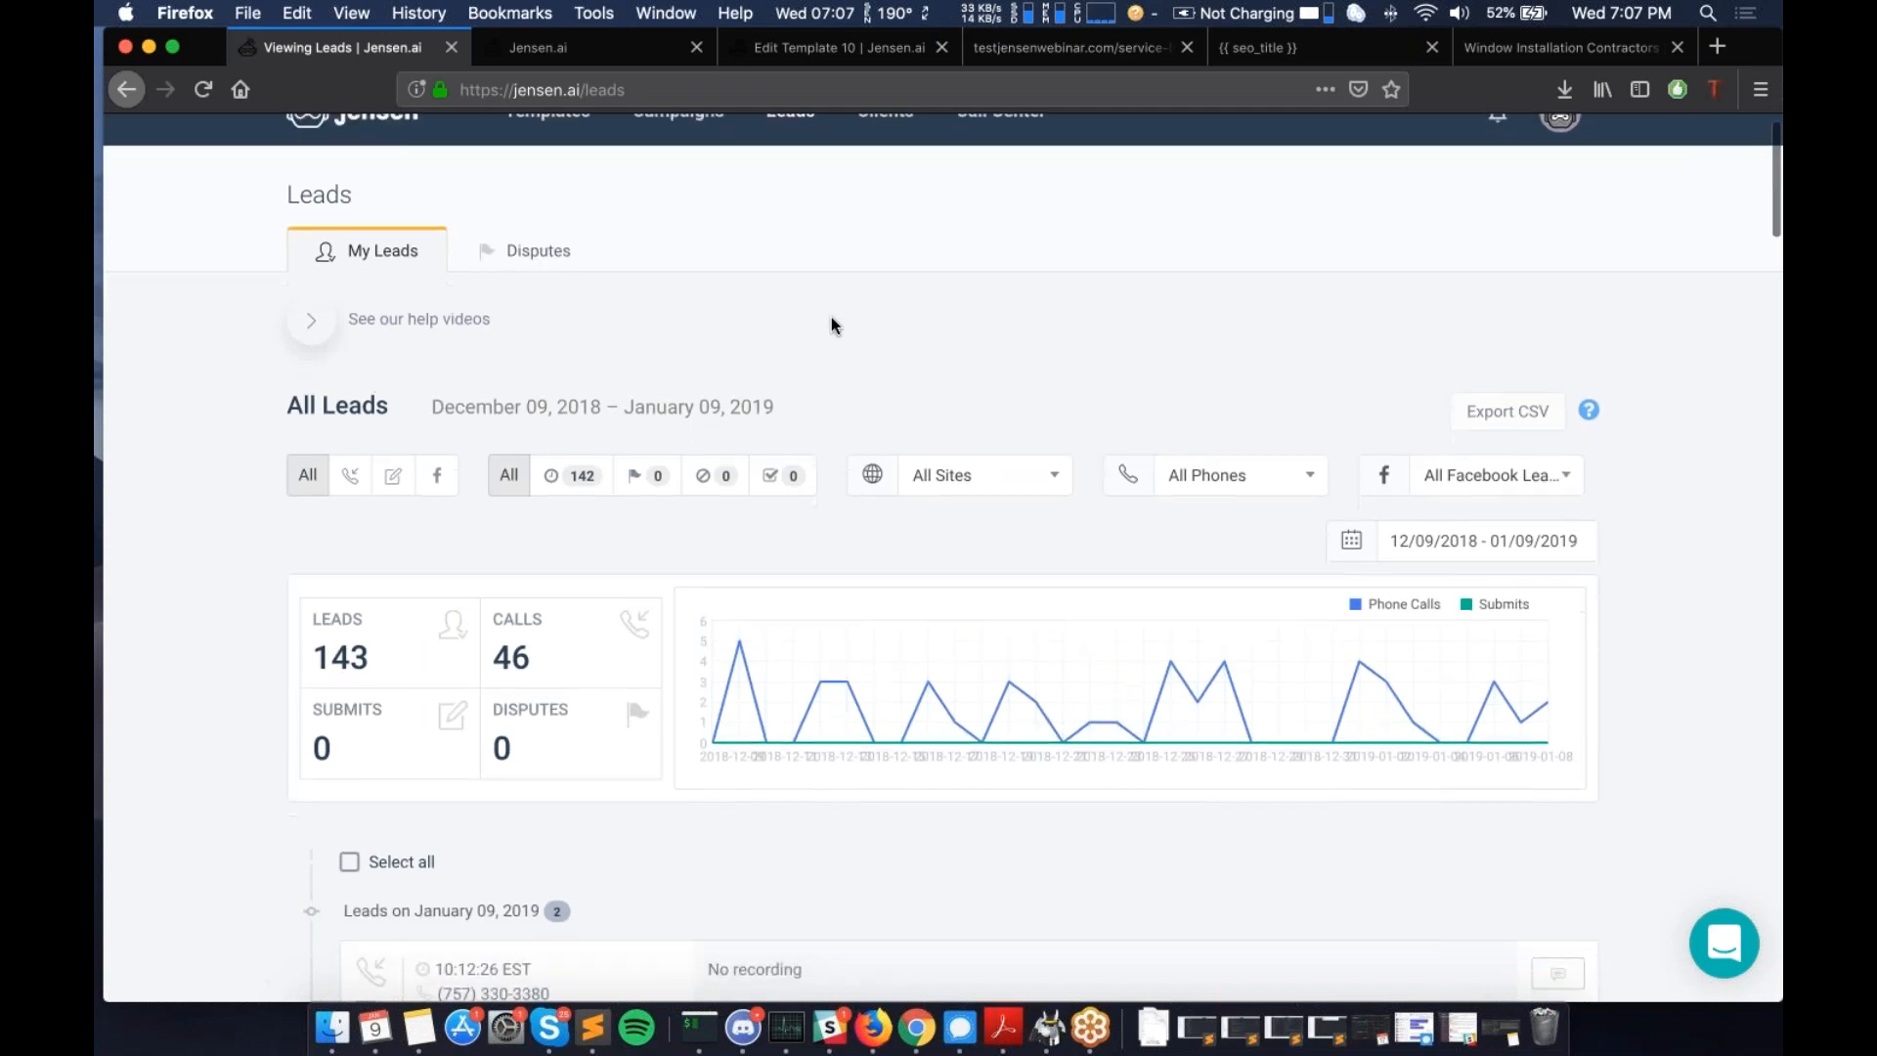
pyautogui.scroll(2, 831, 324)
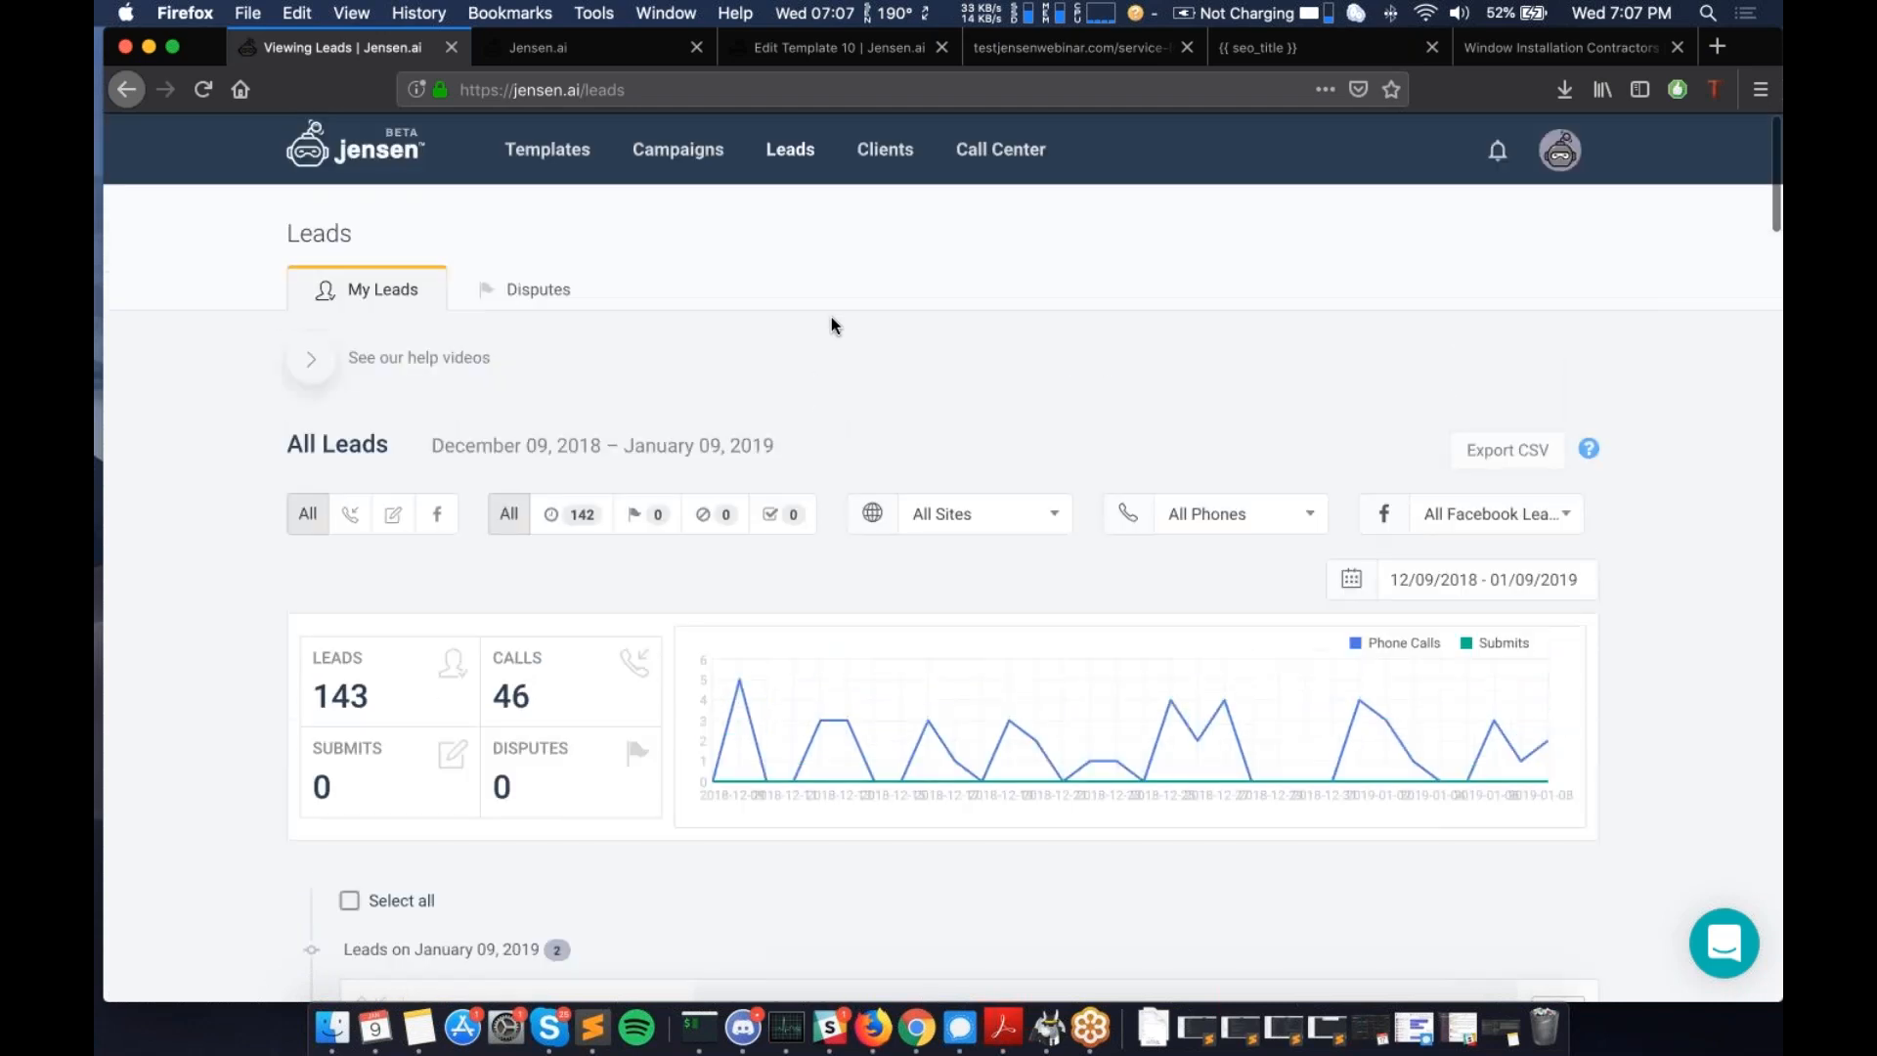
pyautogui.scroll(-1, 831, 318)
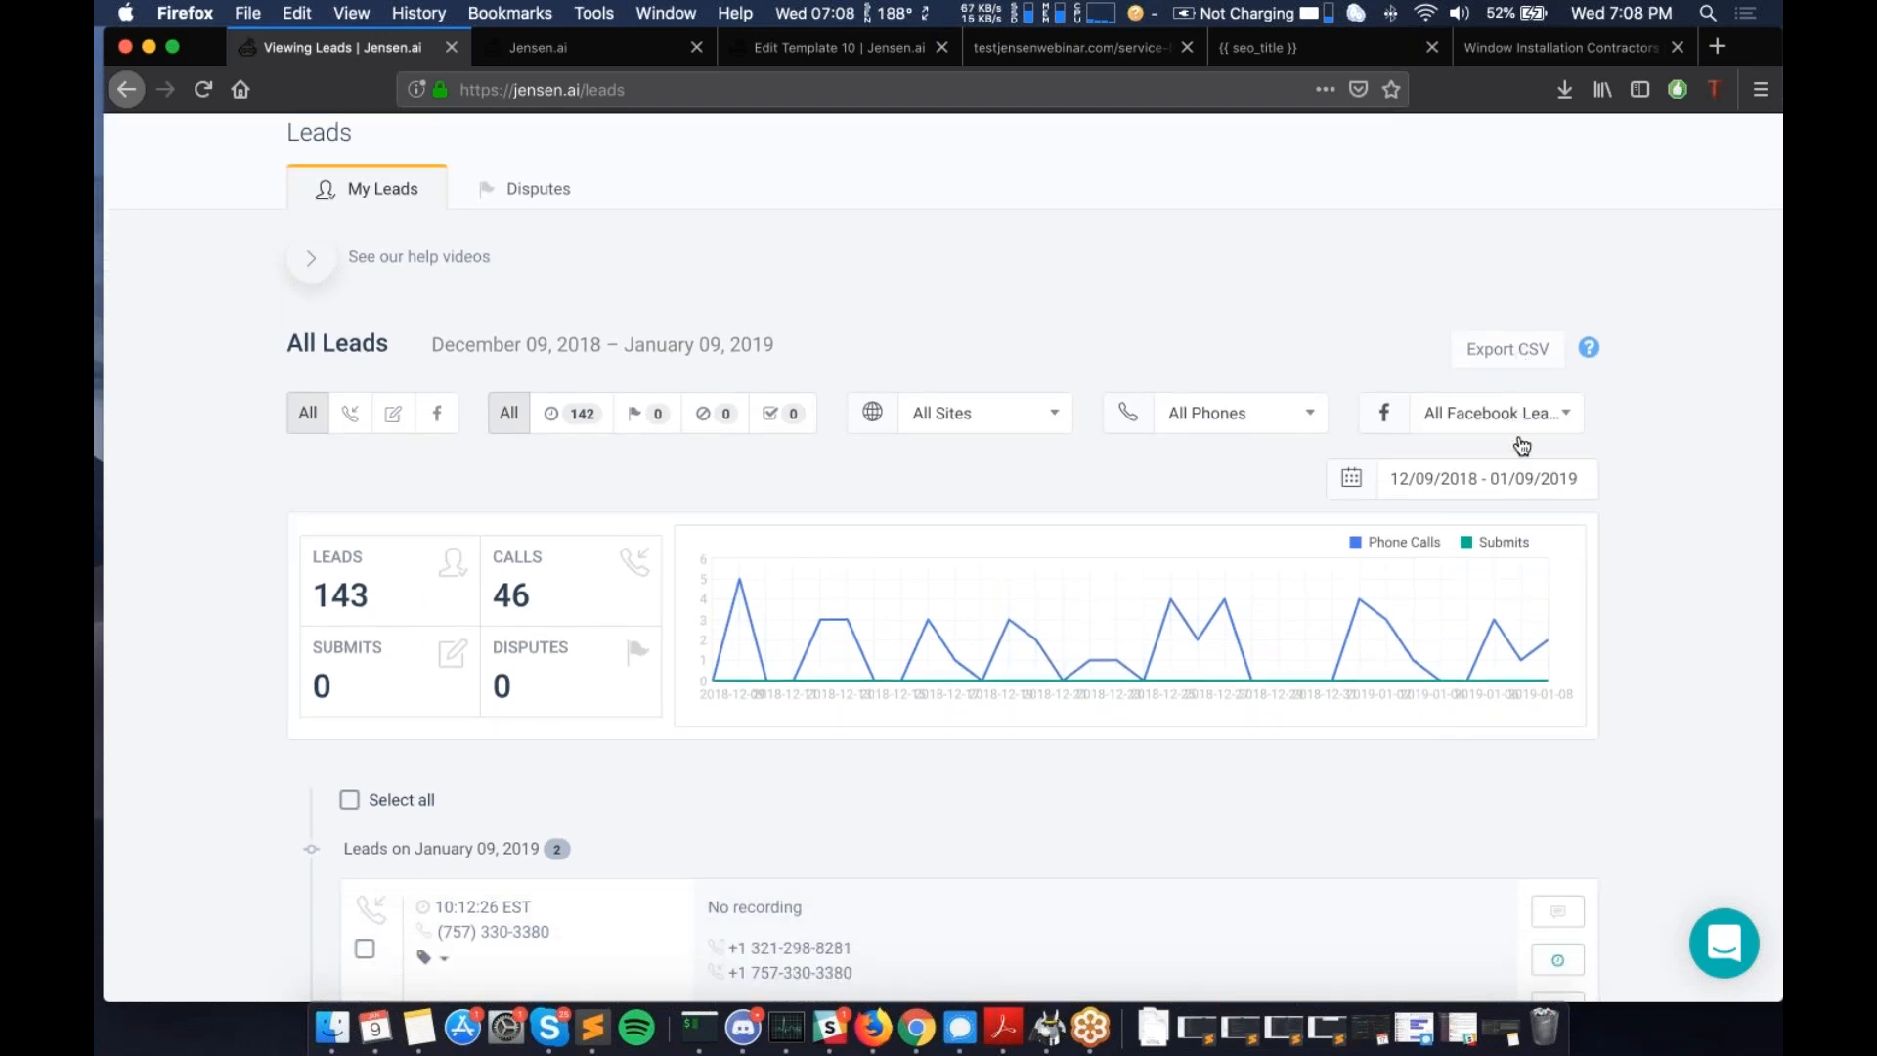
pyautogui.click(1508, 480)
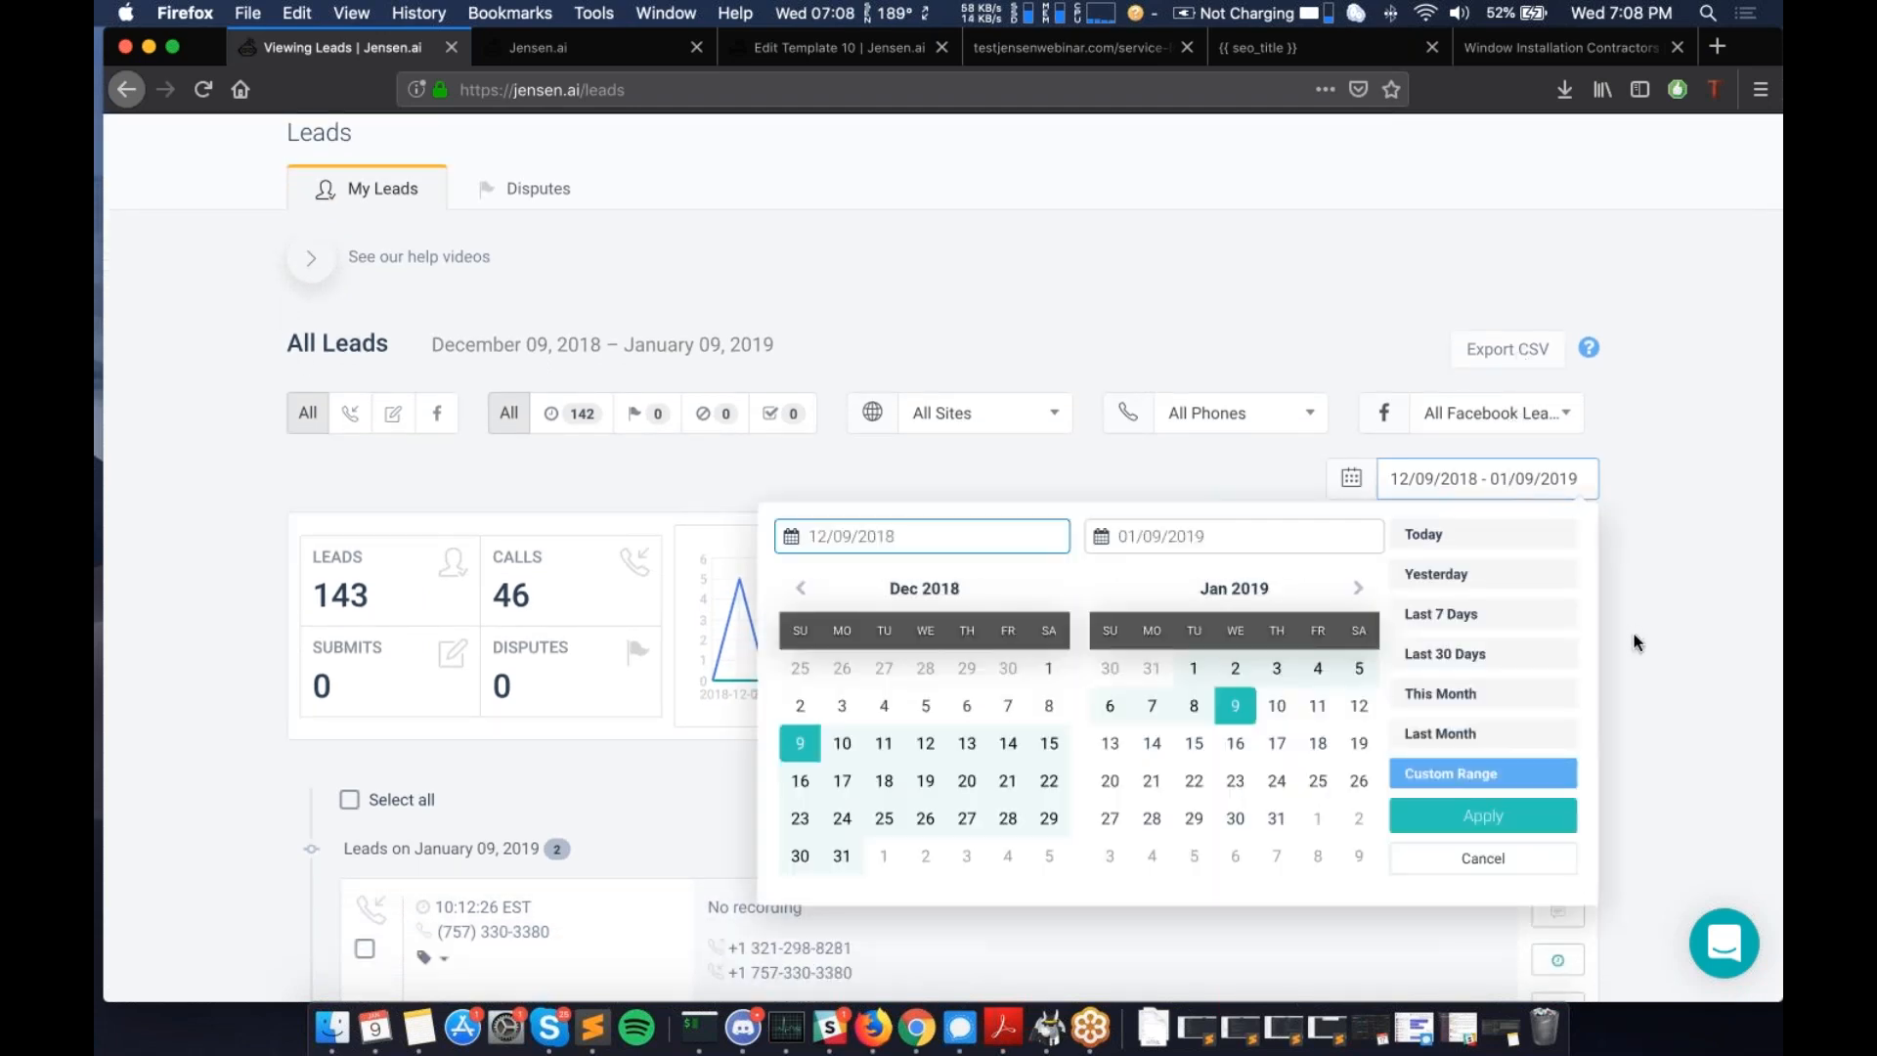
pyautogui.click(1638, 643)
pyautogui.scroll(-1, 1638, 642)
pyautogui.scroll(-5, 1638, 643)
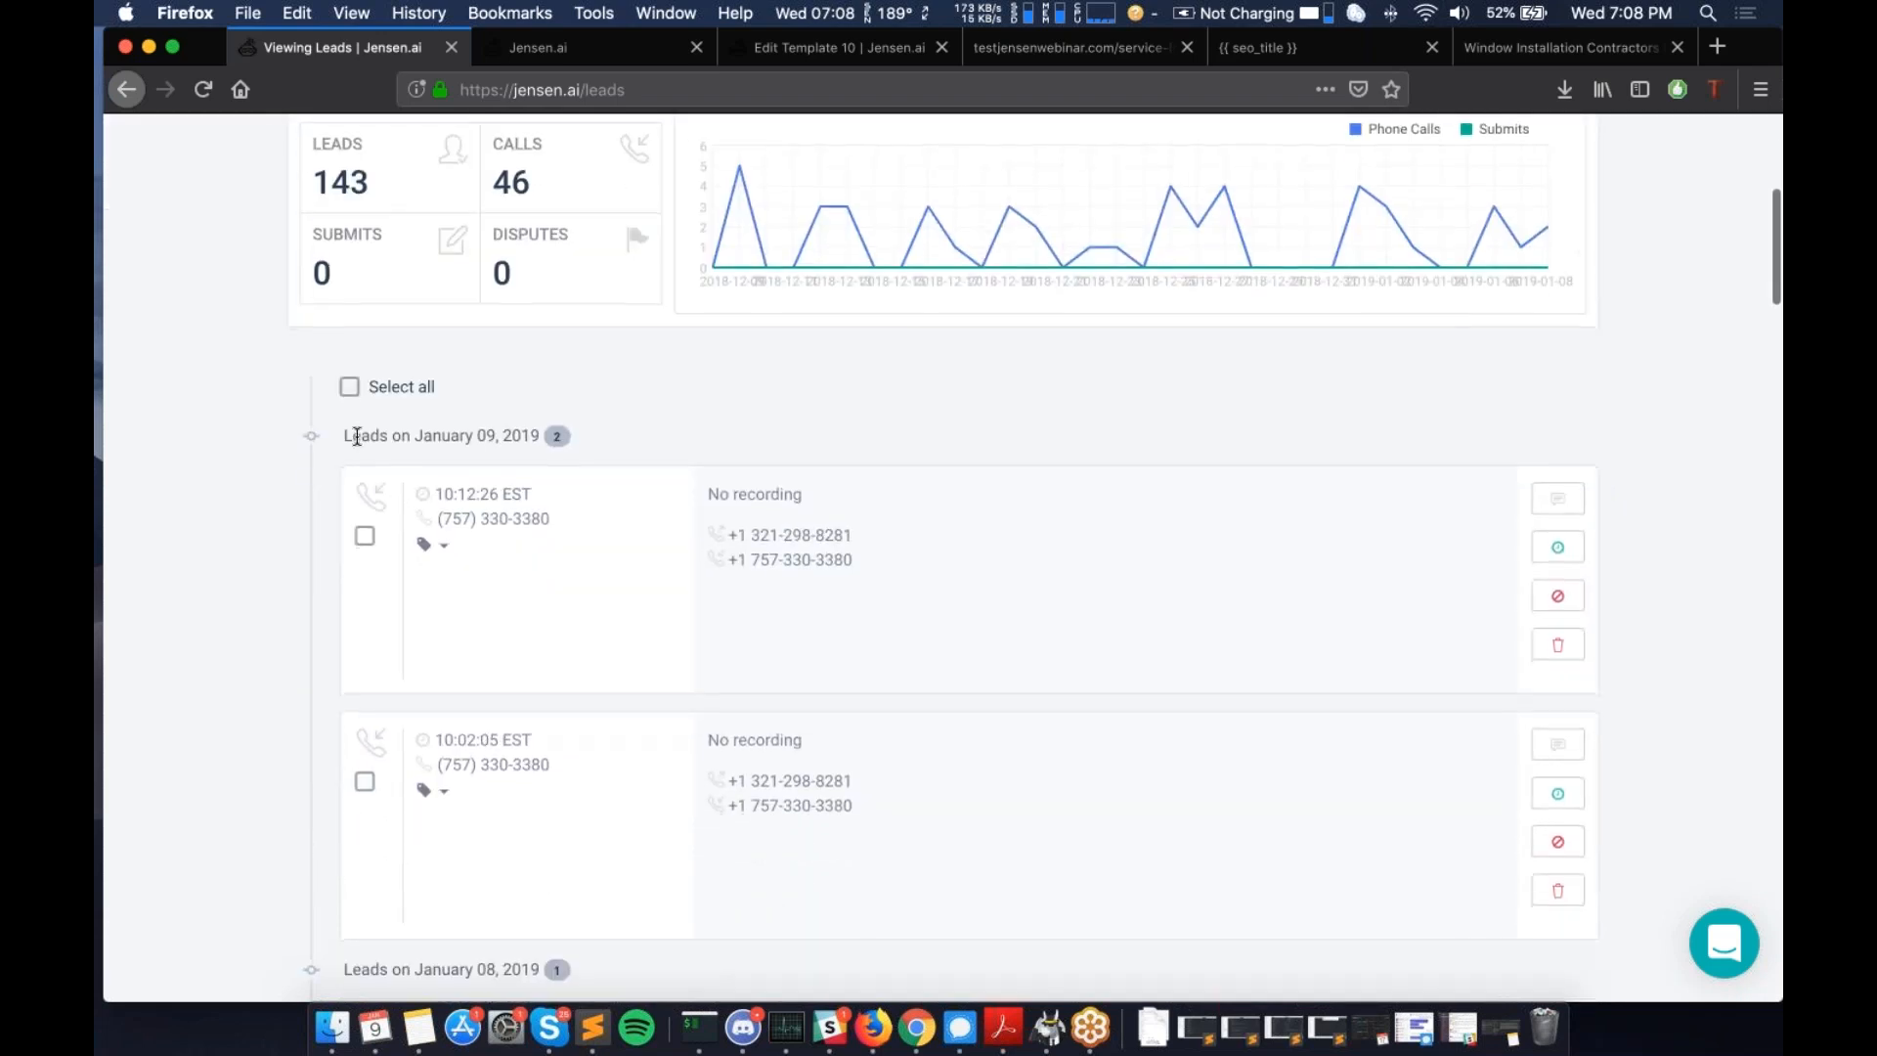
pyautogui.scroll(-1, 357, 437)
pyautogui.scroll(-1, 356, 437)
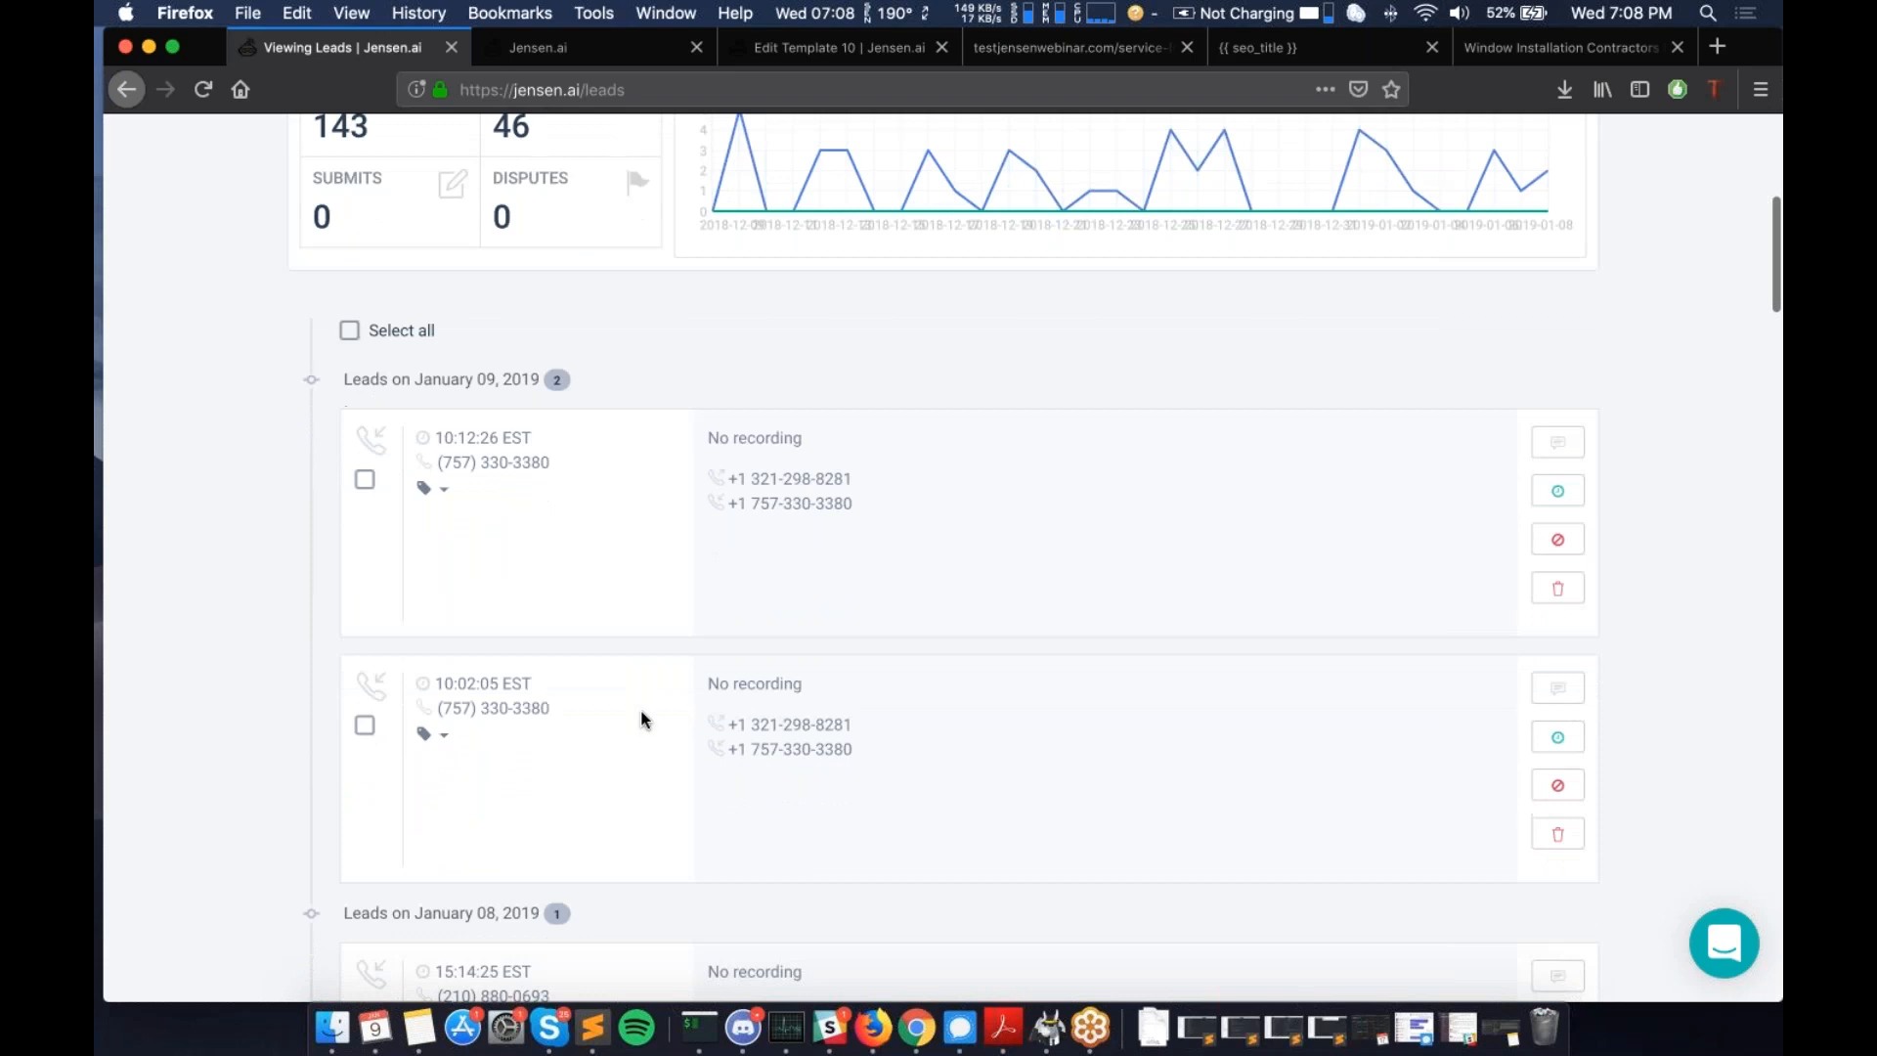
pyautogui.scroll(3, 641, 720)
pyautogui.scroll(6, 641, 720)
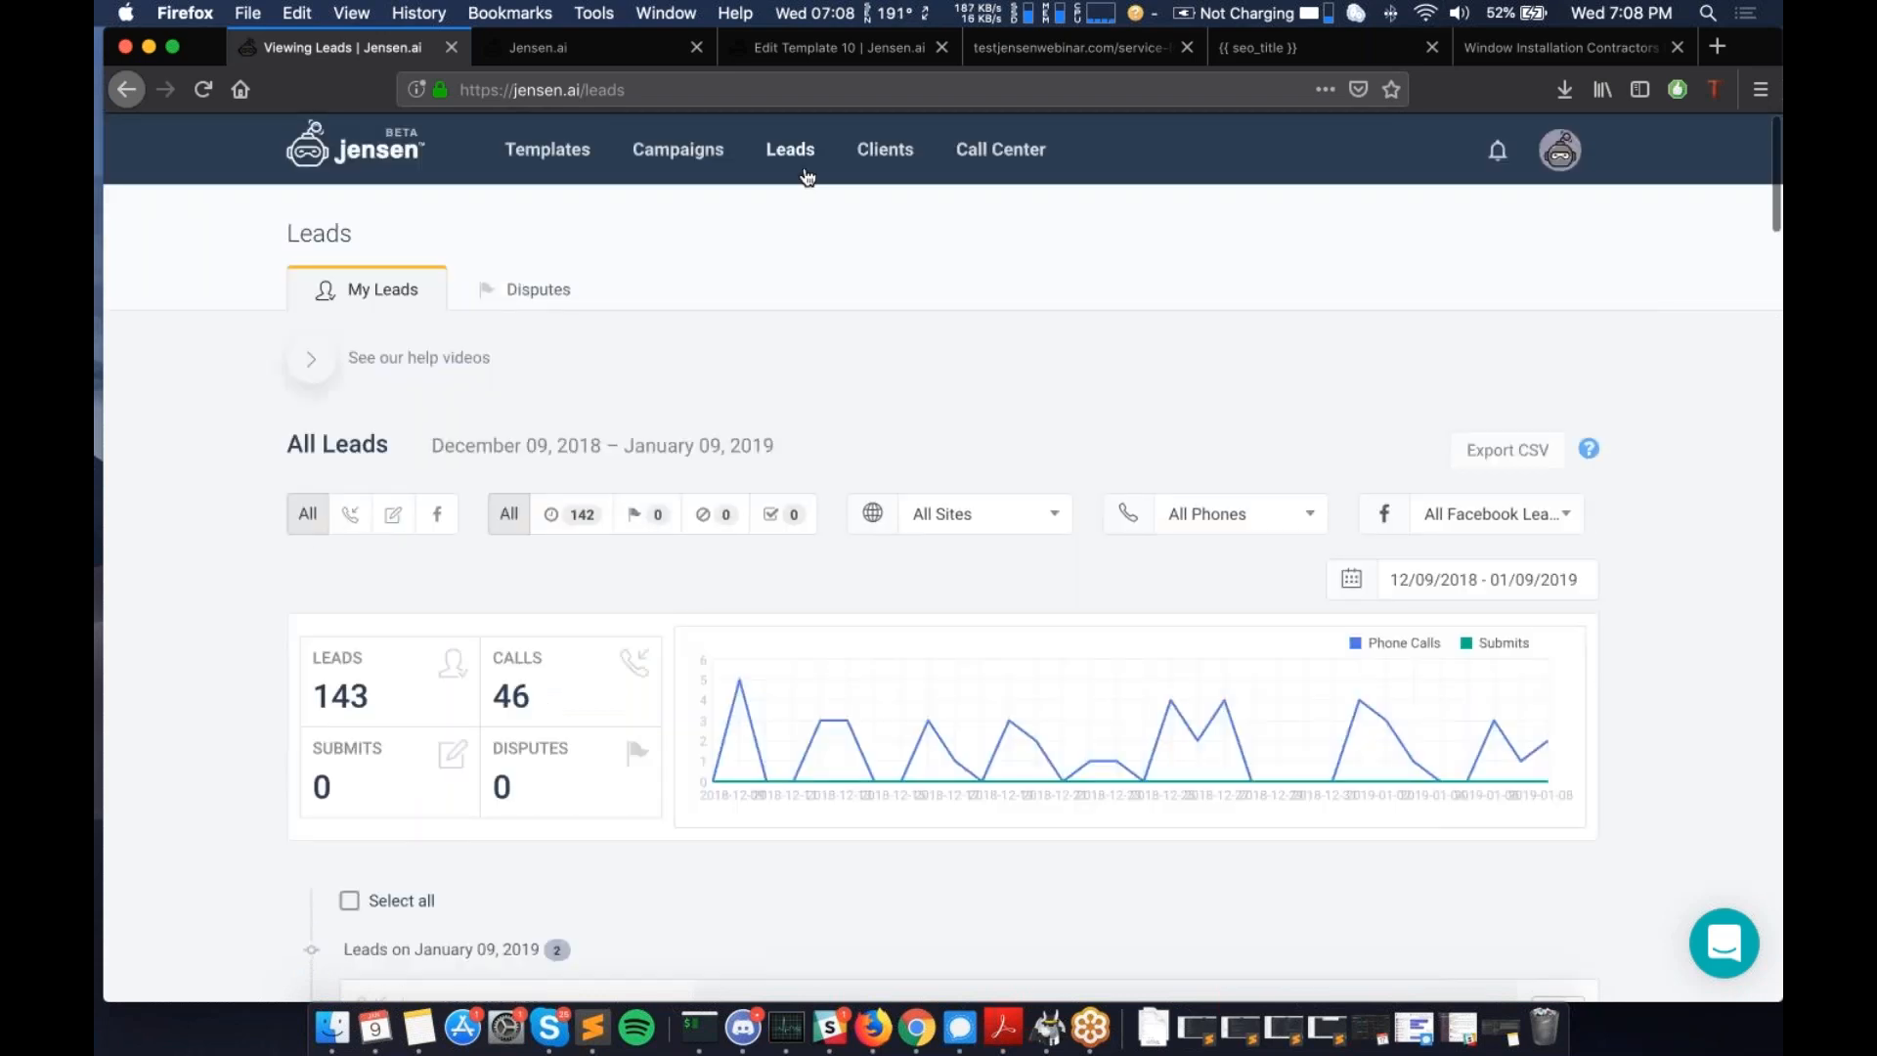
pyautogui.scroll(-8, 860, 466)
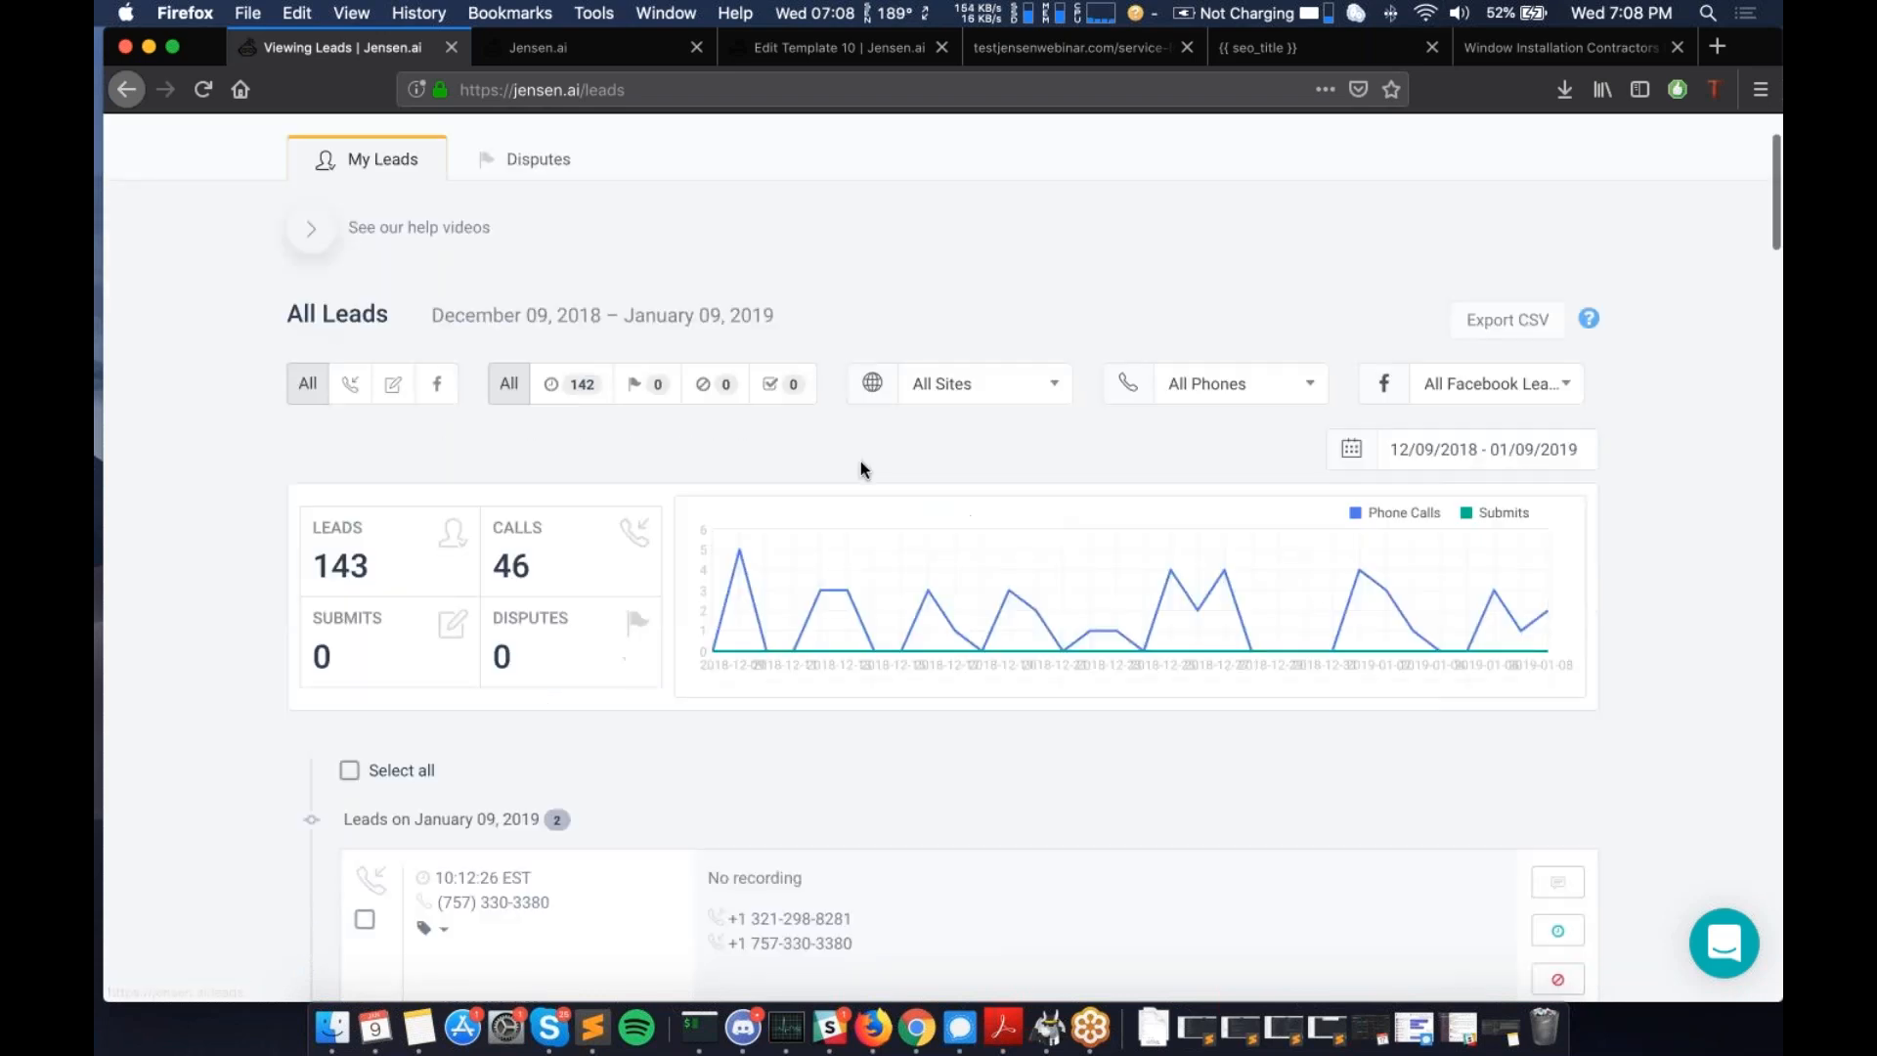
pyautogui.scroll(-5, 860, 462)
pyautogui.scroll(11, 860, 462)
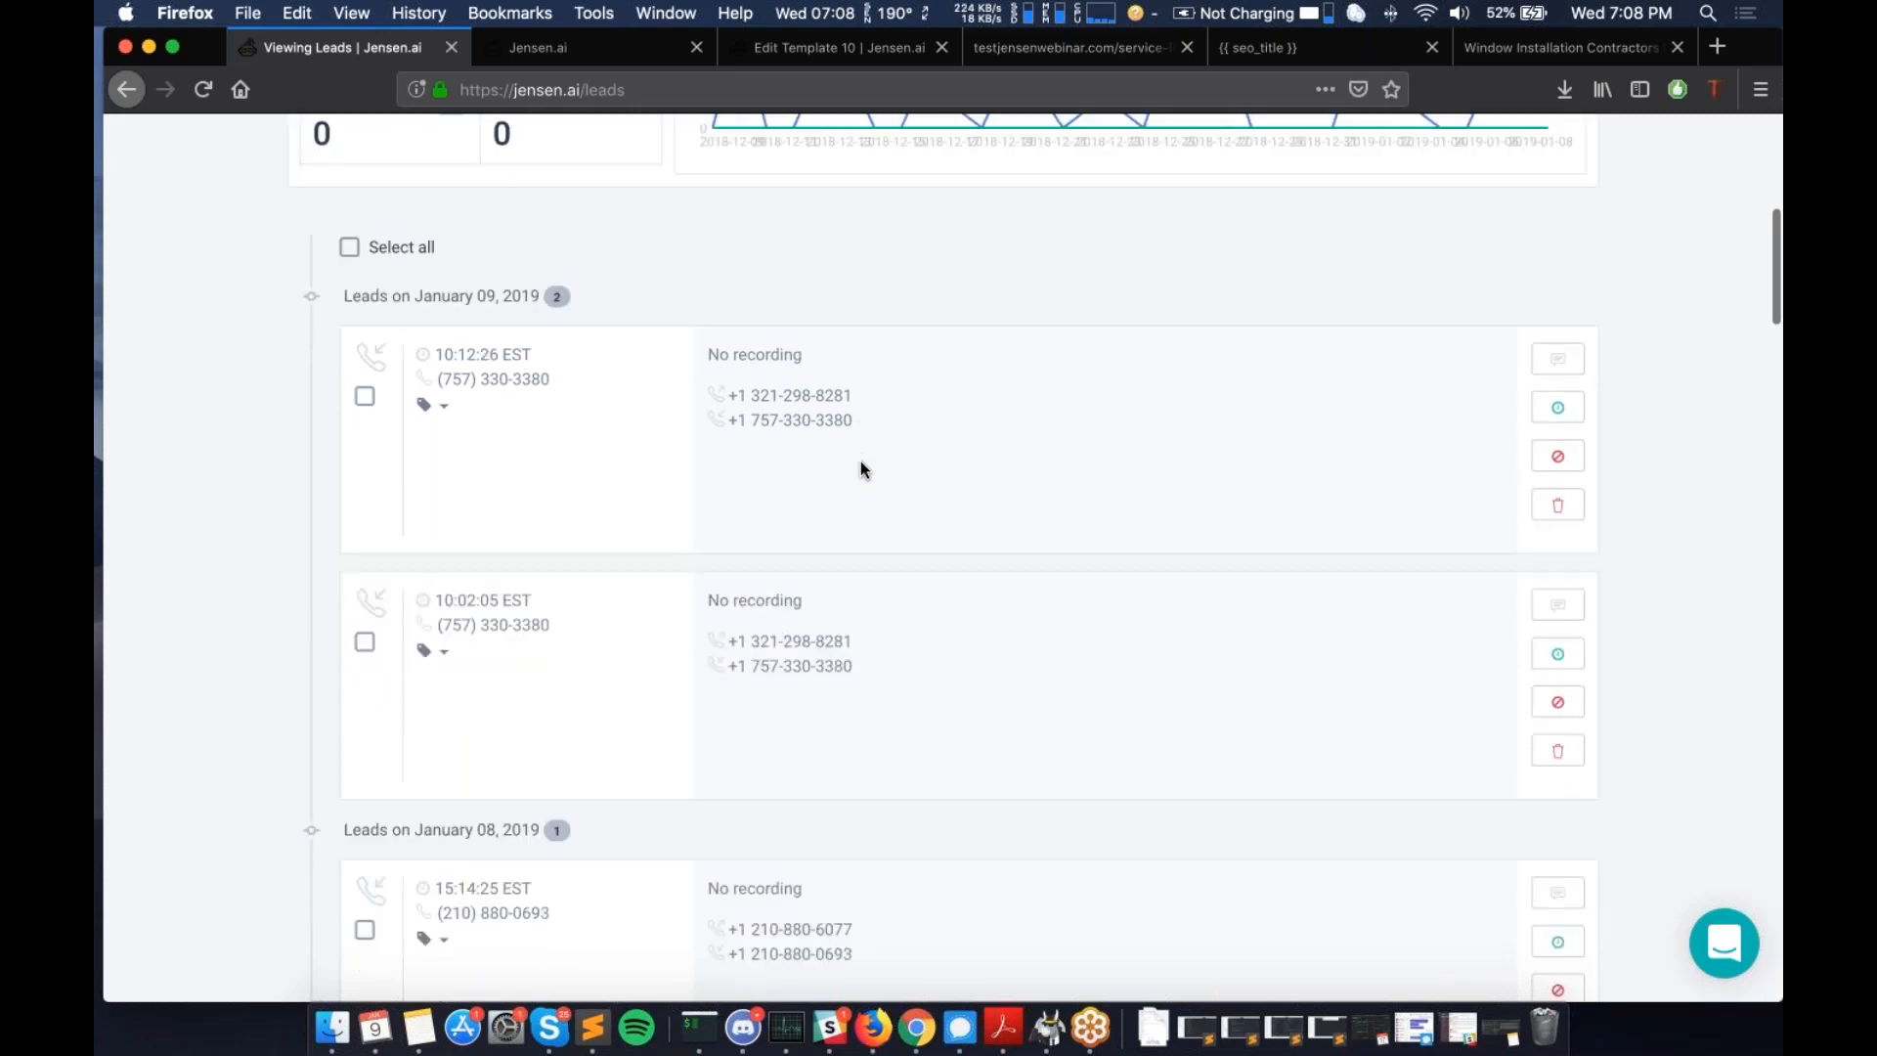
pyautogui.scroll(2, 860, 467)
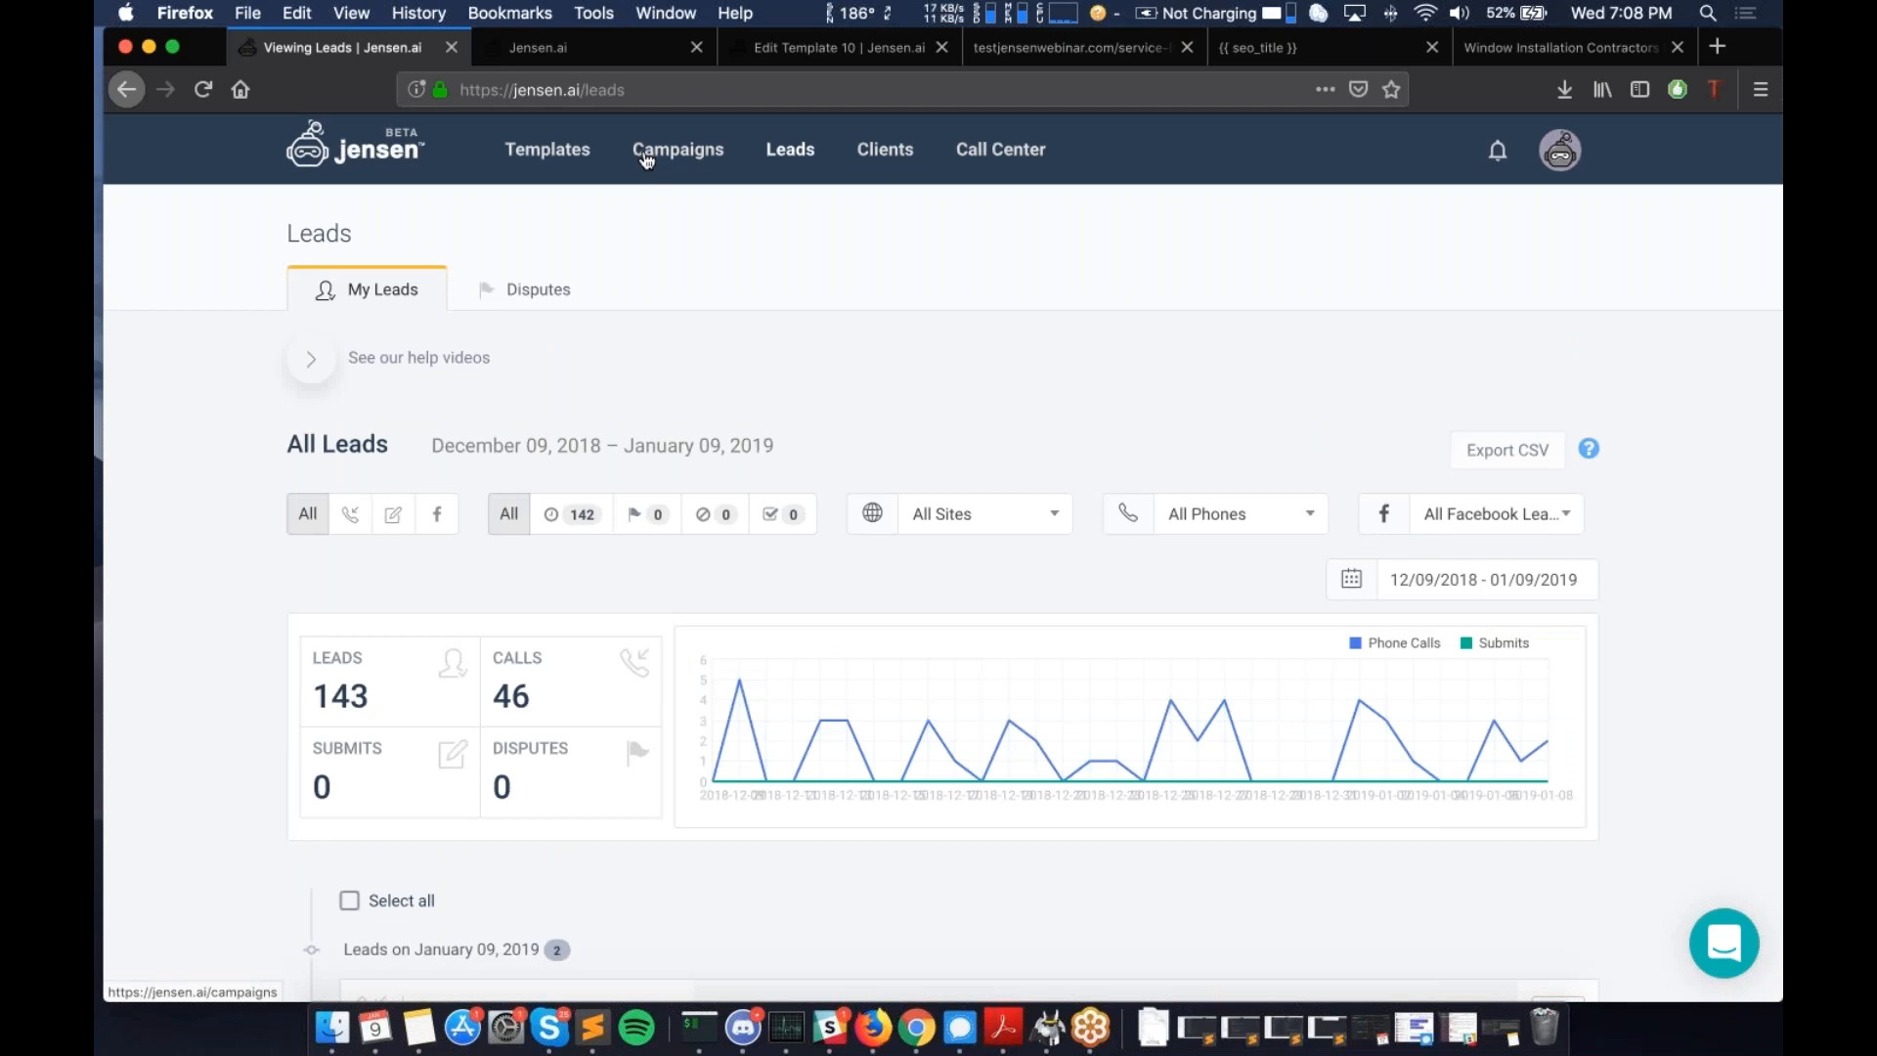
pyautogui.scroll(-2, 853, 521)
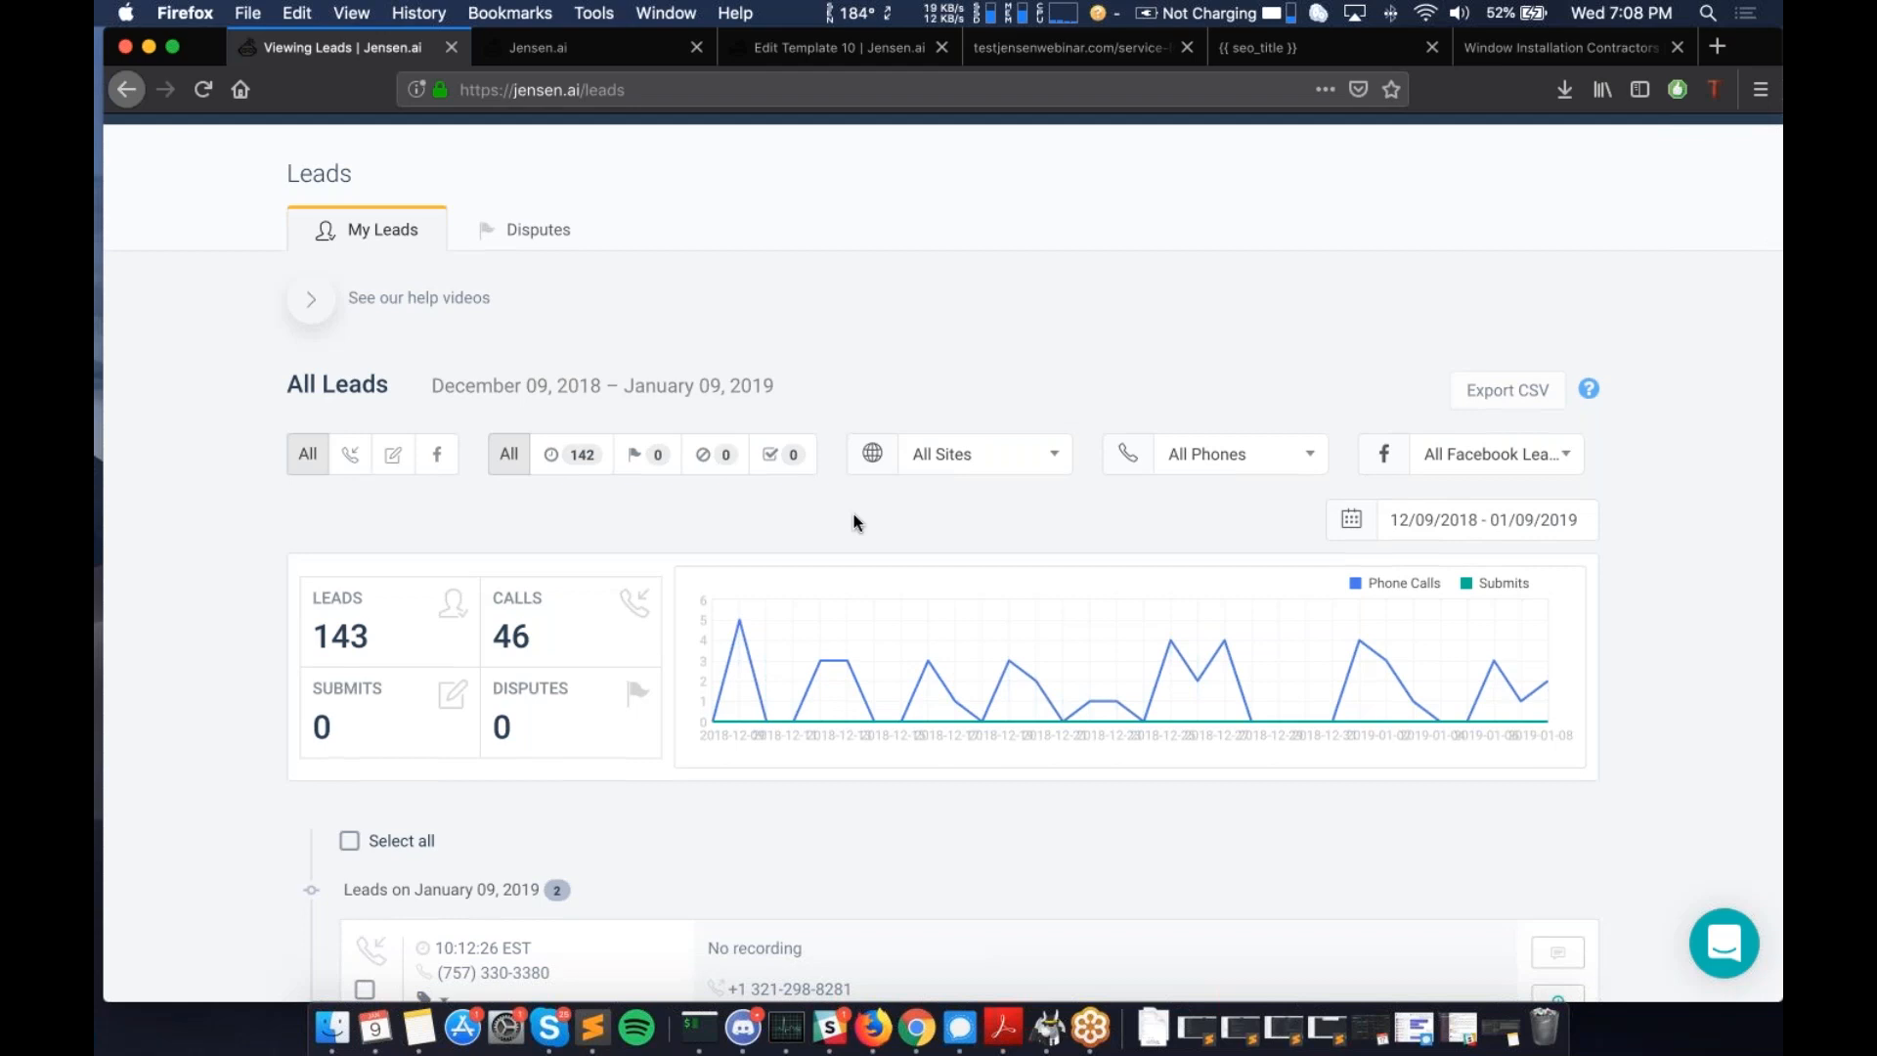
pyautogui.scroll(-3, 853, 518)
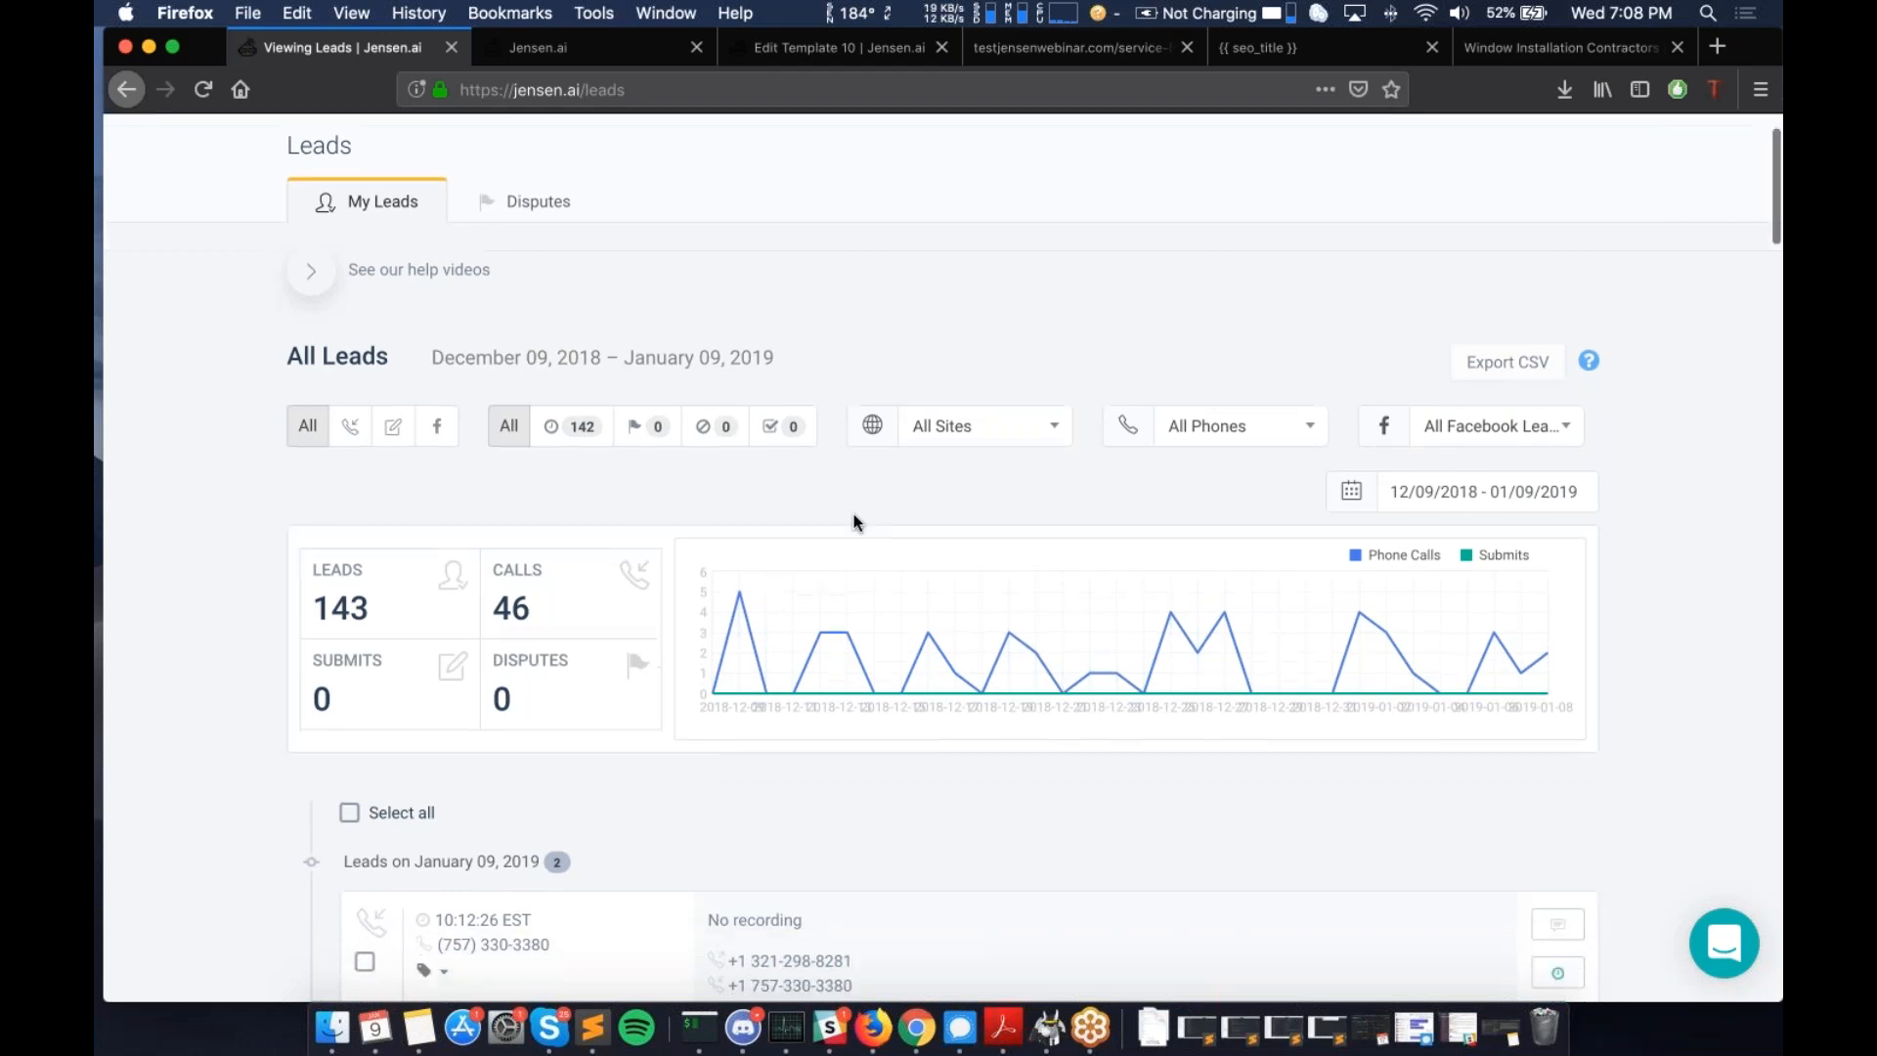
pyautogui.scroll(-10, 854, 521)
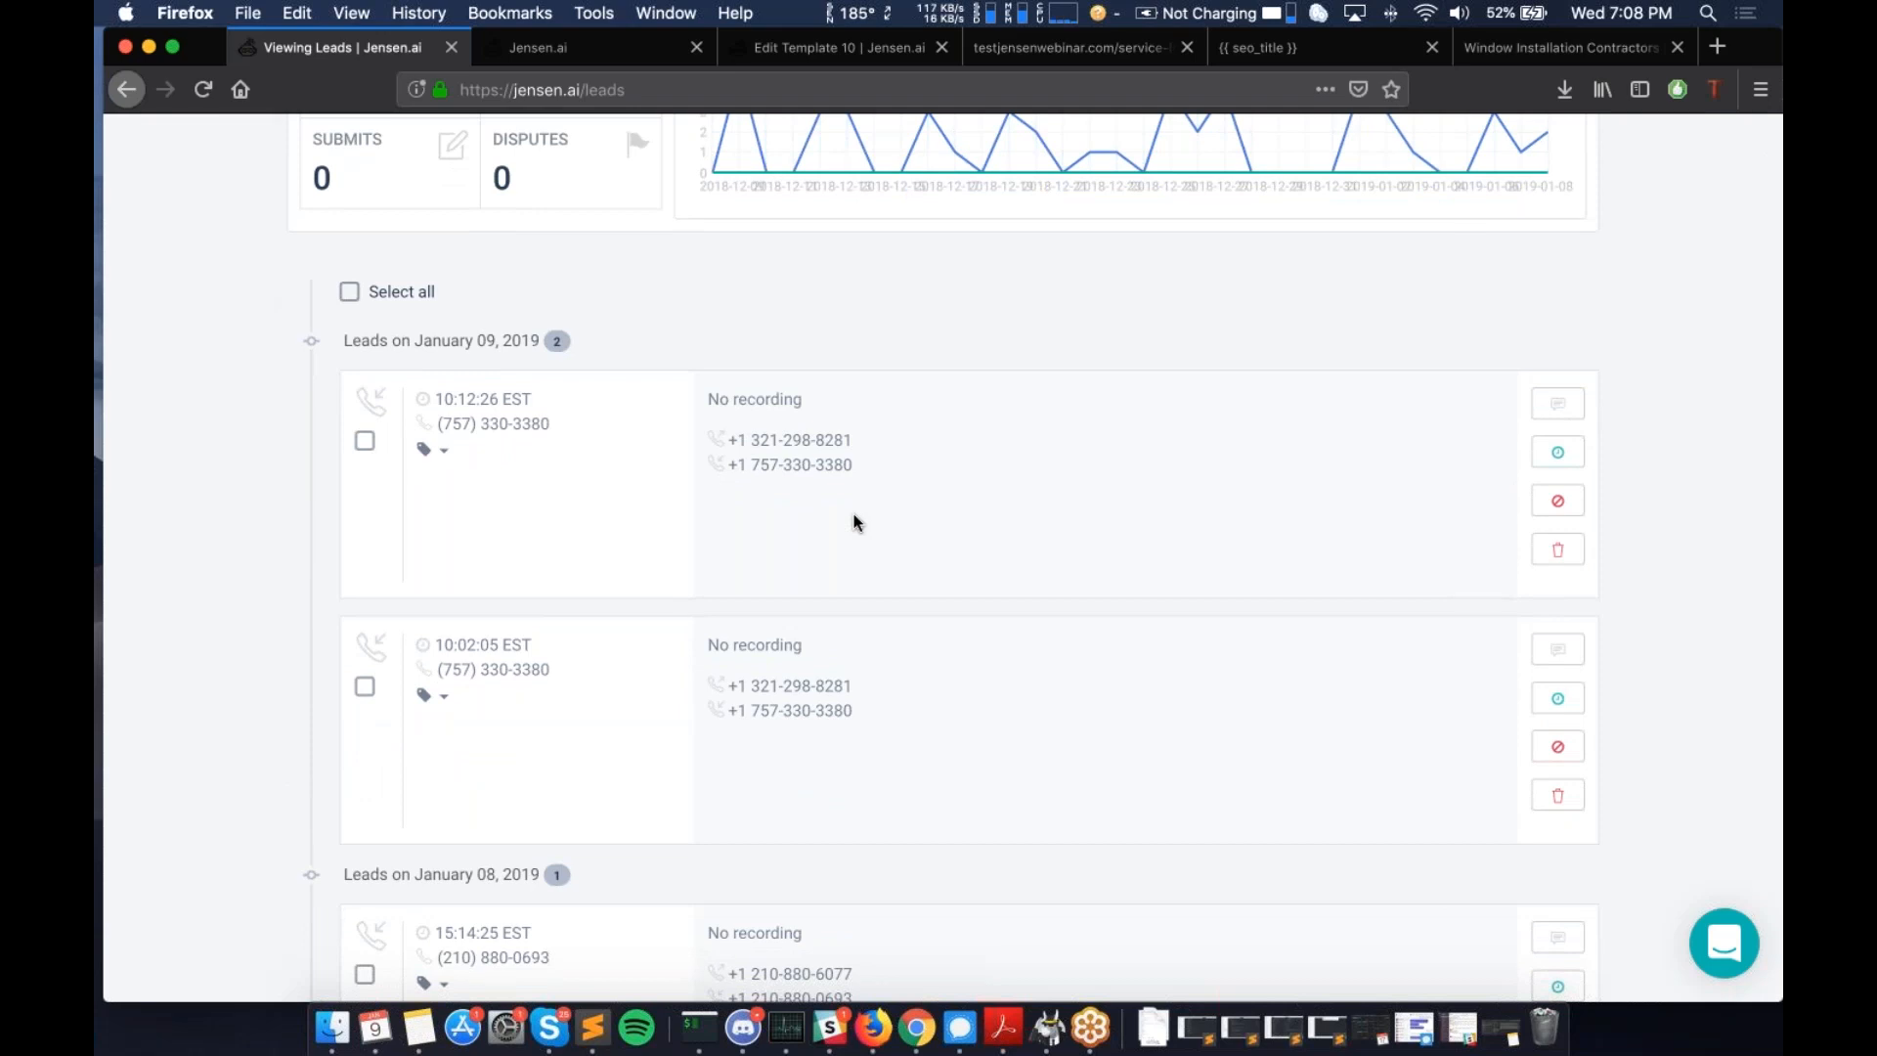
pyautogui.scroll(3, 853, 515)
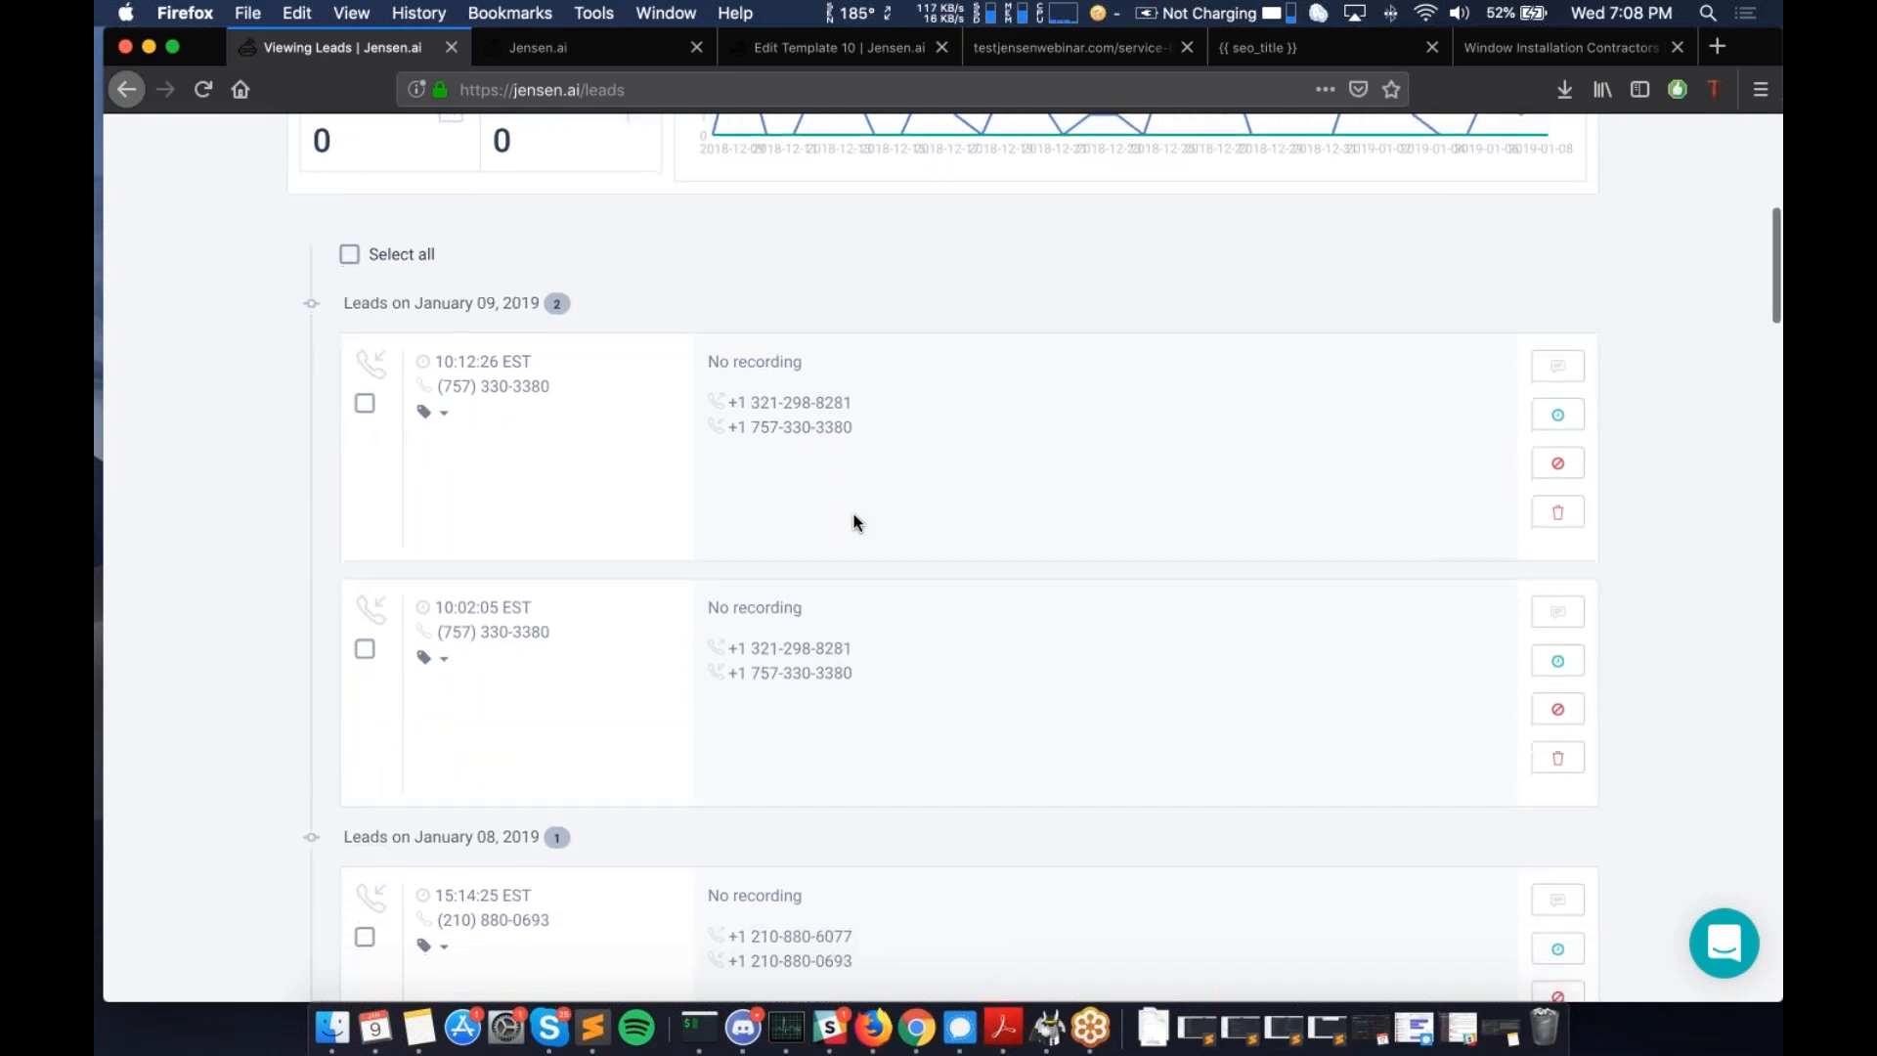
pyautogui.scroll(-15, 854, 516)
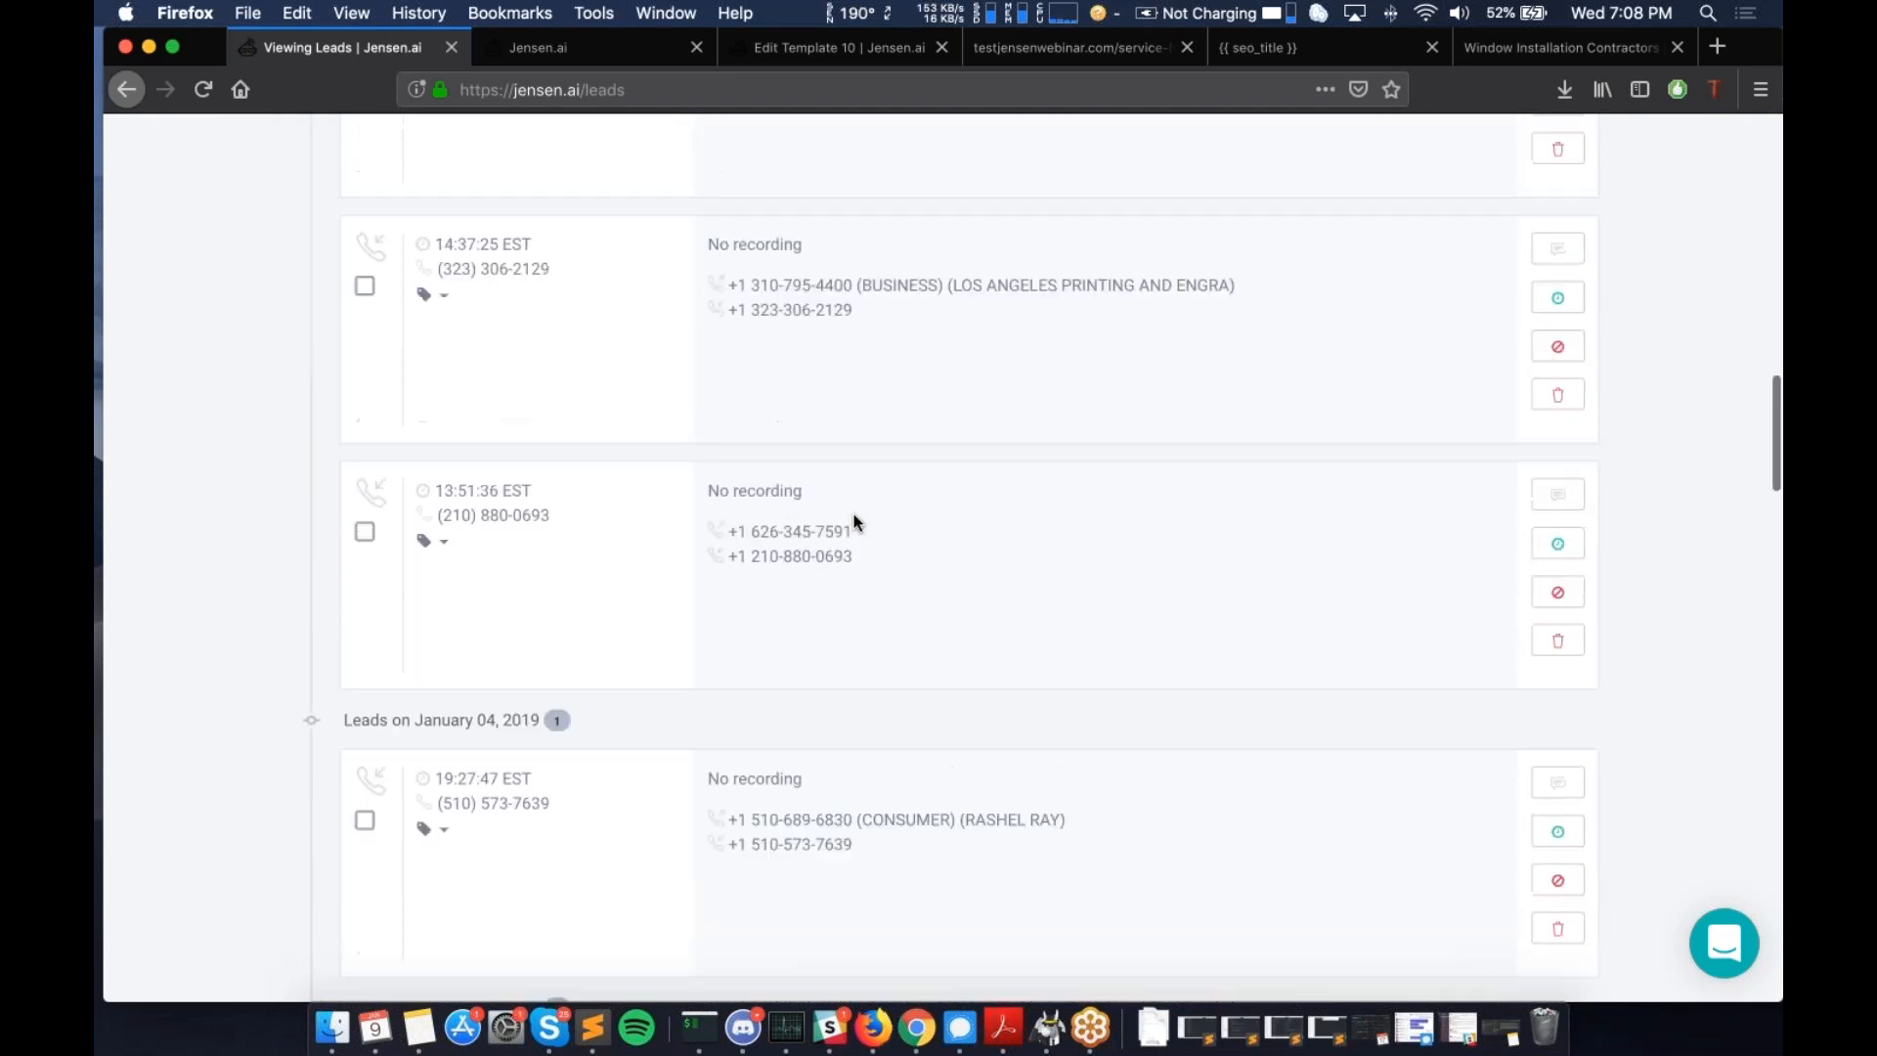
pyautogui.scroll(-10, 854, 518)
pyautogui.scroll(6, 854, 518)
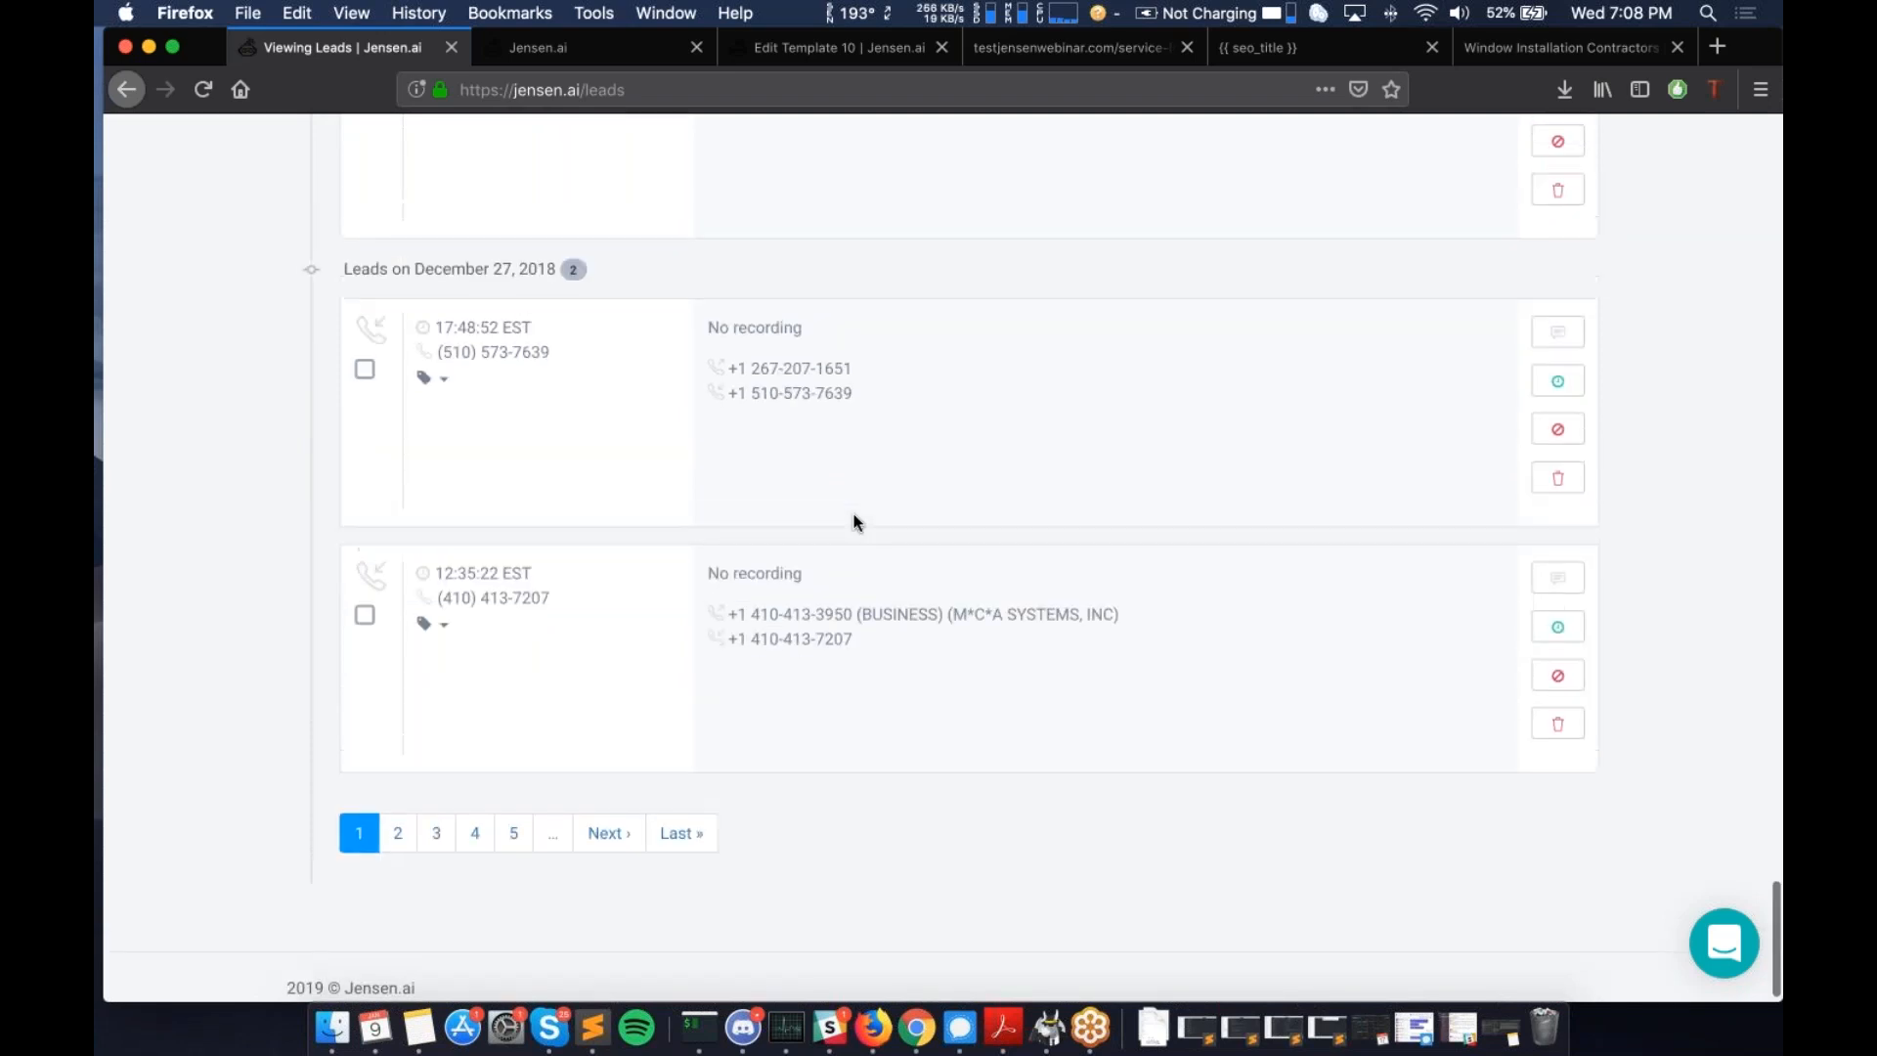
pyautogui.scroll(5, 854, 514)
pyautogui.scroll(10, 854, 513)
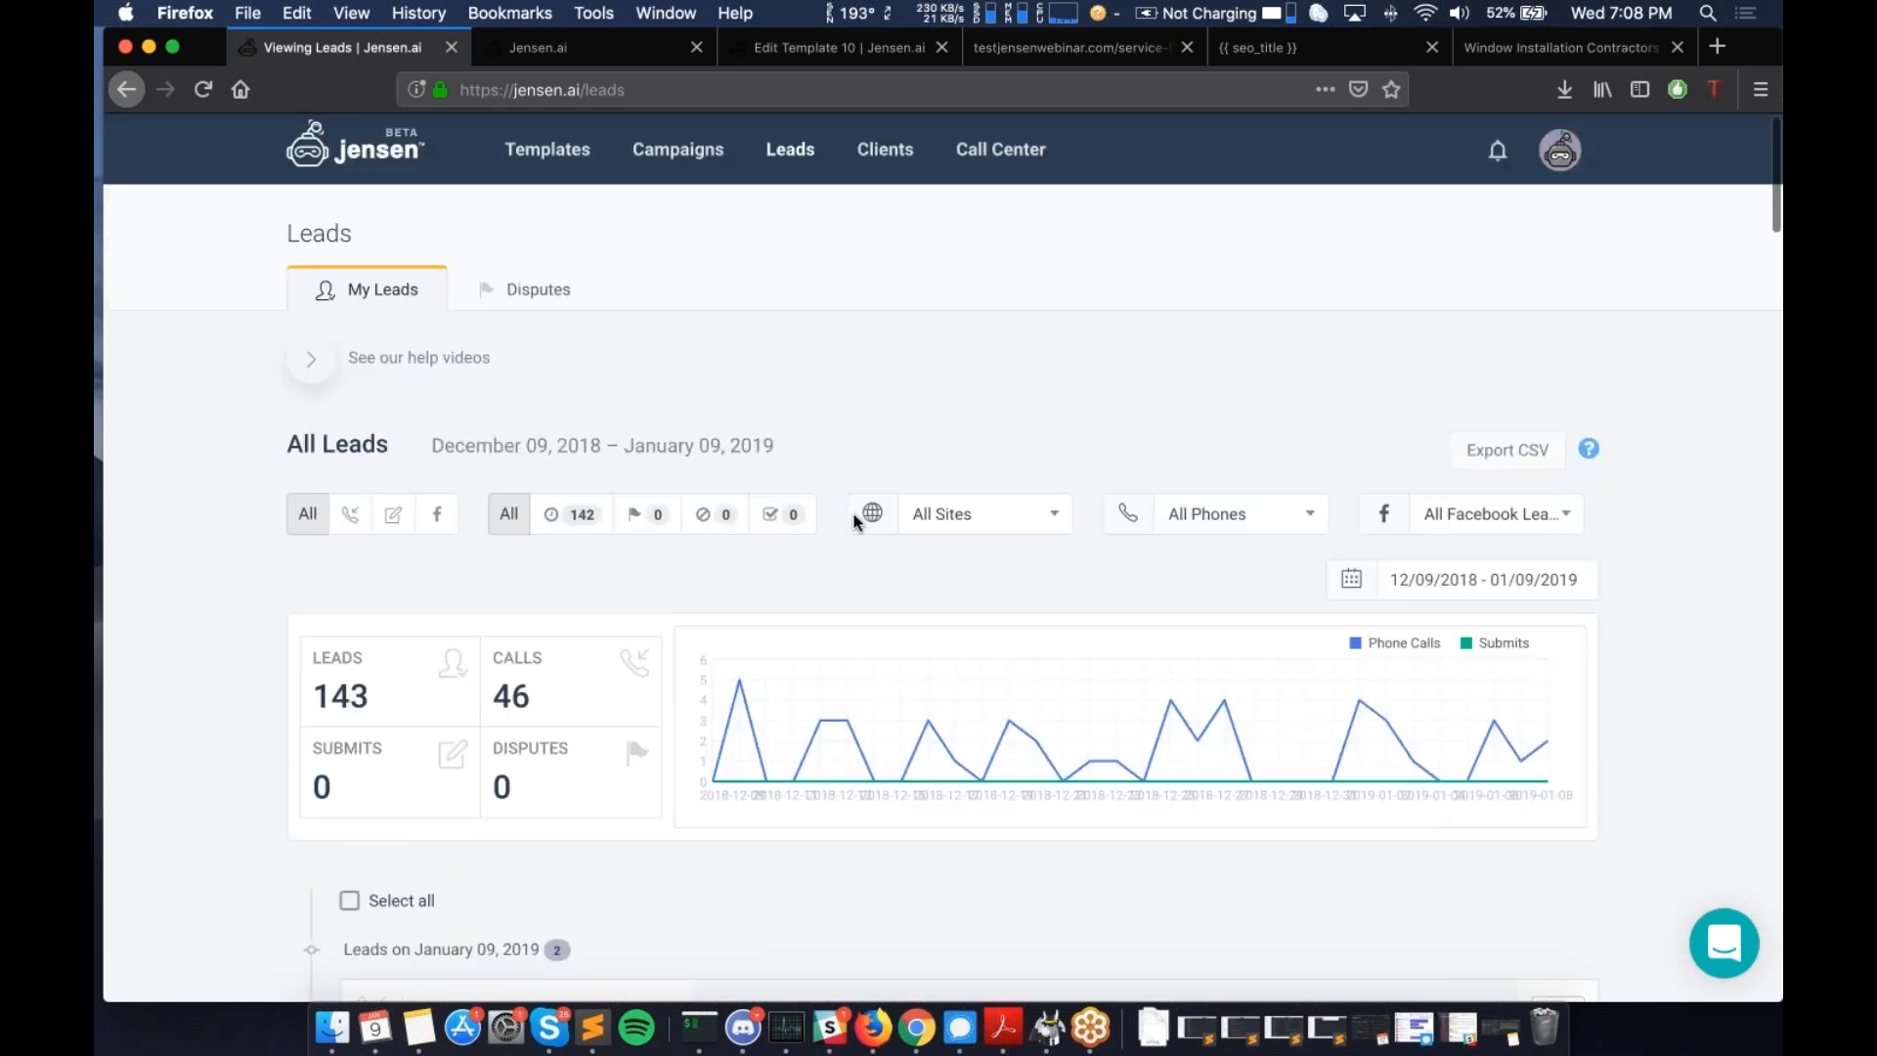
pyautogui.scroll(-4, 836, 479)
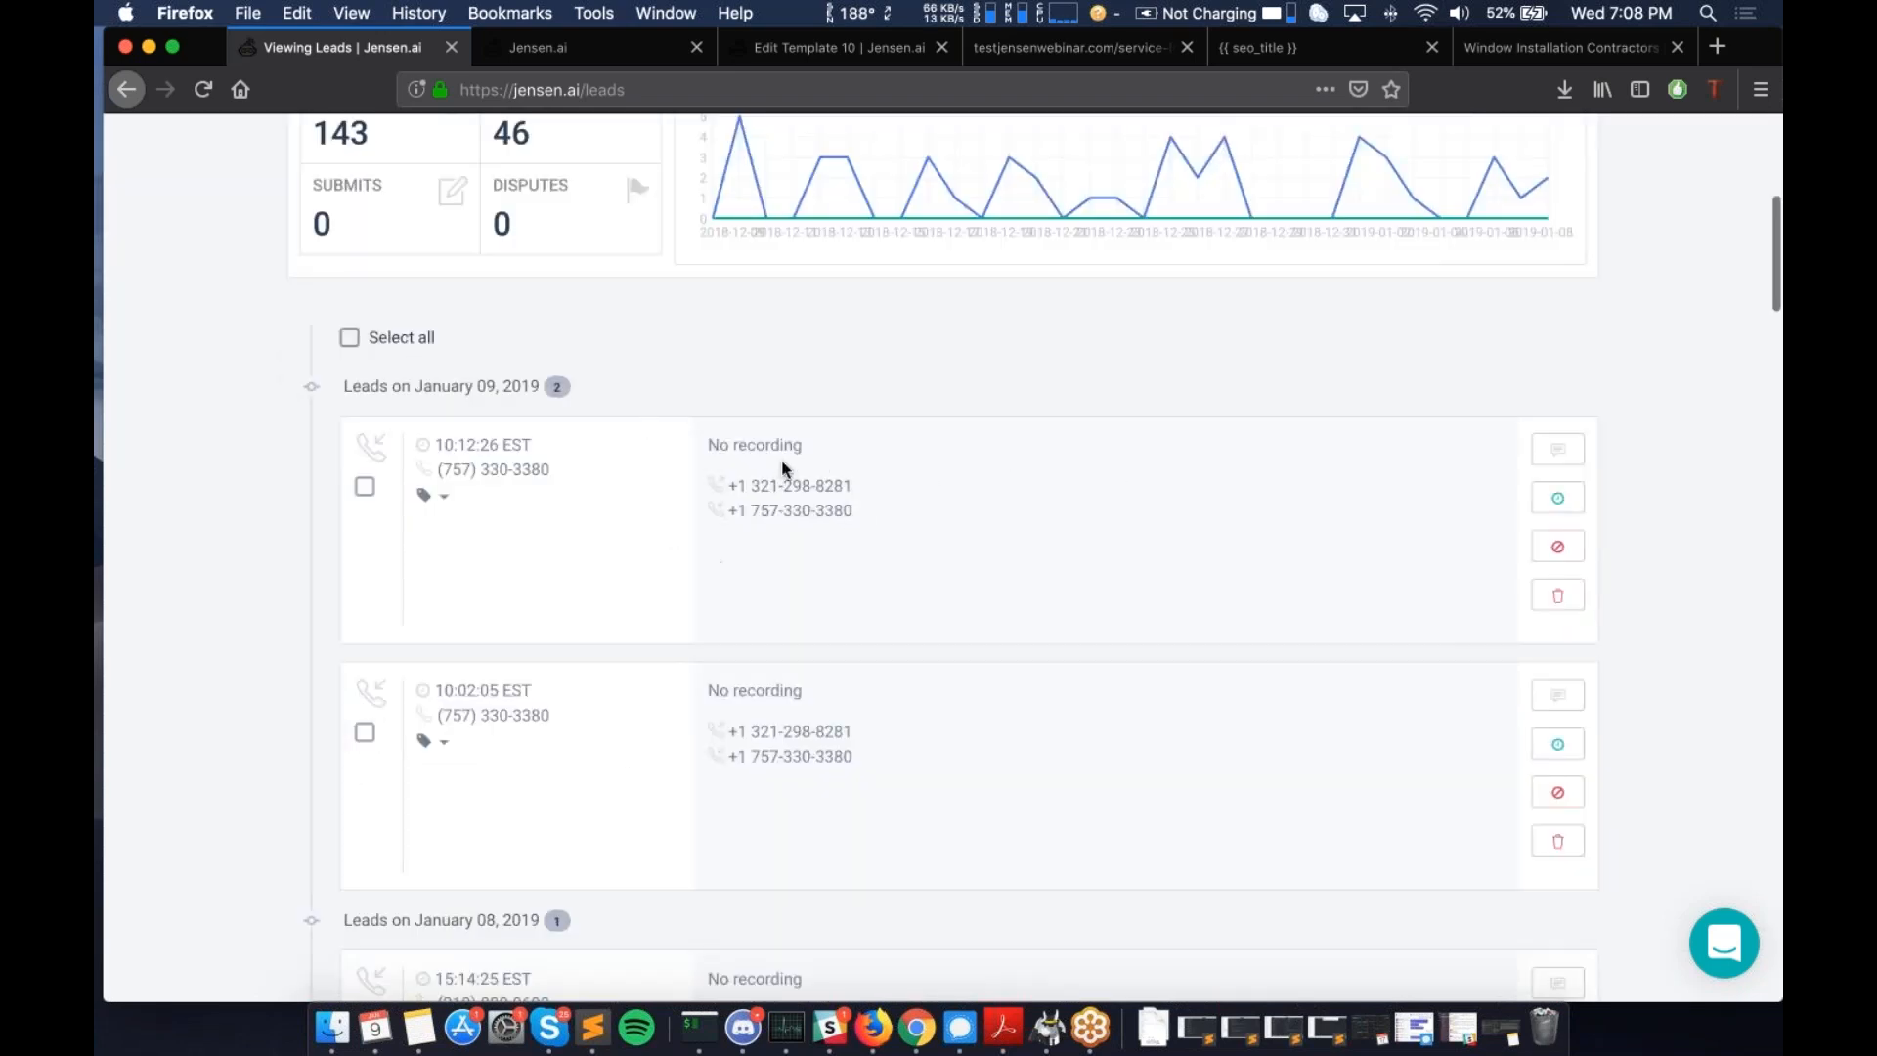
pyautogui.scroll(-4, 912, 582)
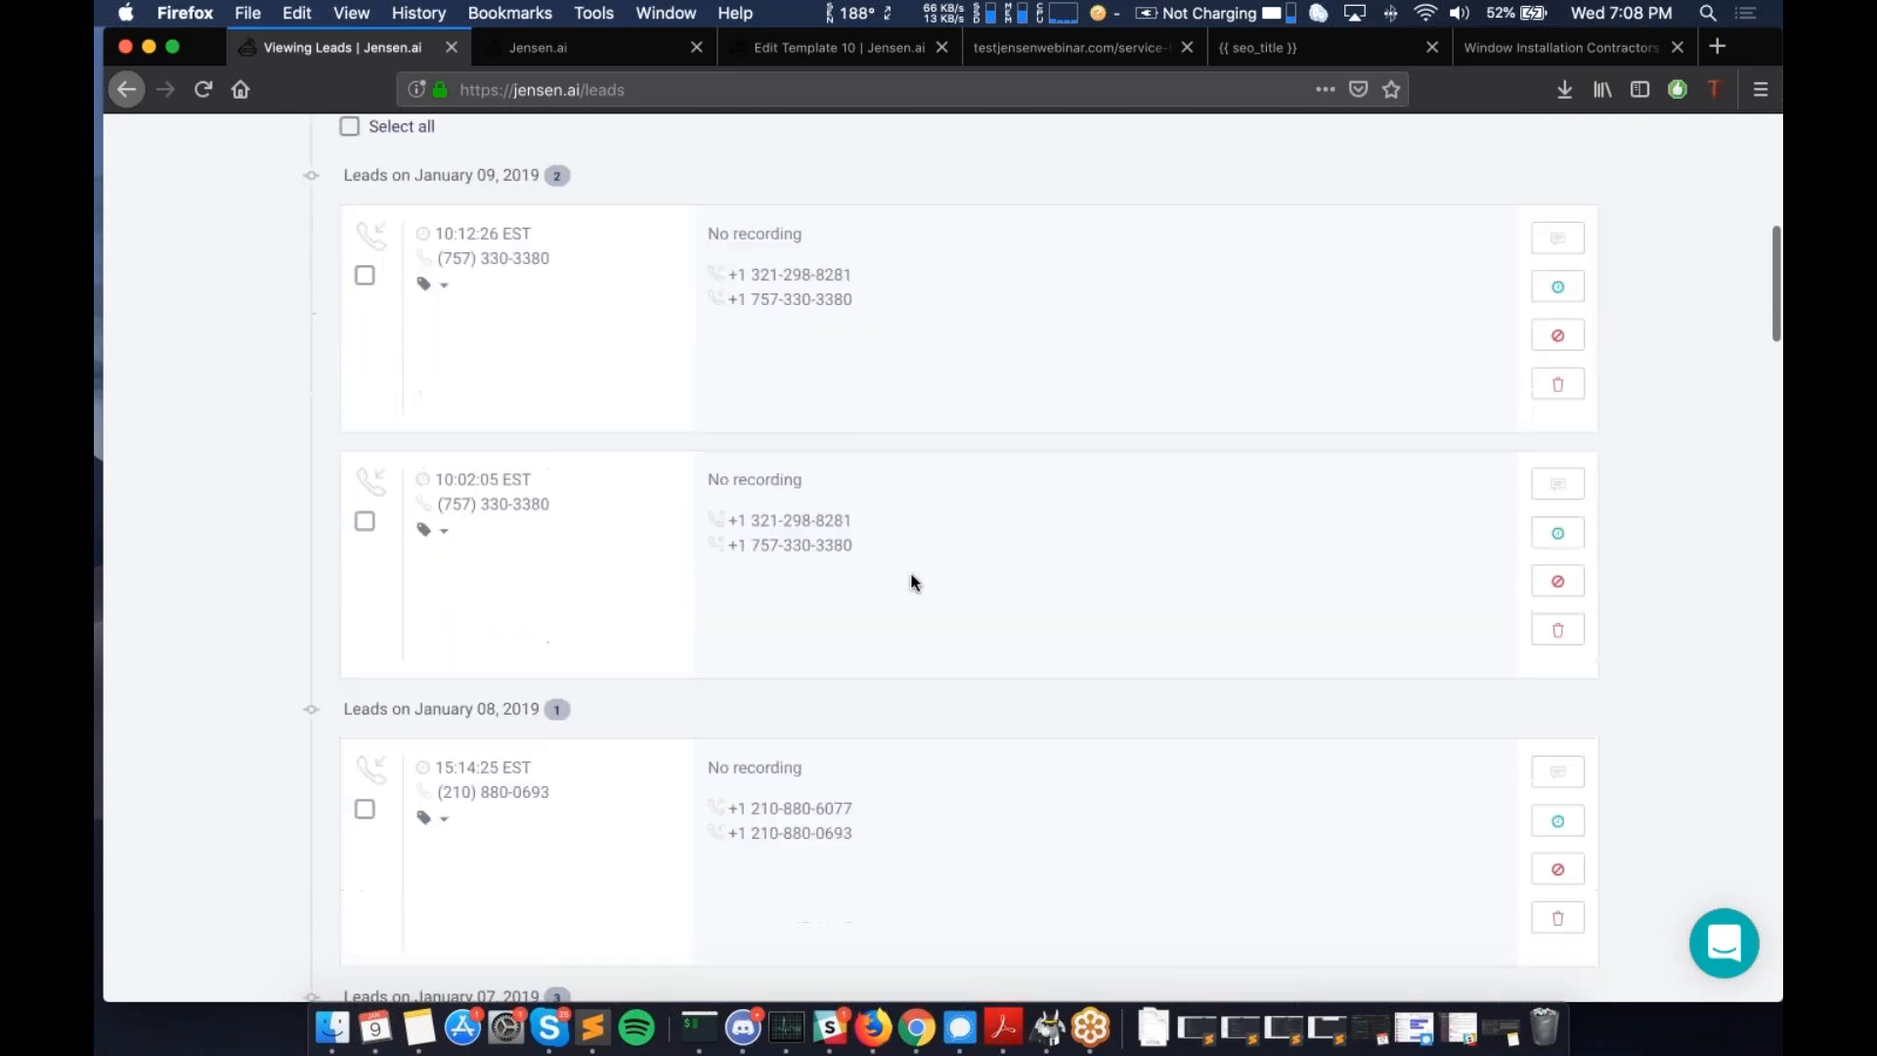
pyautogui.scroll(-3, 911, 582)
pyautogui.moveTo(749, 692); pyautogui.dragTo(1066, 696)
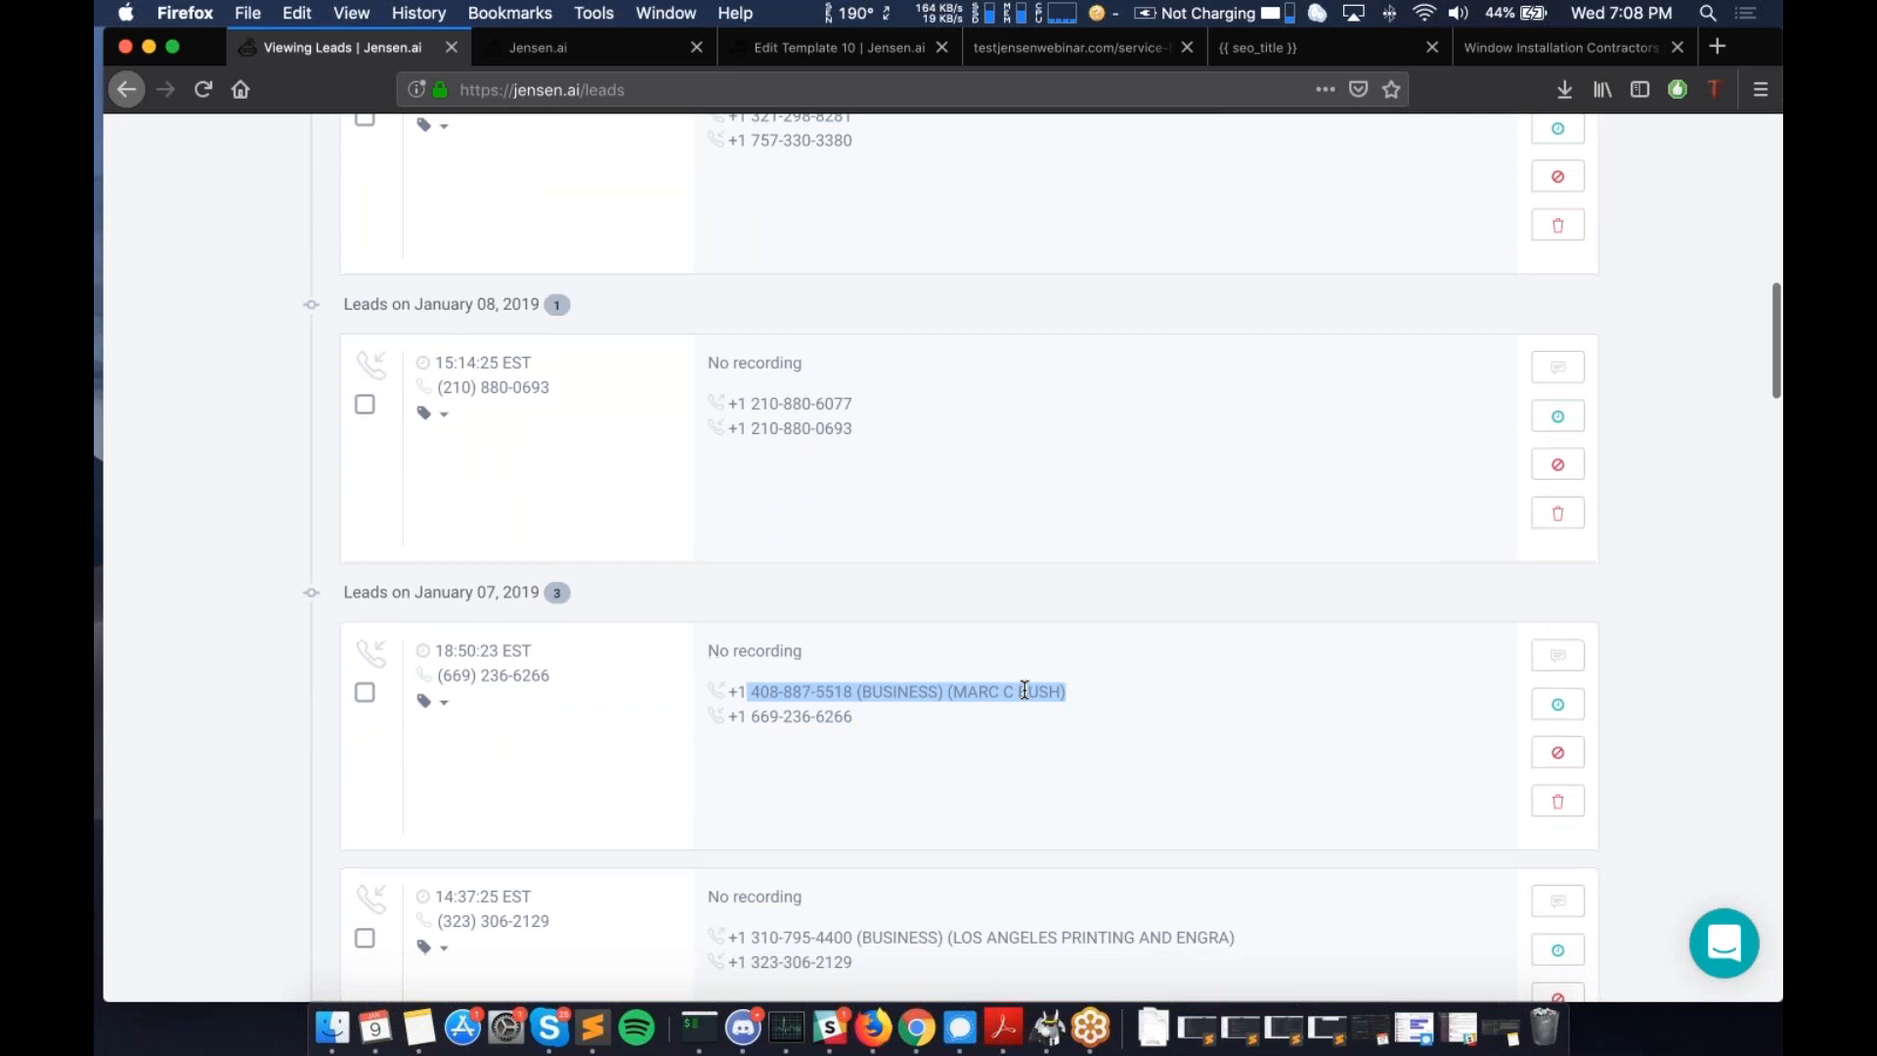
pyautogui.scroll(-1, 1025, 690)
pyautogui.click(1171, 674)
pyautogui.scroll(2, 1172, 675)
pyautogui.scroll(10, 1171, 675)
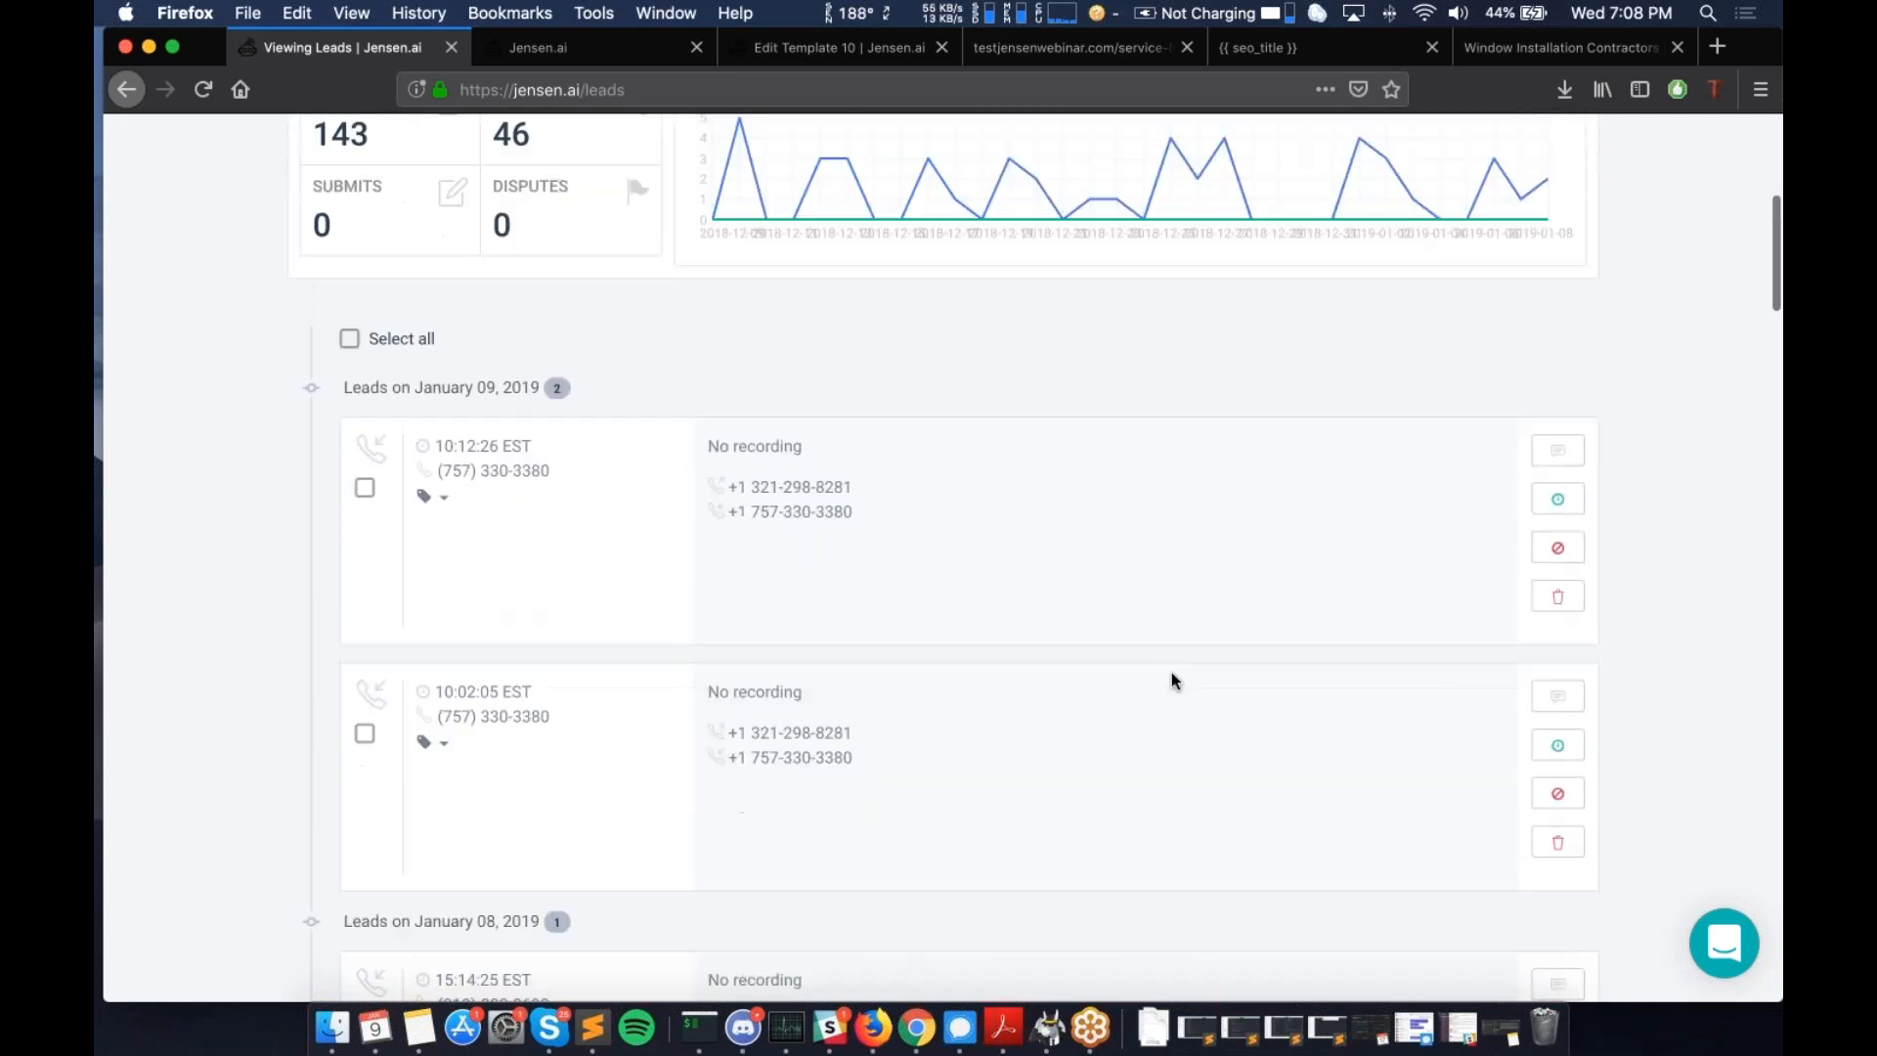
pyautogui.scroll(-2, 1171, 674)
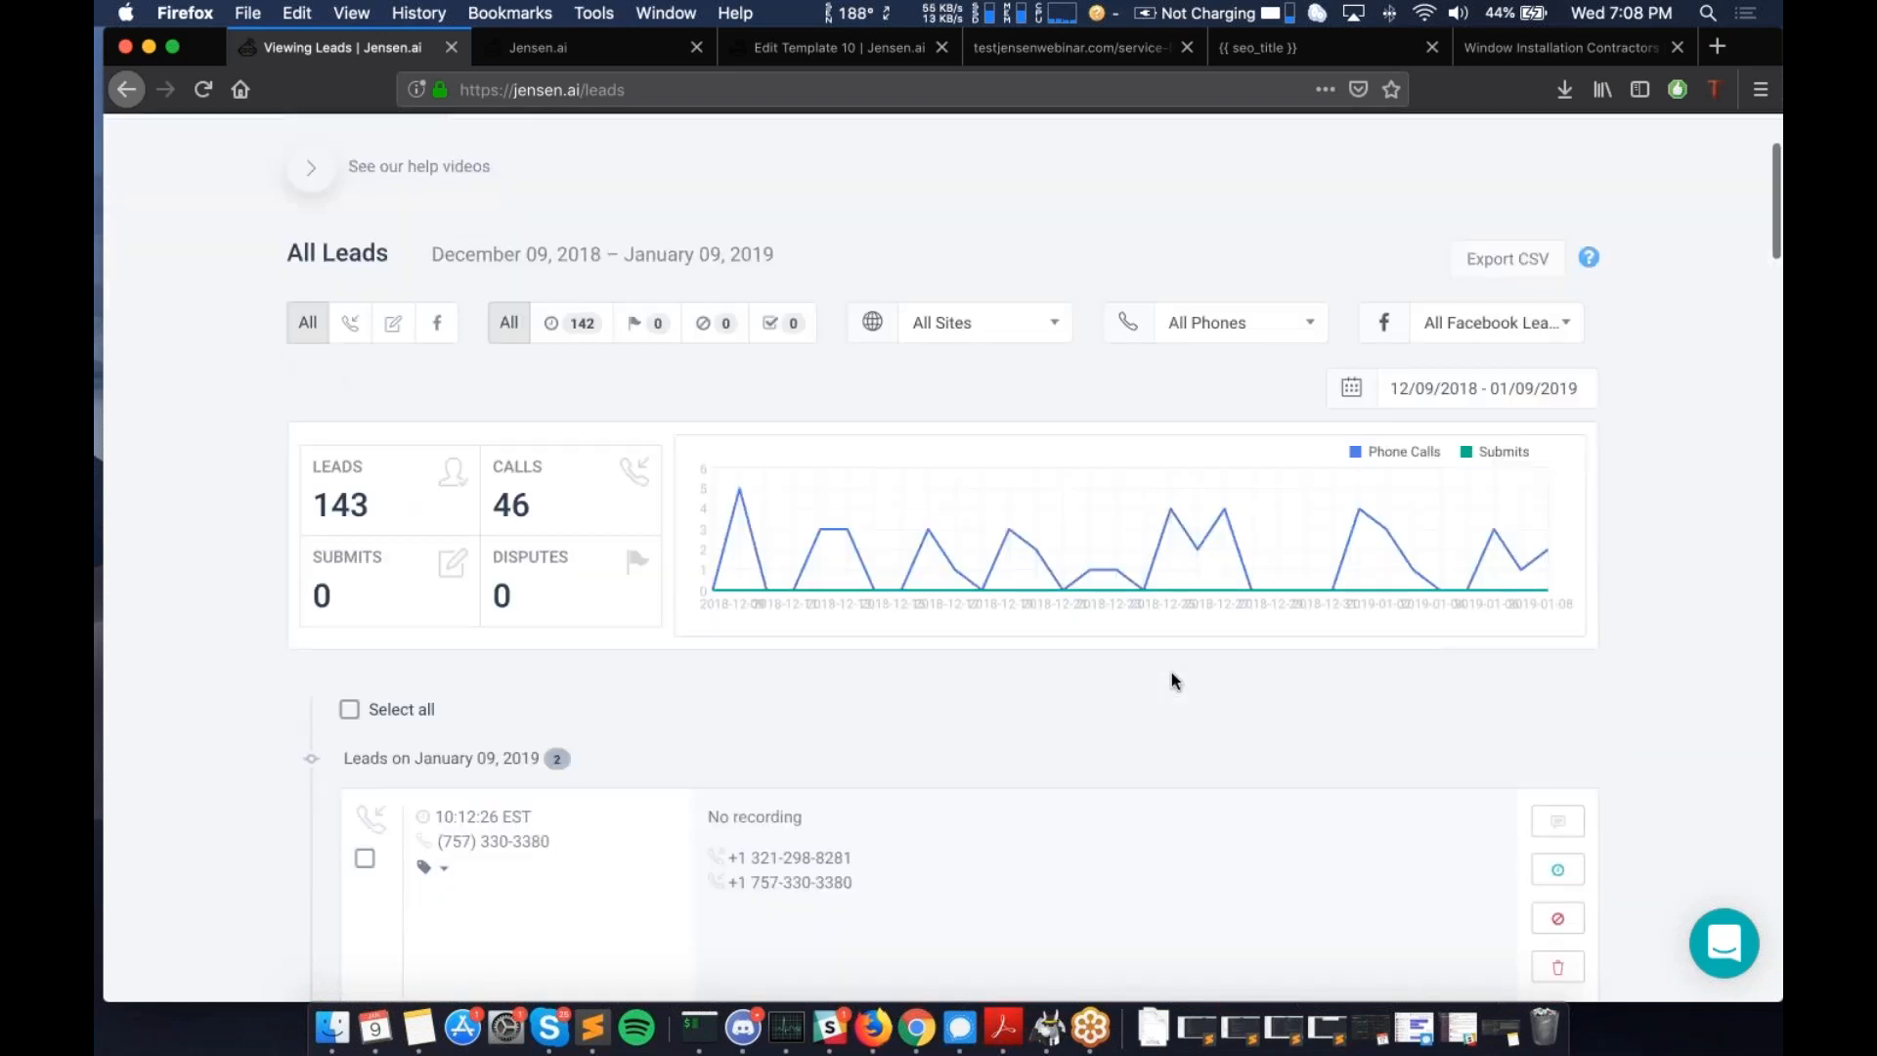
pyautogui.scroll(-4, 1193, 680)
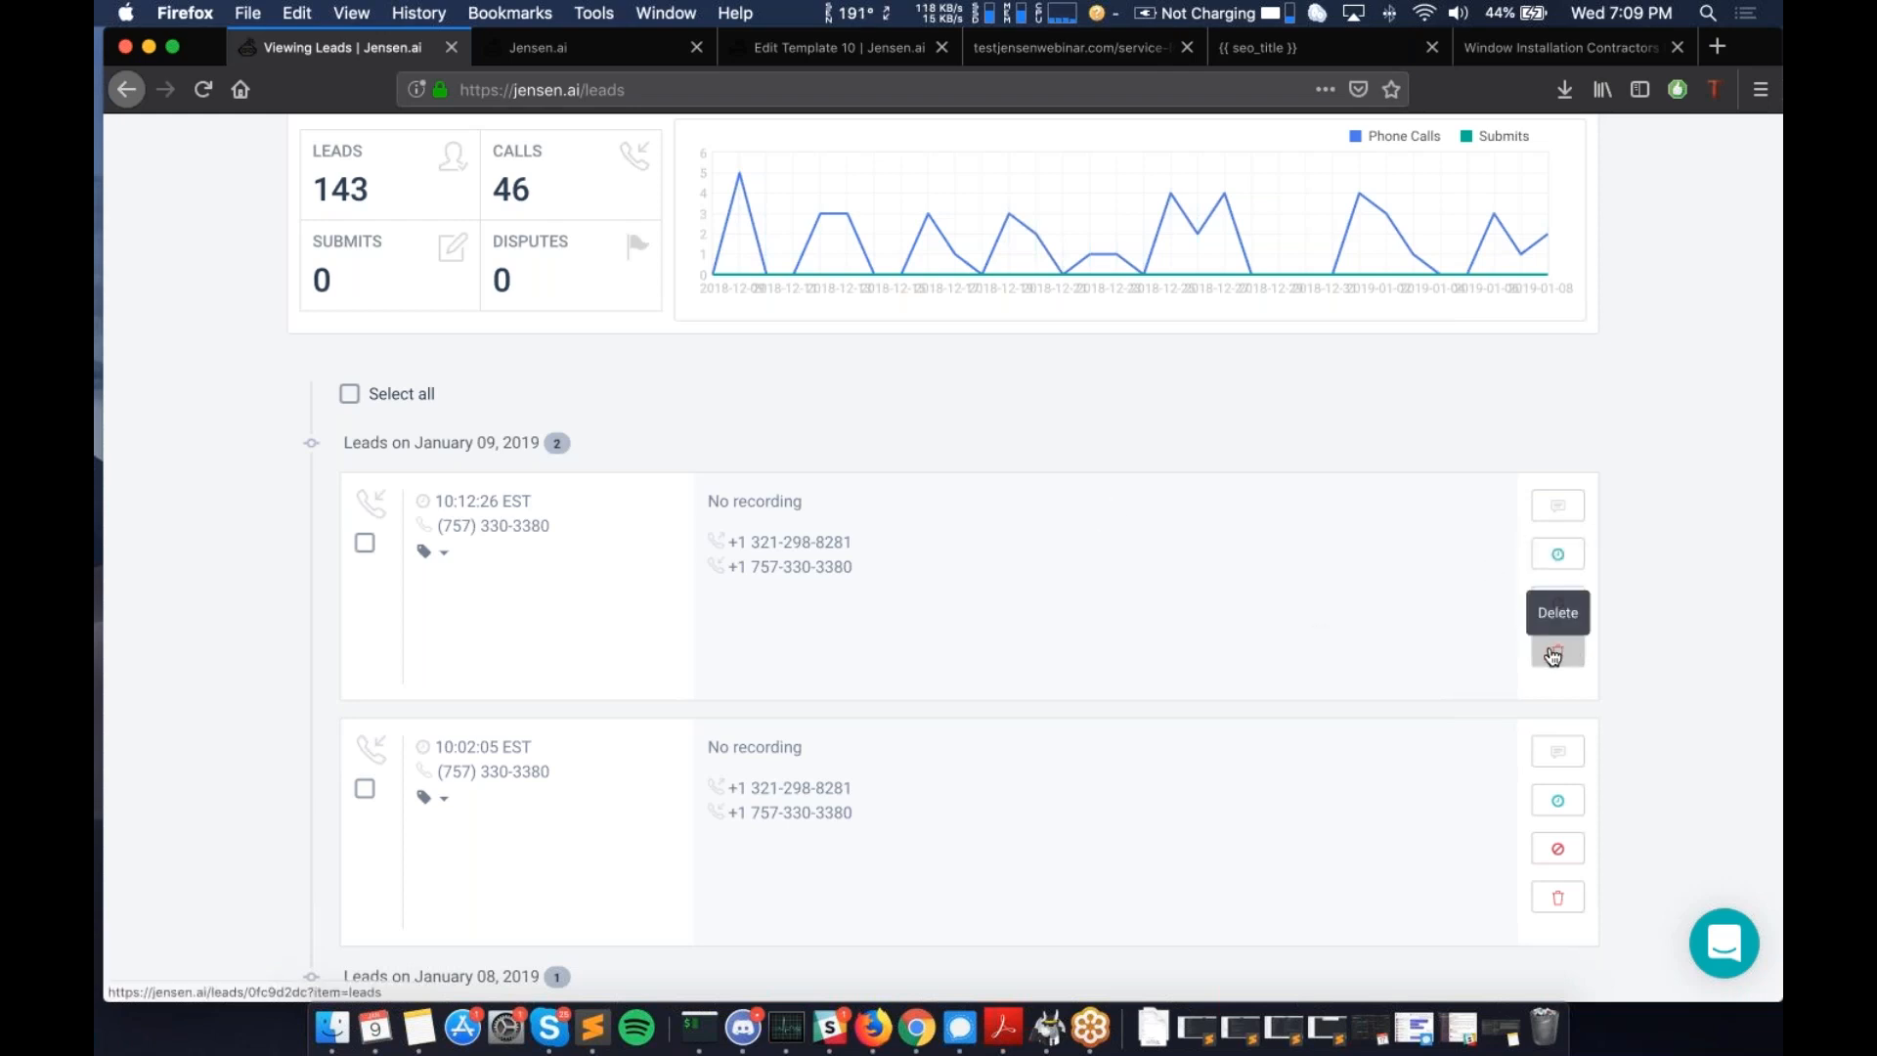
pyautogui.scroll(-1, 1103, 633)
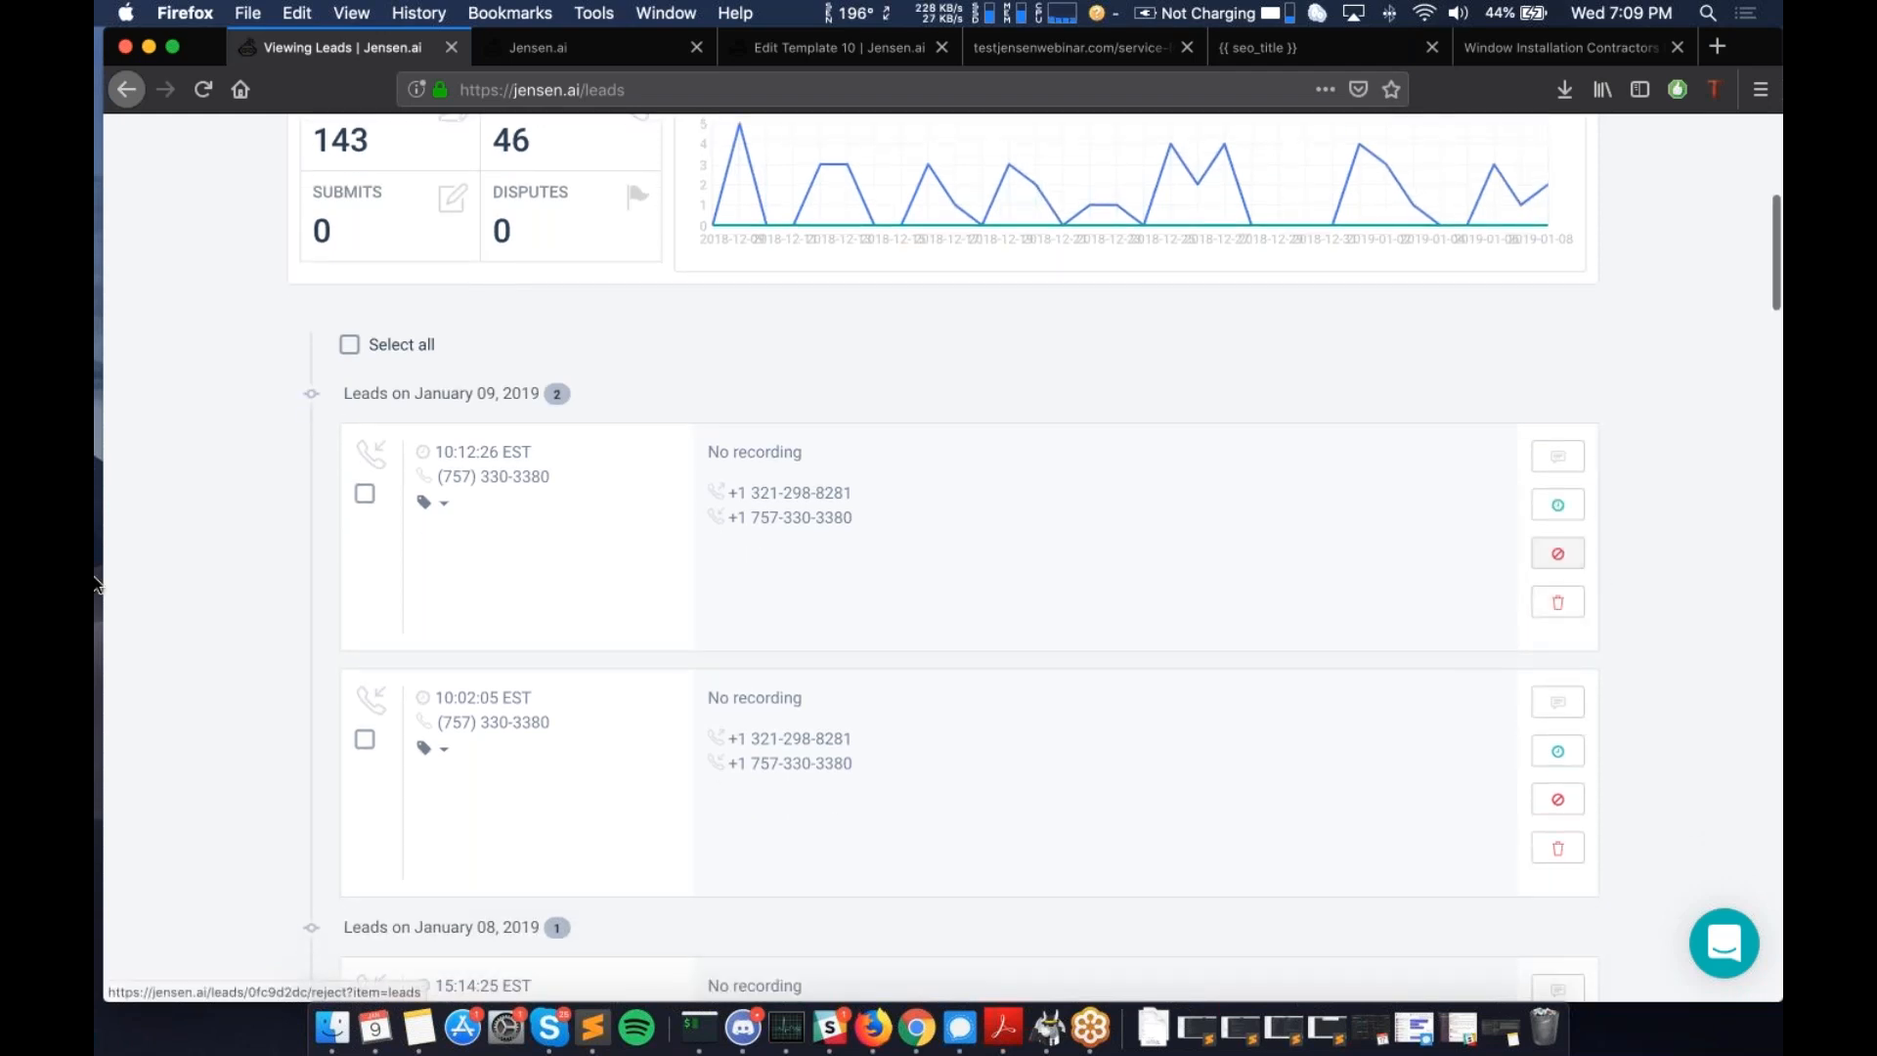
pyautogui.scroll(1, 381, 577)
pyautogui.scroll(10, 385, 585)
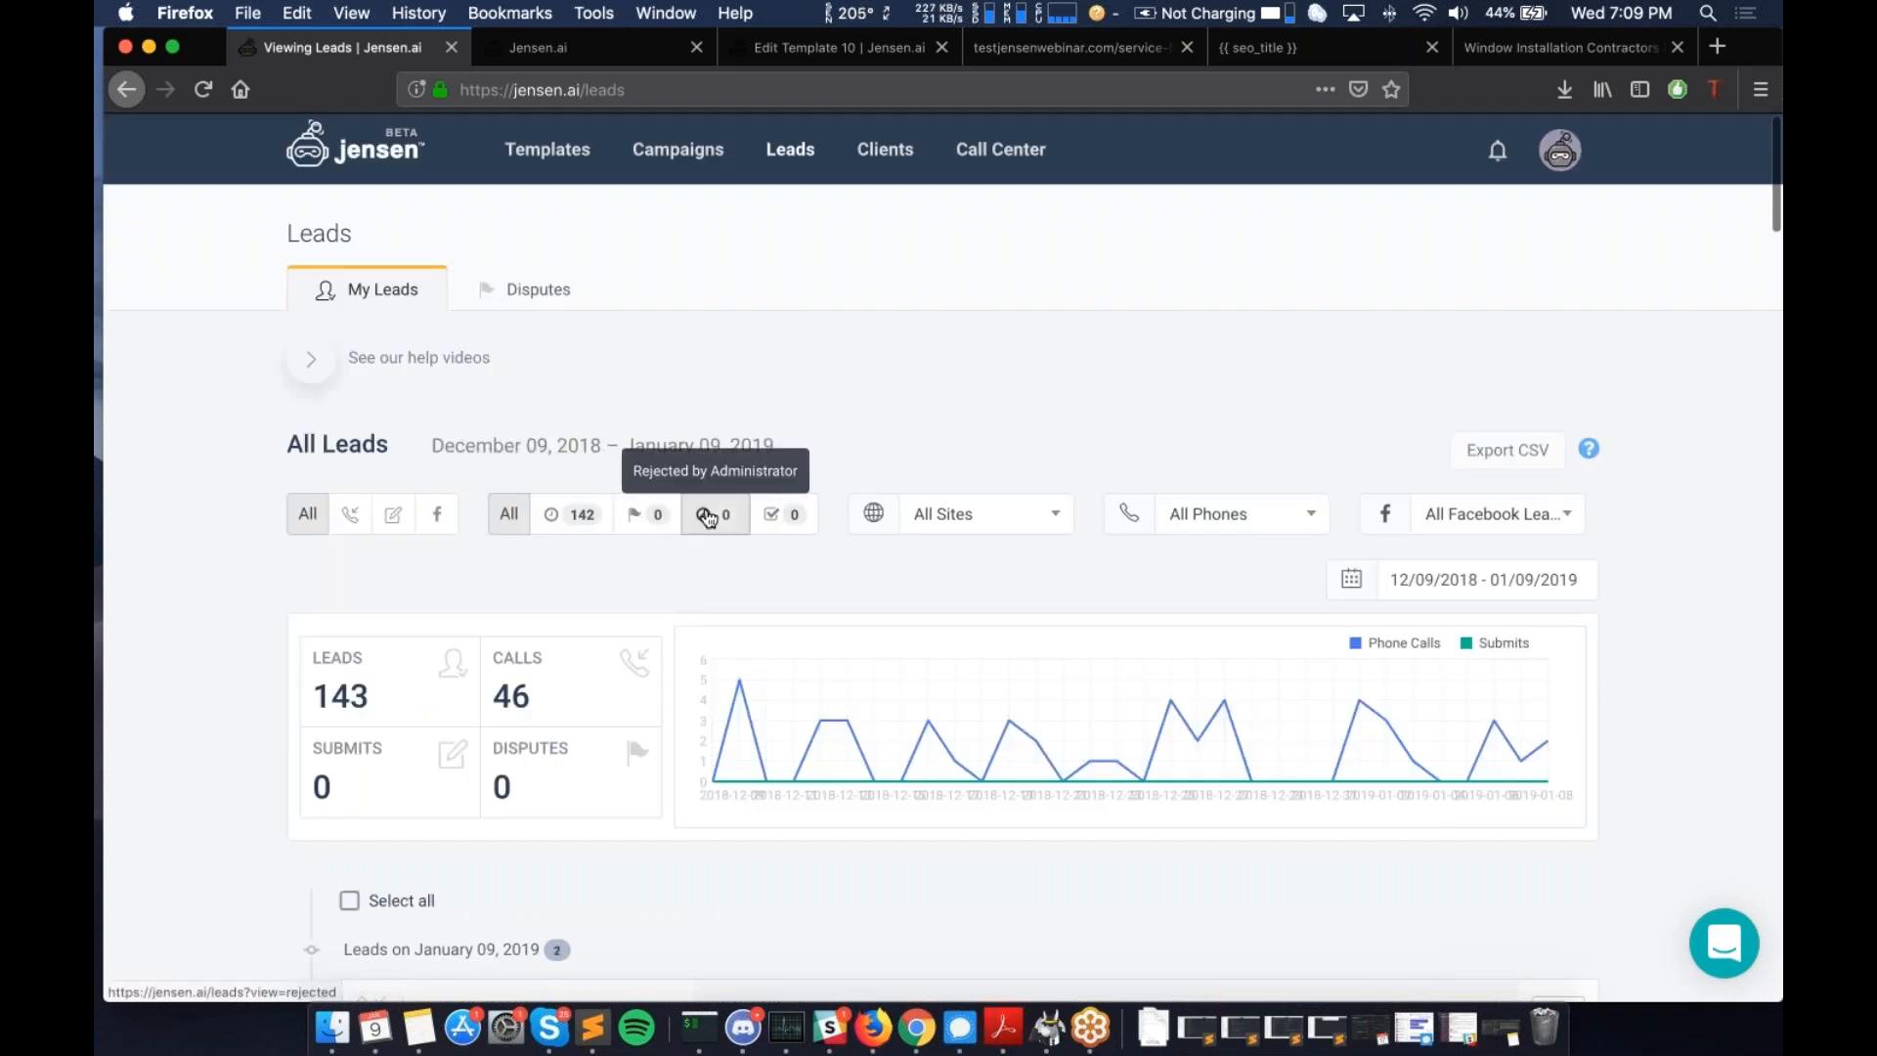
pyautogui.scroll(-1, 708, 518)
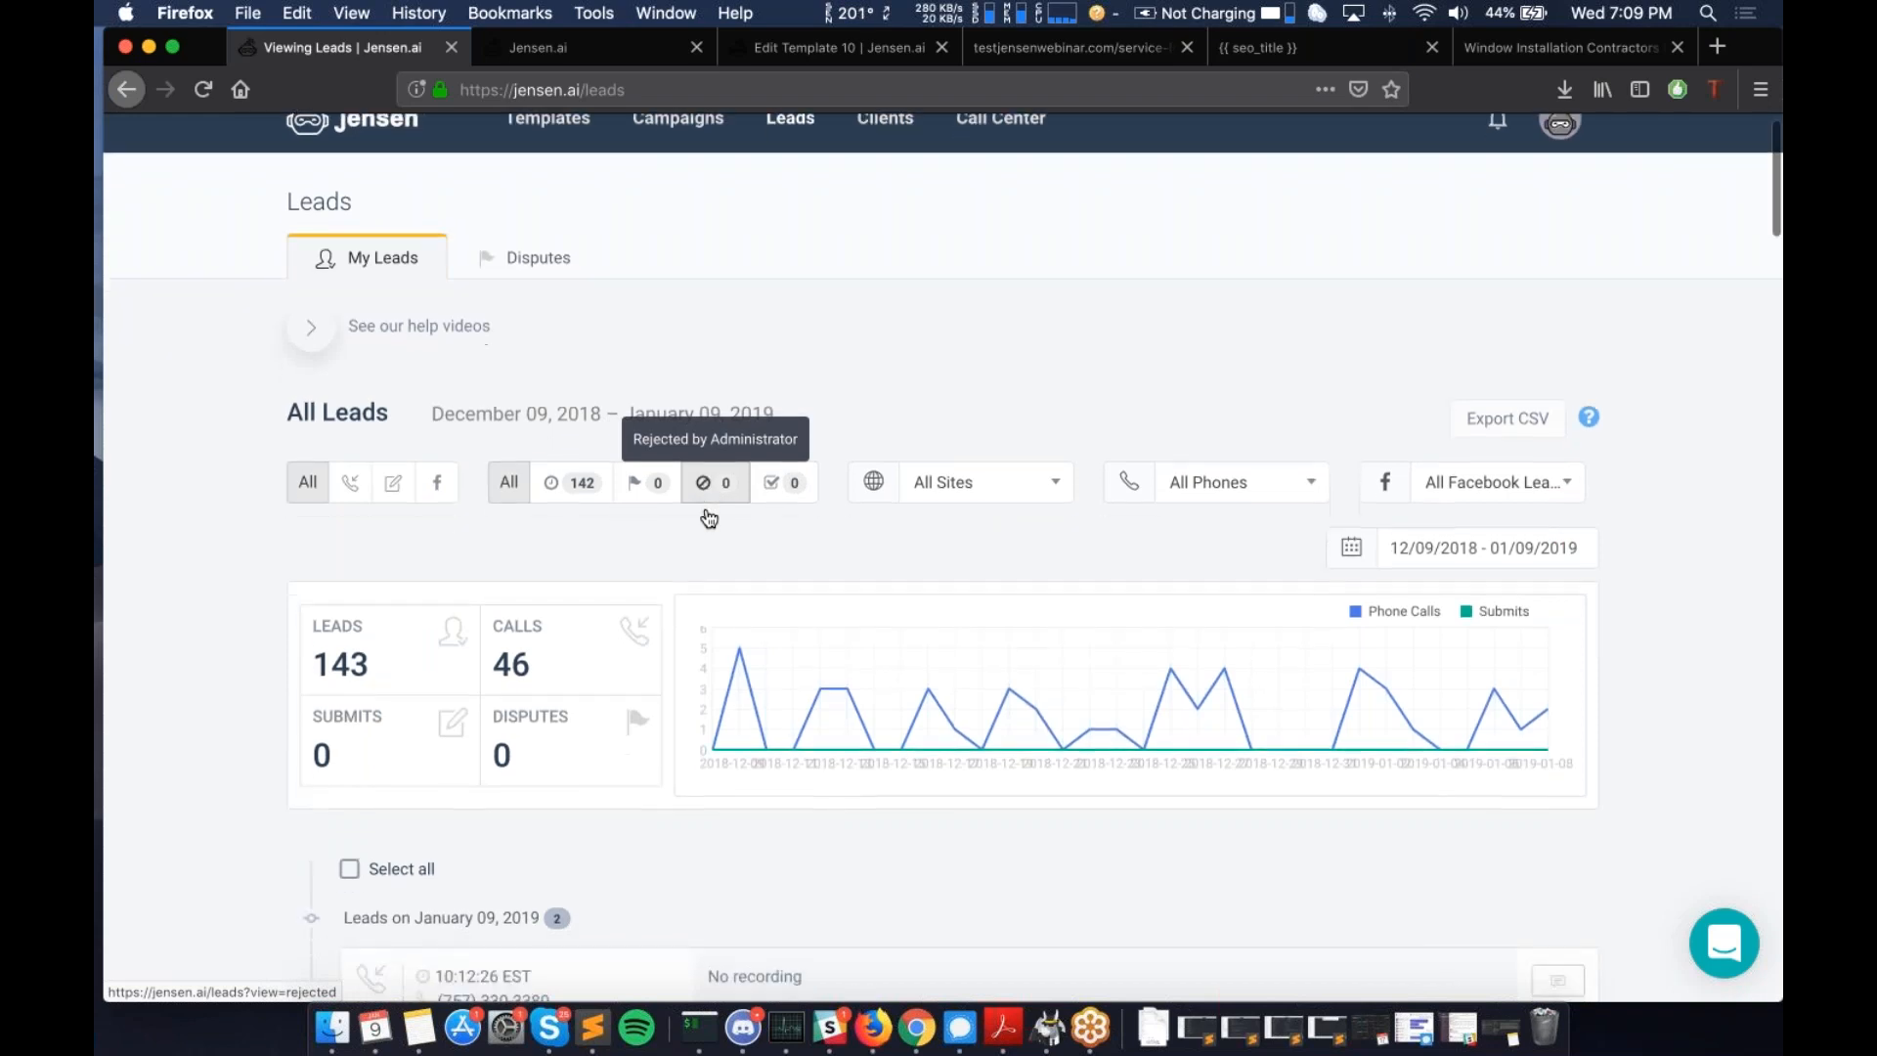
pyautogui.scroll(-15, 709, 518)
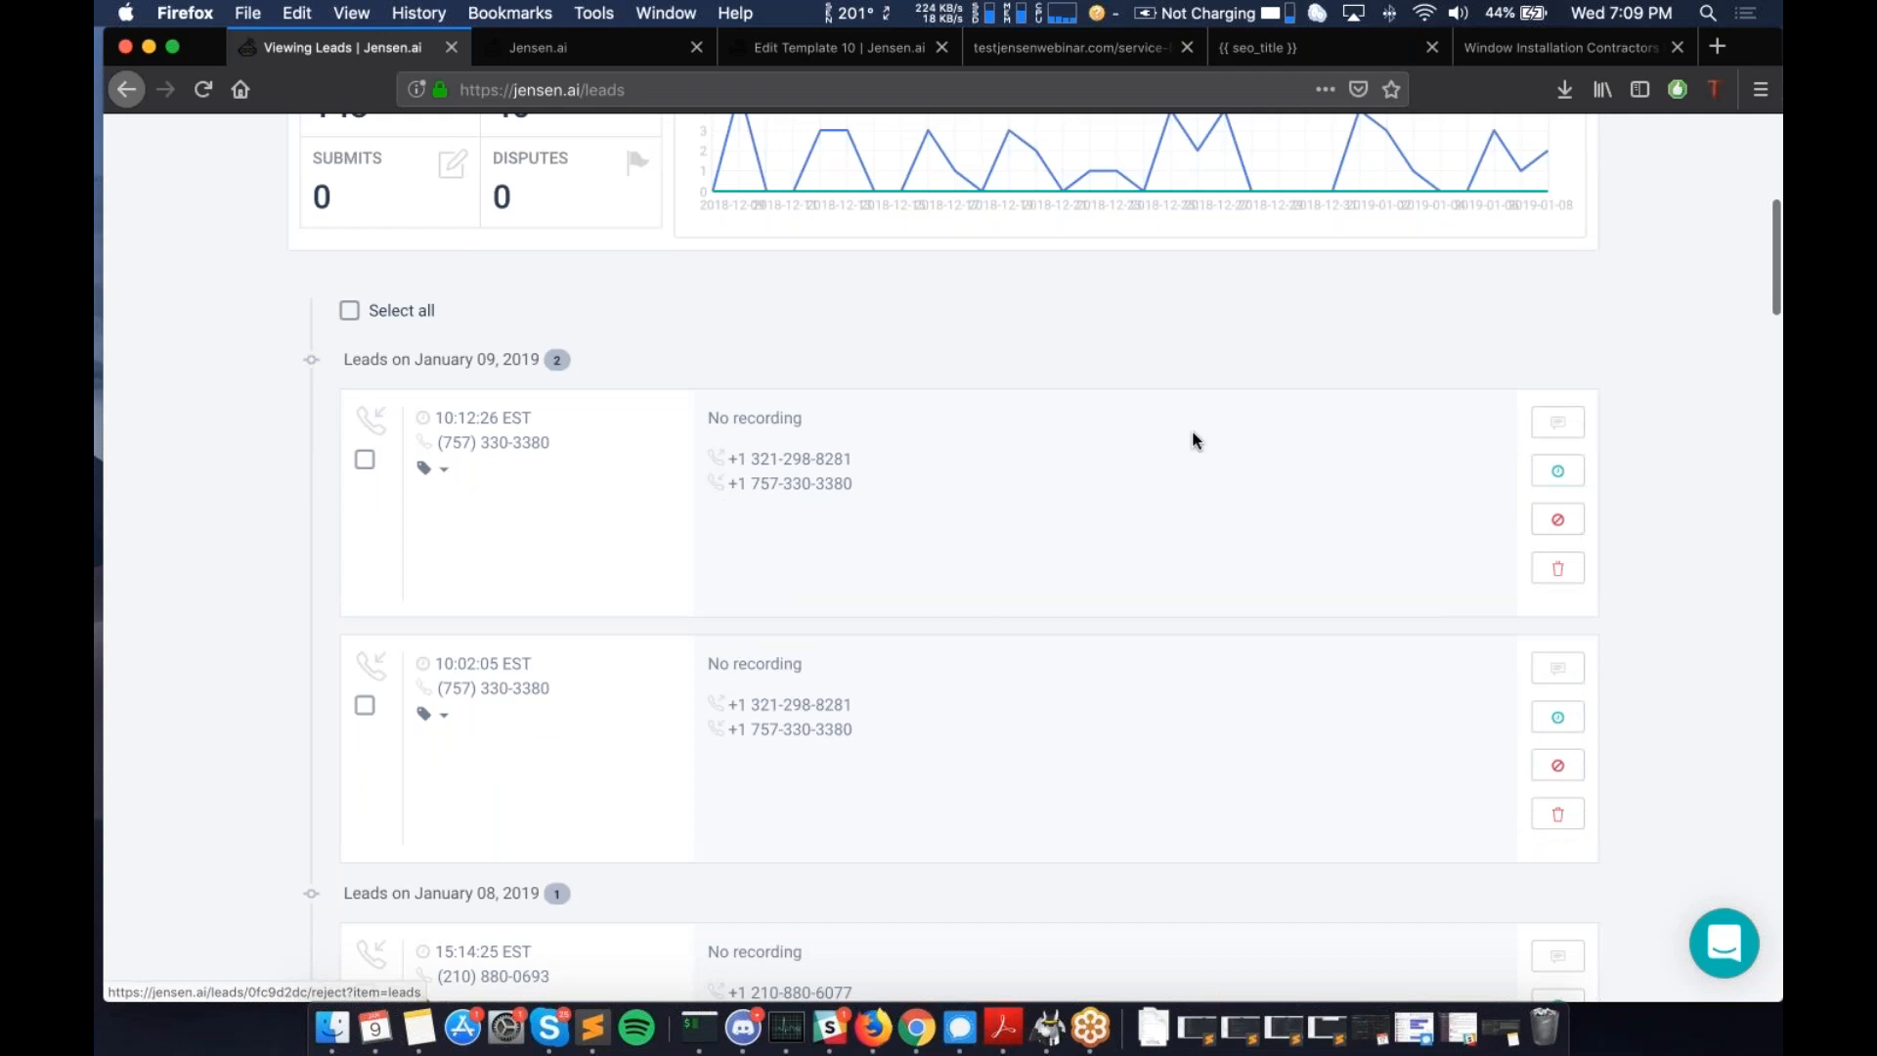
pyautogui.scroll(15, 1193, 440)
pyautogui.scroll(-12, 1193, 440)
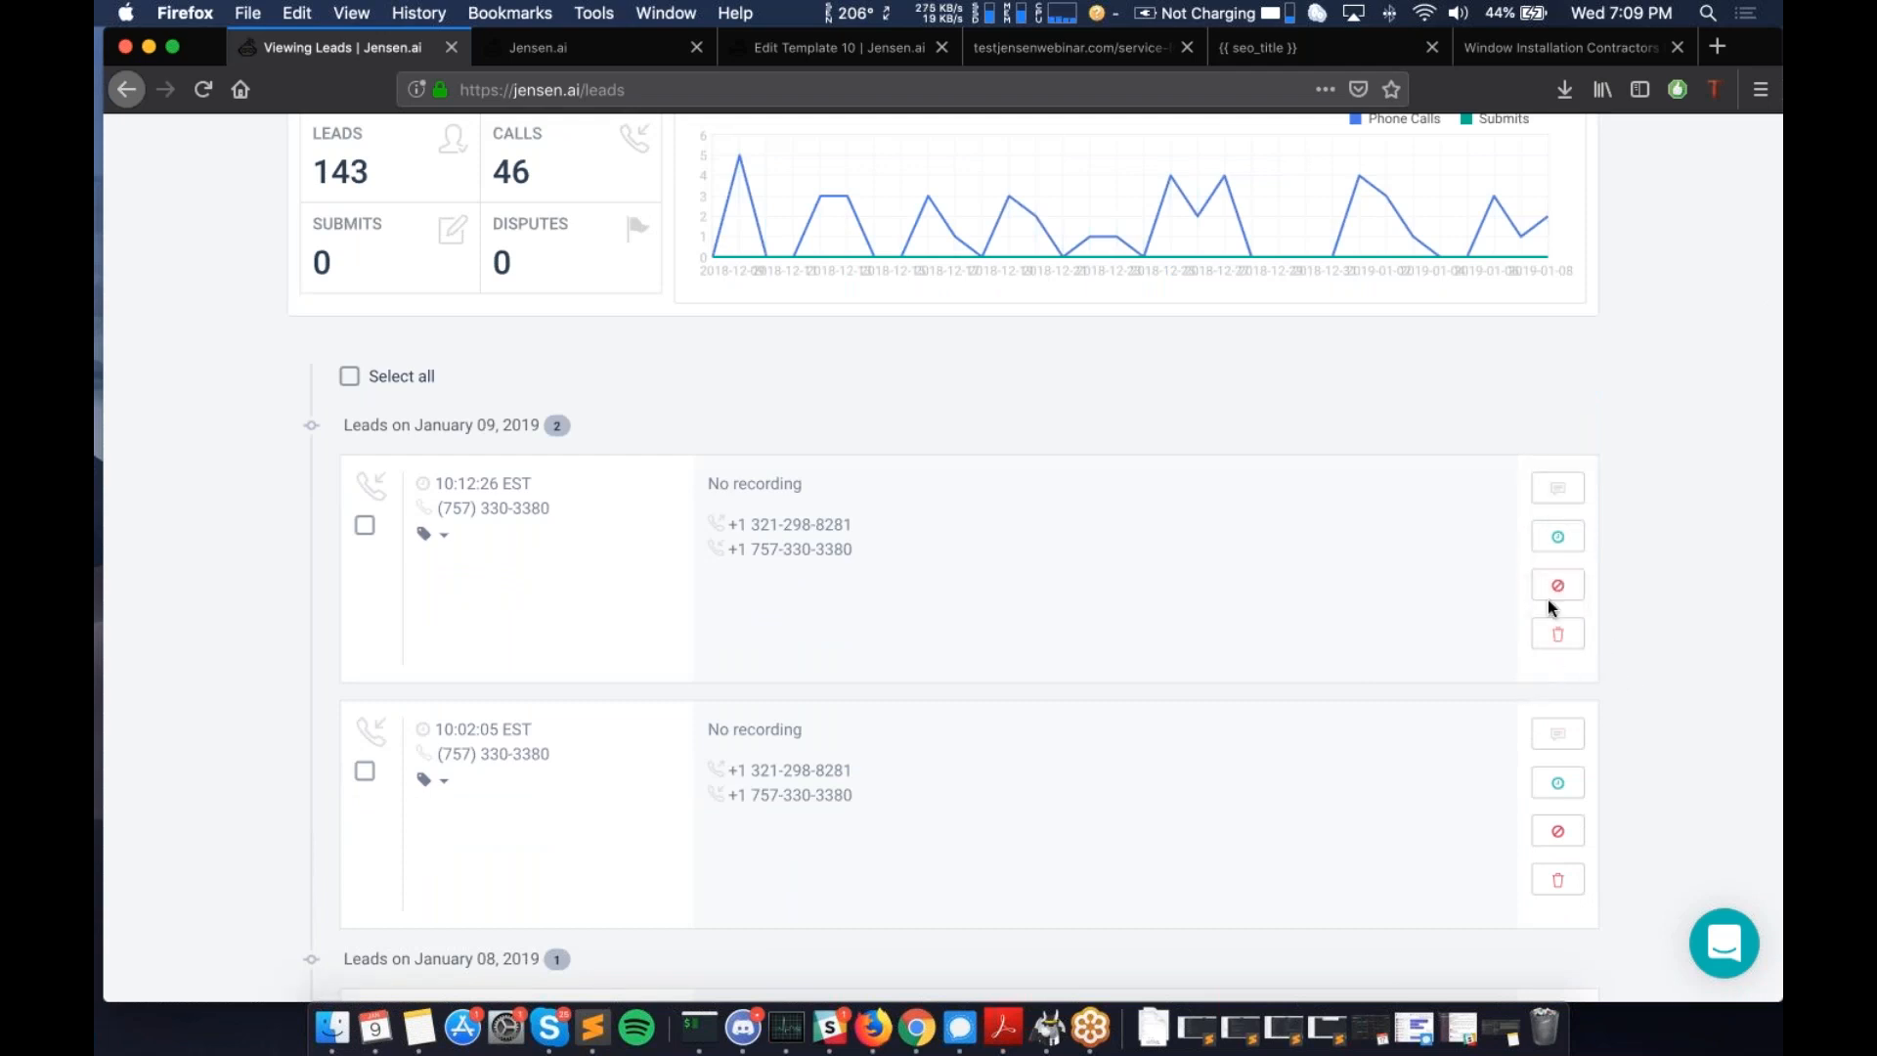
pyautogui.scroll(5, 1400, 618)
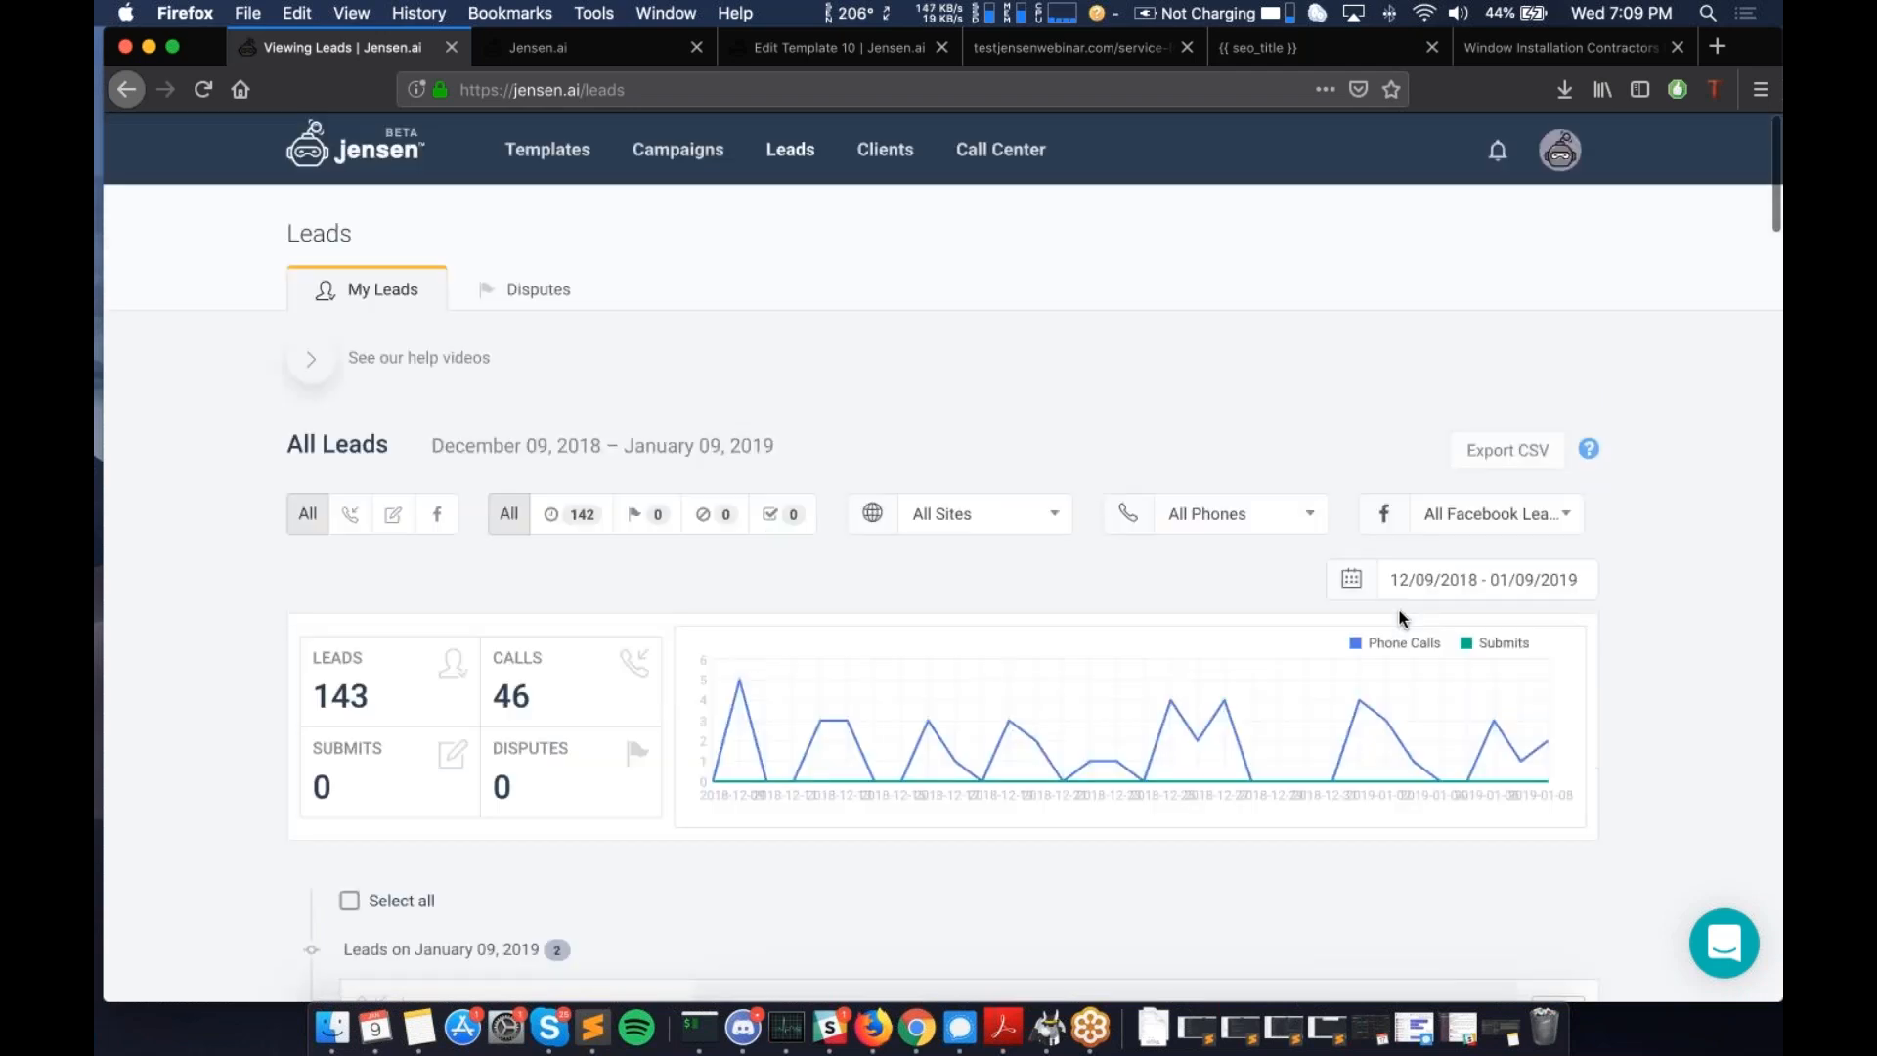
# - Check Leads Disputes (none for 12/09/2018–01/09/2019), then go back to My Leads
pyautogui.click(543, 286)
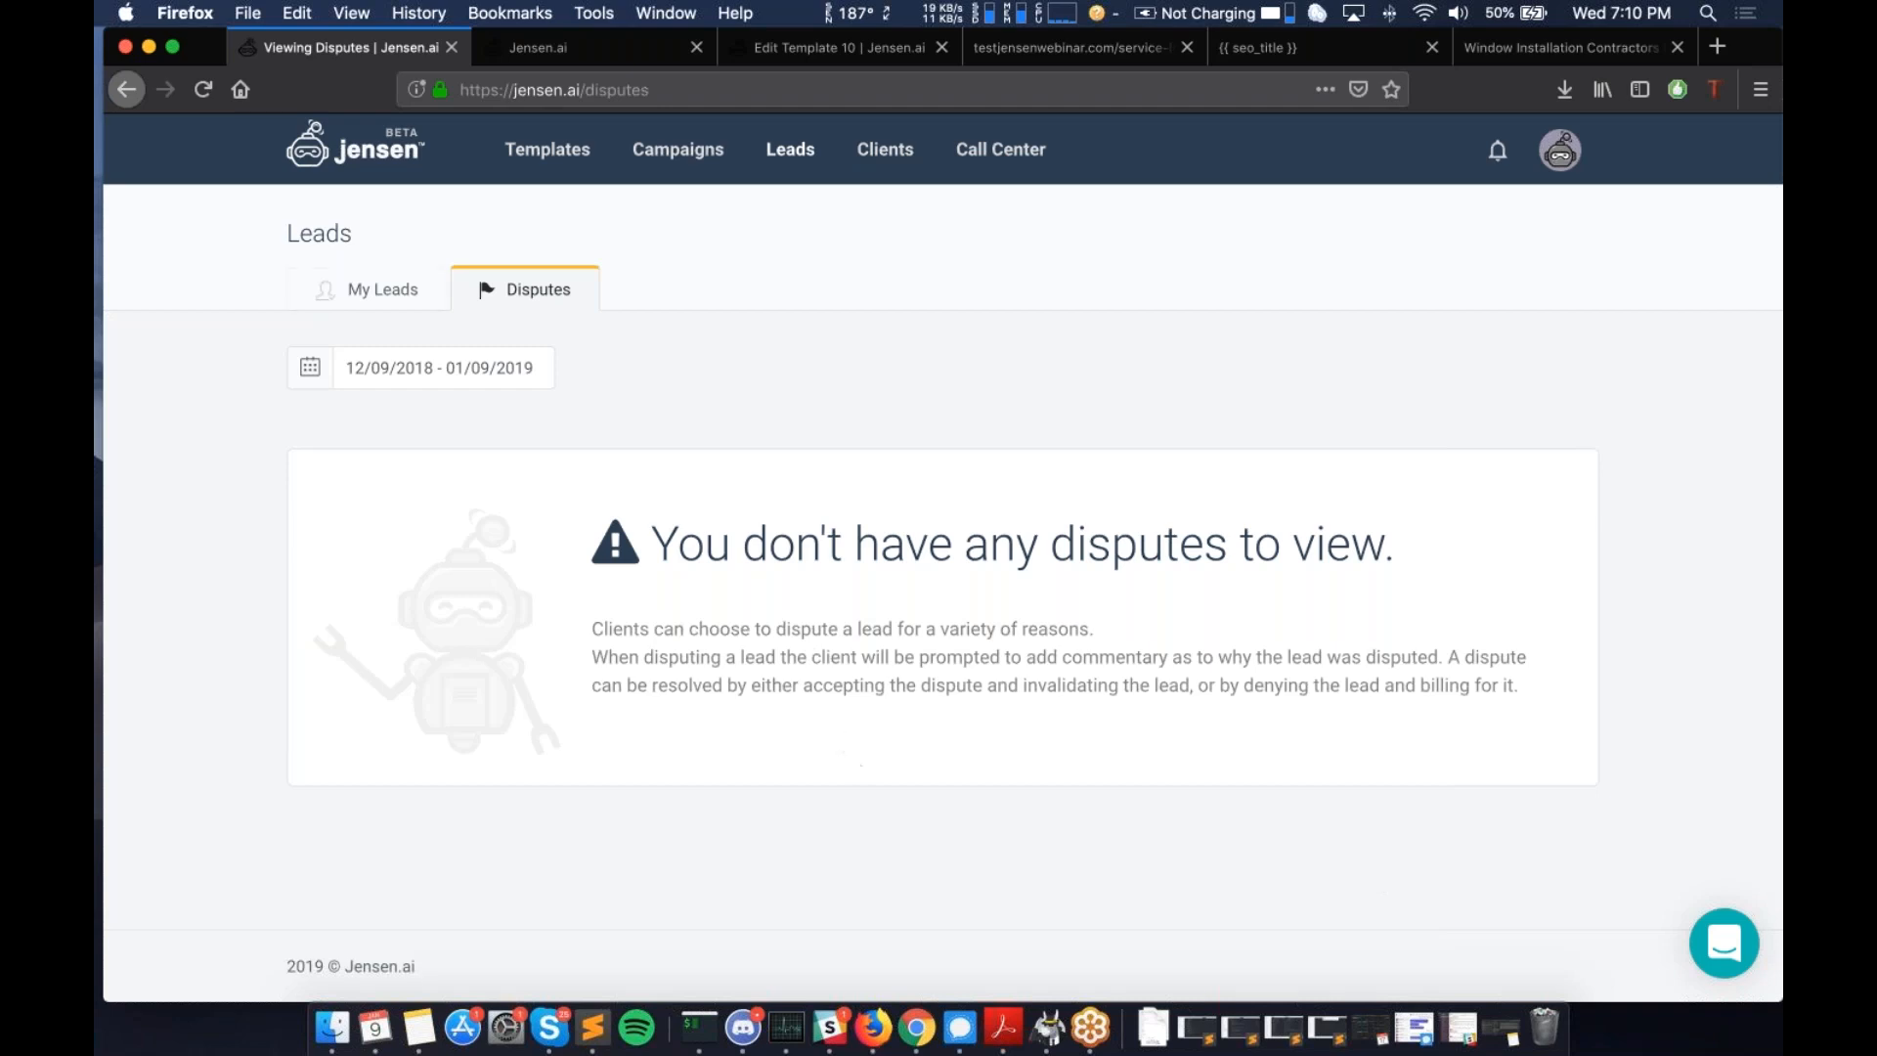
pyautogui.click(401, 296)
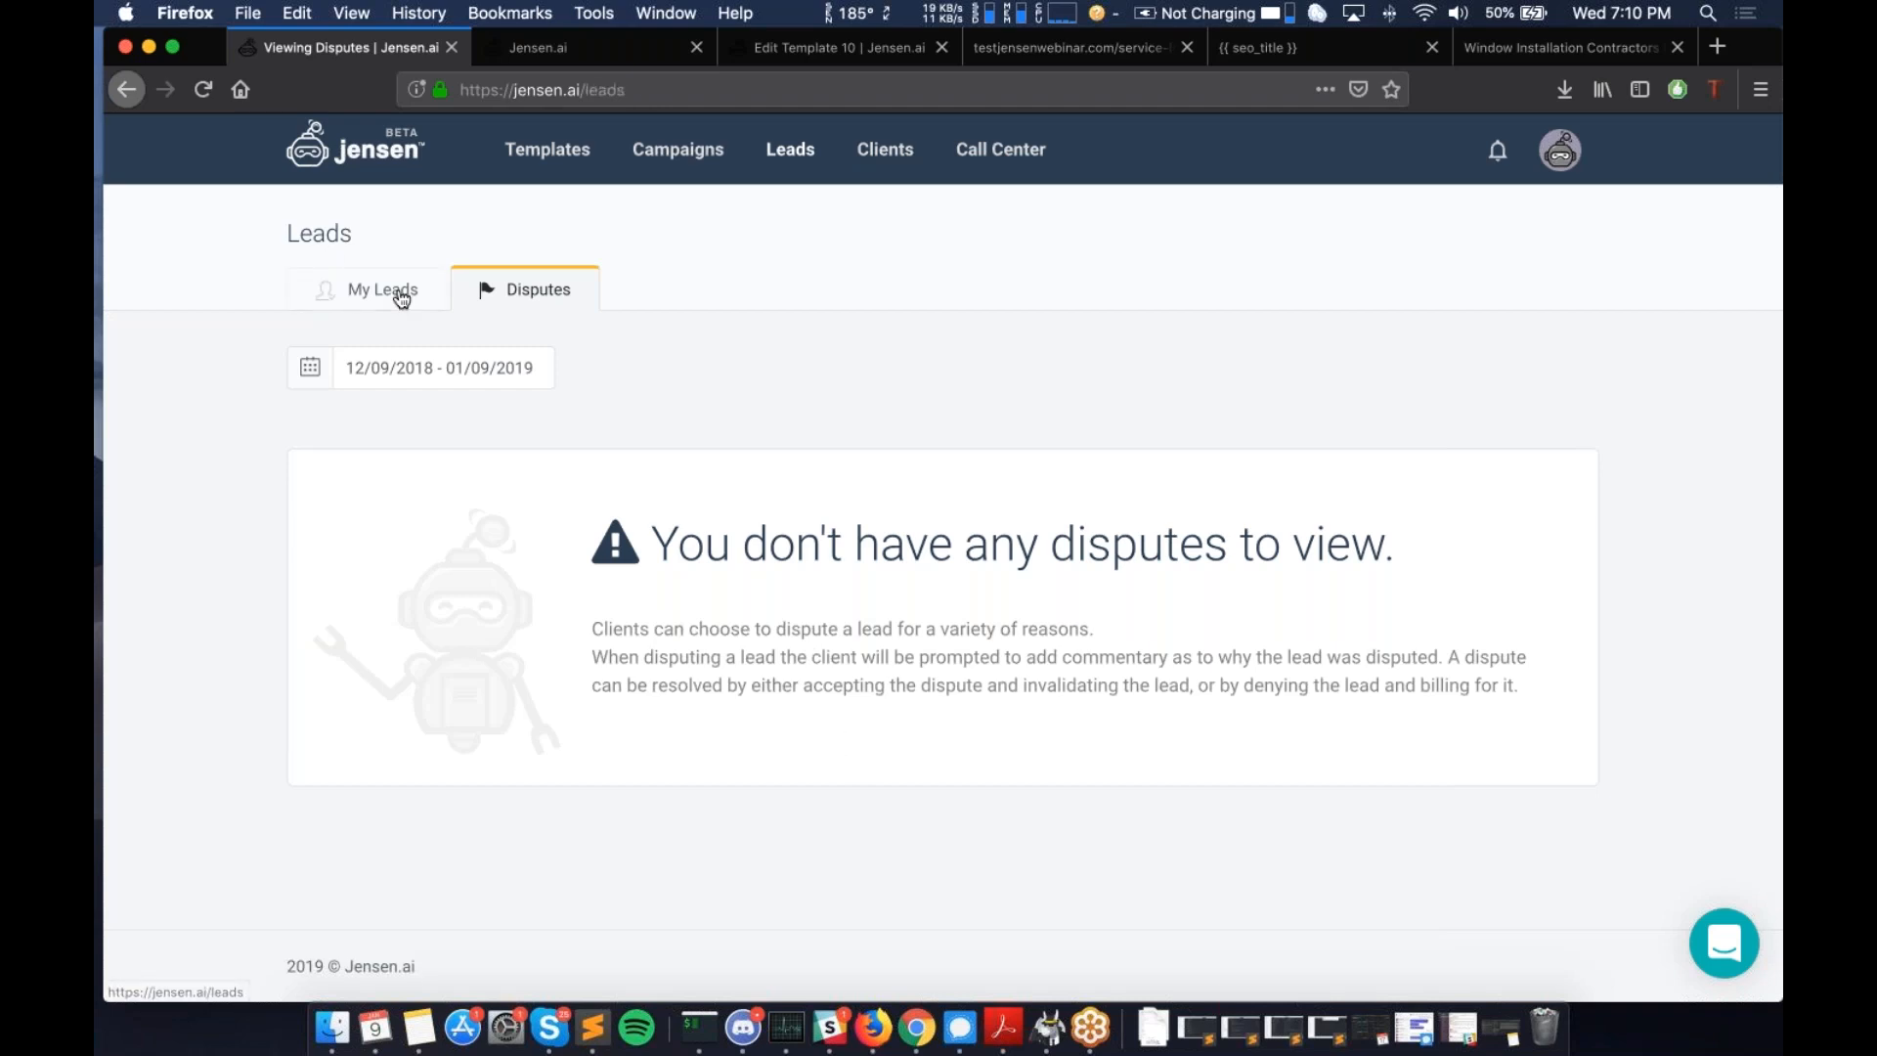
# - Scroll through the My Leads list of 143 leads, including the January 09, 2019 calls
pyautogui.scroll(-3, 554, 310)
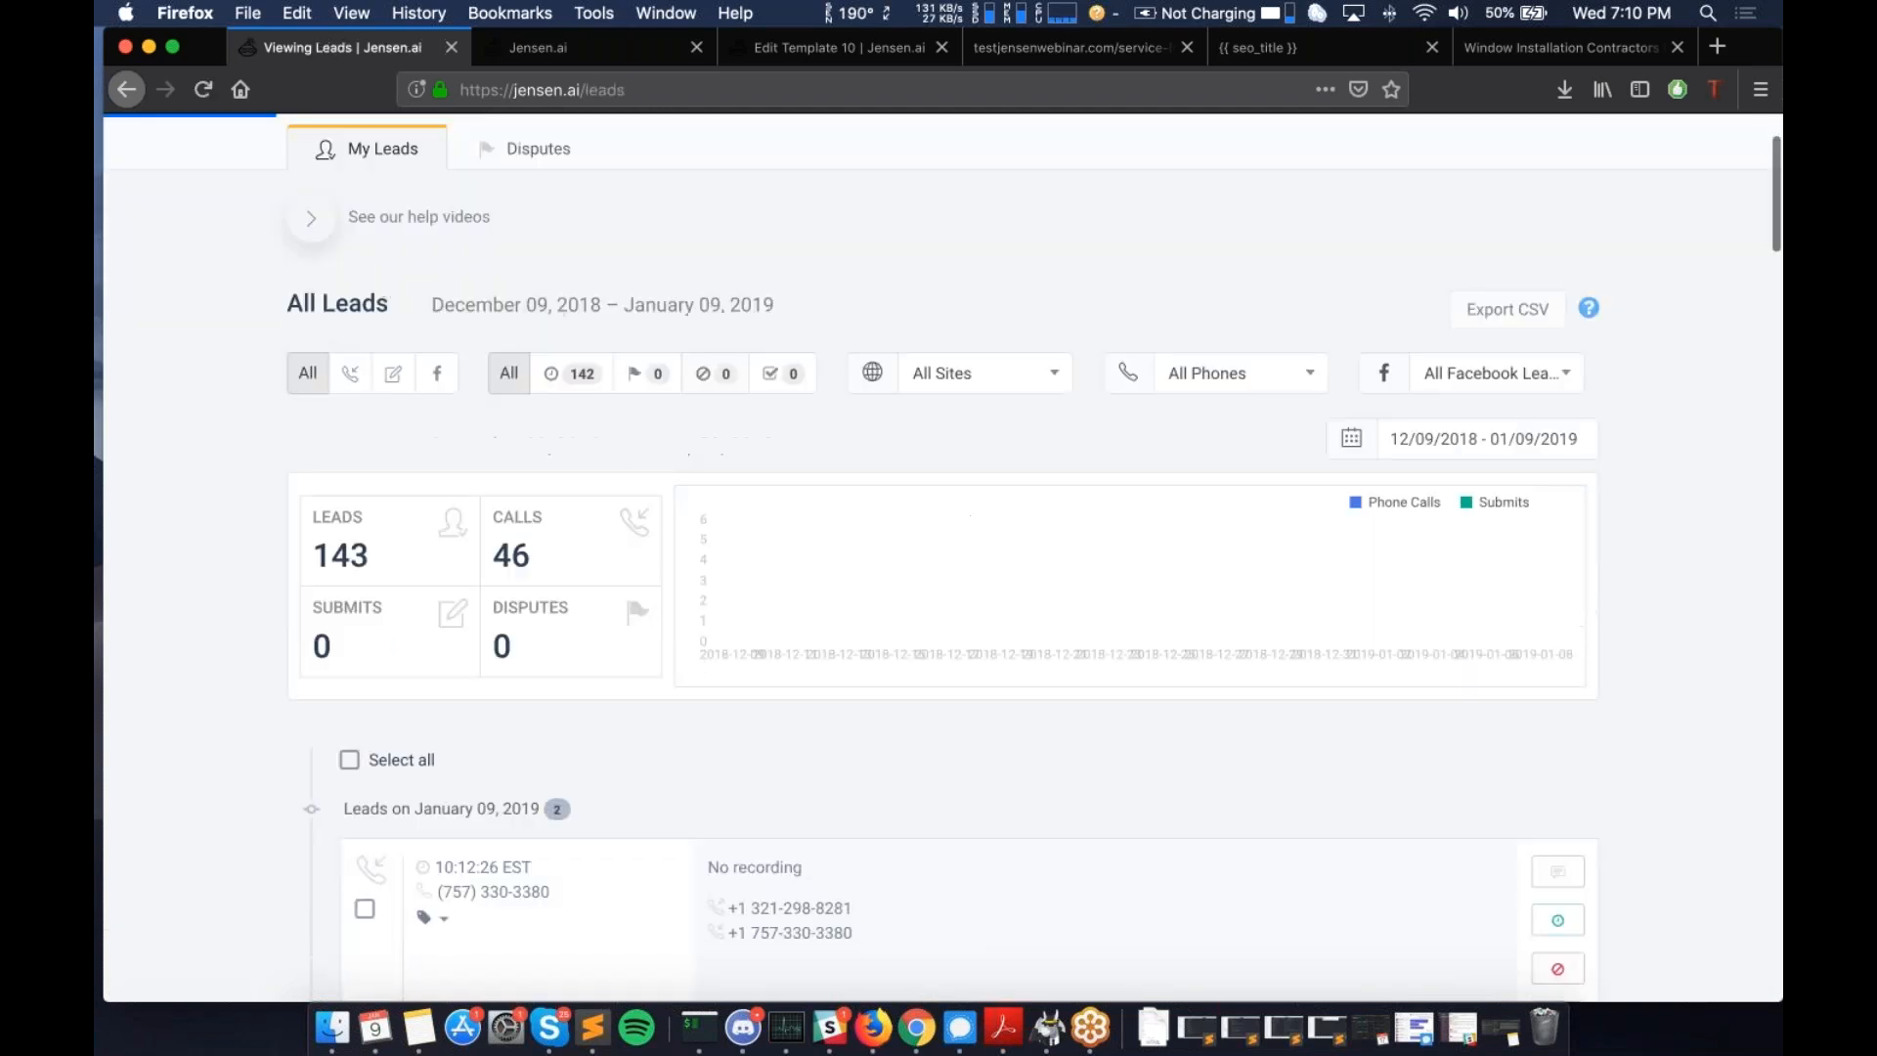
pyautogui.scroll(3, 553, 310)
pyautogui.scroll(-1, 732, 405)
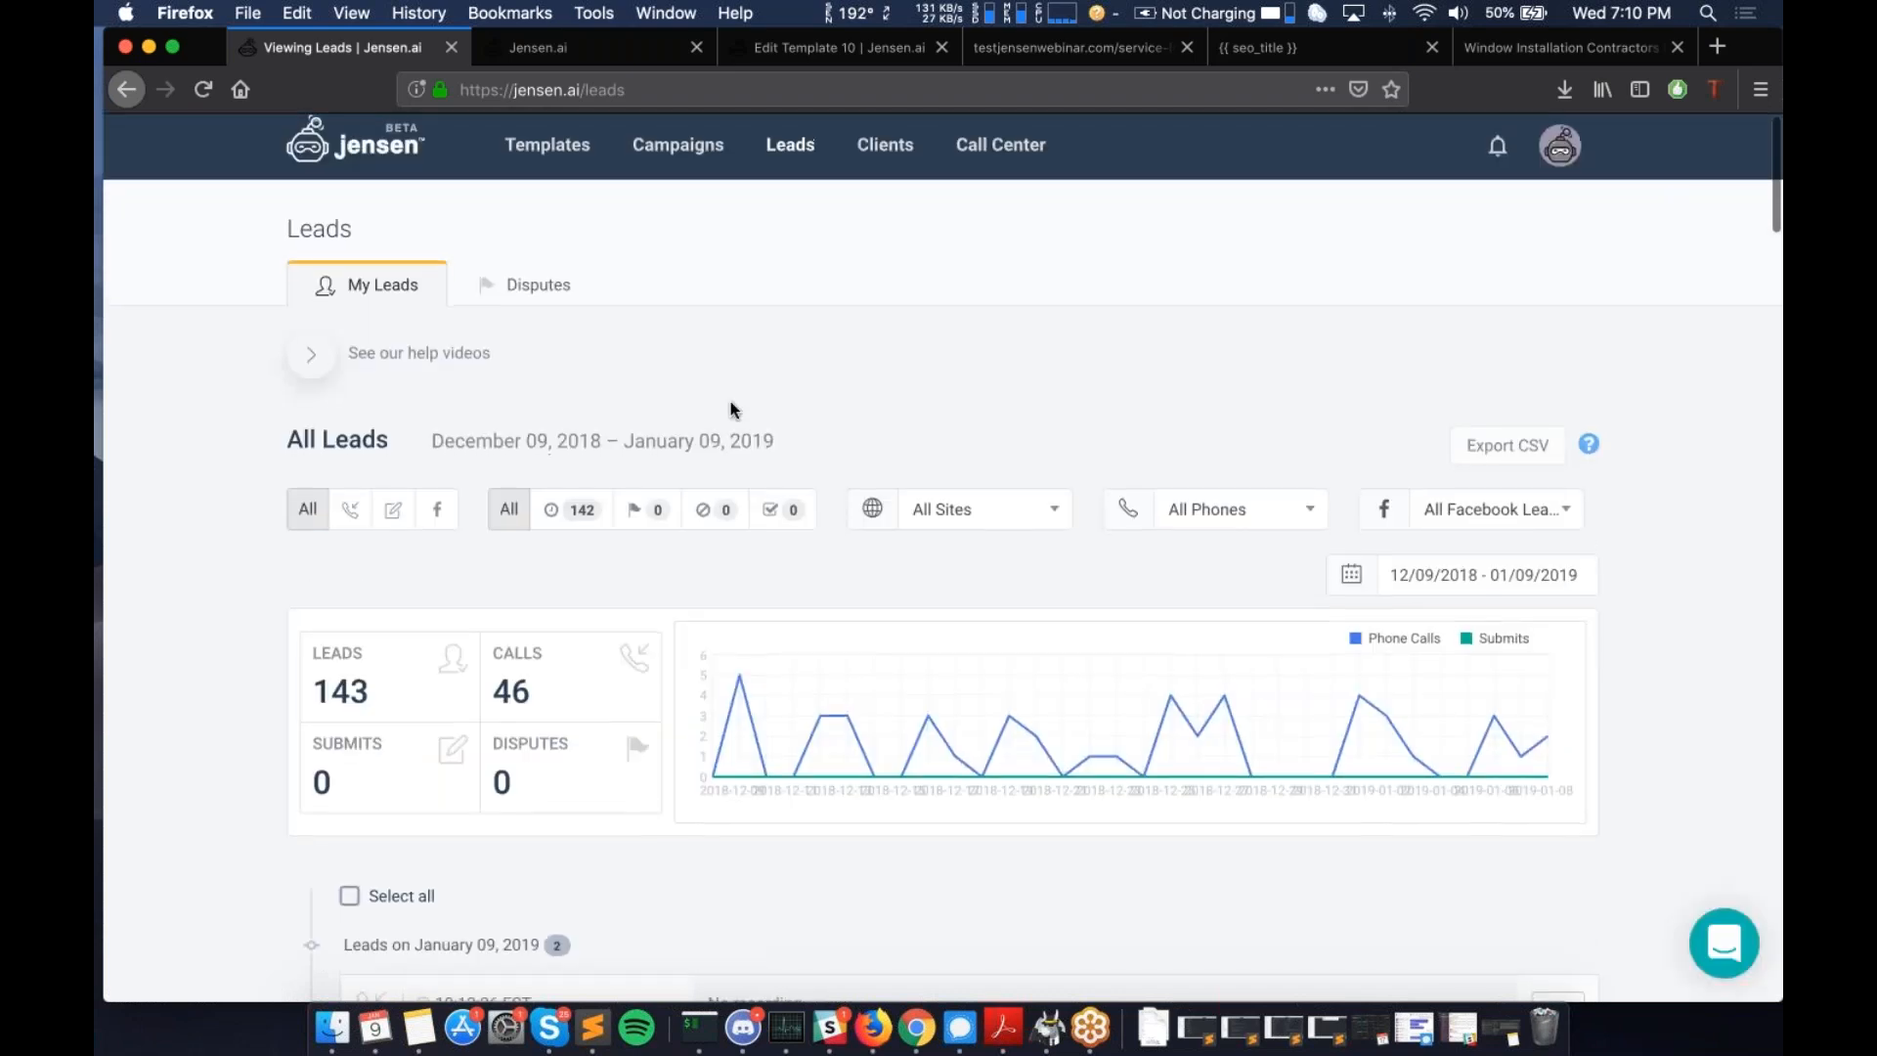
pyautogui.scroll(1, 731, 404)
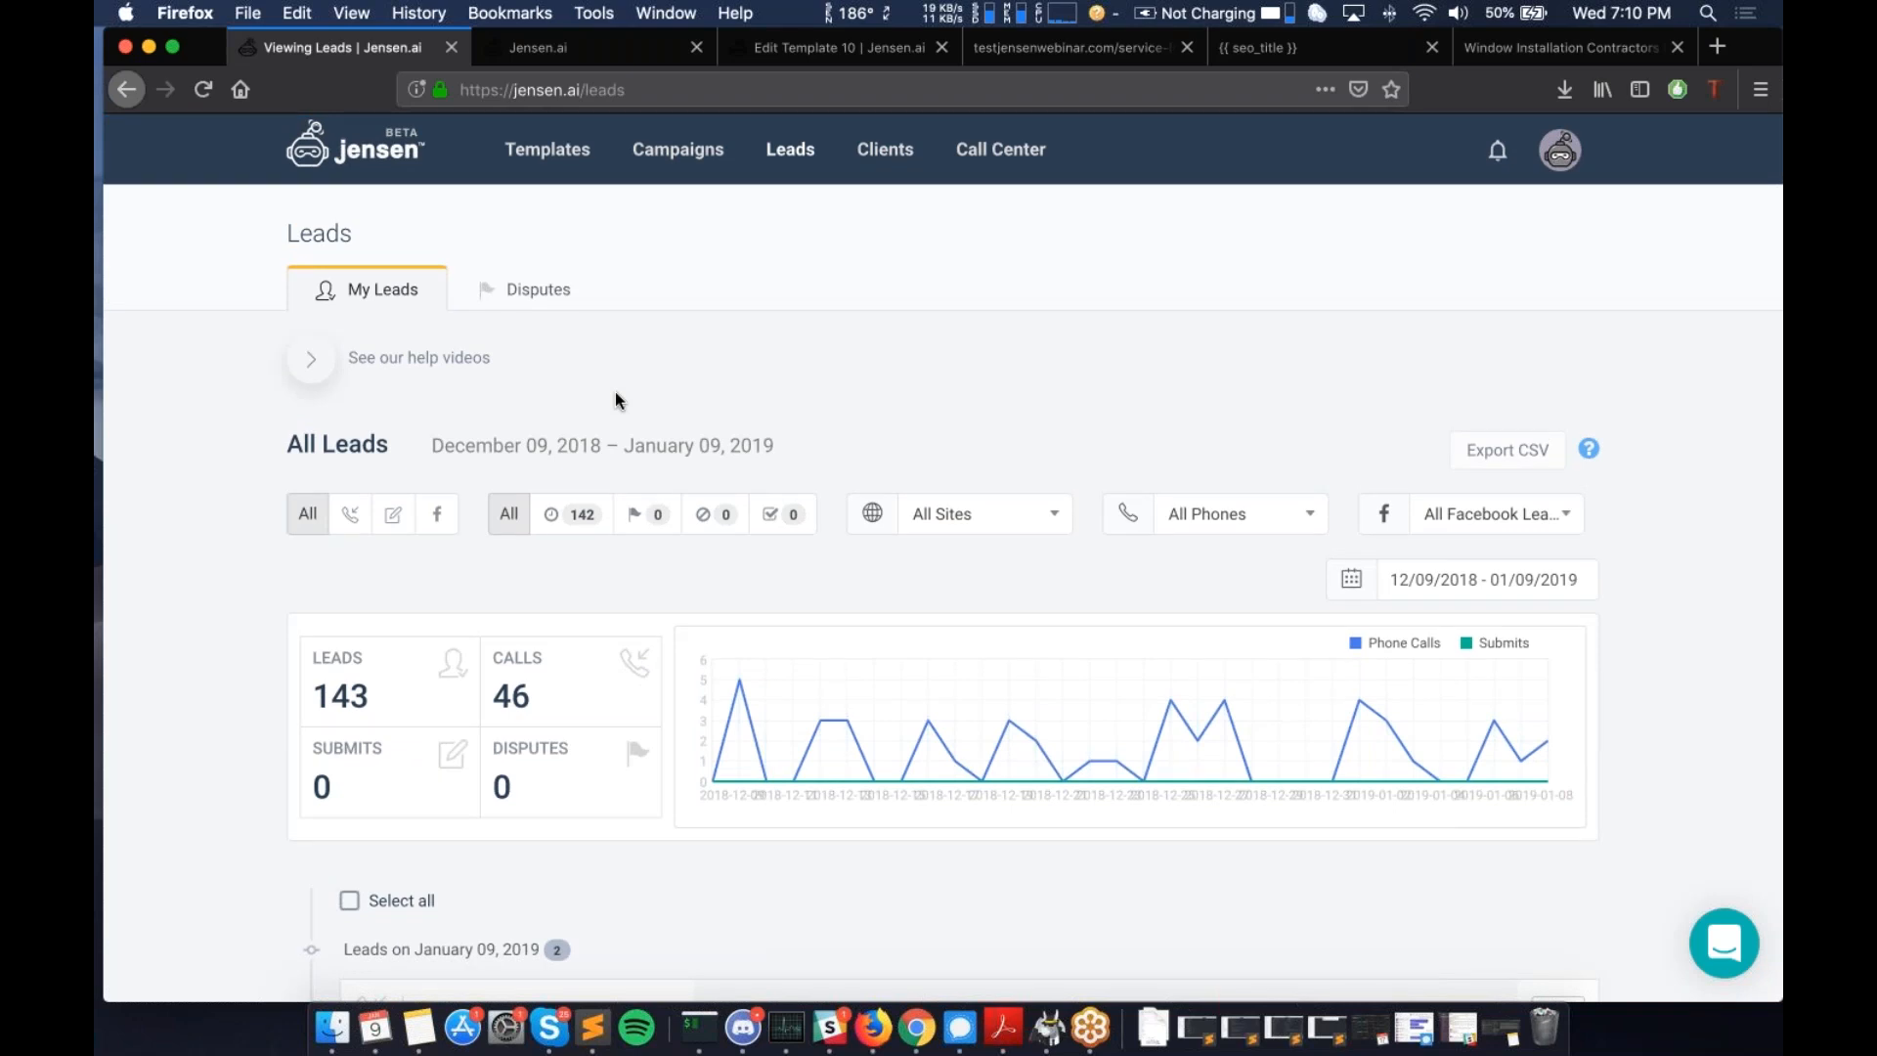
pyautogui.scroll(-2, 614, 395)
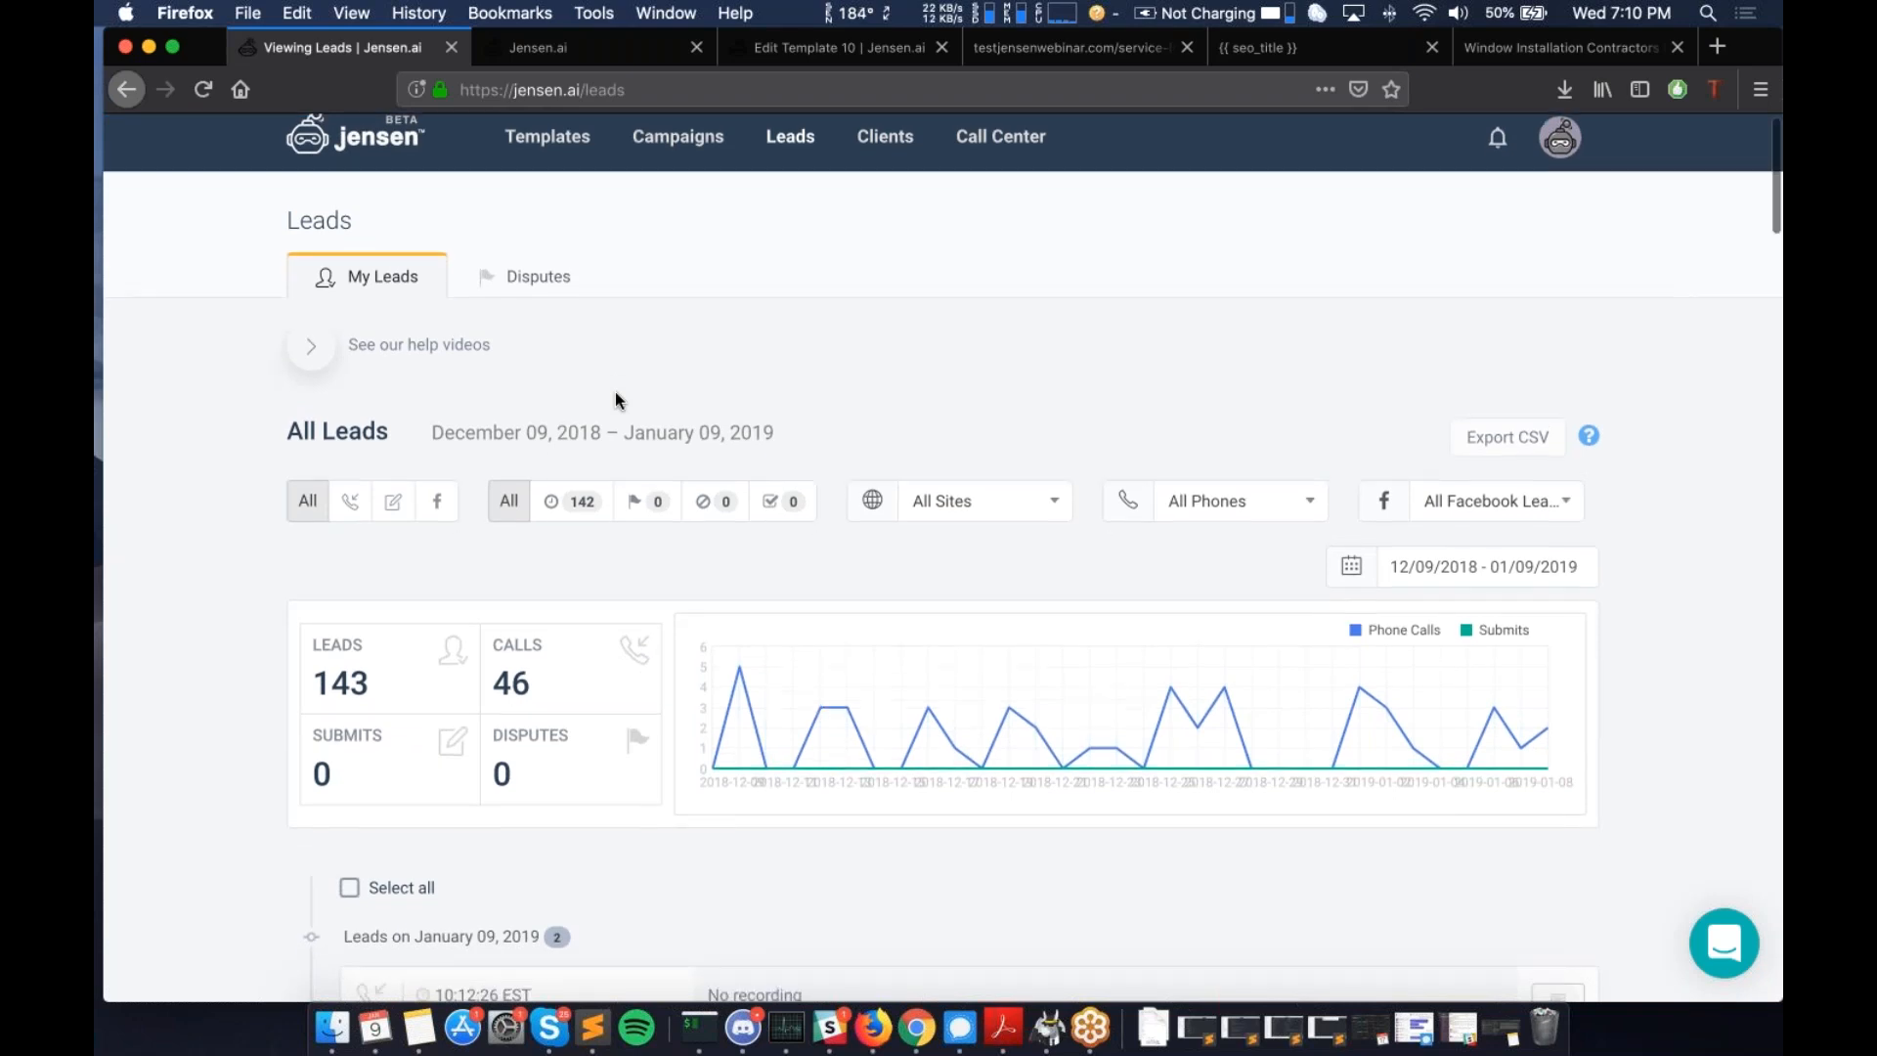
pyautogui.scroll(-1, 943, 557)
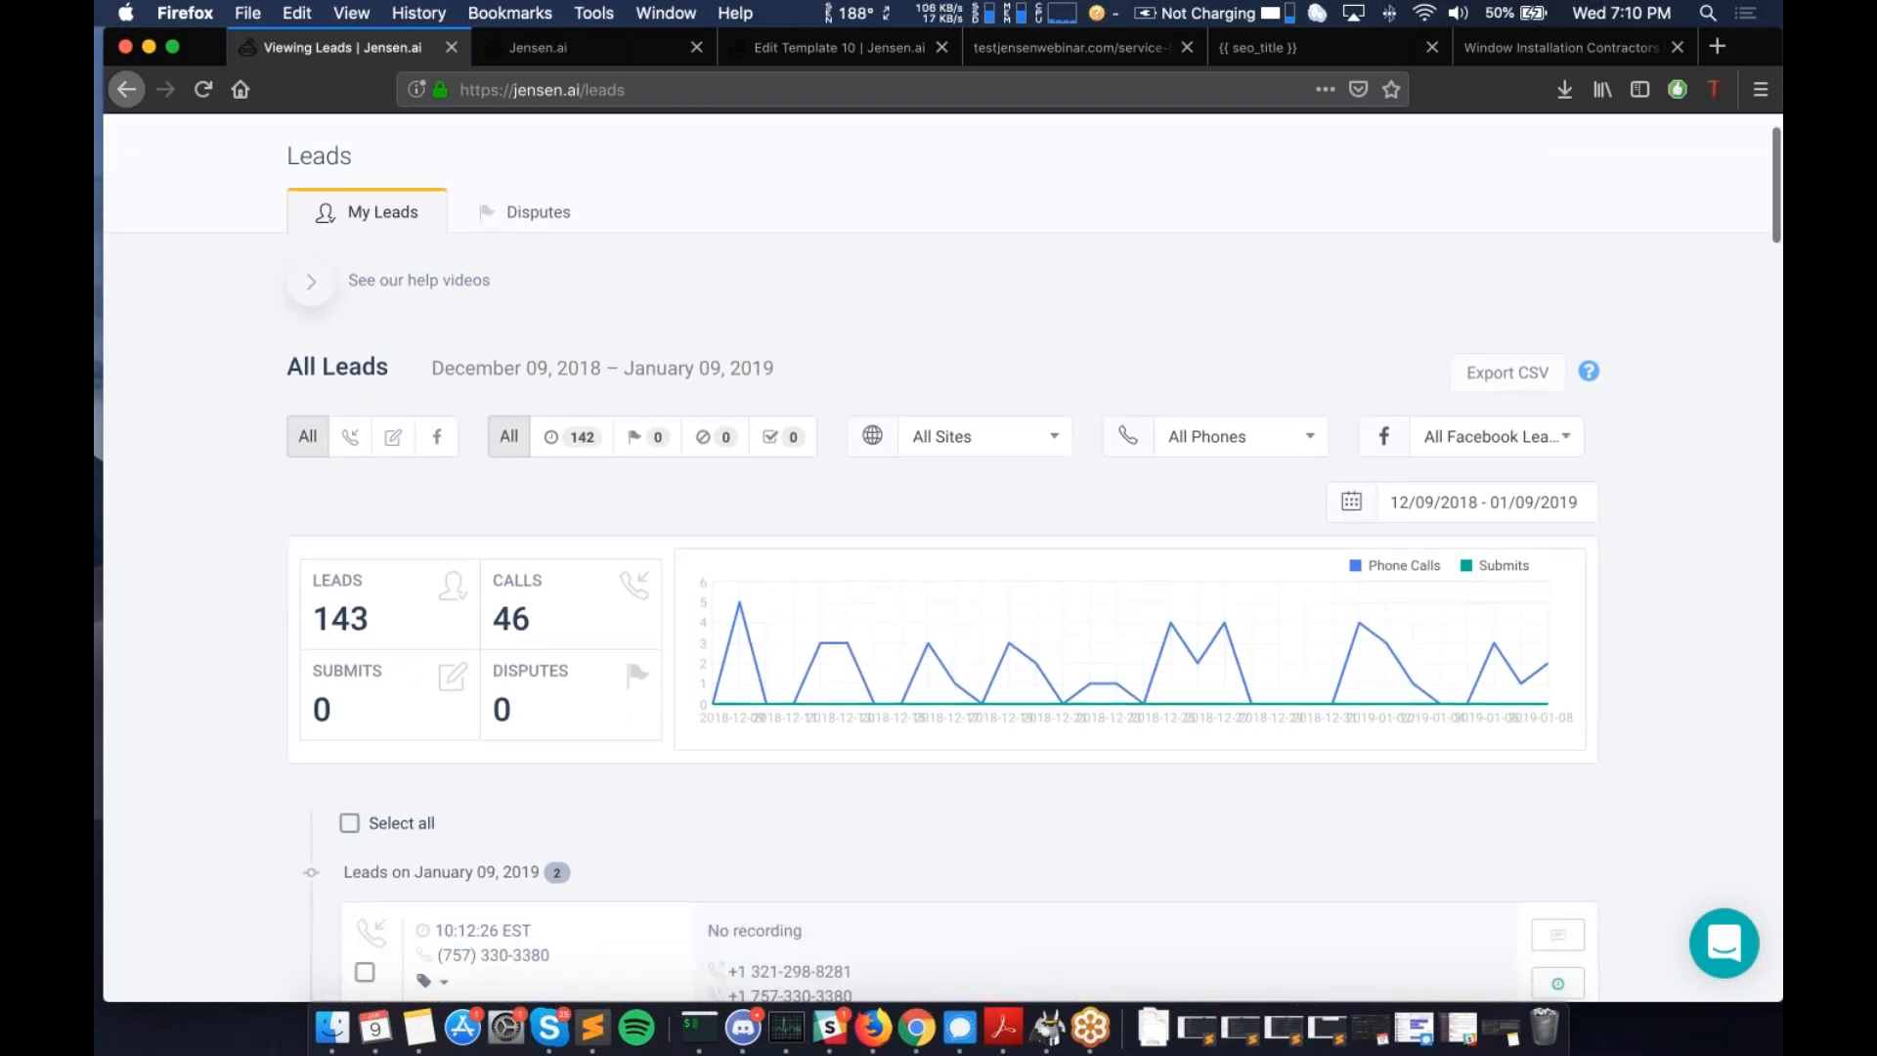
pyautogui.scroll(-8, 943, 558)
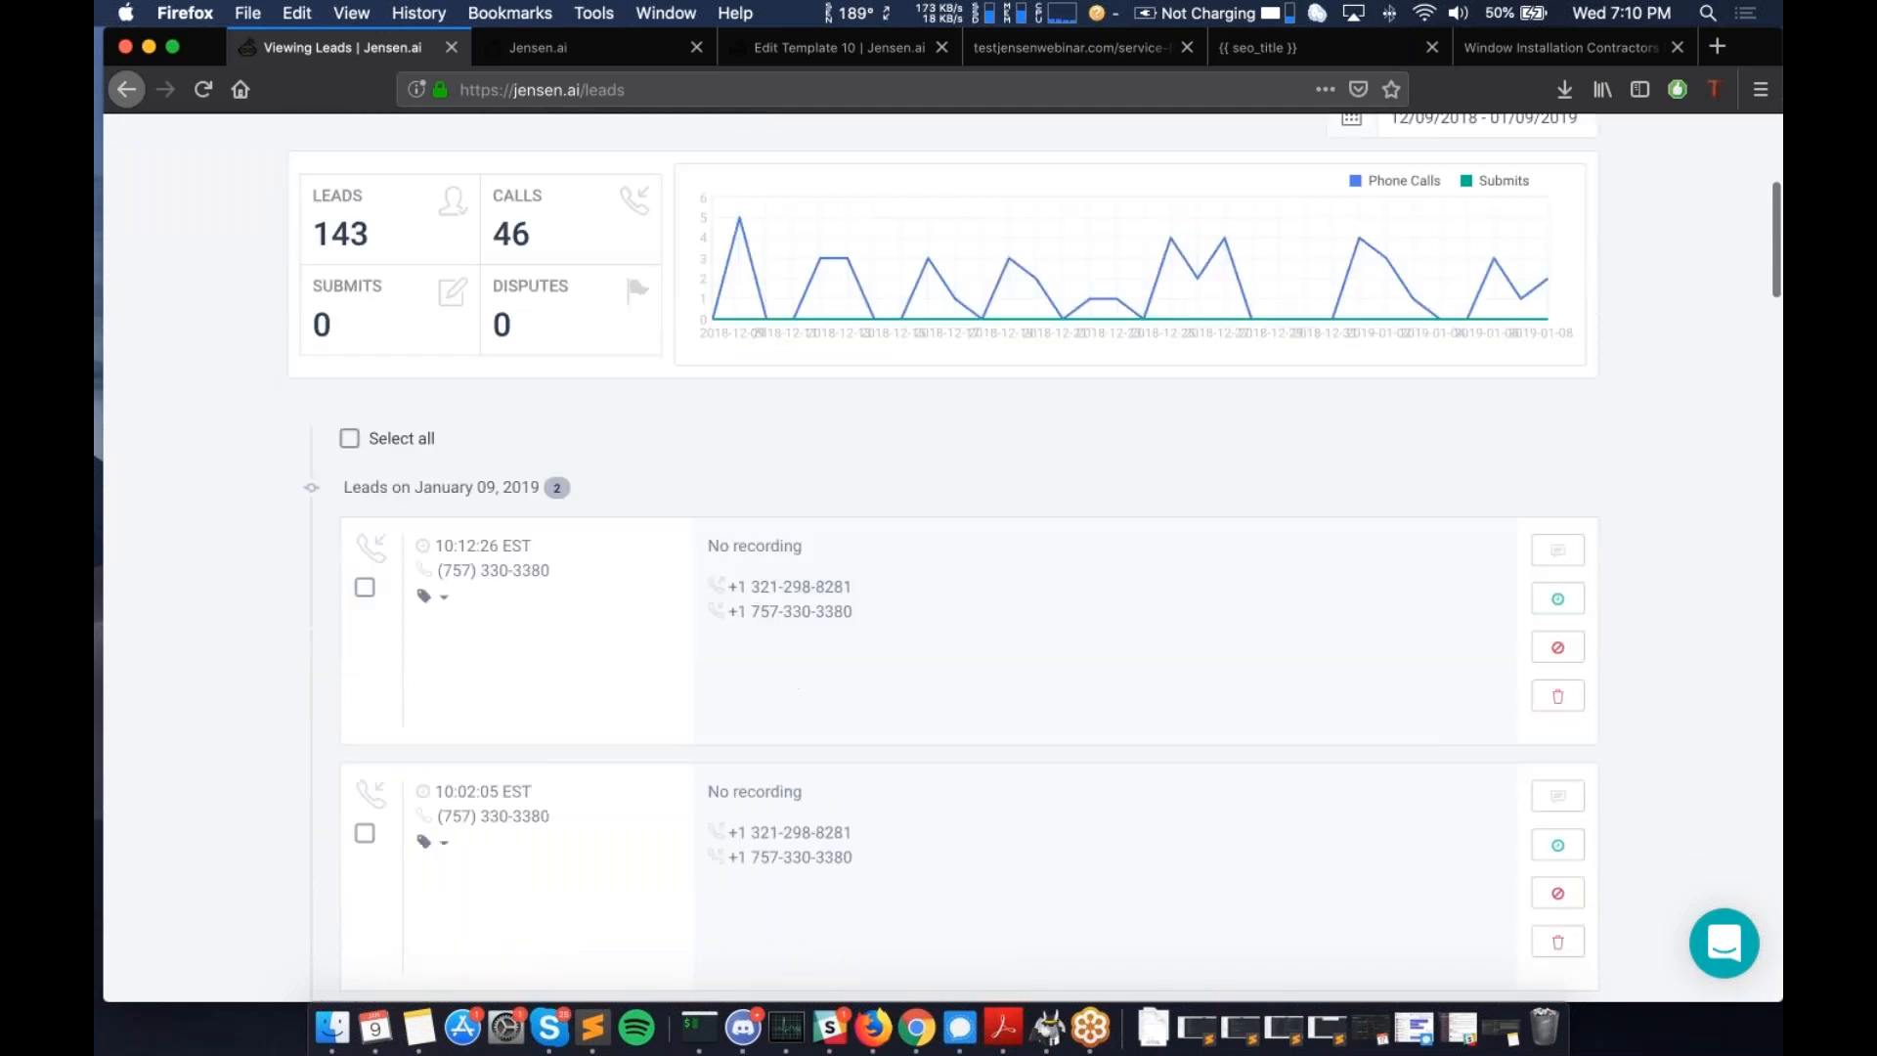
pyautogui.scroll(10, 948, 245)
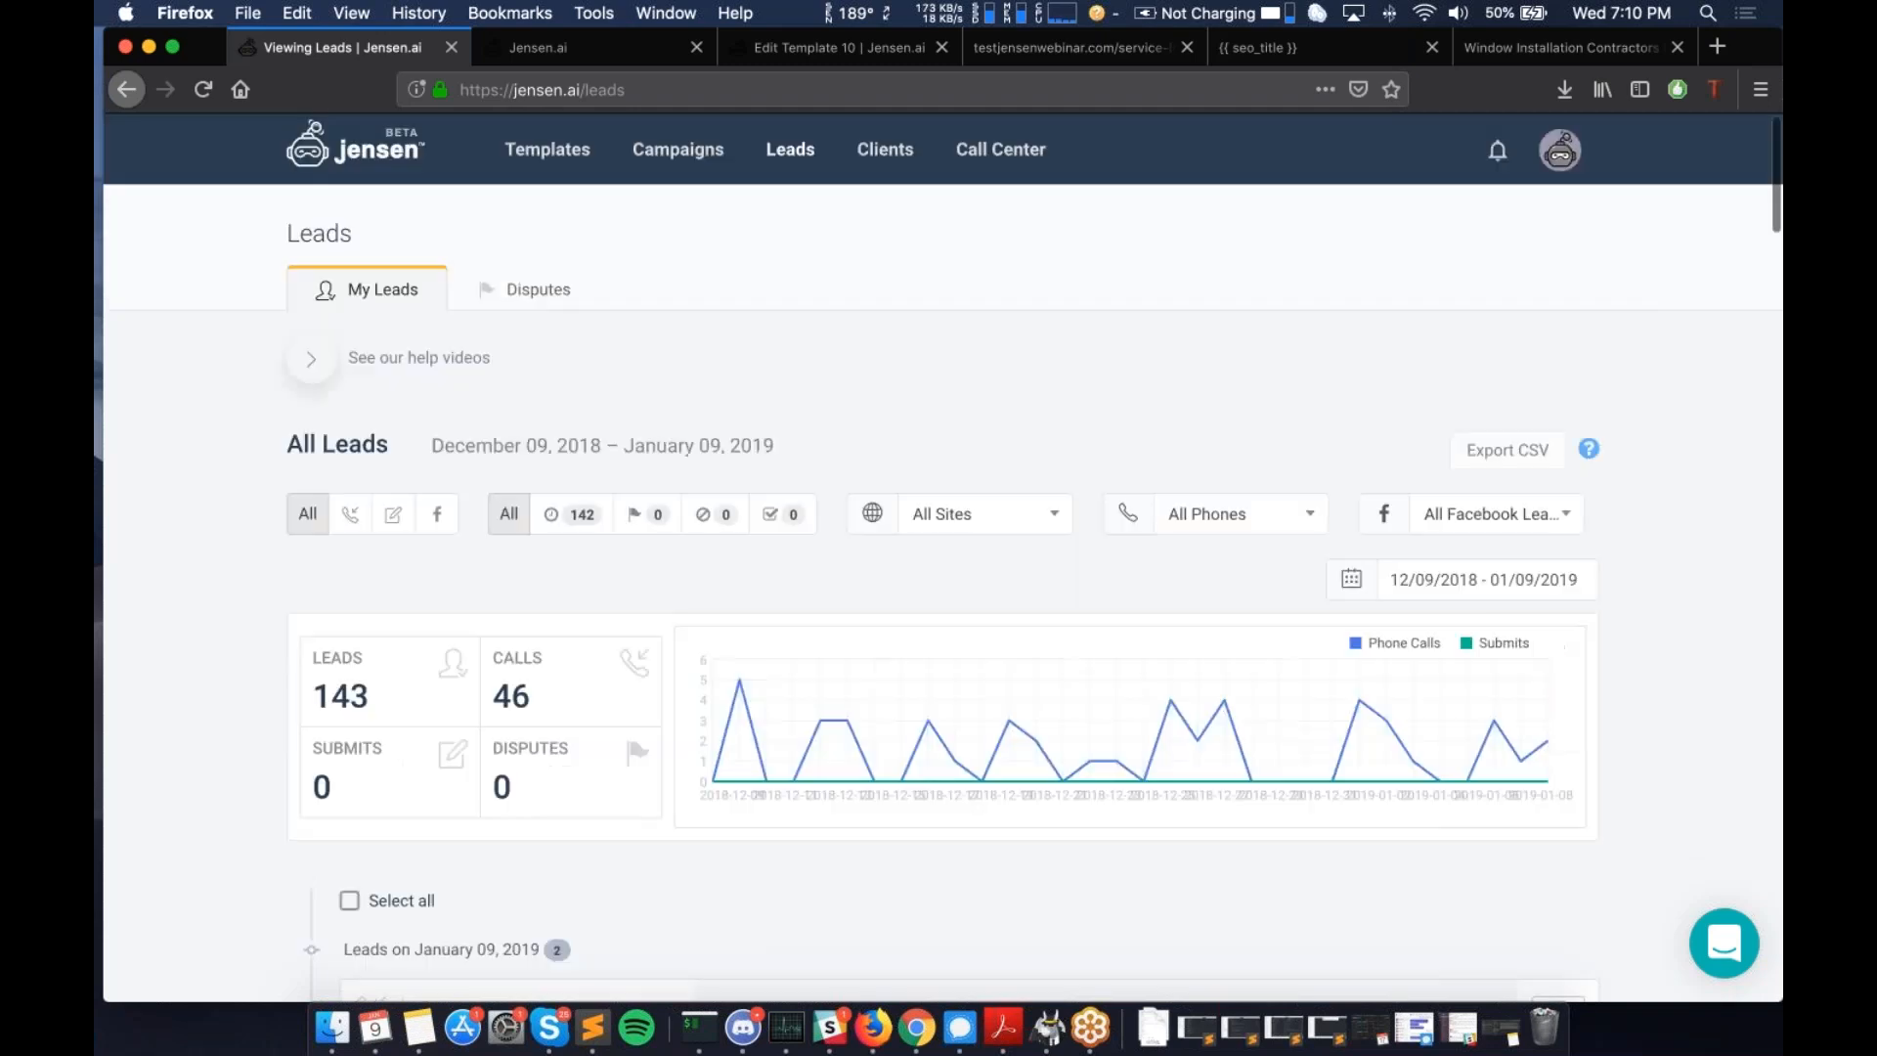
# - Open the Clients page showing the one client with a pending invitation
pyautogui.click(887, 153)
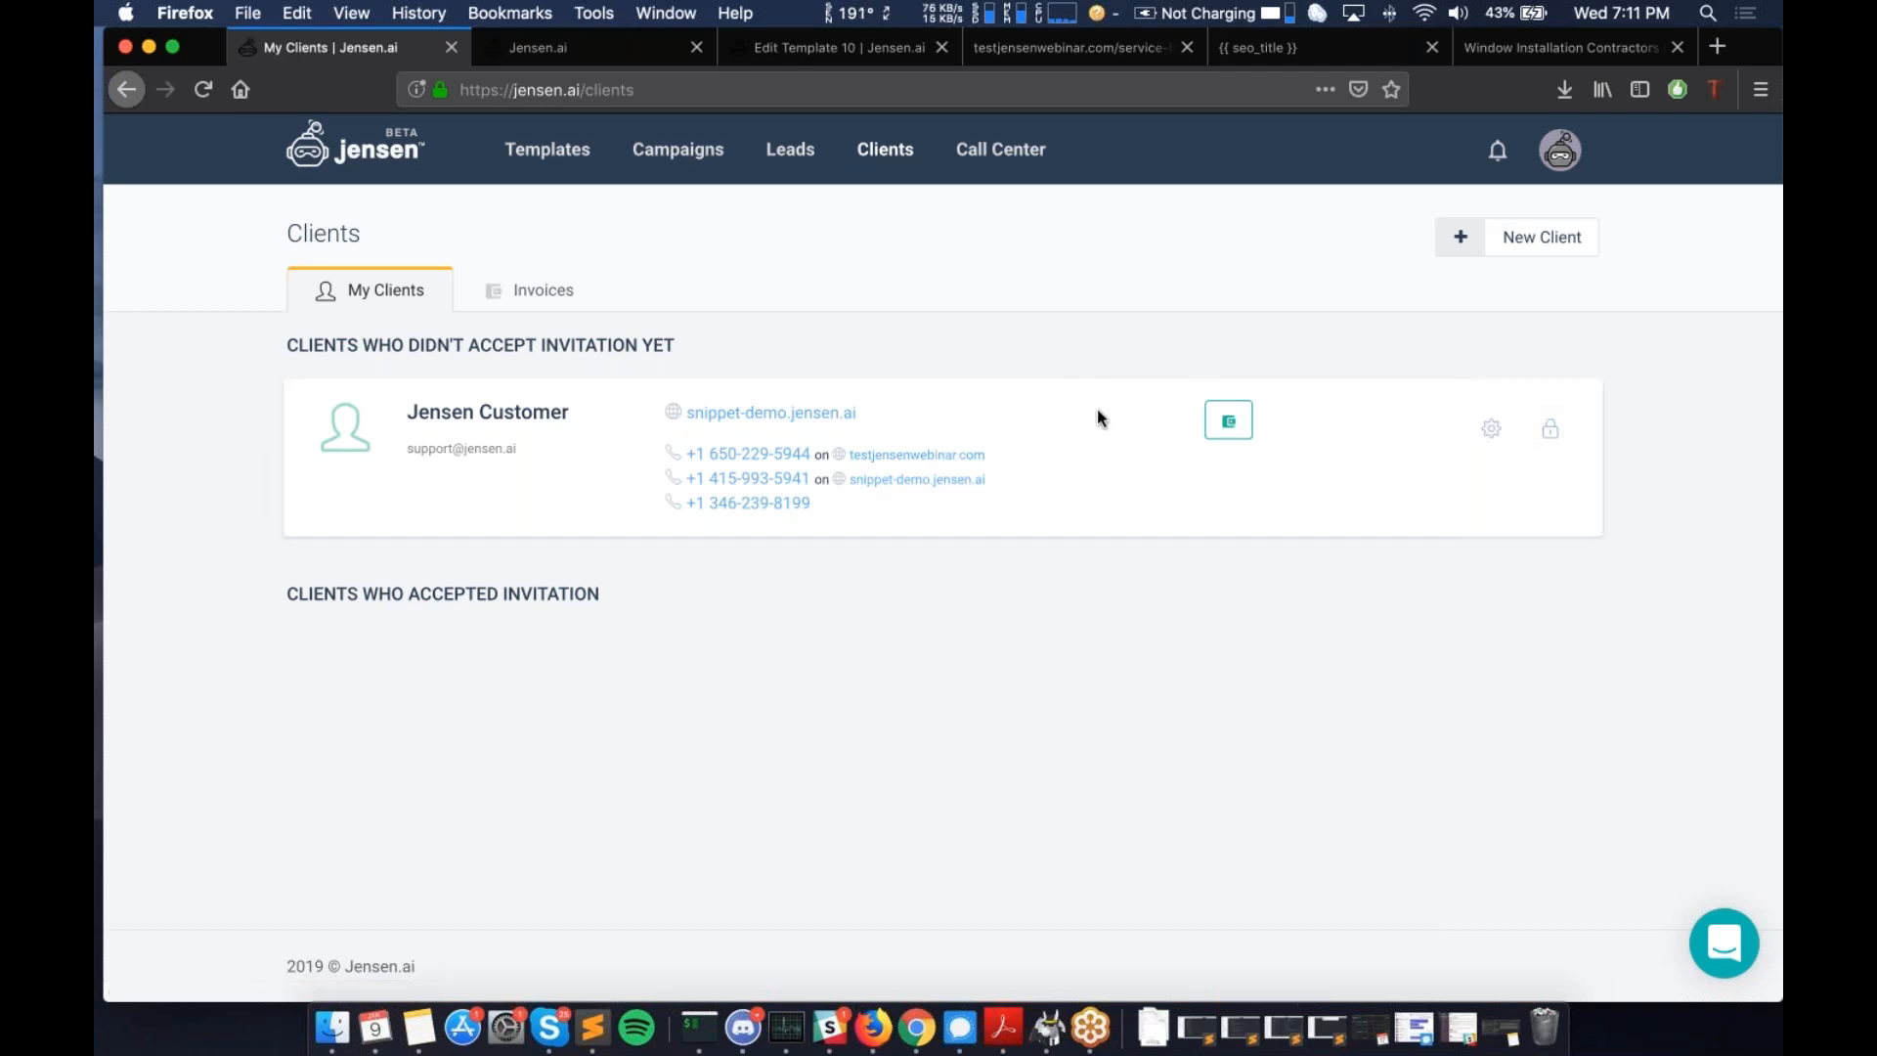
# - Open the + New Client form and scroll down through its empty fields to Invite
pyautogui.click(1532, 249)
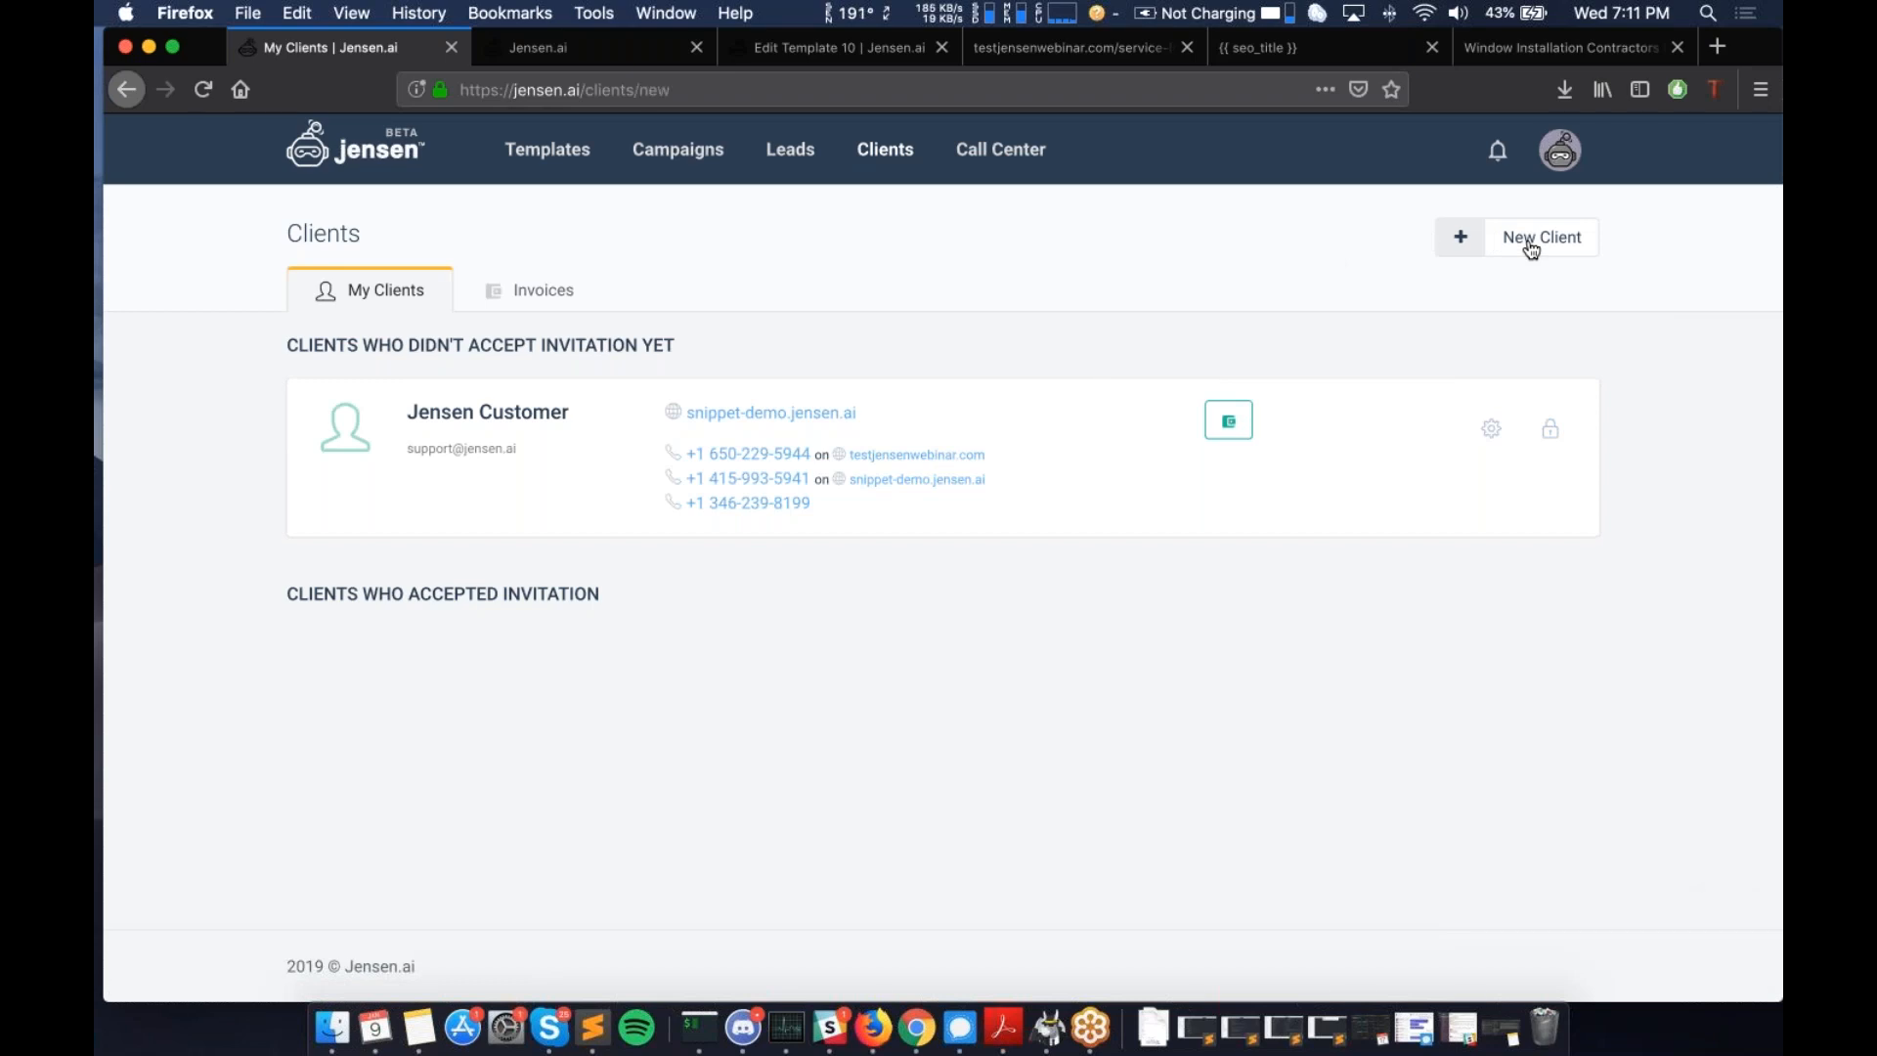
pyautogui.scroll(-1, 181, 376)
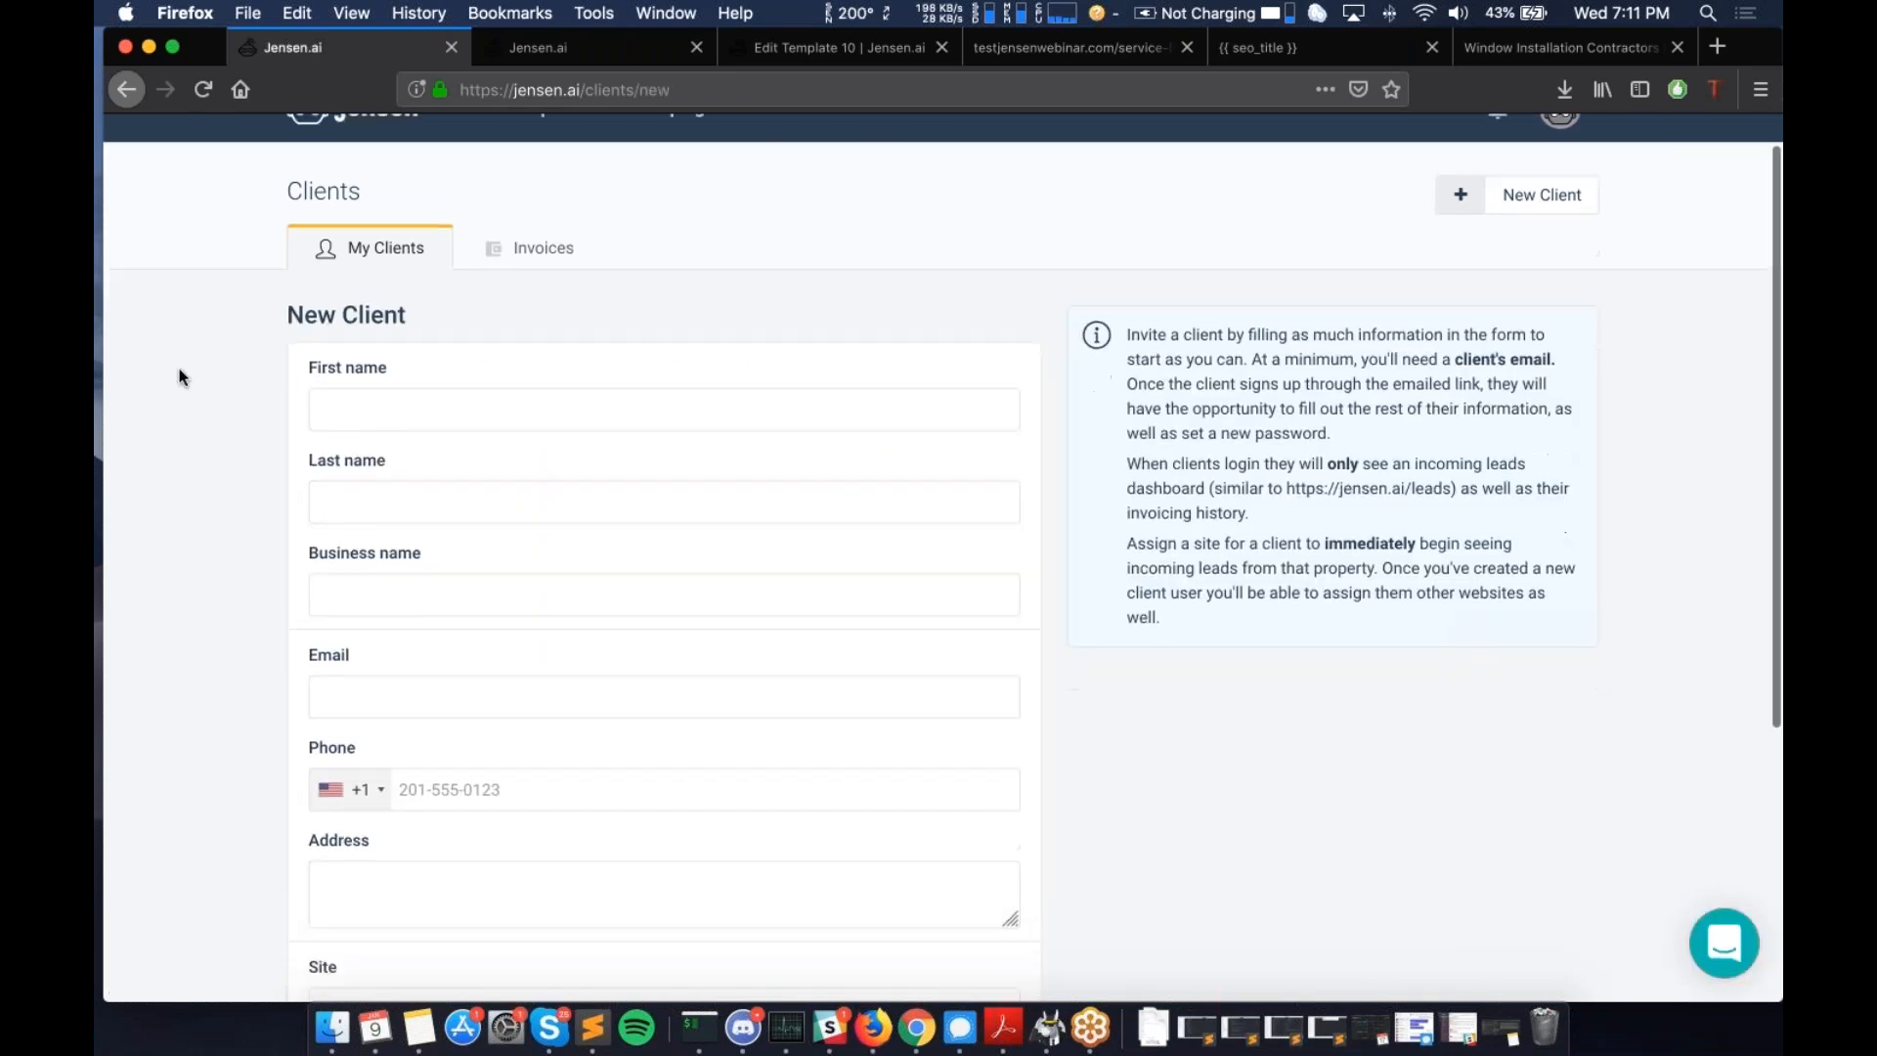
pyautogui.scroll(-3, 180, 375)
pyautogui.scroll(4, 180, 372)
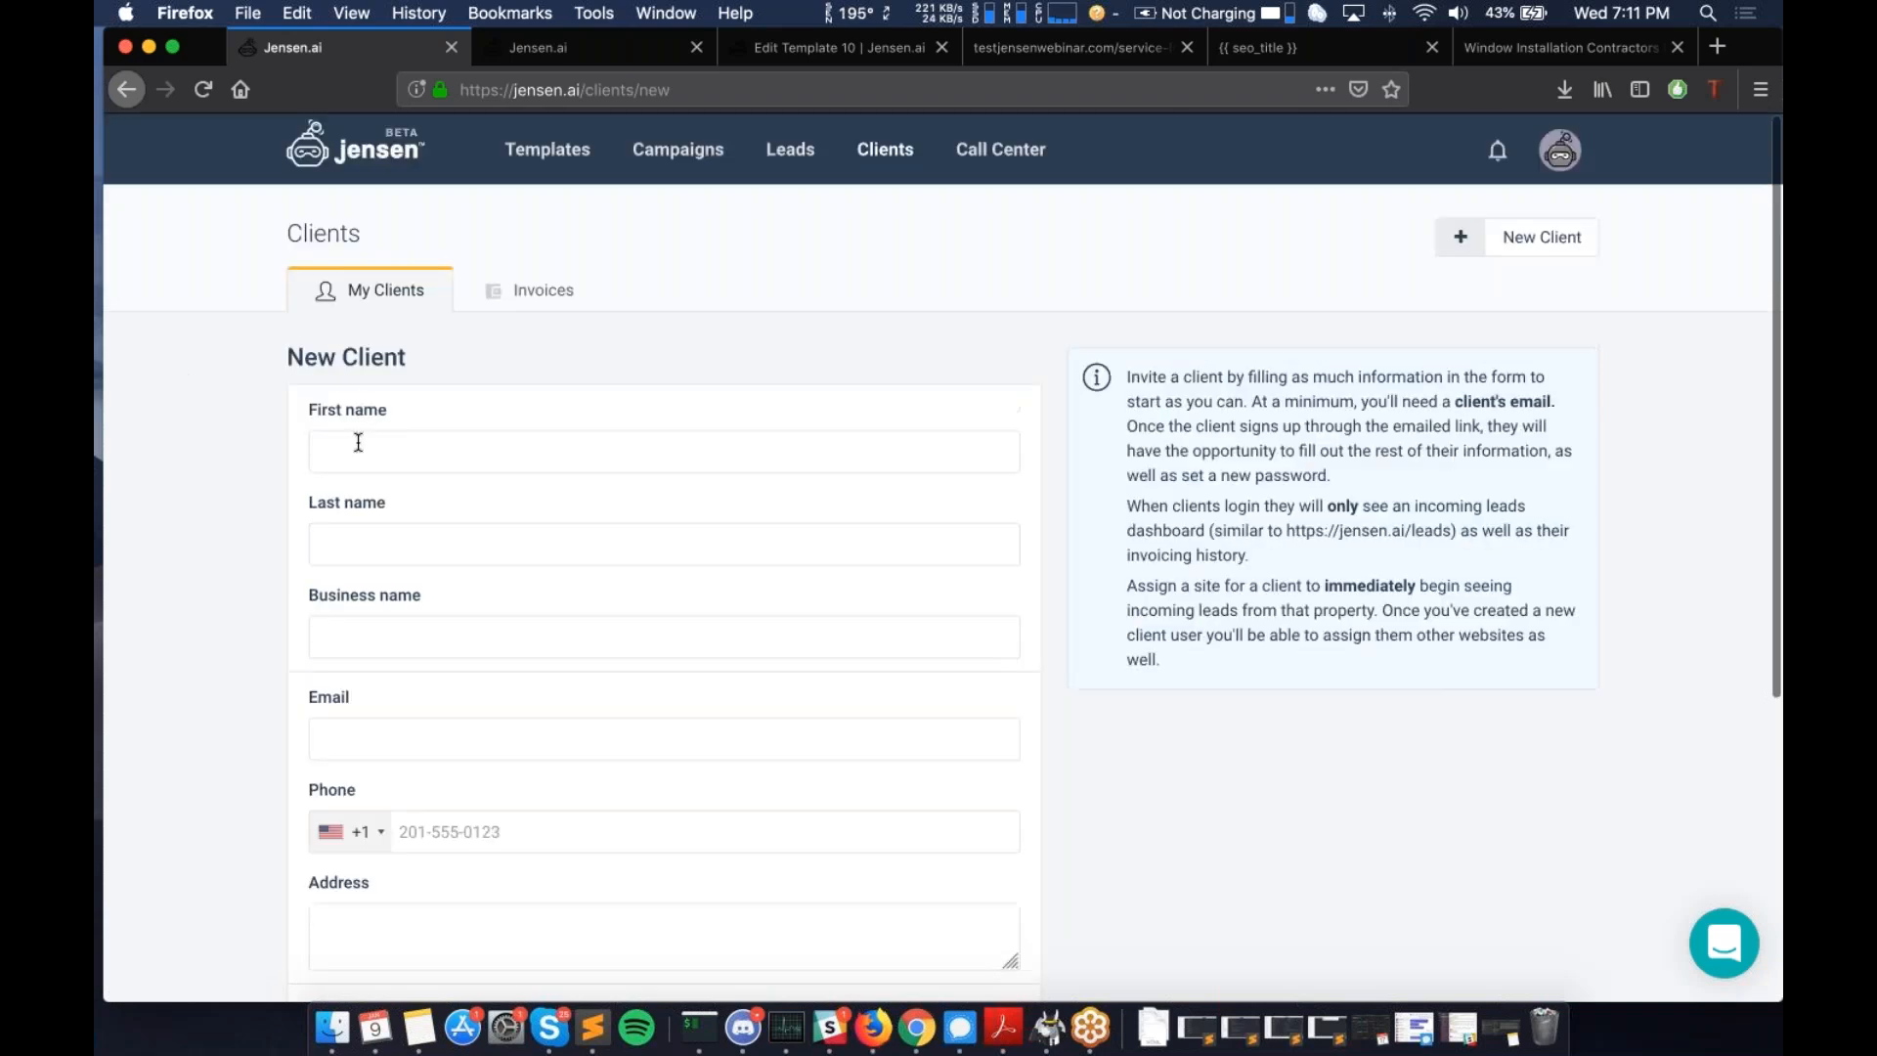
pyautogui.scroll(-3, 358, 442)
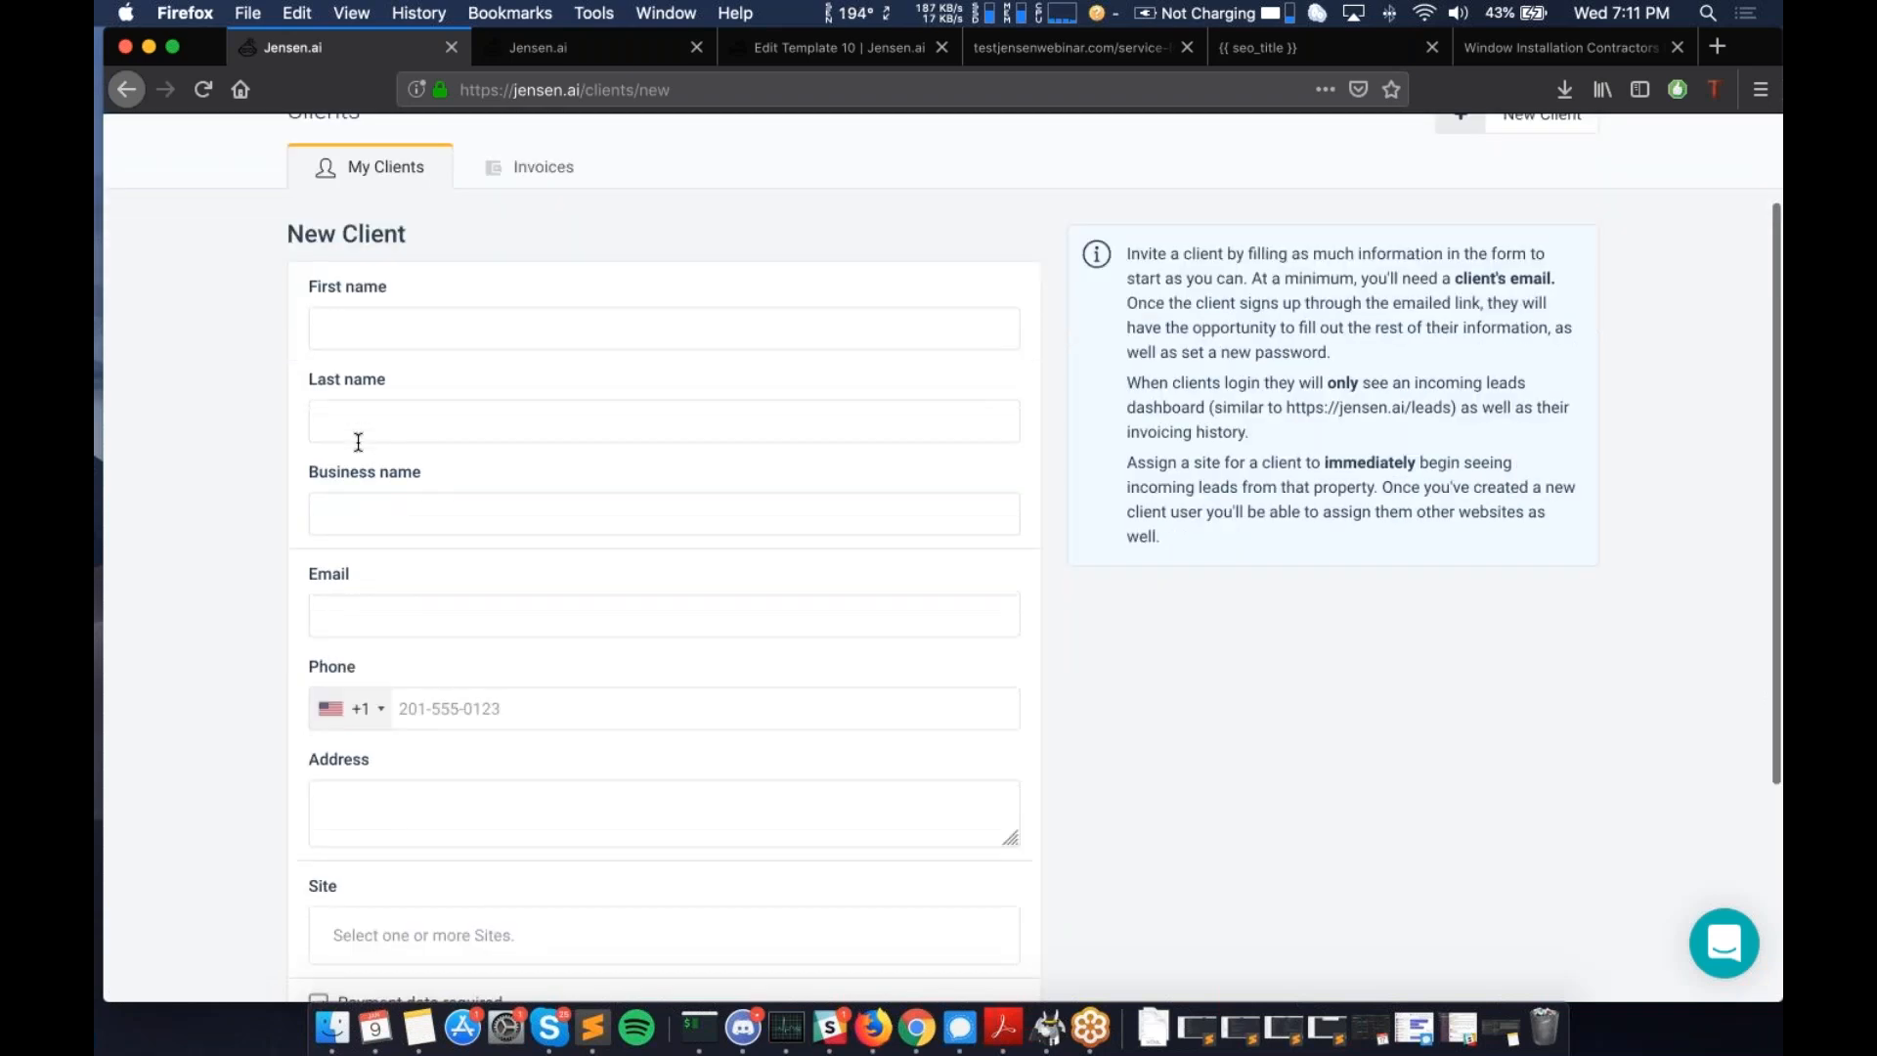
pyautogui.scroll(-1, 358, 442)
pyautogui.scroll(-1, 365, 412)
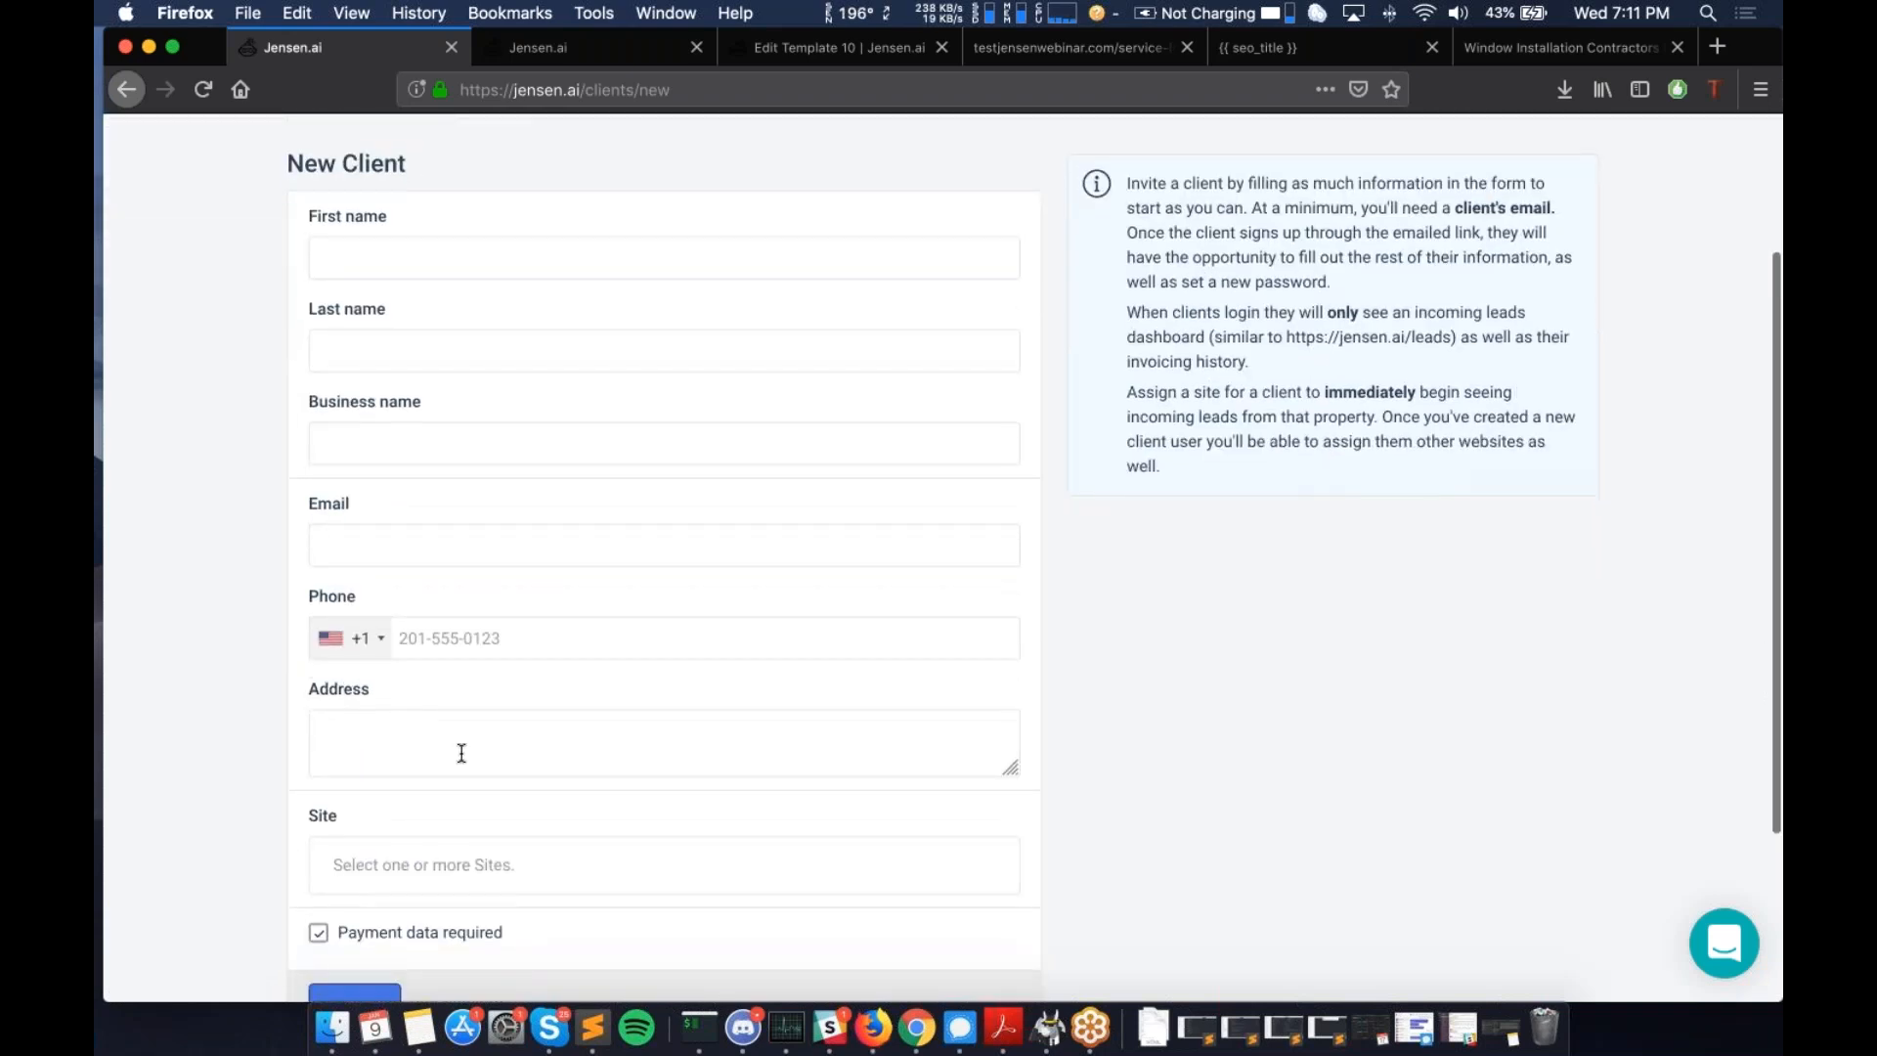
pyautogui.scroll(-6, 462, 753)
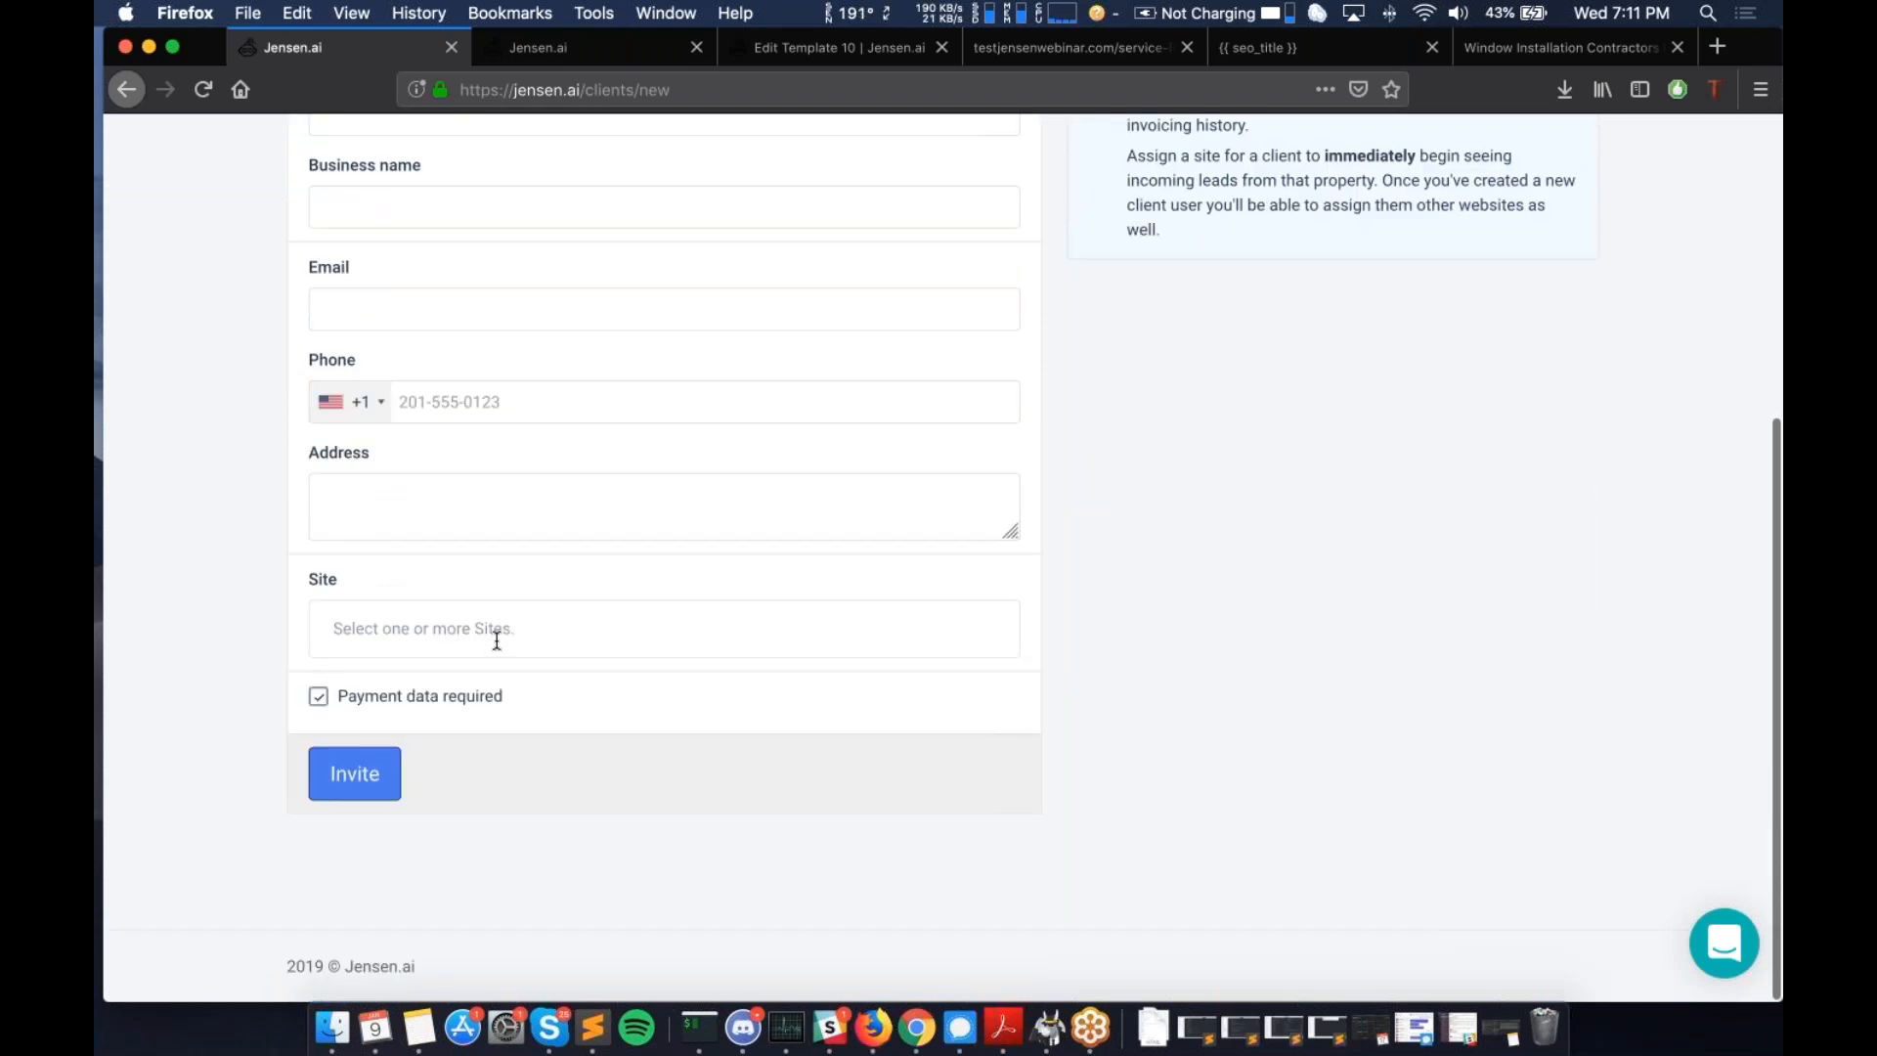
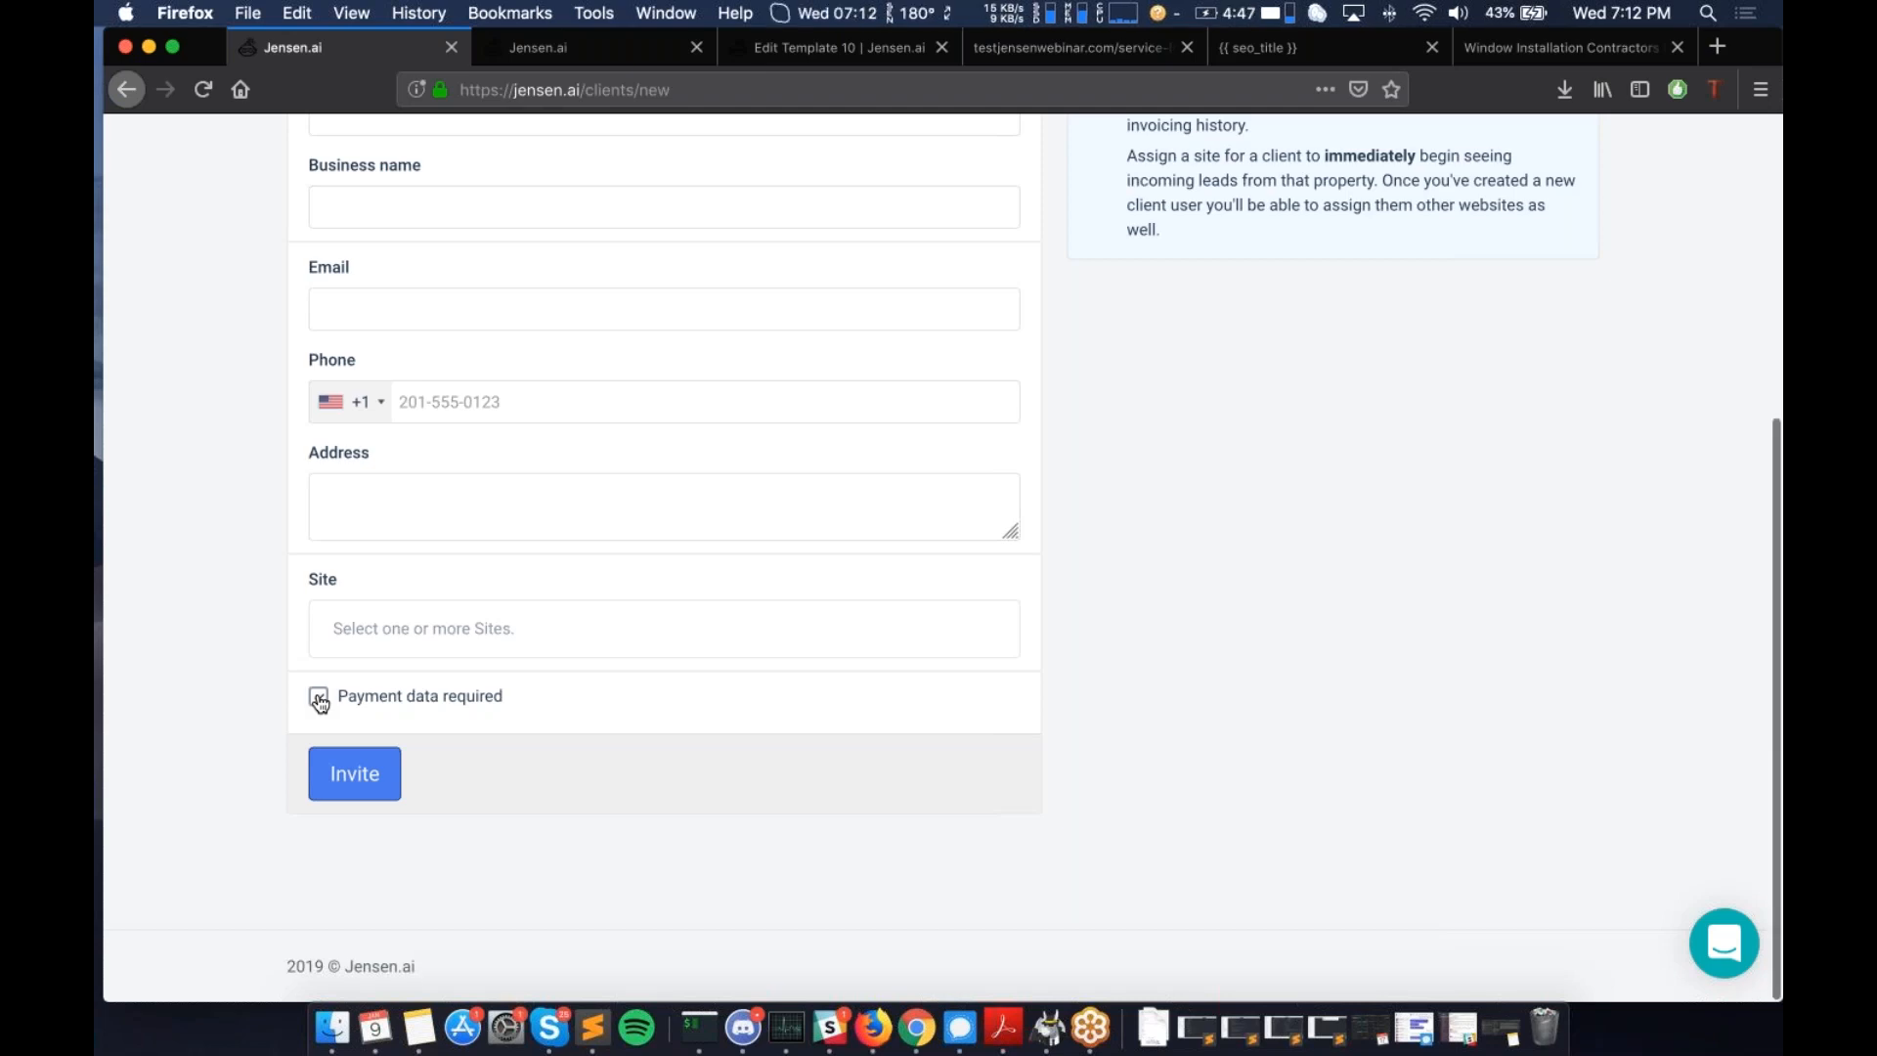
# - Scroll up and down through the empty New Client form
pyautogui.scroll(5, 556, 459)
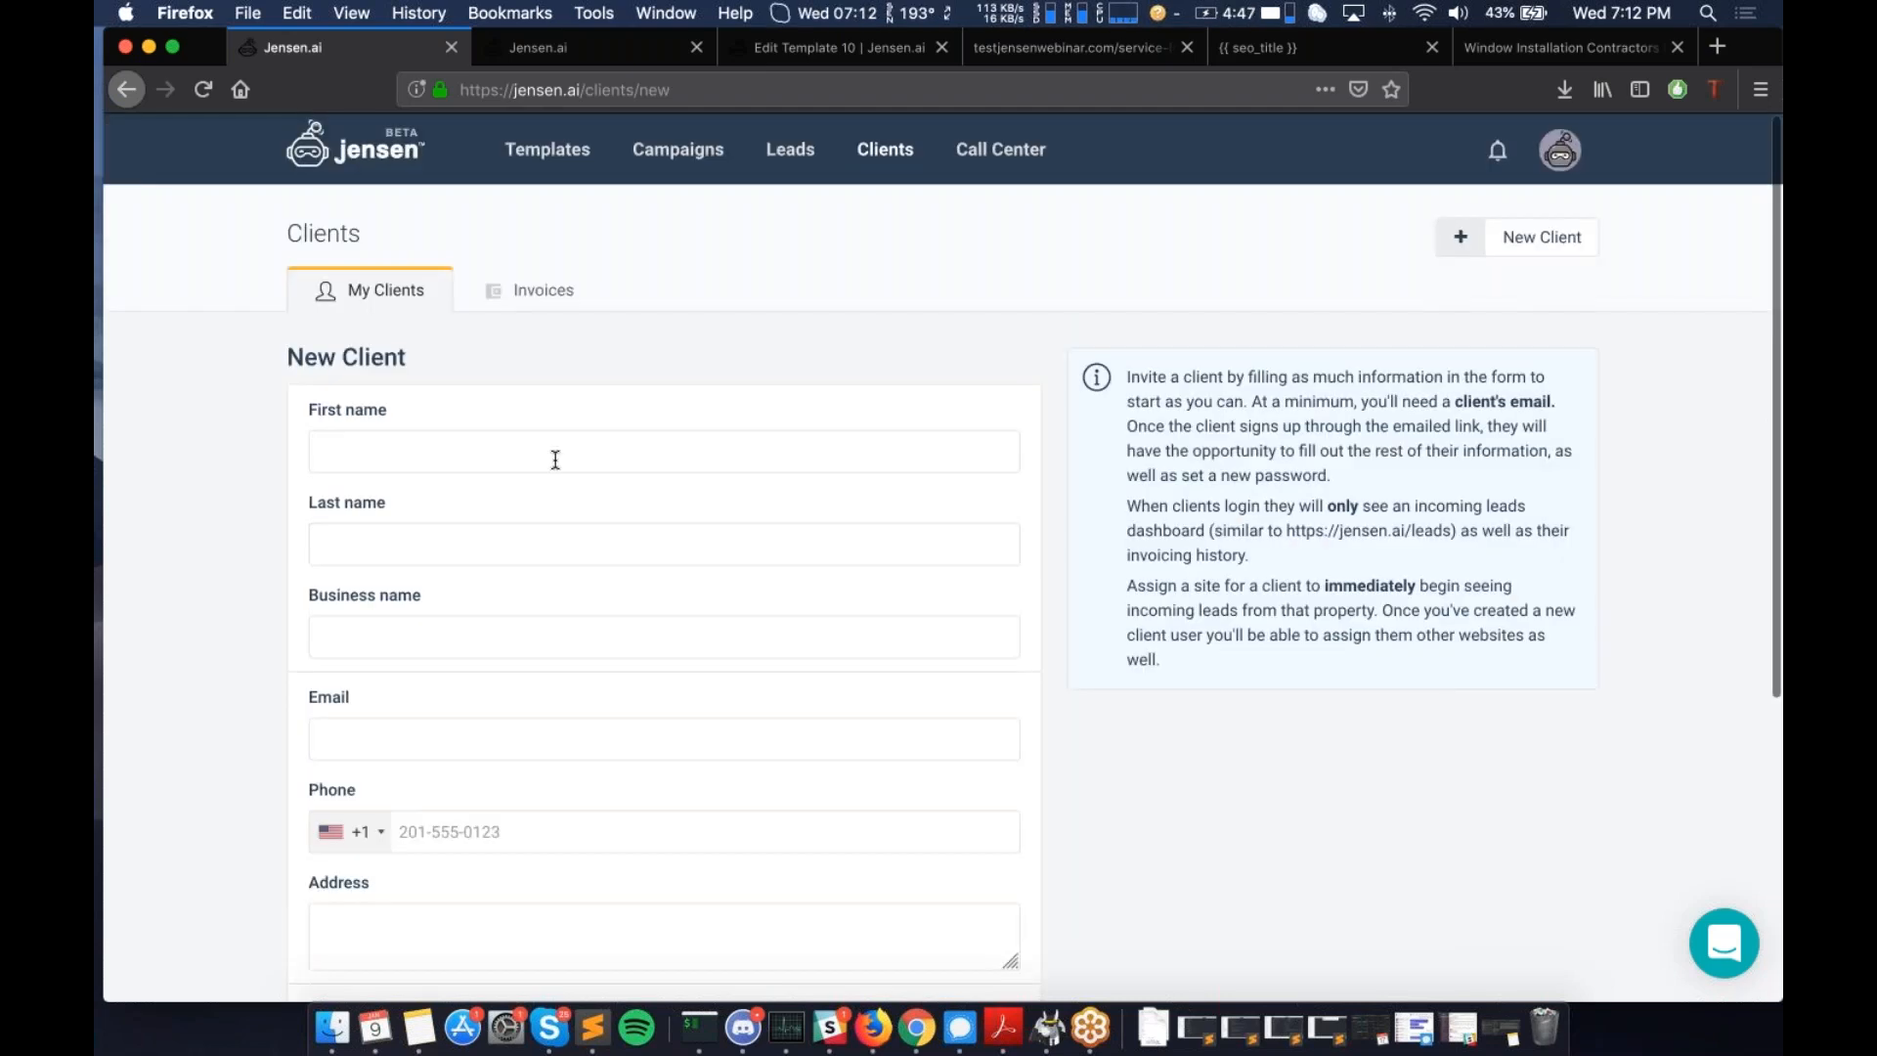
pyautogui.scroll(-5, 555, 459)
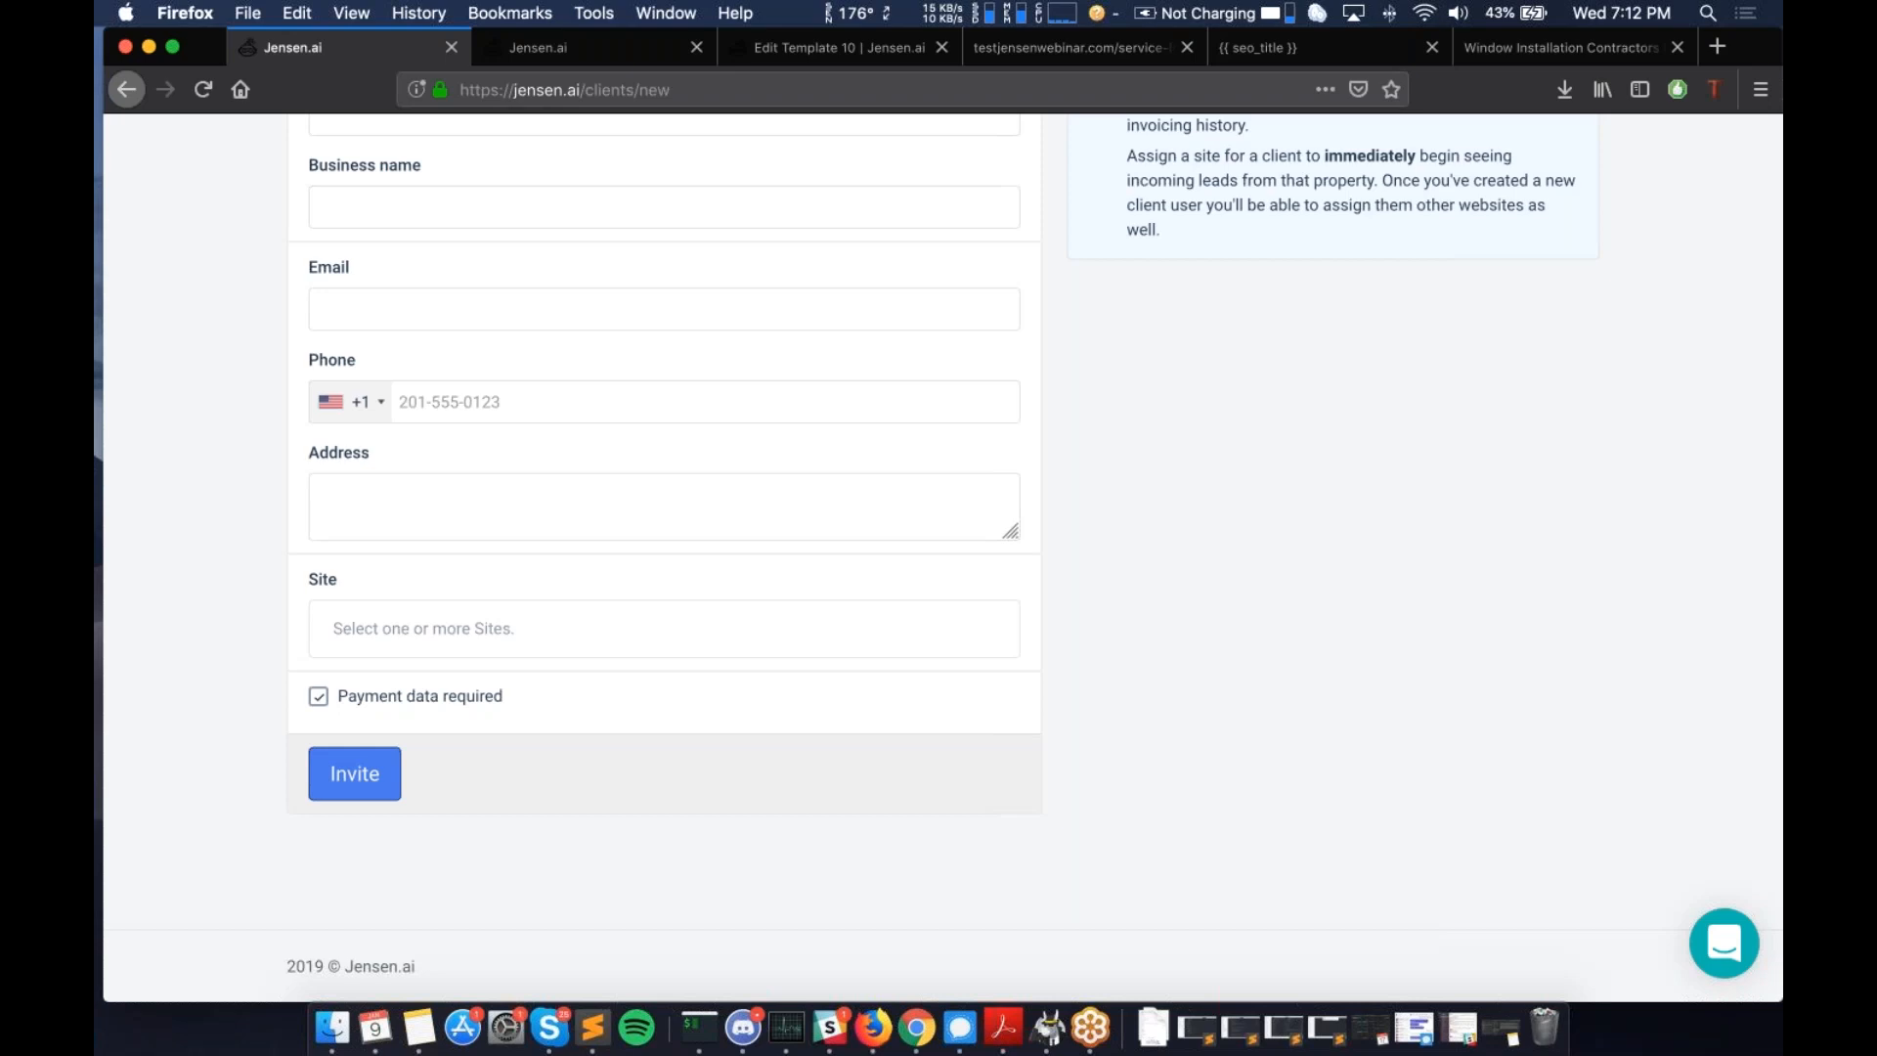
pyautogui.scroll(5, 608, 470)
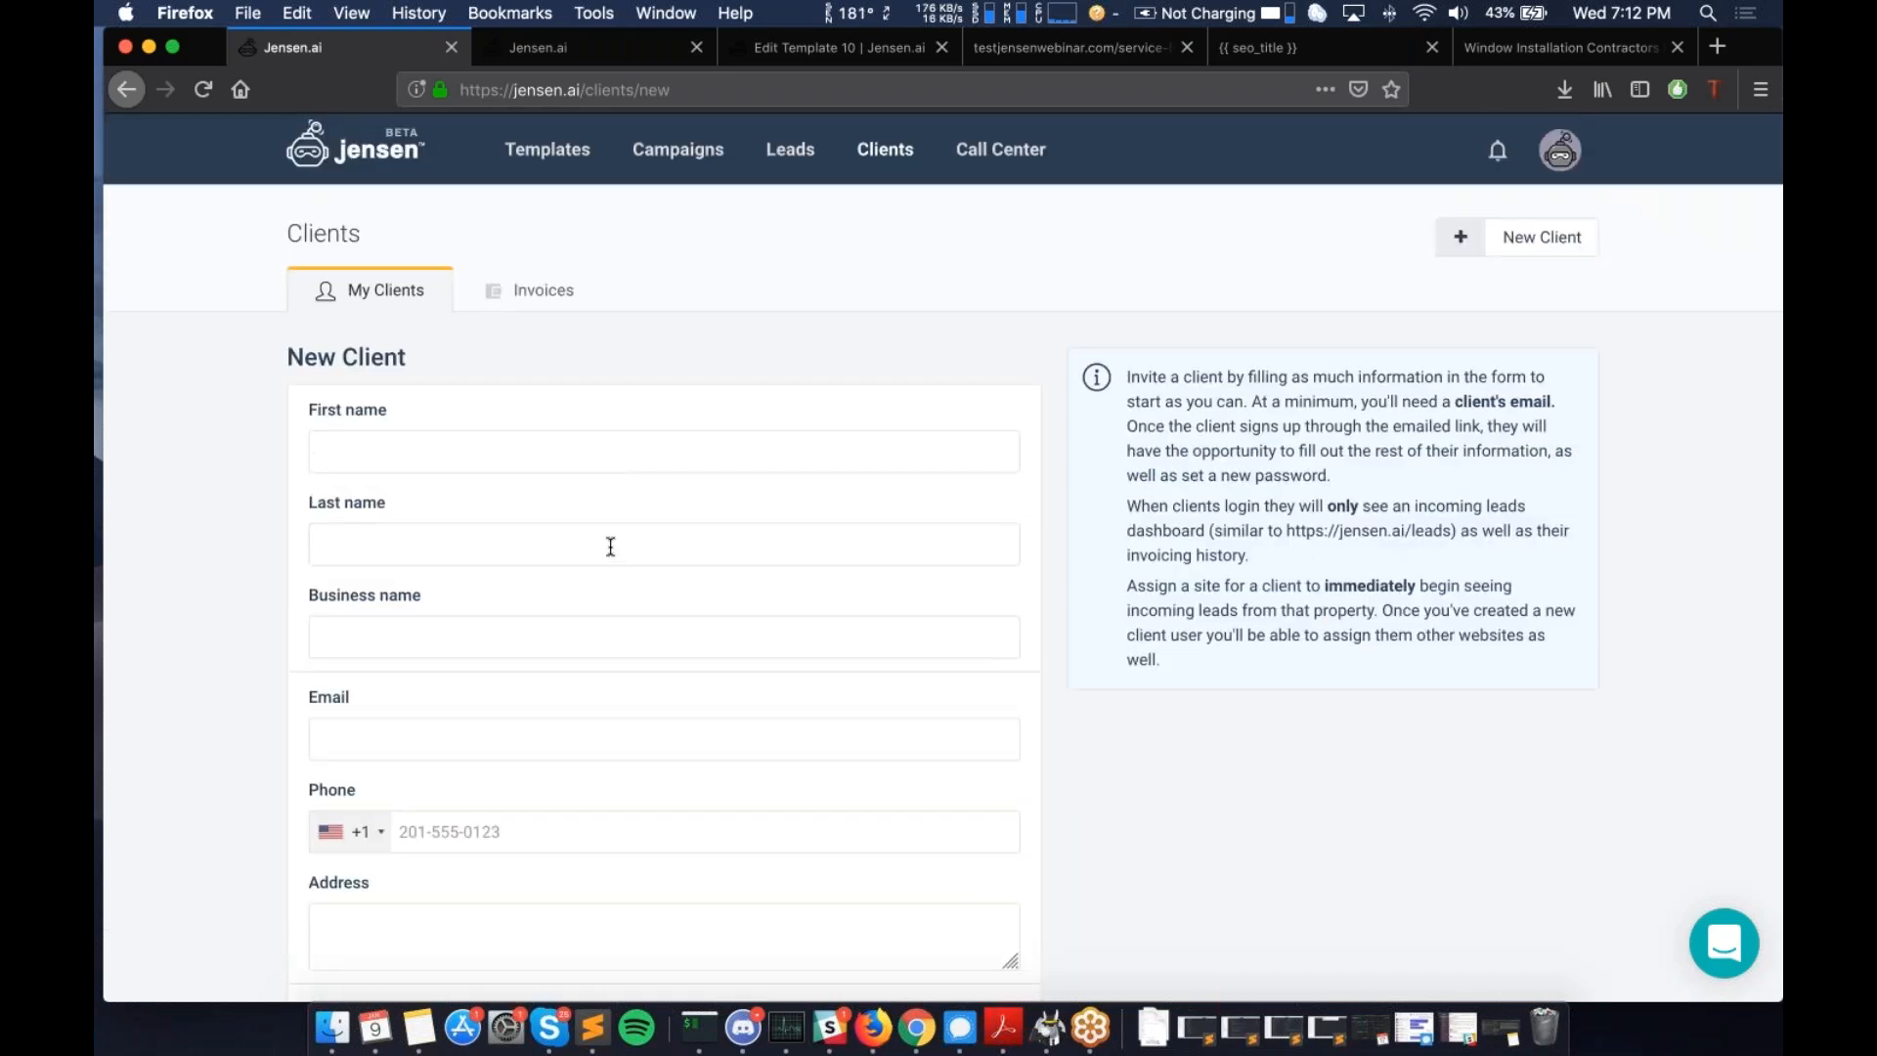
pyautogui.scroll(-4, 610, 547)
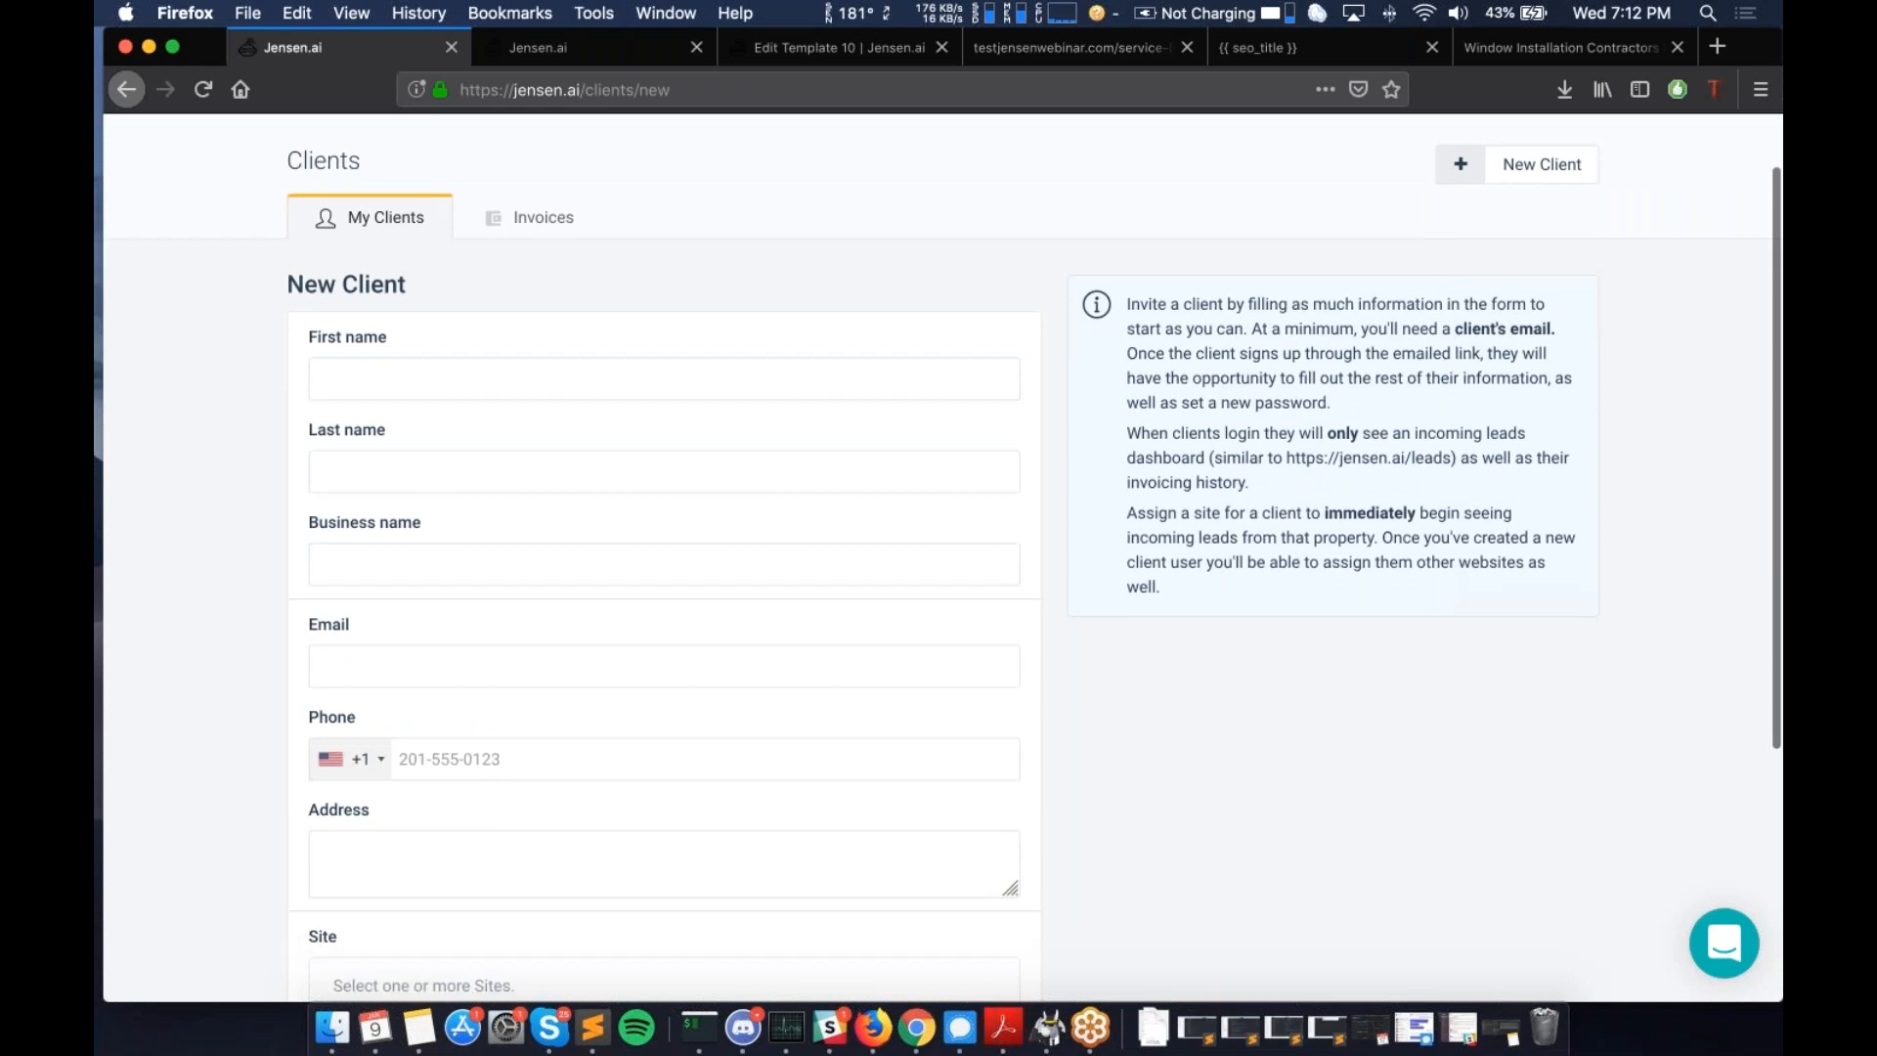
pyautogui.scroll(4, 931, 396)
pyautogui.scroll(-1, 931, 396)
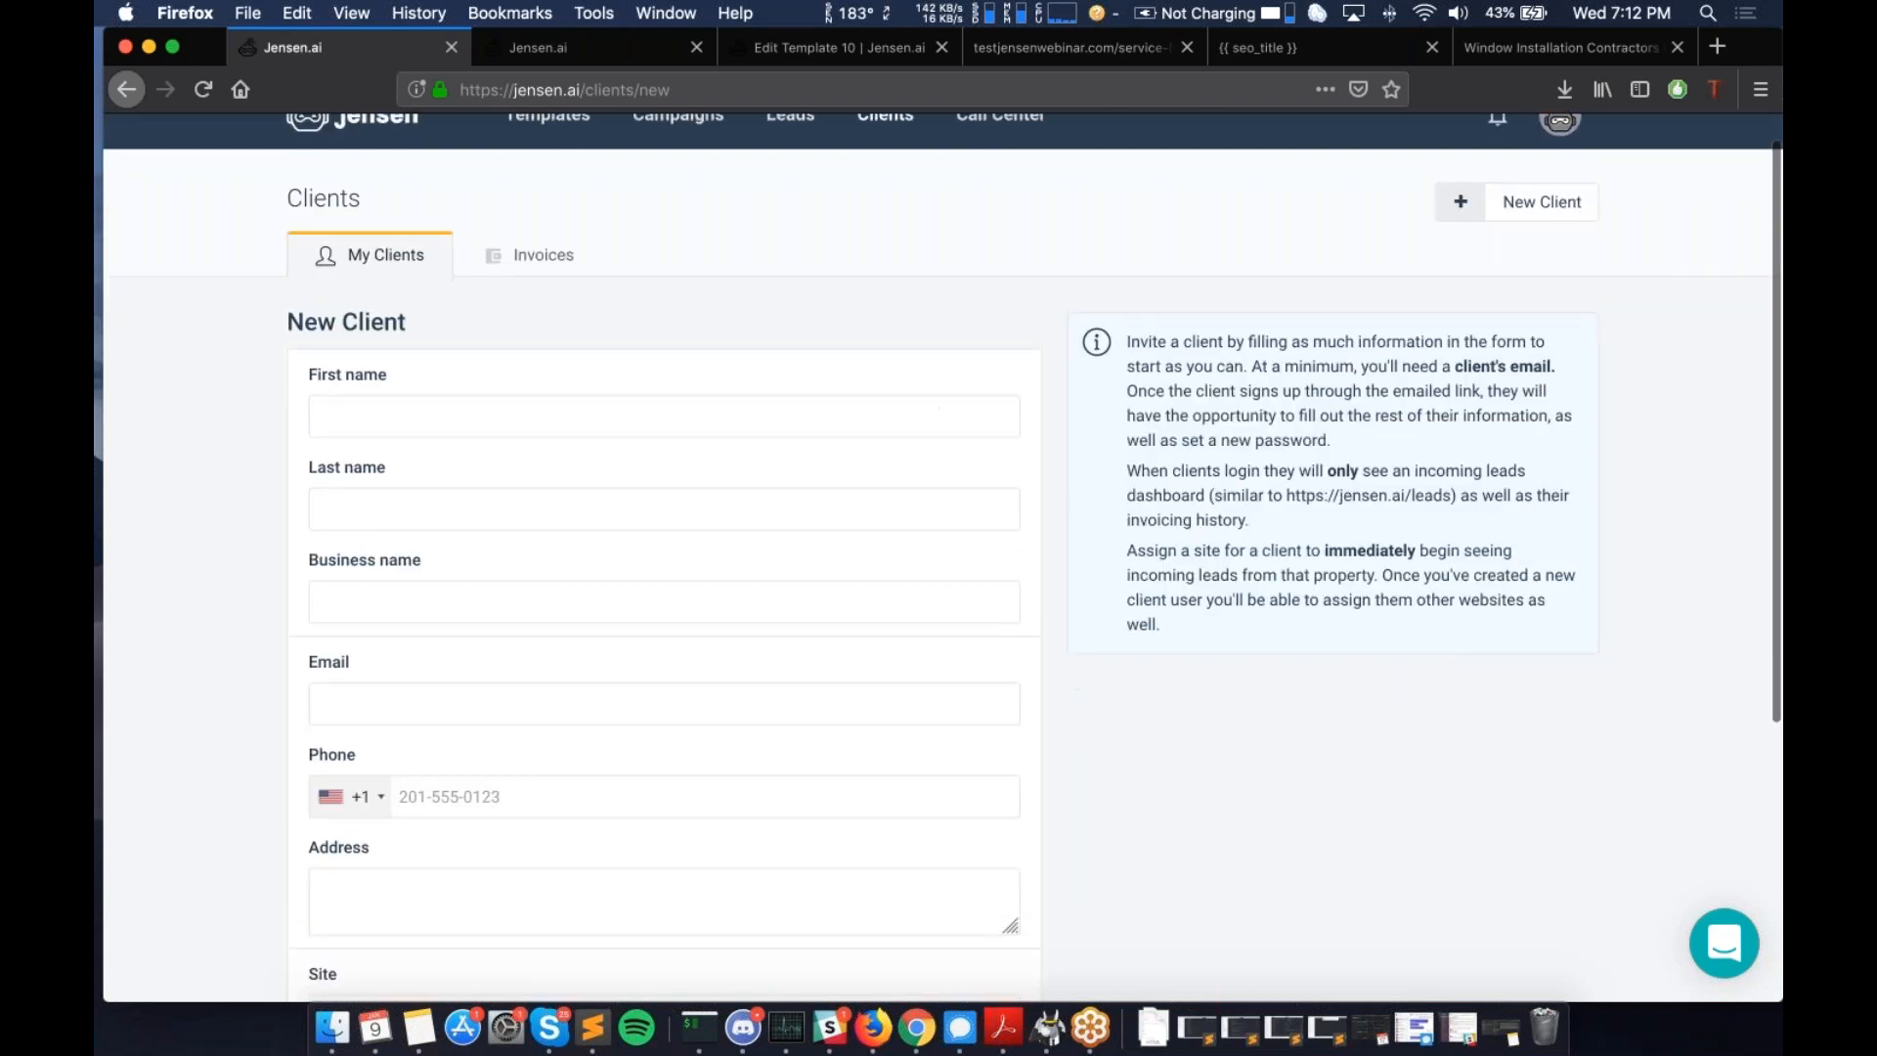
pyautogui.scroll(-5, 798, 326)
pyautogui.scroll(6, 798, 327)
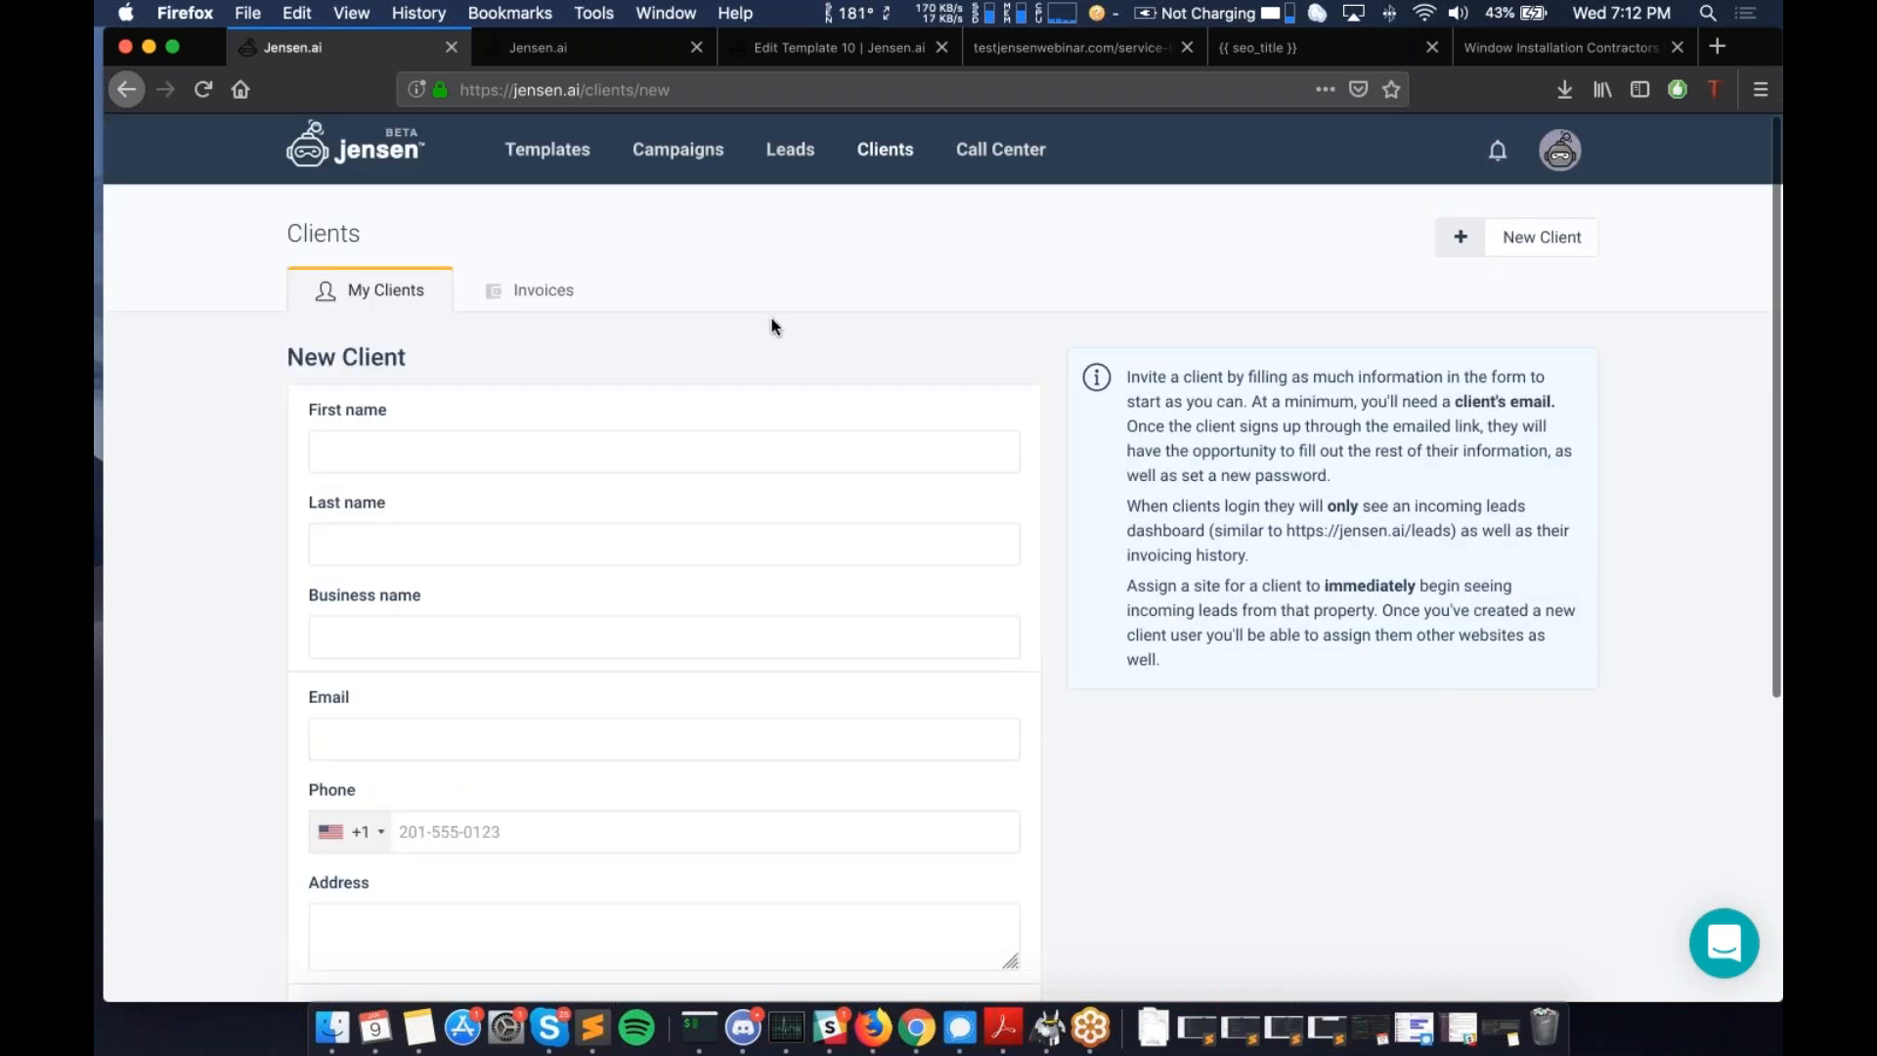
# - Go to Call Center and scroll past the stats (46 total, 43 answered, 3 missed) to the numbers list
pyautogui.click(1024, 156)
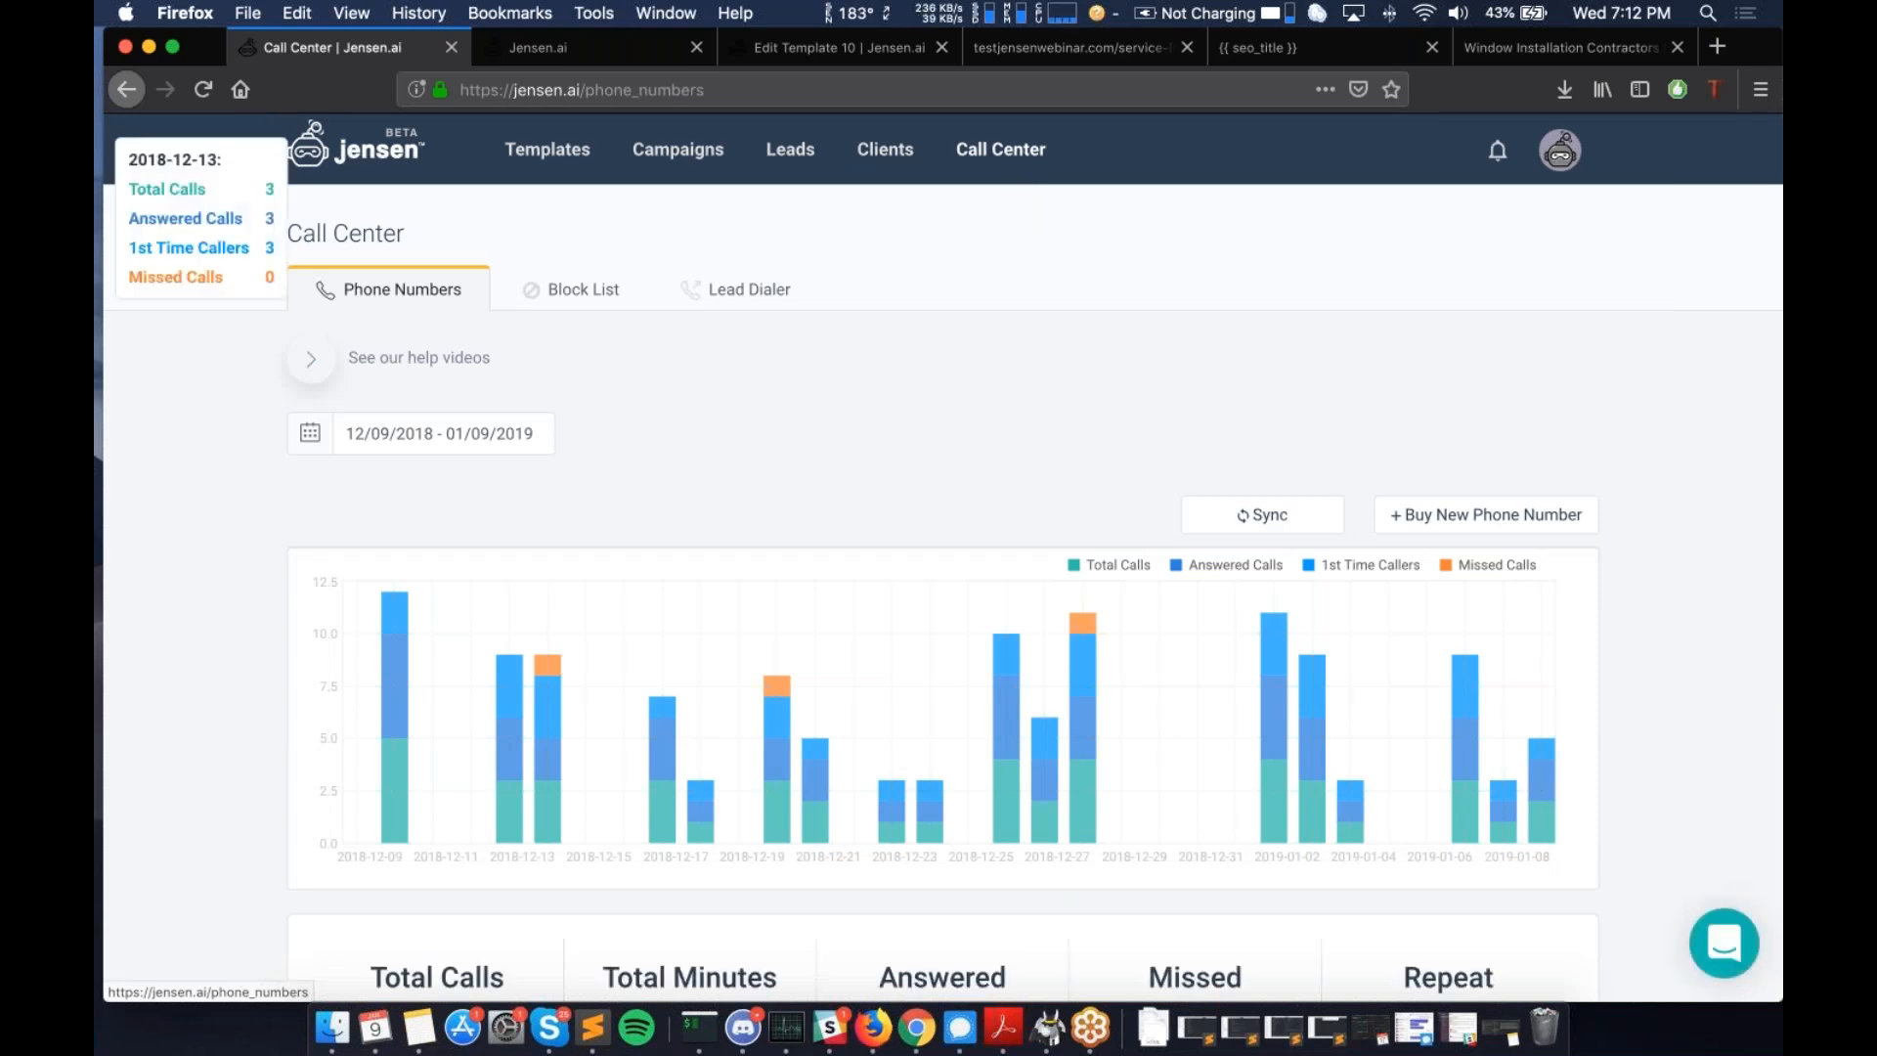
pyautogui.scroll(-1, 227, 601)
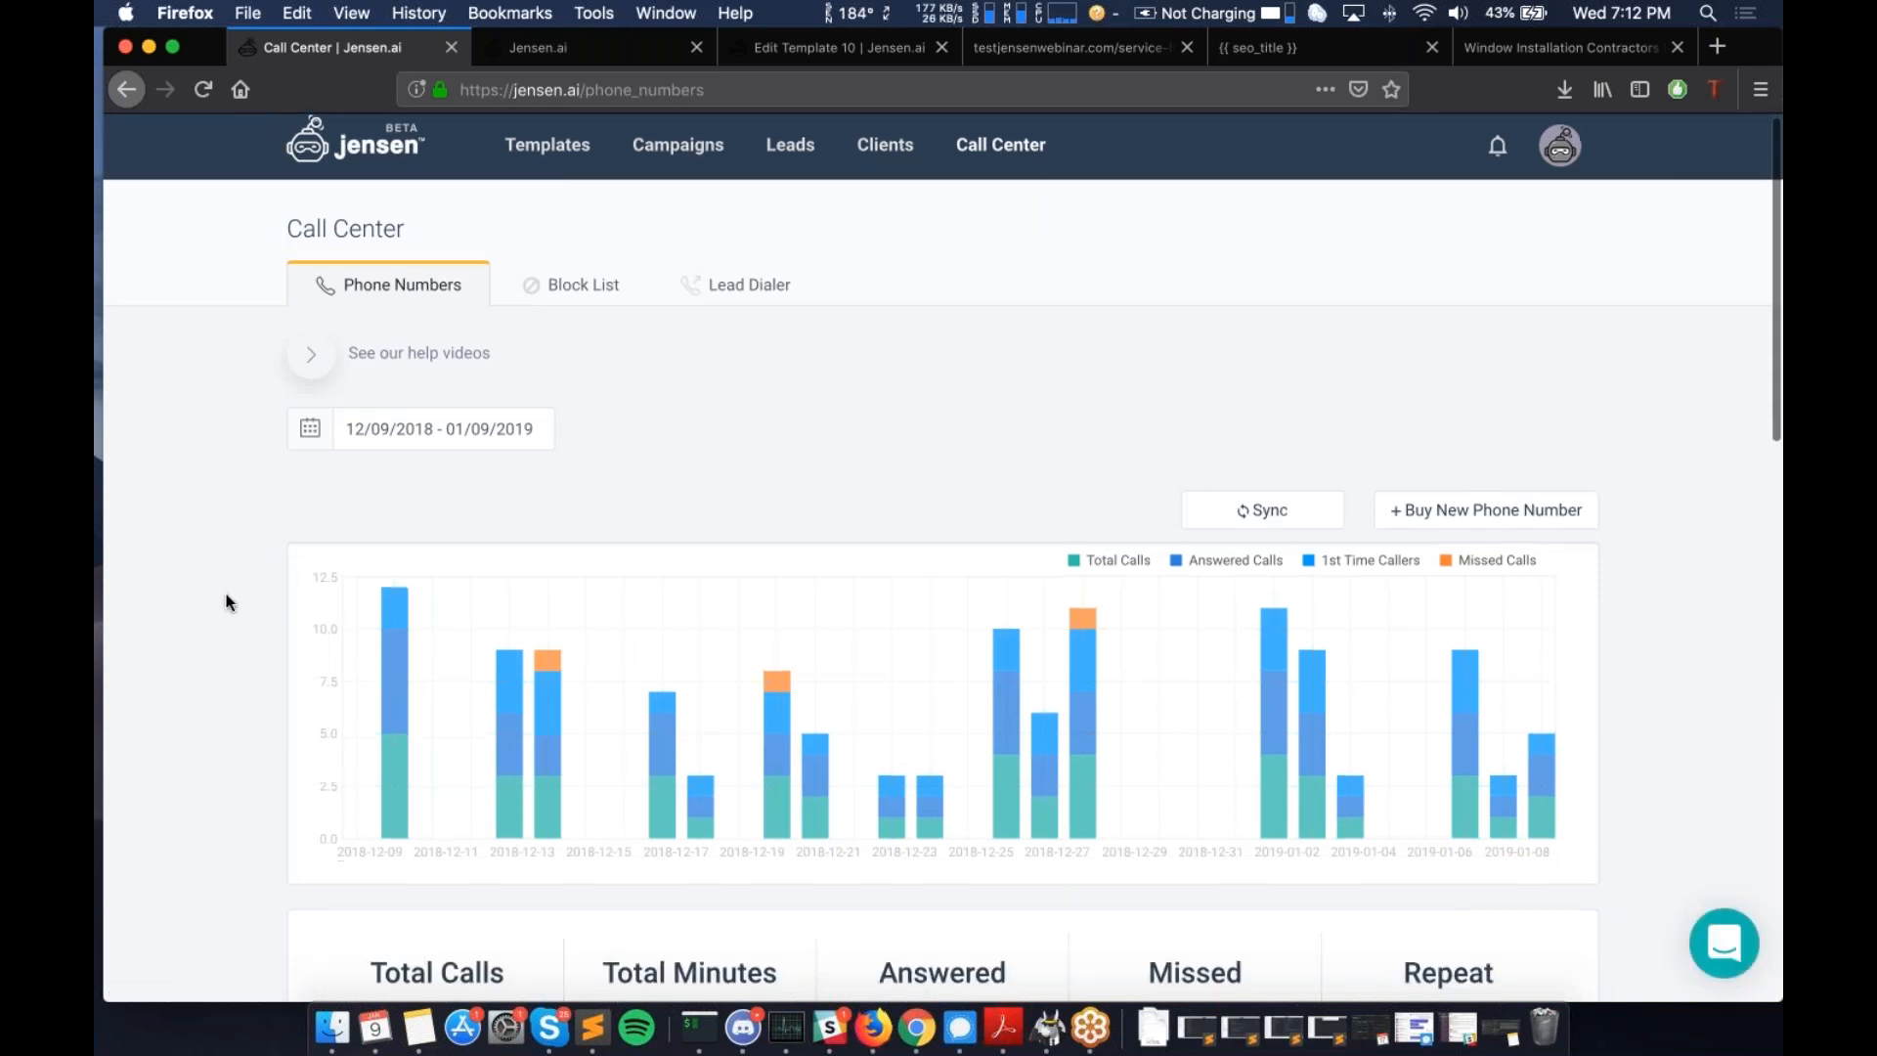
pyautogui.scroll(-3, 231, 600)
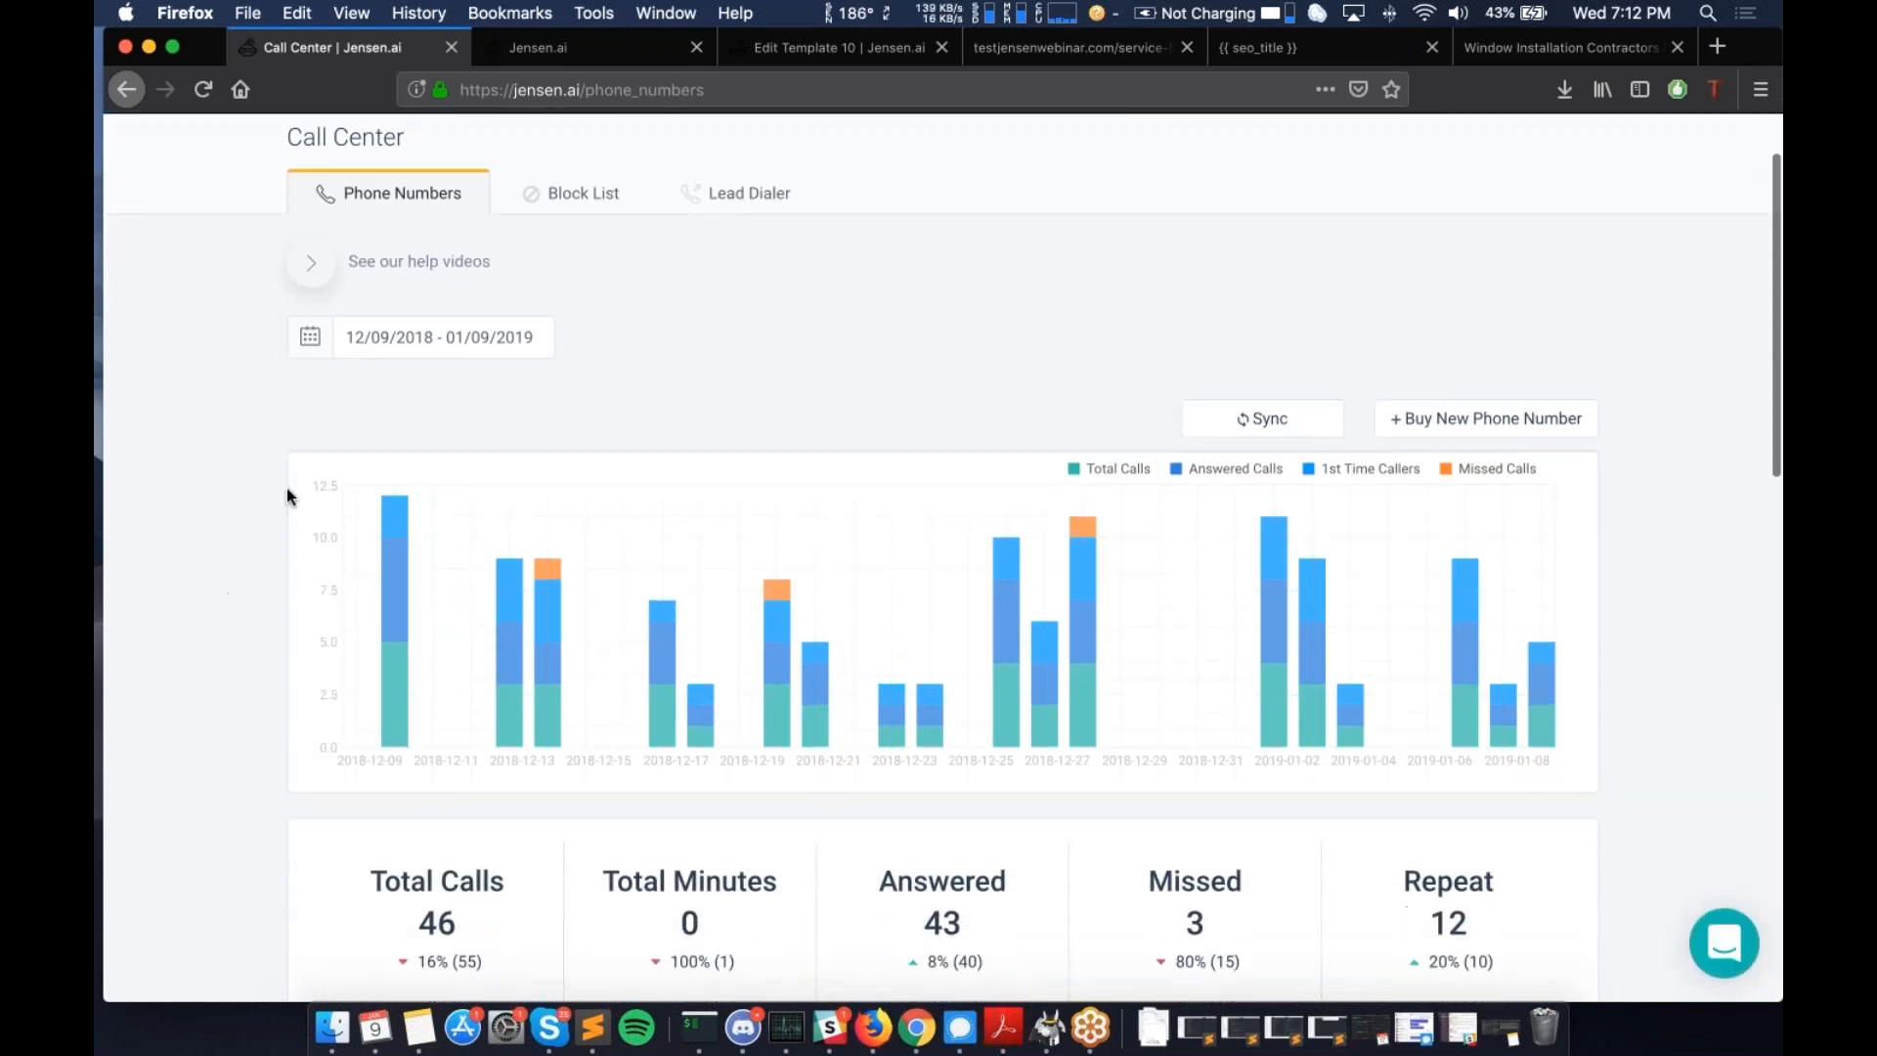
pyautogui.scroll(3, 287, 491)
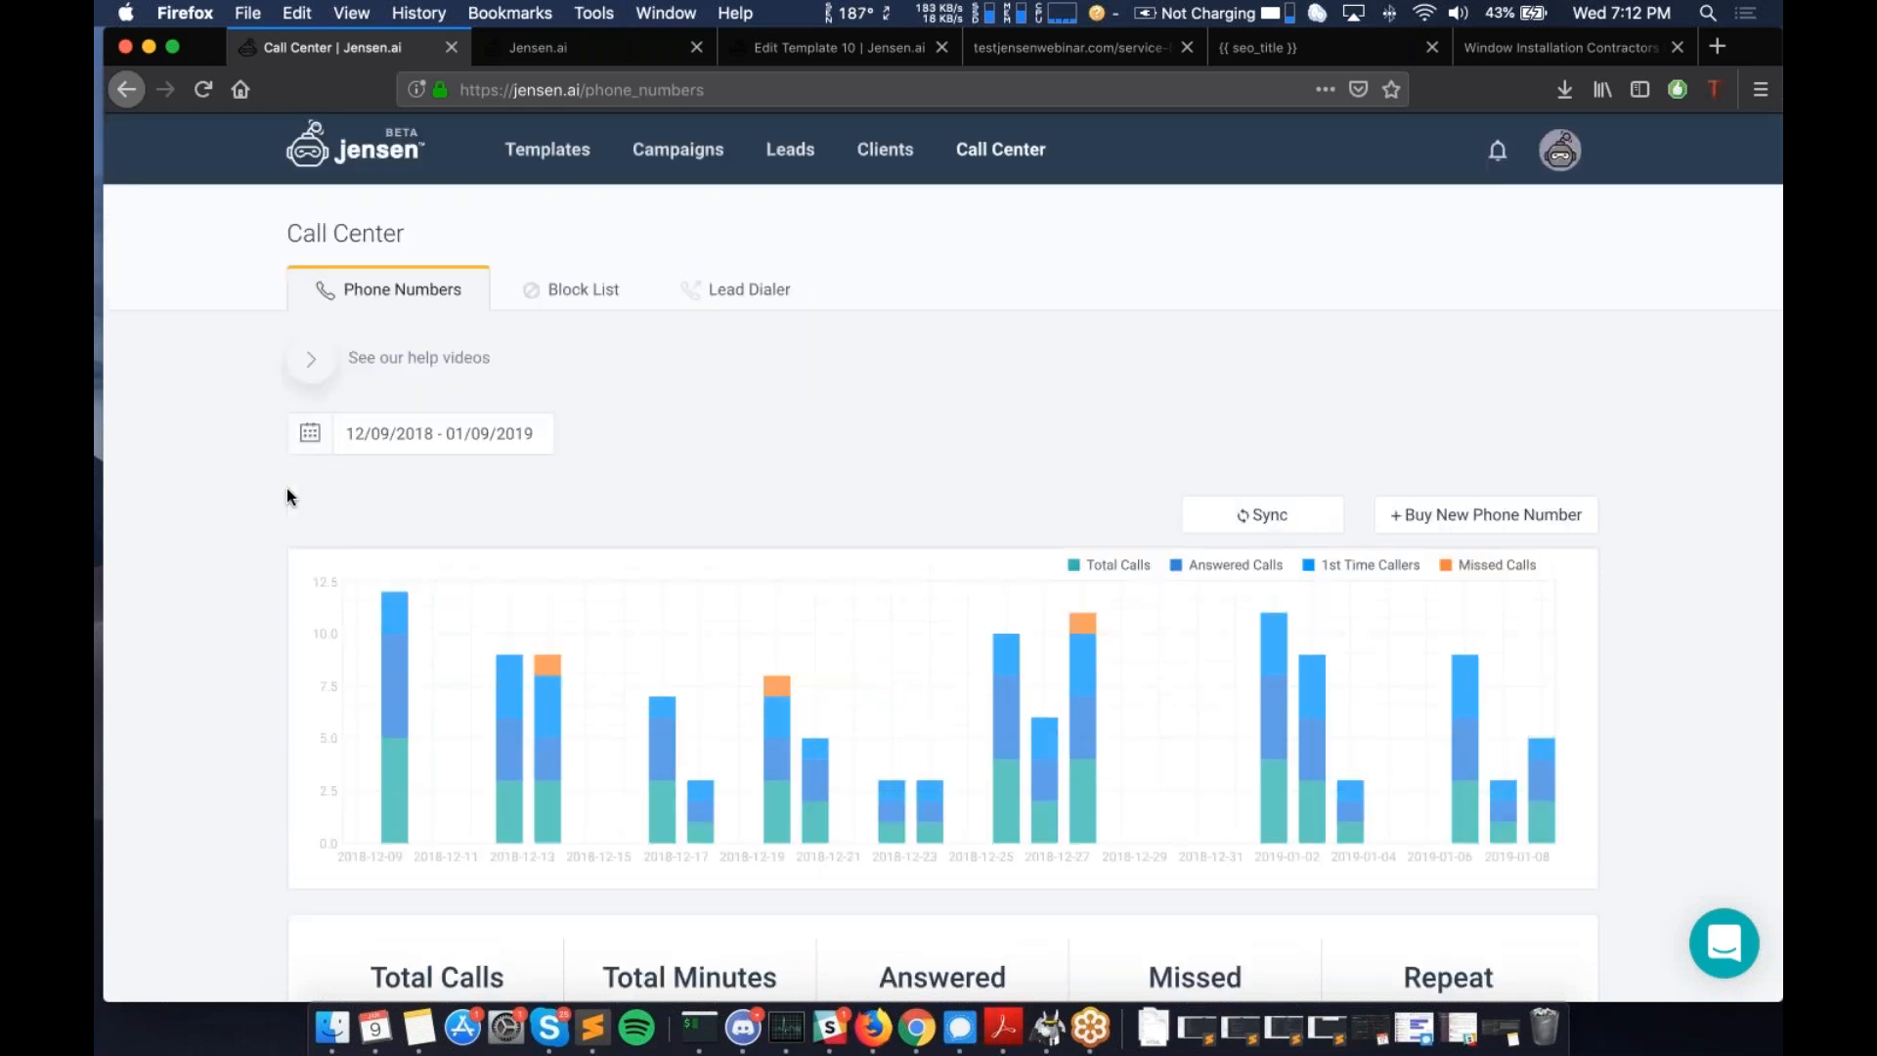
pyautogui.scroll(-1, 286, 496)
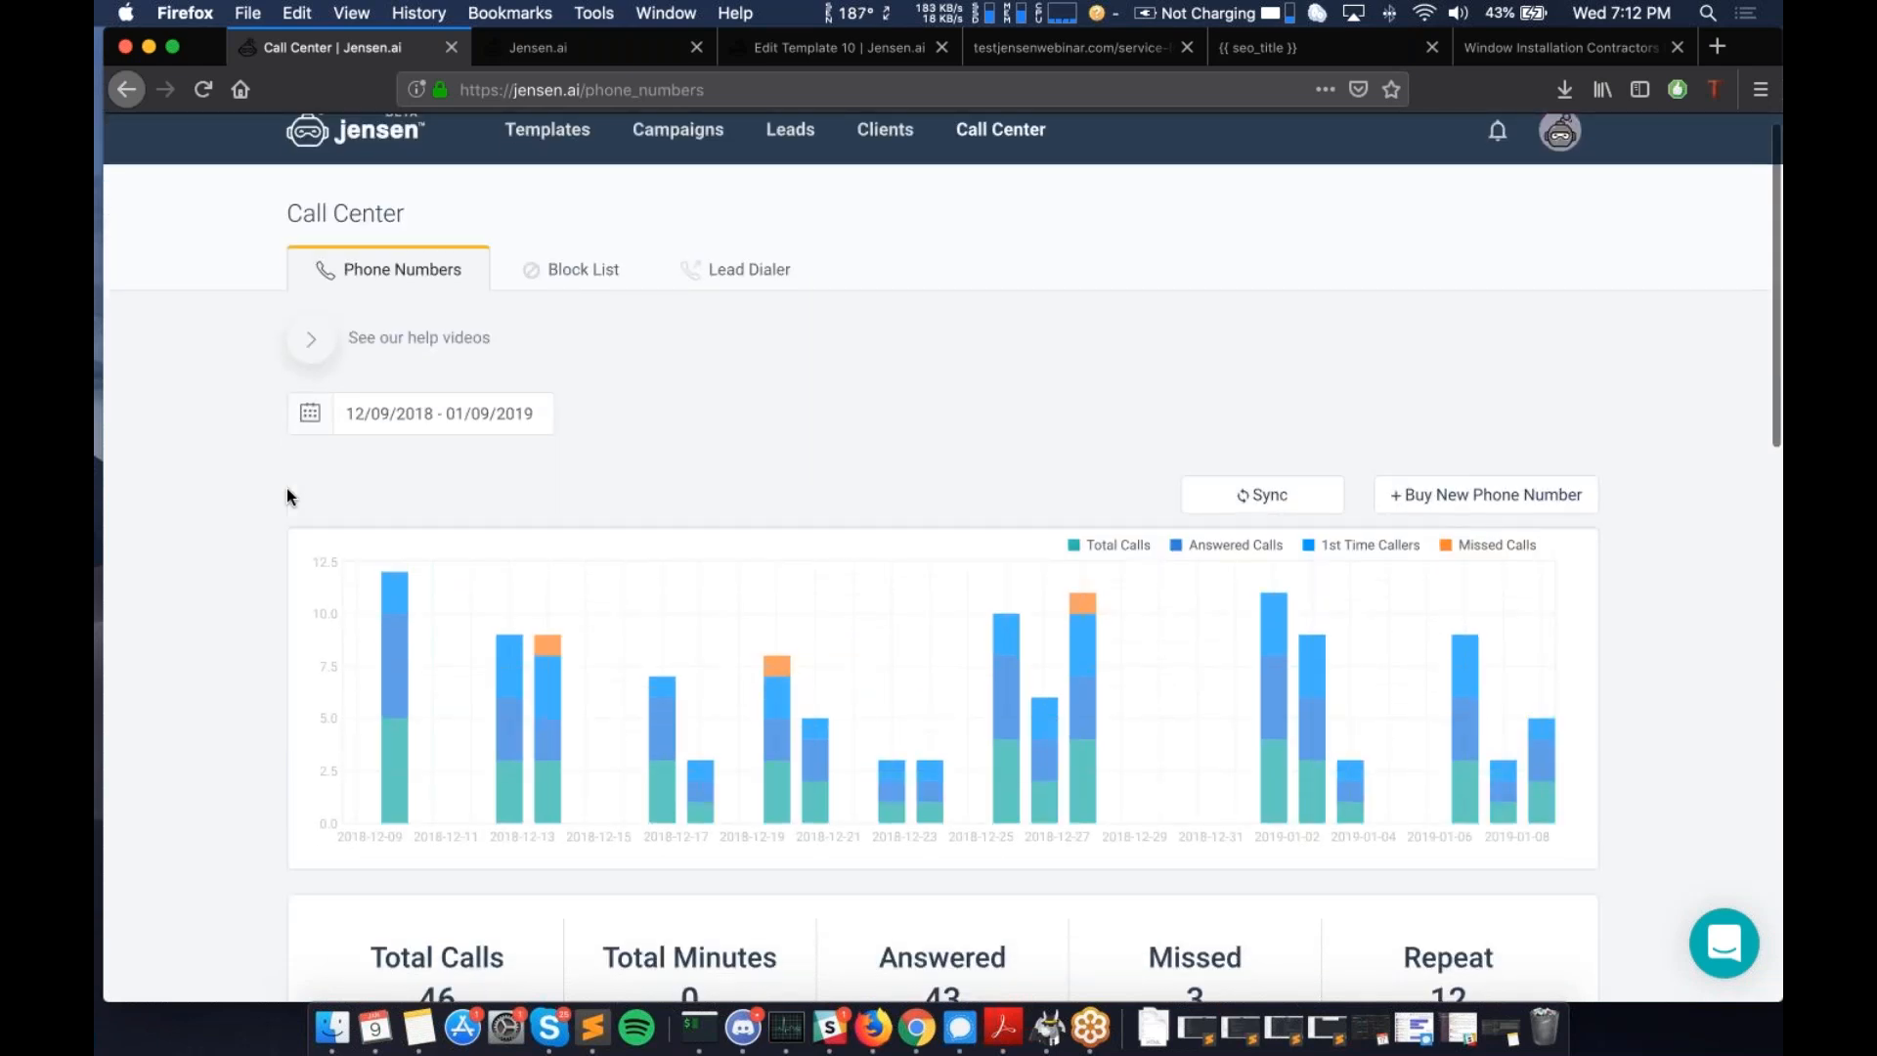
pyautogui.scroll(-15, 286, 496)
pyautogui.scroll(15, 286, 490)
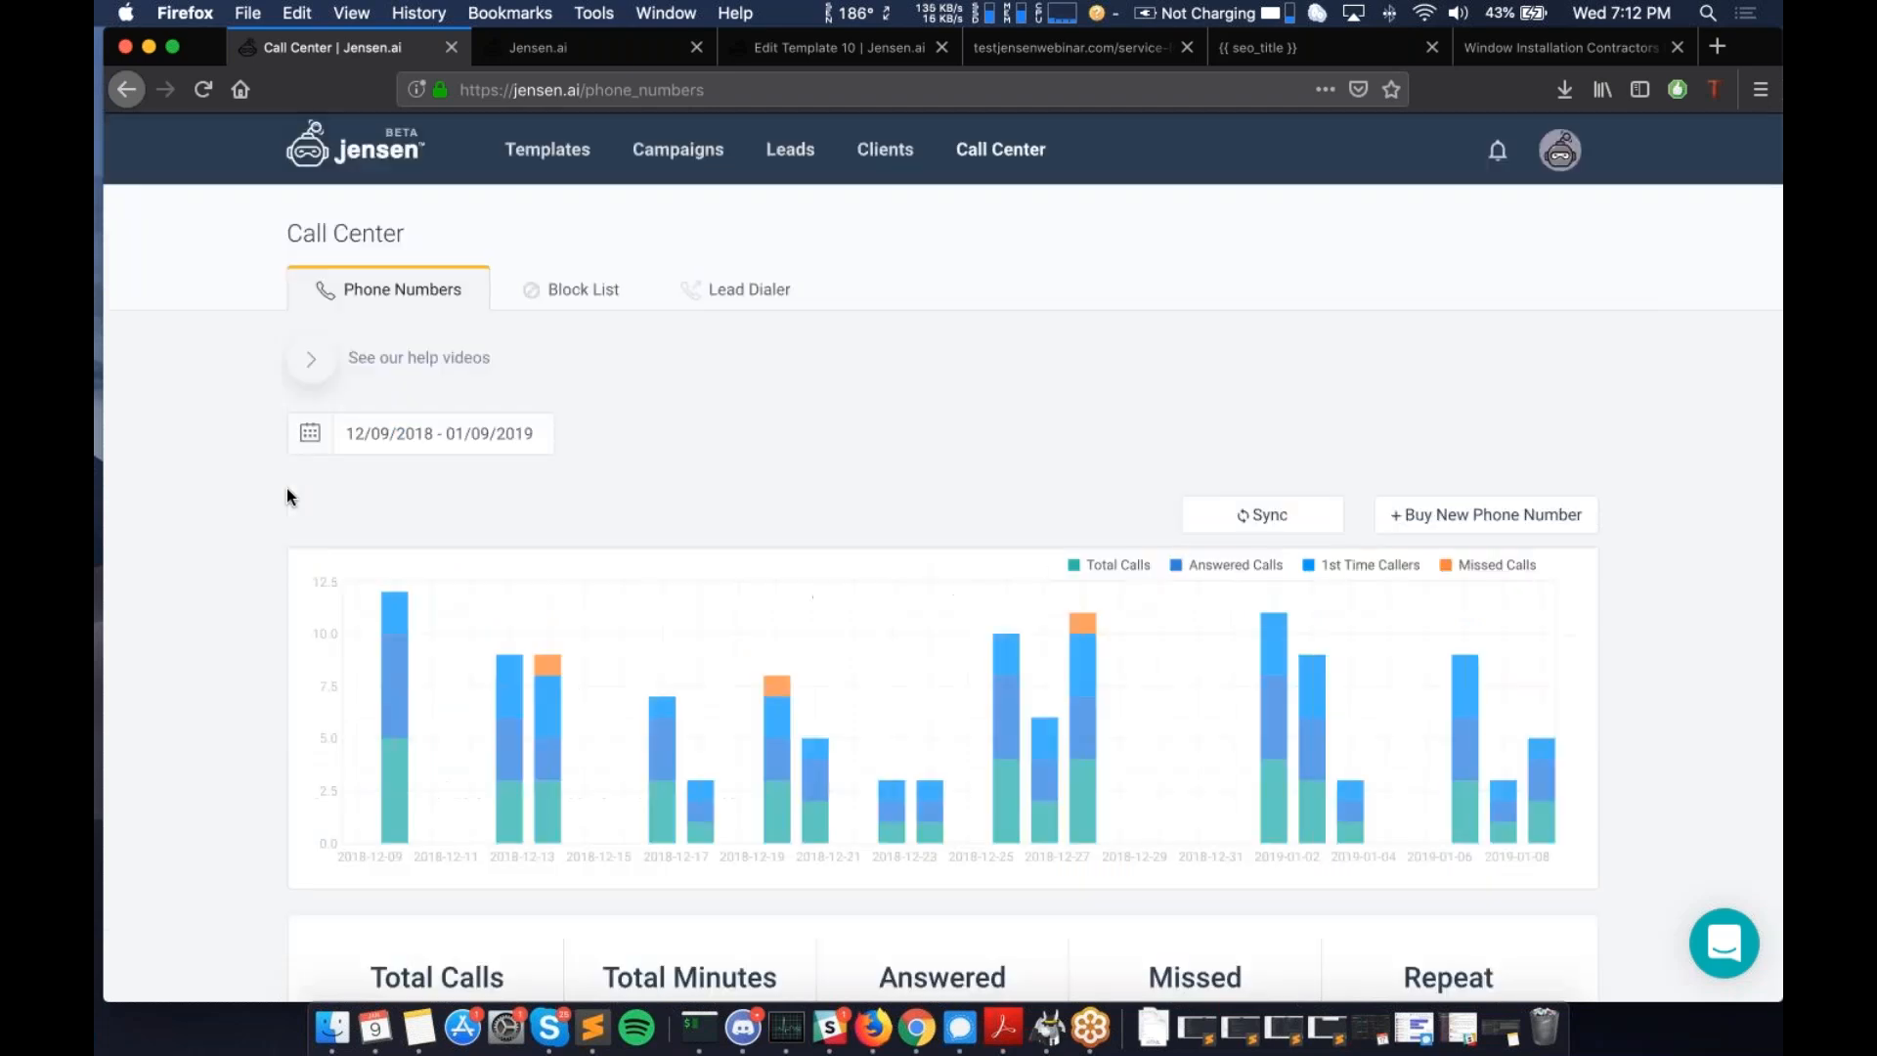
pyautogui.scroll(-1, 287, 490)
pyautogui.scroll(-2, 286, 494)
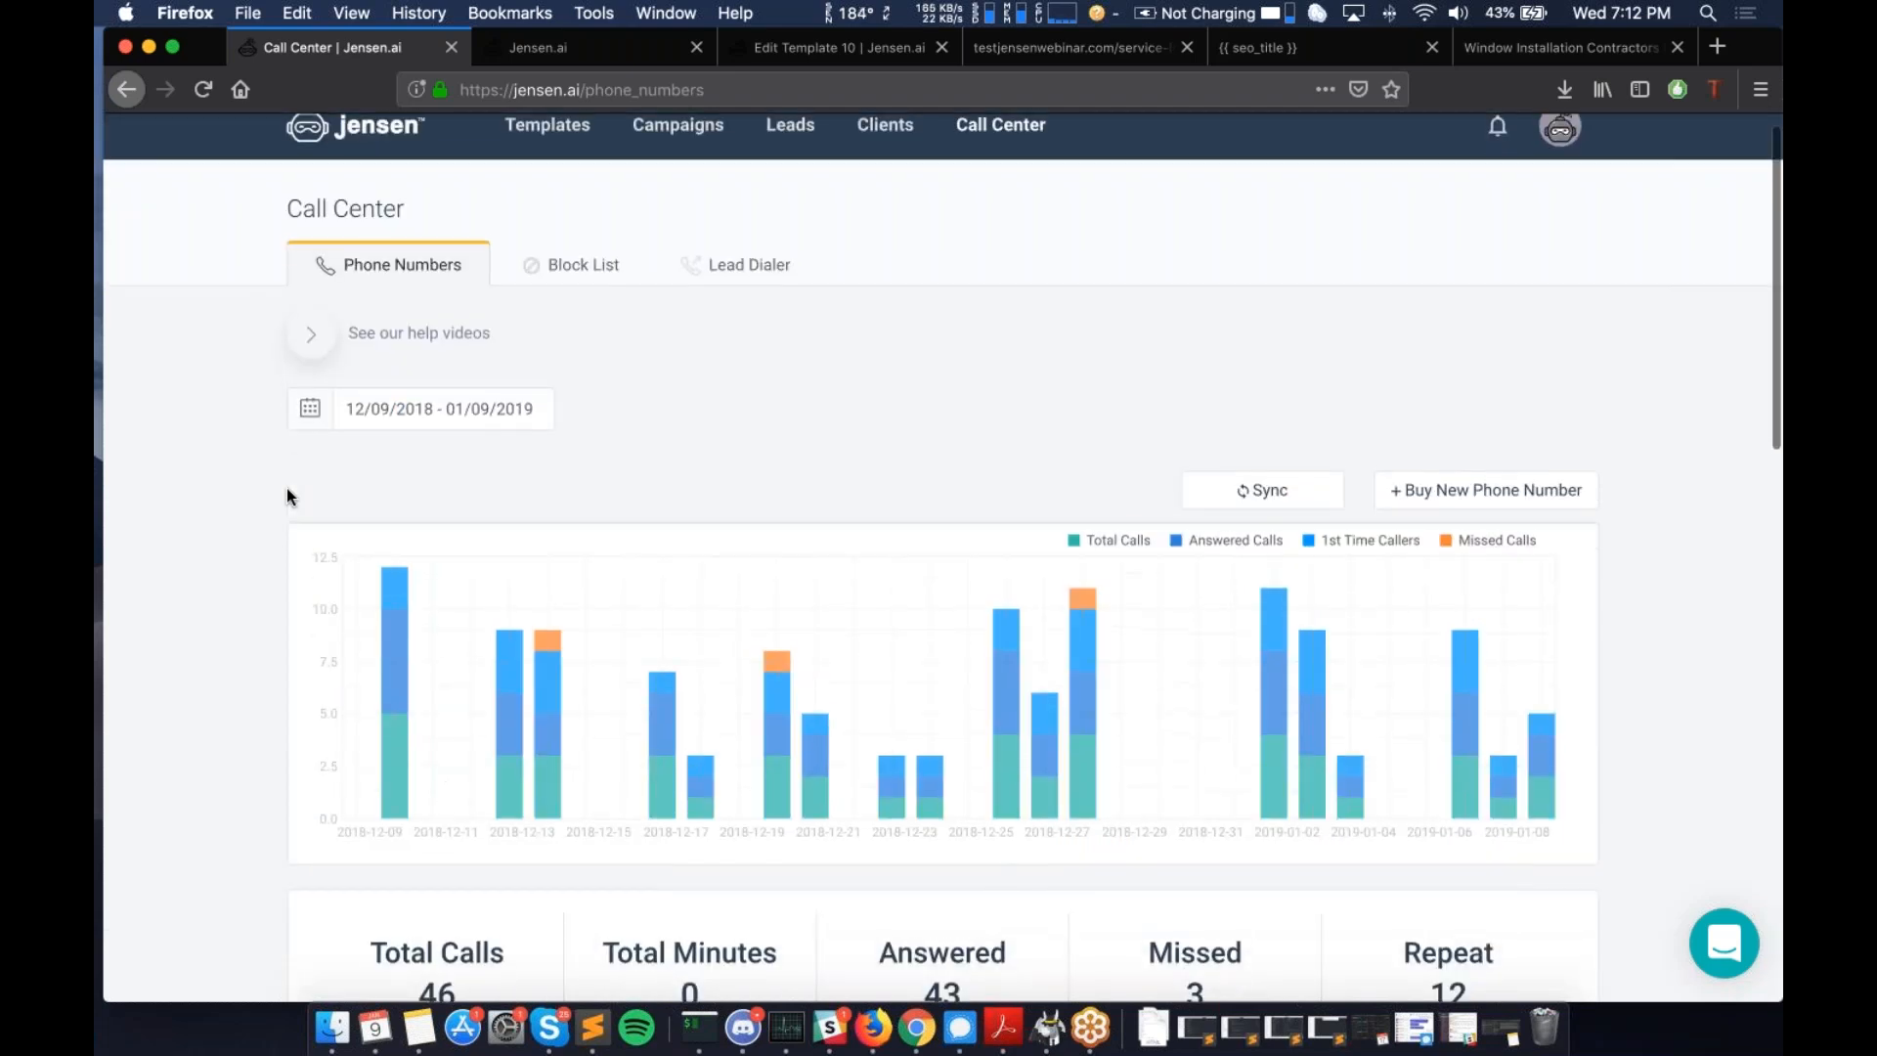
pyautogui.scroll(-5, 286, 494)
pyautogui.scroll(-1, 362, 625)
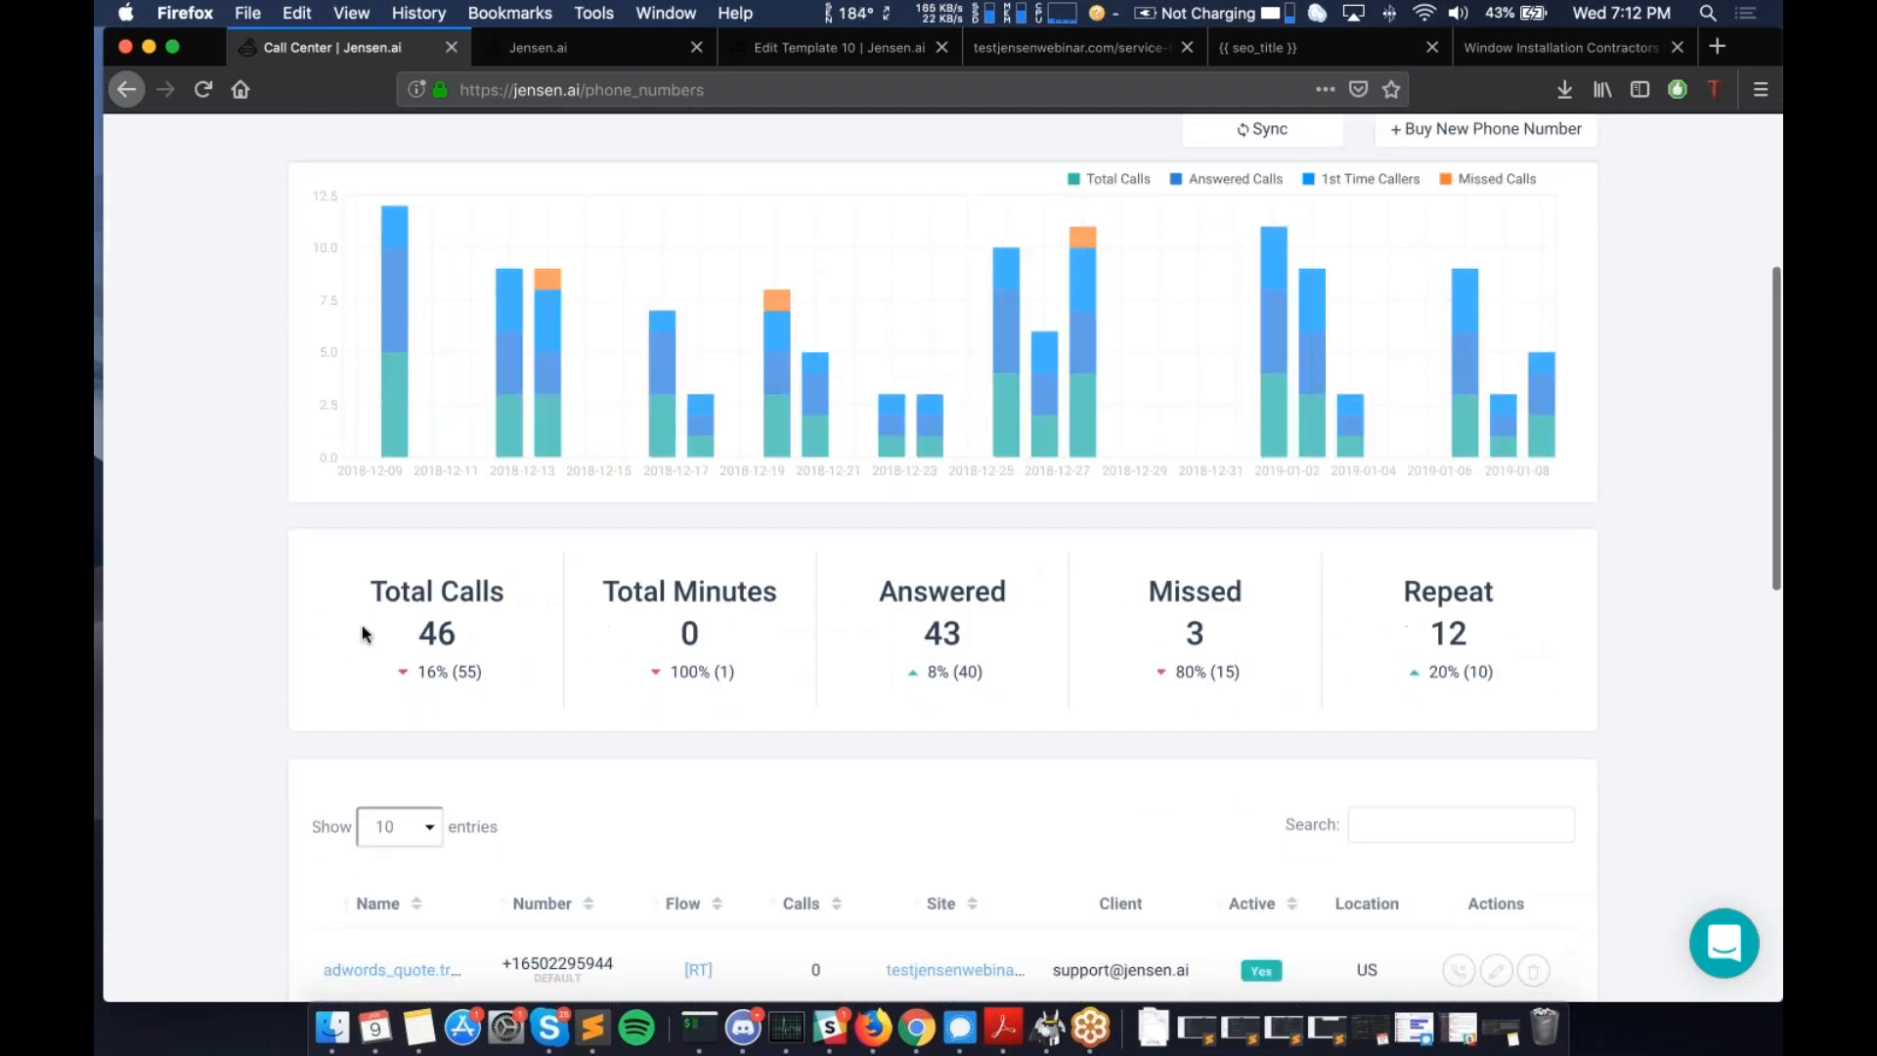
pyautogui.scroll(10, 362, 625)
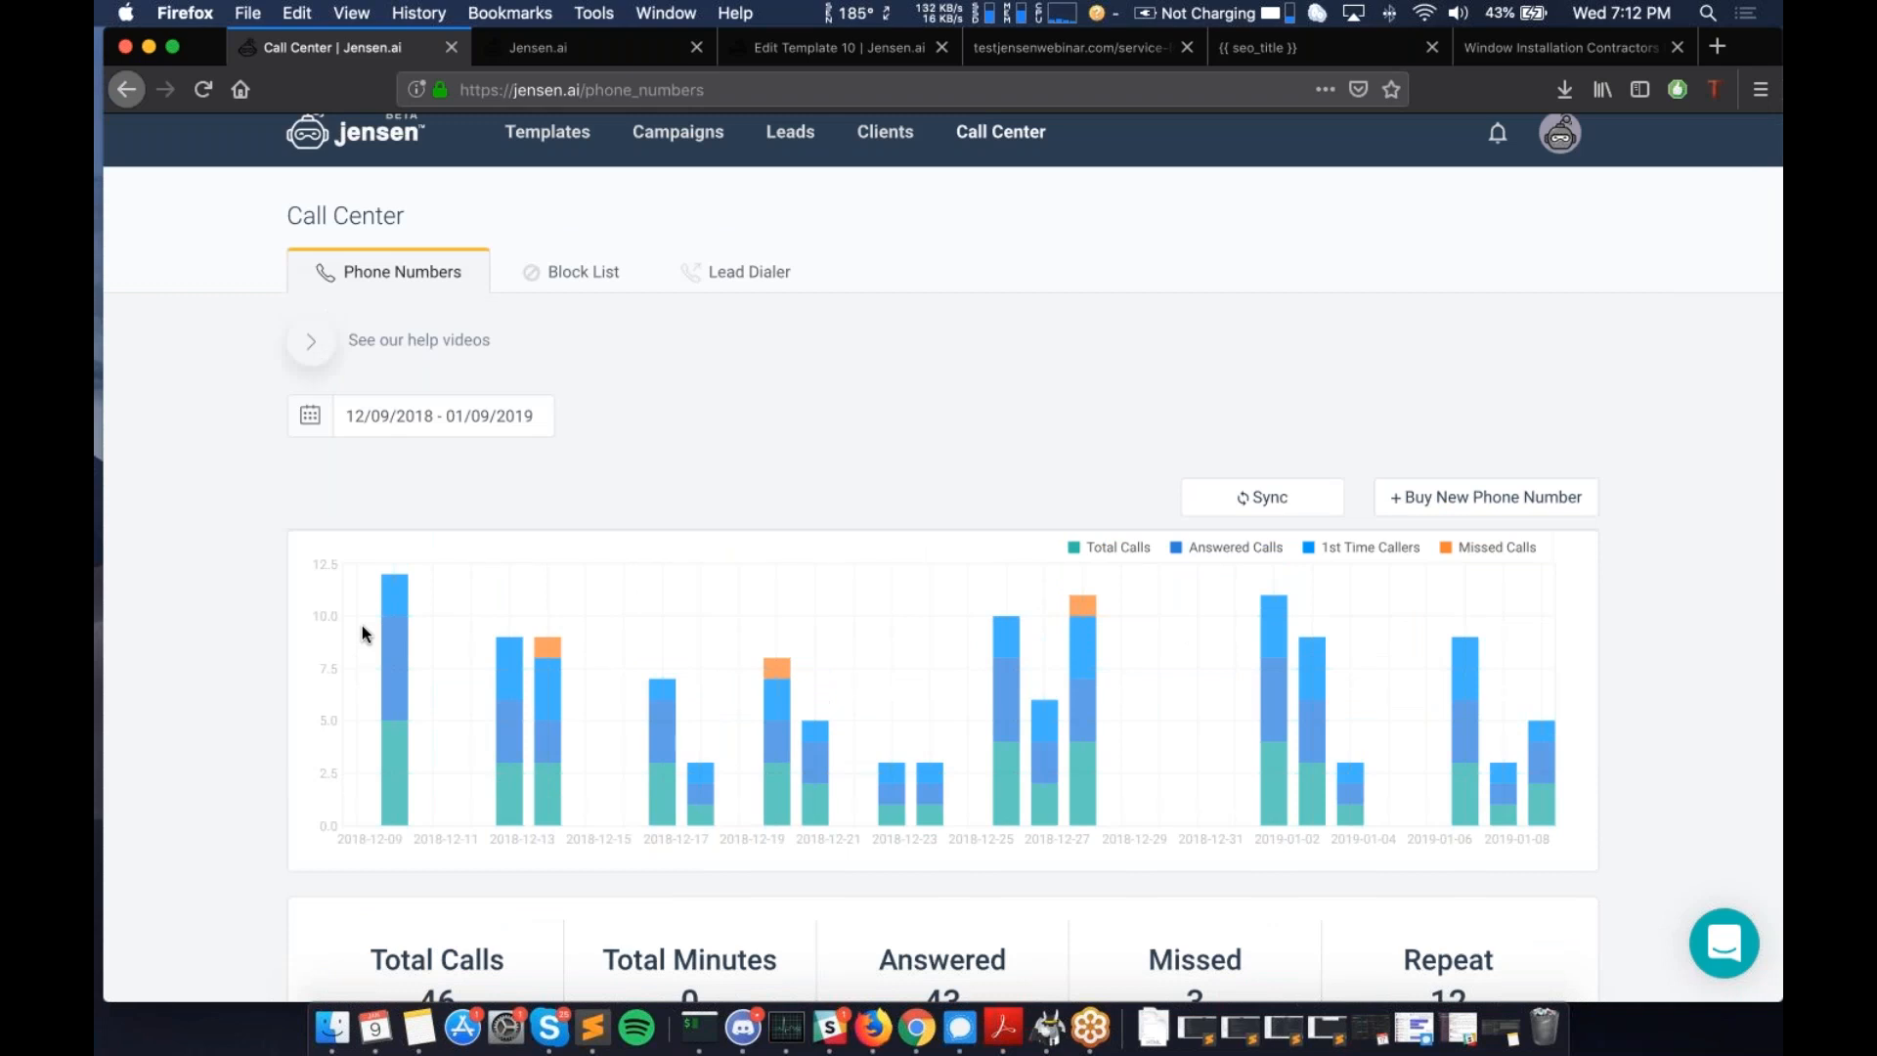
pyautogui.scroll(-3, 362, 634)
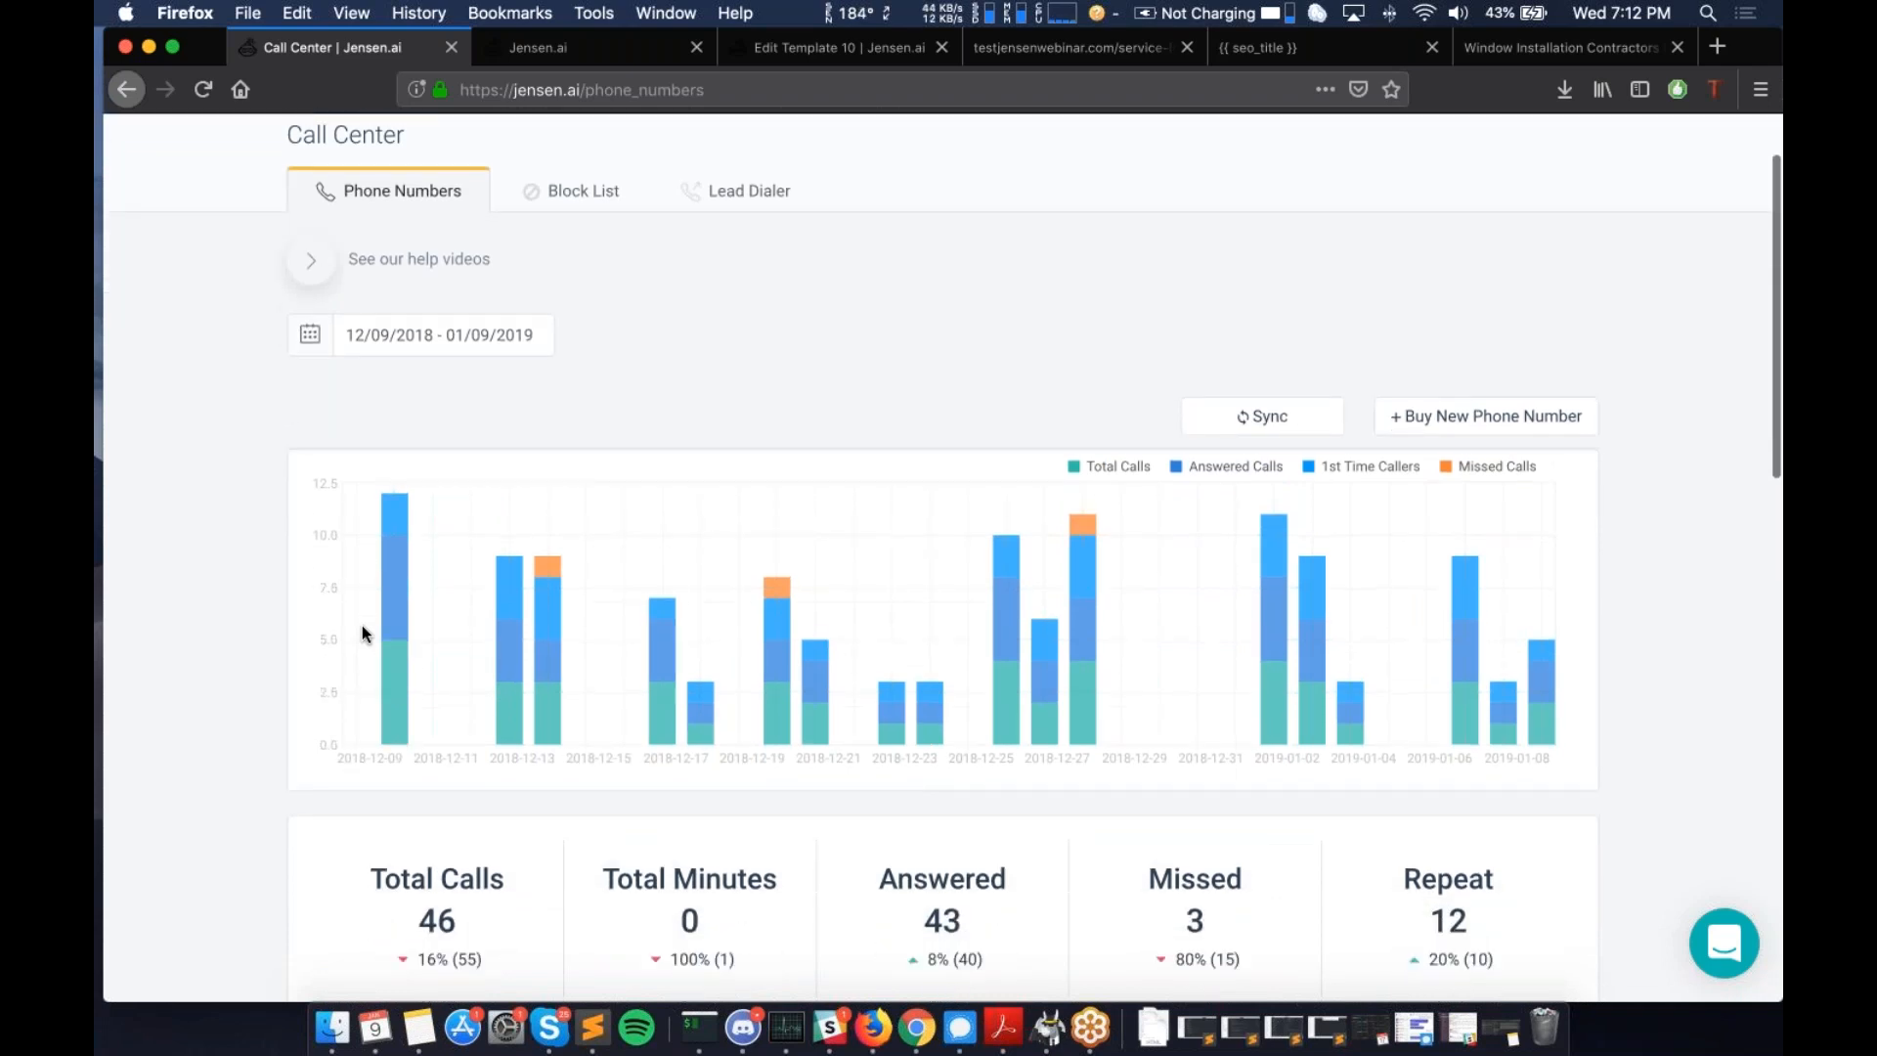
pyautogui.scroll(-10, 362, 628)
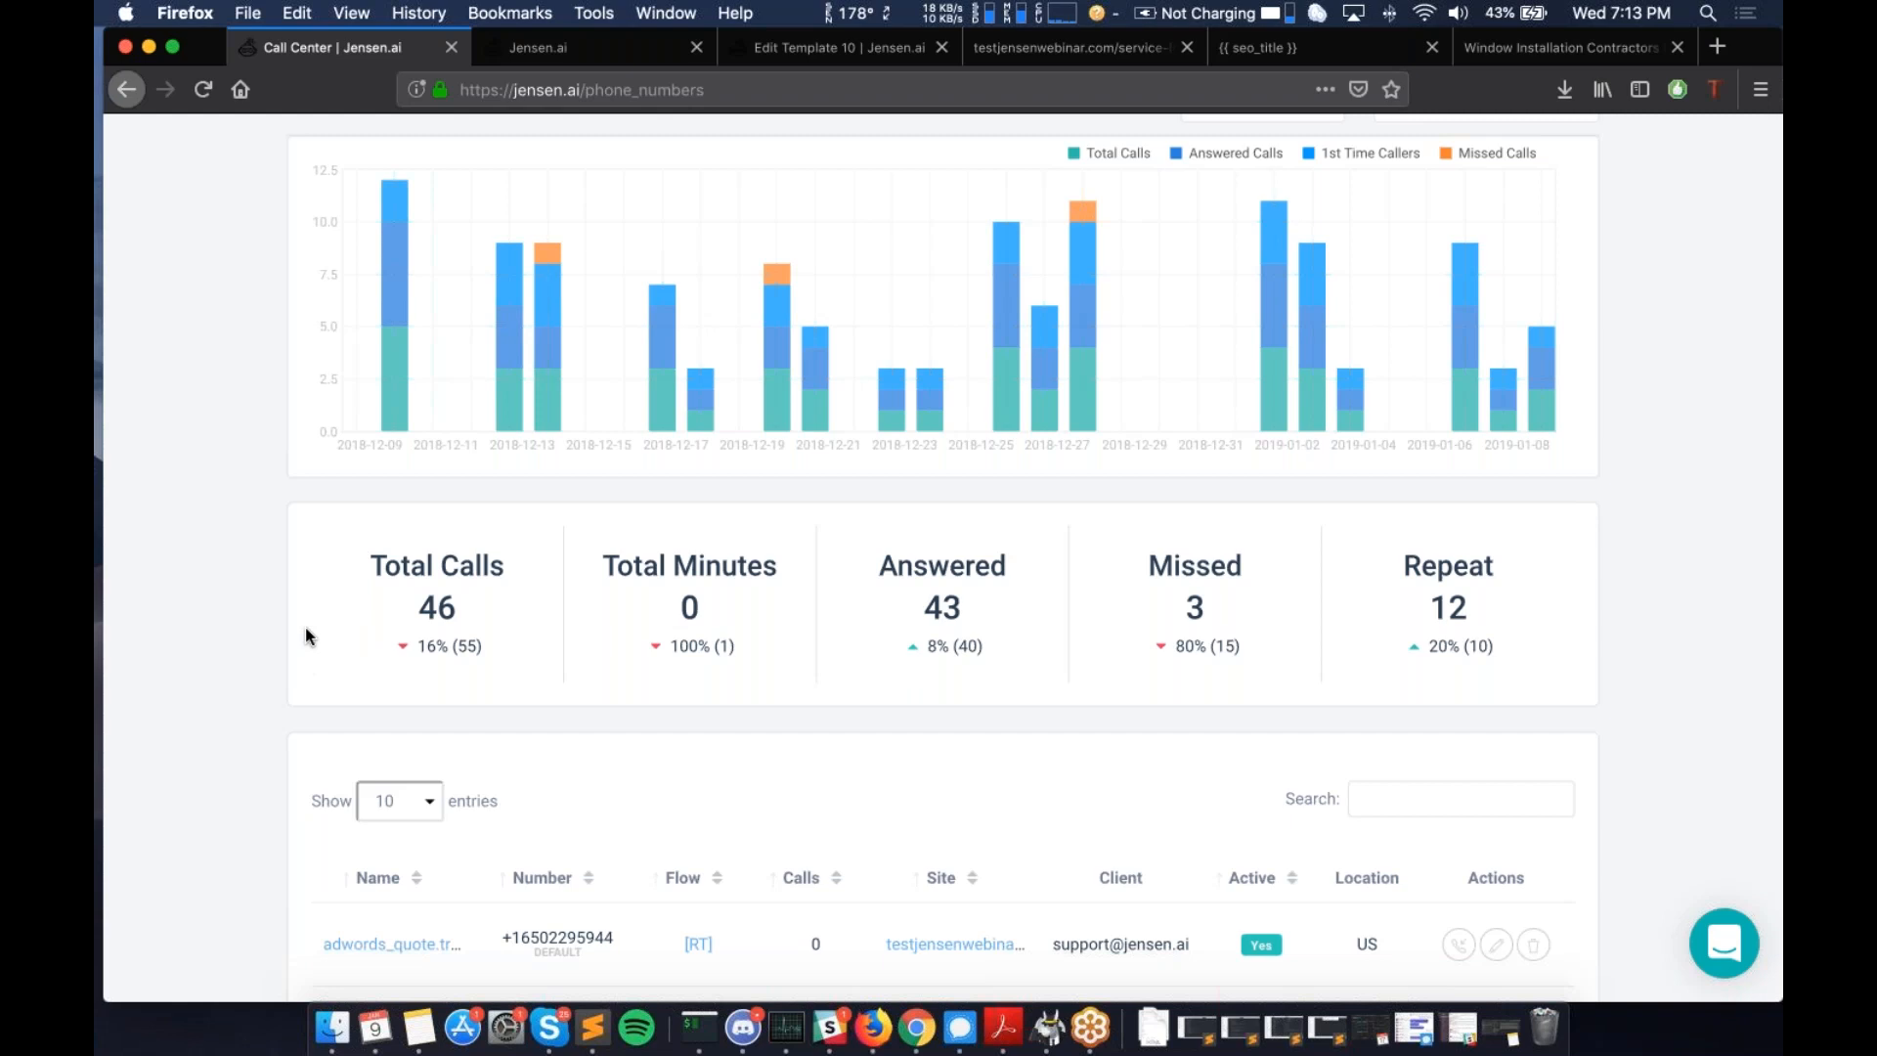
pyautogui.scroll(2, 305, 630)
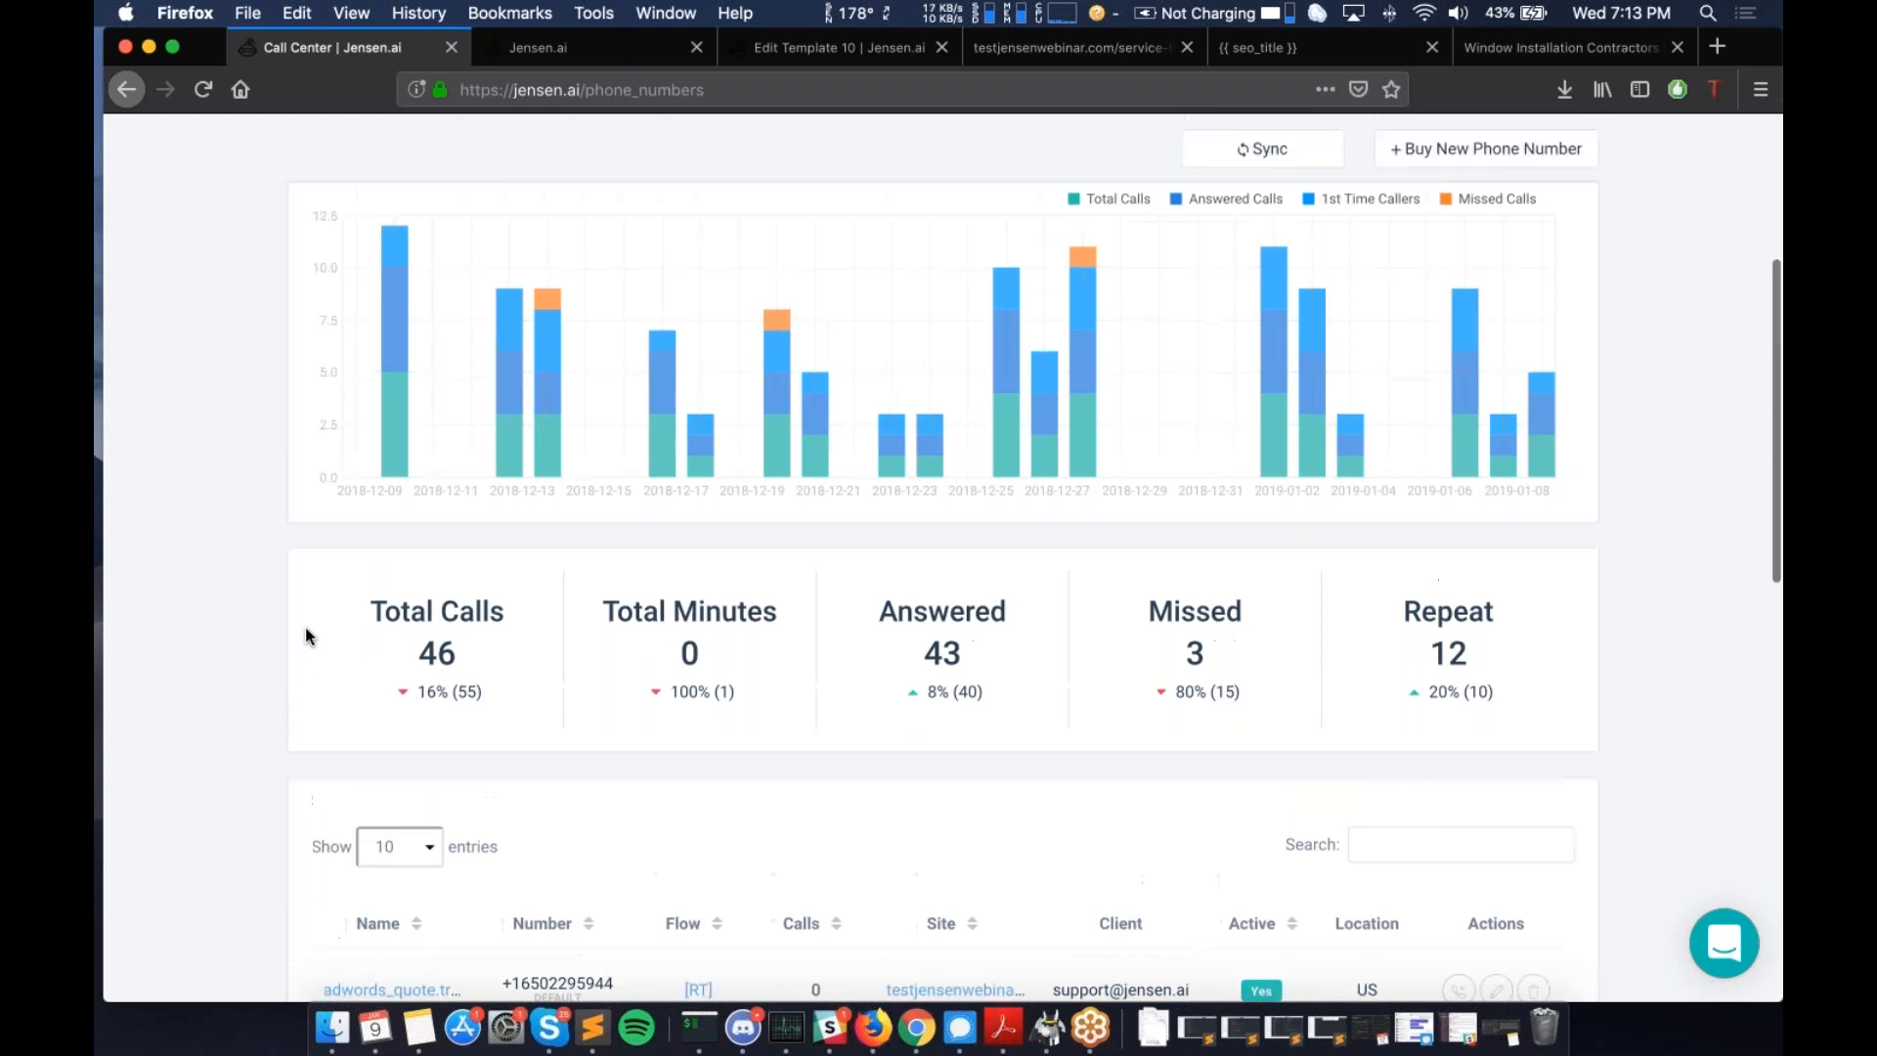
pyautogui.scroll(2, 306, 636)
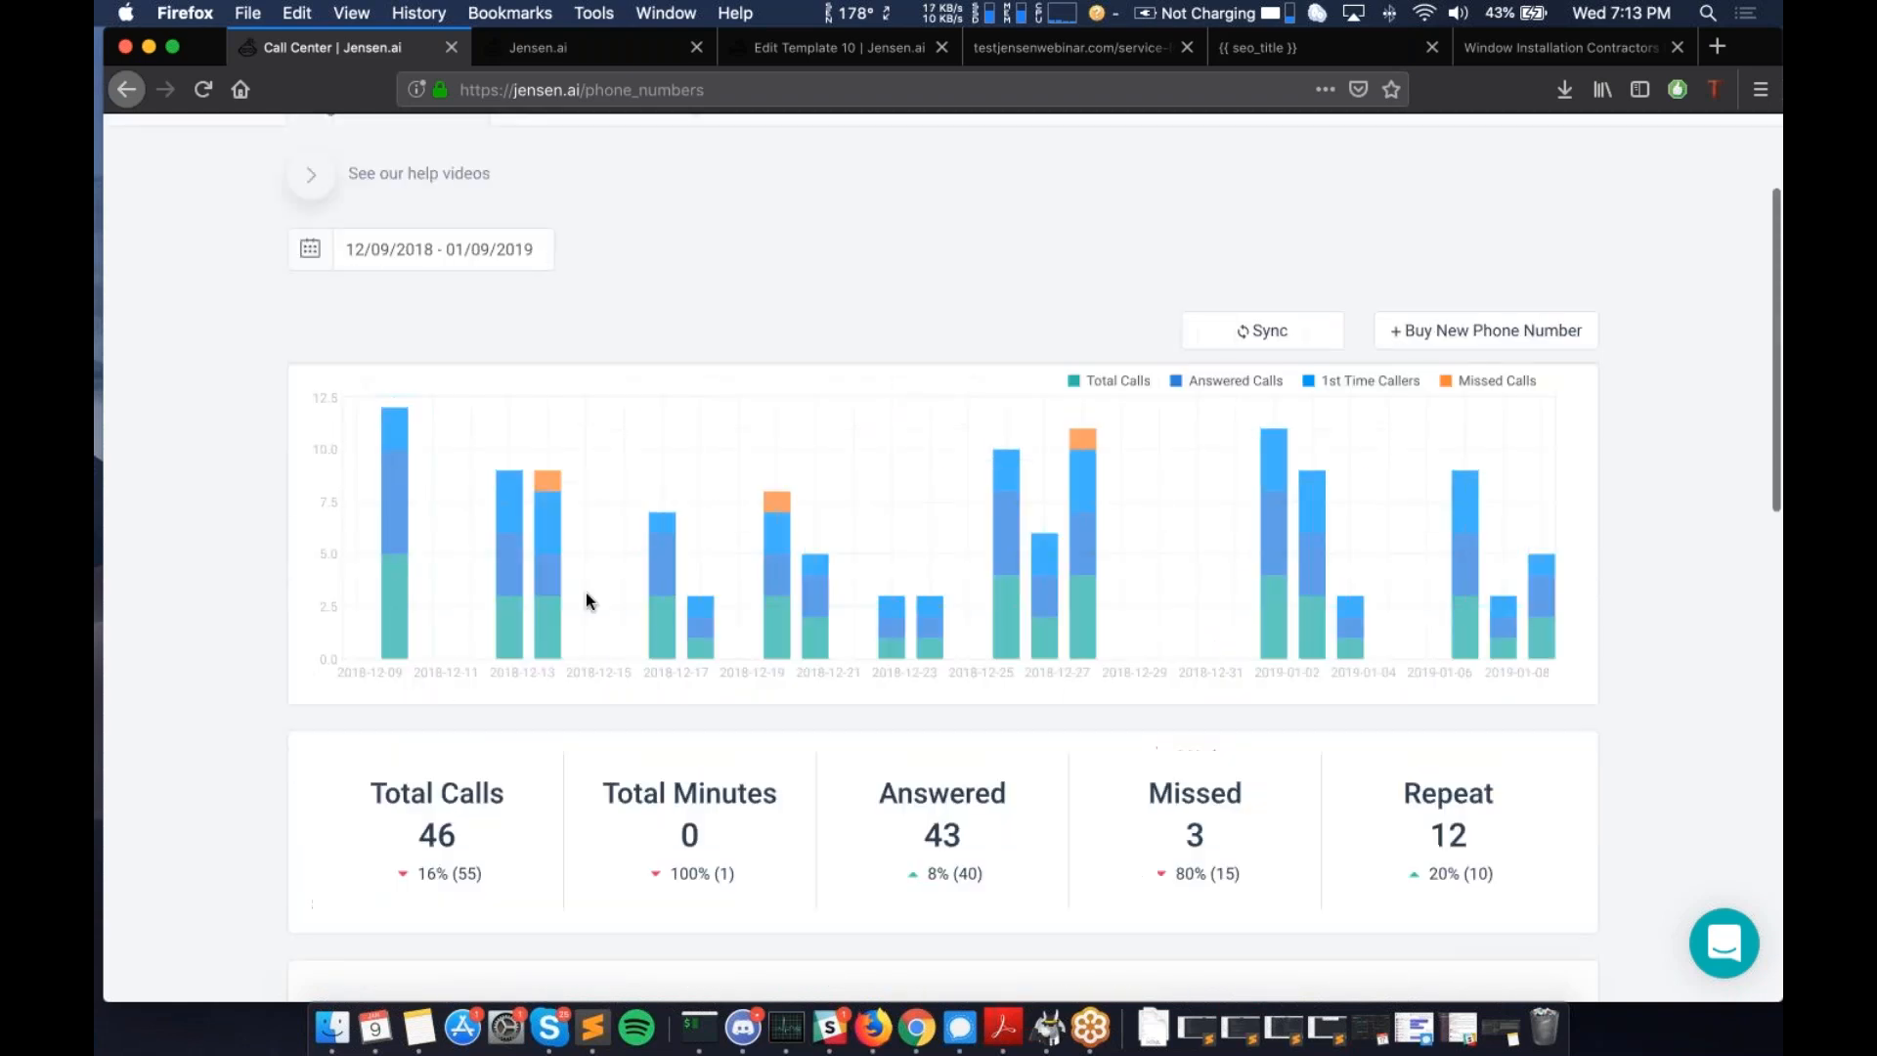
pyautogui.scroll(4, 583, 596)
pyautogui.scroll(-7, 628, 534)
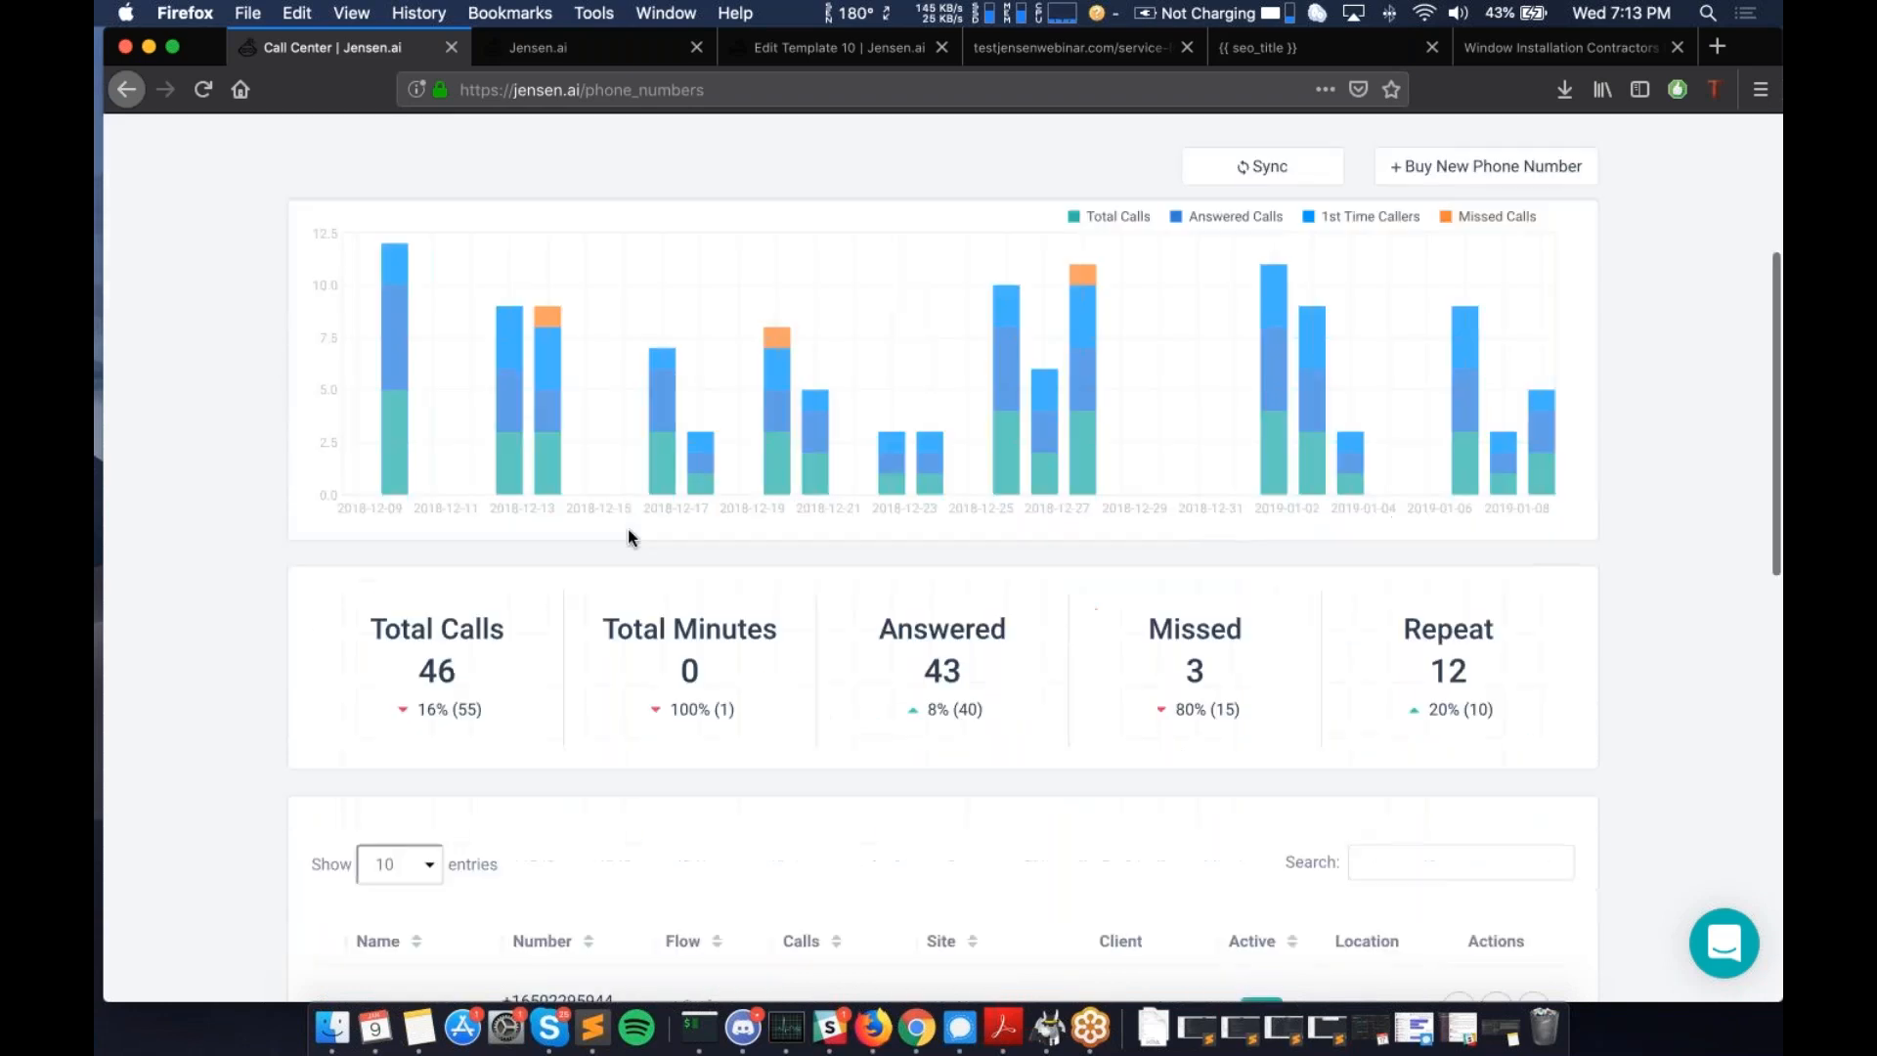
pyautogui.scroll(-2, 629, 535)
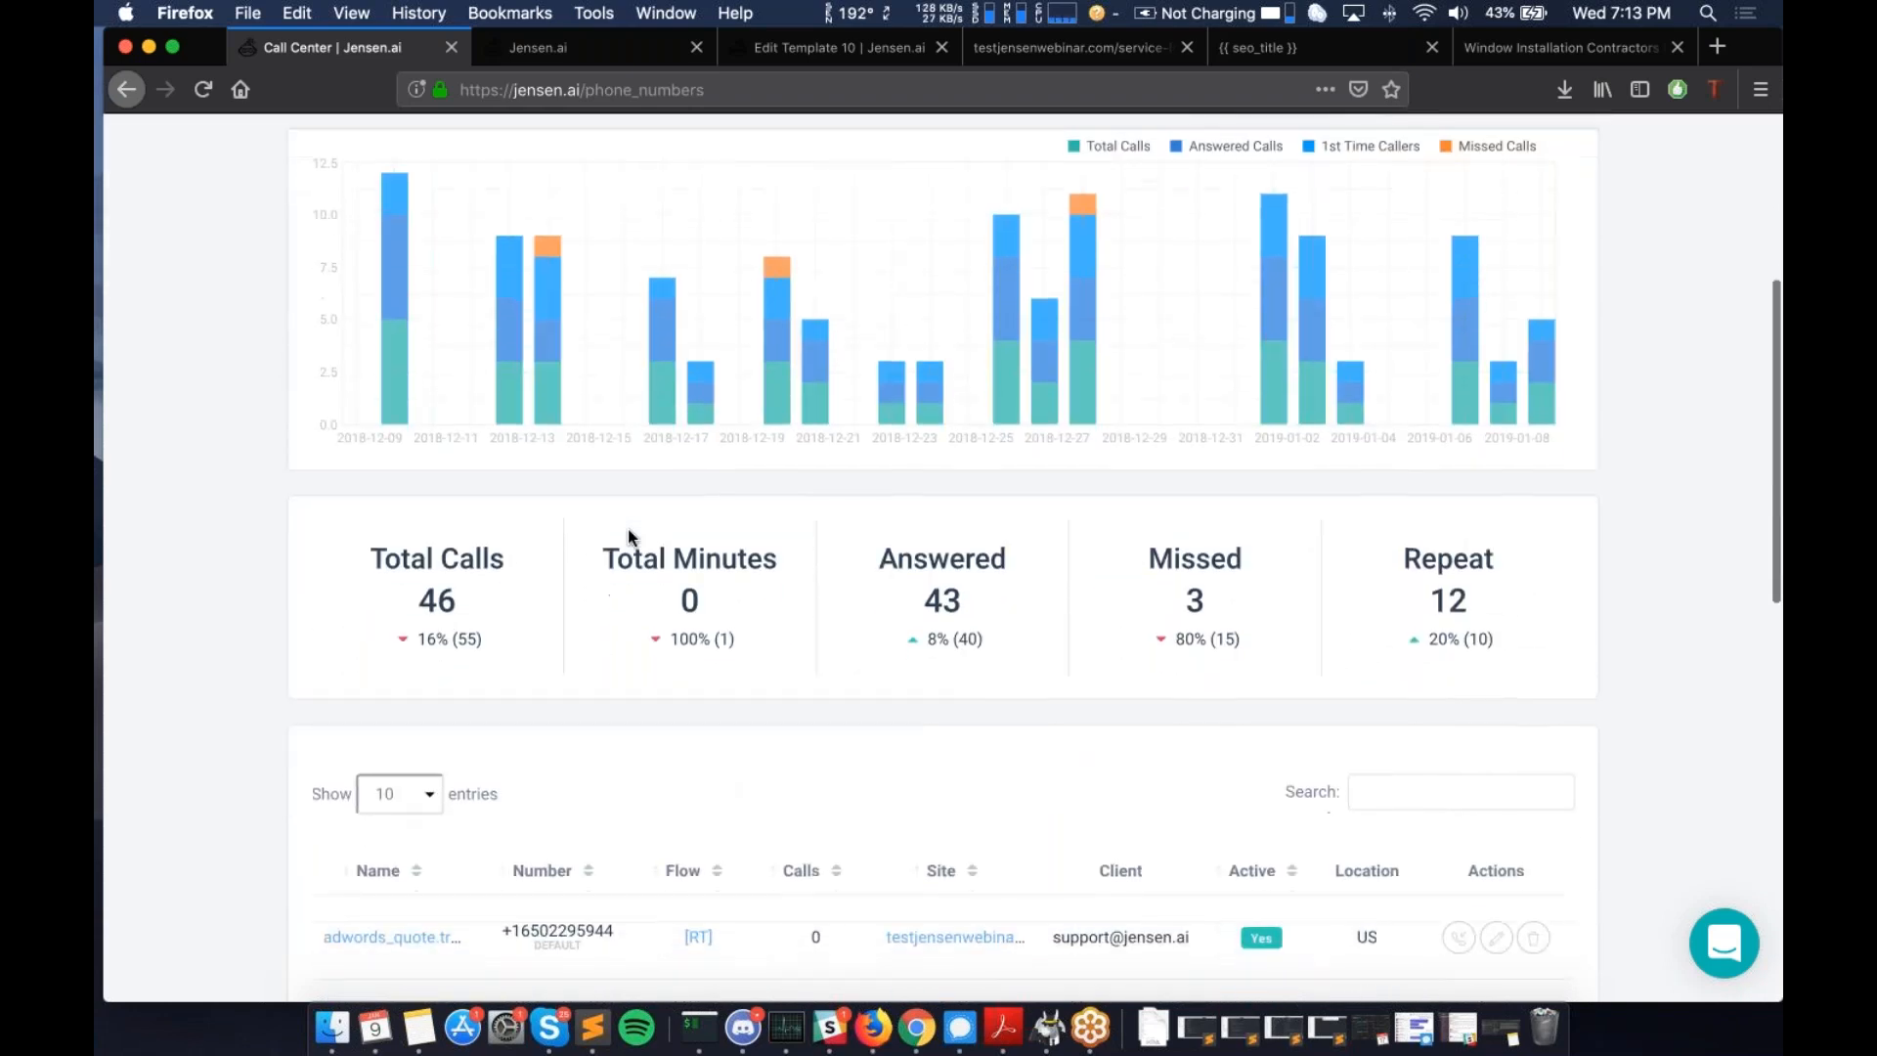
pyautogui.scroll(-5, 629, 535)
pyautogui.scroll(-3, 631, 537)
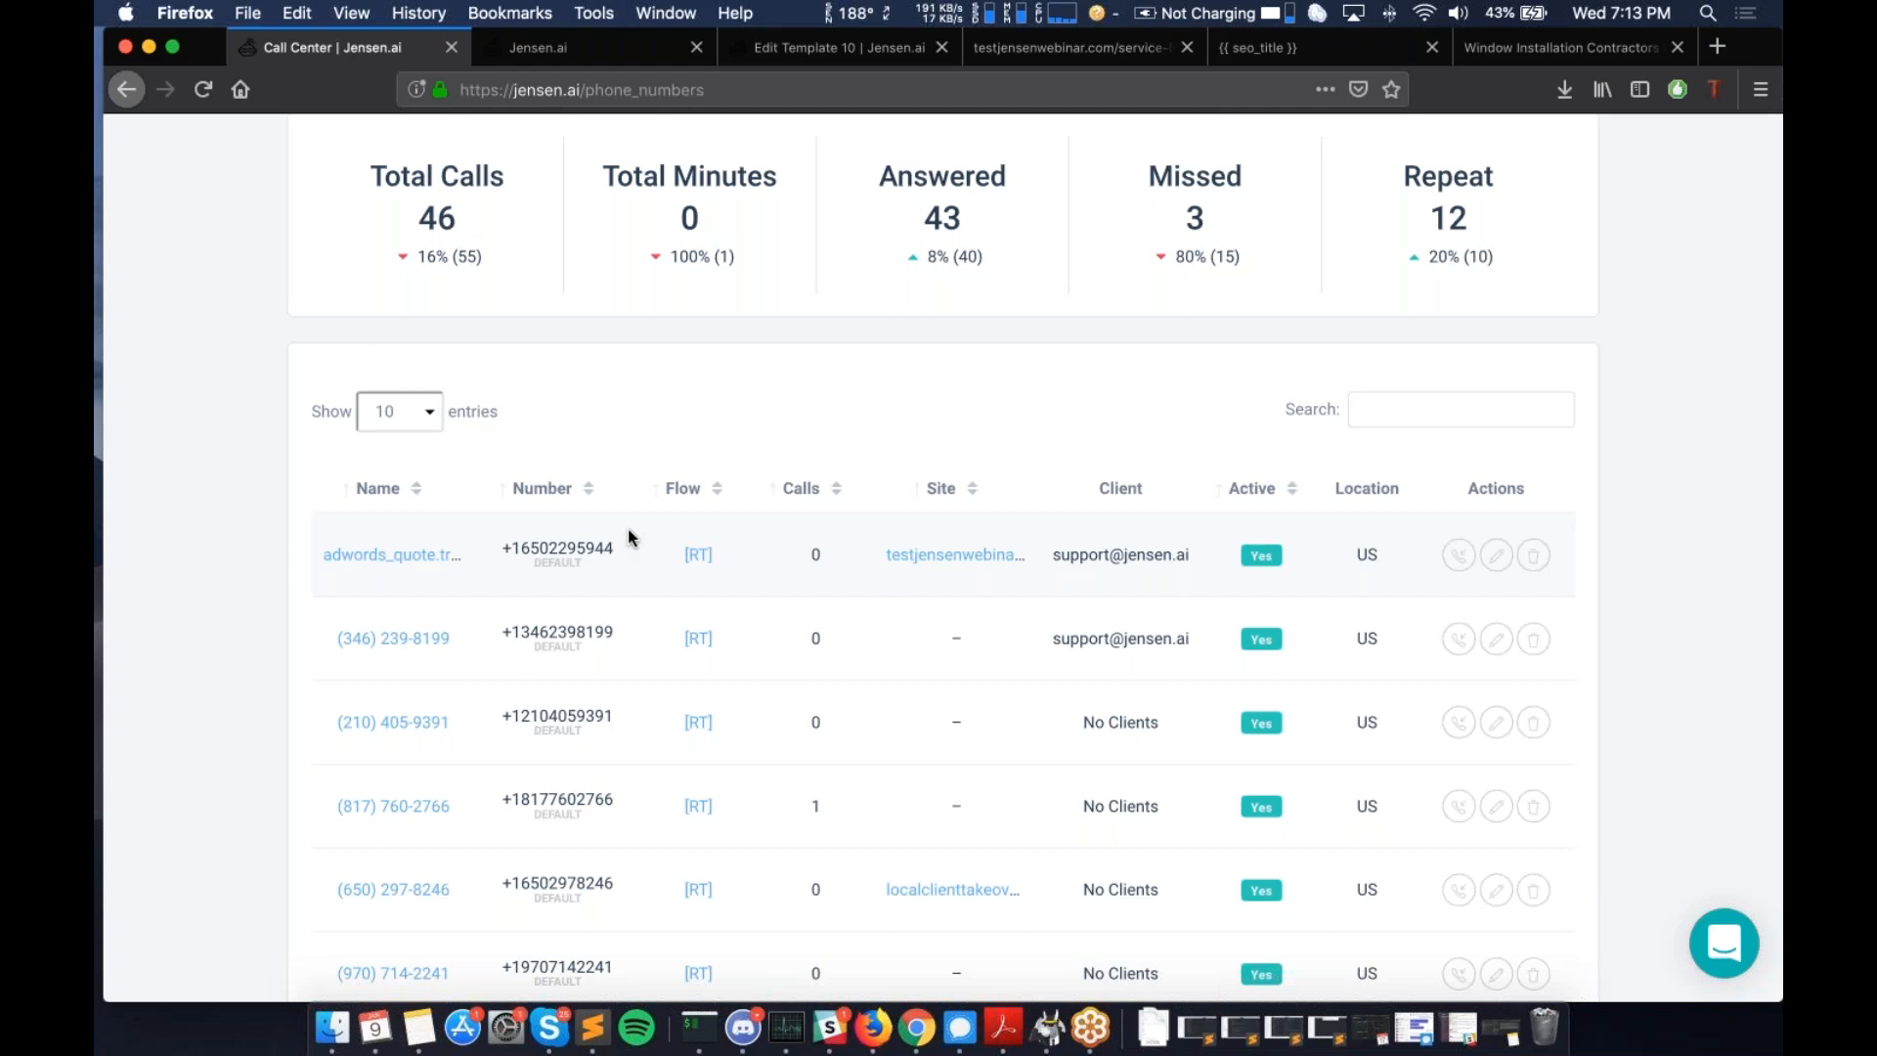
# - Scroll between the daily call chart and the tracked numbers, including the testjensenwebinar one
pyautogui.scroll(12, 629, 533)
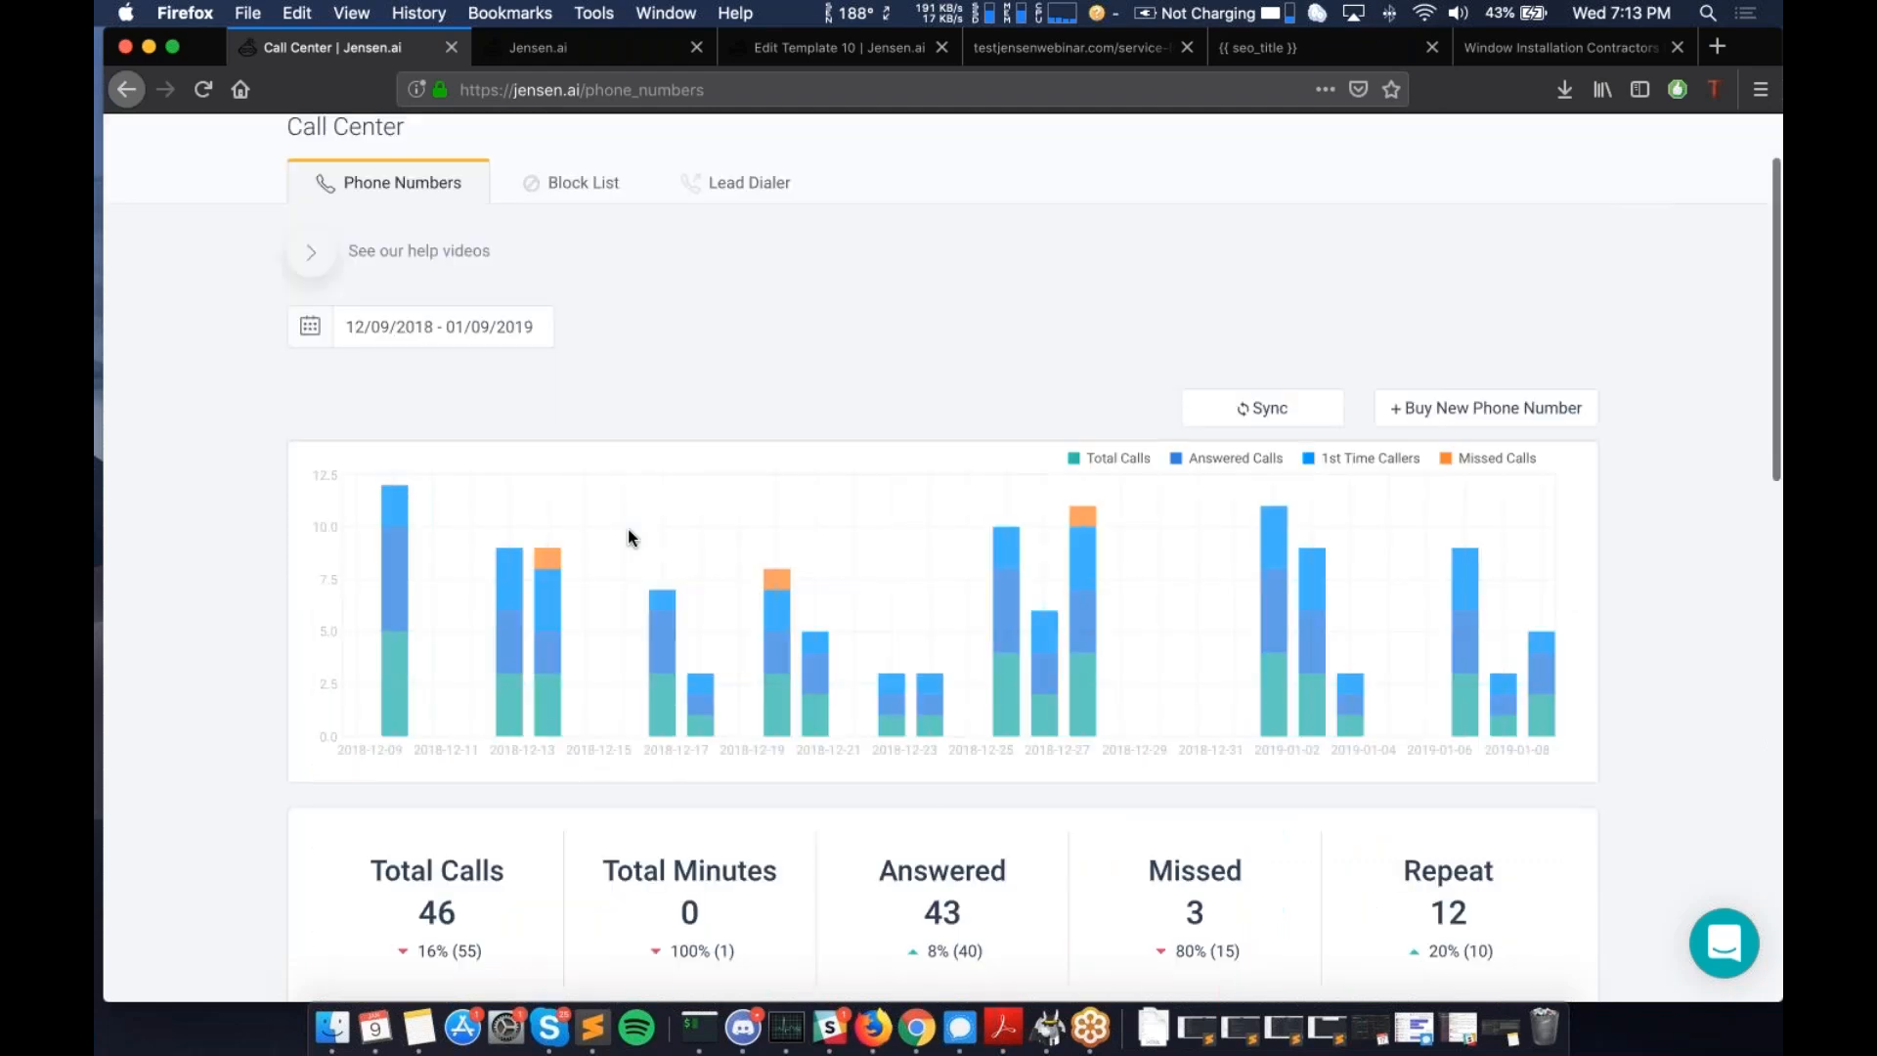
pyautogui.scroll(-12, 628, 530)
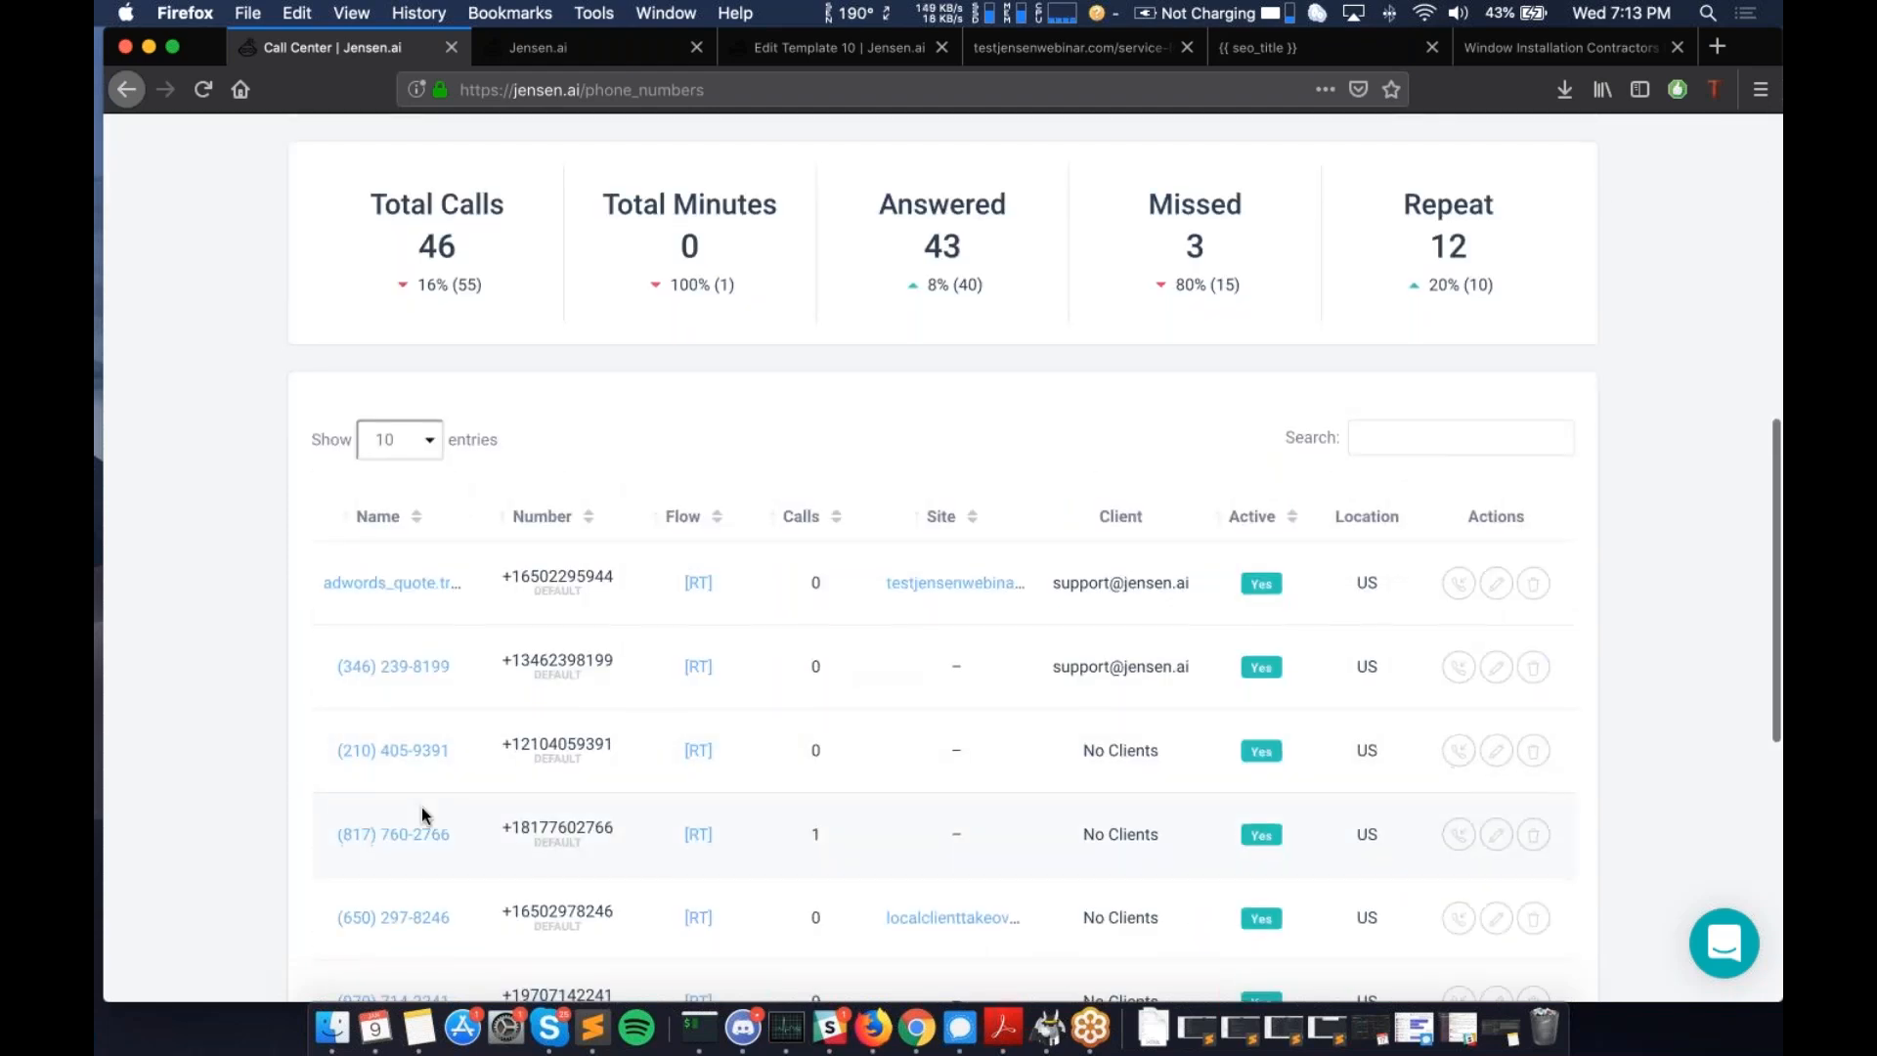
pyautogui.scroll(-3, 420, 808)
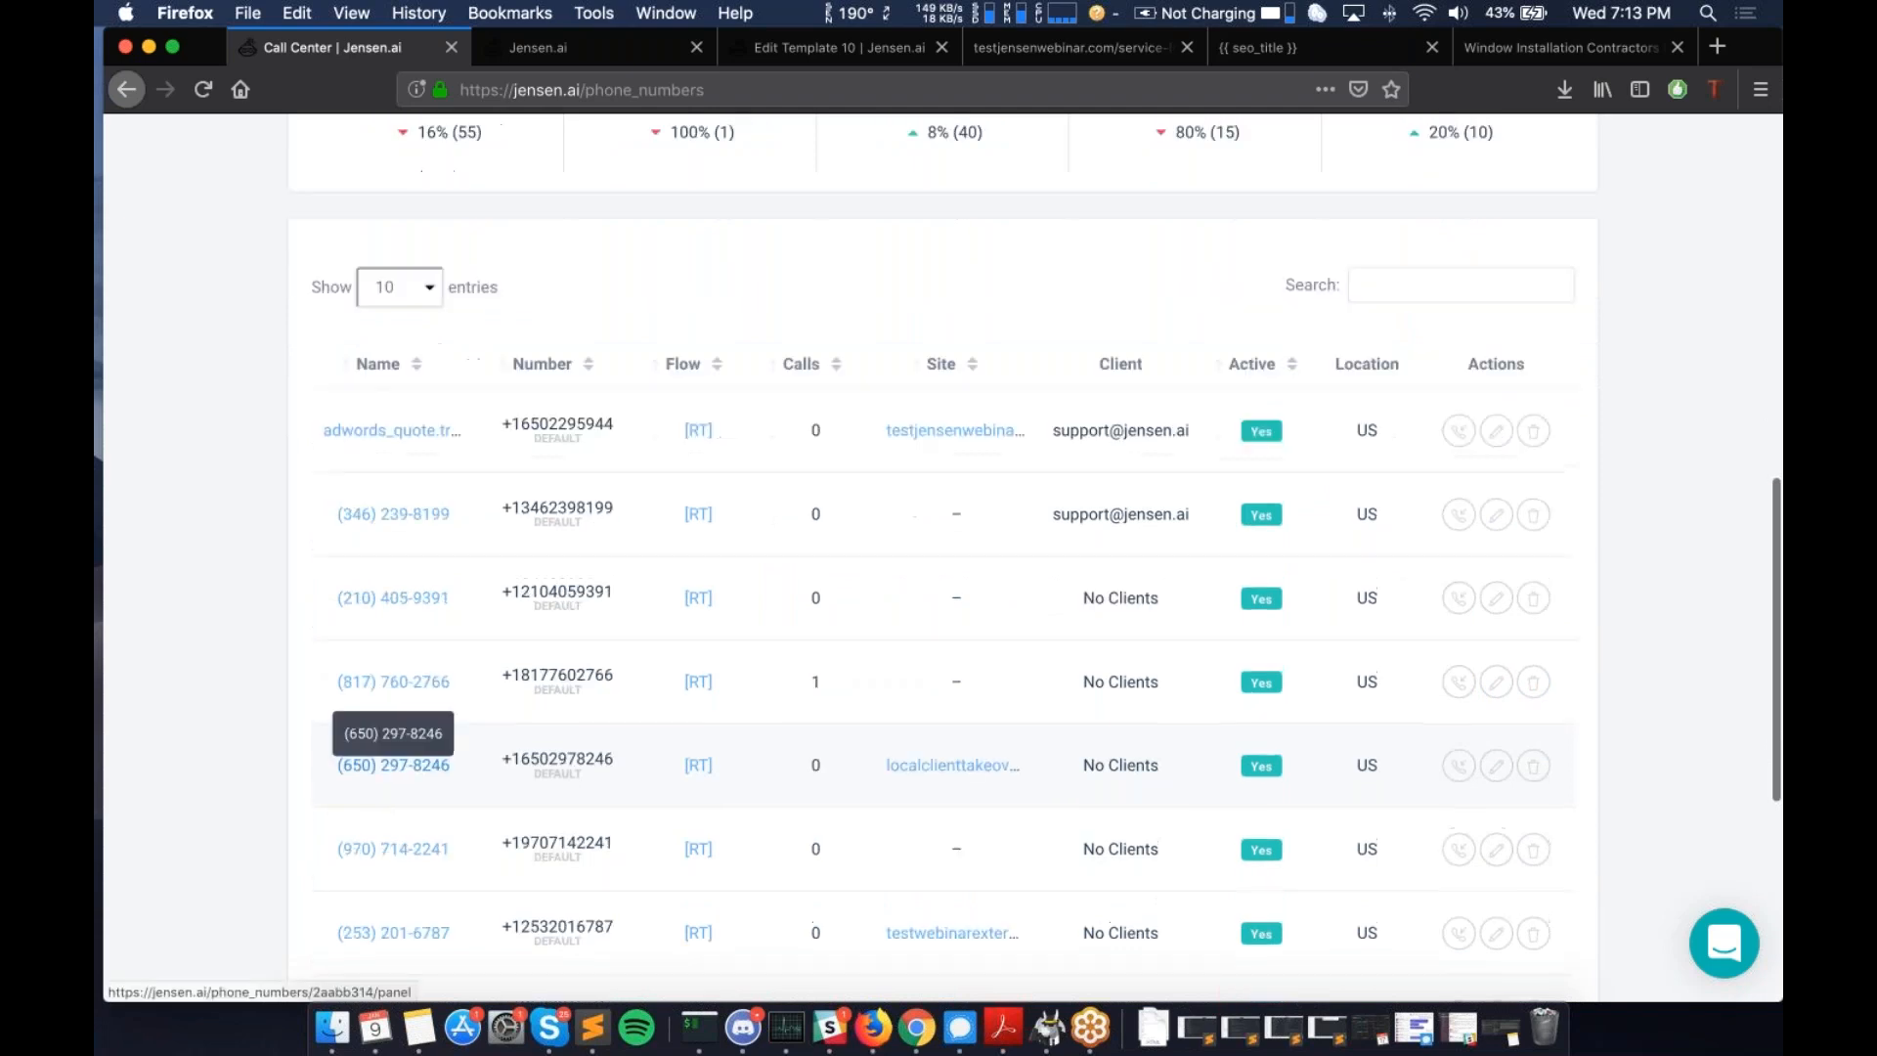
pyautogui.scroll(4, 1447, 650)
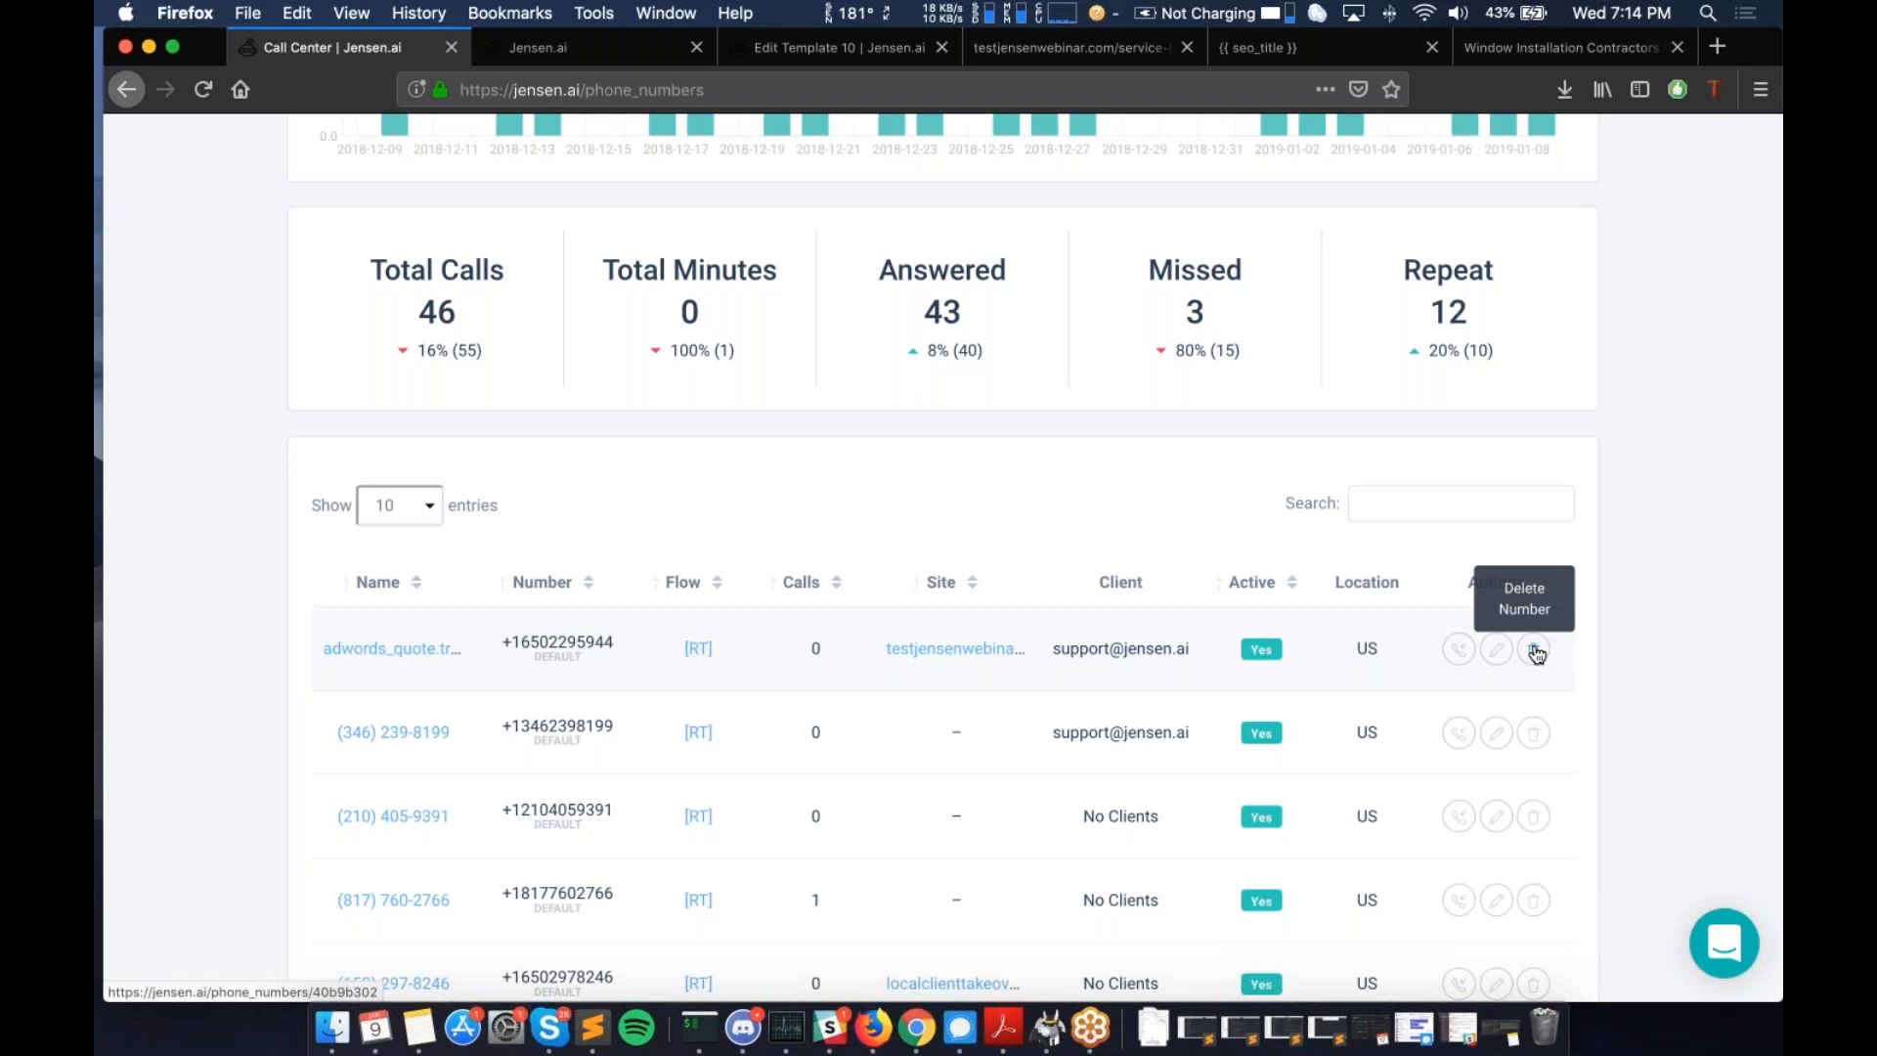
pyautogui.scroll(-1, 1537, 655)
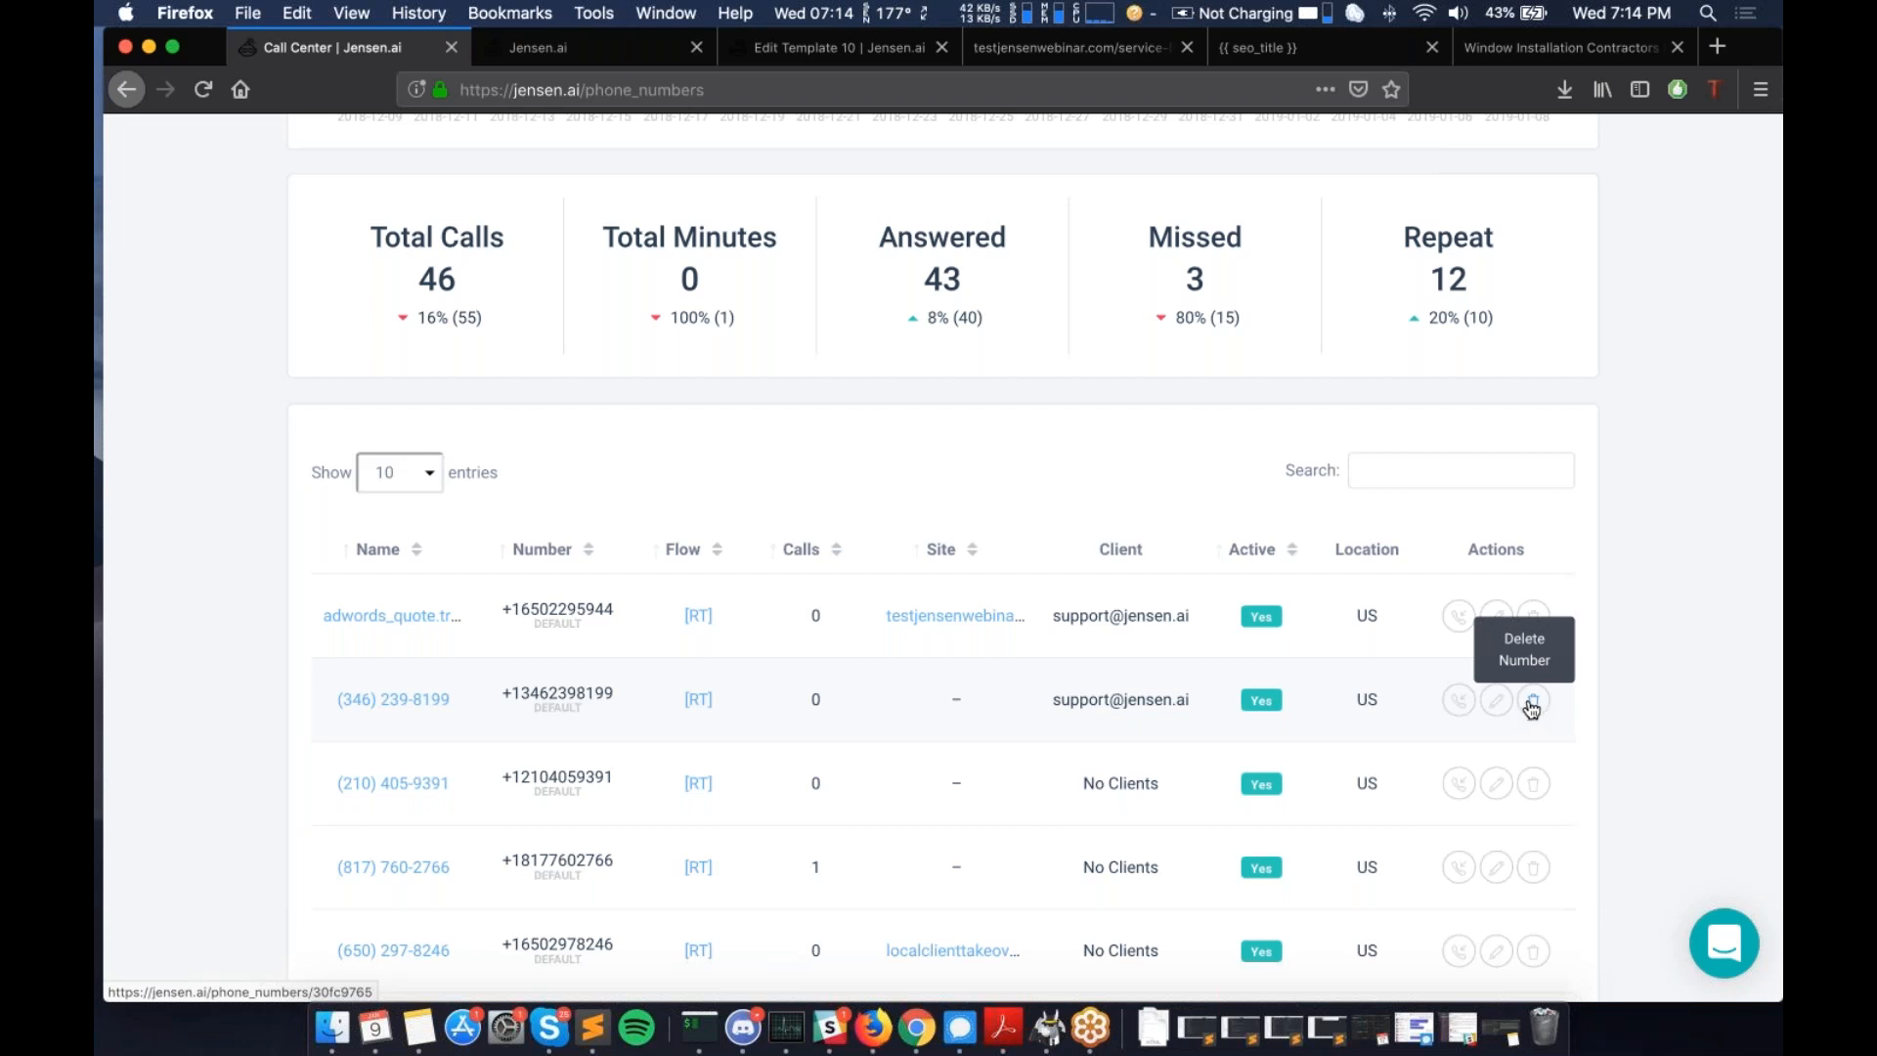
pyautogui.scroll(-1, 1531, 711)
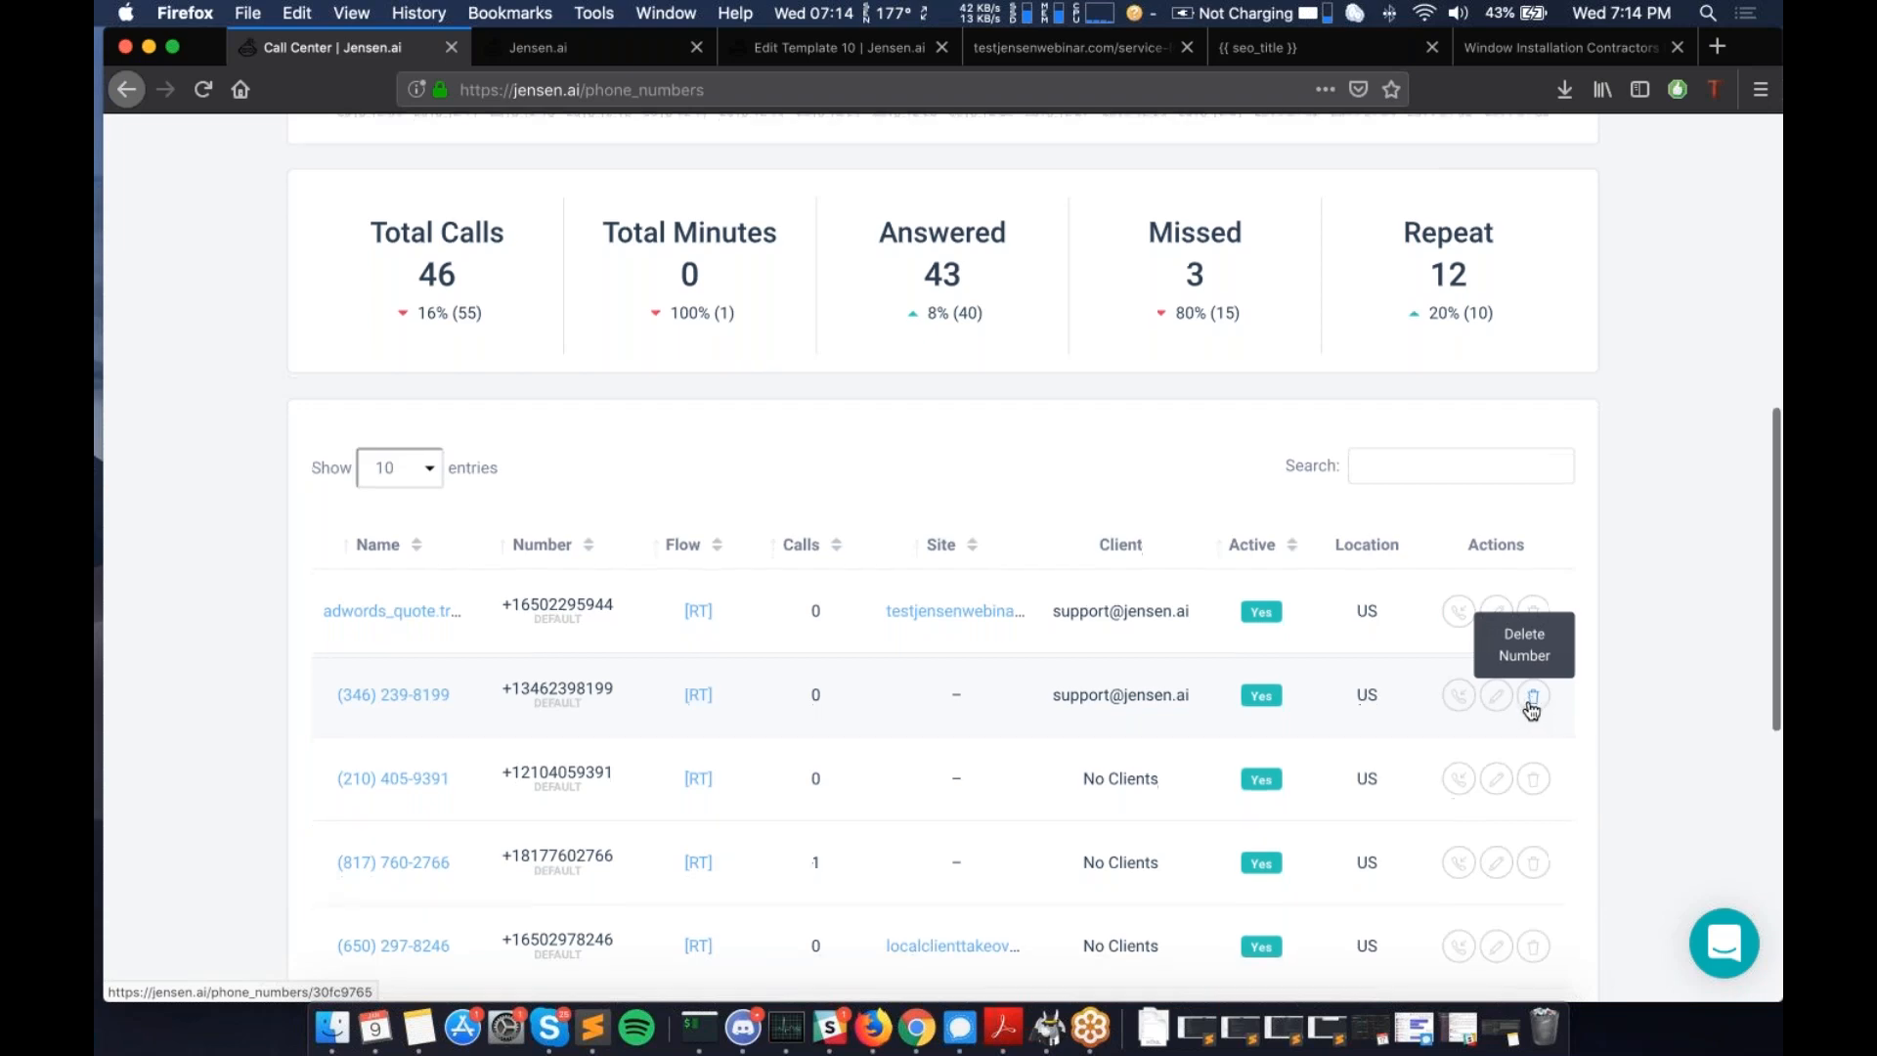
pyautogui.scroll(-2, 1531, 711)
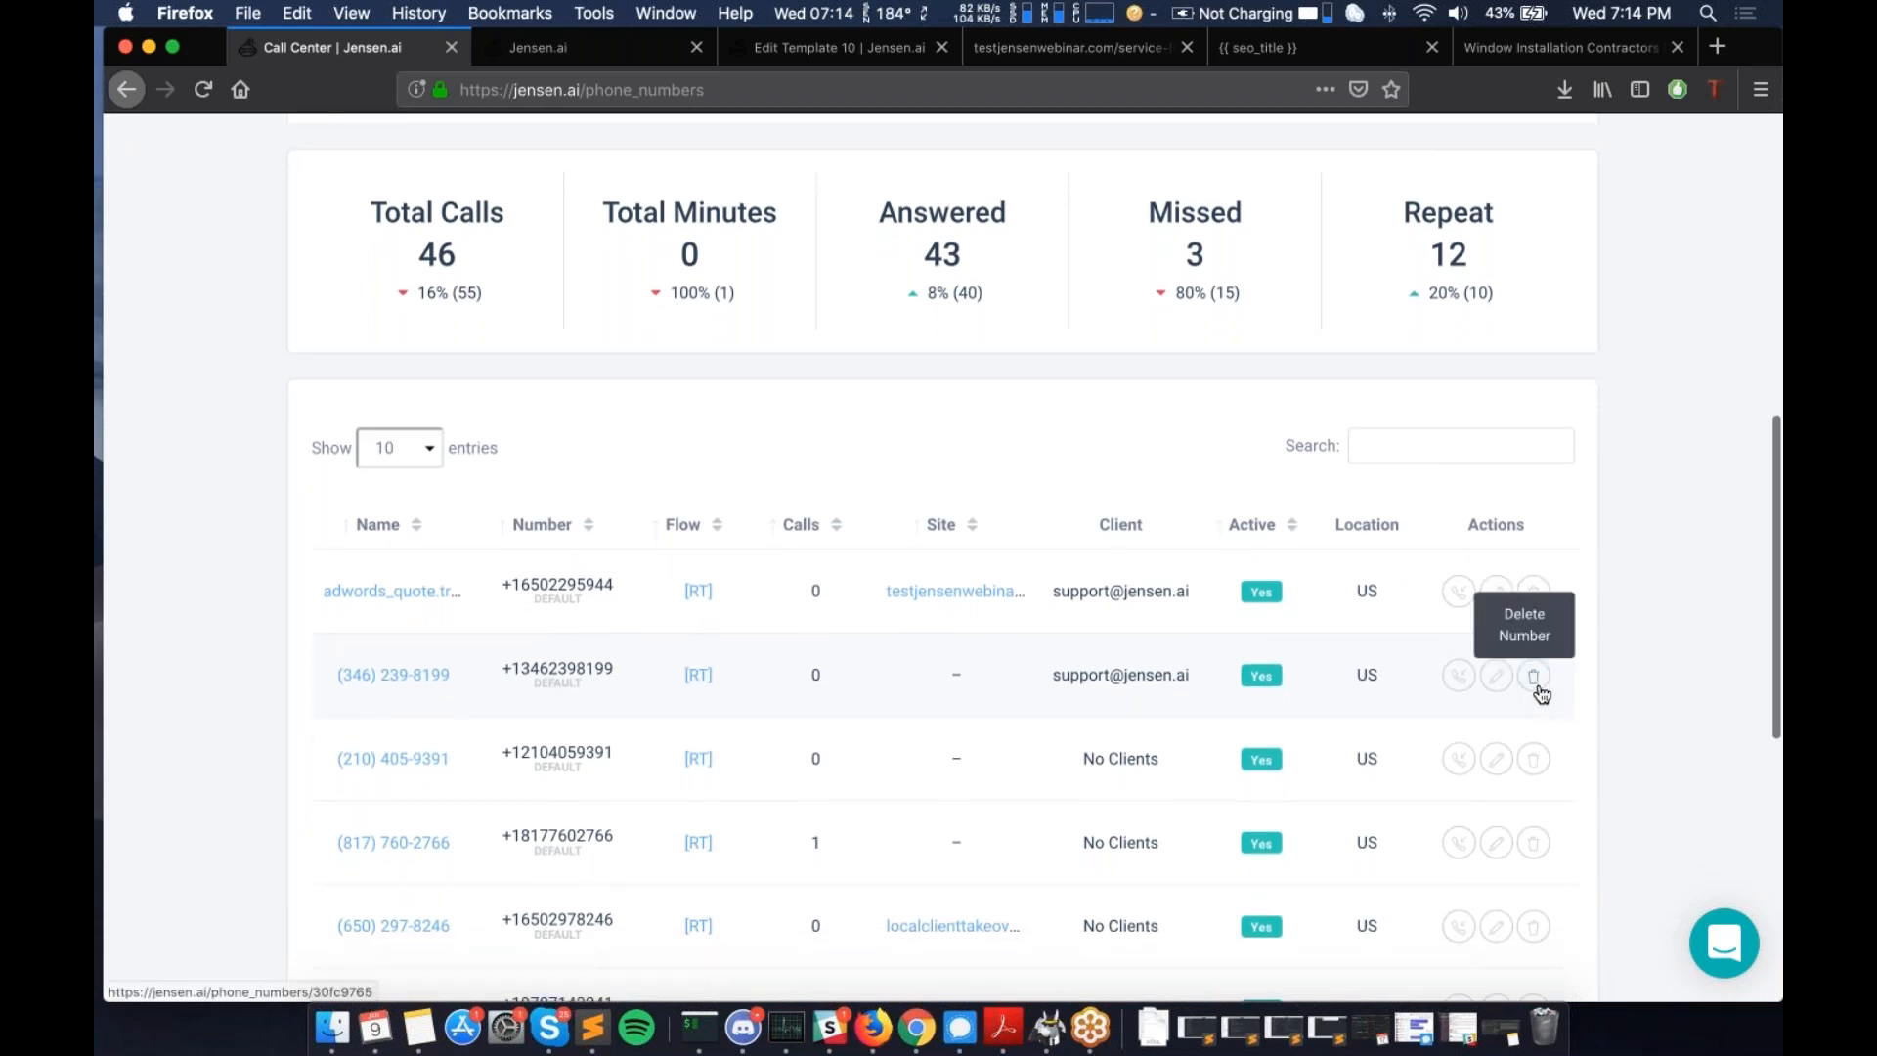
pyautogui.scroll(2, 892, 658)
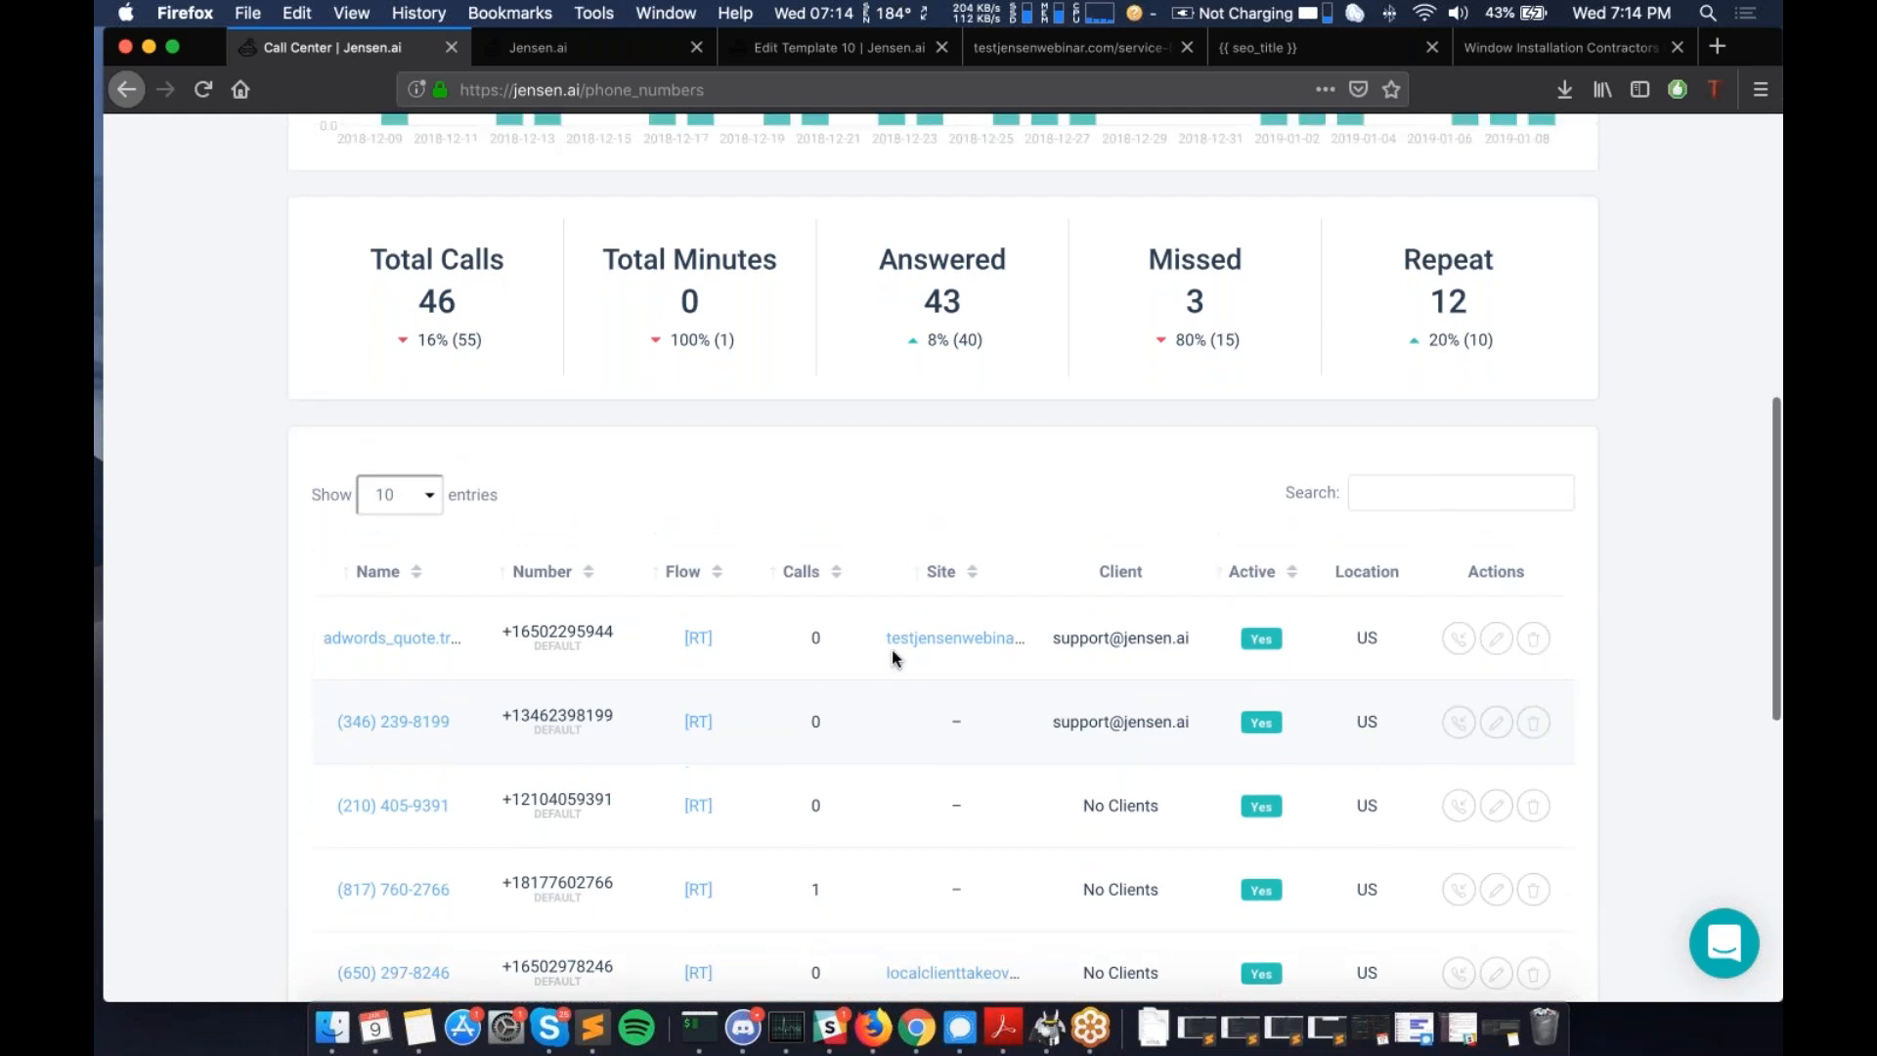
pyautogui.scroll(10, 792, 654)
pyautogui.scroll(-8, 792, 654)
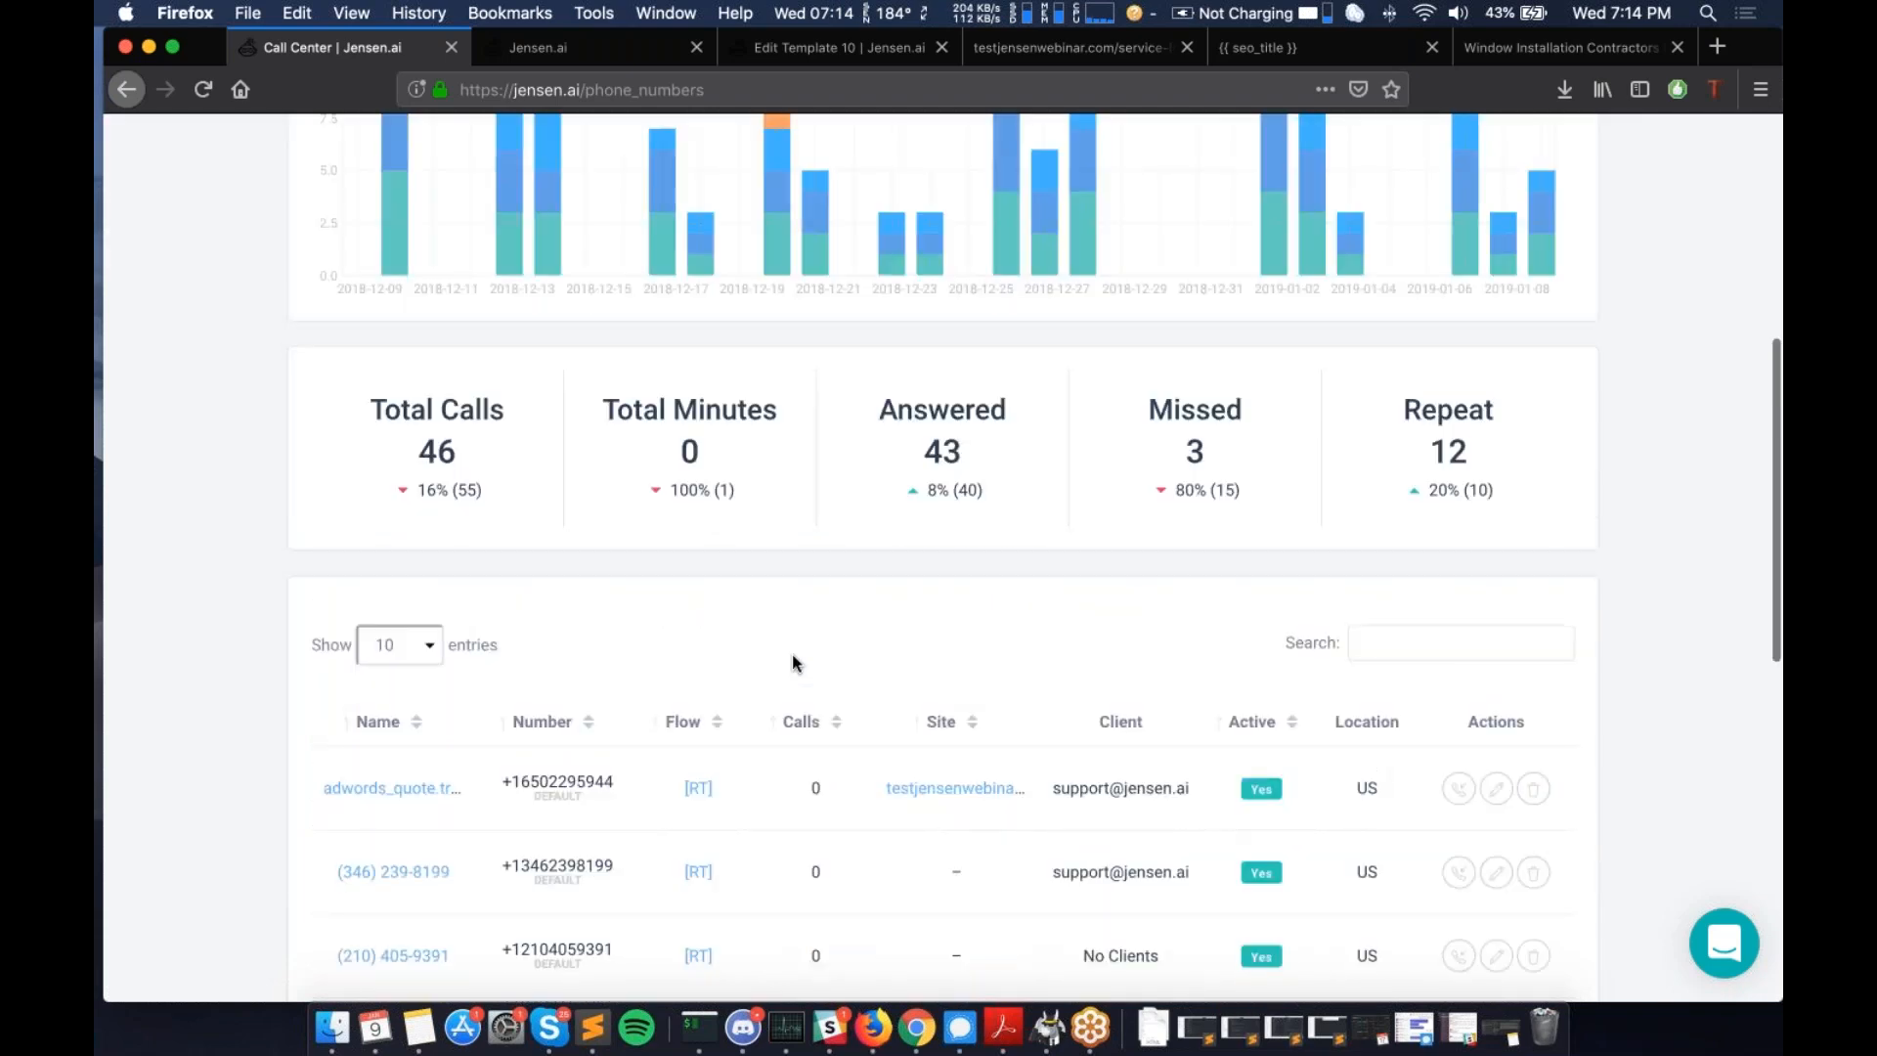
pyautogui.scroll(6, 792, 654)
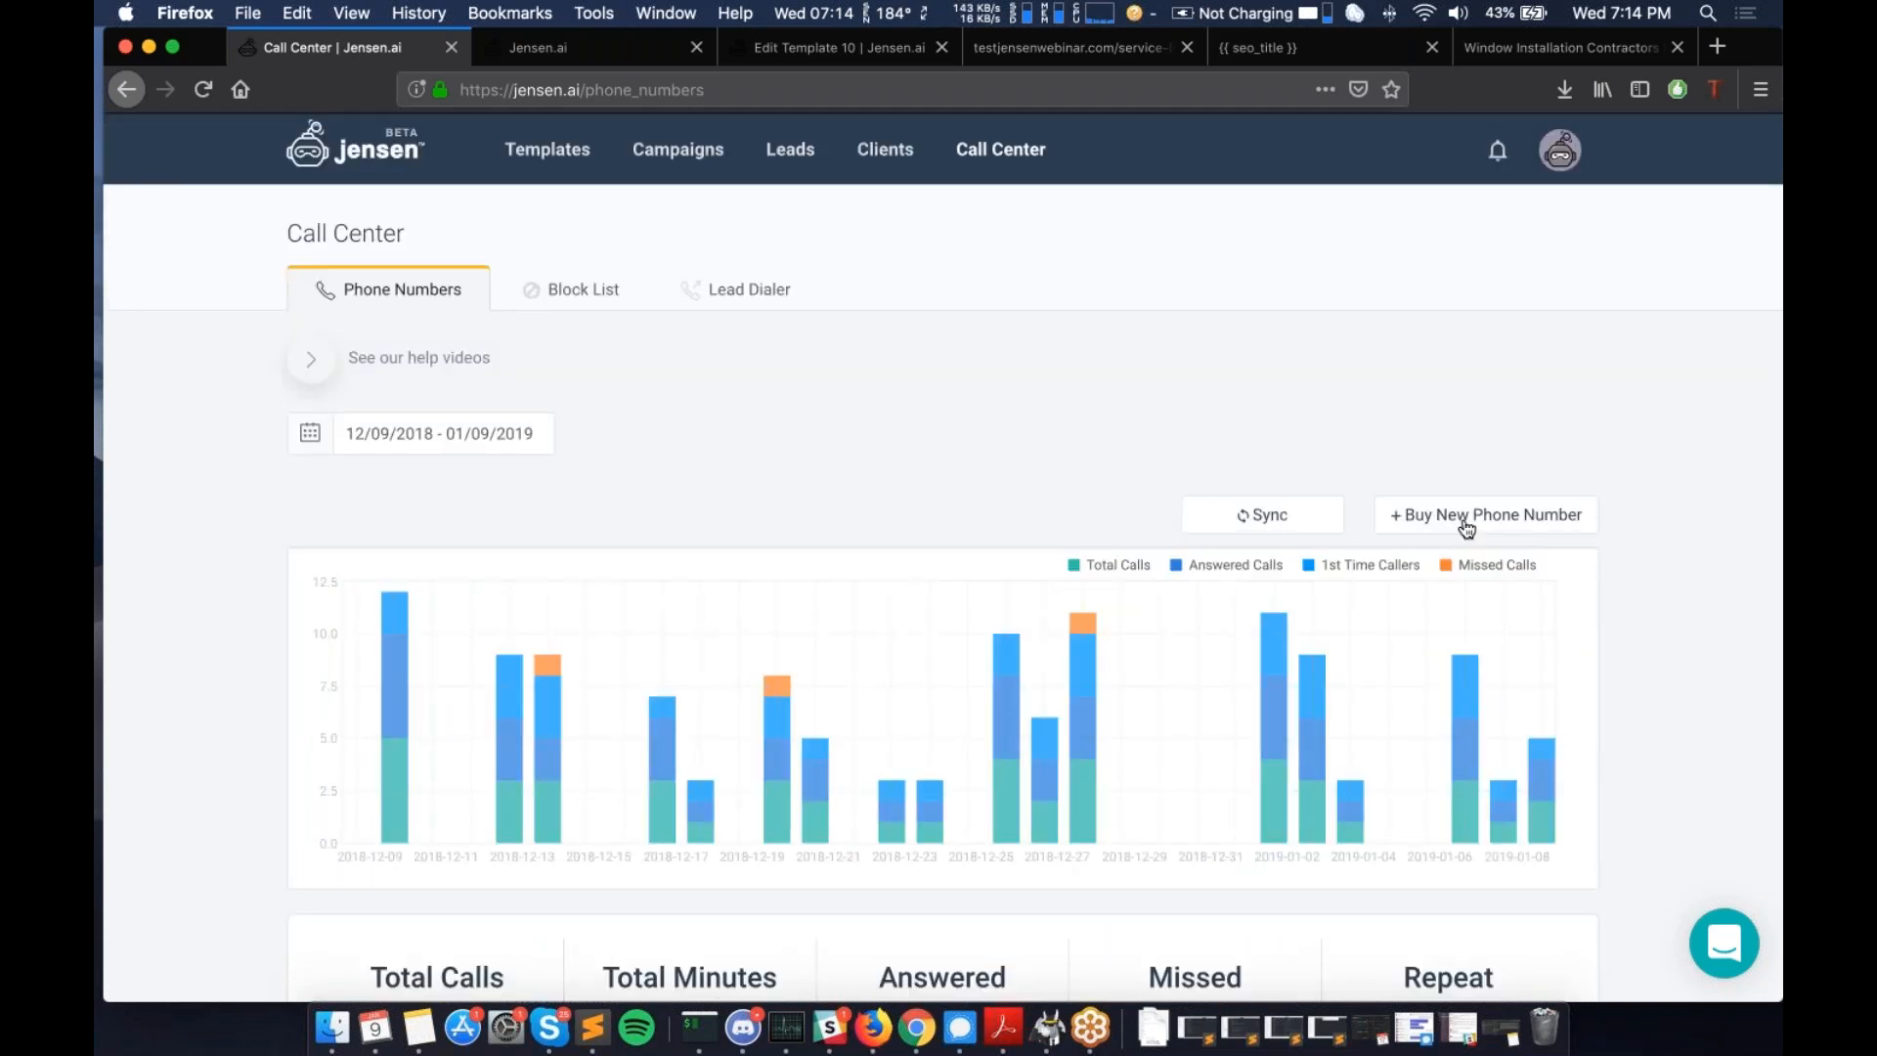
pyautogui.click(1468, 529)
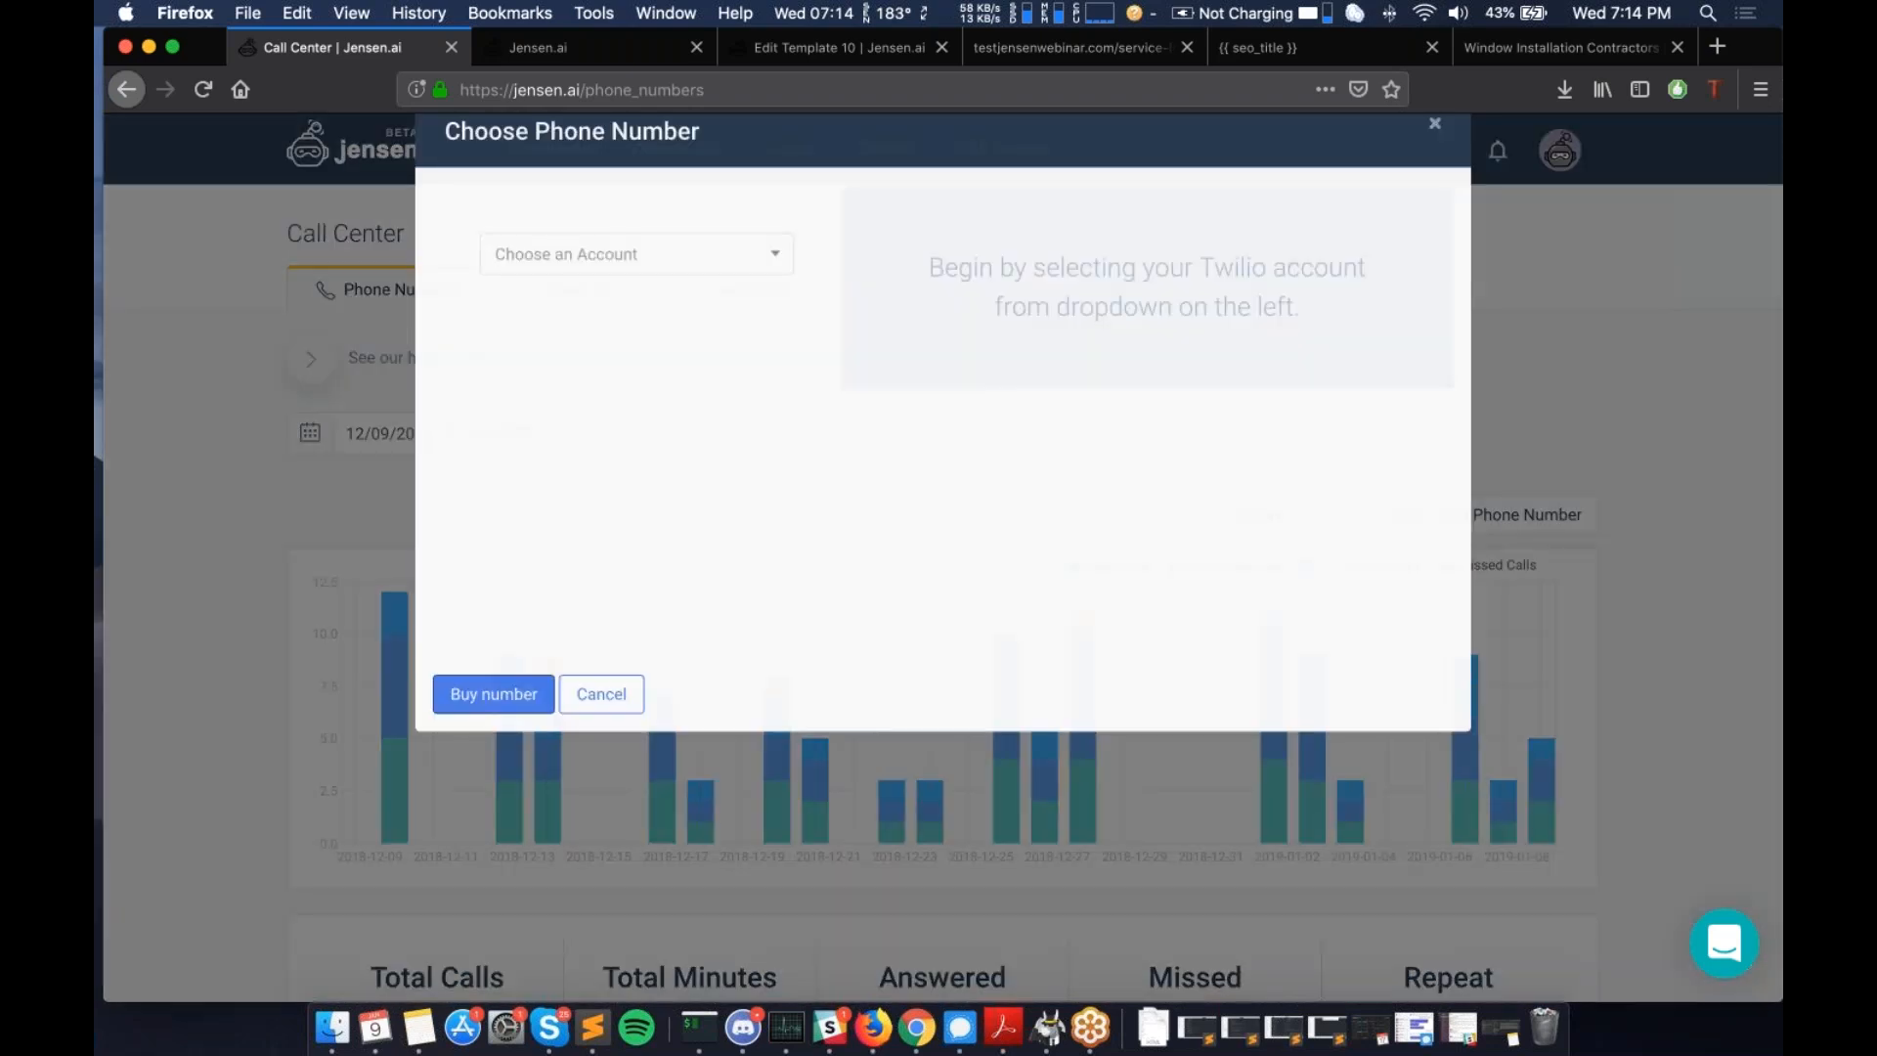
pyautogui.click(625, 307)
pyautogui.click(647, 352)
pyautogui.click(643, 430)
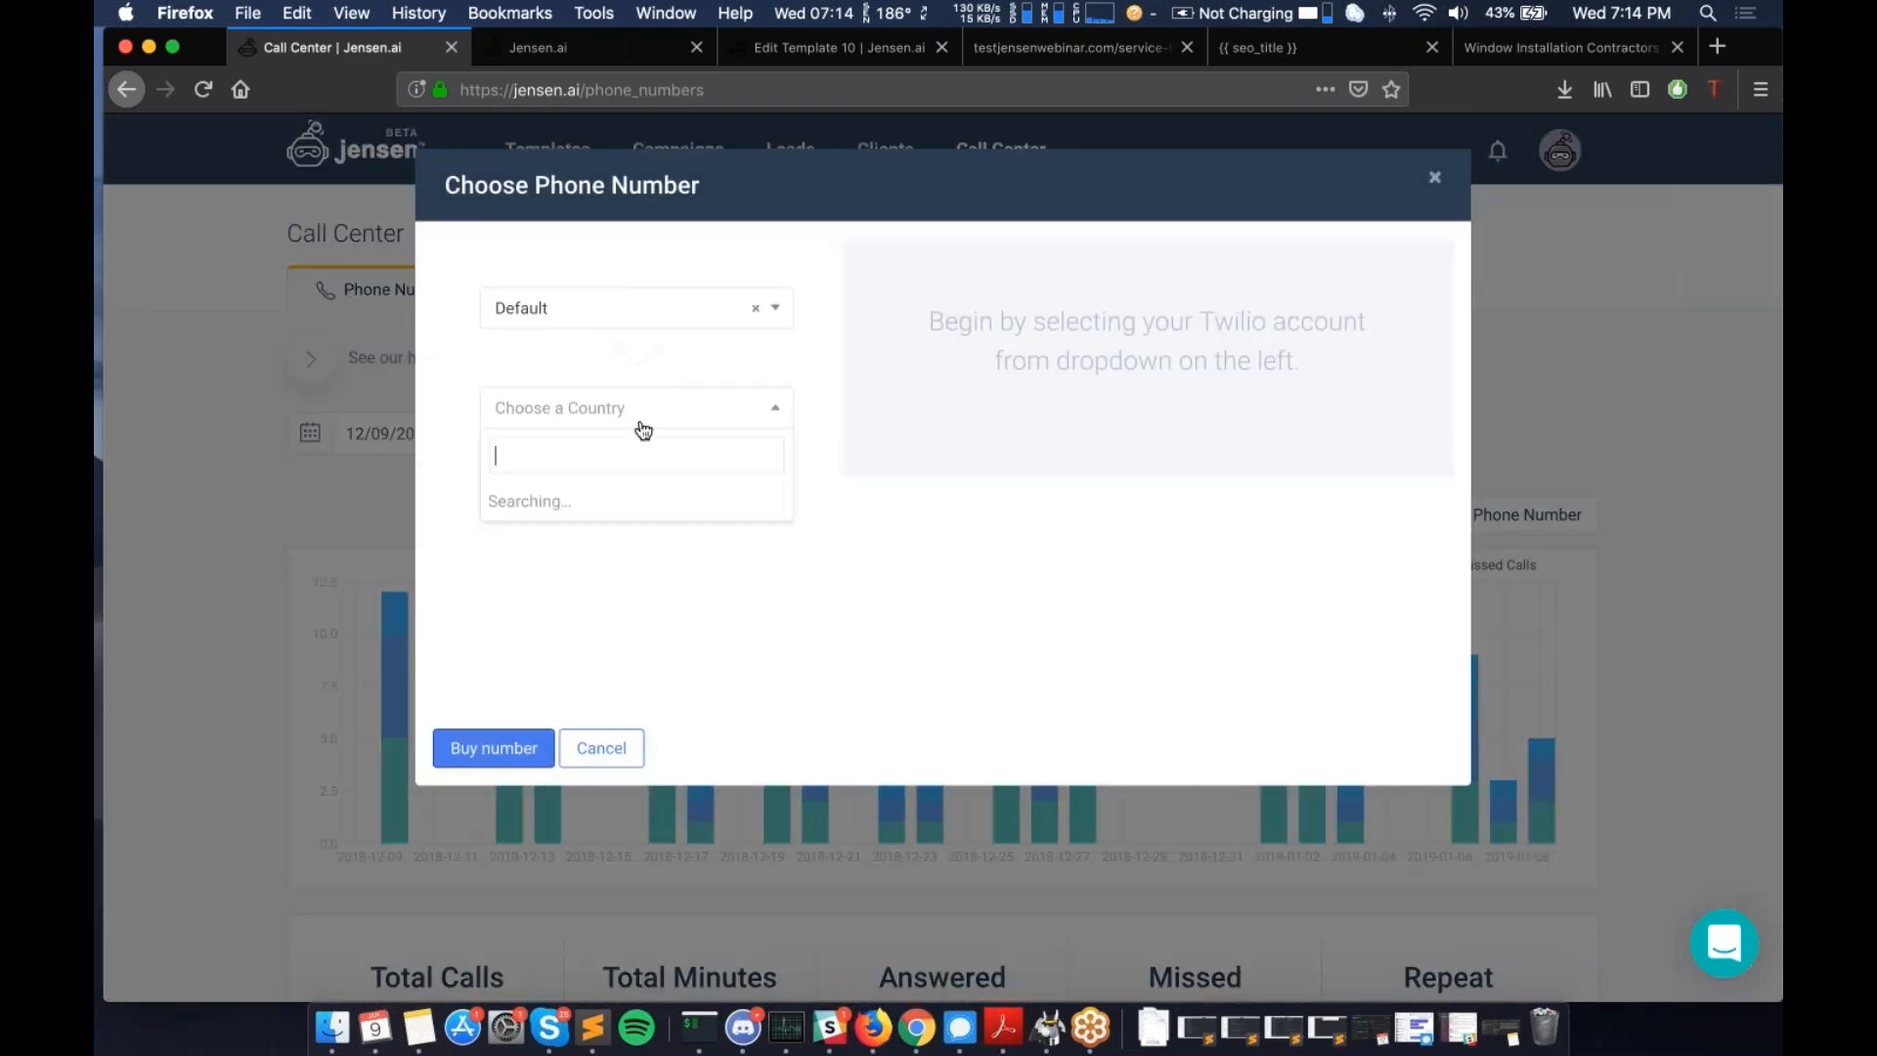
pyautogui.scroll(-1, 620, 507)
pyautogui.scroll(1, 655, 533)
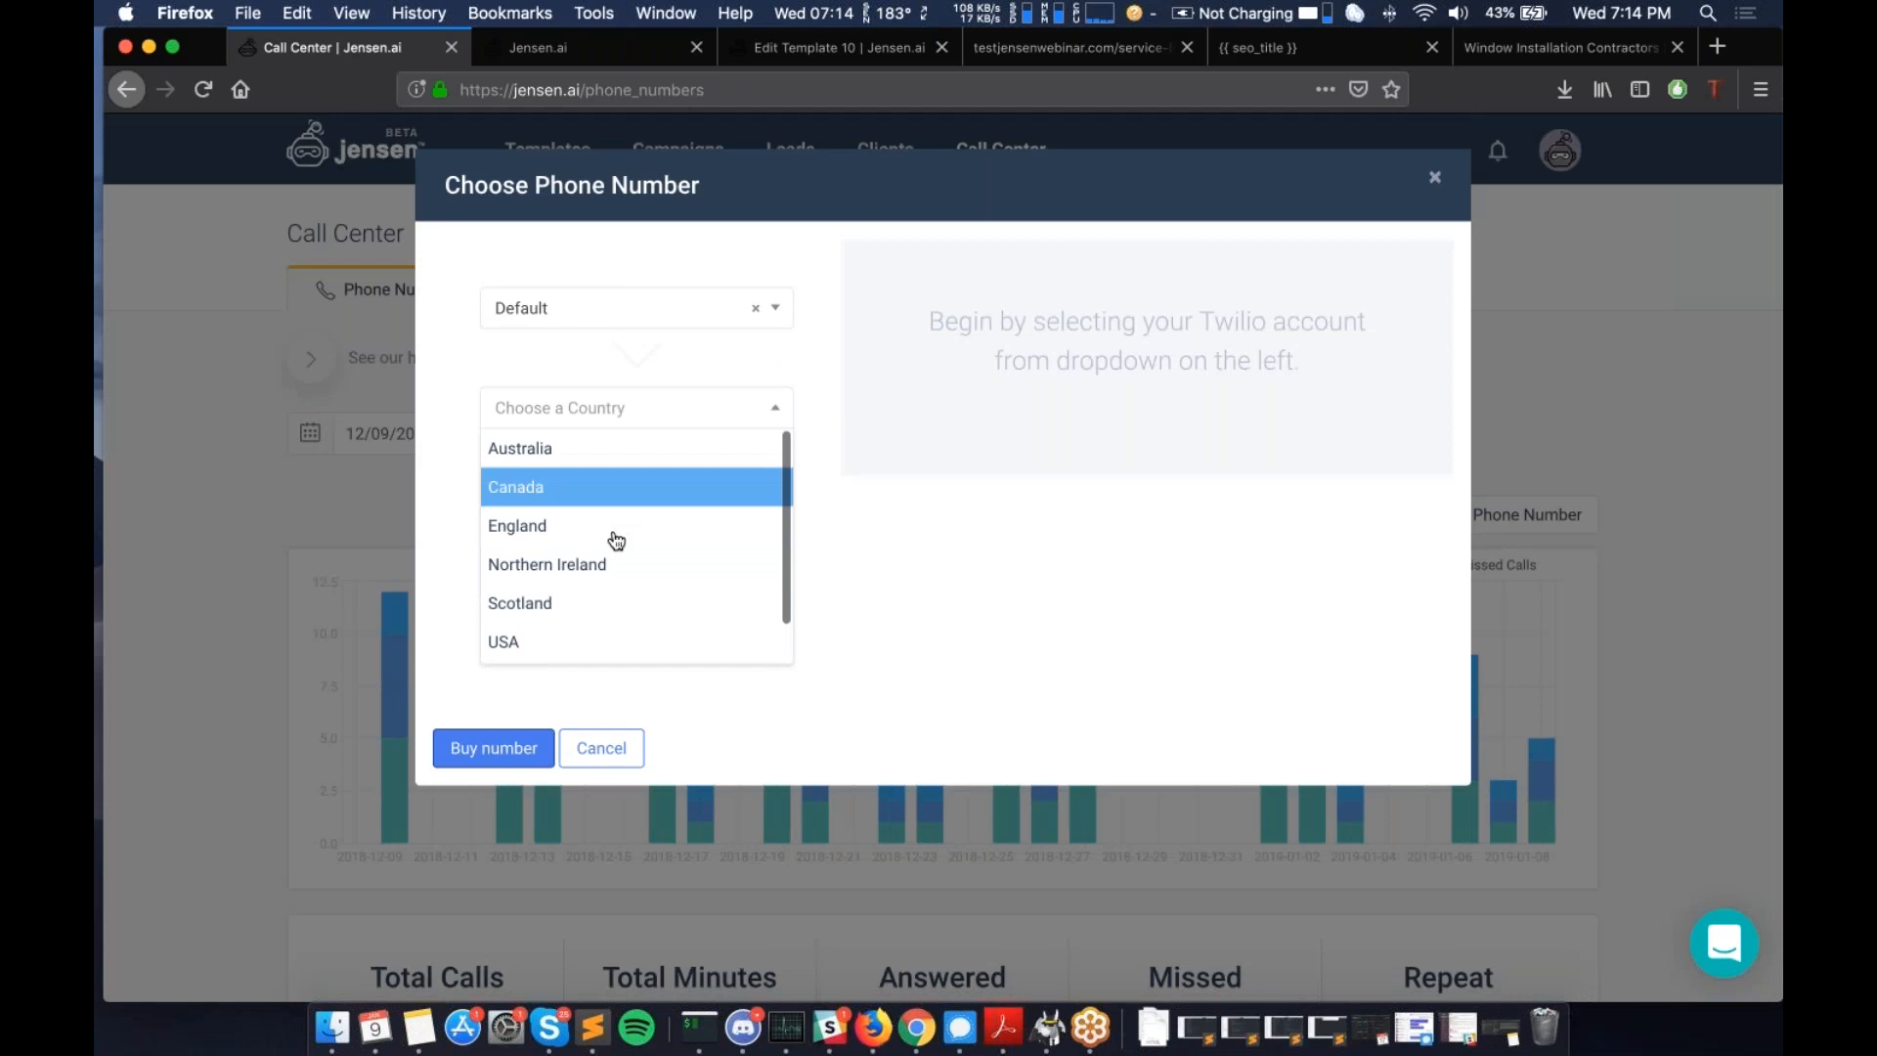
pyautogui.scroll(-1, 614, 566)
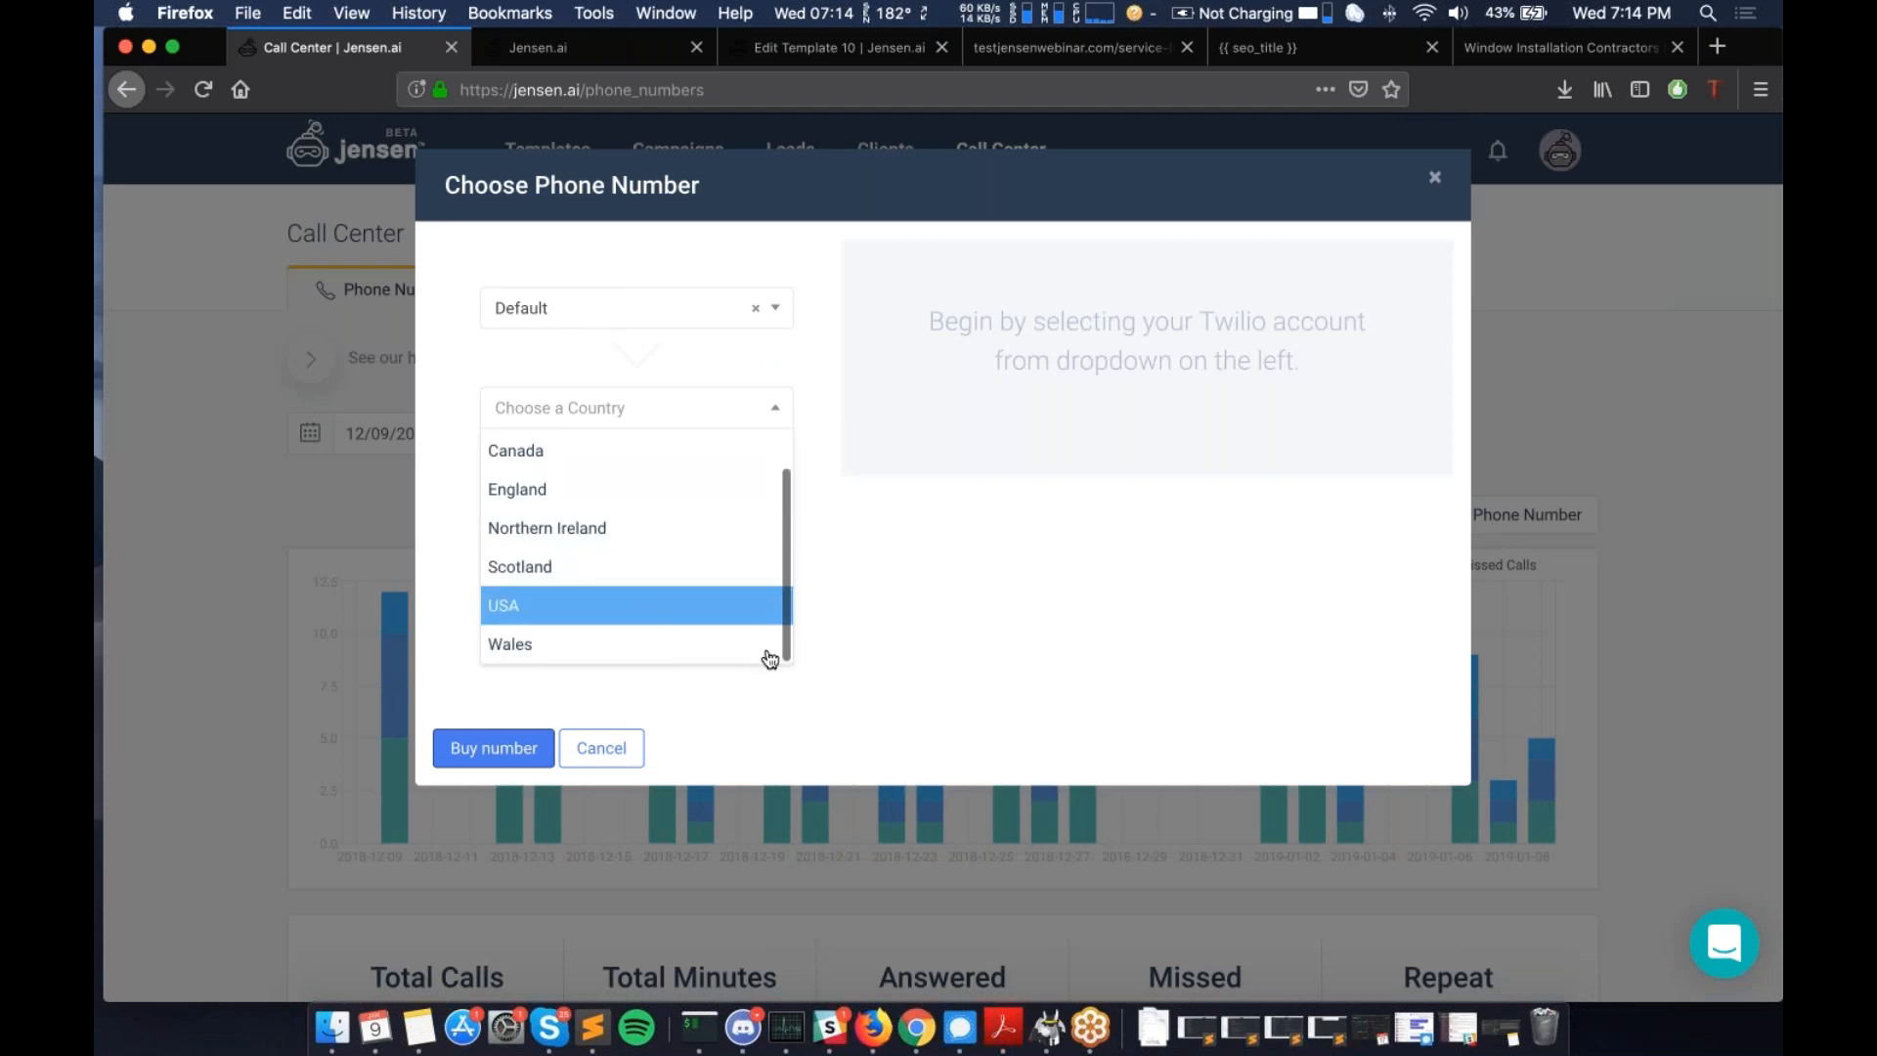
pyautogui.click(626, 762)
pyautogui.click(626, 761)
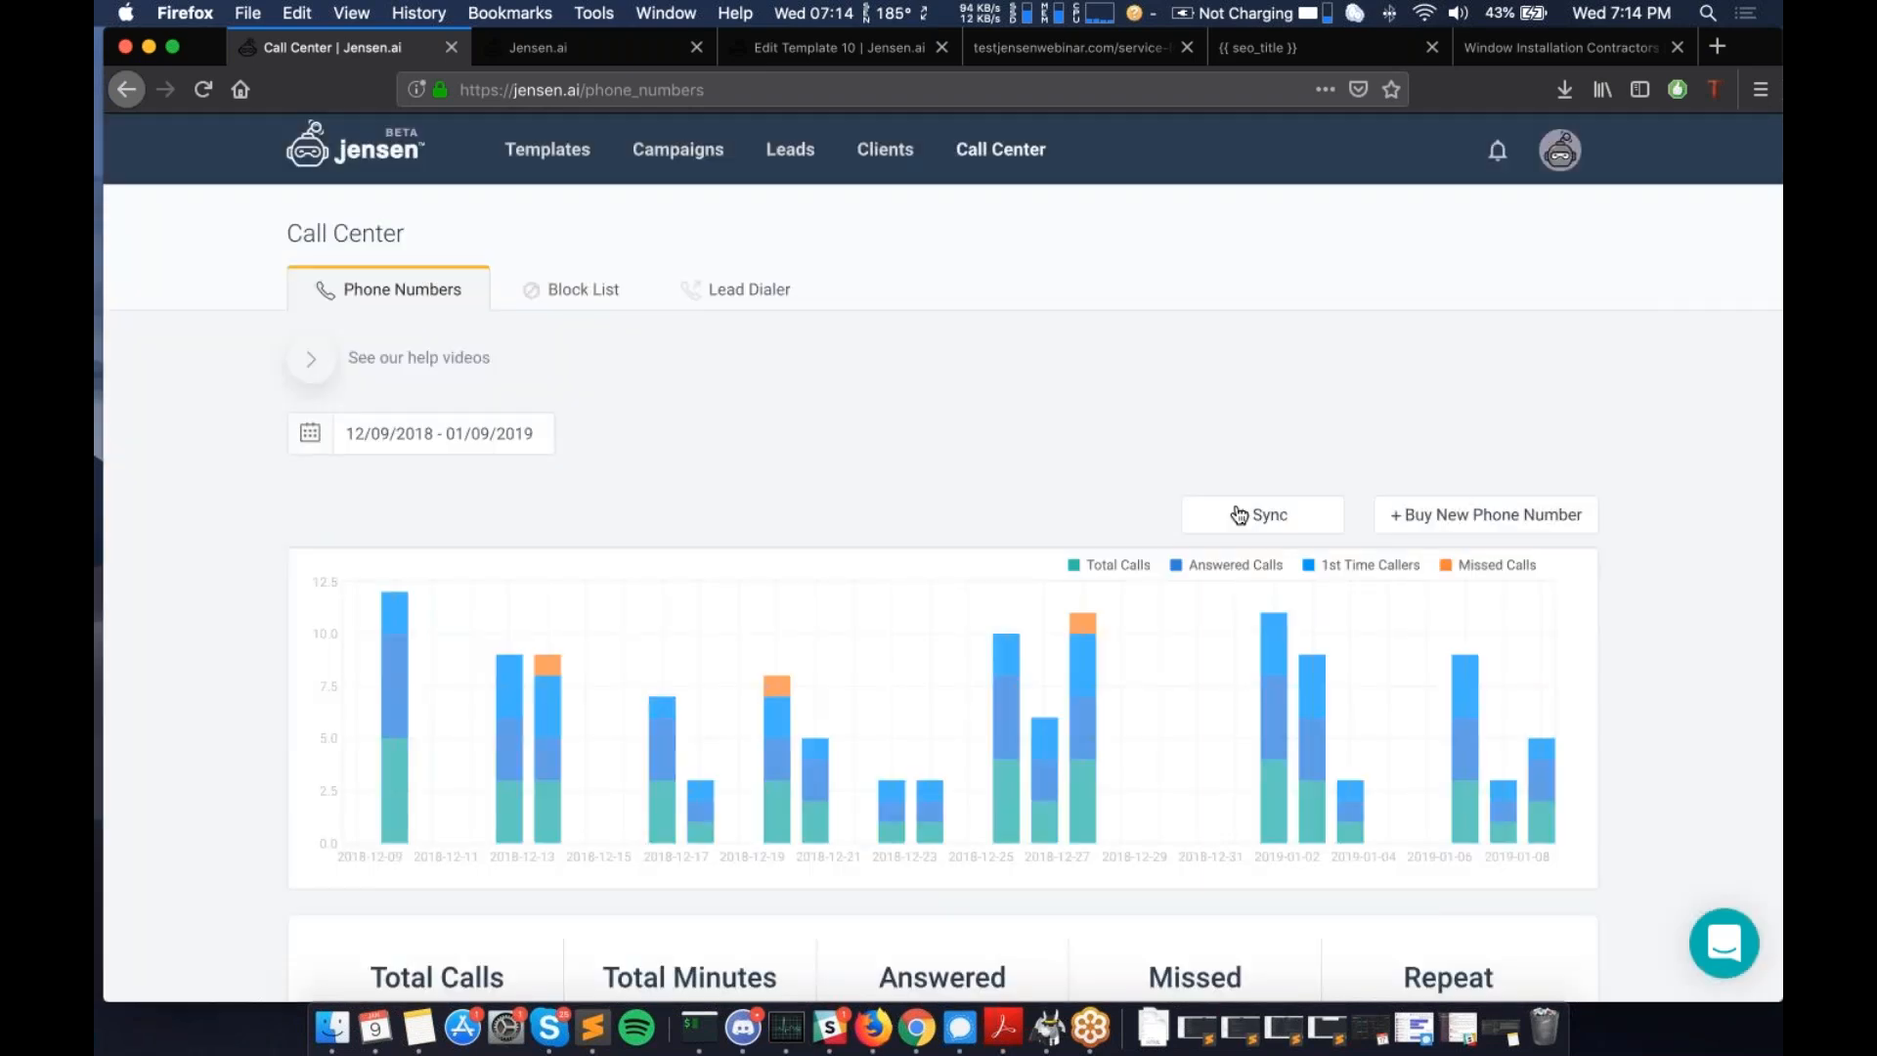
# - Scroll down to the table of active US tracked numbers, where only one has logged a call
pyautogui.scroll(-2, 1242, 508)
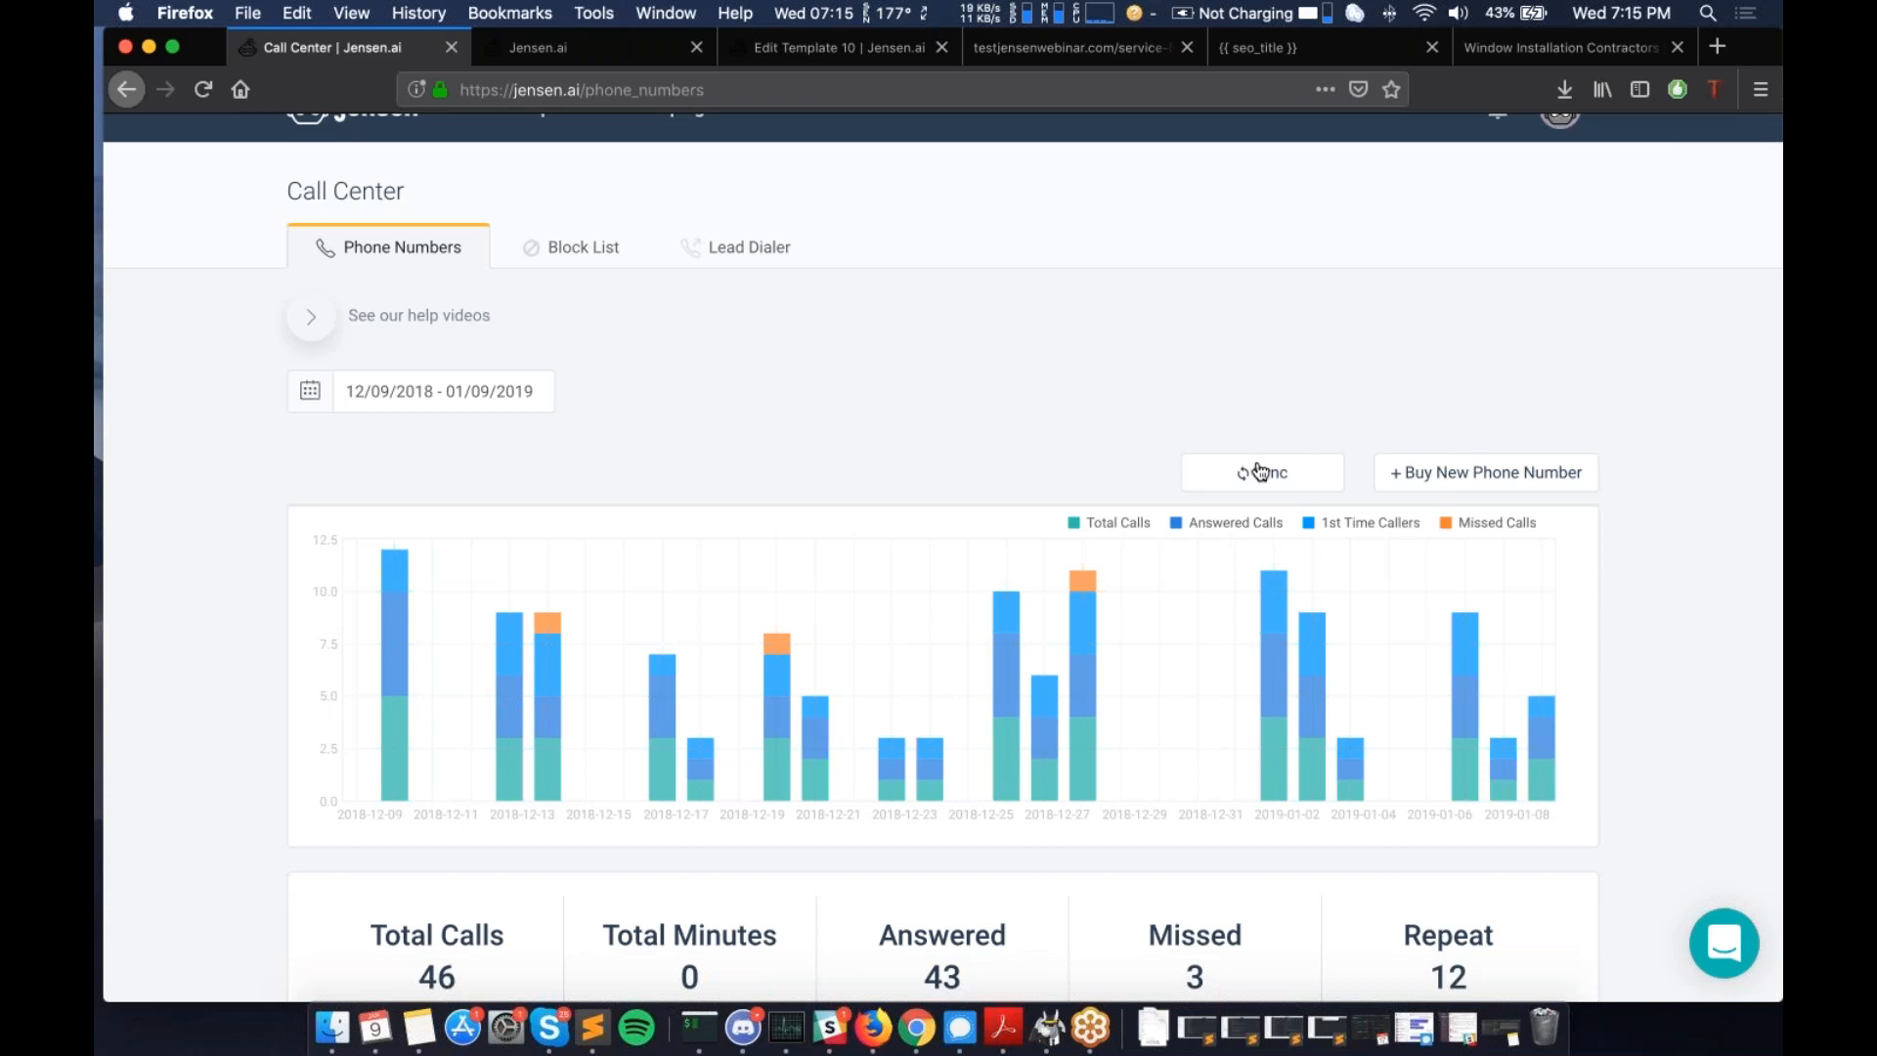
pyautogui.scroll(-2, 1262, 473)
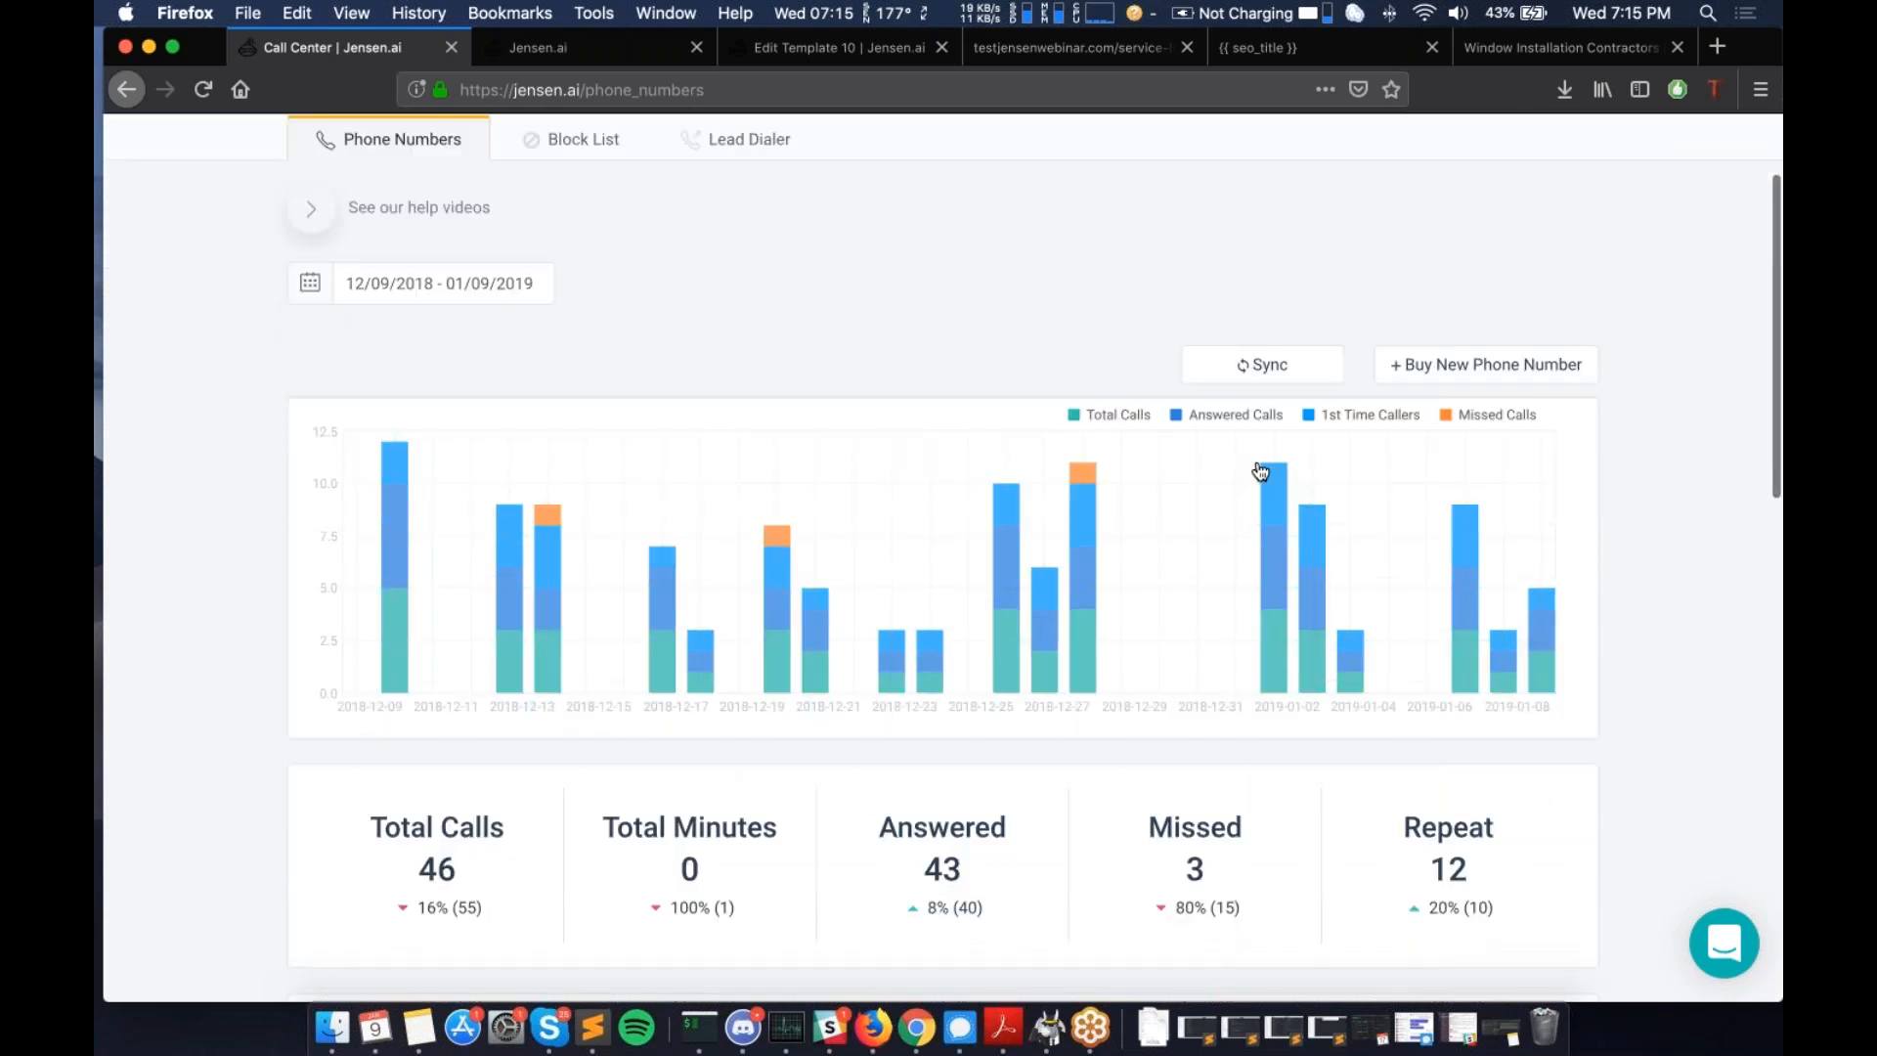
pyautogui.scroll(-8, 1261, 473)
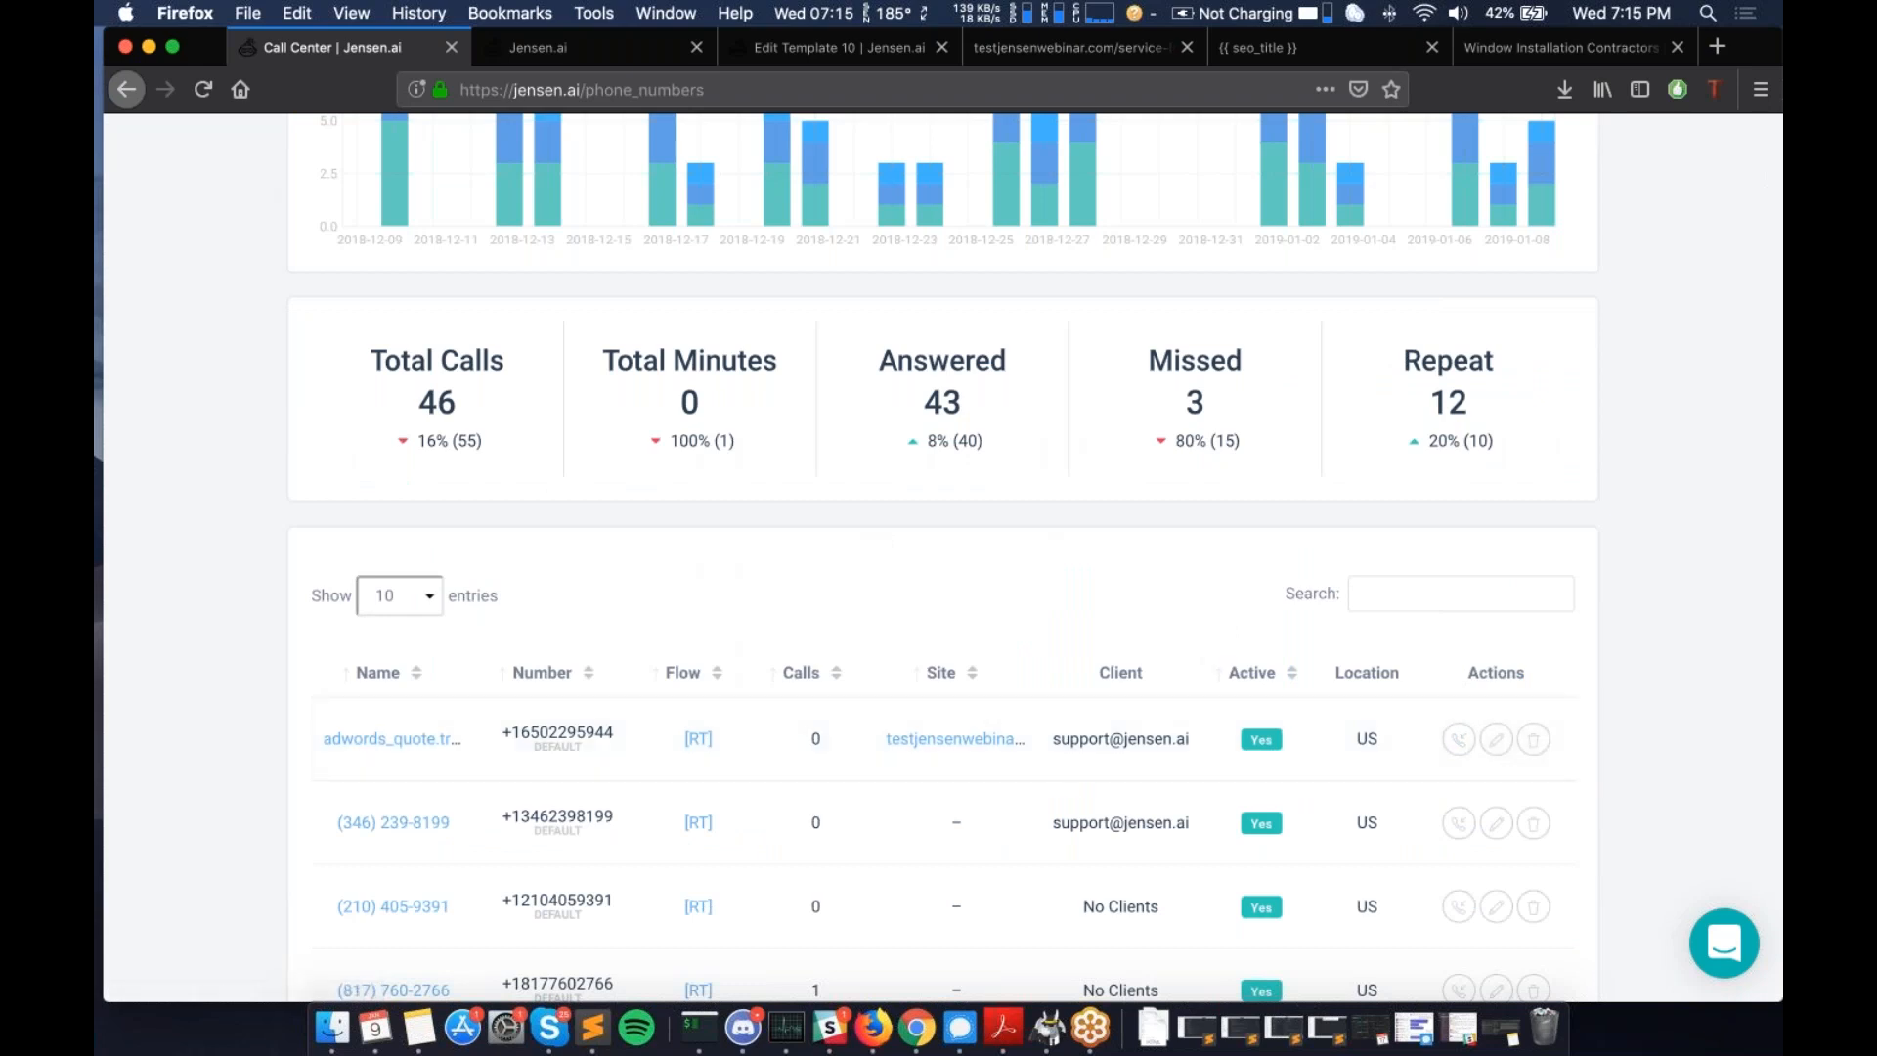
pyautogui.scroll(10, 1264, 686)
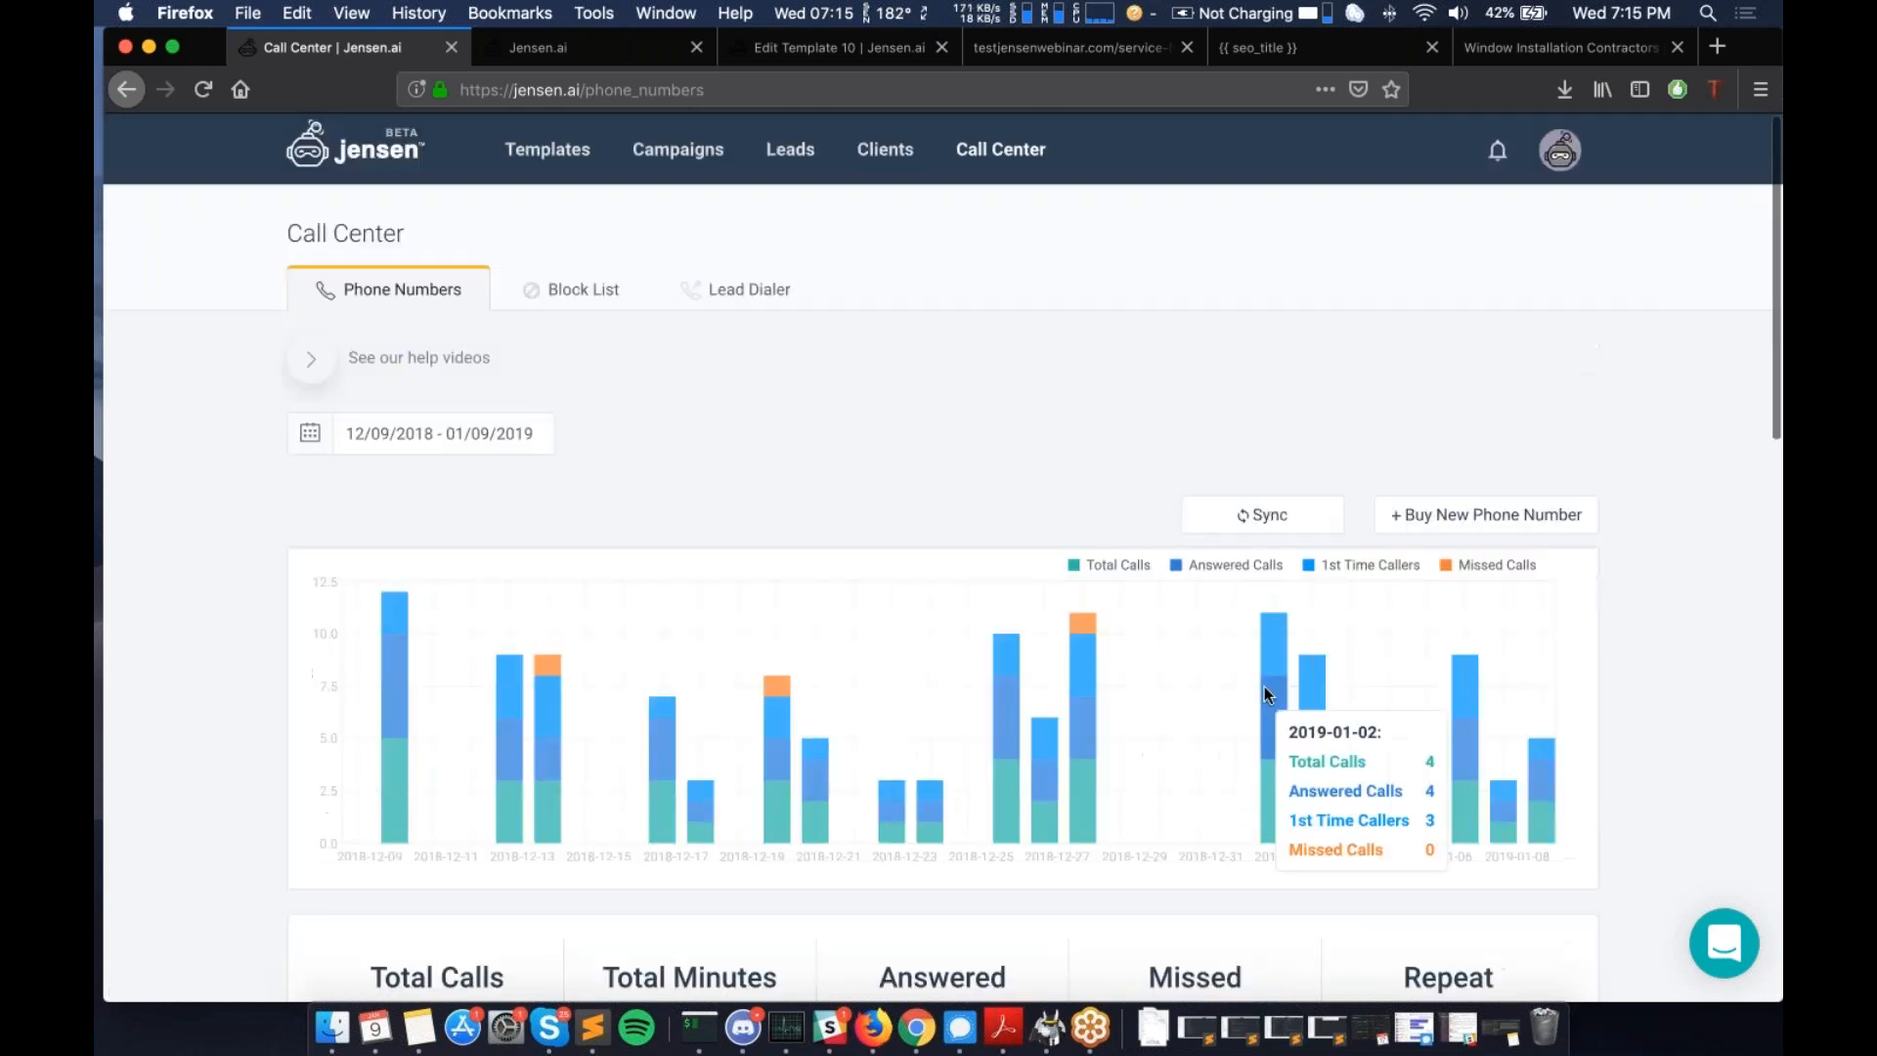
pyautogui.scroll(-8, 1265, 687)
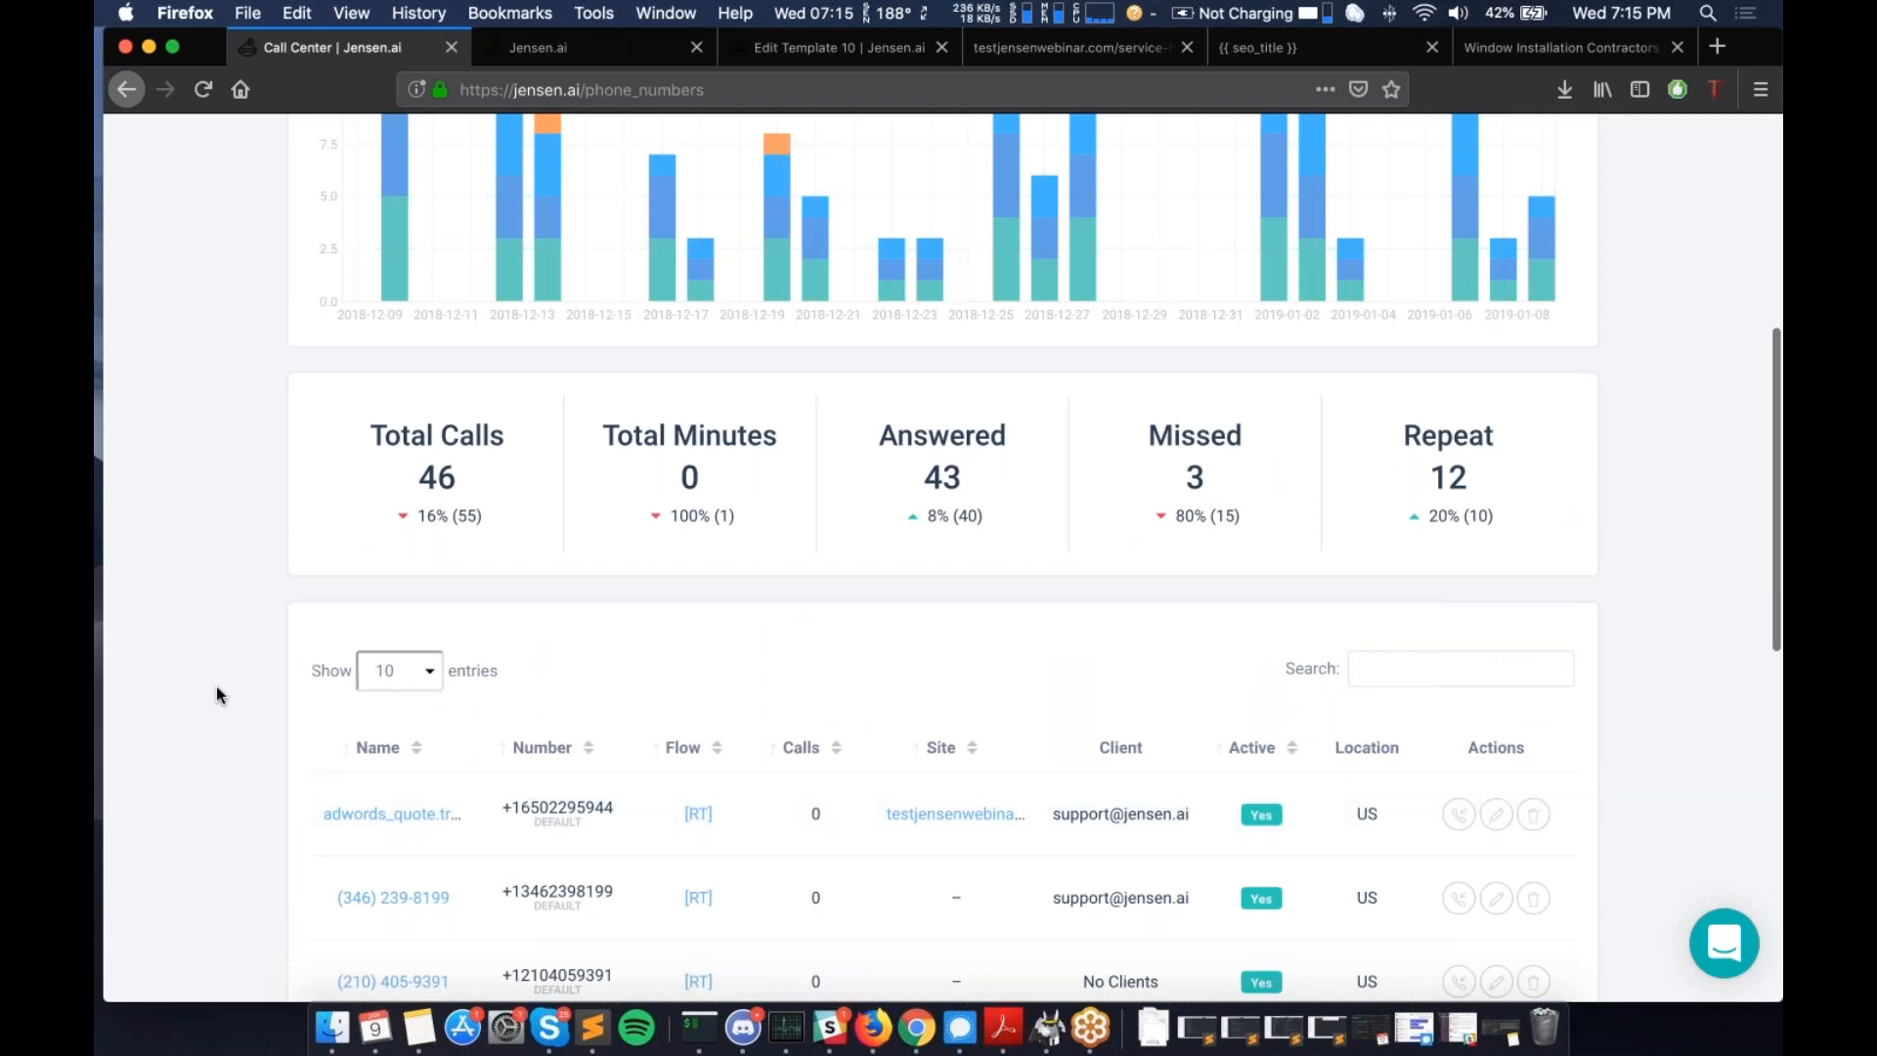
pyautogui.scroll(-5, 217, 694)
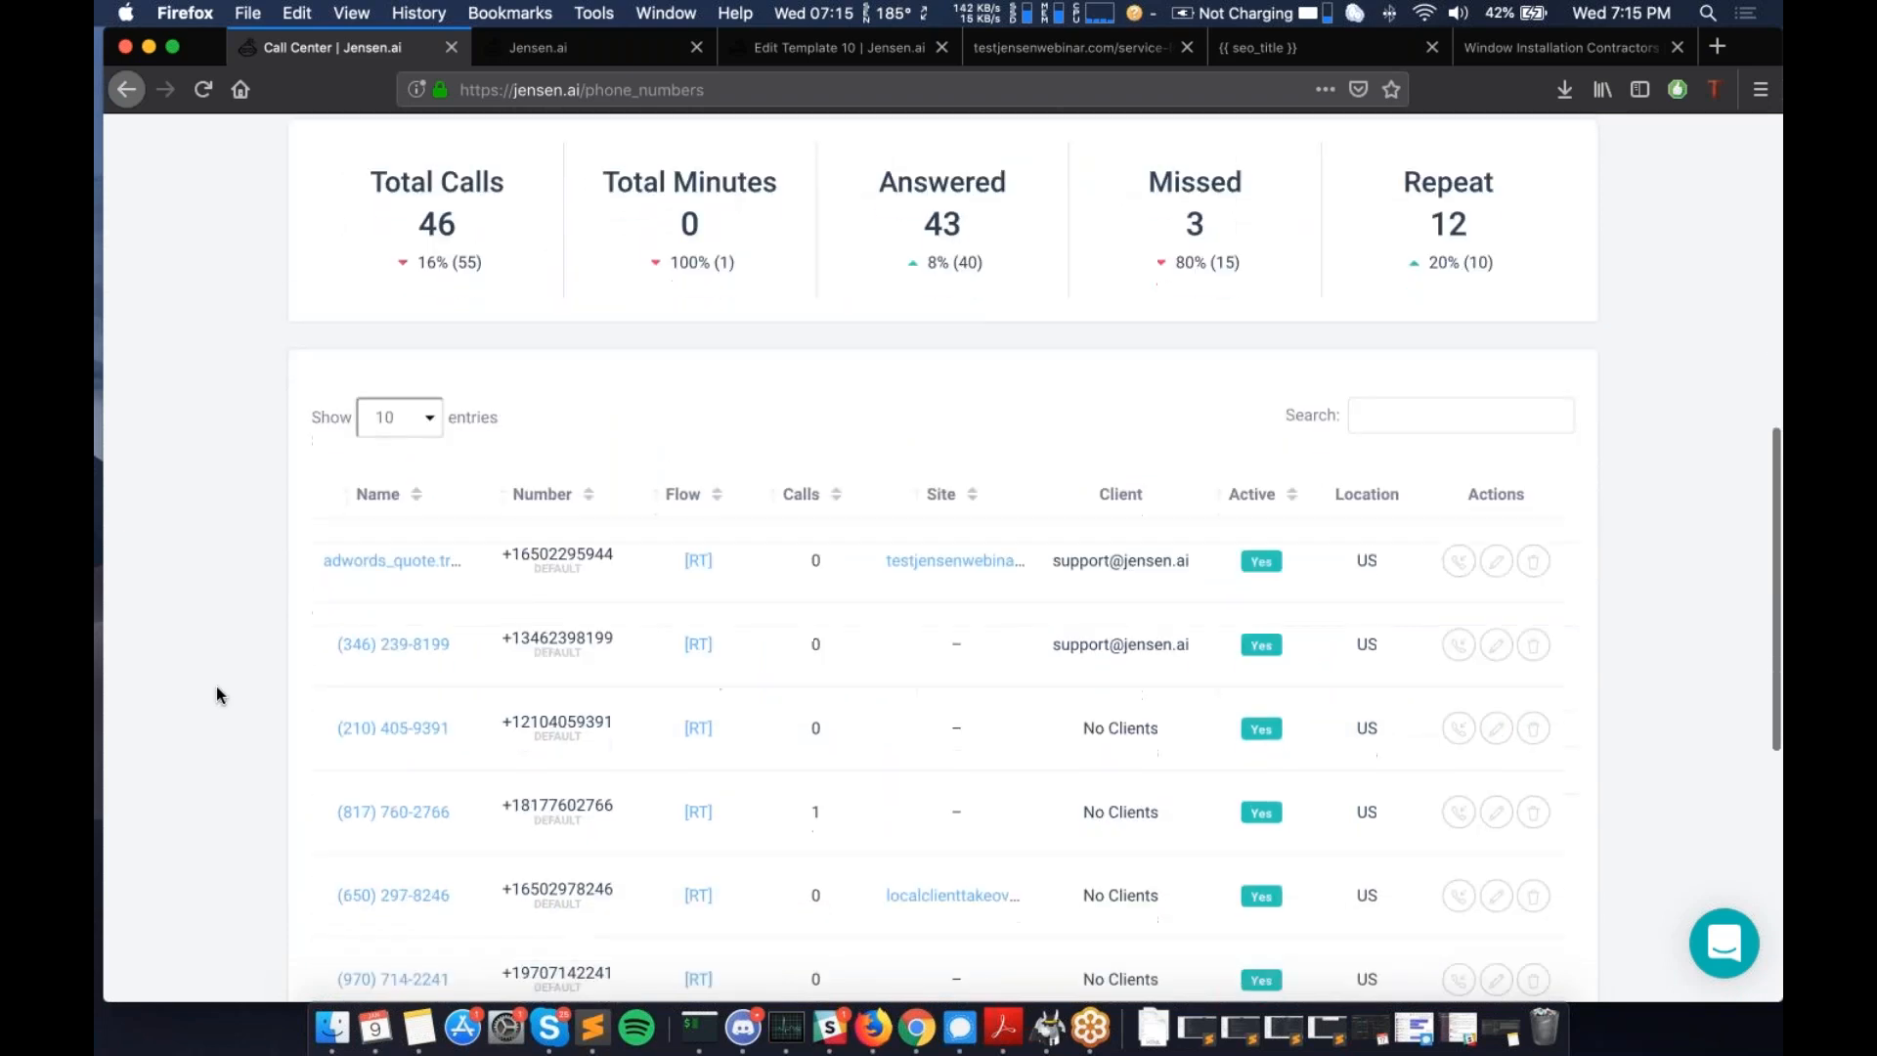
pyautogui.scroll(-1, 217, 694)
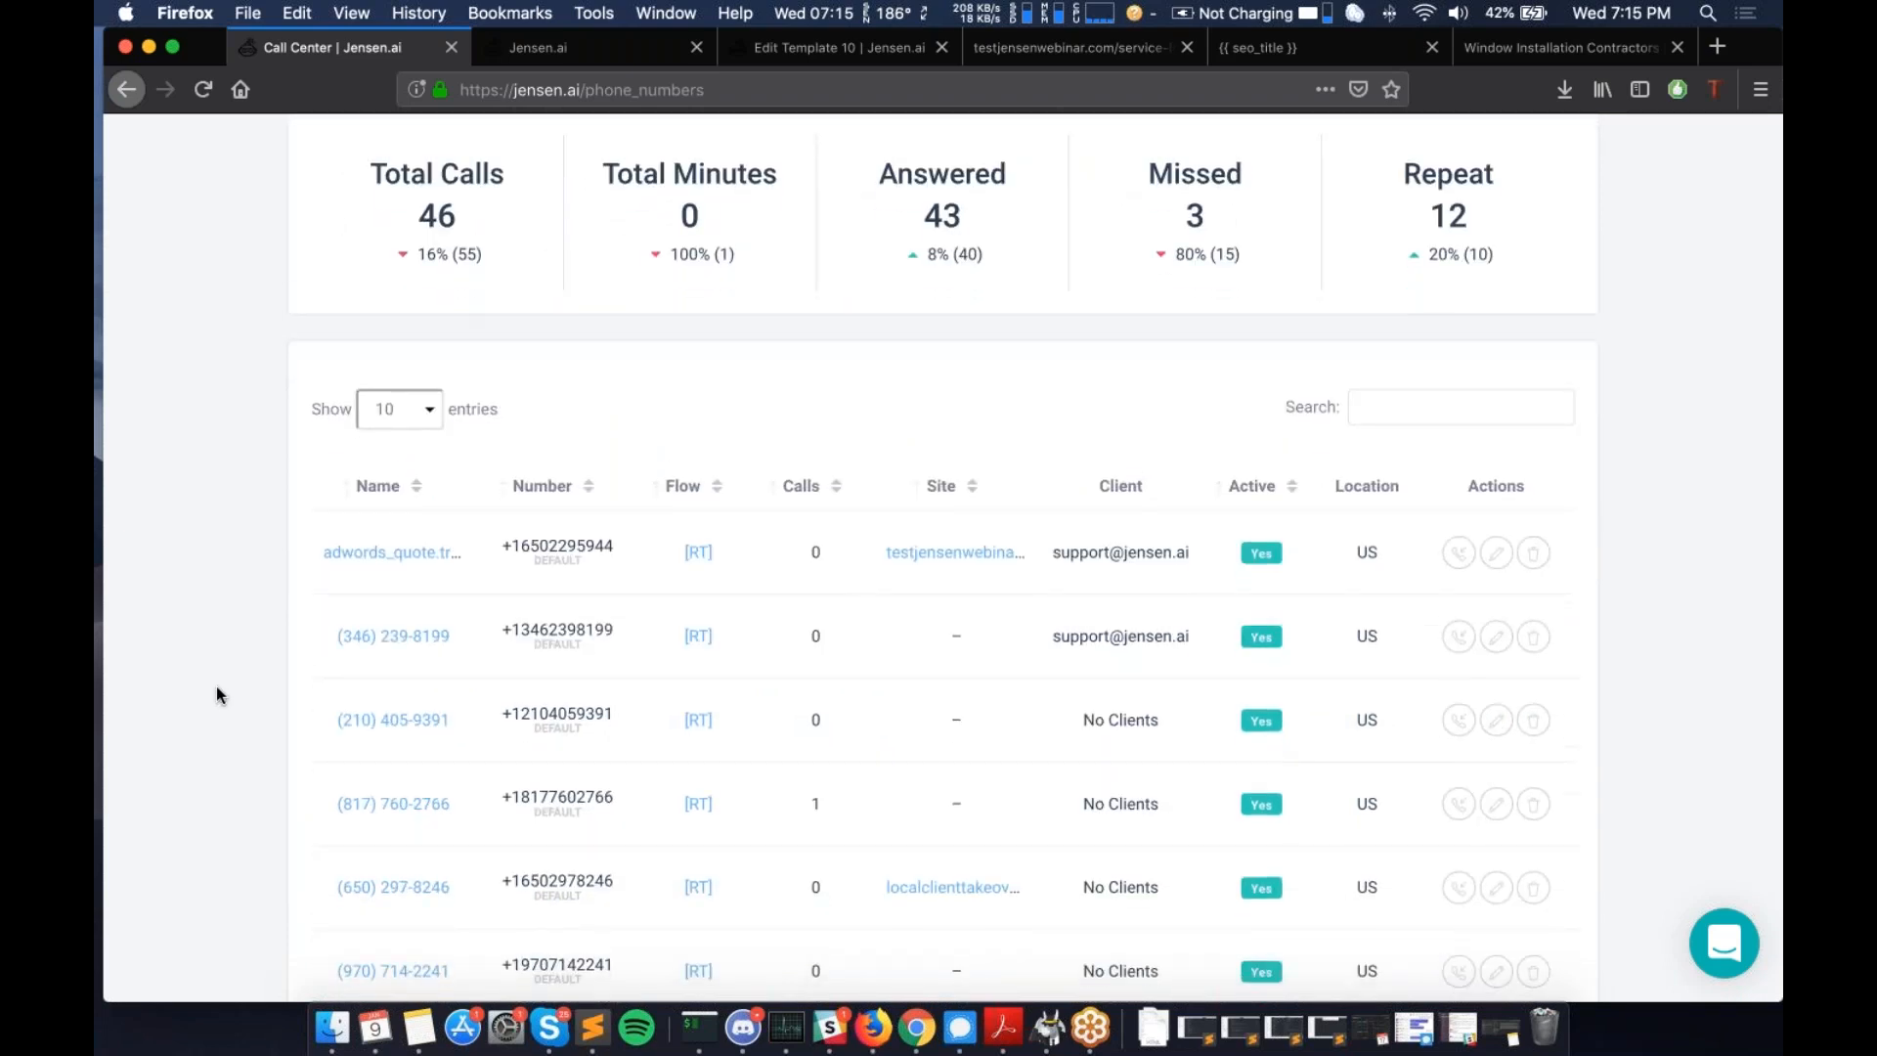
pyautogui.scroll(7, 217, 692)
pyautogui.scroll(7, 216, 693)
pyautogui.scroll(-15, 215, 692)
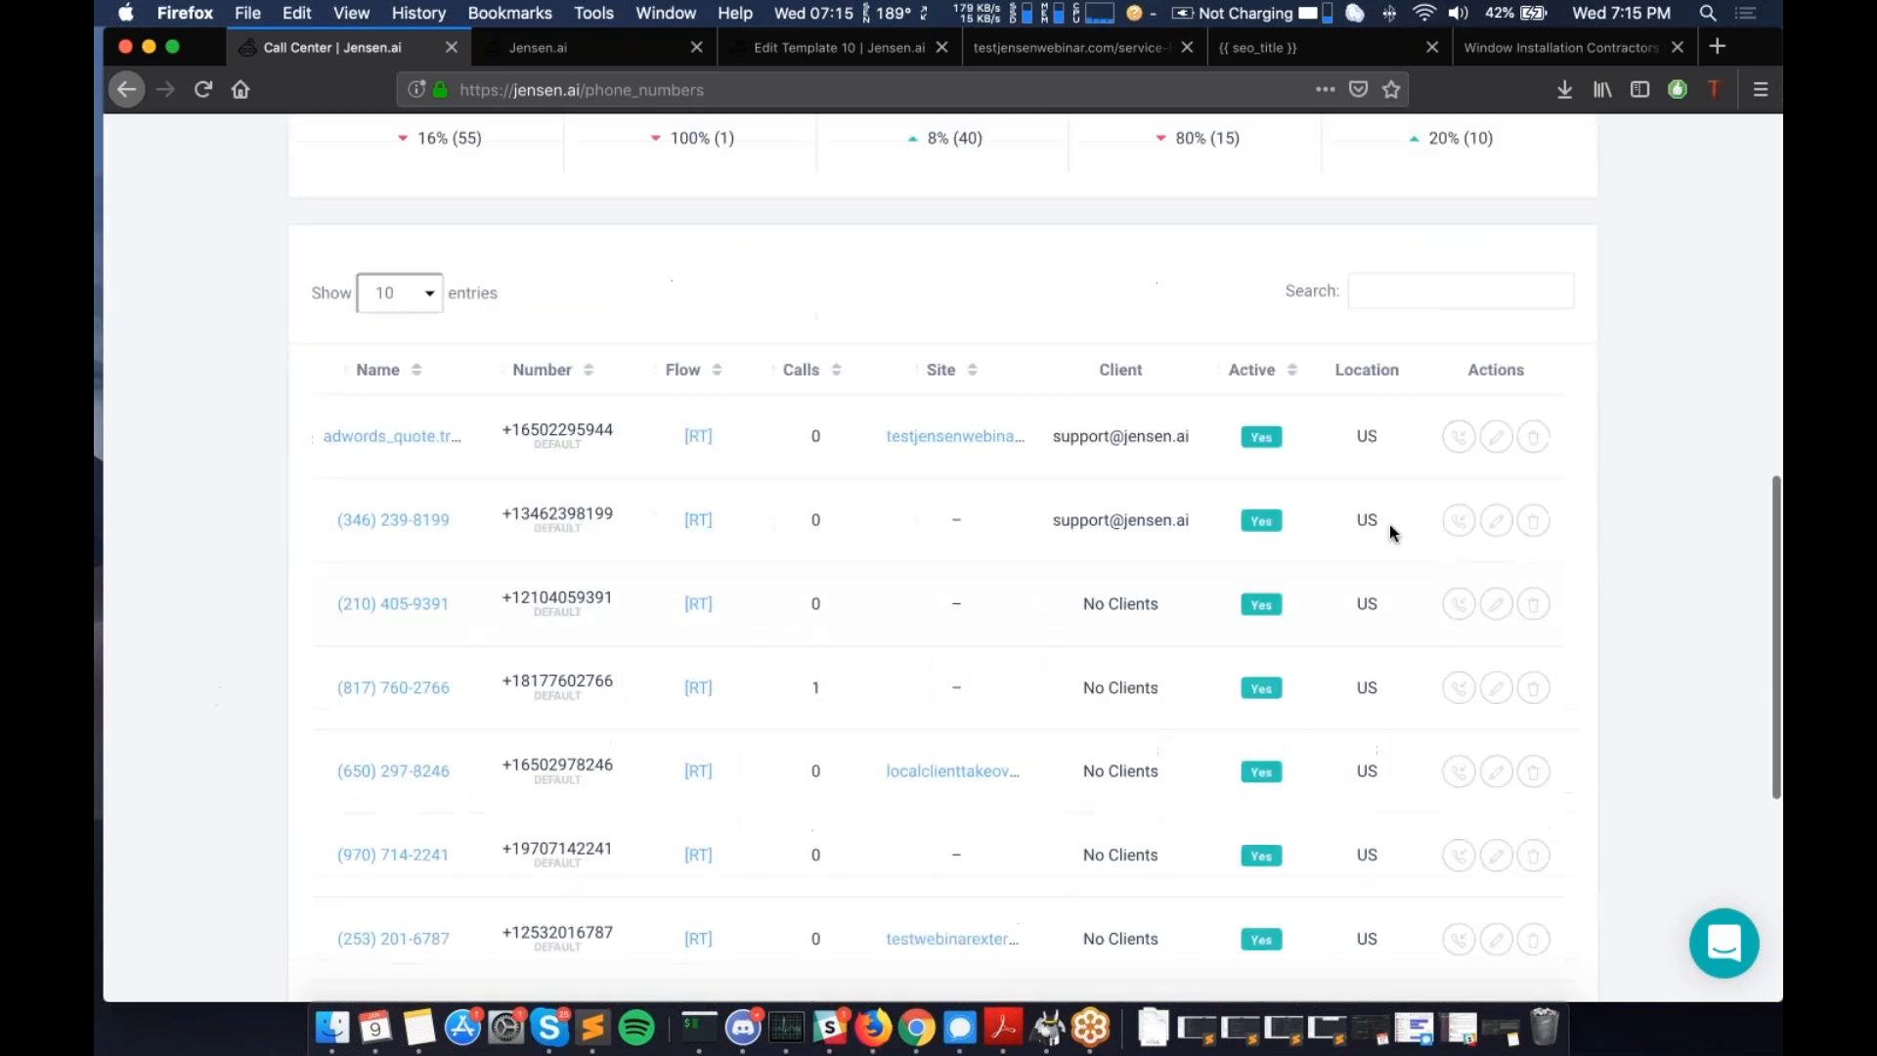
pyautogui.scroll(1, 939, 557)
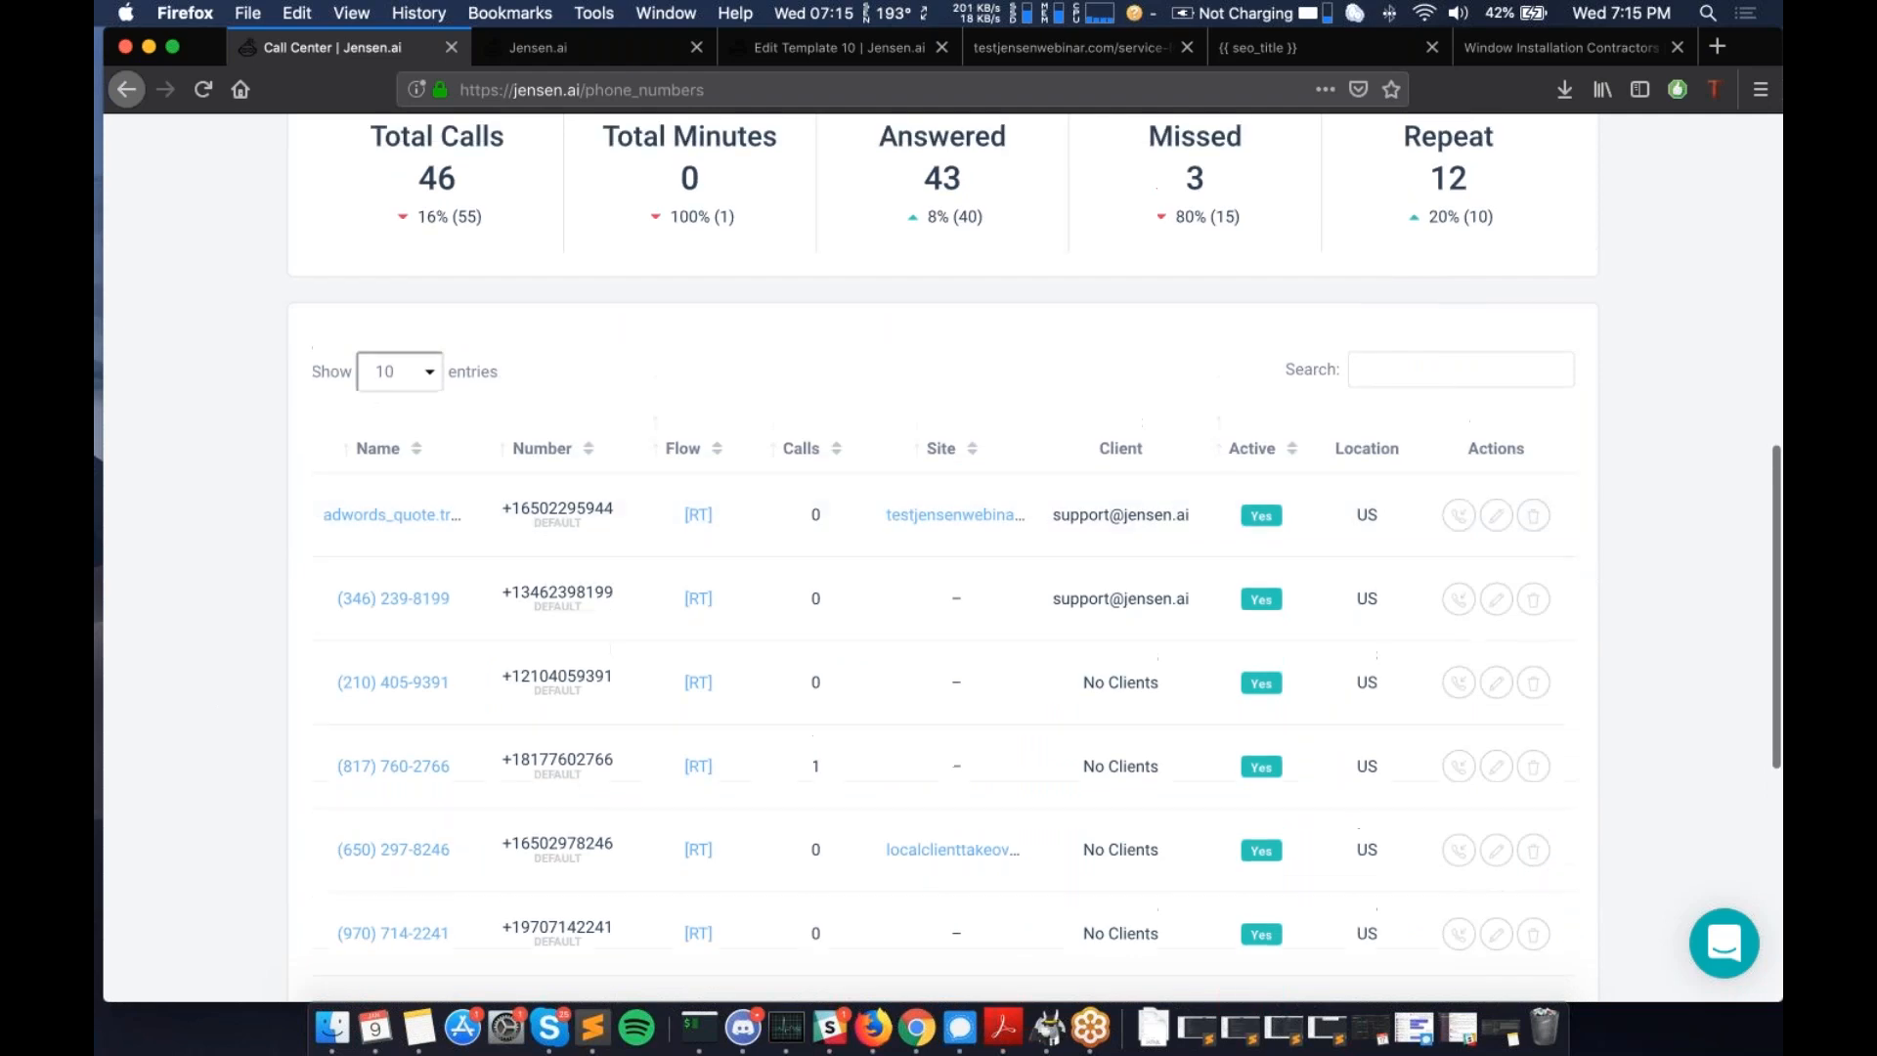
pyautogui.scroll(7, 954, 508)
pyautogui.moveTo(383, 479)
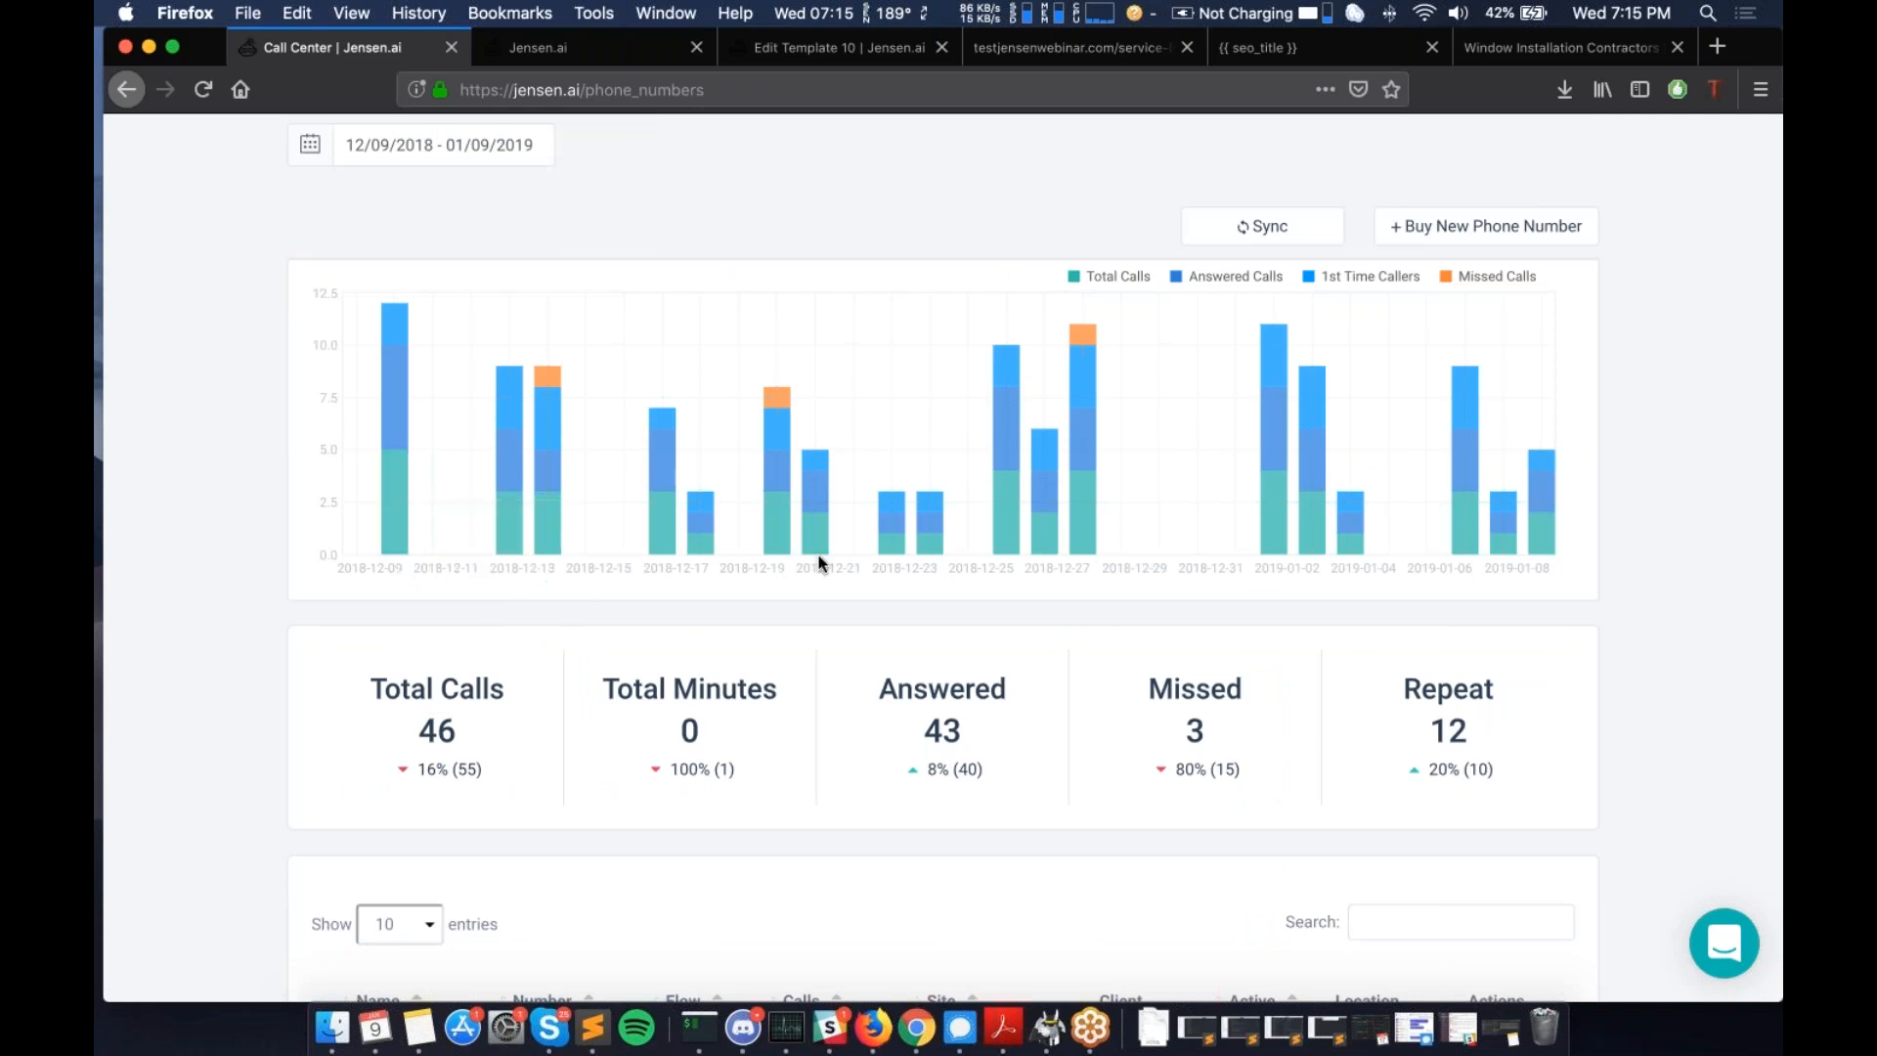
pyautogui.scroll(-1, 821, 563)
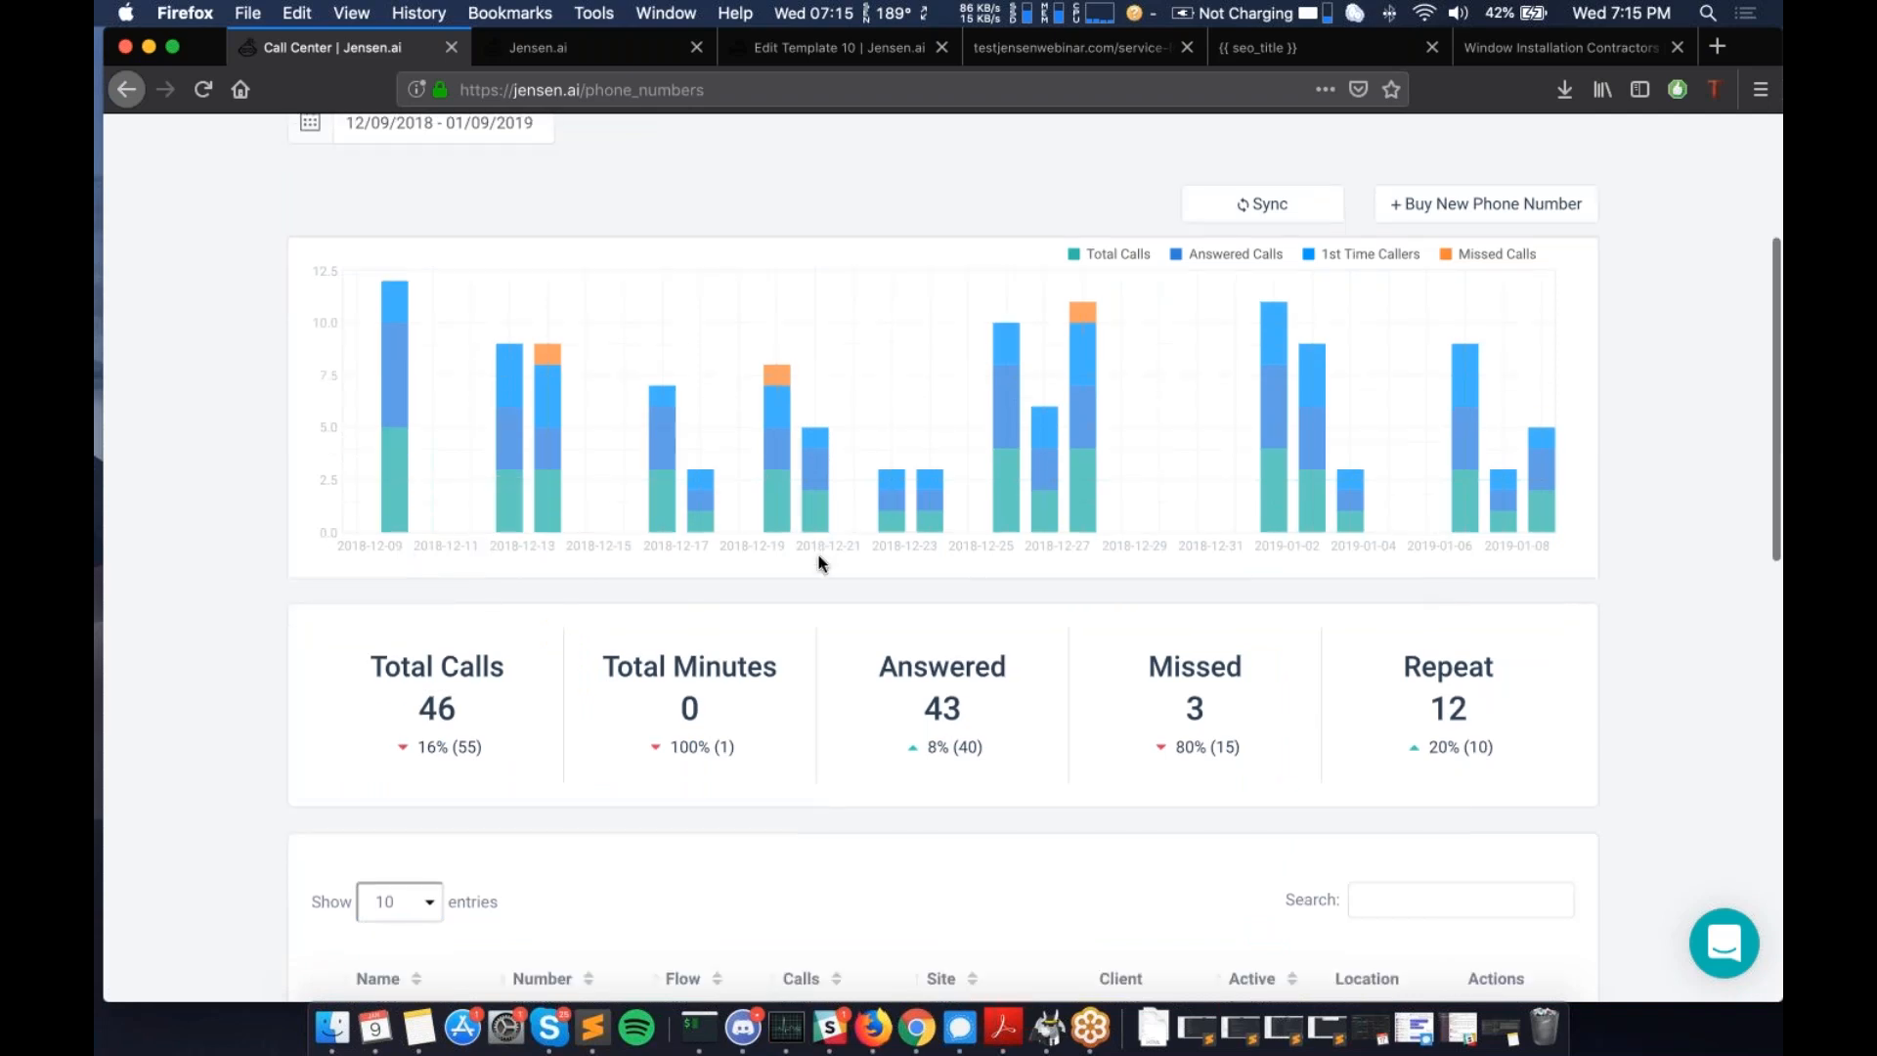
pyautogui.scroll(-5, 819, 560)
pyautogui.scroll(-10, 851, 636)
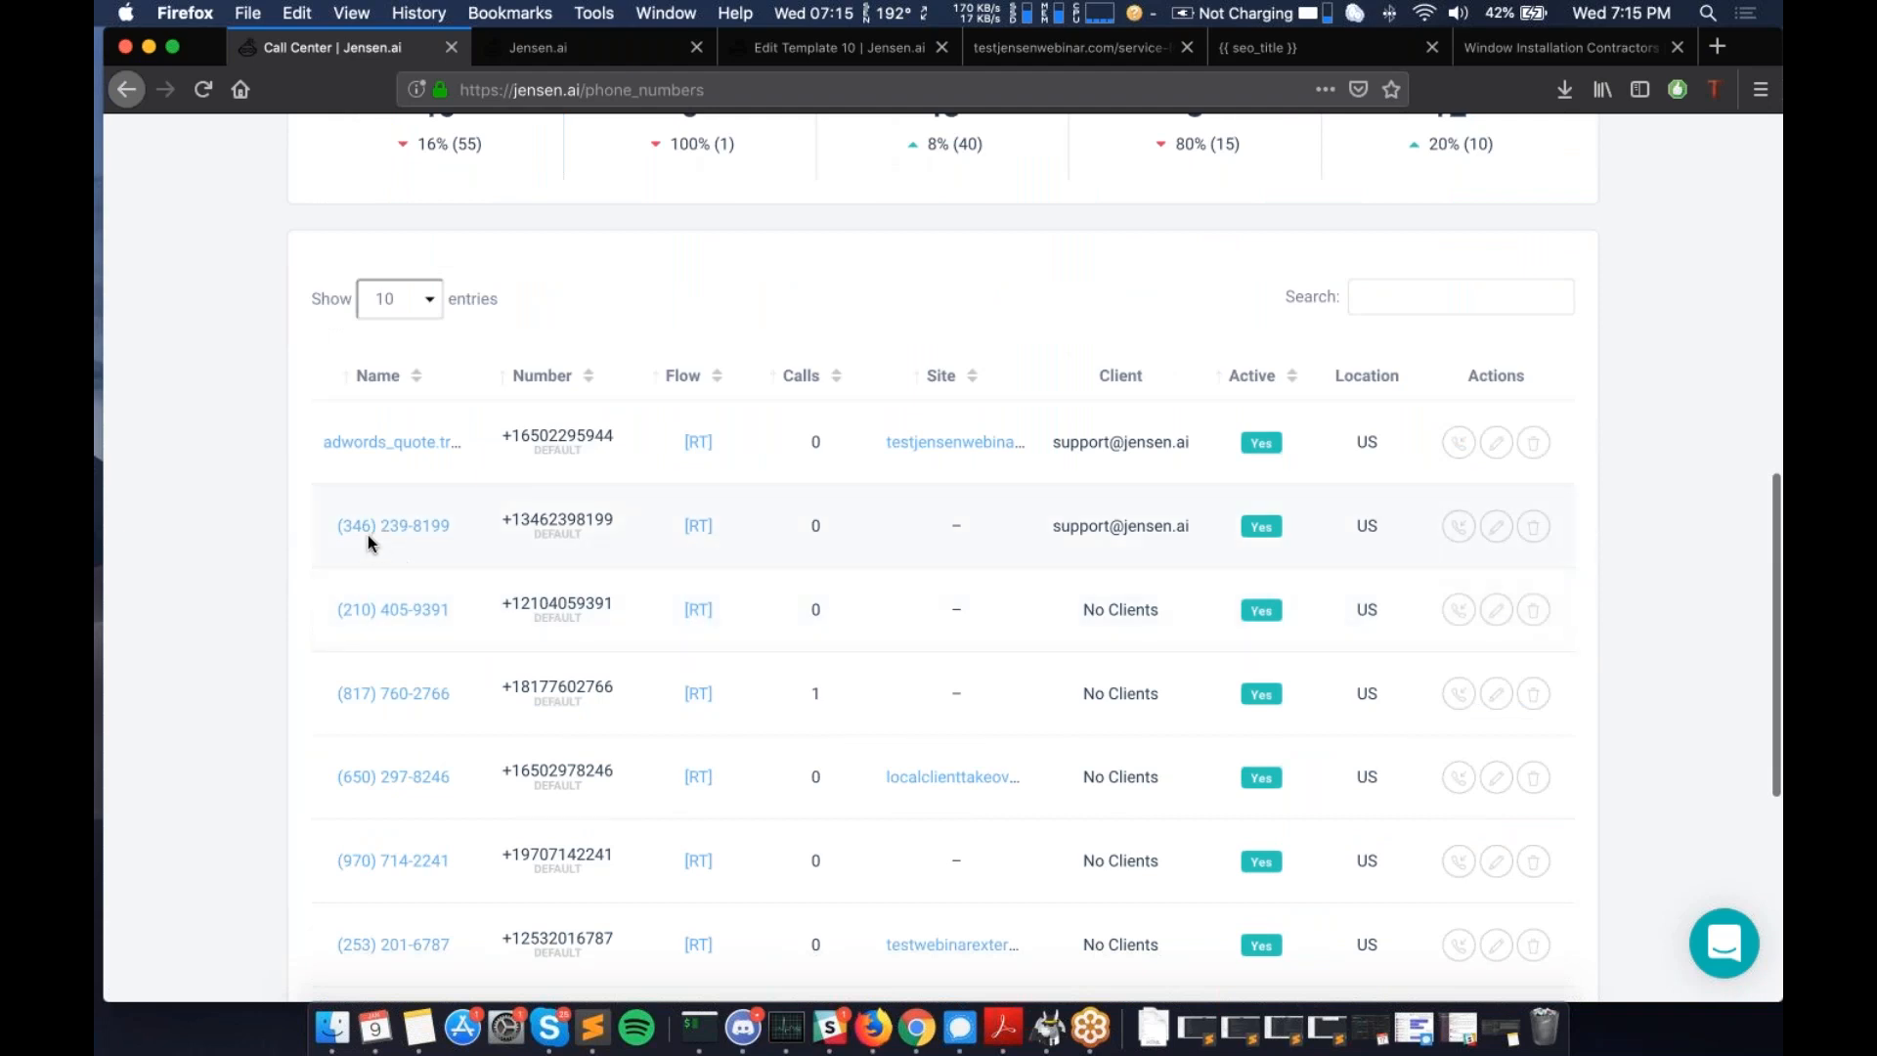
# - Open the second number's Configure page showing its name, UTC time zone and business hours
pyautogui.click(370, 530)
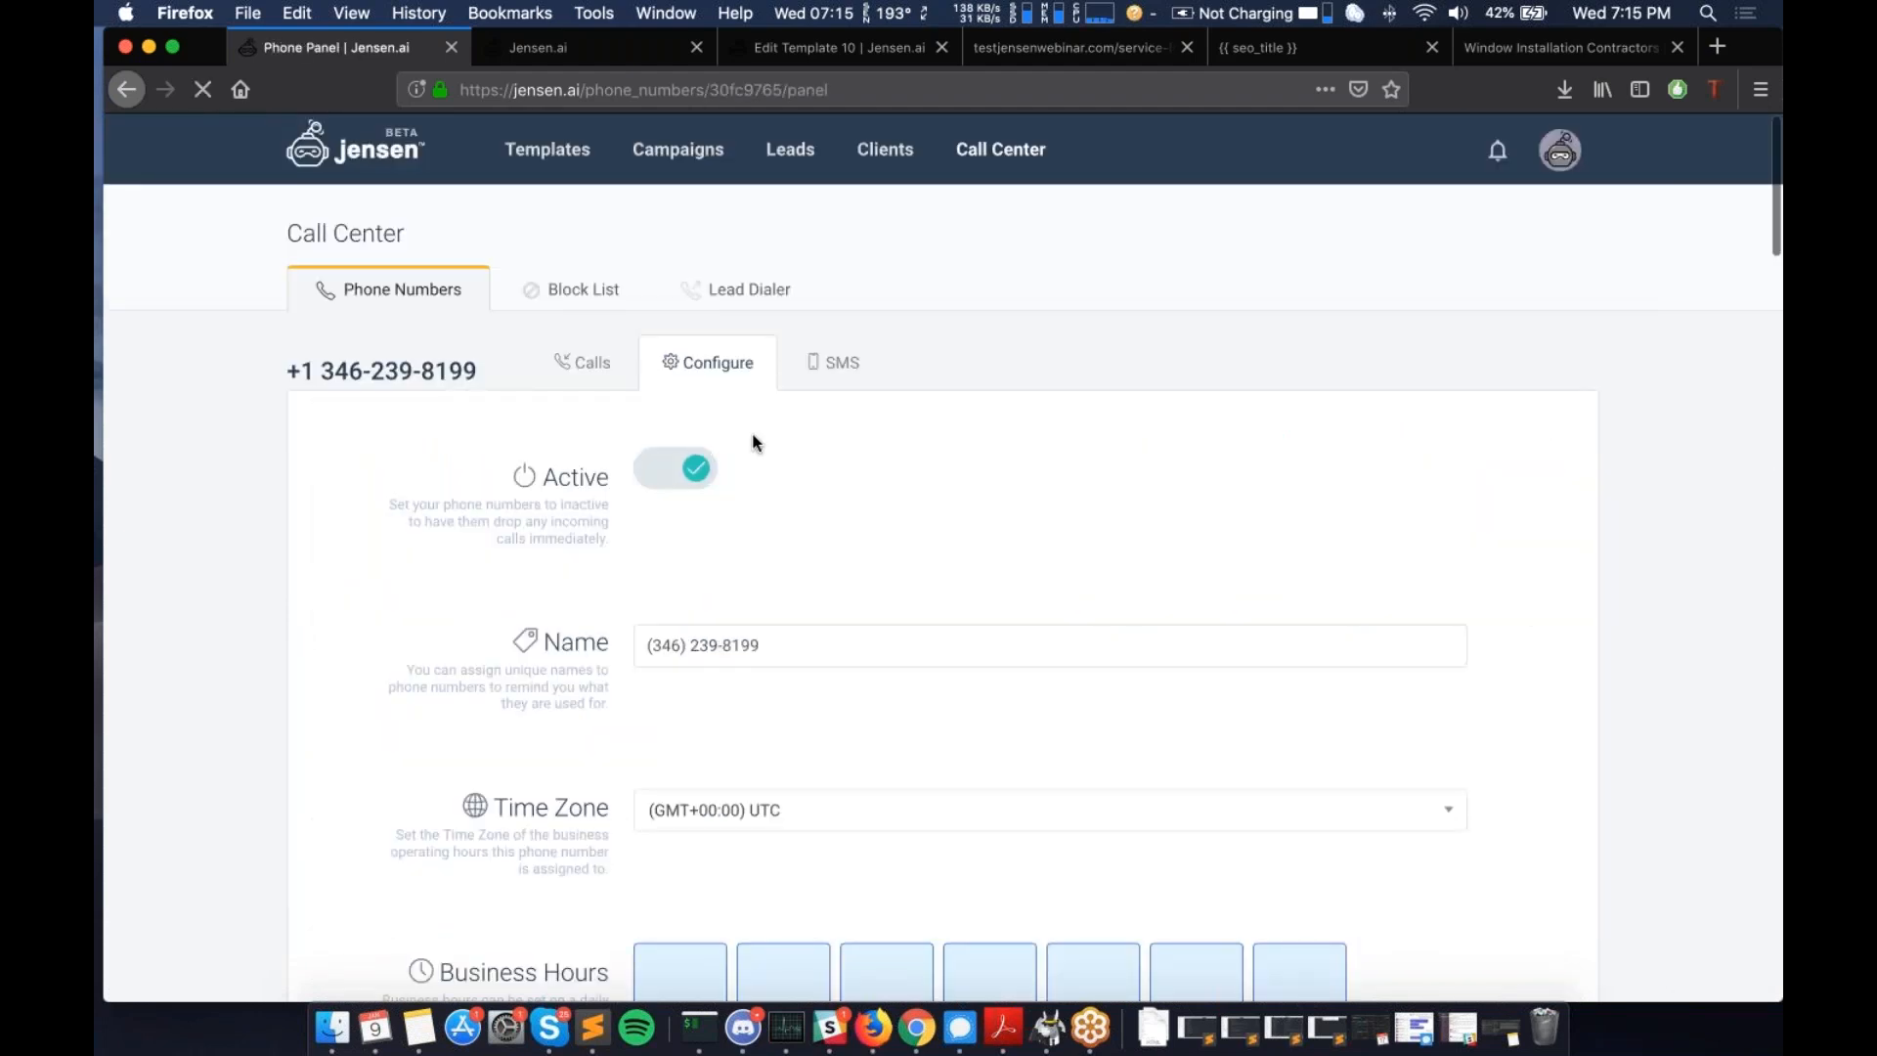
pyautogui.scroll(-10, 766, 511)
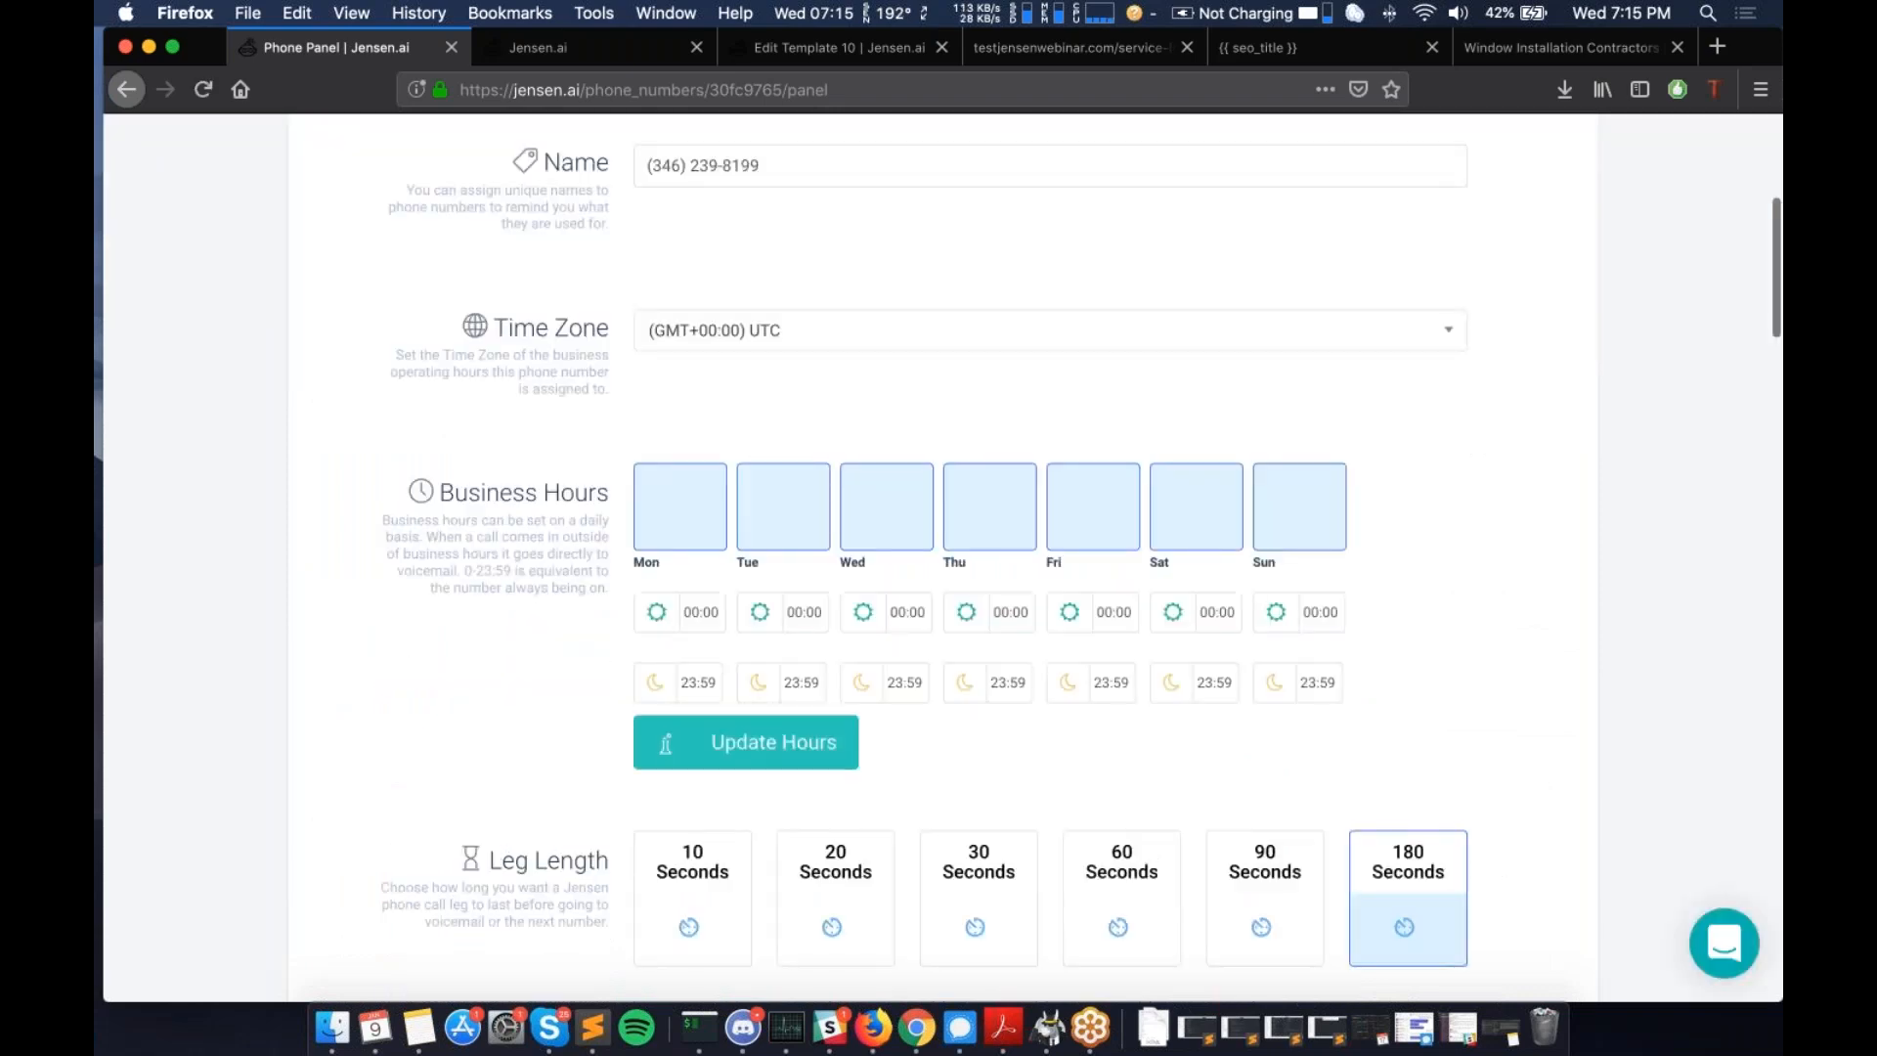
pyautogui.scroll(-15, 939, 557)
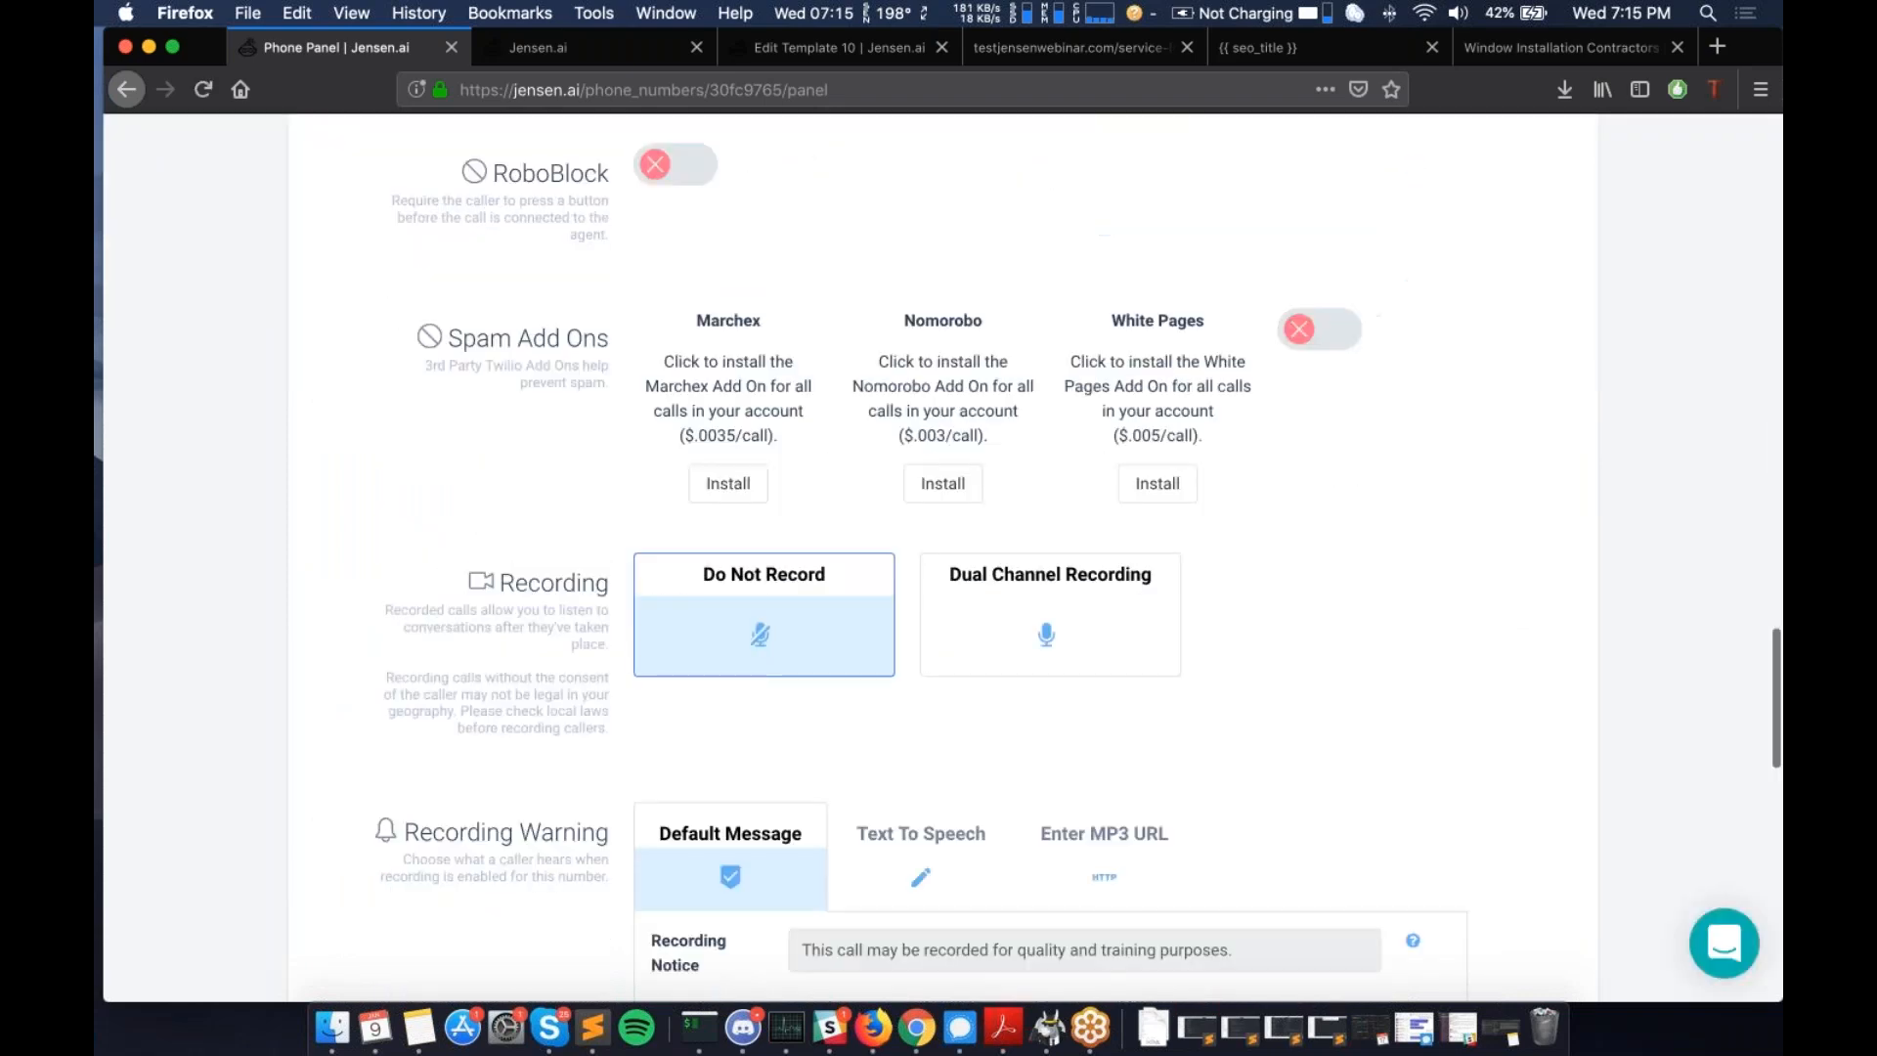
pyautogui.scroll(-8, 938, 557)
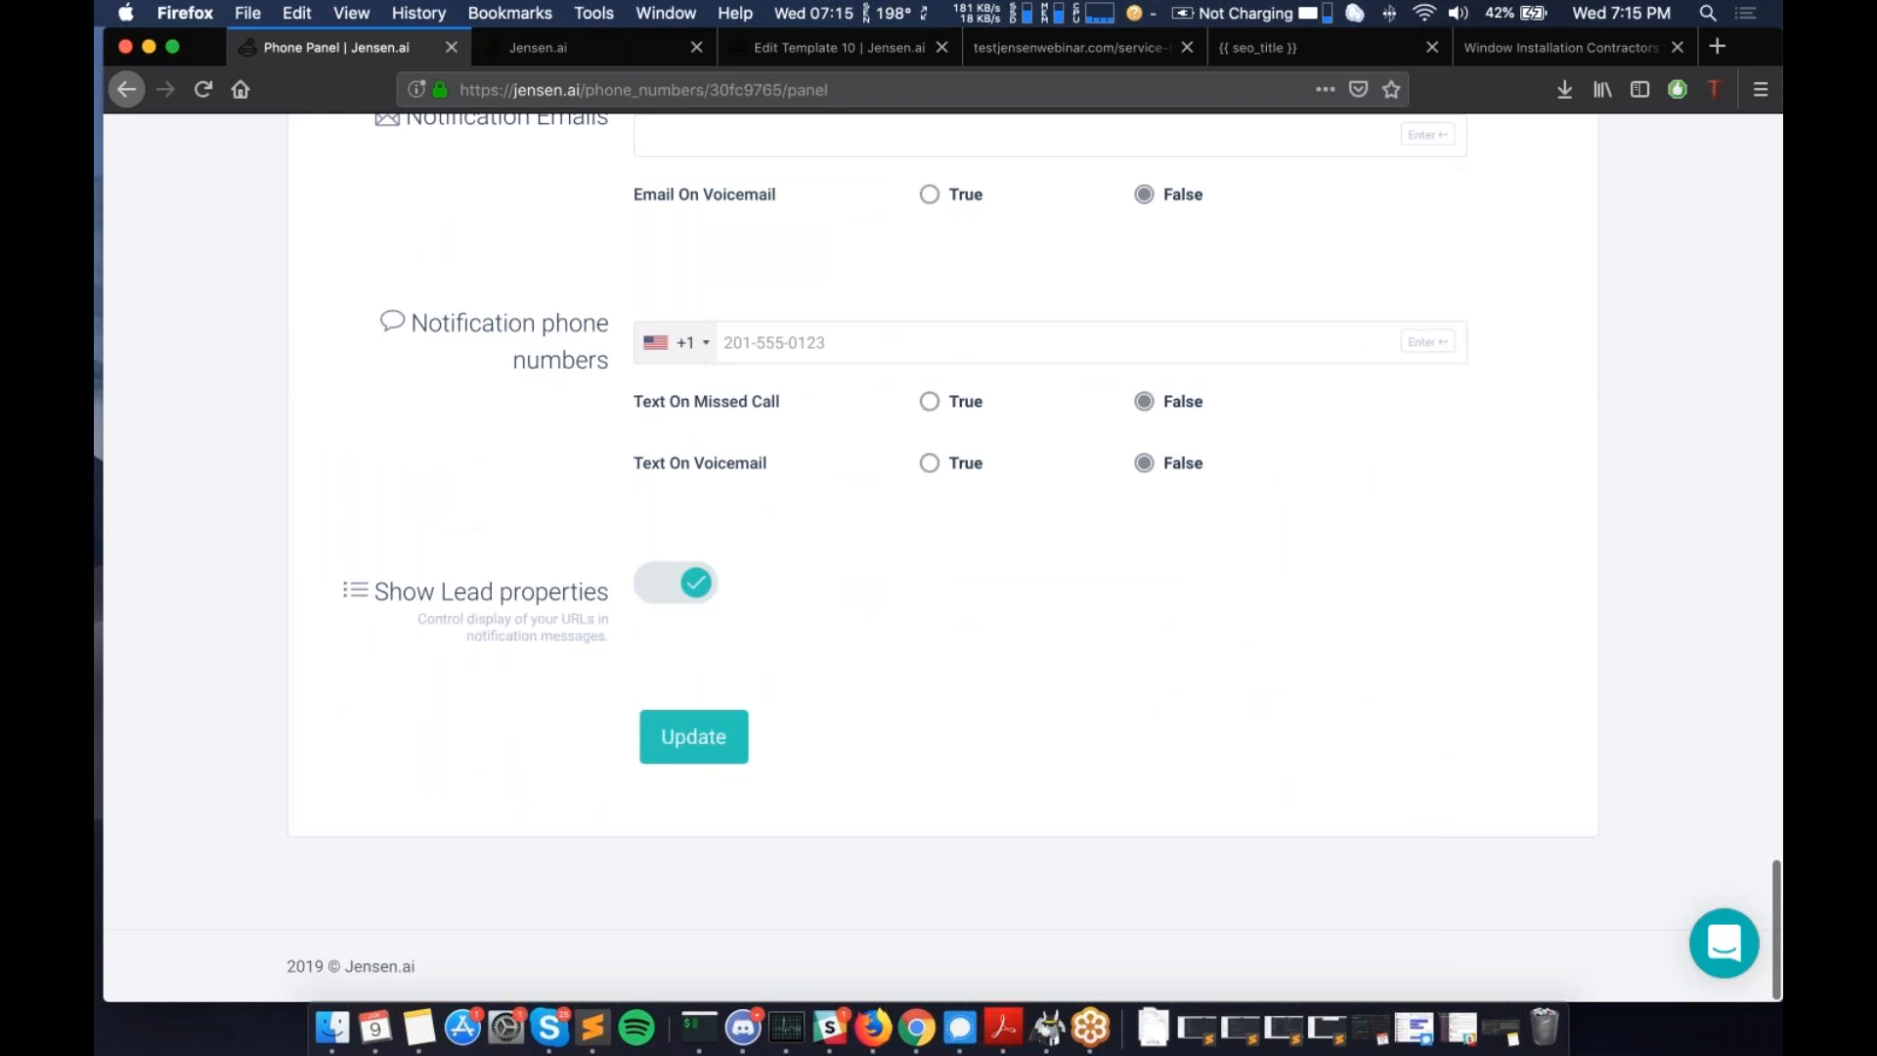
pyautogui.scroll(20, 939, 557)
pyautogui.scroll(3, 919, 496)
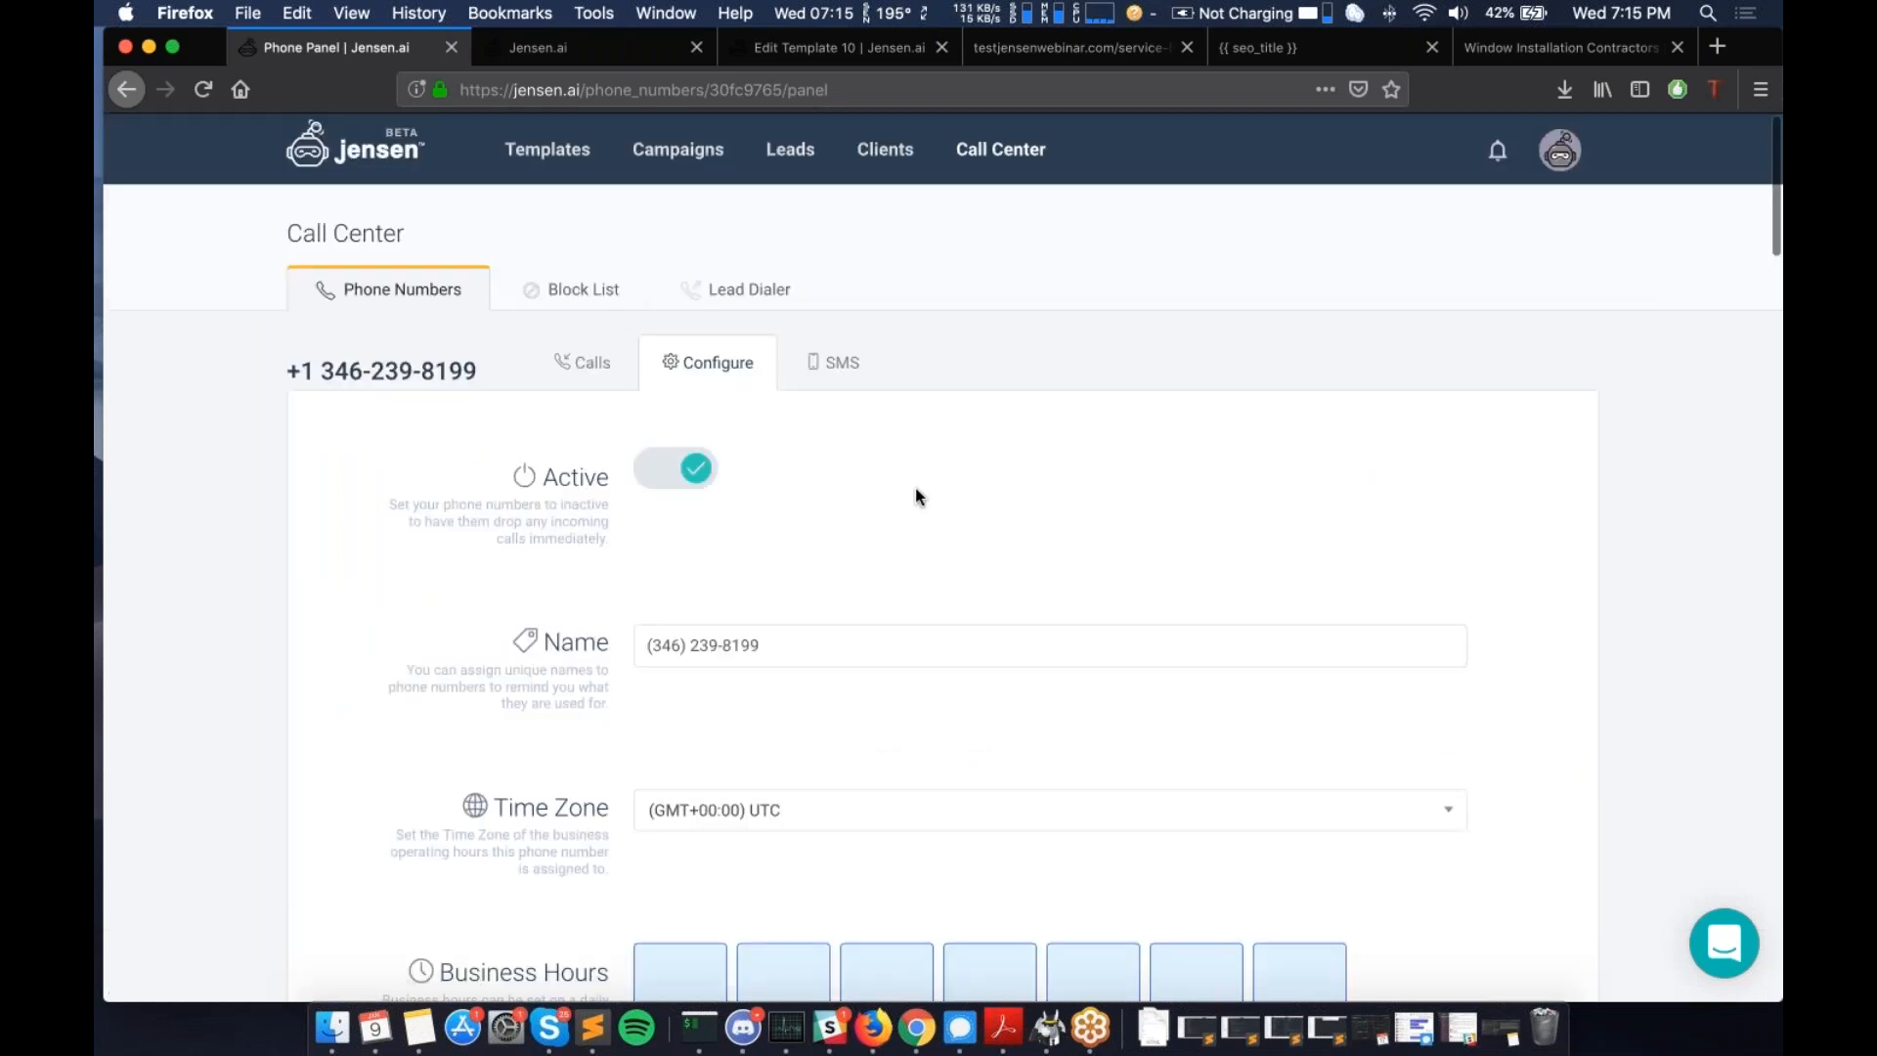
pyautogui.scroll(-2, 916, 489)
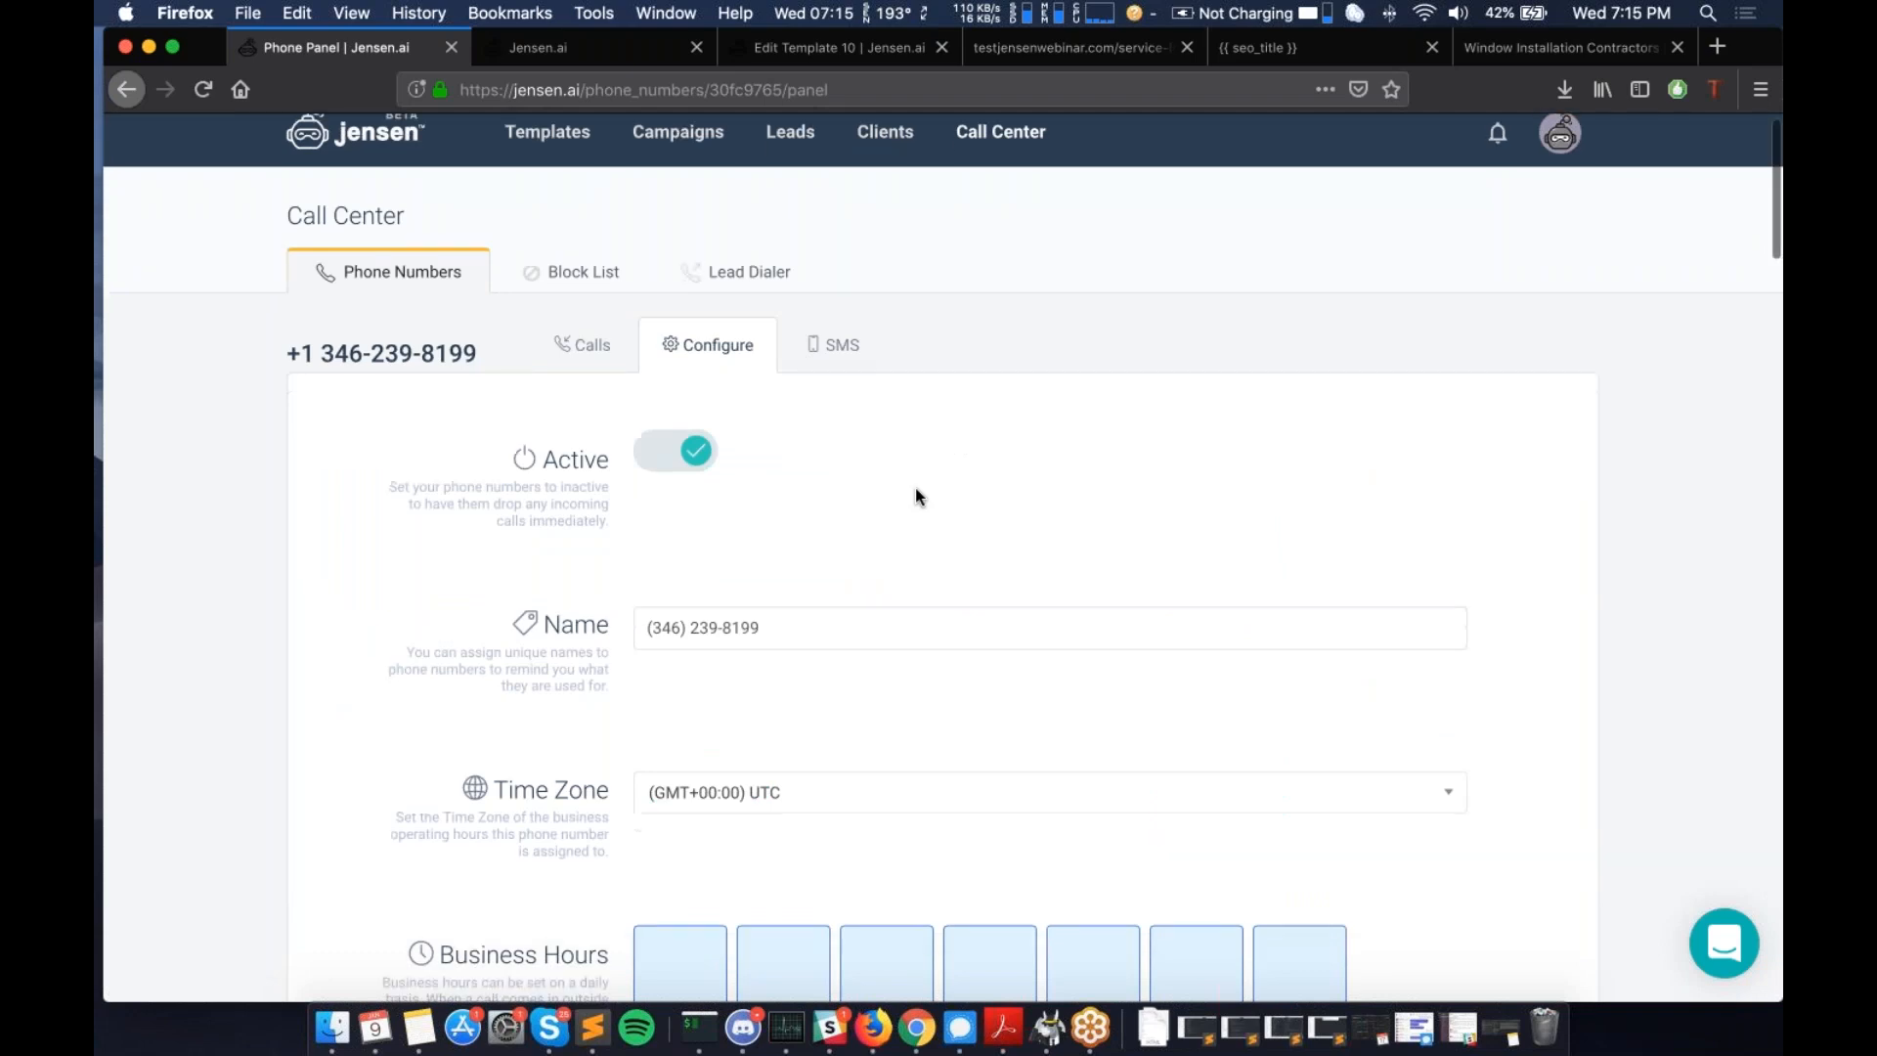
pyautogui.scroll(-2, 915, 488)
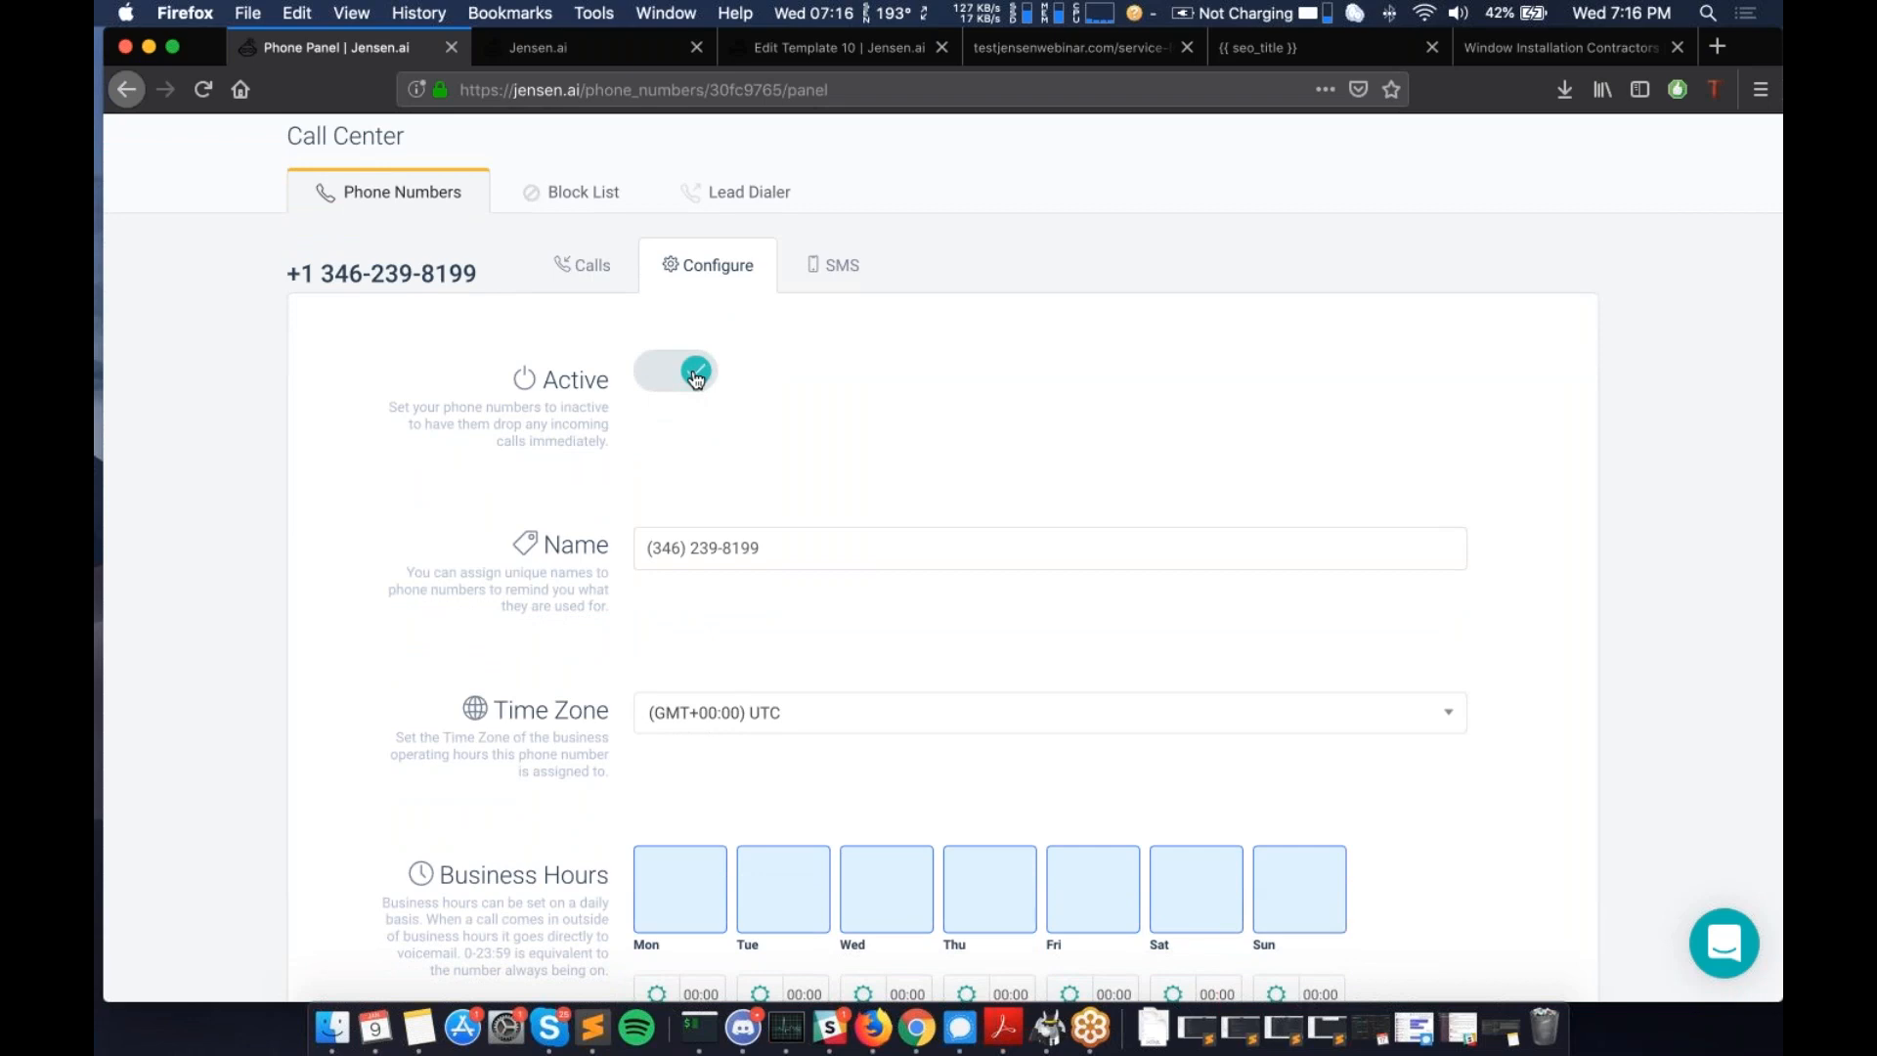
# - Toggle the number's Active switch off and back on, leaving it active
pyautogui.click(696, 377)
pyautogui.click(673, 387)
pyautogui.scroll(-1, 763, 430)
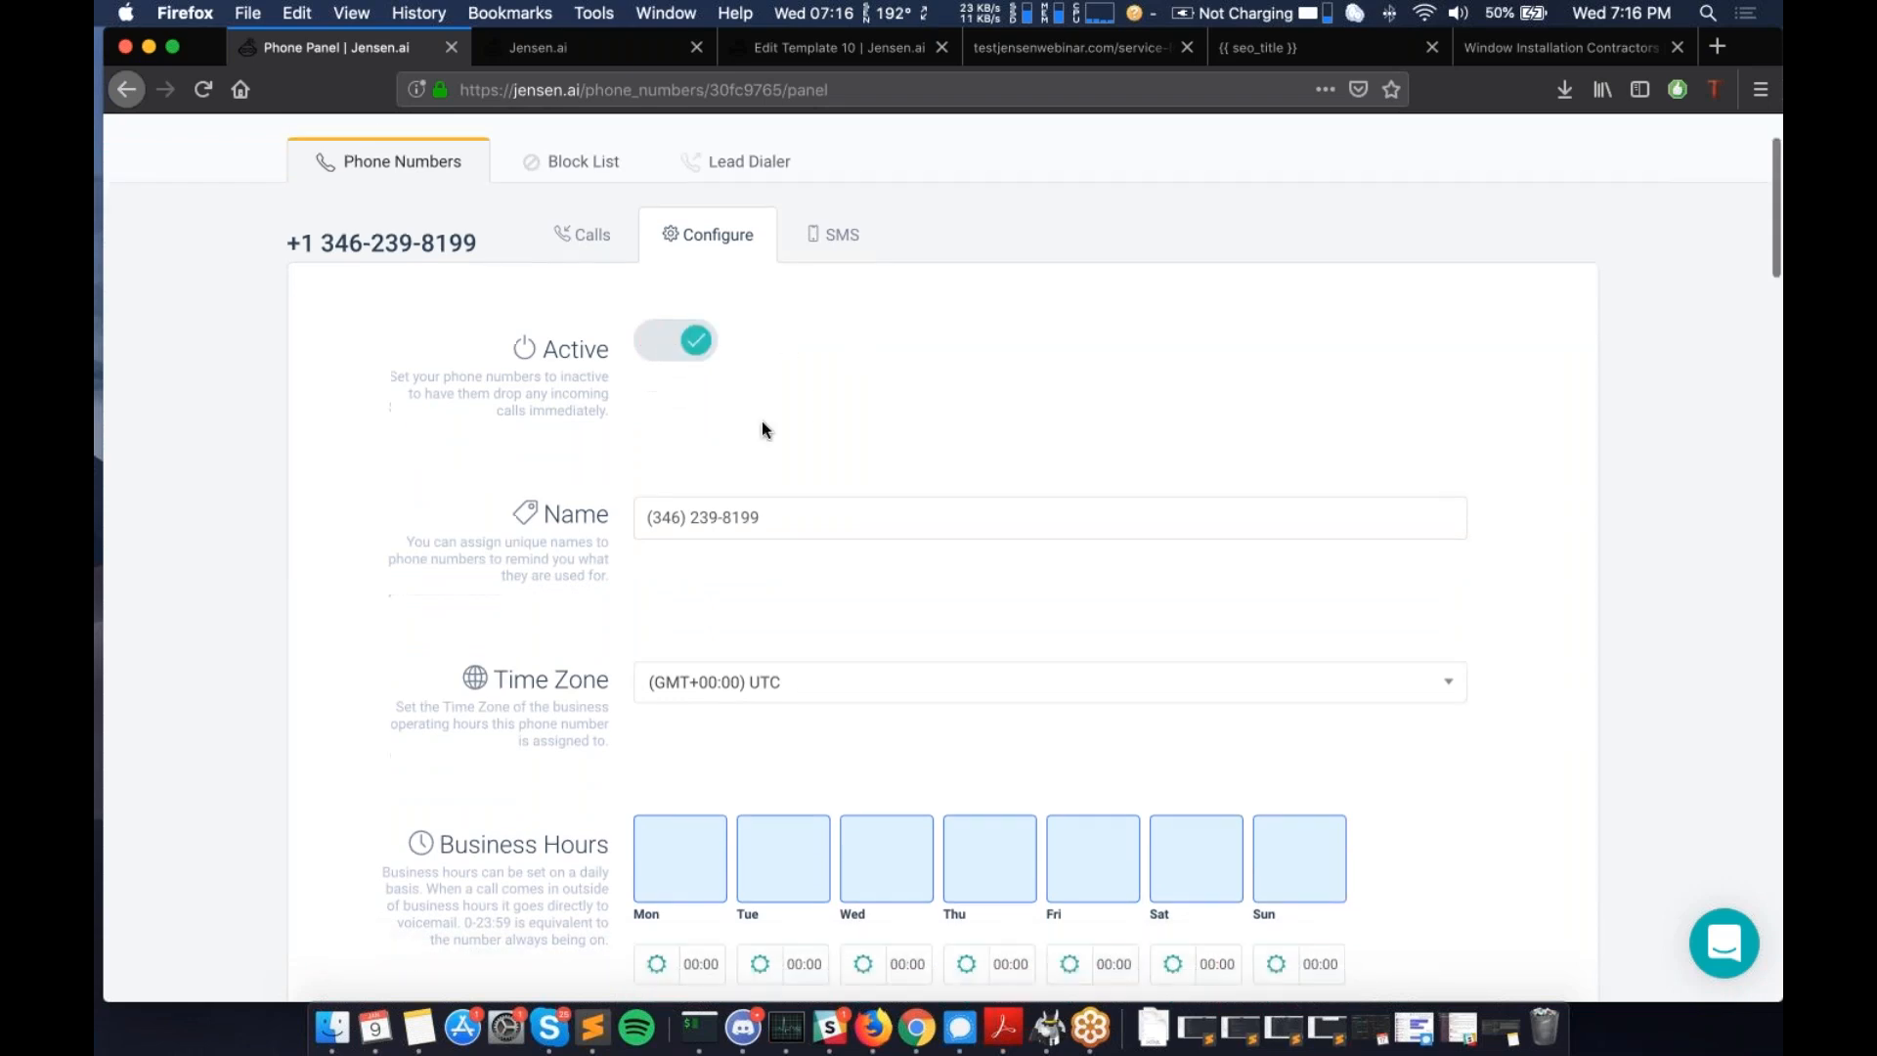
pyautogui.scroll(-1, 761, 421)
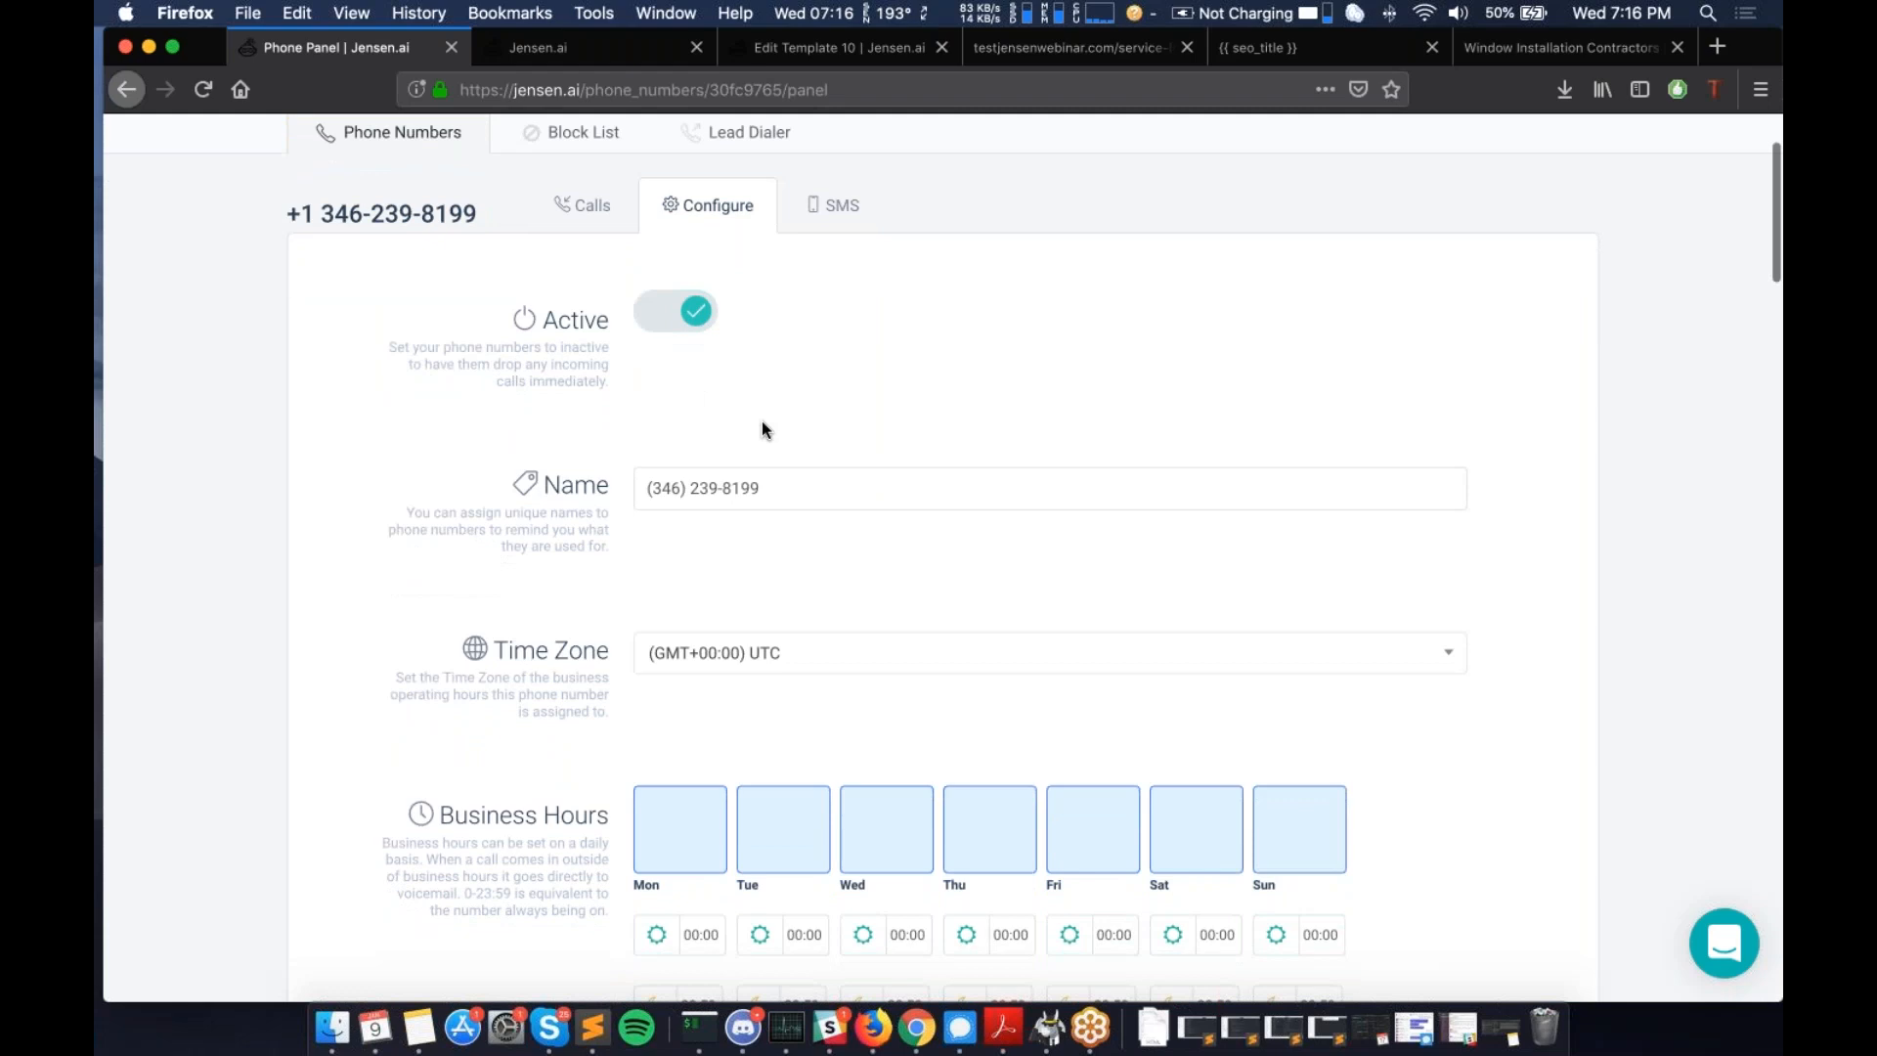
pyautogui.click(789, 474)
pyautogui.press('super+a')
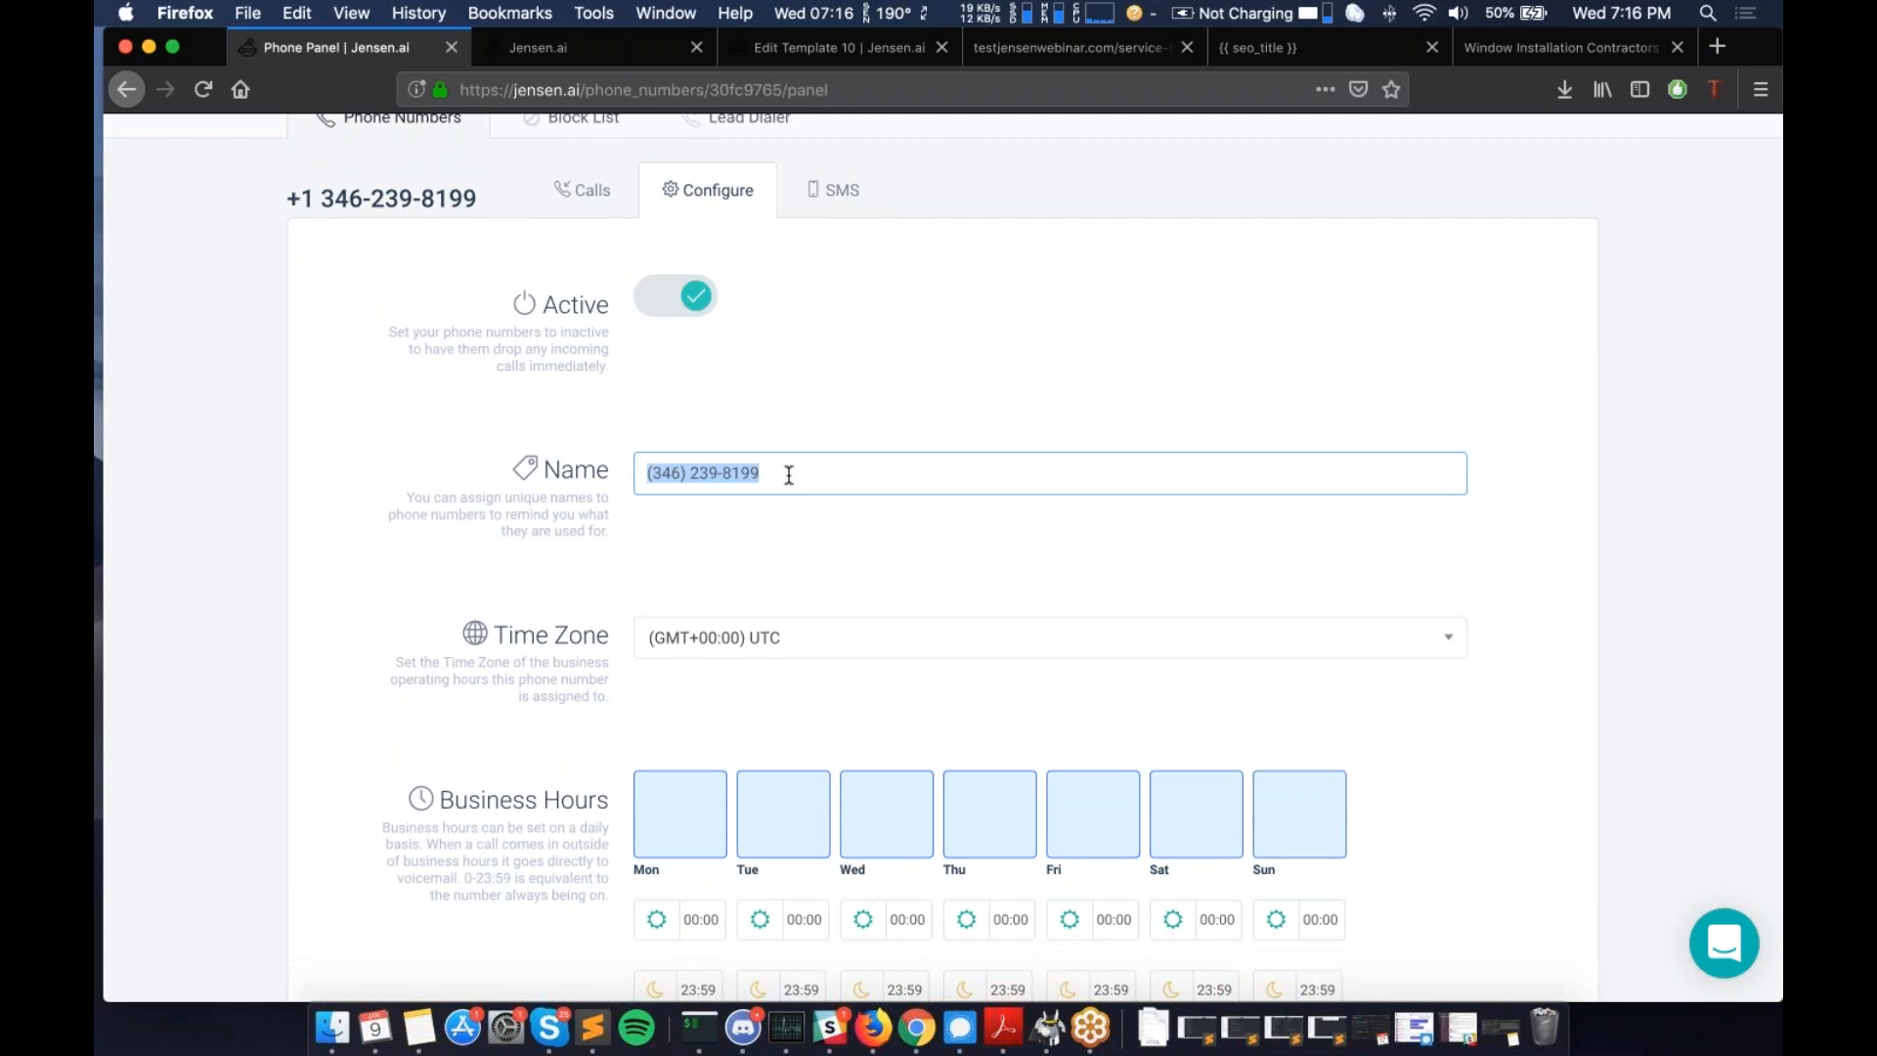
pyautogui.press('Left')
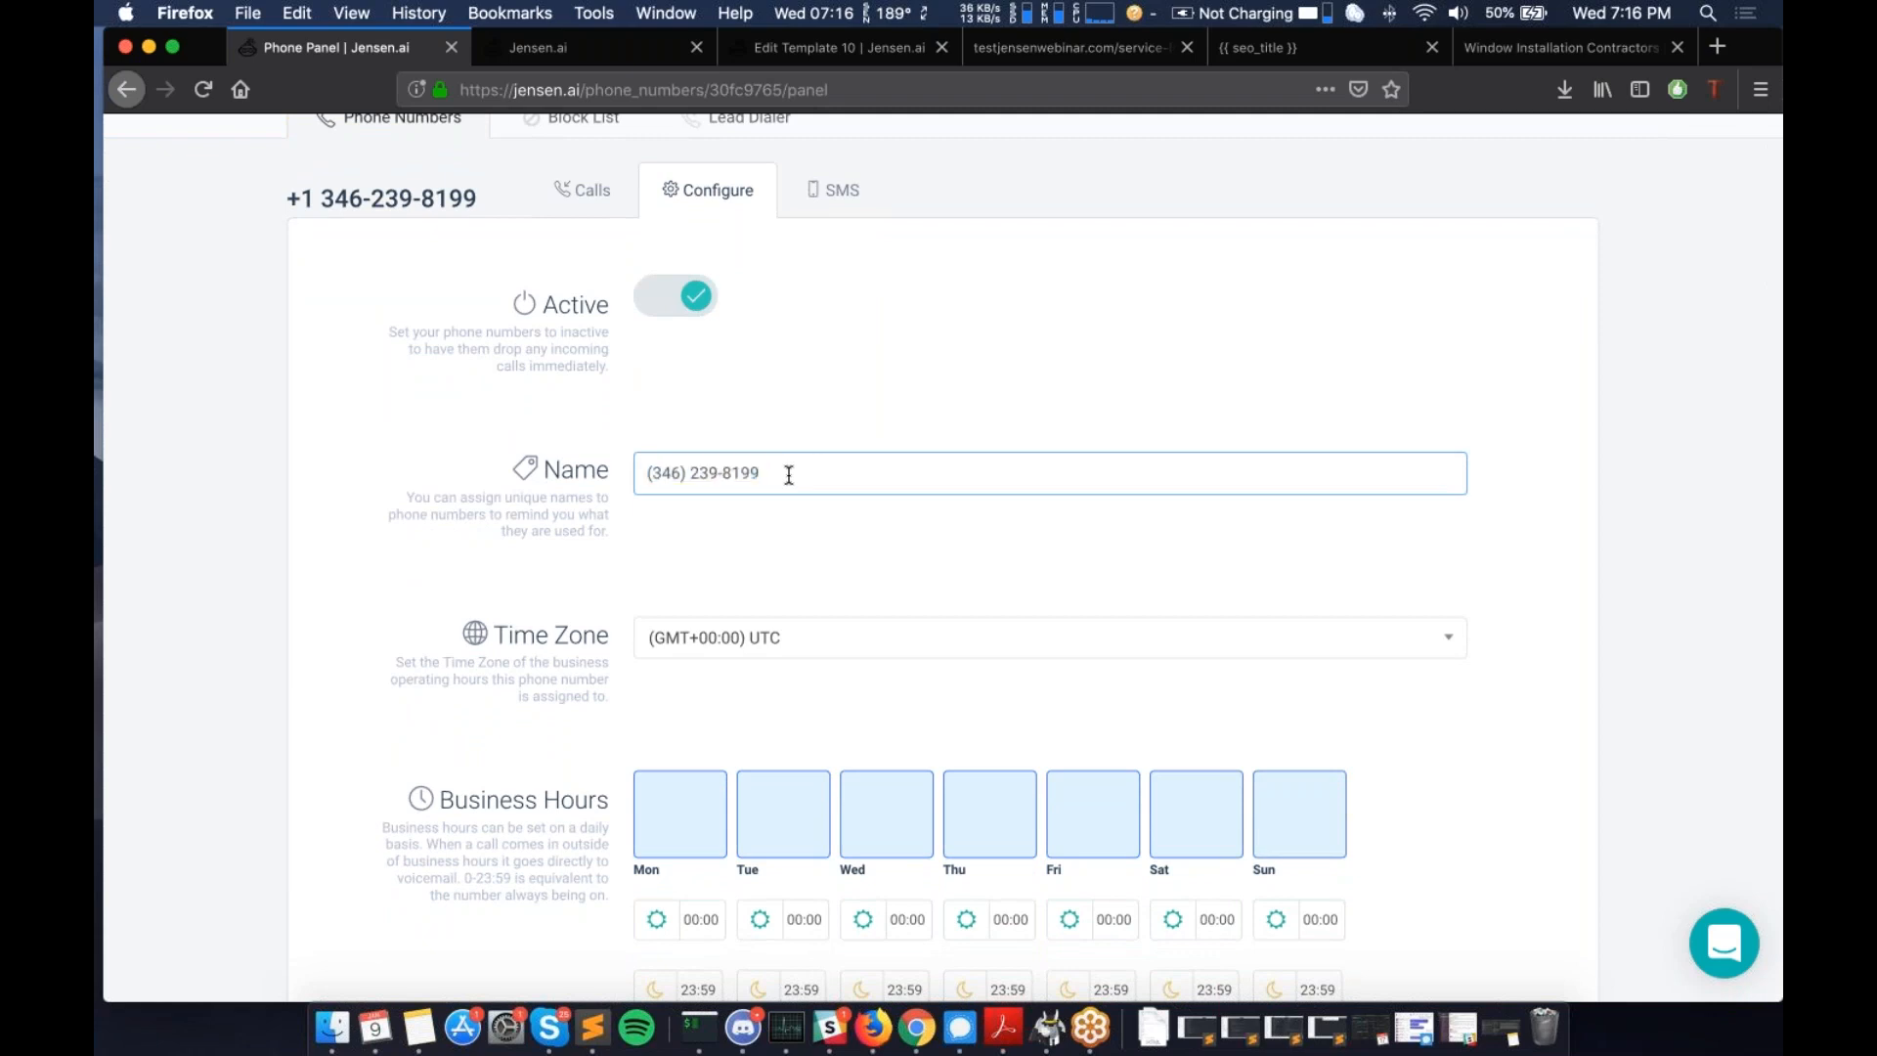
pyautogui.write('LA - Dog Walking')
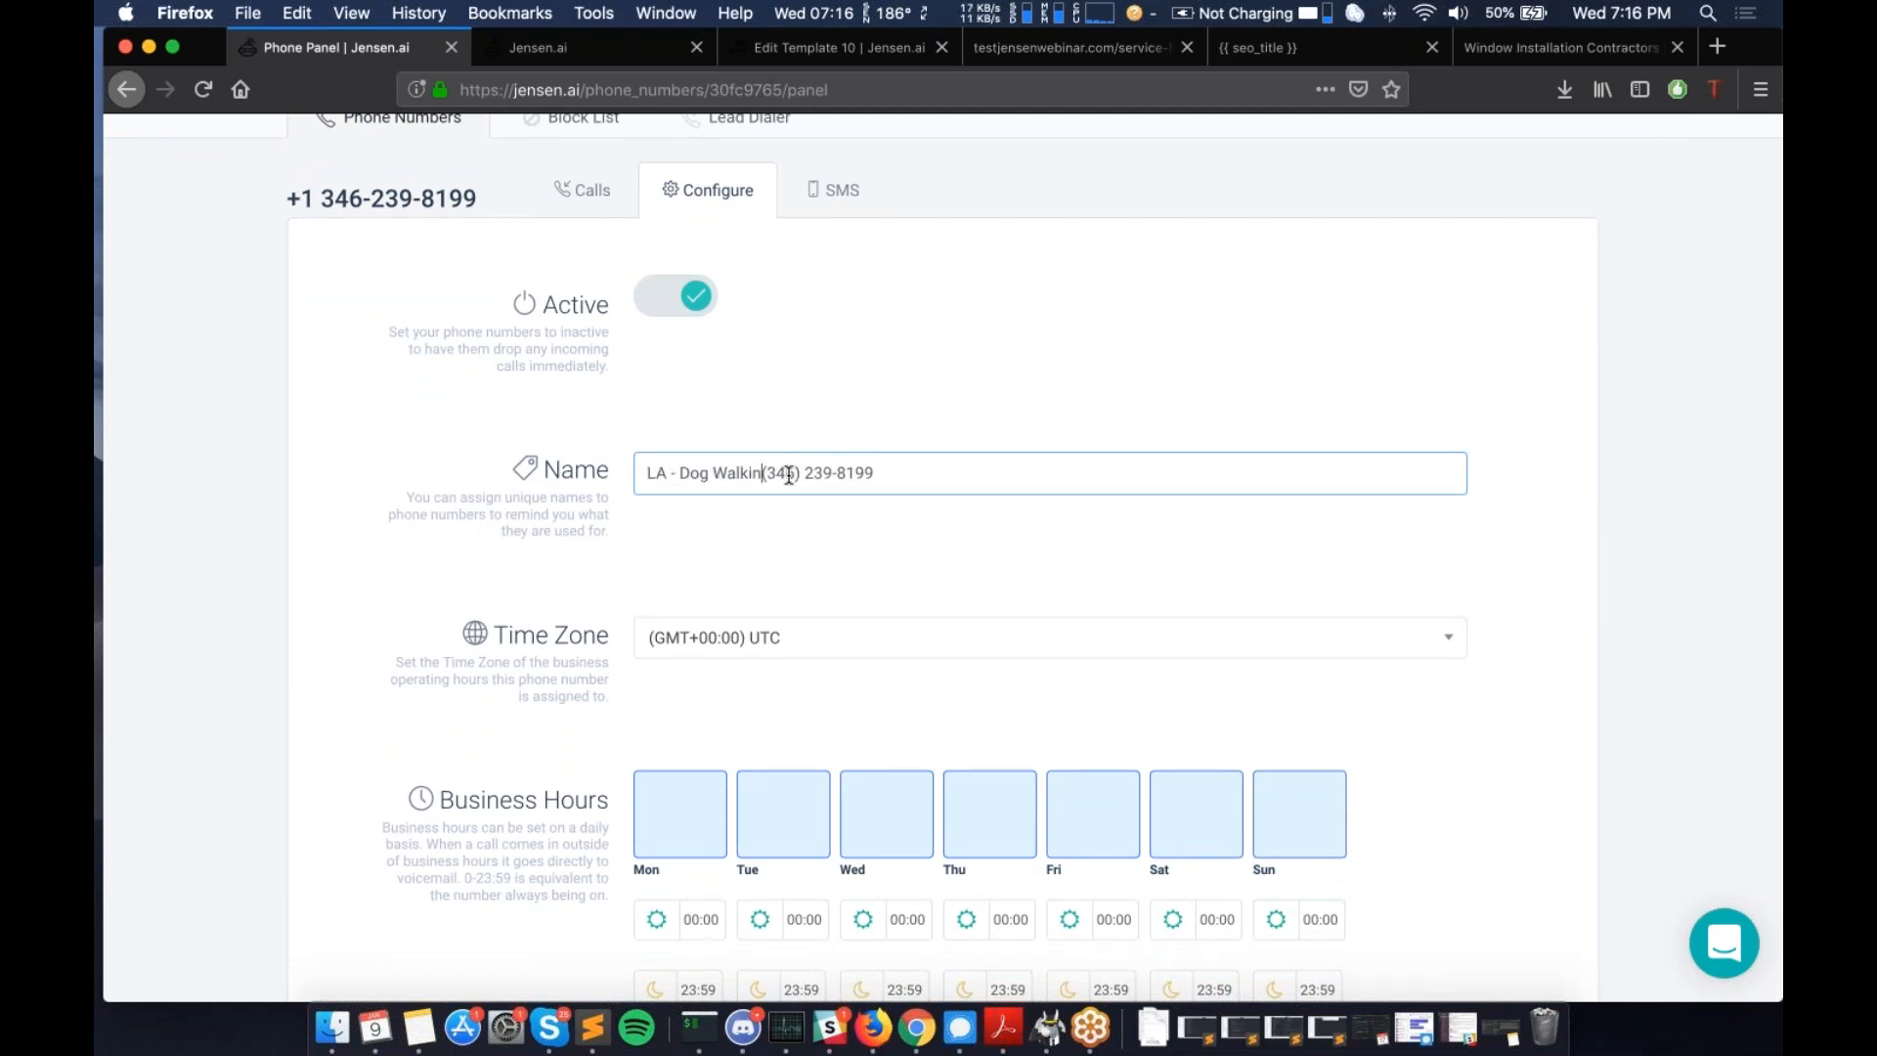
pyautogui.click(780, 537)
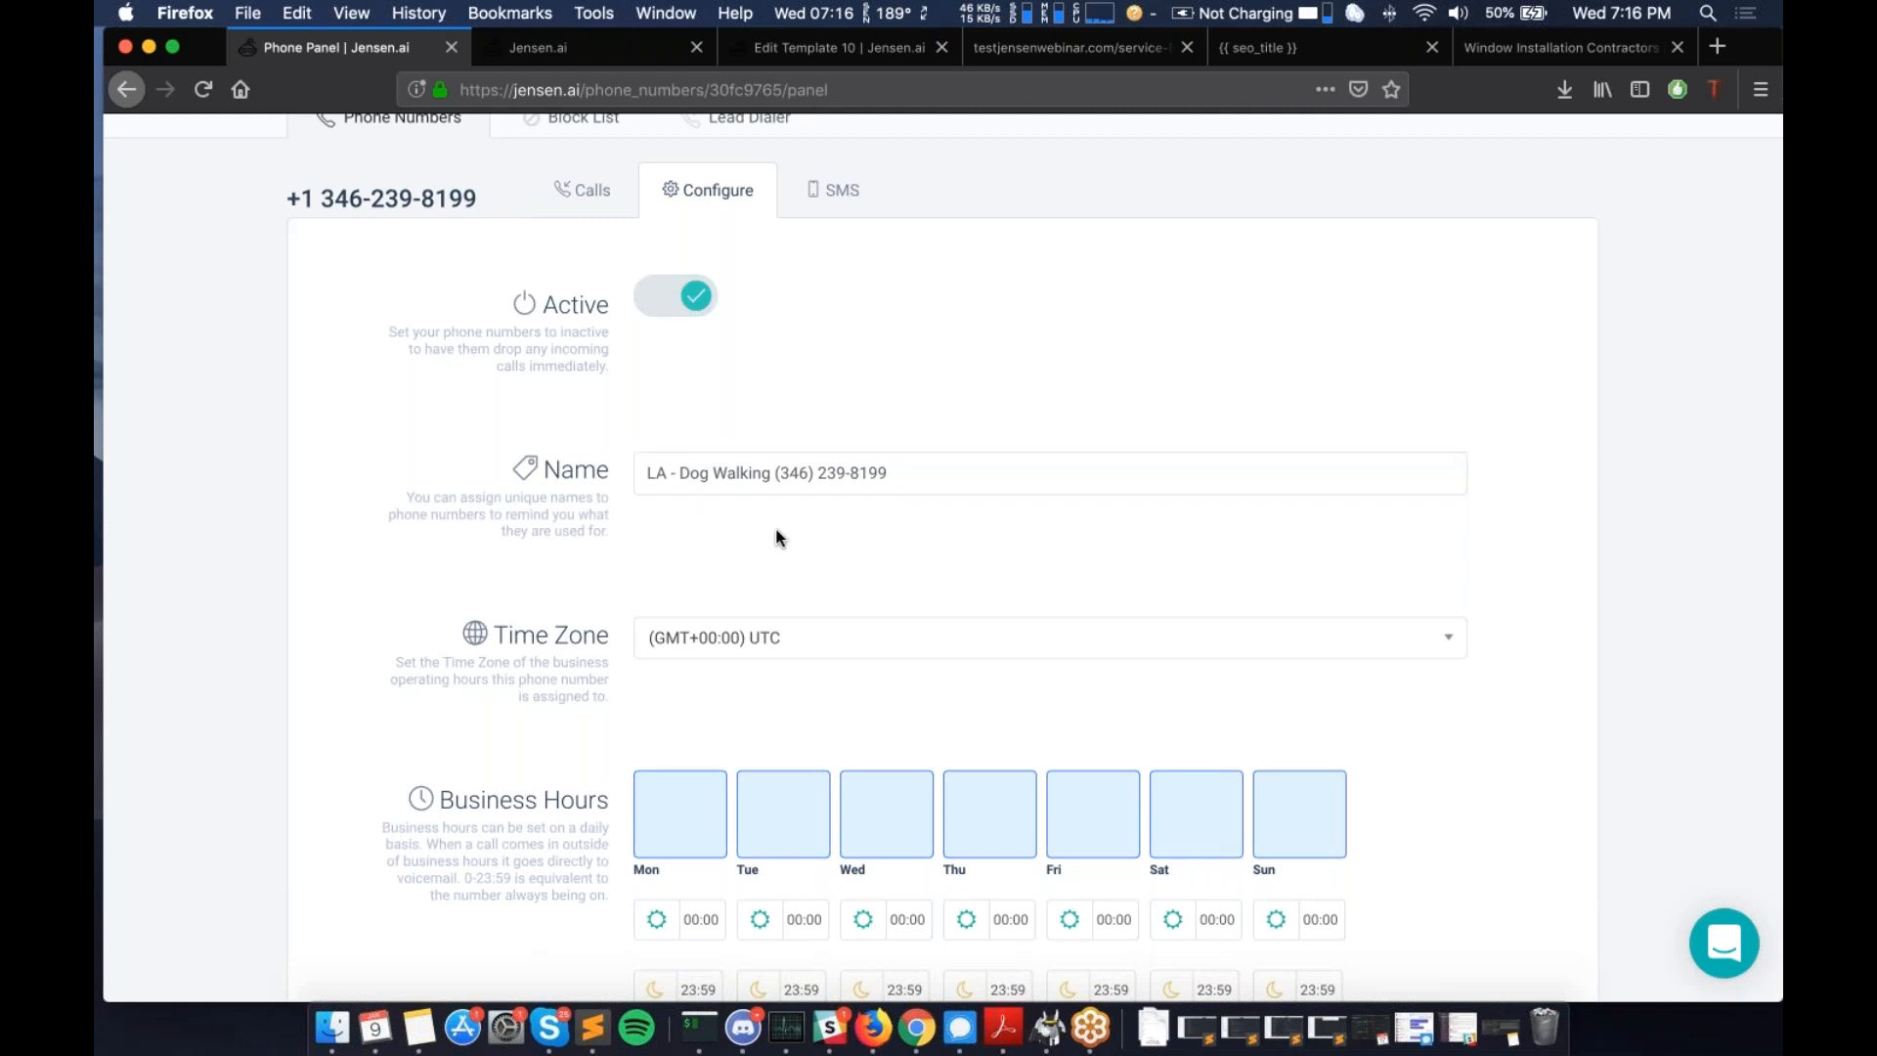
pyautogui.scroll(-3, 779, 537)
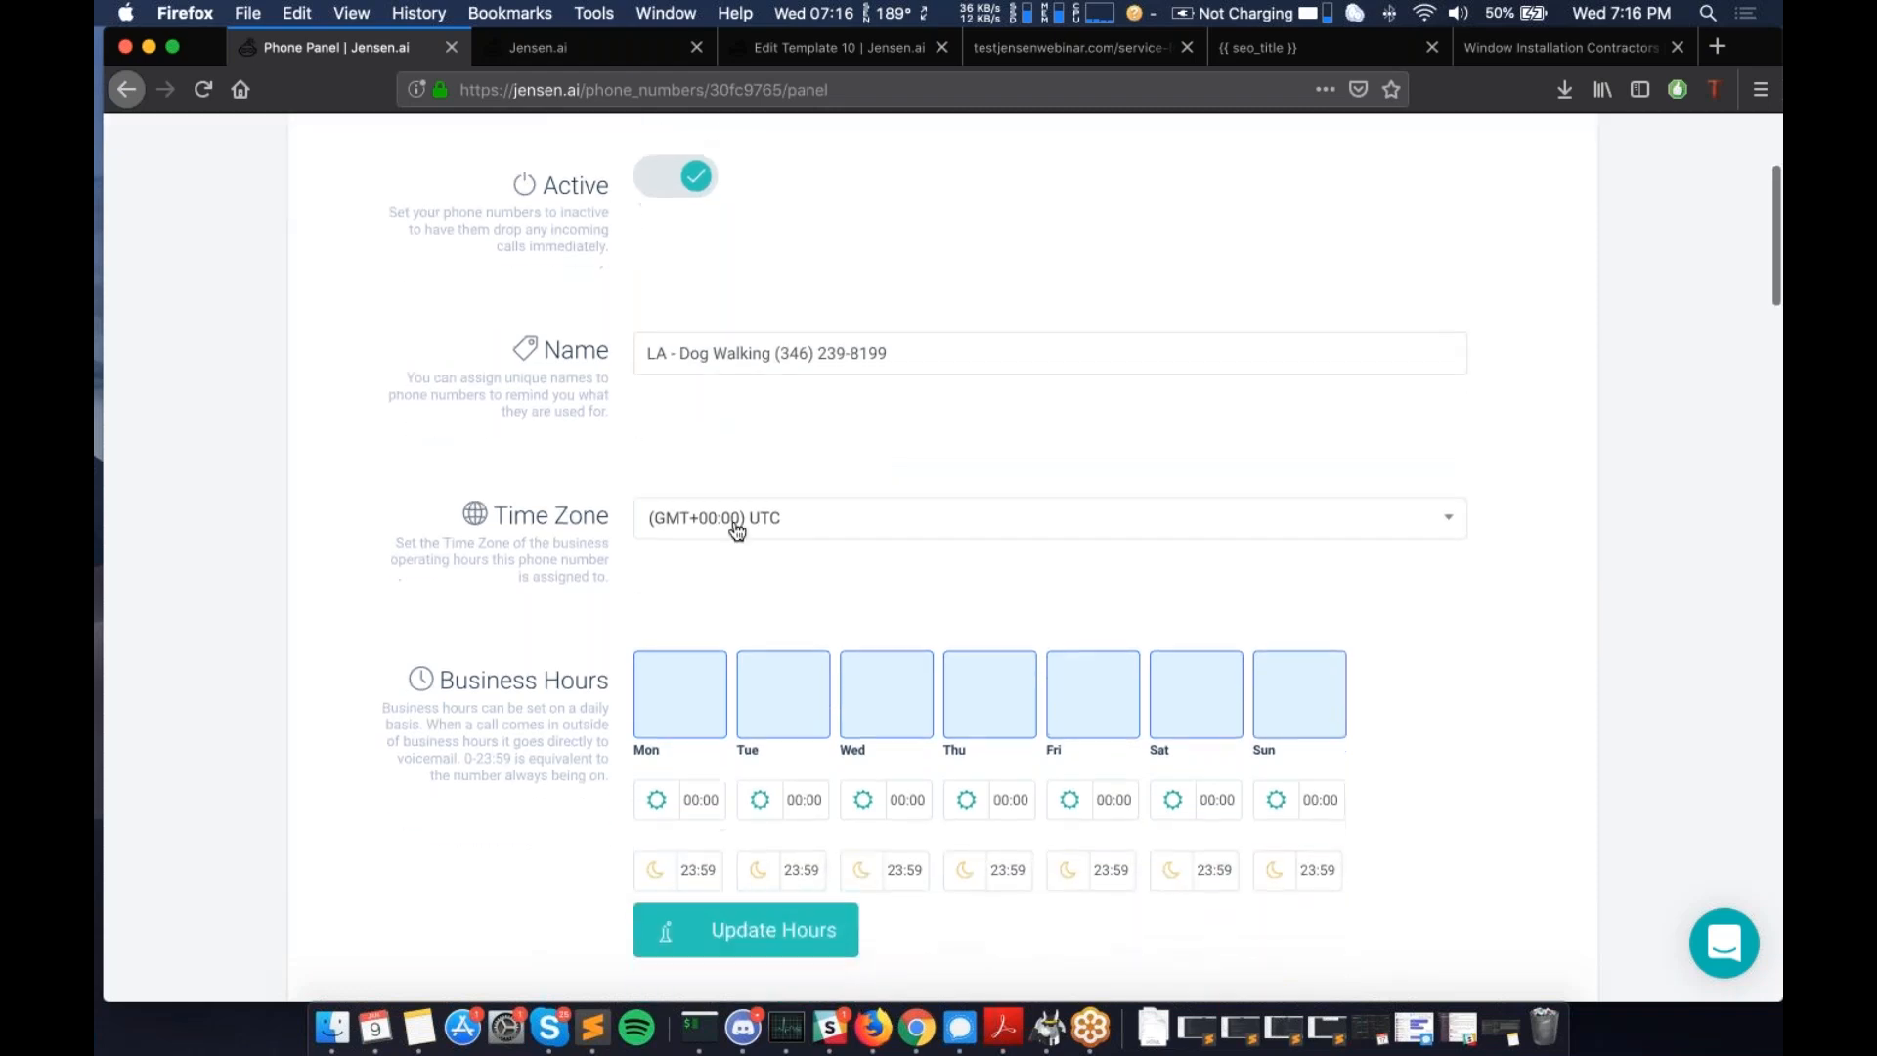
pyautogui.scroll(-10, 668, 518)
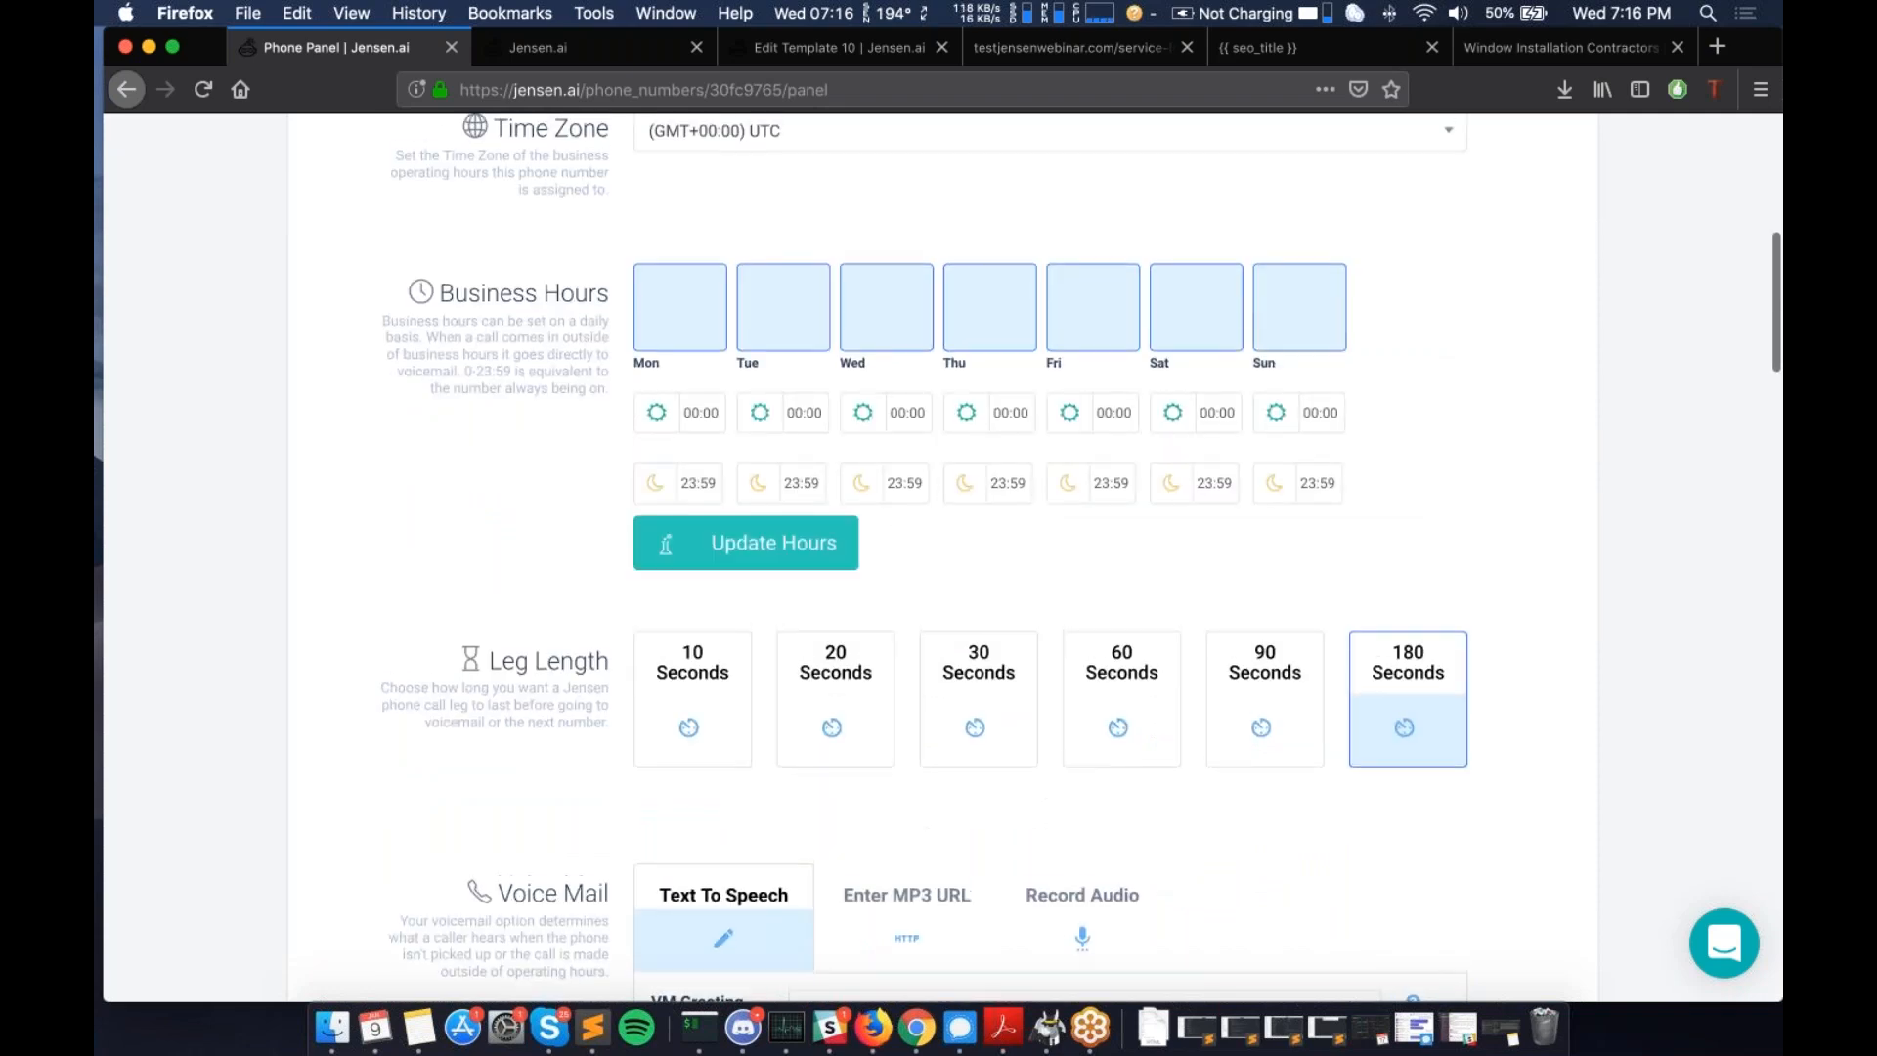
pyautogui.scroll(1, 645, 440)
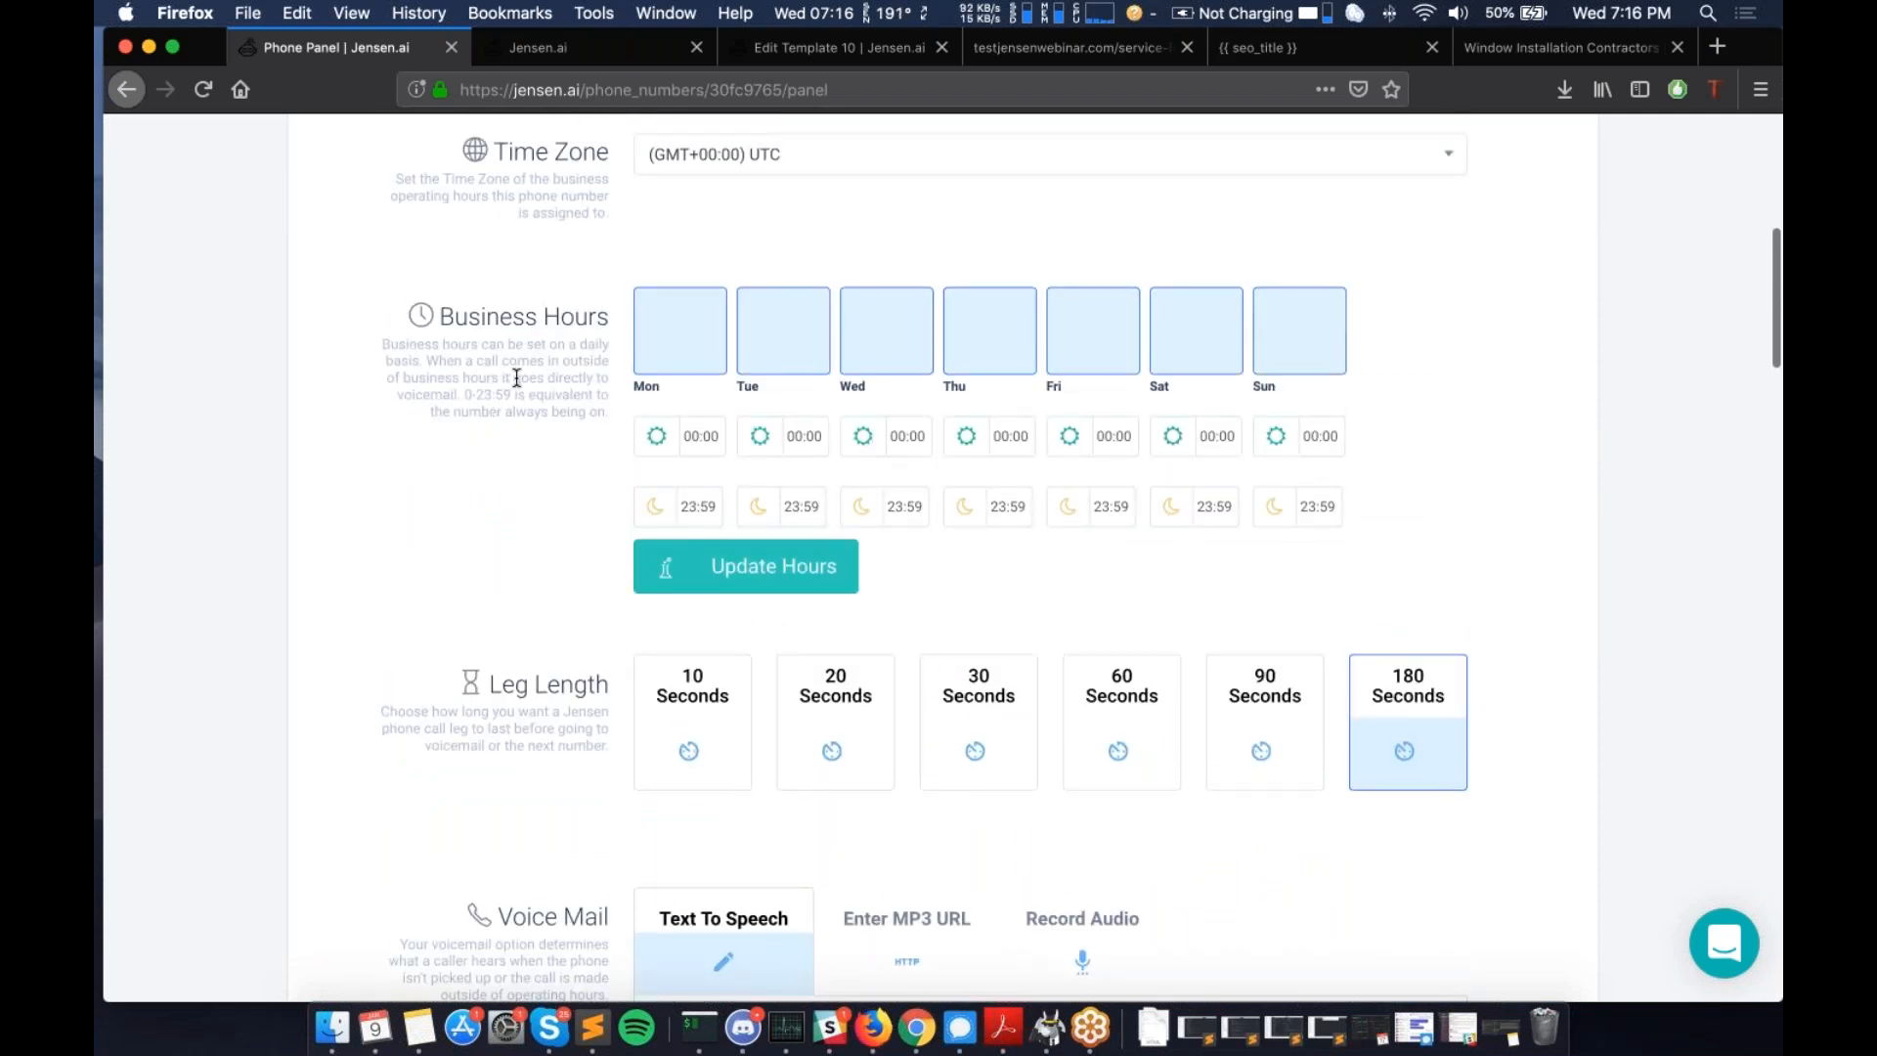
# - Turn off business hours for Saturday and Sunday
pyautogui.click(1311, 342)
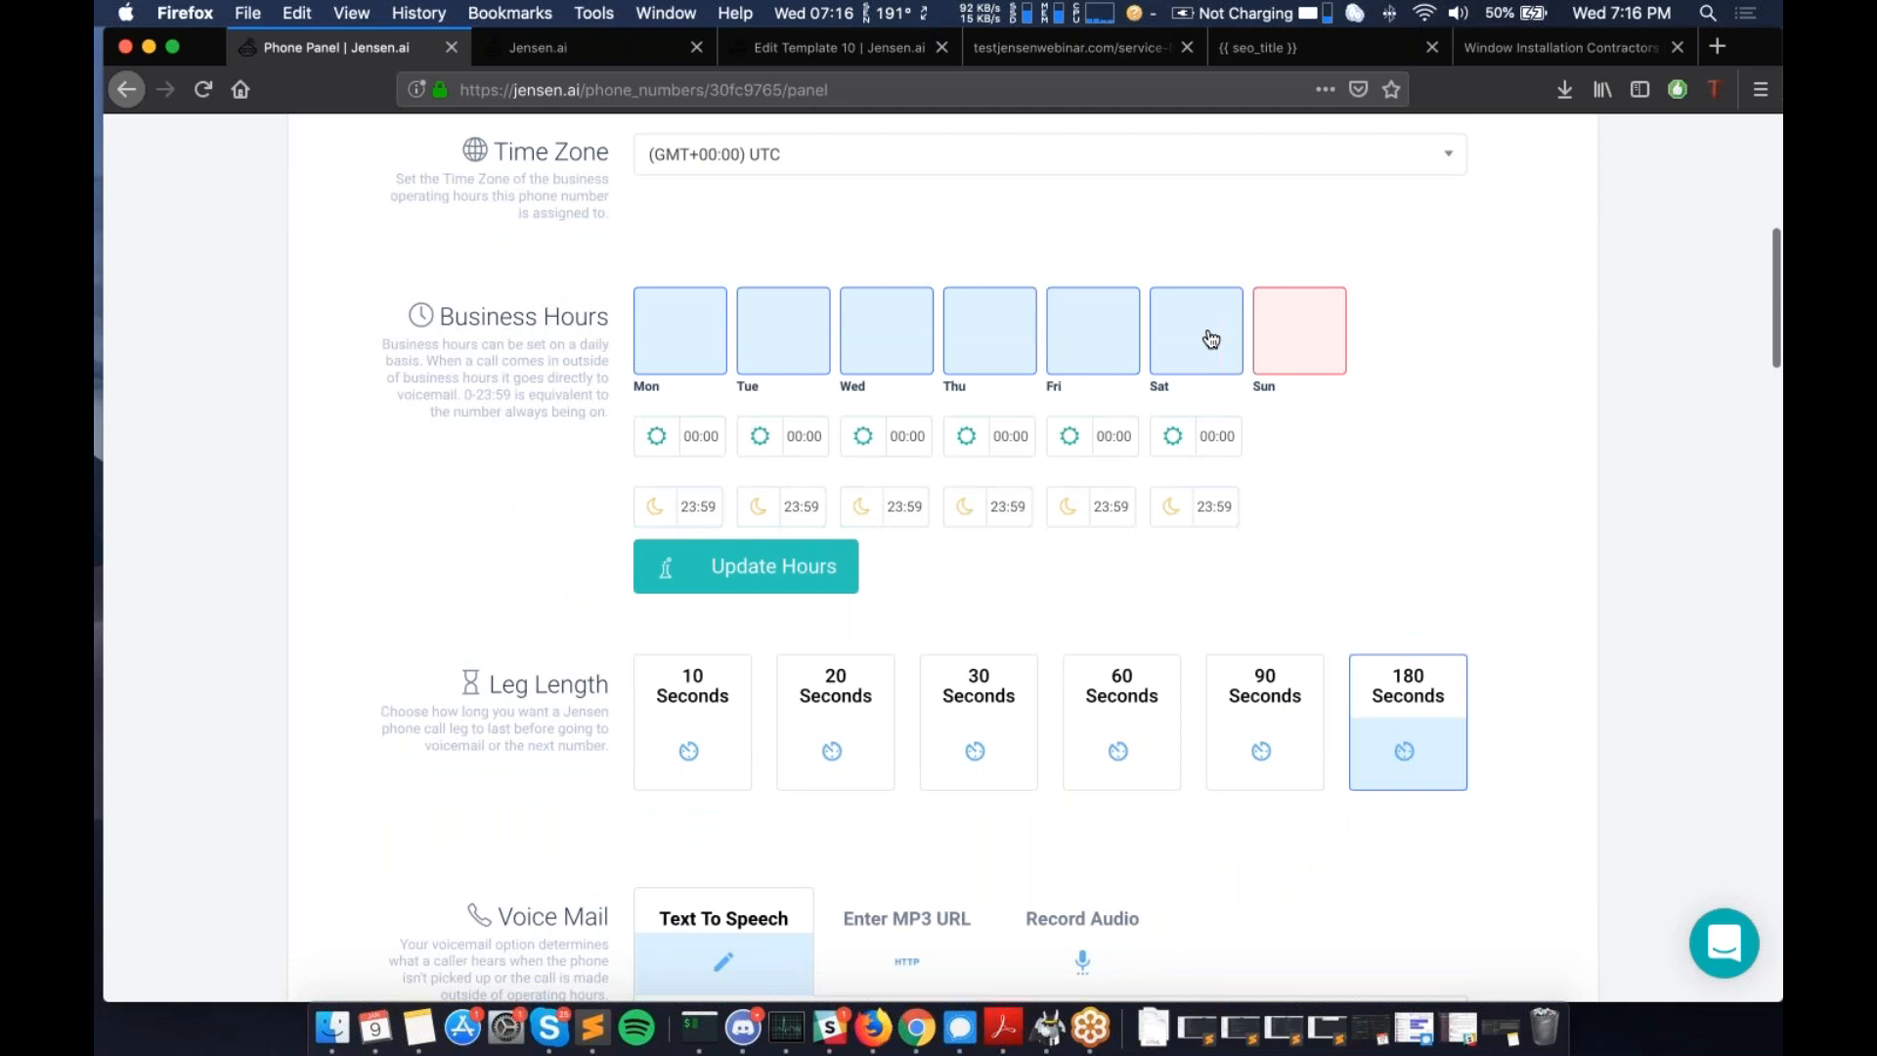
pyautogui.click(1218, 339)
pyautogui.scroll(4, 1211, 339)
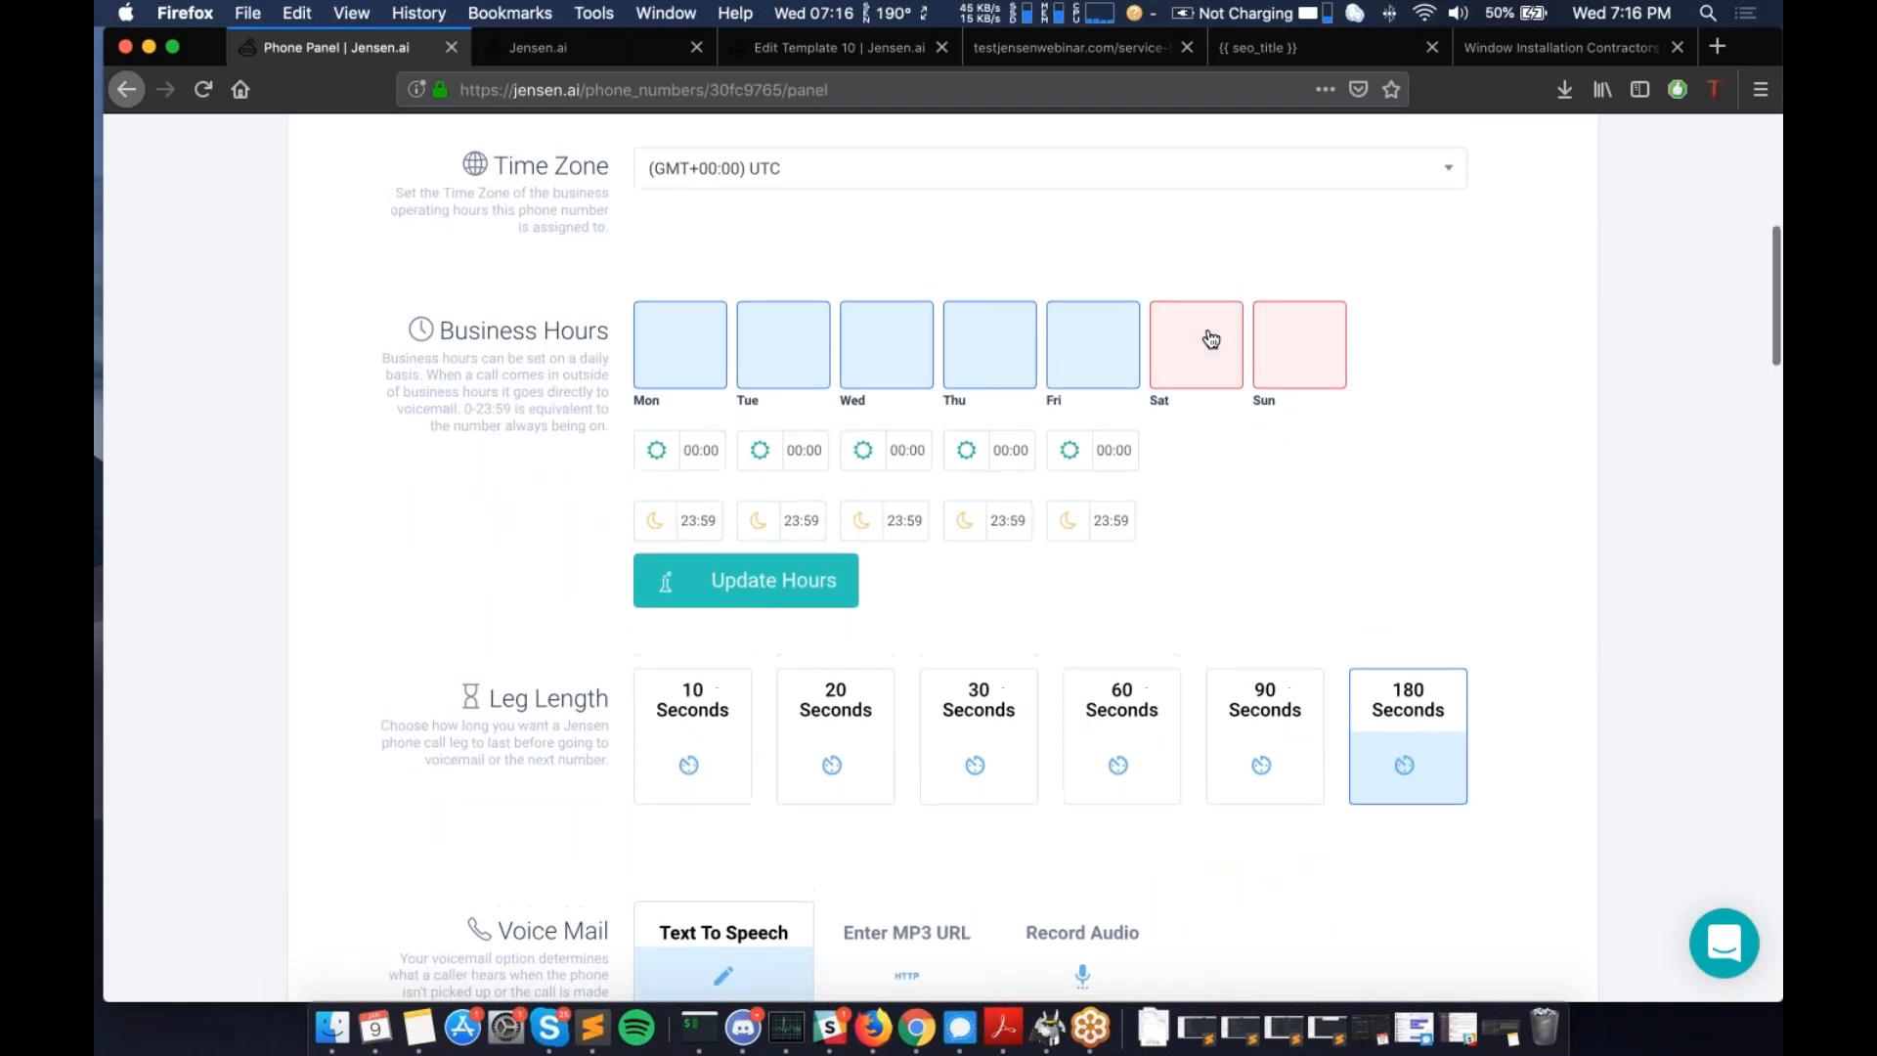
pyautogui.scroll(3, 1211, 340)
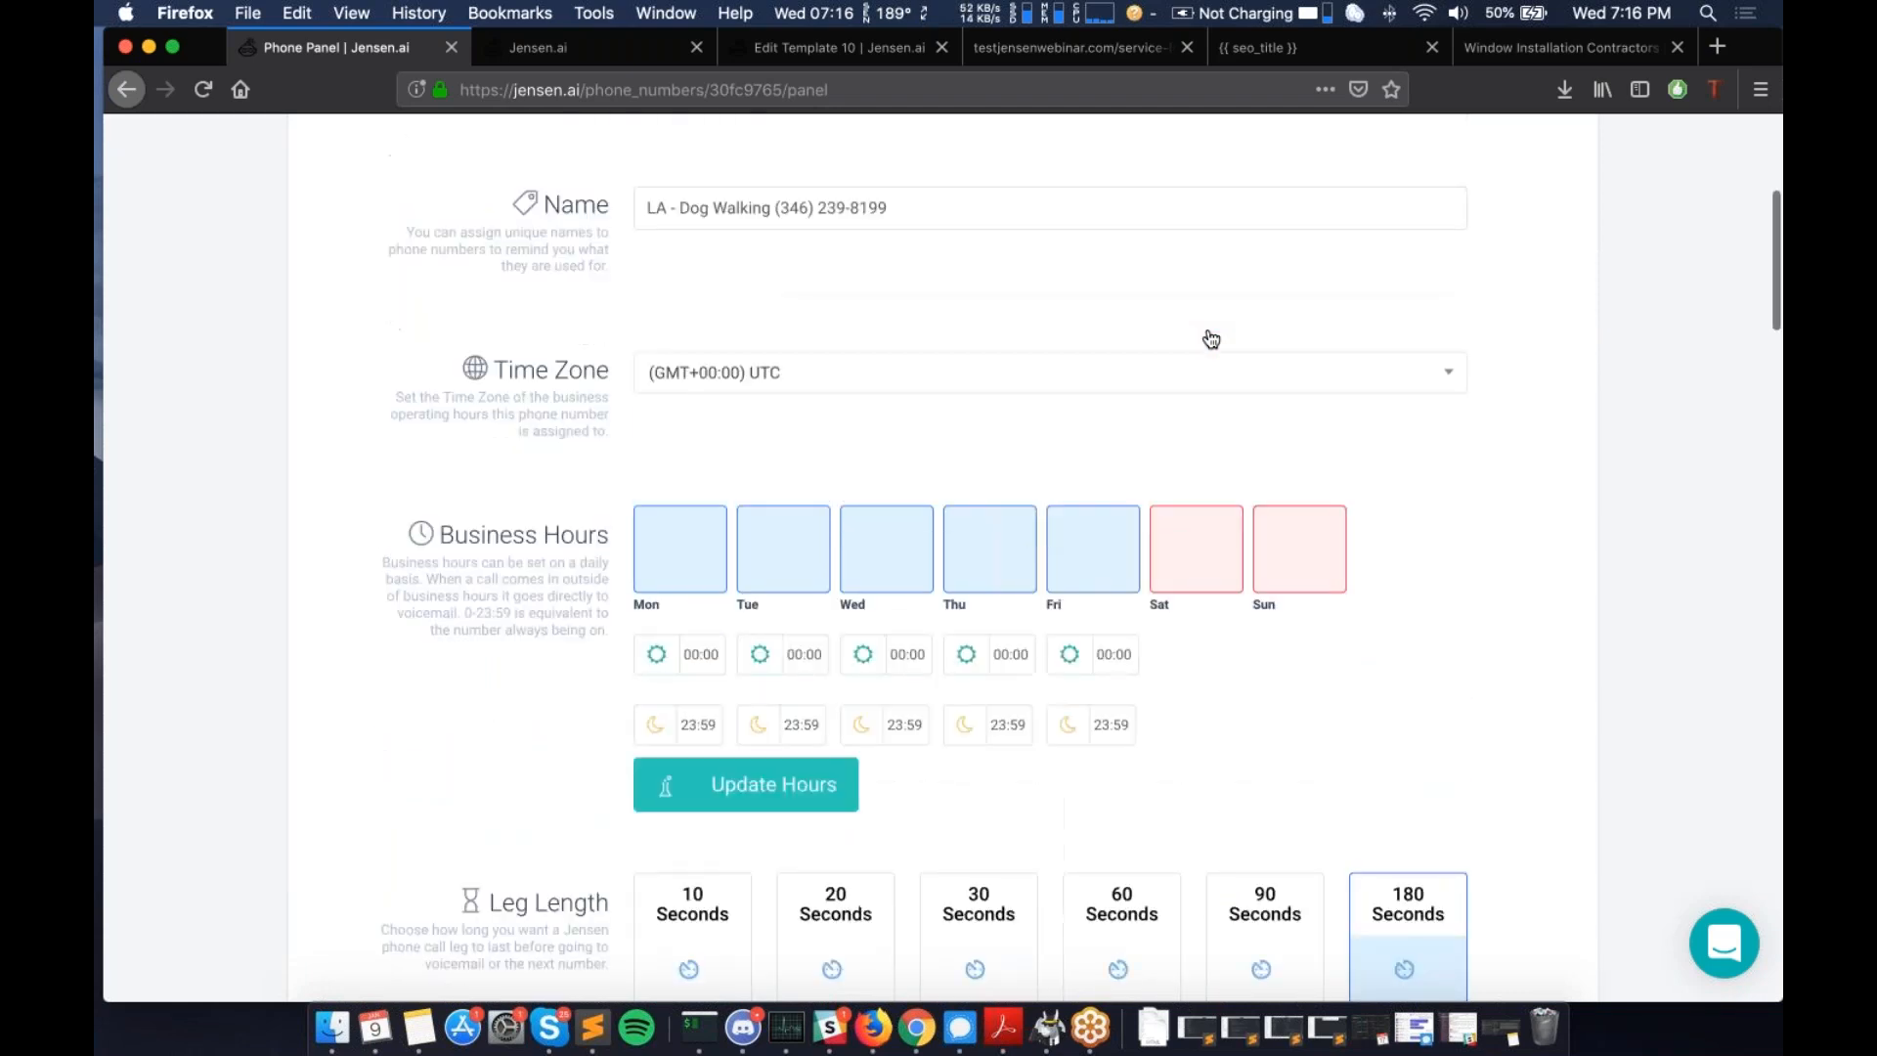
pyautogui.scroll(2, 1082, 557)
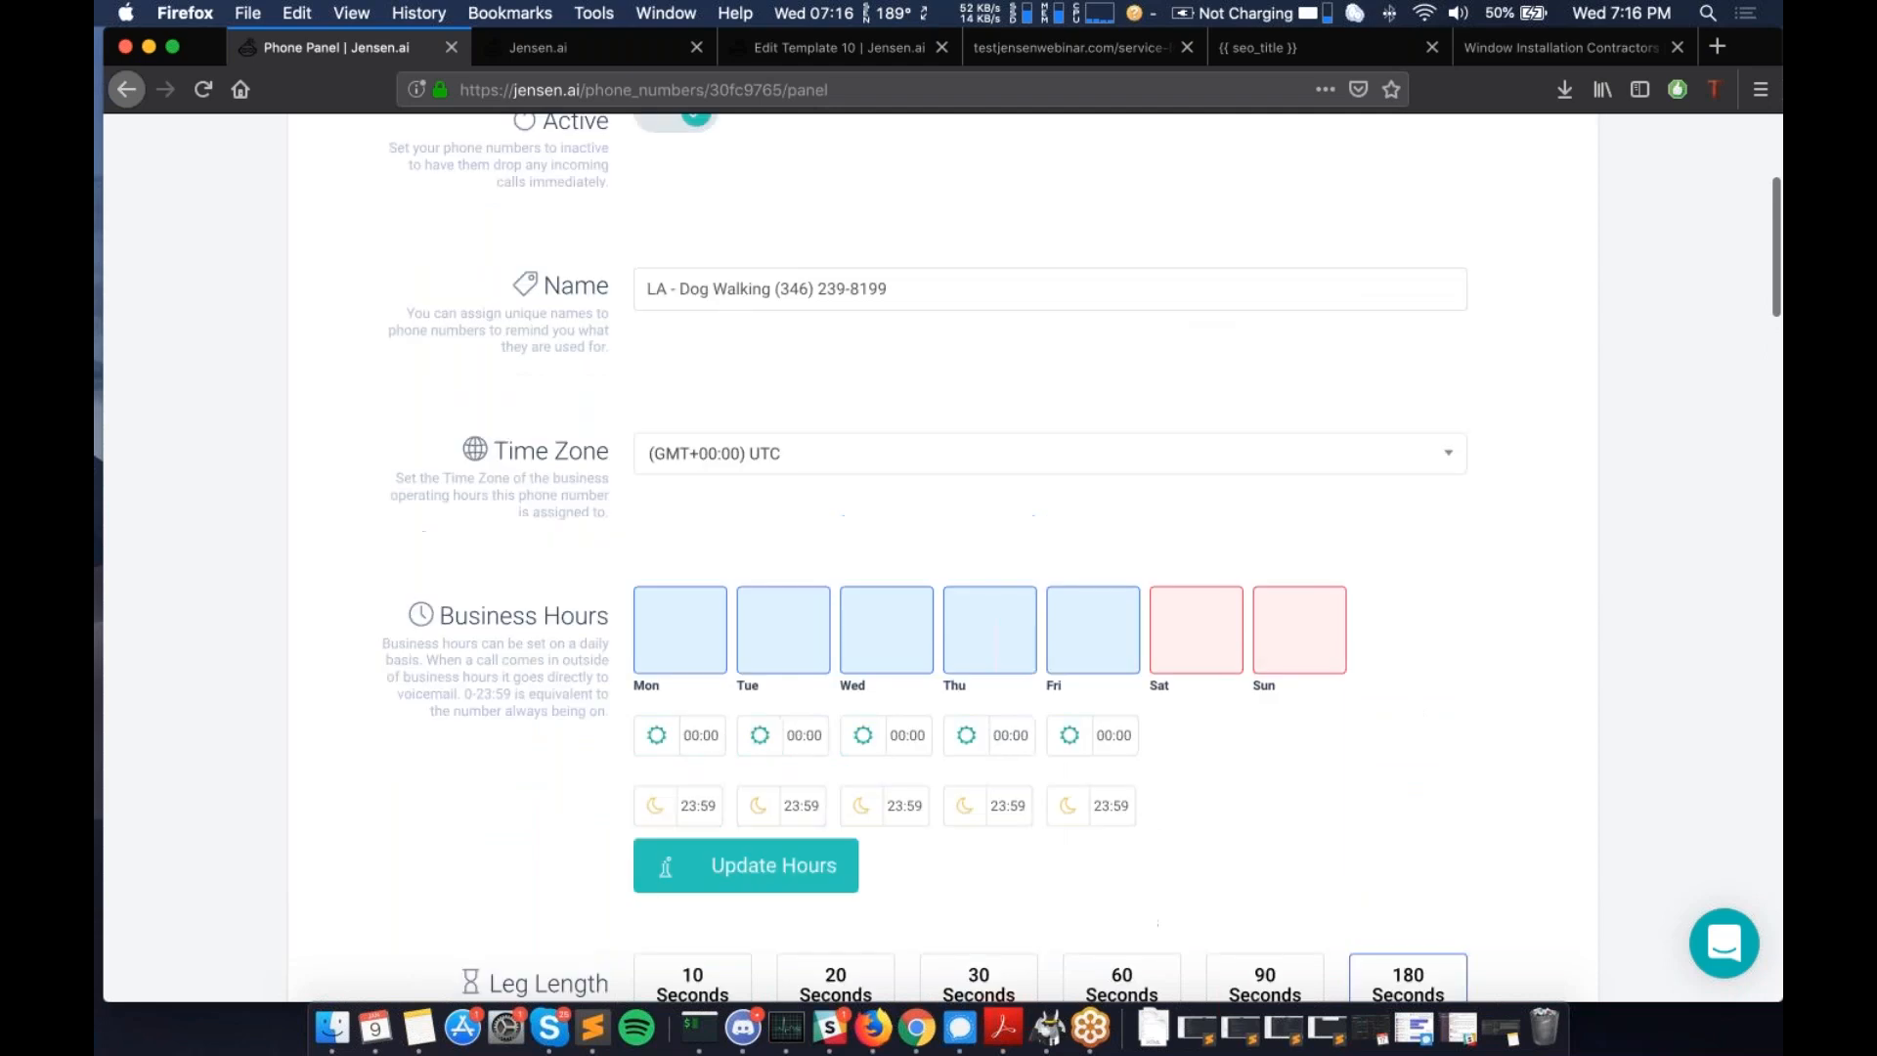
pyautogui.scroll(-8, 701, 474)
# - Set the Monday, Tuesday and Wednesday start times to 08:00
pyautogui.click(701, 474)
pyautogui.scroll(-5, 722, 626)
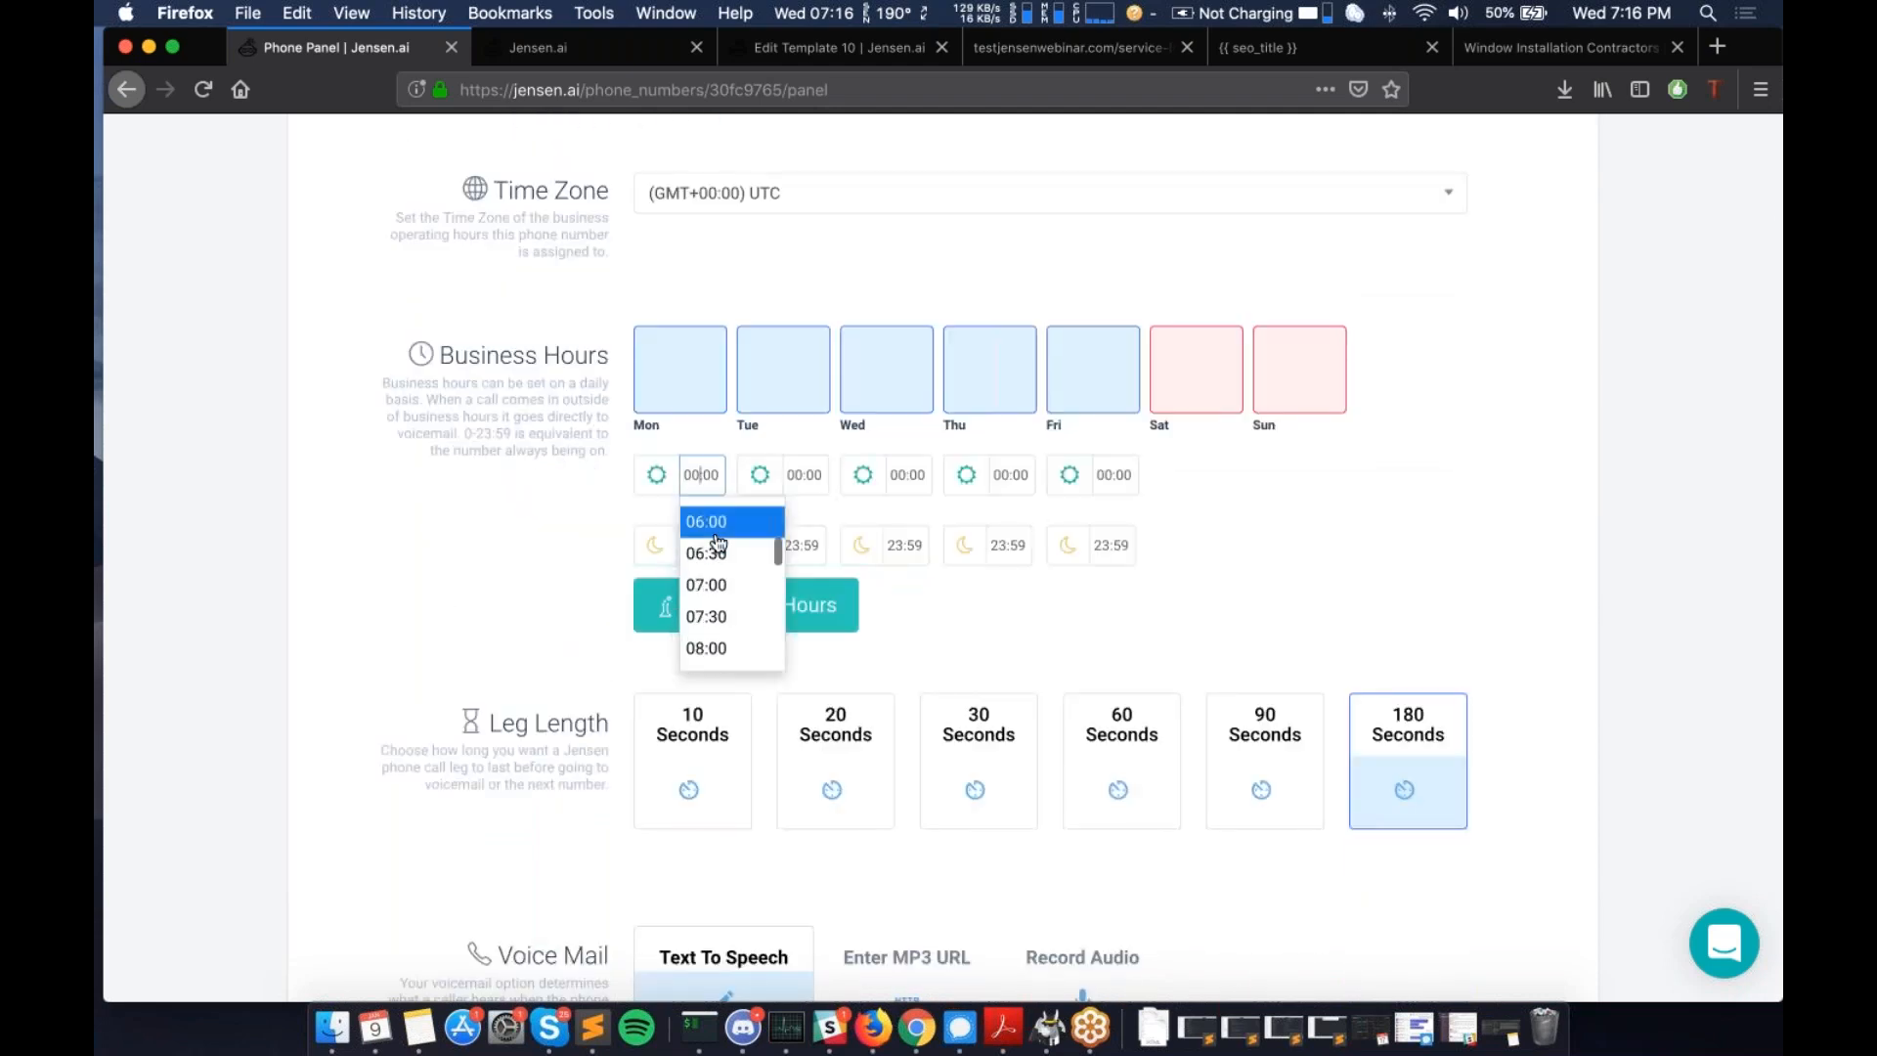
pyautogui.click(721, 647)
pyautogui.click(814, 477)
pyautogui.scroll(-8, 826, 587)
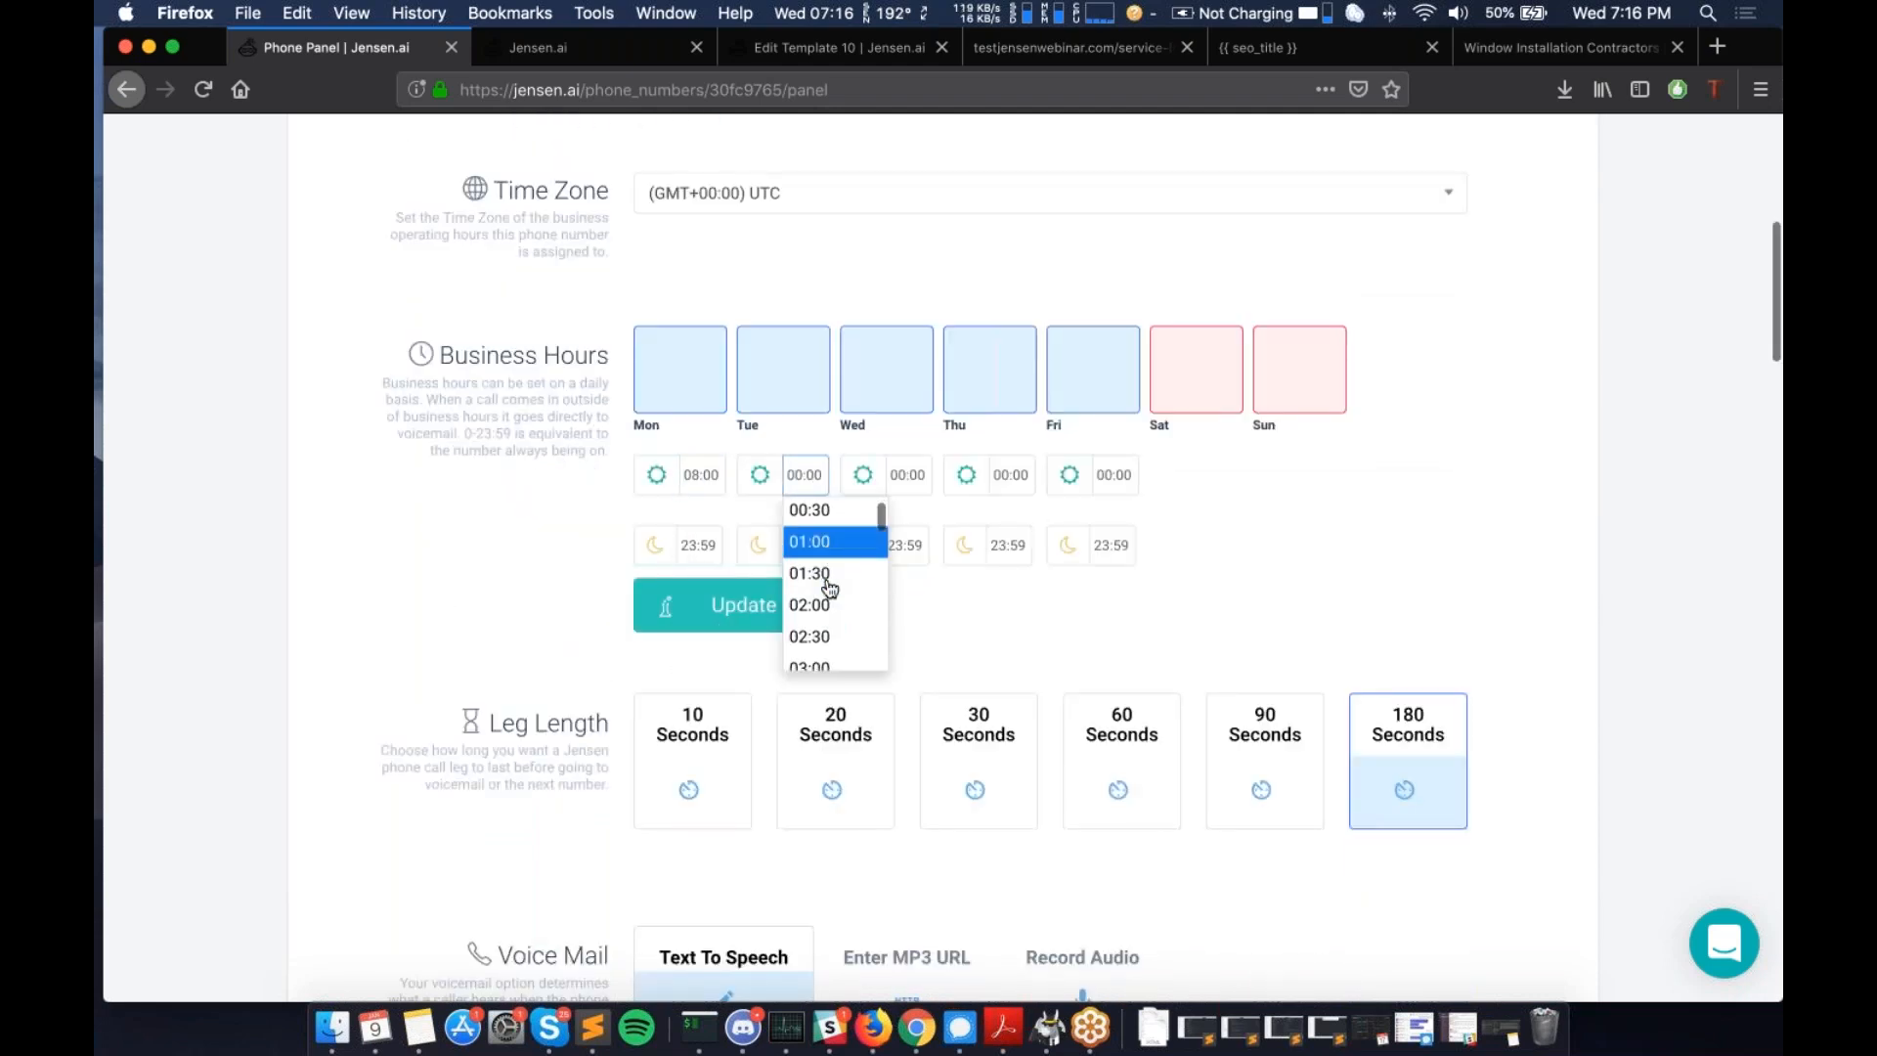
pyautogui.scroll(2, 829, 589)
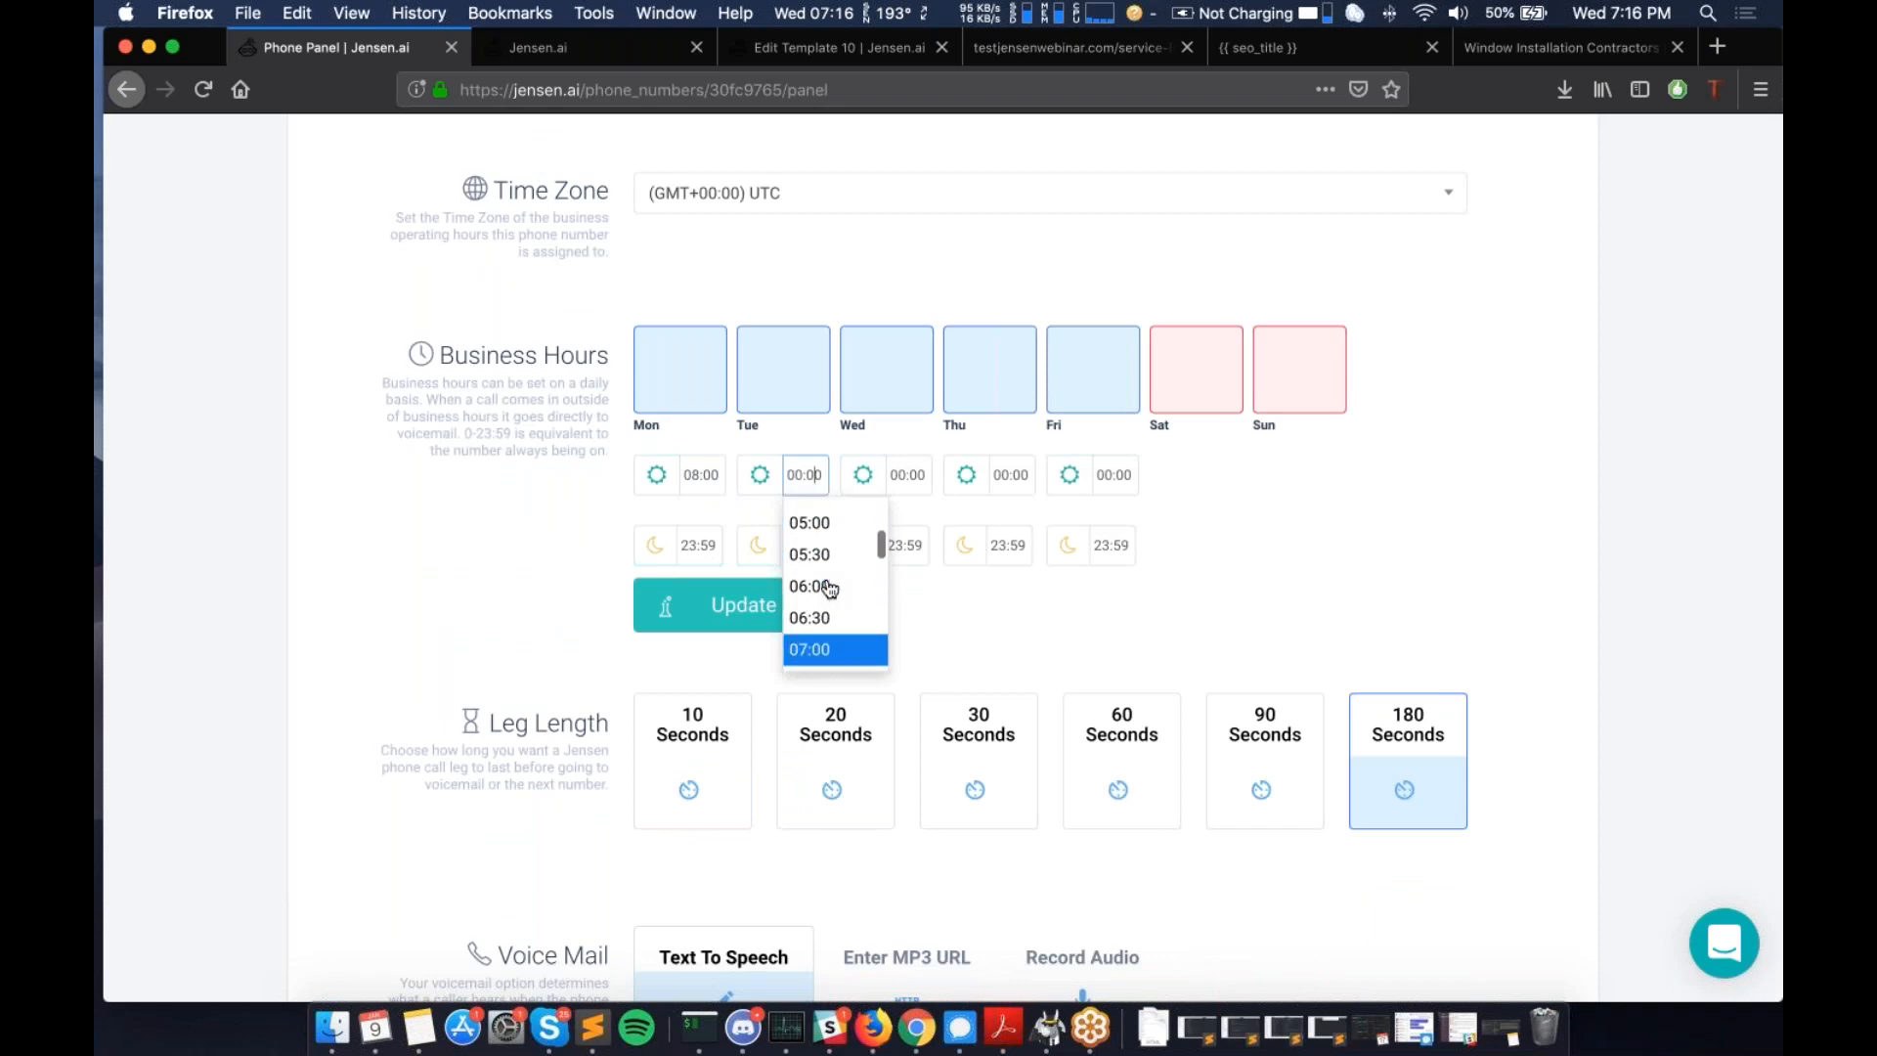
pyautogui.scroll(-2, 829, 588)
pyautogui.scroll(-2, 829, 587)
pyautogui.click(829, 595)
pyautogui.click(912, 475)
pyautogui.scroll(-3, 936, 586)
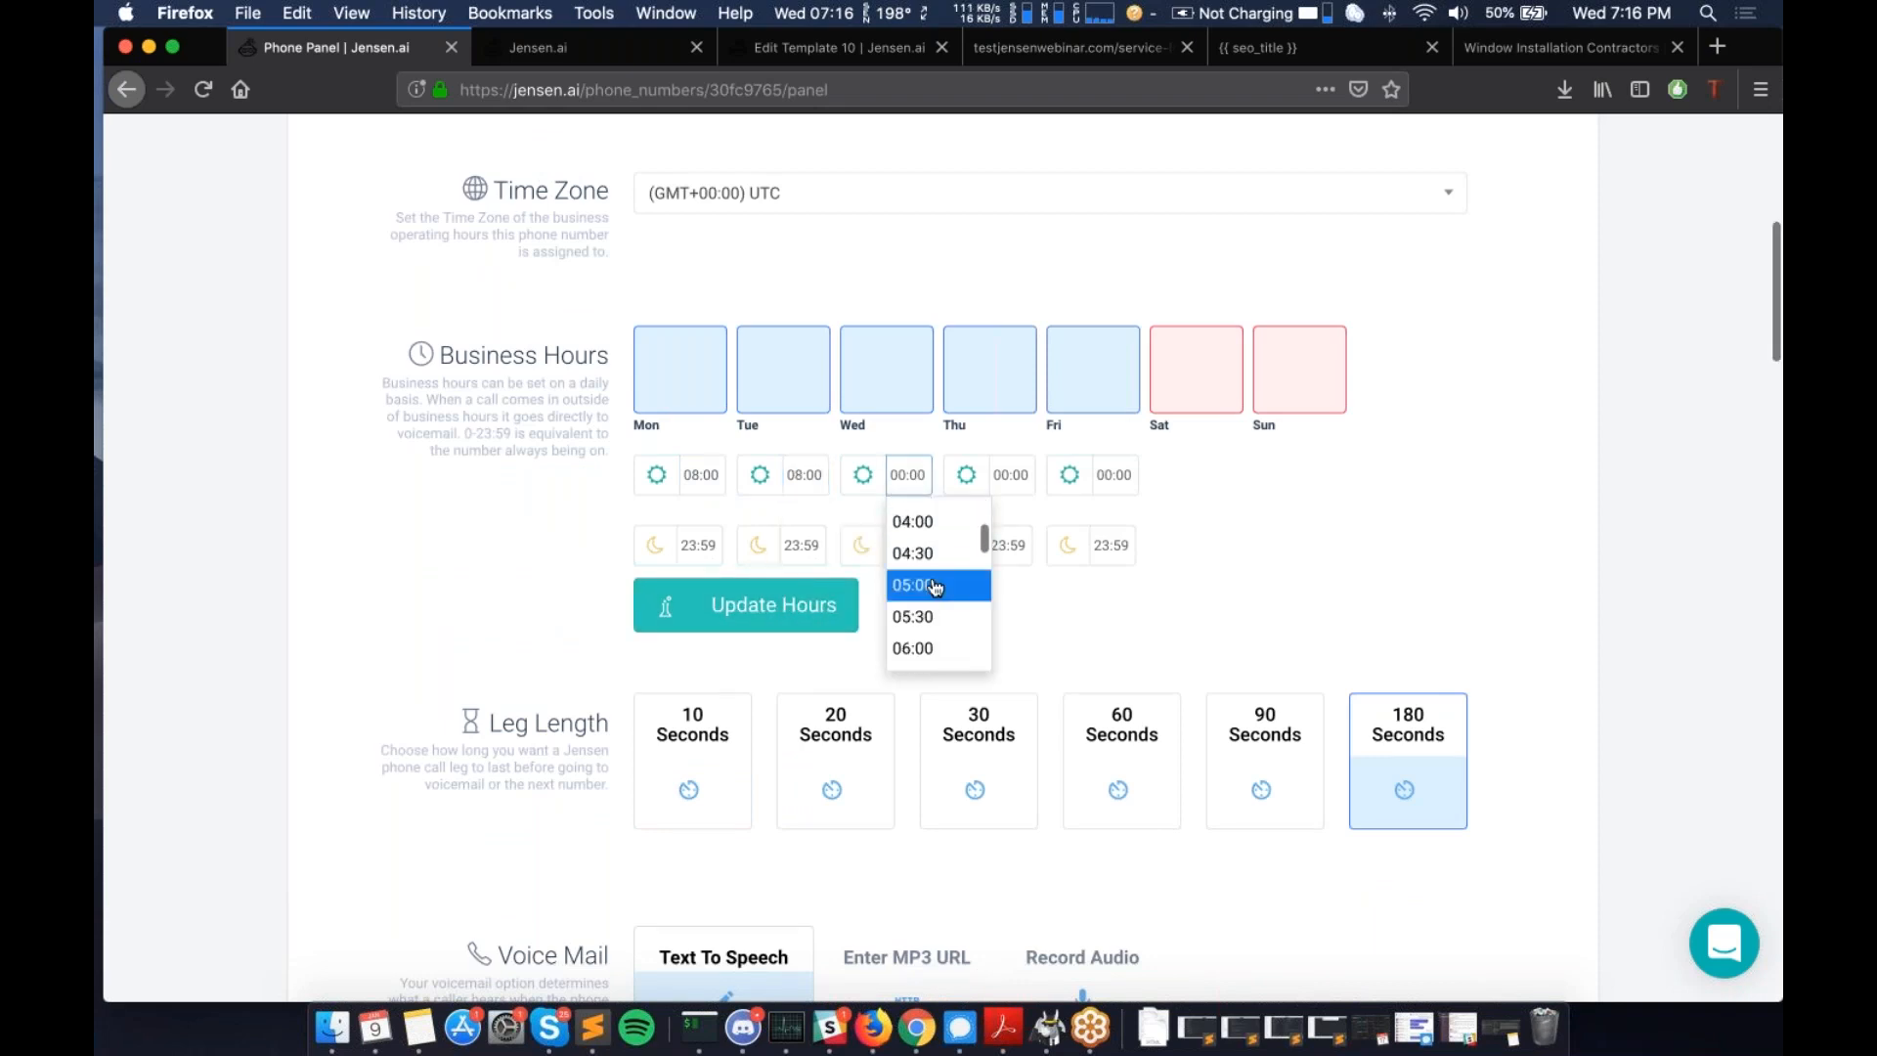
pyautogui.scroll(-1, 936, 587)
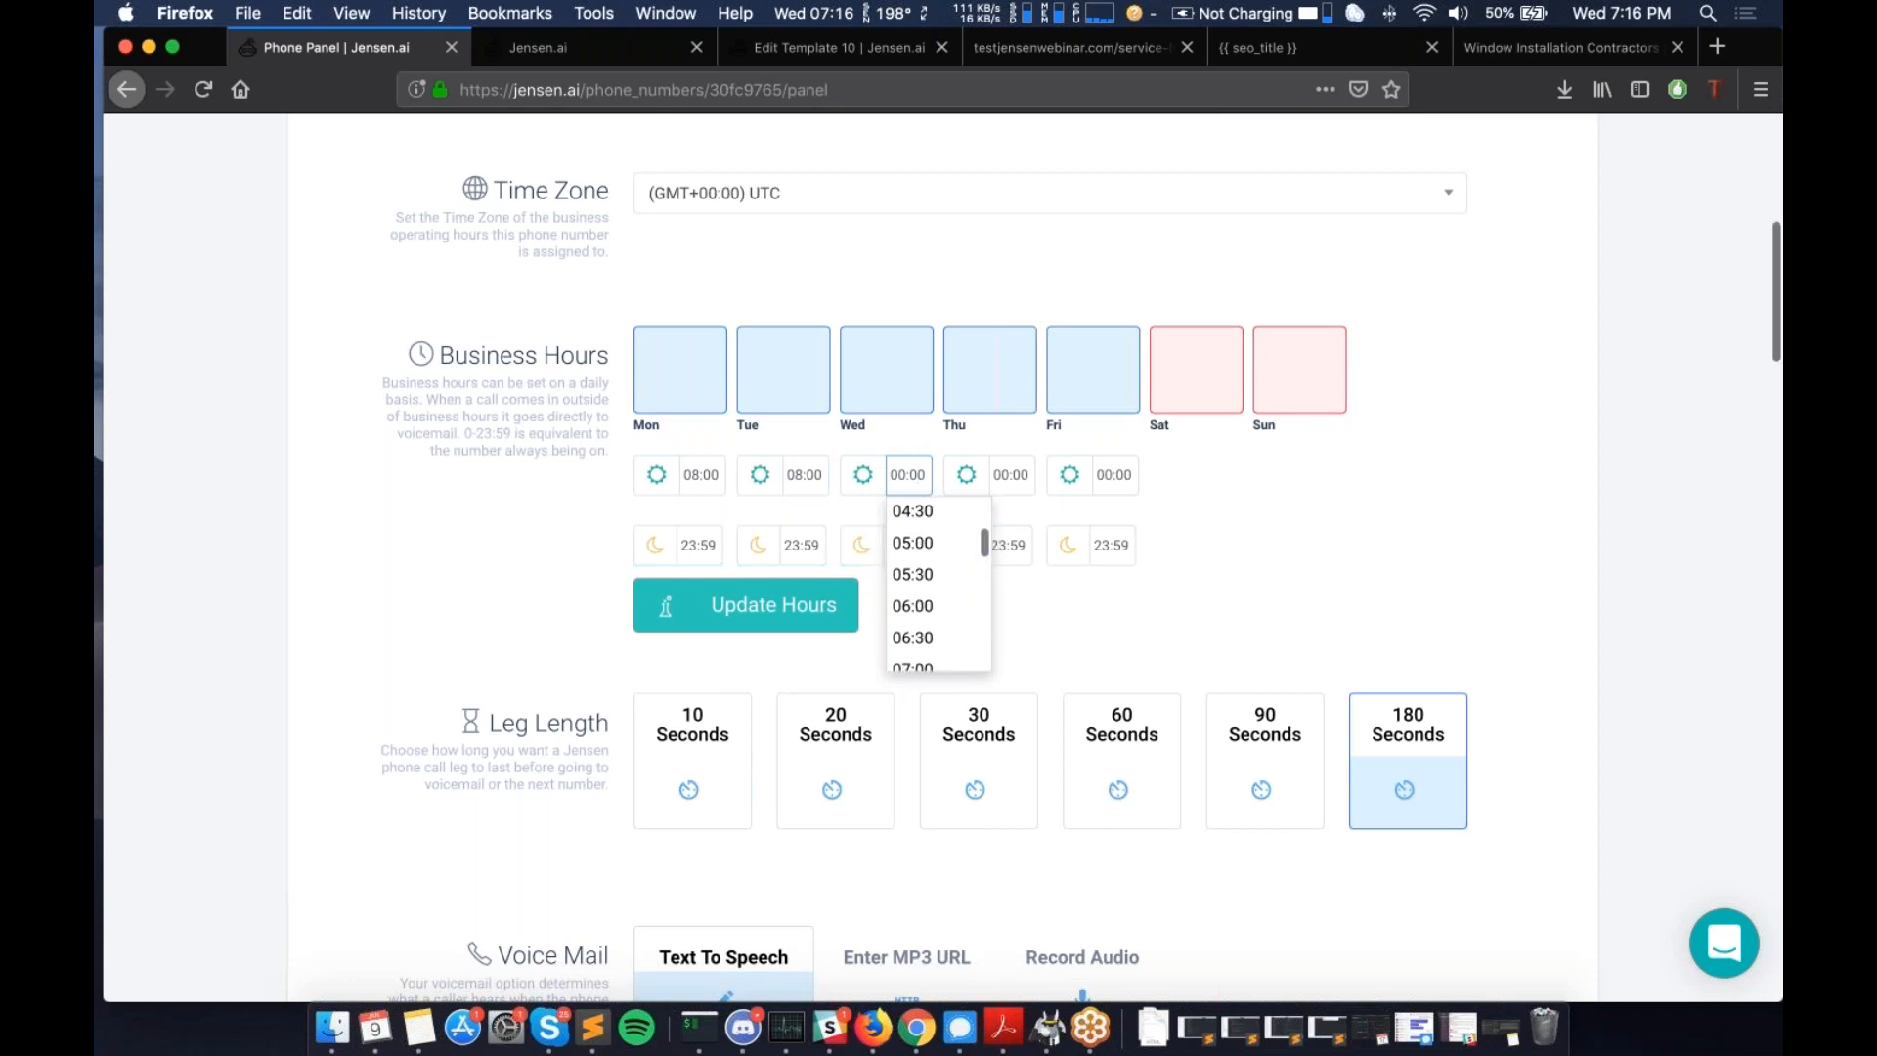
pyautogui.scroll(-2, 921, 450)
pyautogui.scroll(-1, 914, 567)
pyautogui.click(914, 587)
# - Set Thursday and Friday to start at 08:00 and save the 08:00–23:59 weekday hours
pyautogui.click(1010, 442)
pyautogui.scroll(-3, 1037, 518)
pyautogui.scroll(-5, 1040, 518)
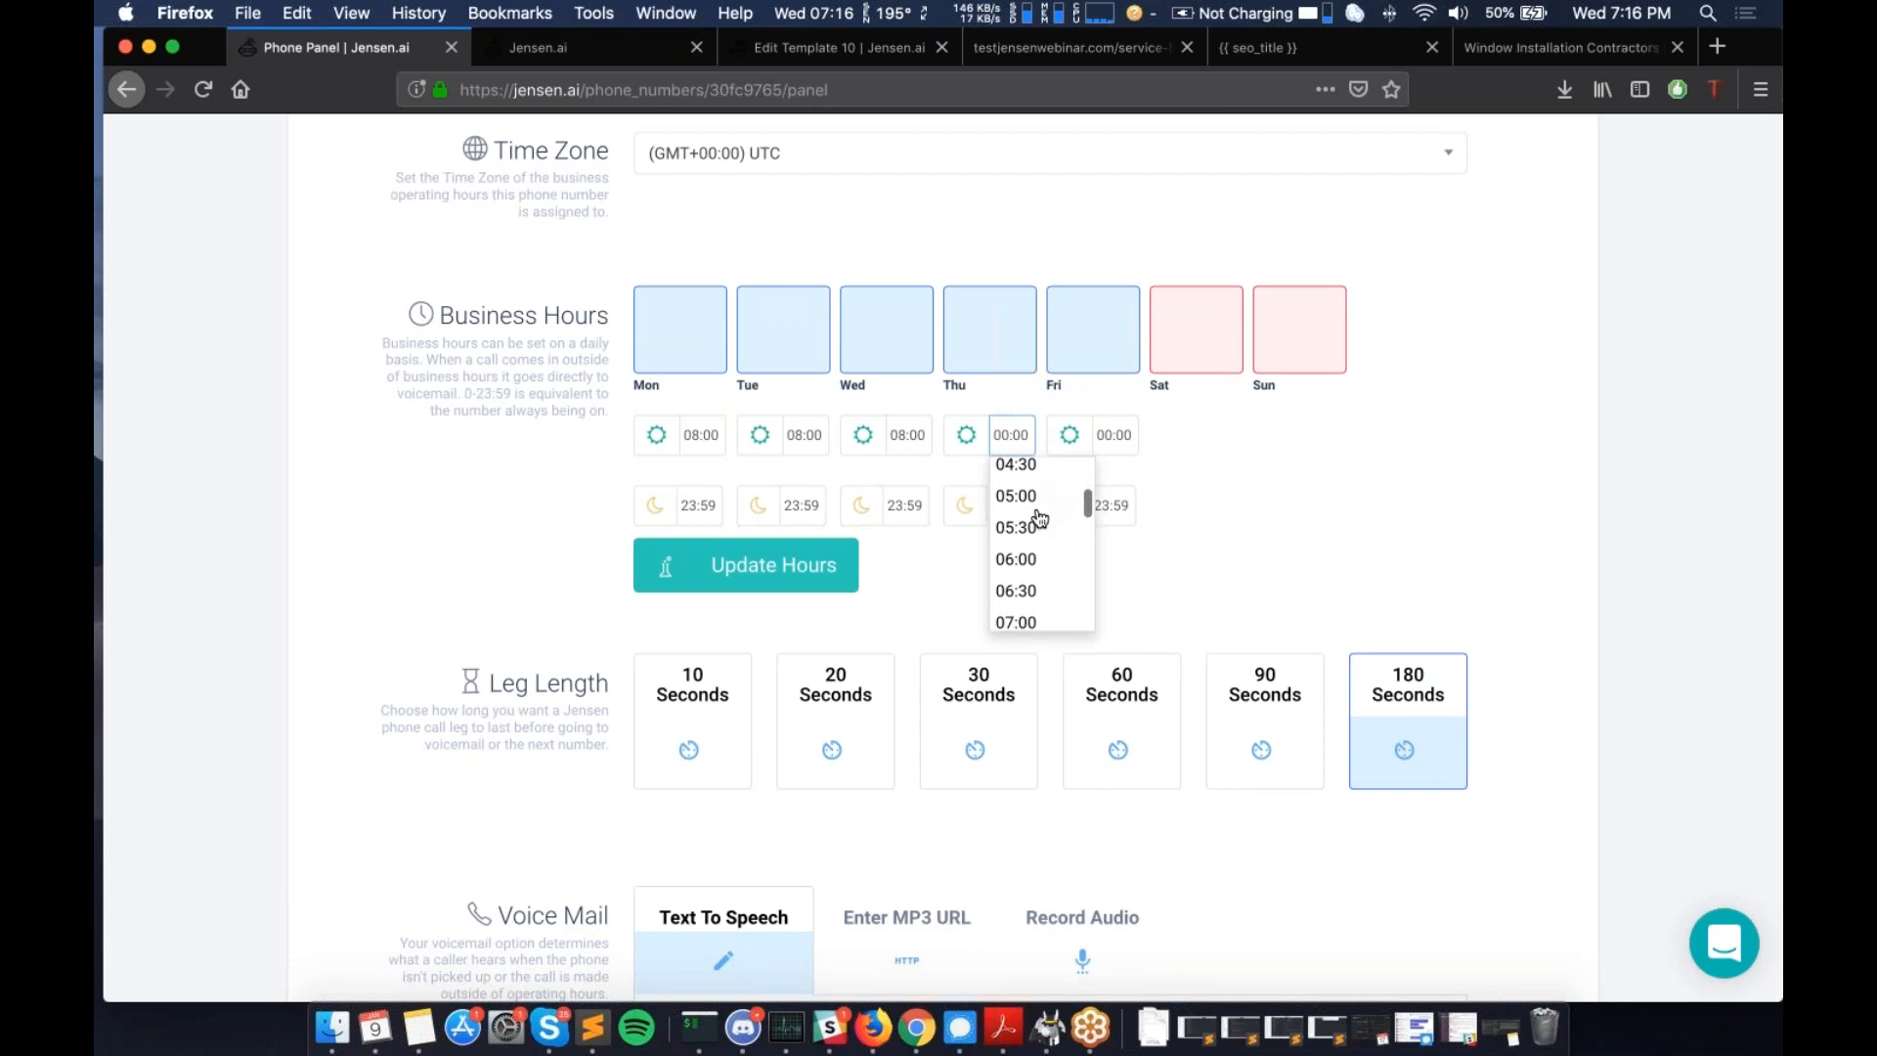
pyautogui.click(1042, 529)
pyautogui.click(1115, 434)
pyautogui.scroll(-5, 1164, 509)
pyautogui.scroll(-3, 1150, 508)
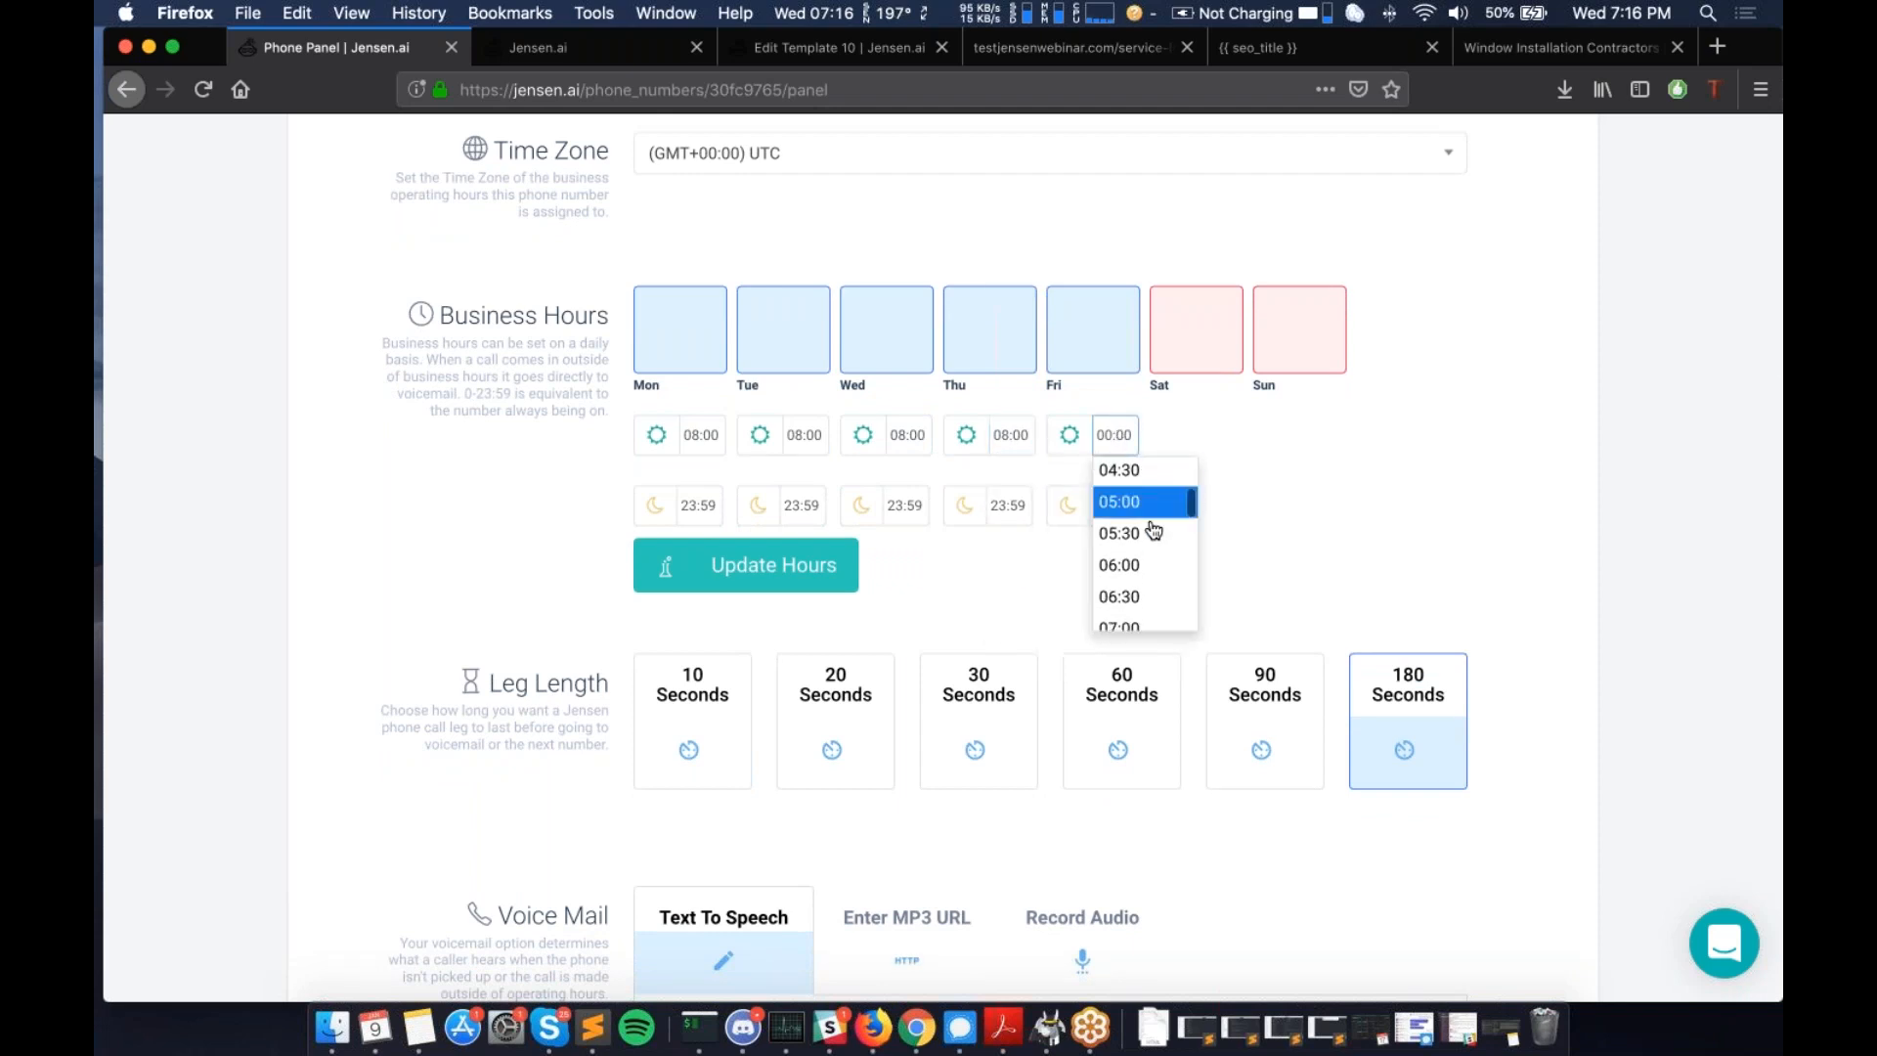
pyautogui.click(1129, 622)
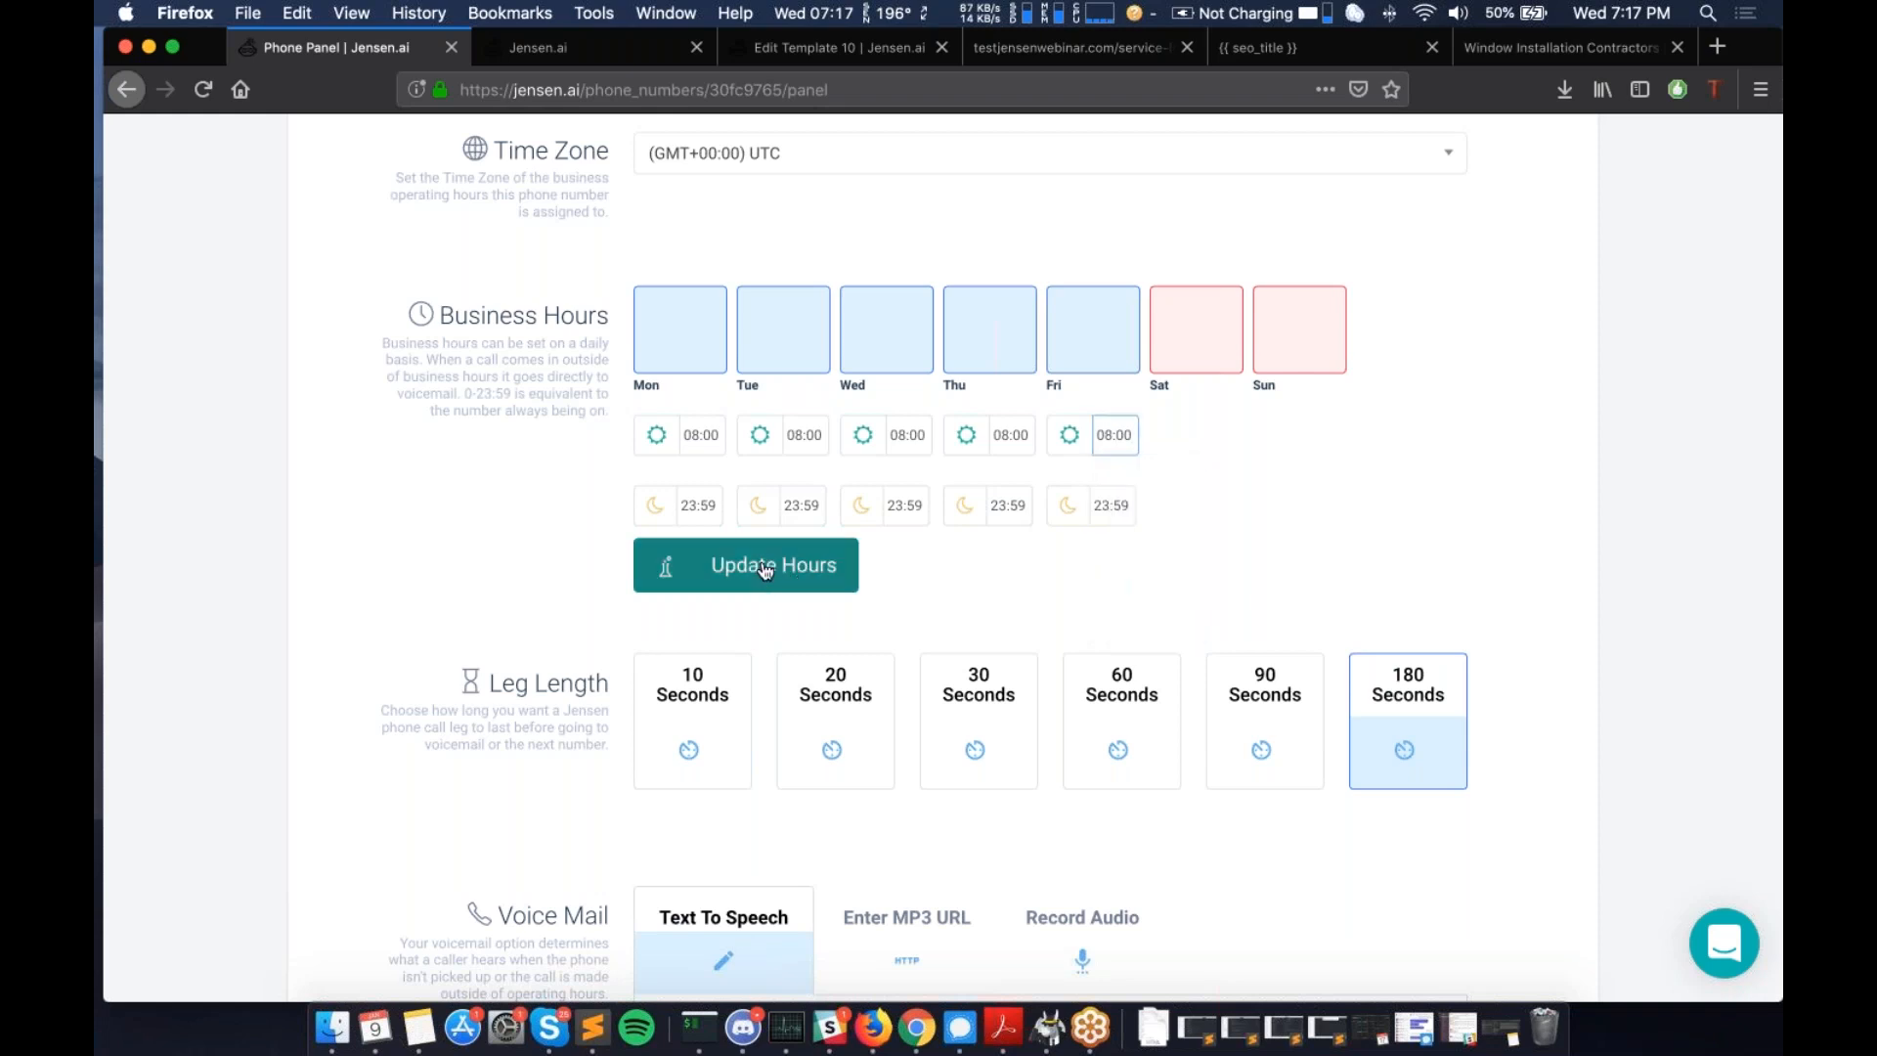
pyautogui.click(768, 567)
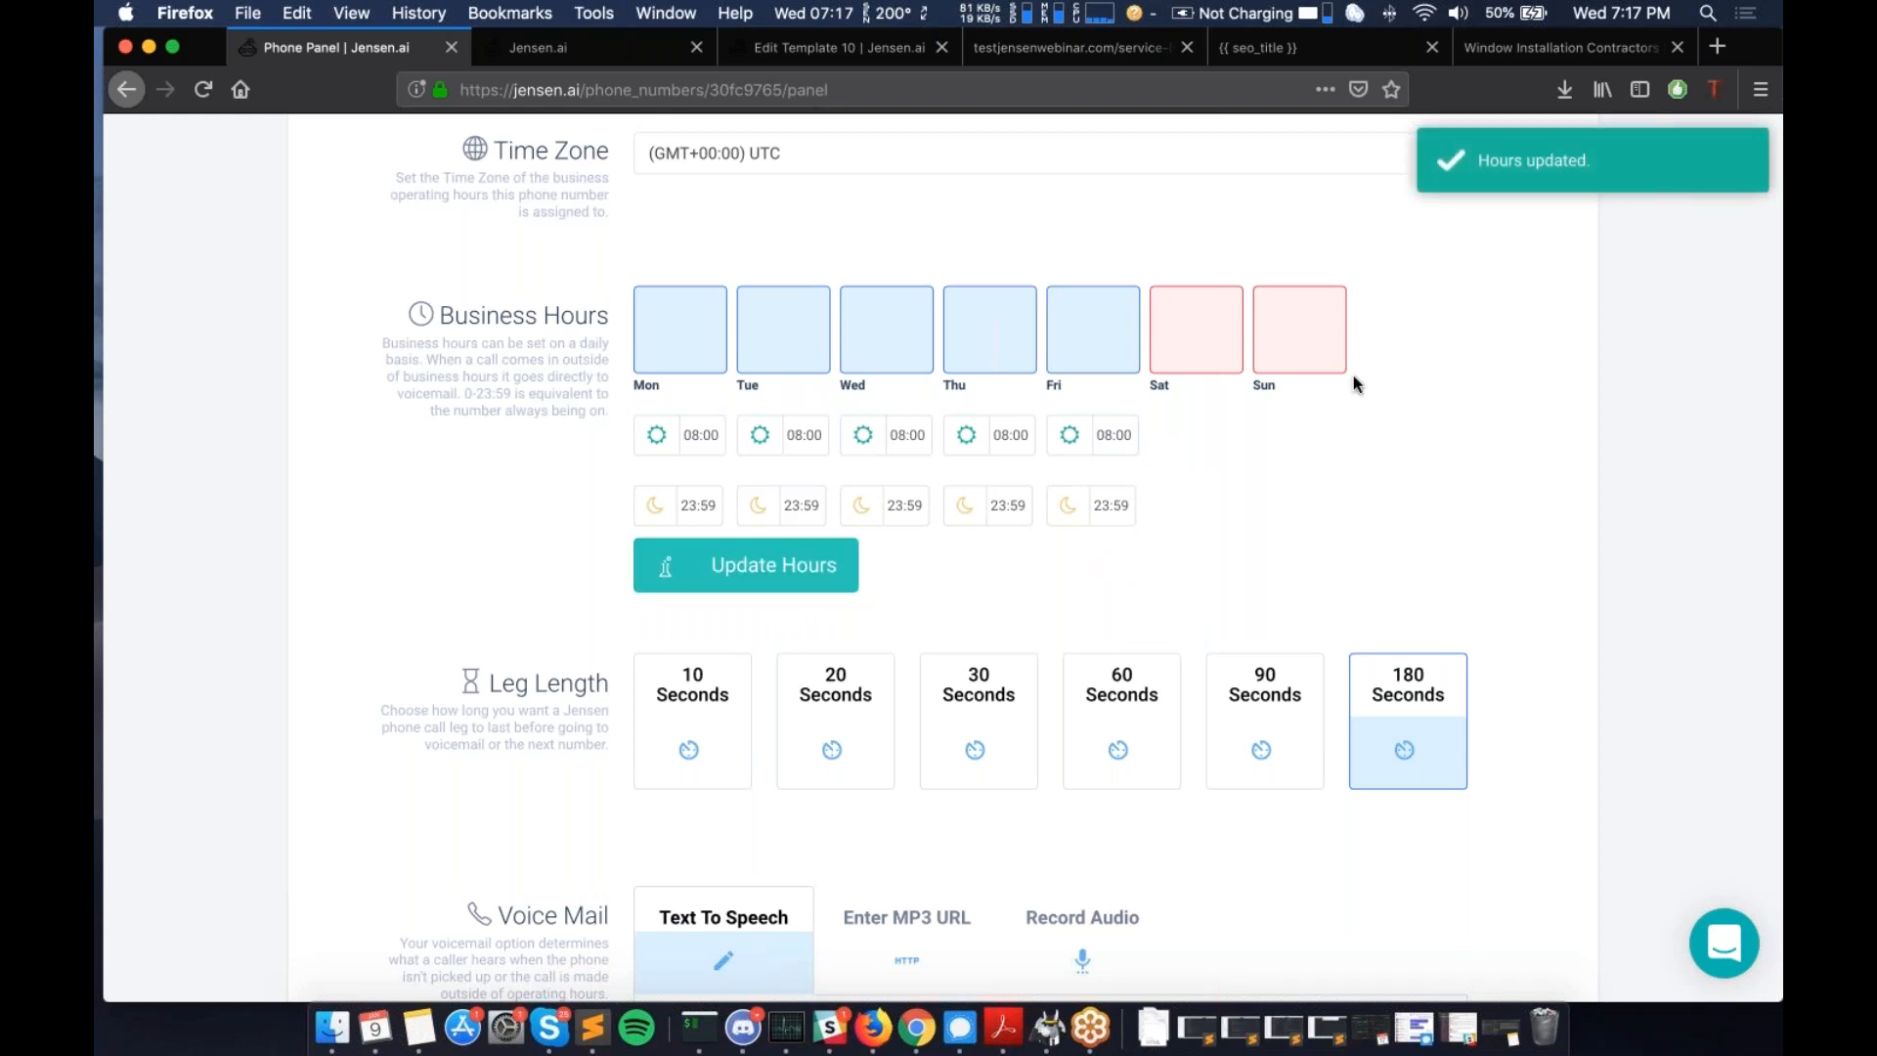
pyautogui.scroll(-1, 1354, 384)
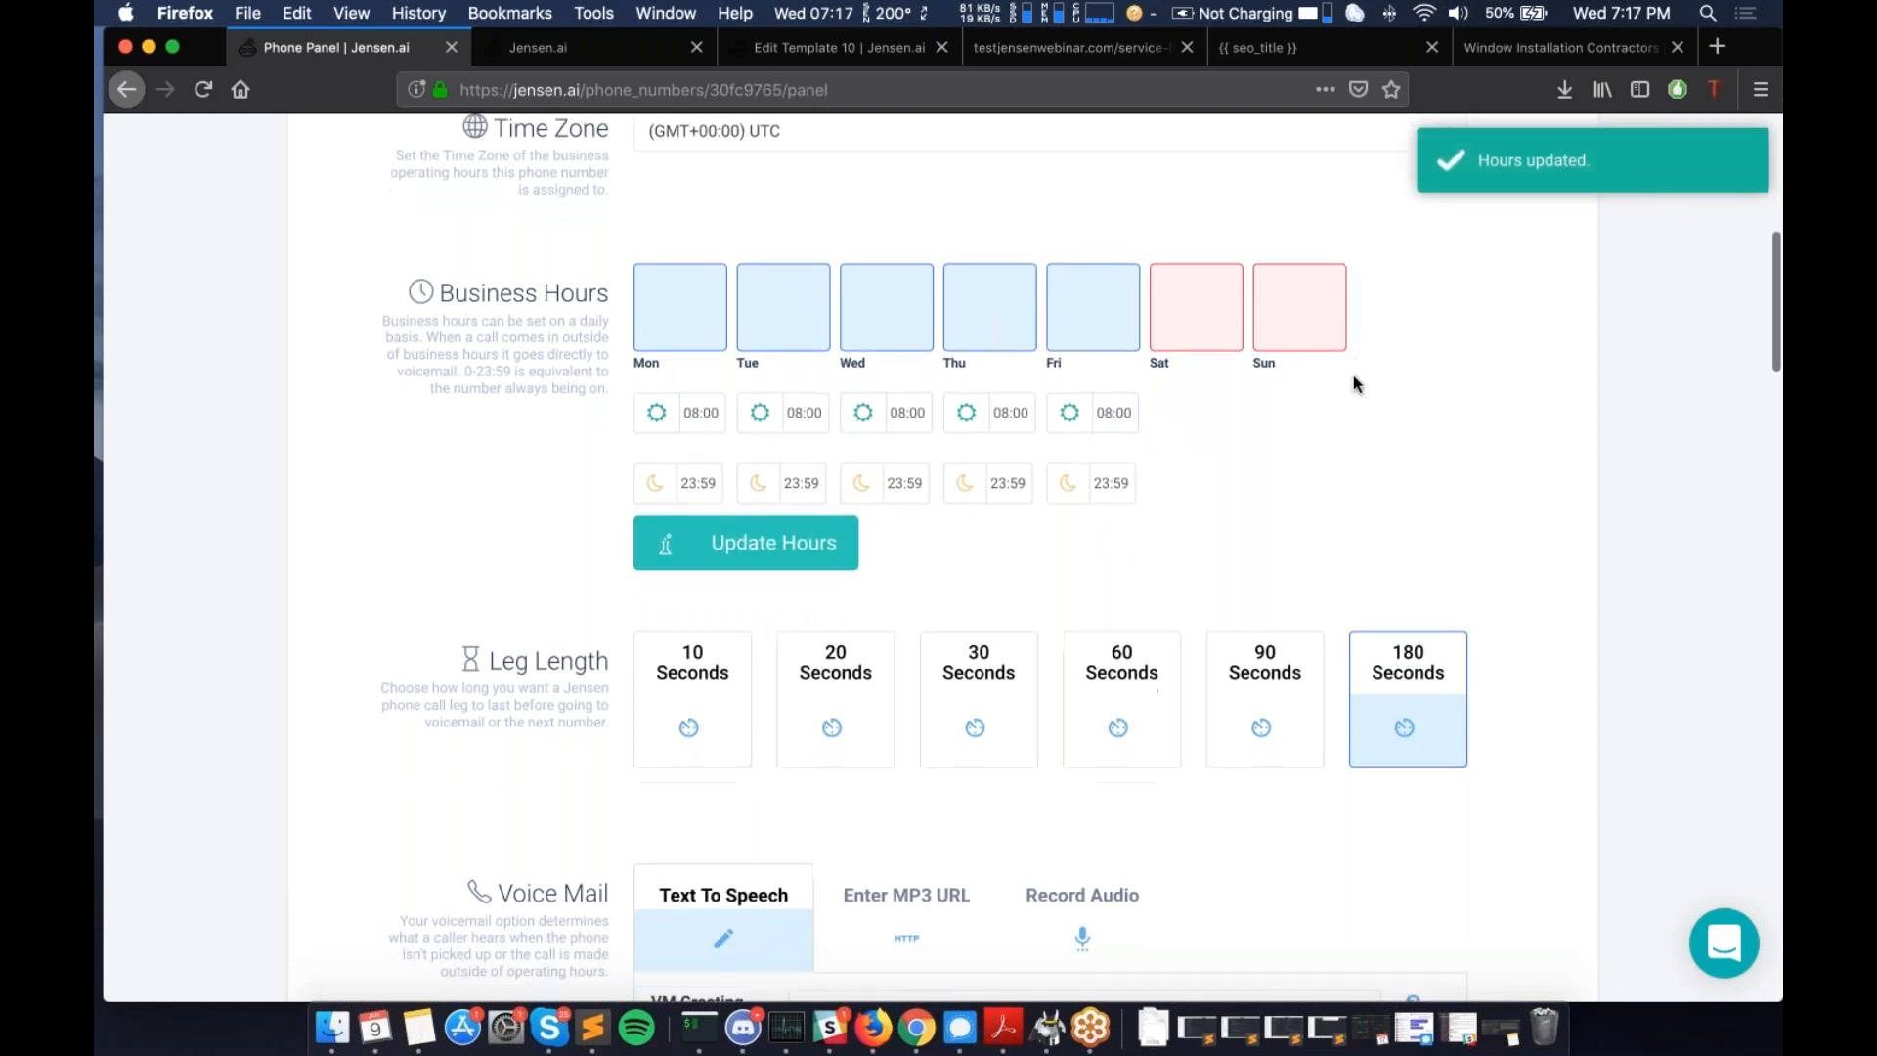
# - Change the number's leg length from 180 to 30 Seconds
pyautogui.scroll(-1, 1235, 747)
pyautogui.scroll(-2, 1235, 747)
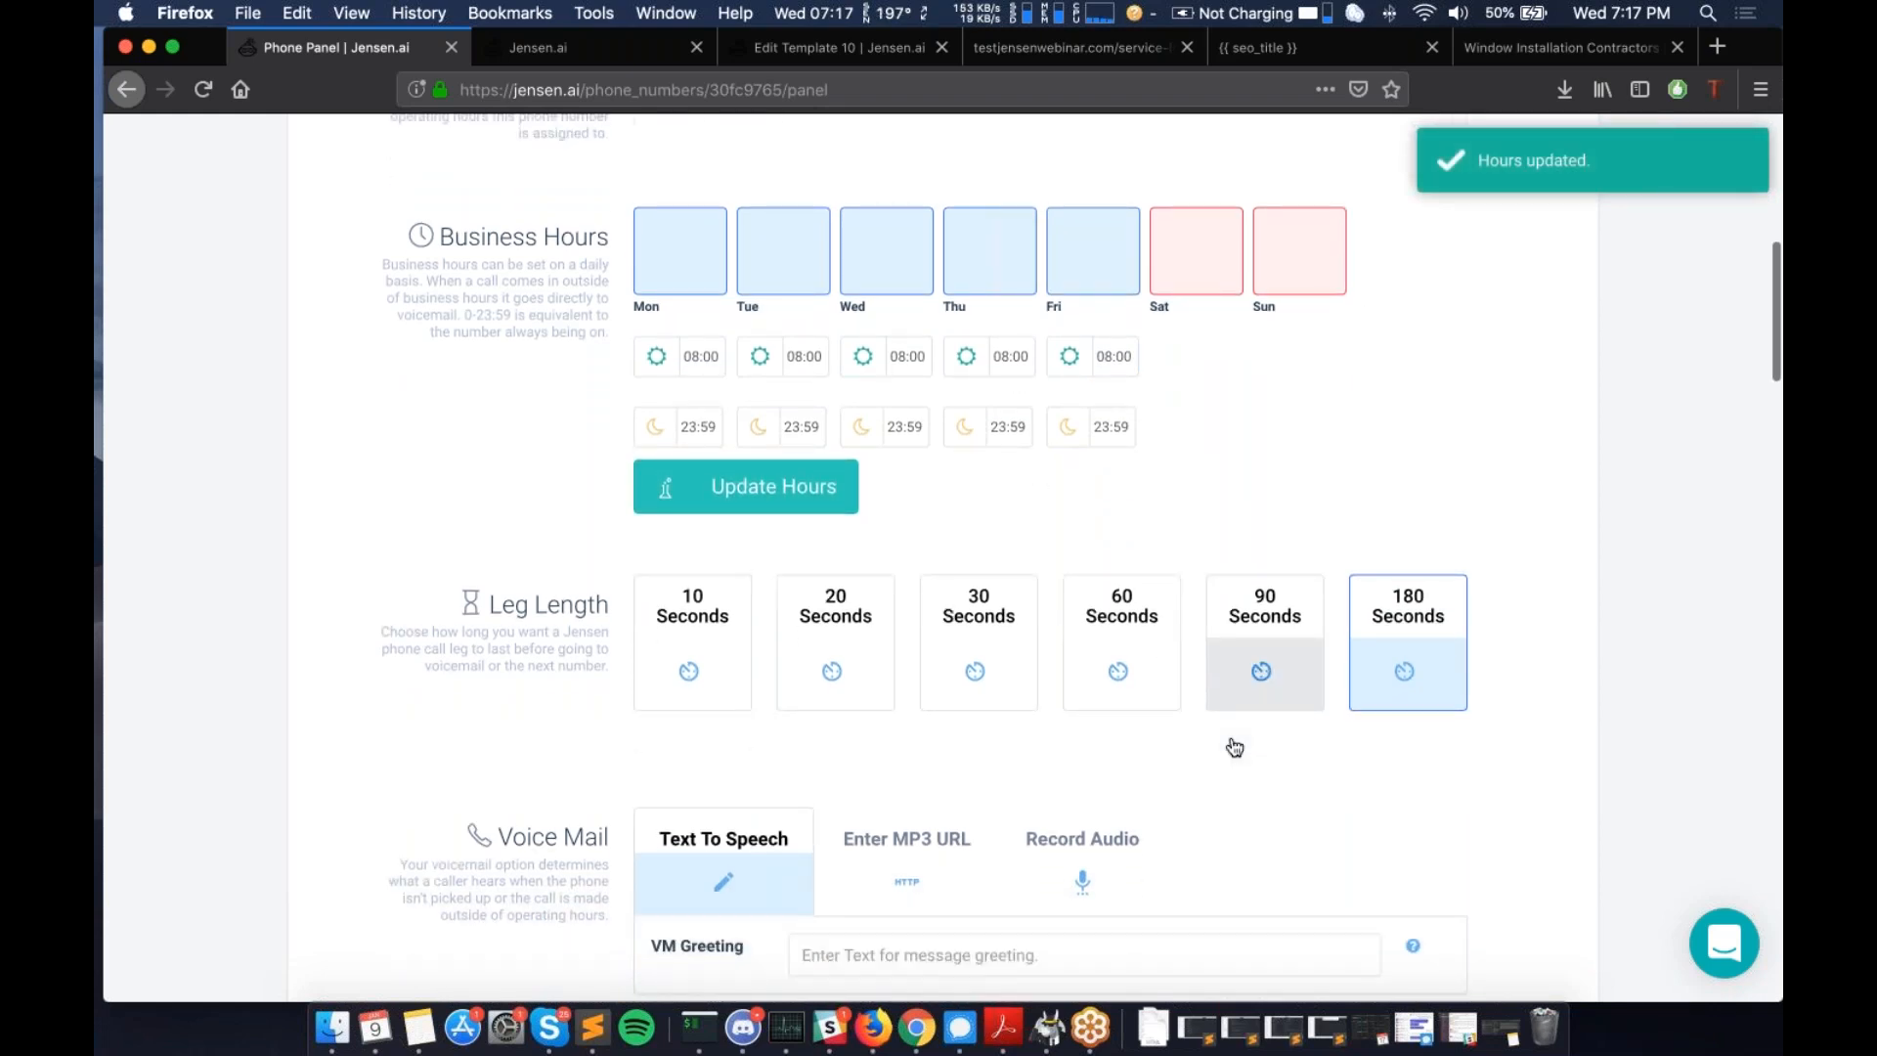
pyautogui.scroll(-6, 1235, 747)
pyautogui.scroll(-1, 574, 491)
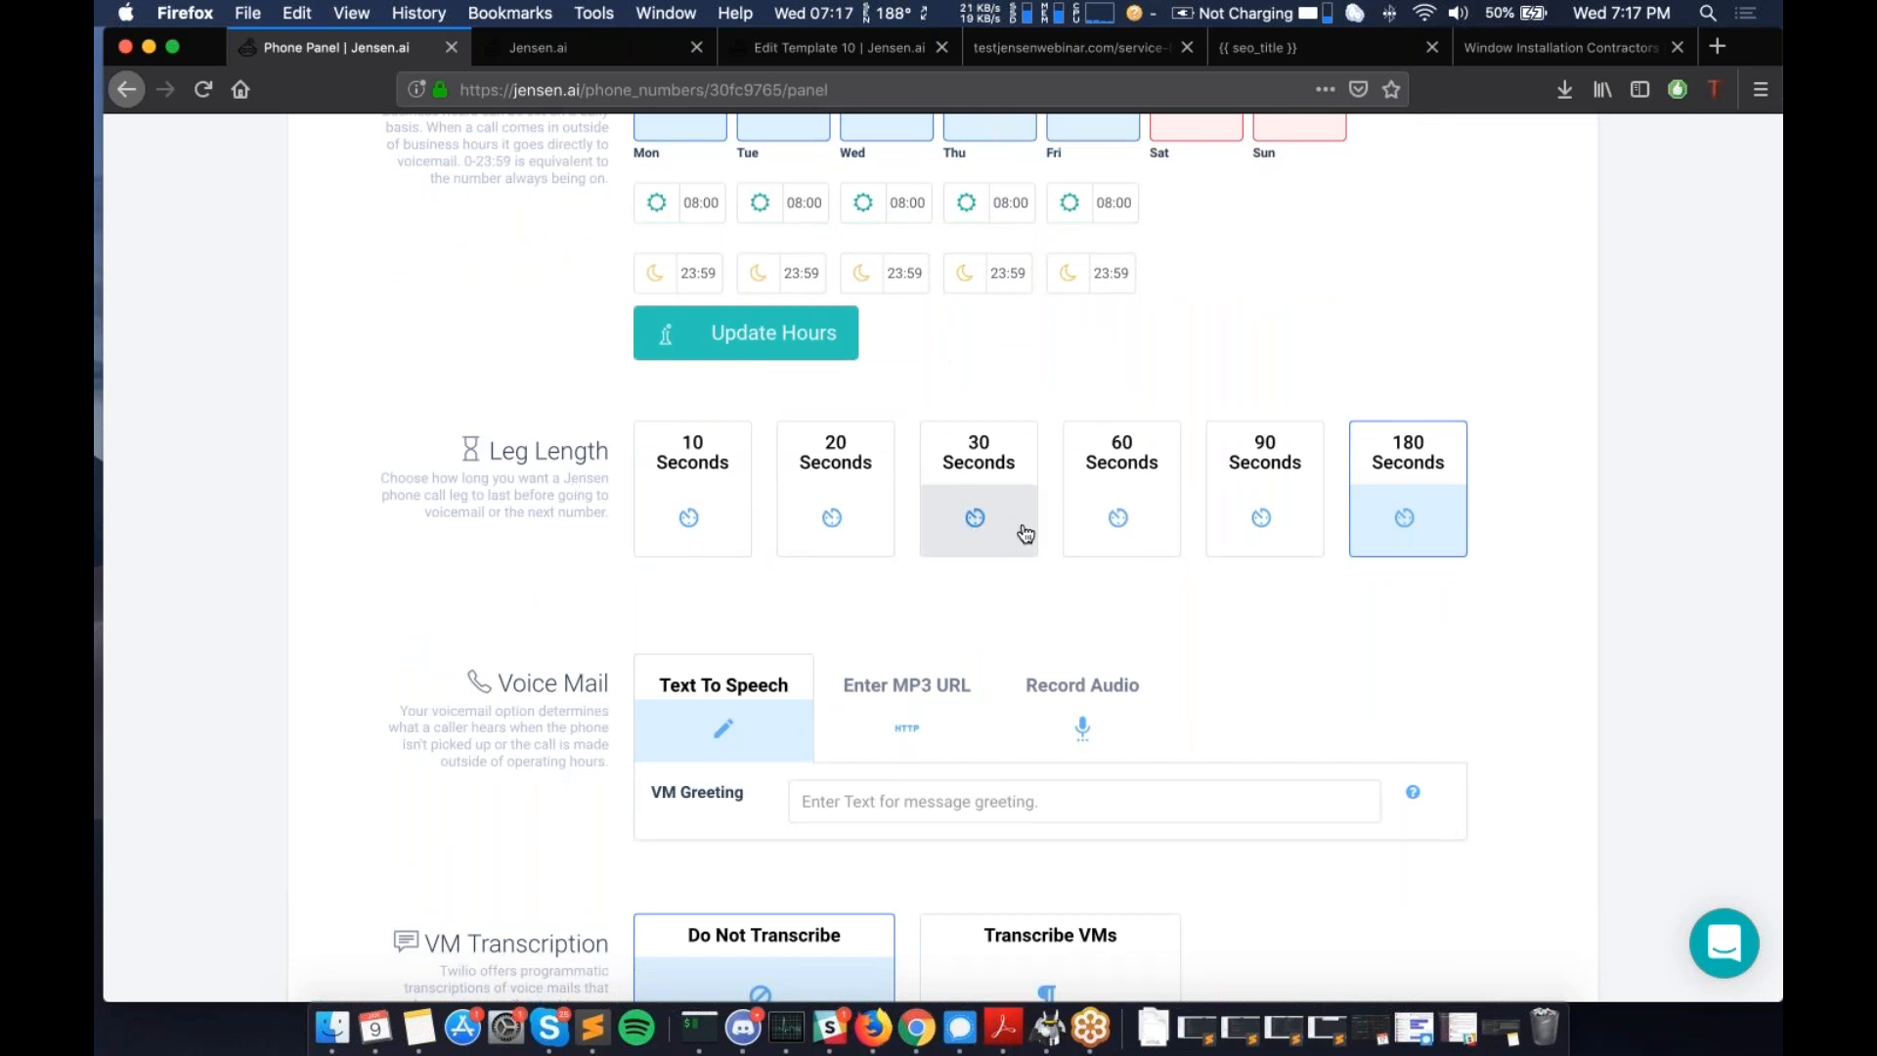
pyautogui.click(976, 526)
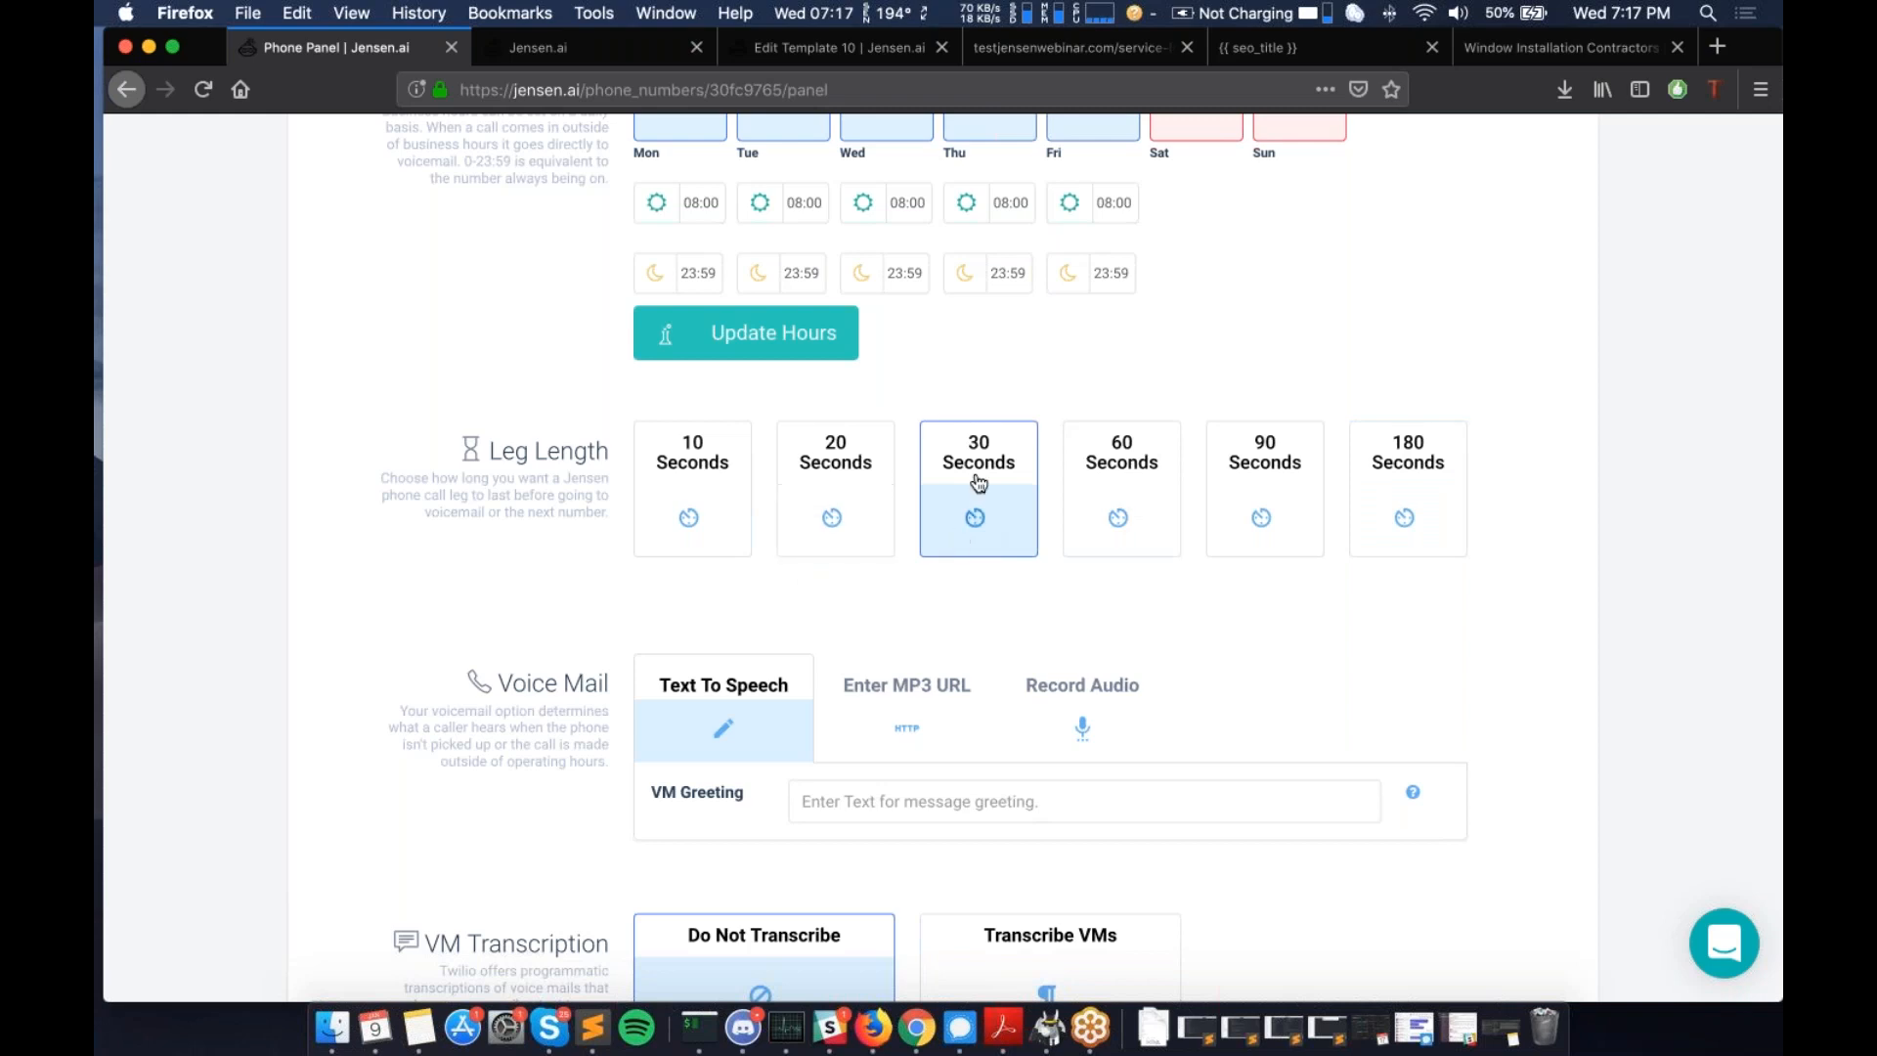
pyautogui.scroll(-1, 1017, 541)
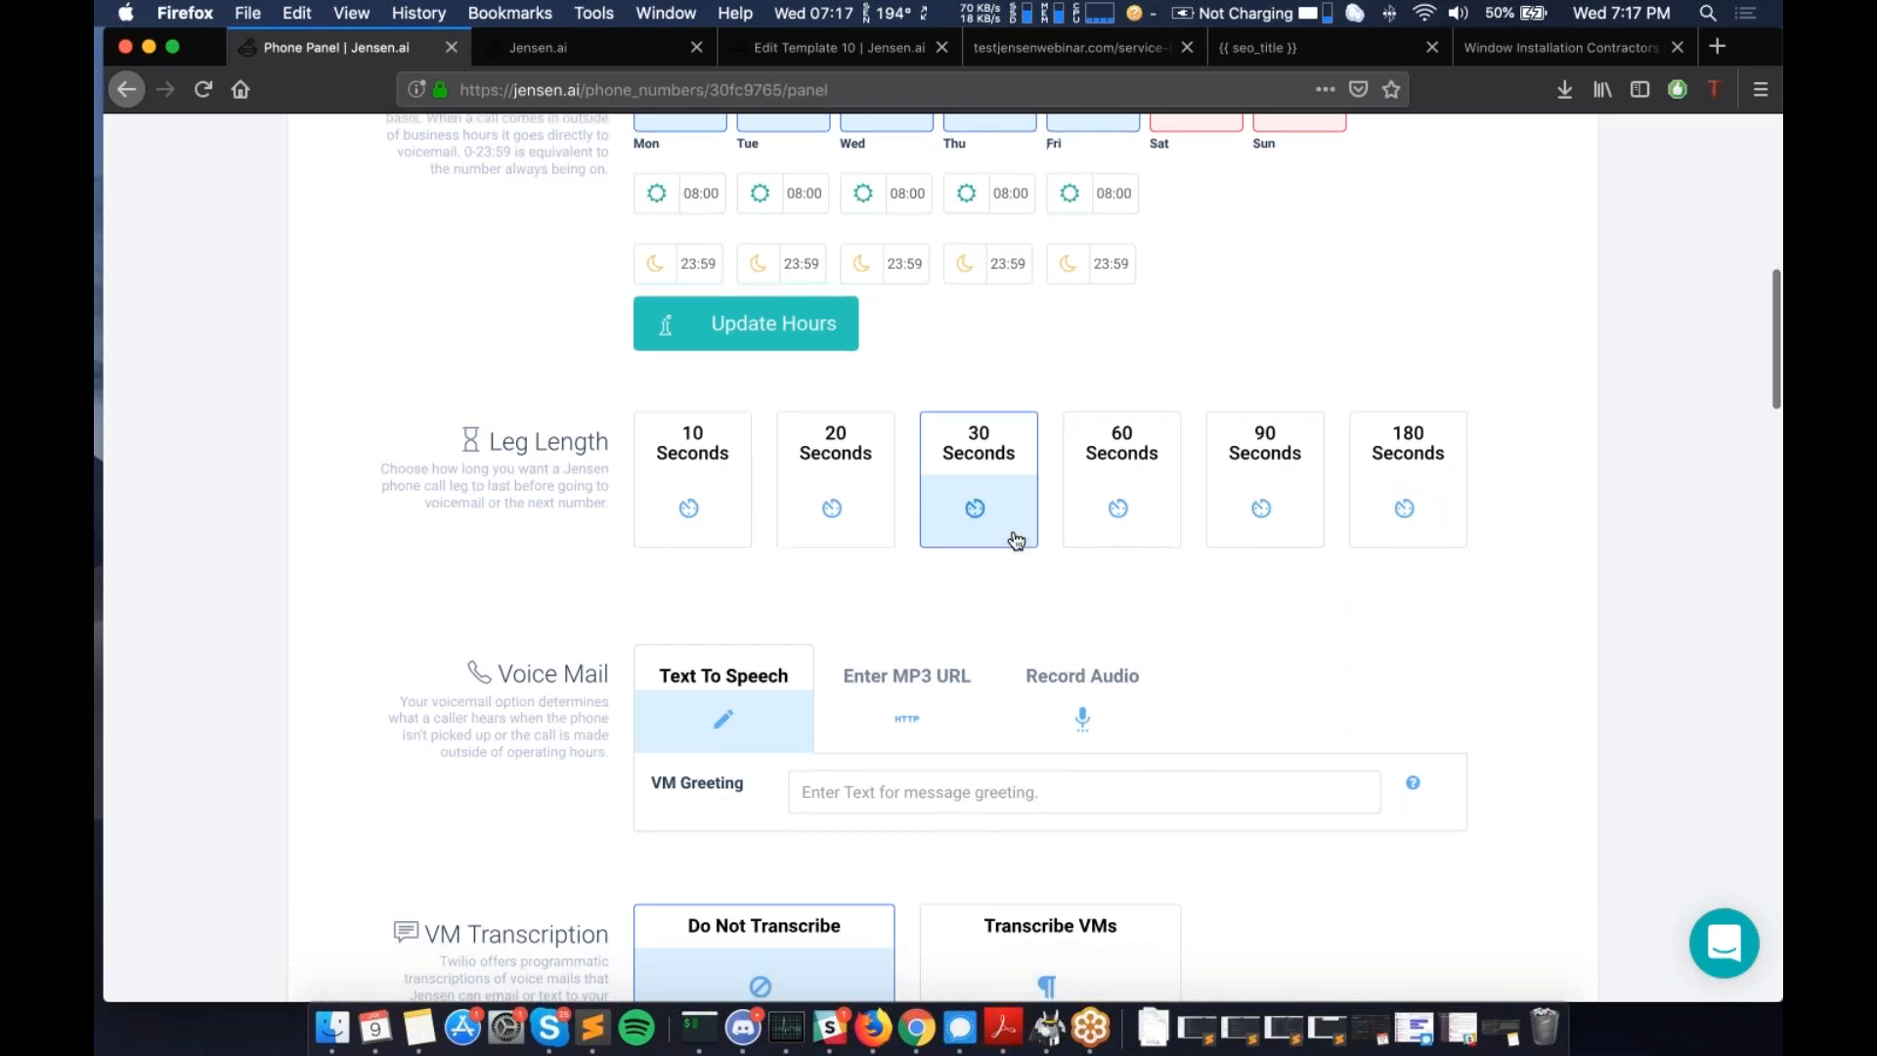
pyautogui.scroll(-2, 1017, 540)
# - Select the word 'Leg' in the Leg Length heading
pyautogui.moveTo(611, 409); pyautogui.dragTo(492, 407)
pyautogui.click(497, 406)
pyautogui.doubleClick(498, 407)
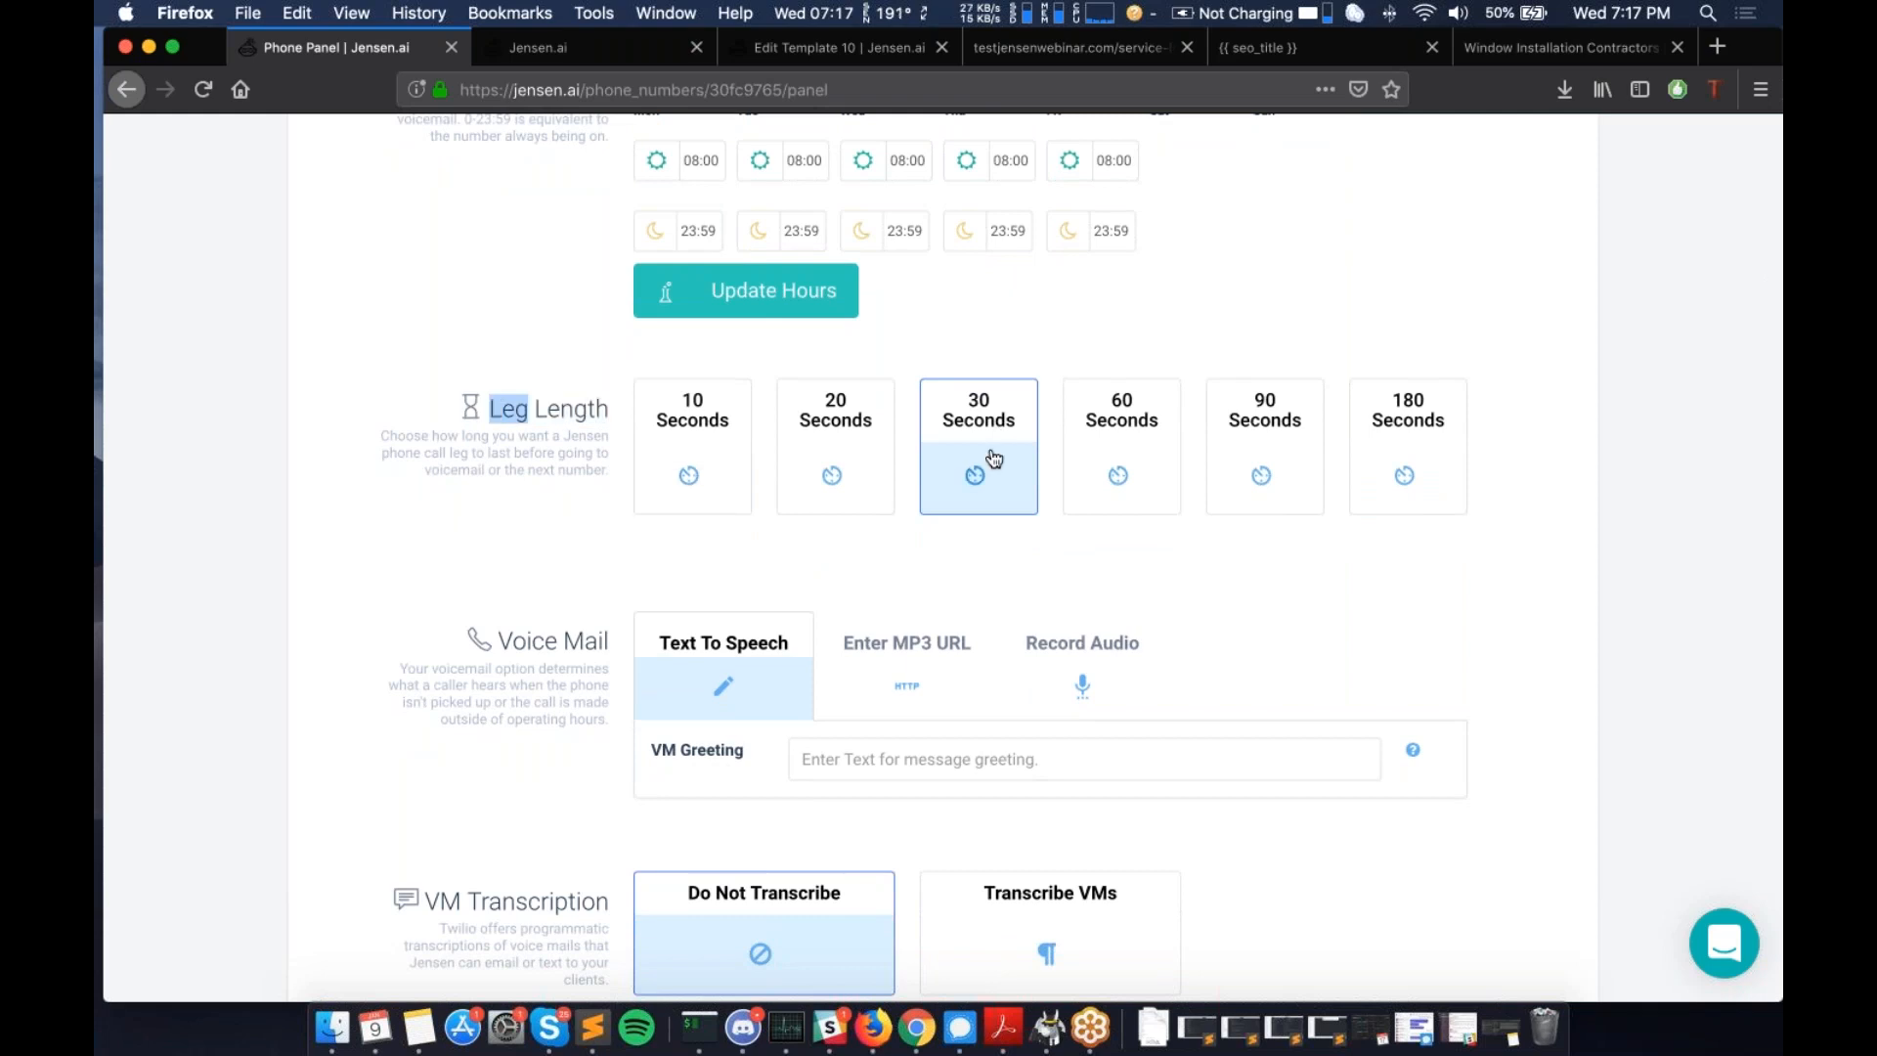
pyautogui.scroll(-5, 577, 430)
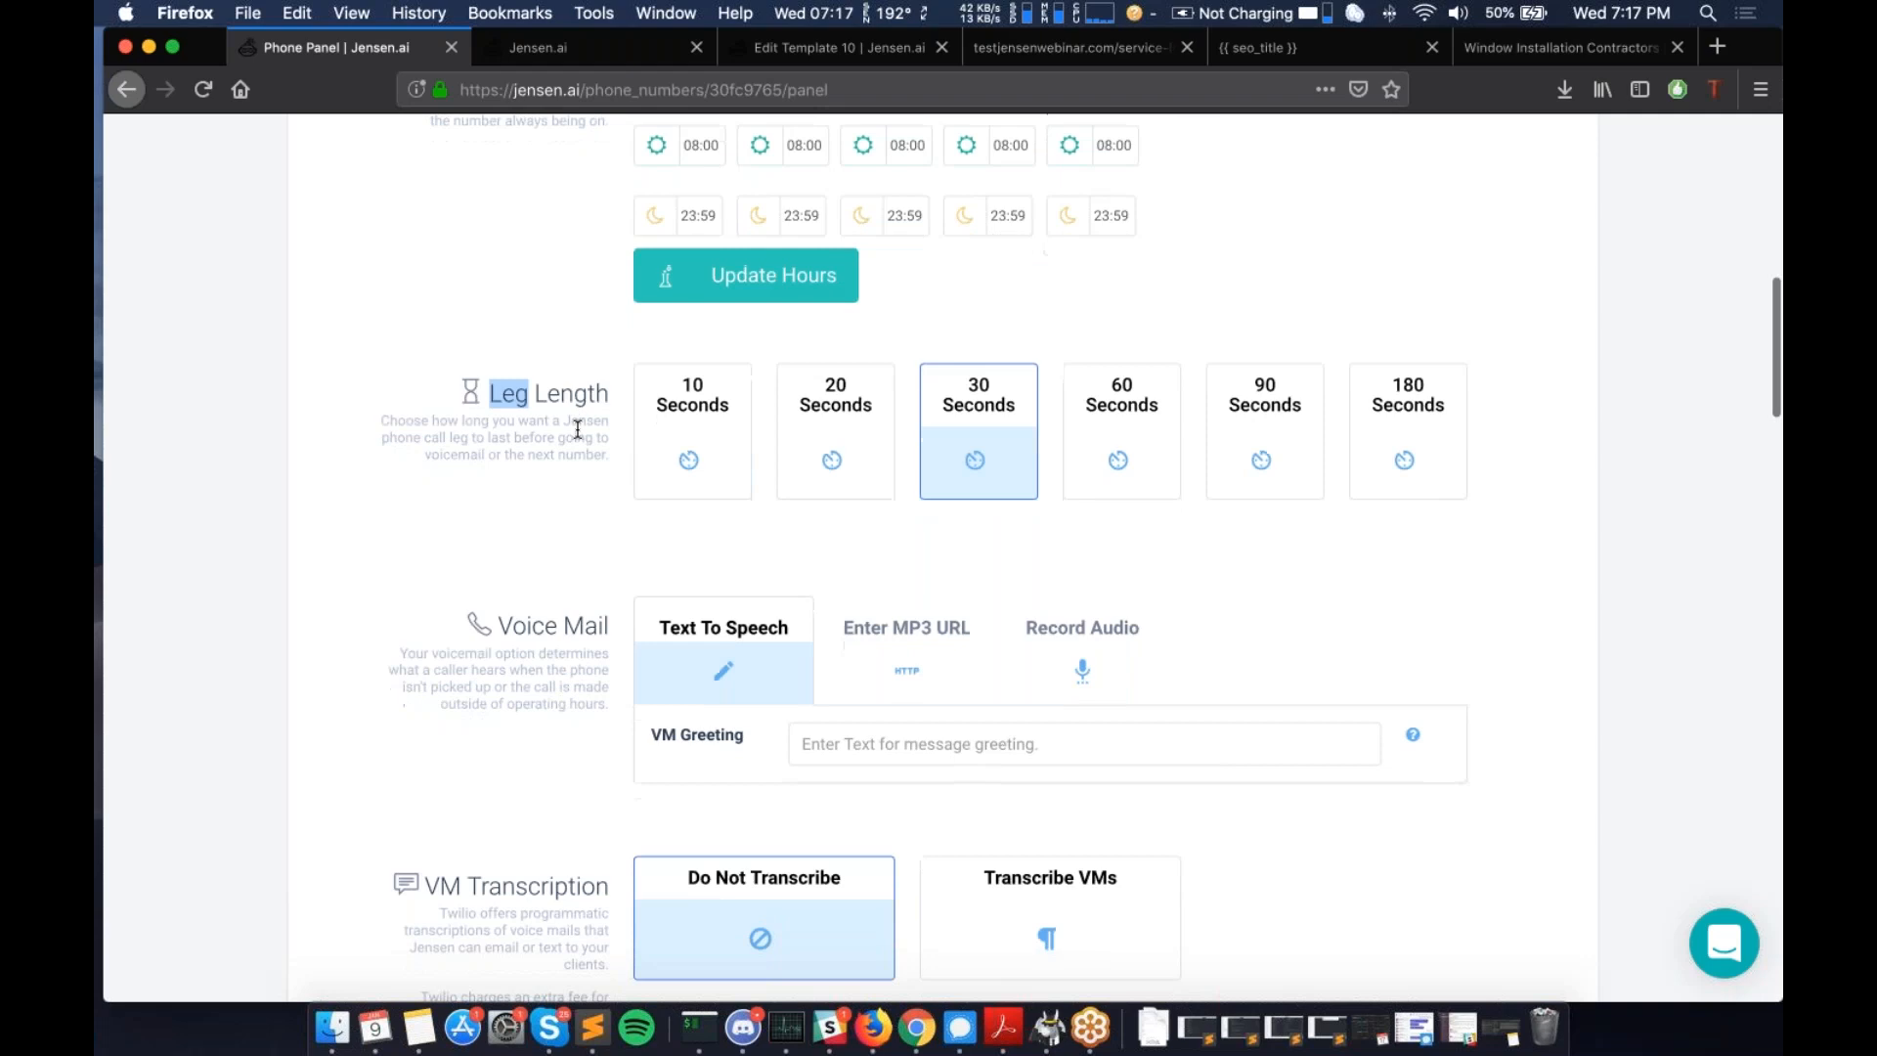
# - Enter the voicemail greeting 'This is my voicemail greeeting.'
pyautogui.scroll(-1, 942, 558)
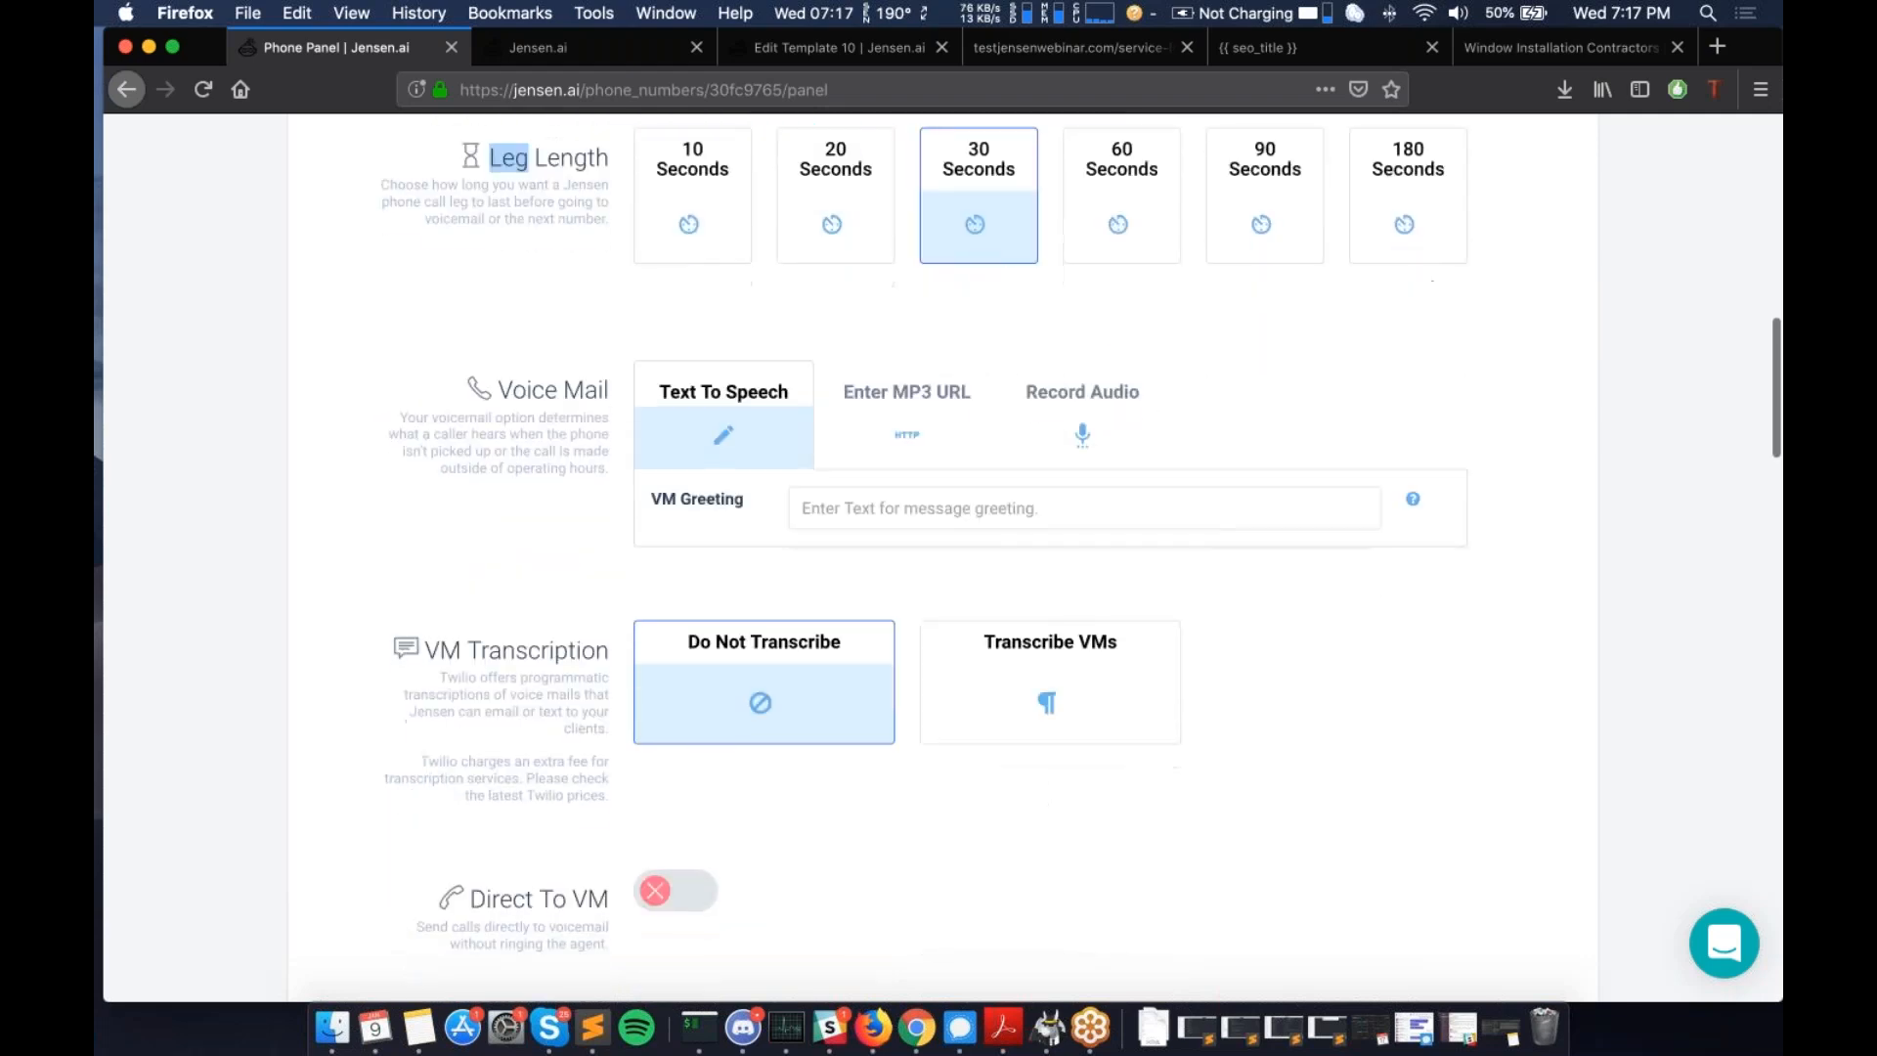
pyautogui.click(1026, 479)
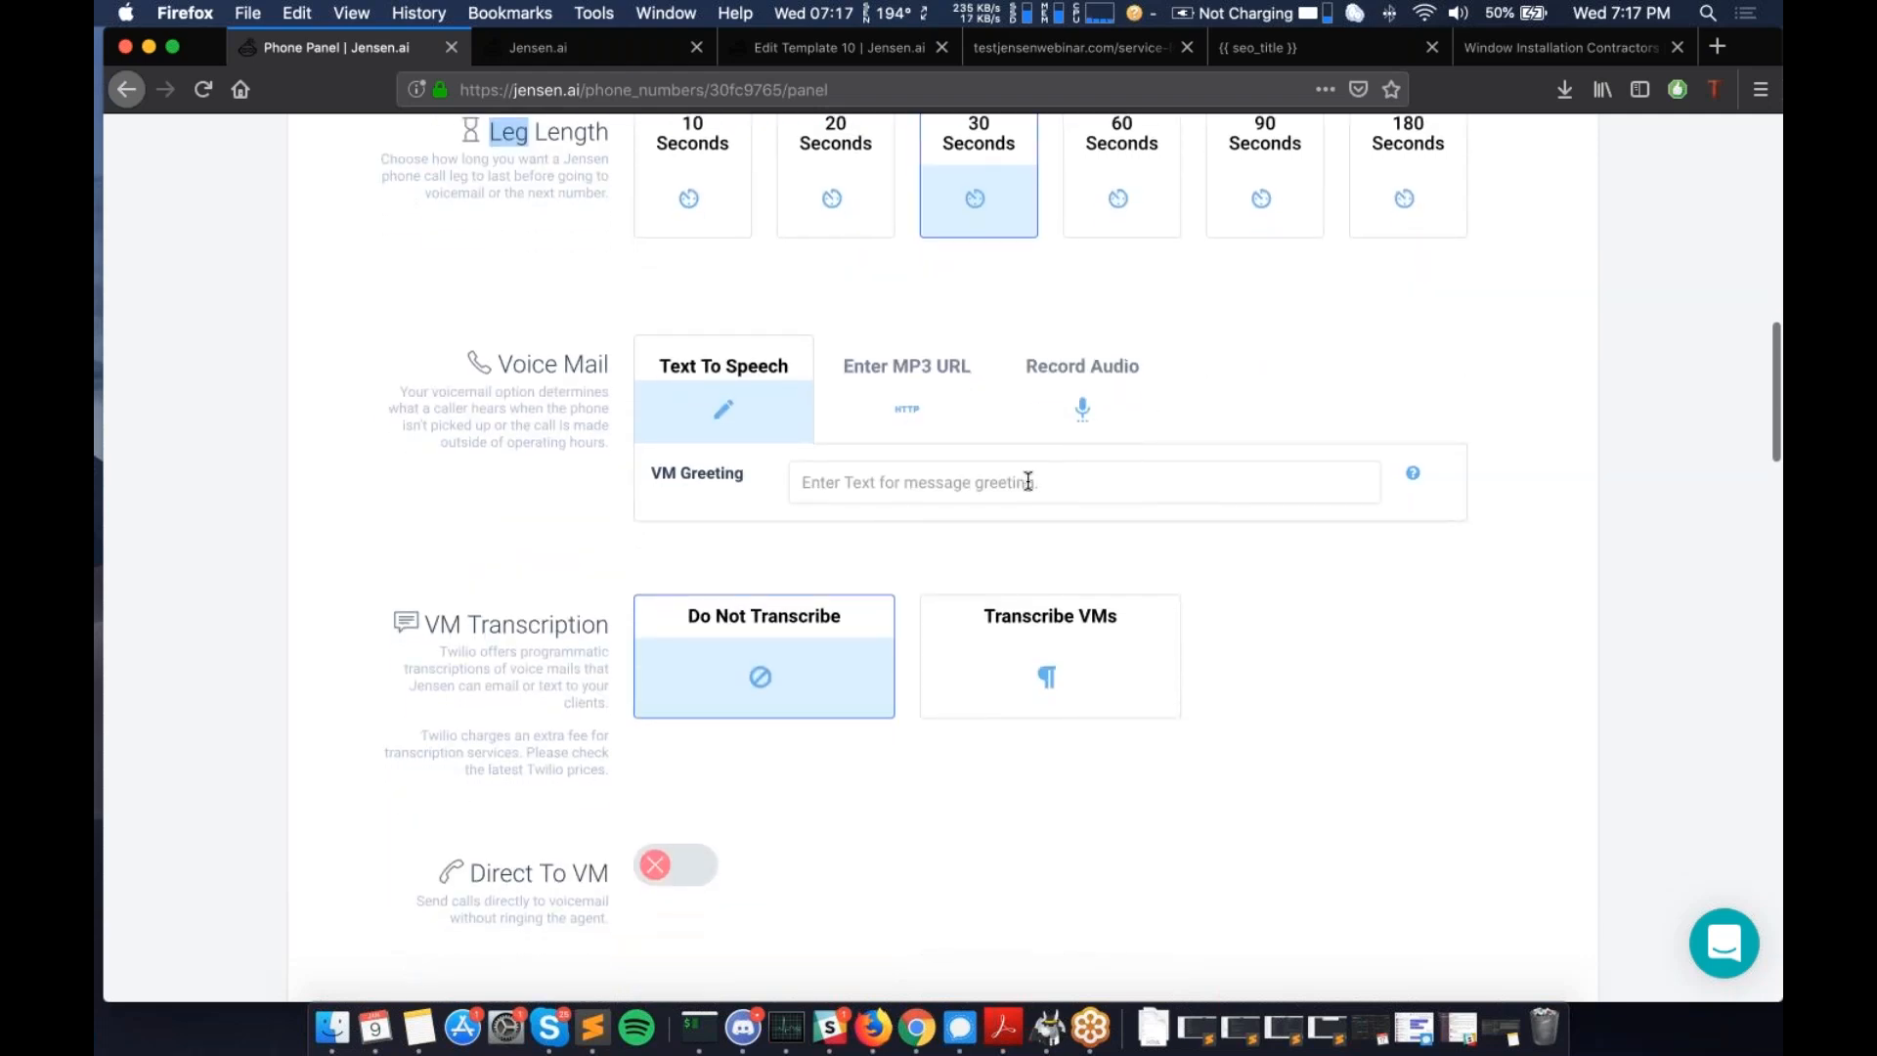
pyautogui.write('This is my voicemail greeeting')
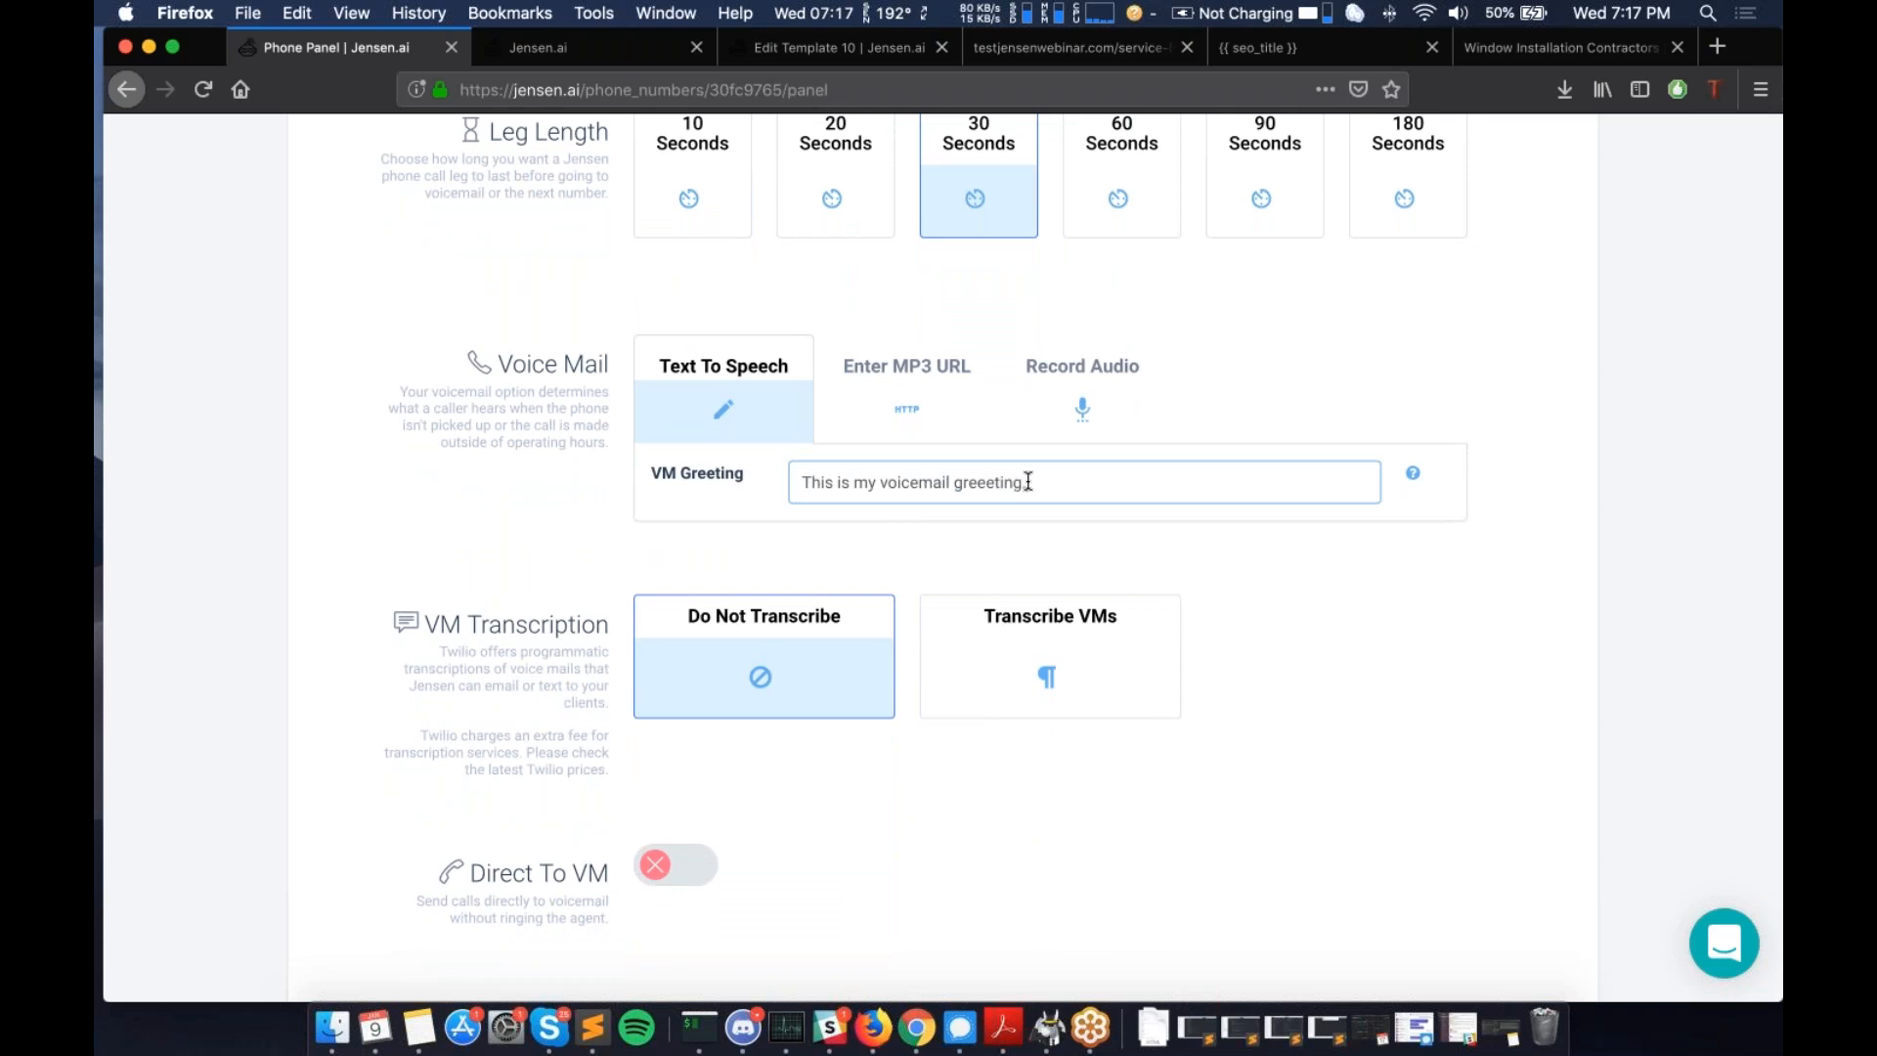
pyautogui.write('.')
# - Switch the voicemail source to MP3 URL, then Record Audio, and highlight the VM Transcription section
pyautogui.click(902, 410)
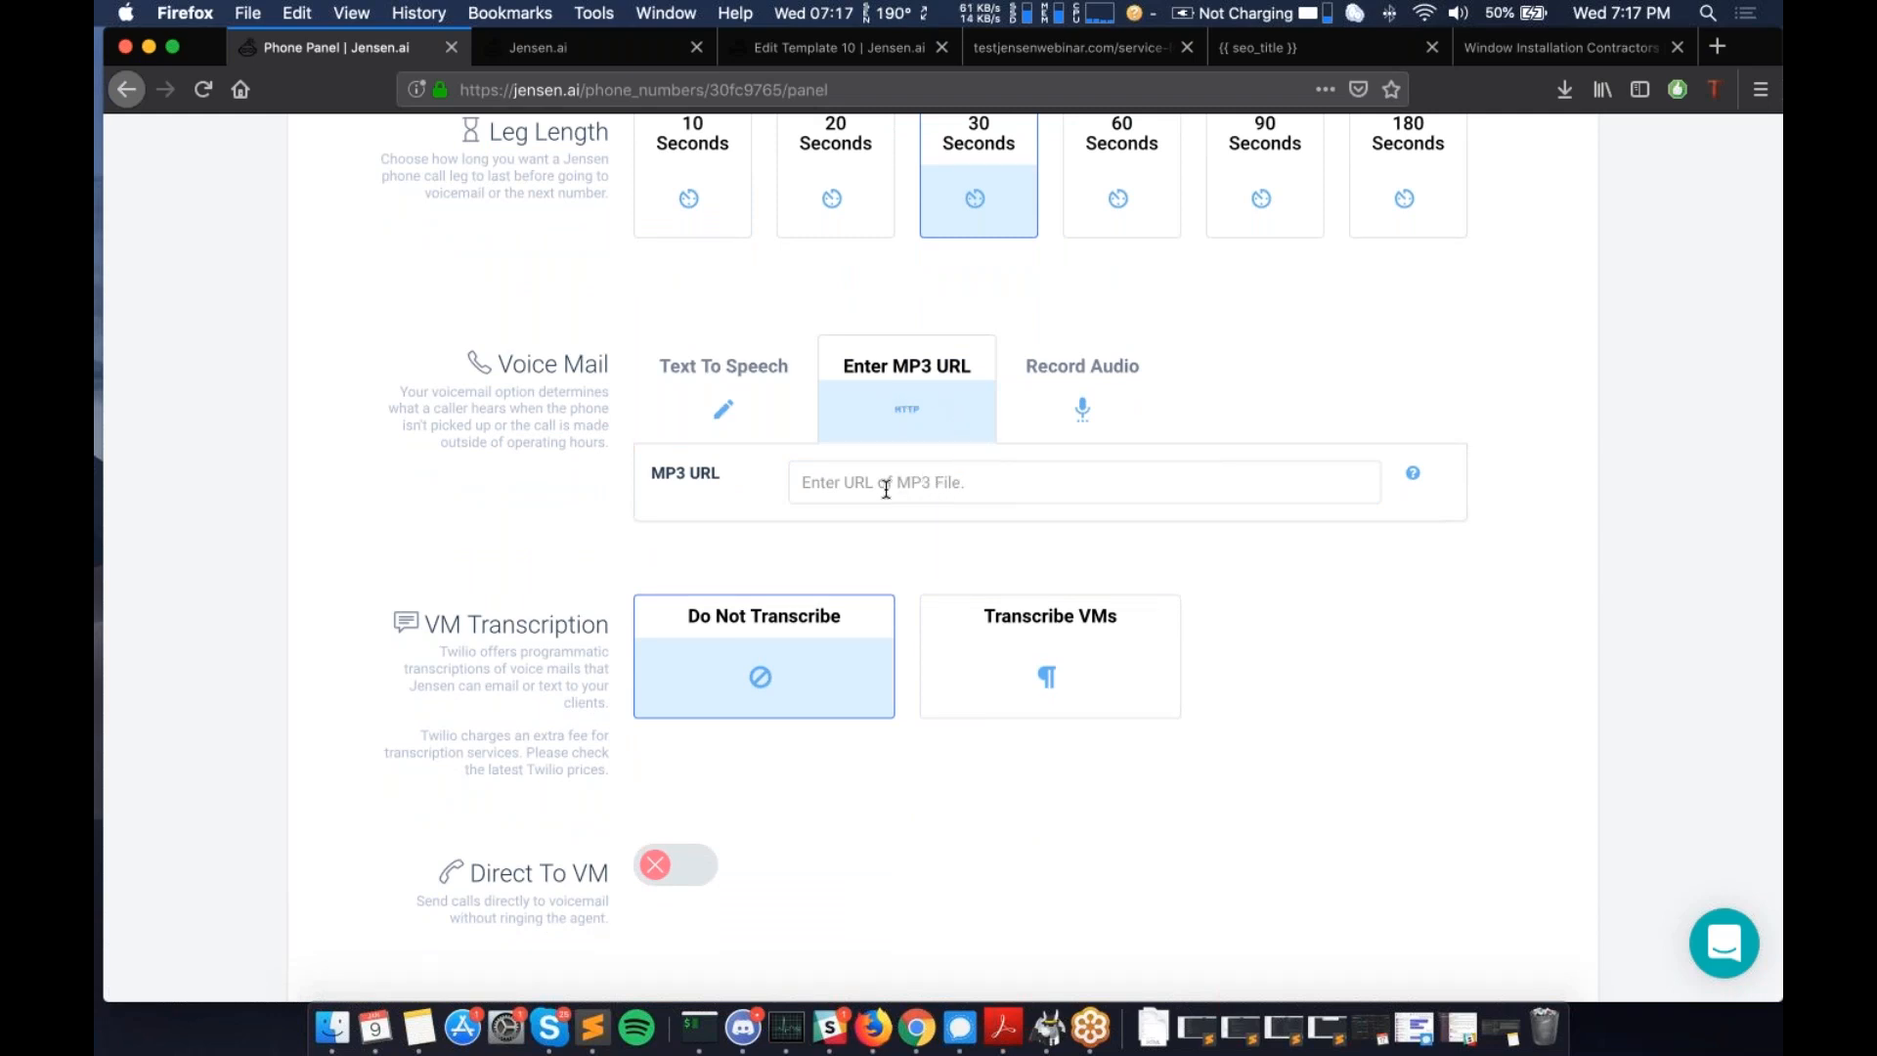
pyautogui.click(1035, 403)
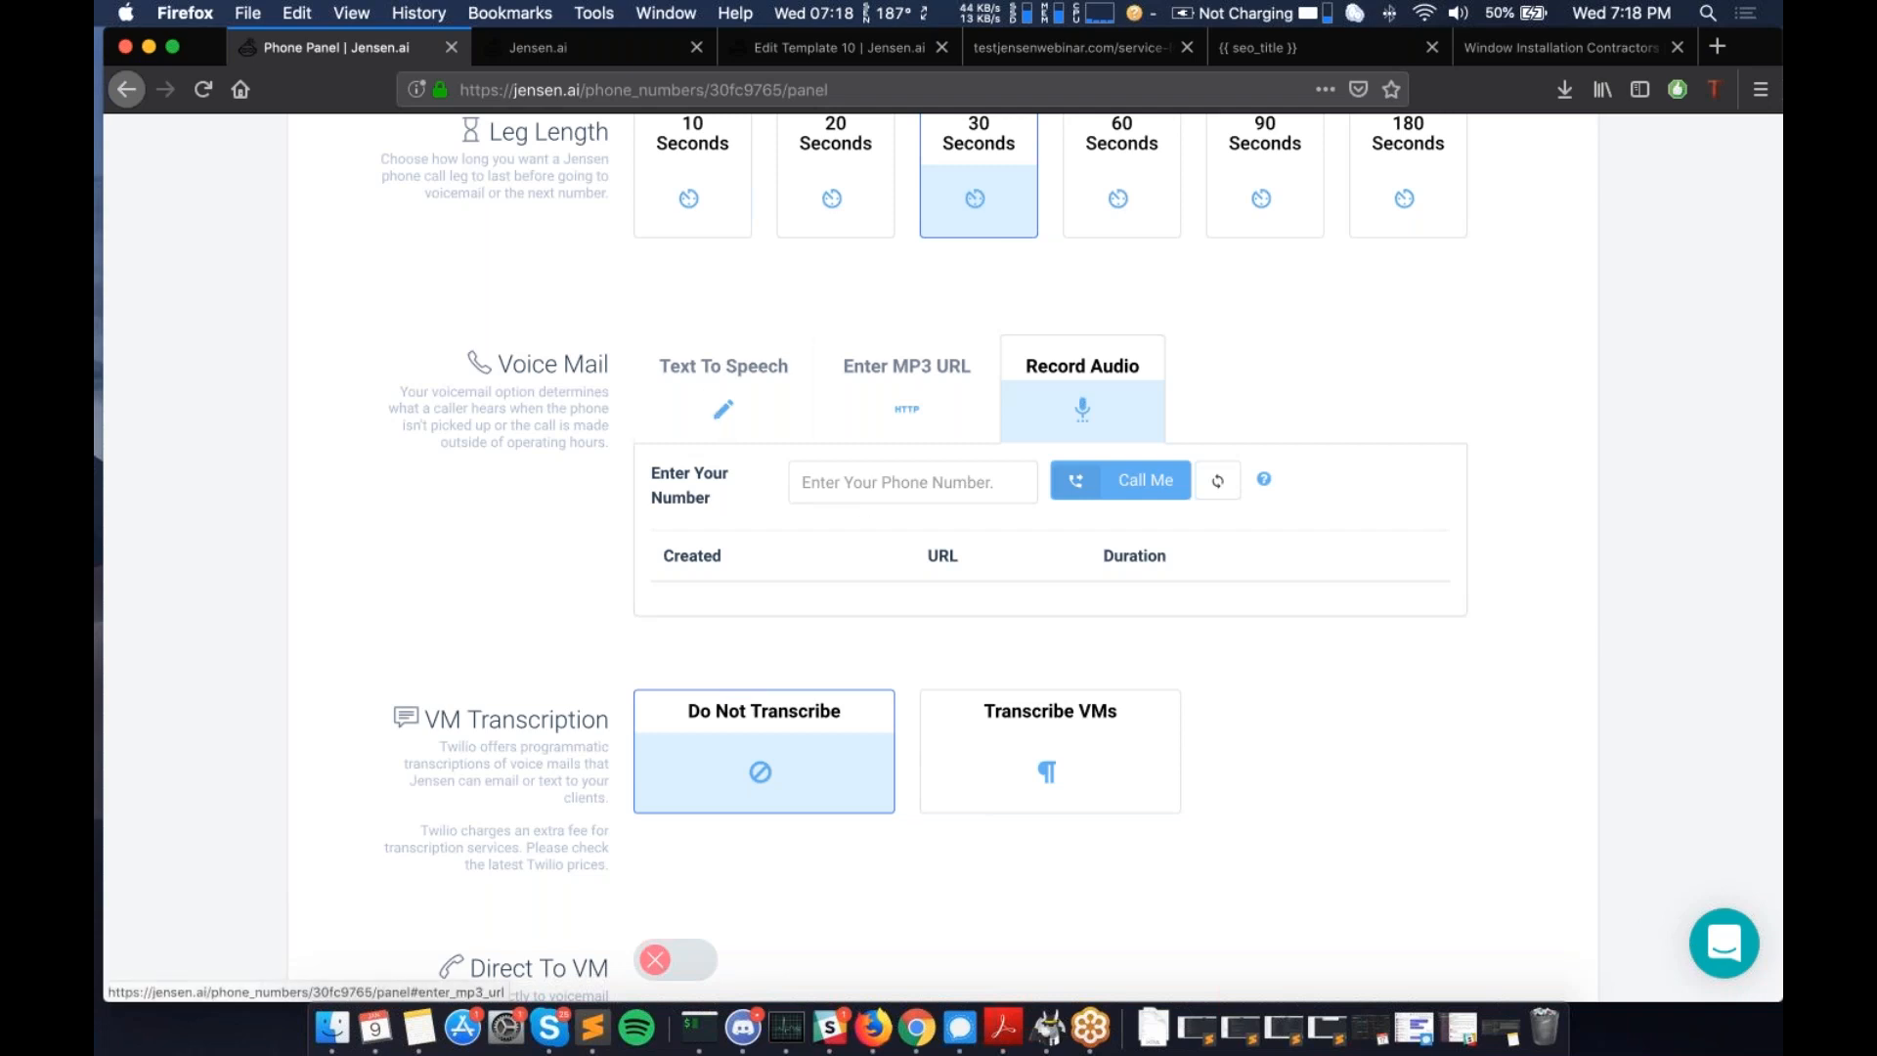
pyautogui.scroll(-5, 428, 237)
pyautogui.moveTo(427, 237); pyautogui.dragTo(605, 383)
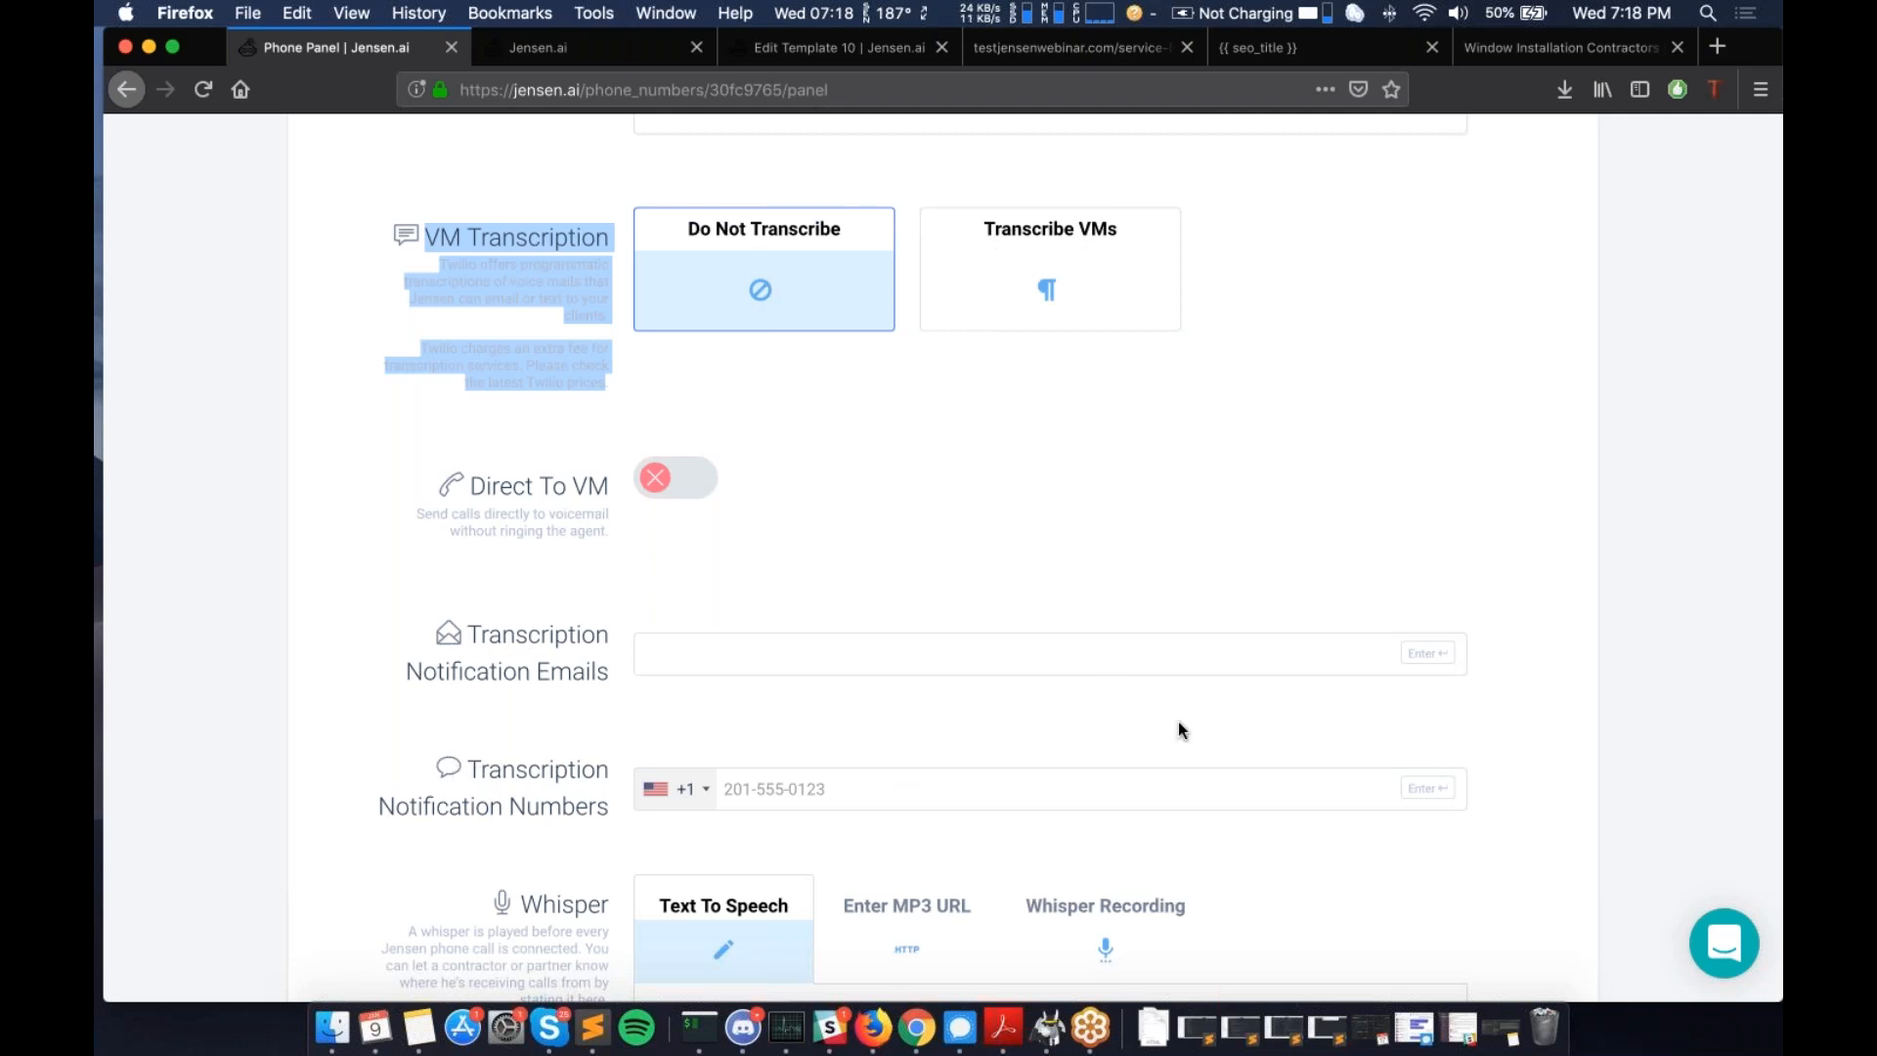
pyautogui.click(626, 401)
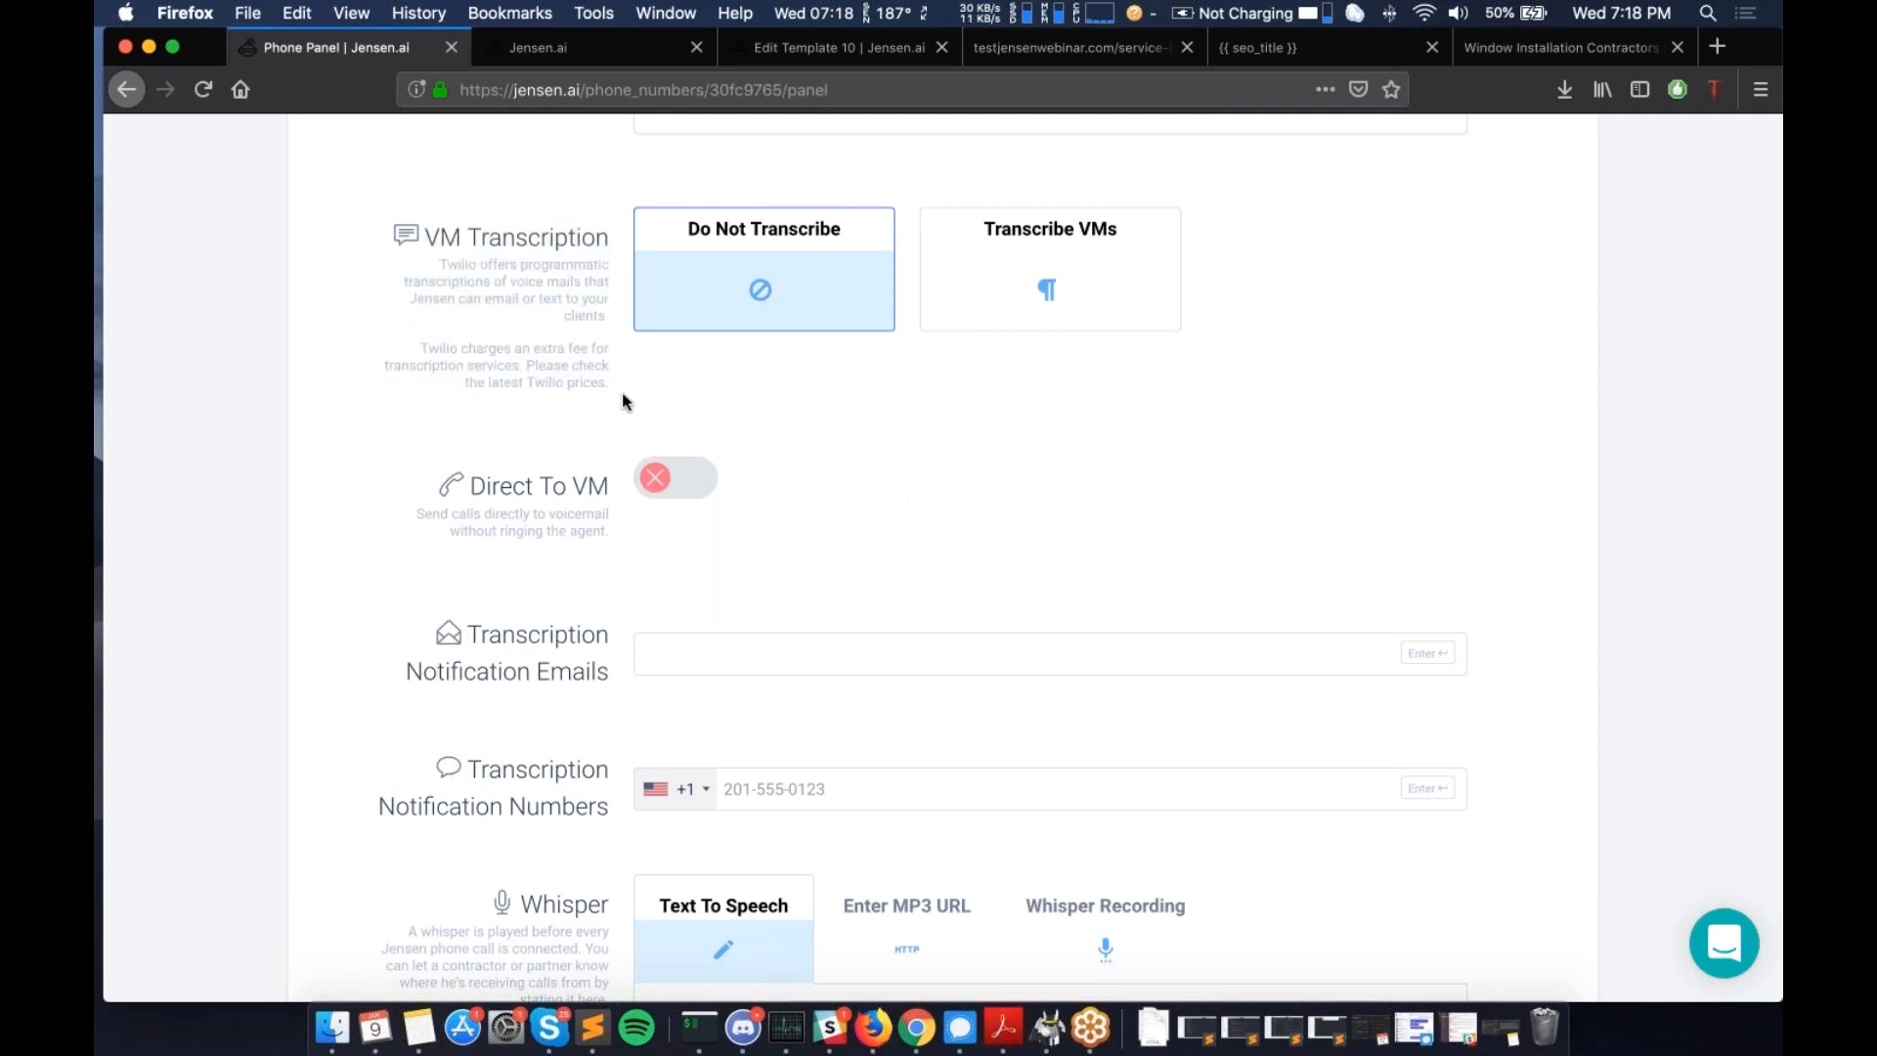
pyautogui.scroll(3, 624, 401)
pyautogui.scroll(-4, 634, 455)
pyautogui.click(670, 387)
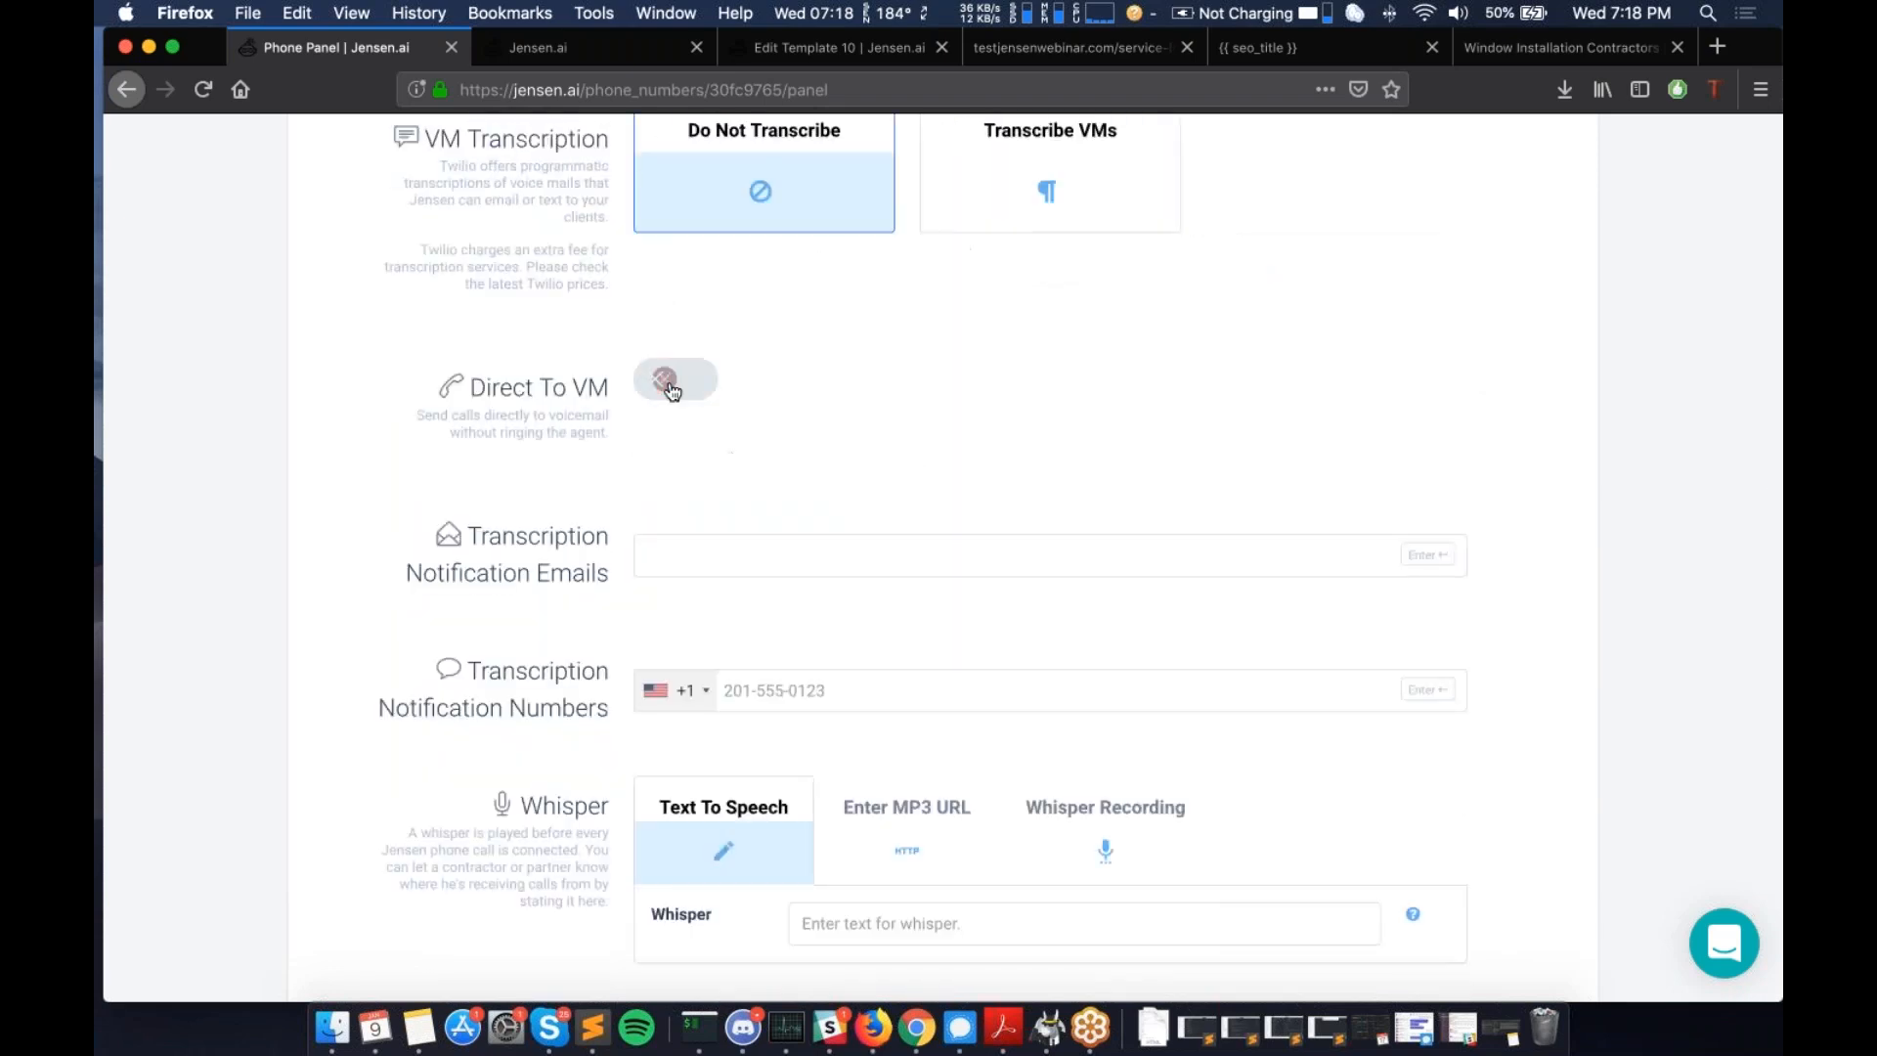
pyautogui.click(674, 391)
pyautogui.scroll(-5, 675, 391)
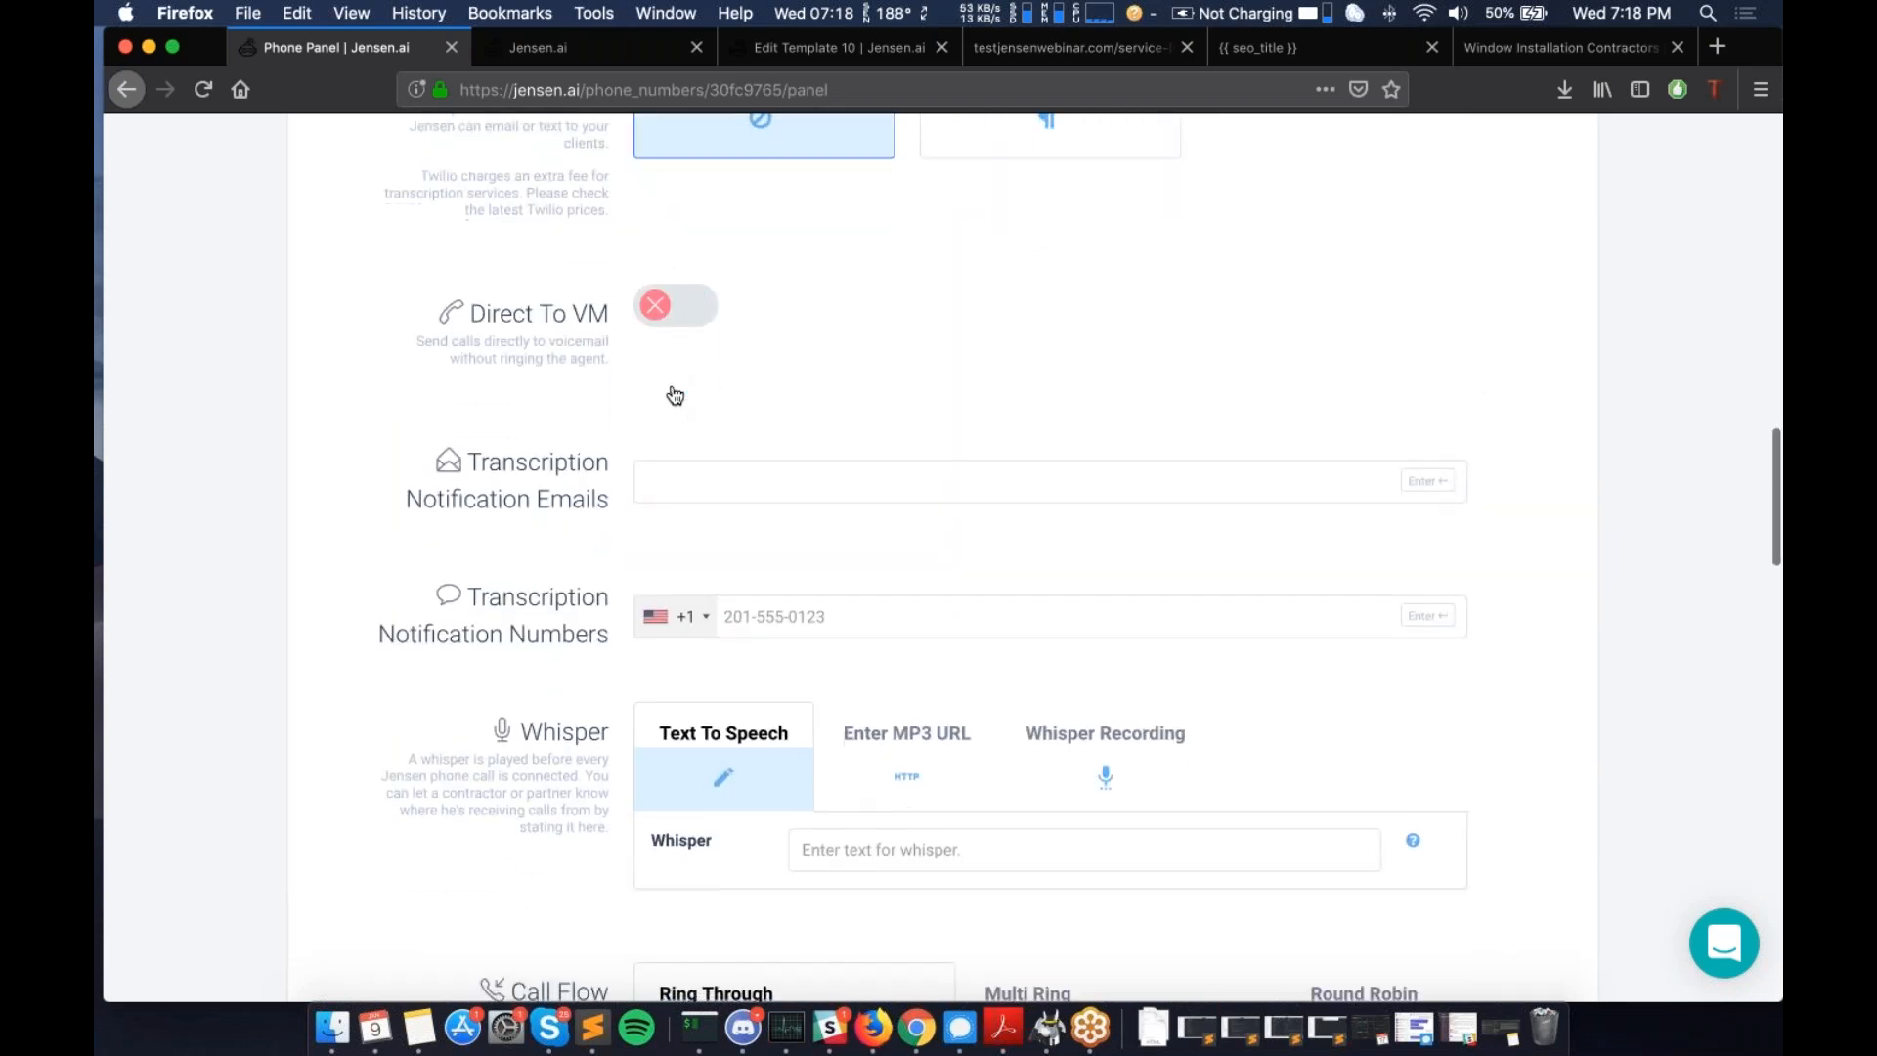
pyautogui.scroll(-5, 924, 557)
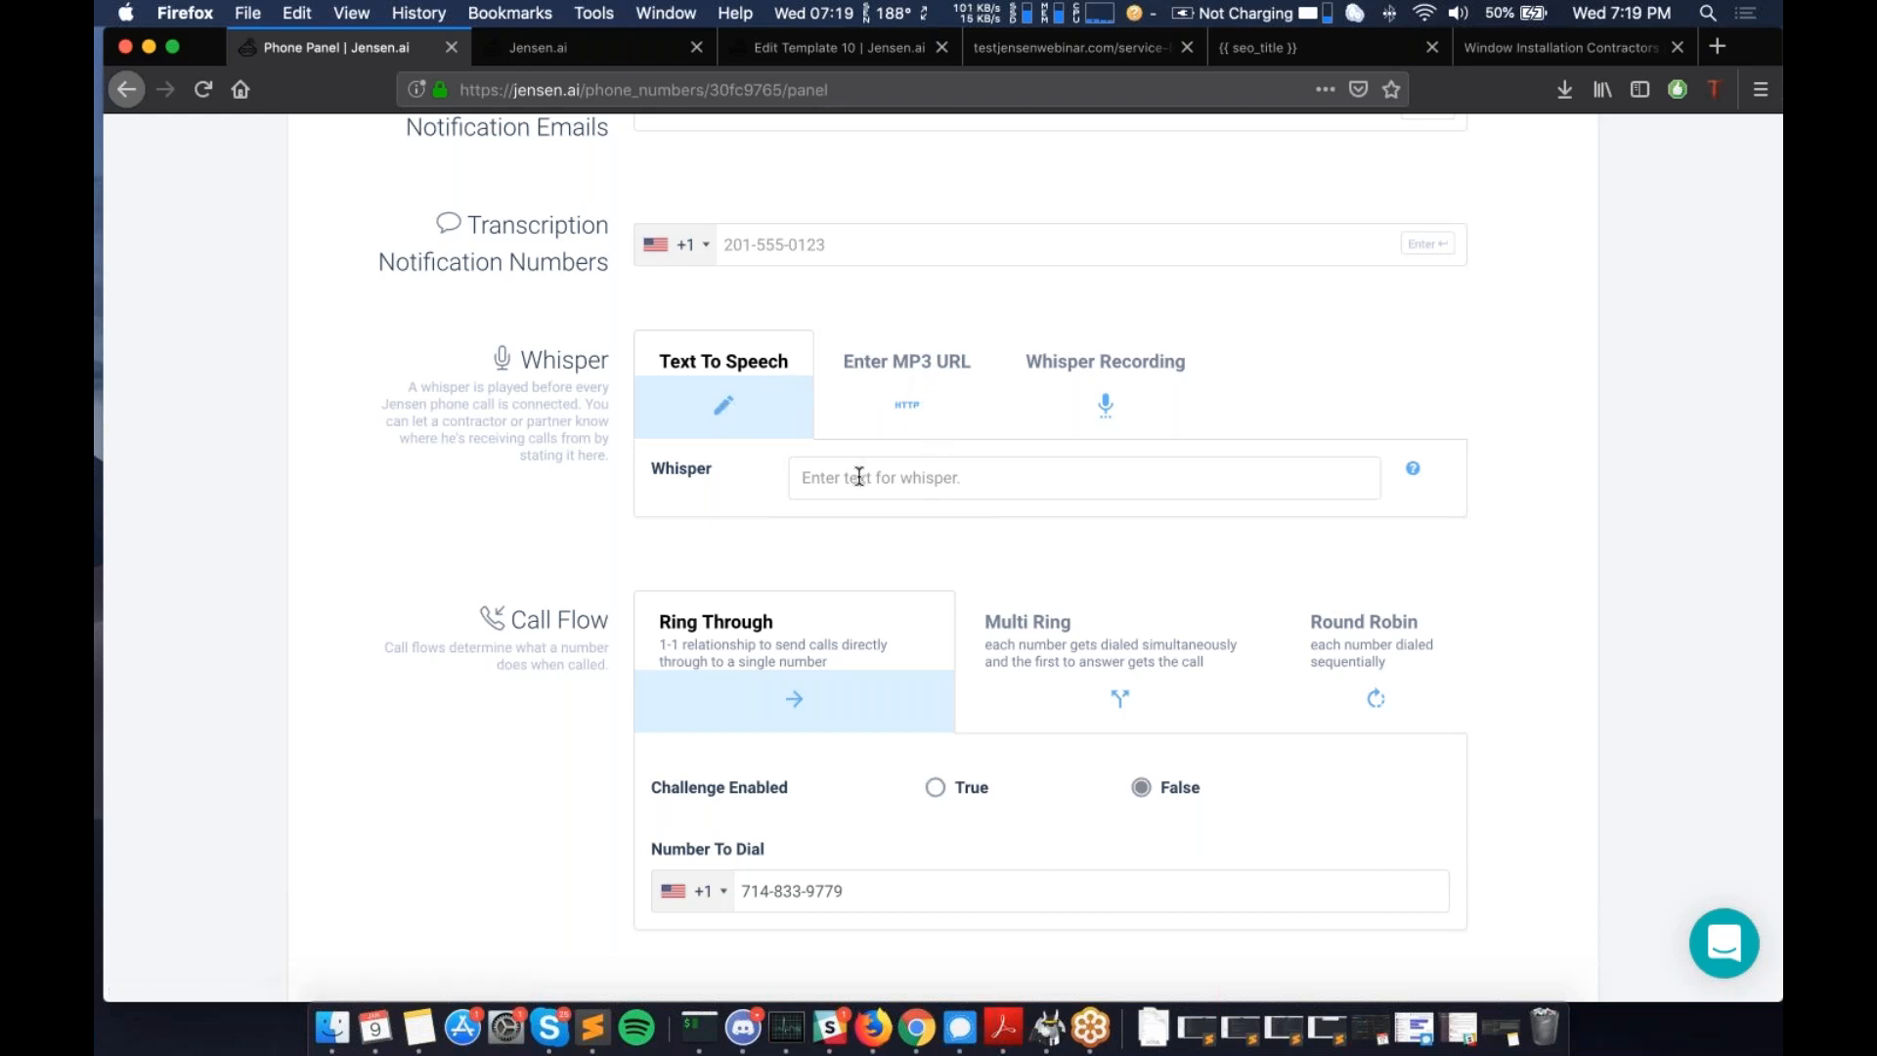
# - Set the whisper to Text To Speech reading 'This is a dog walking lead from Nate'
pyautogui.click(927, 371)
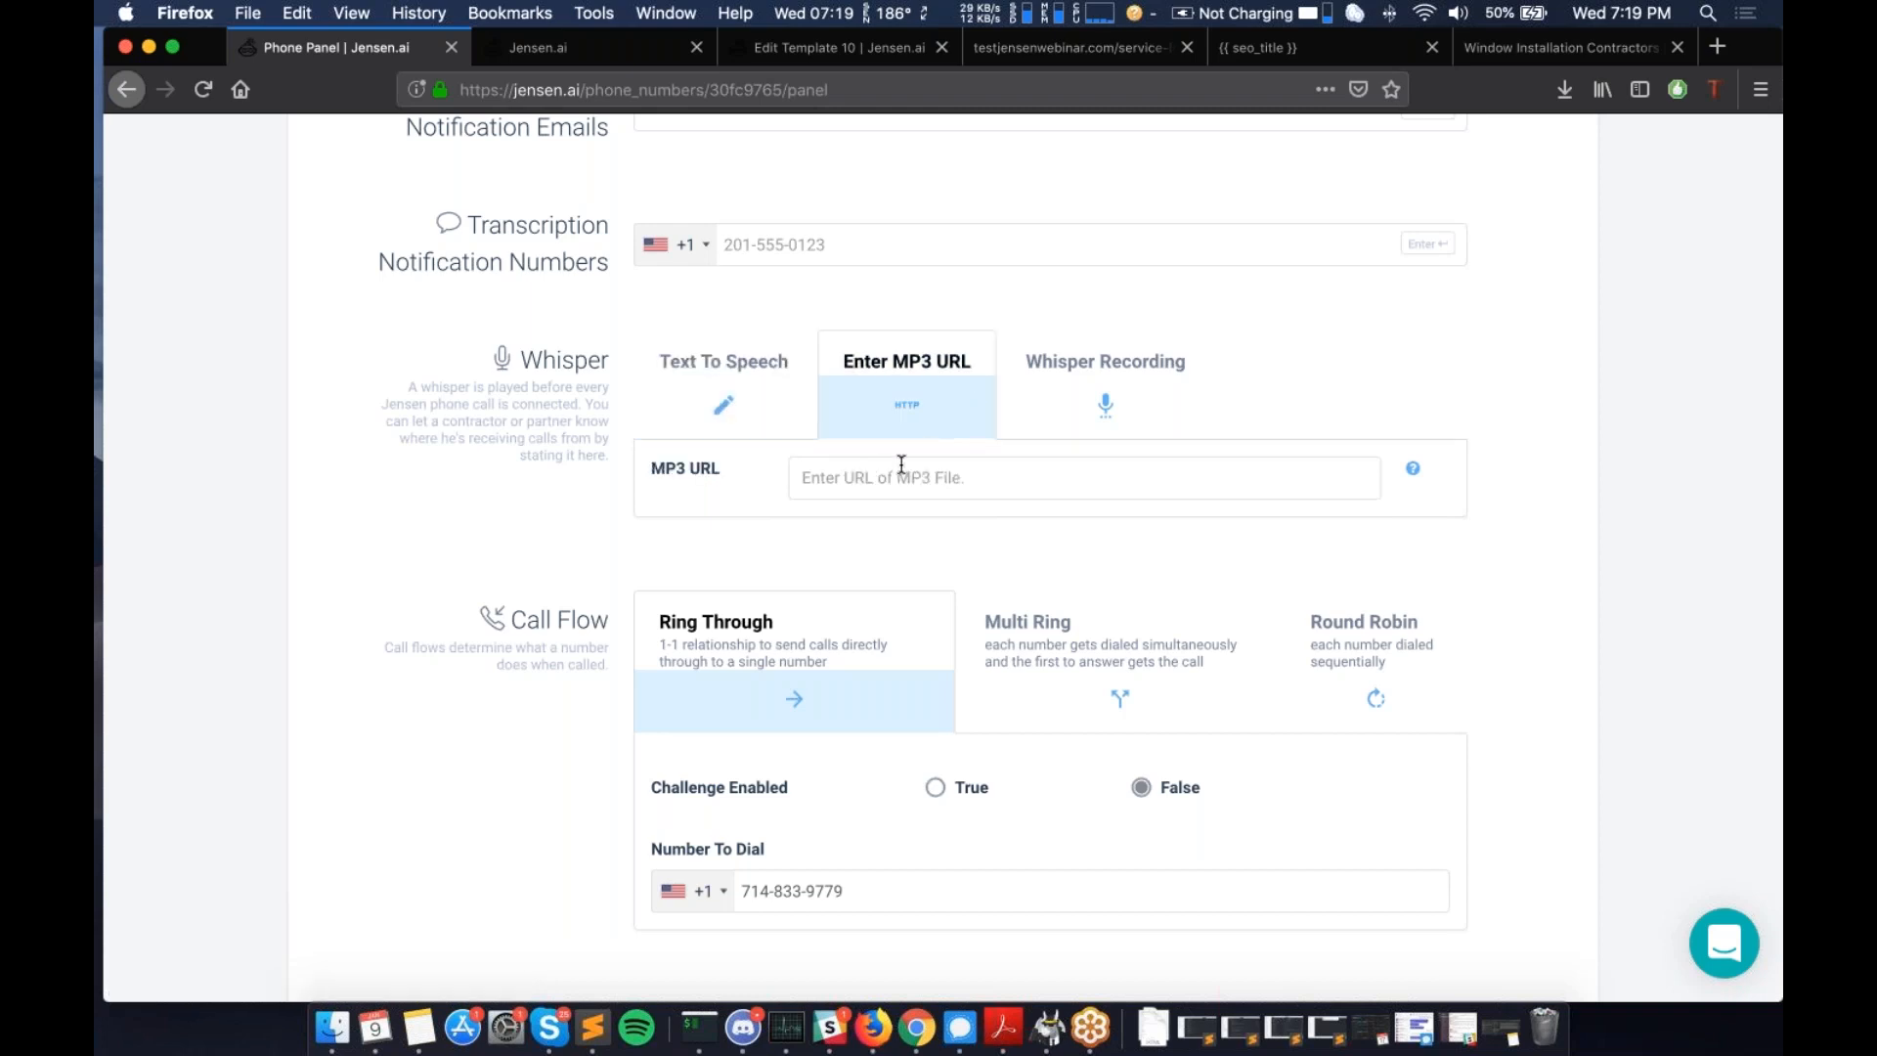
pyautogui.click(1106, 398)
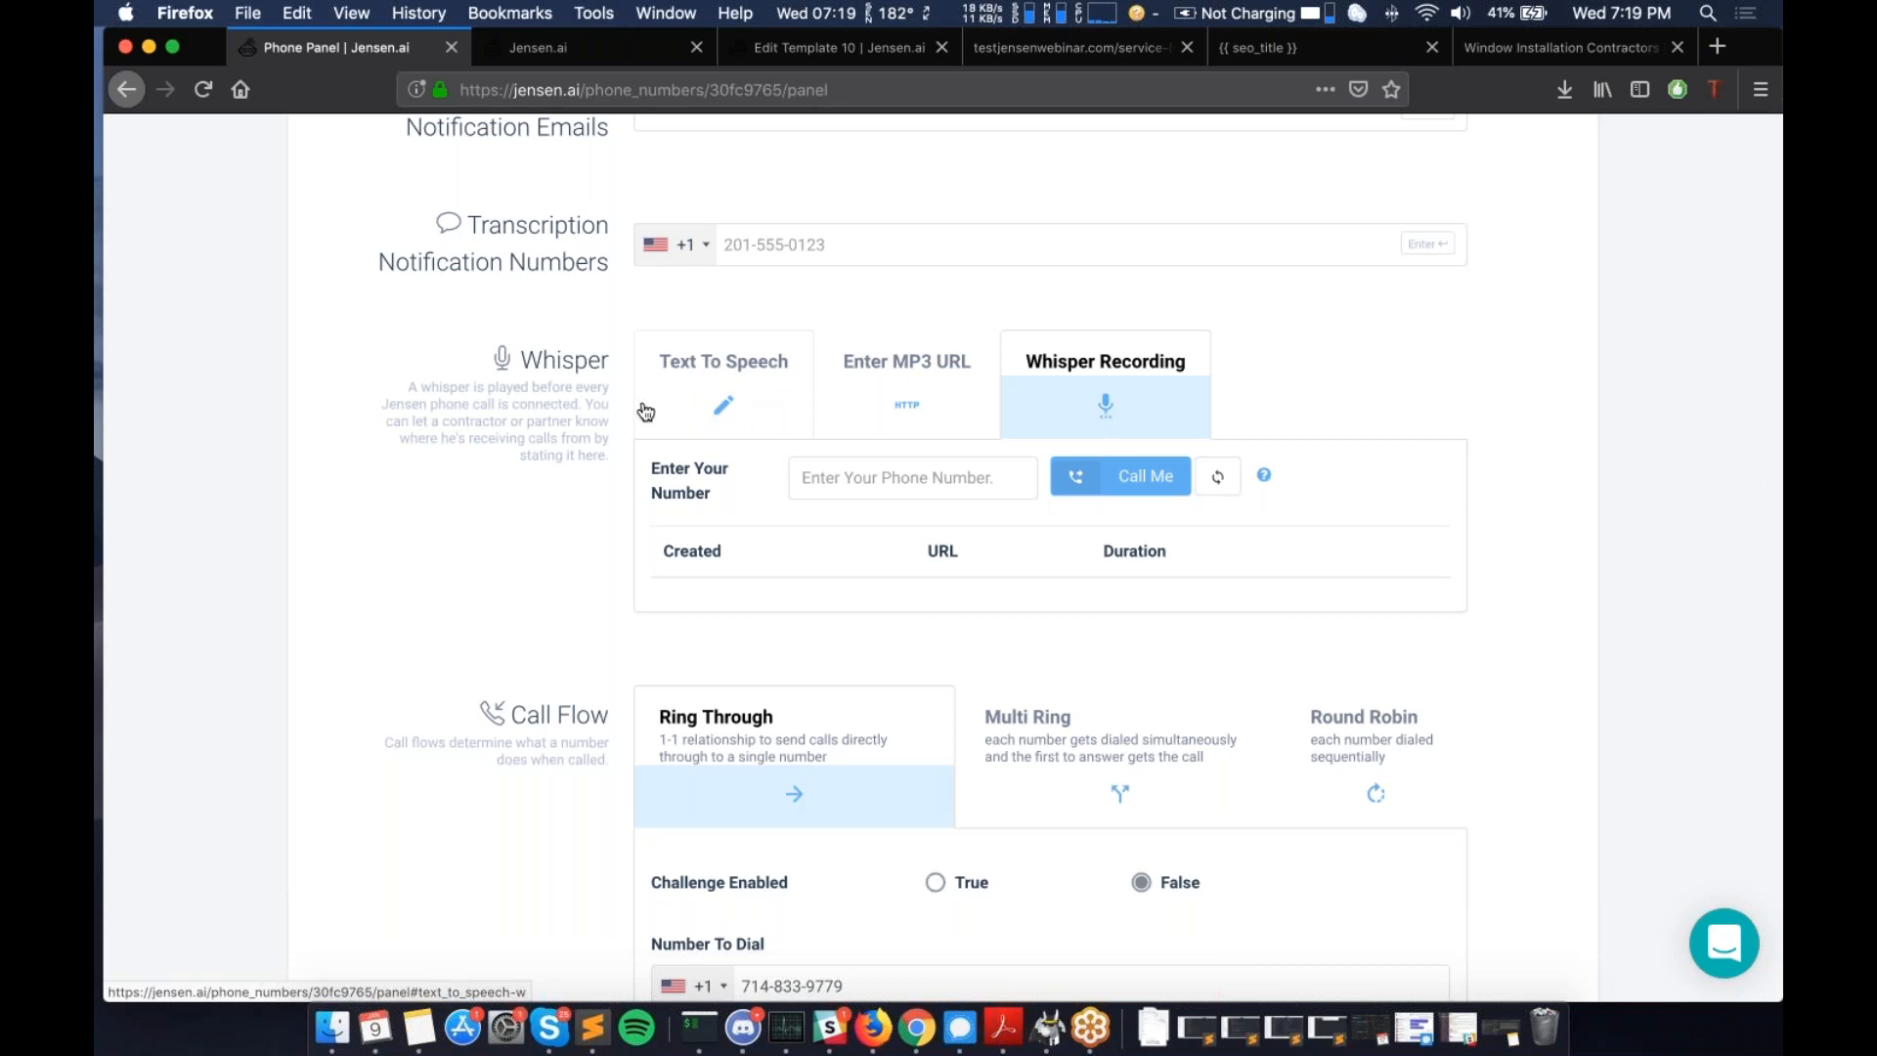
pyautogui.click(760, 414)
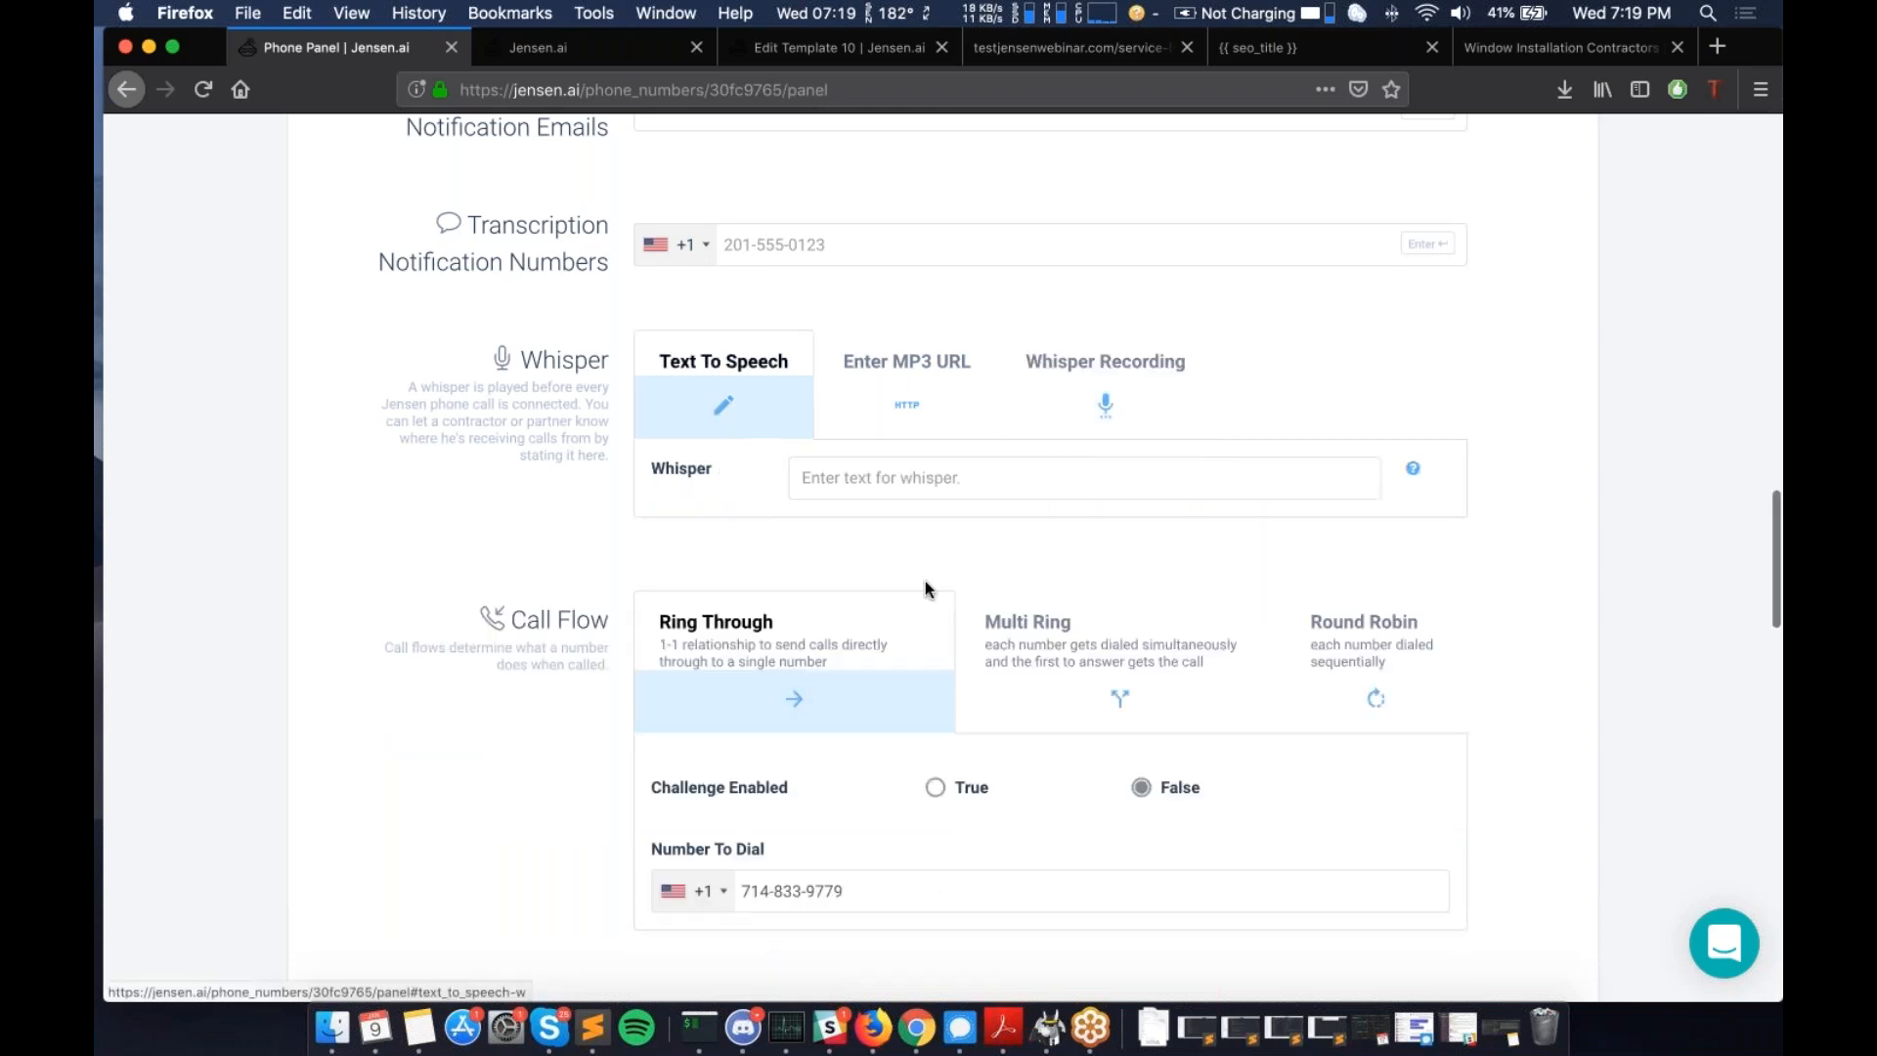
pyautogui.click(937, 479)
pyautogui.write('This is a dog walking')
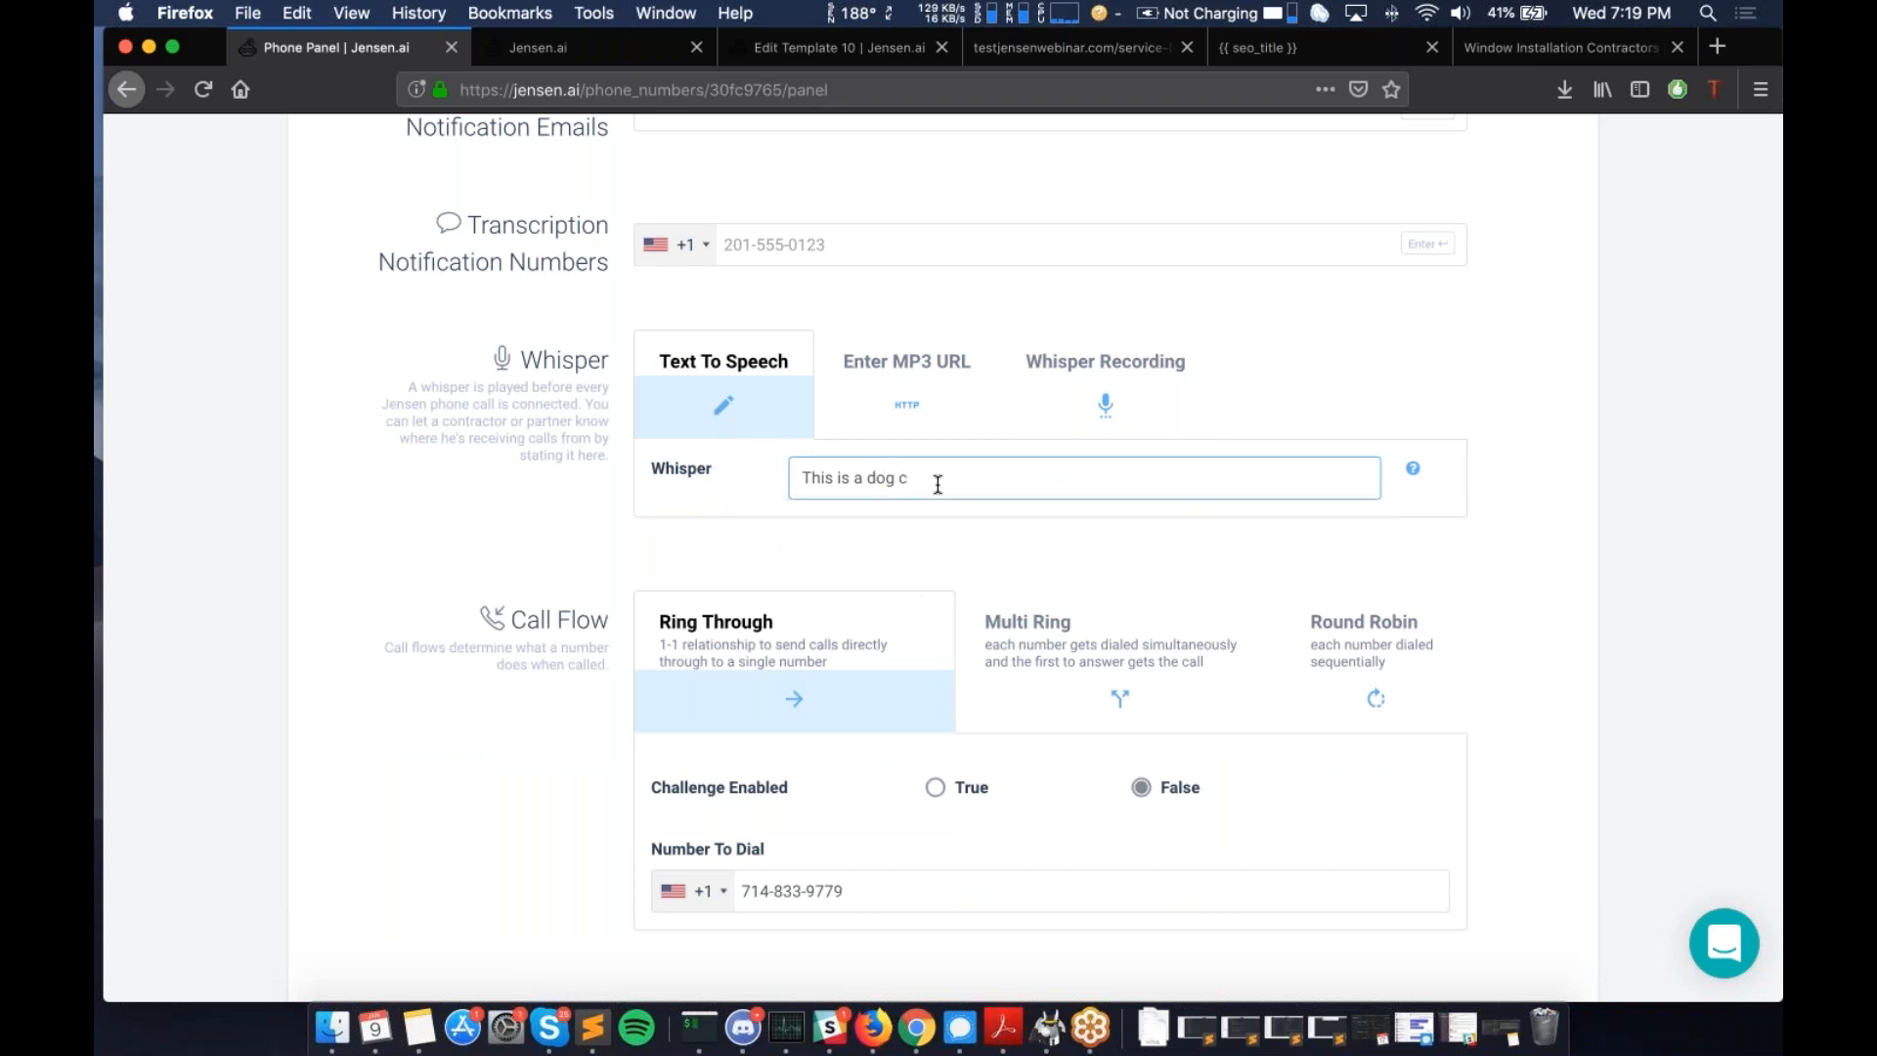
pyautogui.write(' lead from Nate.')
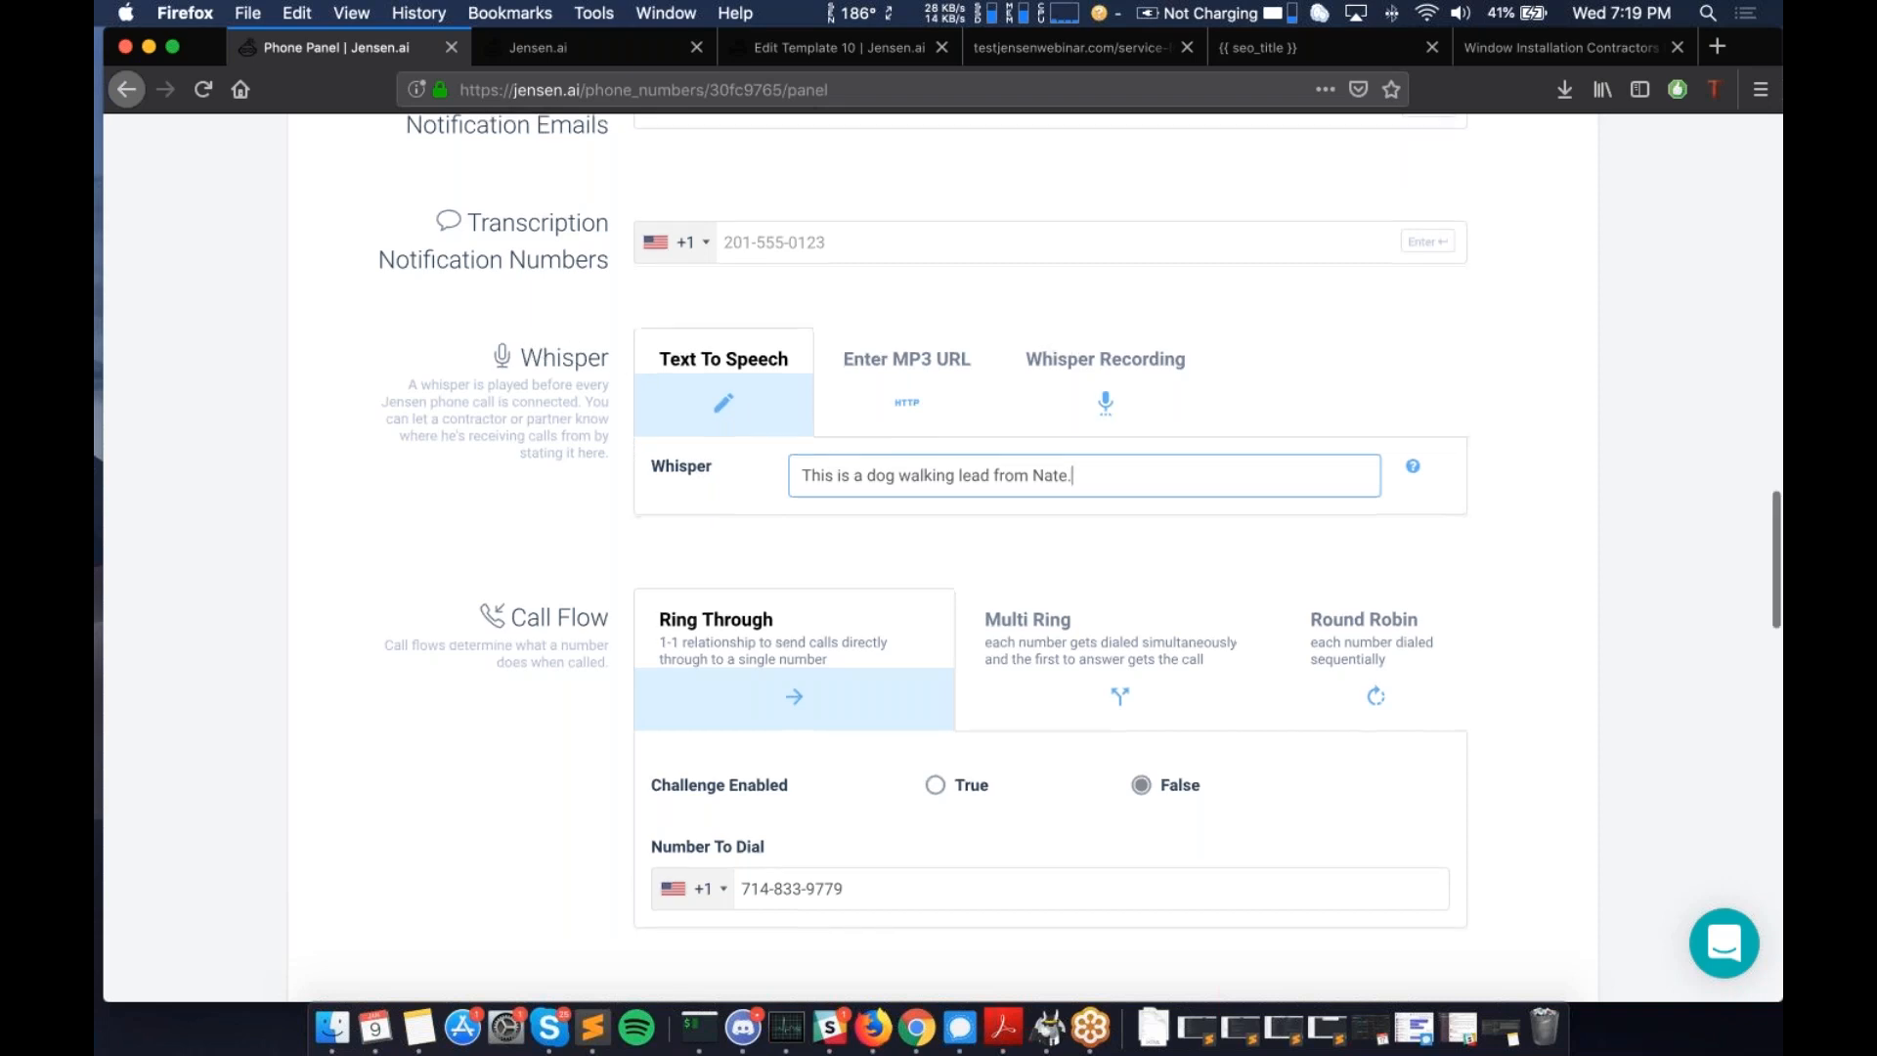
pyautogui.scroll(-1, 938, 558)
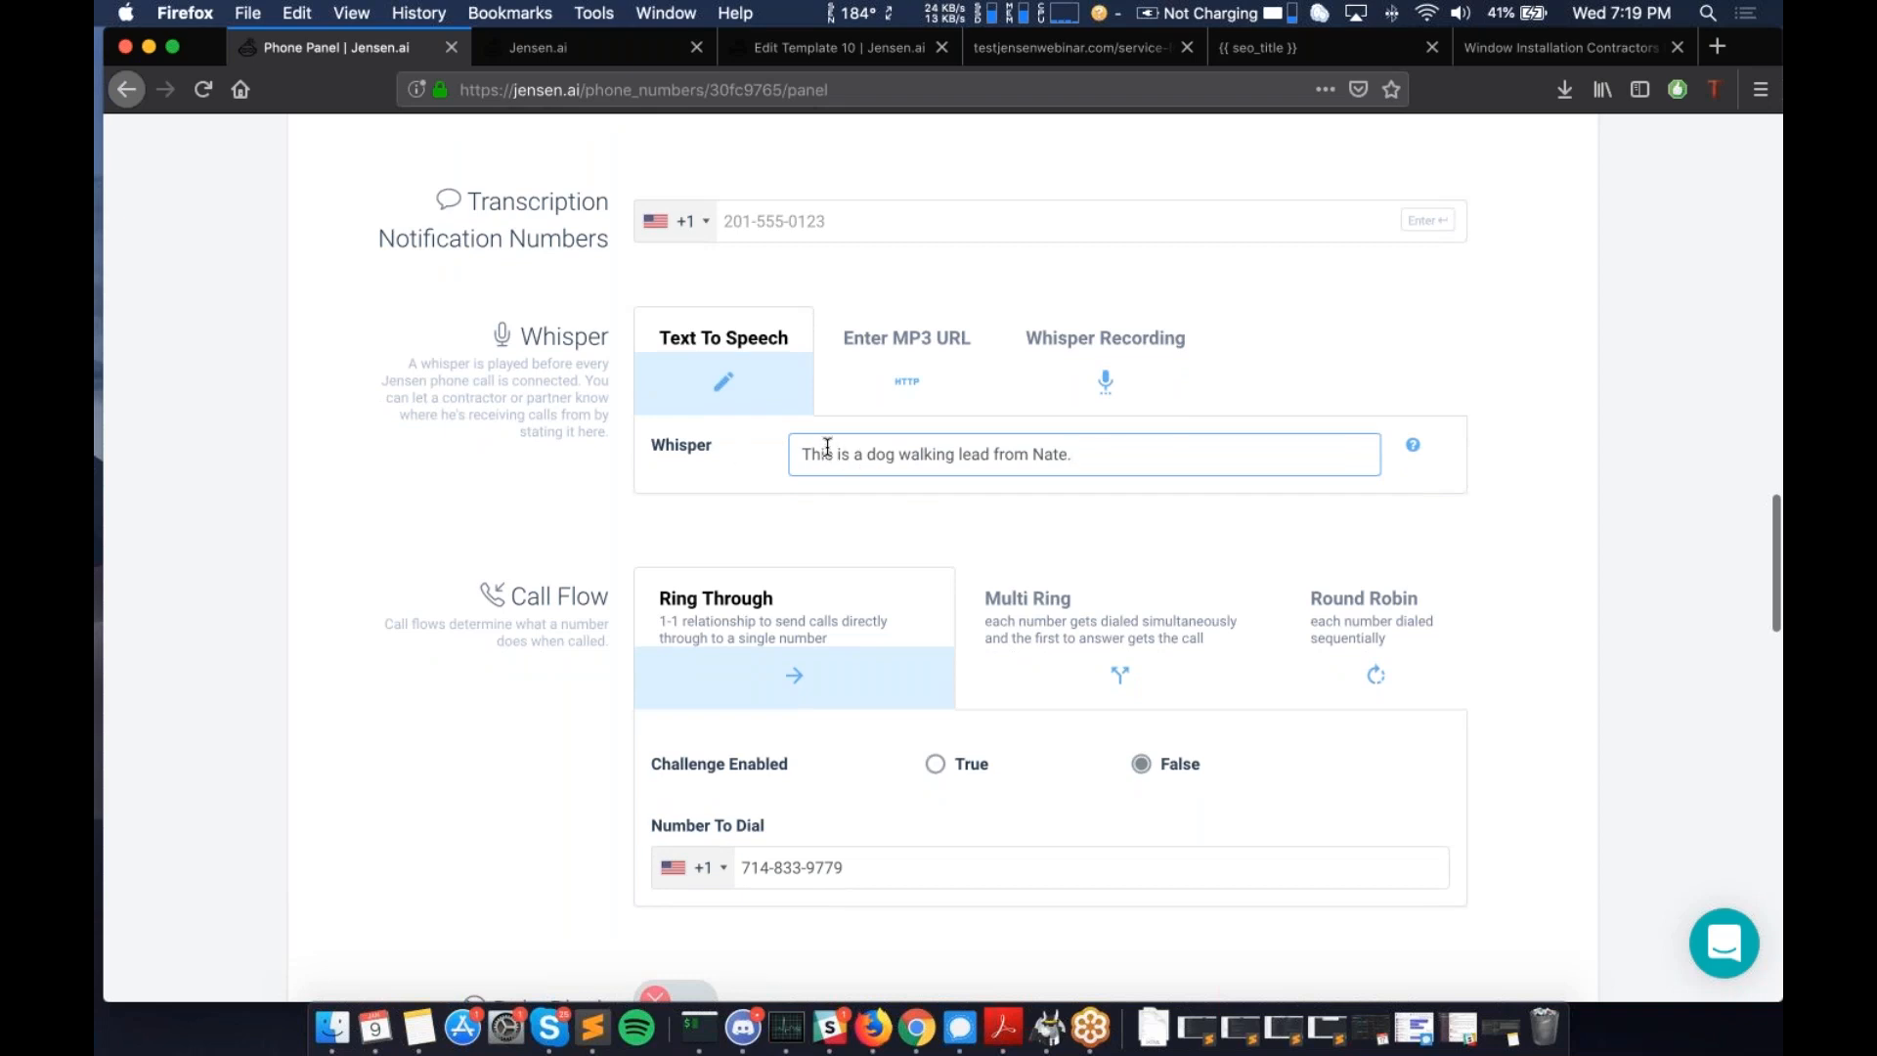
pyautogui.scroll(-1, 827, 448)
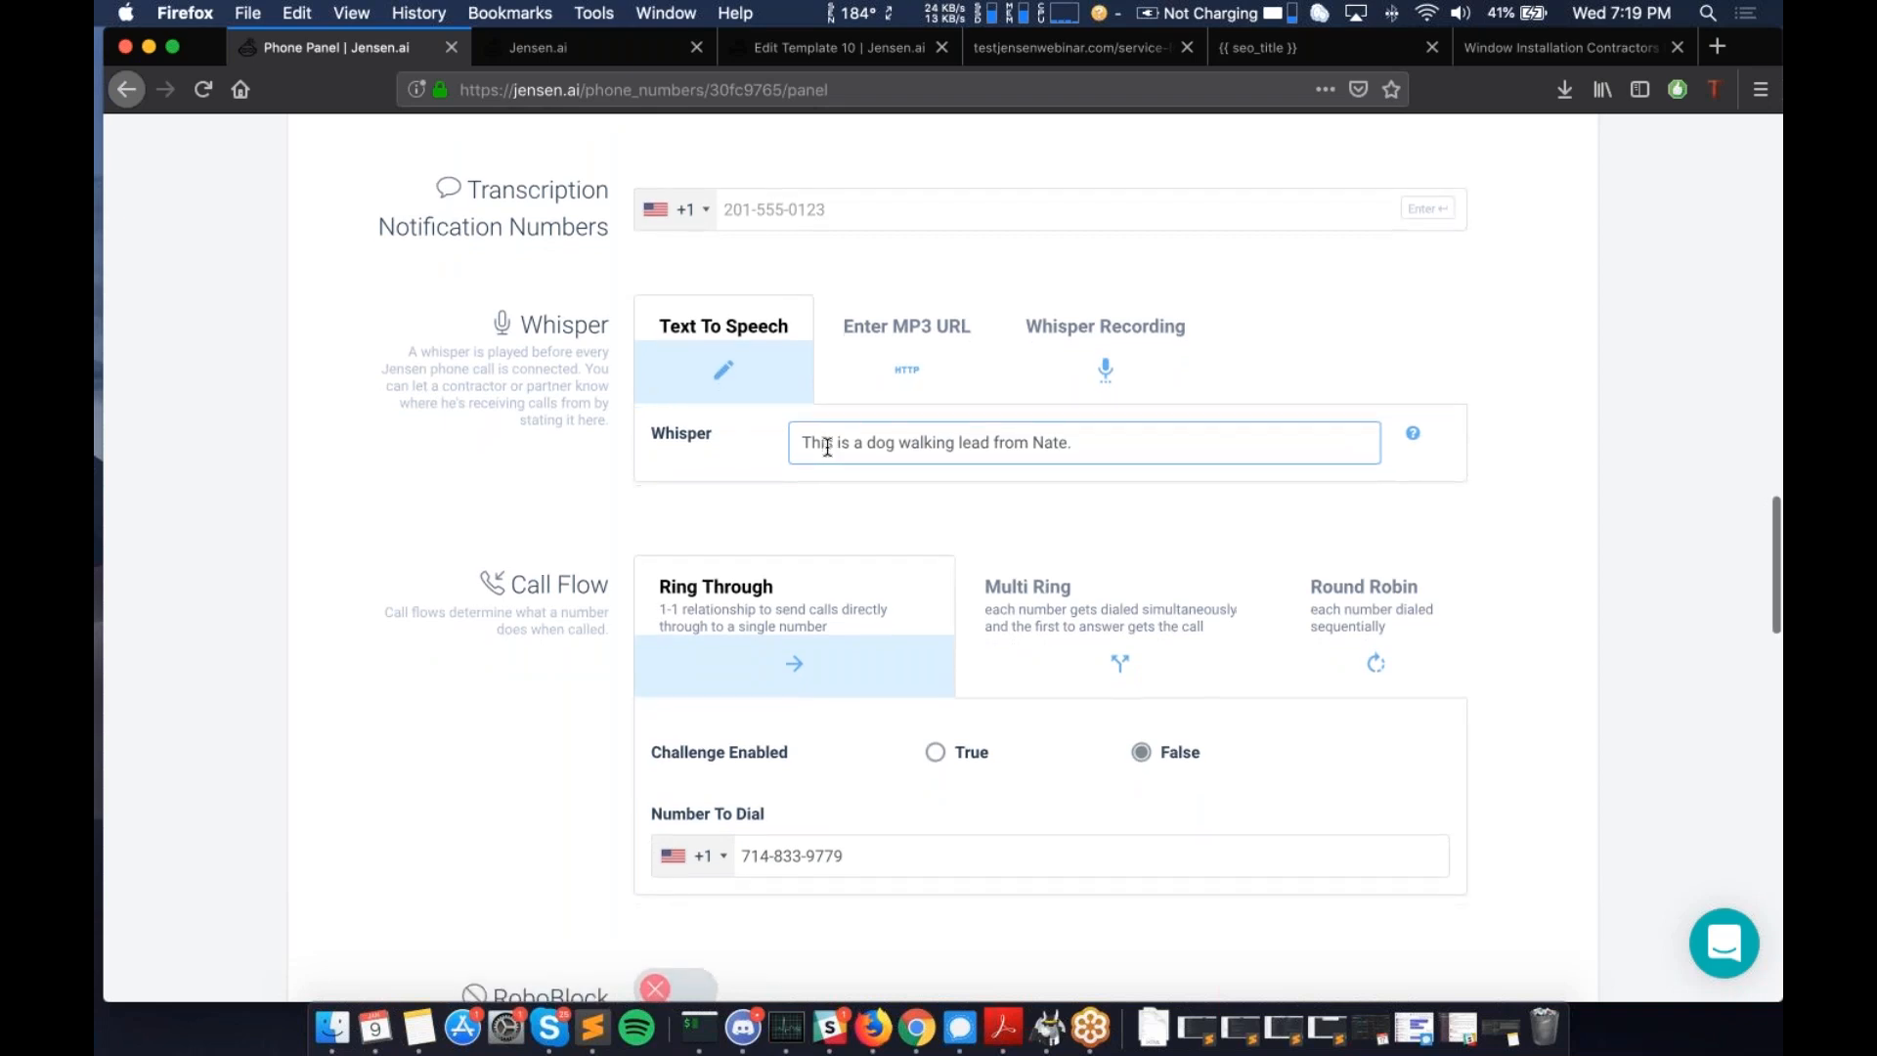
pyautogui.scroll(-5, 827, 447)
pyautogui.scroll(-1, 827, 447)
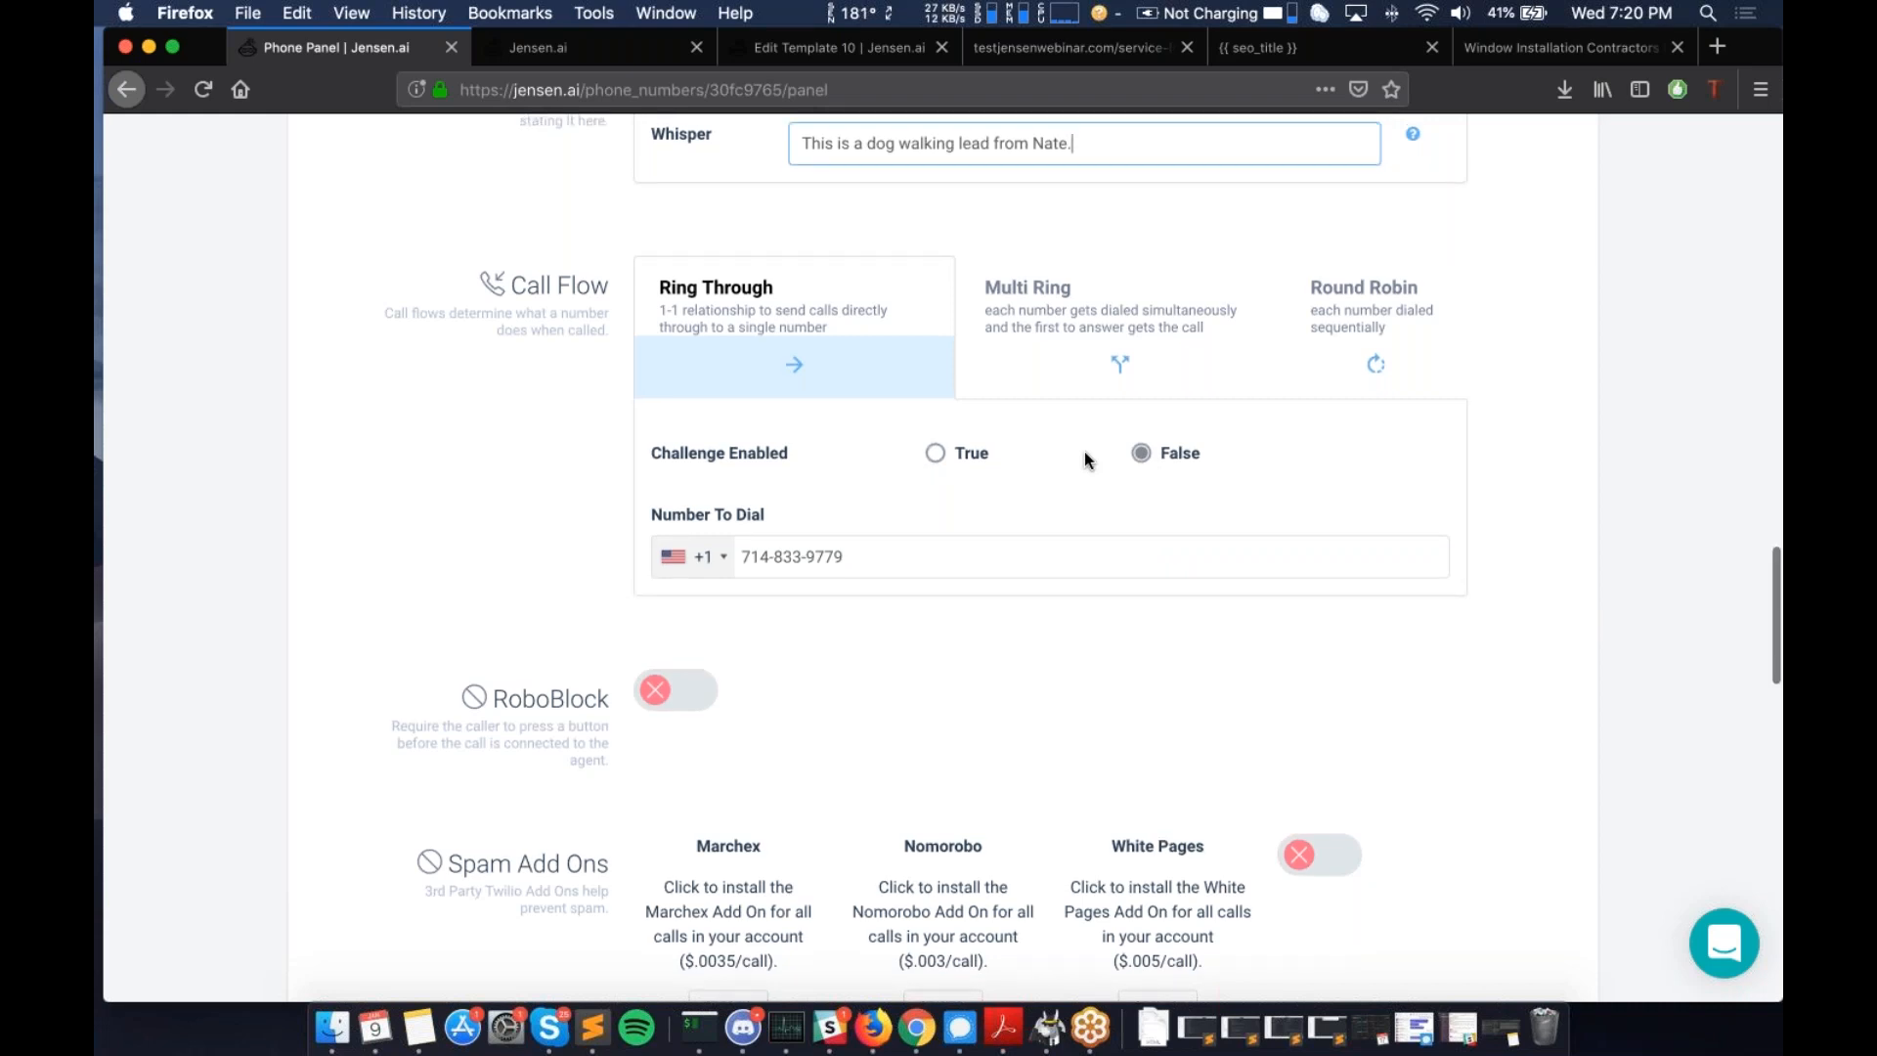
pyautogui.scroll(1, 1085, 452)
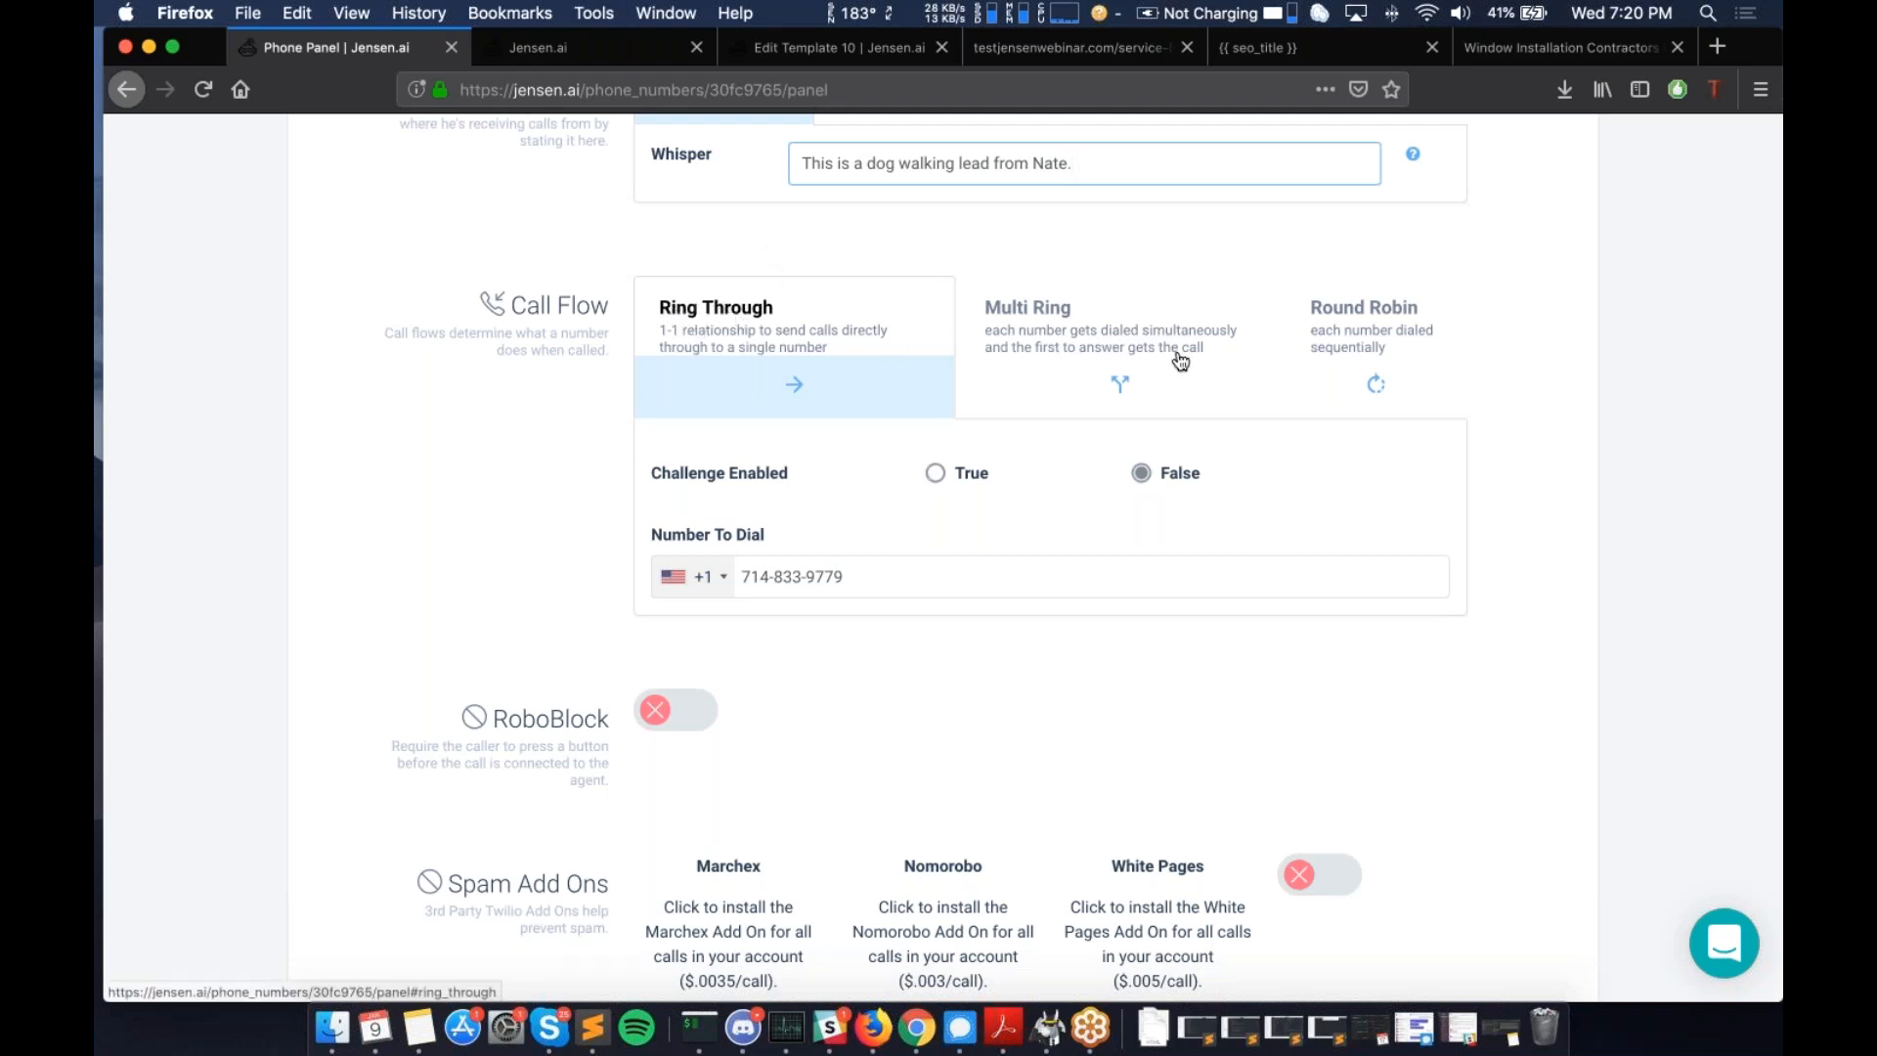
# - Choose the Multi Ring call flow, briefly trying Round Robin before returning to Multi Ring
pyautogui.click(1134, 349)
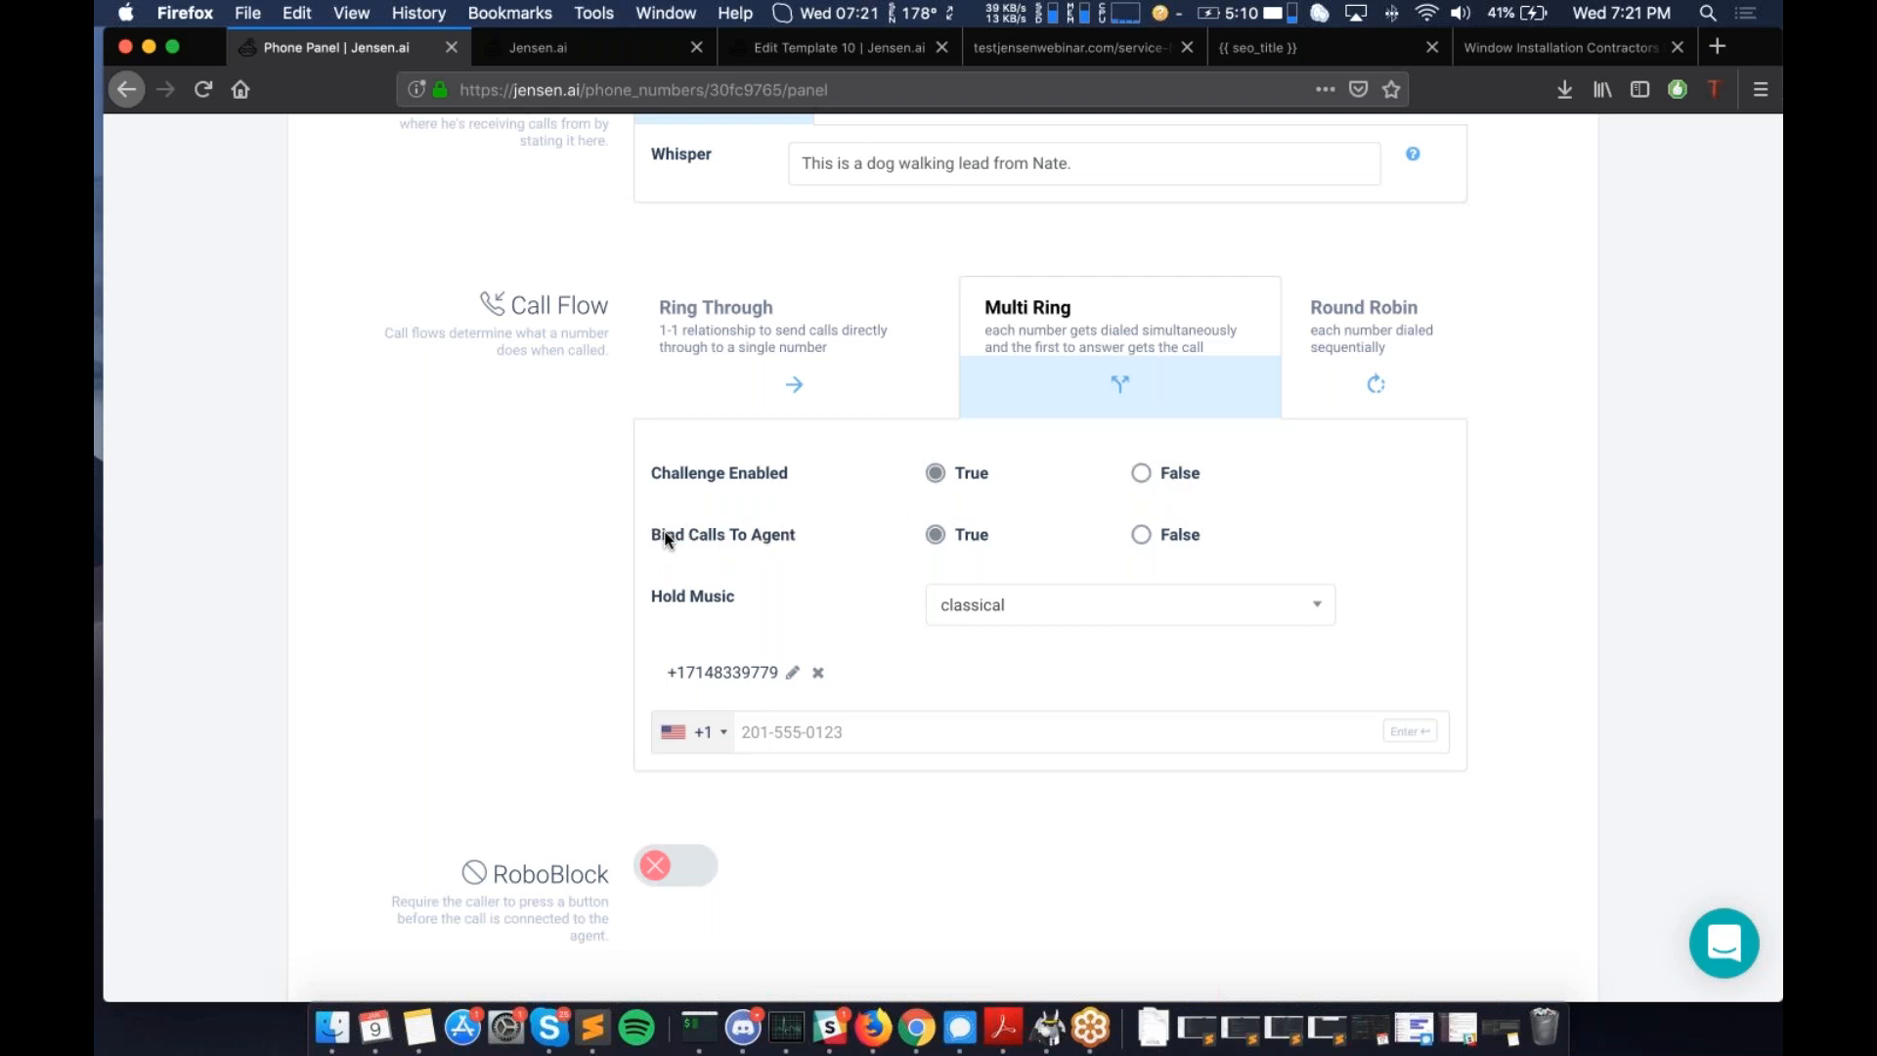
pyautogui.click(1328, 357)
pyautogui.click(1240, 354)
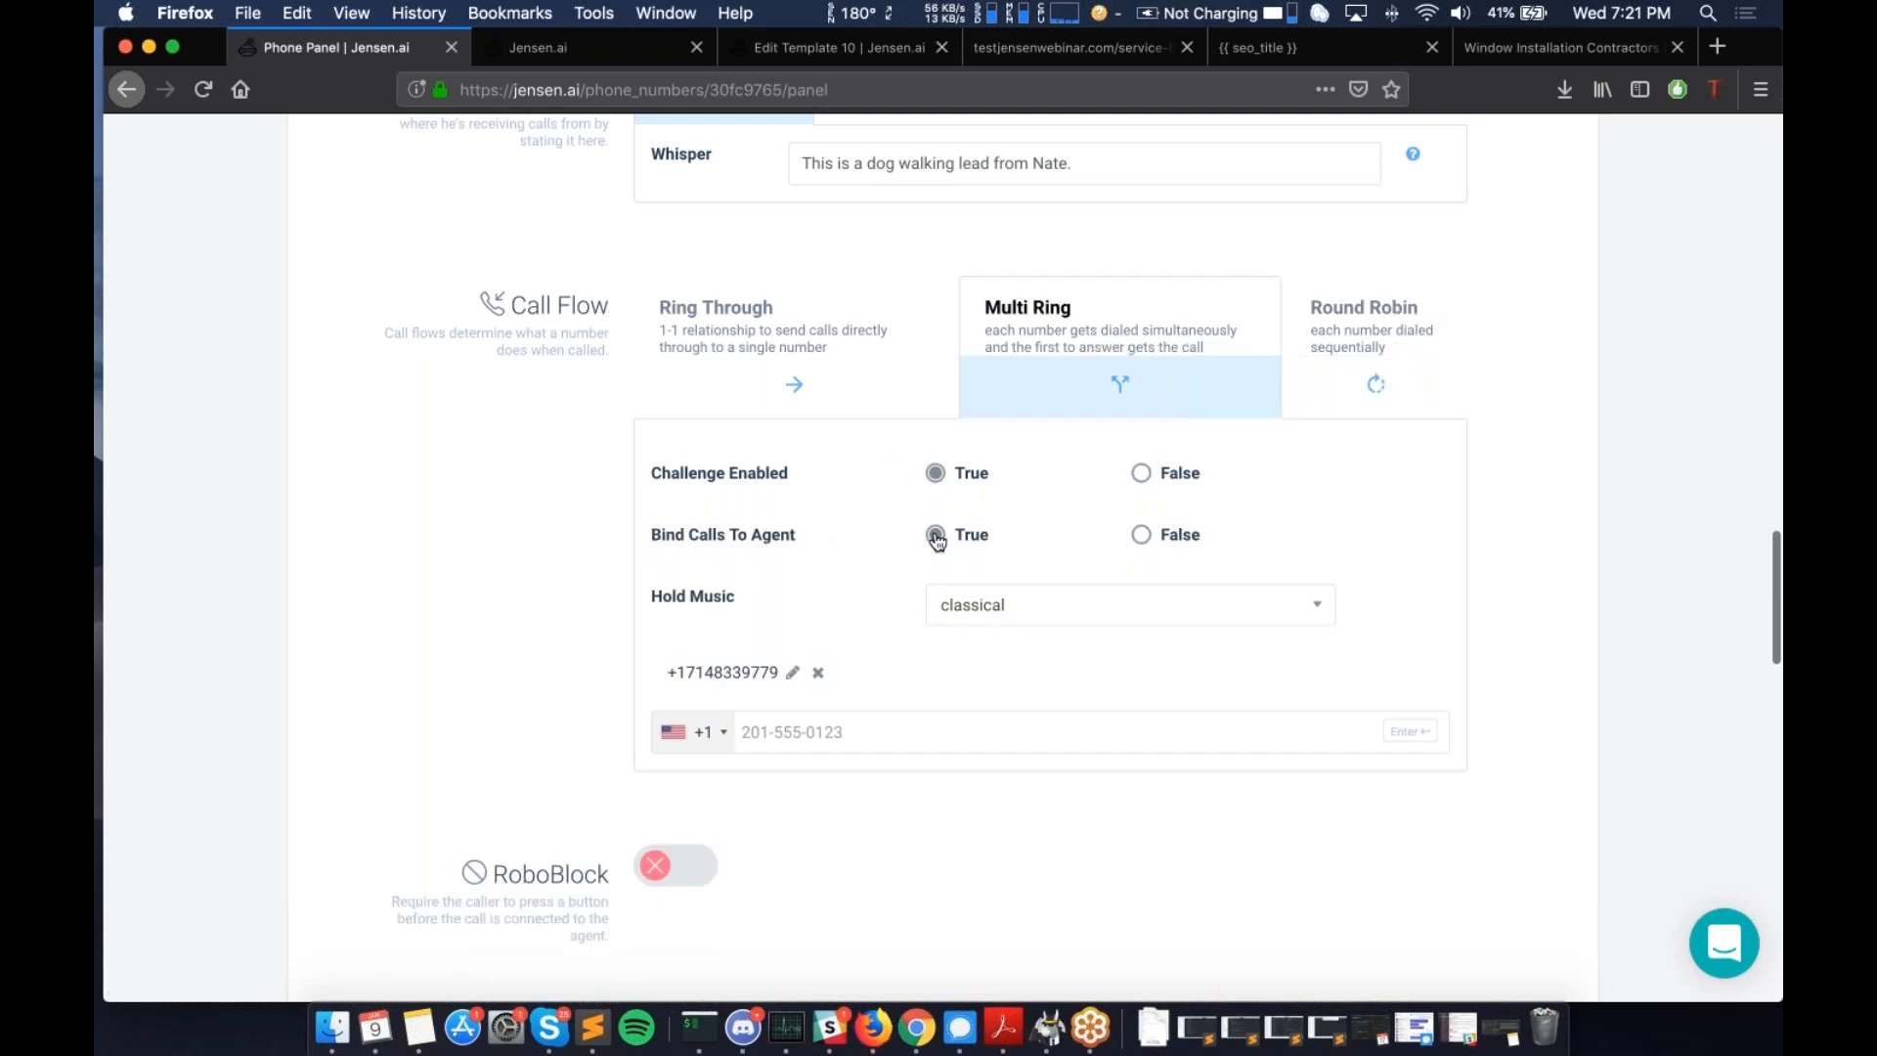
# - Add a second destination phone number to the Multi Ring list
pyautogui.click(831, 732)
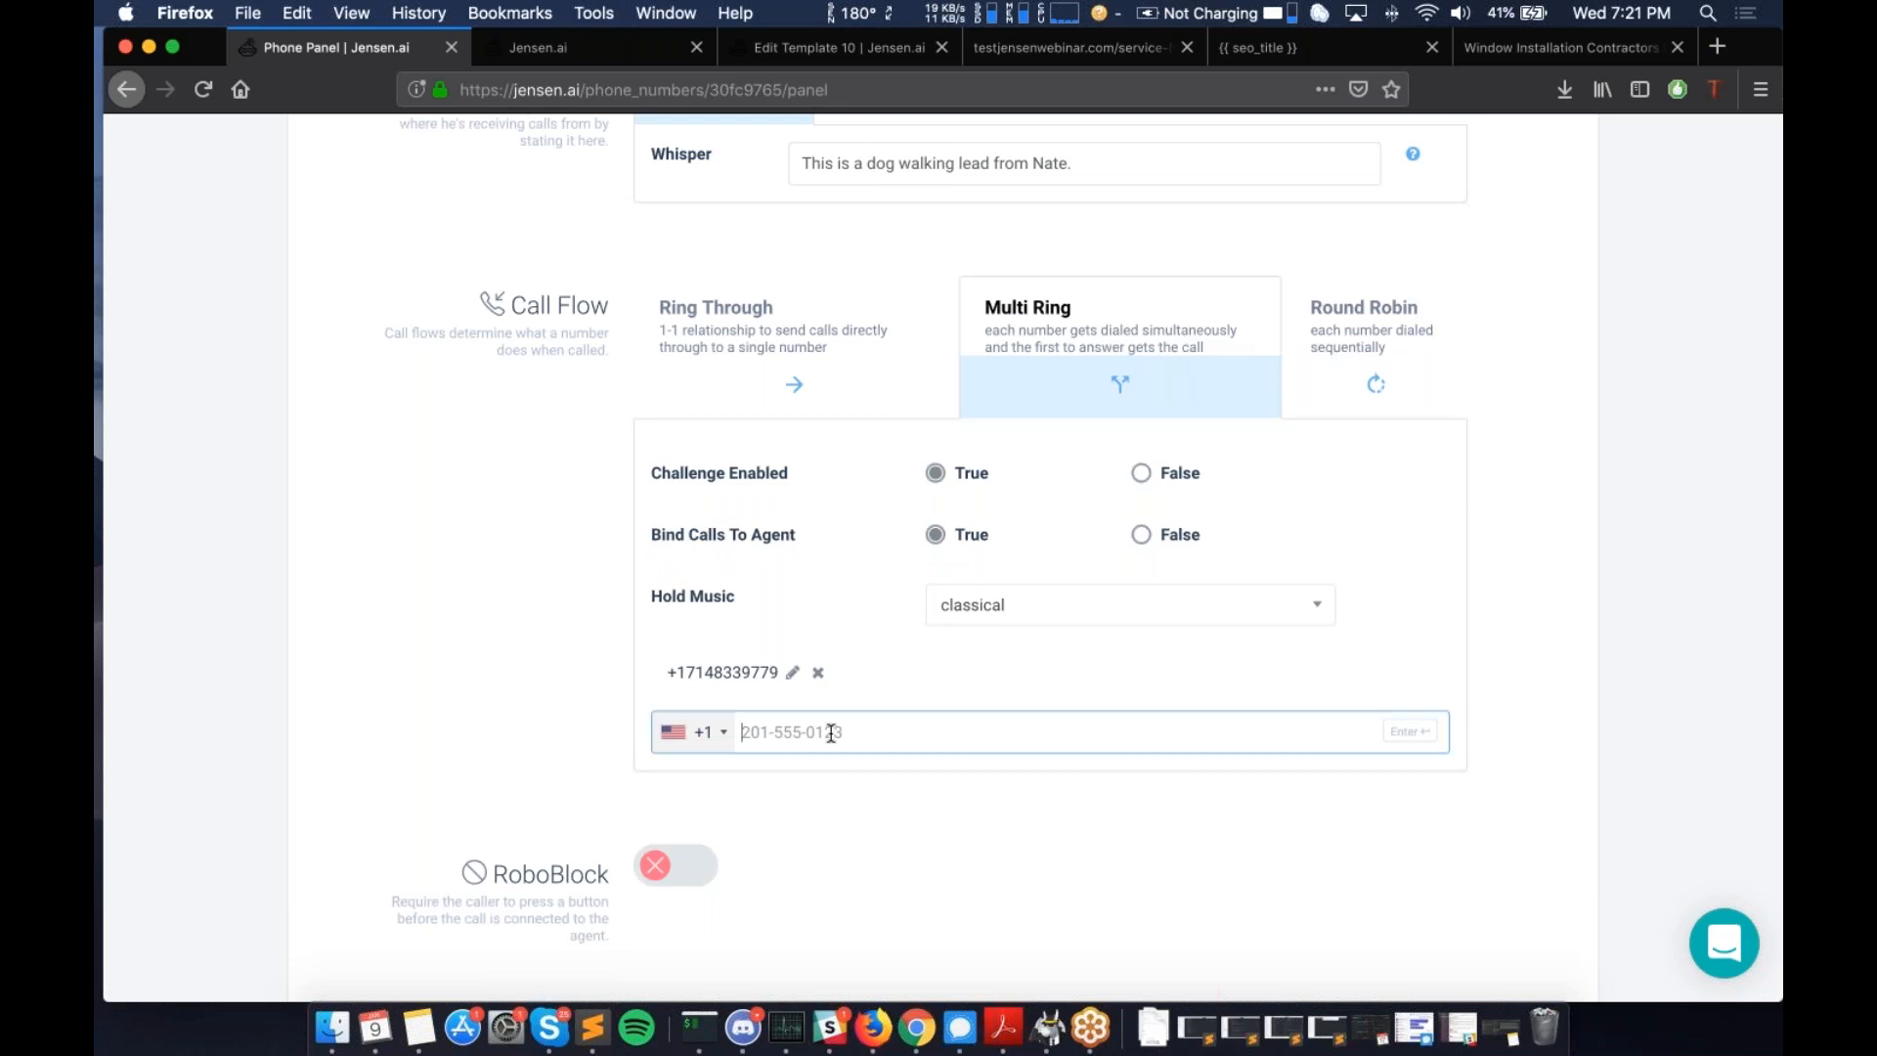
pyautogui.press('Return')
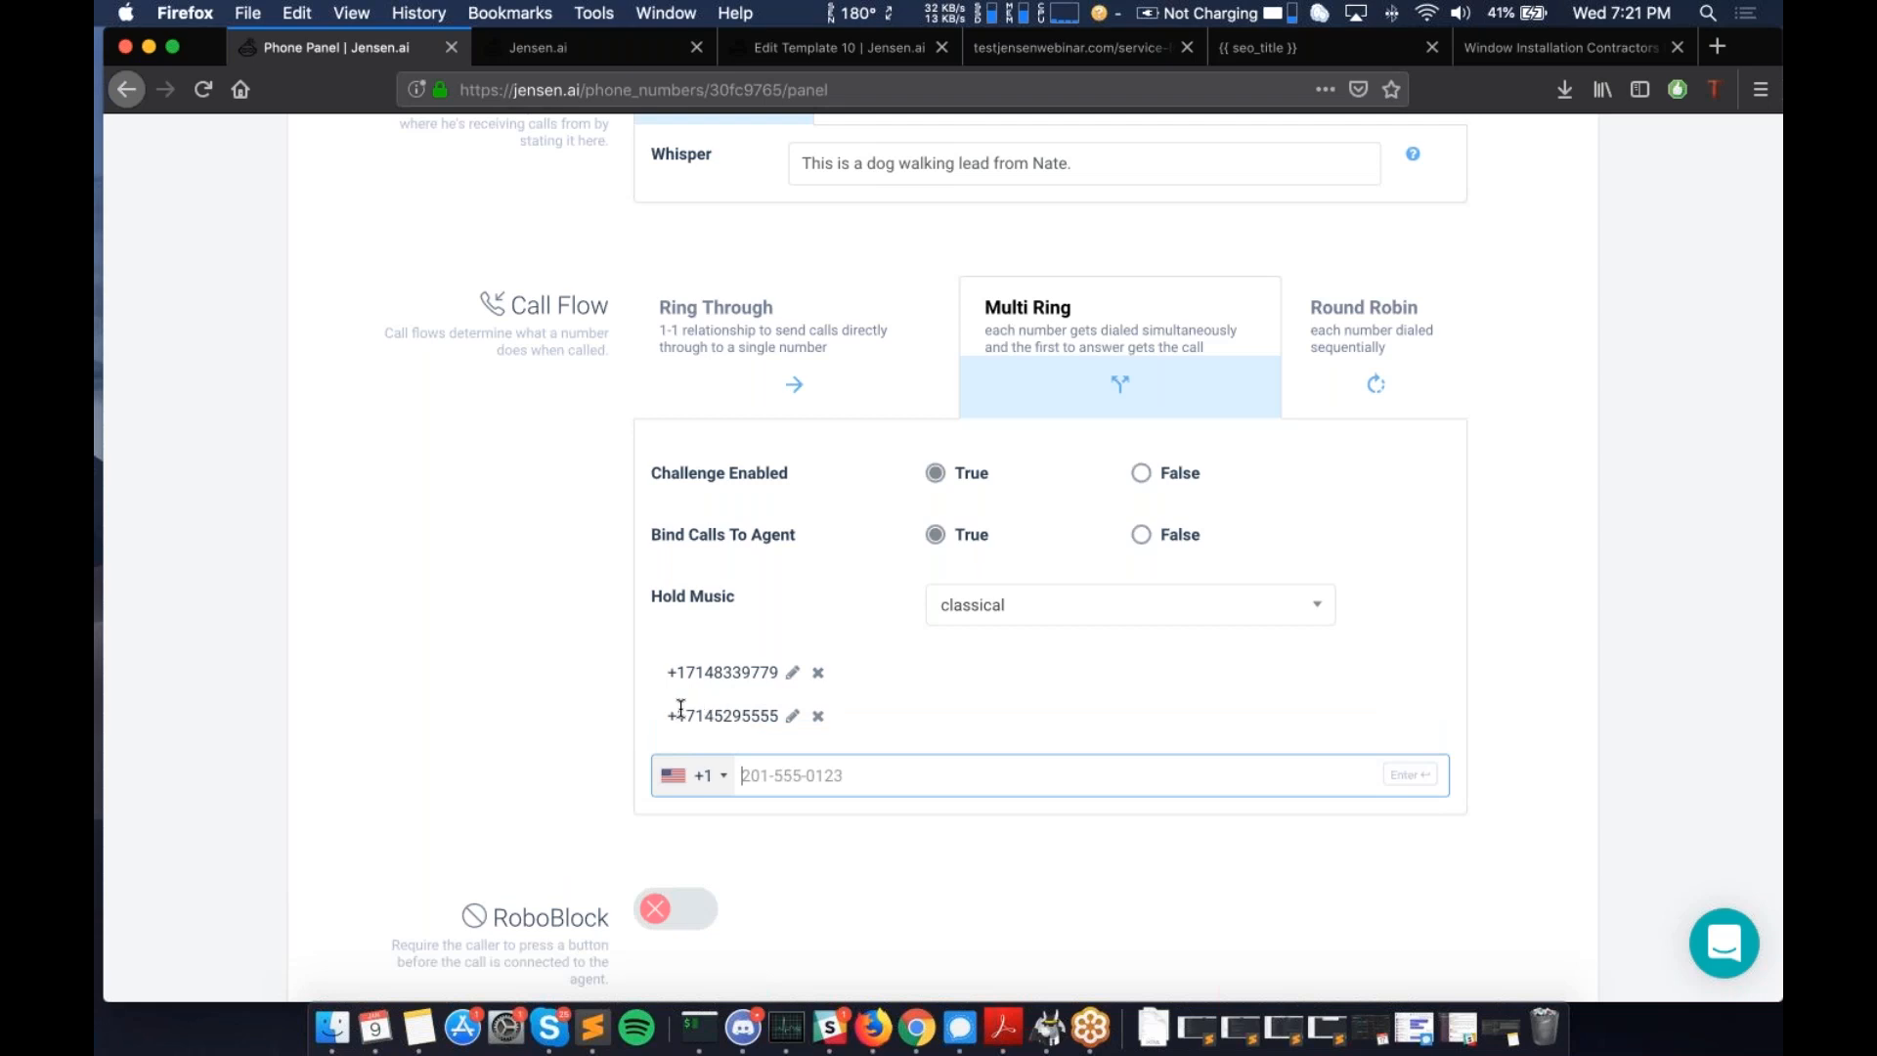
# - Highlight the newly added number's digits, then clear the selection
pyautogui.moveTo(674, 711); pyautogui.dragTo(778, 720)
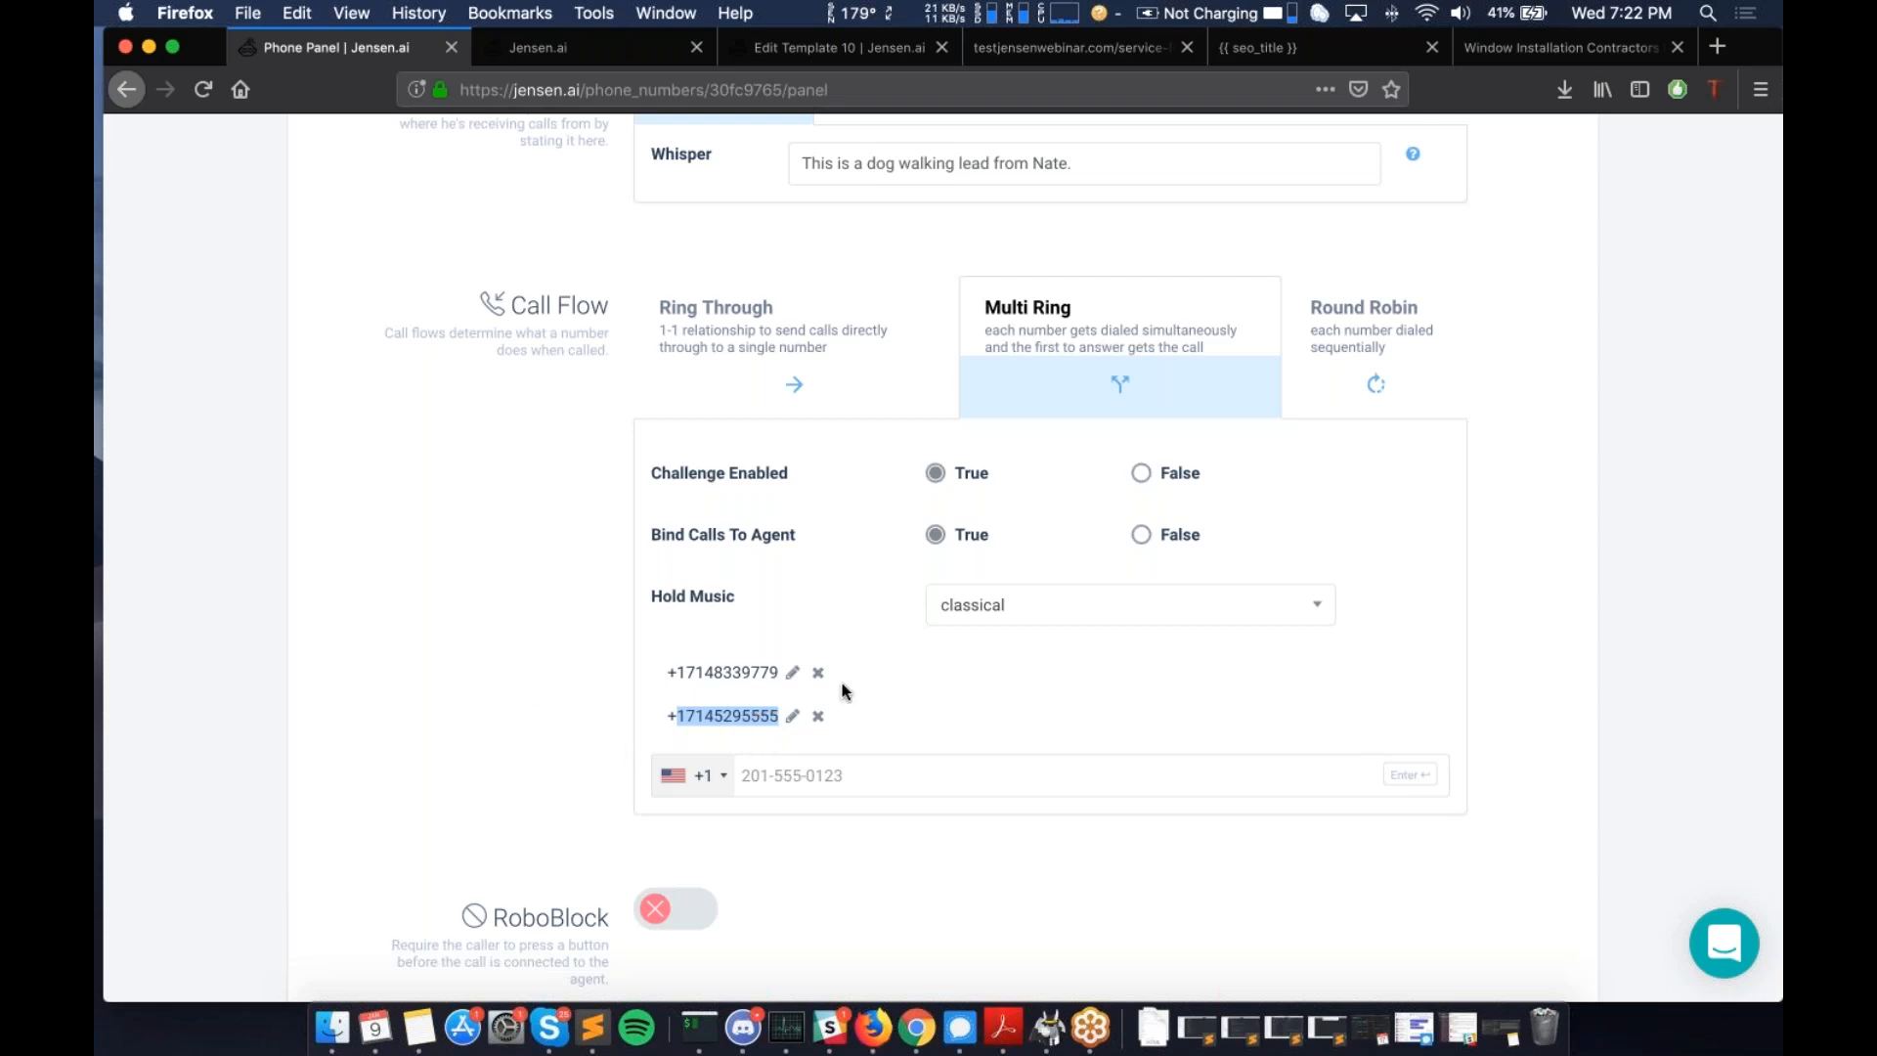
pyautogui.click(730, 708)
pyautogui.doubleClick(731, 708)
pyautogui.click(724, 720)
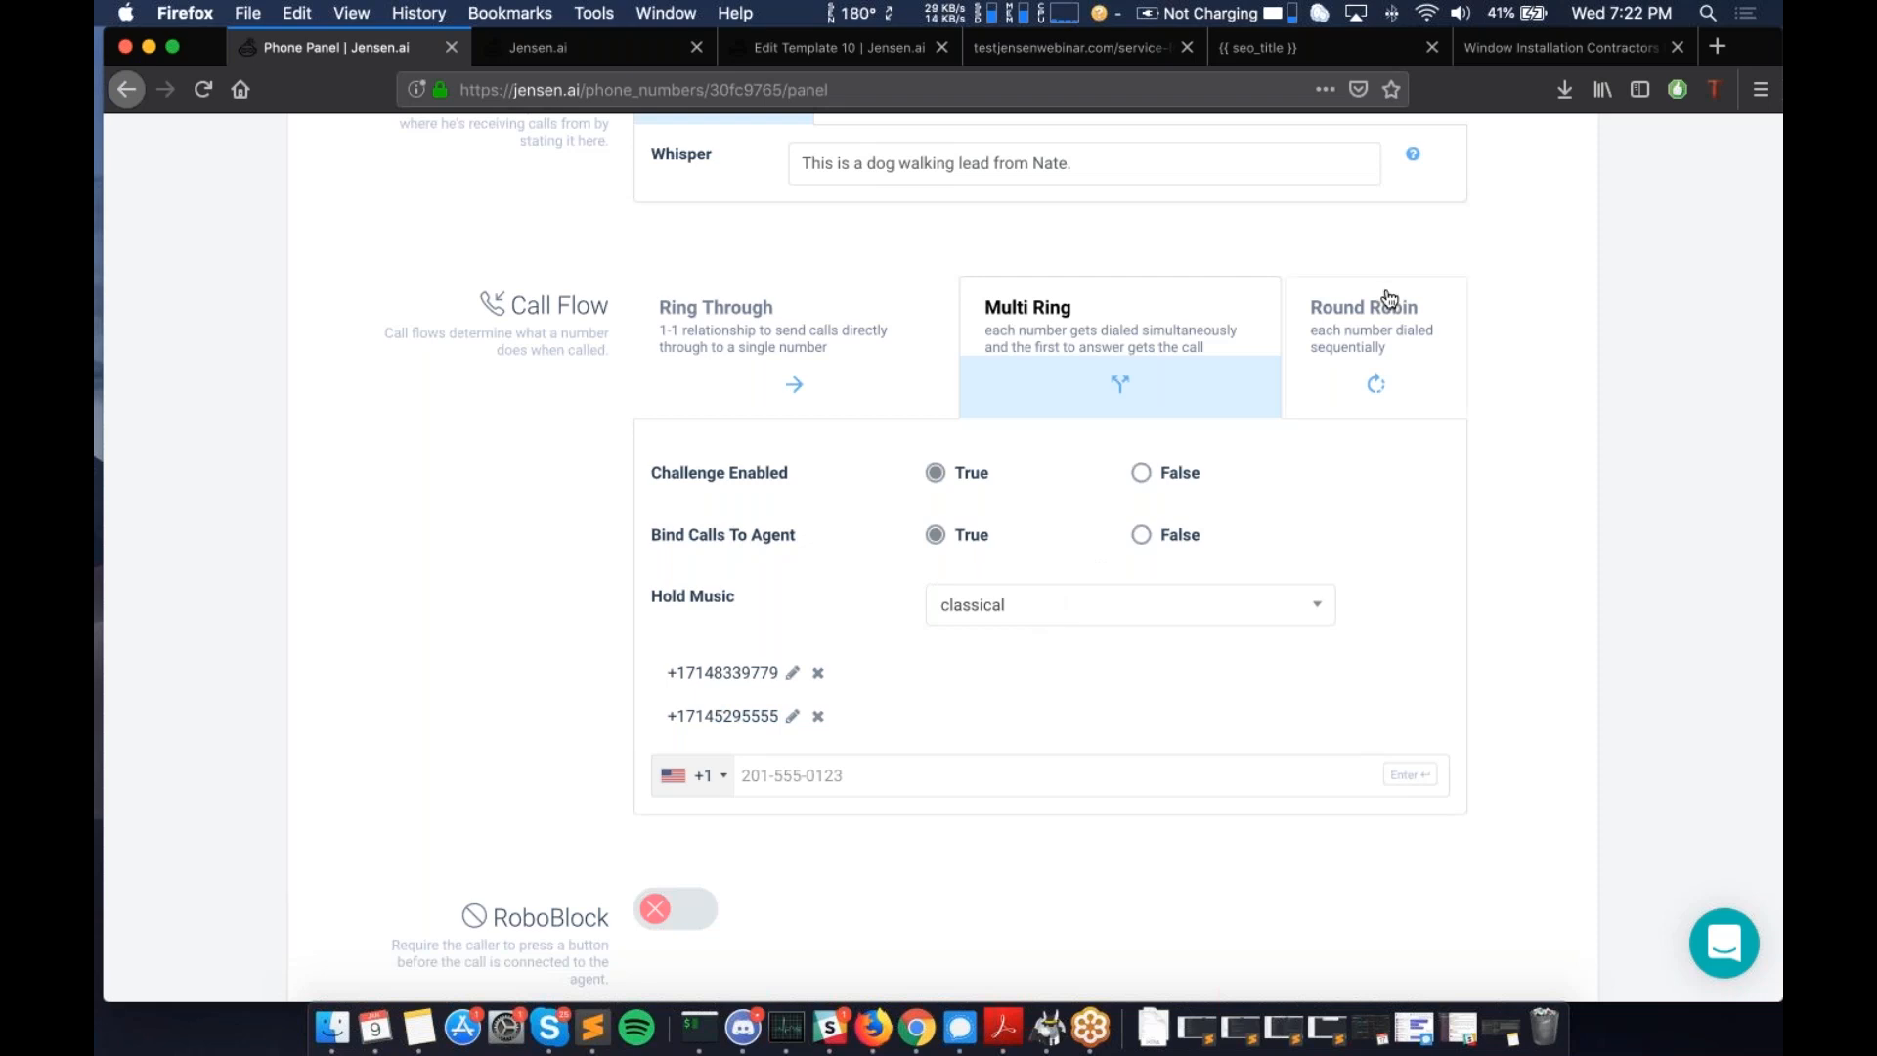
# - Browse the Hold Music options and close the list with classical still selected
pyautogui.click(1047, 616)
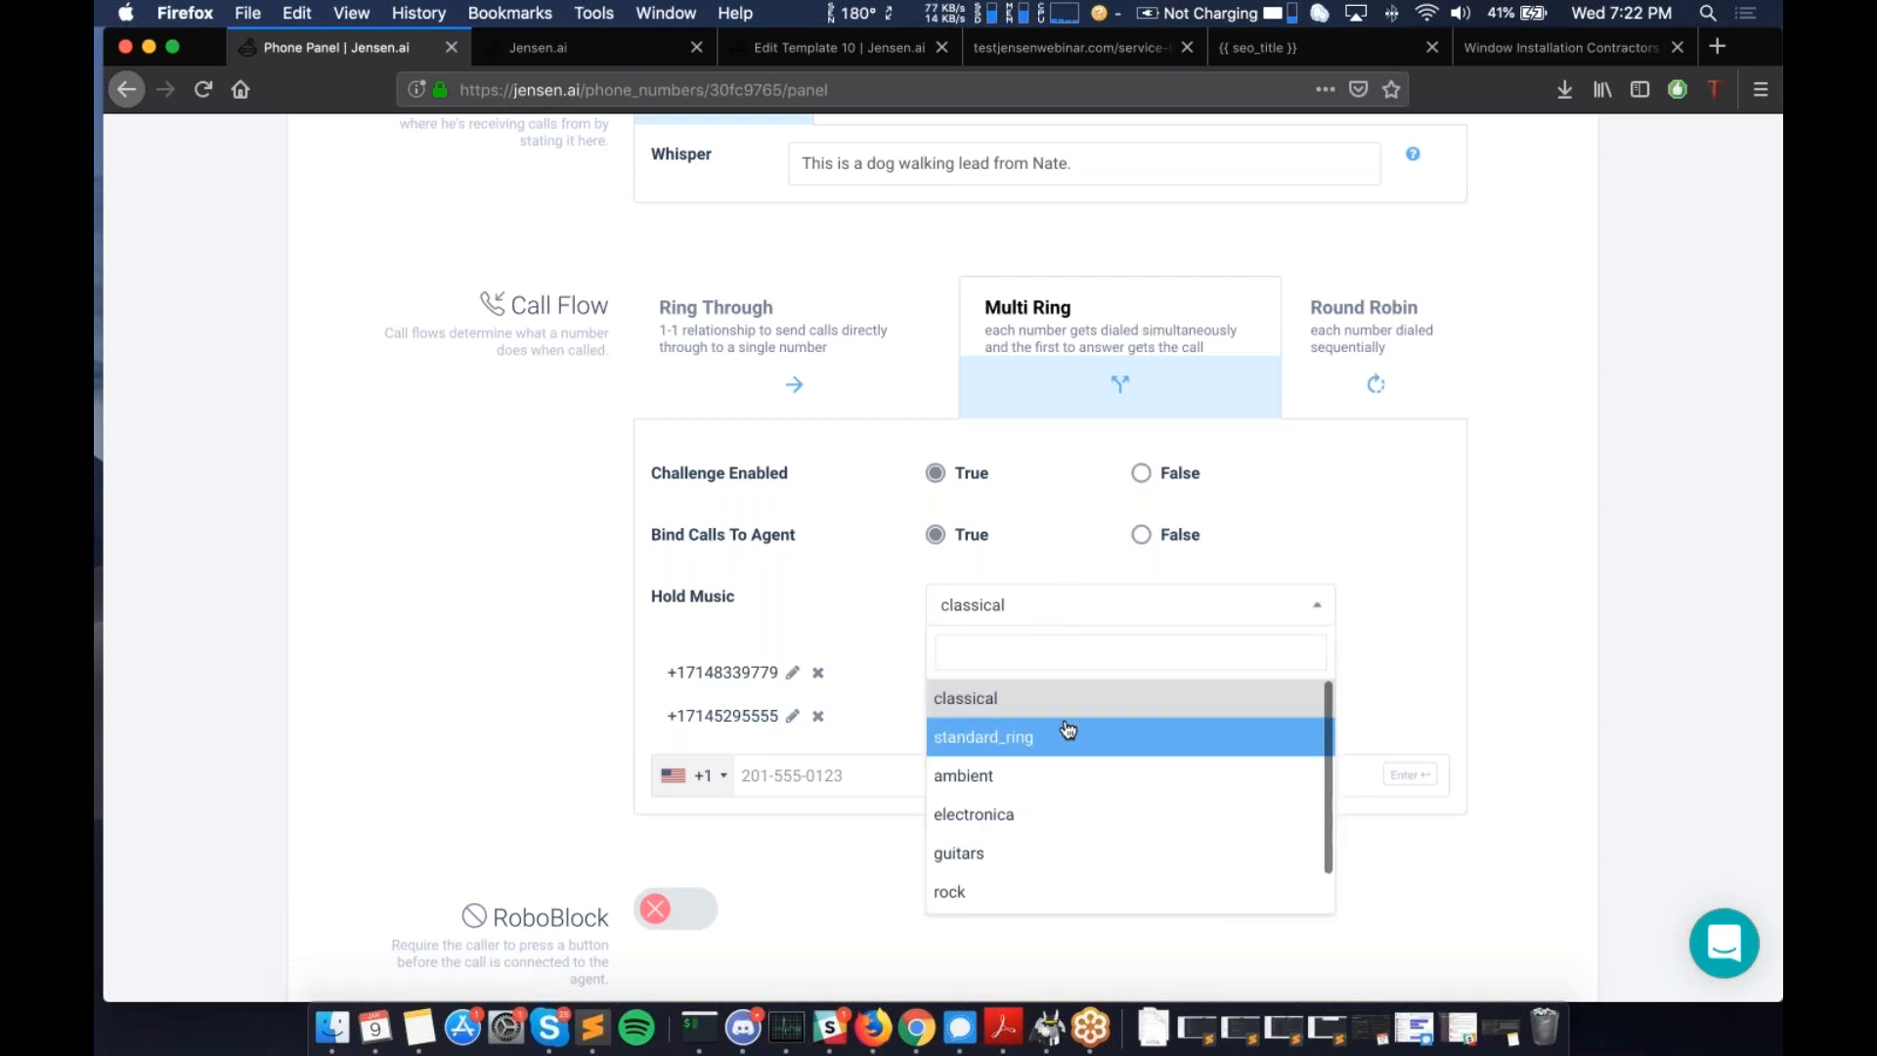
pyautogui.scroll(-1, 1067, 729)
pyautogui.scroll(1, 1067, 730)
pyautogui.scroll(-1, 1061, 757)
pyautogui.scroll(-1, 1061, 758)
pyautogui.scroll(1, 1061, 757)
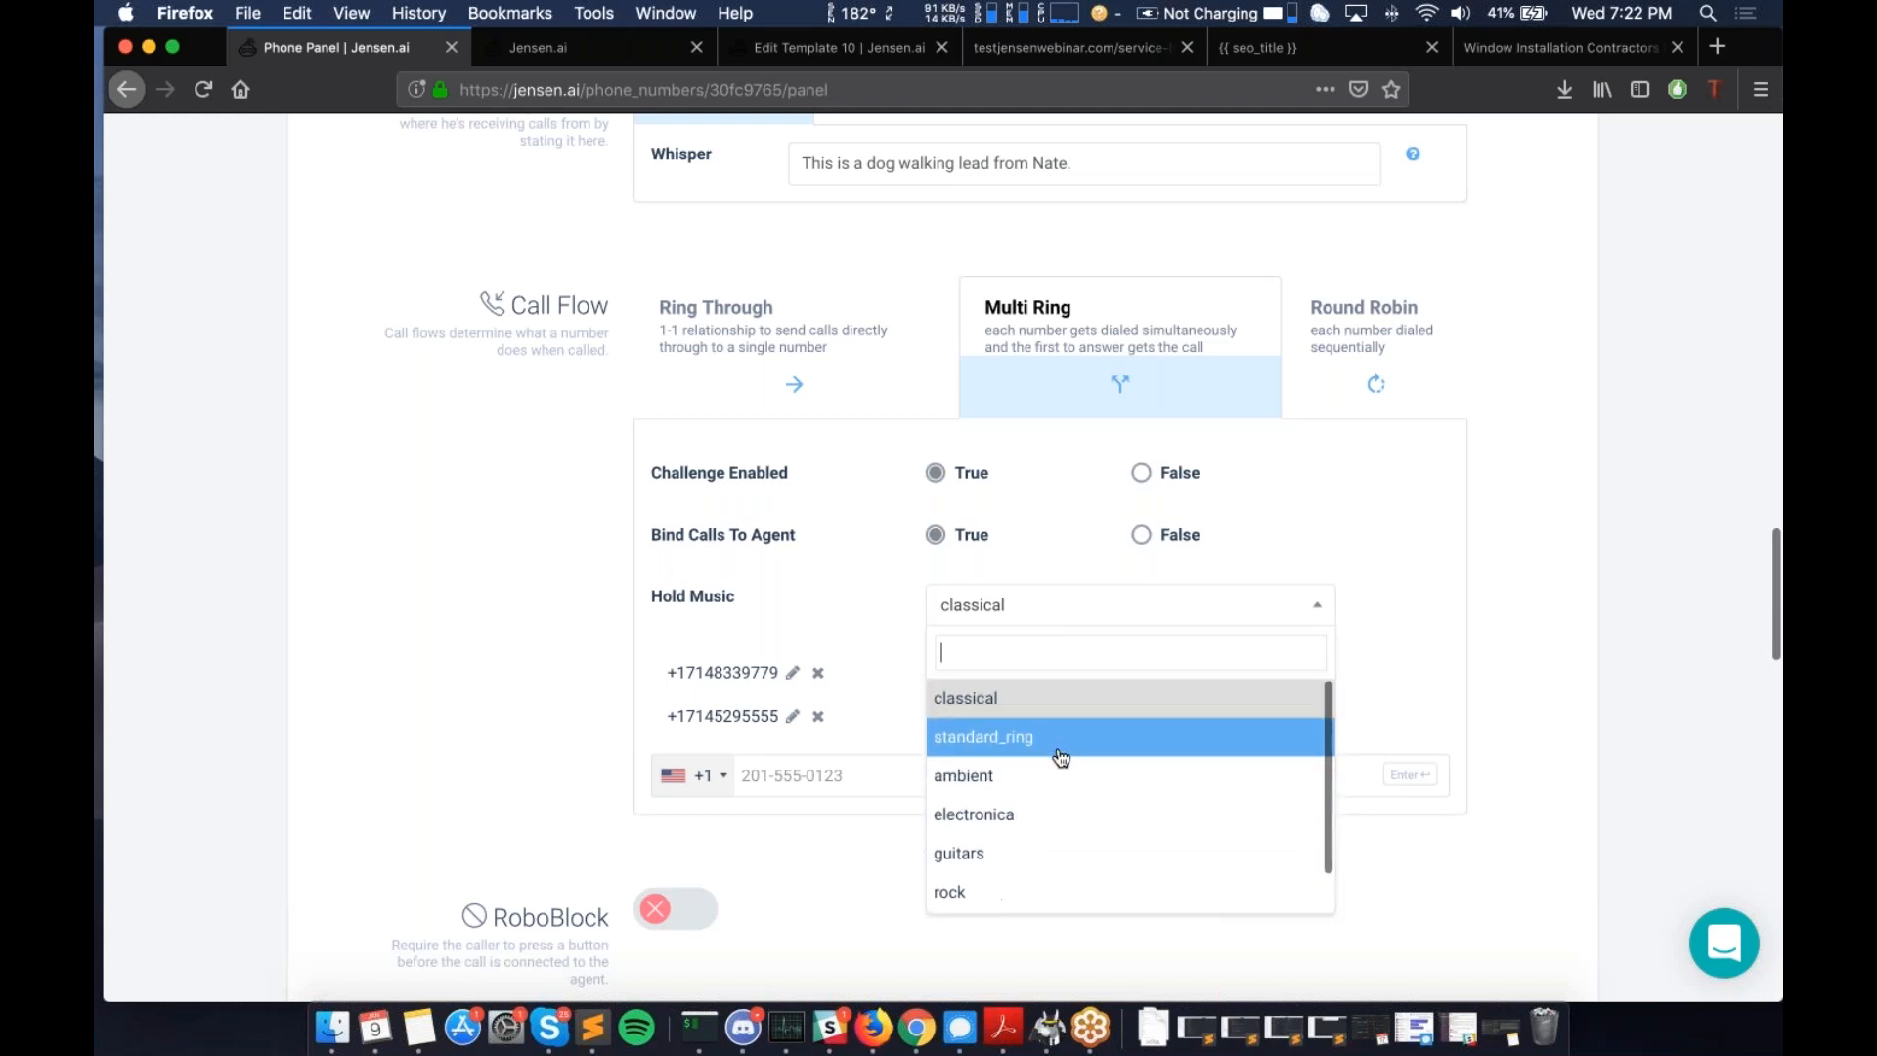
pyautogui.scroll(-1, 1061, 758)
pyautogui.click(1474, 619)
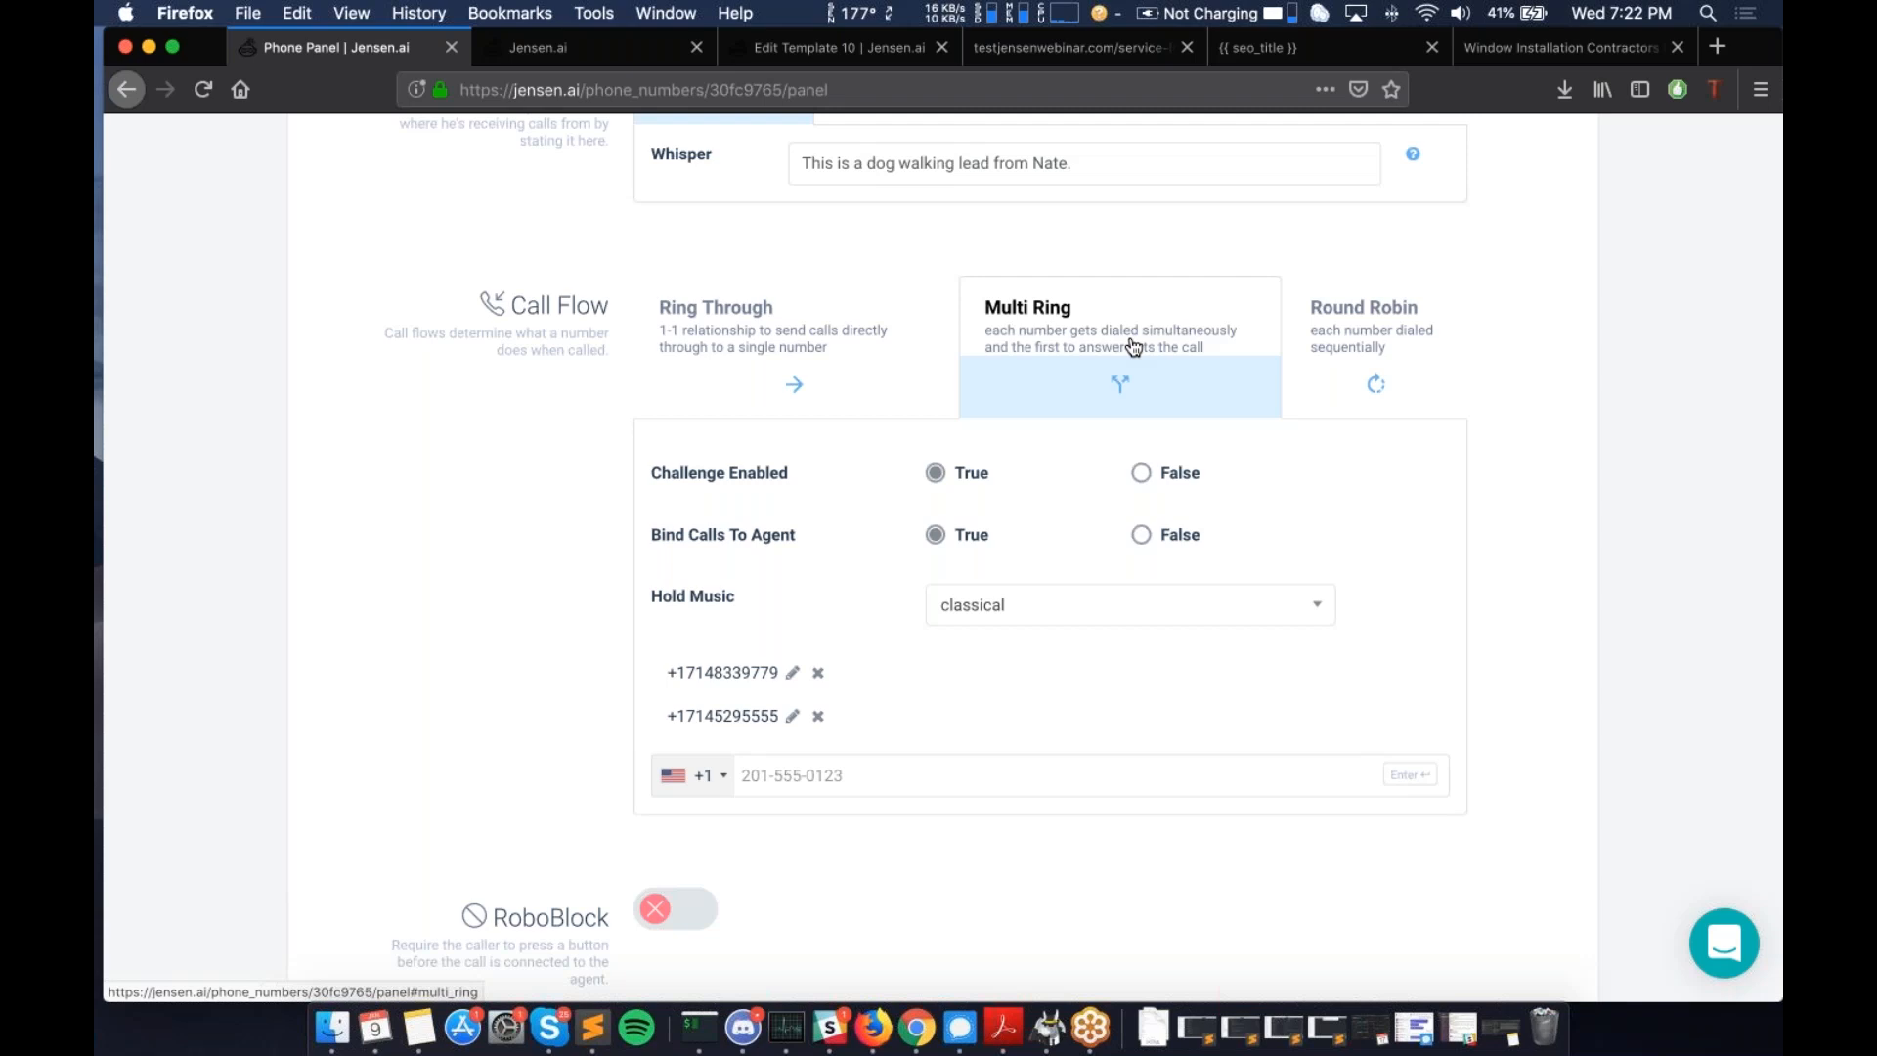
pyautogui.scroll(-1, 1134, 347)
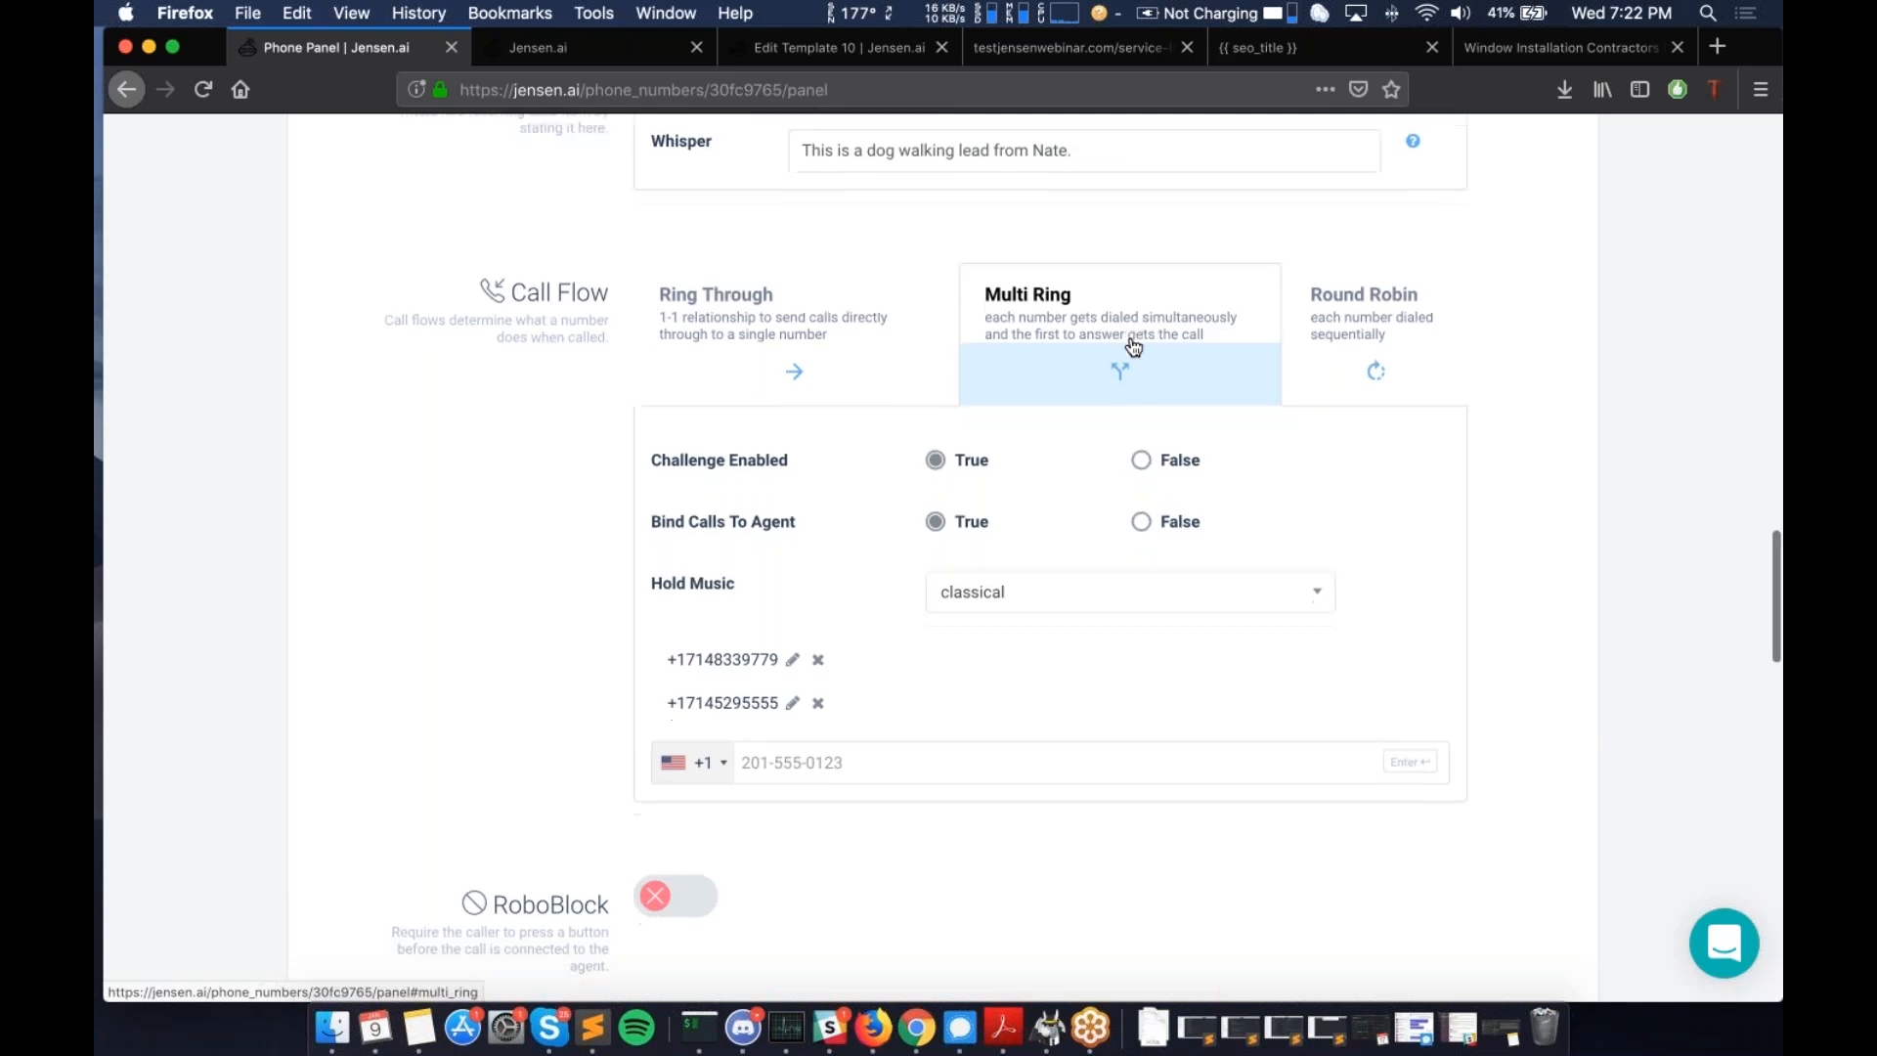
# - Cycle the call flow through Ring Through and Multi Ring, settling on Round Robin
pyautogui.click(794, 280)
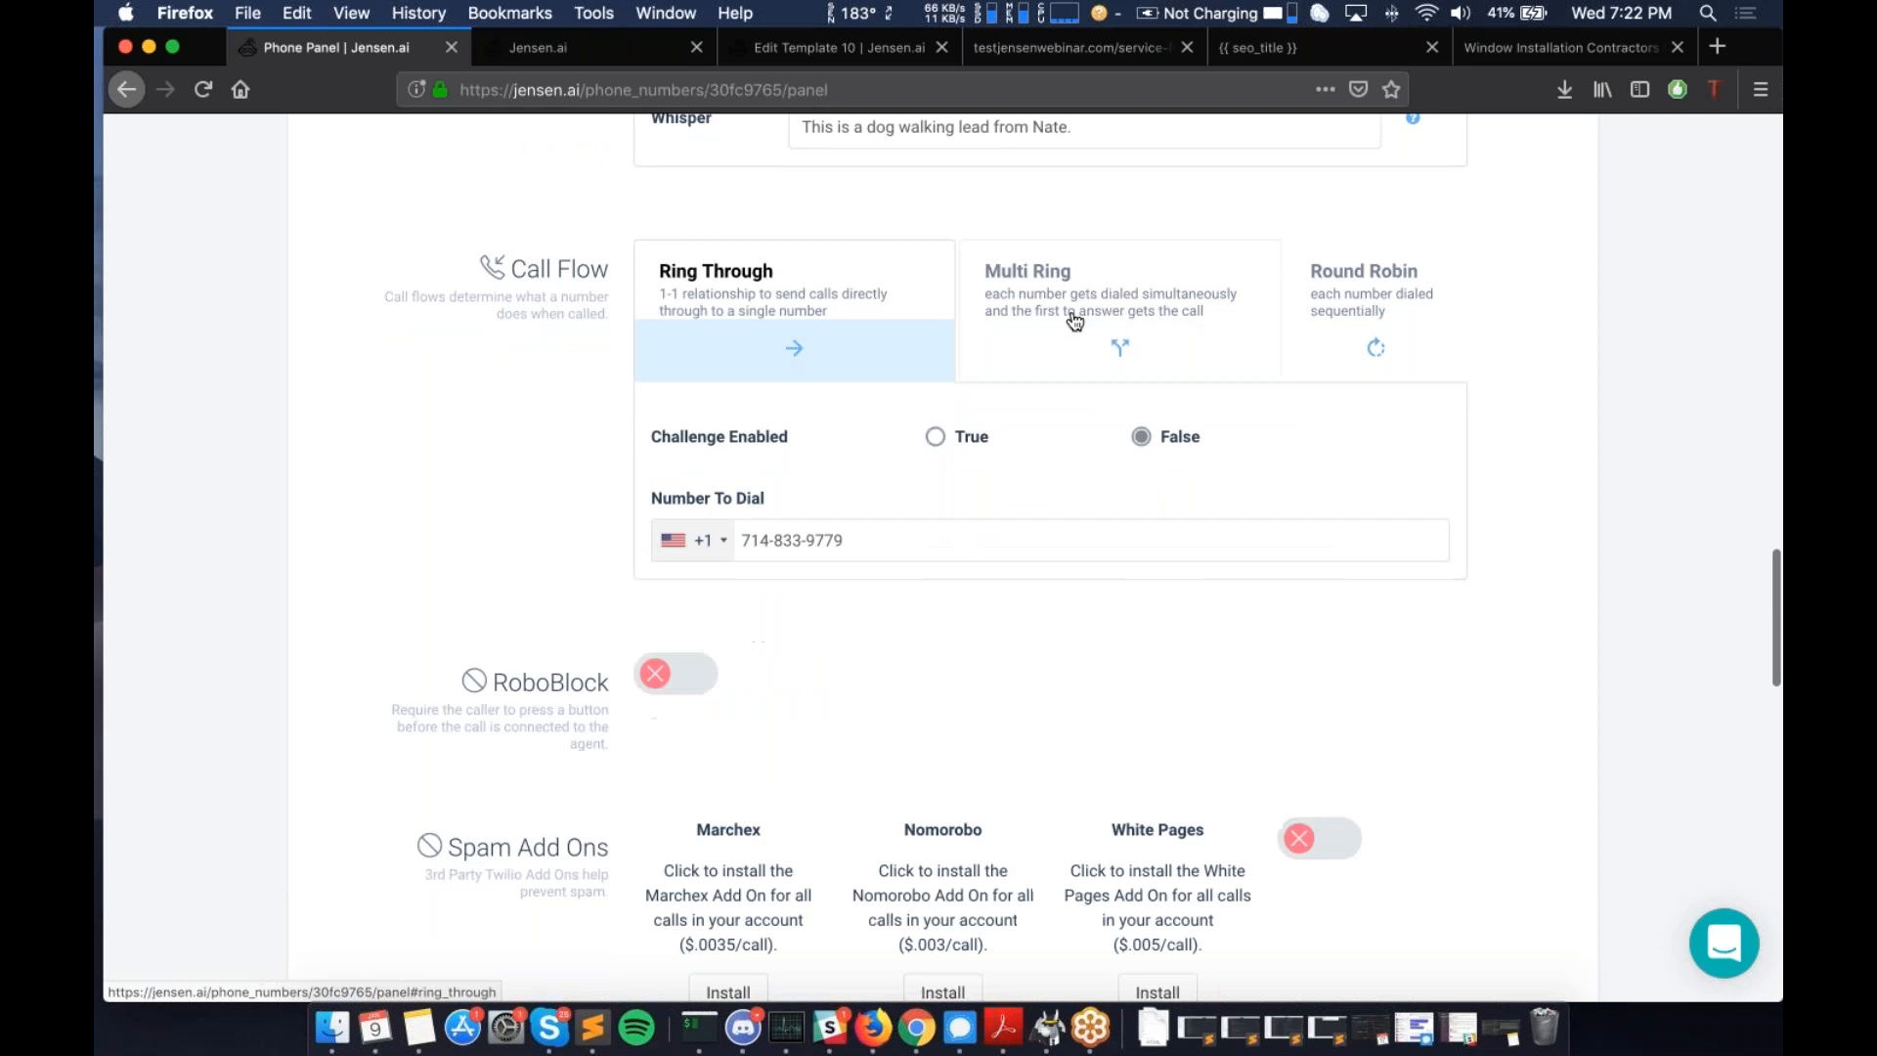
pyautogui.click(1075, 320)
pyautogui.click(1301, 318)
pyautogui.scroll(-1, 1305, 319)
pyautogui.scroll(-1, 1304, 320)
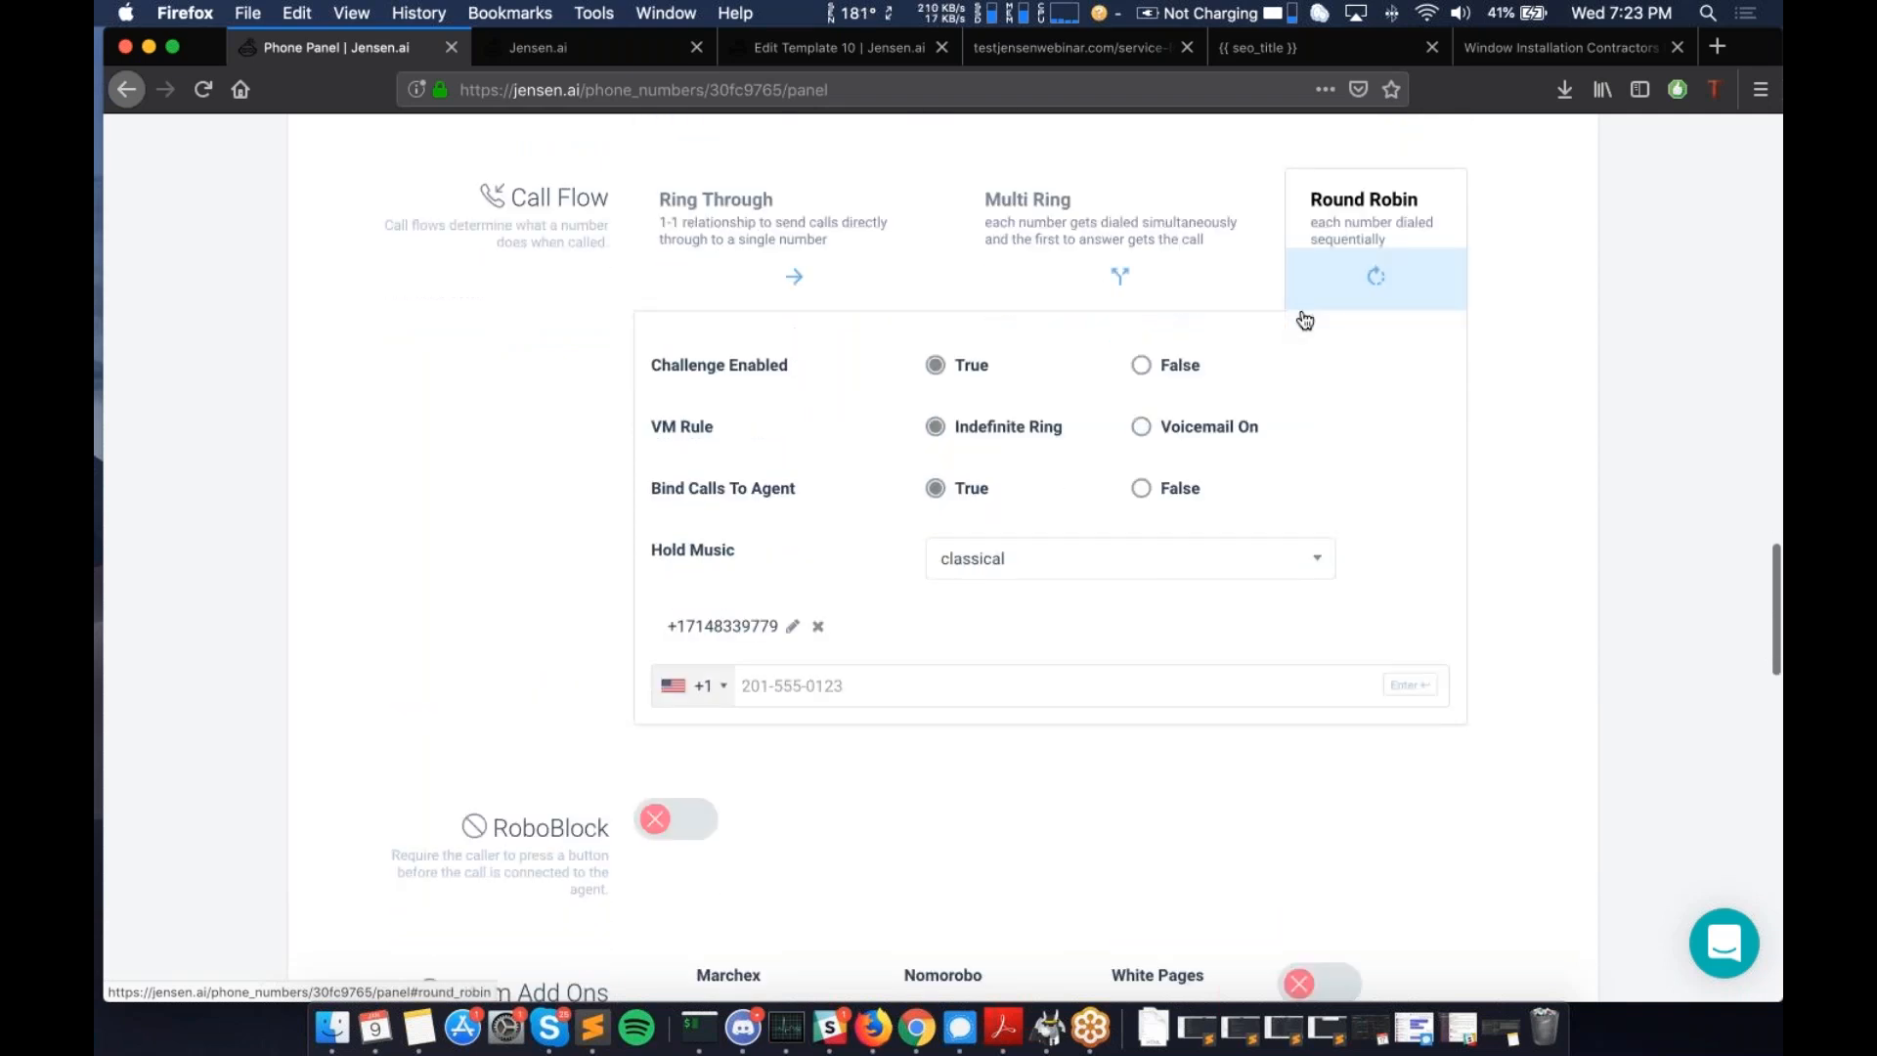
pyautogui.scroll(-2, 1304, 319)
pyautogui.scroll(-8, 636, 235)
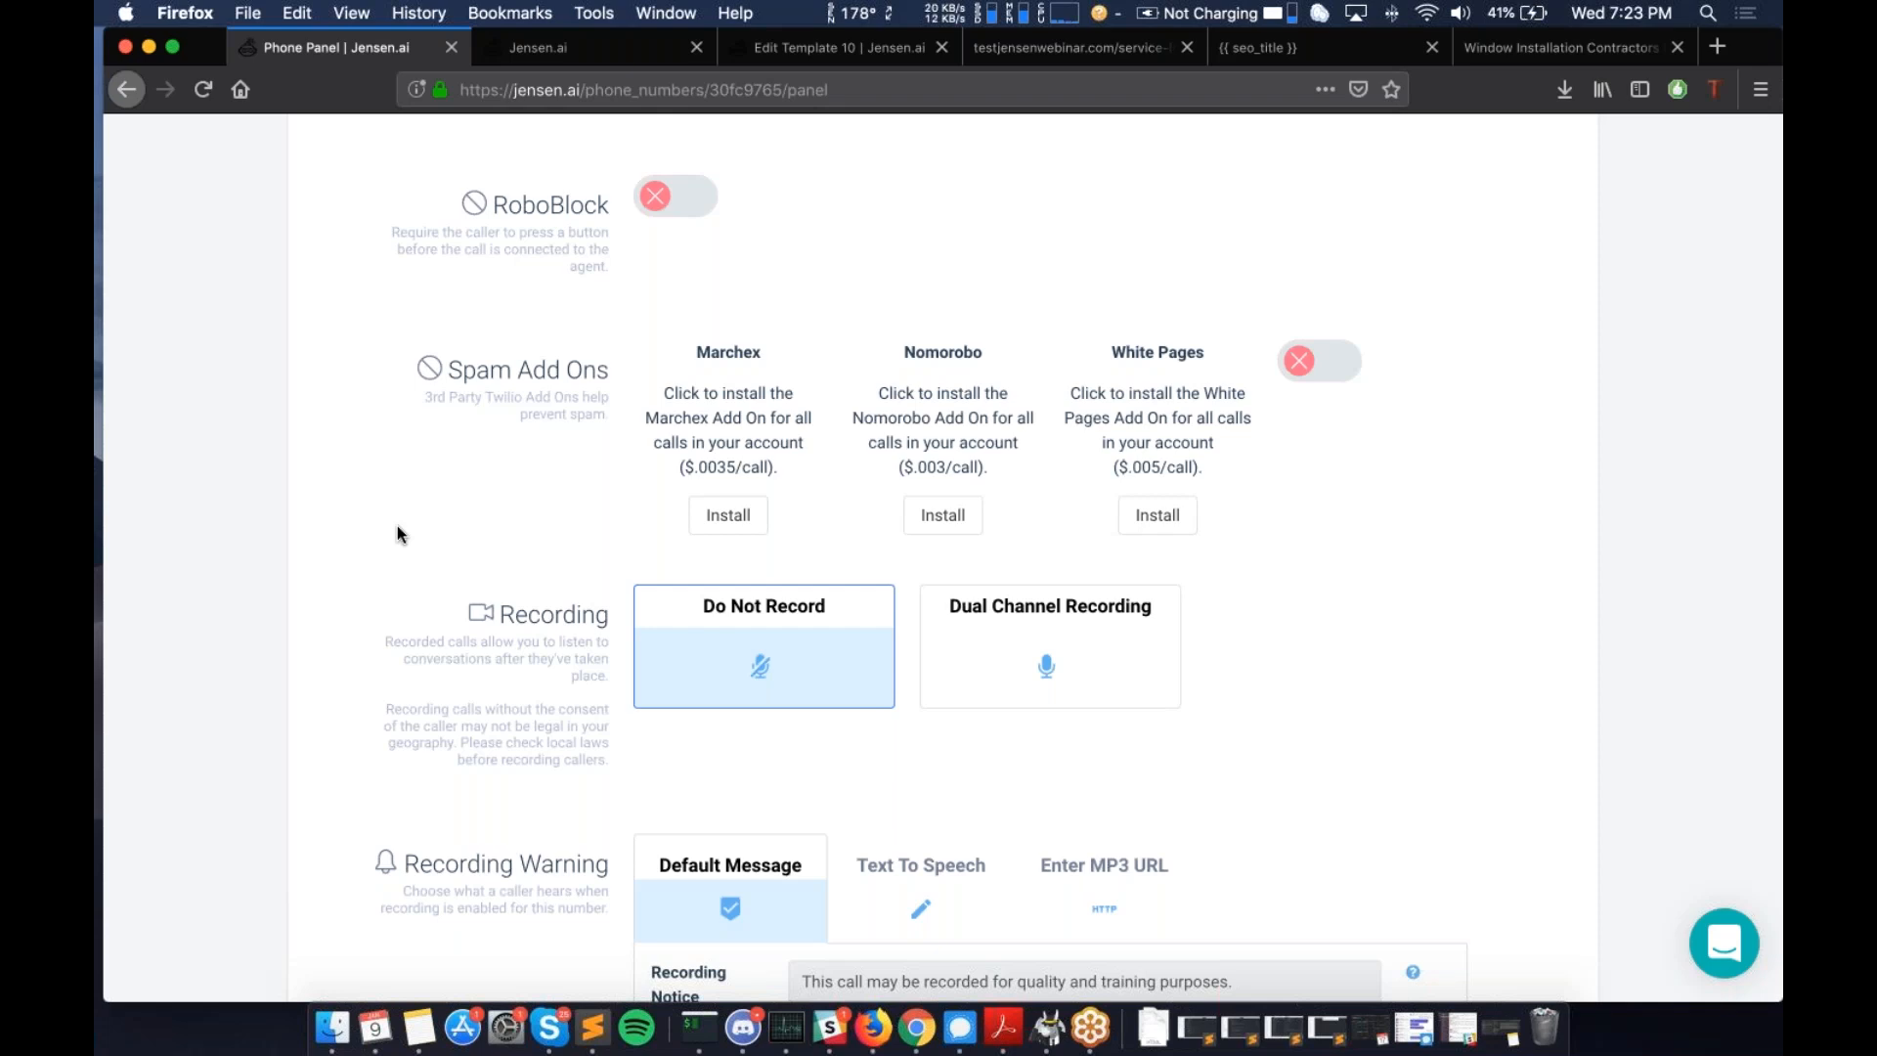
# - Switch RoboBlock call screening on for the tracked number
pyautogui.scroll(2, 397, 526)
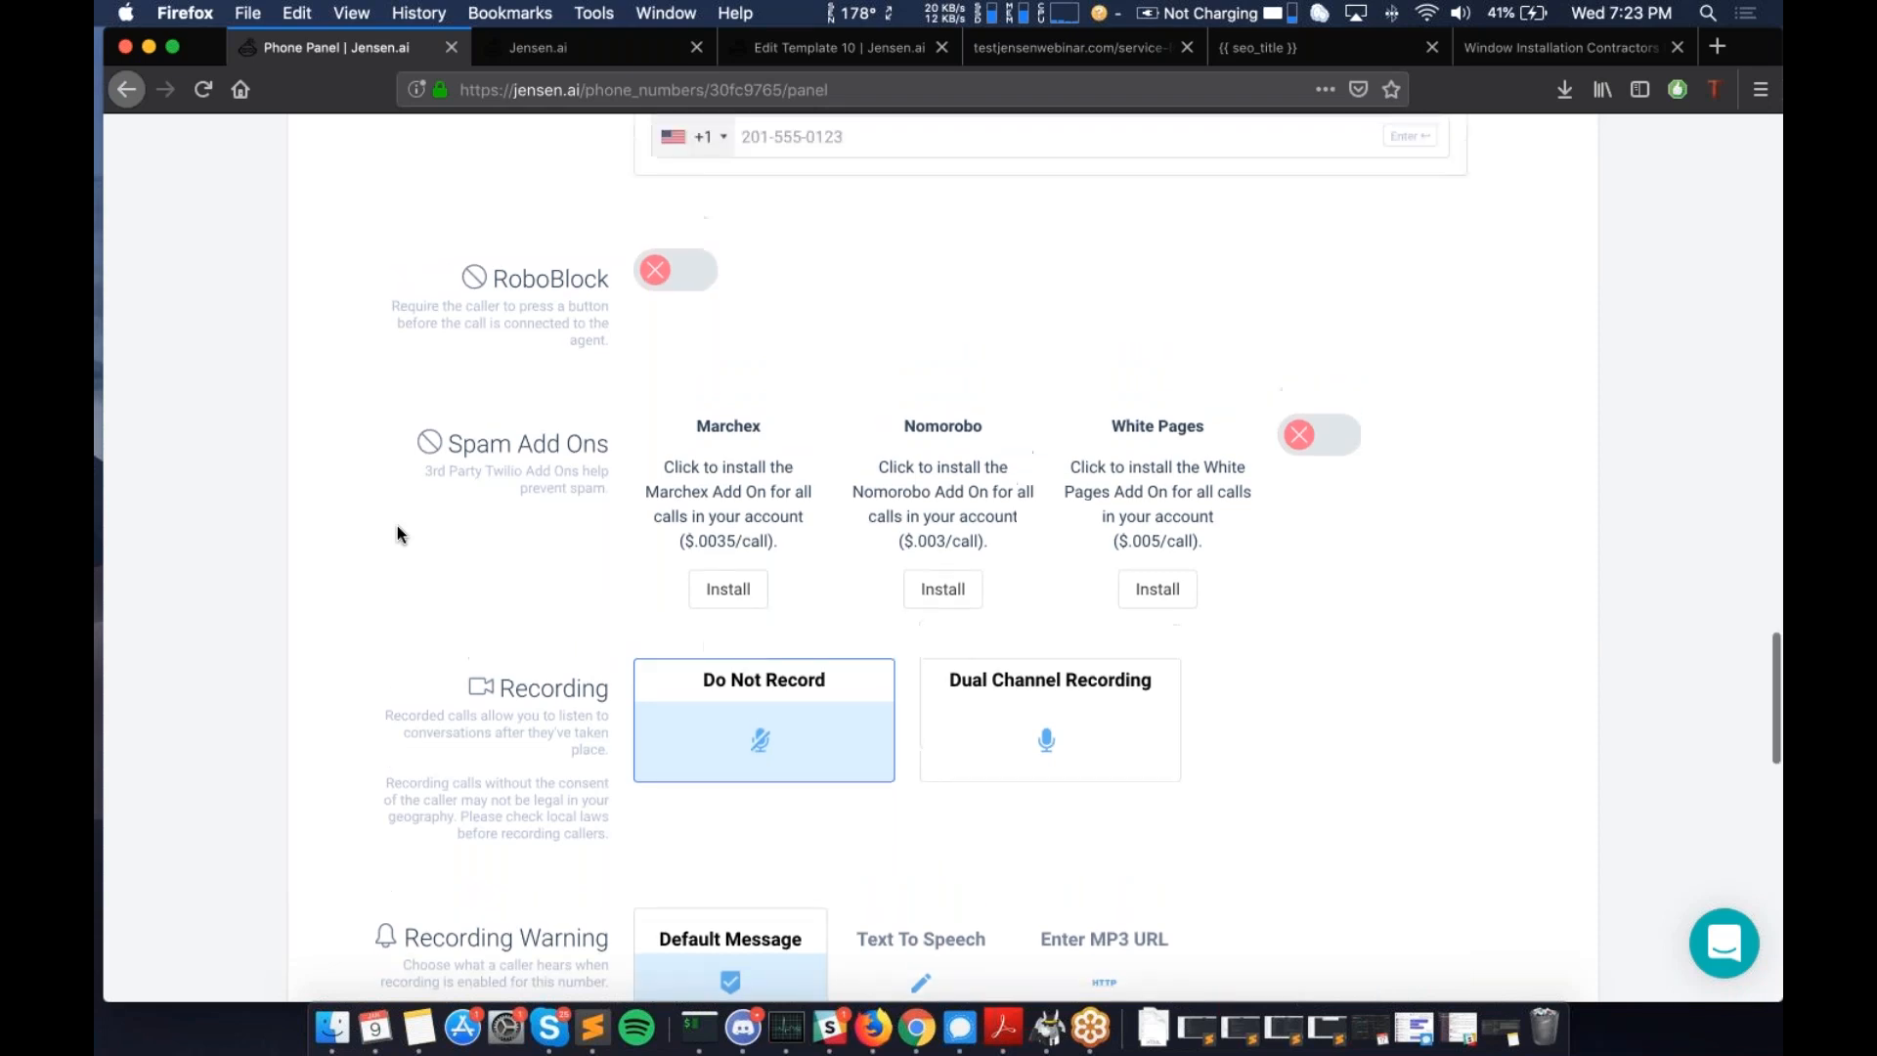
pyautogui.scroll(1, 397, 534)
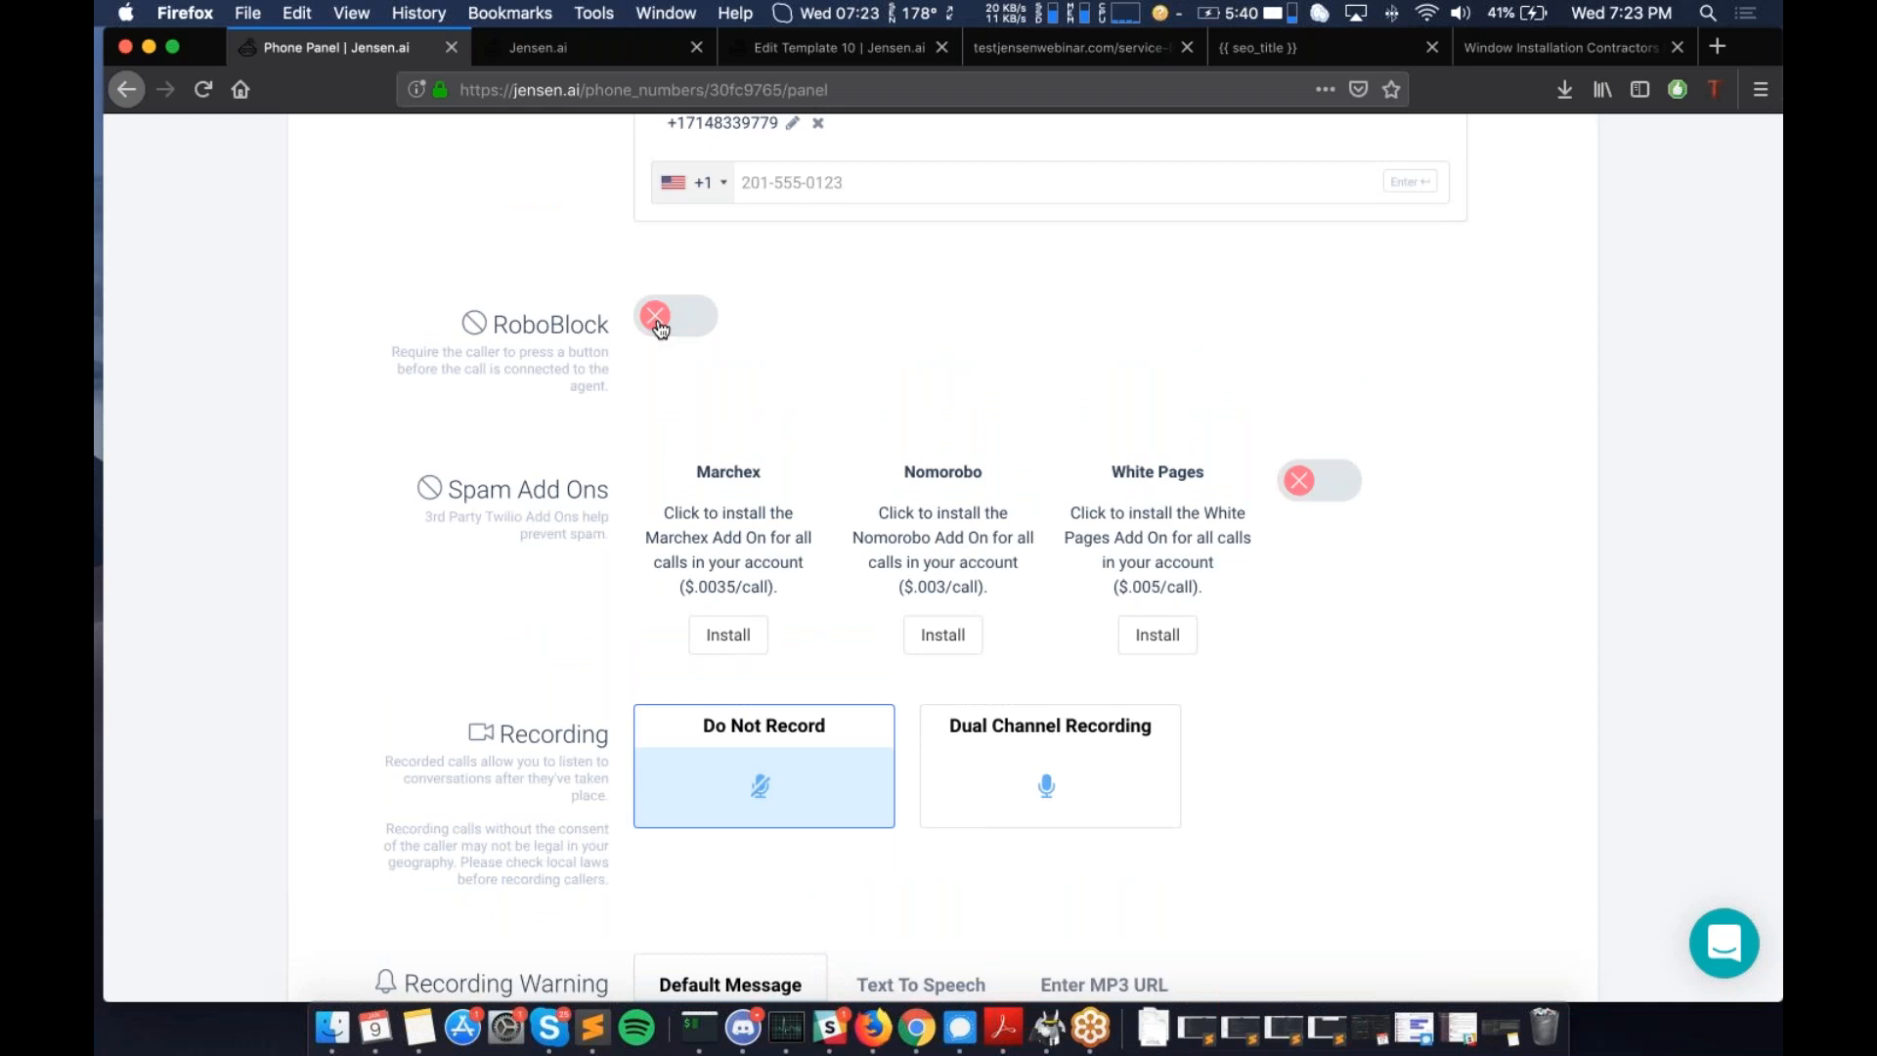
pyautogui.click(658, 323)
# - Highlight the Spam Add Ons heading and the Marchex, Nomorobo and White Pages names
pyautogui.scroll(-2, 462, 360)
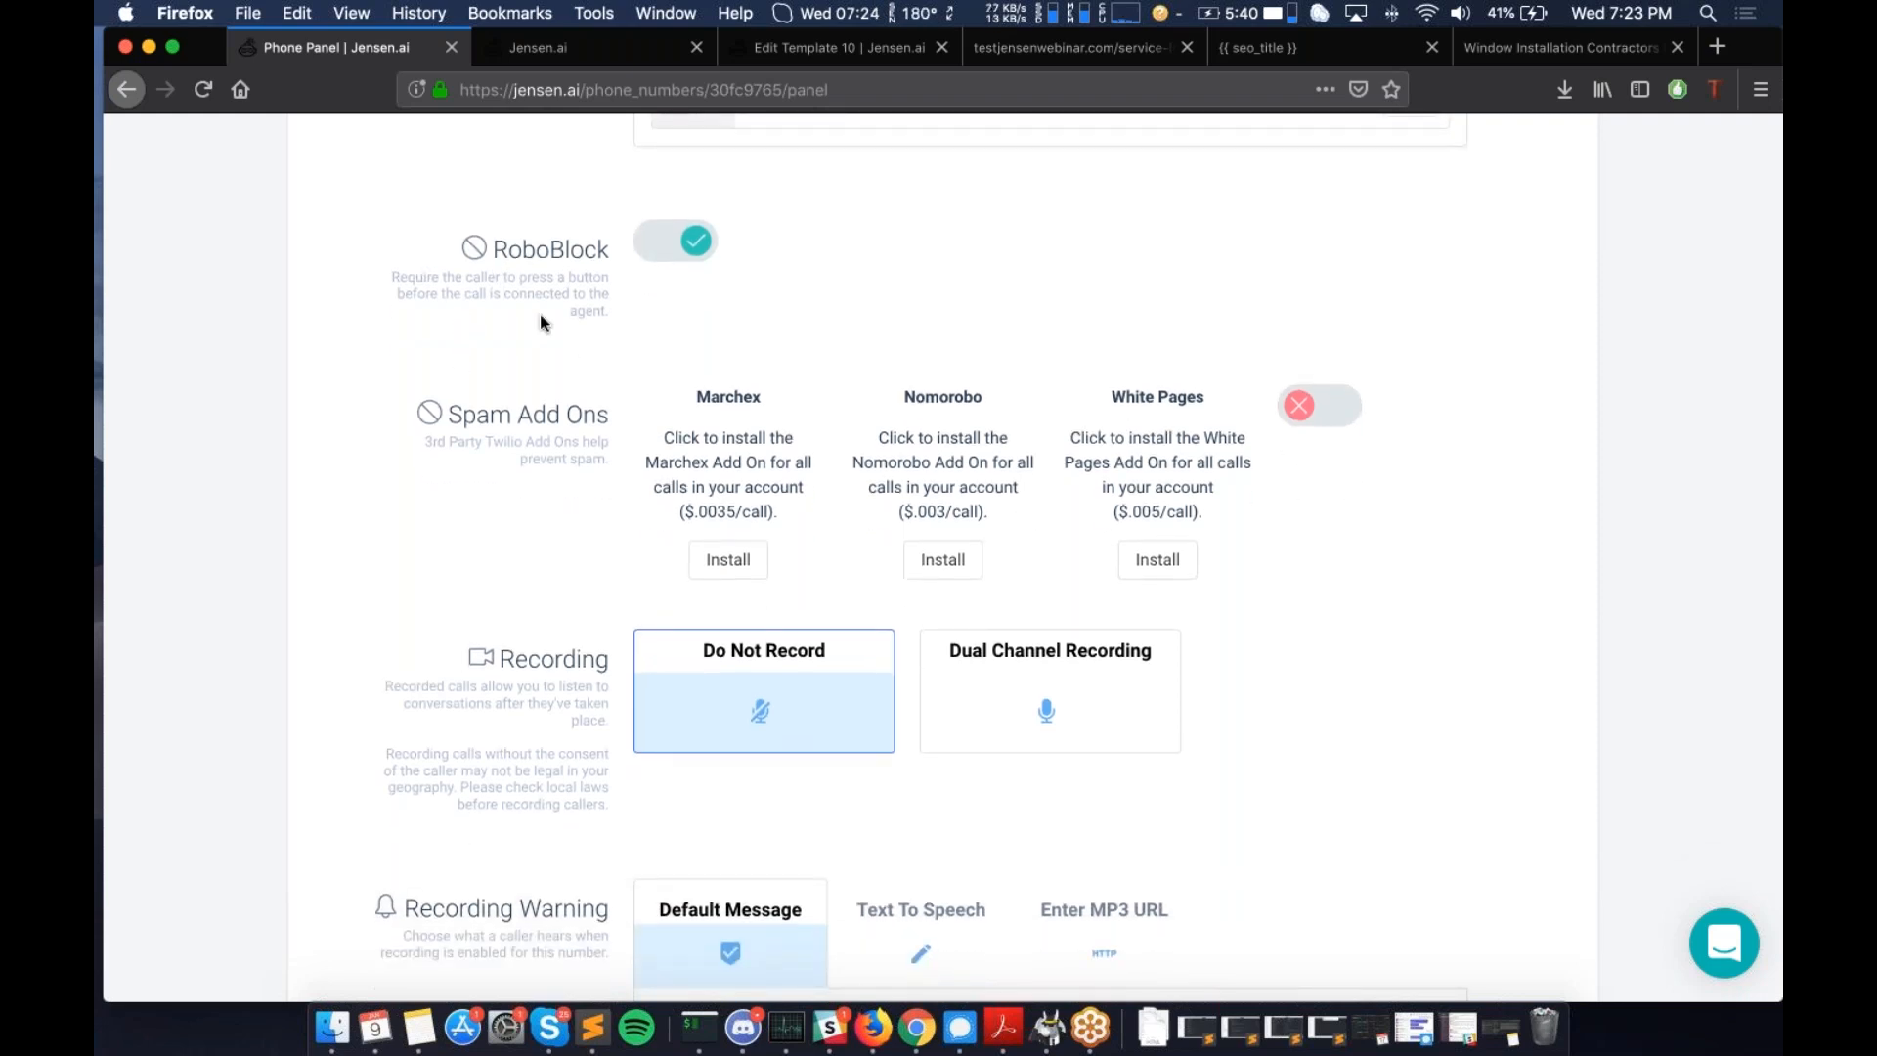
pyautogui.scroll(-1, 540, 315)
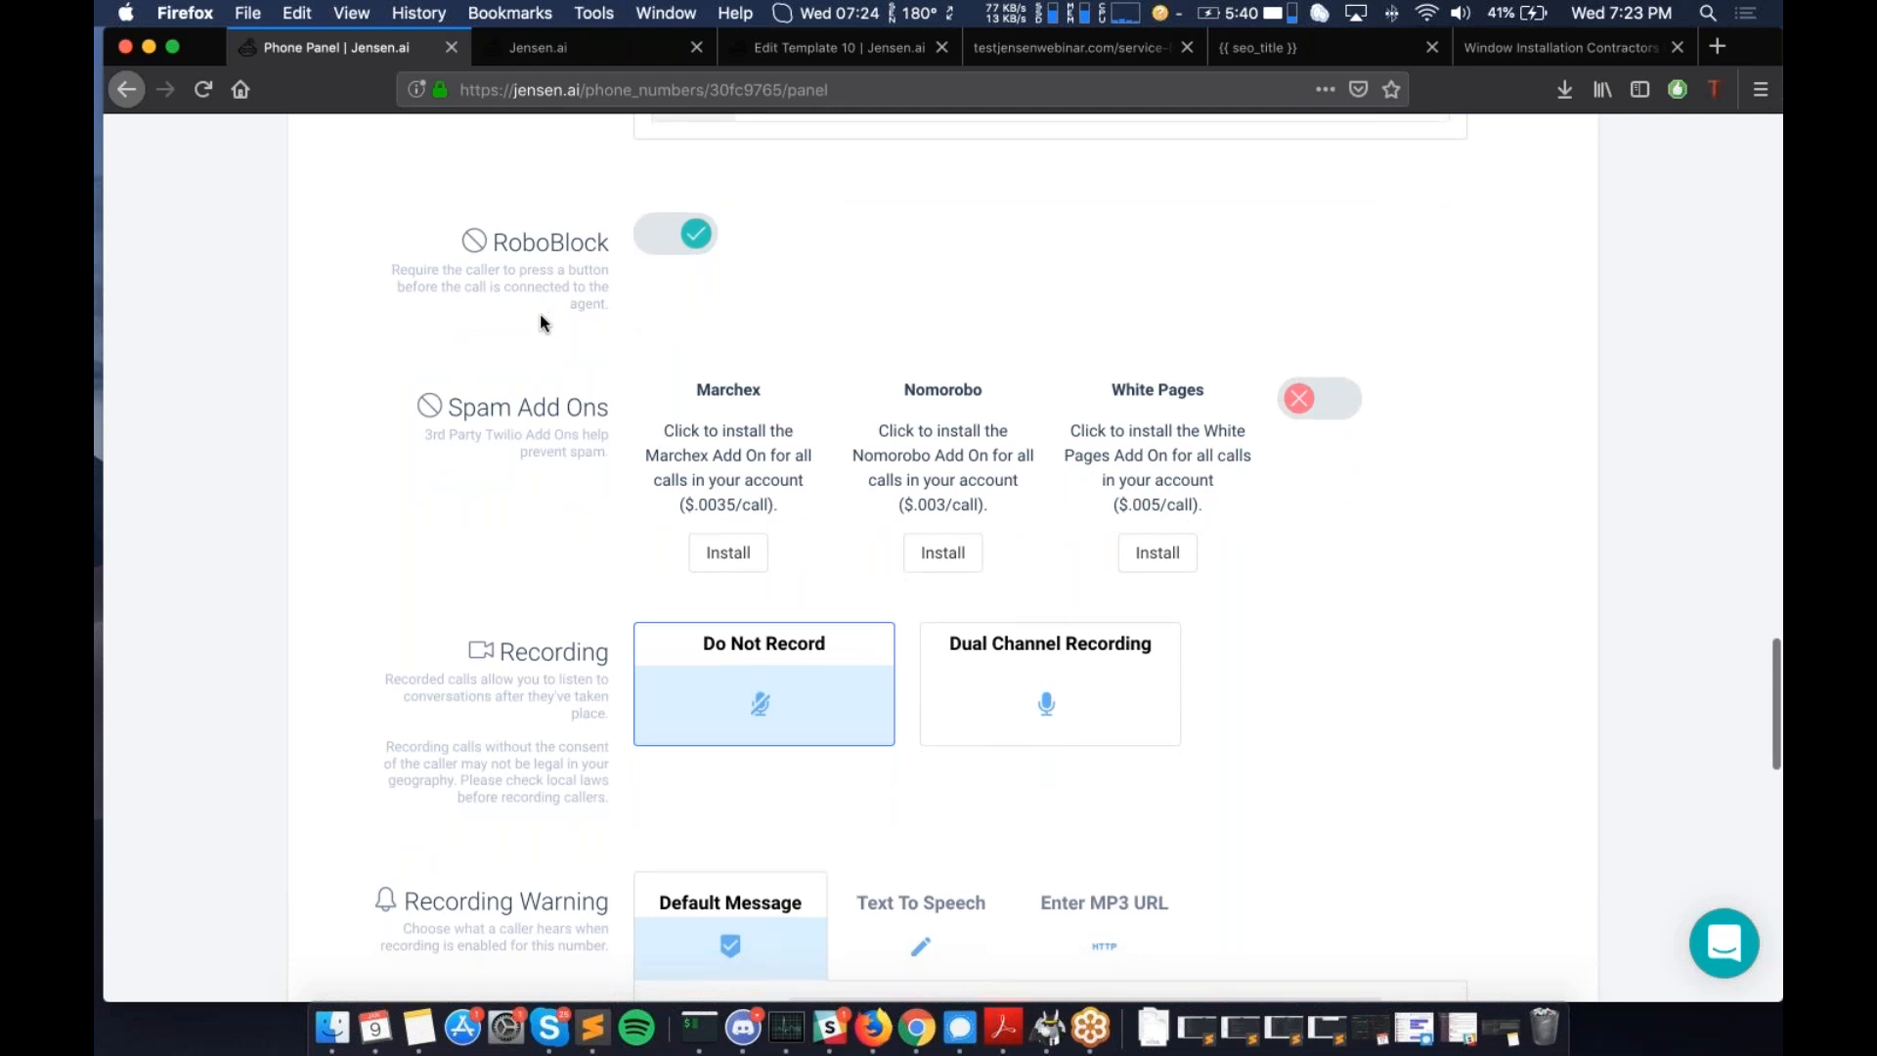
pyautogui.scroll(-2, 539, 314)
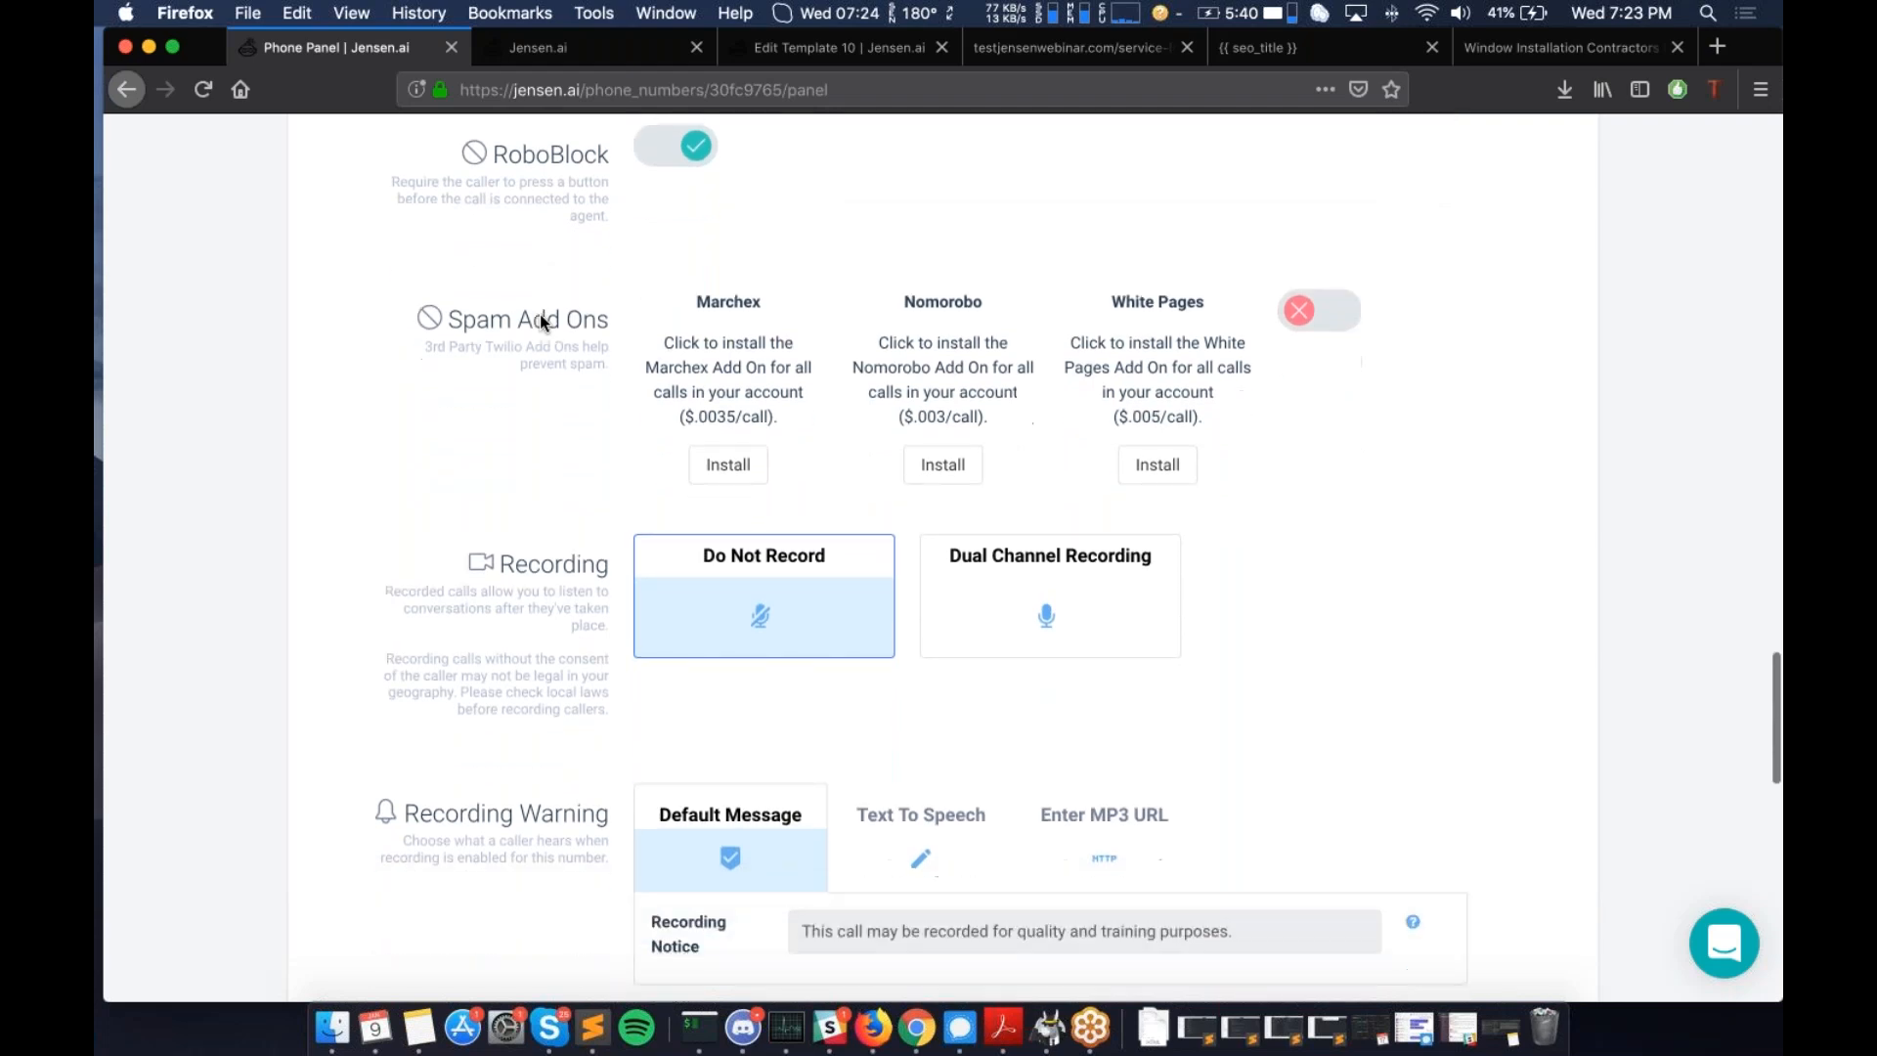
pyautogui.moveTo(451, 336); pyautogui.dragTo(606, 339)
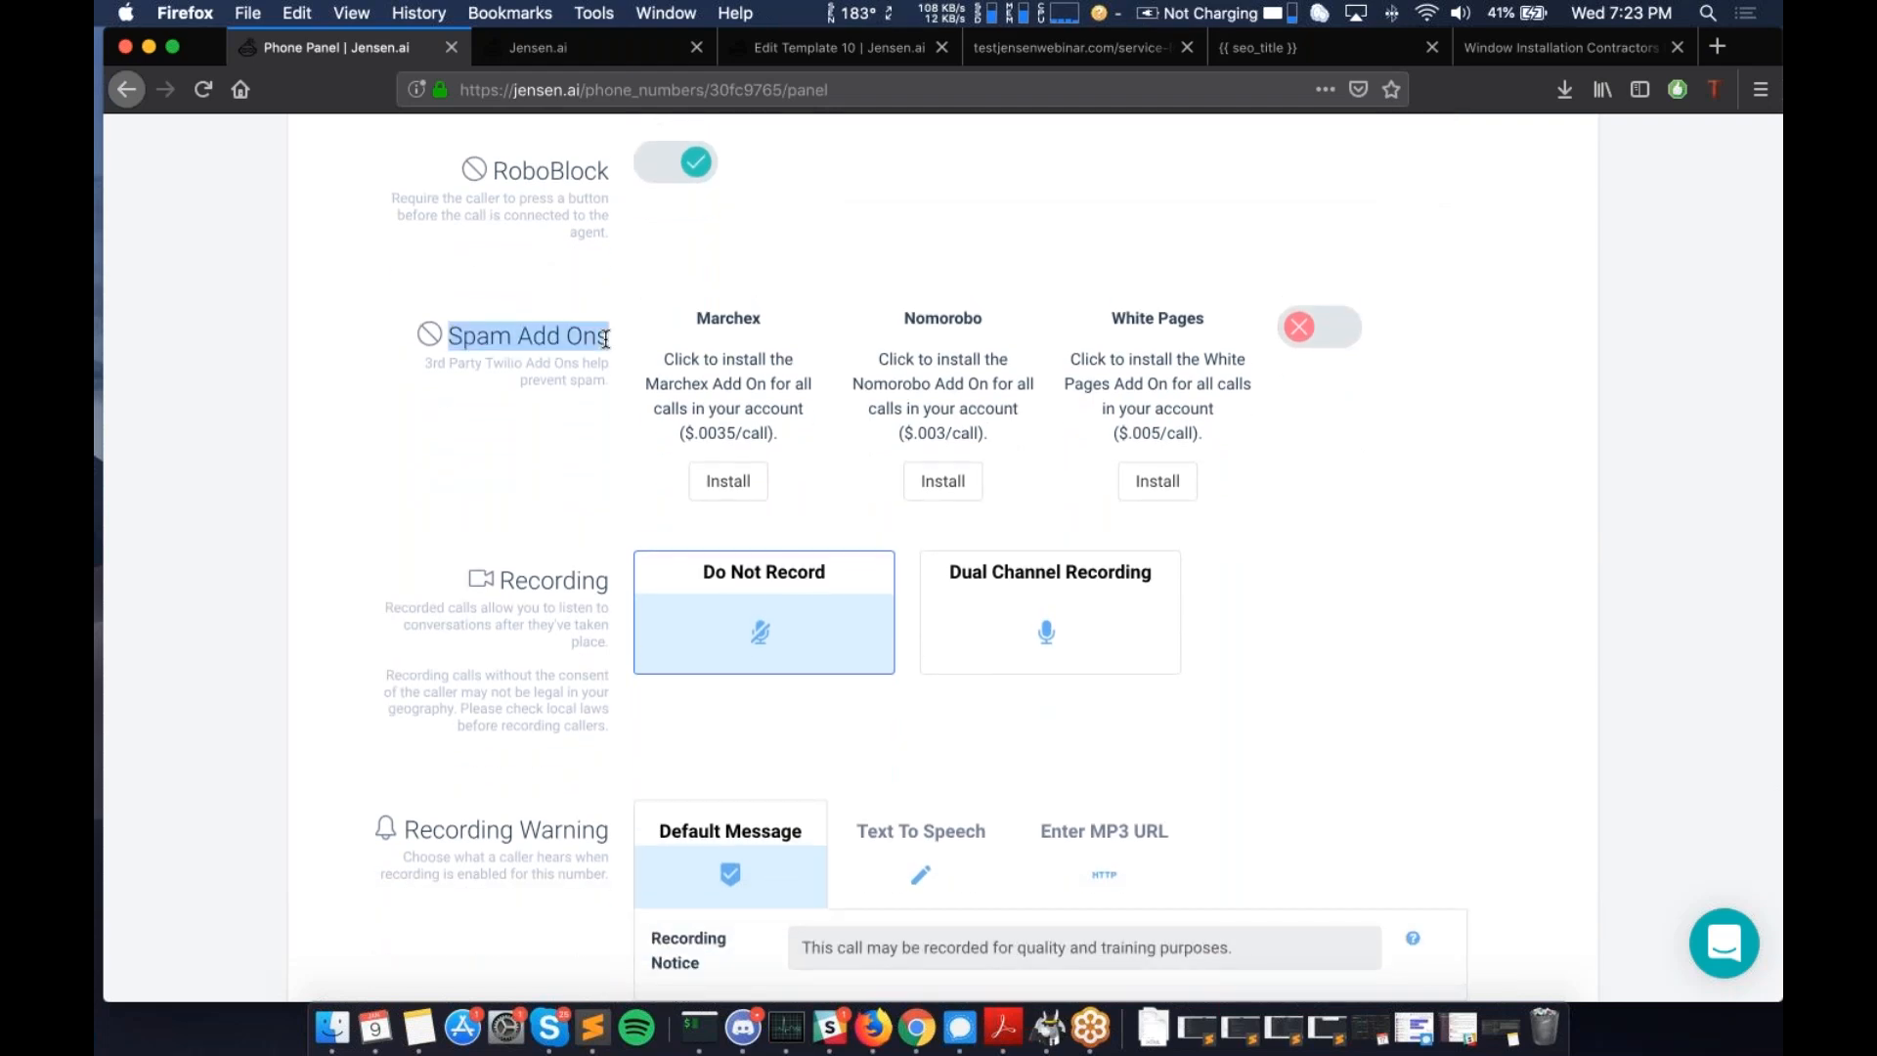
pyautogui.doubleClick(741, 317)
pyautogui.doubleClick(914, 319)
pyautogui.doubleClick(1117, 319)
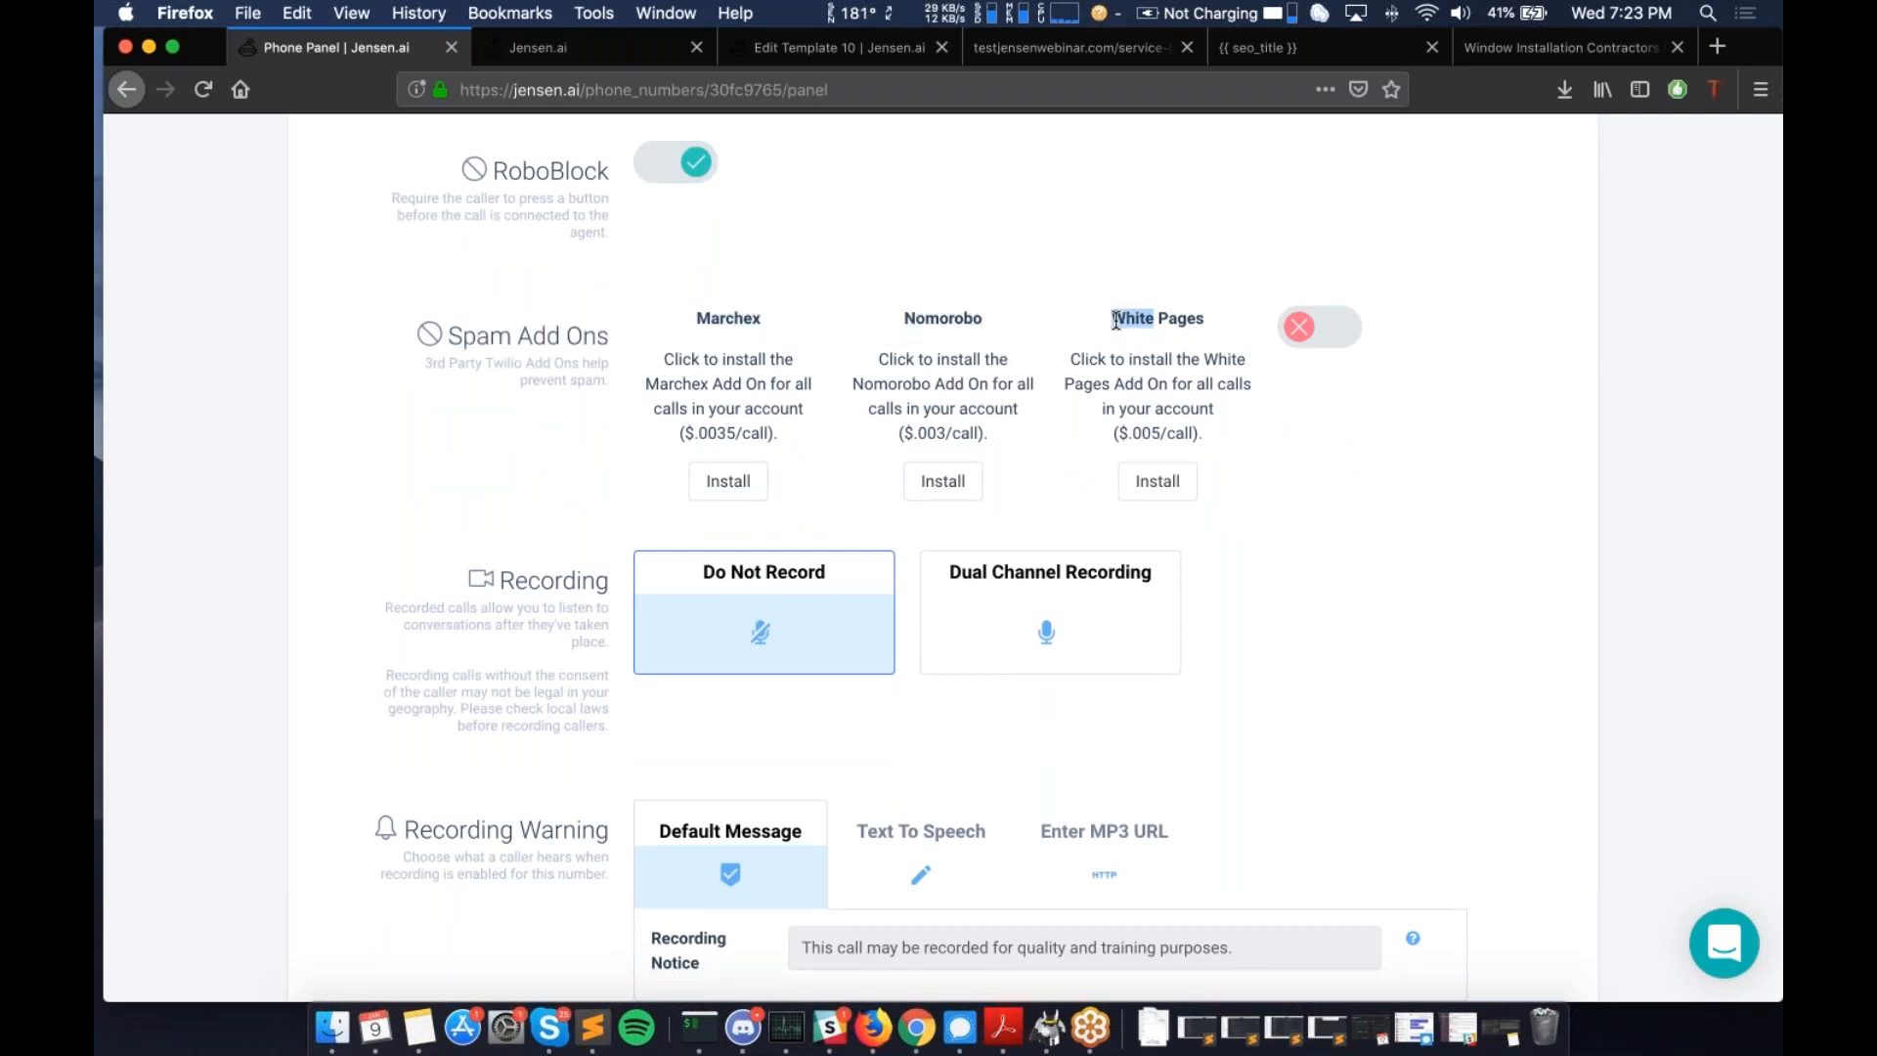
pyautogui.click(1117, 320)
# - Highlight the per-call prices of Marchex, Nomorobo and White Pages
pyautogui.moveTo(682, 432); pyautogui.dragTo(772, 433)
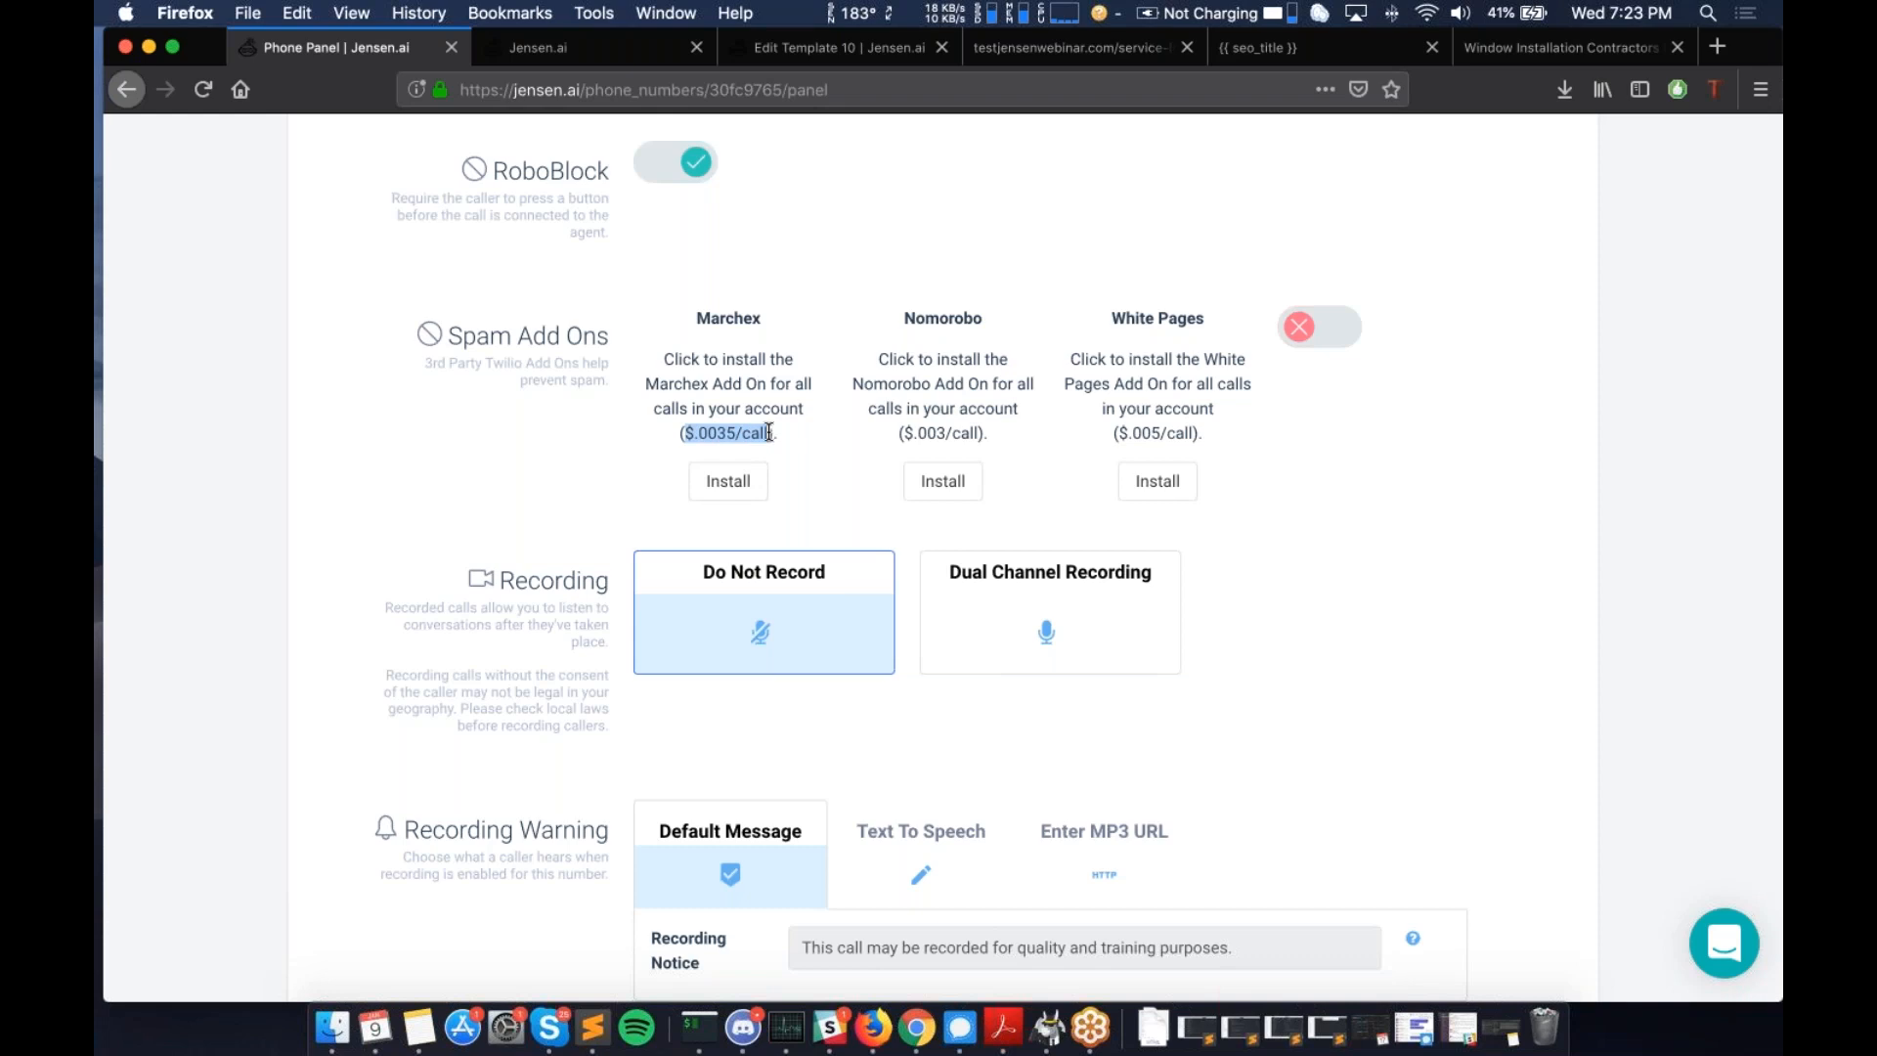
pyautogui.click(926, 437)
pyautogui.moveTo(926, 437); pyautogui.dragTo(972, 439)
pyautogui.click(972, 439)
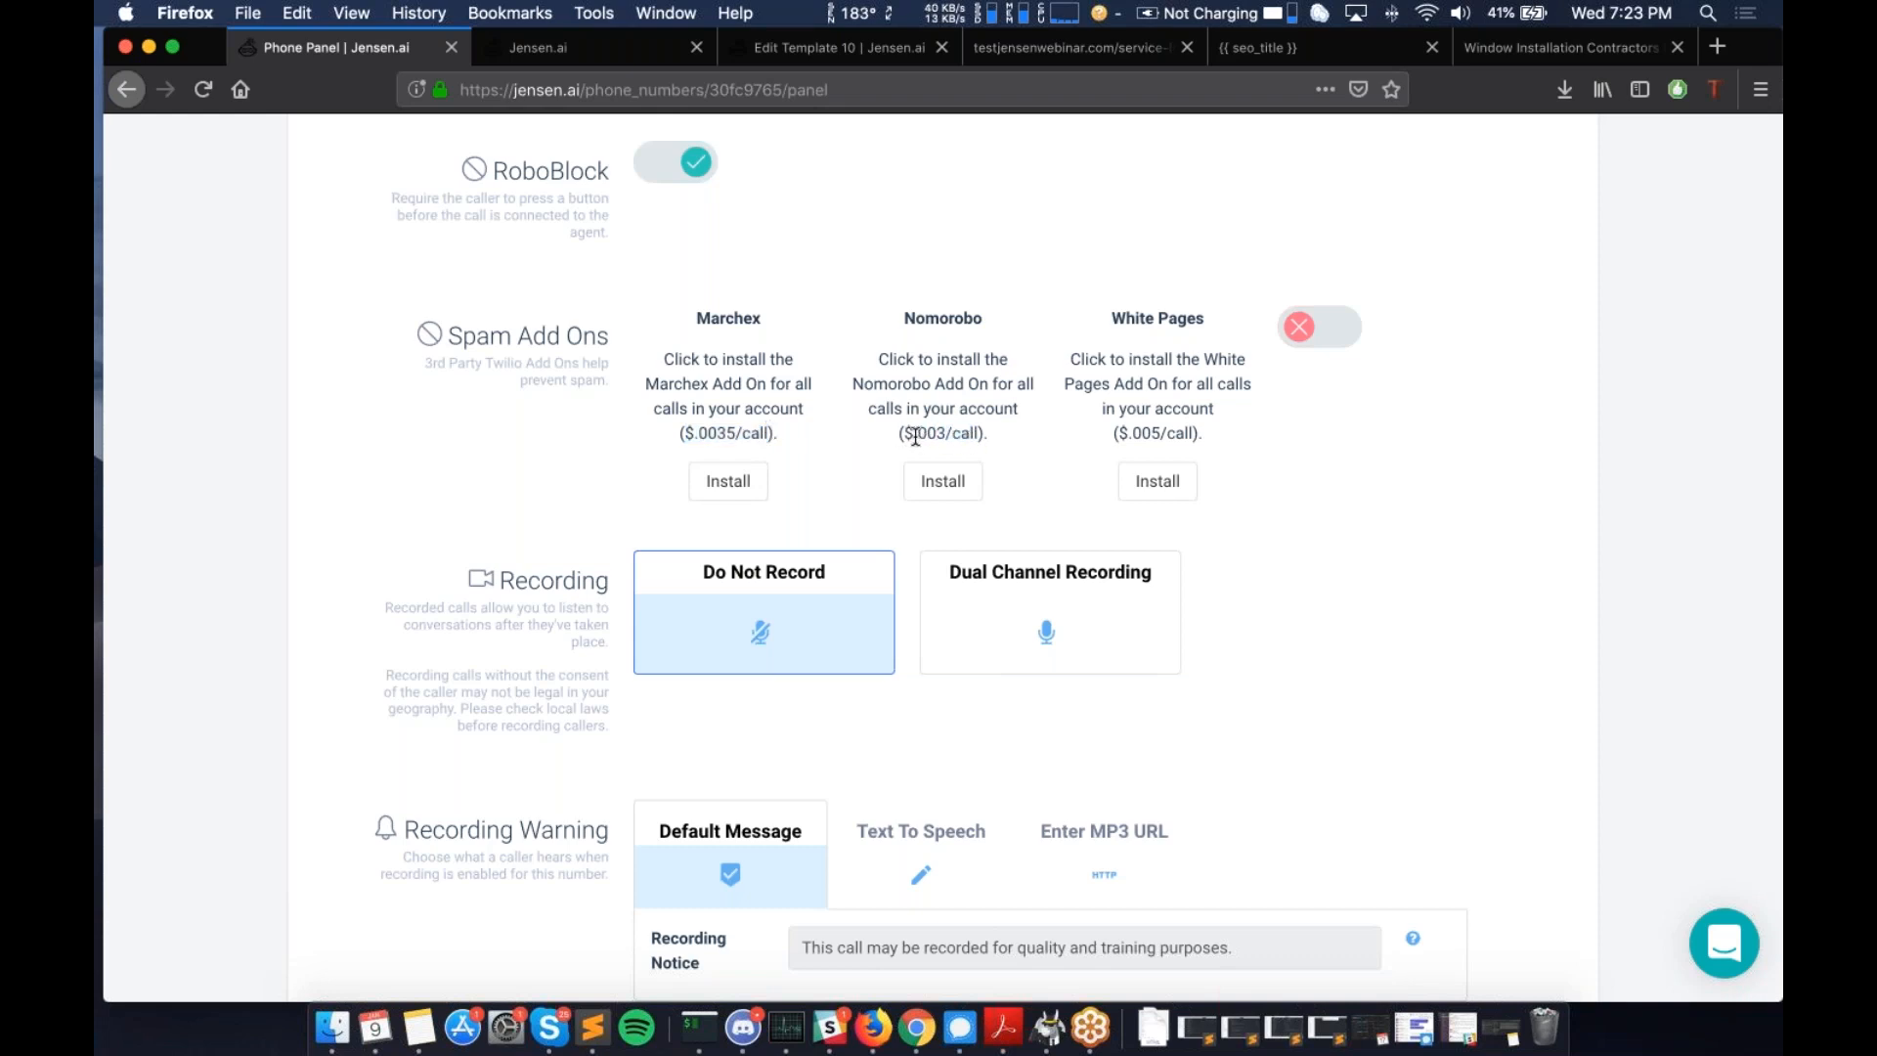
pyautogui.moveTo(1119, 431); pyautogui.dragTo(1194, 434)
pyautogui.scroll(1, 518, 389)
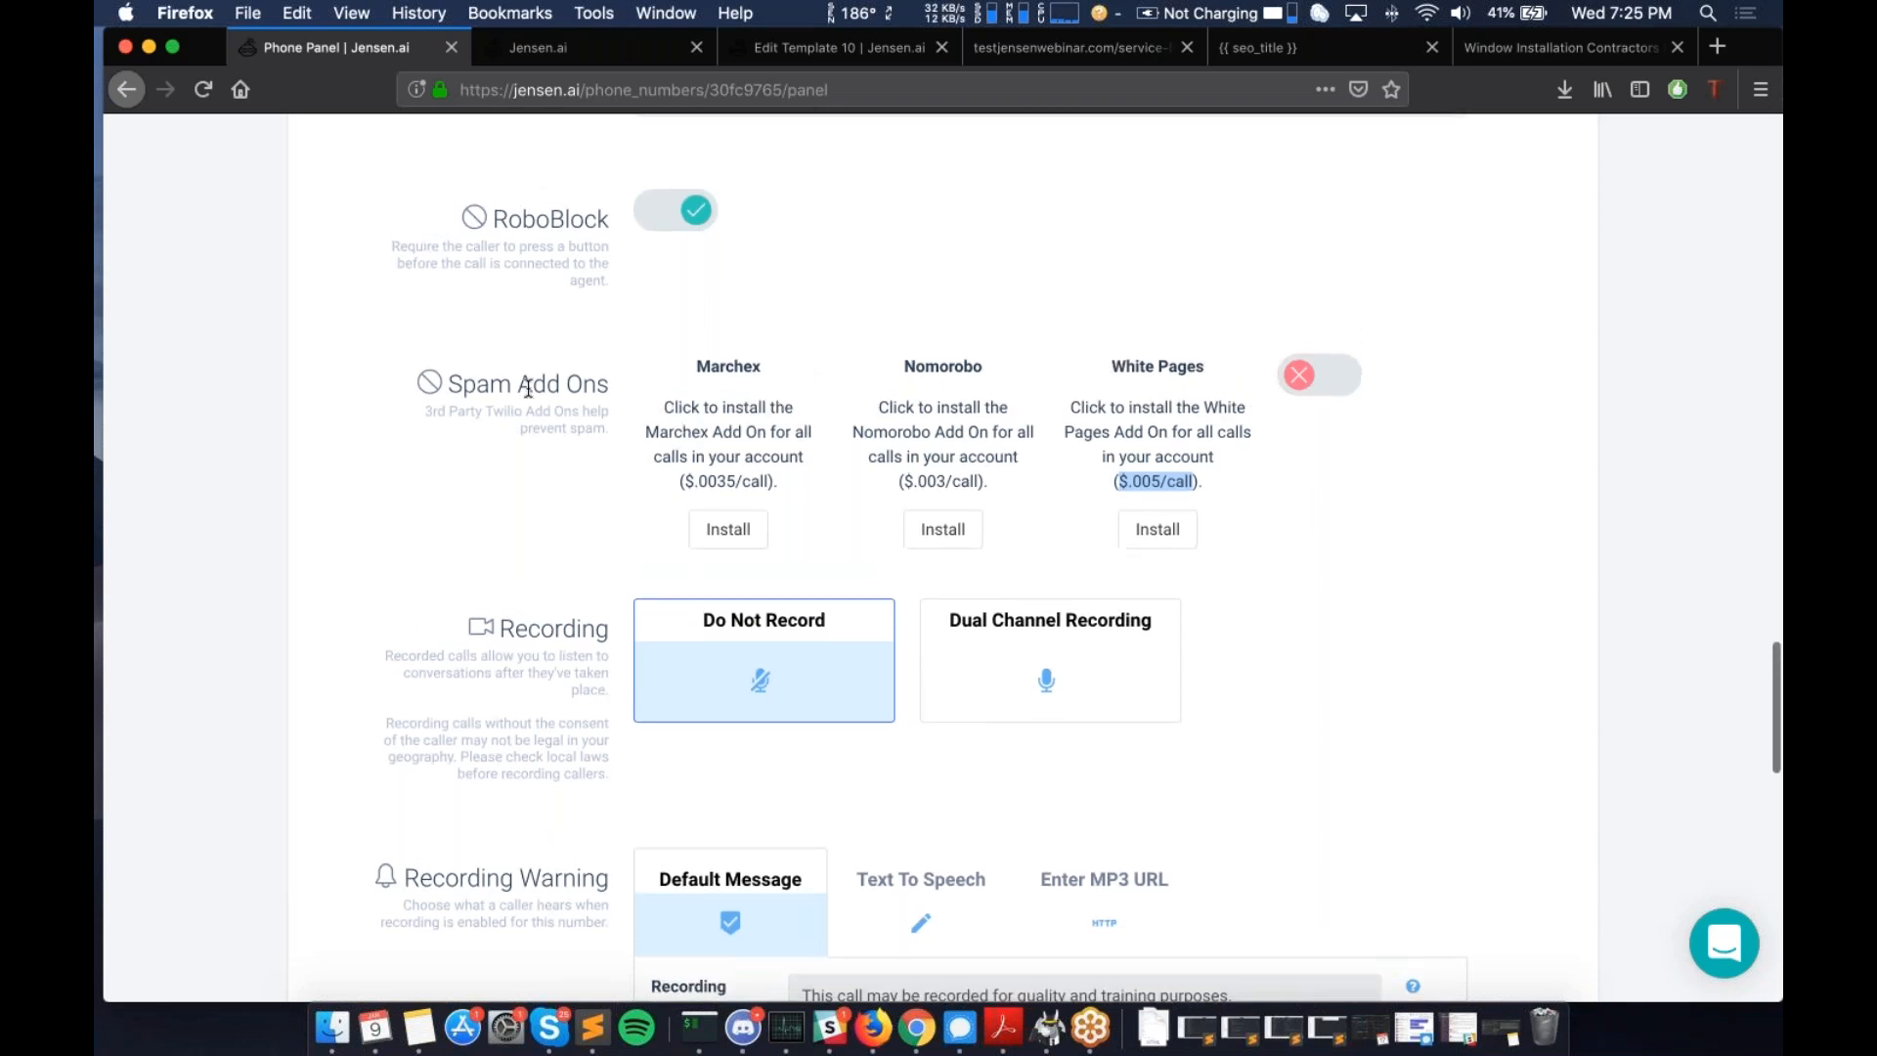
pyautogui.doubleClick(702, 366)
pyautogui.doubleClick(936, 365)
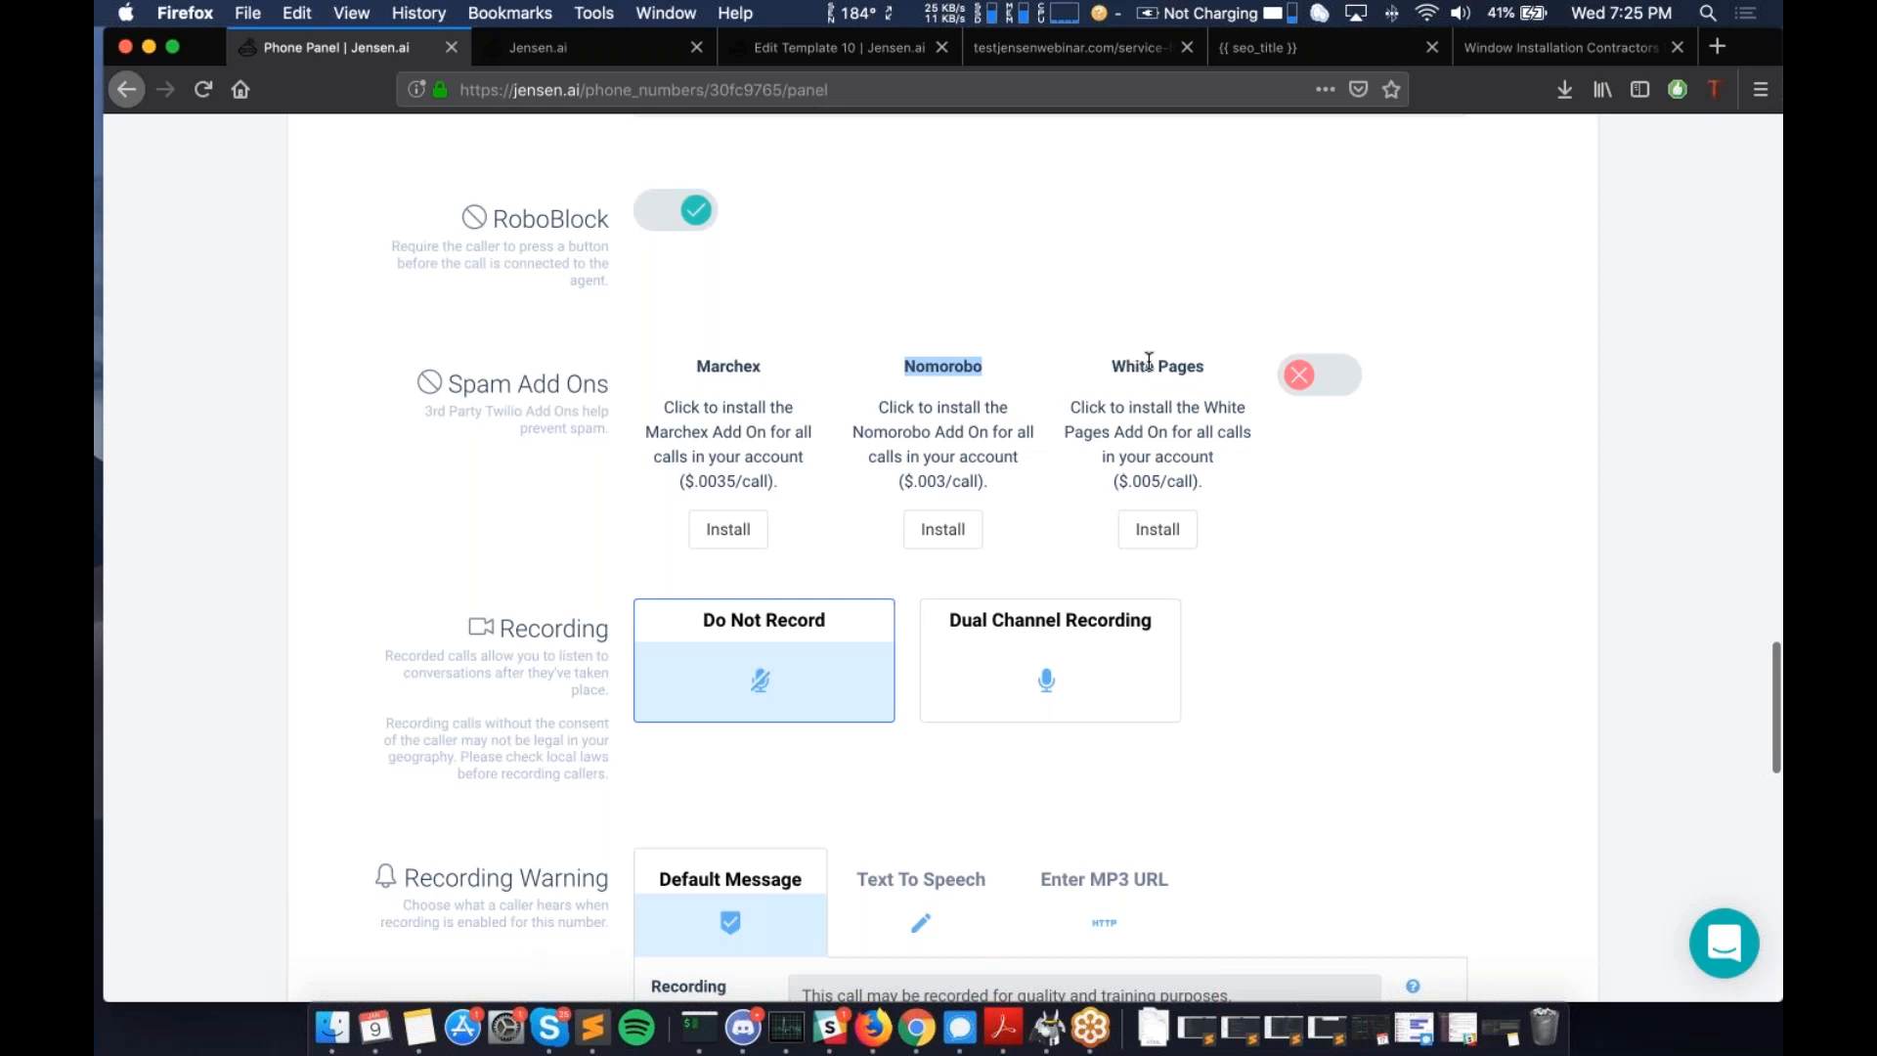
pyautogui.moveTo(1111, 366); pyautogui.dragTo(1207, 370)
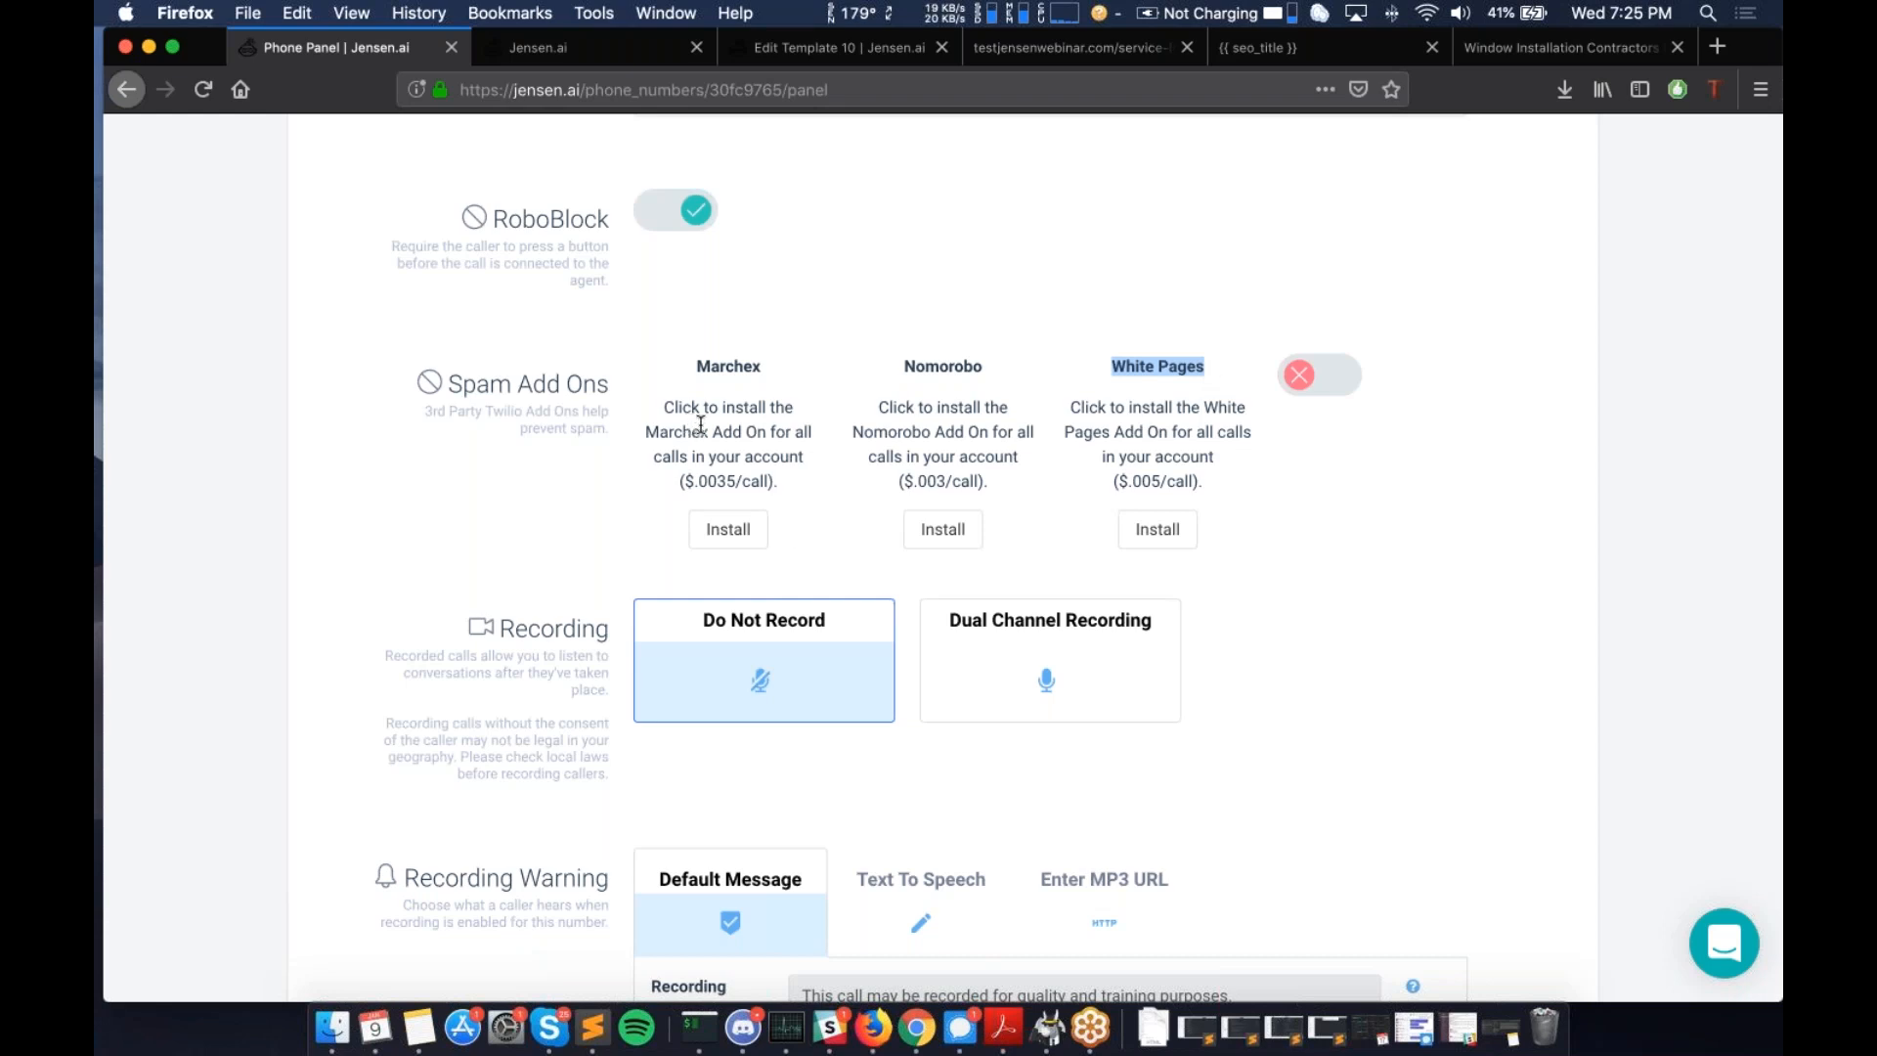
pyautogui.scroll(-2, 700, 425)
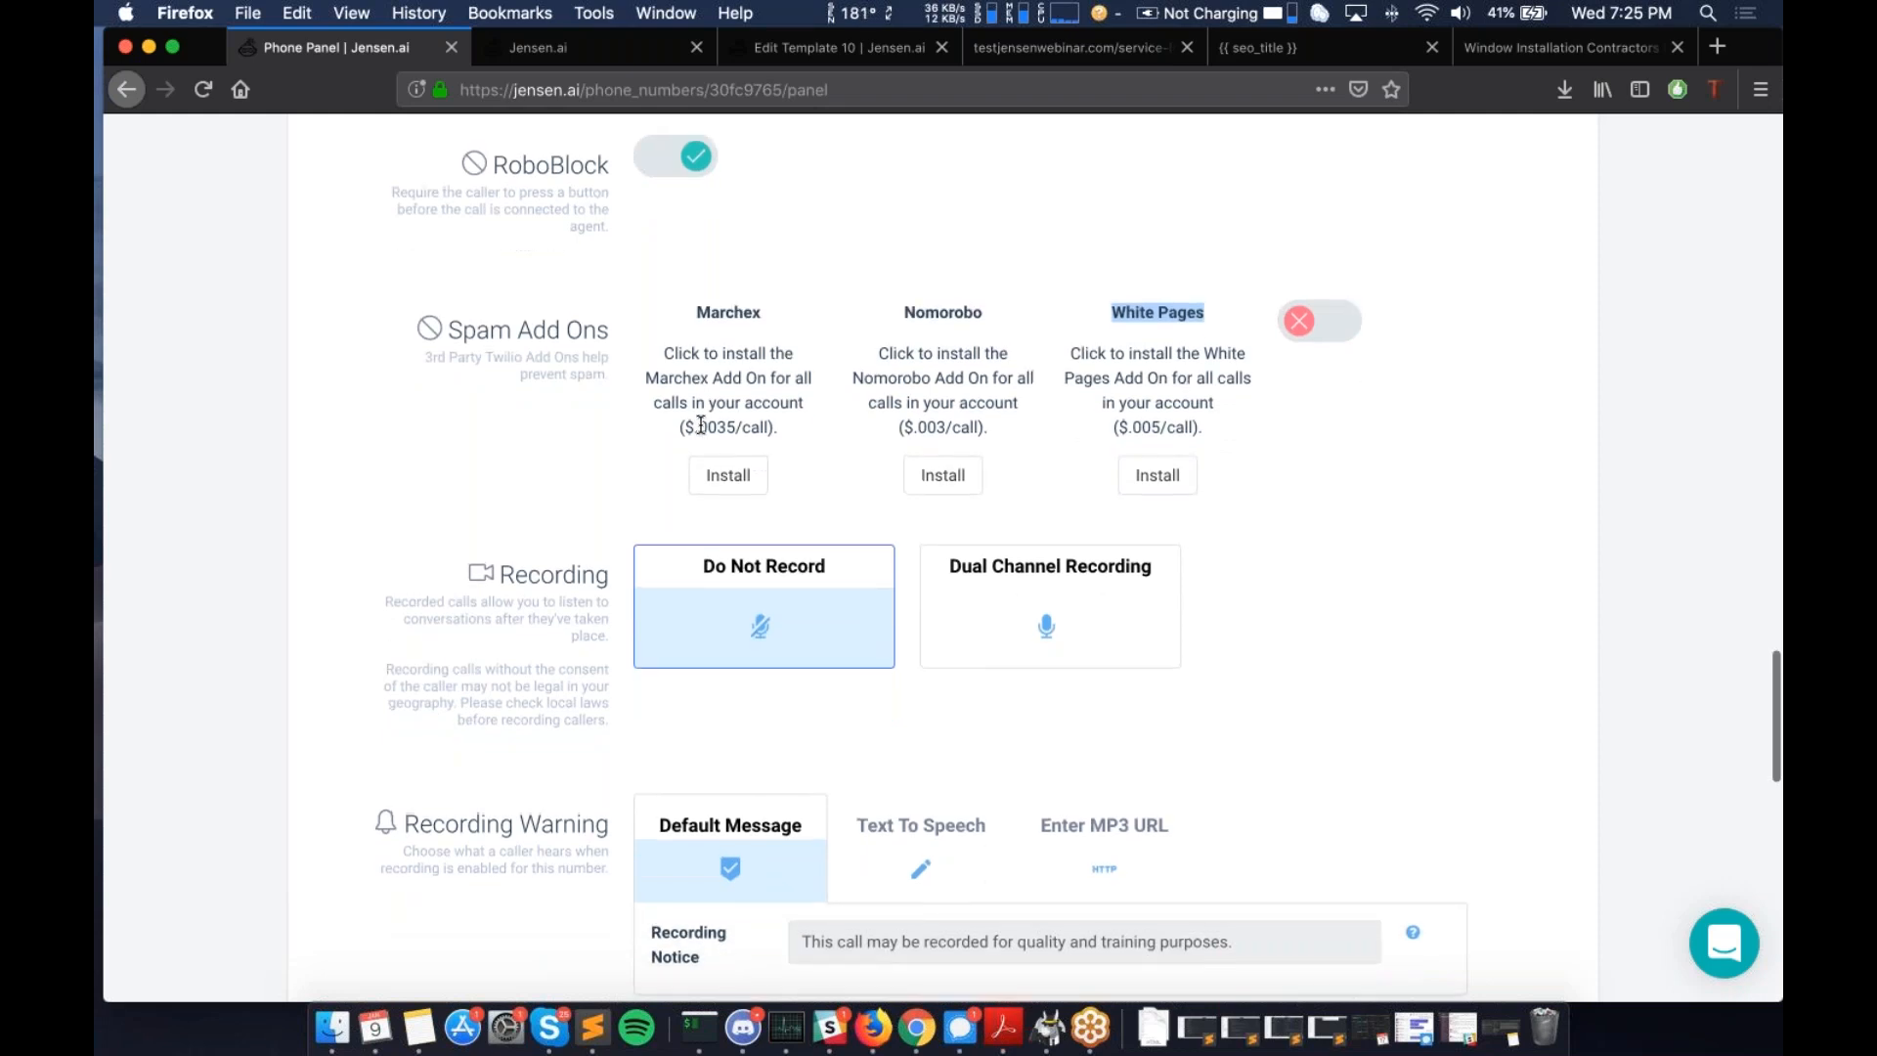
pyautogui.scroll(-1, 700, 425)
pyautogui.click(1176, 258)
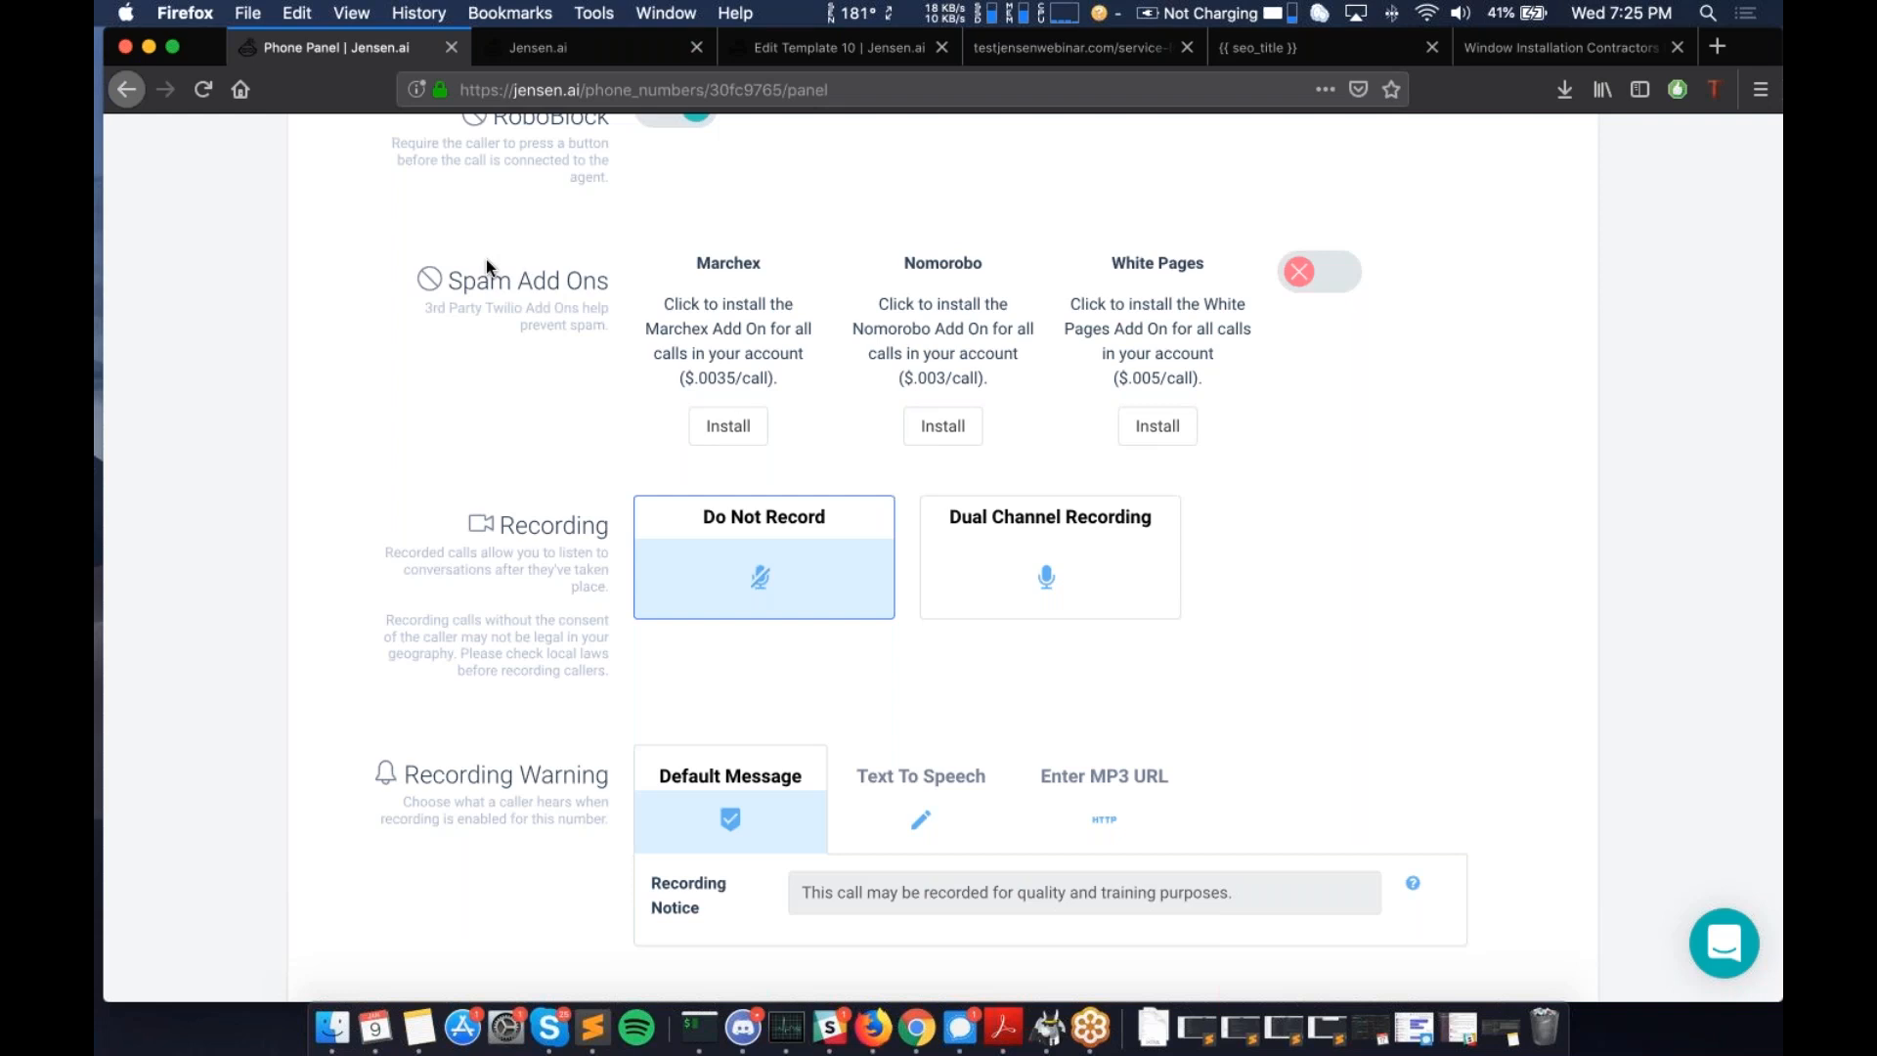
pyautogui.scroll(-1, 486, 266)
pyautogui.scroll(-1, 710, 430)
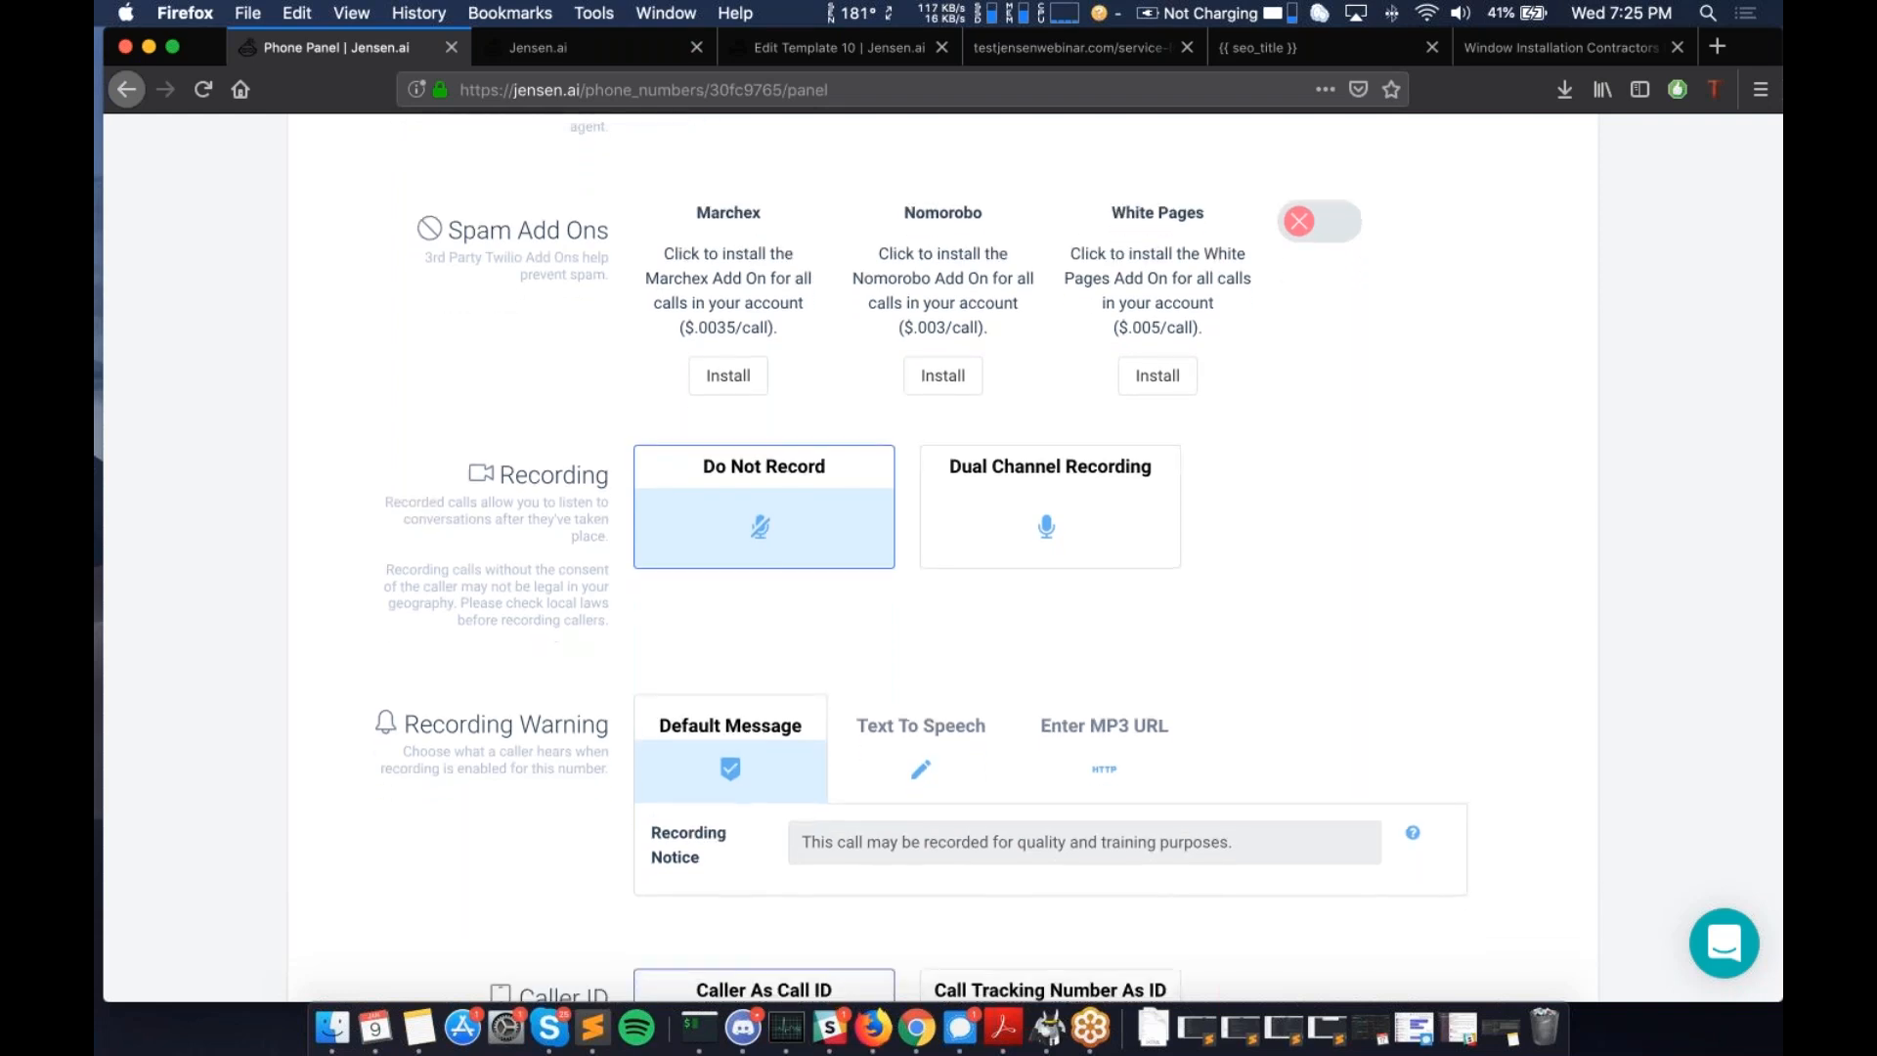
pyautogui.scroll(-4, 710, 430)
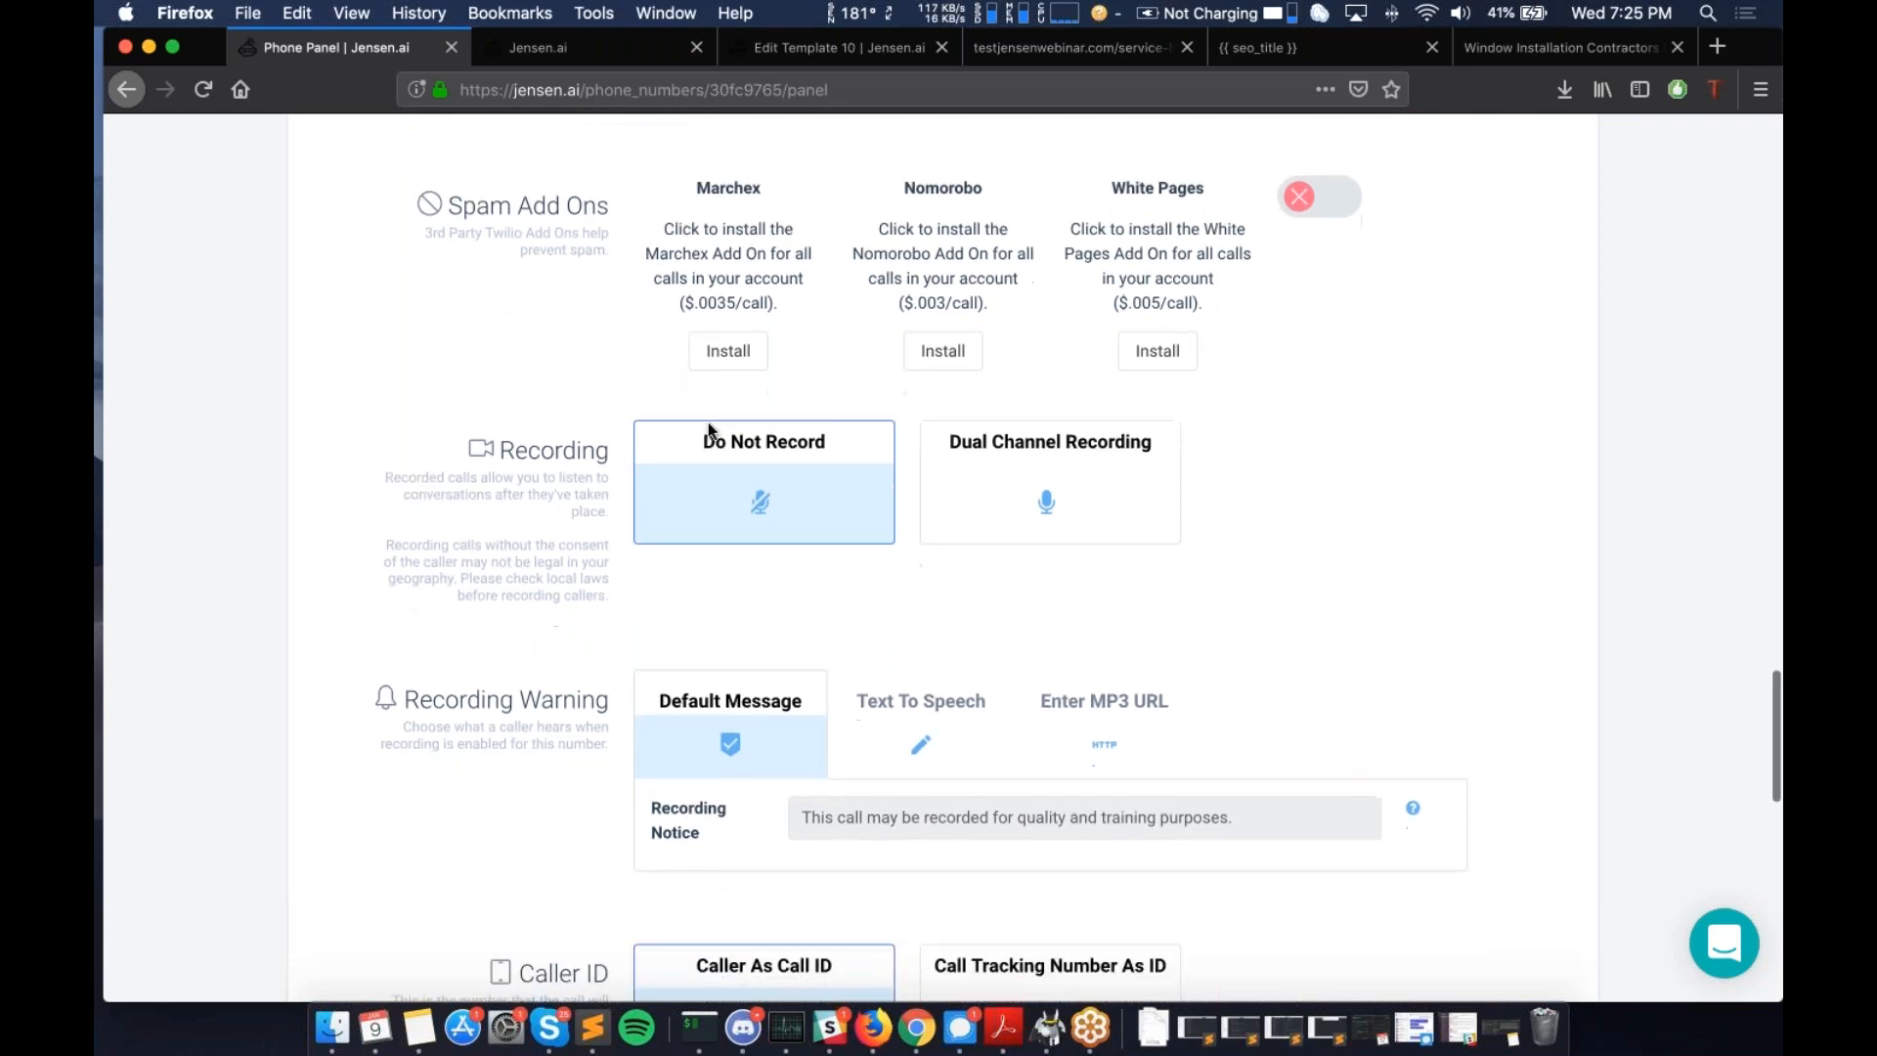
pyautogui.scroll(-4, 817, 297)
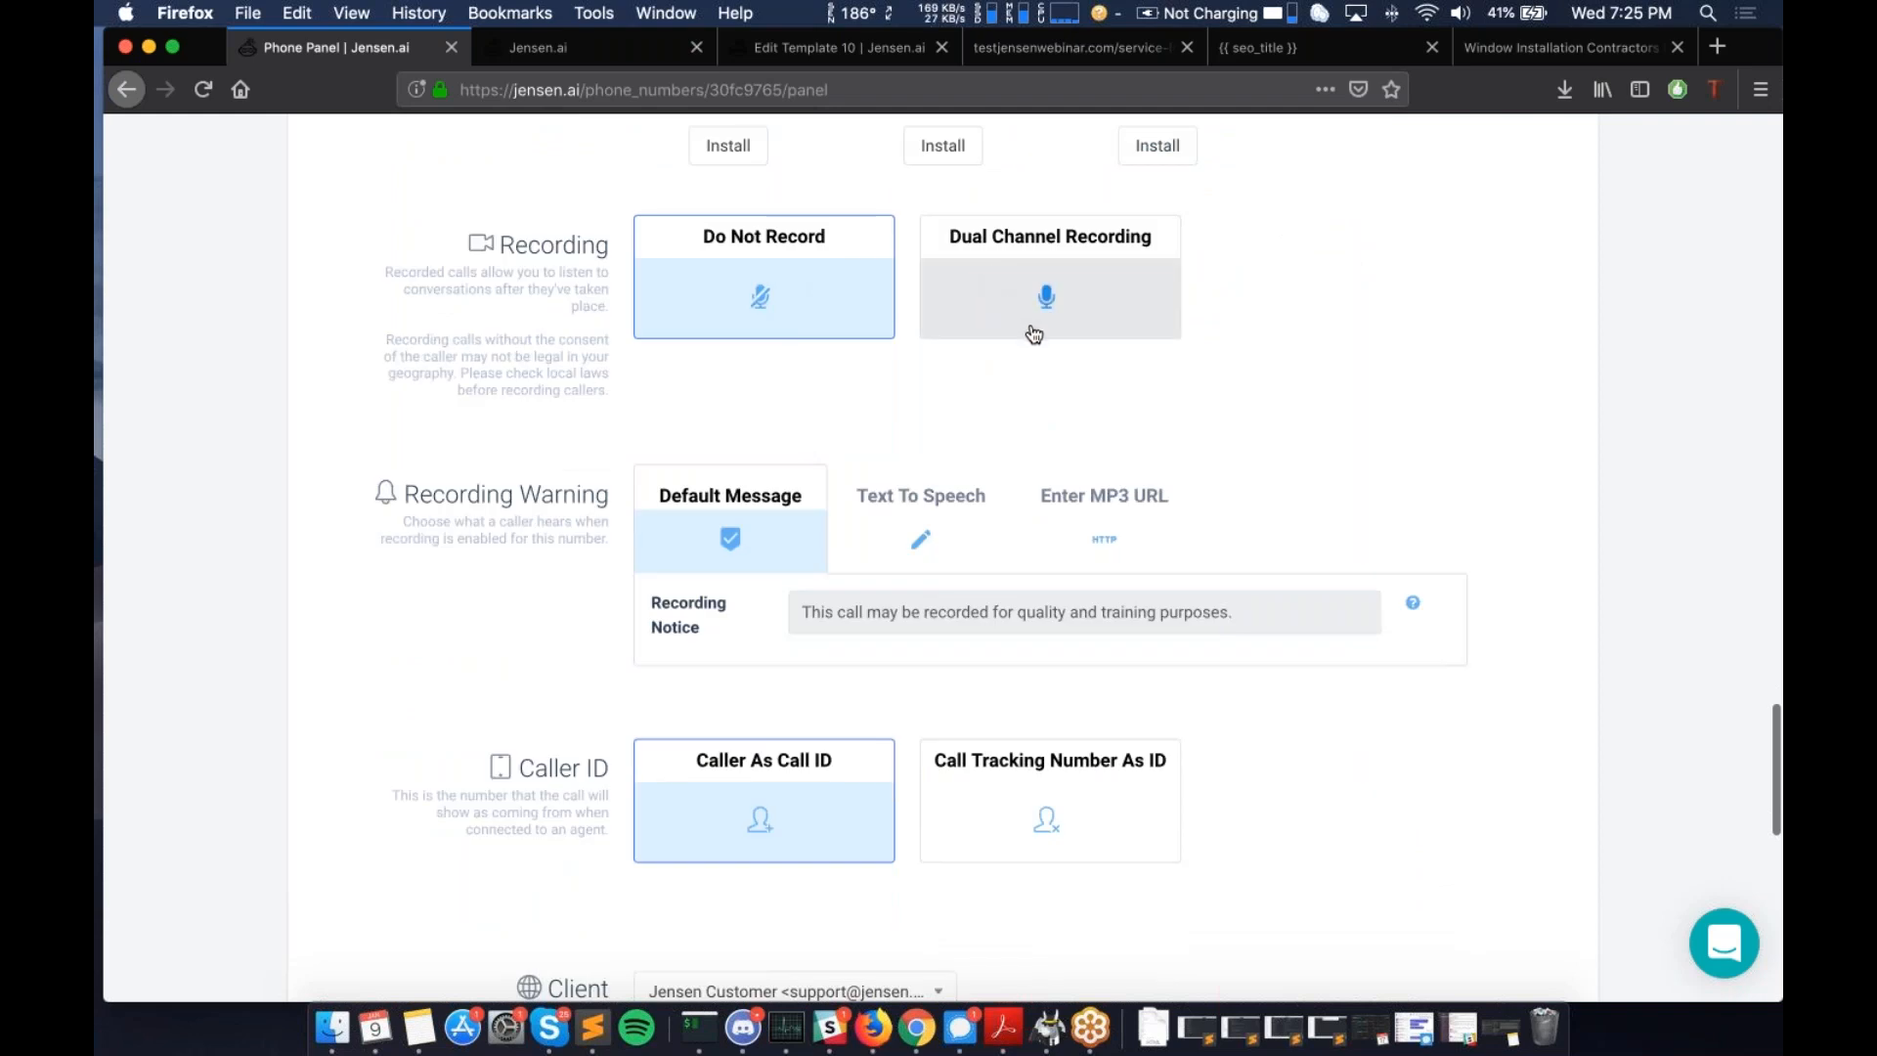
pyautogui.scroll(-2, 1035, 334)
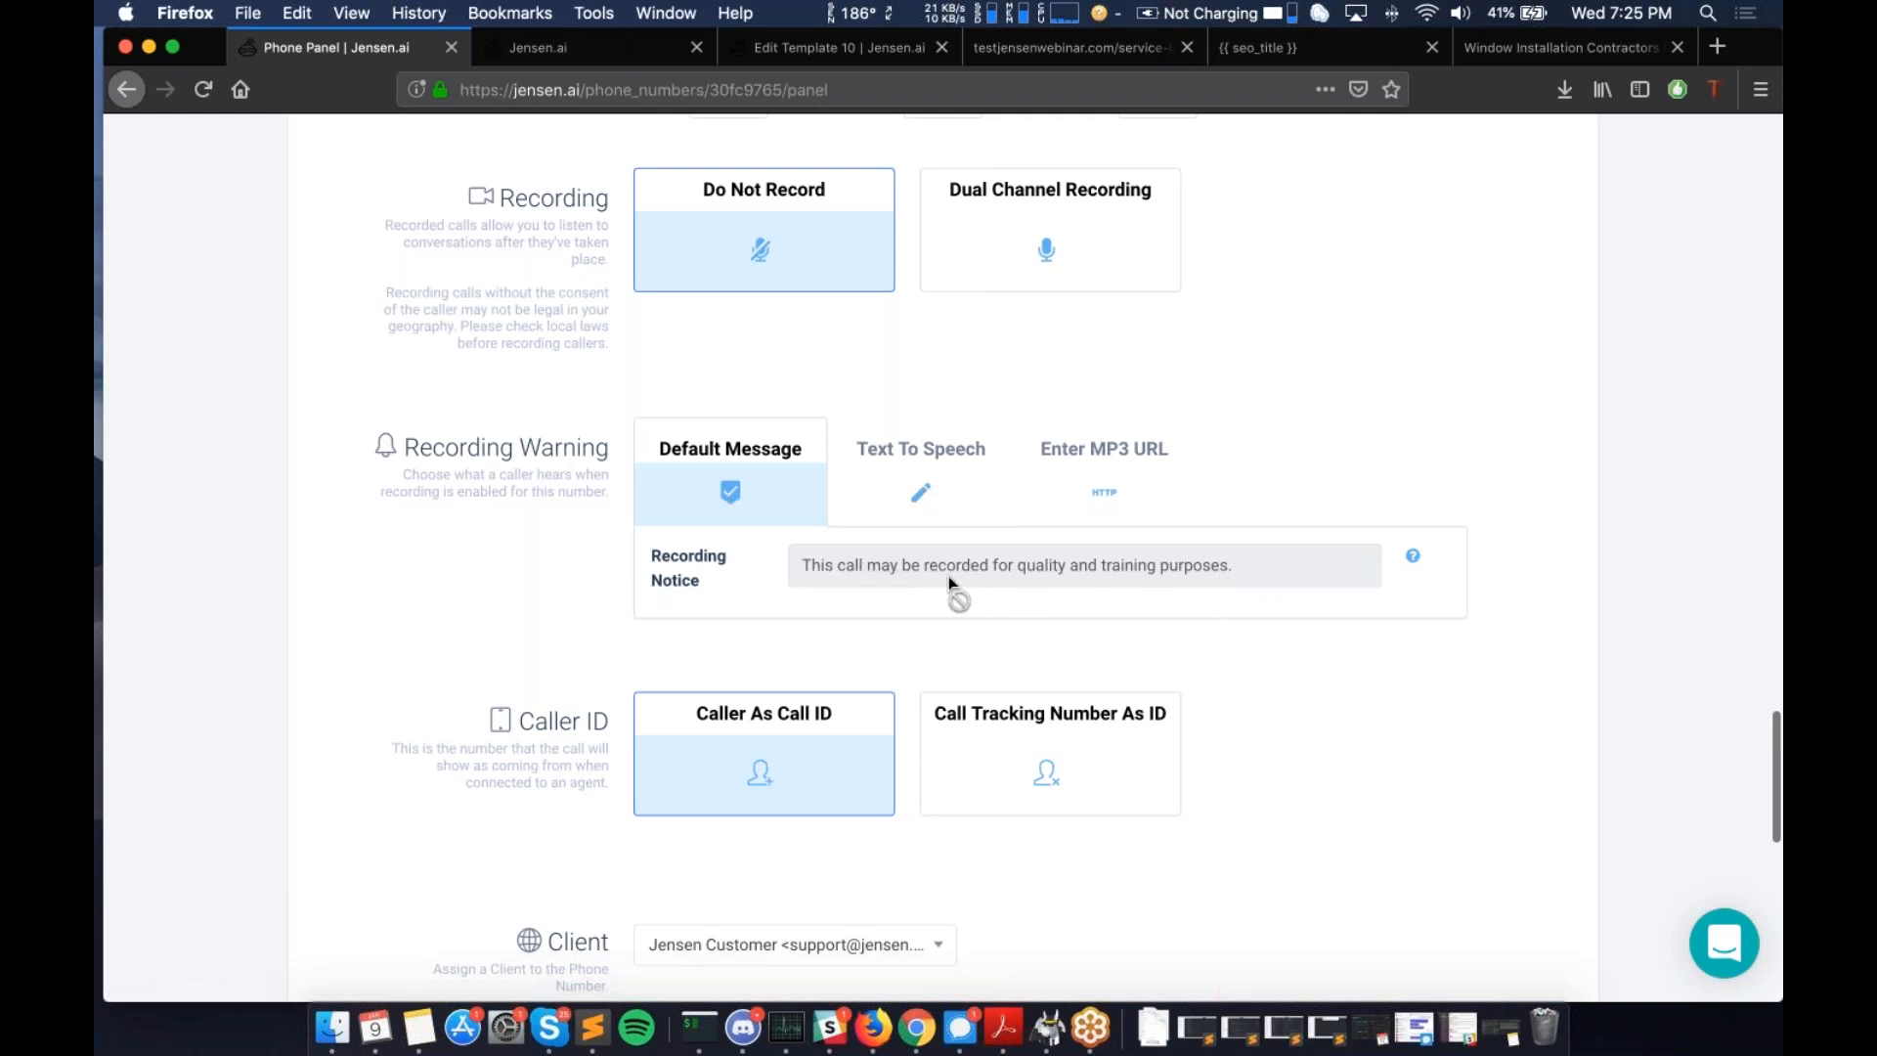
pyautogui.click(930, 513)
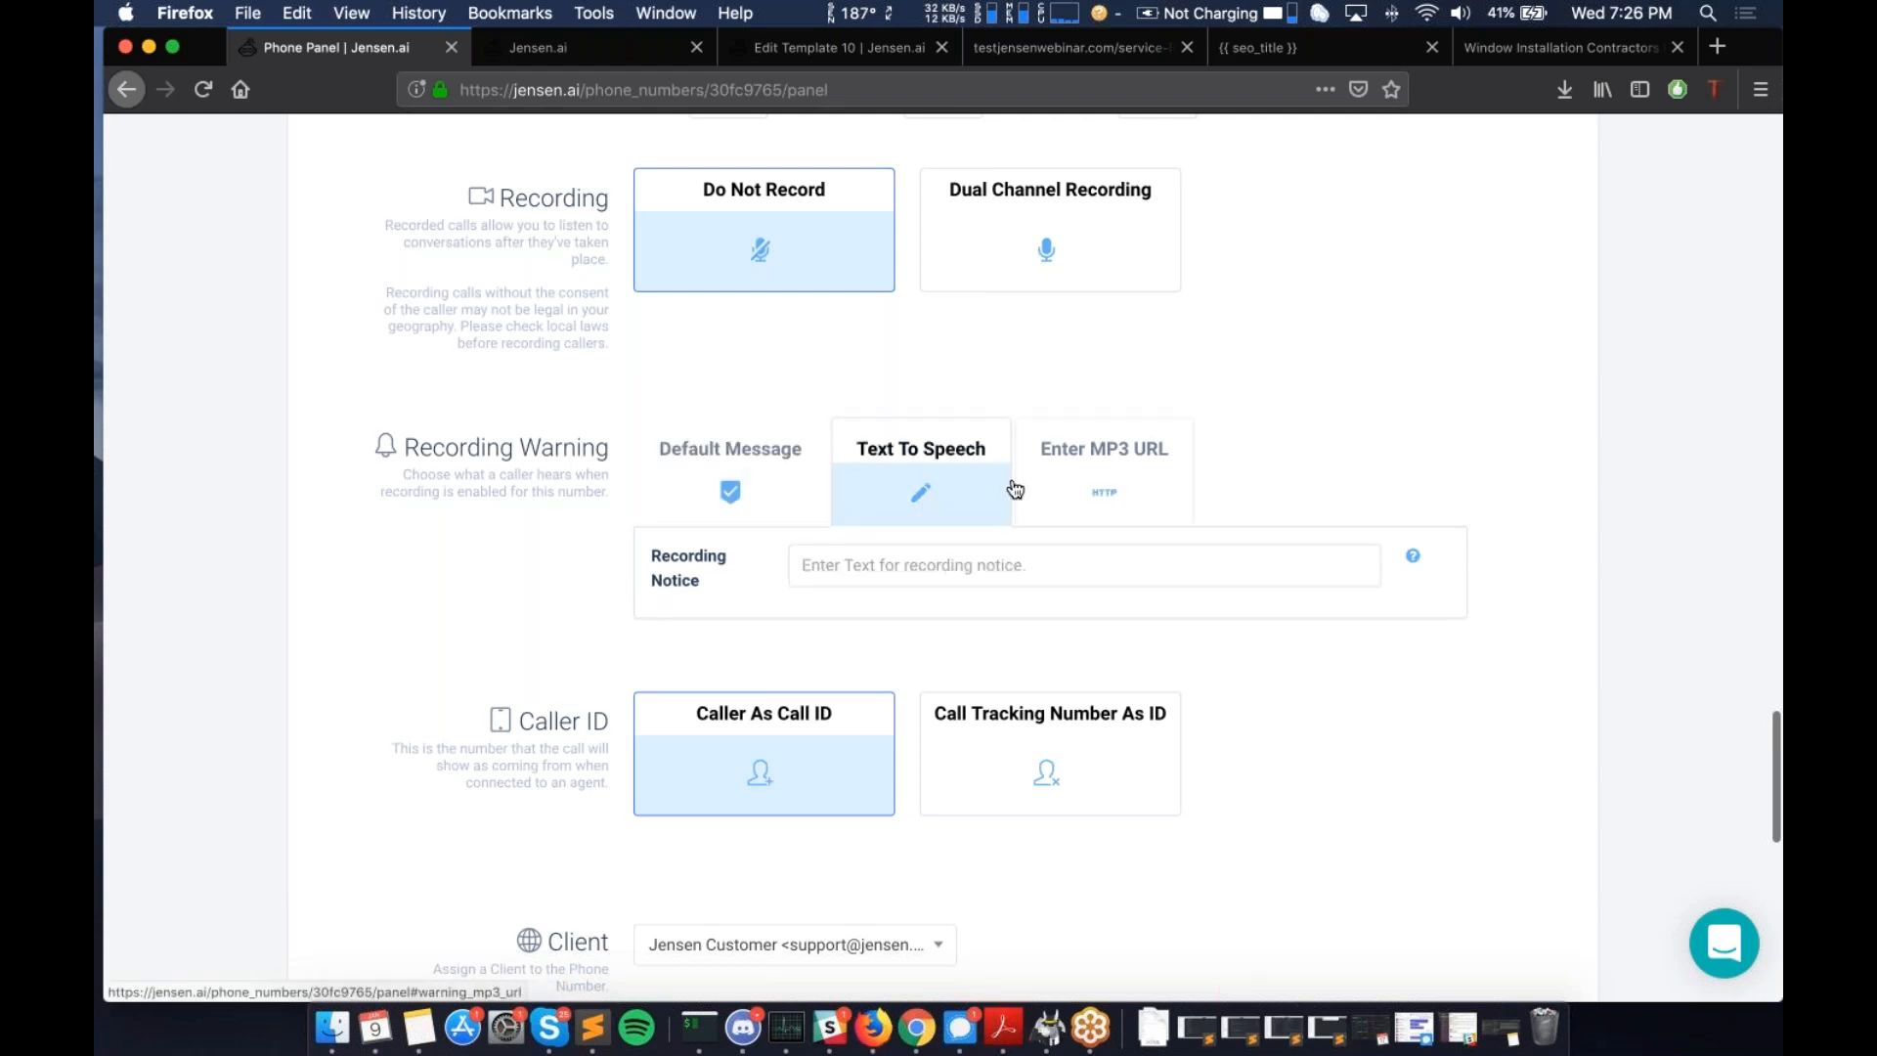
pyautogui.click(781, 512)
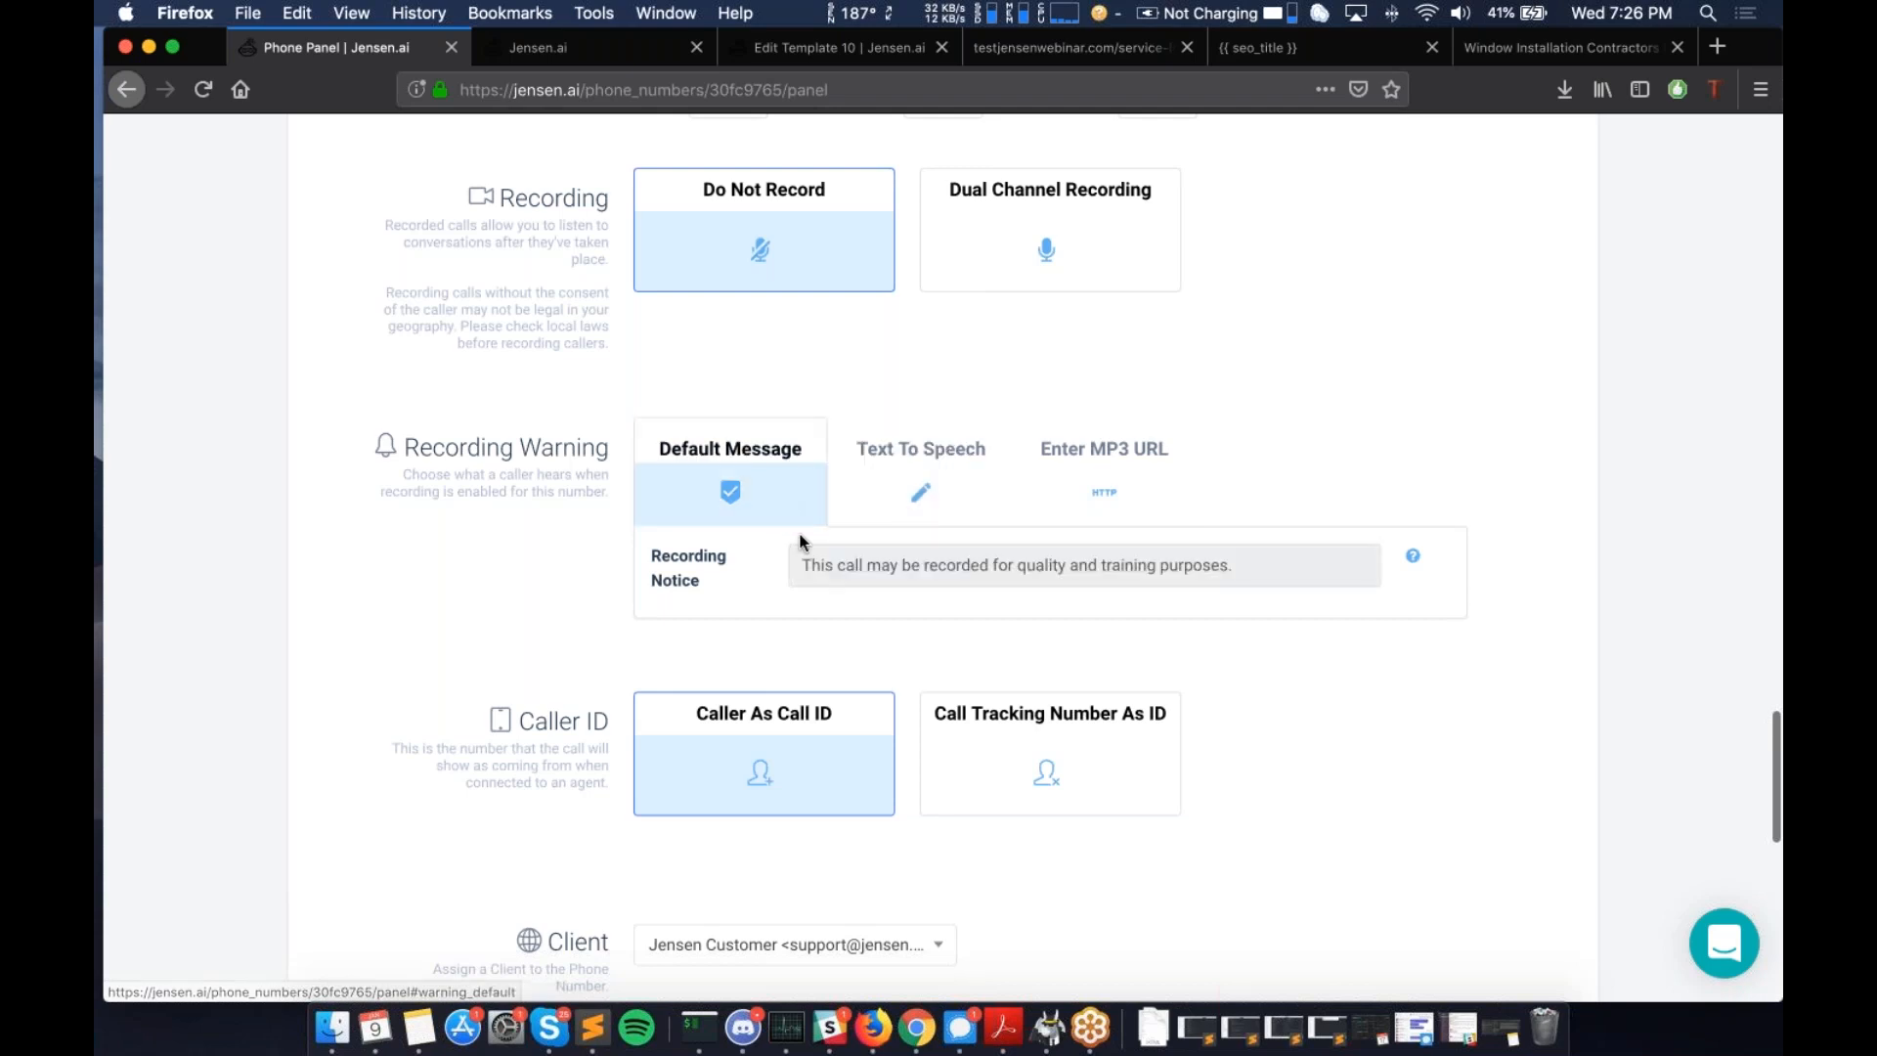
pyautogui.scroll(-5, 800, 540)
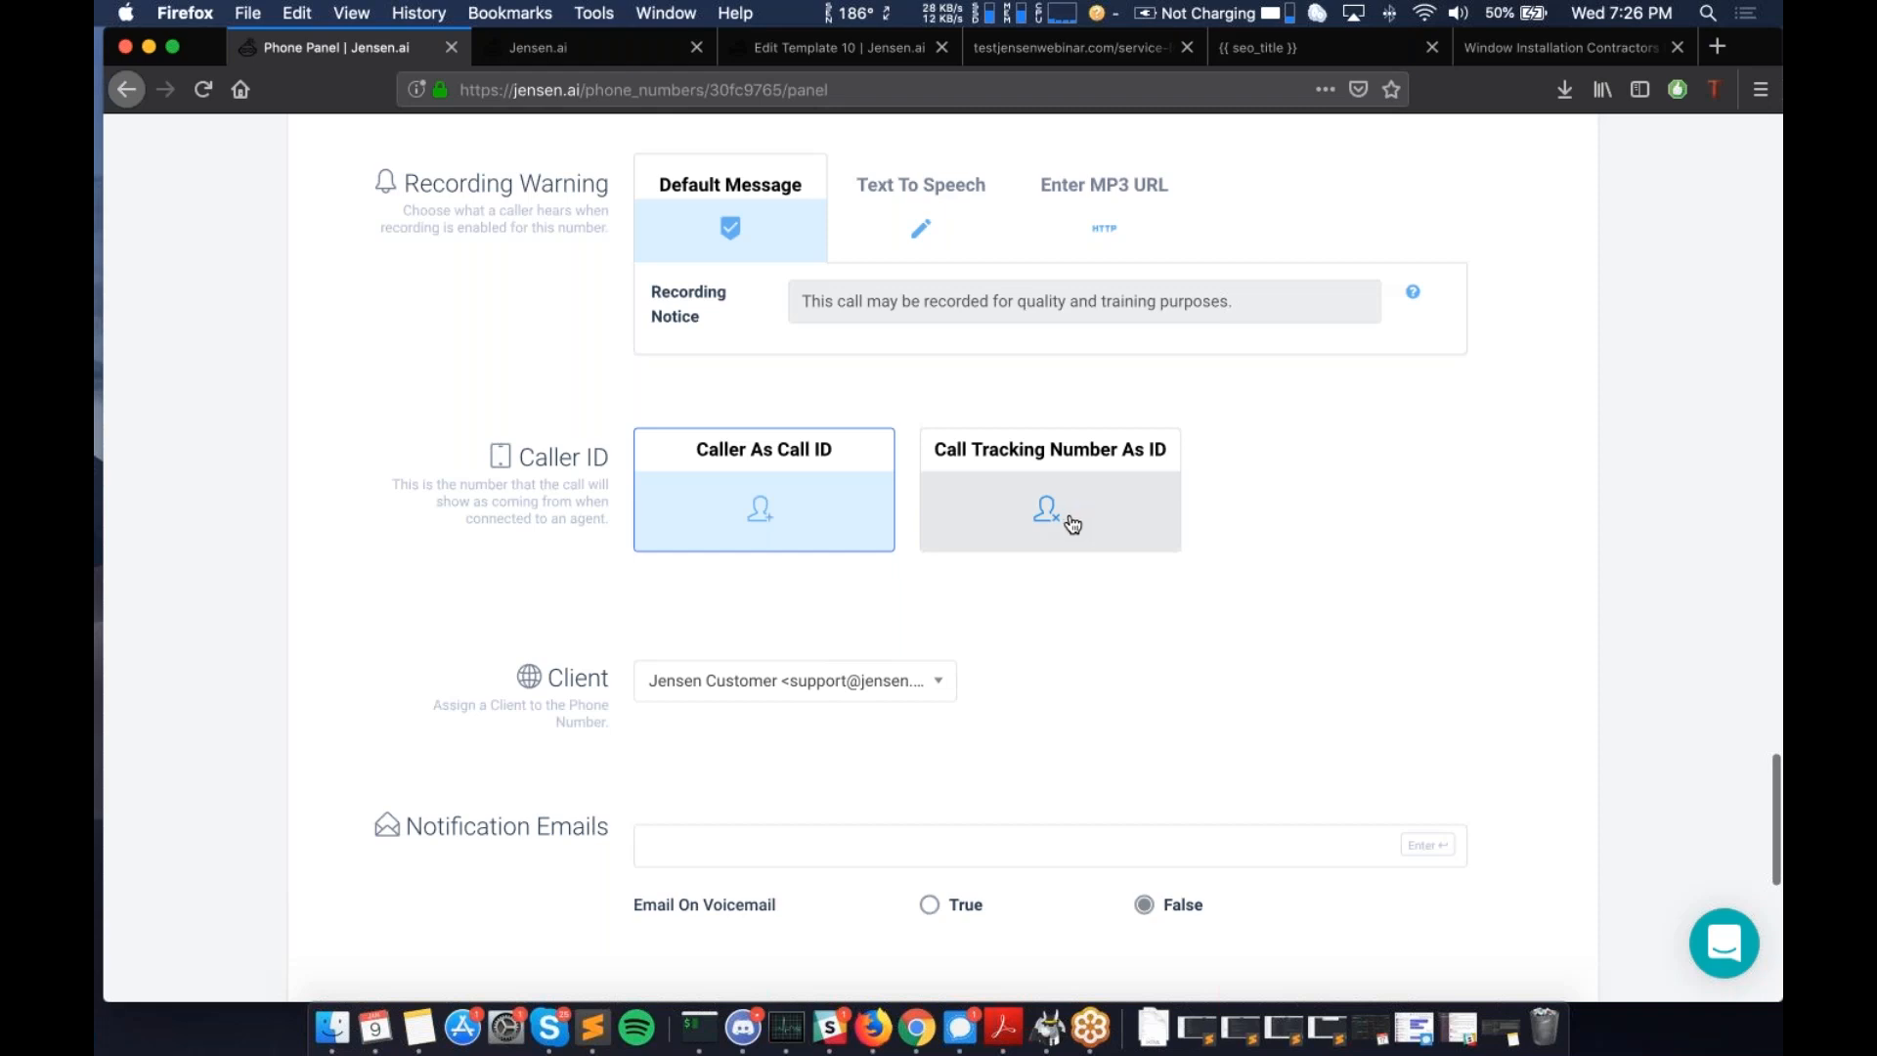
# - Set Email On Voicemail to True
pyautogui.scroll(-3, 1073, 525)
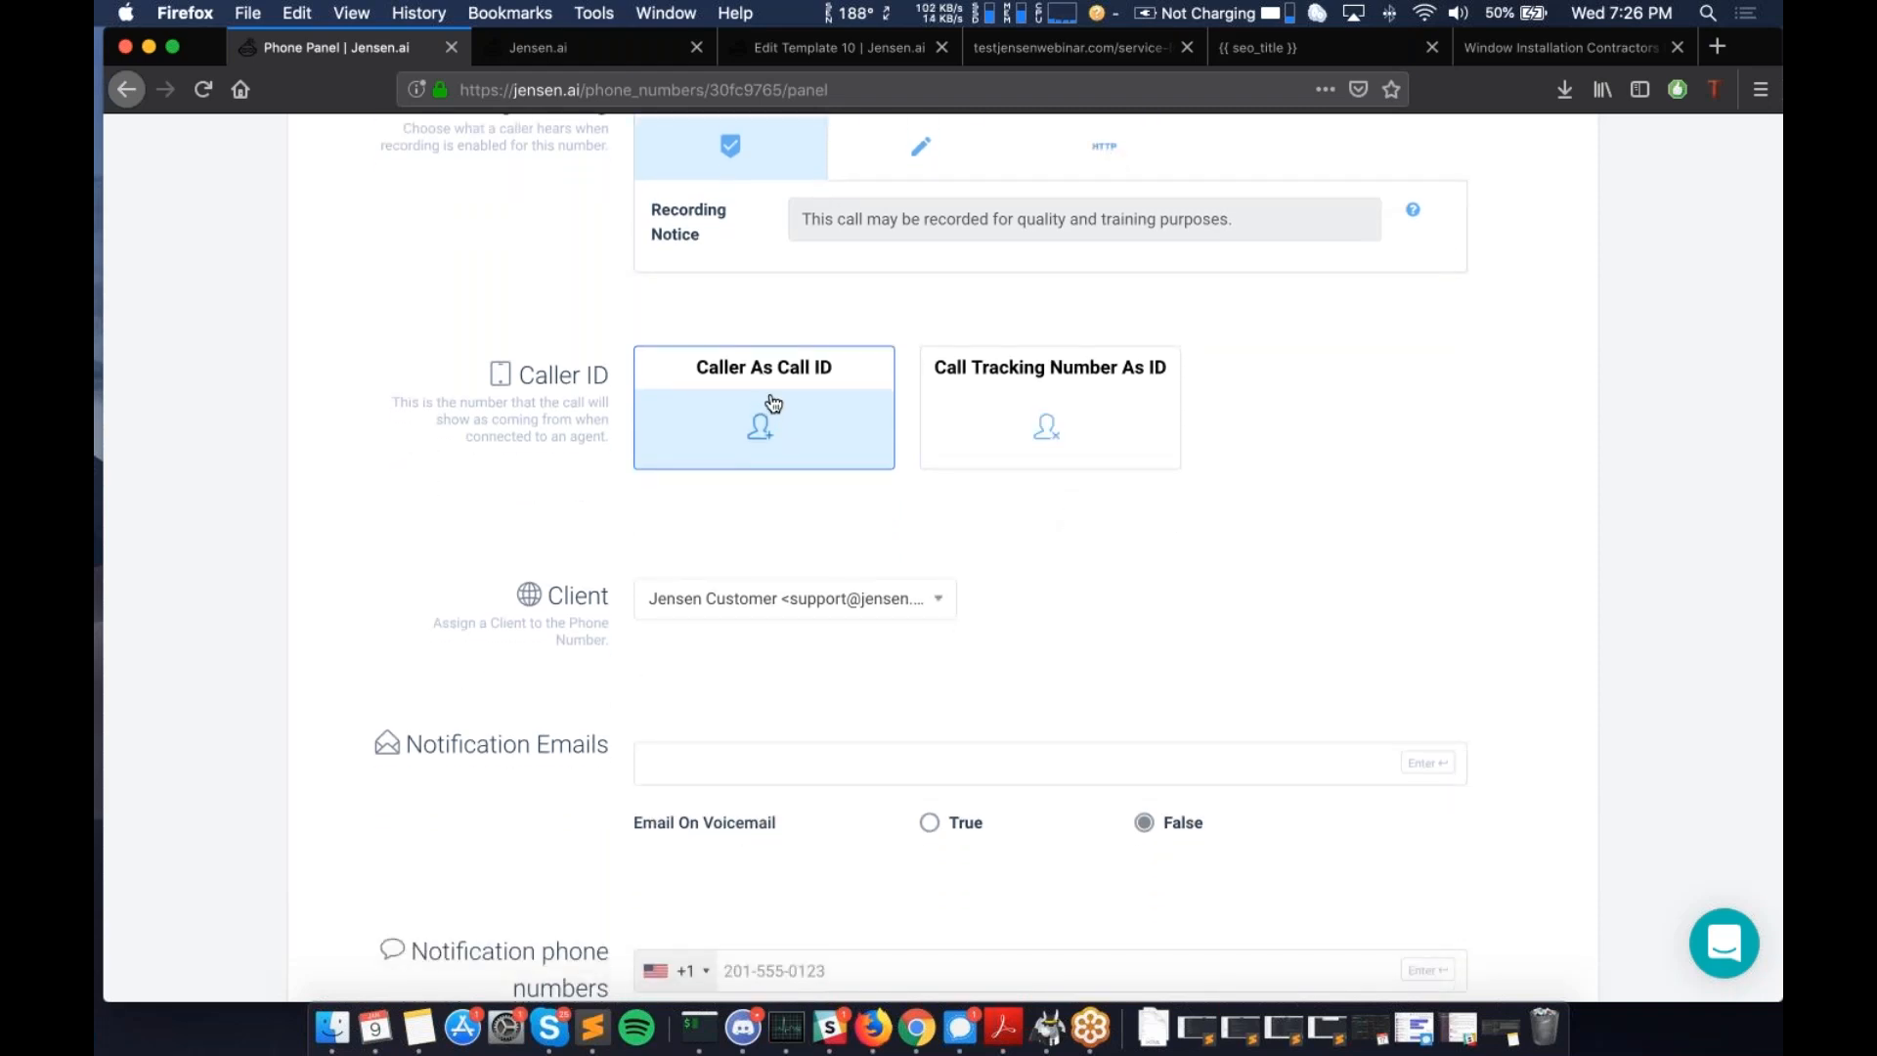
pyautogui.scroll(-5, 773, 402)
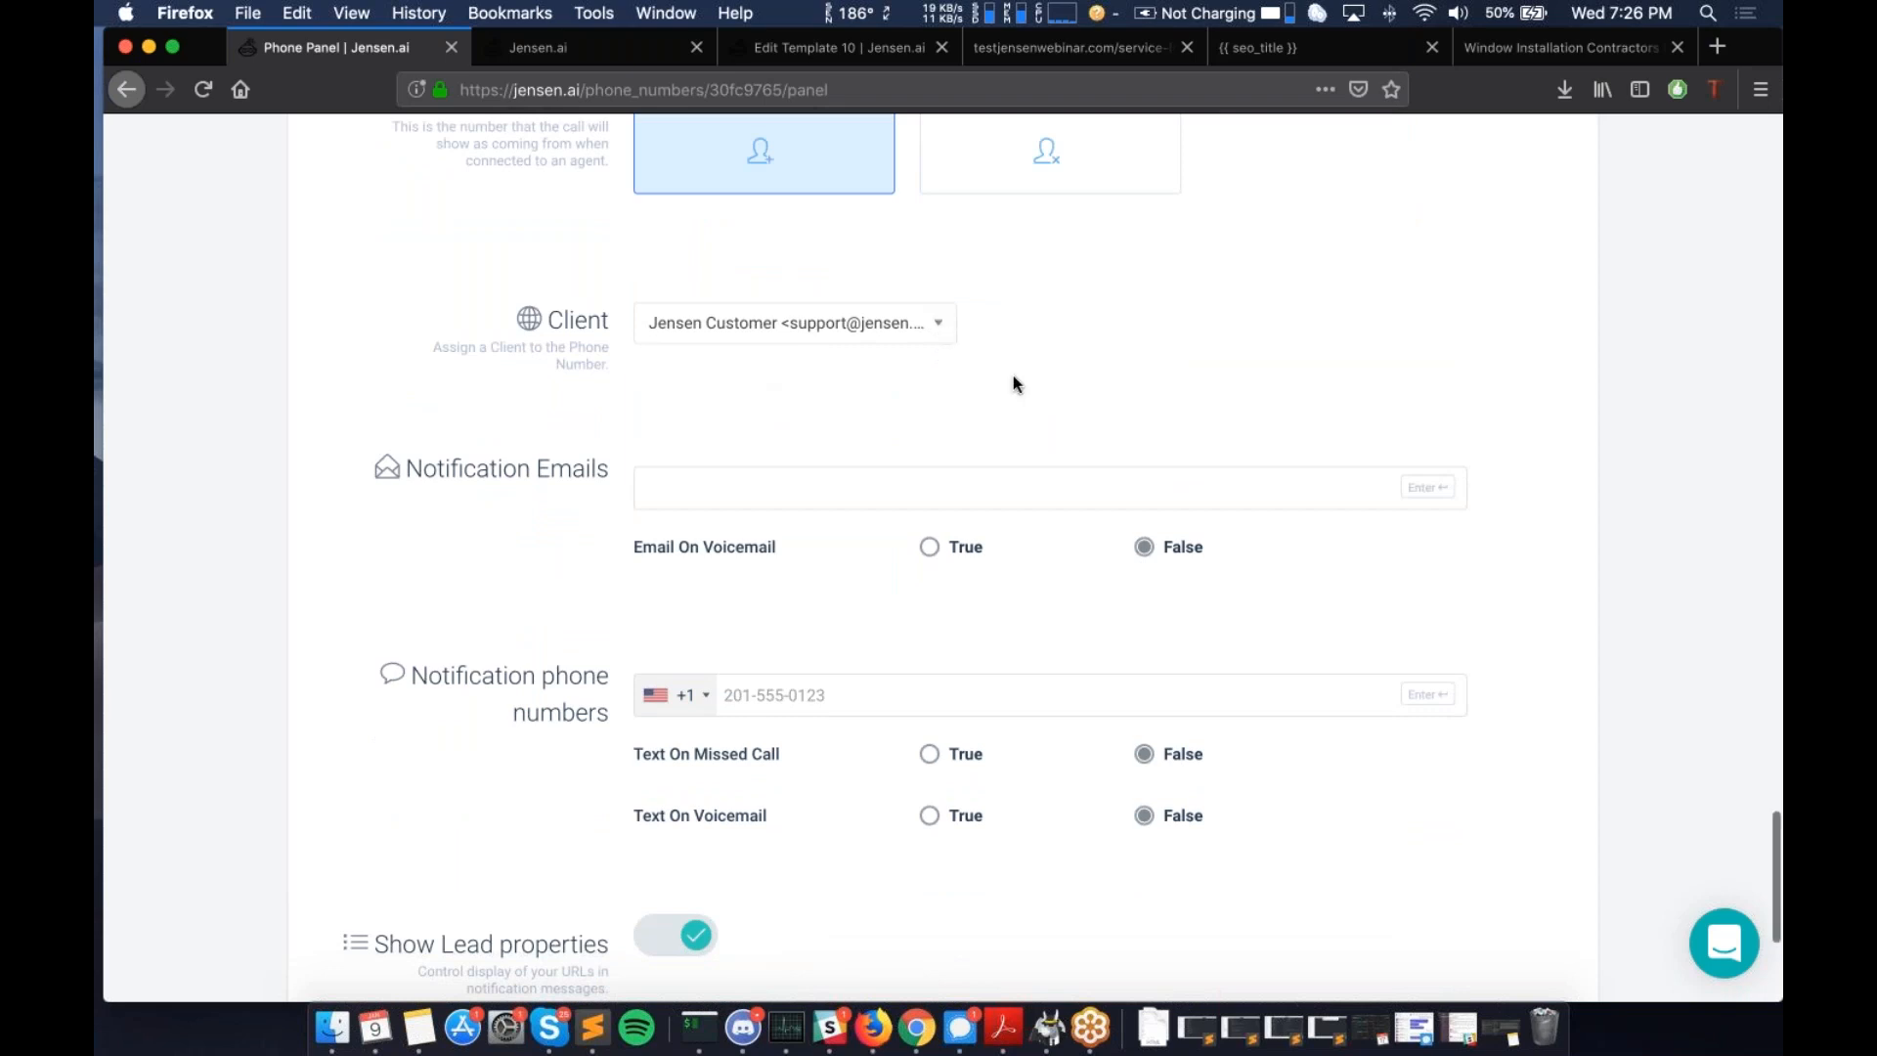
pyautogui.scroll(2, 1014, 383)
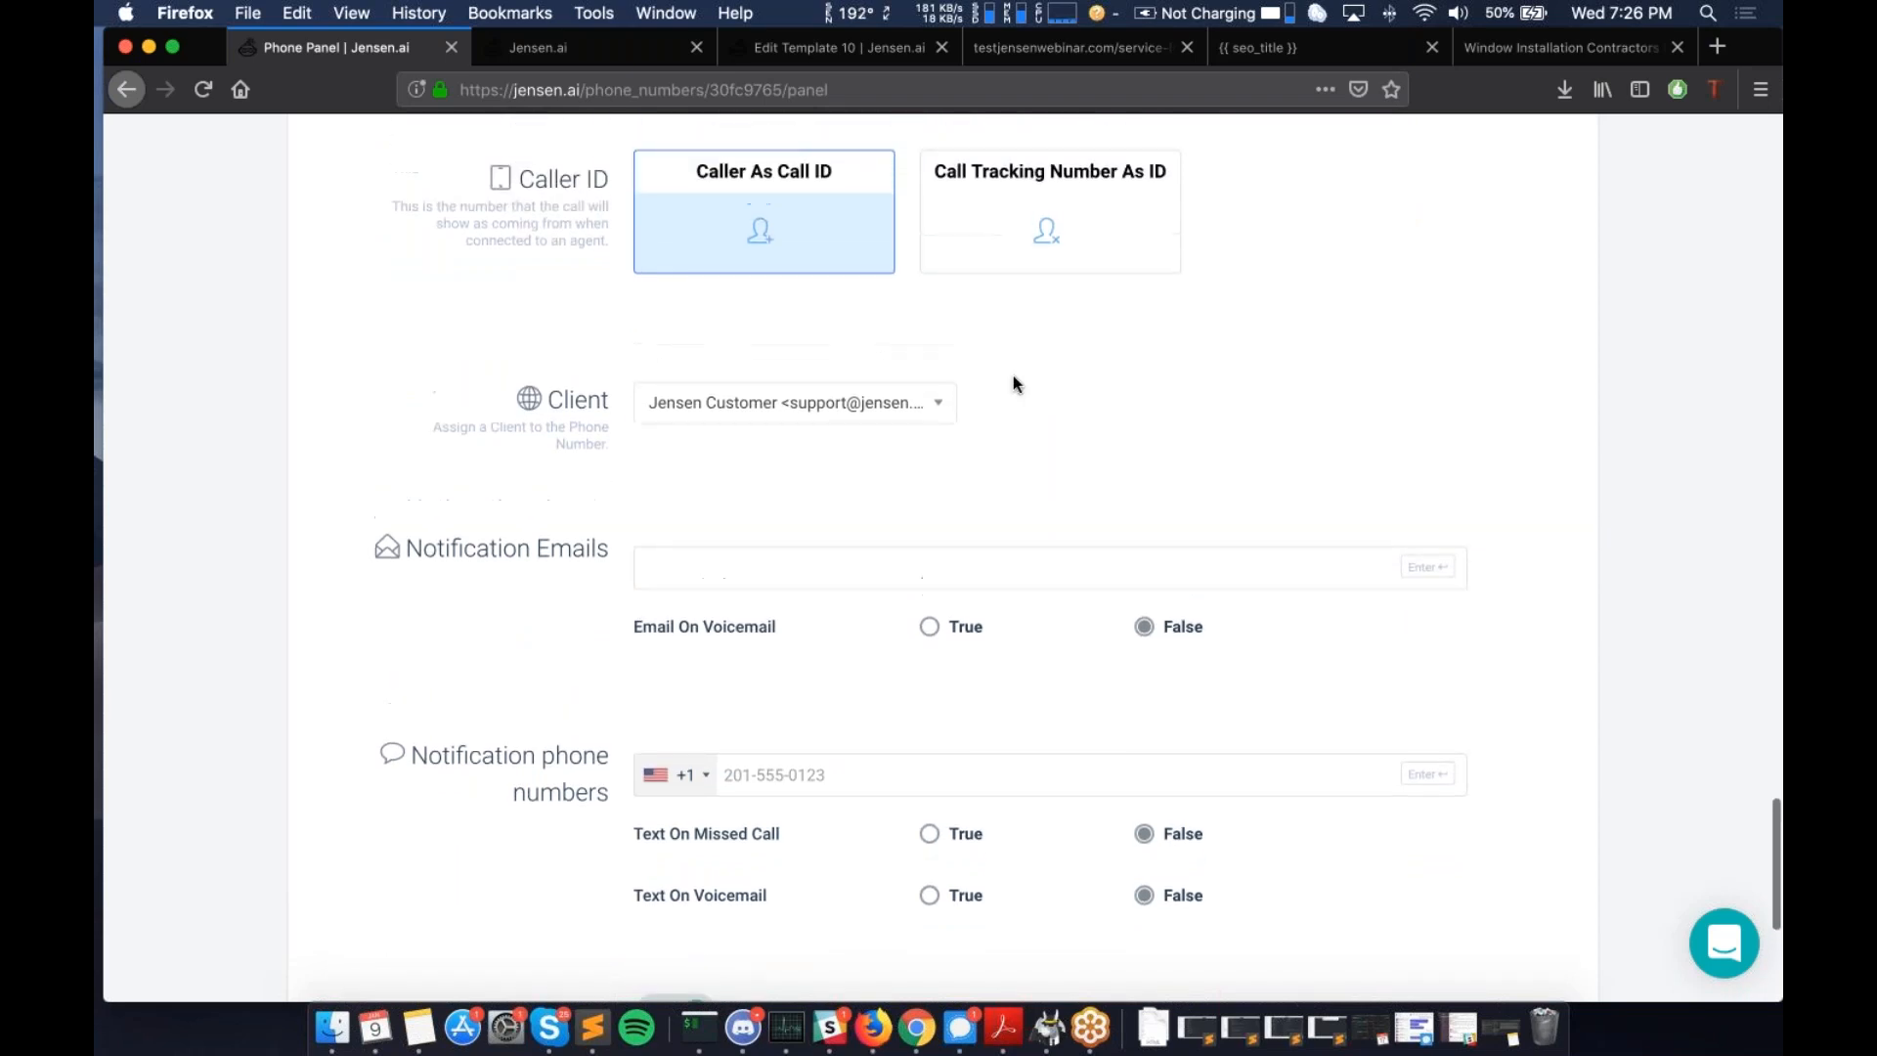
pyautogui.scroll(-2, 997, 420)
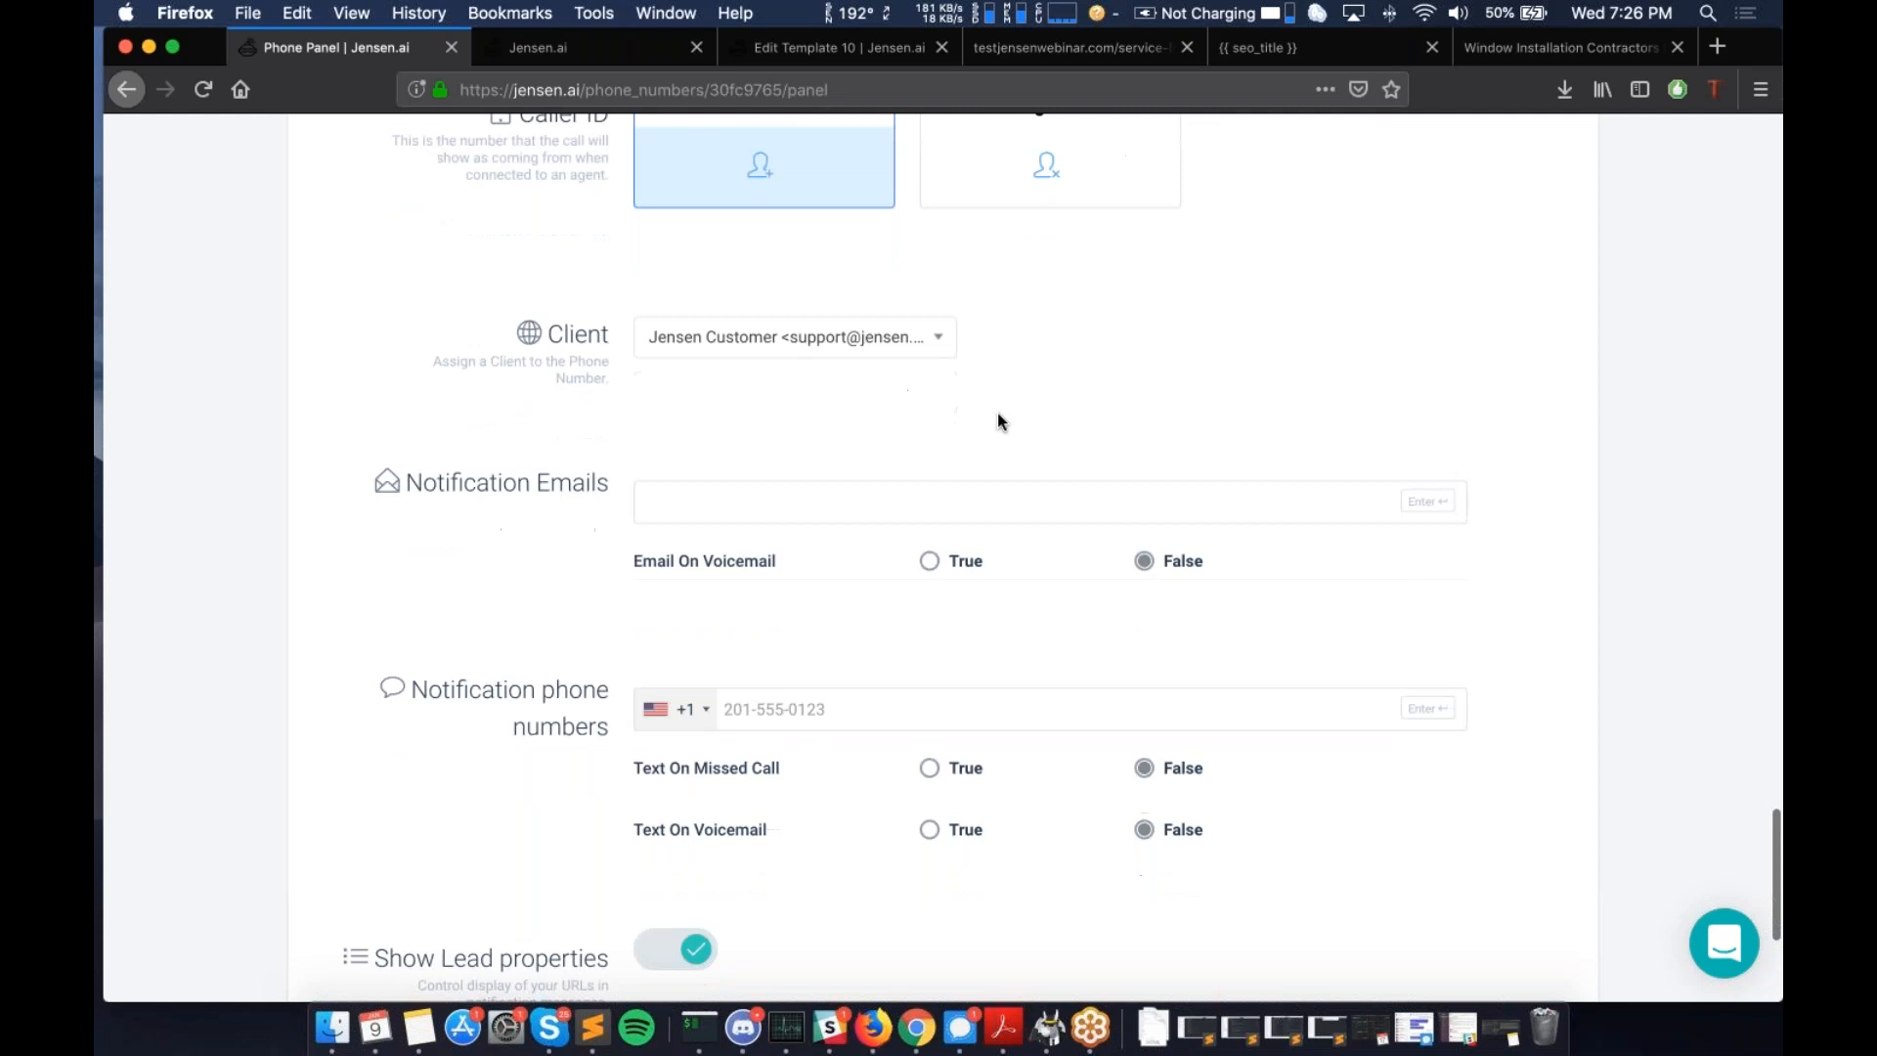
pyautogui.scroll(-1, 998, 420)
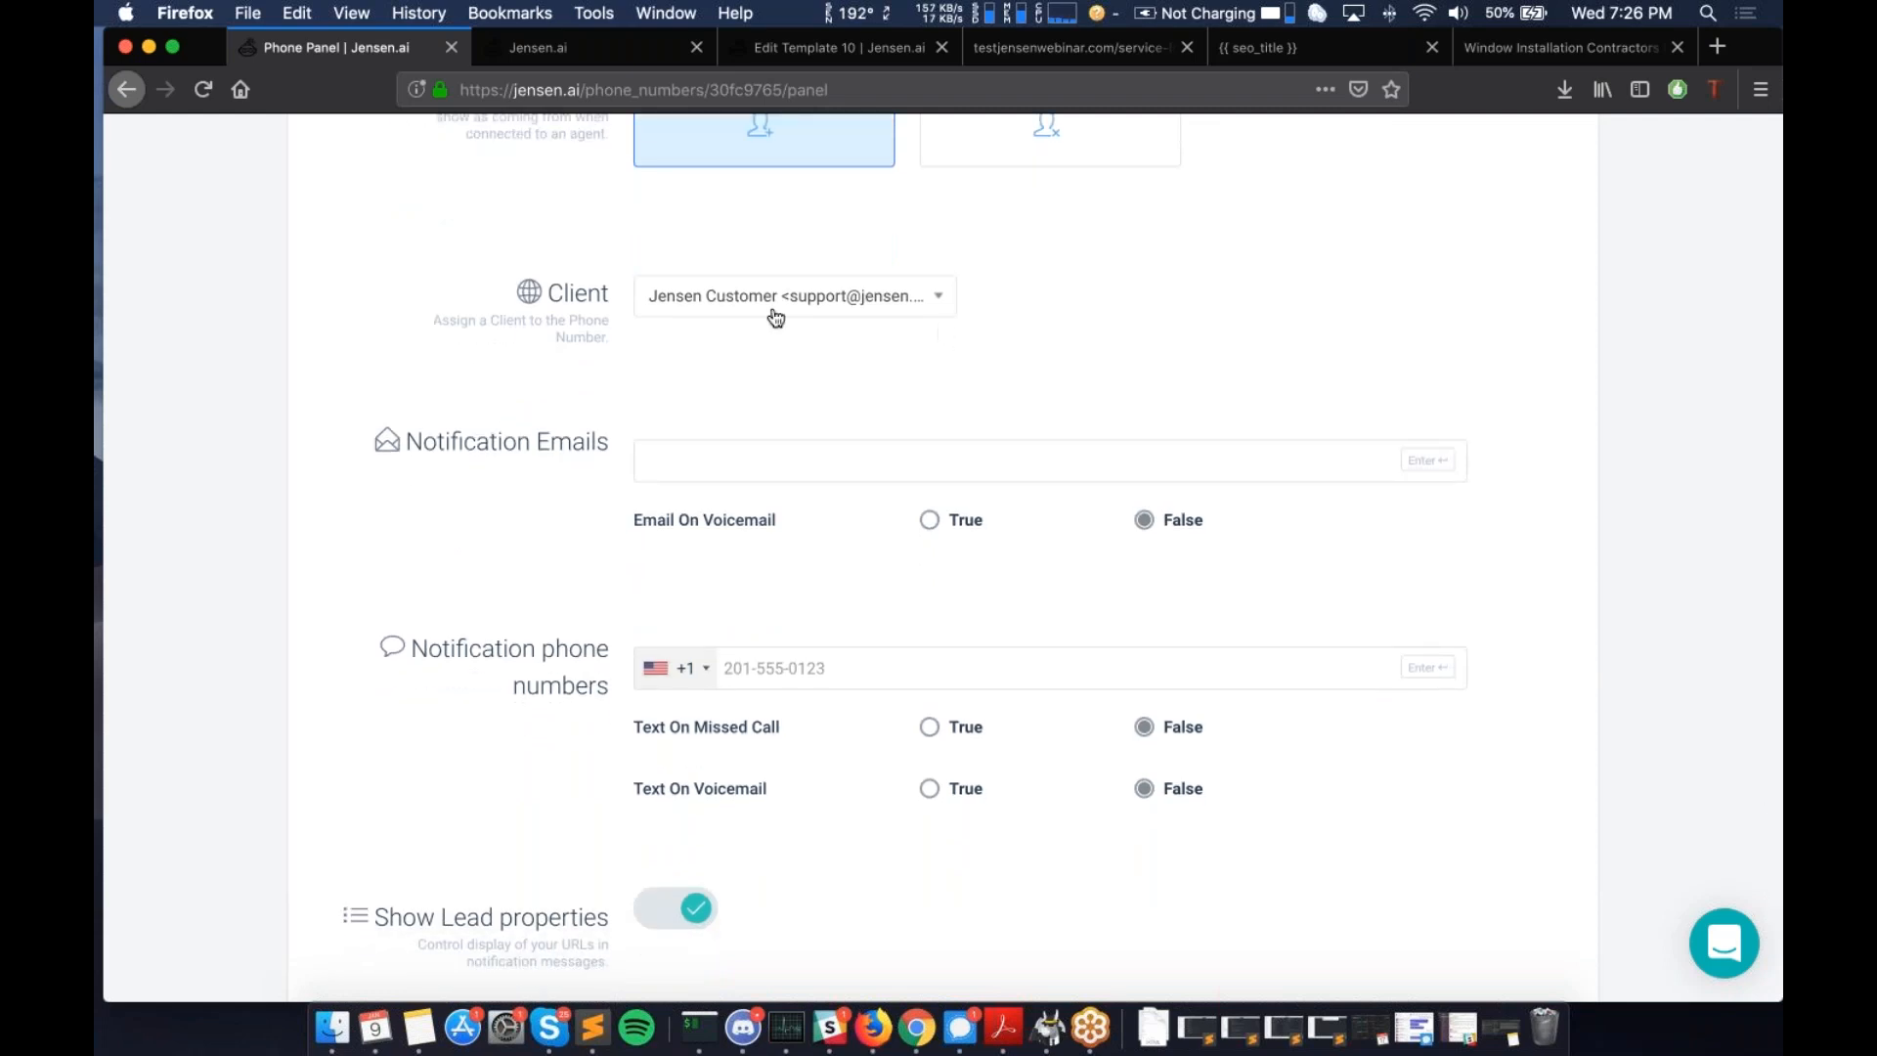
pyautogui.scroll(-2, 727, 416)
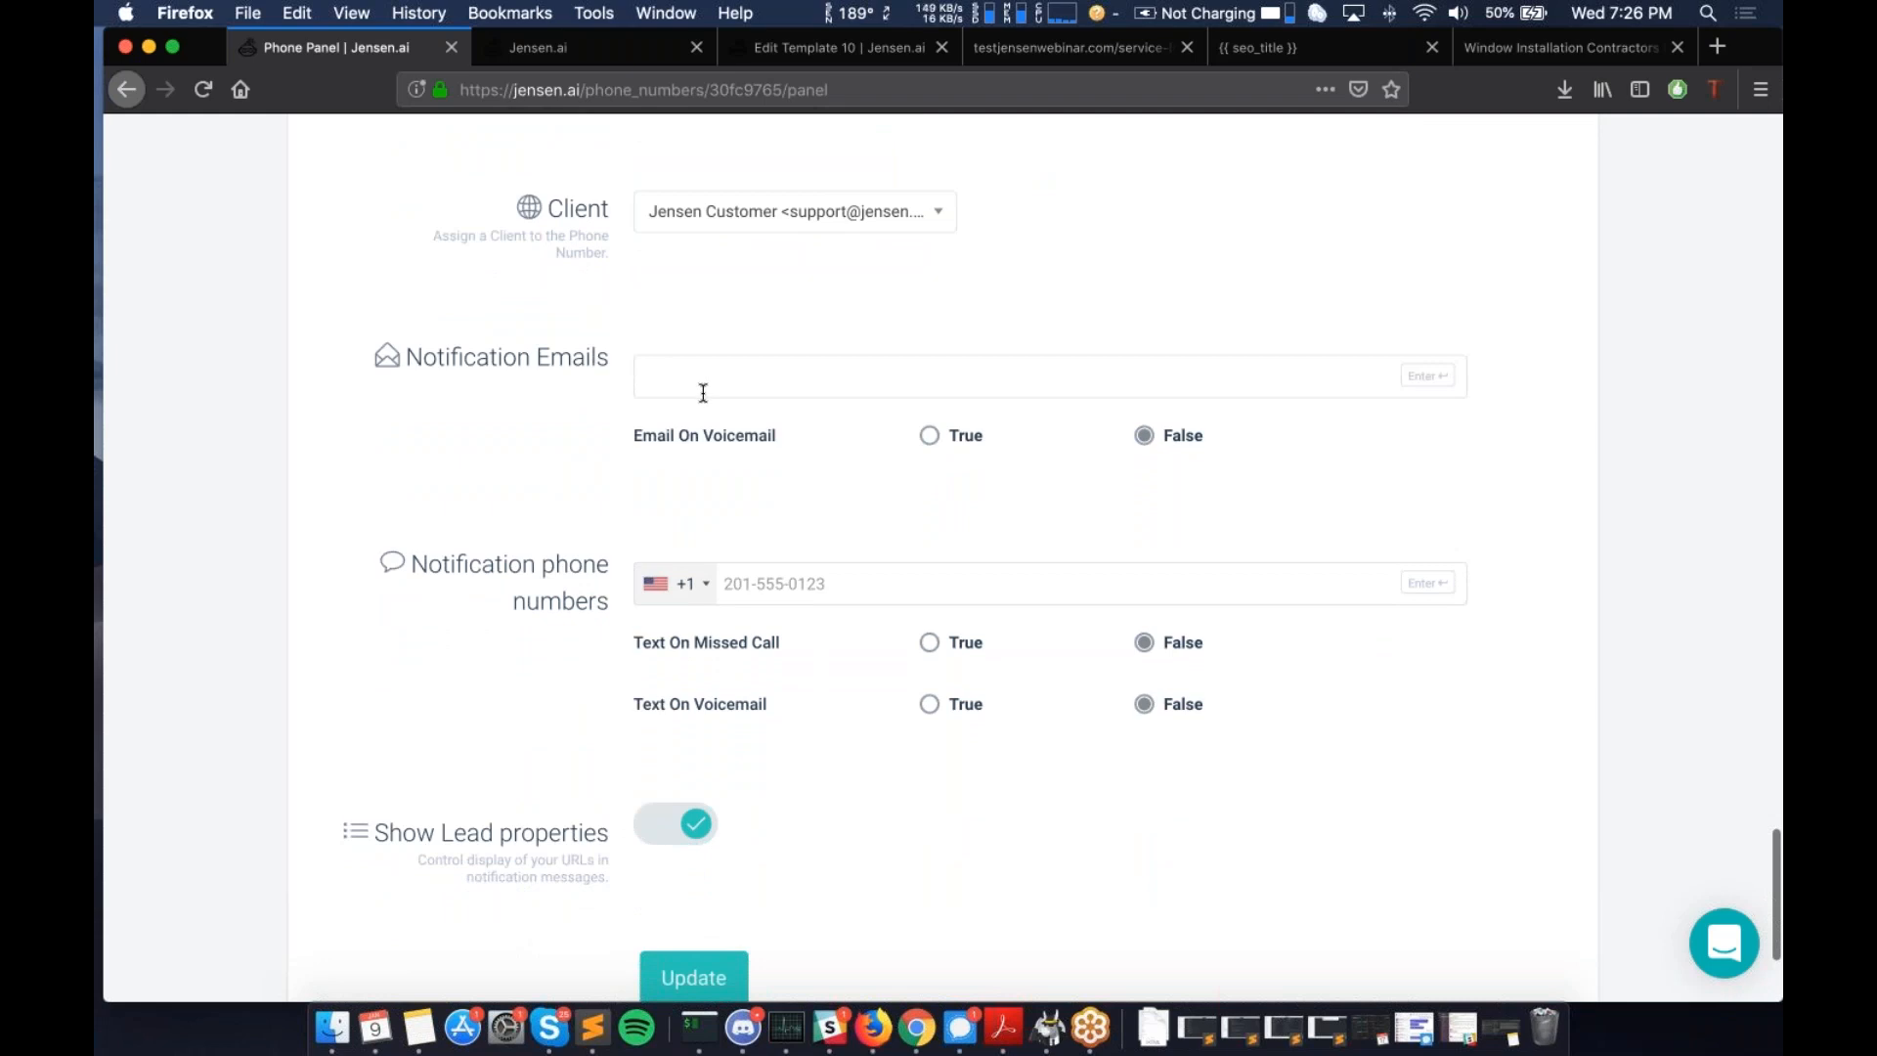
pyautogui.click(930, 437)
# - Set Text On Missed Call and Text On Voicemail to True
pyautogui.scroll(-1, 930, 443)
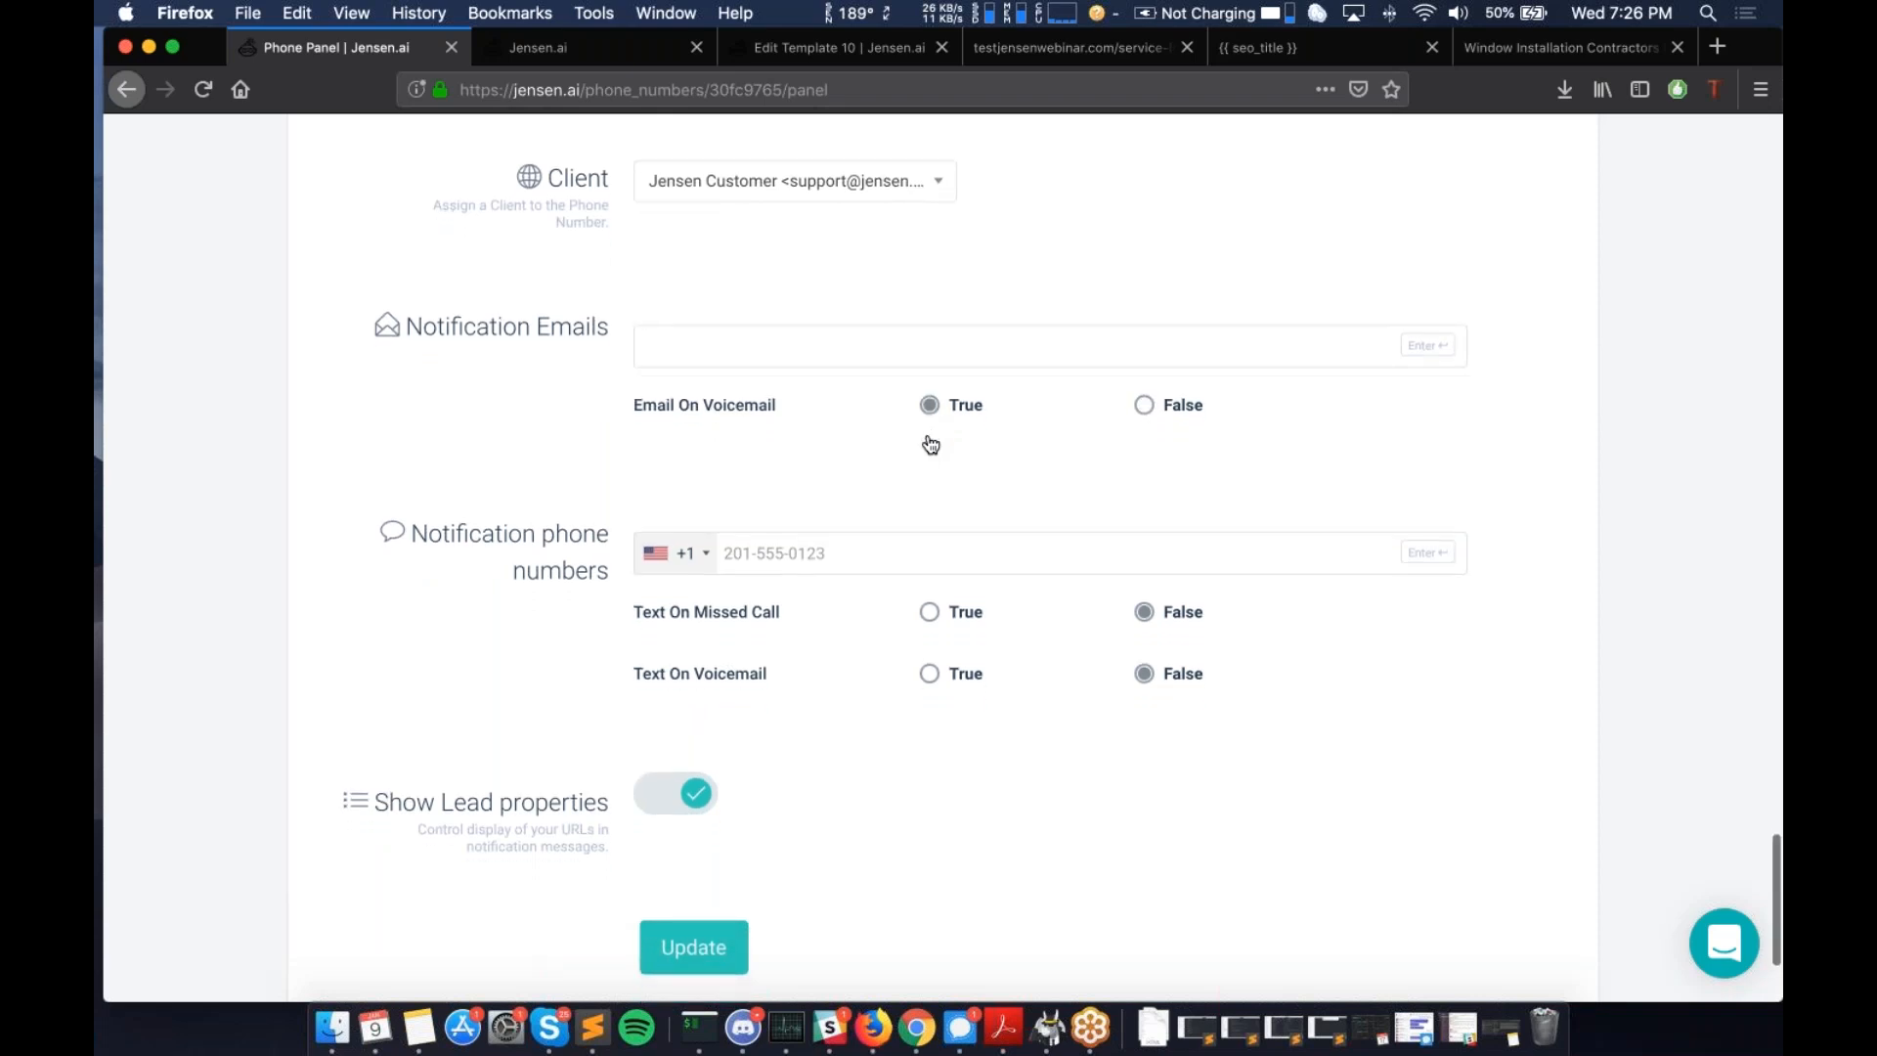
pyautogui.scroll(-1, 929, 443)
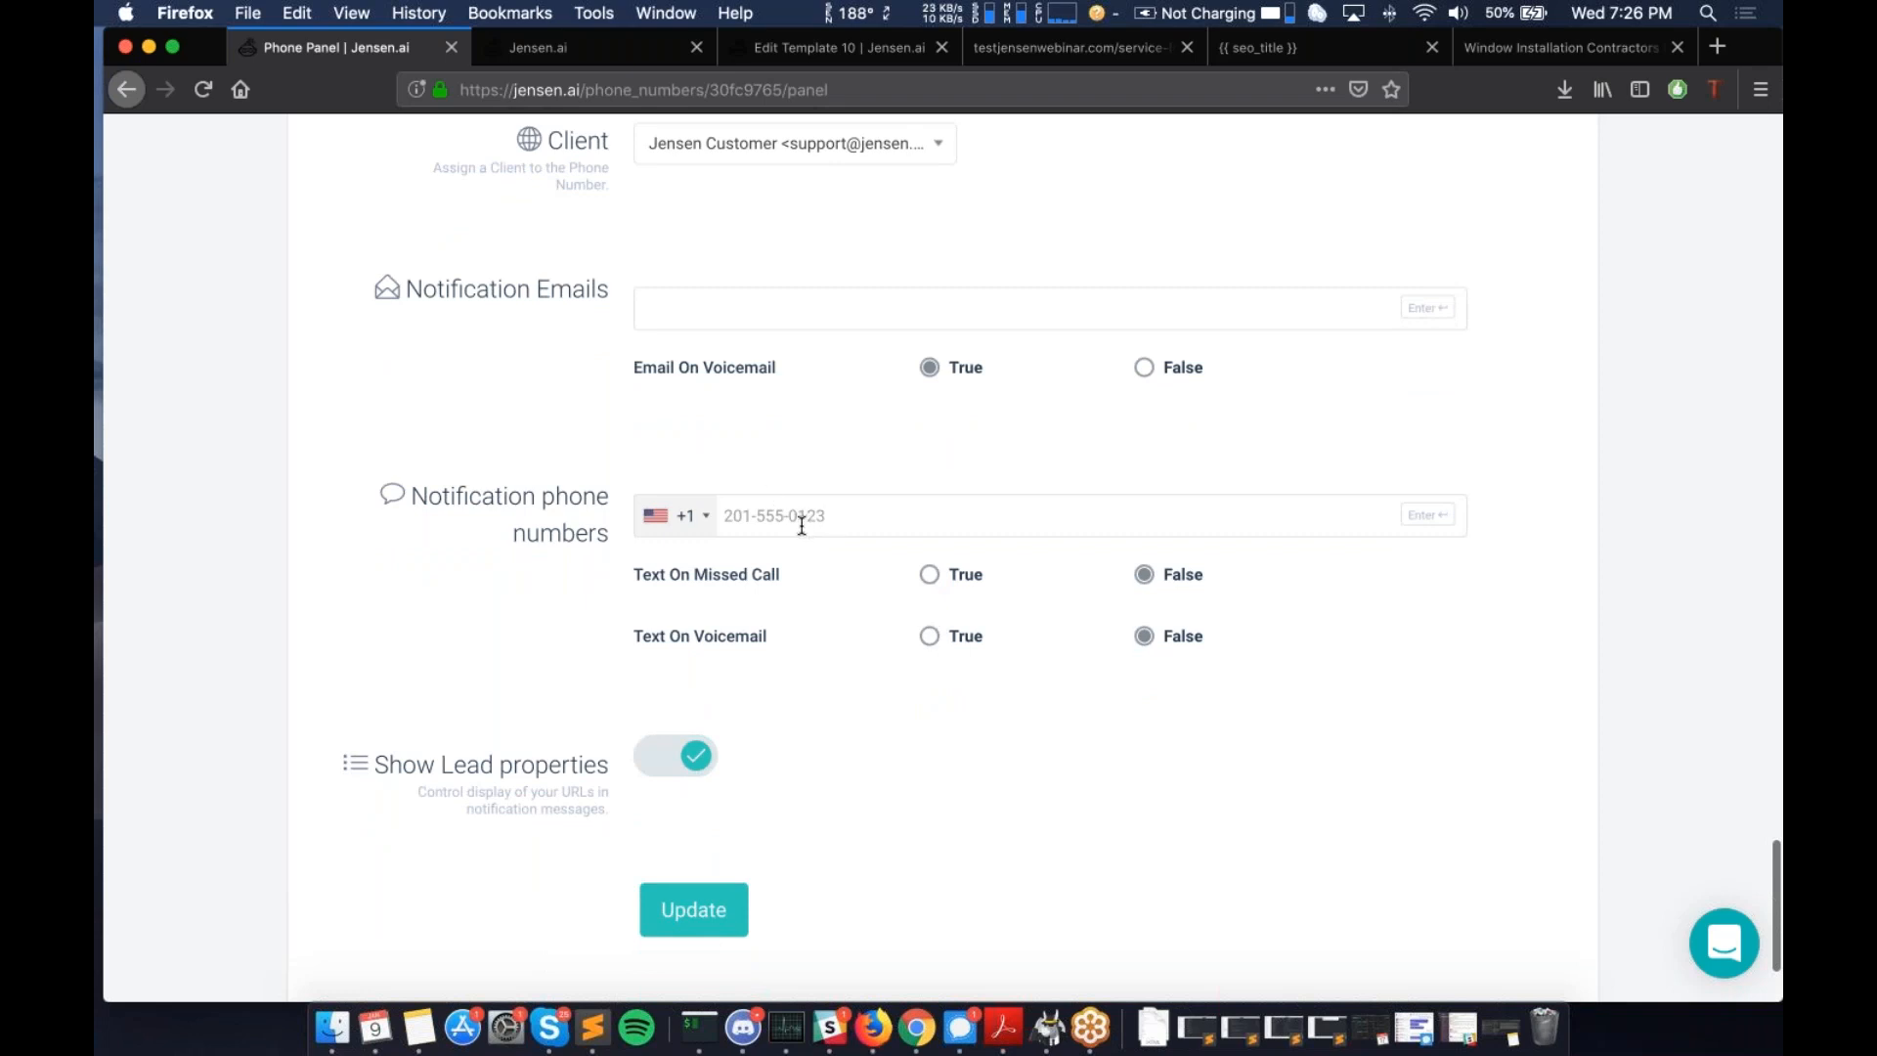
pyautogui.scroll(1, 802, 526)
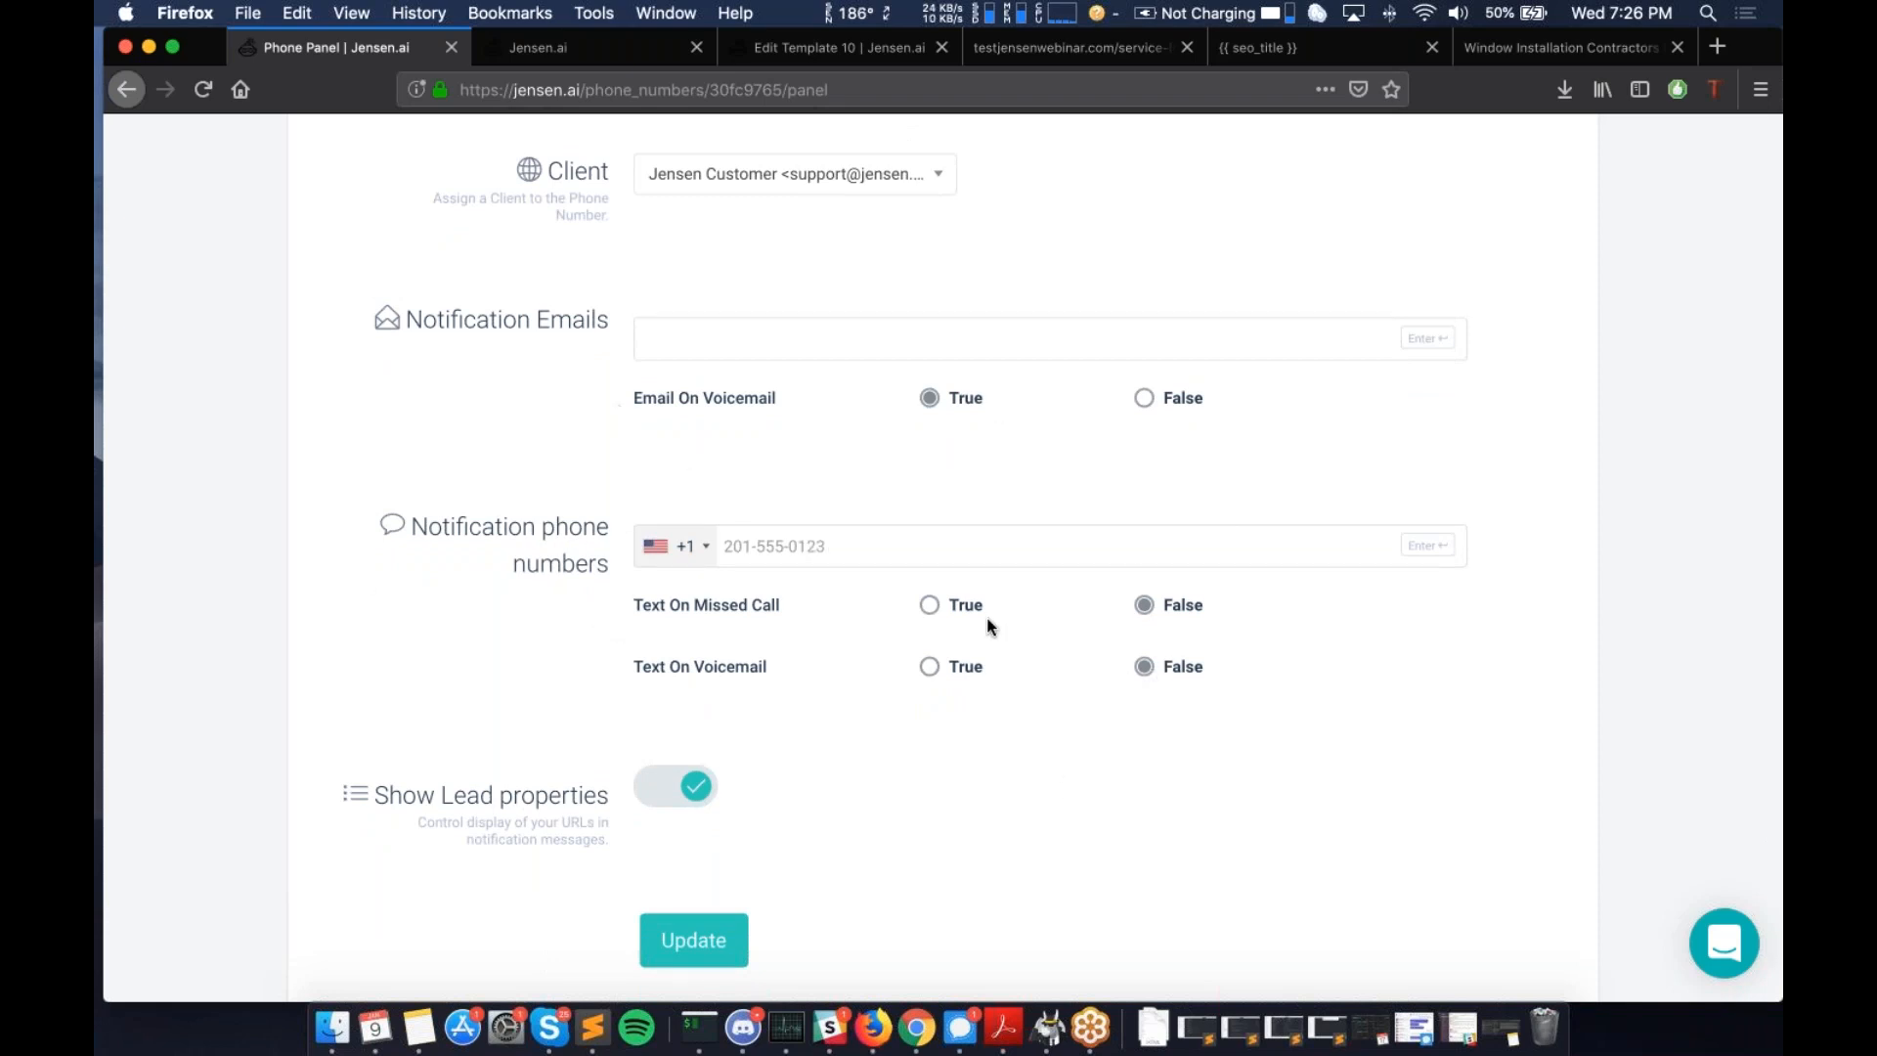
pyautogui.click(931, 607)
pyautogui.click(928, 669)
# - Scroll down and highlight the lead properties description text
pyautogui.scroll(-5, 785, 729)
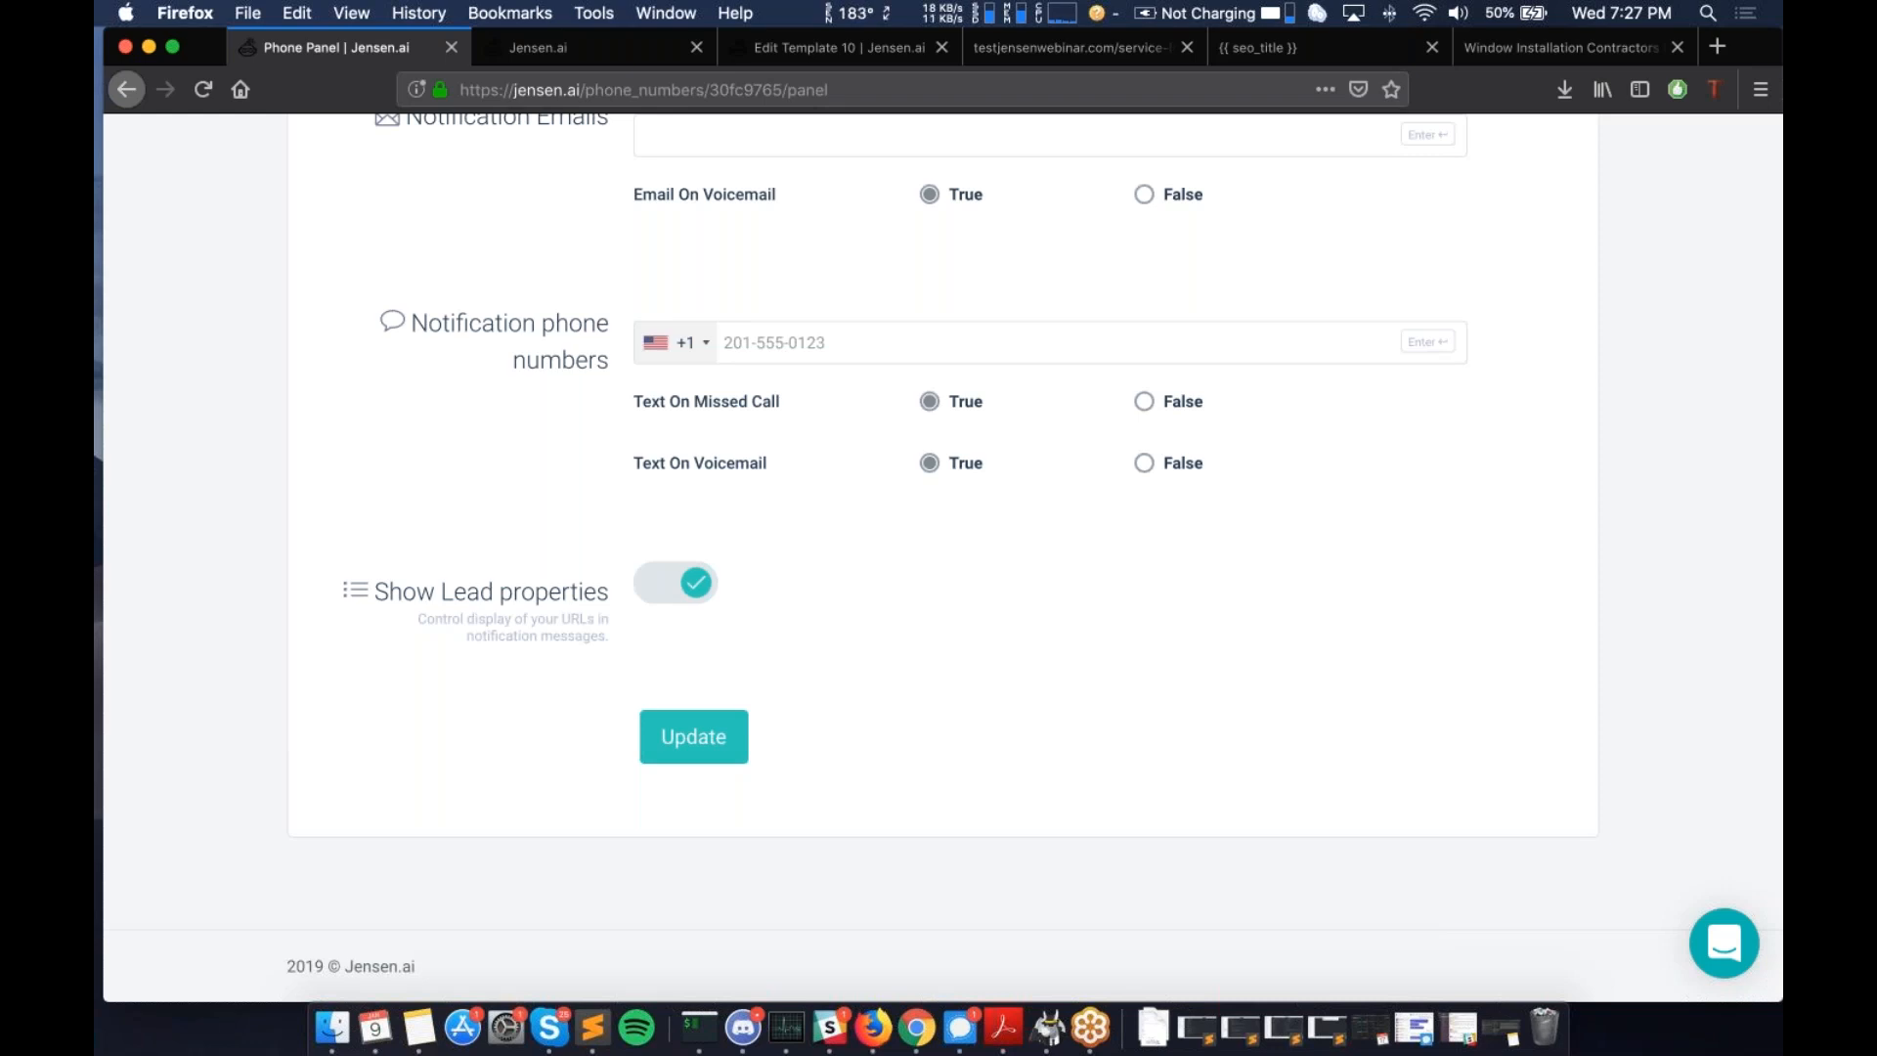
pyautogui.scroll(-2, 849, 534)
pyautogui.scroll(3, 849, 534)
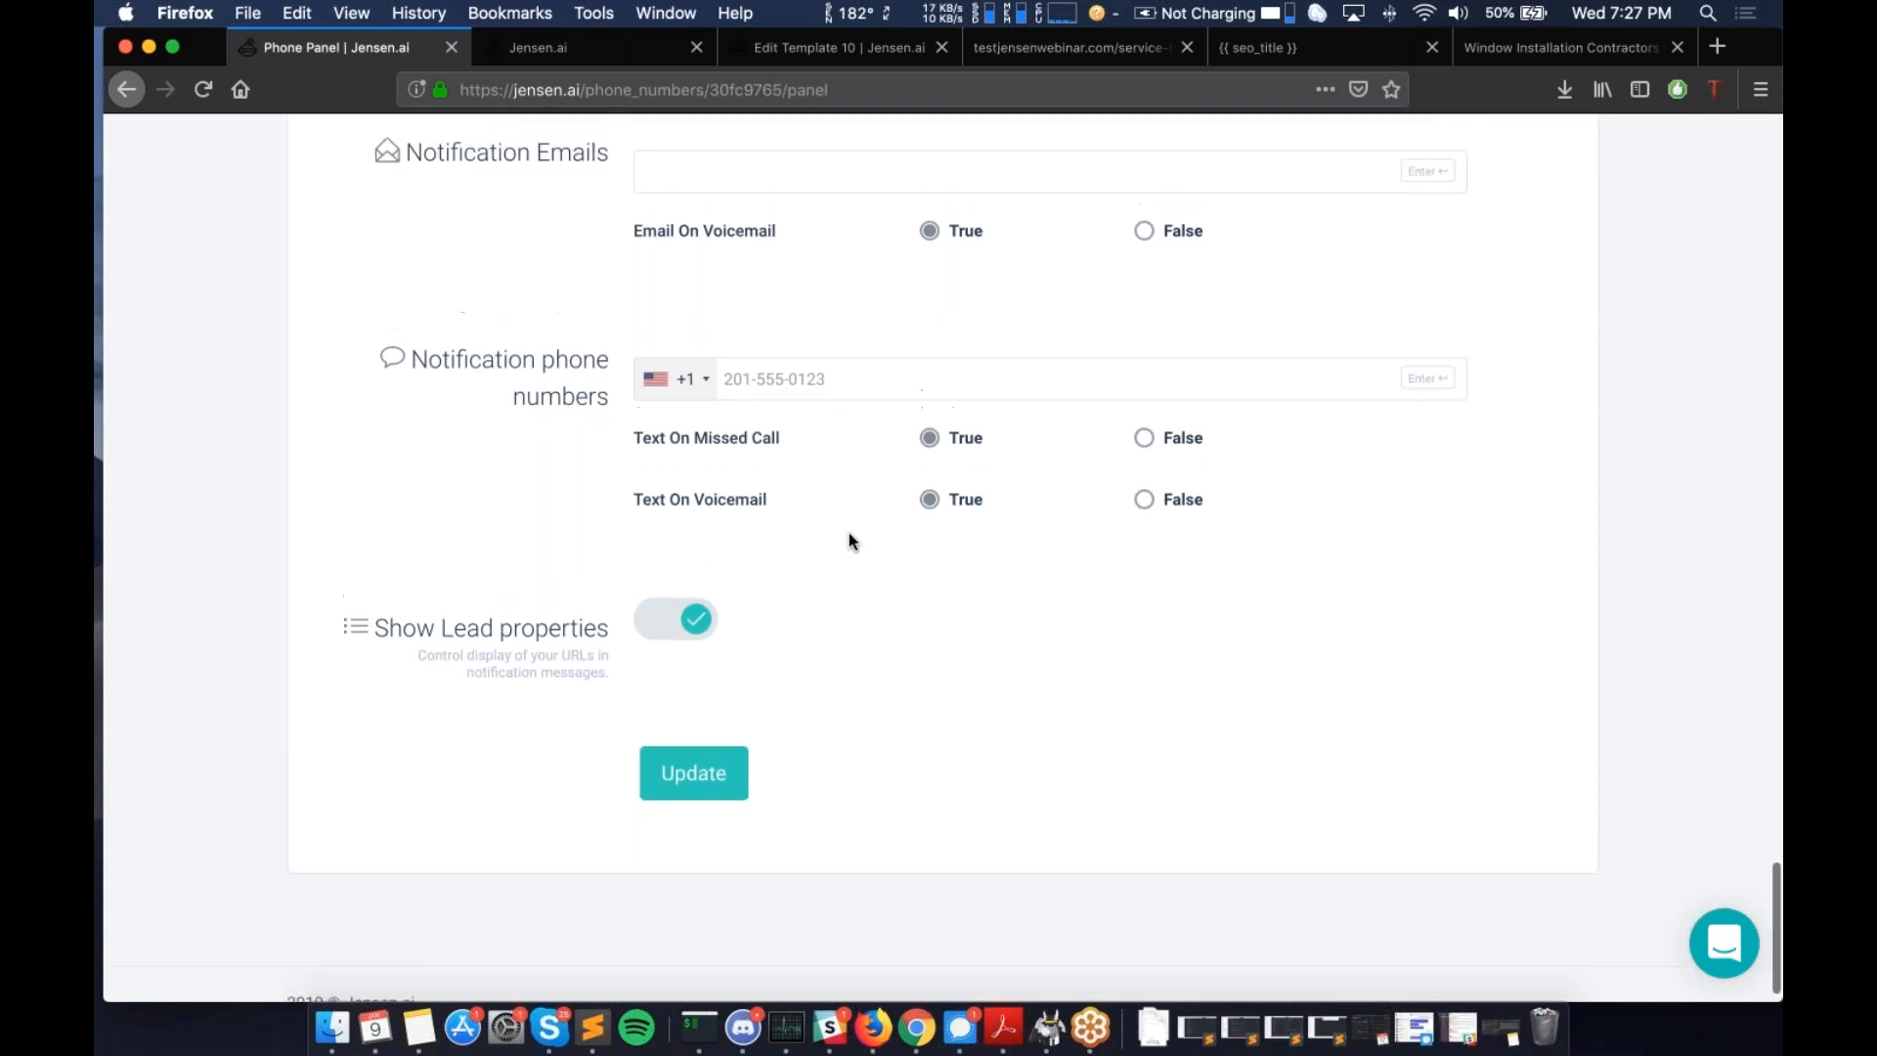
pyautogui.scroll(-3, 849, 535)
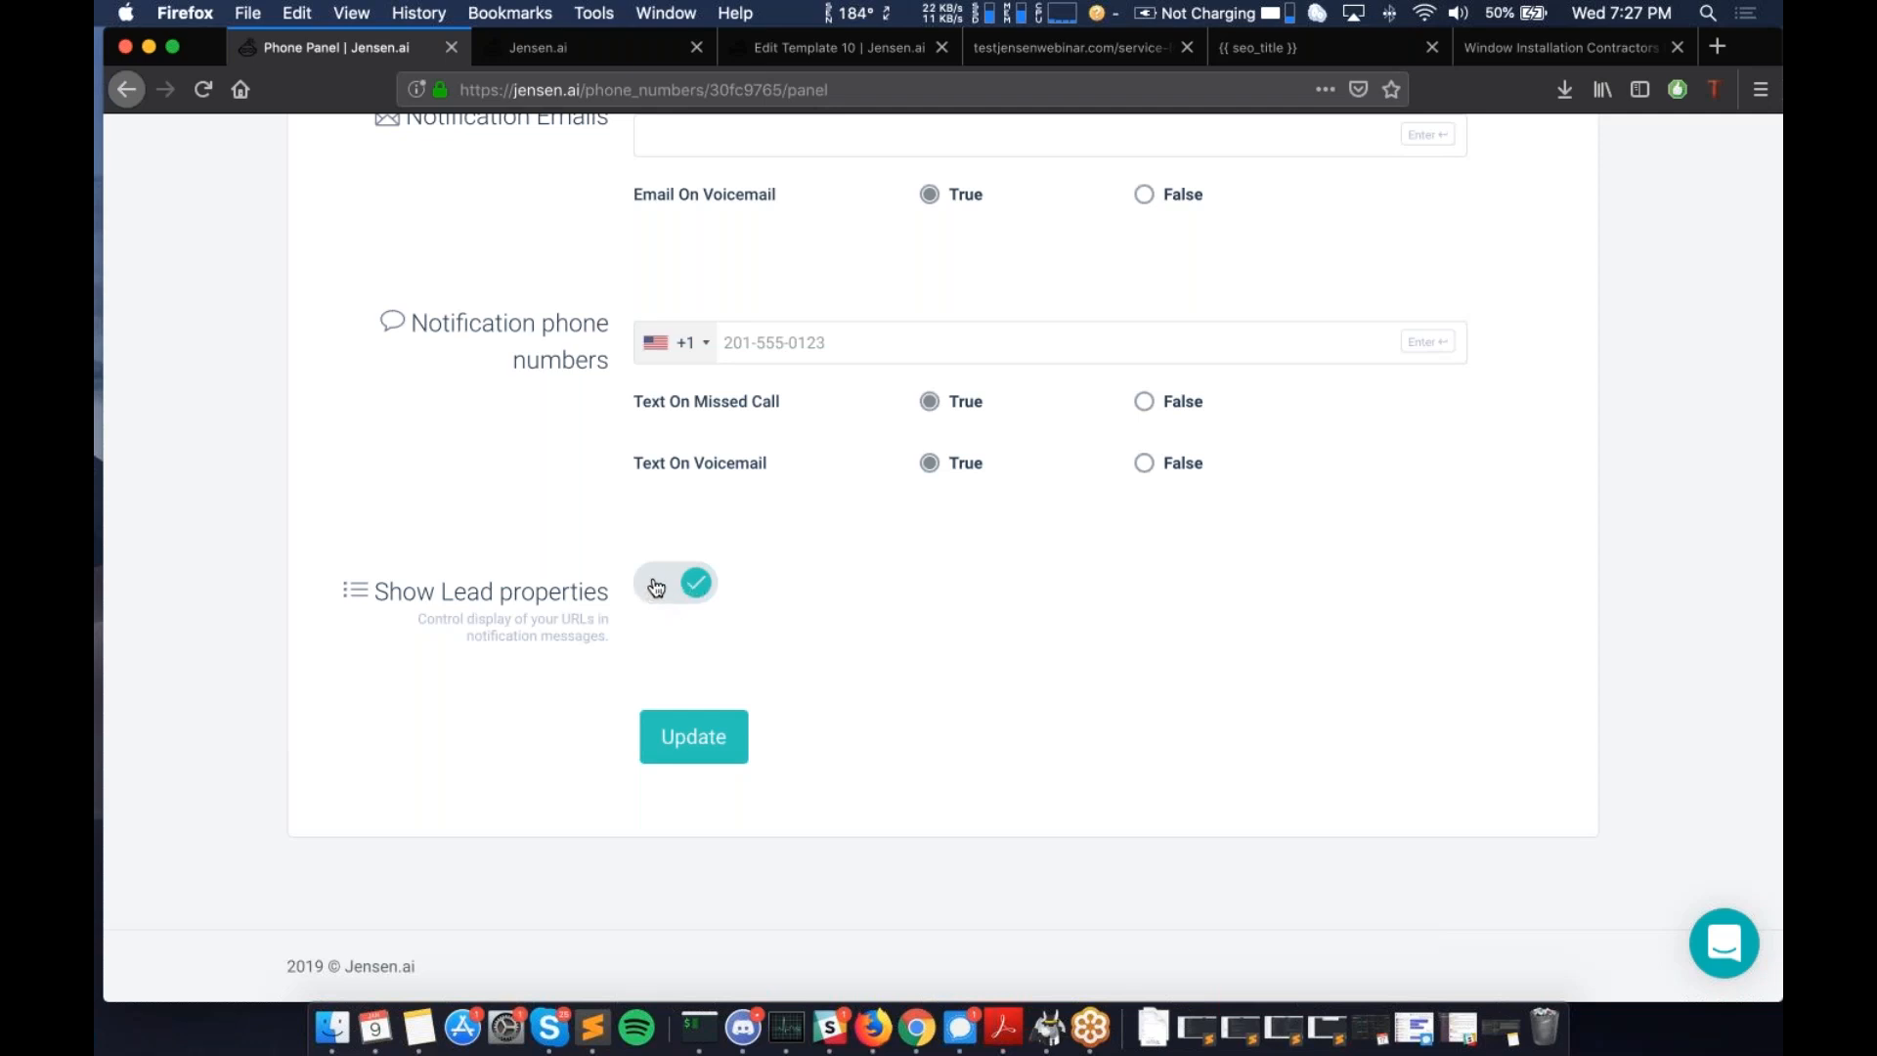
pyautogui.moveTo(571, 619); pyautogui.dragTo(607, 619)
pyautogui.click(603, 629)
# - Switch to the tracked number's SMS tab and highlight its Forwarding Numbers label
pyautogui.scroll(12, 792, 600)
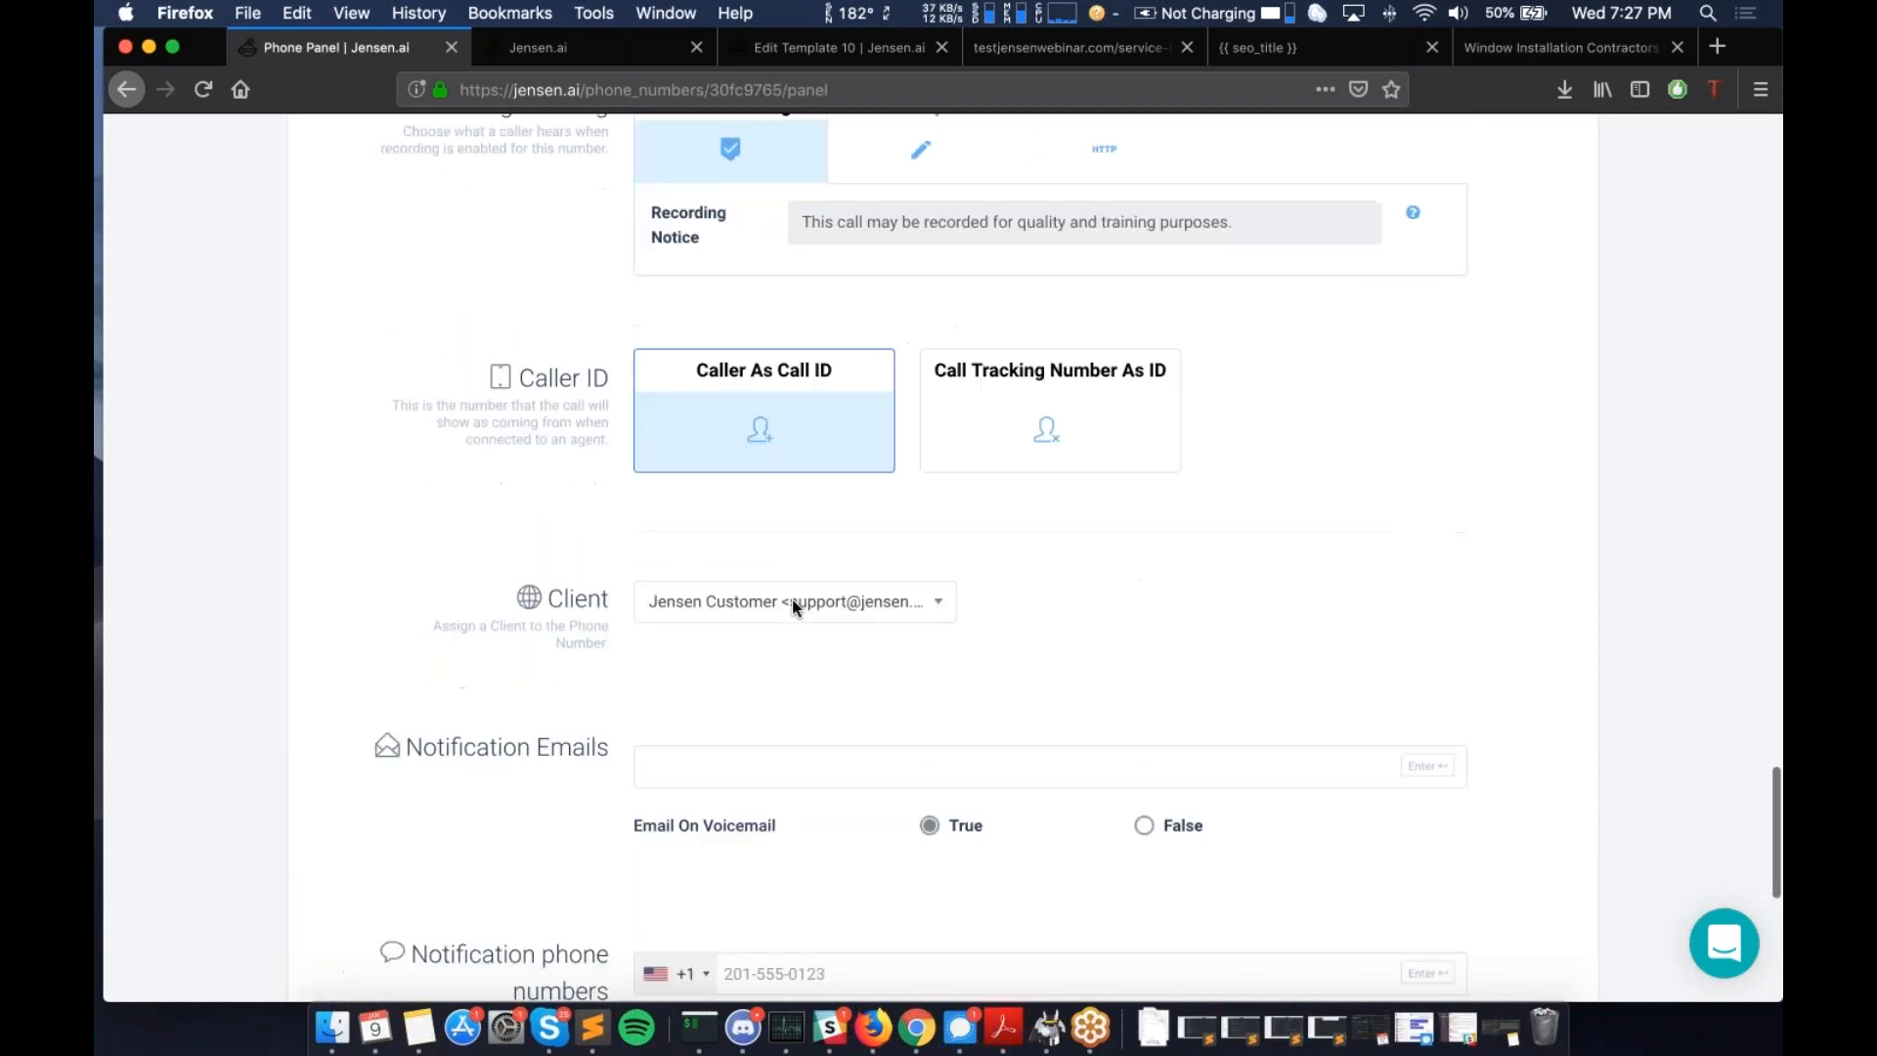
pyautogui.scroll(5, 792, 601)
pyautogui.scroll(-20, 792, 601)
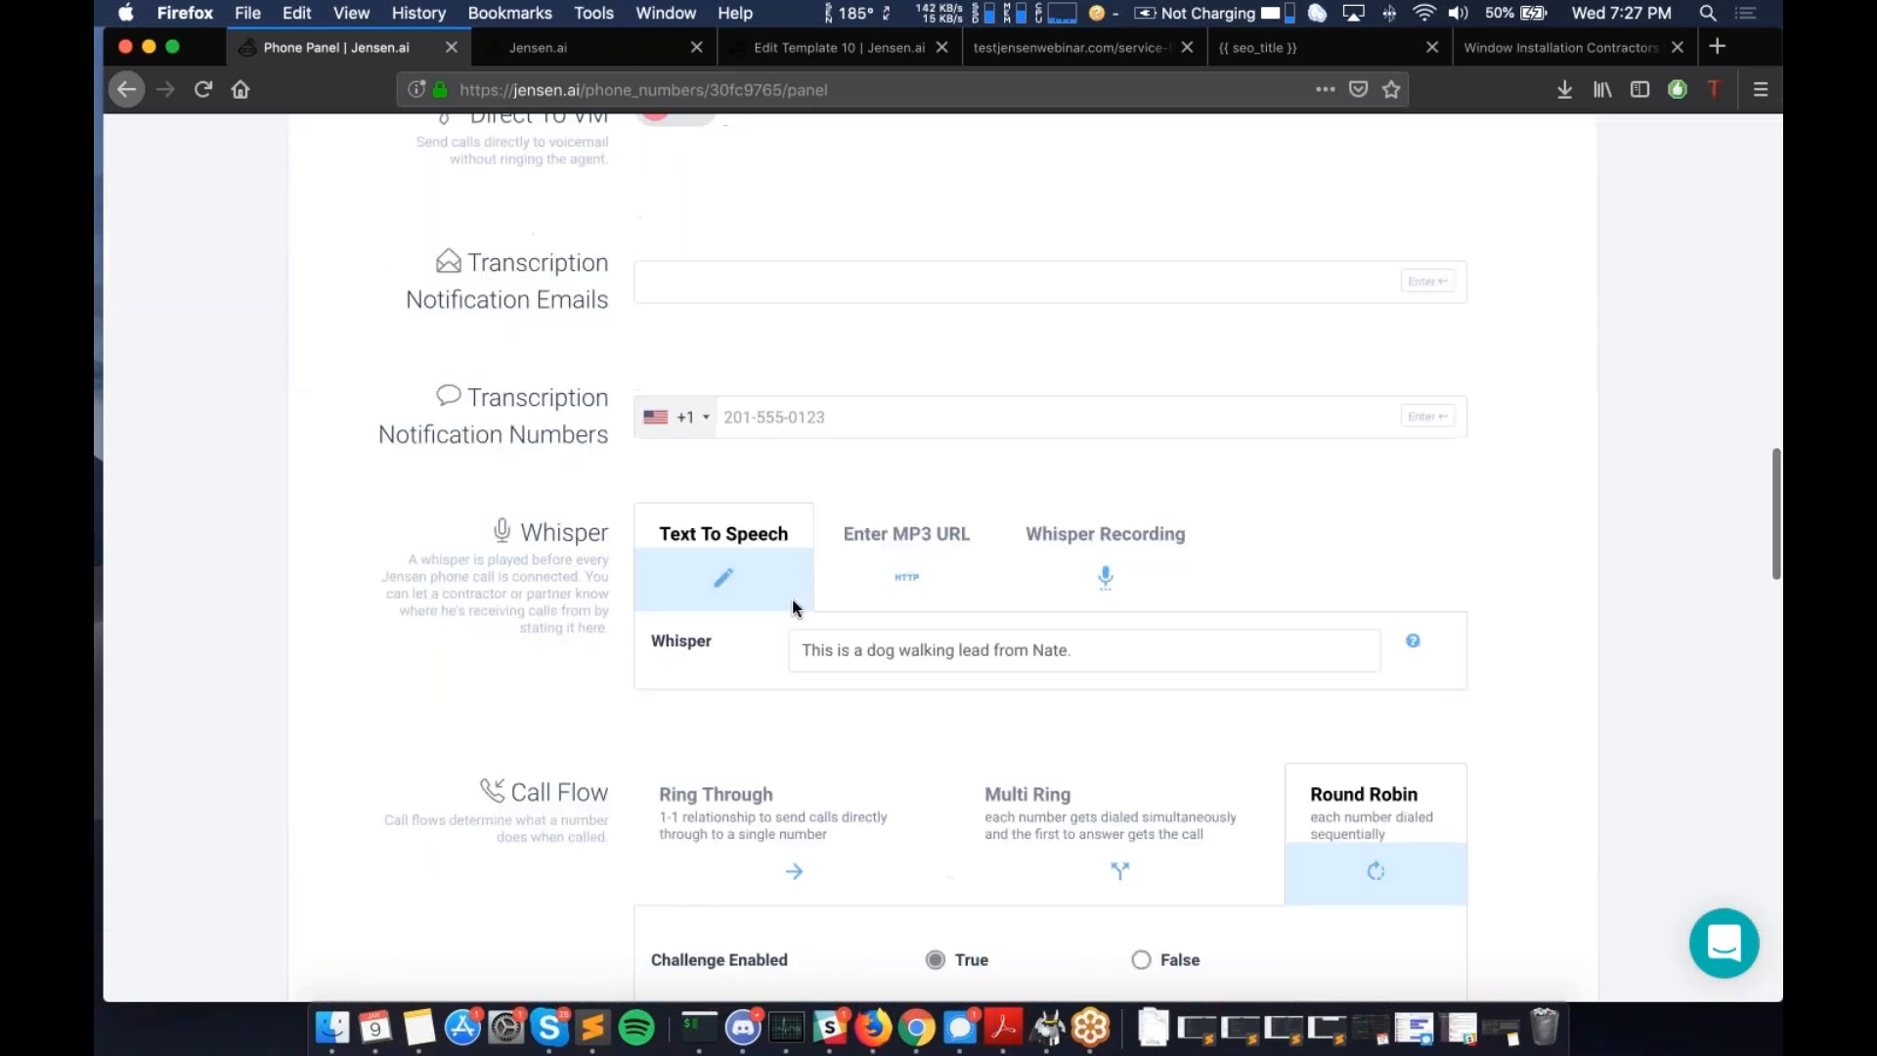
pyautogui.scroll(20, 766, 467)
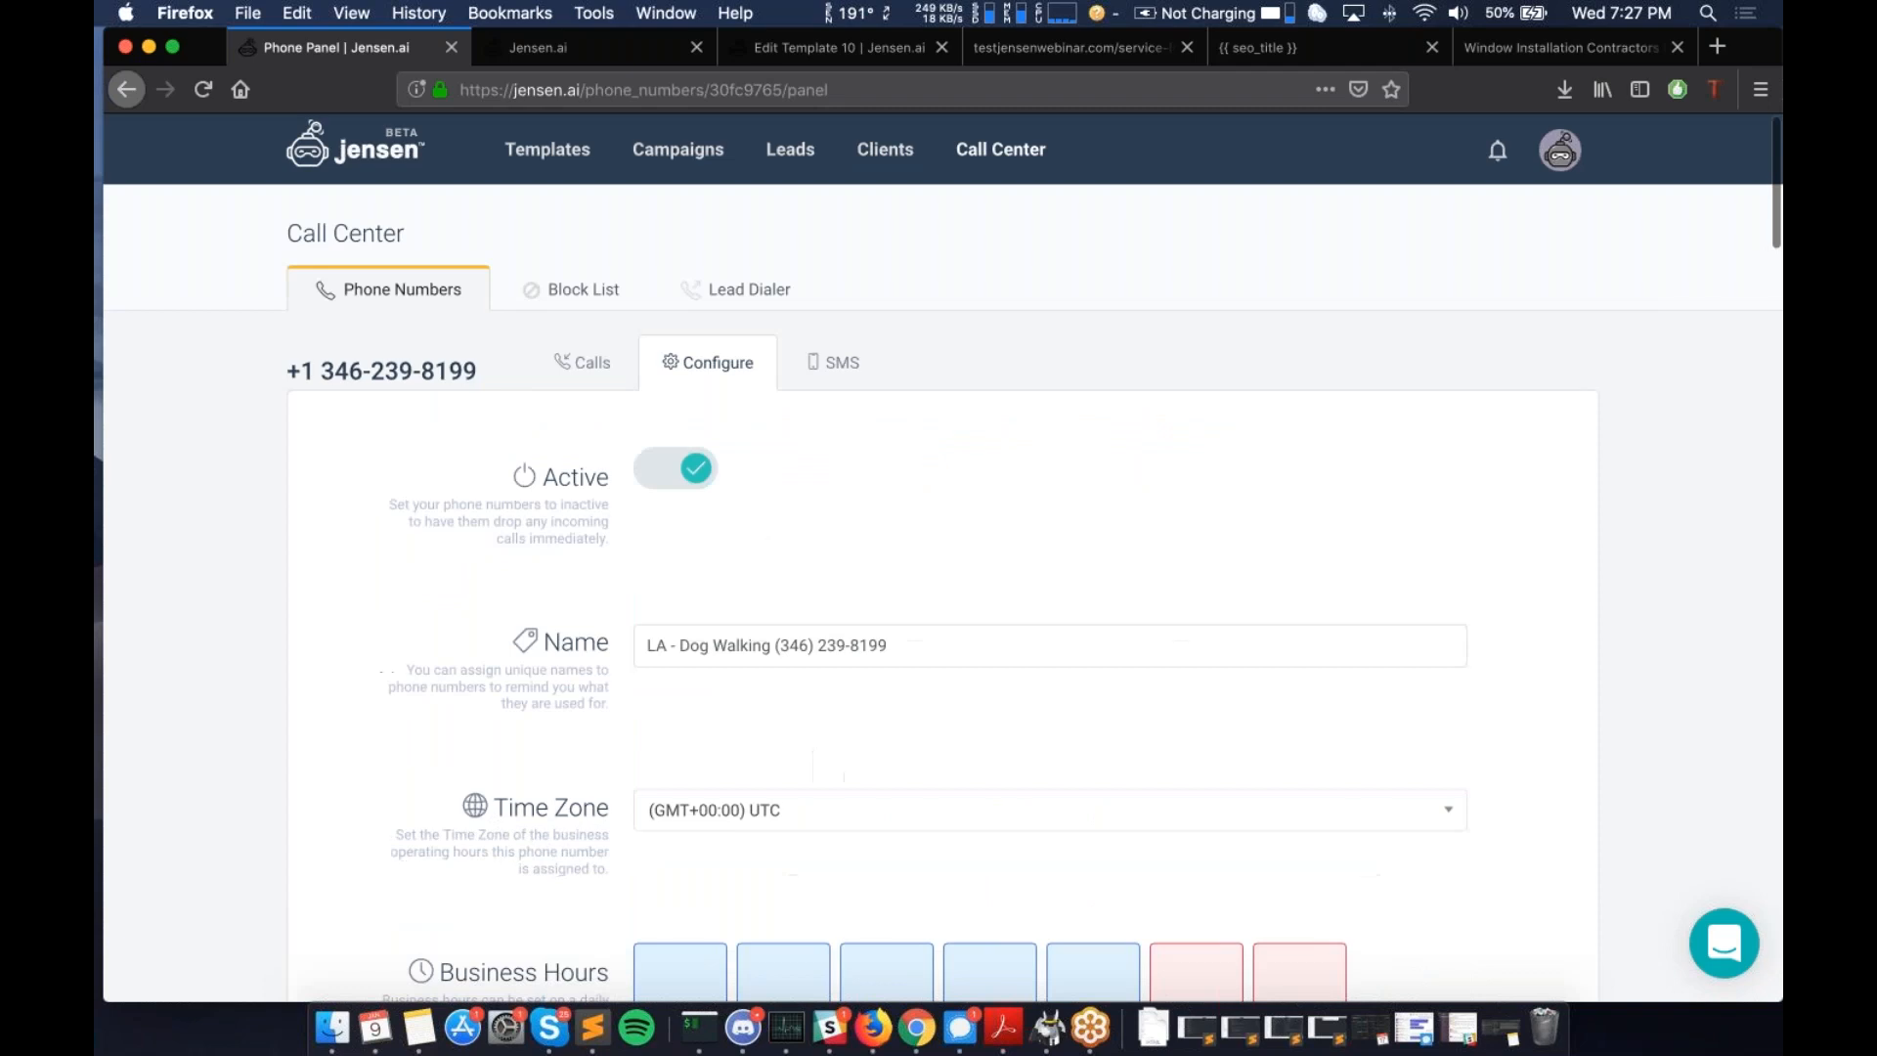
pyautogui.click(818, 369)
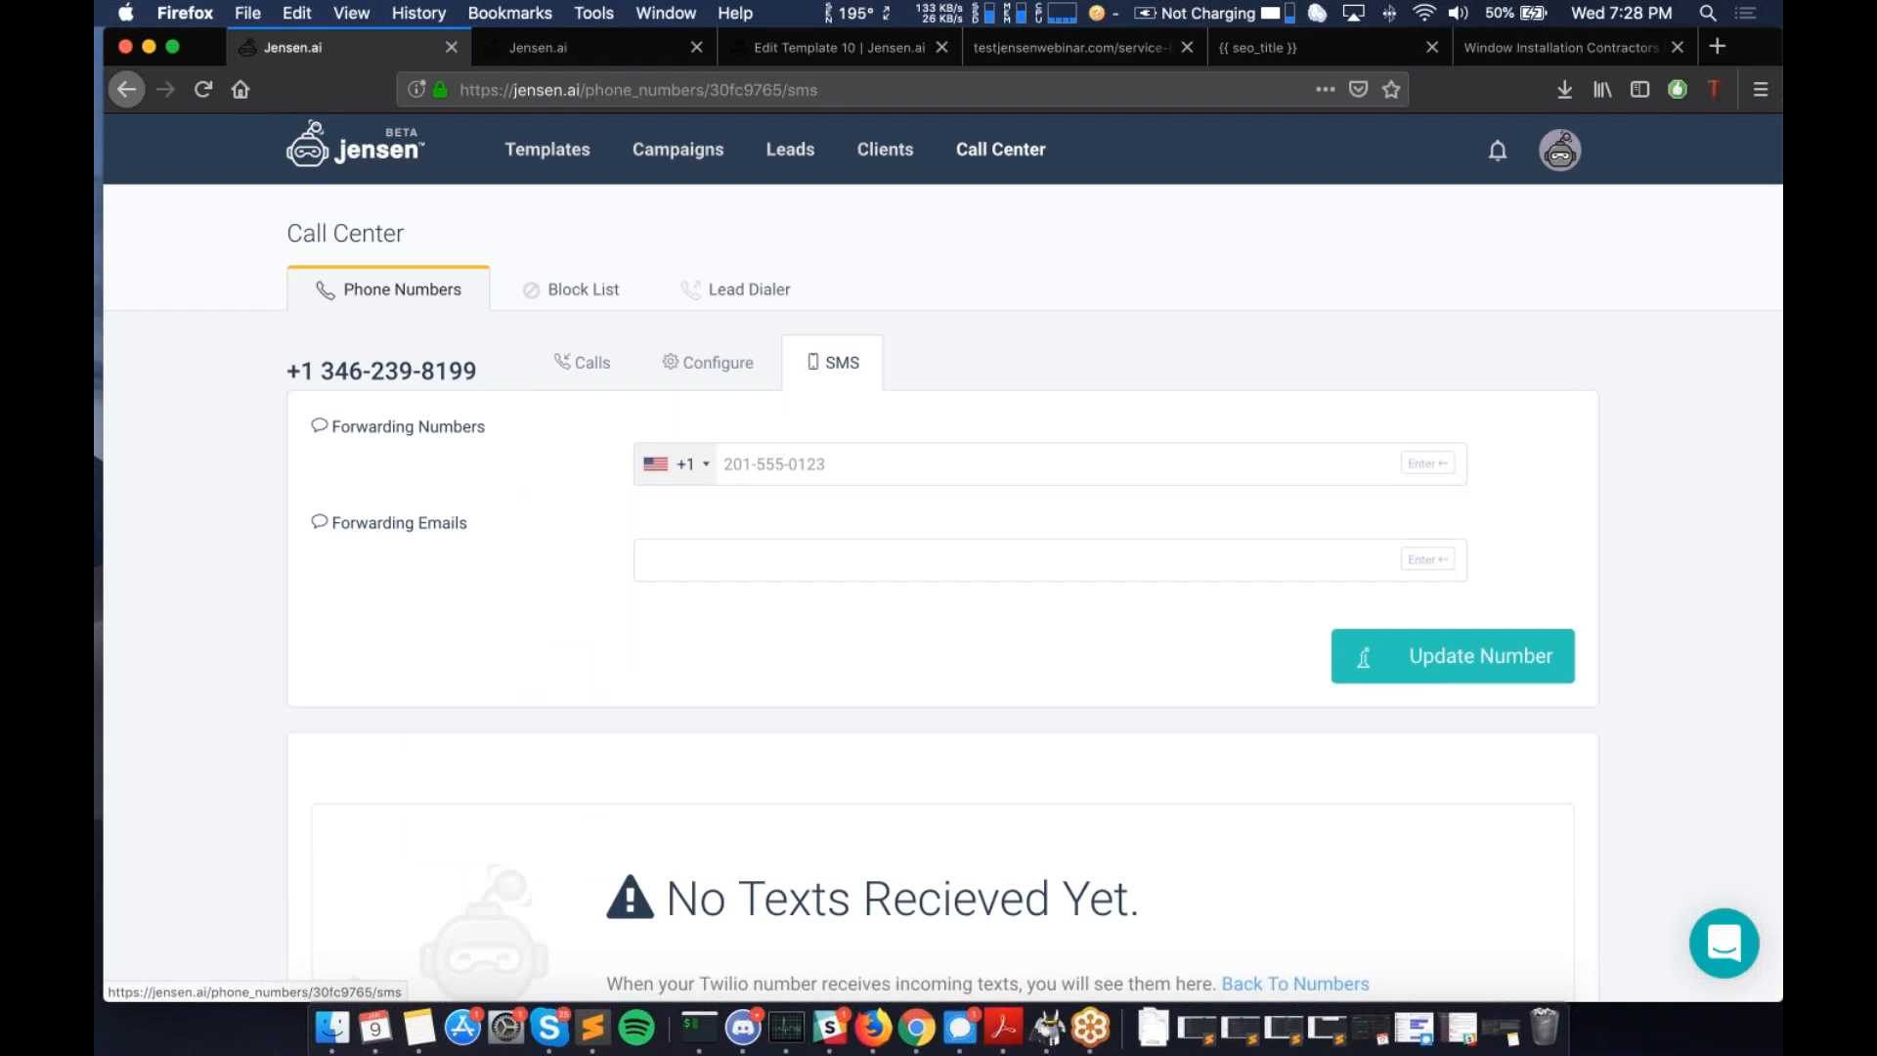
pyautogui.scroll(-5, 904, 621)
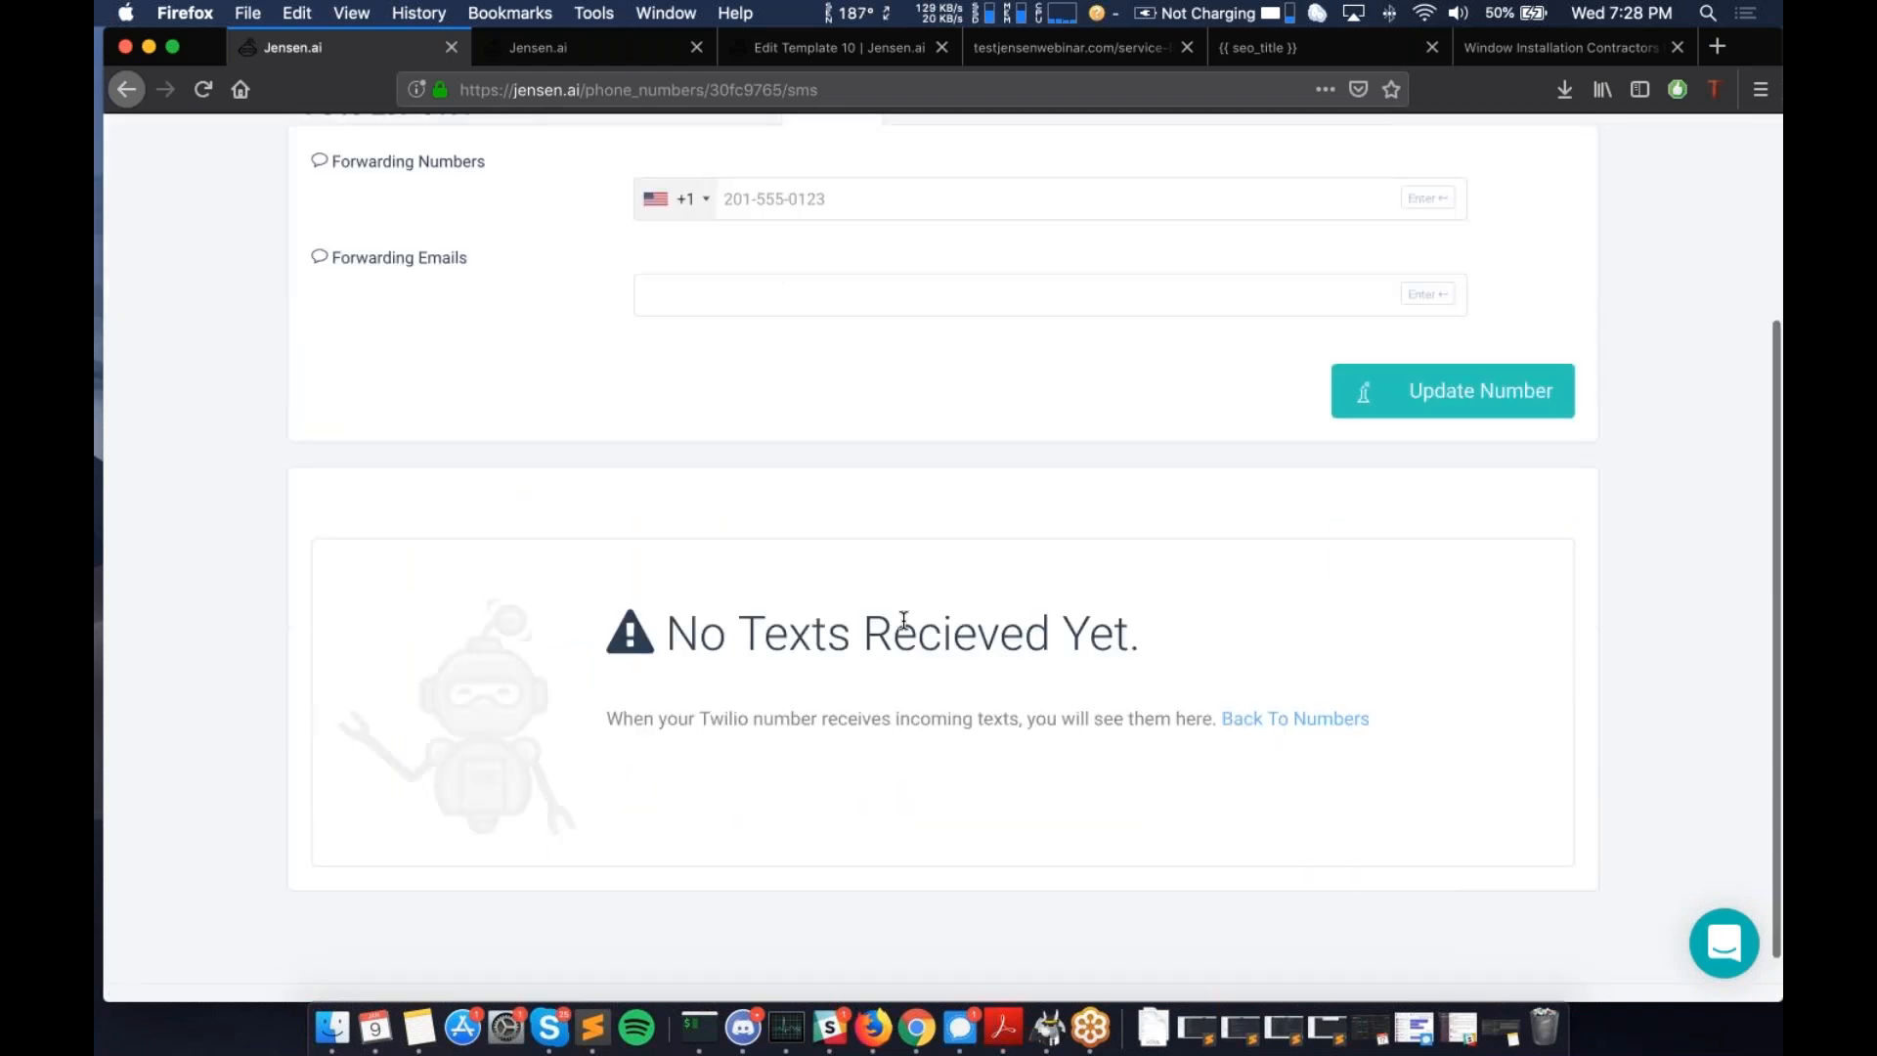
pyautogui.scroll(5, 904, 621)
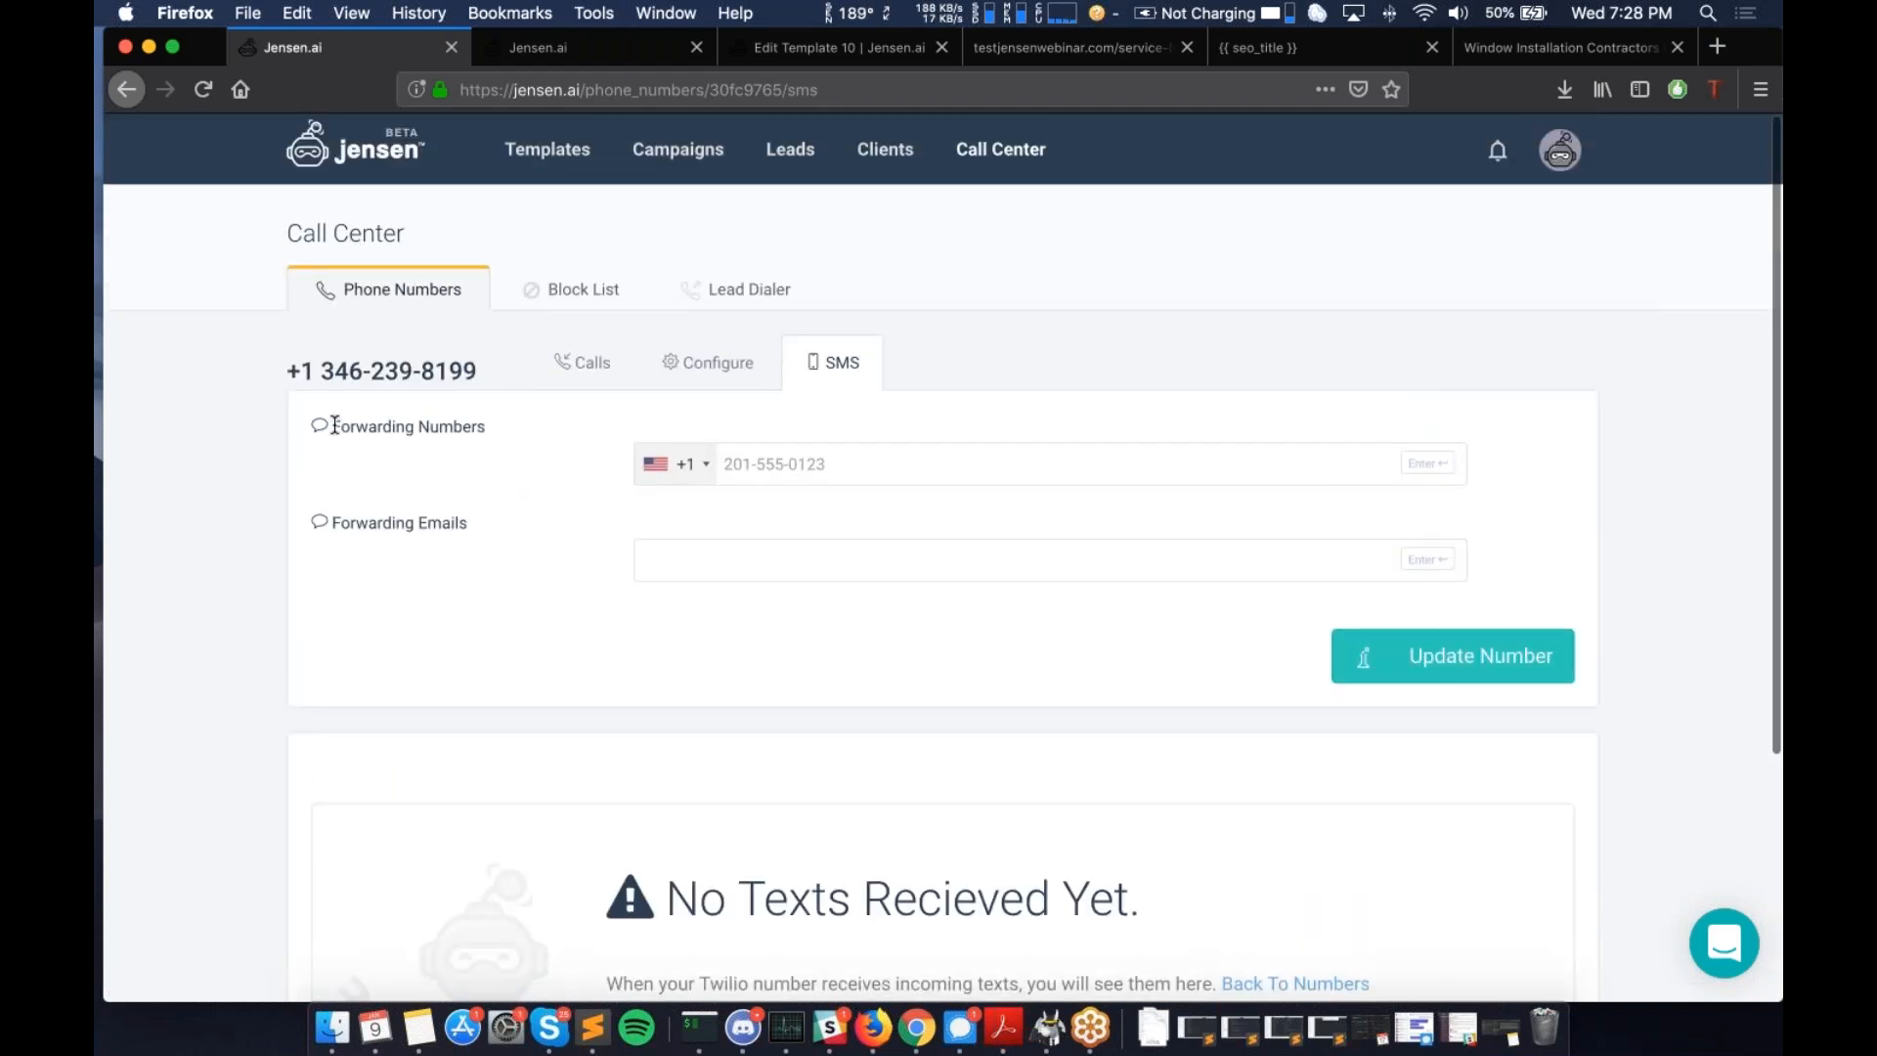
pyautogui.moveTo(334, 426); pyautogui.dragTo(482, 424)
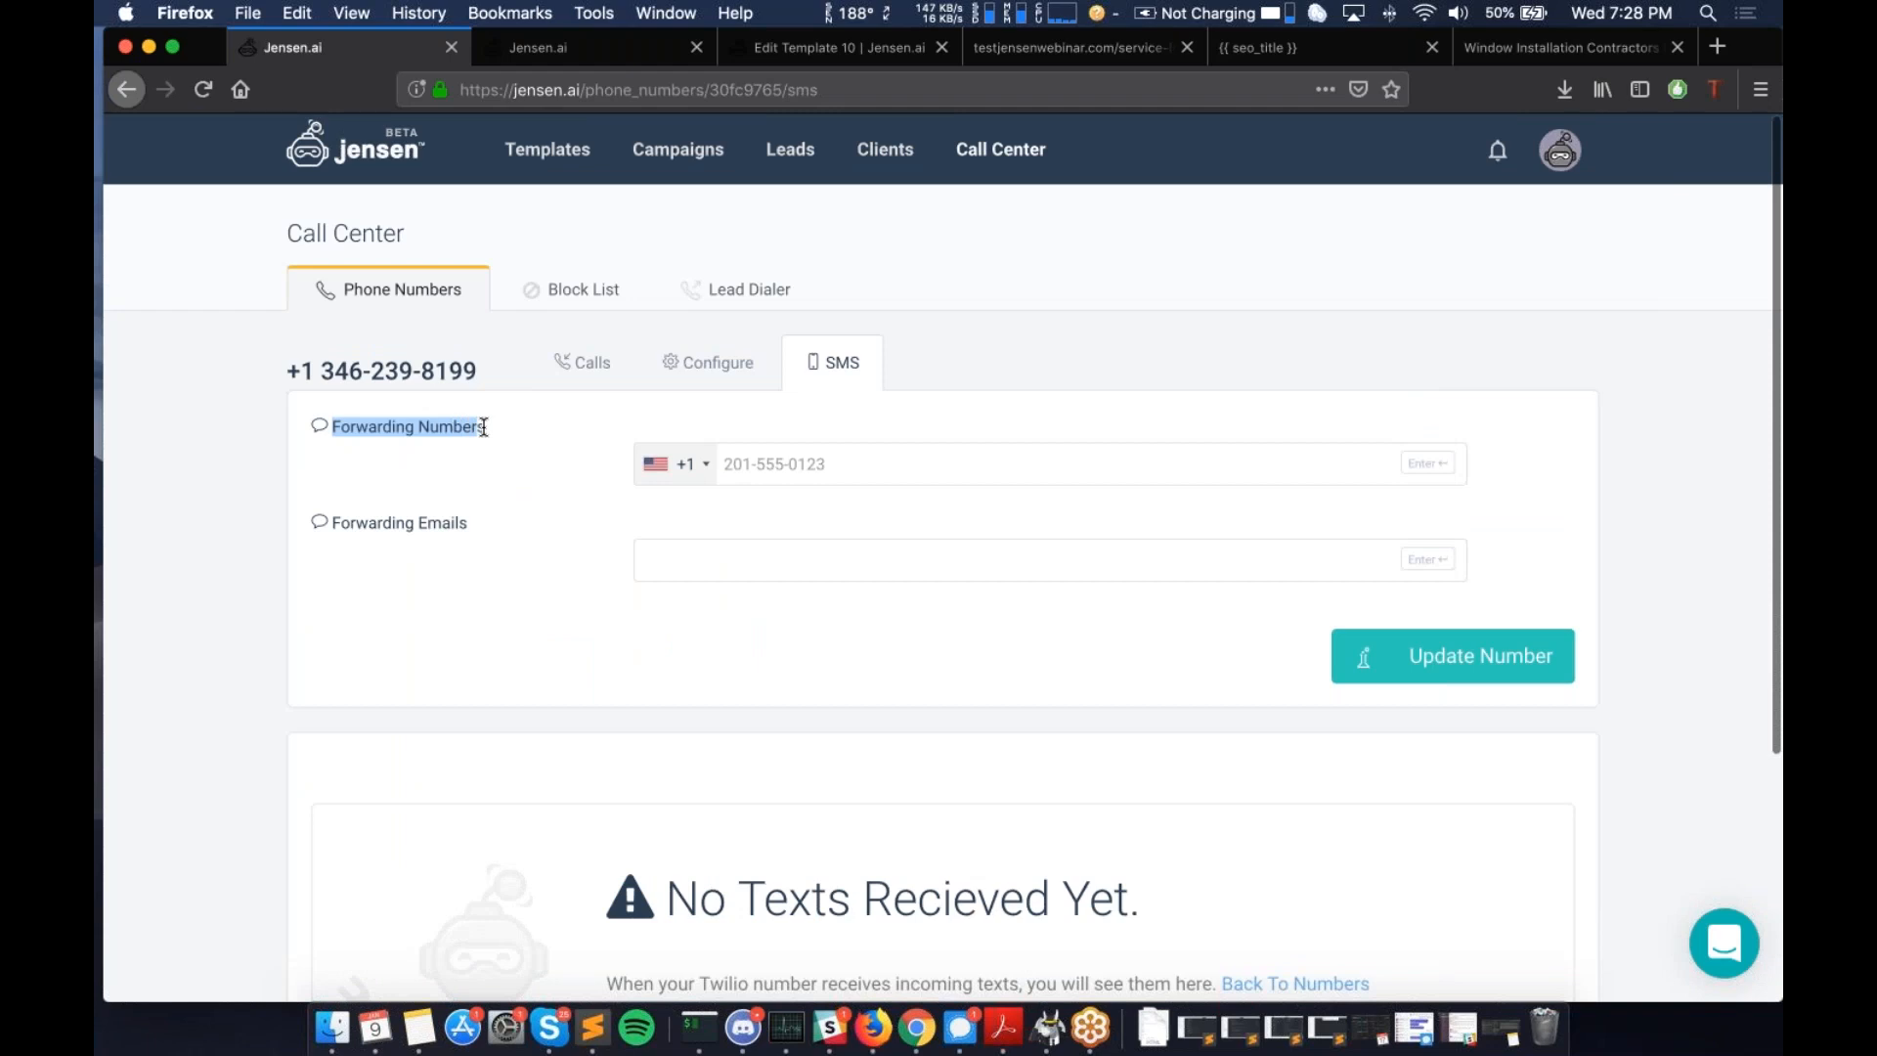
pyautogui.click(408, 548)
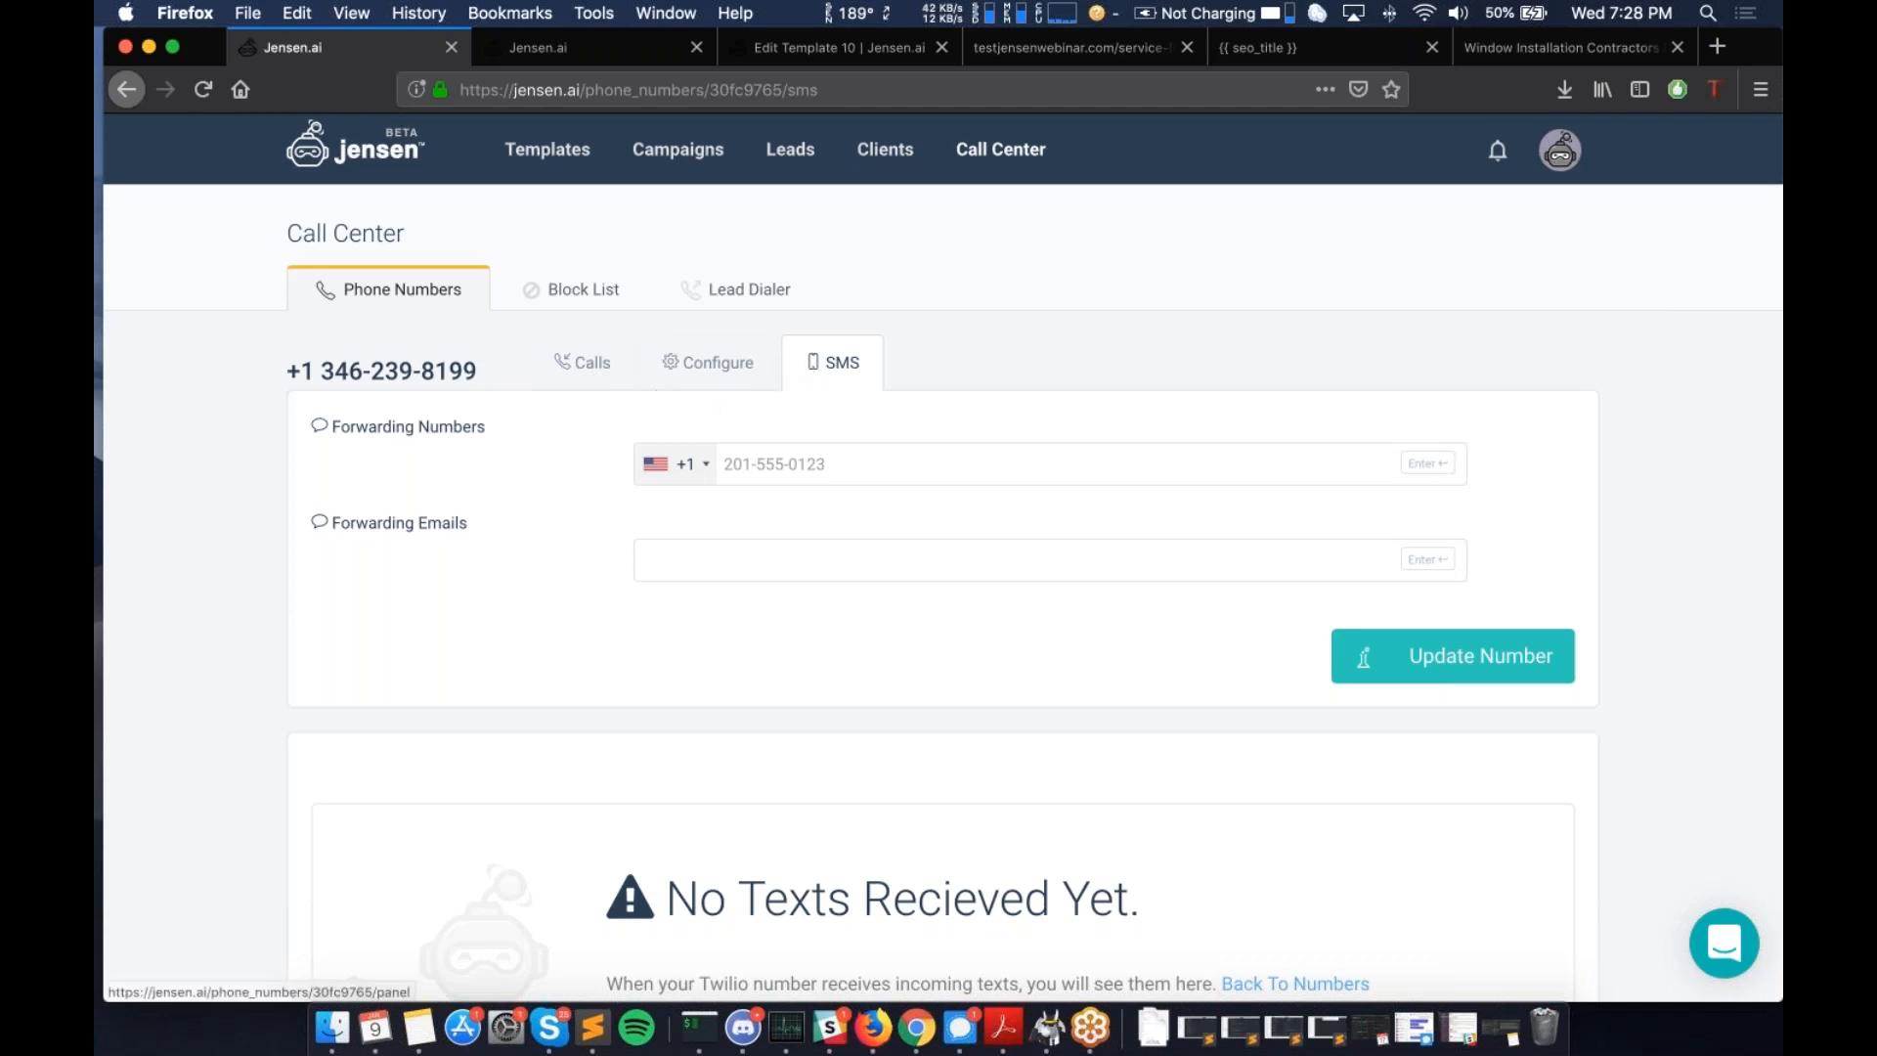
pyautogui.click(593, 363)
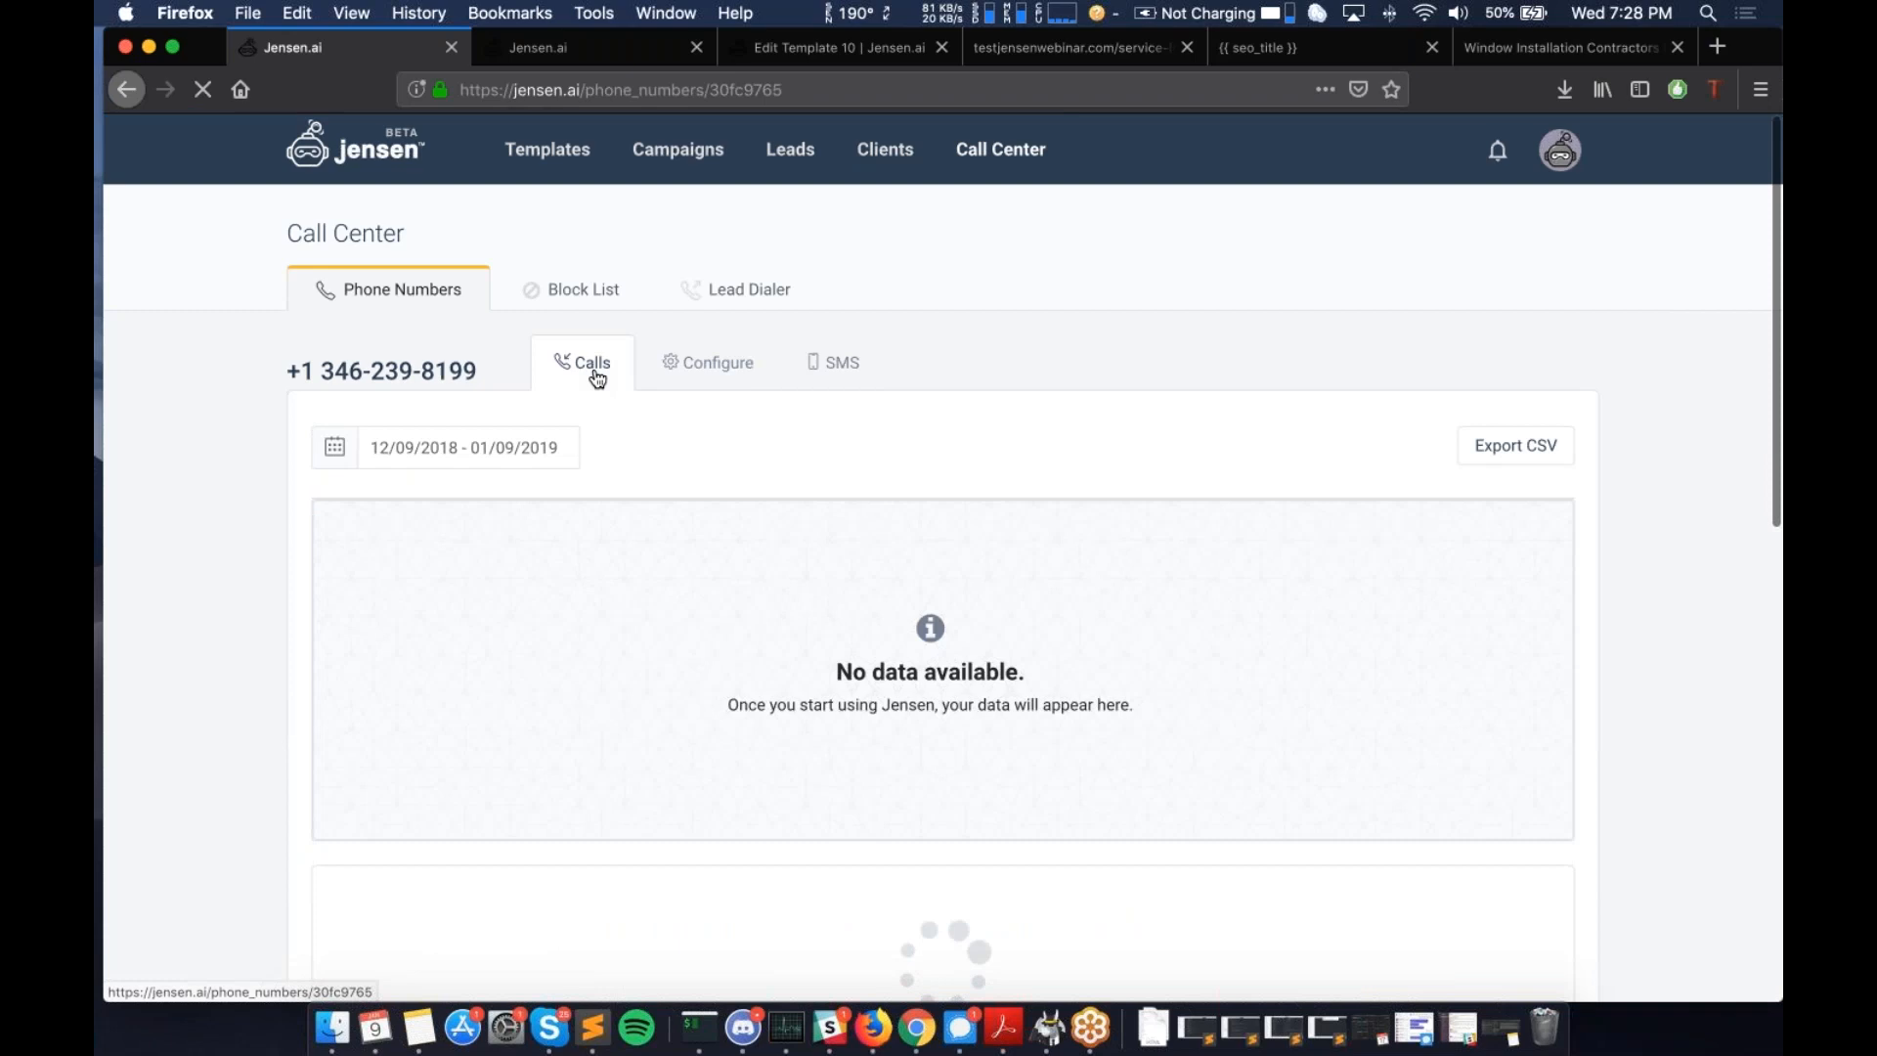
pyautogui.scroll(-3, 663, 646)
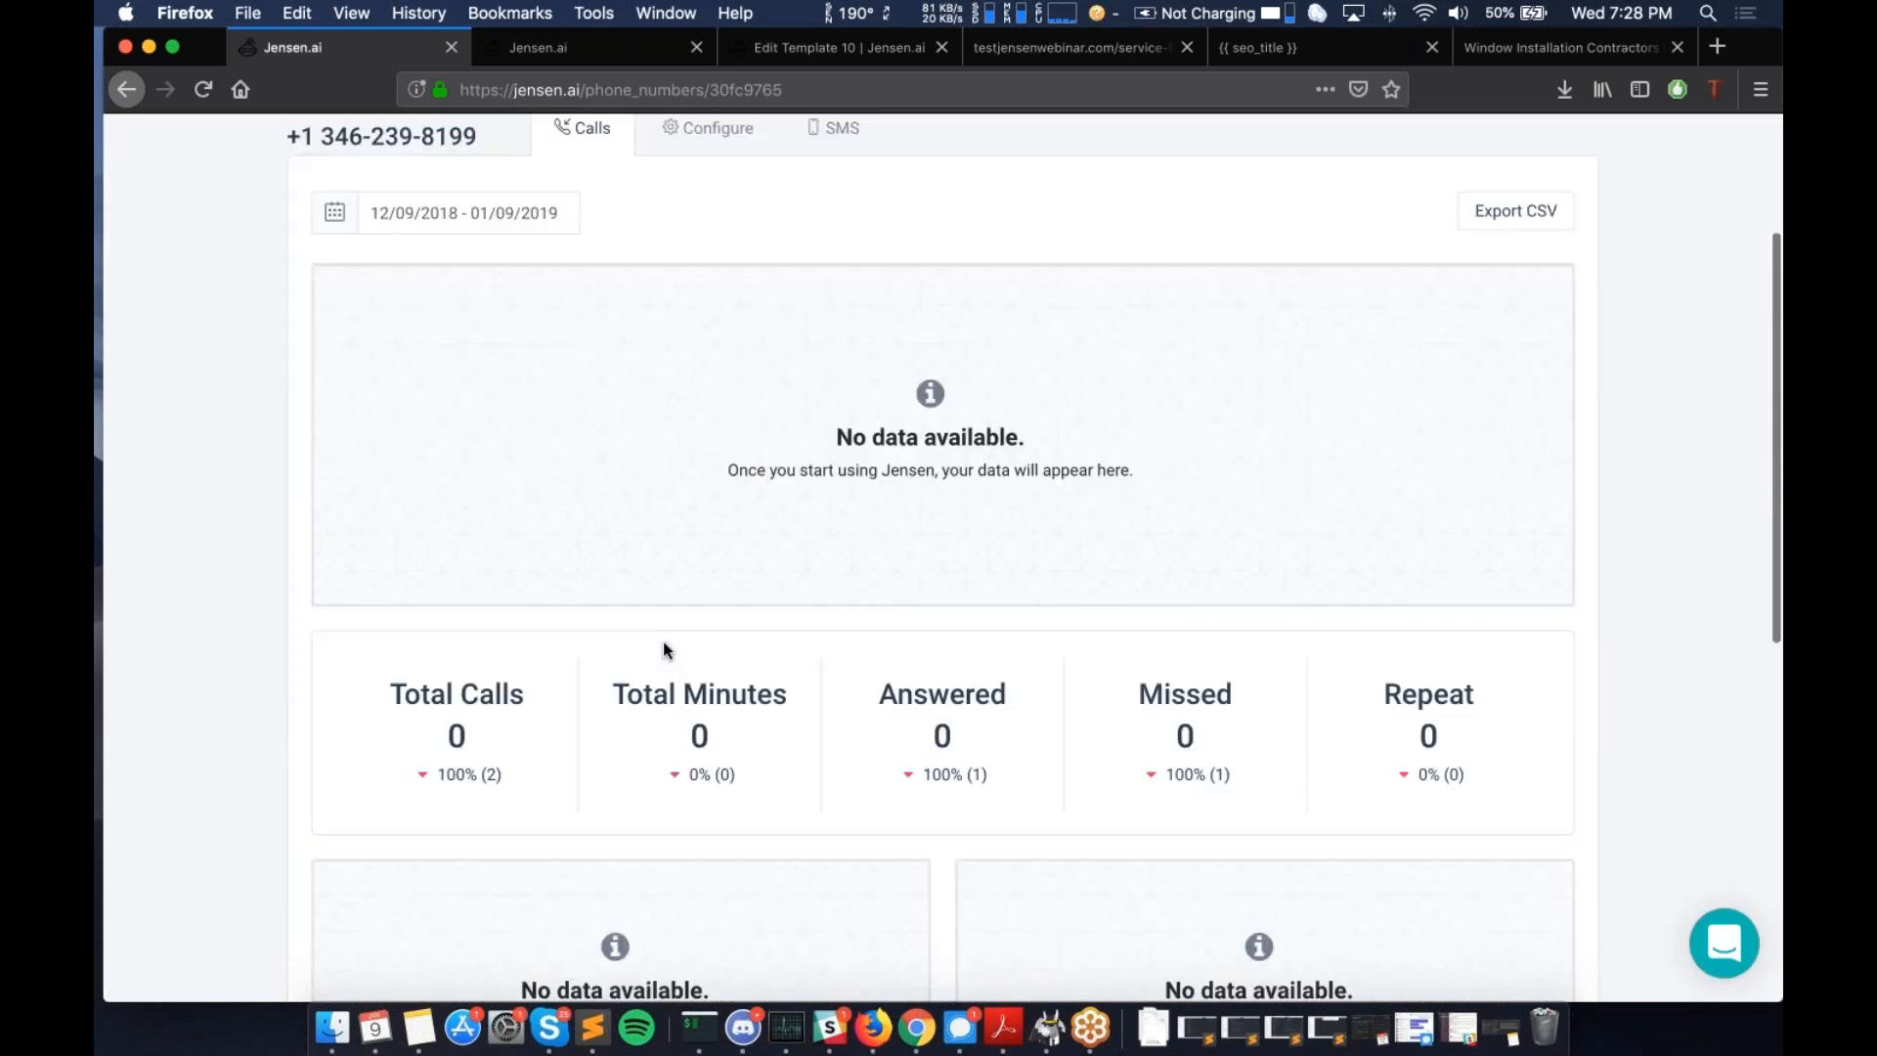
pyautogui.scroll(-7, 663, 642)
pyautogui.scroll(10, 773, 537)
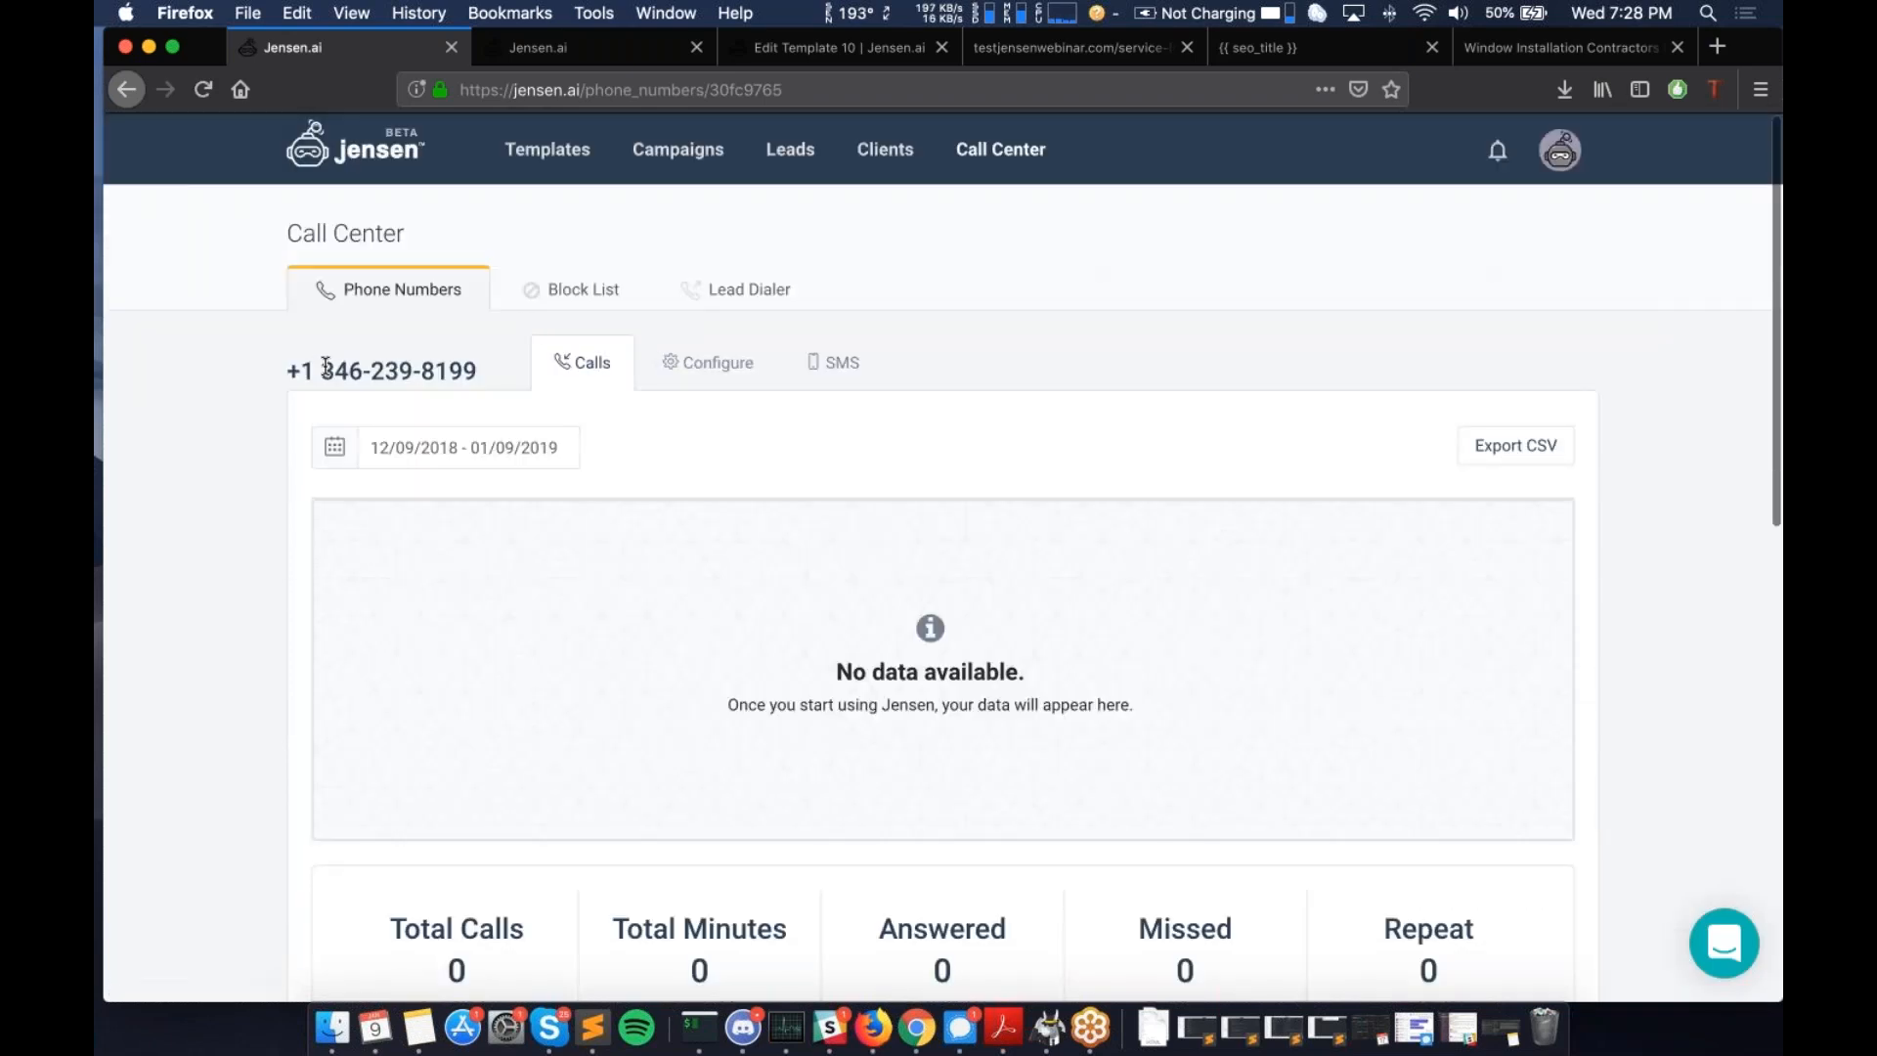
pyautogui.scroll(-2, 698, 436)
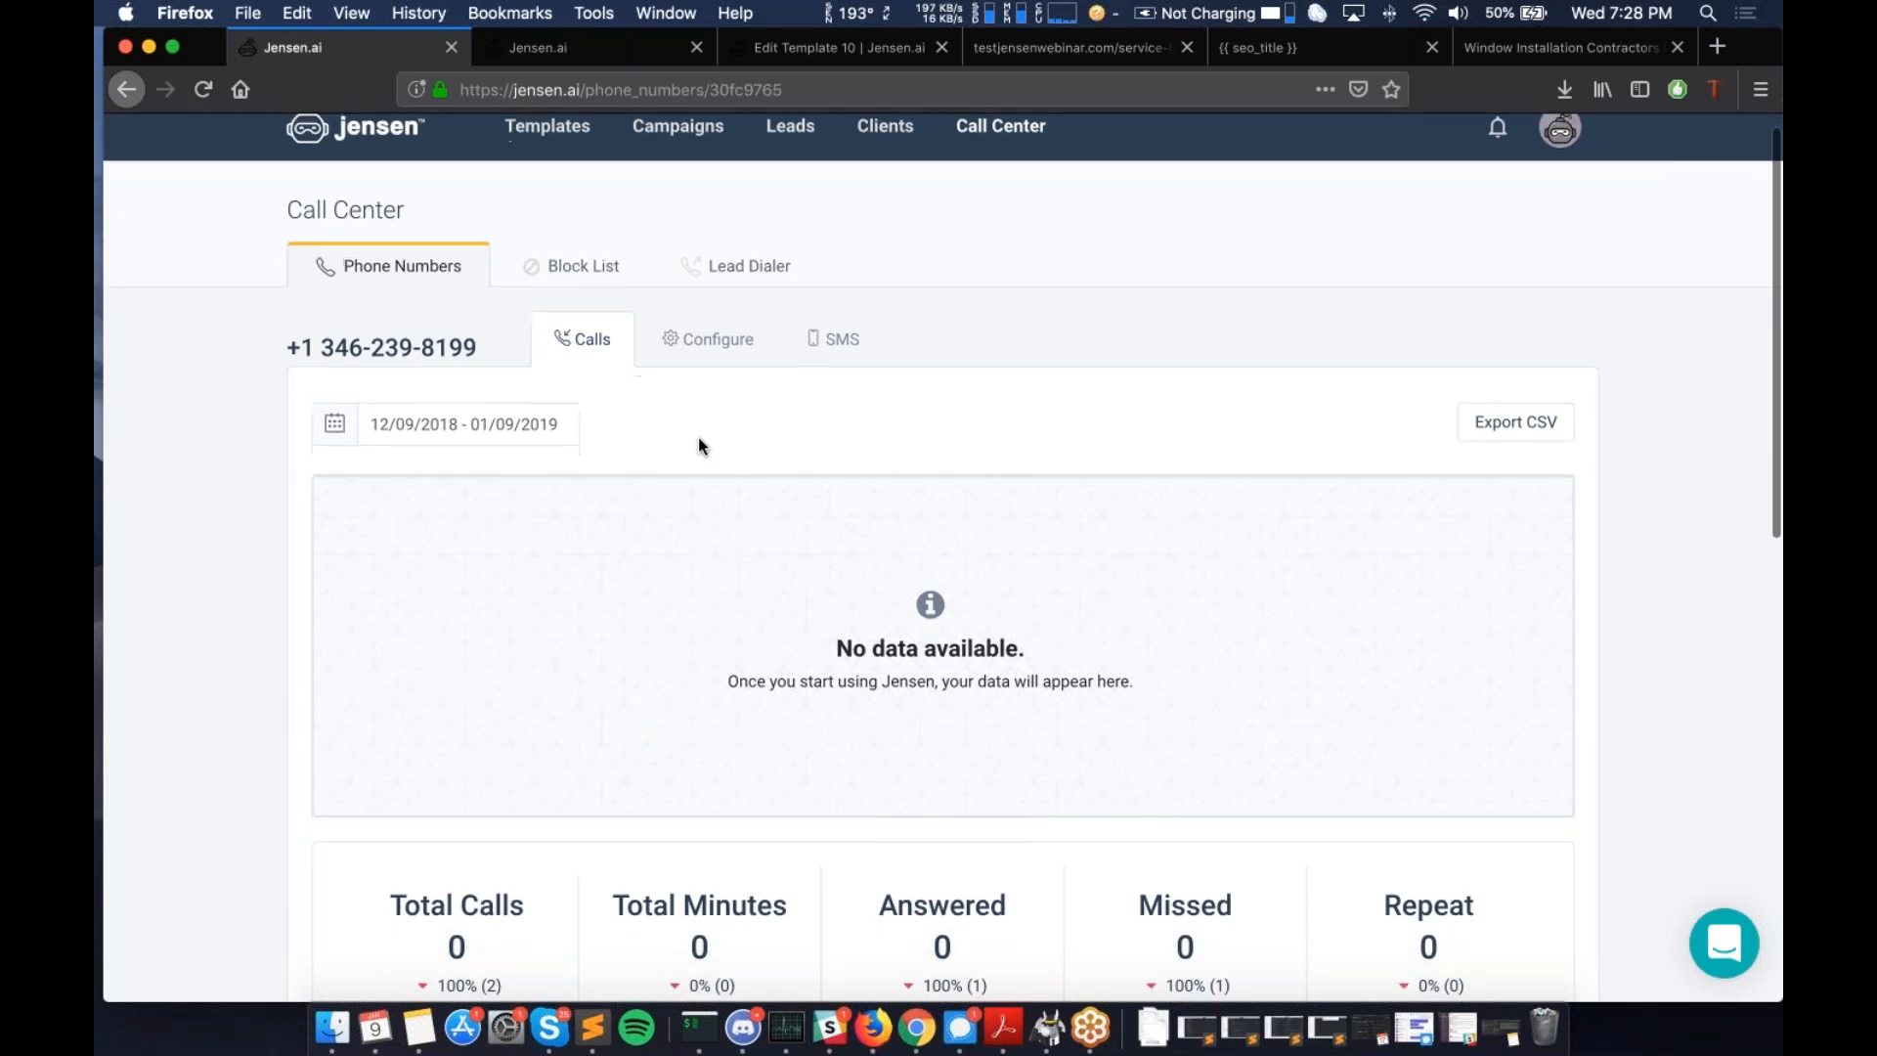
pyautogui.scroll(2, 698, 437)
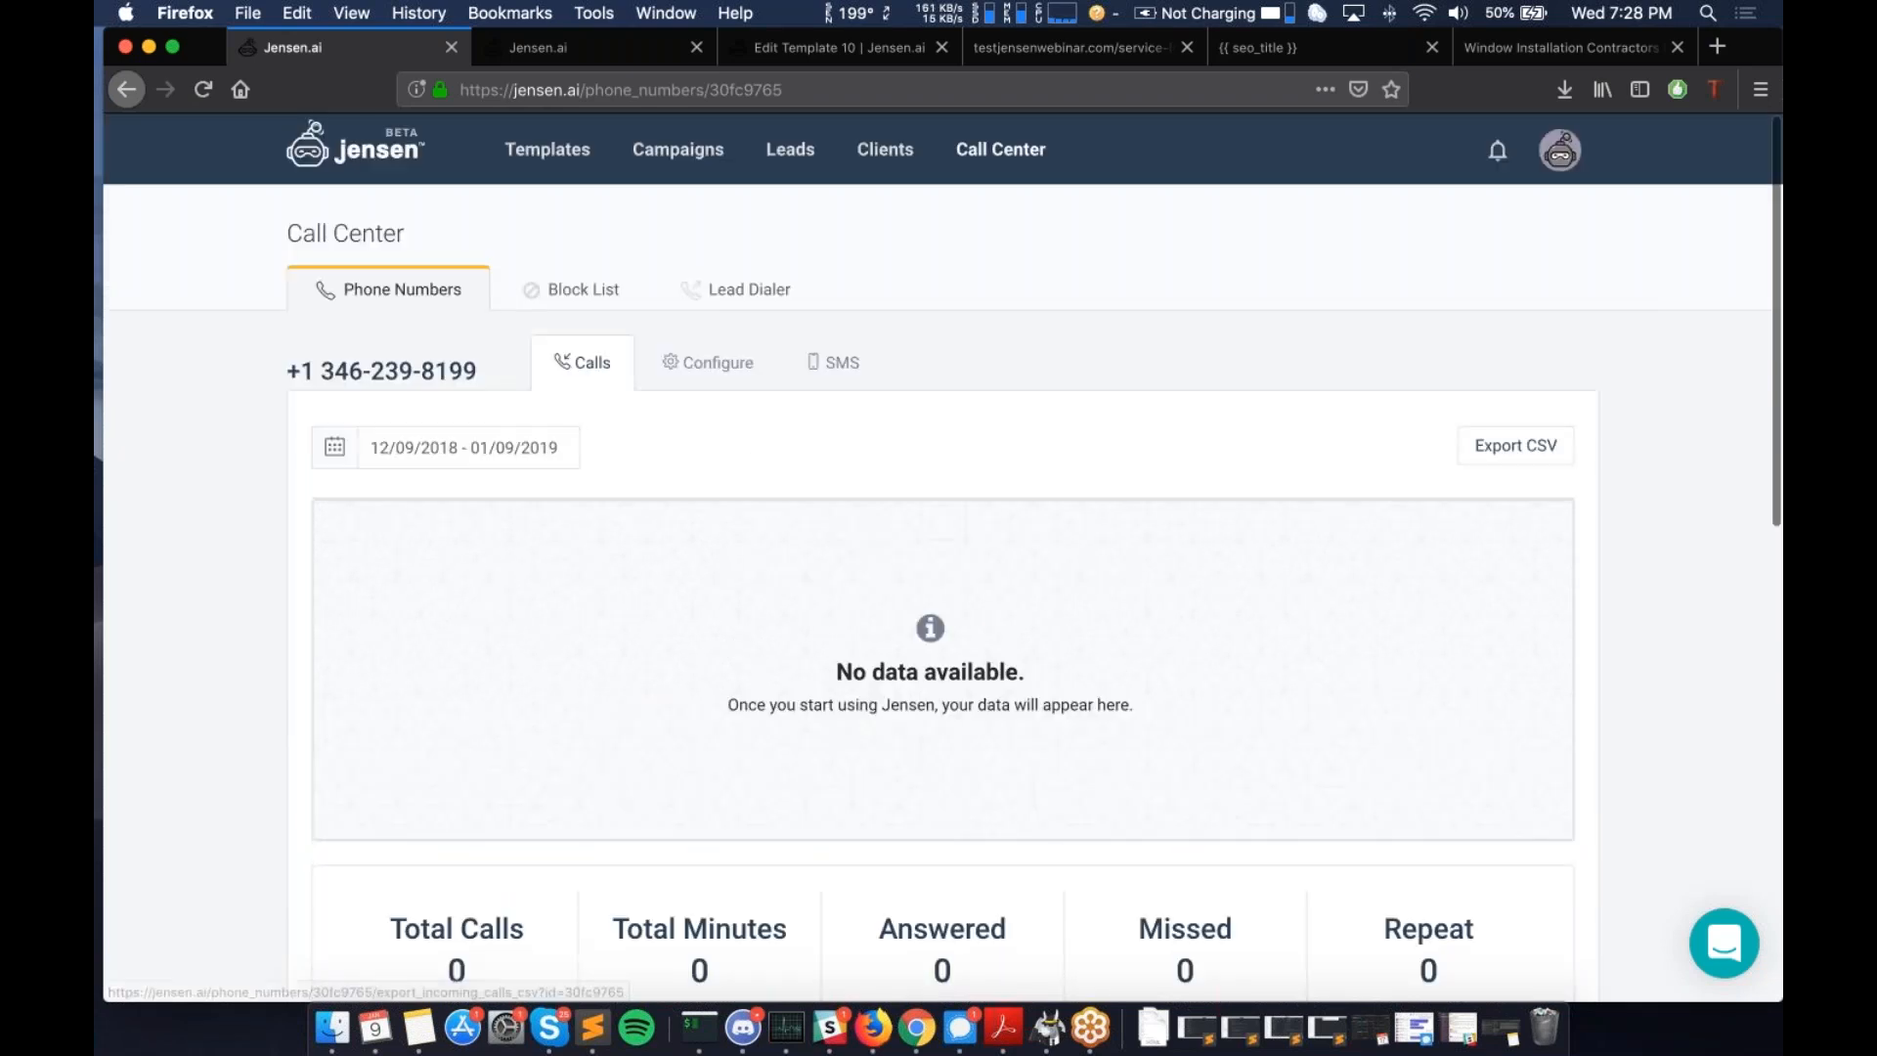
pyautogui.scroll(-1, 896, 513)
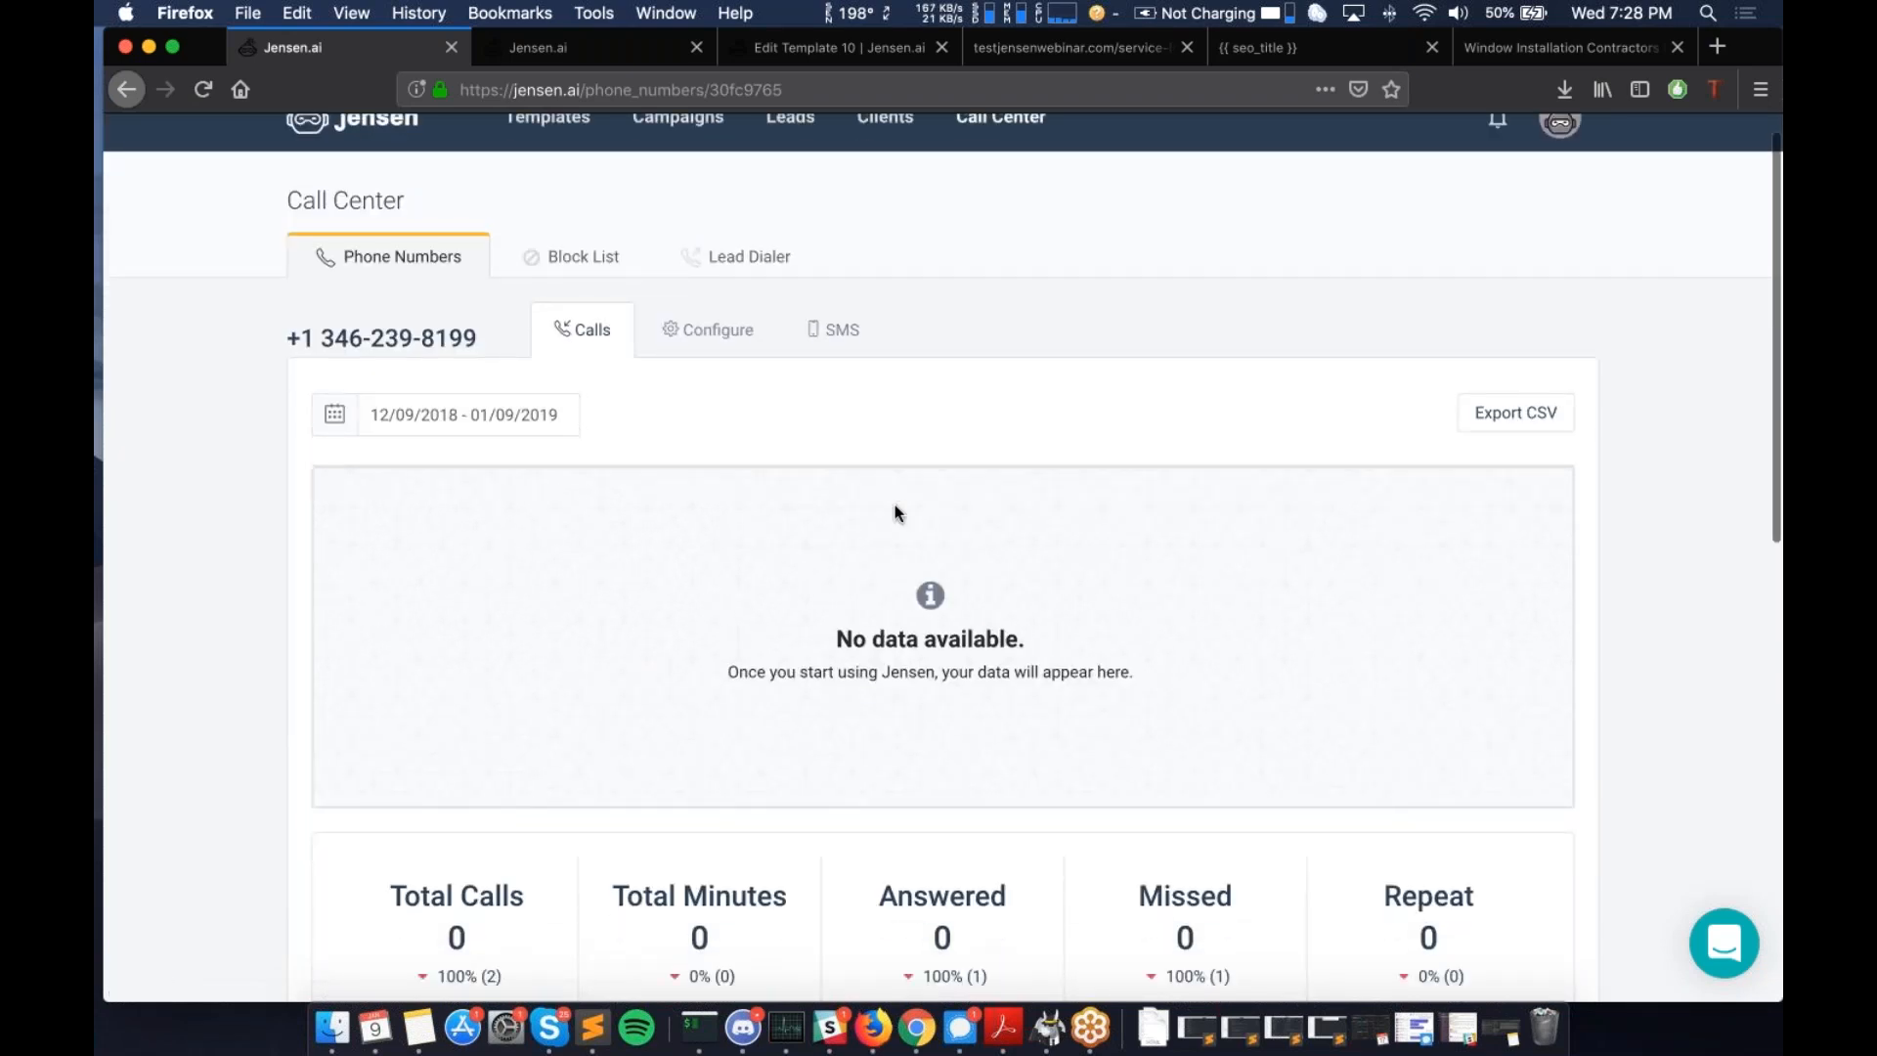
pyautogui.scroll(-10, 897, 513)
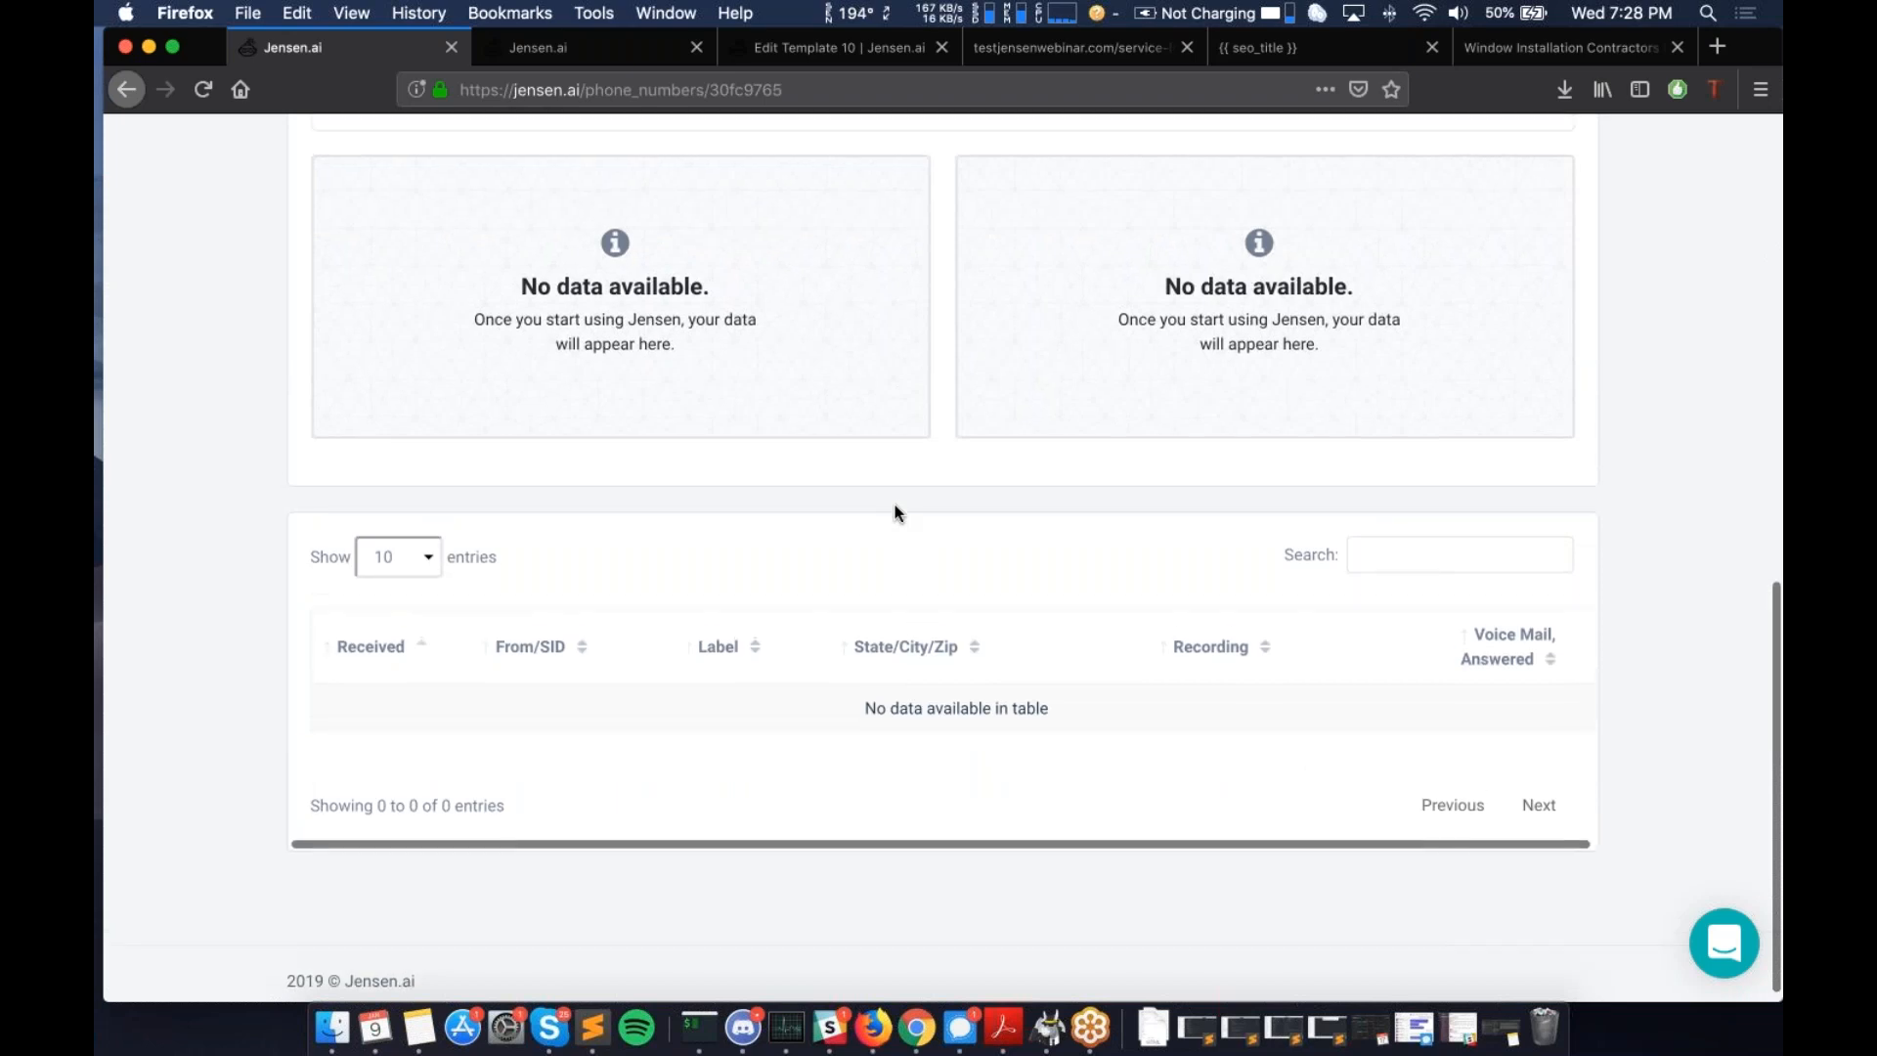
pyautogui.scroll(-1, 403, 707)
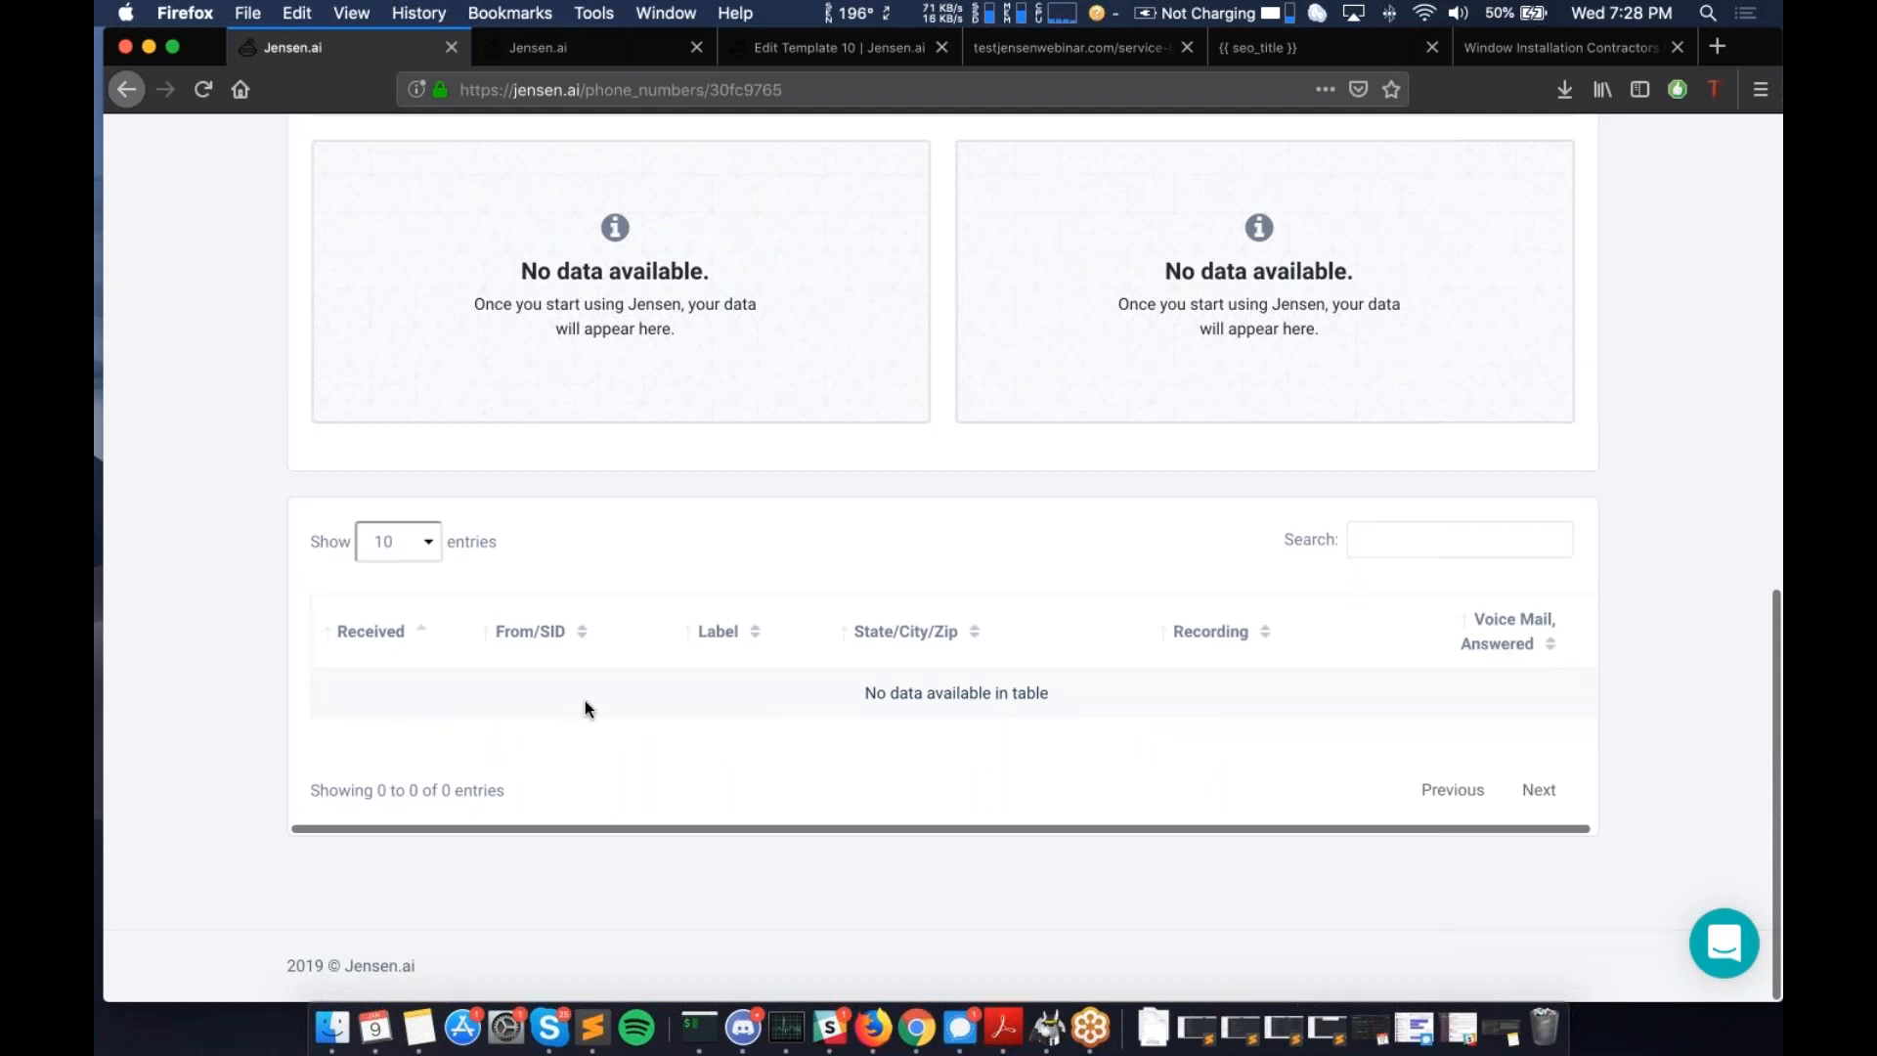
pyautogui.hscroll(1, 396, 716)
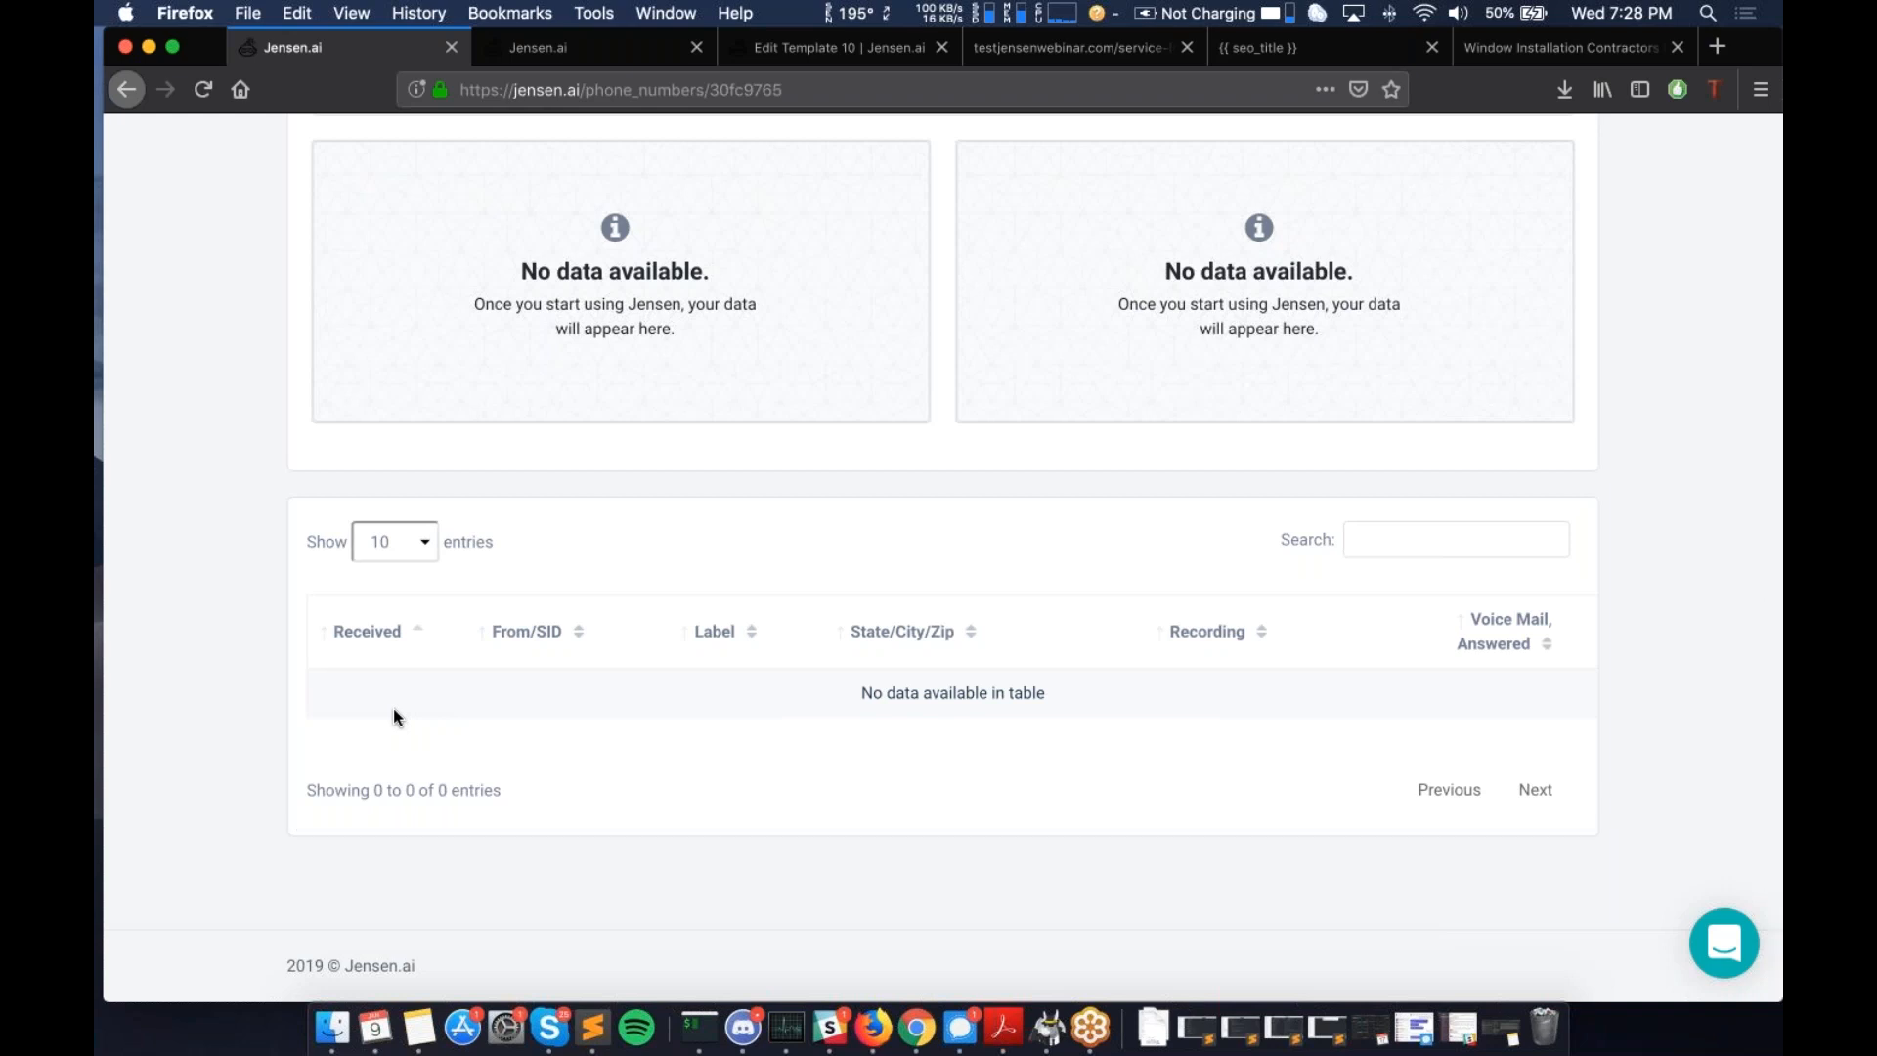
pyautogui.scroll(10, 394, 711)
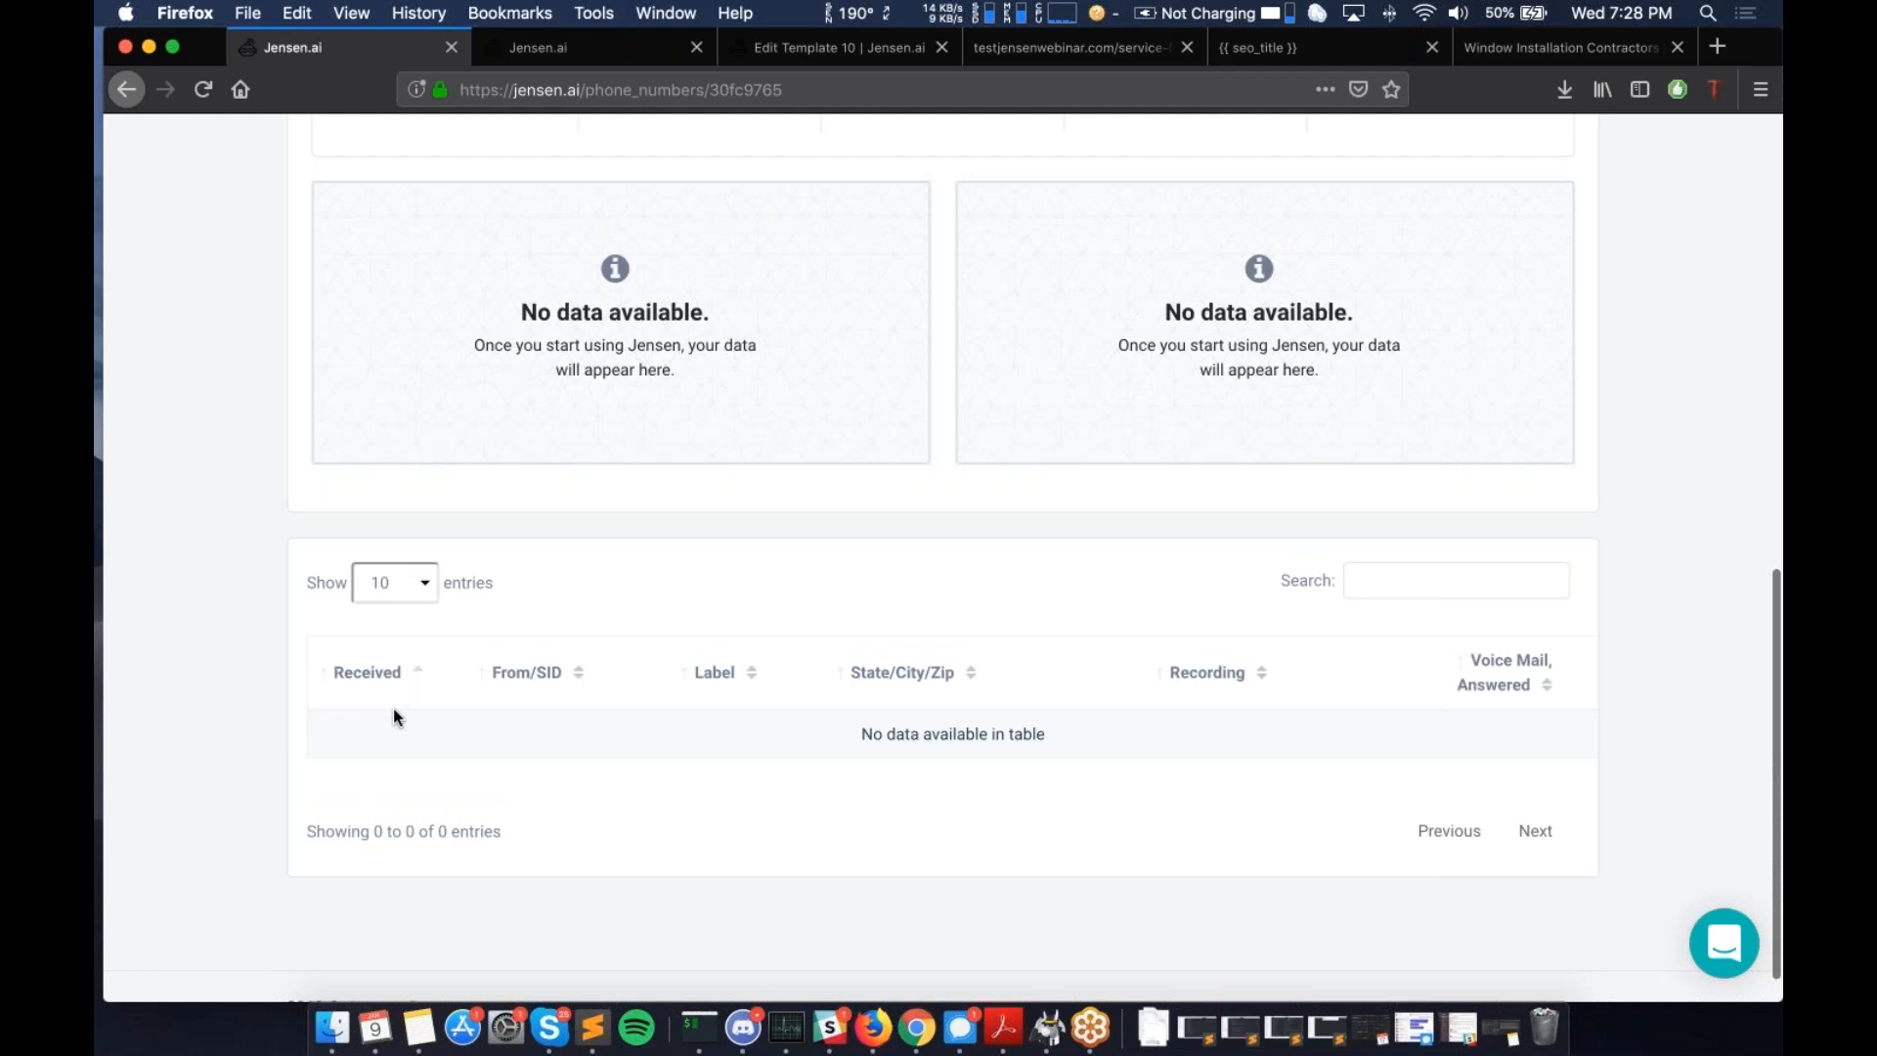
pyautogui.scroll(-10, 393, 708)
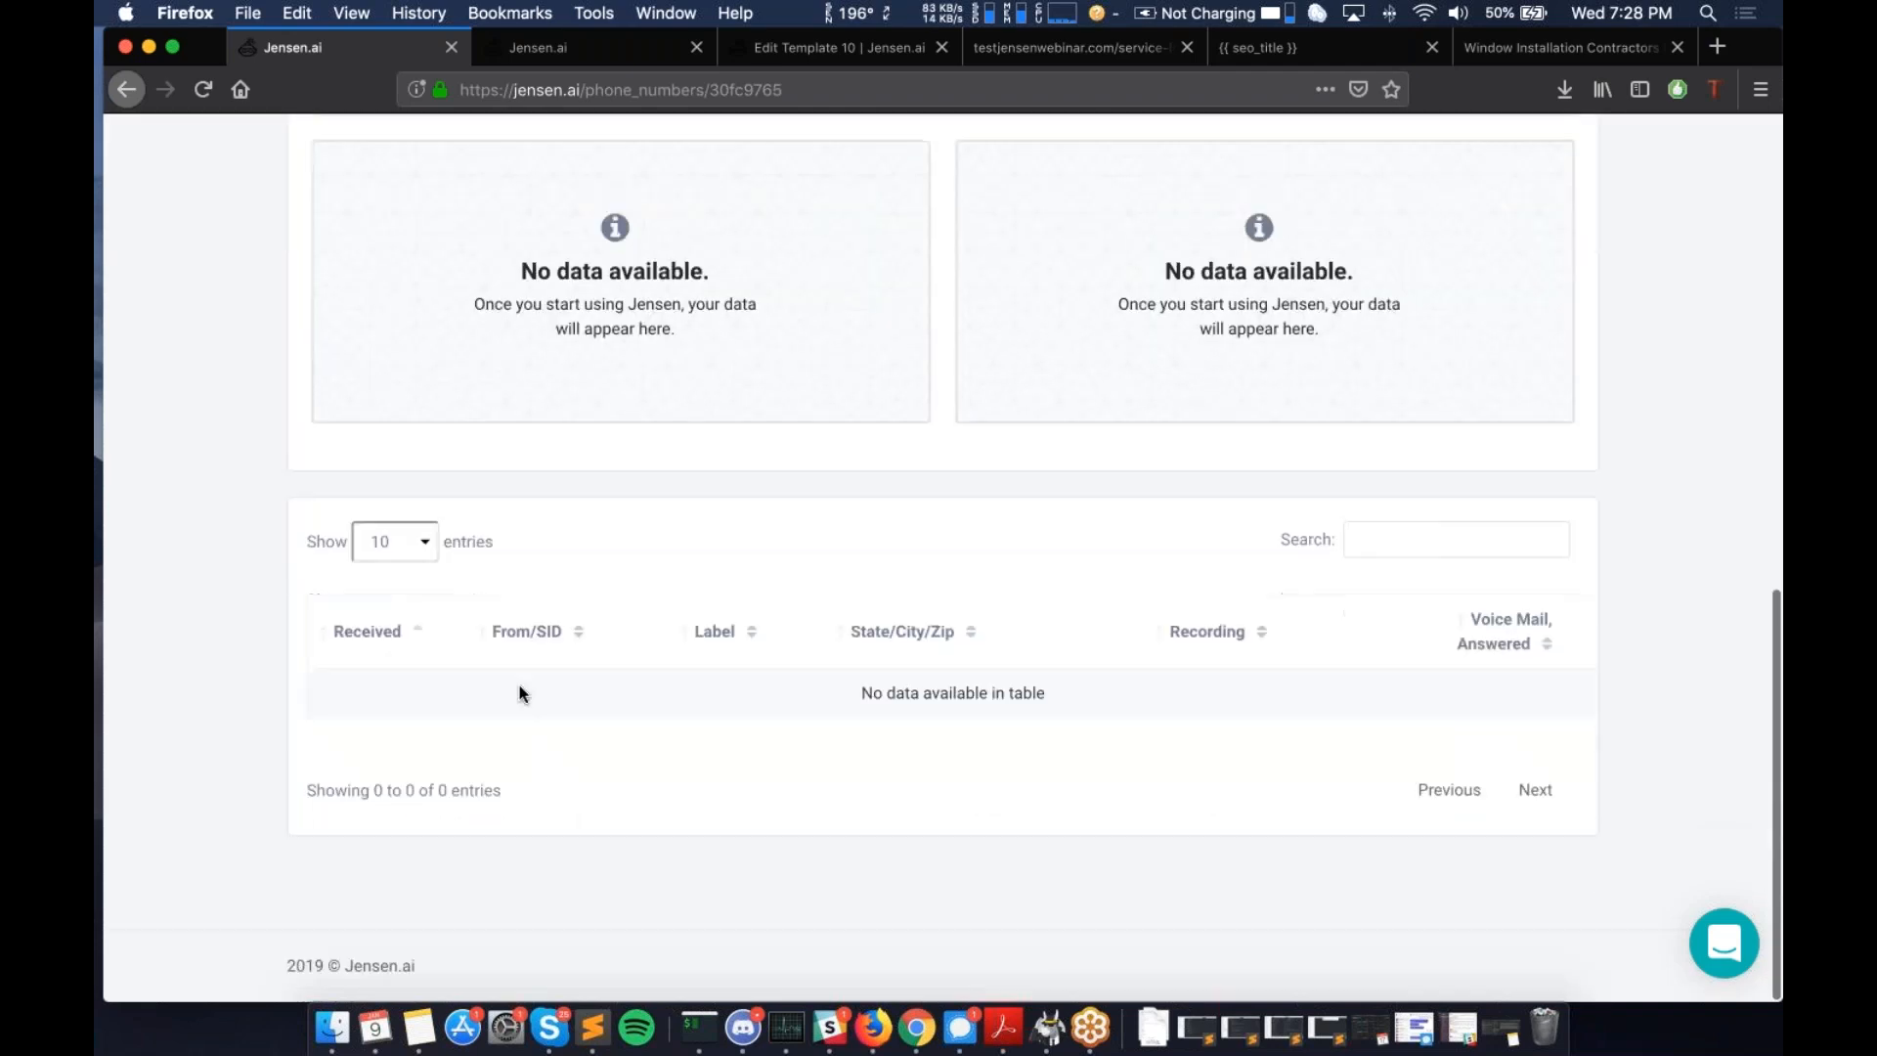
pyautogui.scroll(1, 519, 693)
pyautogui.scroll(10, 519, 693)
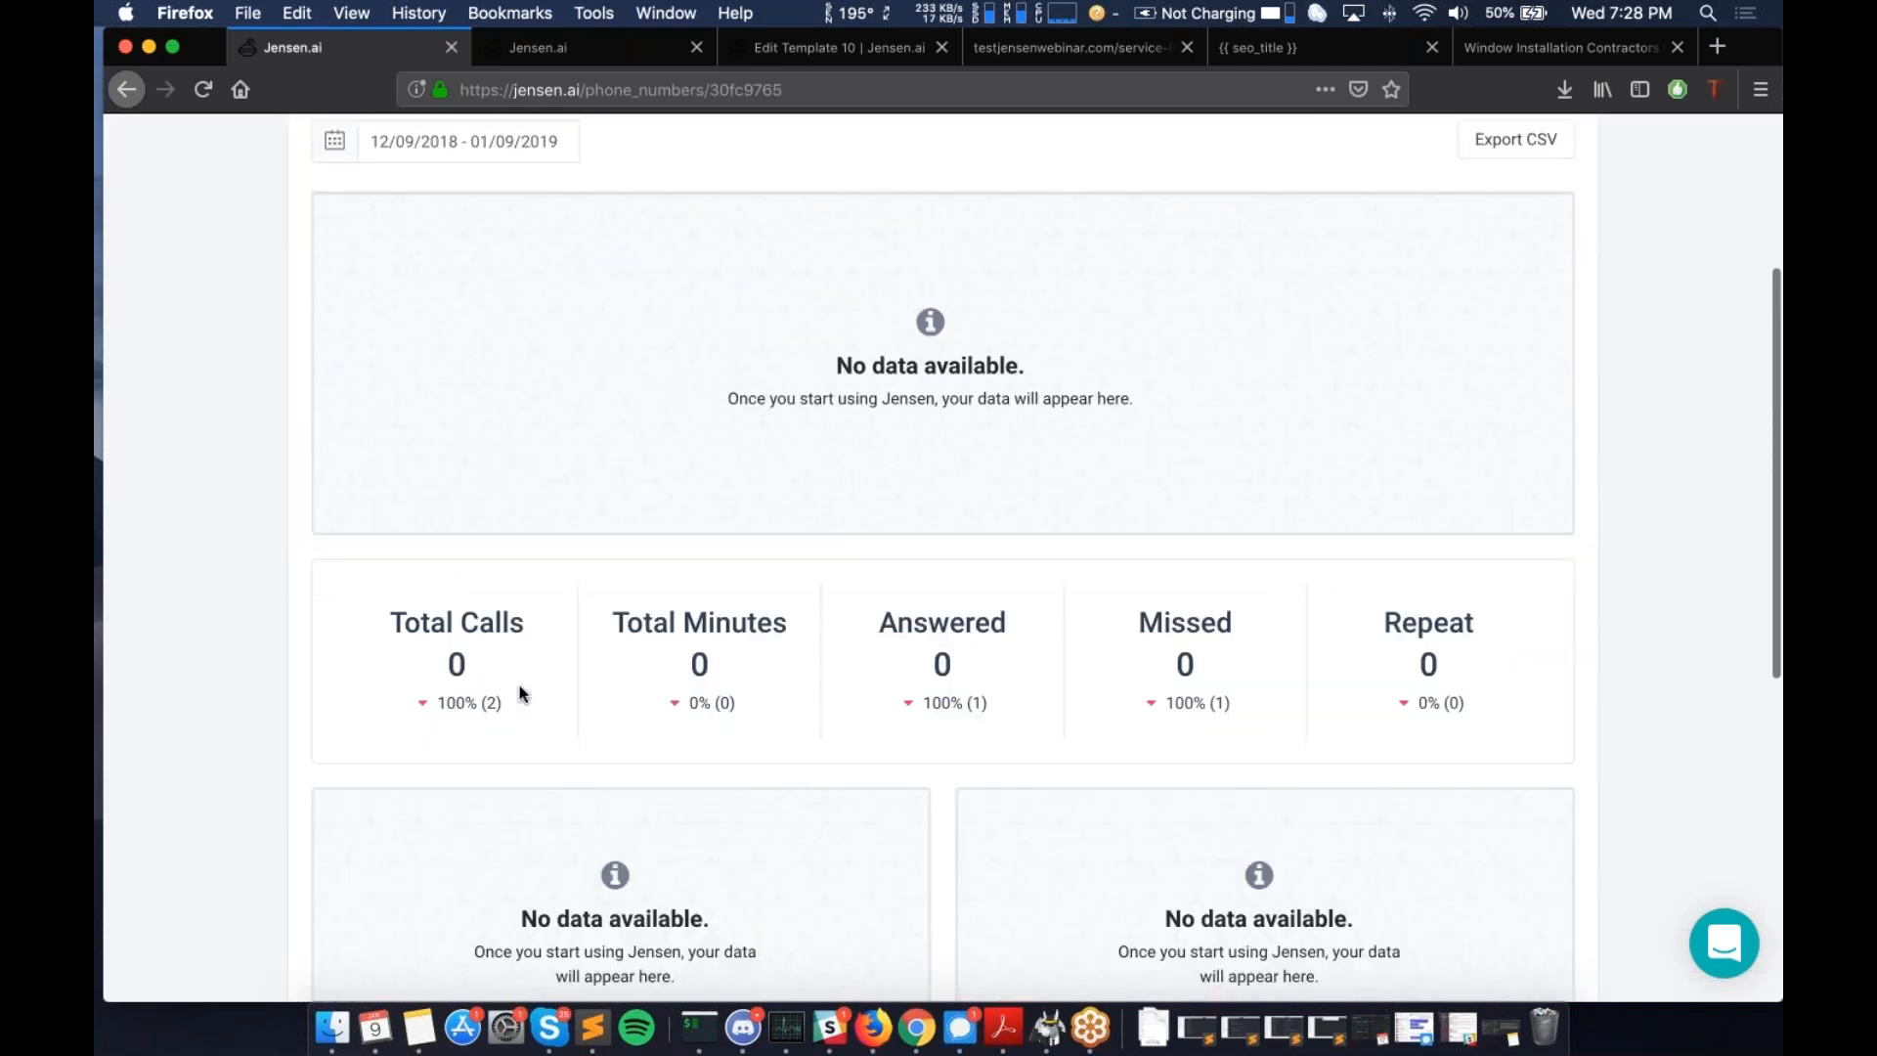
# - Look over the Call Center Block List, then move to the empty Lead Dialer page
pyautogui.click(591, 292)
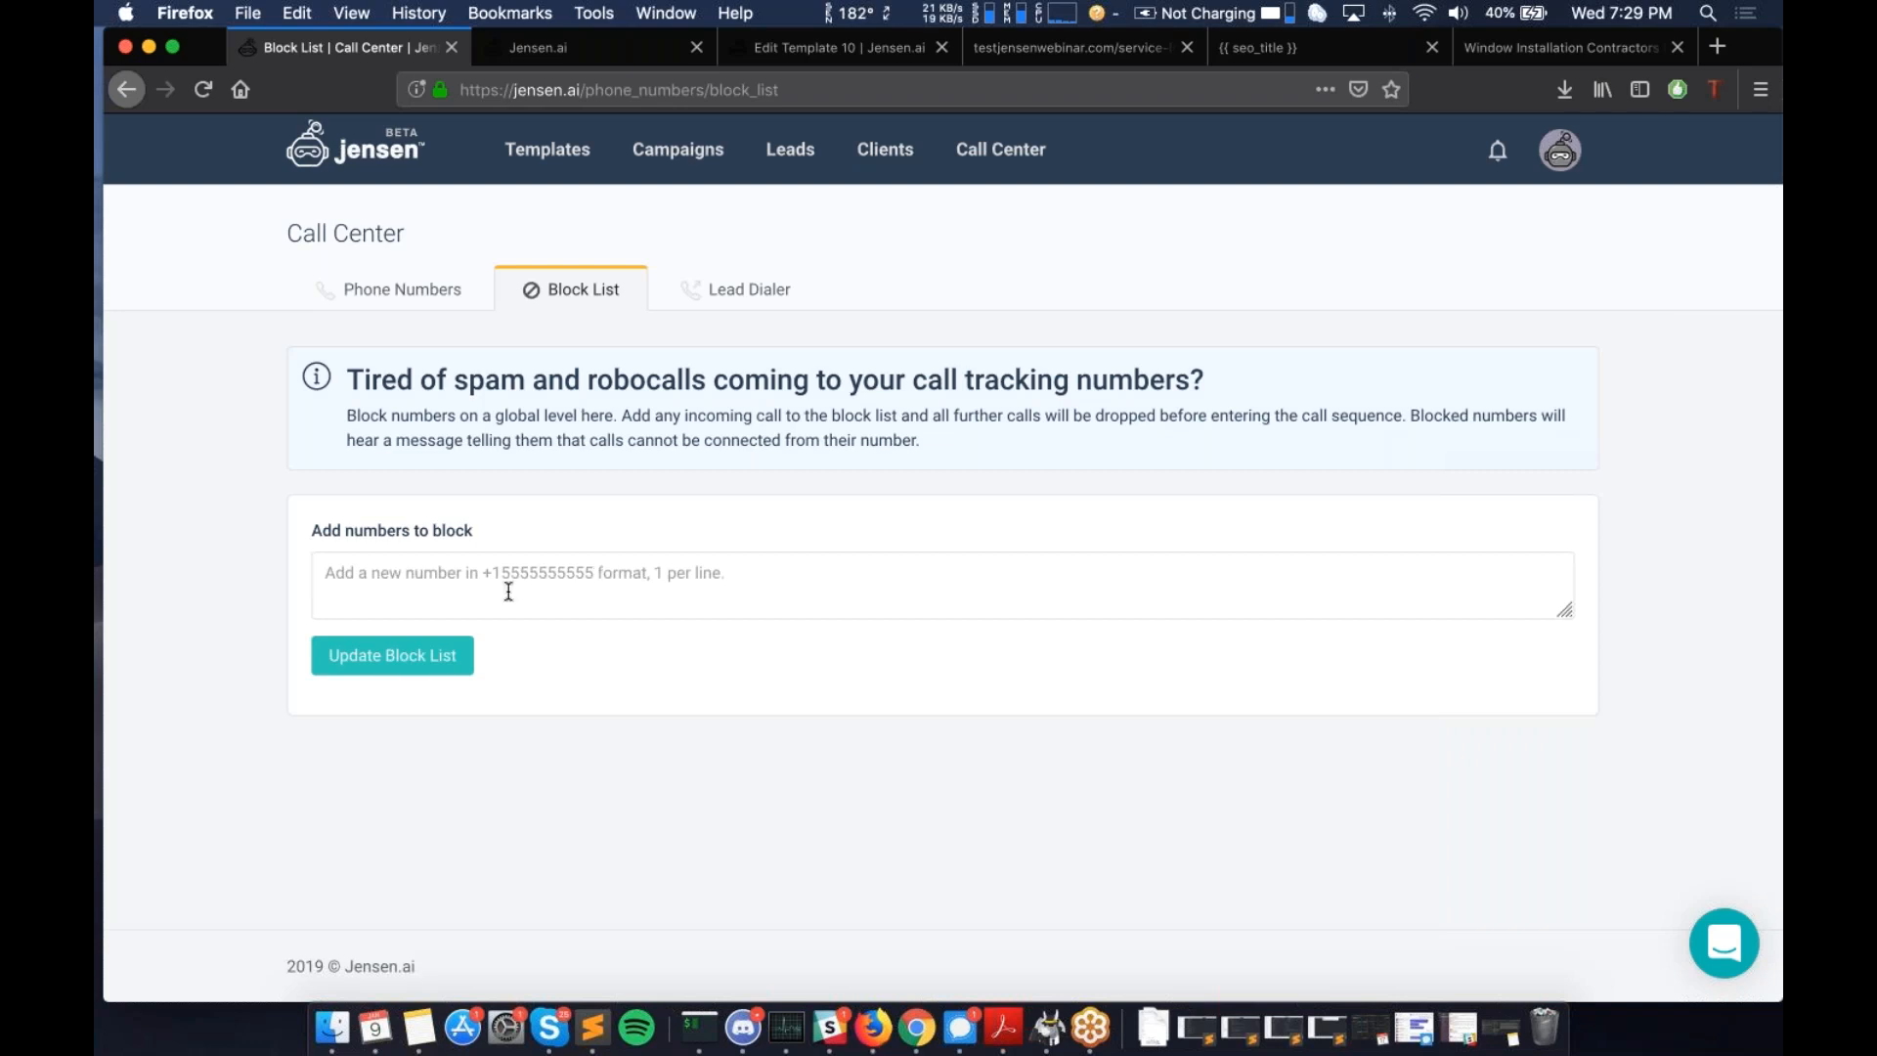
pyautogui.click(482, 575)
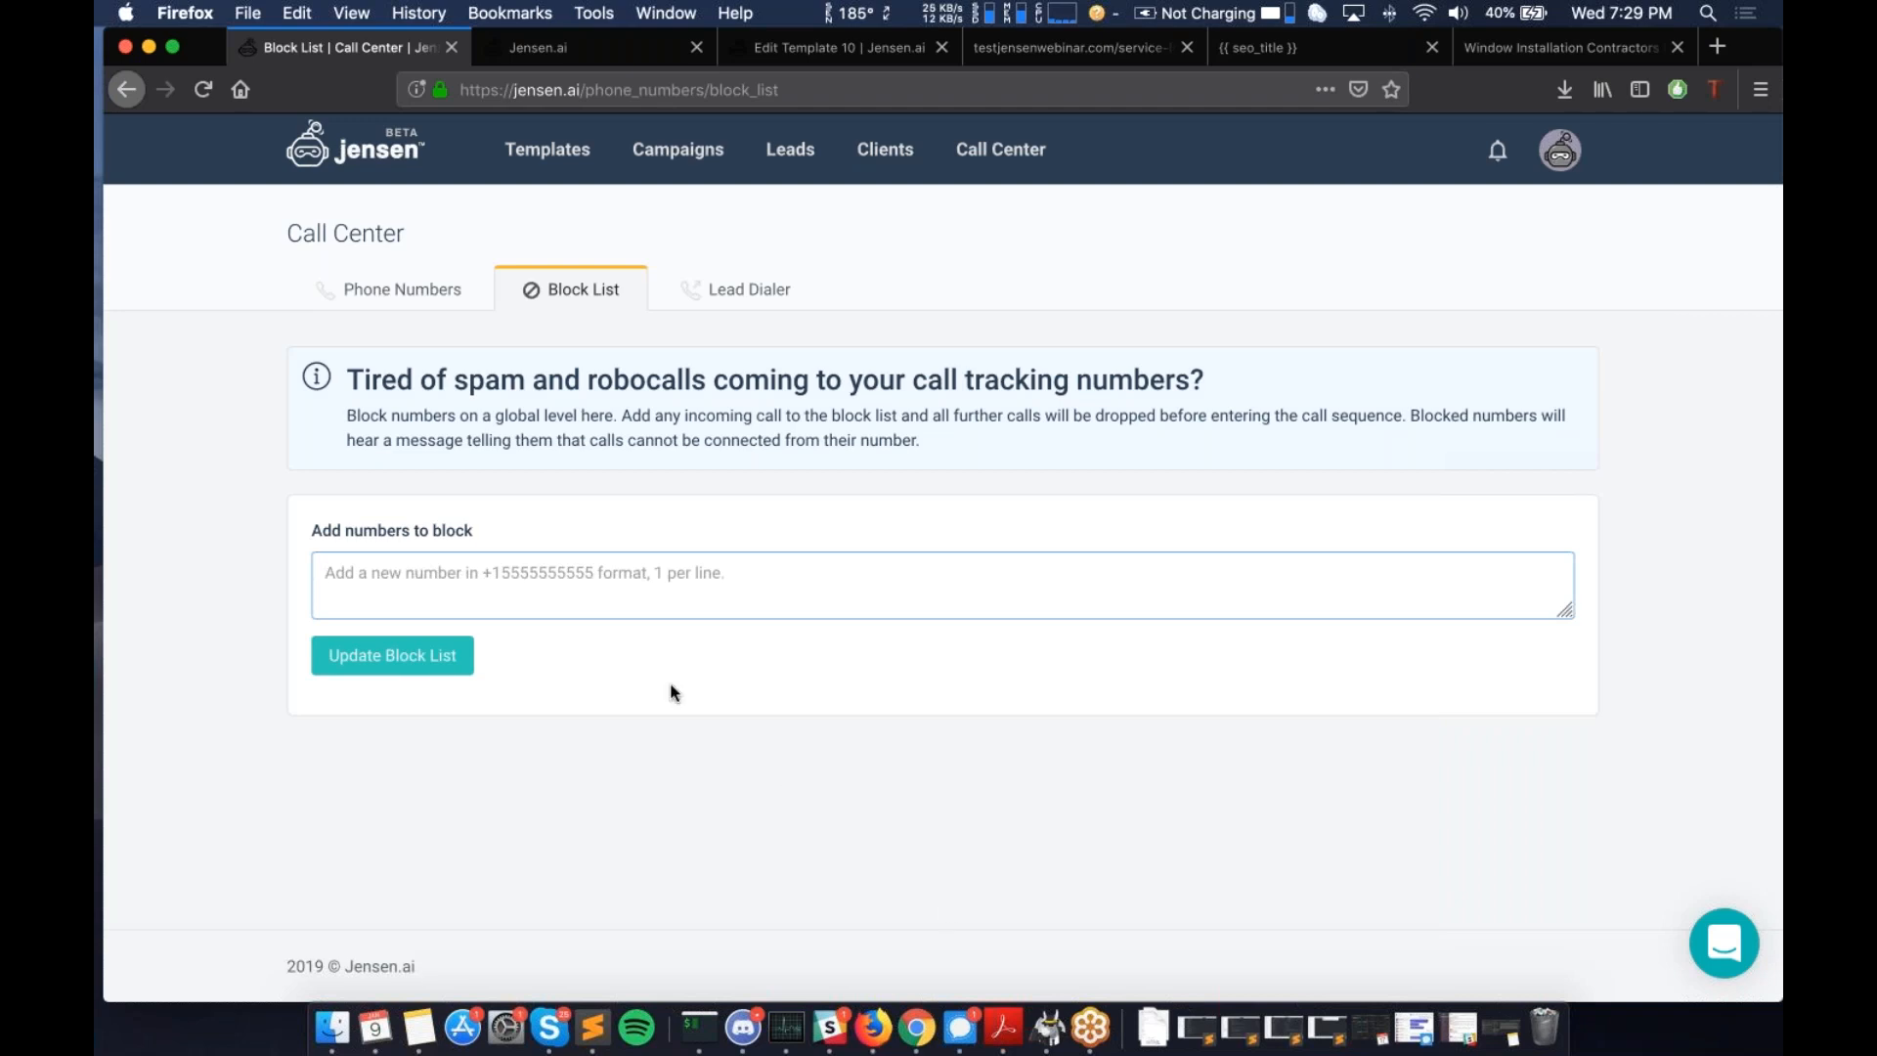
pyautogui.click(747, 296)
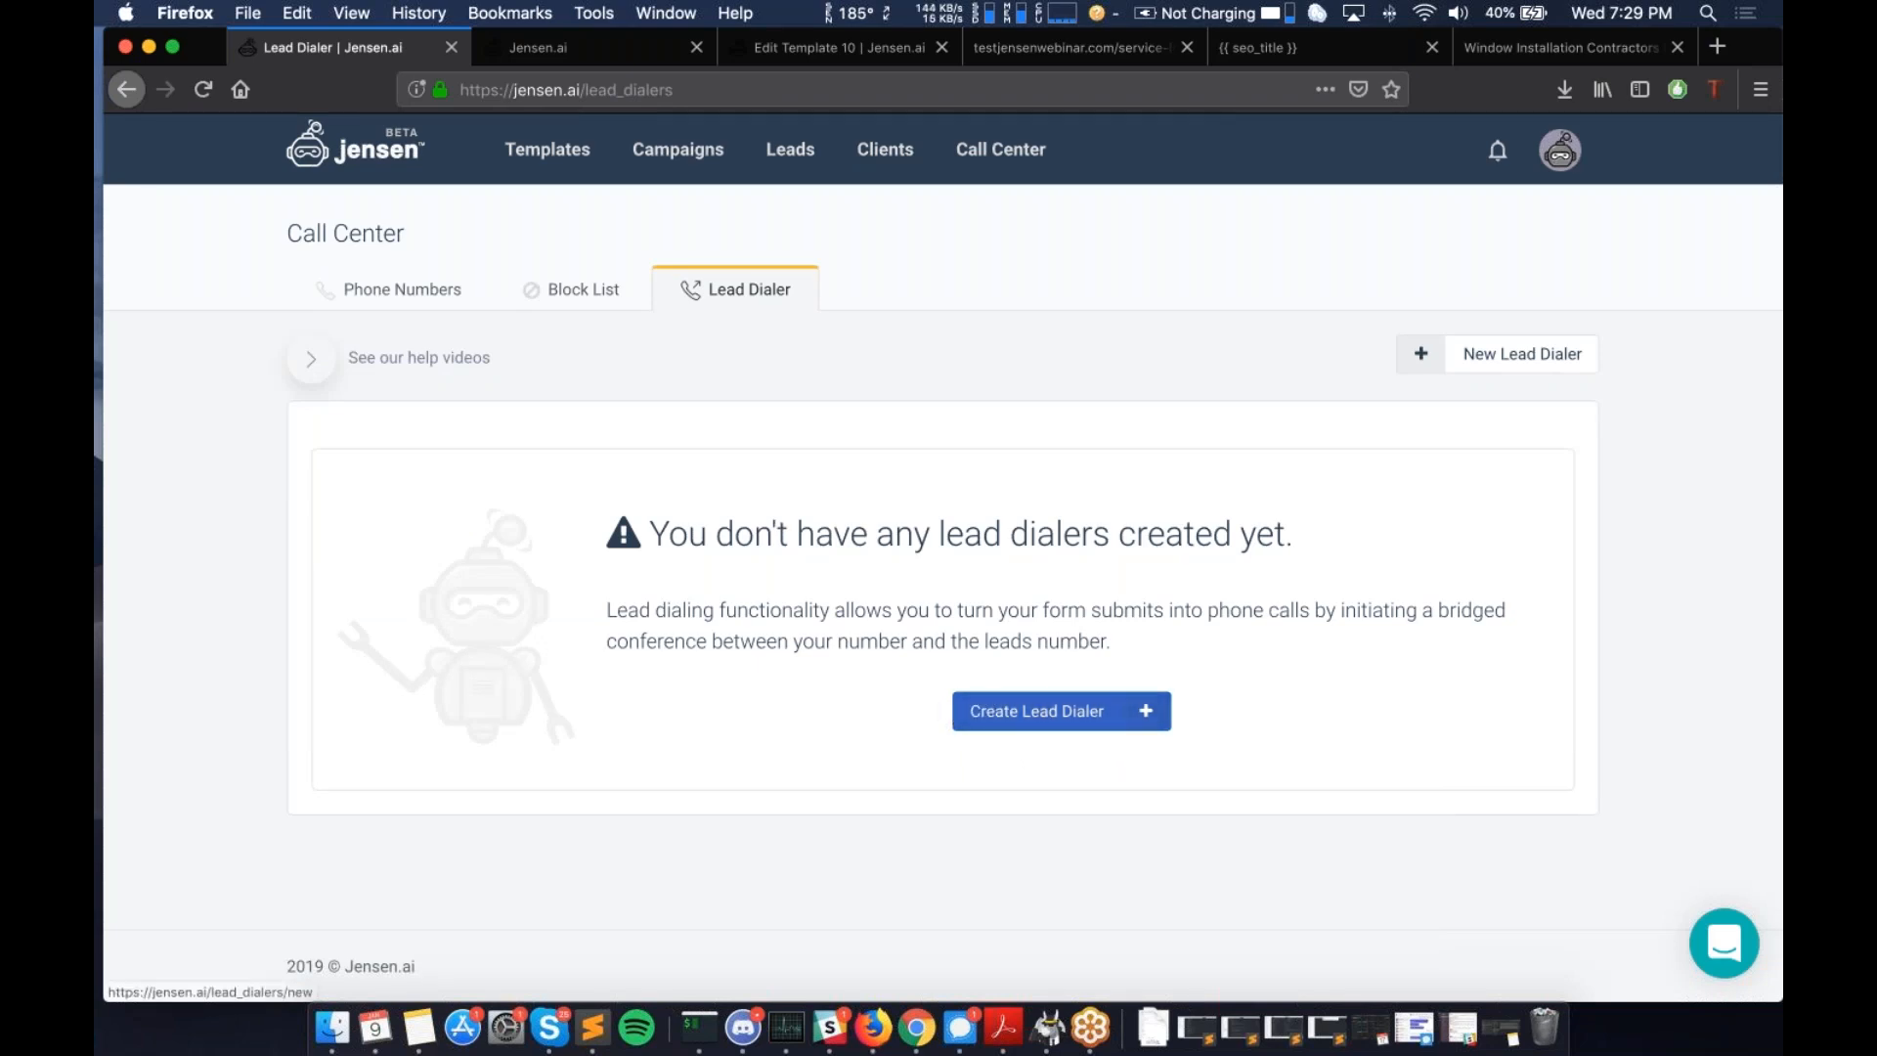
# - Start a new lead dialer named 'Test Lead Dialer'
pyautogui.click(1087, 712)
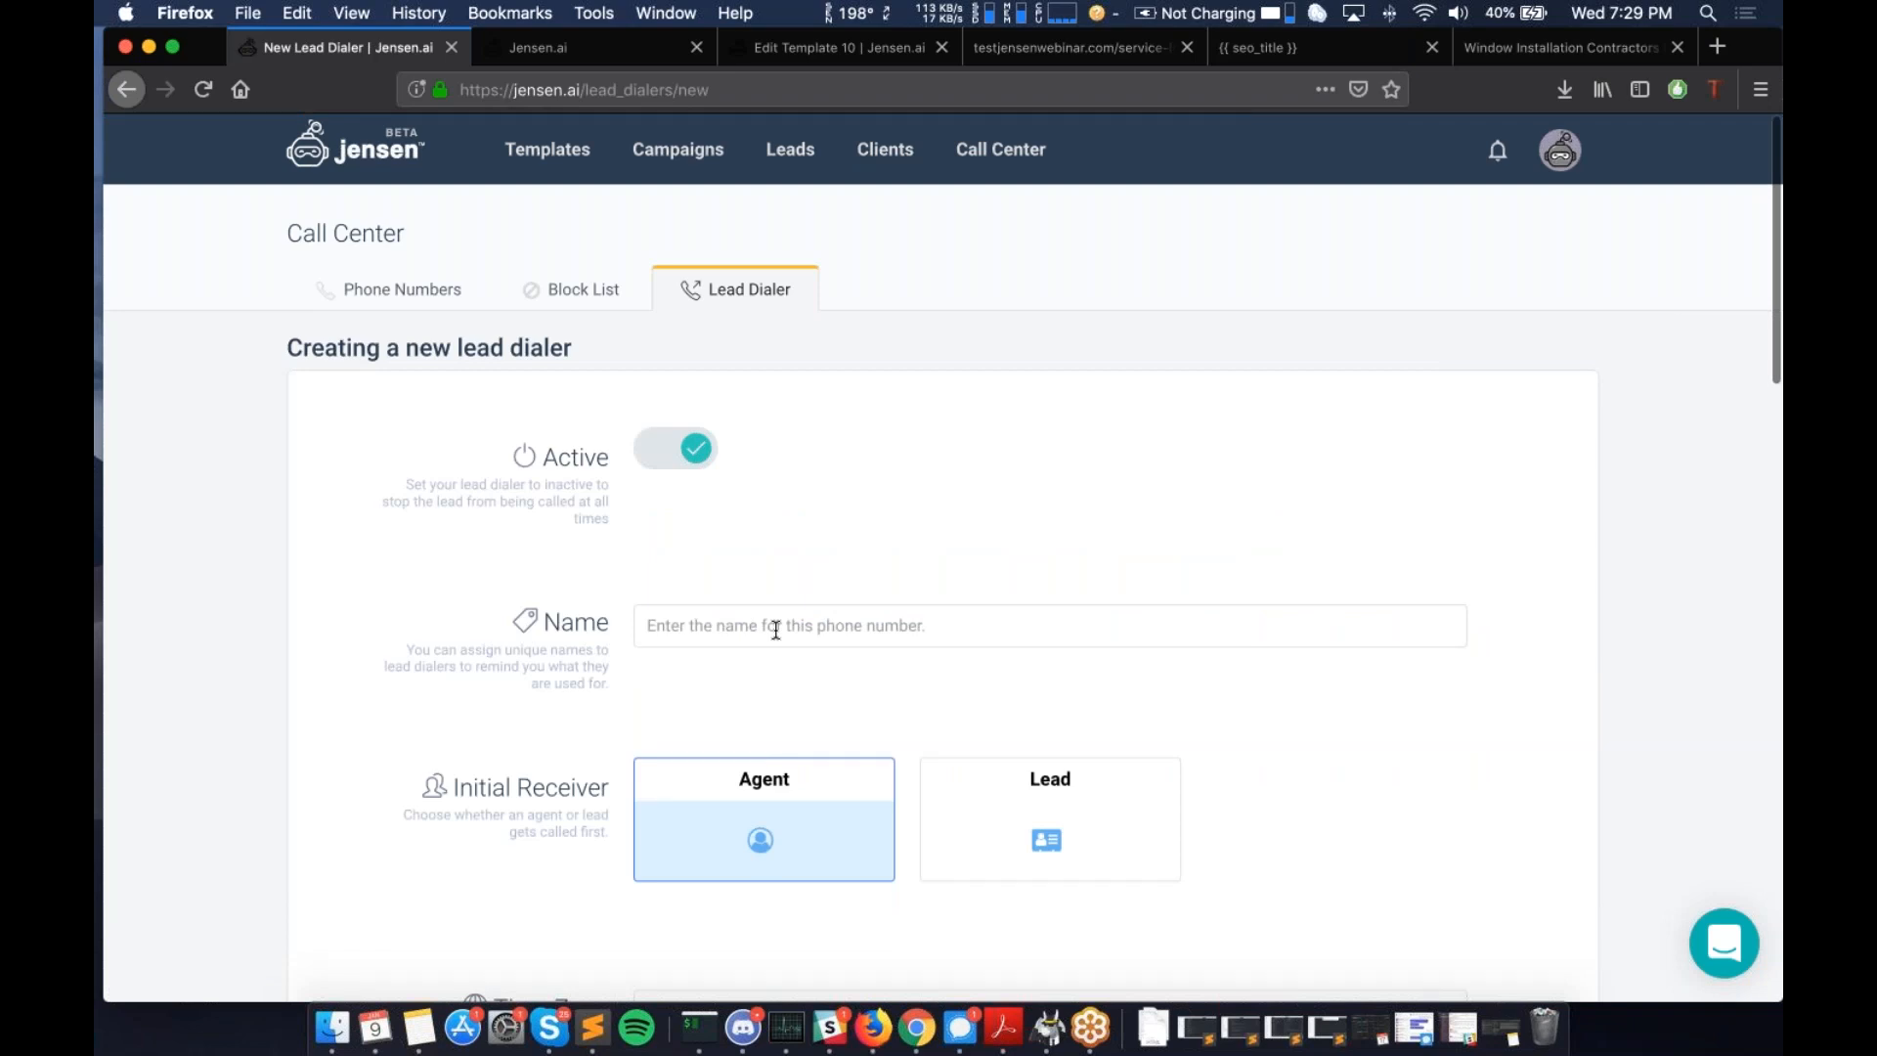
pyautogui.scroll(-2, 775, 629)
pyautogui.click(872, 575)
pyautogui.write('Test Lead Dialer')
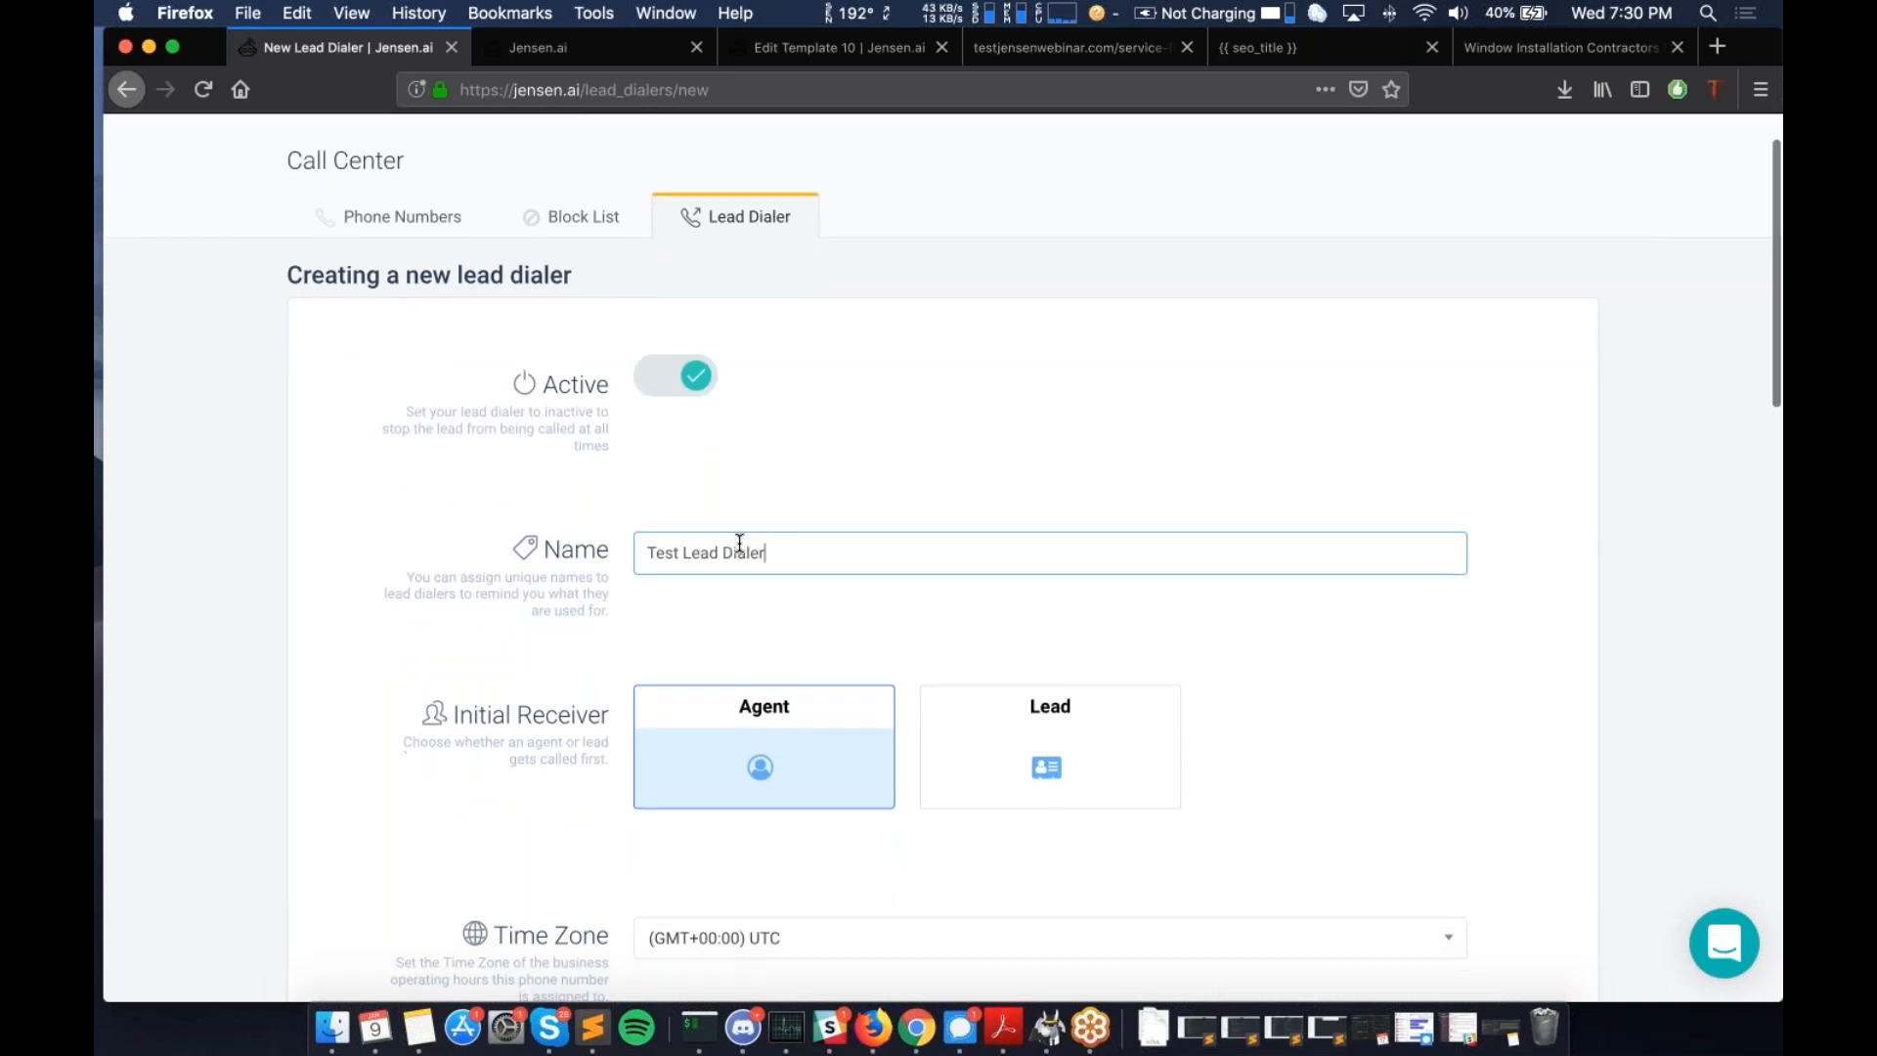
# - Set the dialer to call the lead first rather than the agent
pyautogui.scroll(-1, 740, 543)
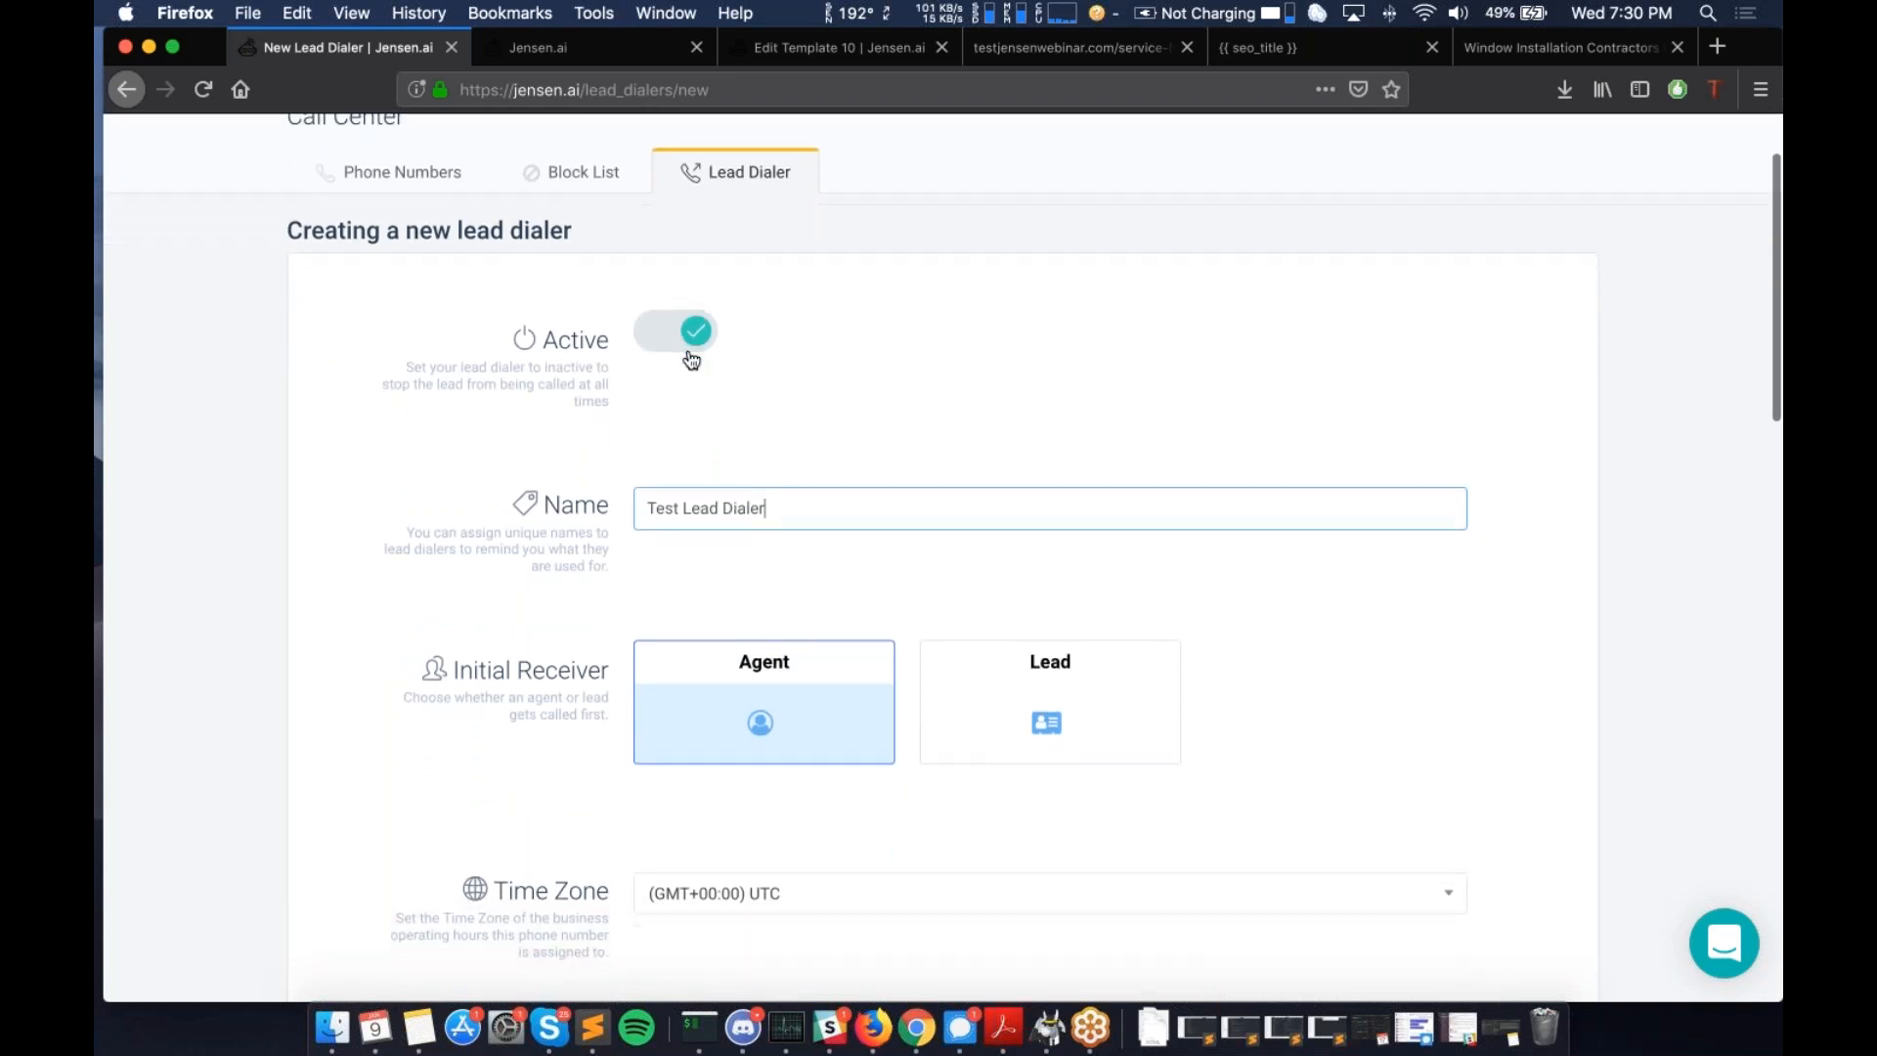
pyautogui.scroll(-5, 977, 411)
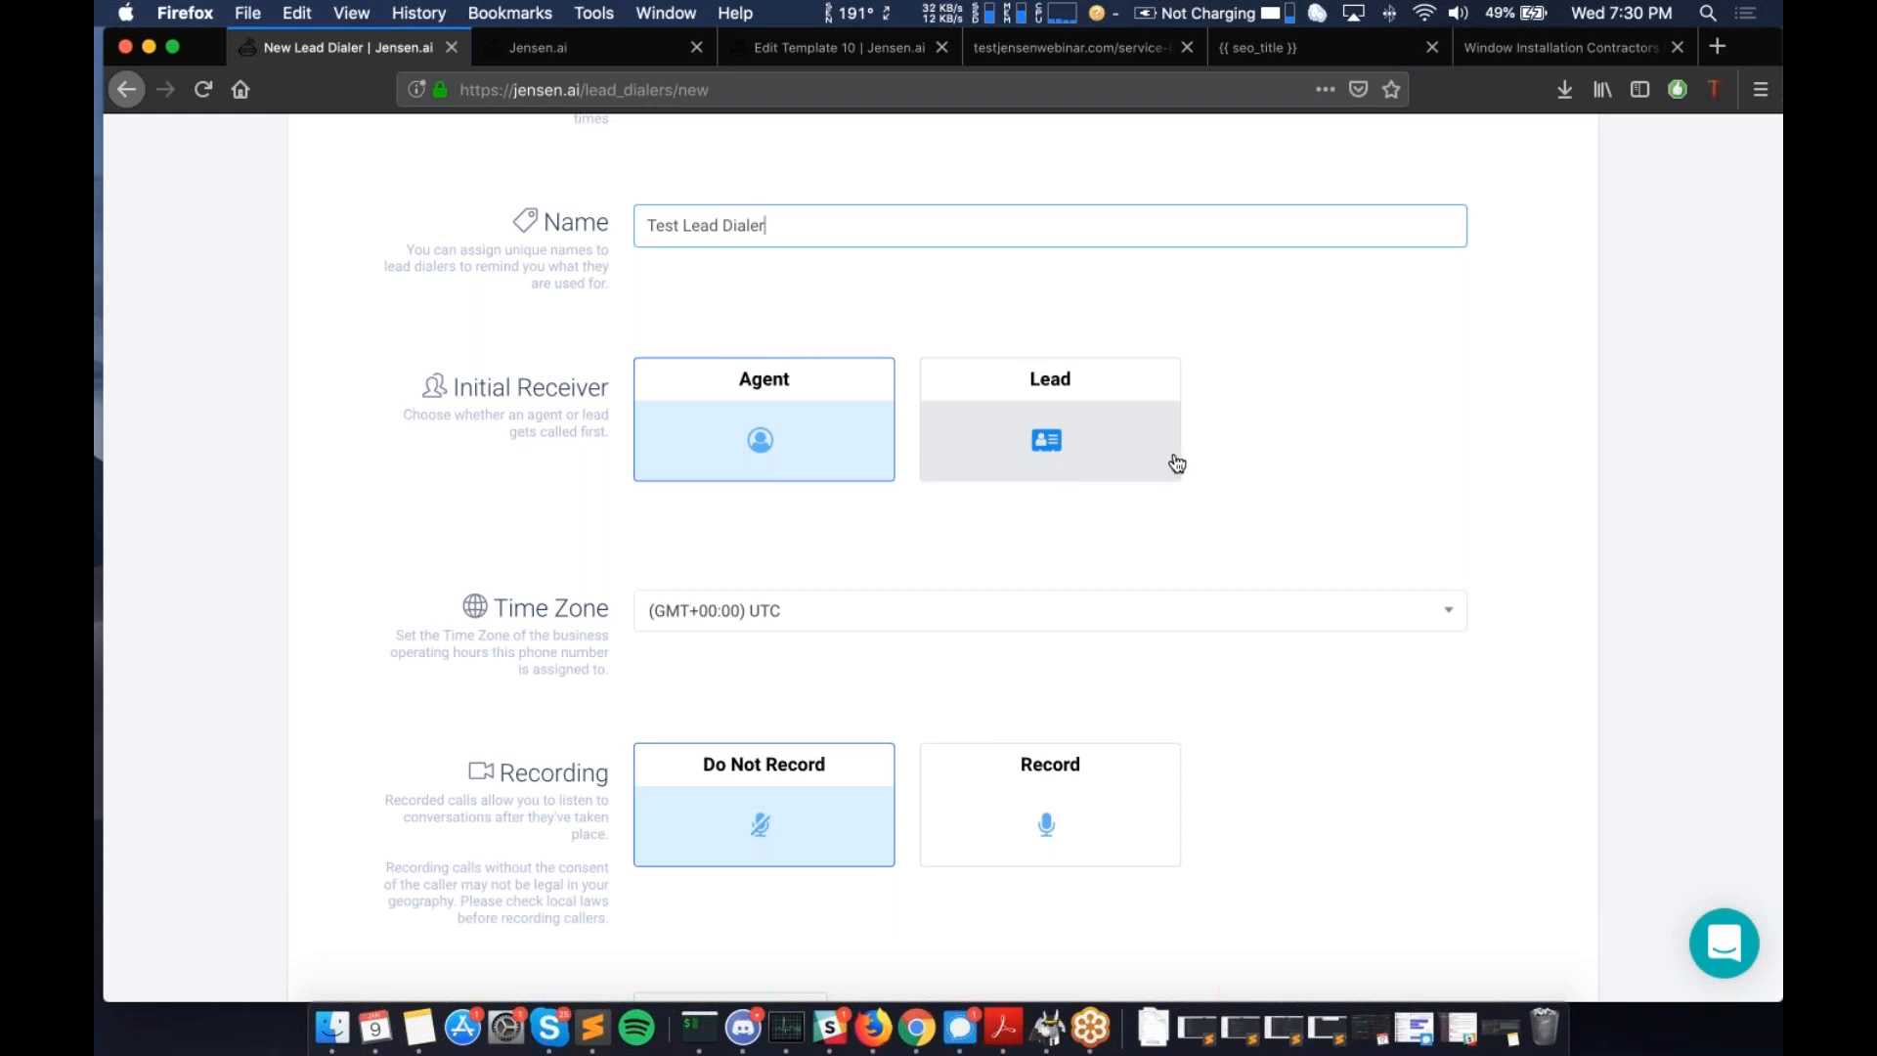
pyautogui.click(1096, 437)
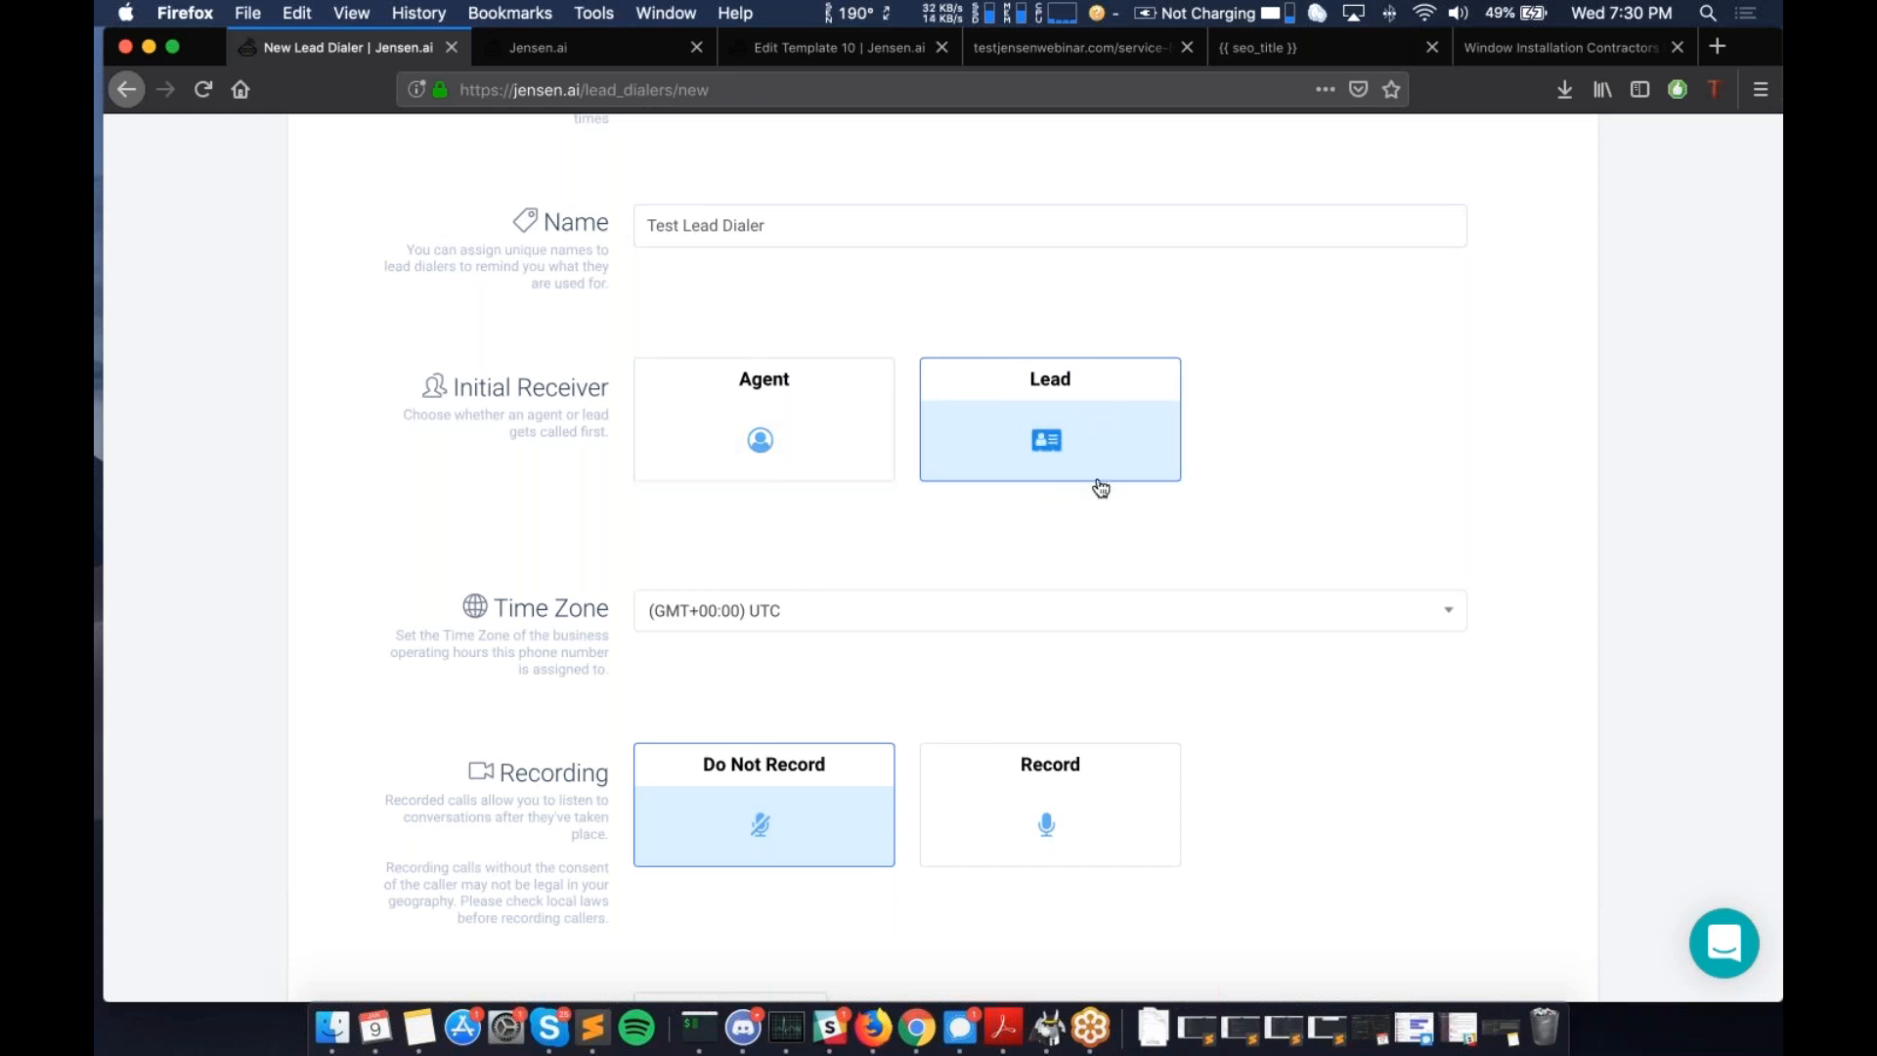
pyautogui.click(817, 399)
pyautogui.click(1071, 431)
# - Turn on recording for the dialer's calls
pyautogui.scroll(-5, 989, 509)
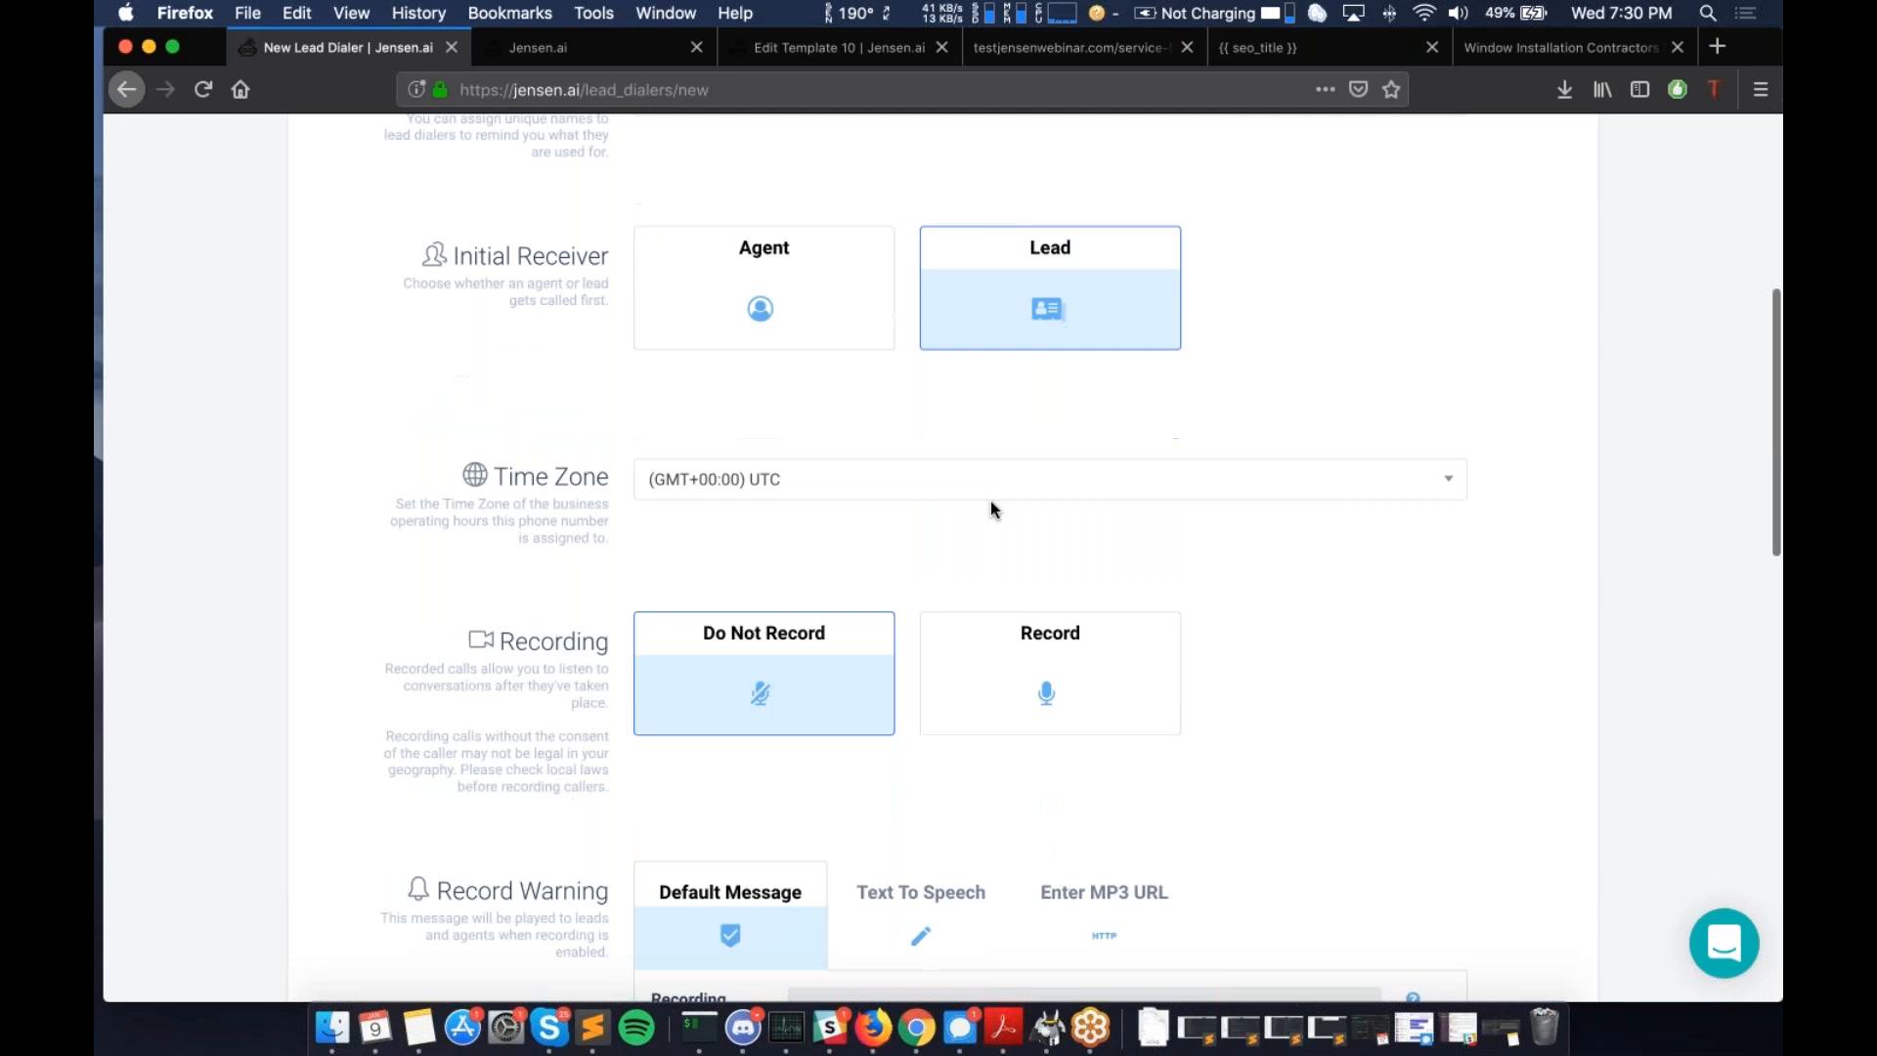
pyautogui.scroll(-10, 833, 408)
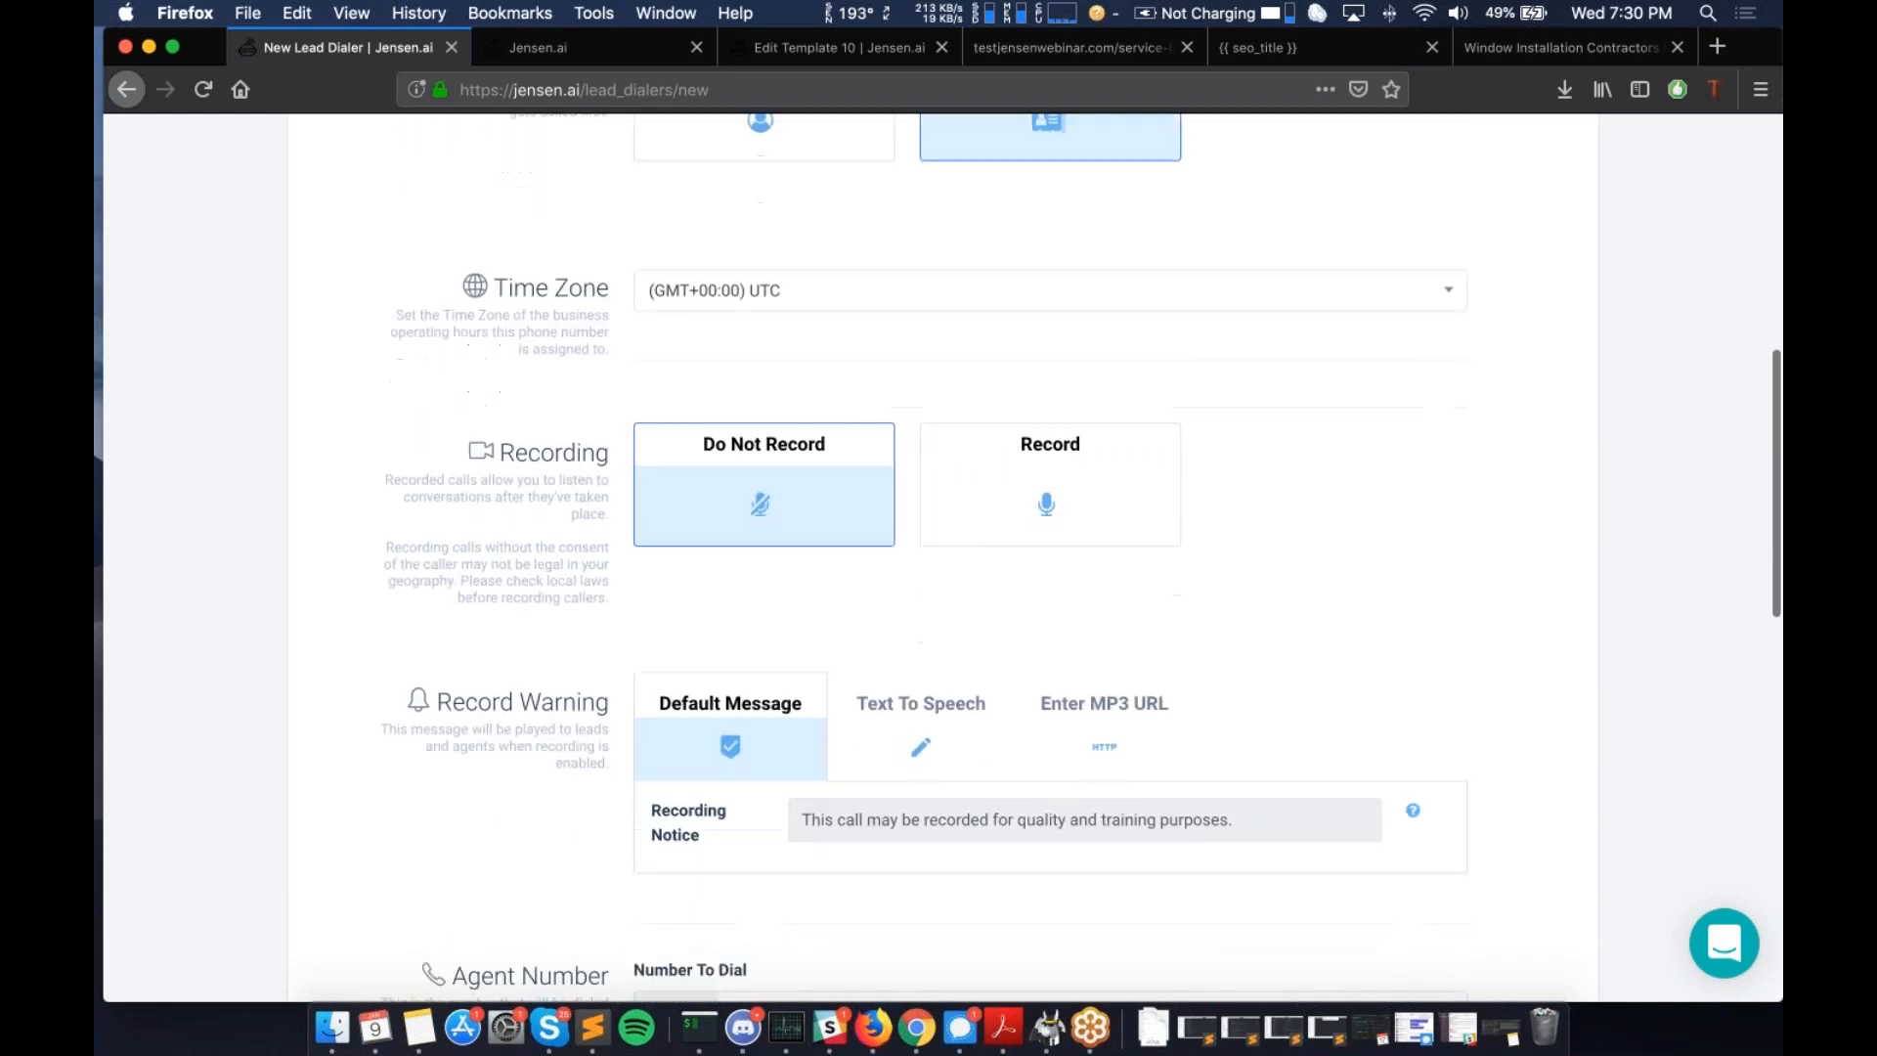
pyautogui.scroll(-12, 836, 627)
pyautogui.scroll(20, 836, 627)
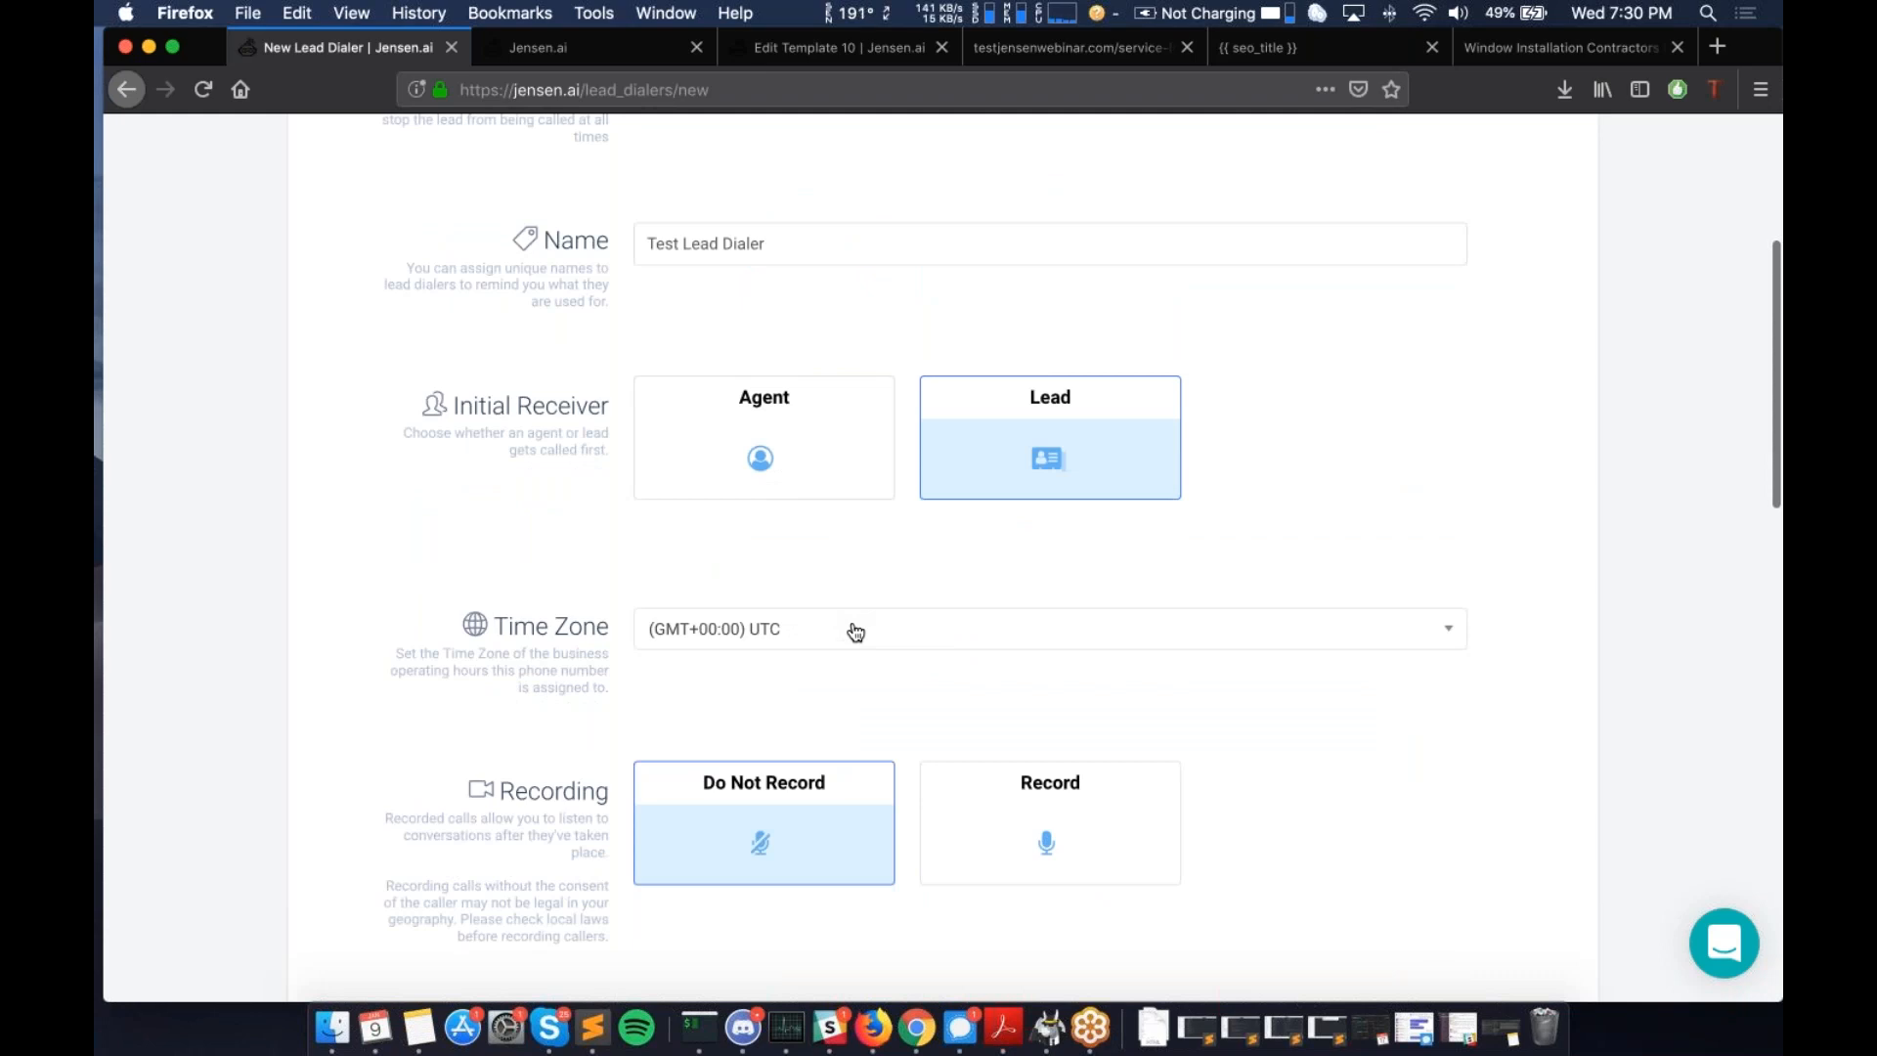
pyautogui.scroll(-3, 856, 631)
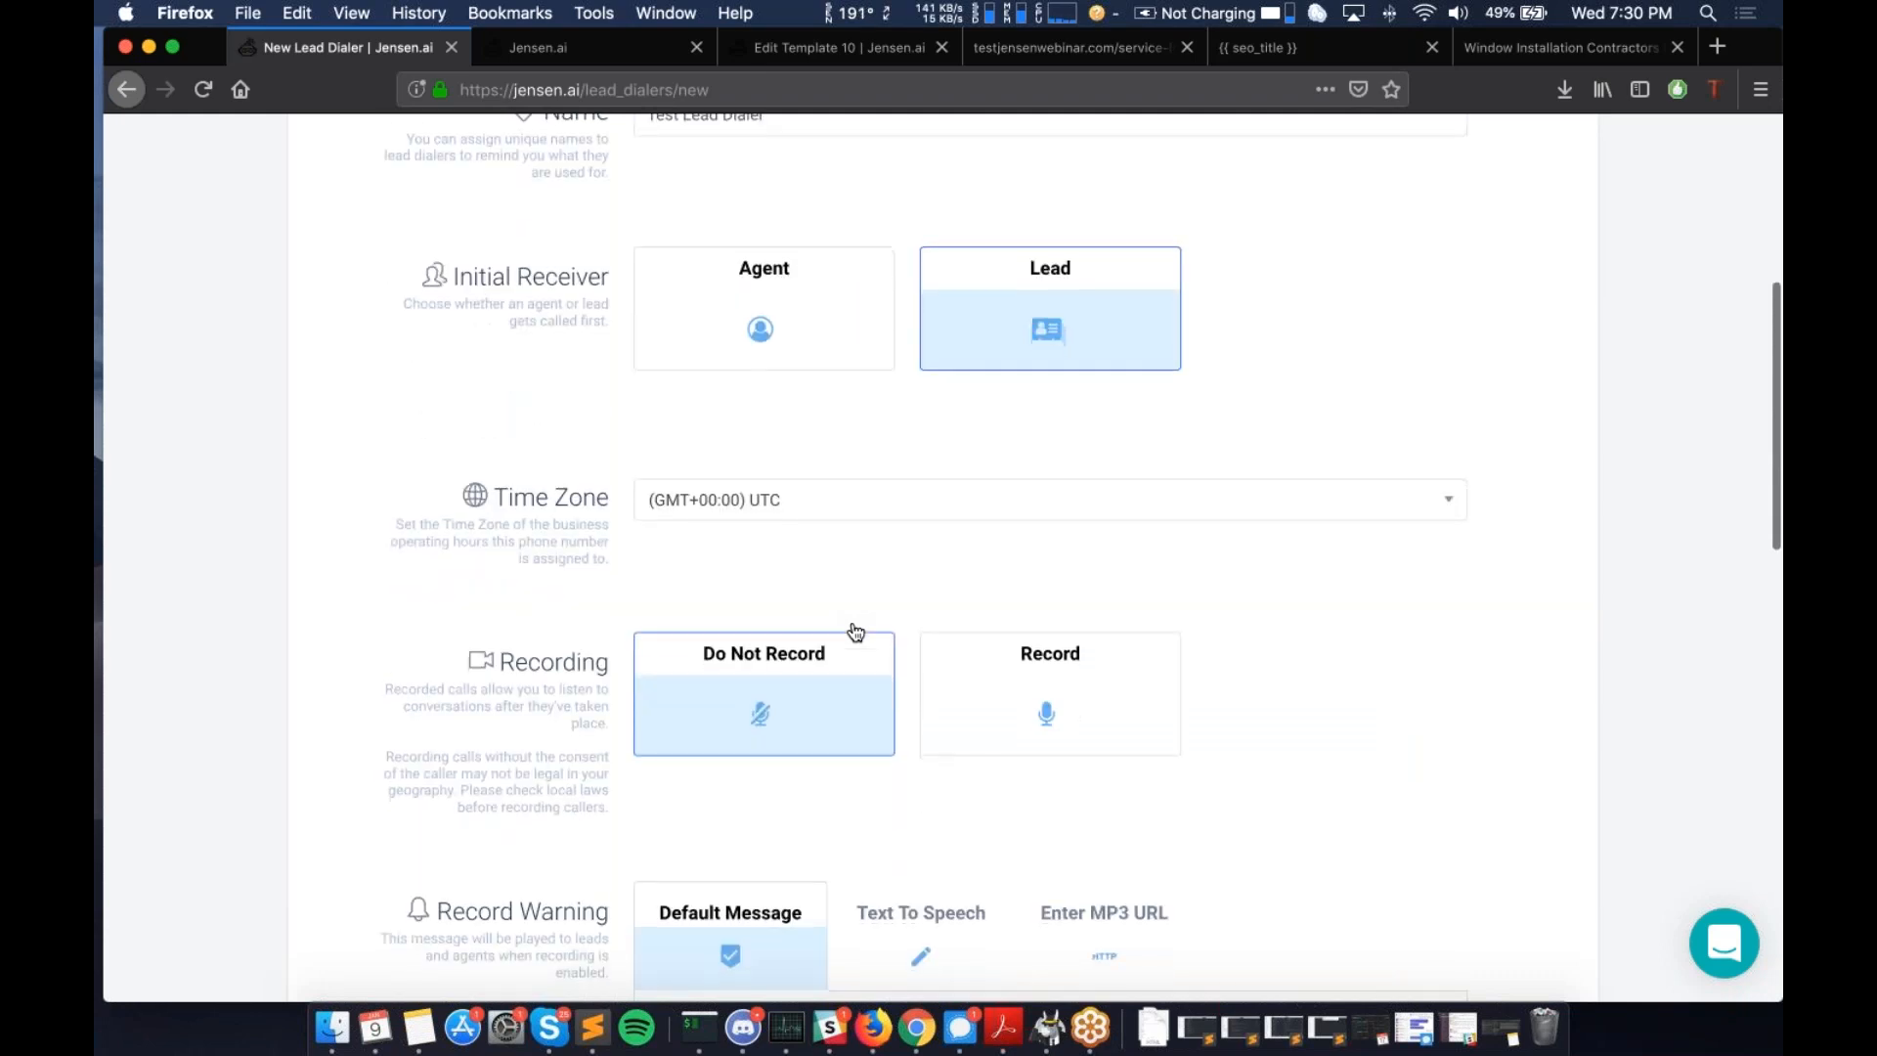
pyautogui.scroll(-8, 877, 577)
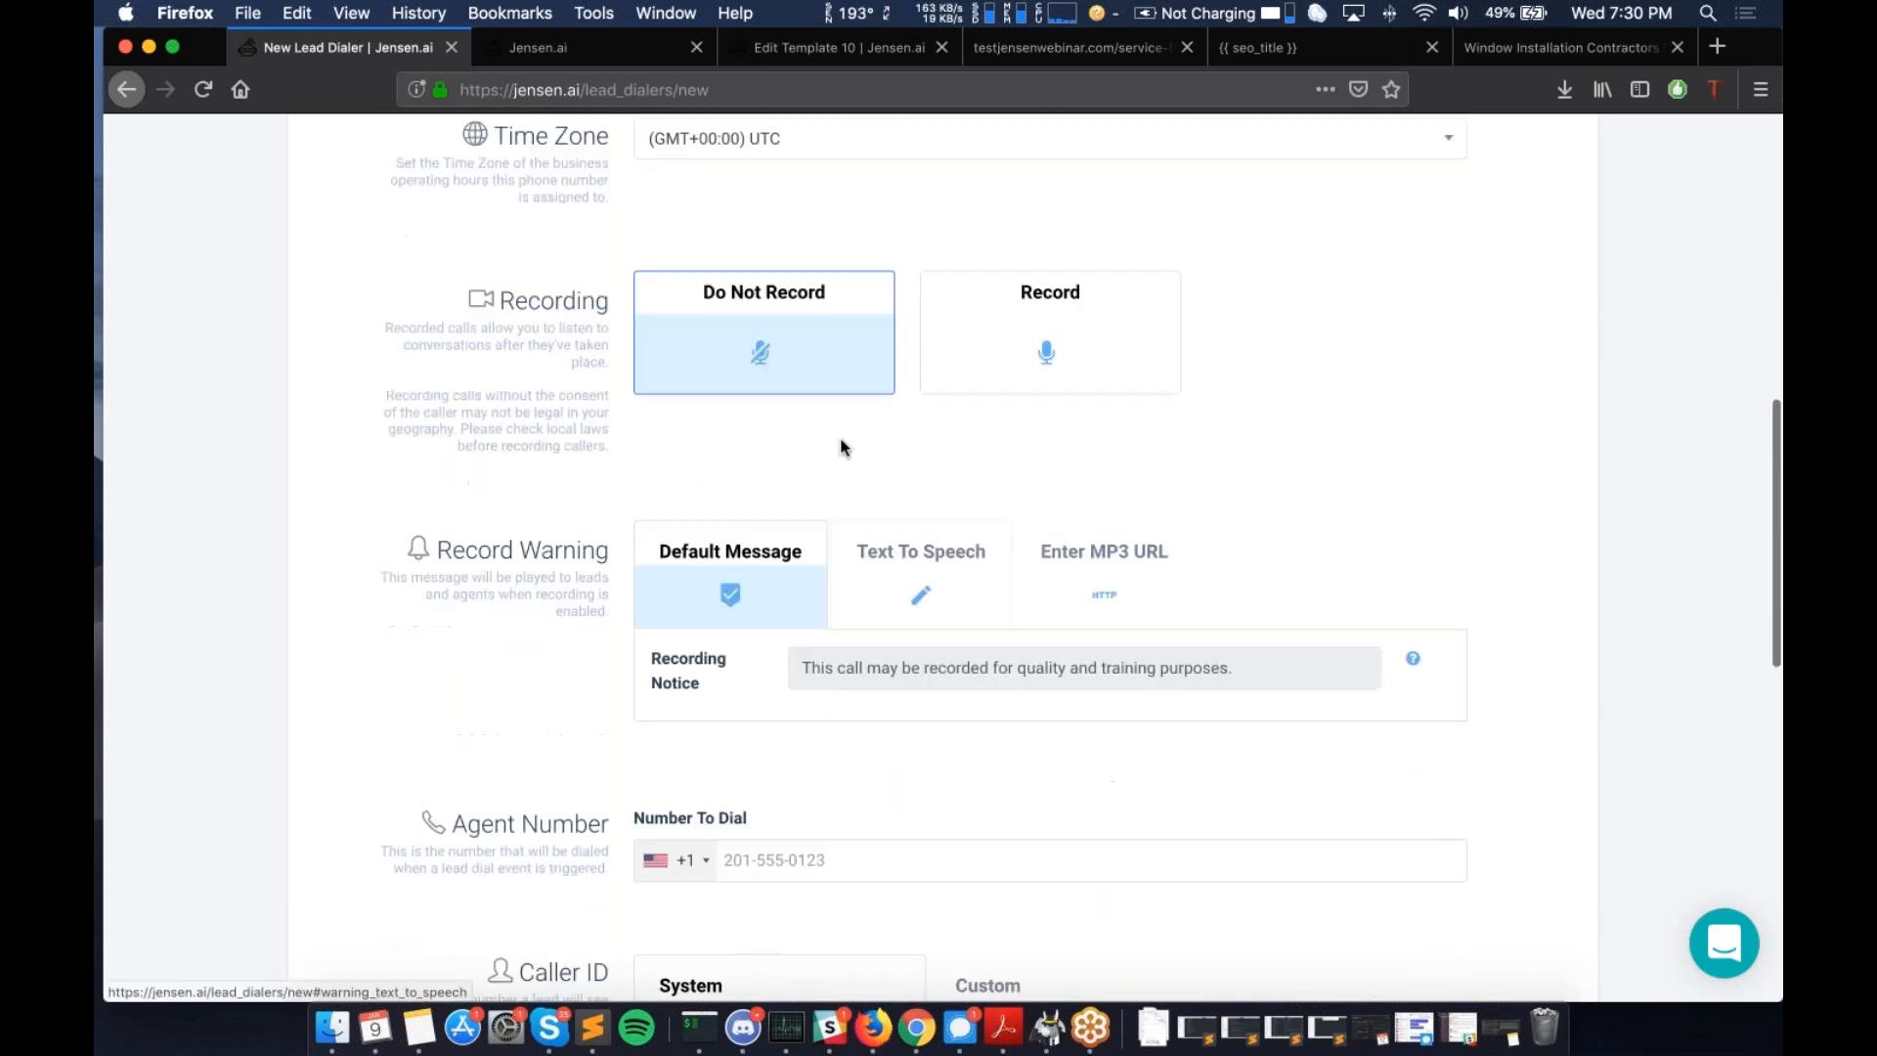
pyautogui.click(1074, 375)
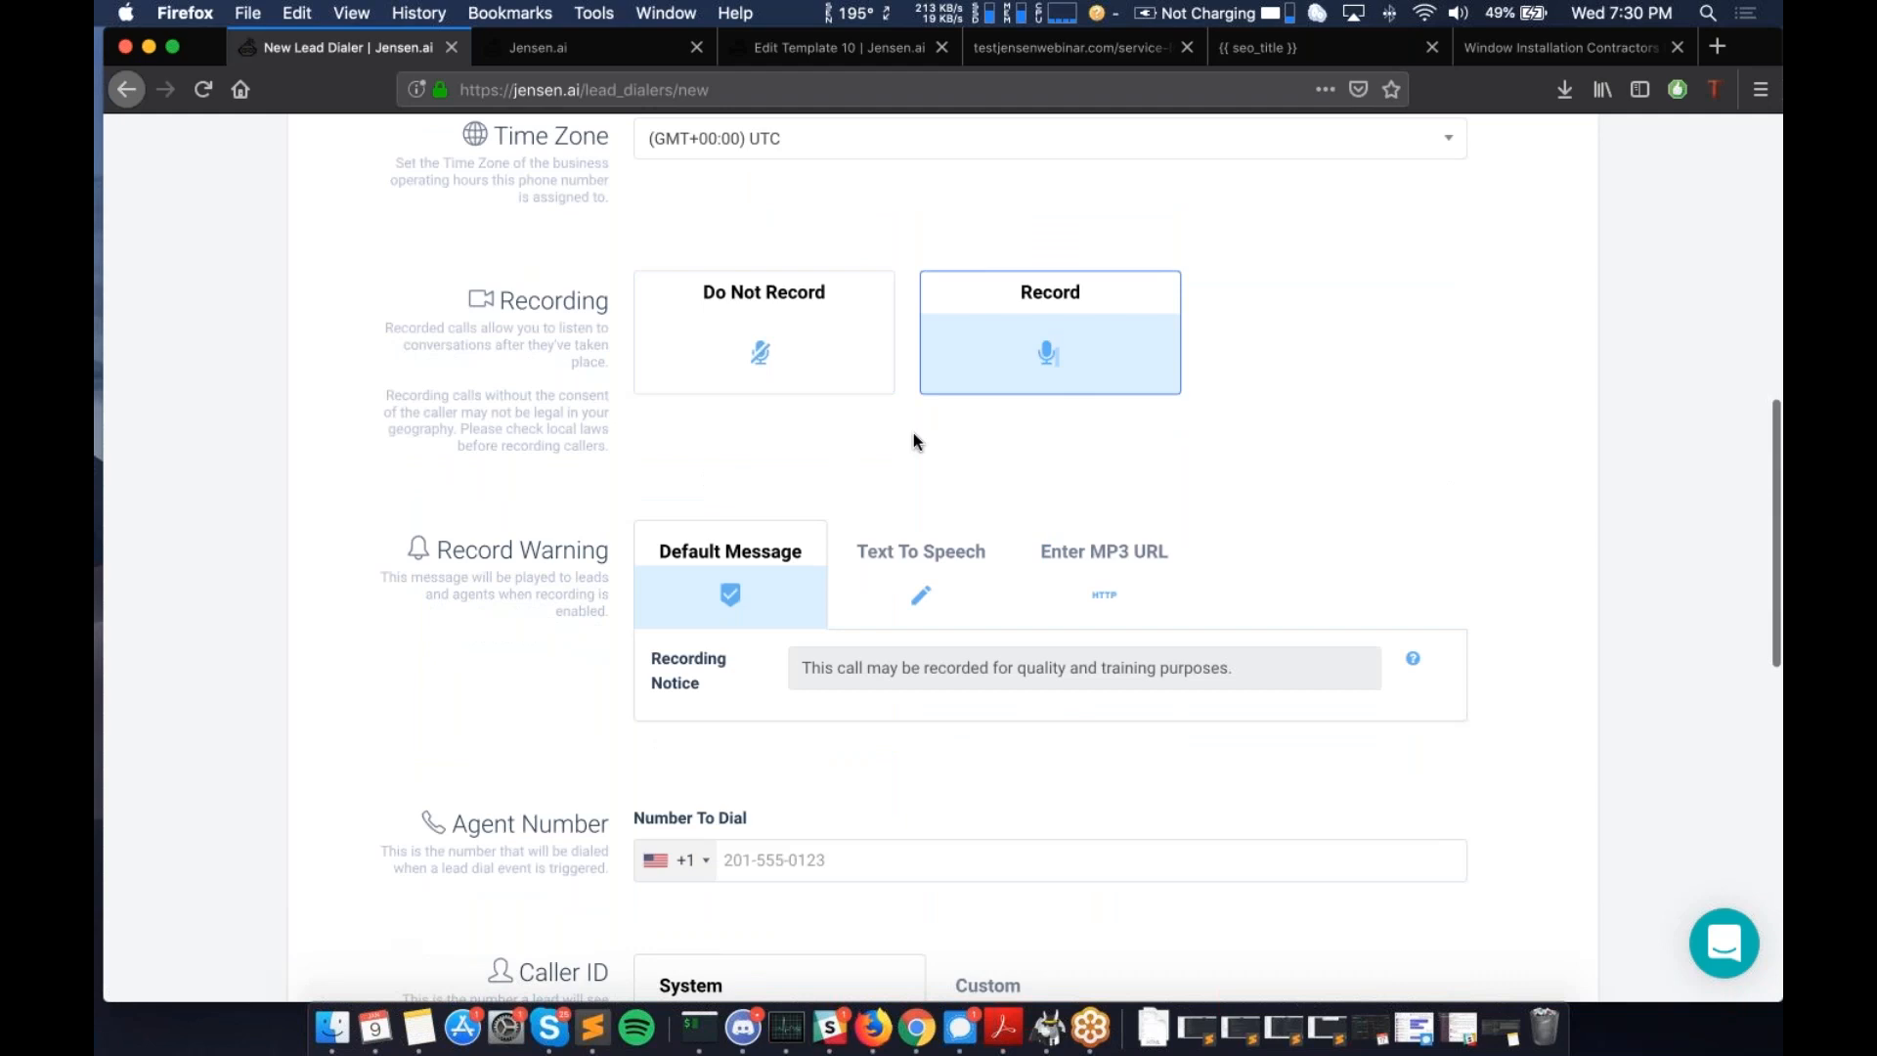
pyautogui.scroll(-5, 913, 432)
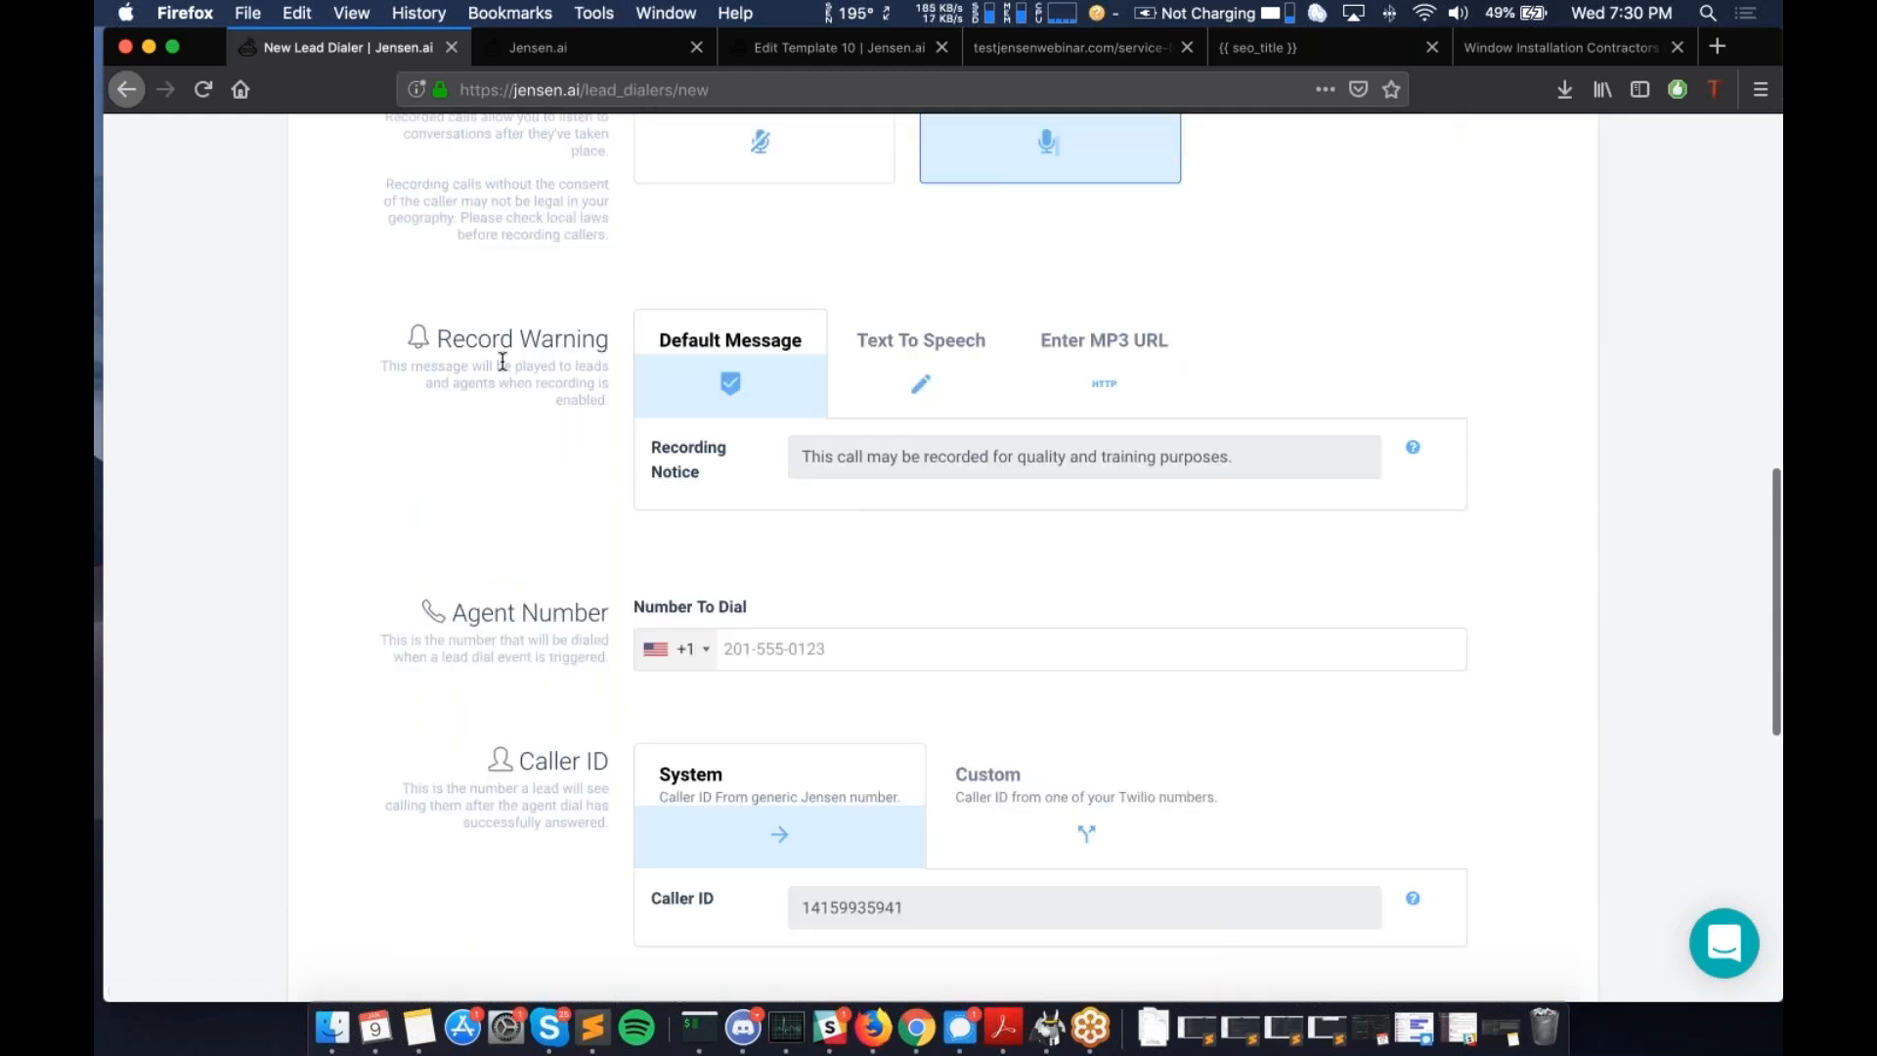
pyautogui.scroll(-2, 503, 361)
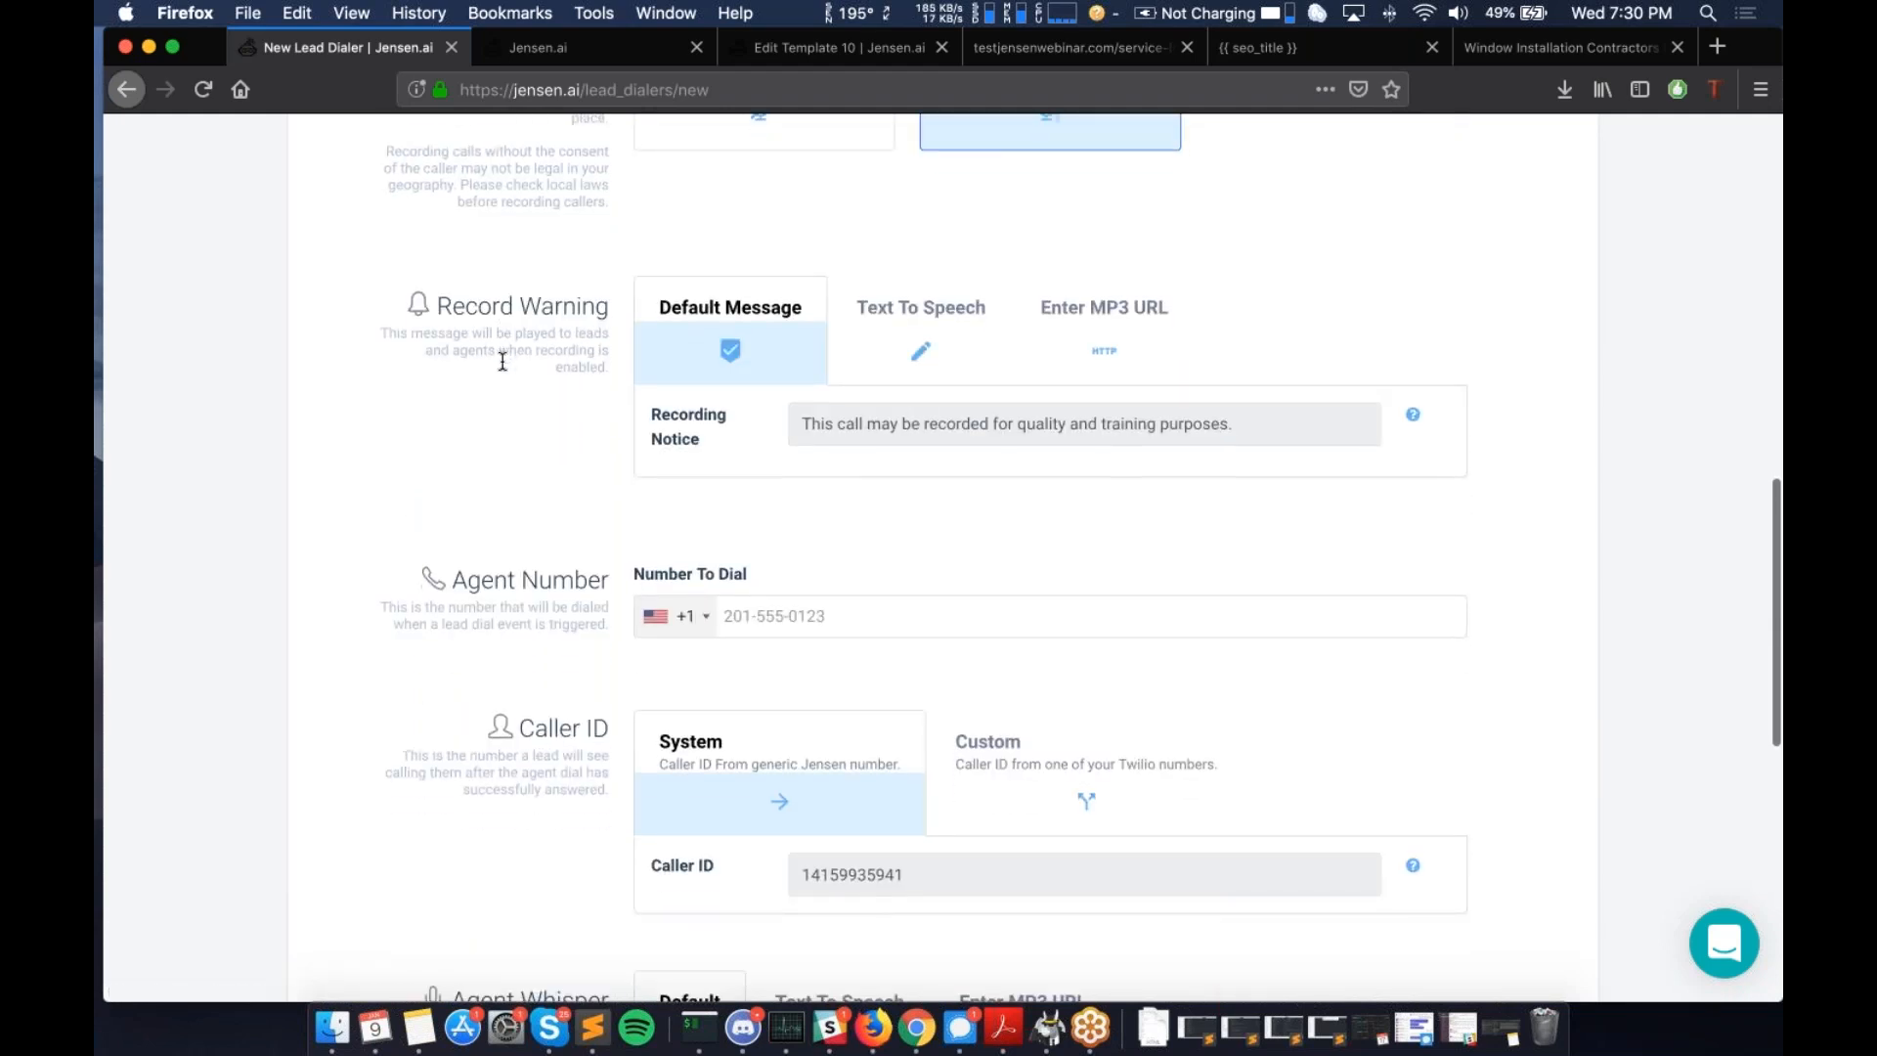
pyautogui.scroll(-3, 497, 275)
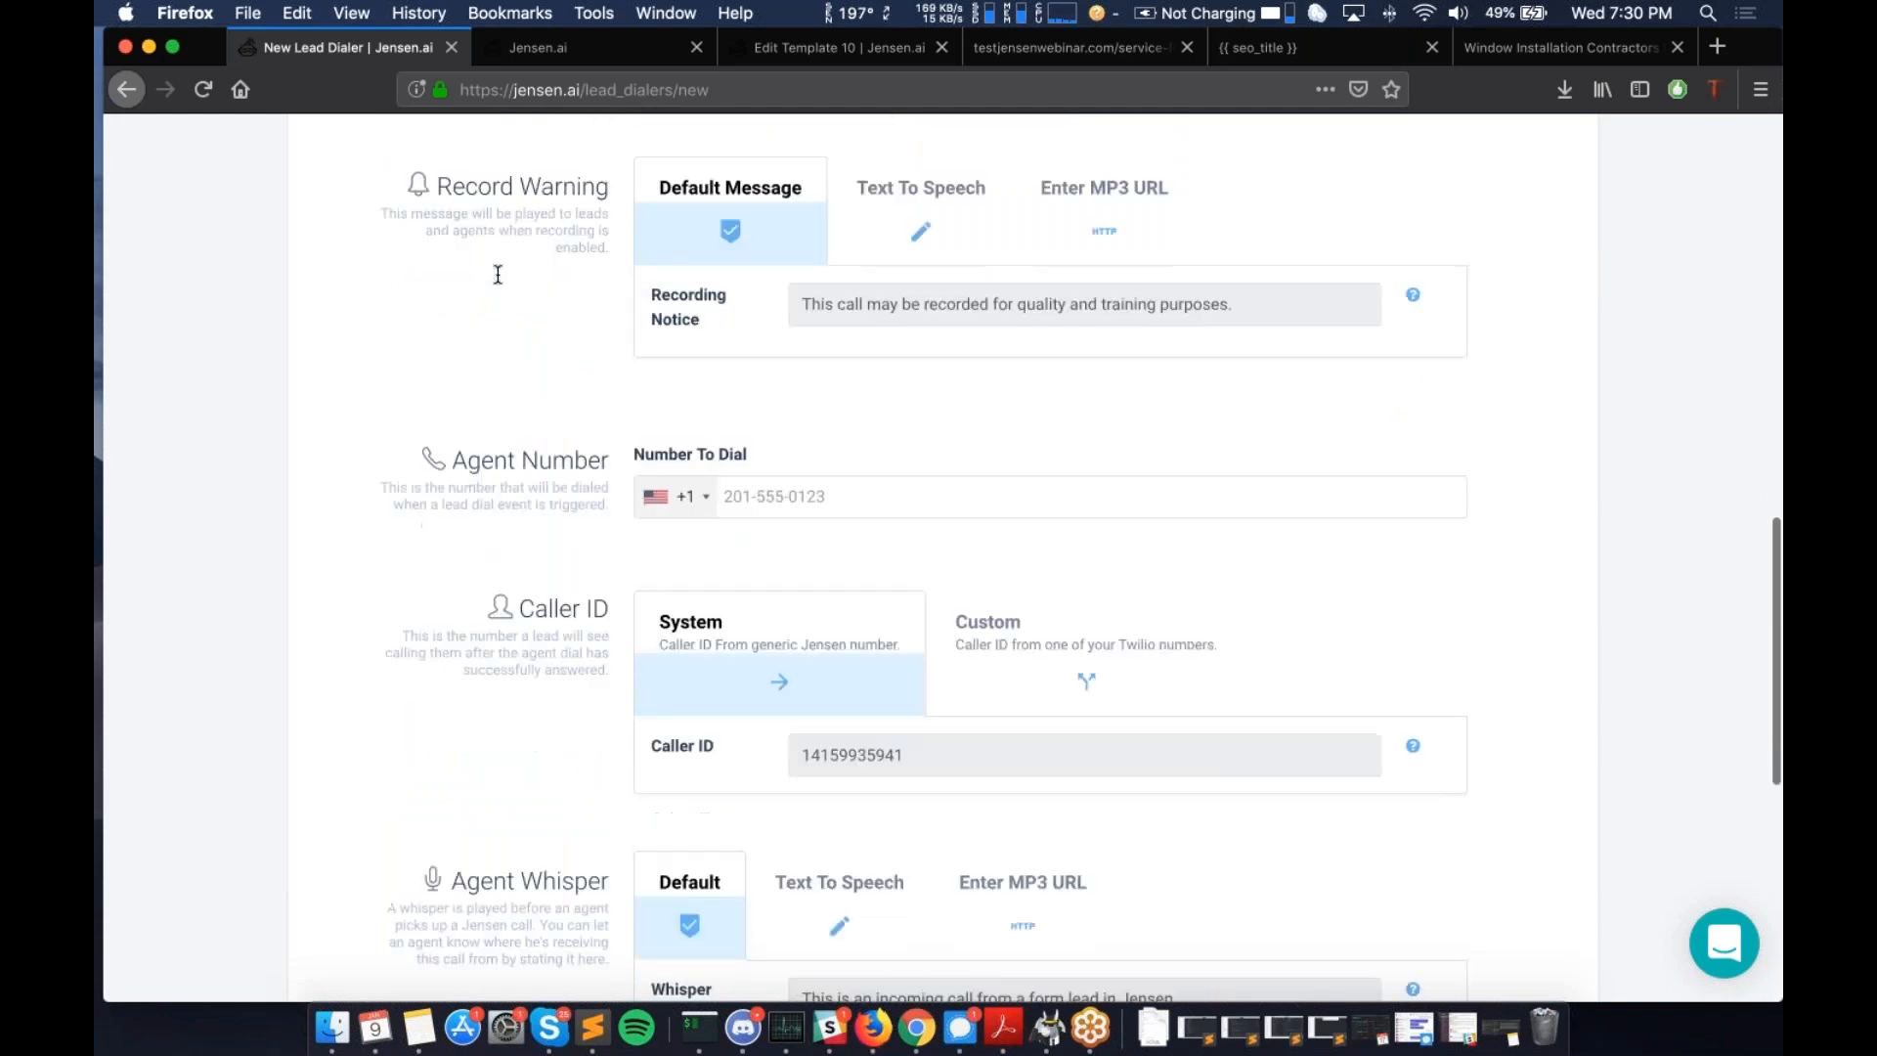
pyautogui.click(816, 458)
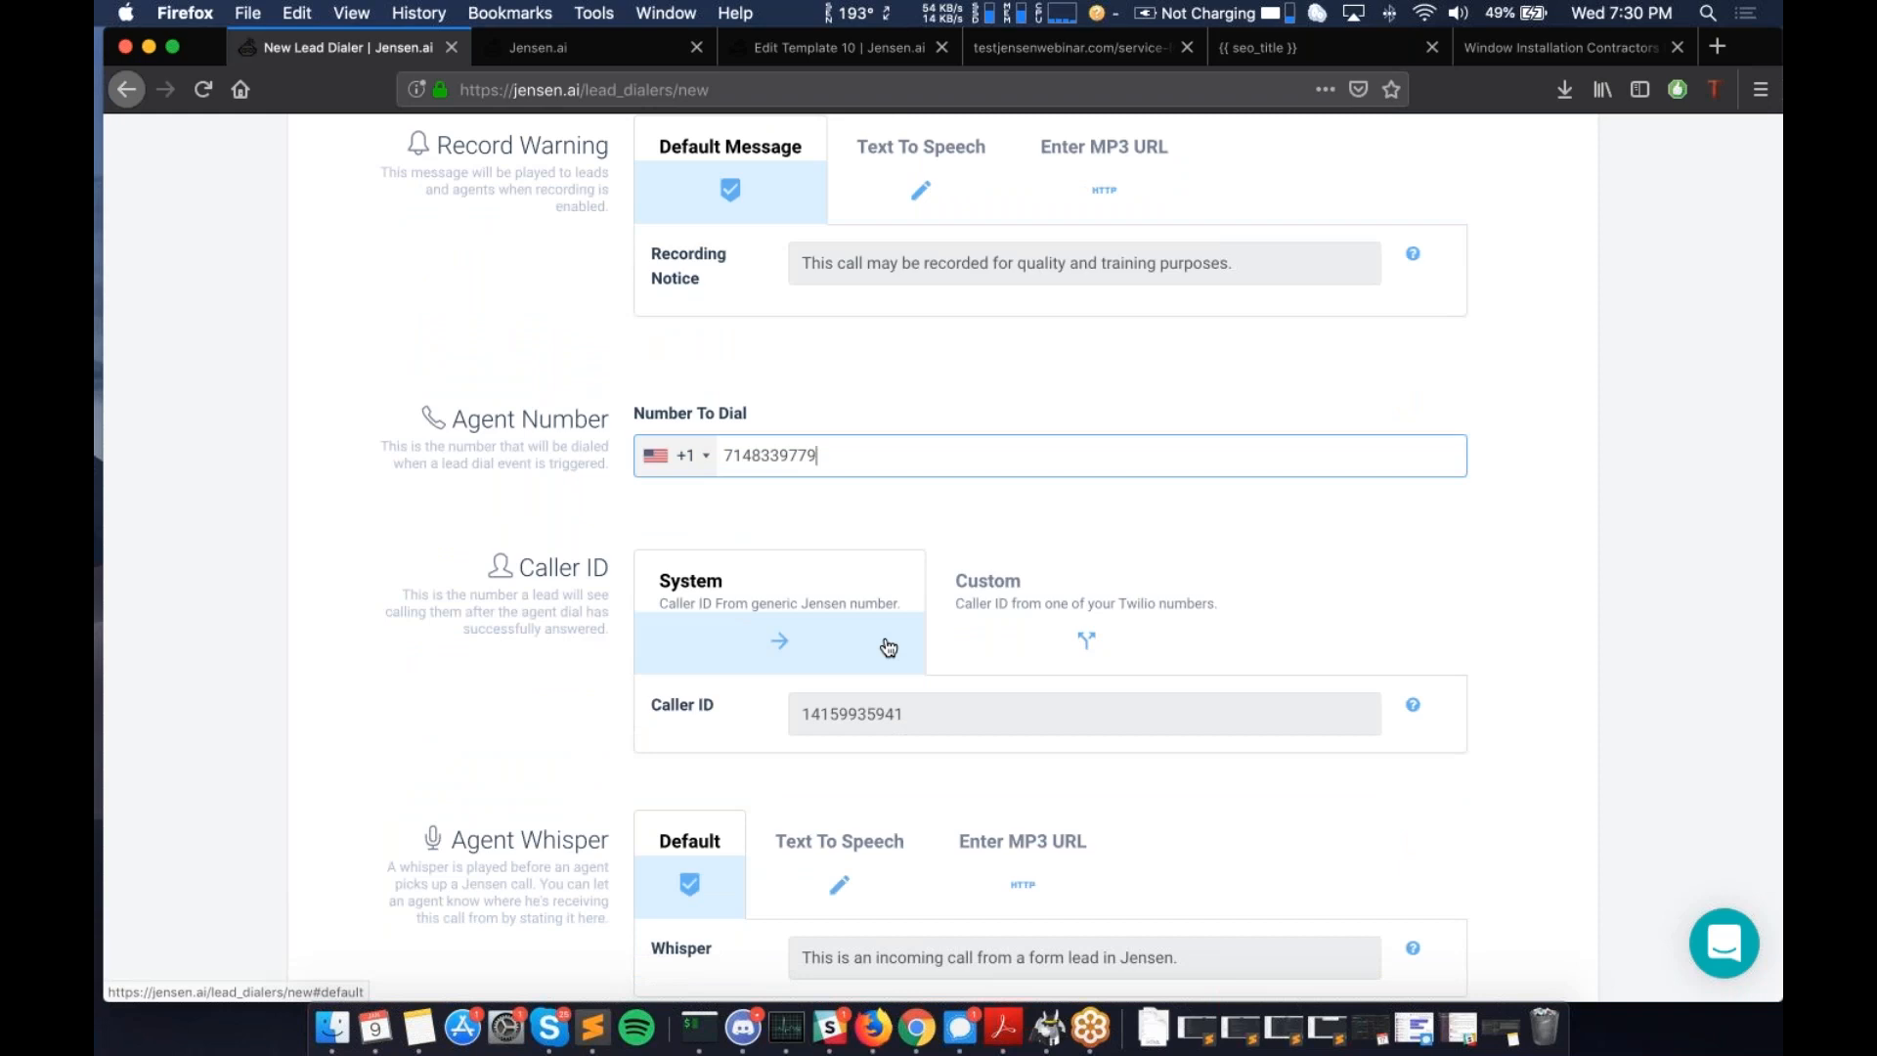
pyautogui.scroll(-3, 890, 640)
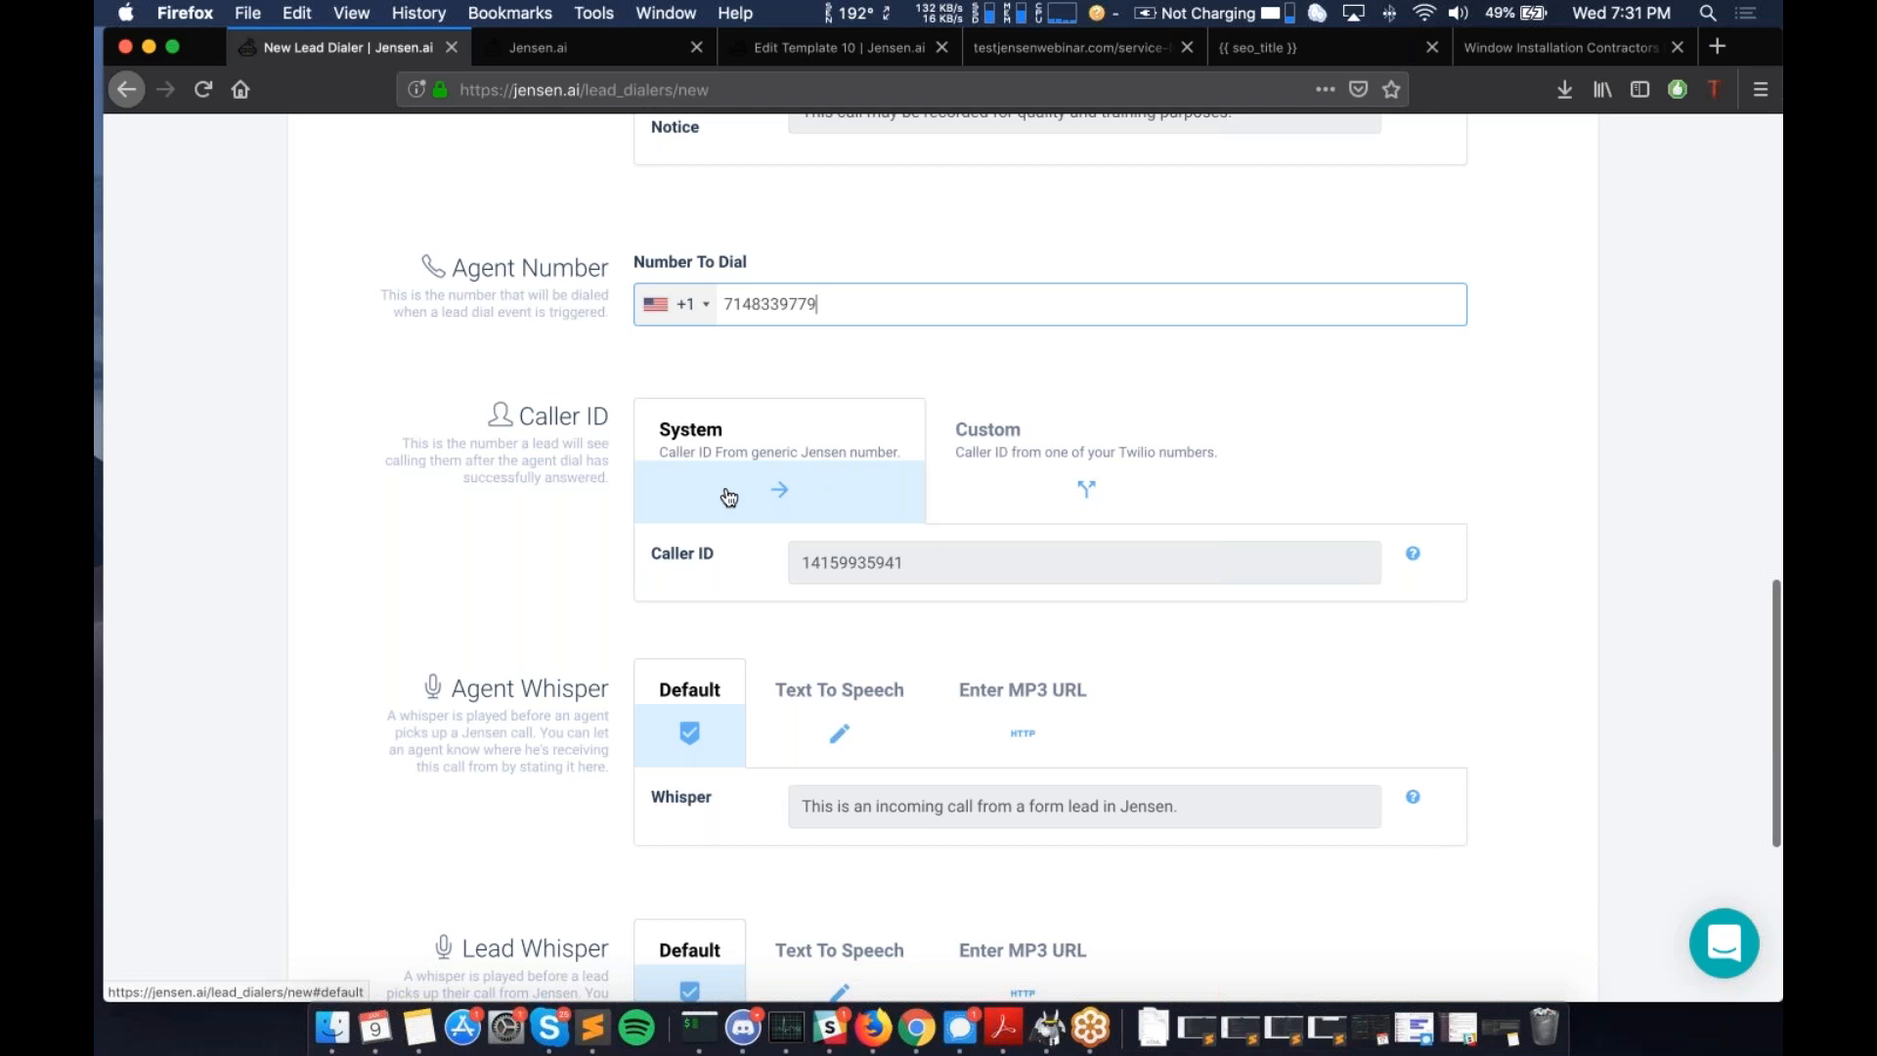
pyautogui.scroll(15, 729, 496)
pyautogui.scroll(-6, 729, 496)
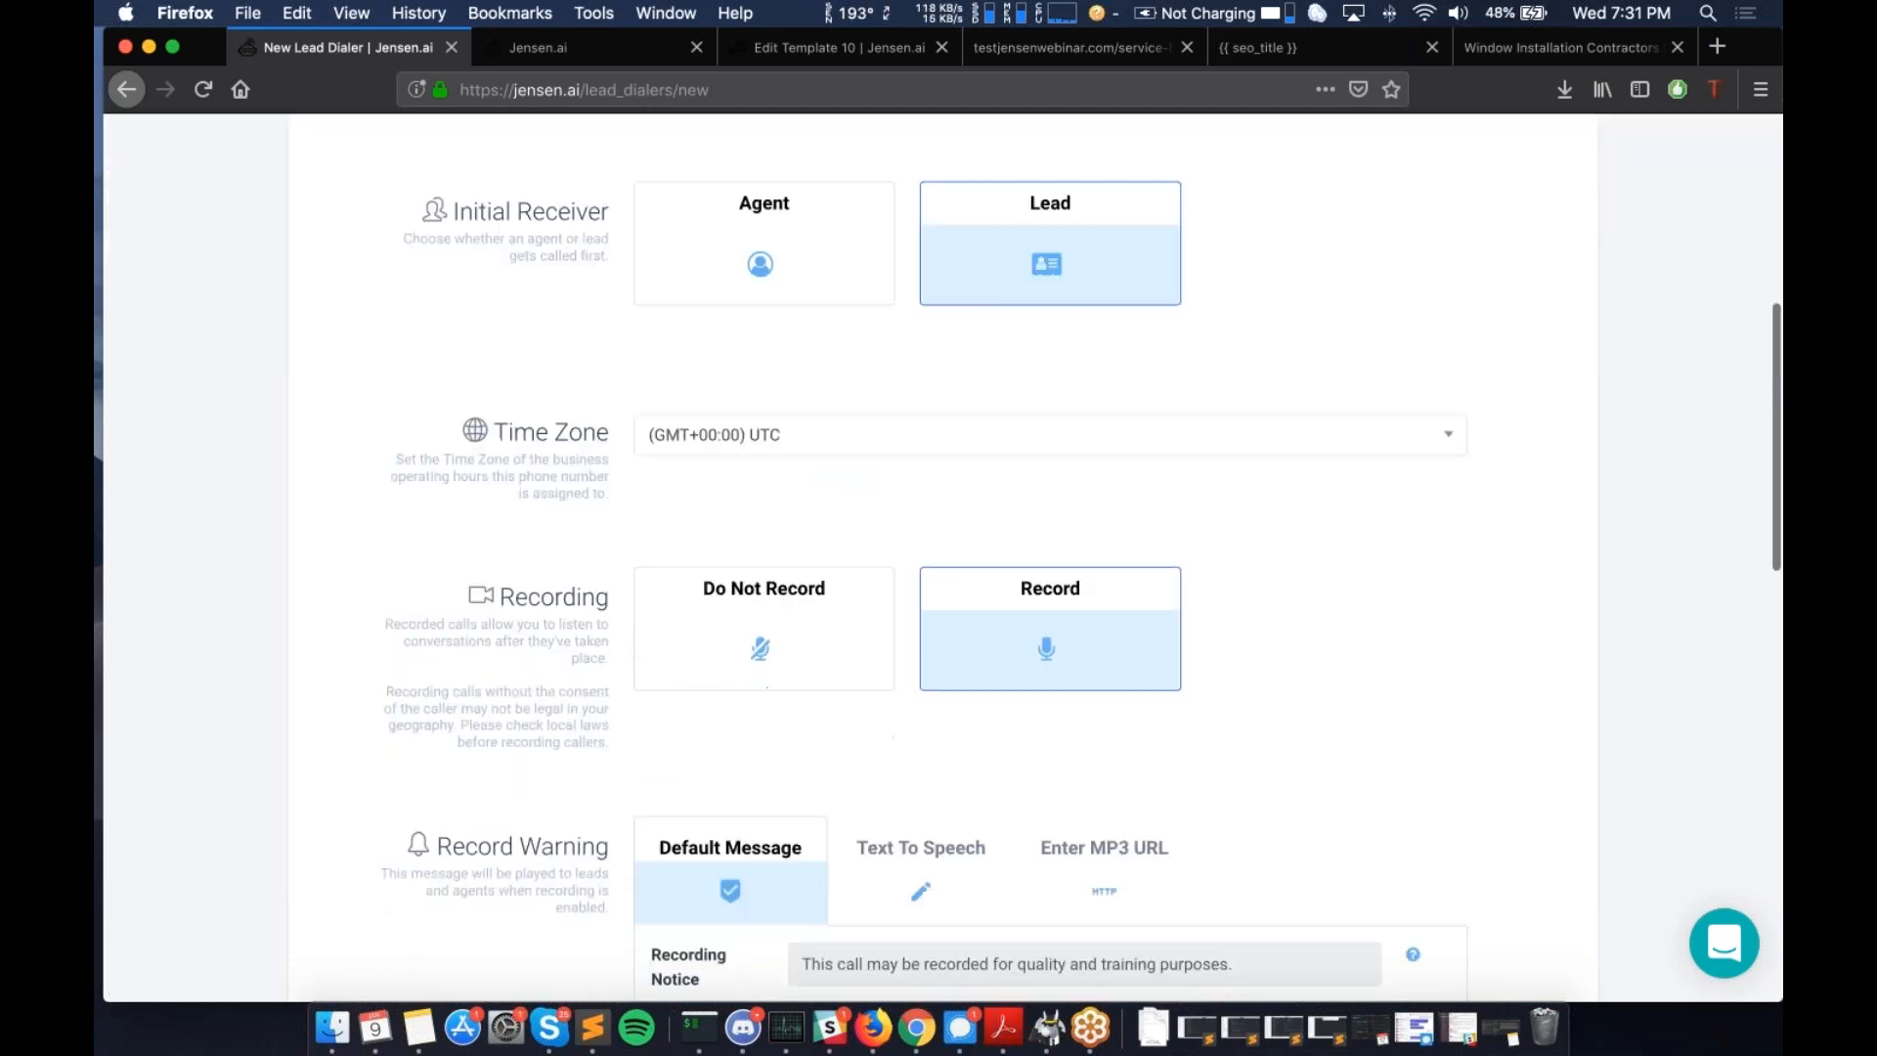
pyautogui.scroll(-12, 949, 413)
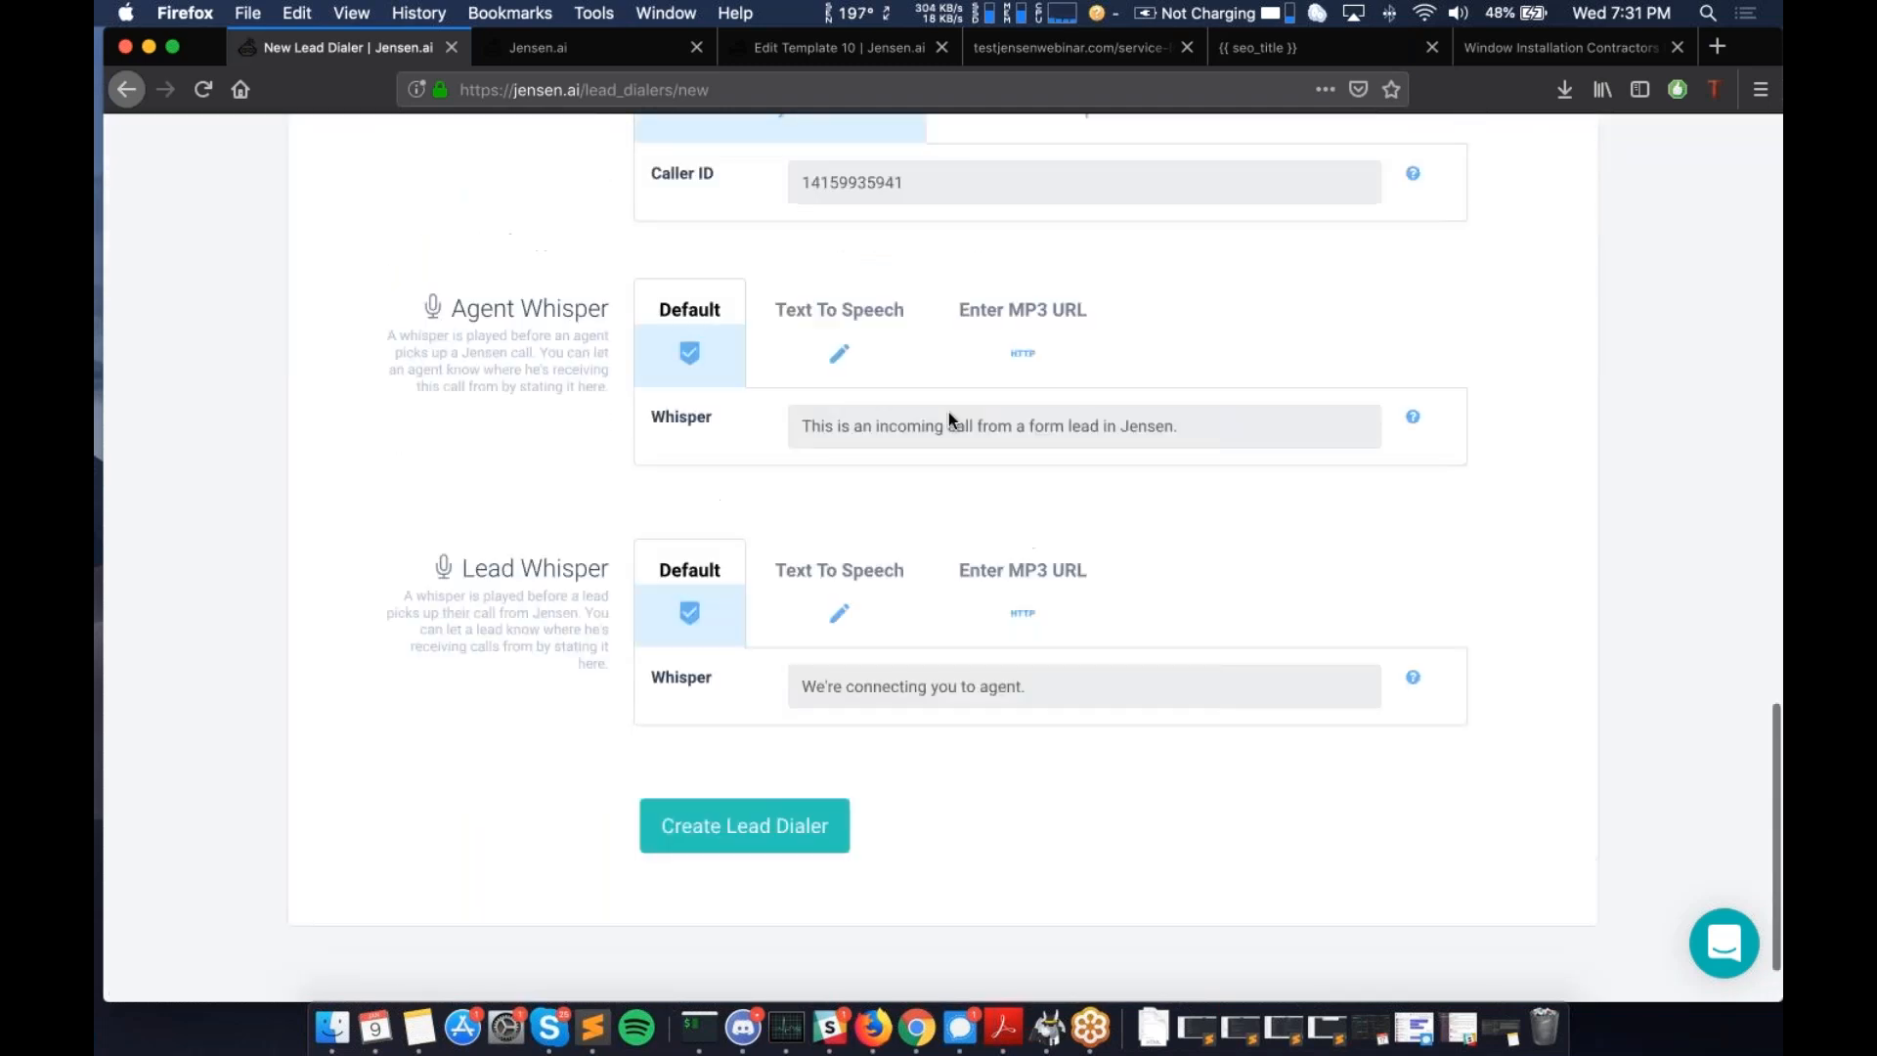
pyautogui.scroll(5, 948, 412)
pyautogui.click(1086, 362)
pyautogui.click(1066, 449)
pyautogui.scroll(-10, 1053, 613)
pyautogui.scroll(-3, 1053, 613)
pyautogui.scroll(8, 1153, 460)
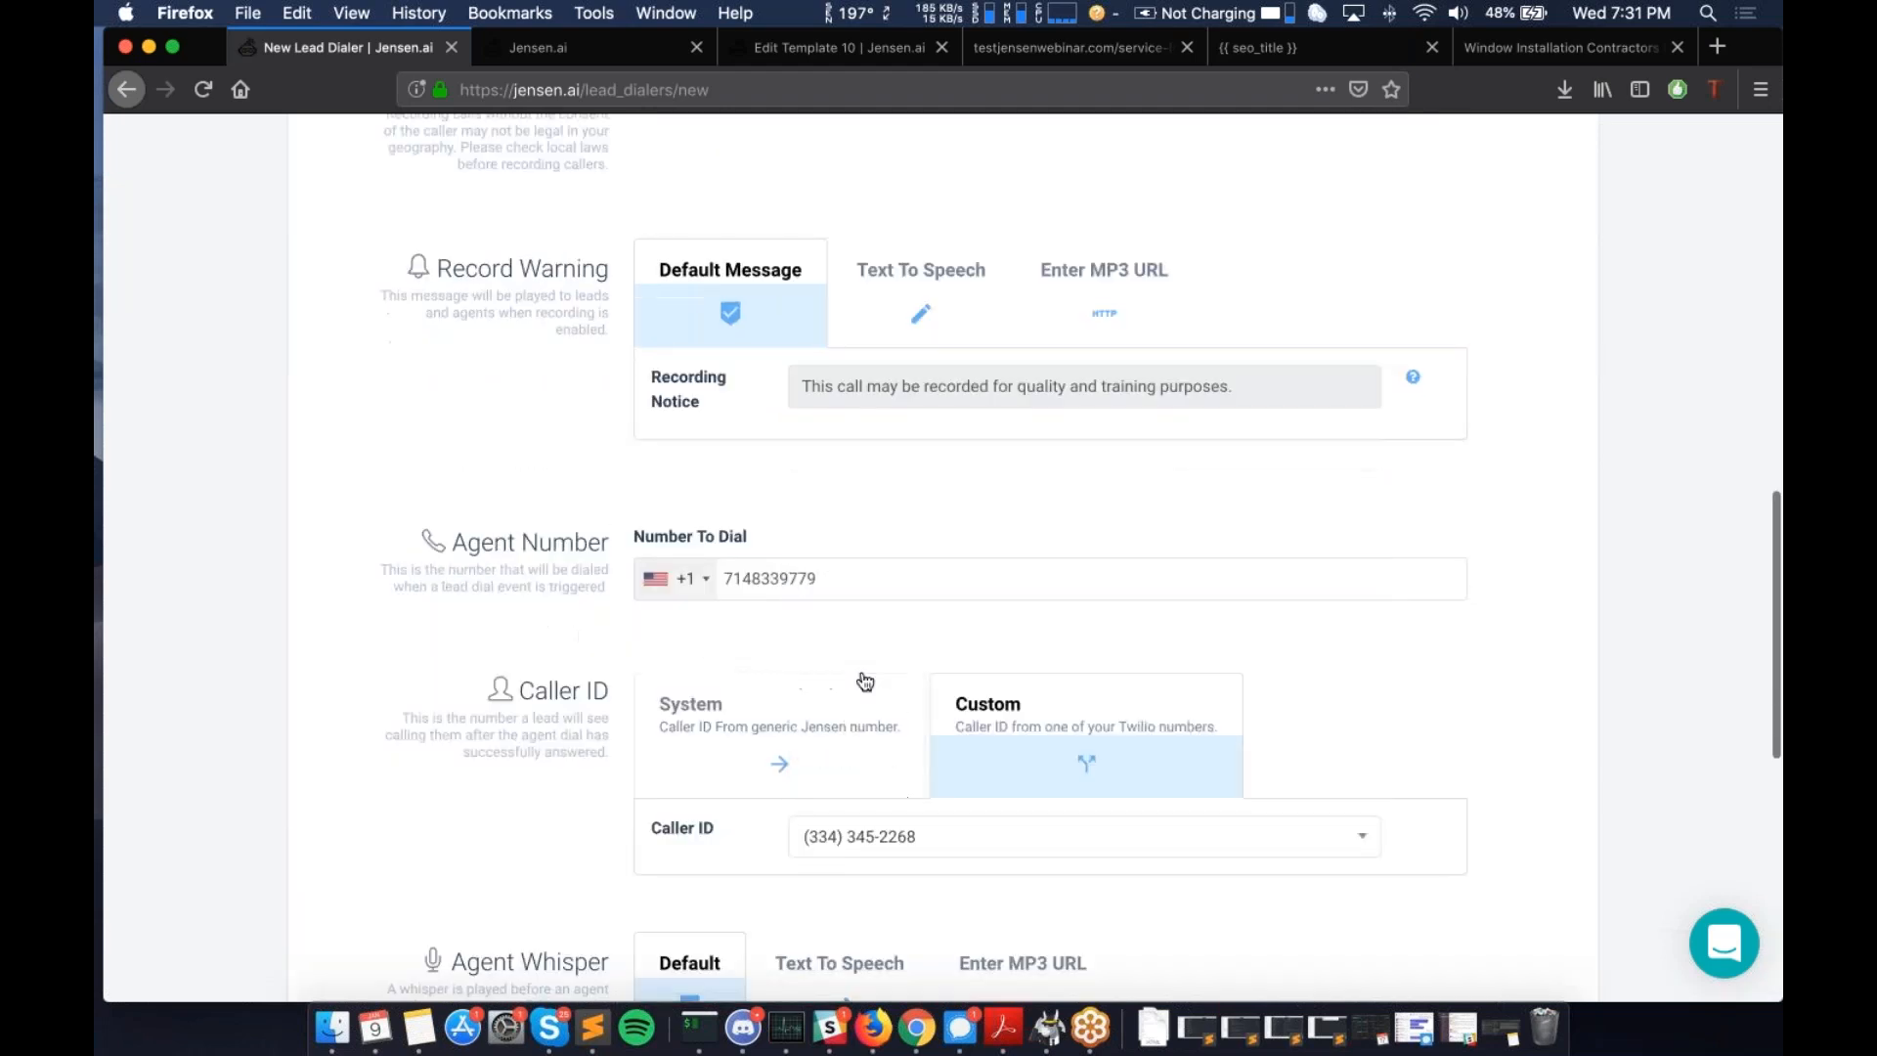
pyautogui.scroll(-5, 861, 680)
pyautogui.click(811, 549)
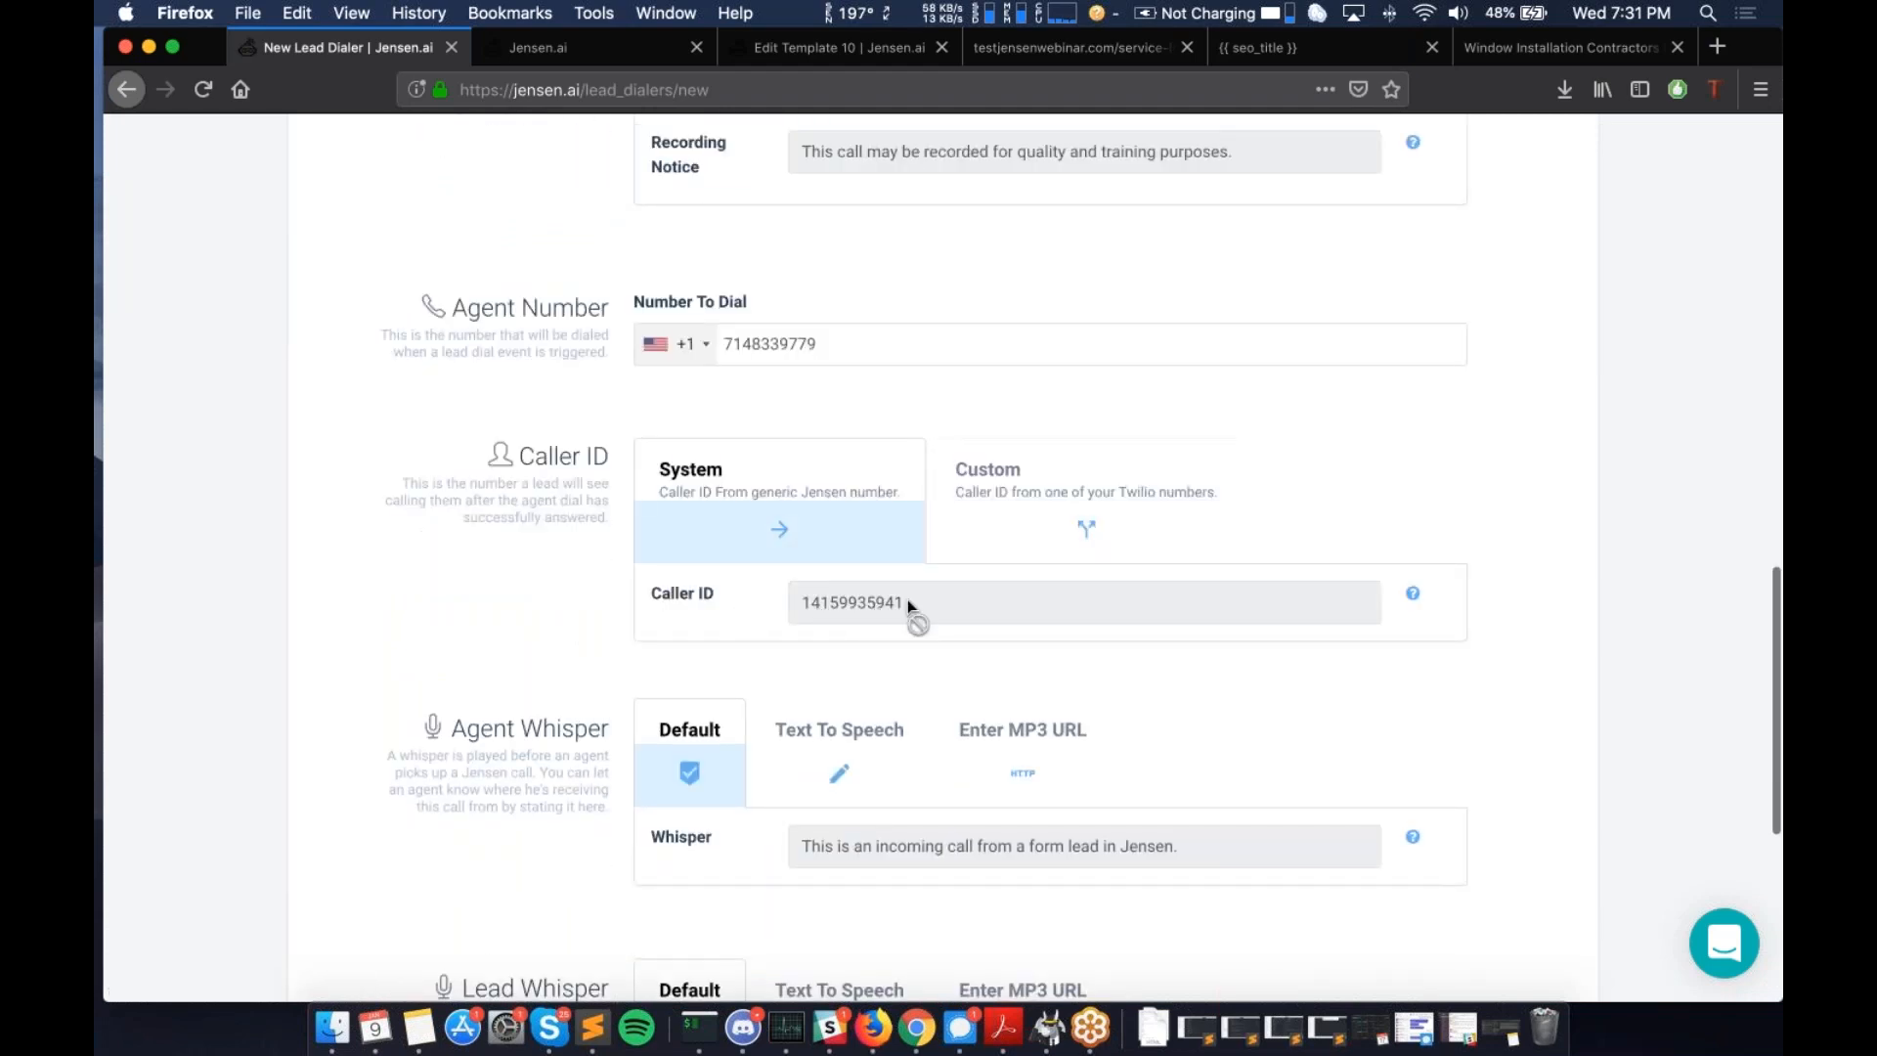
pyautogui.scroll(-8, 890, 621)
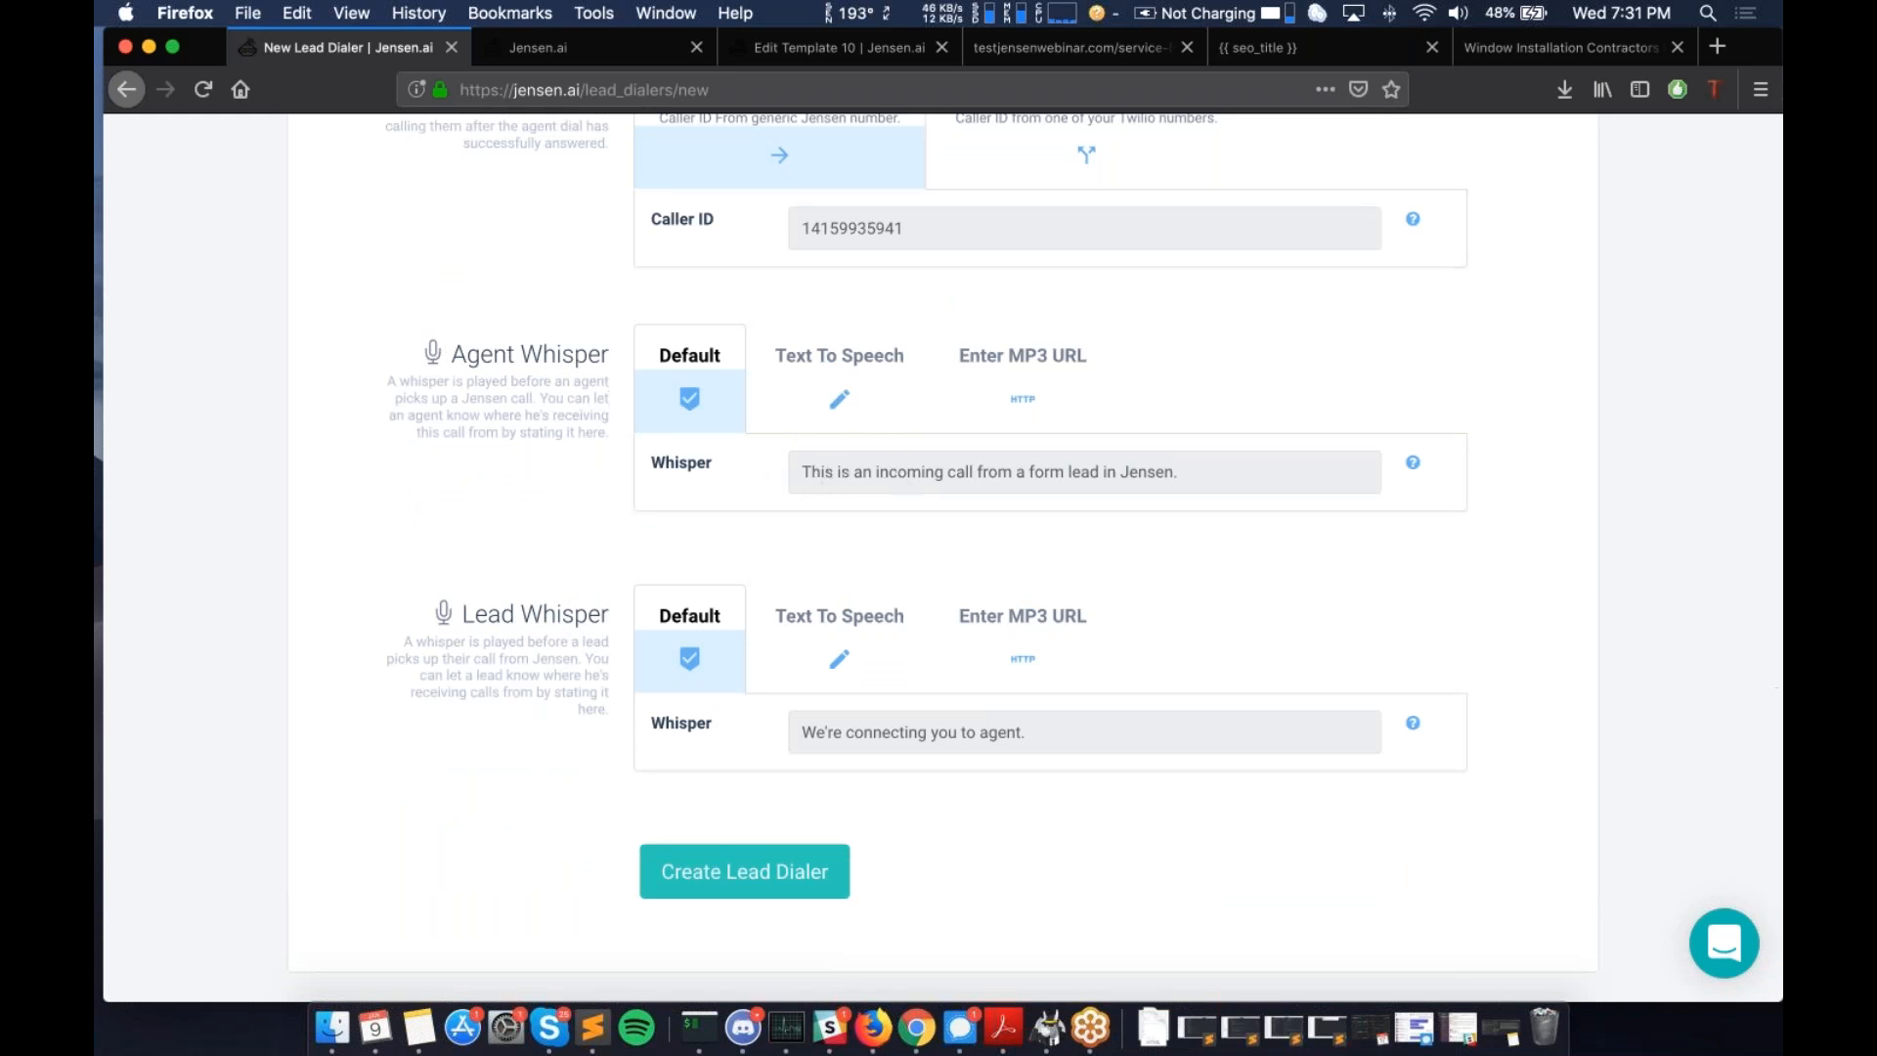
pyautogui.click(787, 875)
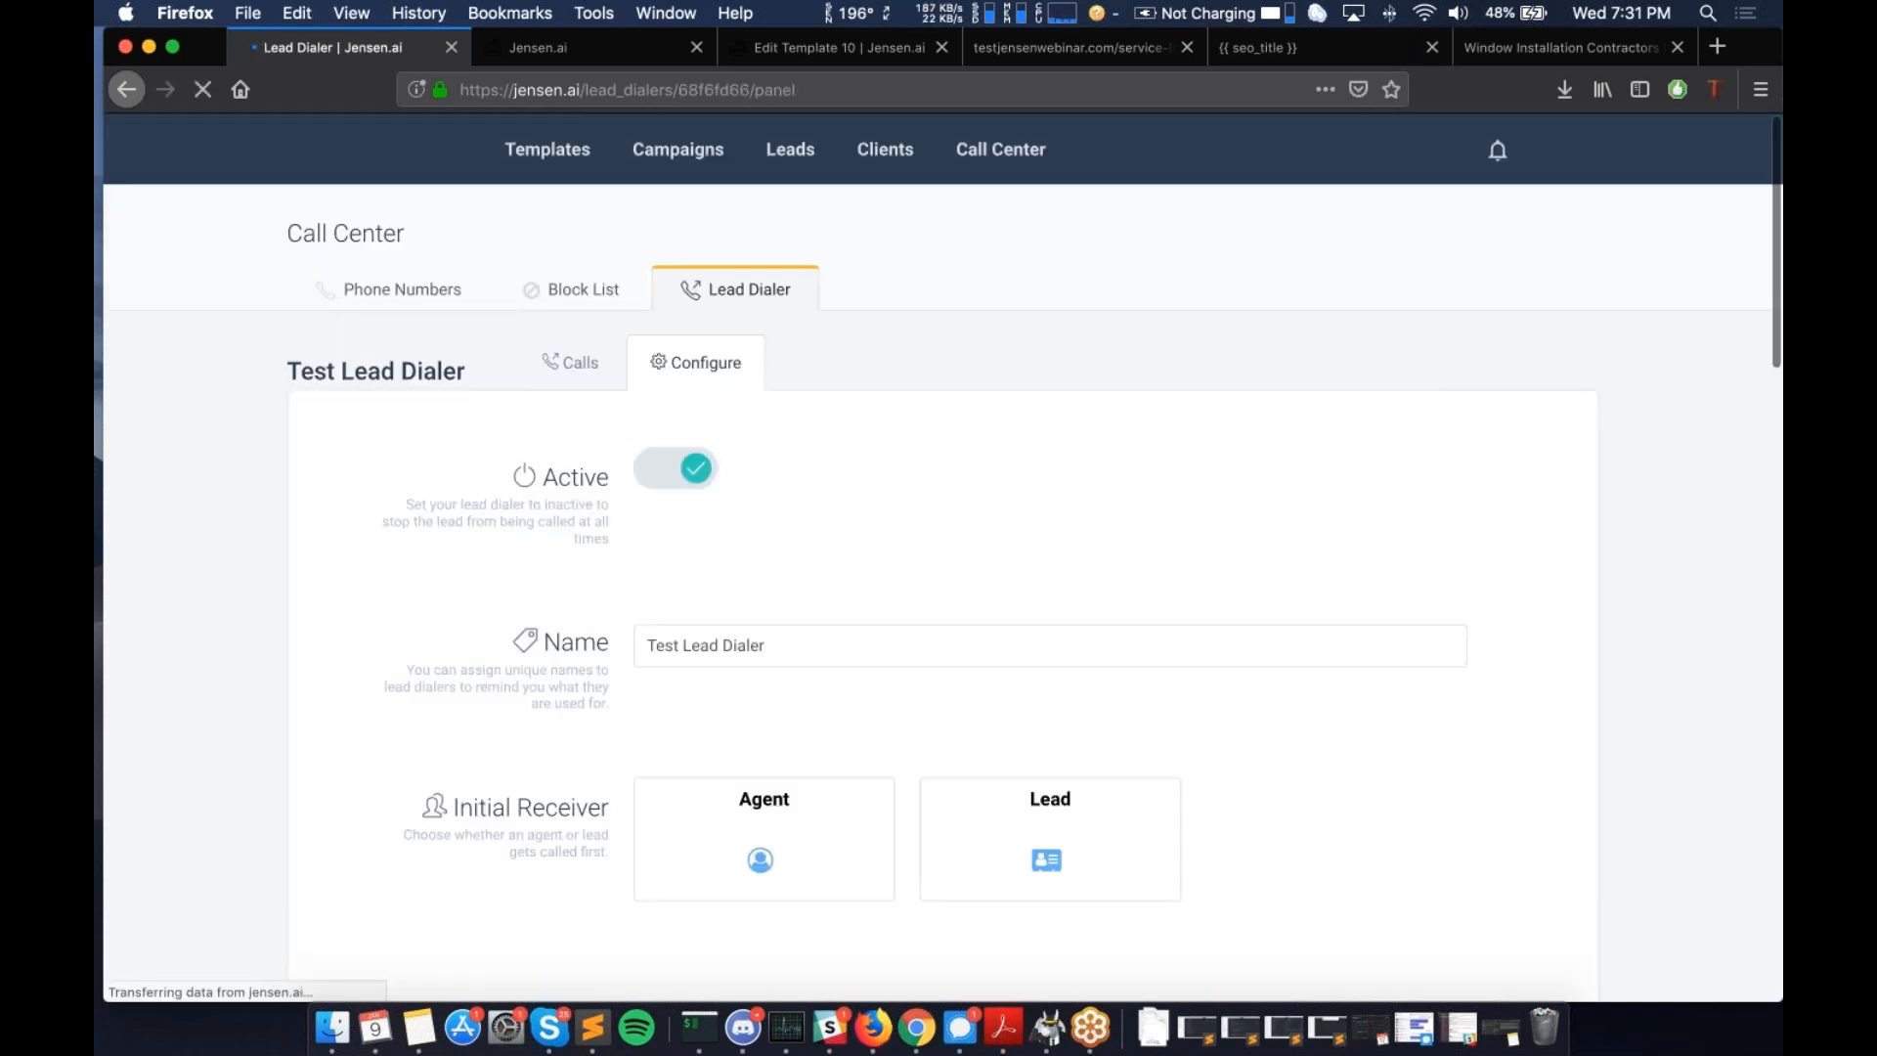
pyautogui.scroll(-3, 1351, 586)
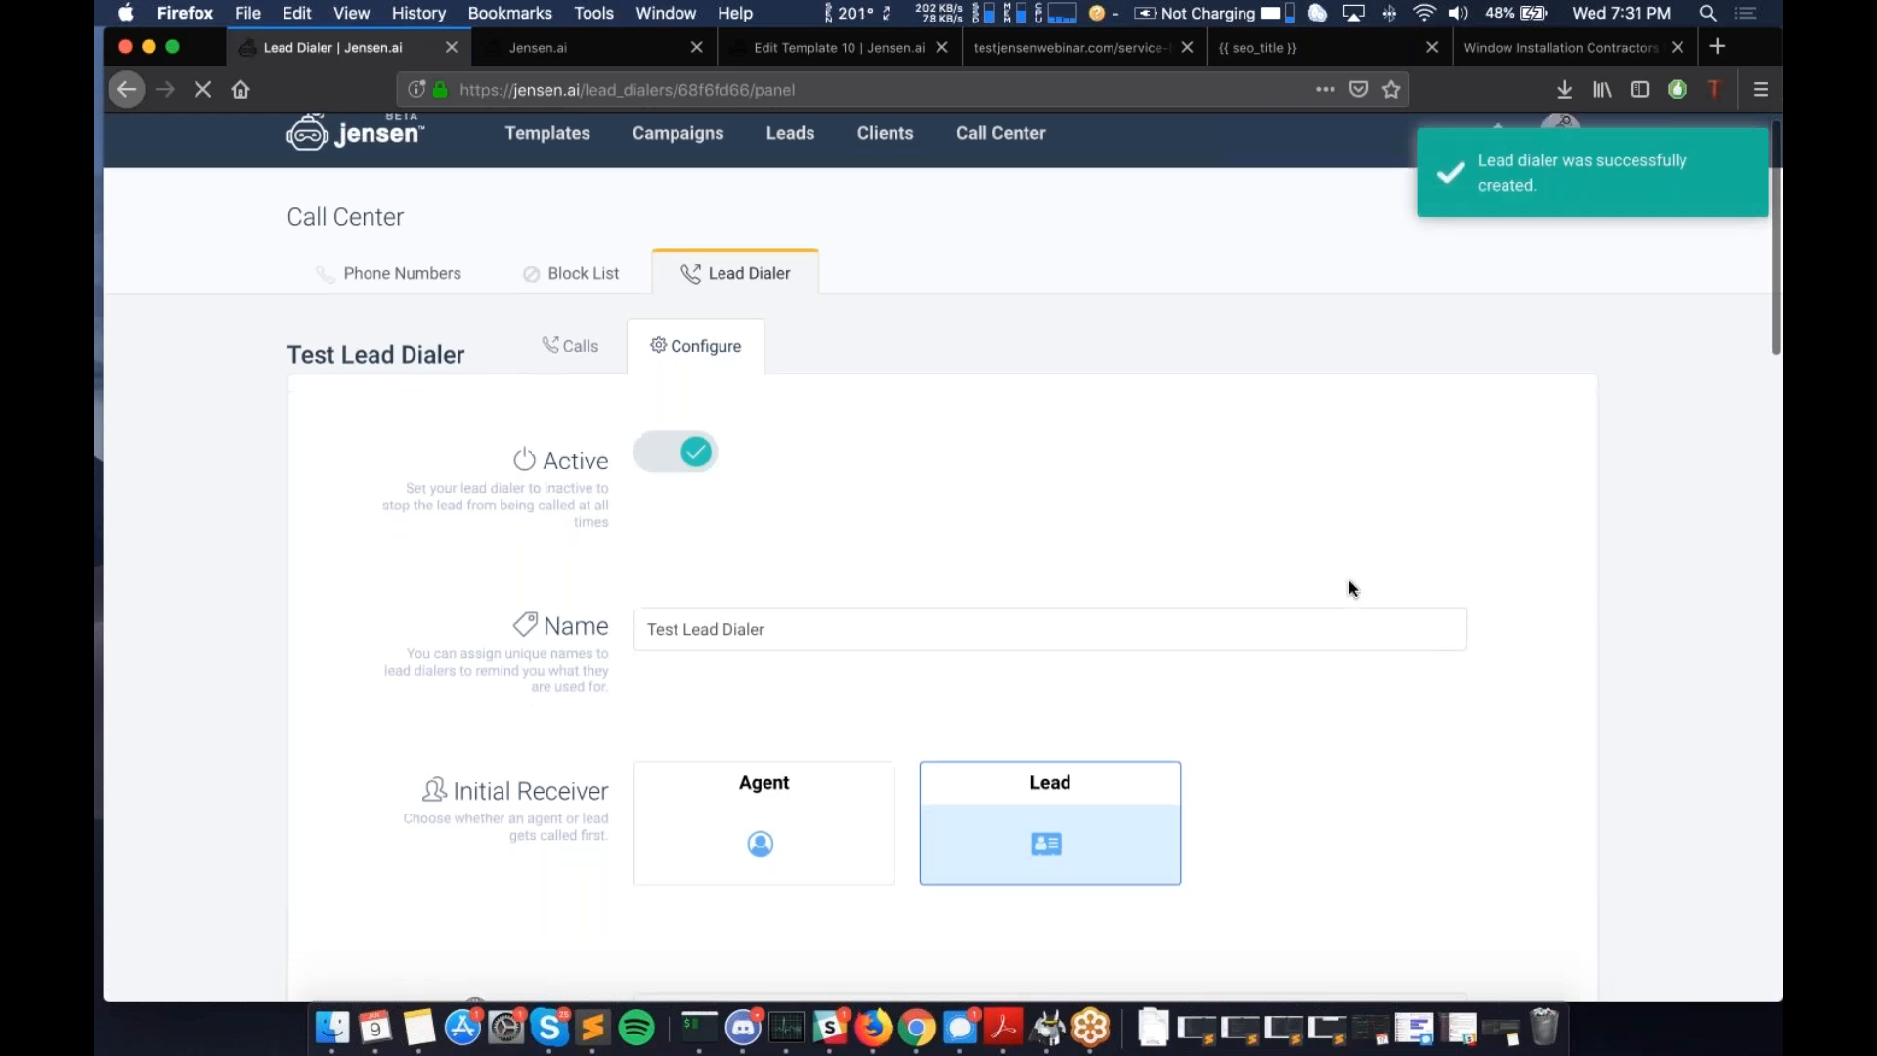
pyautogui.scroll(-10, 1349, 587)
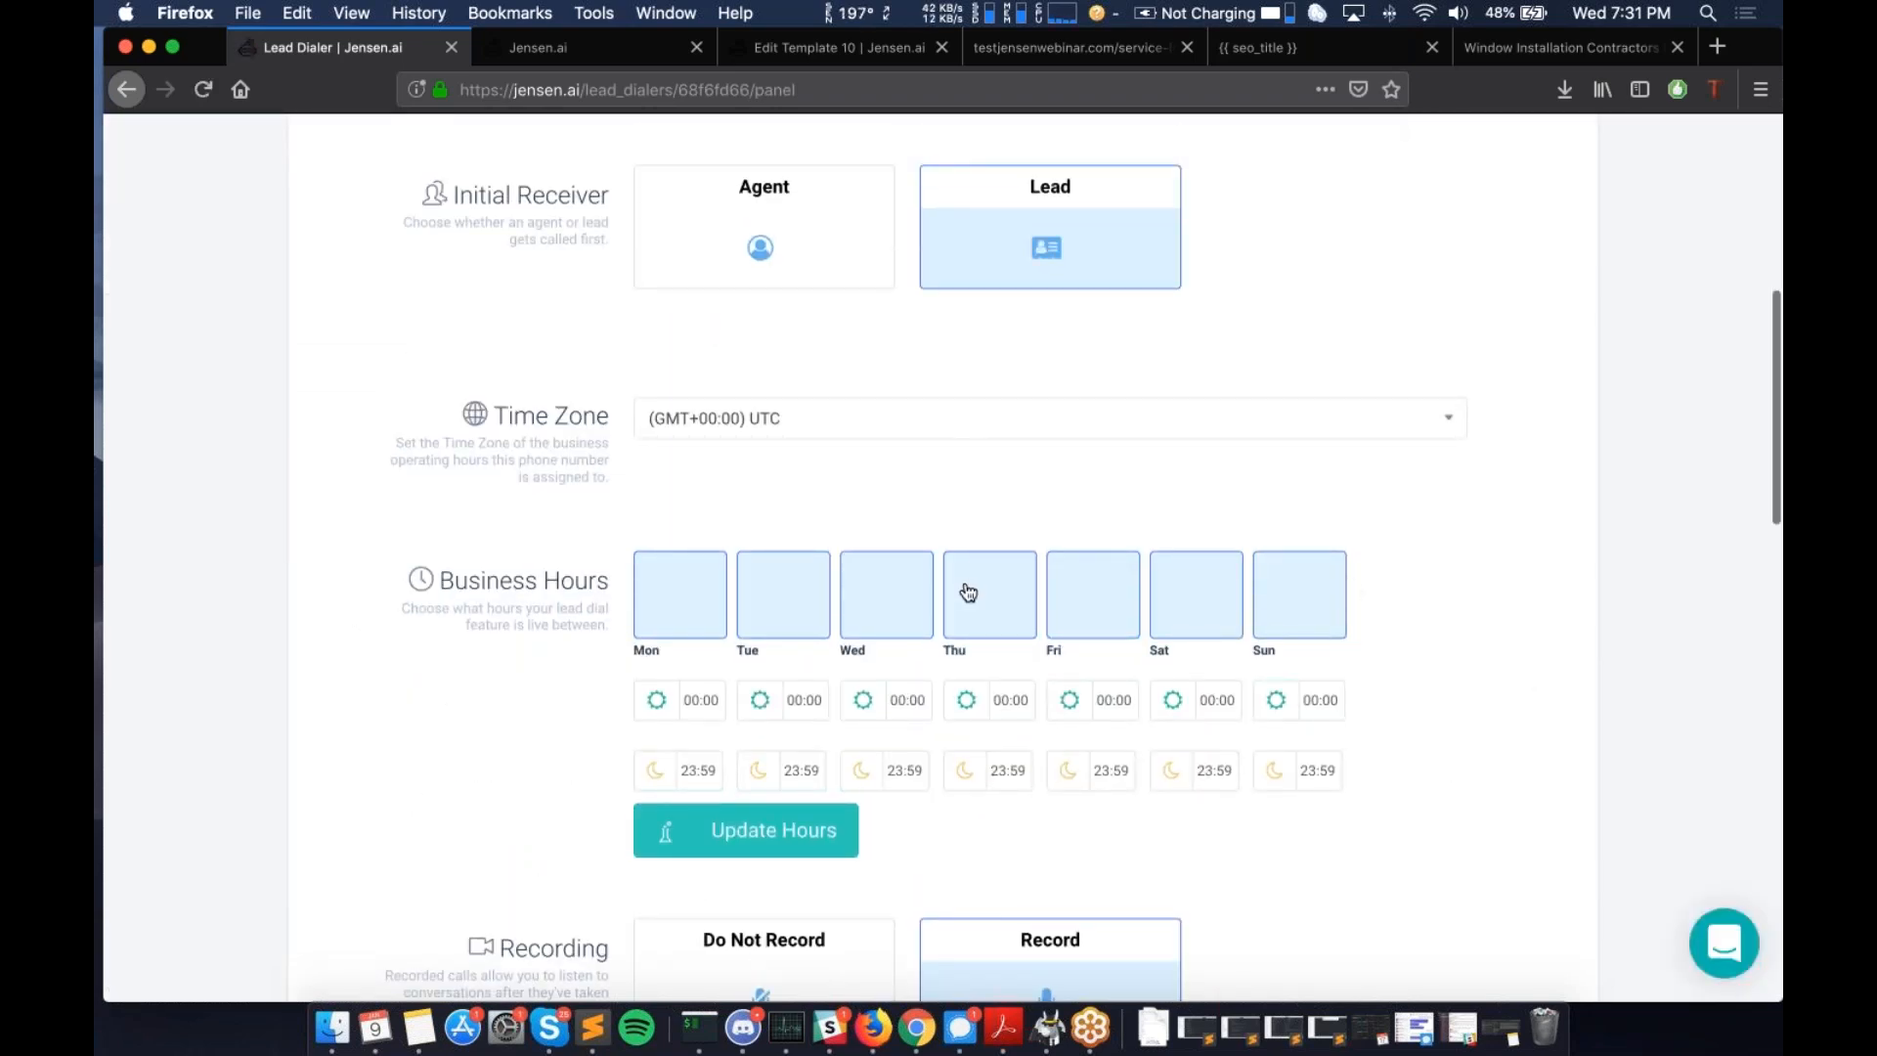
pyautogui.scroll(-1, 968, 593)
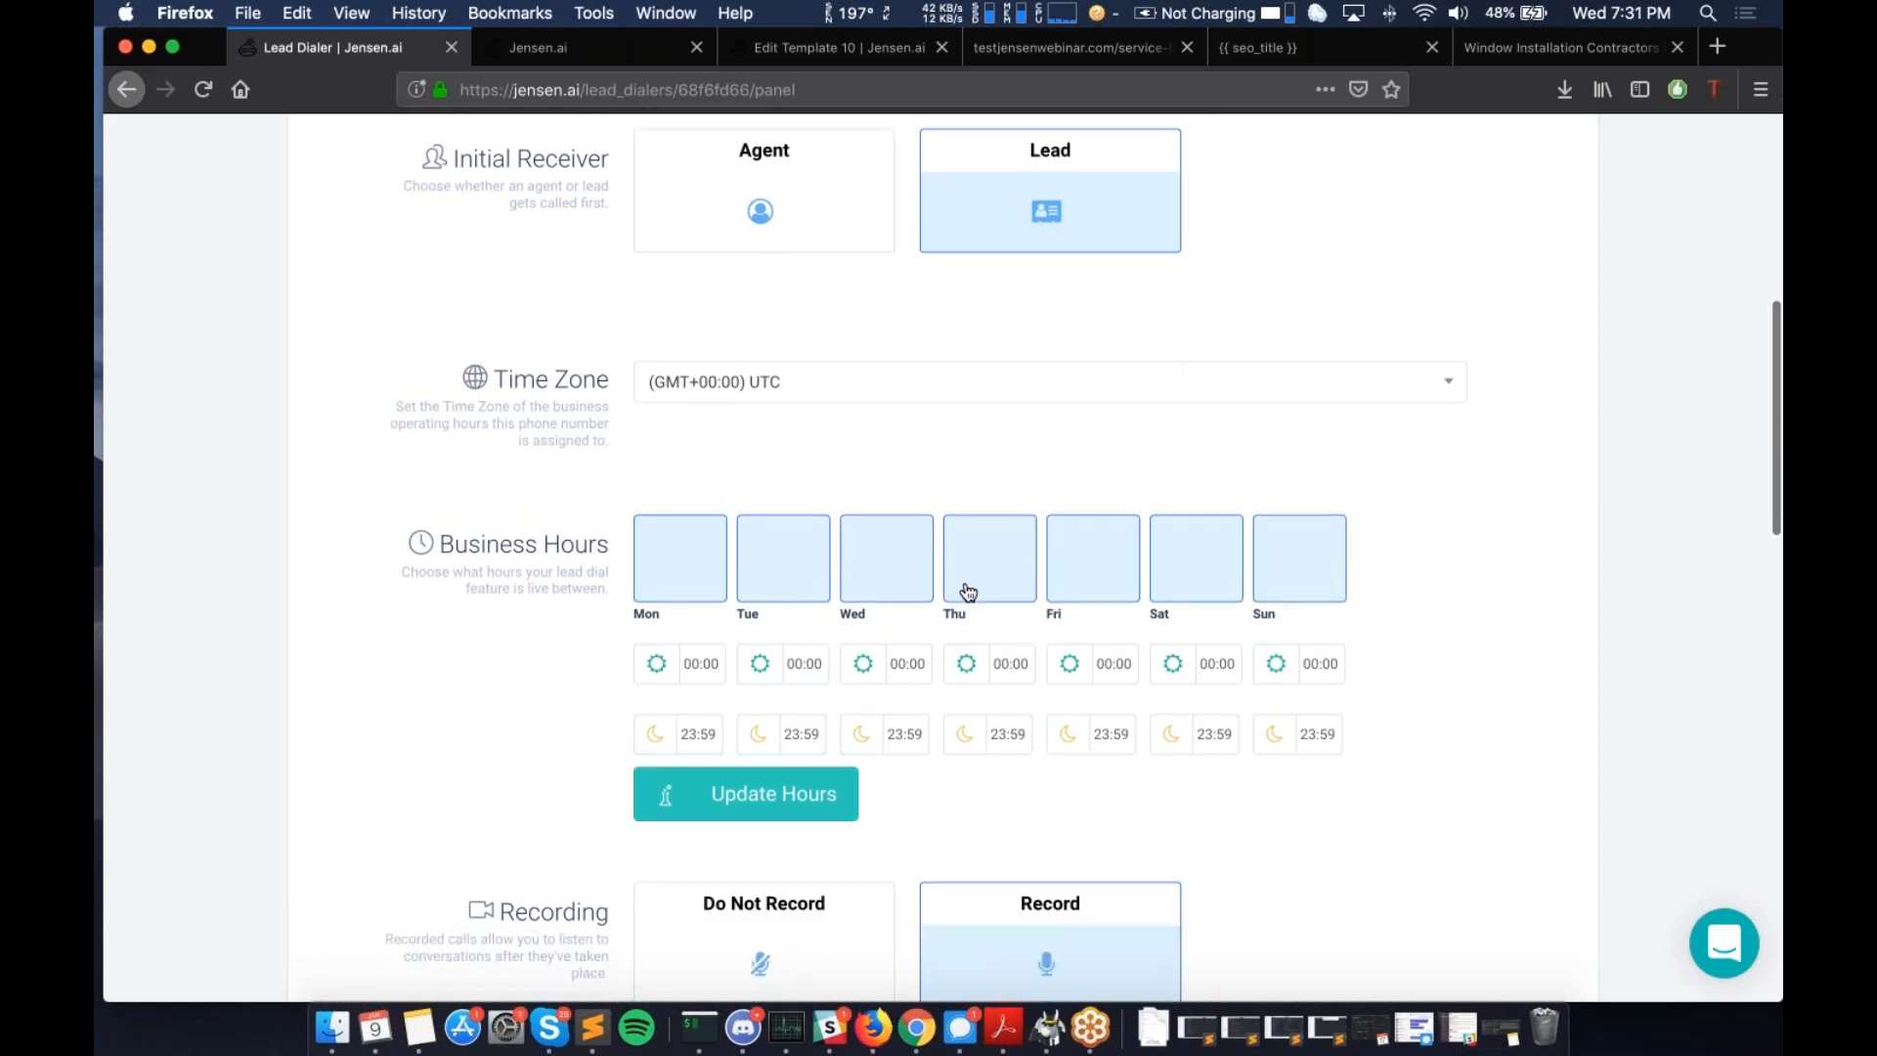
pyautogui.scroll(-15, 968, 592)
pyautogui.scroll(20, 410, 306)
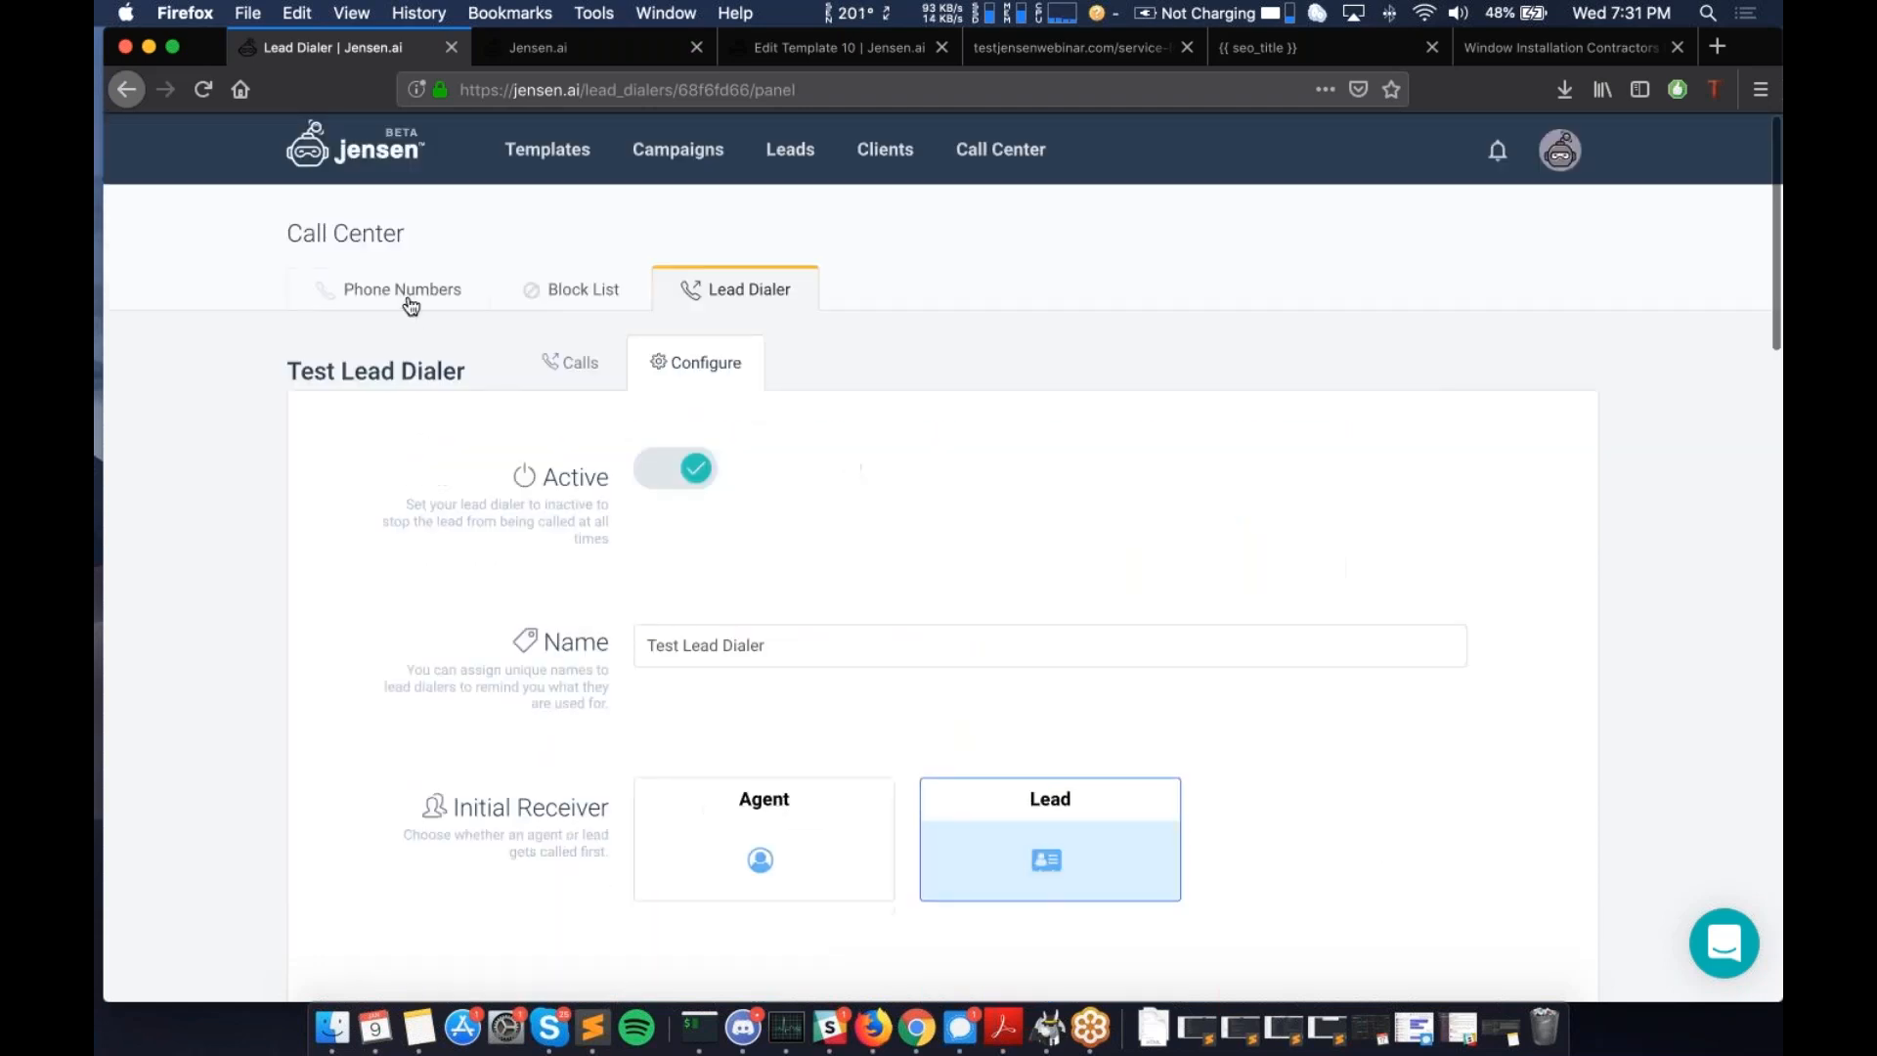
pyautogui.click(734, 304)
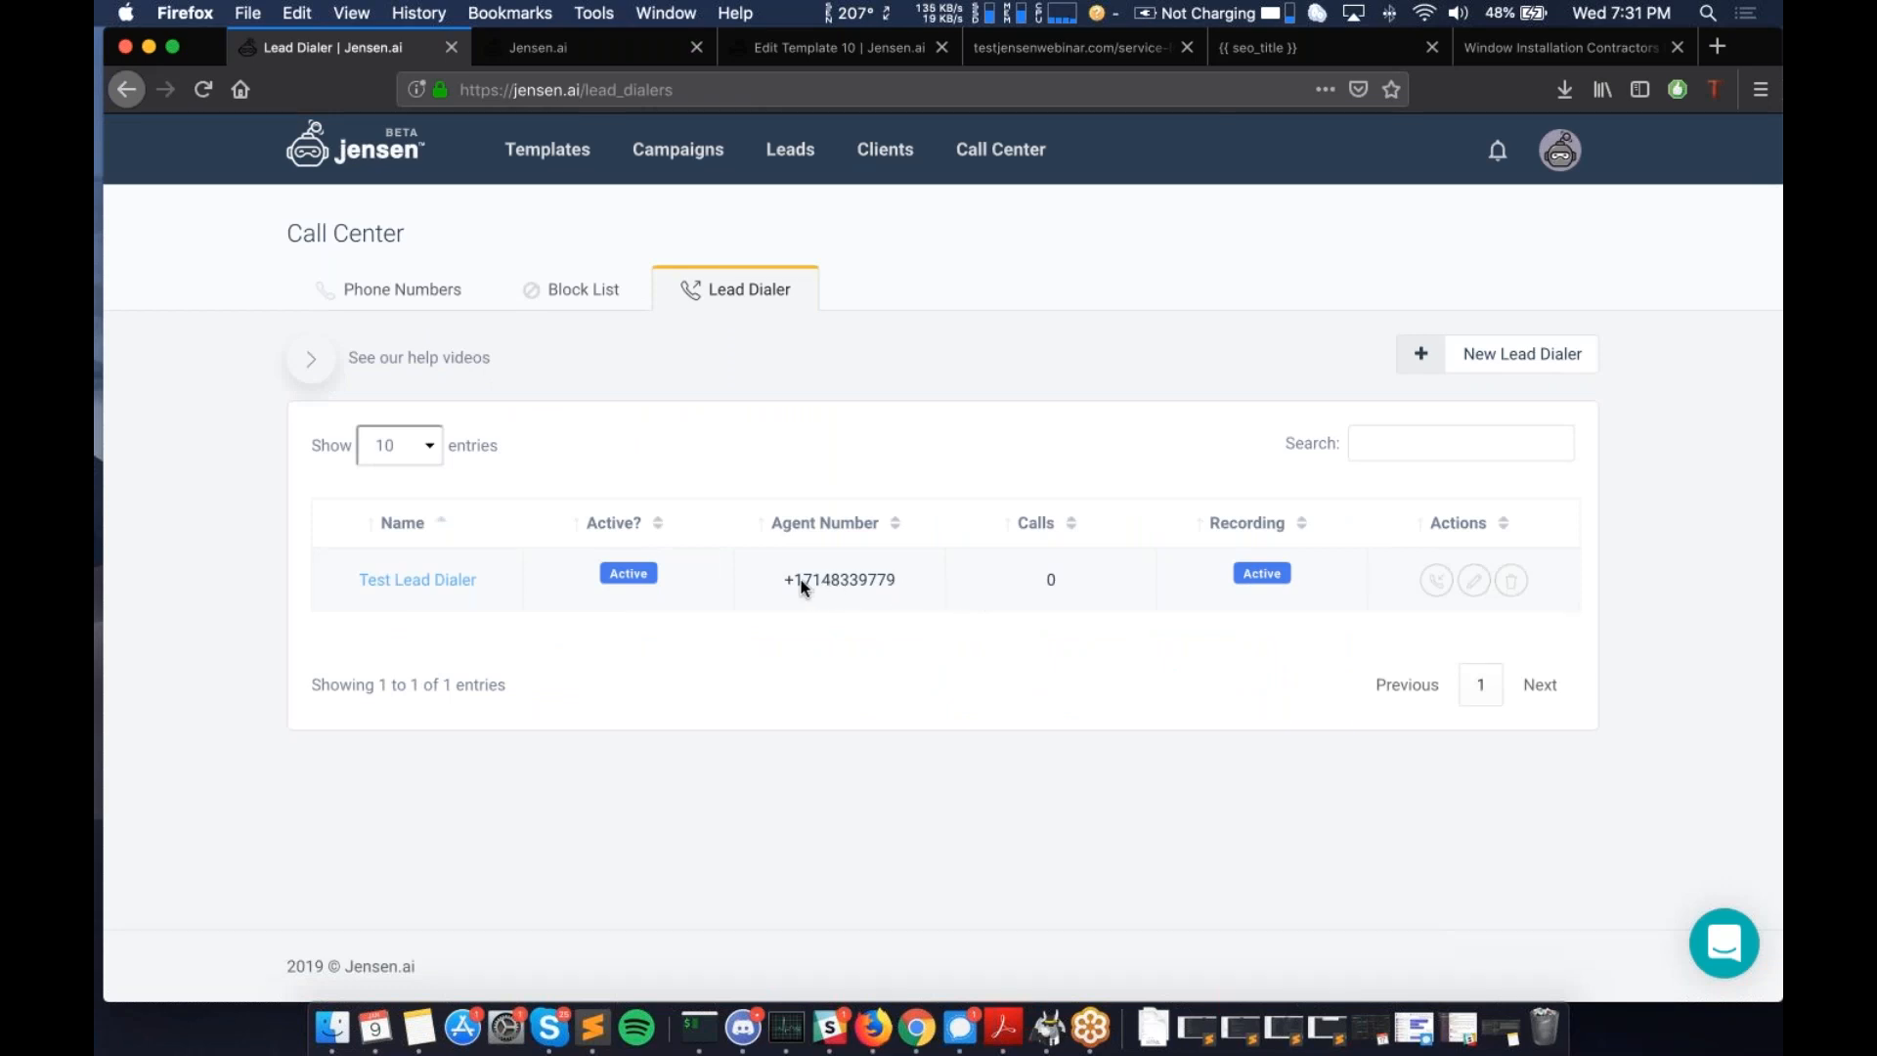
pyautogui.moveTo(782, 578); pyautogui.dragTo(898, 586)
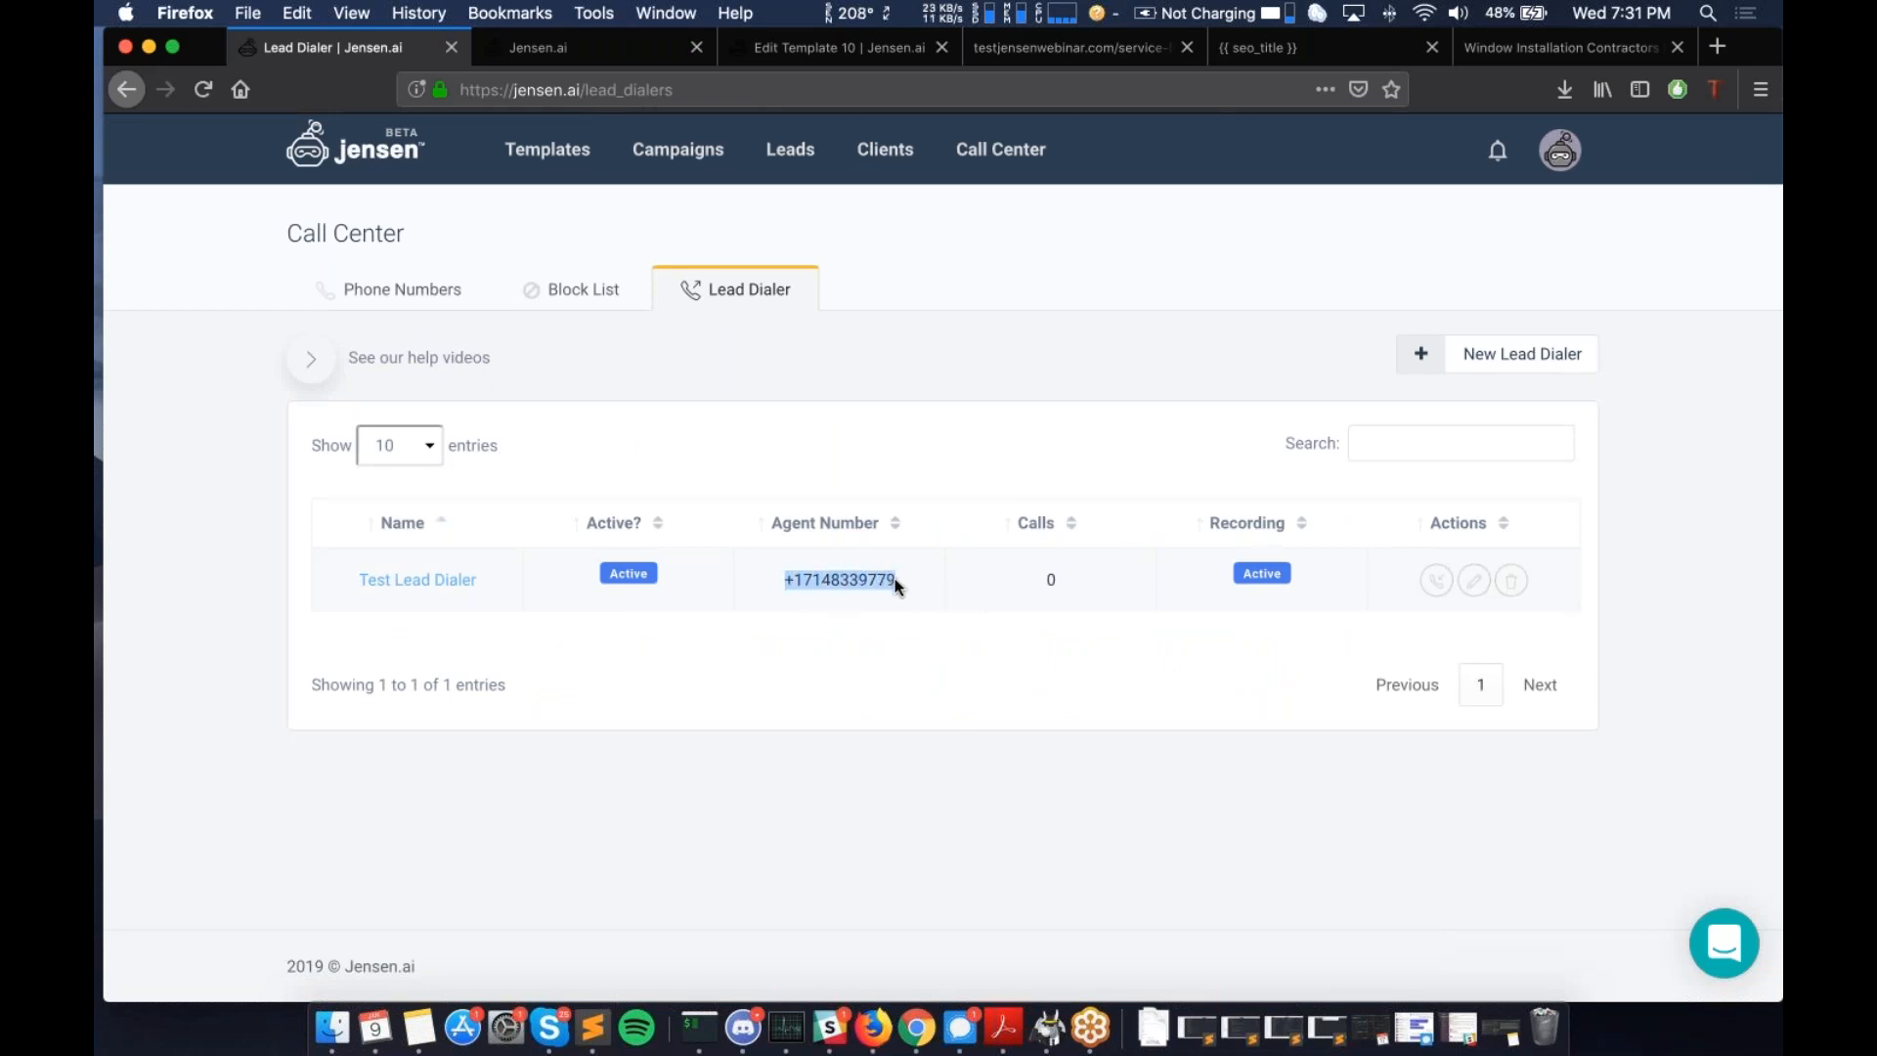
# - Navigate from Campaigns to the testjensenwebinar.com site in the Jensen Demos campaign
pyautogui.click(682, 155)
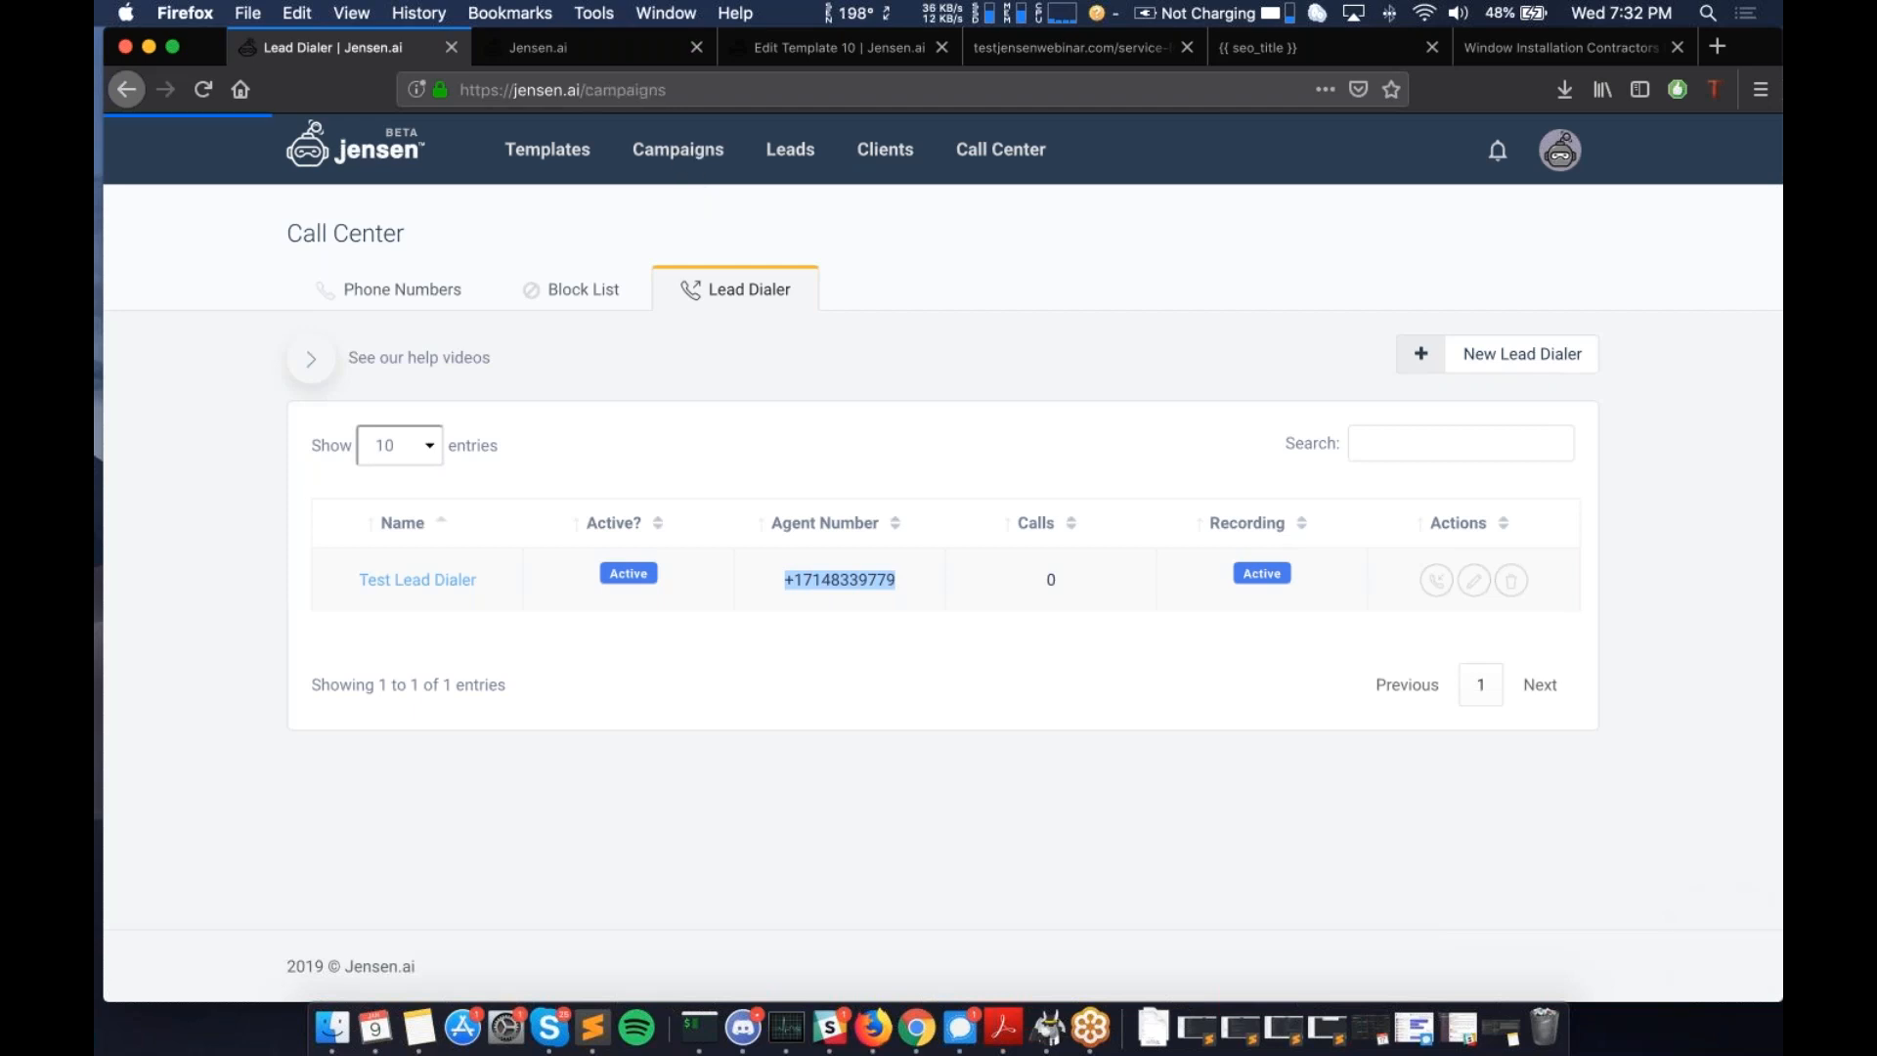
pyautogui.click(525, 543)
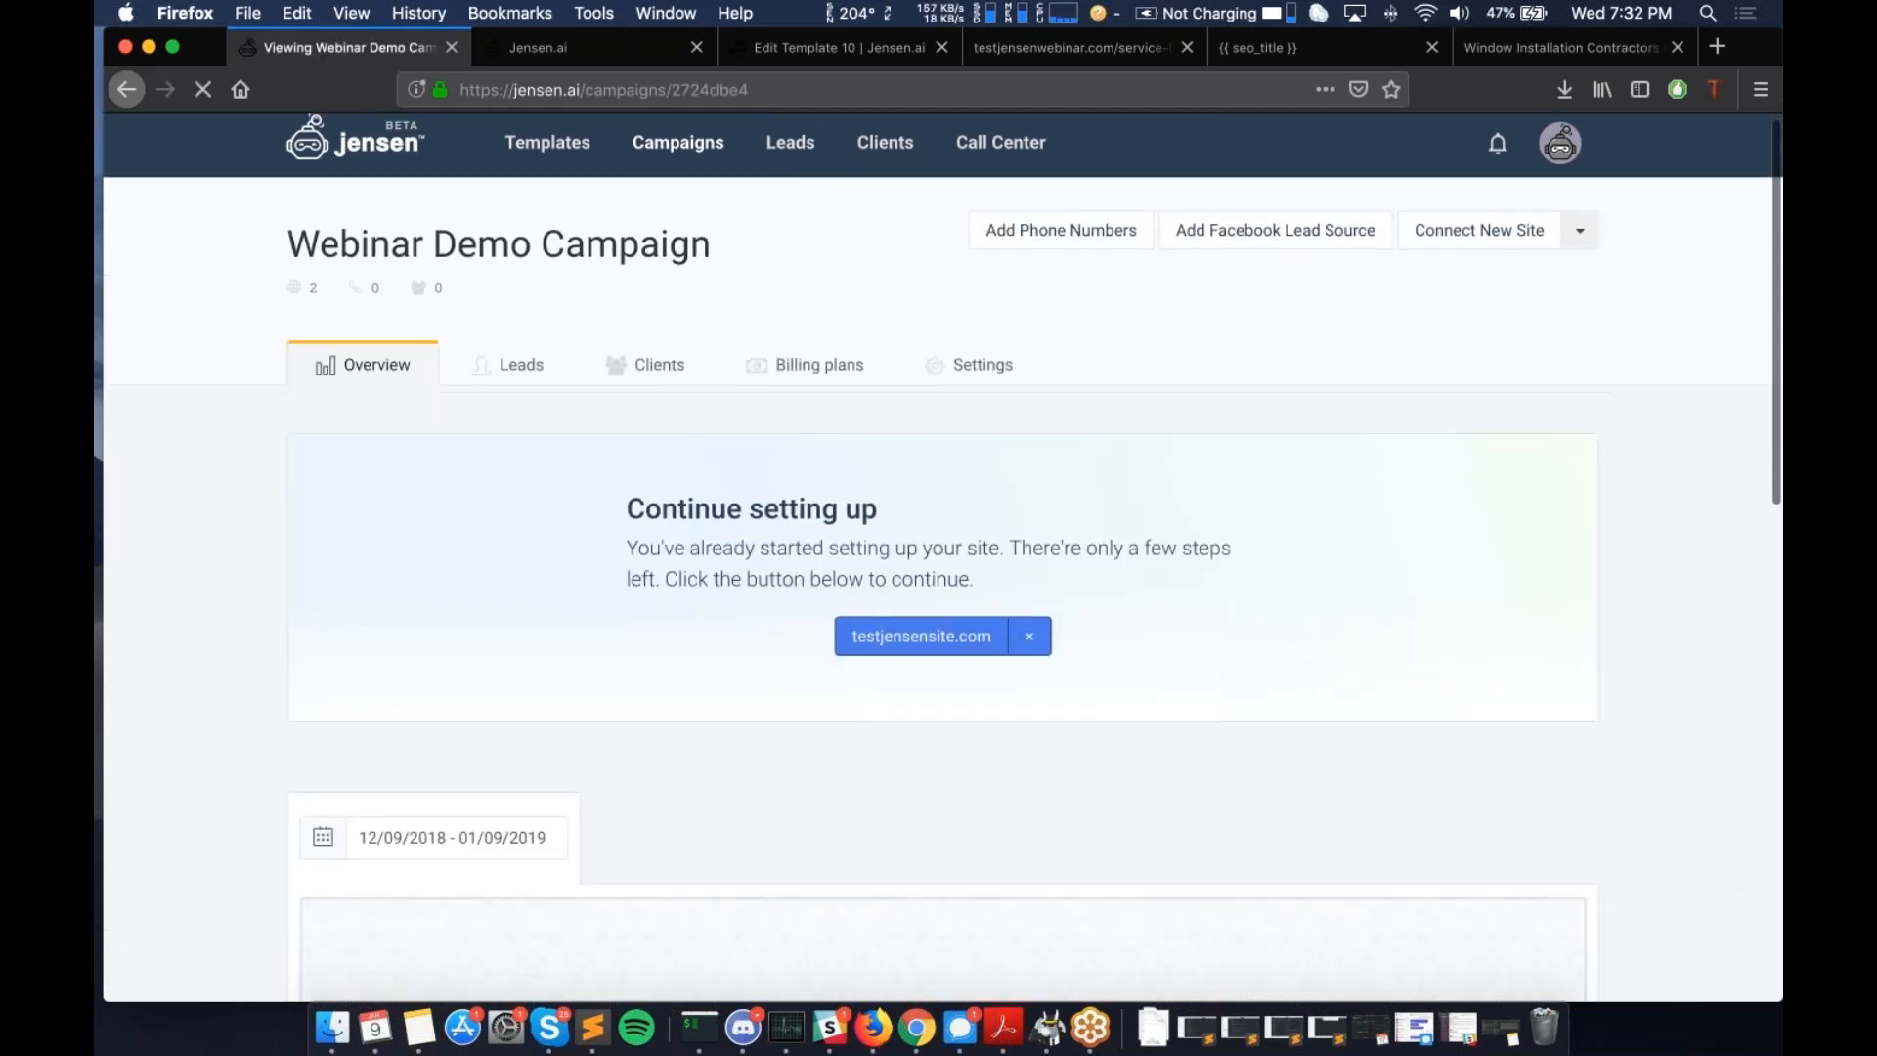
pyautogui.scroll(-4, 786, 547)
pyautogui.click(128, 91)
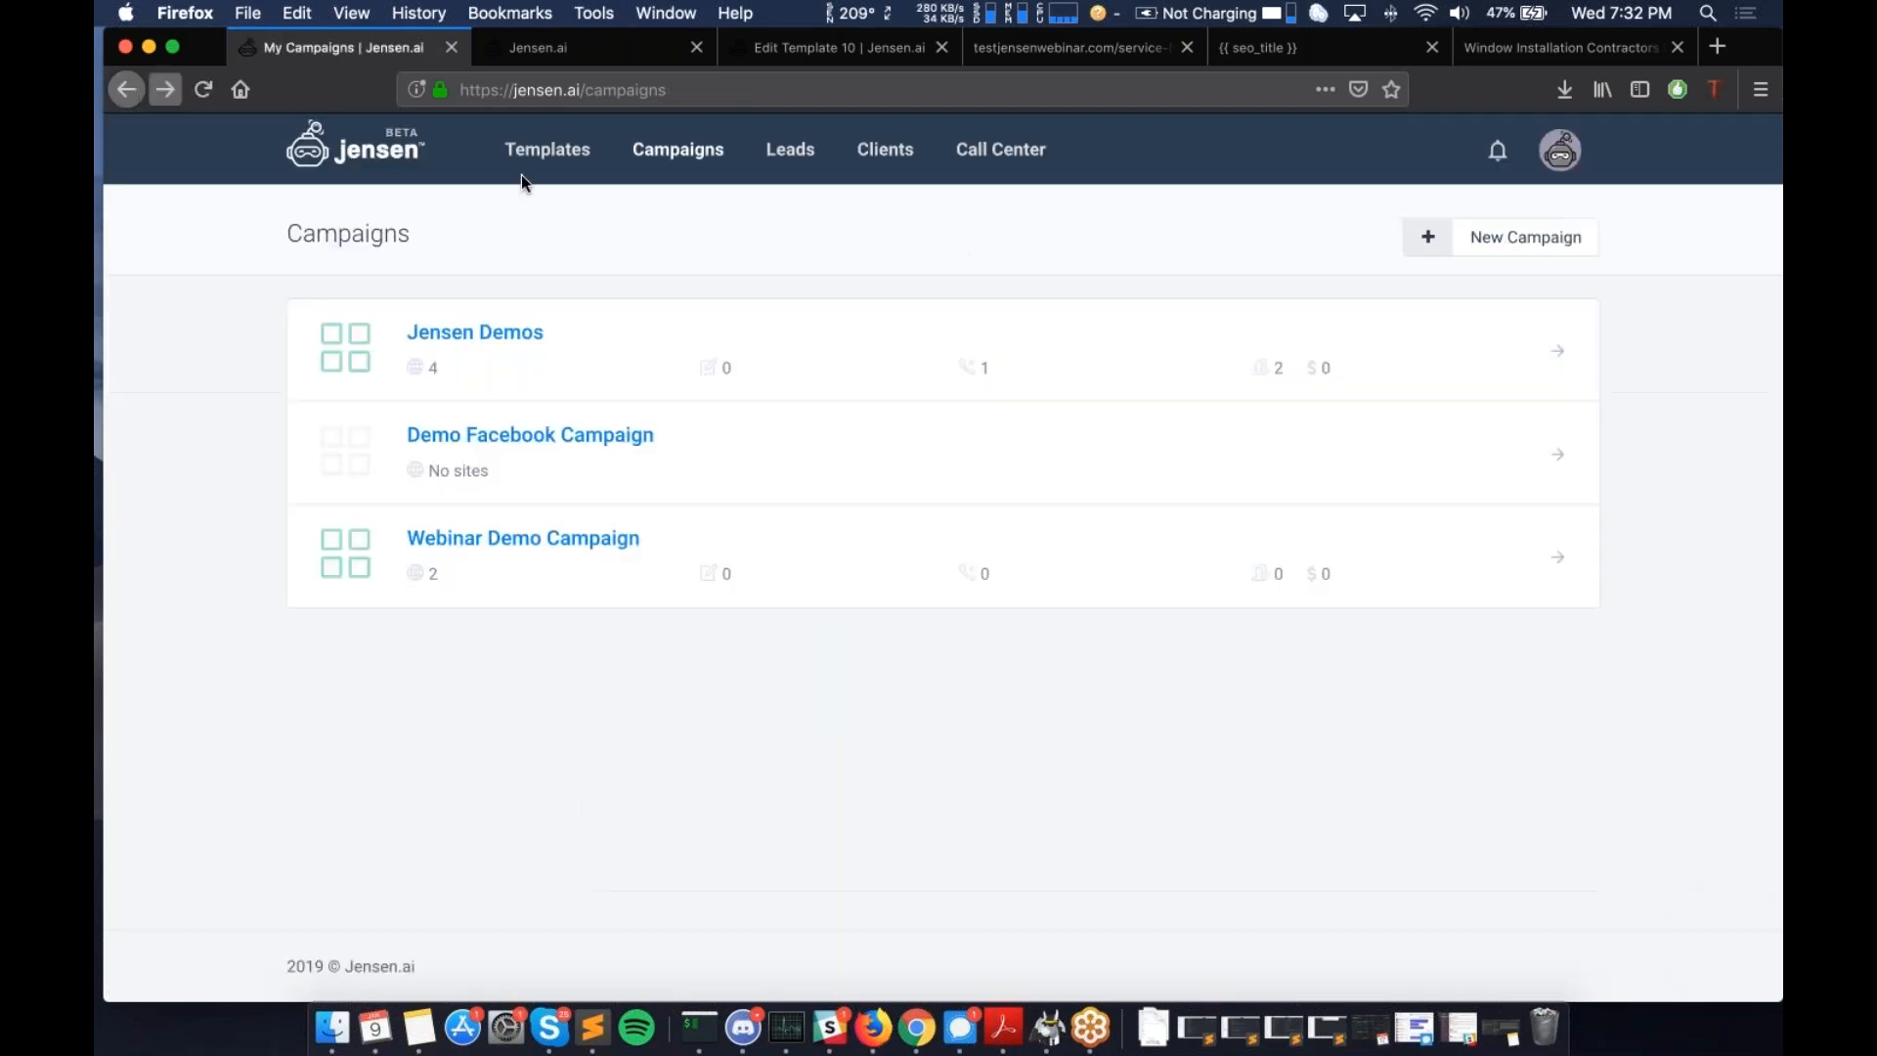
pyautogui.click(510, 333)
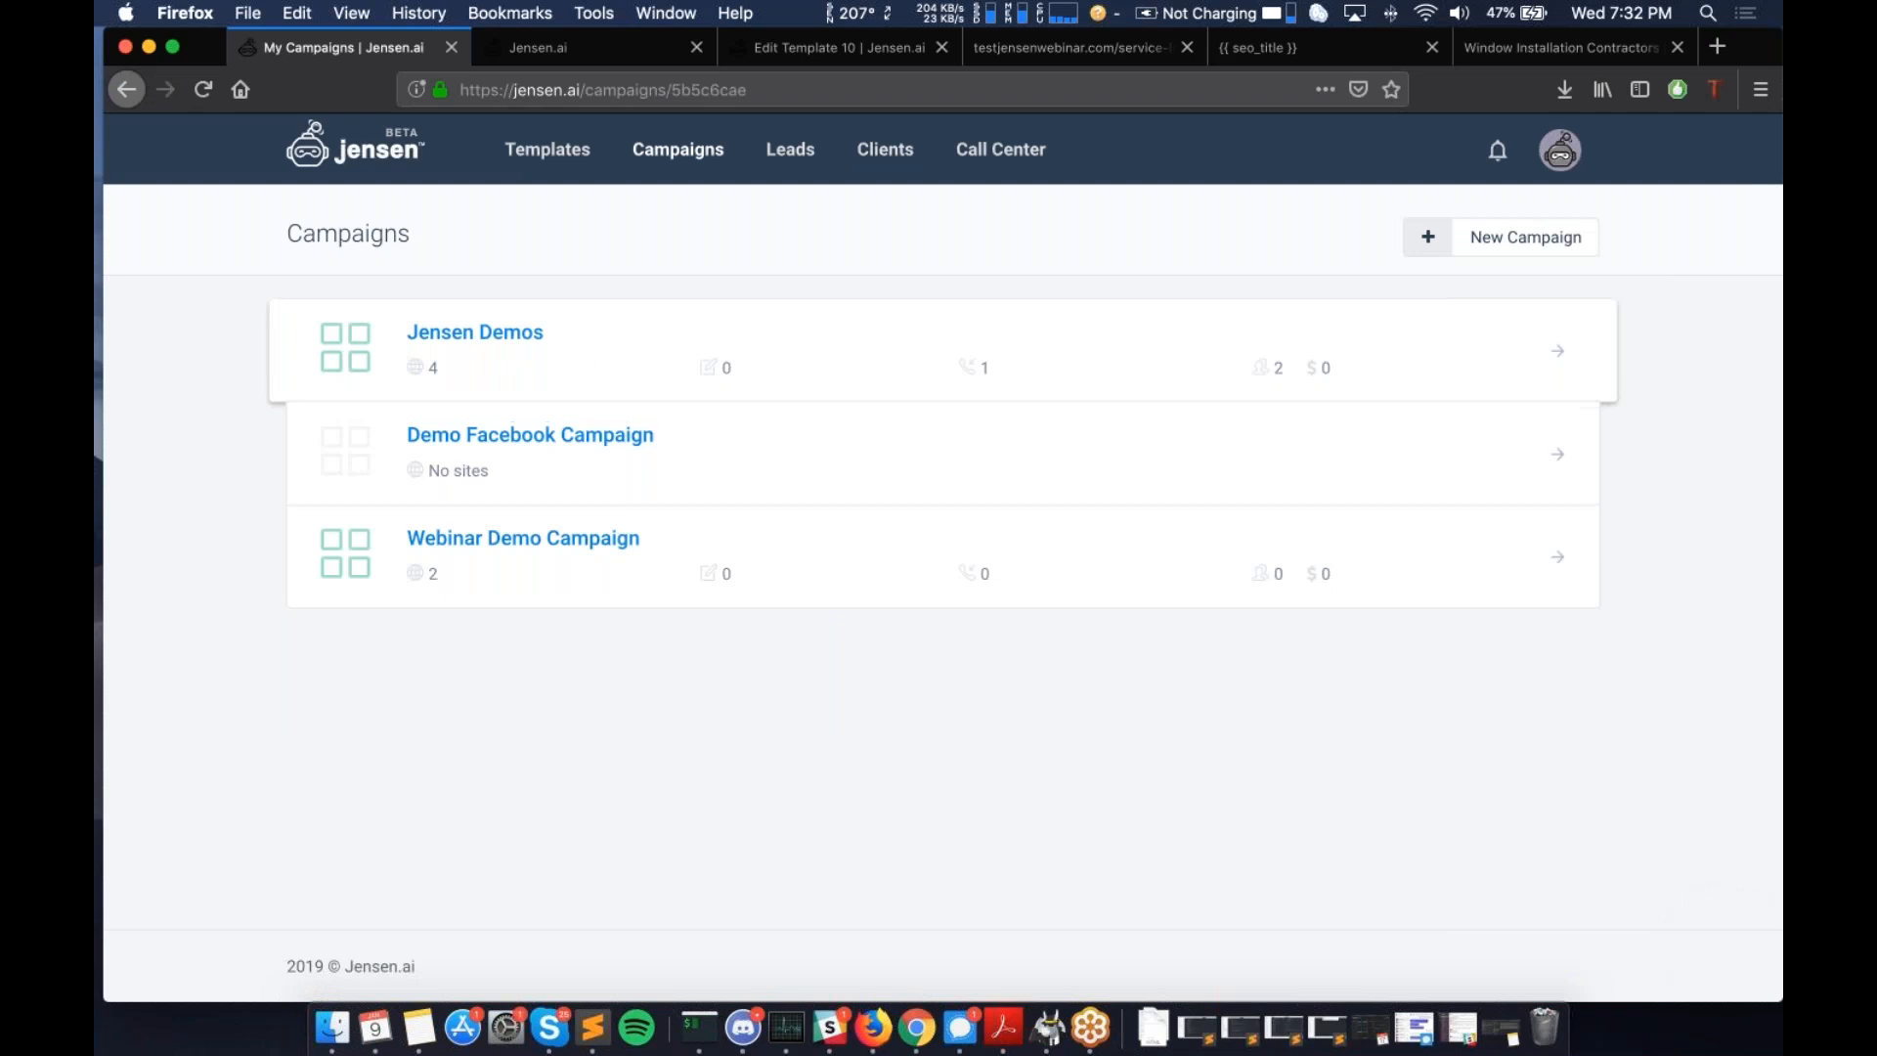
pyautogui.scroll(-5, 700, 512)
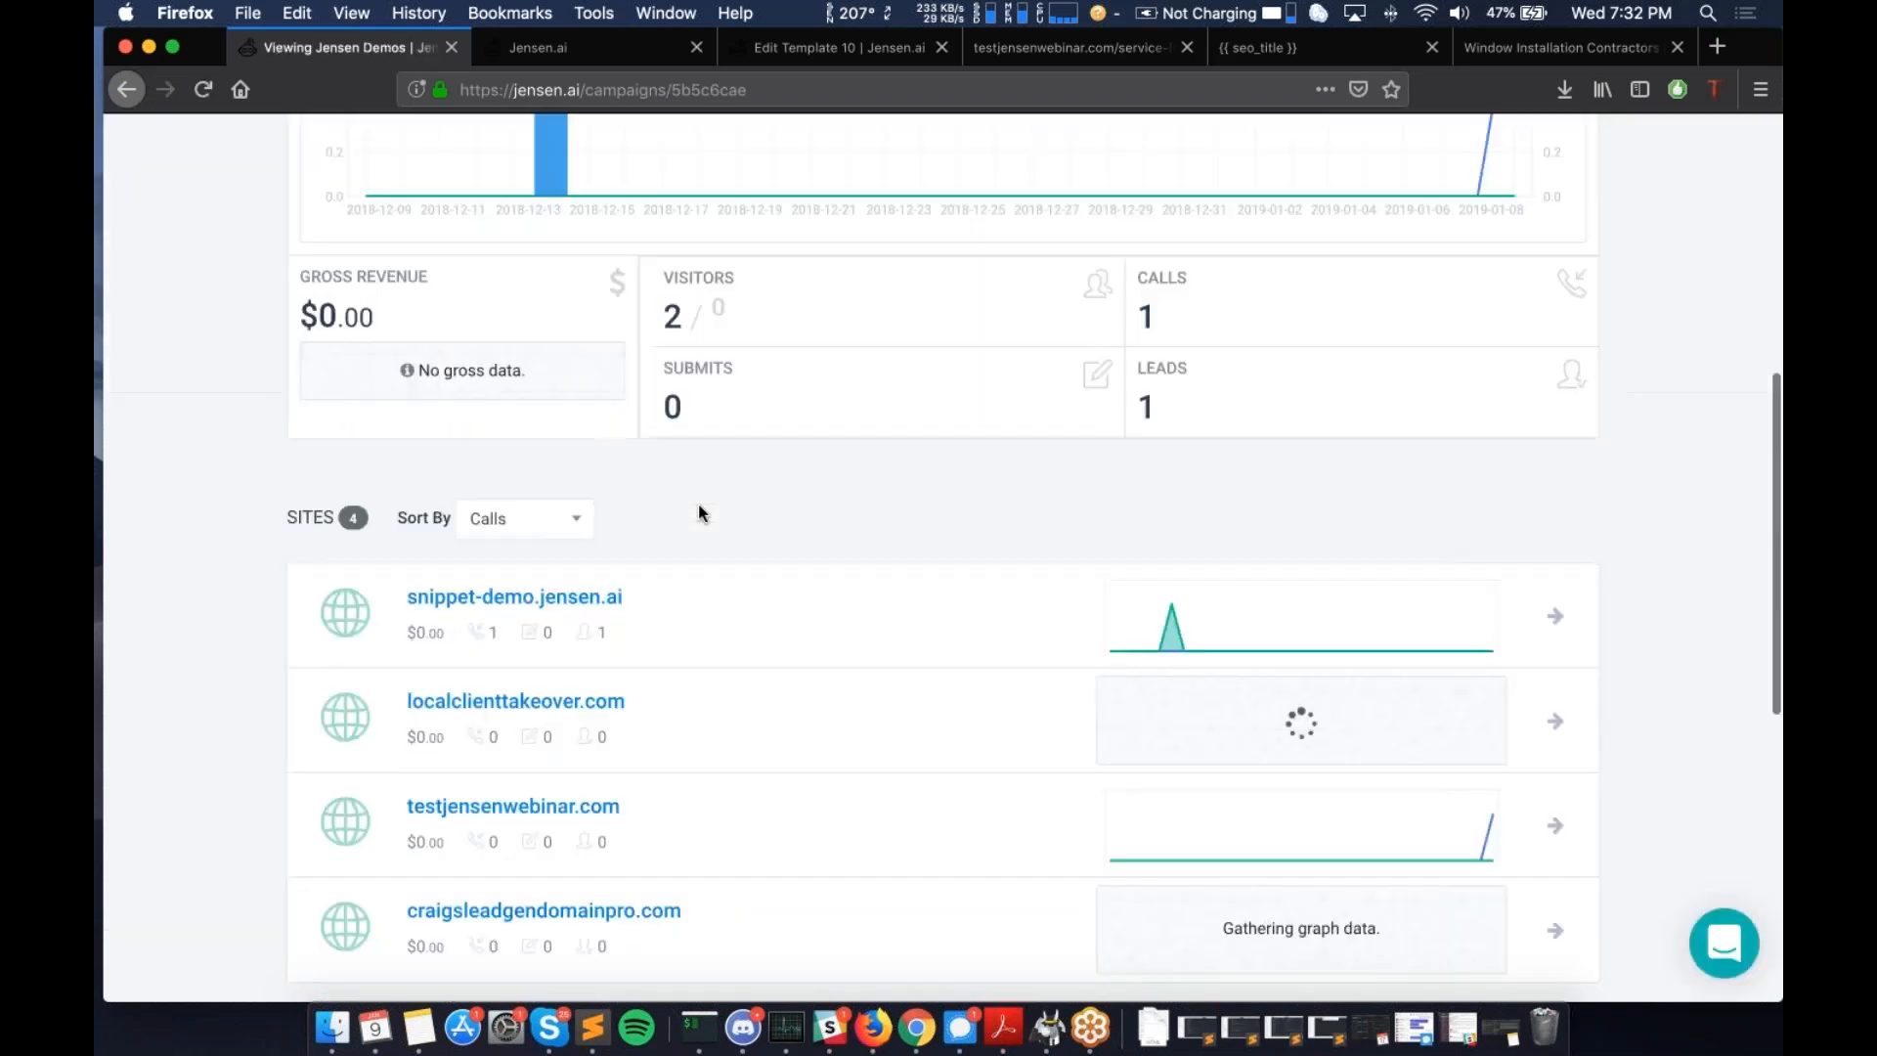
pyautogui.scroll(-1, 700, 512)
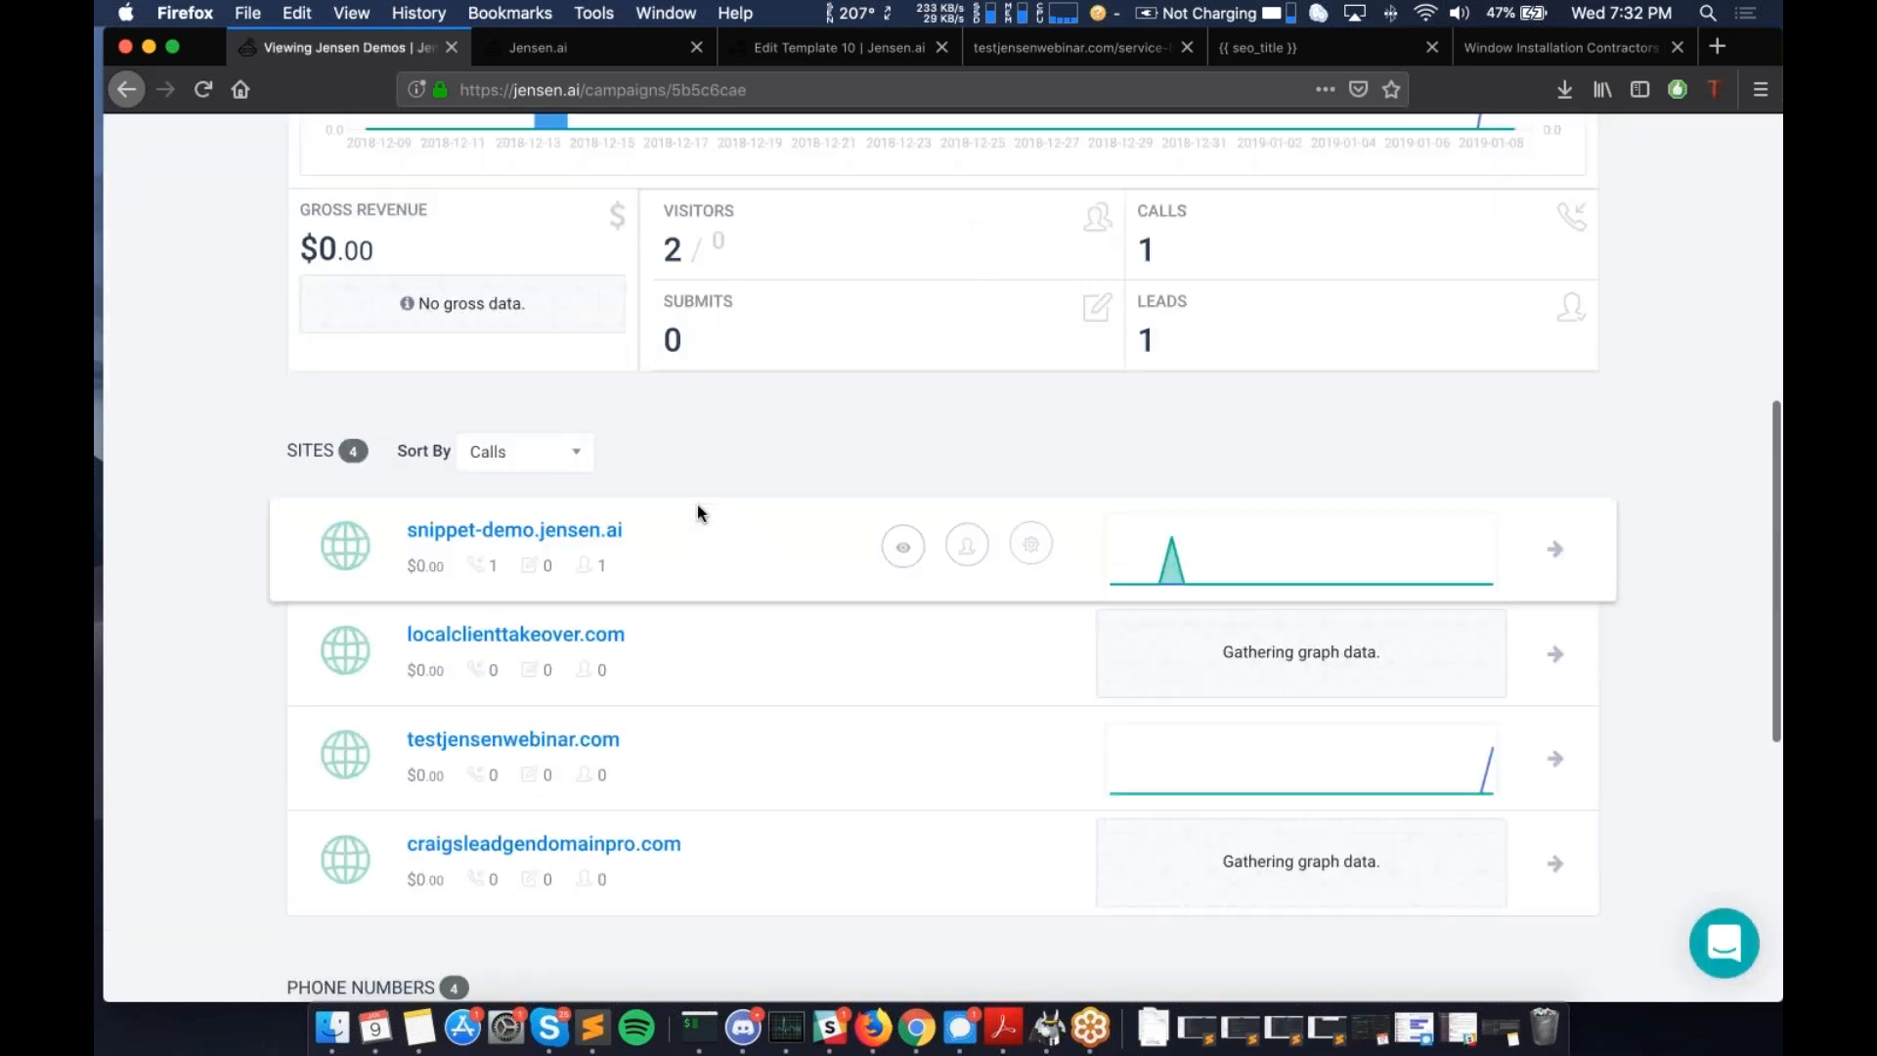
pyautogui.click(569, 734)
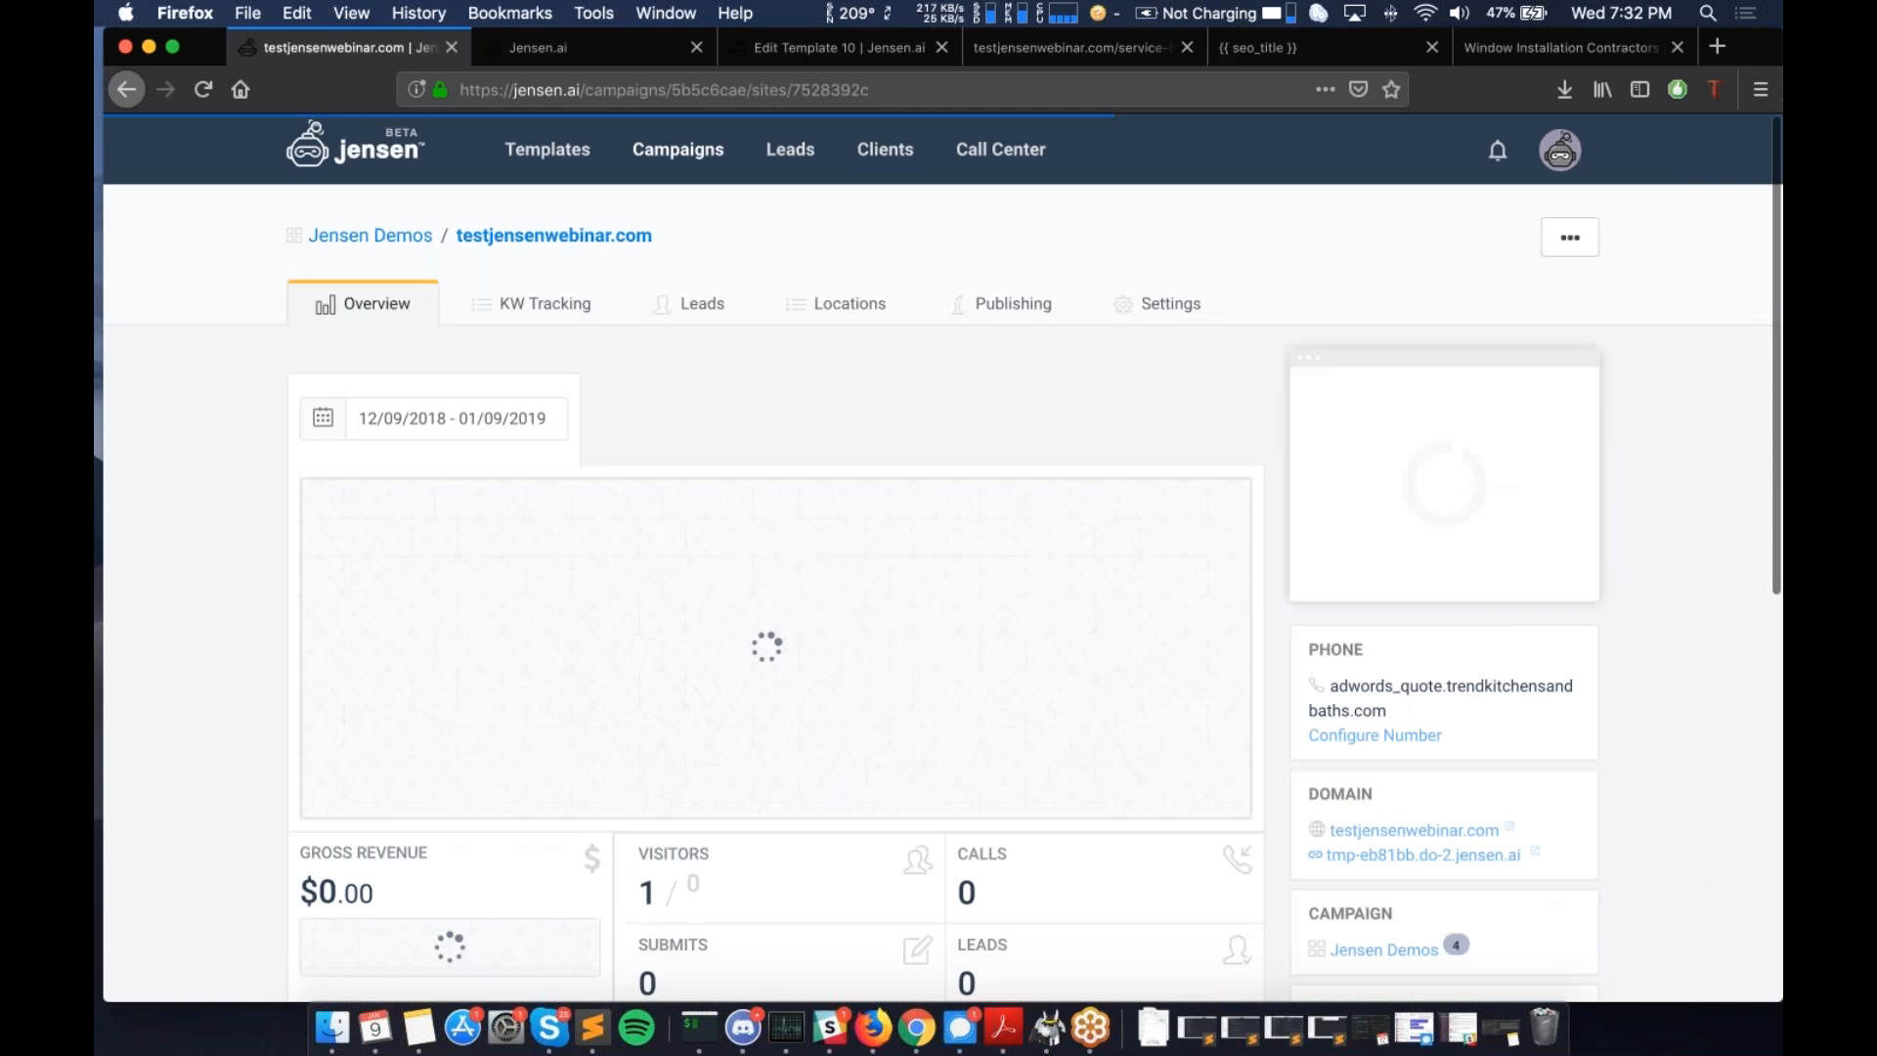
# - Open the site's Settings at step 3. Site Forms
pyautogui.click(1172, 307)
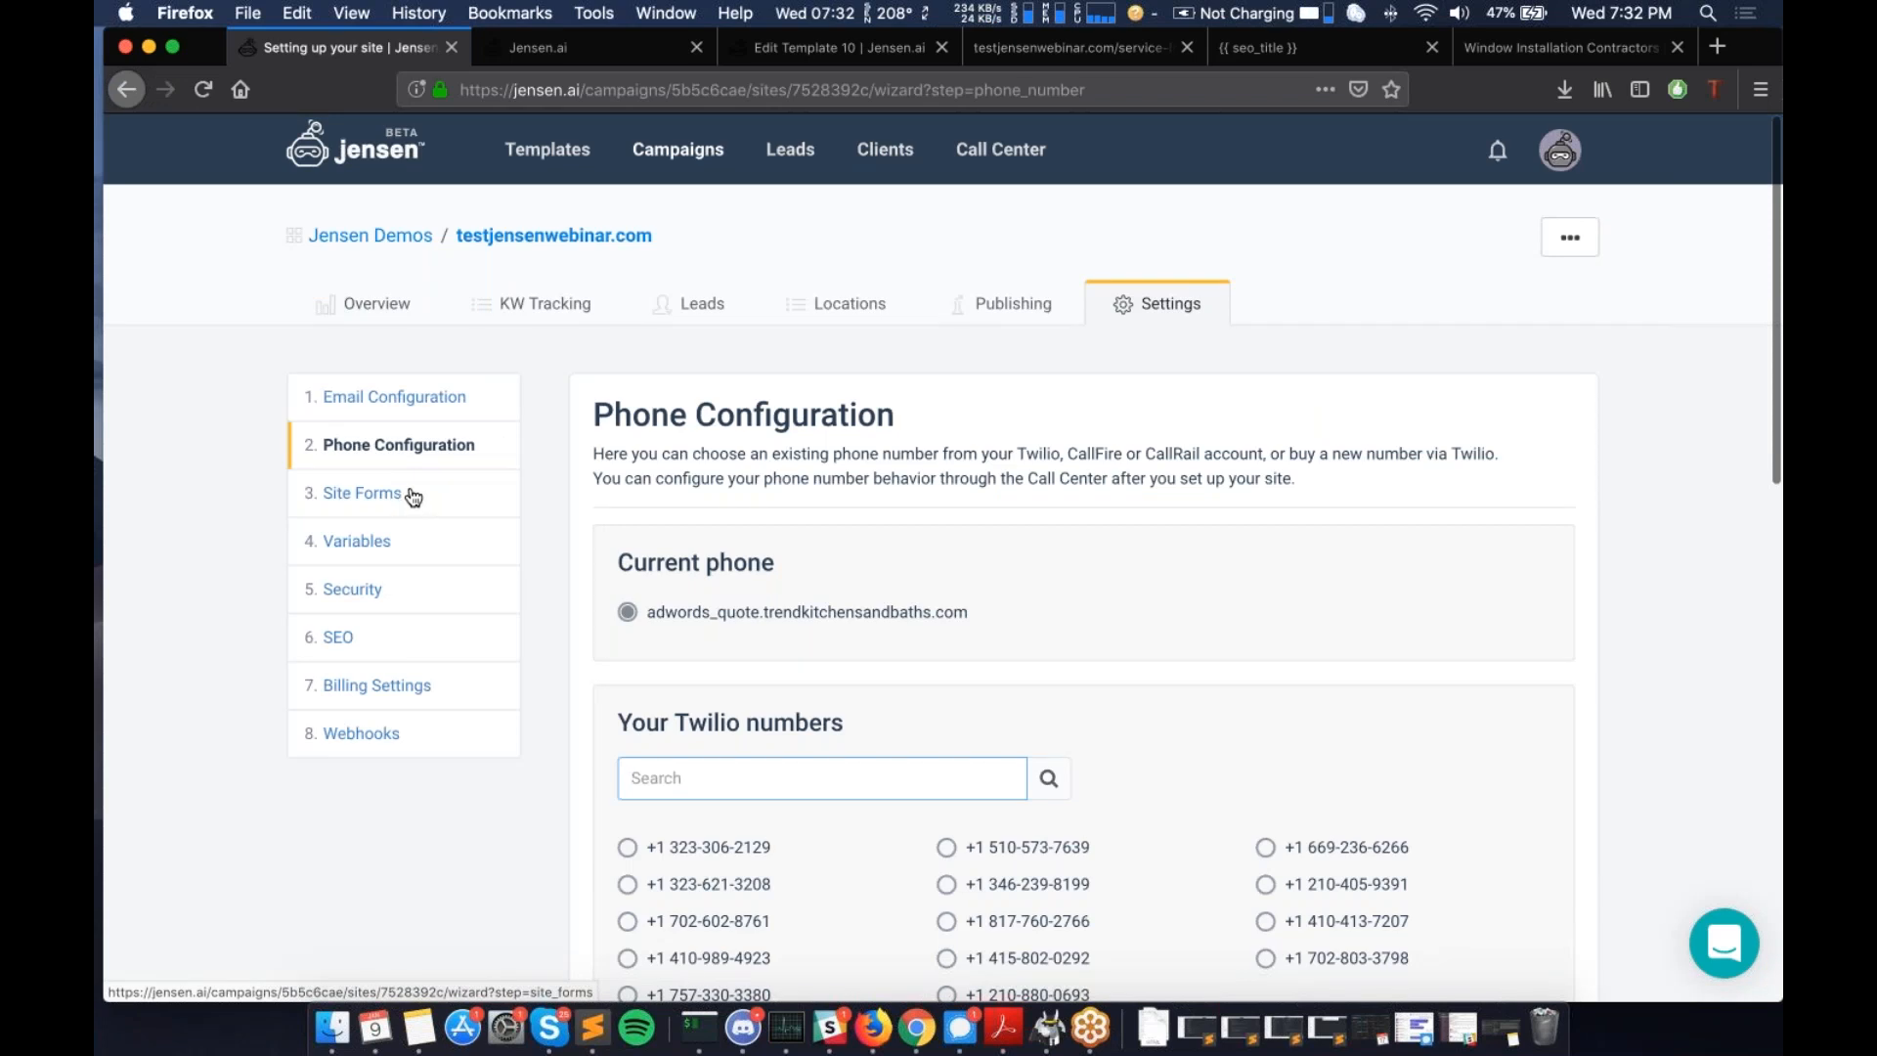
pyautogui.scroll(-1, 697, 564)
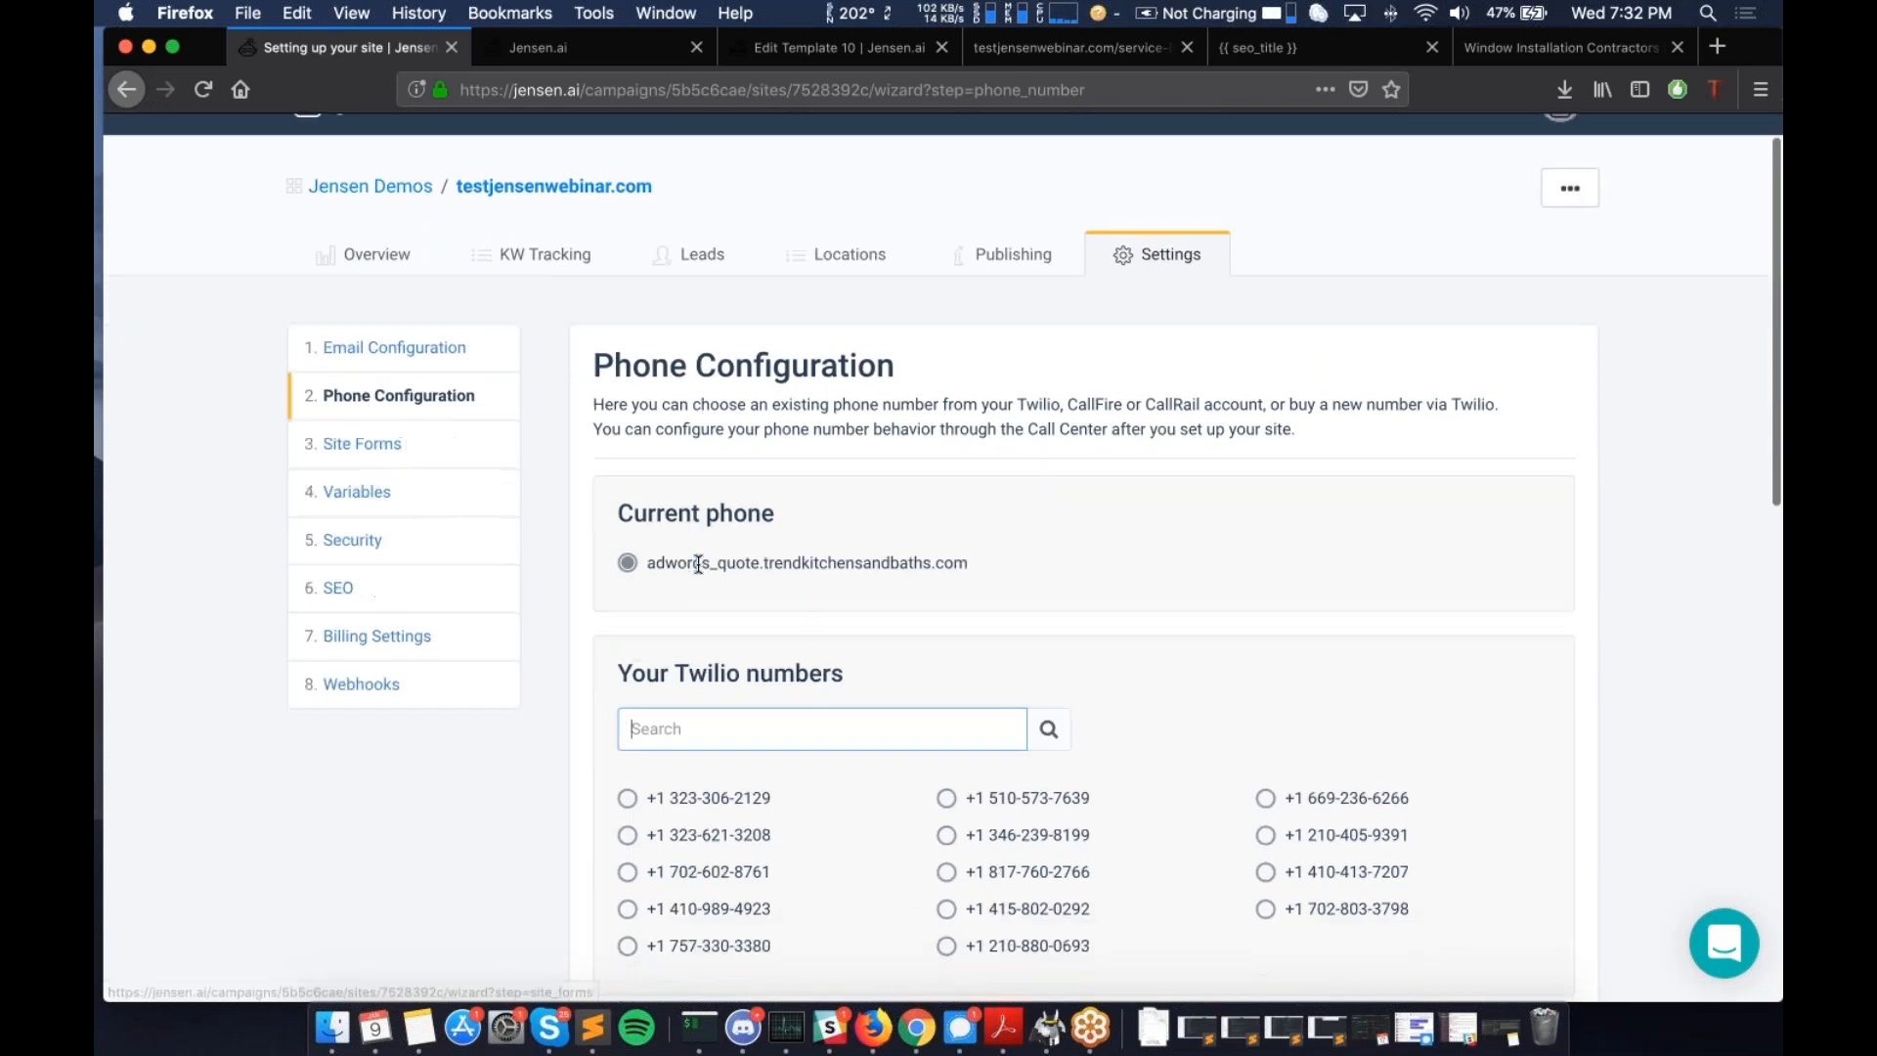
pyautogui.scroll(-3, 698, 564)
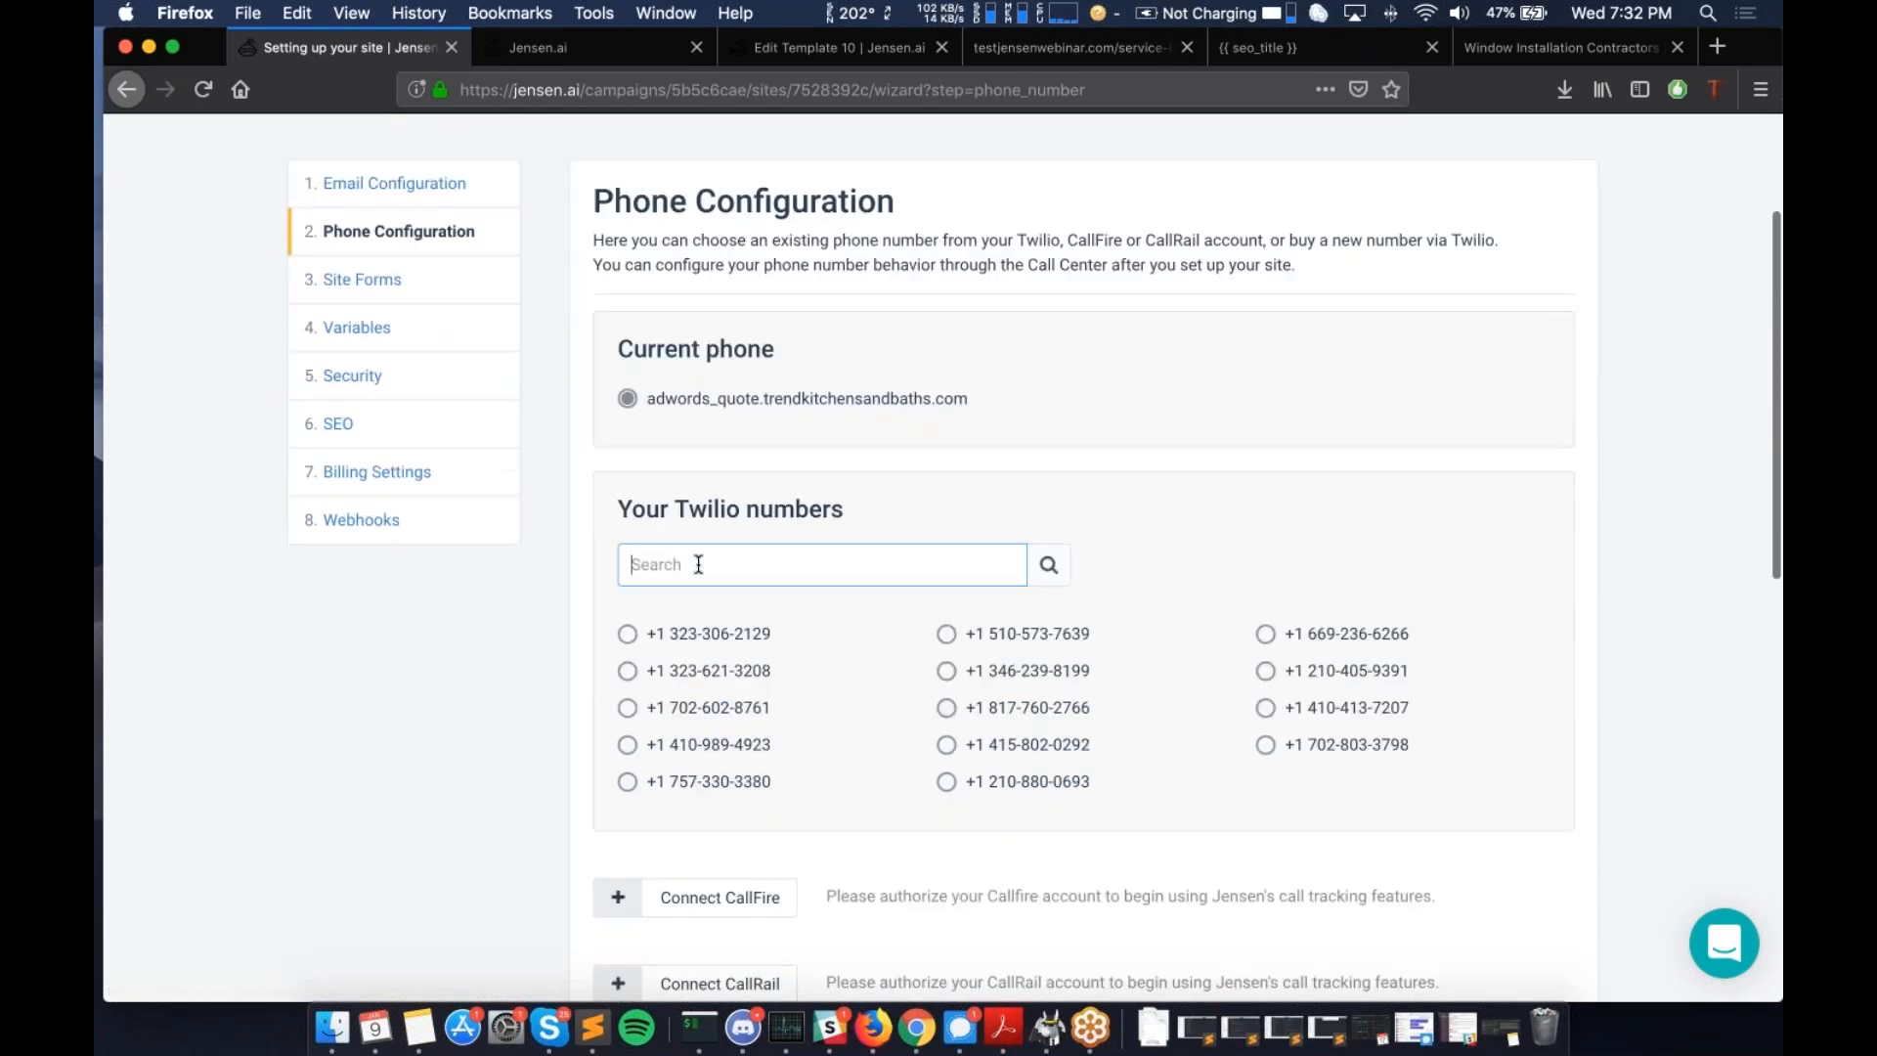
pyautogui.scroll(4, 698, 564)
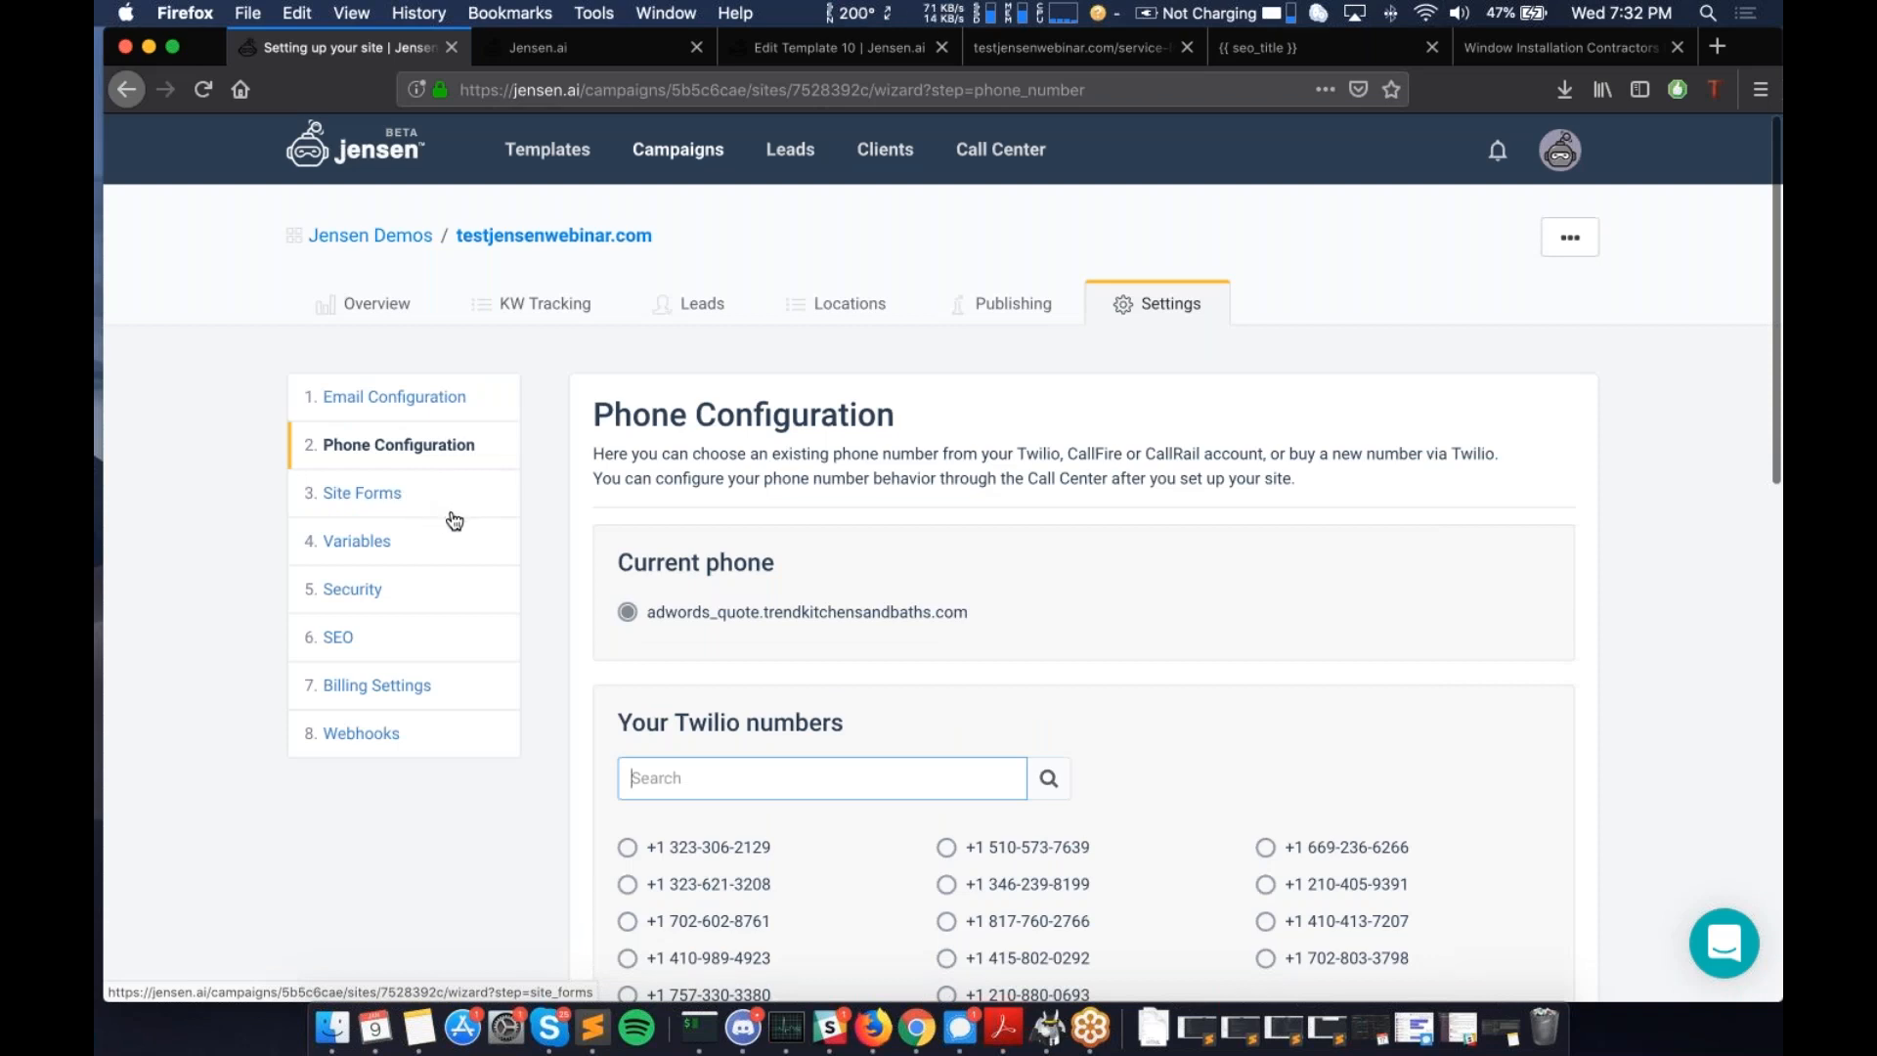
pyautogui.click(423, 506)
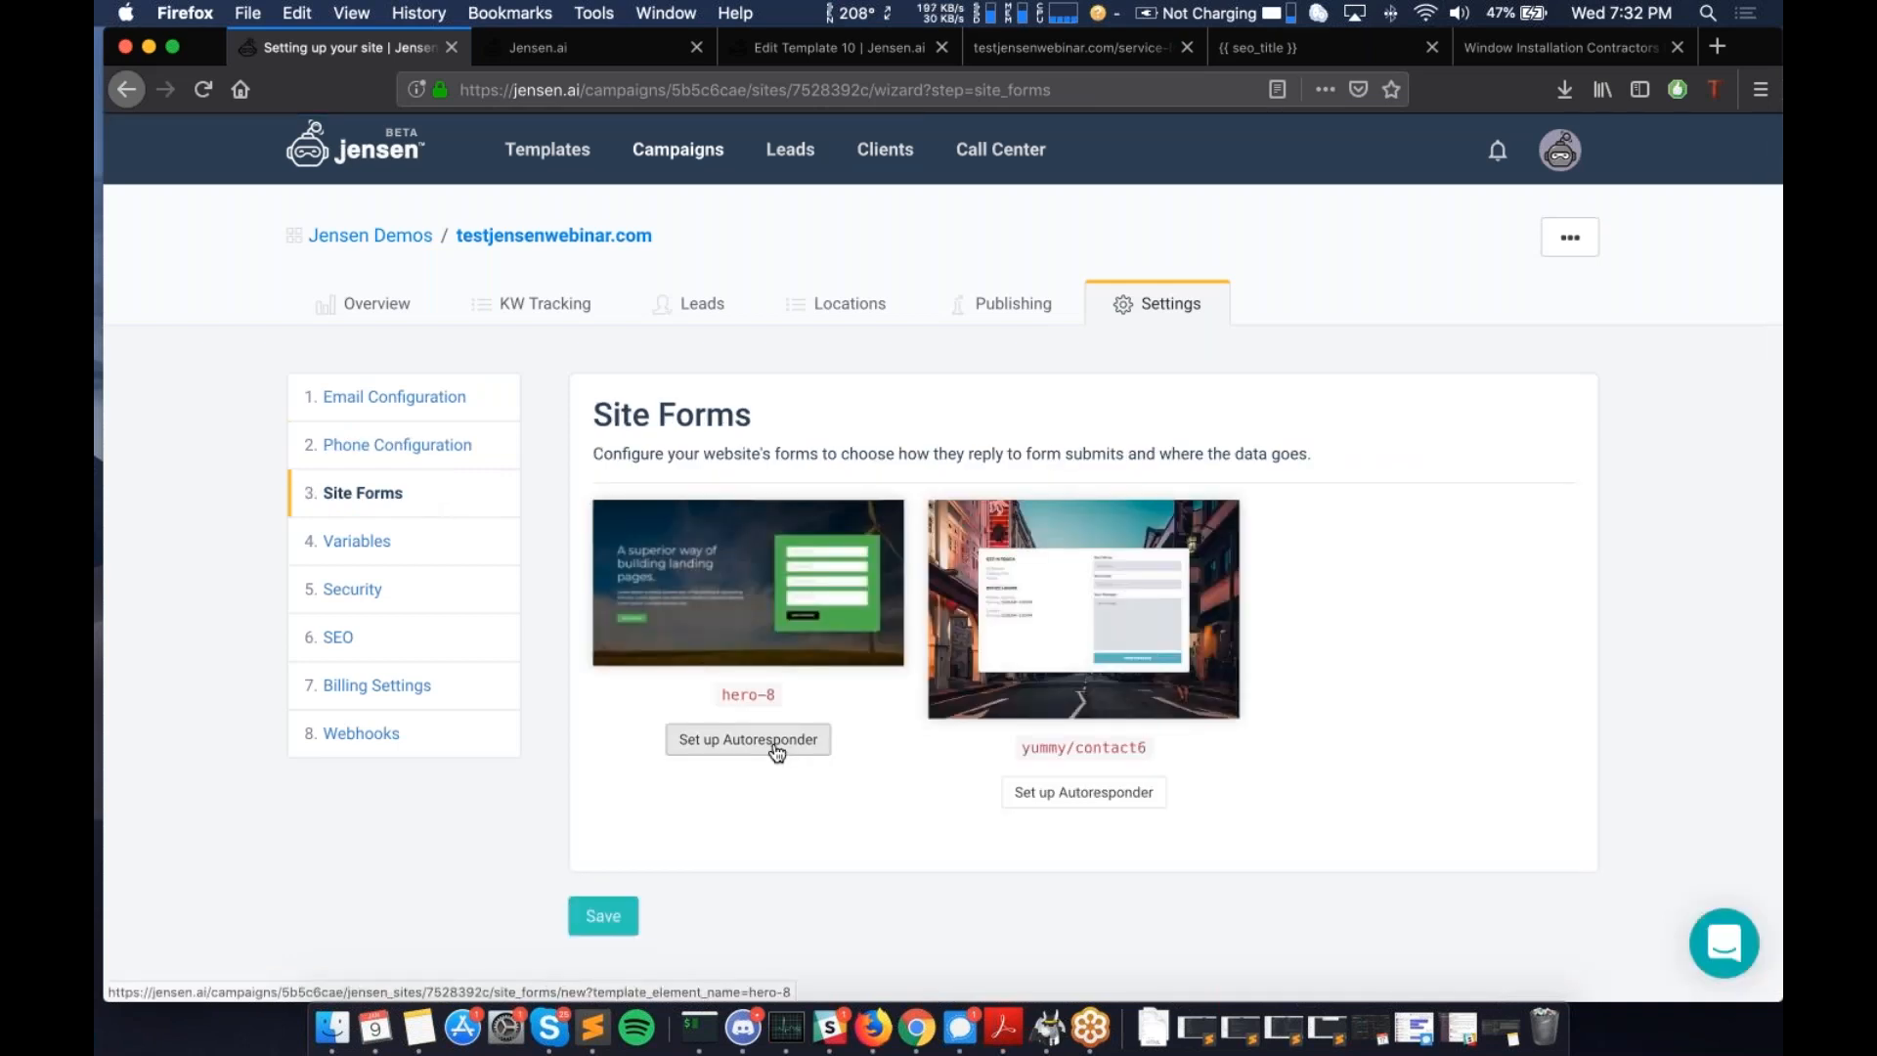
# - Give the hero-8 form Test Lead Dialer as its lead dialer and save
pyautogui.click(777, 741)
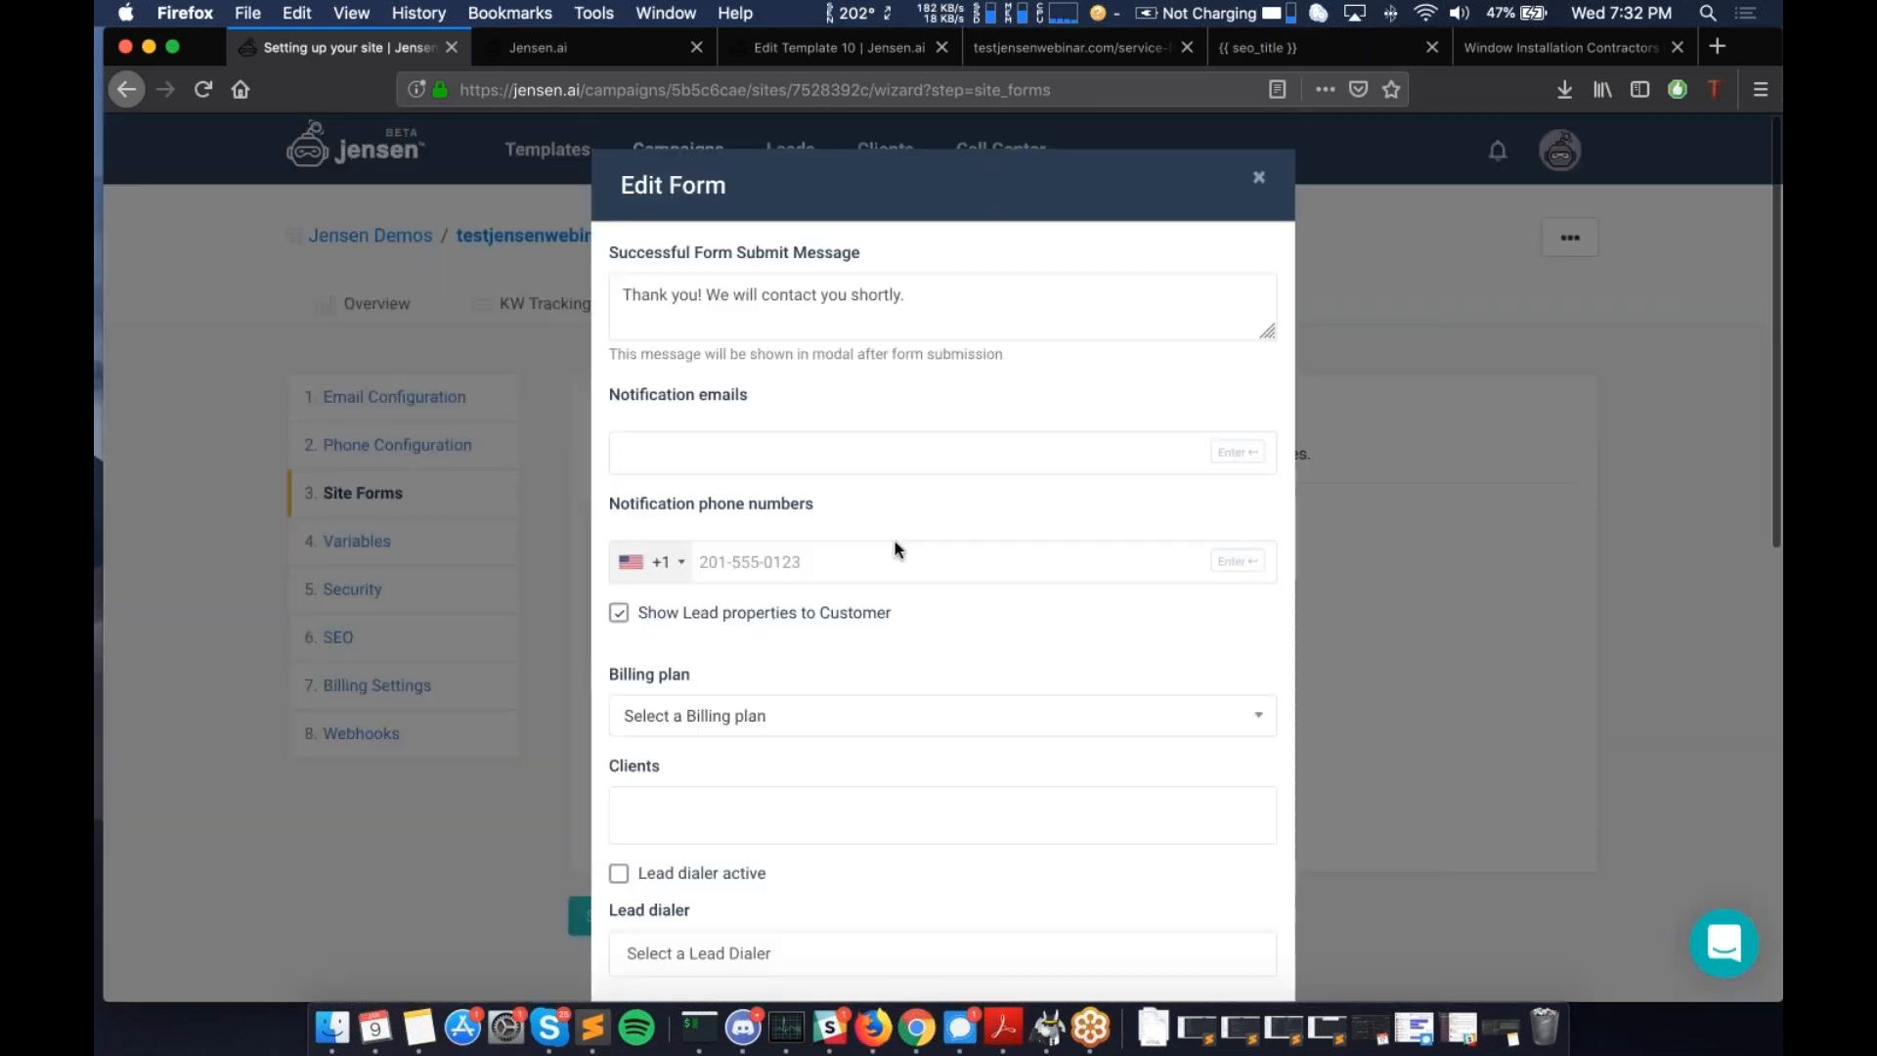
pyautogui.scroll(-5, 991, 743)
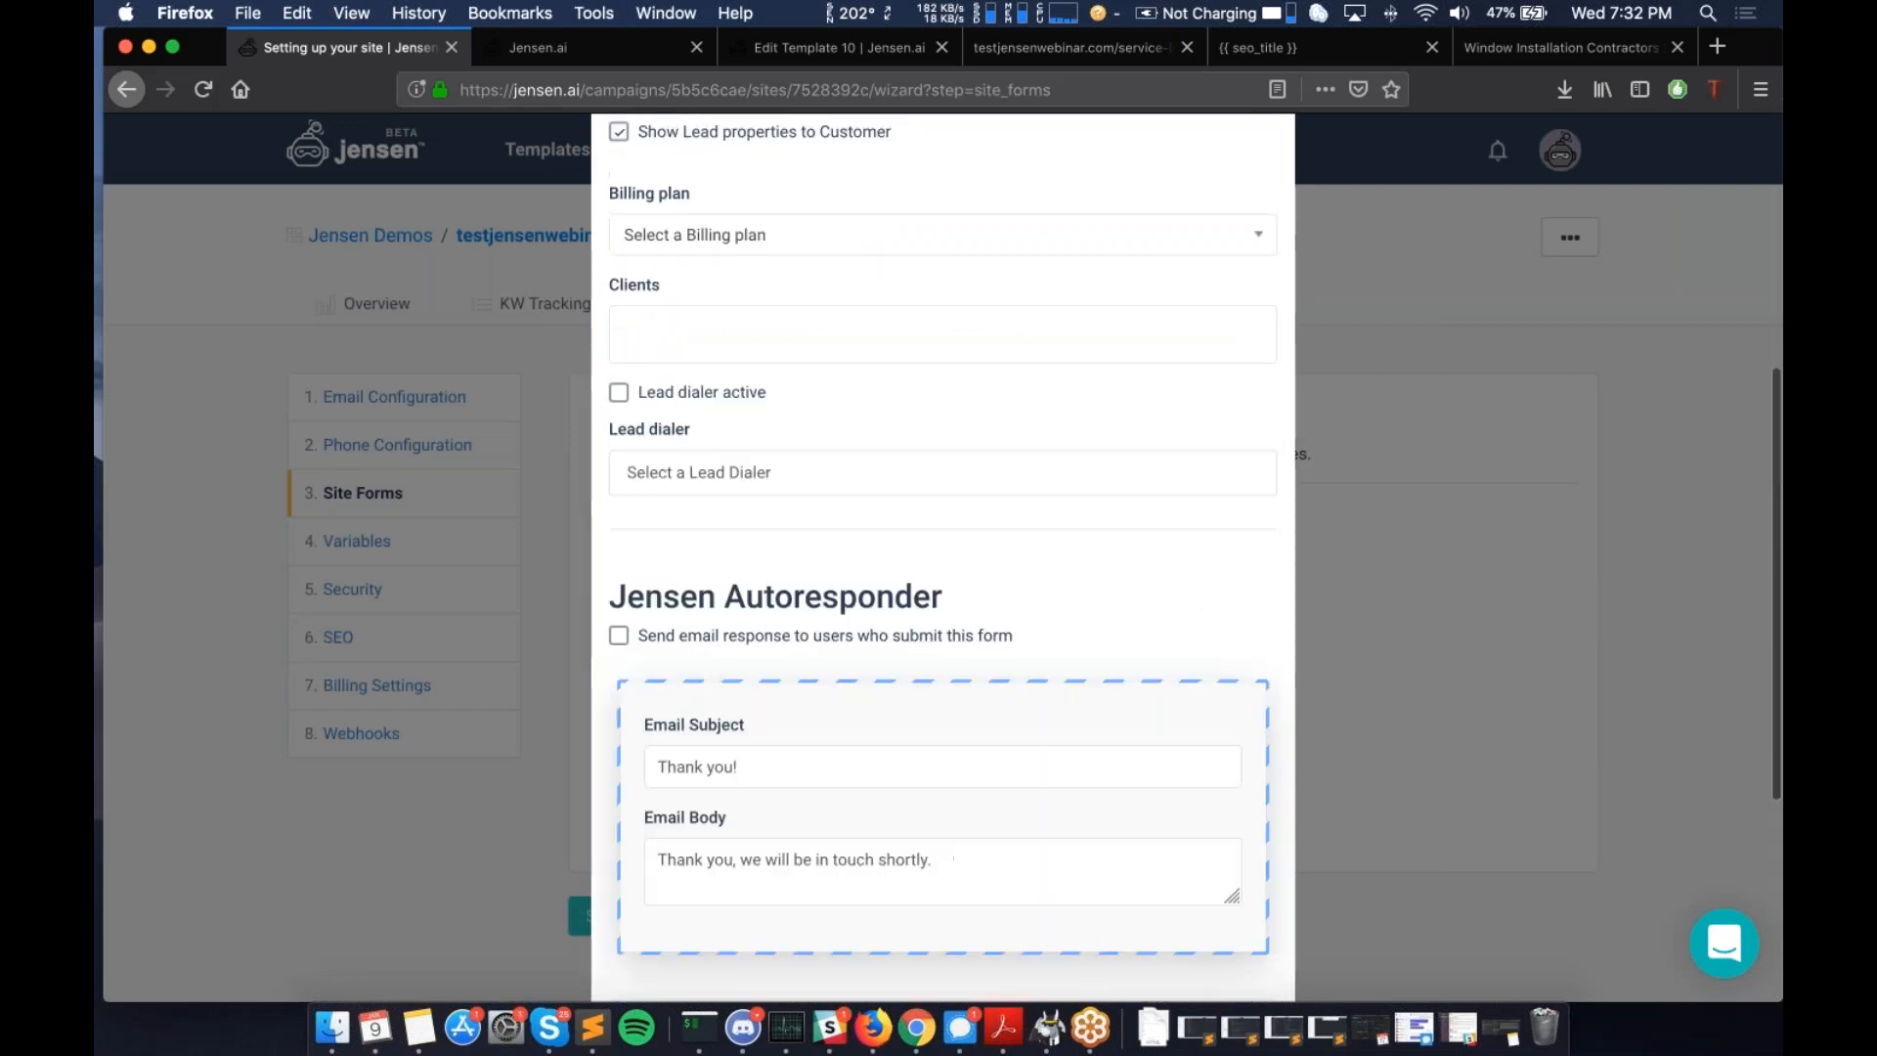
pyautogui.scroll(2, 792, 652)
pyautogui.click(792, 653)
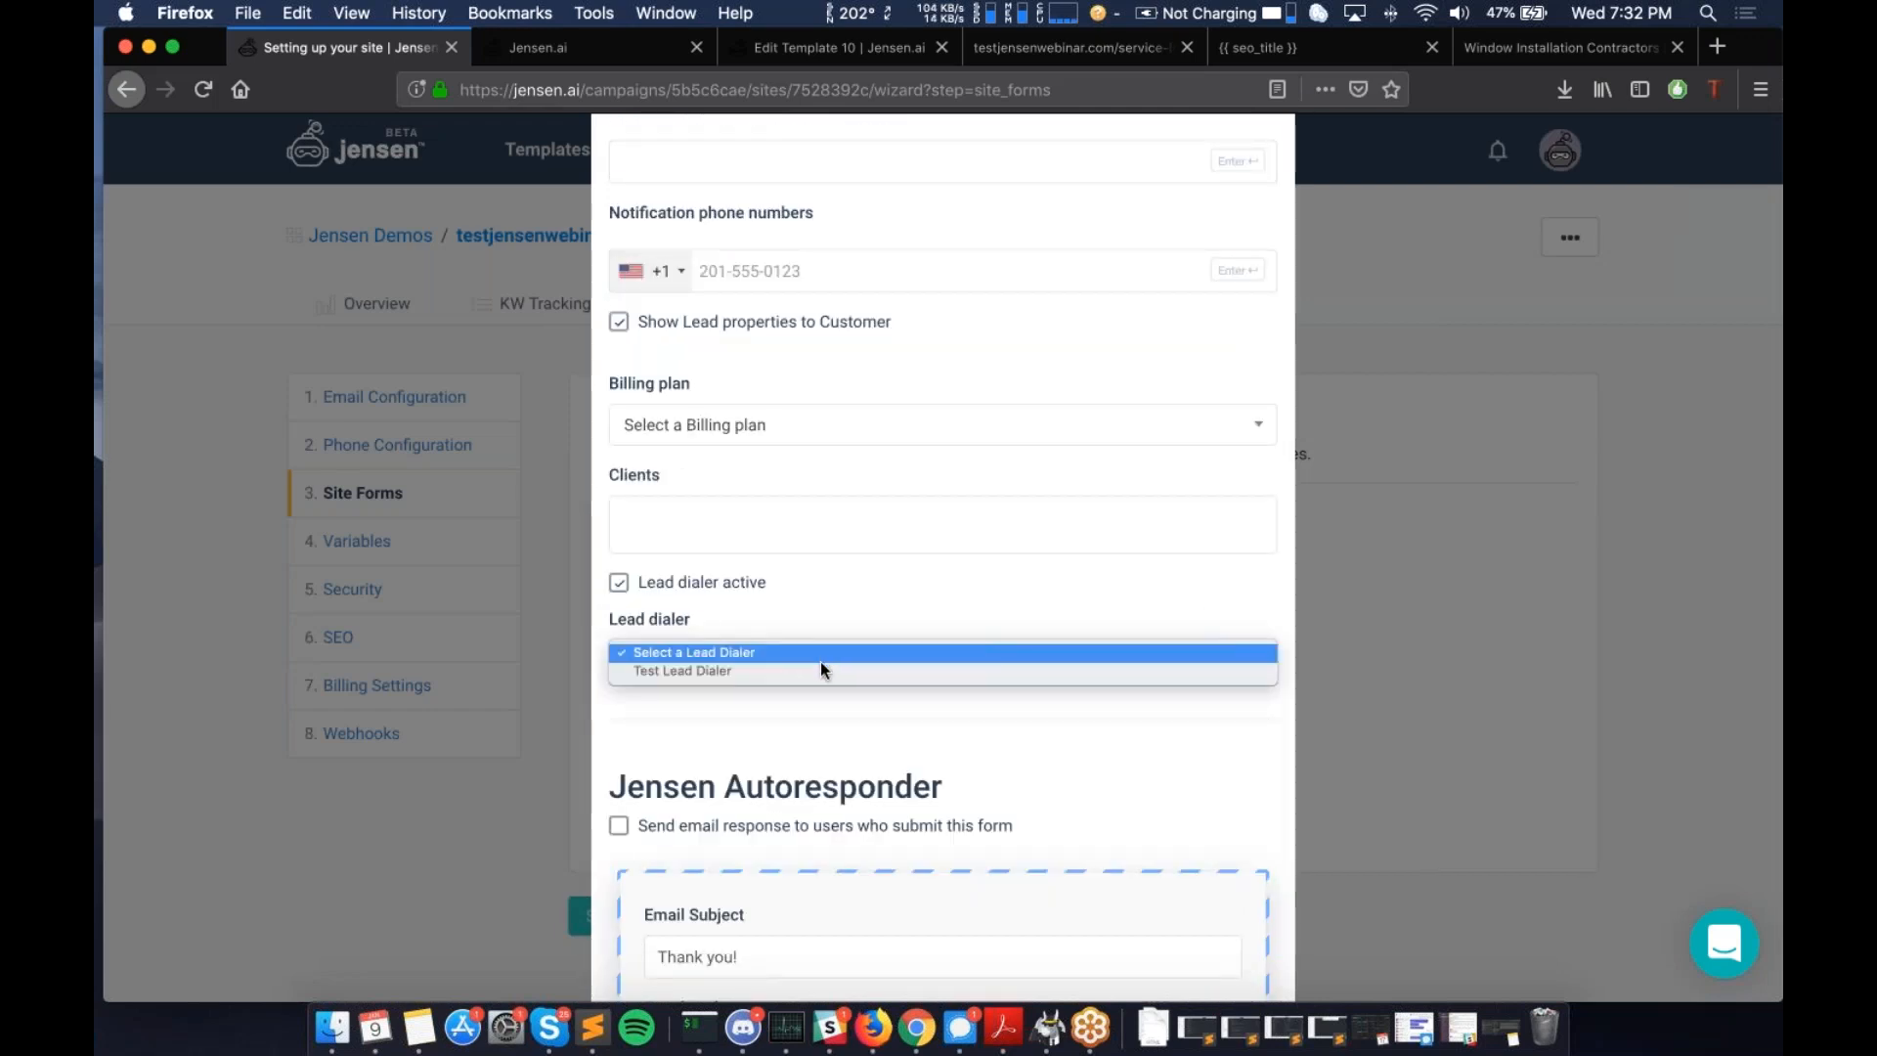
pyautogui.click(719, 670)
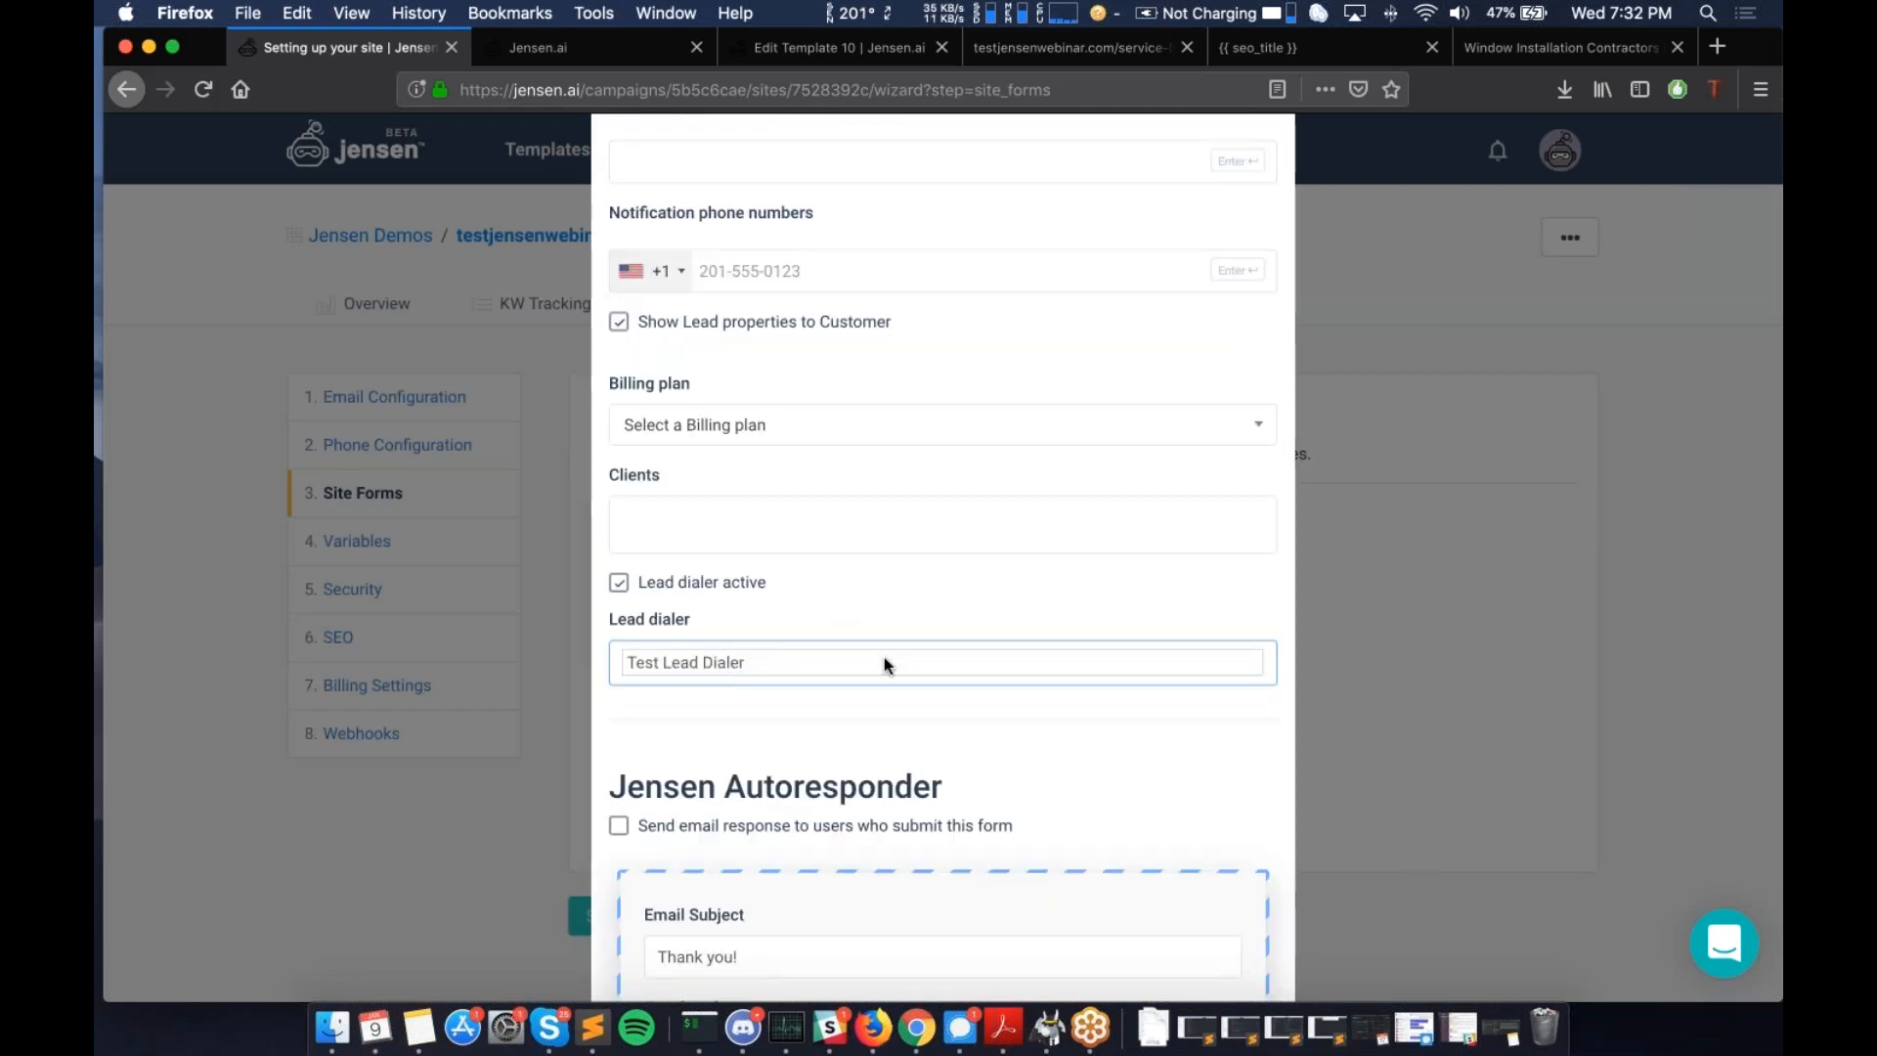
pyautogui.scroll(-1, 883, 712)
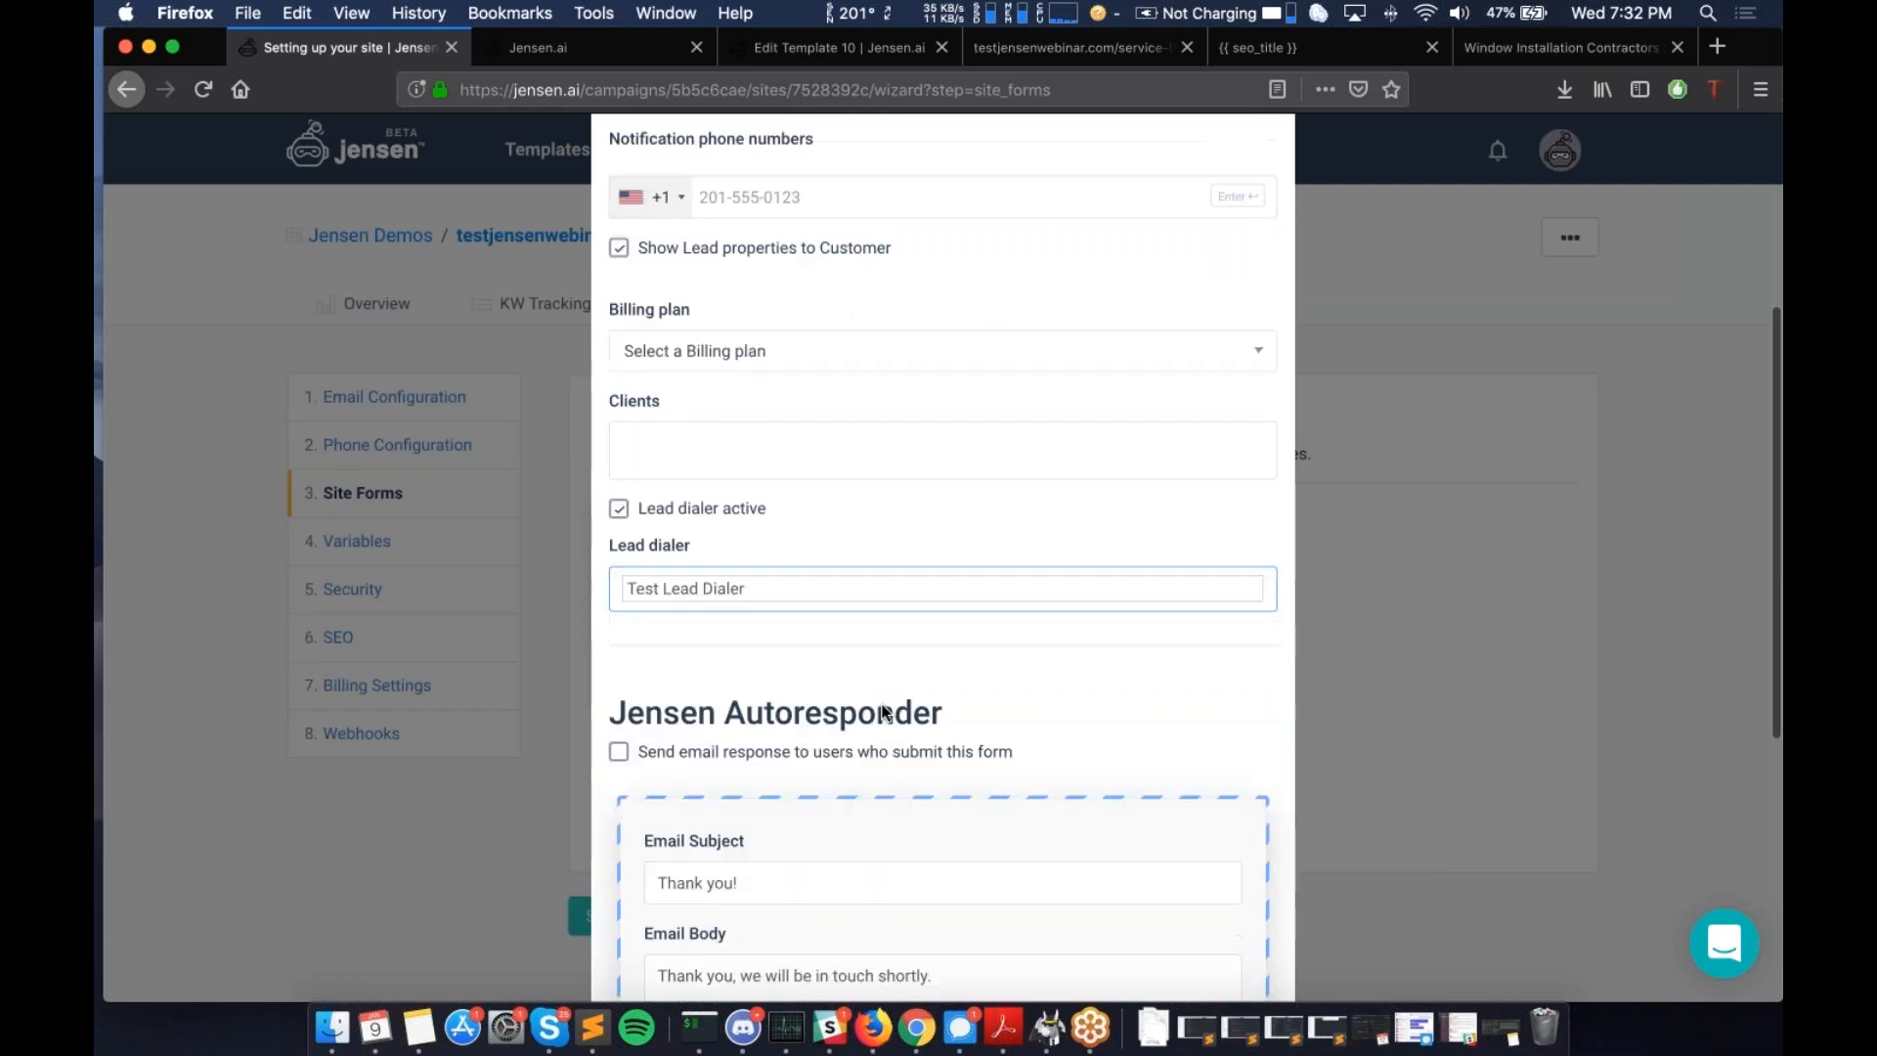
pyautogui.scroll(-5, 883, 712)
pyautogui.click(1240, 929)
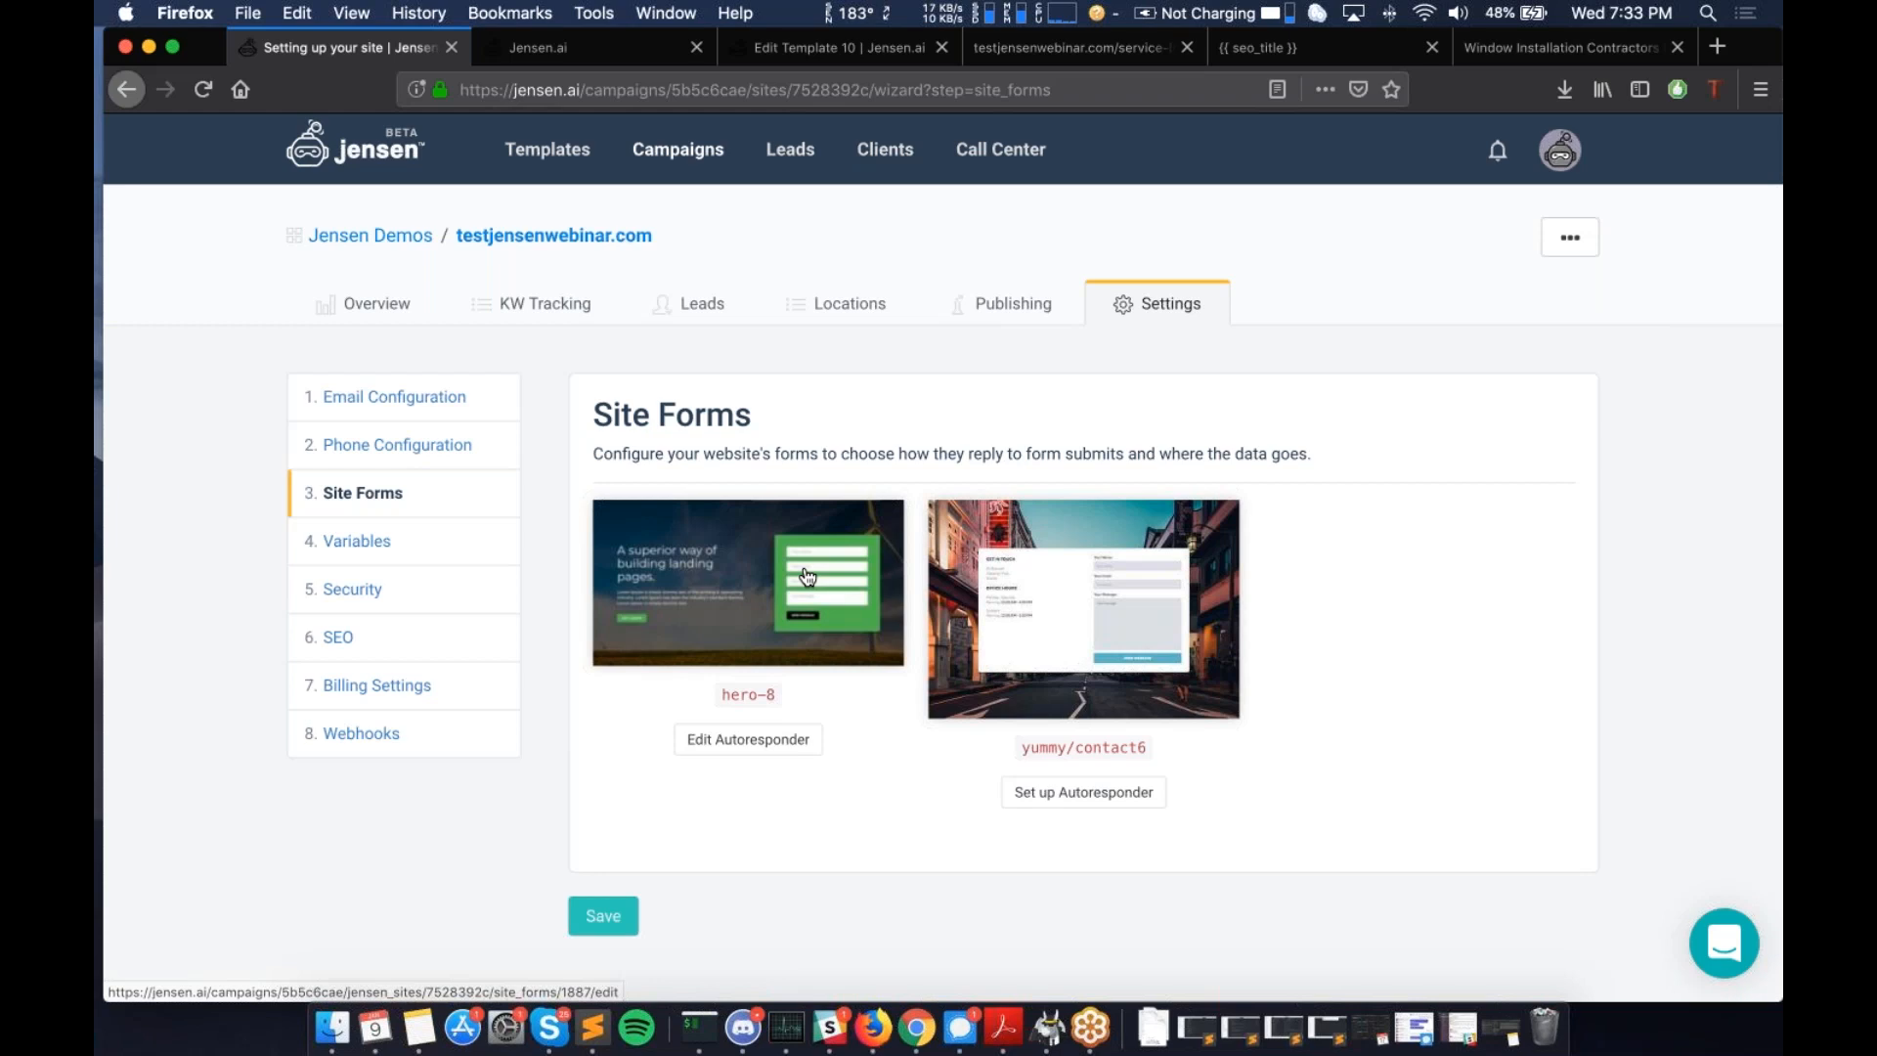
pyautogui.click(1763, 372)
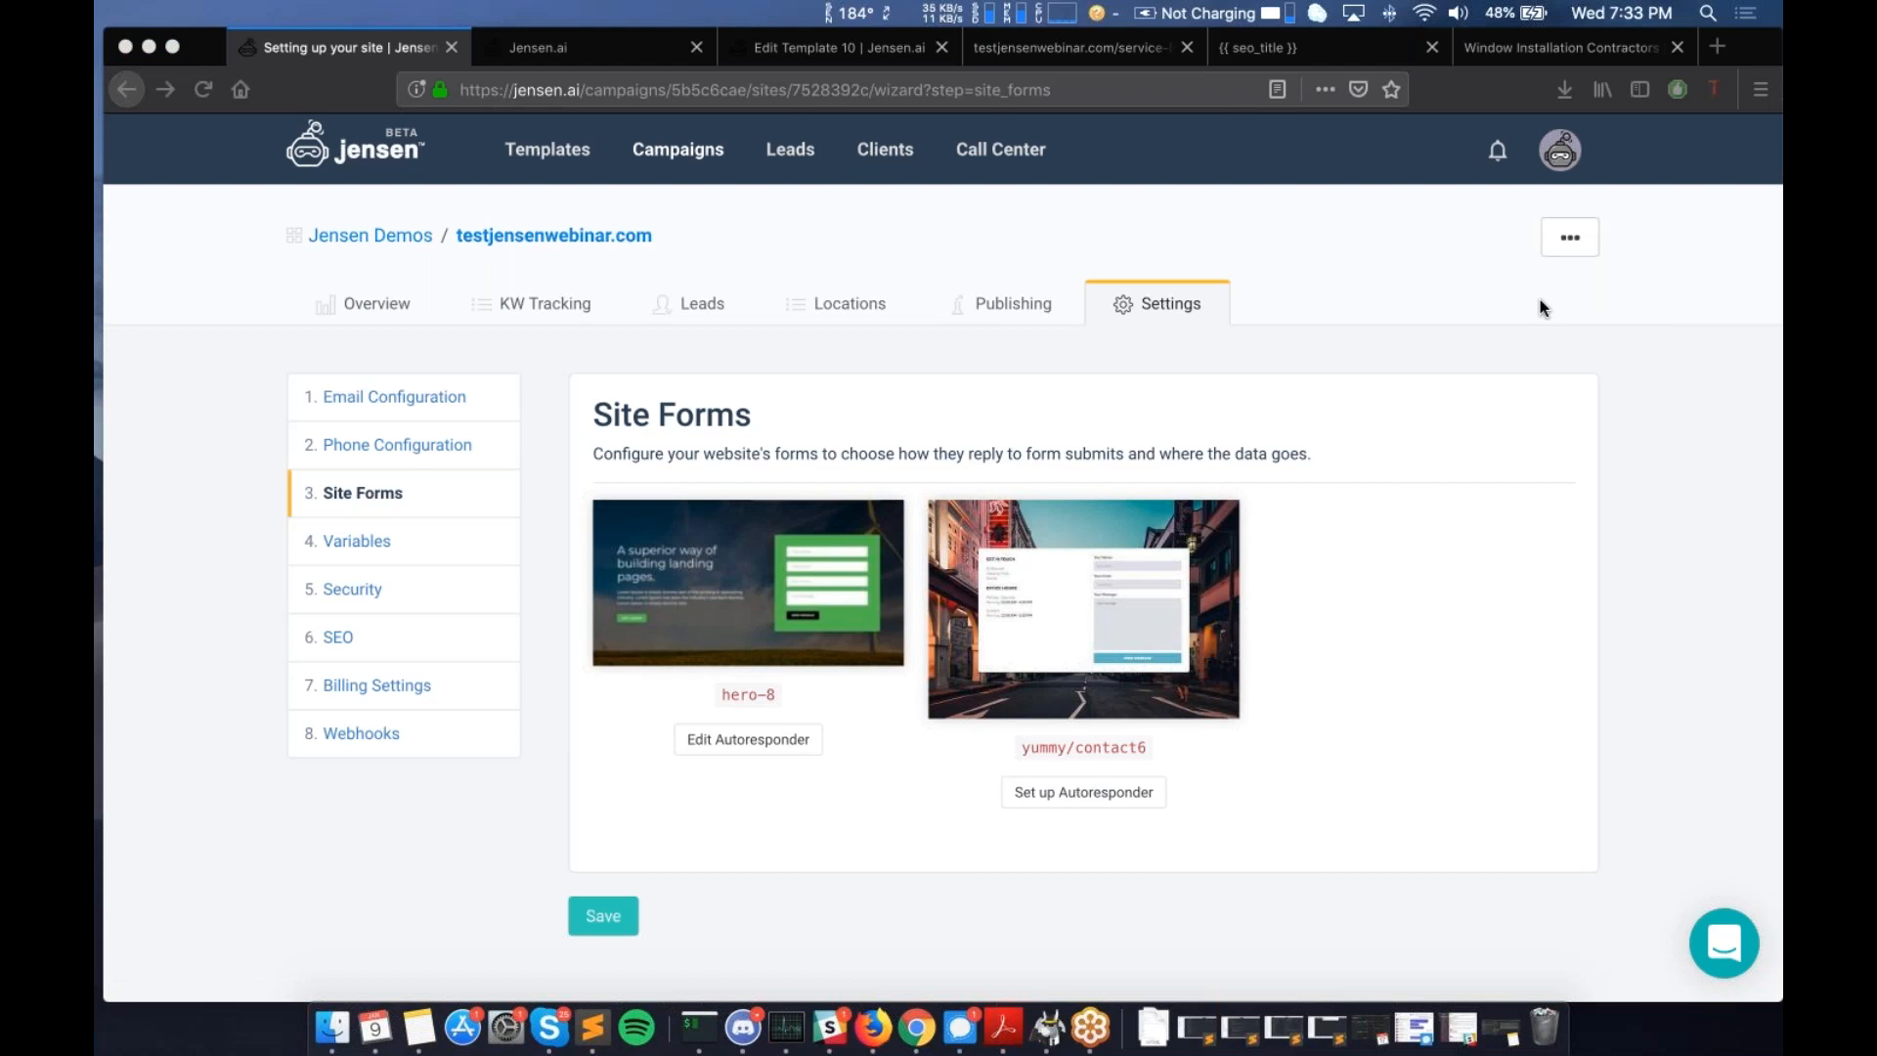